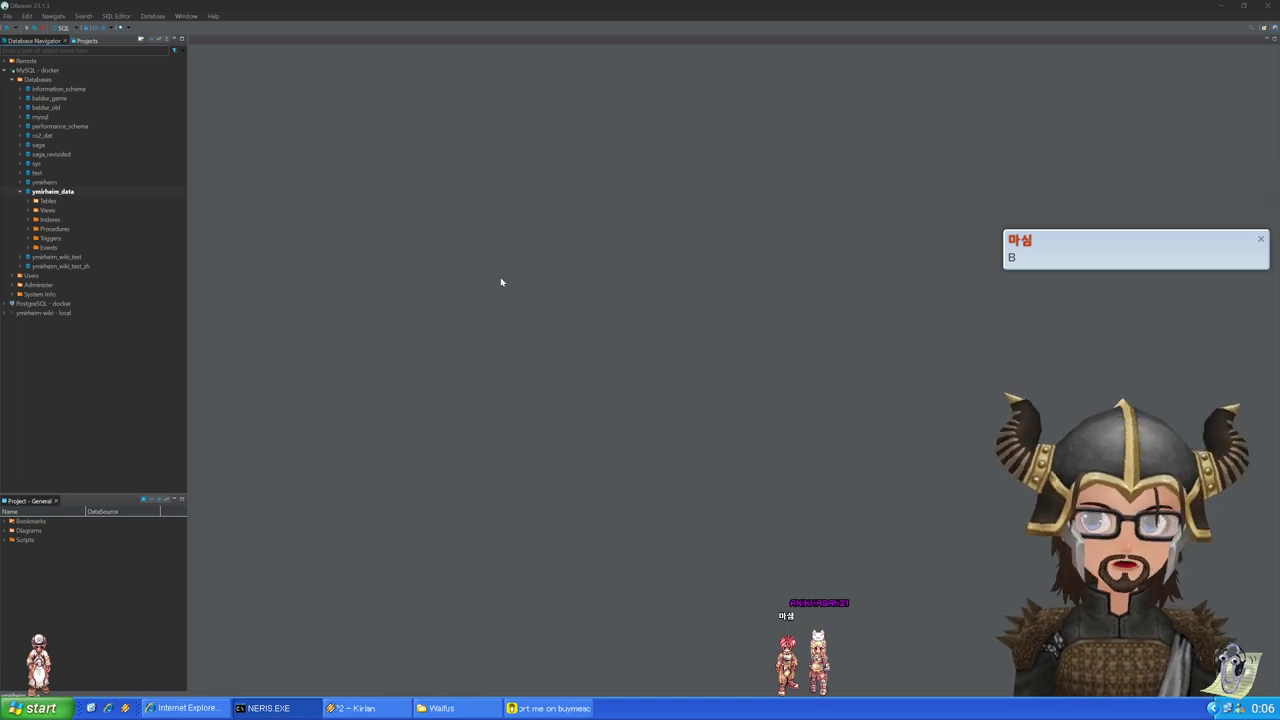
Step: Open the skills table from ymirheim_data and show its Data tab
key(alt+Tab)
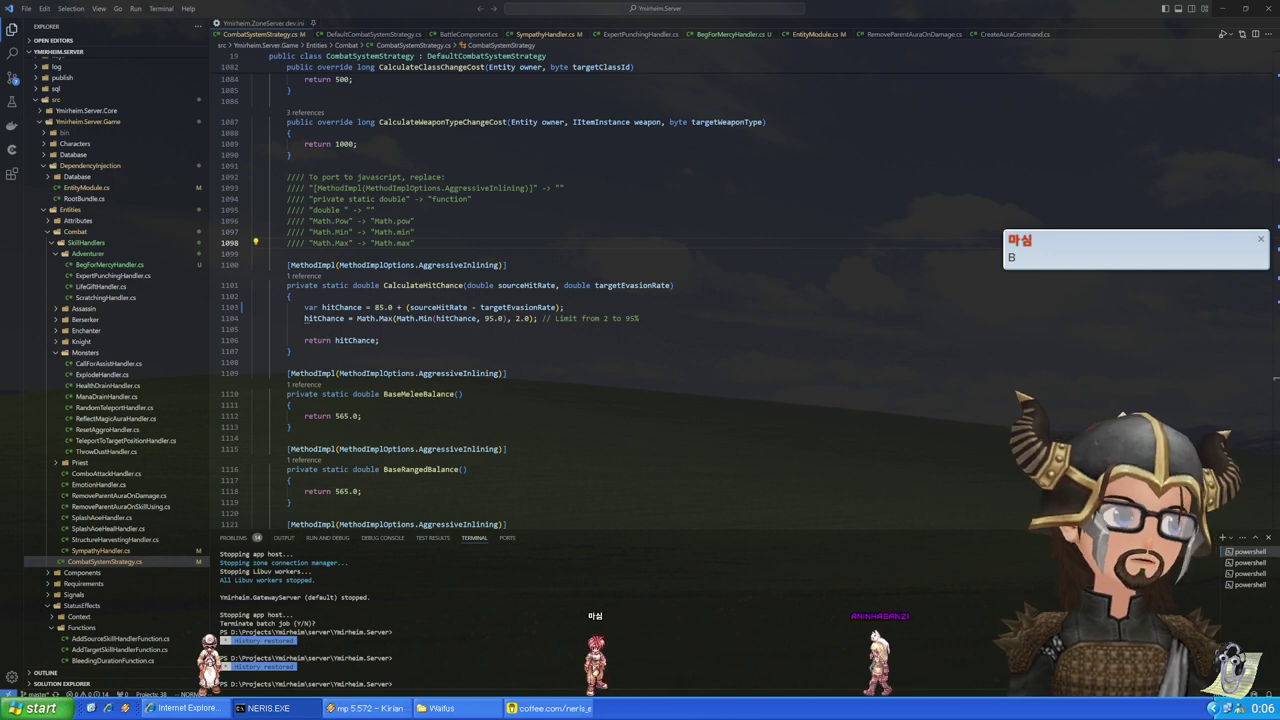
key(alt+Tab)
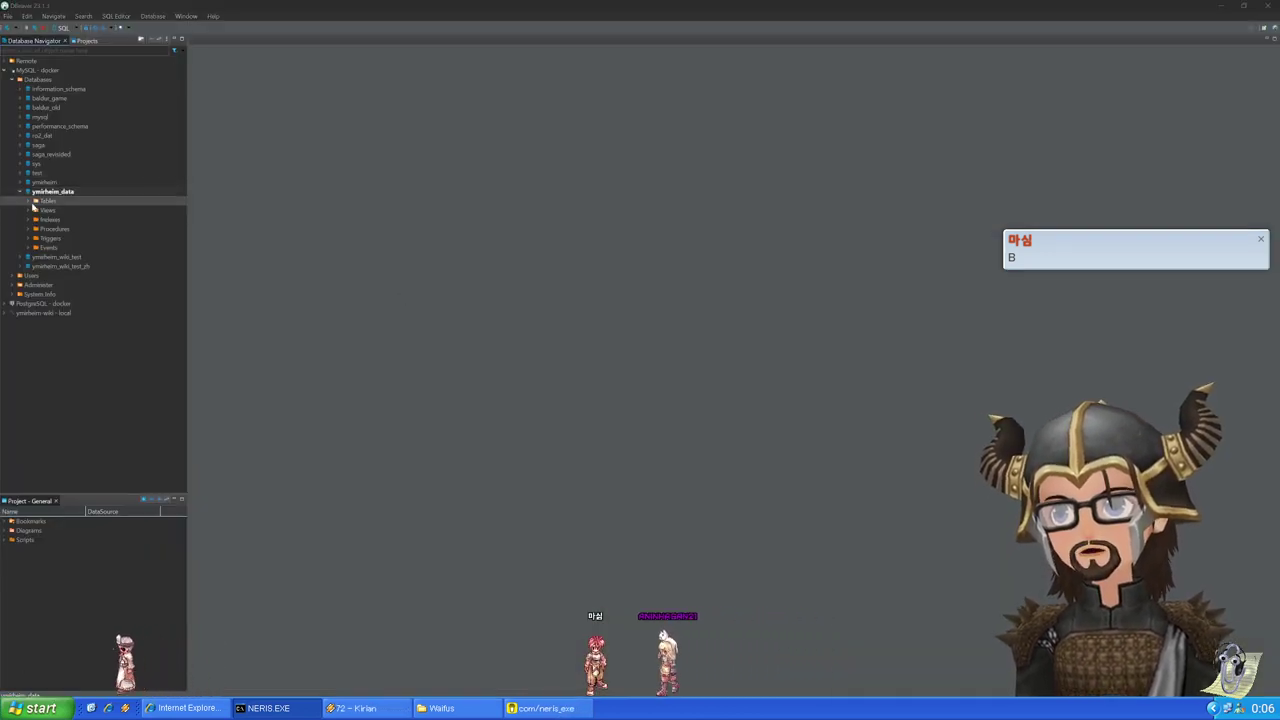
click(29, 201)
scroll(31, 200, down, 10)
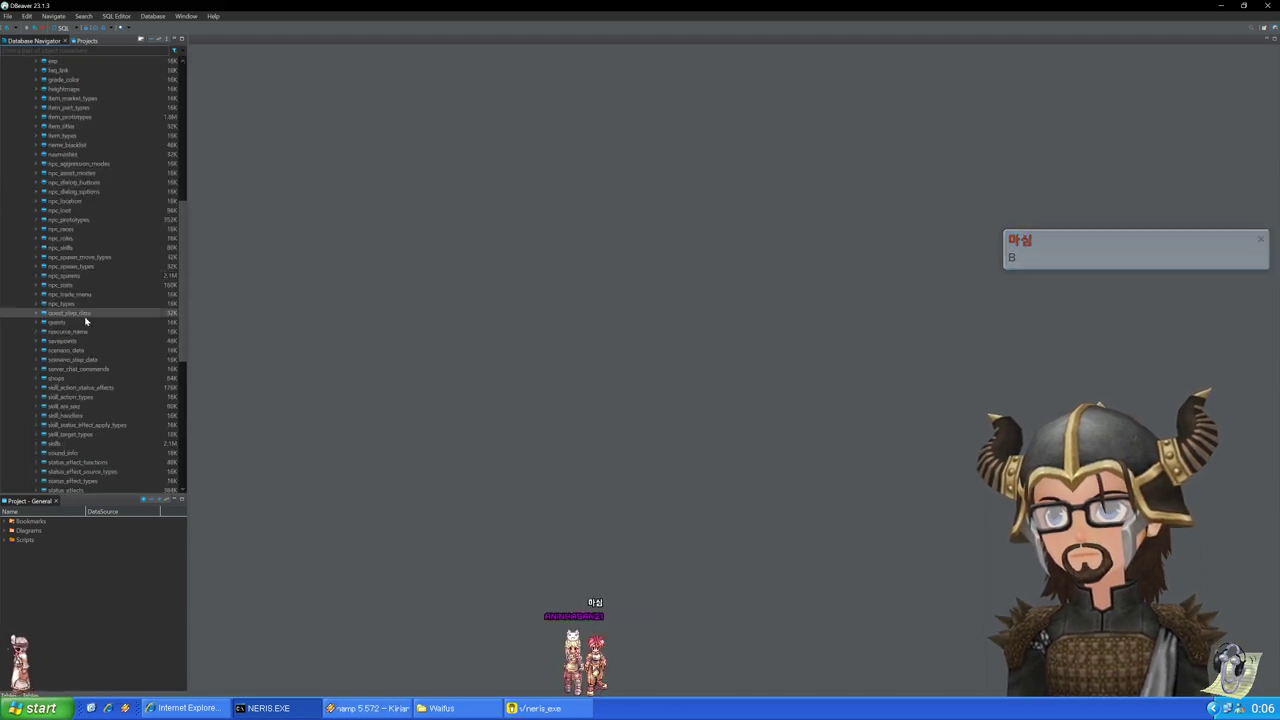
scroll(86, 317, down, 4)
click(57, 331)
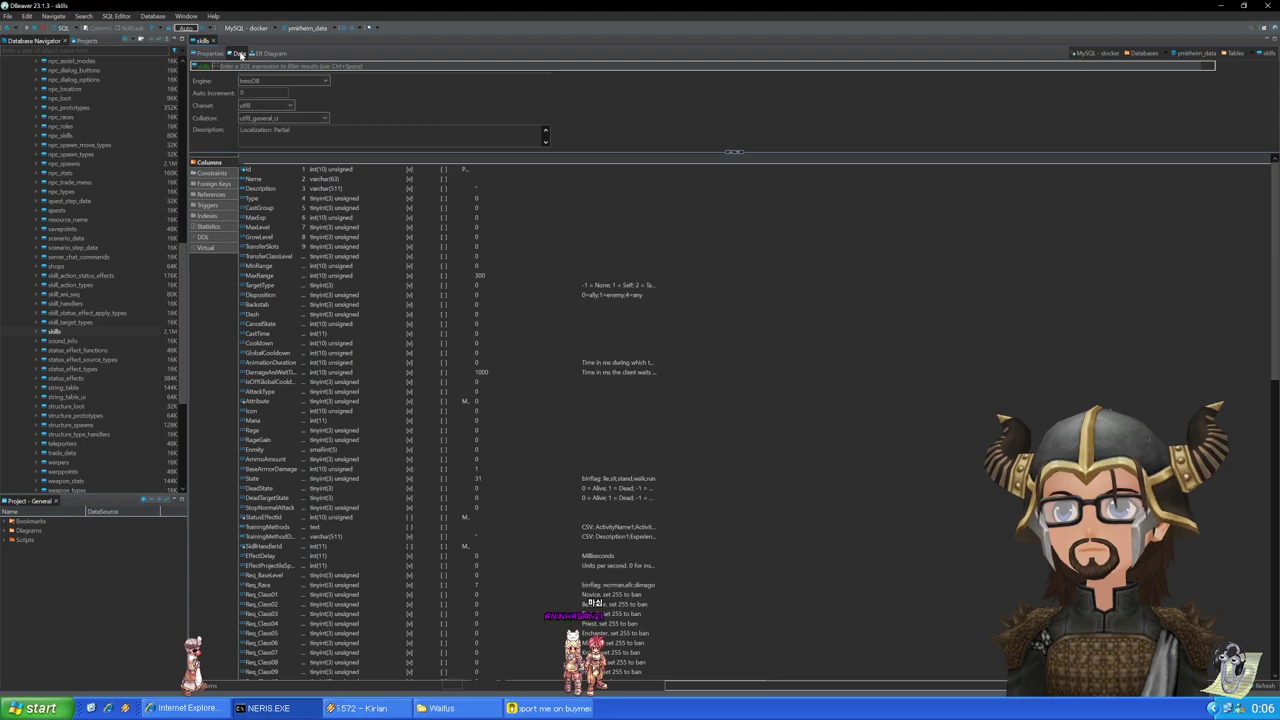
click(240, 53)
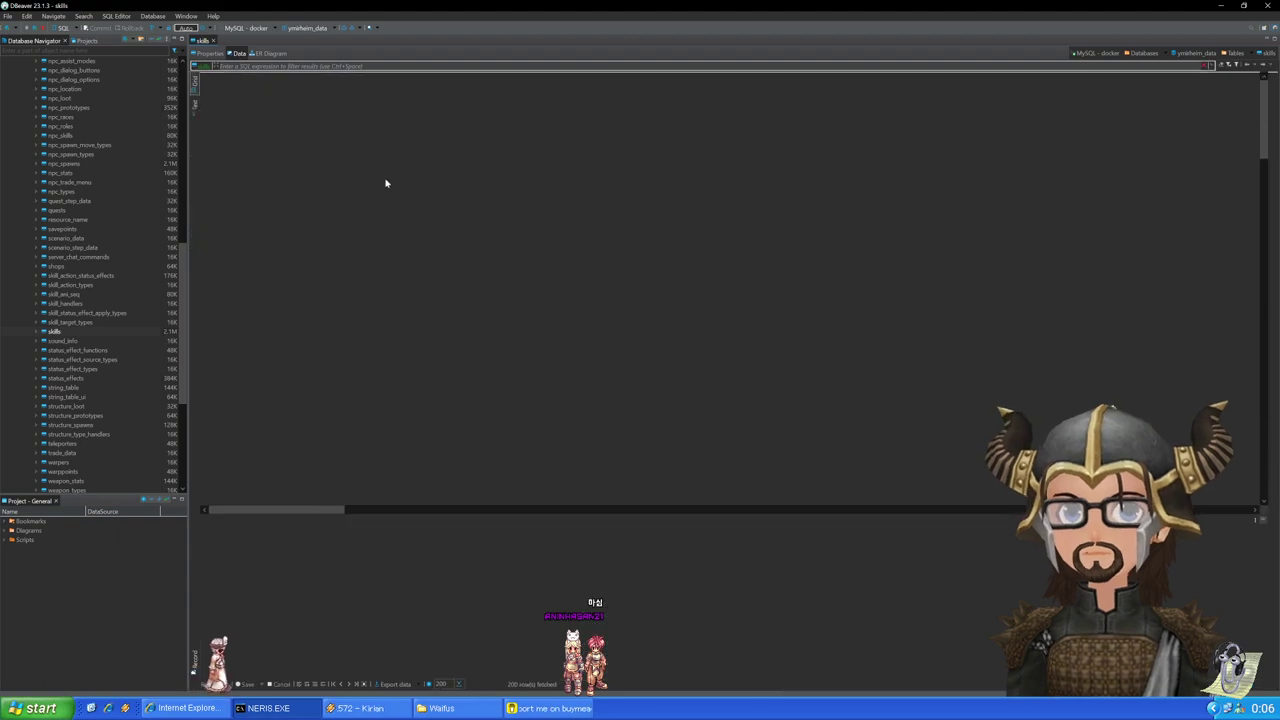
Step: Show the full description of Beg For Mercy's first level, row 102
scroll(350, 300, down, 20)
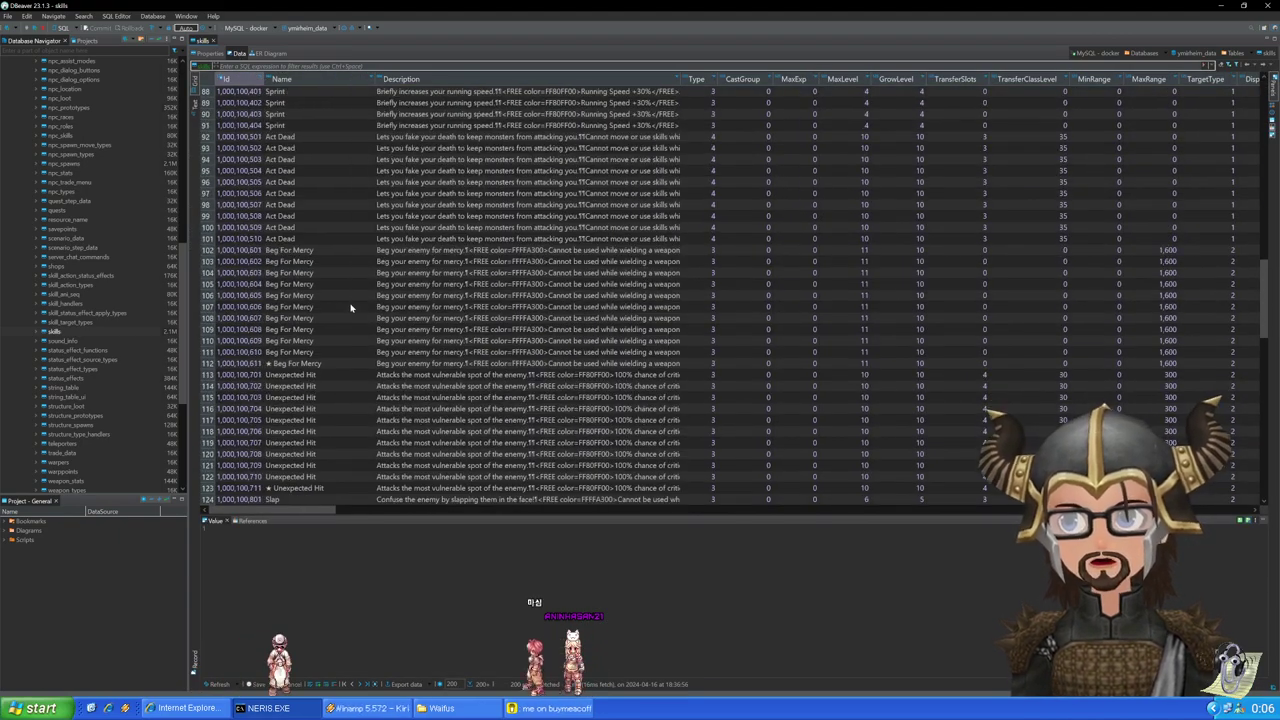
scroll(350, 308, up, 7)
click(320, 249)
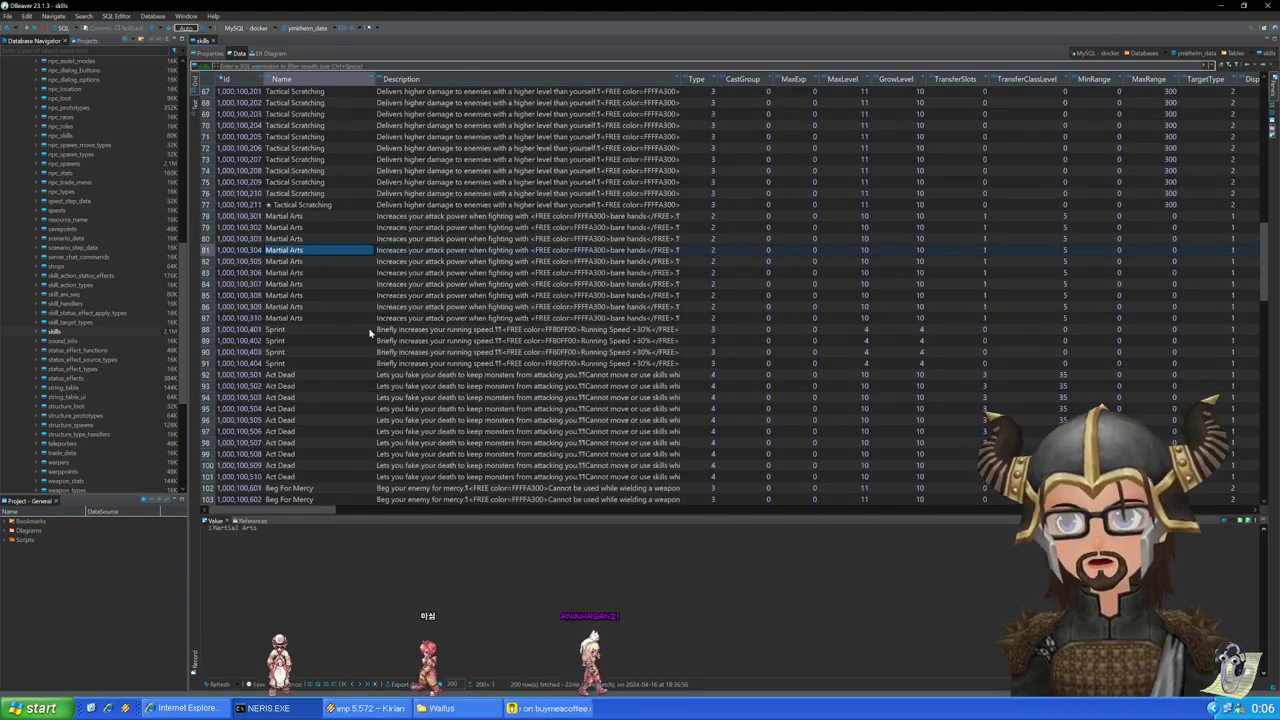
scroll(368, 330, down, 5)
click(368, 318)
click(385, 318)
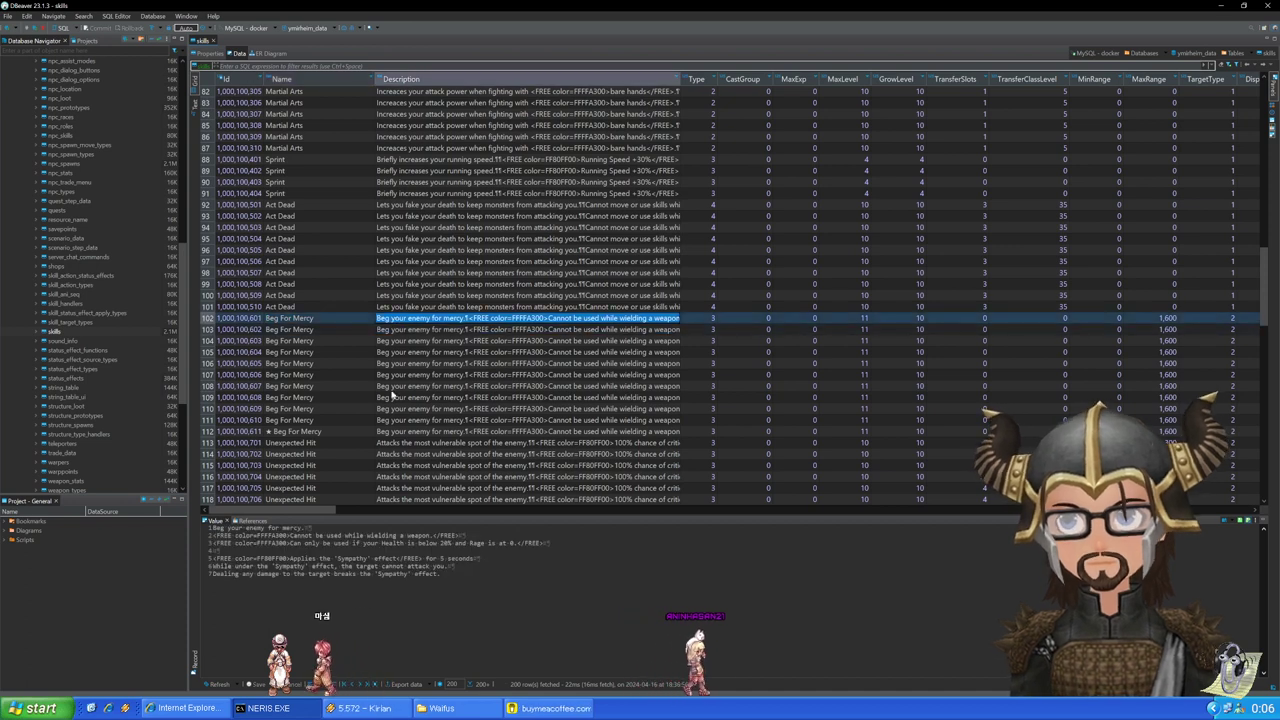
Step: Highlight the weapon restriction, health/Rage condition and 5-second Sympathy lines in the description
click(335, 535)
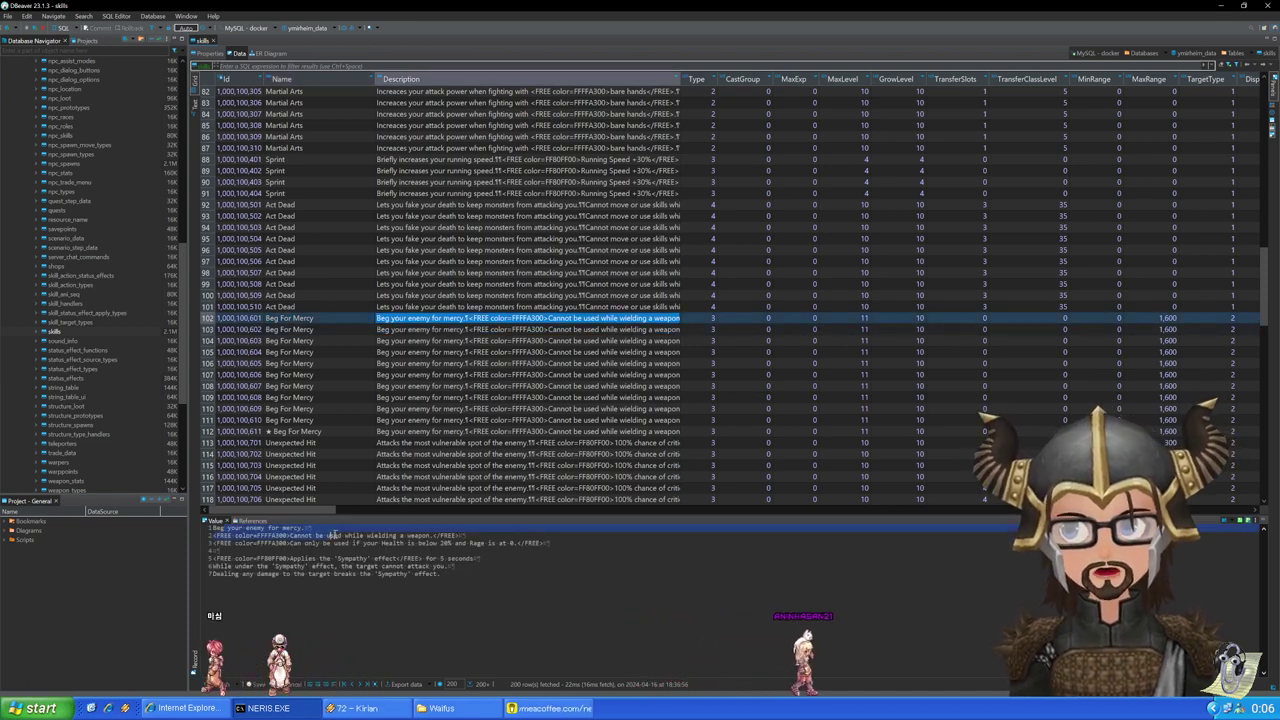
drag(335, 535, 297, 537)
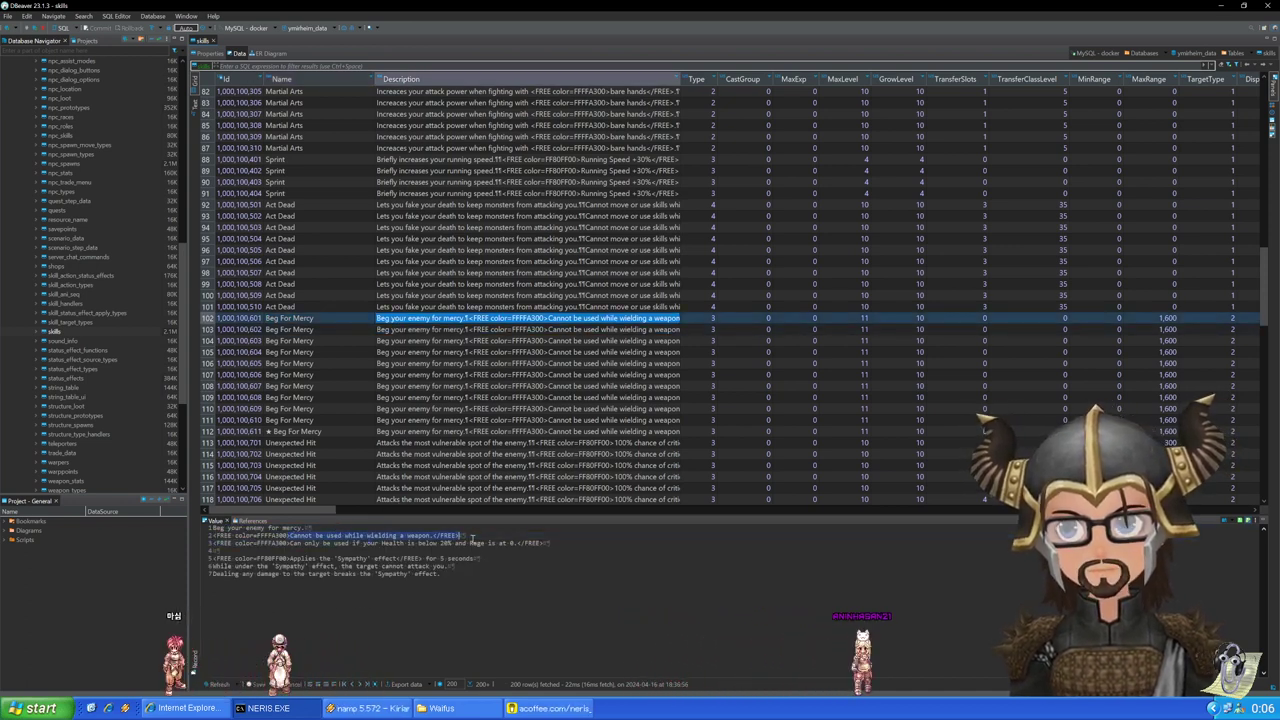
double_click(298, 536)
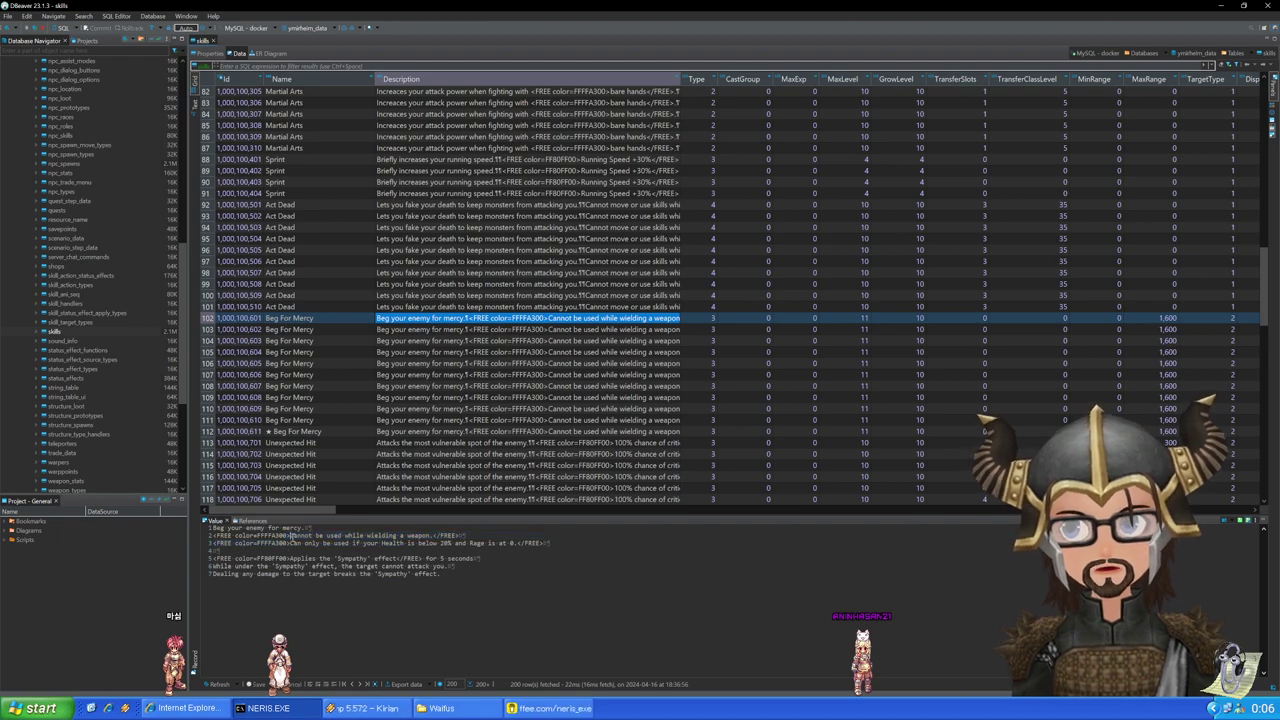
click(291, 543)
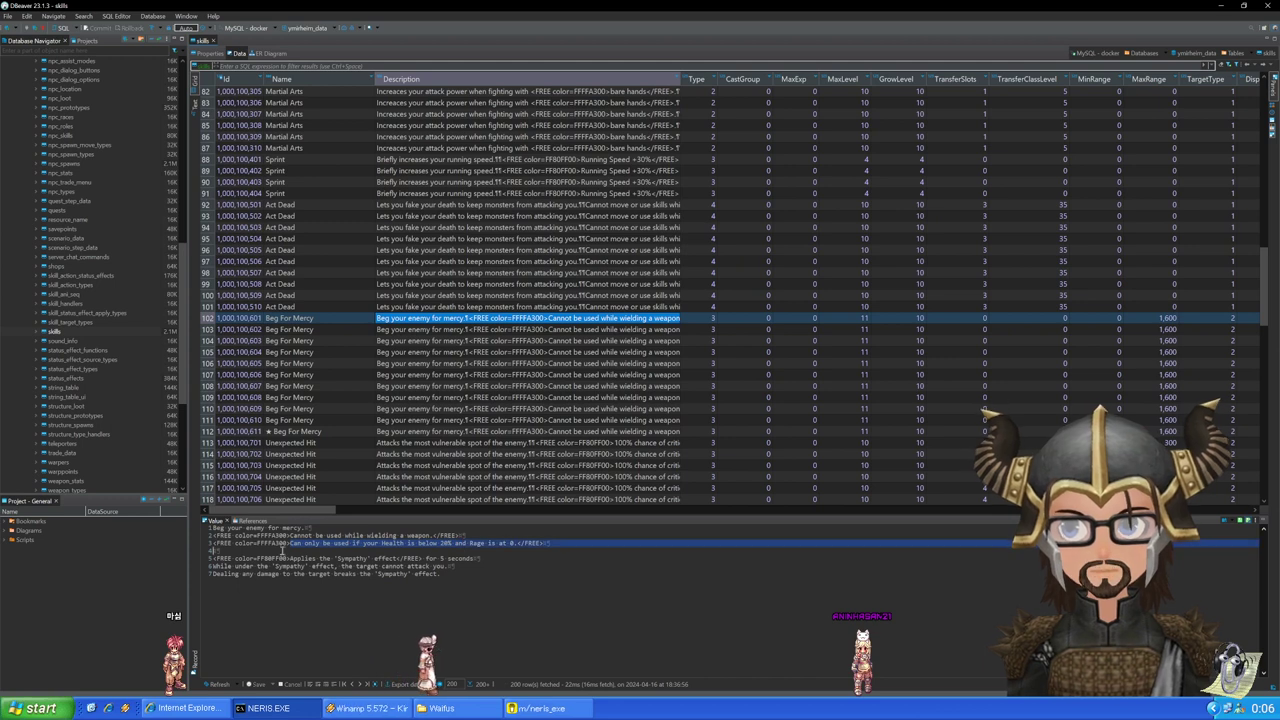
drag(290, 543, 318, 543)
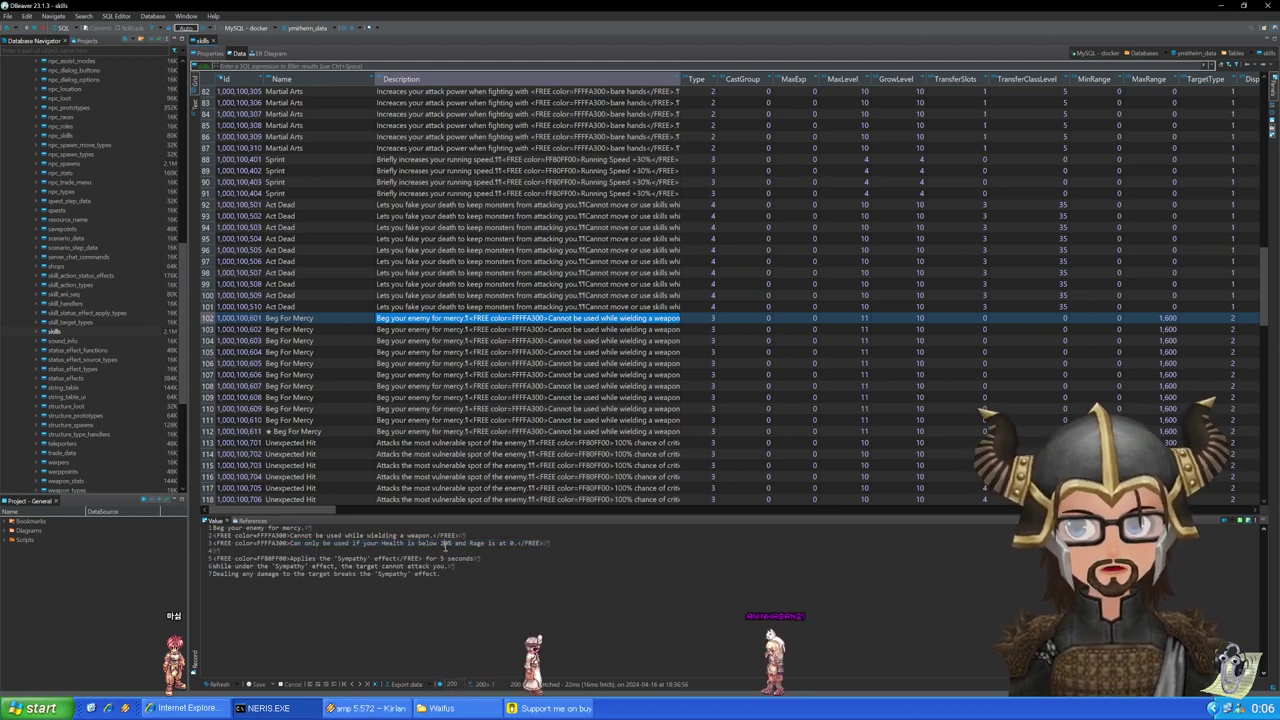
double_click(446, 543)
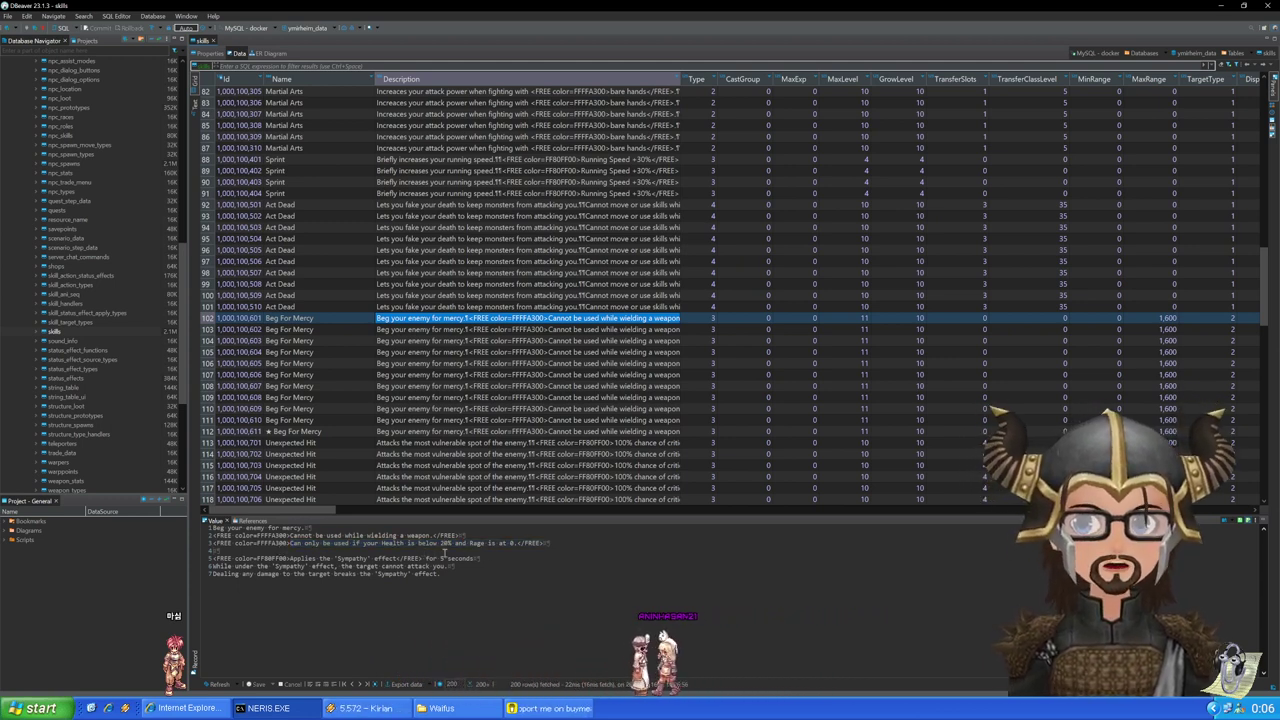
shift+click(494, 549)
key(shift+Left)
key(shift+Left)
key(shift+Left)
key(shift+Left)
key(shift+Left)
key(shift+Left)
key(shift+Left)
key(shift+Left)
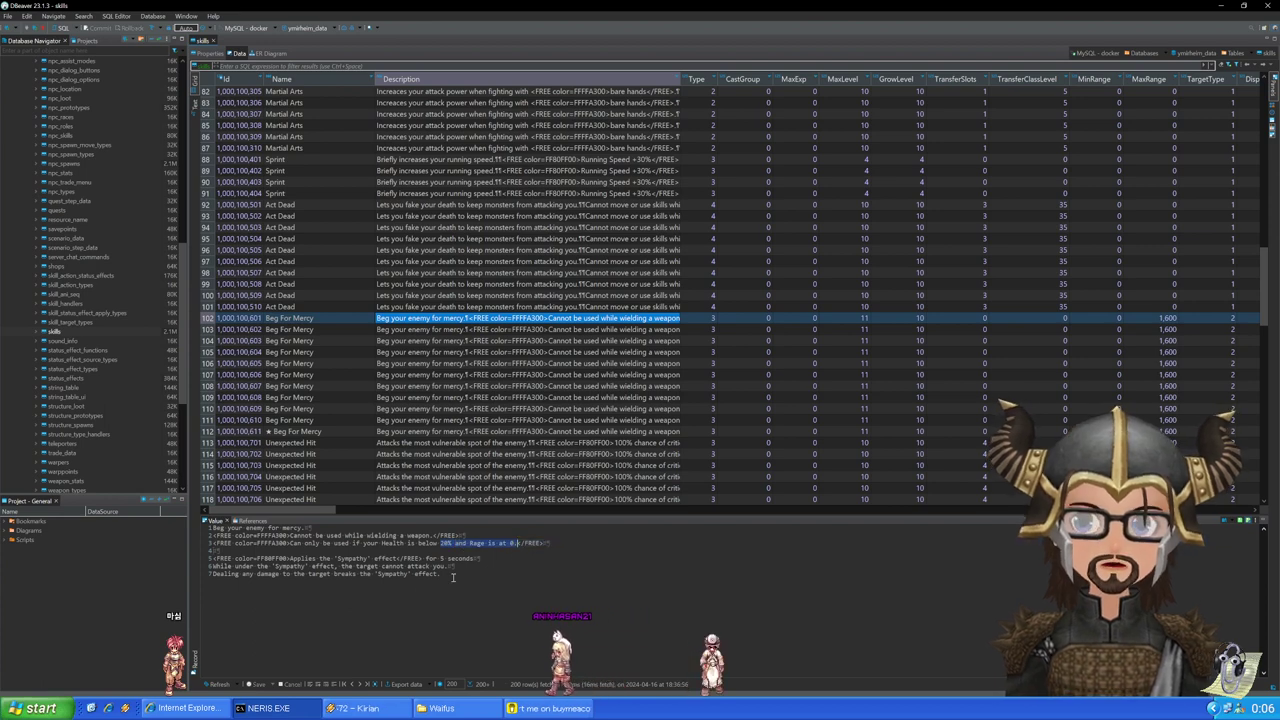
drag(287, 563, 495, 562)
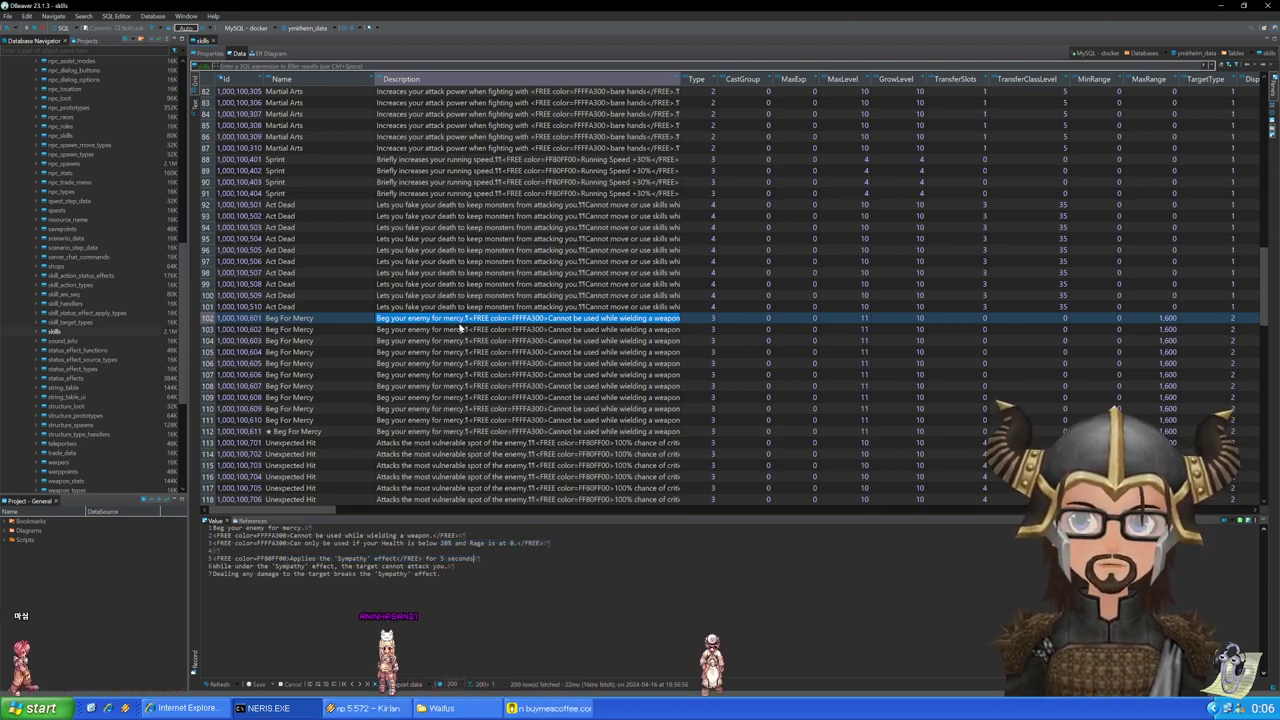
Step: Compare other Beg For Mercy levels' descriptions, returning to the first level
click(447, 329)
key(Down)
key(Down)
key(Down)
key(Down)
key(Down)
key(Down)
key(Down)
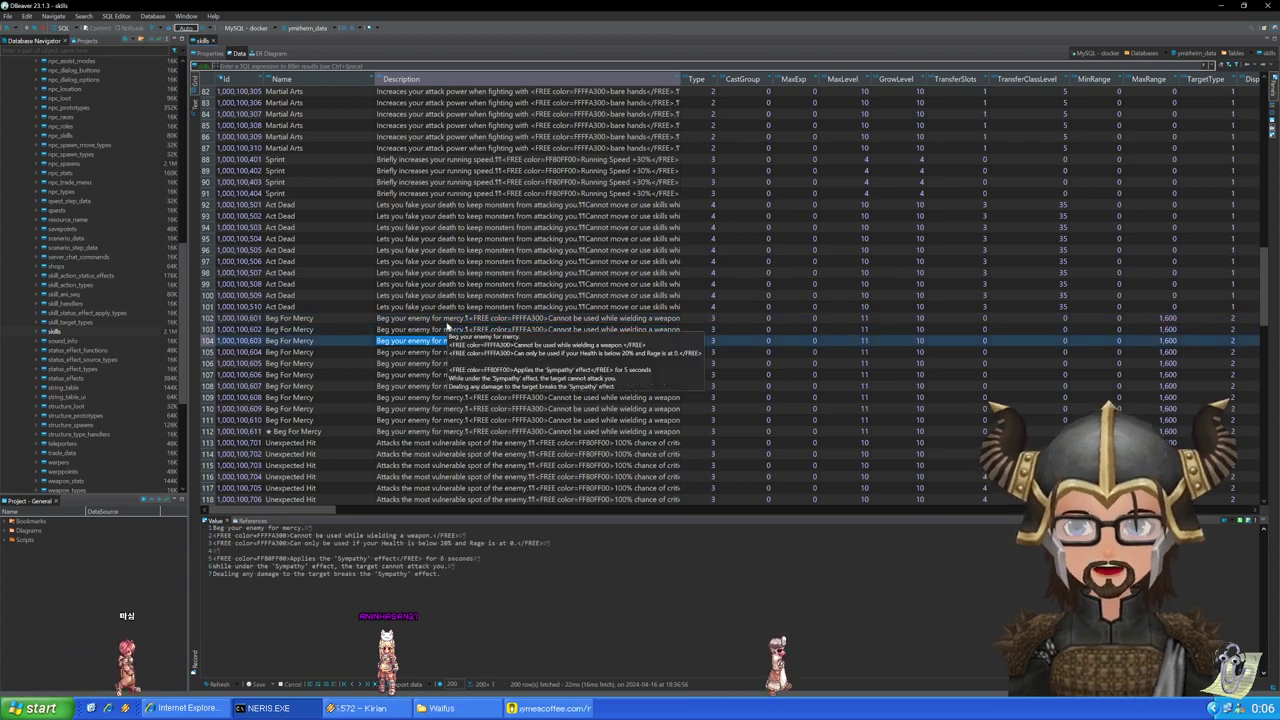
key(Down)
key(Up)
key(Up)
key(Up)
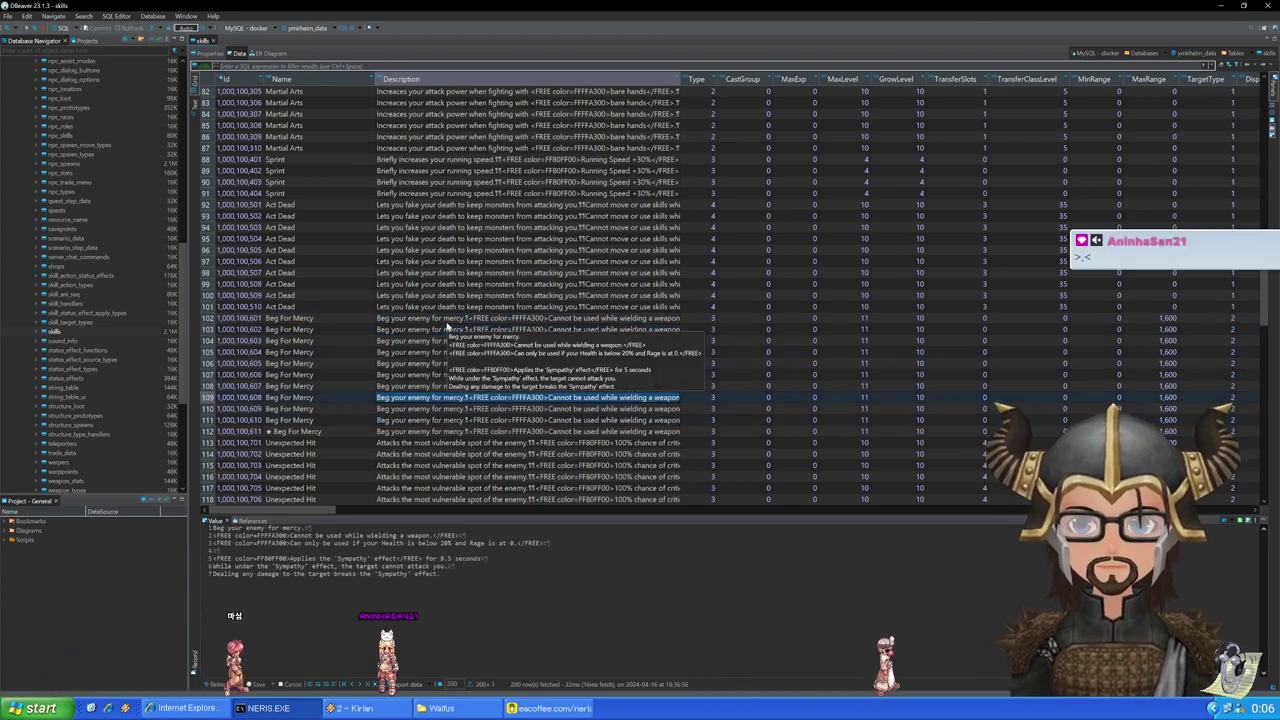
click(386, 320)
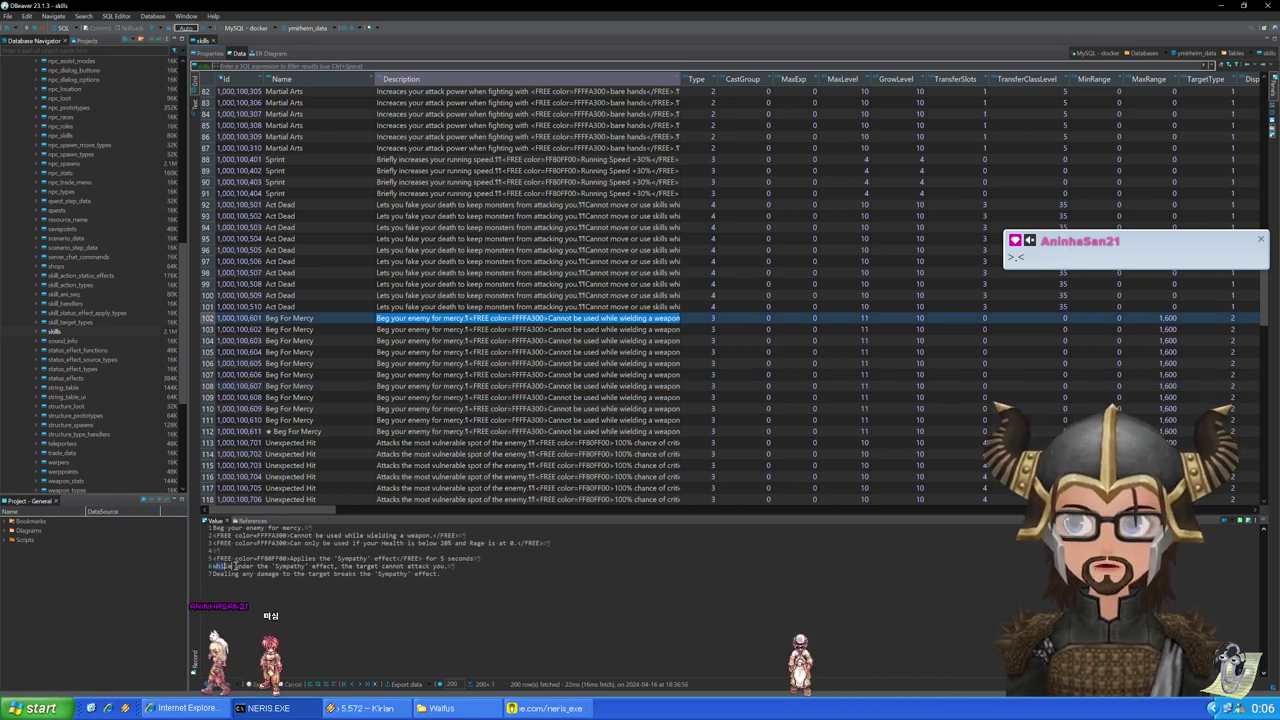
drag(216, 566, 388, 568)
drag(296, 566, 447, 567)
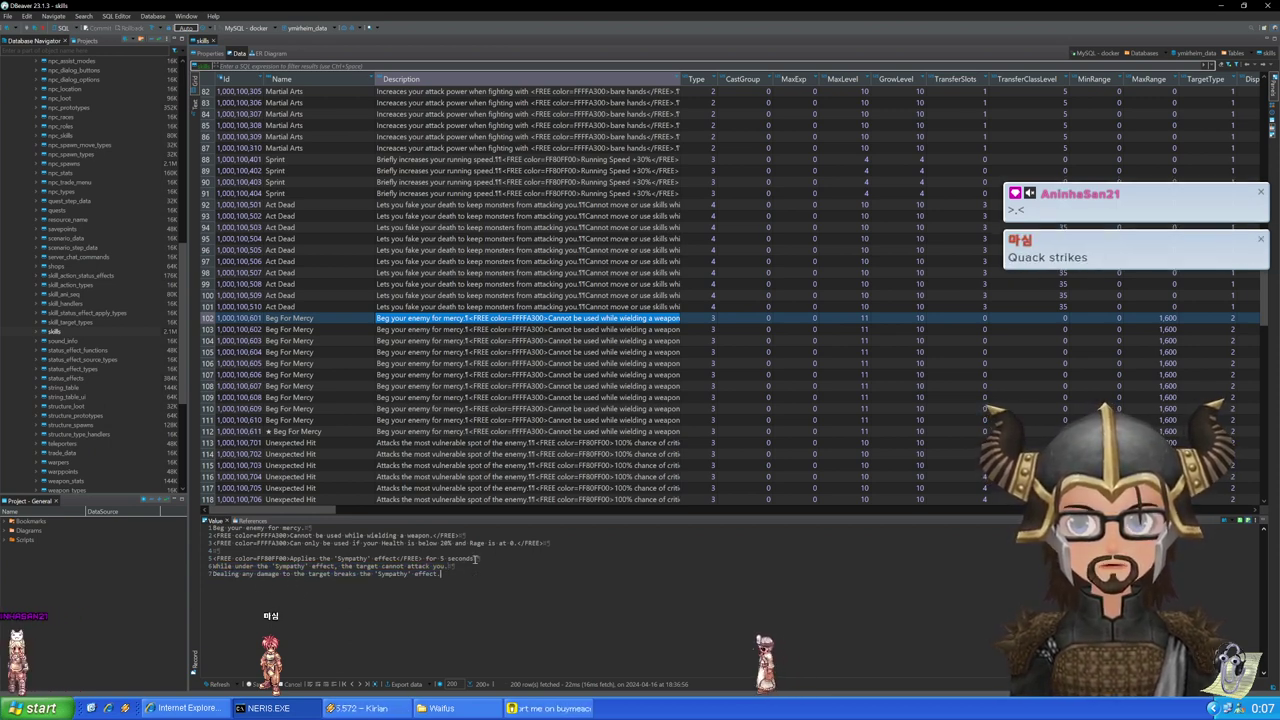
click(428, 330)
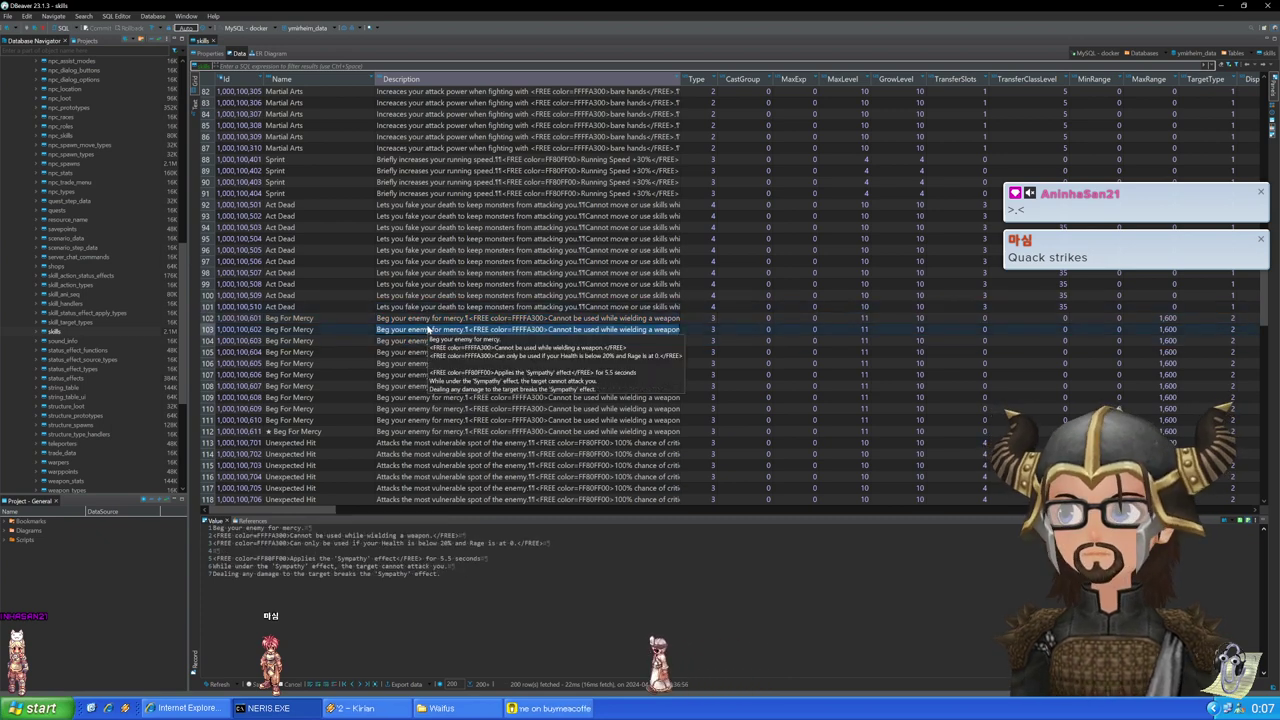
click(405, 320)
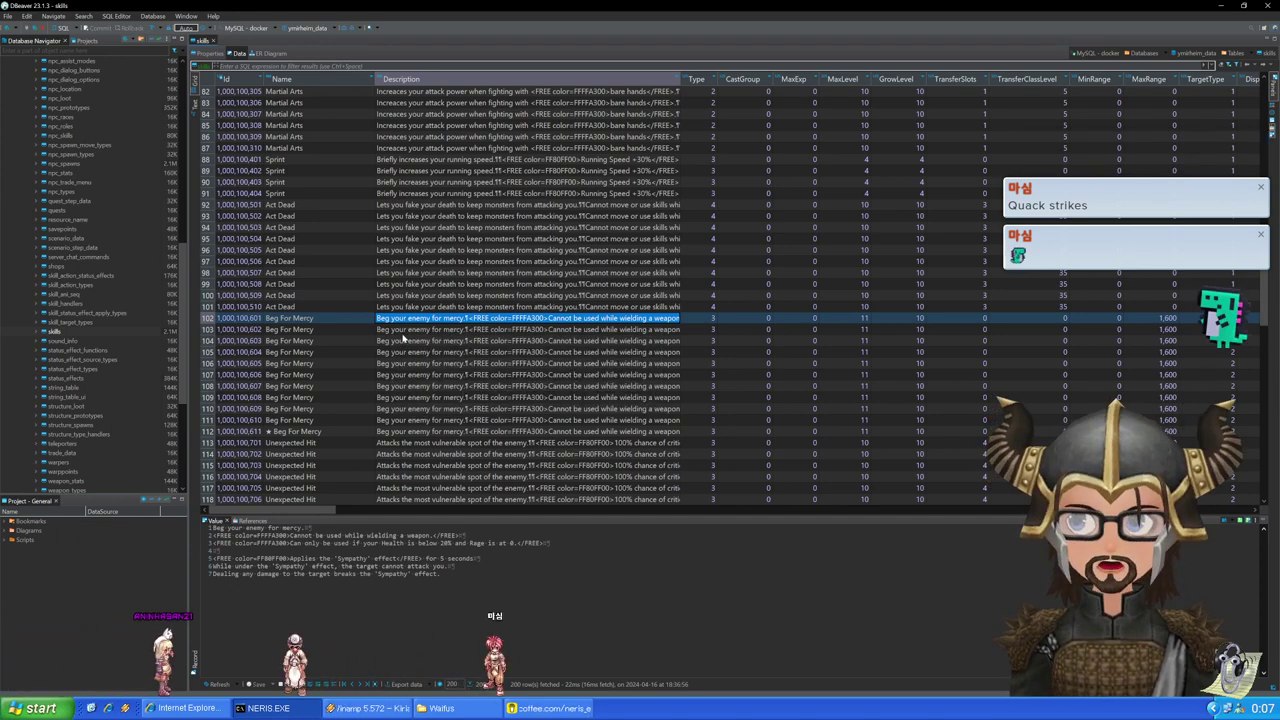
click(402, 334)
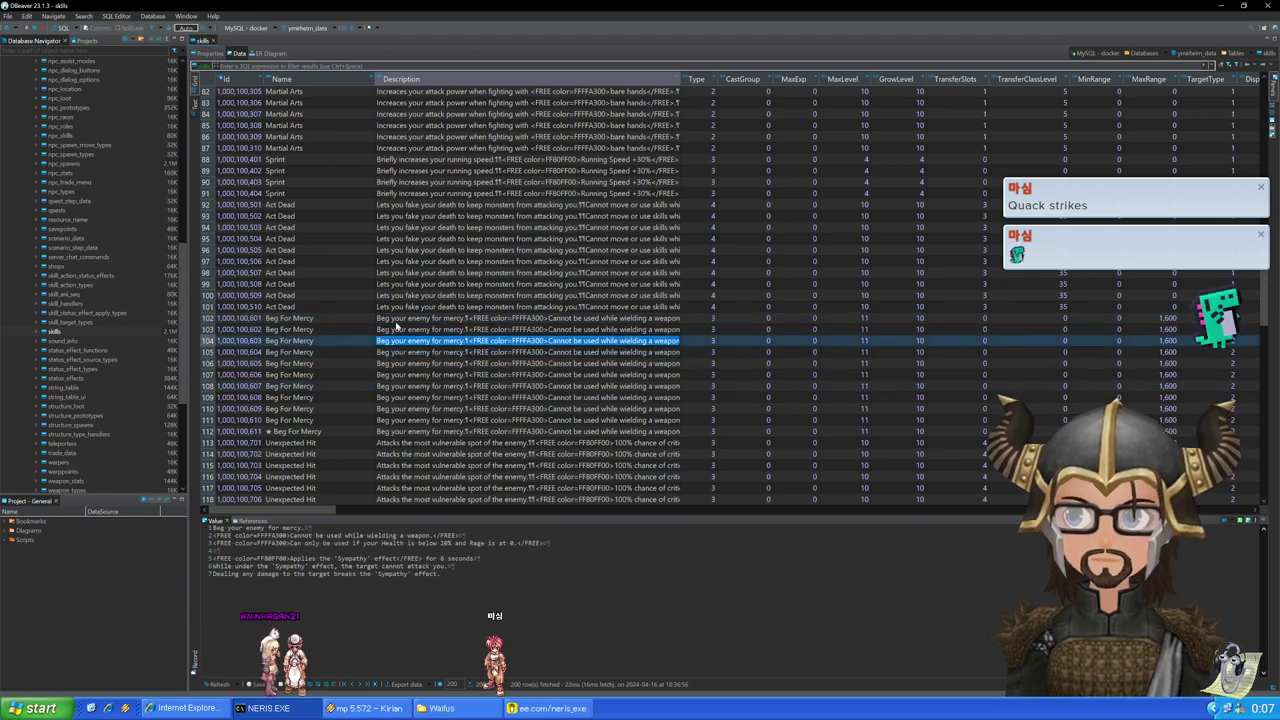
click(398, 320)
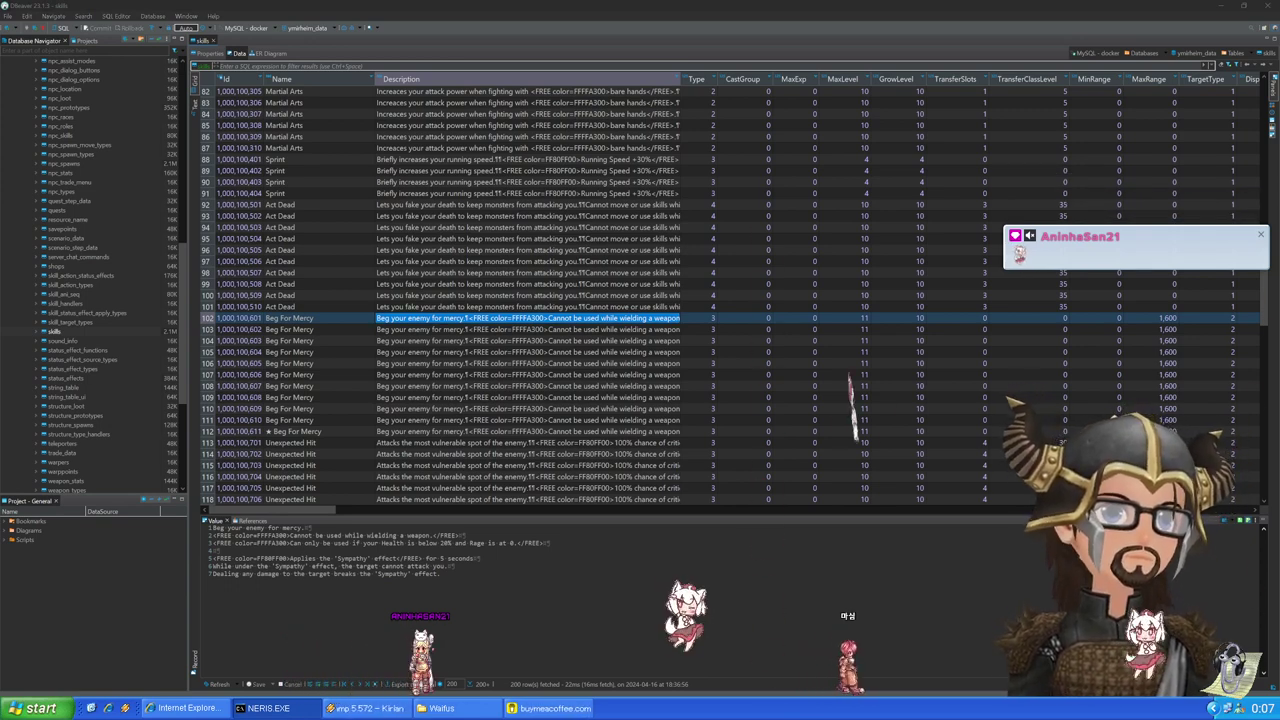
Step: Show a Soul Strike level's description, which lists Magical Power 120%
scroll(458, 285, down, 8)
scroll(457, 285, down, 18)
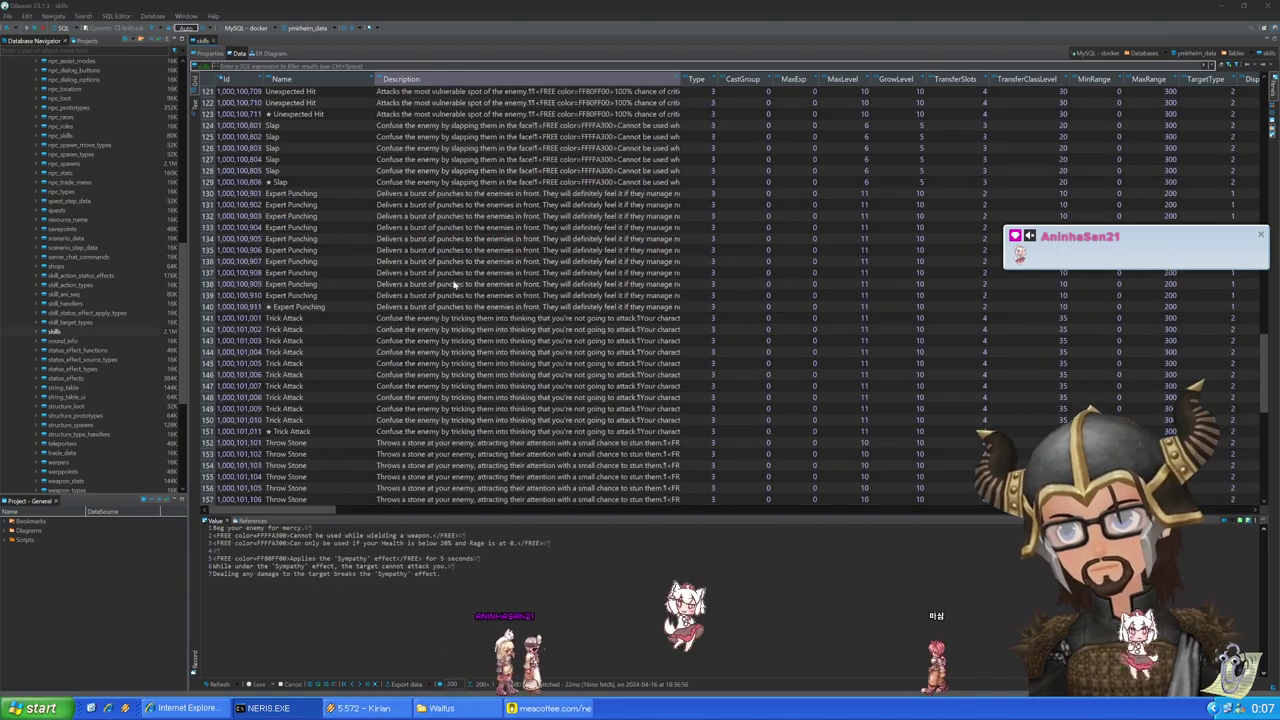
click(438, 258)
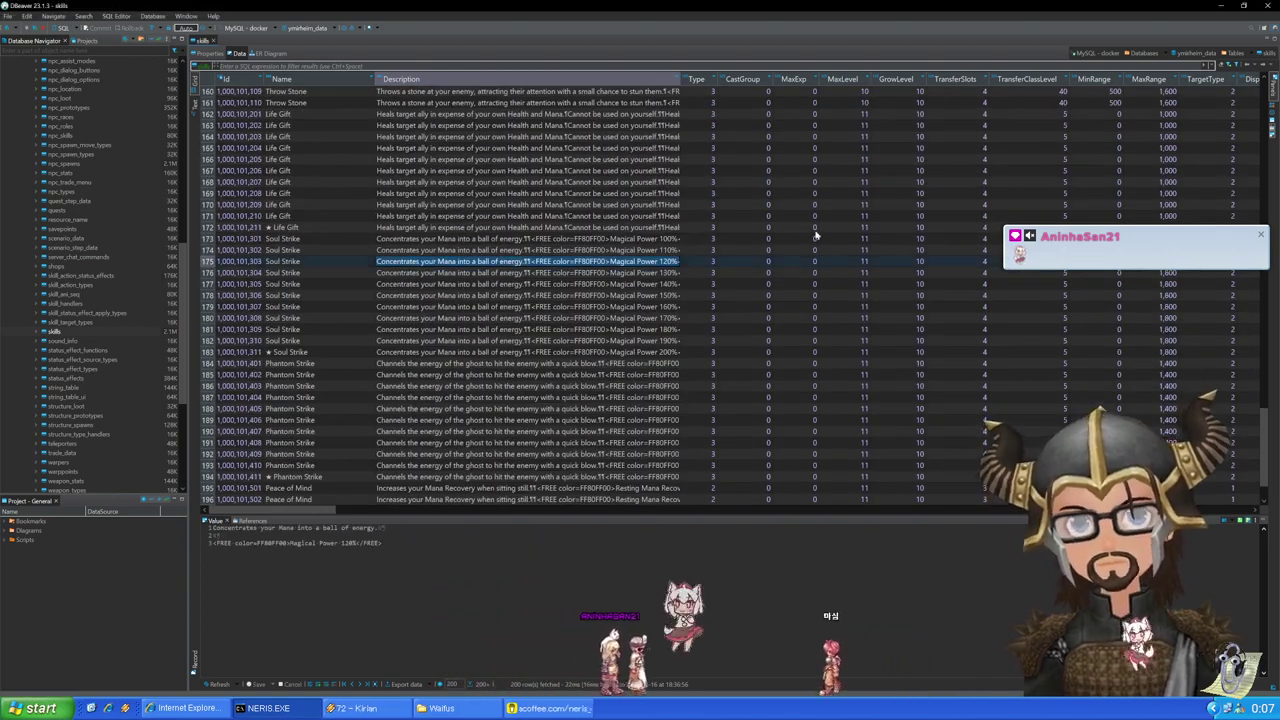
scroll(444, 245, right, 10)
scroll(444, 240, left, 10)
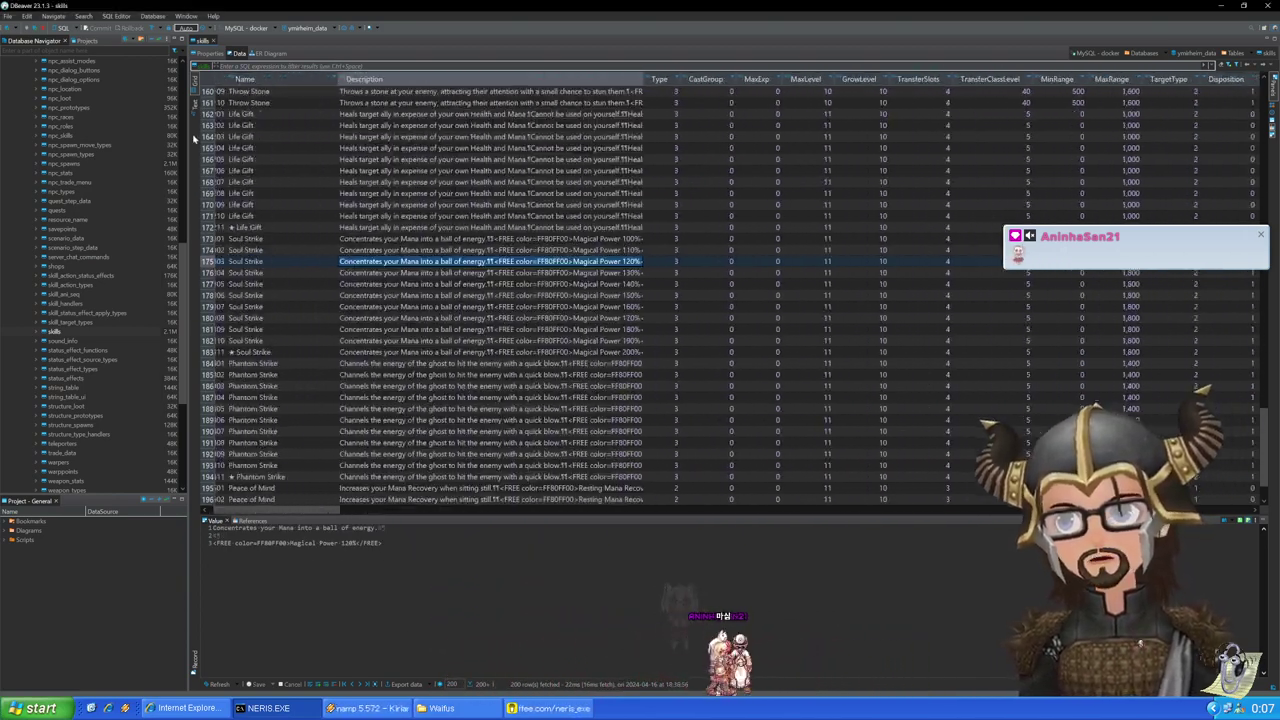
Step: Pin the Name column and select the Soul Strike RageGain values
right_click(234, 80)
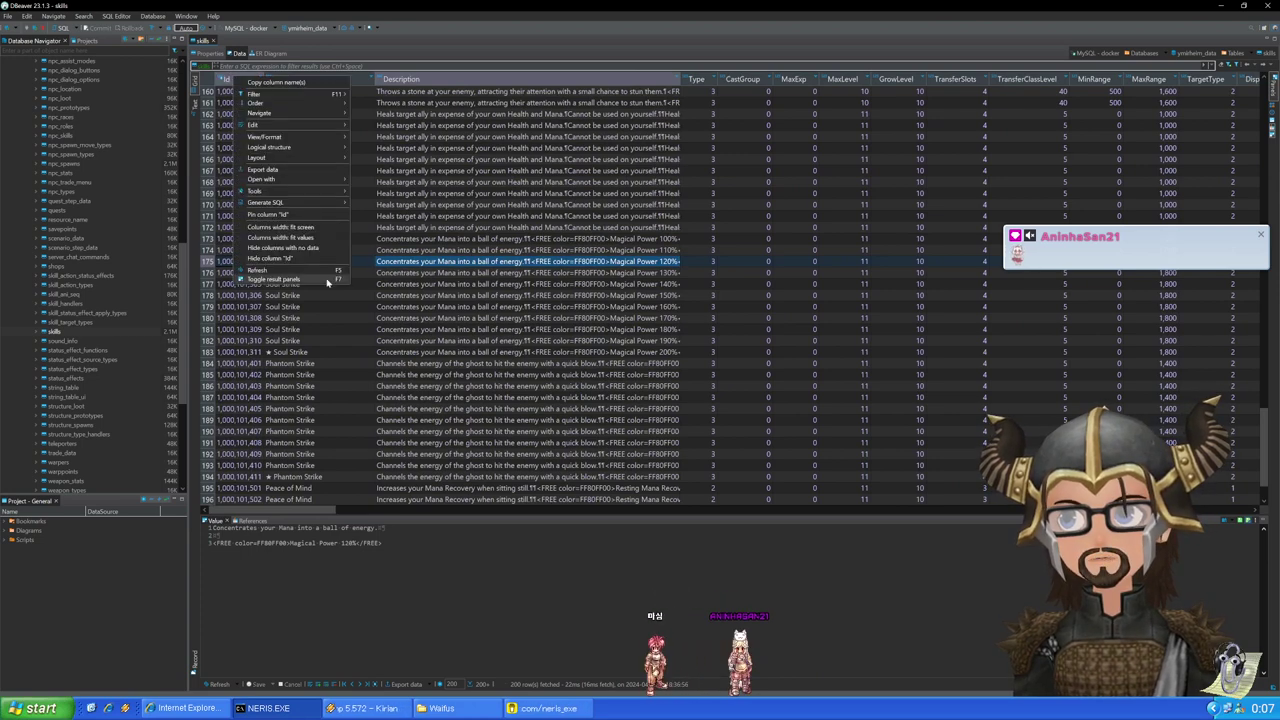
key(Escape)
right_click(302, 86)
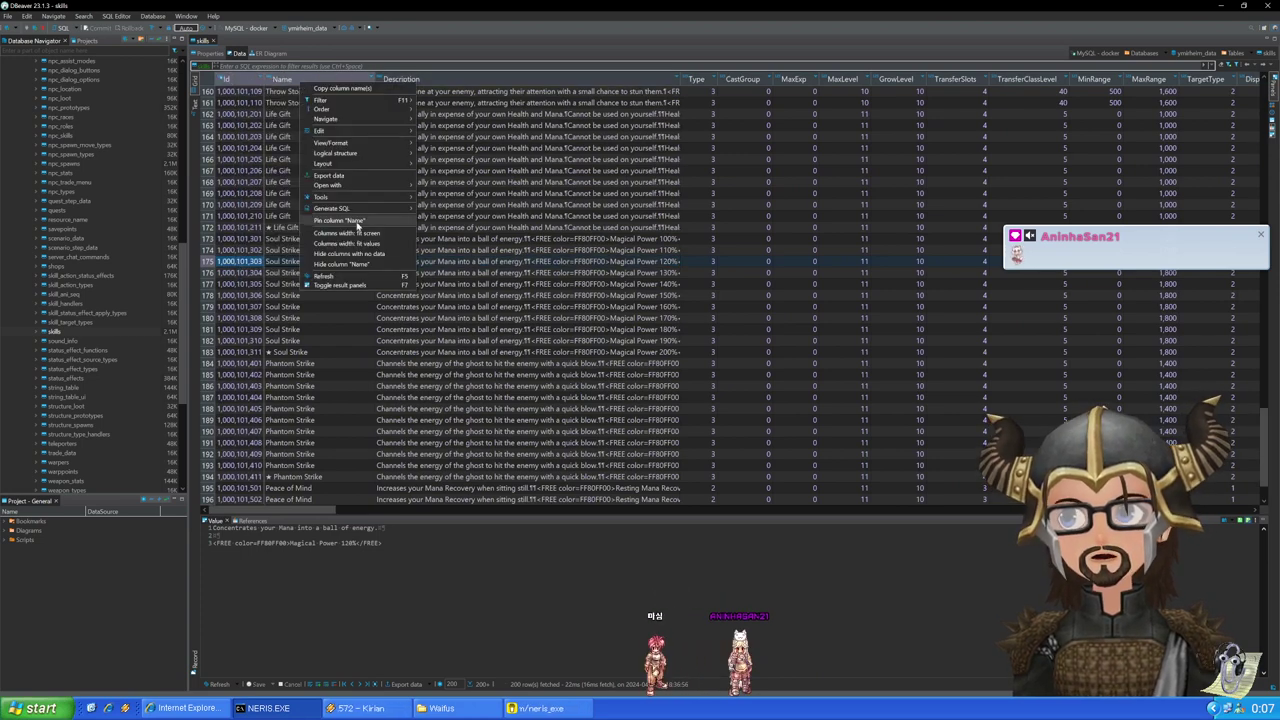
click(358, 221)
scroll(787, 207, right, 10)
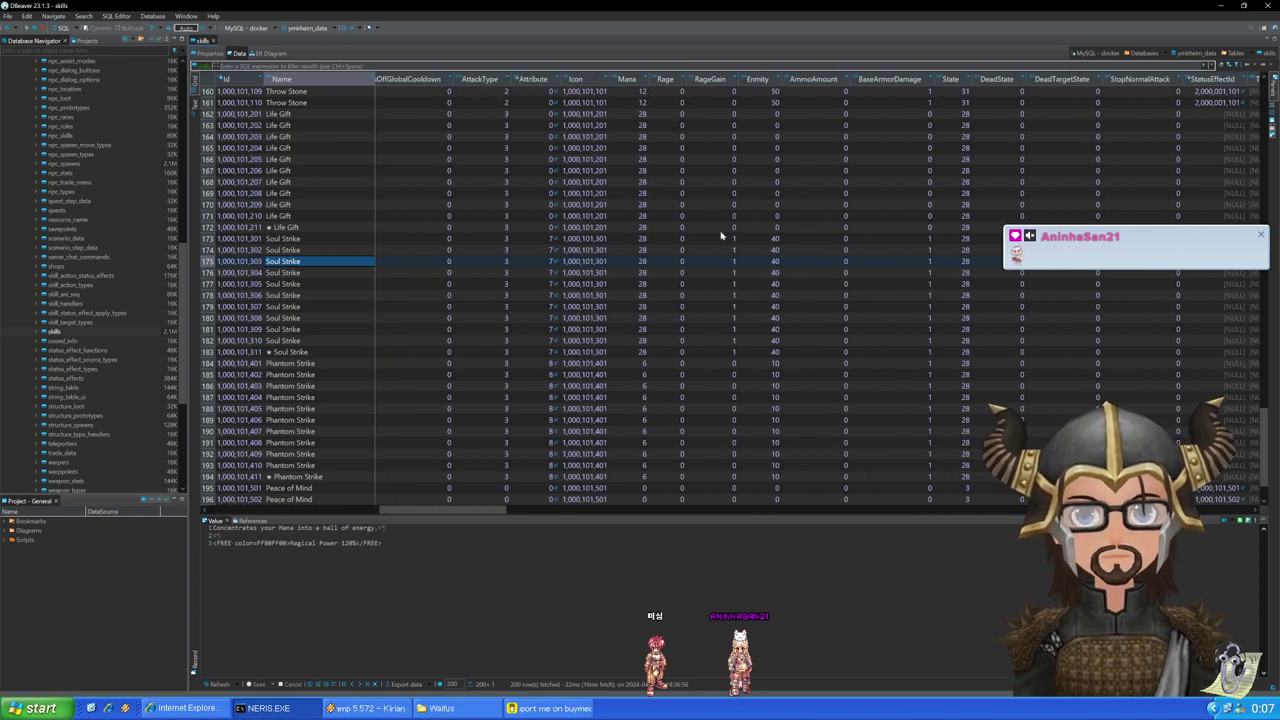
drag(720, 236, 733, 345)
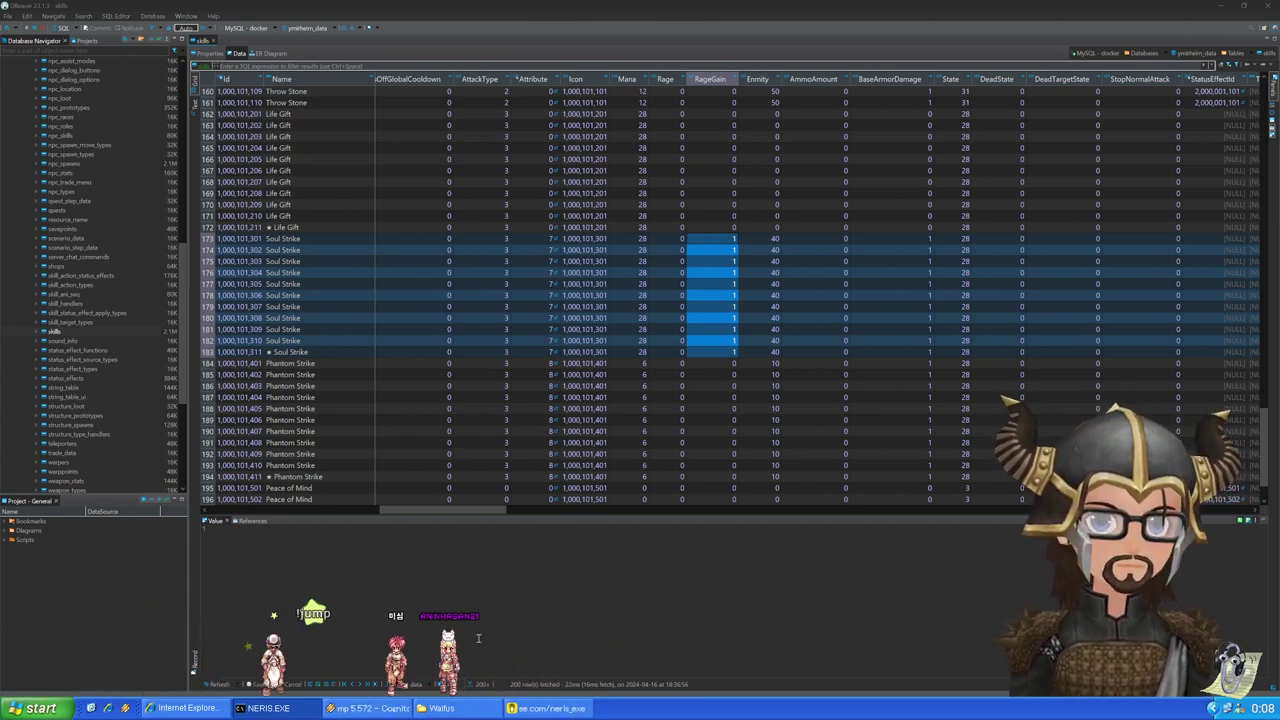
Step: Restart the servers in VS Code with run-gateway, run-login, run-world and run-zone.bat
key(alt+Tab)
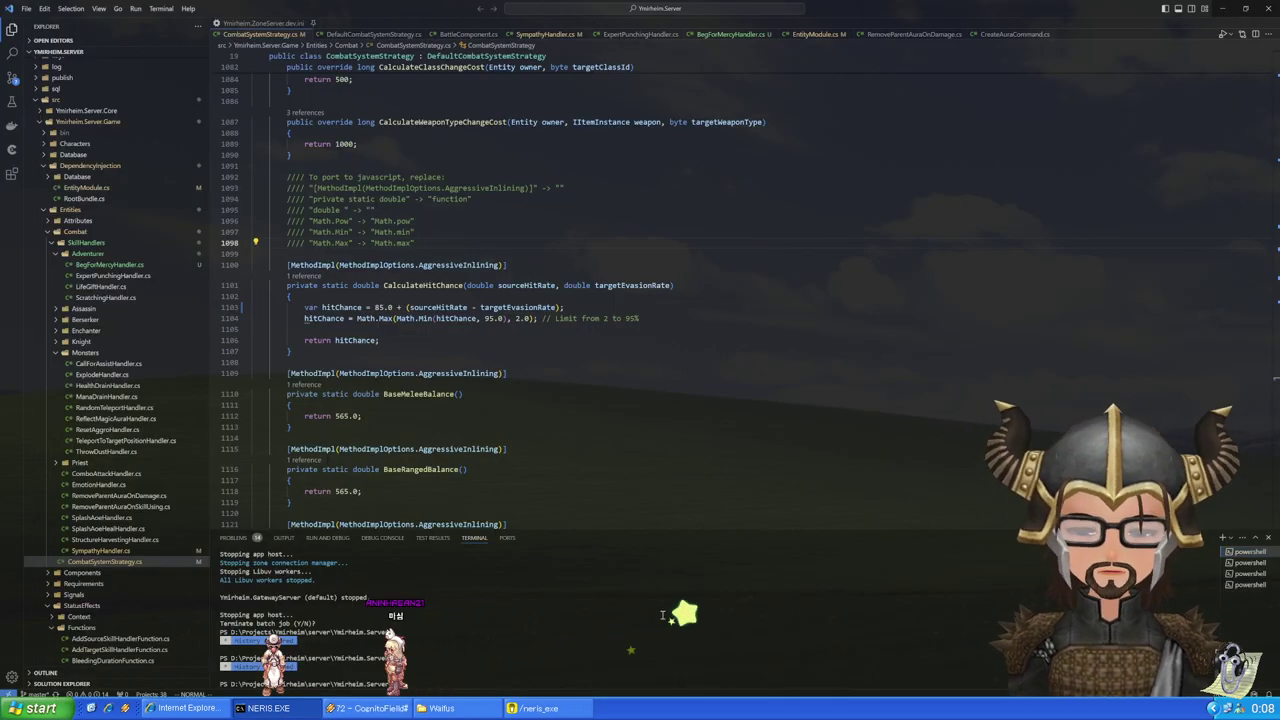
key(Up)
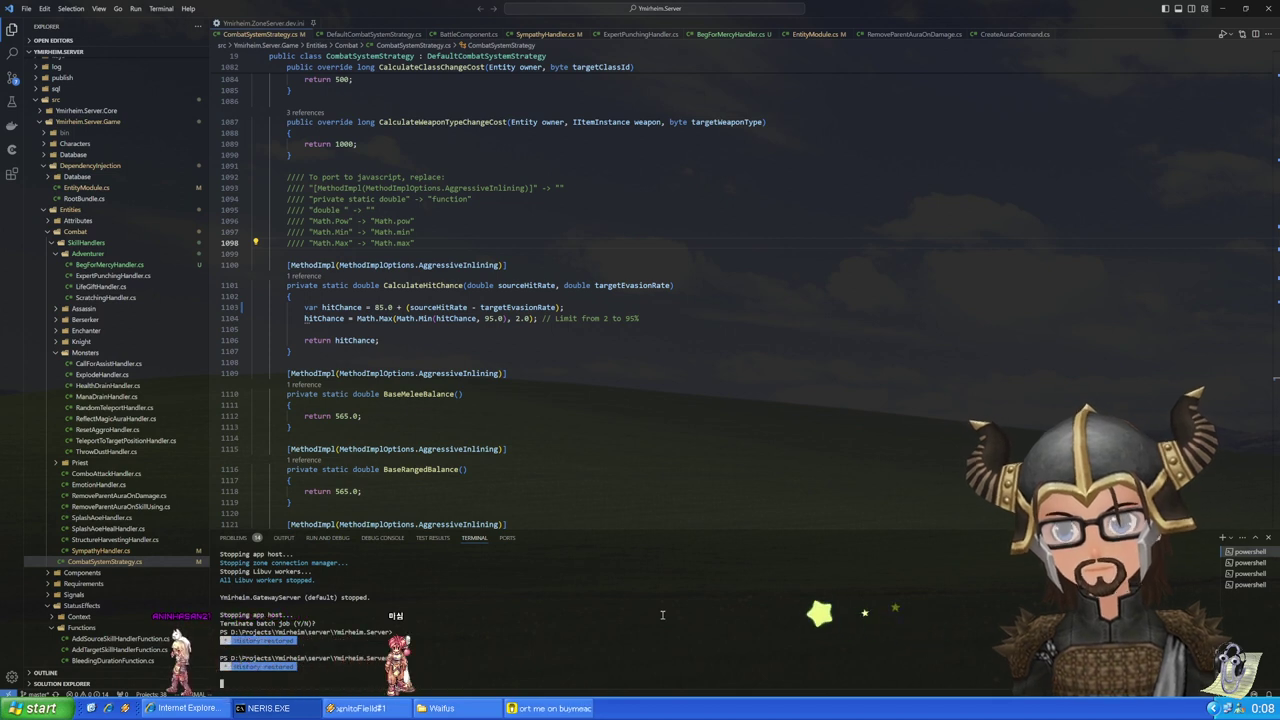
key(Return)
key(ctrl+Page_Down)
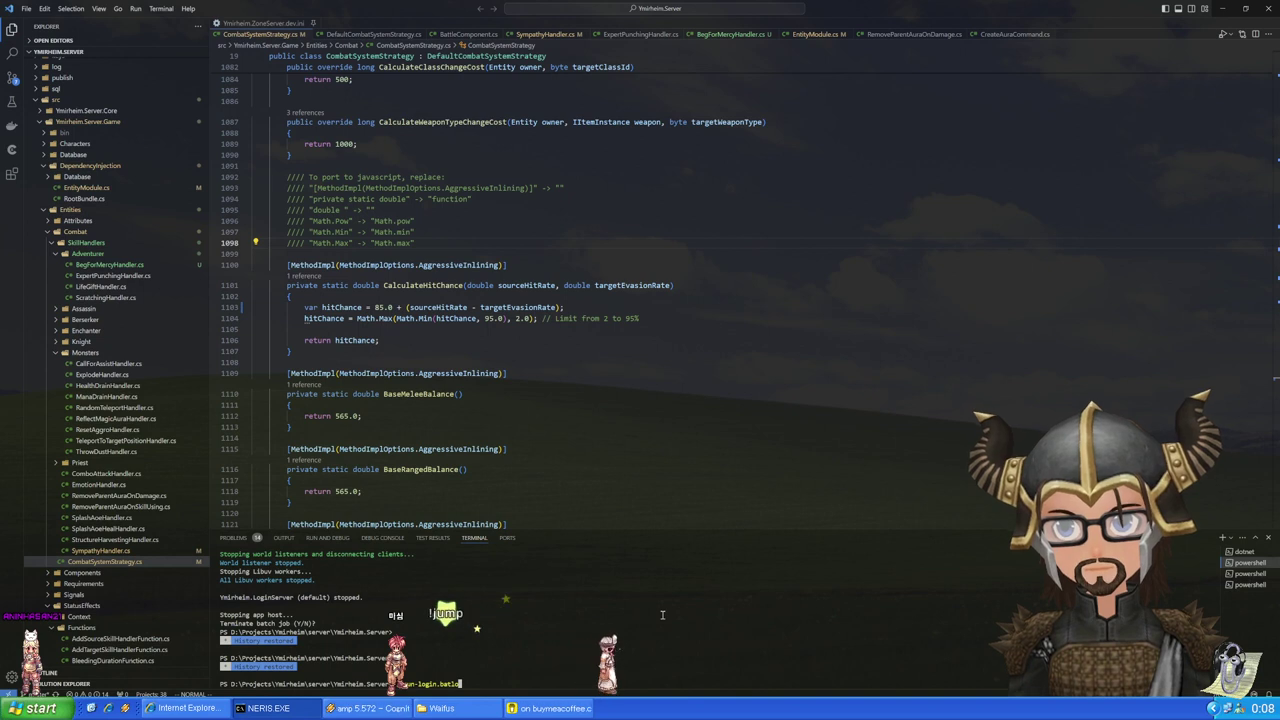
key(Return)
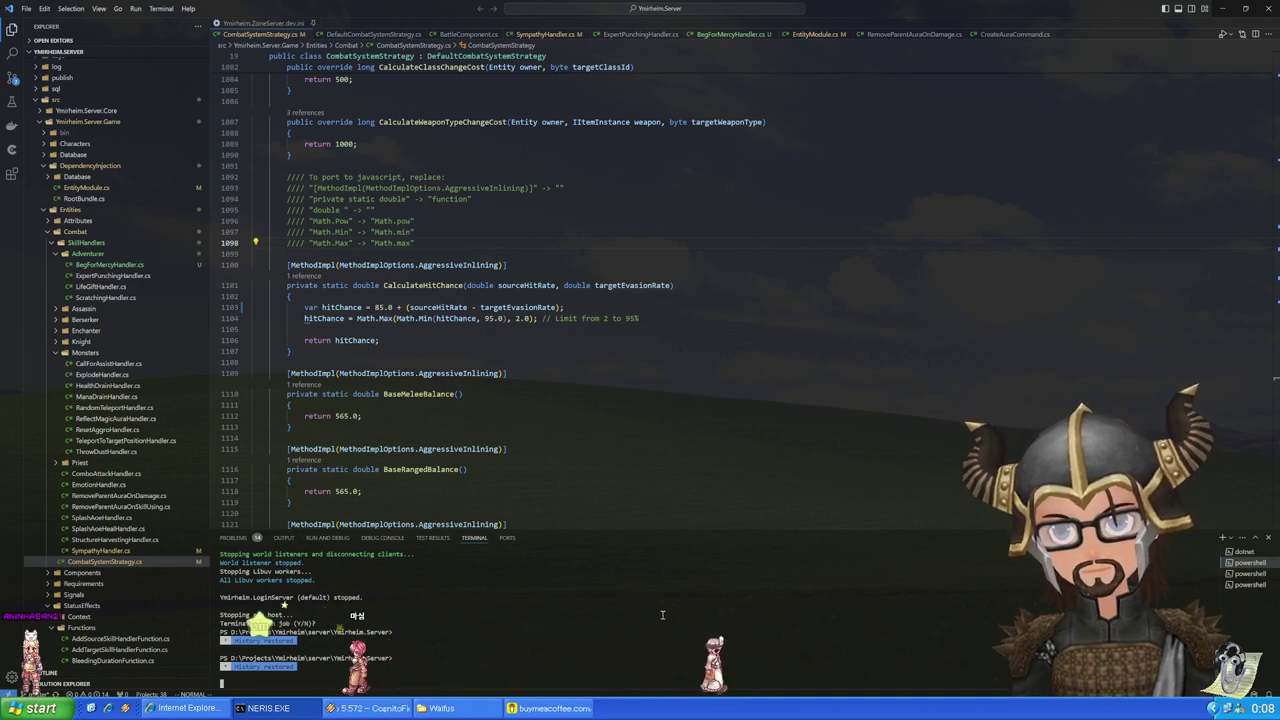
key(ctrl+Page_Down)
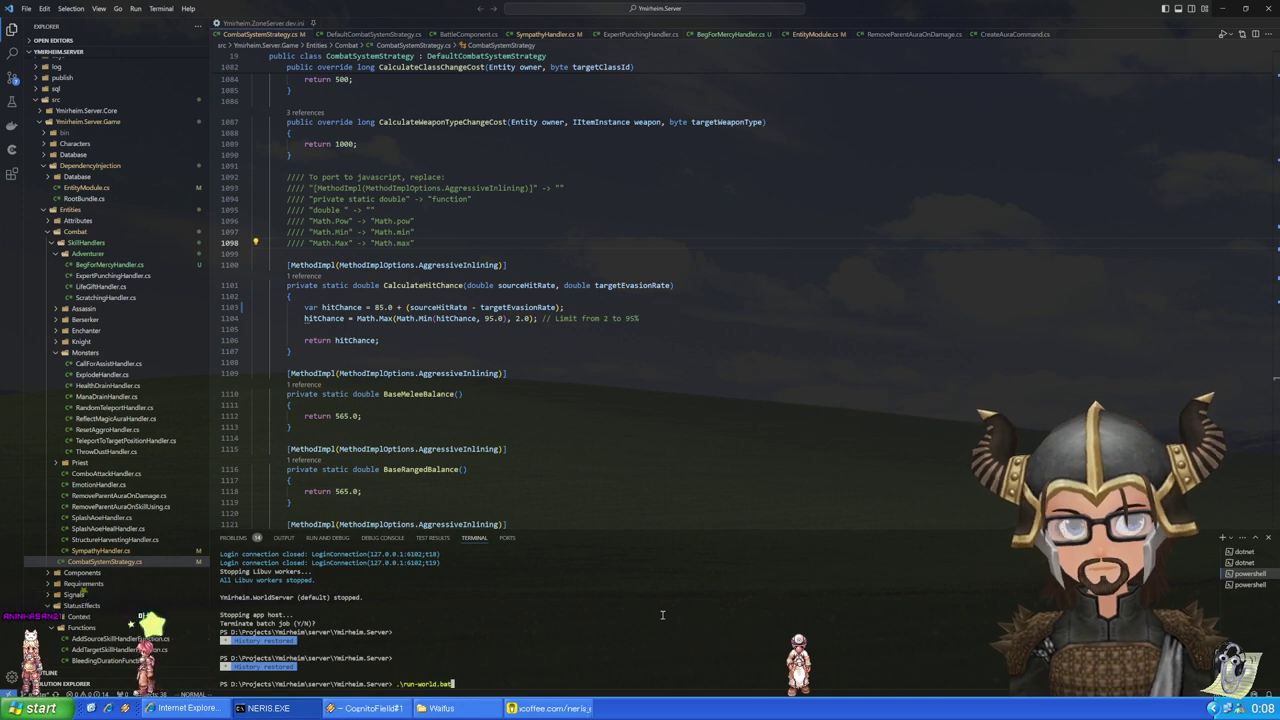
key(ctrl+Page_Down)
text(.\run-zone.bat)
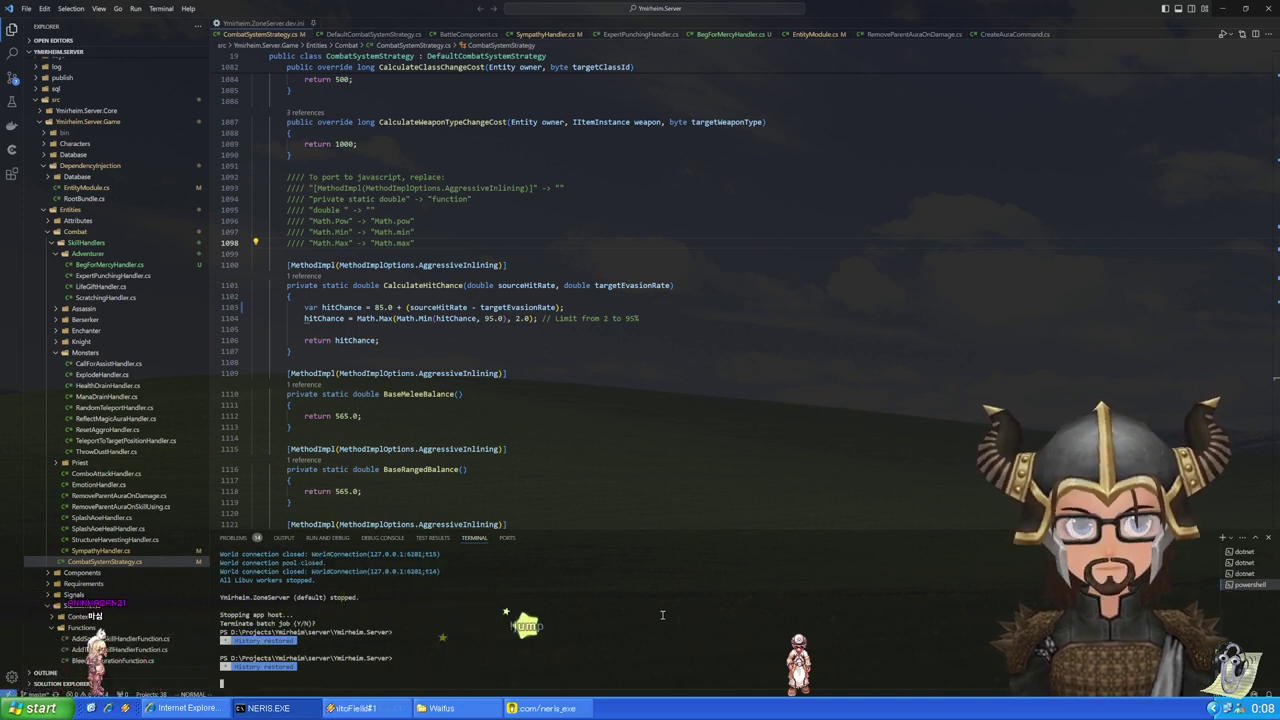
key(Return)
Step: Check the servers' startup logs, then return to the skills table
click(1236, 553)
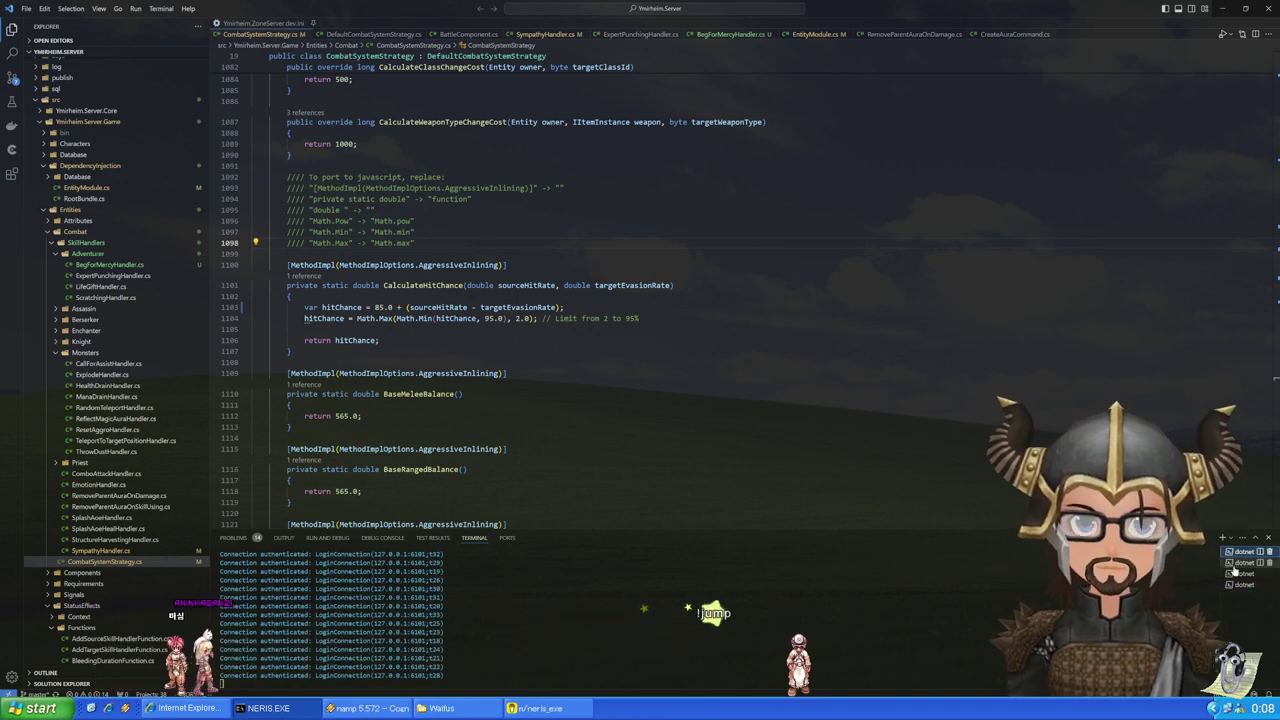
click(1241, 574)
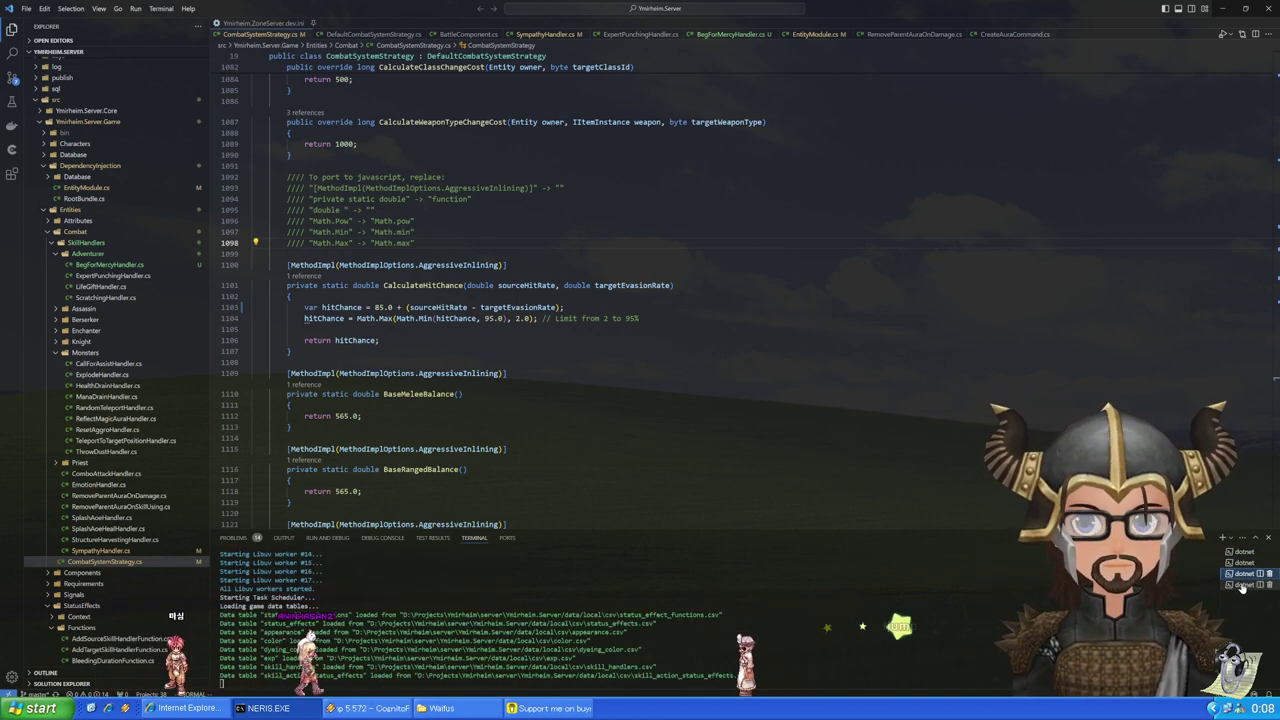
click(1241, 584)
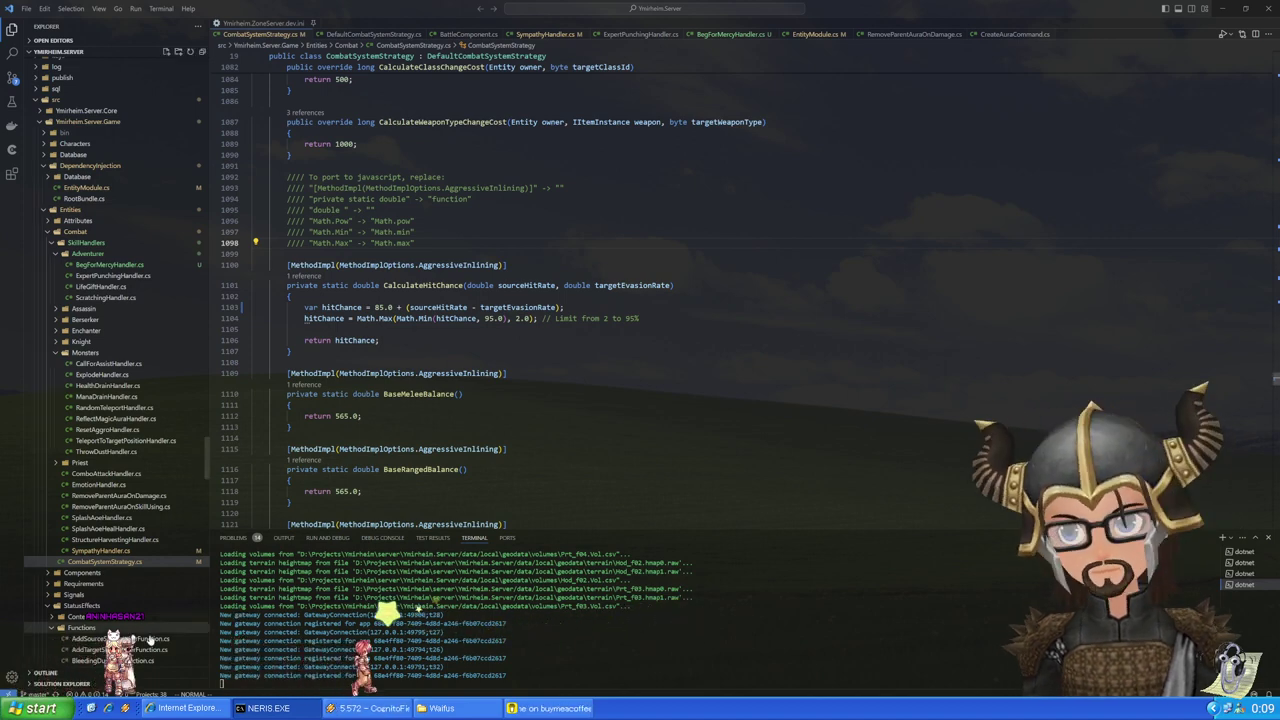
key(alt+Tab)
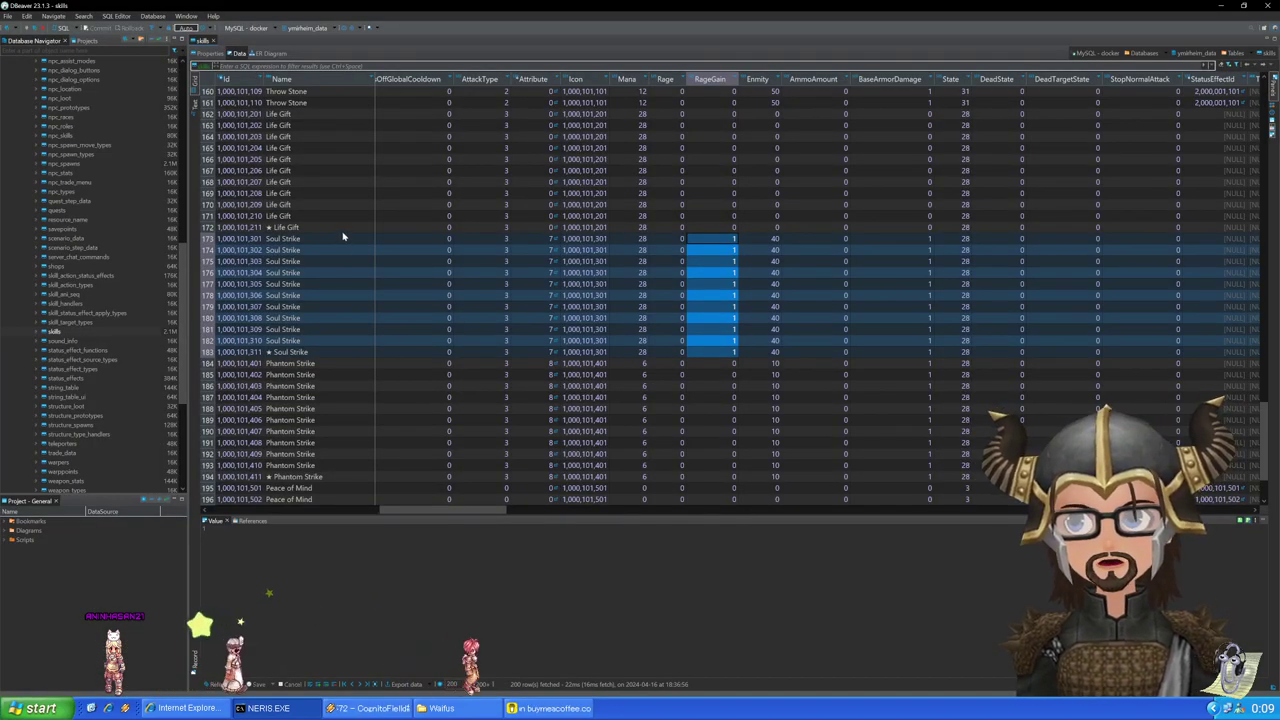
Step: Check the MaxRange values of the Beg For Mercy levels
scroll(342, 236, up, 20)
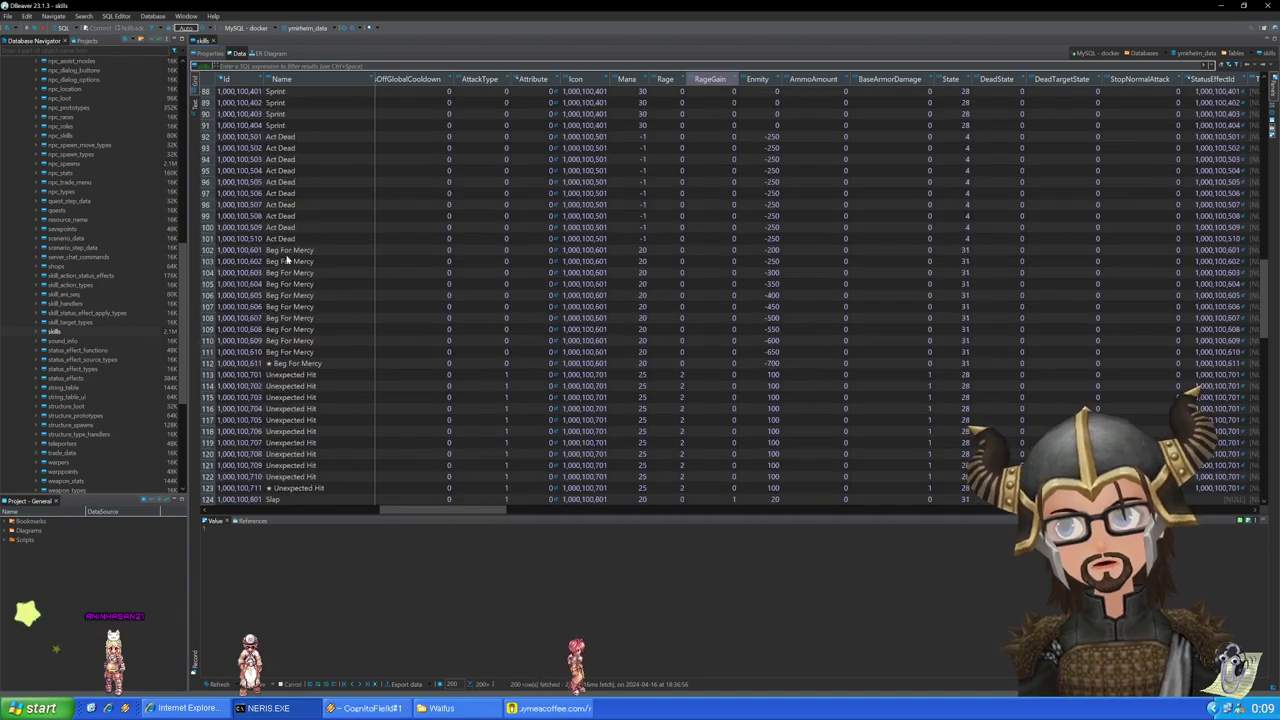
click(286, 251)
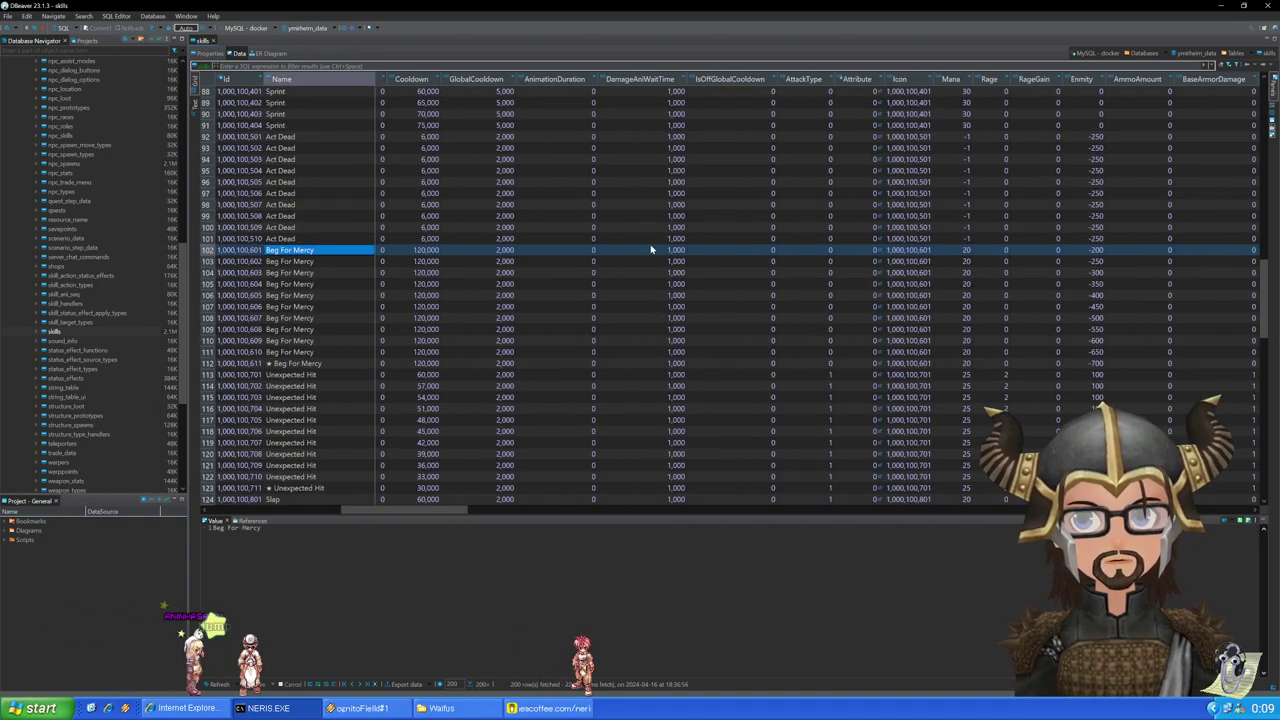
scroll(671, 252, left, 10)
scroll(1073, 273, right, 2)
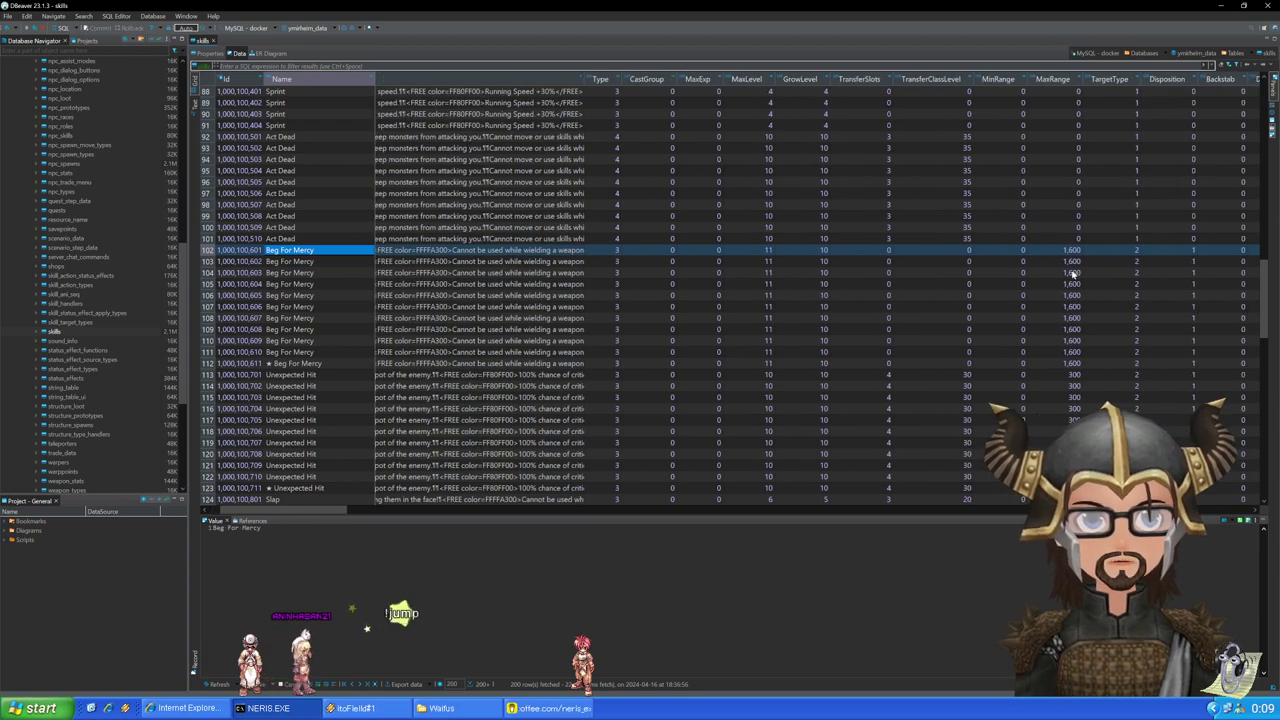
drag(1070, 256, 1054, 366)
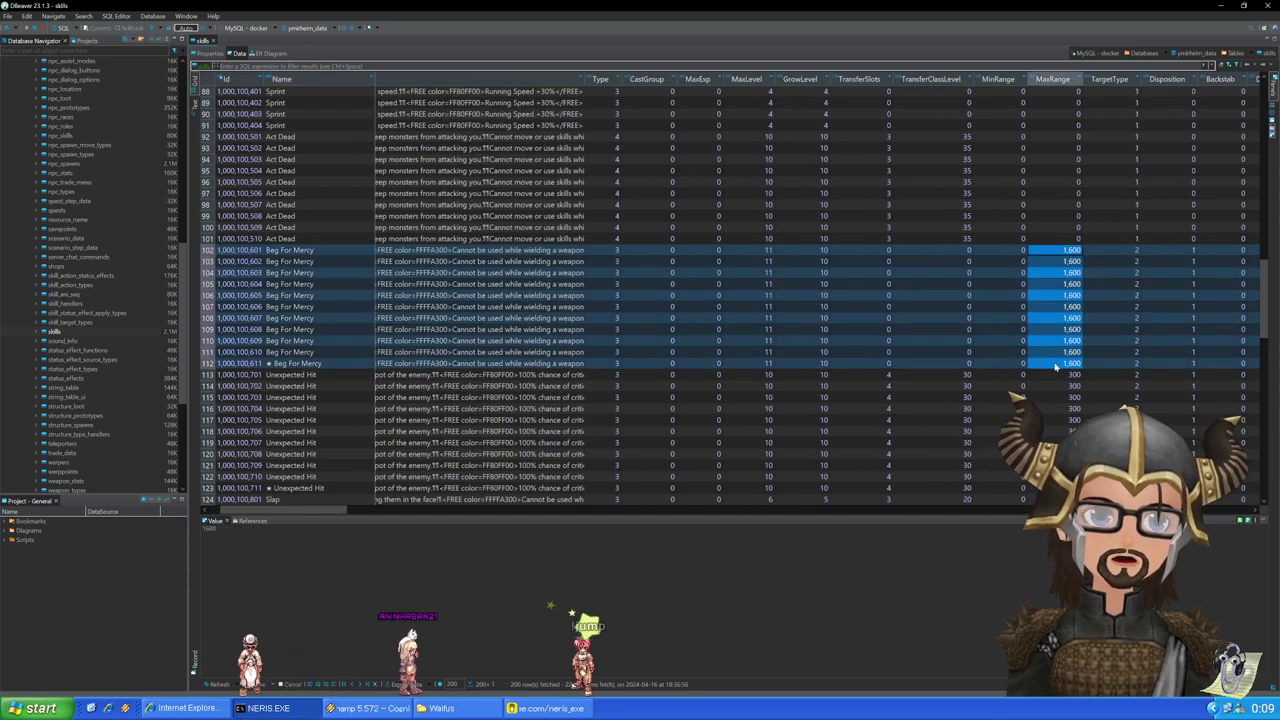
click(1062, 250)
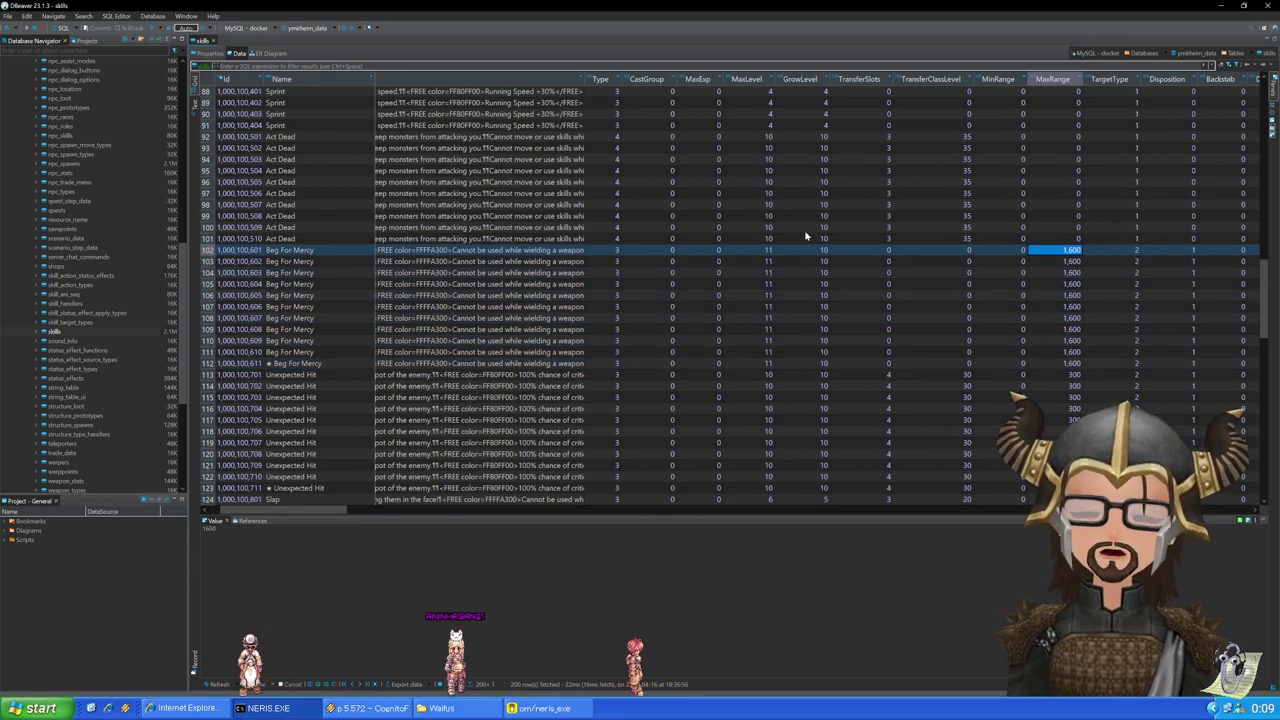
Step: Browse down the skill list to the Appeal Sympathy row
scroll(284, 335, down, 6)
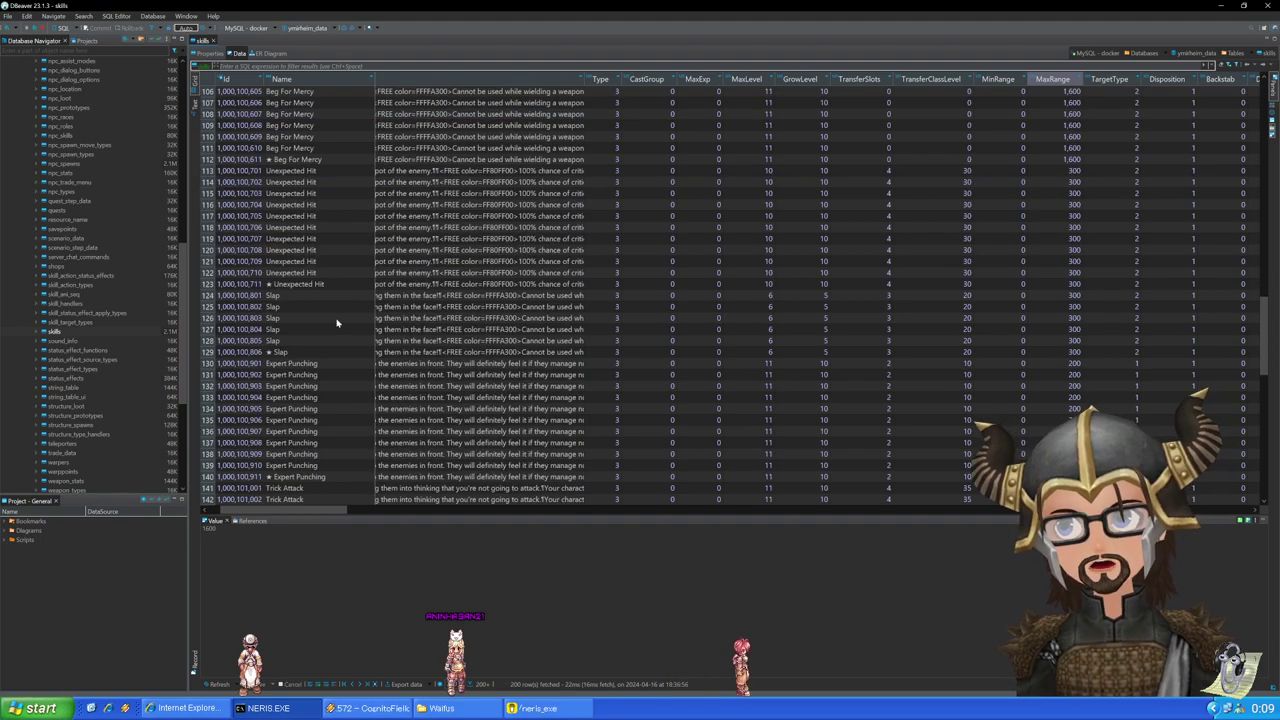
scroll(337, 323, down, 20)
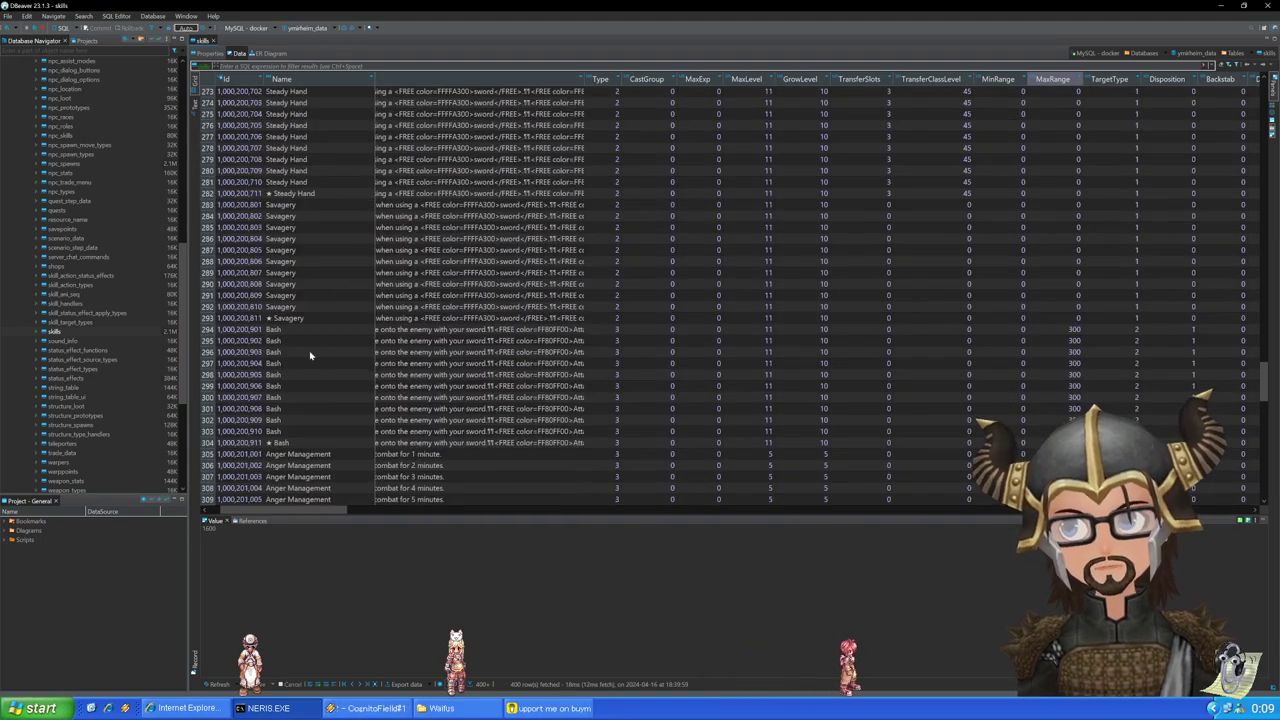
scroll(310, 355, down, 20)
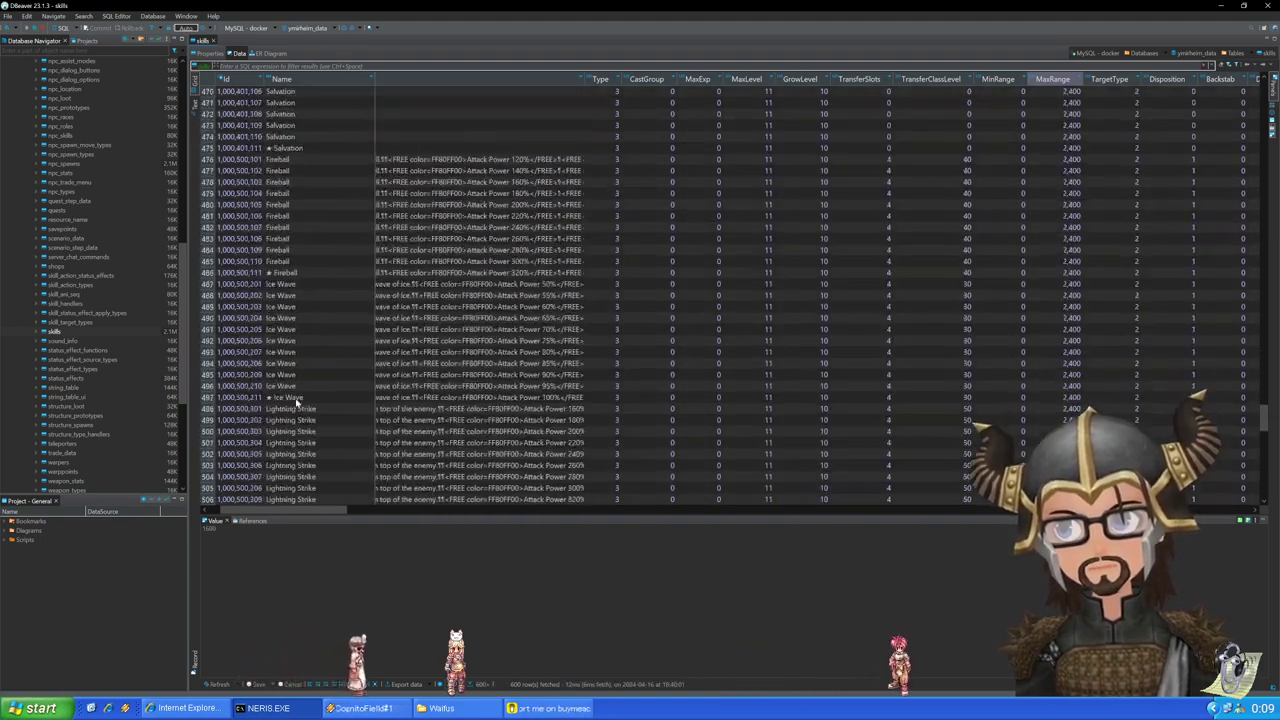
scroll(295, 402, down, 20)
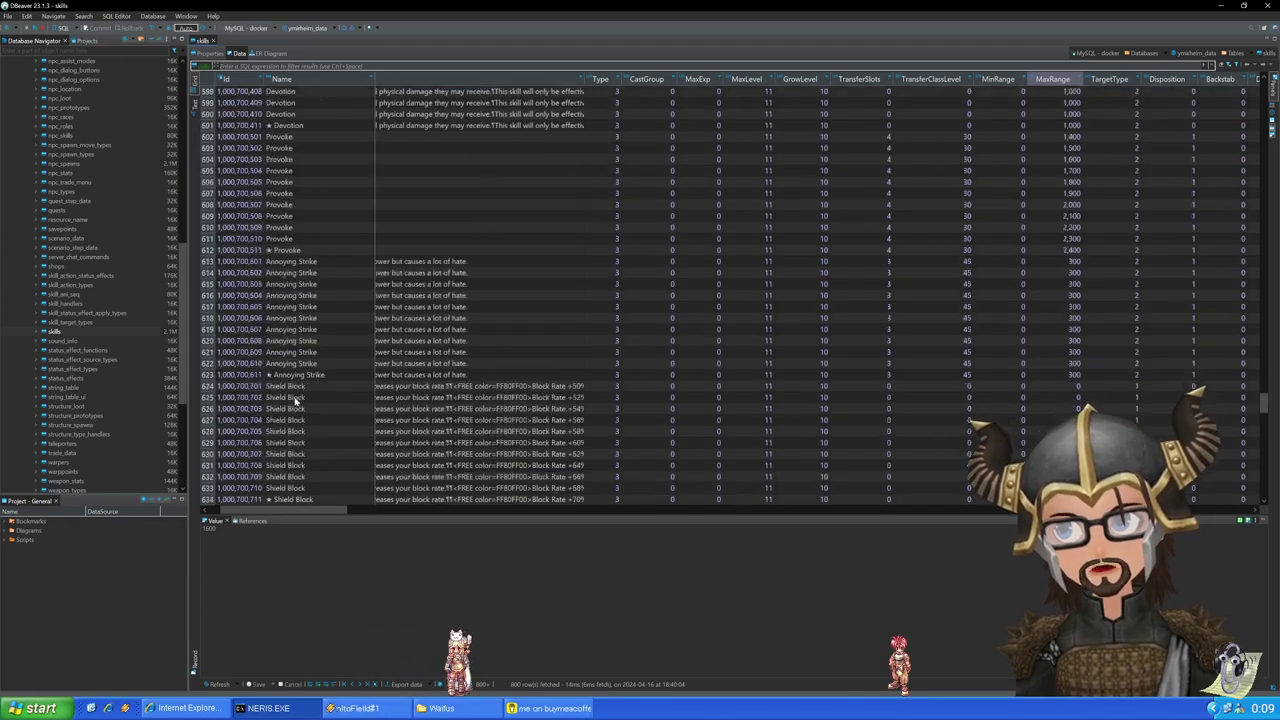
scroll(298, 400, down, 20)
click(302, 397)
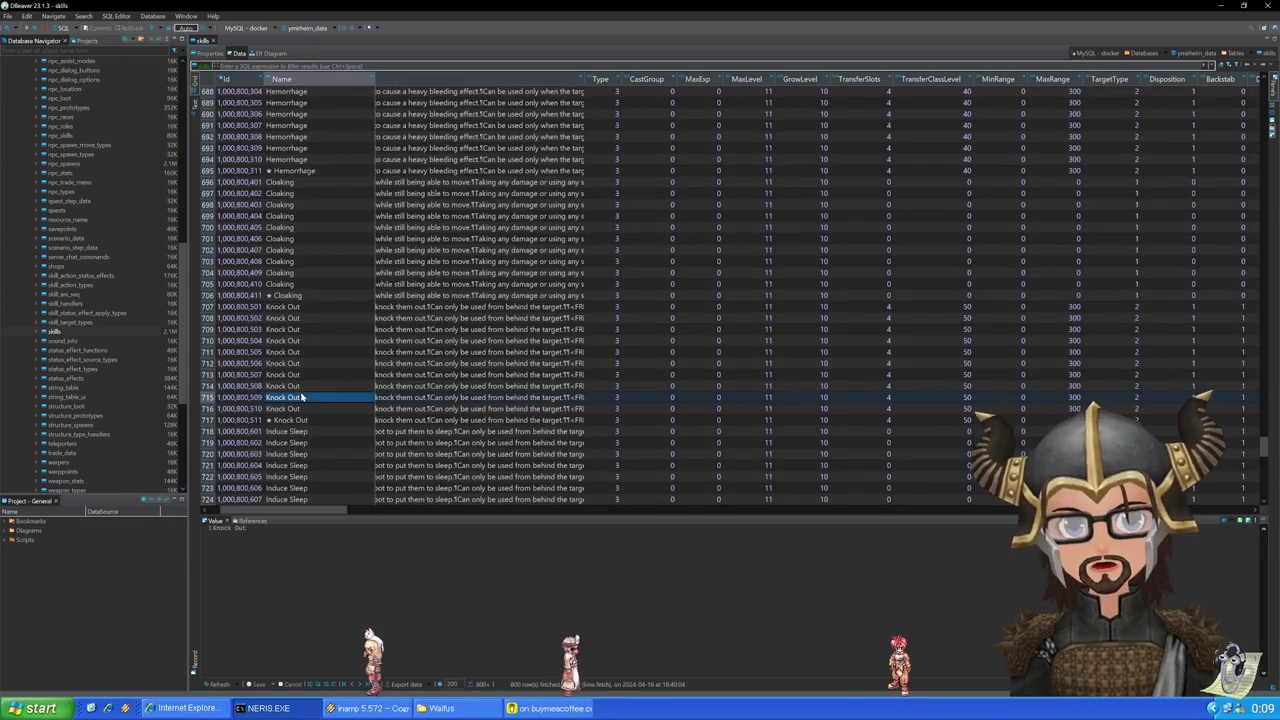
key(Page_Down)
key(Page_Down)
key(Page_Down)
key(Page_Down)
key(Page_Down)
key(Page_Down)
key(Page_Down)
key(Page_Down)
key(Page_Down)
key(Page_Down)
key(Page_Down)
key(Page_Down)
key(Page_Down)
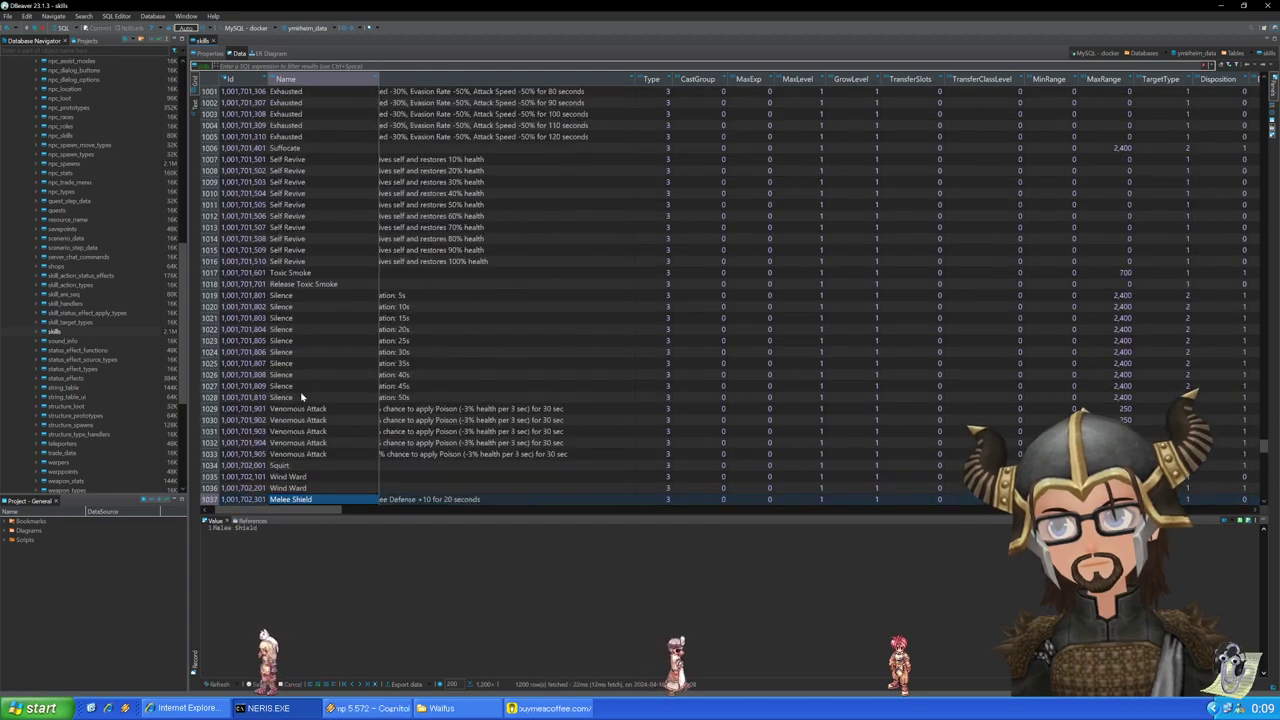
key(Page_Down)
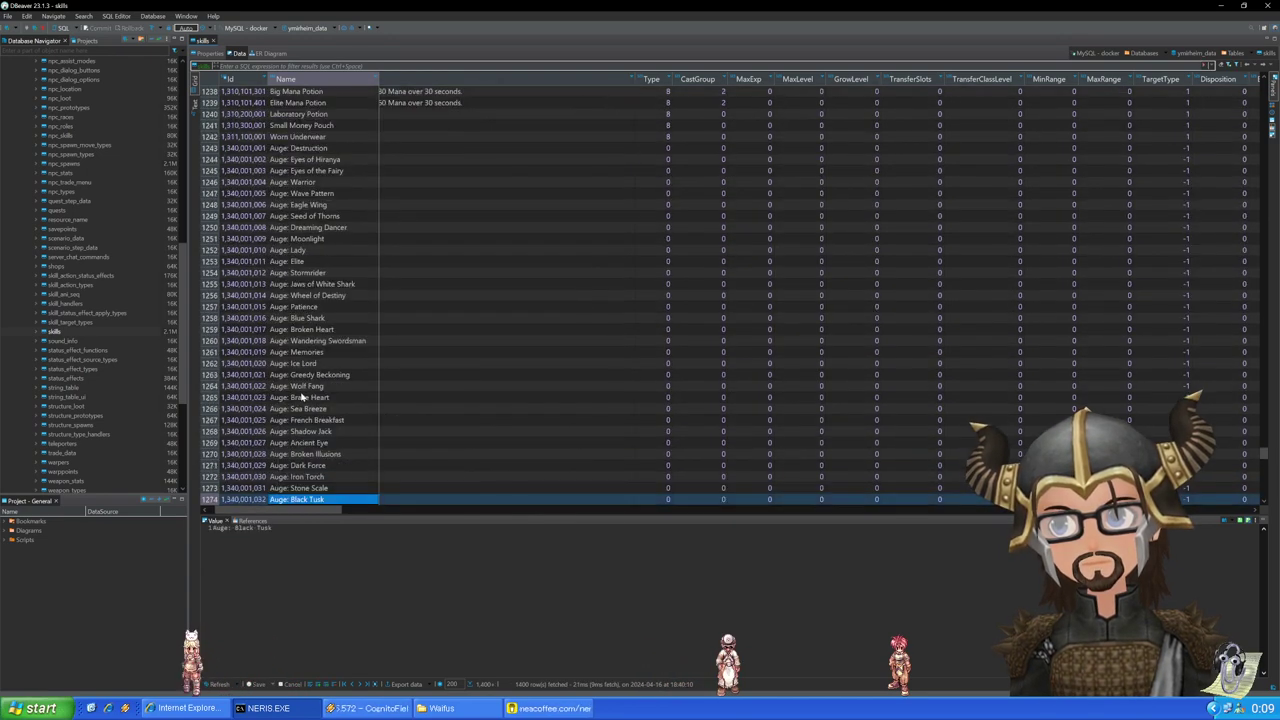
key(Page_Up)
scroll(312, 380, up, 6)
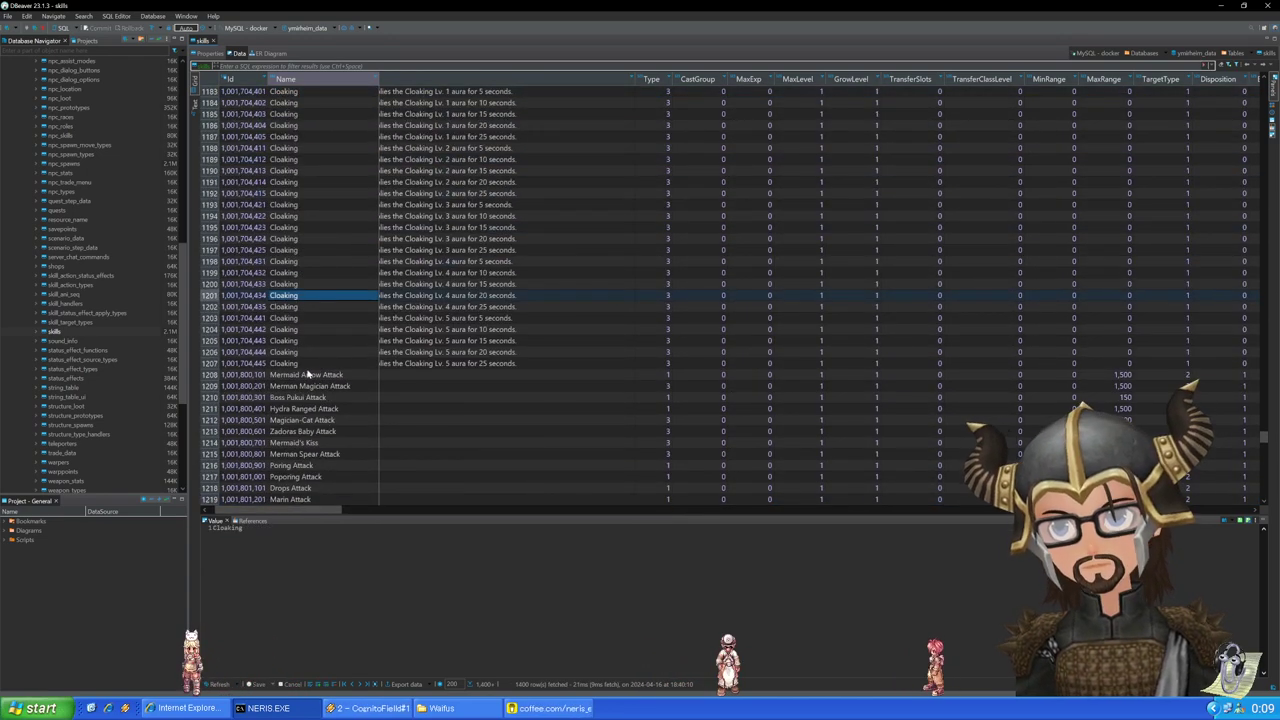
scroll(310, 350, up, 15)
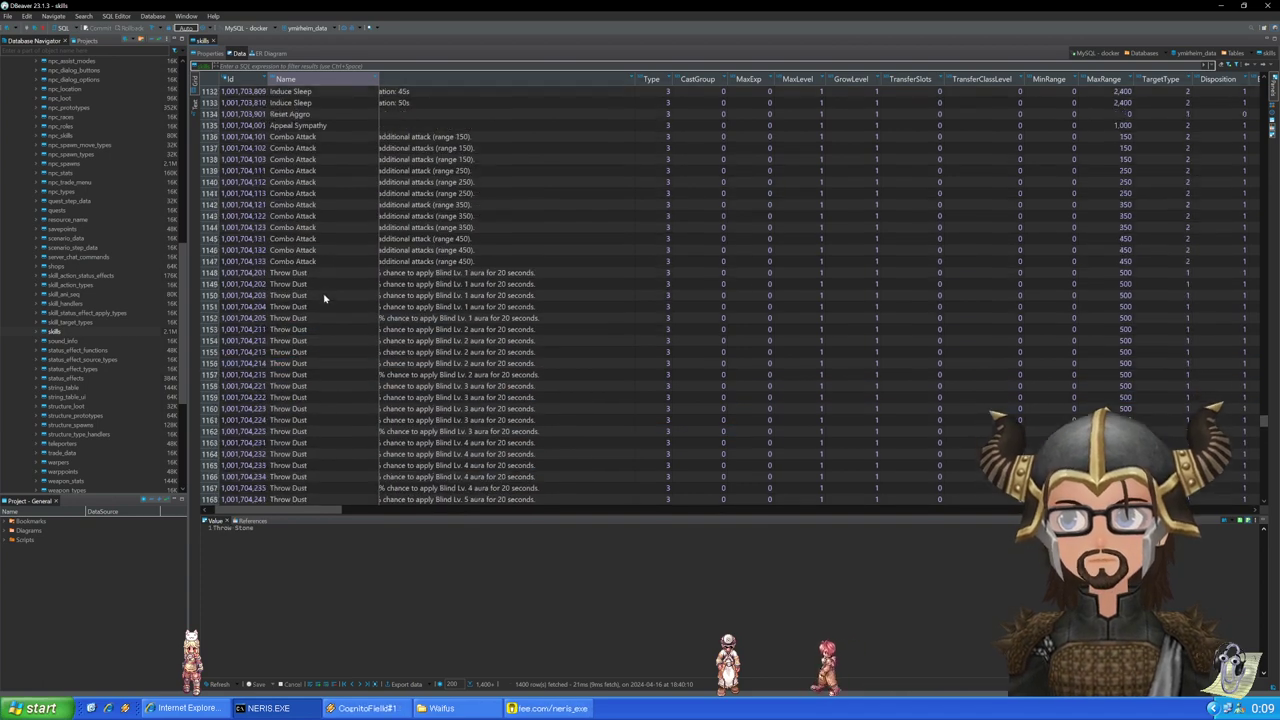
click(313, 285)
scroll(315, 300, up, 5)
click(328, 331)
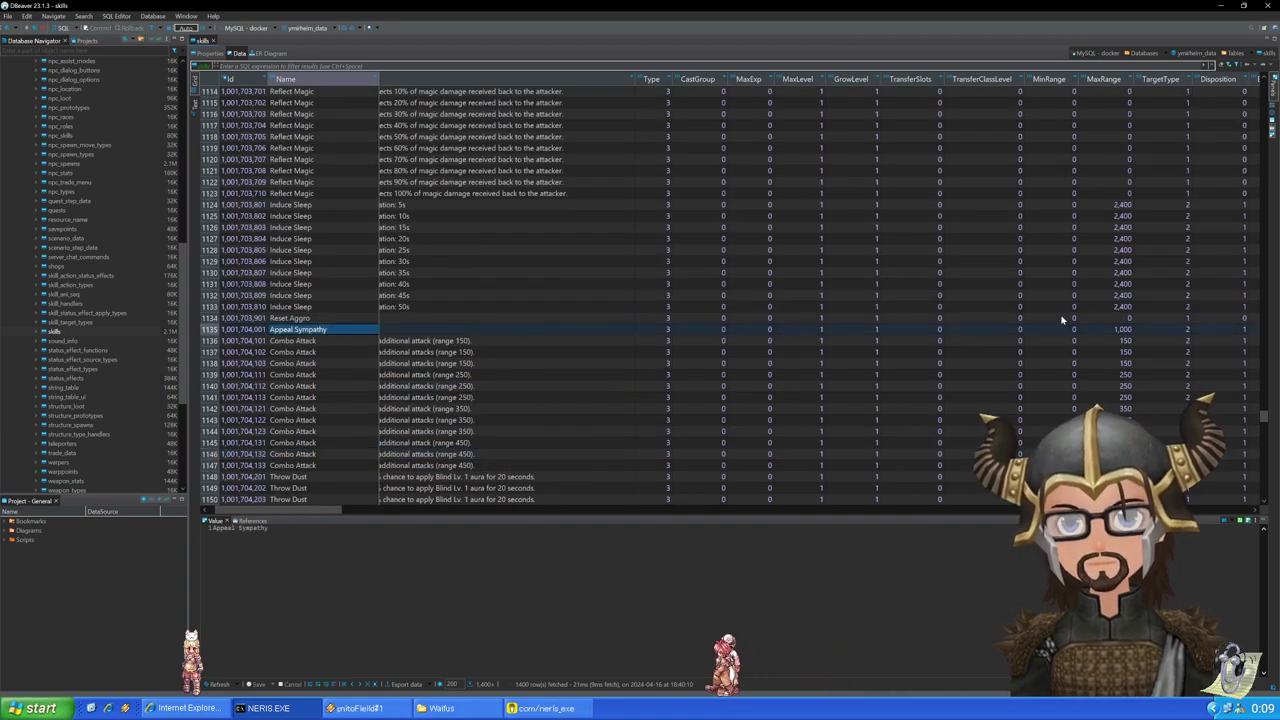
Step: Change Appeal Sympathy's MaxRange from 1,000 to 1,600 and save it
click(1103, 329)
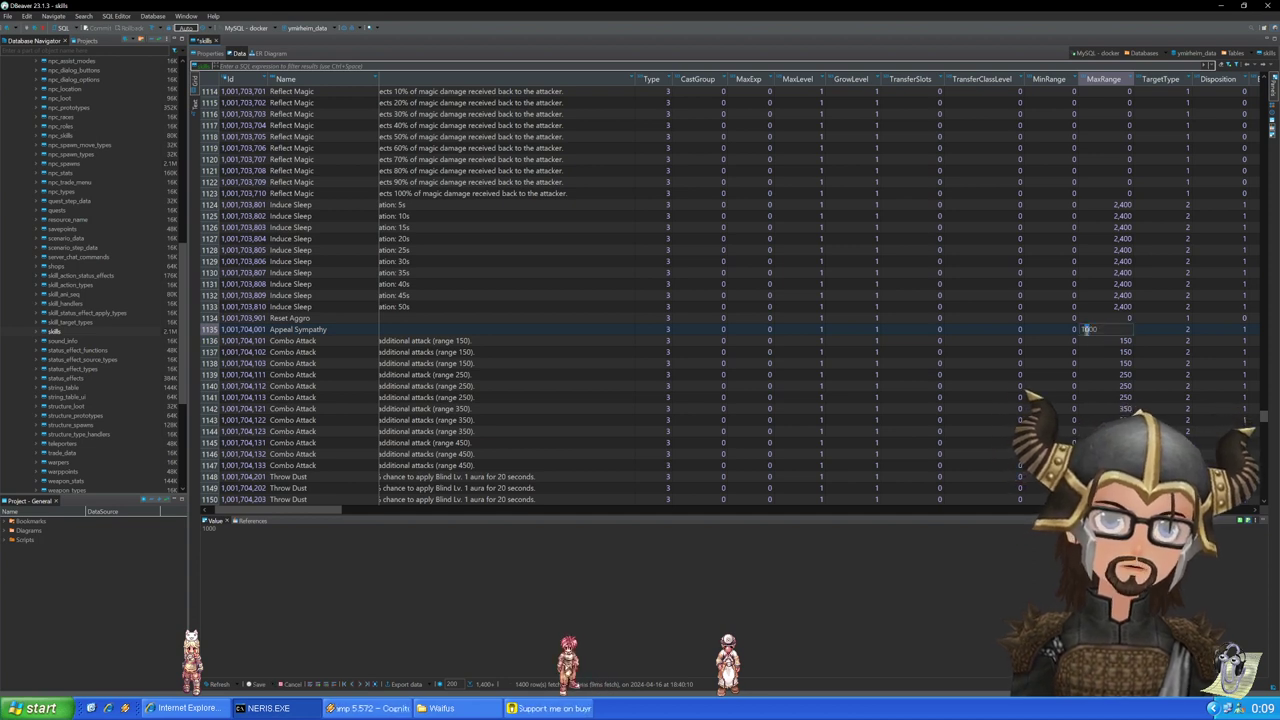
key(Return)
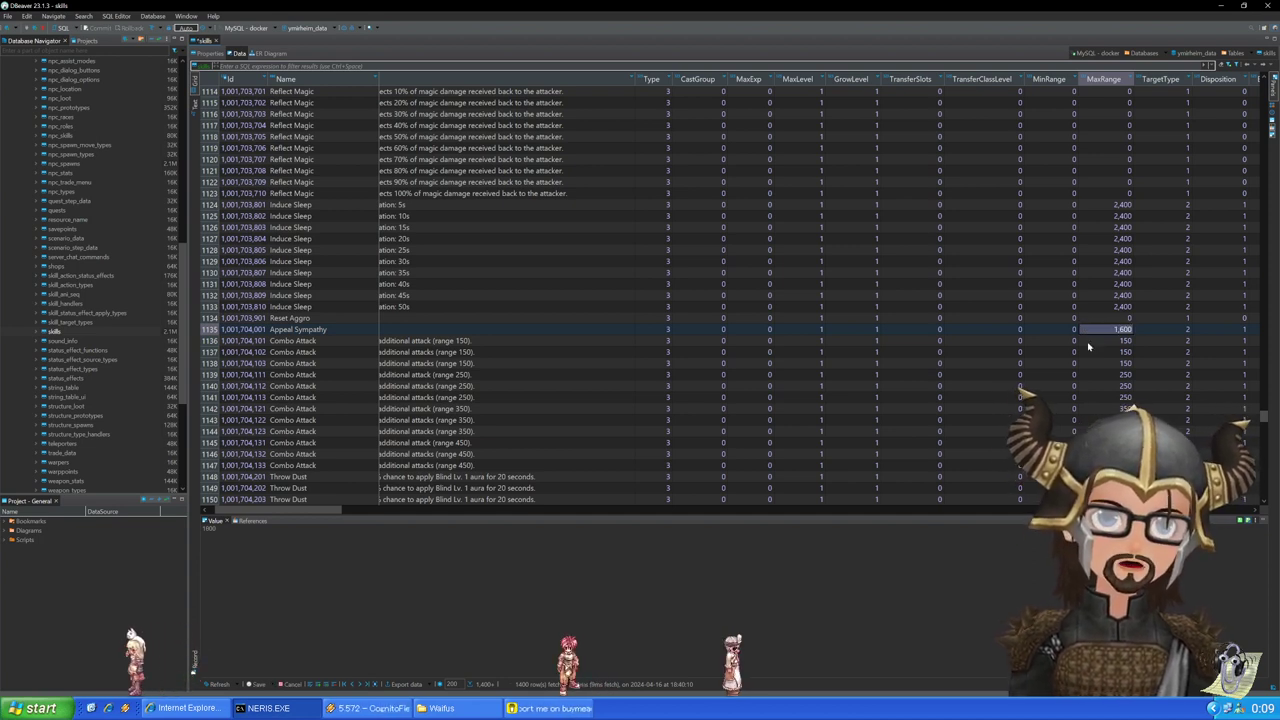
key(ctrl+s)
key(Return)
scroll(120, 340, up, 1)
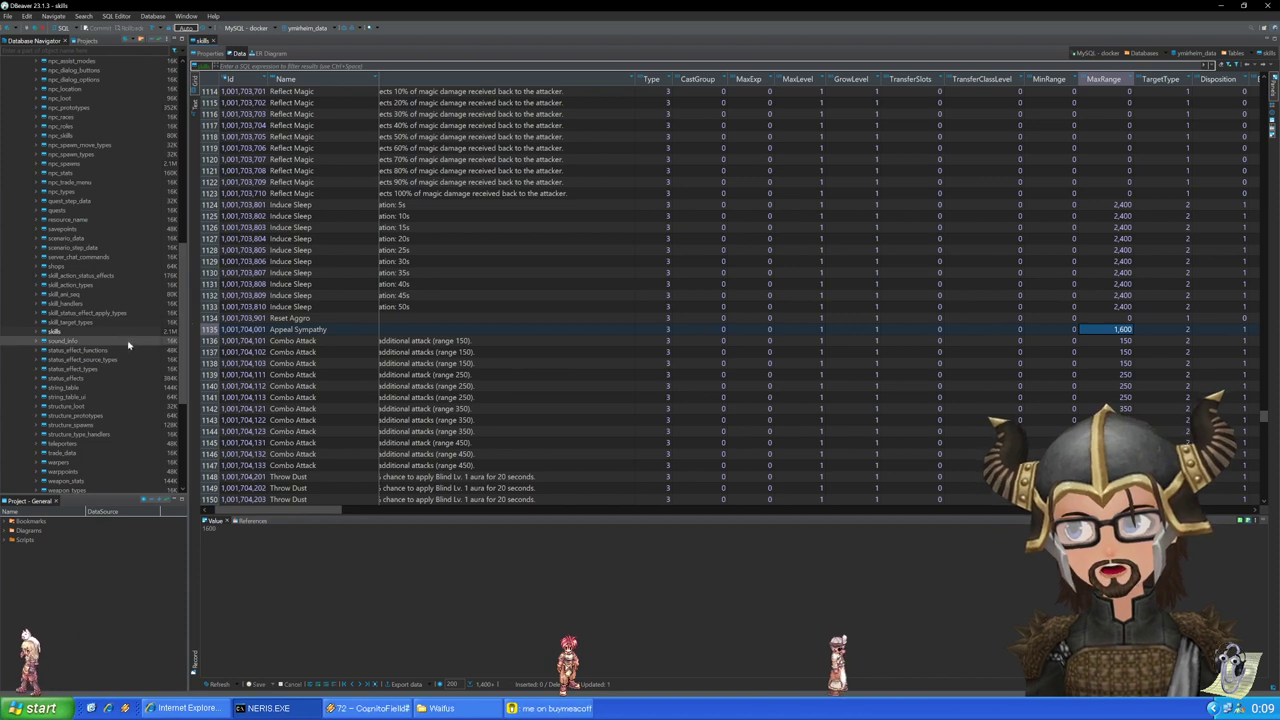
click(245, 329)
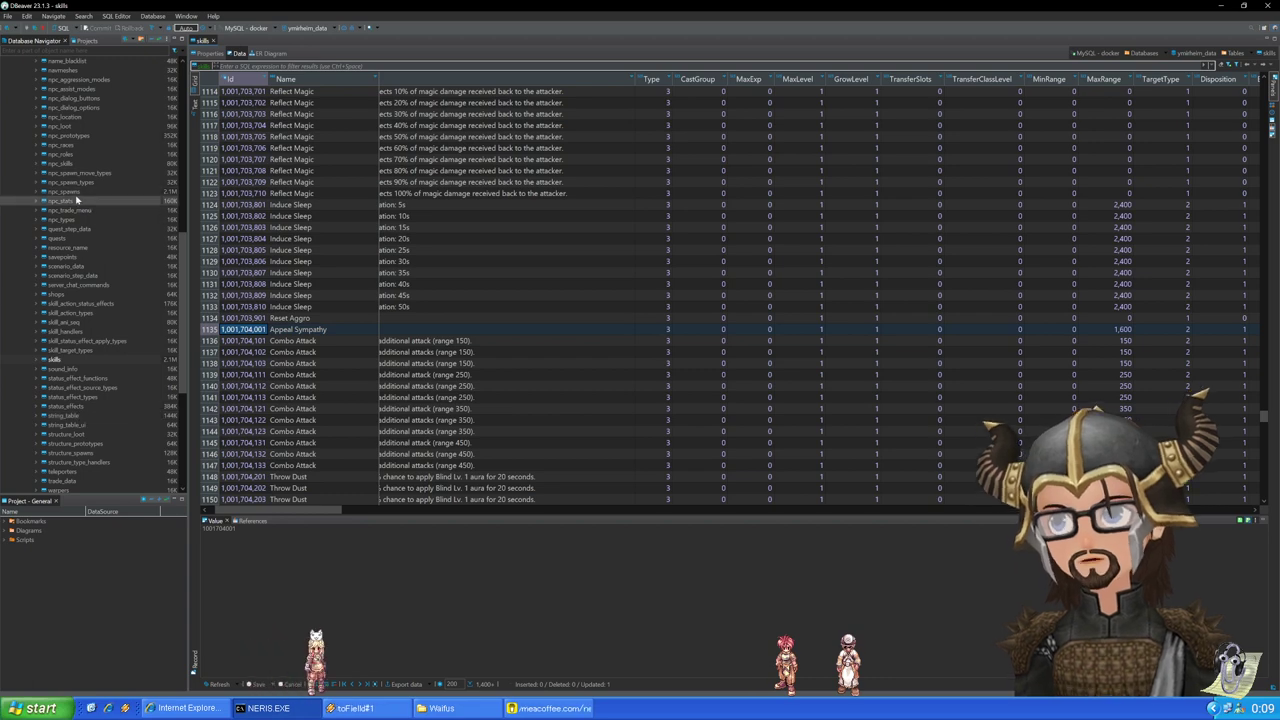
double_click(62, 164)
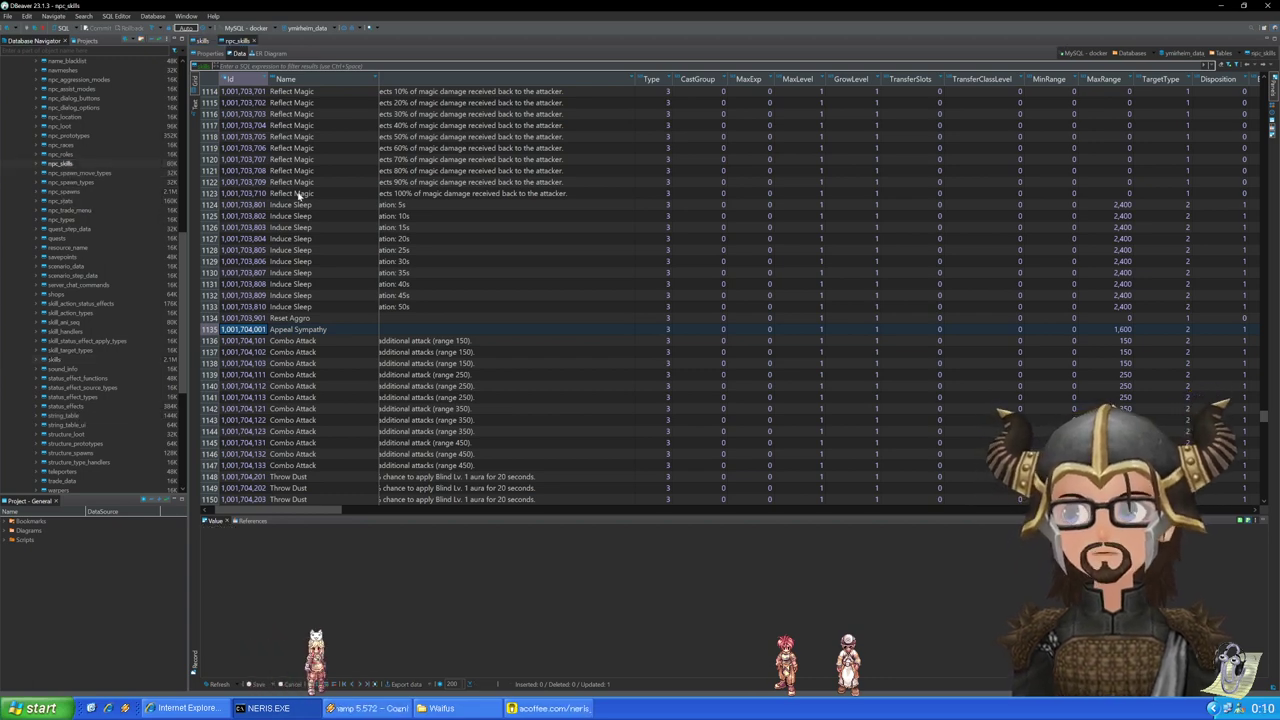
right_click(323, 127)
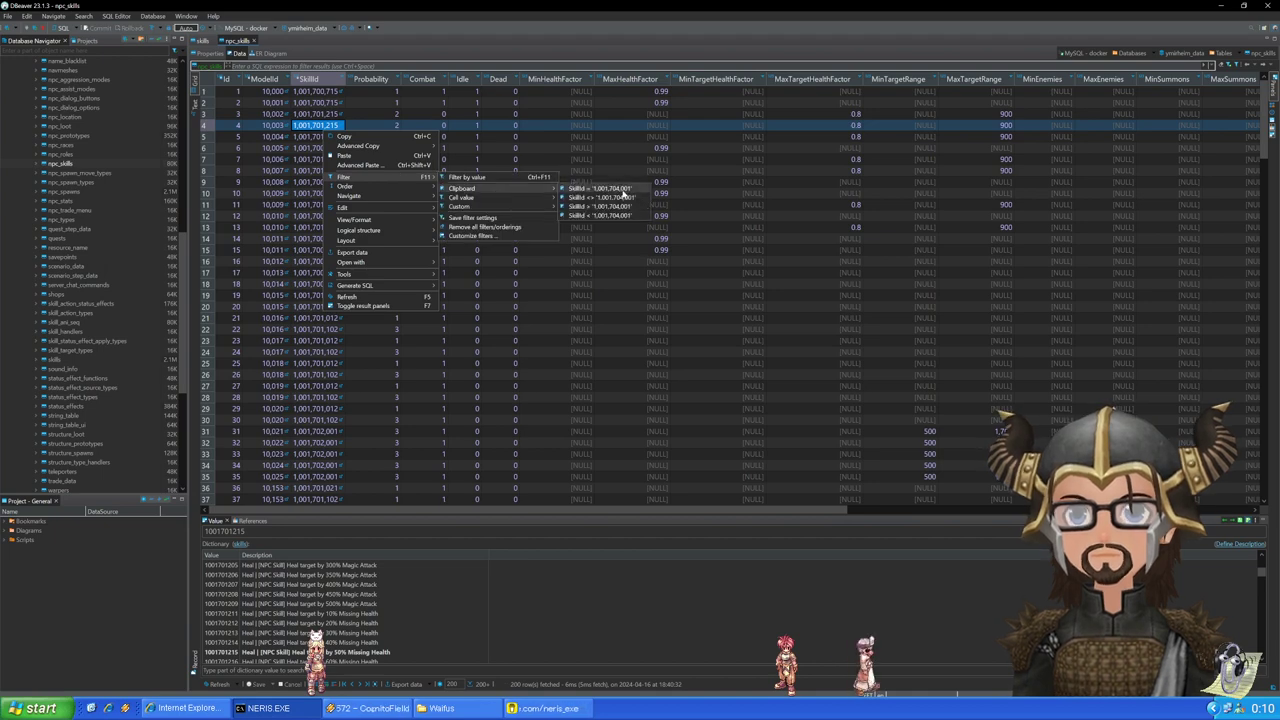
click(620, 189)
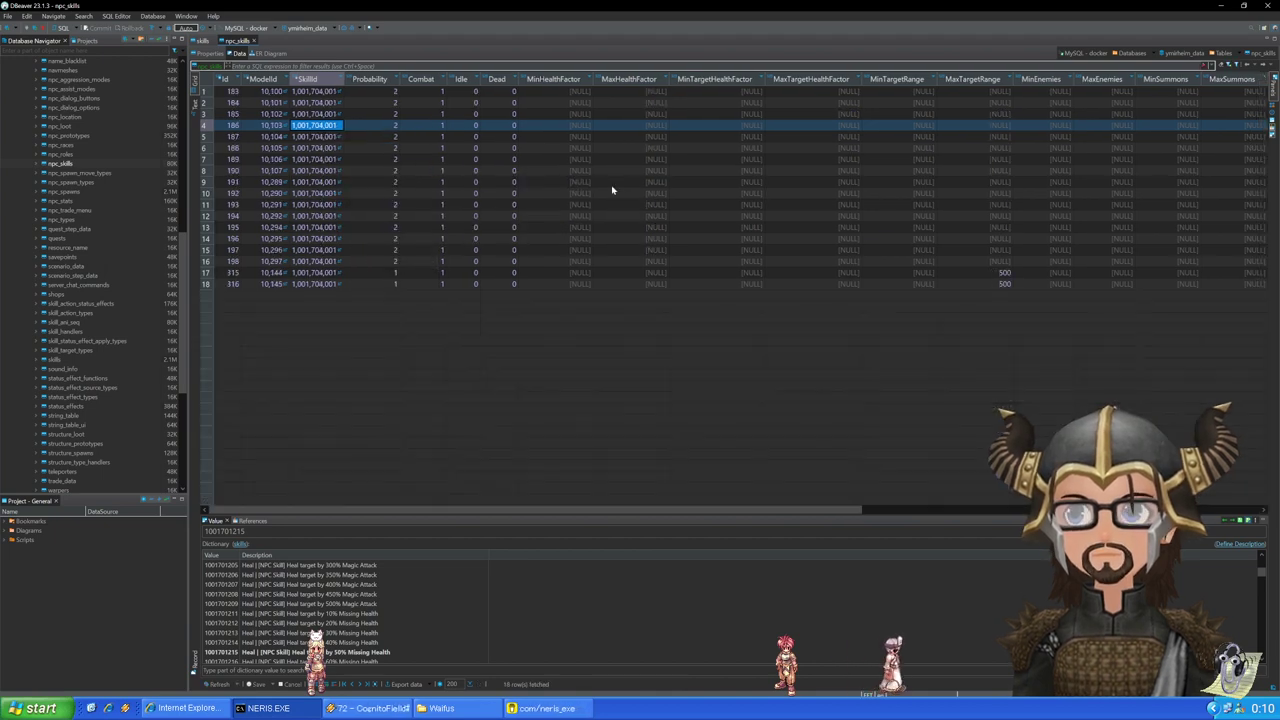
Step: Set both 500 MaxTargetRange values in rows 17–18 to NULL and save
drag(995, 276, 991, 288)
click(986, 284)
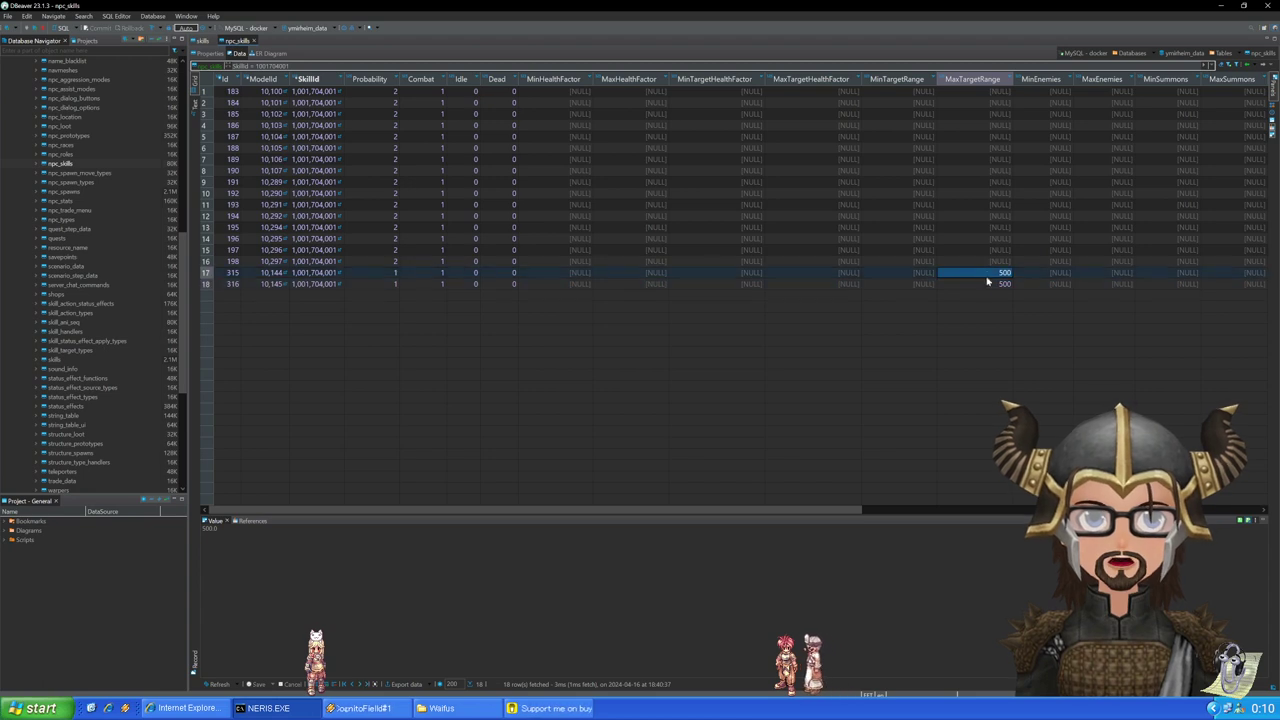
click(978, 274)
click(977, 285)
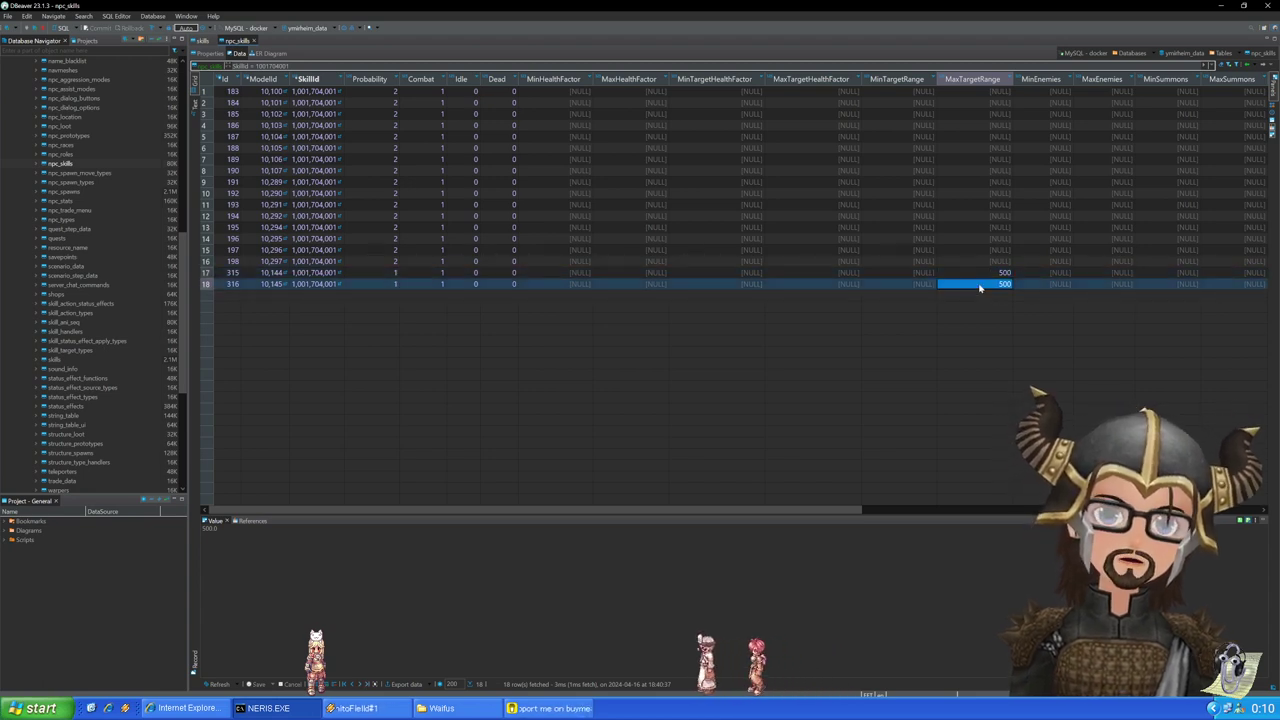
click(979, 276)
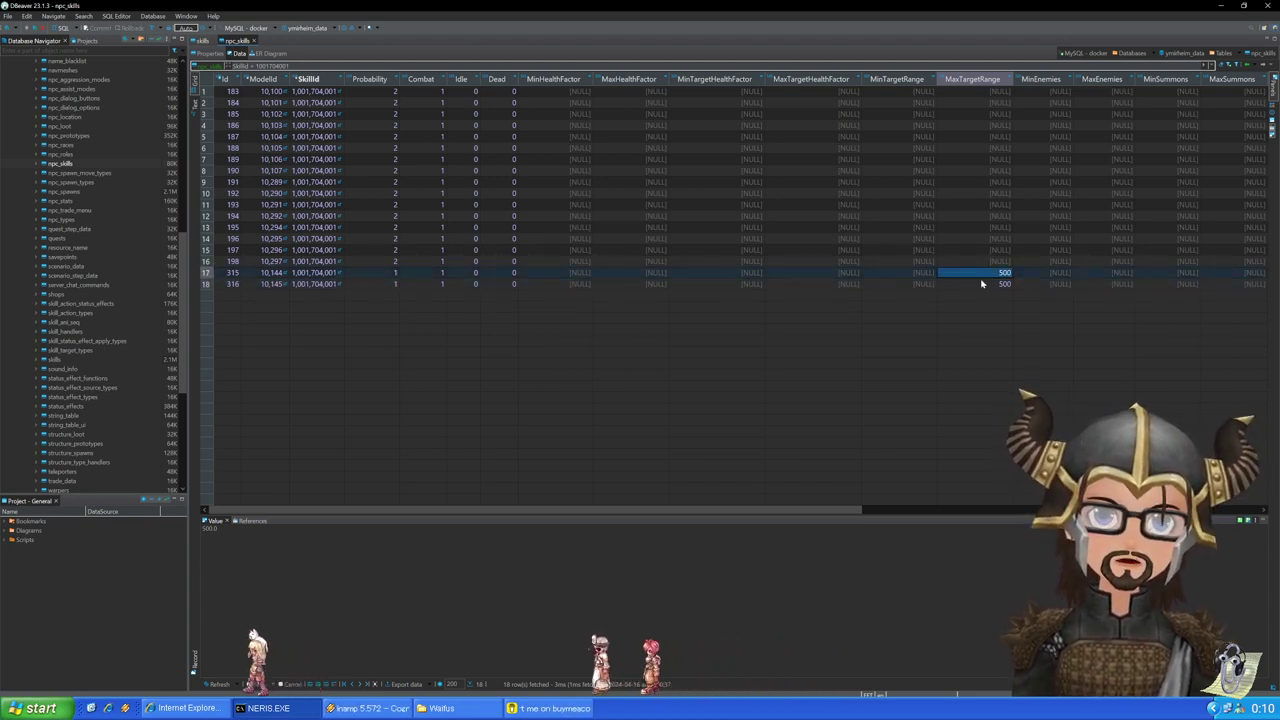
drag(980, 276, 985, 283)
right_click(986, 283)
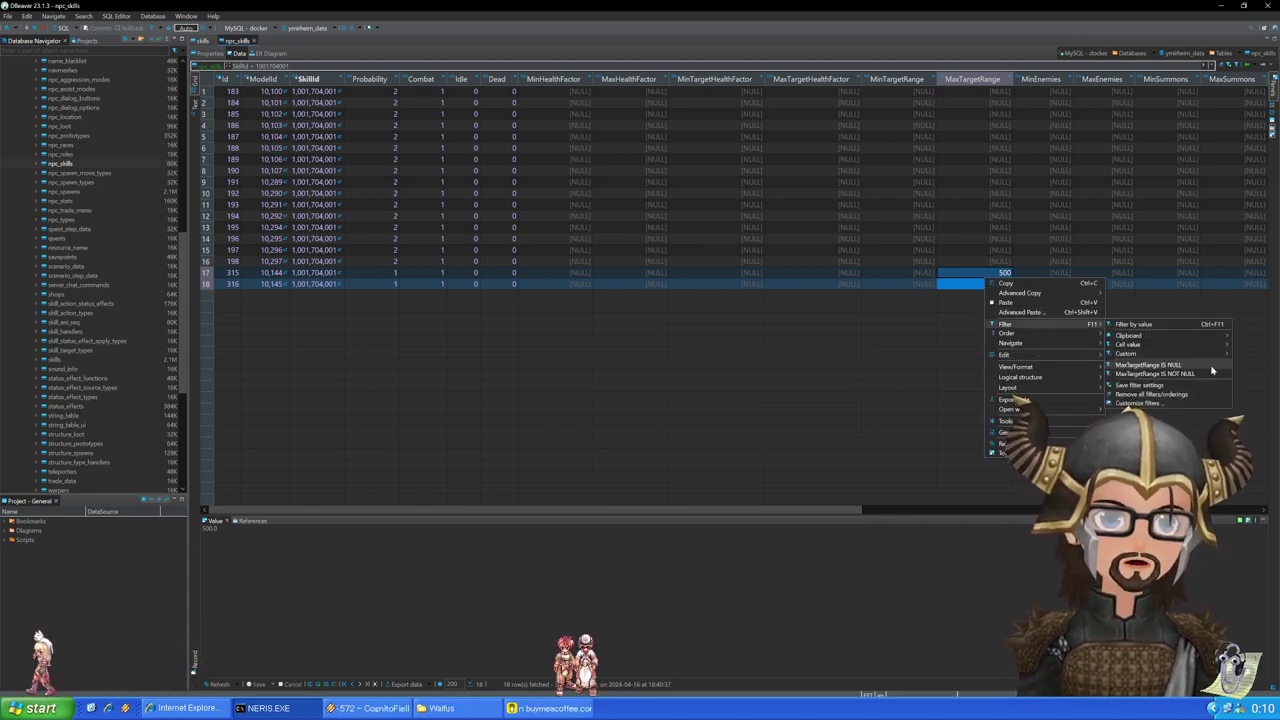
mouse_move(1040, 357)
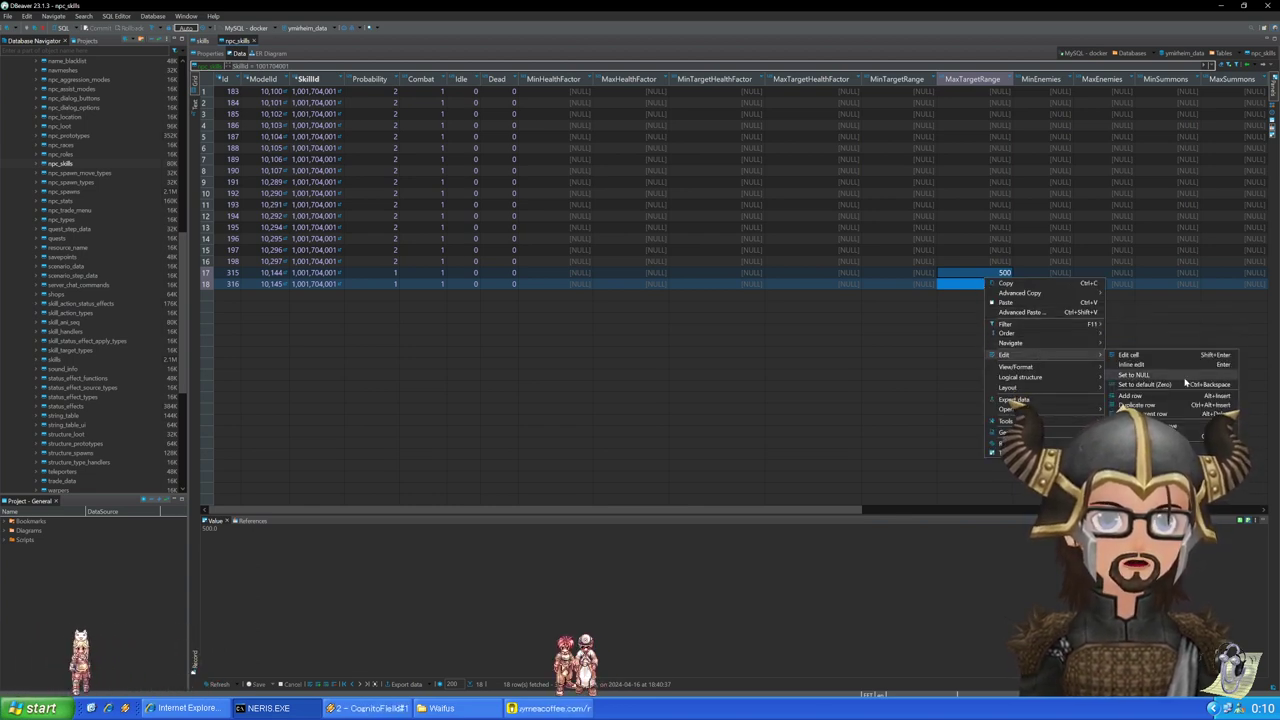
click(1174, 380)
key(ctrl+s)
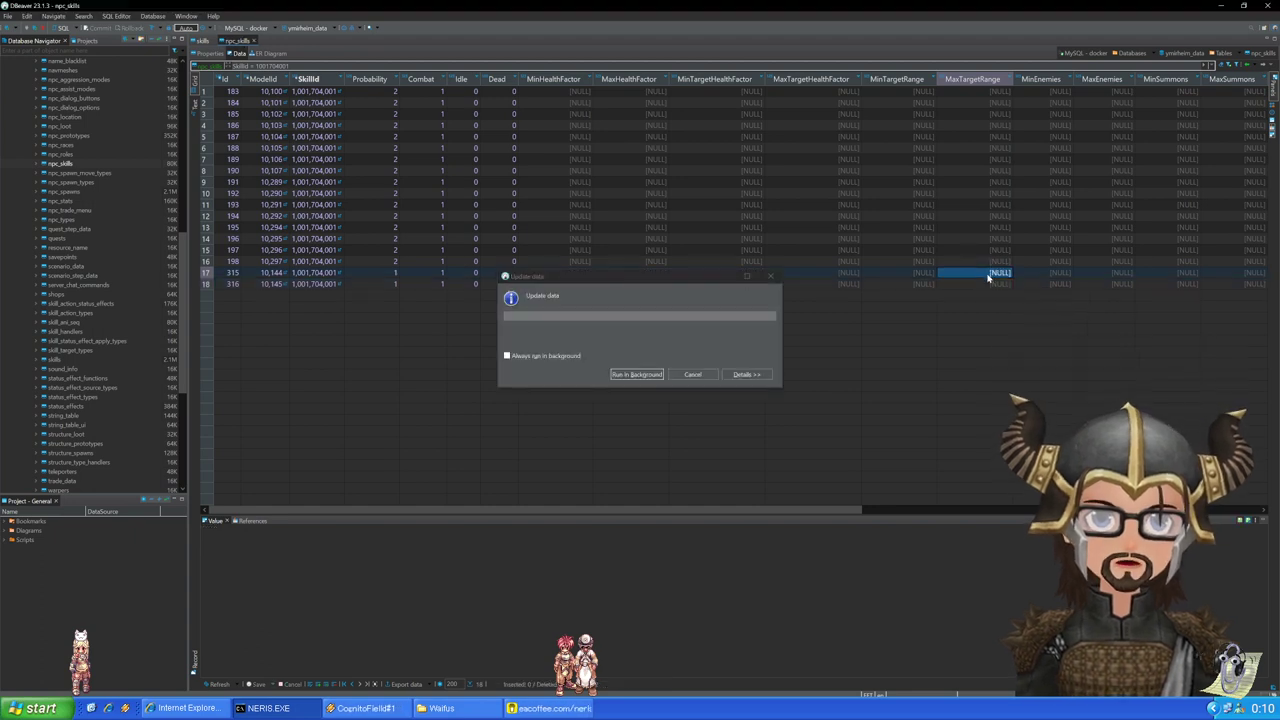
key(Return)
click(314, 273)
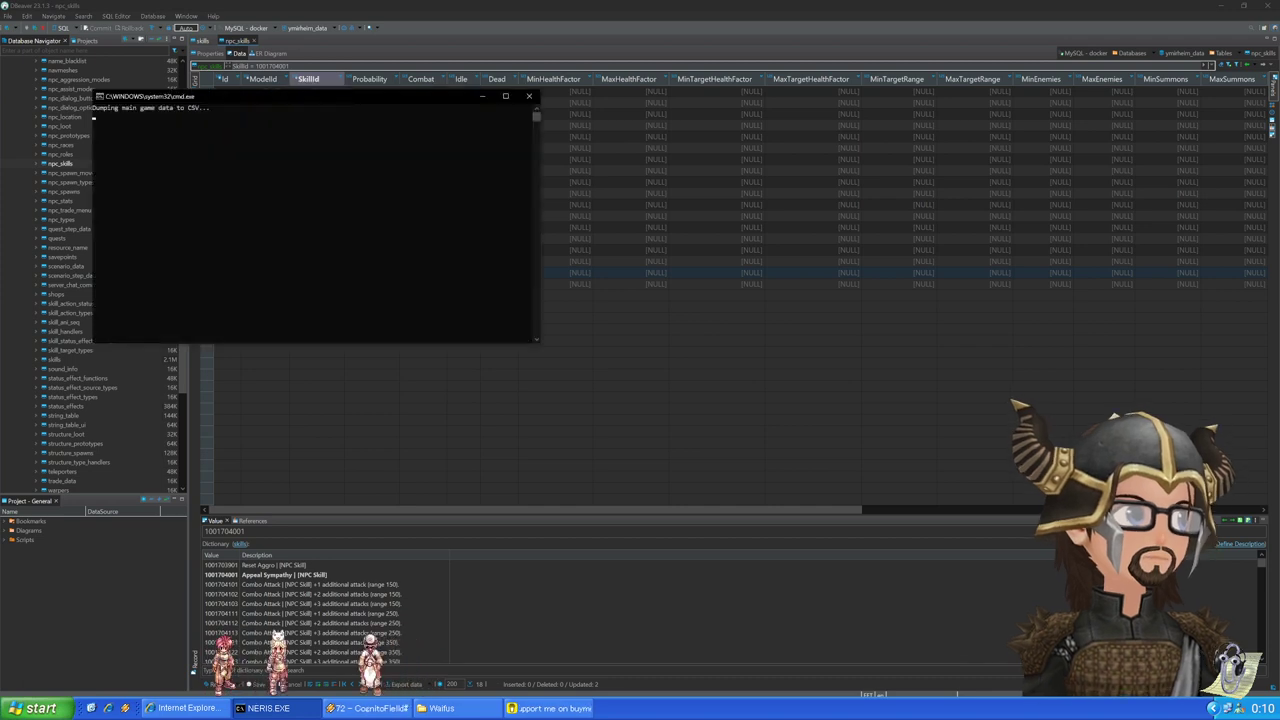
Step: Close the finished game-data CSV dump console
key(Return)
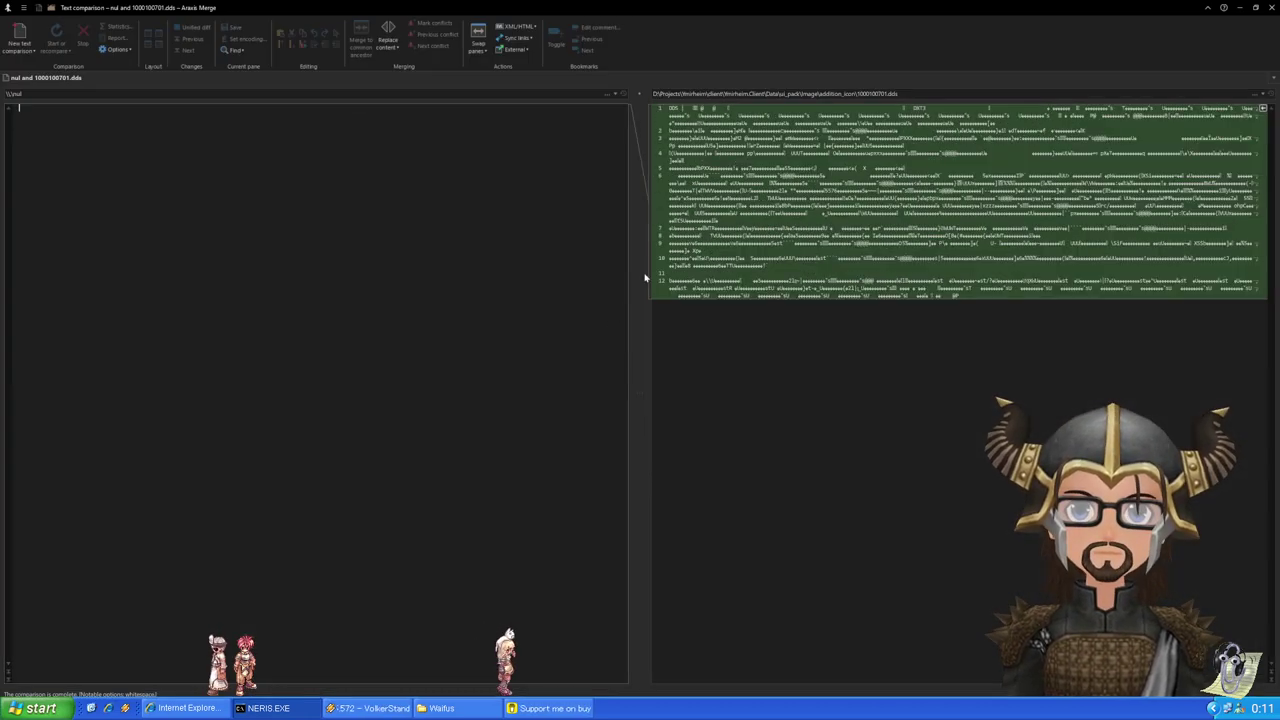
Step: Close the text comparison and the icon_res_ghost and icon_res_soul image comparisons
click(1270, 8)
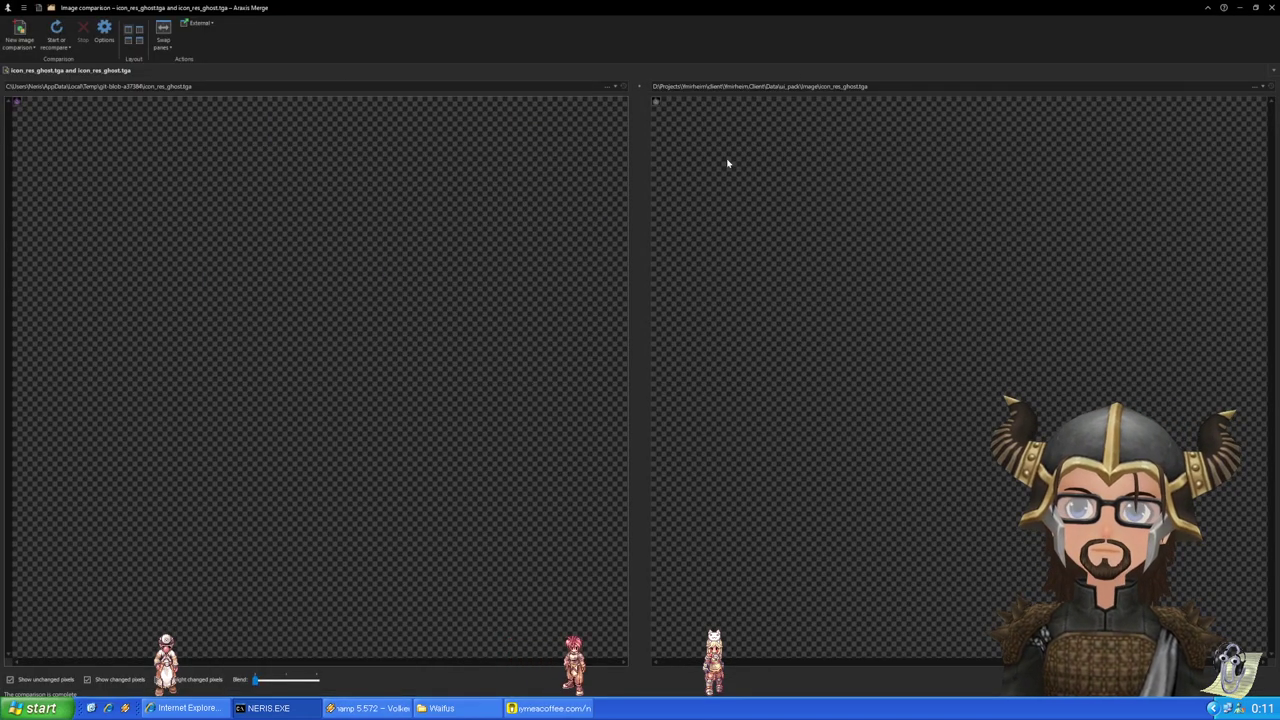
click(1269, 9)
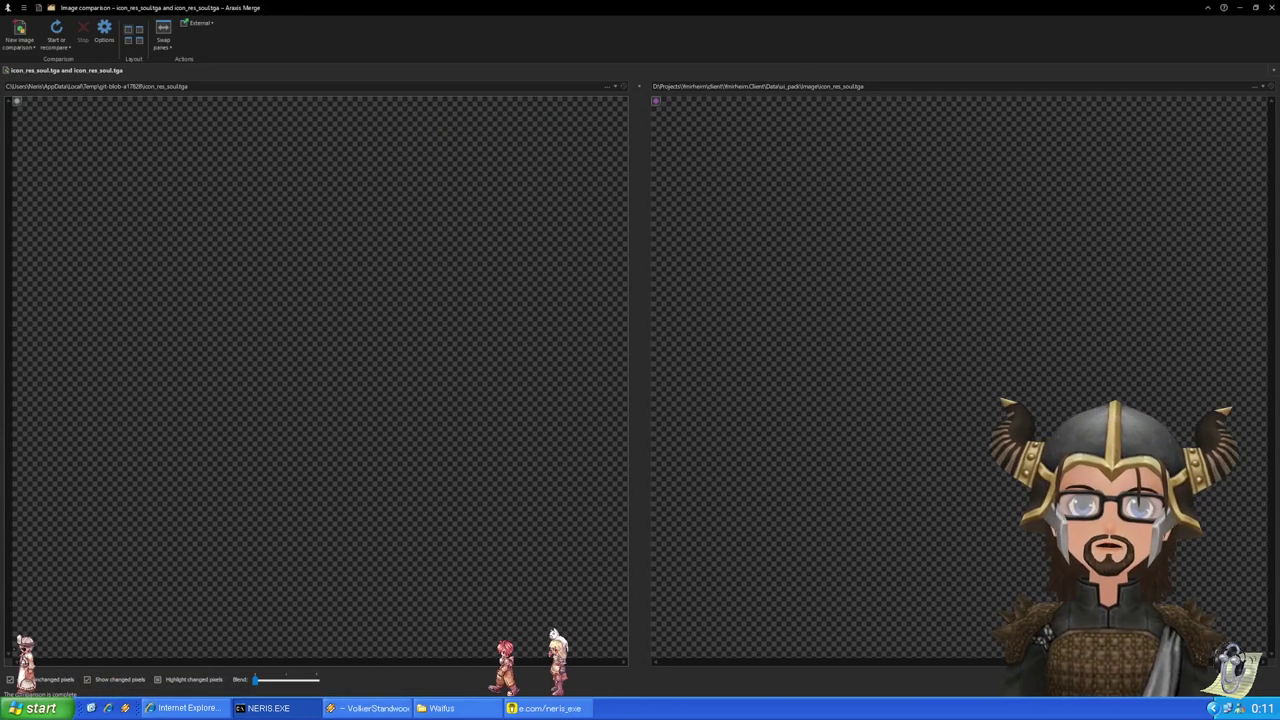
click(1269, 7)
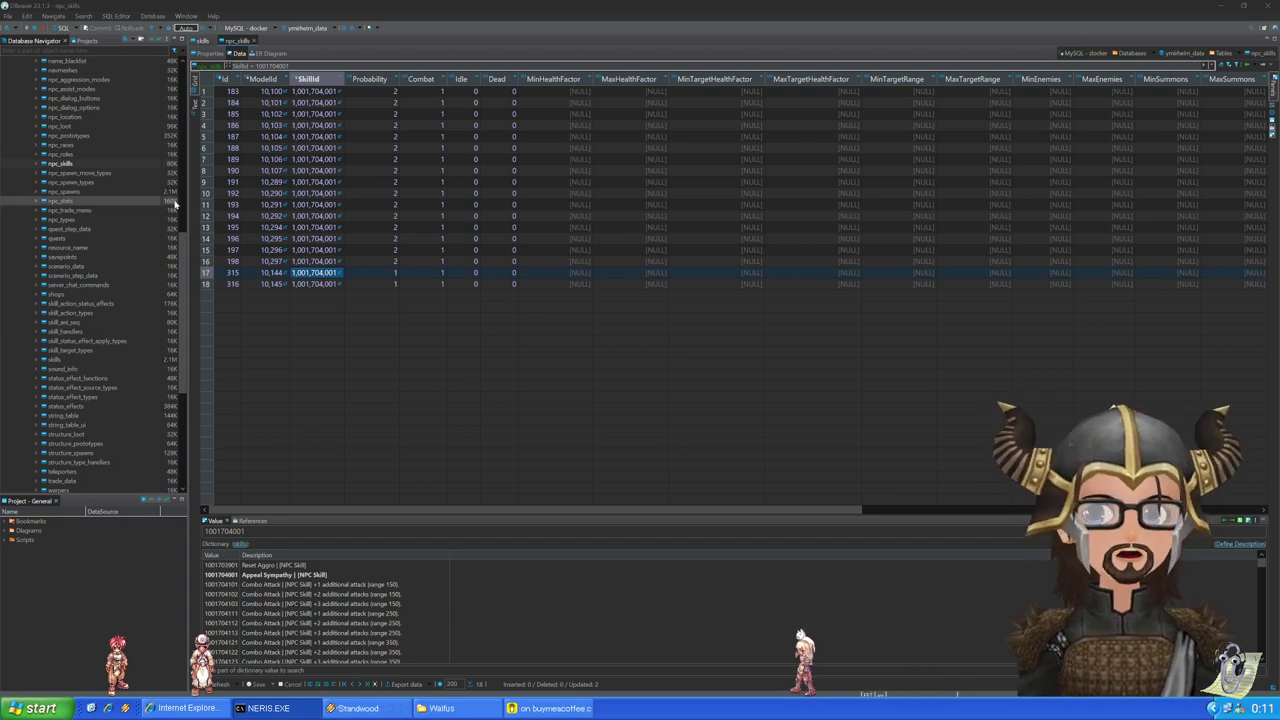
Step: Return to the skills table and browse down to the Unexpected Hit rows
click(203, 40)
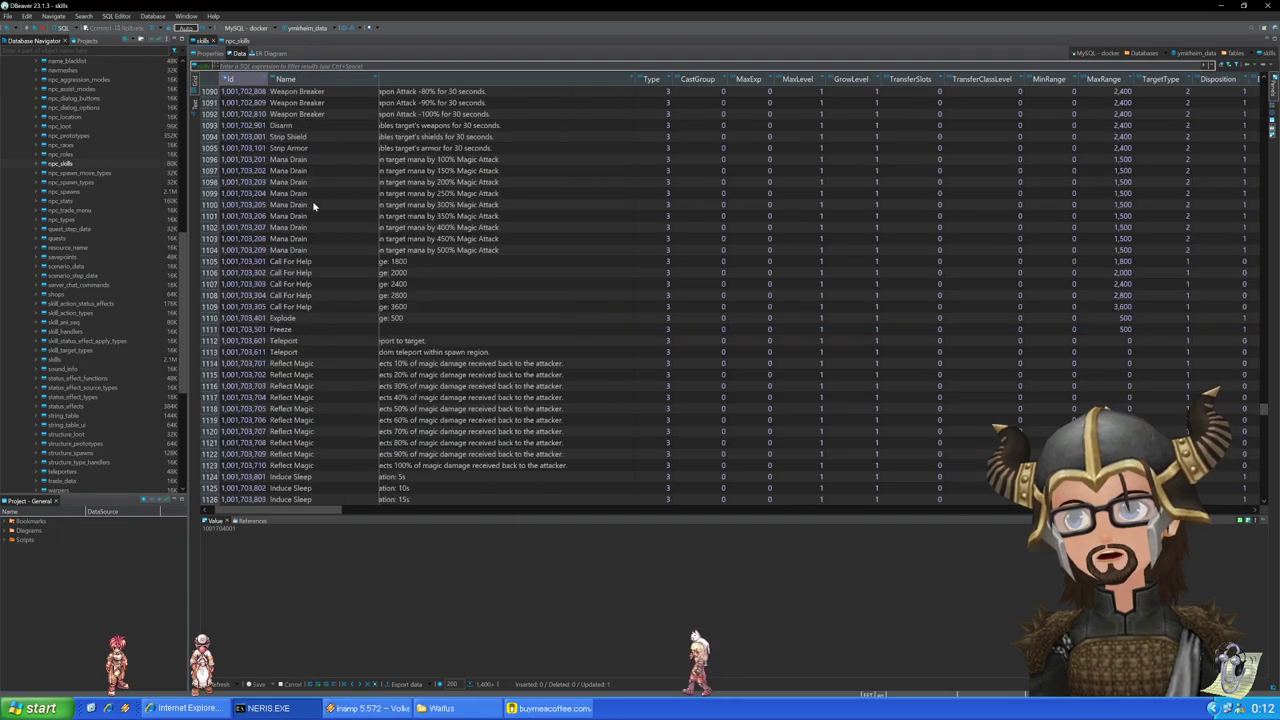
scroll(311, 214, down, 3)
click(311, 214)
key(Page_Up)
key(Page_Up)
key(Page_Up)
key(Page_Up)
key(Page_Up)
key(Page_Up)
key(Page_Up)
key(Page_Up)
key(Page_Up)
key(Page_Up)
key(Page_Up)
key(Page_Up)
key(Page_Up)
key(Page_Up)
key(Page_Up)
key(Page_Up)
key(Page_Up)
key(Page_Up)
key(Page_Up)
key(Page_Up)
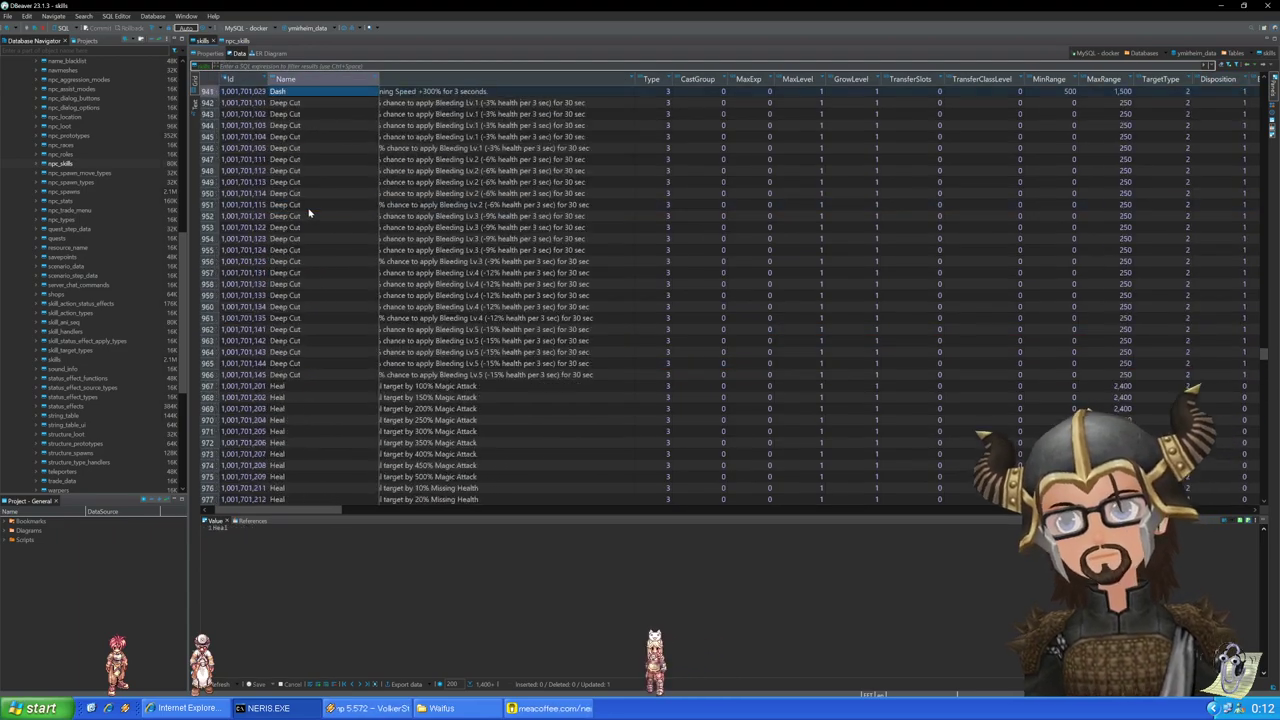
scroll(309, 214, down, 11)
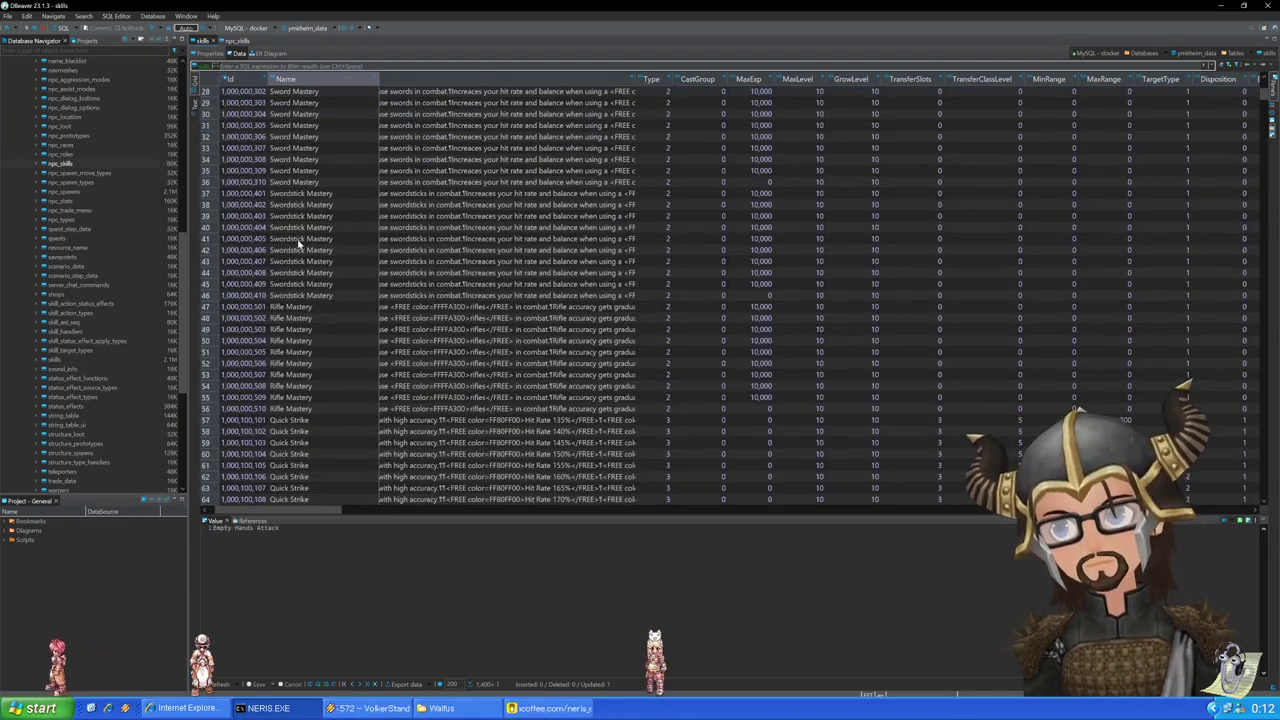
scroll(270, 341, down, 4)
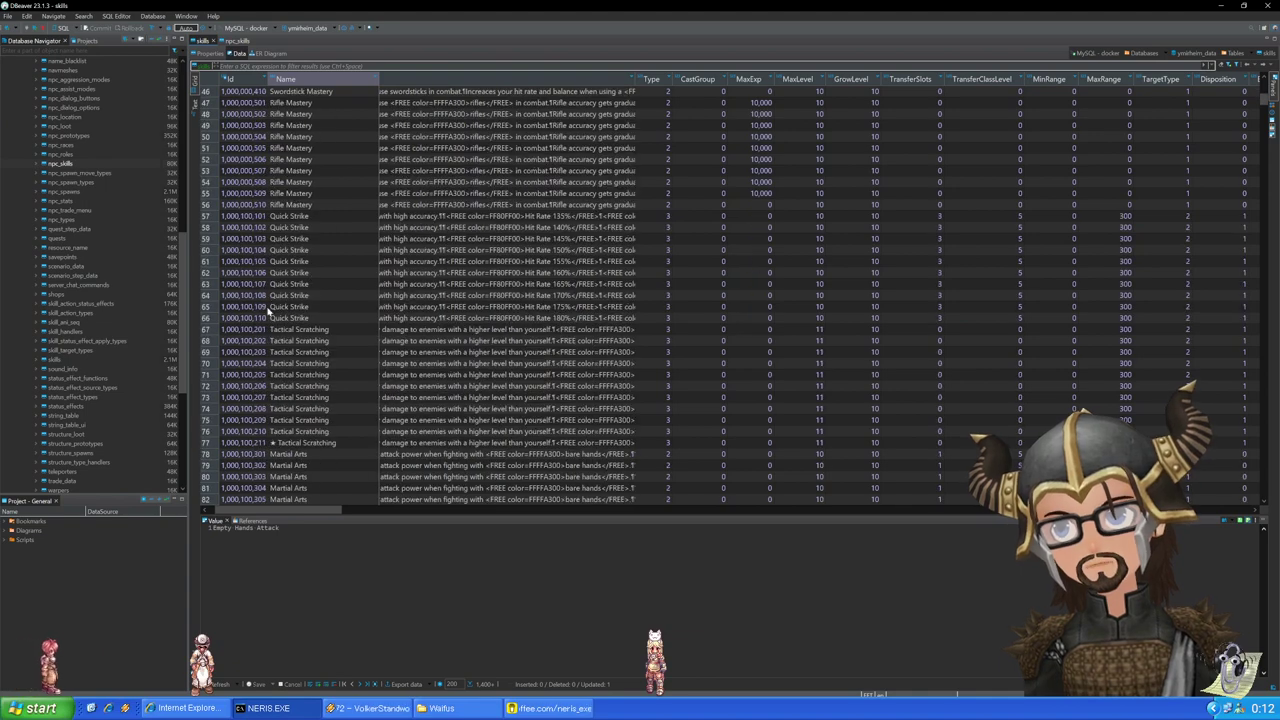
click(260, 221)
scroll(262, 227, down, 16)
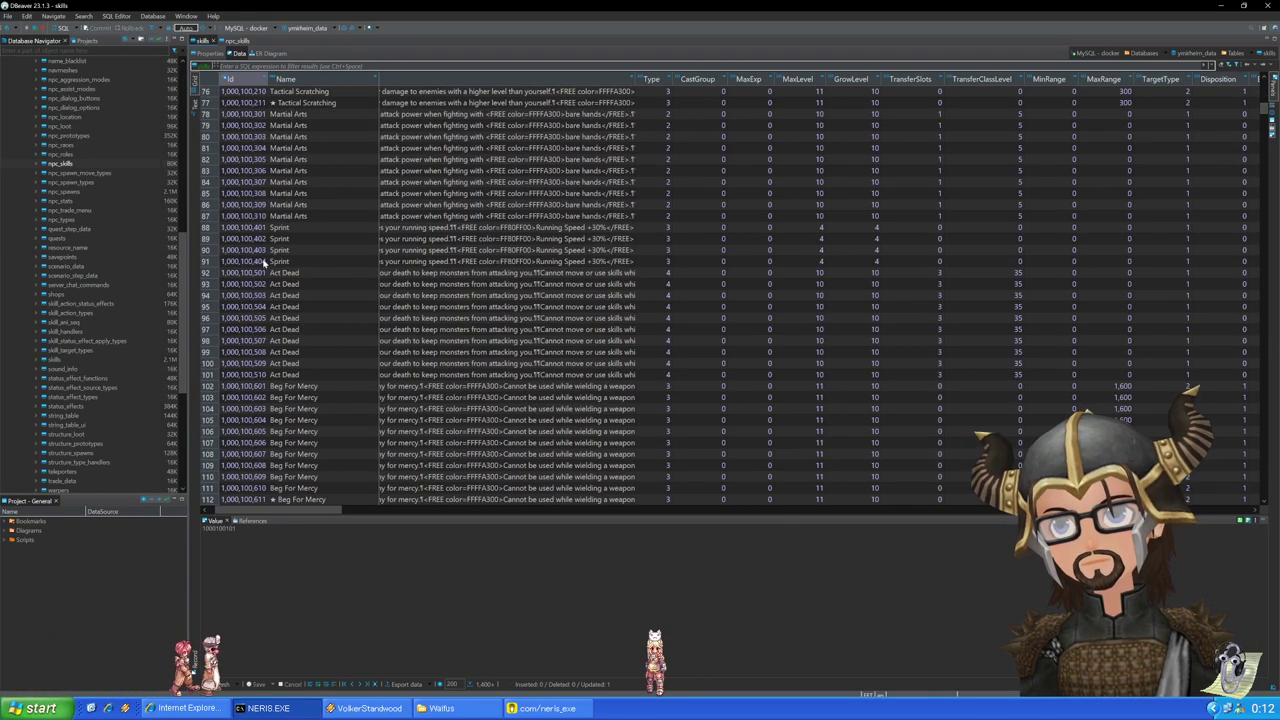
scroll(268, 311, down, 2)
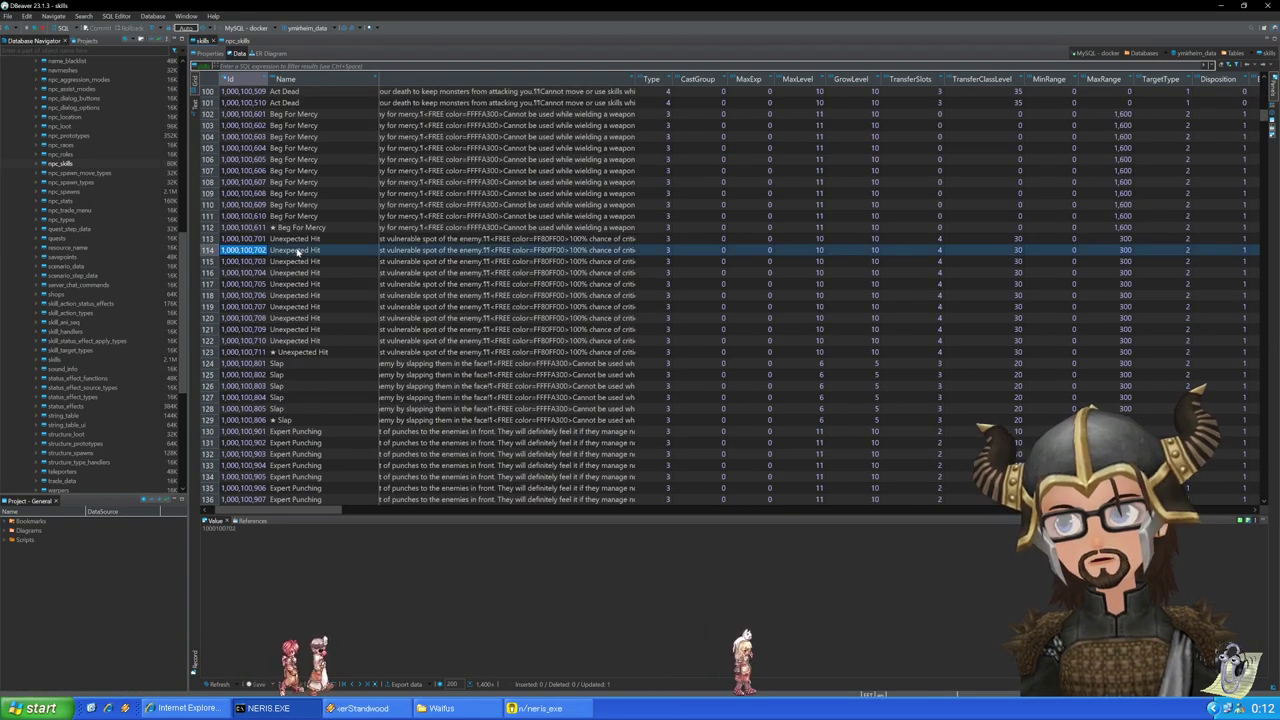
click(300, 240)
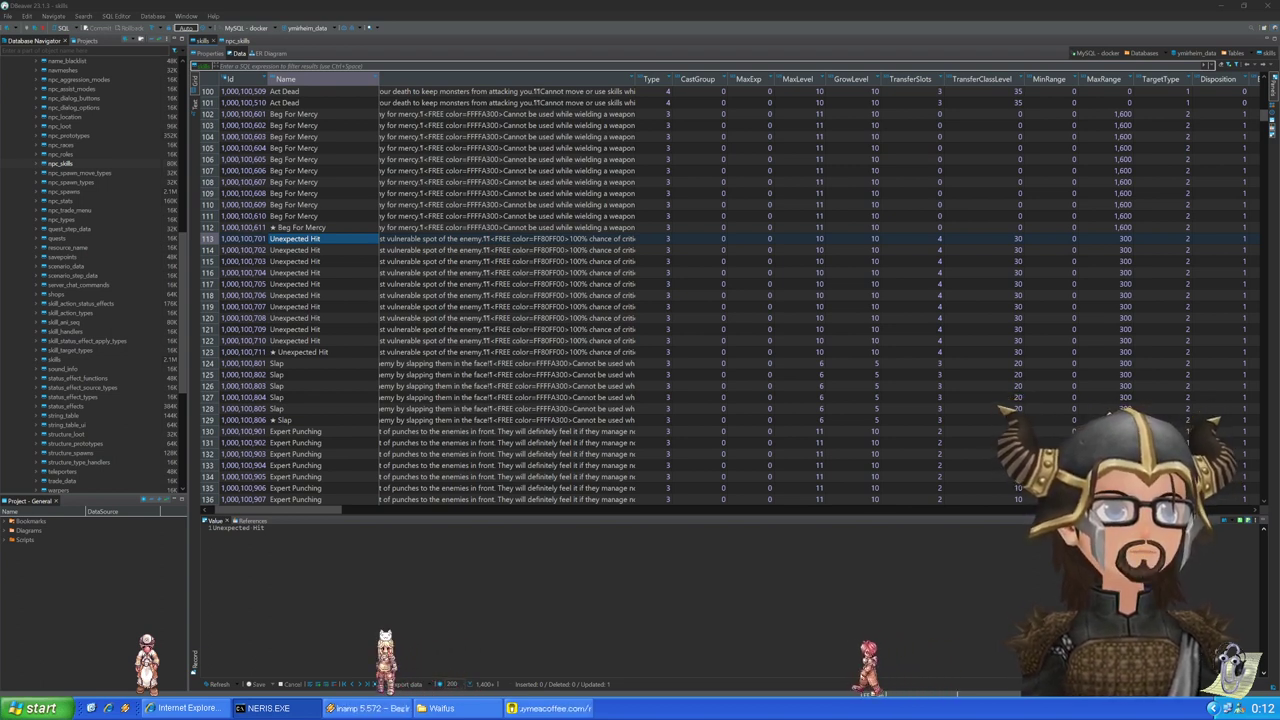
click(298, 330)
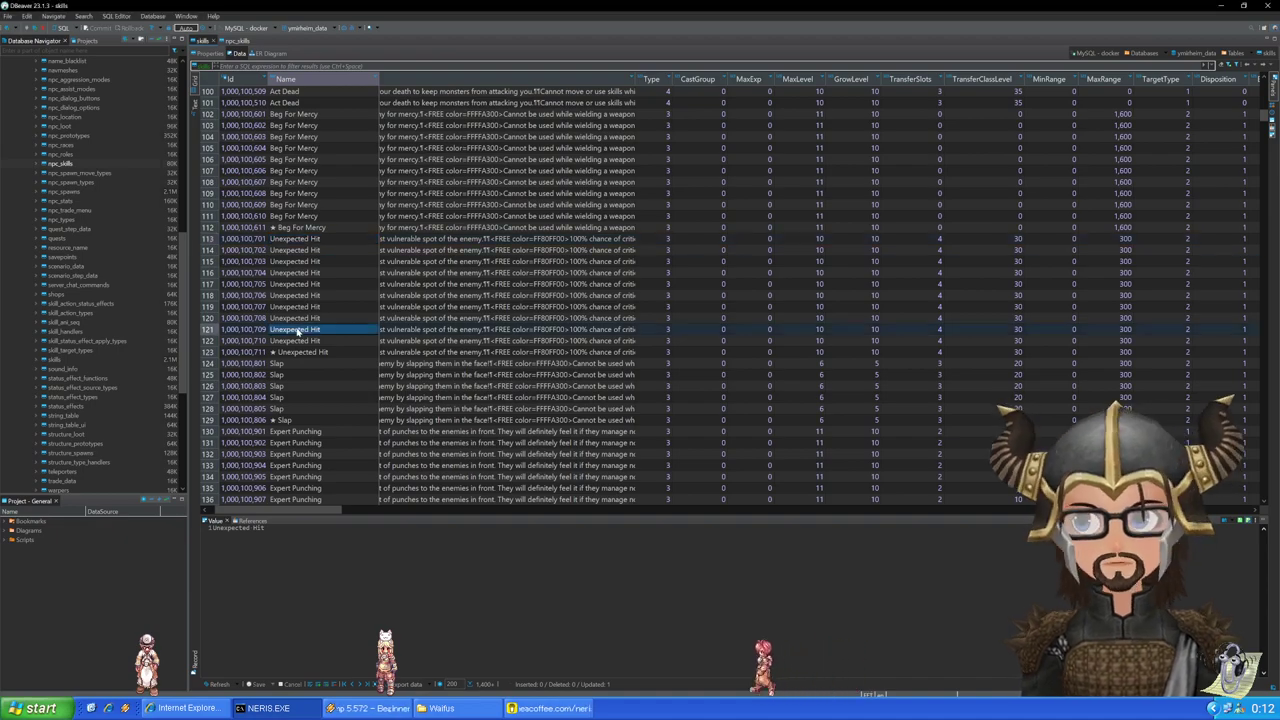
Step: Locate Appeal Sympathy (Id 1,001,704,001) and close the skill icon image viewer
key(Page_Down)
key(Page_Down)
key(Page_Down)
key(Page_Down)
key(Page_Down)
key(Page_Down)
key(Page_Down)
key(Page_Down)
key(Page_Down)
key(Page_Down)
key(Page_Down)
key(Page_Down)
key(Page_Down)
key(Page_Down)
key(Page_Down)
key(Page_Down)
key(Page_Down)
key(Page_Down)
key(Page_Down)
key(Page_Down)
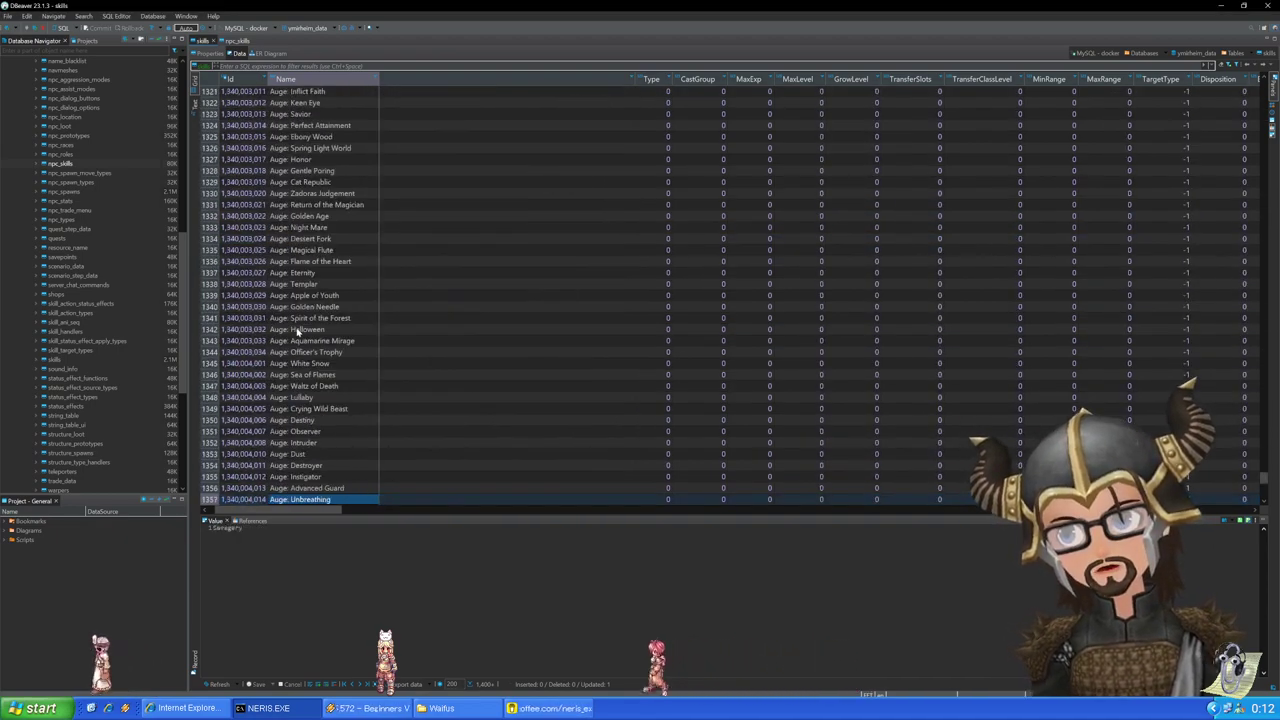
key(Page_Up)
key(Page_Up)
key(Page_Up)
key(Page_Up)
key(Page_Up)
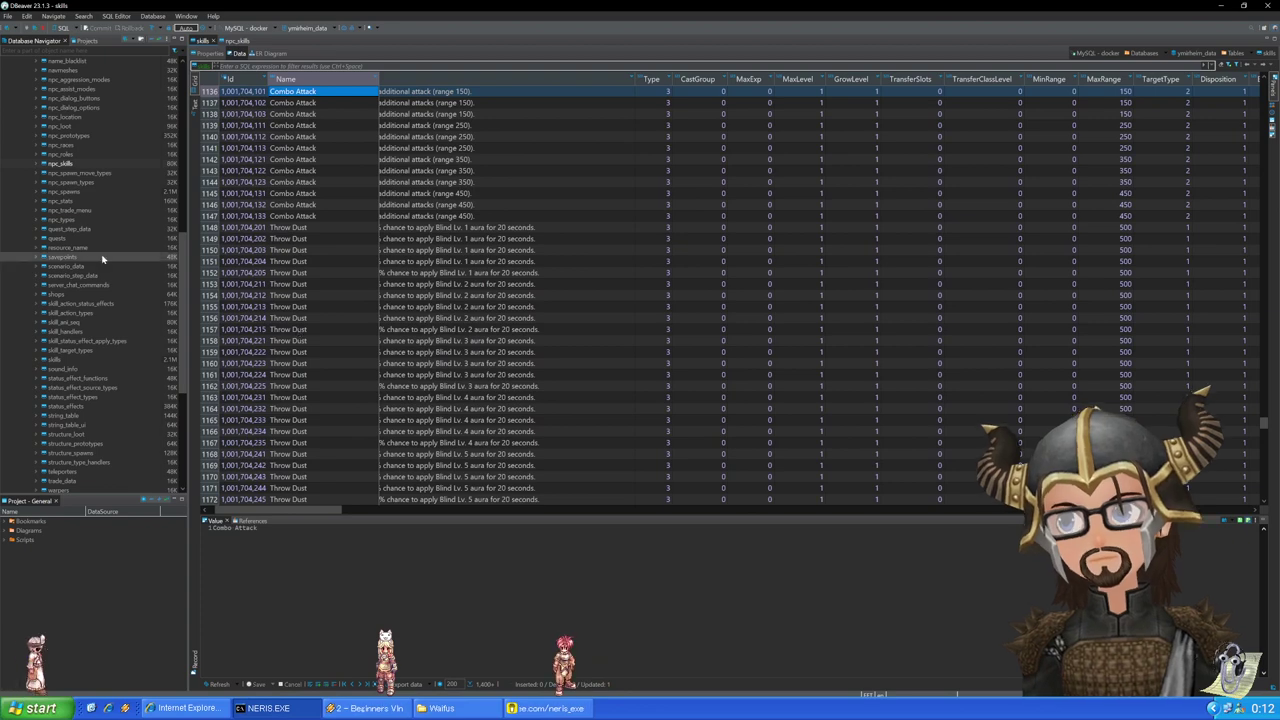
click(257, 240)
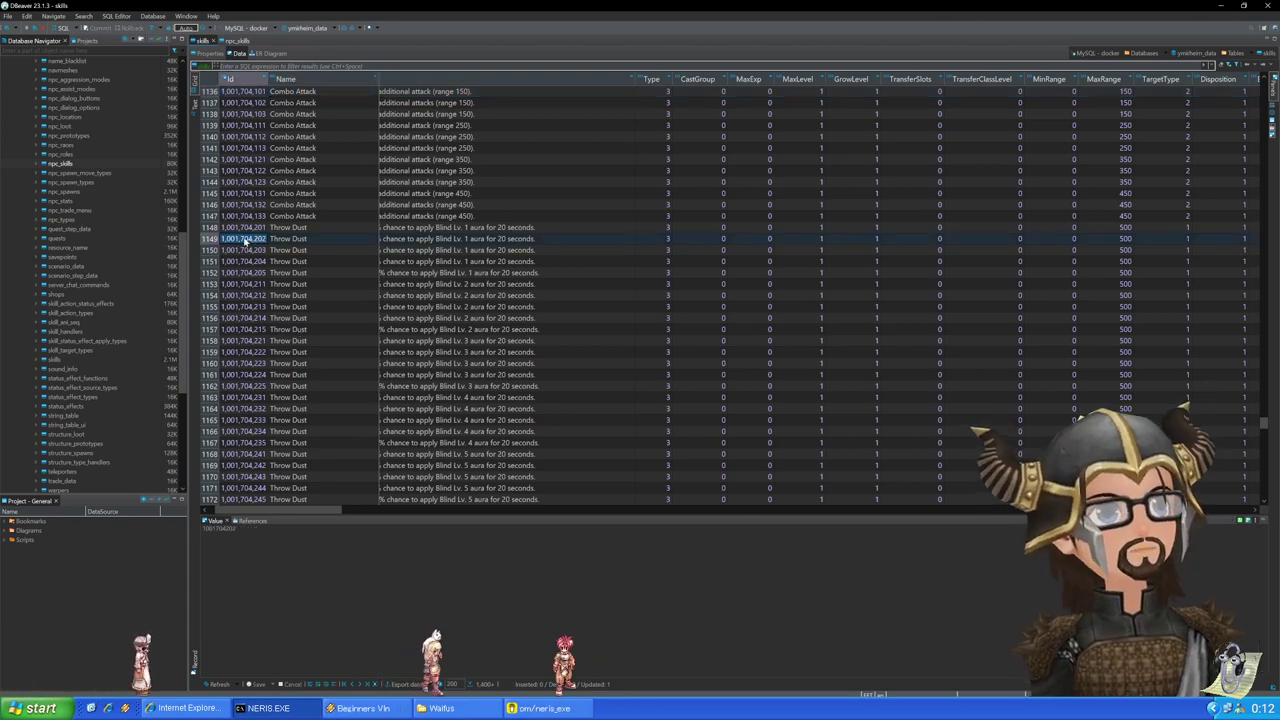
scroll(300, 293, down, 20)
scroll(290, 280, up, 20)
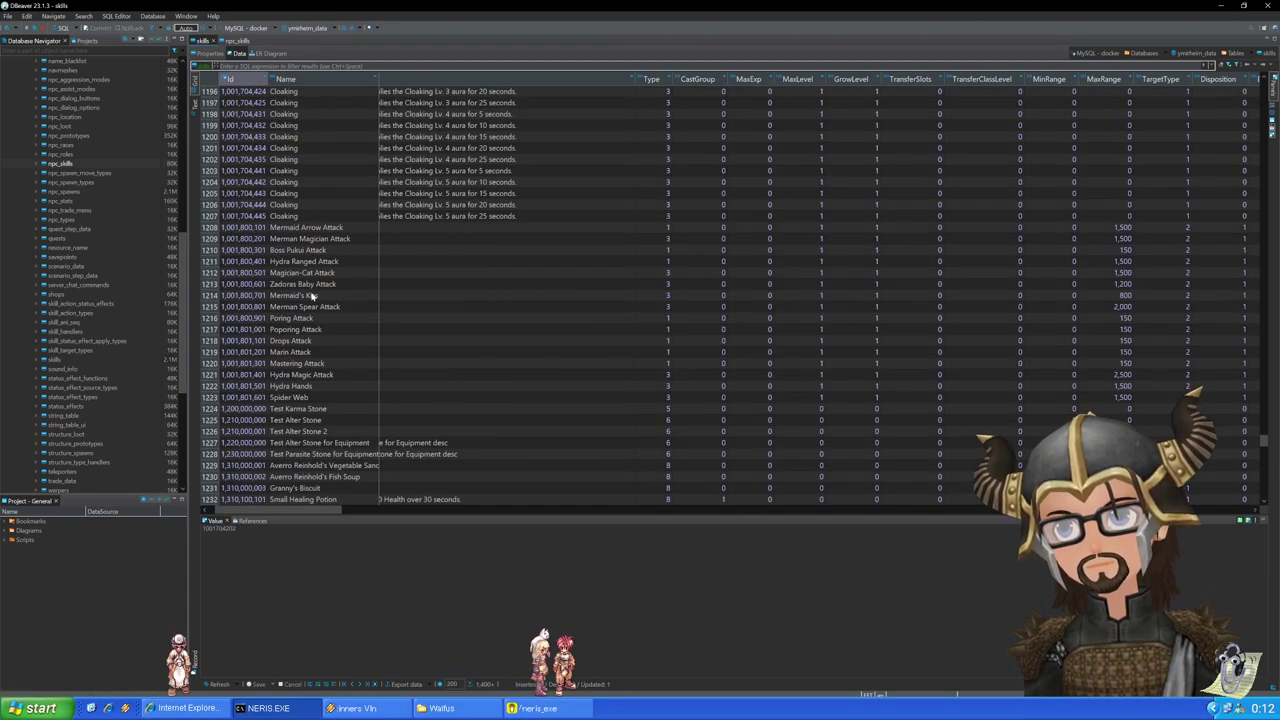
scroll(275, 260, up, 16)
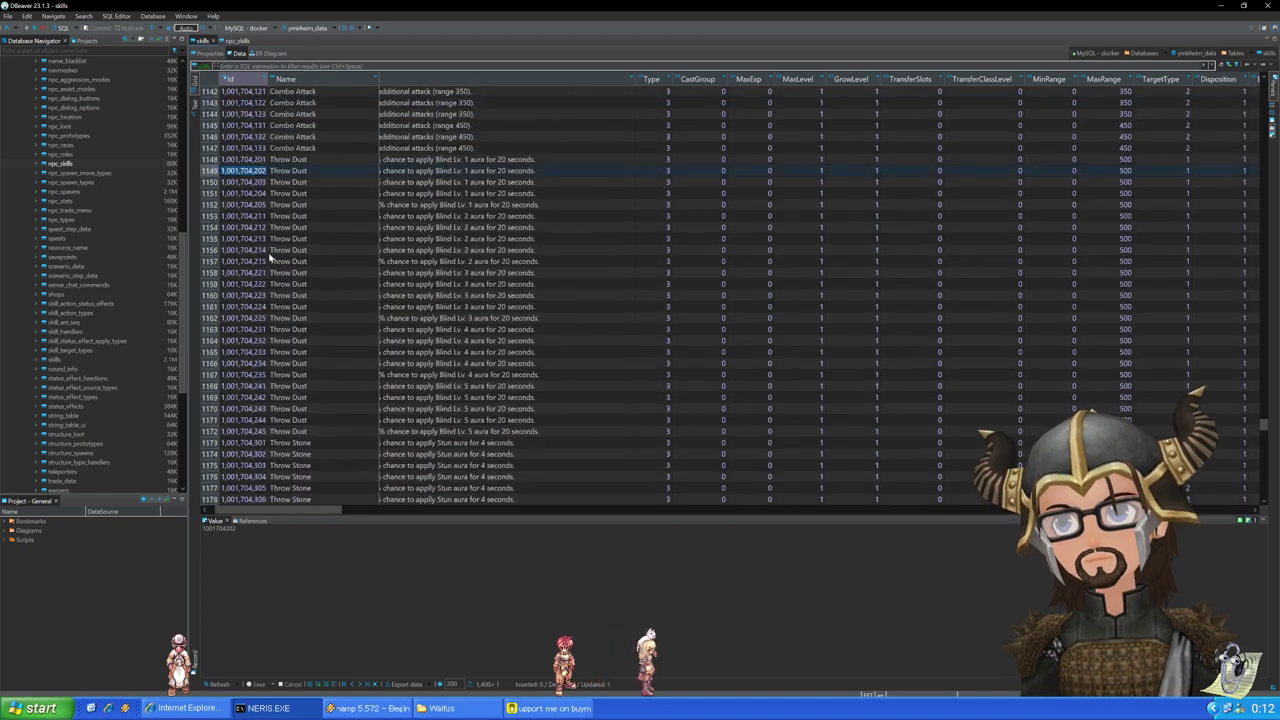
scroll(268, 247, up, 5)
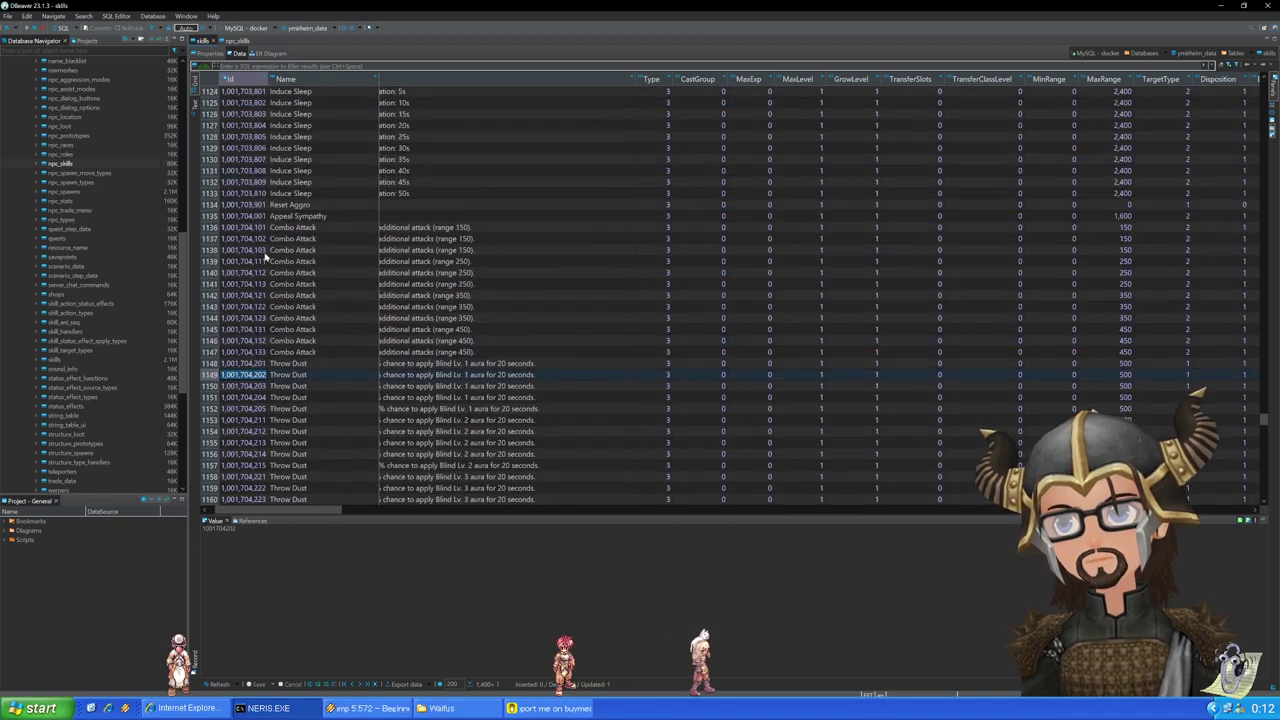
click(256, 218)
click(305, 219)
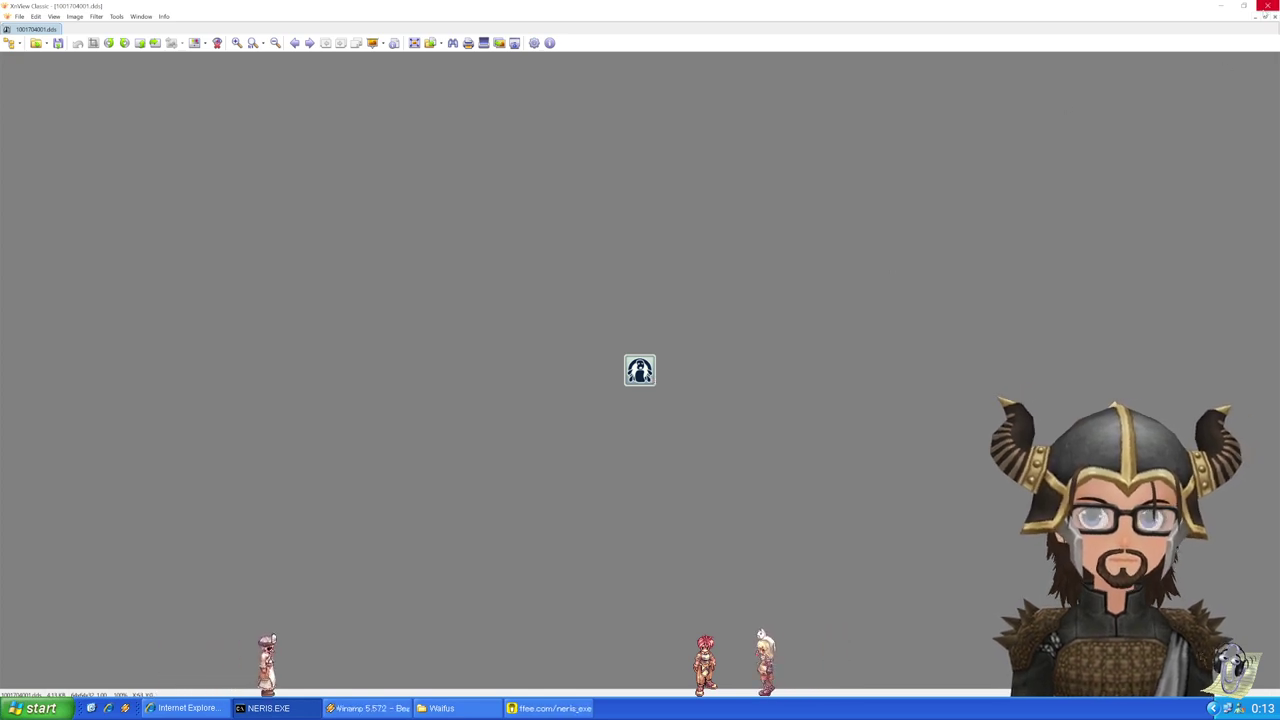
click(1267, 5)
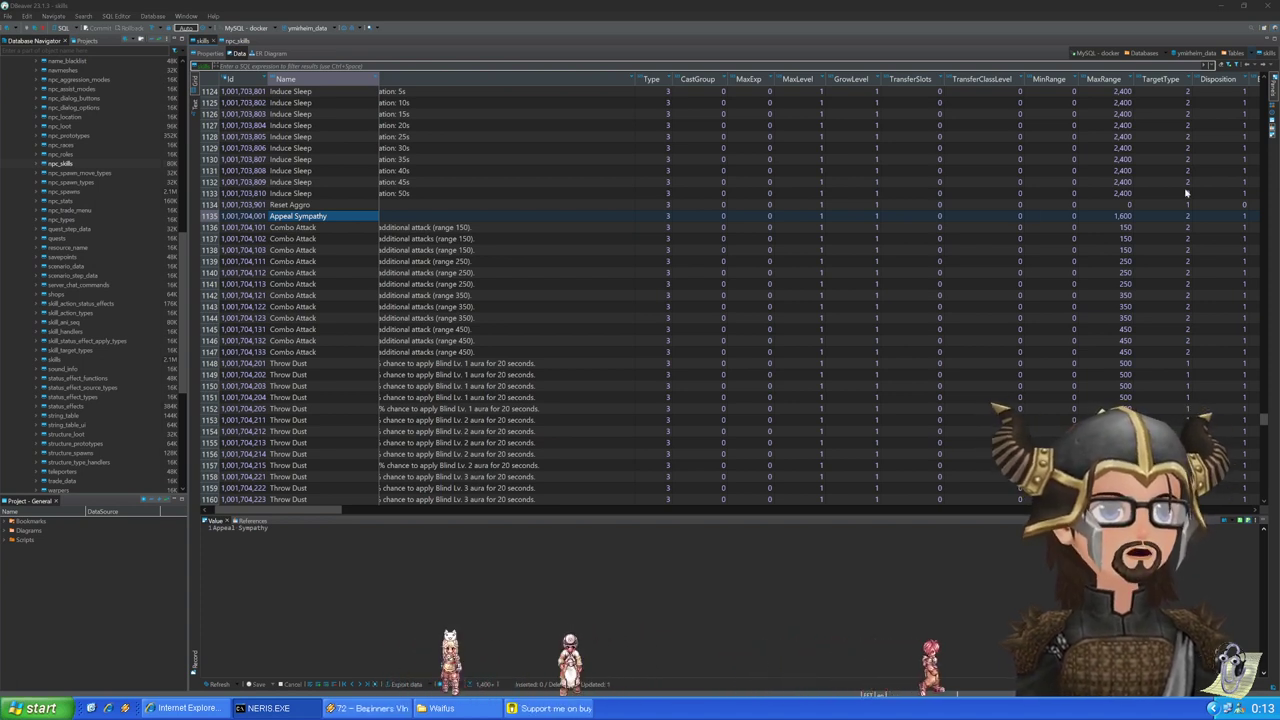
Step: Select the names of the five Slap rows (124–128), then switch to VS Code
key(Page_Up)
key(Page_Up)
key(Page_Up)
key(Page_Up)
key(Page_Up)
key(Page_Up)
key(Page_Up)
key(Page_Up)
key(Page_Up)
key(Page_Up)
key(Page_Up)
key(Page_Up)
key(Page_Up)
key(Page_Up)
key(Page_Up)
key(Page_Up)
key(Page_Up)
key(Page_Up)
key(Page_Up)
key(Page_Up)
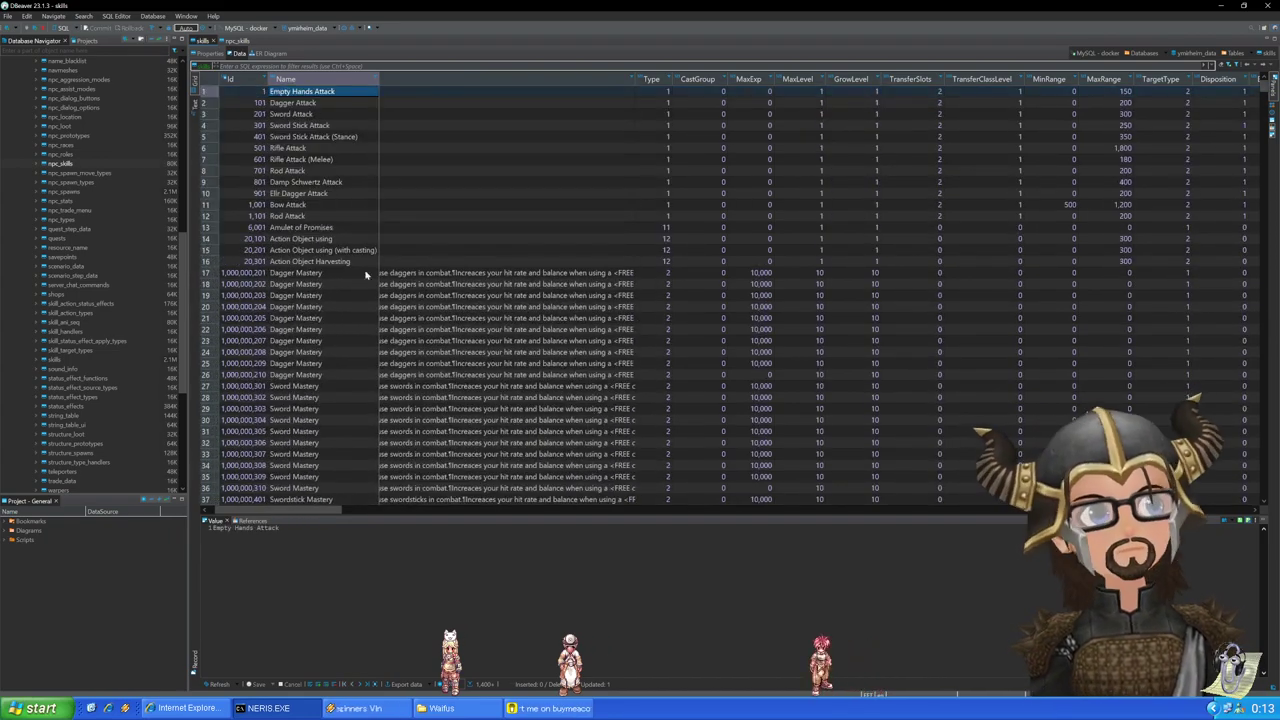
scroll(325, 293, down, 7)
scroll(296, 276, down, 16)
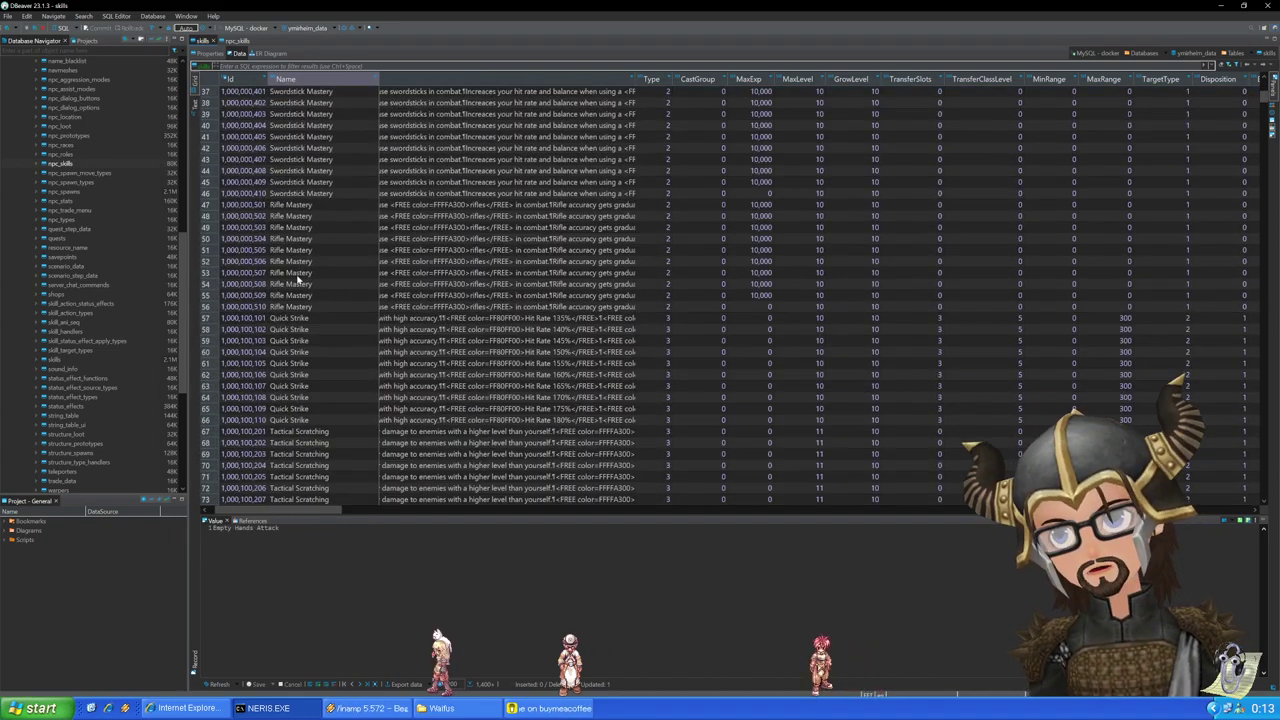
scroll(283, 283, down, 11)
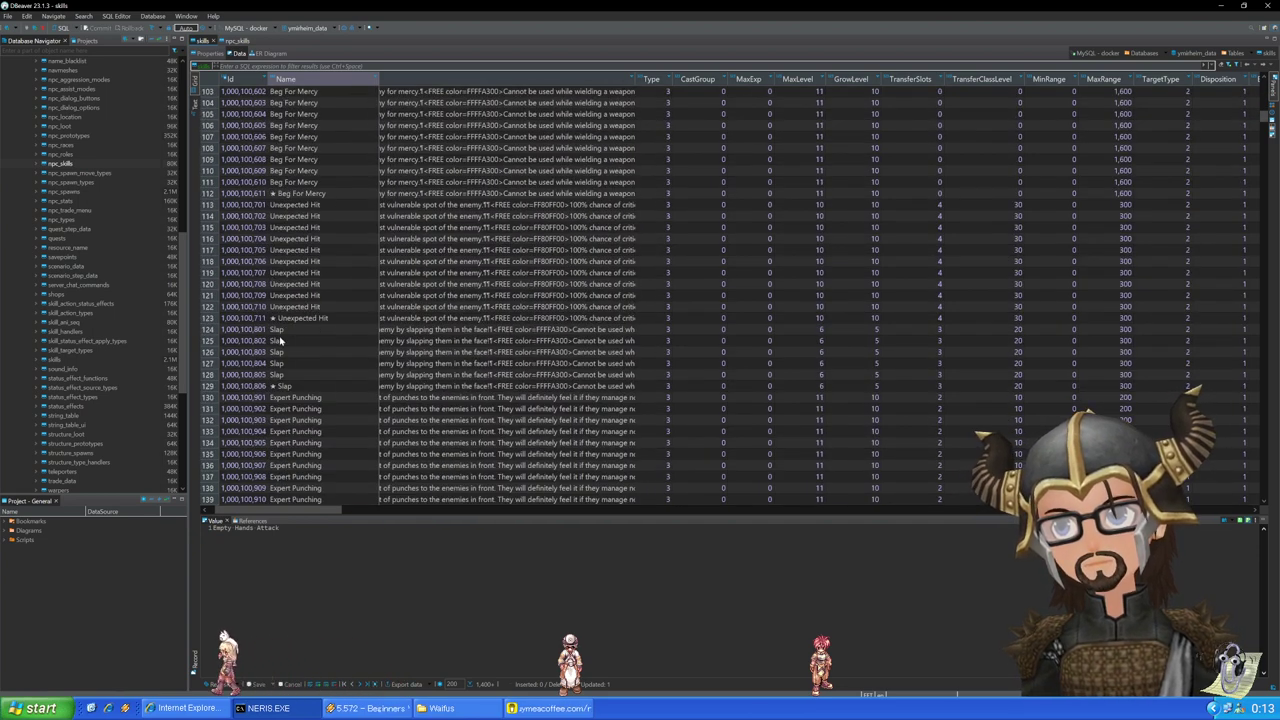
drag(284, 331, 284, 386)
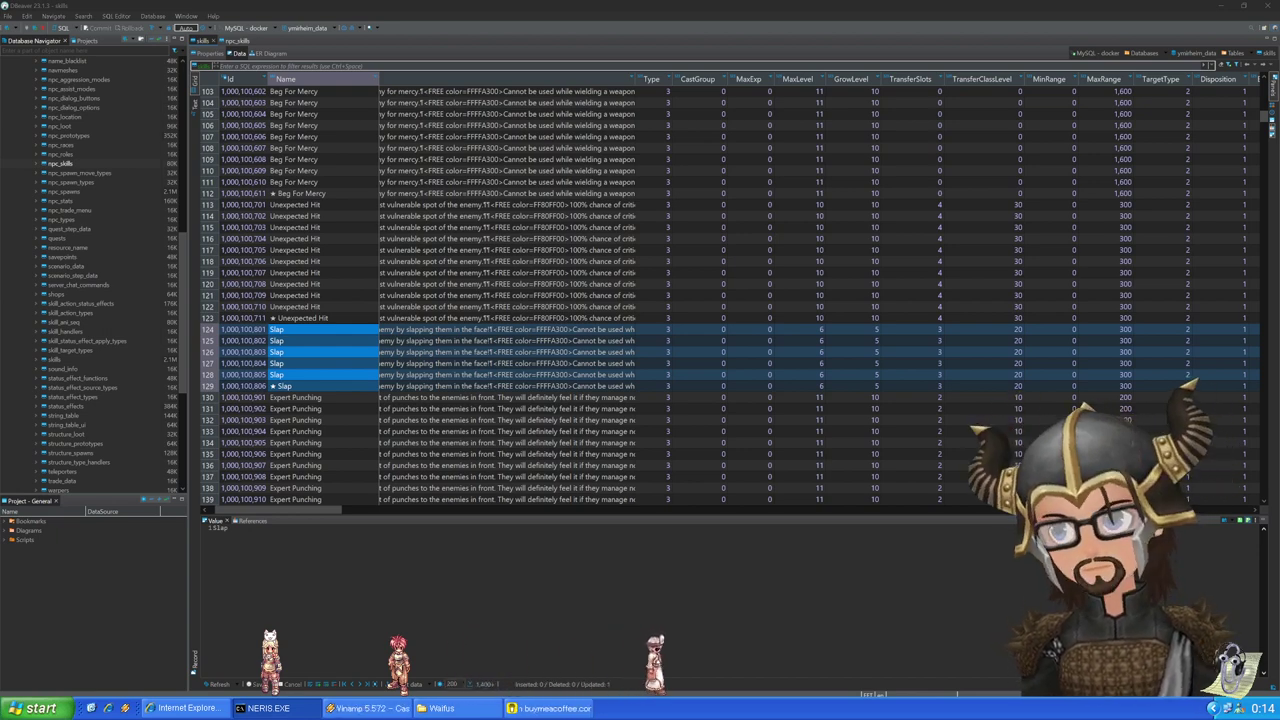
key(alt+Tab)
Step: Go to the hit chance calculation on line 1103 in CombatSystemStrategy.cs and match its parentheses
text(//// "Math.Max" -> "Math.max")
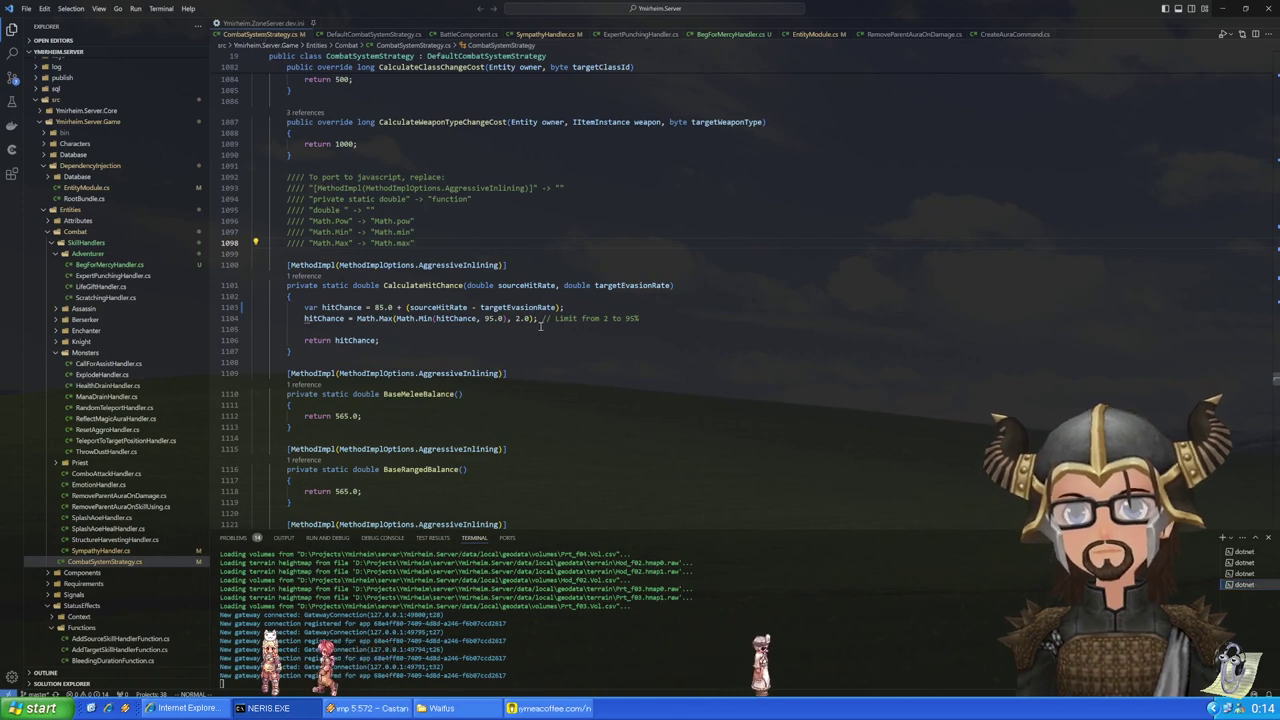
key(Escape)
click(566, 308)
key(y)
key(y)
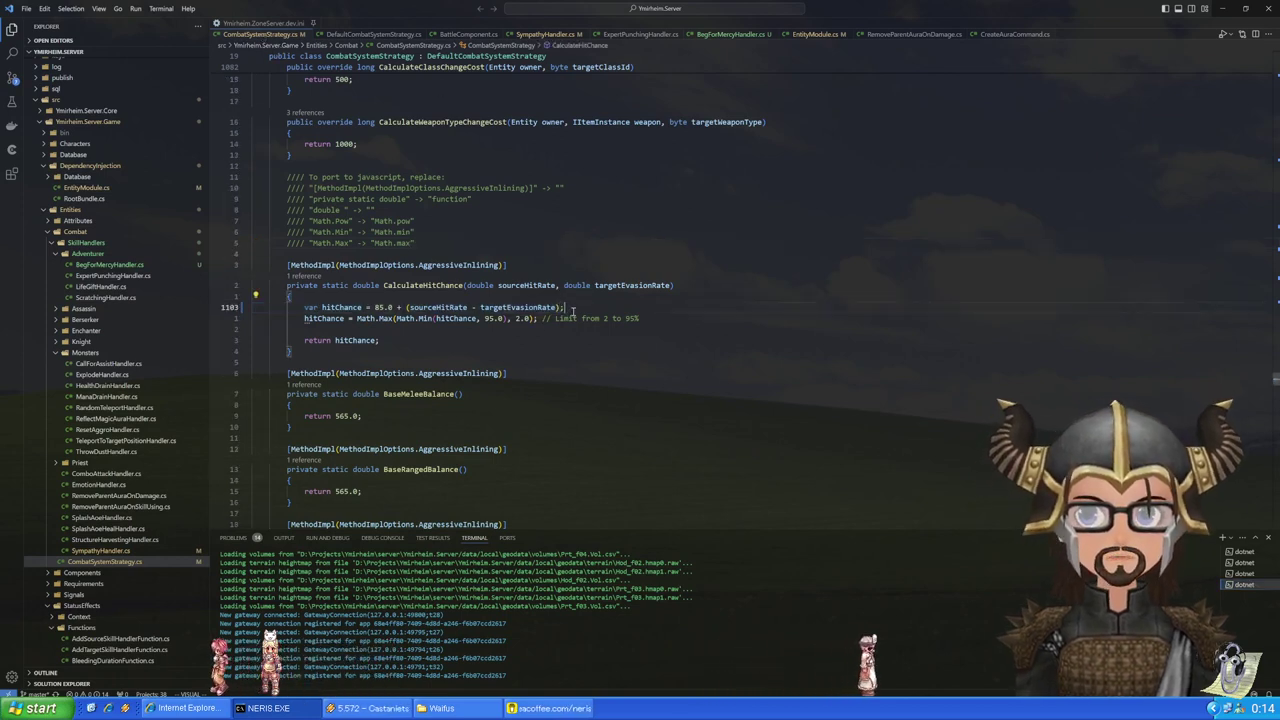
click(568, 309)
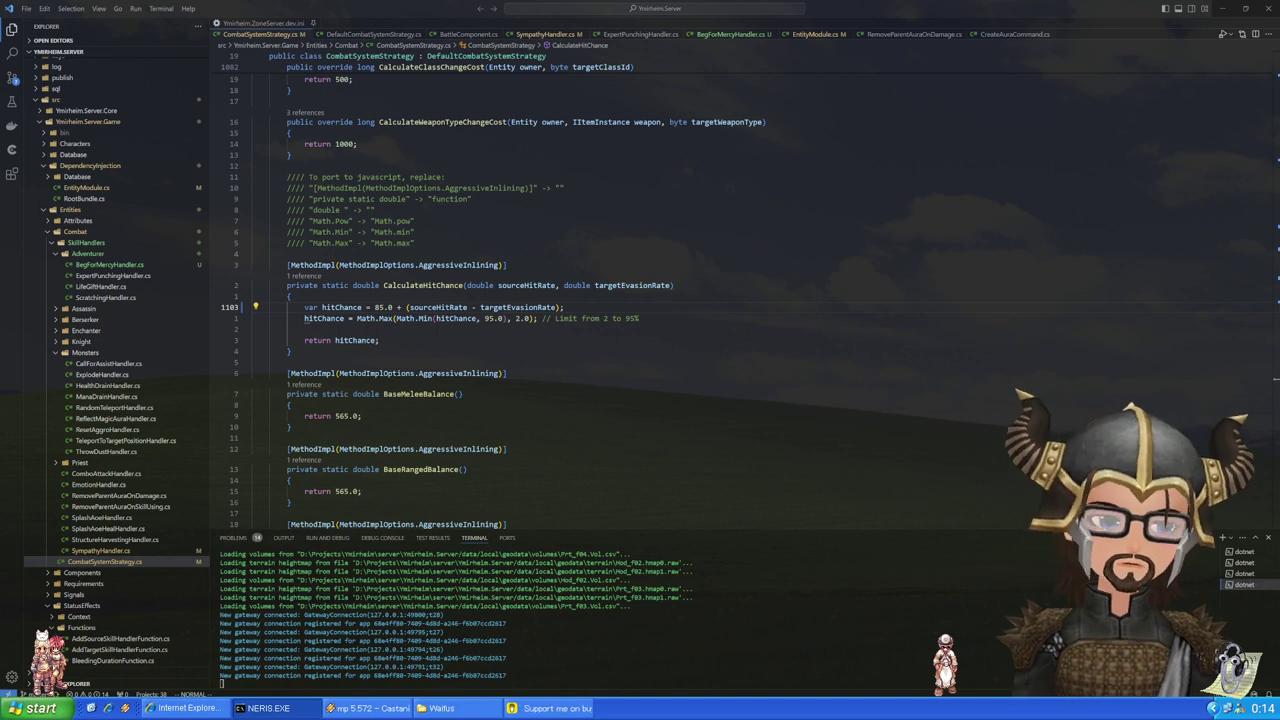
Step: Select the (sourceHitRate - targetEvasionRate) expression, then bring up BegForMercyHandler.cs
drag(407, 308, 562, 308)
drag(409, 308, 553, 308)
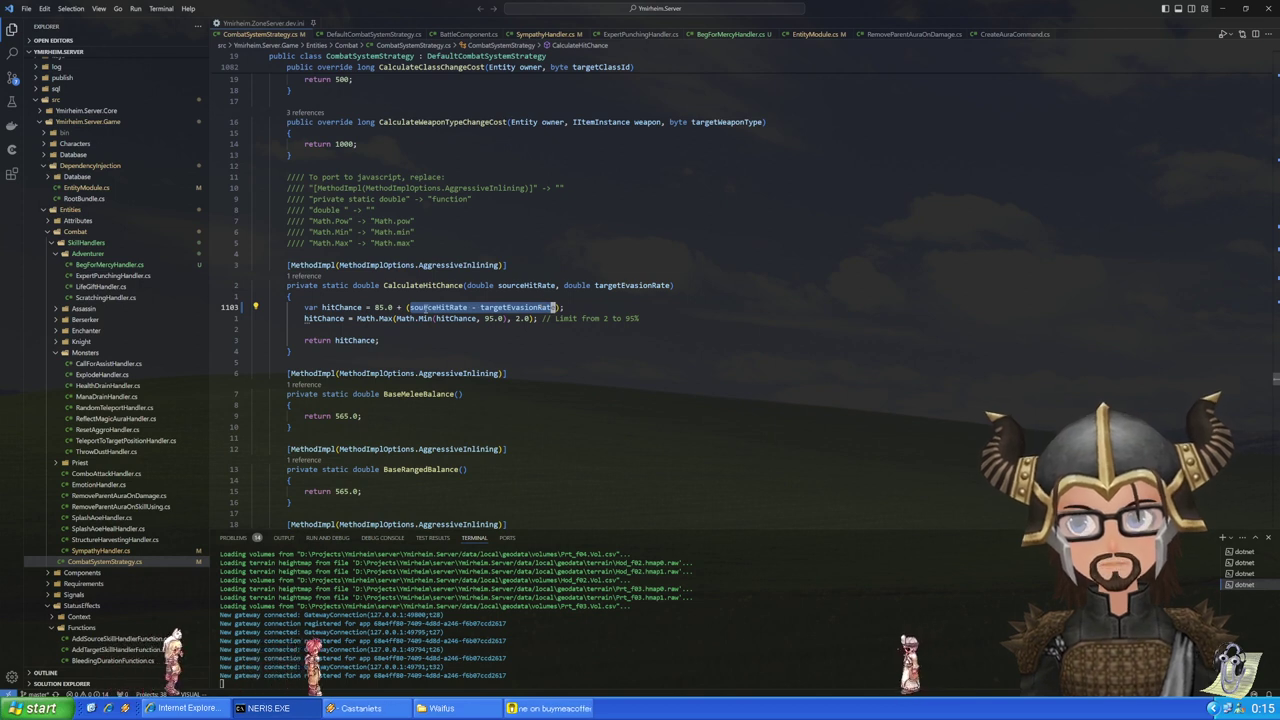
click(503, 308)
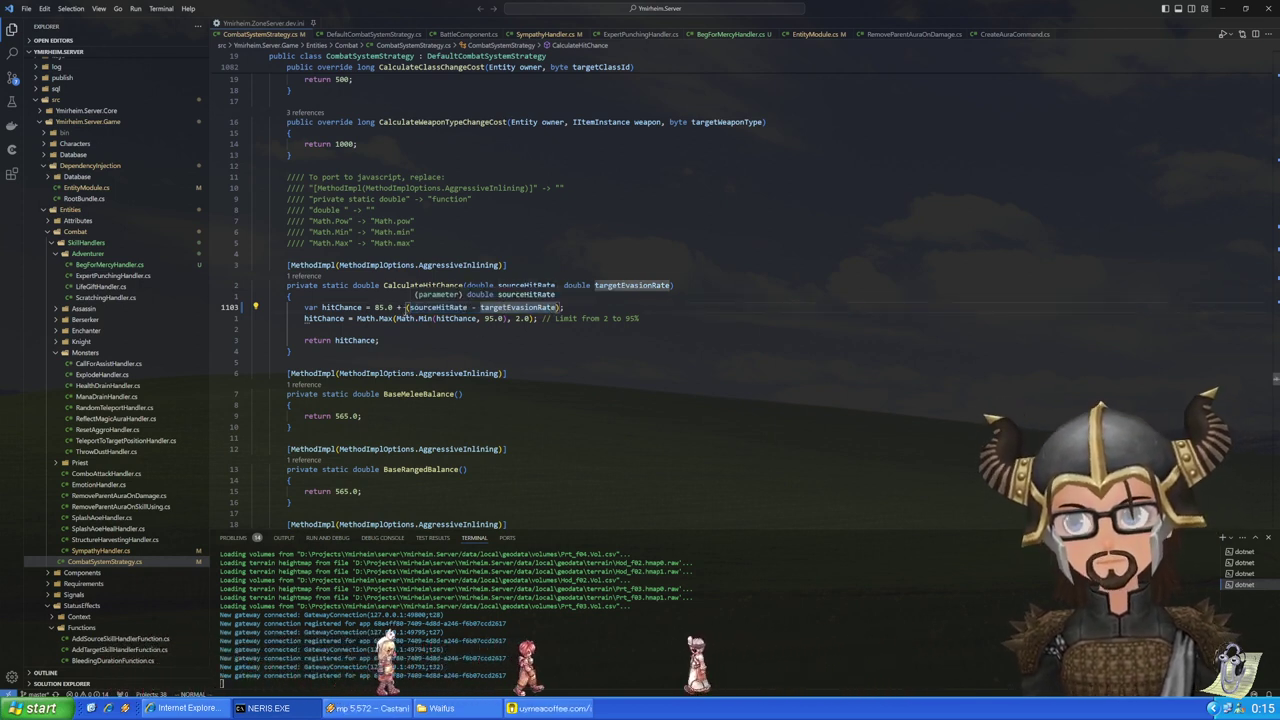
key(shift+alt+Right)
key(shift+alt+Right)
key(shift+alt+Right)
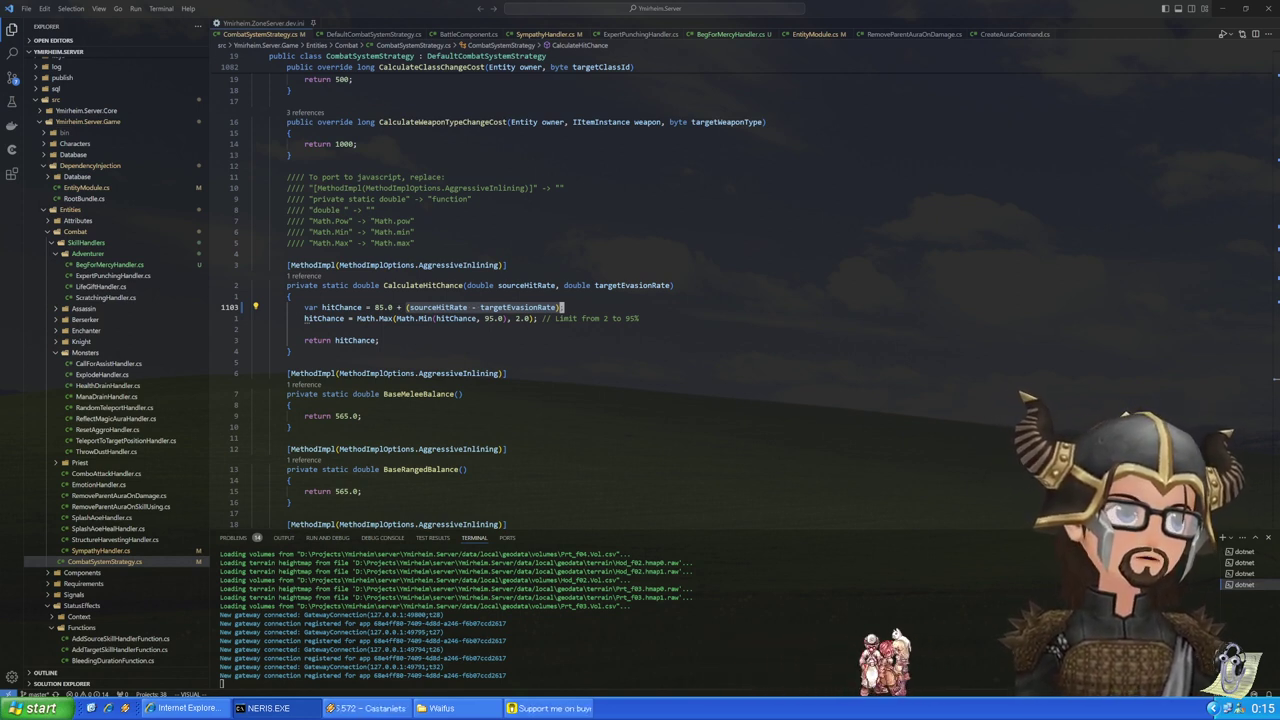
click(730, 34)
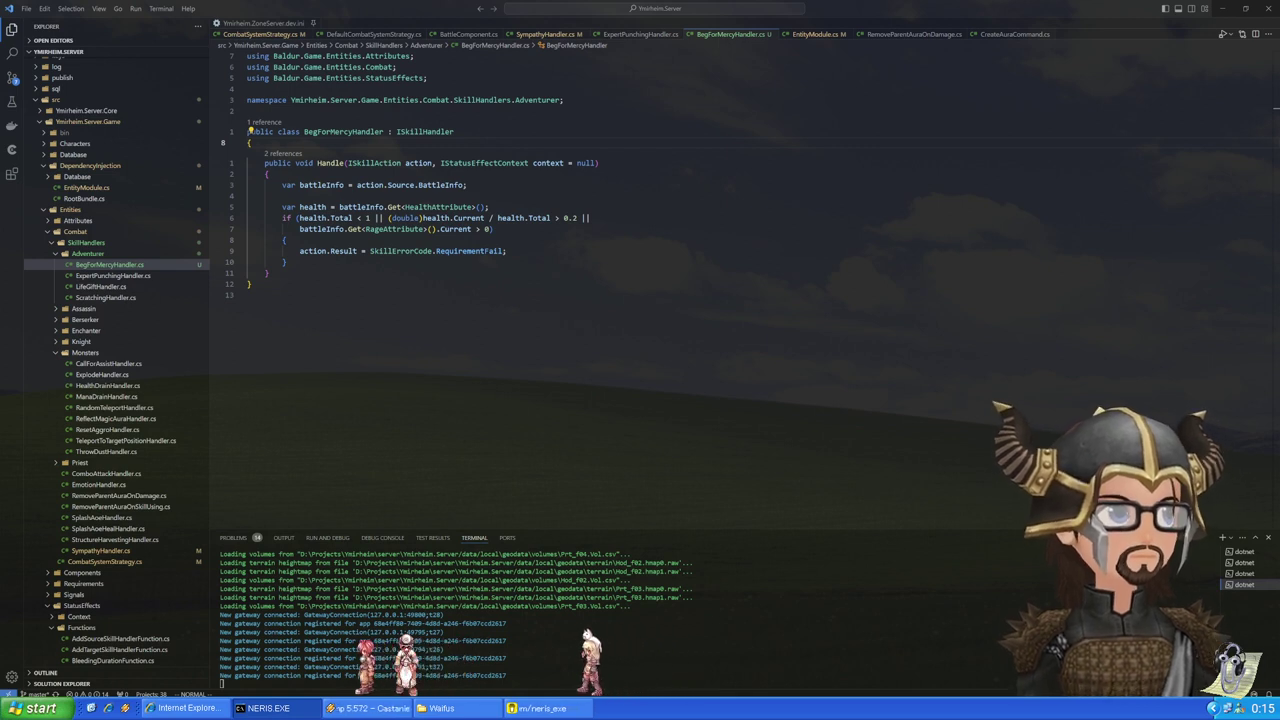
Step: Select the 20% total-health ratio condition in the Beg For Mercy if statement
click(313, 229)
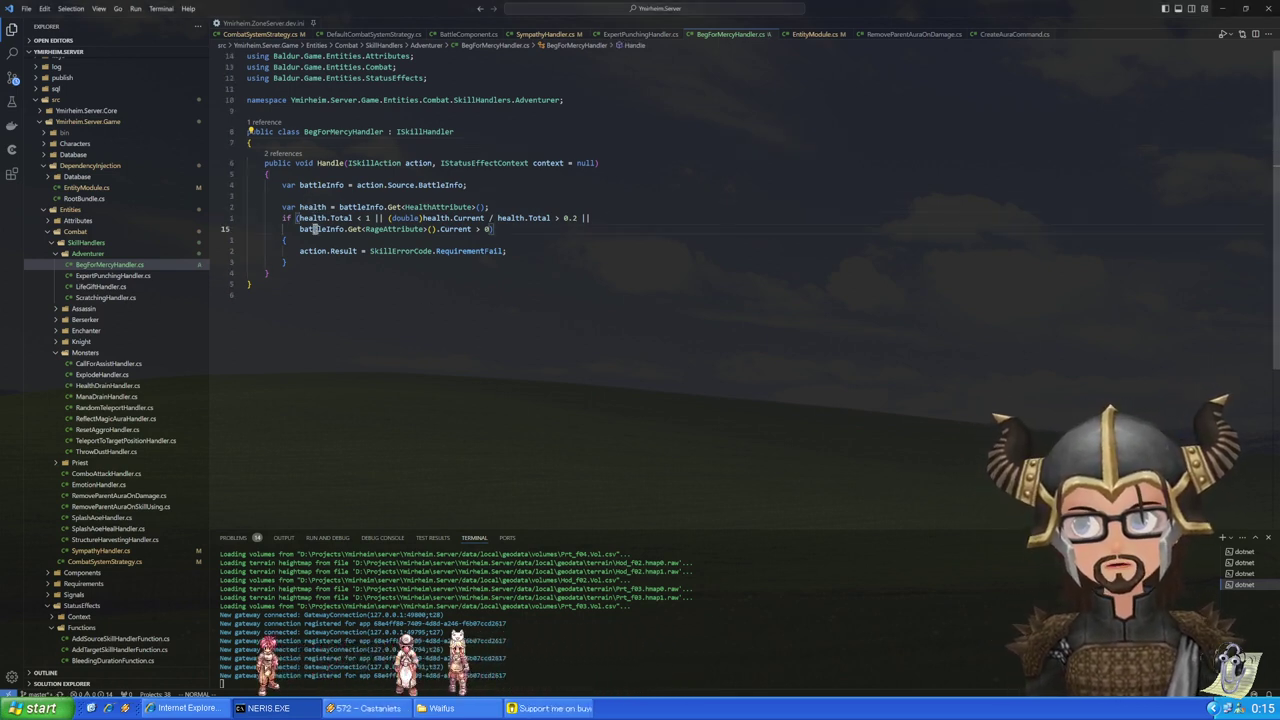
click(454, 251)
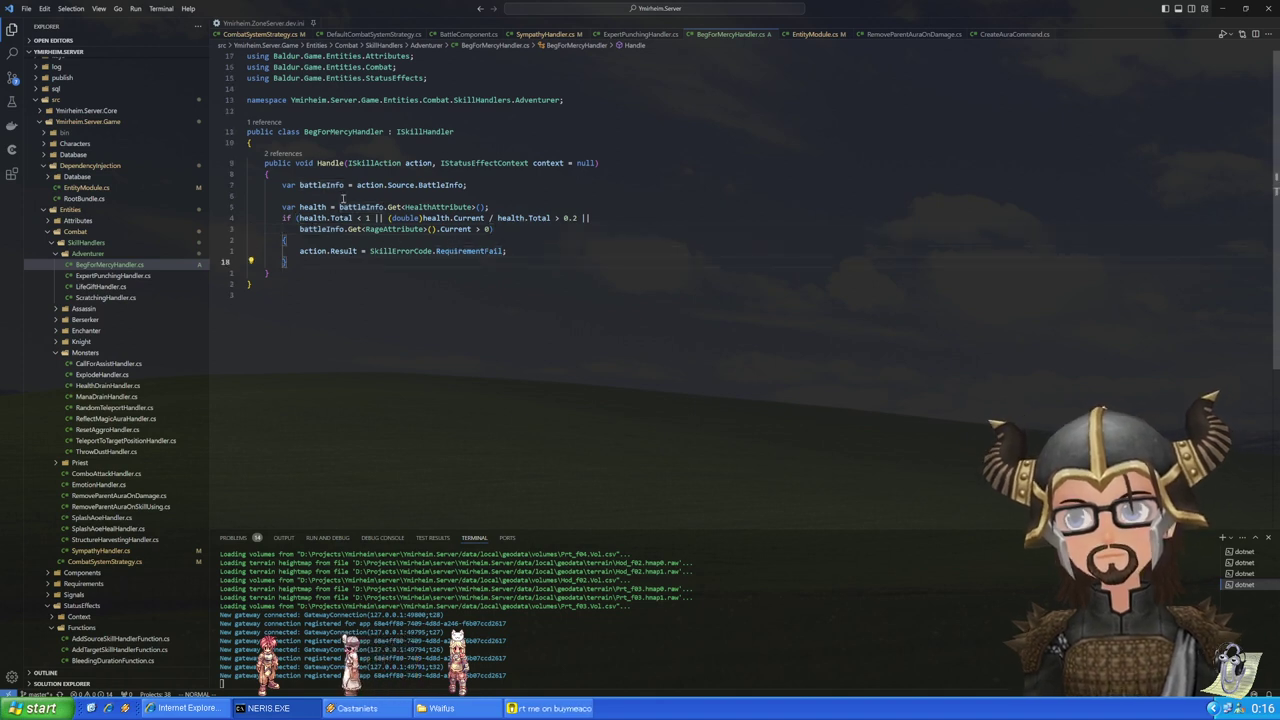
drag(299, 218, 365, 218)
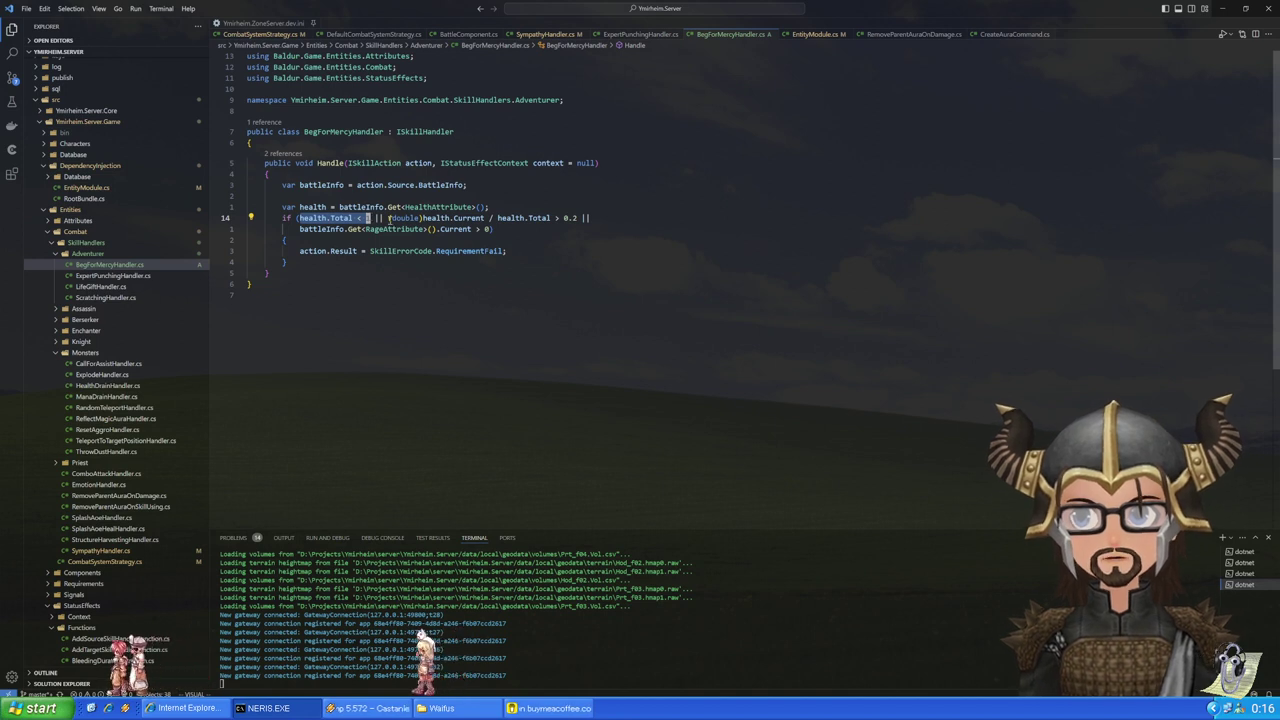
mouse_move(422, 218)
mouse_down()
mouse_move(576, 218)
mouse_move(382, 218)
mouse_up()
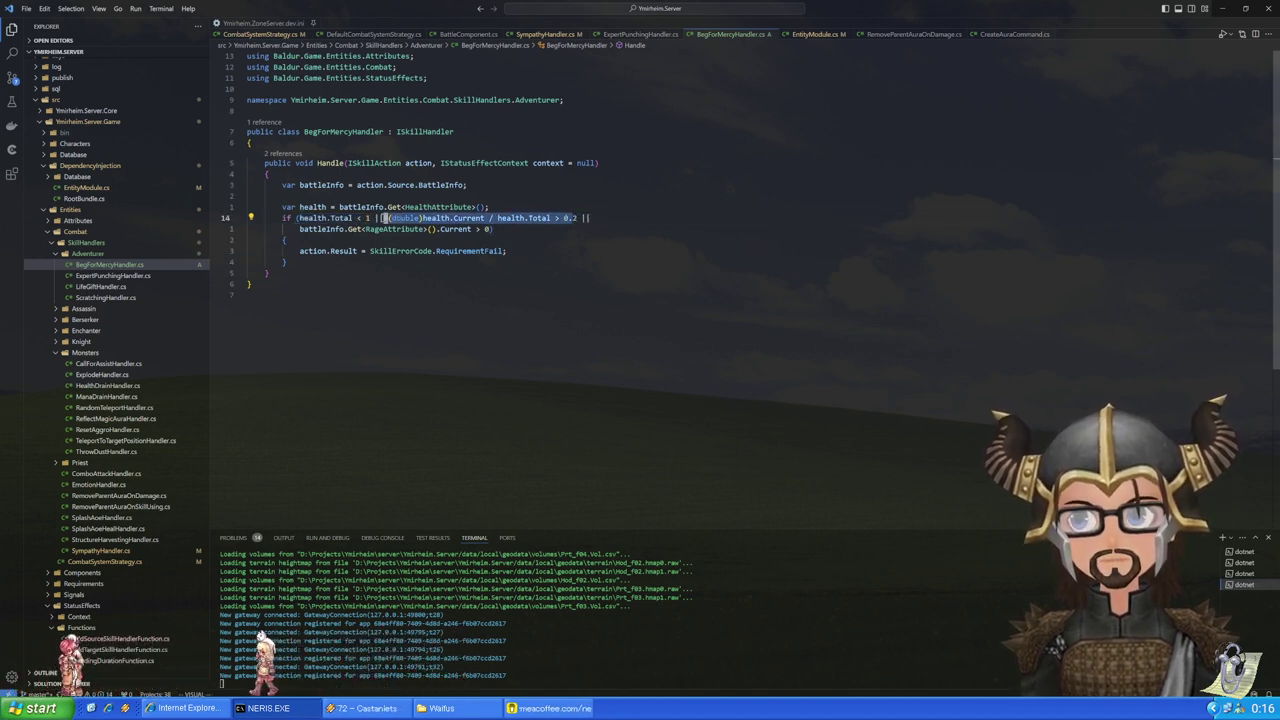
click(549, 218)
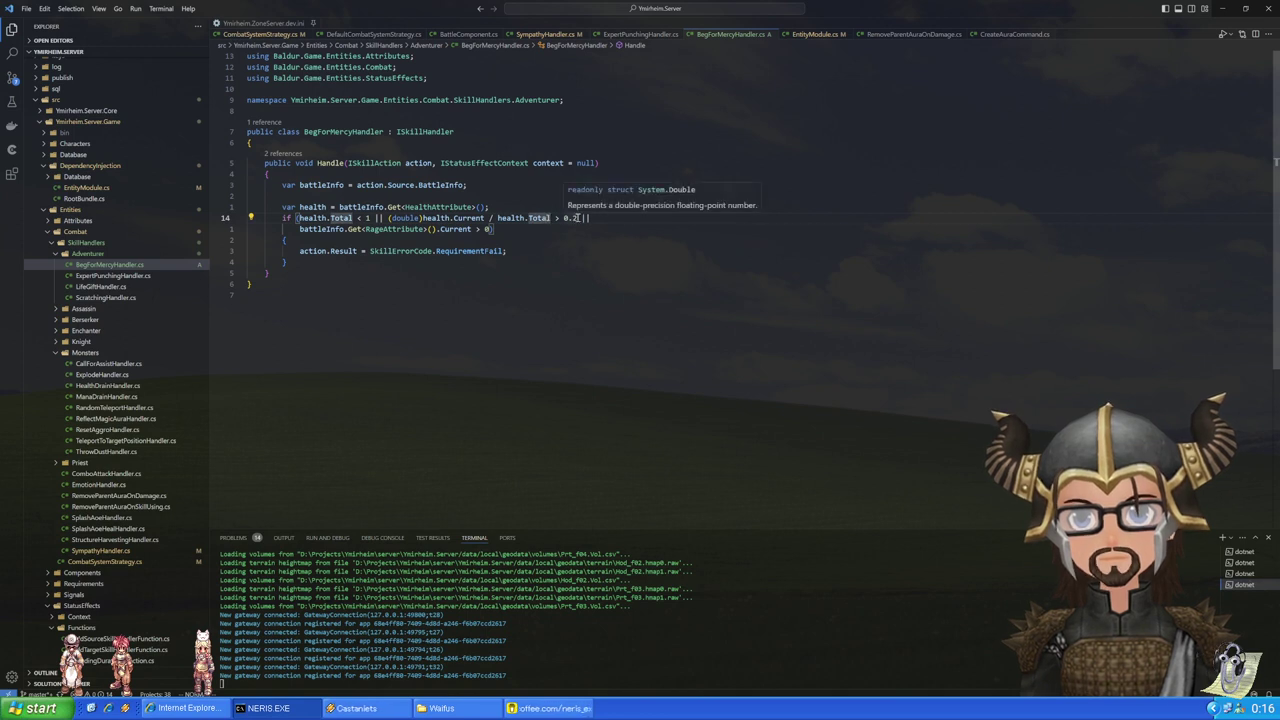
mouse_move(576, 218)
mouse_down()
mouse_move(428, 229)
mouse_move(390, 218)
mouse_up()
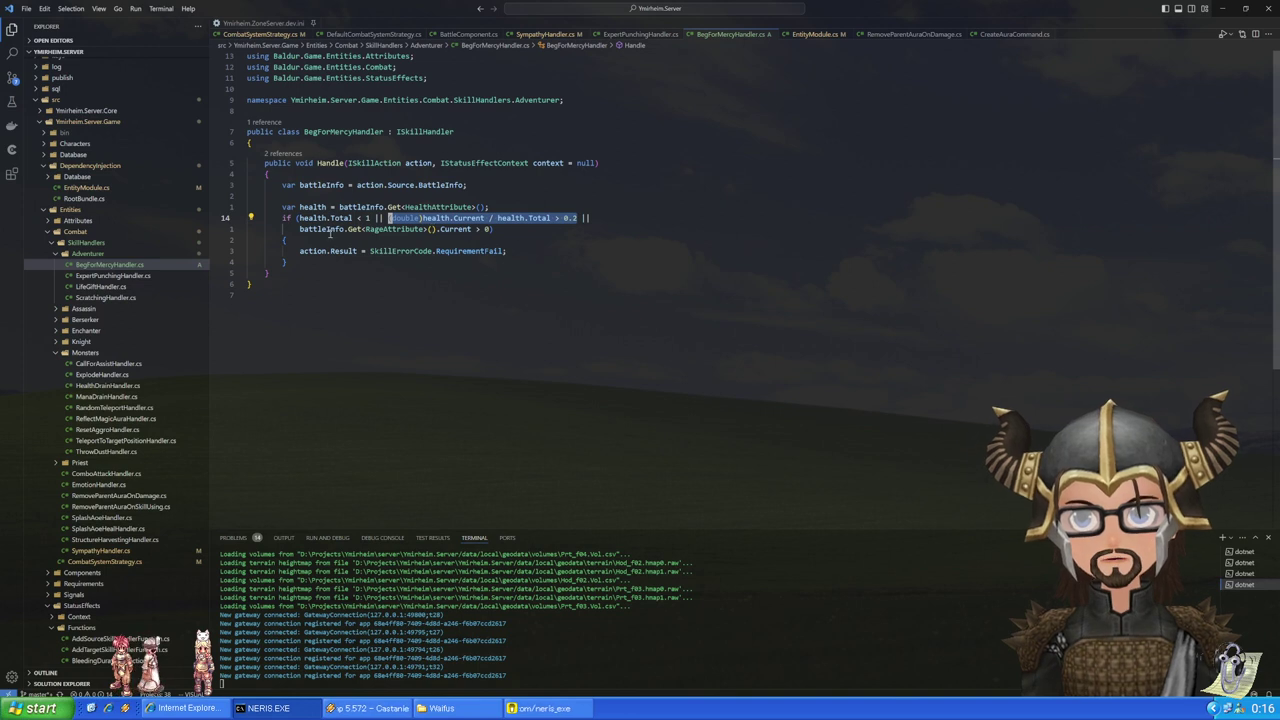
Step: Select the Rage-above-zero condition, then switch via CombatSystemStrategy.cs to SympathyHandler.cs
drag(299, 229, 487, 229)
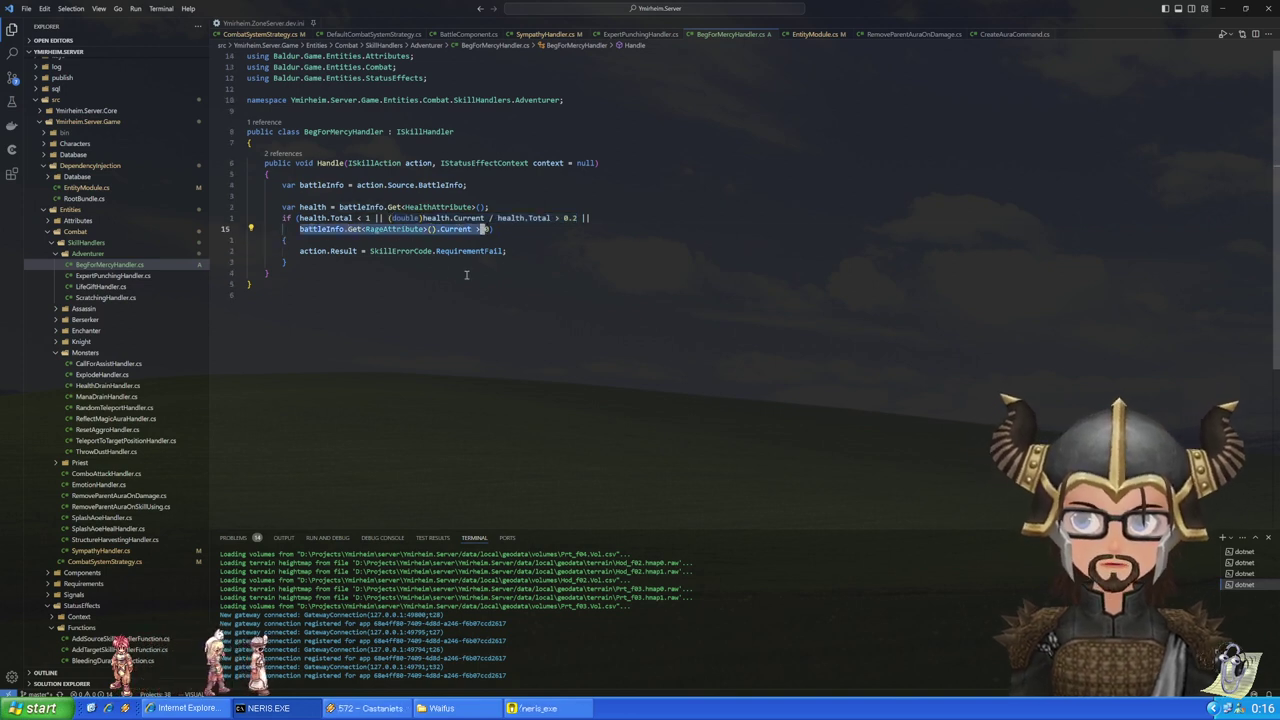
click(465, 274)
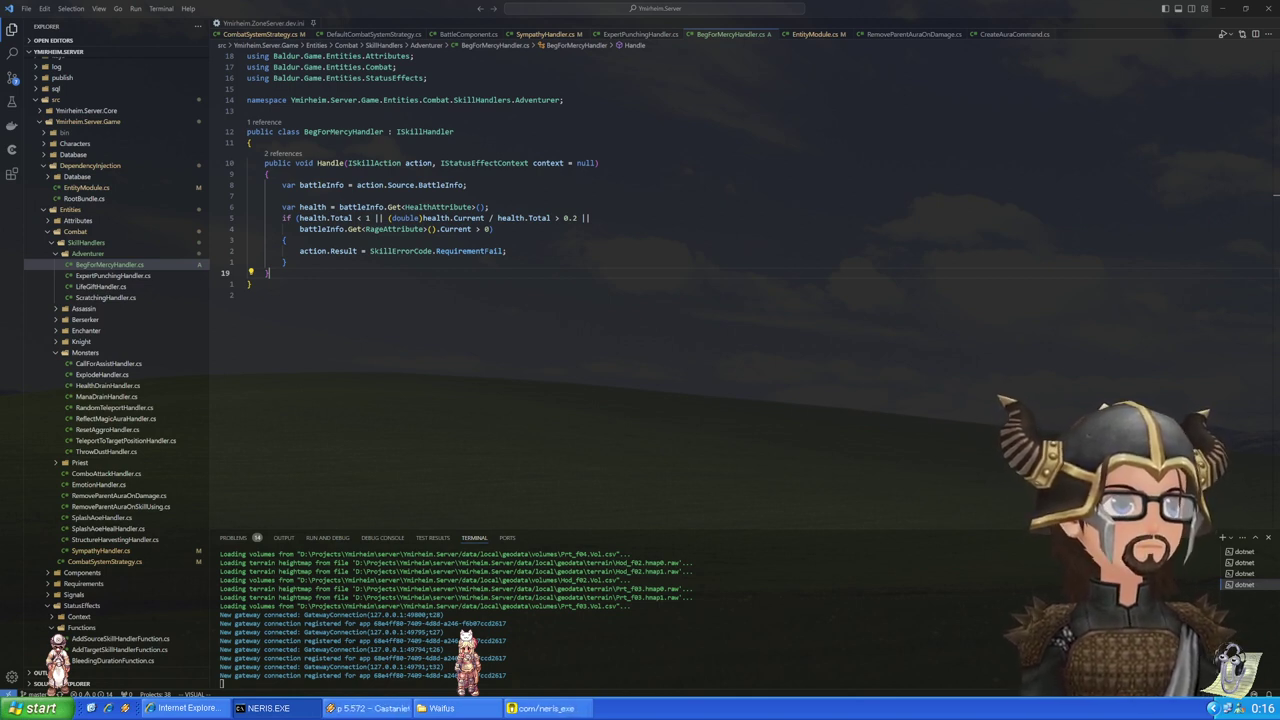
click(263, 34)
click(547, 34)
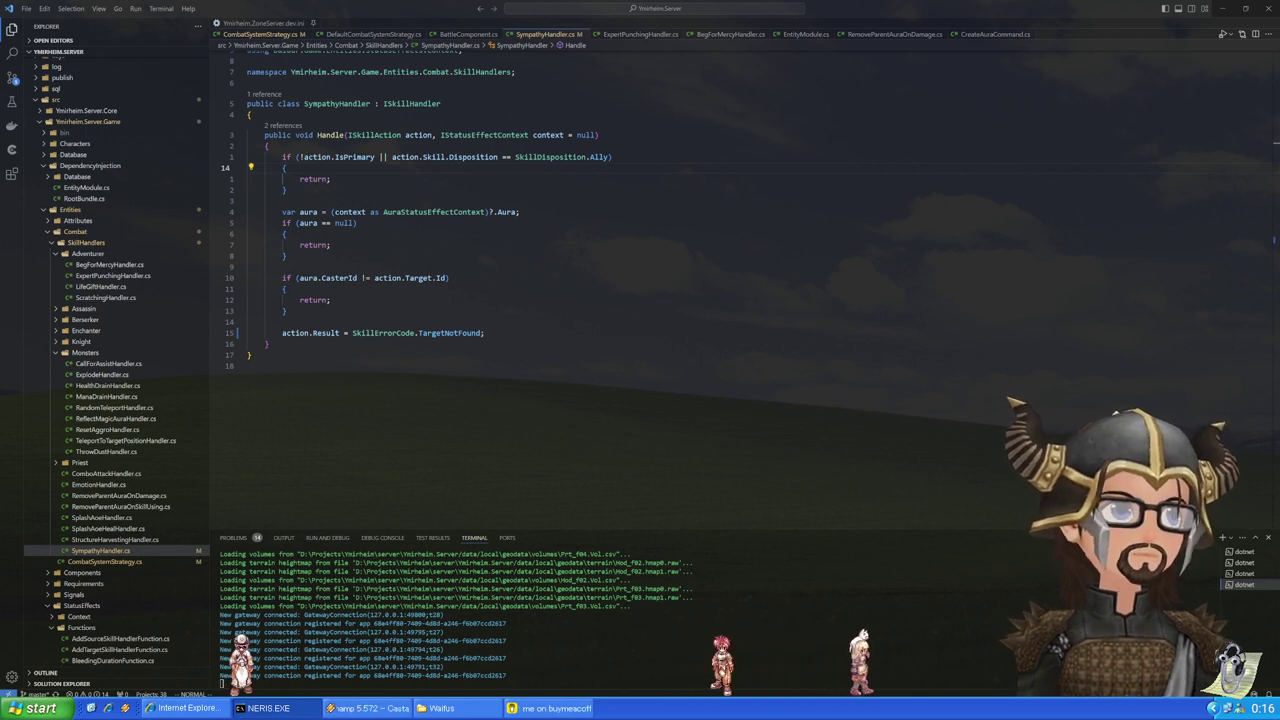
Step: Select the TargetNotFound result assignment in SympathyHandler.cs and reformat that line
drag(344, 334, 470, 334)
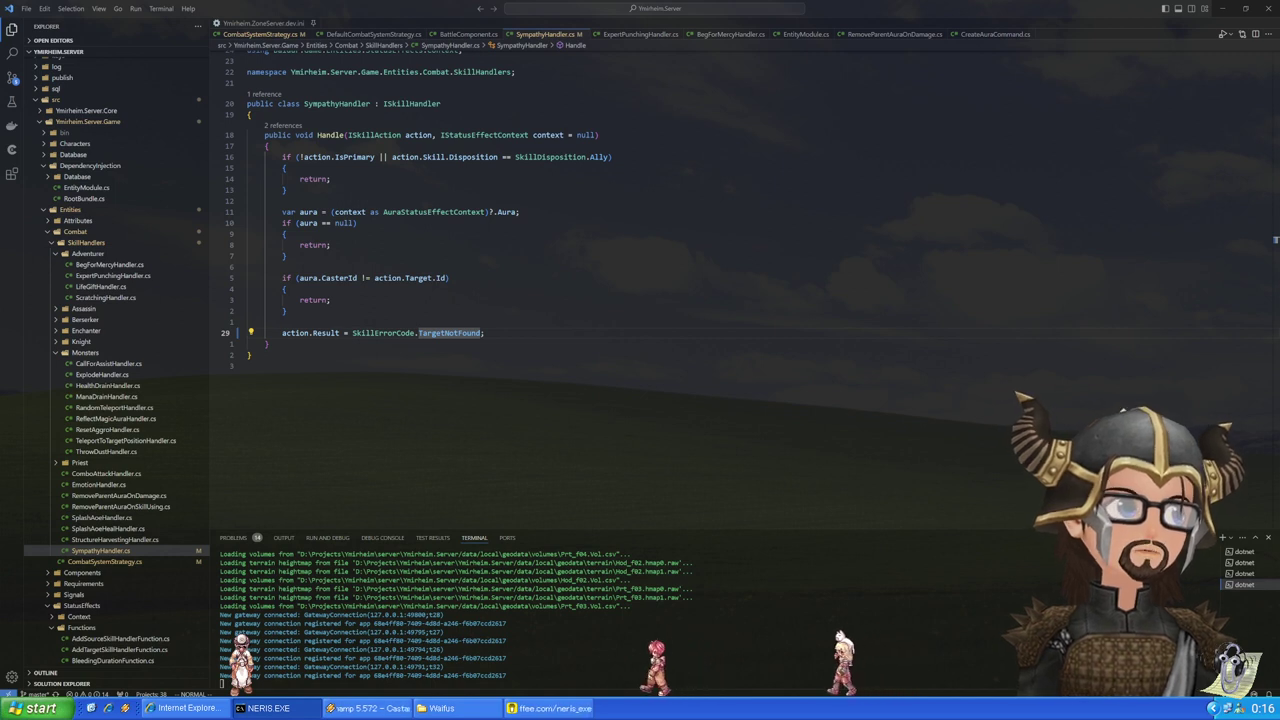
key(V)
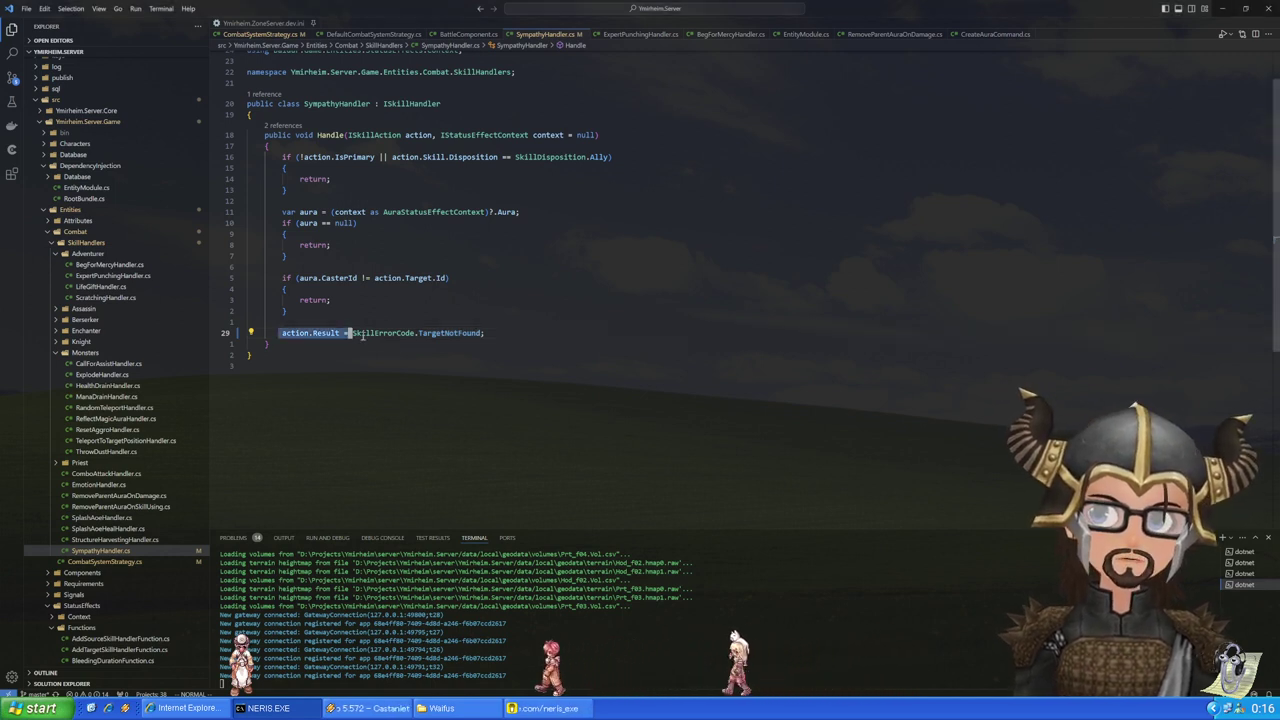
key(=)
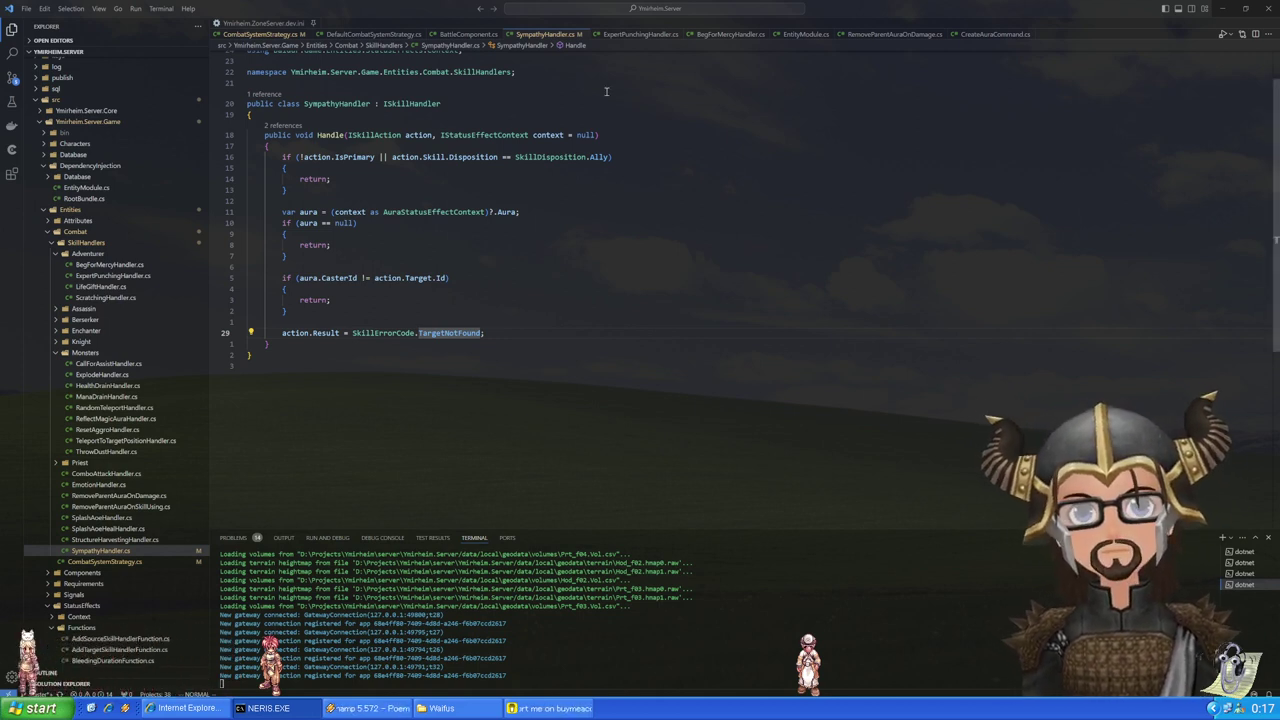
Step: Close BegForMercyHandler, ExpertPunchingHandler, EntityModule, RemoveParentAuraOnDamage and CreateAuraCommand tabs
middle_click(722, 35)
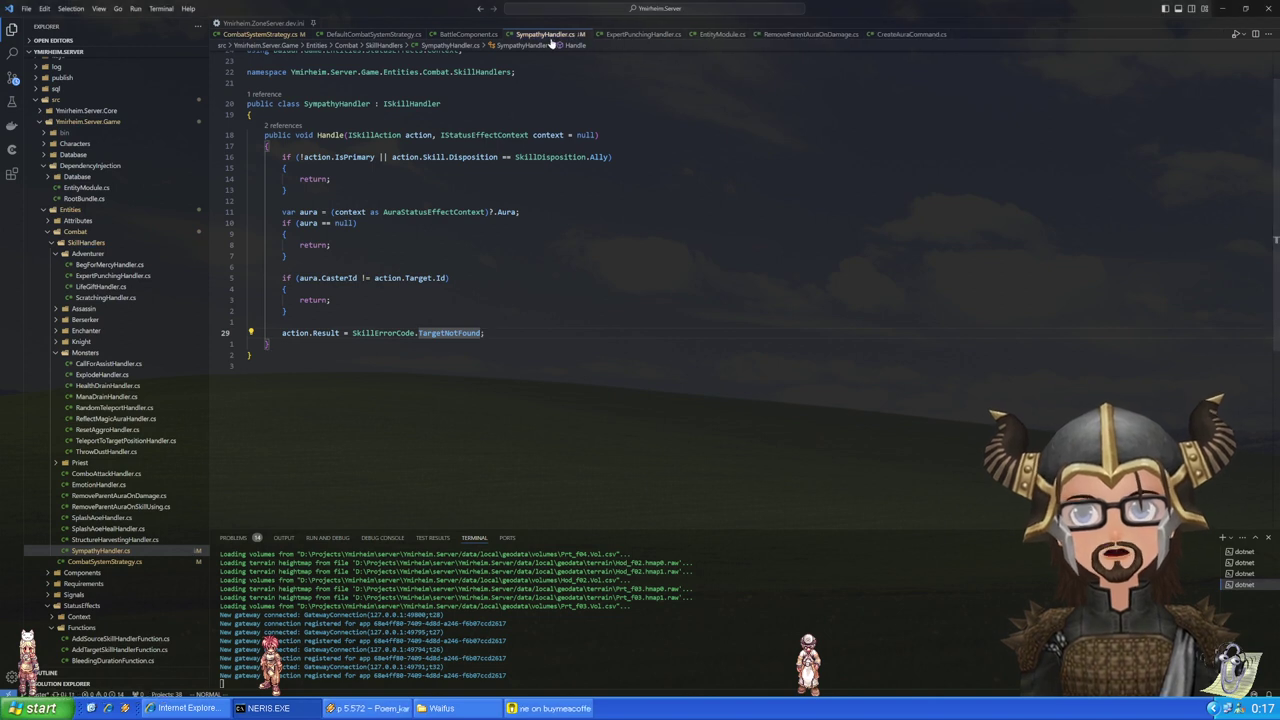
middle_click(643, 35)
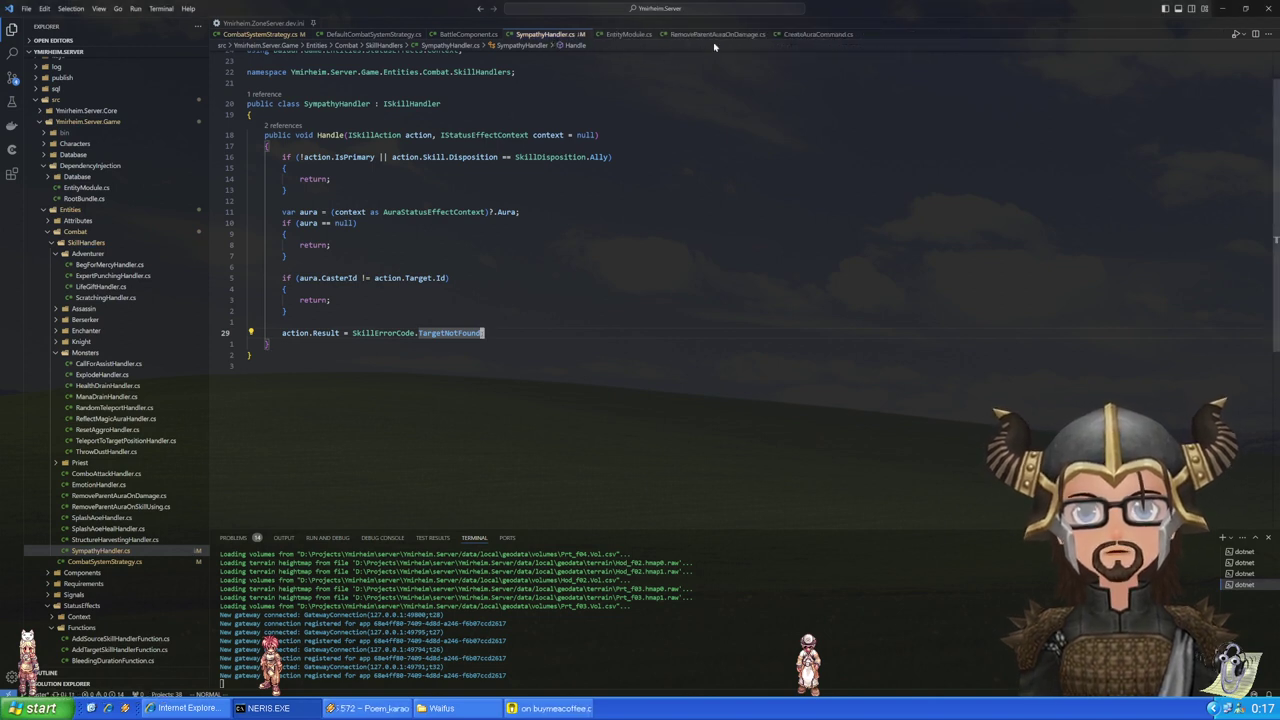
middle_click(615, 35)
middle_click(645, 38)
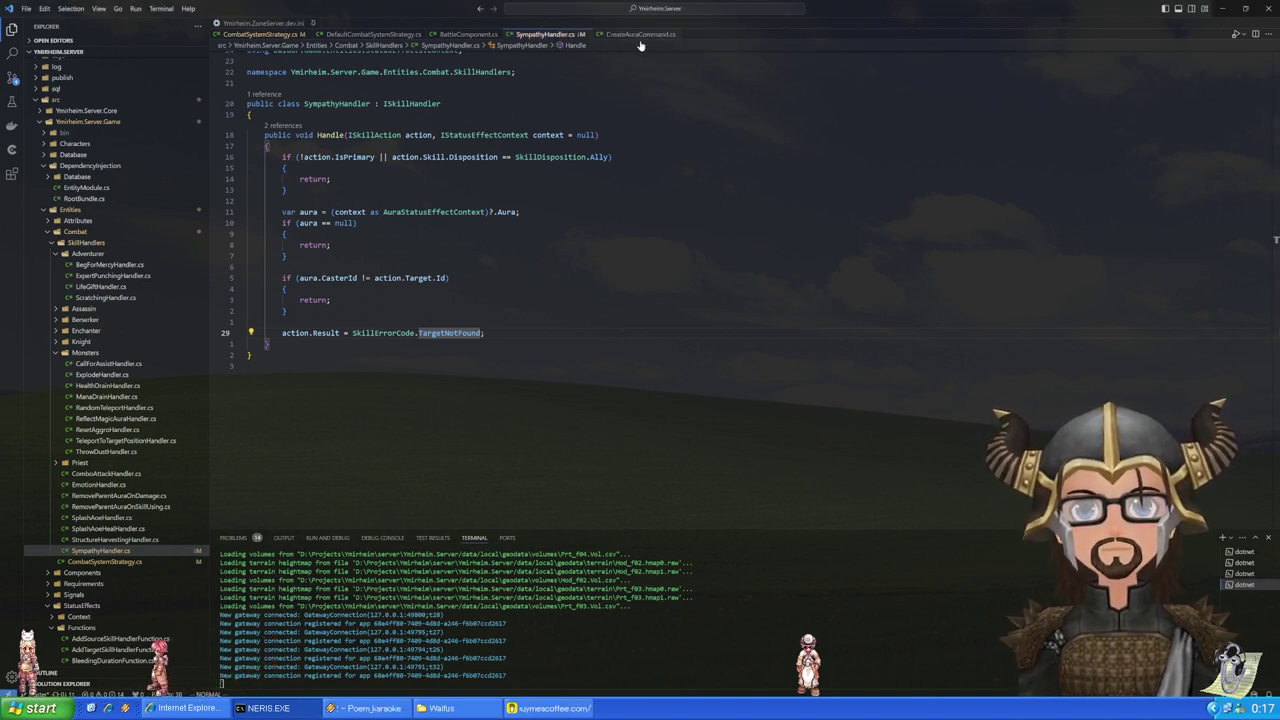
middle_click(629, 38)
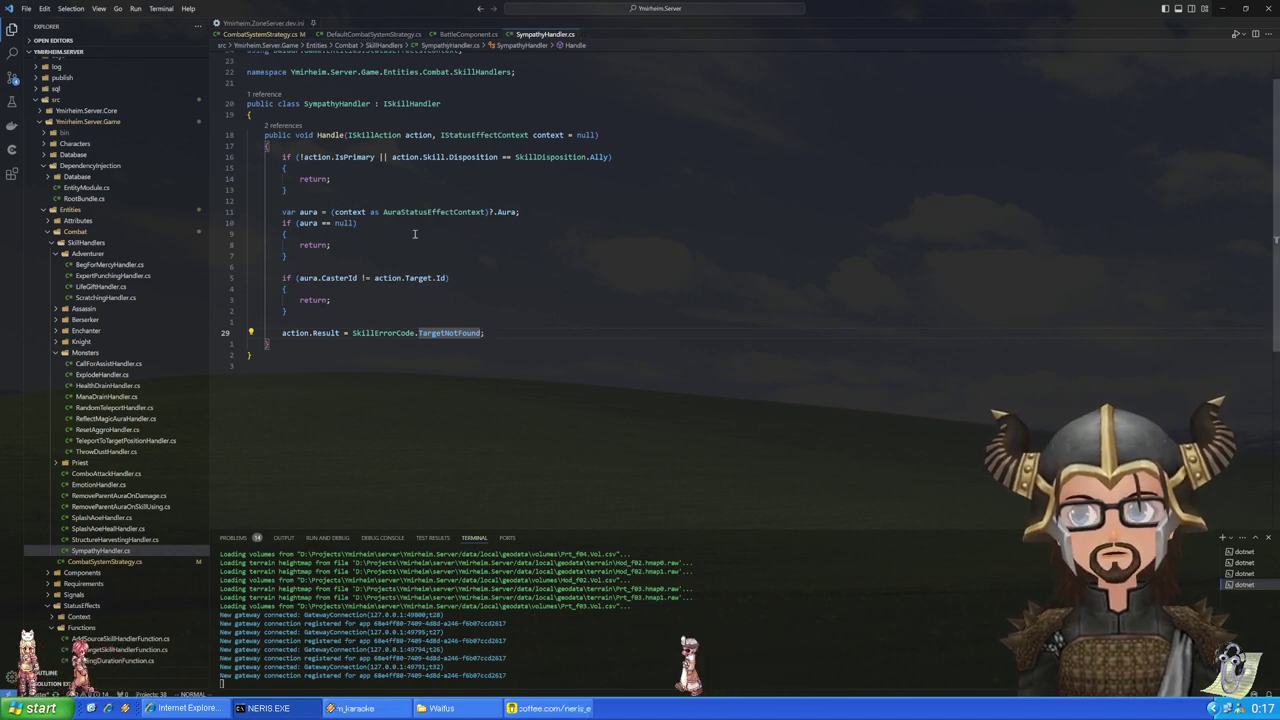
Step: Close the BattleComponent.cs and SympathyHandler.cs editor tabs
click(464, 35)
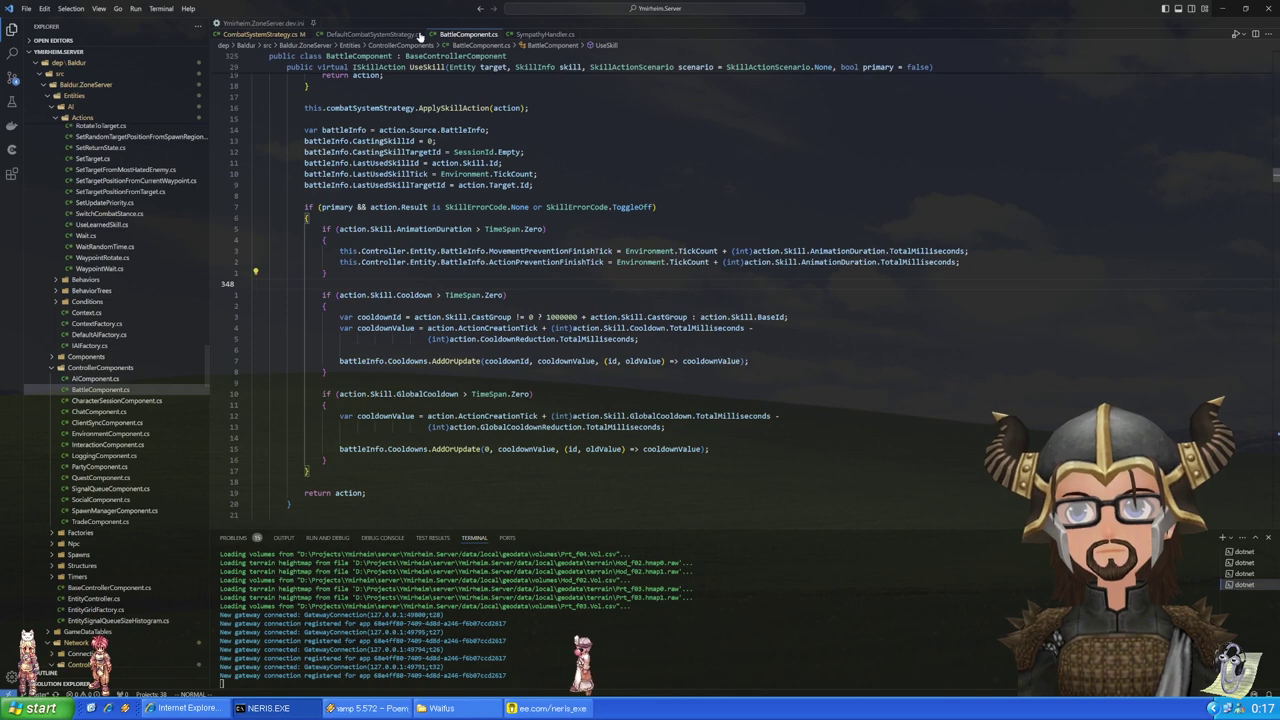
click(420, 36)
click(480, 35)
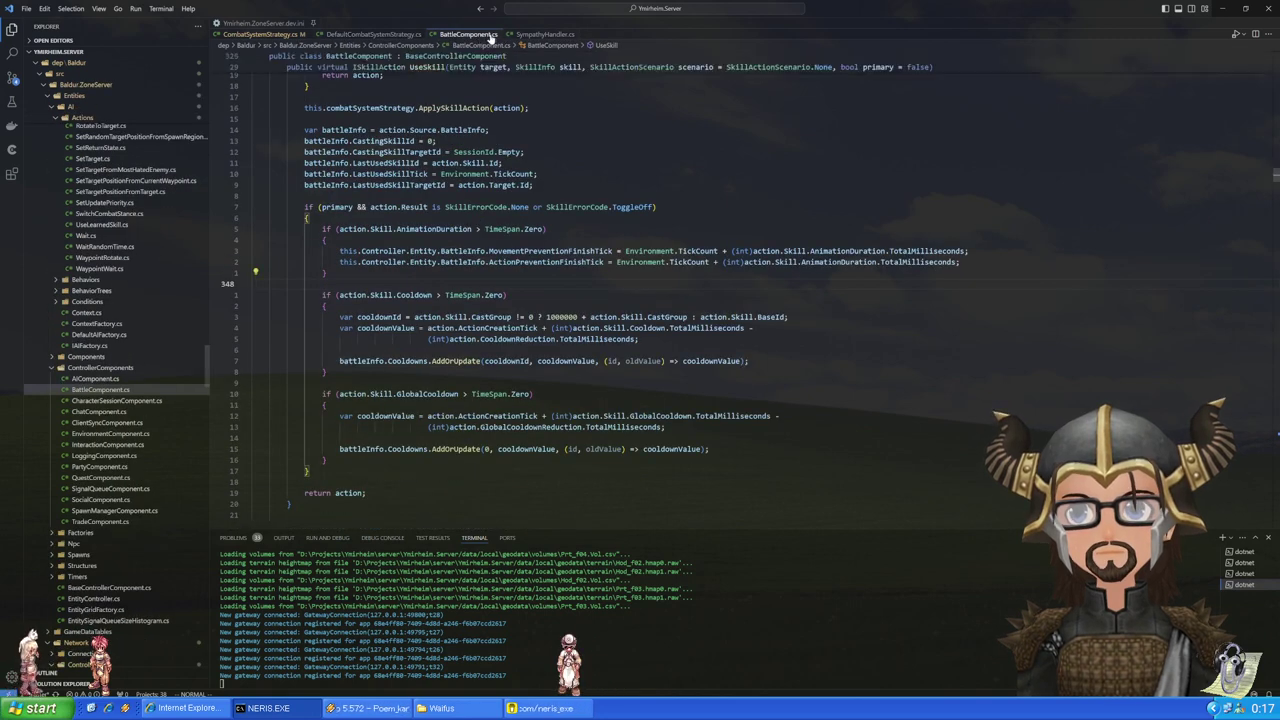
click(493, 35)
click(470, 35)
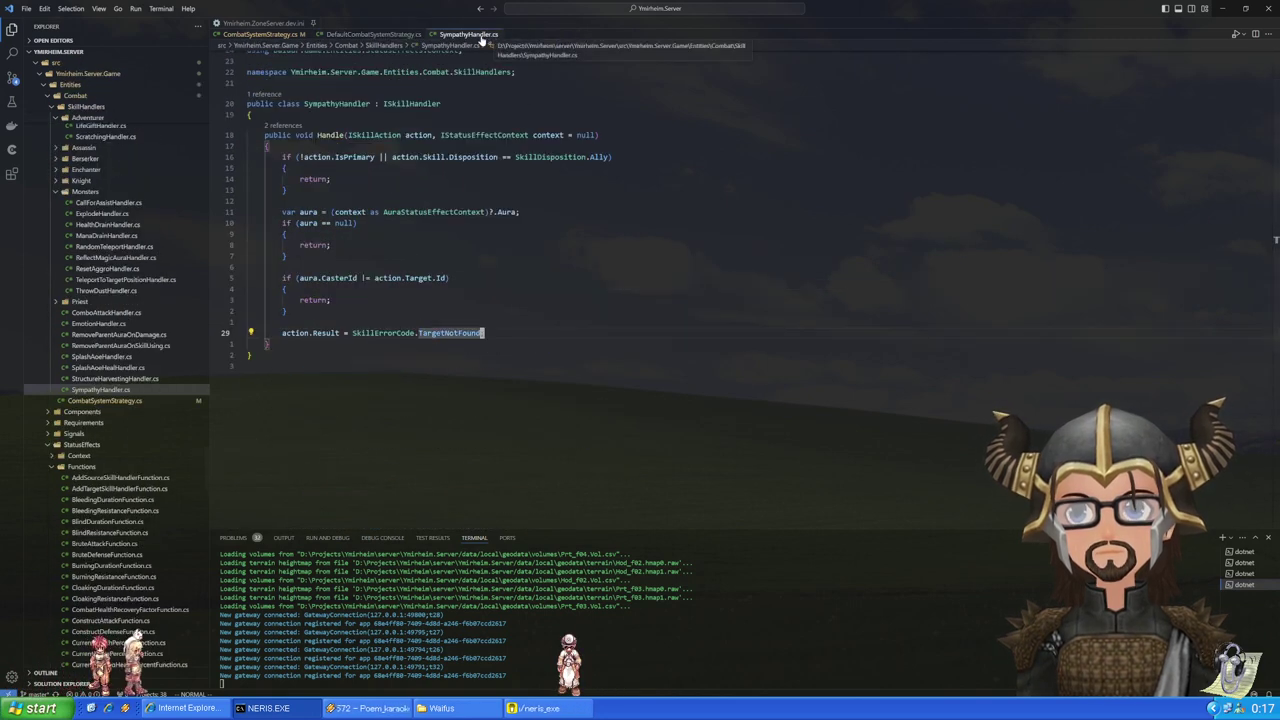
click(493, 35)
Step: Open CombatSystemStrategy.cs at CalculateHitChance and highlight every use of hitChance
click(278, 35)
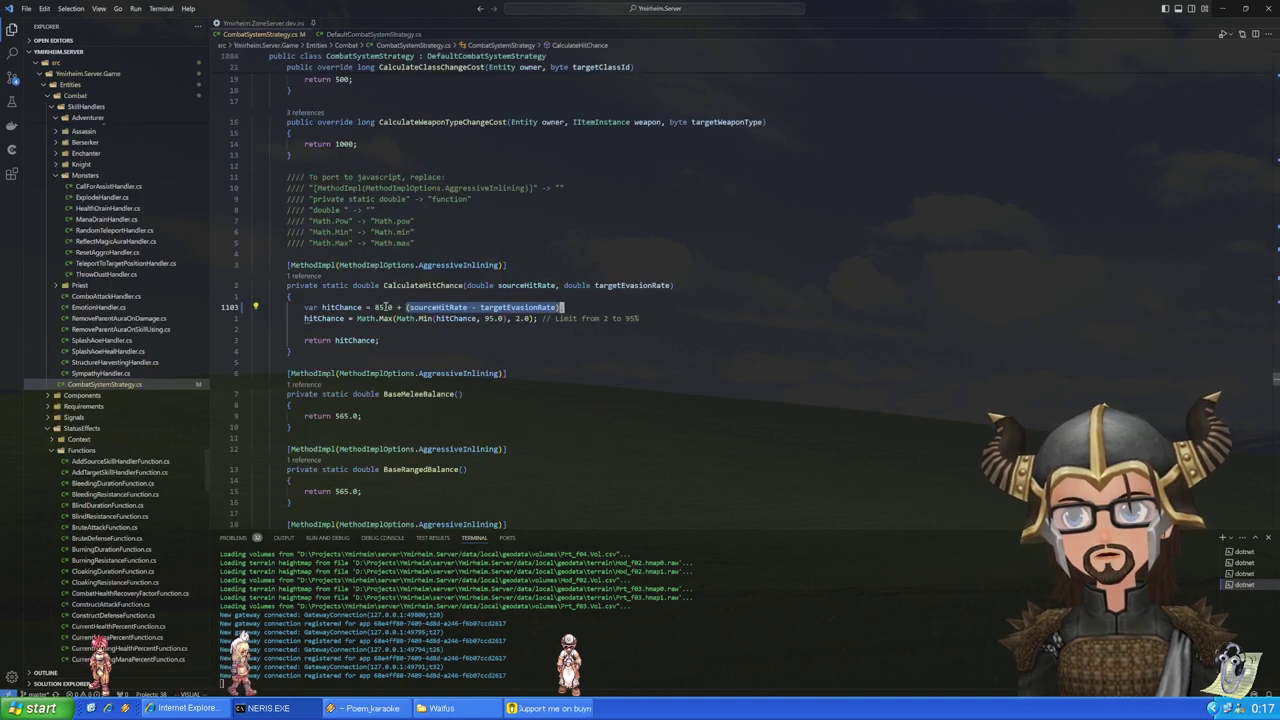
click(385, 307)
double_click(405, 307)
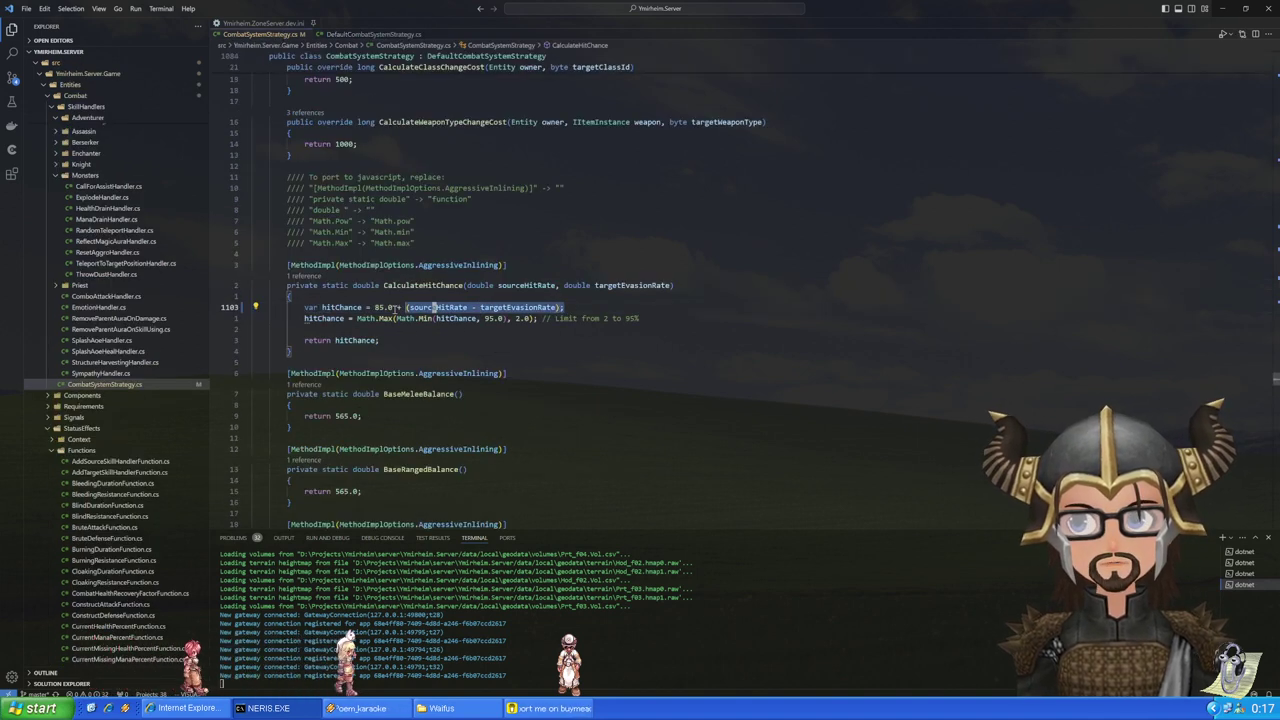
key(Down)
key(Down)
key(Down)
key(Down)
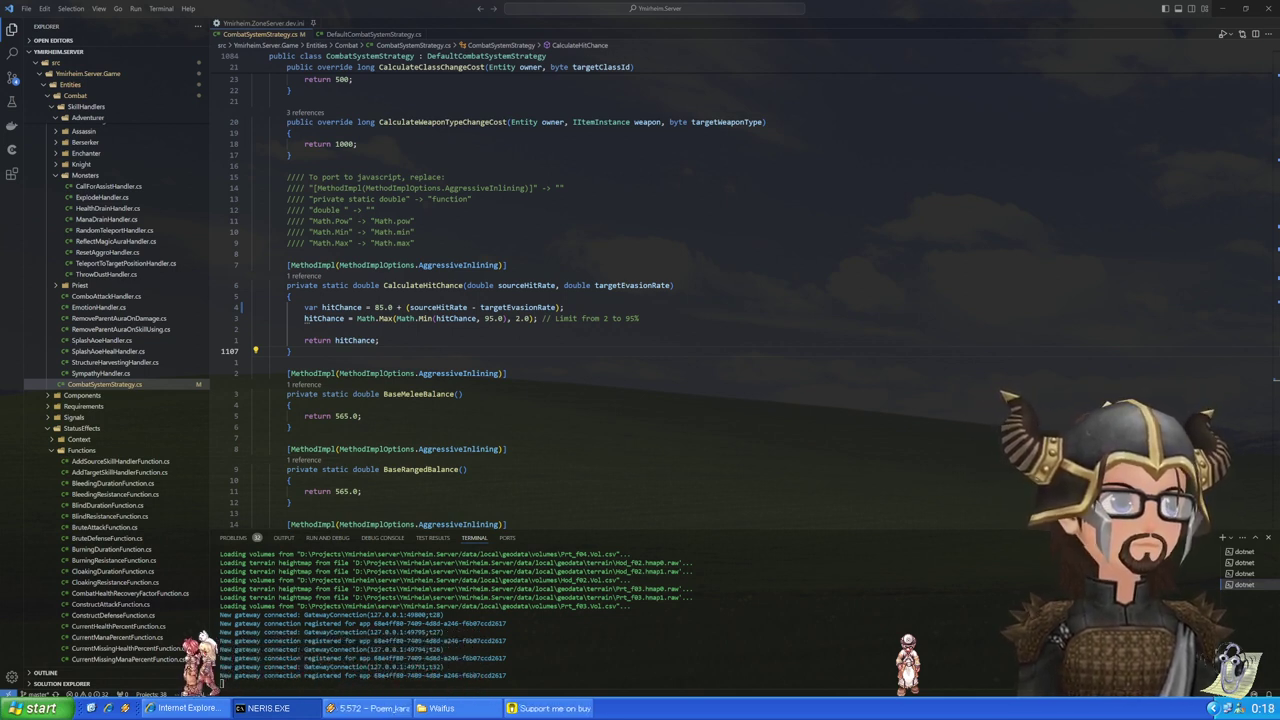
click(337, 340)
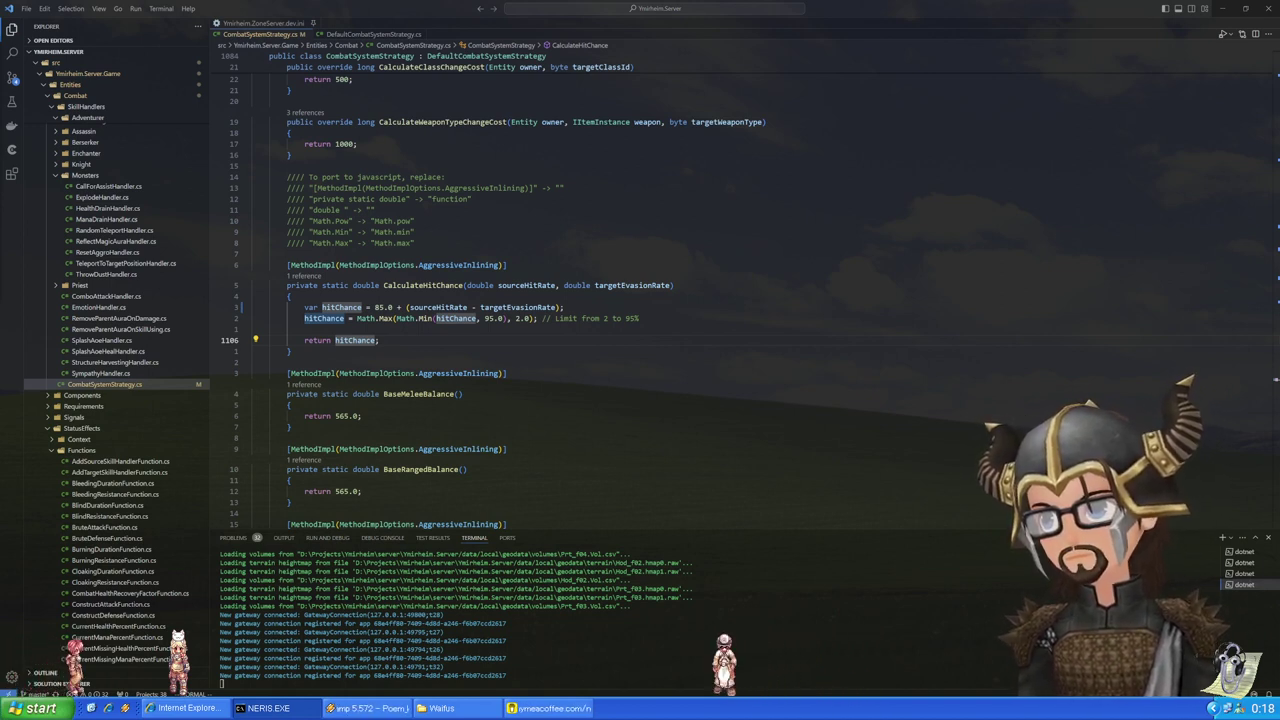
key(Up)
key(Up)
key(Up)
key(Up)
key(Up)
key(Up)
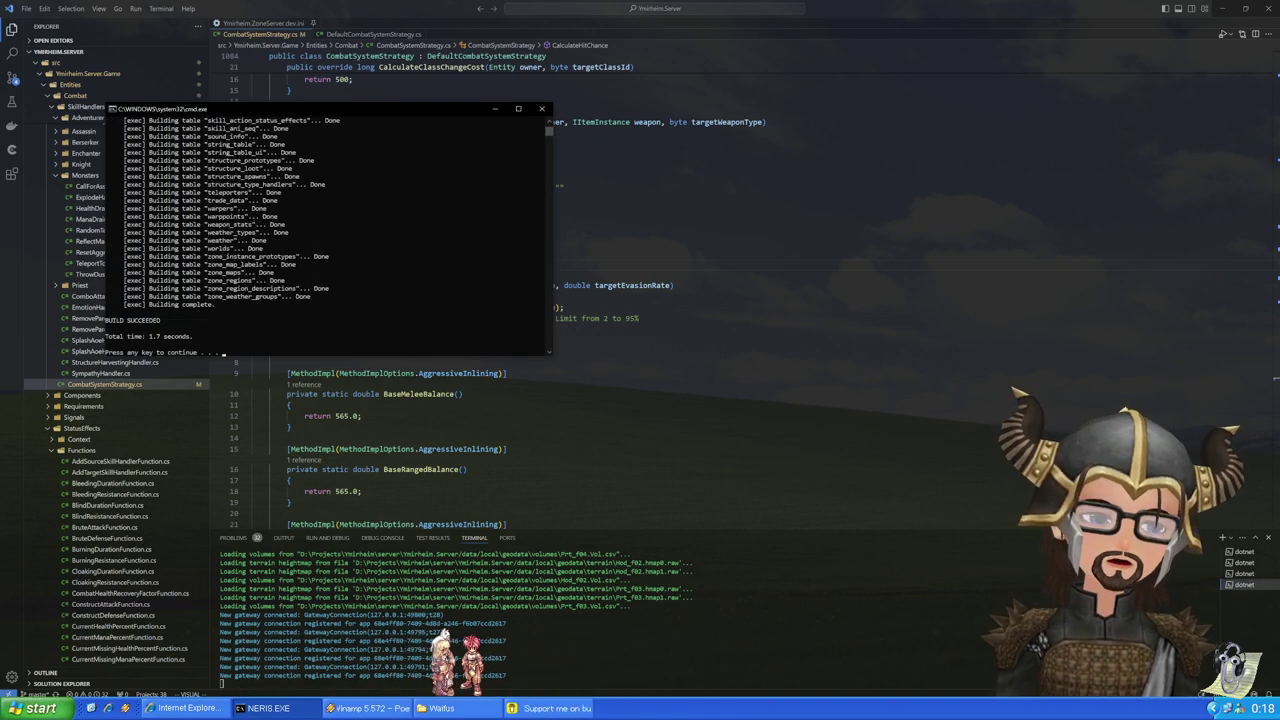
Step: Close the finished gamedatapack build console
key(Return)
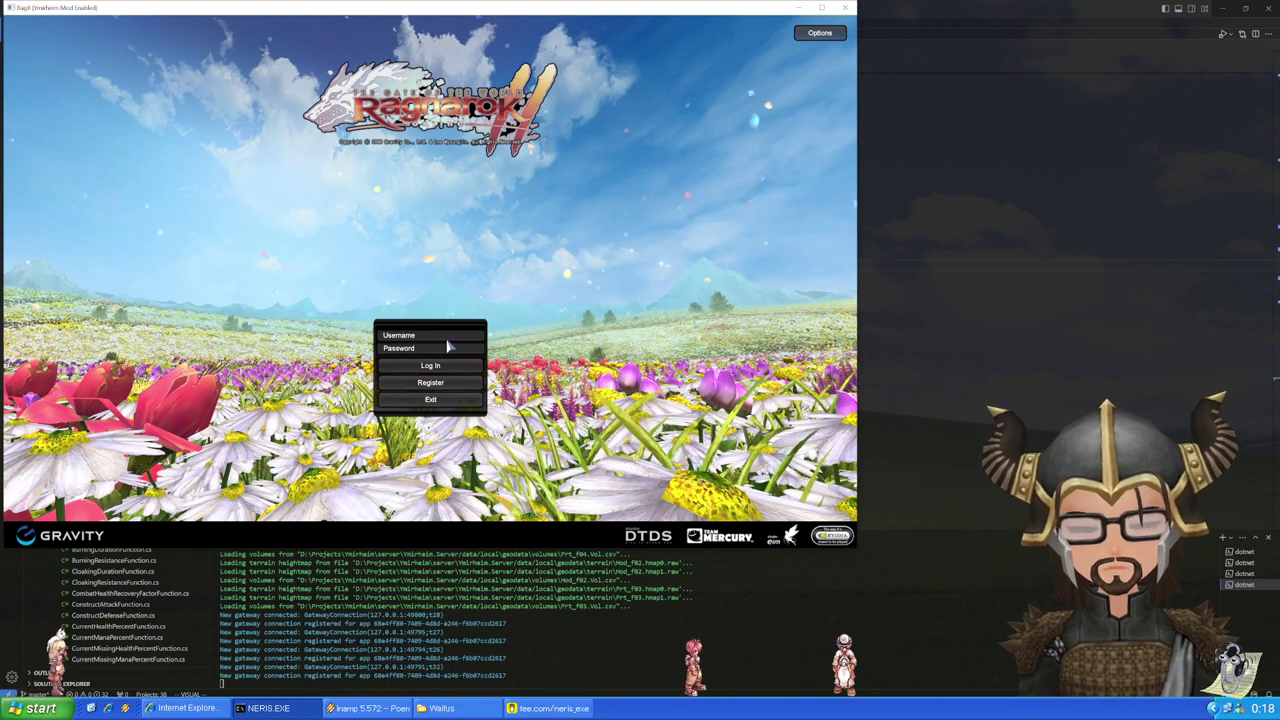
Step: Enter the account username and password and log in to the Ymirheim server
text(ll)
key(Tab)
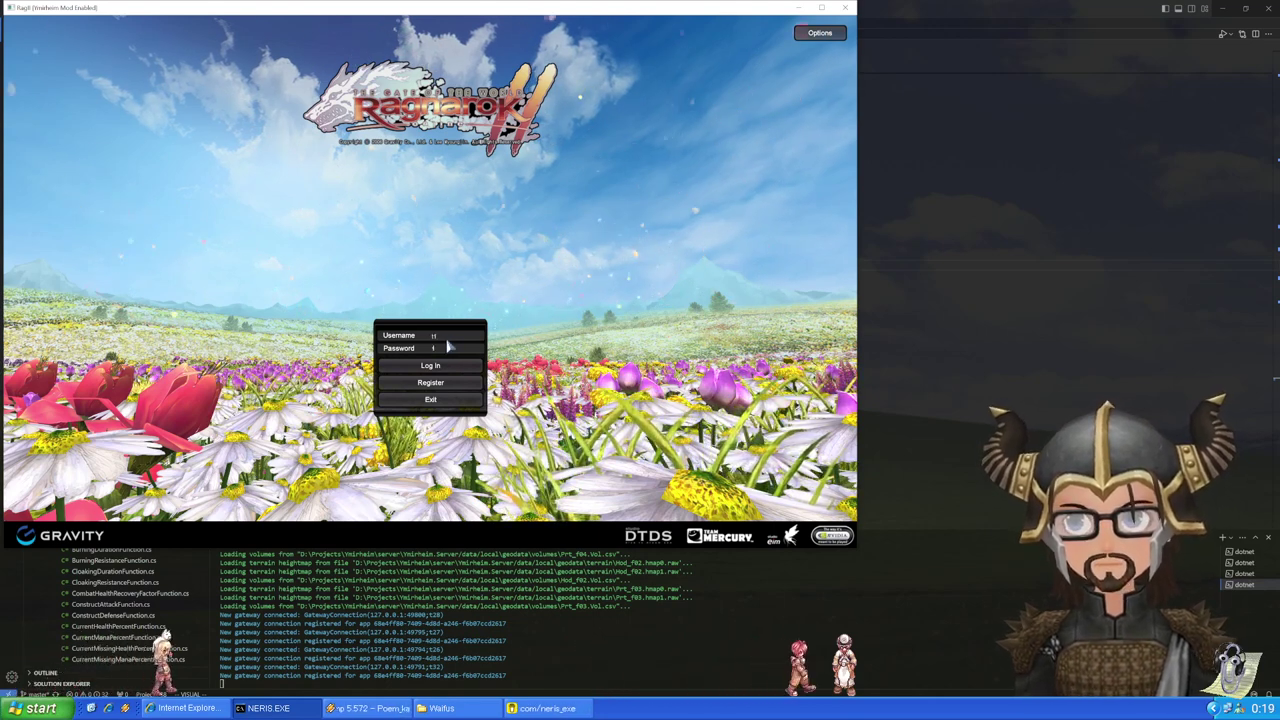
key(Return)
key(Return)
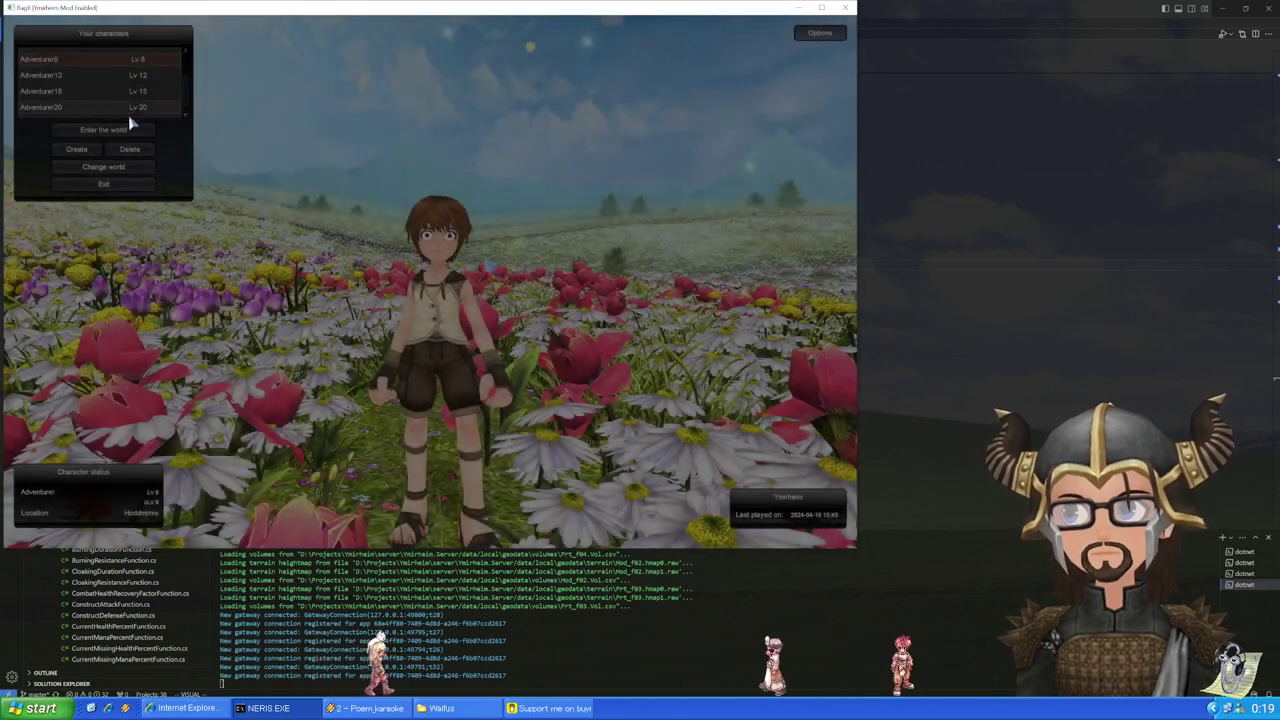
Step: Pick Adventurer12 from the character list and drag the Ymirheim Mechanics browser window into view
click(85, 91)
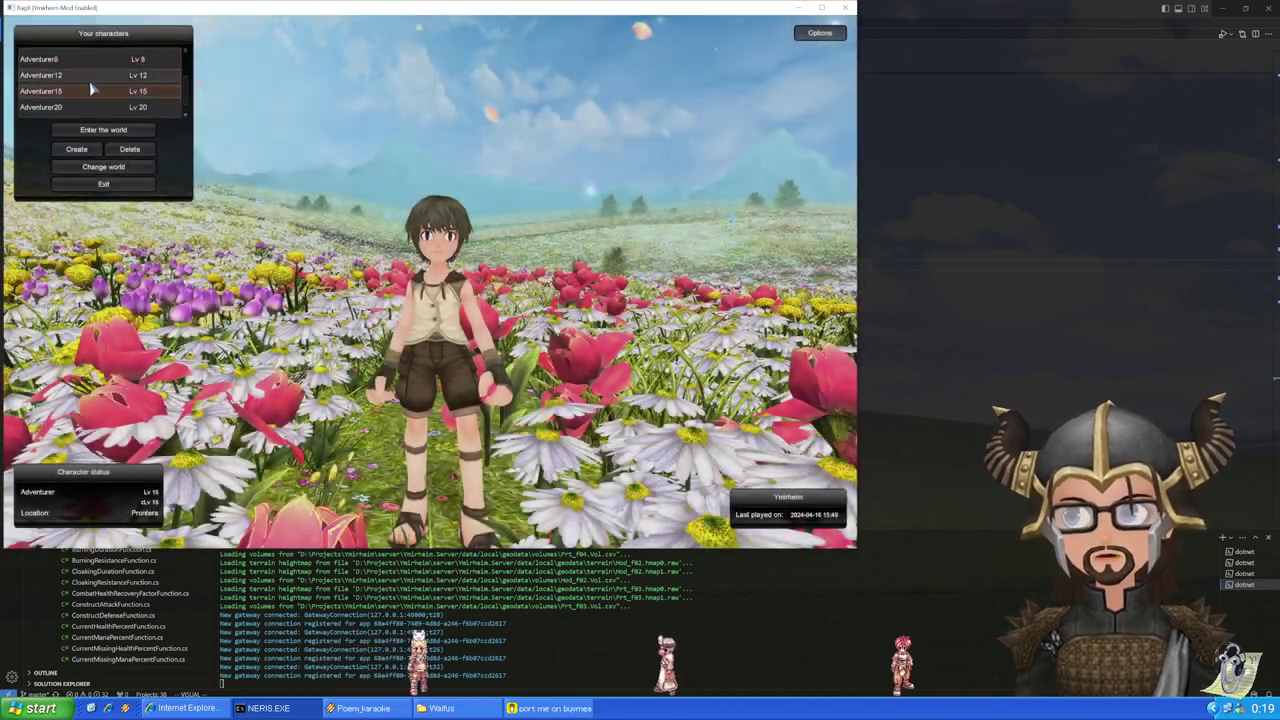
click(89, 84)
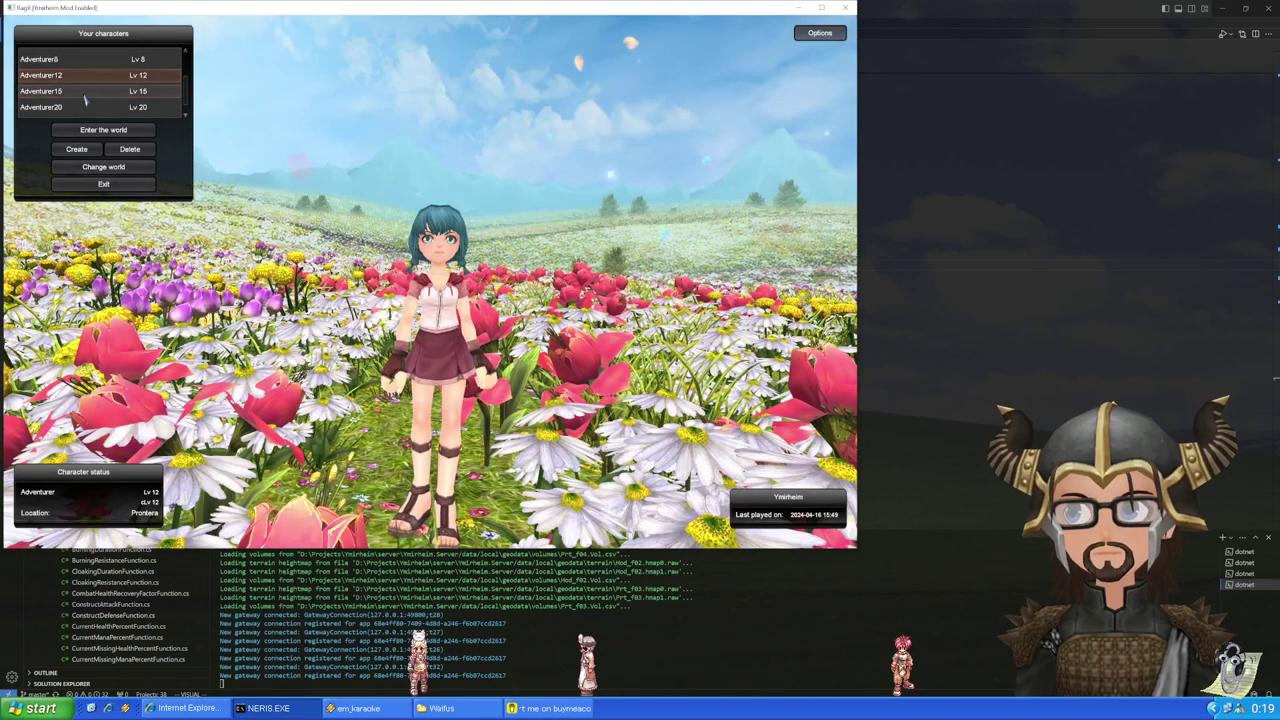
click(84, 91)
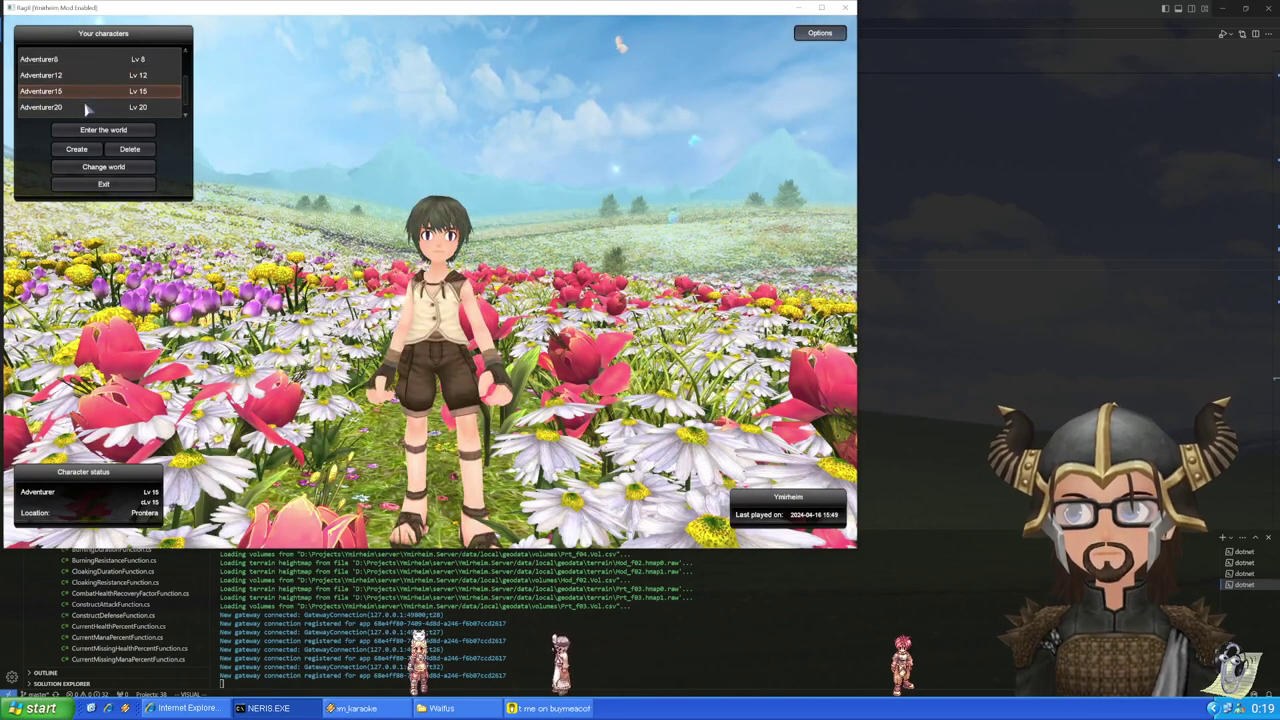
click(70, 107)
click(83, 93)
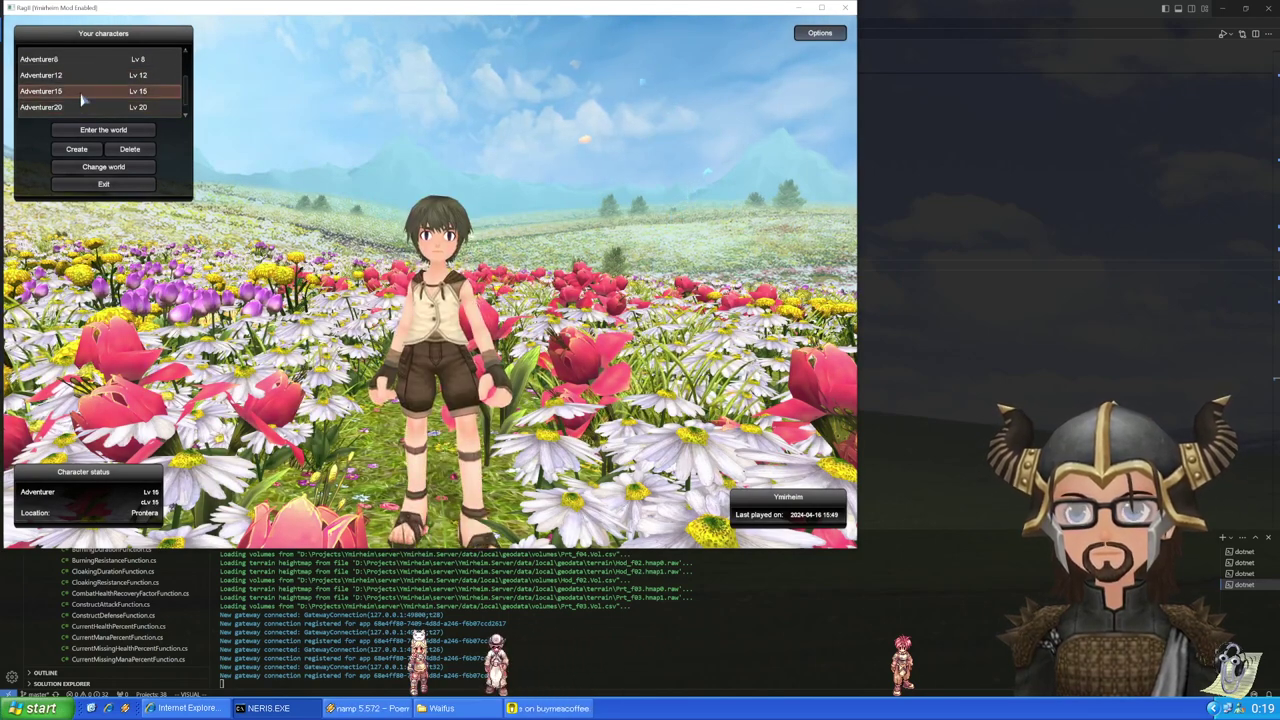
scroll(143, 107, up, 5)
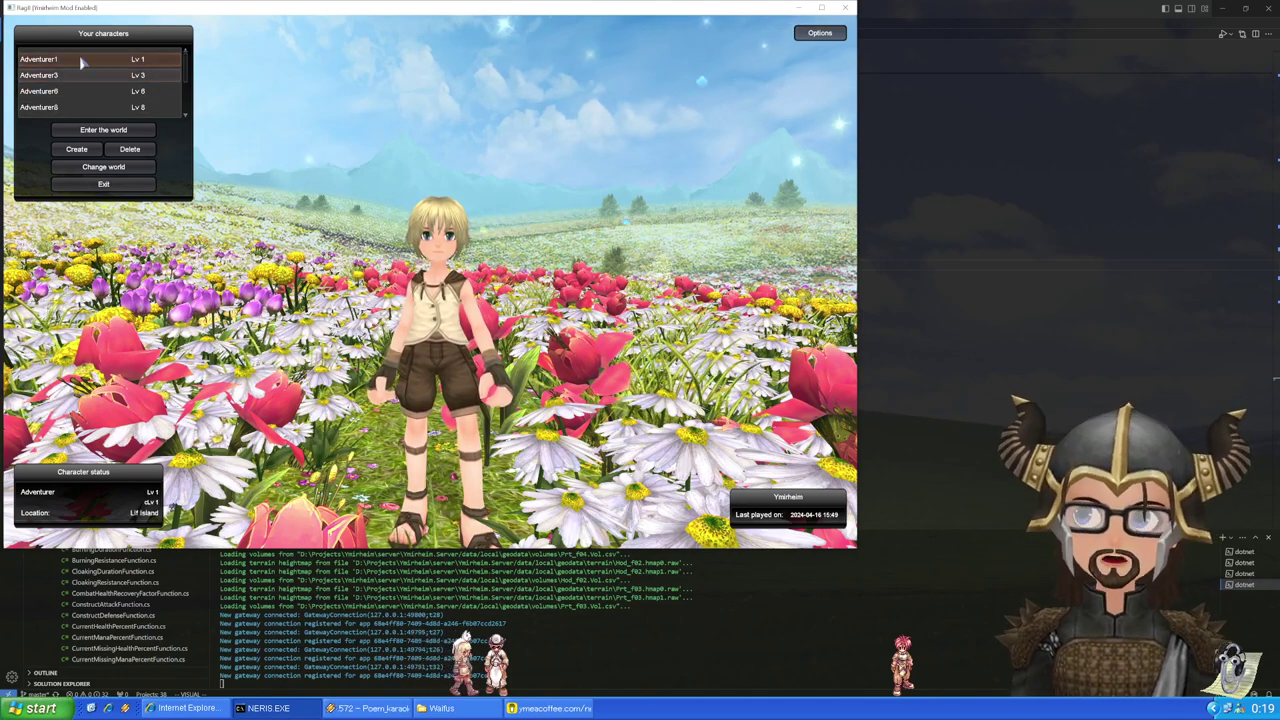
scroll(70, 93, down, 4)
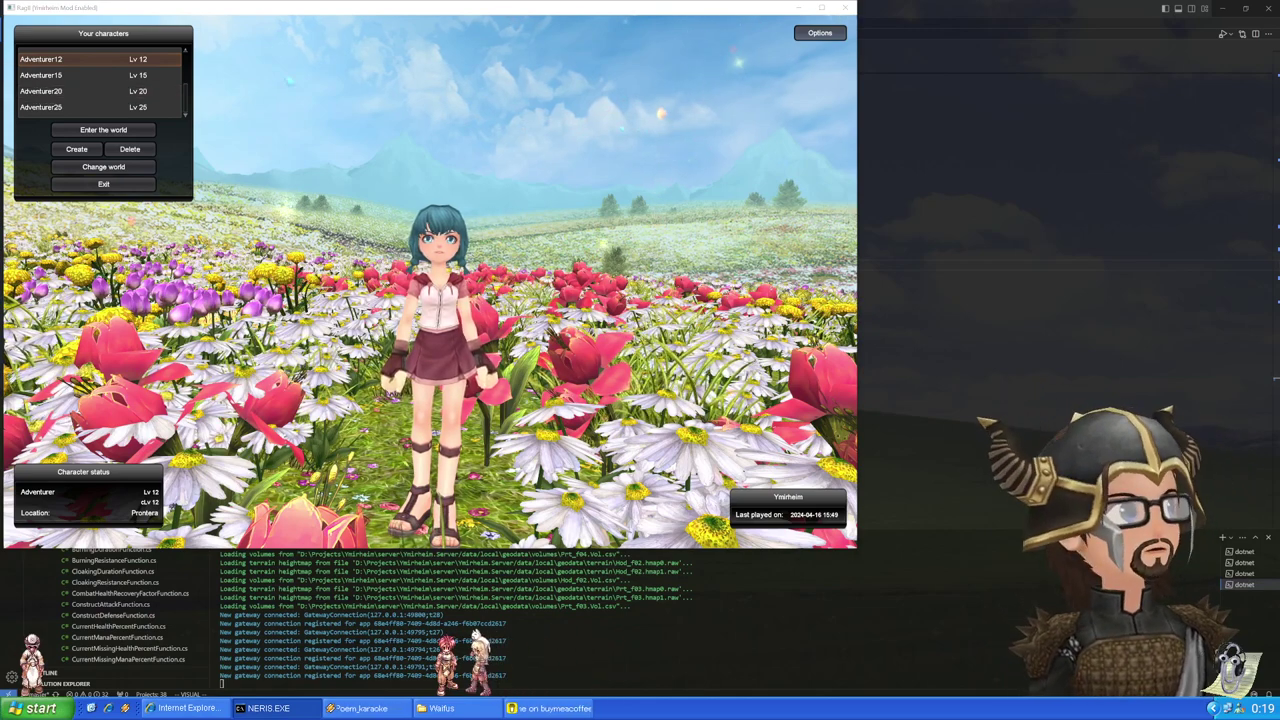
drag(1279, 185, 945, 2)
Step: Zoom the Ymirheim Mechanics Calc sheet to 150%, then enter the world as Adventurer12
click(59, 12)
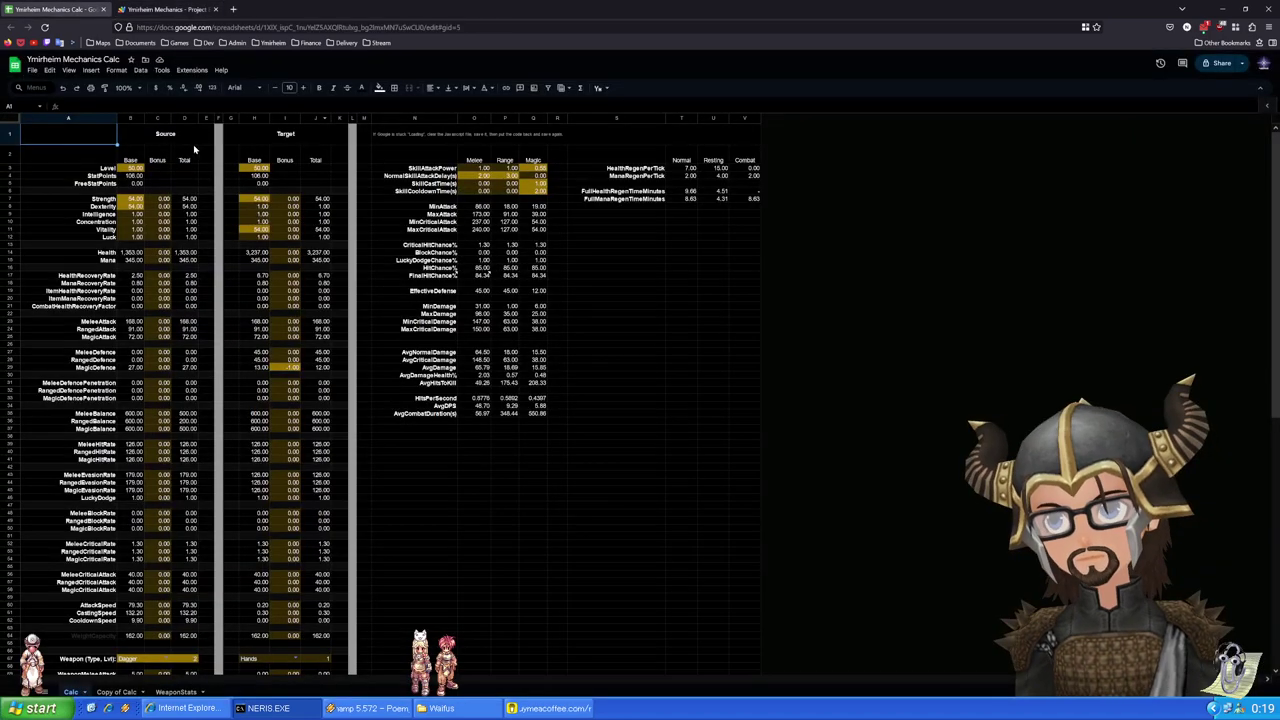
click(136, 87)
click(130, 176)
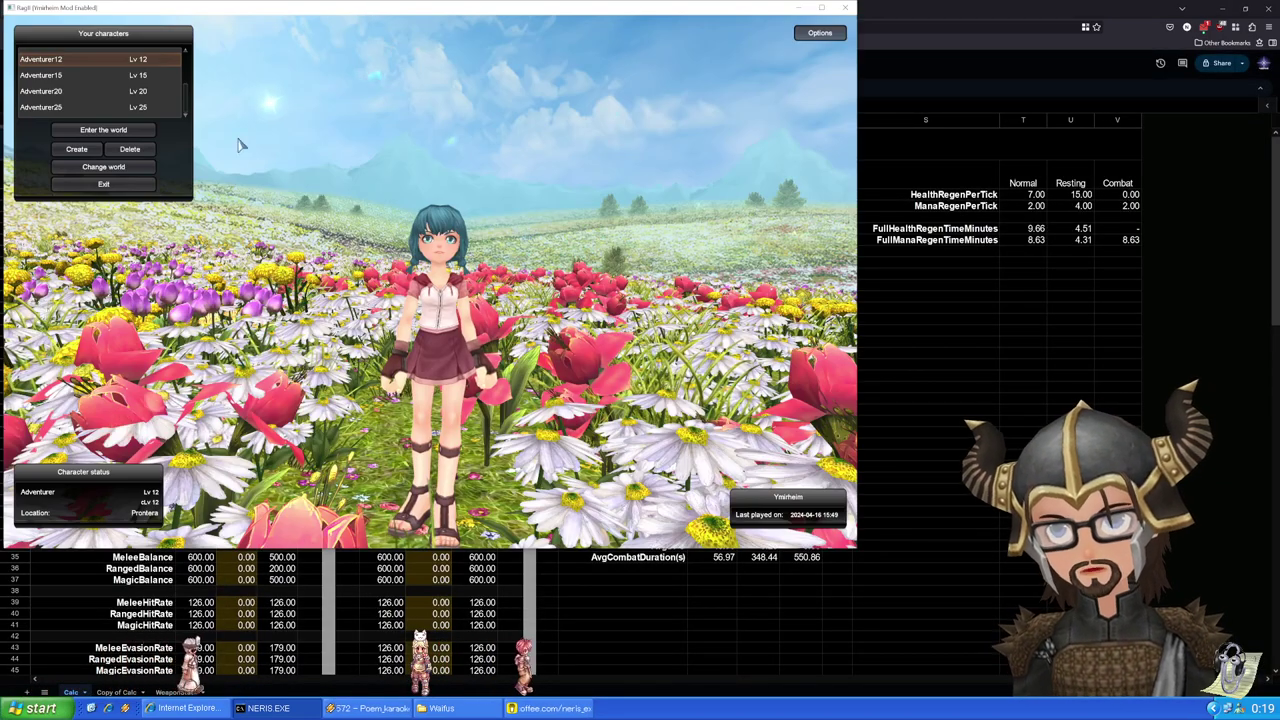
click(100, 133)
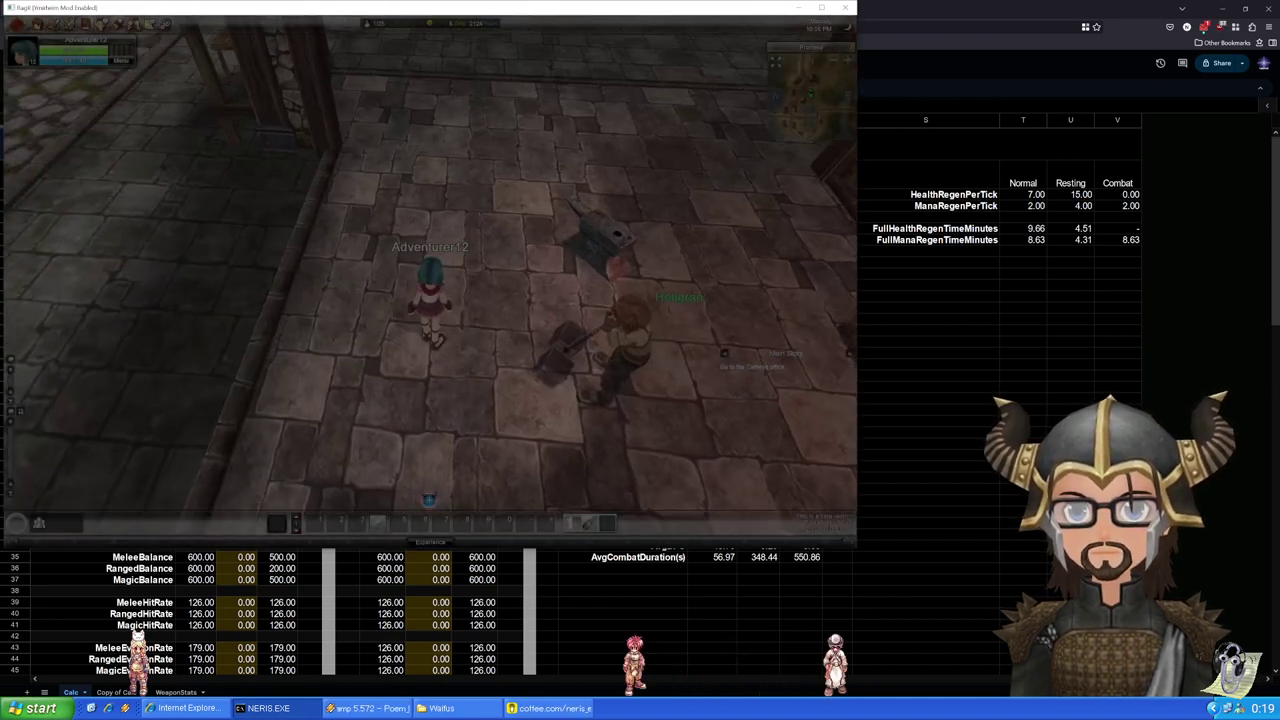
Step: Run into the Prontera plaza, toggling the character and equipment panels
key(w)
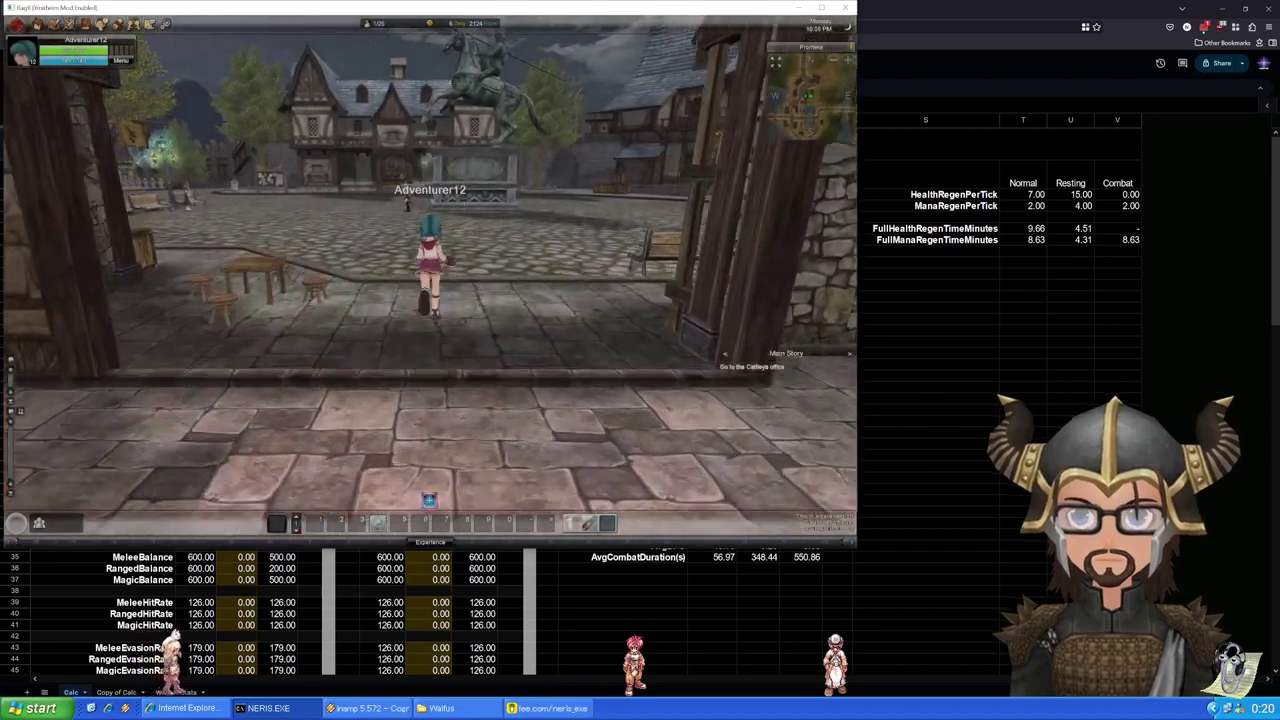
key(k)
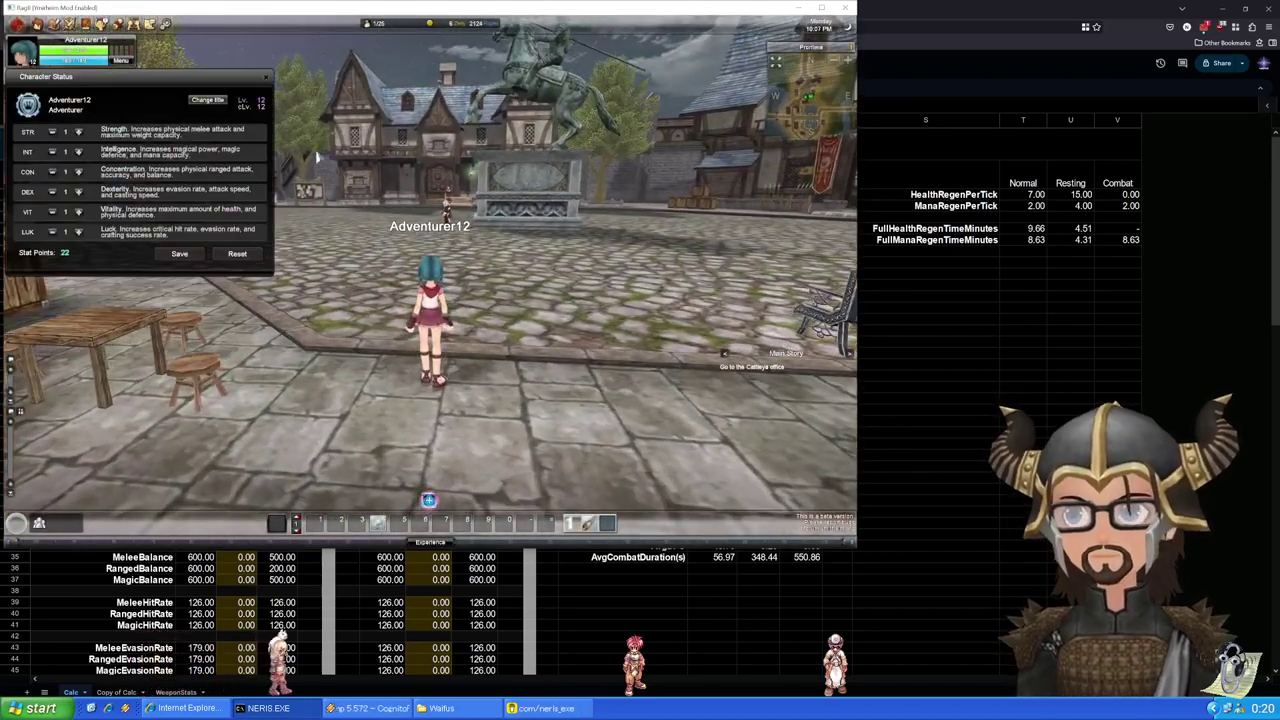
key(k)
key(e)
key(a)
mouse_move(201, 229)
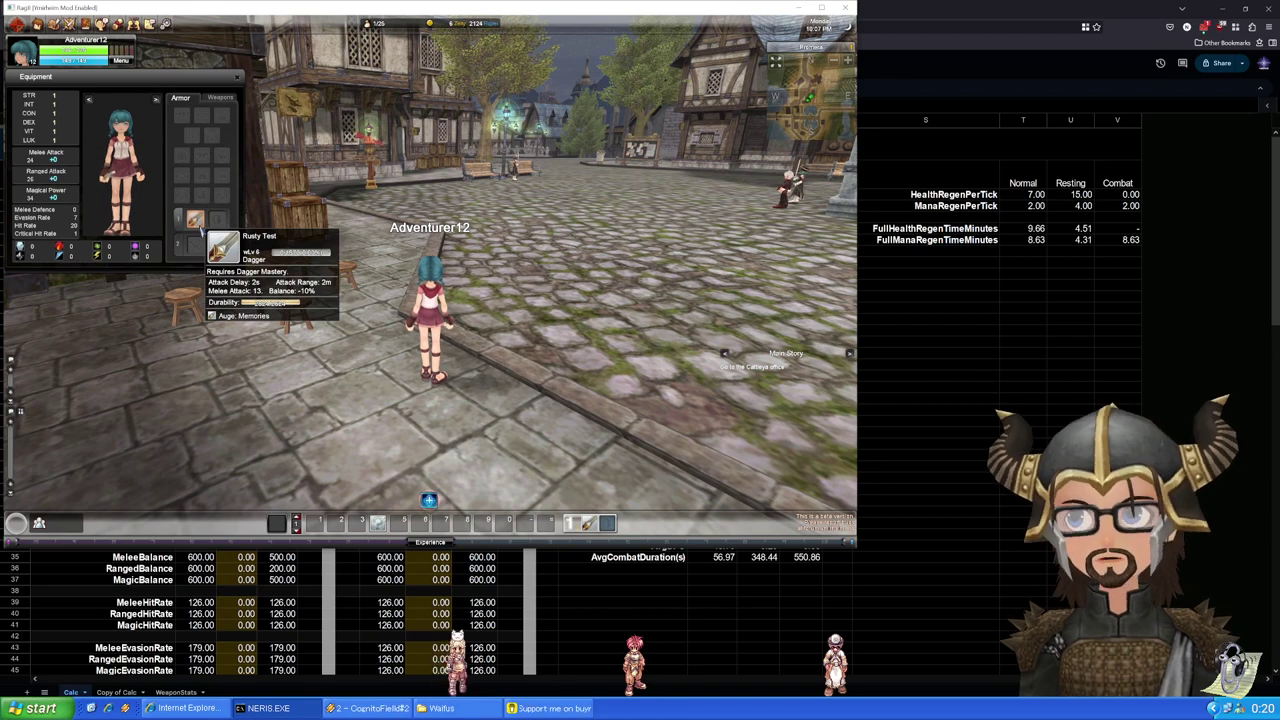
key(e)
key(e)
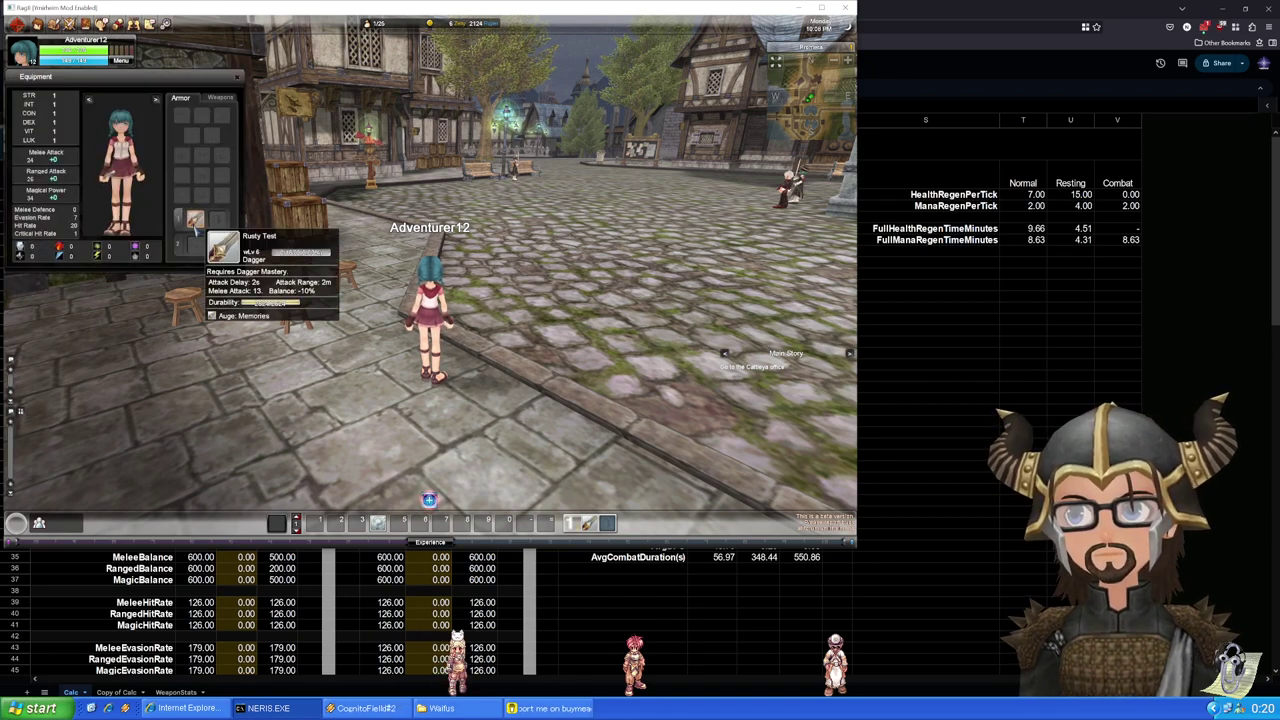
key(e)
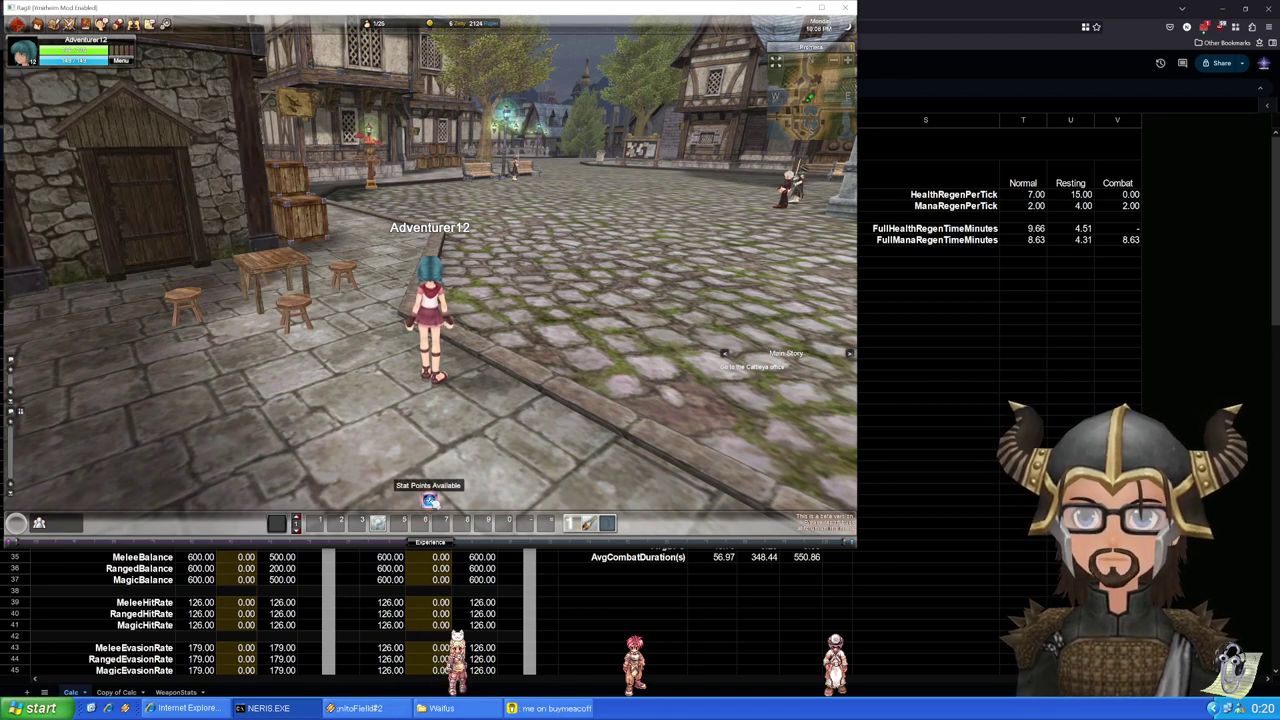
Step: Open the character status window, move across the plaza turning the camera, then close it
click(429, 500)
click(593, 241)
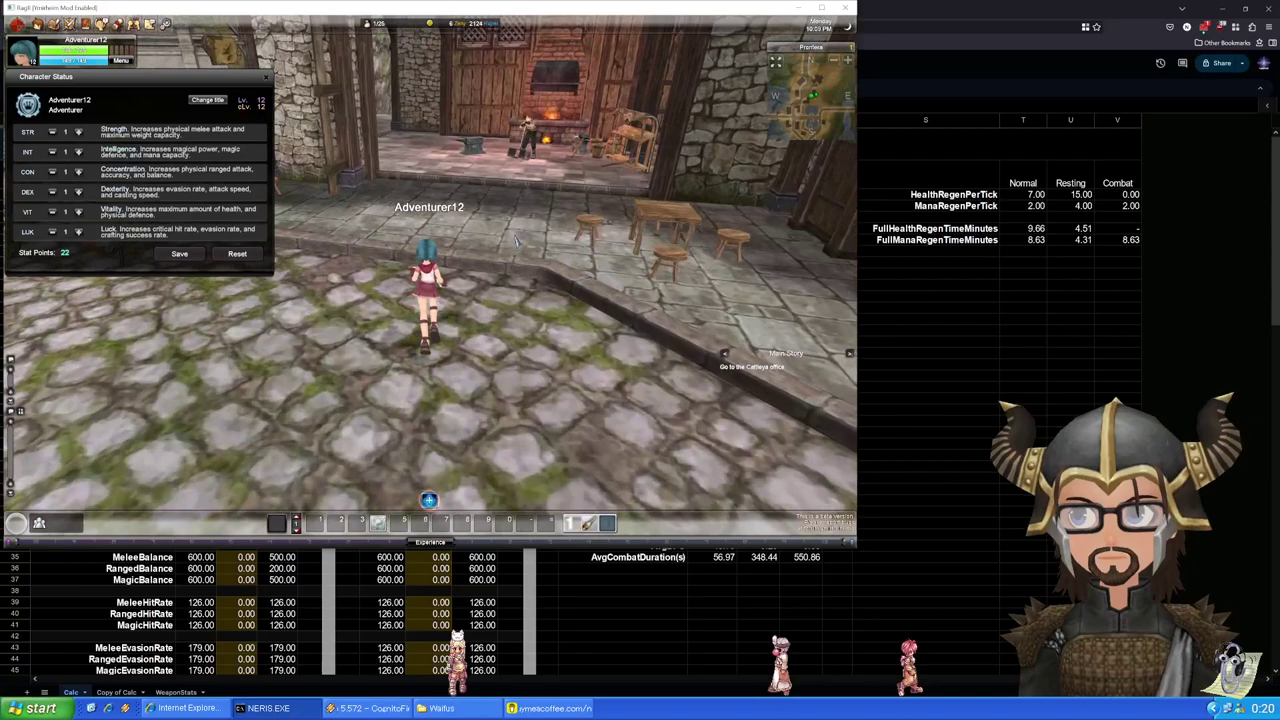
drag(516, 241, 264, 91)
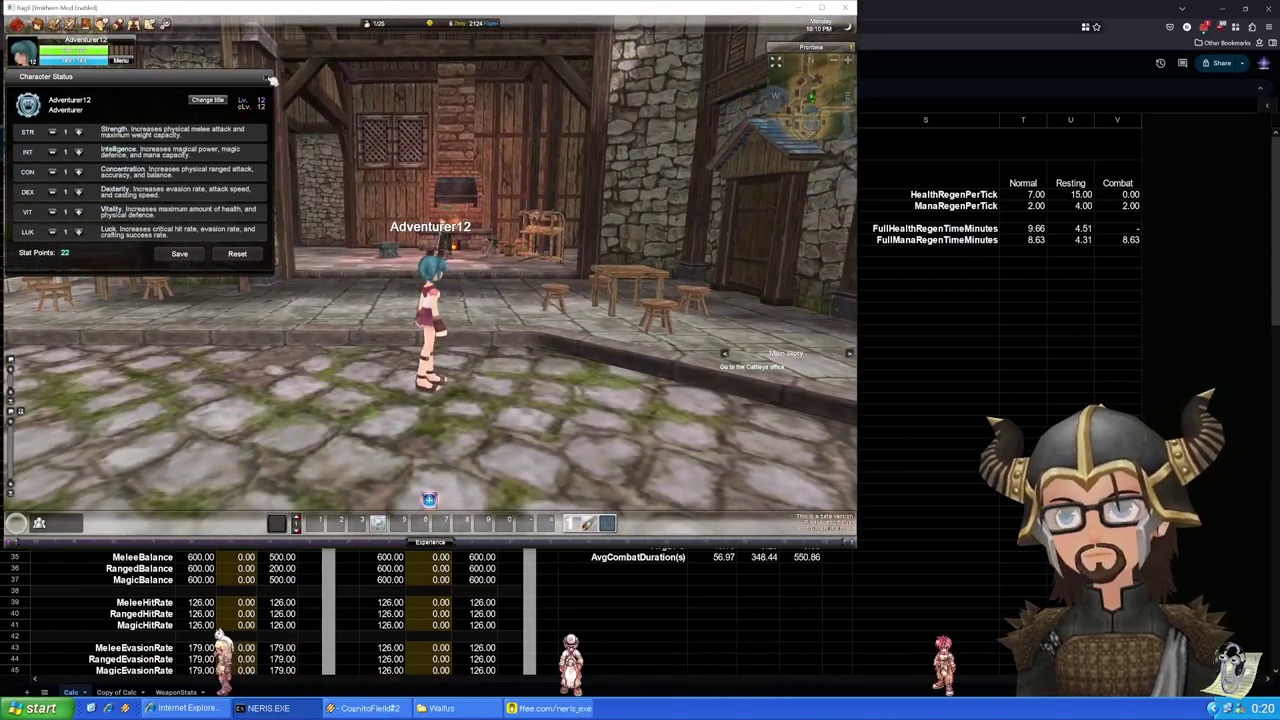
click(272, 77)
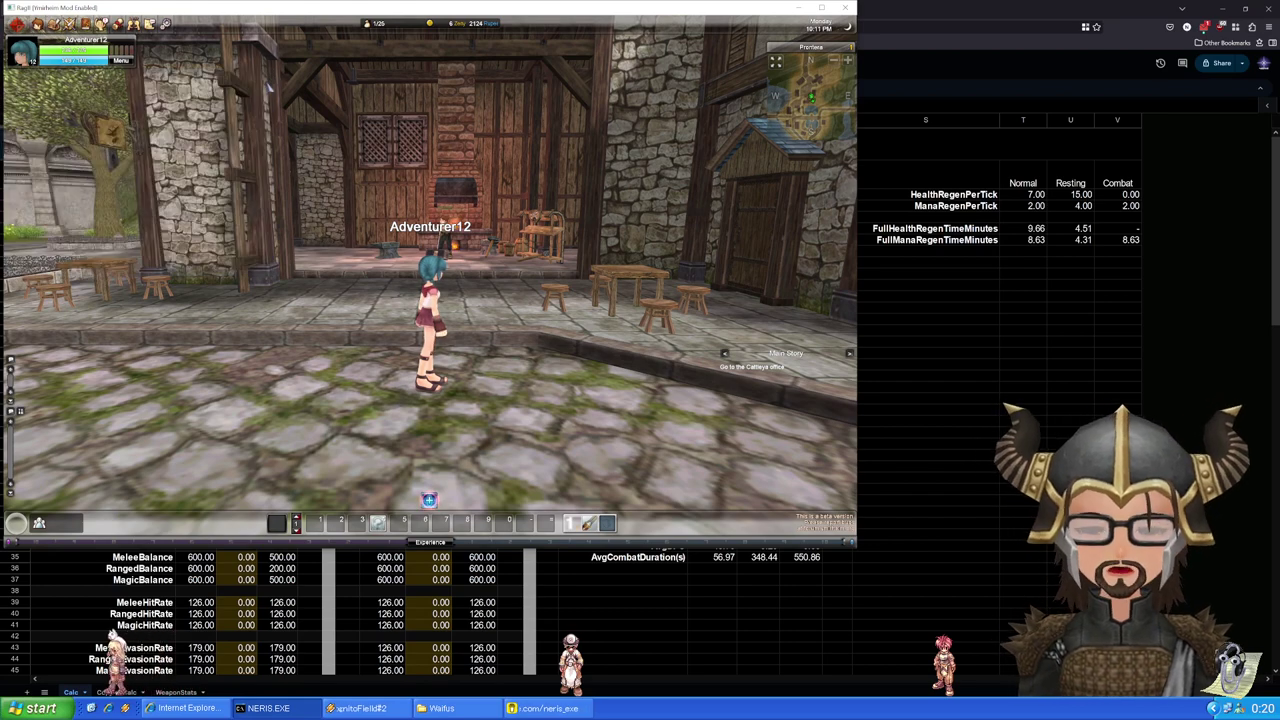
Step: Reopen the Equipment window and flip between Weapons and Armor to view the equipped sword
key(e)
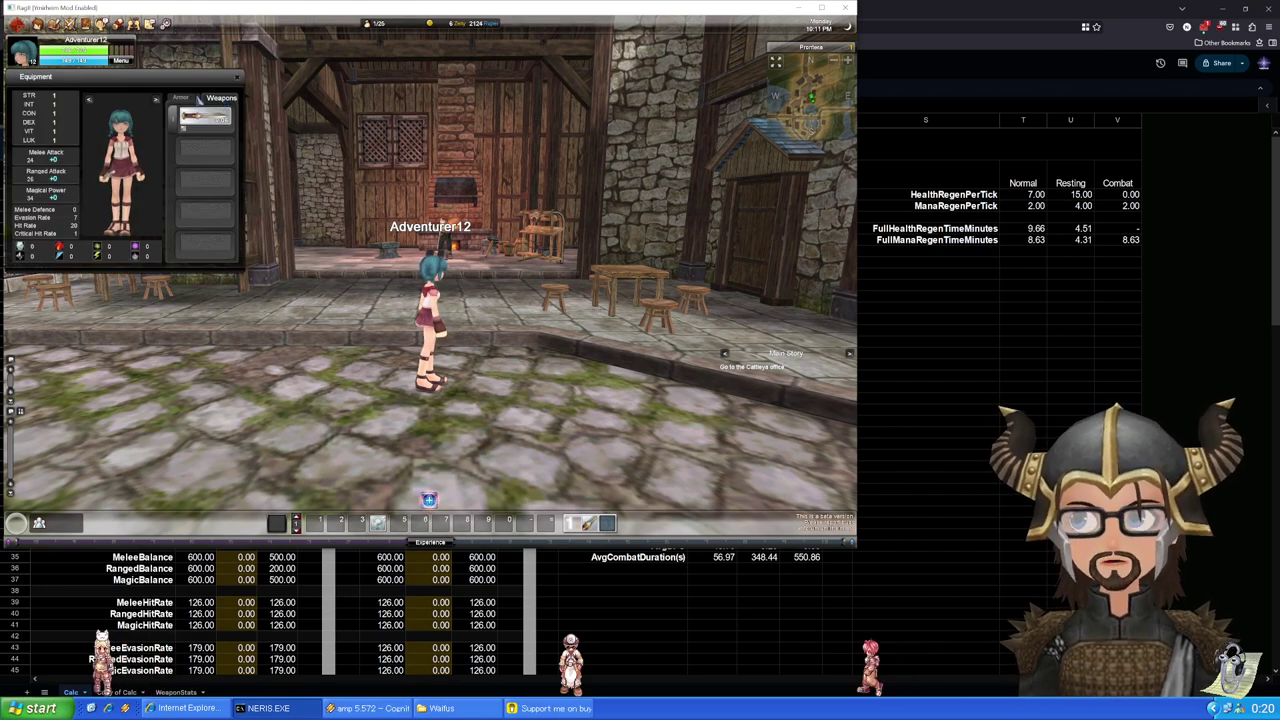
click(221, 99)
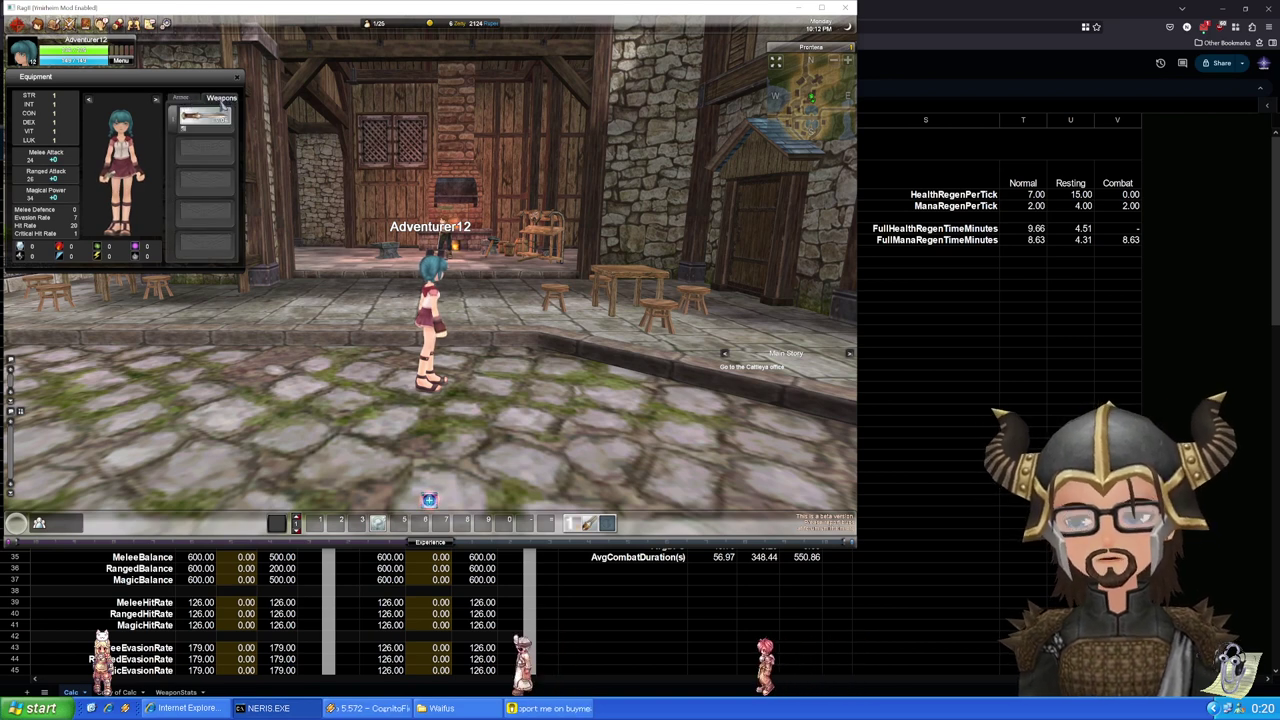
click(222, 100)
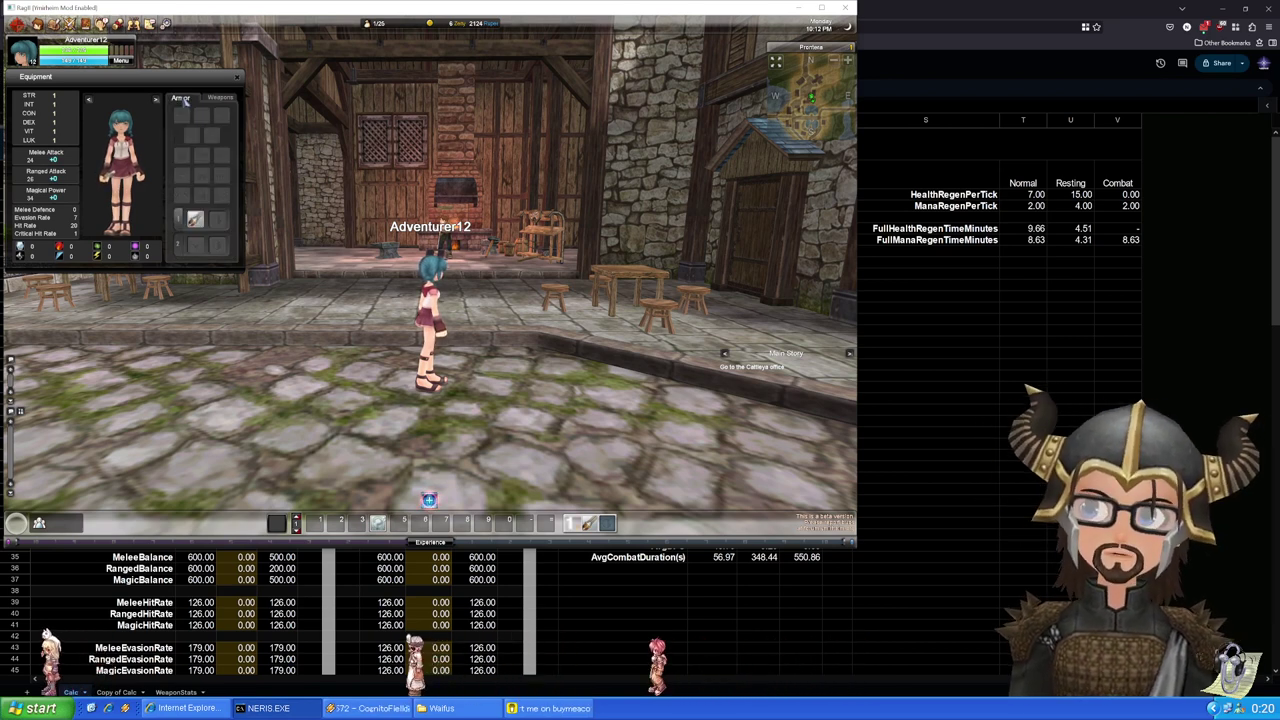
click(222, 100)
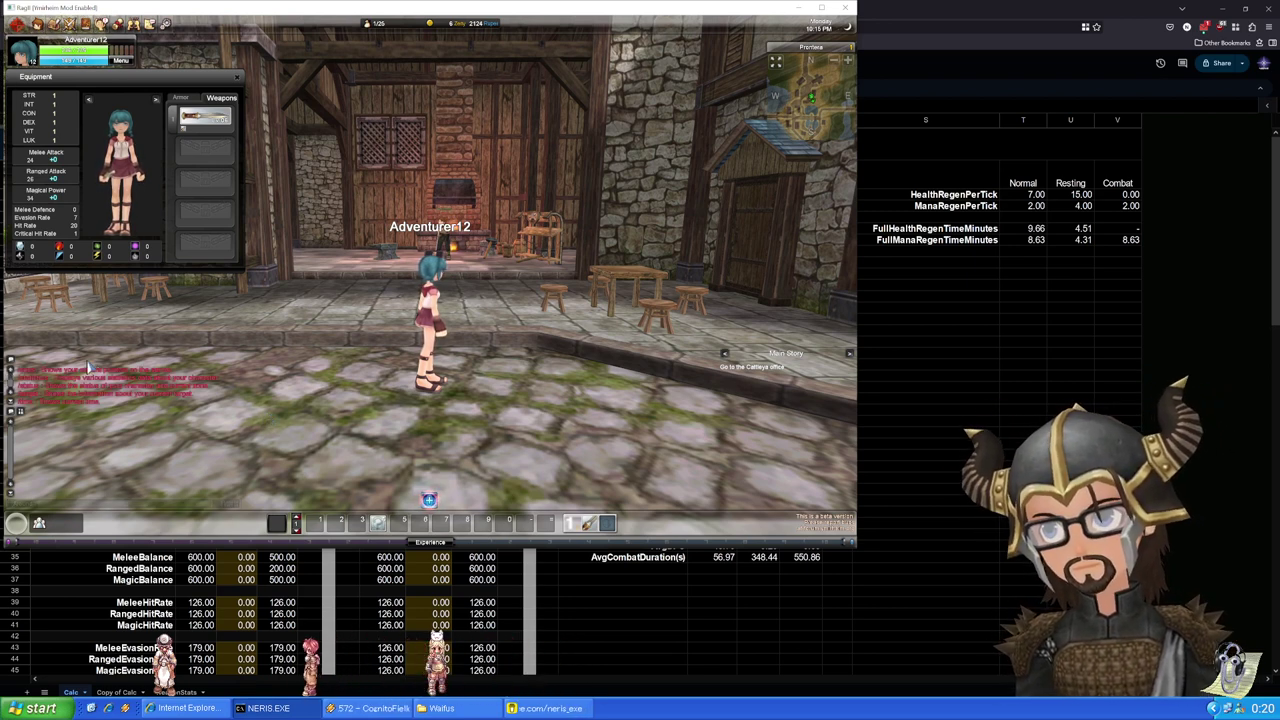
Step: Scroll the chat history to read the System command list, and glance at the equipment
key(Return)
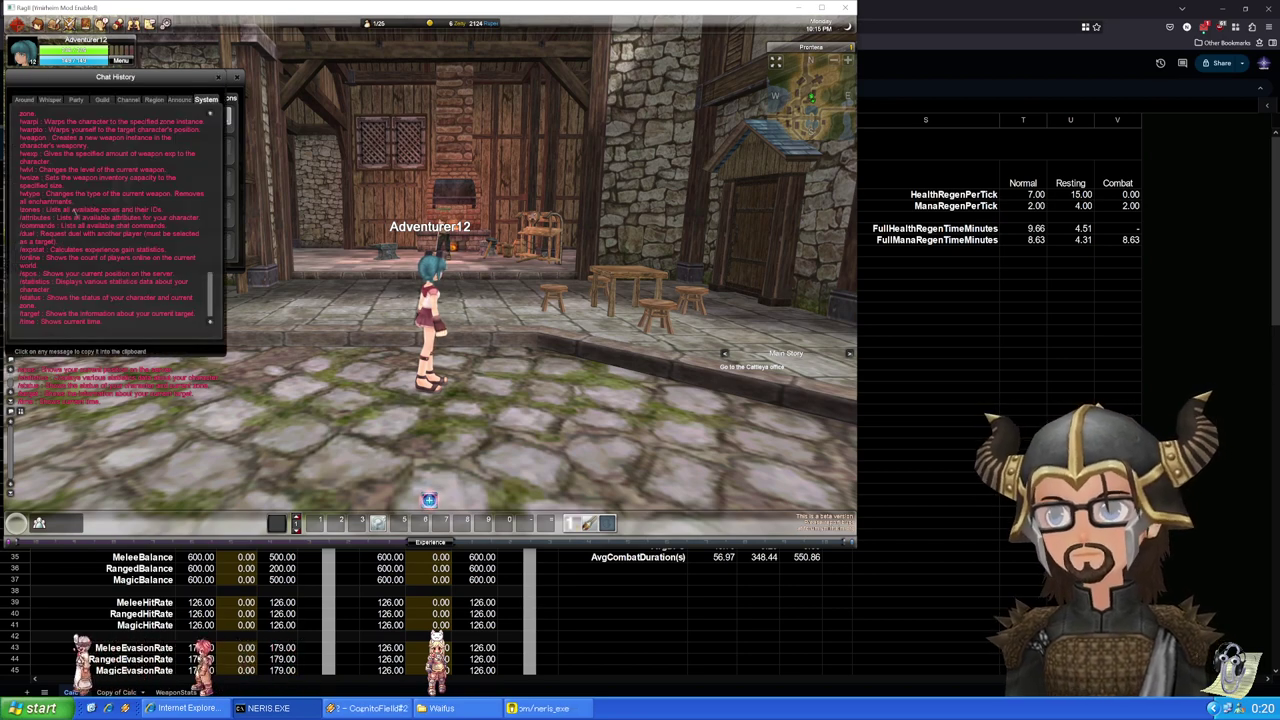
scroll(52, 205, up, 1)
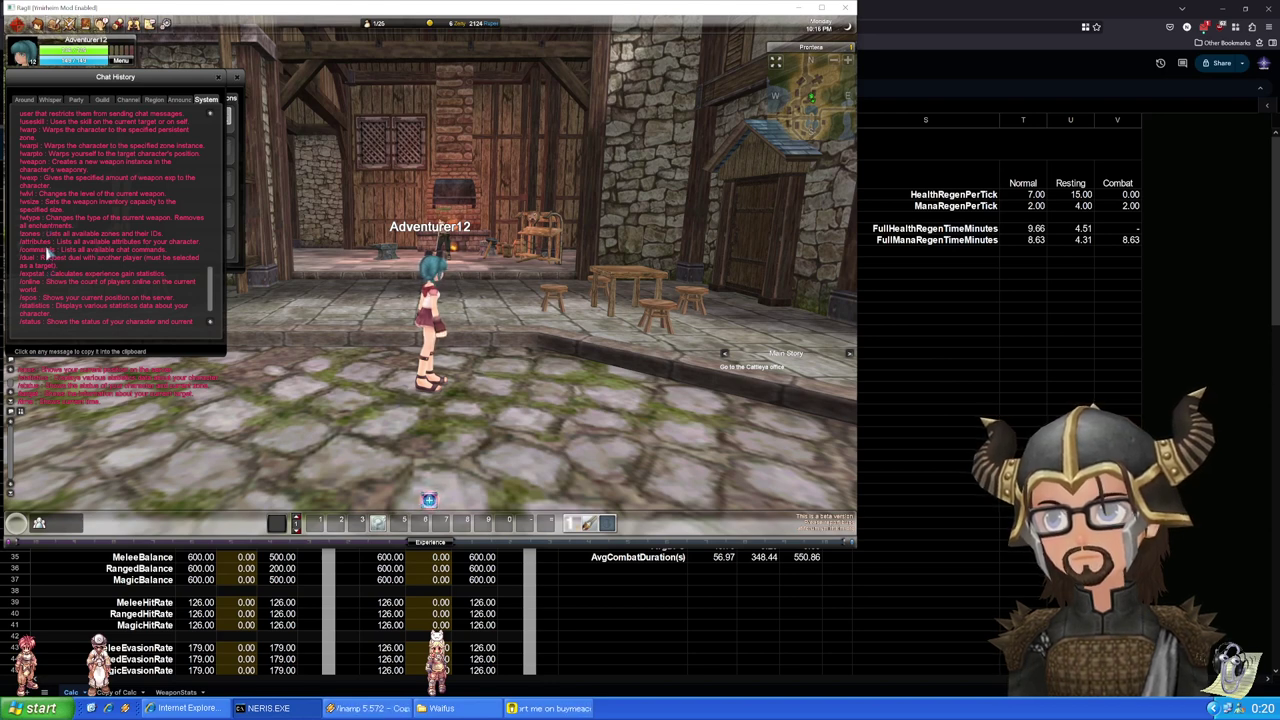
scroll(46, 254, up, 2)
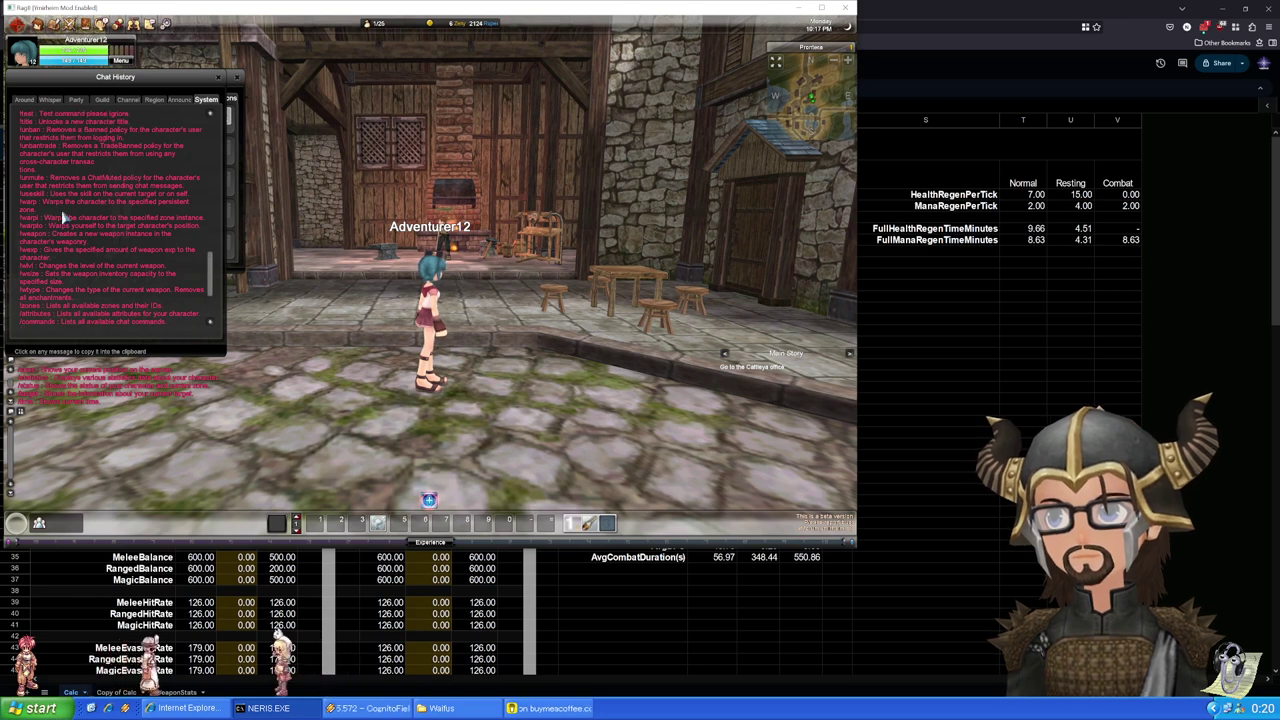
scroll(60, 215, up, 1)
scroll(62, 224, up, 2)
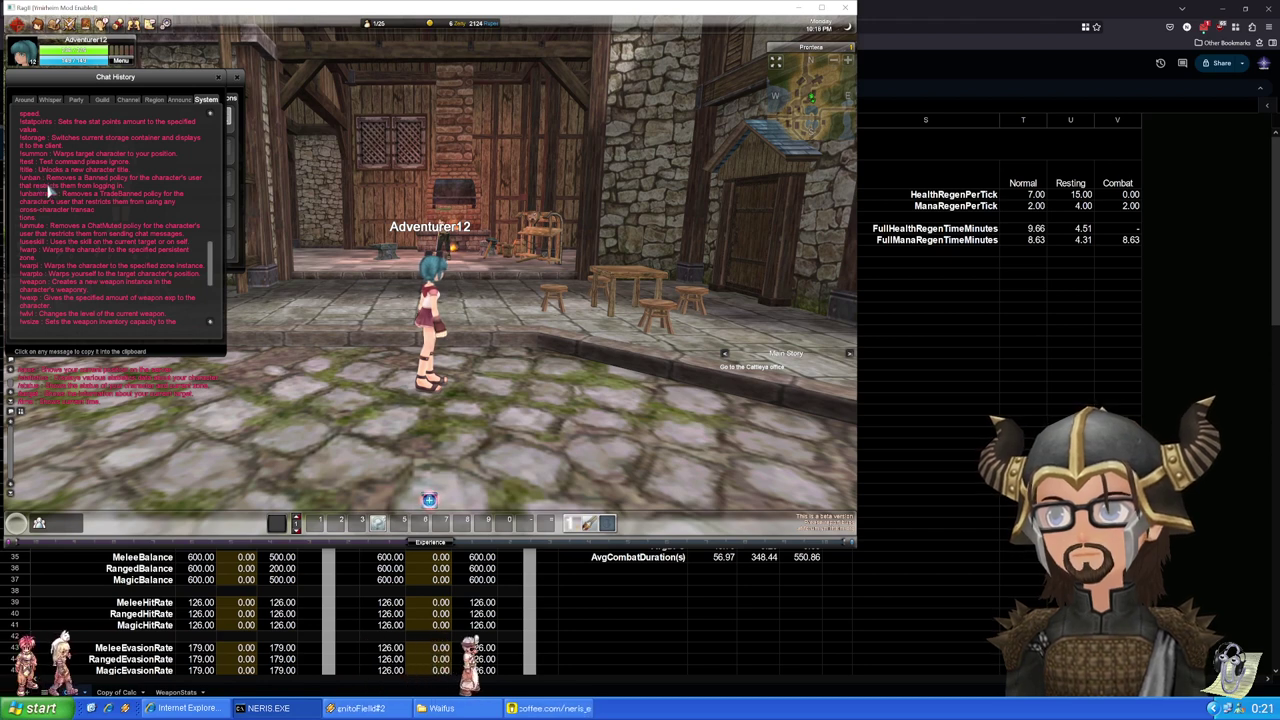
scroll(50, 197, down, 4)
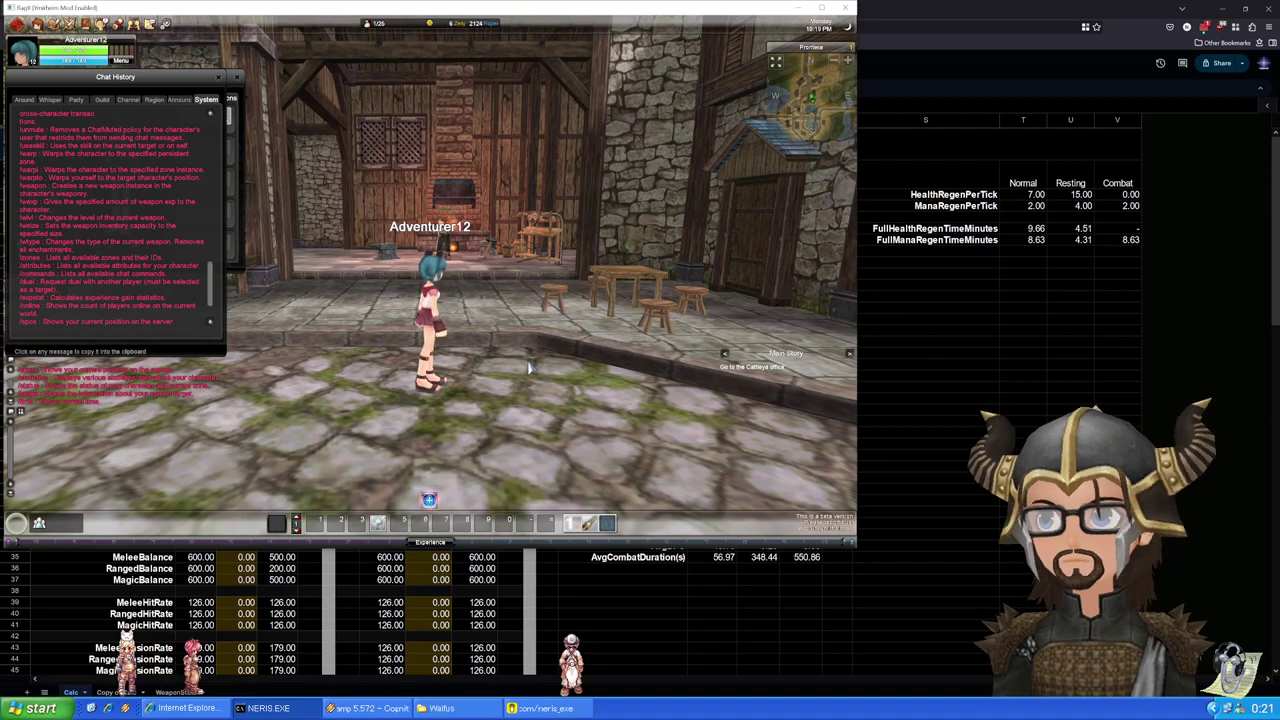
key(Return)
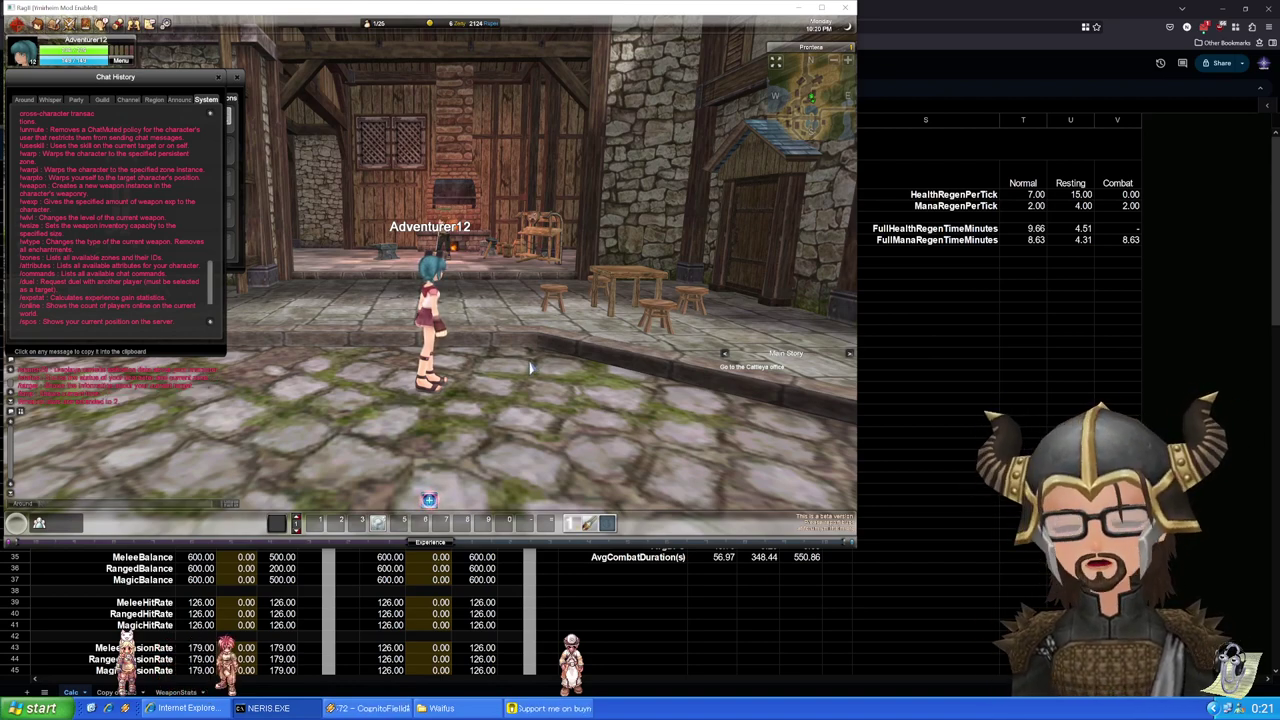
key(e)
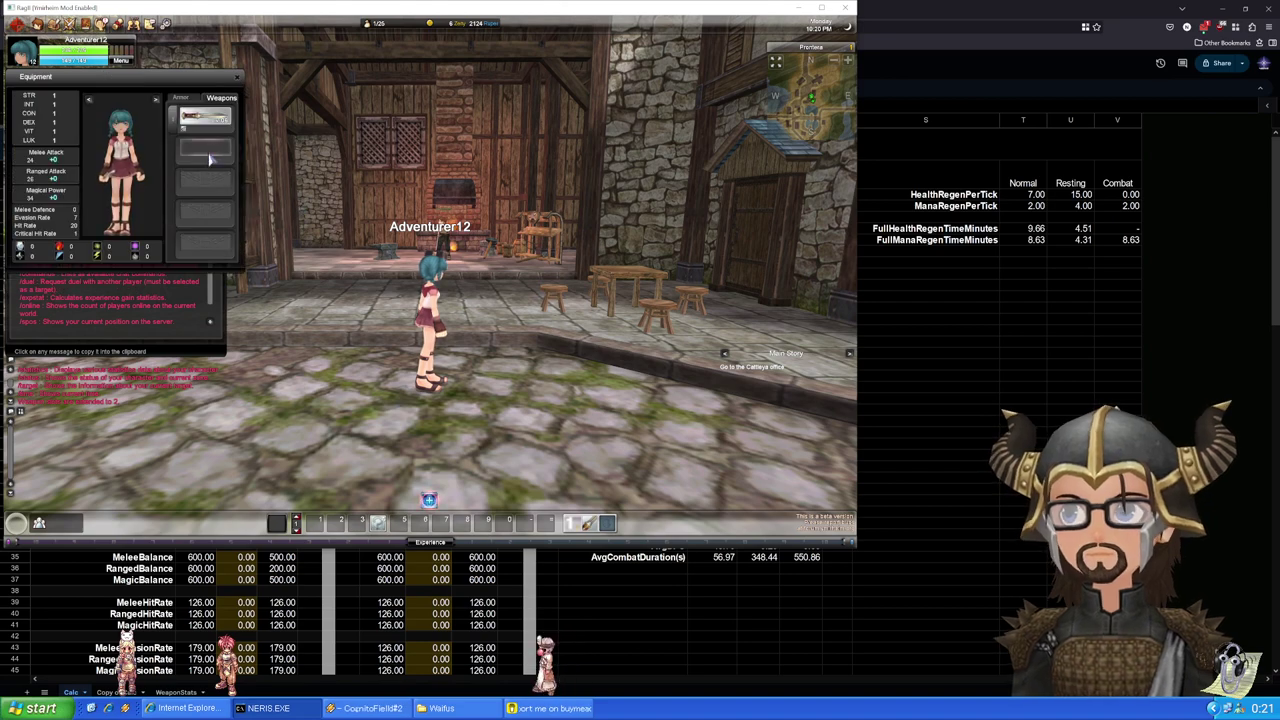
key(e)
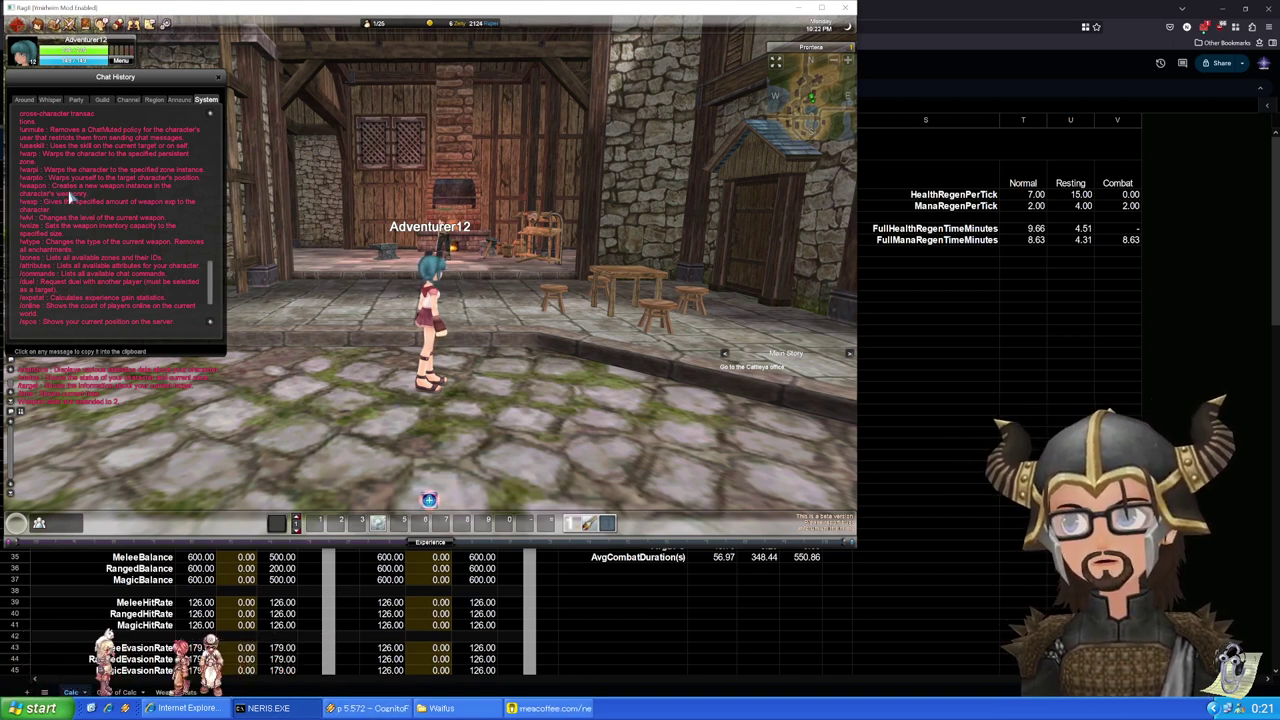
Step: Send the /weapon 3 chat command to create a Swordstick, then run into the street
key(Return)
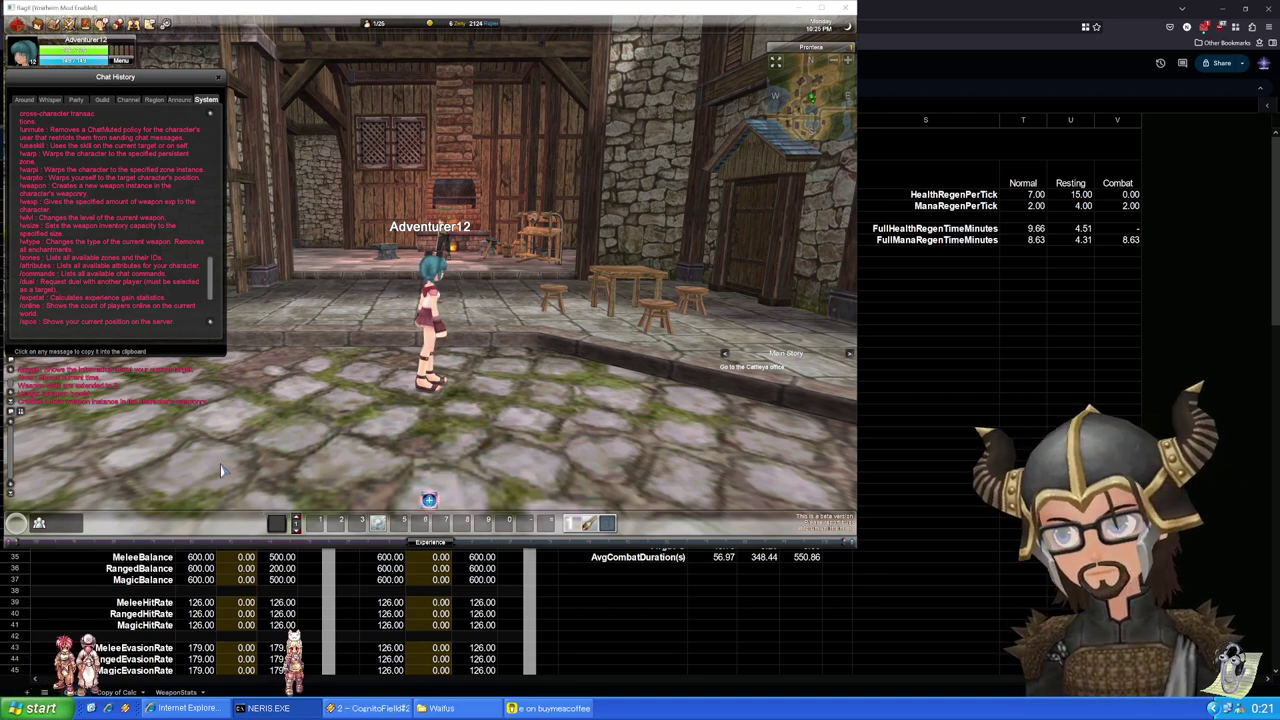
key(Return)
text(/weapon 3)
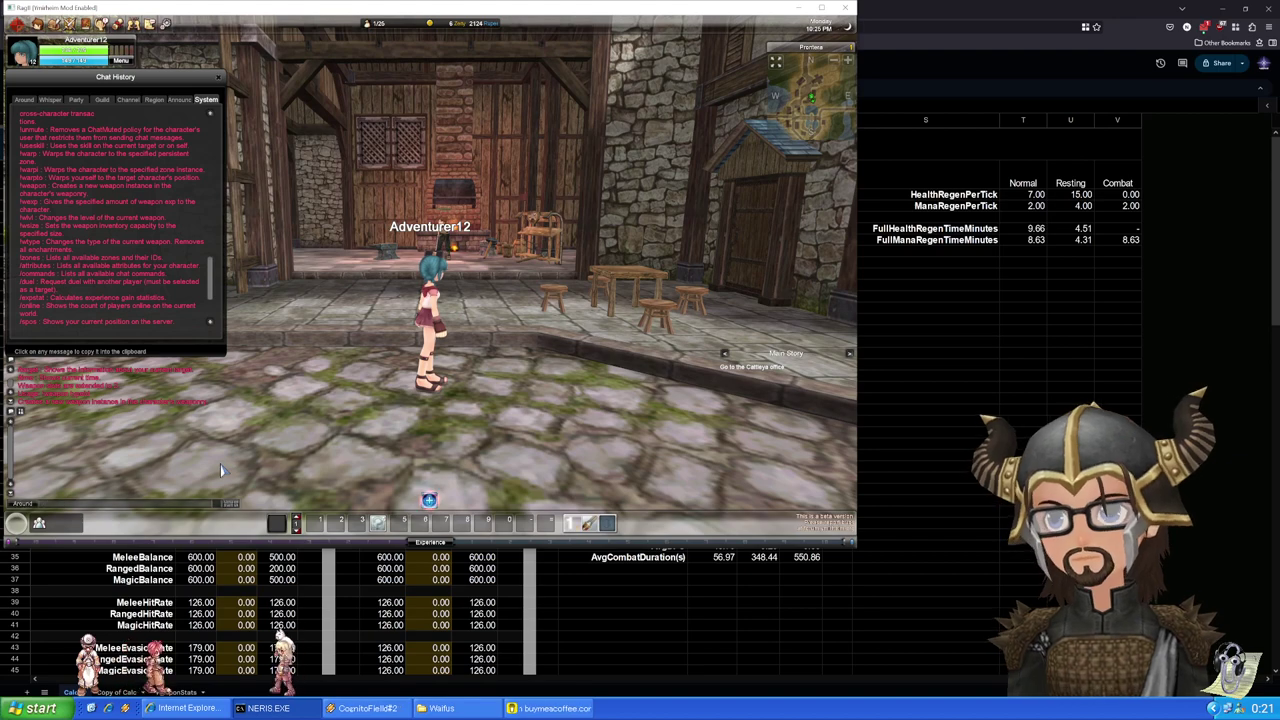
key(Return)
mouse_move(212, 155)
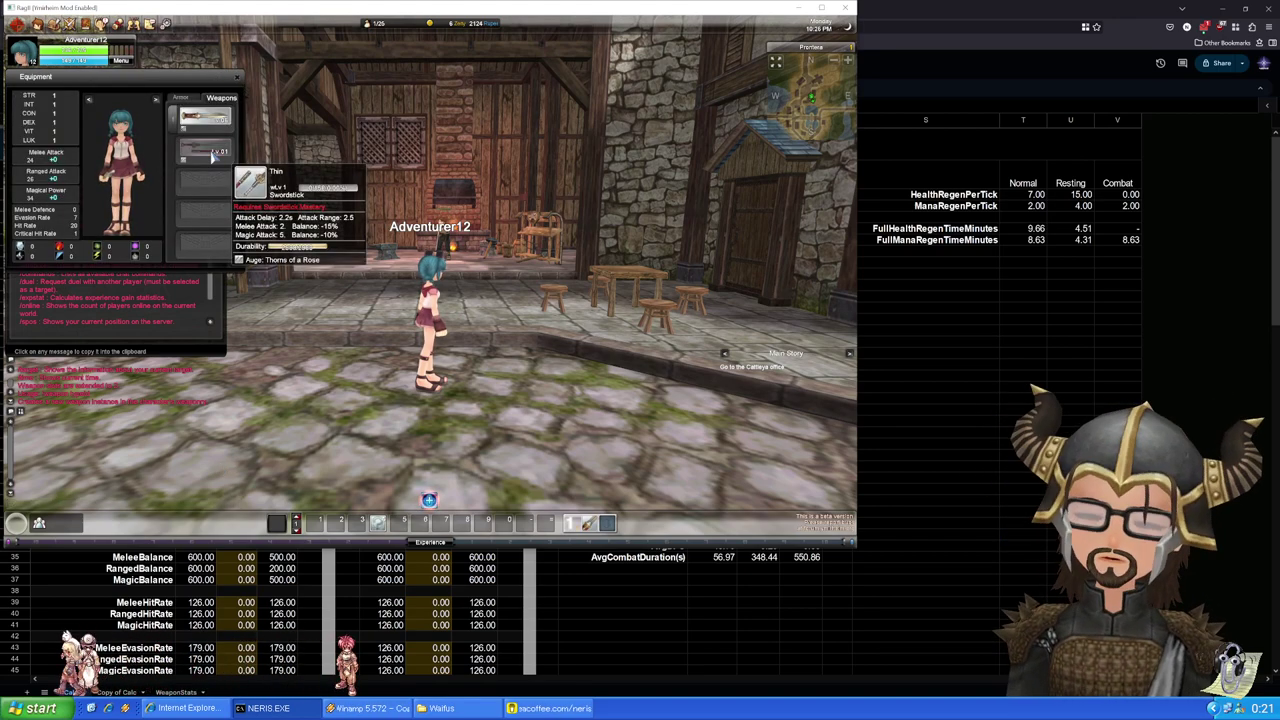
key(w)
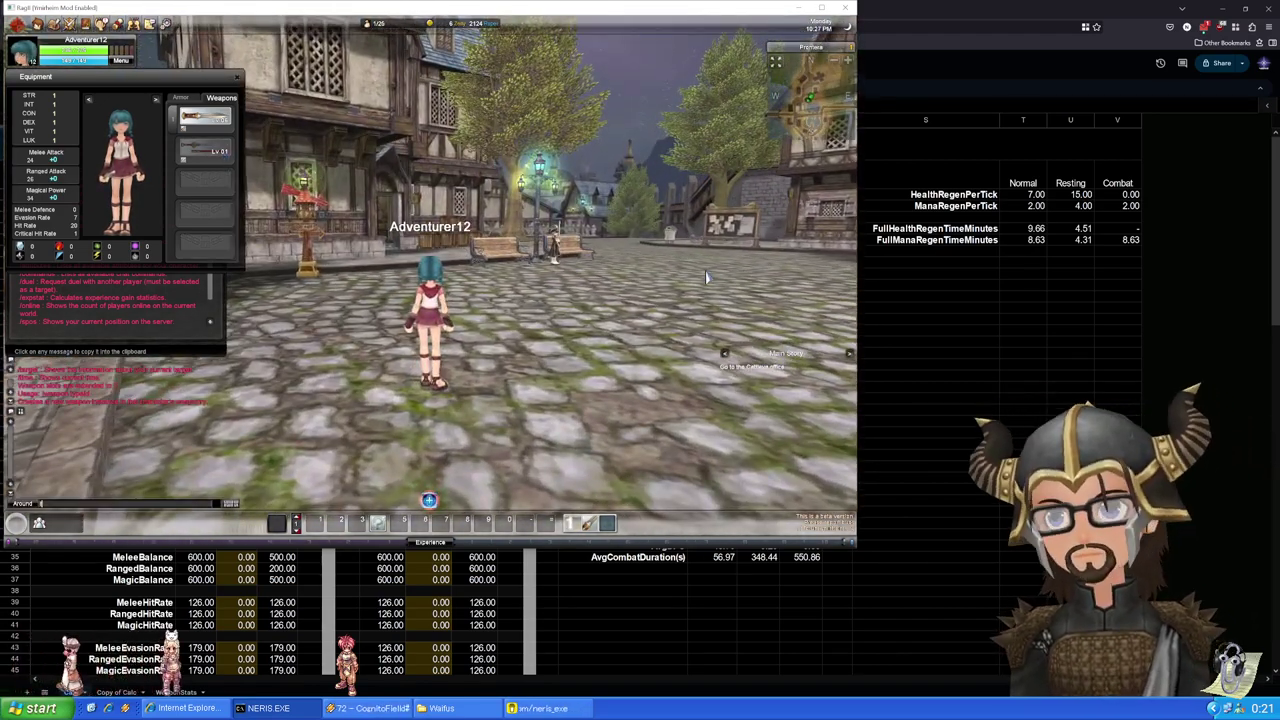
Step: Warp zones, then run along the hillside path and village road to Cattleya's counter
key(Return)
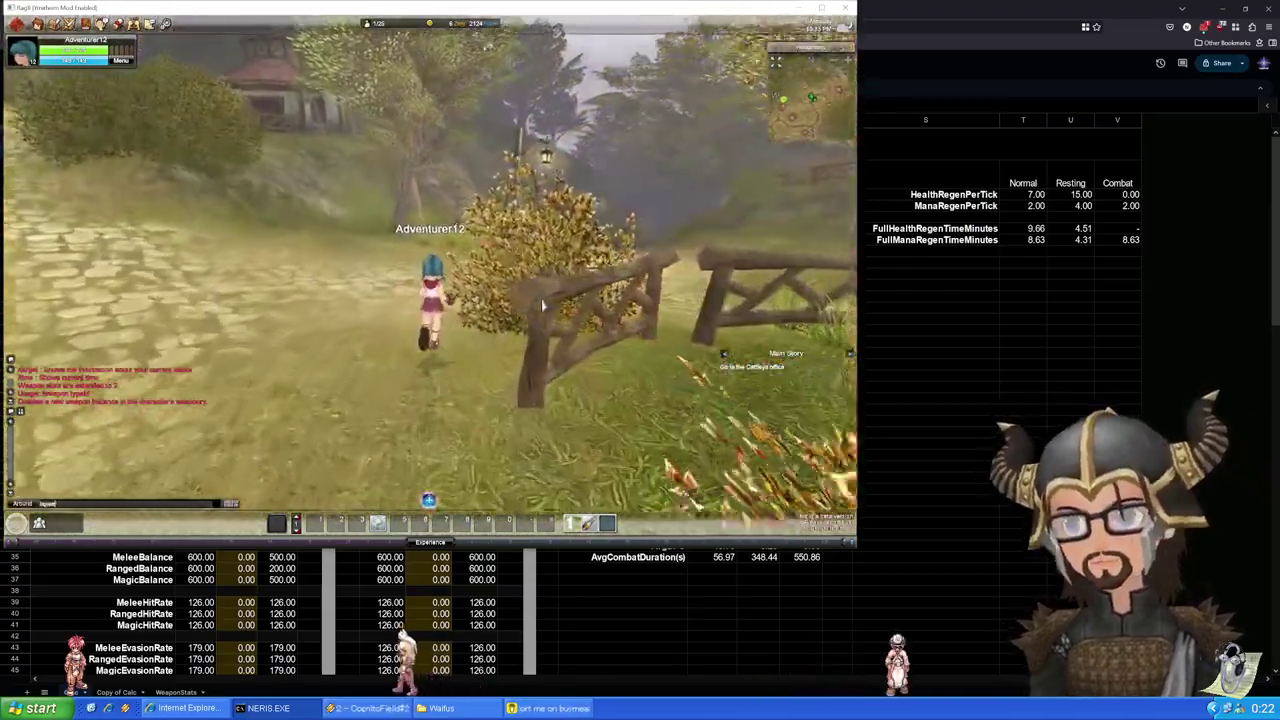
key(a)
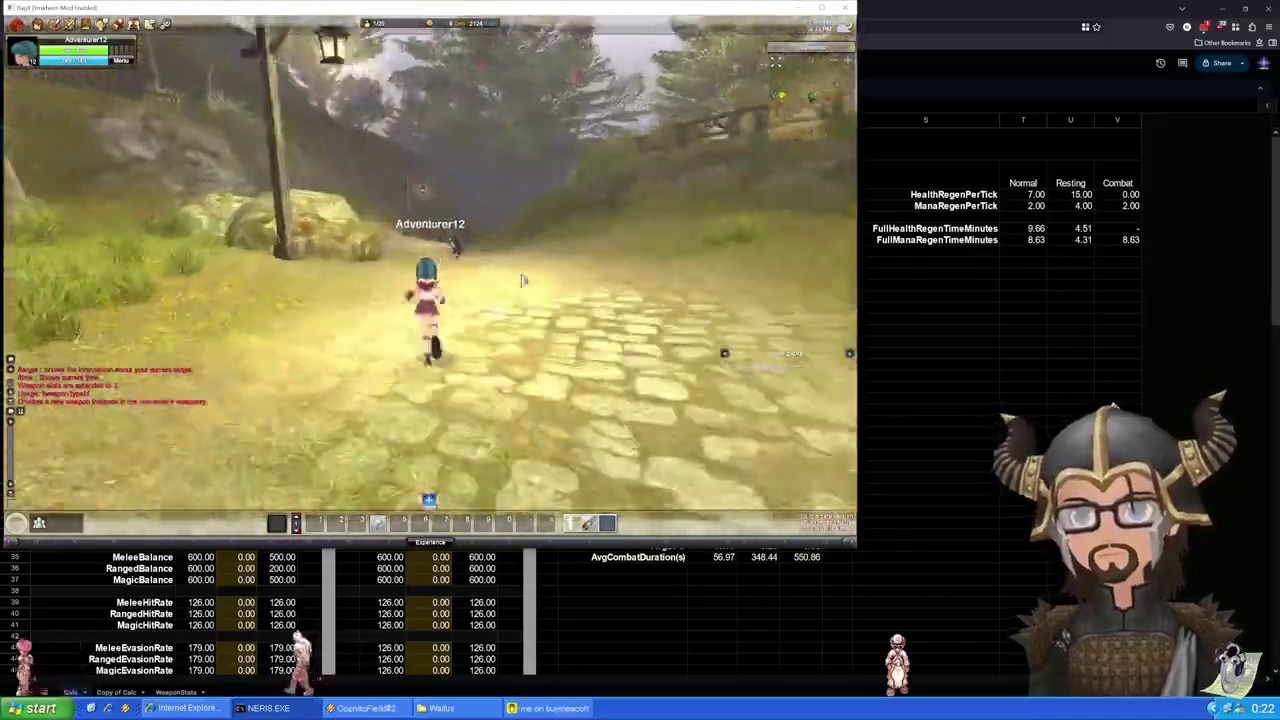
key(w)
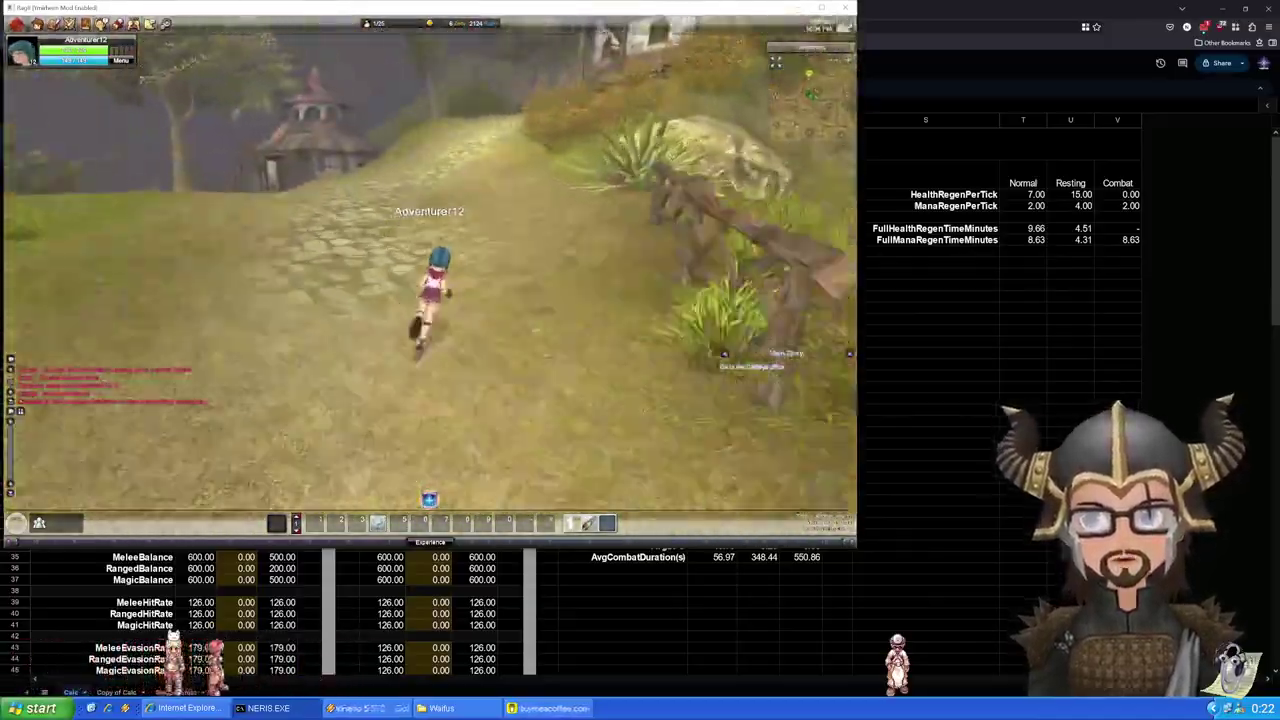
key(a)
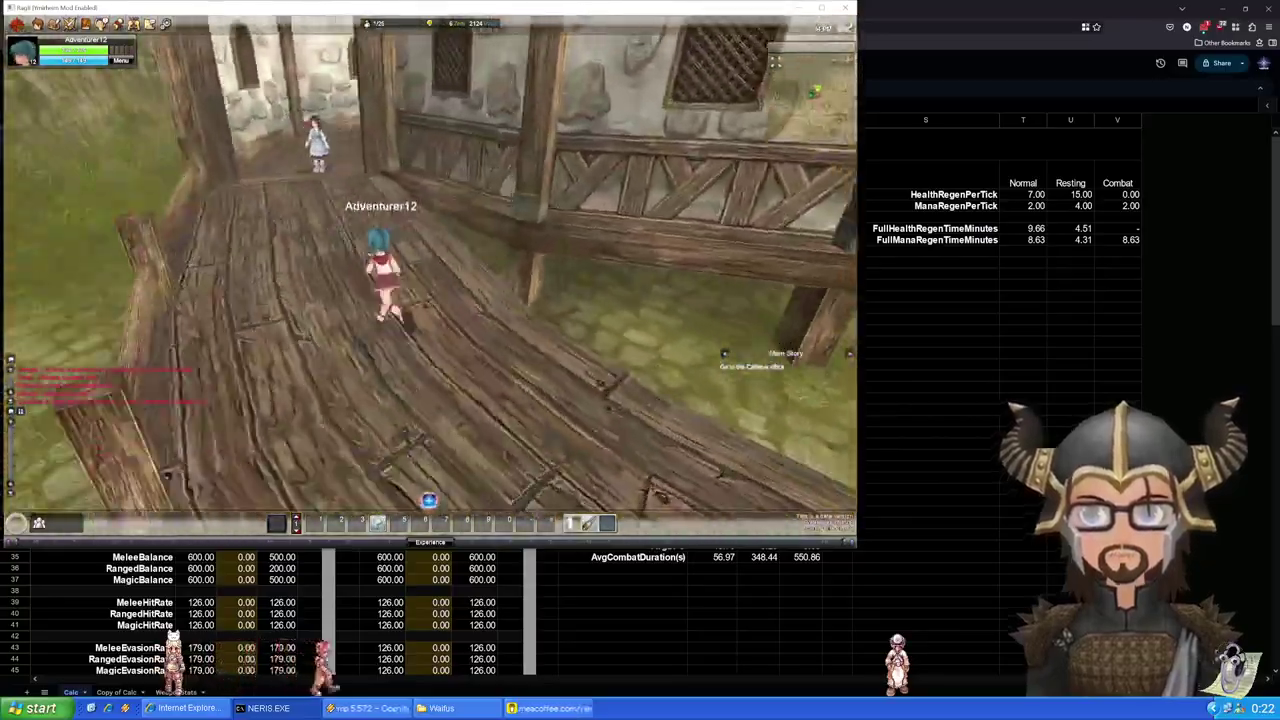
key(w)
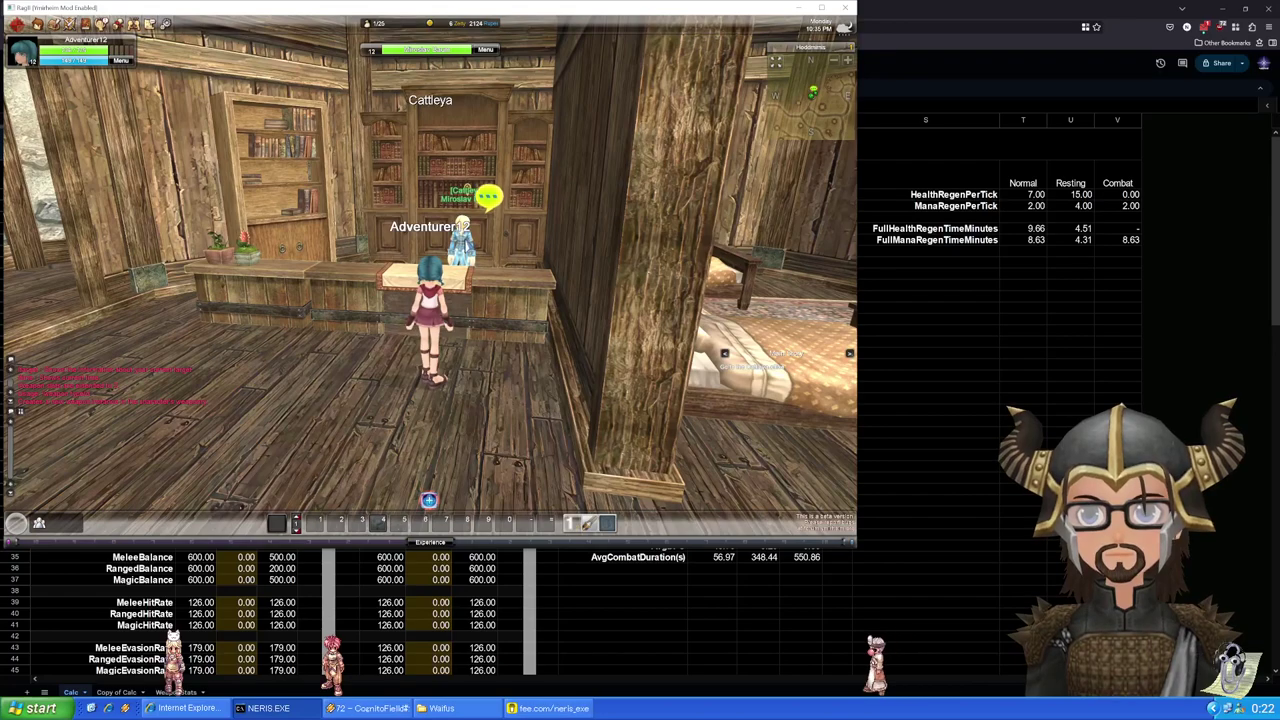
Step: Talk to Cattleya and buy three Sword Mastery and two Swordstick Mastery books from the Common category
key(f)
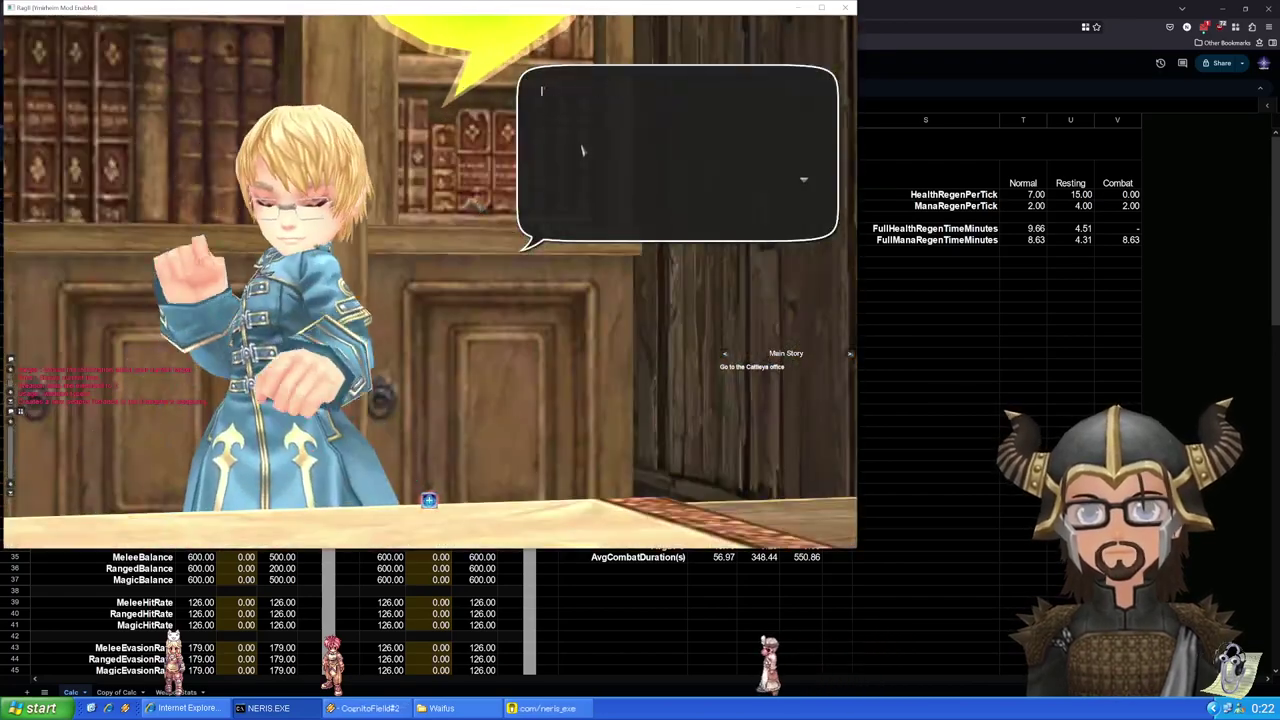
click(598, 206)
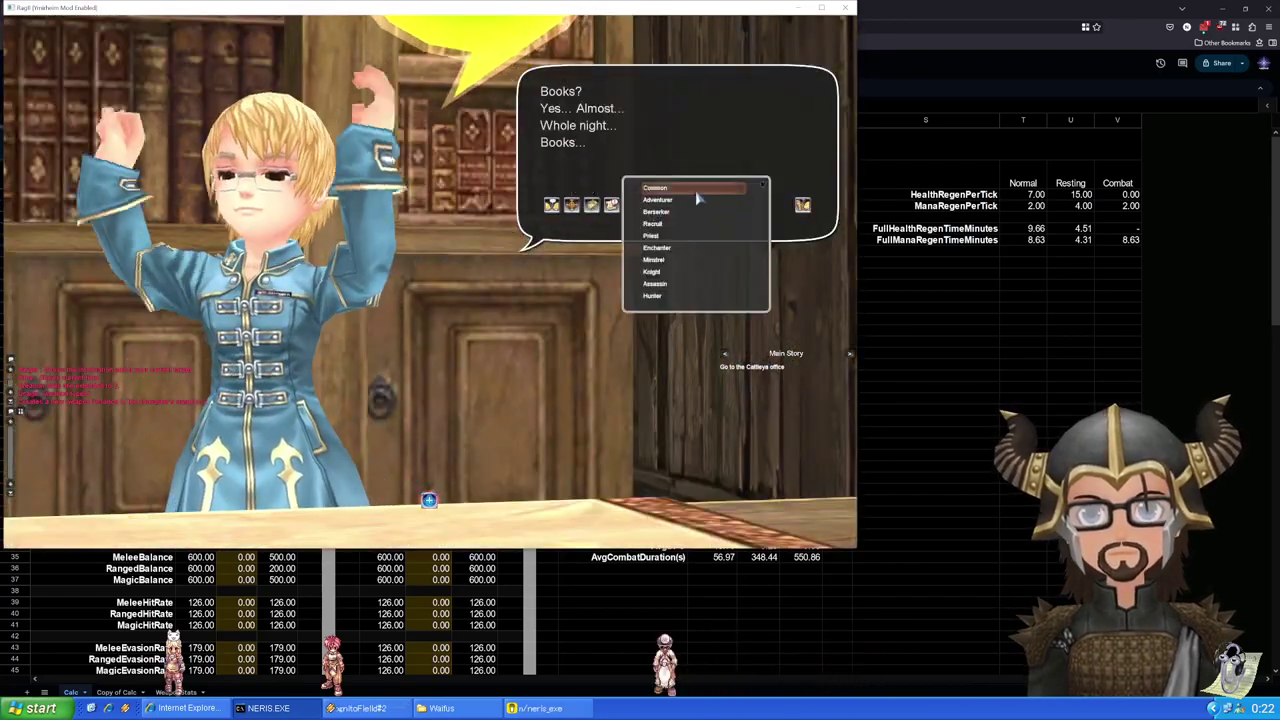
click(689, 193)
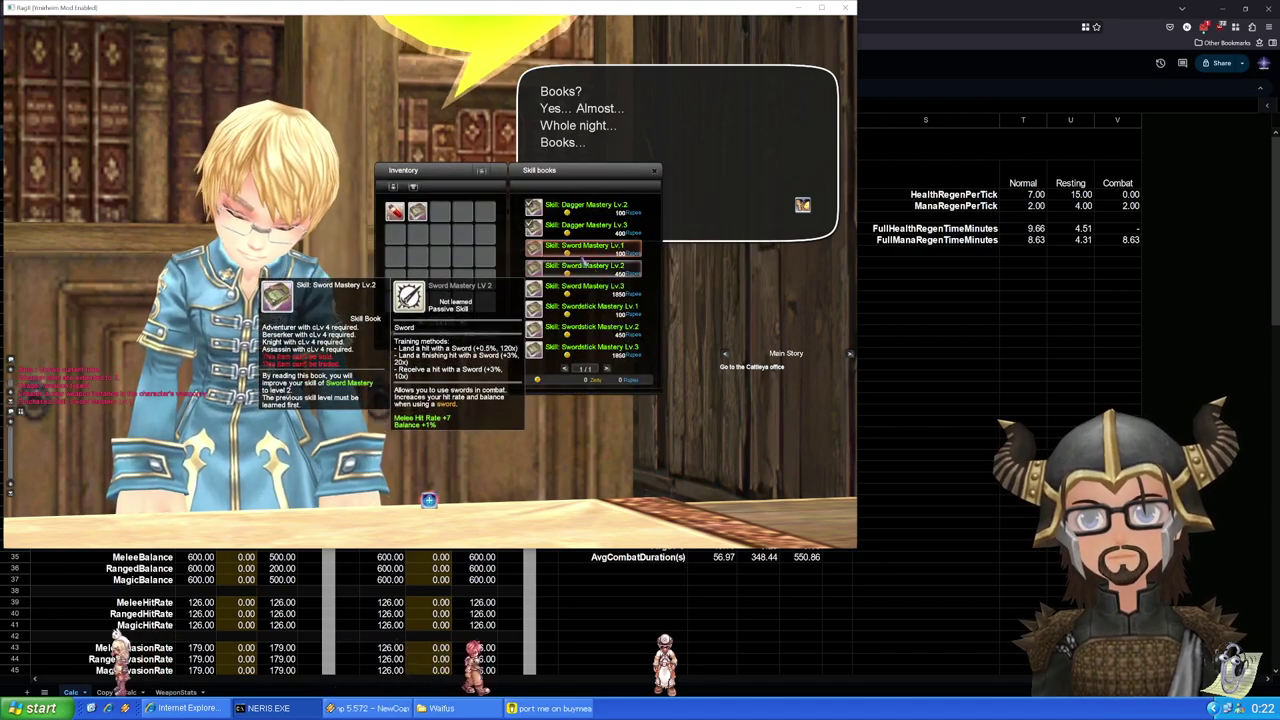
click(438, 214)
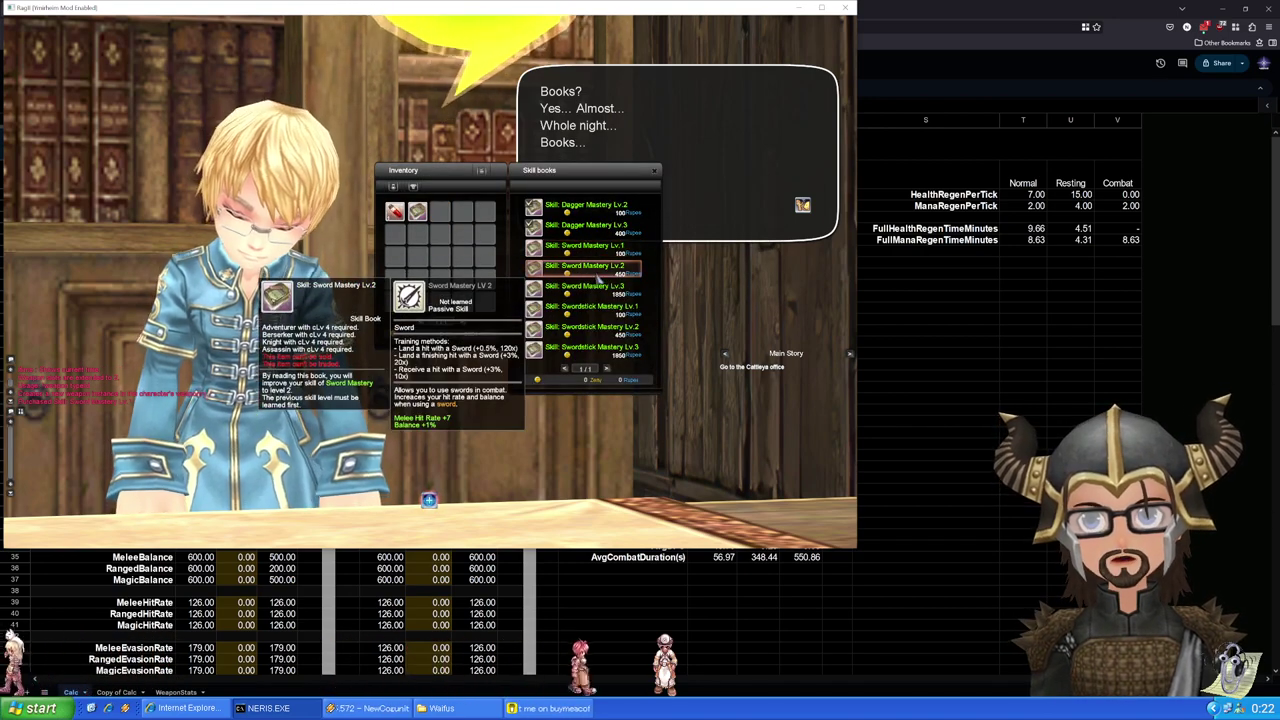
click(596, 270)
click(592, 288)
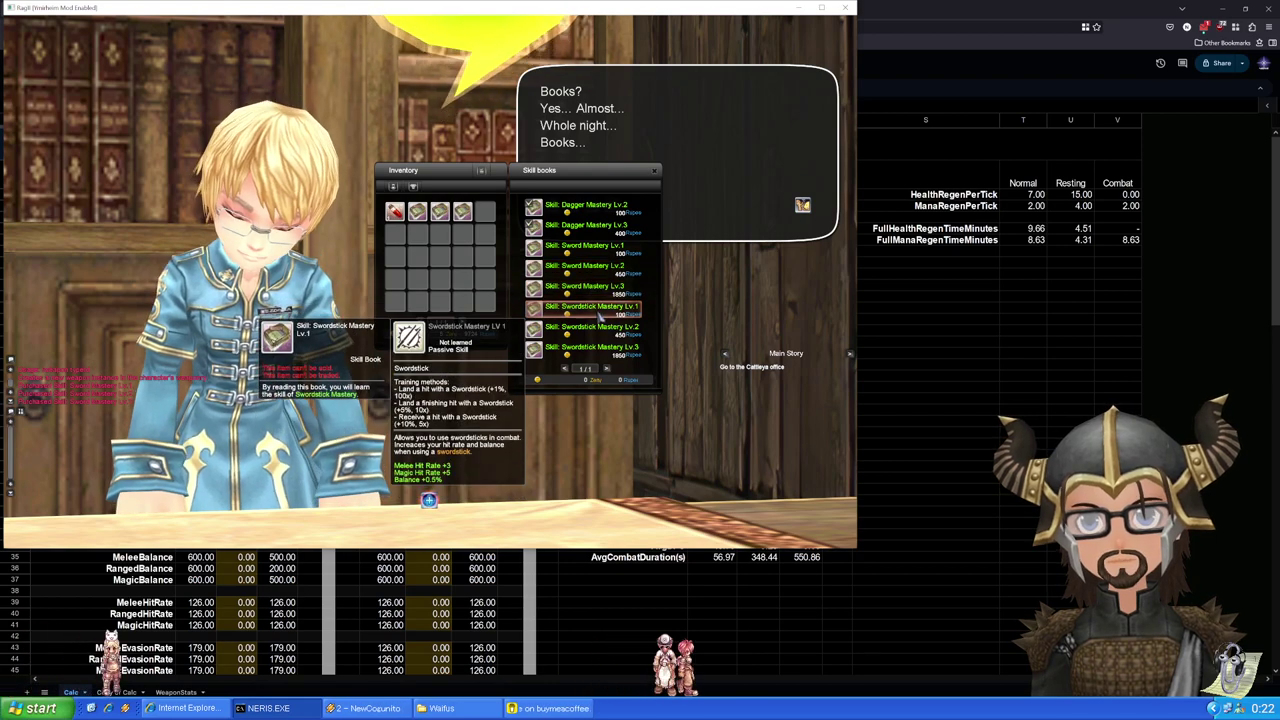
click(590, 330)
click(592, 348)
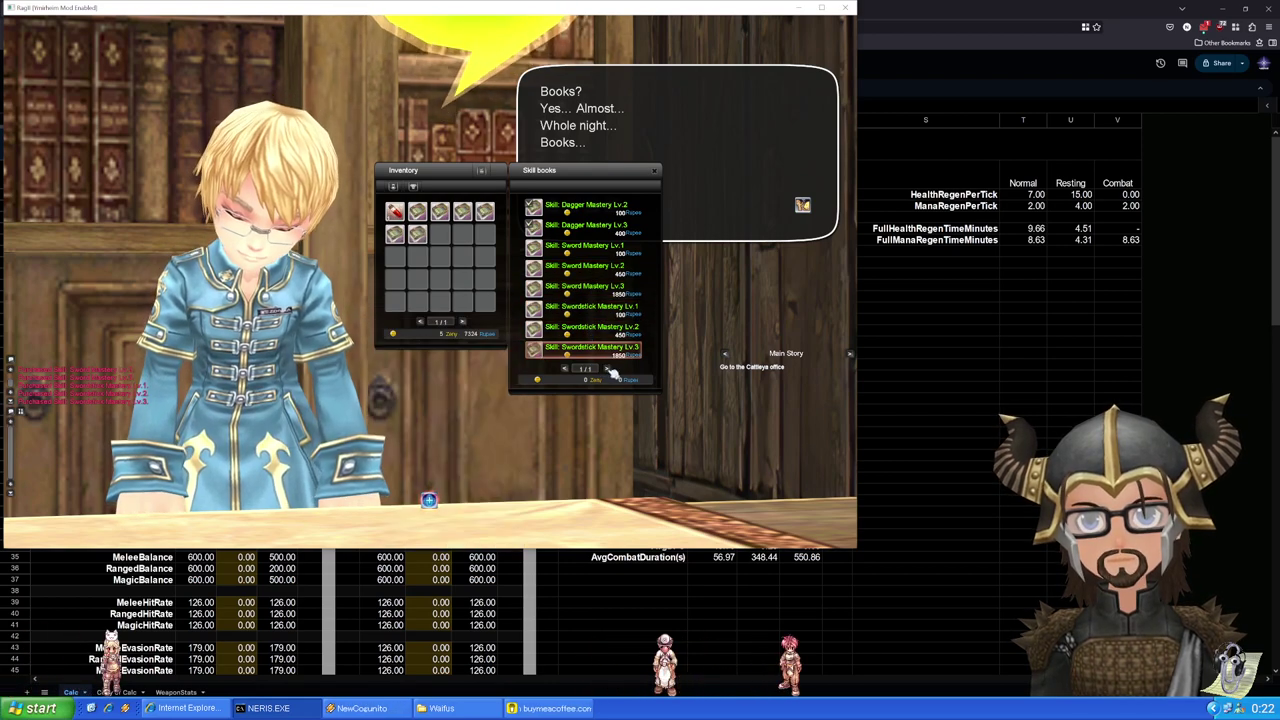
Step: Page through the Berserker skill books to the last page, then close the shop
click(672, 113)
click(596, 206)
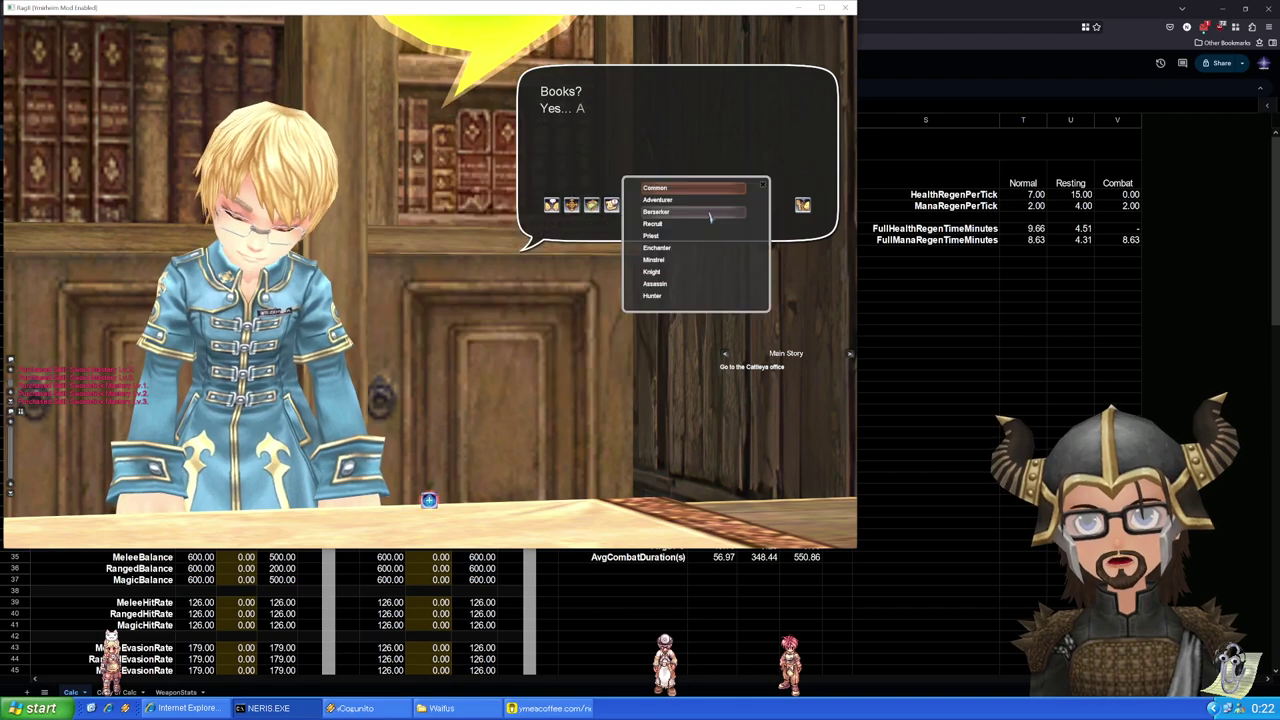
click(688, 201)
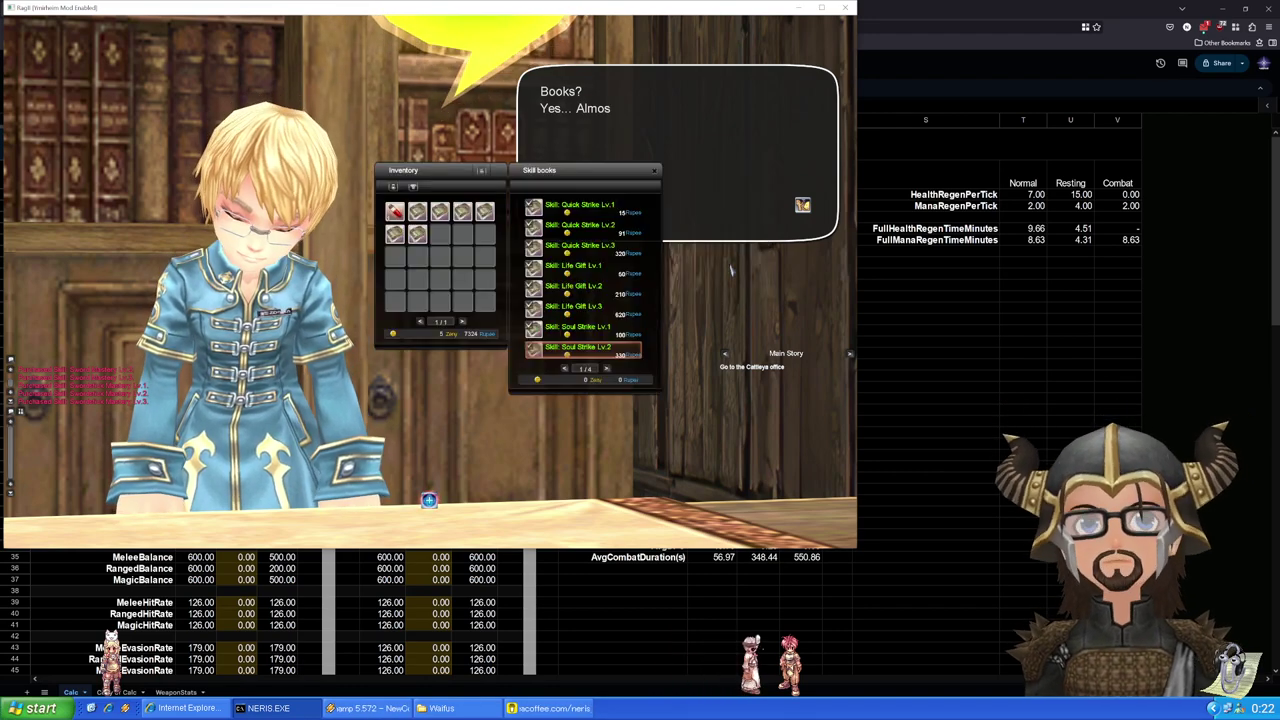
click(606, 369)
click(606, 369)
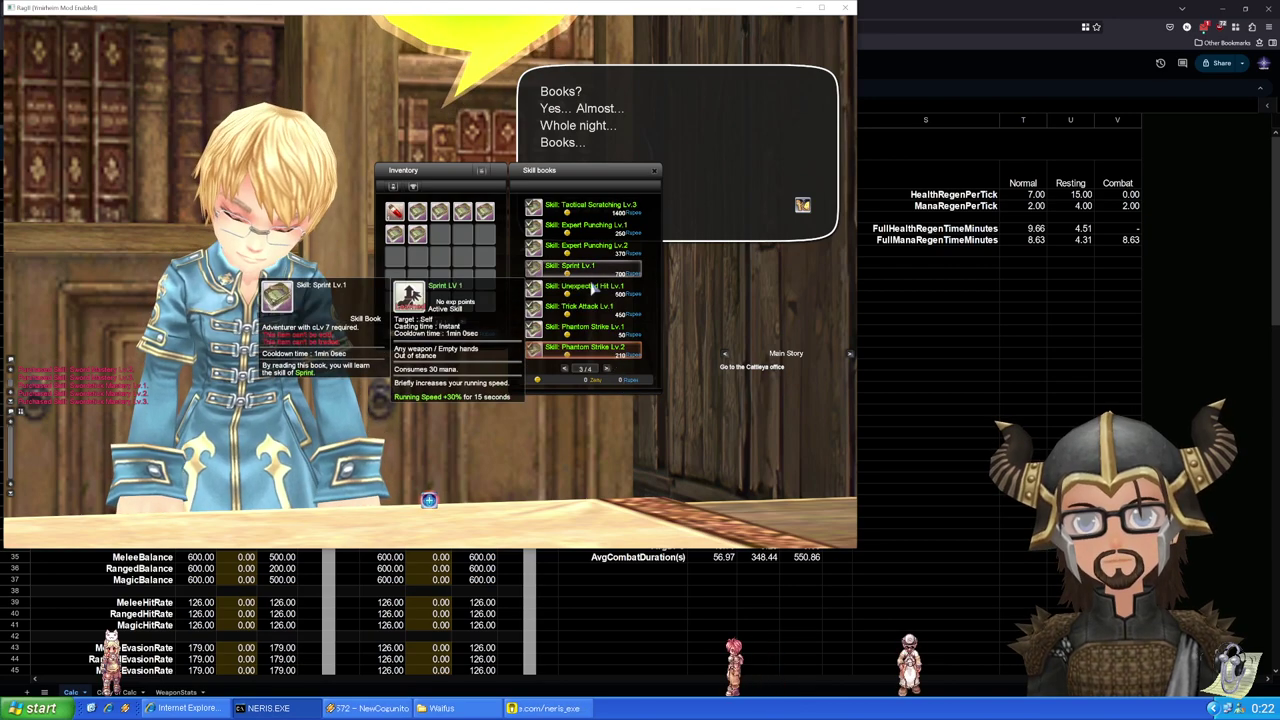
click(606, 369)
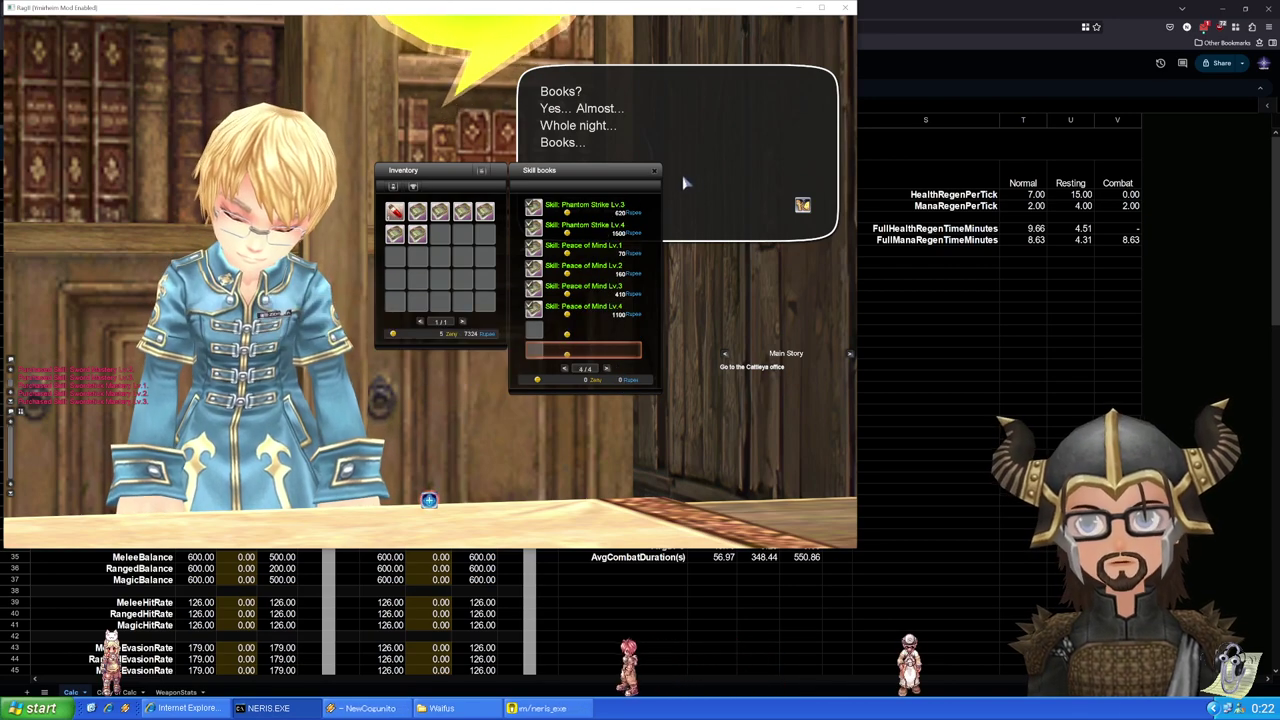
click(802, 200)
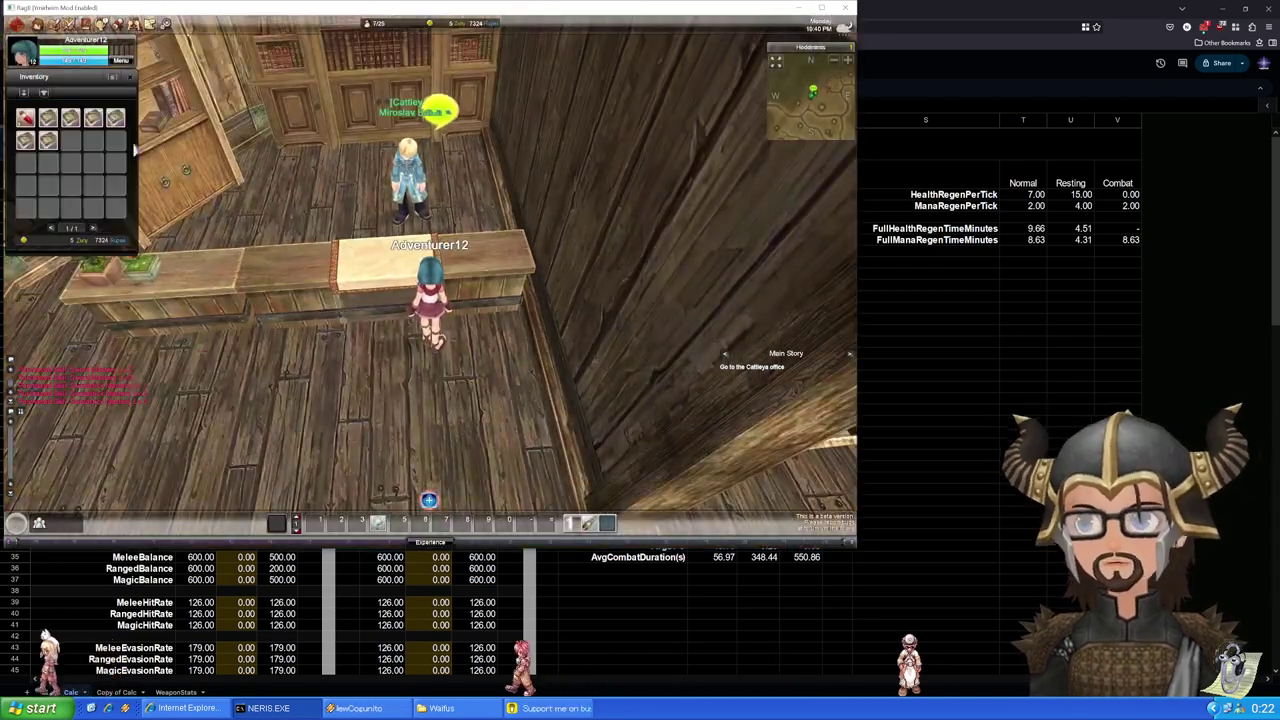
Step: Look up the Sword Mastery row's Id in the DBeaver skills table
mouse_move(48, 118)
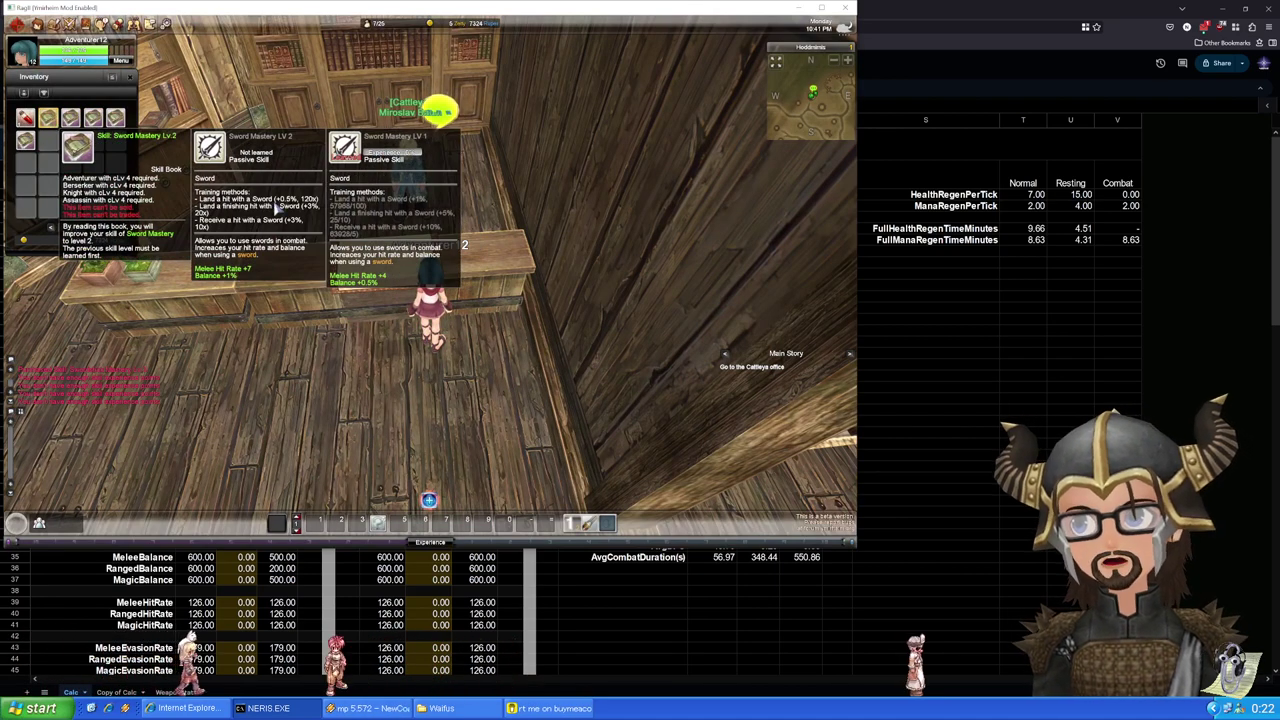
key(alt+Tab)
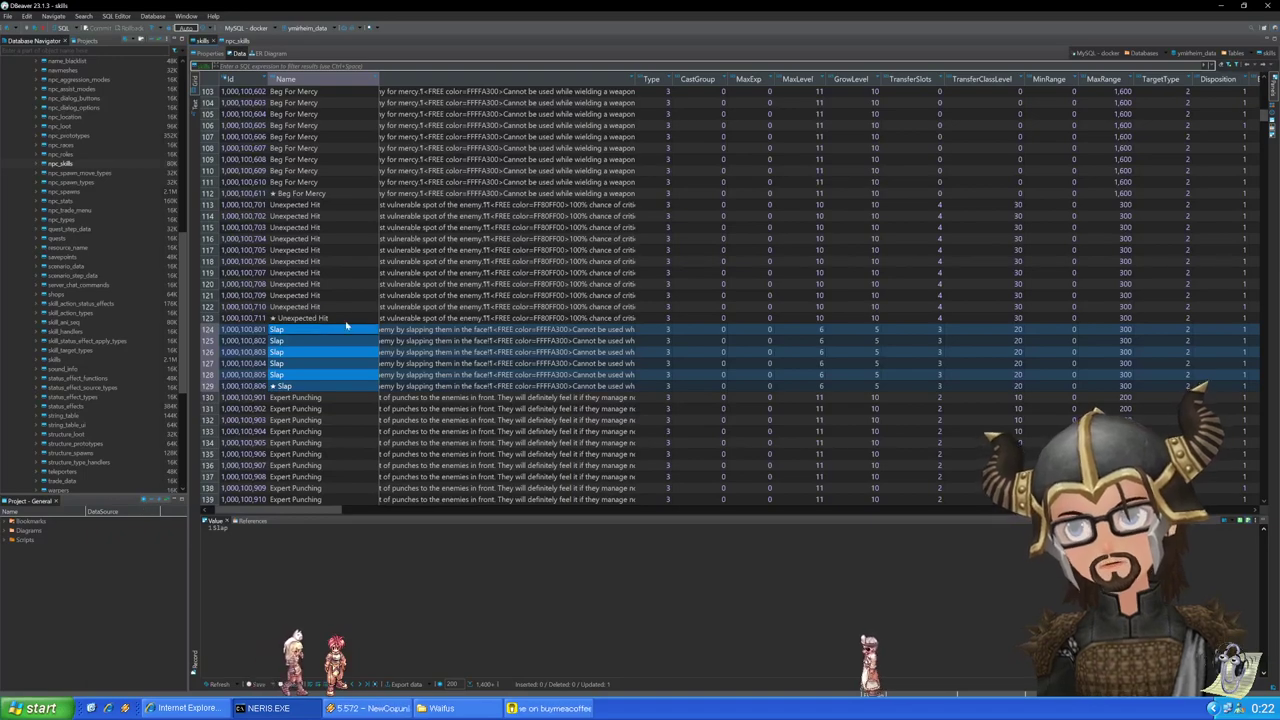
scroll(346, 326, up, 20)
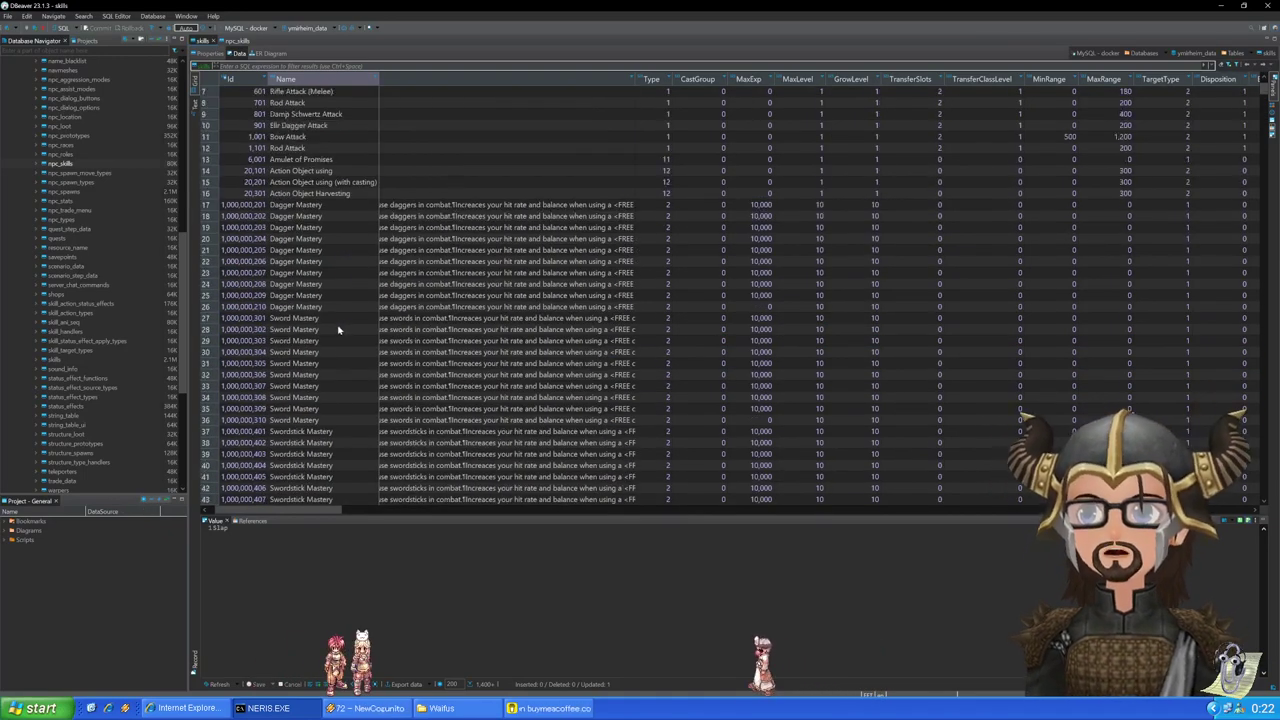
scroll(338, 192, down, 1)
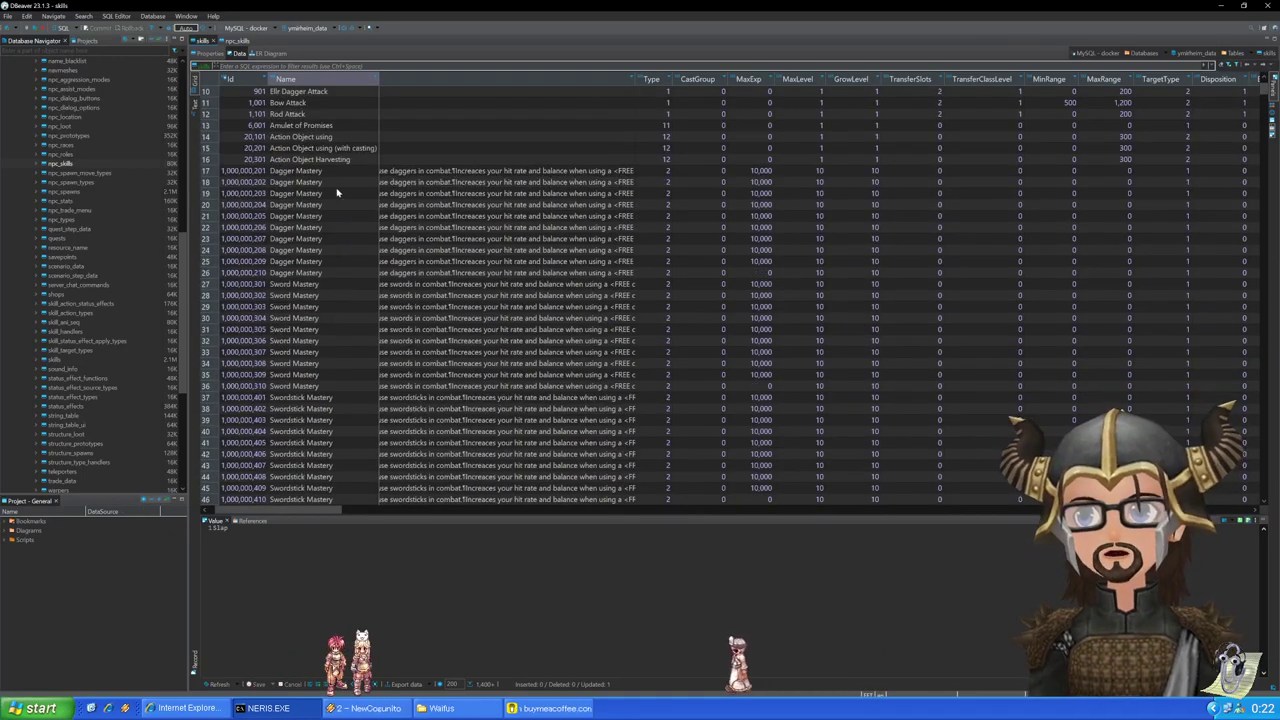
click(243, 287)
key(alt+Tab)
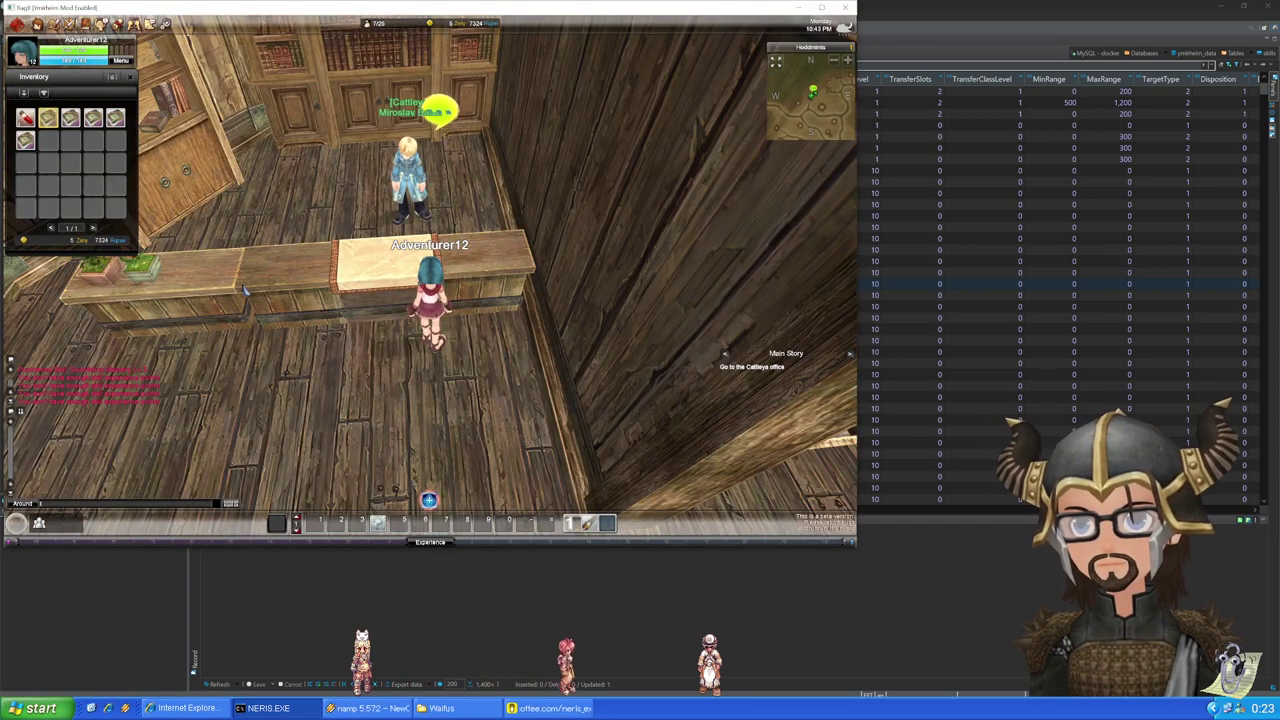
text(/skillexp 100000001 1000)
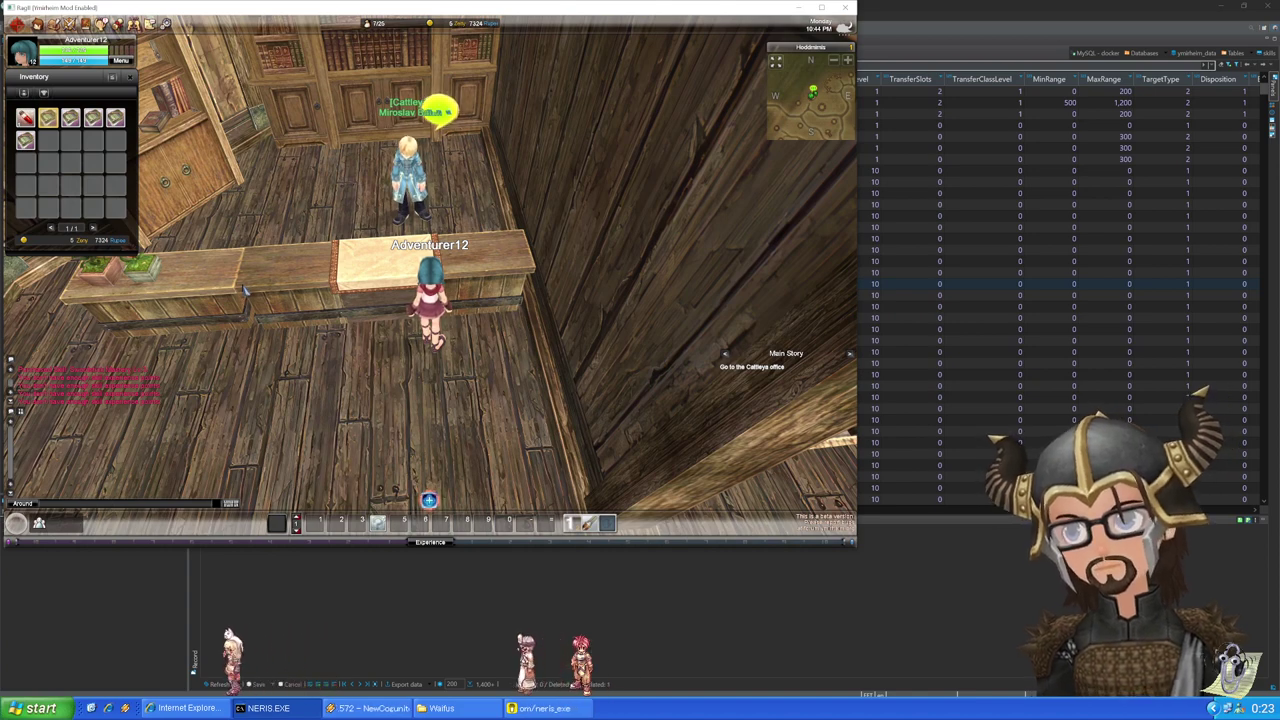
key(Return)
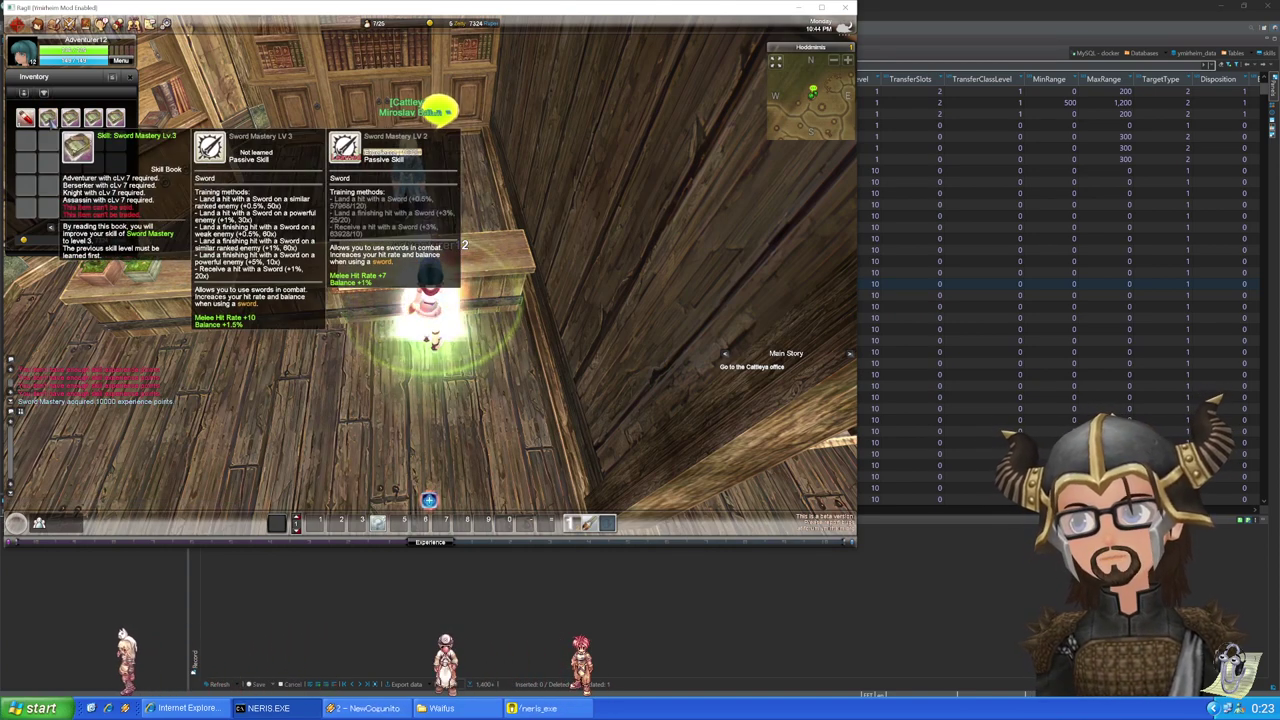
key(Return)
key(Up)
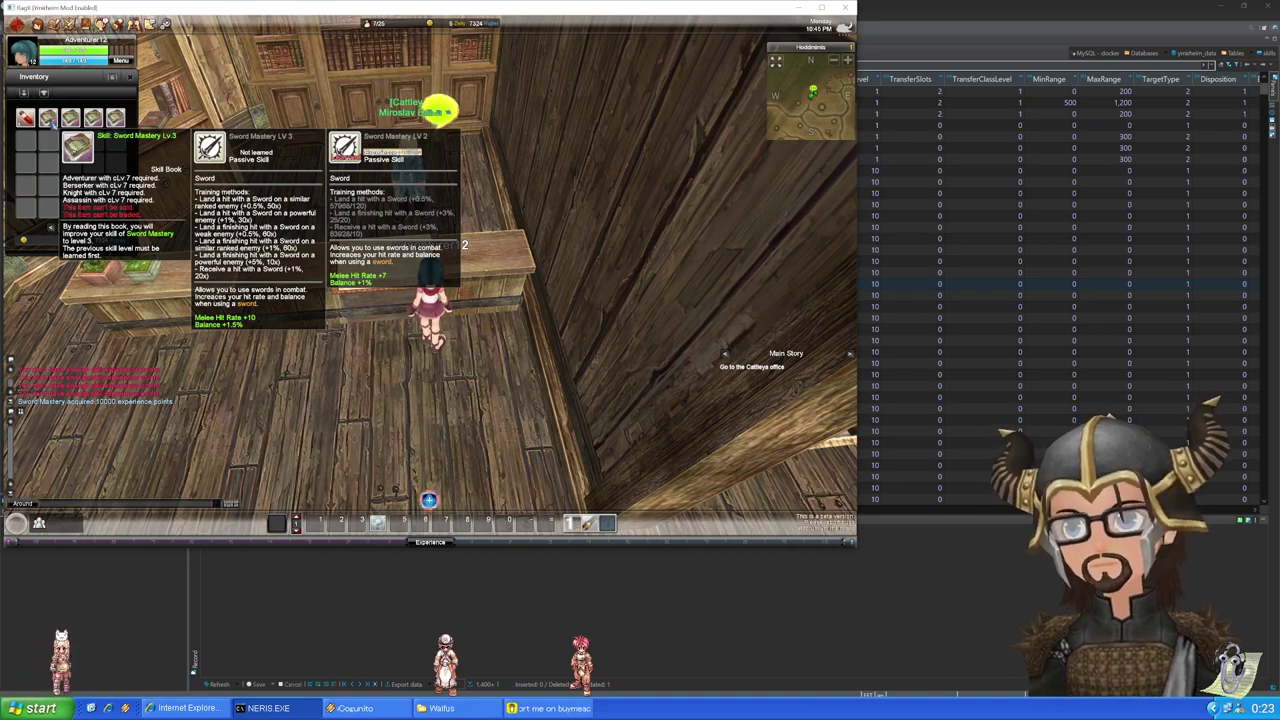
double_click(50, 121)
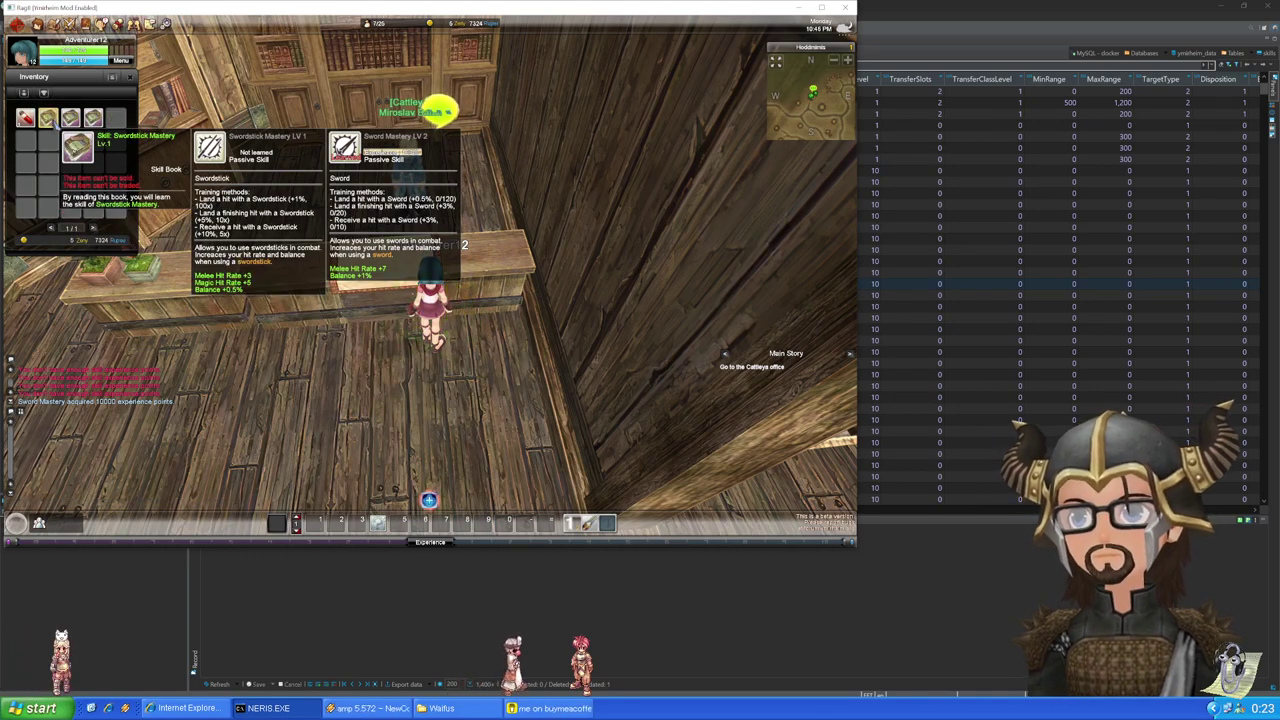
Step: Copy the Swordstick Mastery Id from the DBeaver skills table
click(889, 53)
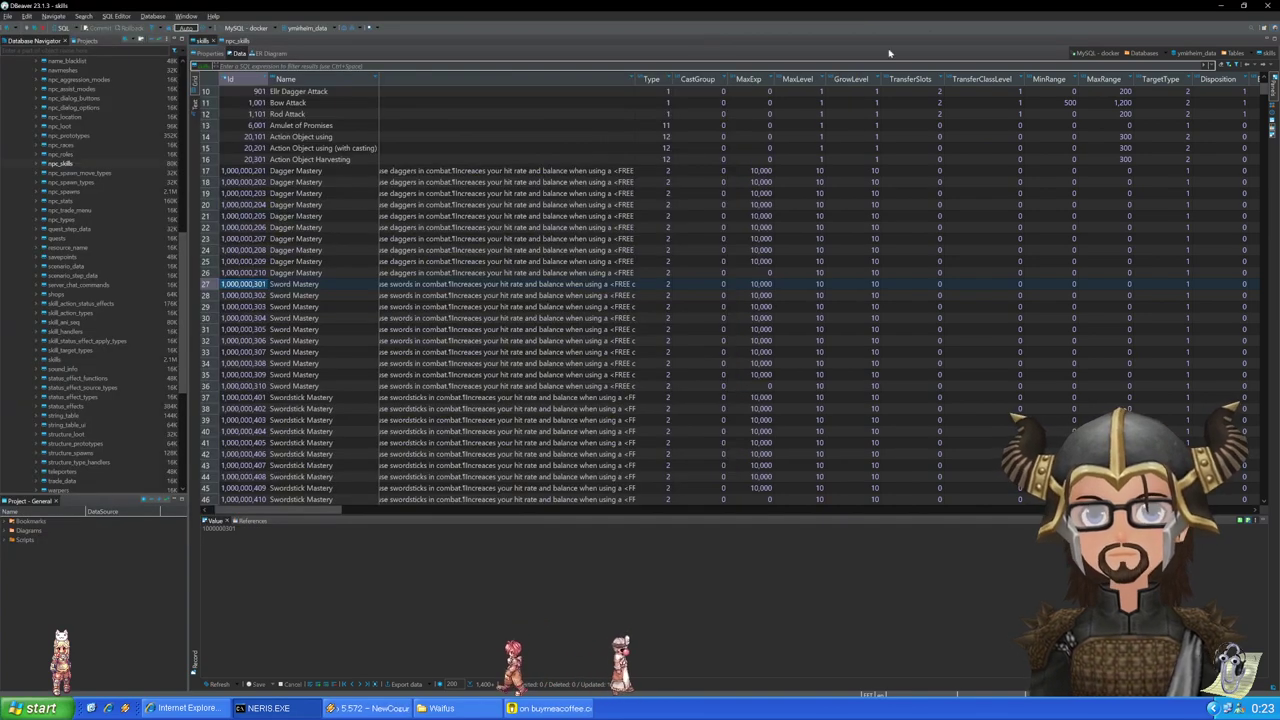
double_click(242, 397)
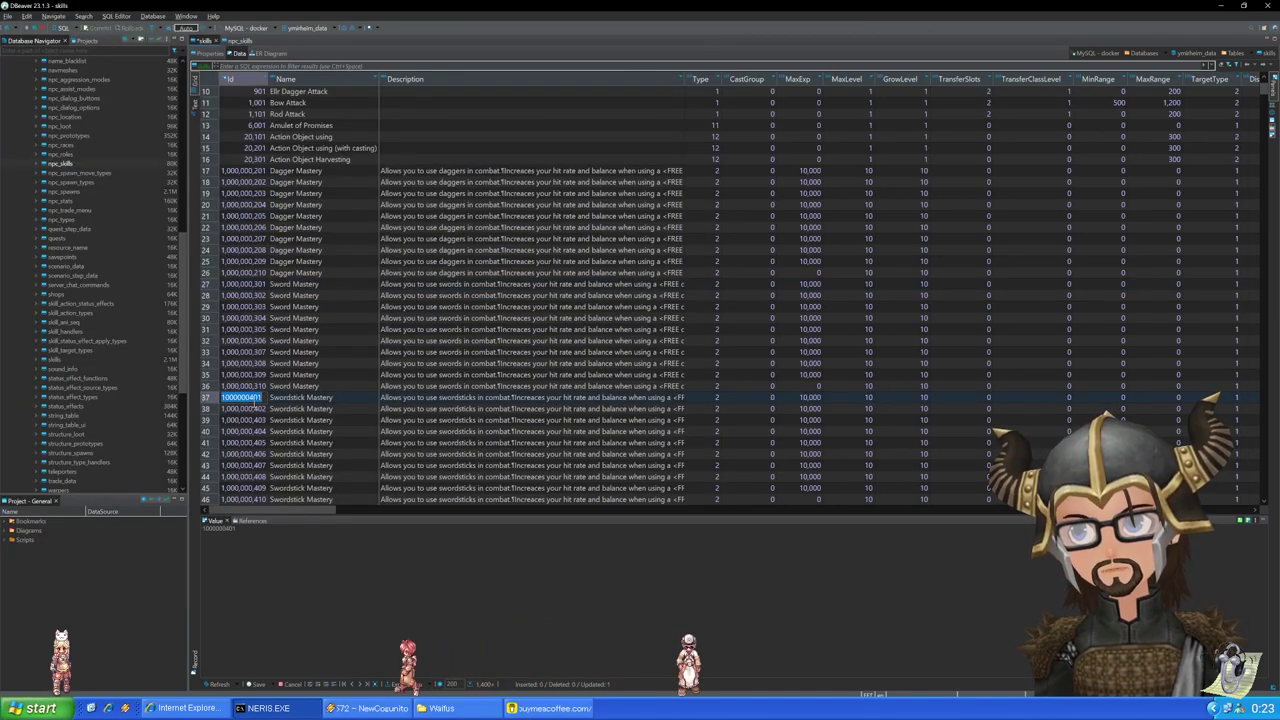
key(alt+Tab)
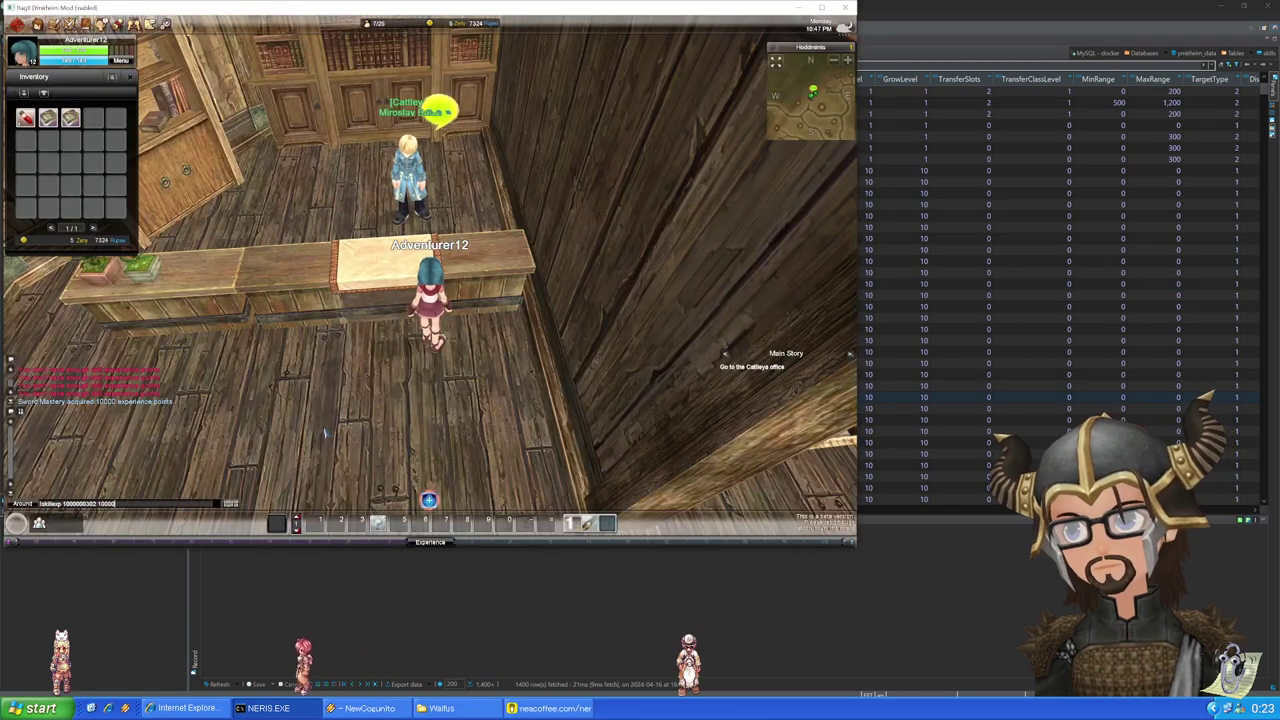
Step: Change the skill Id's last digit to 3 in the chat command and check the Swordstick Mastery book card
key(BackSpace)
text(3)
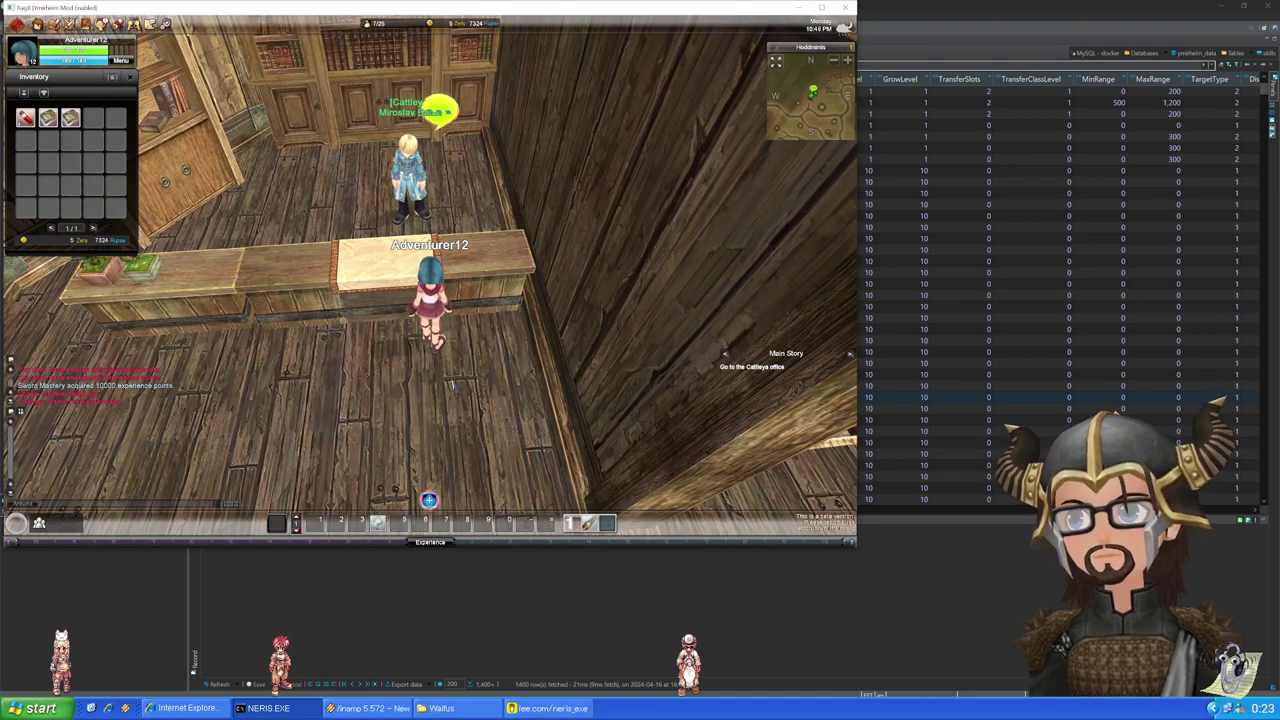
mouse_move(50, 121)
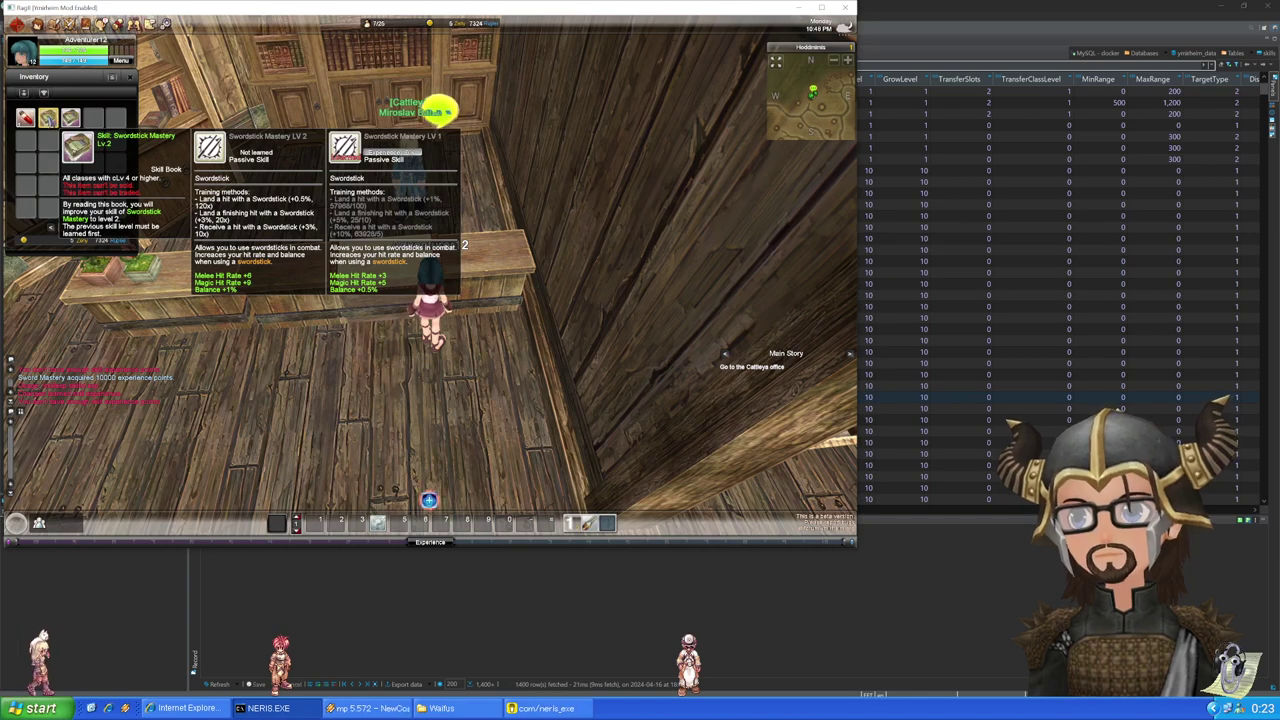
key(Right)
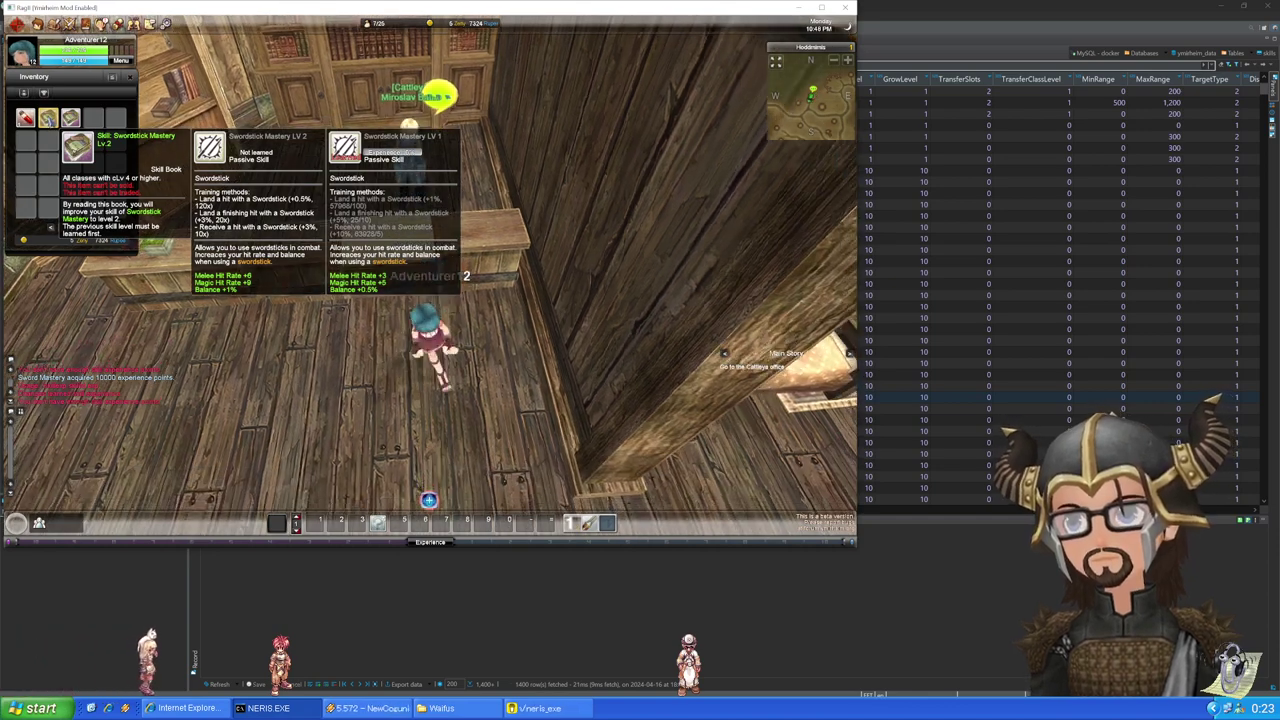
key(Return)
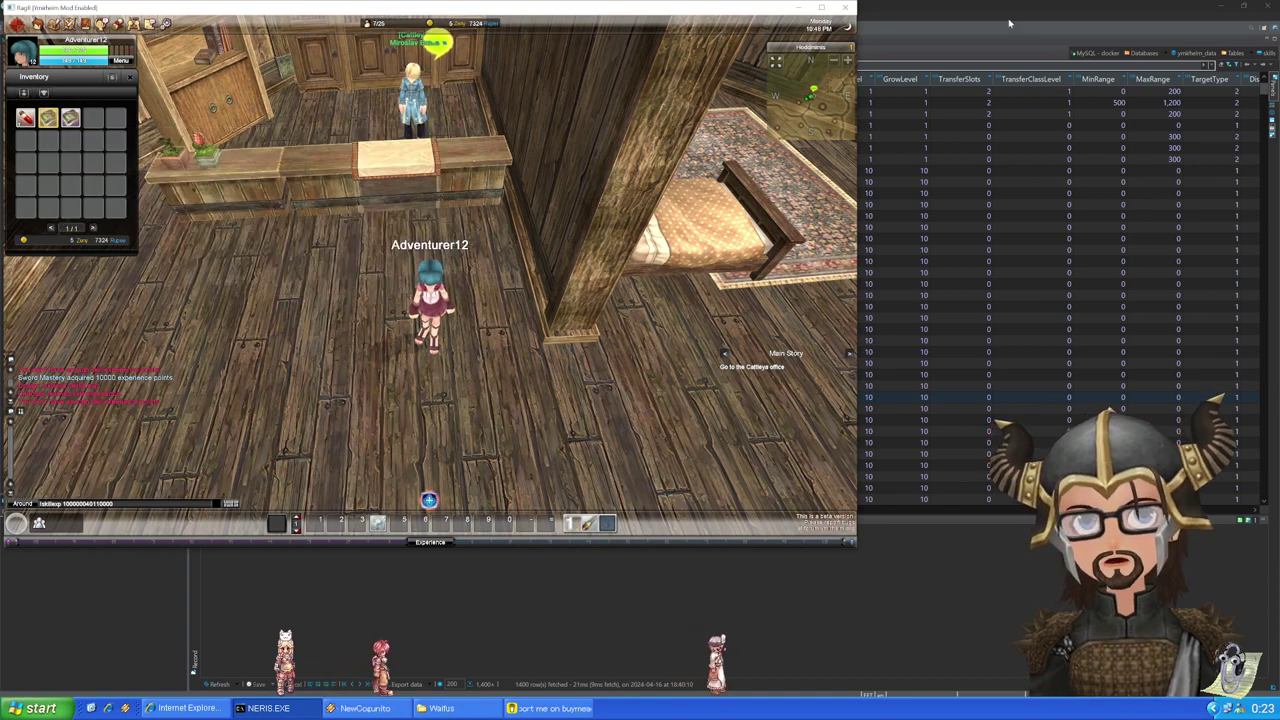
key(alt+Tab)
key(alt+Tab)
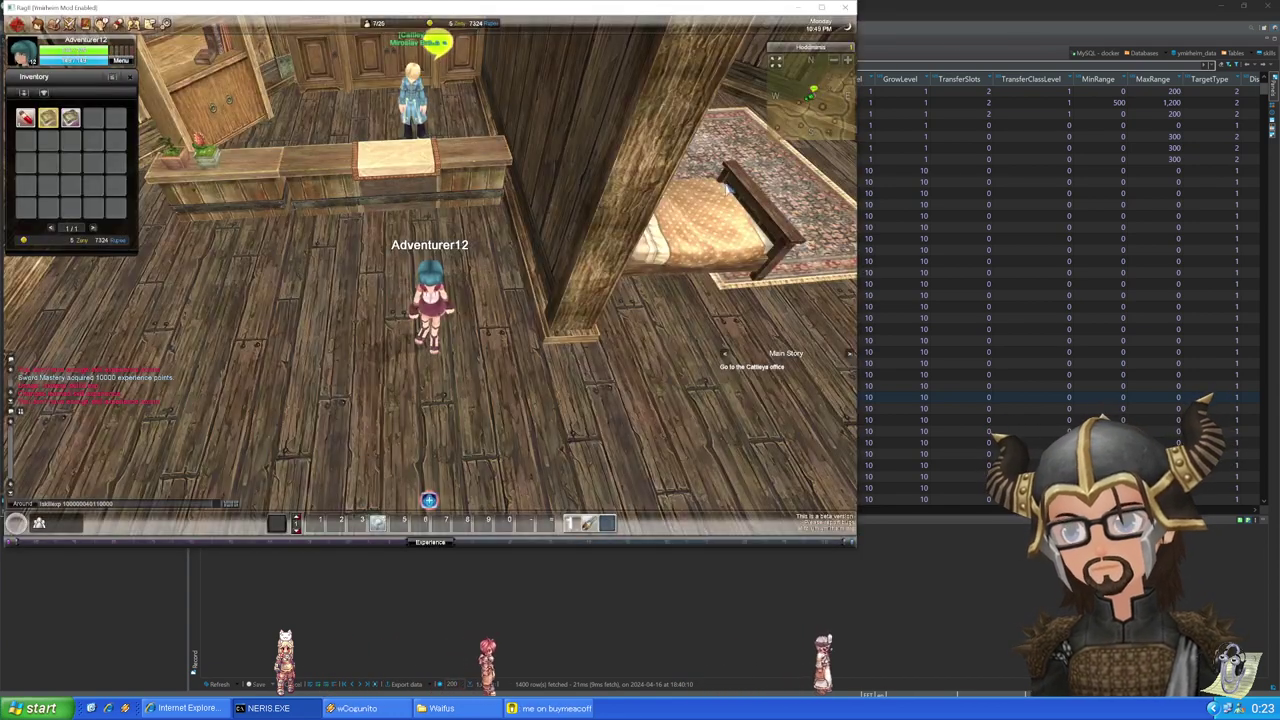
Step: Open the Skills list's second page and send the Swordstick Mastery experience command
mouse_move(60, 127)
key(k)
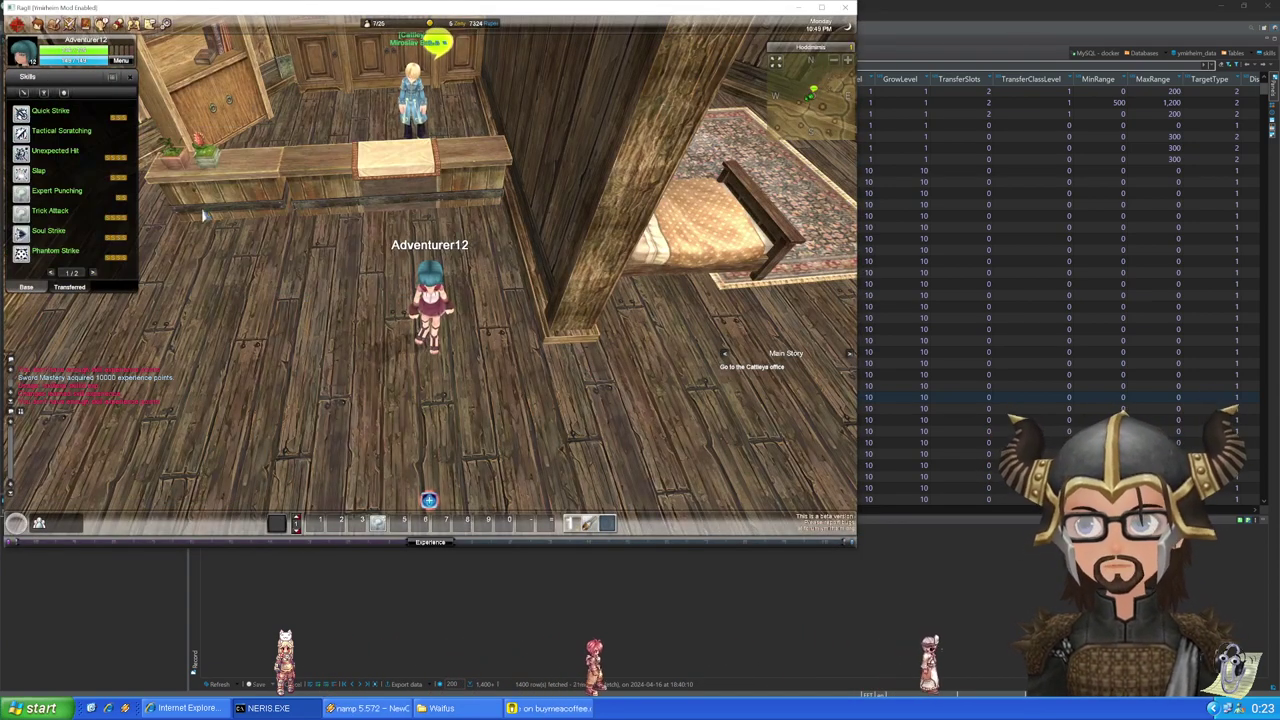
click(91, 274)
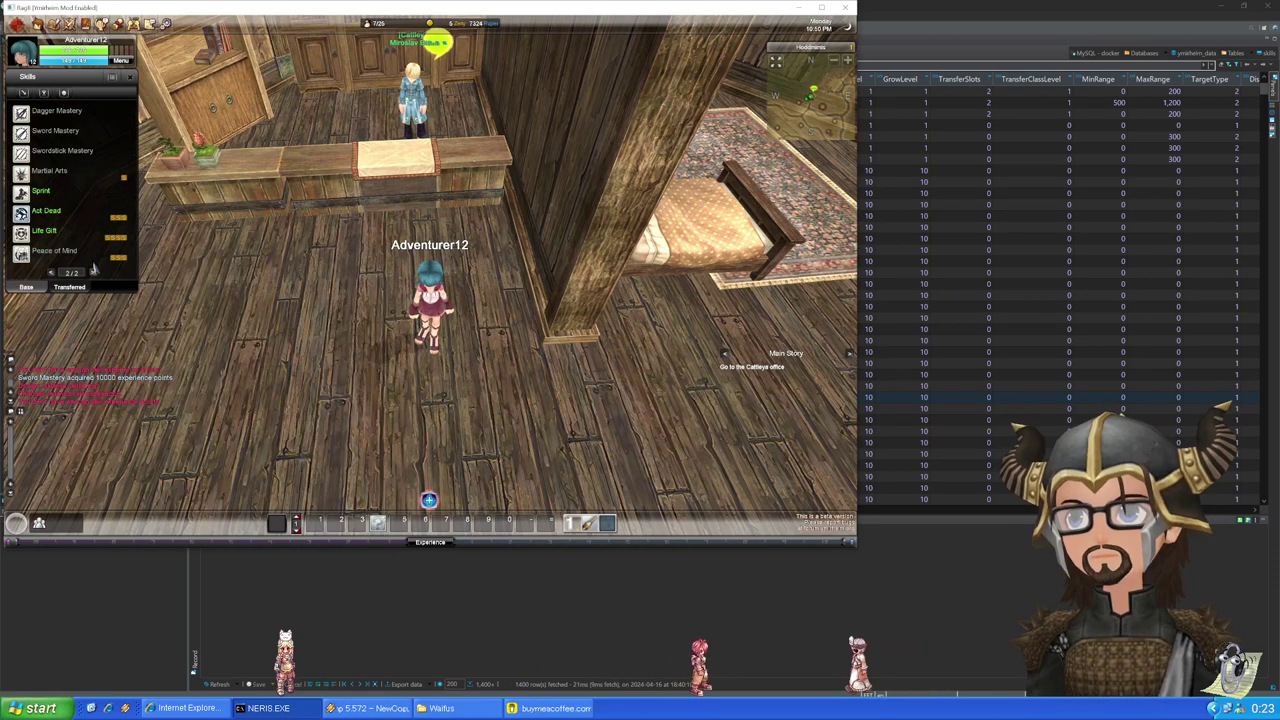
mouse_move(80, 153)
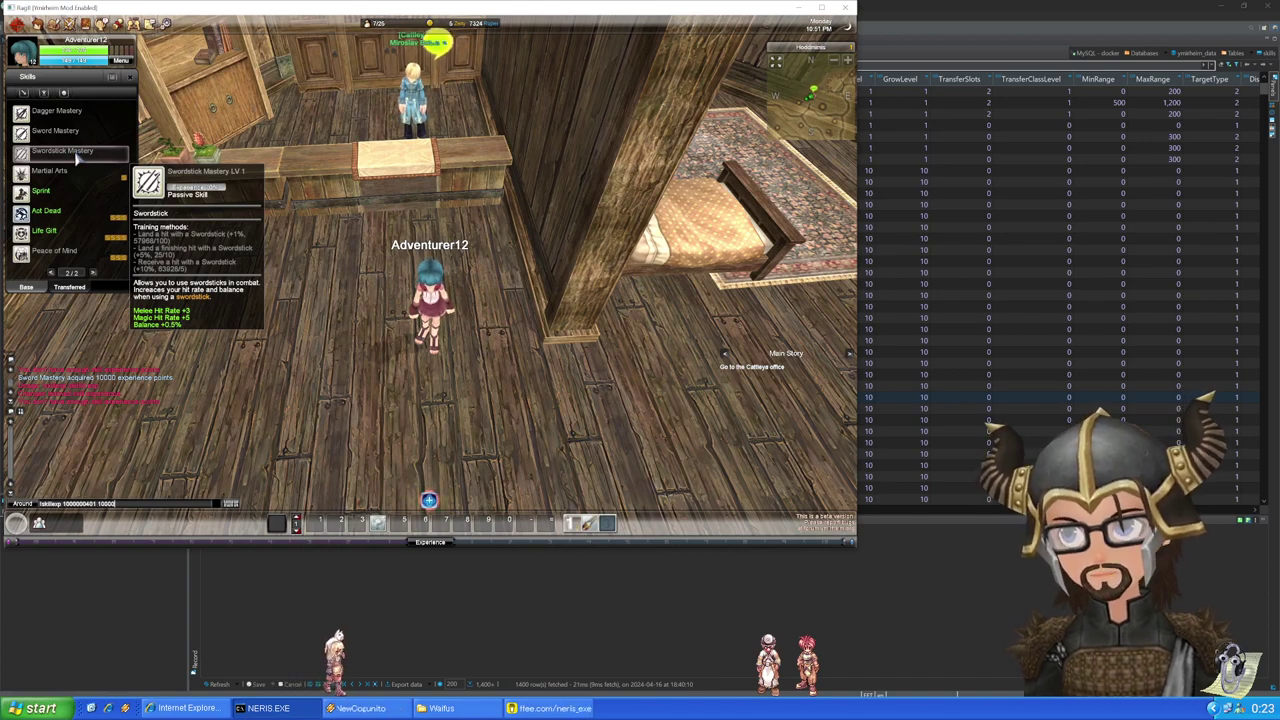
key(Return)
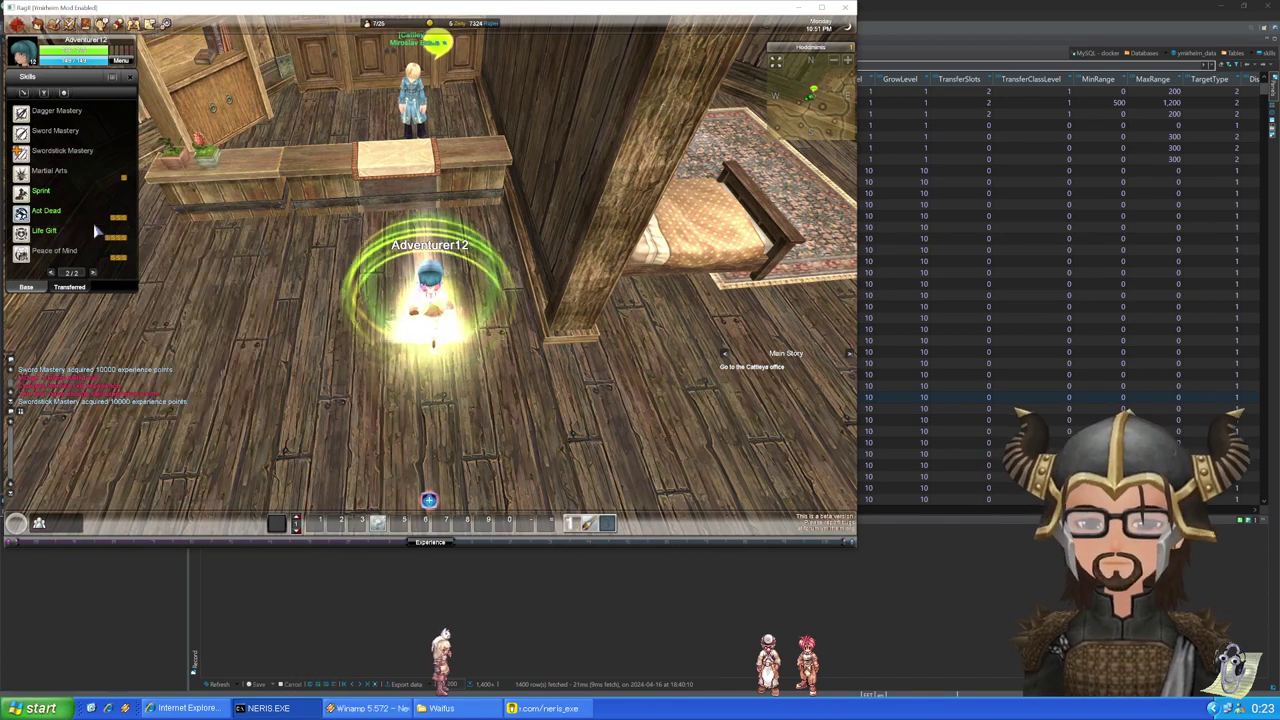
Step: Check the book in the inventory, close it, and reopen Skills on a filled page
key(i)
mouse_move(43, 123)
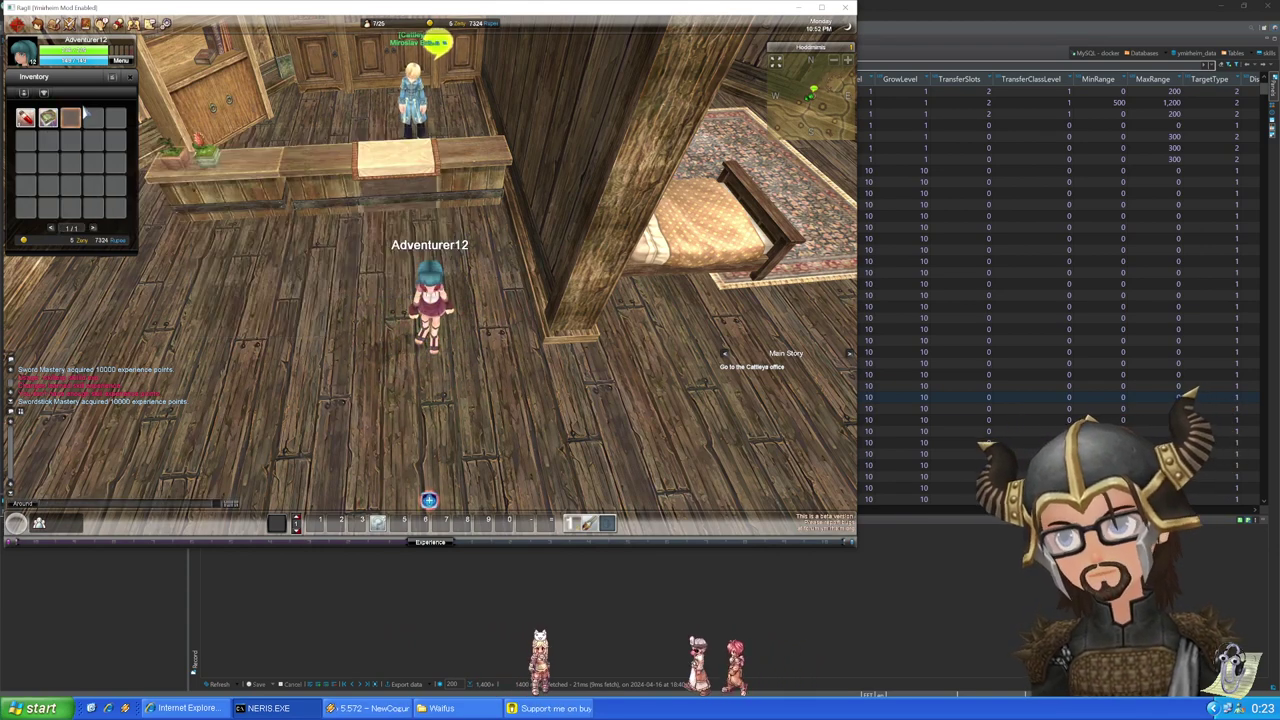
key(i)
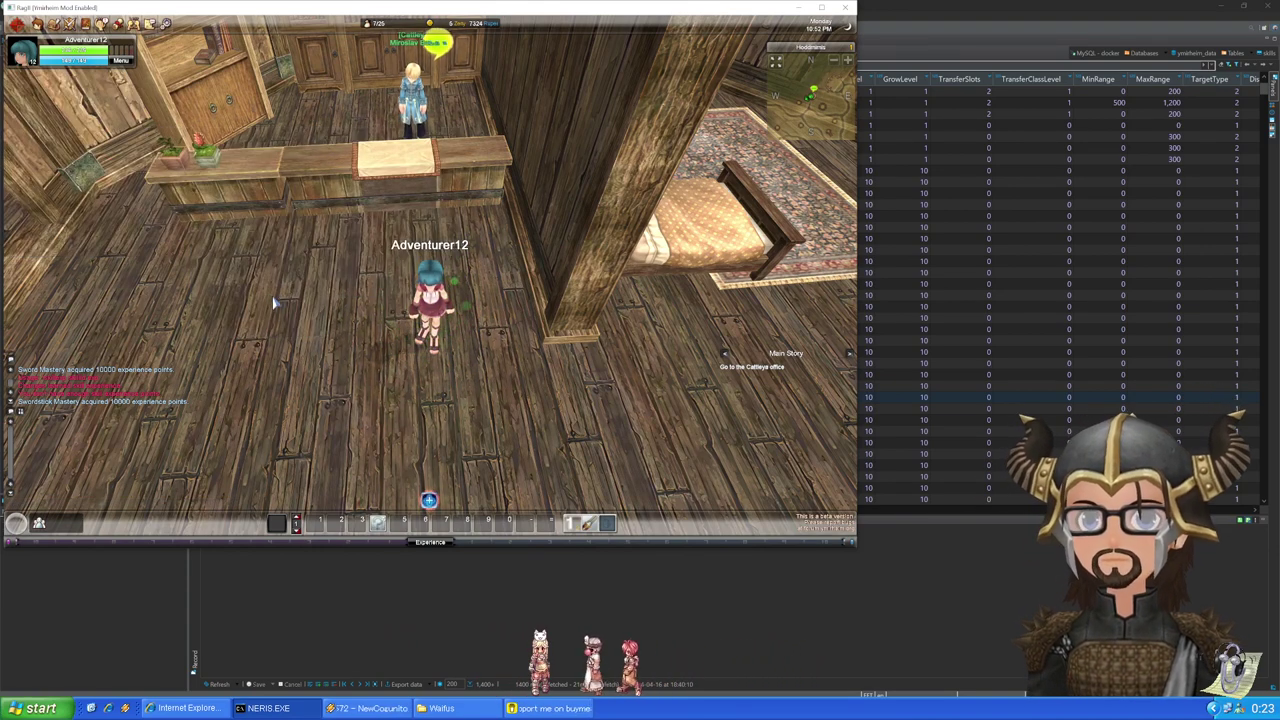
key(k)
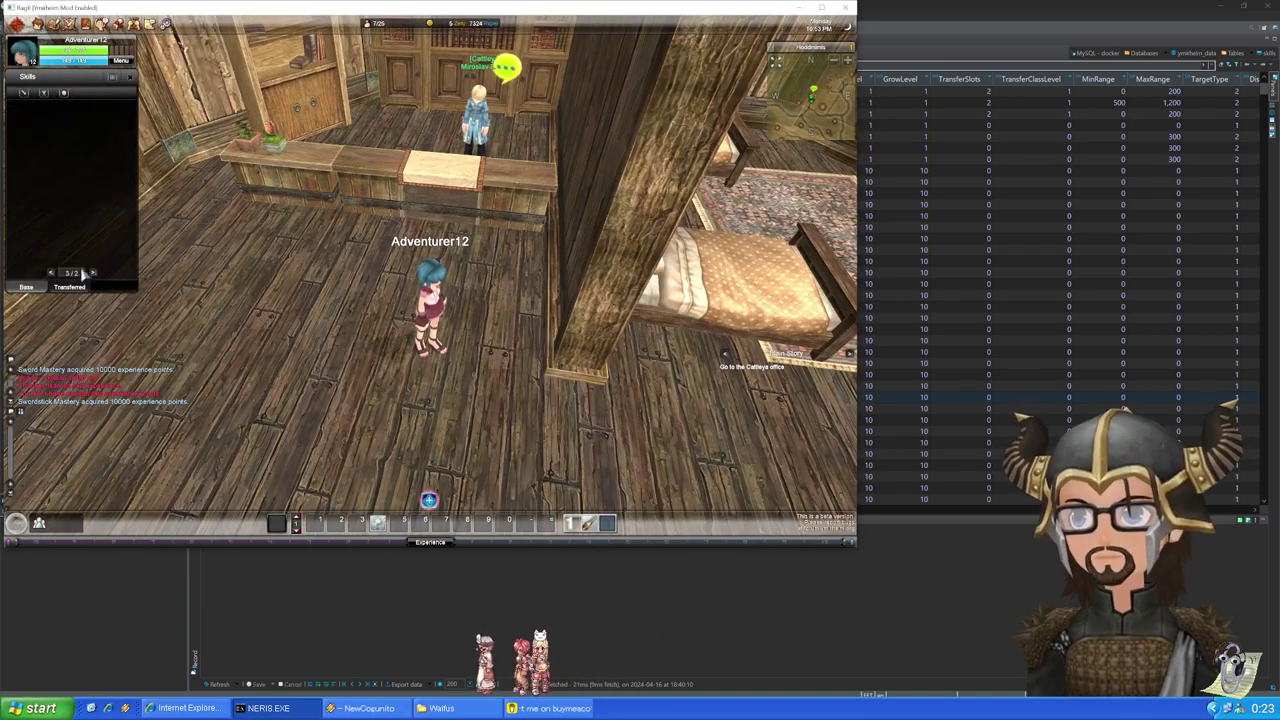
mouse_move(87, 260)
scroll(87, 230, down, 1)
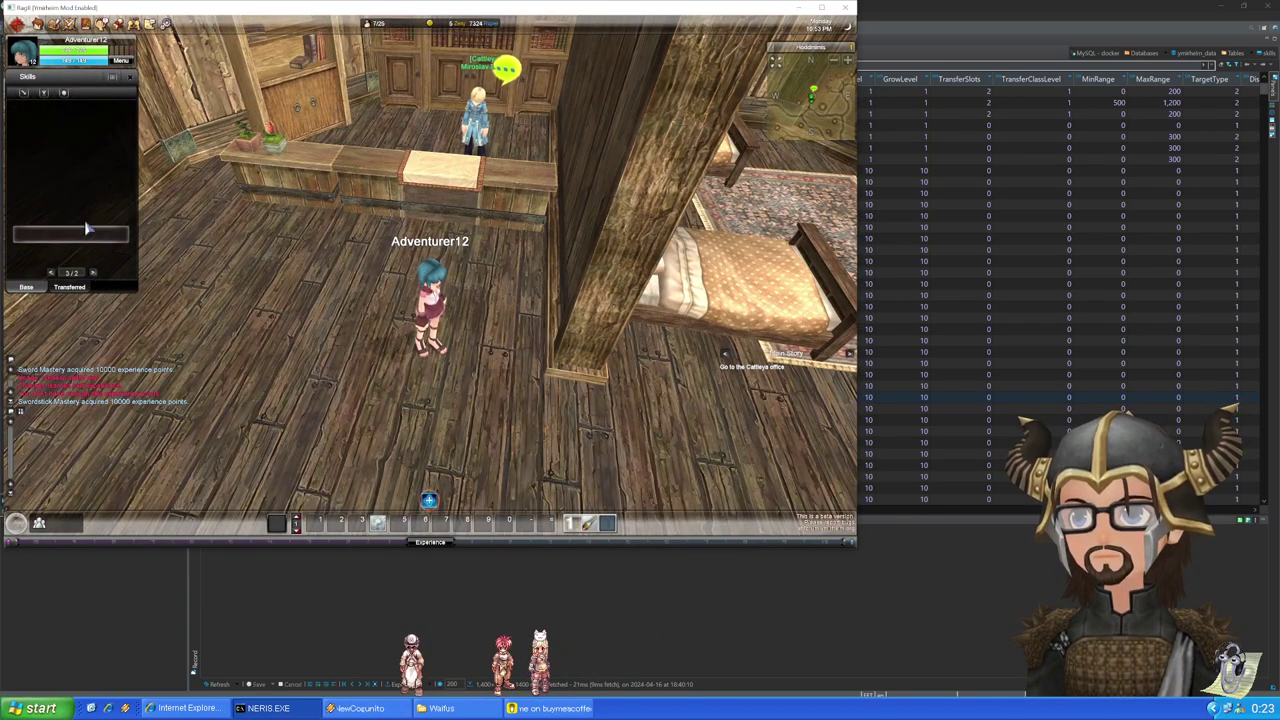
click(51, 273)
Step: Close the Skills list, rotate the camera, and send the warp command to Cattleya
key(k)
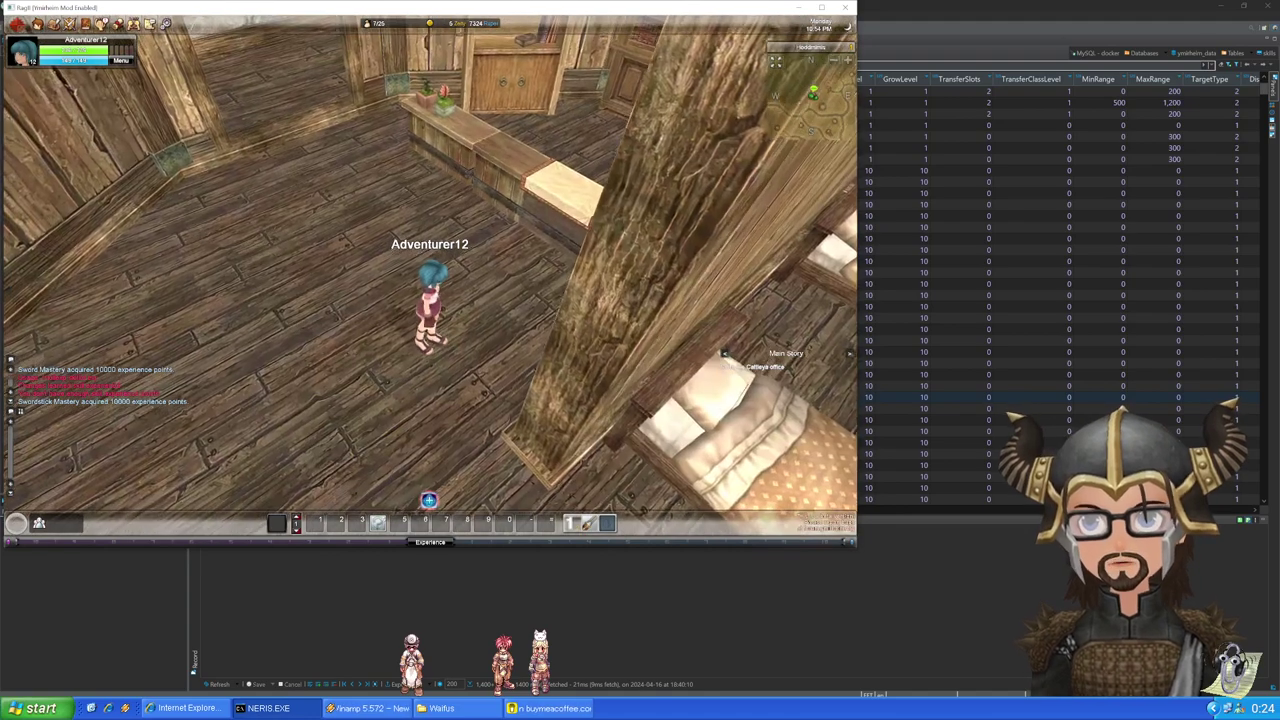
drag(613, 230, 613, 230)
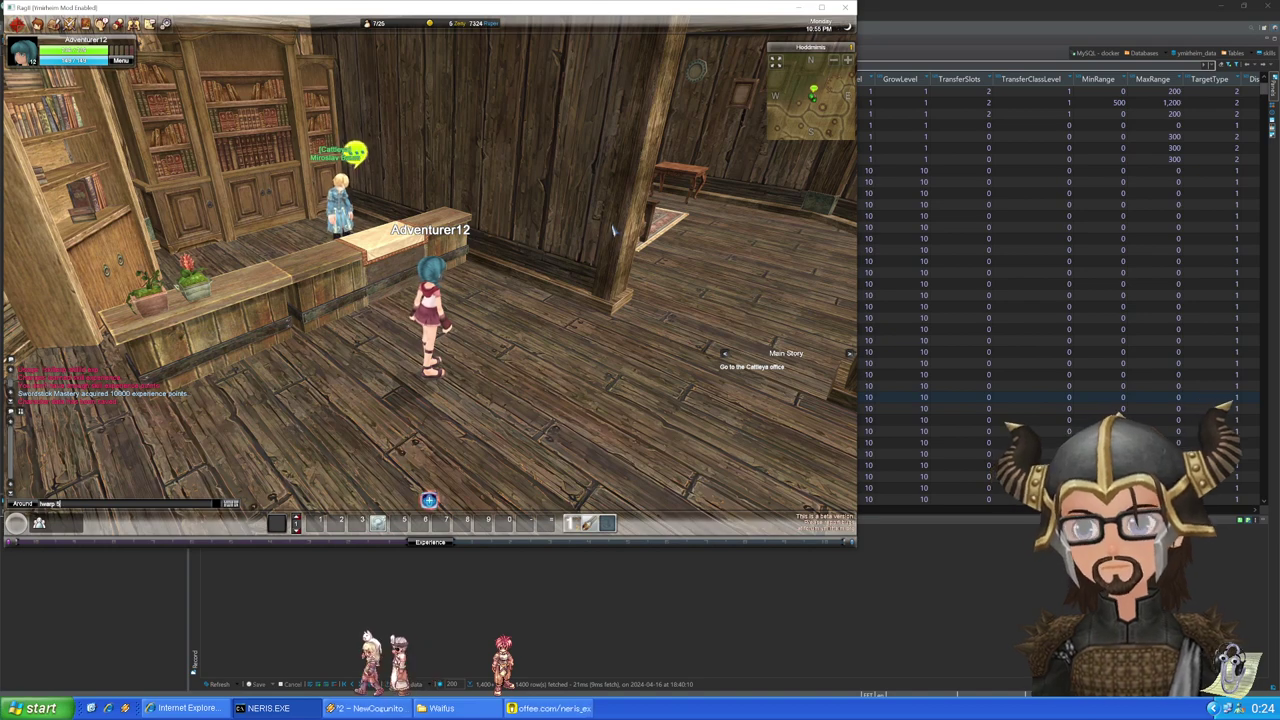
key(Return)
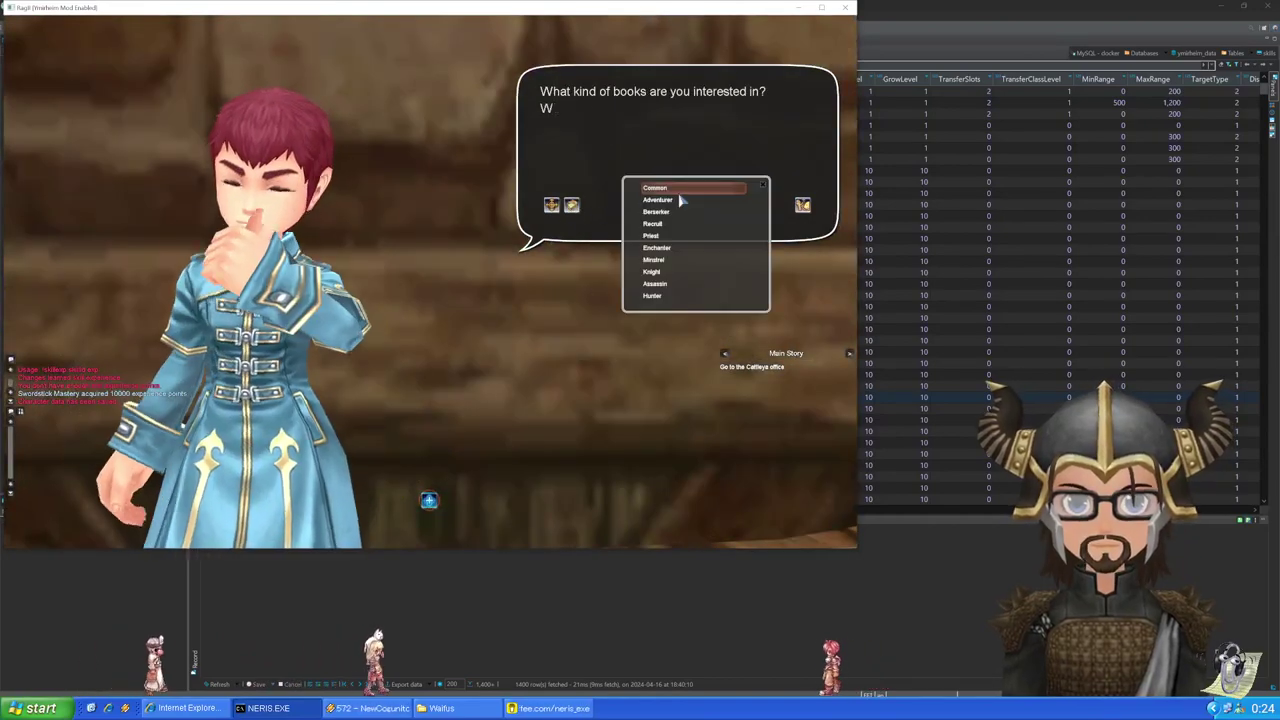
Step: Buy the Sword Mastery Lv.4 and Lv.5 skill books and show the second page
click(679, 200)
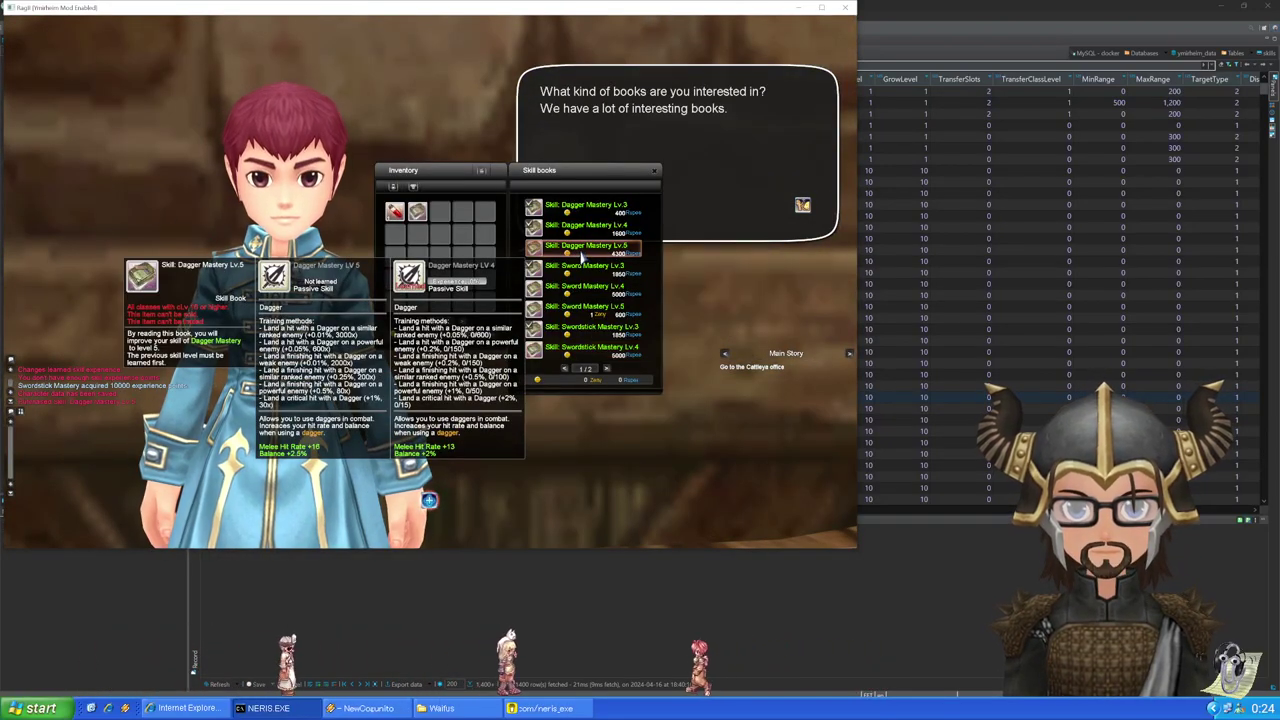
click(584, 292)
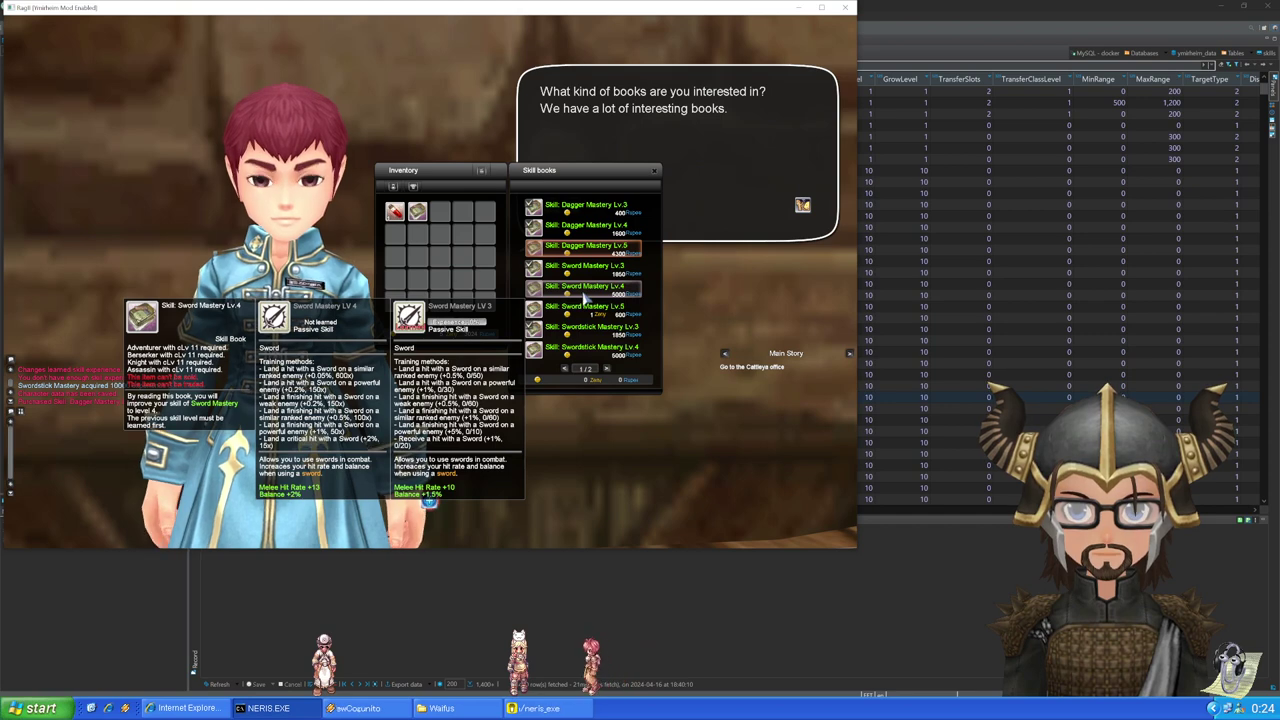
click(584, 306)
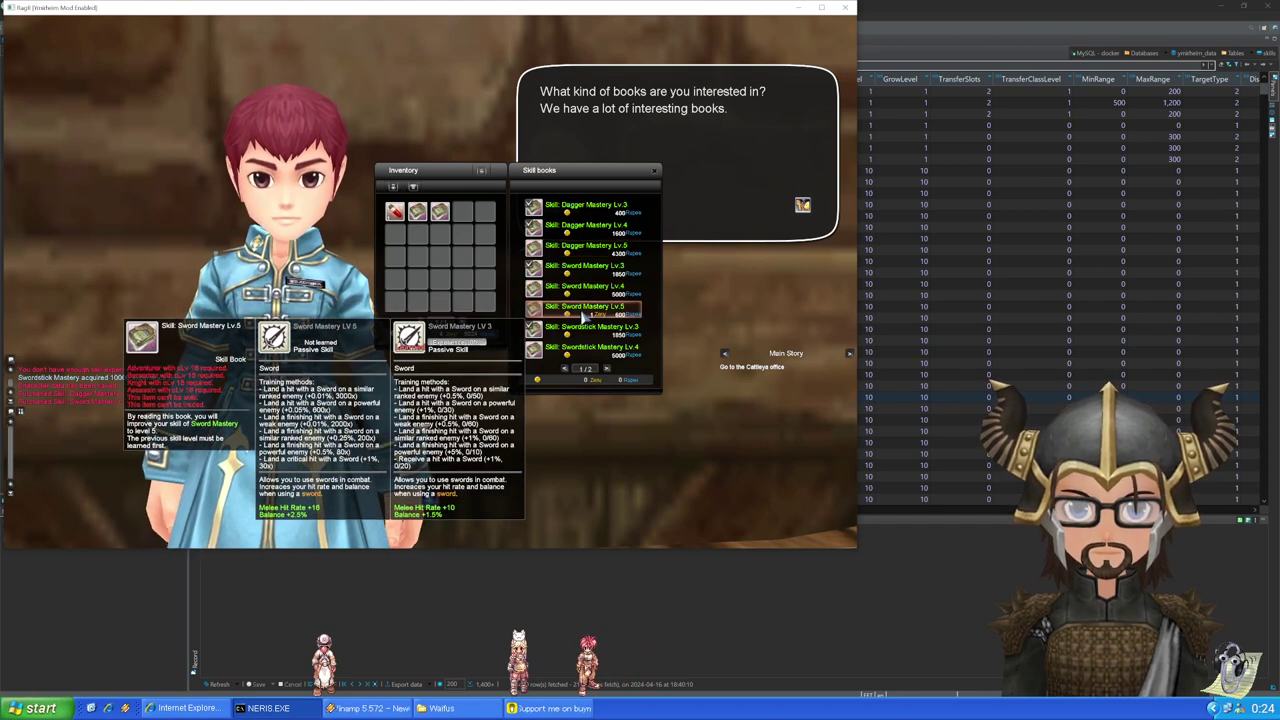
click(606, 368)
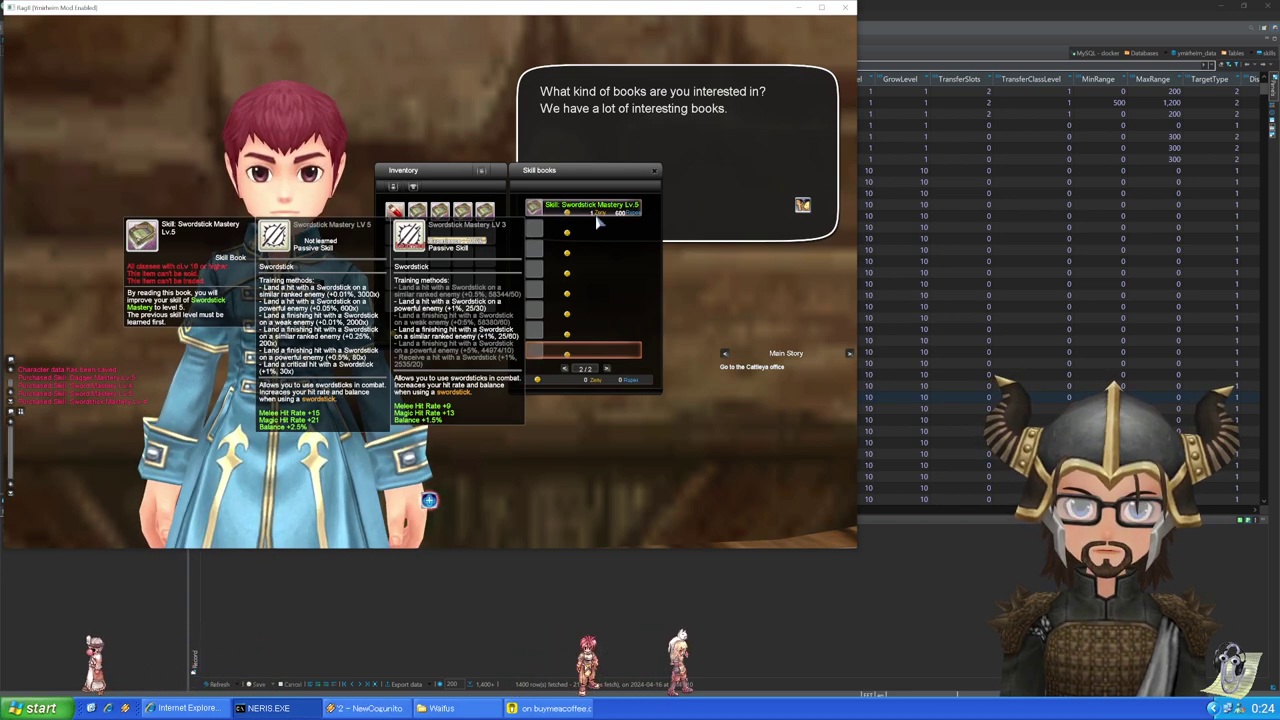
Step: Browse the other class skill books page by page, then end the conversation
click(612, 171)
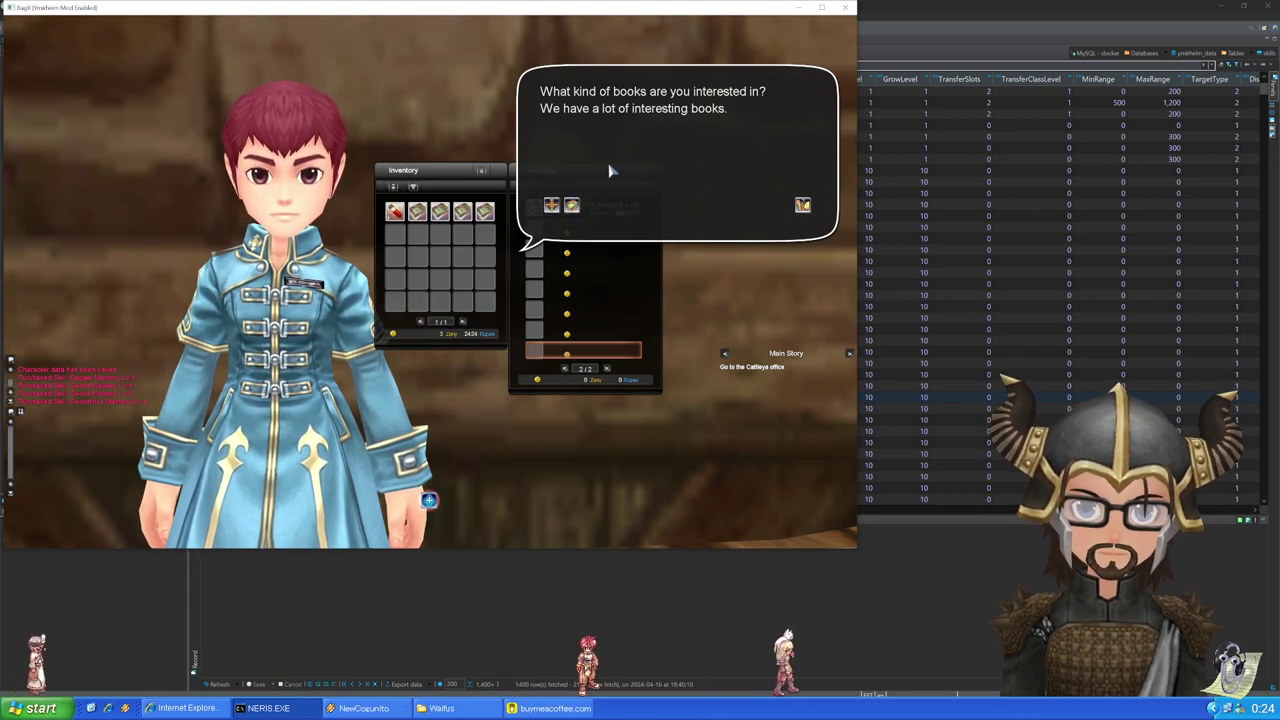
click(578, 205)
click(676, 205)
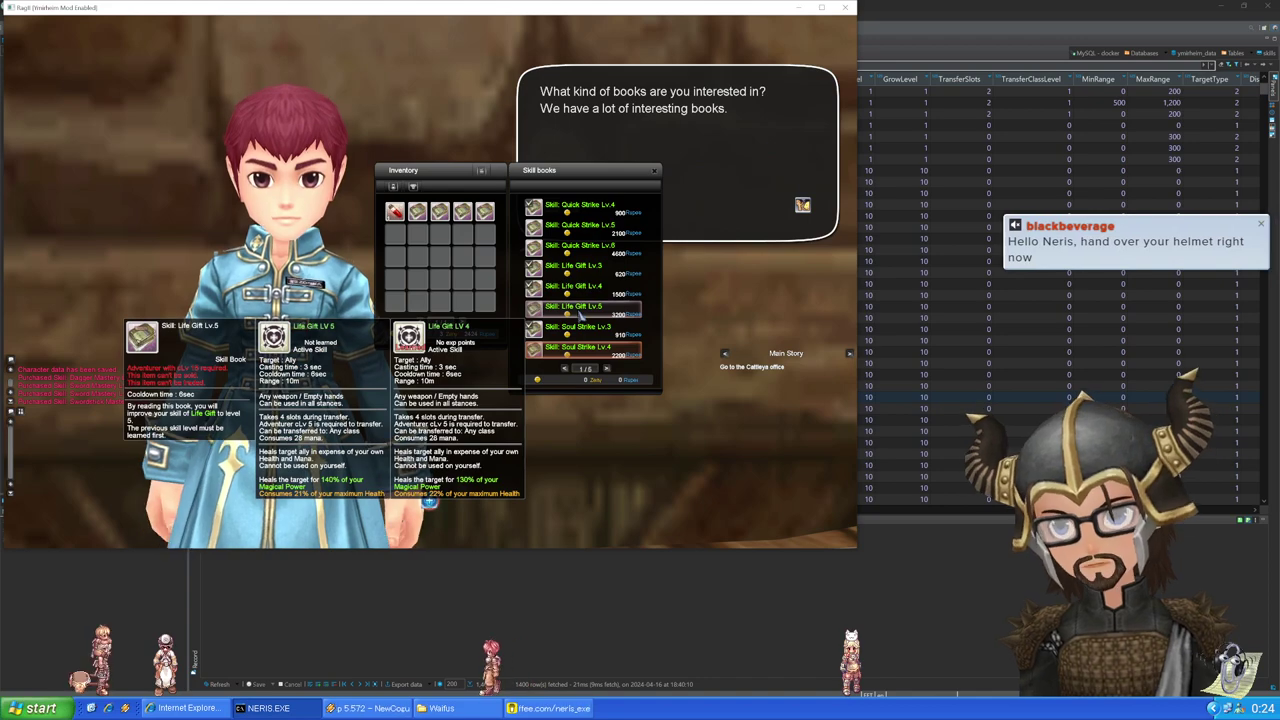
click(606, 368)
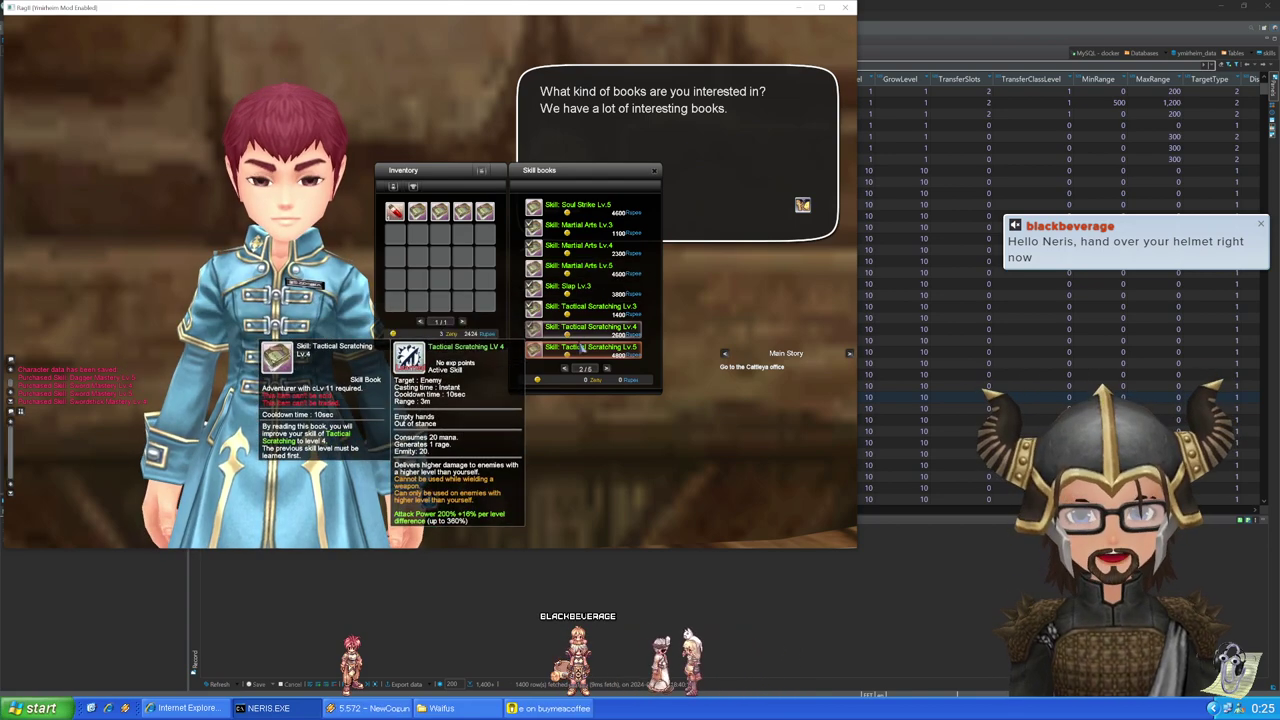
click(606, 368)
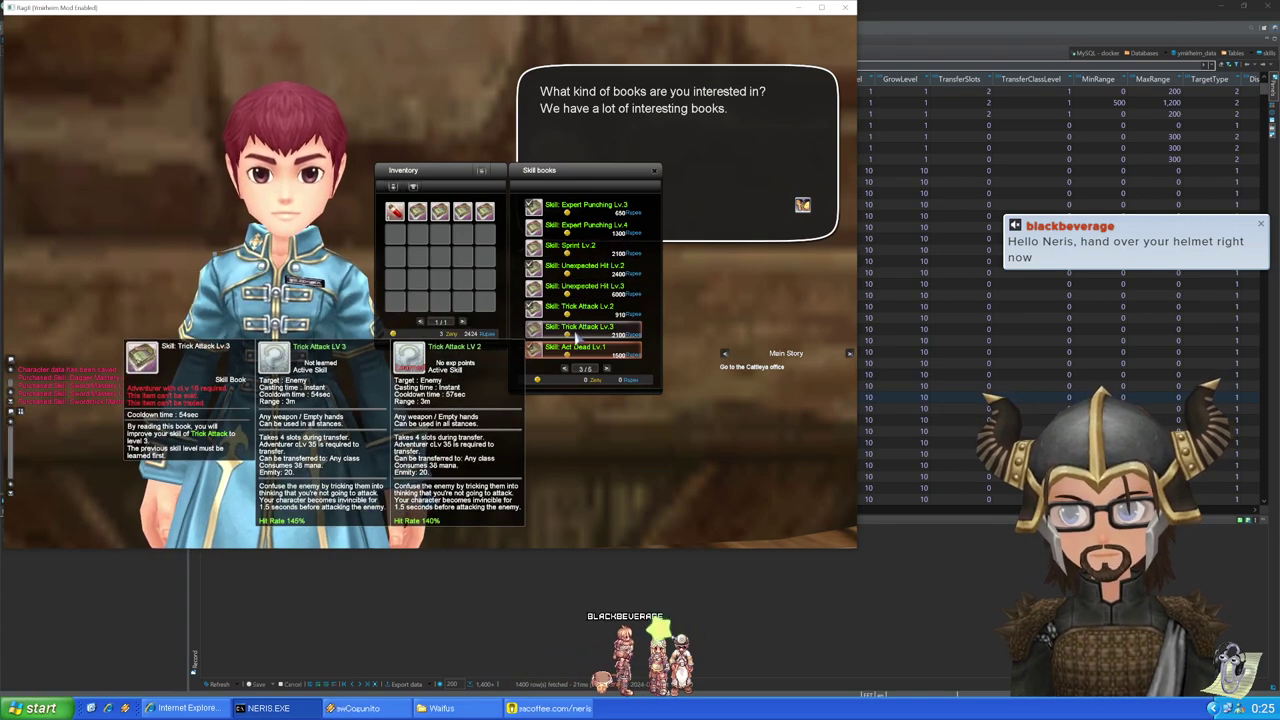
click(606, 368)
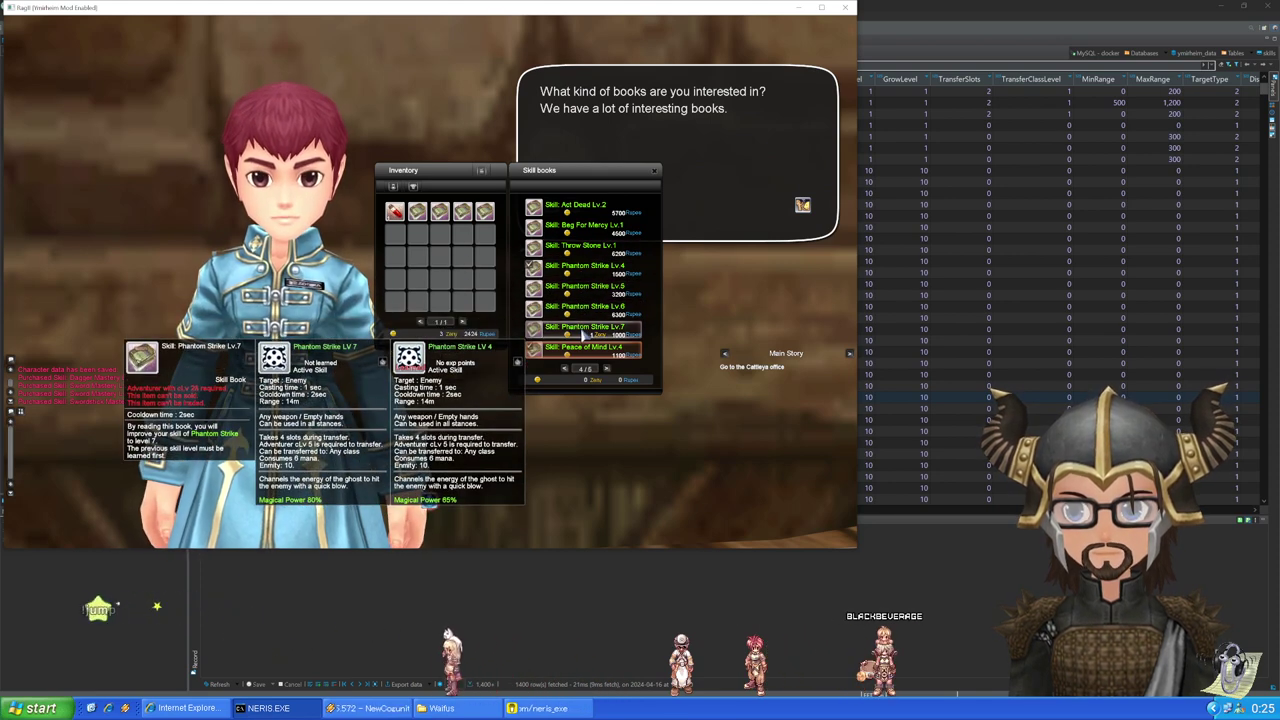
click(607, 369)
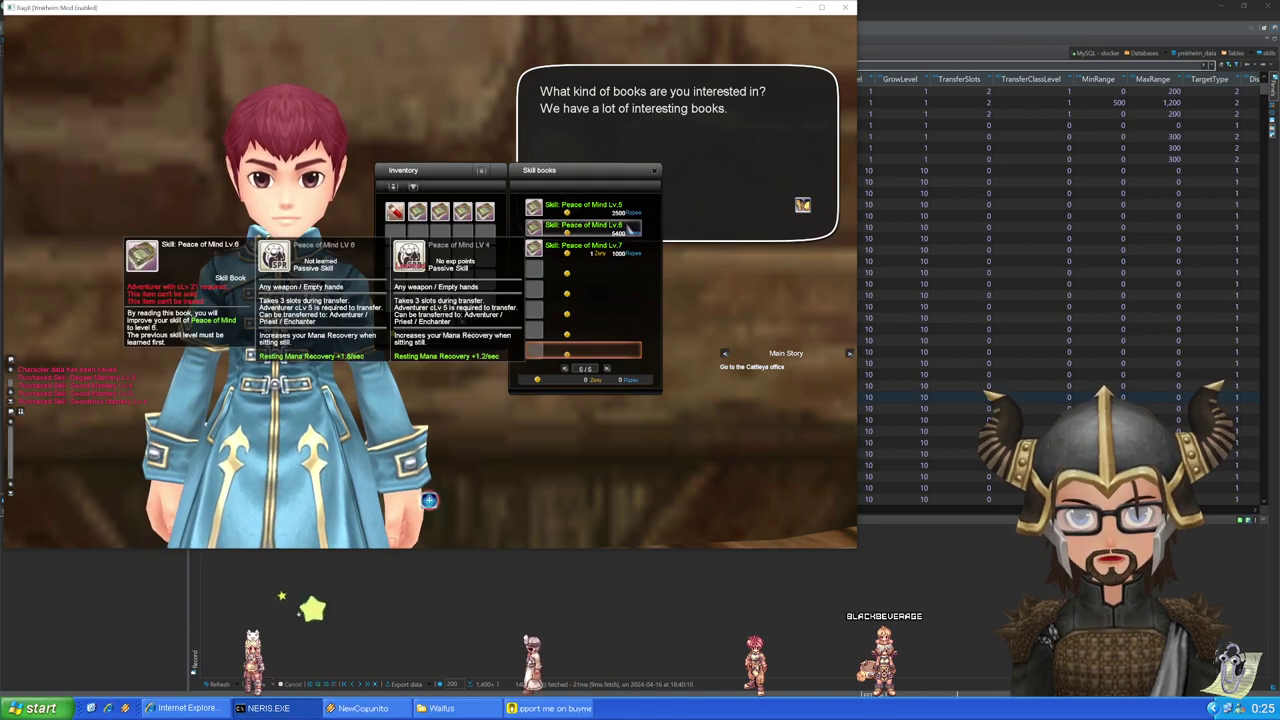
click(695, 170)
click(802, 204)
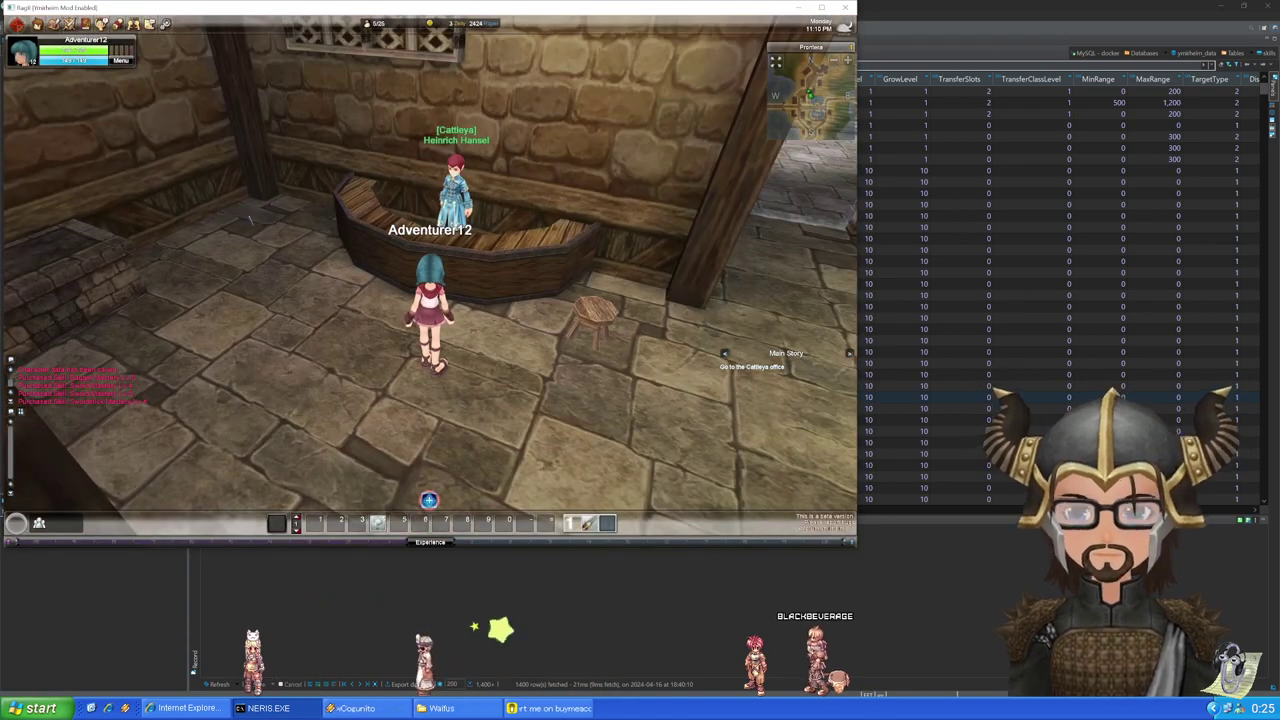
Step: Learn from the Dagger Mastery Lv.5 book and check the Skills list
mouse_move(70, 120)
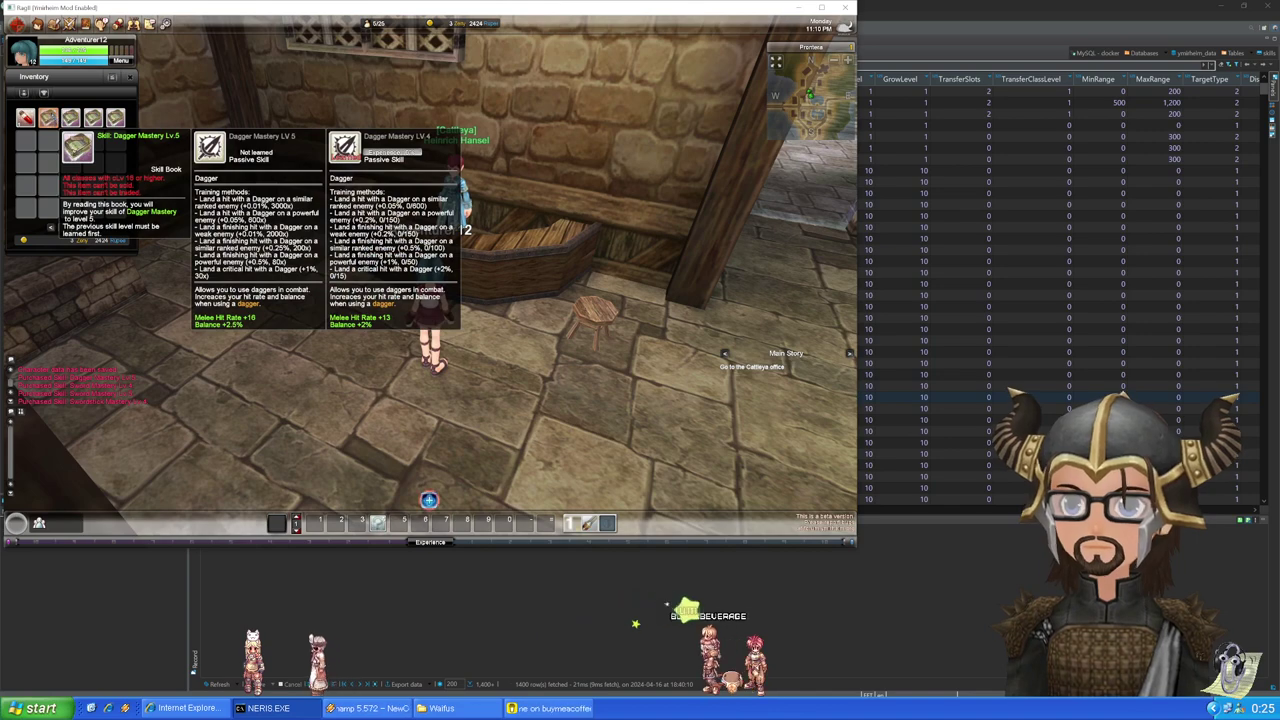
right_click(70, 120)
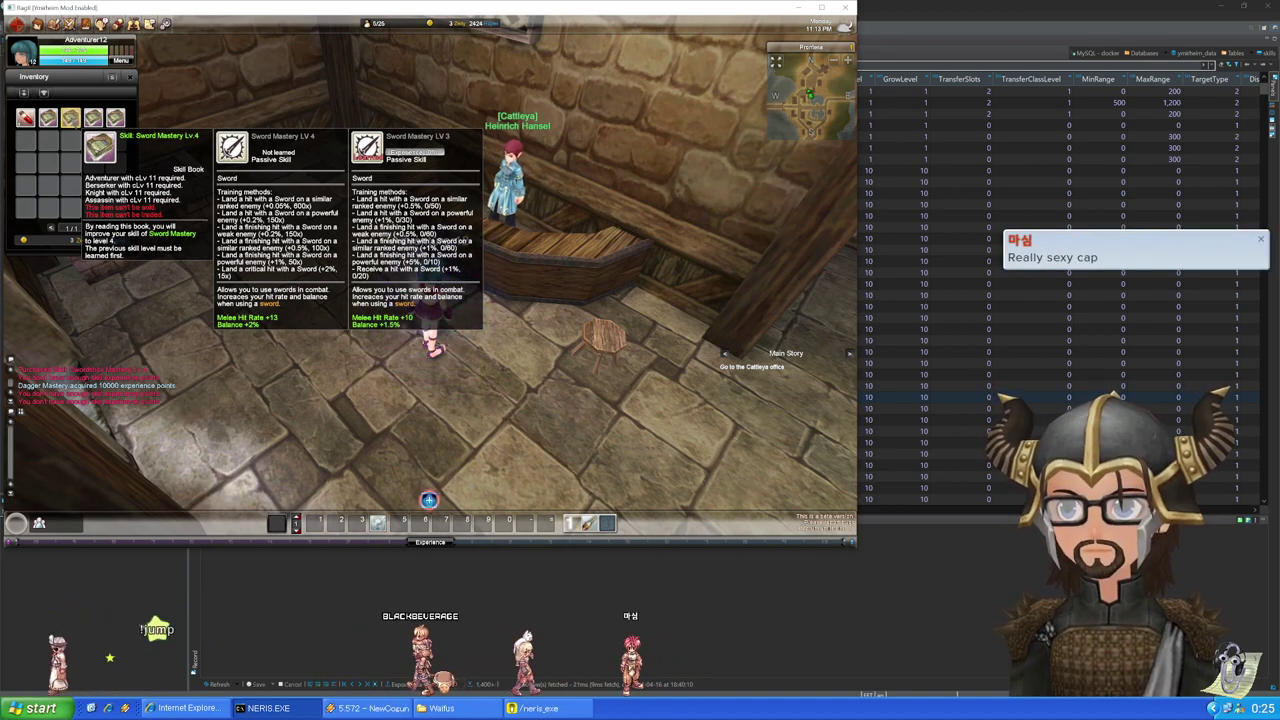
mouse_move(93, 121)
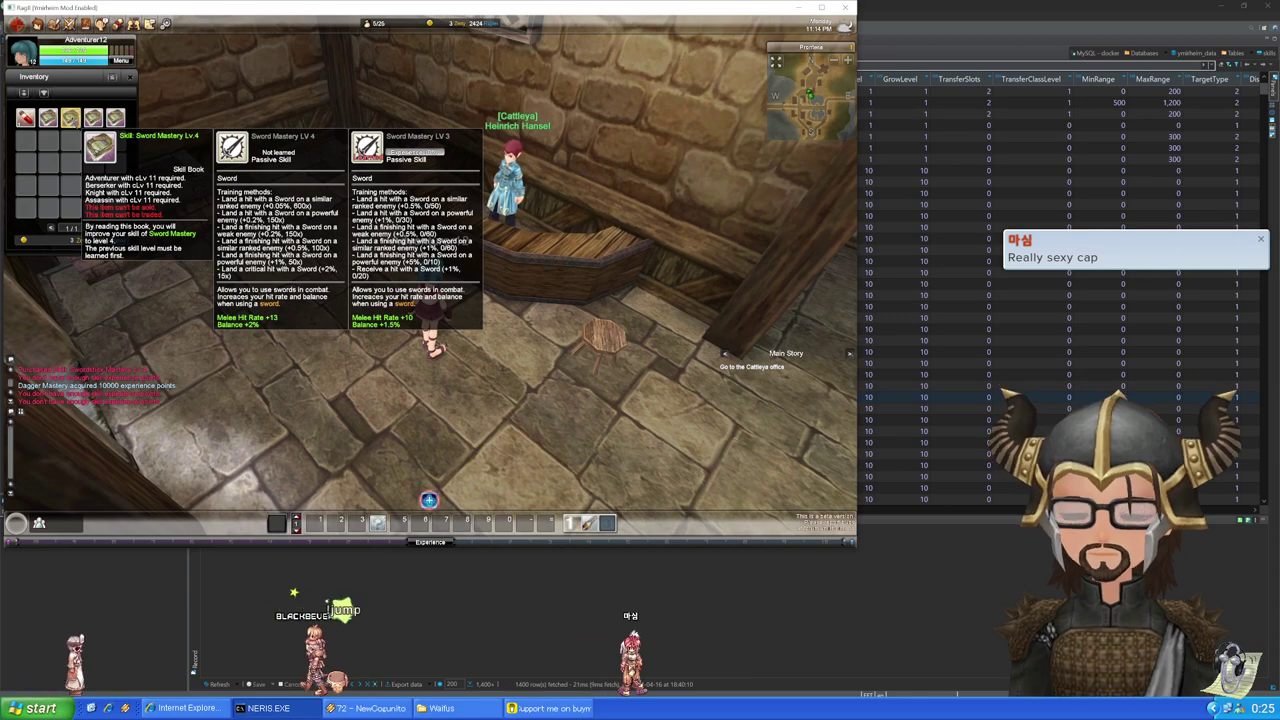
key(k)
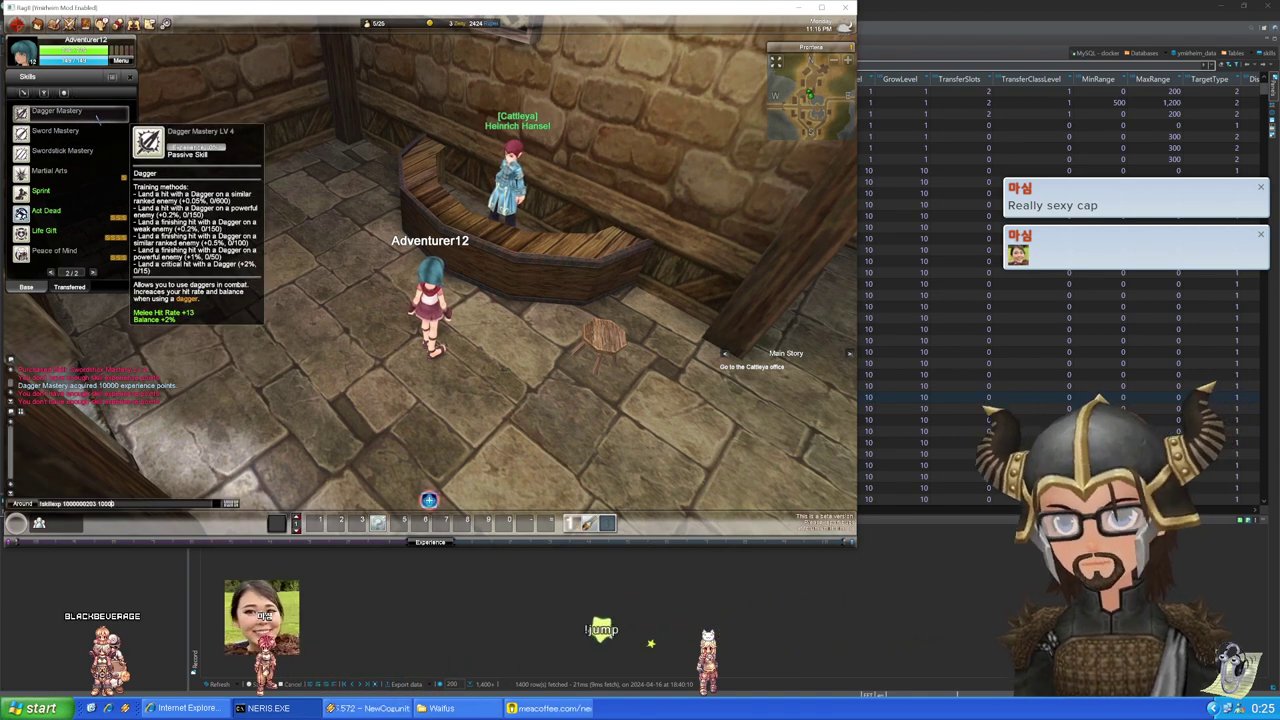
Step: Glance at the DBeaver skills table, then return and reopen the inventory
key(alt+Tab)
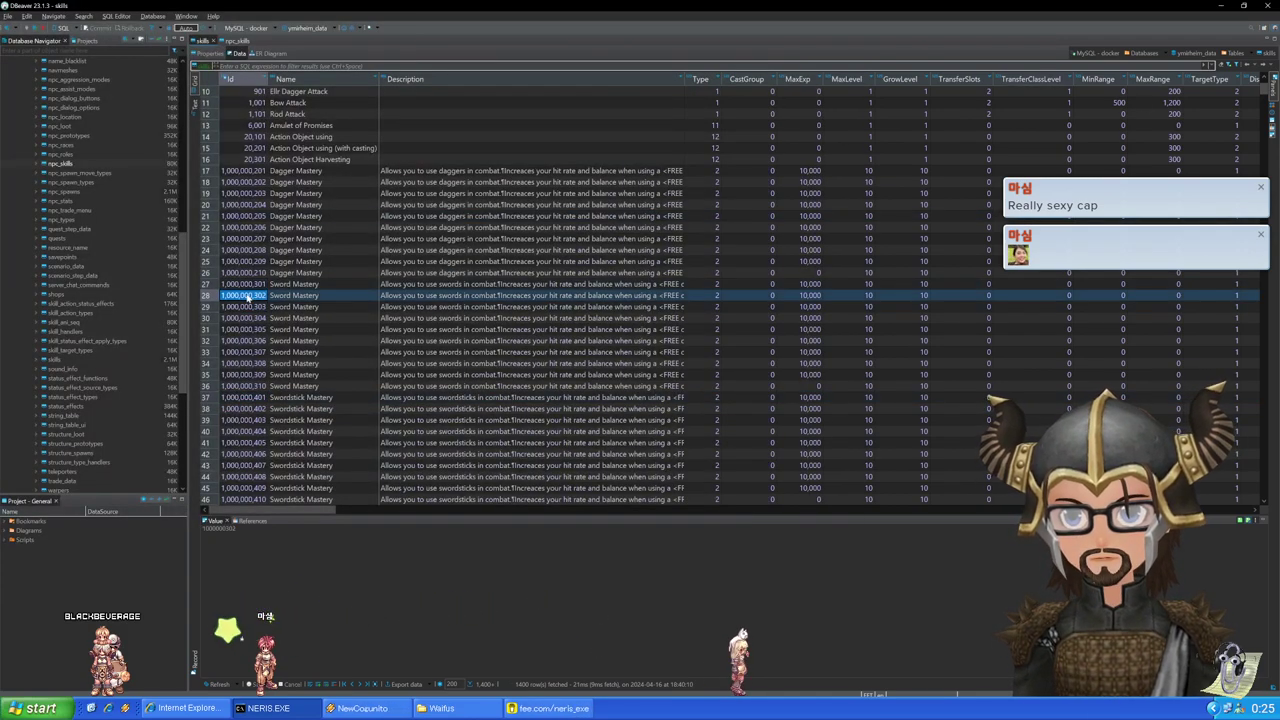
key(alt+Tab)
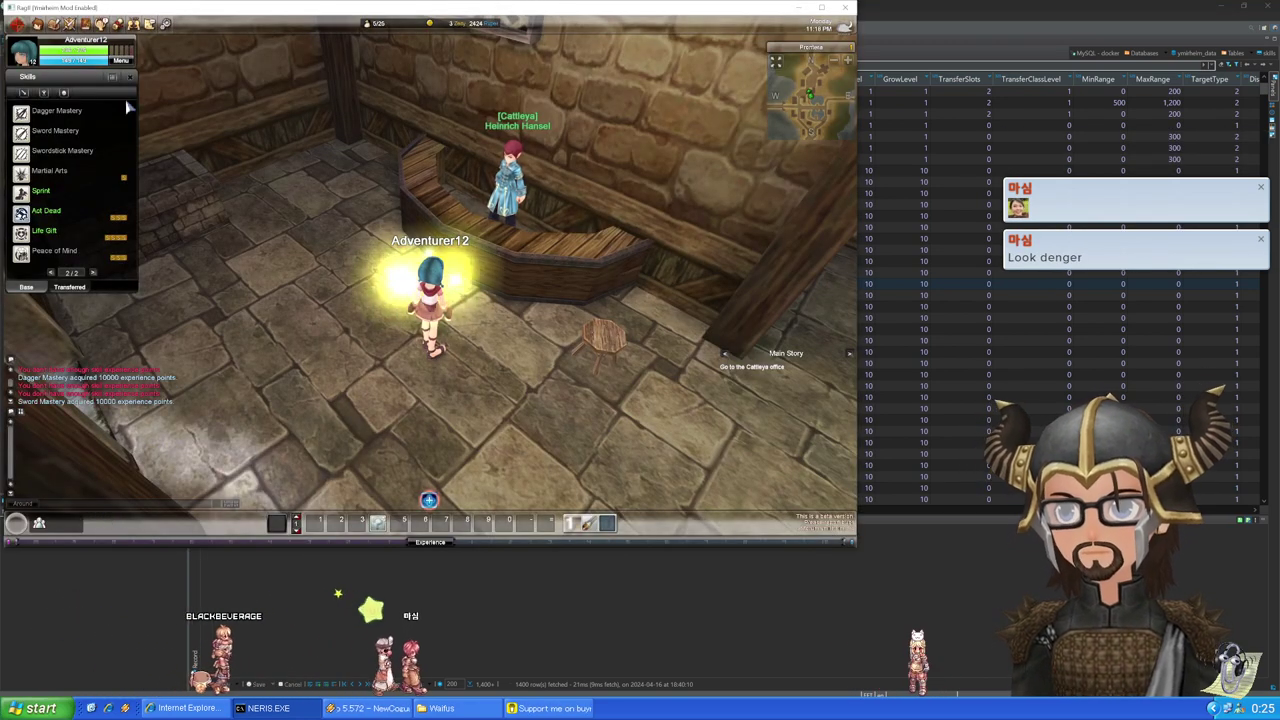
mouse_move(62, 140)
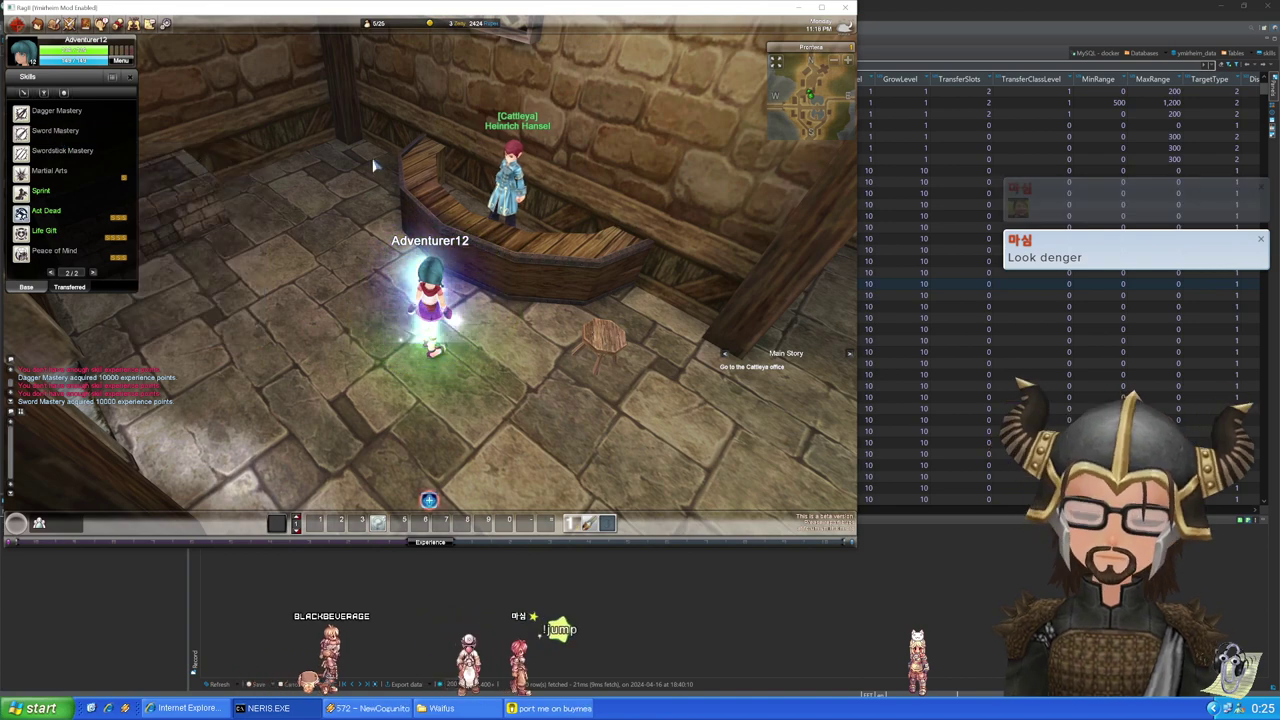
key(i)
mouse_move(100, 147)
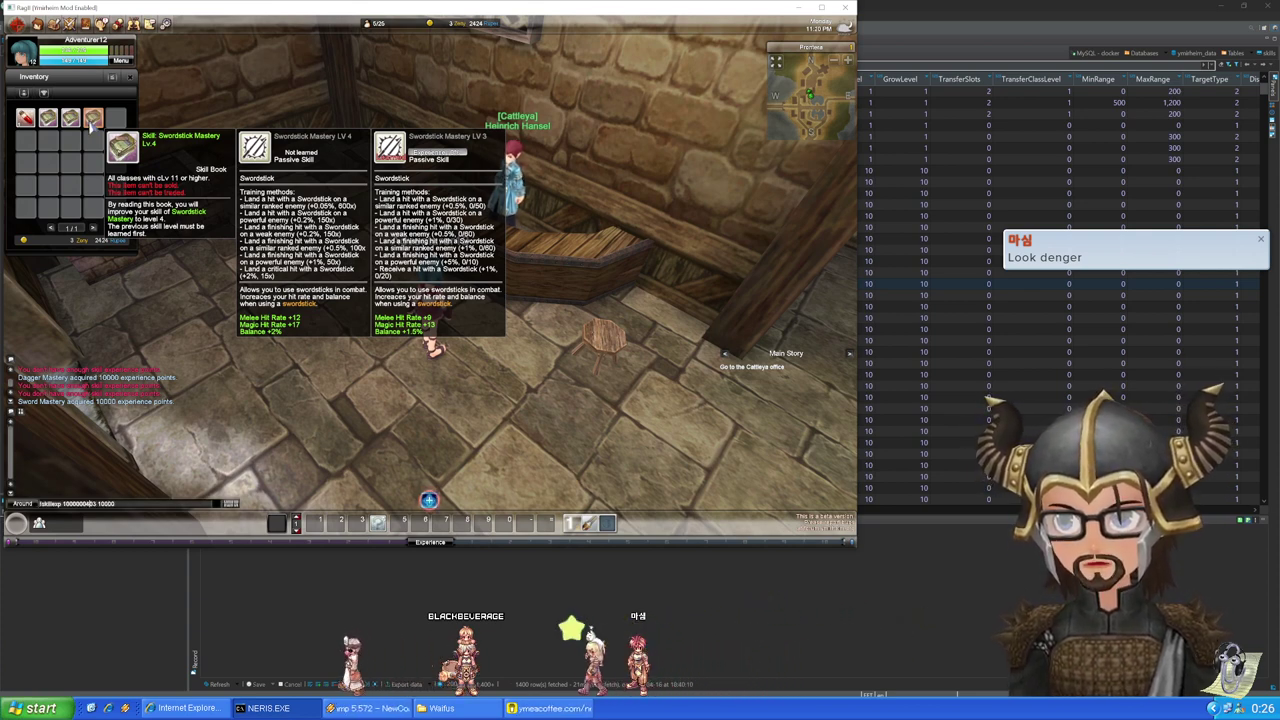
Step: Learn Swordstick Mastery and discard the Sword Mastery Lv.5 and Dagger Mastery Lv.5 books
right_click(91, 122)
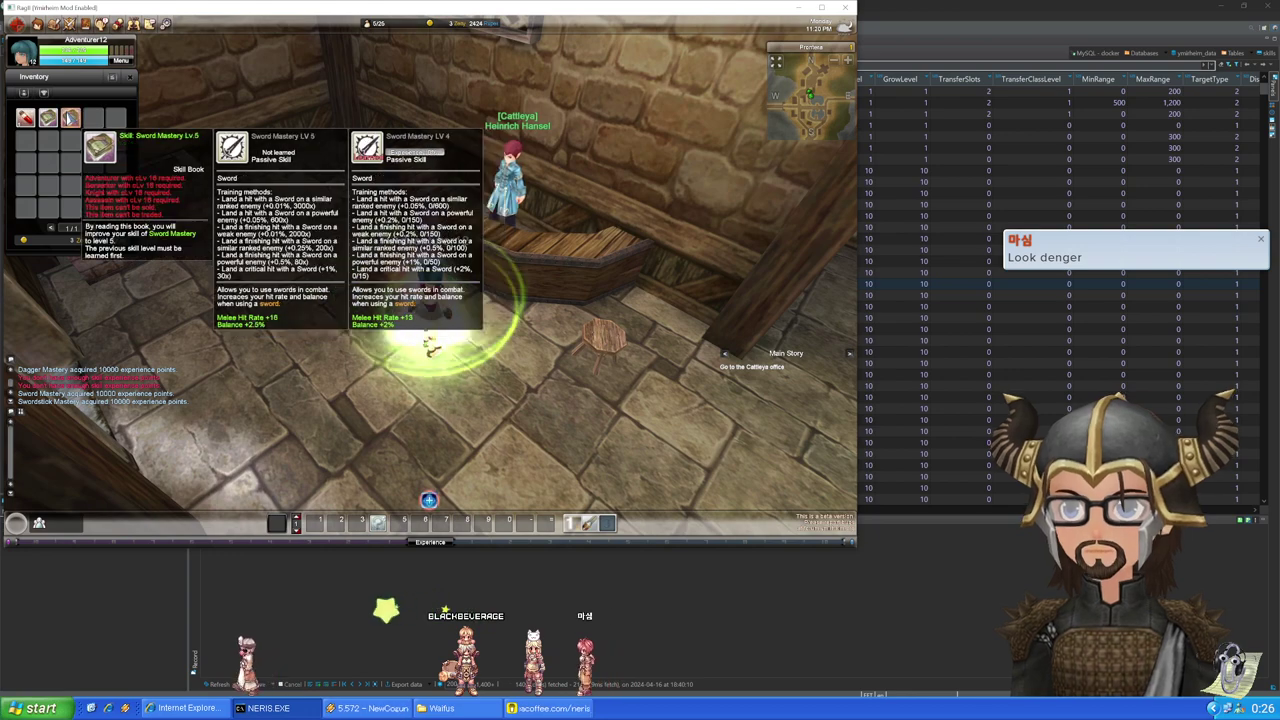
right_click(70, 118)
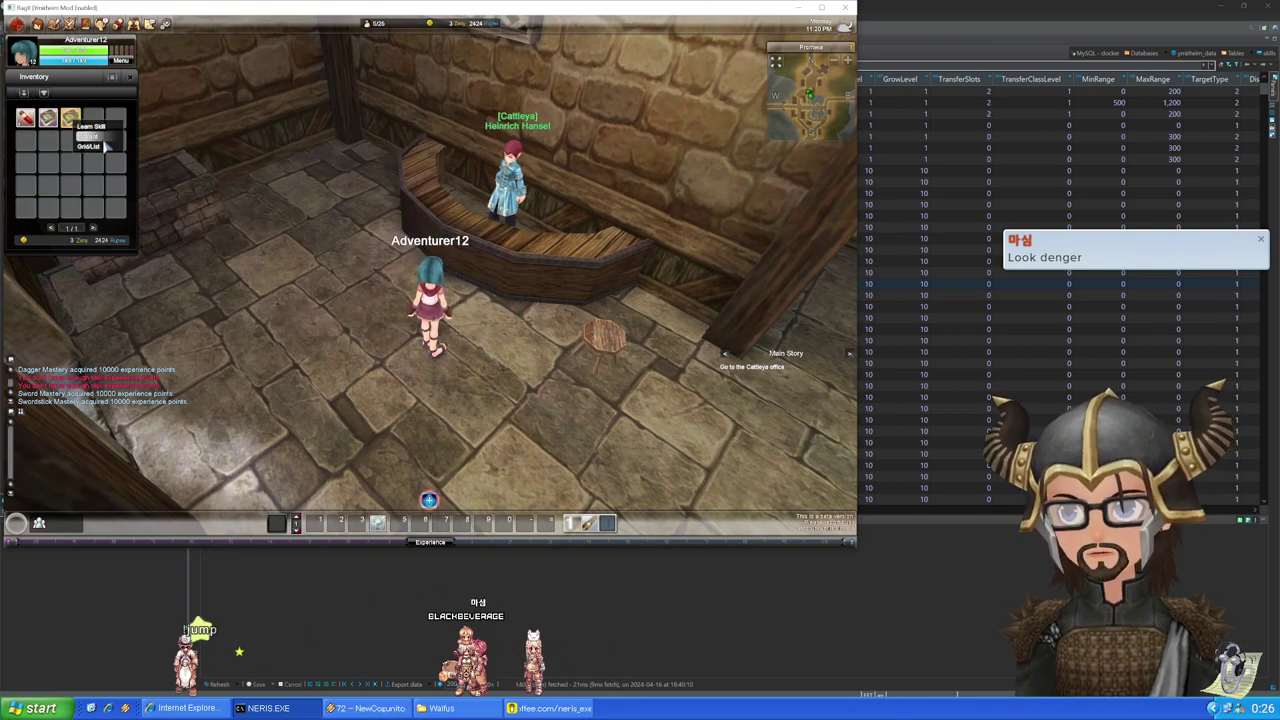
click(400, 303)
right_click(49, 119)
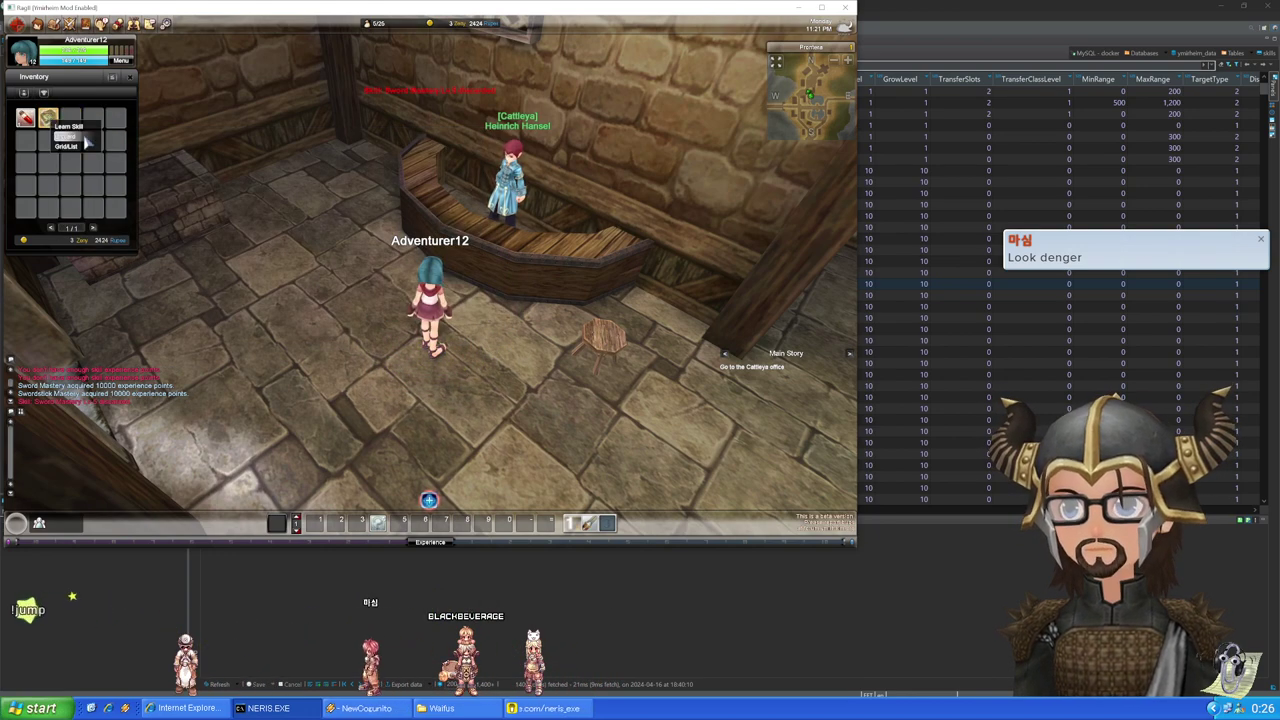
click(402, 303)
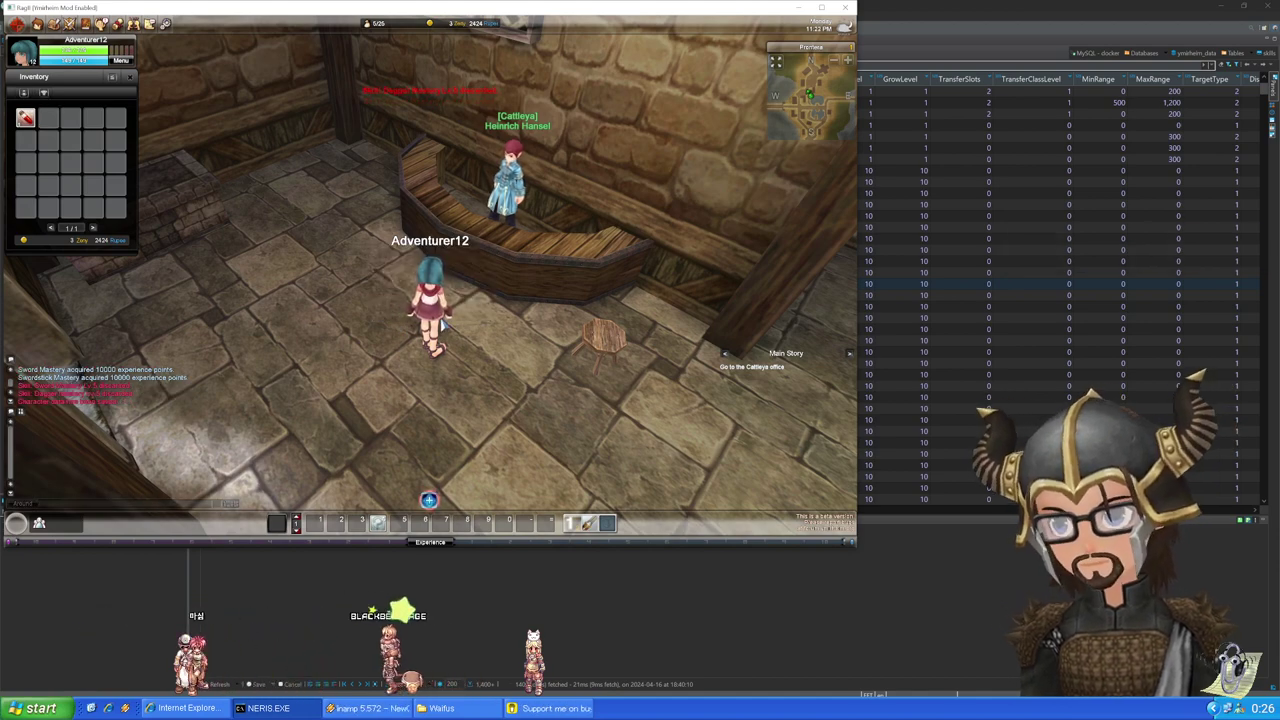
Step: Walk out of the office across the Prontera plaza and open the Equipment window
key(w)
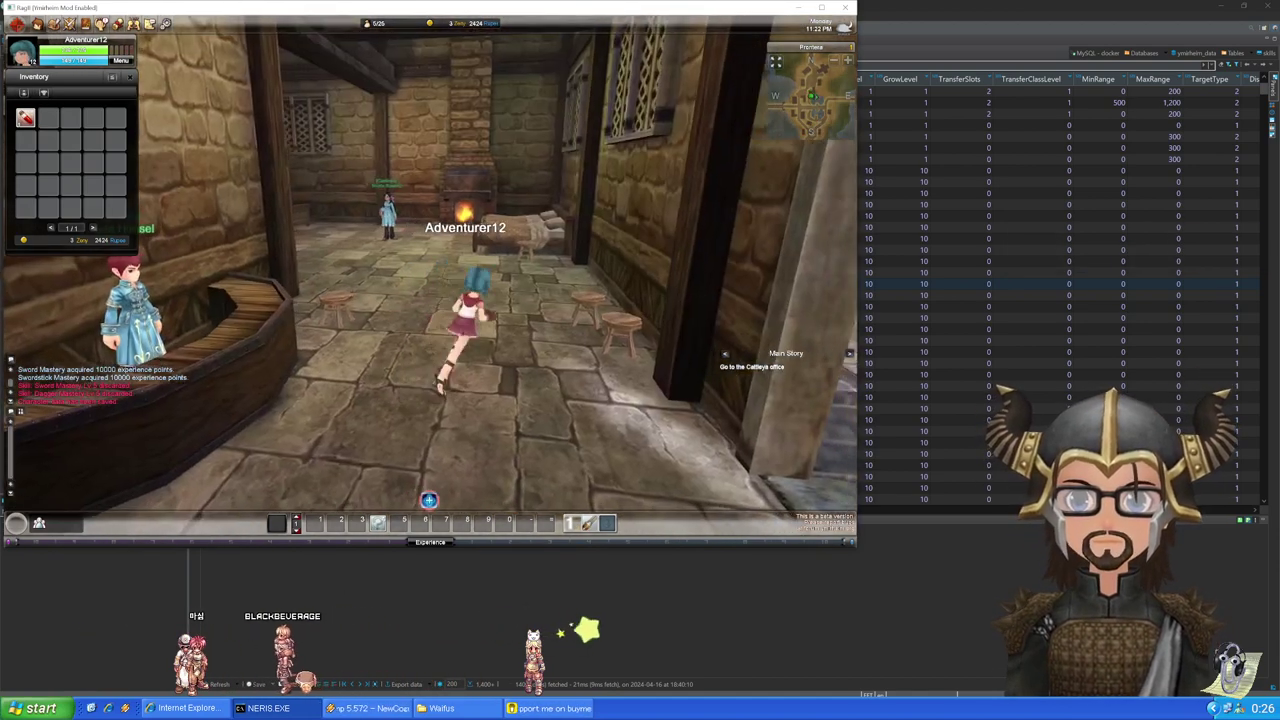
key(w)
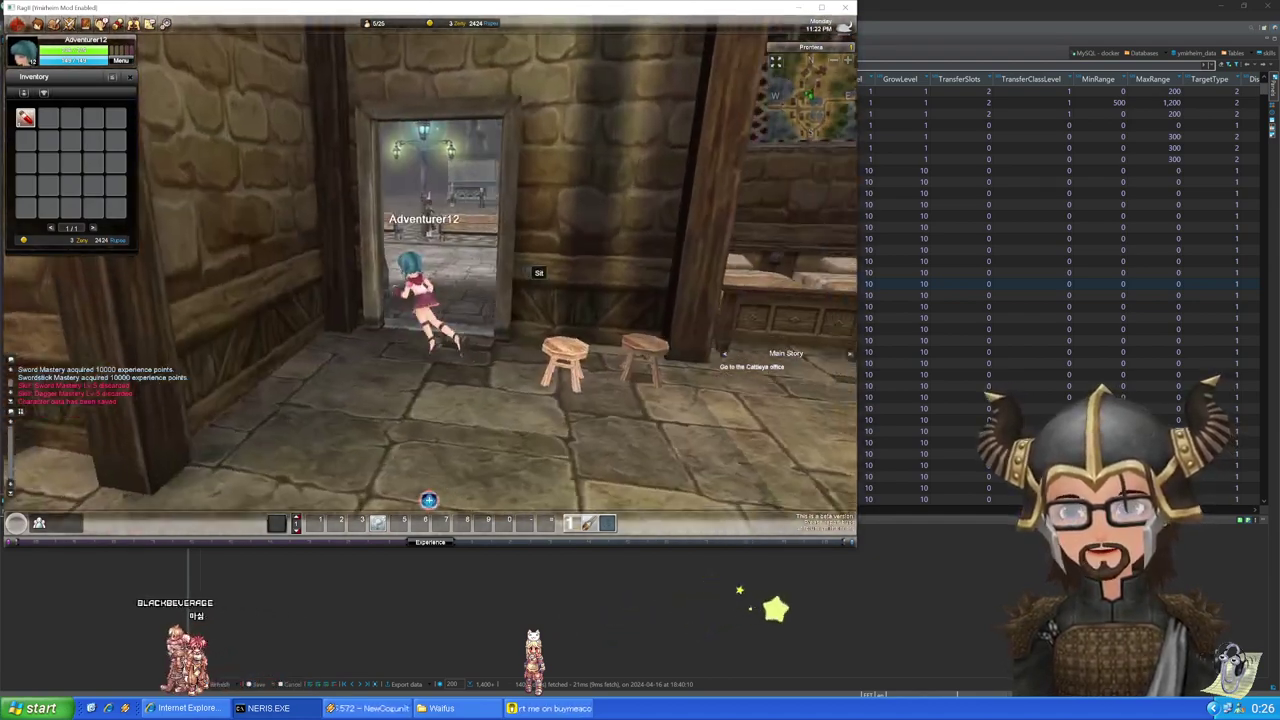
key(w)
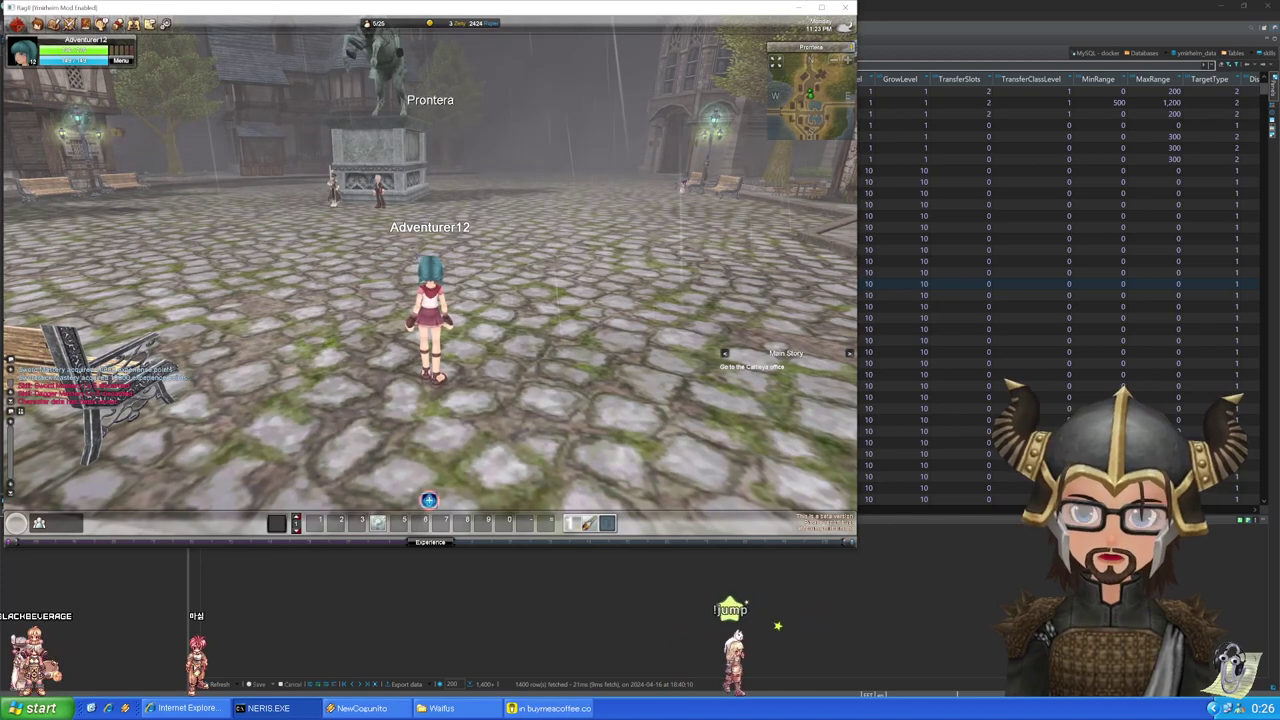
key(alt+q)
Step: Name the dagger 'Rusty Test' in the weapon naming dialog and reopen the Weapons list
click(220, 97)
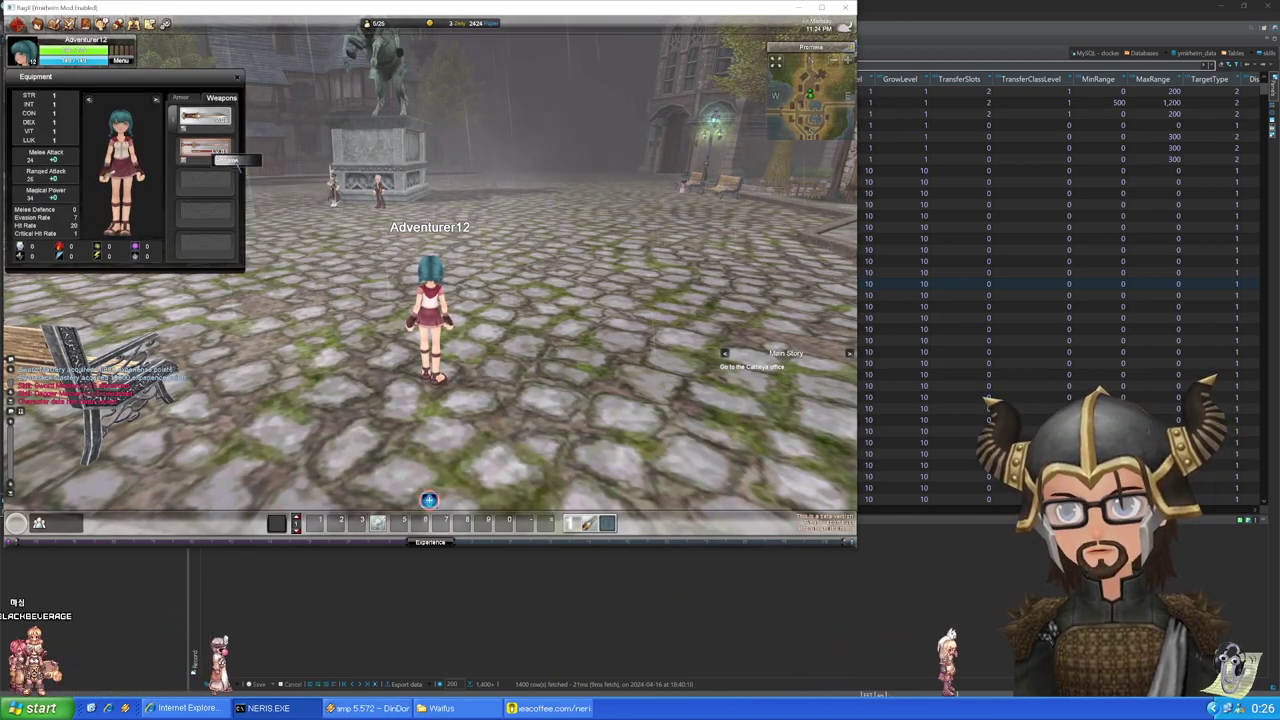
double_click(223, 163)
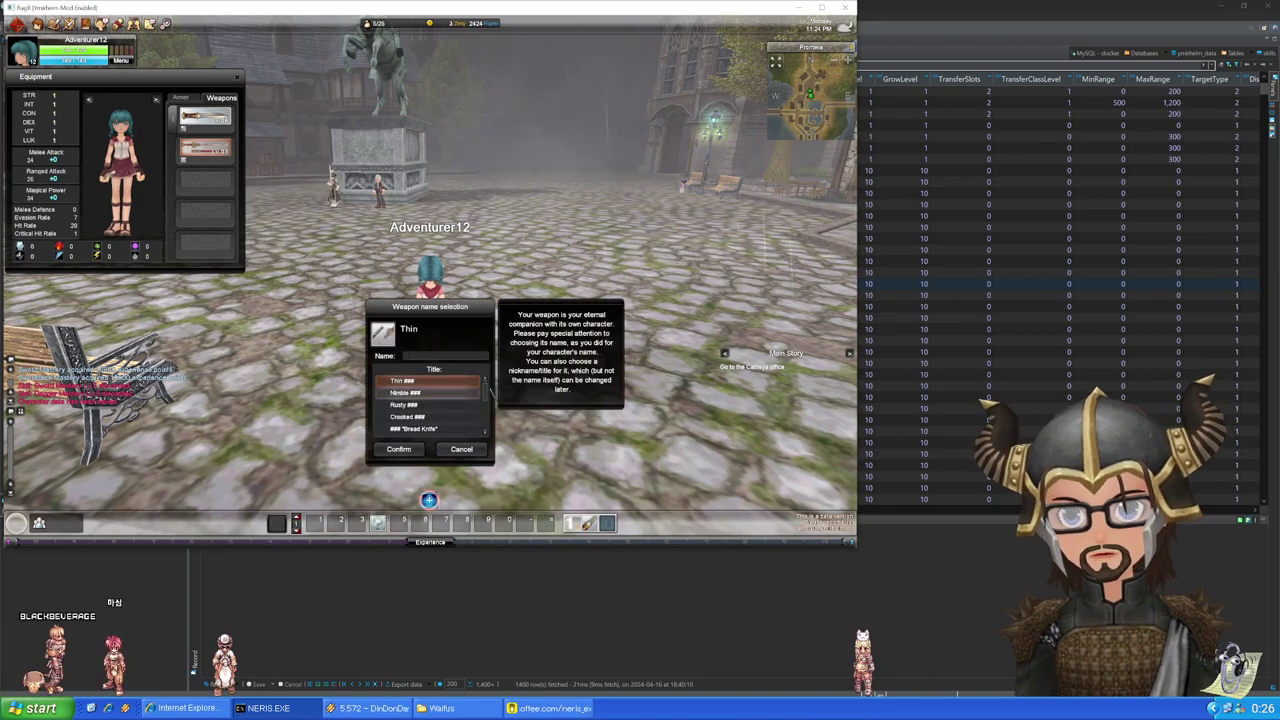
text(Test)
click(399, 449)
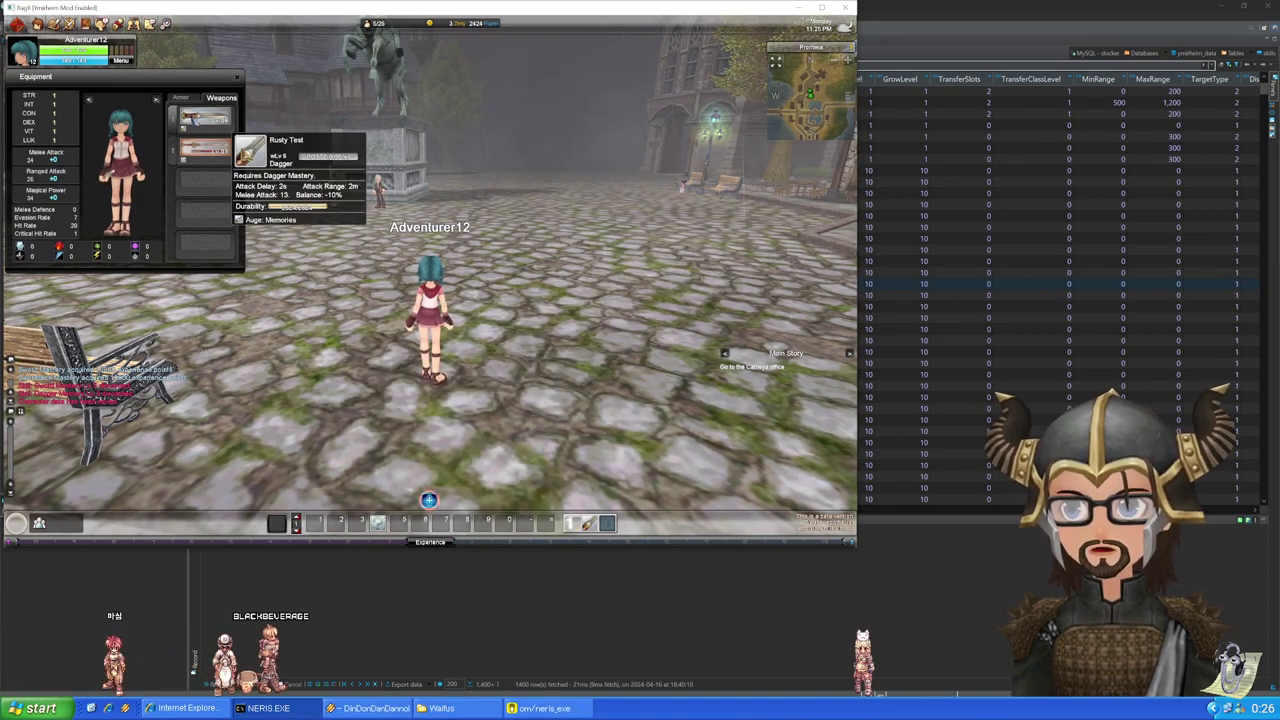
click(221, 97)
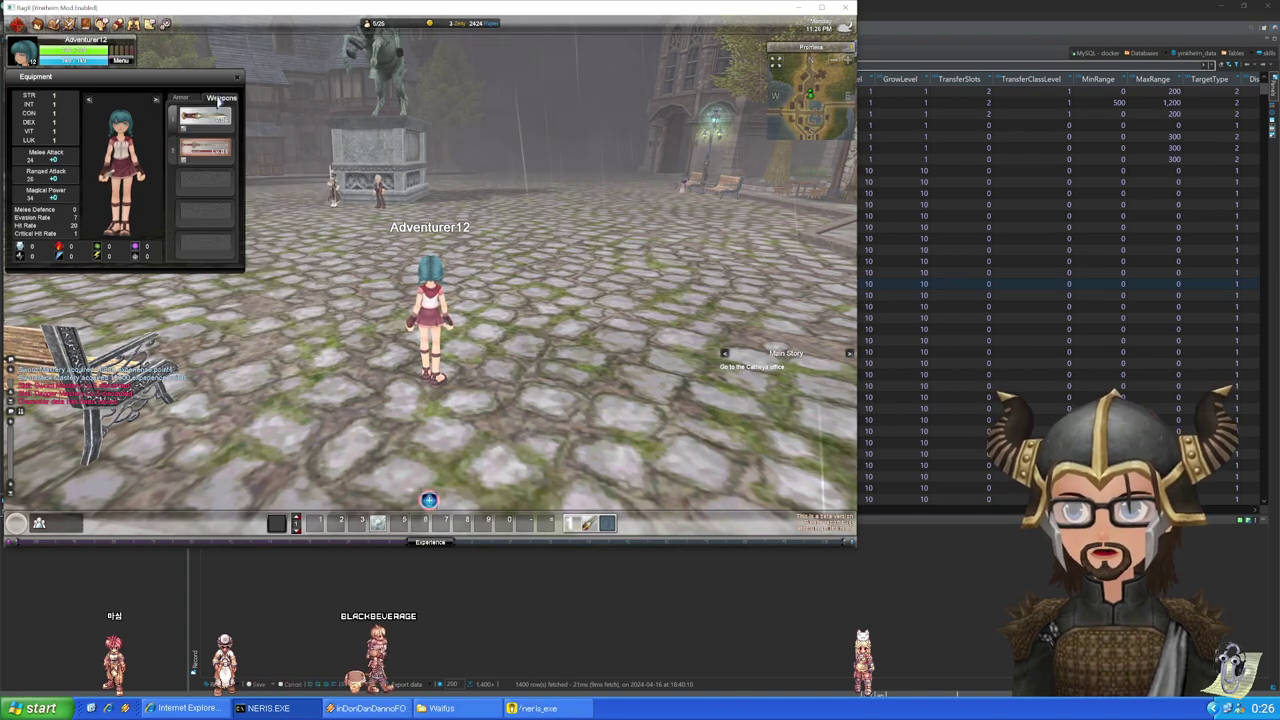
Step: Close the equipment and inventory windows and show page 1 of the skills list
key(i)
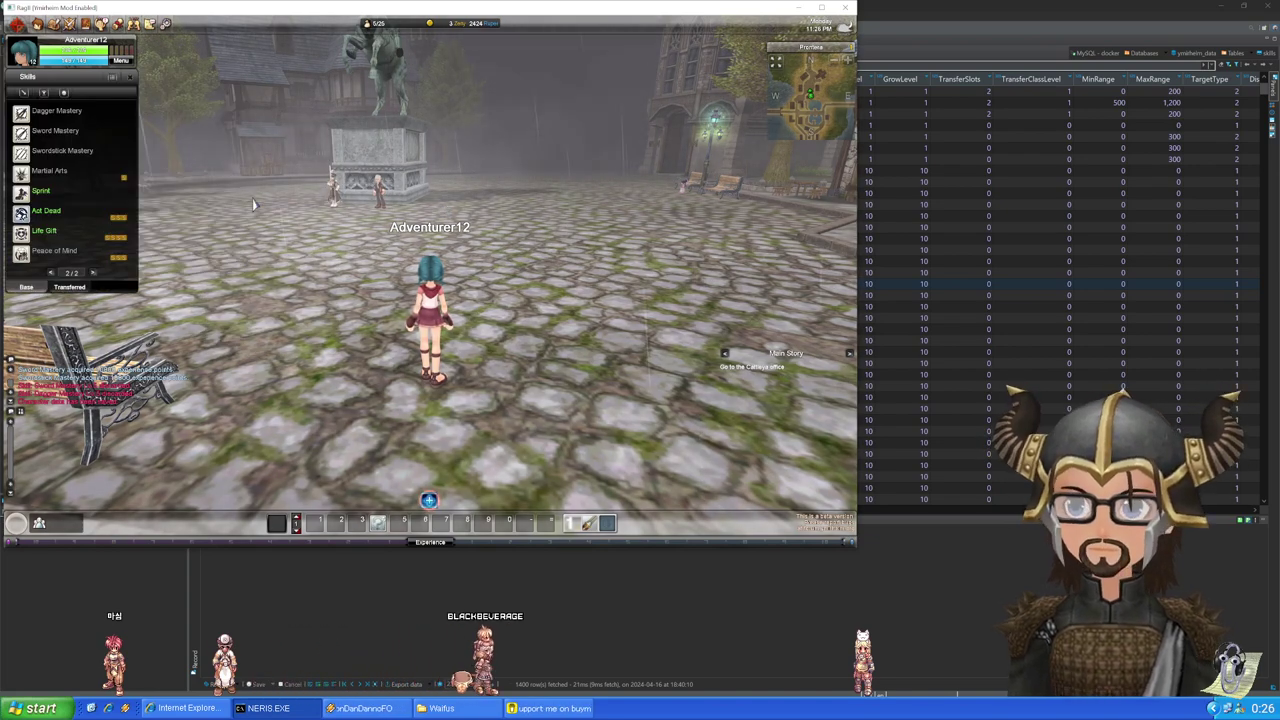
key(i)
drag(410, 235, 531, 322)
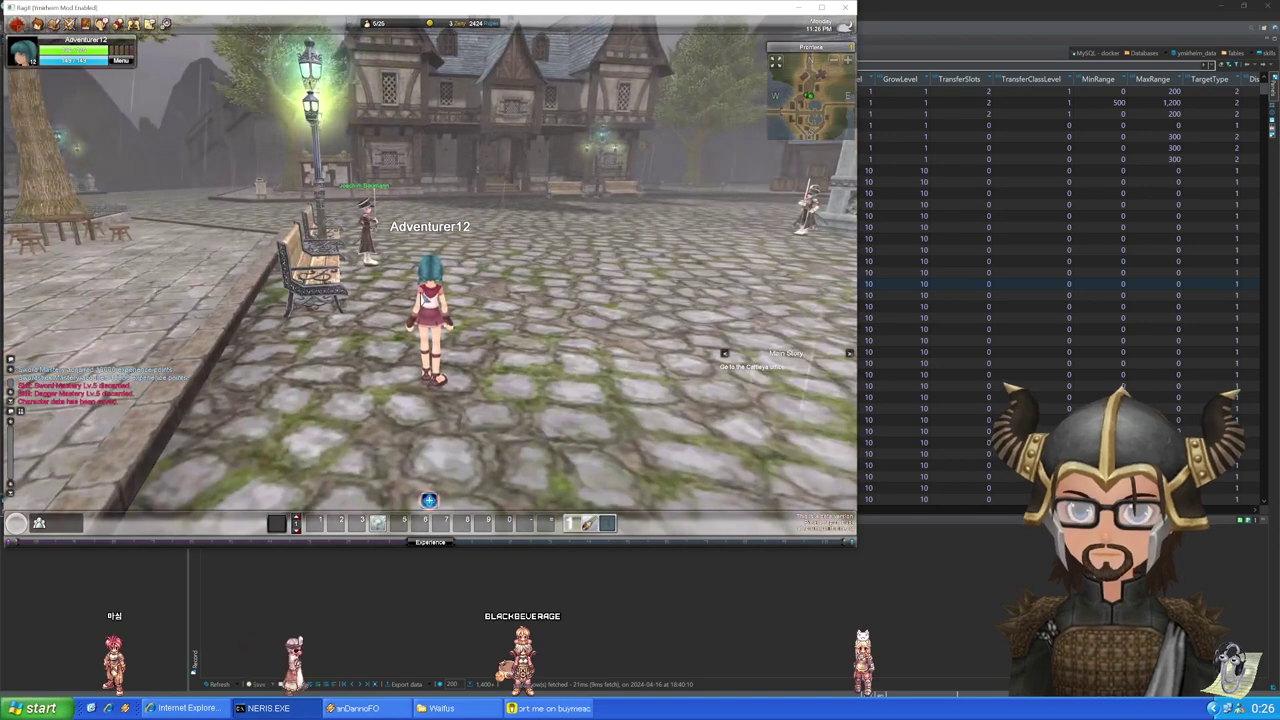
key(s)
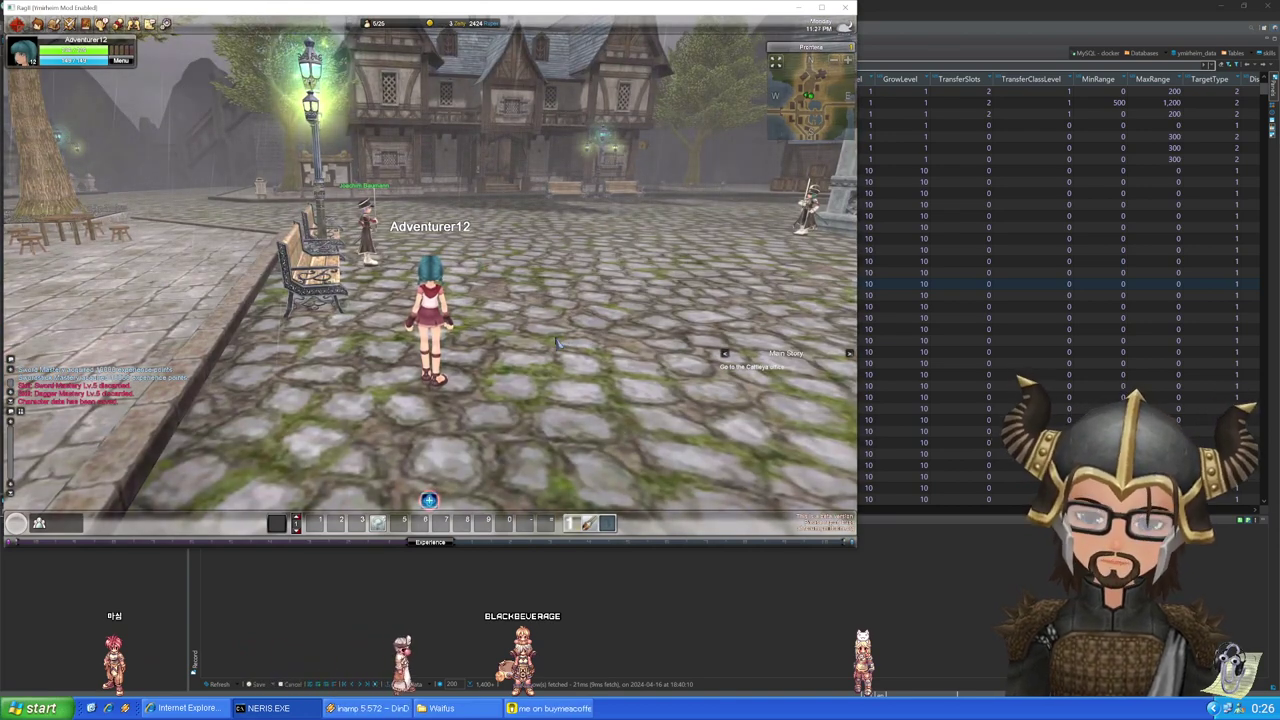
scroll(62, 230, up, 1)
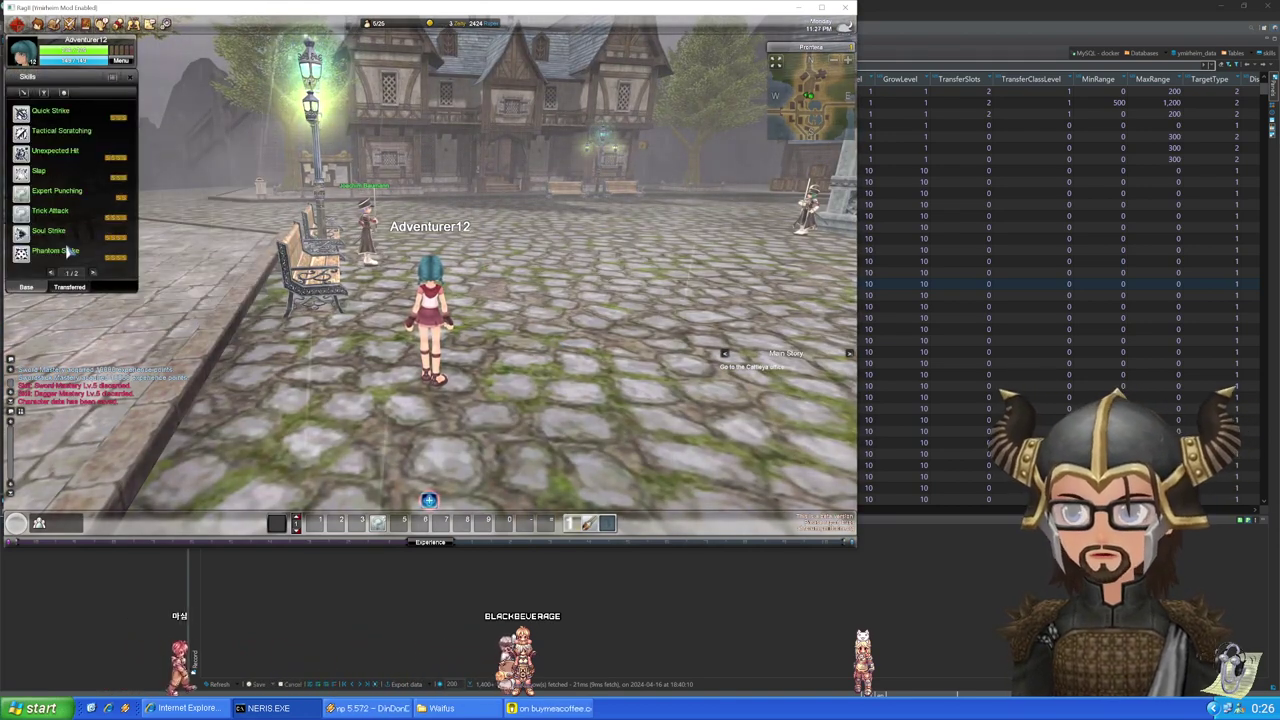
Step: Run the character across the plaza and down into the stone alley
click(722, 291)
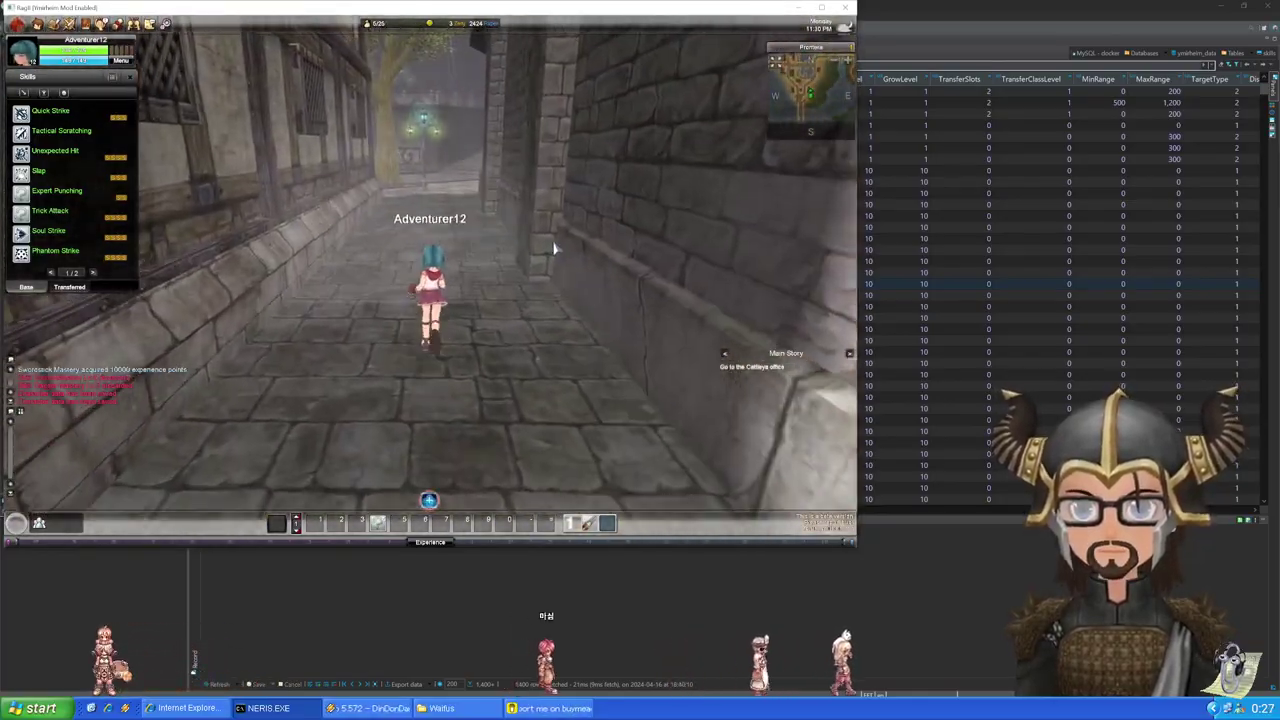
key(Return)
key(Return)
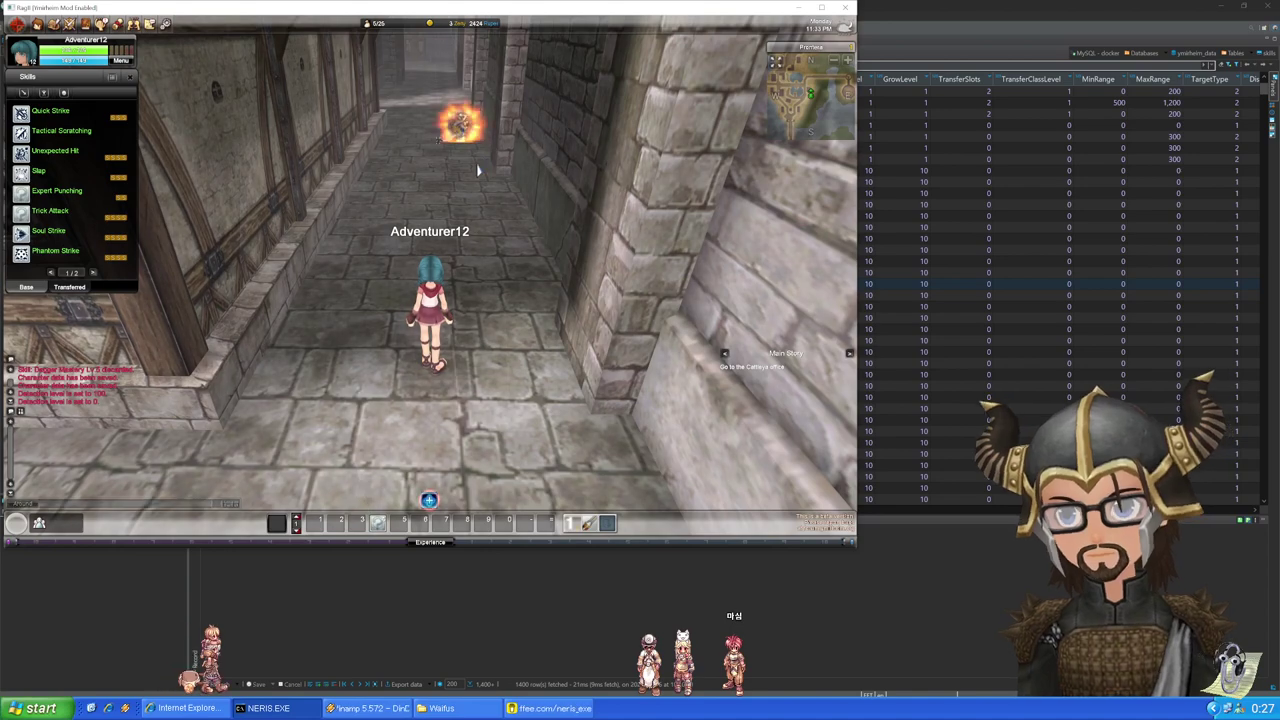
mouse_move(100, 202)
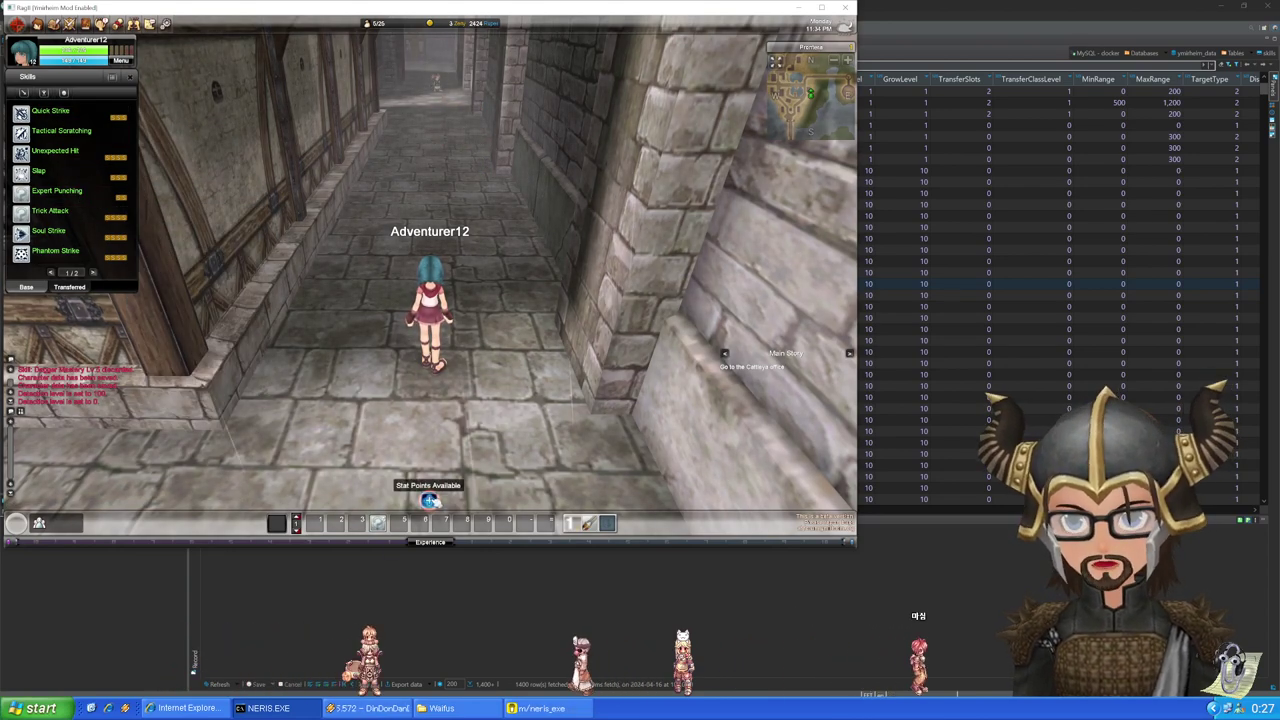
Step: Spend stat points on INT in the Character Status window
key(c)
click(79, 151)
click(79, 151)
click(79, 151)
click(79, 151)
click(79, 151)
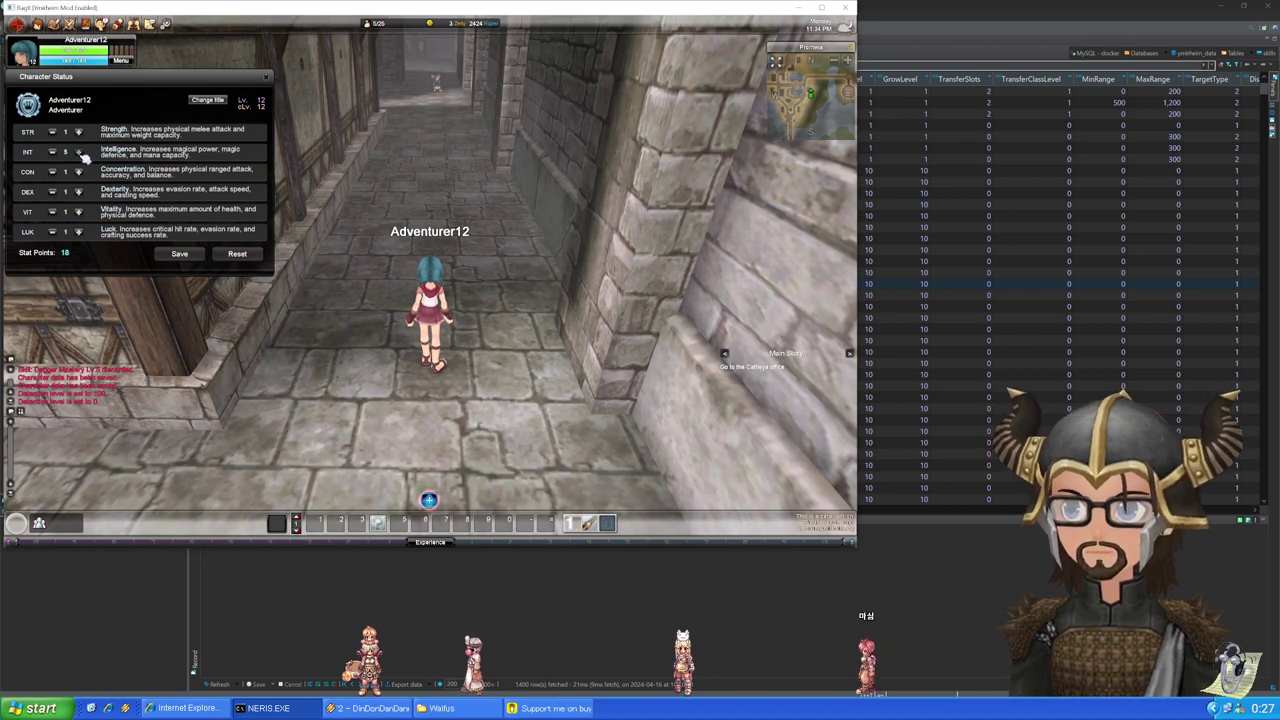
click(79, 151)
click(79, 151)
click(79, 151)
click(79, 151)
click(79, 151)
click(79, 151)
click(79, 151)
click(79, 151)
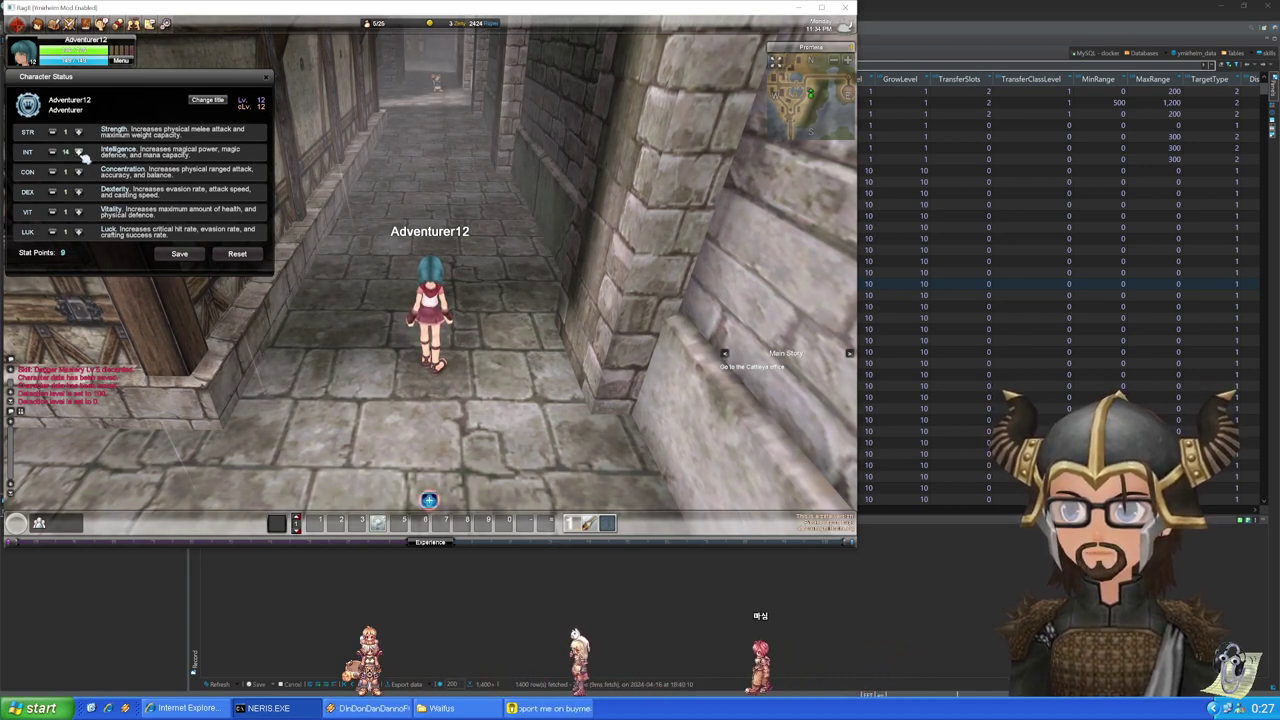
click(79, 151)
click(79, 151)
Step: Put the remaining points into VIT, finishing at INT 16 and VIT 8, then close Character Status
click(79, 211)
click(79, 211)
click(79, 211)
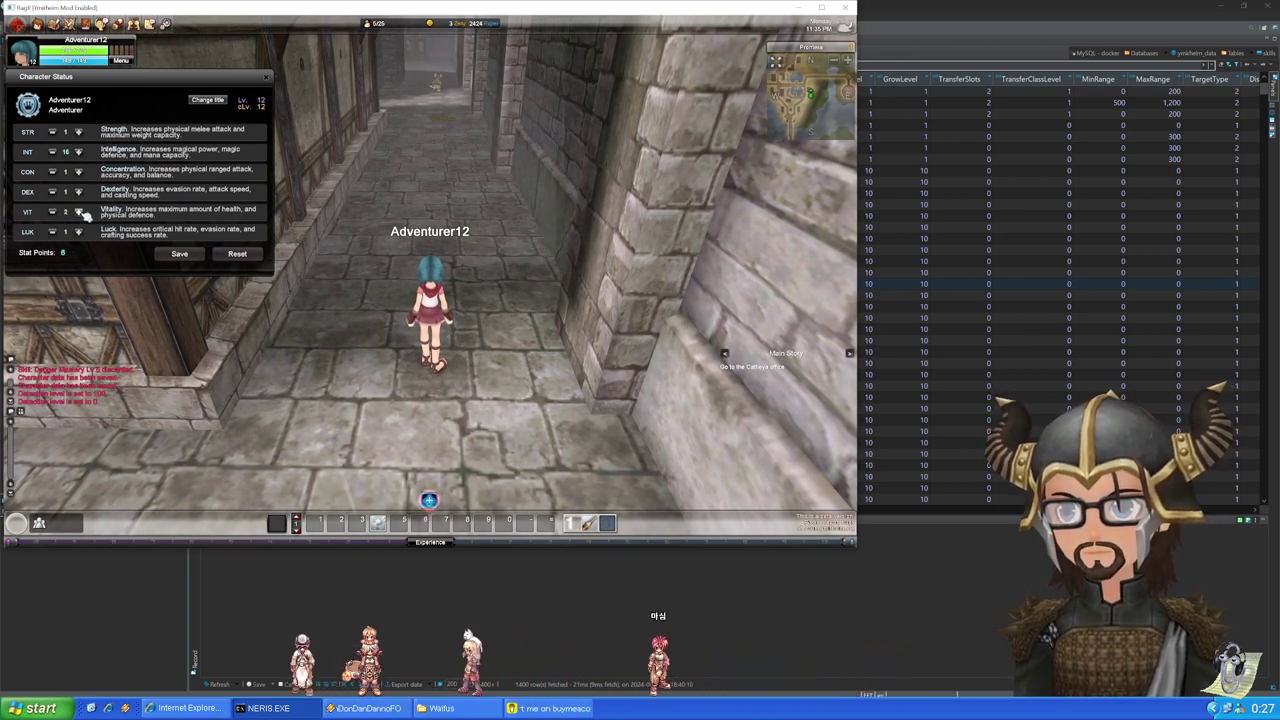
click(79, 211)
click(79, 211)
click(79, 211)
click(79, 151)
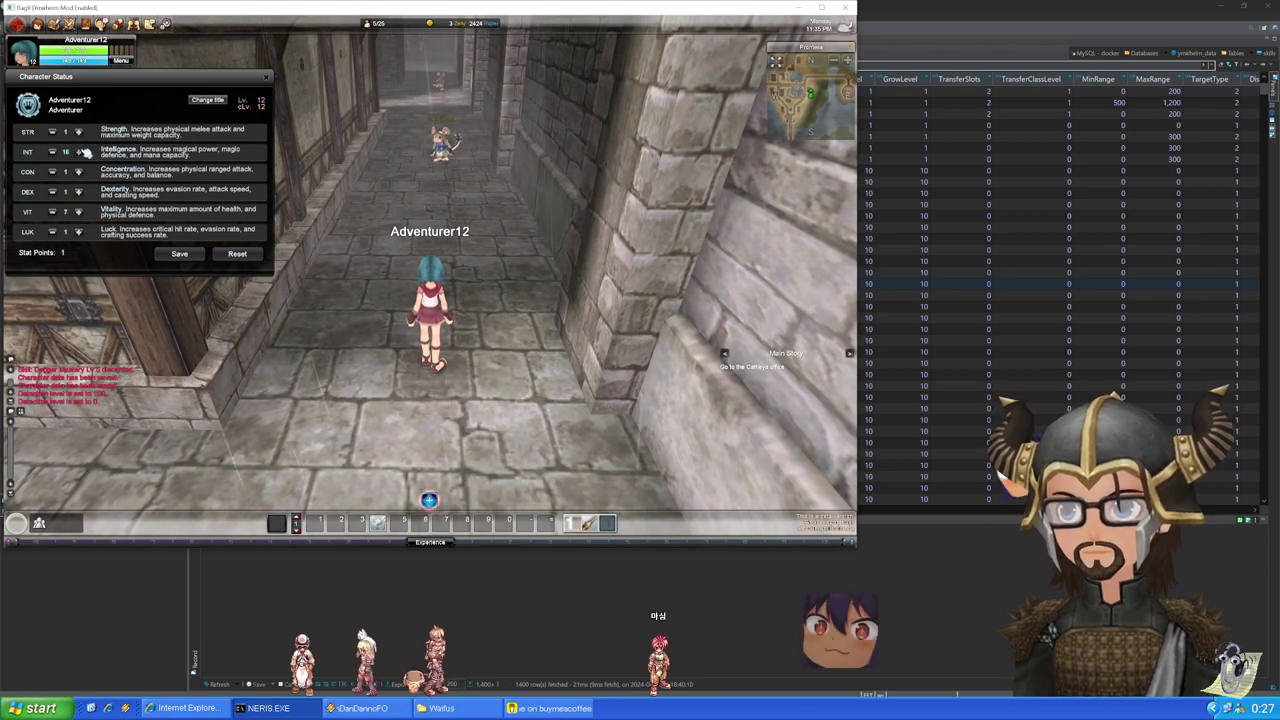
click(52, 151)
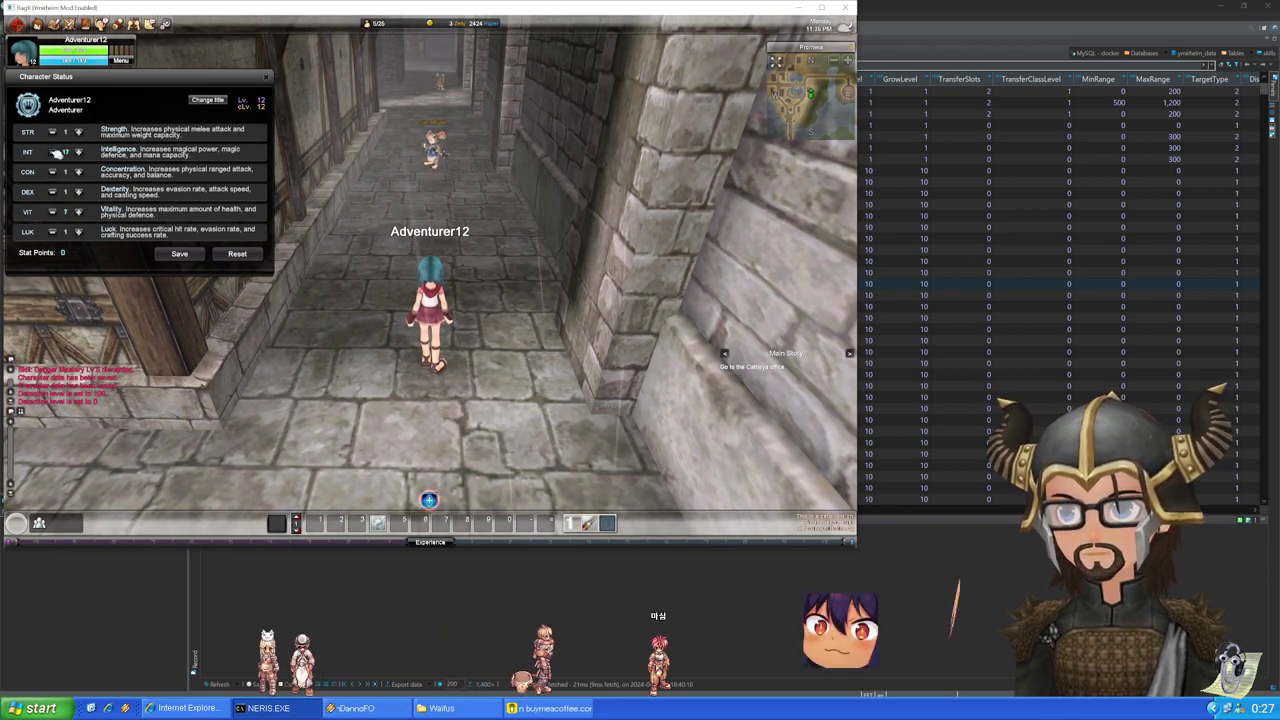
click(79, 211)
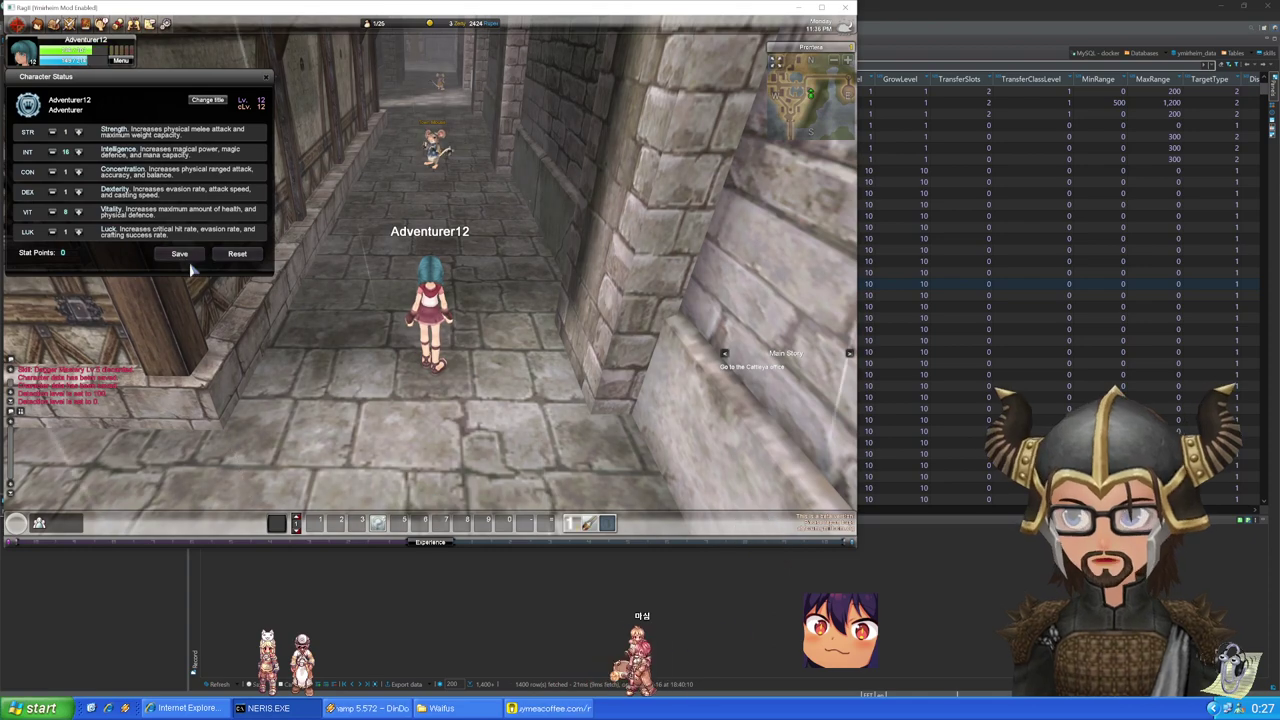
click(266, 76)
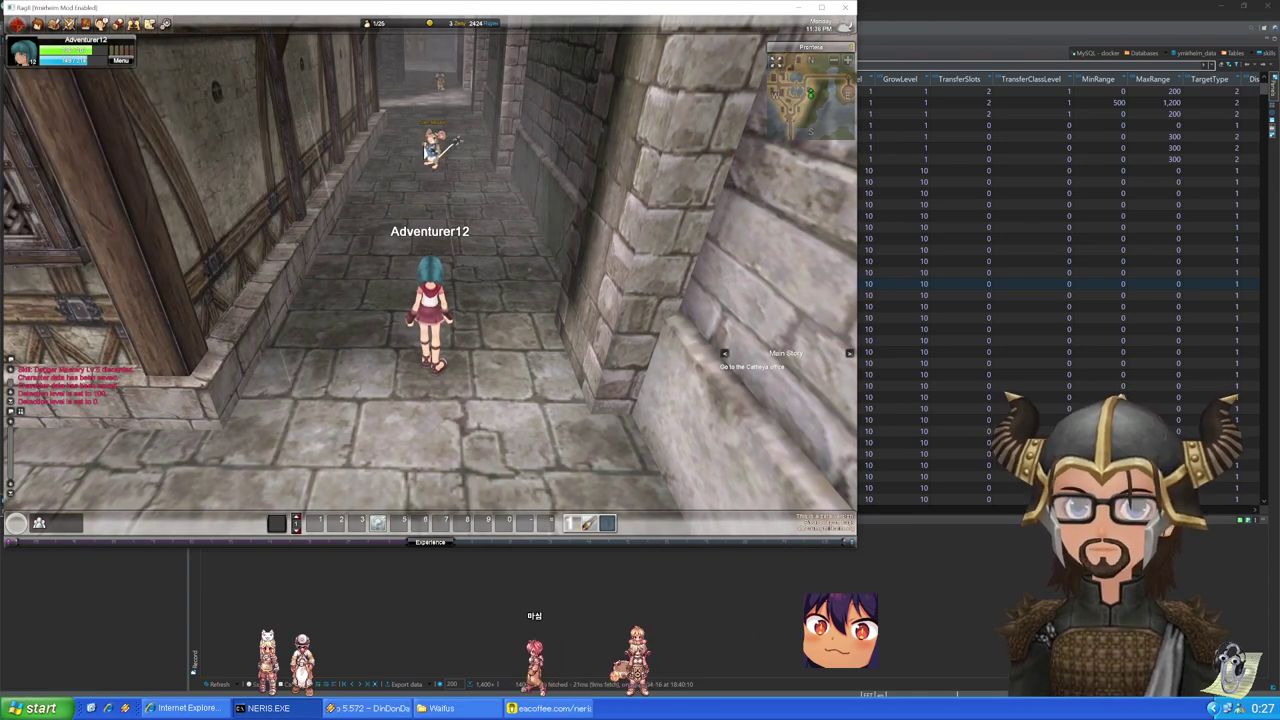
Step: Assign Quick Strike to hotbar slot 2, Phantom Strike to 3 and Soul Strike to 4
key(k)
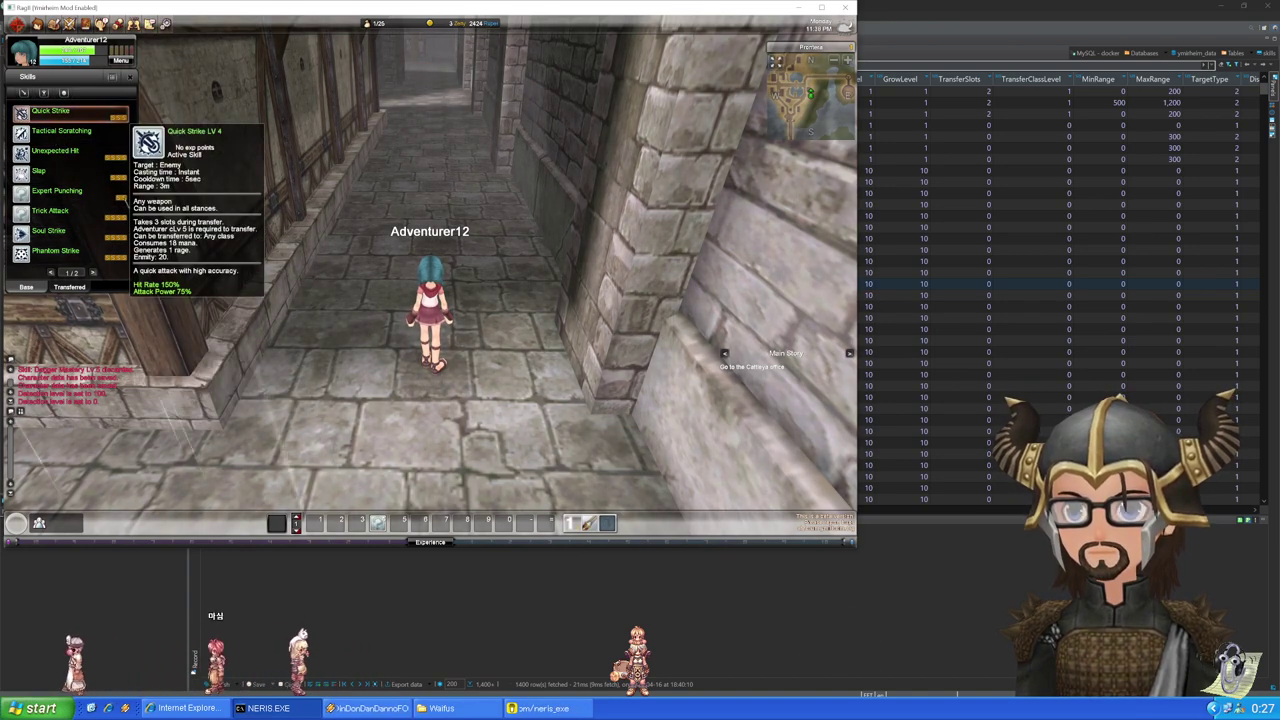
click(50, 111)
click(336, 523)
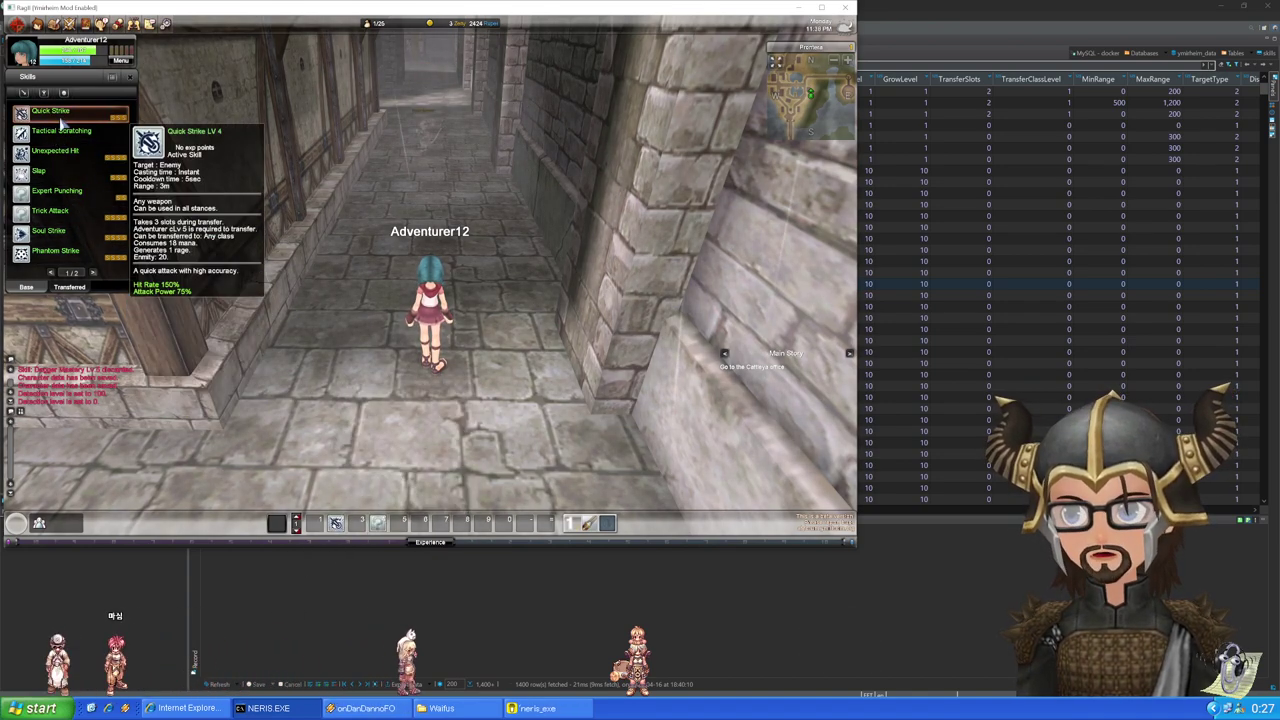
click(50, 231)
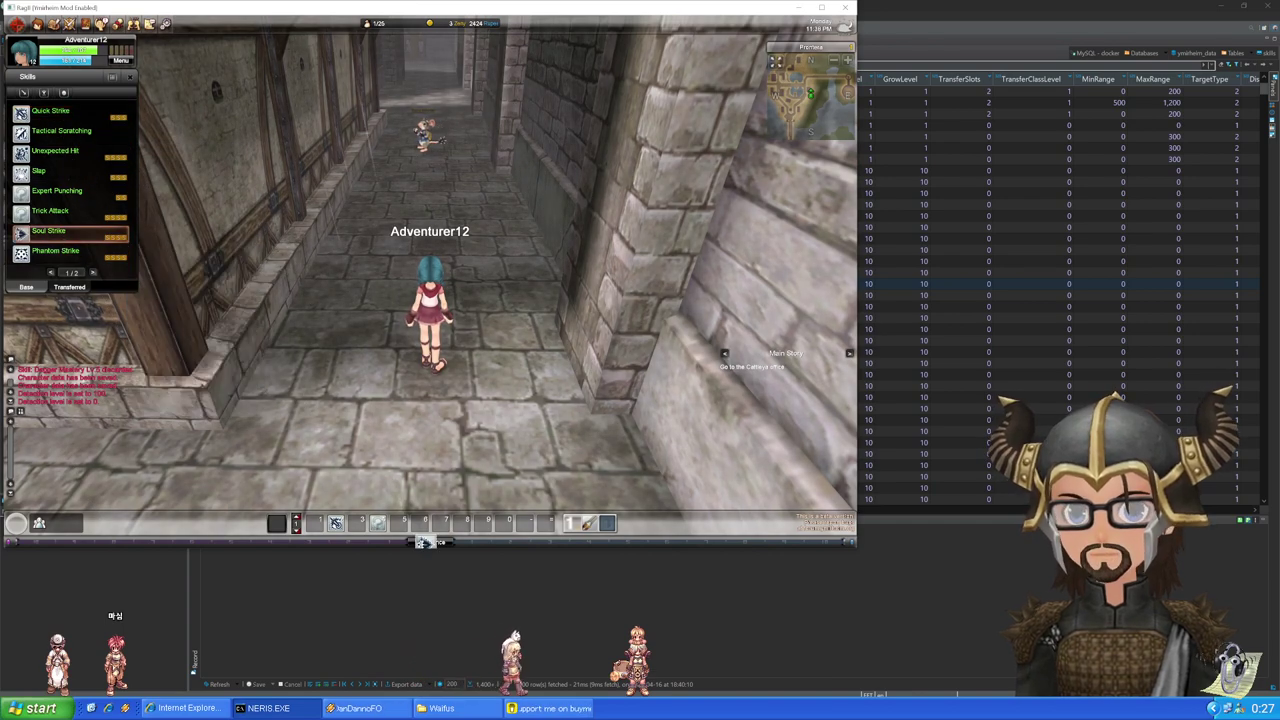
click(390, 530)
click(50, 251)
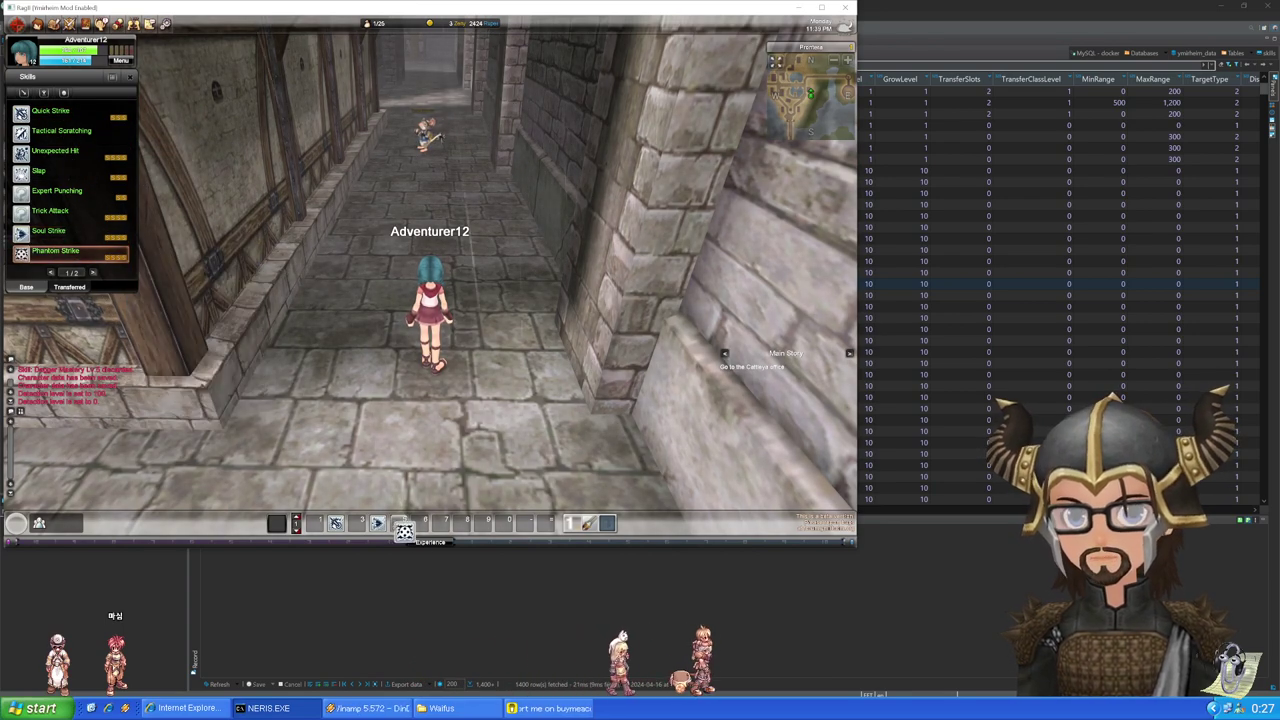
click(360, 527)
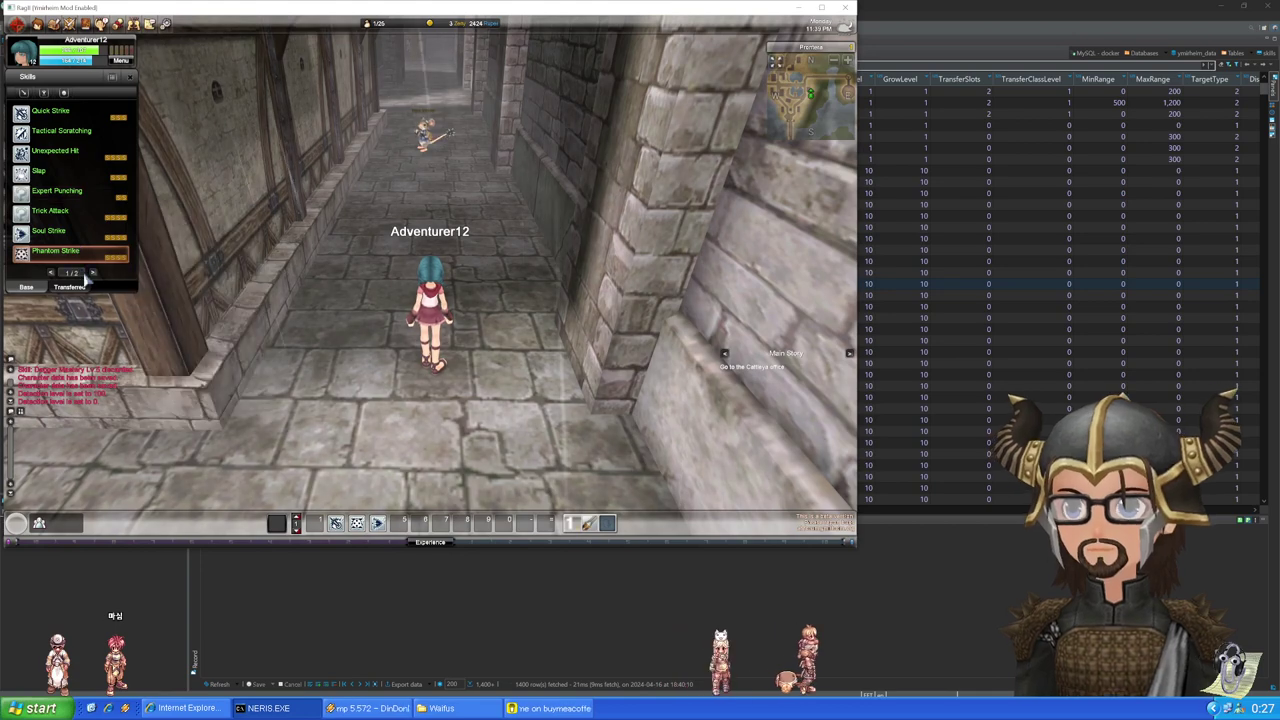
click(93, 272)
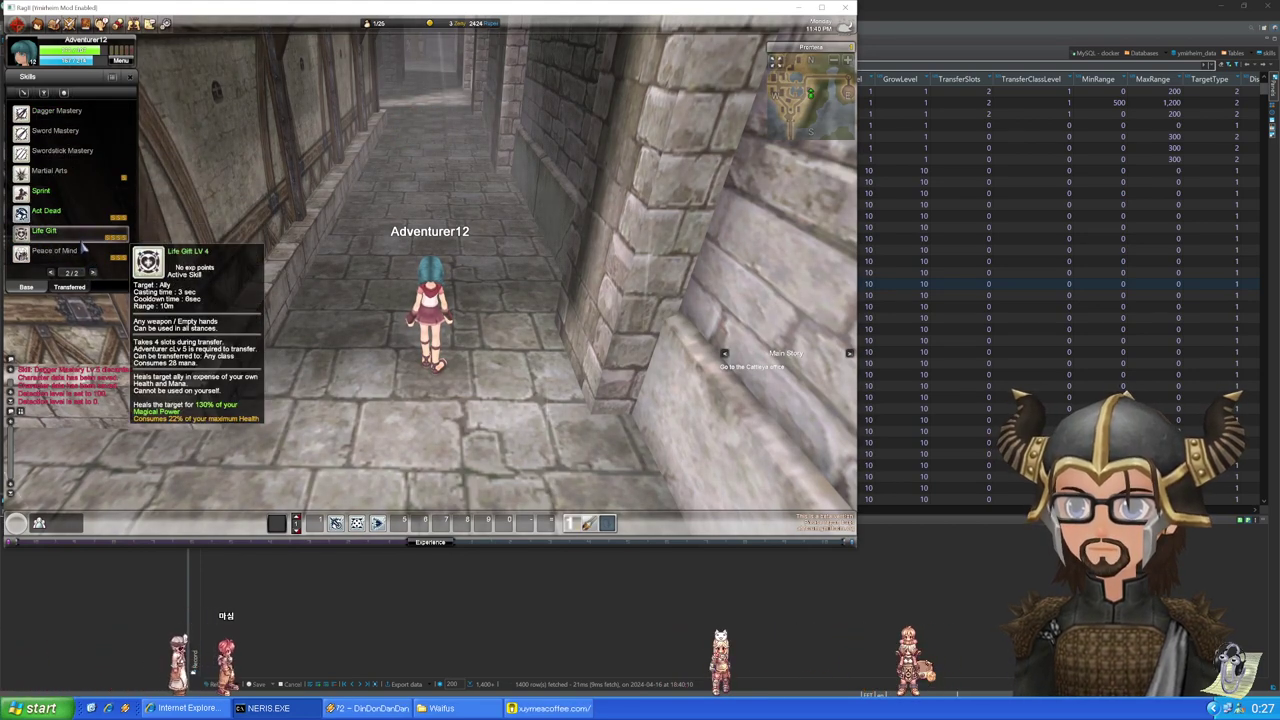
click(51, 272)
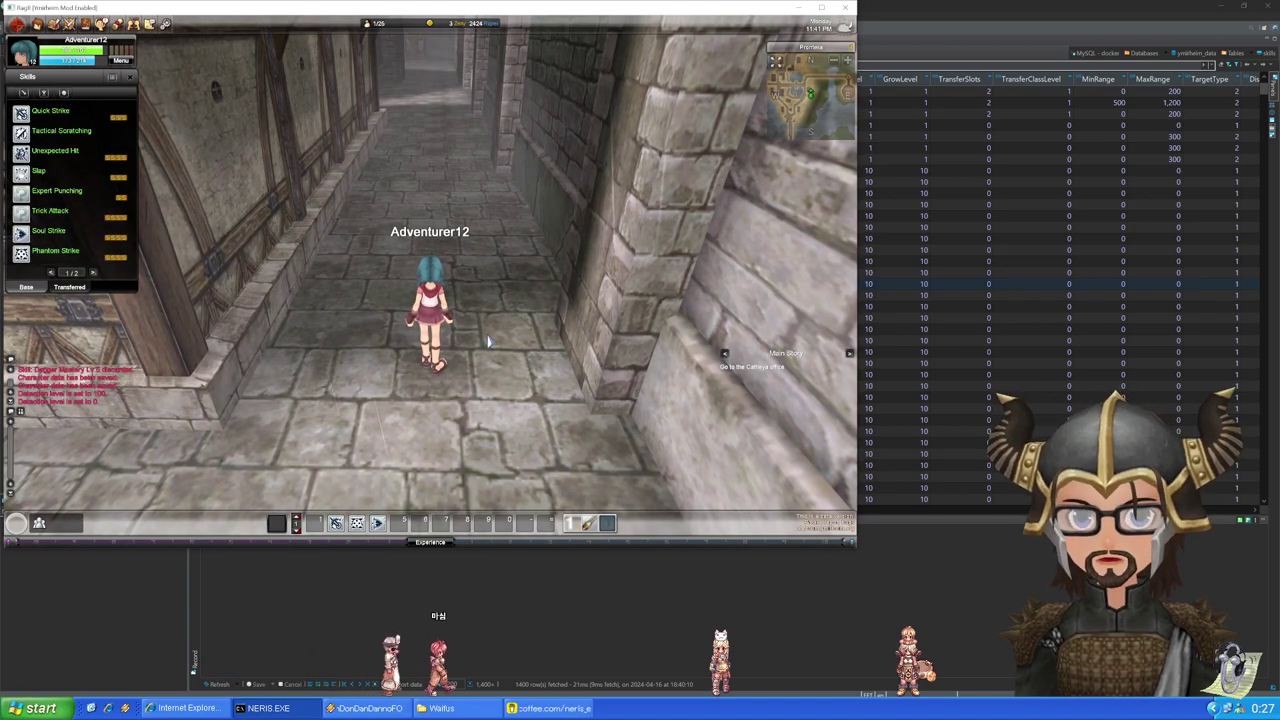
key(Escape)
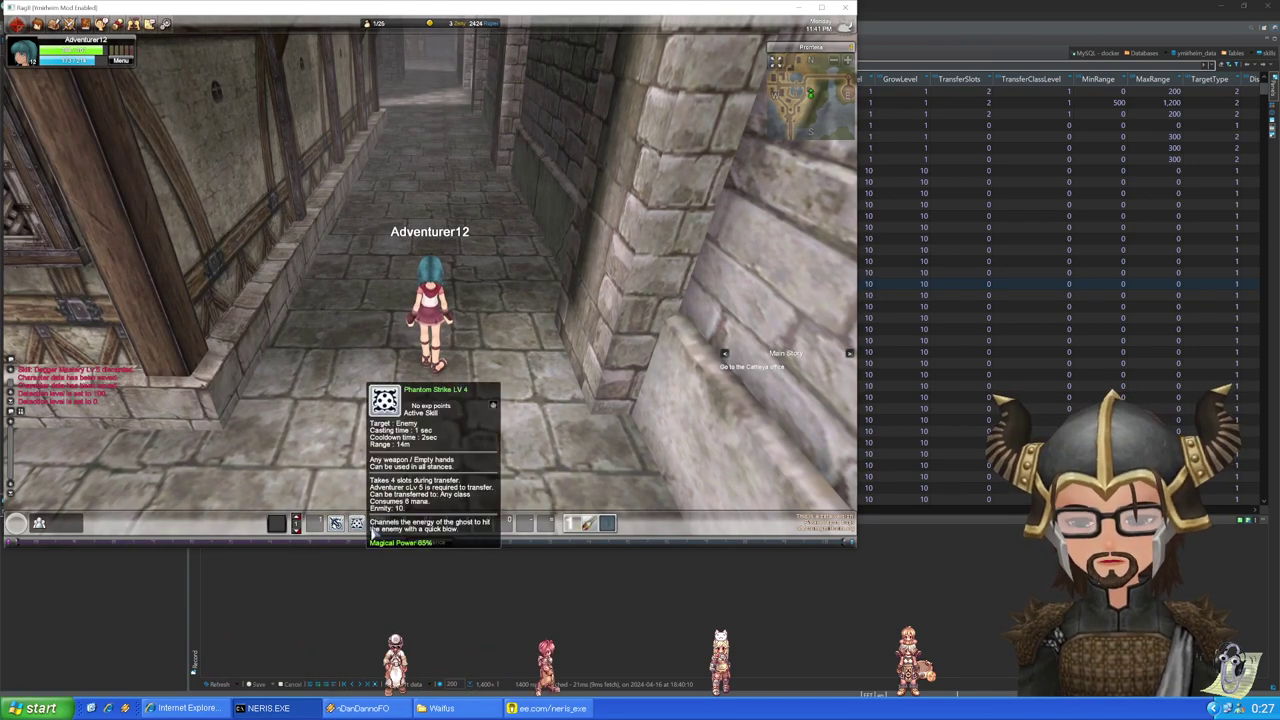
Step: Walk up the alley and fight the Town Mouse in the courtyard
key(w)
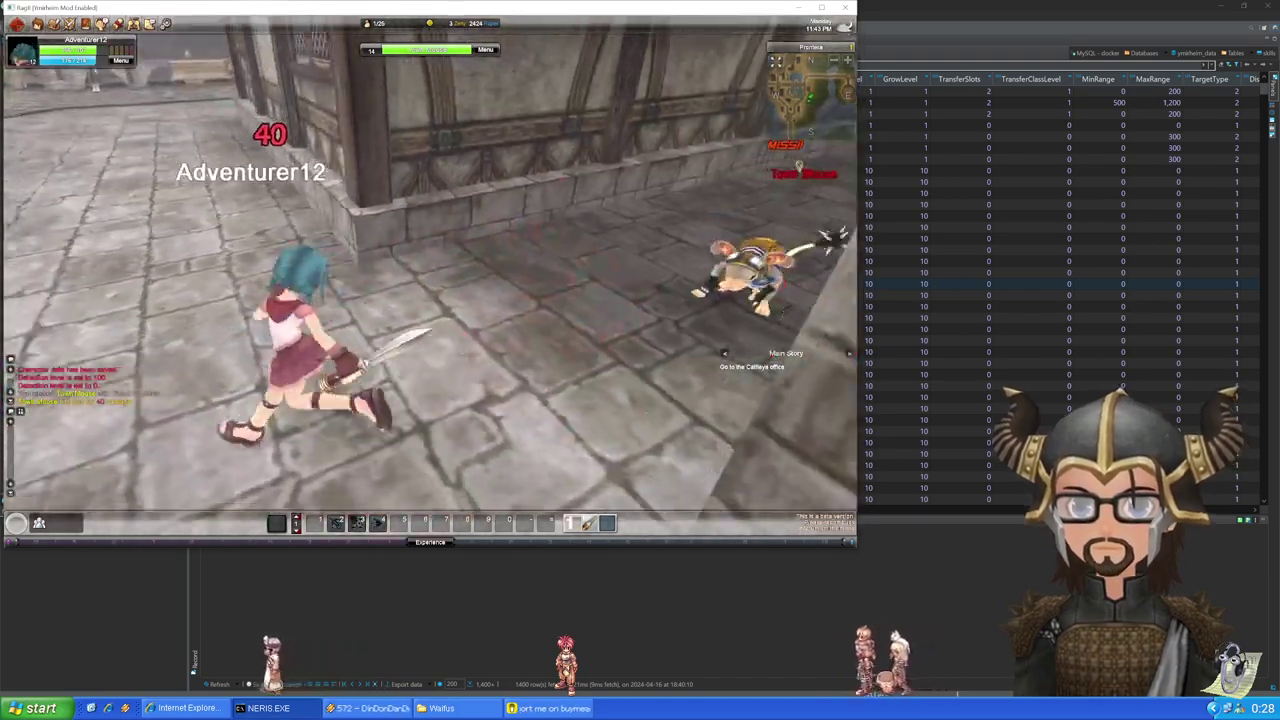
key(a)
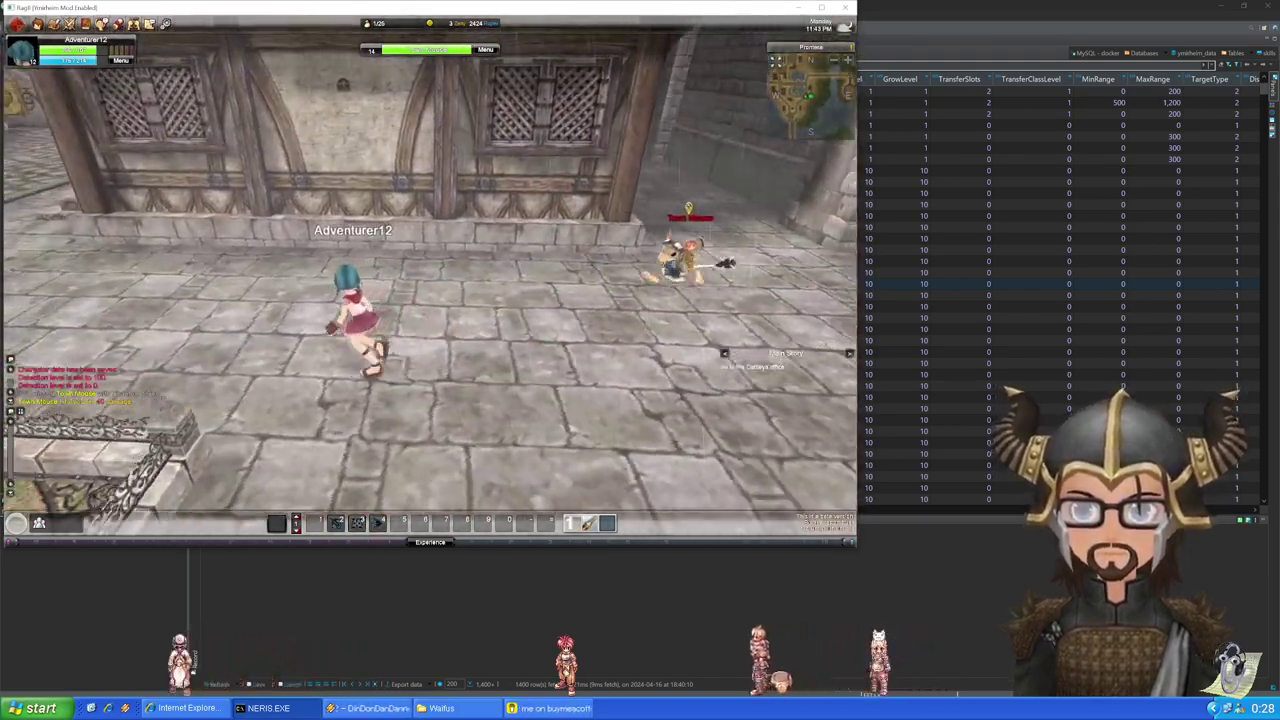
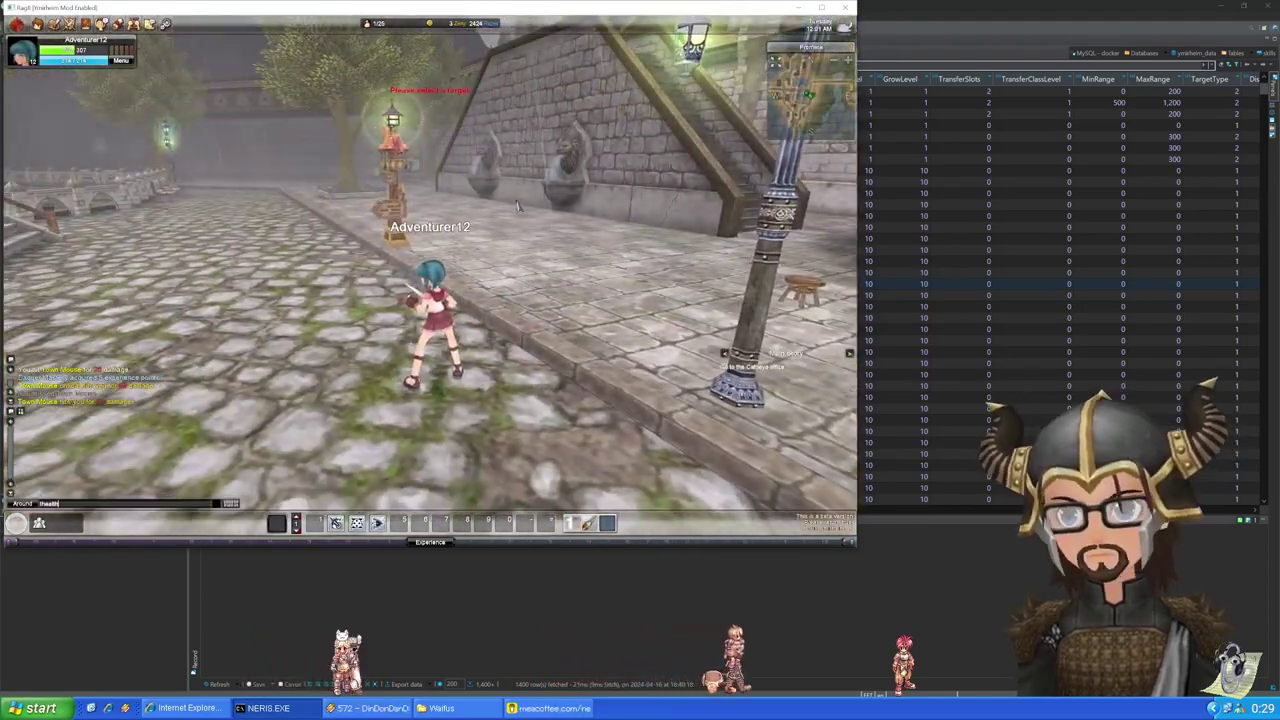
Step: Walk the character across the town plaza, then bring up and scroll DBeaver's skills table
click(517, 205)
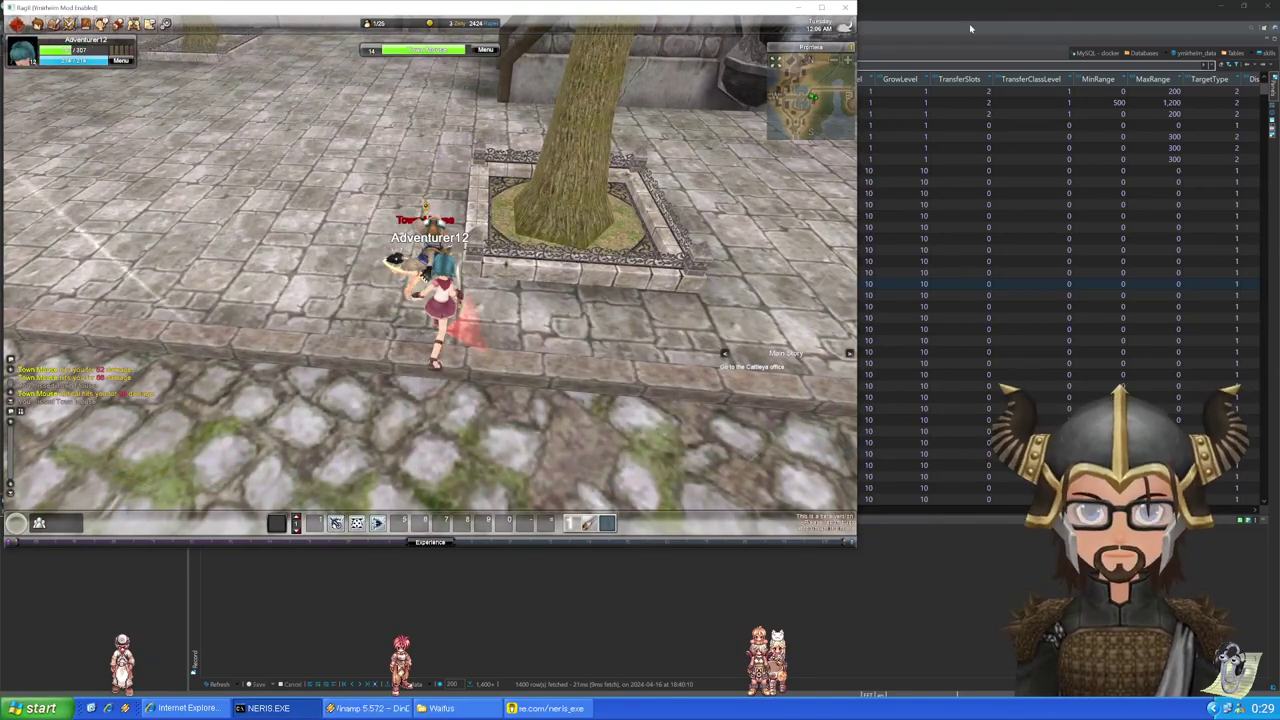
click(970, 28)
scroll(274, 228, down, 6)
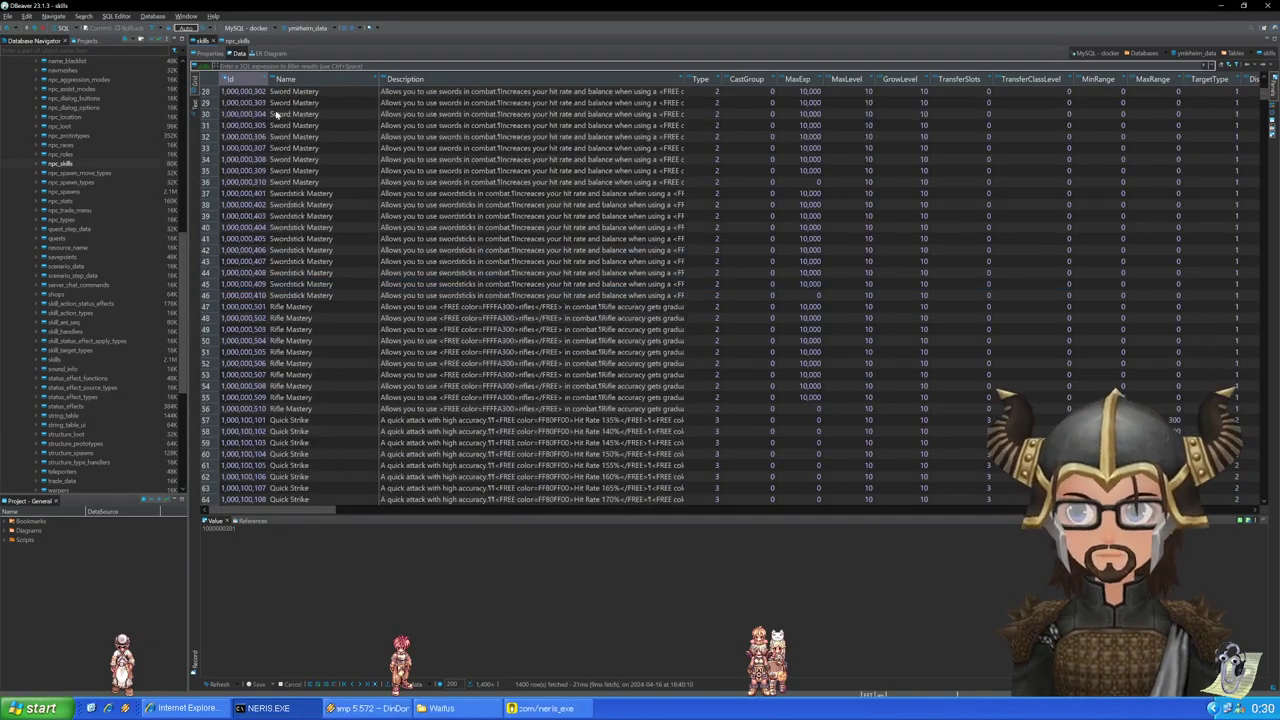
Step: Check npc_skills ModelIds such as 10145 against NPC prototypes like Gray Field Mouse M12, then return to the game
click(240, 41)
click(270, 284)
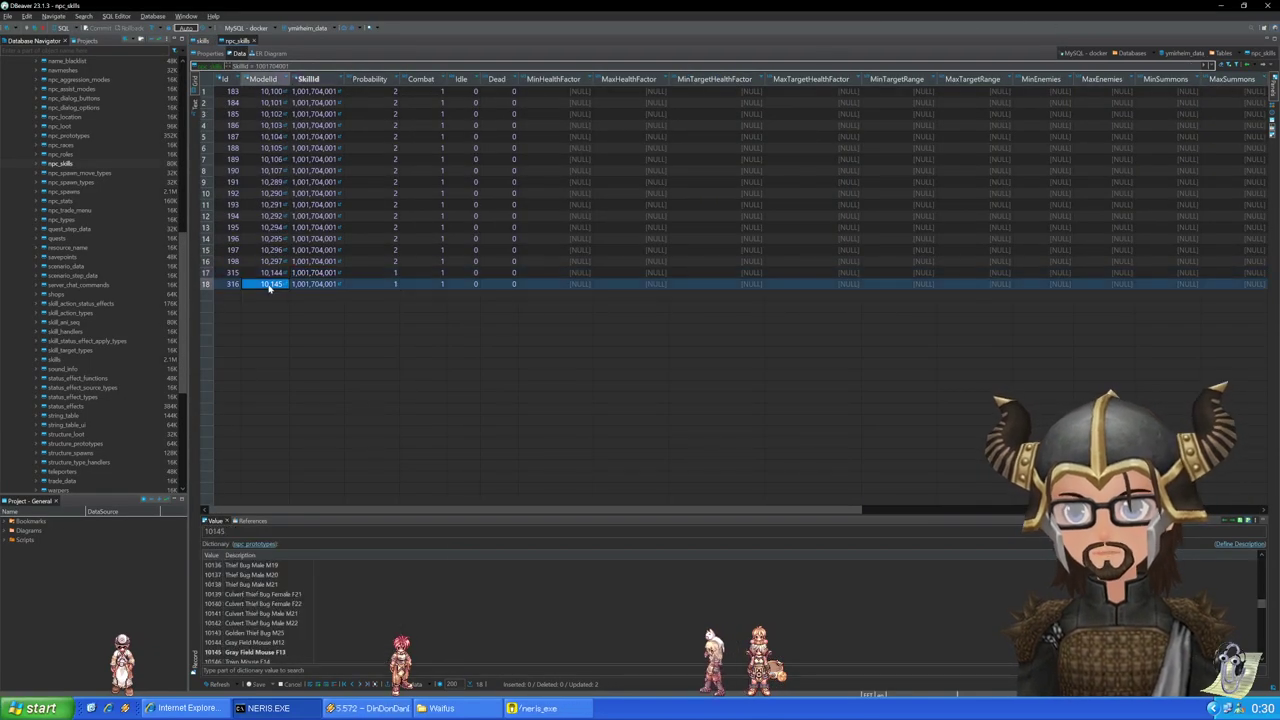
key(Up)
key(Up)
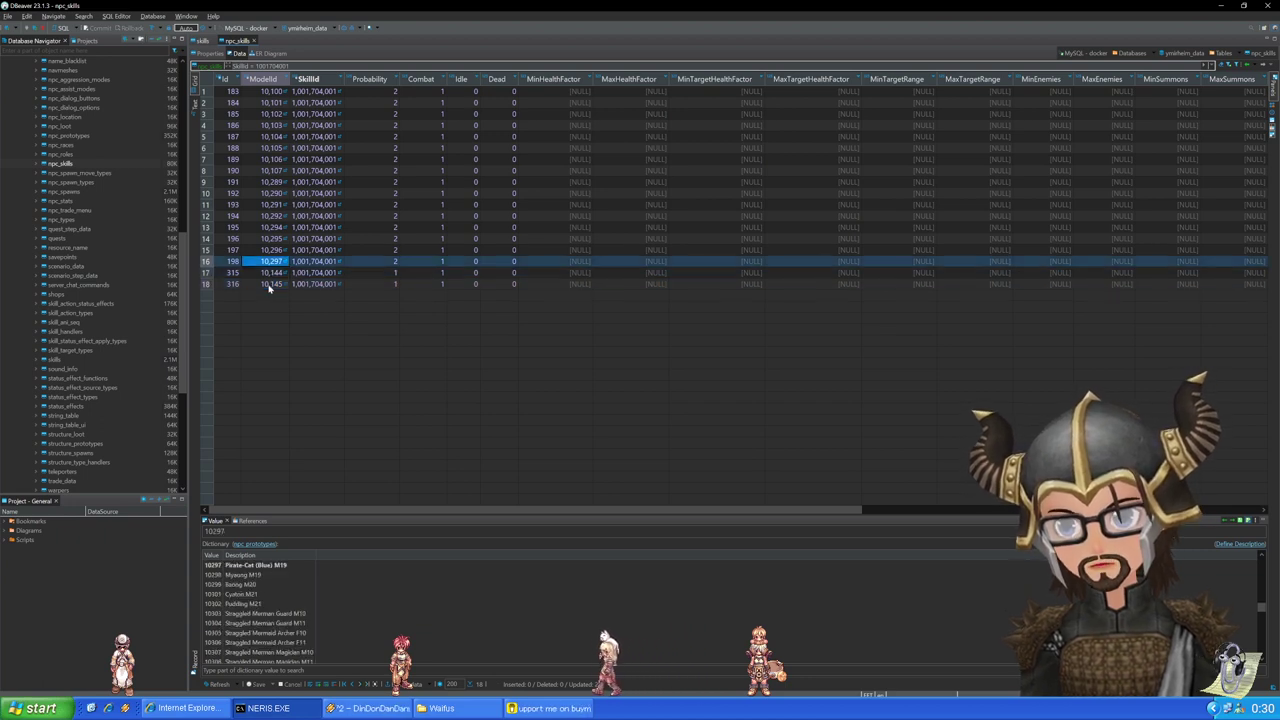
key(Up)
key(Up)
key(Up)
key(Up)
key(Up)
key(Up)
key(Up)
key(Up)
key(Up)
key(Up)
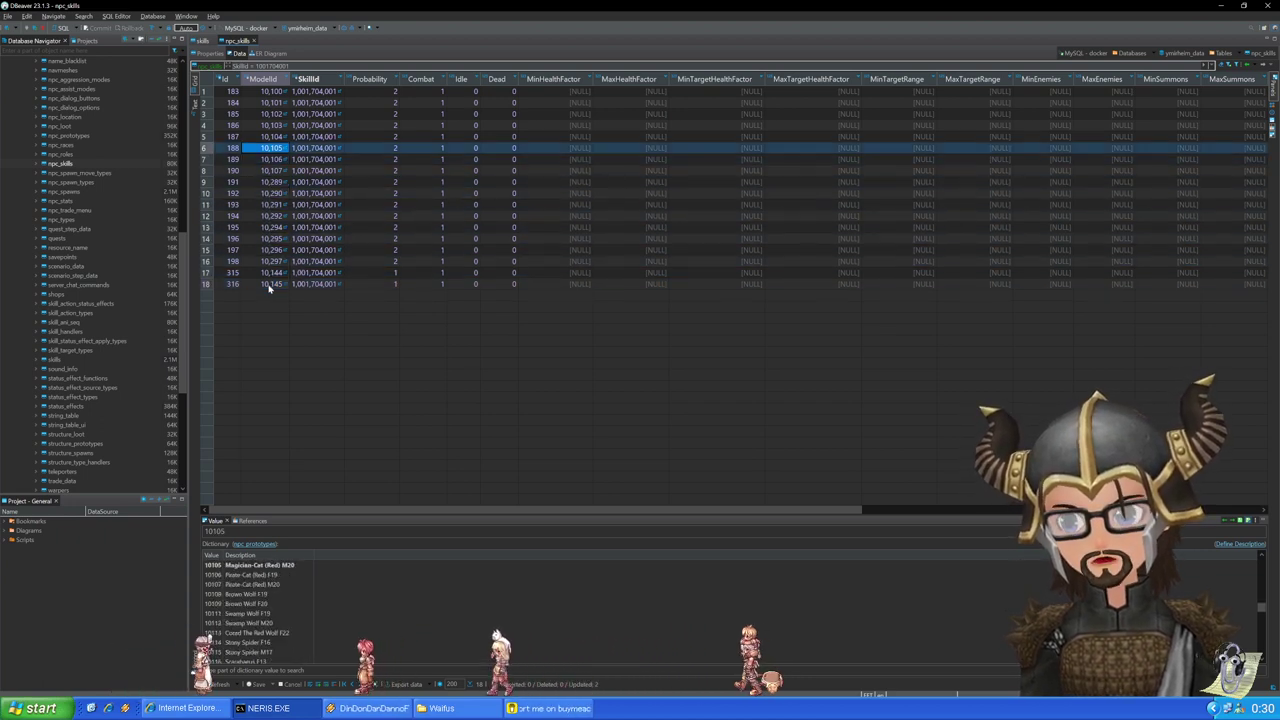
key(Up)
key(Up)
key(Up)
key(Up)
key(Down)
key(Down)
key(Down)
key(Down)
key(Down)
key(Down)
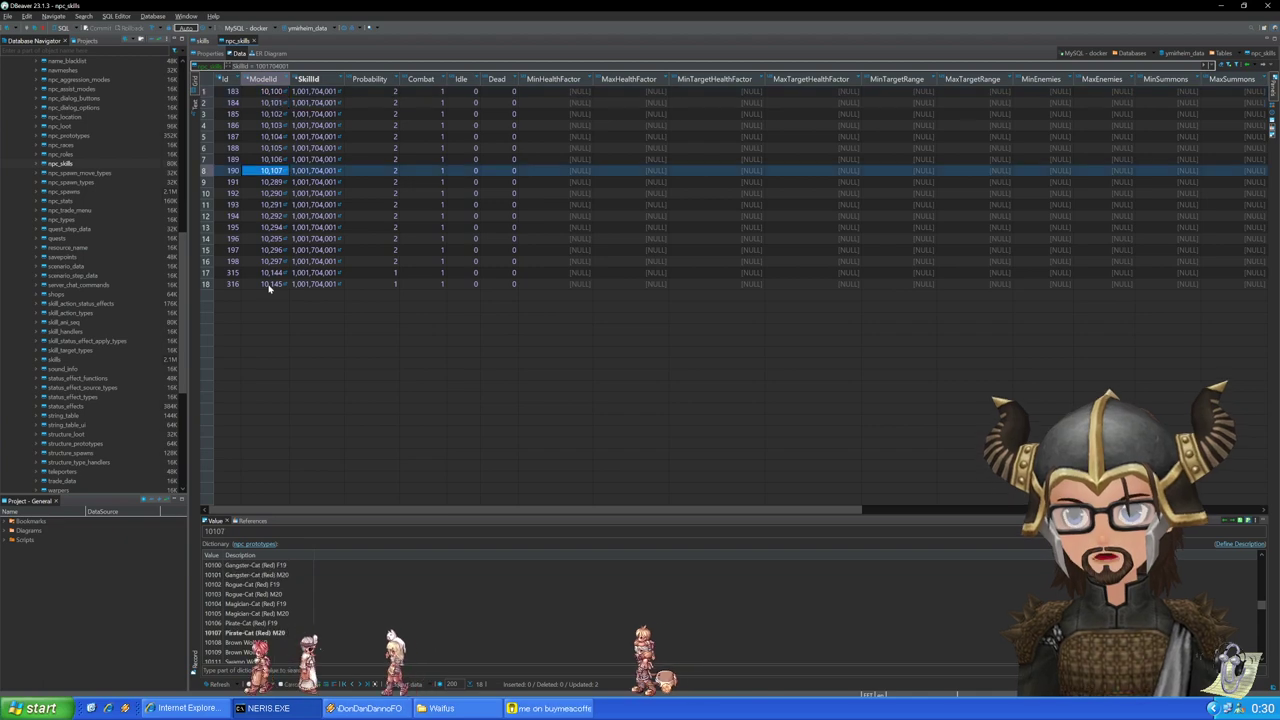
click(268, 285)
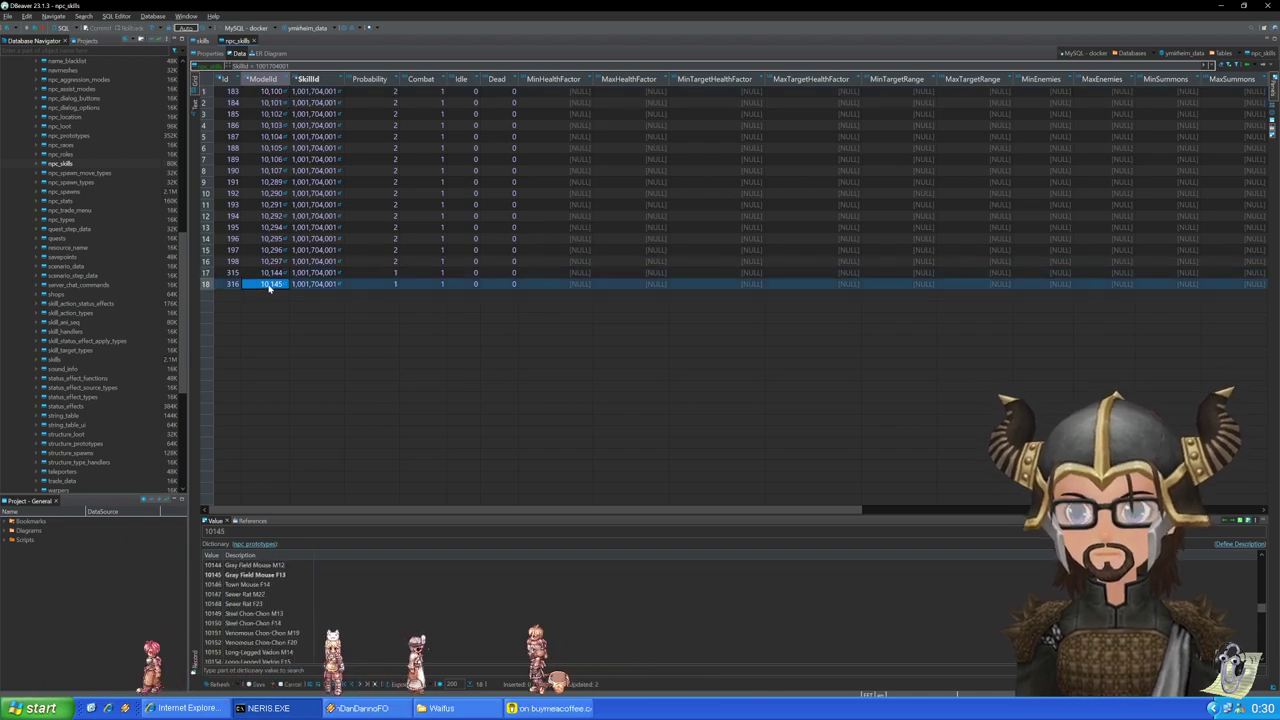
key(Up)
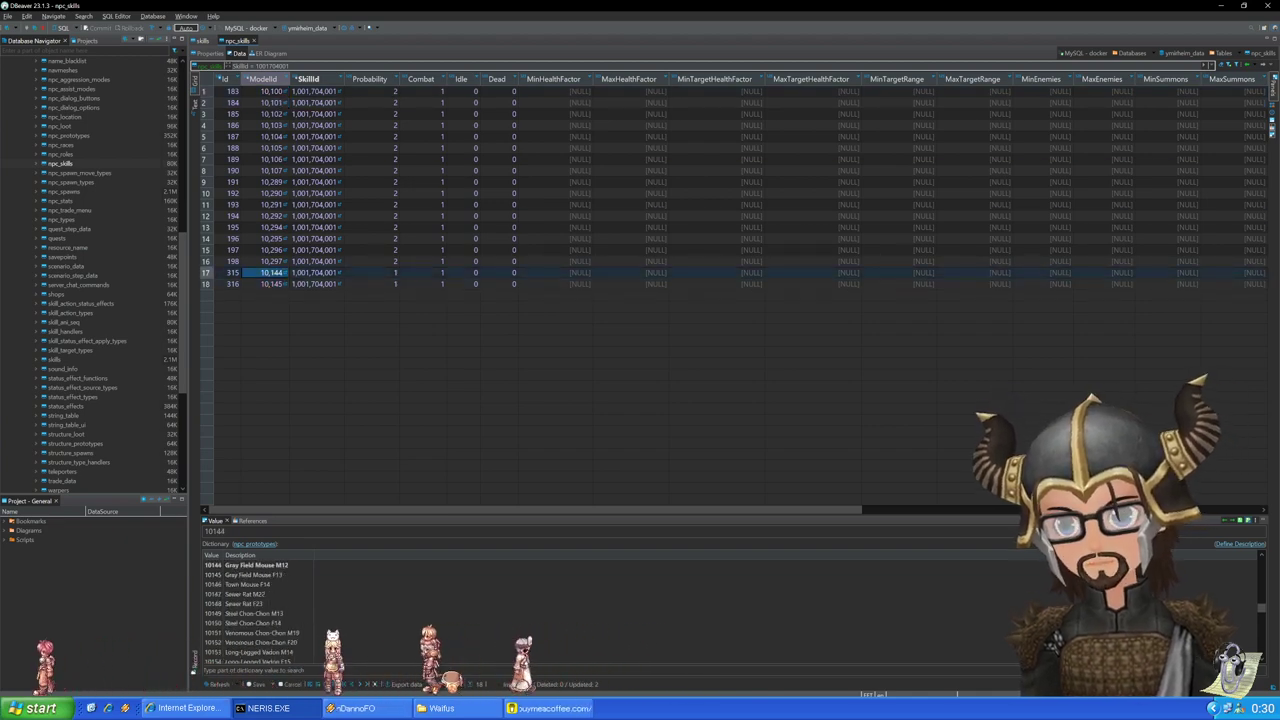
key(alt+Tab)
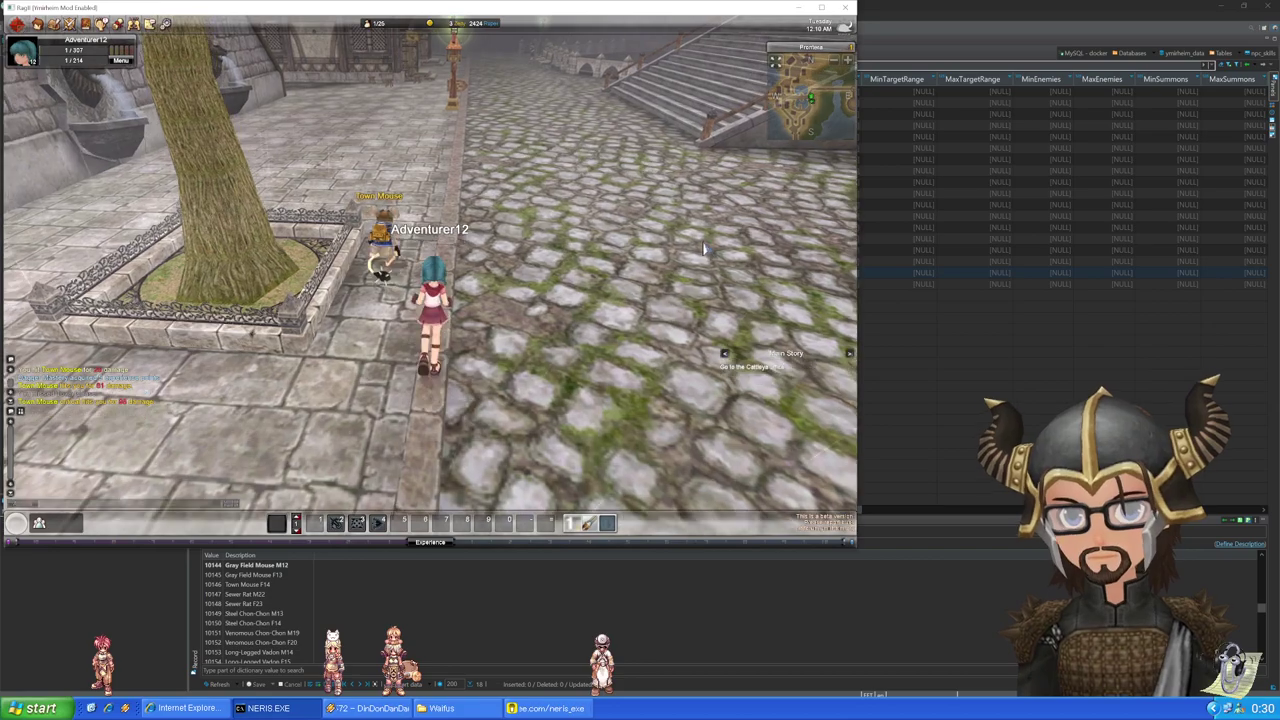
Step: Turn the camera toward the stairs
drag(703, 250, 540, 250)
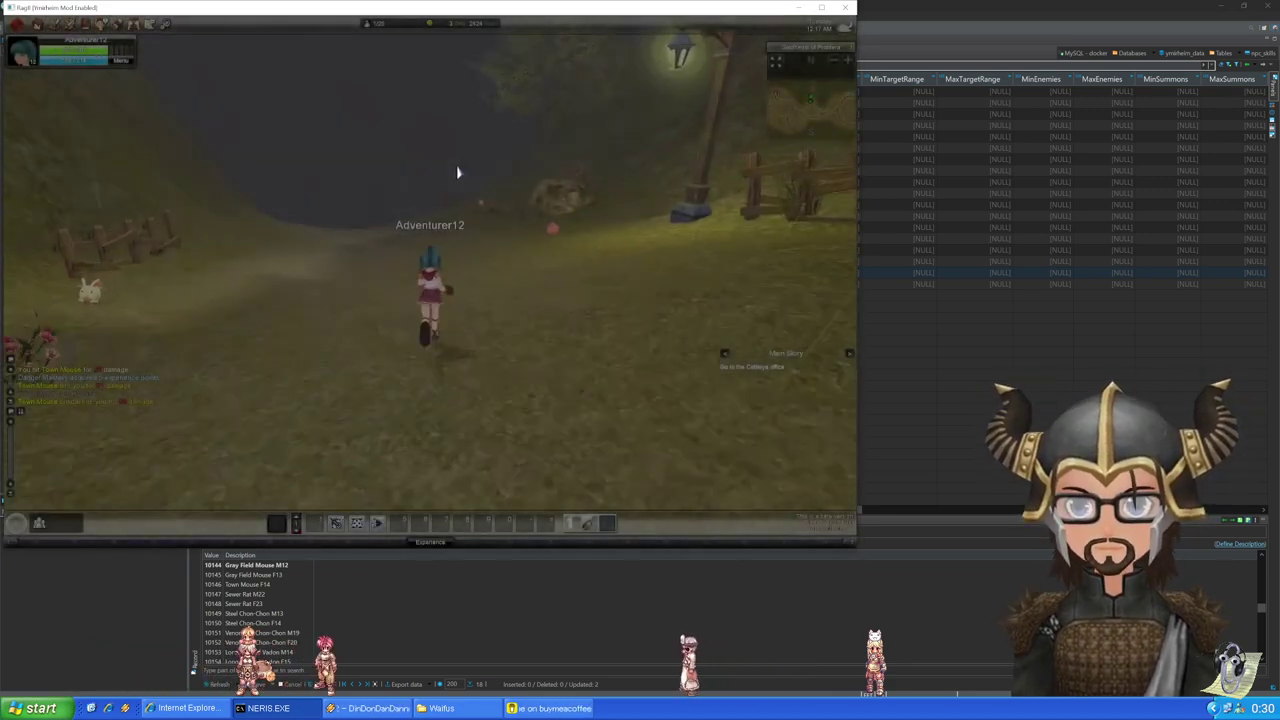
Step: Run across the fields and hillside toward the Gray Field Mice near Oat Farm
key(w)
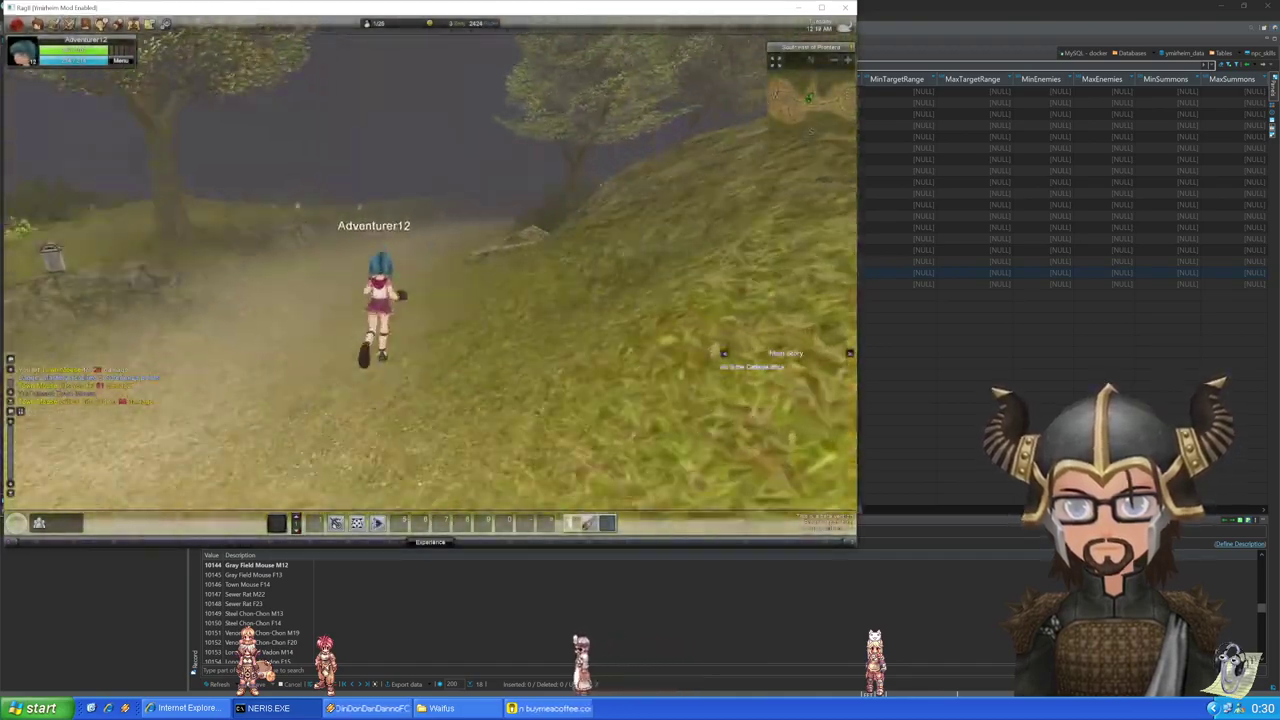
key(s)
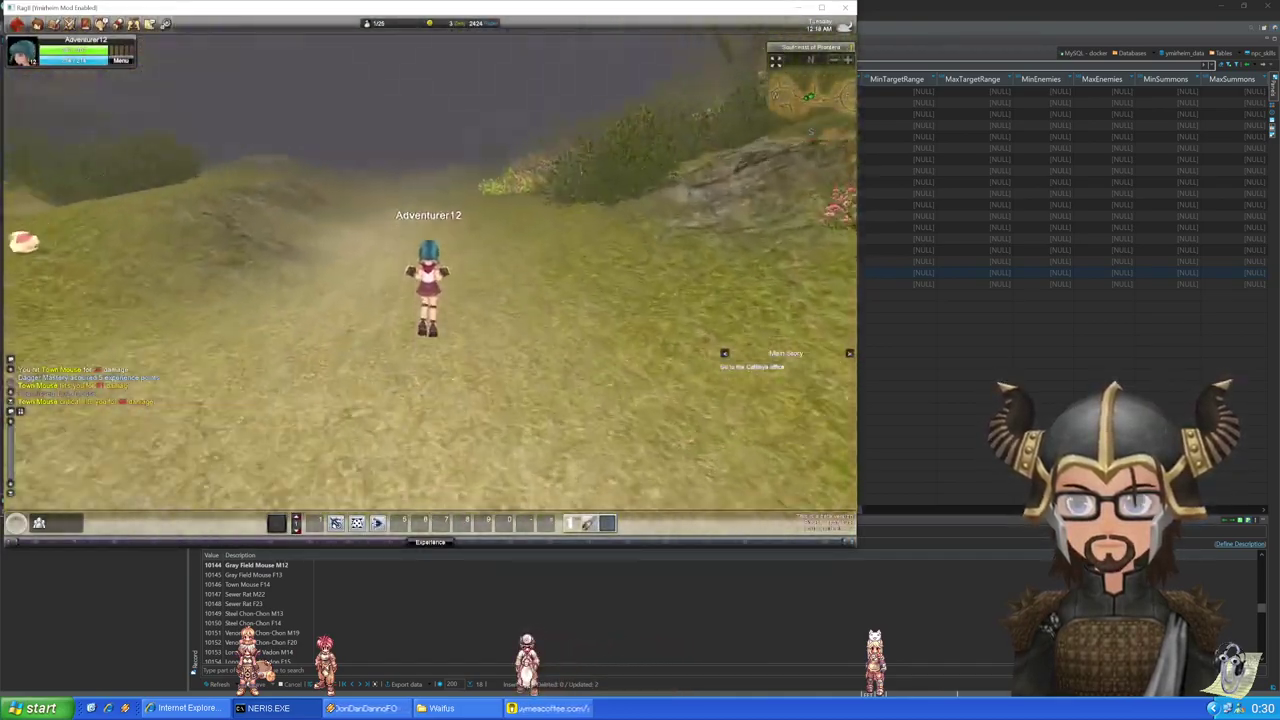
key(w)
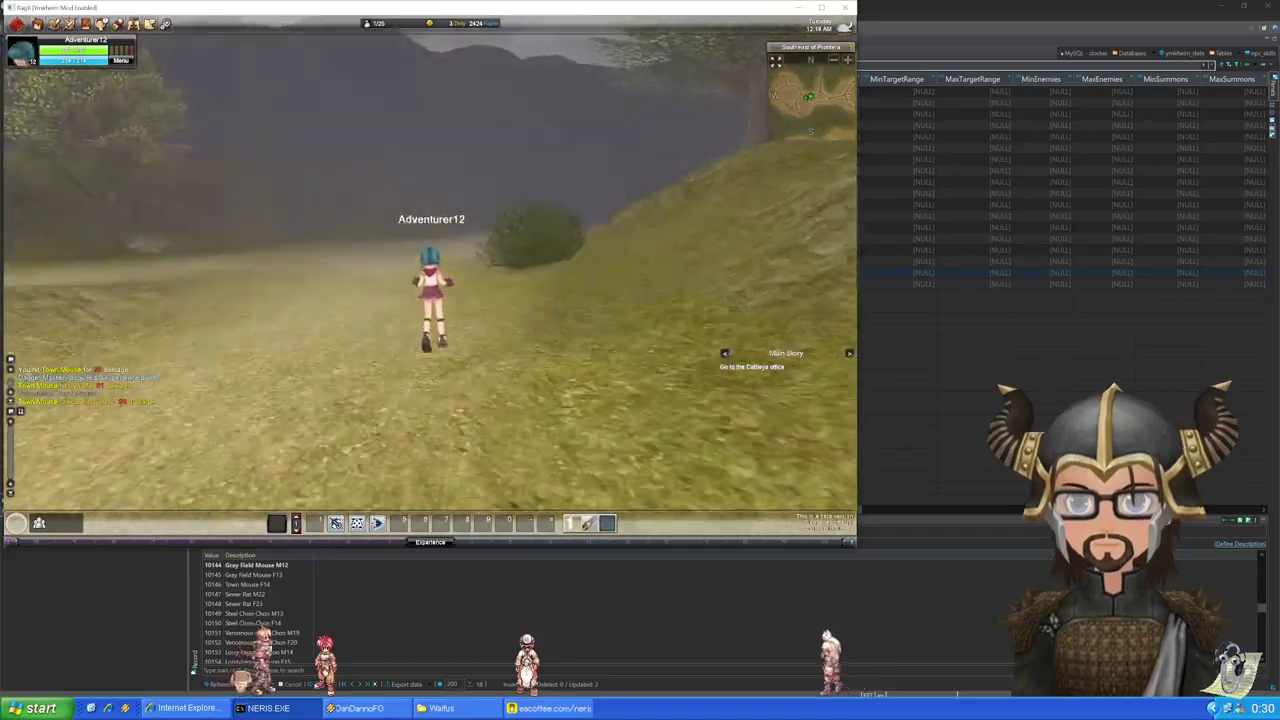
key(w)
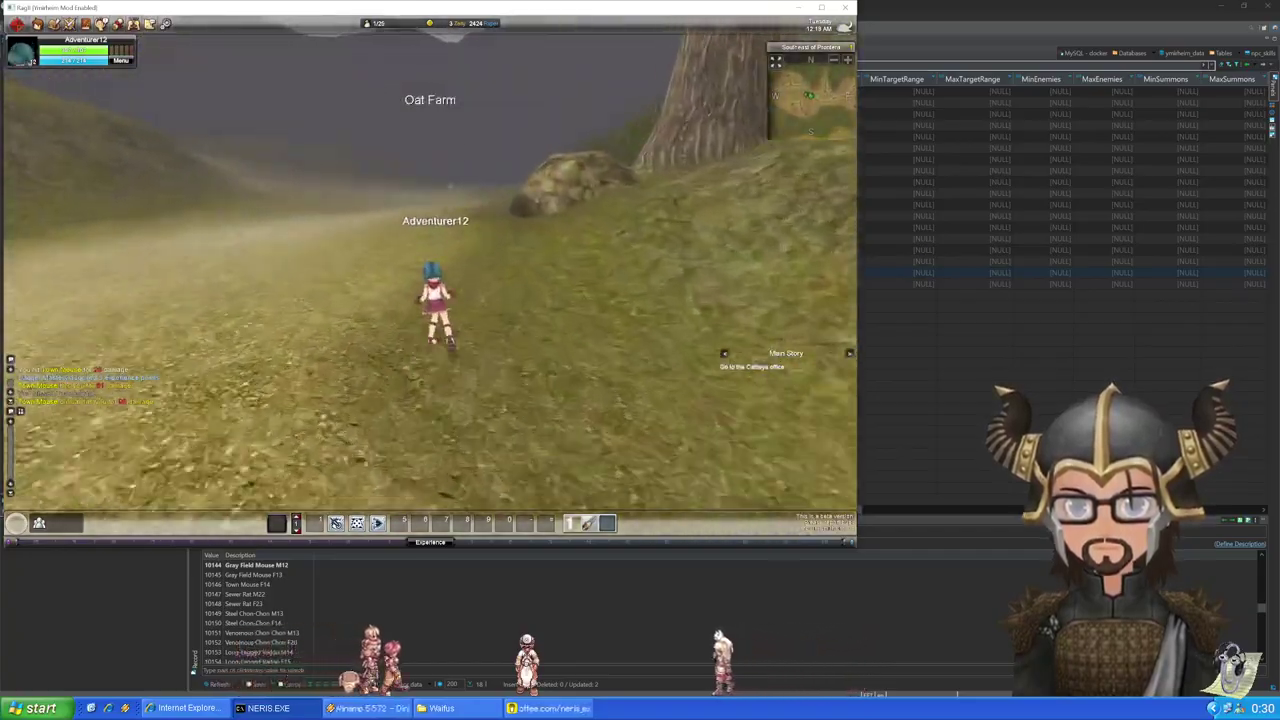
key(w)
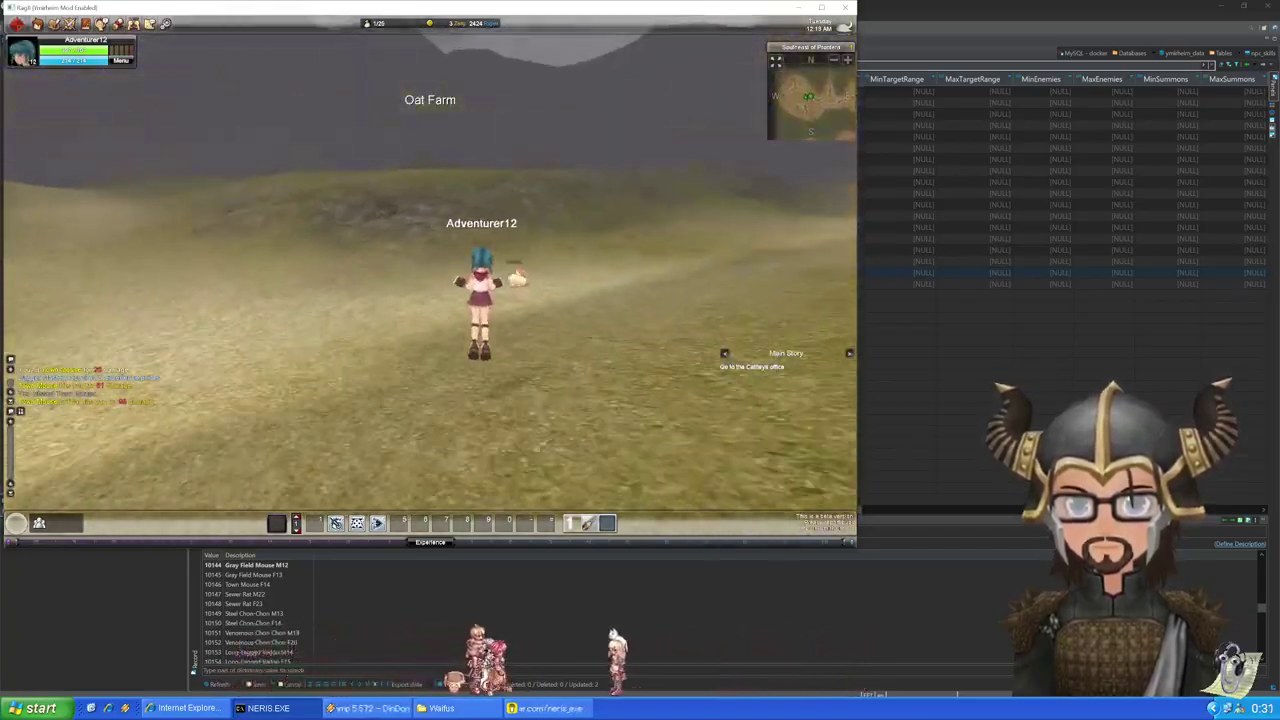
key(w)
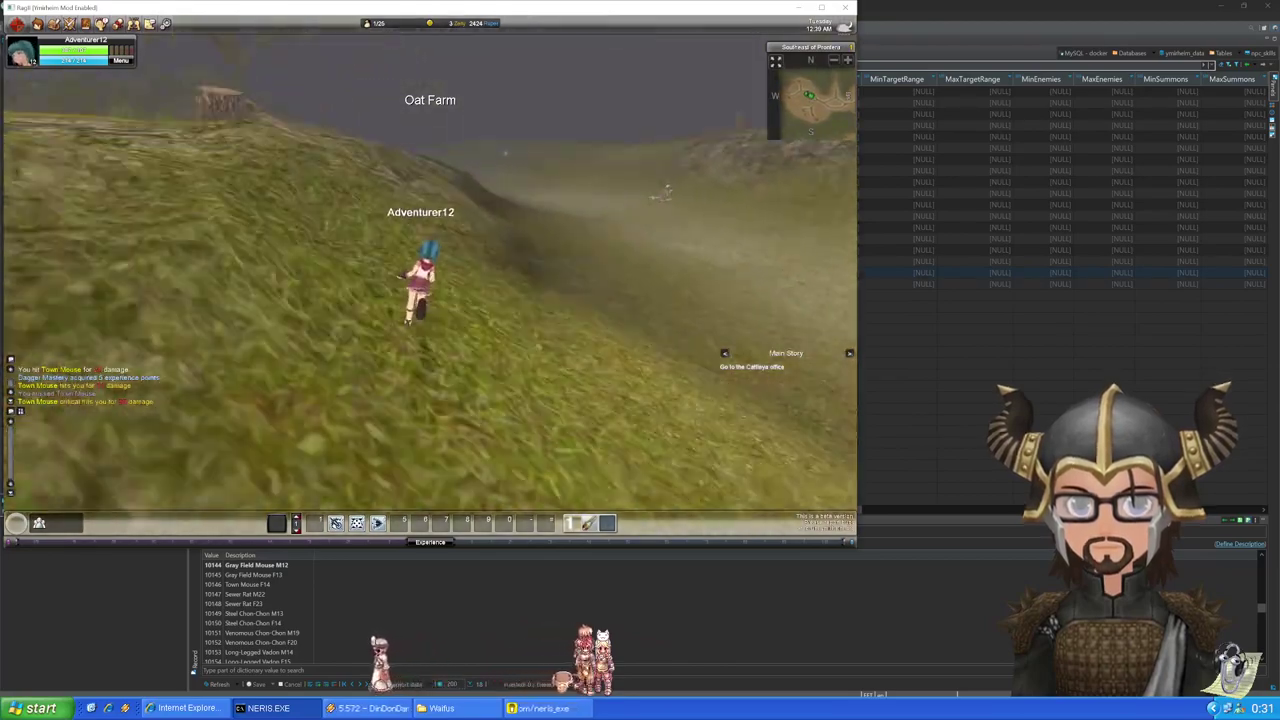
key(w)
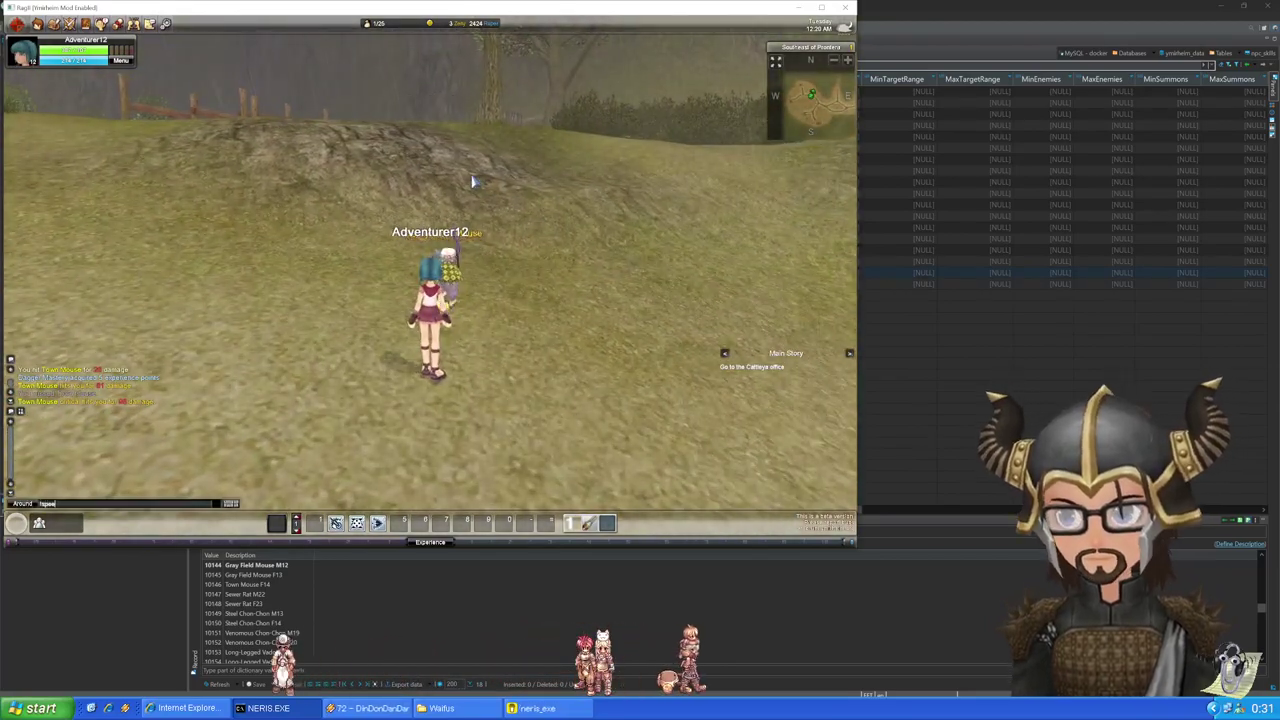
key(w)
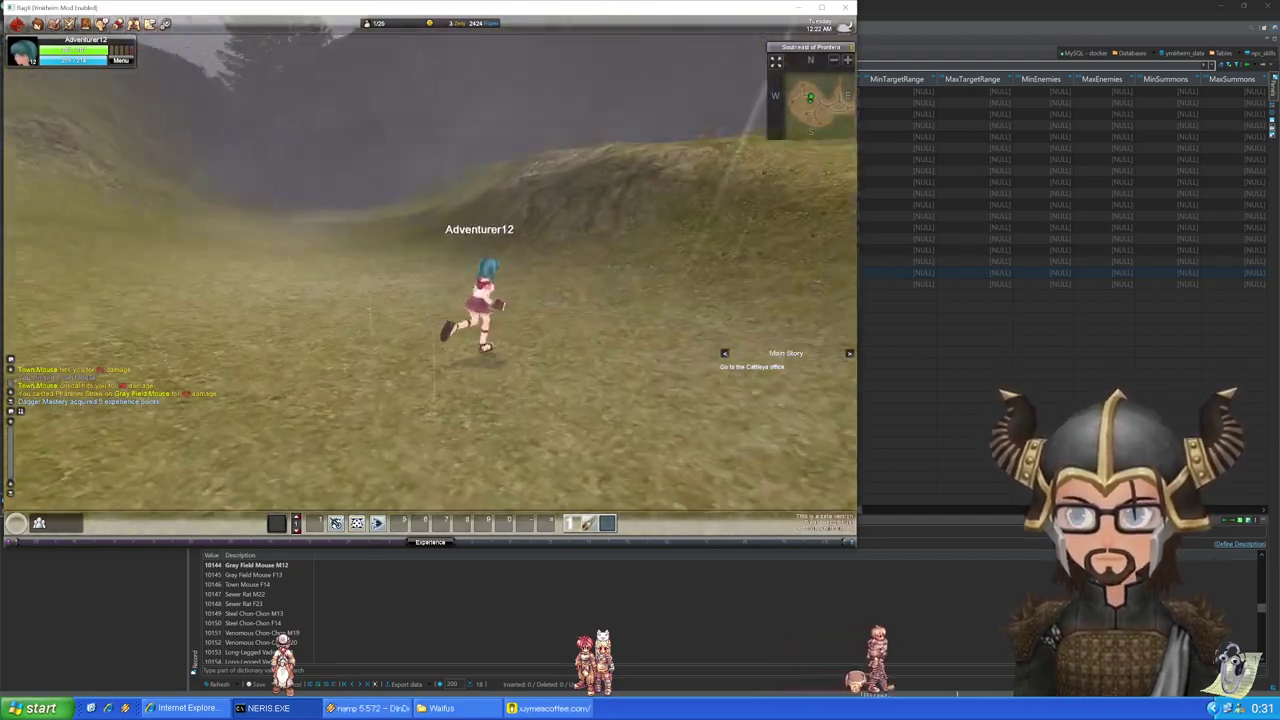
key(w)
key(w)
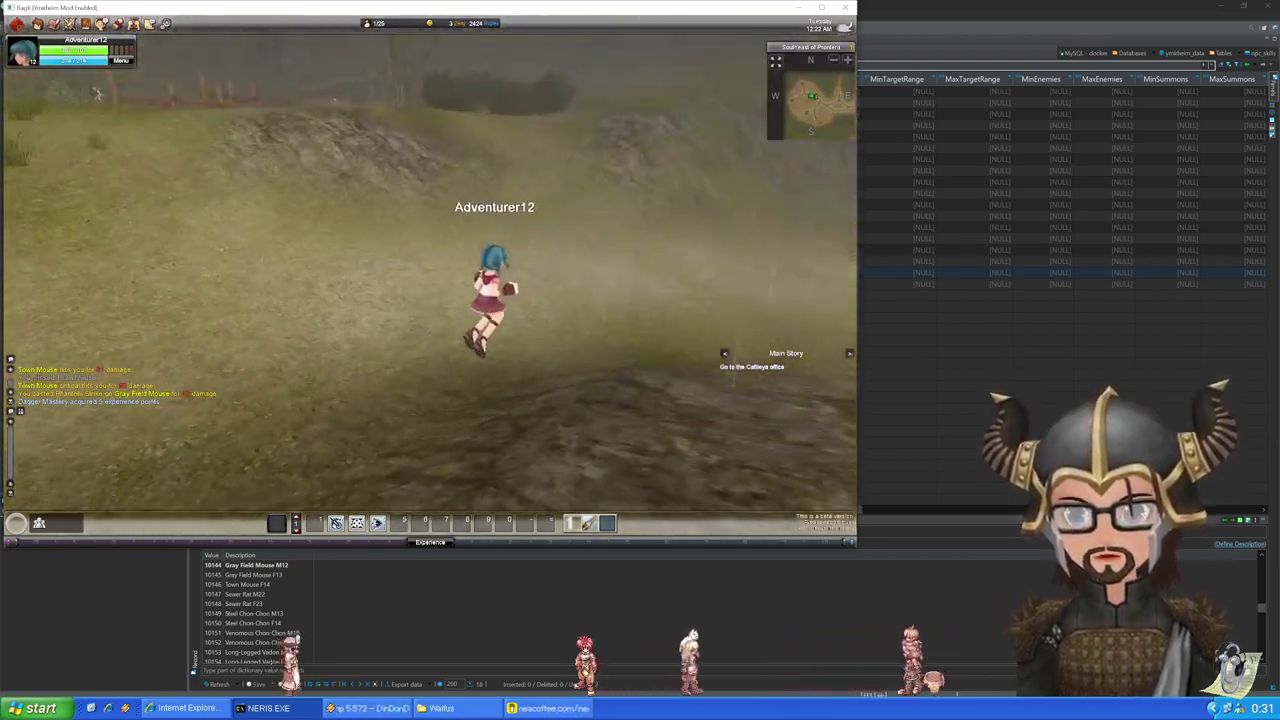
key(w)
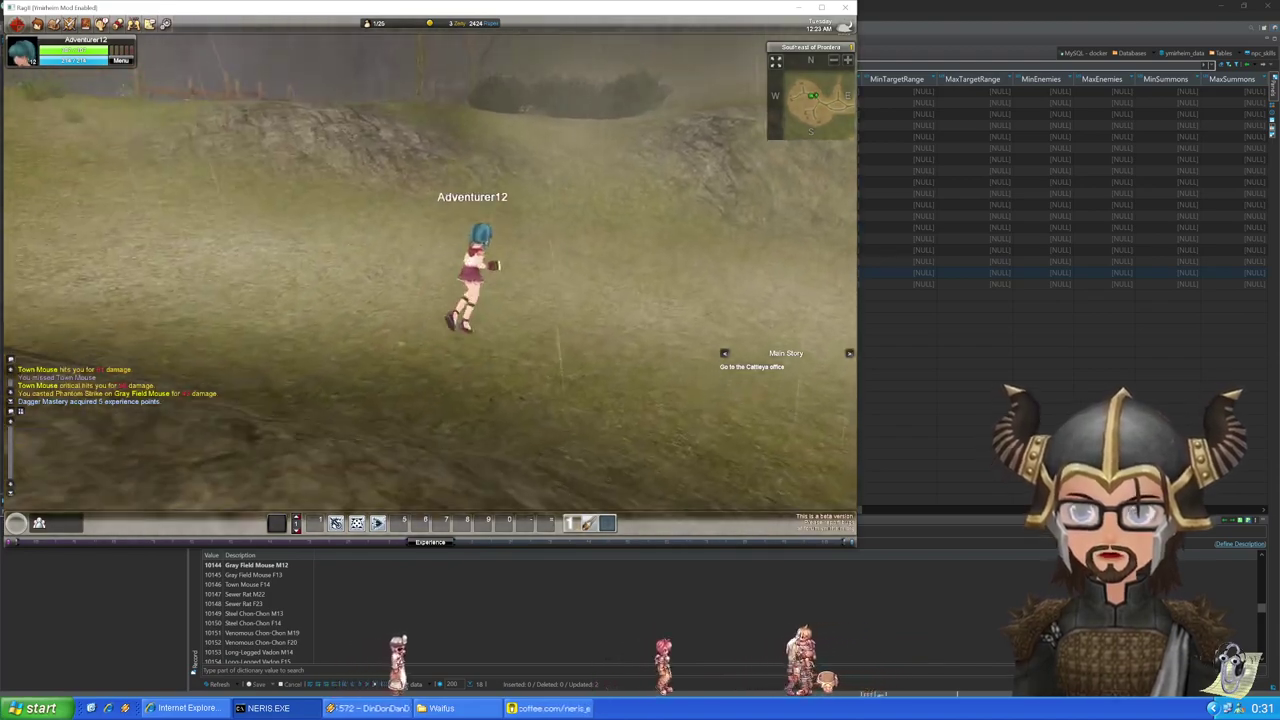
key(w)
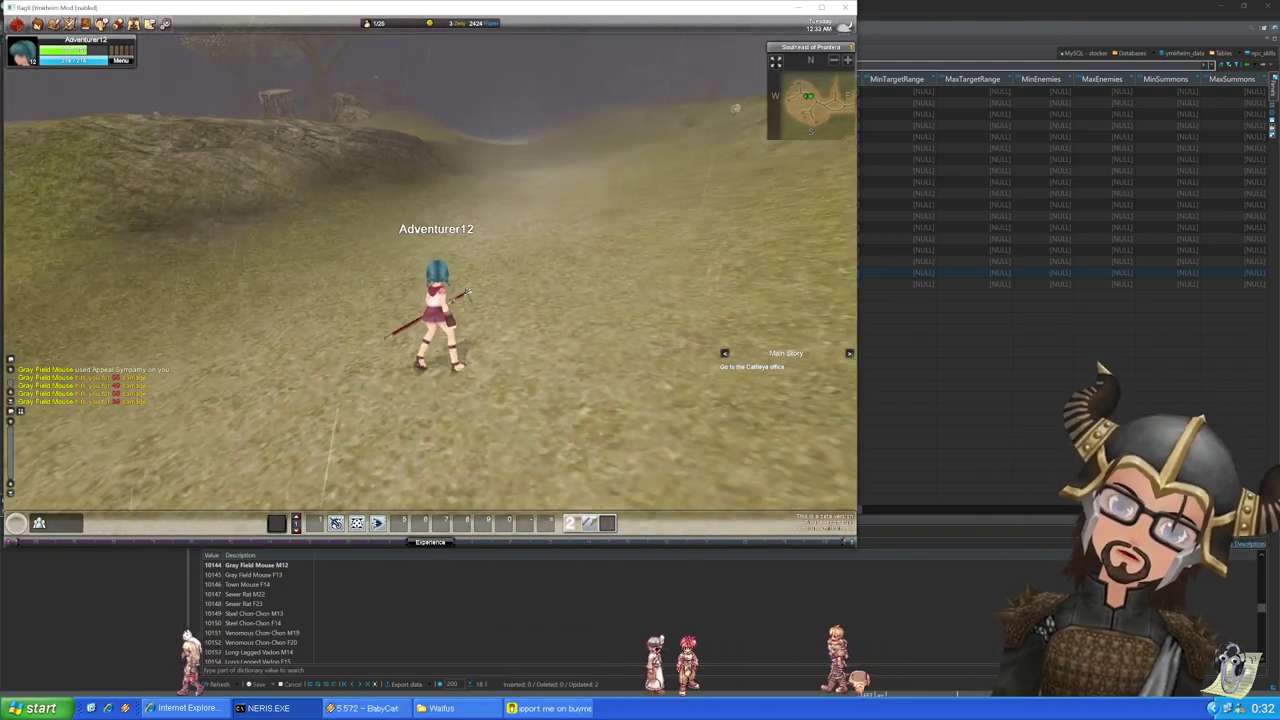
Step: Target Gray Field Mice and kill them with the hotbar 2 skill
key(w)
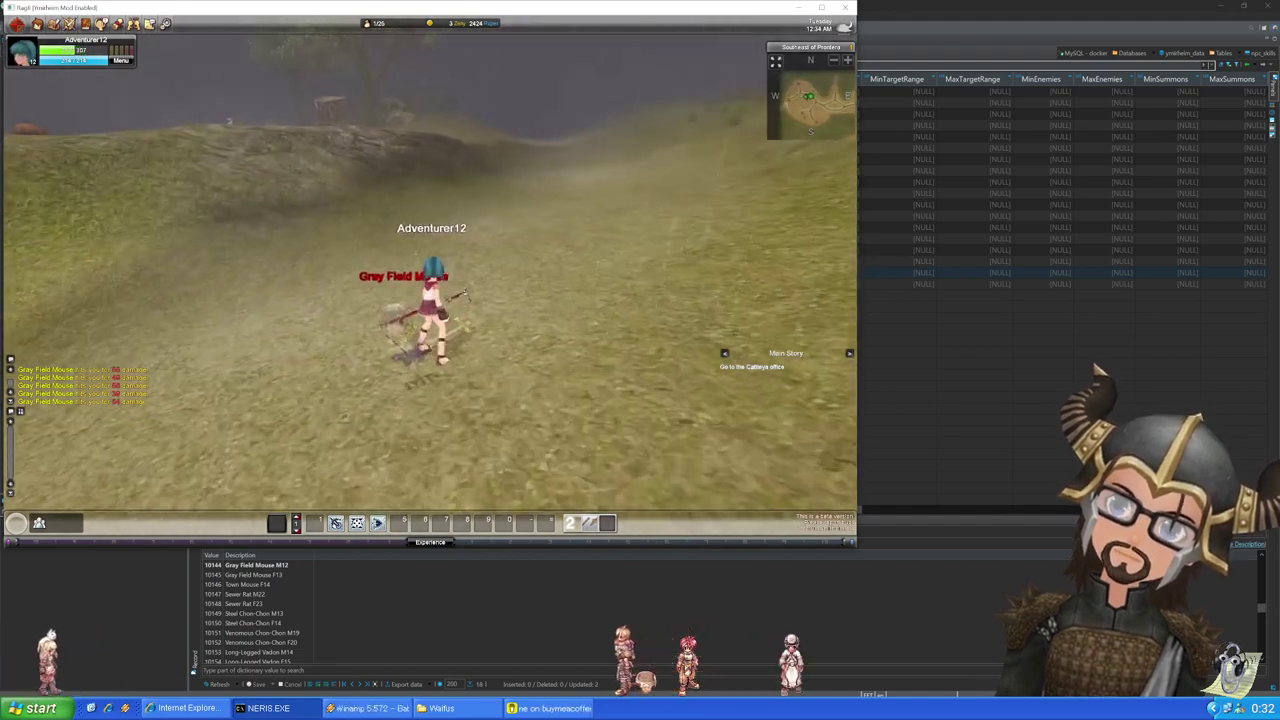
key(Tab)
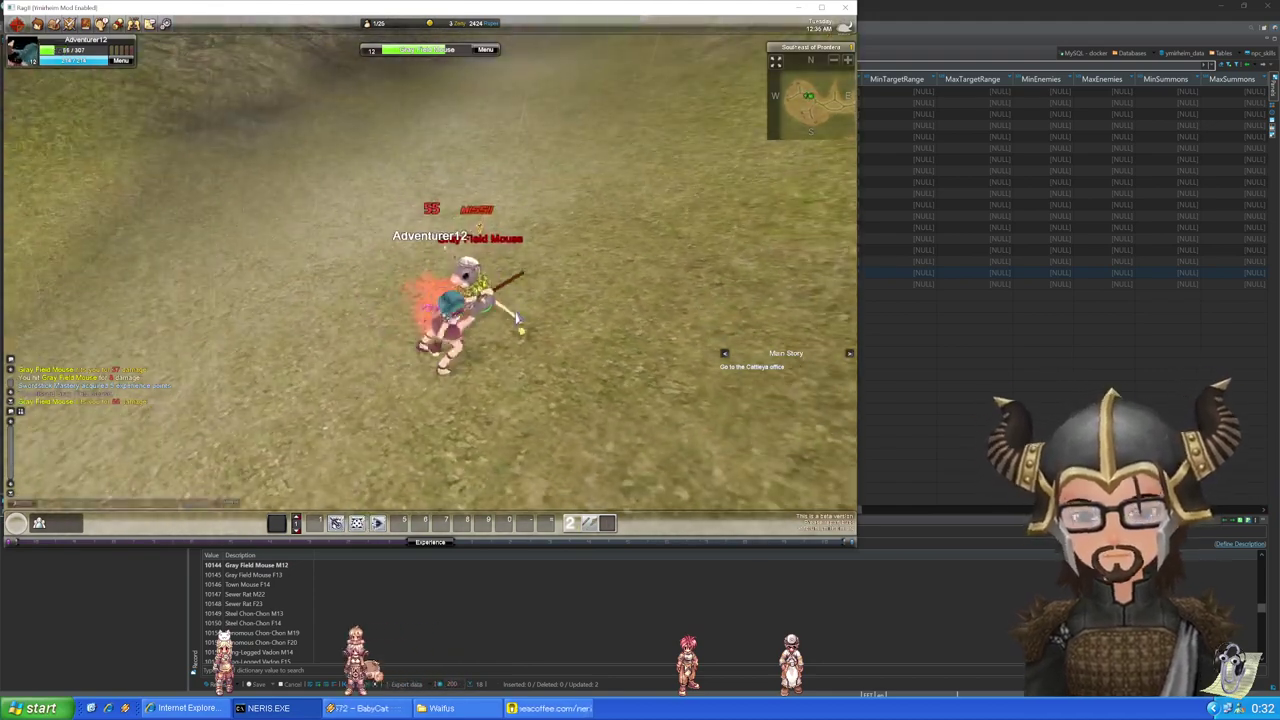
key(2)
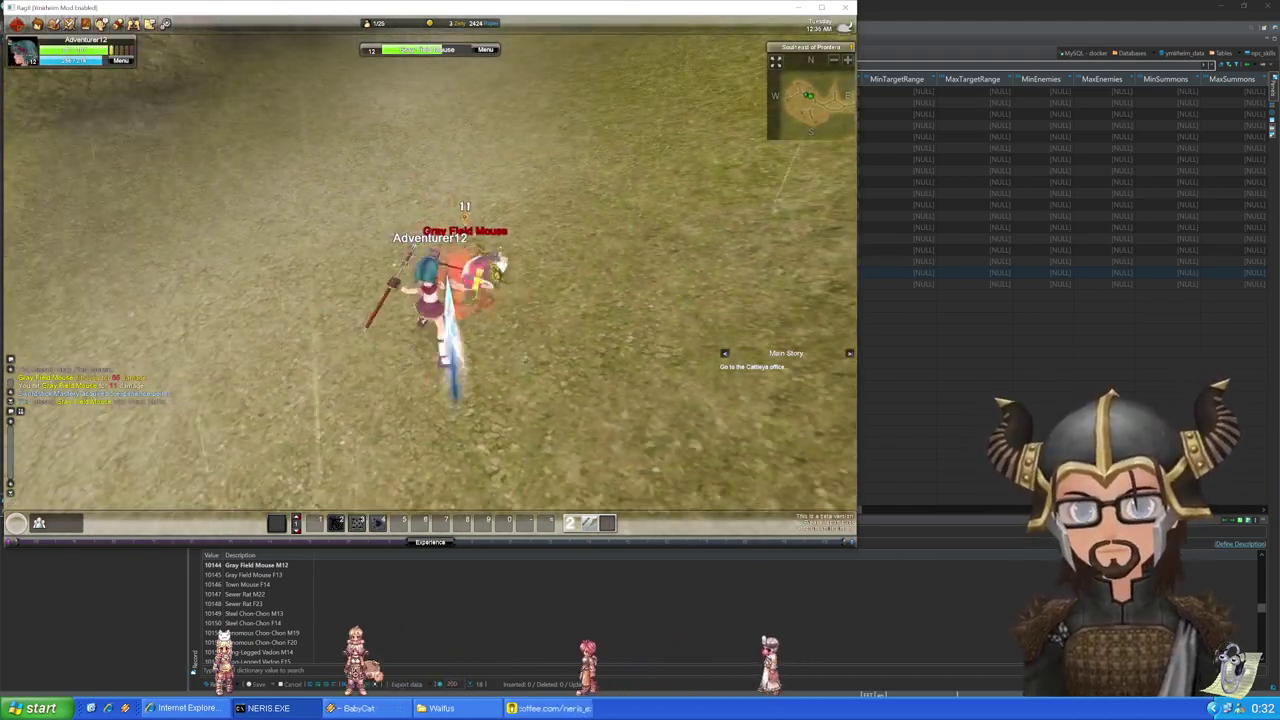
key(2)
key(2)
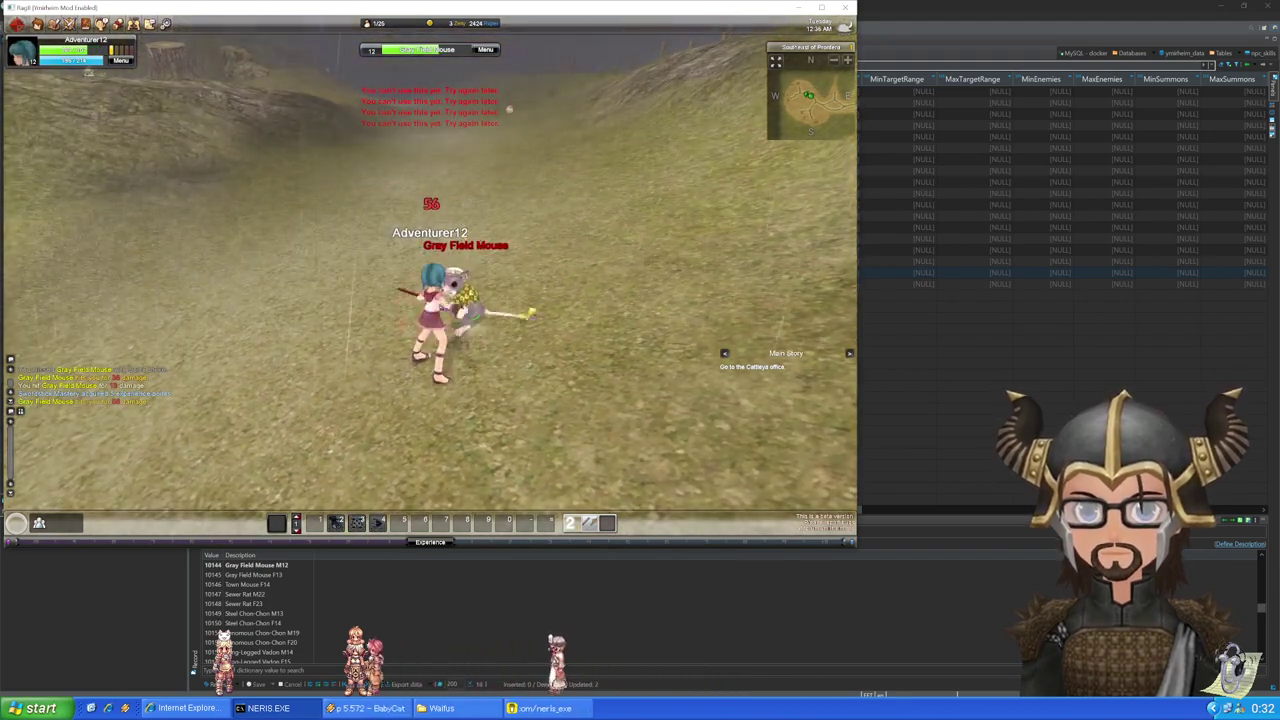
key(2)
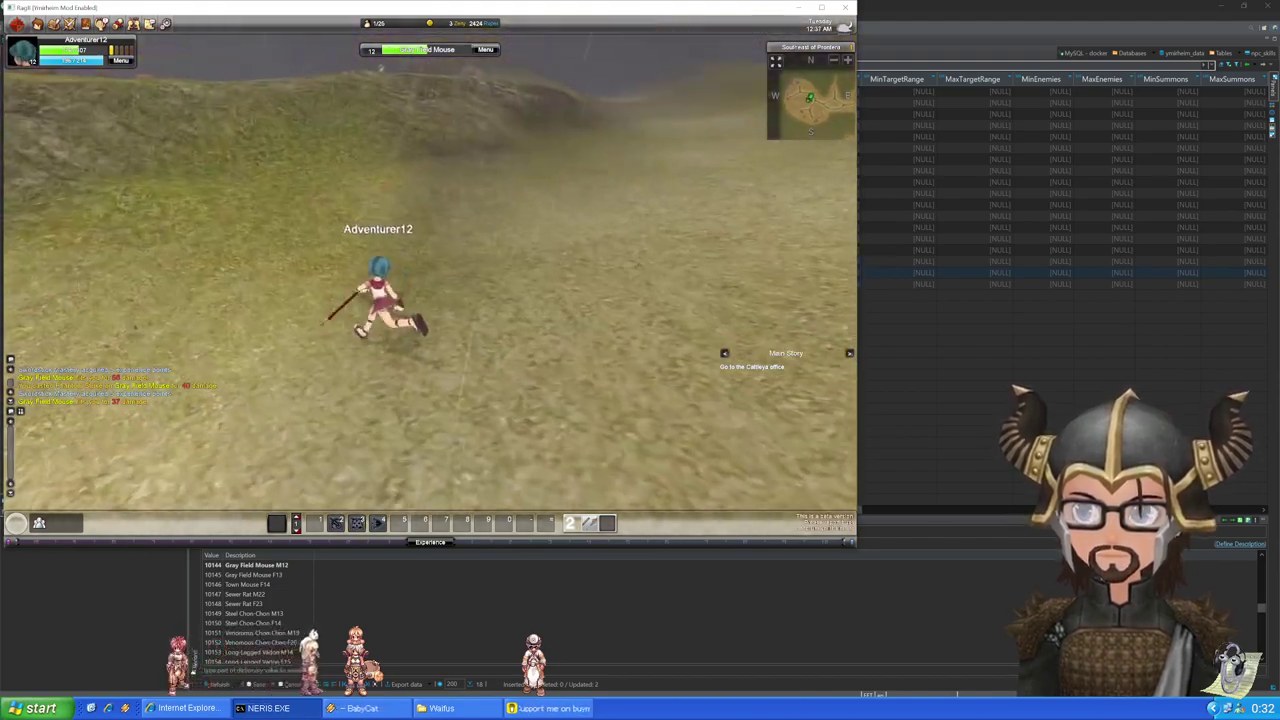
key(2)
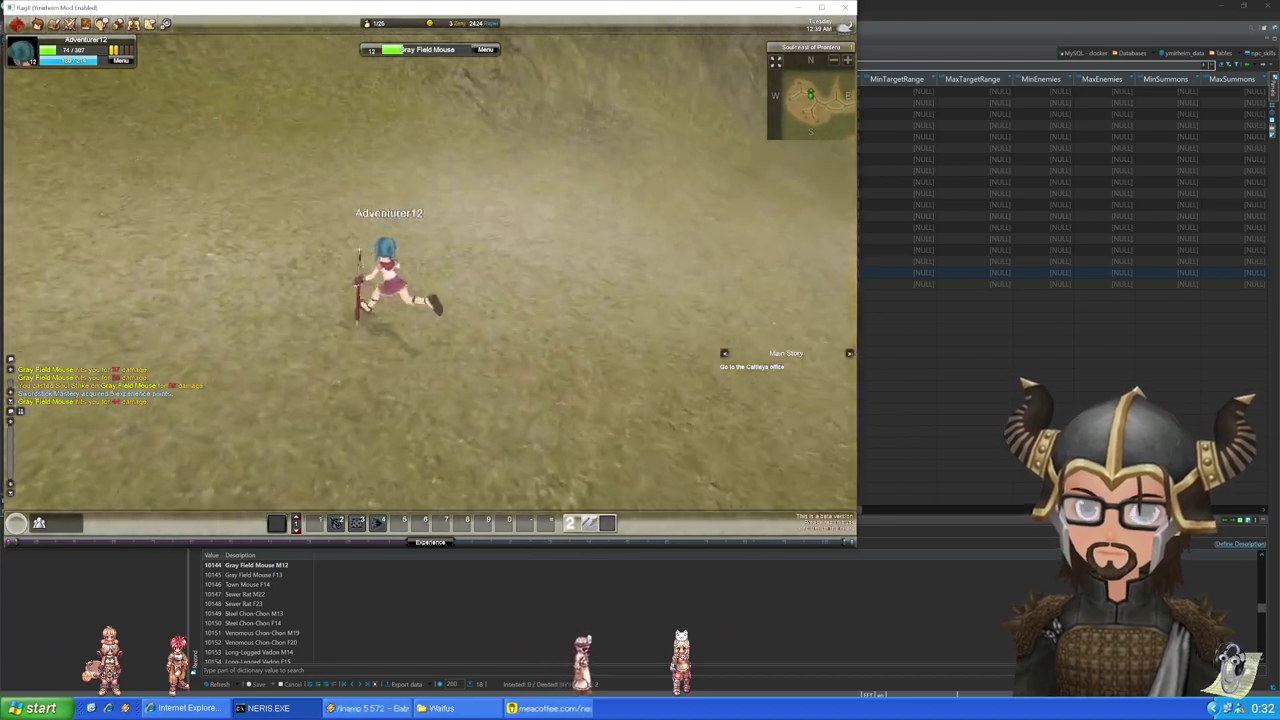
key(2)
key(2)
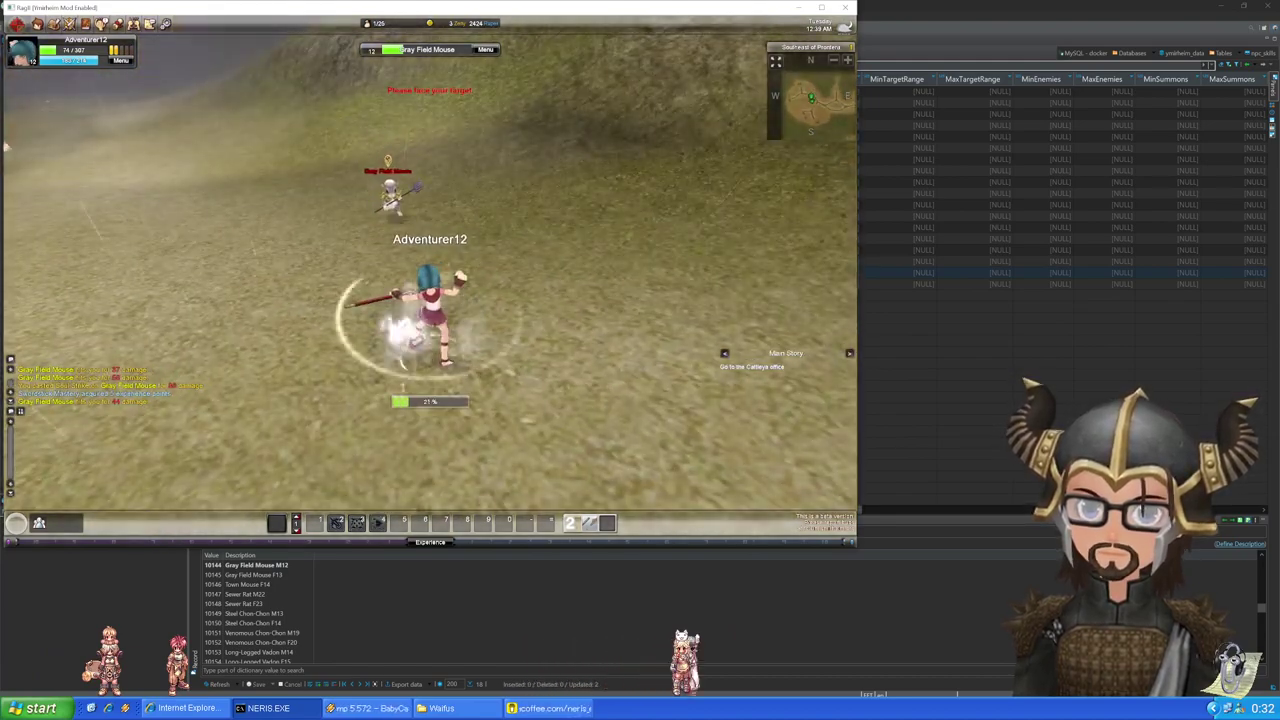
key(w)
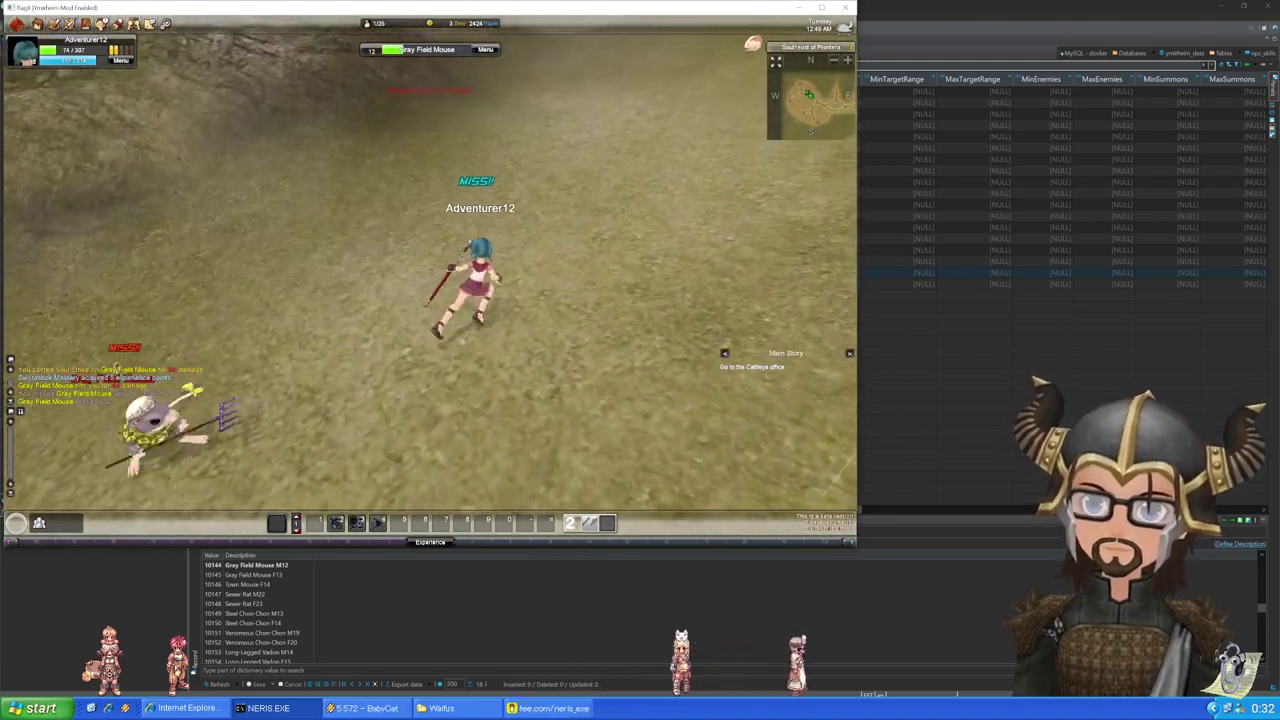
key(2)
key(2)
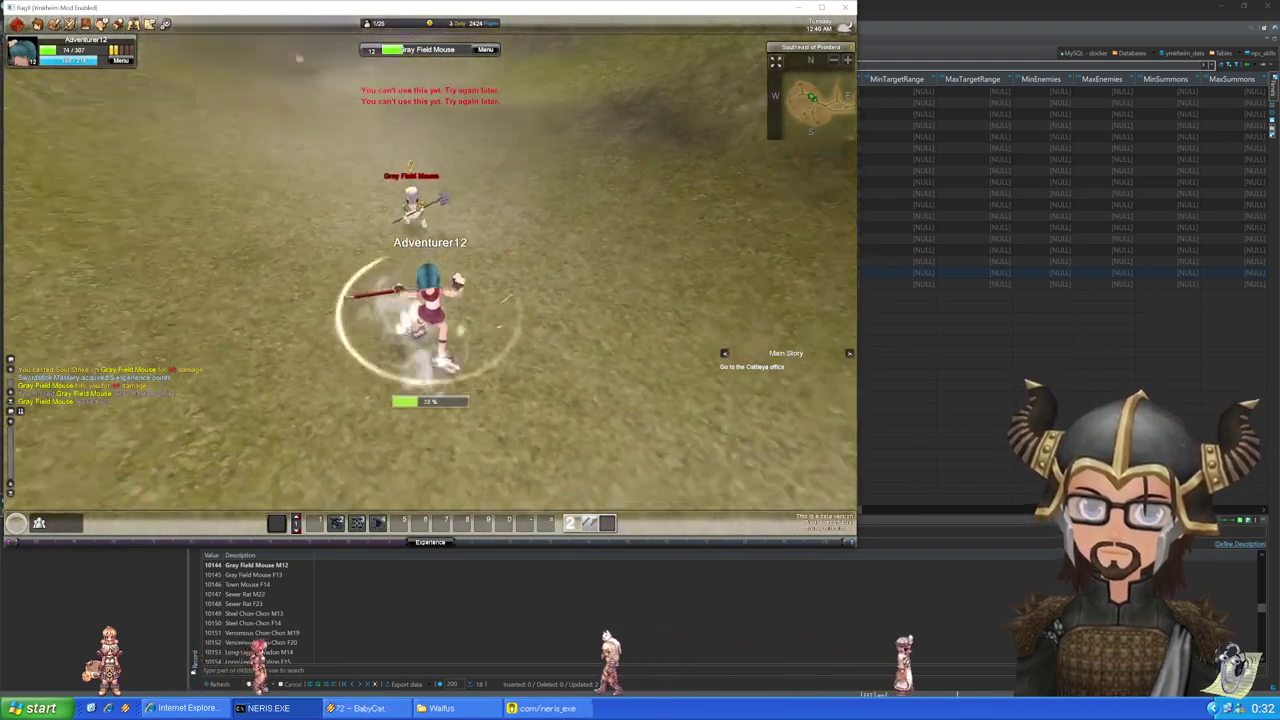
key(w)
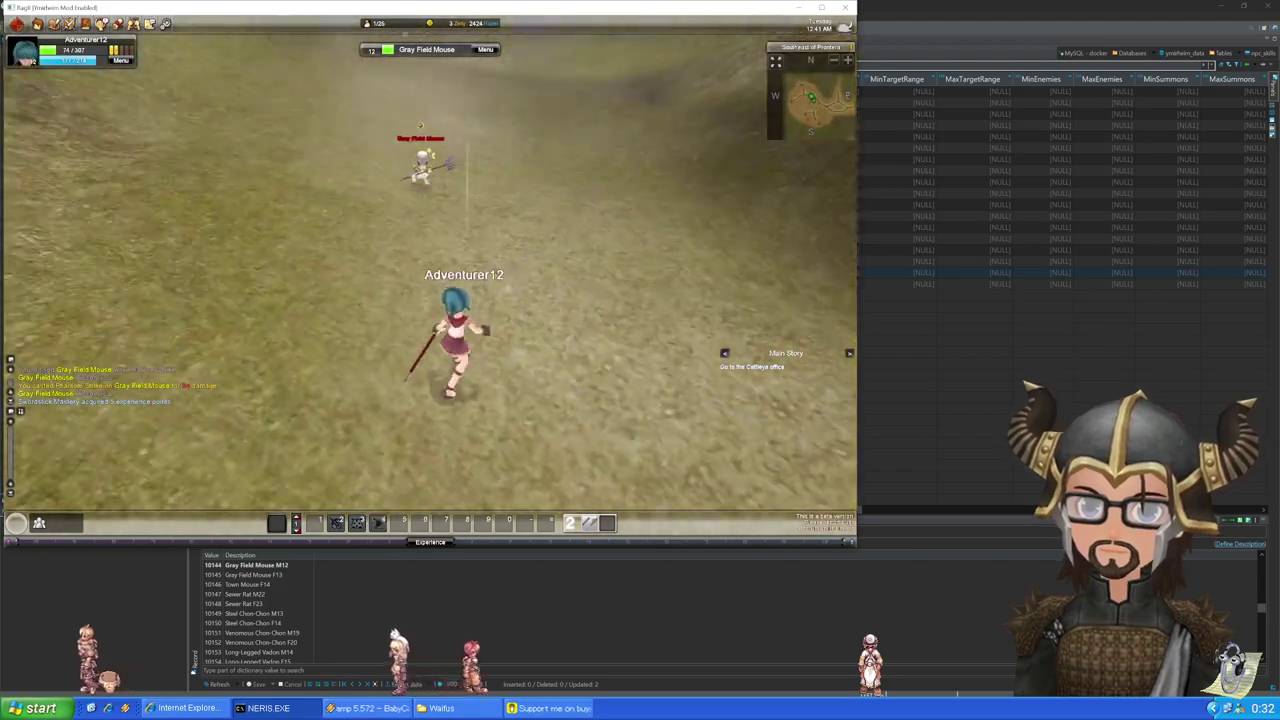
key(2)
key(2)
key(2)
key(w)
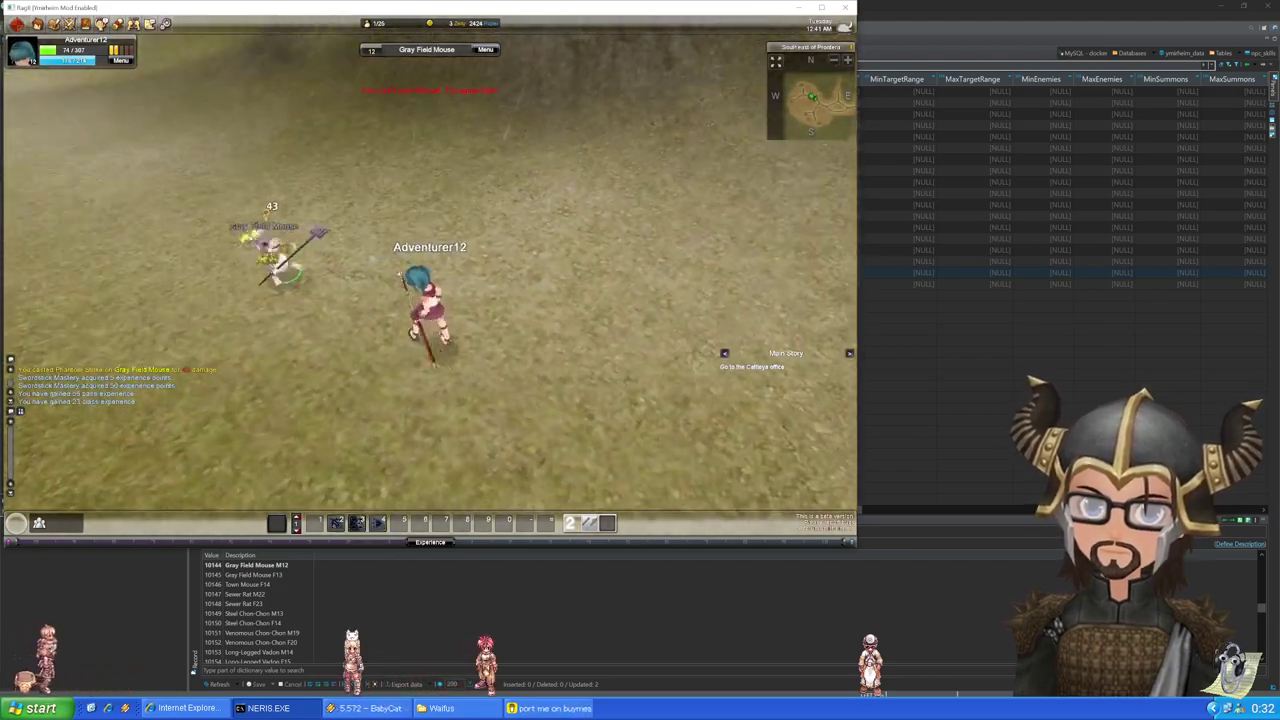
Step: Run up and over the hill, past the fence across the grassy slope
key(w)
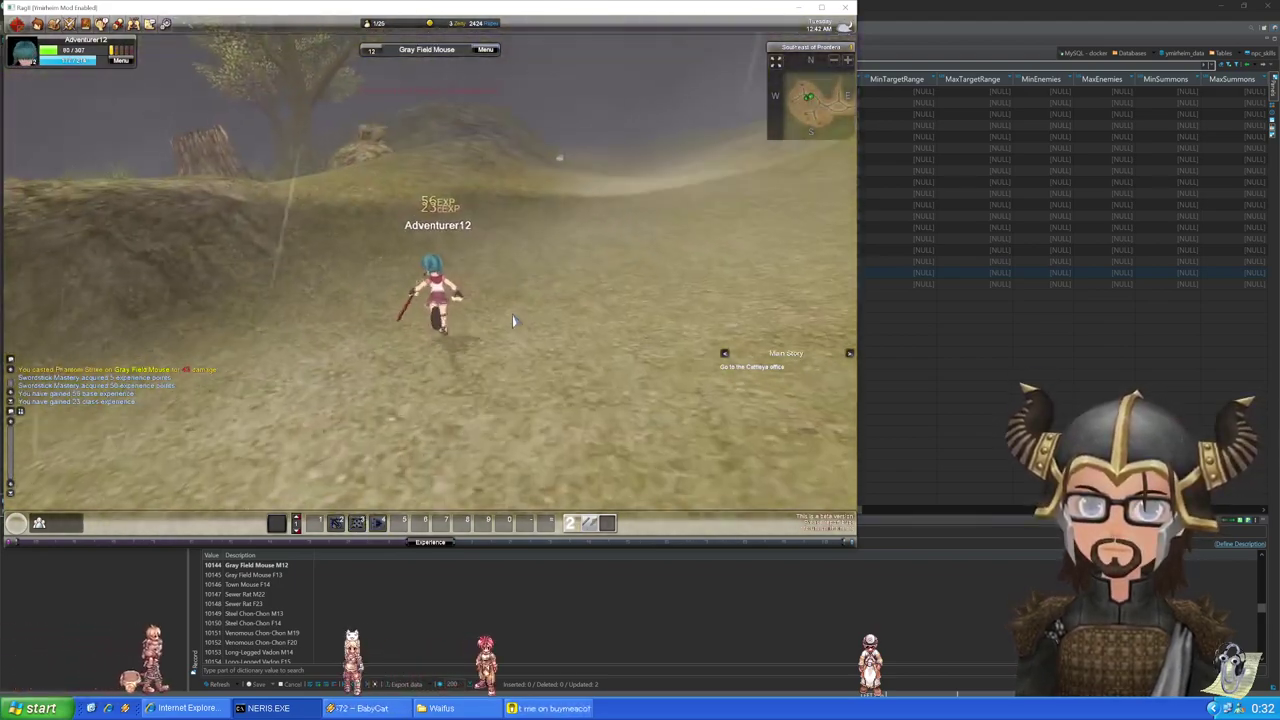
key(w)
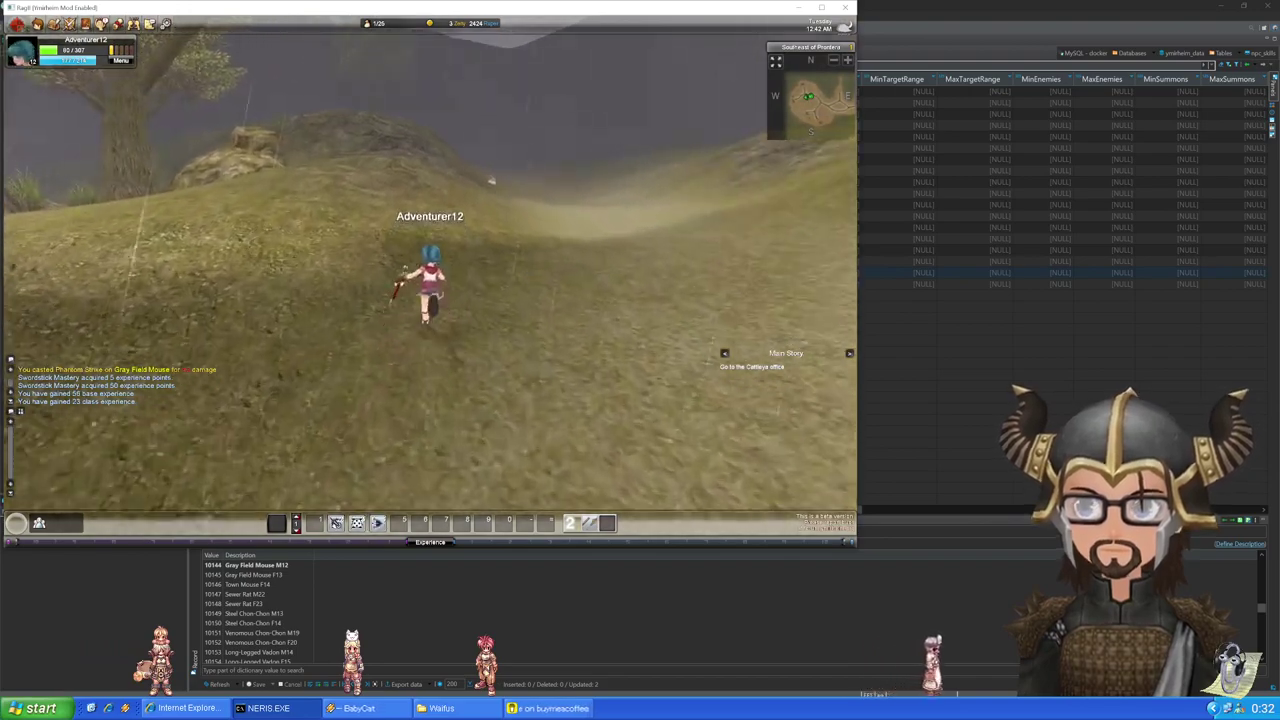
key(w)
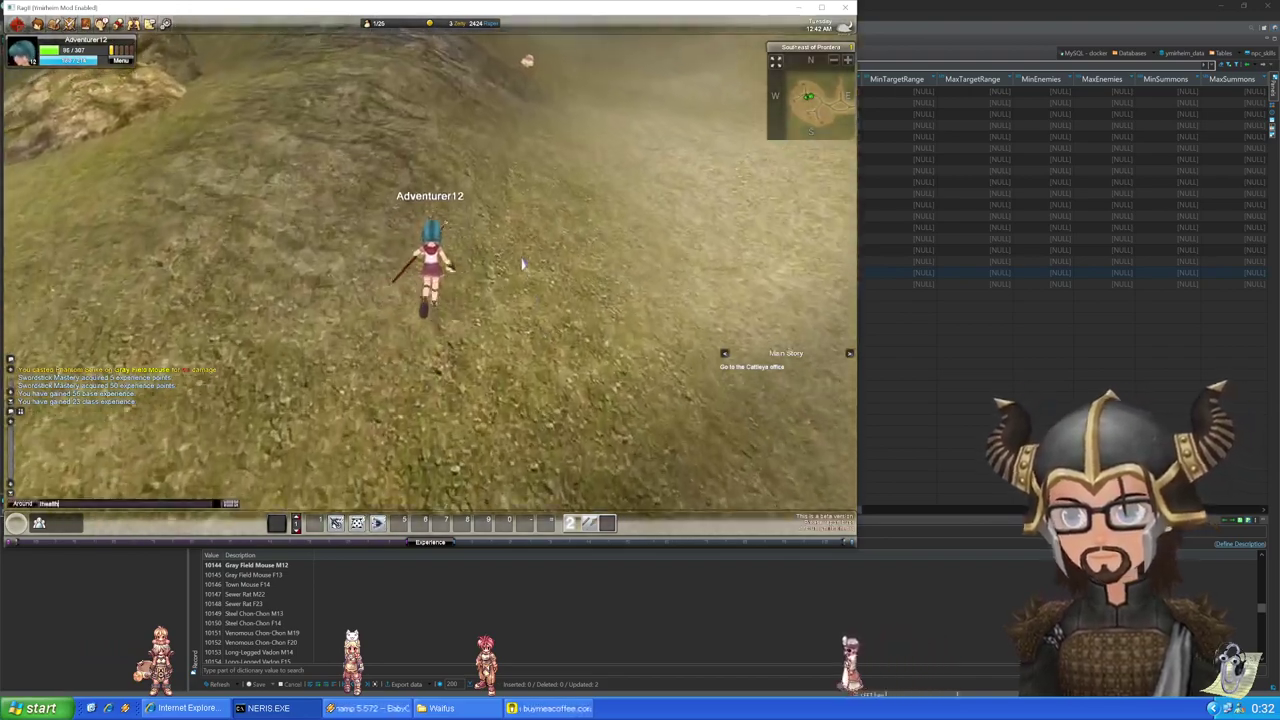
key(w)
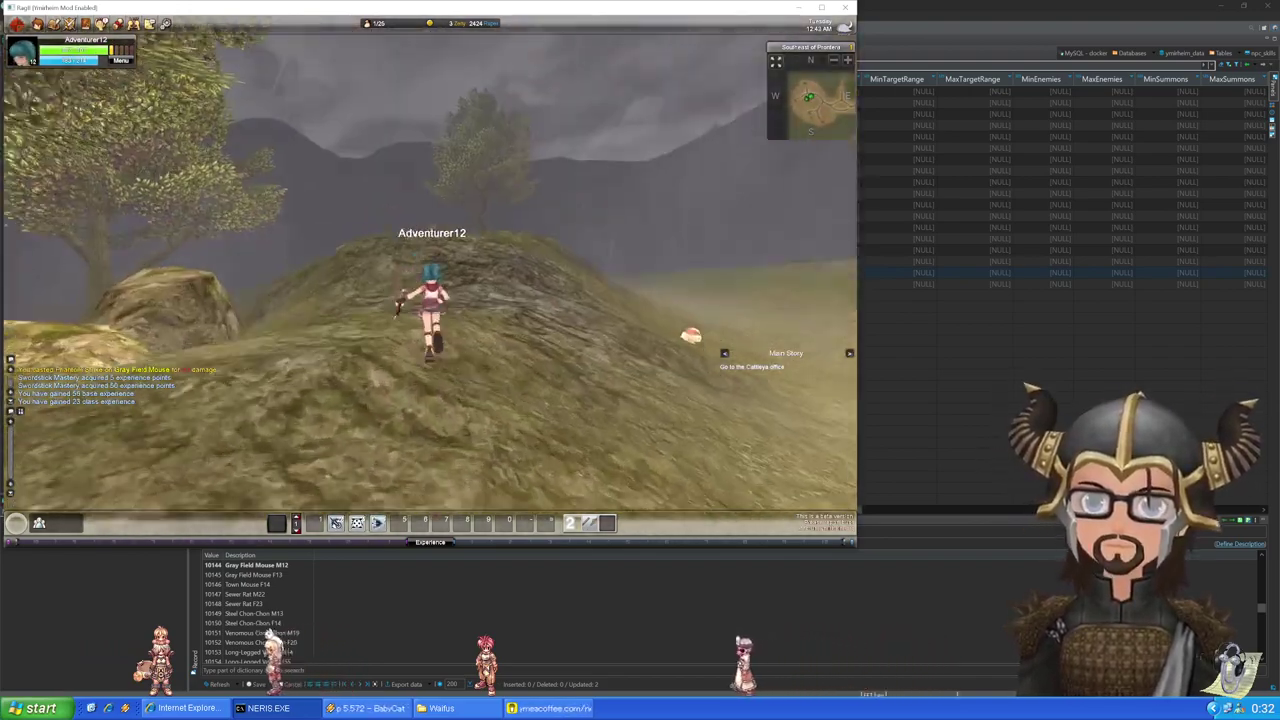
key(w)
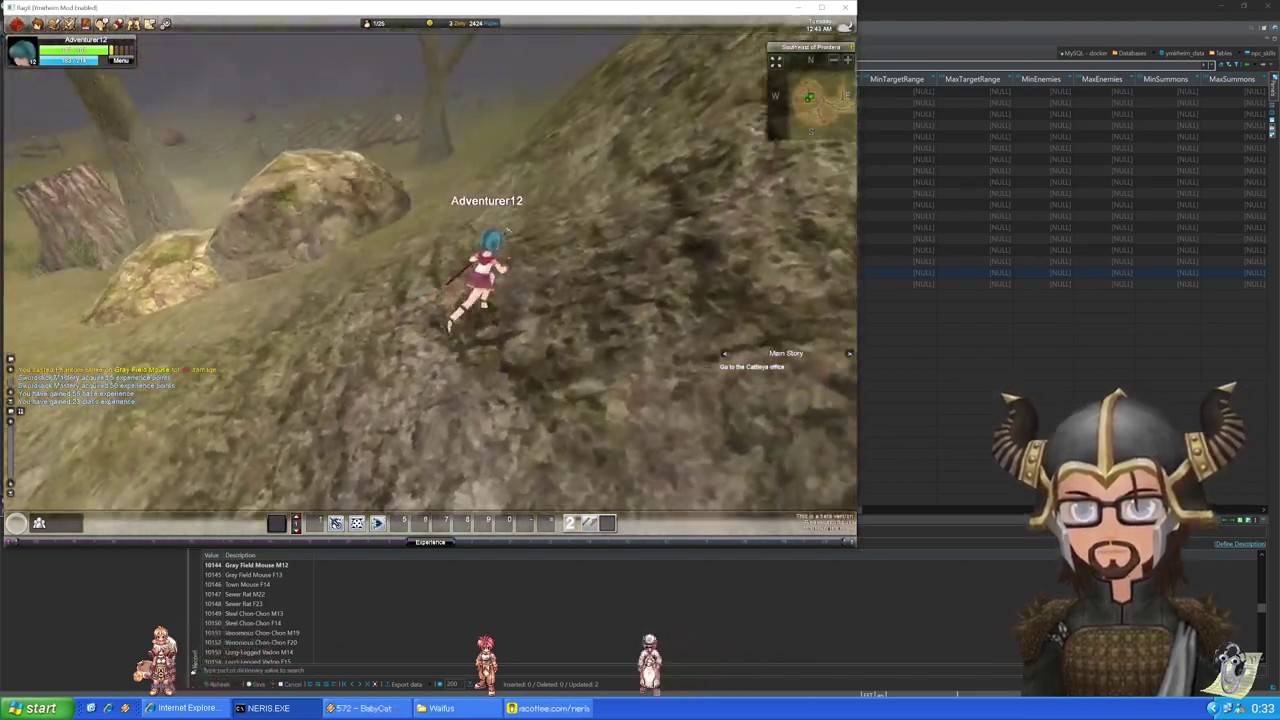
key(w)
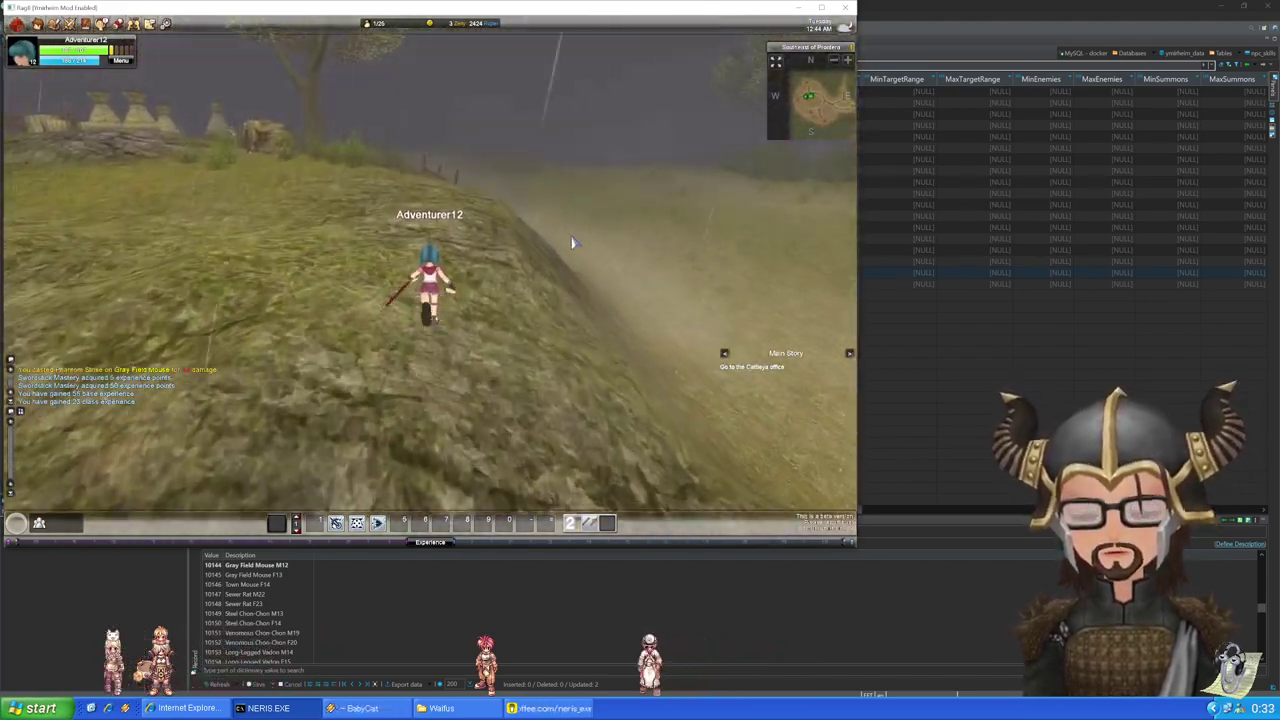
key(w)
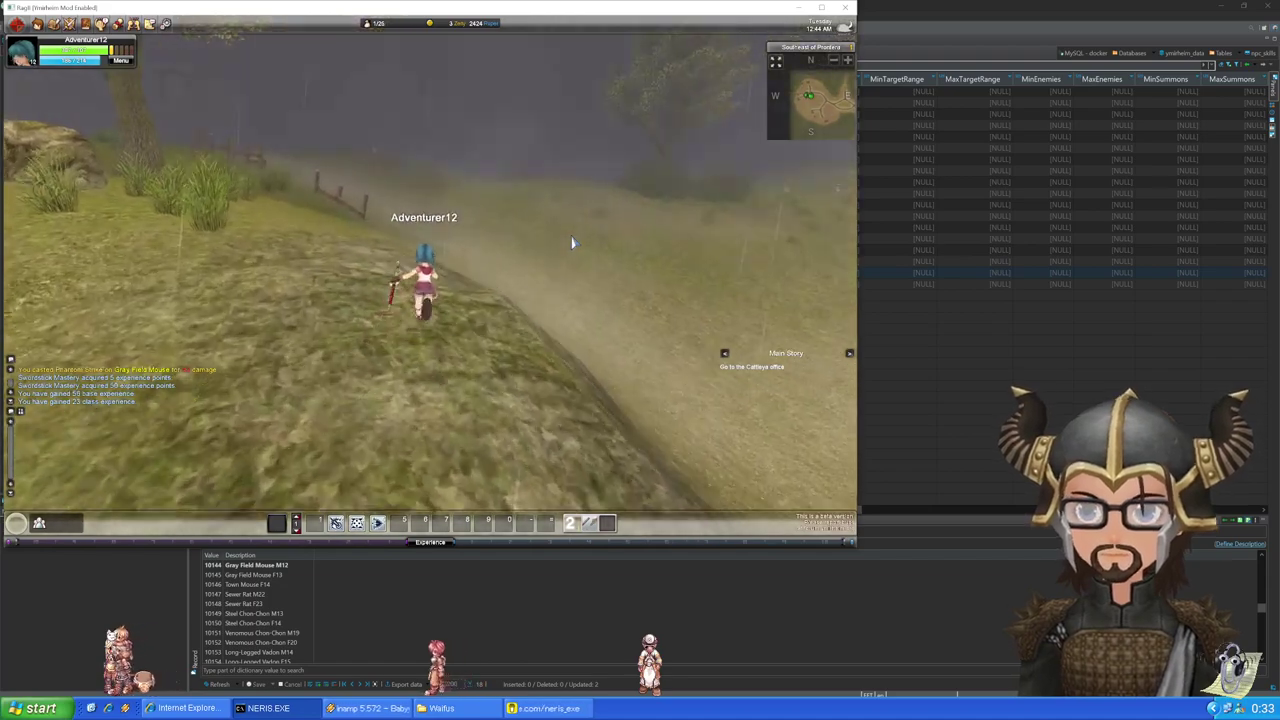
key(w)
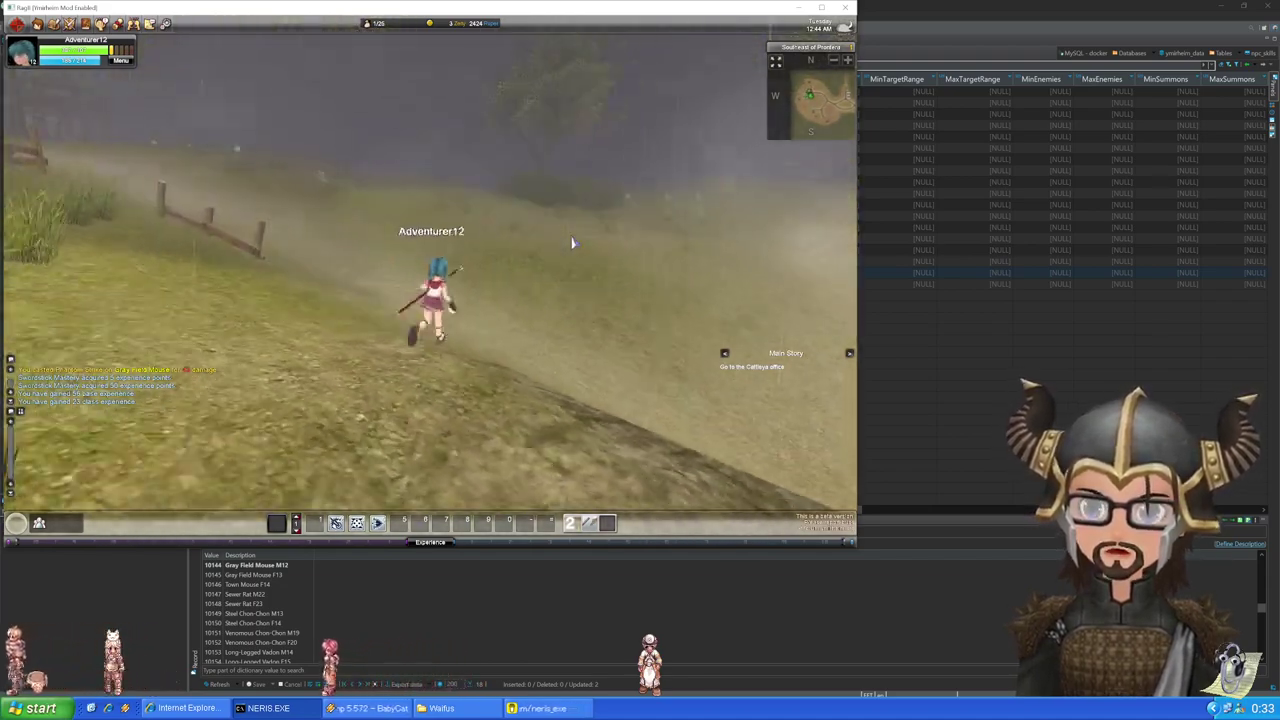
key(w)
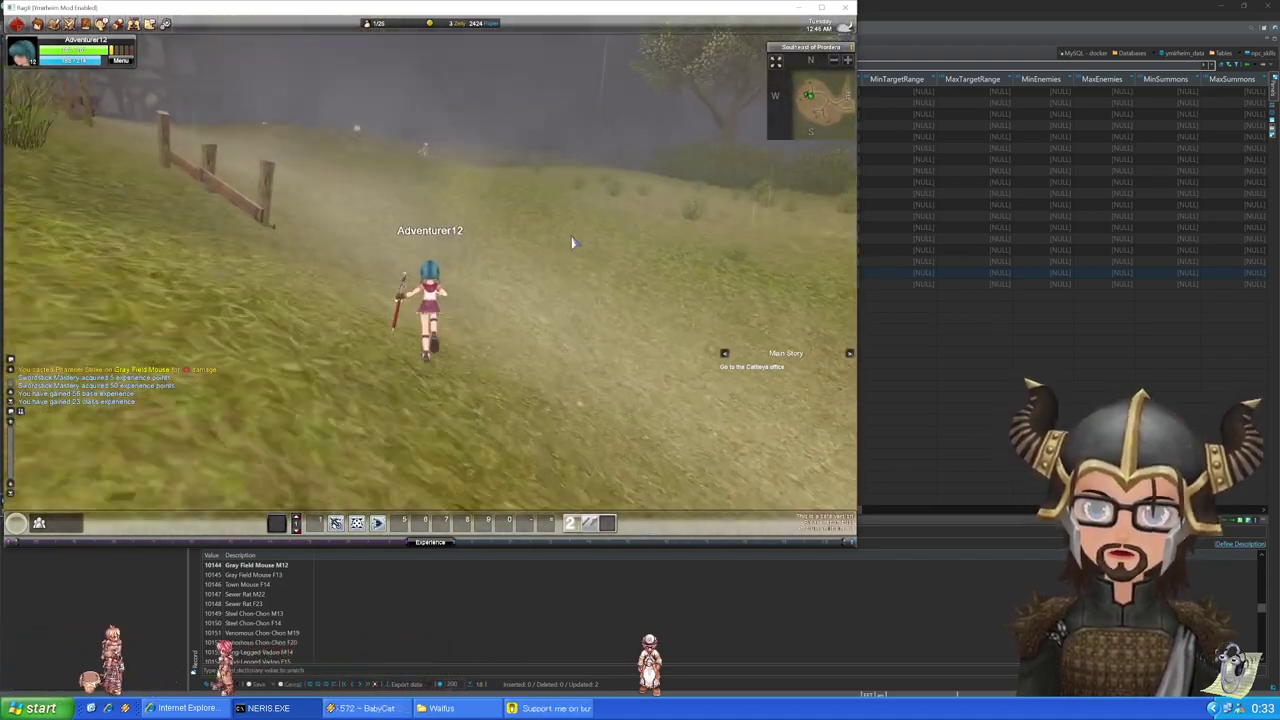
key(w)
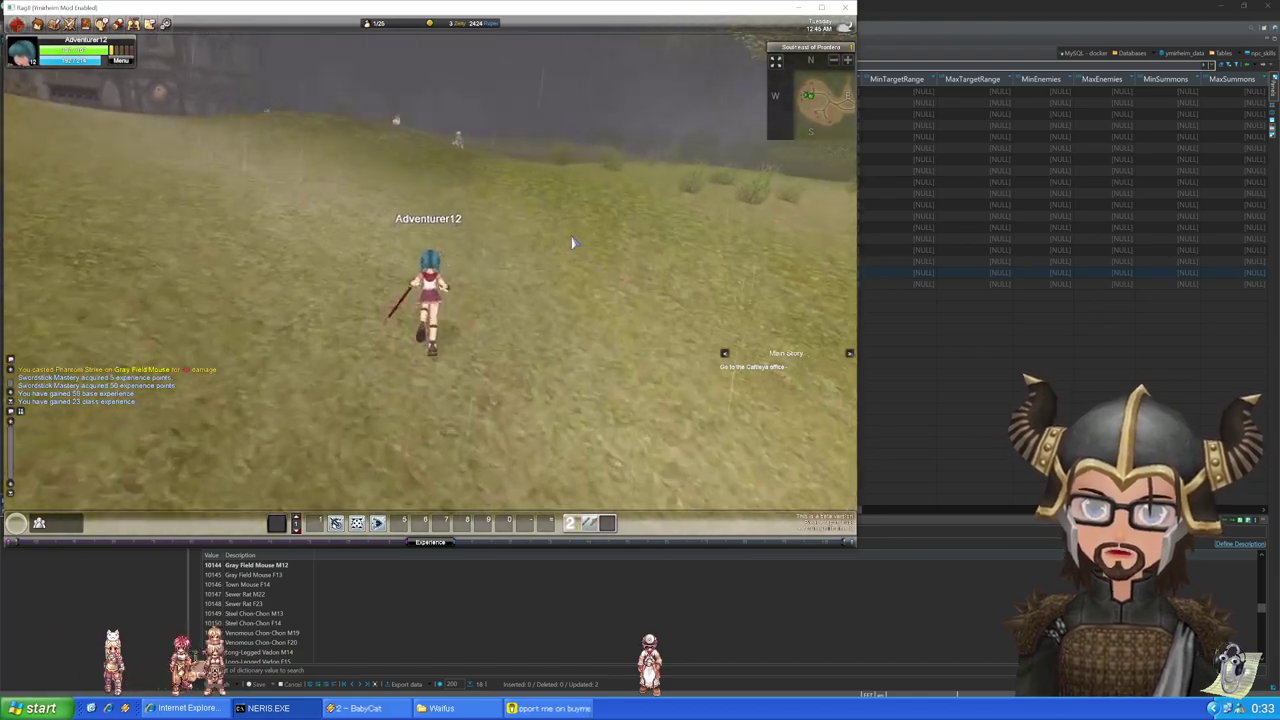
Step: Hit more Gray Field Mice with skill 2 while running toward the group of mice
key(w)
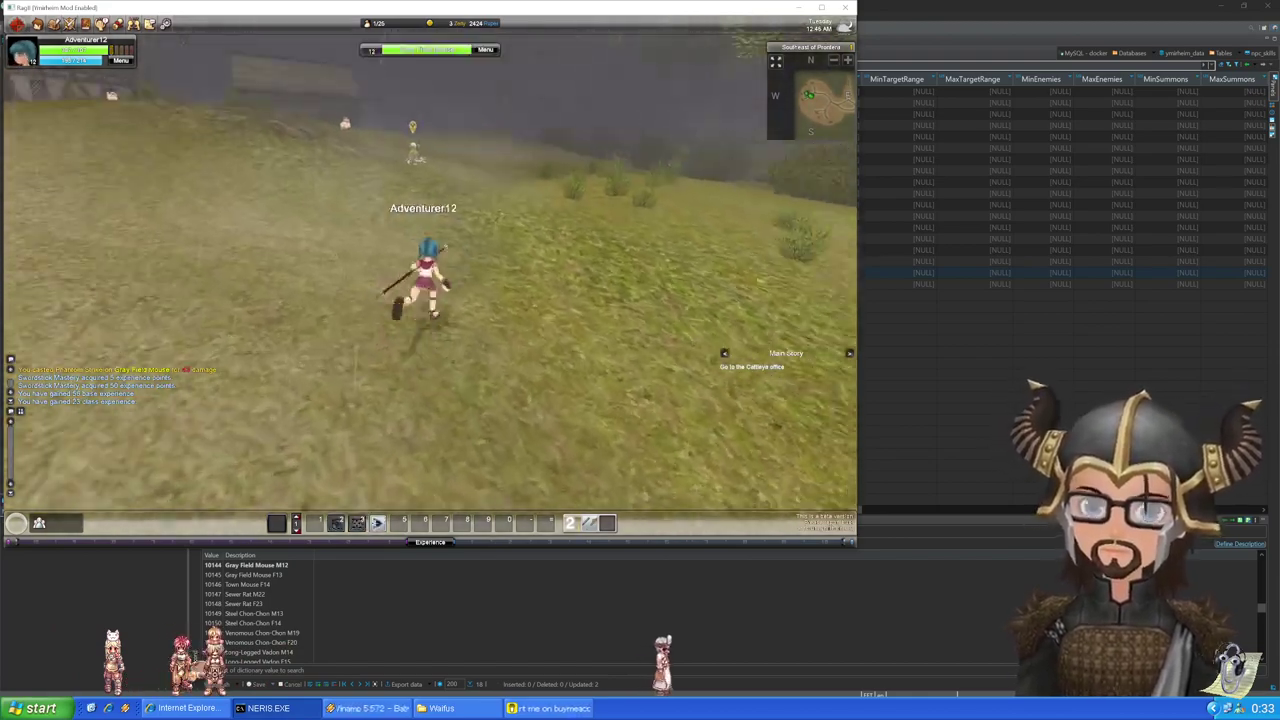
key(w)
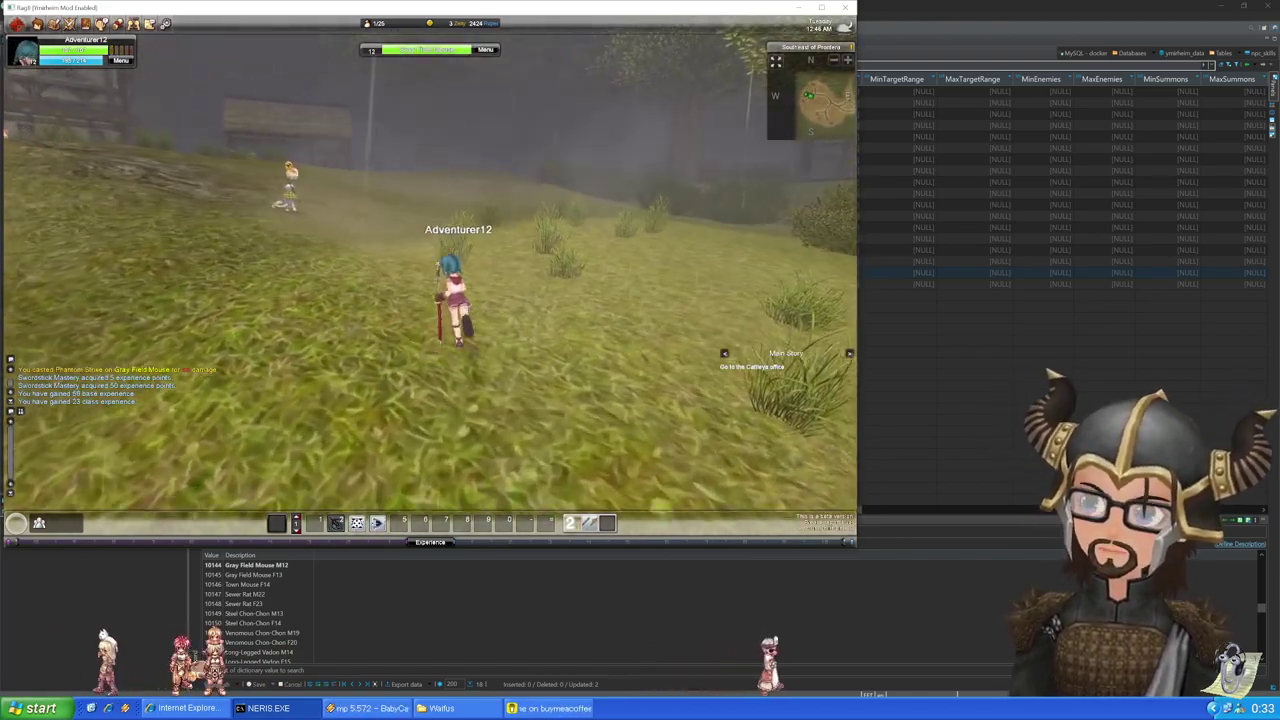
key(2)
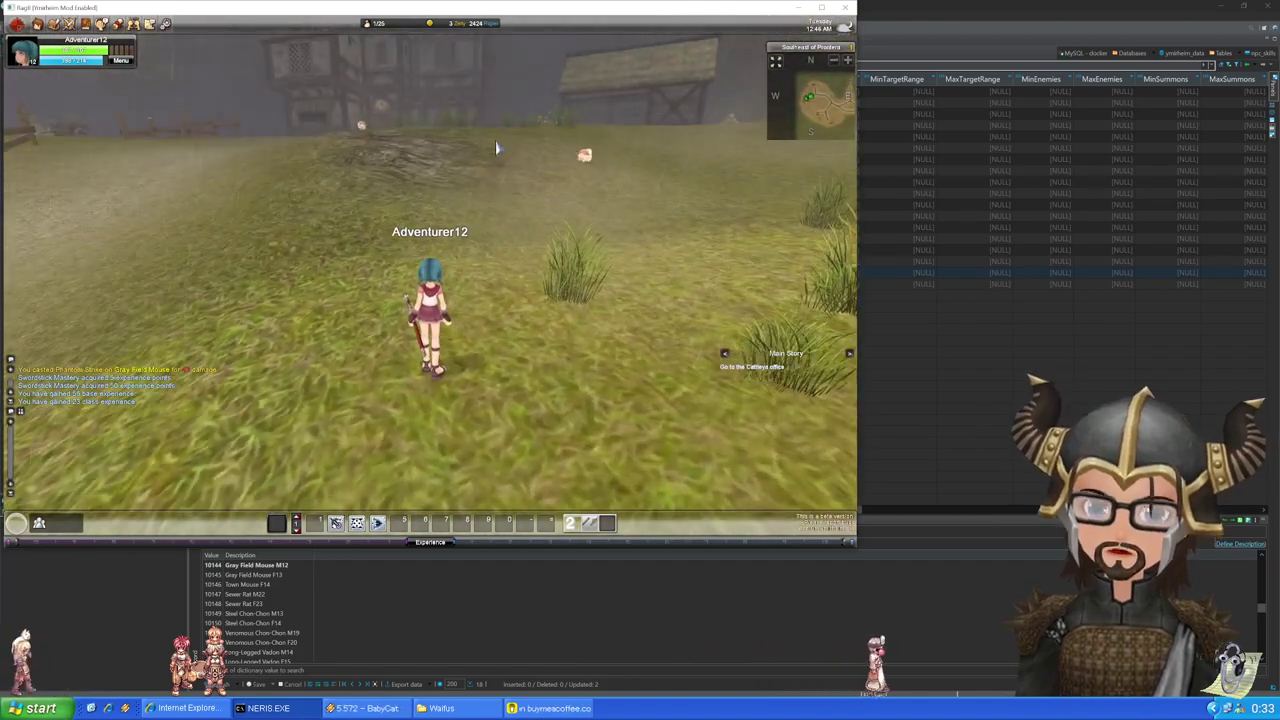
key(w)
key(w)
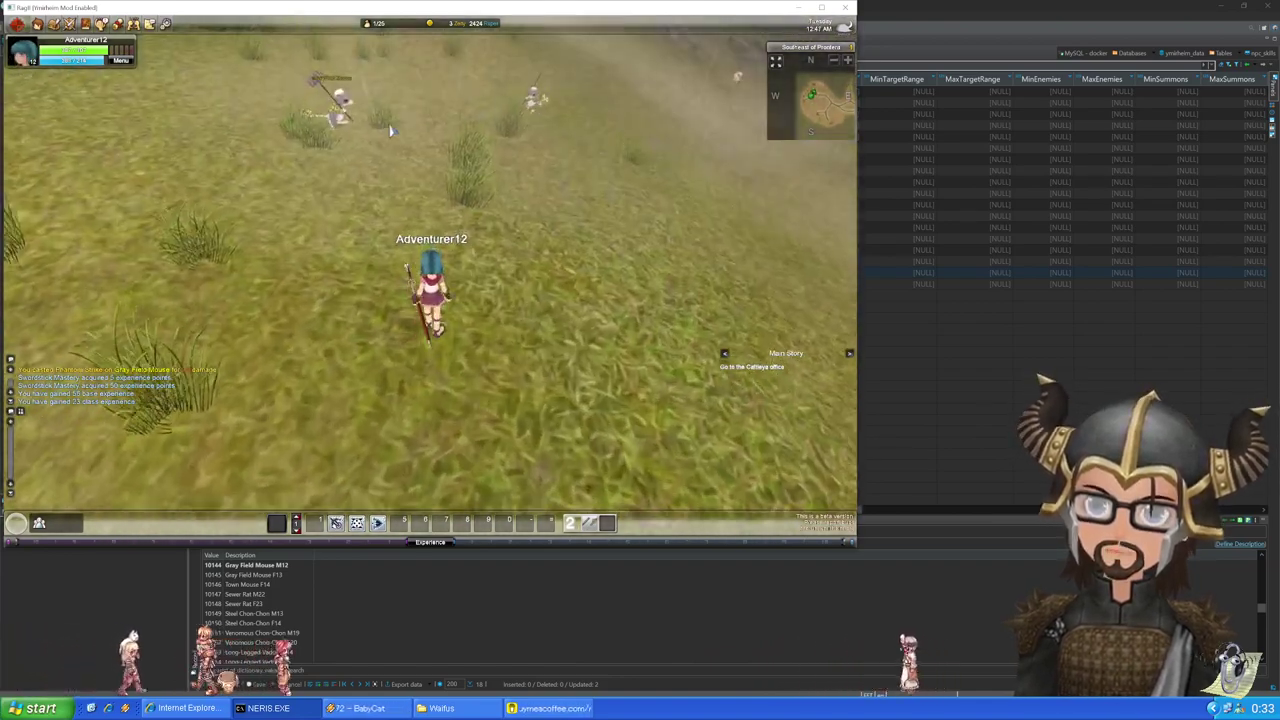
key(w)
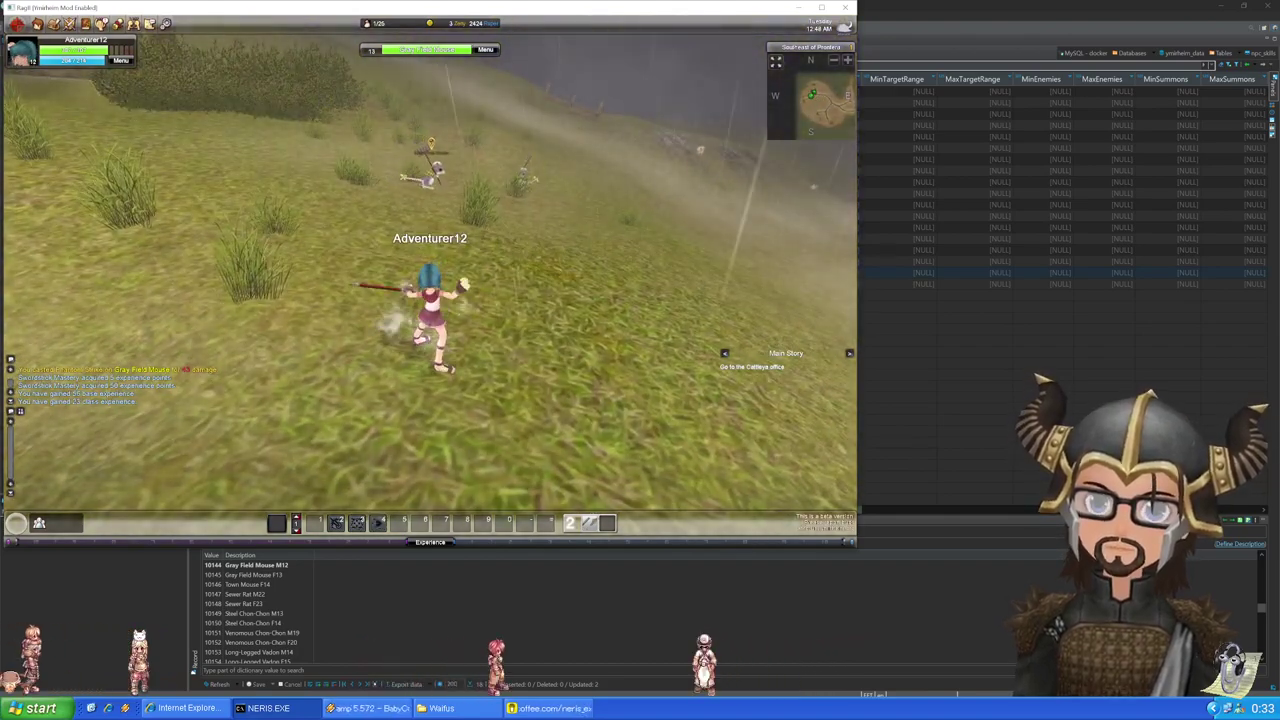
key(2)
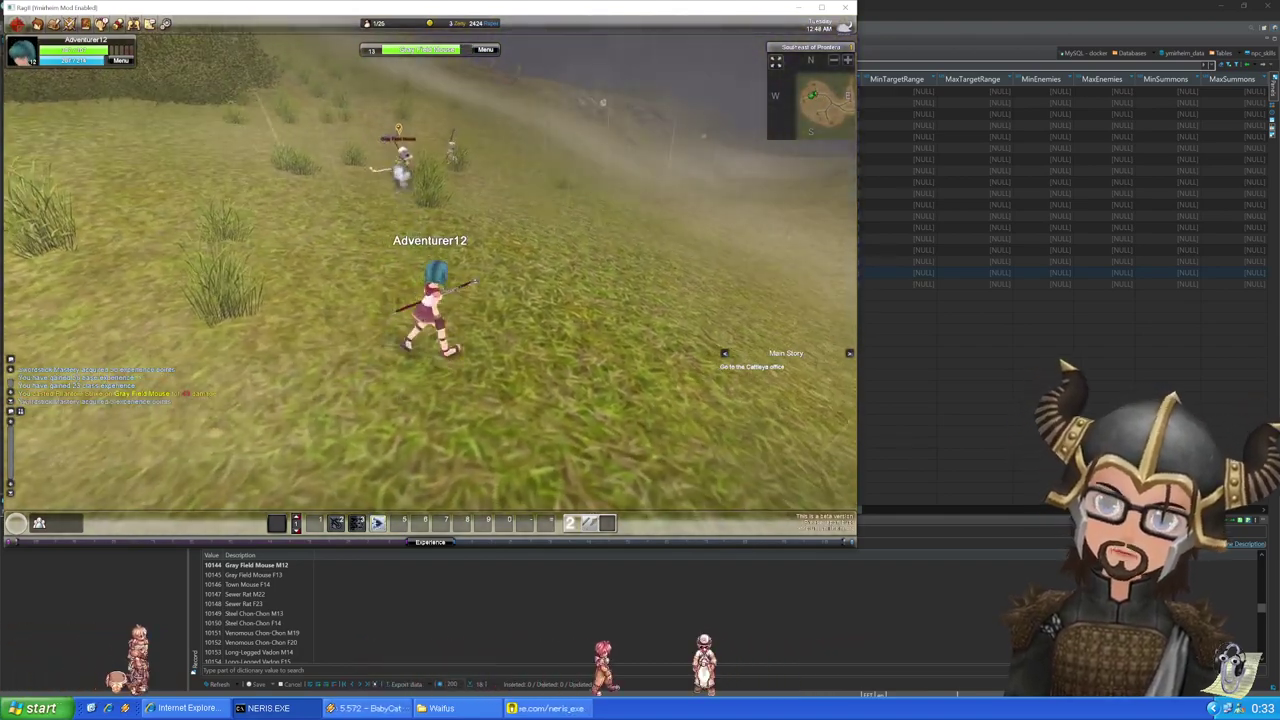
key(w)
key(w)
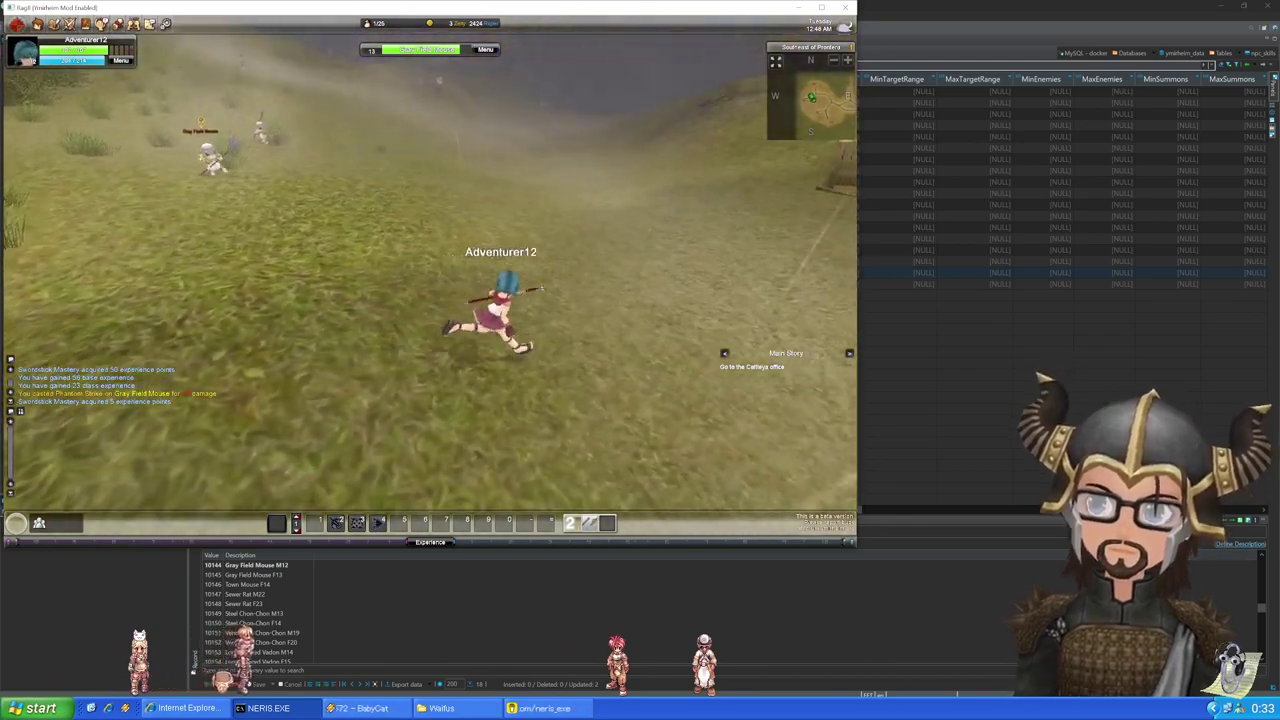
key(w)
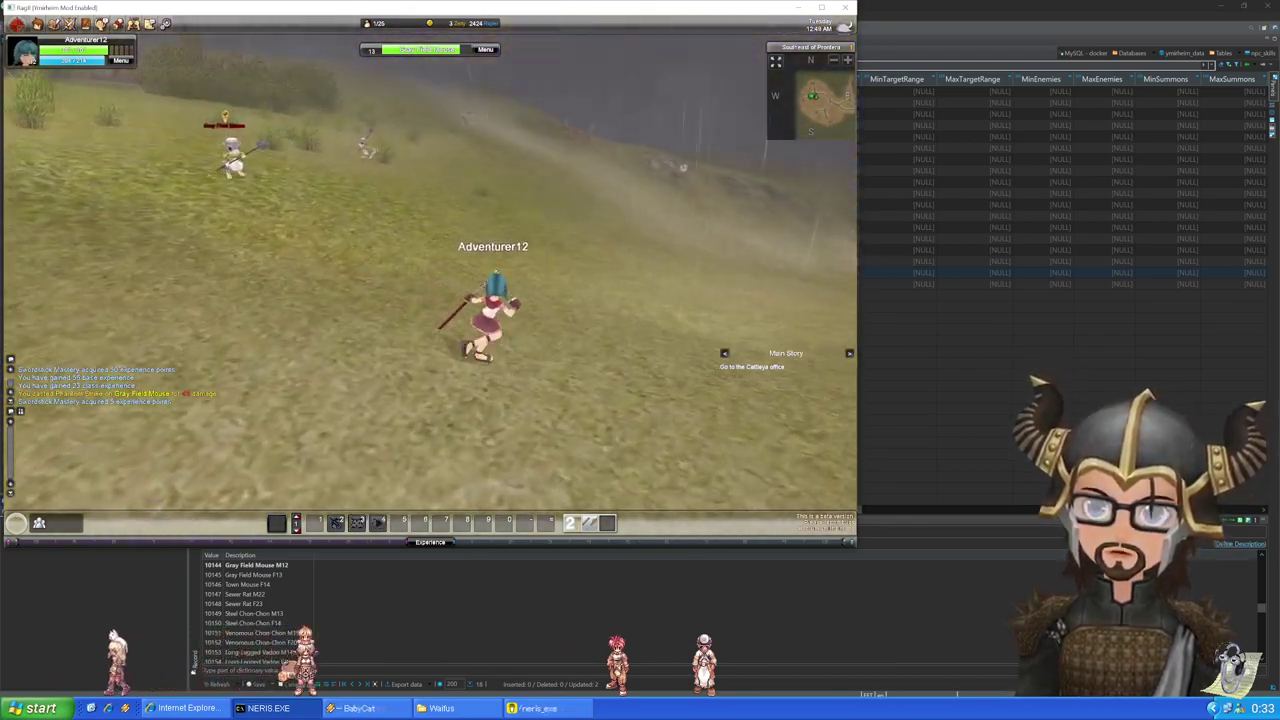
key(w)
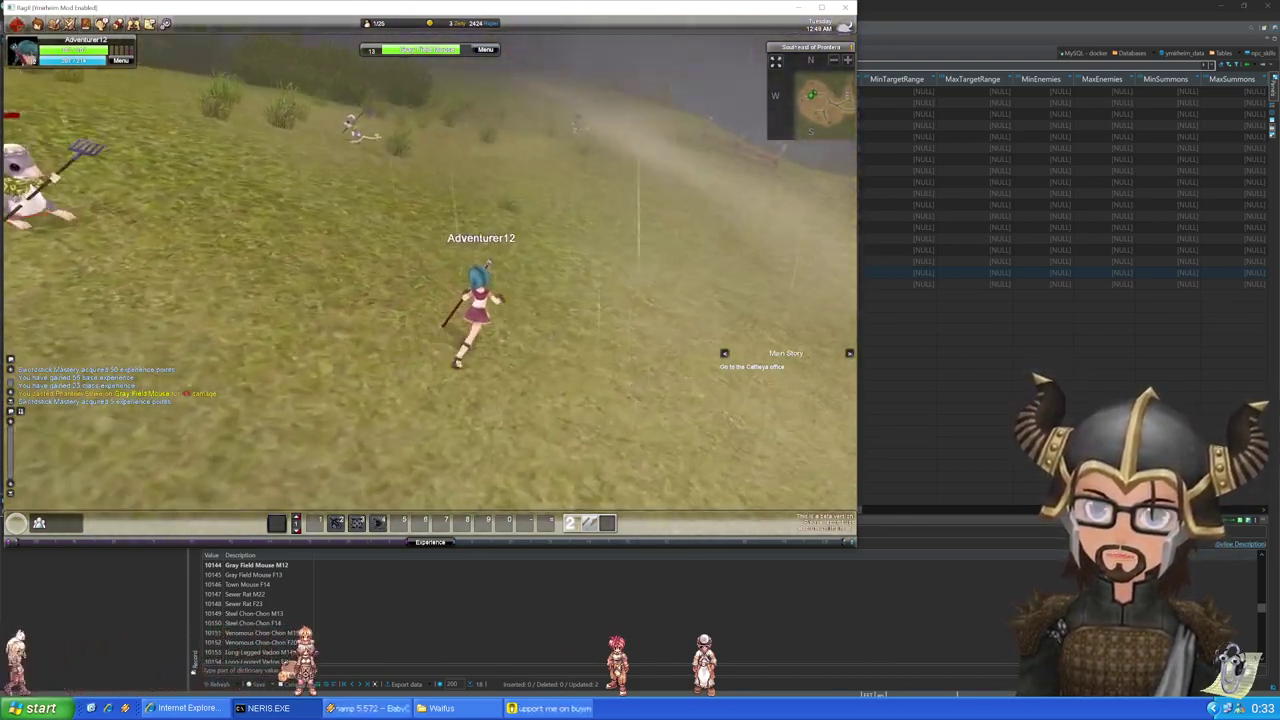
key(w)
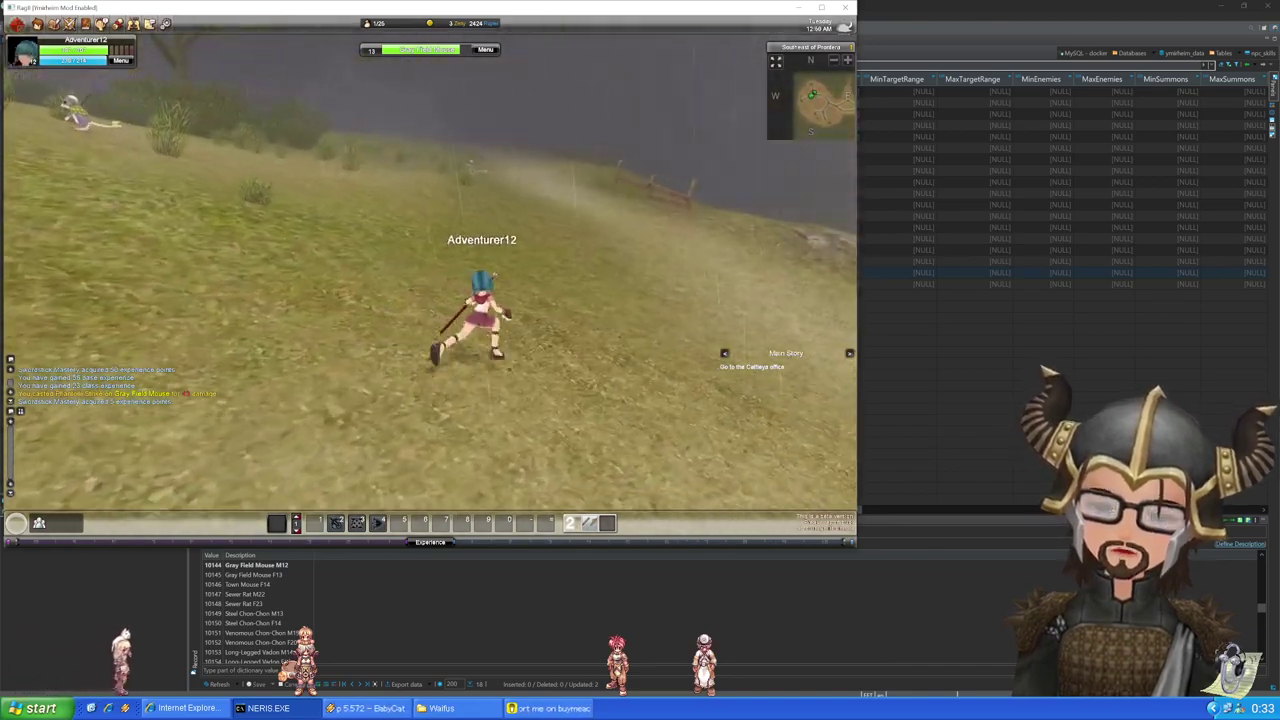
key(w)
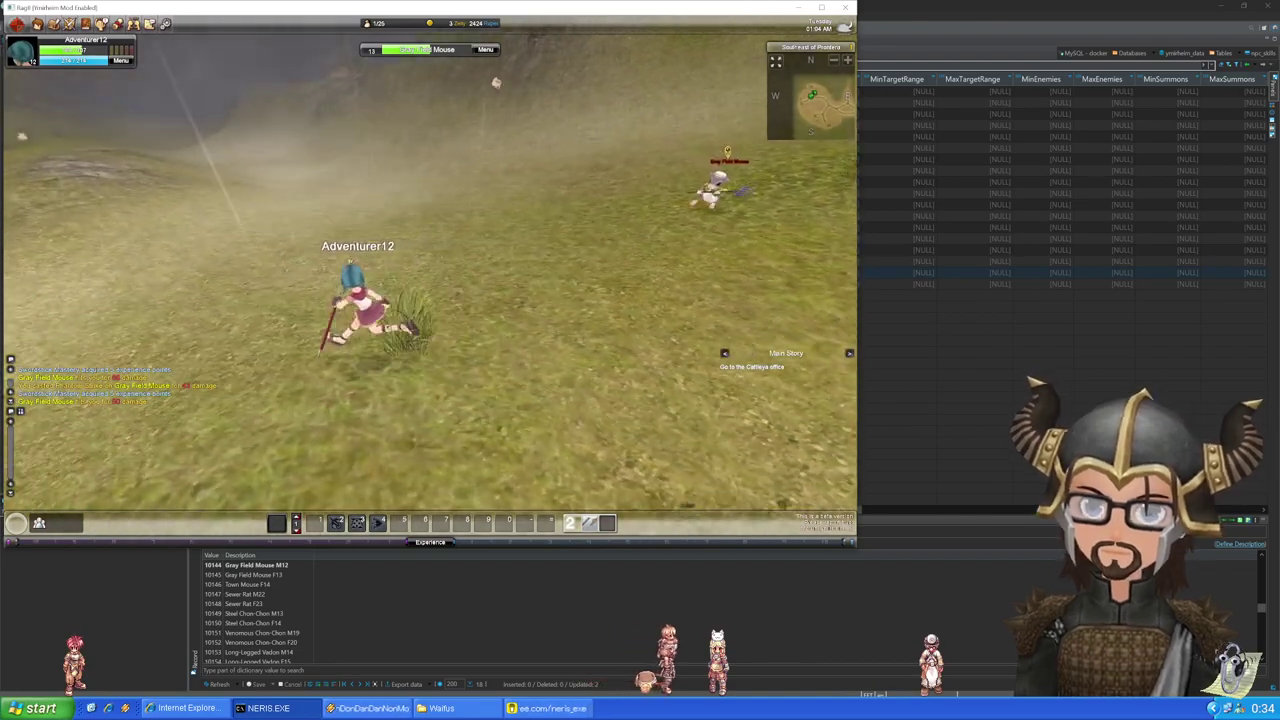
Step: Run left past the fence and attack a Gray Field Mouse with skill 1 and Phantom Strike
key(2)
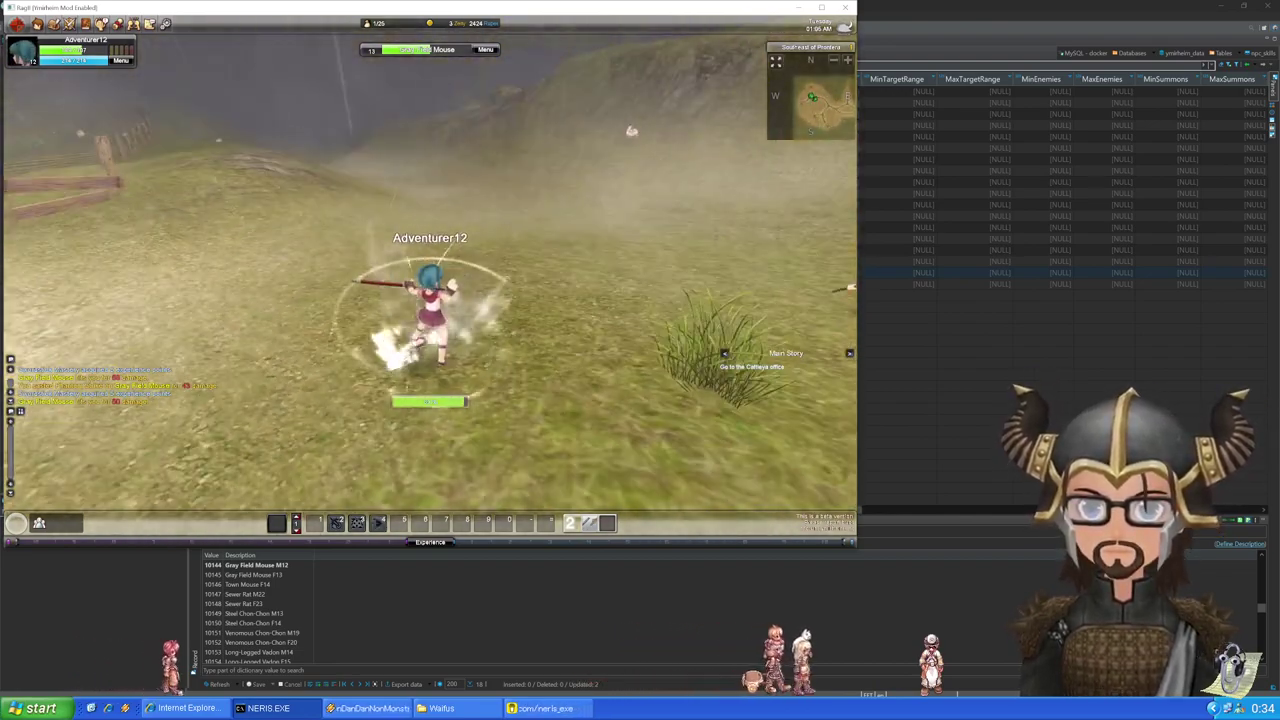
key(a)
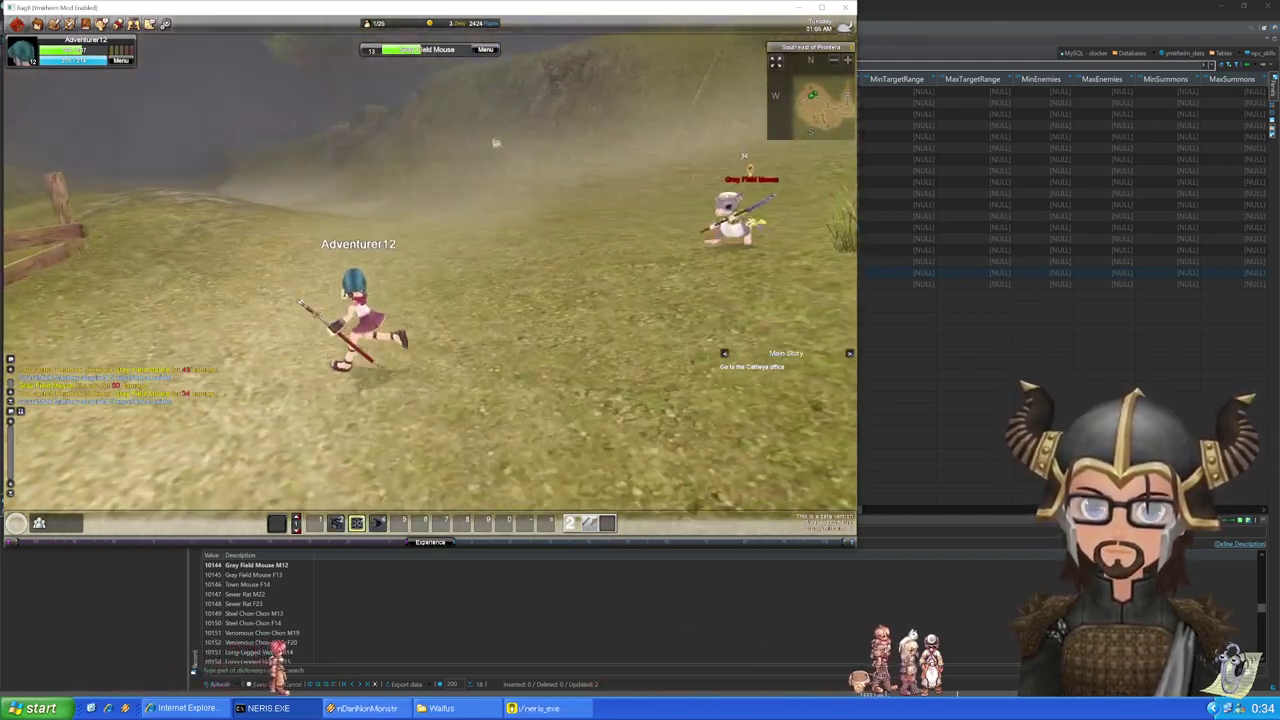
key(a)
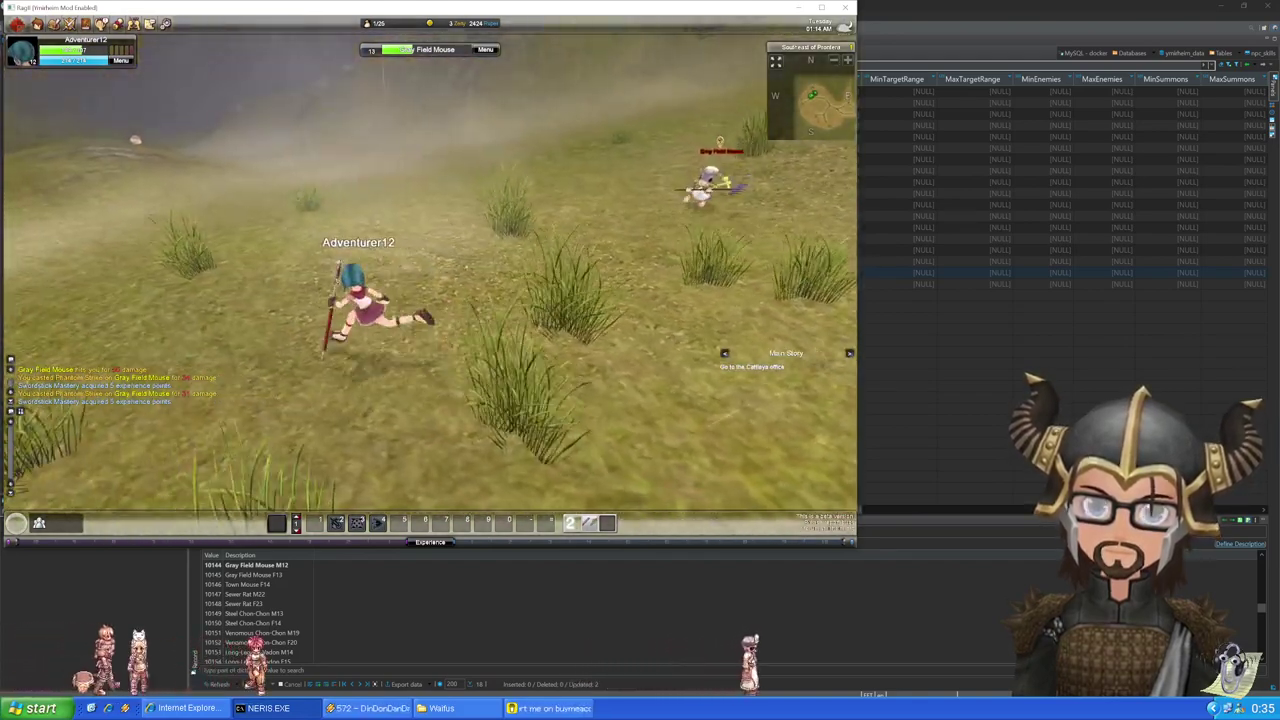
key(1)
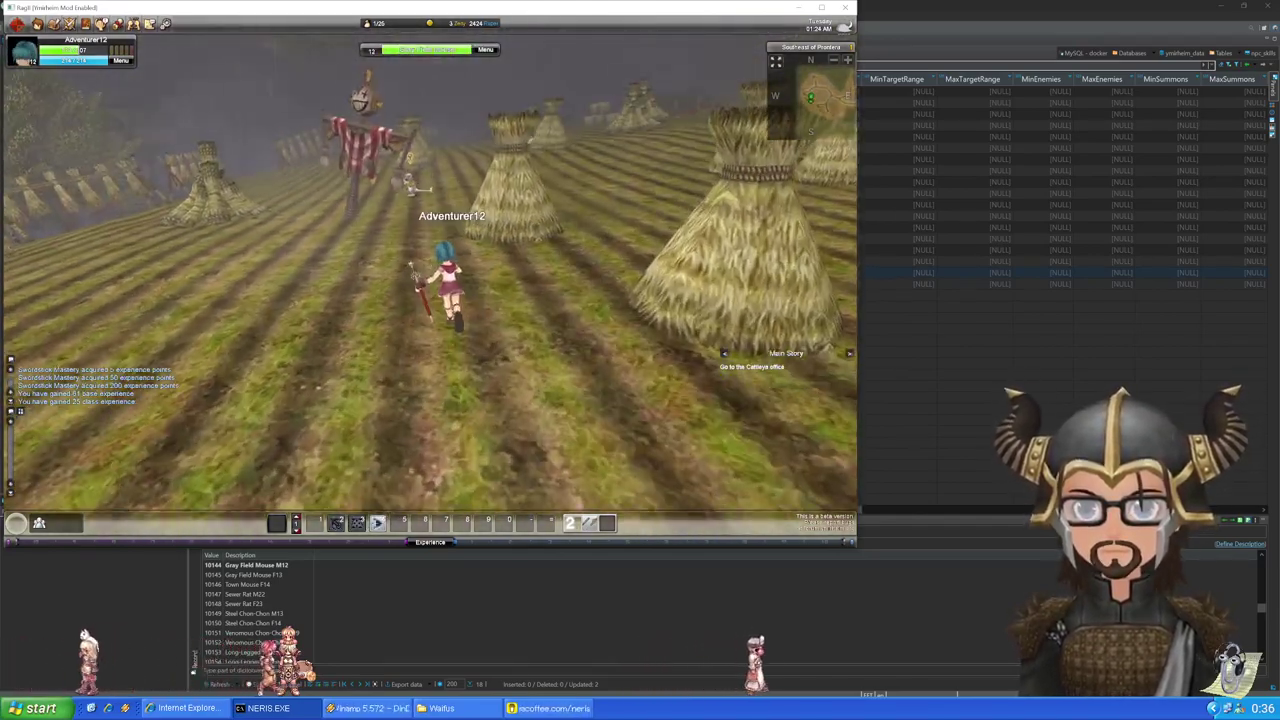
key(4)
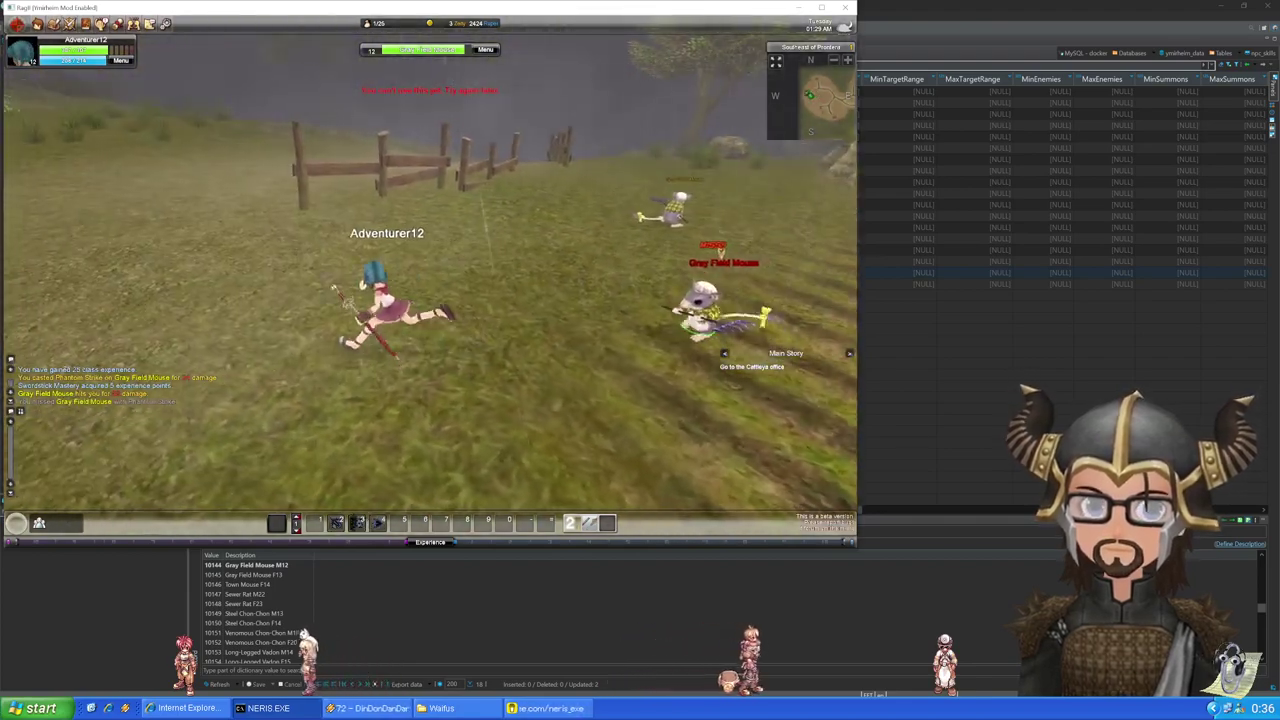
Step: Open and close the Character Status window, then return to DBeaver's npc_skills data
key(c)
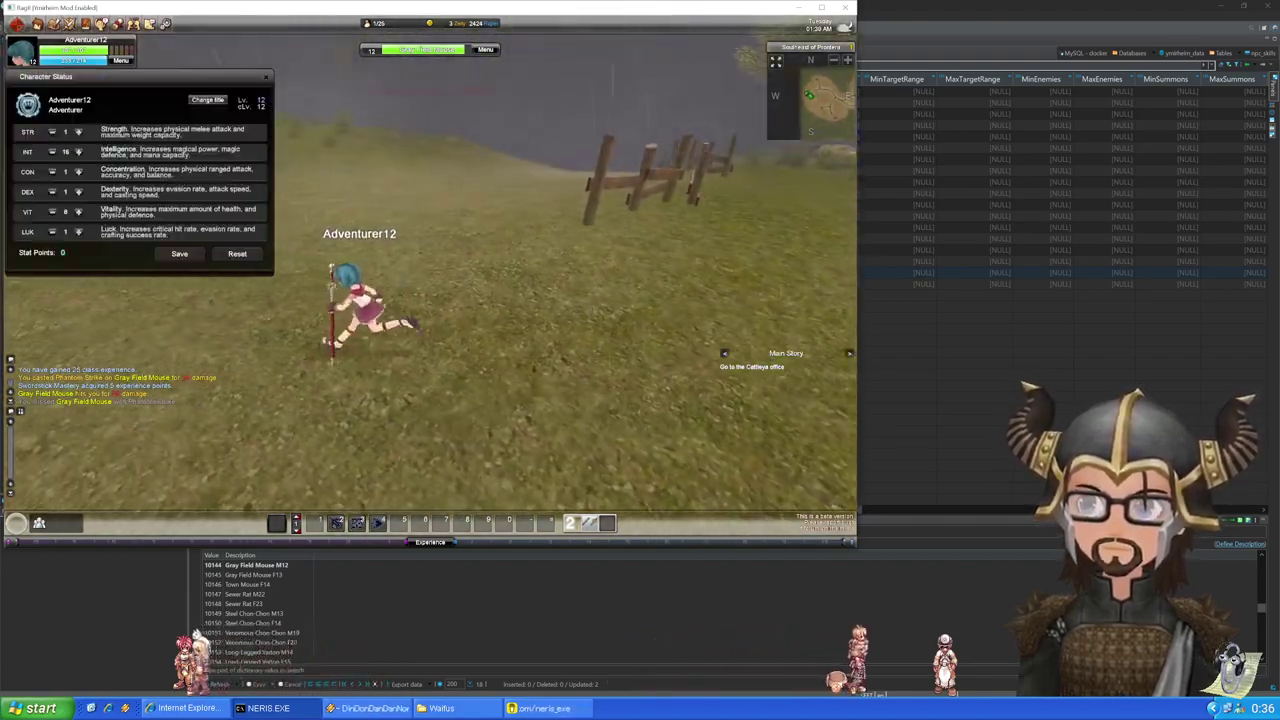
key(c)
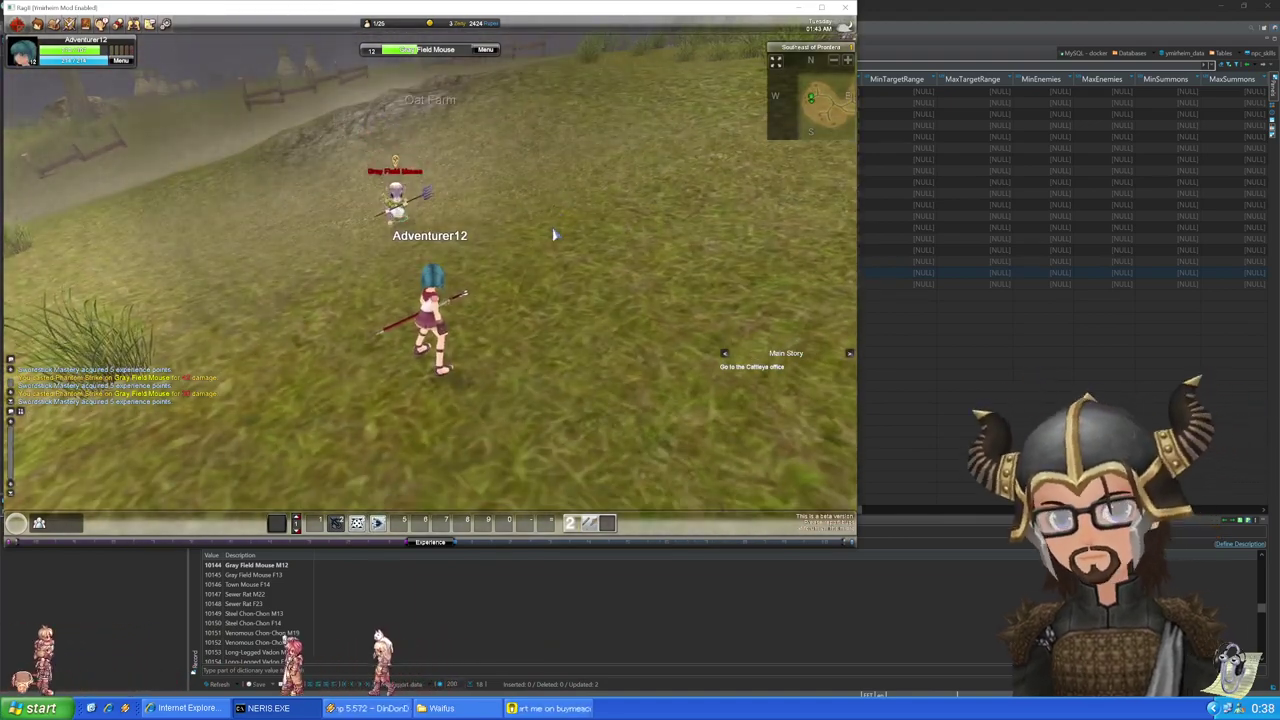
click(874, 357)
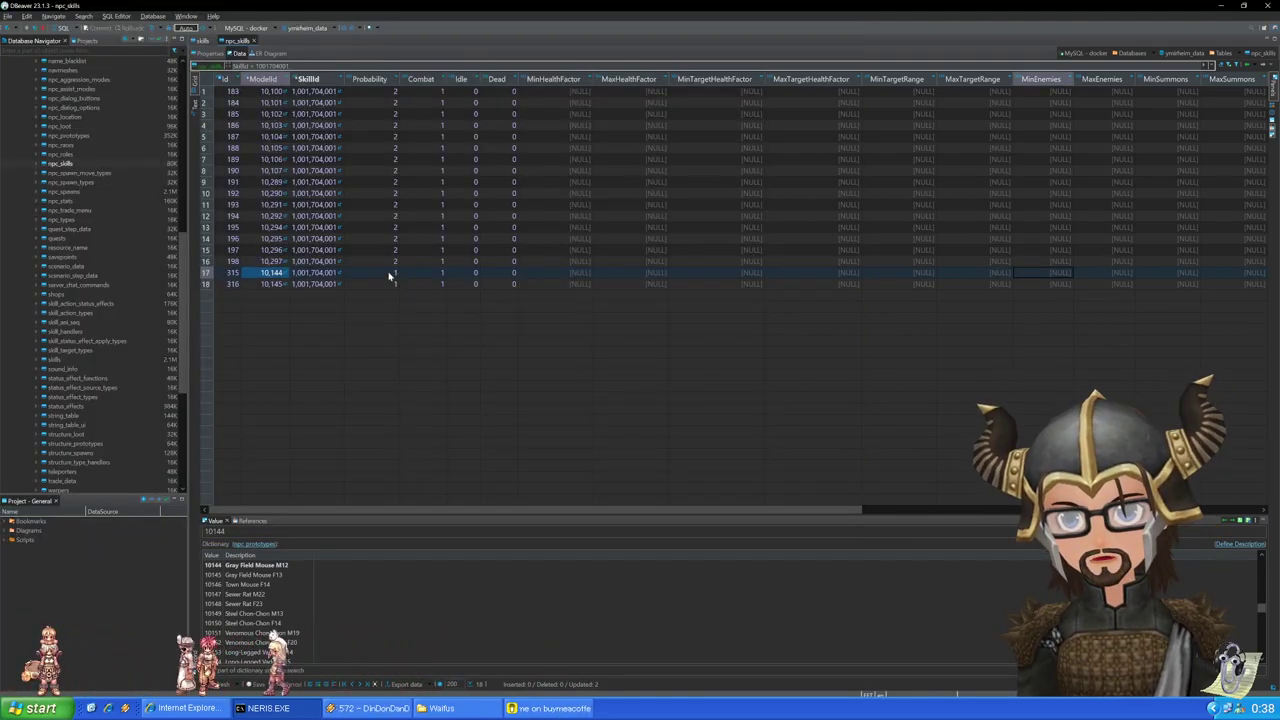
Step: Set Probability 100 on the model 10144 and 10145 npc_skills rows and save to the database
click(270, 276)
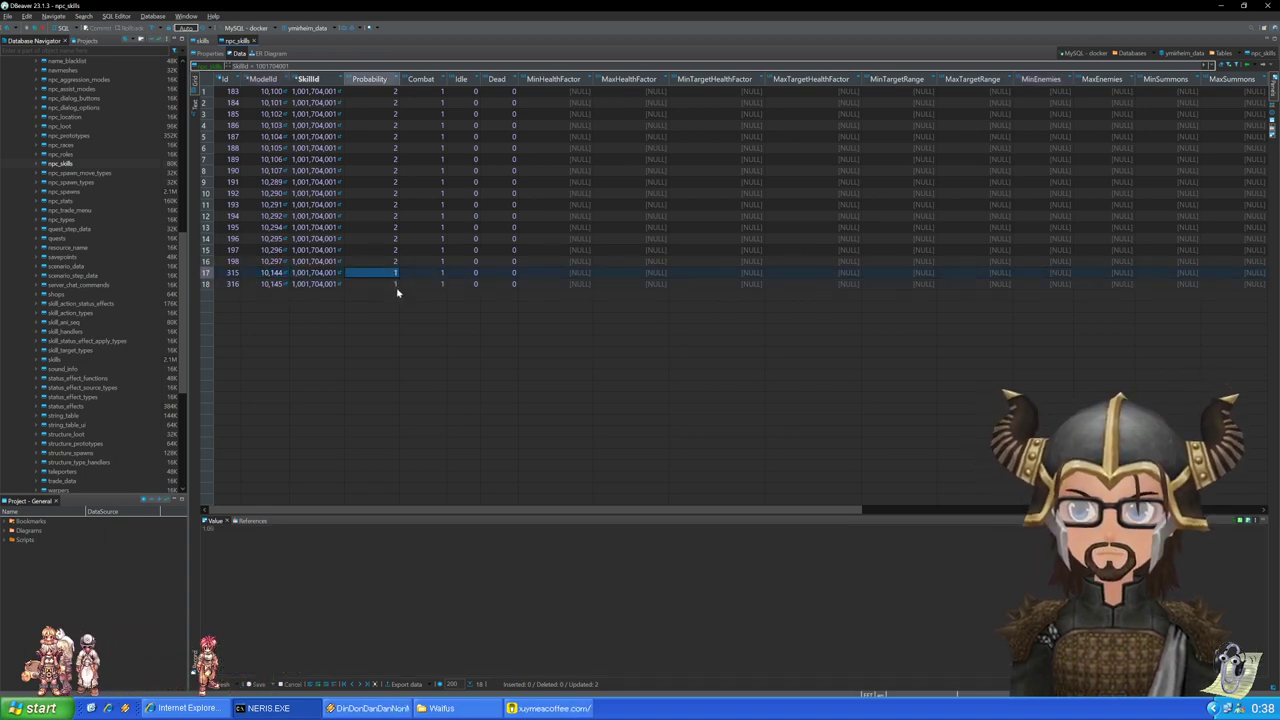
key(Down)
text(100)
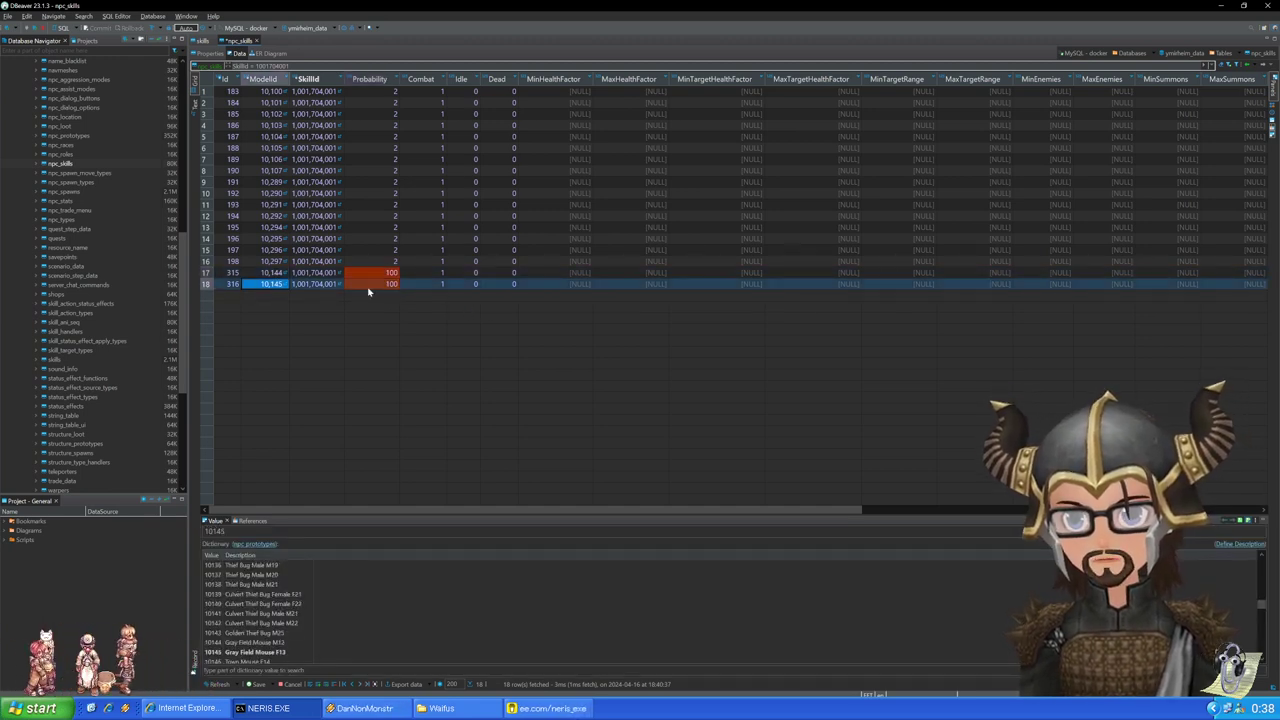
key(Up)
key(ctrl+s)
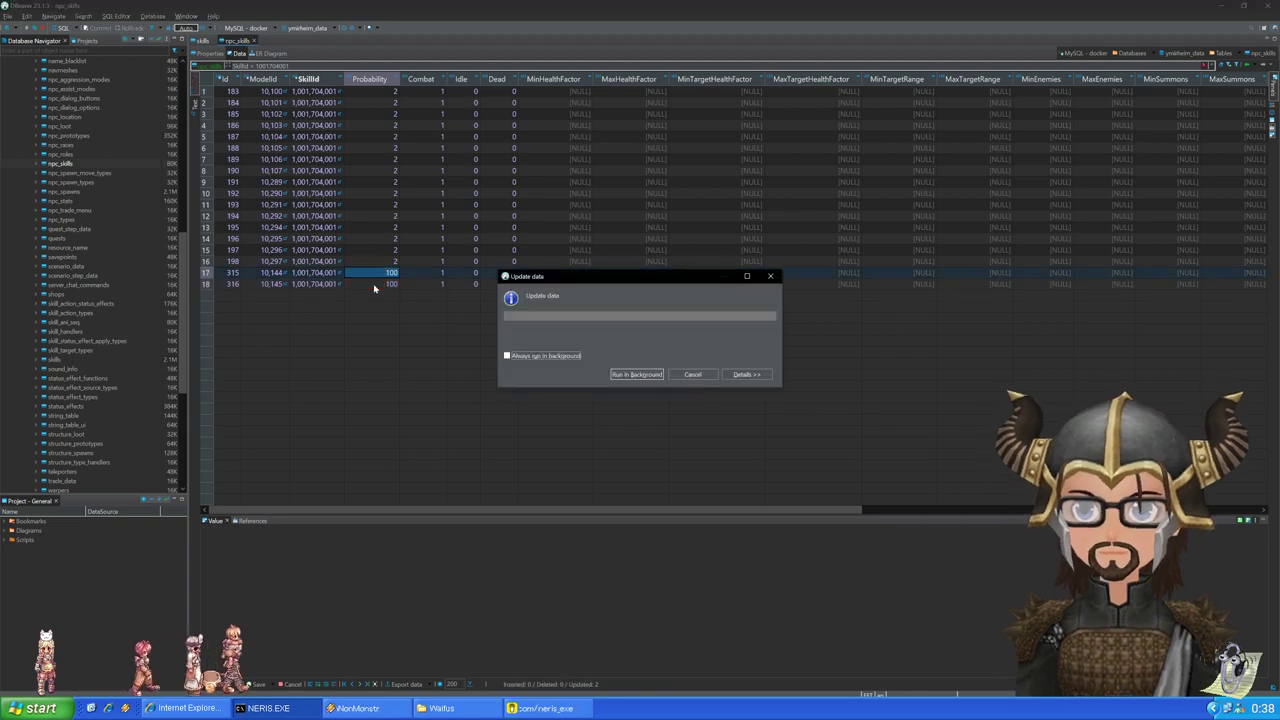
key(Return)
key(alt+Tab)
drag(829, 285, 640, 298)
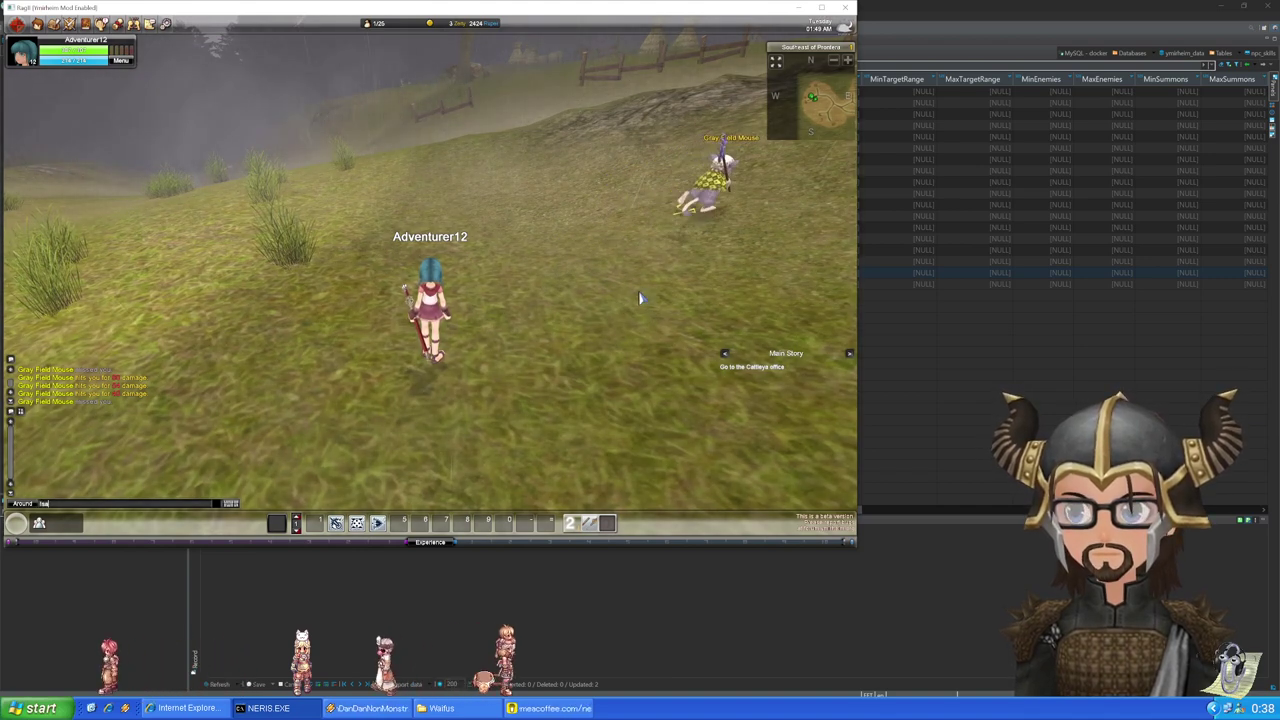
Step: Leave the field through the Main Menu's Character Select and dismiss the data dump console
key(Escape)
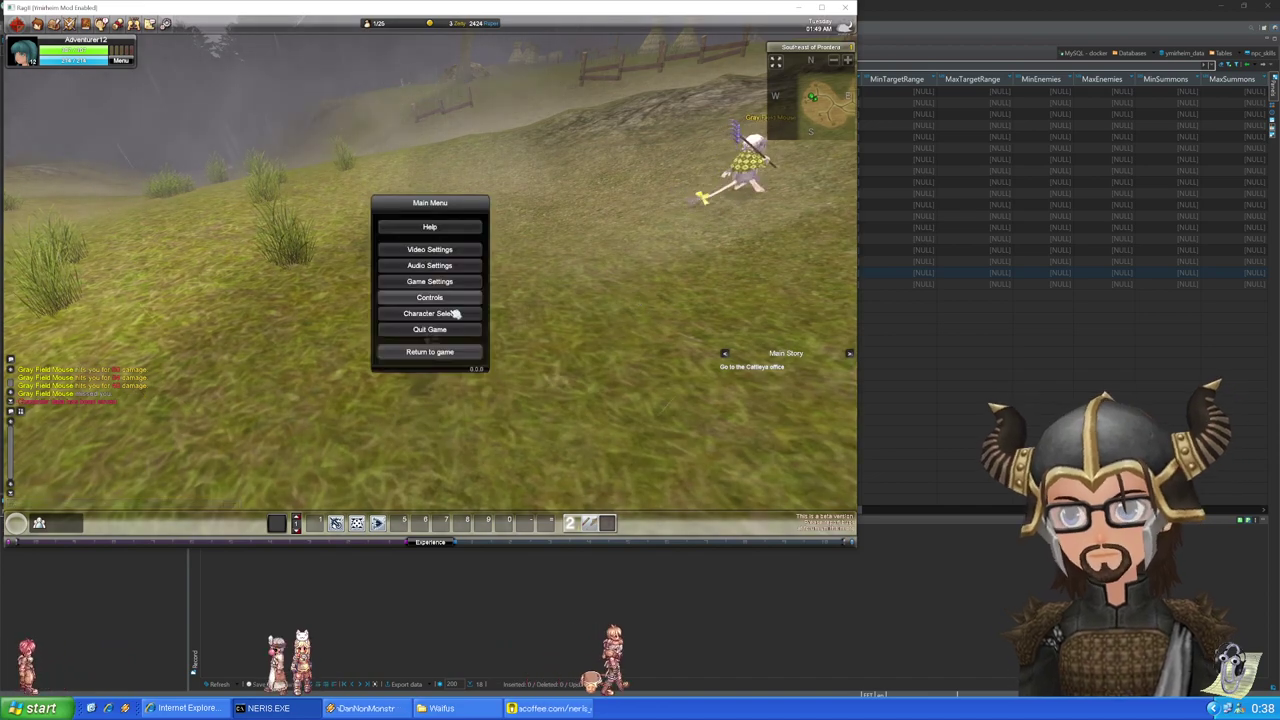
click(430, 297)
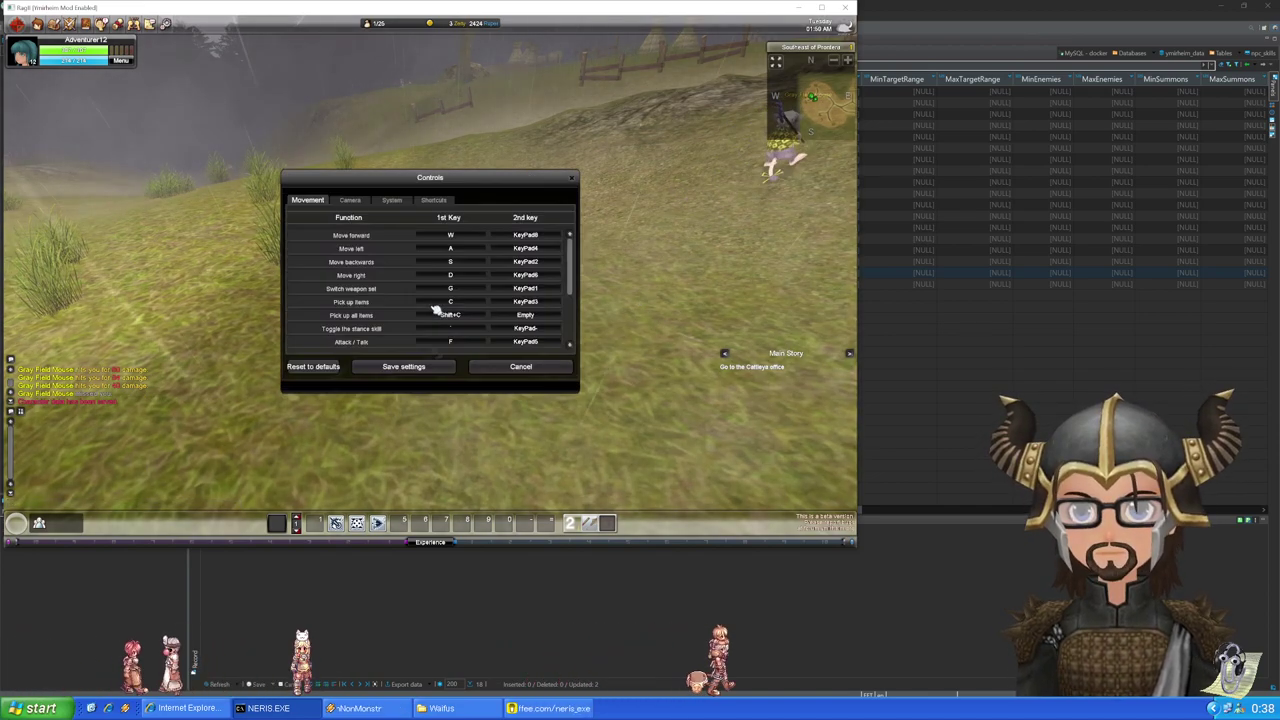
click(455, 356)
key(Escape)
click(440, 326)
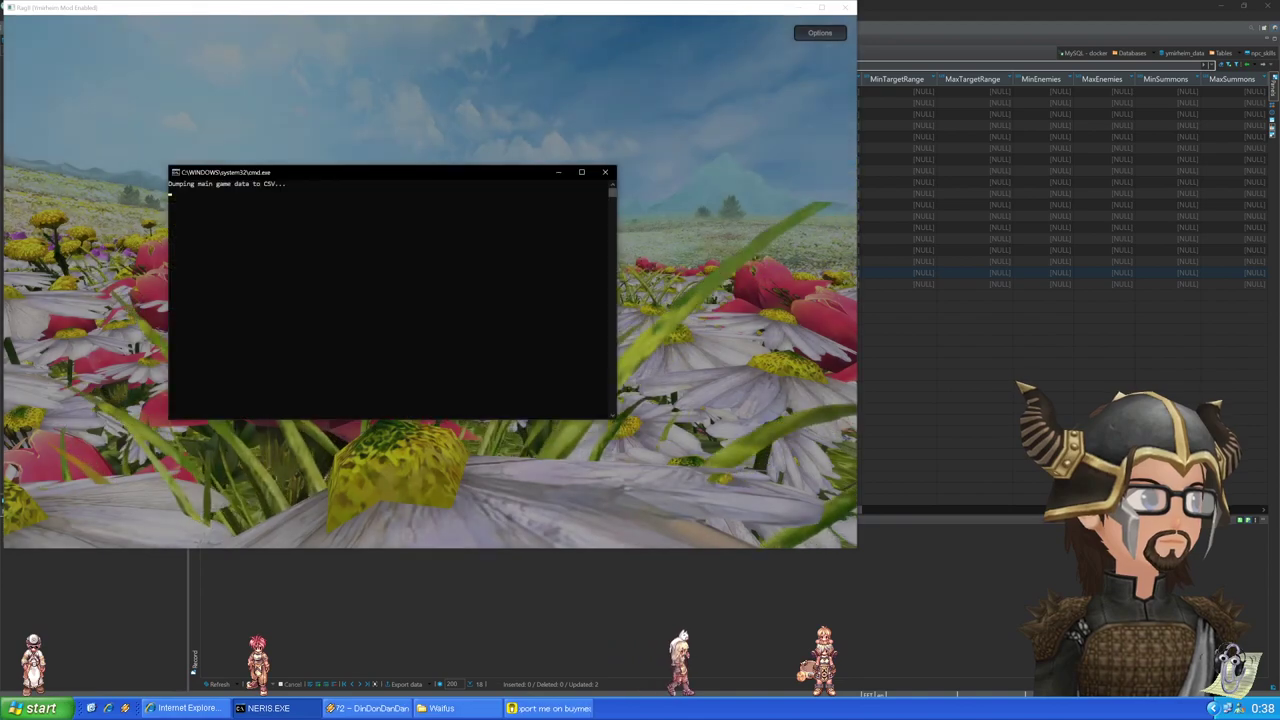
key(Return)
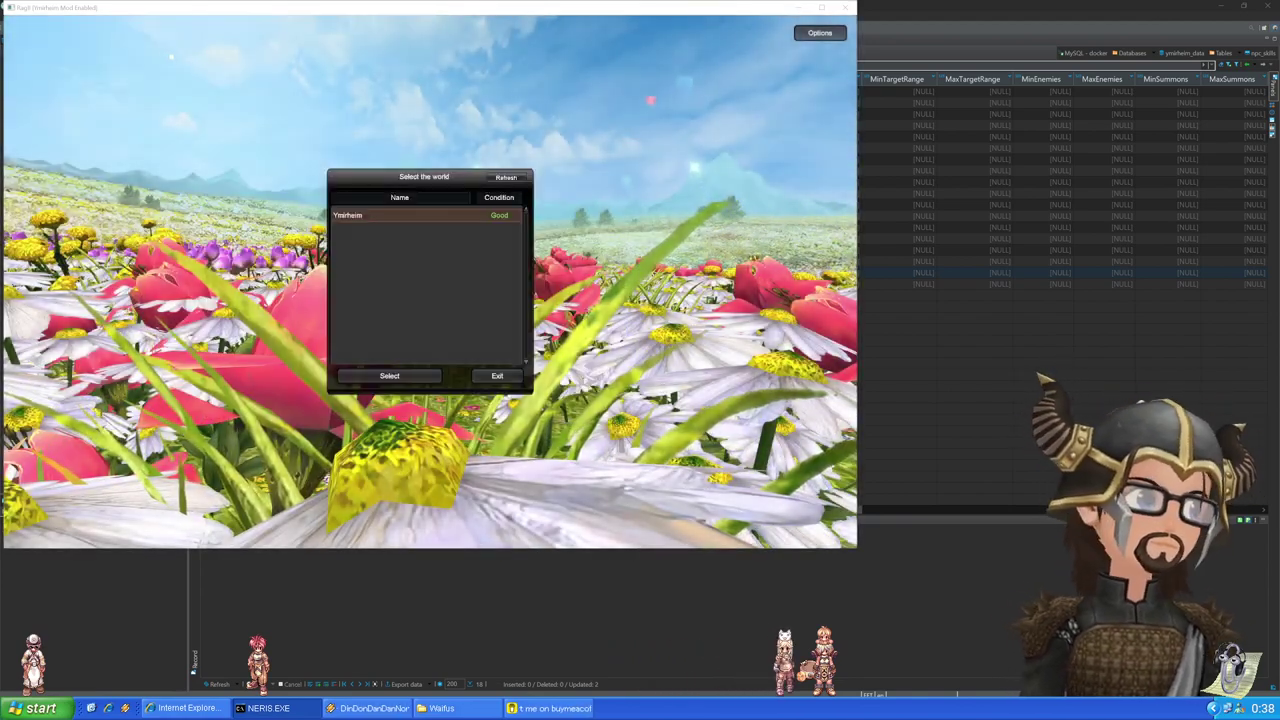
Step: Stop the zone server and restart it with run-zone.bat
key(alt+F4)
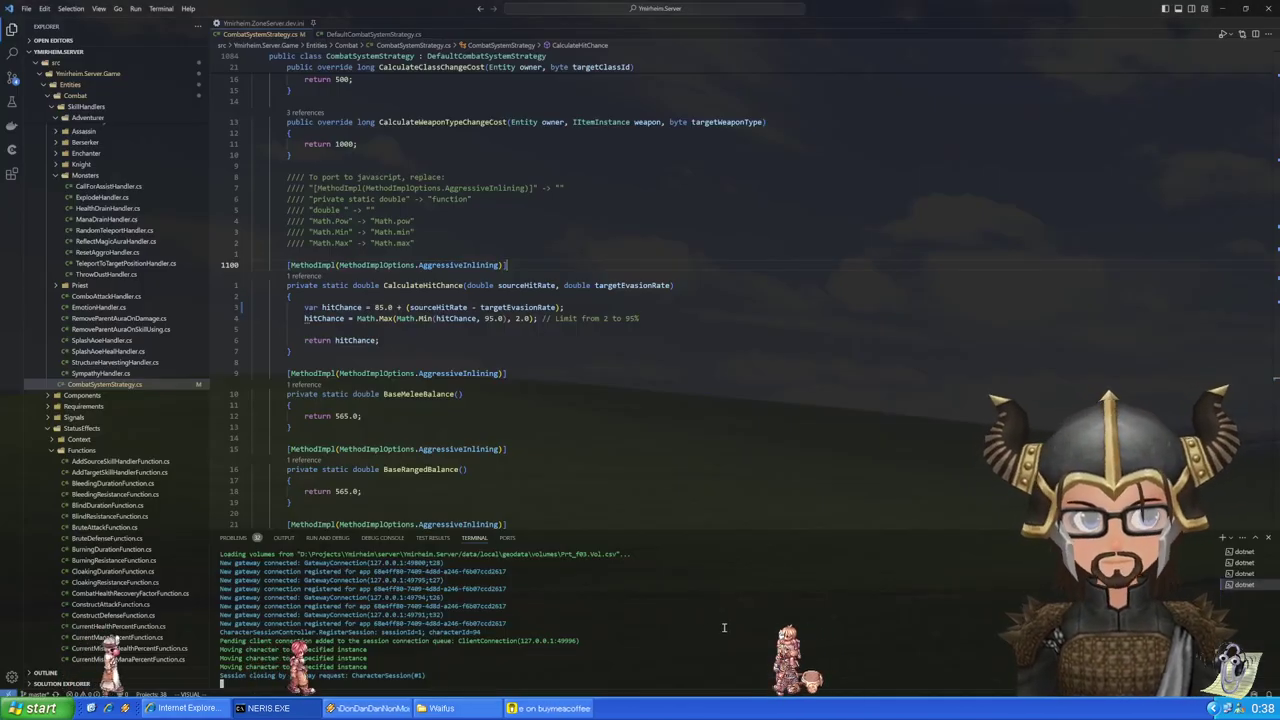
key(ctrl+c)
key(Up)
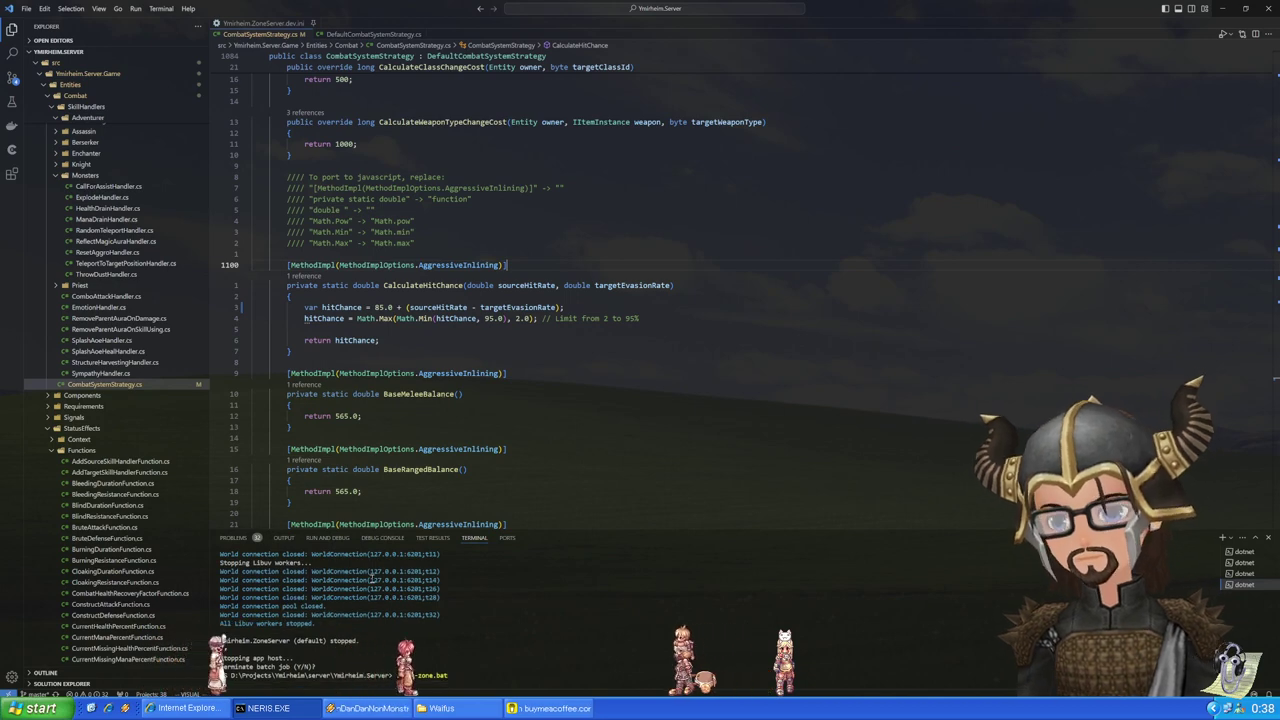
key(alt+Tab)
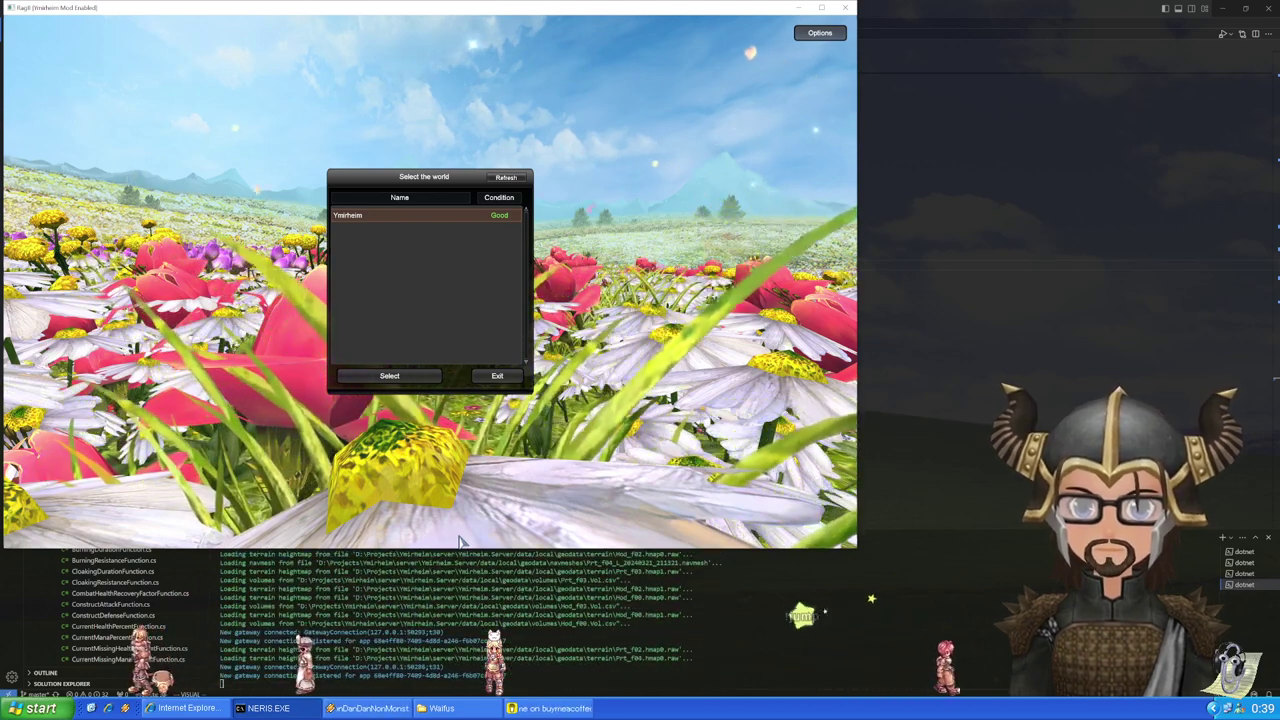
Step: Pick the Ymirheim world and enter the game as Adventurer12
click(389, 375)
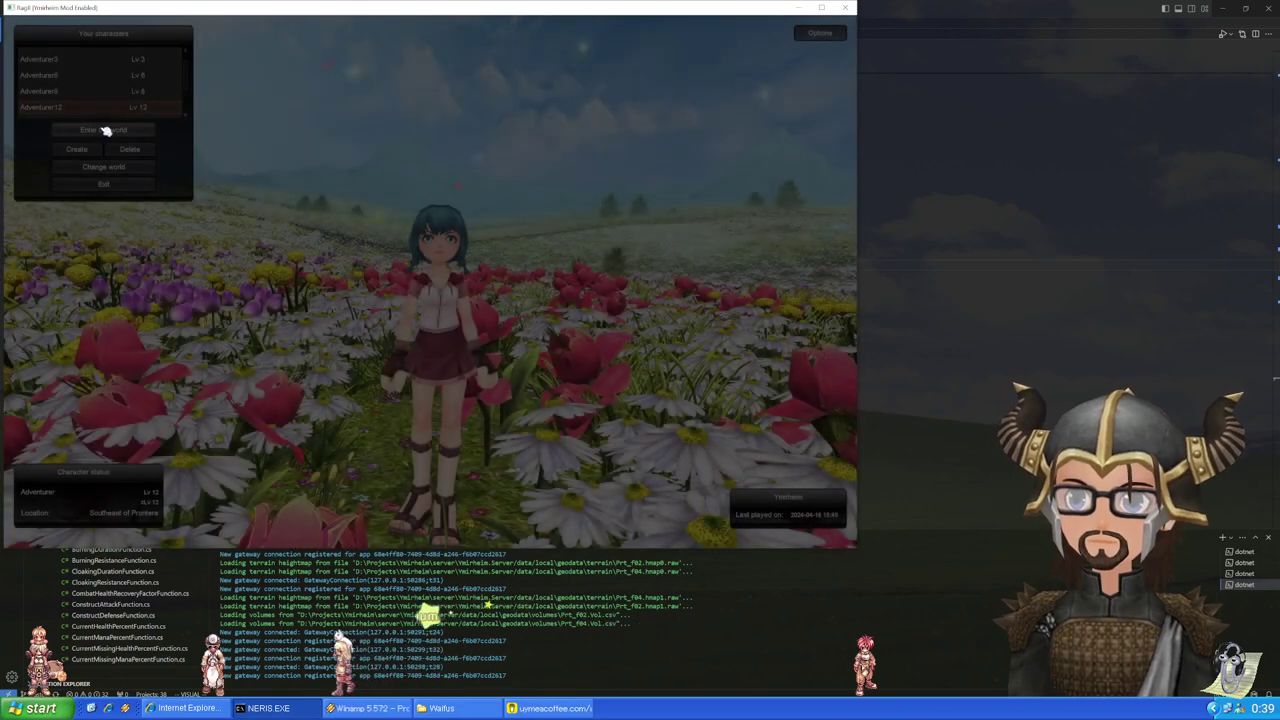
click(104, 130)
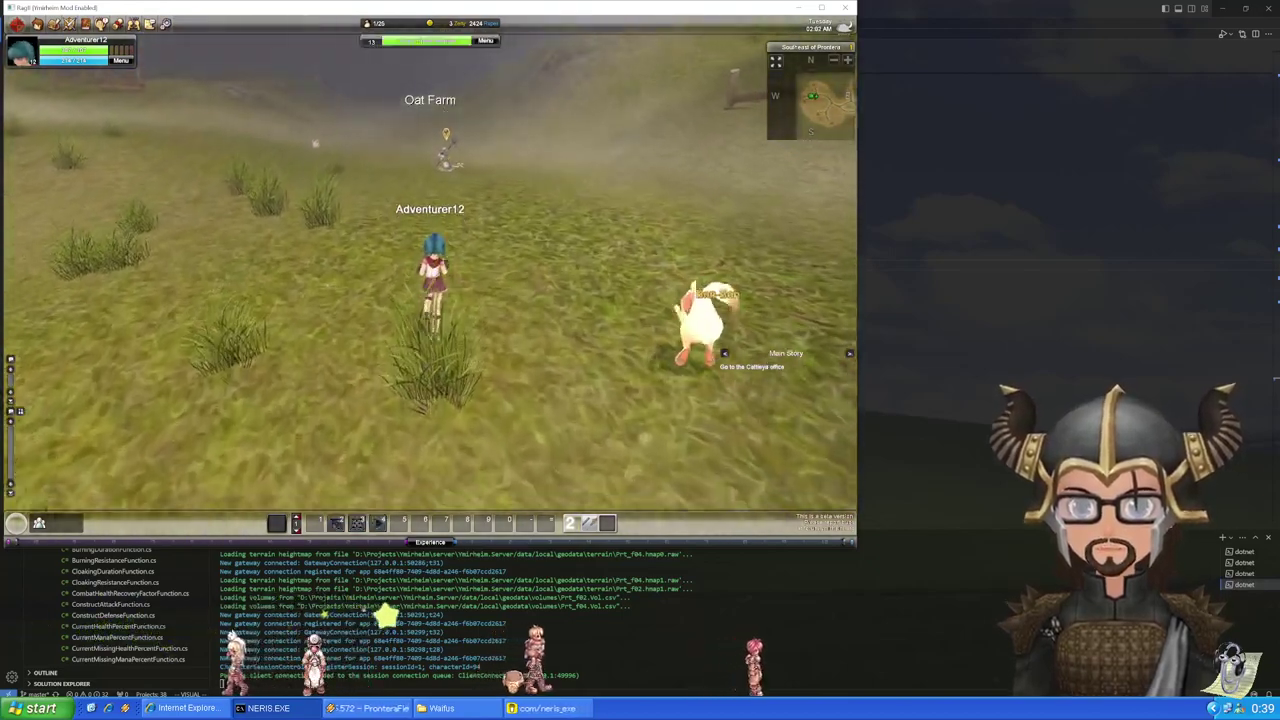
Step: Attack a Gray Field Mouse with skill hotkey 1, then run across the field toward the hillside
key(1)
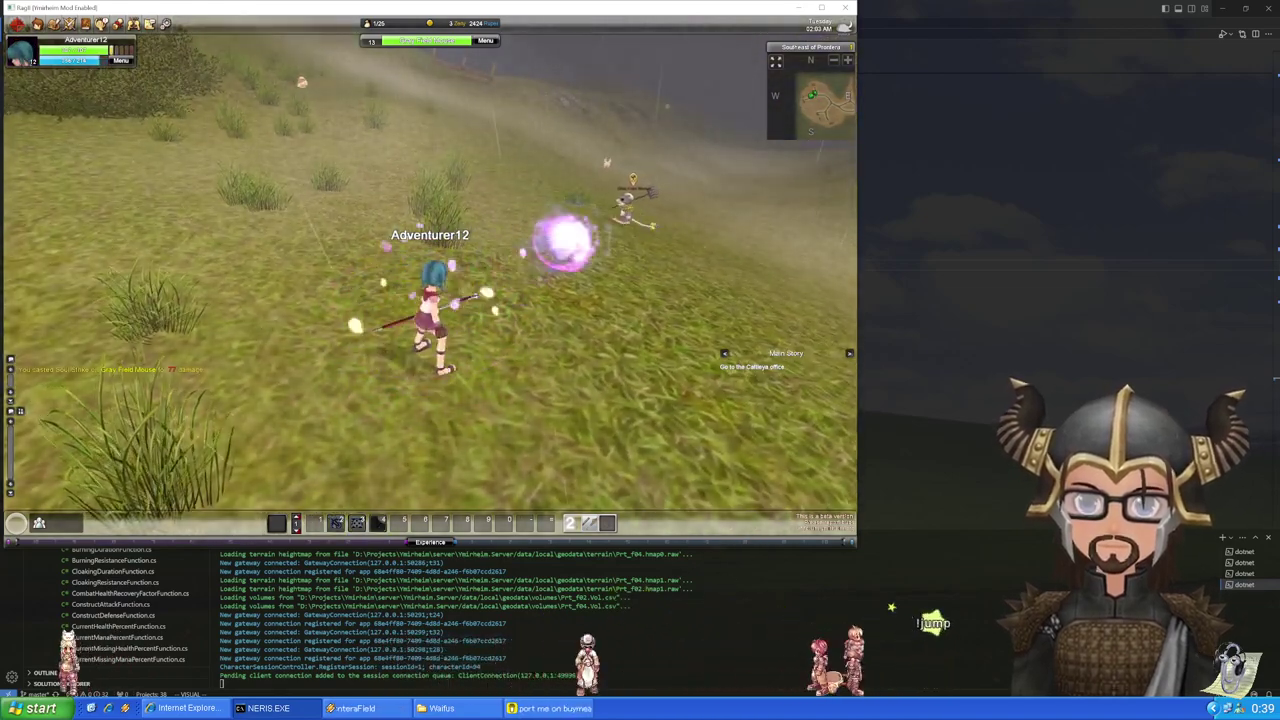
key(w)
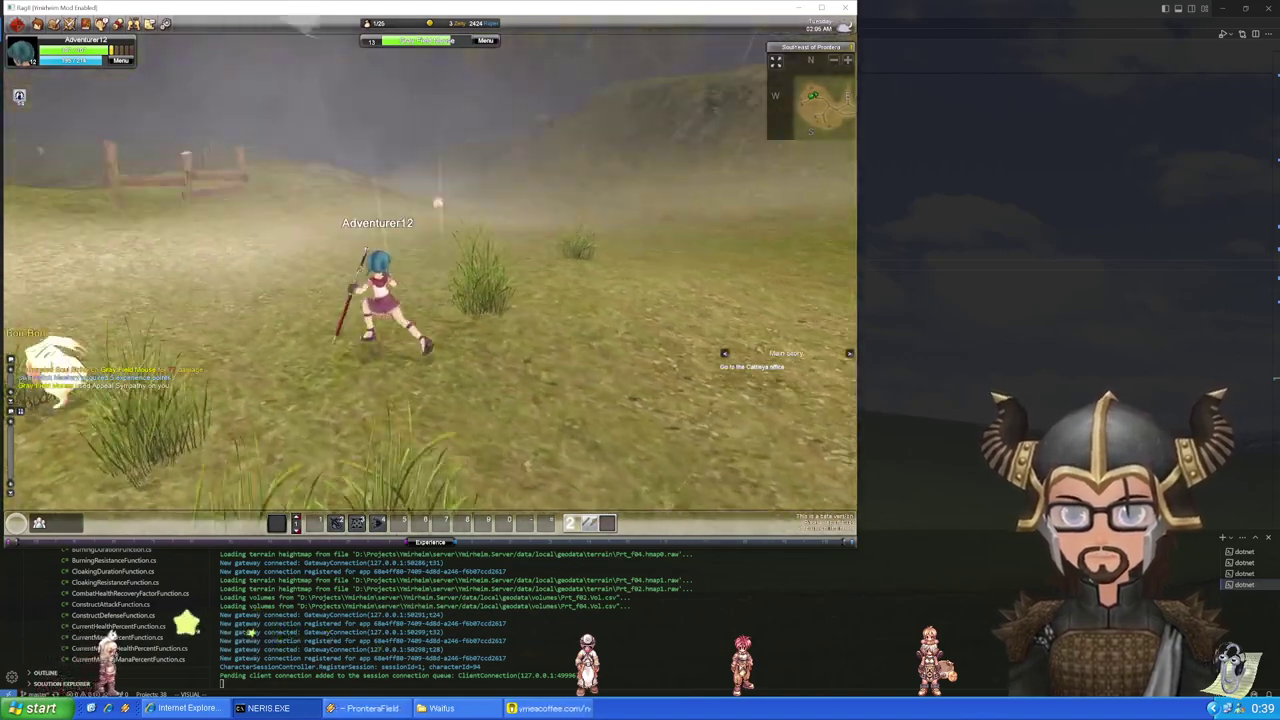
key(1)
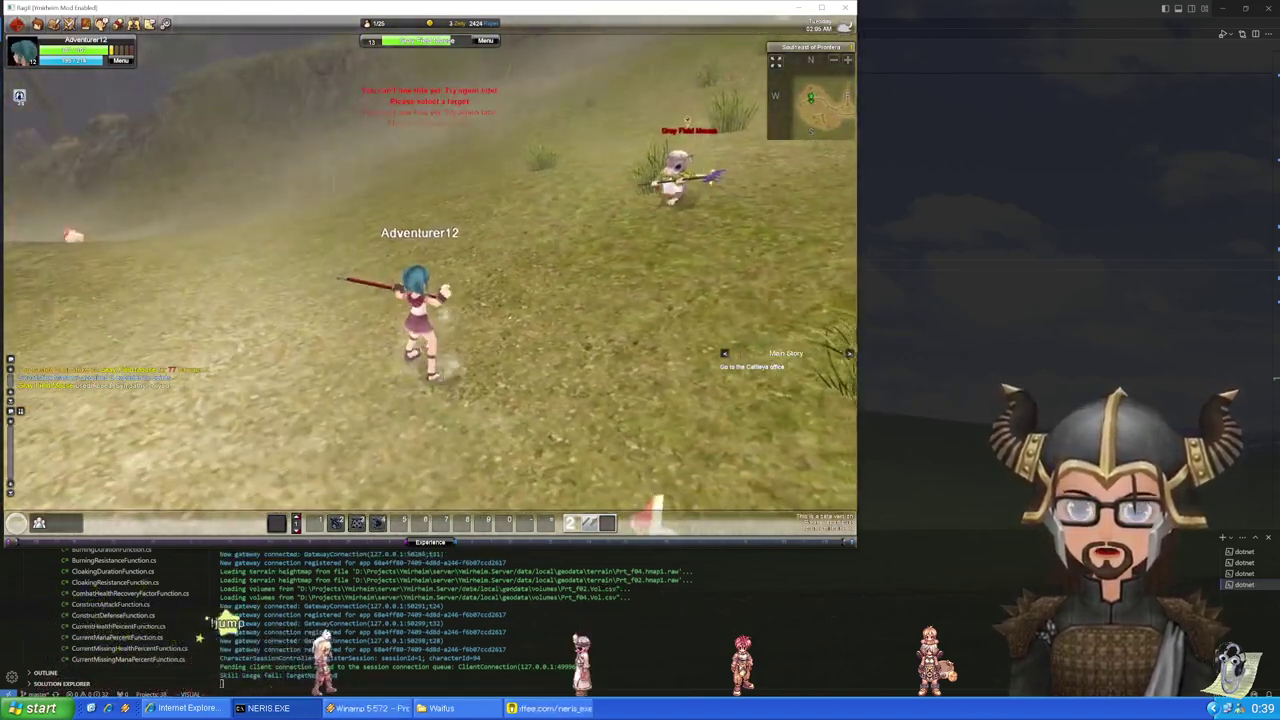
key(1)
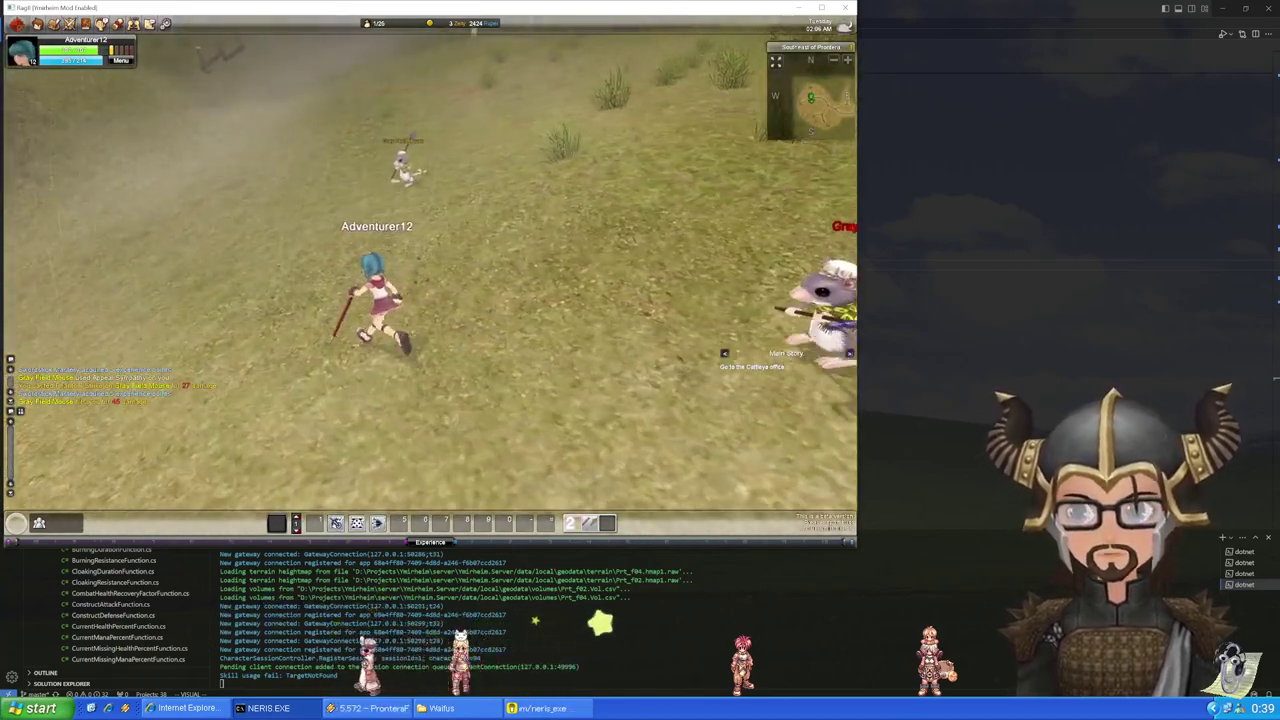
key(w)
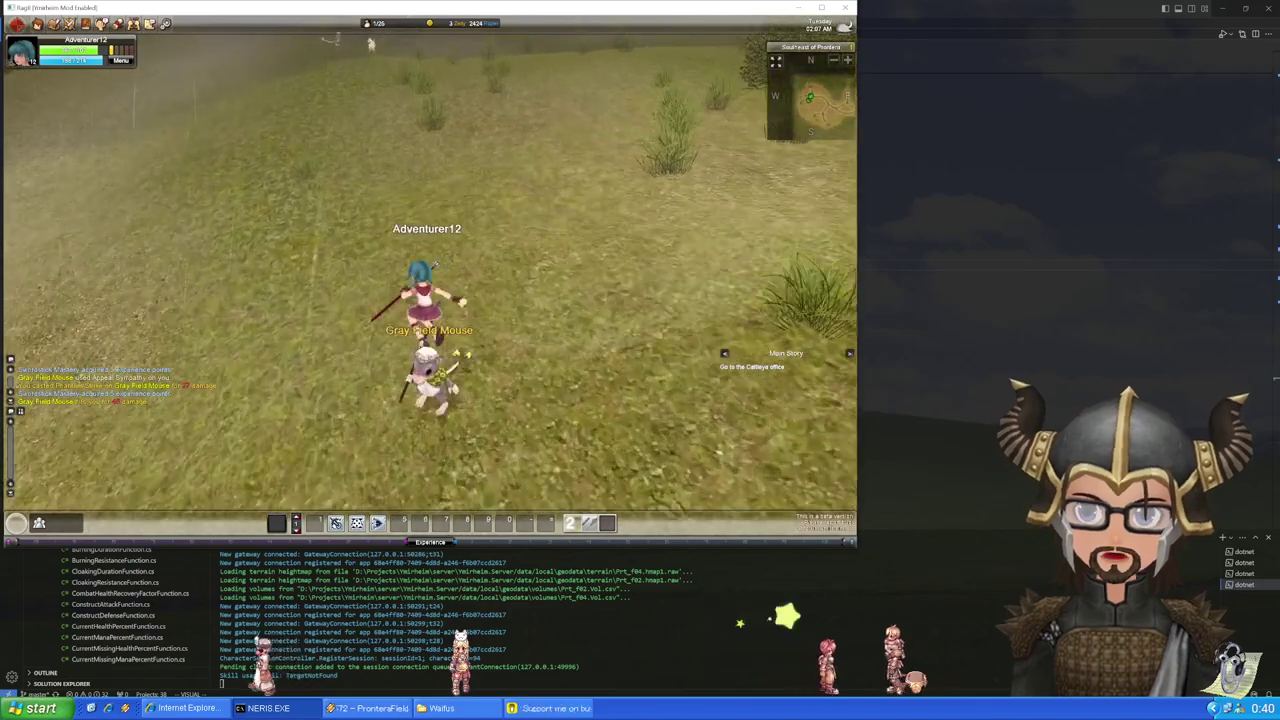
key(w)
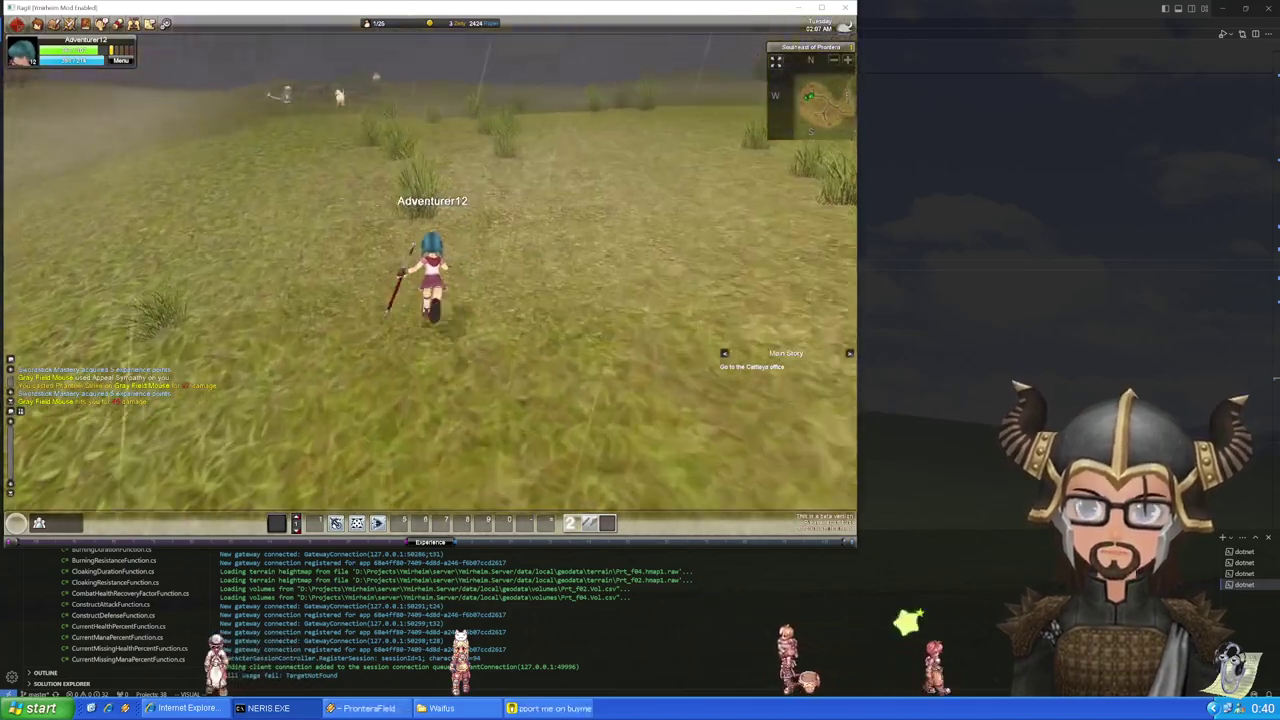
key(w)
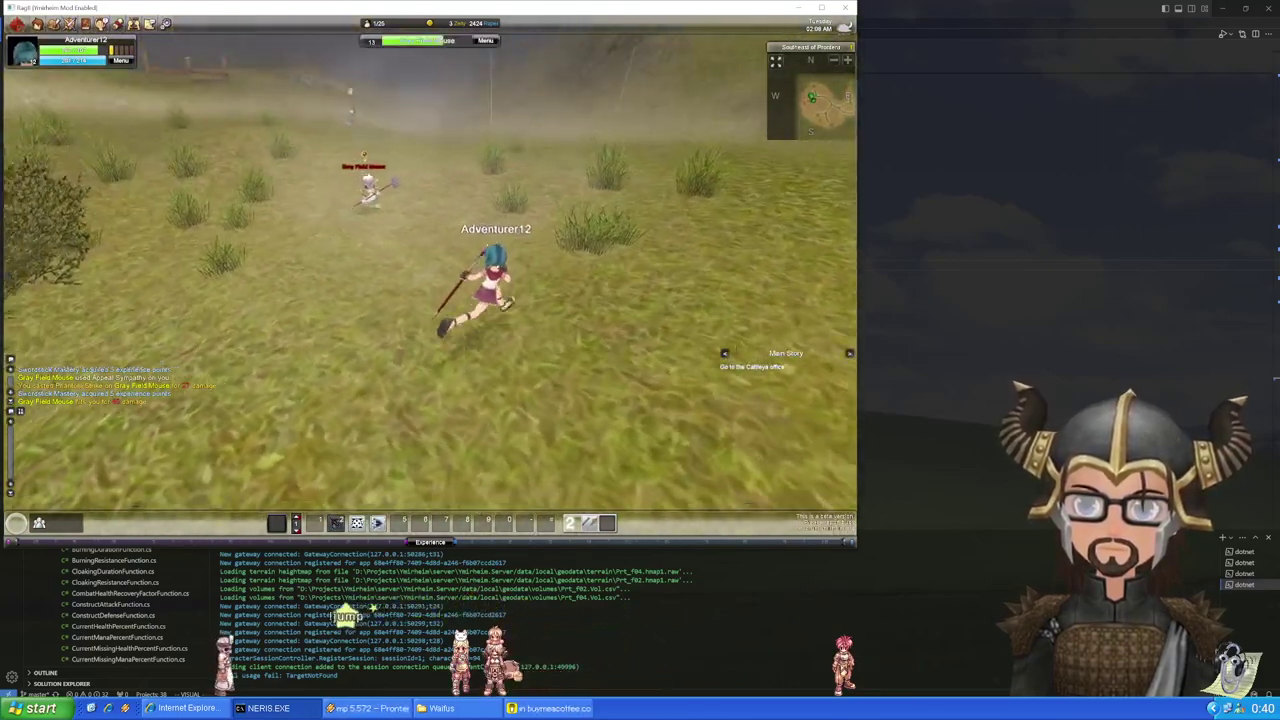
key(w)
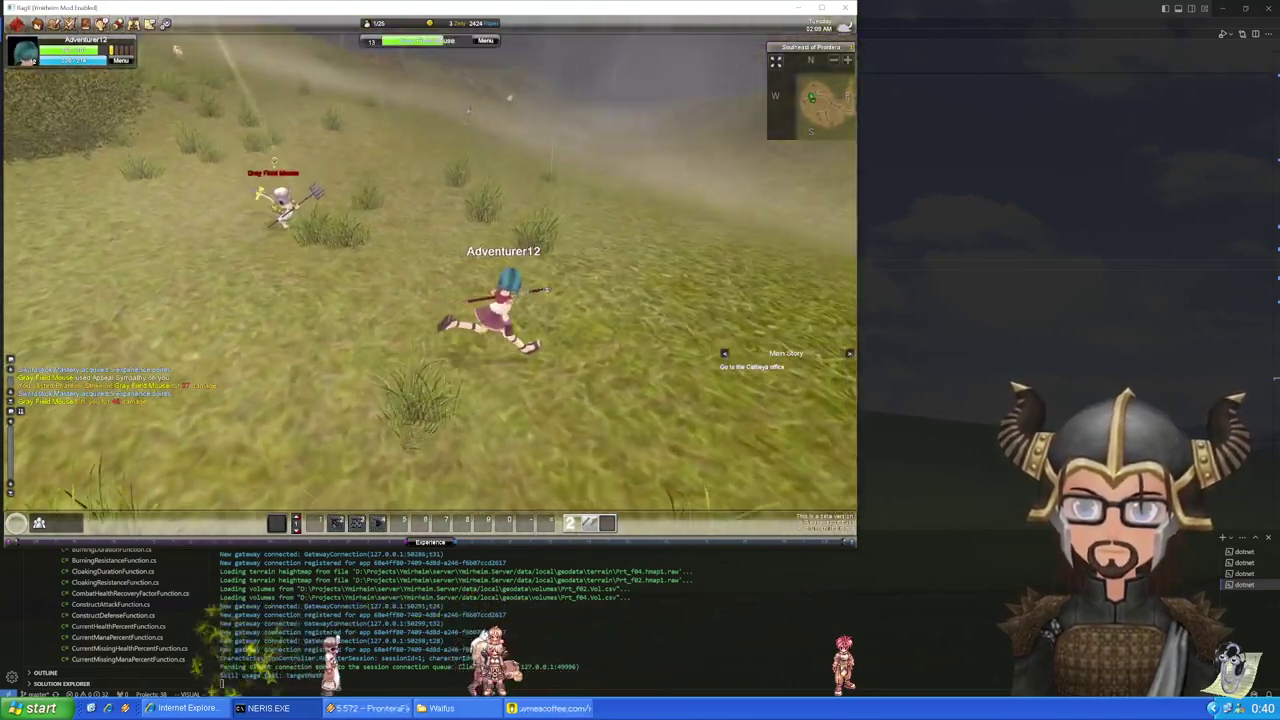
key(w)
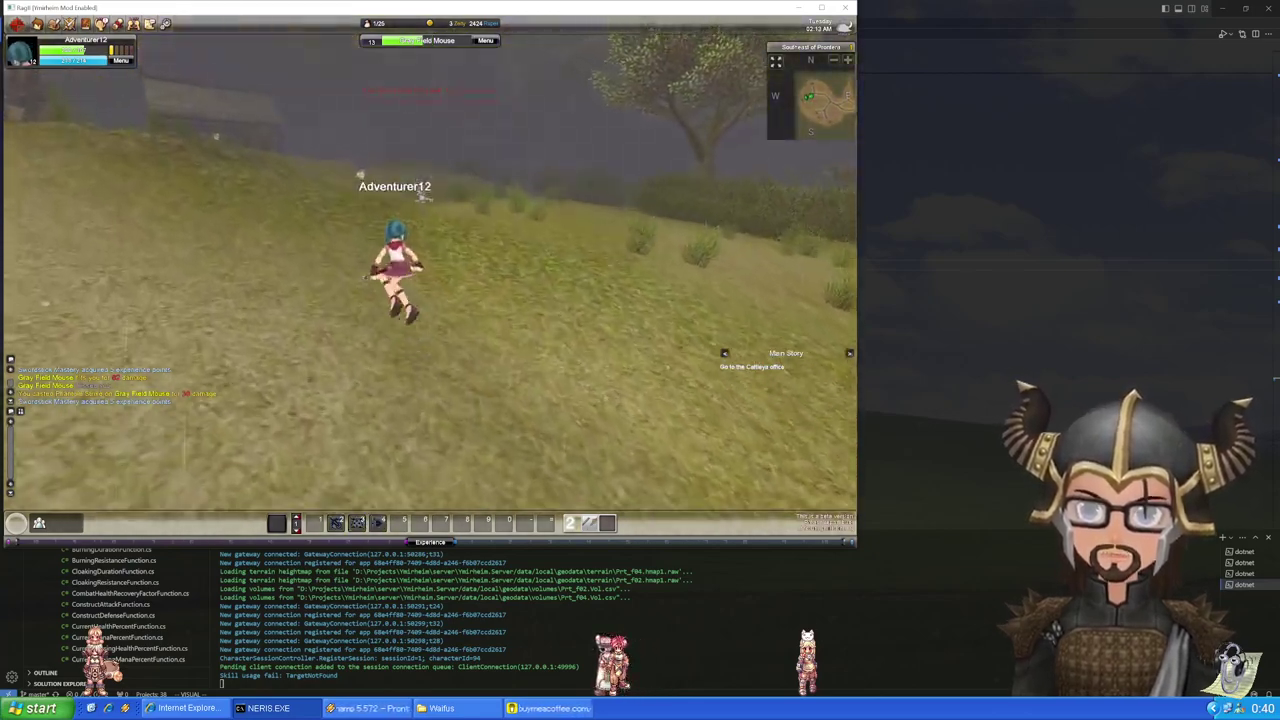
Step: Hit the Gray Field Mouse with Phantom Strike several times, then run up the slope
key(1)
key(1)
key(1)
key(1)
key(1)
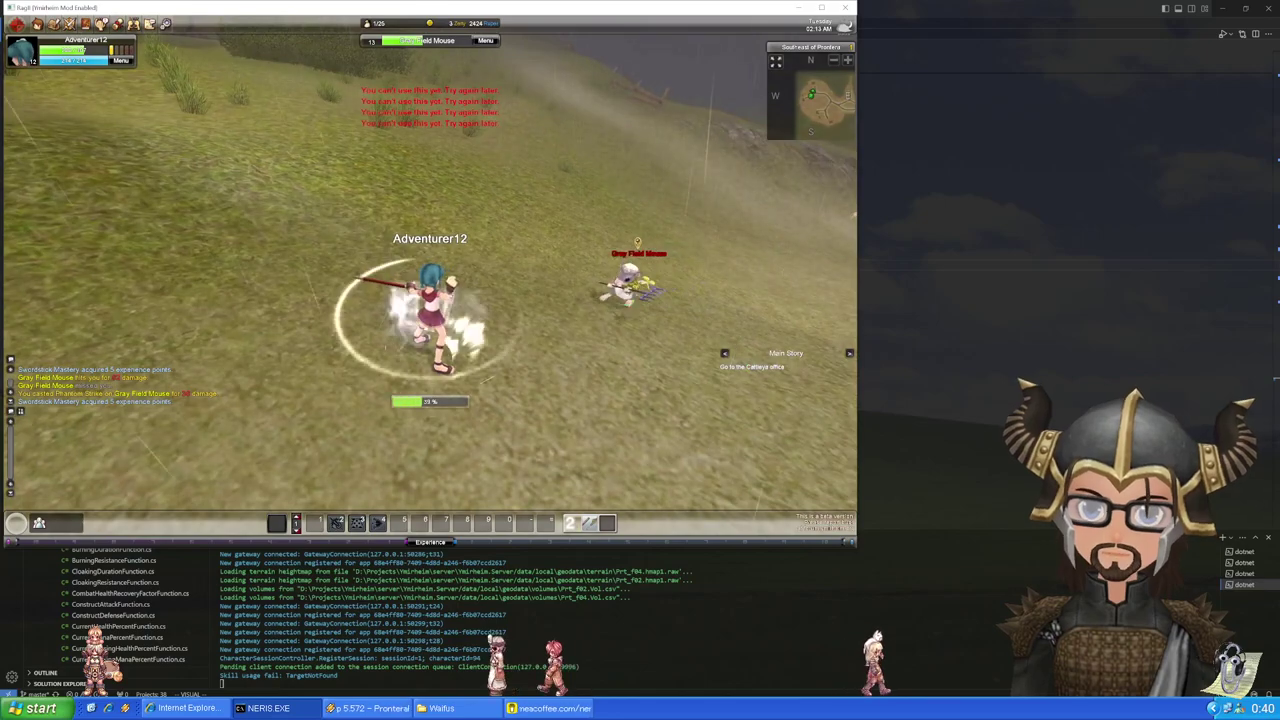
key(a)
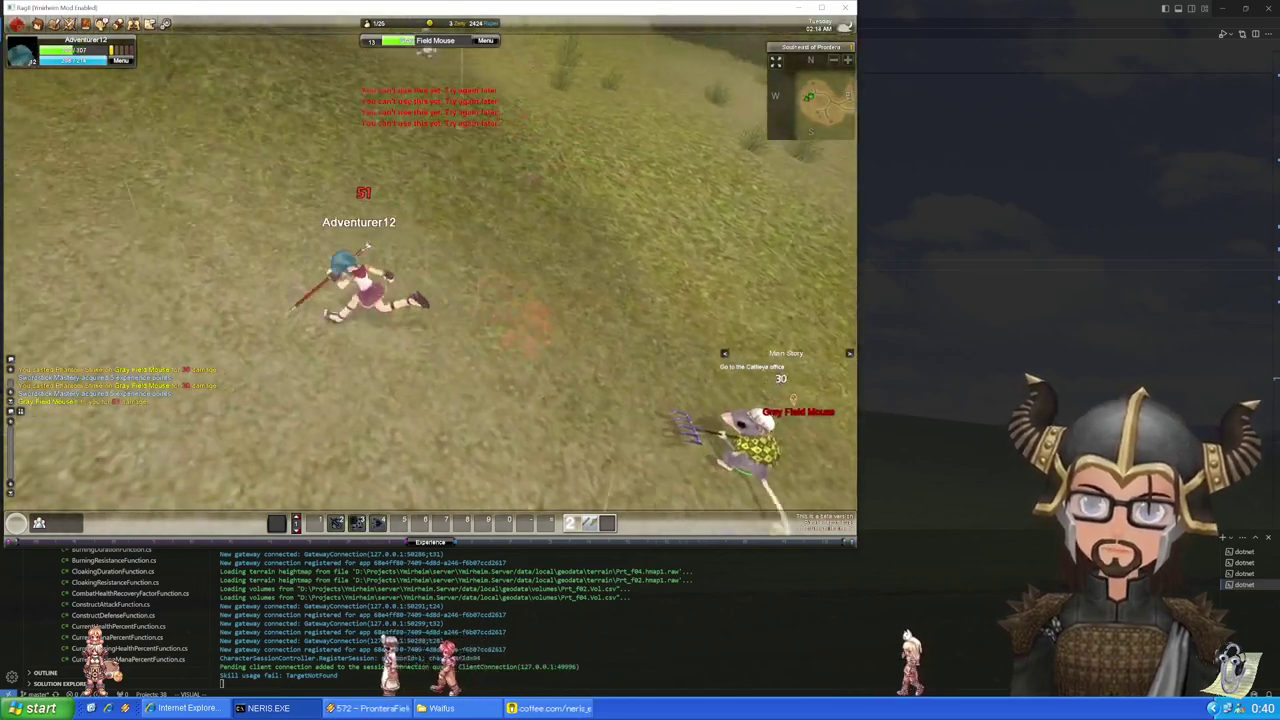
key(1)
key(1)
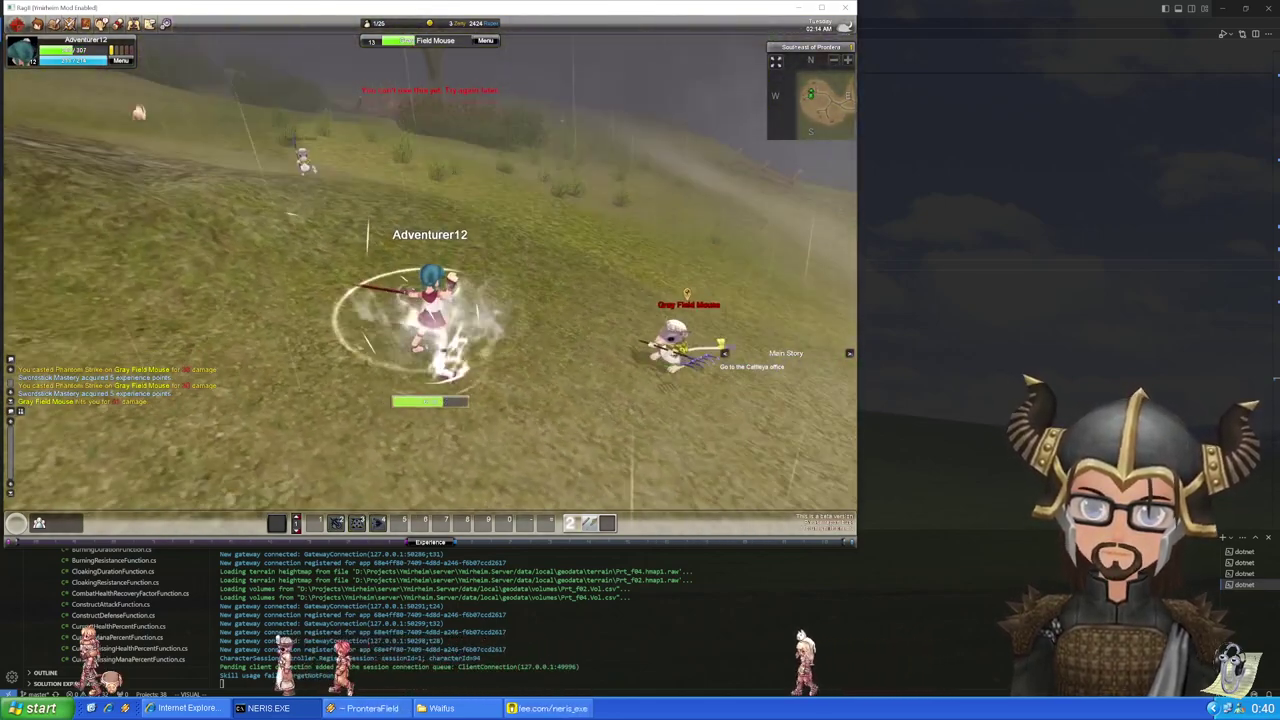
key(w)
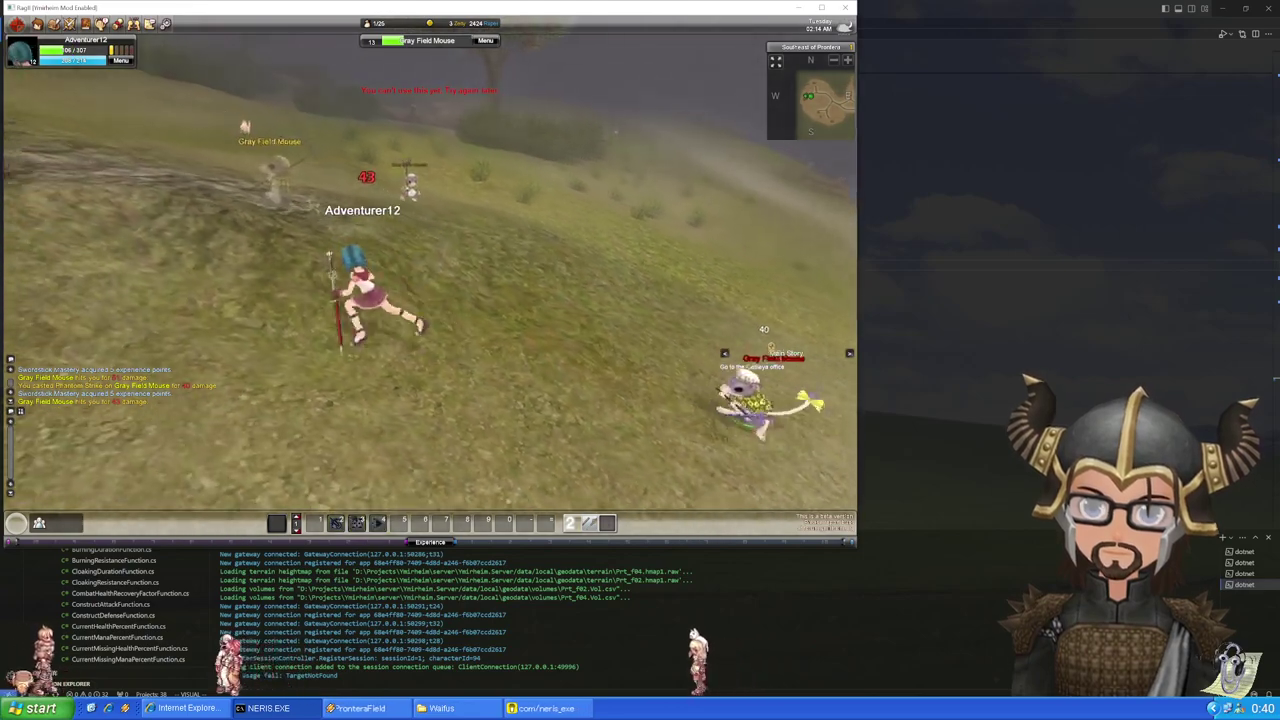
key(1)
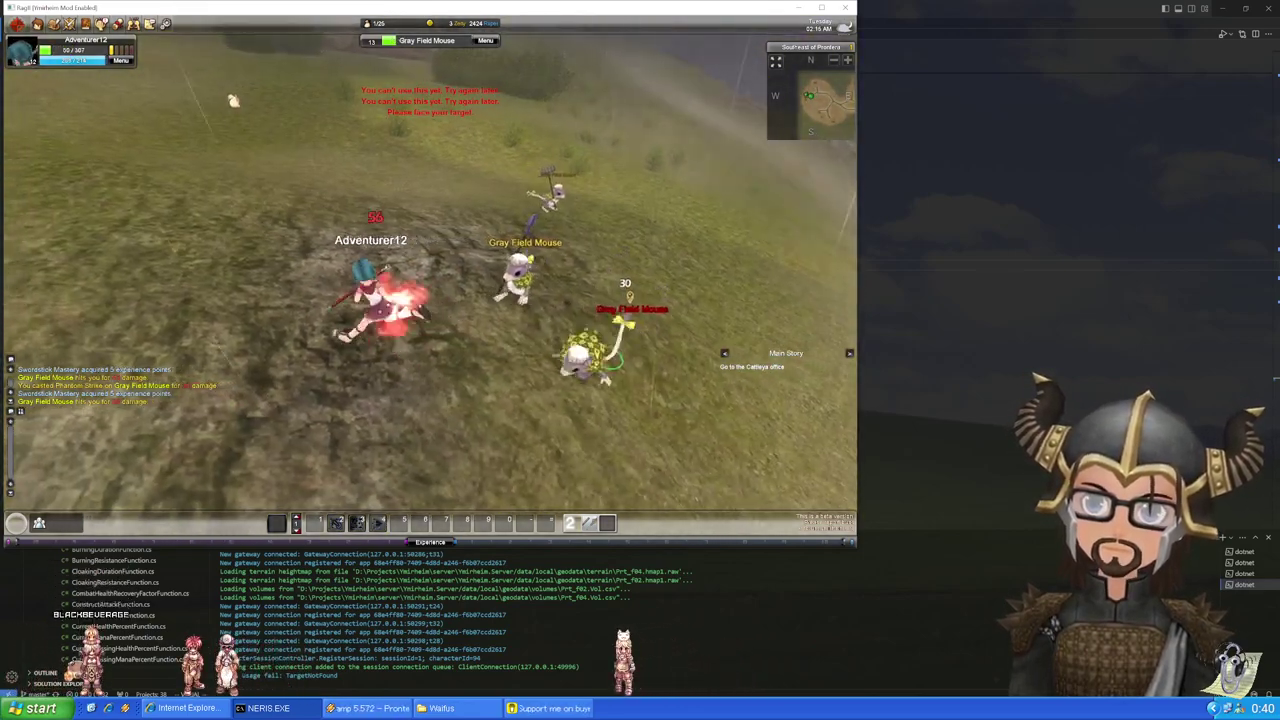
key(w)
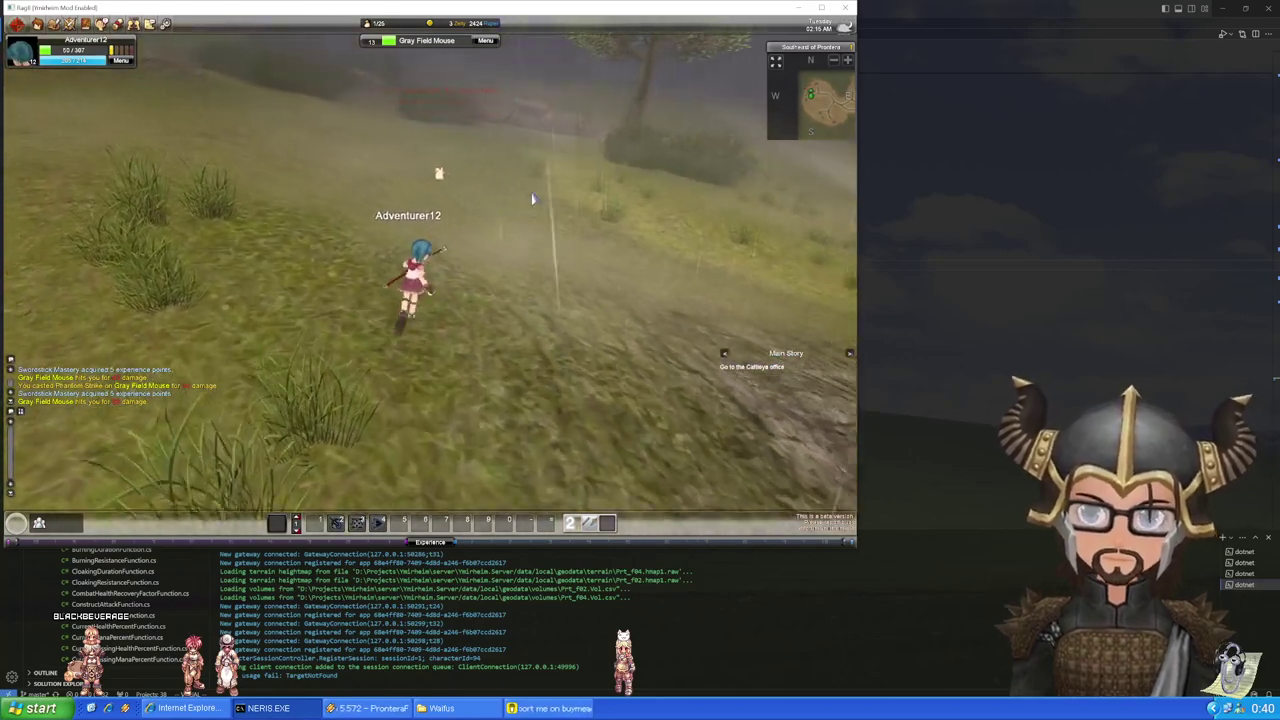
key(w)
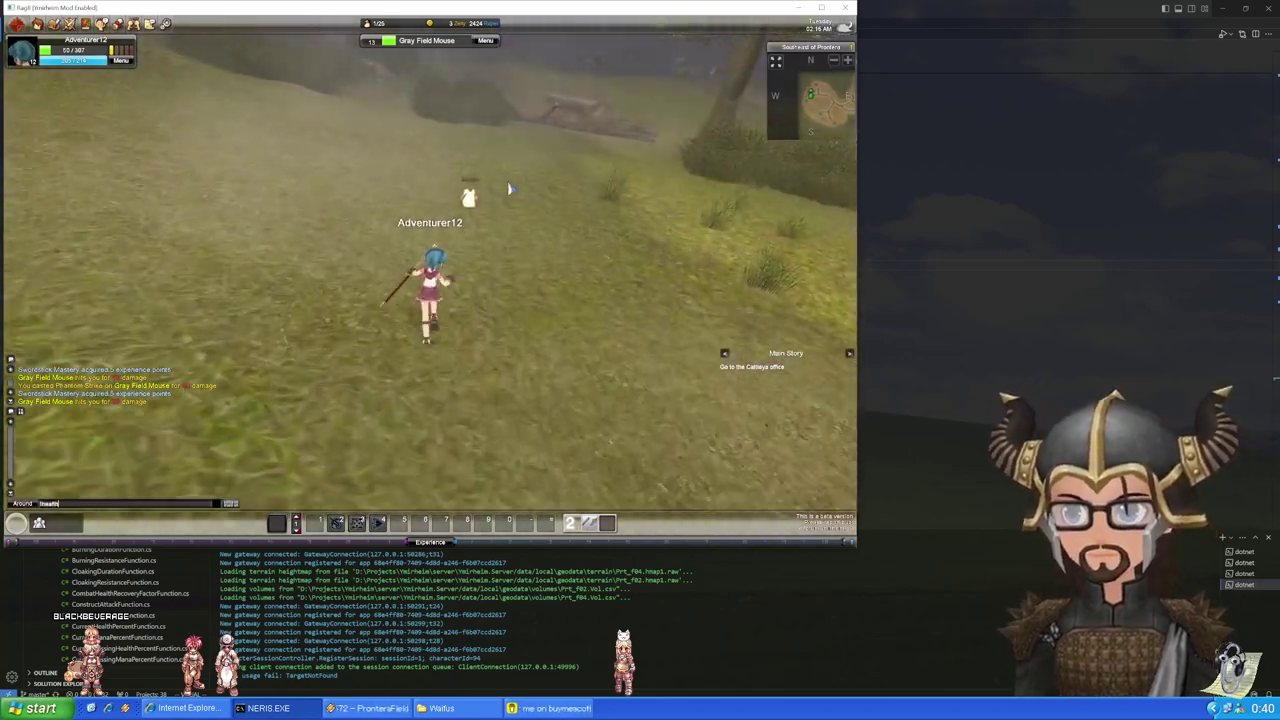
Step: Run up the grassy slope toward the fence and the Oat Farm area
key(w)
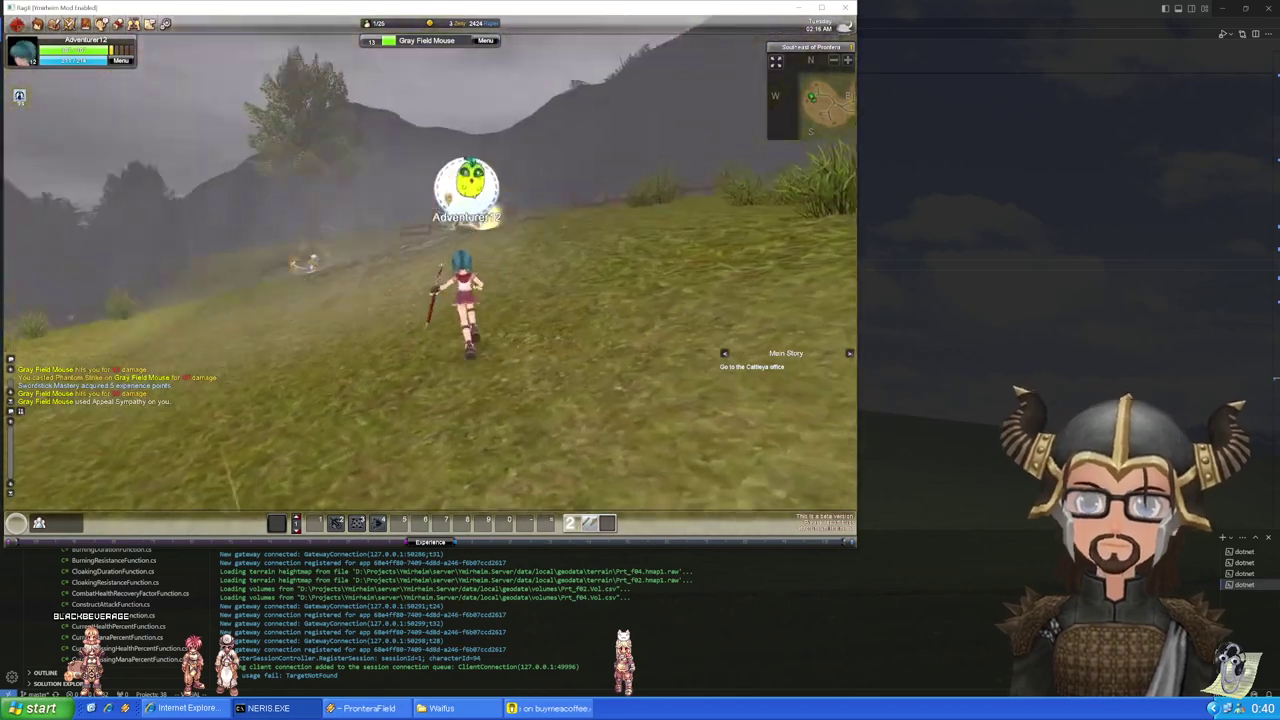
key(w)
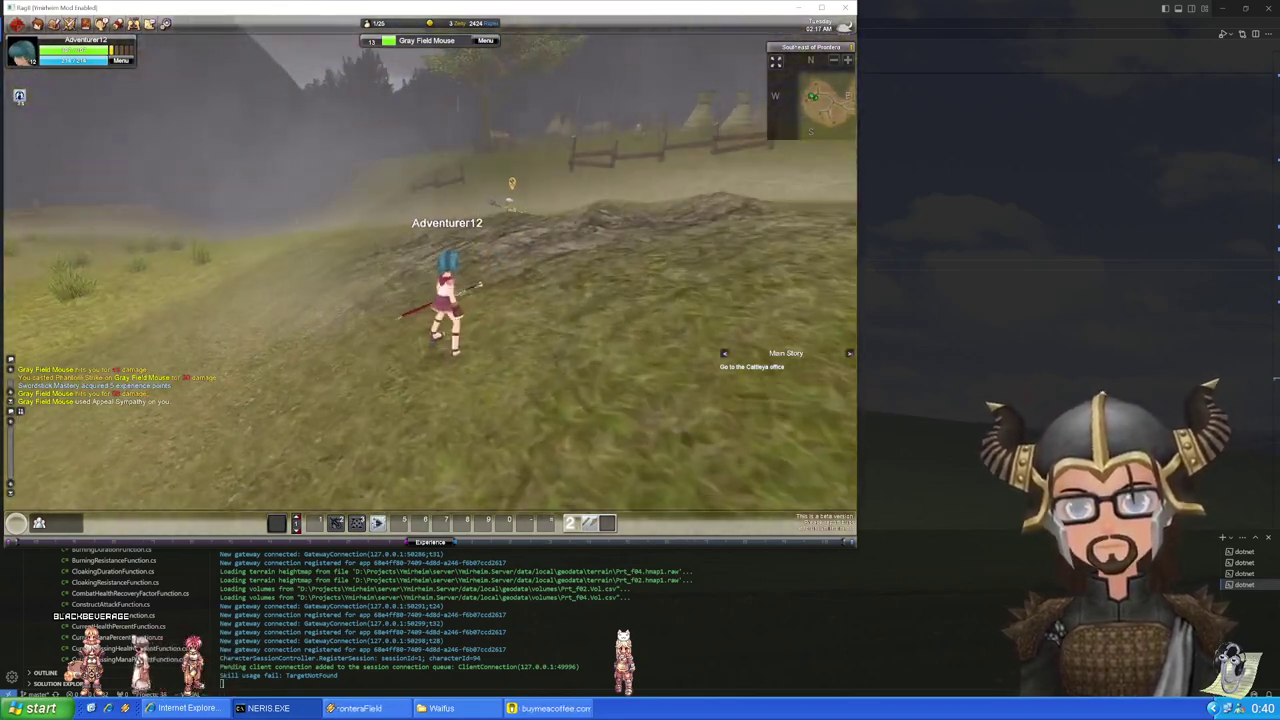
key(w)
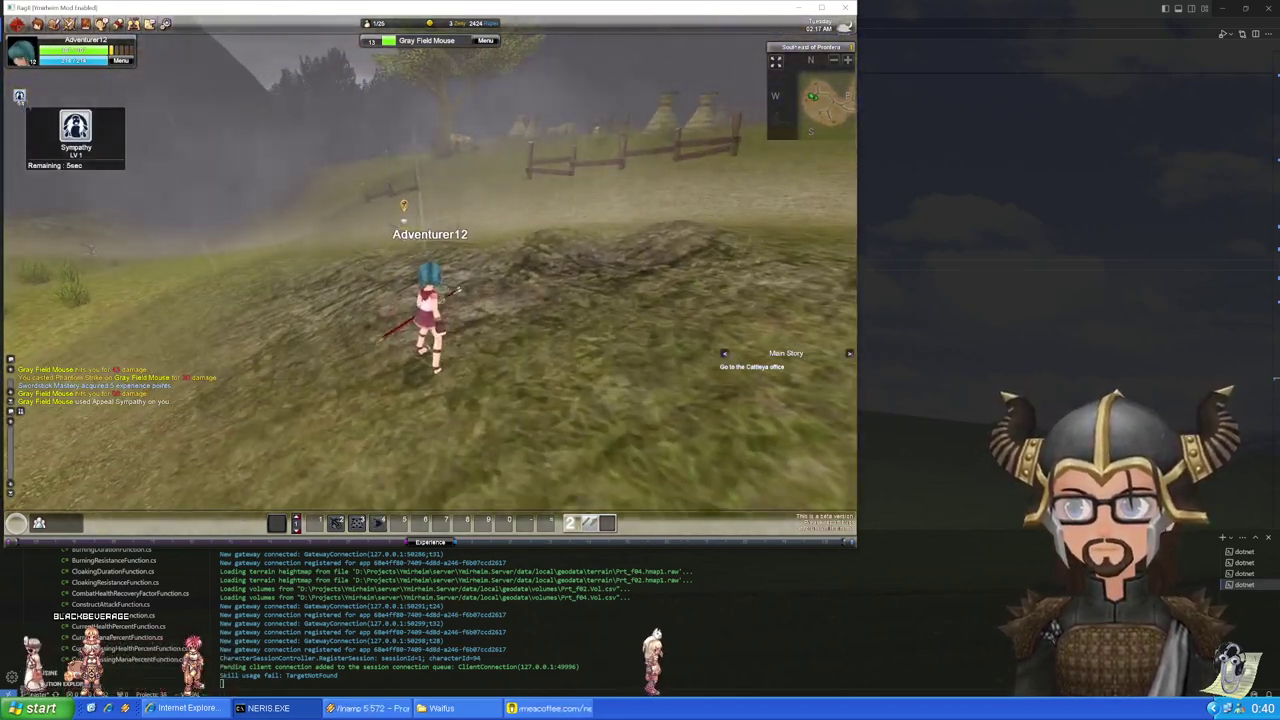
key(w)
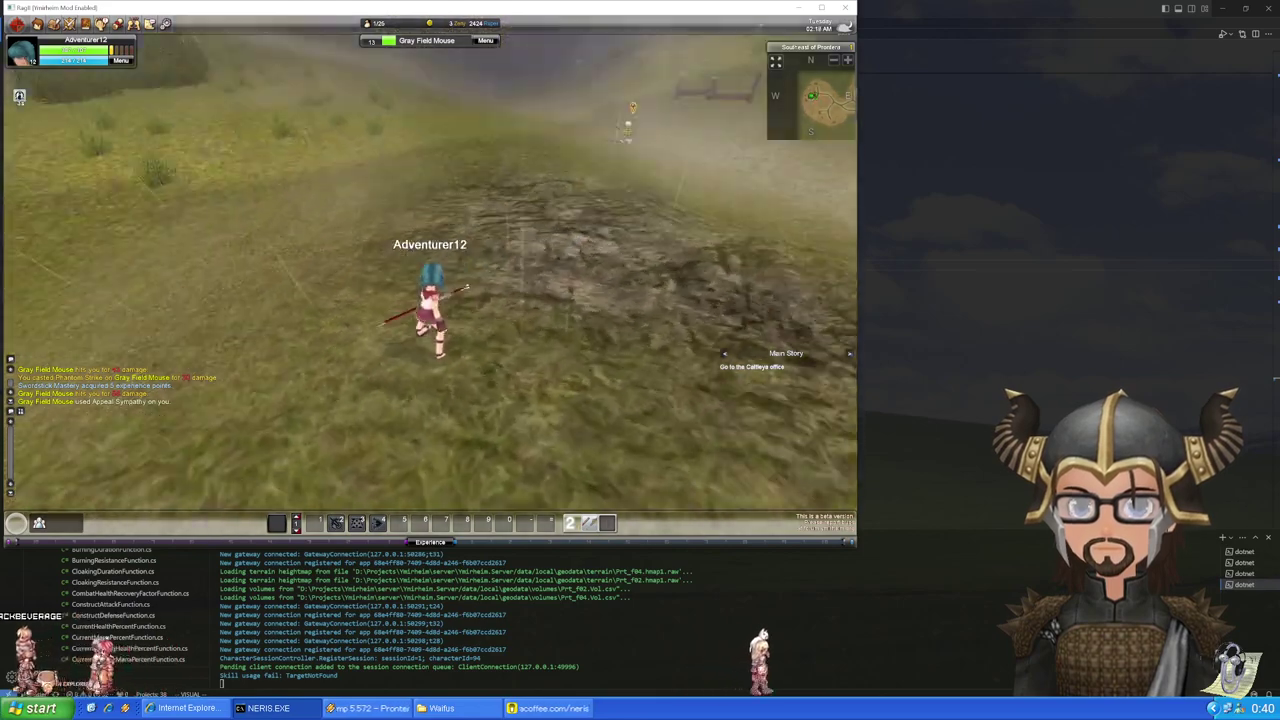
key(w)
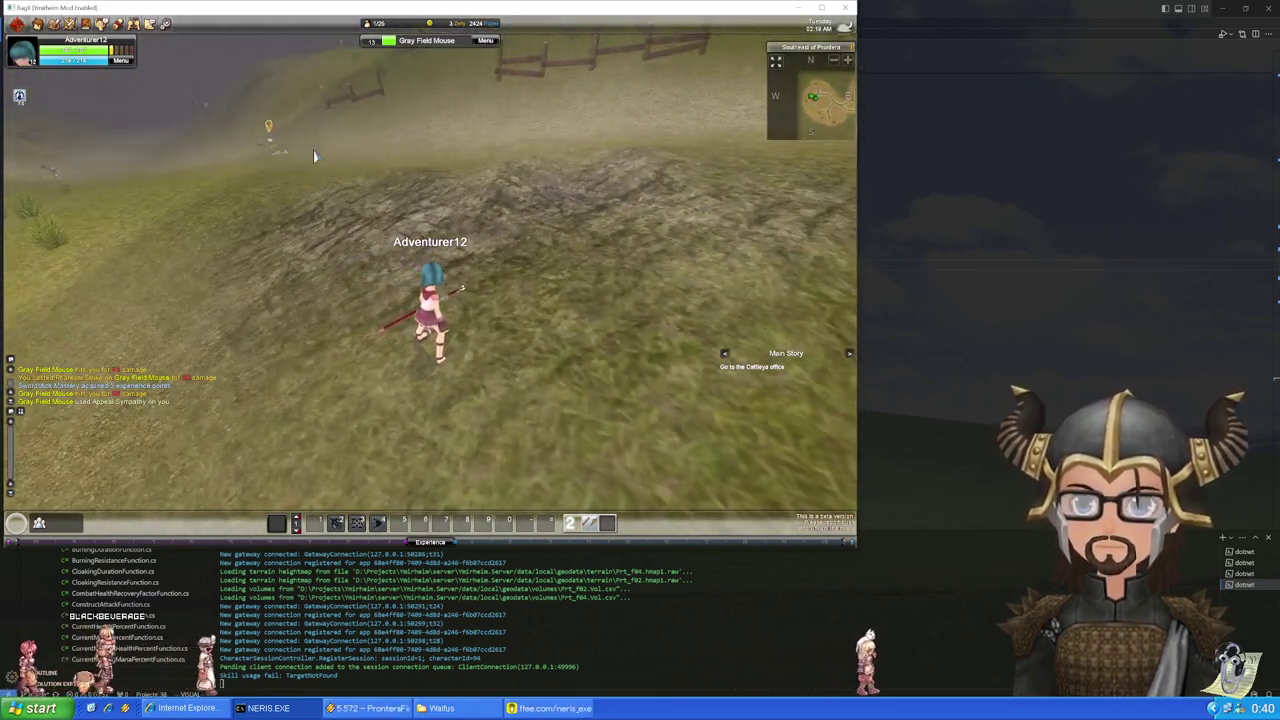
key(w)
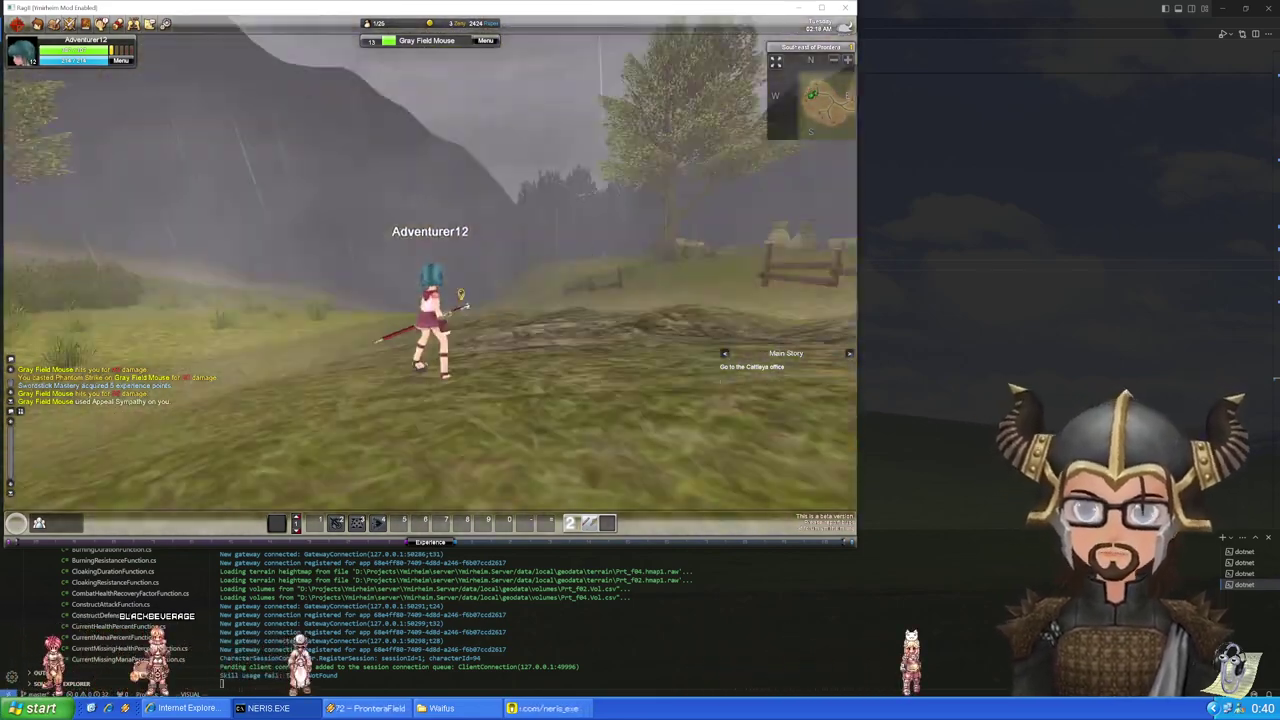
key(w)
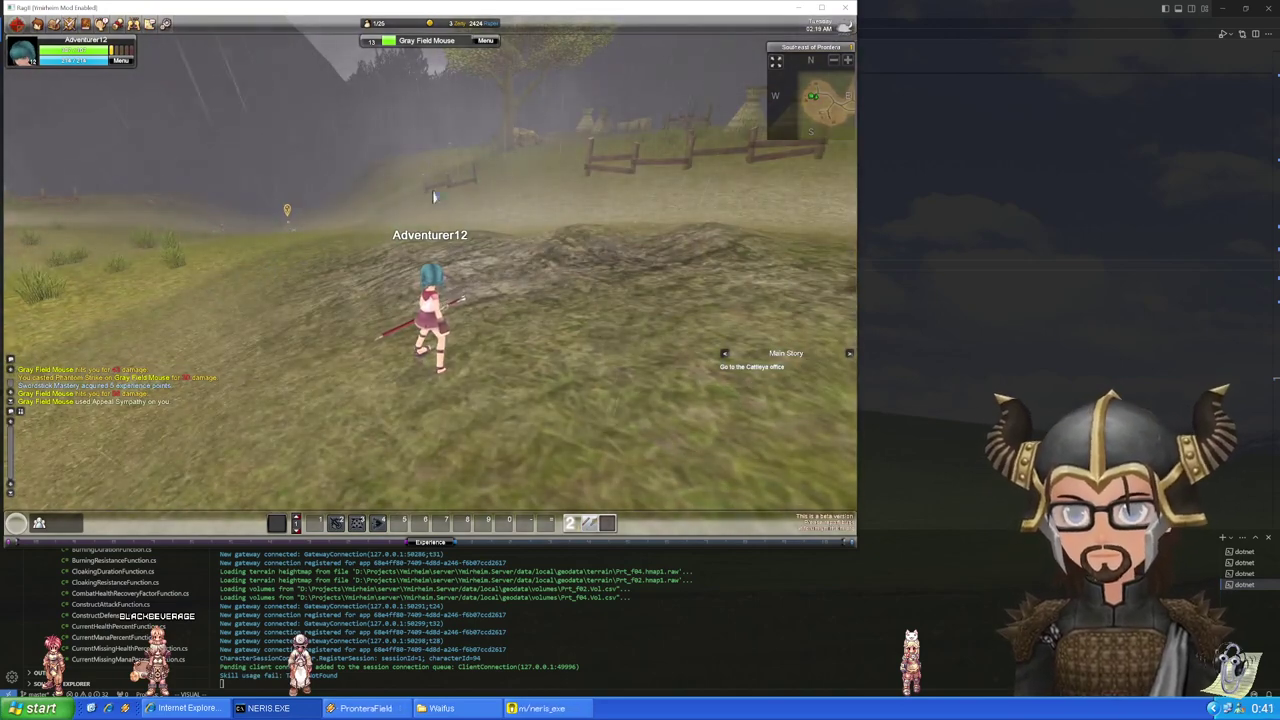
key(w)
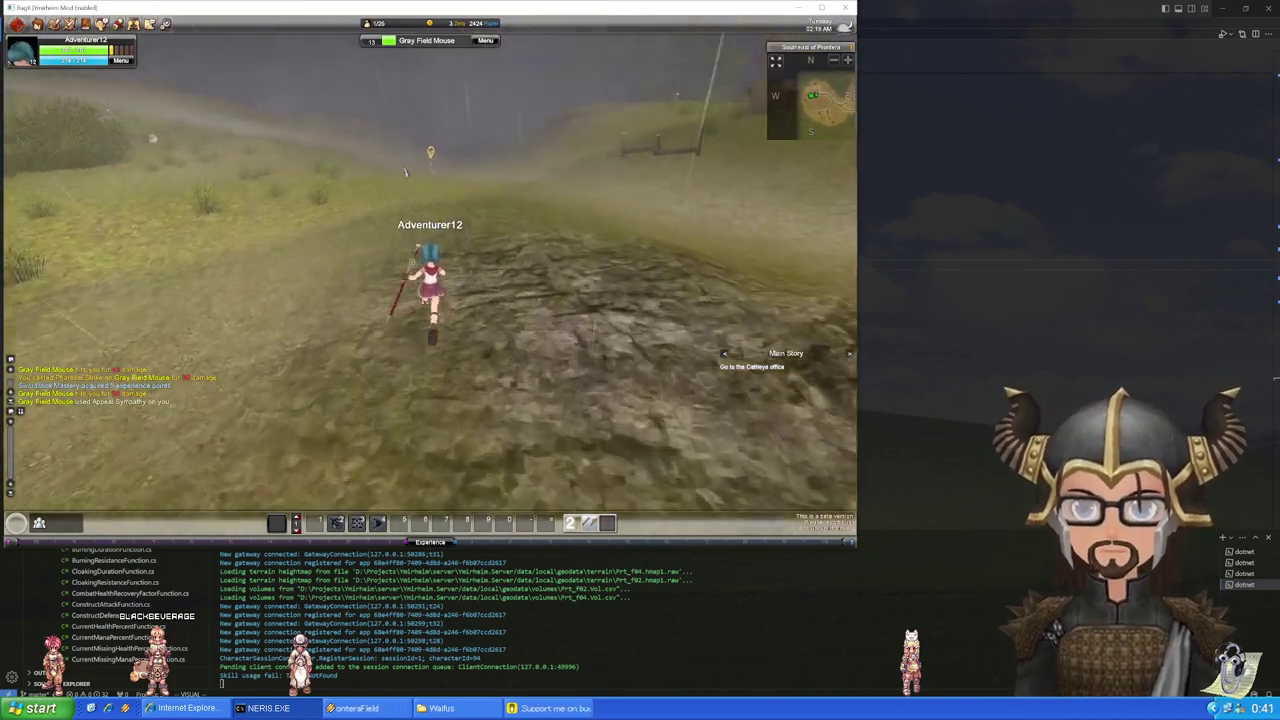
key(w)
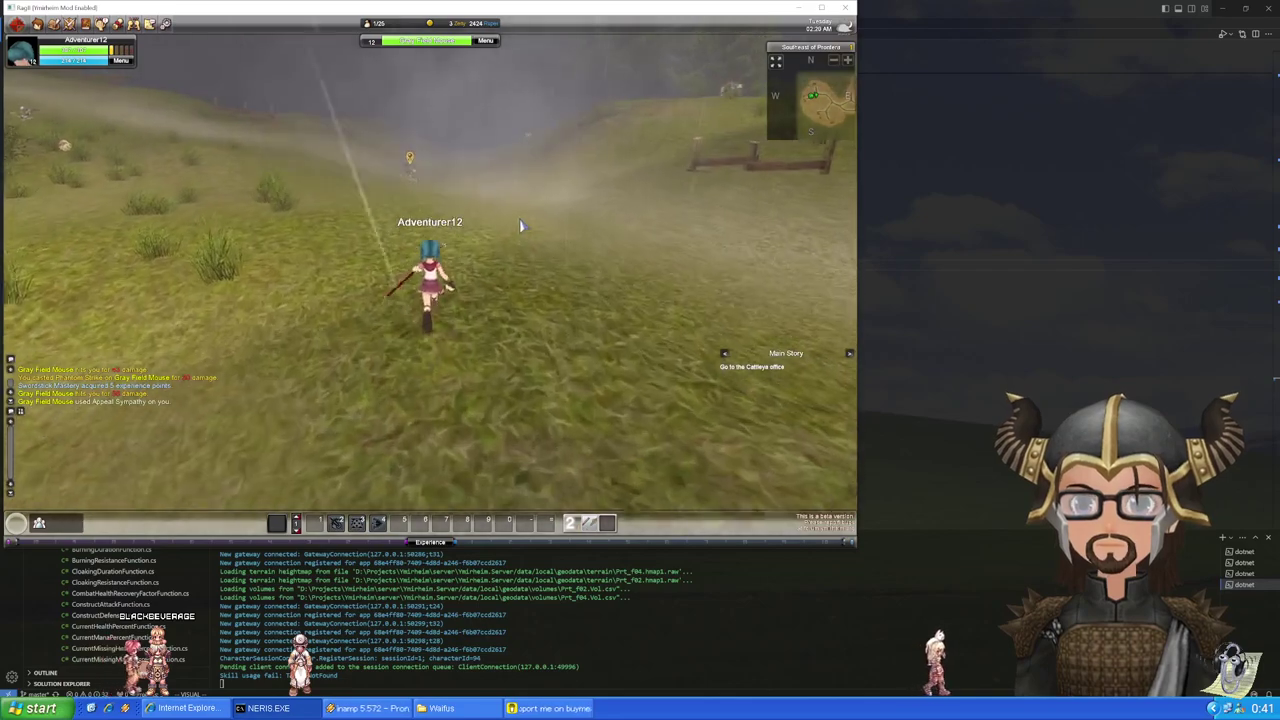
key(w)
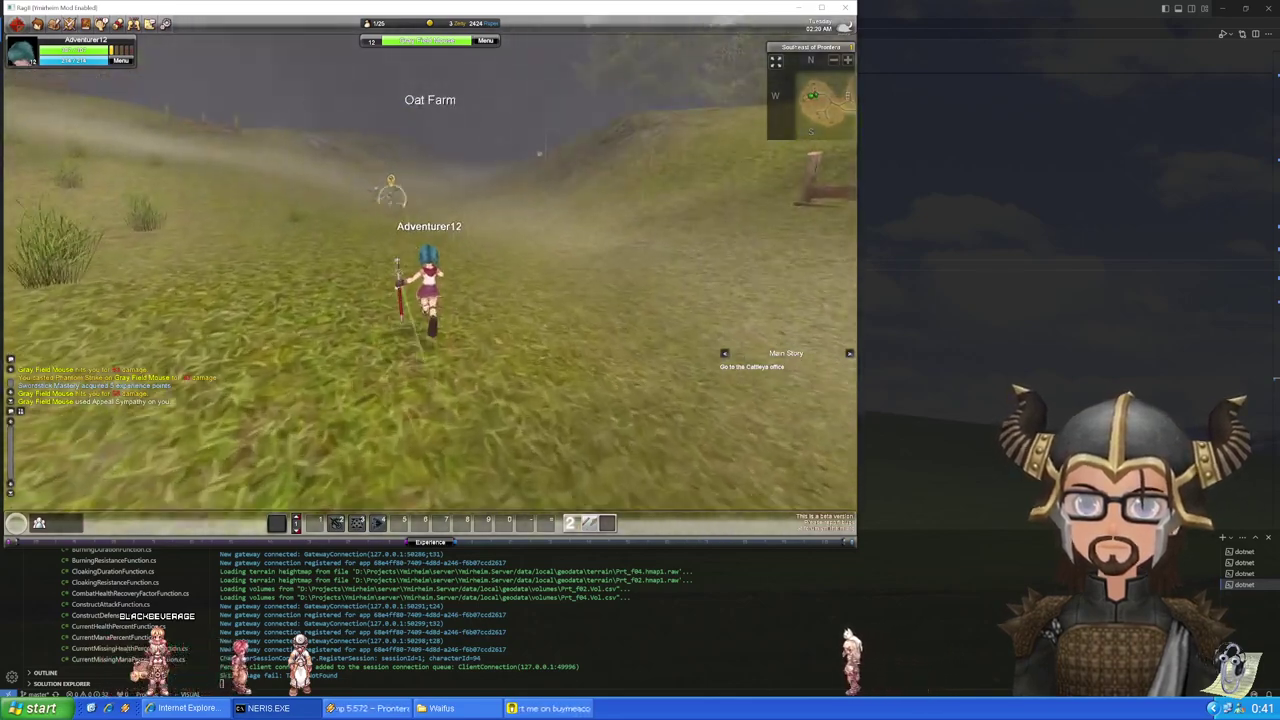
key(w)
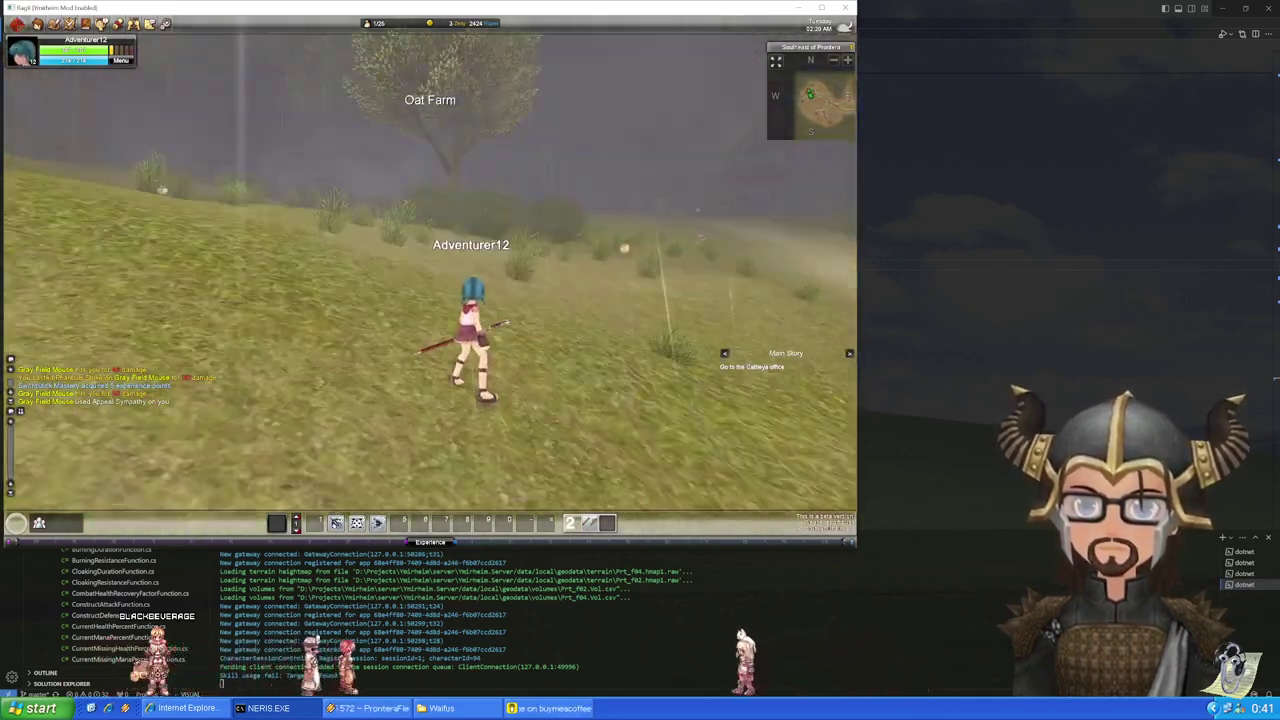
key(w)
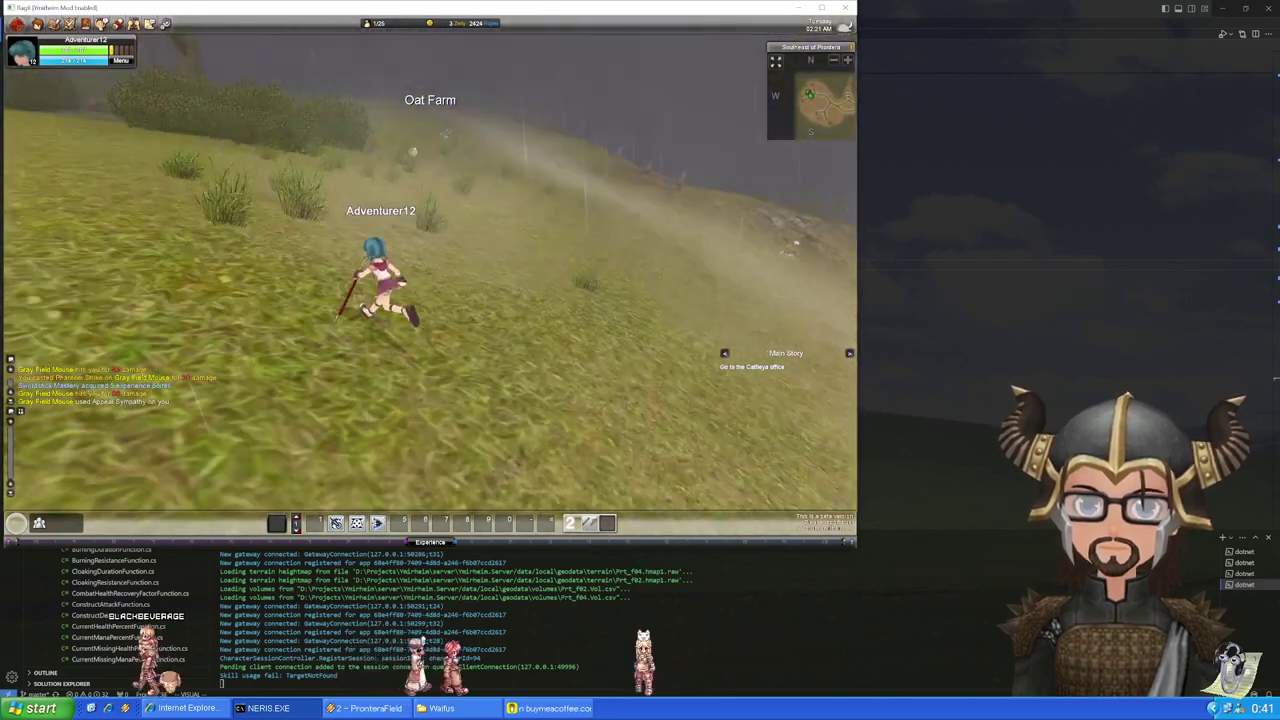
key(w)
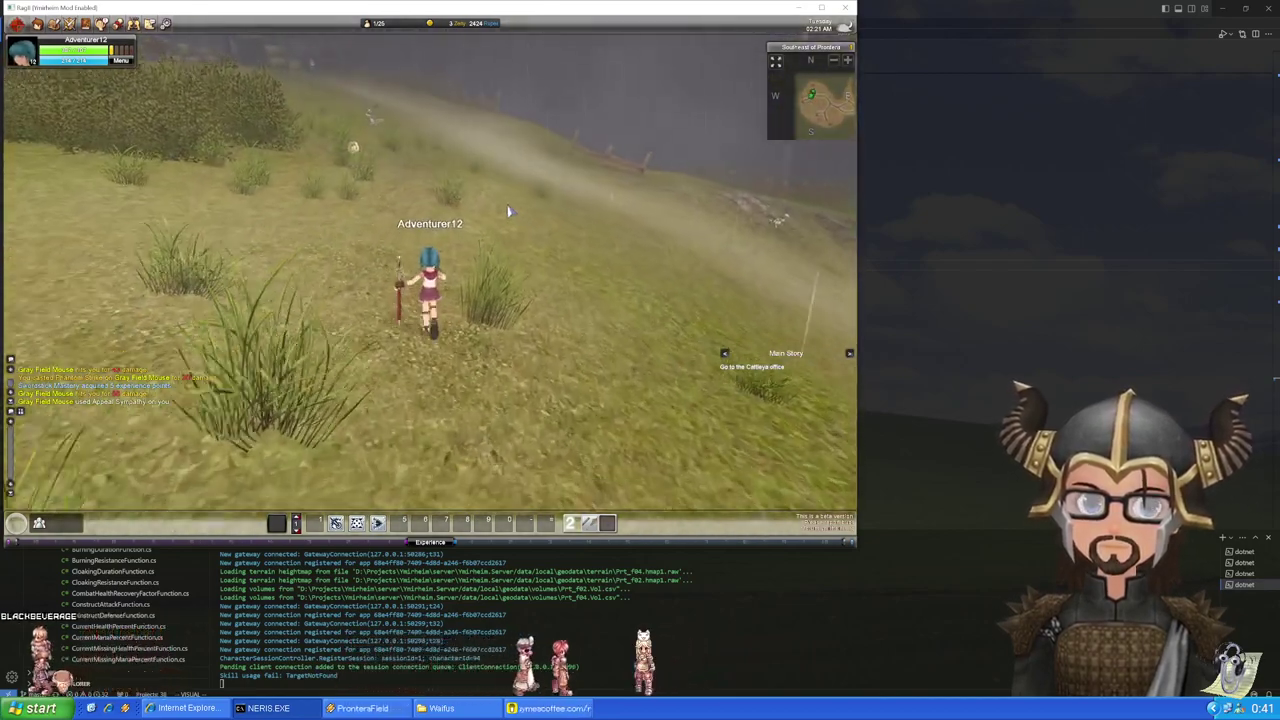
Step: Fight Gray Field Mice near Oat Farm, then bring DBeaver's npc_skills data to the front
key(w)
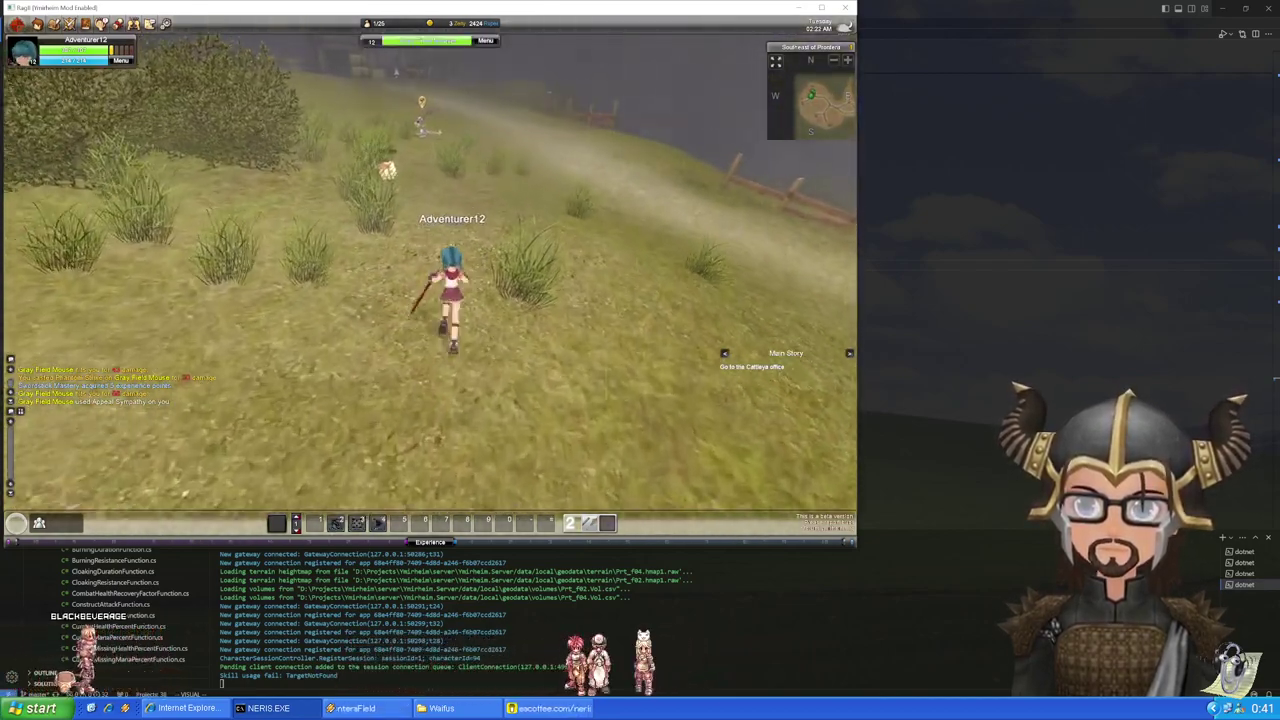
key(w)
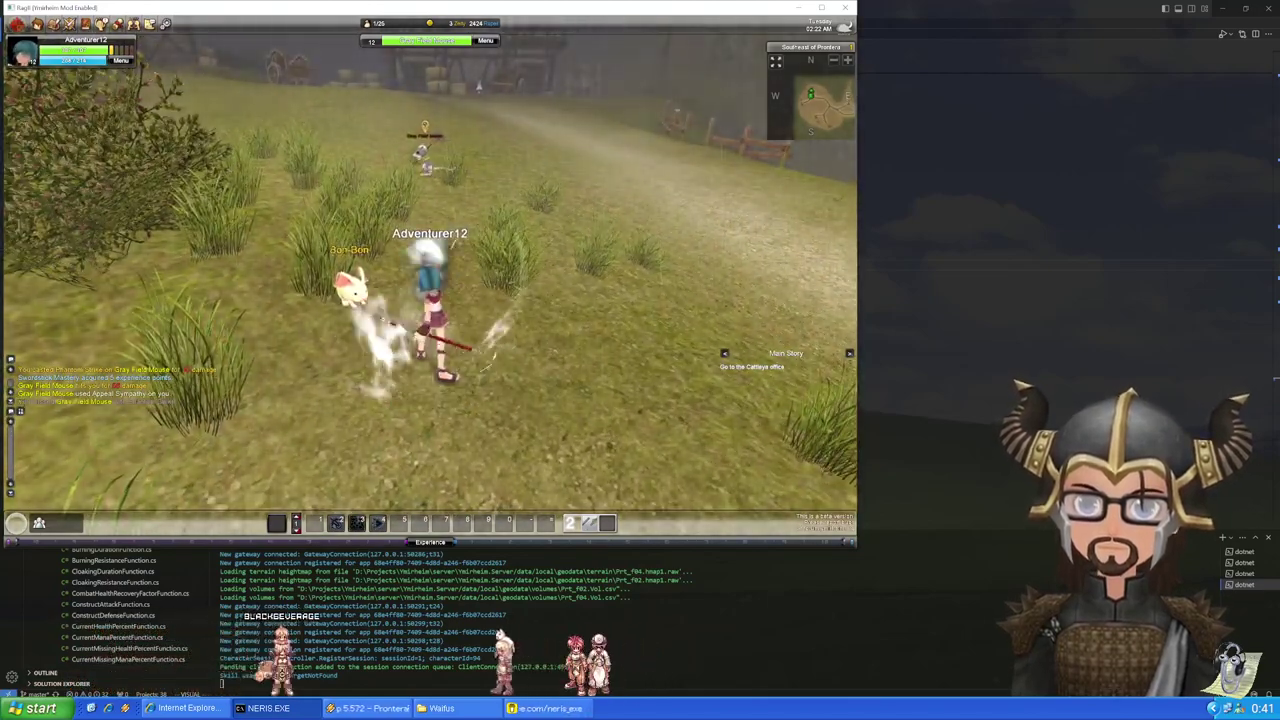
key(w)
key(w)
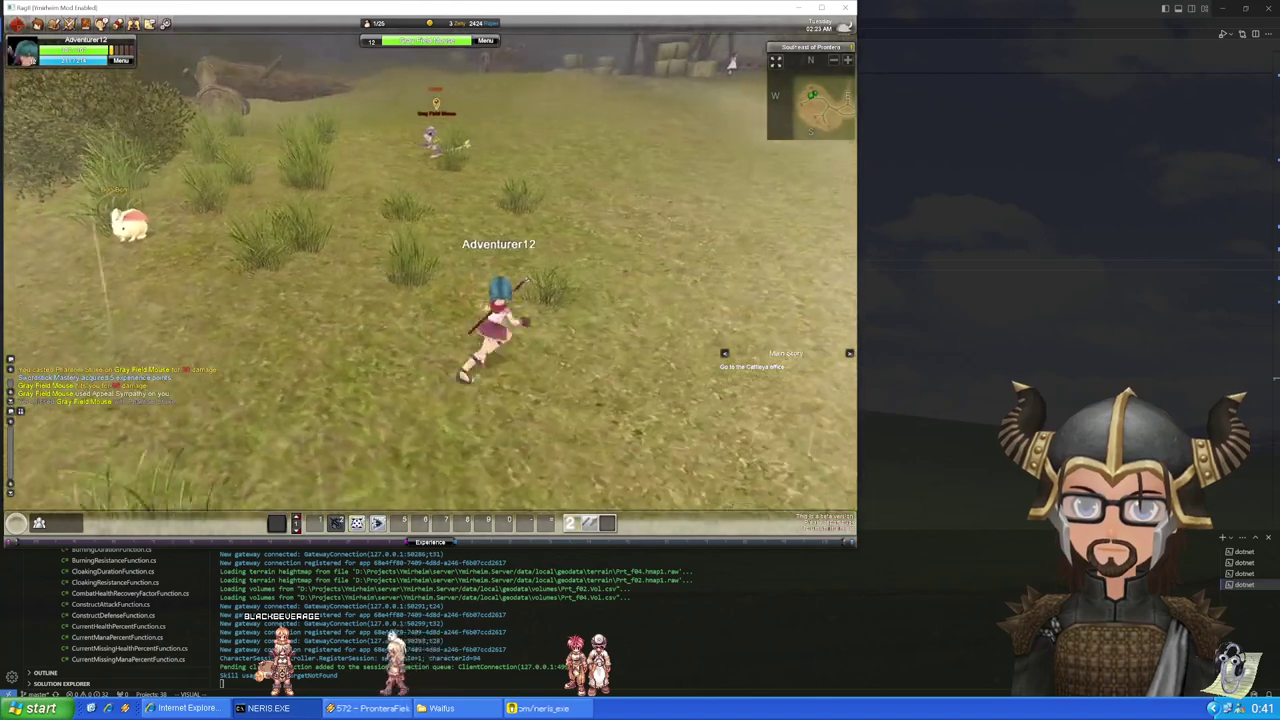
key(w)
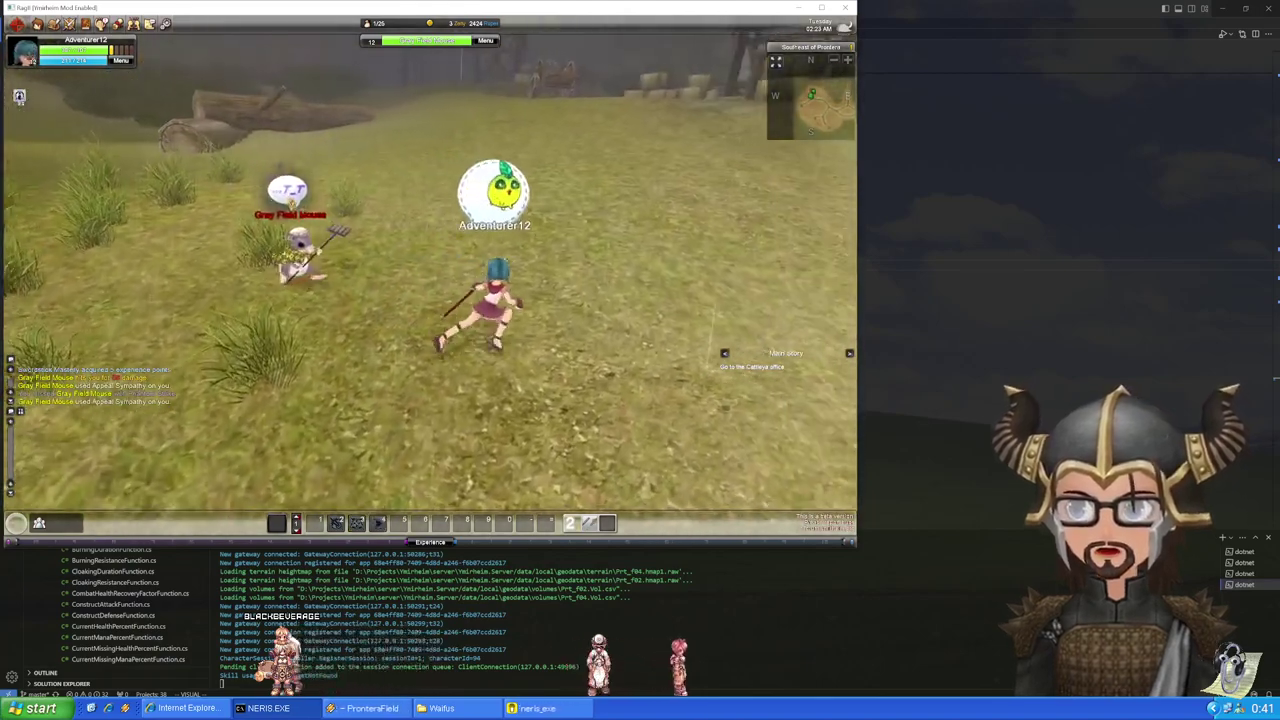
key(w)
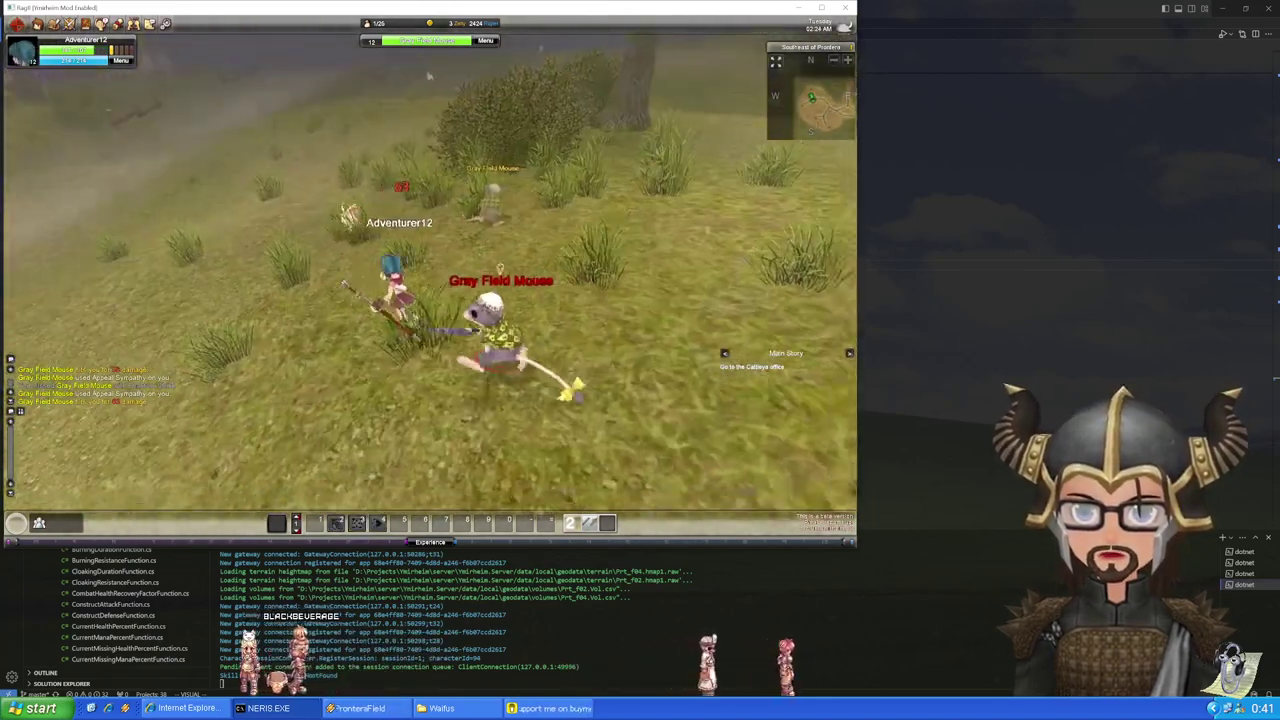
key(w)
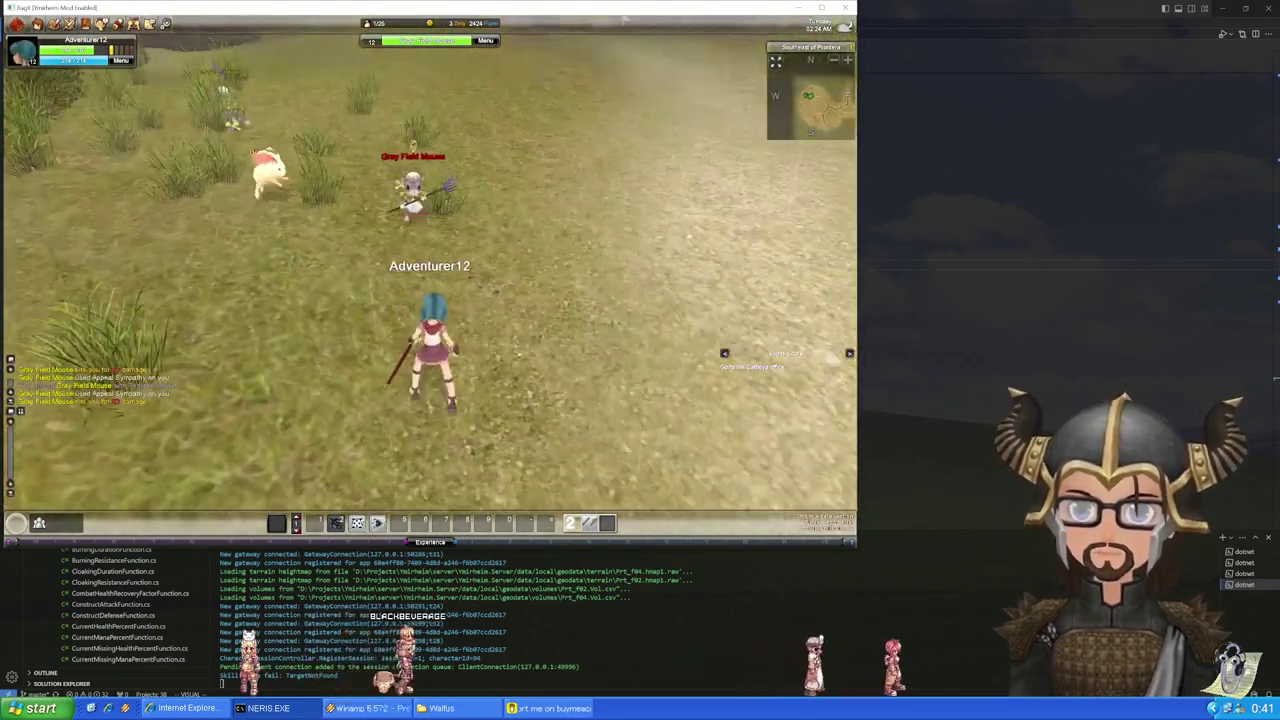
key(w)
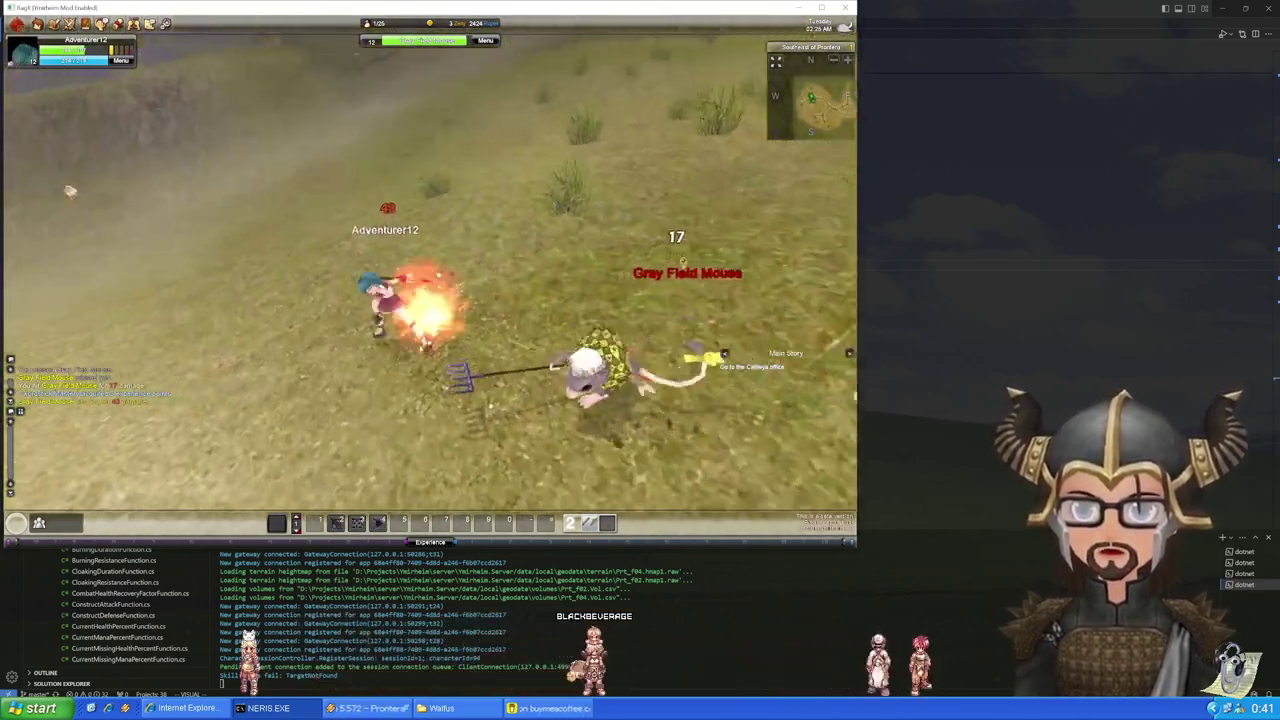
key(w)
key(w)
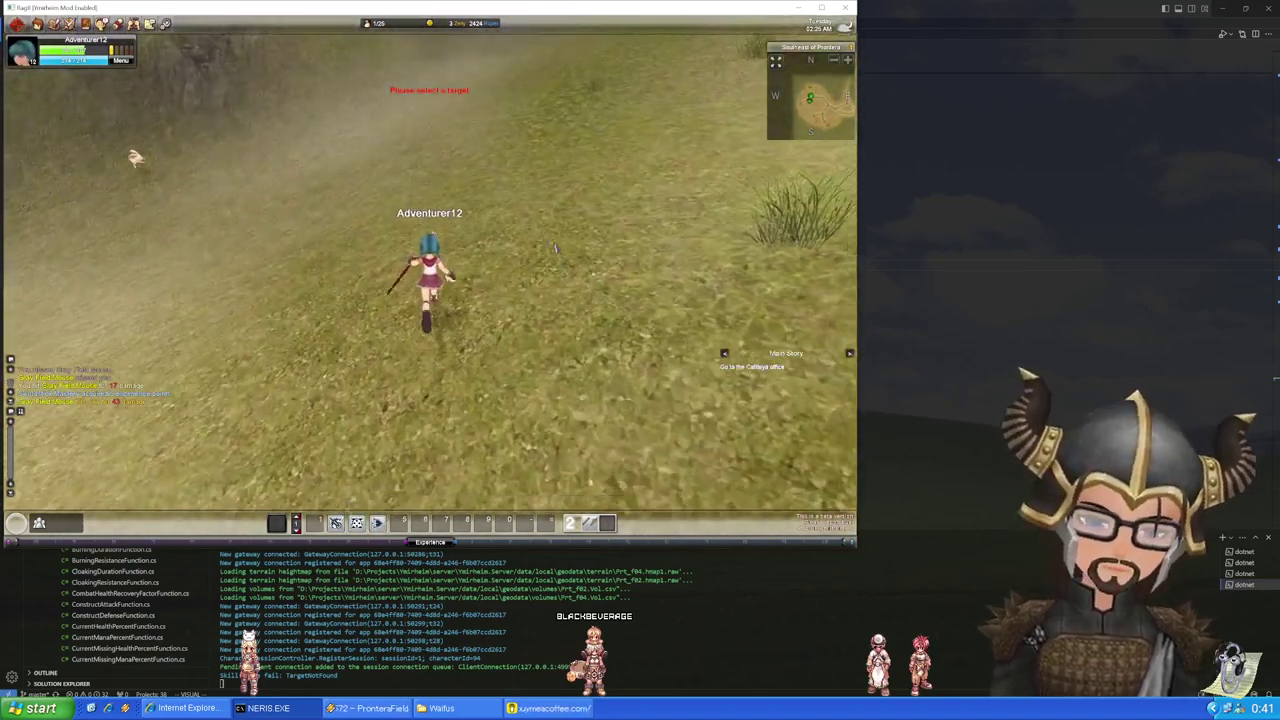
key(w)
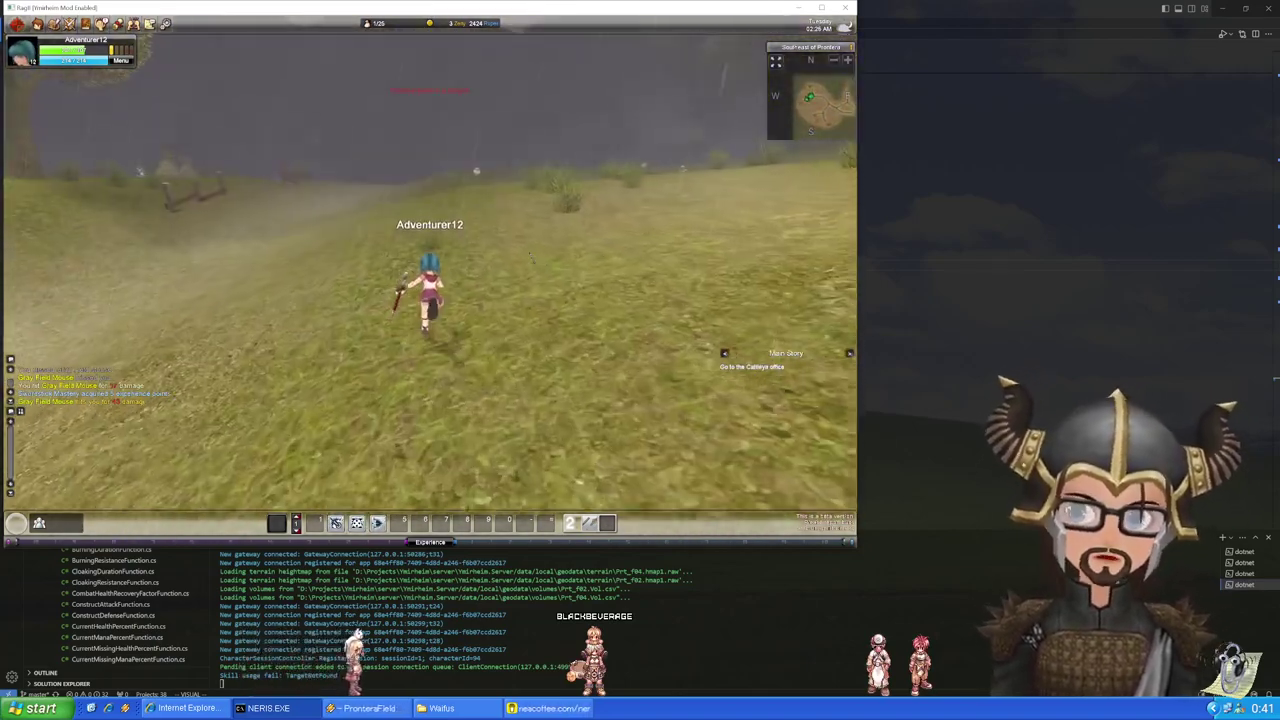
key(w)
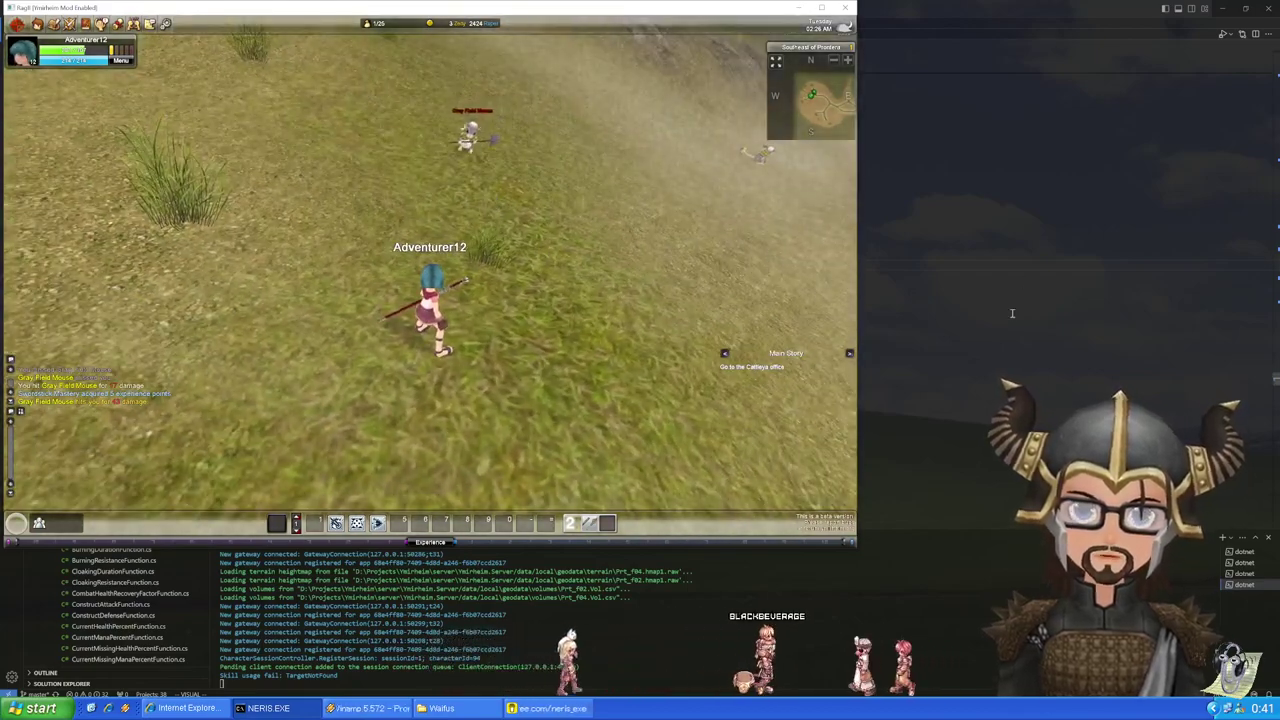
click(199, 640)
key(alt+Tab)
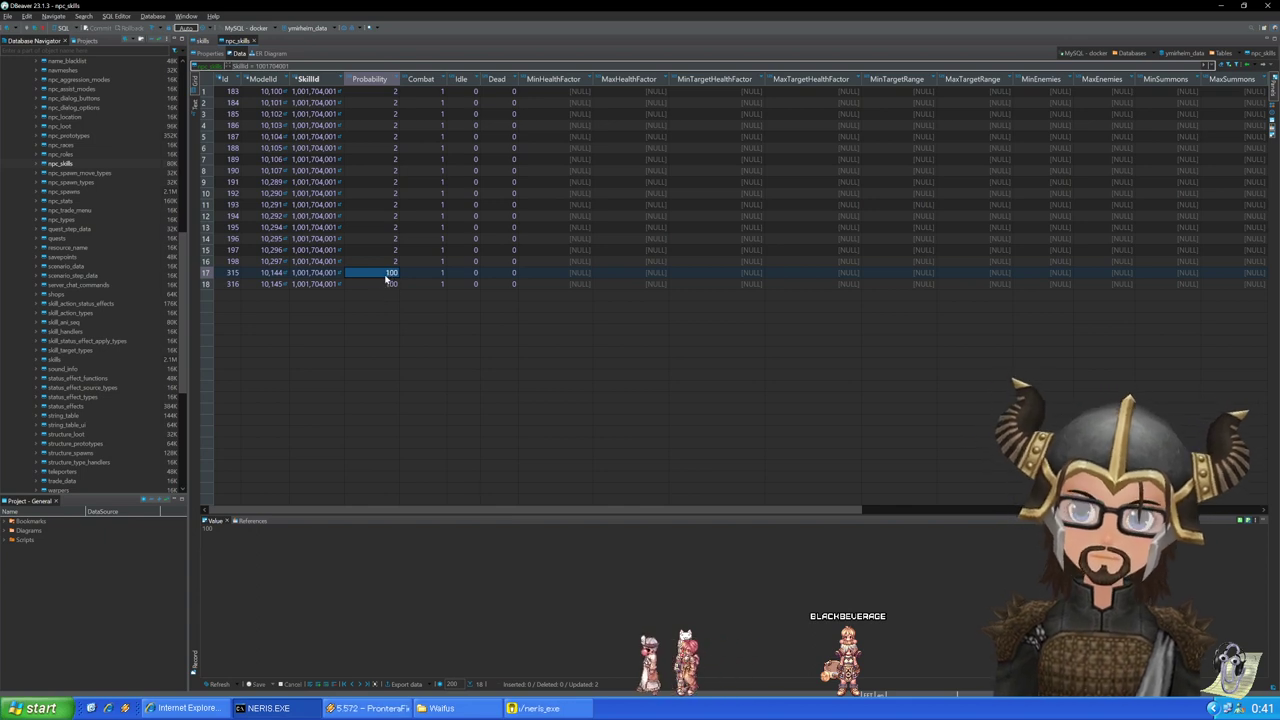
Step: Change the Probability of npc_skills rows 17–18 from 100 to 1 and save
key(Return)
text(1)
key(Return)
key(Up)
key(Up)
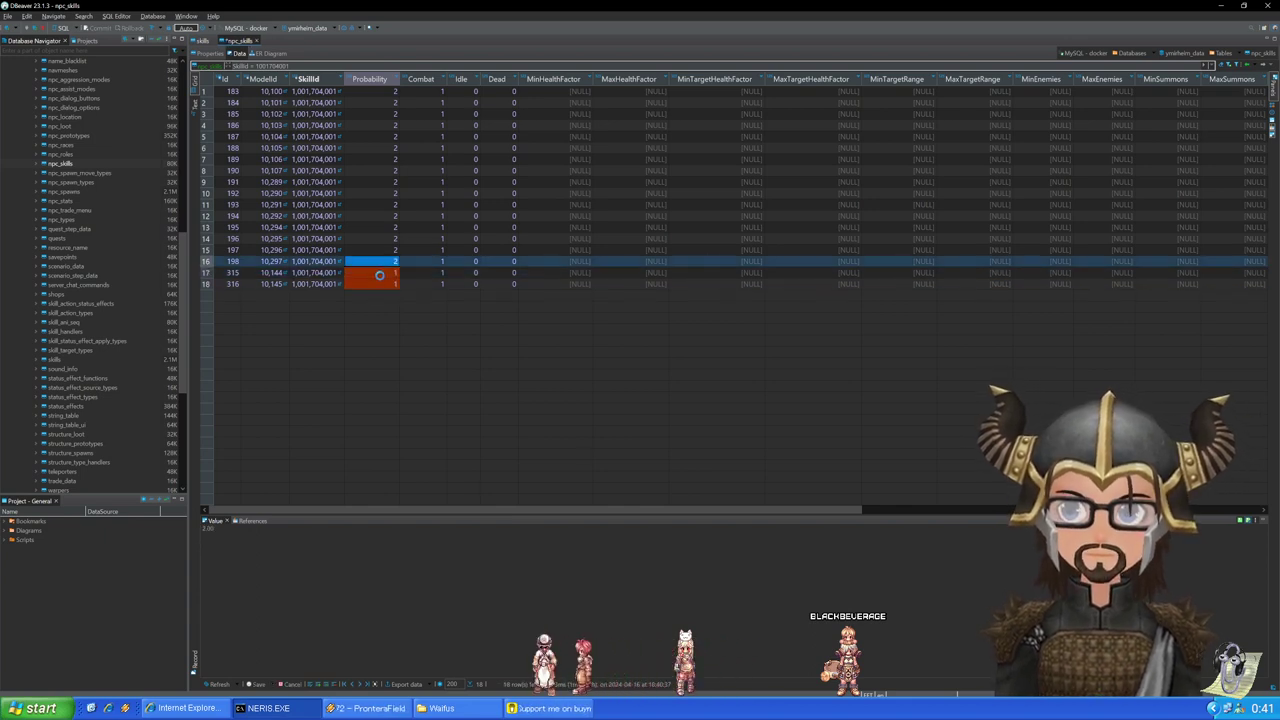
key(ctrl+s)
Step: Check row 18's Probability and ModelId, then switch to the skills table
click(369, 285)
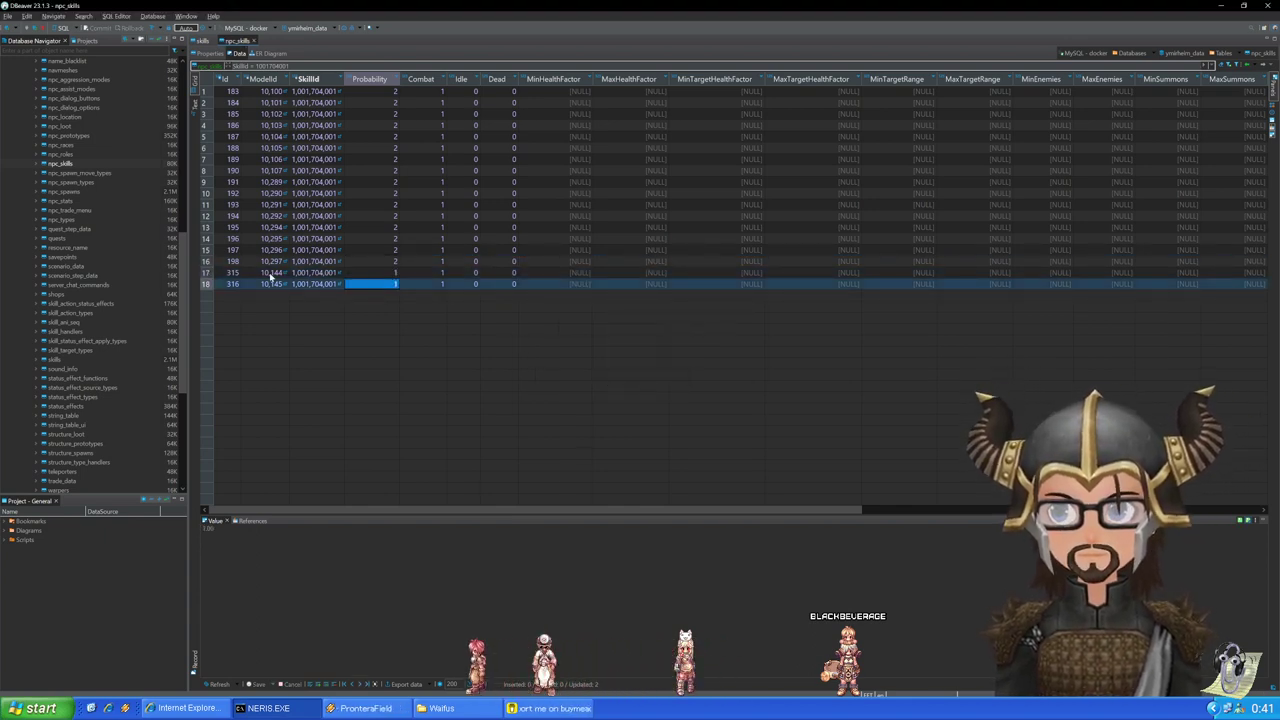
click(271, 284)
click(201, 40)
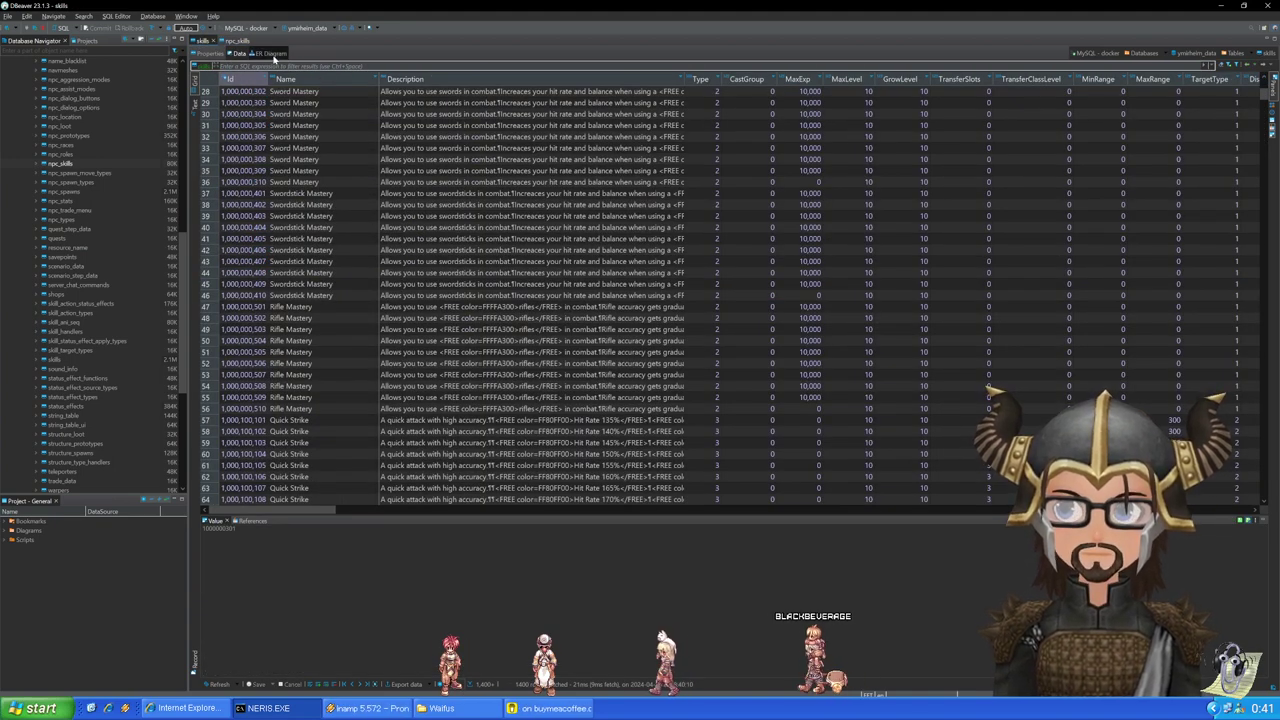
Step: Scroll the skills grid and read the Act Dead and Beg For Mercy level descriptions
scroll(363, 281, down, 17)
click(363, 277)
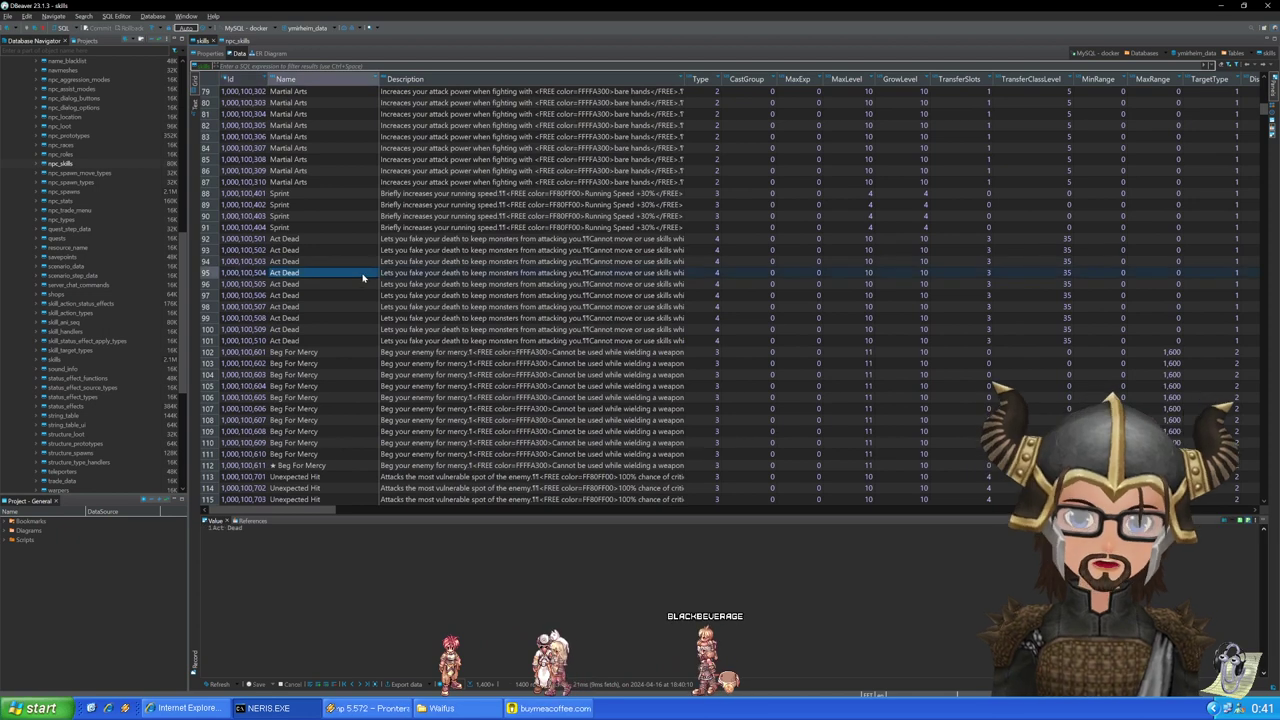
click(300, 353)
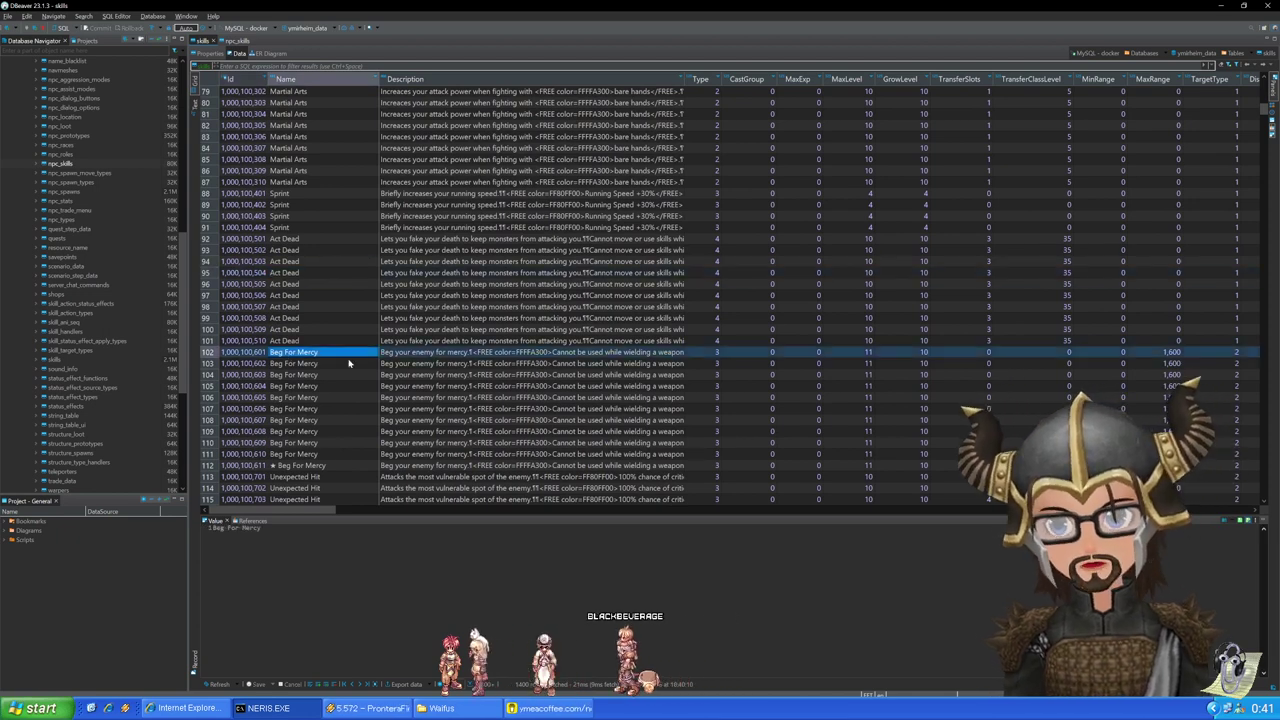
click(483, 355)
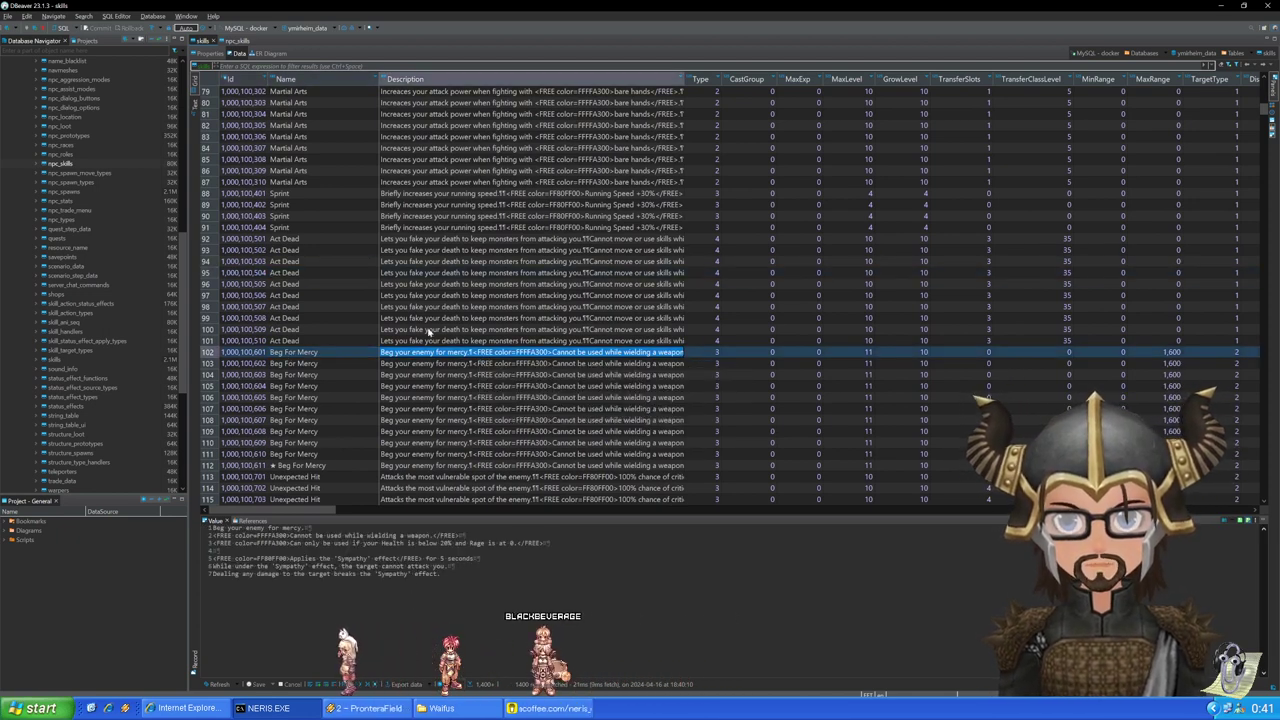
click(428, 363)
click(411, 443)
click(416, 466)
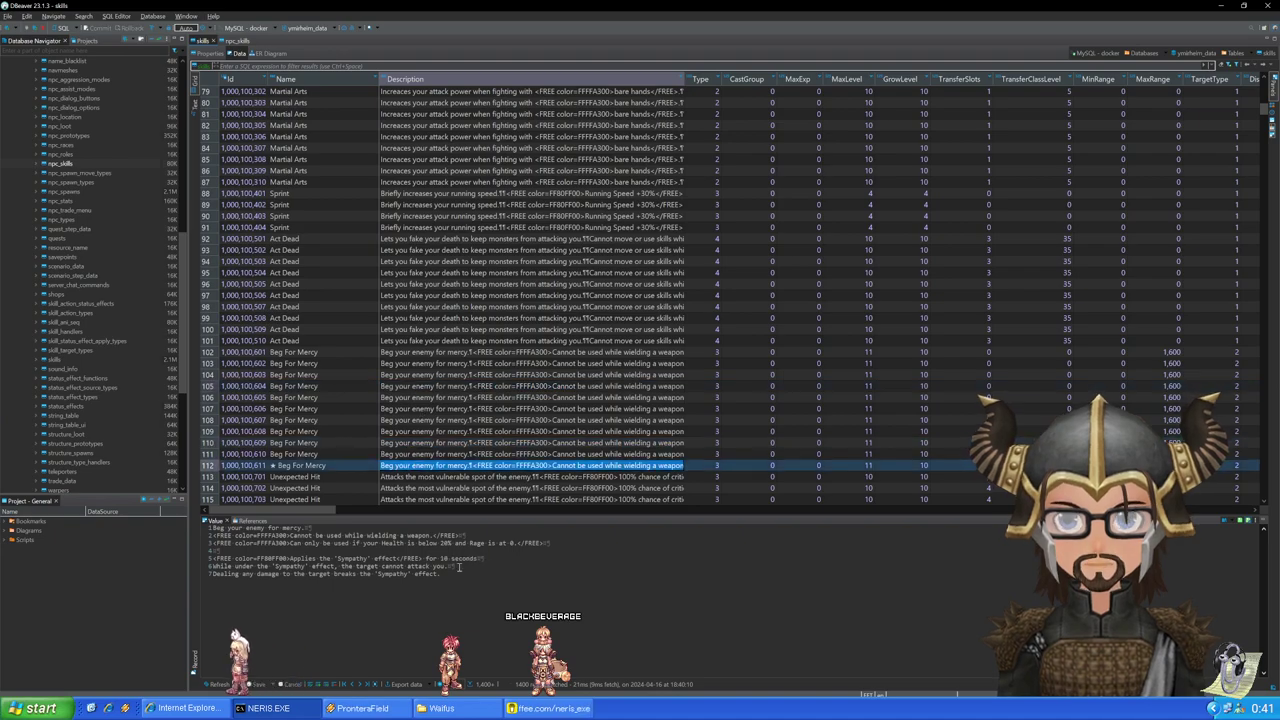
key(Page_Down)
key(Page_Down)
key(Page_Down)
key(Page_Down)
key(Page_Down)
key(Page_Down)
key(Page_Down)
key(Page_Down)
key(Page_Down)
key(Page_Down)
key(Page_Down)
key(Page_Down)
key(Page_Down)
key(Page_Down)
key(Page_Down)
key(Page_Down)
key(Page_Down)
key(Page_Down)
key(Page_Down)
key(Page_Down)
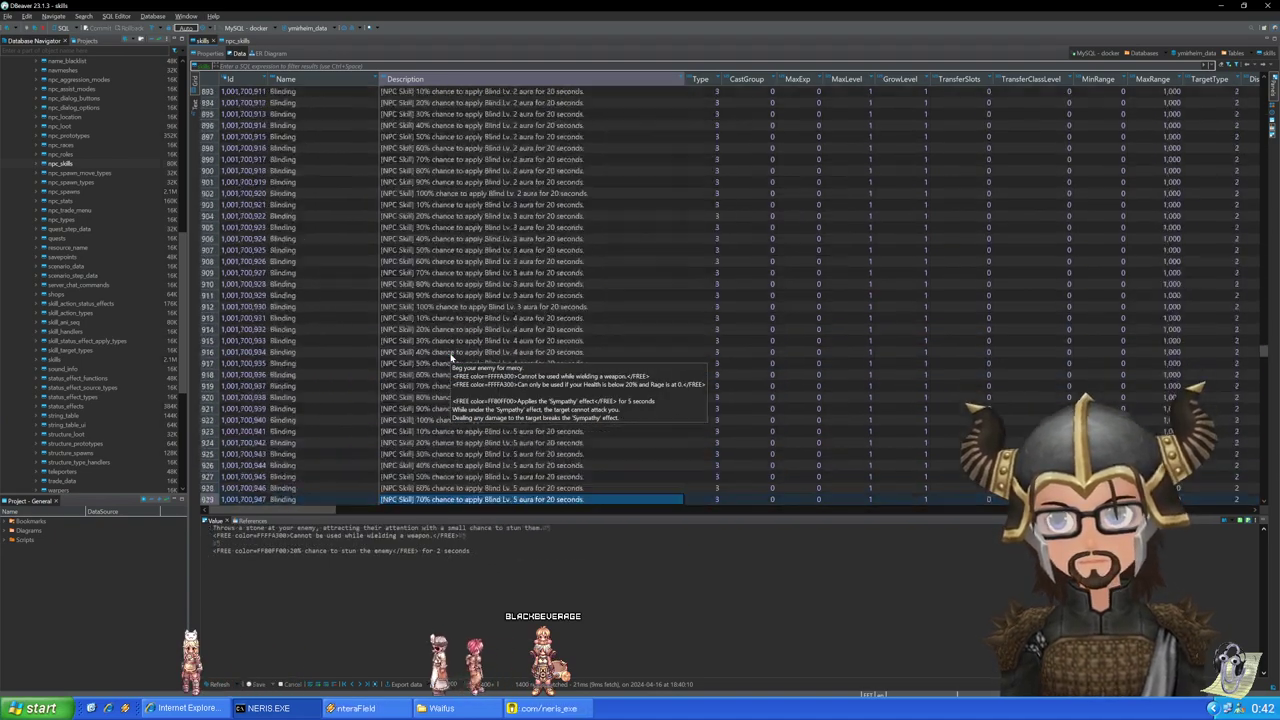
key(Page_Down)
key(Page_Down)
key(Page_Down)
key(Page_Down)
key(Page_Down)
key(Page_Down)
key(Page_Down)
key(Page_Down)
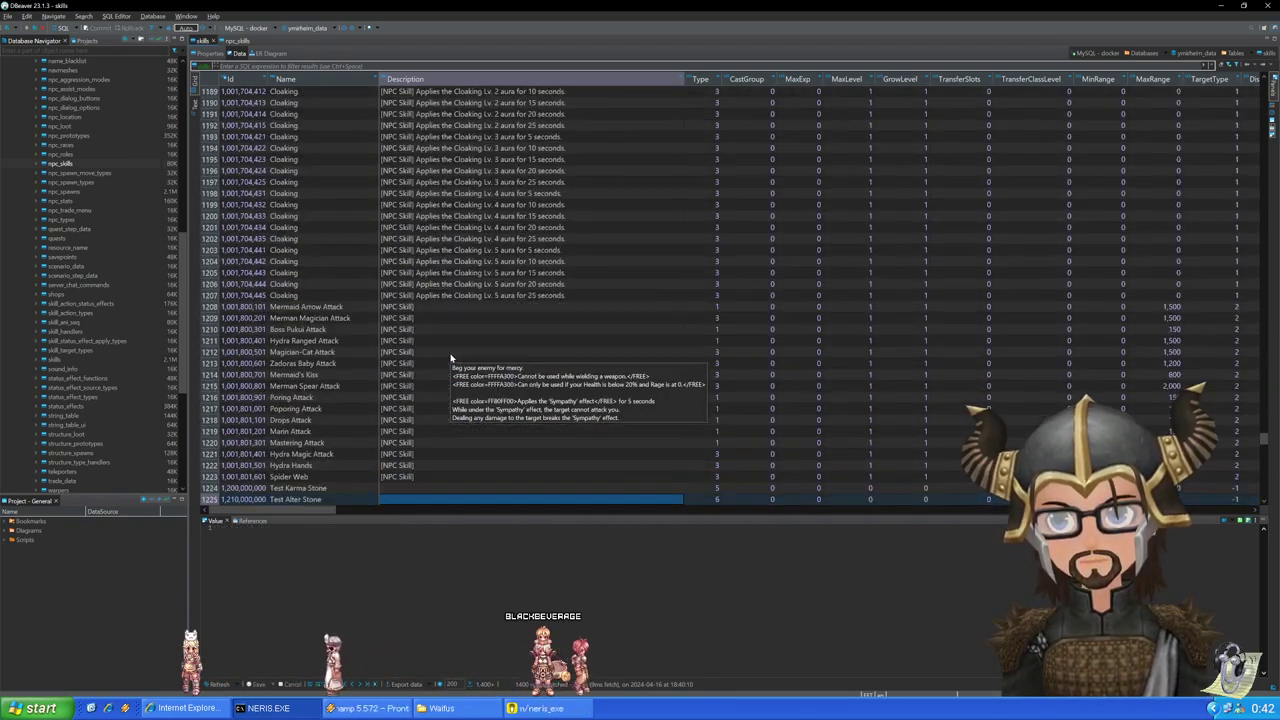
scroll(380, 360, up, 20)
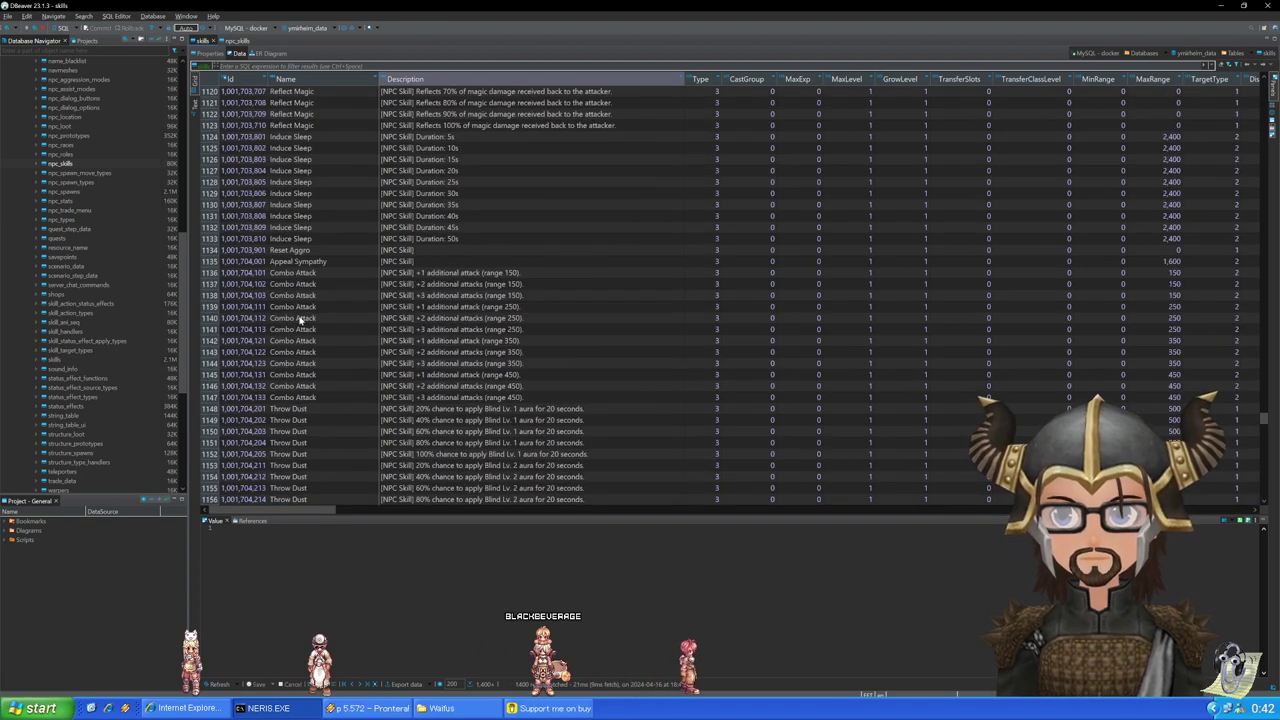
click(413, 263)
click(337, 262)
click(235, 261)
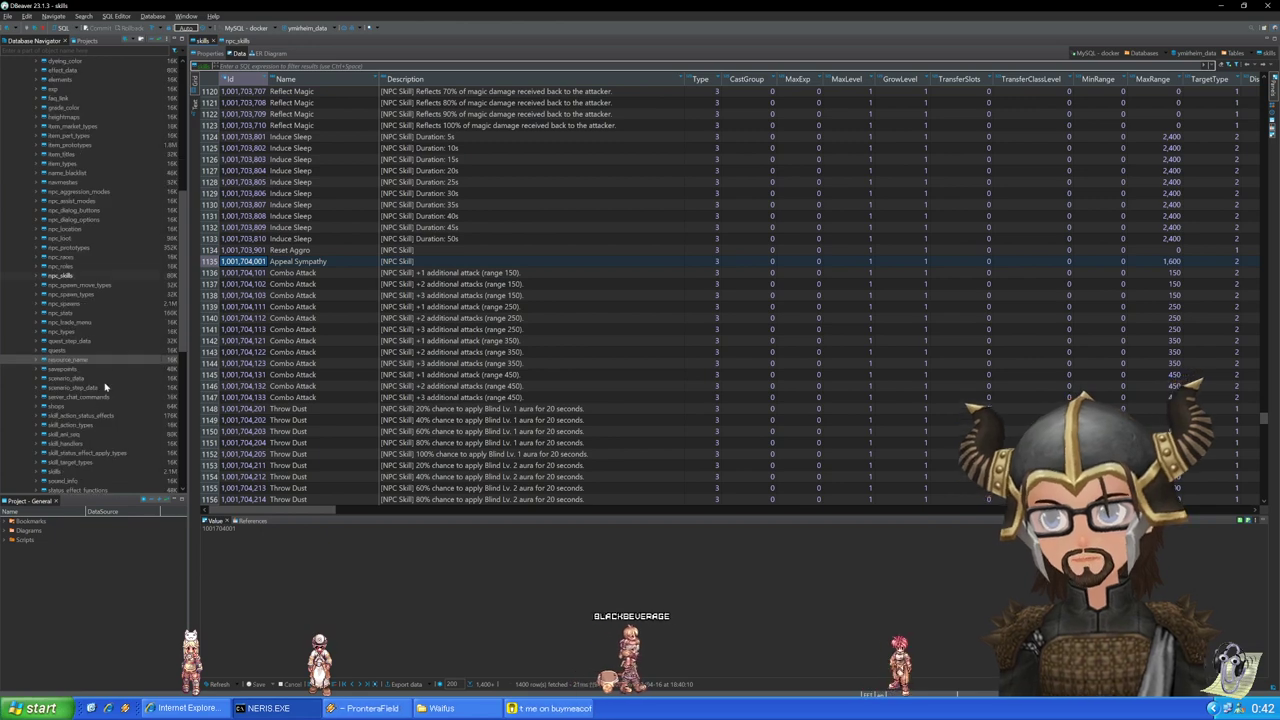
scroll(68, 330, down, 3)
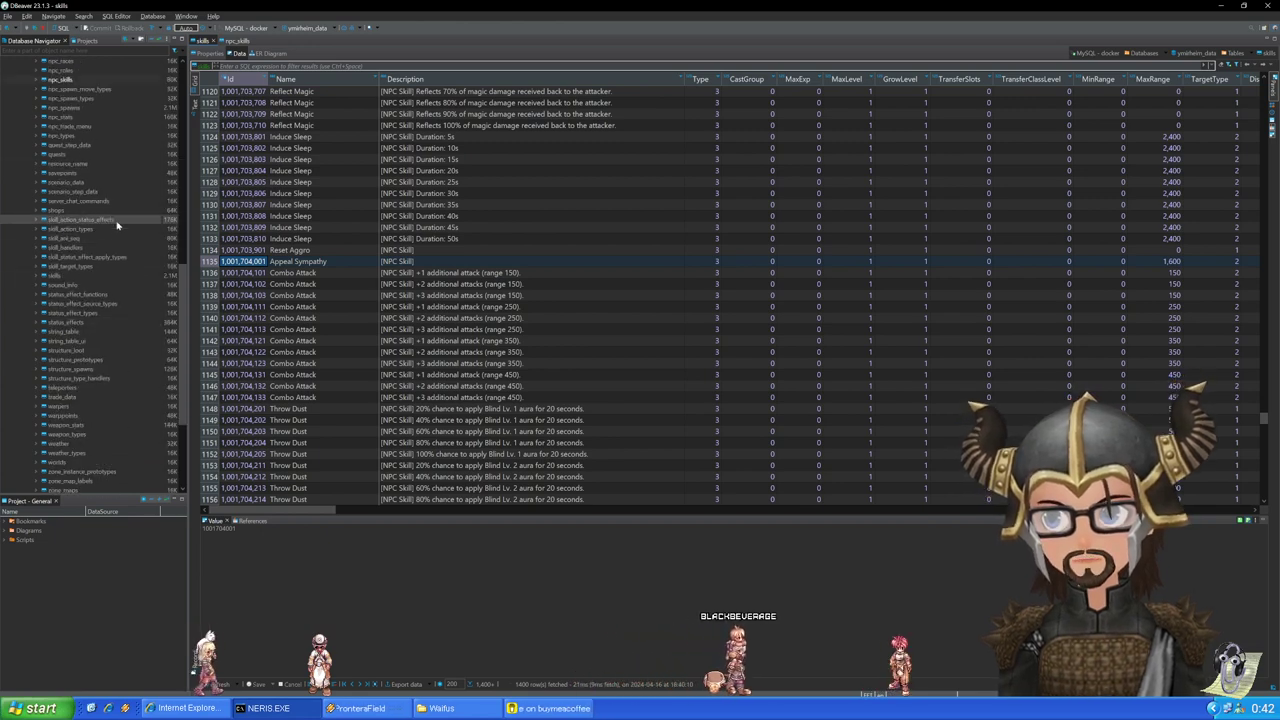
double_click(116, 220)
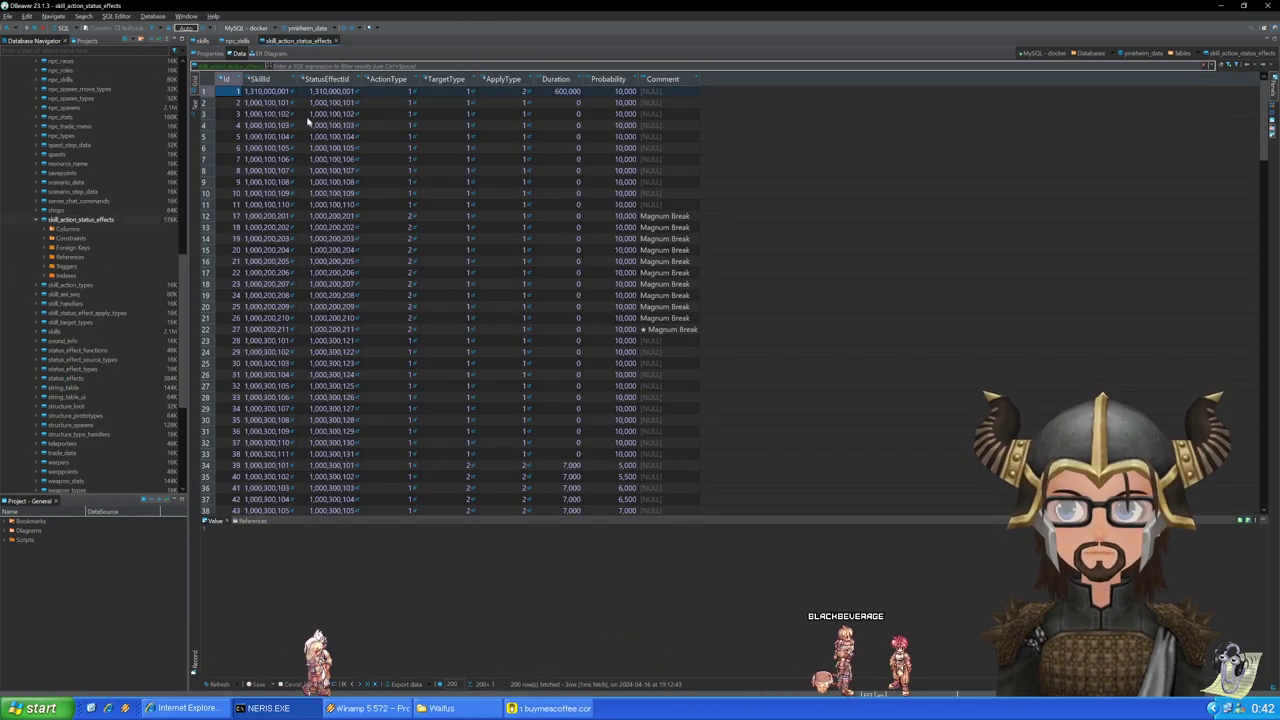
right_click(288, 138)
mouse_move(340, 182)
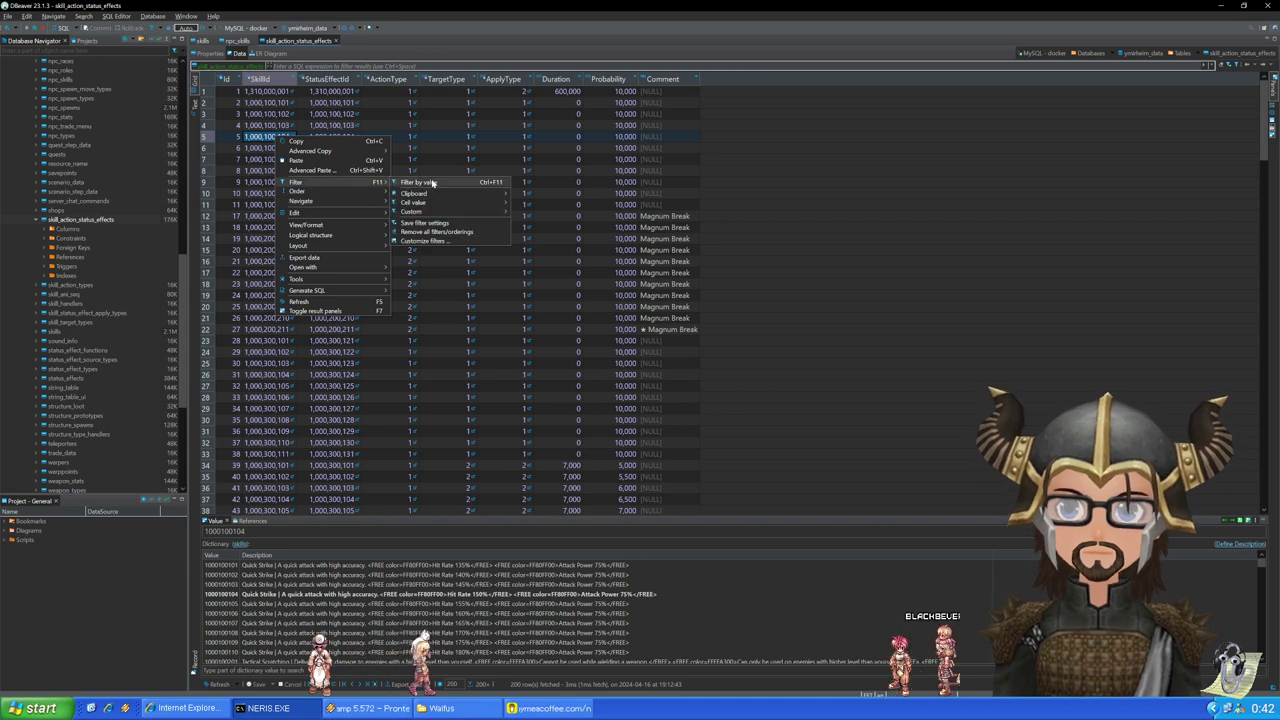
mouse_move(432, 183)
click(562, 194)
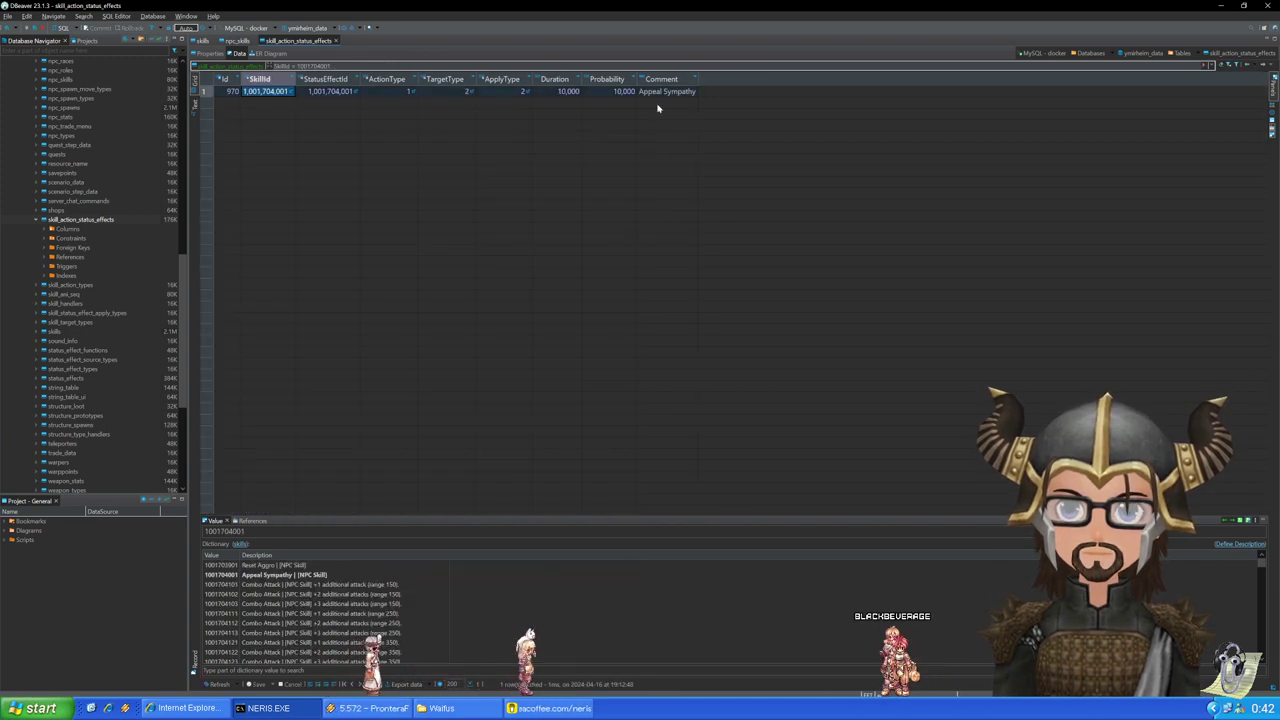
Step: Inspect the Appeal Sympathy row's Duration and Probability values, both 10,000
click(569, 94)
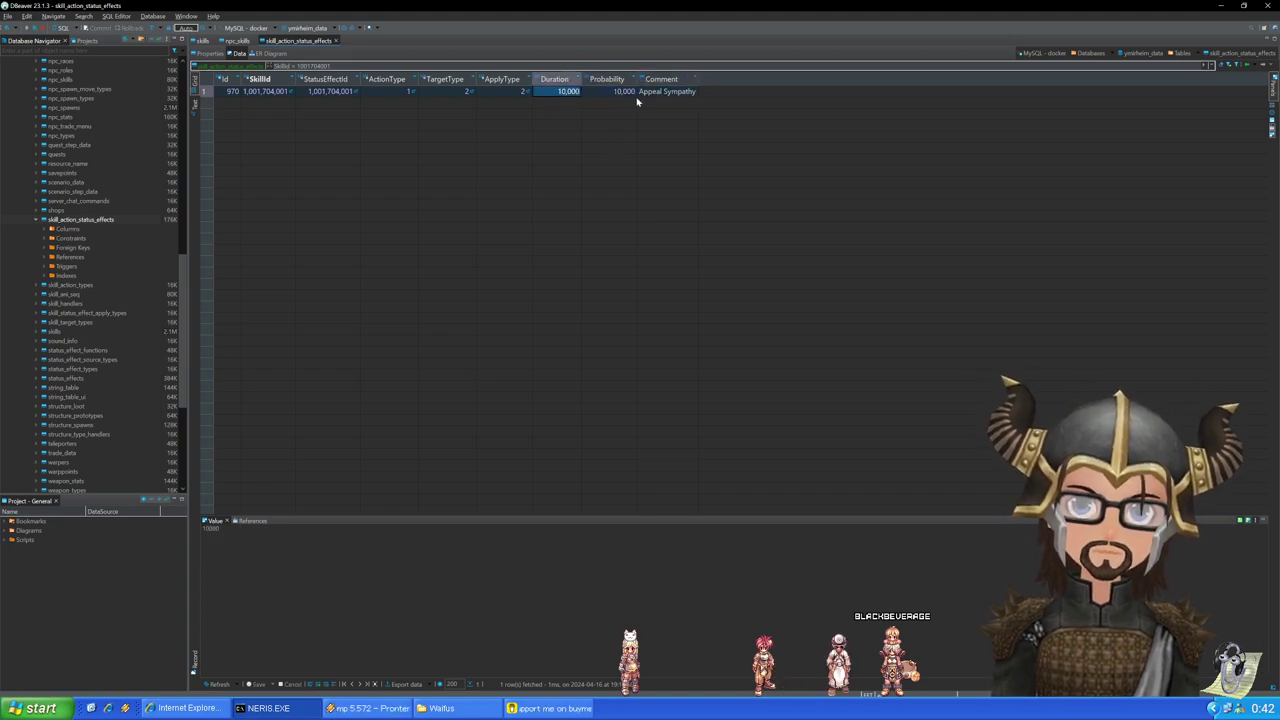
key(Right)
key(Left)
key(Left)
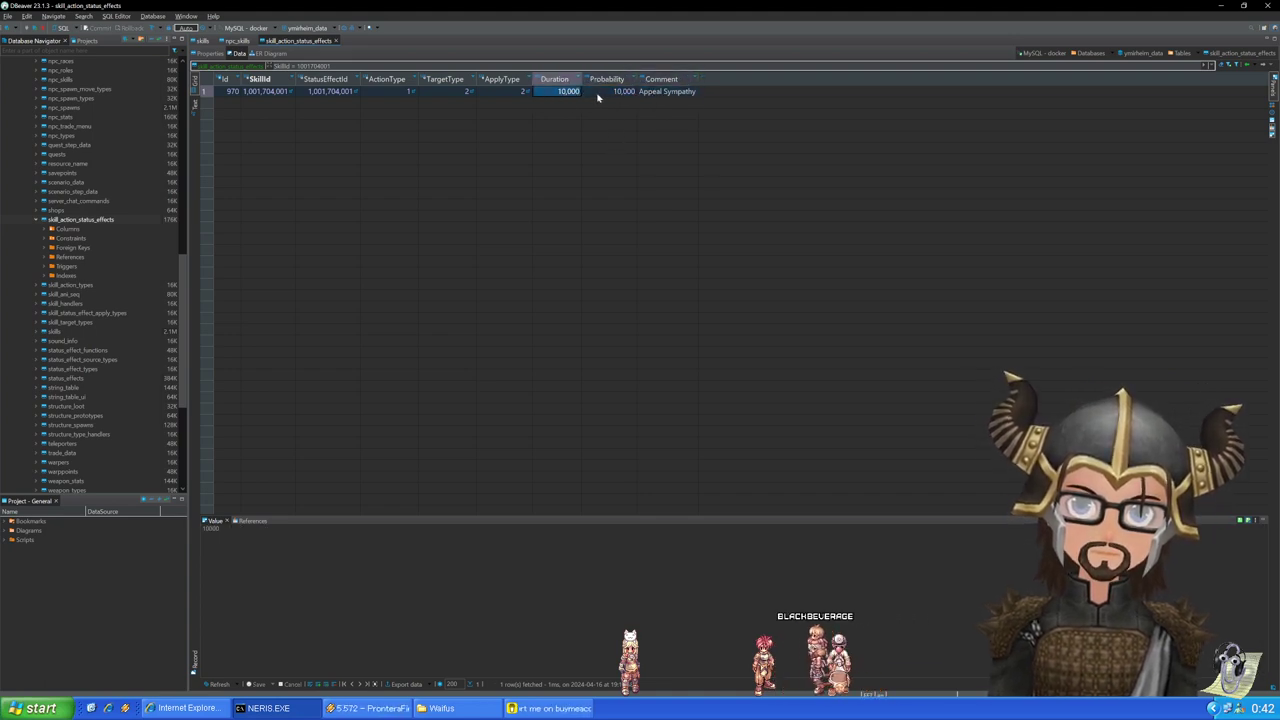
key(Right)
key(Right)
key(Left)
key(Left)
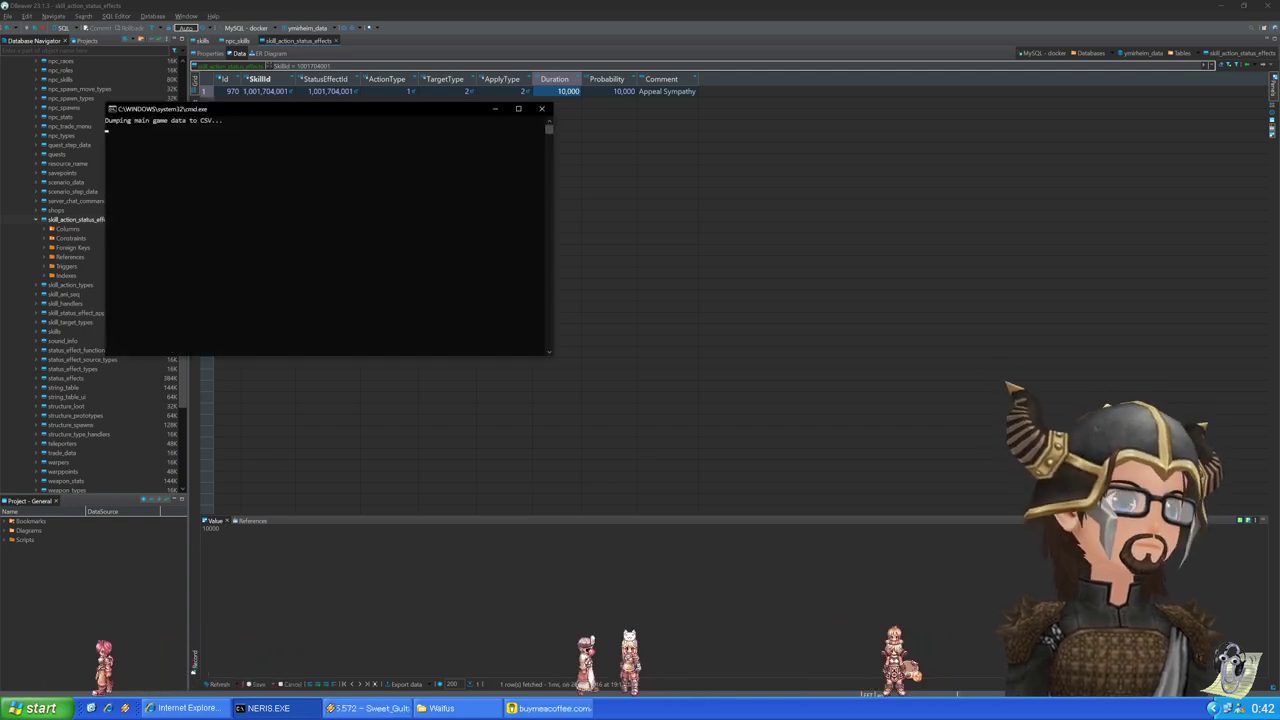
Step: Close the console once the main game data dump to CSV has finished
key(Return)
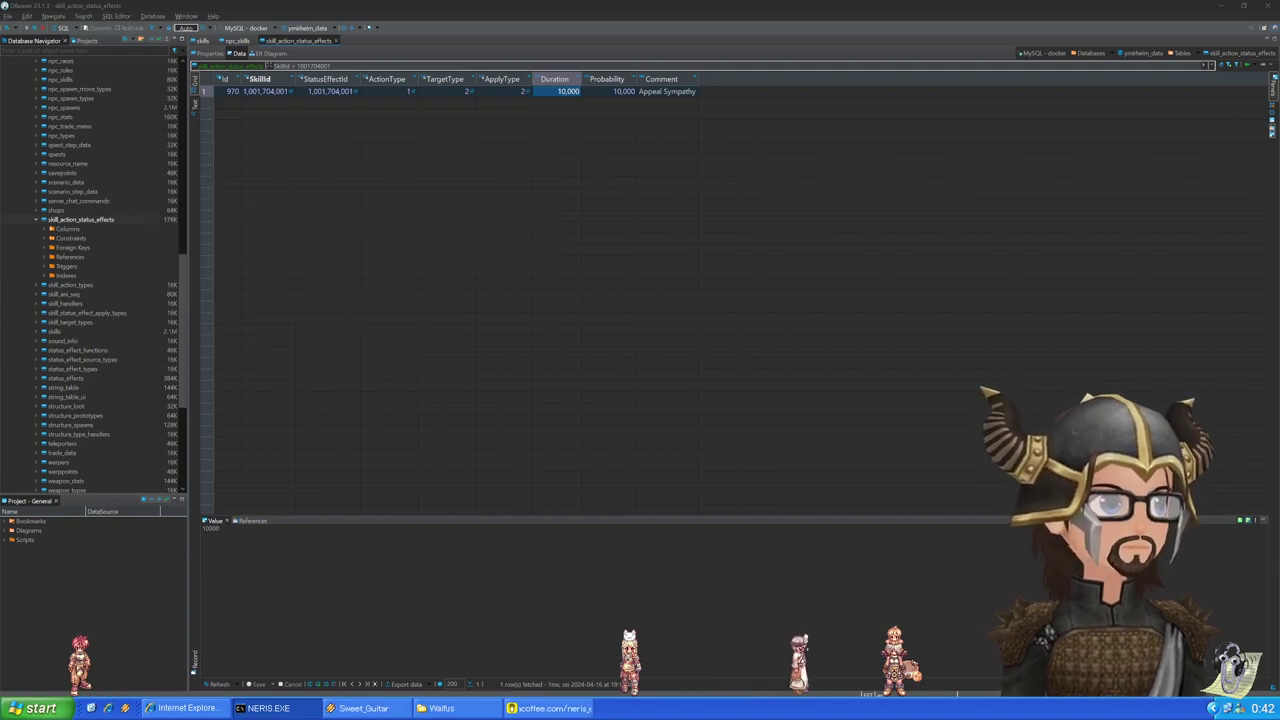
Step: Return the game client to character select through the in-game menu
key(alt+Tab)
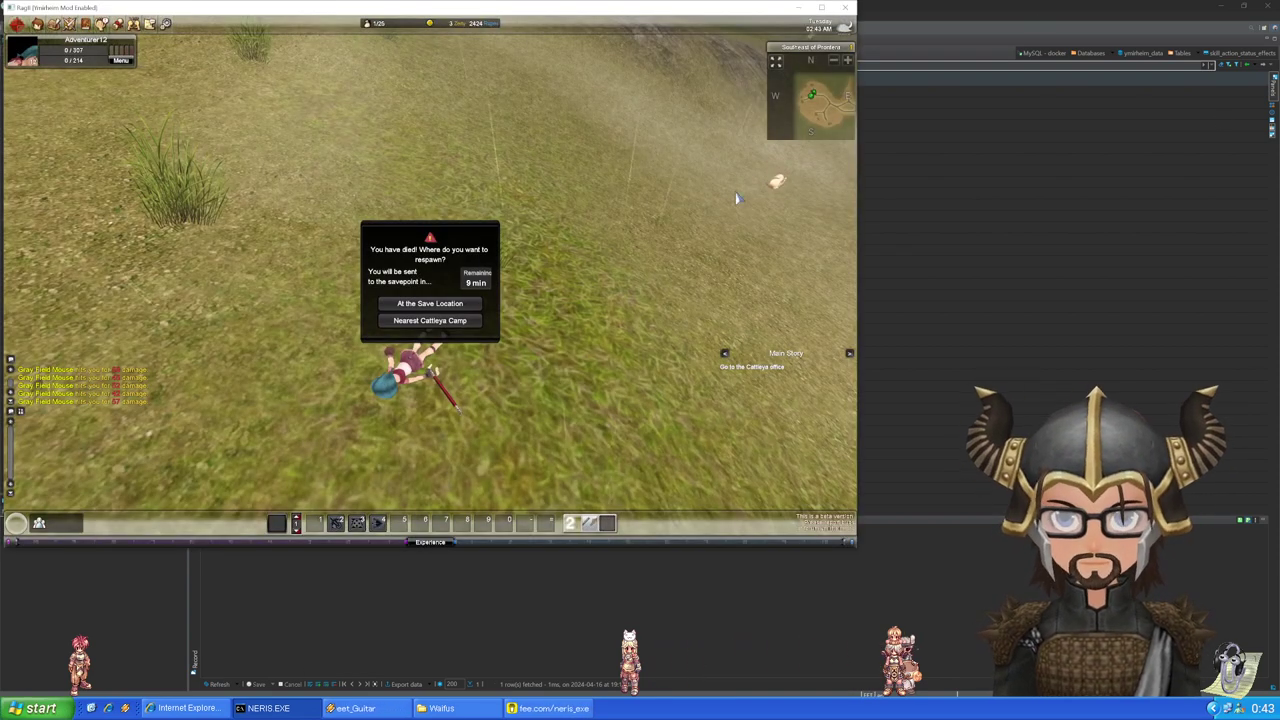
key(Escape)
click(455, 311)
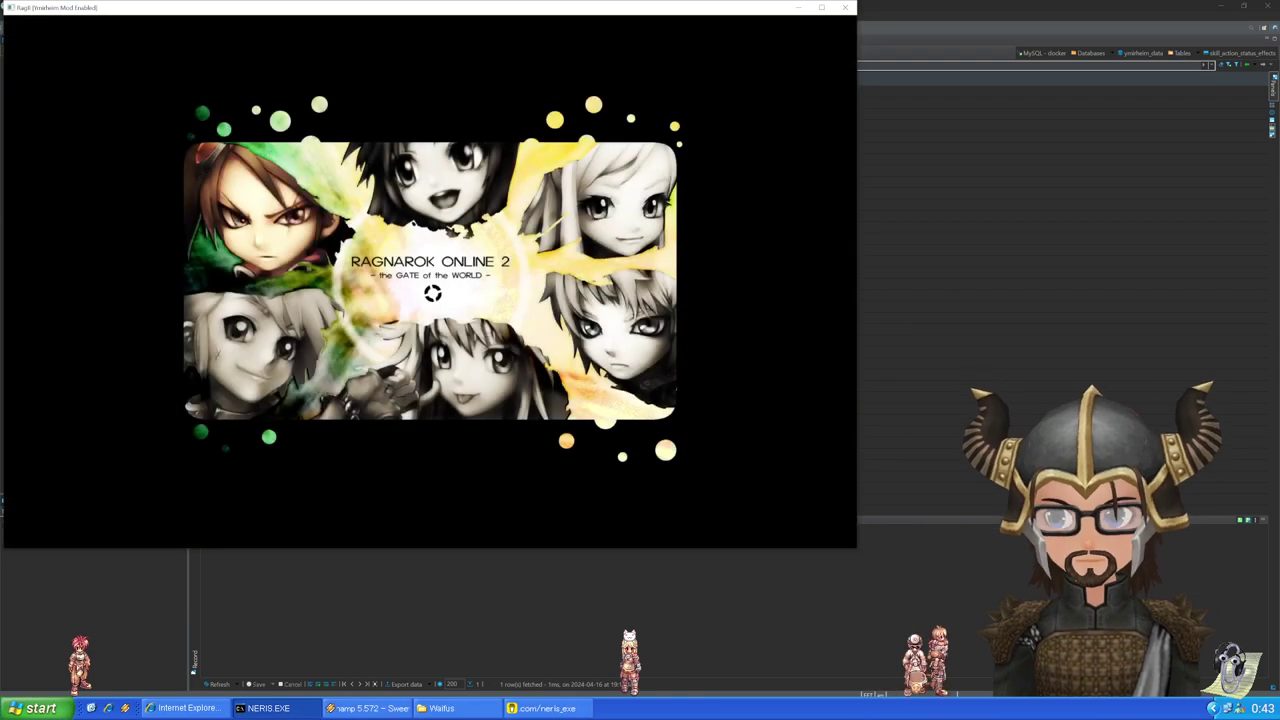
Step: Relaunch the zone server with run-zone.bat, then bring DBeaver back to the front
key(alt+Tab)
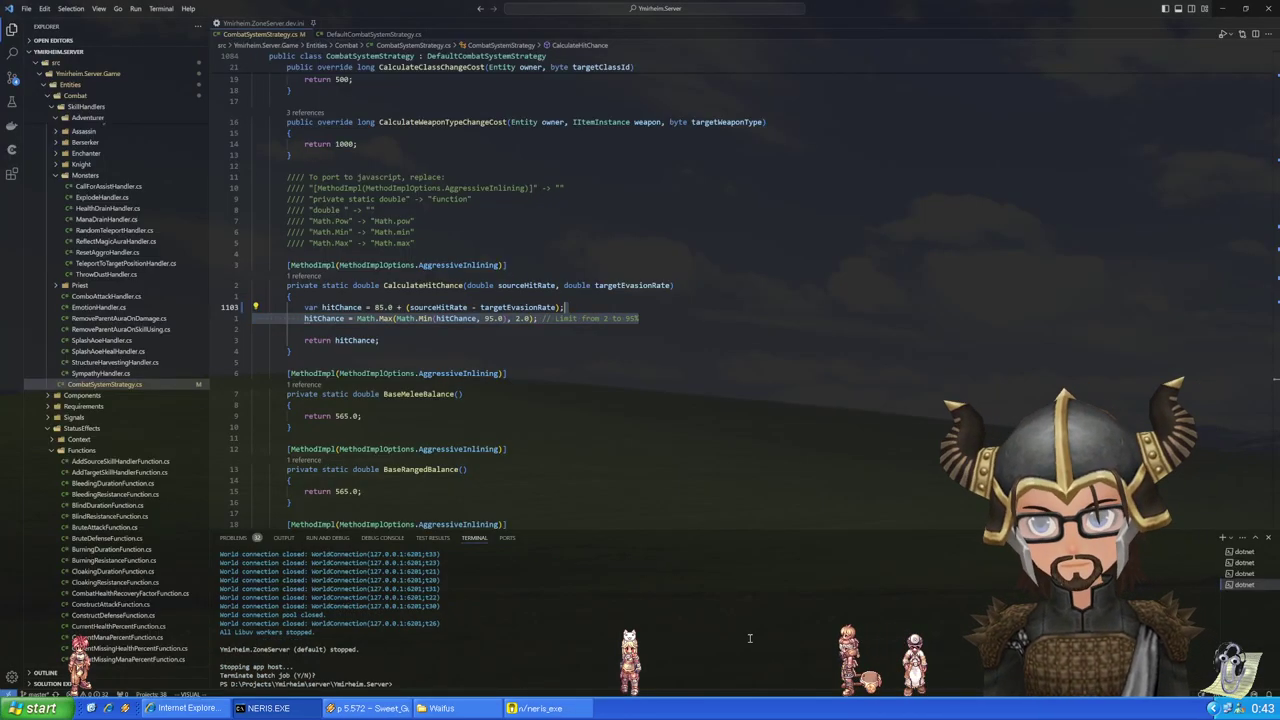
key(Return)
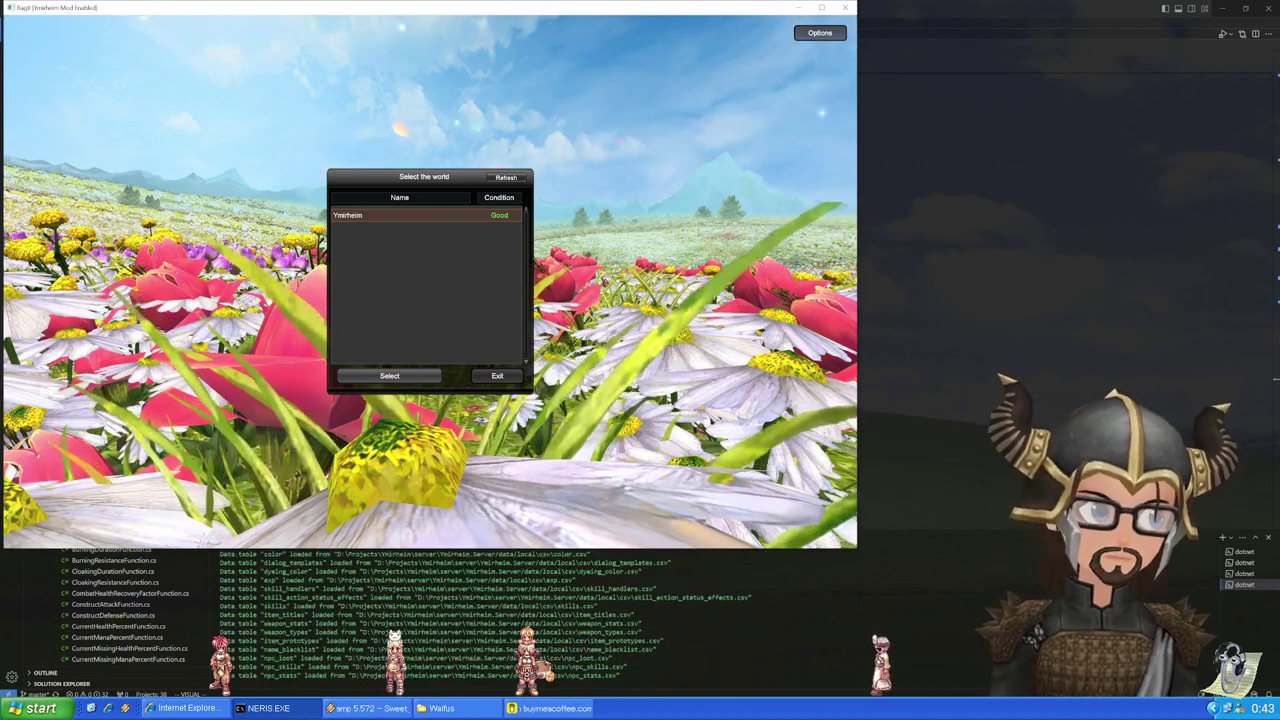
key(alt+Tab)
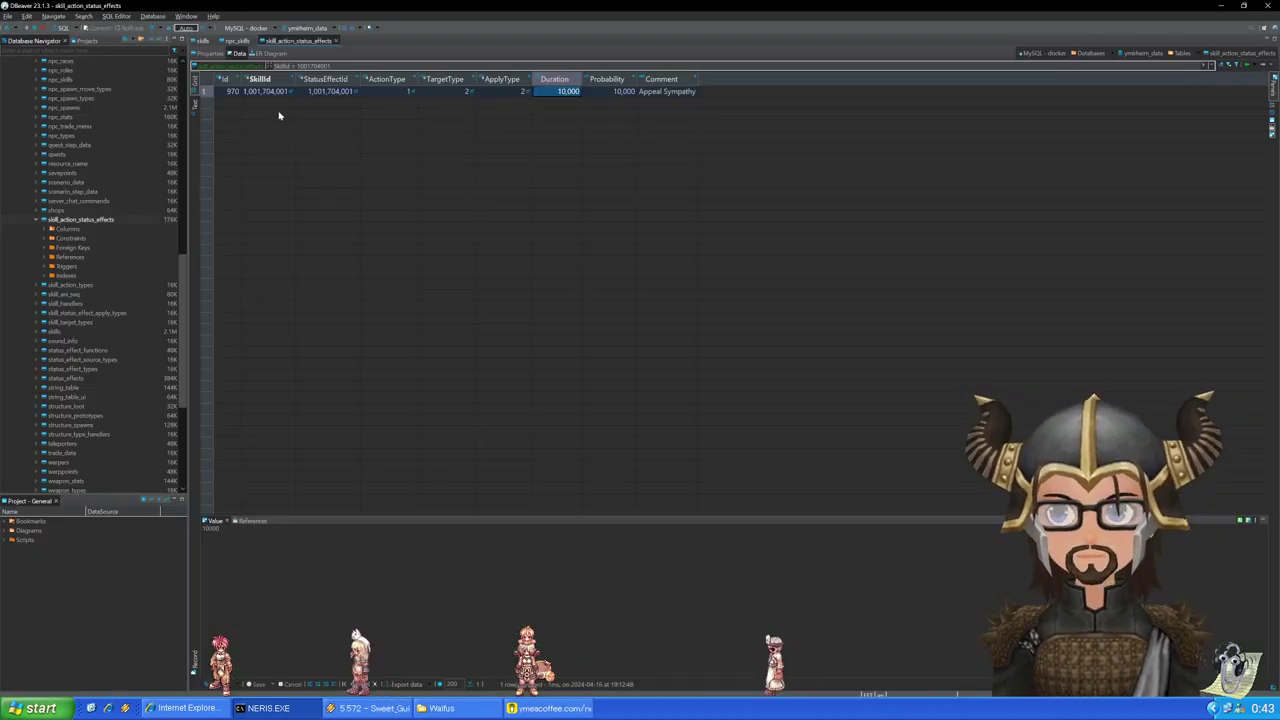
click(203, 40)
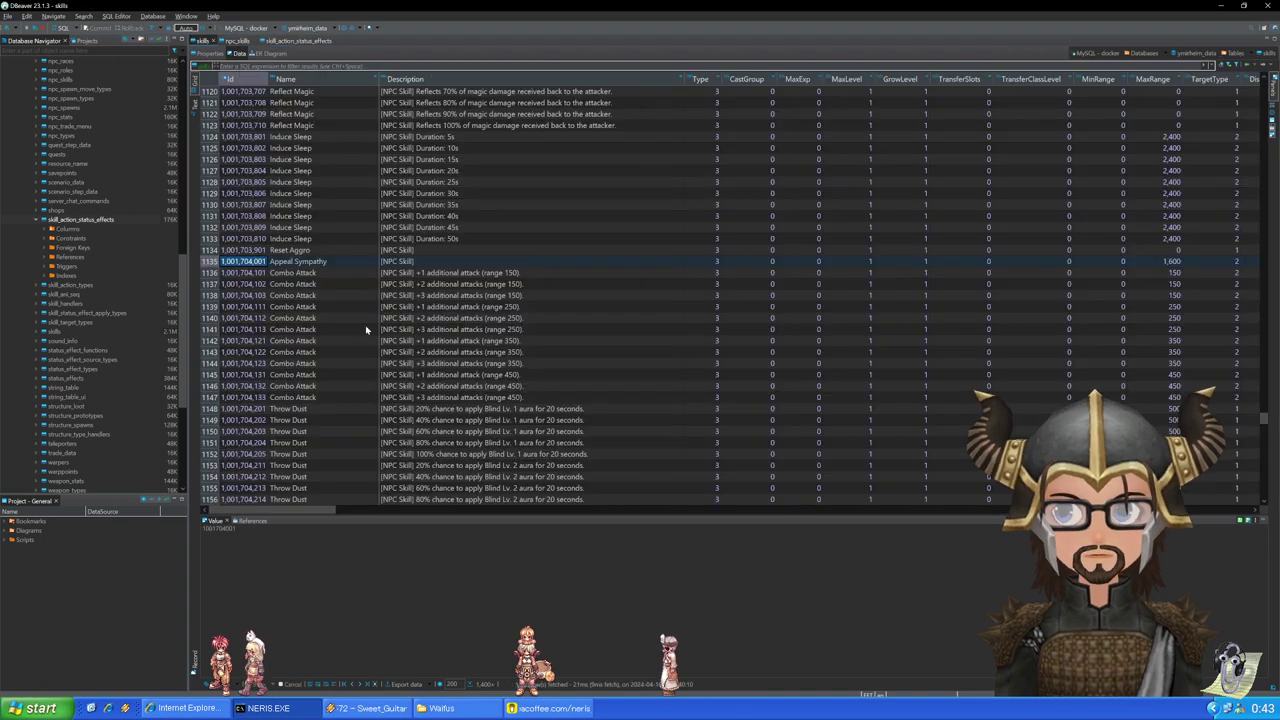
click(255, 276)
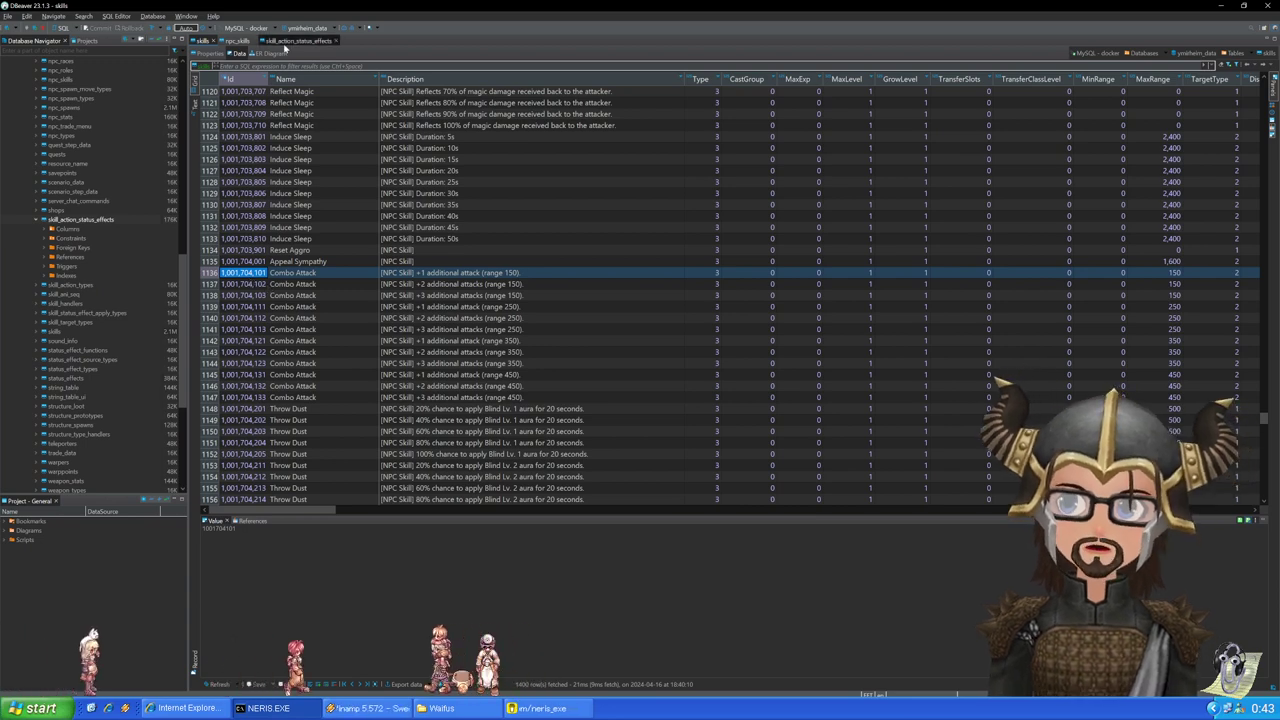
click(237, 41)
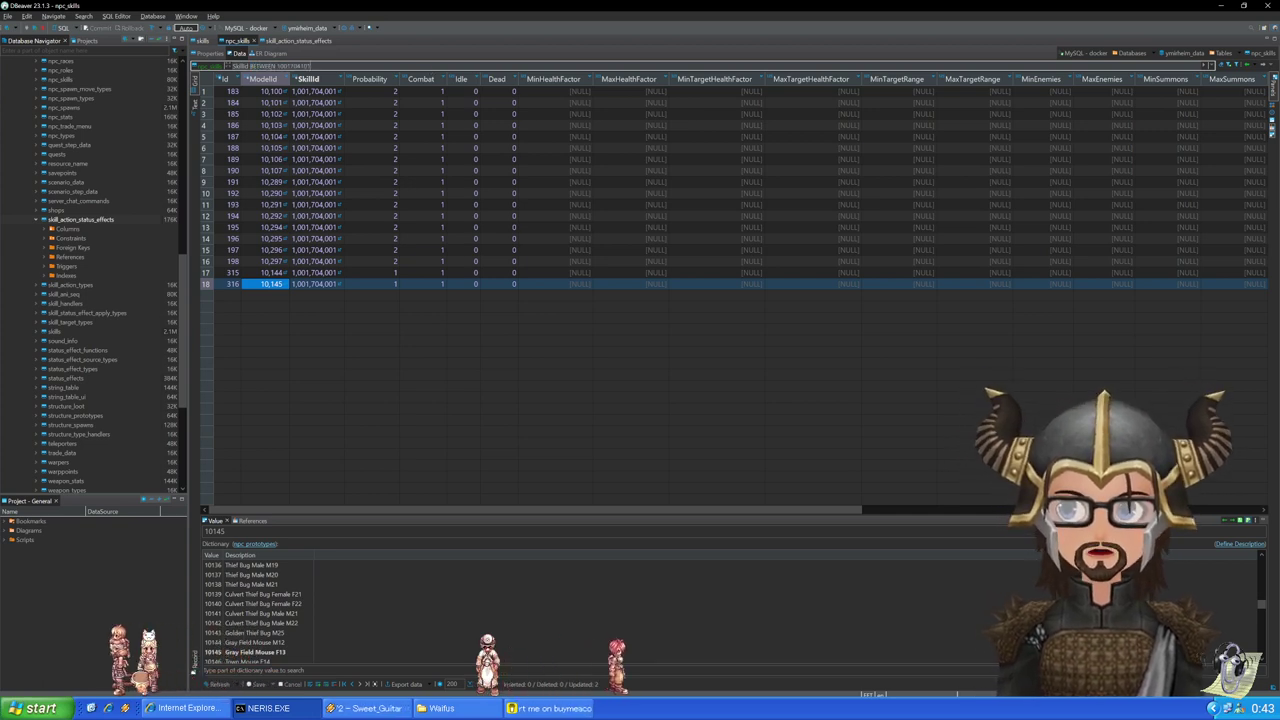
text(AND 1001704101)
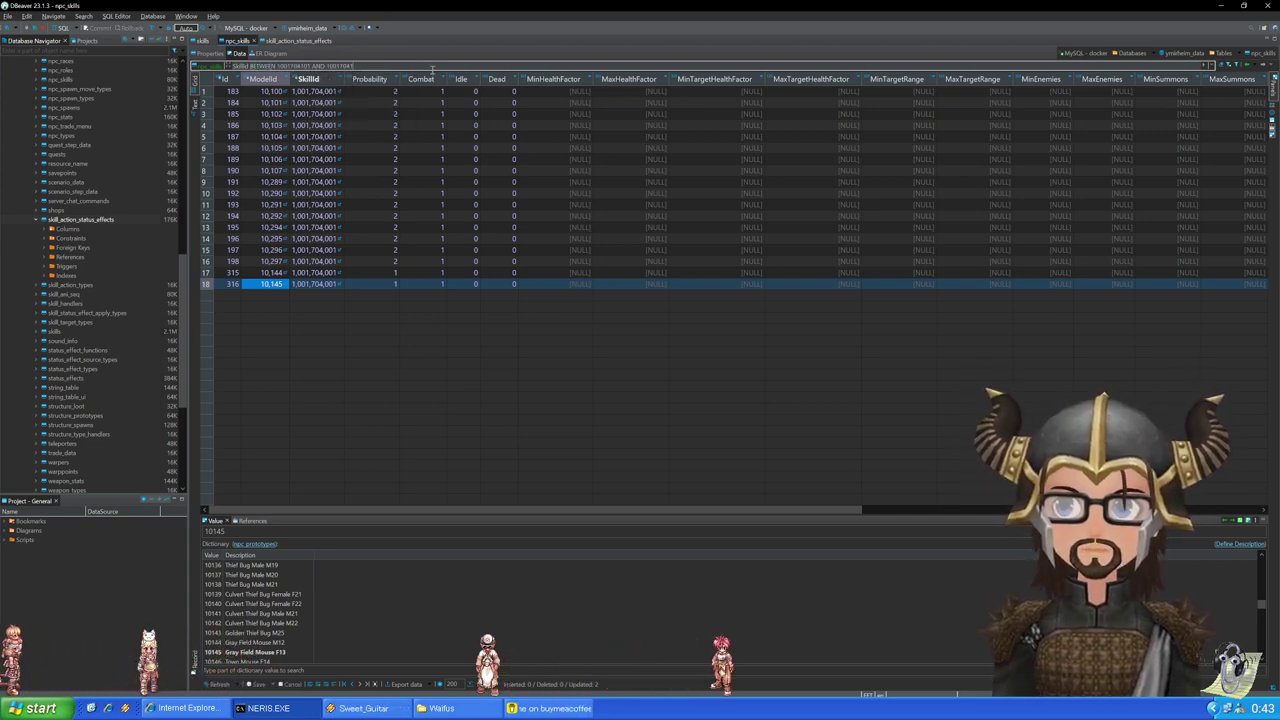
key(Return)
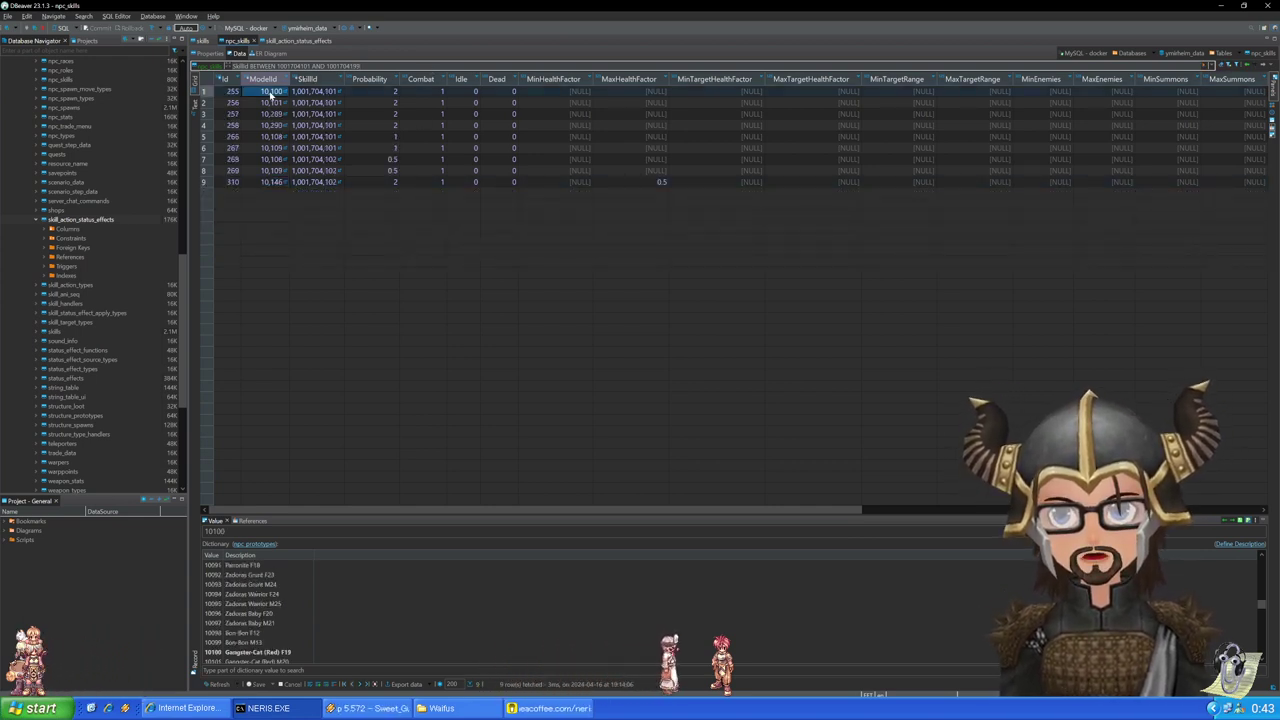
key(Down)
key(Down)
key(Up)
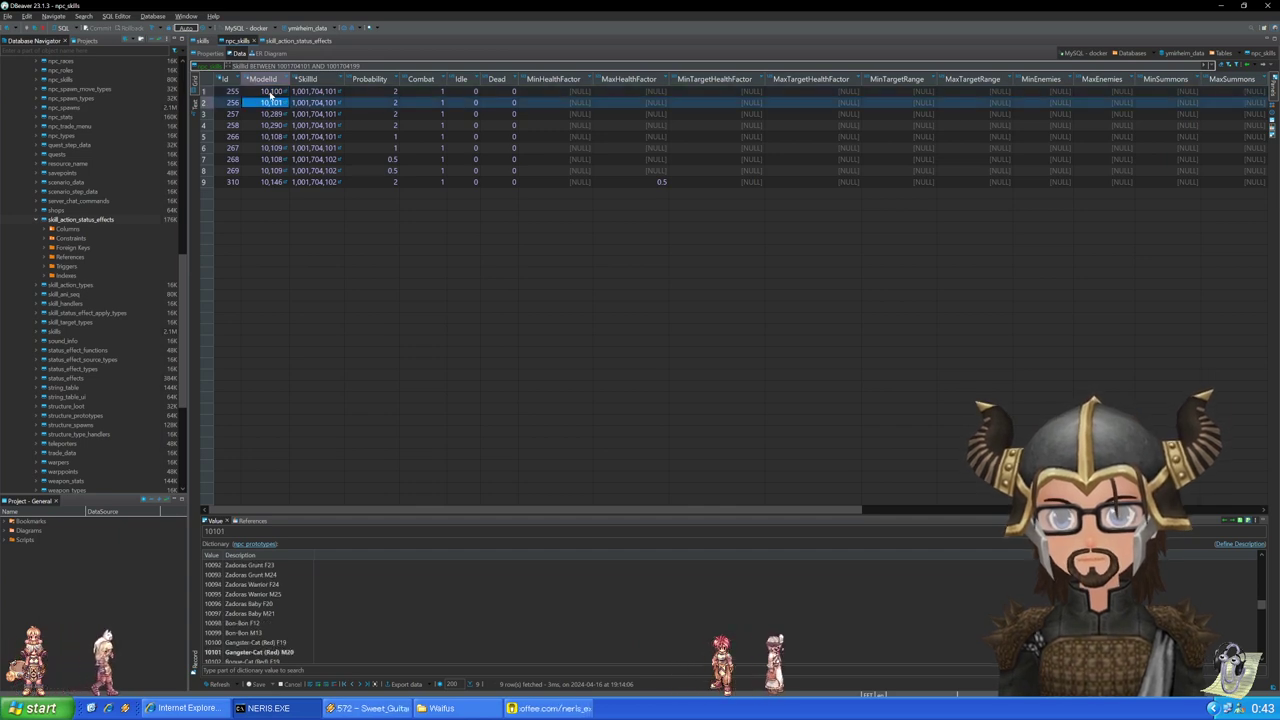
key(Down)
key(Down)
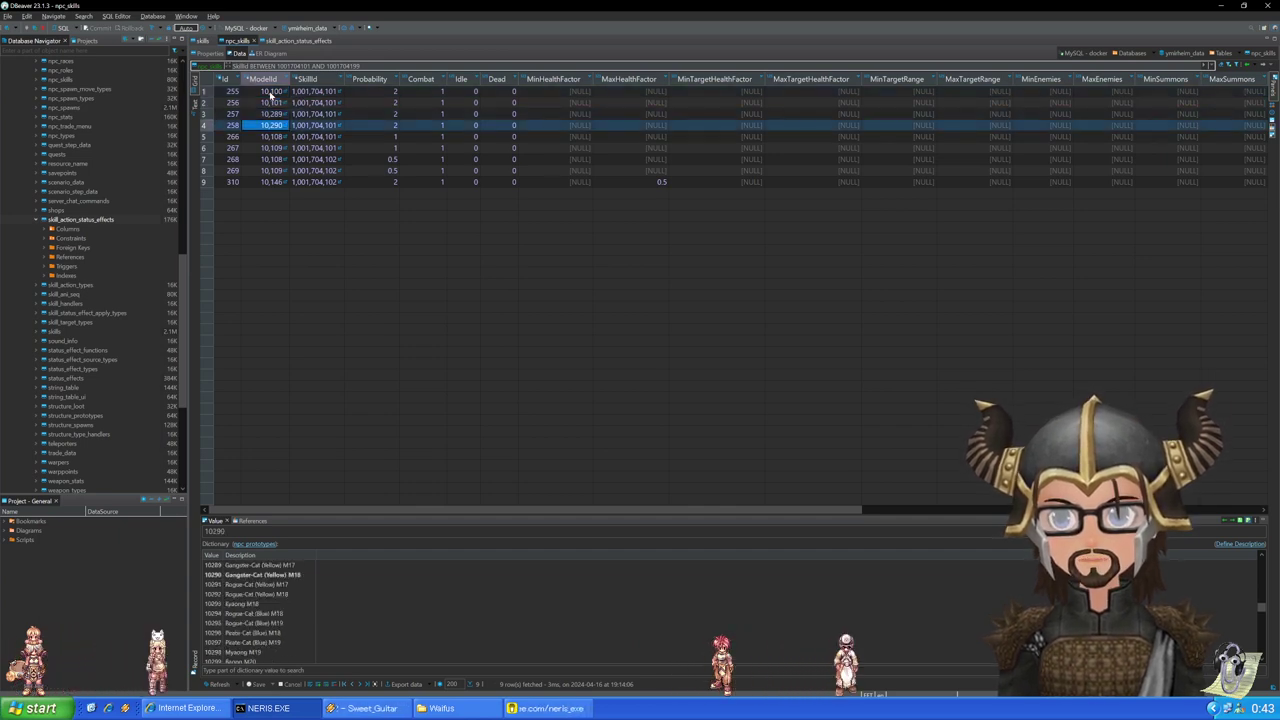
key(Down)
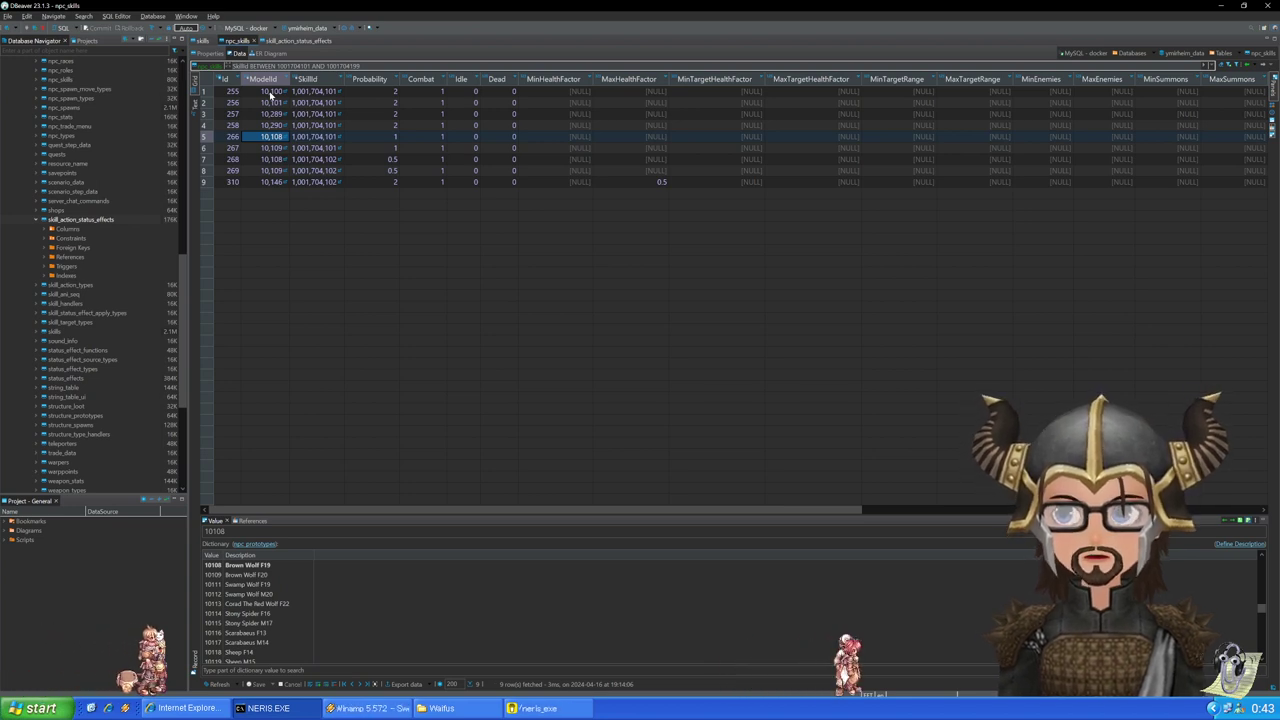
key(Down)
key(Down)
key(Down)
key(Down)
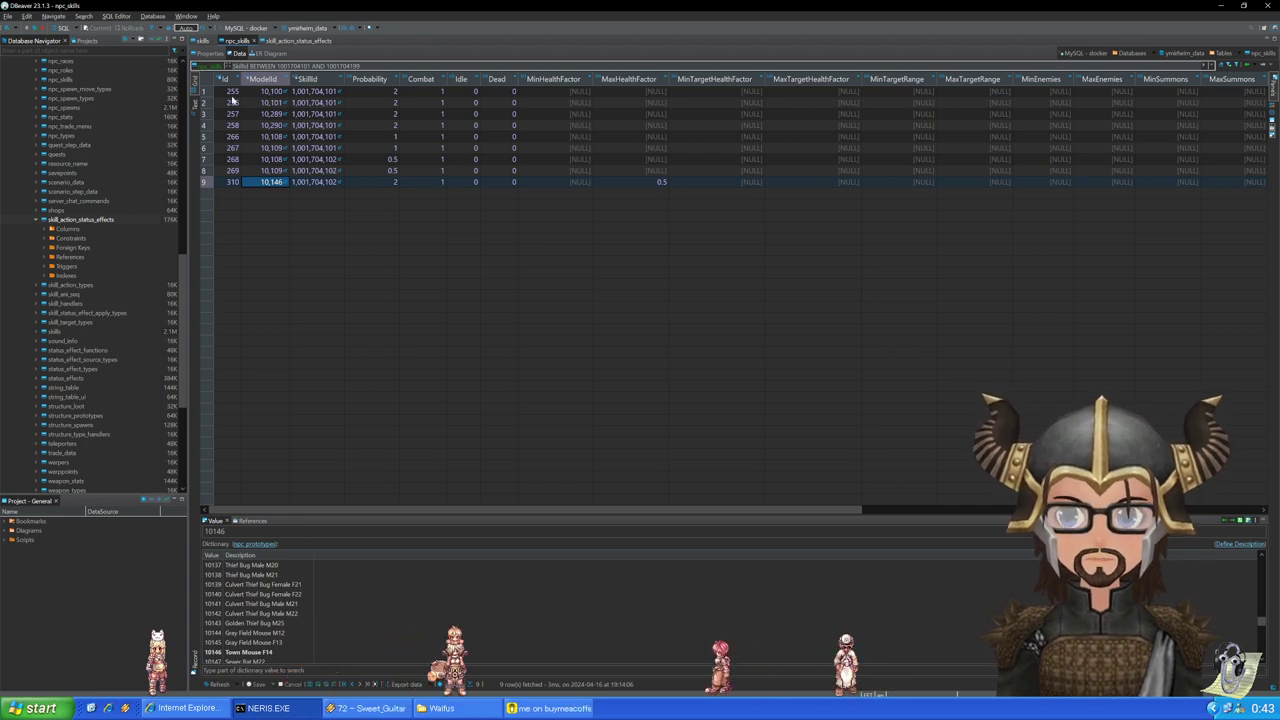
click(355, 186)
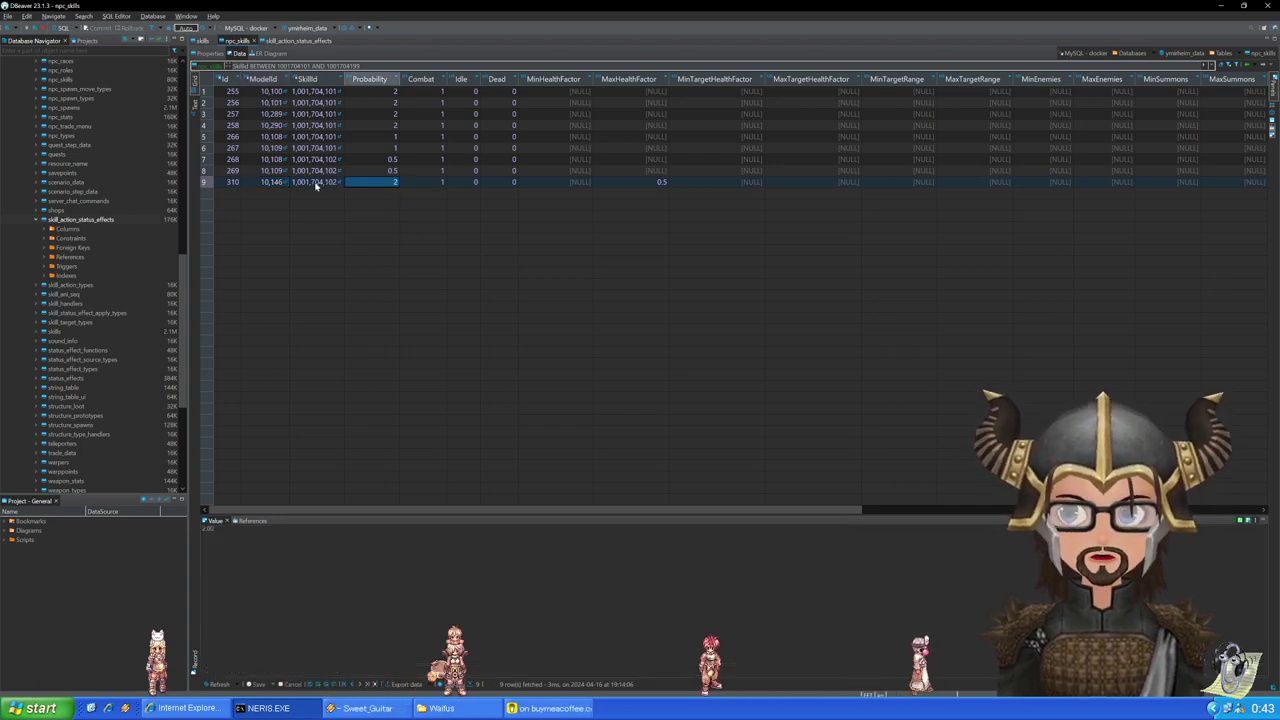
click(316, 186)
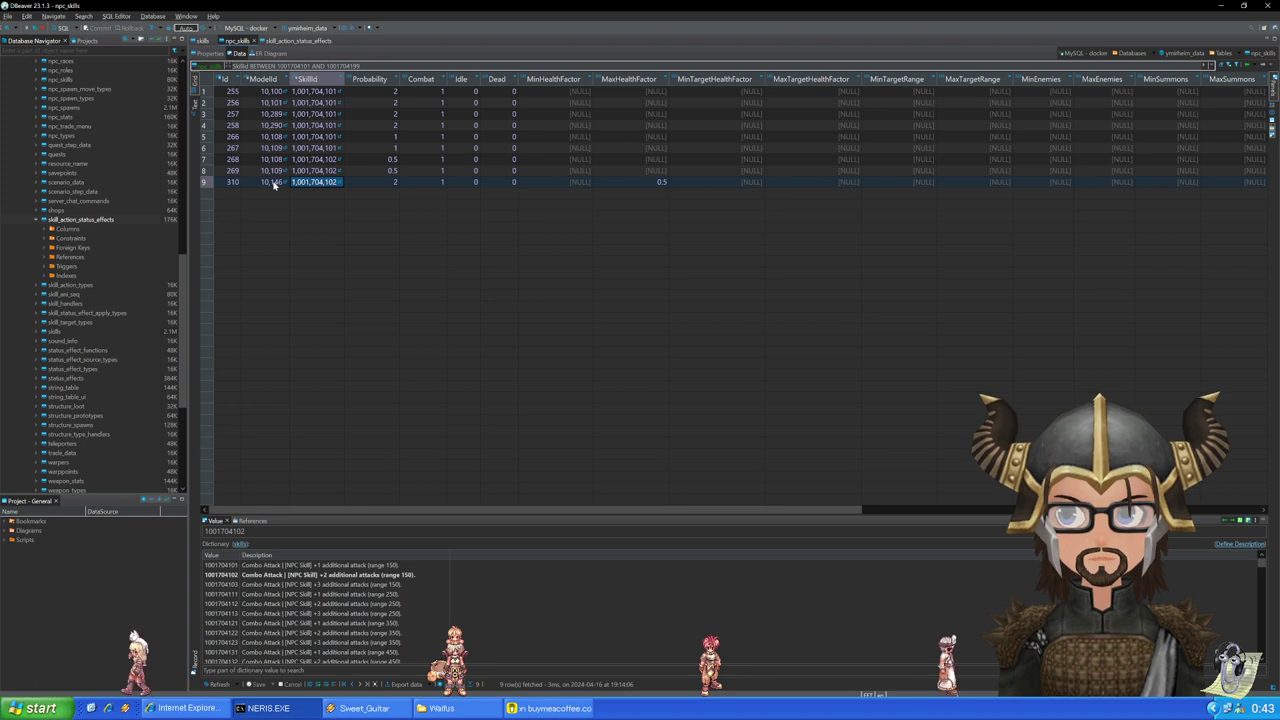
click(657, 184)
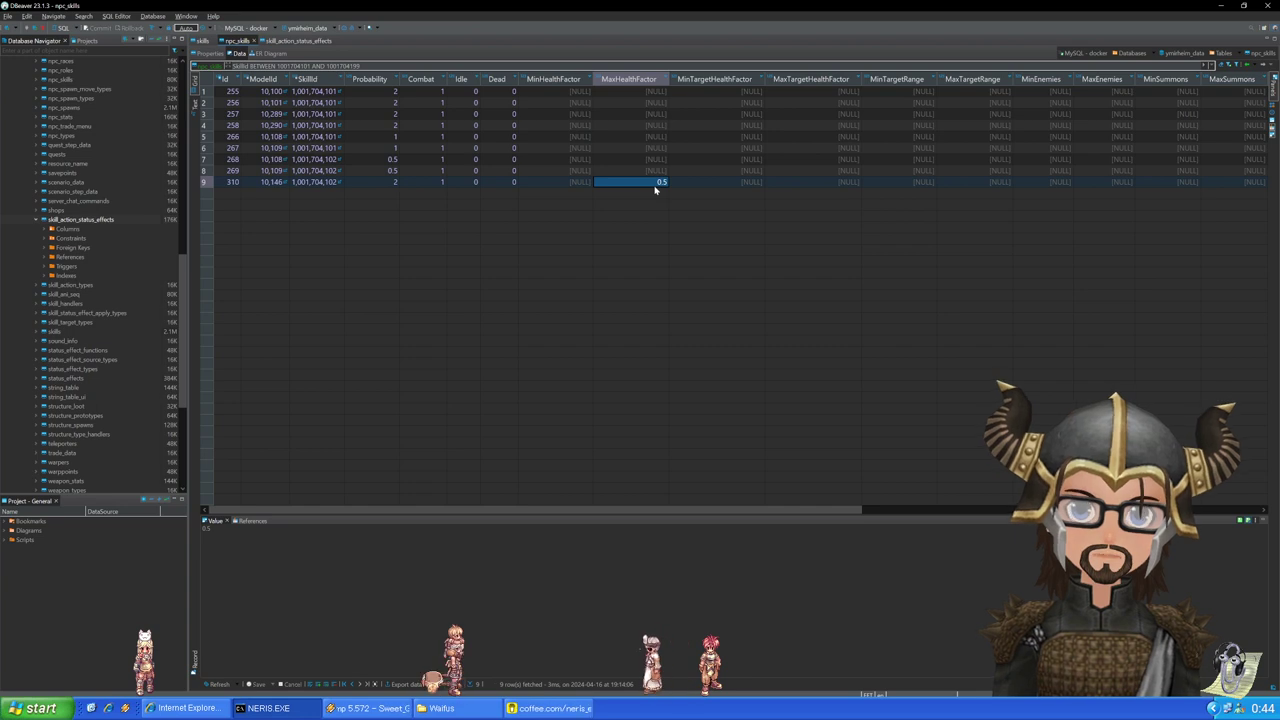
click(313, 184)
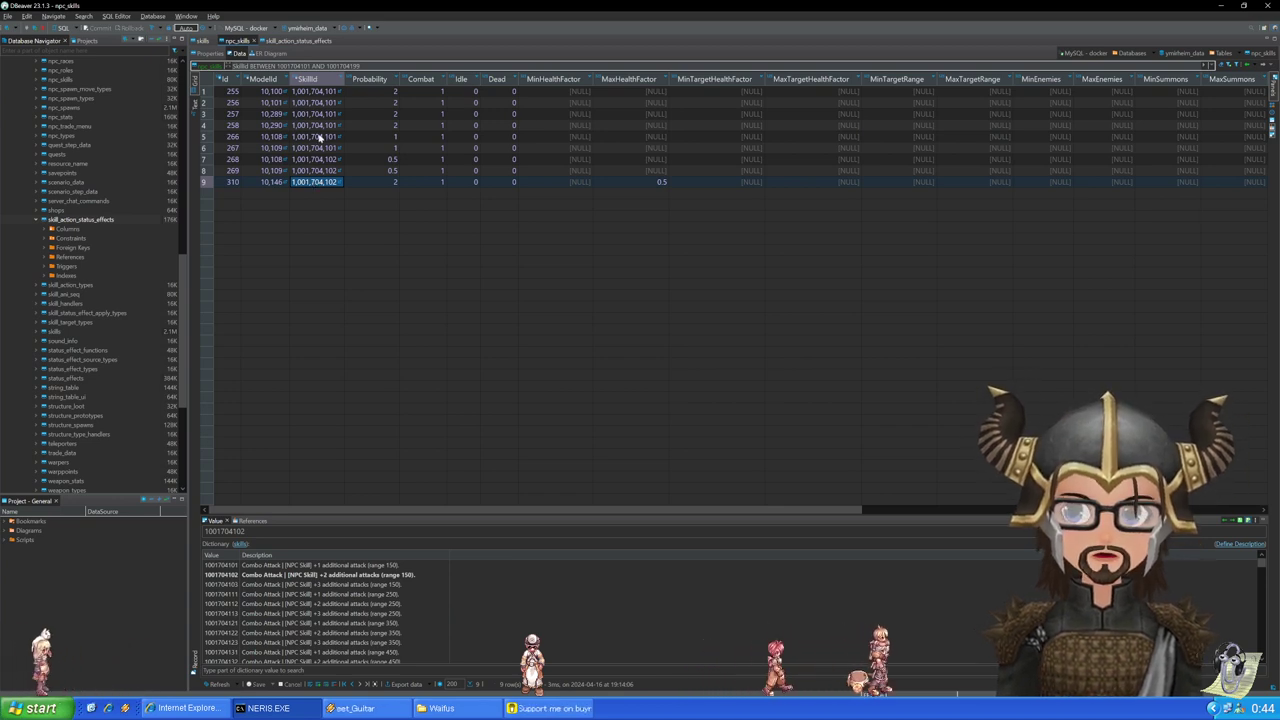
click(268, 92)
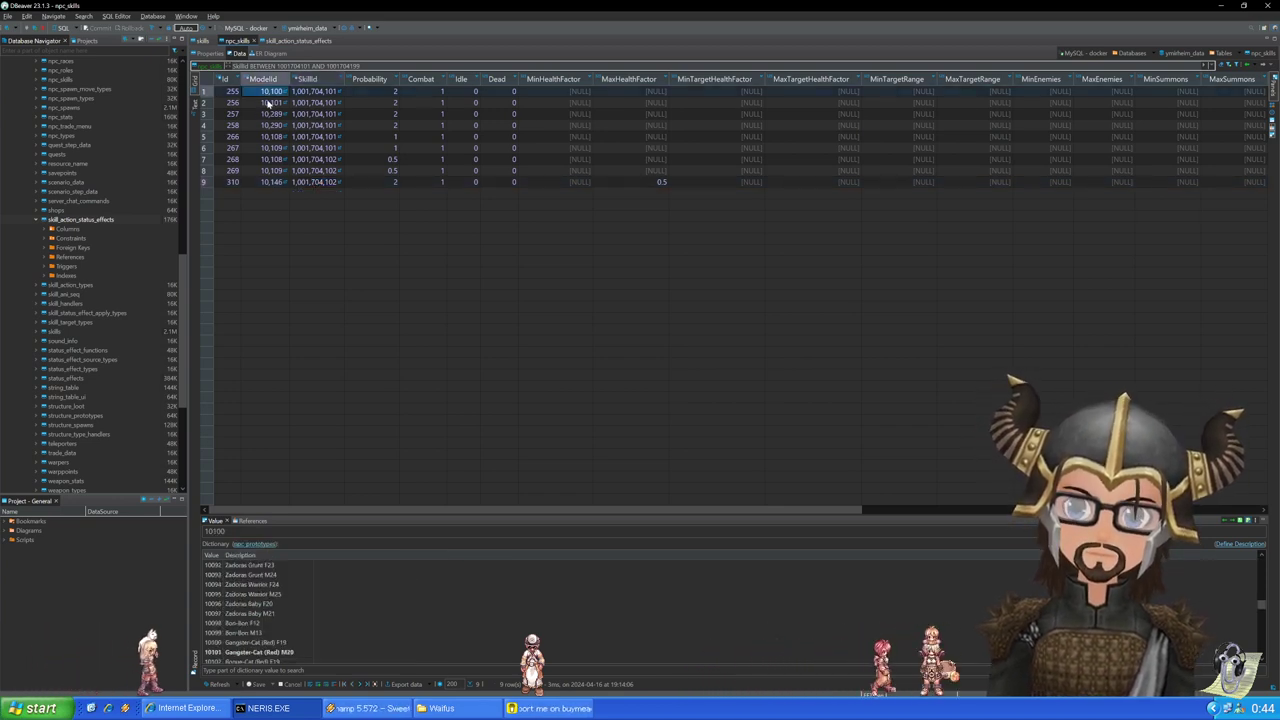
click(269, 103)
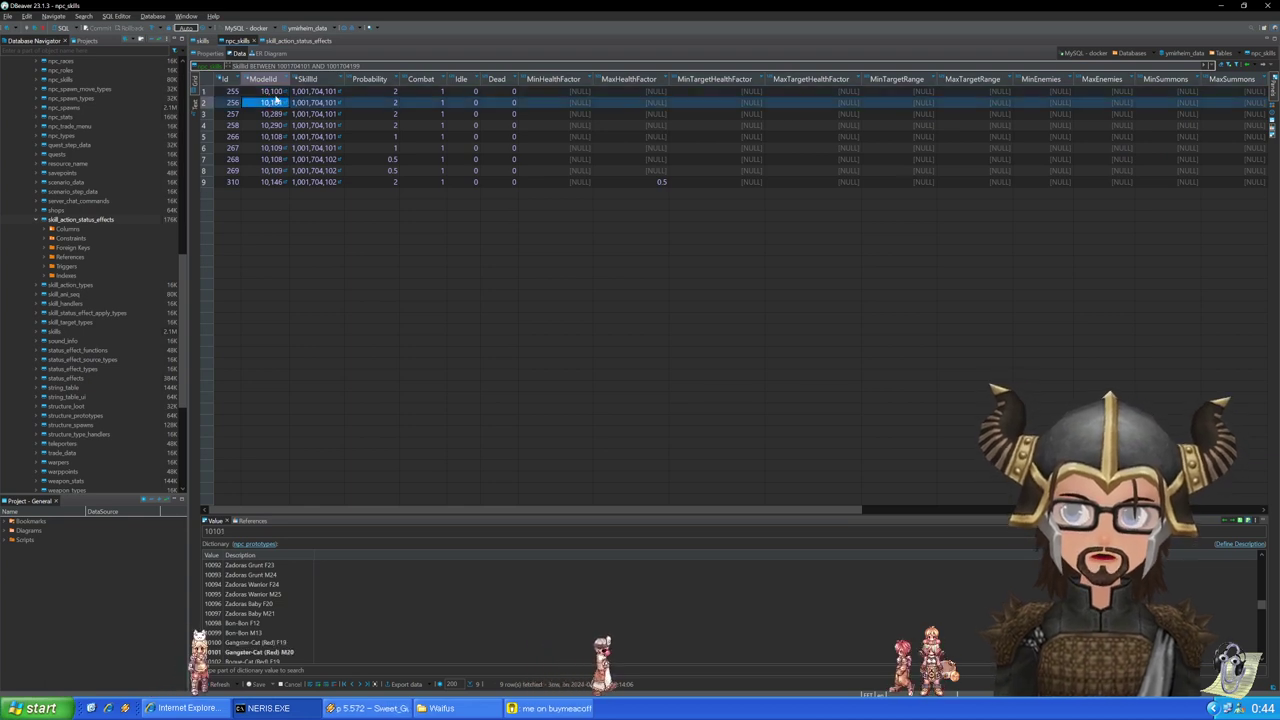
click(371, 95)
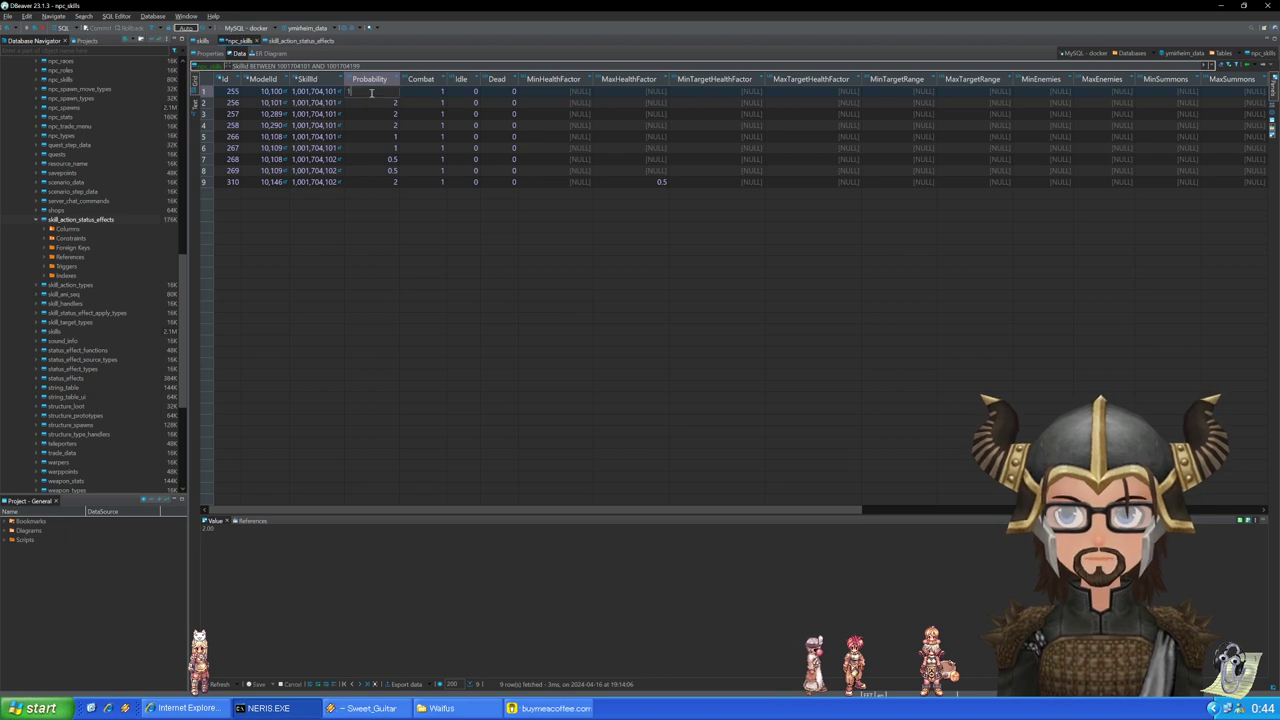
Step: Change row 9's Probability (ModelId 10146) from 2 to 100 and commit it
click(290, 183)
click(385, 183)
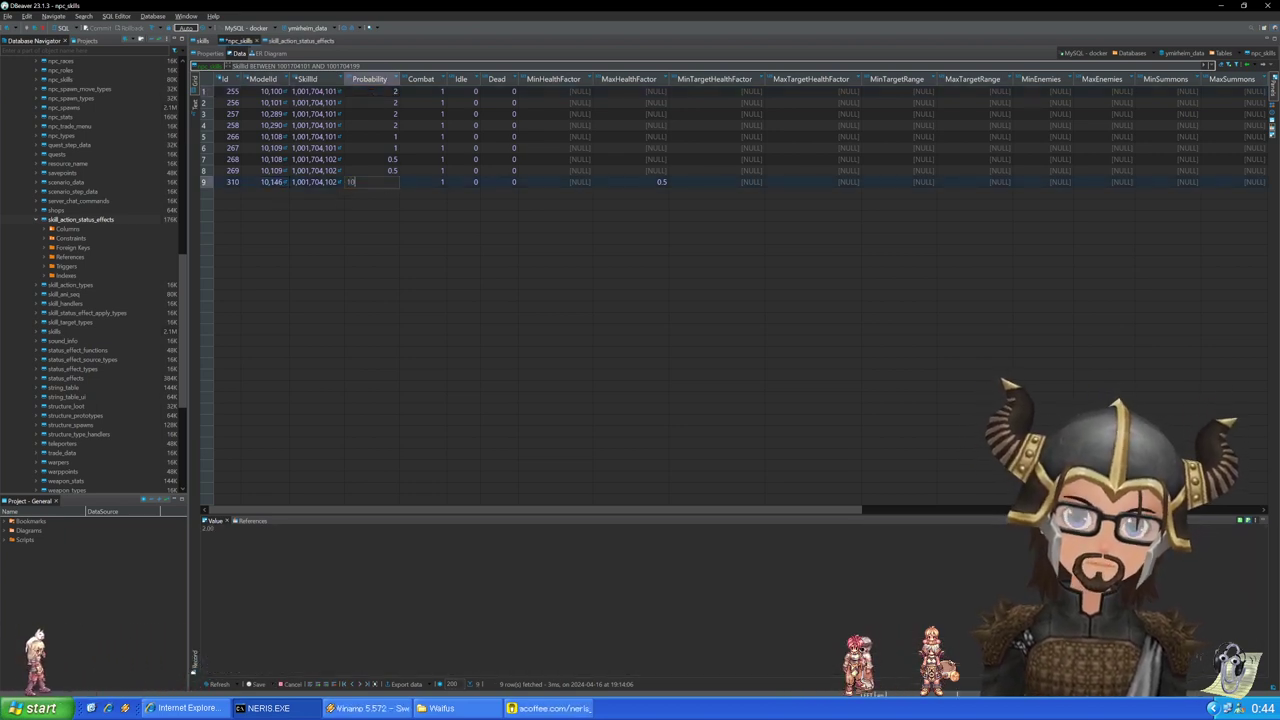
click(268, 183)
click(392, 185)
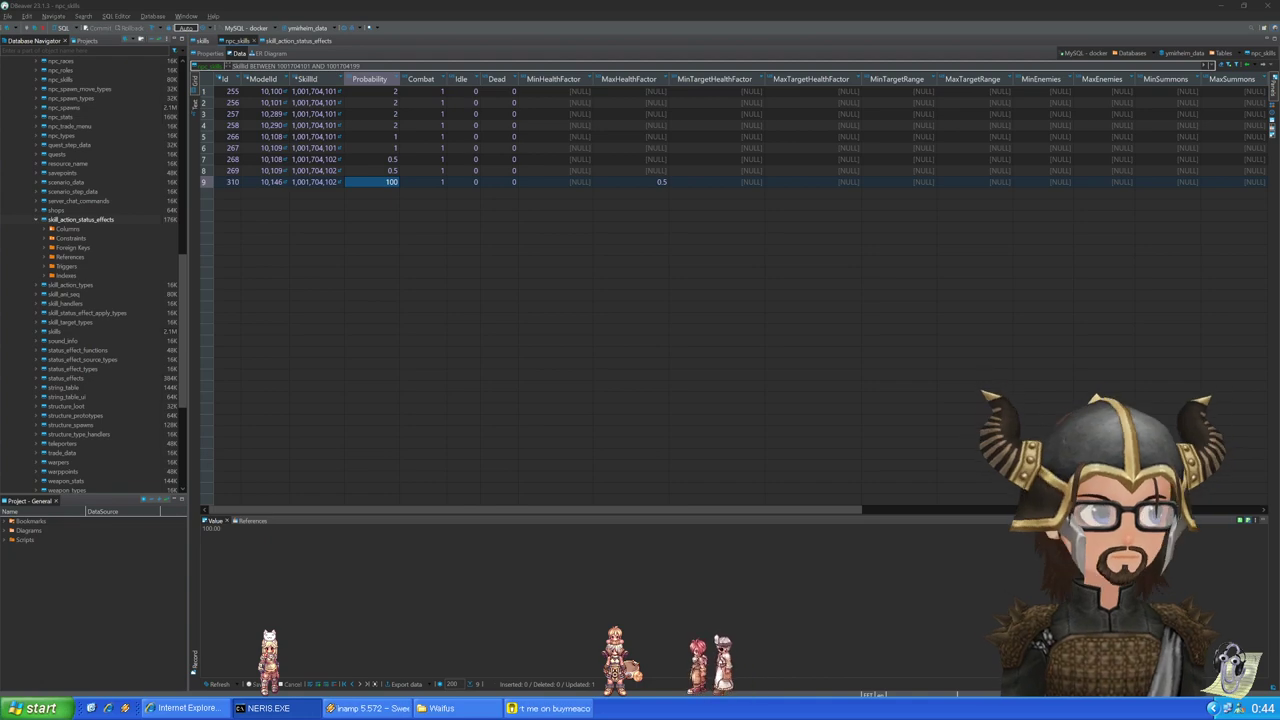
Step: Stop the running zone server with Ctrl+C and relaunch run-zone.bat
key(alt+Tab)
key(ctrl+c)
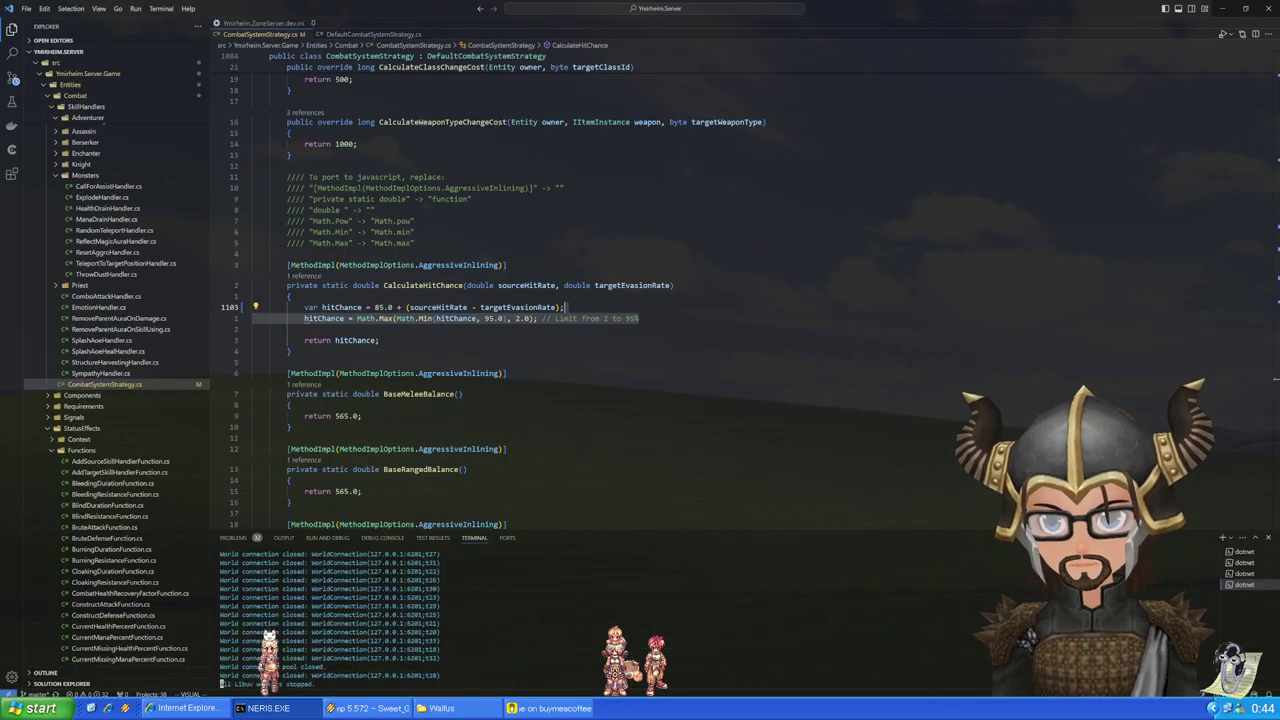
key(Up)
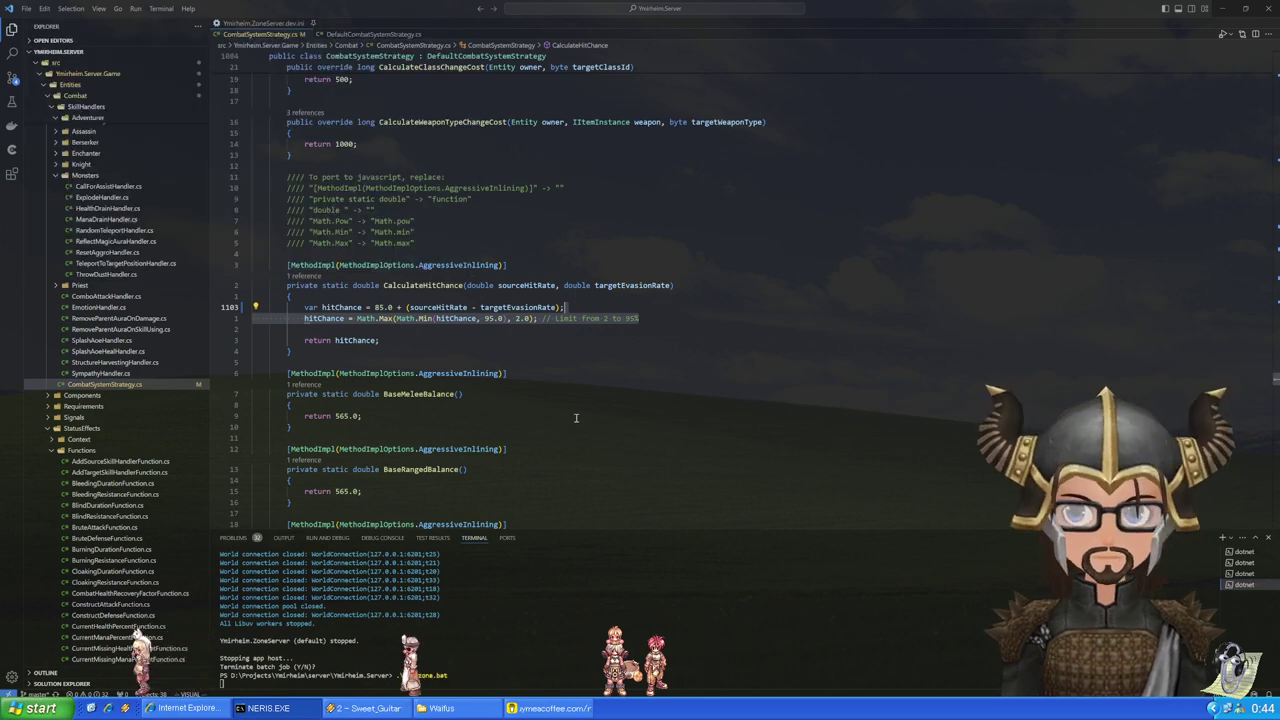
key(alt+Tab)
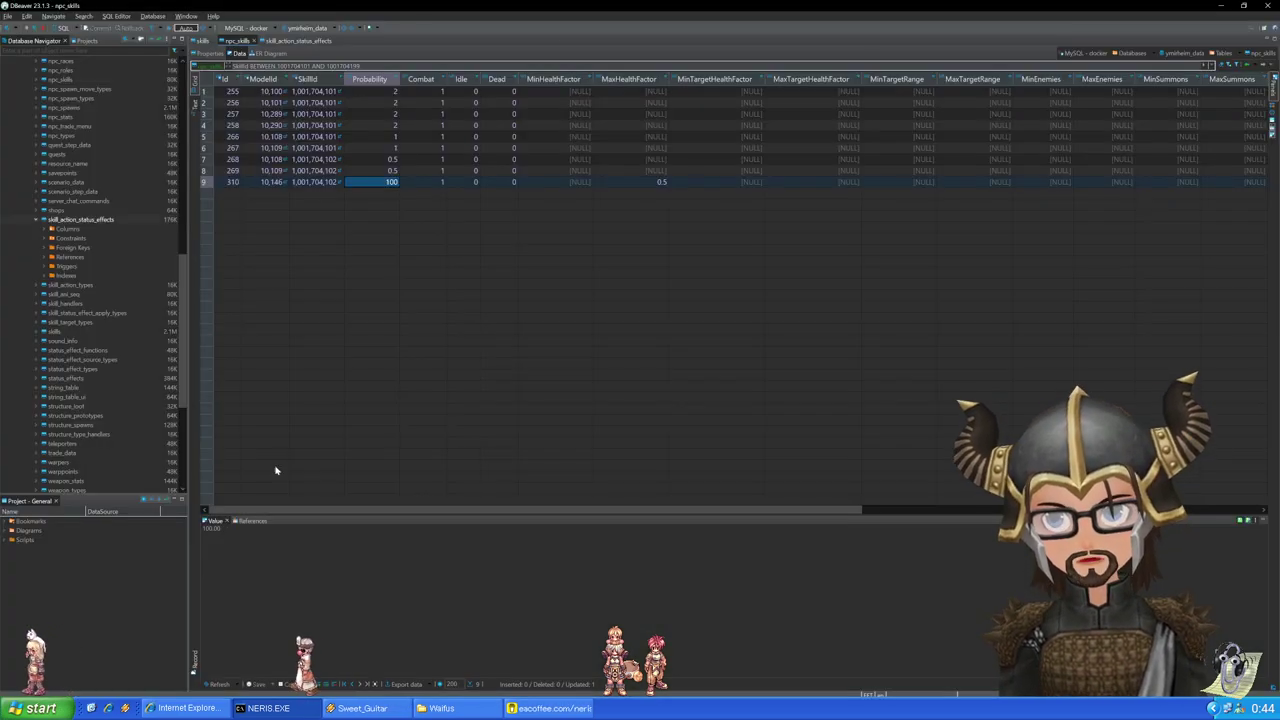
key(alt+Tab)
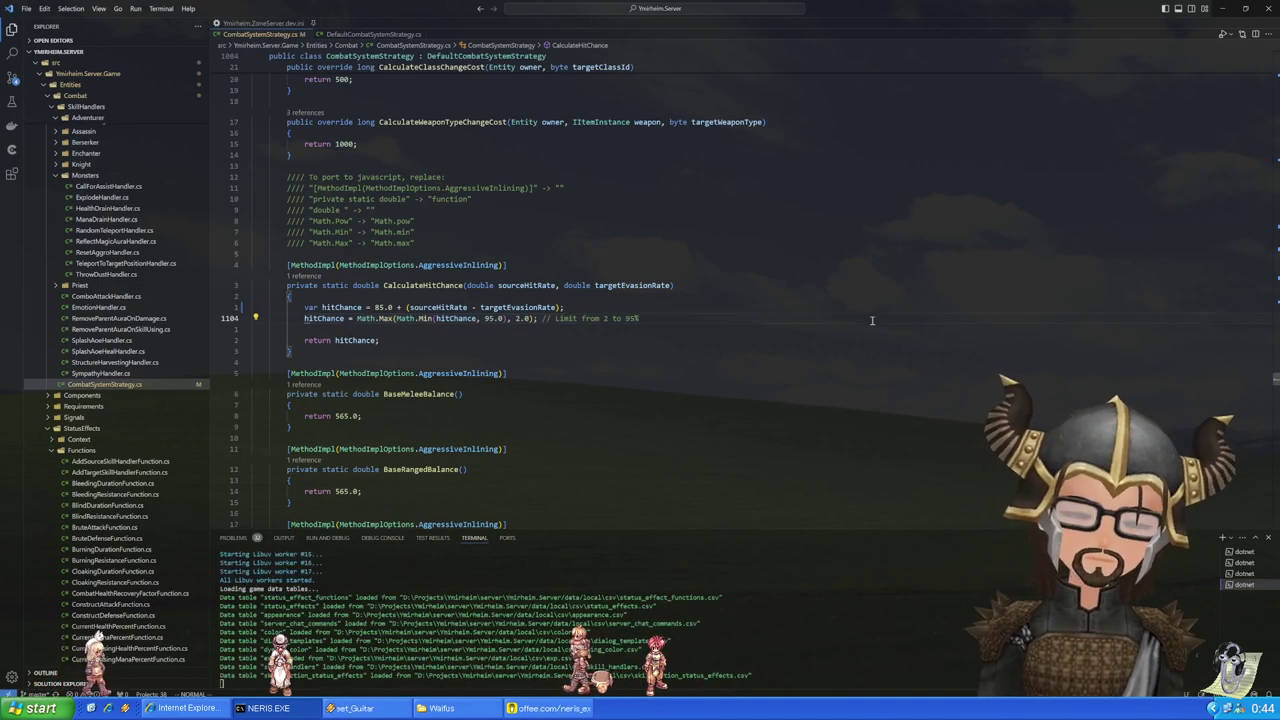
Step: Open ComboAttackHandler.cs and select the TargetEffectDelay statement on line 36
key(ctrl+p)
text(combo)
key(Return)
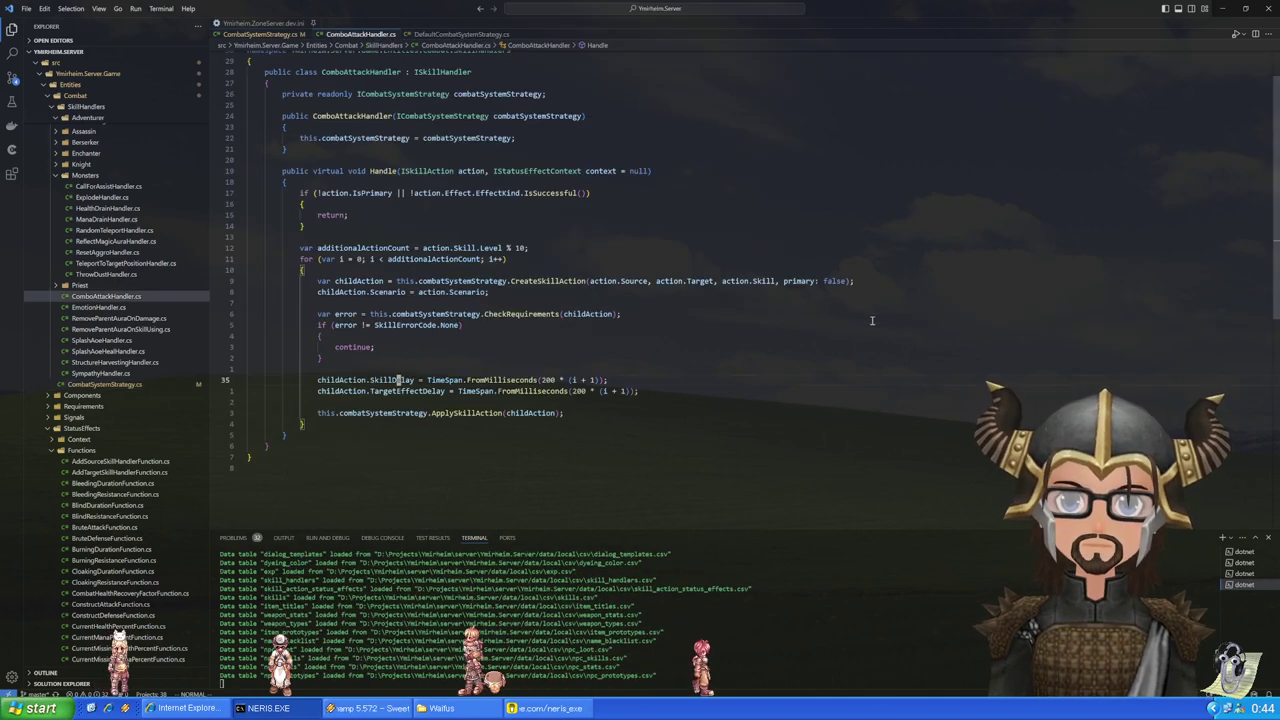
click(383, 428)
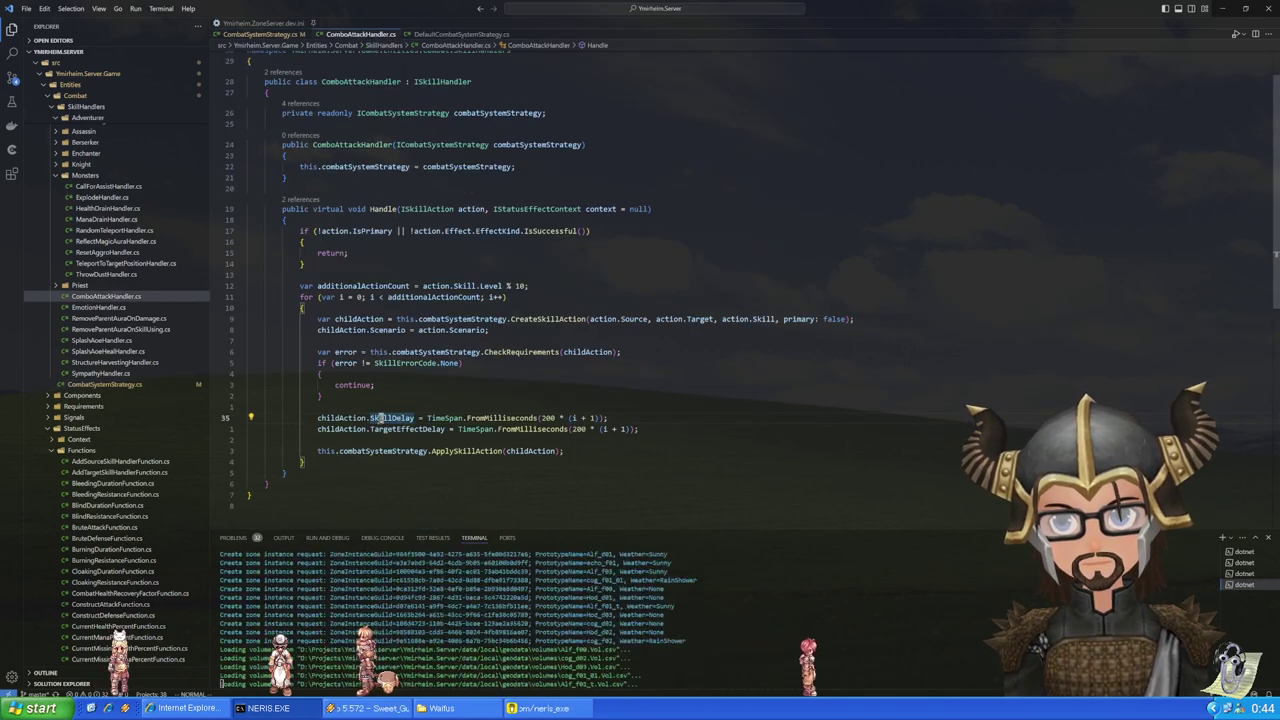
drag(318, 428, 493, 432)
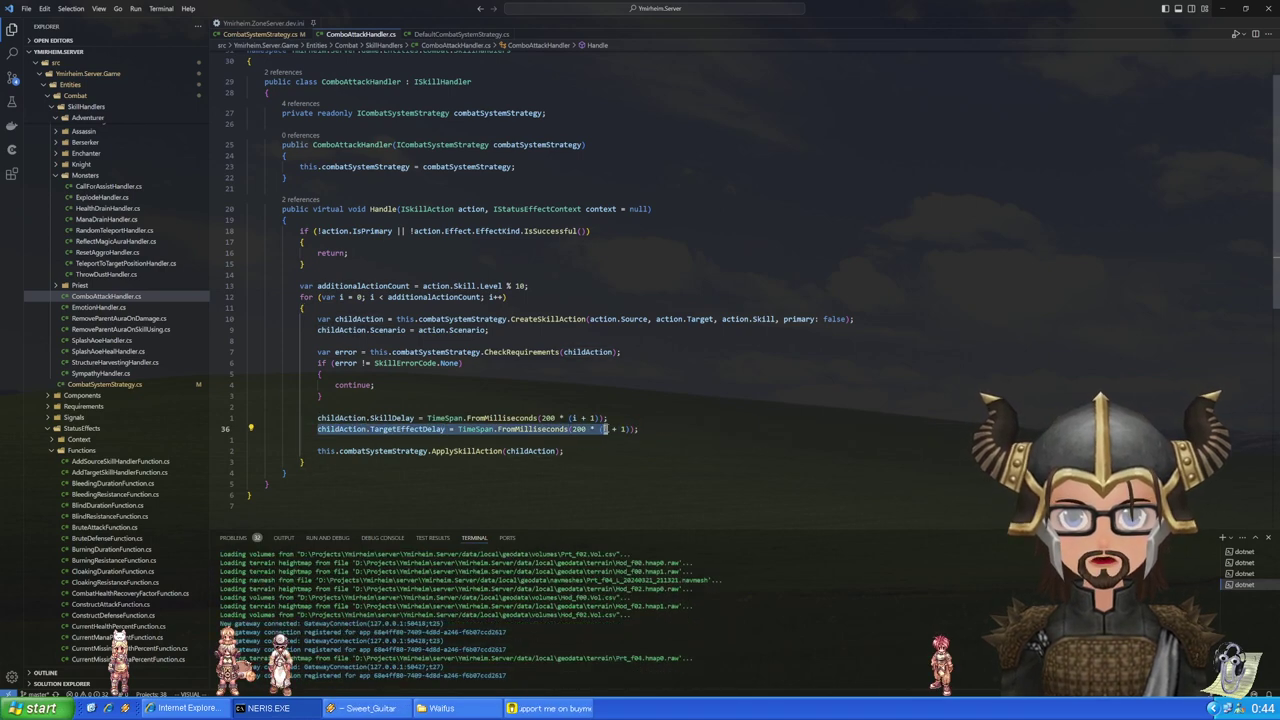
drag(605, 428, 648, 427)
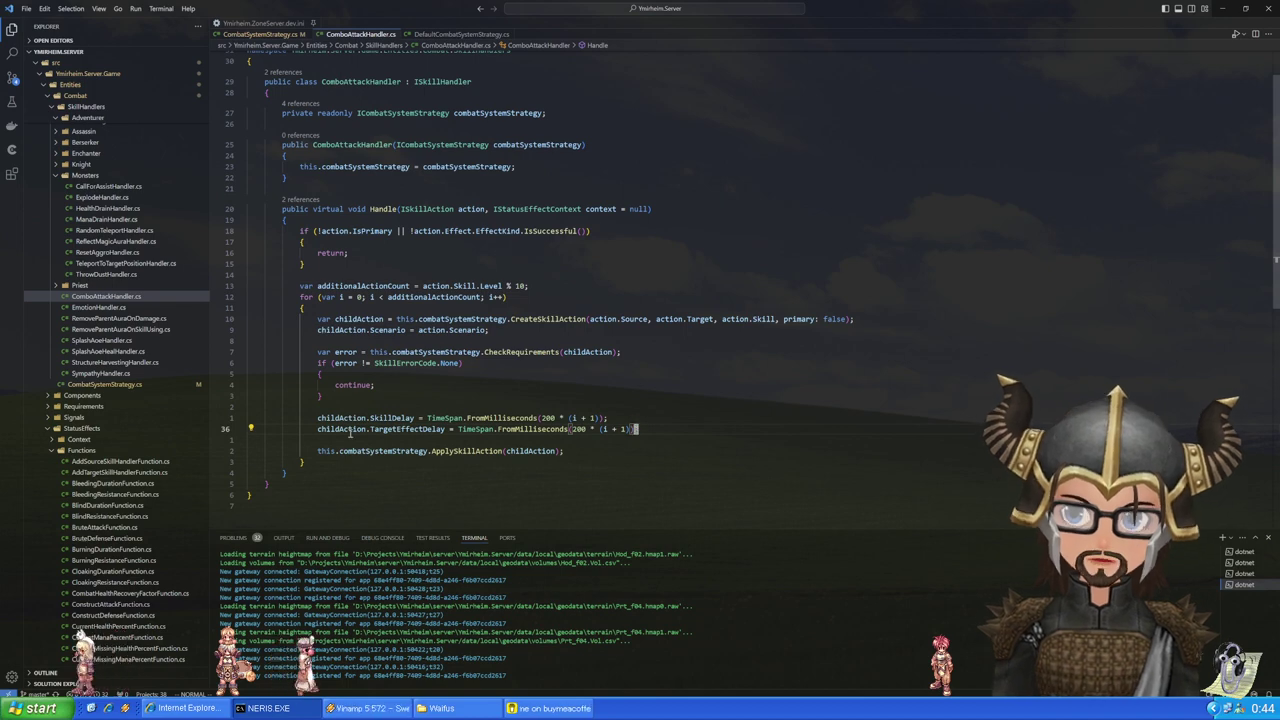
key(Down)
key(Down)
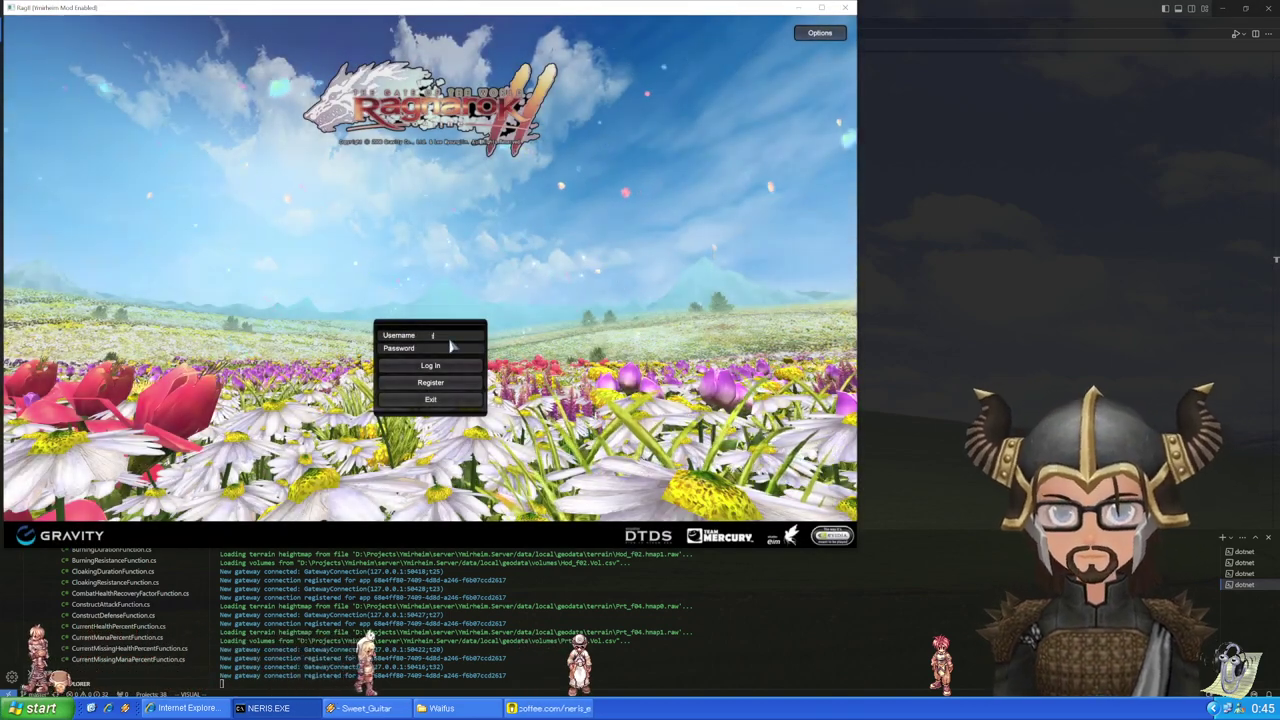
Step: Log in with the account's username and password
text(r)
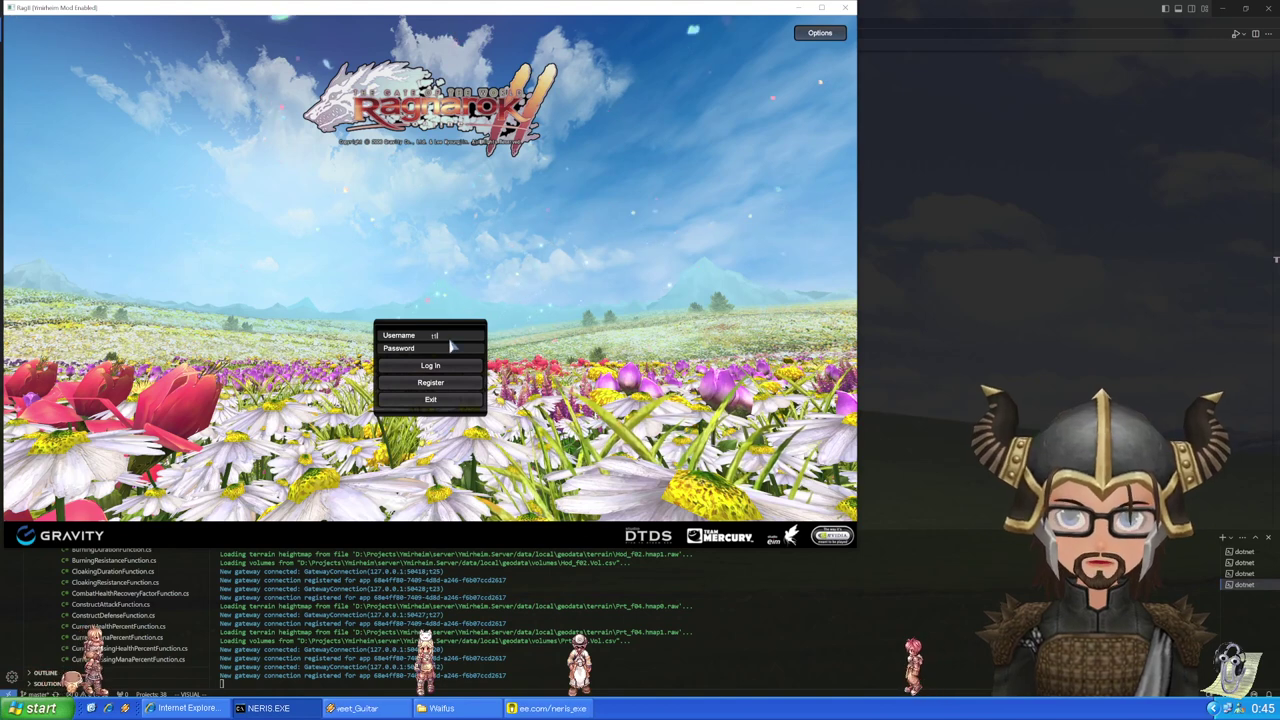
key(Tab)
text(r)
key(Return)
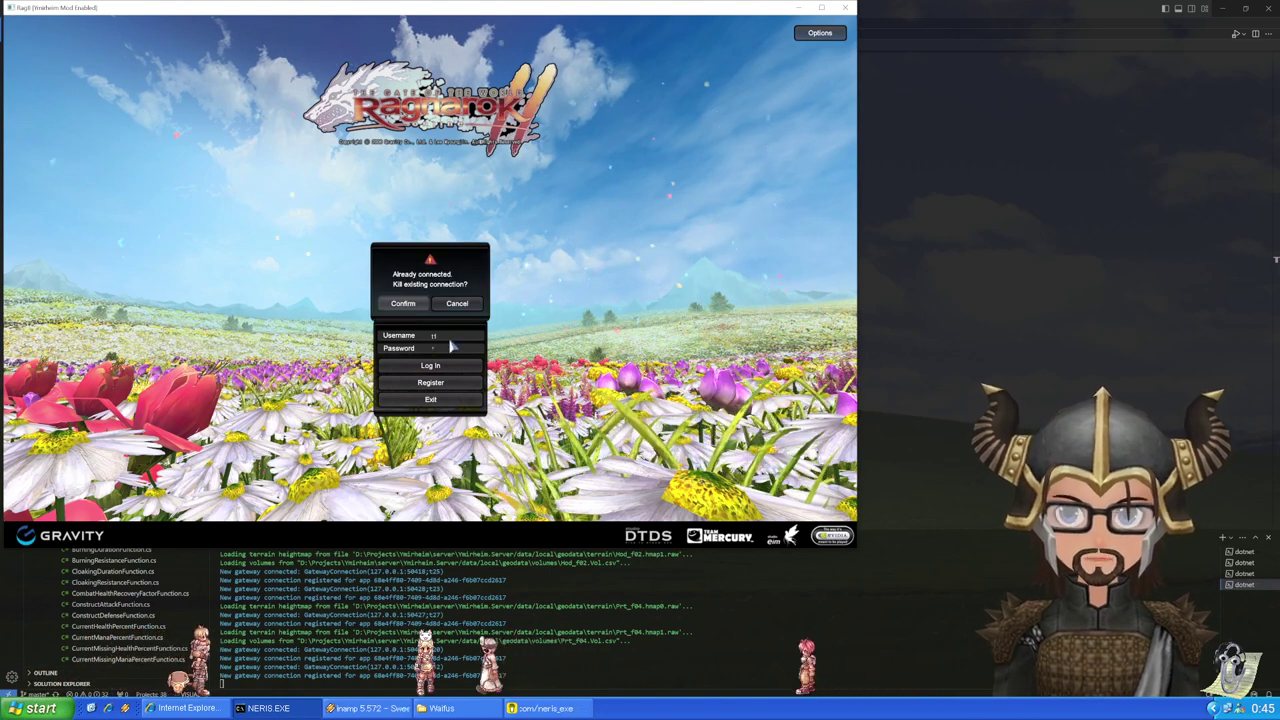
Step: Kill the old connection, dismiss the lost-connection notice, and quit back to the login screen
key(Return)
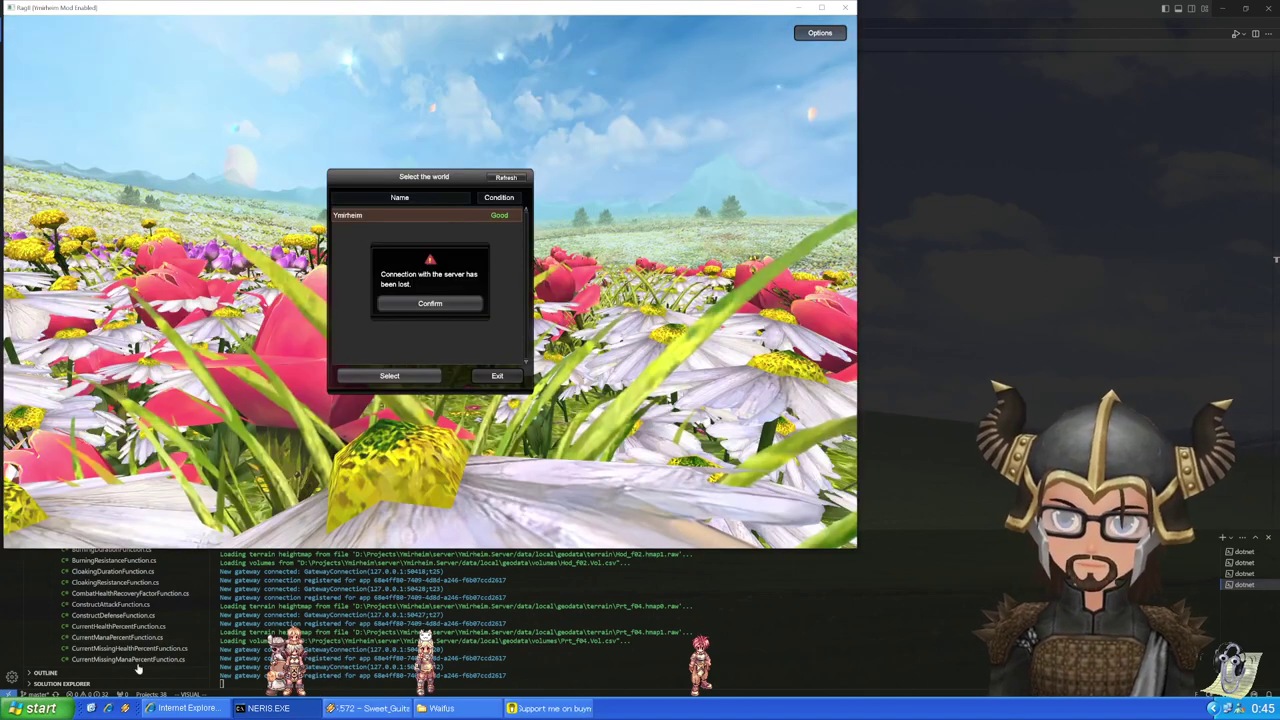
key(Return)
key(Escape)
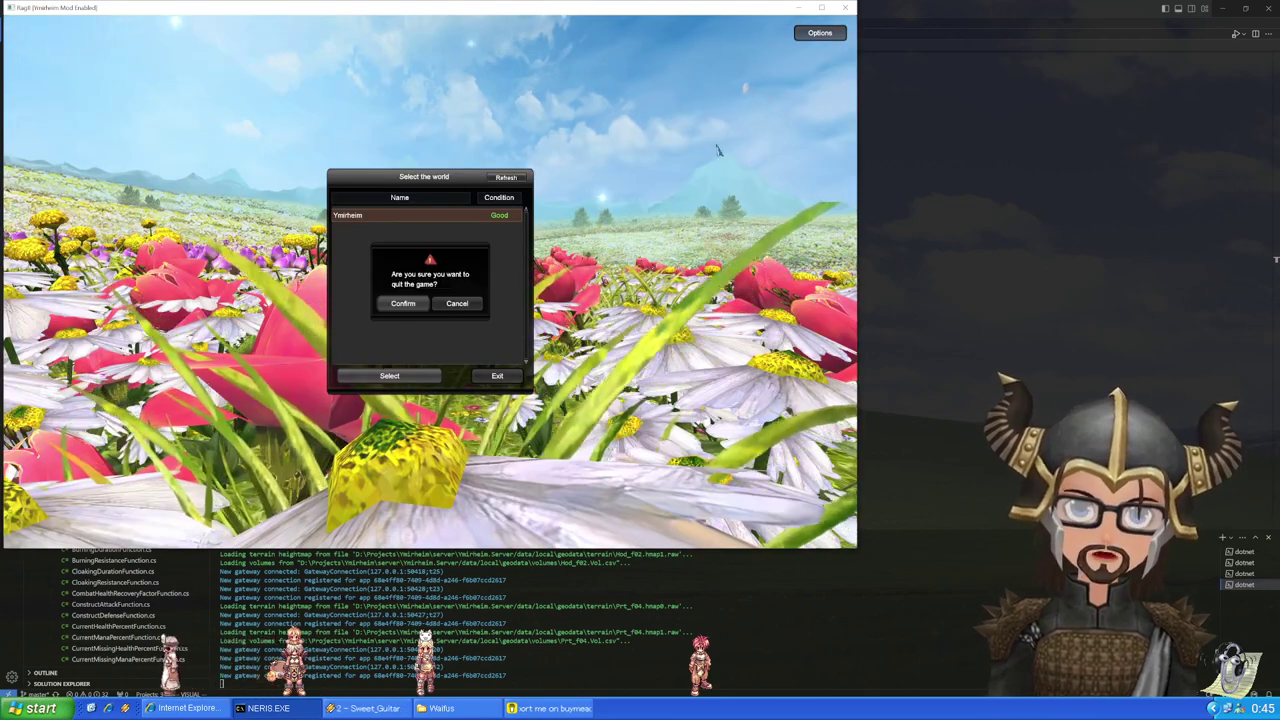
click(405, 303)
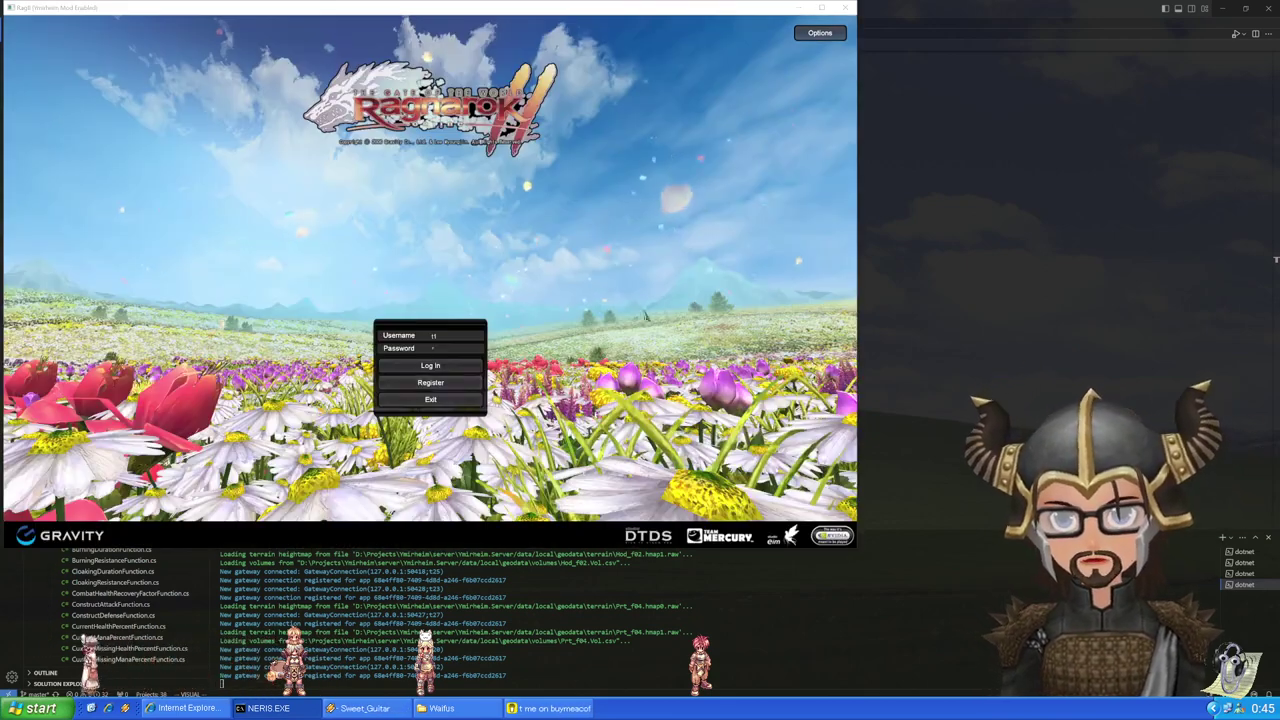
Step: Log in again, connect to Ymirheim, and enter the world as the level 12 Adventurer
click(430, 366)
key(Return)
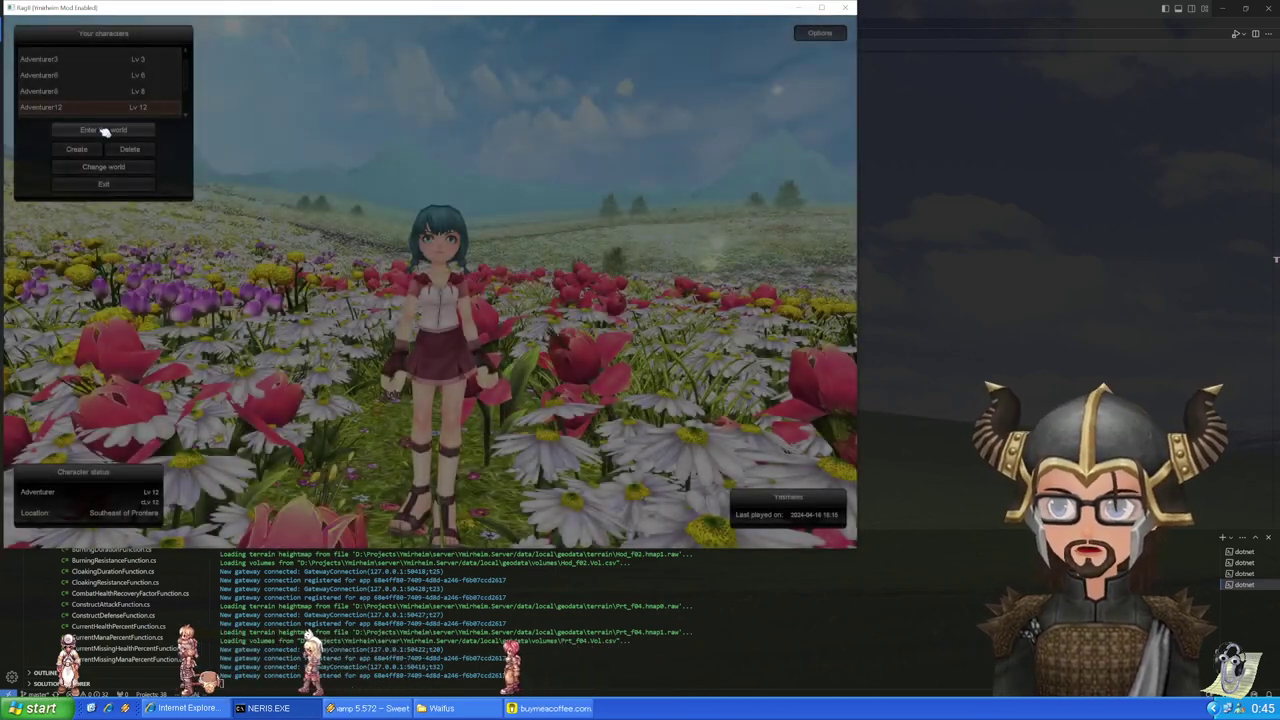
click(104, 131)
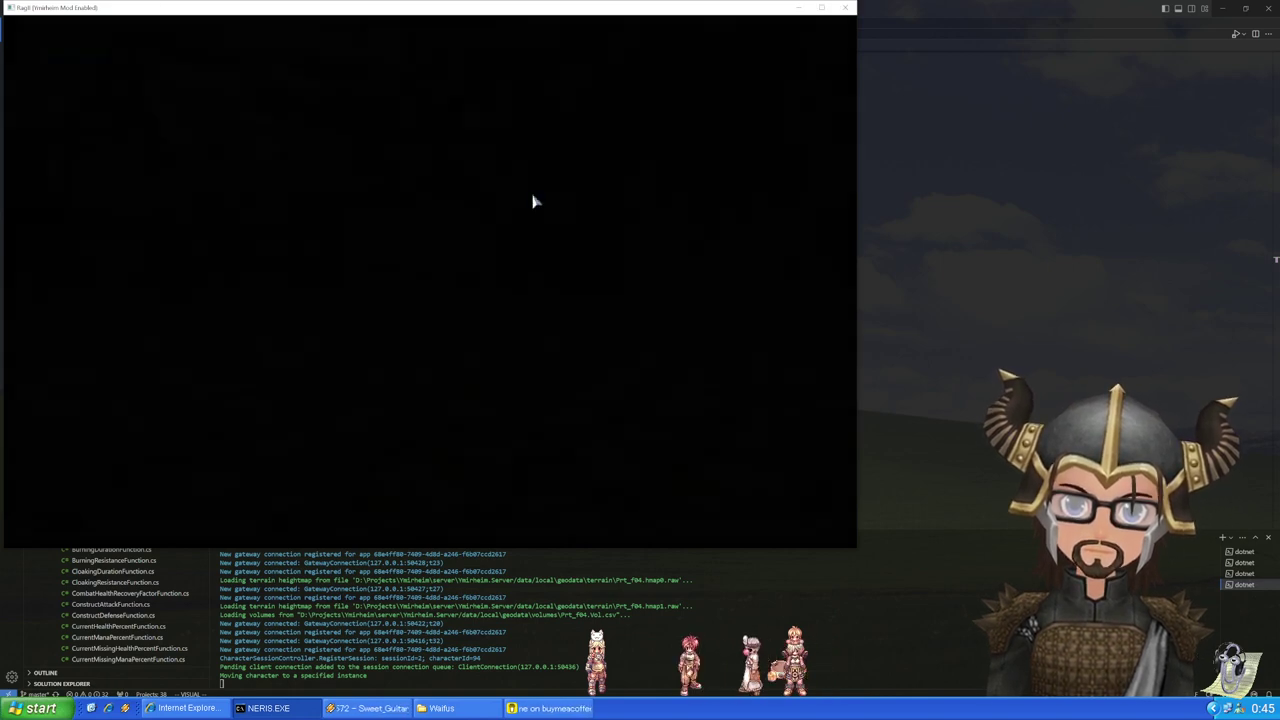
Step: Run the character across the town square and down the stone alley
key(w)
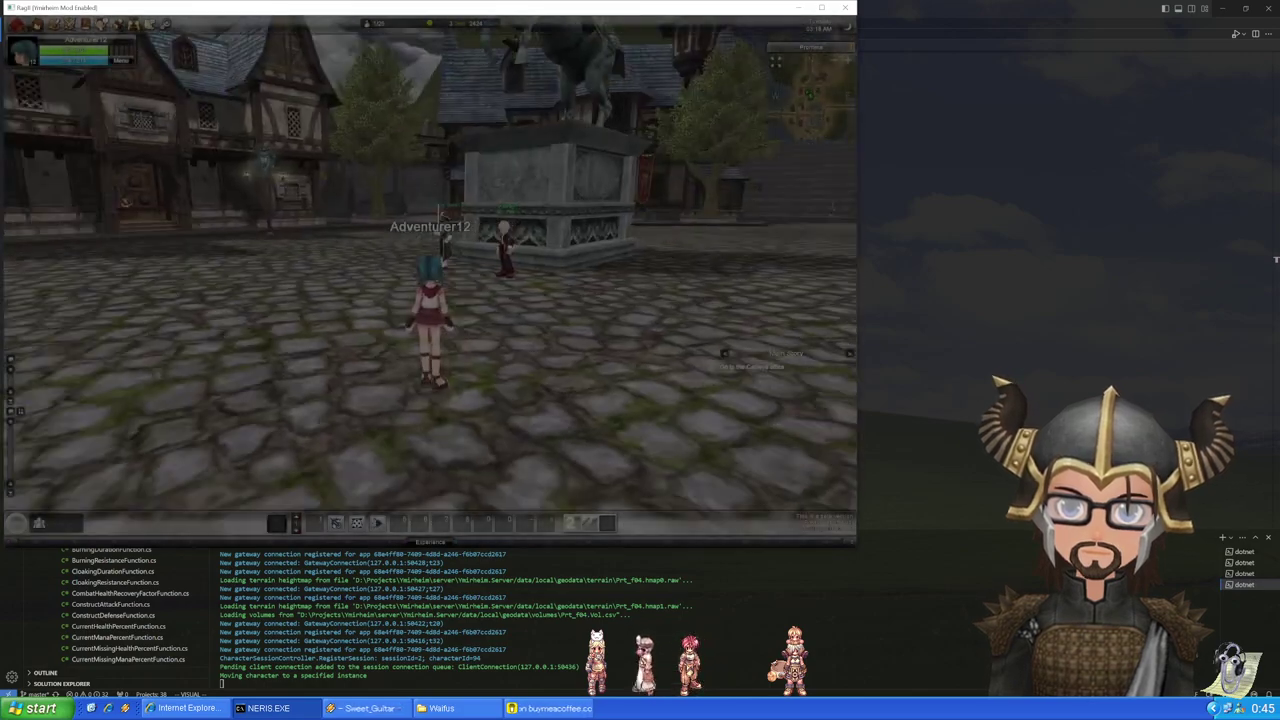
key(w)
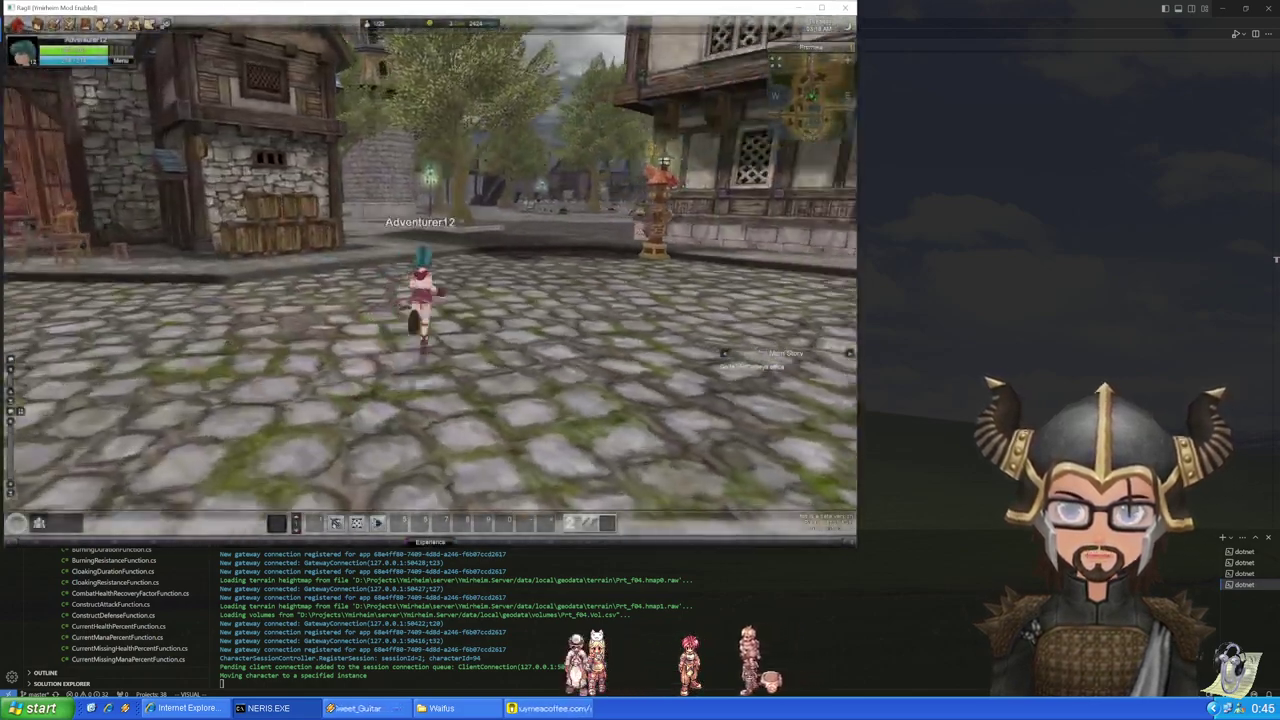
key(w)
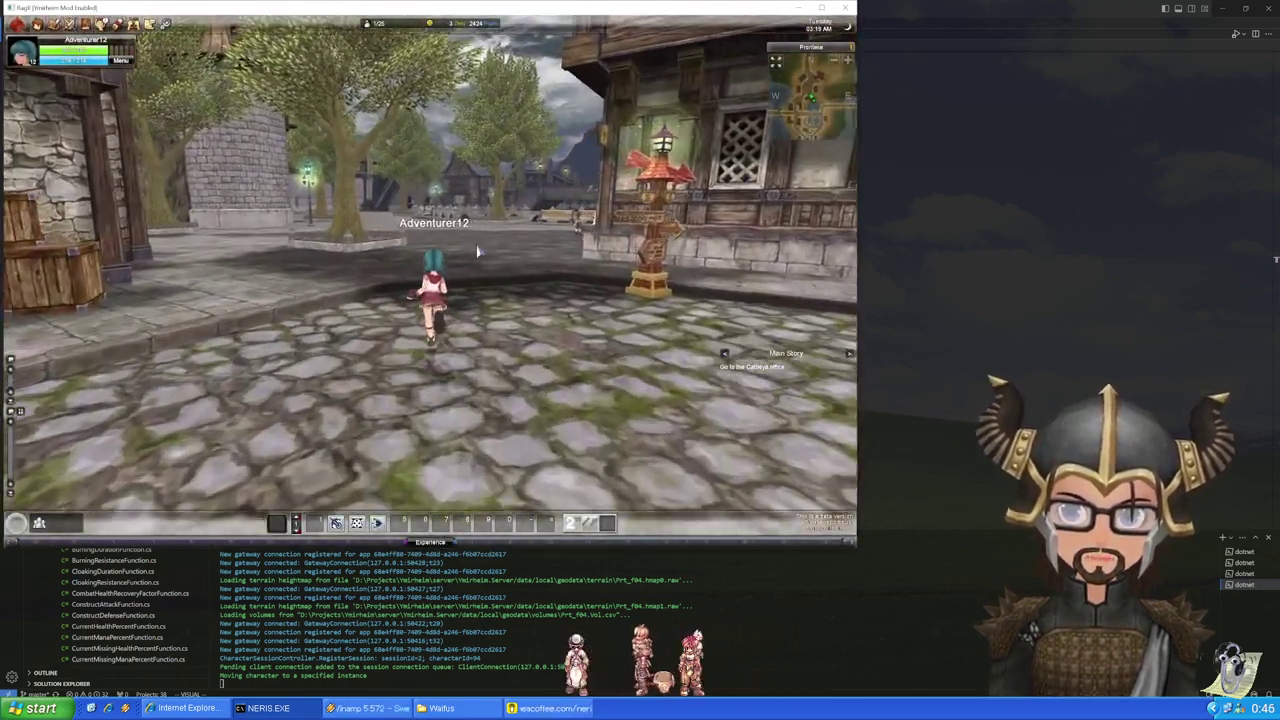
key(w)
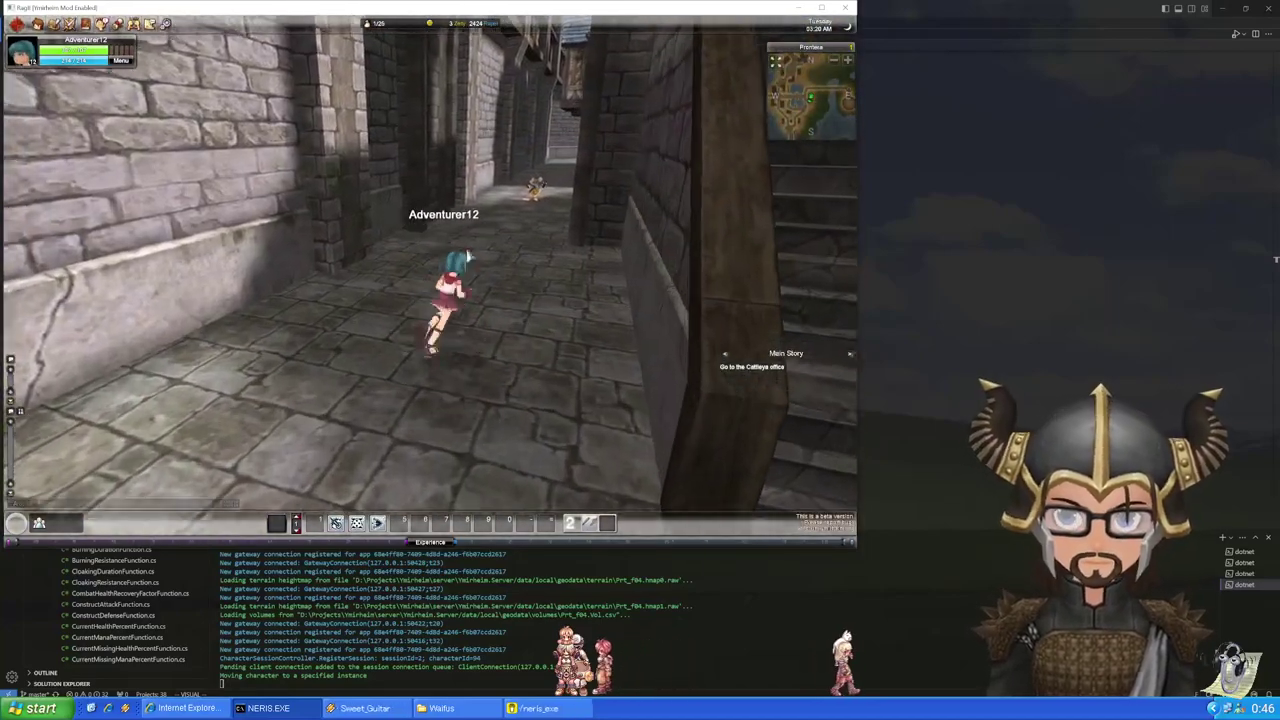
key(w)
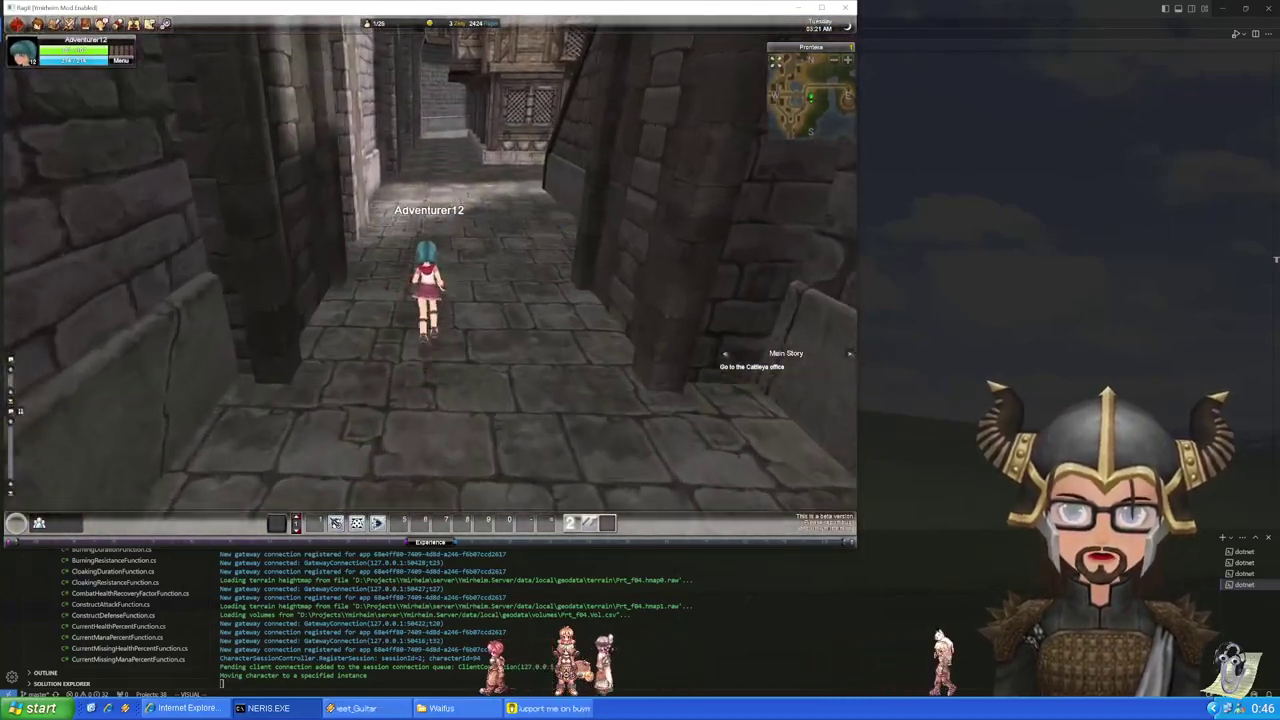
Step: Put Expert Punching from the skill list onto the hotbar
key(k)
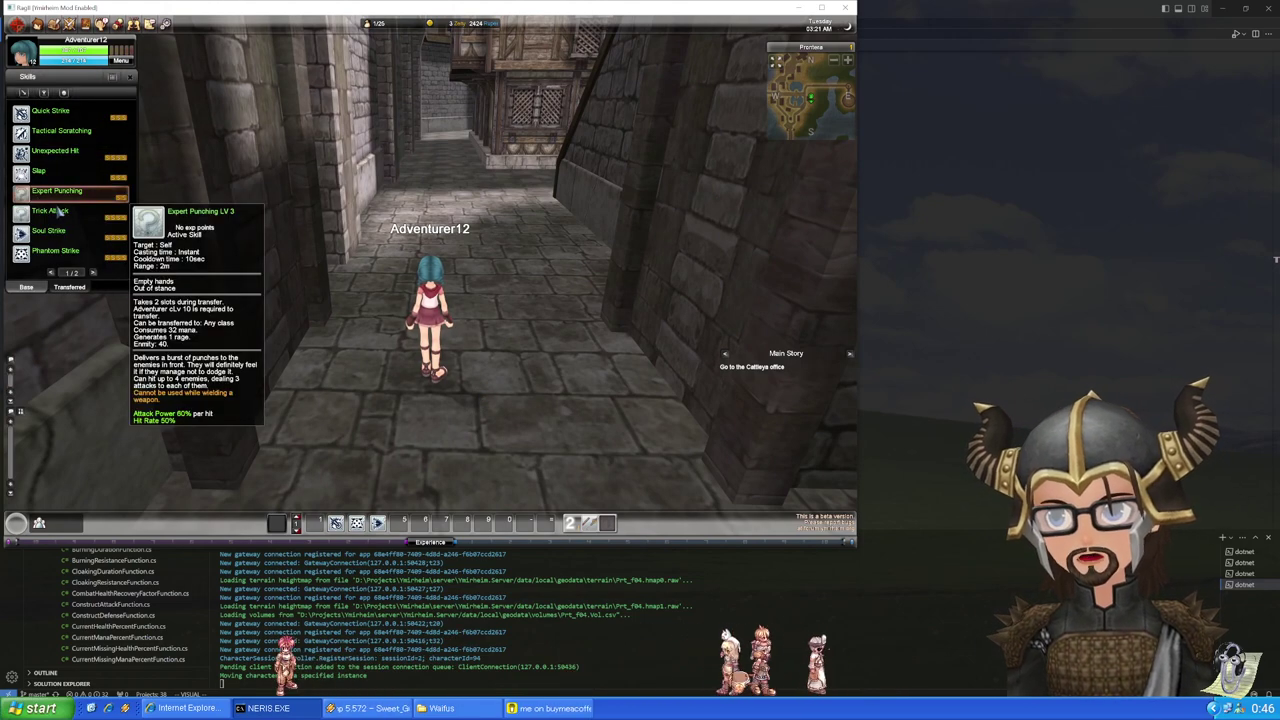
drag(57, 190, 420, 524)
key(k)
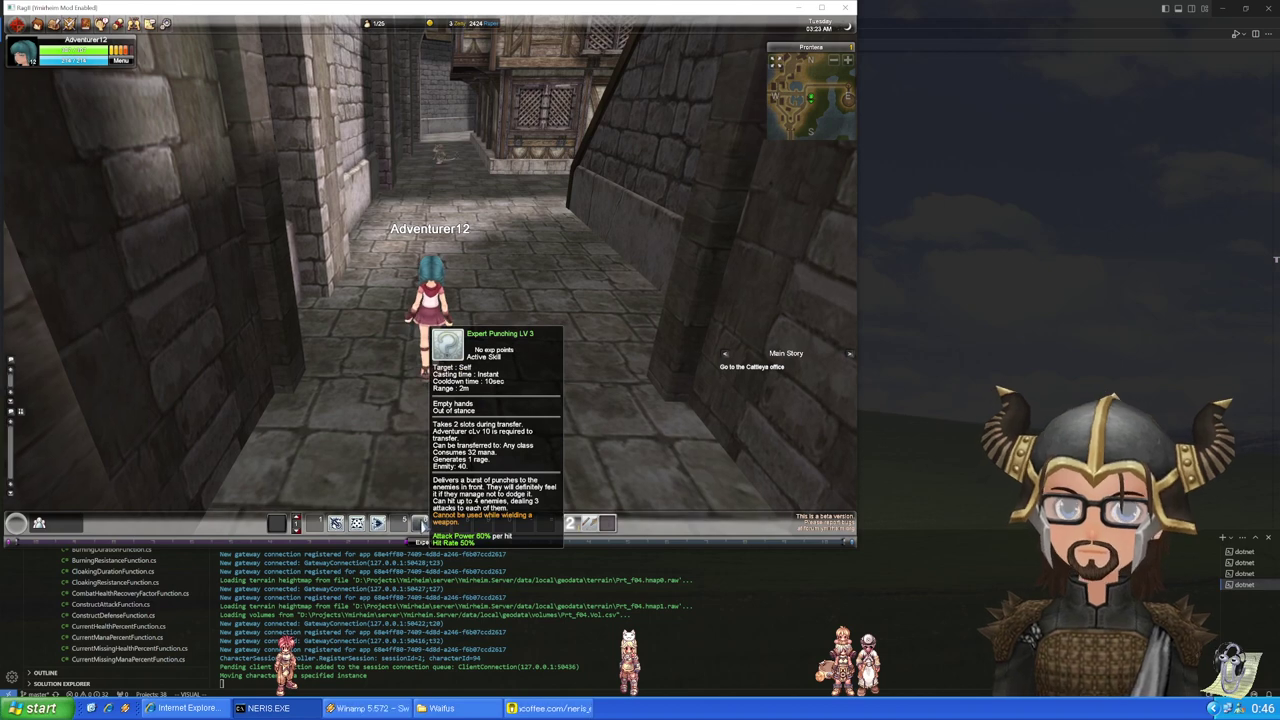
Step: Try Expert Punching, advance down the alley, and attack a Town Mouse
click(420, 524)
click(420, 524)
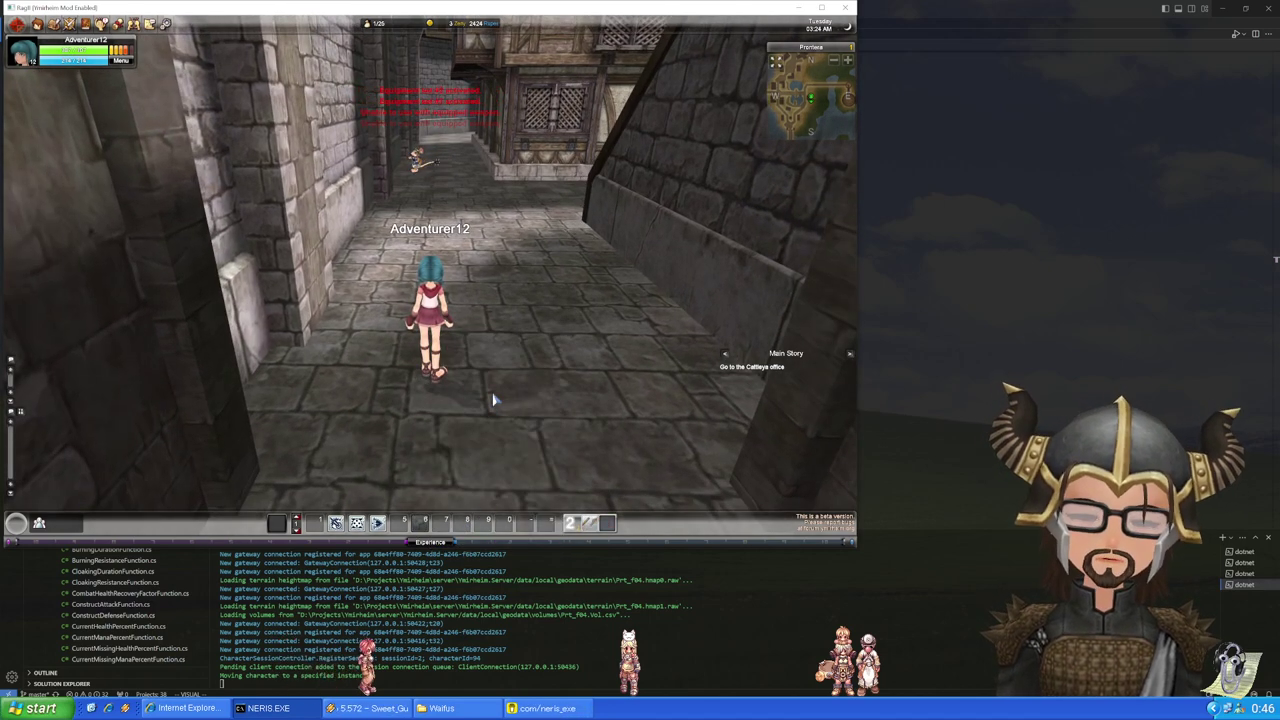
click(500, 309)
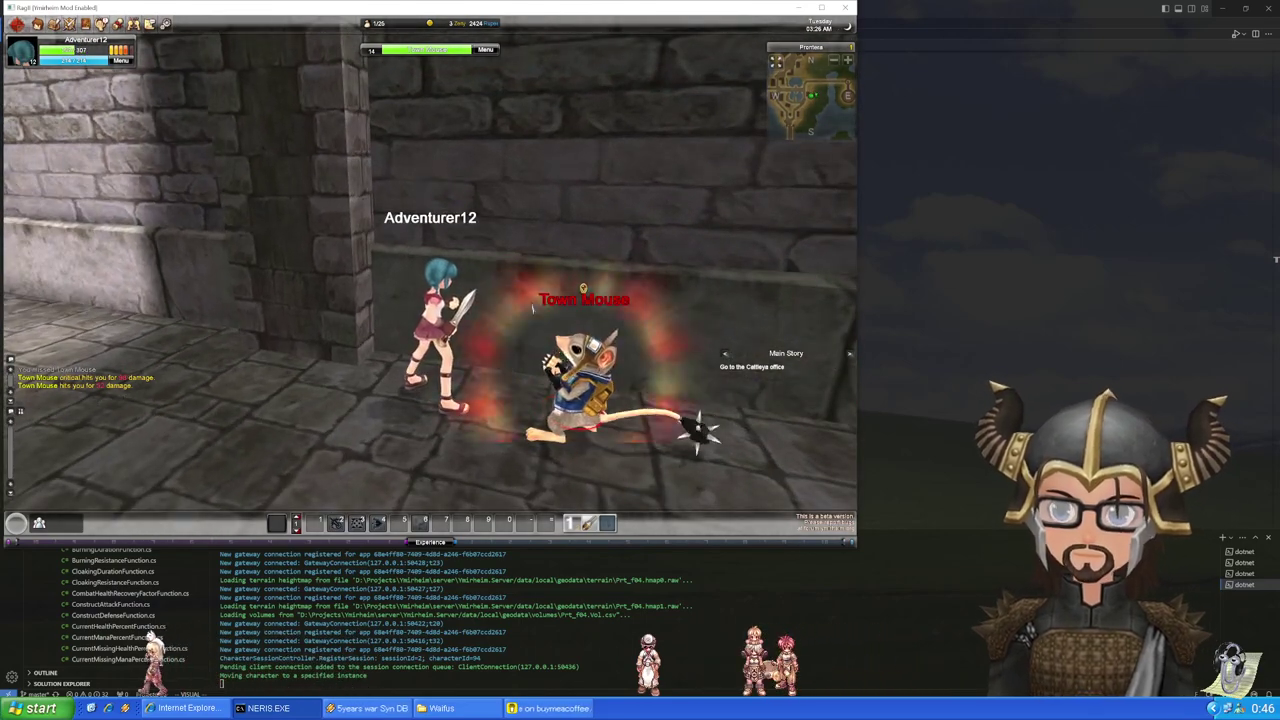
text(hea)
drag(533, 310, 655, 314)
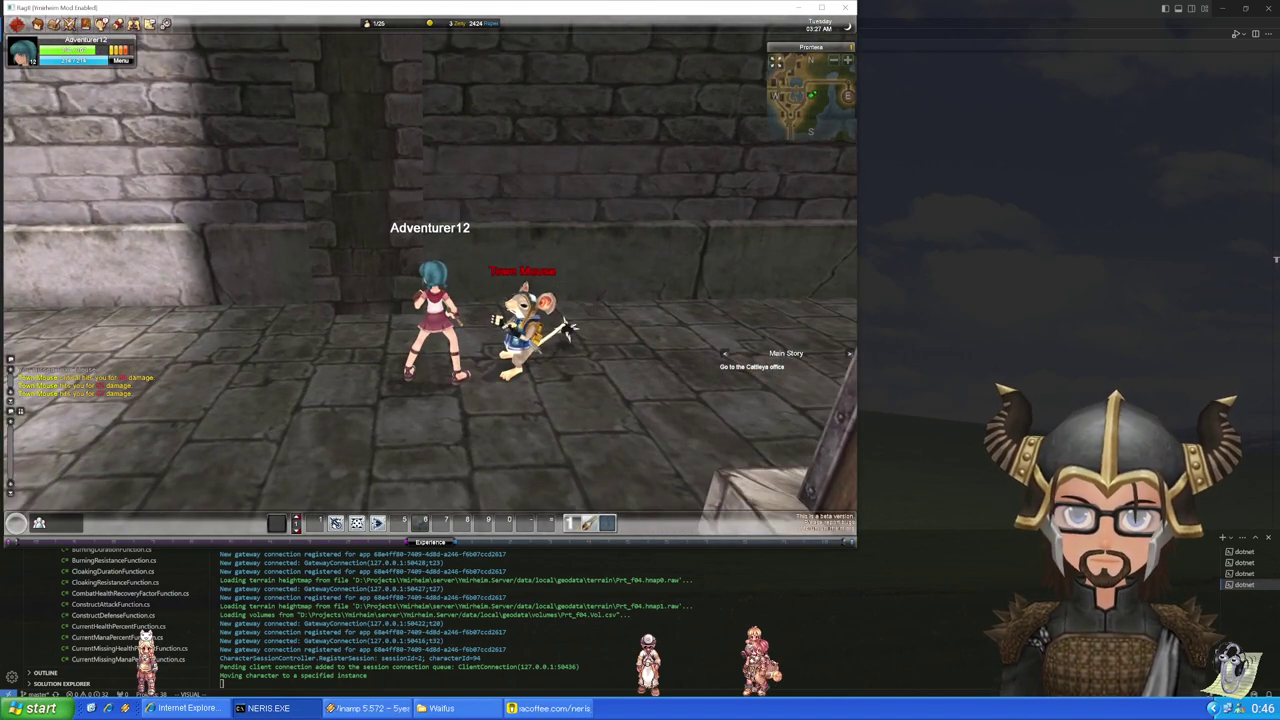
click(525, 320)
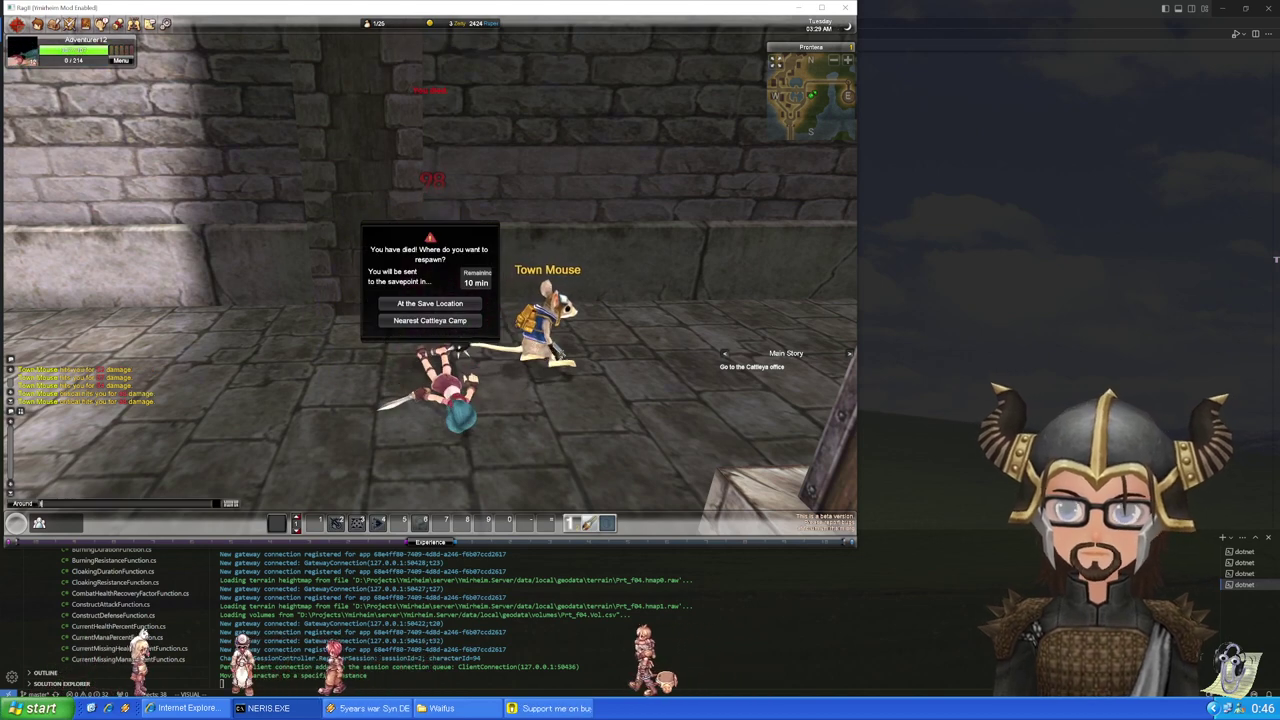
Step: Revive after dying, then check row 9's NPC model 10146 (Town Mouse F14) in DBeaver
key(Return)
text(hm)
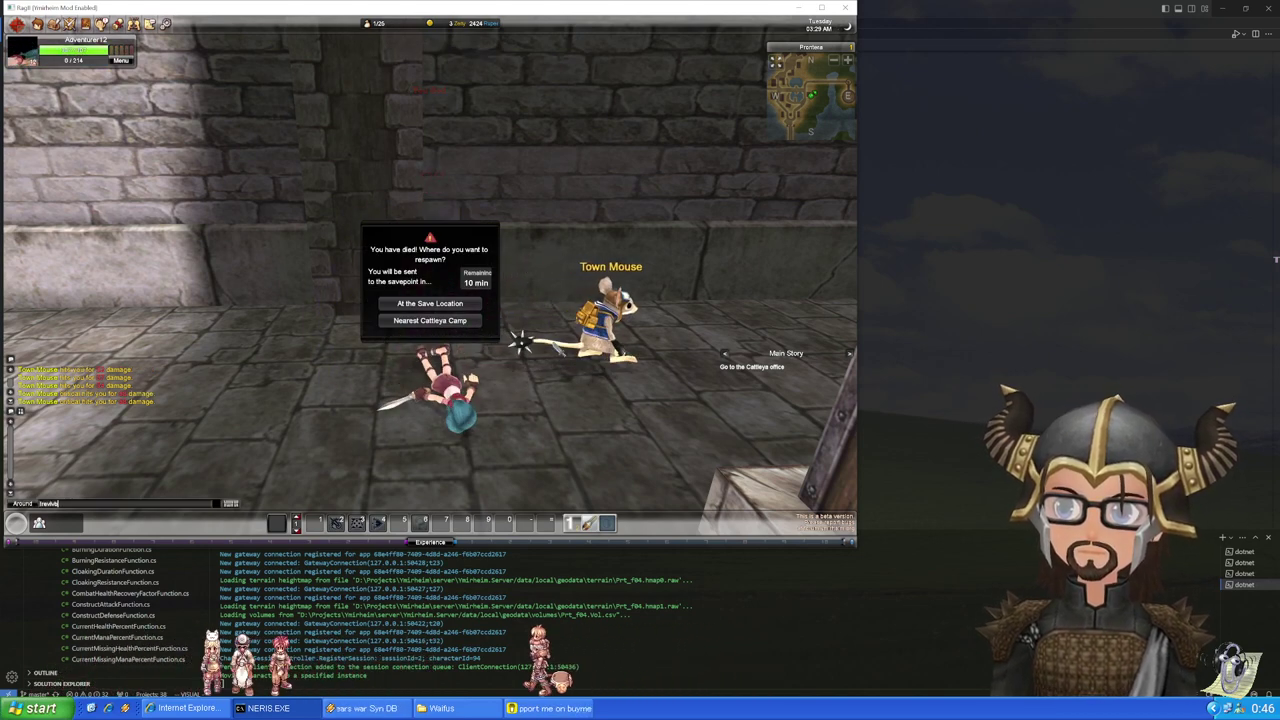
key(Return)
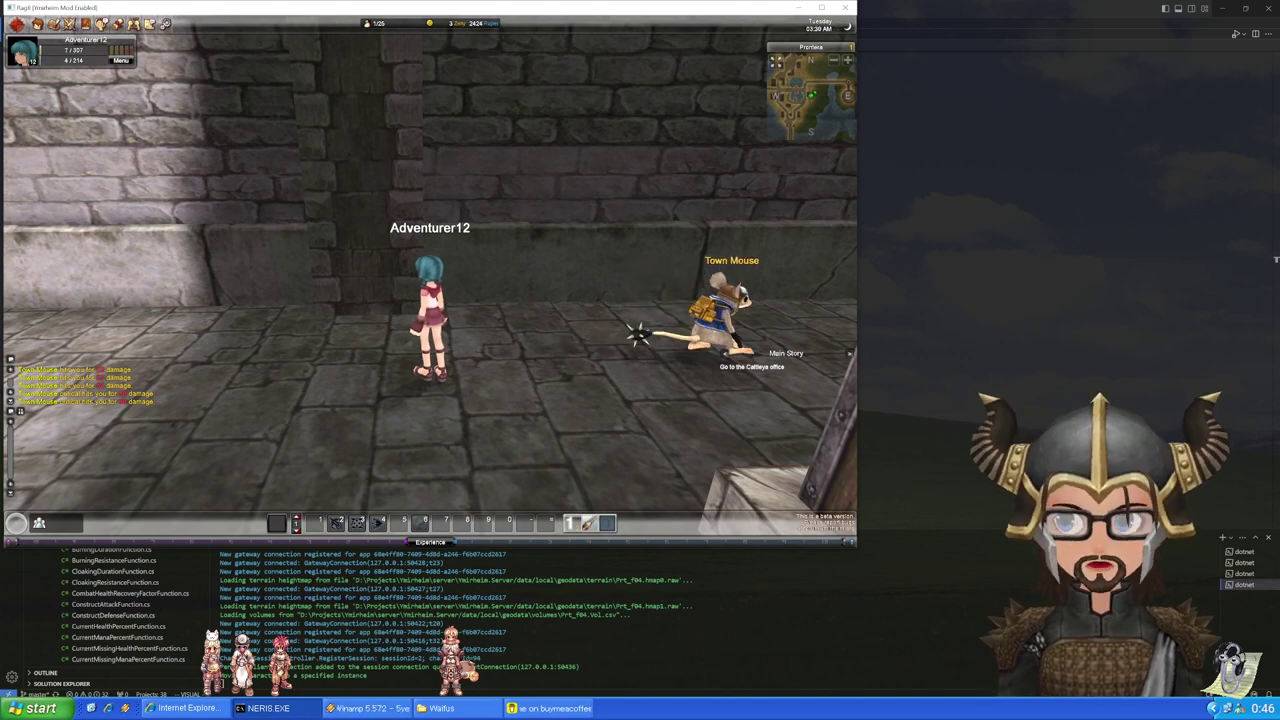
key(alt+Tab)
click(268, 184)
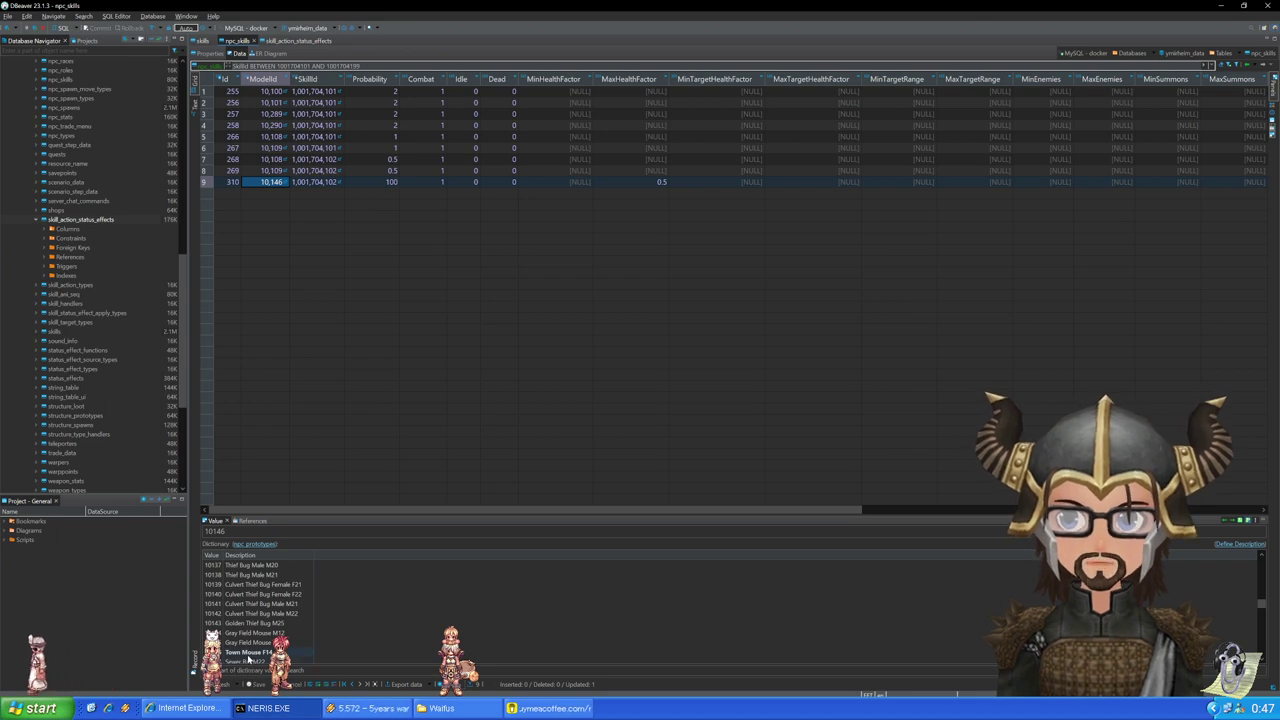
Step: Set row 9's MaxHealthFactor from 0.5 to NULL and save the table
right_click(637, 183)
mouse_move(700, 262)
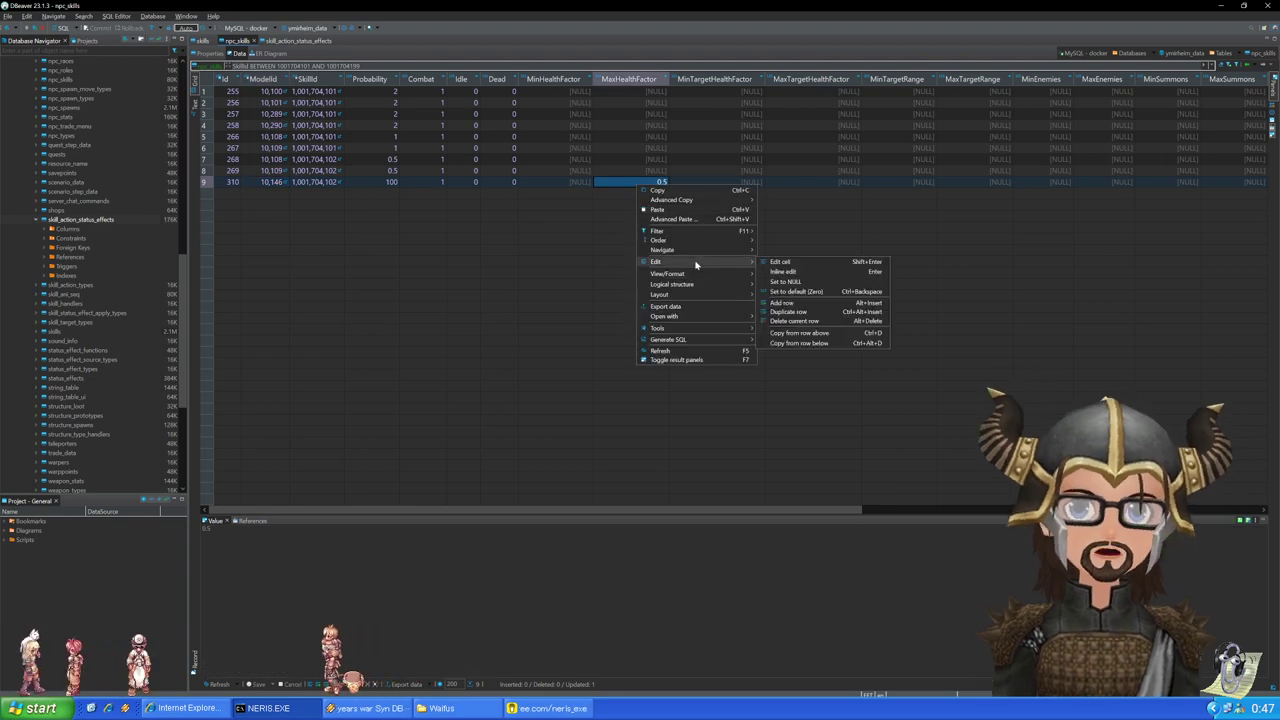
click(800, 288)
key(ctrl+s)
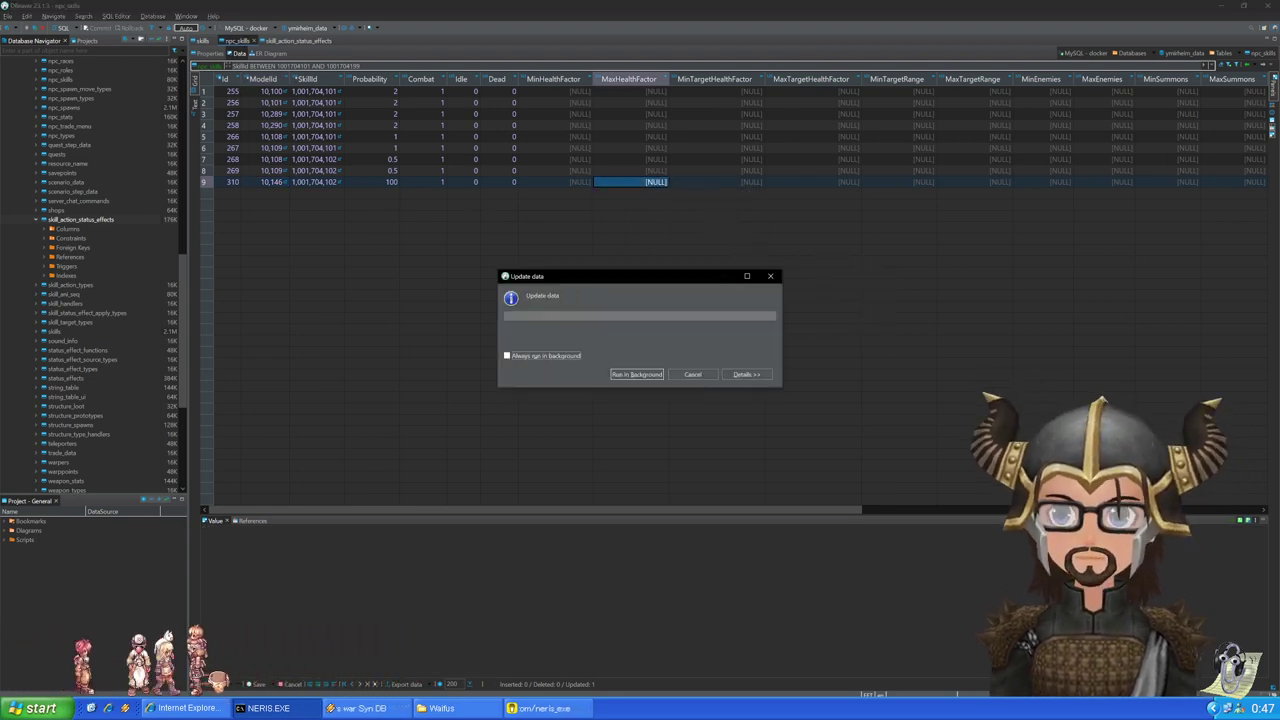
Step: Return to the game and close its main menu
key(alt+Tab)
key(Escape)
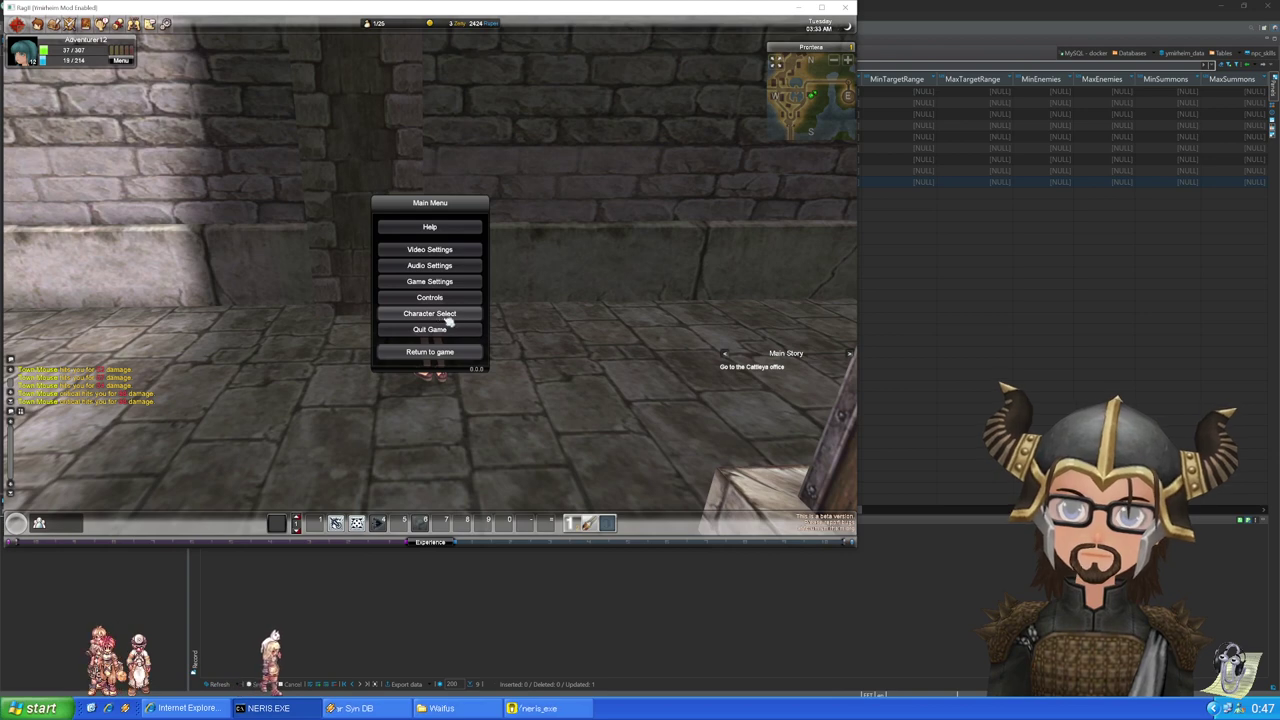
key(Escape)
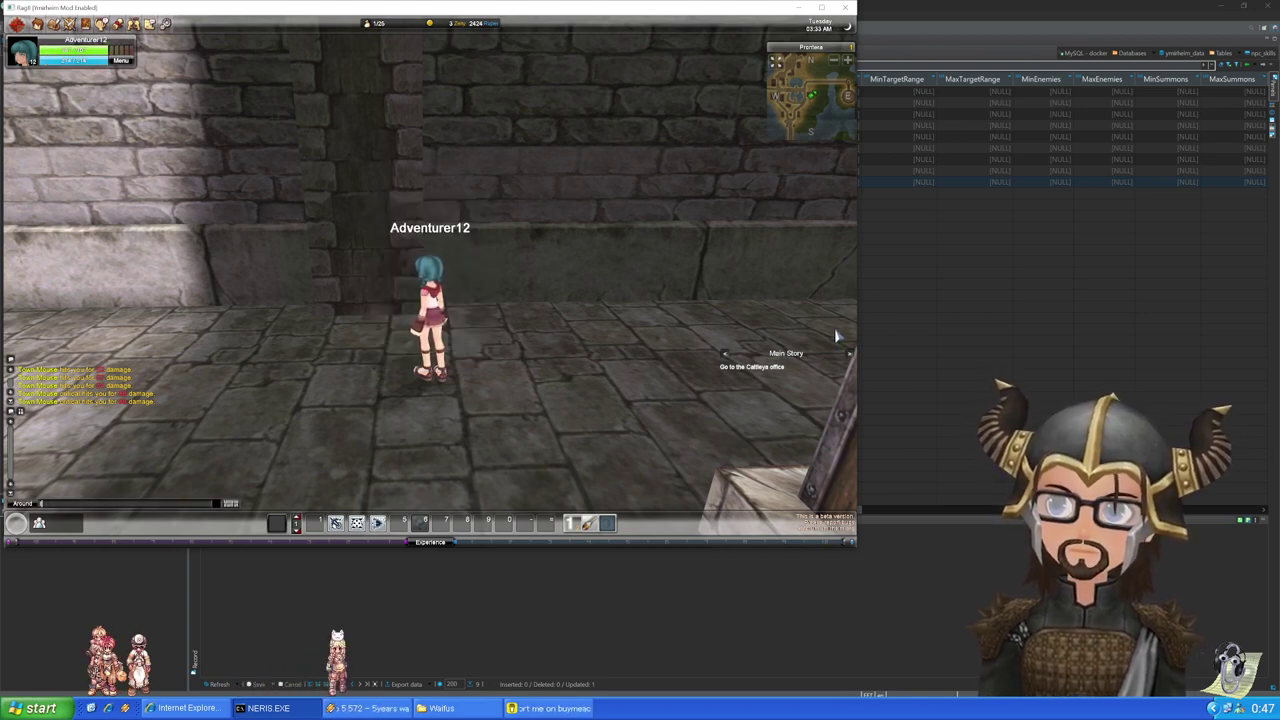
Step: Leave the field for character select and close the finished data-rebuild window
key(Escape)
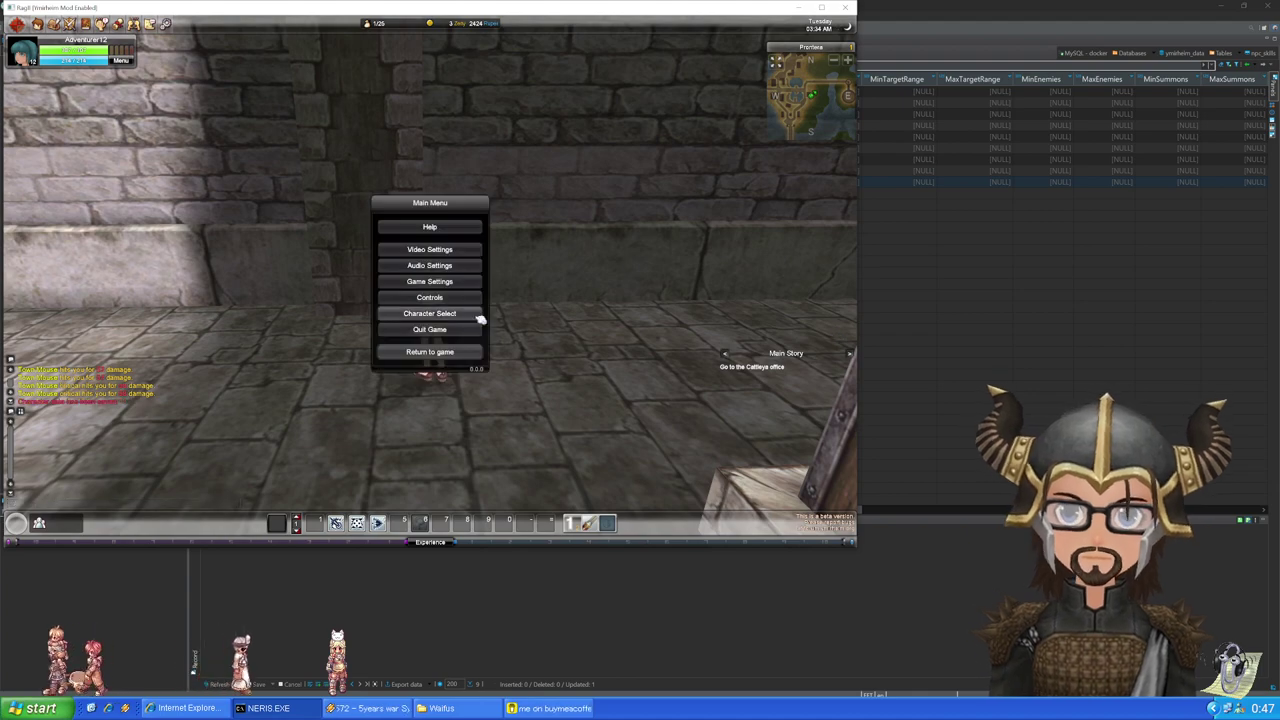
click(484, 319)
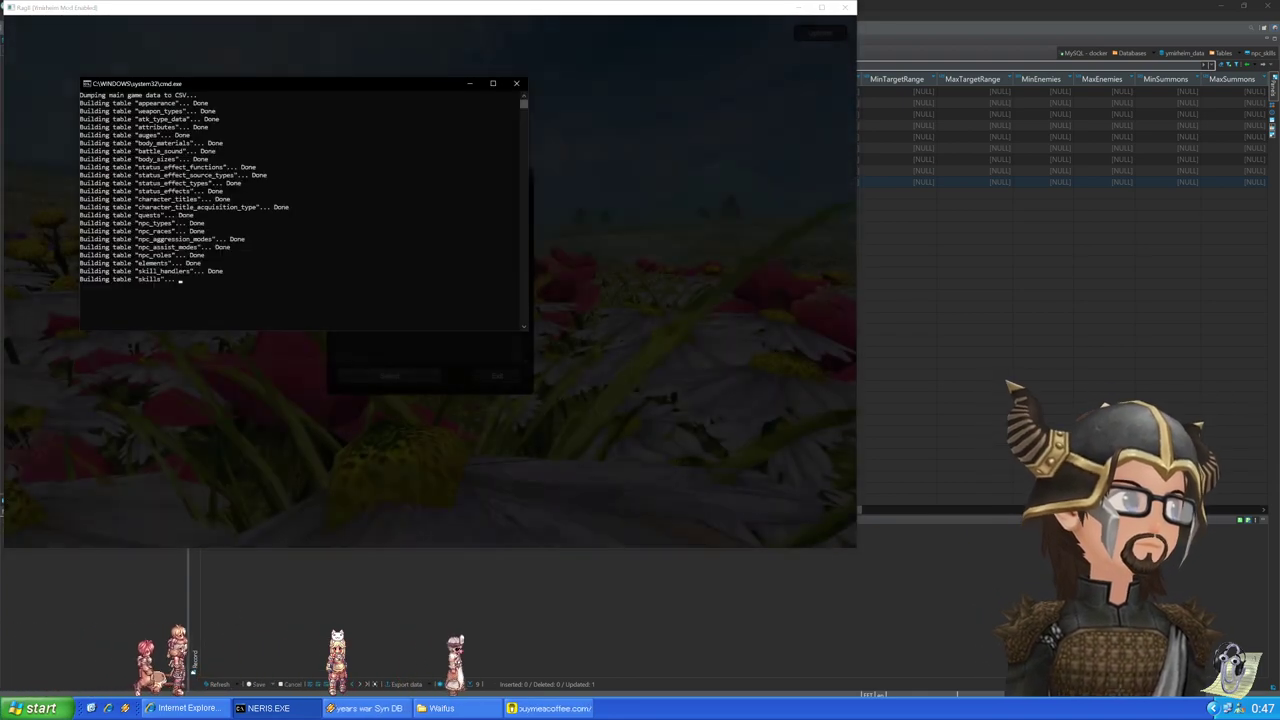
key(Return)
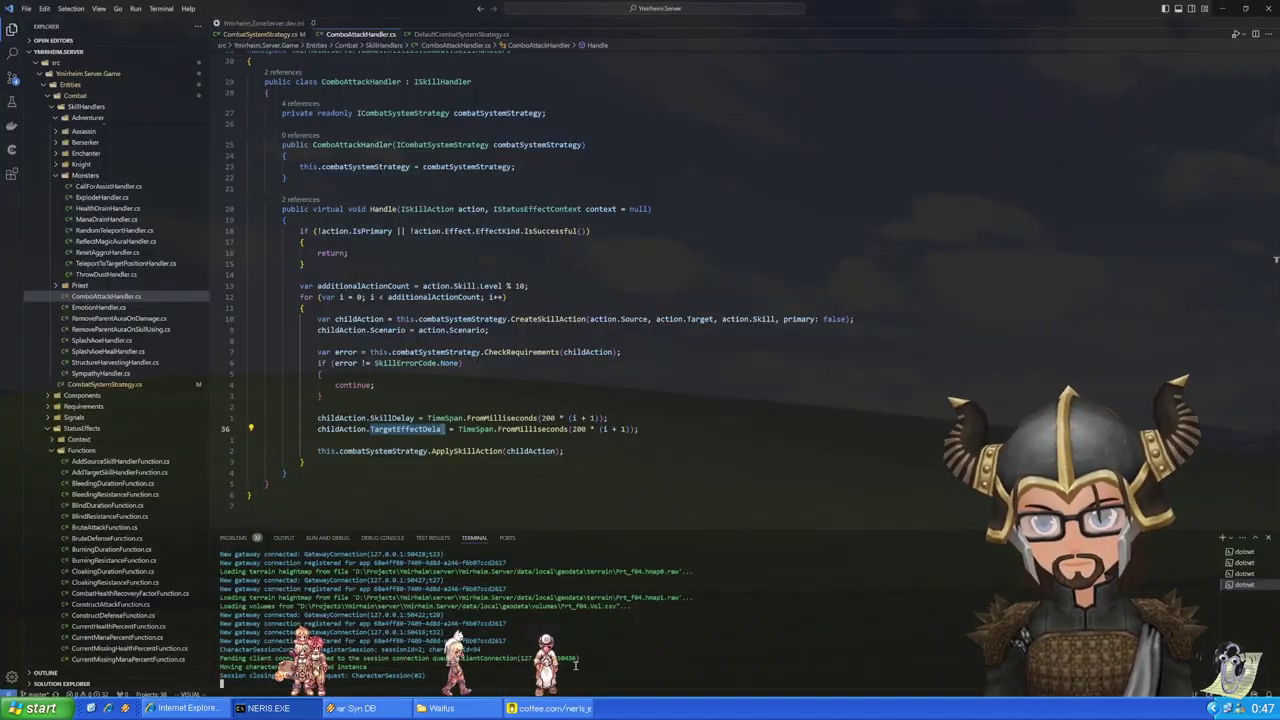
Step: Stop the zone server, relaunch it with run-zone.bat, and return to the game's world selection
key(ctrl+c)
key(Up)
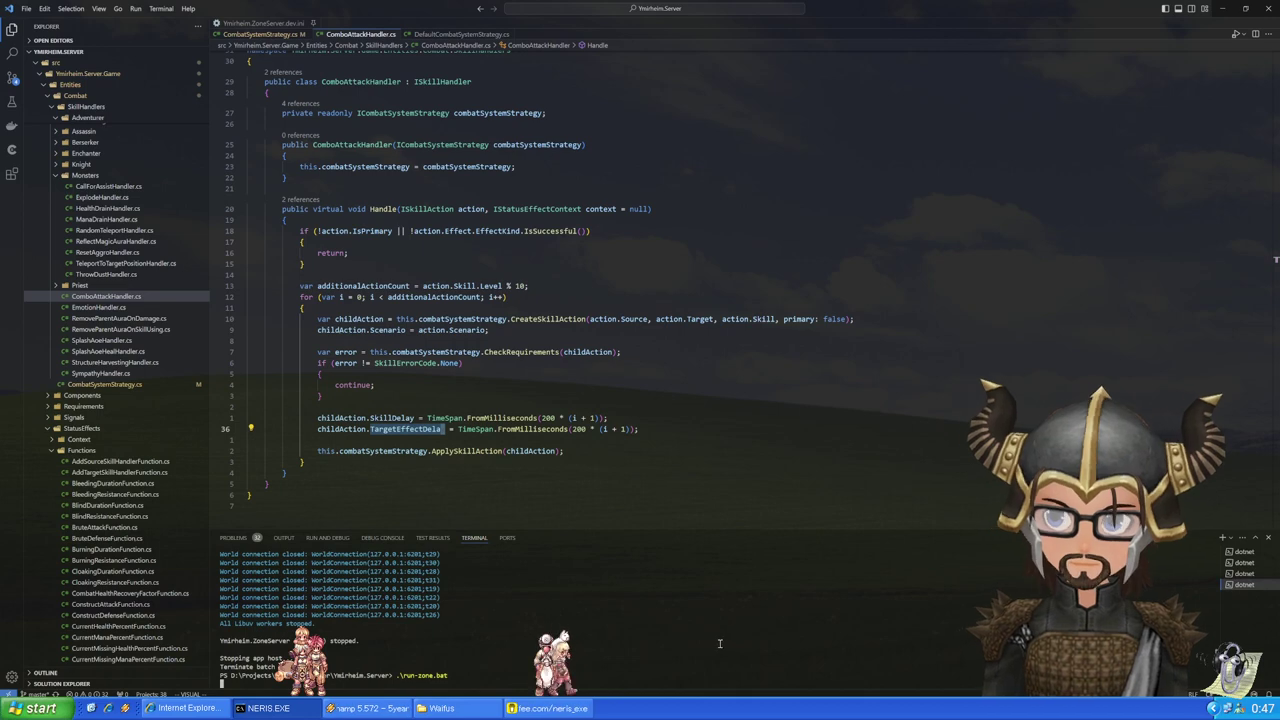
key(alt+Tab)
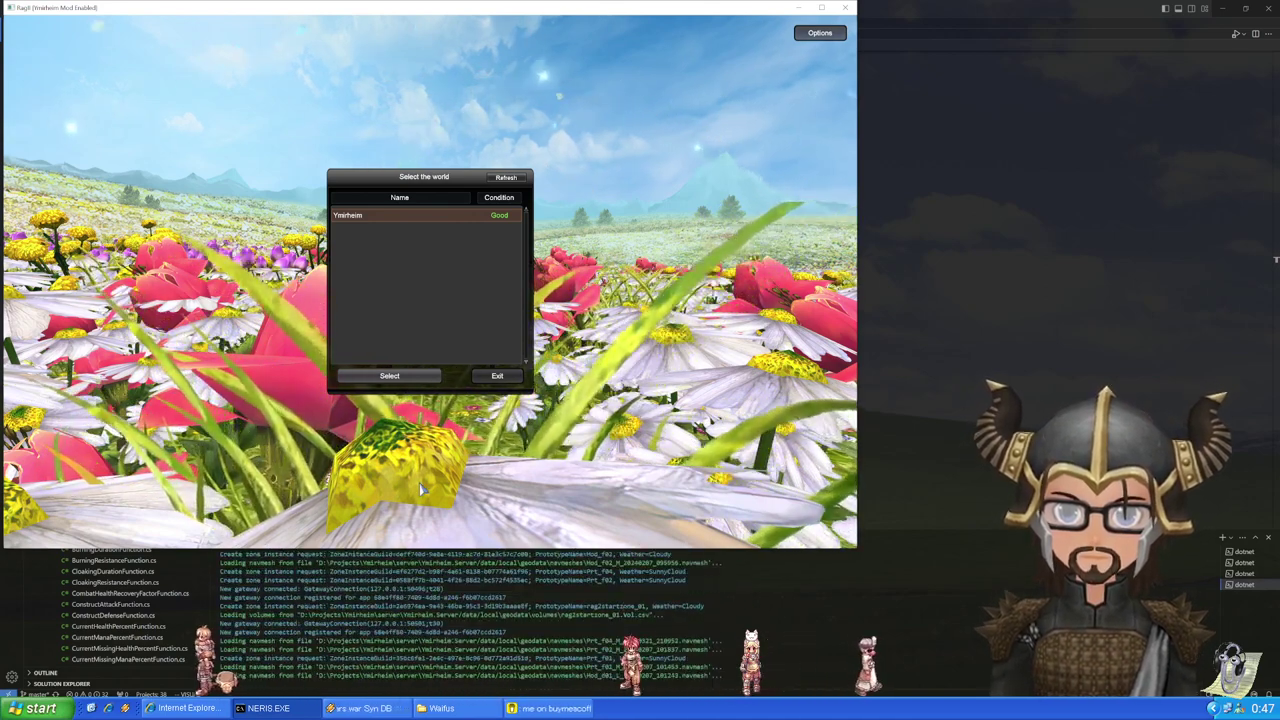
Step: Select the Ymirheim world and dismiss the server-offline notice
click(390, 376)
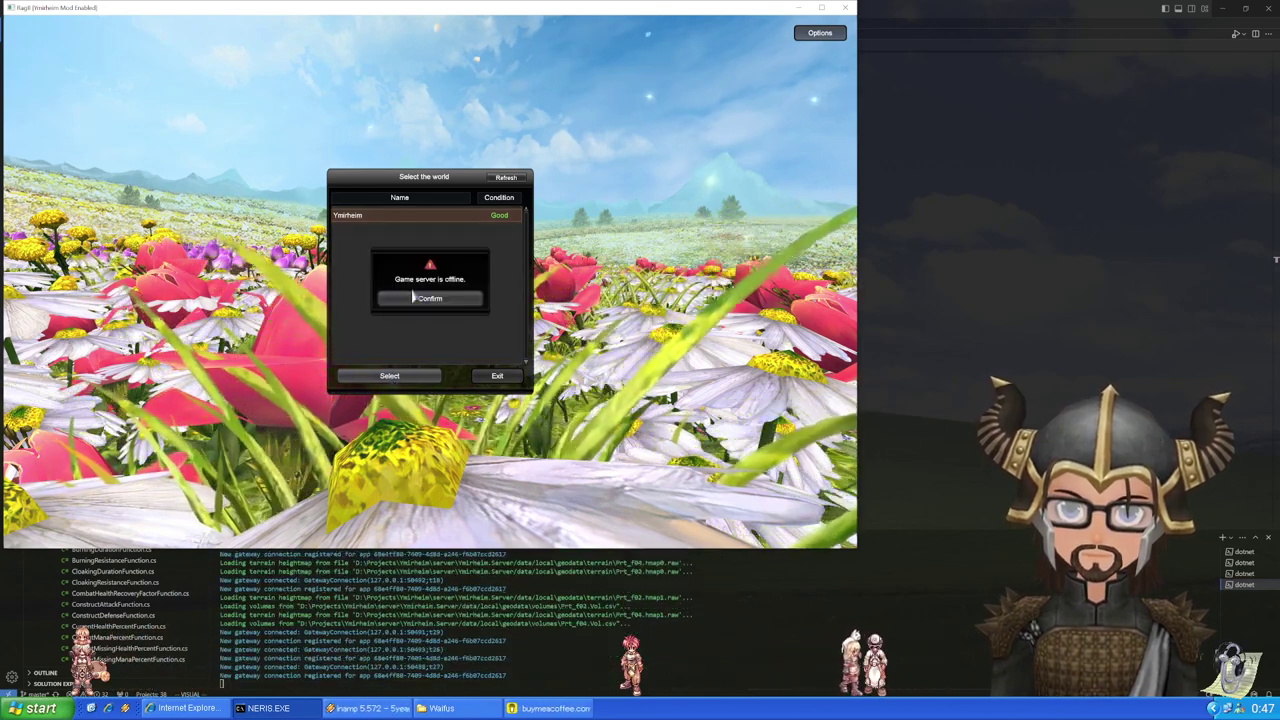
click(425, 297)
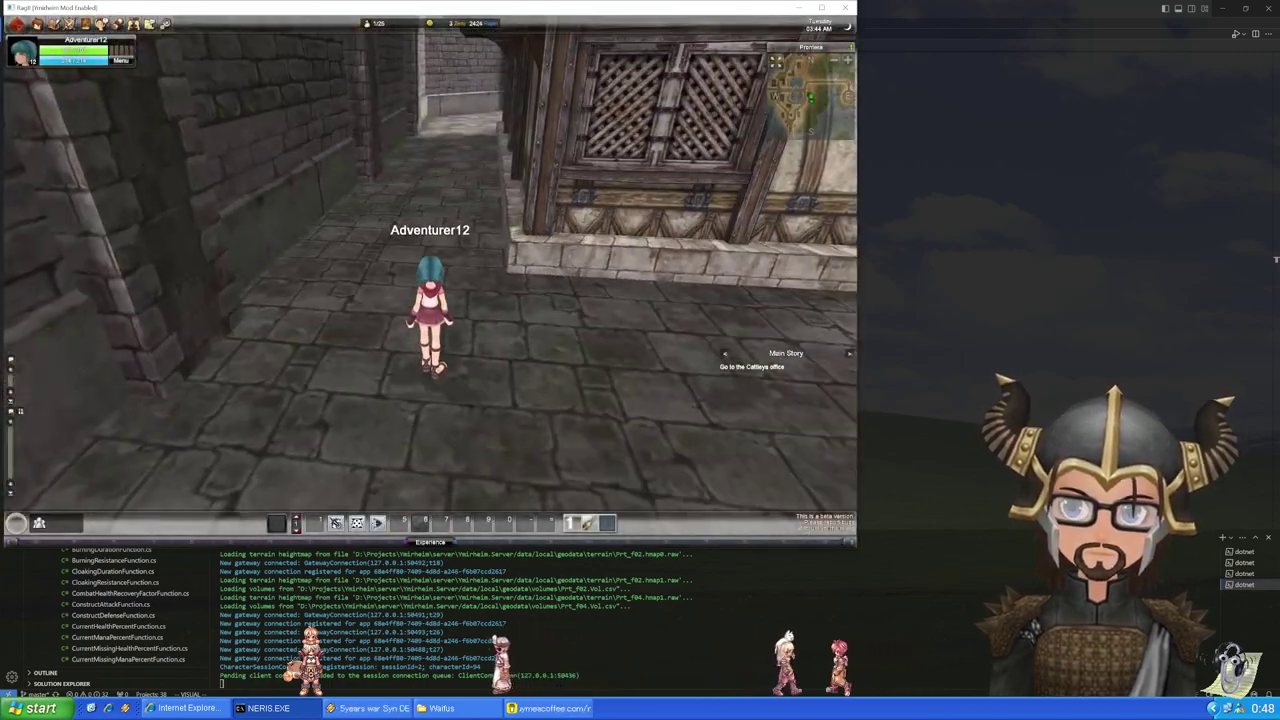
Step: Run down the alley and fight the Town Mouse until its Combo Attacks kill the character
key(w)
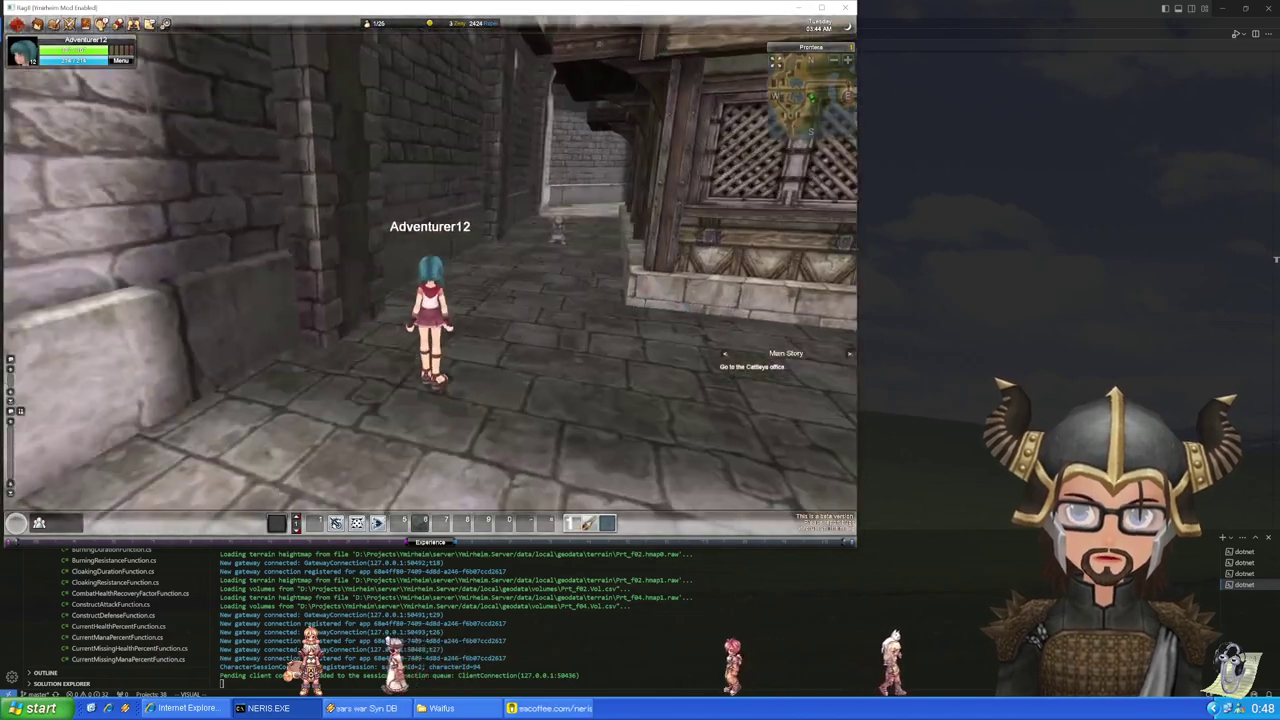
key(w)
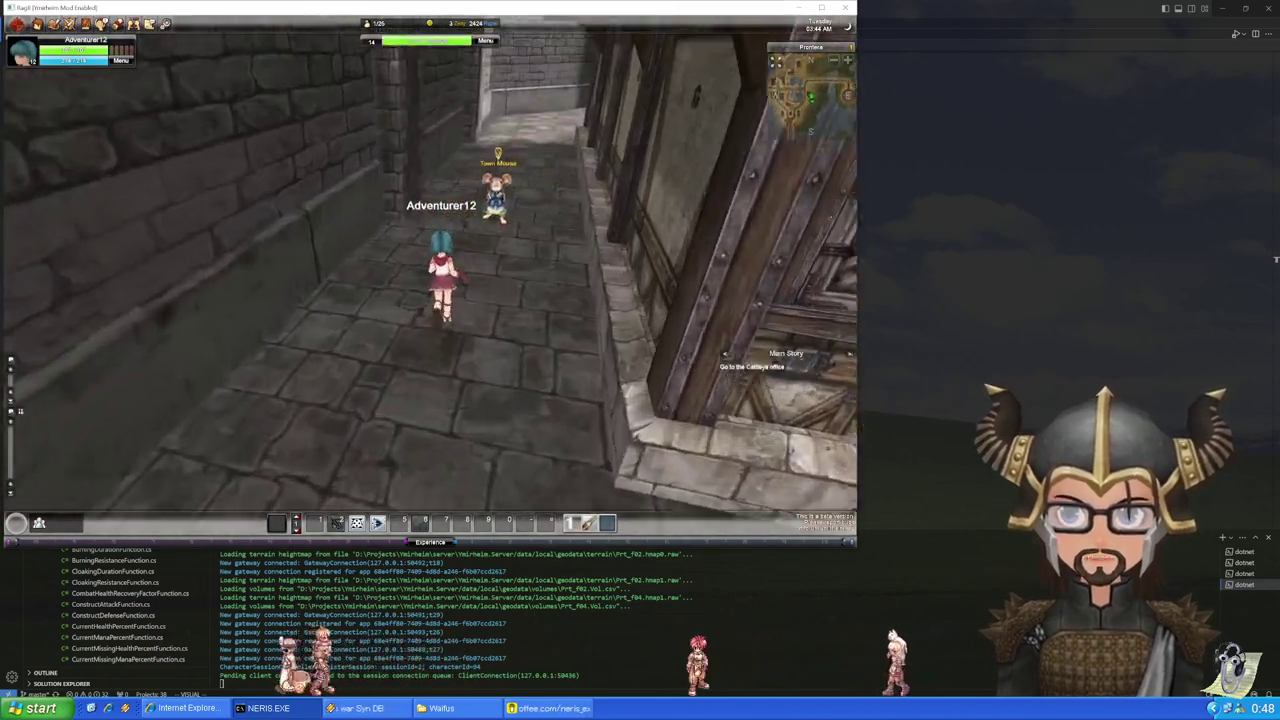
key(w)
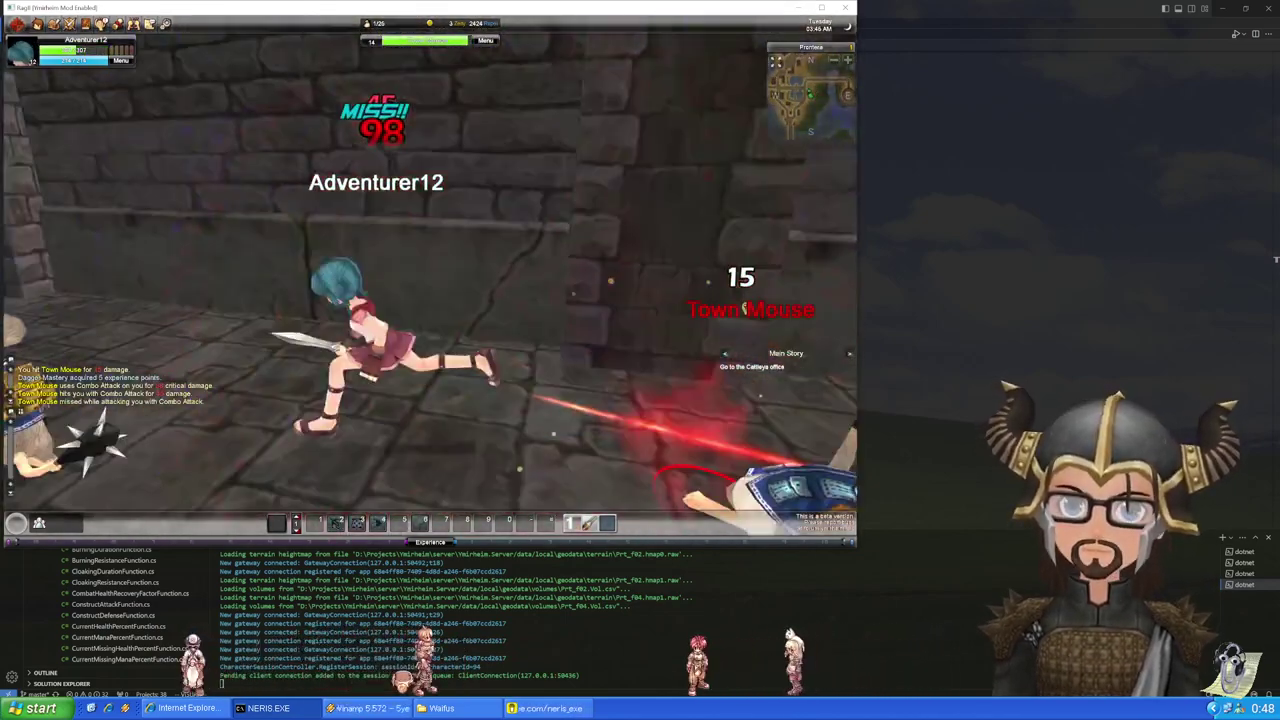
click(338, 410)
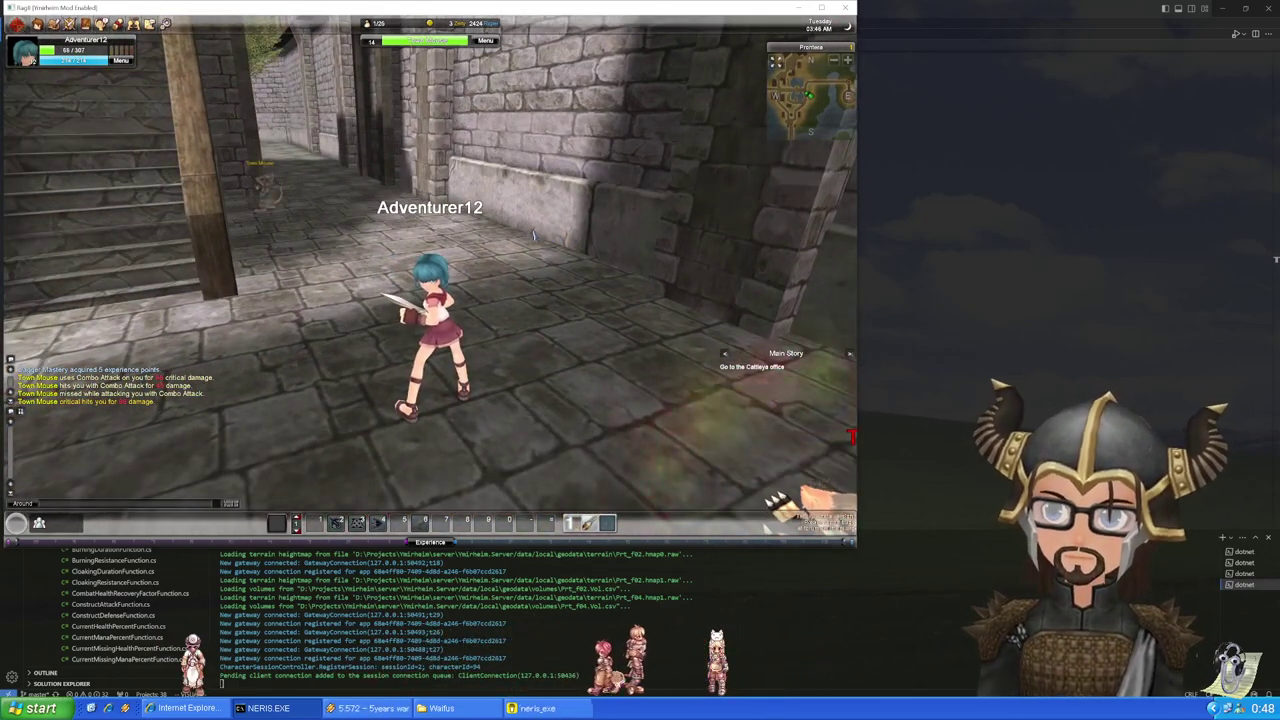
key(w)
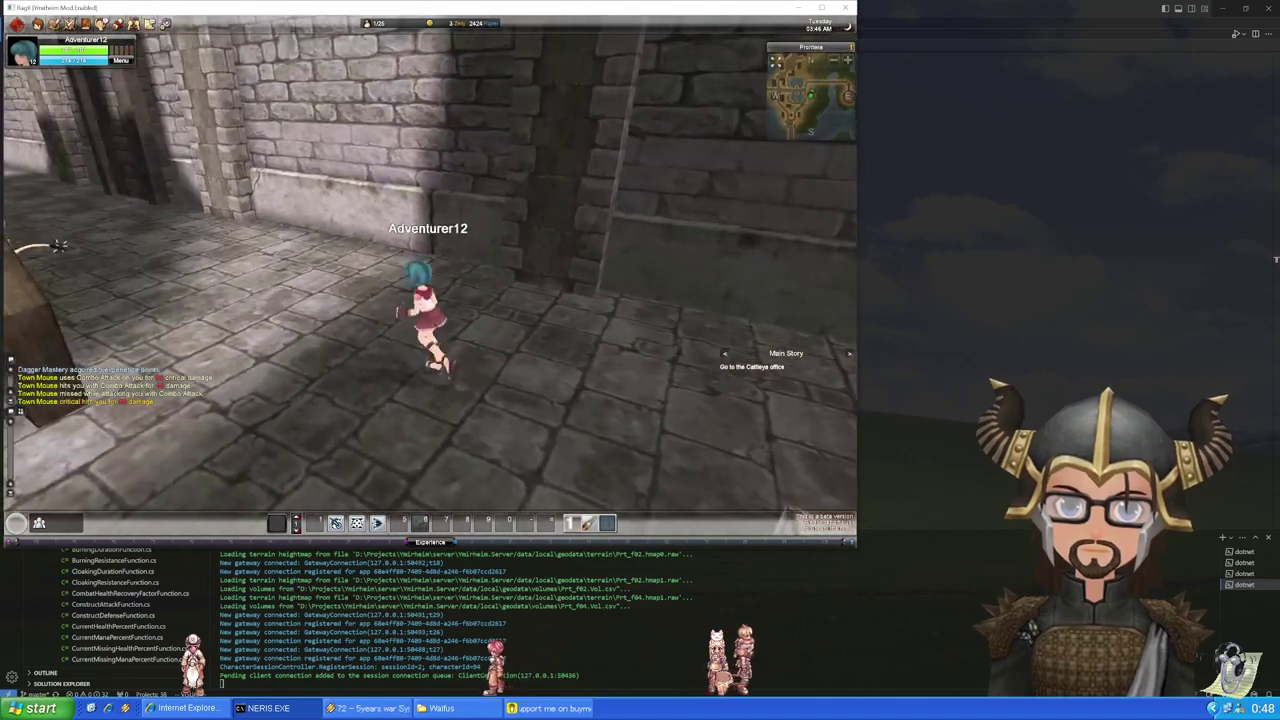
key(w)
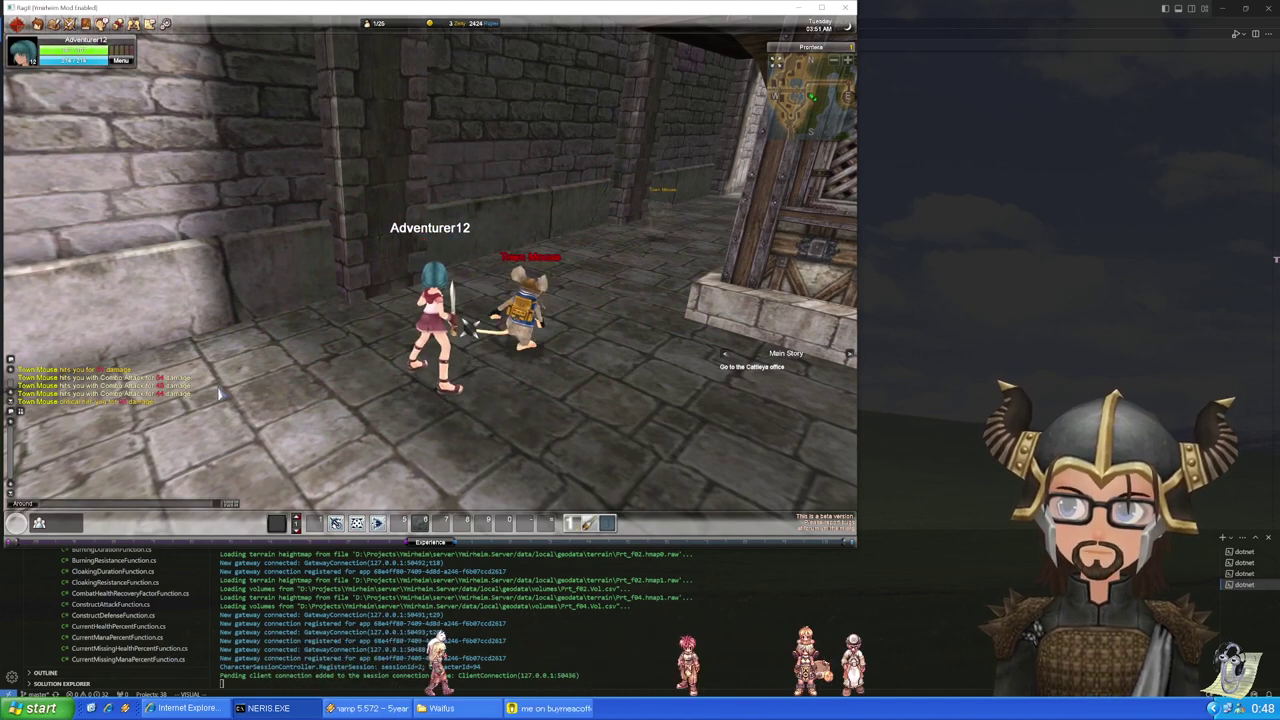
drag(490, 402, 400, 404)
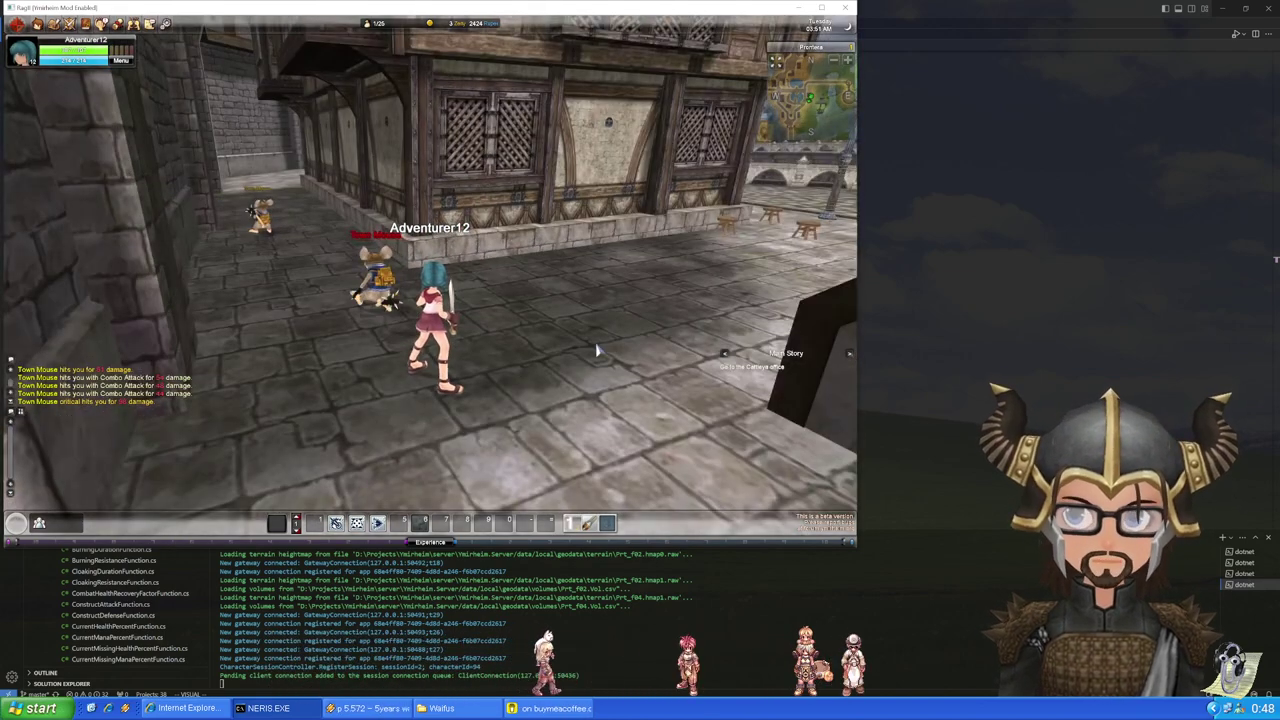
drag(596, 350, 430, 354)
click(615, 310)
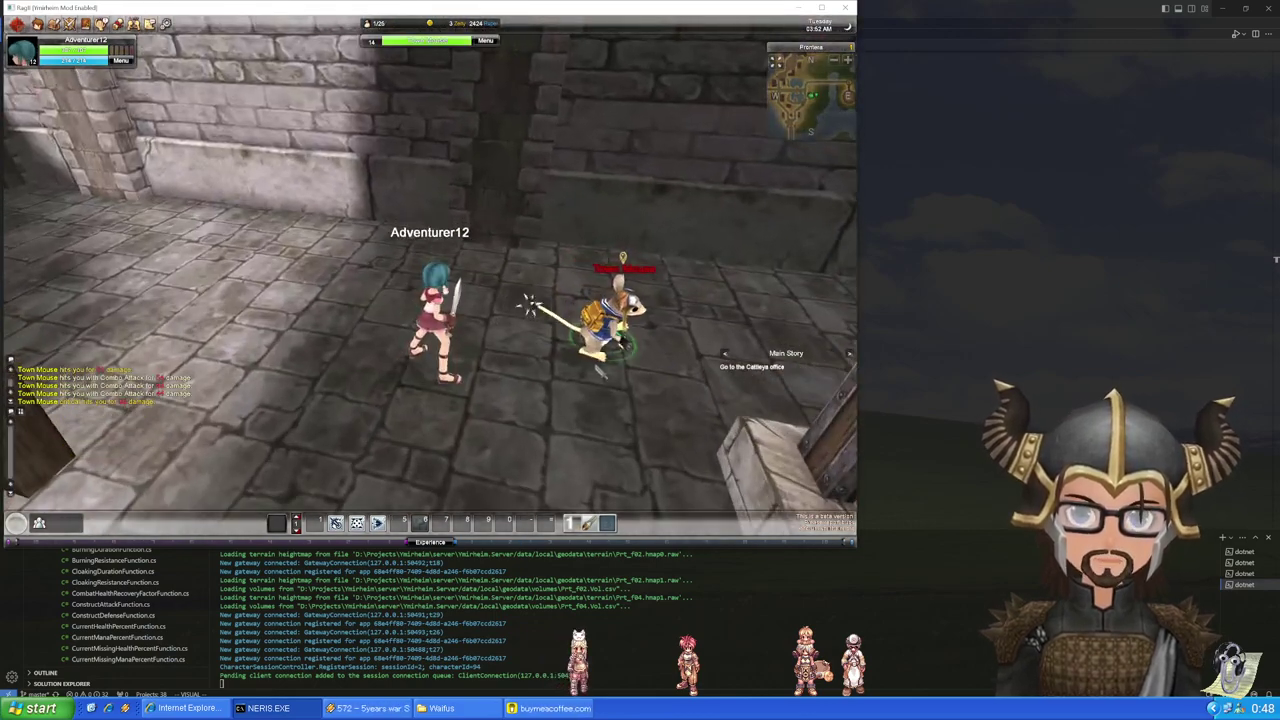
drag(530, 305, 568, 415)
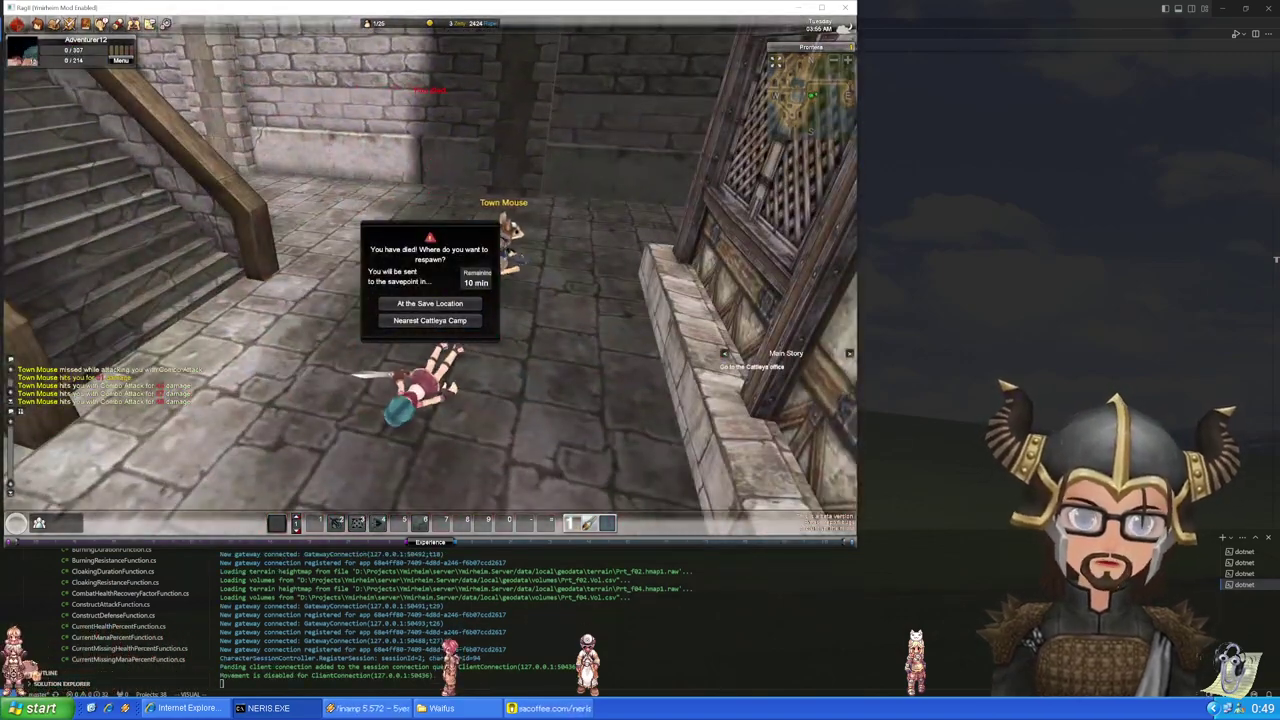
Step: Revive with the /revive chat command and return to VS Code
key(Return)
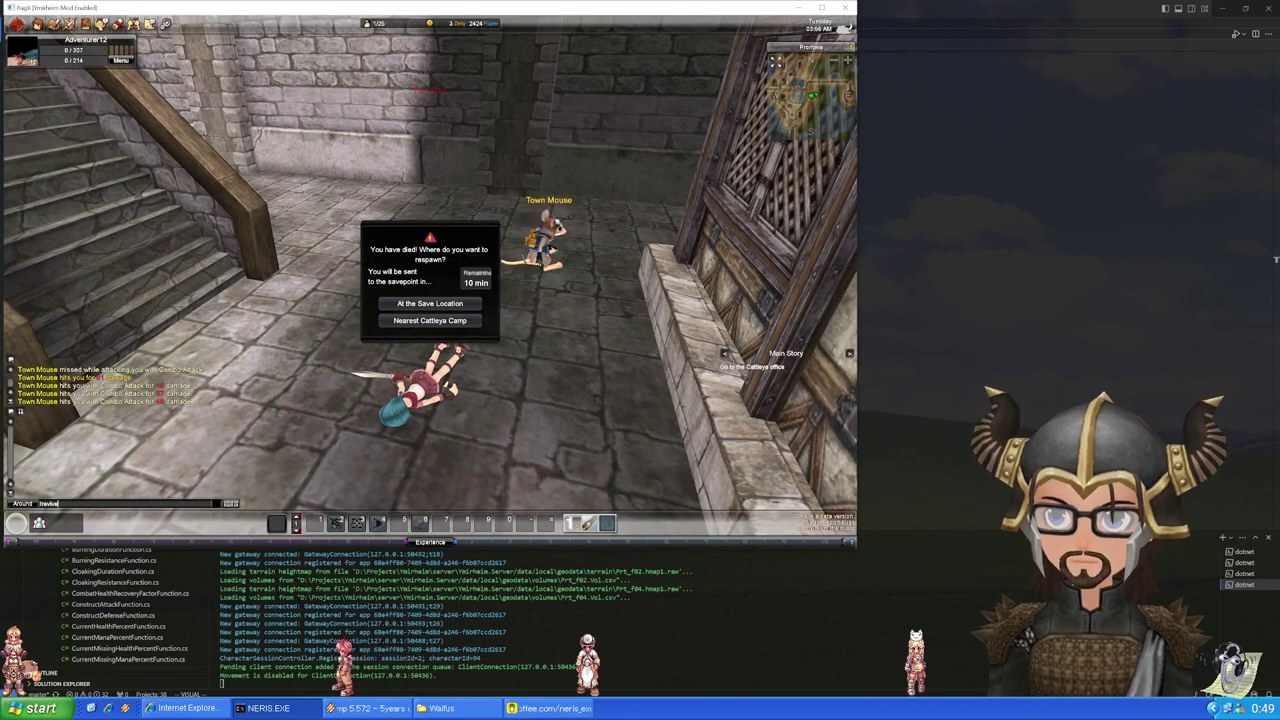
text(/revive)
key(Return)
key(alt+Tab)
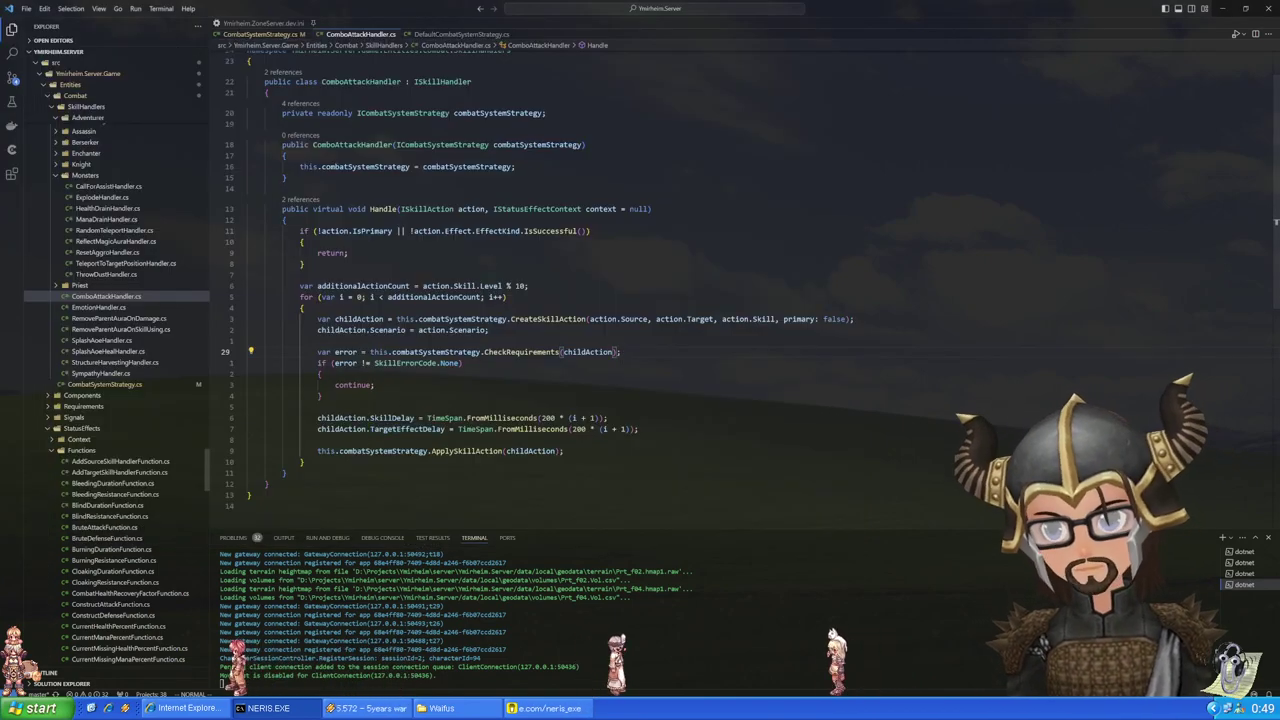
Step: Delete the childAction.TargetEffectDelay line from ComboAttackHandler, keeping the SkillDelay line
click(493, 431)
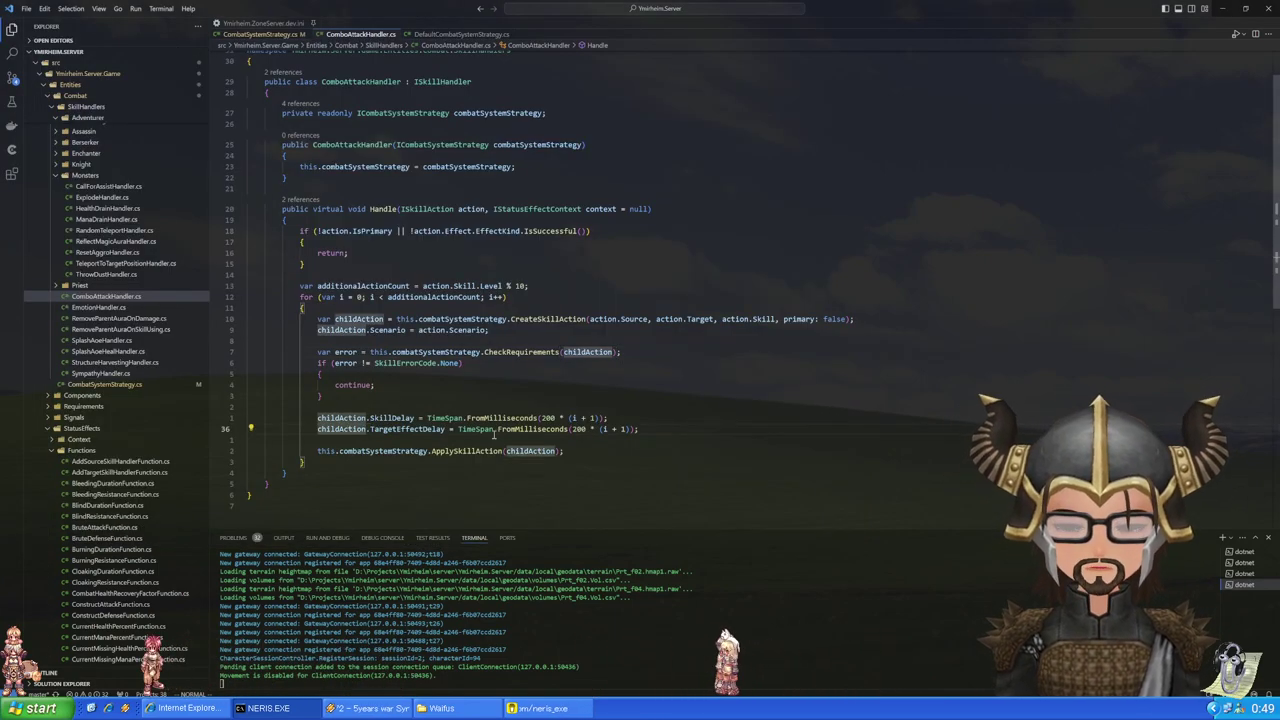
key(ctrl+shift+k)
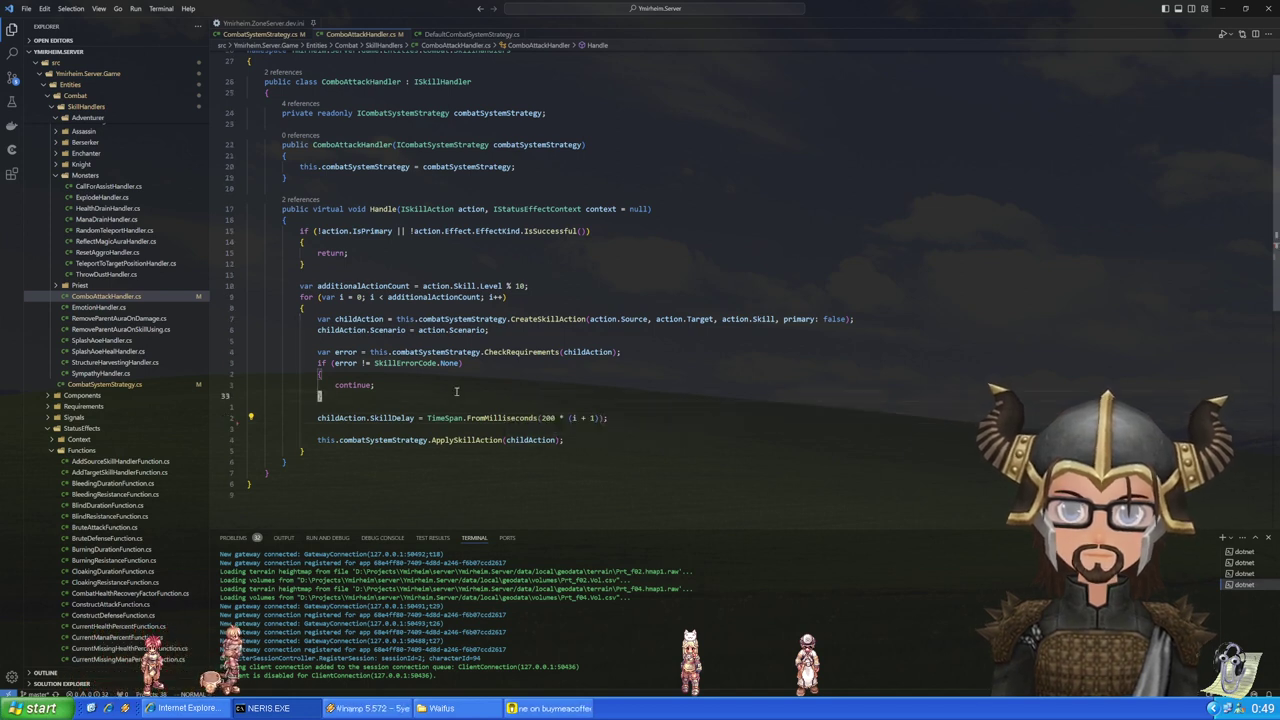
click(544, 419)
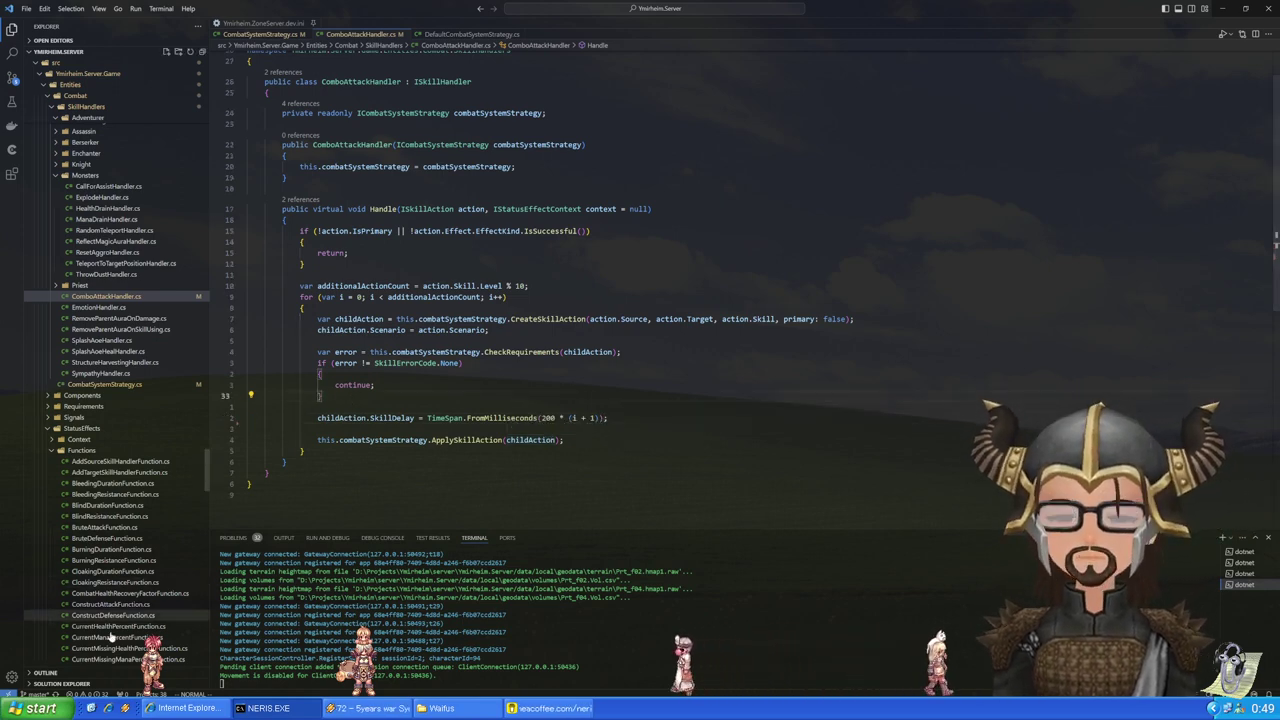
key(alt+Tab)
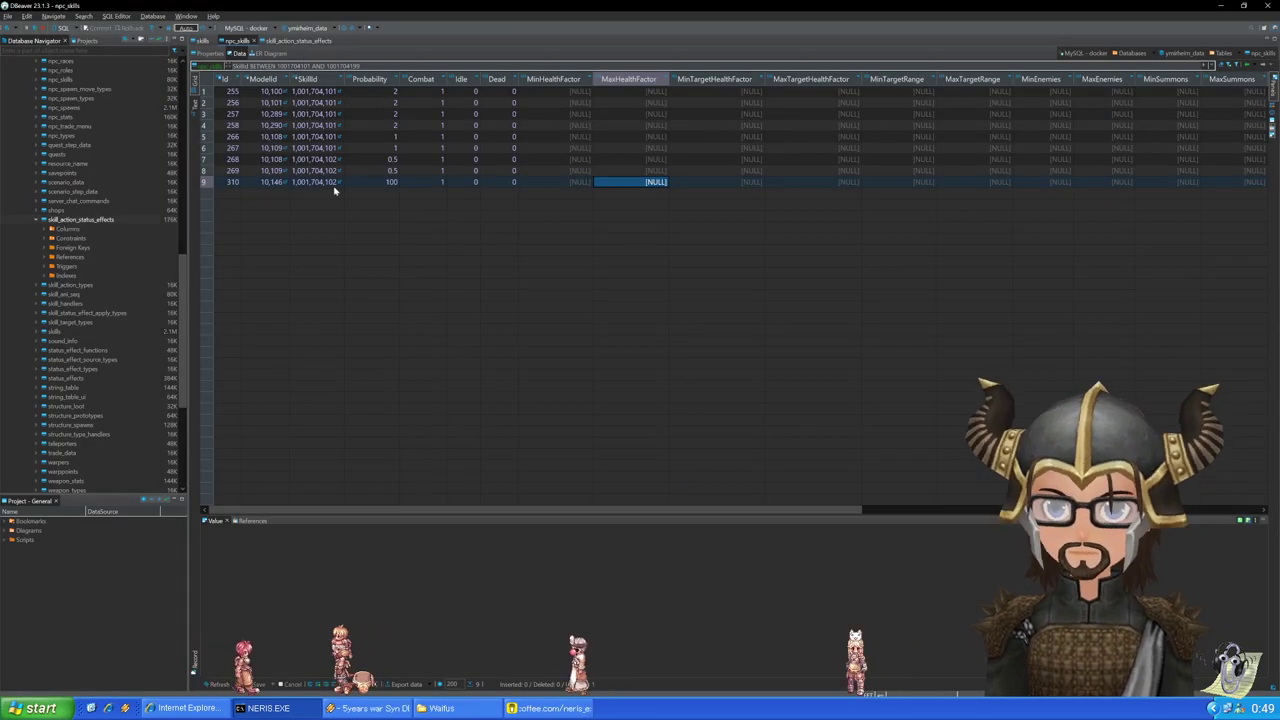
Step: Check row 310's Probability value of 100, then go back to the game client
click(391, 181)
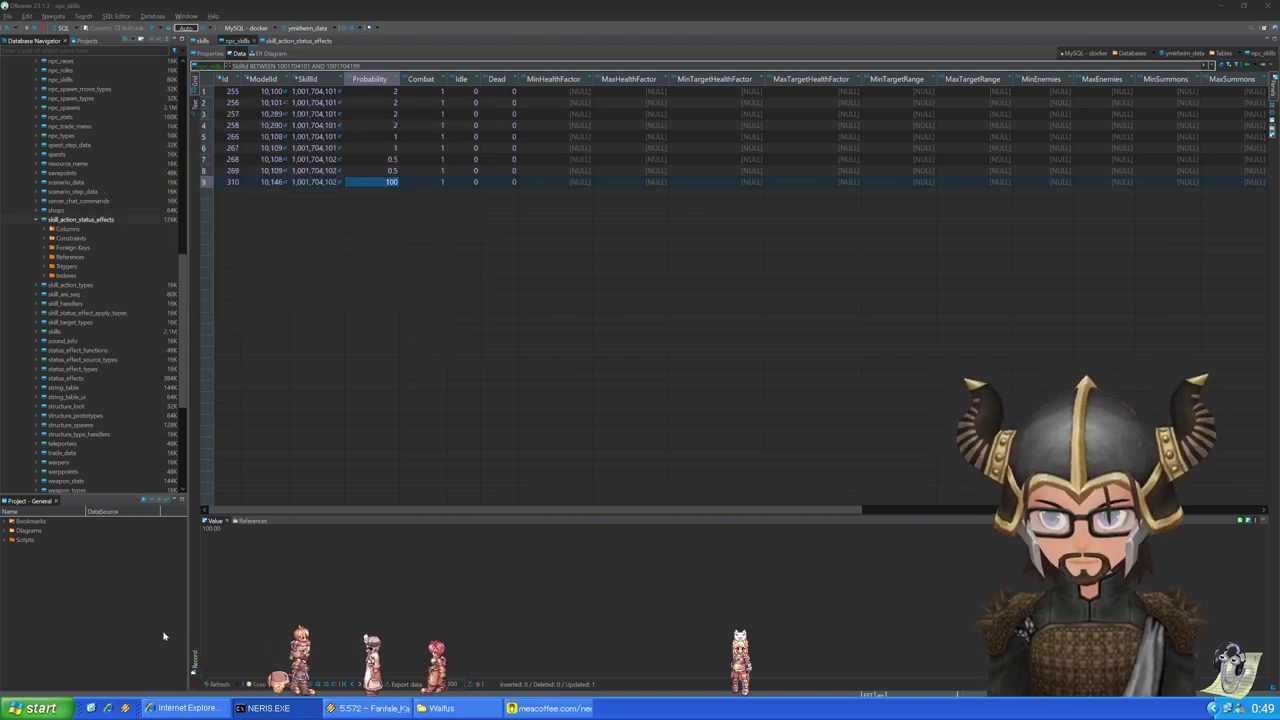
key(alt+Tab)
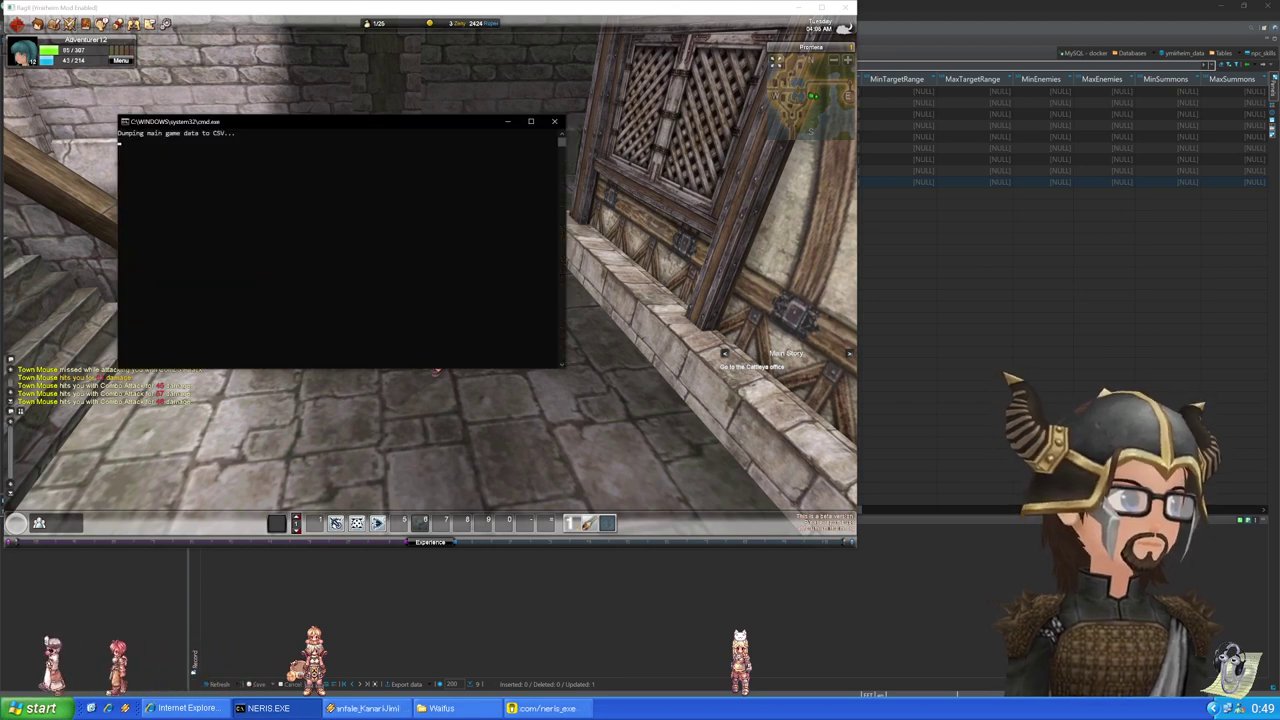
Step: Close the finished data-dump console and bring ComboAttackHandler.cs in VS Code to the front
key(Return)
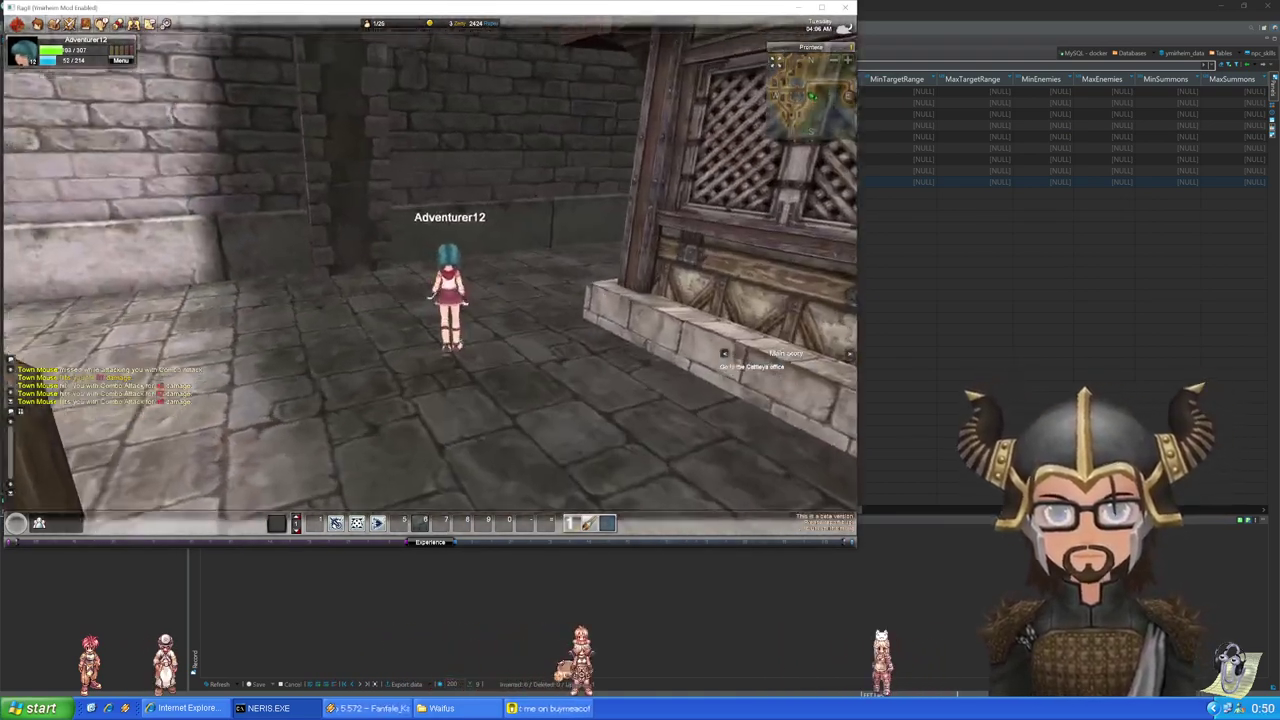
key(alt+Tab)
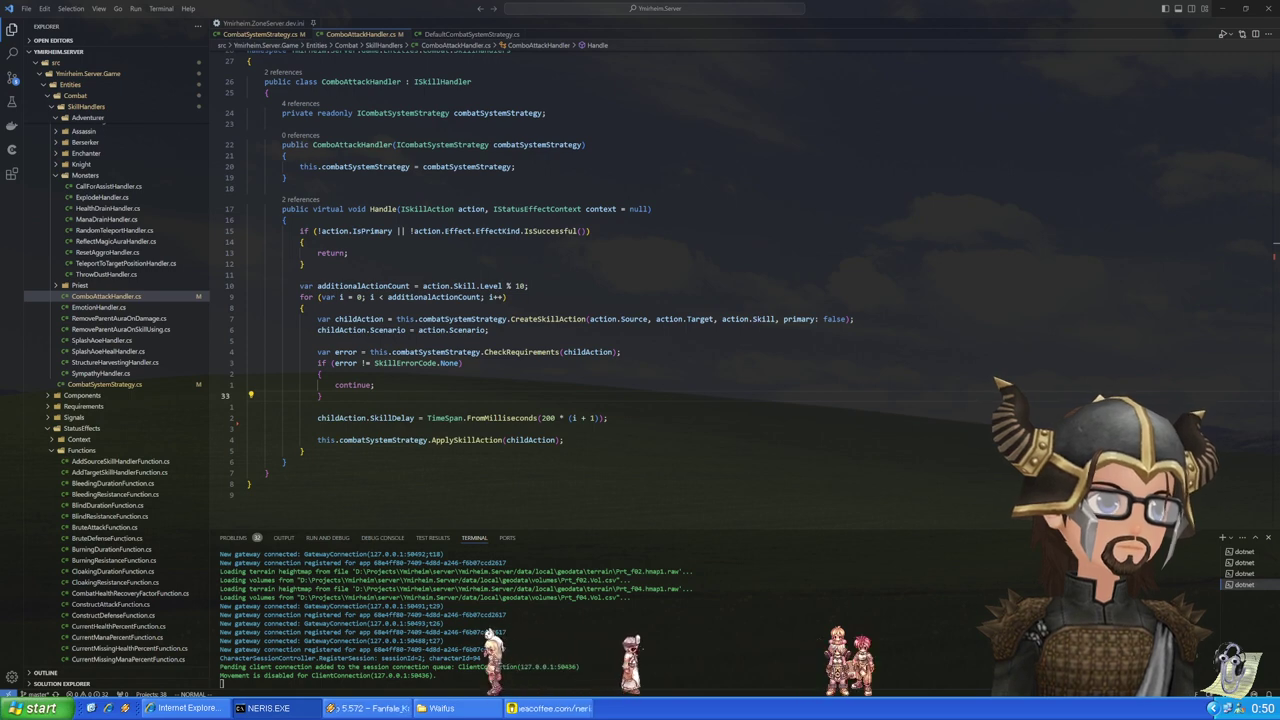
Step: Check how additionalActionCount is computed, then inspect targetEvasionRate in CalculateHitChance of CombatSystemStrategy.cs
click(360, 286)
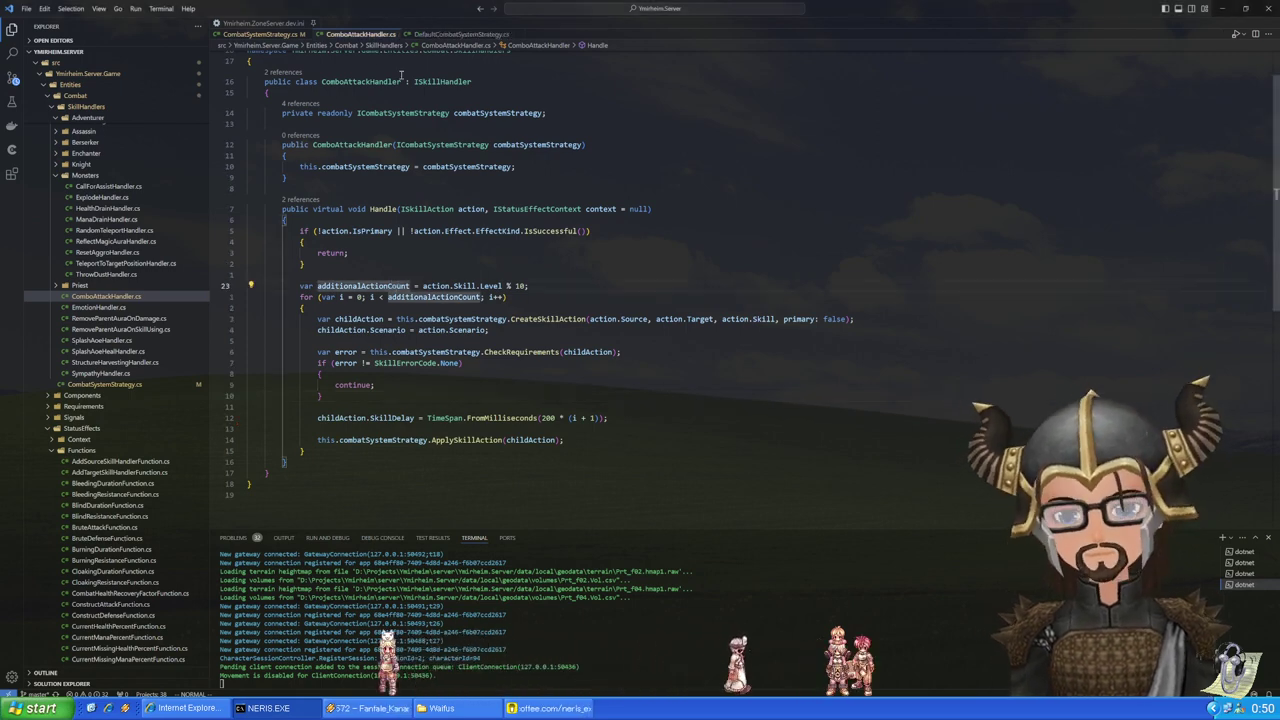
key(ctrl+Tab)
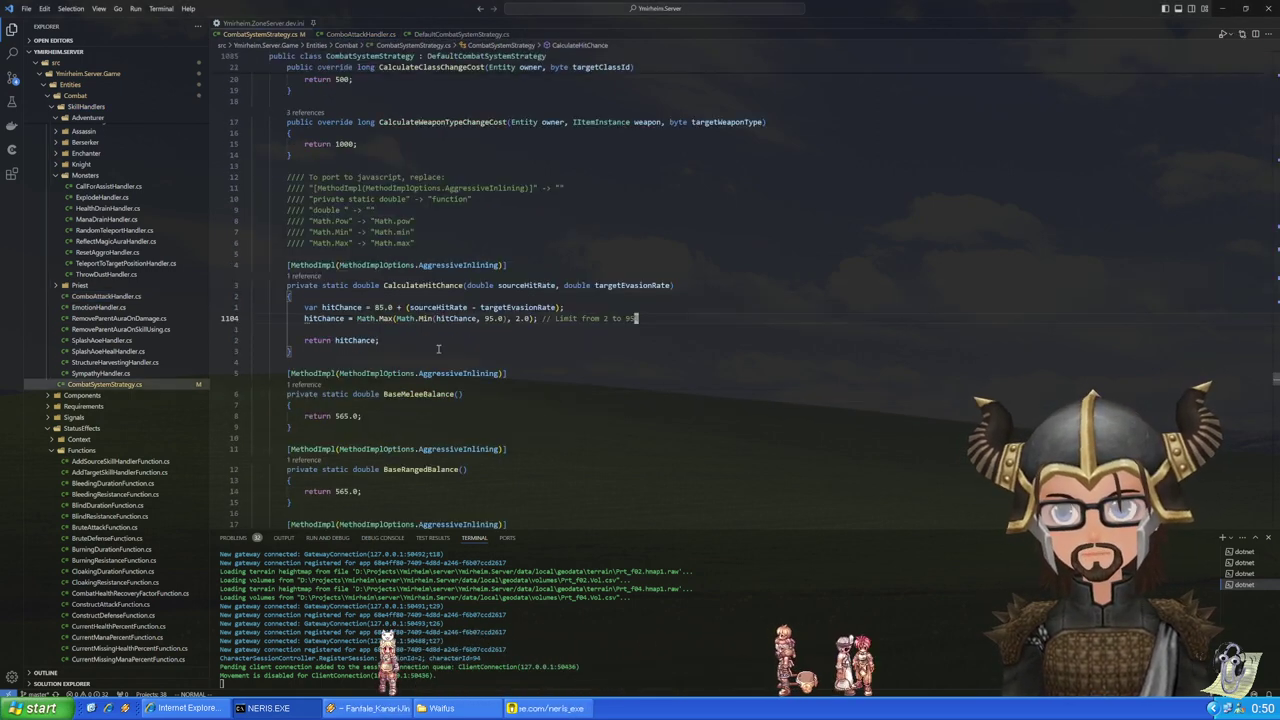
click(450, 354)
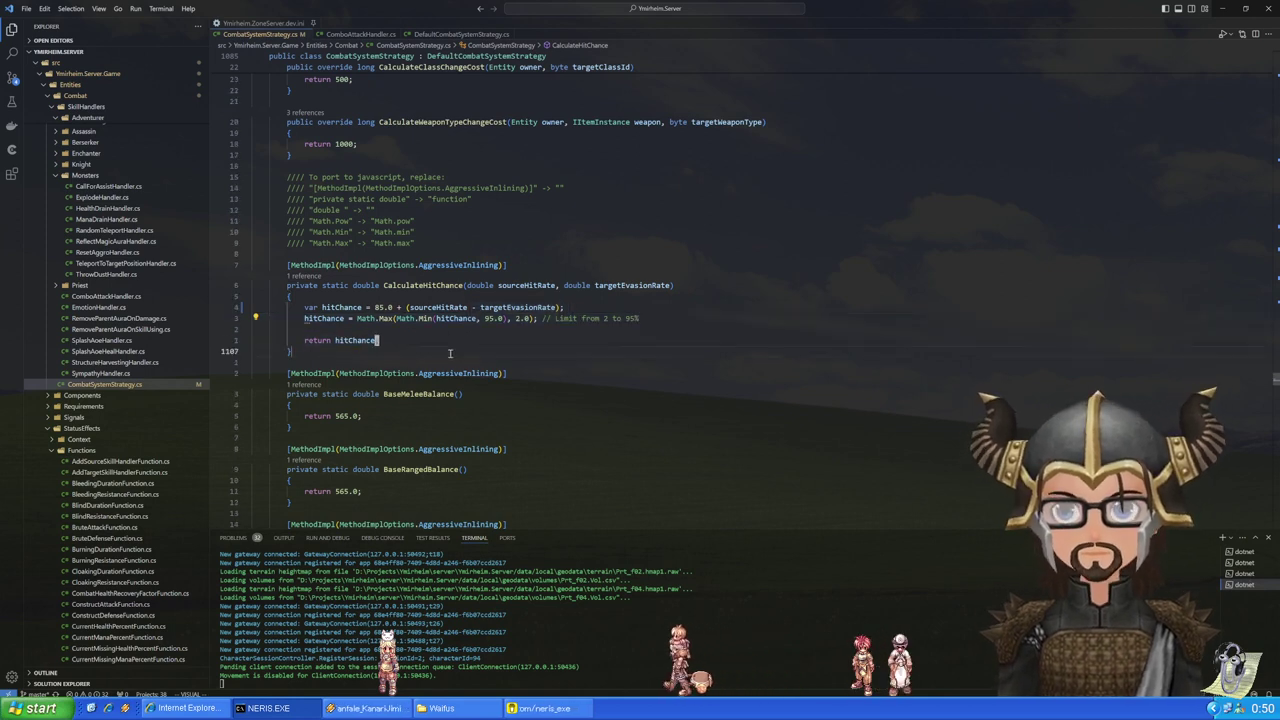
click(352, 307)
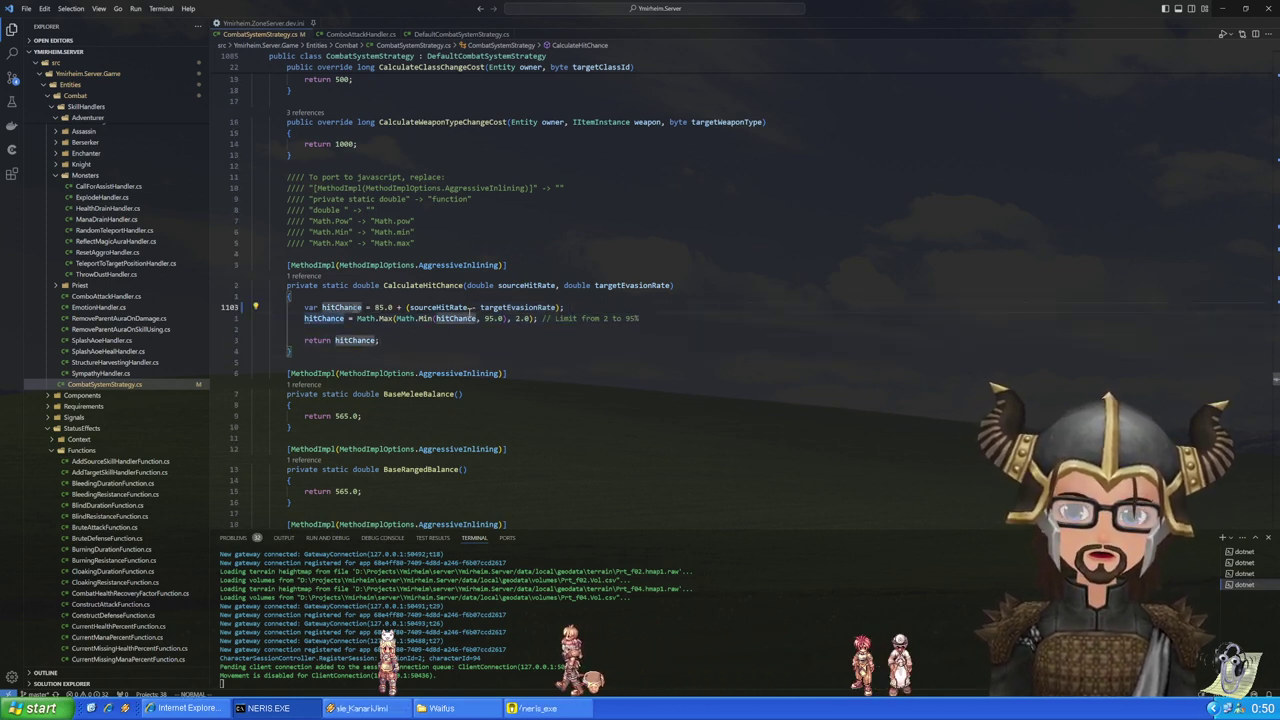
drag(555, 307, 493, 307)
click(507, 307)
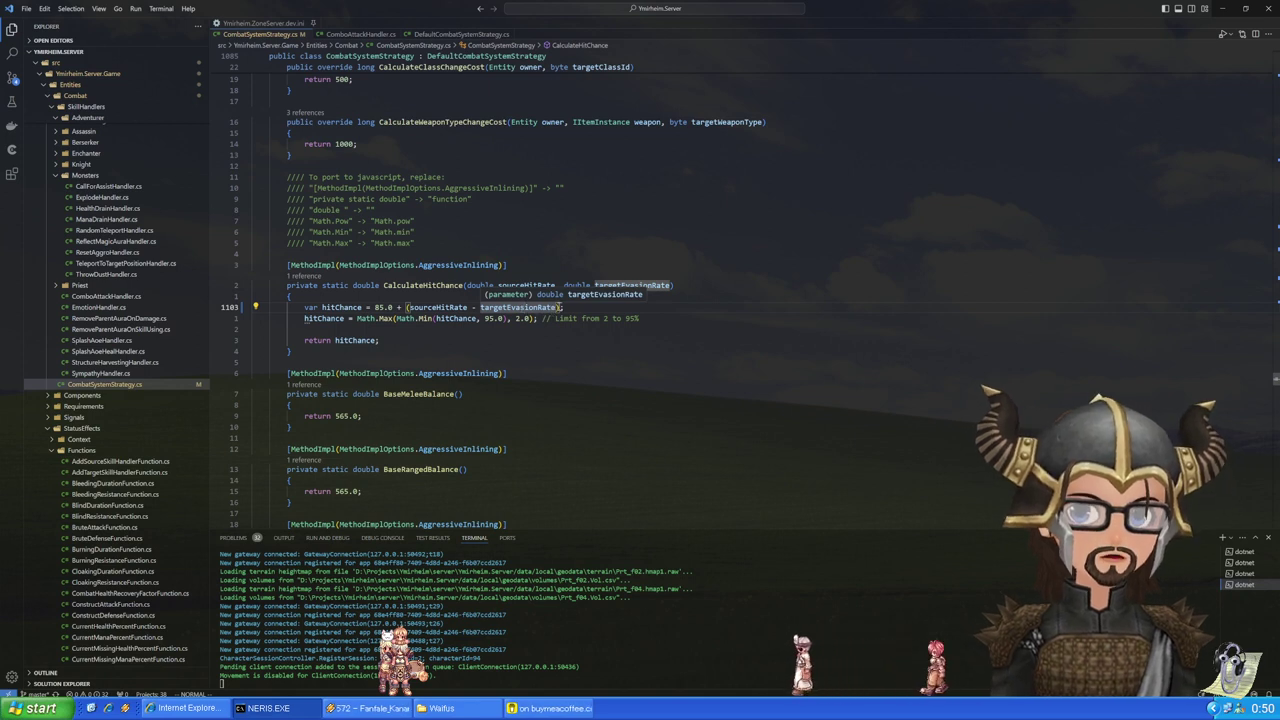
Step: Select the sourceHitRate minus targetEvasionRate expression, then pick the Concentration base value in B10 of Ymirheim Mechanics Calc
click(447, 307)
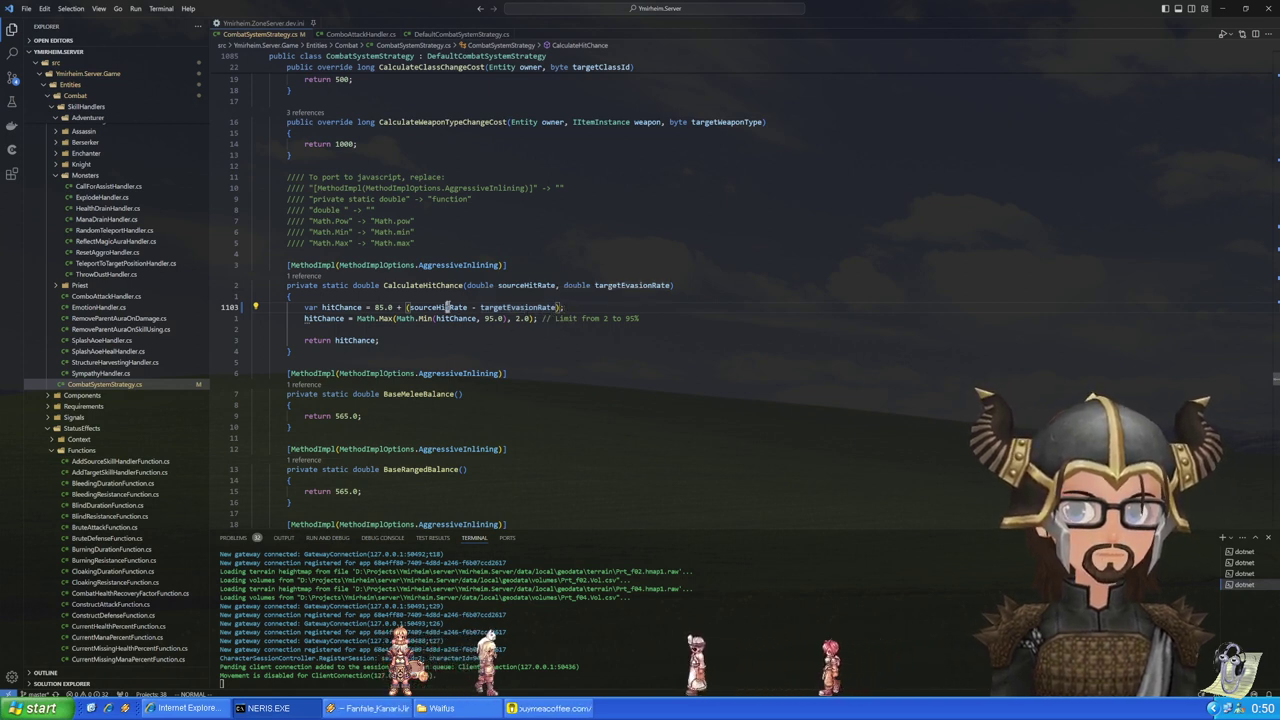
drag(408, 307, 552, 307)
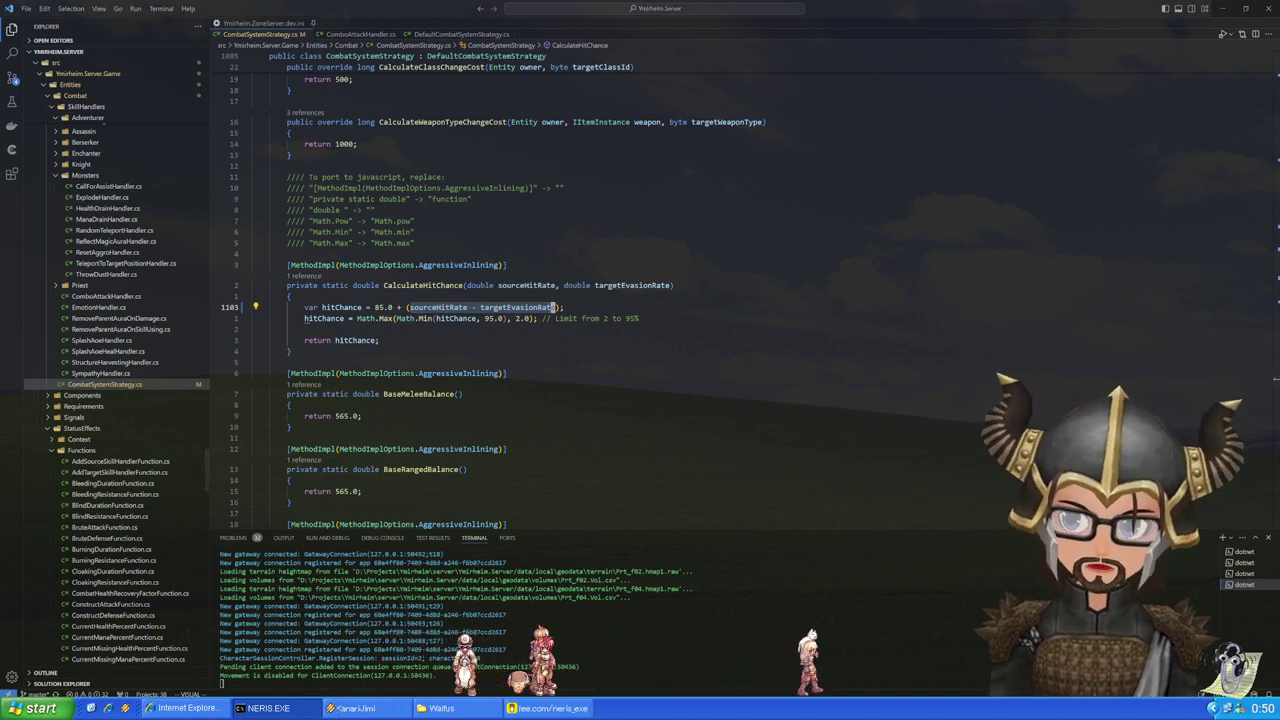
key(alt+Tab)
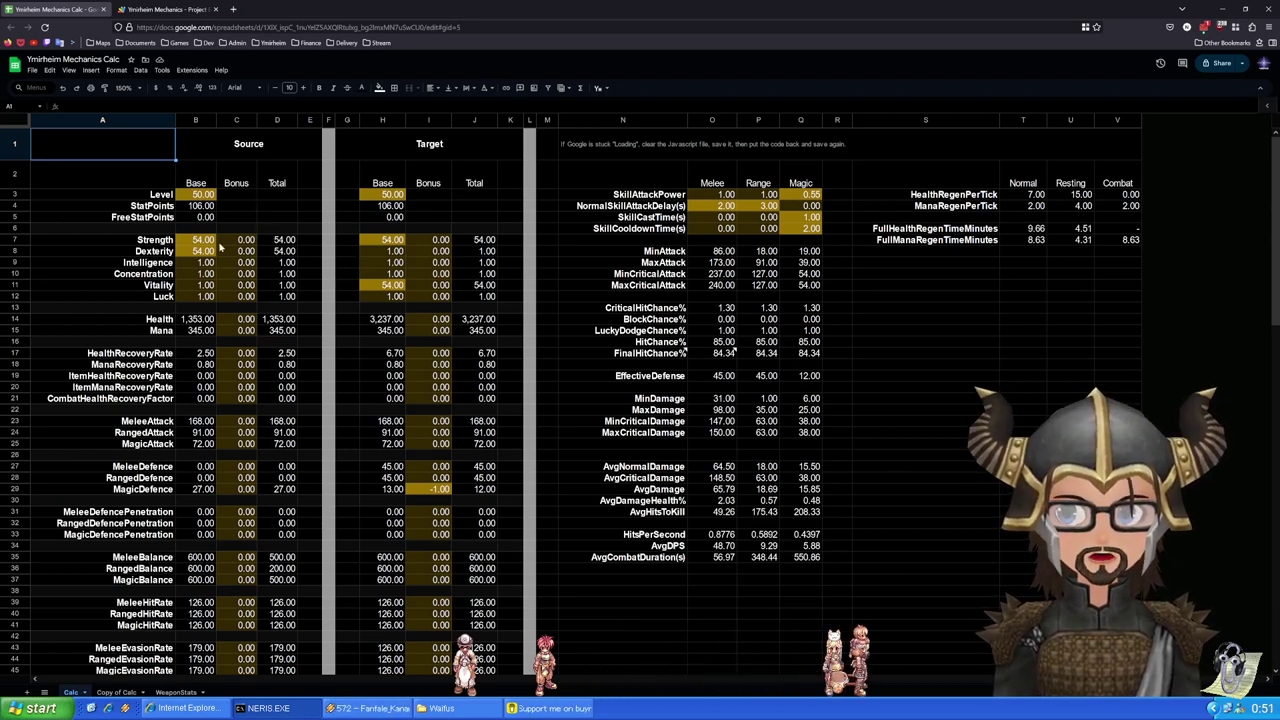
click(184, 273)
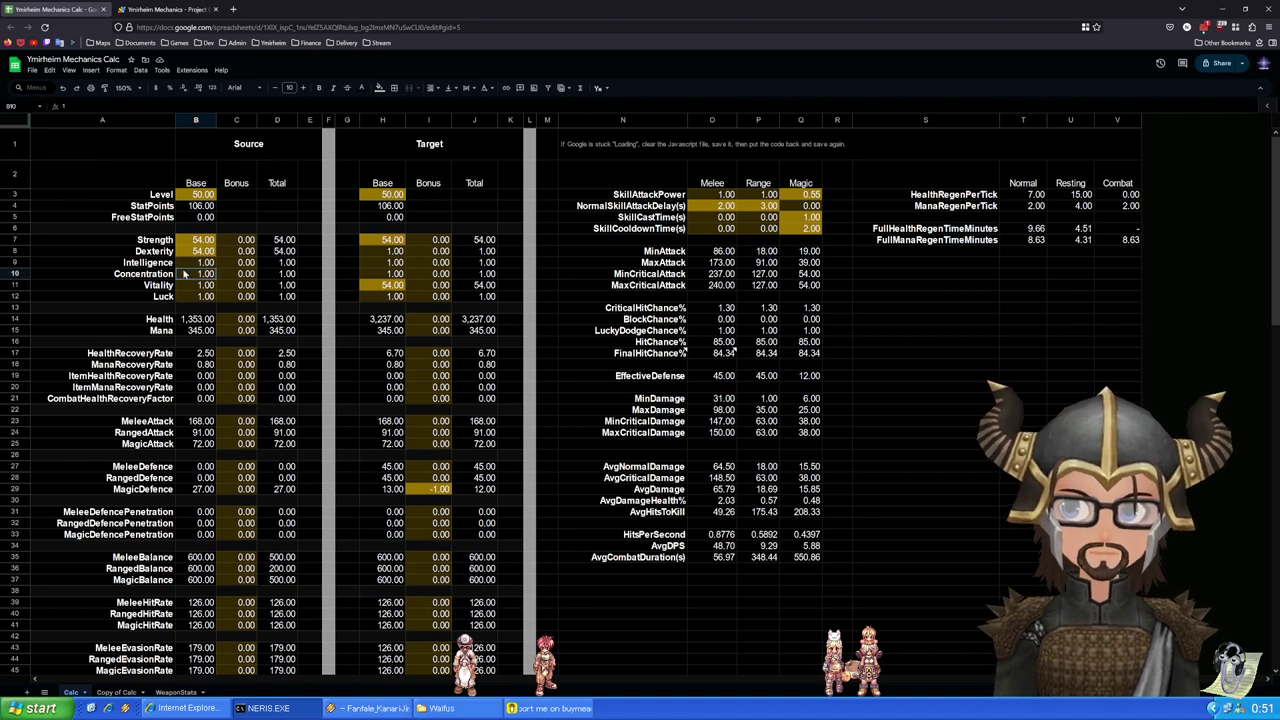
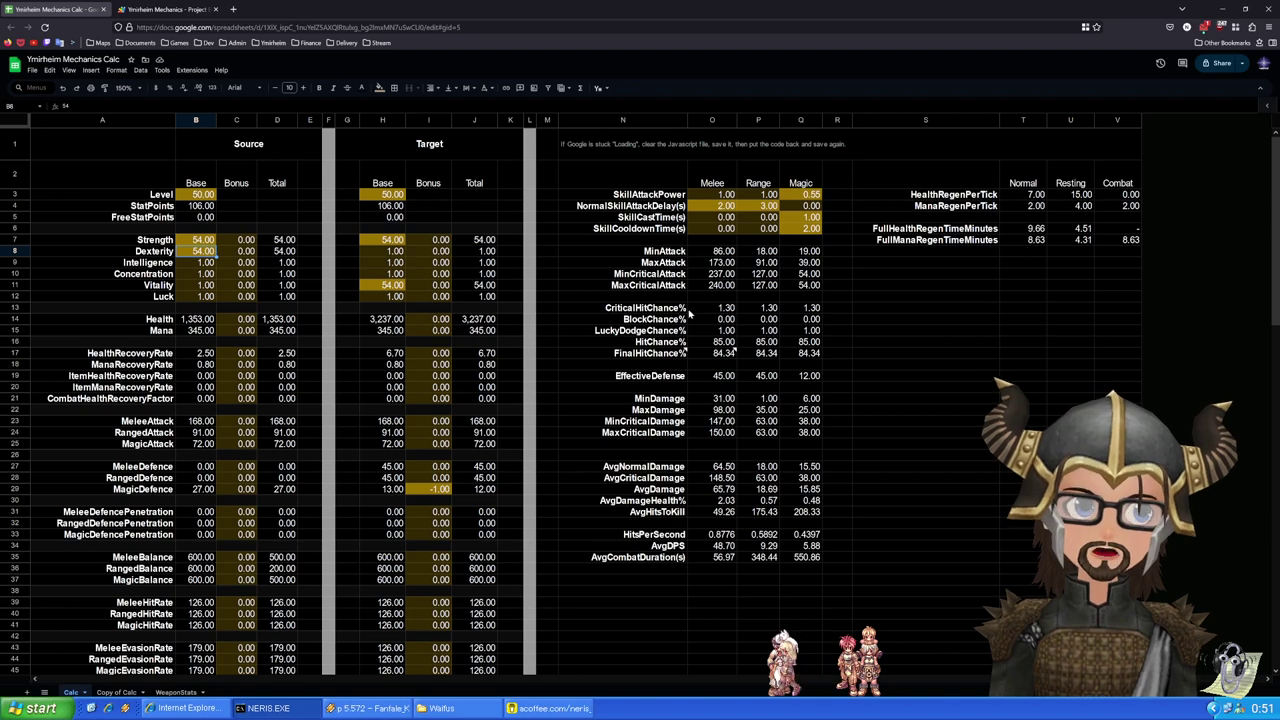
Step: Close the comment with */ after 2.0 on line 5's hit-chance line and save the script
key(ctrl+Tab)
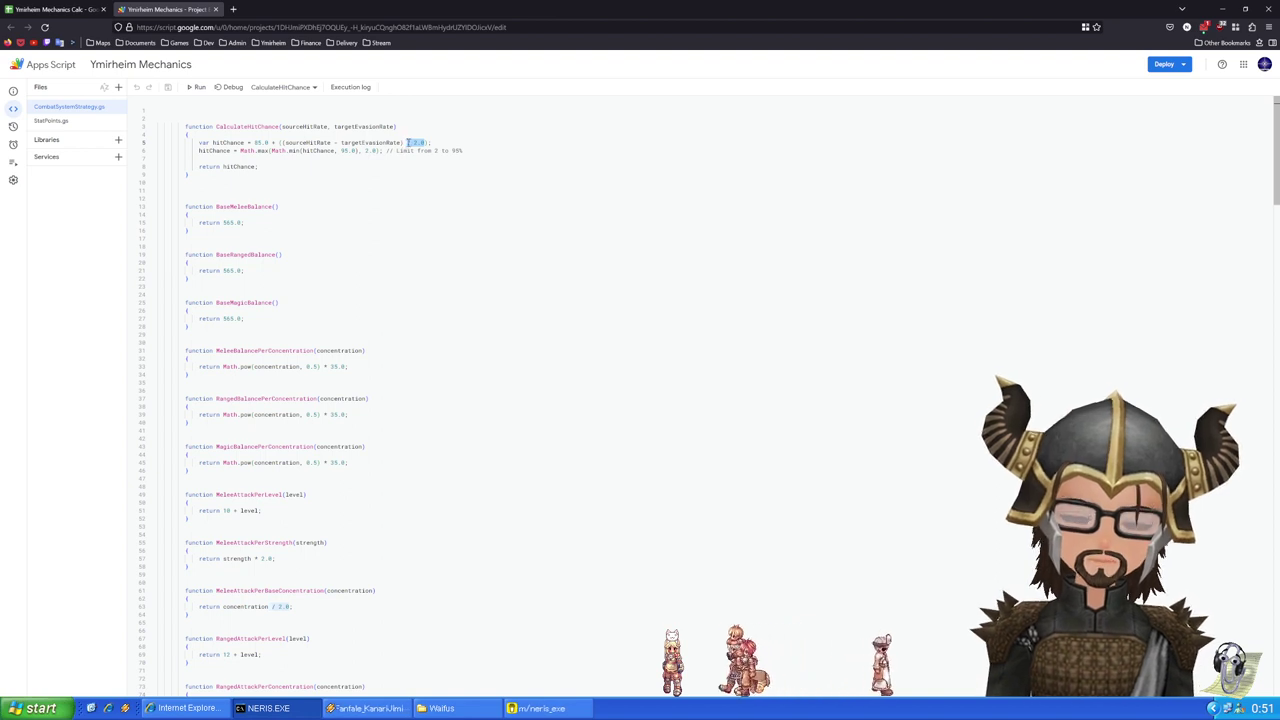
click(427, 143)
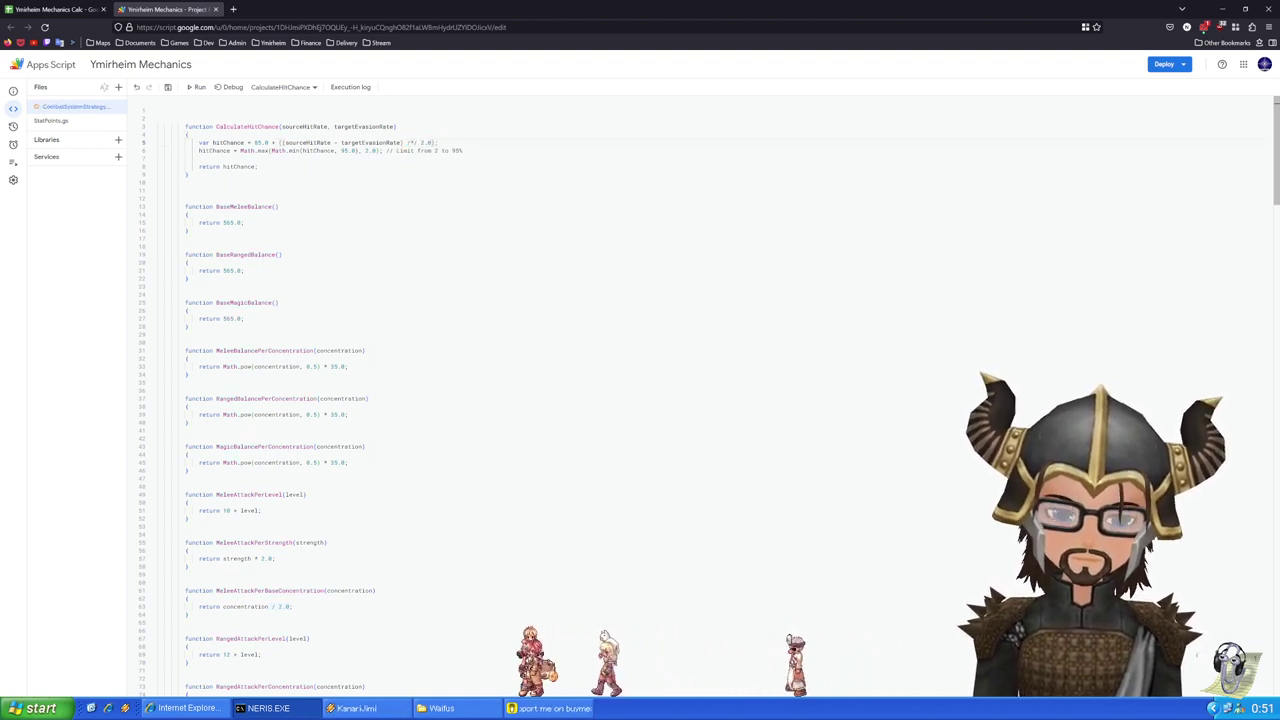
text(*/)
key(ctrl+s)
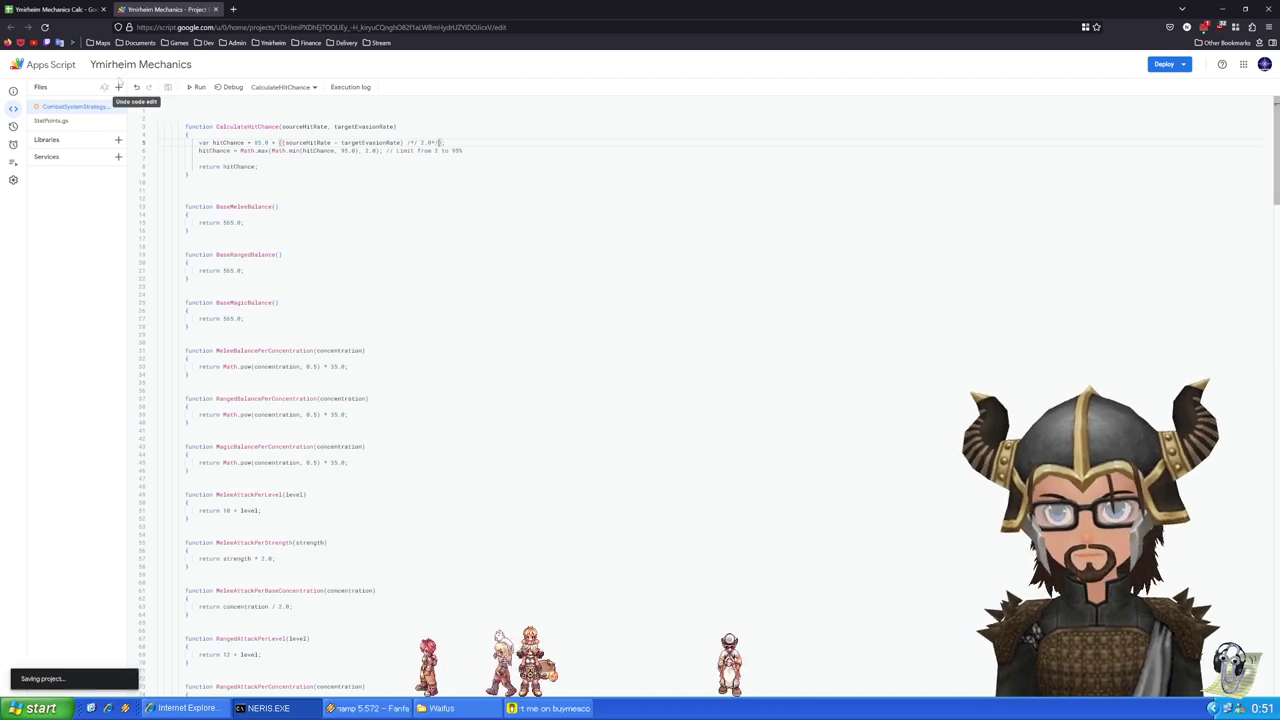
click(52, 9)
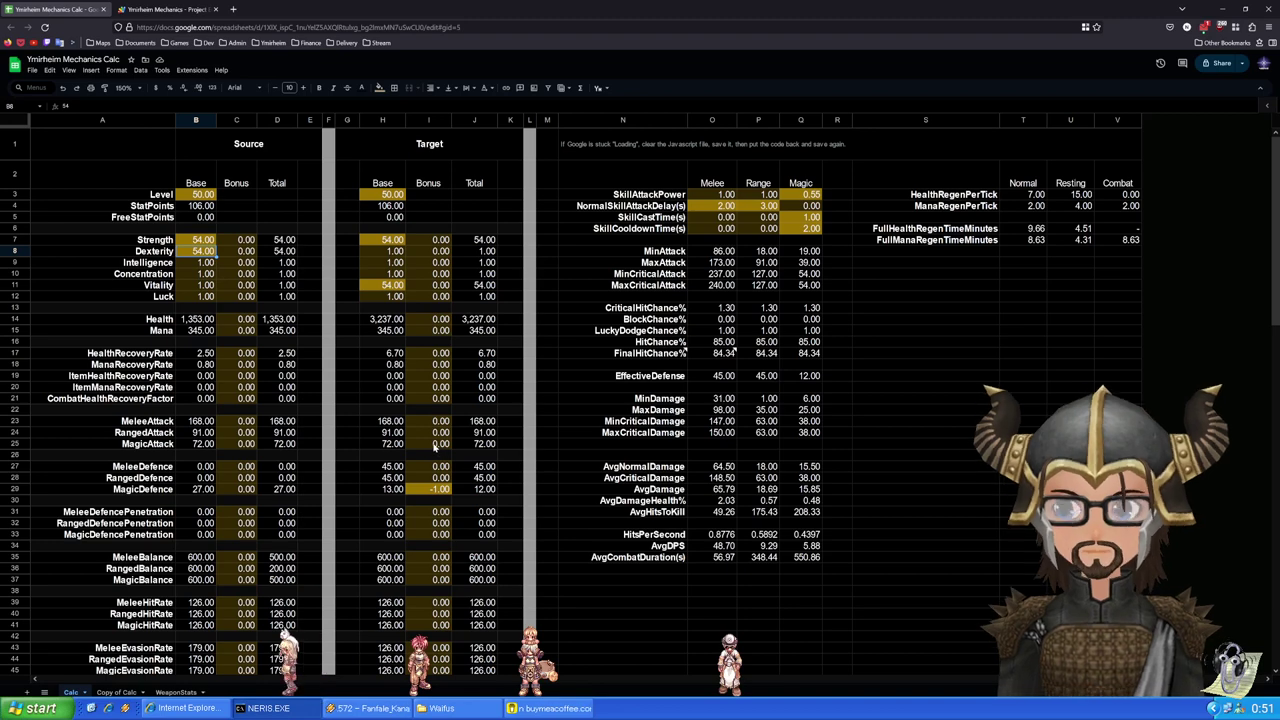
Step: Check where sourceHitRate is used in the script, then return to the spreadsheet
click(155, 9)
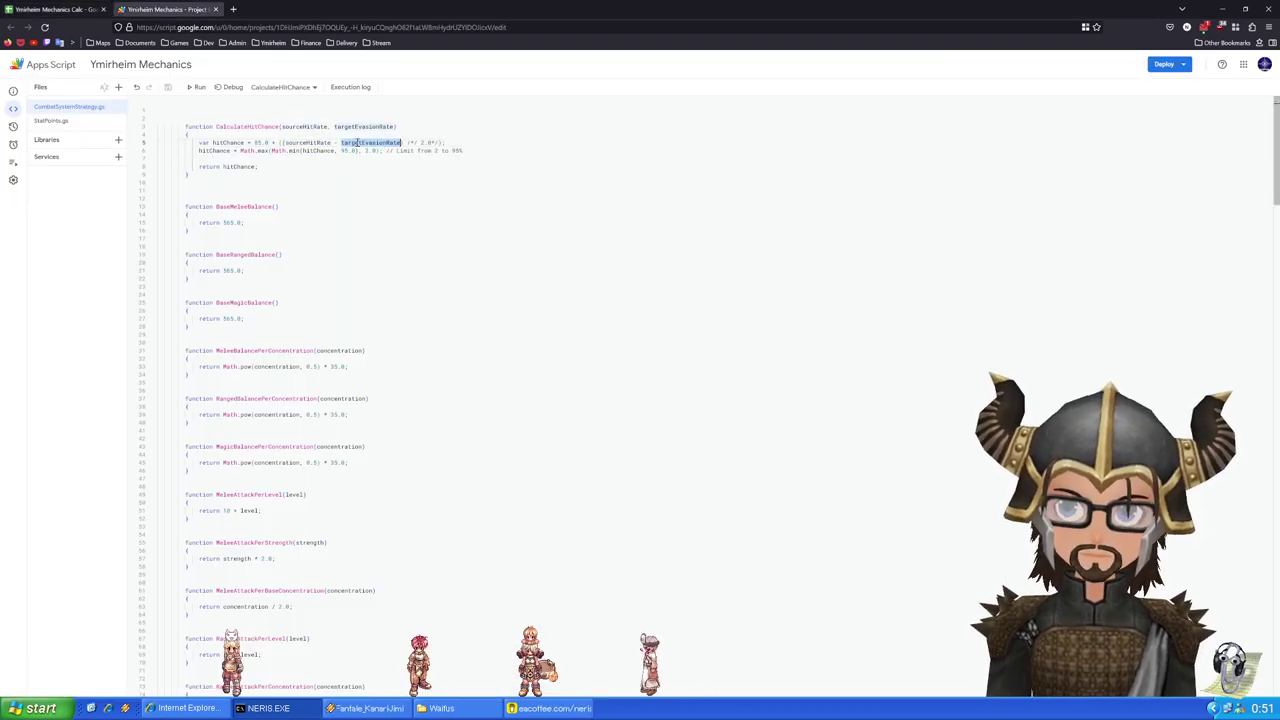
double_click(308, 143)
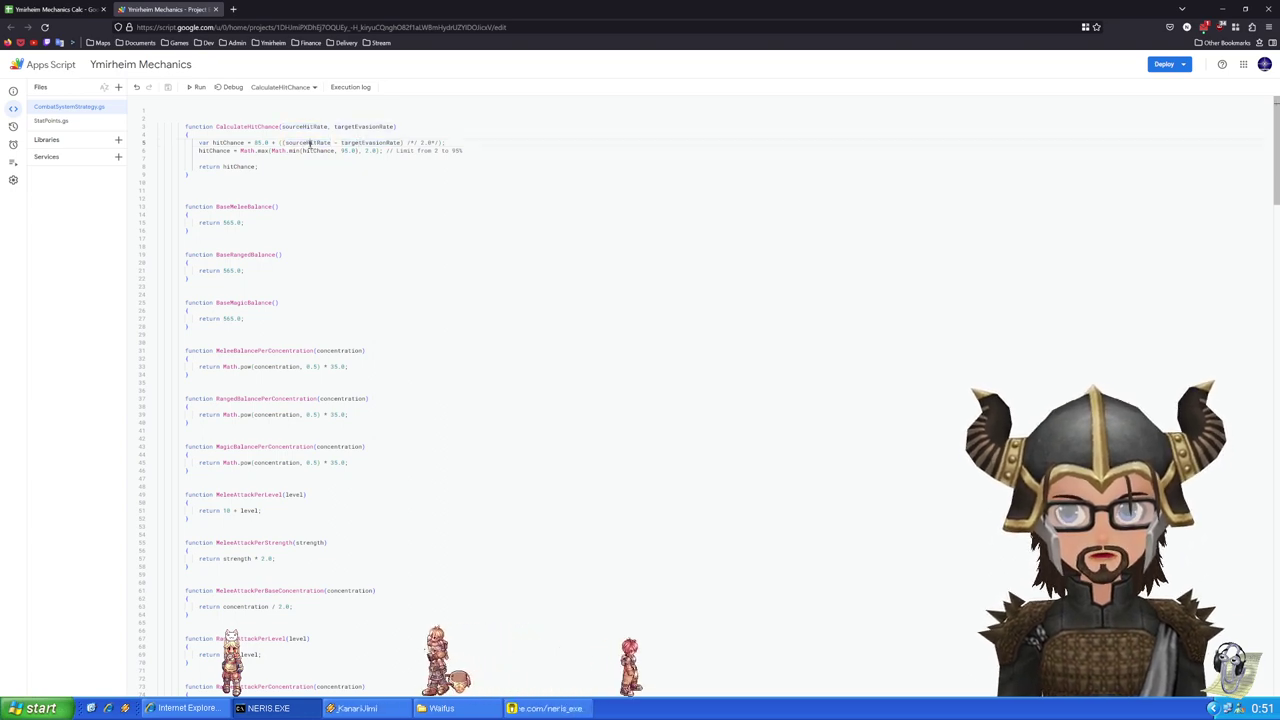
key(ctrl+shift+Tab)
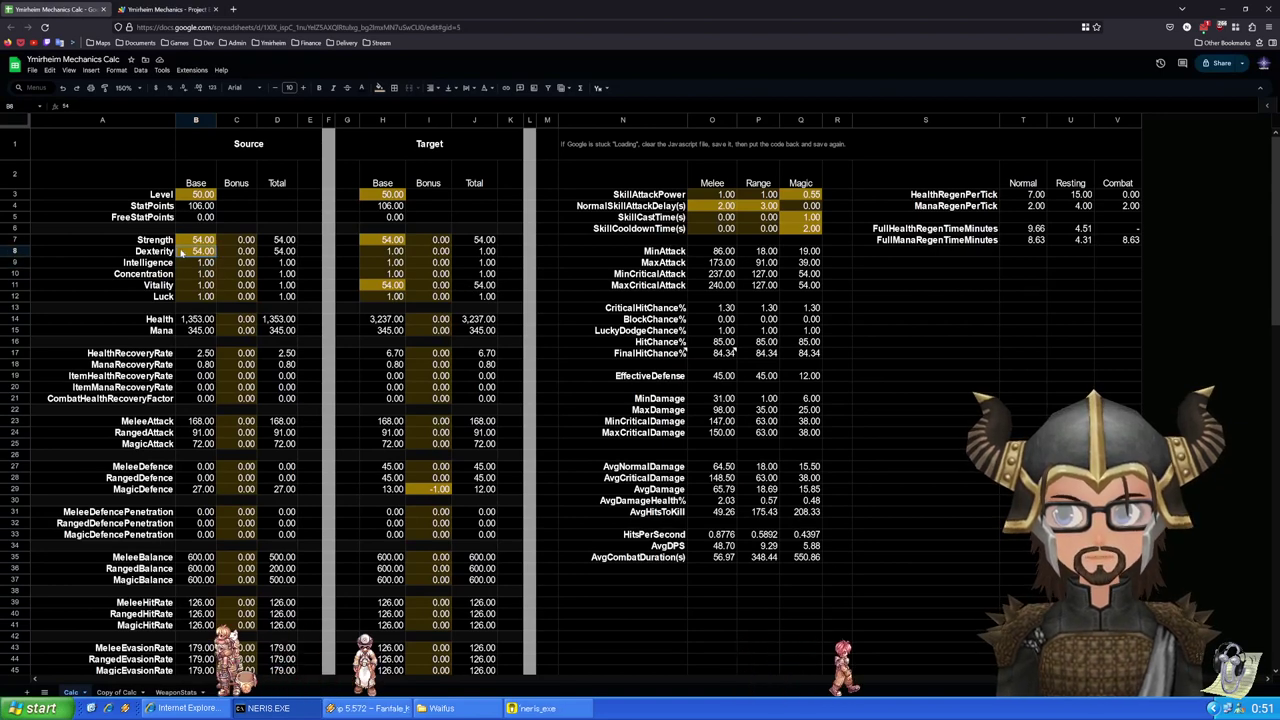
click(142, 7)
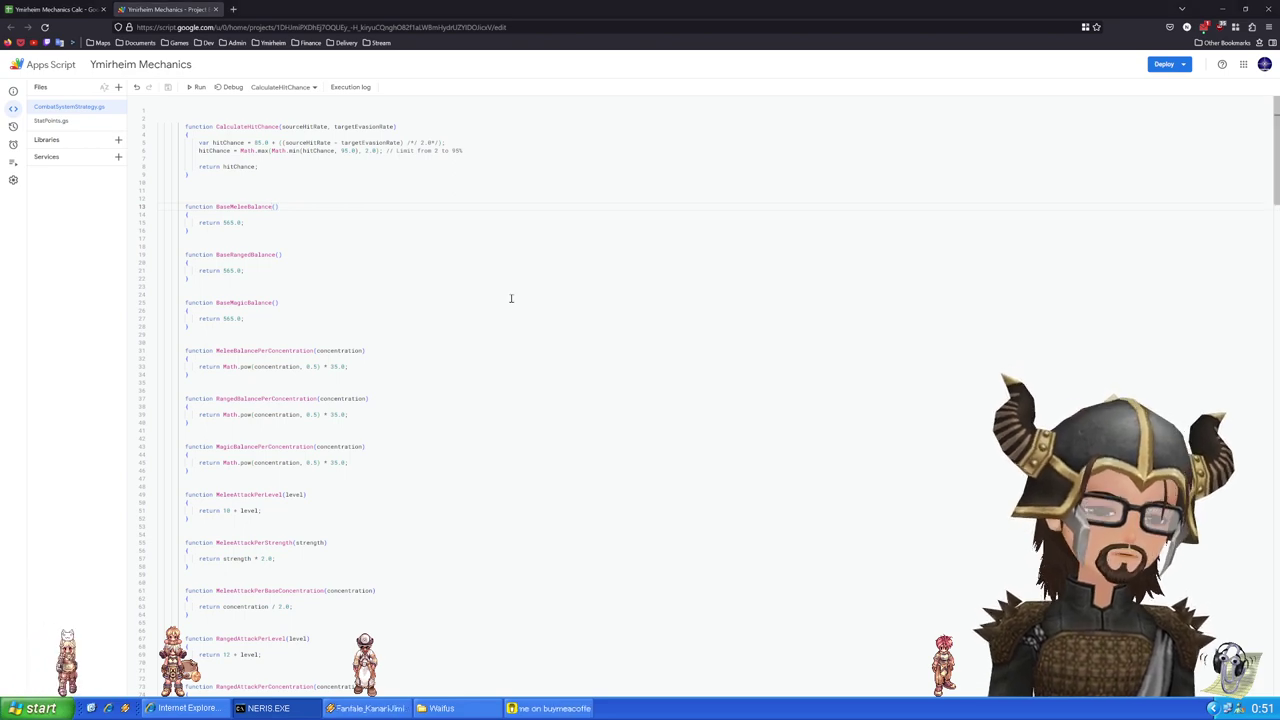
click(63, 10)
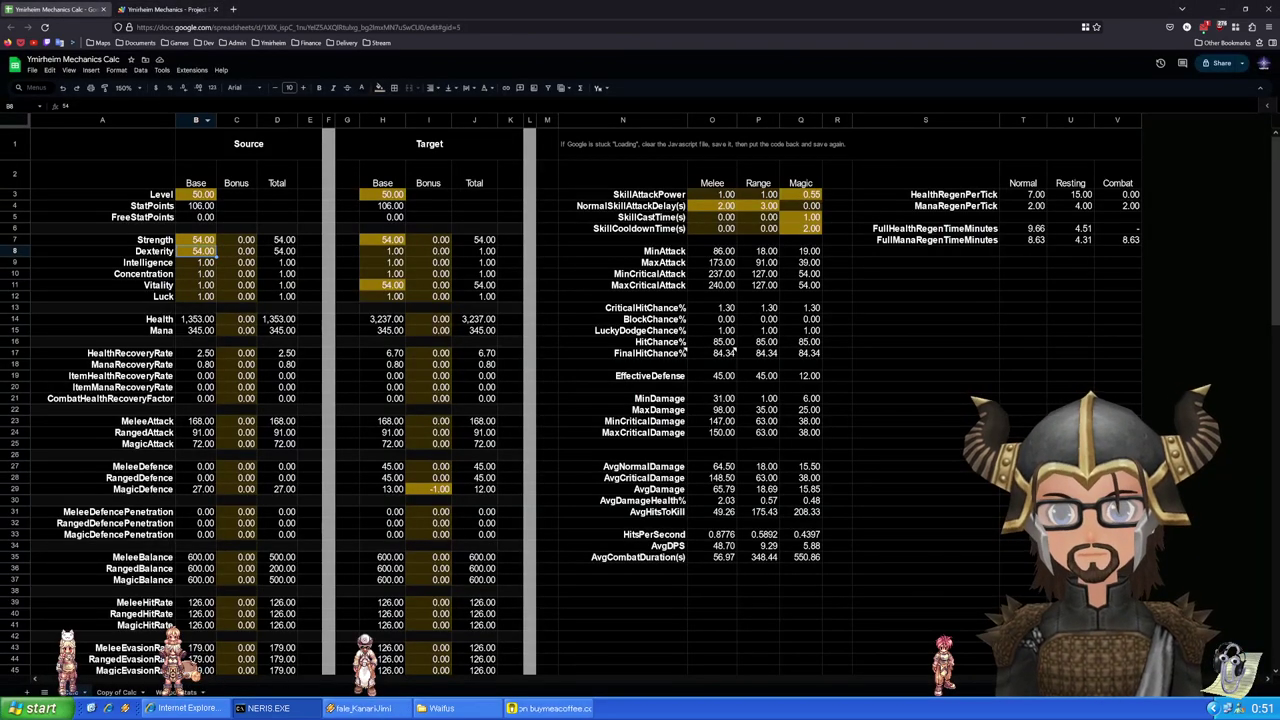
Step: Add Sheet4 and fill A3:A126 with the series 1 to 124
key(shift+F11)
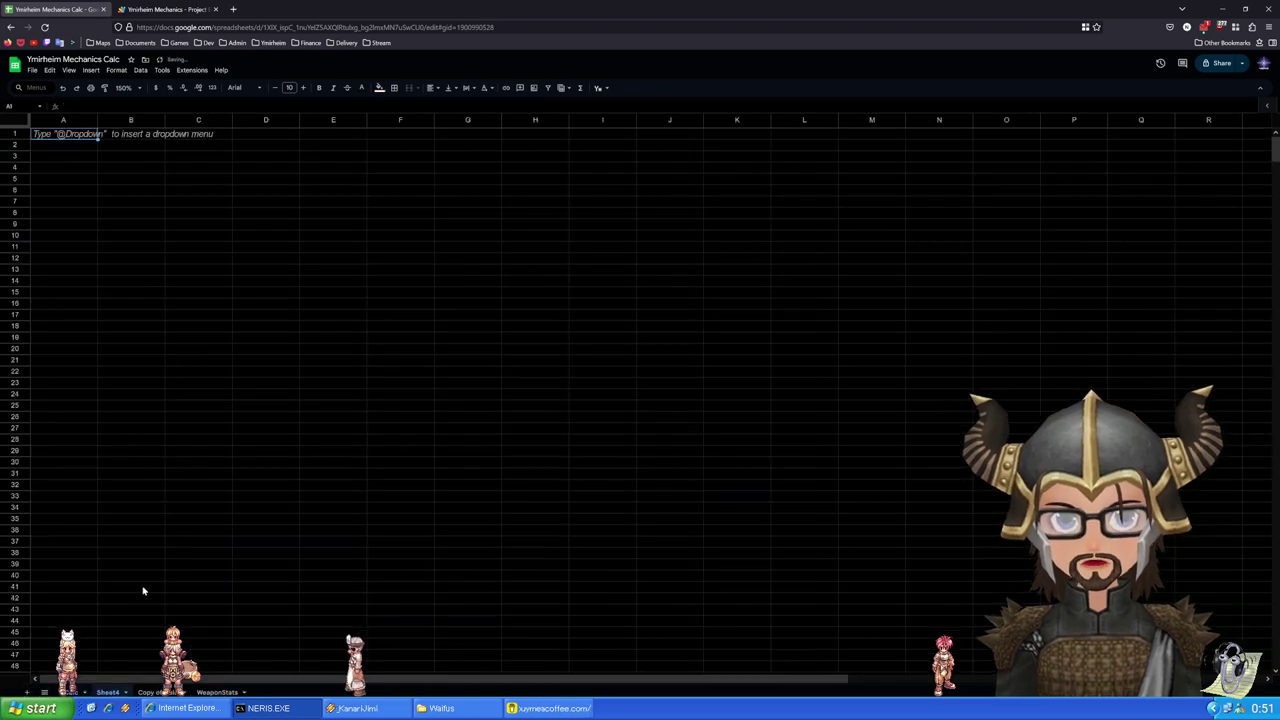
click(83, 157)
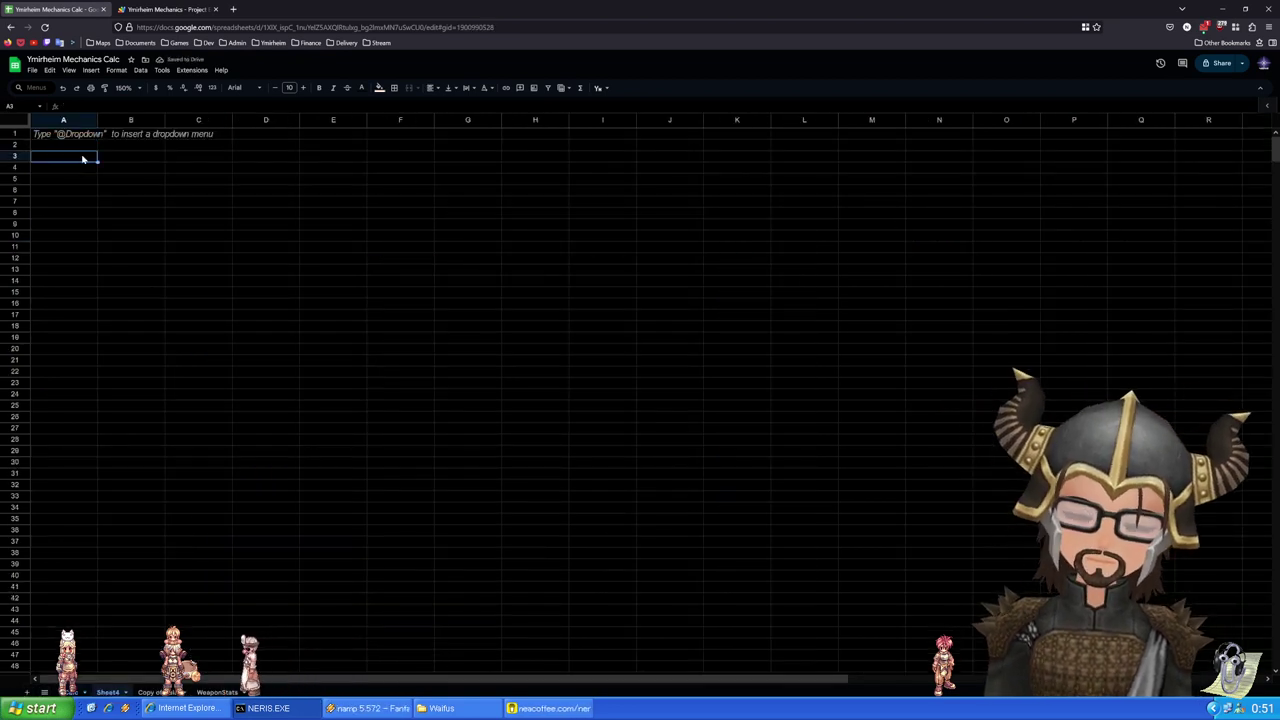
text(1)
key(ctrl+Return)
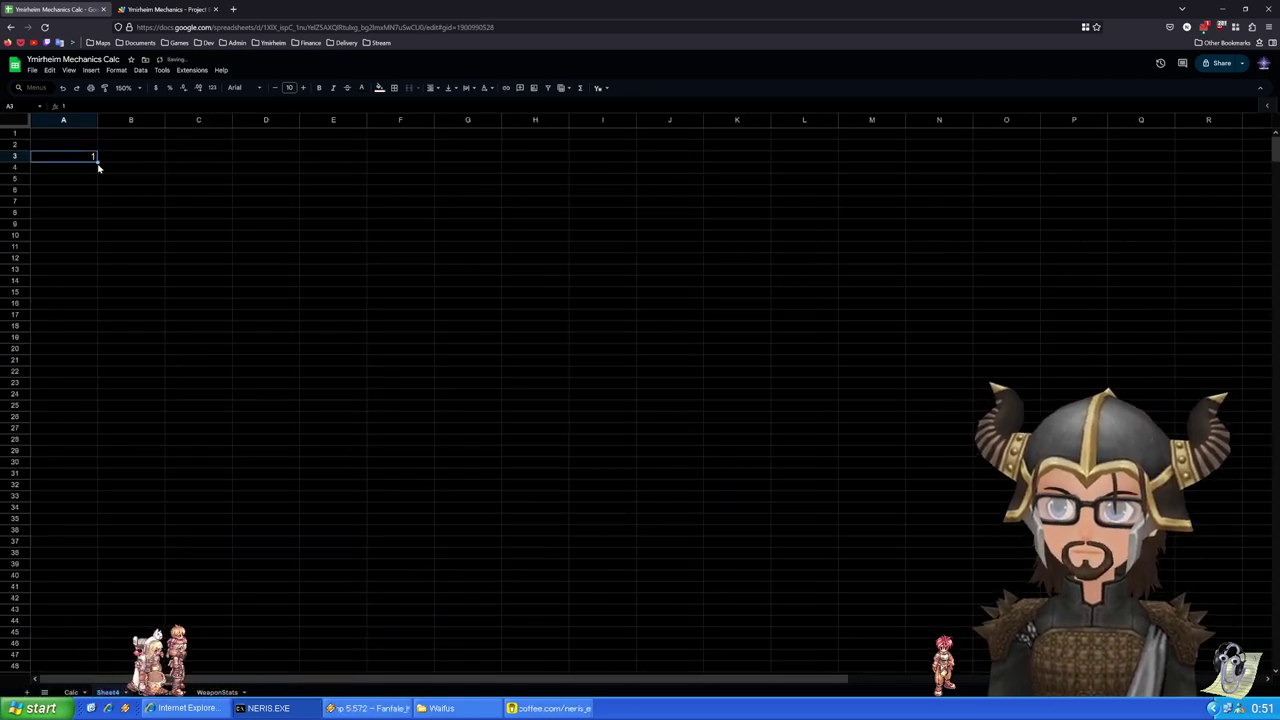
mouse_move(97, 168)
mouse_down()
mouse_move(97, 277)
mouse_move(89, 165)
mouse_up()
click(88, 174)
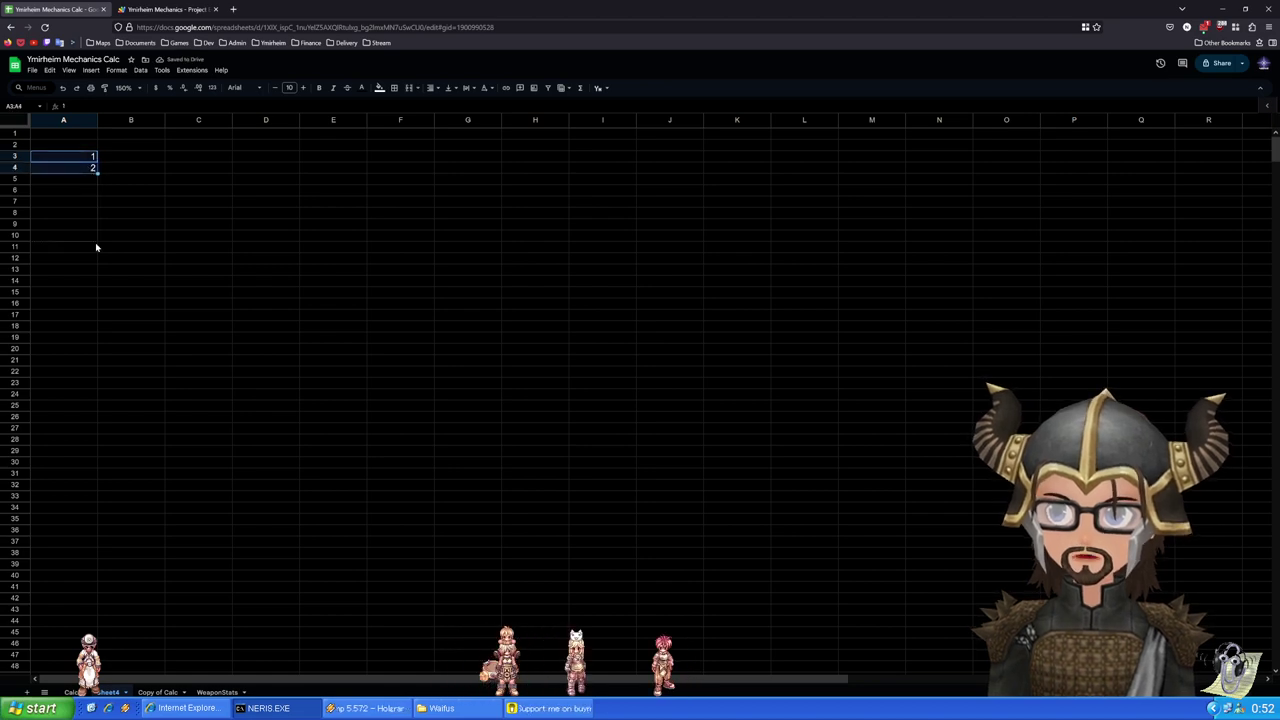
drag(58, 589, 88, 592)
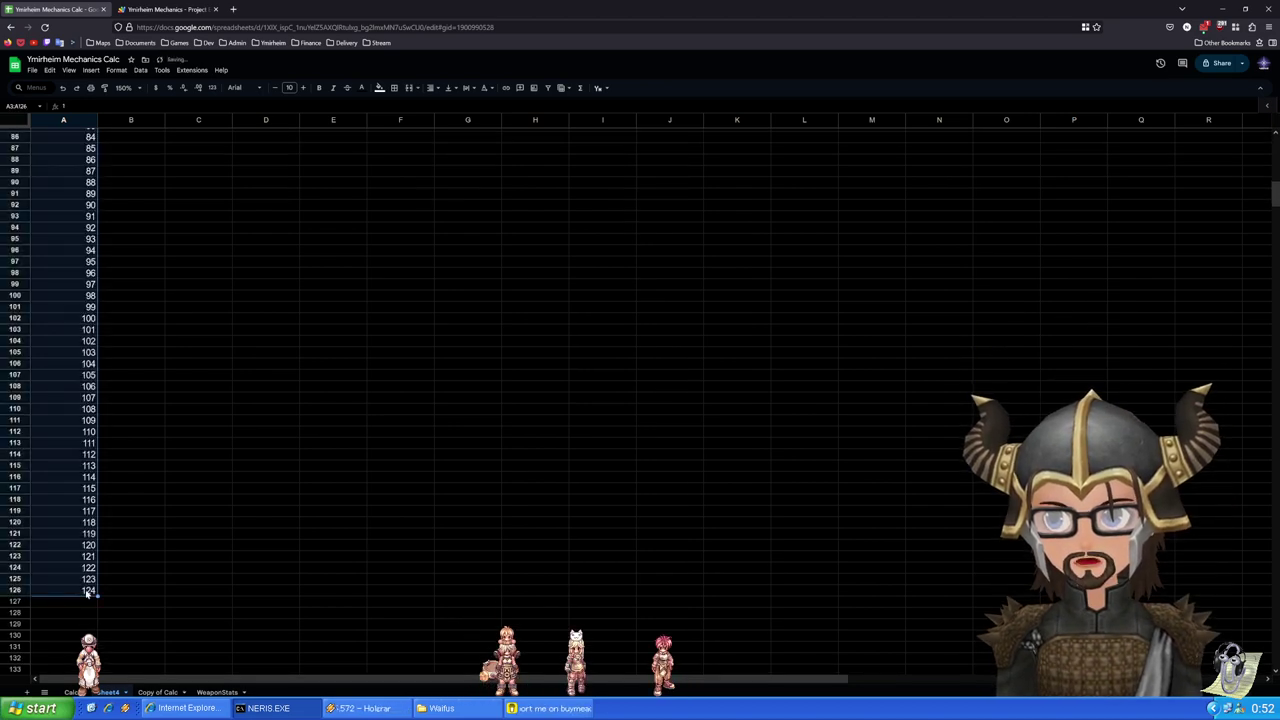
scroll(120, 500, up, 10)
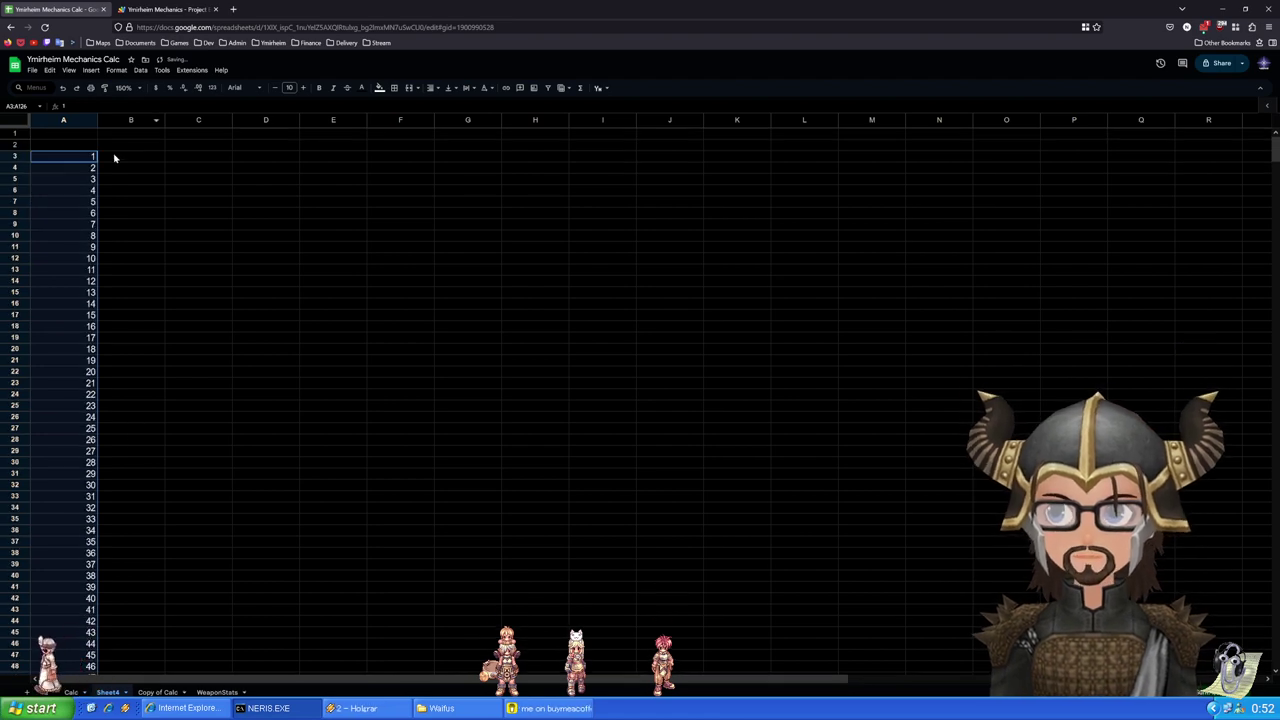
click(120, 158)
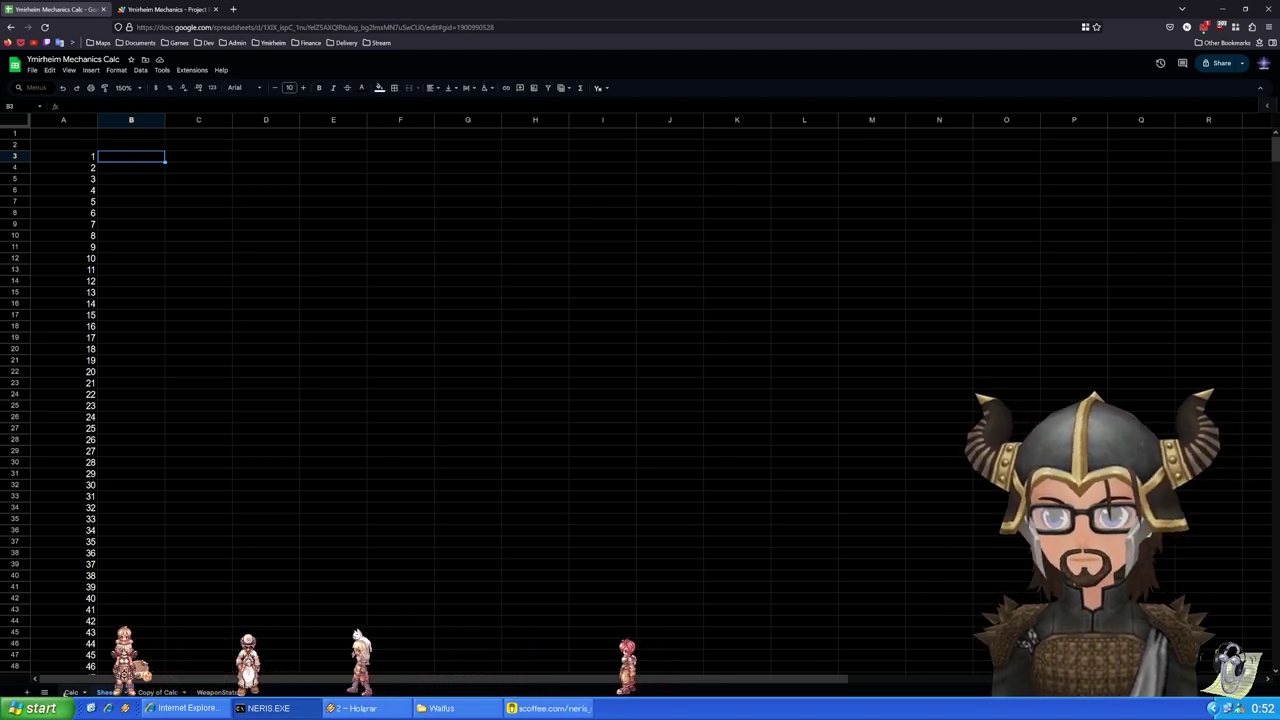
click(165, 9)
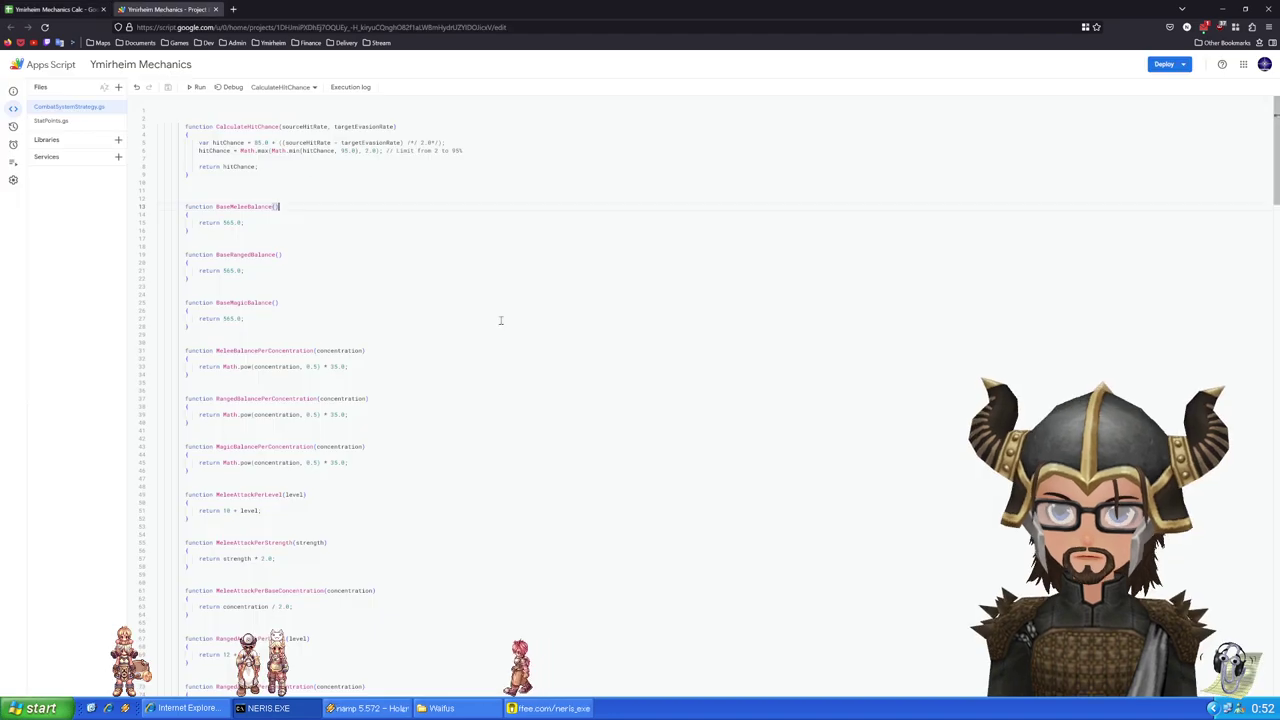
text(hitrate)
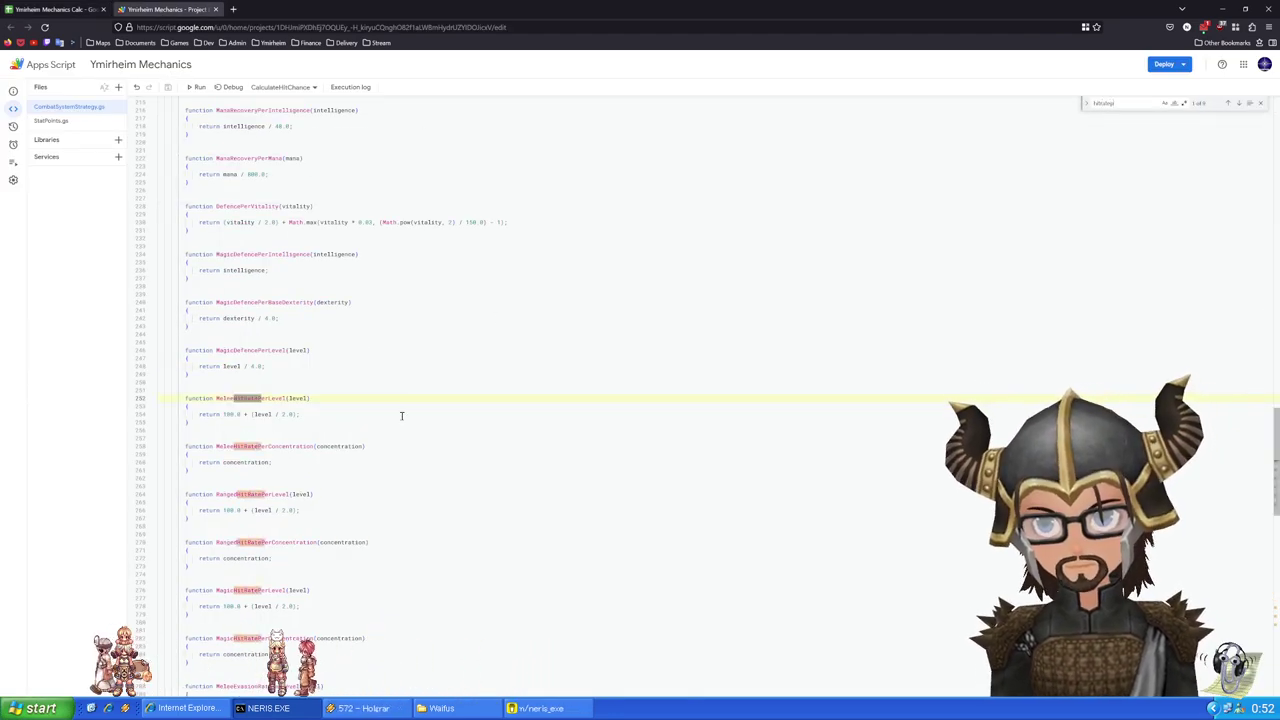
double_click(274, 446)
key(ctrl+c)
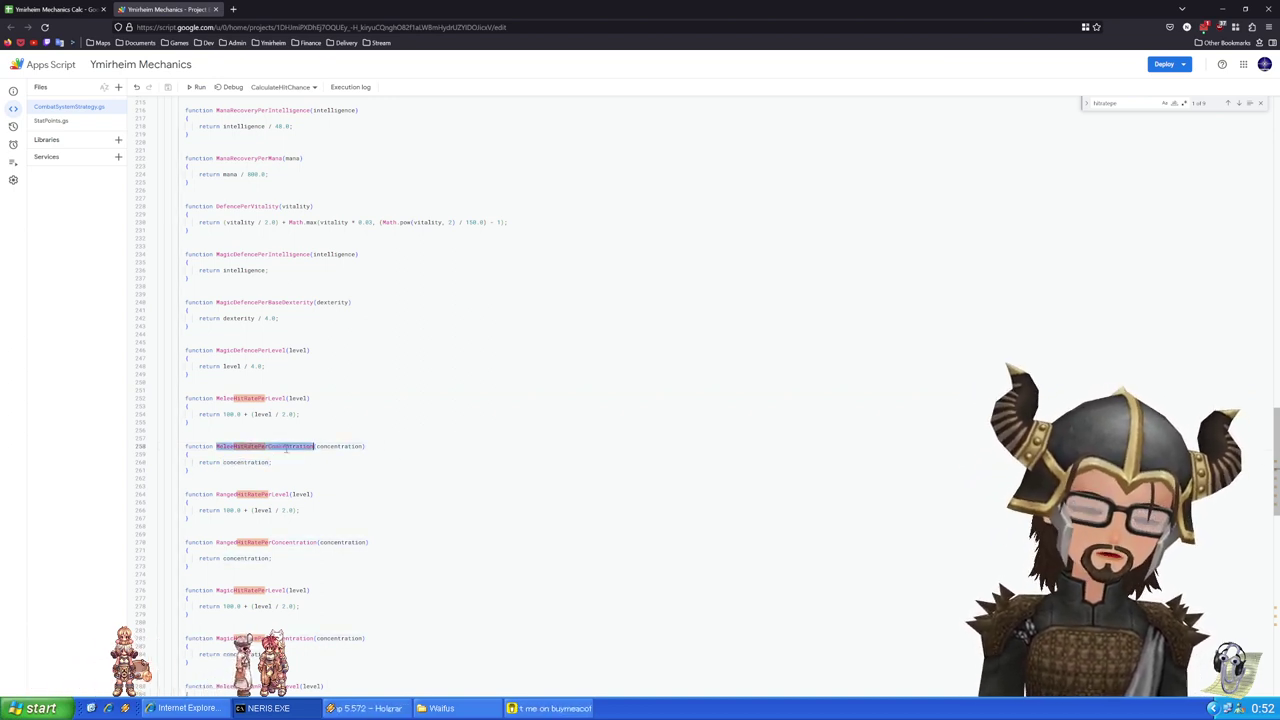
click(76, 12)
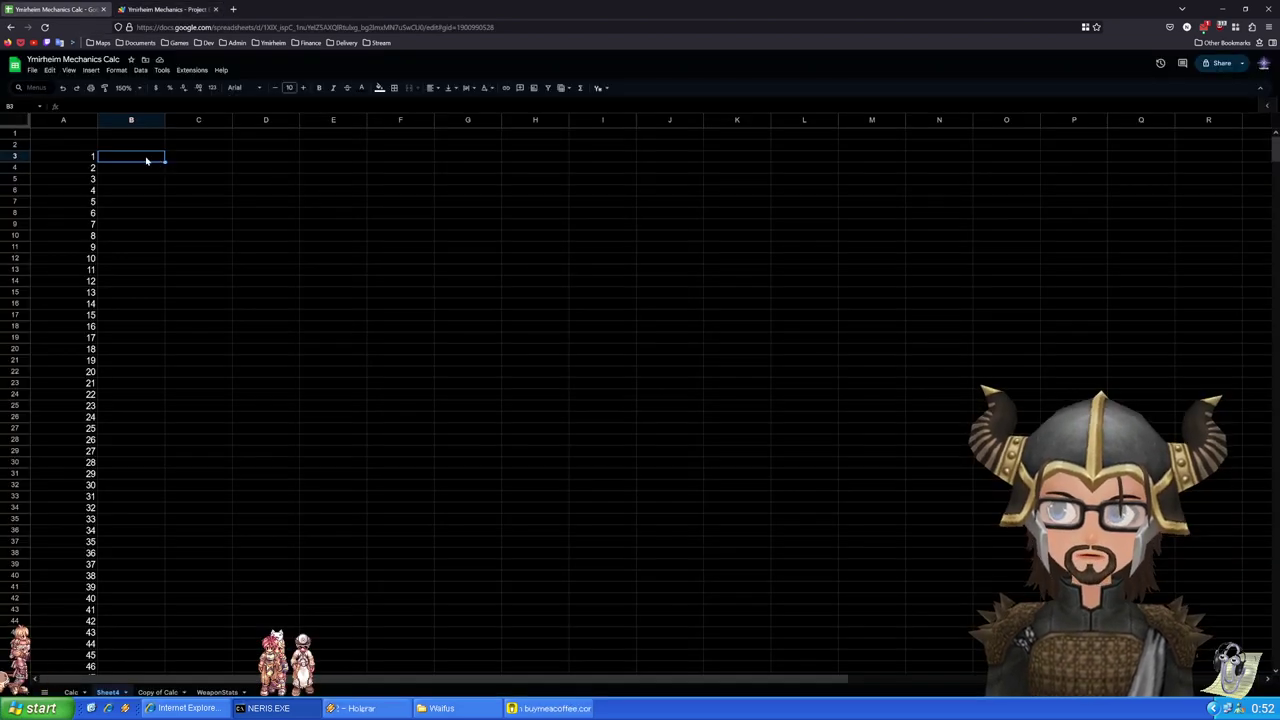
Step: Enter =MeleeHitRatePerConcentration(A3) in B3 and fill it down to B101
text(=)
key(ctrl+v)
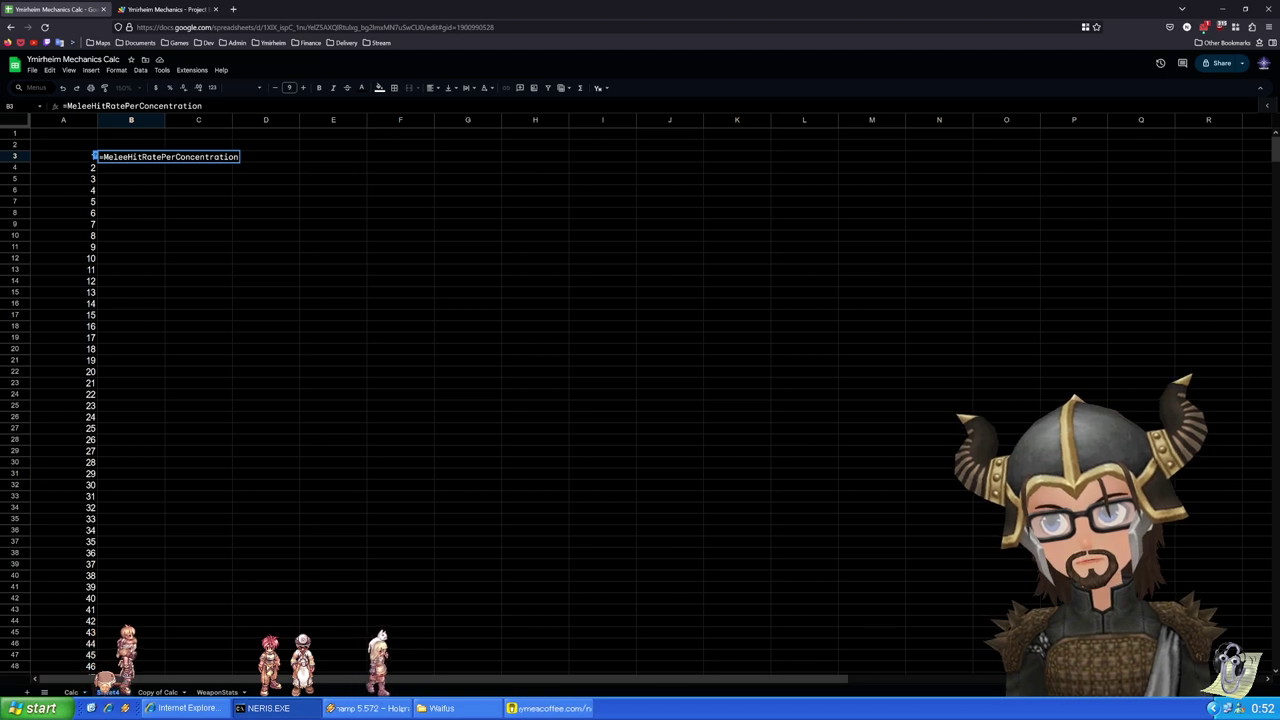
text(()
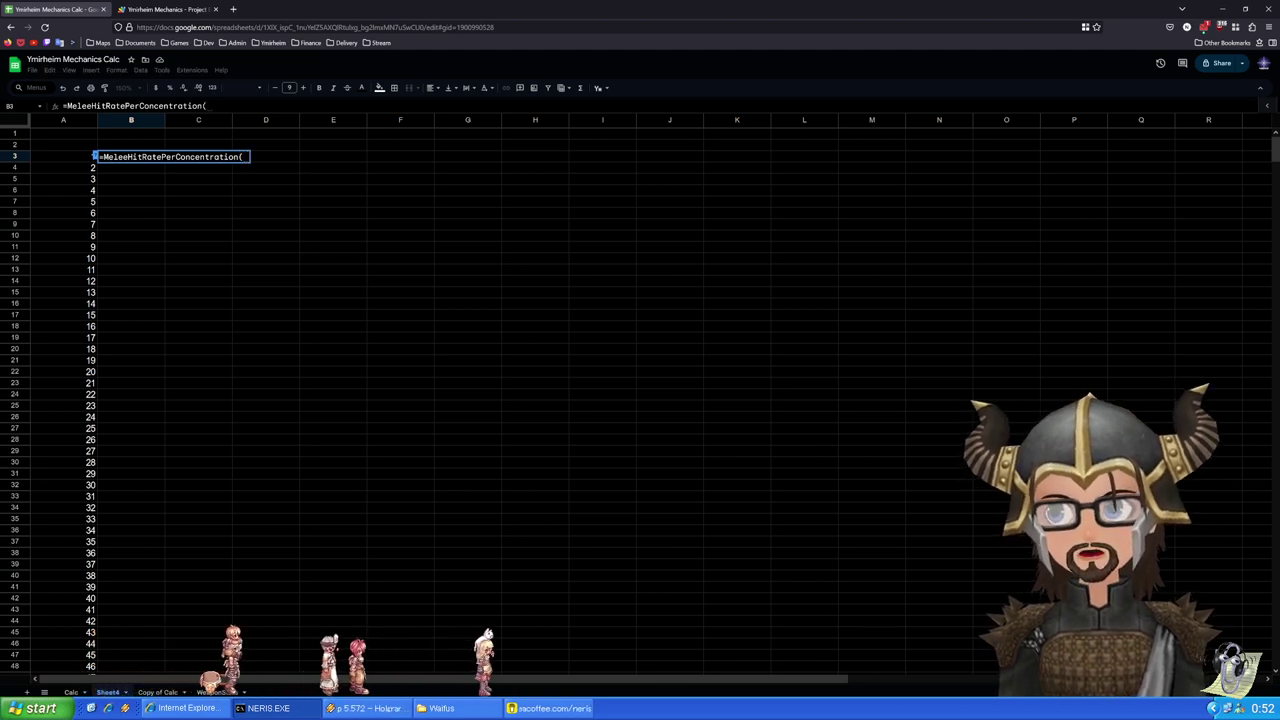
click(65, 160)
key(Return)
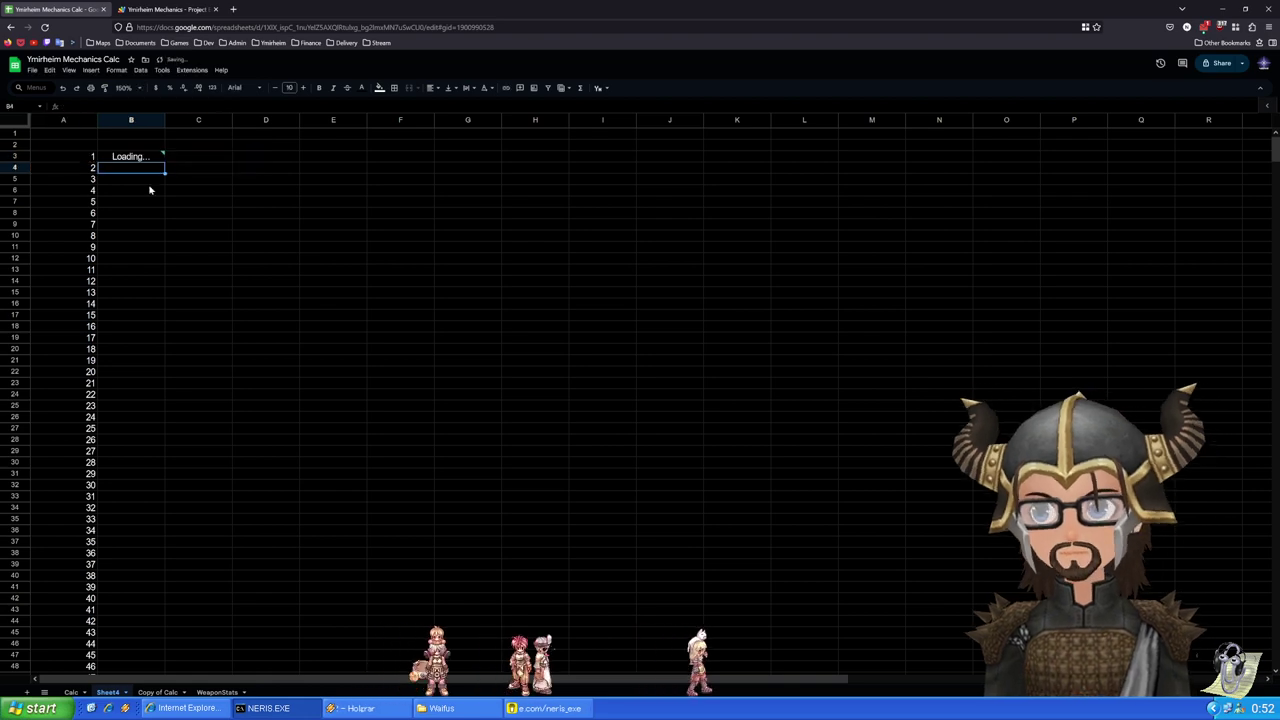
click(151, 160)
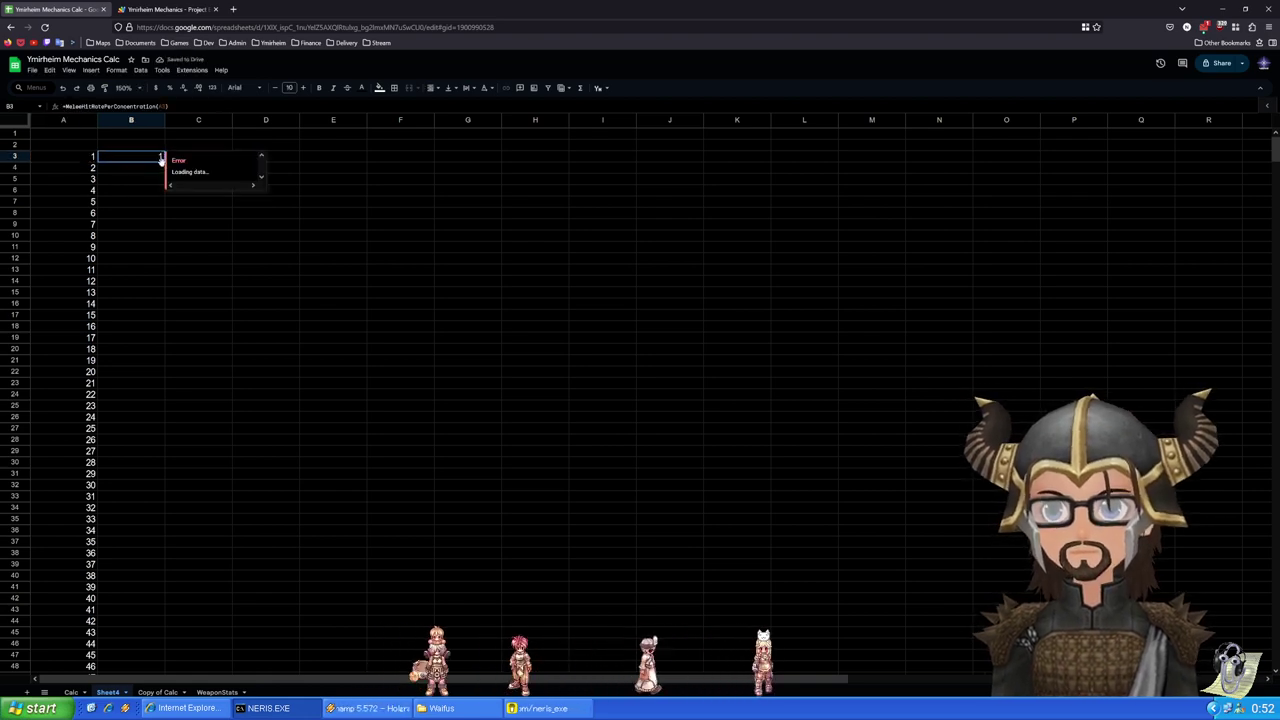
scroll(145, 568, down, 10)
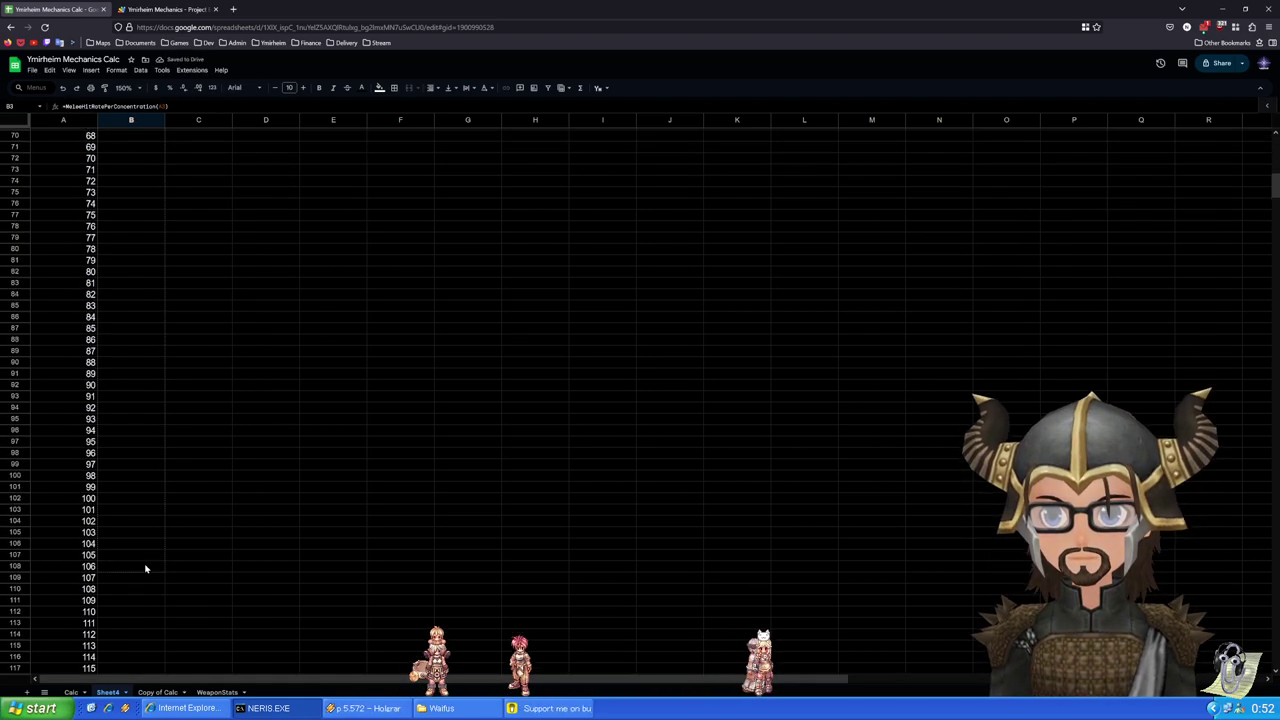
shift+click(146, 491)
key(ctrl+d)
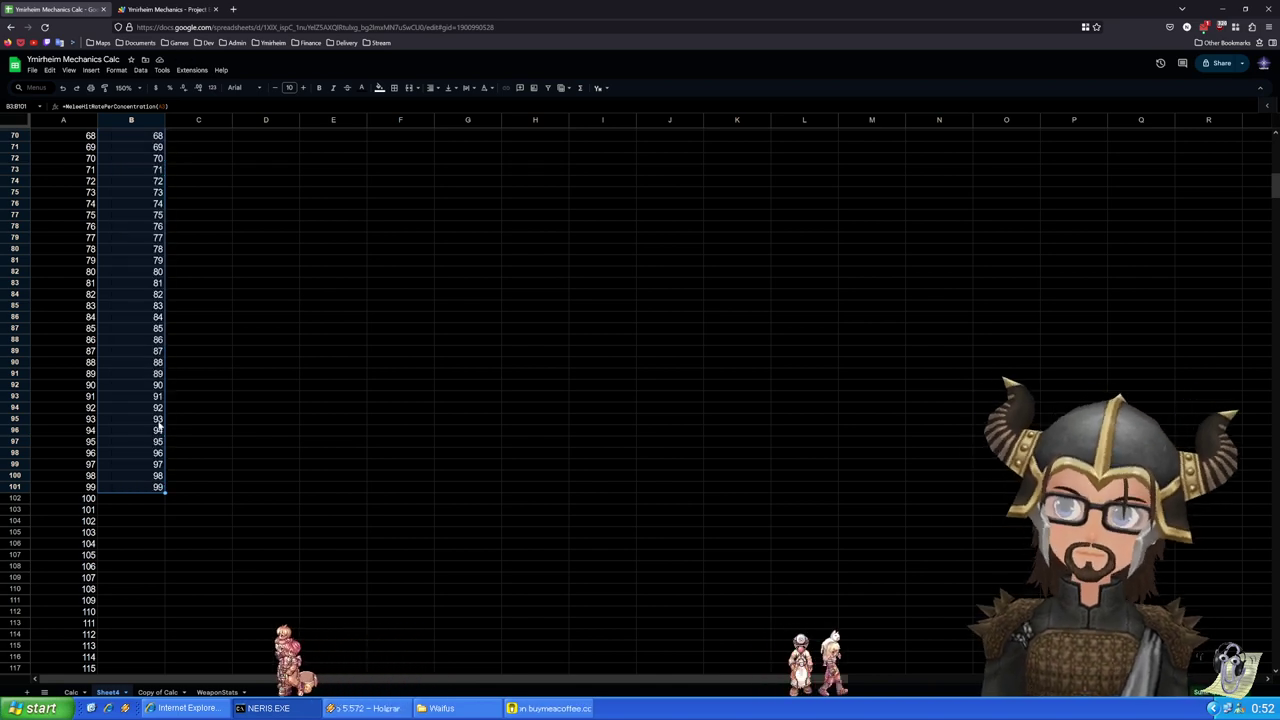
Step: Edit the B3 hit-rate formula and reapply it down column B to B101
scroll(160, 425, up, 6)
scroll(150, 412, up, 4)
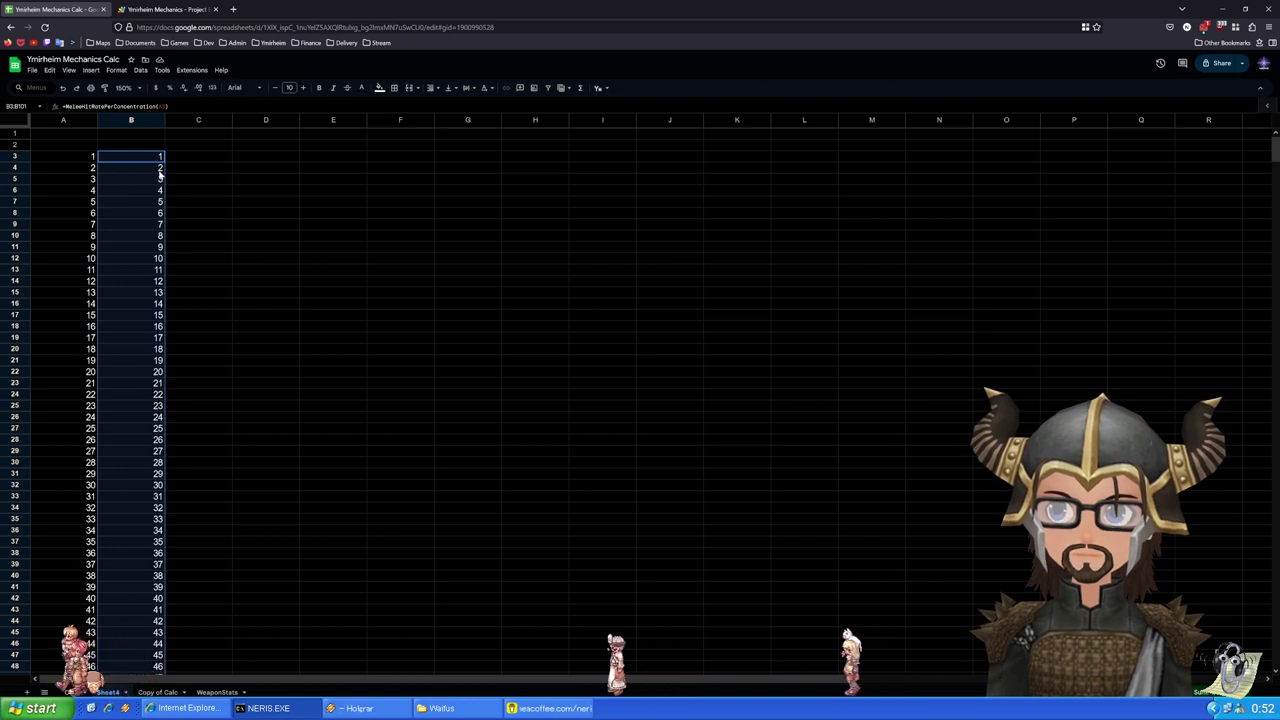
double_click(155, 157)
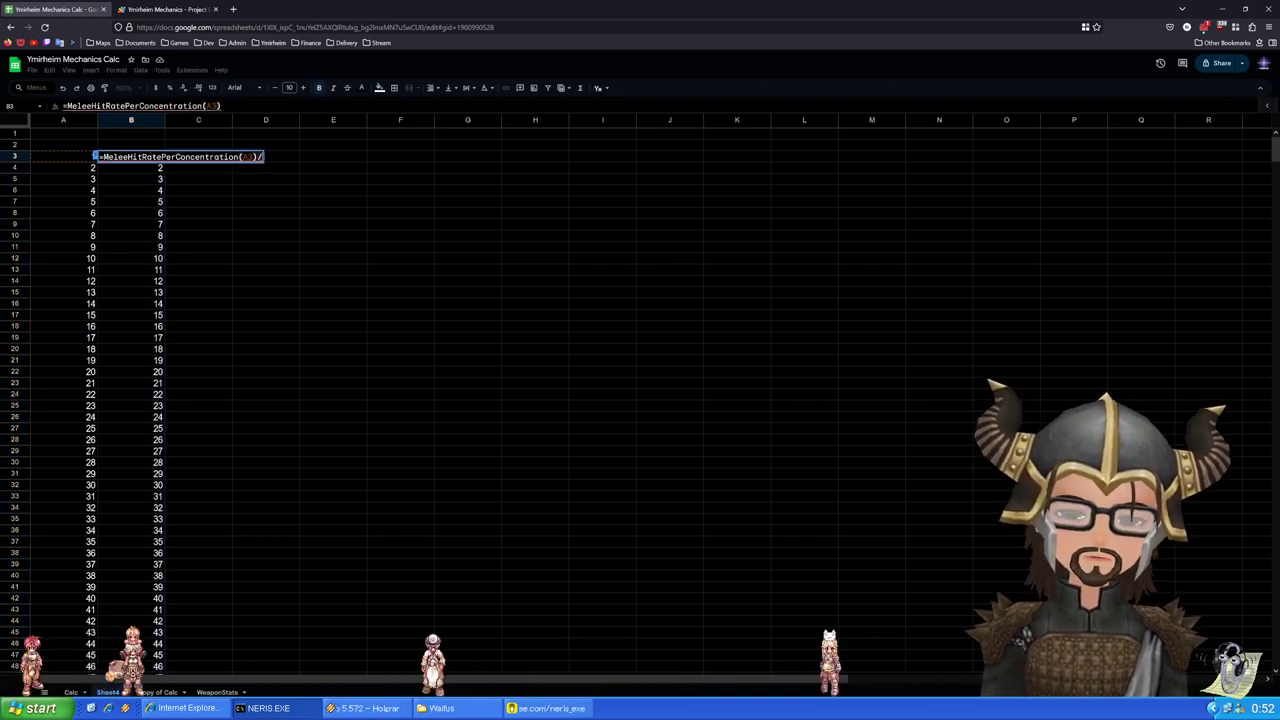
key(Return)
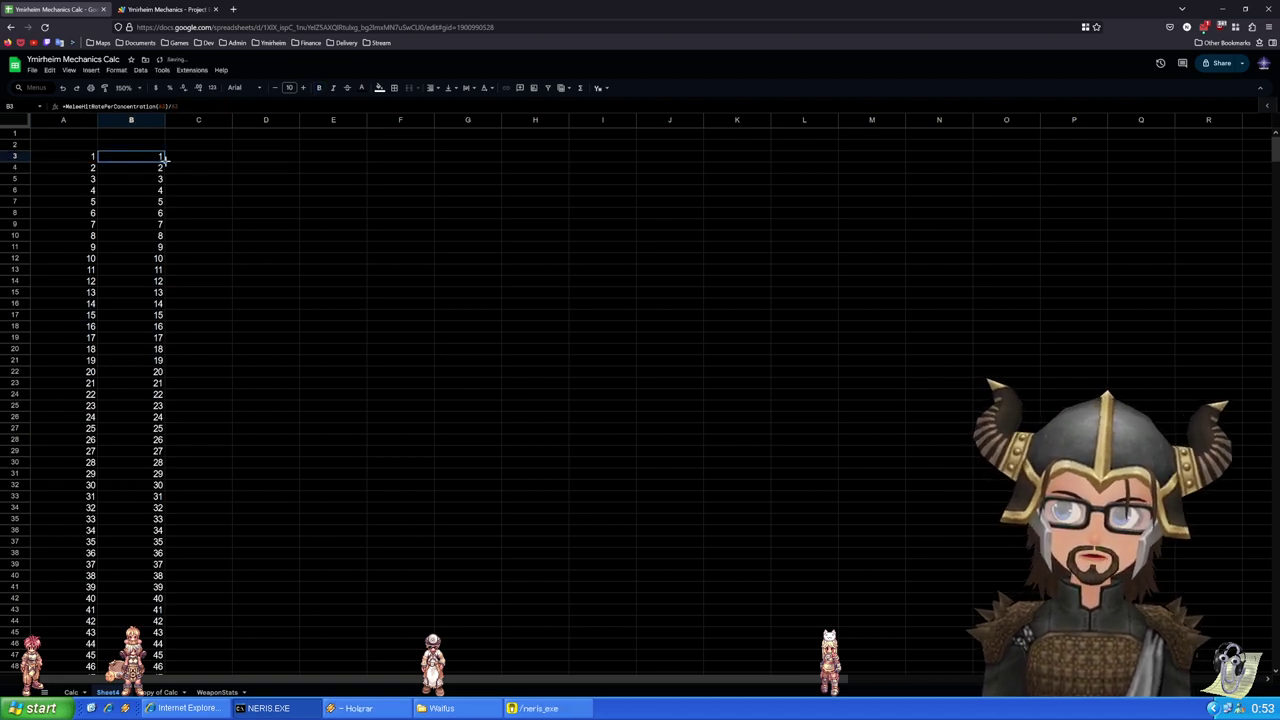
scroll(170, 232, down, 9)
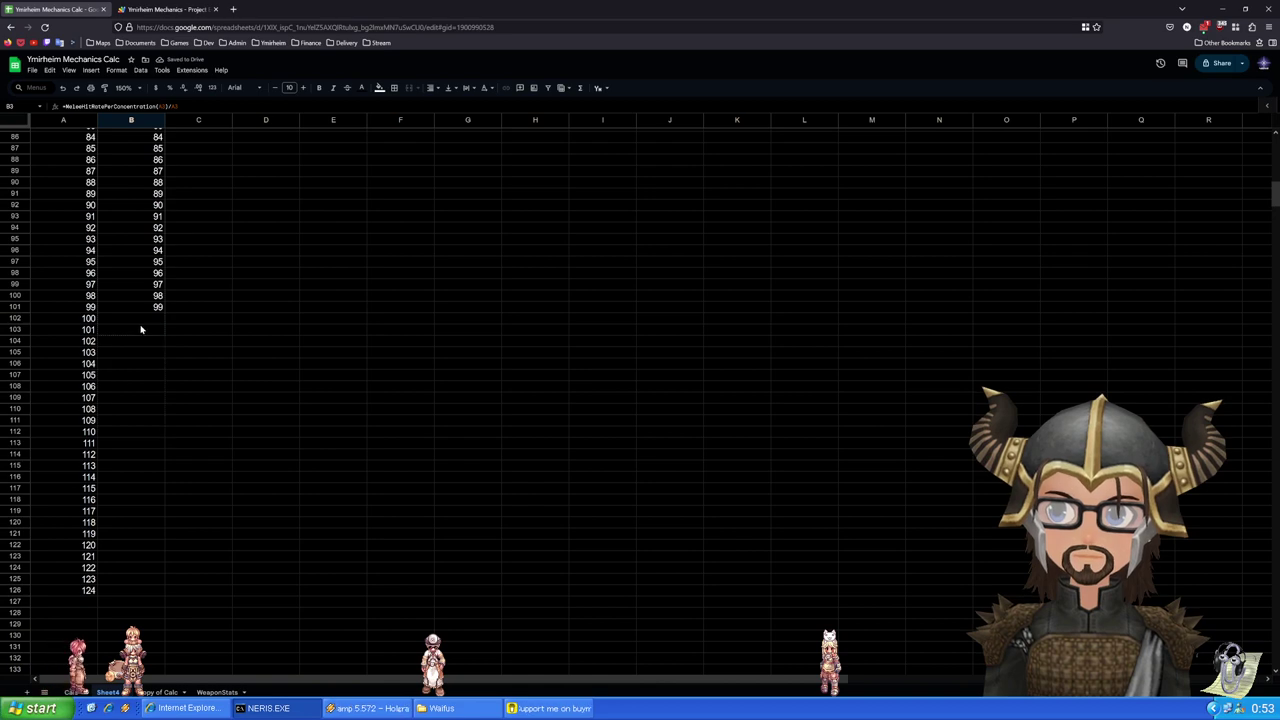
shift+click(142, 311)
key(Delete)
scroll(140, 309, up, 9)
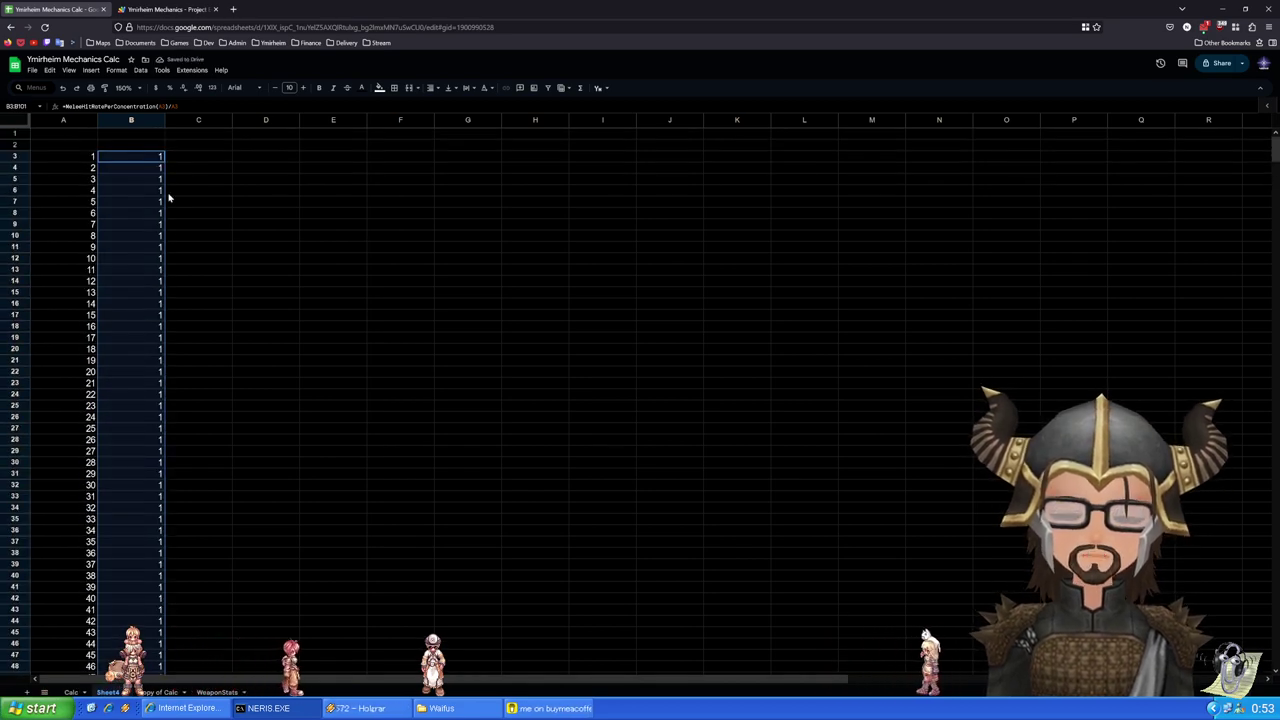
click(145, 201)
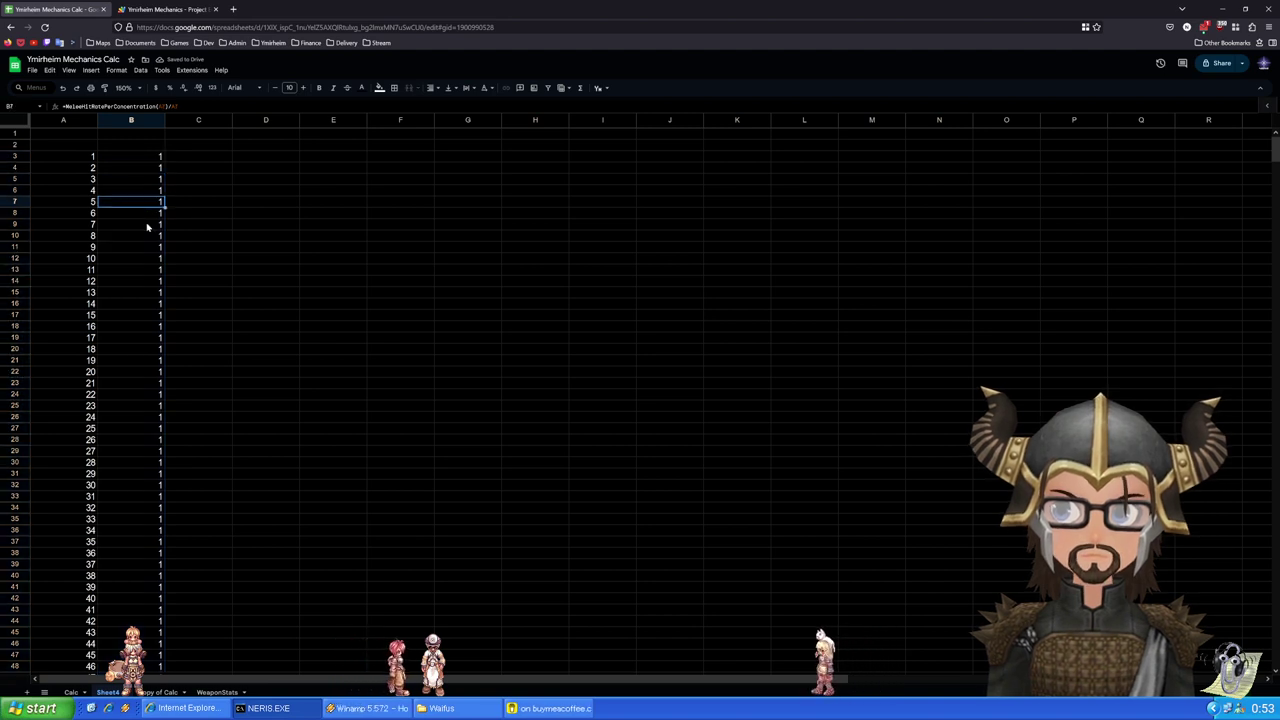
click(148, 157)
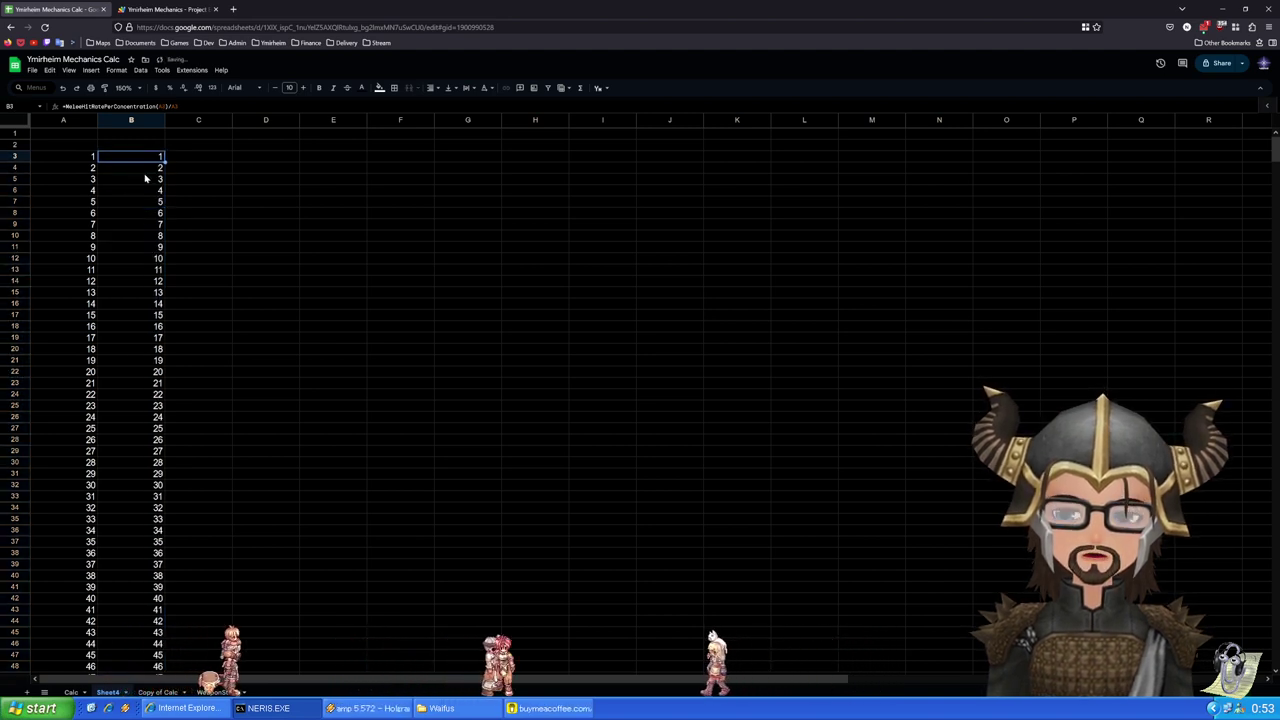
Step: Enter 0 in A2 and B2 and change B3 to =MeleeHitRatePerConcentration(A3)-B2
click(82, 149)
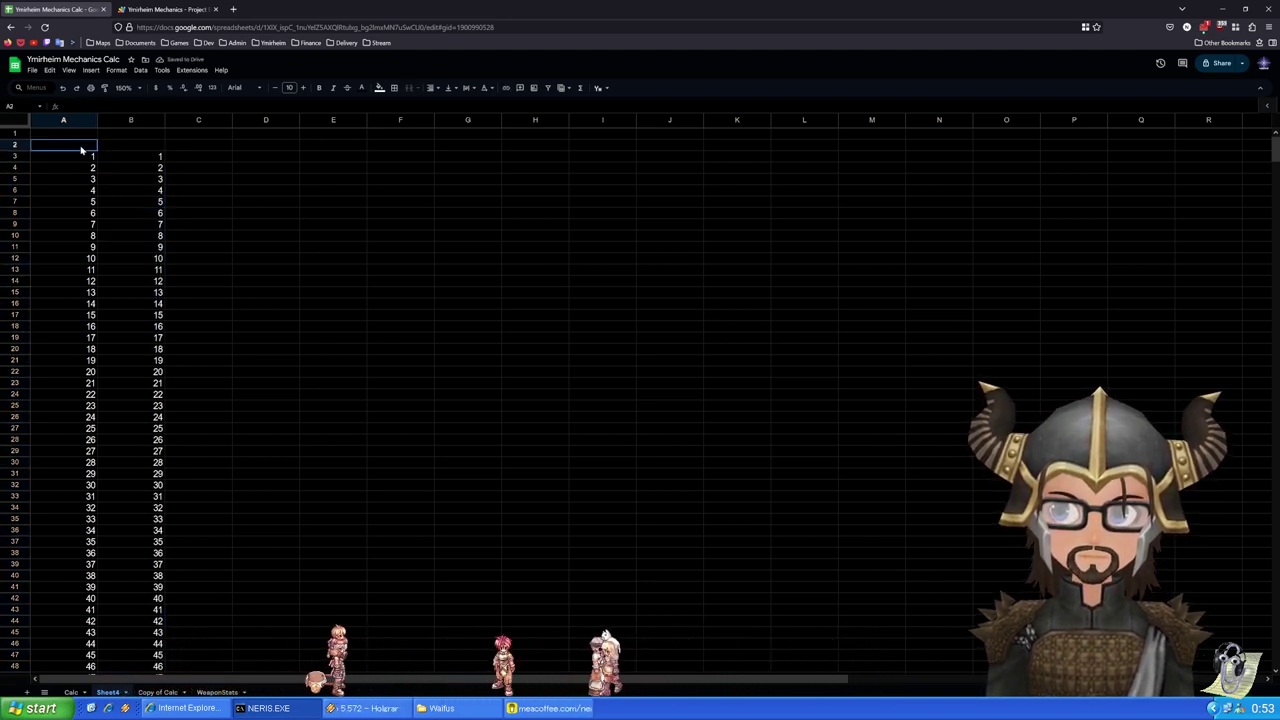
text(0)
click(137, 149)
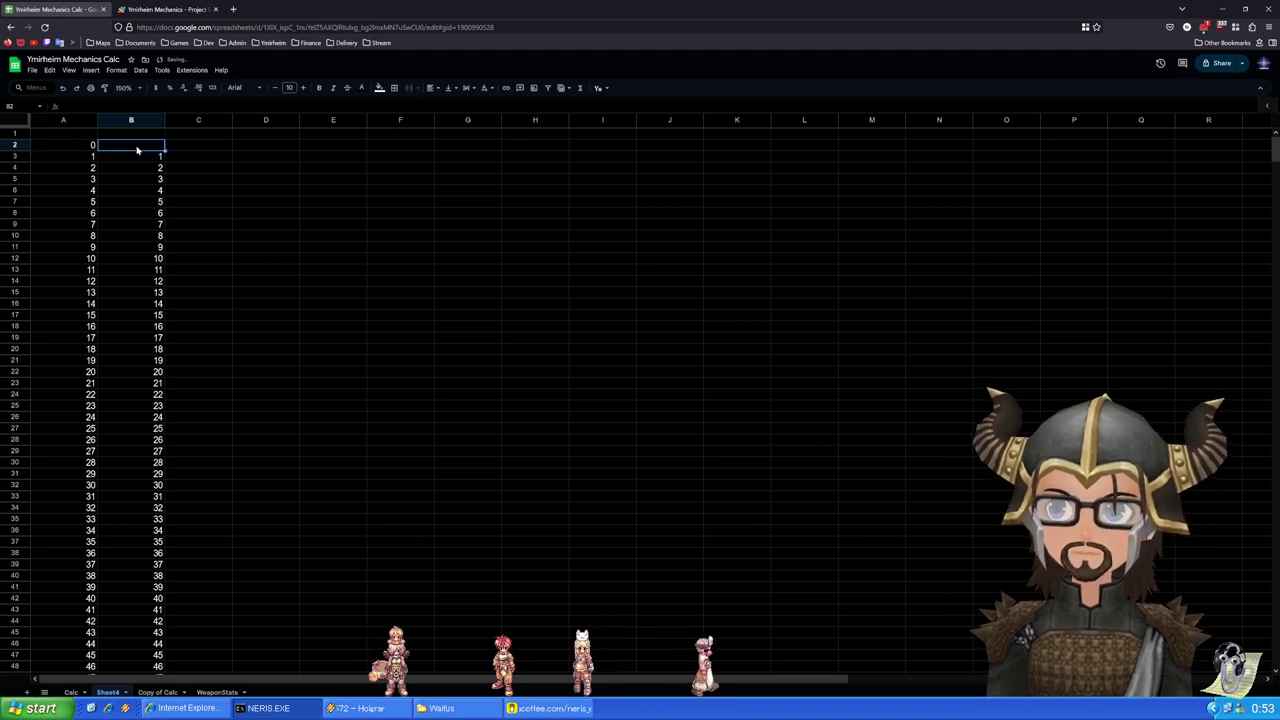
key(Return)
double_click(143, 160)
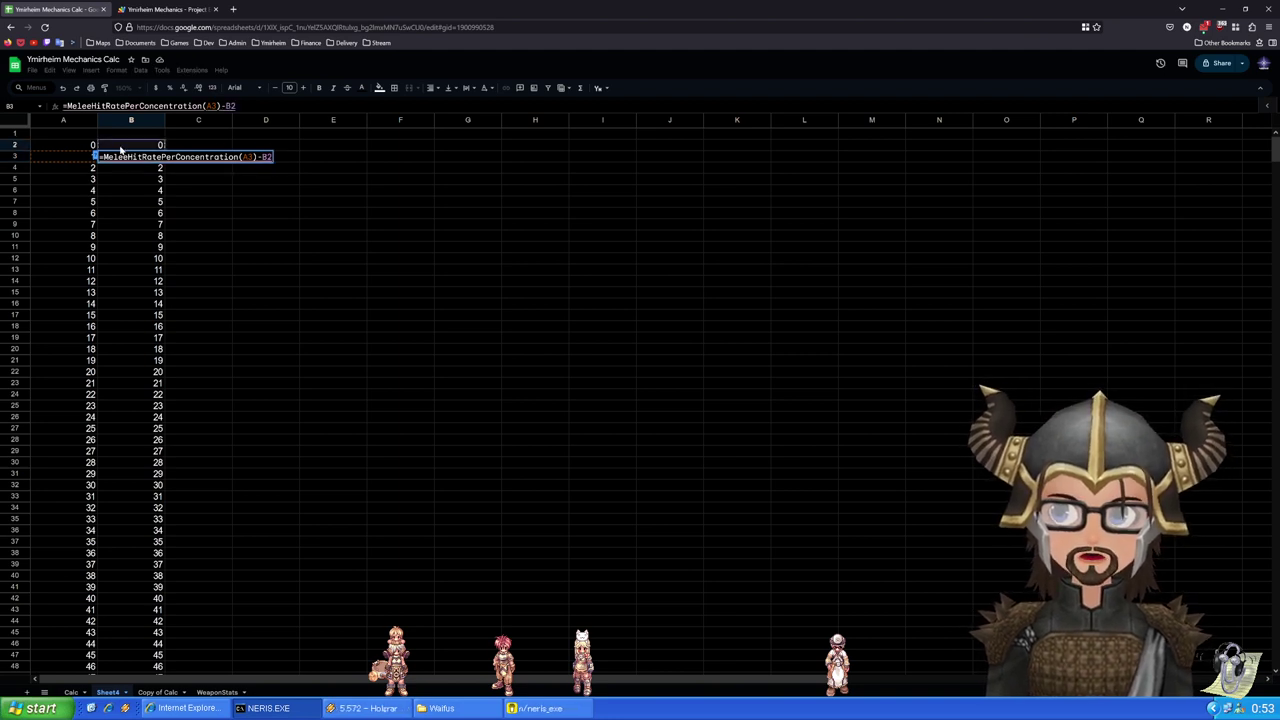
key(Return)
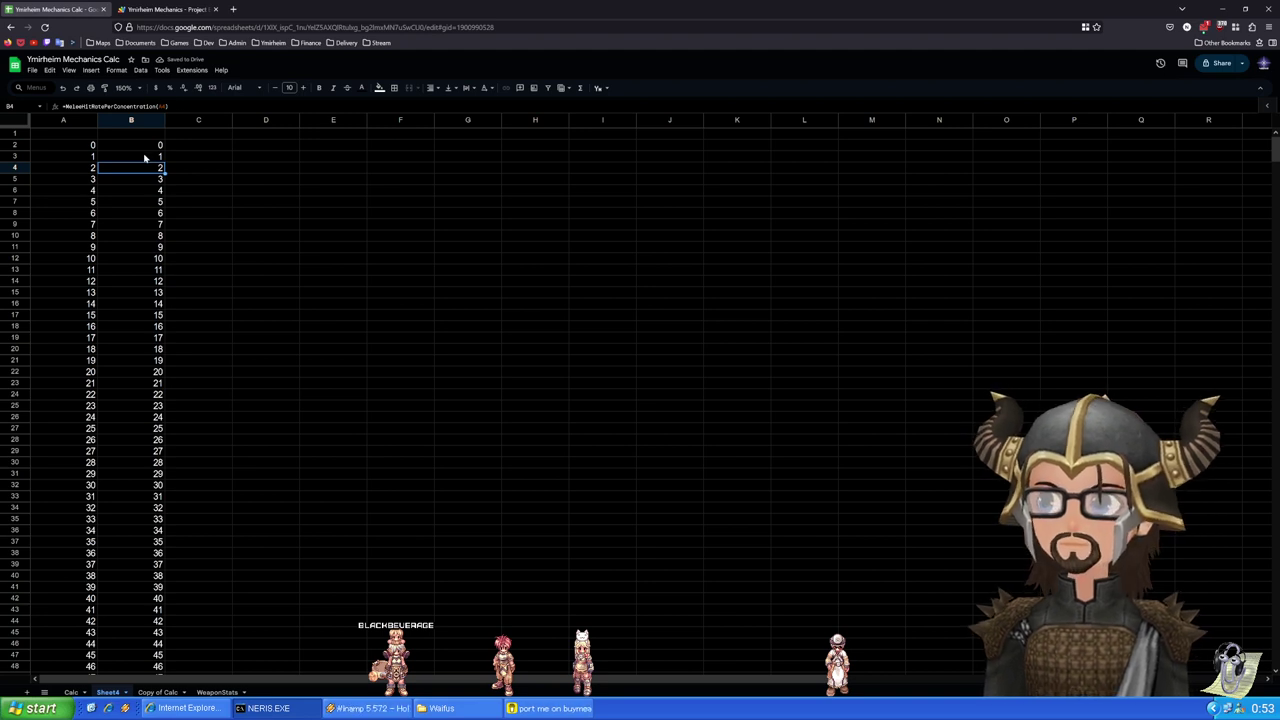
click(144, 158)
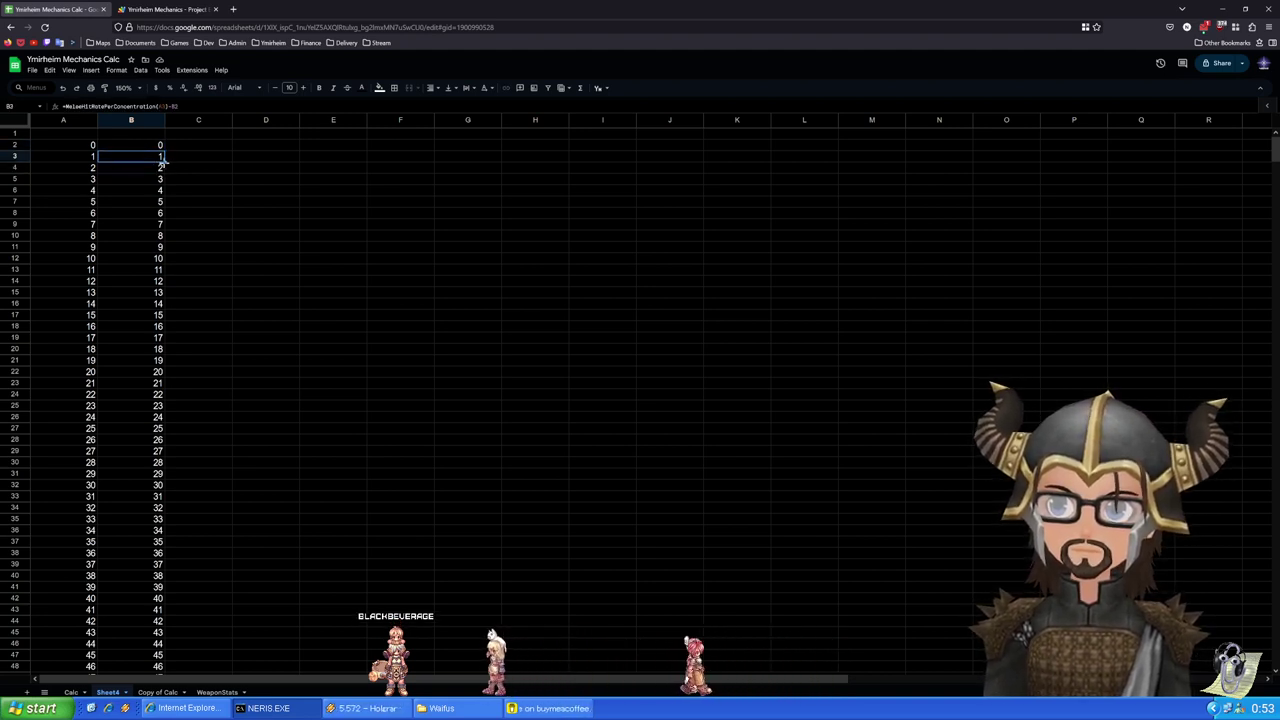
scroll(155, 482, down, 10)
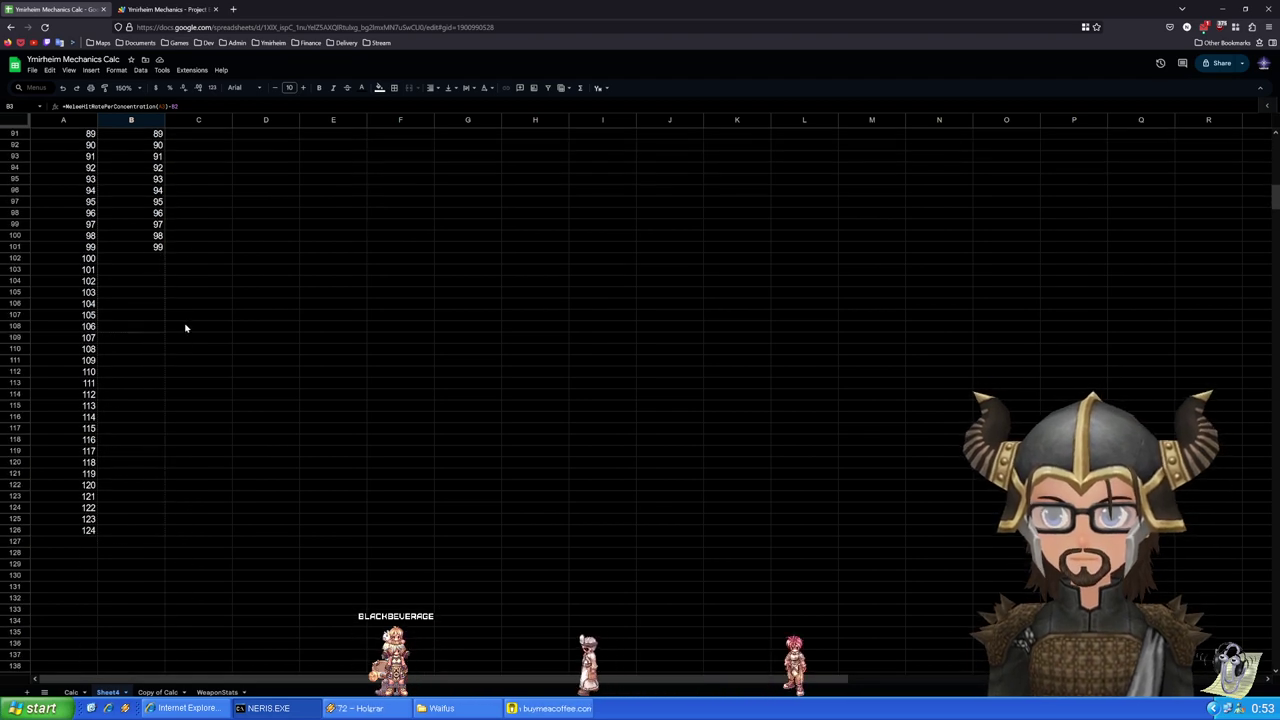
shift+click(166, 248)
scroll(190, 249, up, 10)
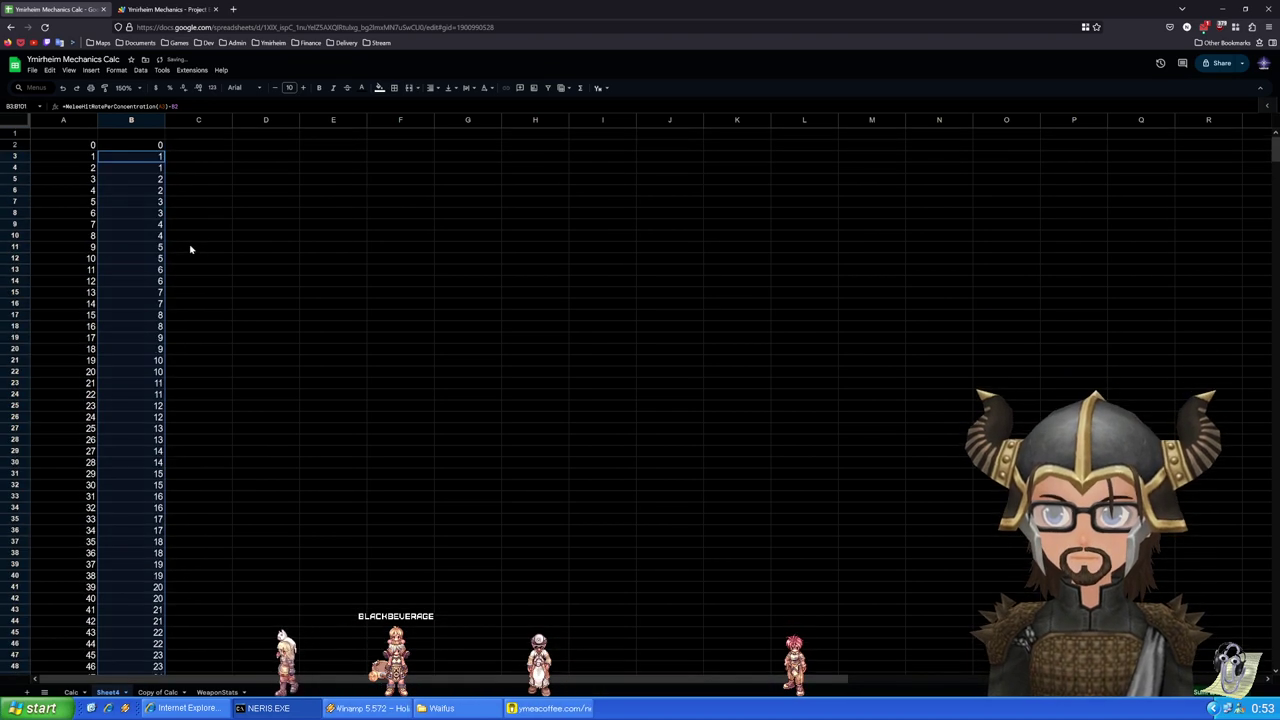
Step: Inspect and recommit the B4 formula subtracting the row above
key(Down)
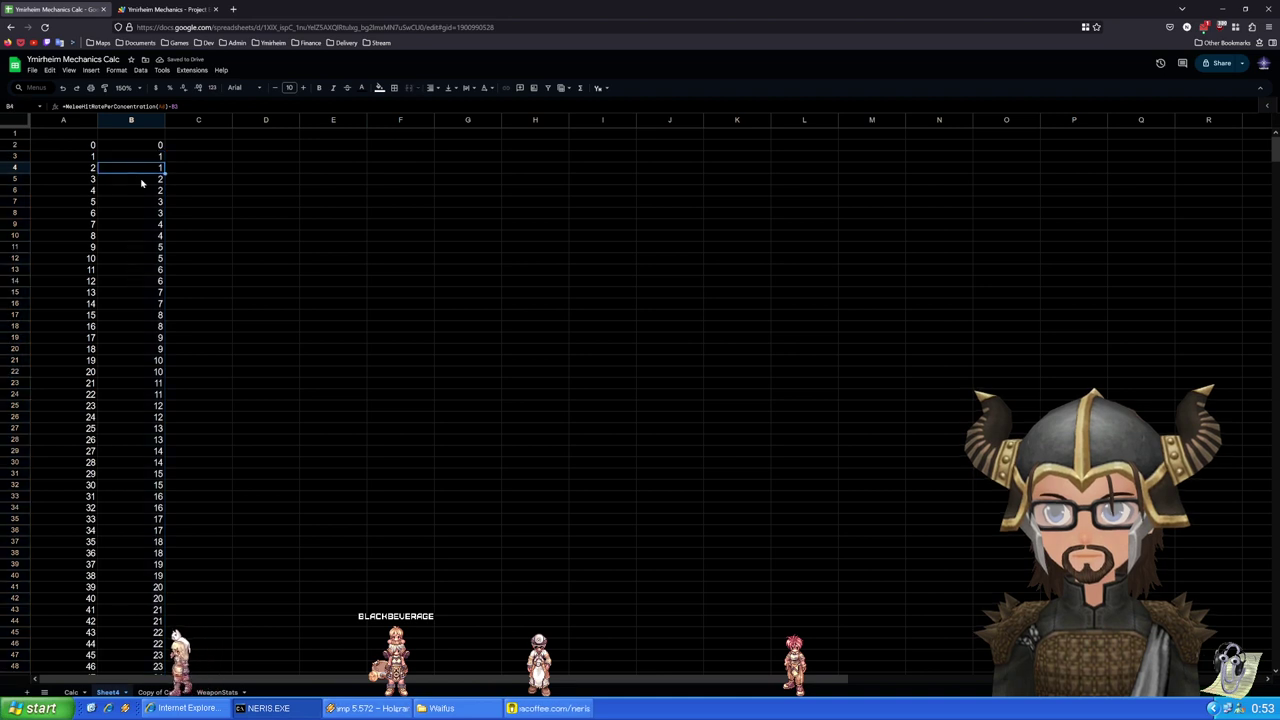
key(Down)
key(Down)
key(Up)
key(Up)
key(Up)
key(Up)
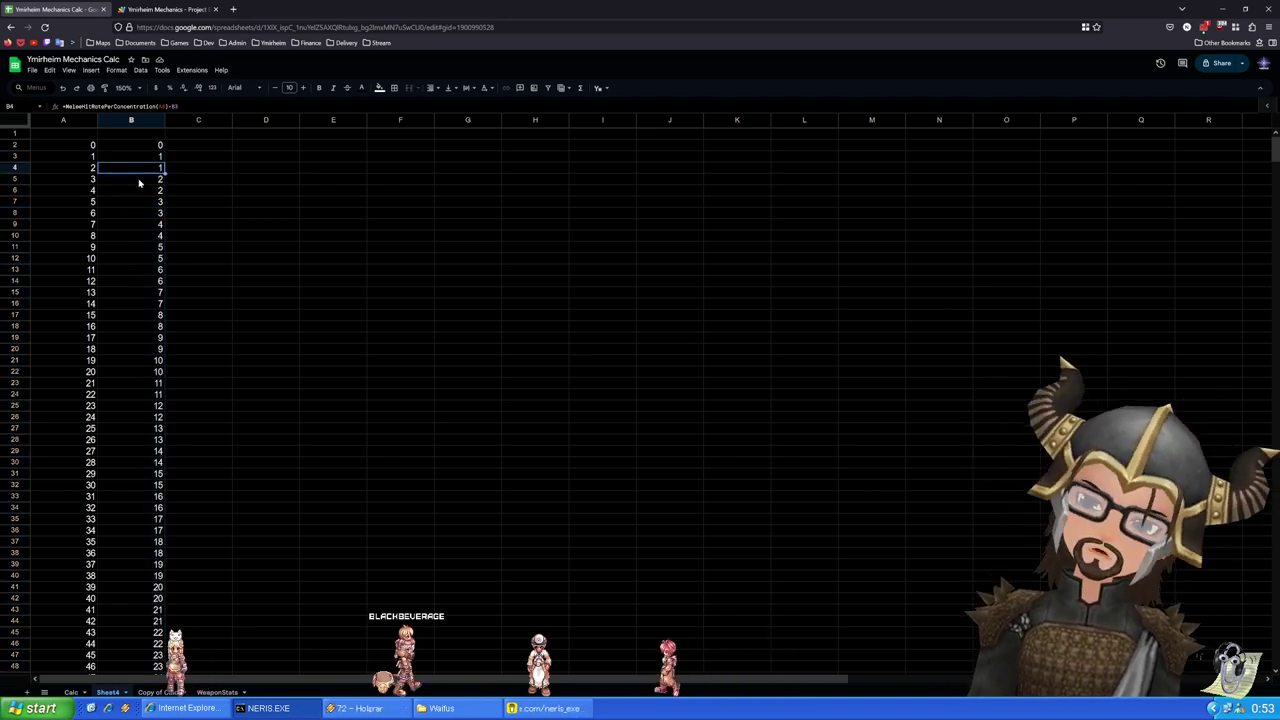
double_click(134, 167)
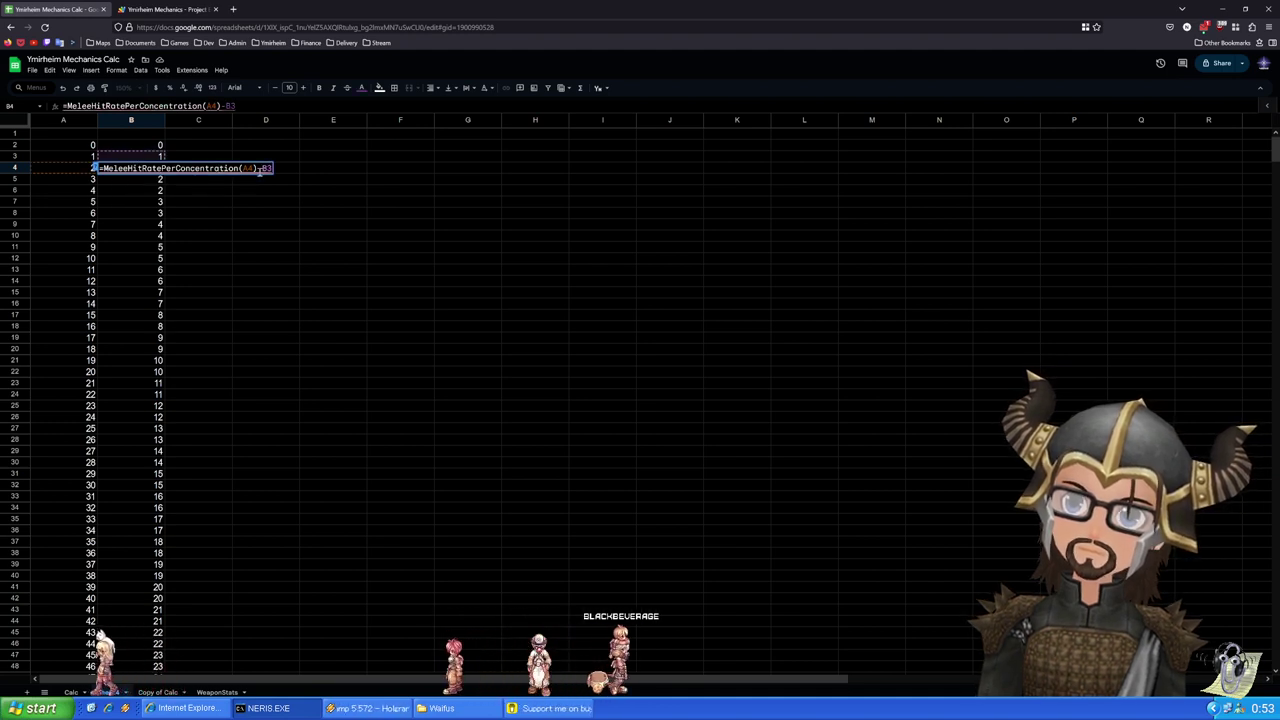
click(150, 146)
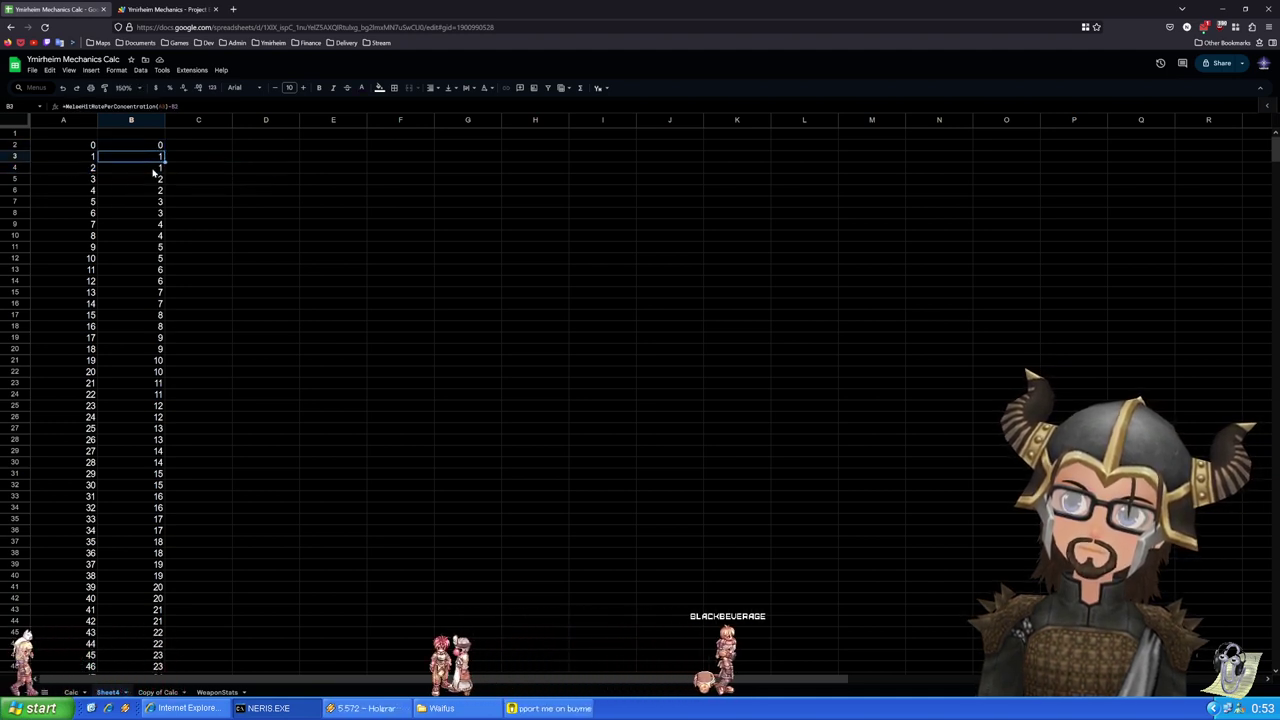
double_click(150, 167)
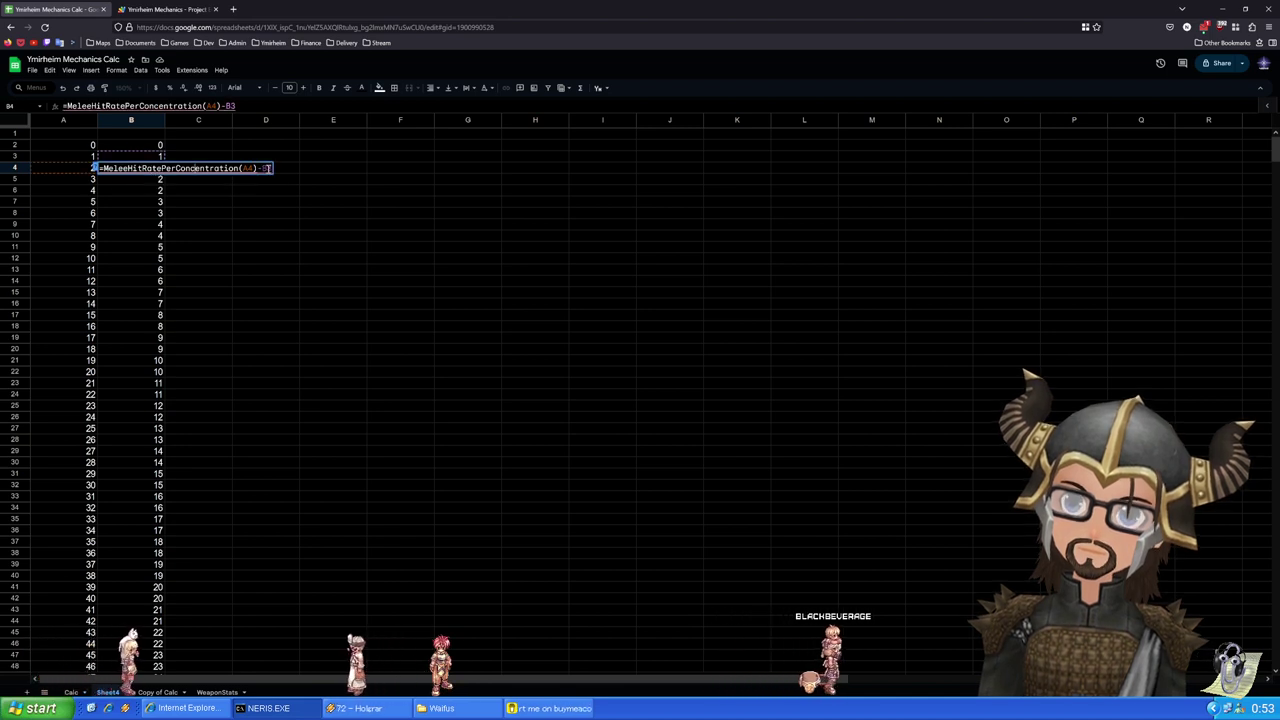
key(Return)
Step: Inspect B5's formula and its A5 reference, then recommit it
double_click(197, 180)
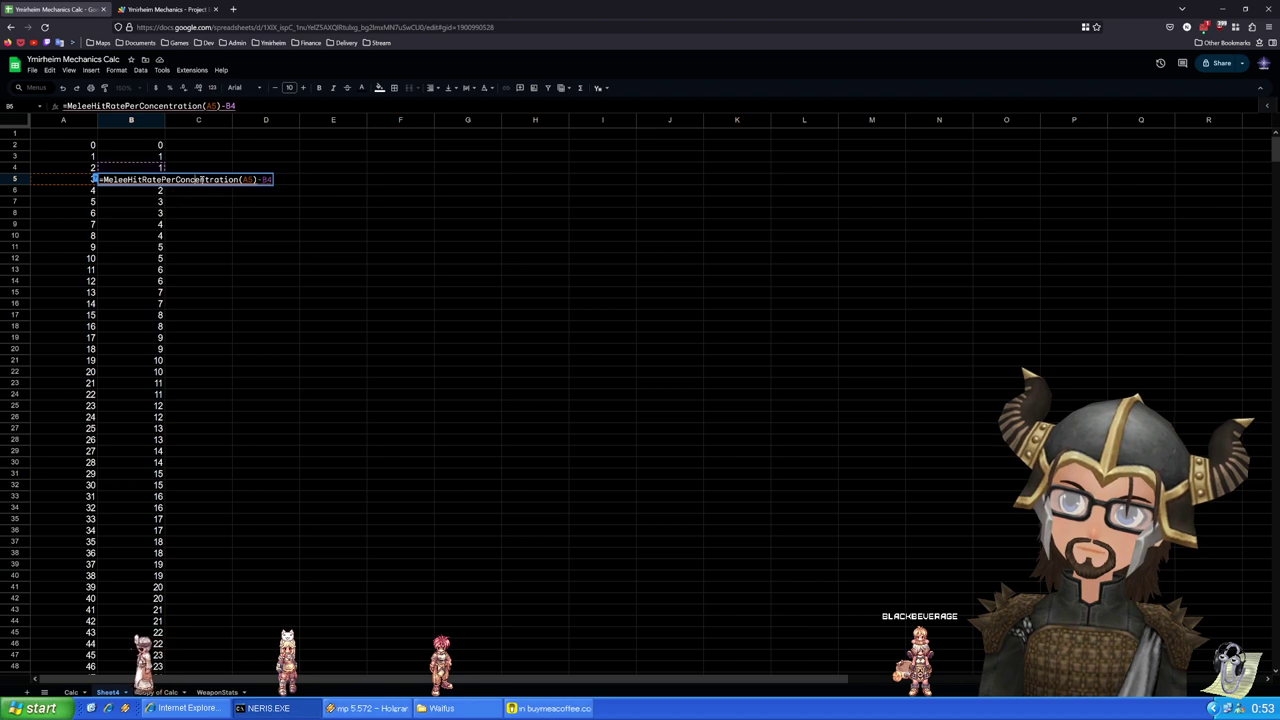
click(247, 180)
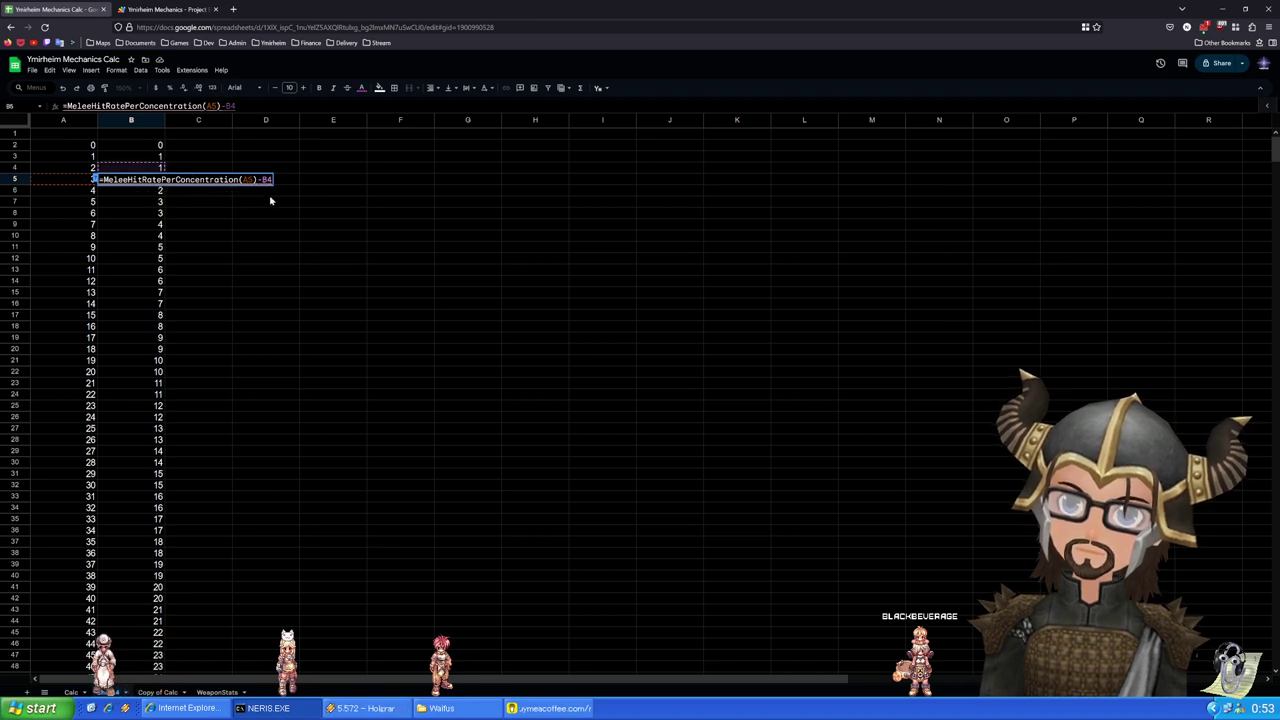
key(Escape)
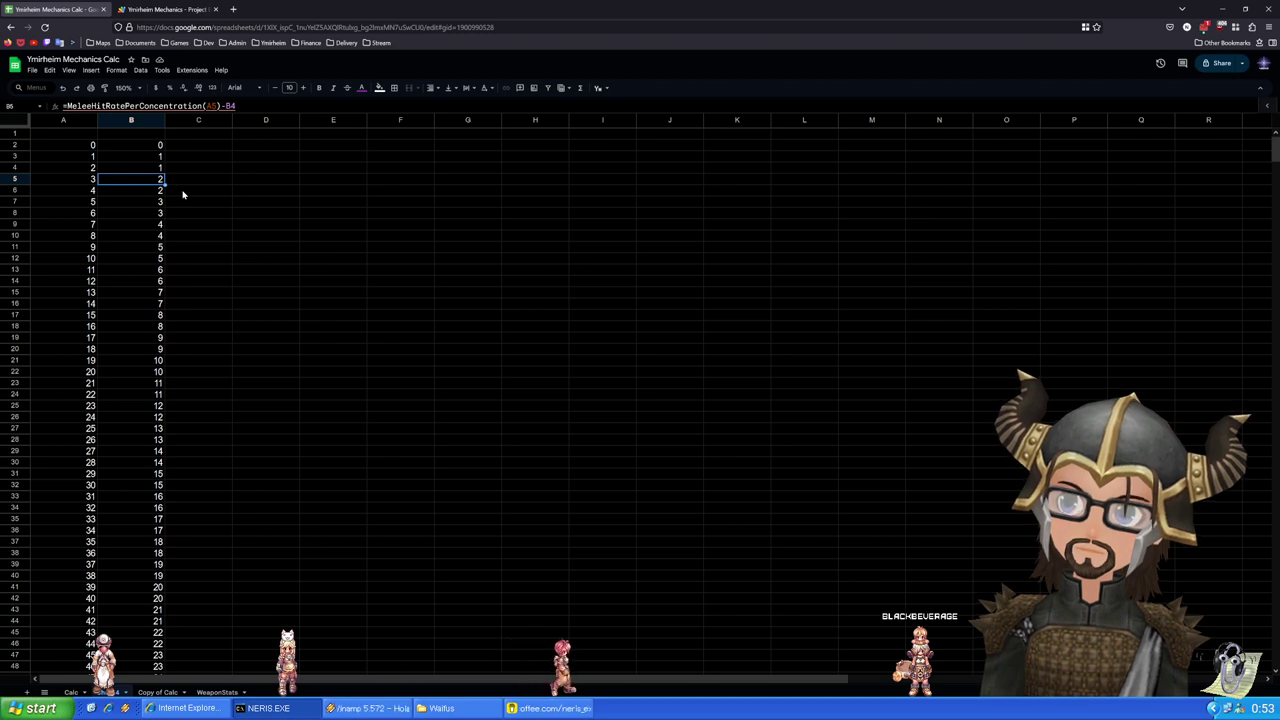
click(130, 192)
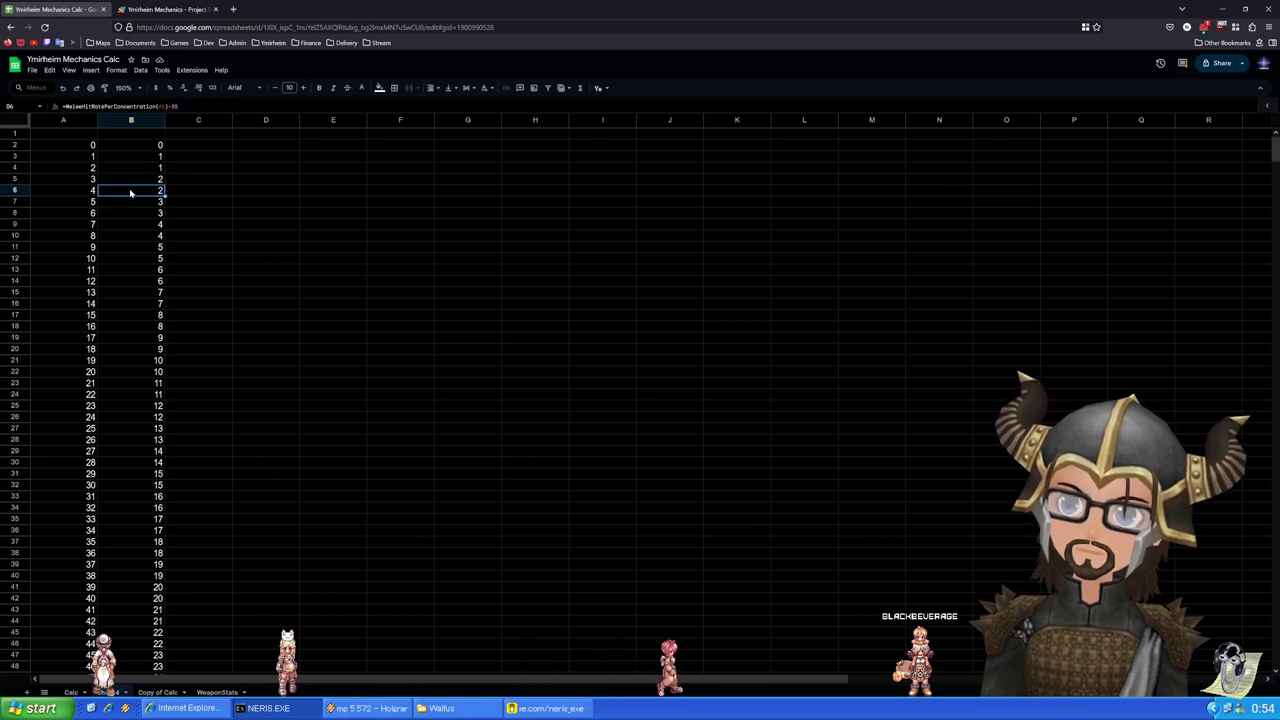
click(128, 178)
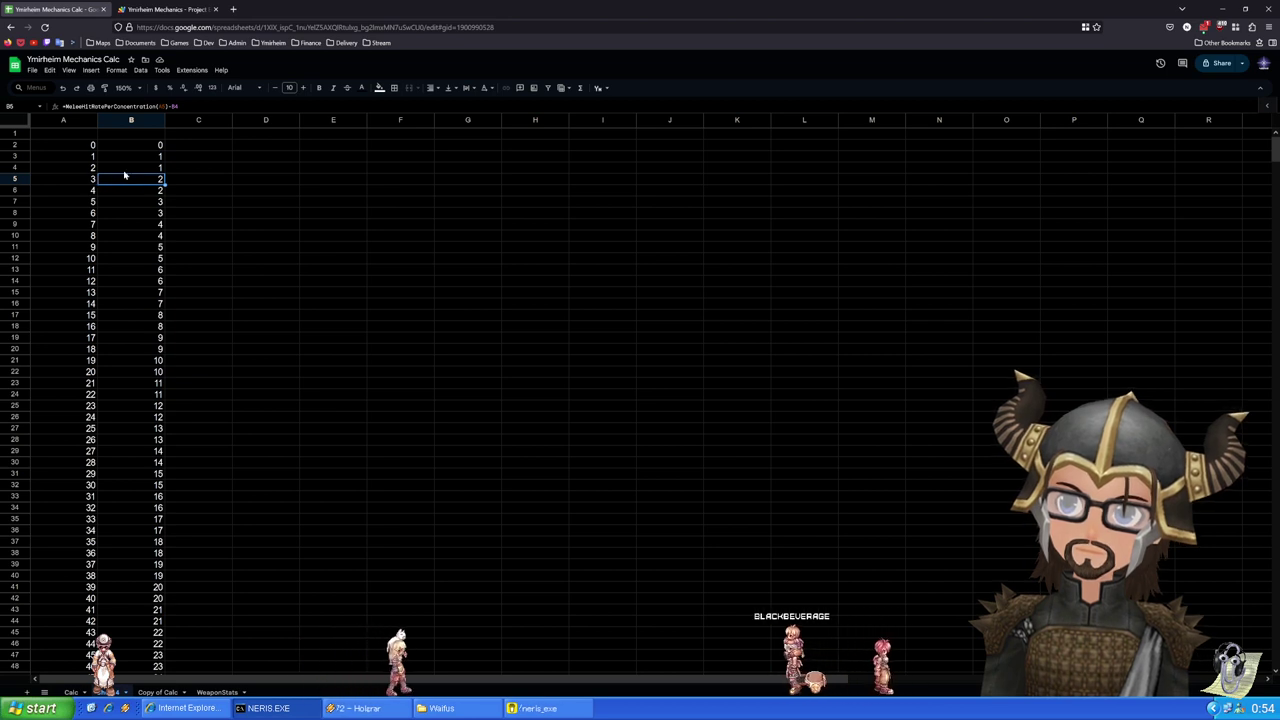
double_click(130, 179)
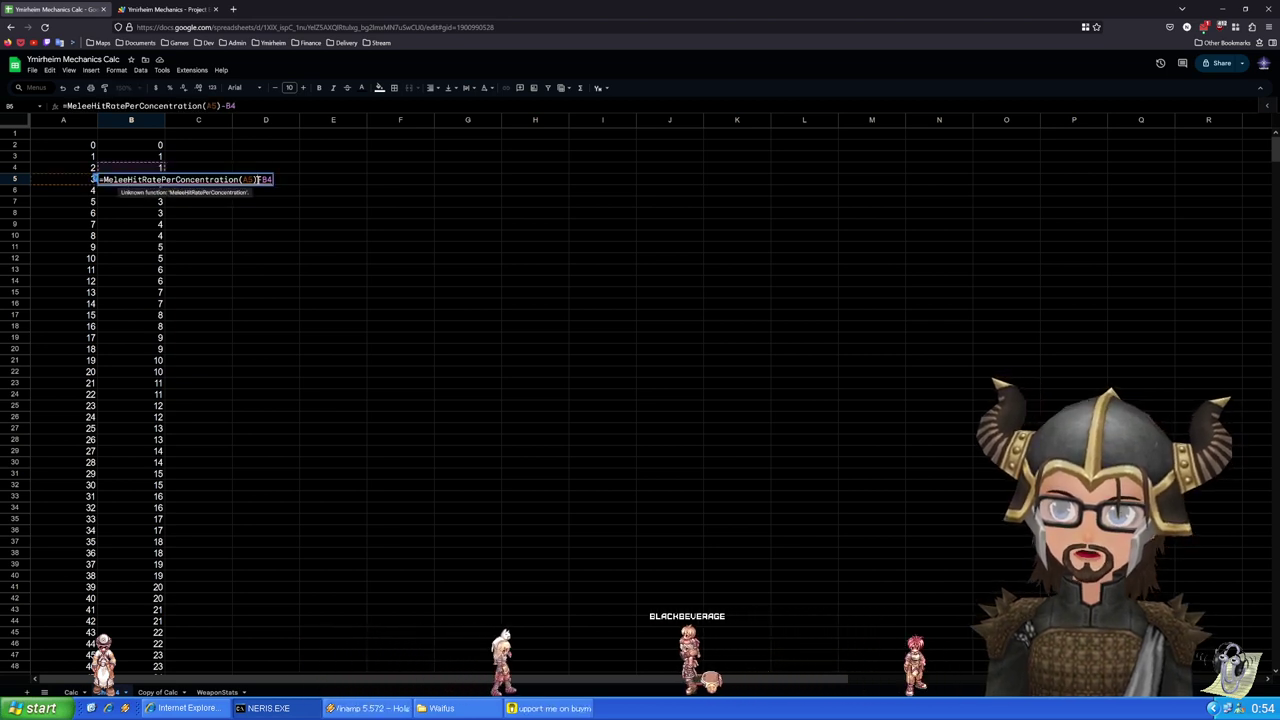
key(Return)
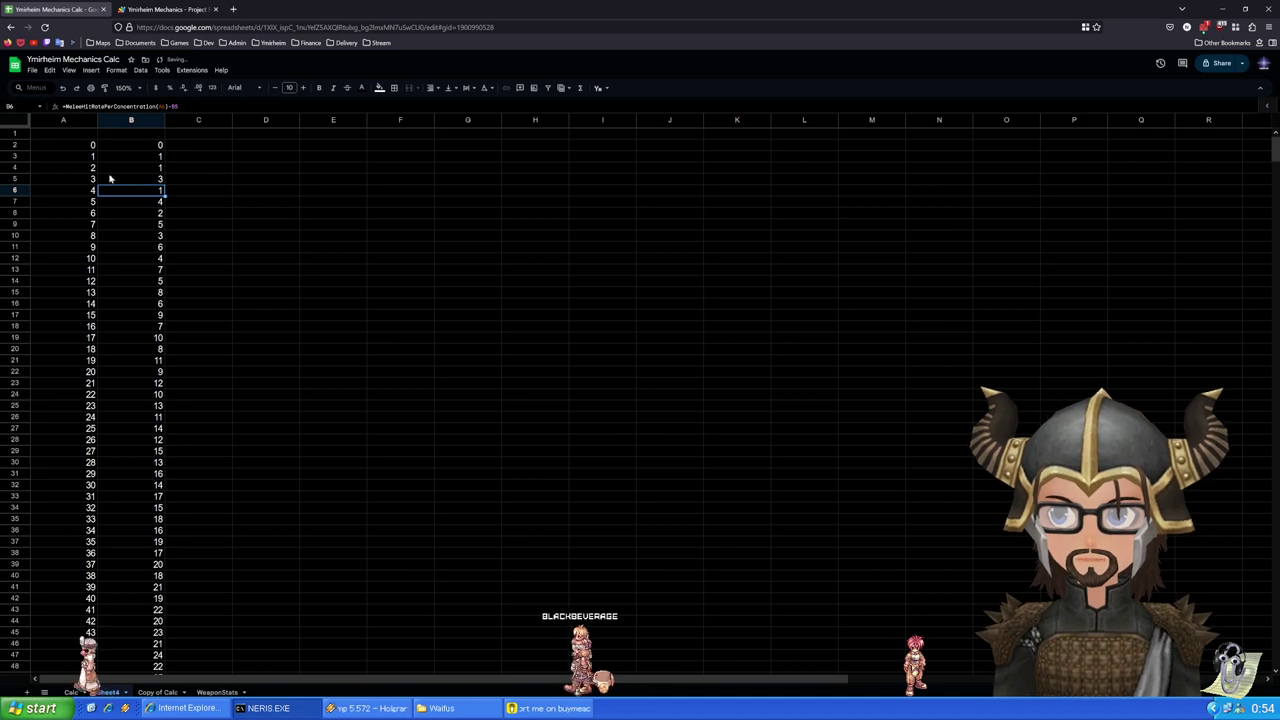
Step: Recommit the B4 and B3 formulas so column B reads 0, 1, 1, 2, 2, 3…
double_click(140, 168)
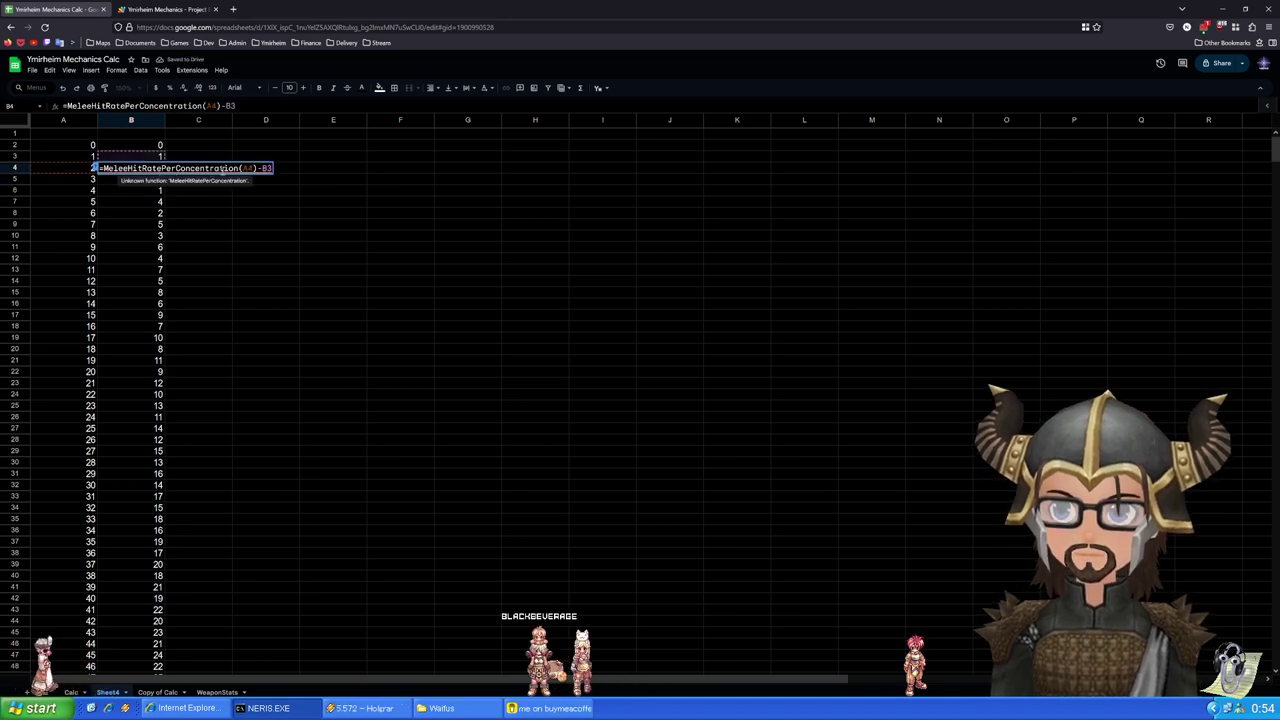
key(Return)
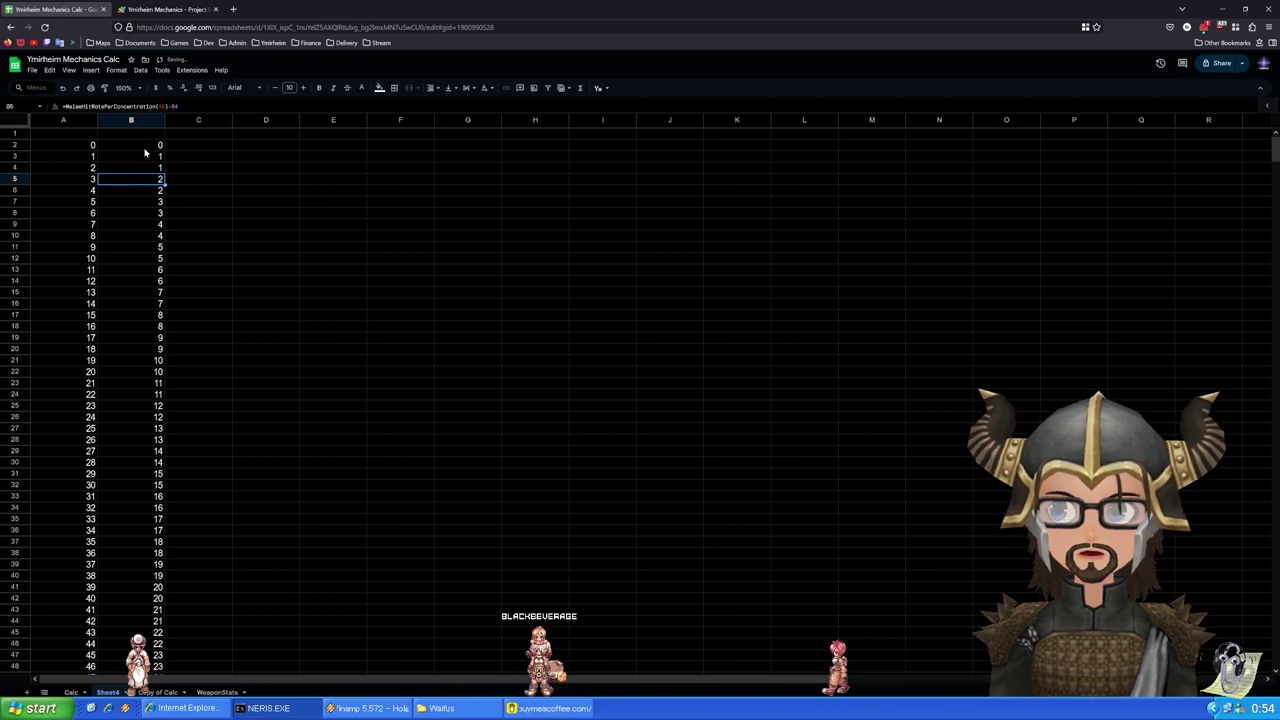
double_click(103, 157)
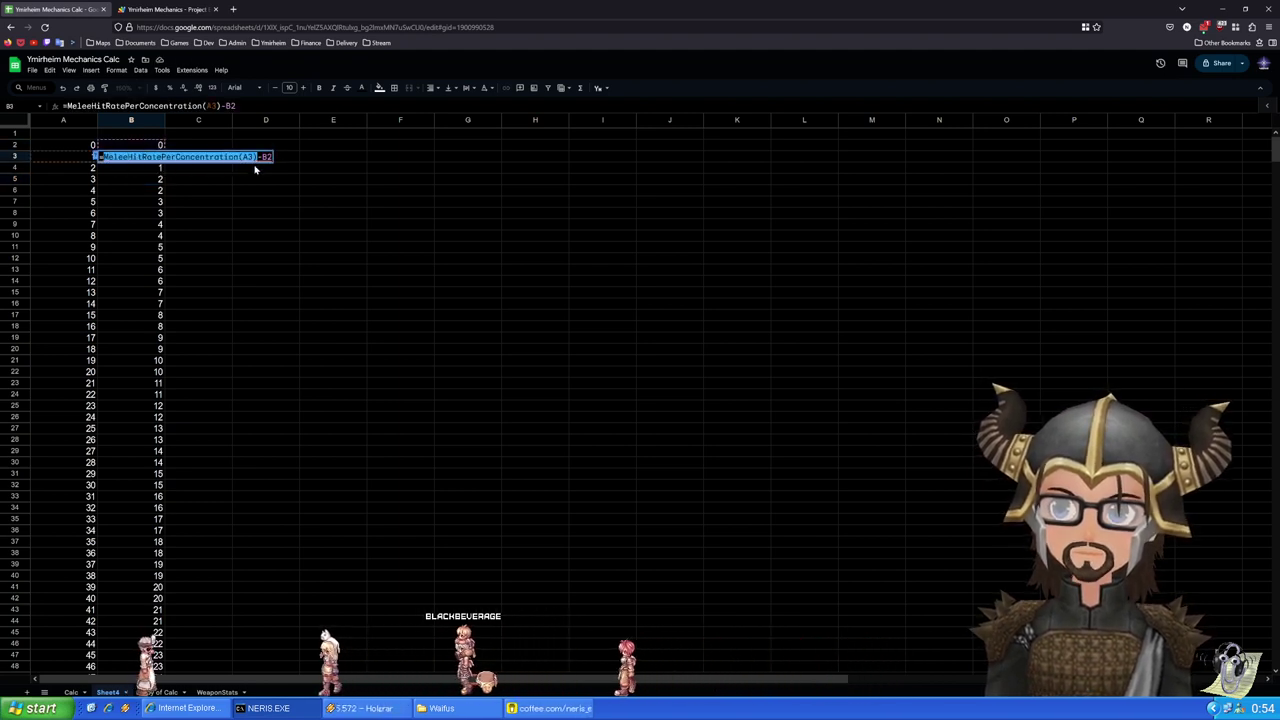
key(Escape)
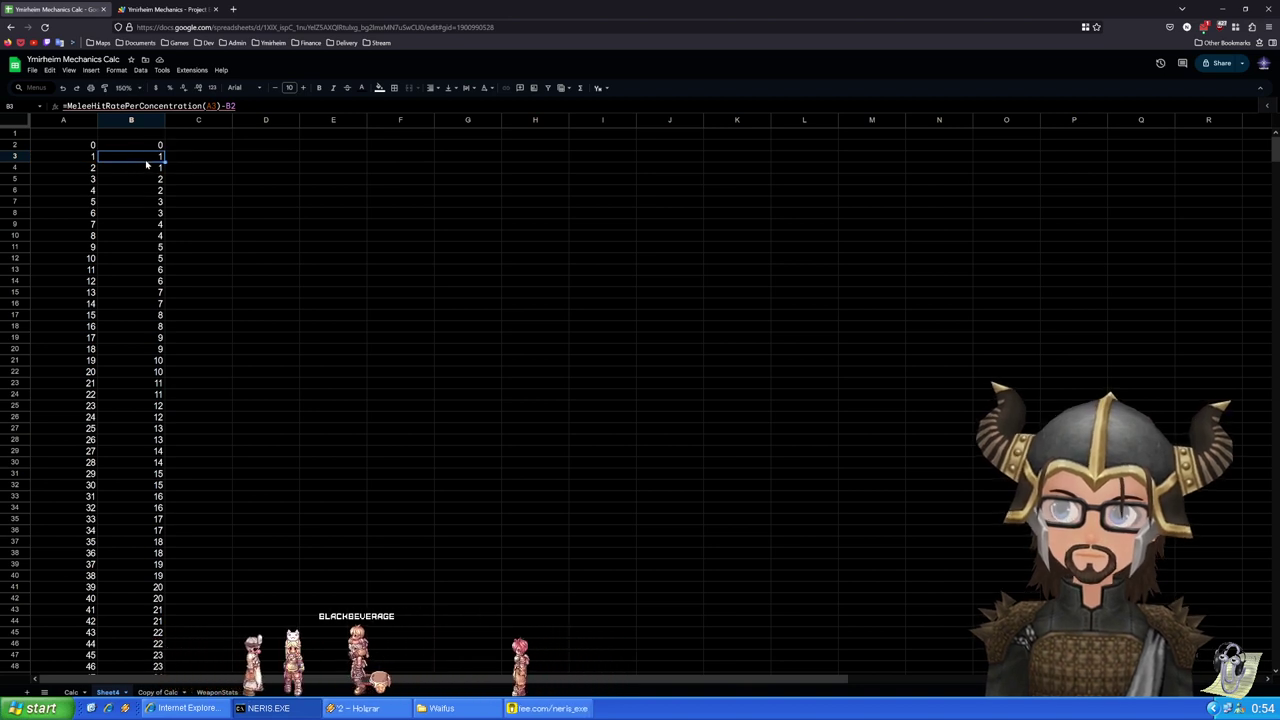
double_click(139, 160)
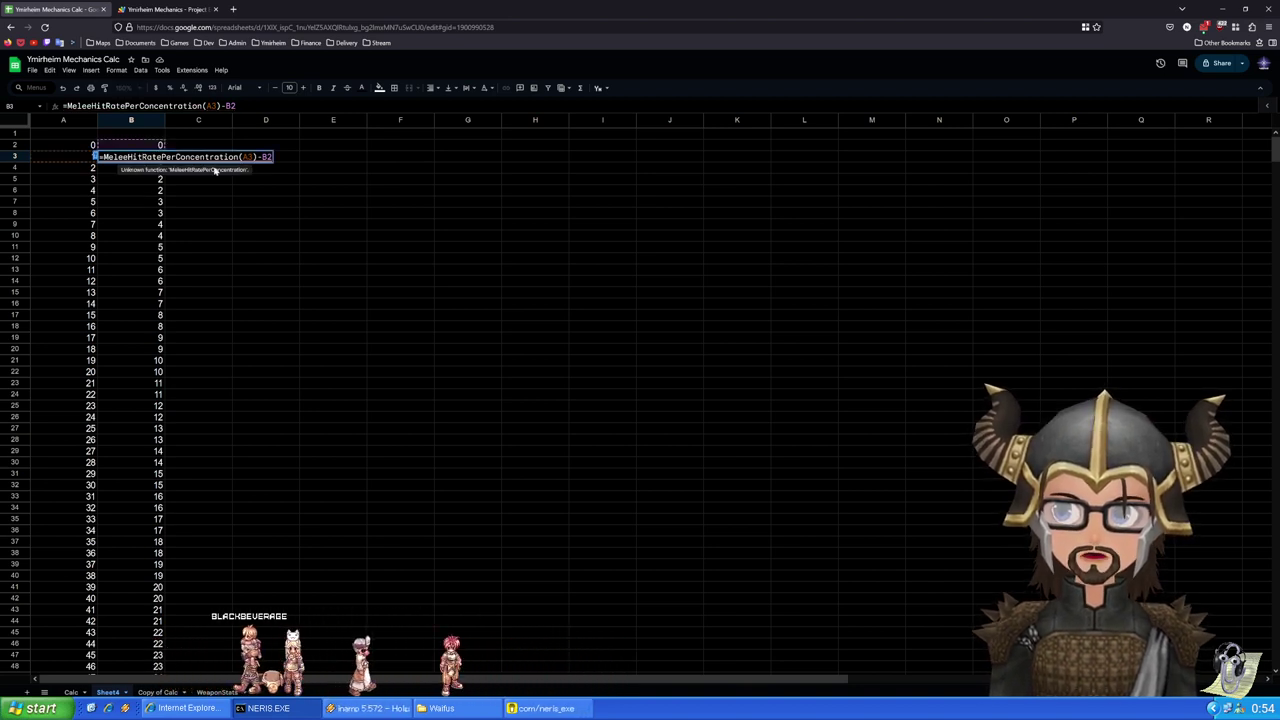
key(Return)
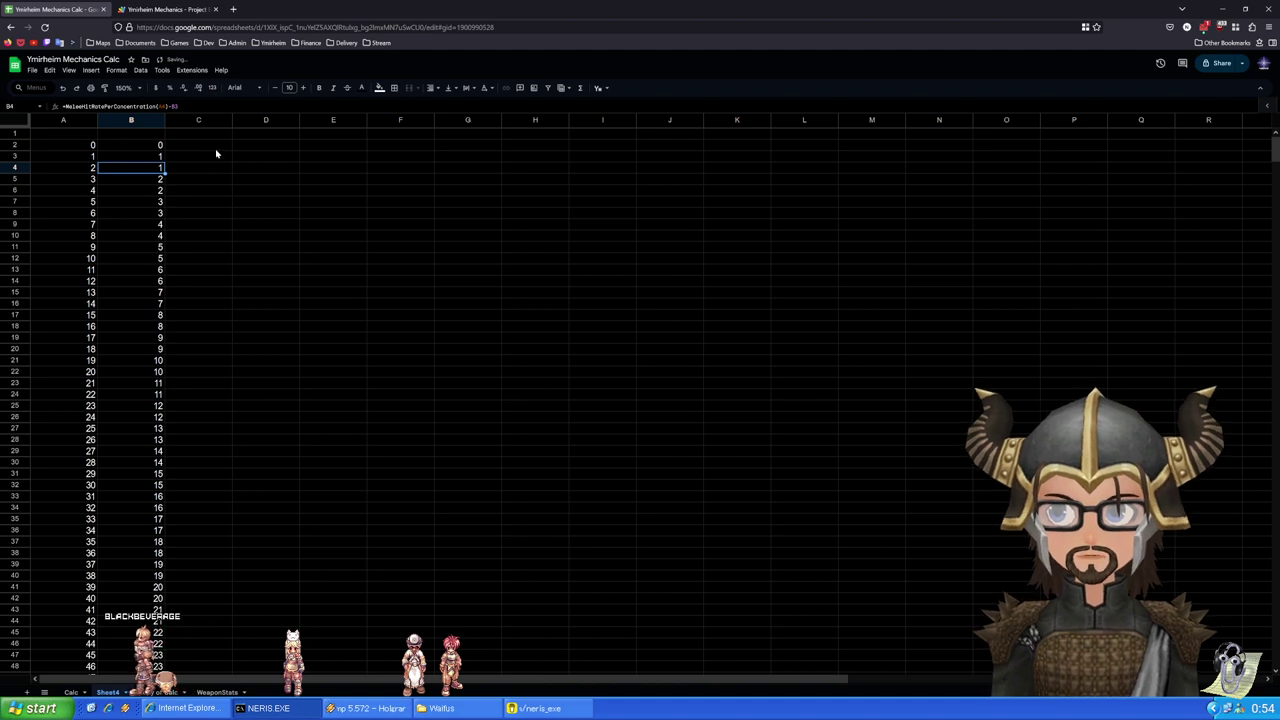
click(200, 159)
click(122, 137)
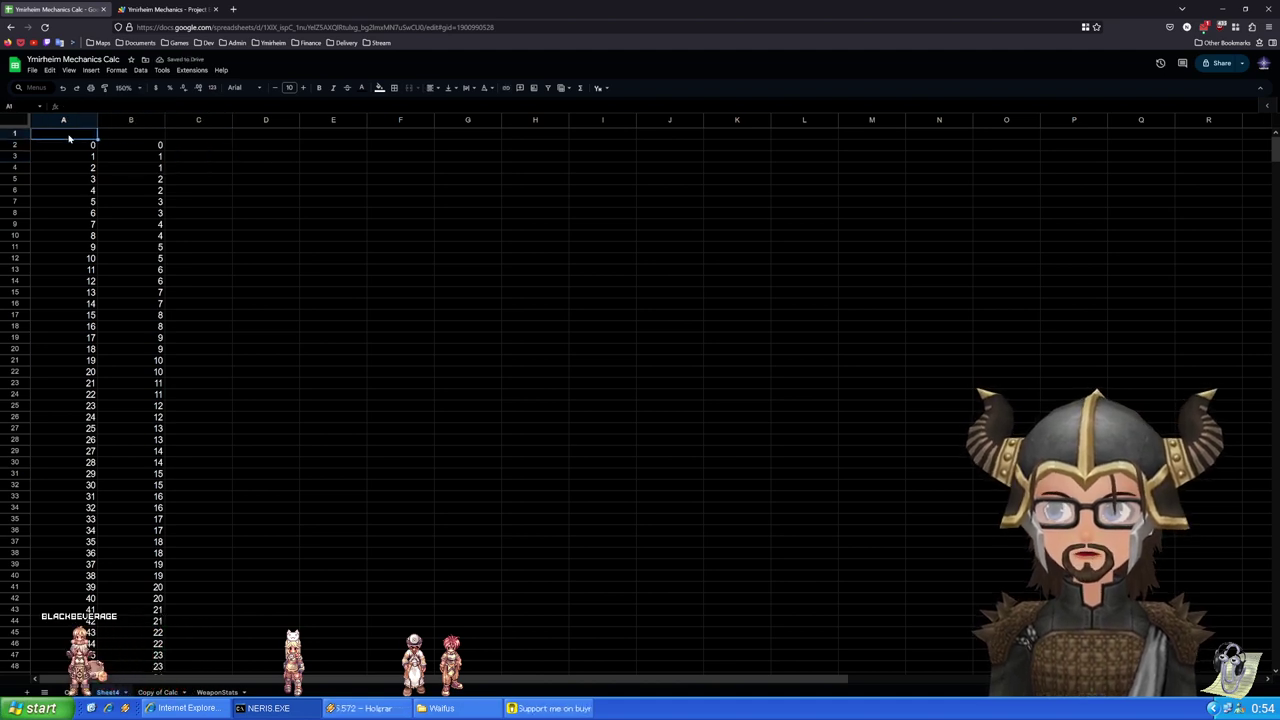
Step: Label row 1 with the headers CON, HitRate and HitRateDiff
text(Level)
key(Tab)
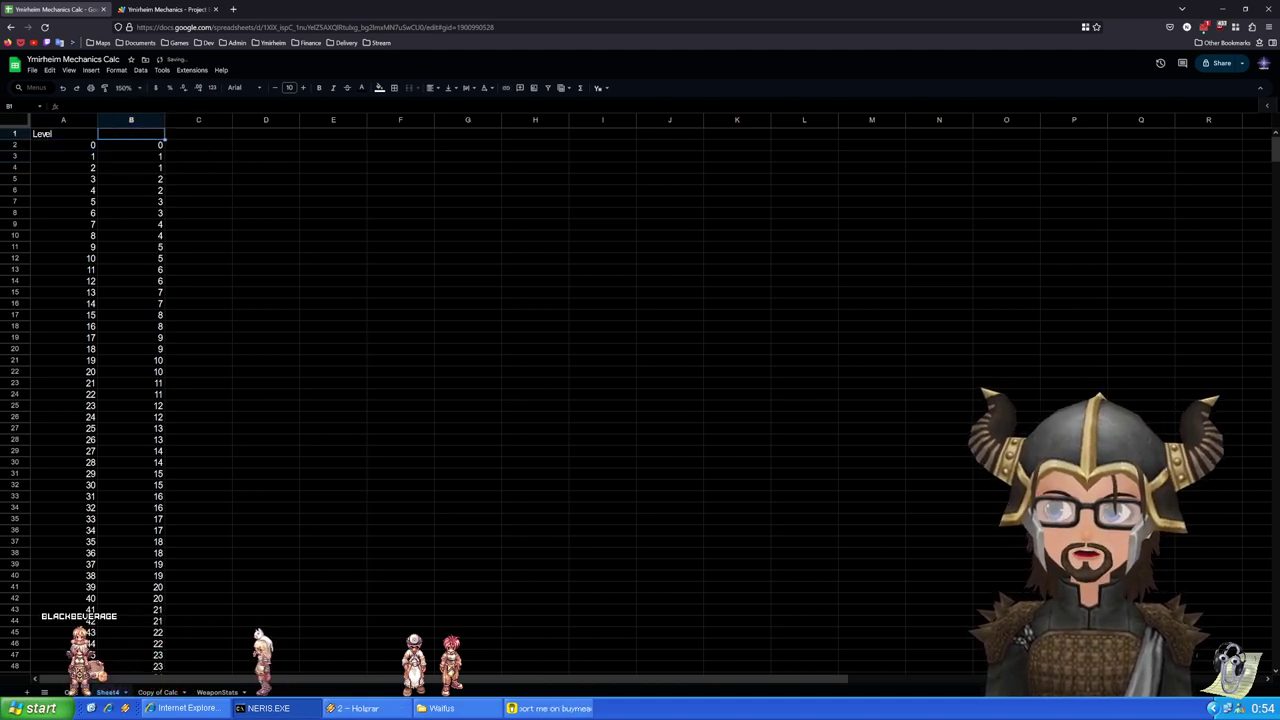
click(63, 133)
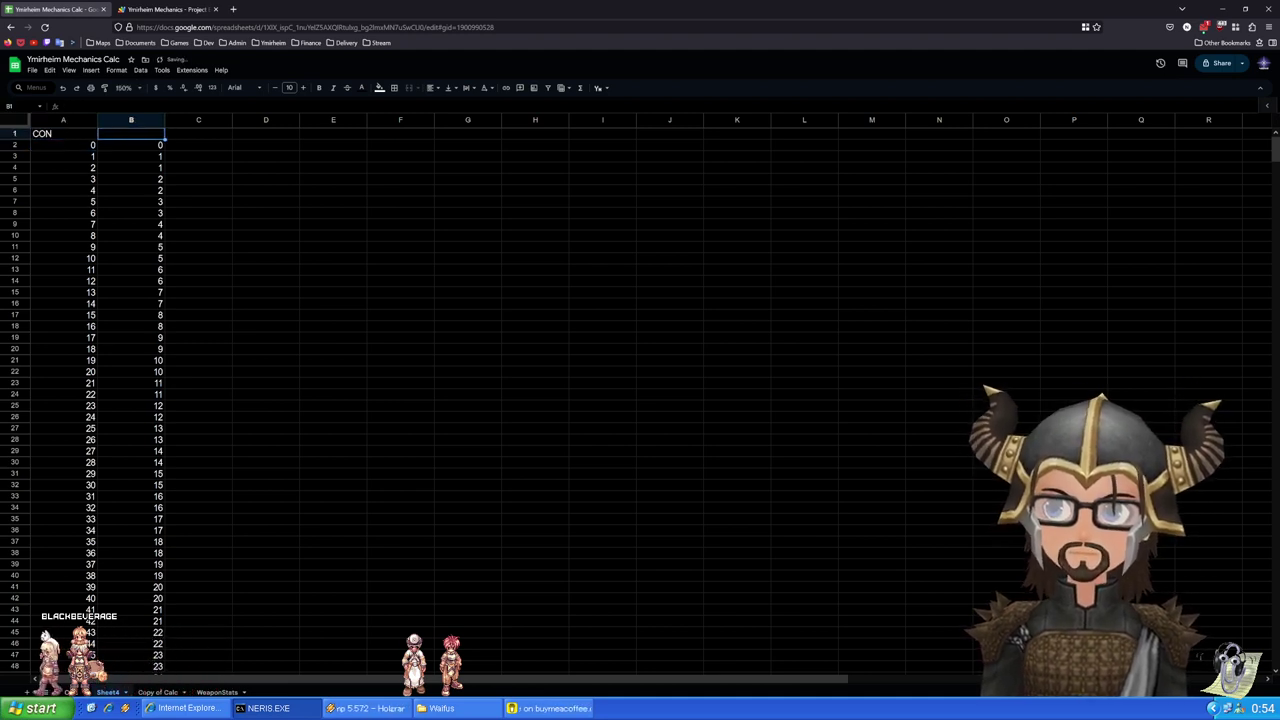
text(HitRate)
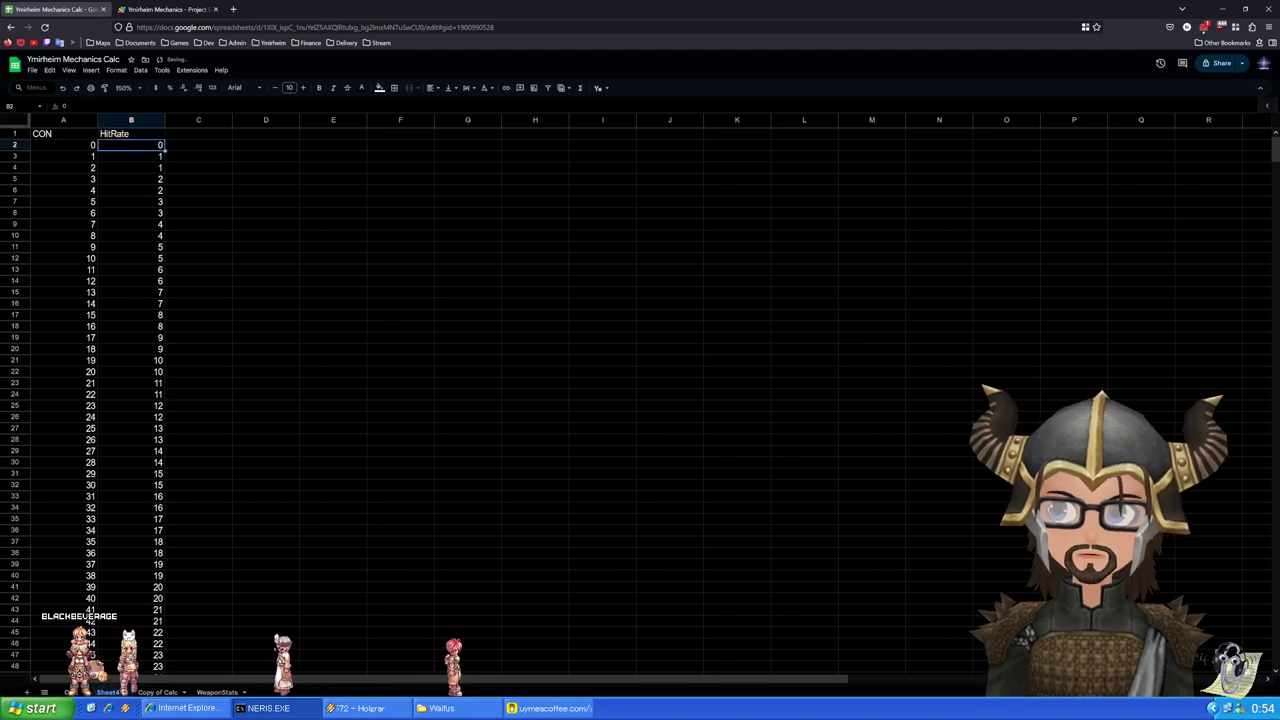
key(Tab)
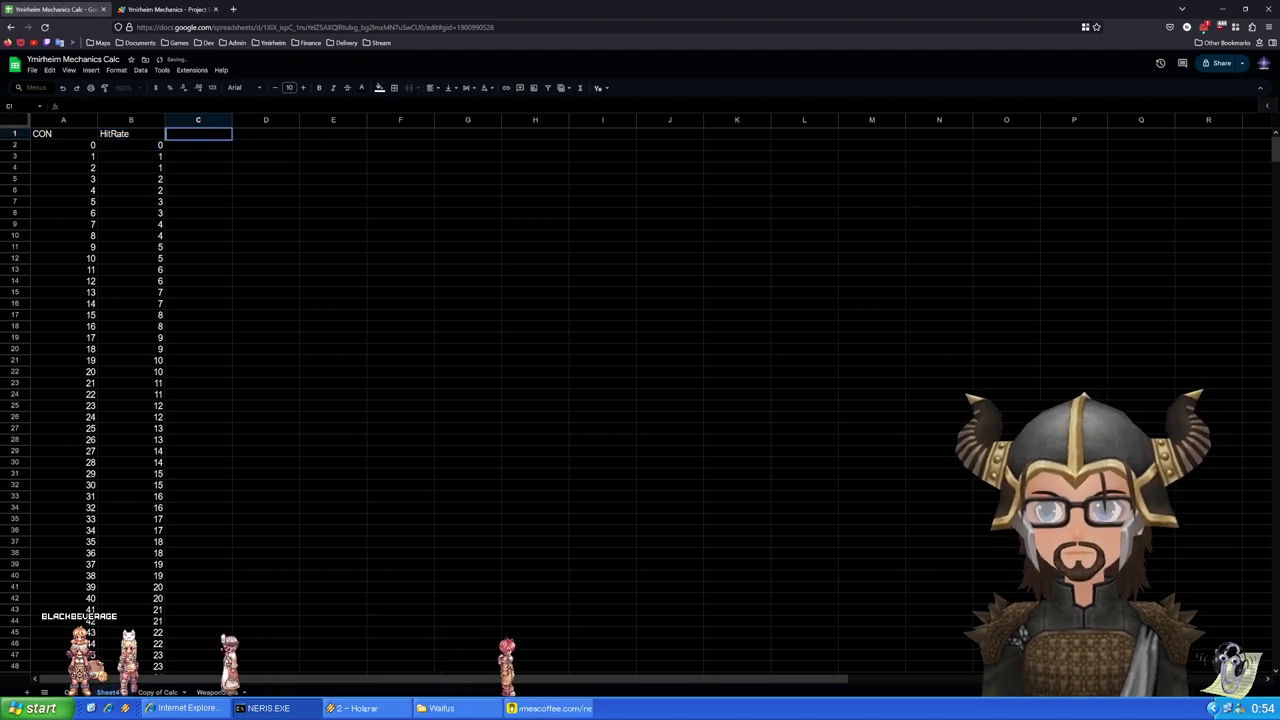
text(HitRate)
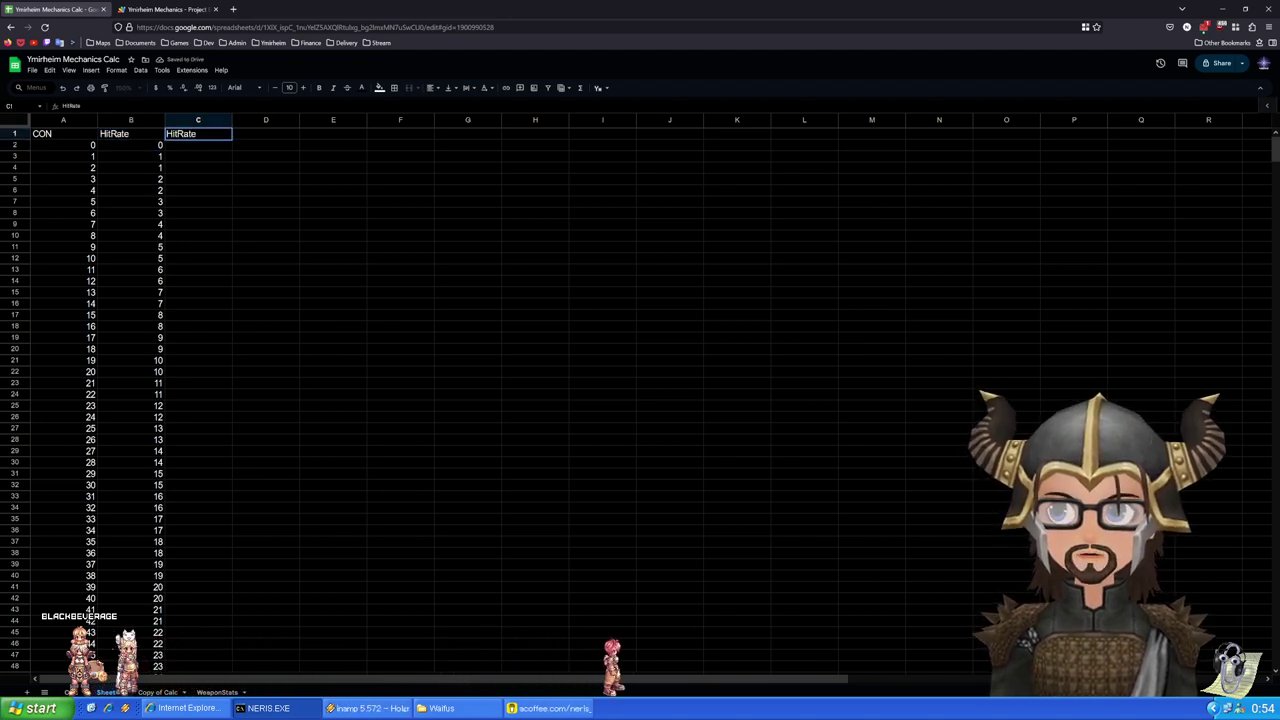
text(Diff)
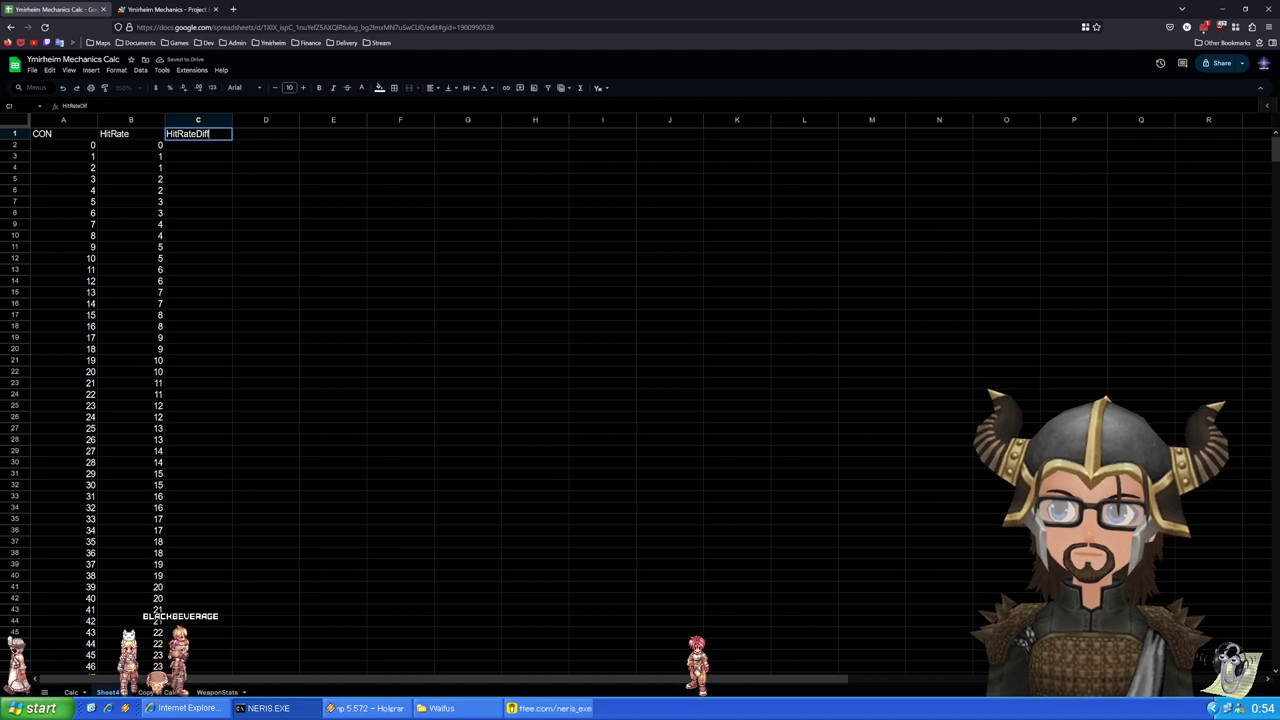
key(Return)
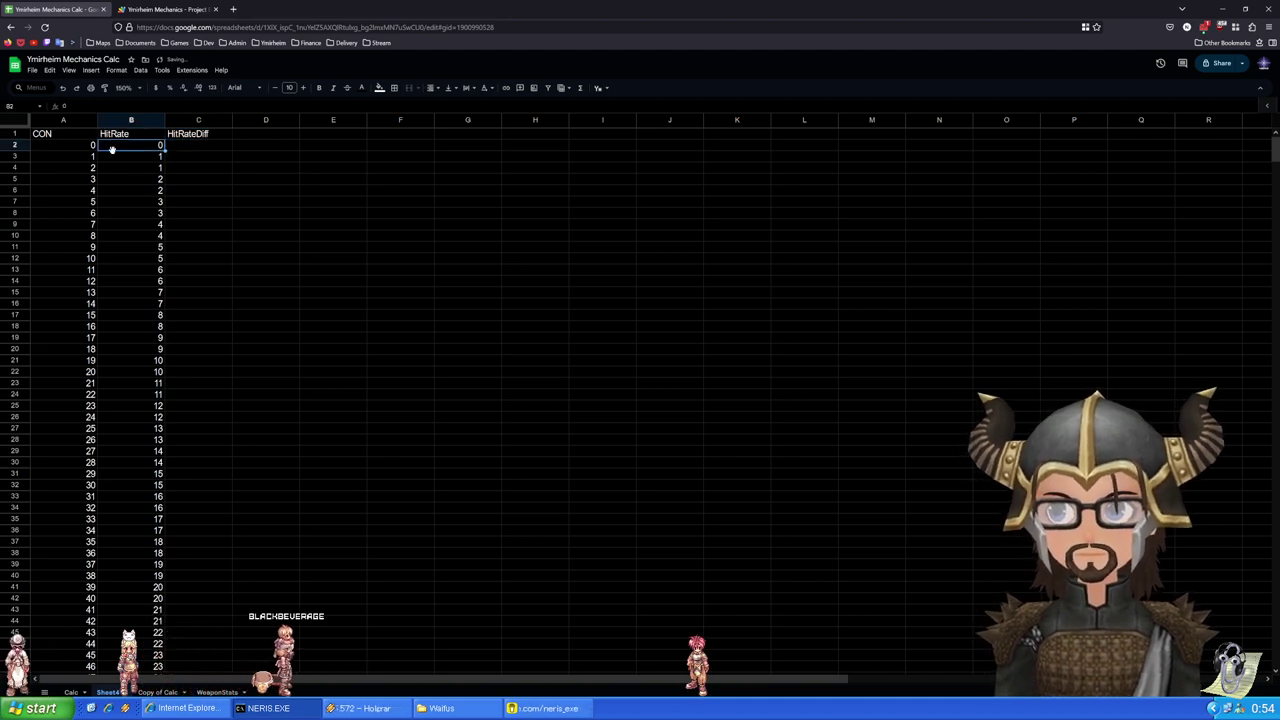
Step: Set C2 to the starting HitRate of 0 and fill B3's HitRate formula down to row 101
text(=)
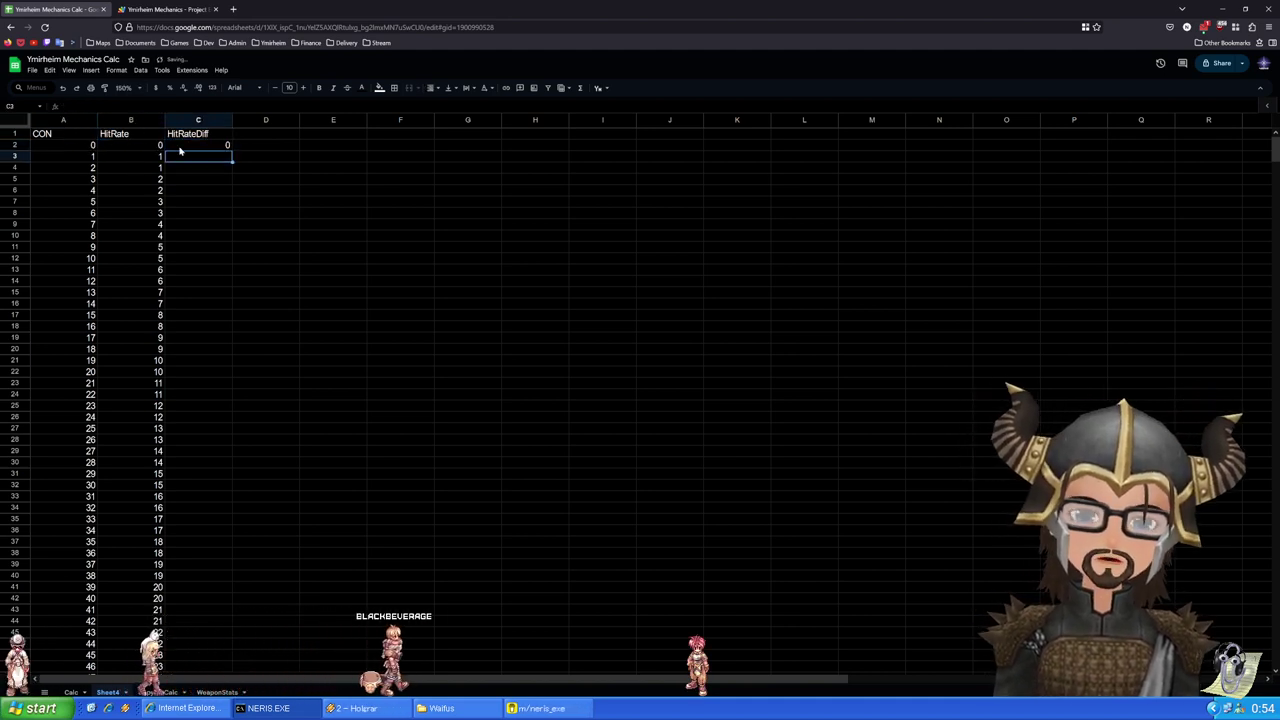
click(80, 146)
key(Return)
click(121, 160)
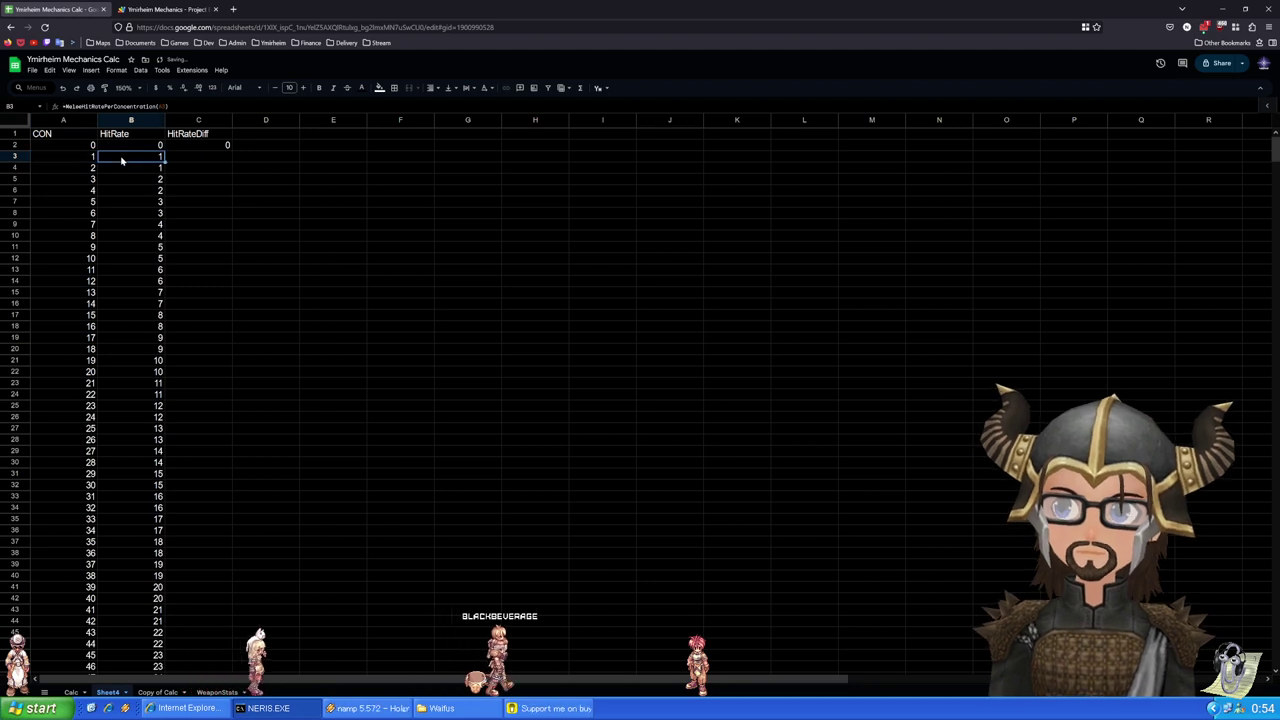
double_click(121, 160)
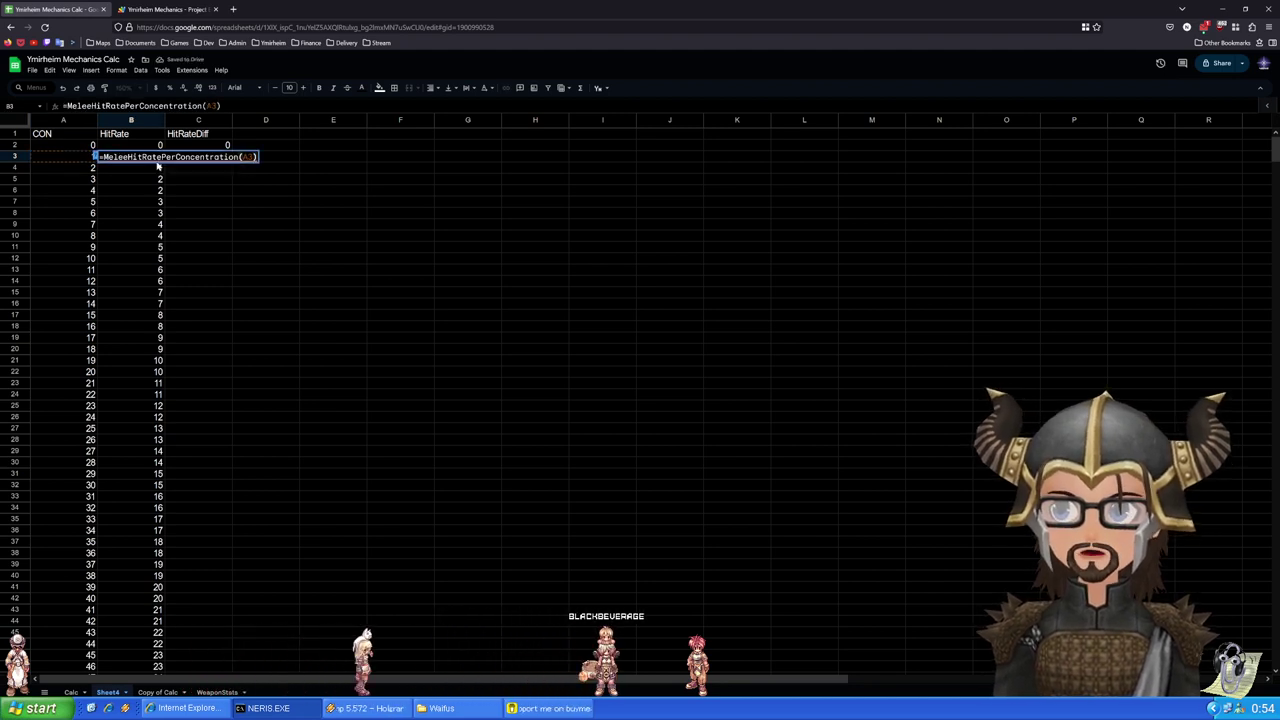
key(Escape)
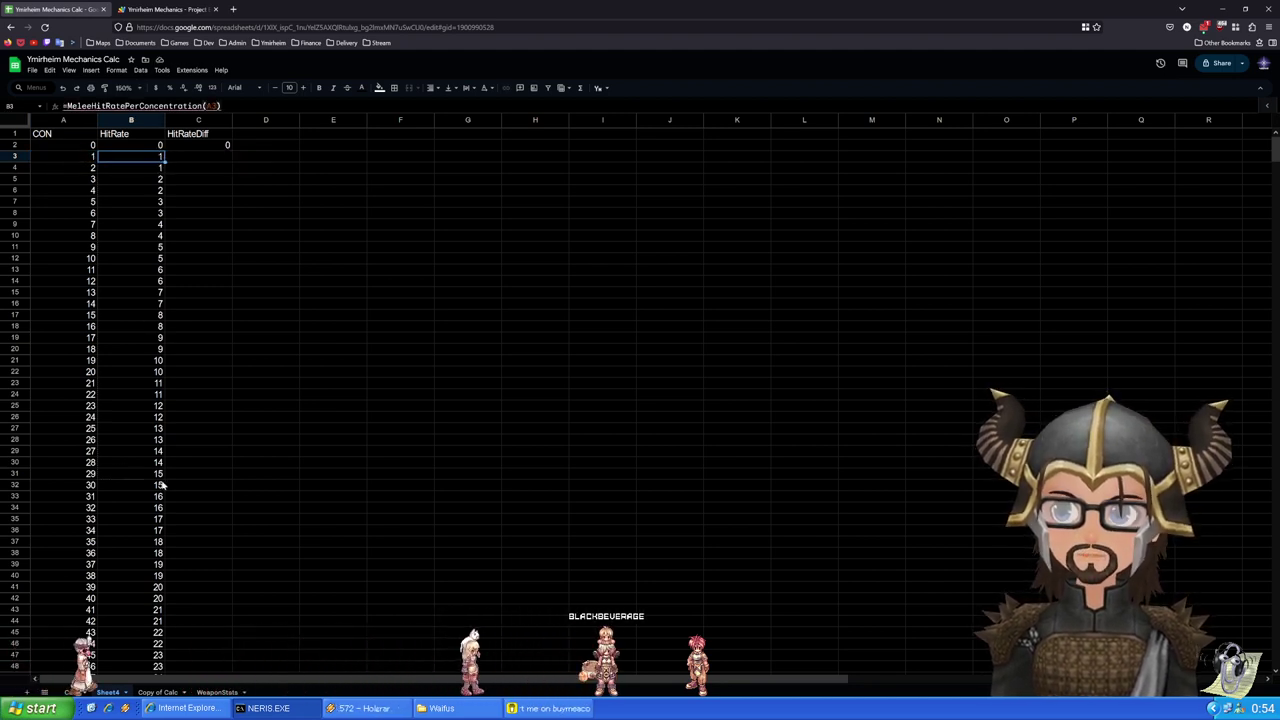
scroll(160, 485, down, 10)
shift+click(157, 367)
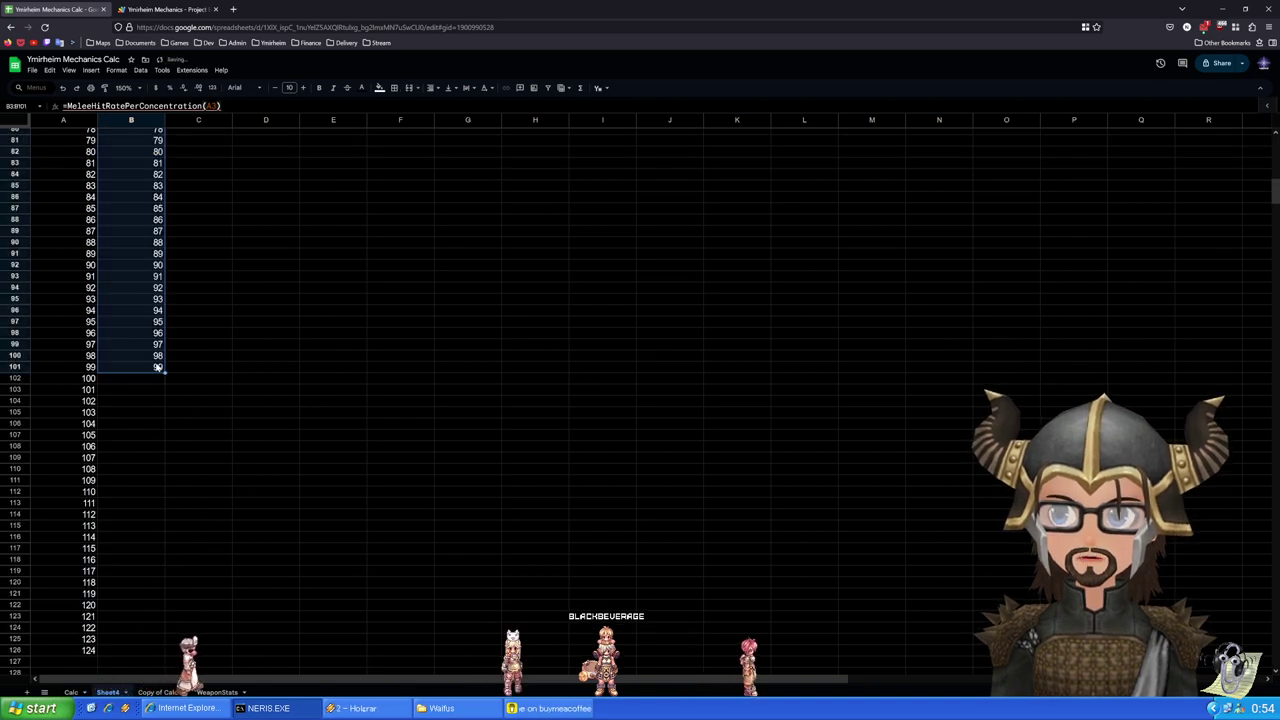
key(ctrl+d)
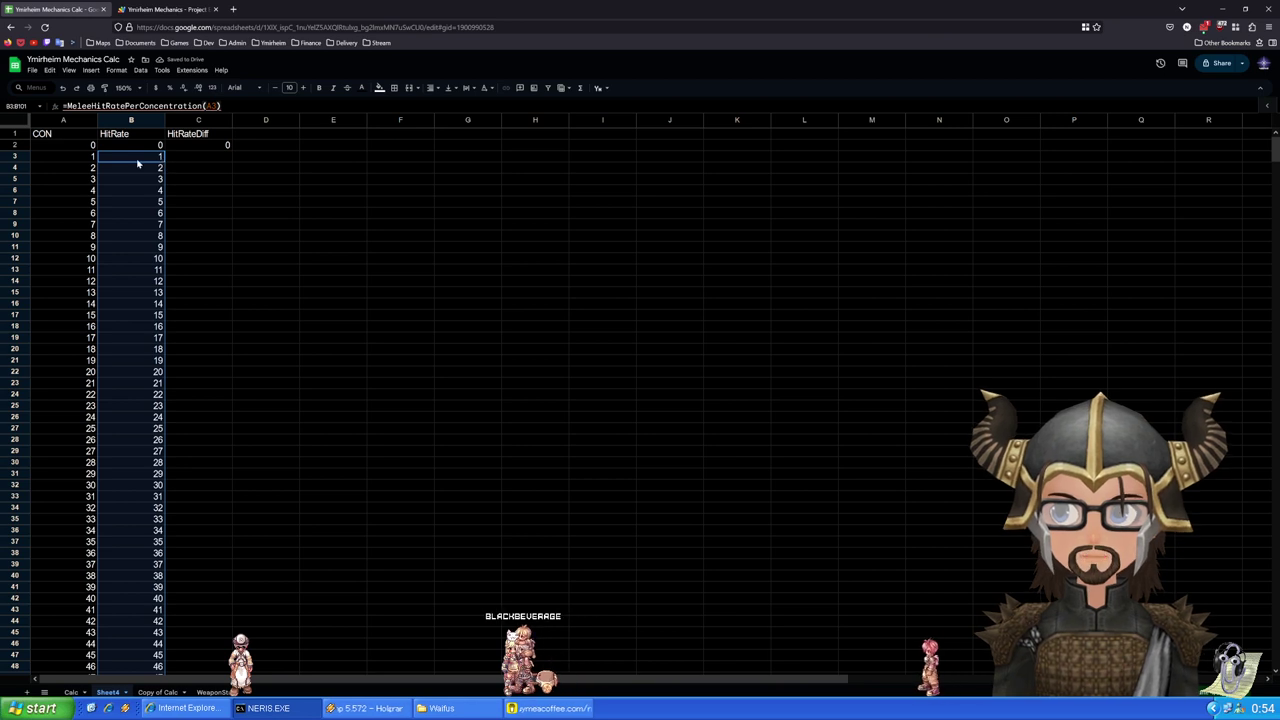
Step: Enter =B3-B2 in C3, autofill it down column C, and confirm C7 holds =B7-B6
click(194, 157)
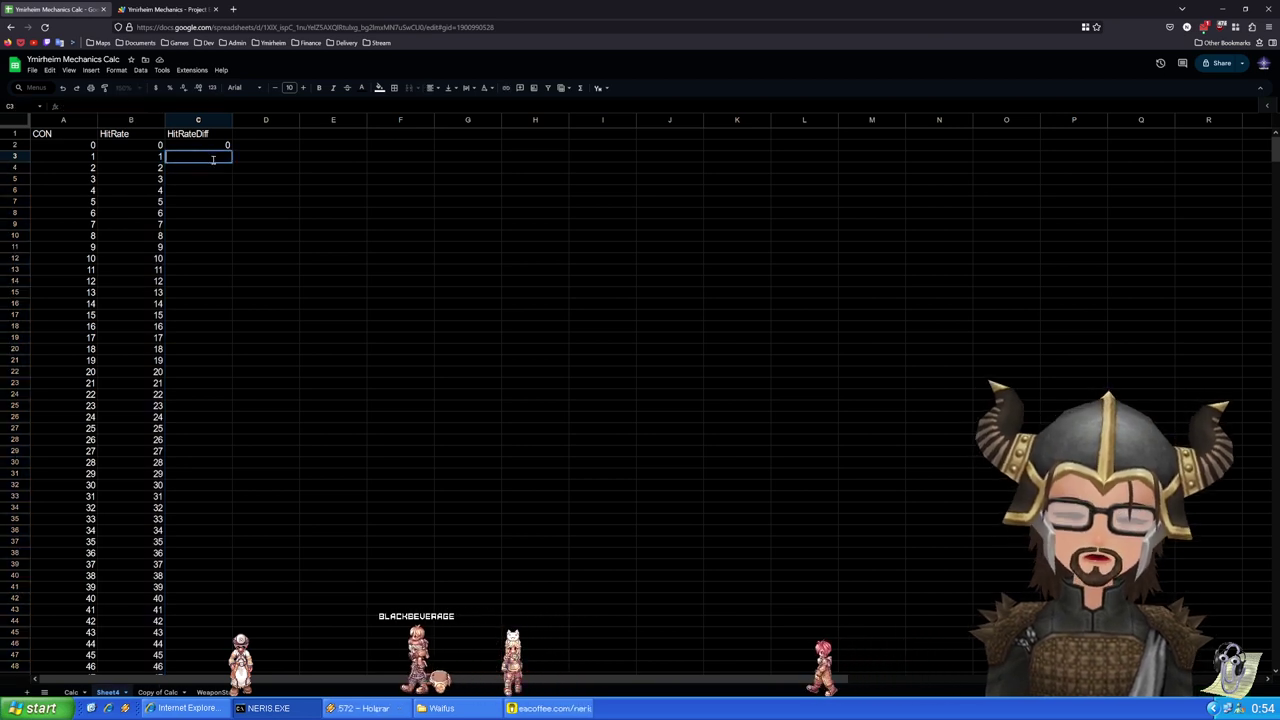
text(=)
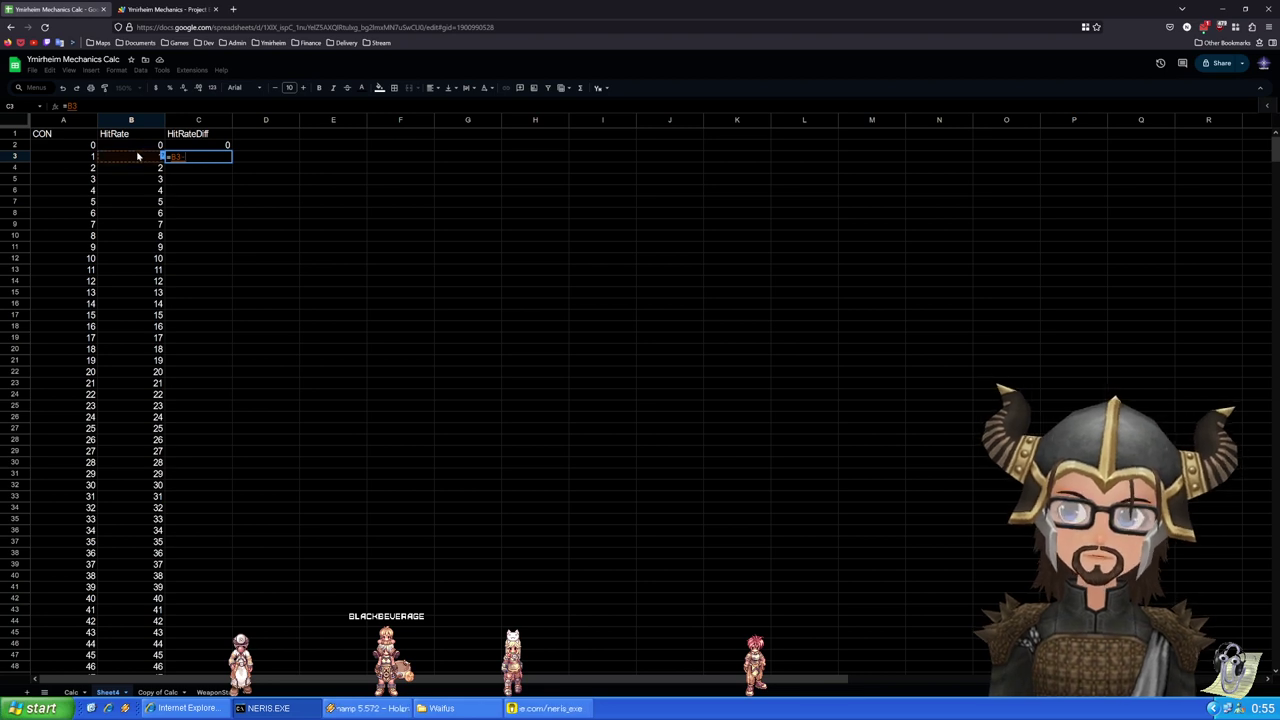
key(Return)
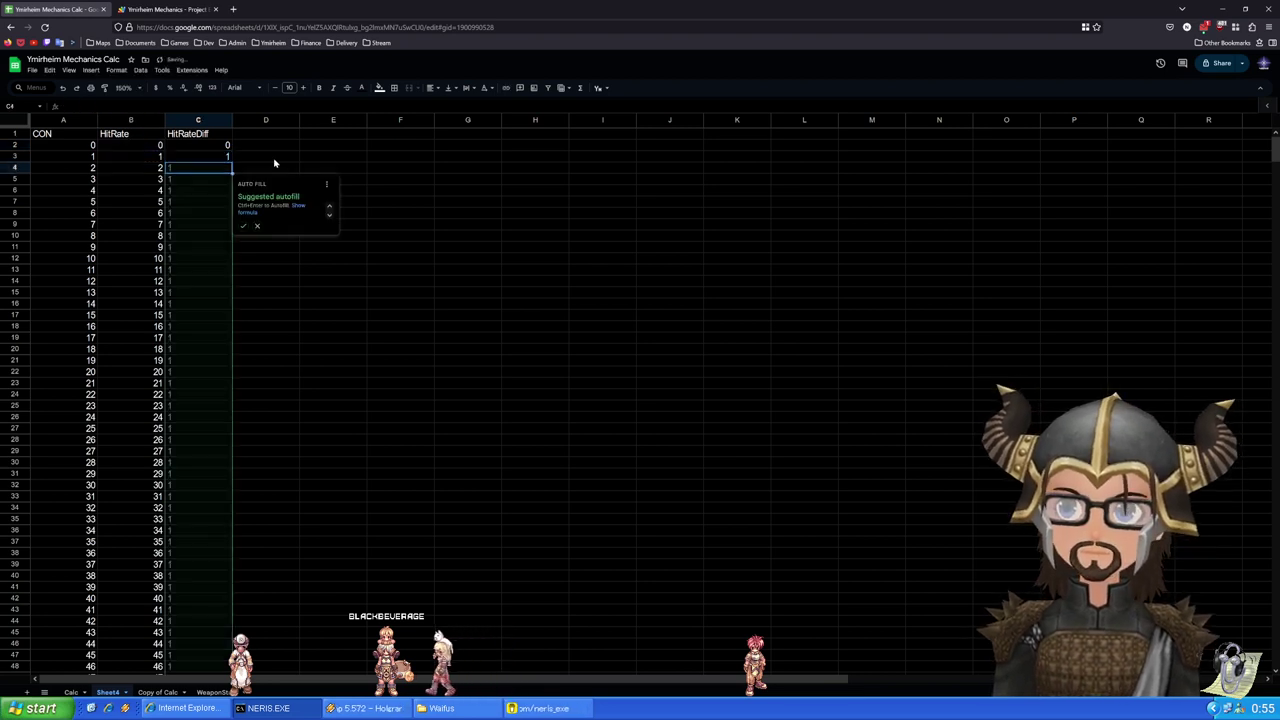
click(243, 227)
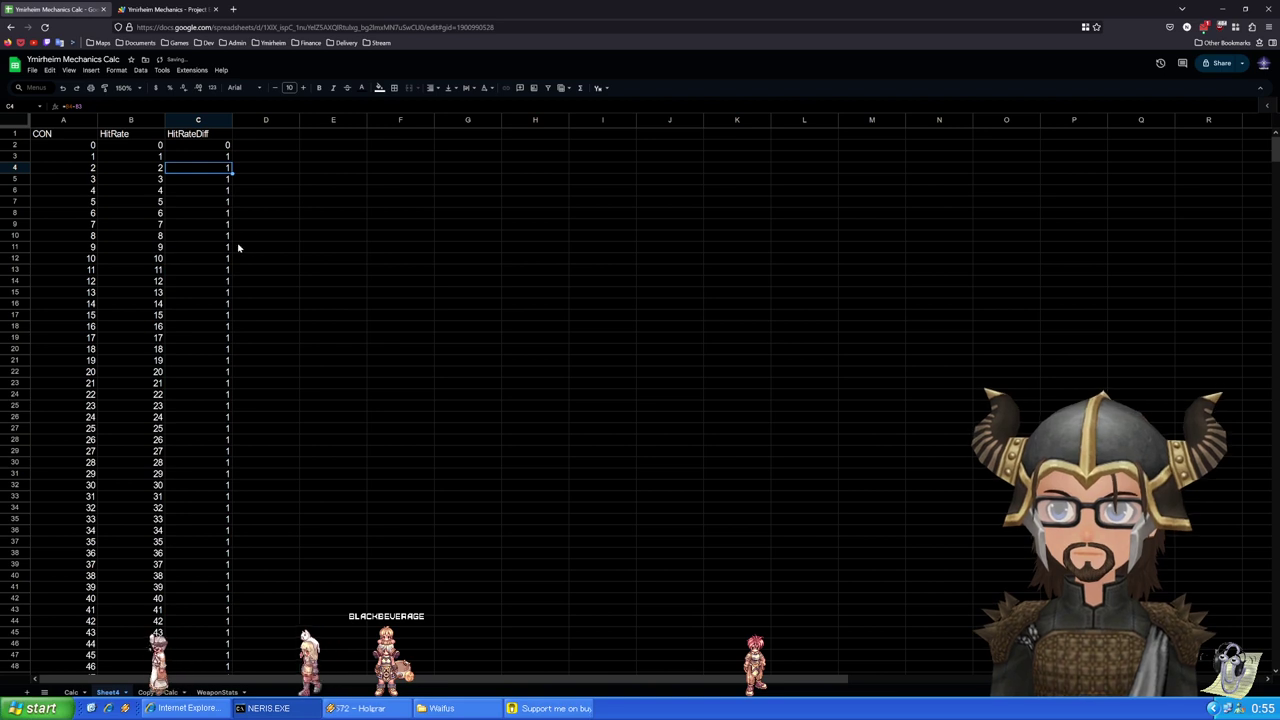
click(199, 204)
double_click(199, 205)
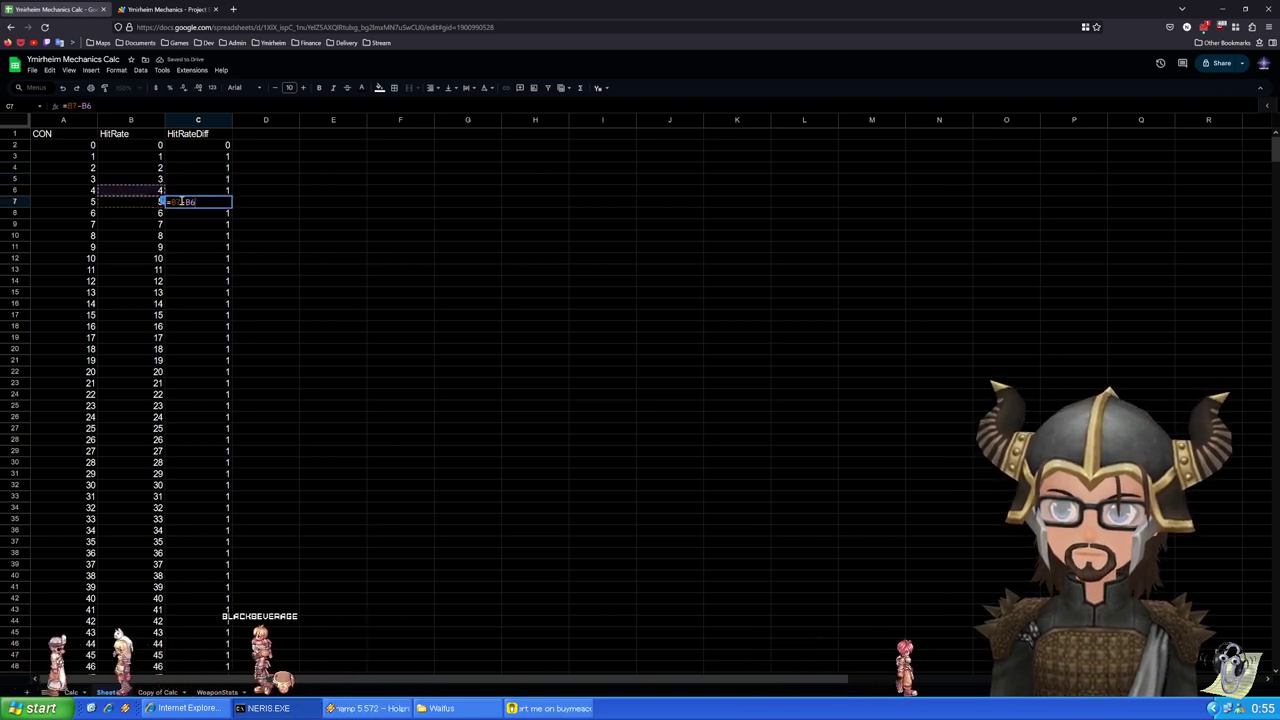
key(Escape)
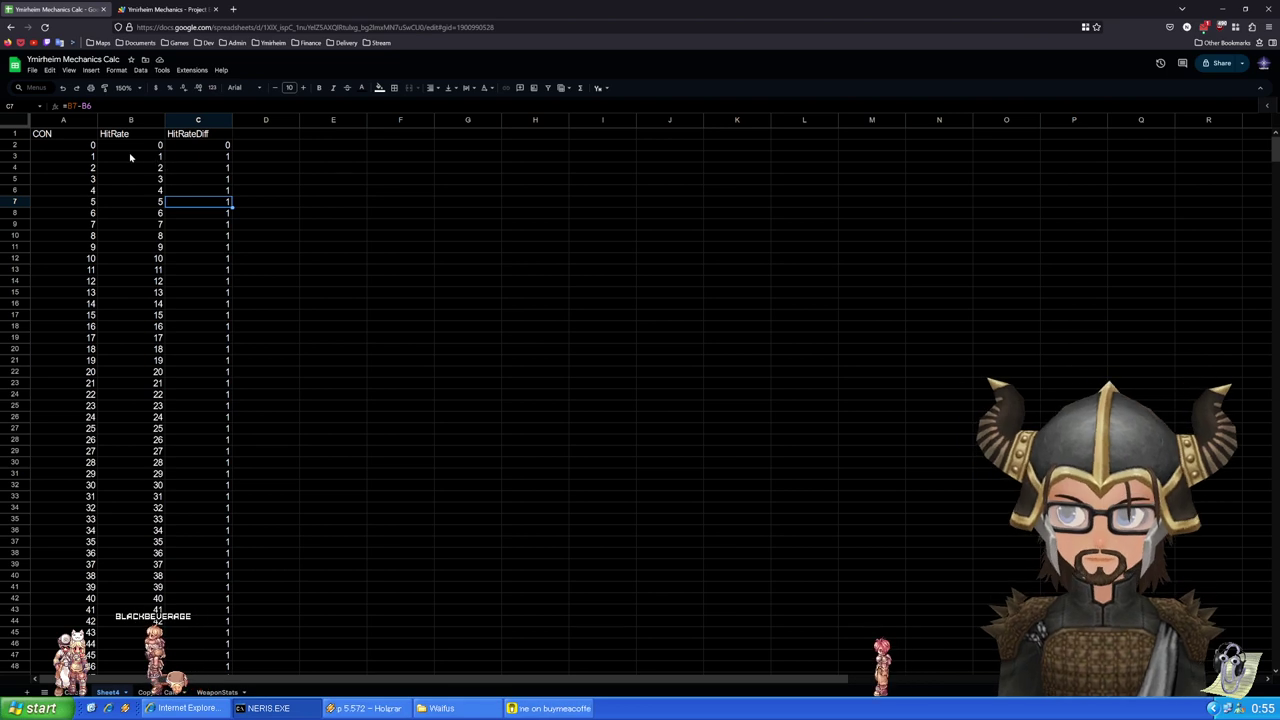
click(129, 157)
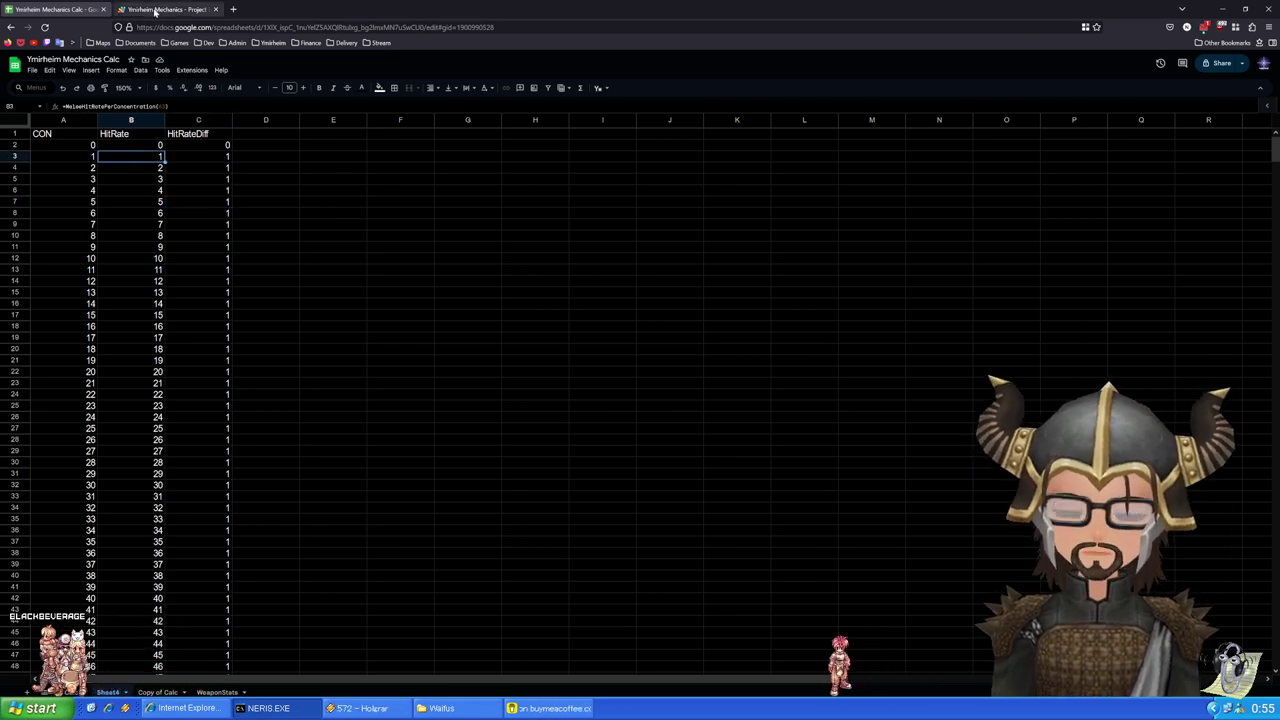
Step: View MeleeHitRatePerConcentration returning concentration in the script and launch Windows Calculator
click(155, 10)
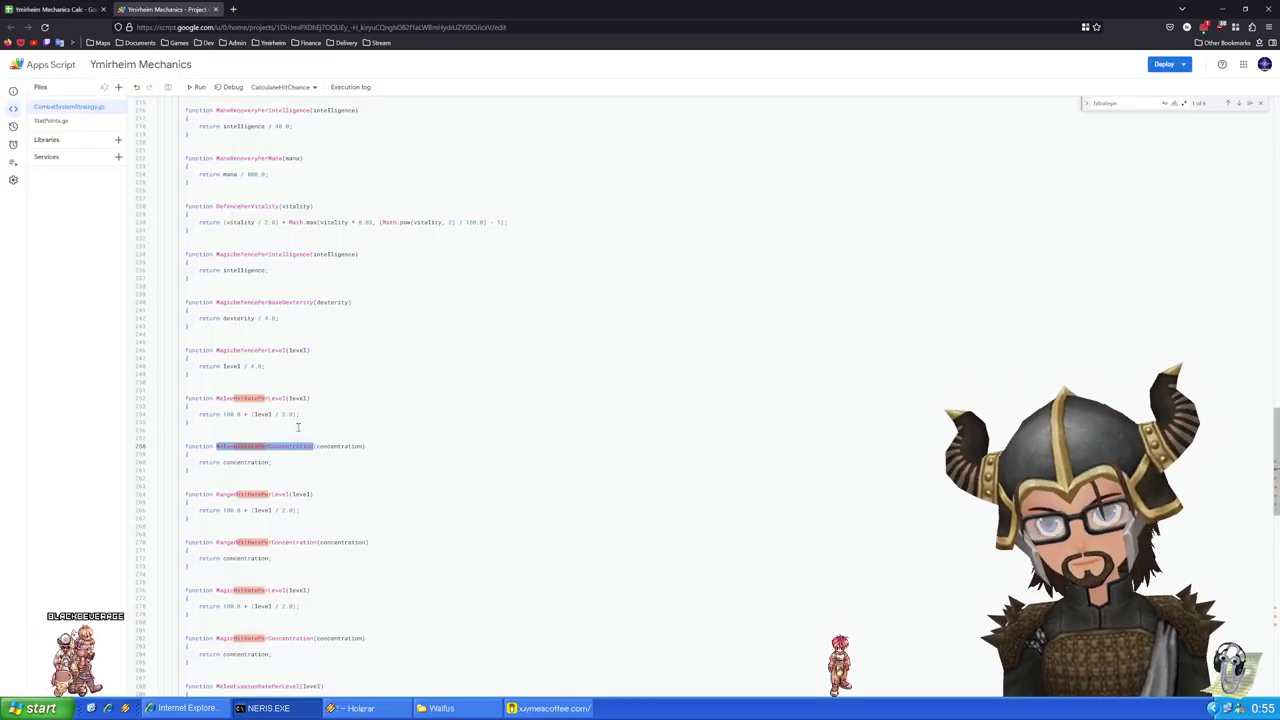
scroll(305, 440, down, 1)
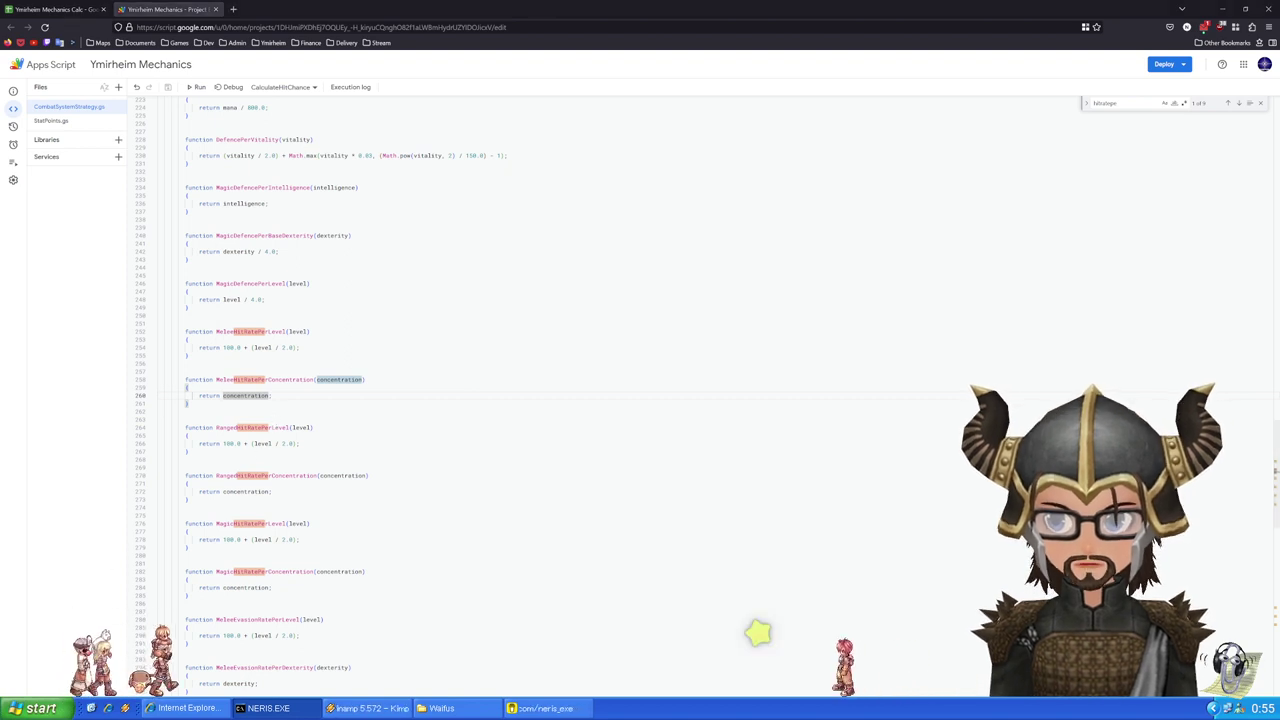
key(super)
click(197, 527)
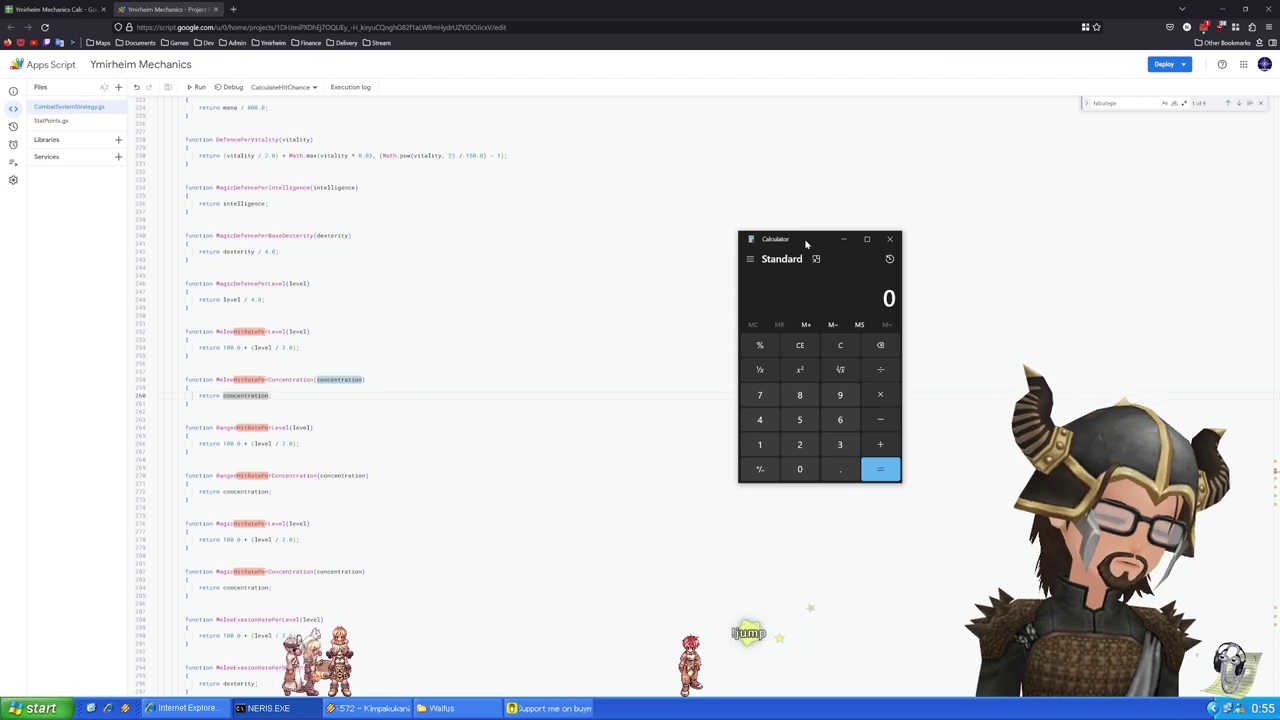
Step: Compute 100 ÷ 104 = 0.9615384615384615 and locate the concentration return value on line 260
text(100)
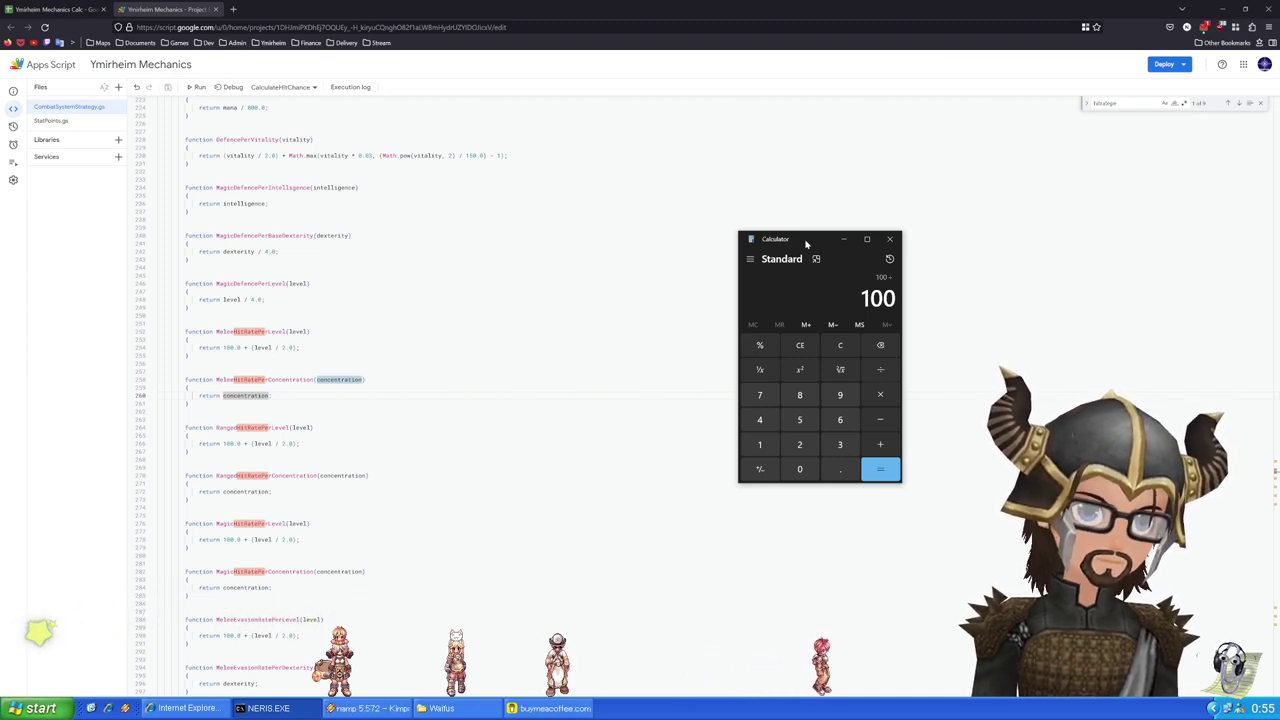
key(BackSpace)
key(Return)
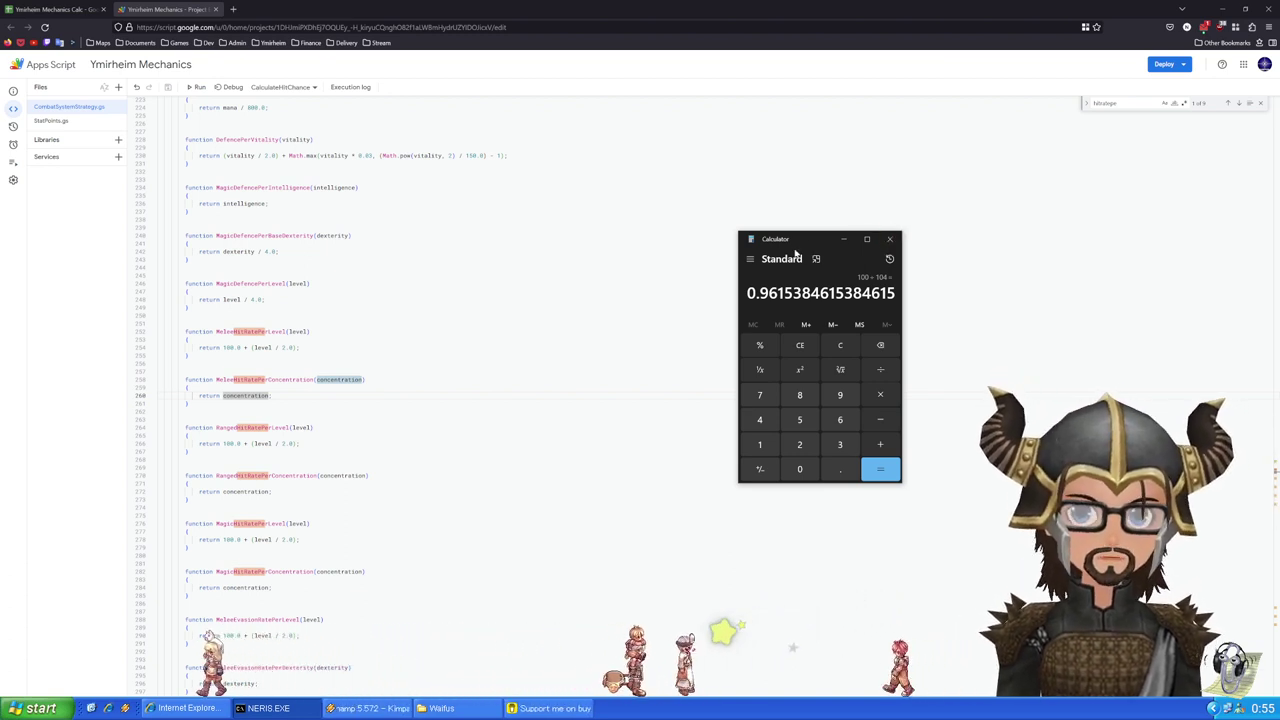
click(357, 330)
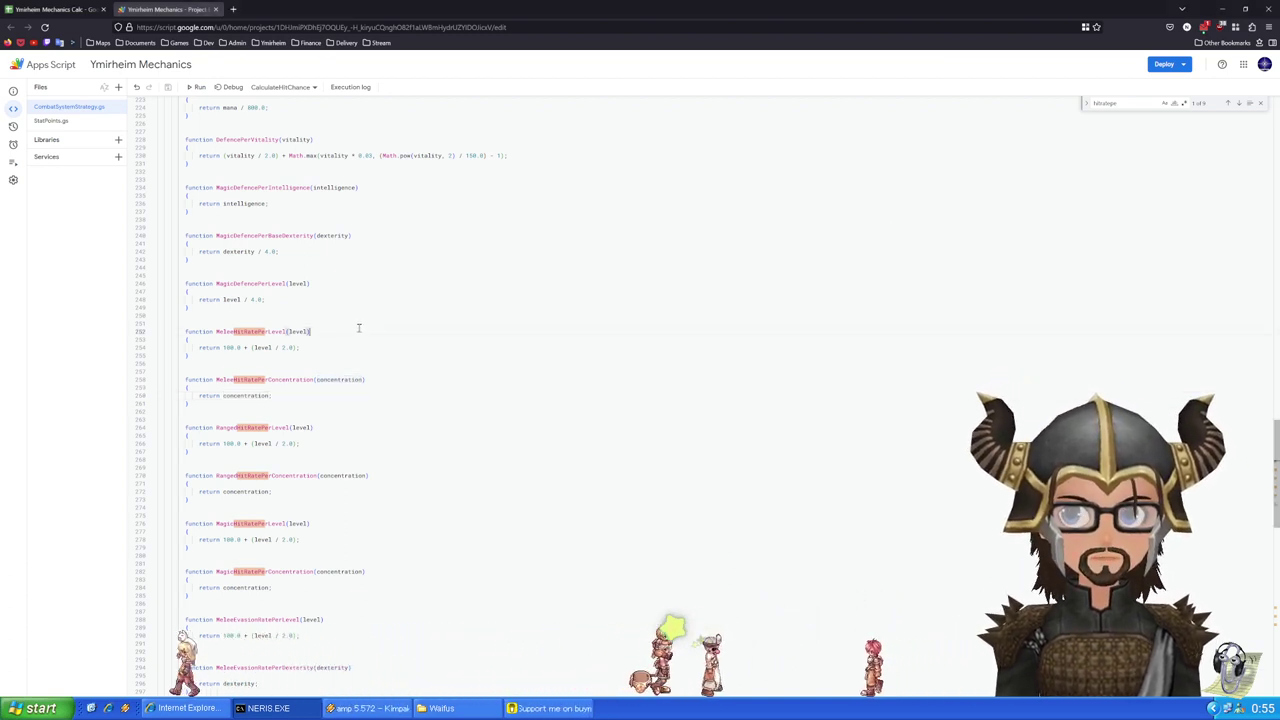
click(297, 346)
key(Up)
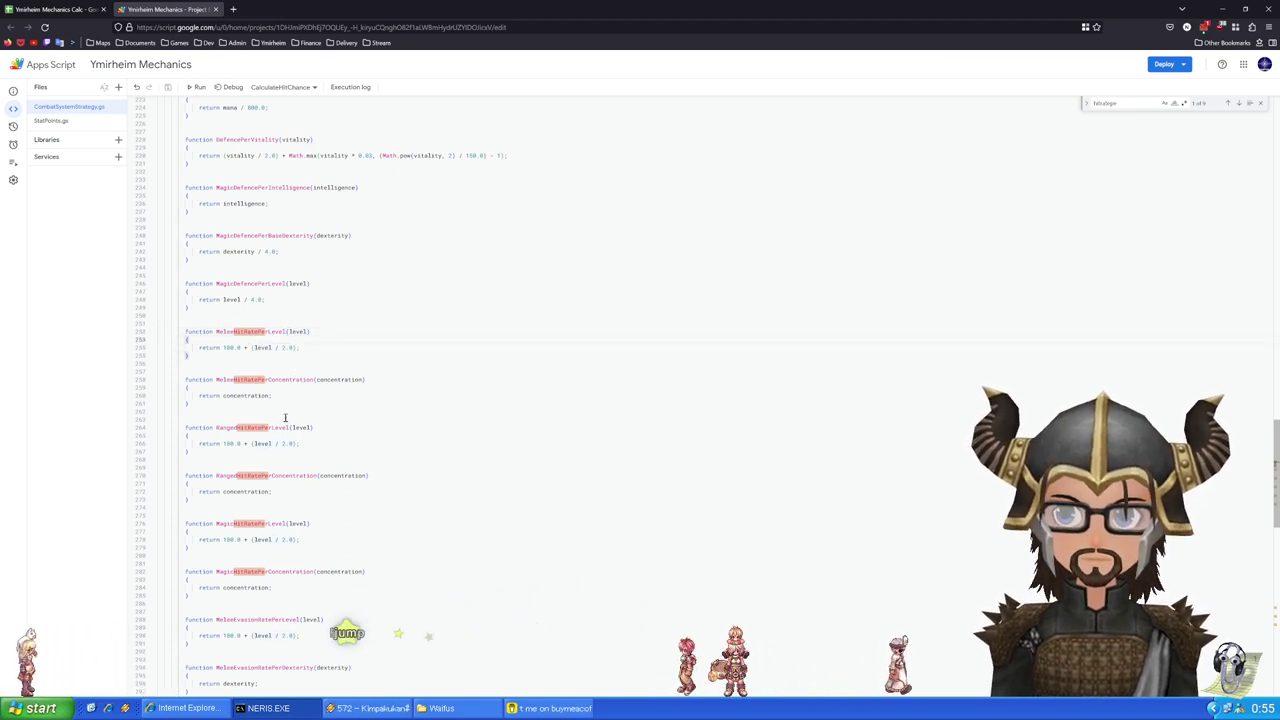
double_click(246, 395)
click(281, 396)
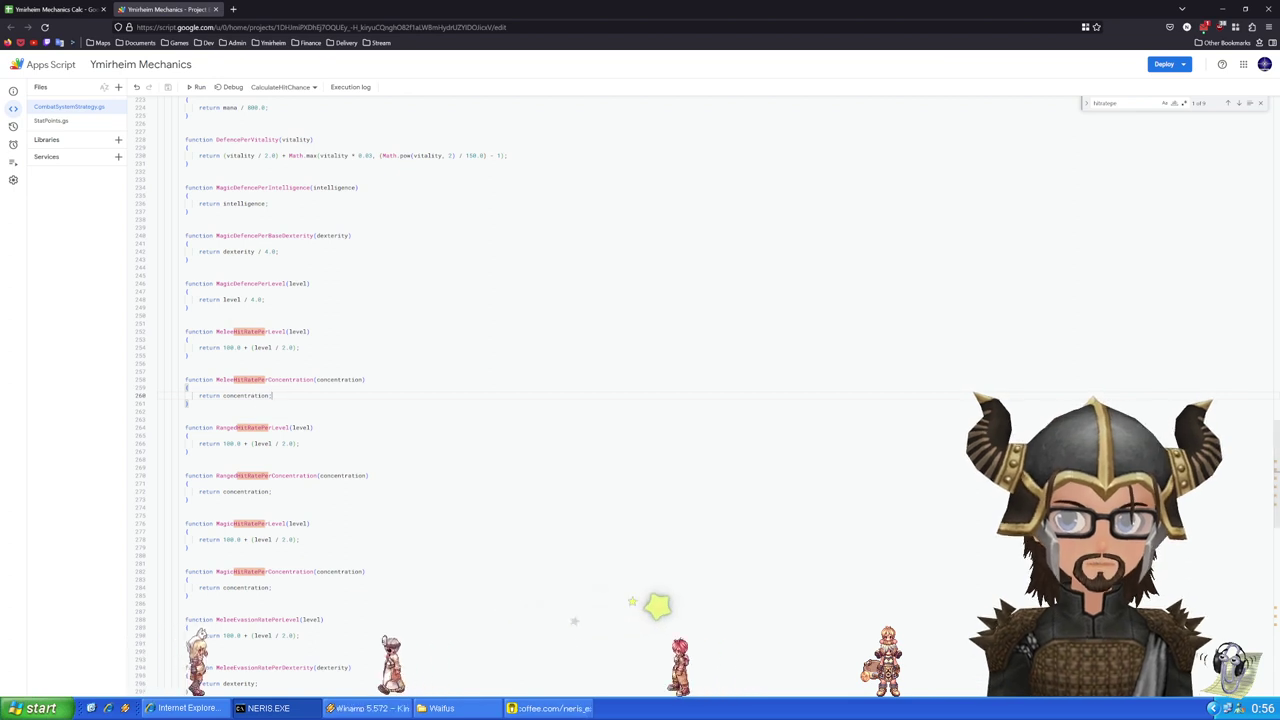
Step: Compute 50 ÷ 100 = 0.5 and 50 ÷ 1 = 50 in Calculator
key(alt+Tab)
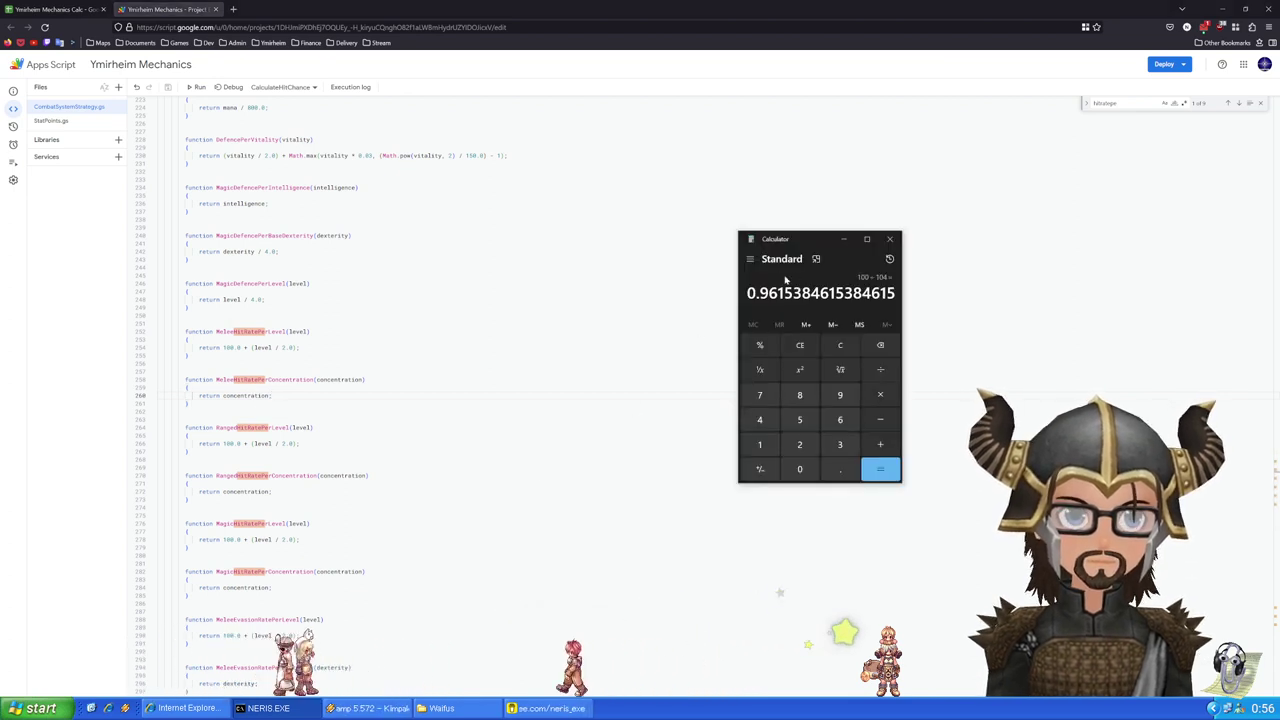
double_click(766, 240)
double_click(710, 14)
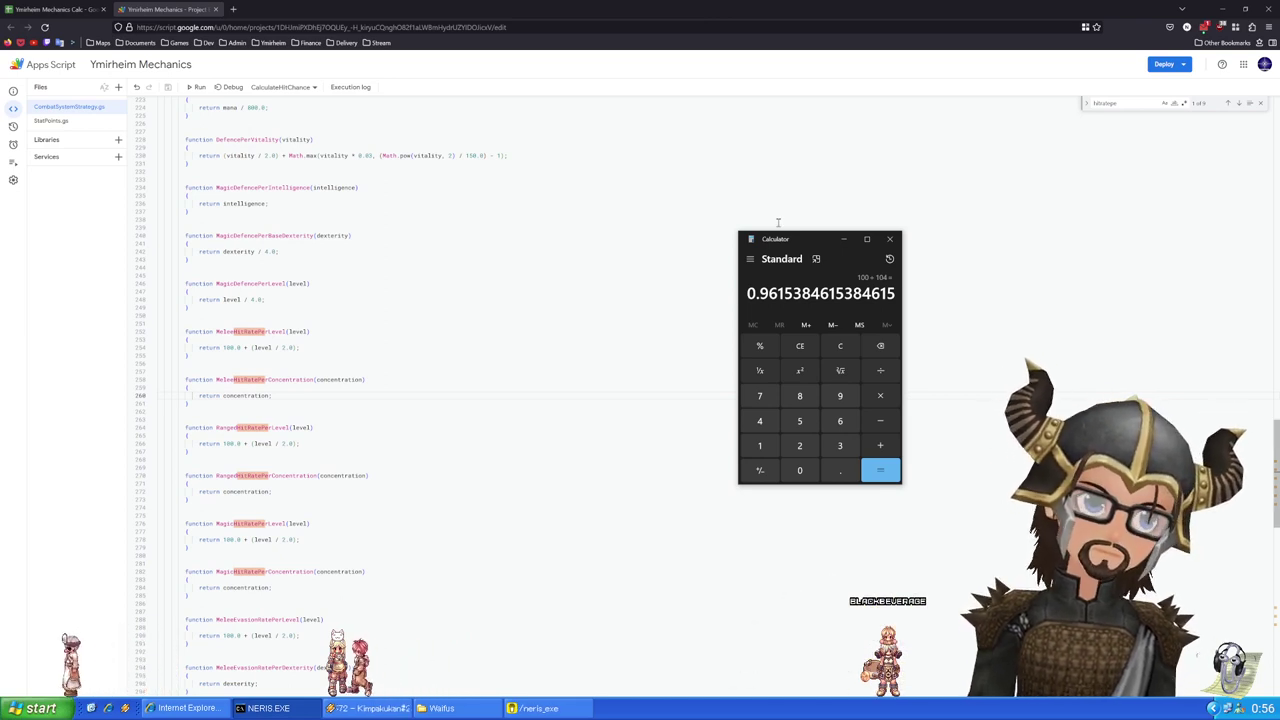
text(50 ×)
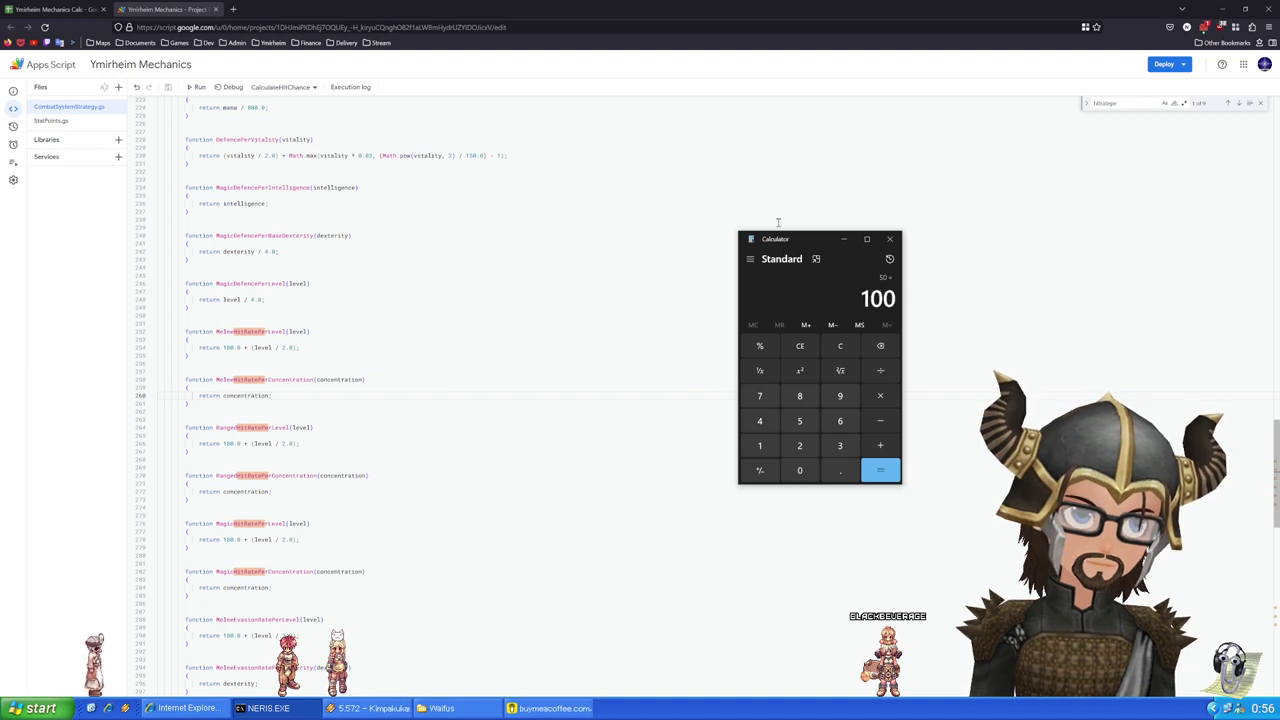
key(Return)
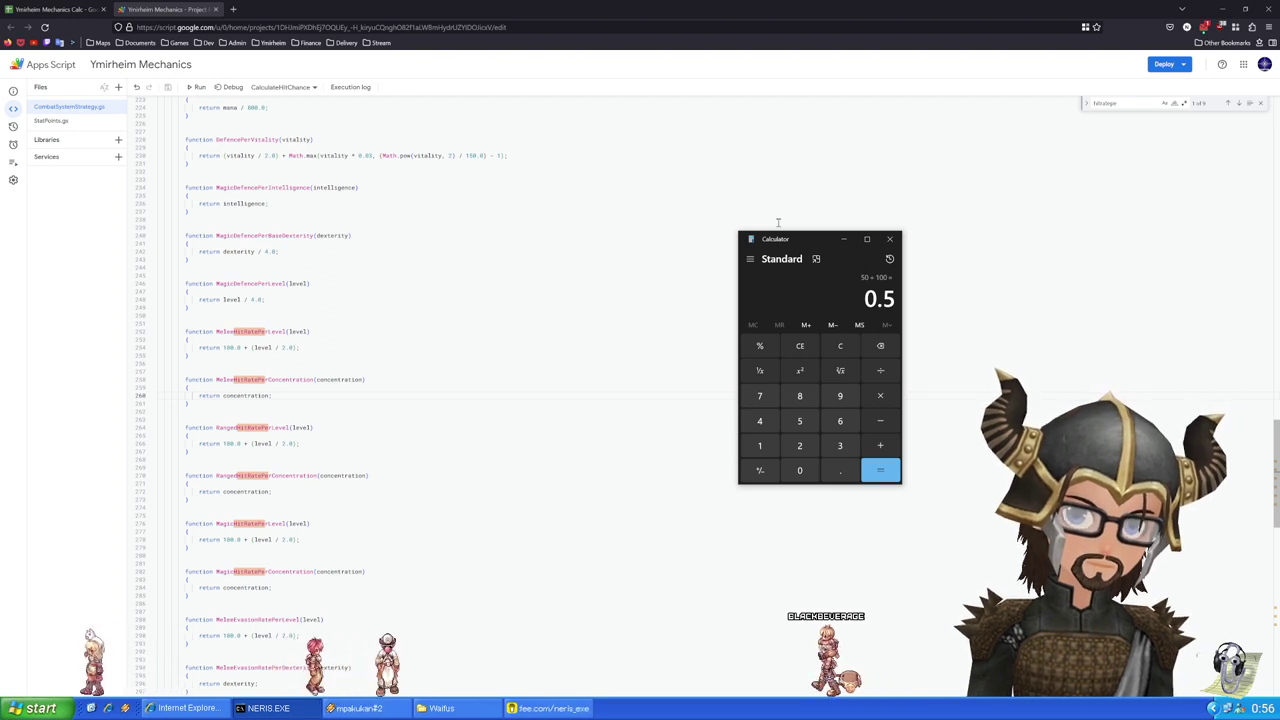
text(50)
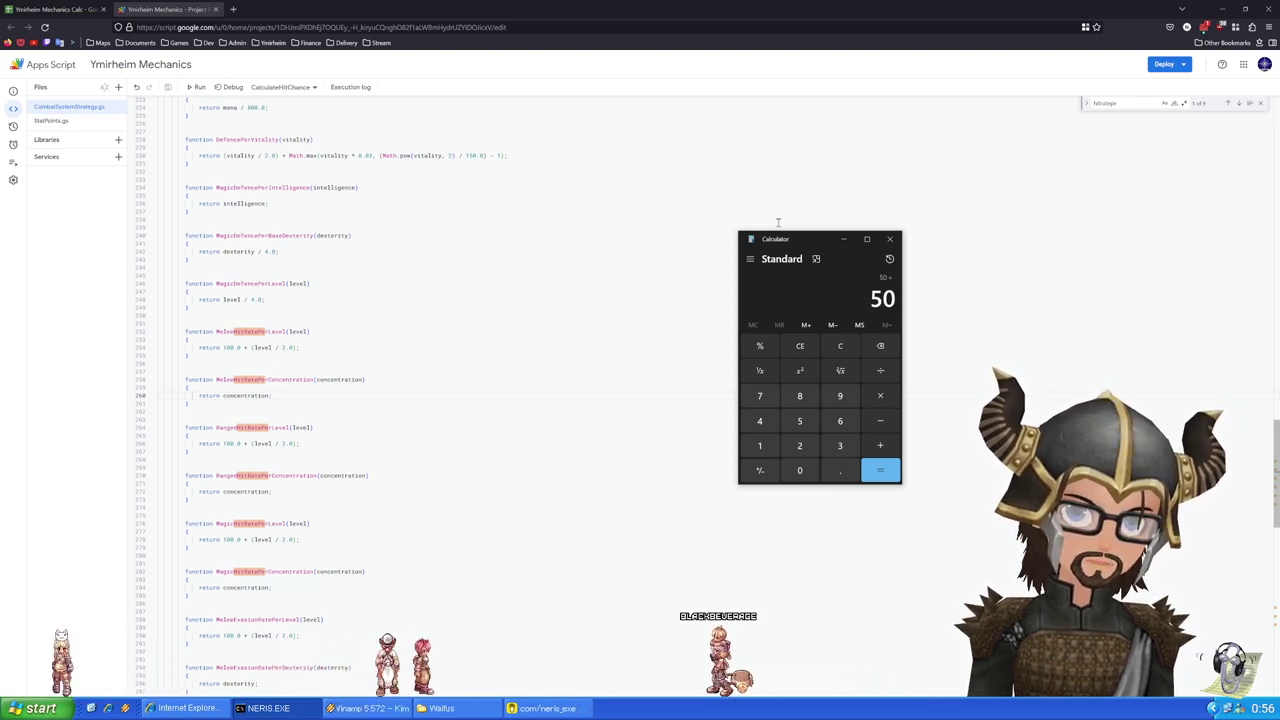
key(slash)
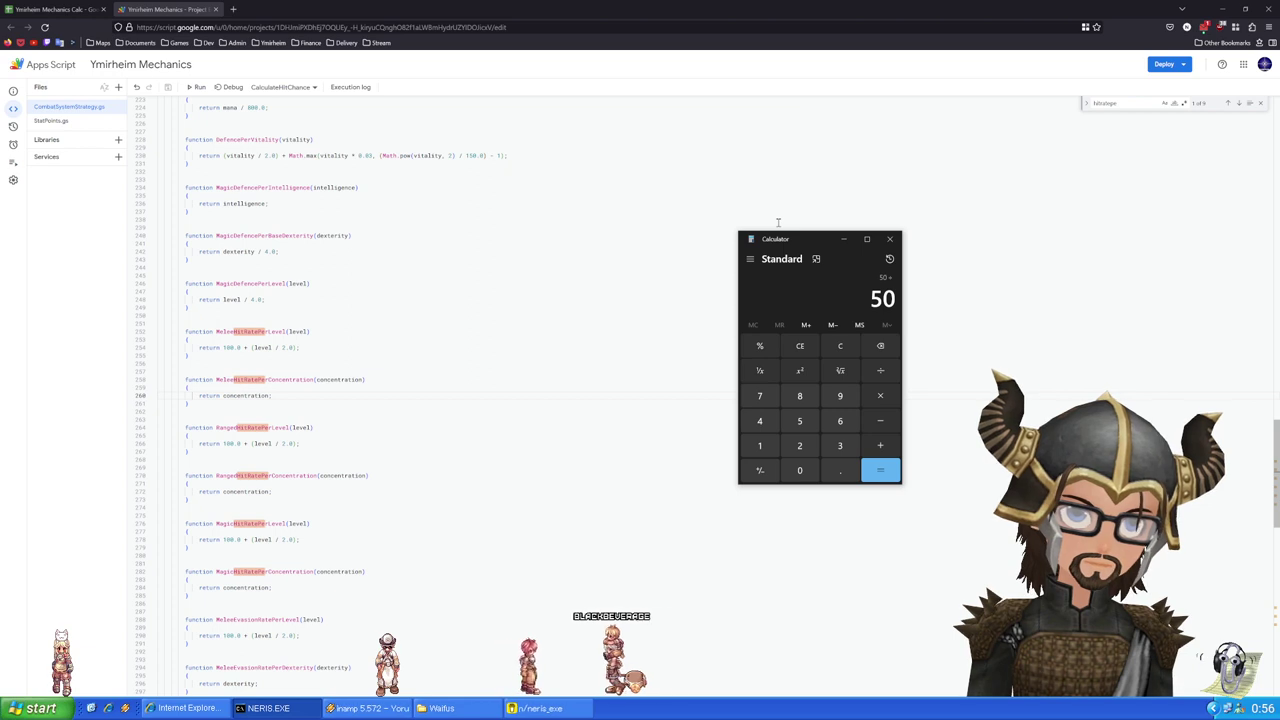
text(1)
key(Return)
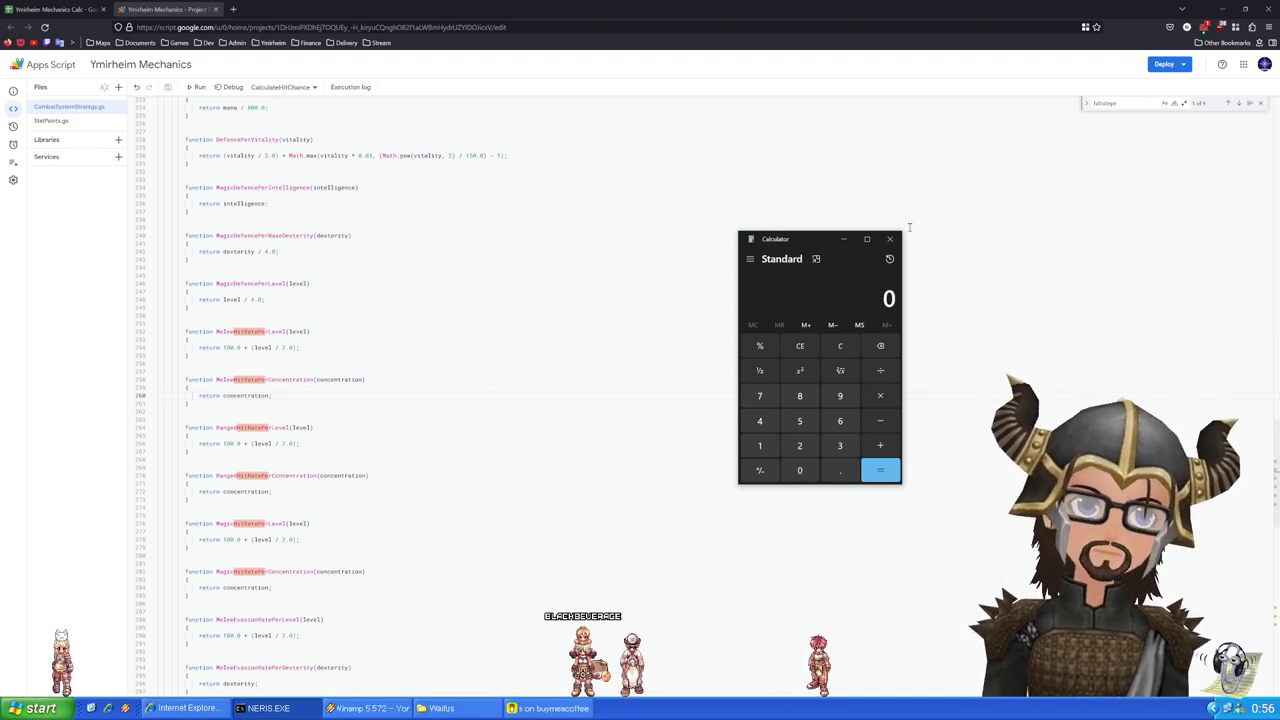
Step: Change line 260 to return 50 / ((concentration * 2.0) + 50); and save the project
click(255, 395)
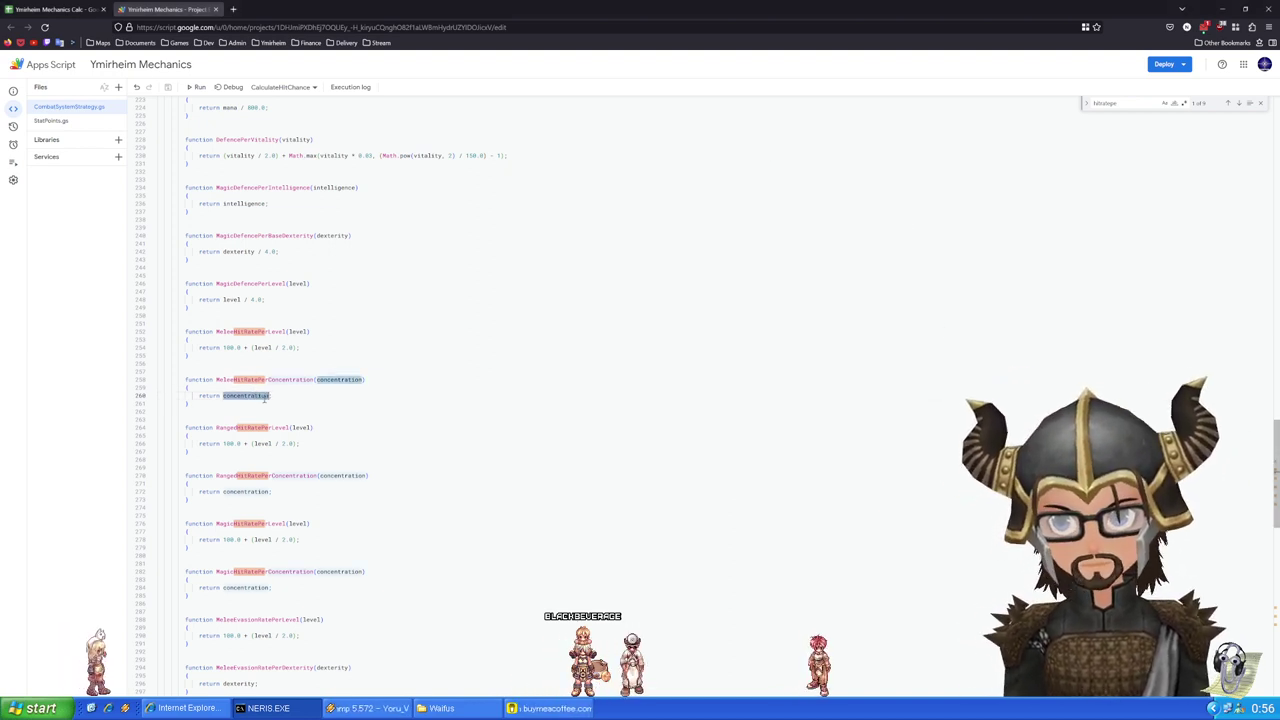
click(286, 405)
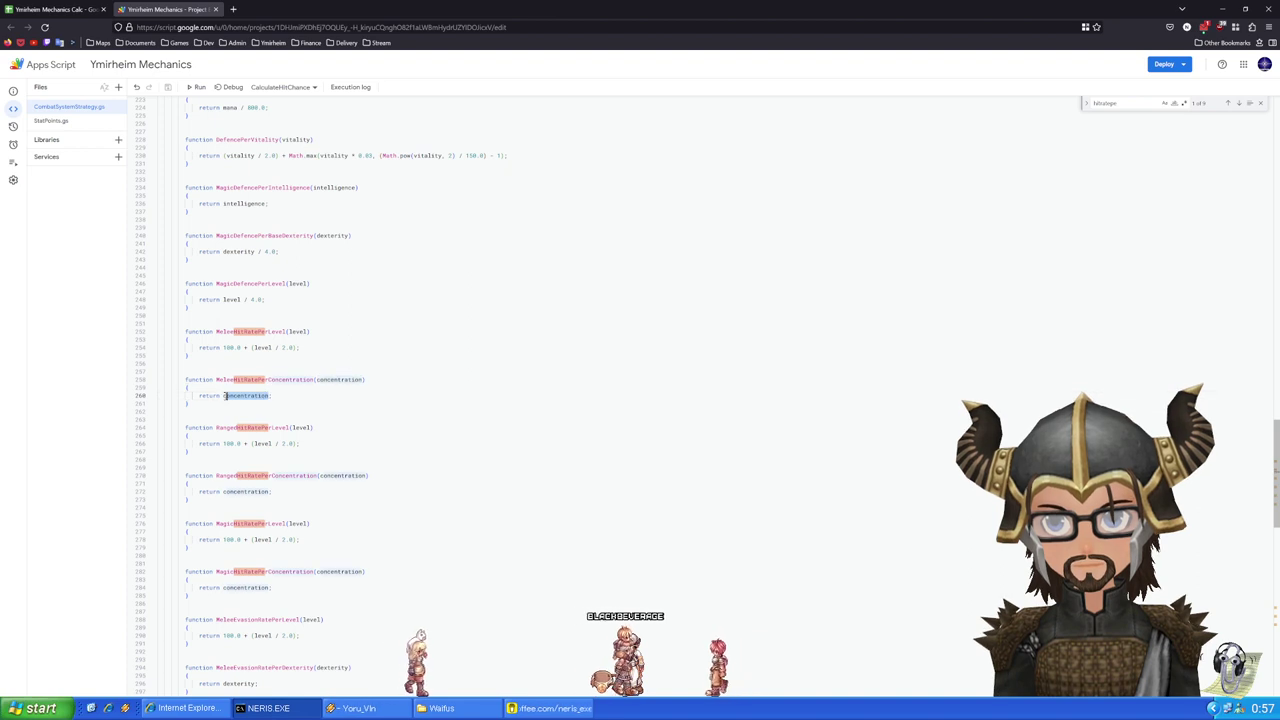
text(()
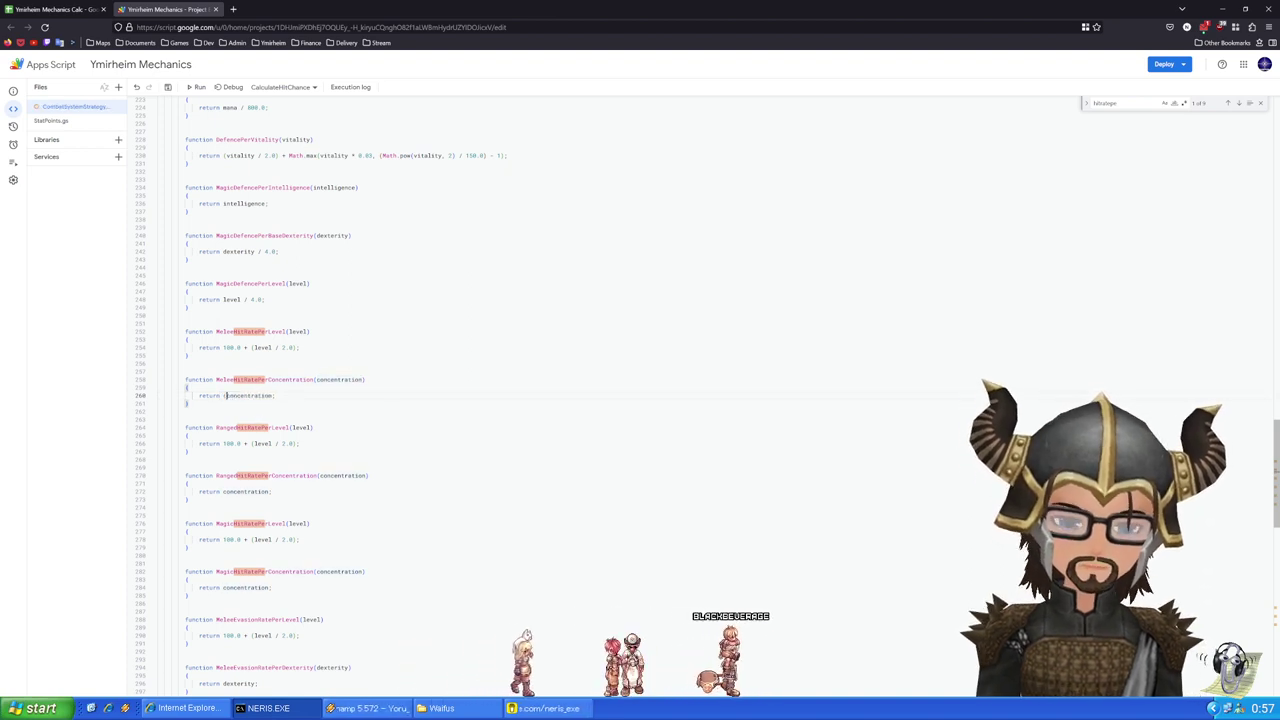
double_click(240, 395)
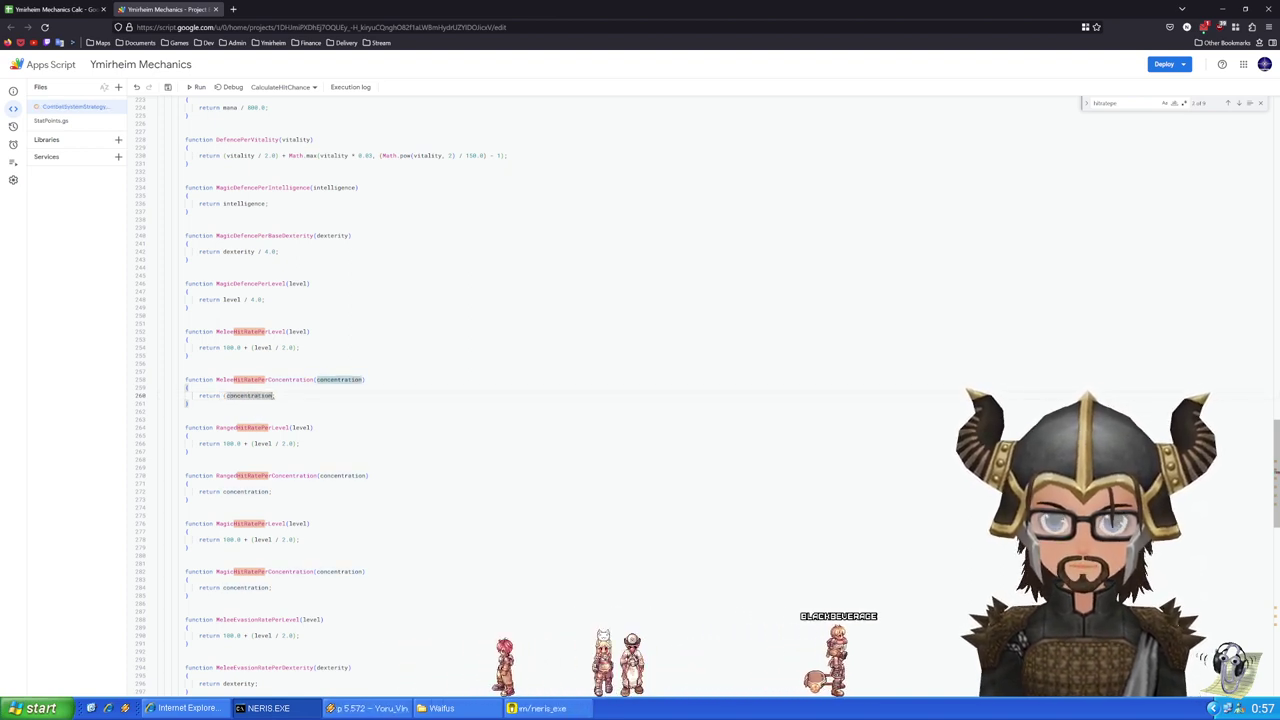
key(Right)
text())
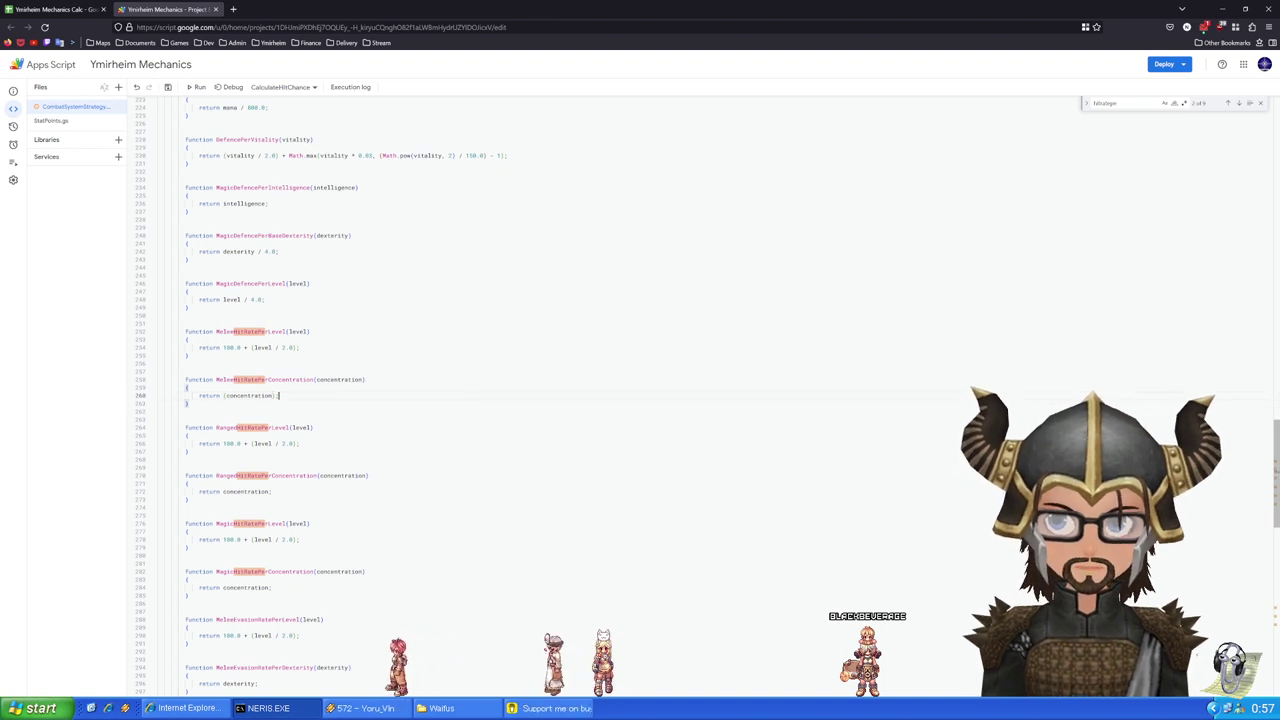
text( *)
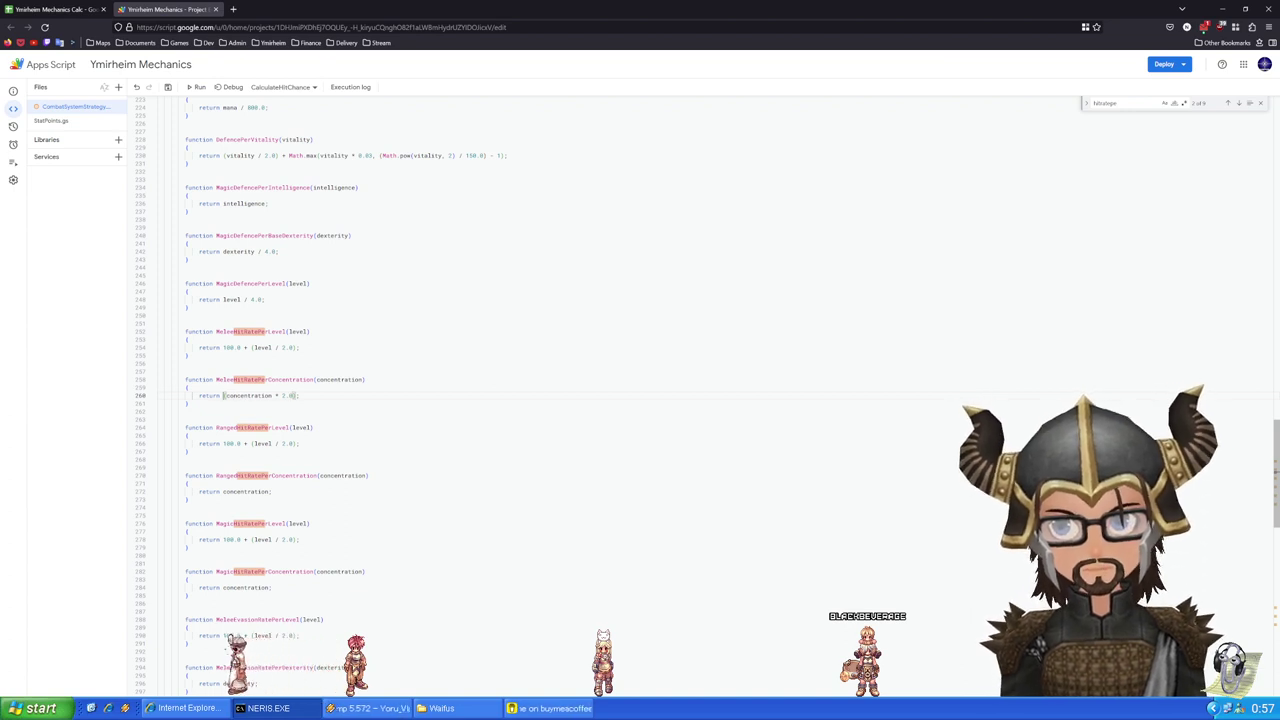
text(50 )
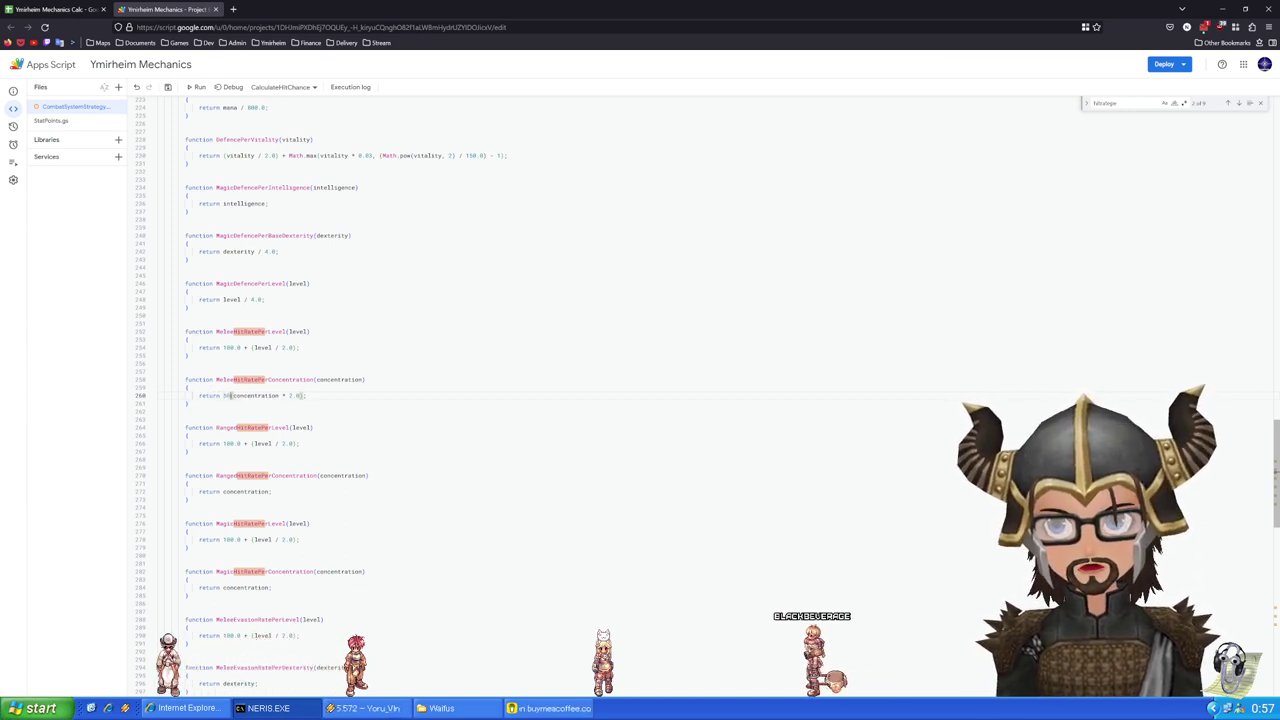
text(/ ()
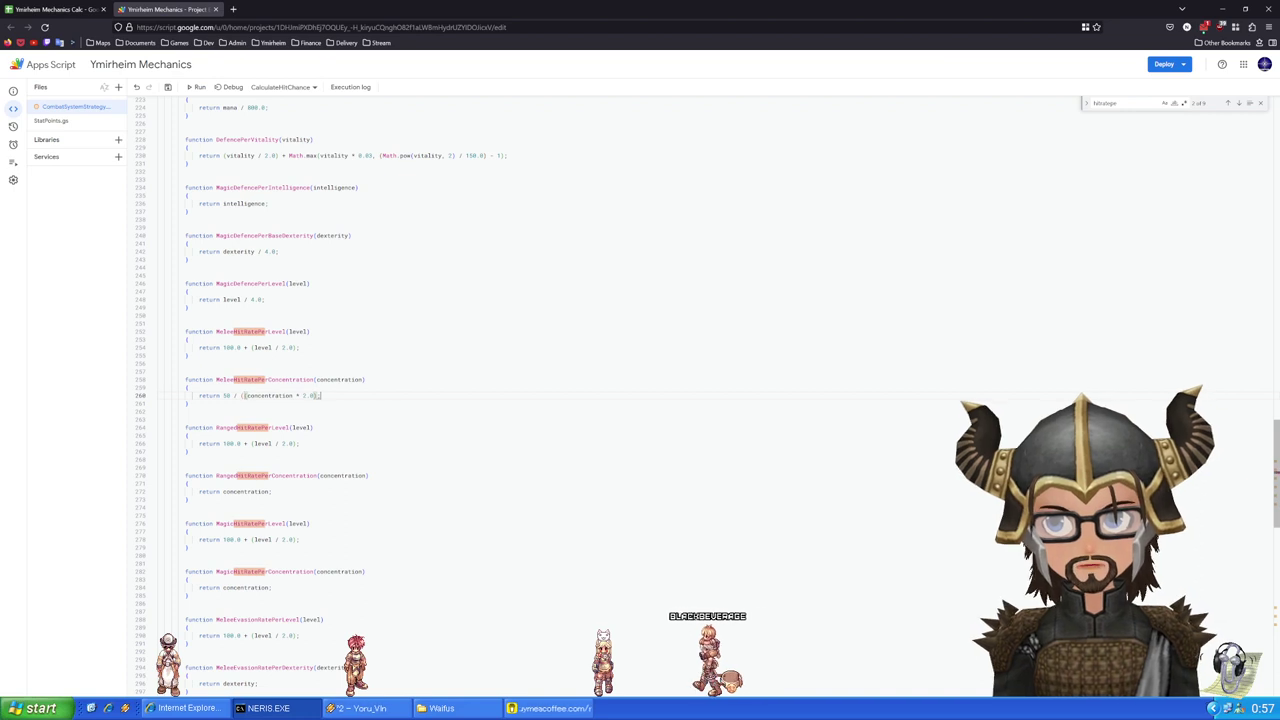
click(316, 395)
text(2.0) )
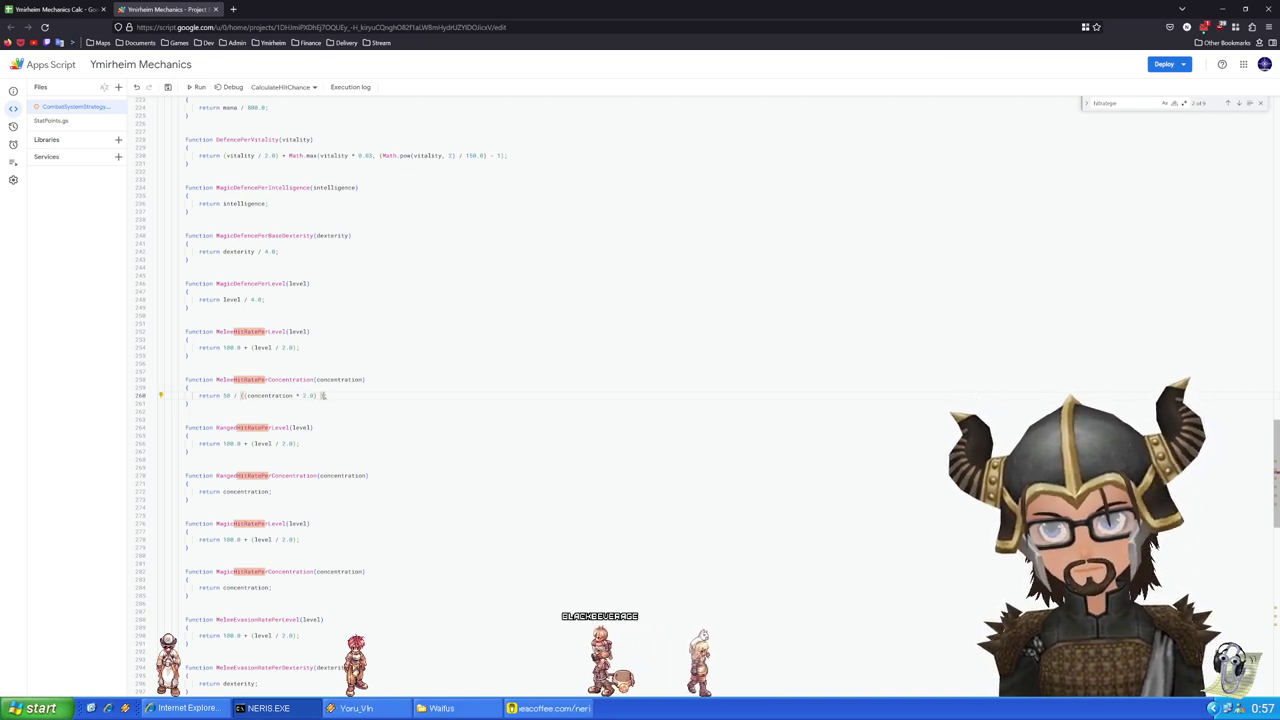
text(+)
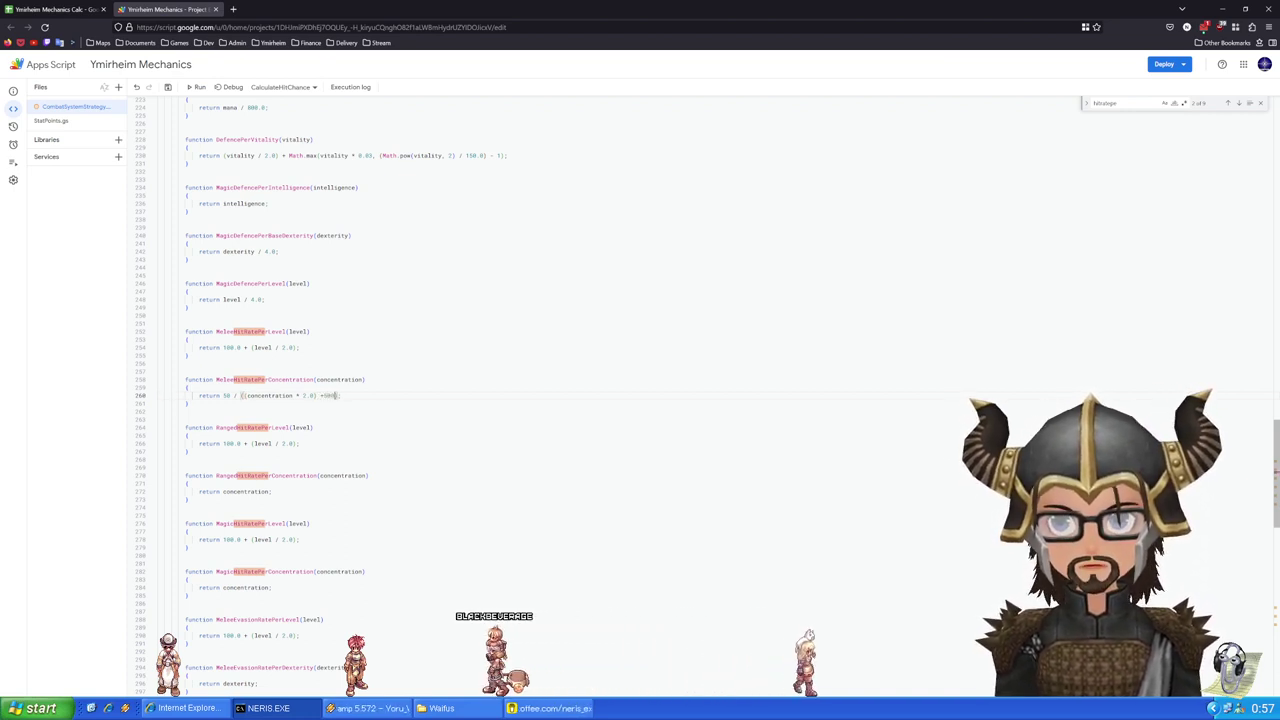
text( 50)
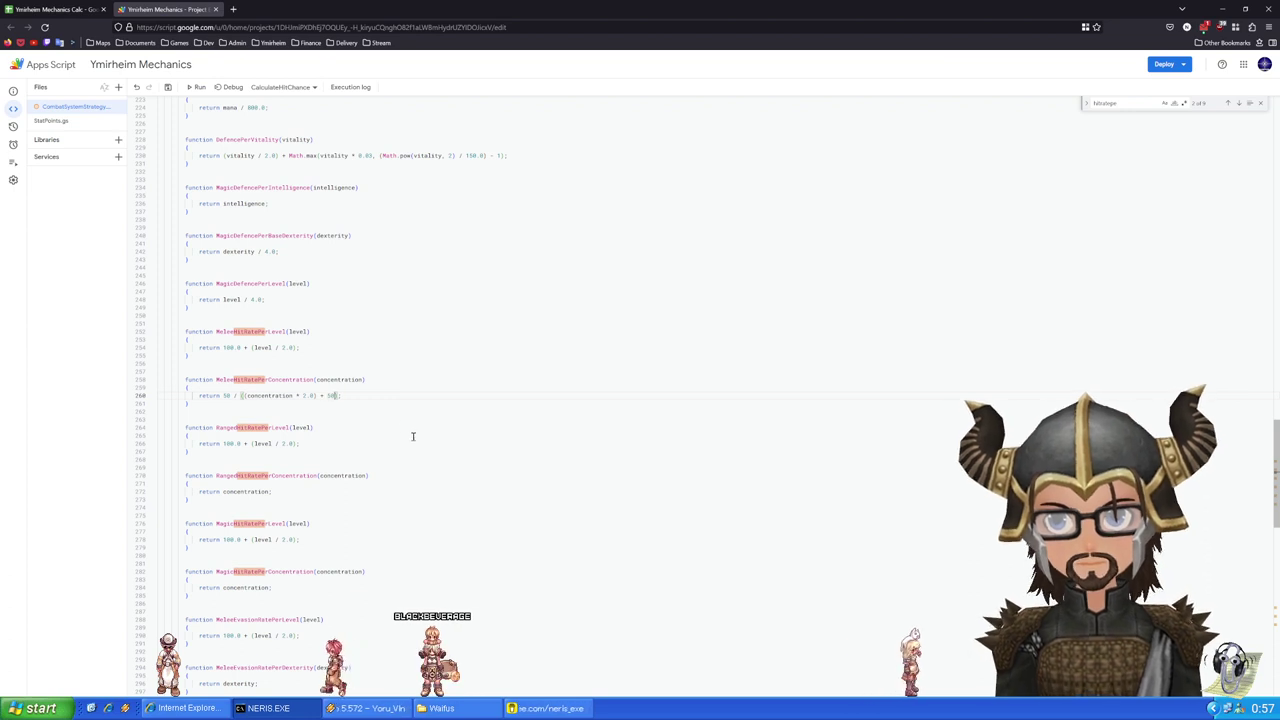
key(ctrl+s)
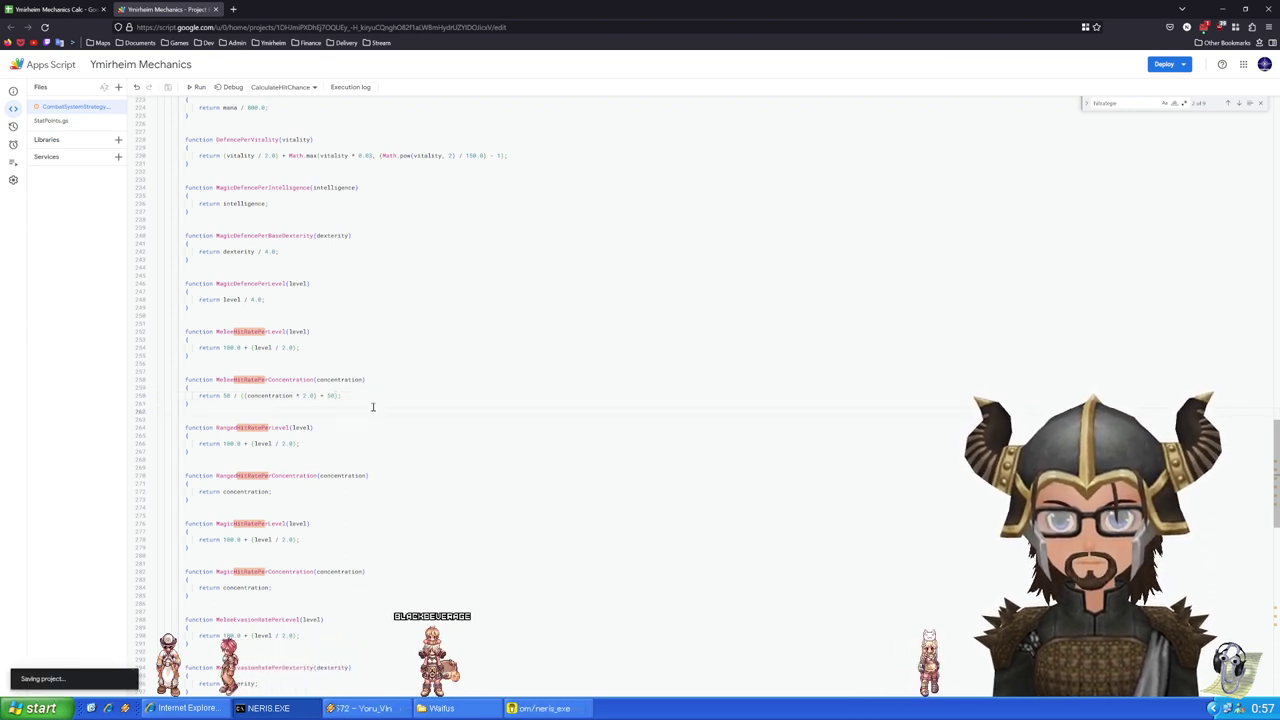
Step: Review Sheet4's recalculated HitRate (0.9615 at CON 1) and negative HitRateDiff values, then go to CombatSystemStrategy.cs
click(45, 9)
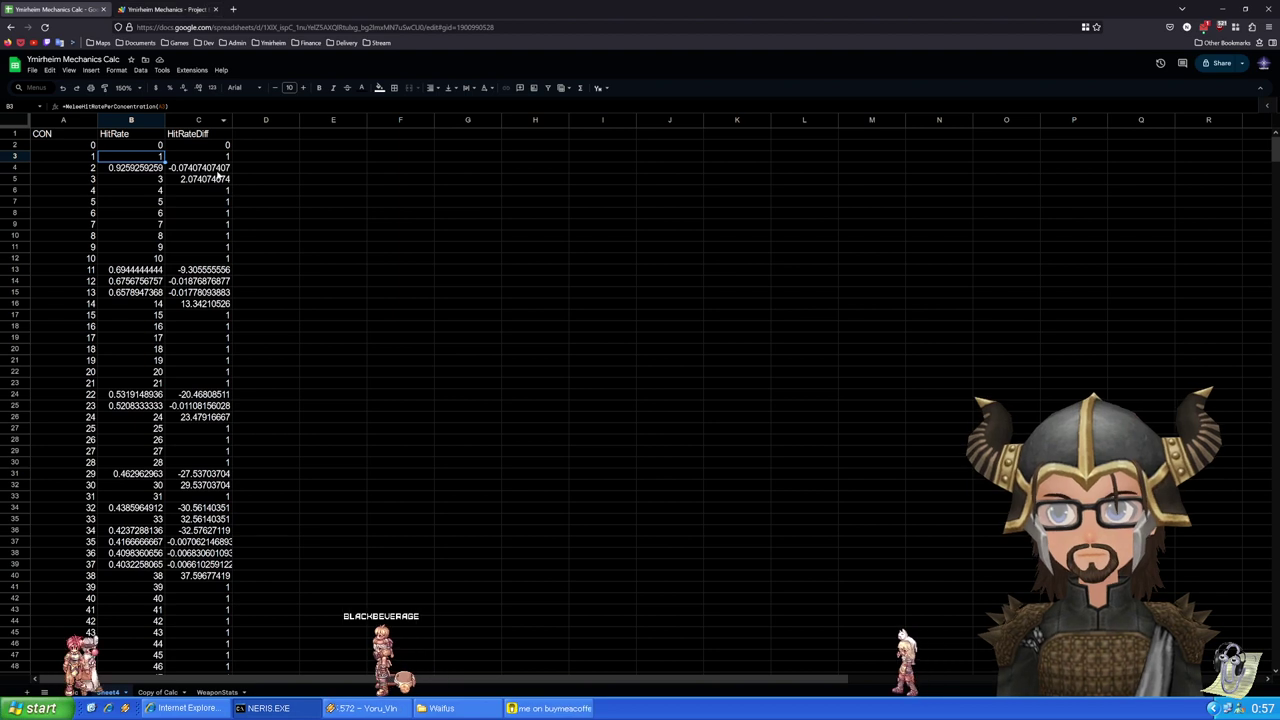
click(141, 181)
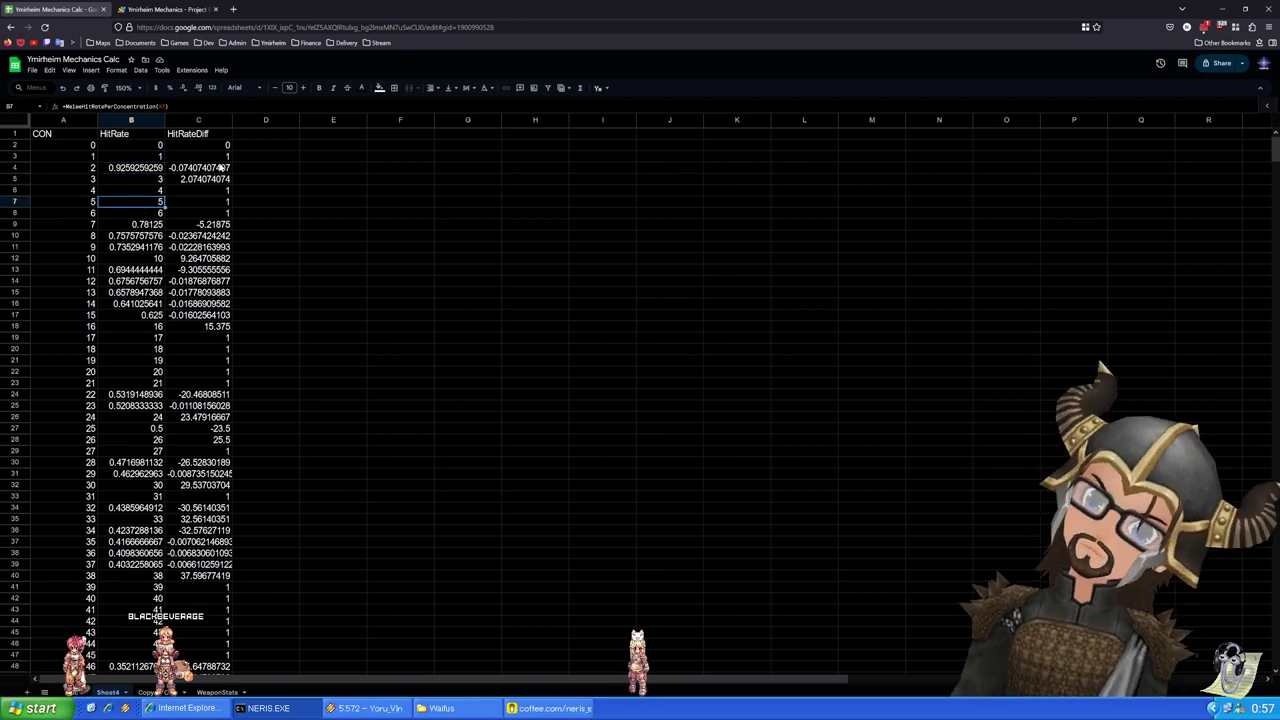
click(198, 224)
scroll(203, 355, down, 5)
scroll(203, 355, up, 5)
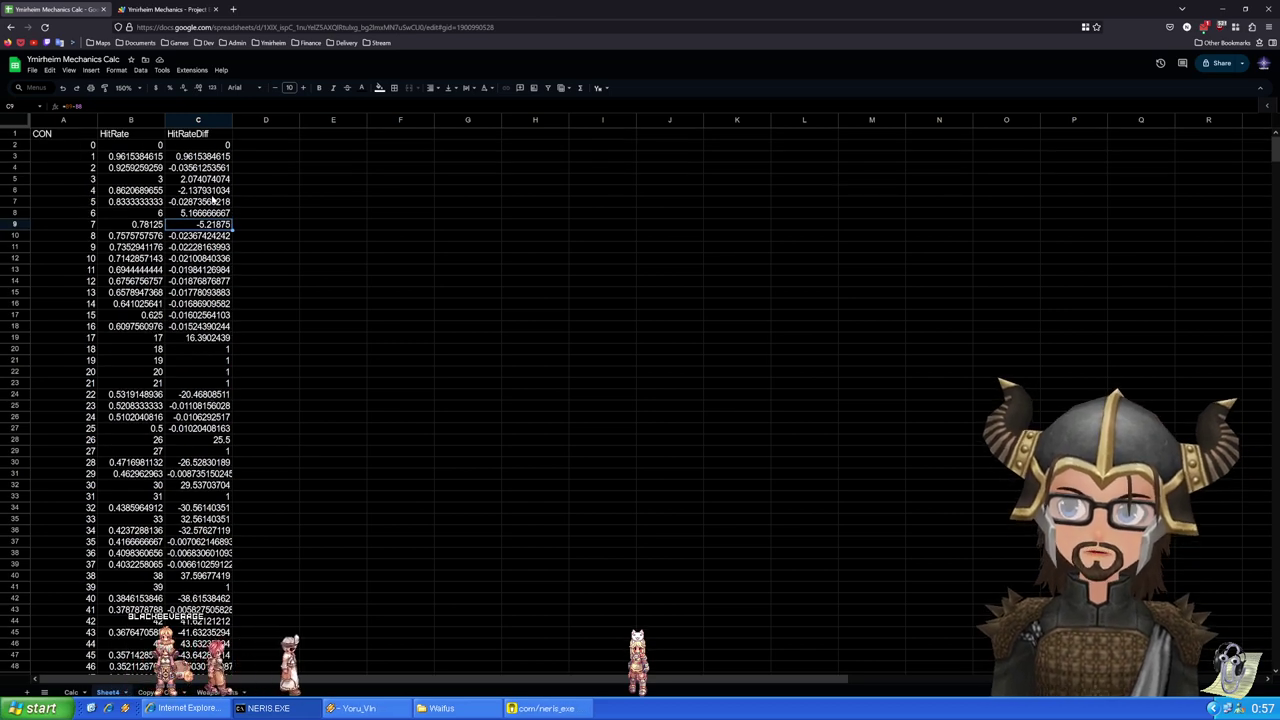
click(201, 328)
click(201, 338)
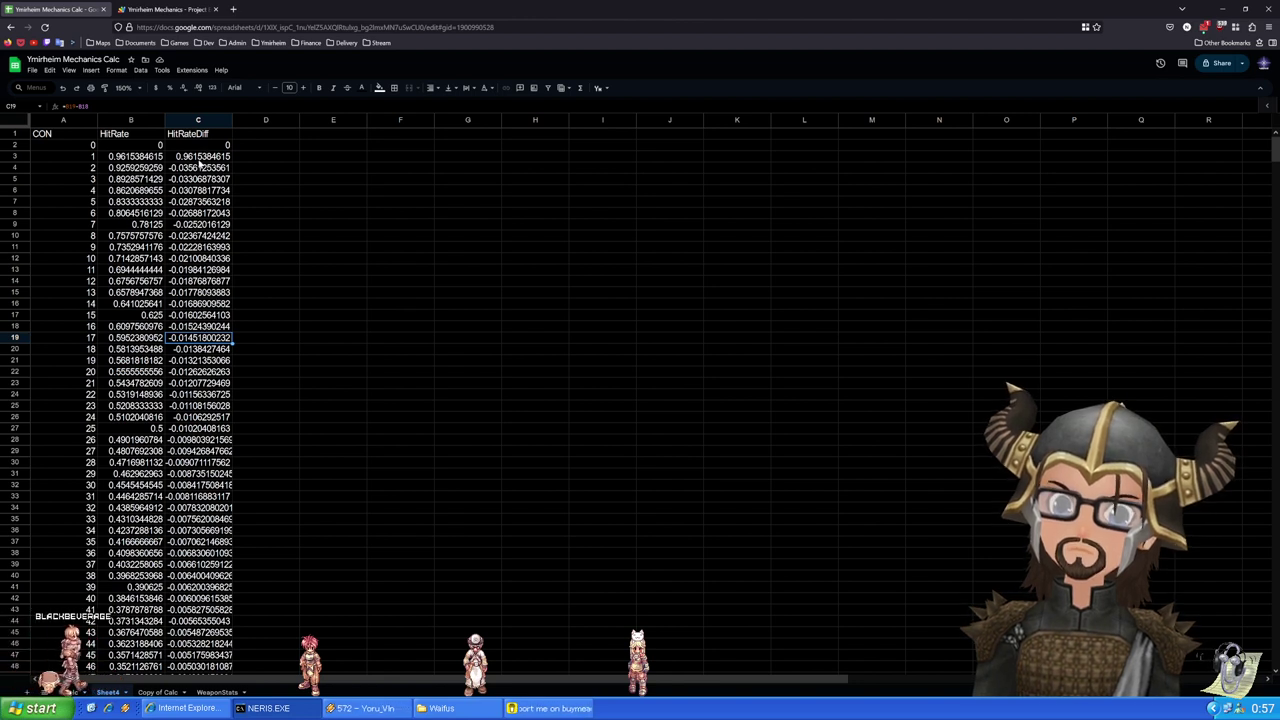
drag(204, 156, 200, 450)
click(190, 281)
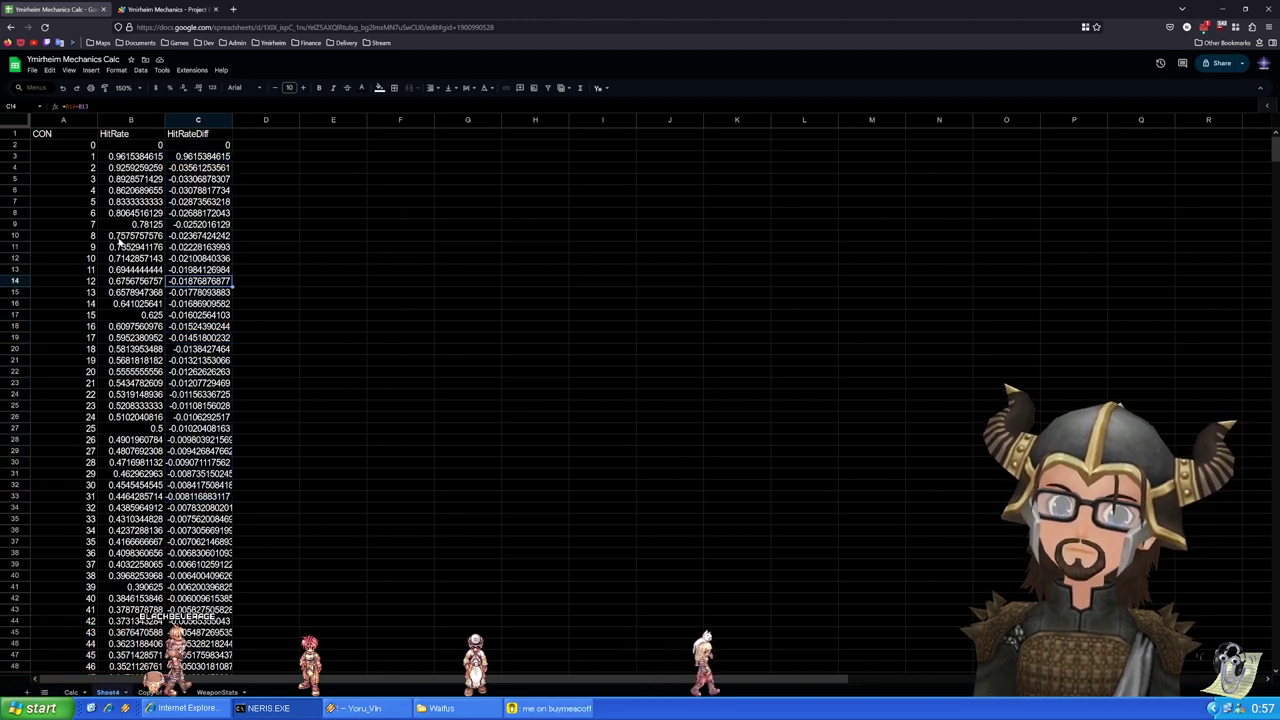
click(135, 225)
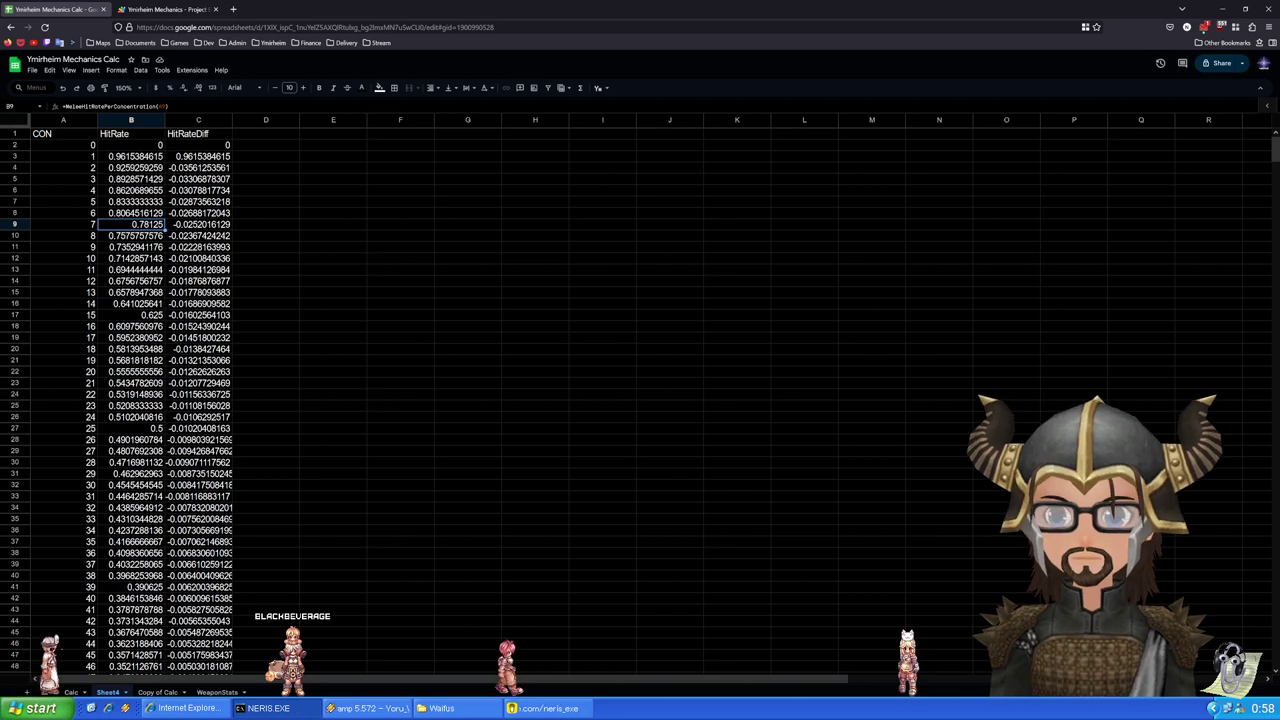
key(alt+Tab)
scroll(530, 290, down, 10)
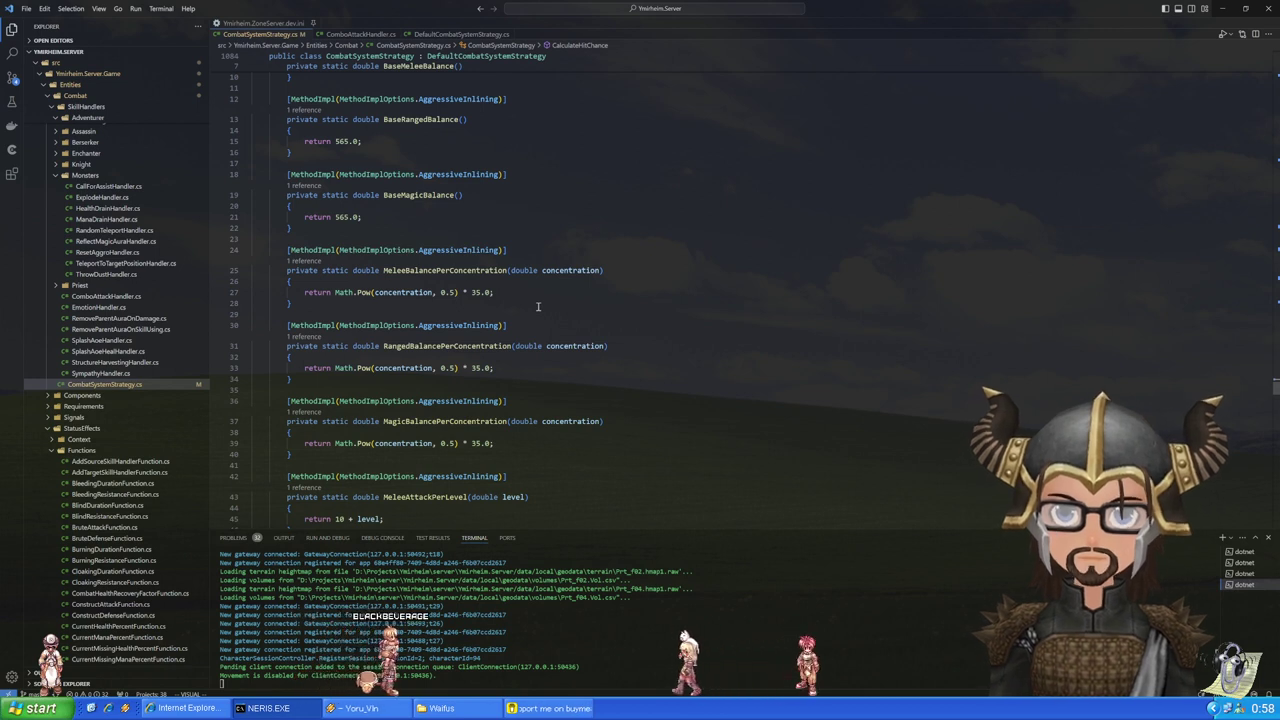
Step: Select Math.Pow(concentration in MeleeBalancePerConcentration and launch Windows Calculator
click(455, 292)
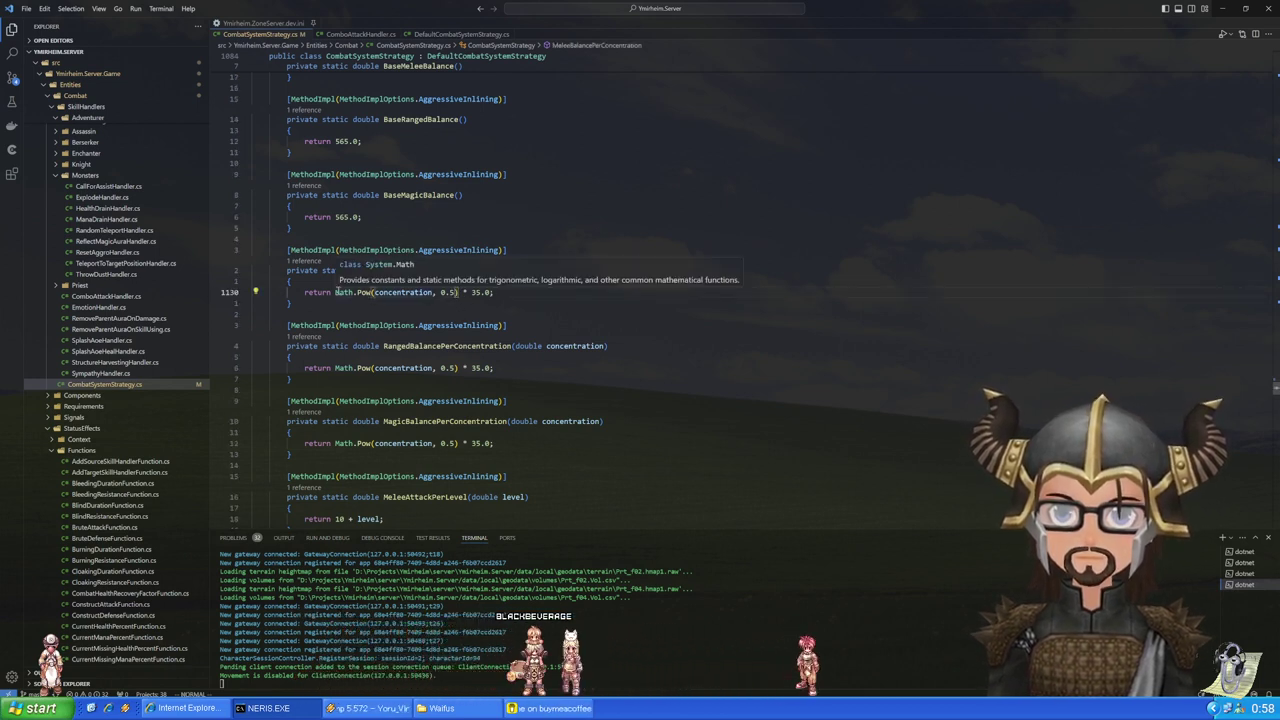
drag(337, 292, 438, 292)
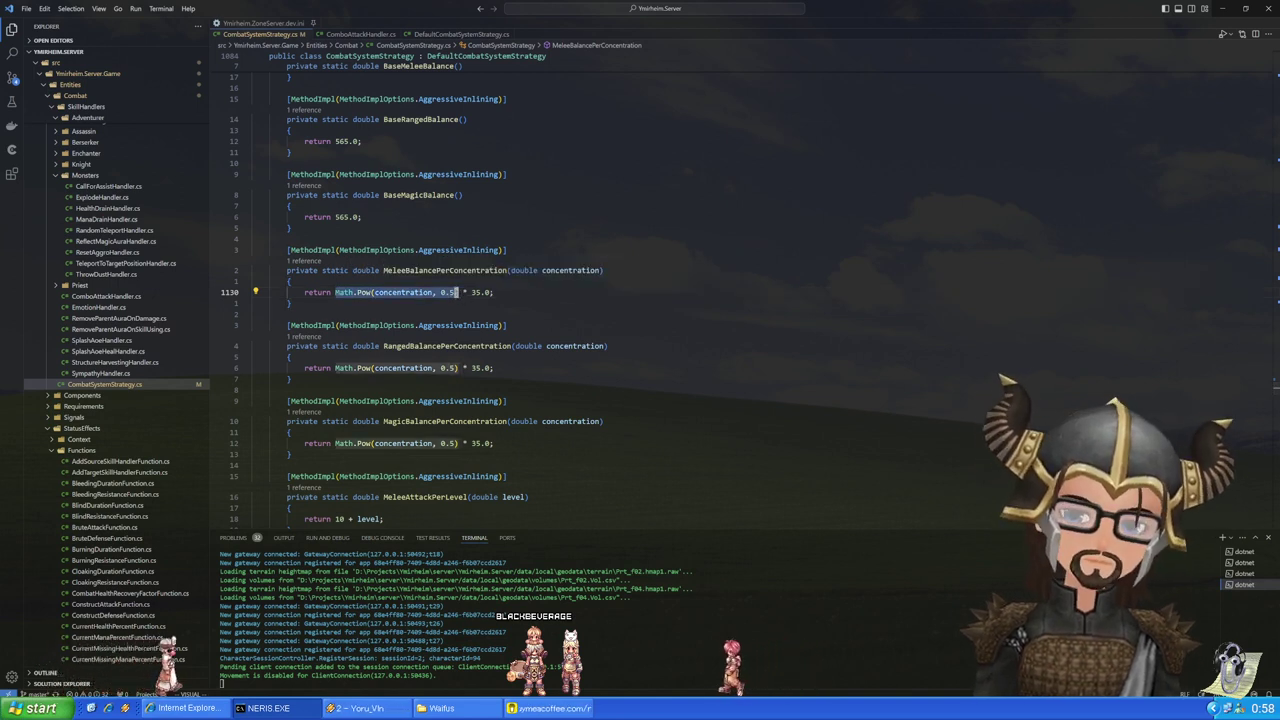
key(XF86Calculator)
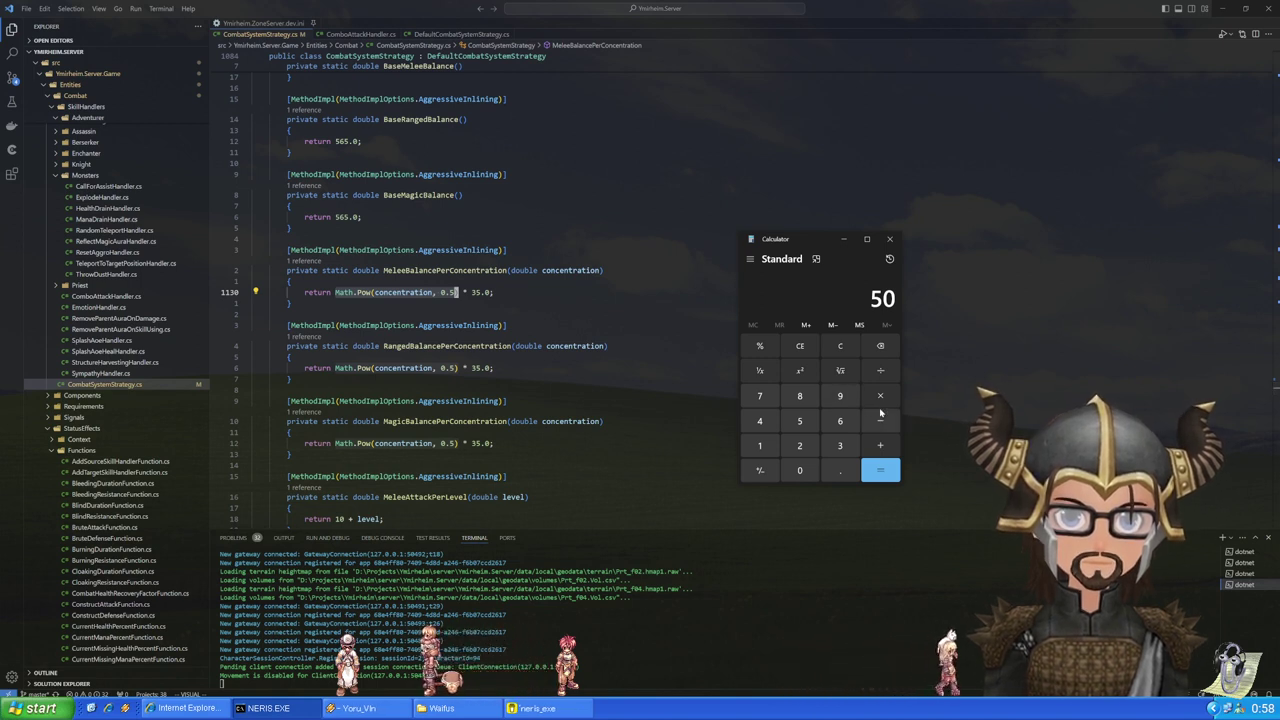
Step: Switch Windows Calculator to Scientific mode and evaluate 50^0.5, then 2^0.5 (≈1.41421356)
click(750, 258)
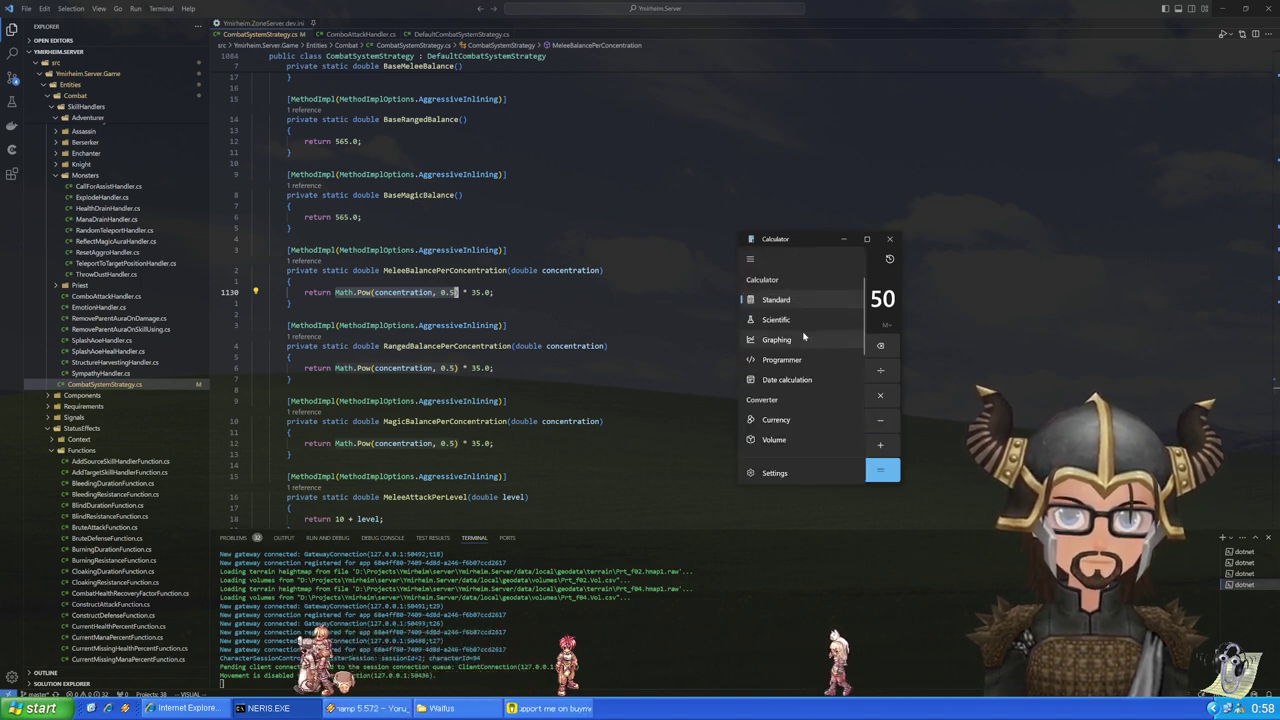
click(795, 319)
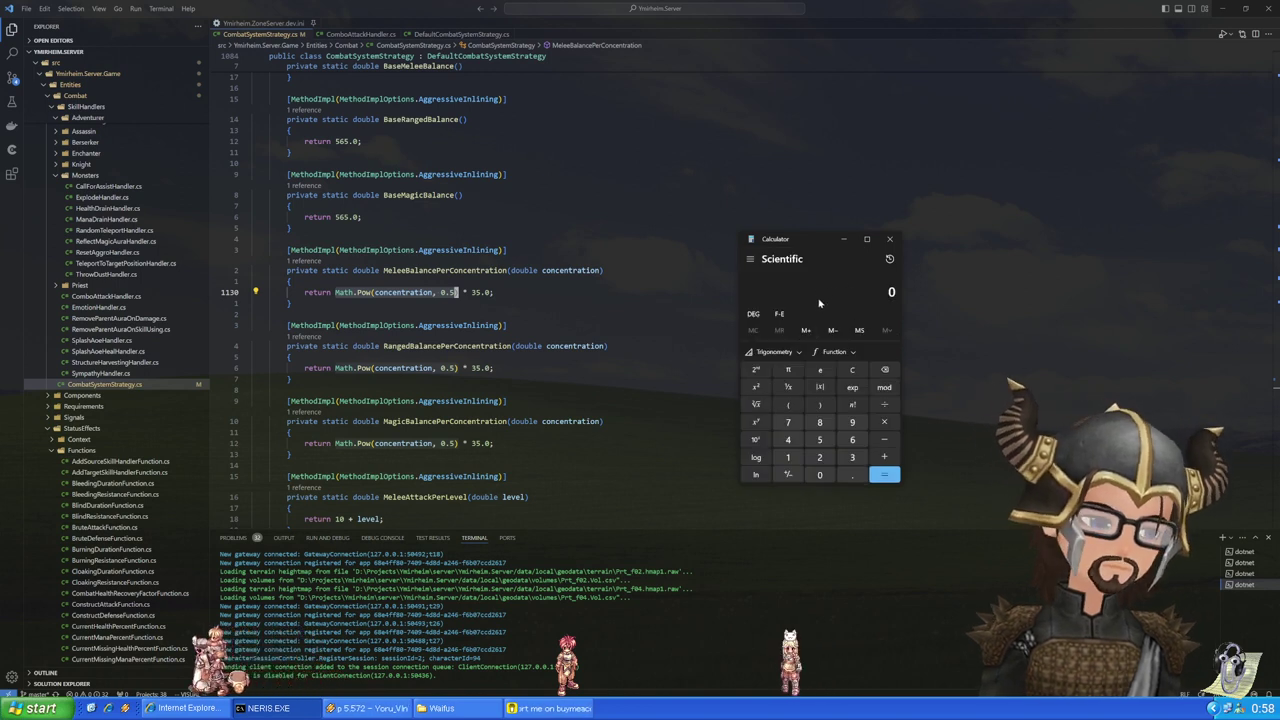
text(50)
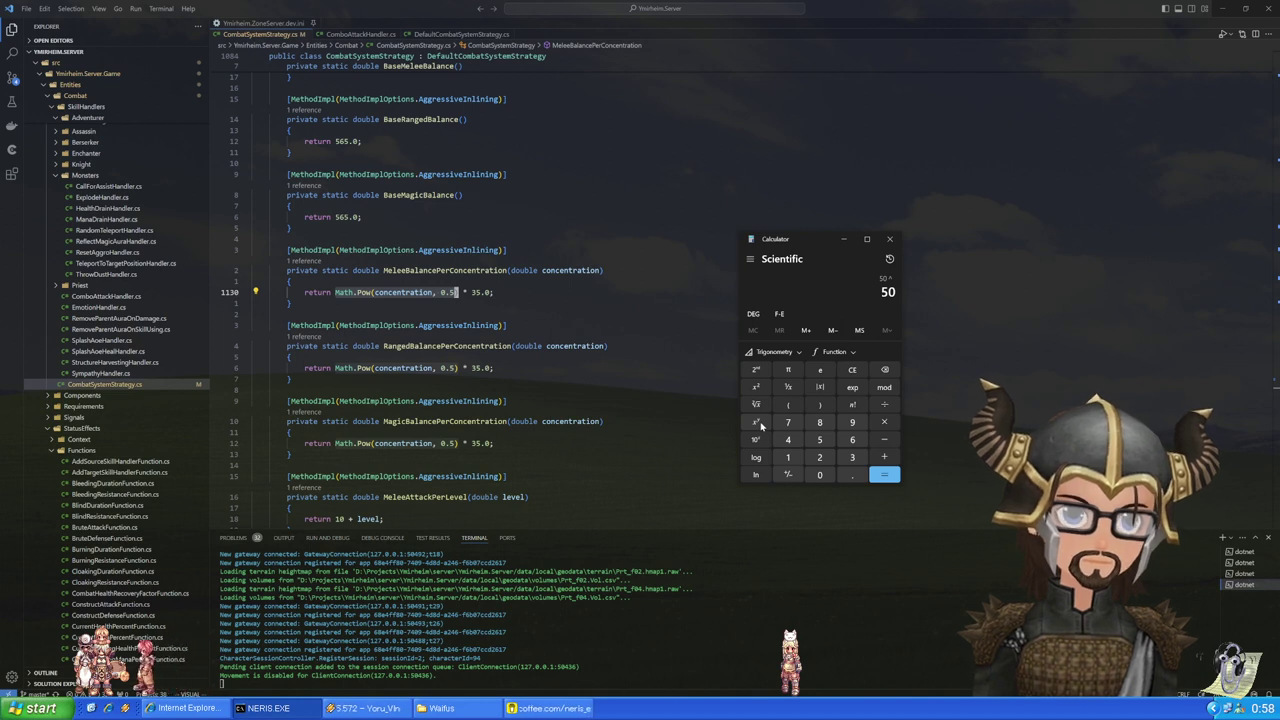
key(Return)
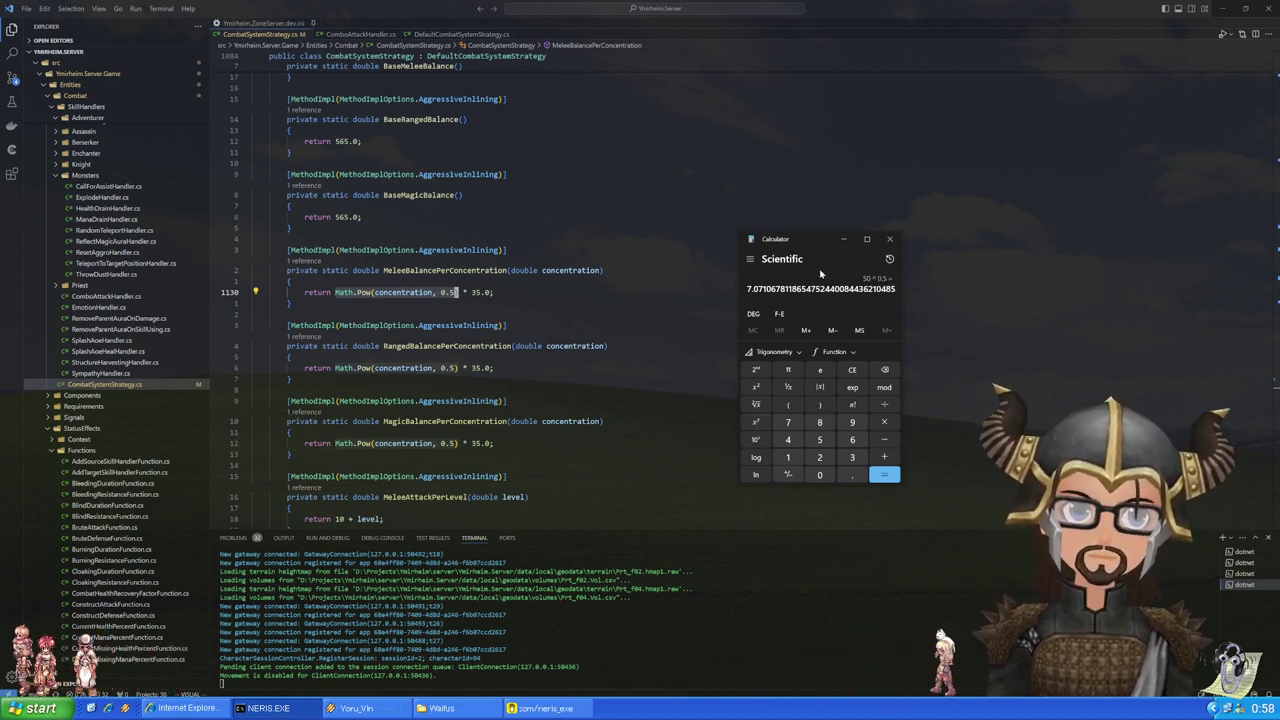
text(1)
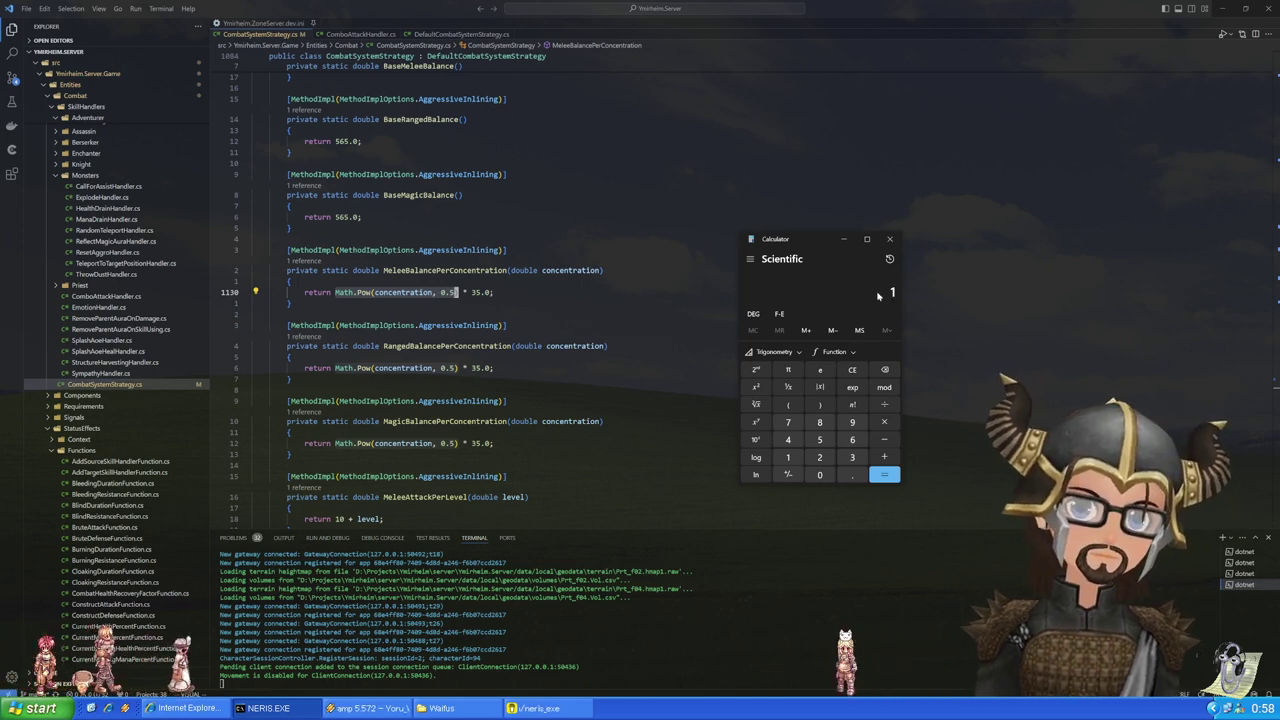
click(760, 425)
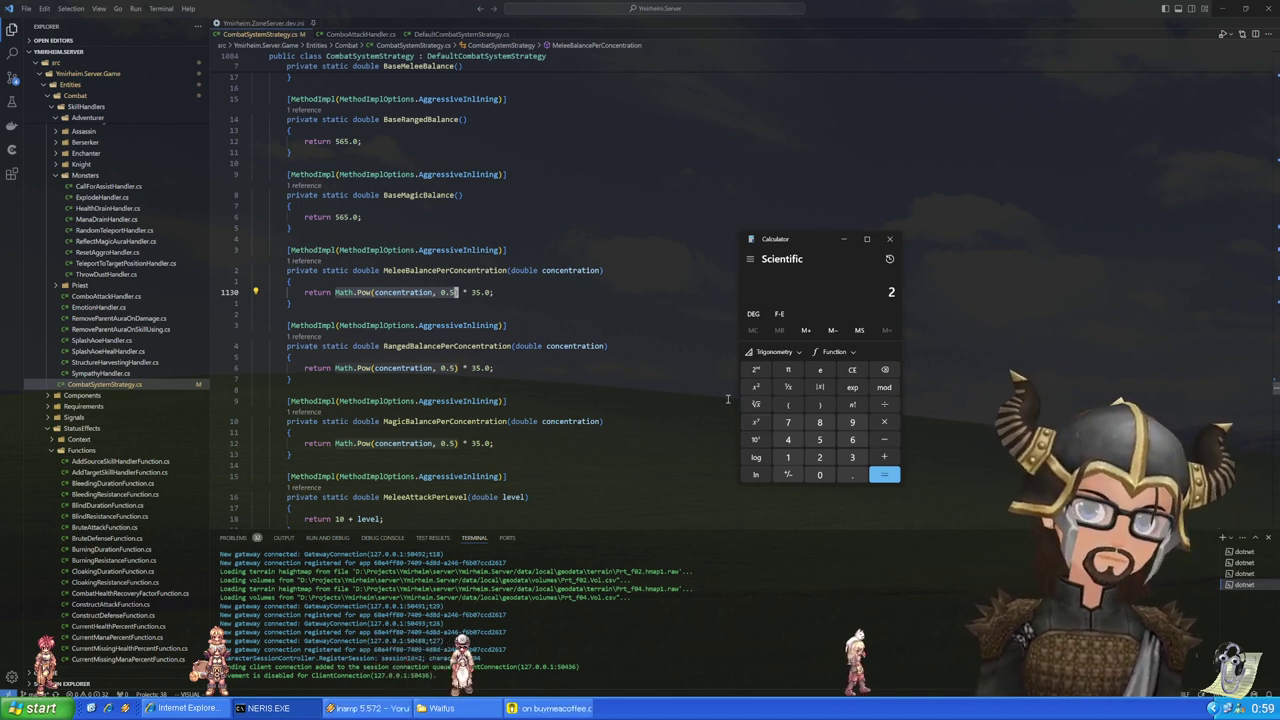
click(756, 421)
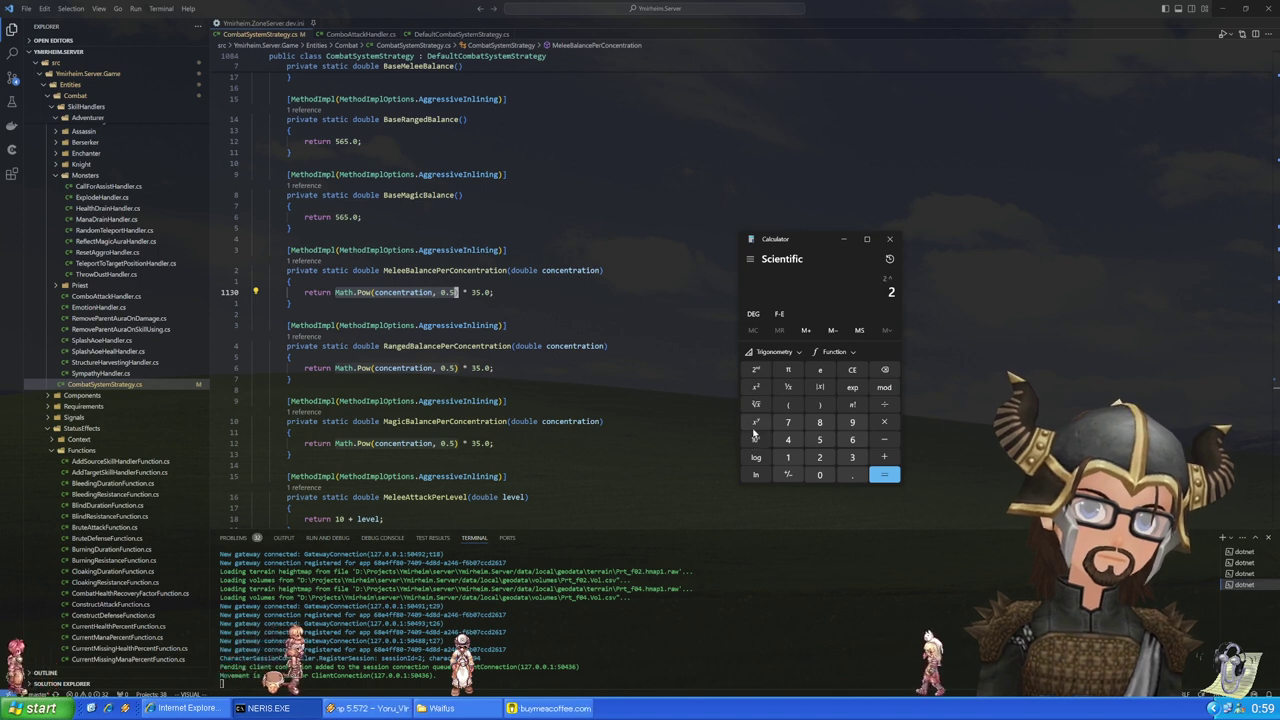
text(0.5)
key(Return)
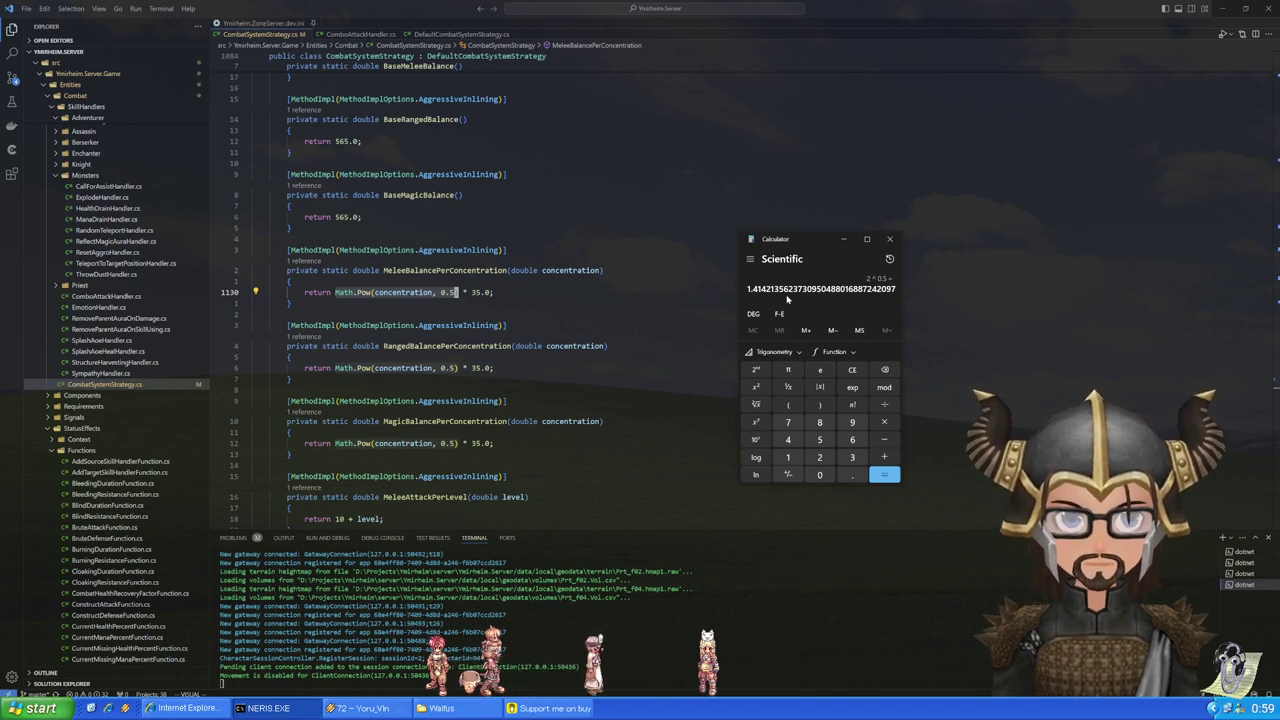
Step: Glance at the RangedBalancePerConcentration code and the calculator, then bring up Desmos
click(560, 346)
scroll(552, 337, down, 4)
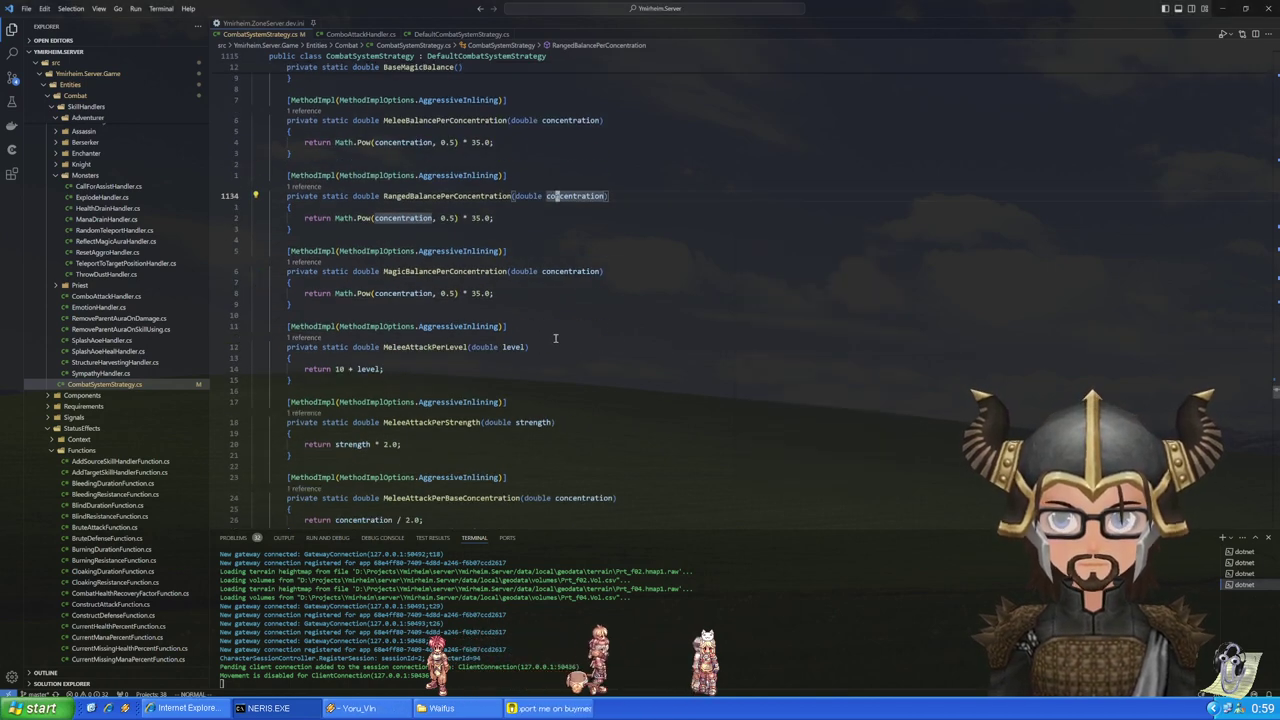
scroll(552, 337, up, 5)
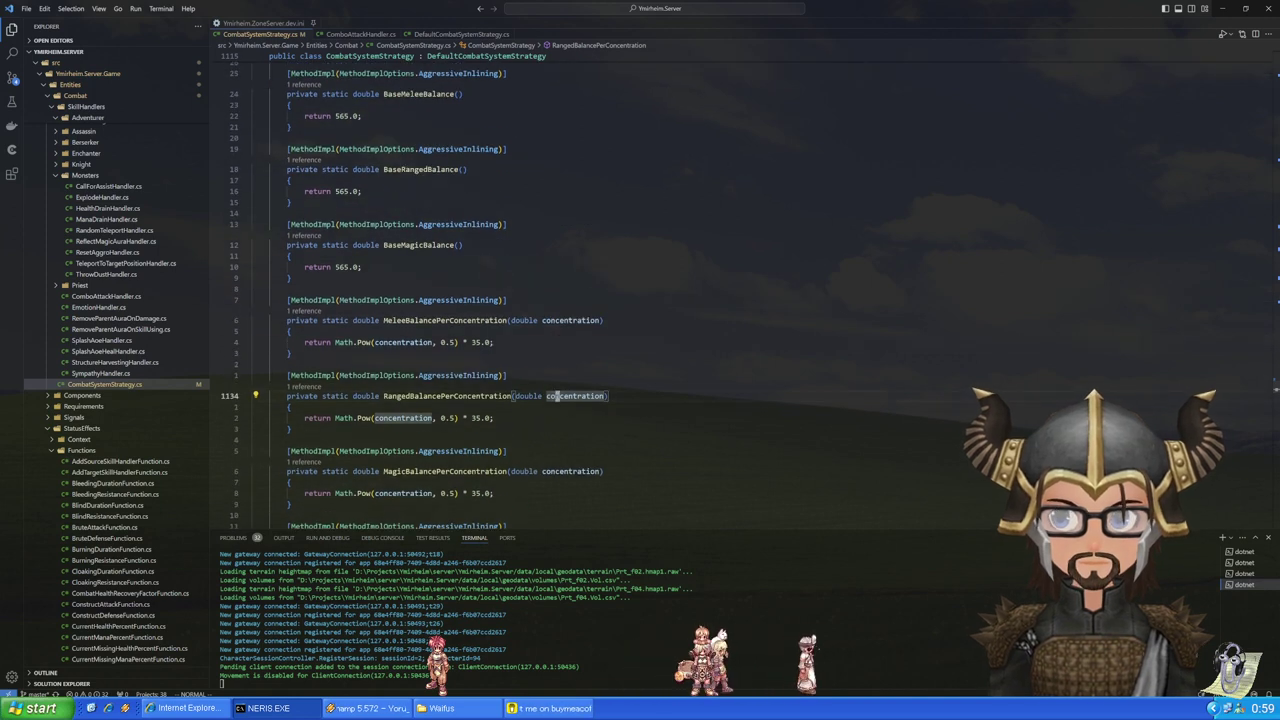
key(alt+Tab)
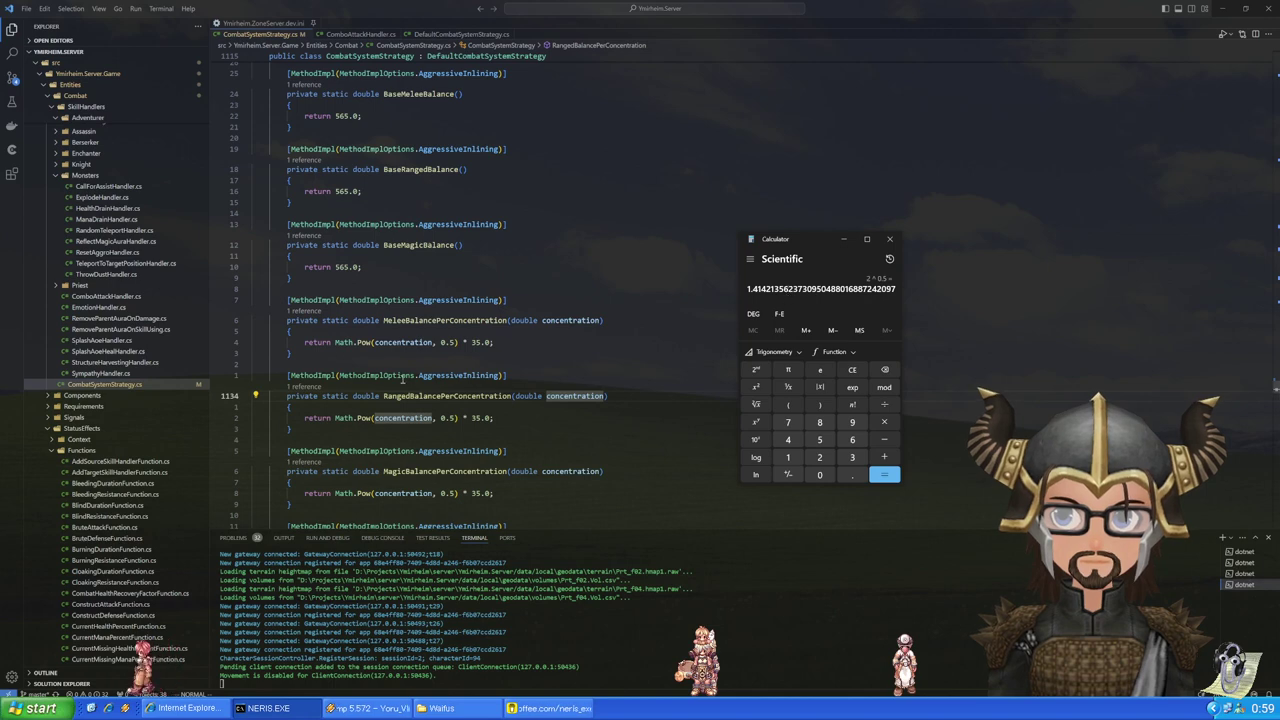
scroll(404, 378, down, 7)
scroll(515, 346, up, 2)
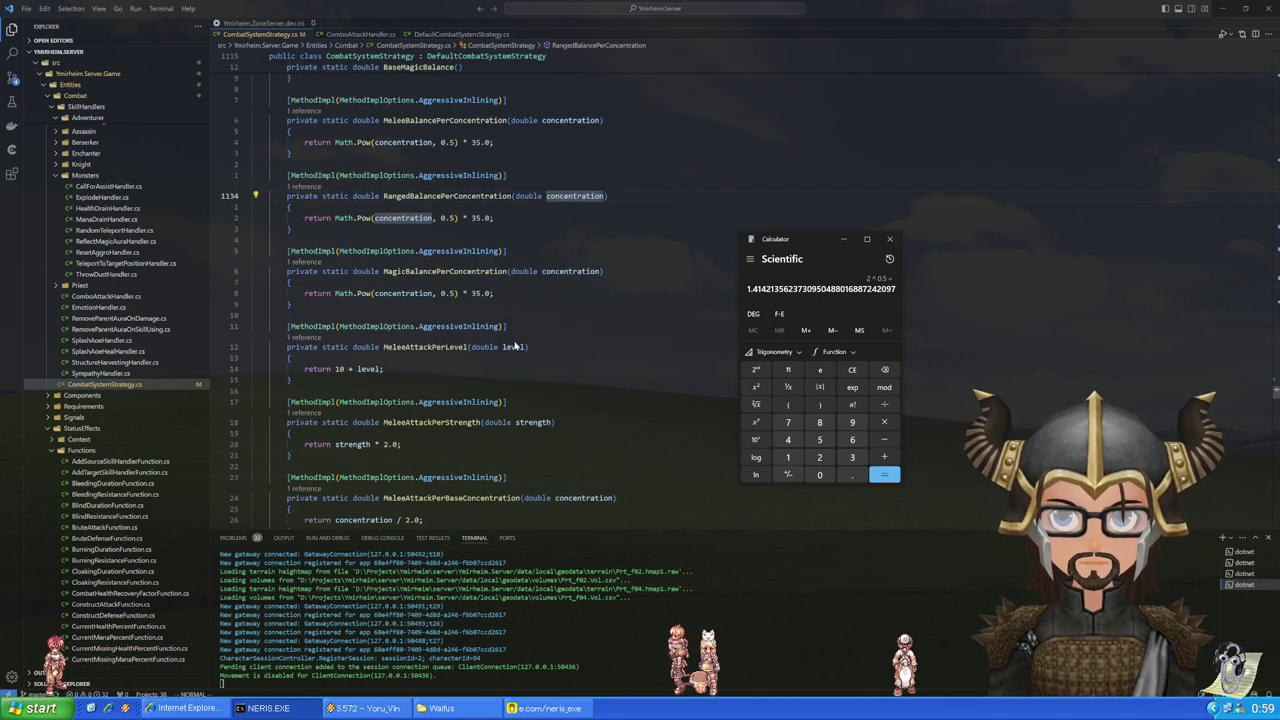
scroll(515, 346, up, 3)
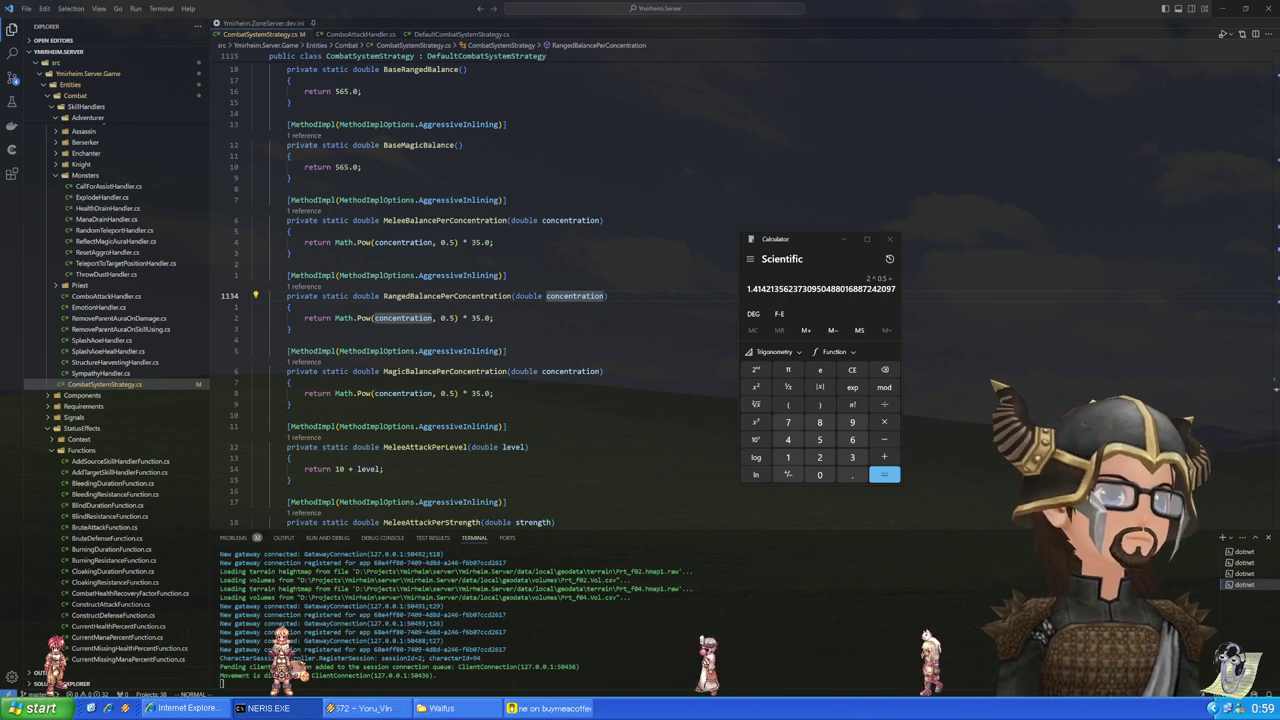
key(alt+Tab)
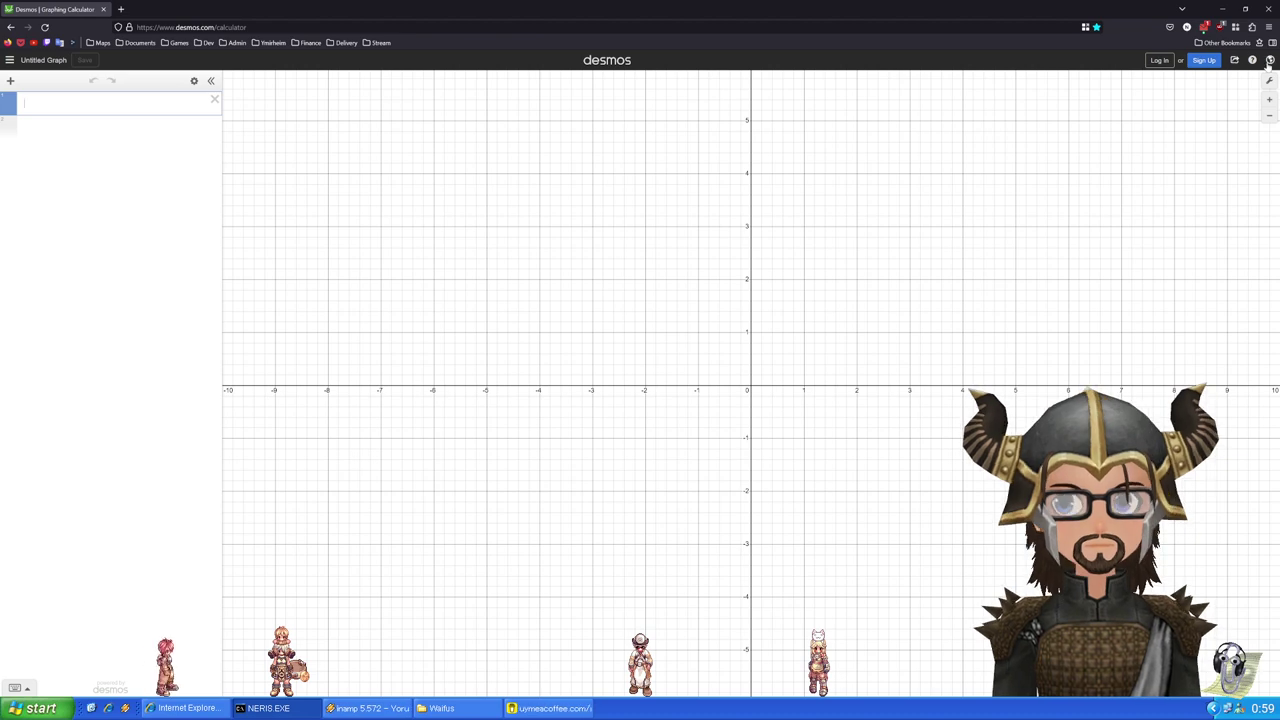
Step: Dismiss the example-graphs and language panels and enter y = x
click(10, 60)
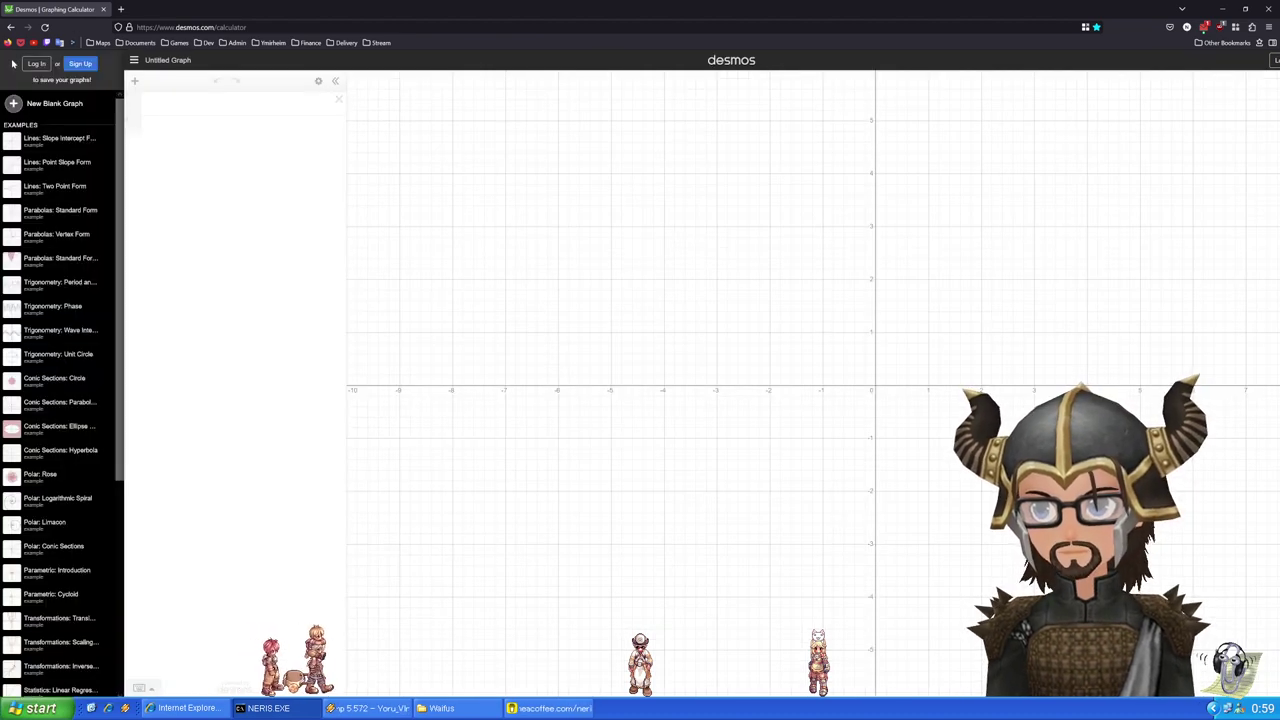
click(127, 73)
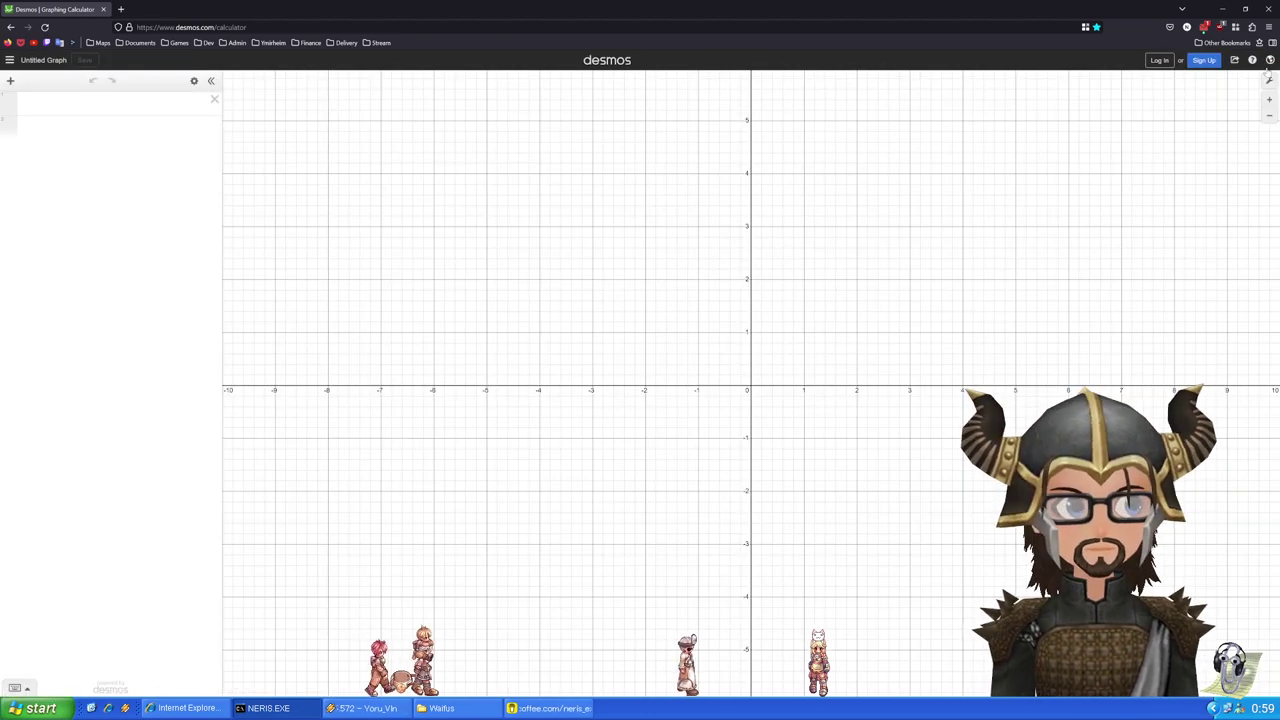
click(1270, 60)
click(1270, 60)
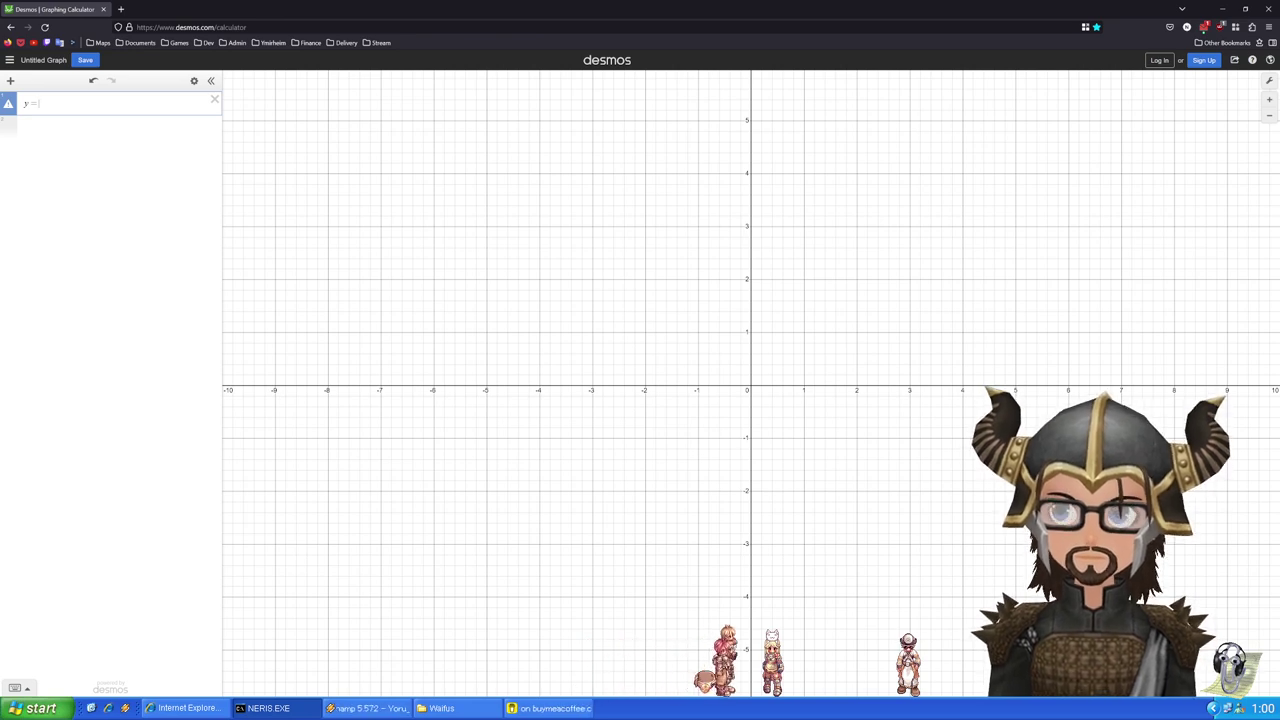
text(x)
Step: Zoom out, keep the graph with Stay on page after an accidental close, and pan the view
scroll(815, 318, down, 10)
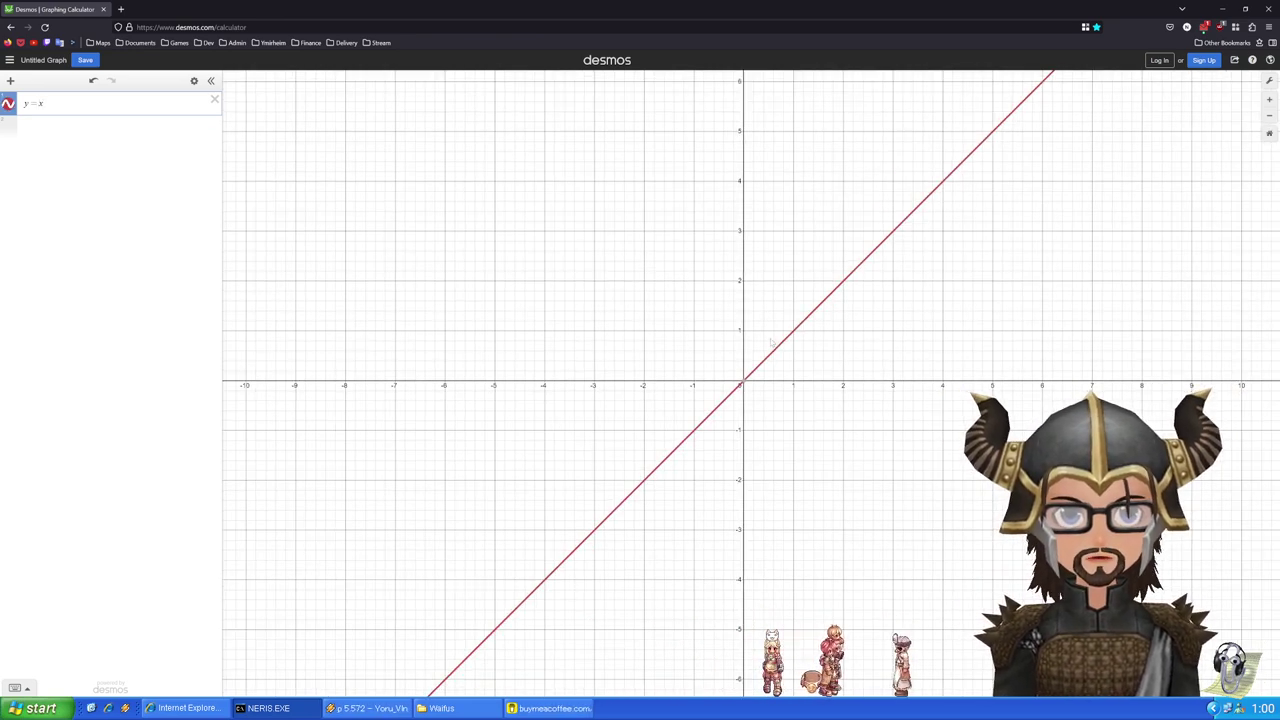
scroll(834, 325, down, 5)
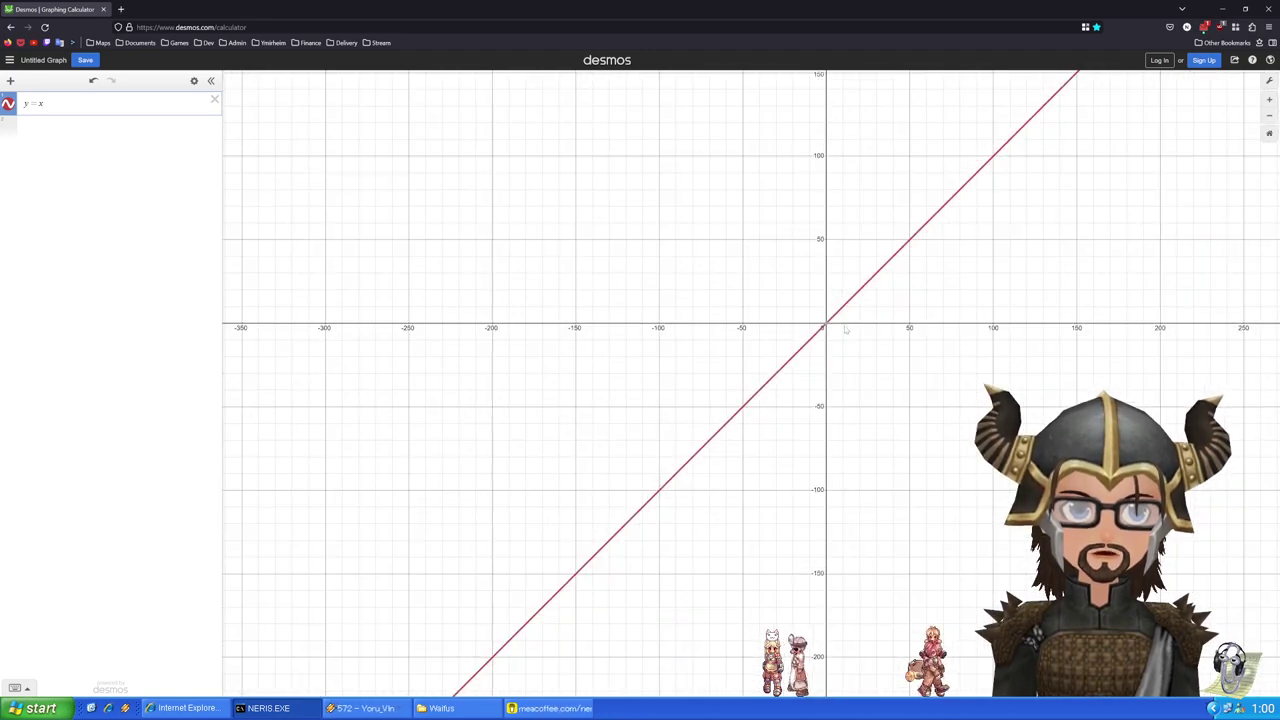
key(ctrl+w)
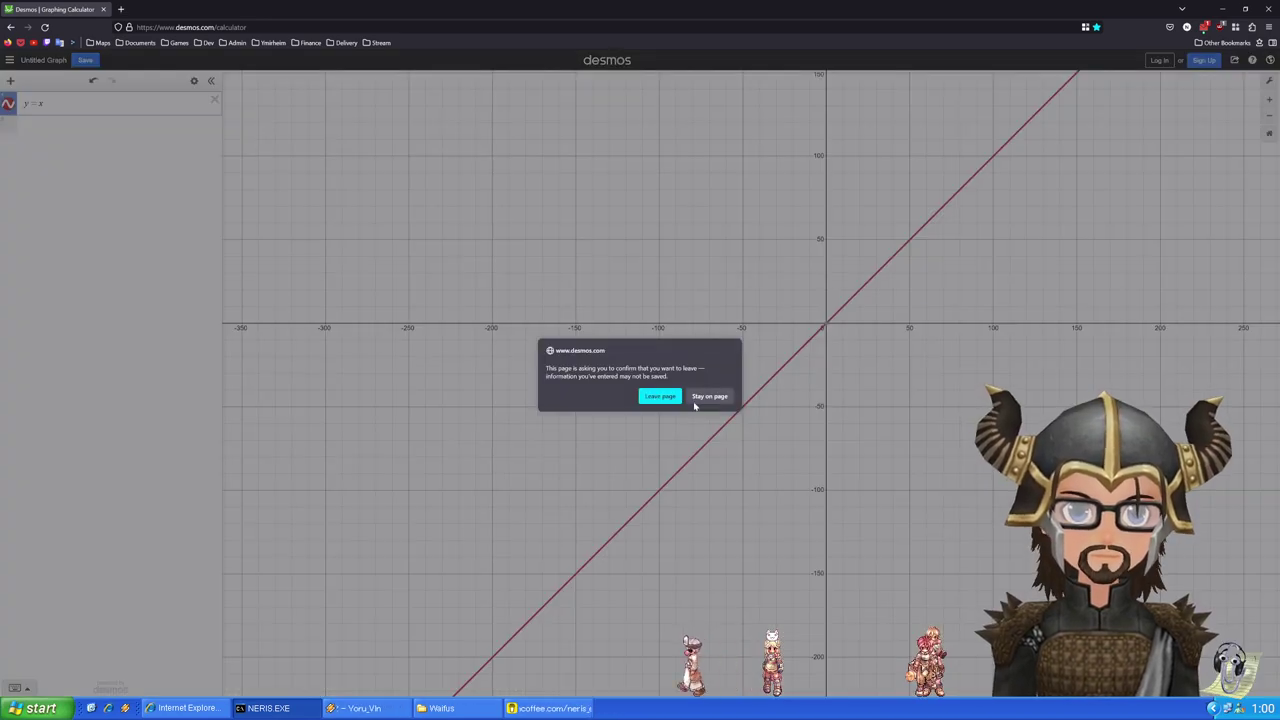
click(705, 397)
drag(976, 329, 845, 425)
scroll(845, 400, up, 3)
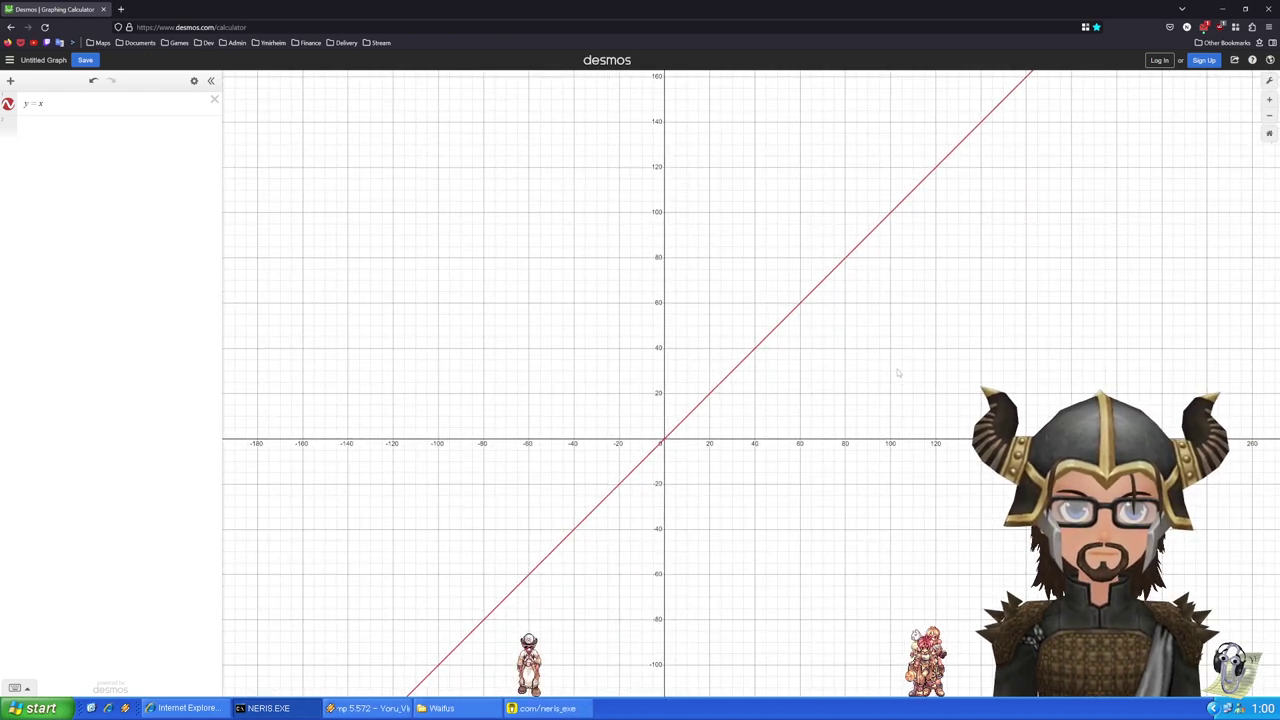
scroll(880, 360, up, 2)
click(61, 105)
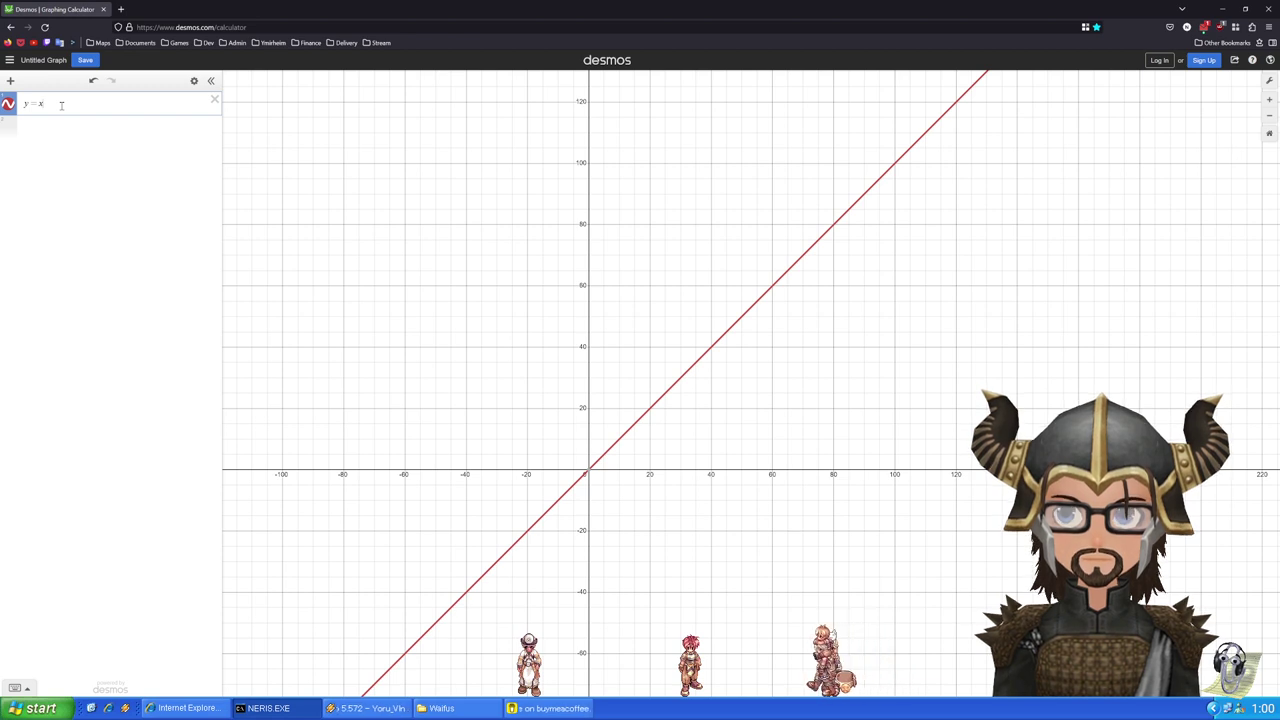
Step: Append ^0.5 * 20 to make the expression y = x^0.5·20
click(61, 105)
text(^)
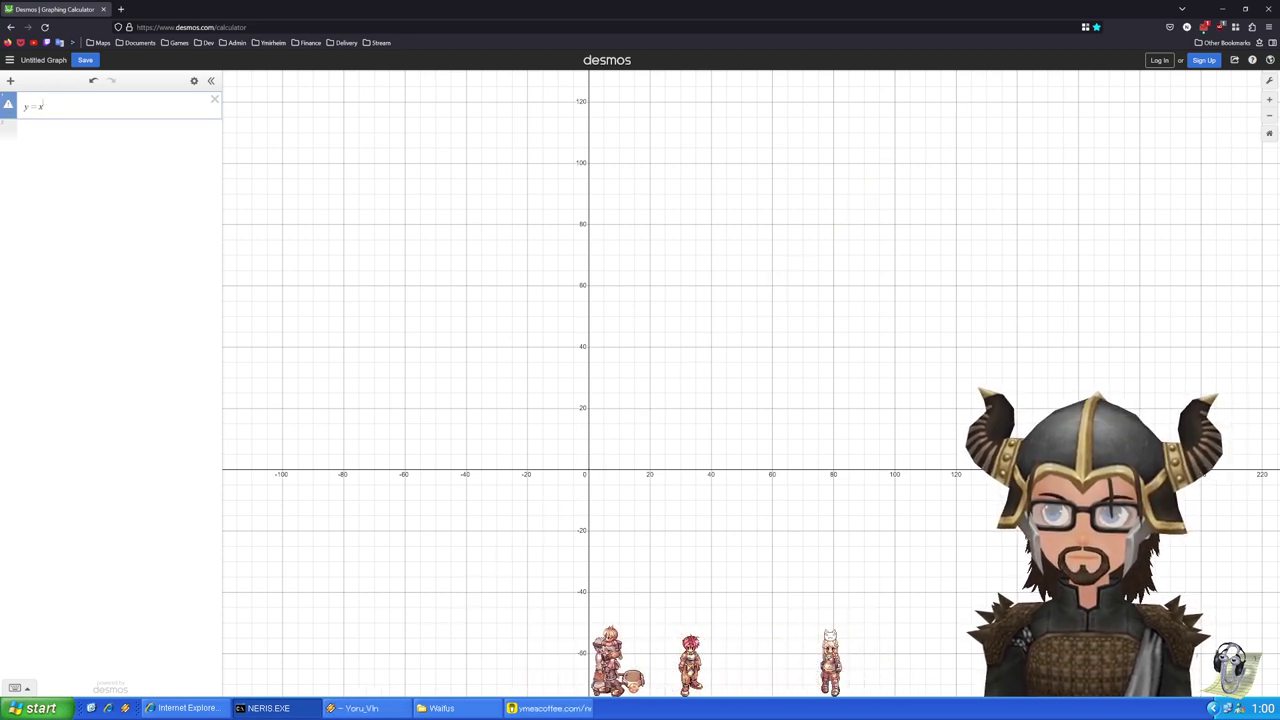
text(0.5)
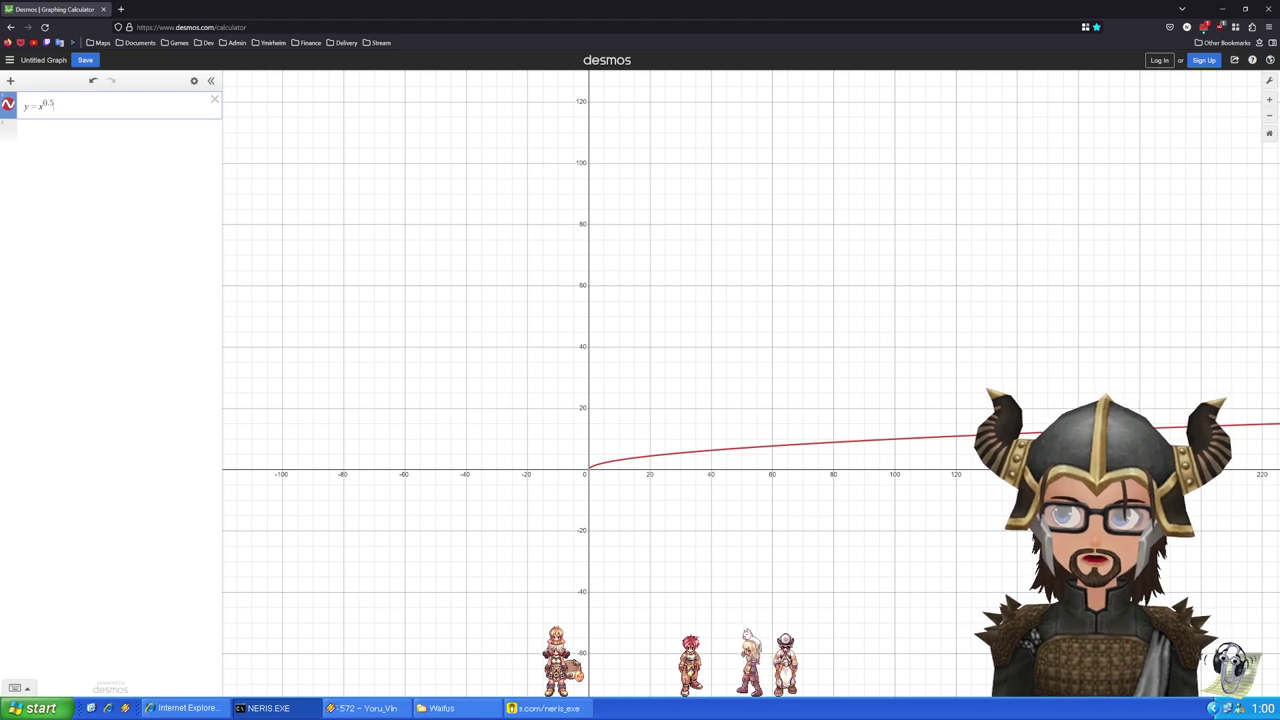
text(*)
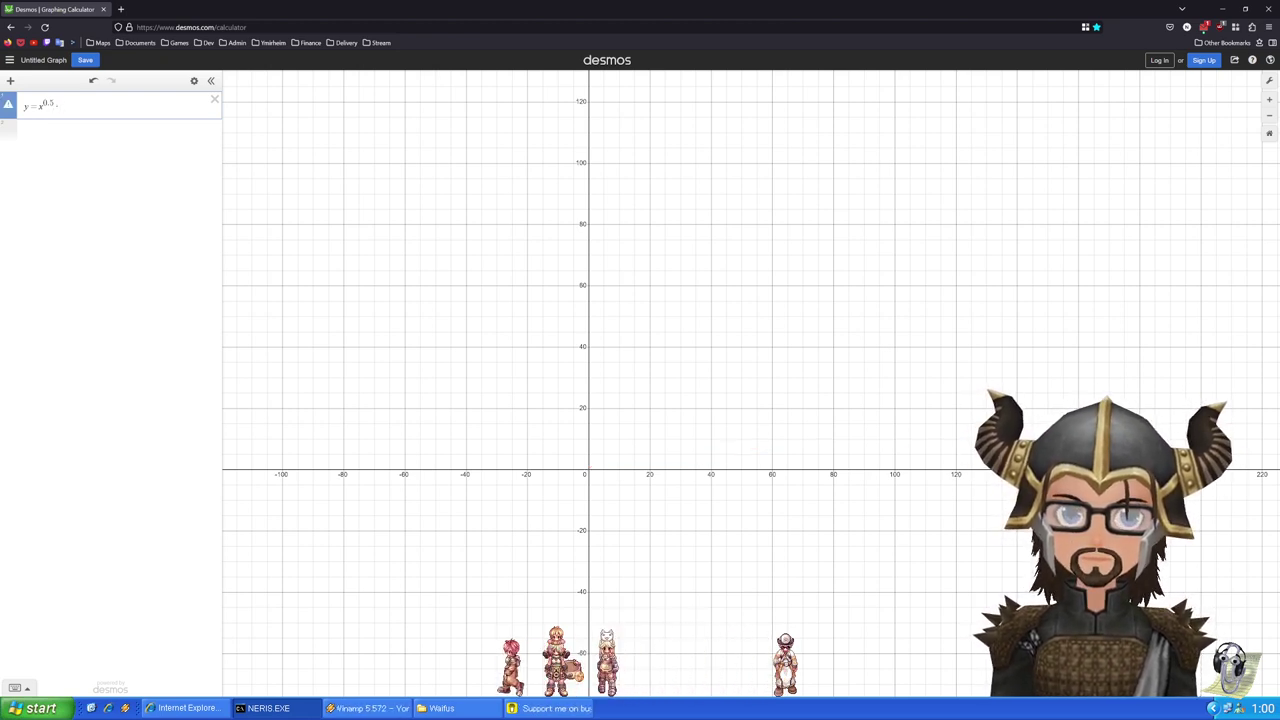
key(BackSpace)
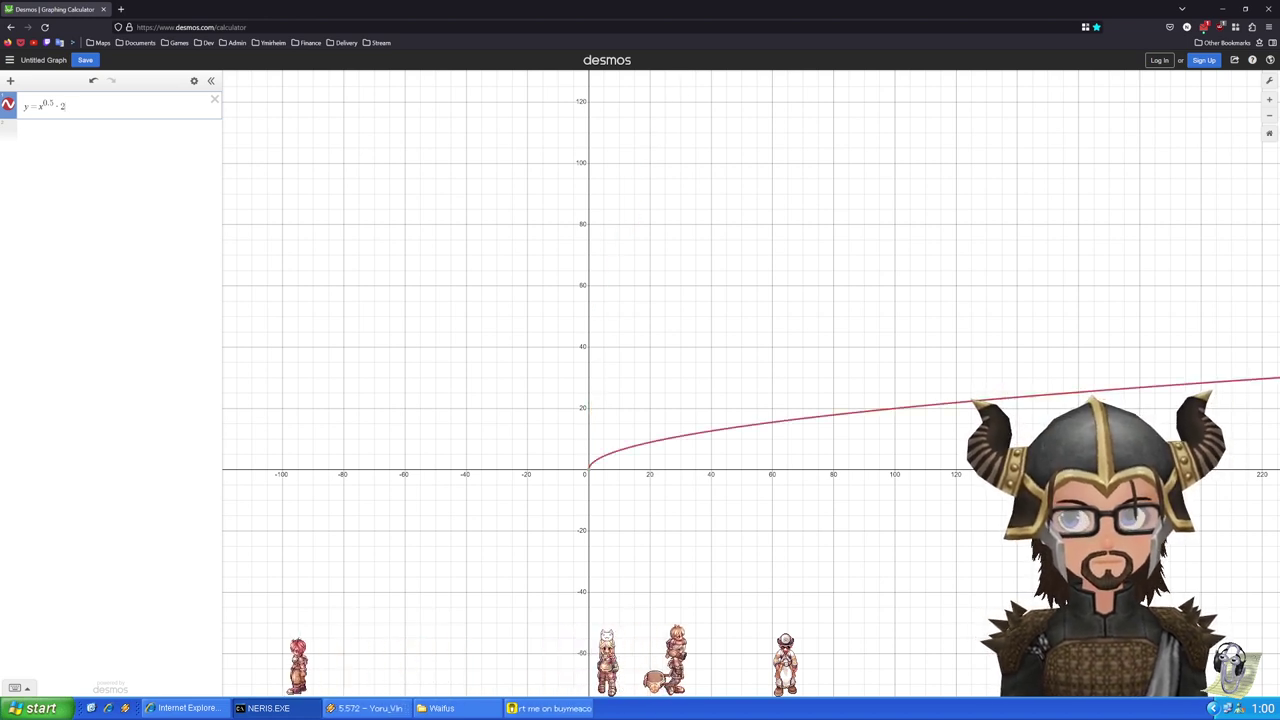
text(0)
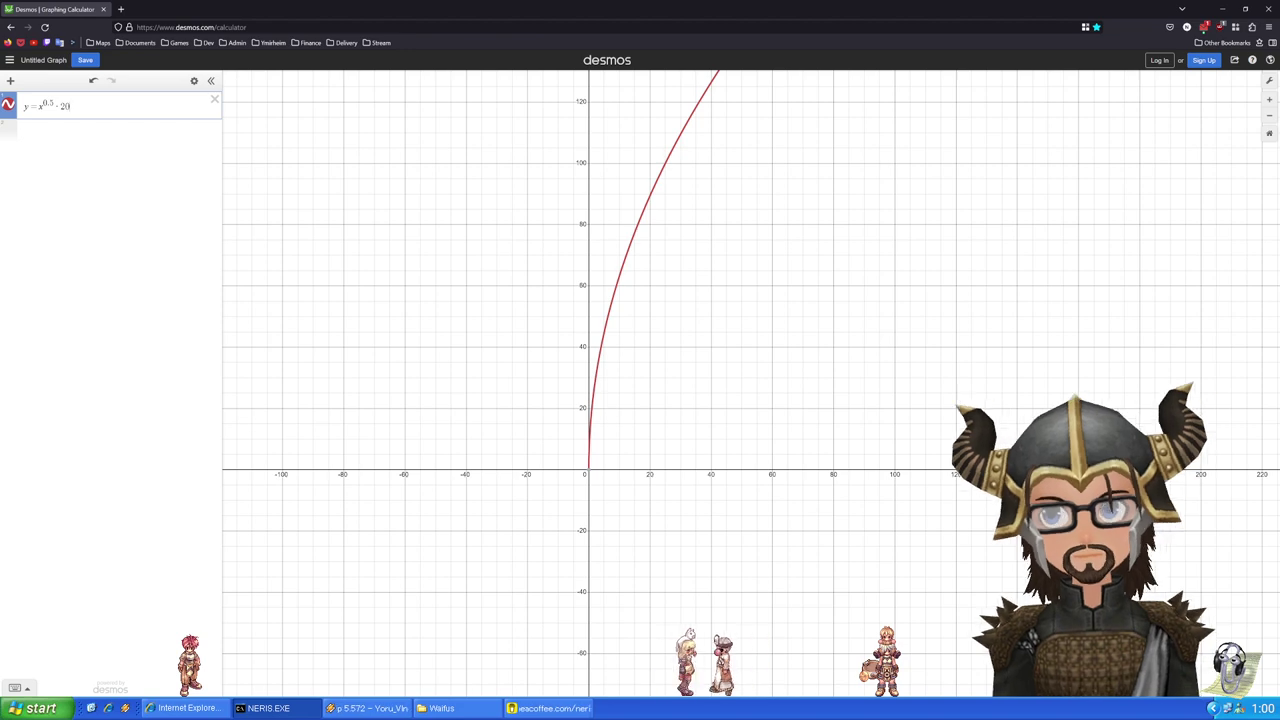
drag(711, 334, 694, 301)
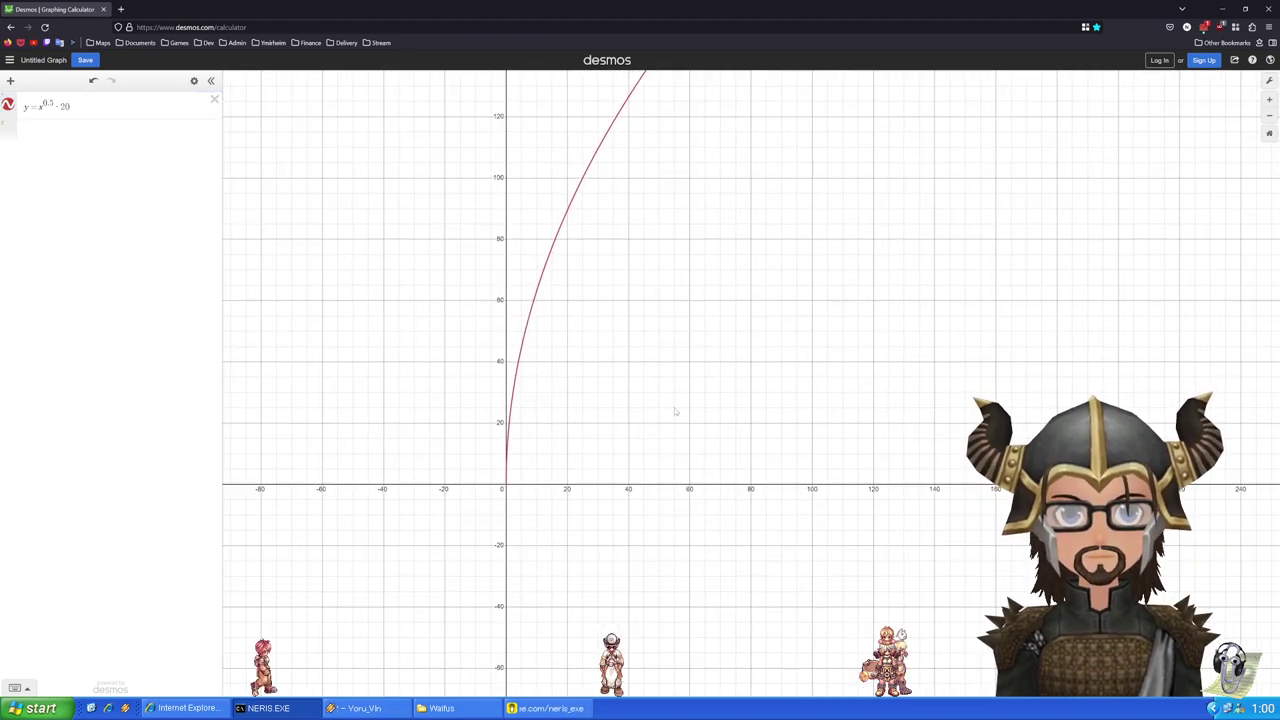
Step: Change the multiplier from 20 to 10, giving y = x^0.5·10
click(70, 106)
click(64, 106)
key(BackSpace)
text(1)
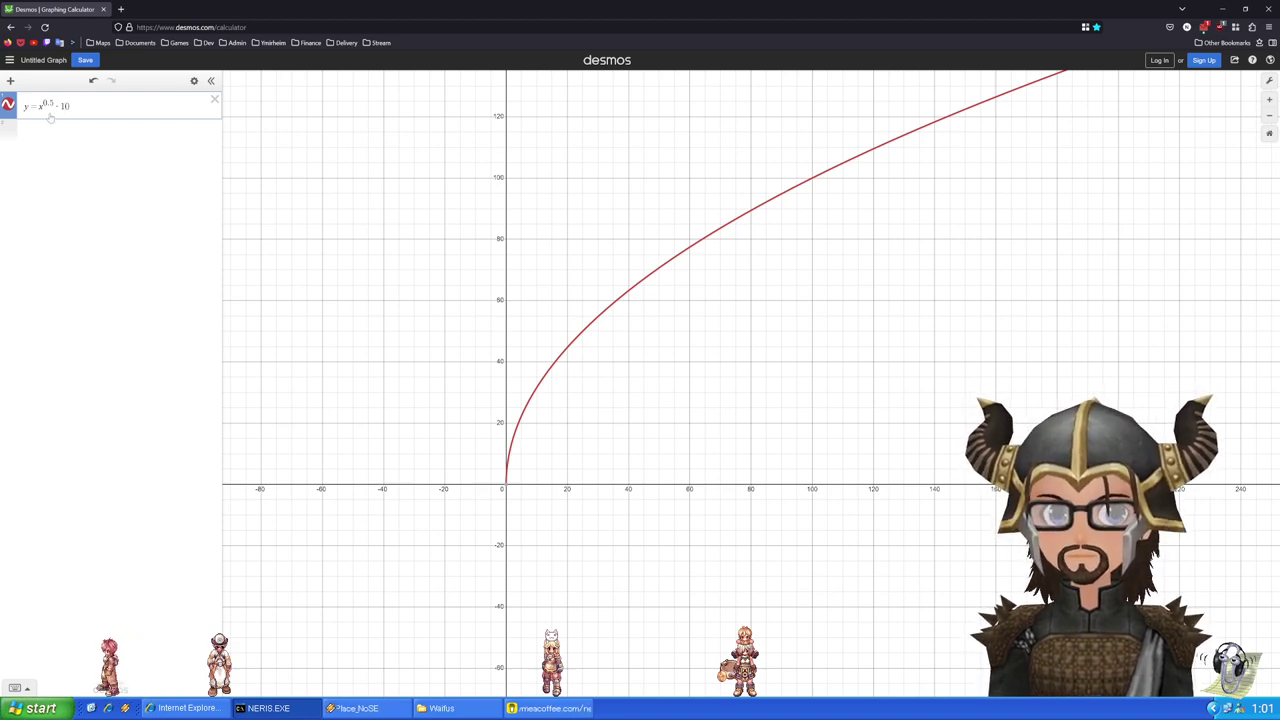
scroll(478, 462, up, 5)
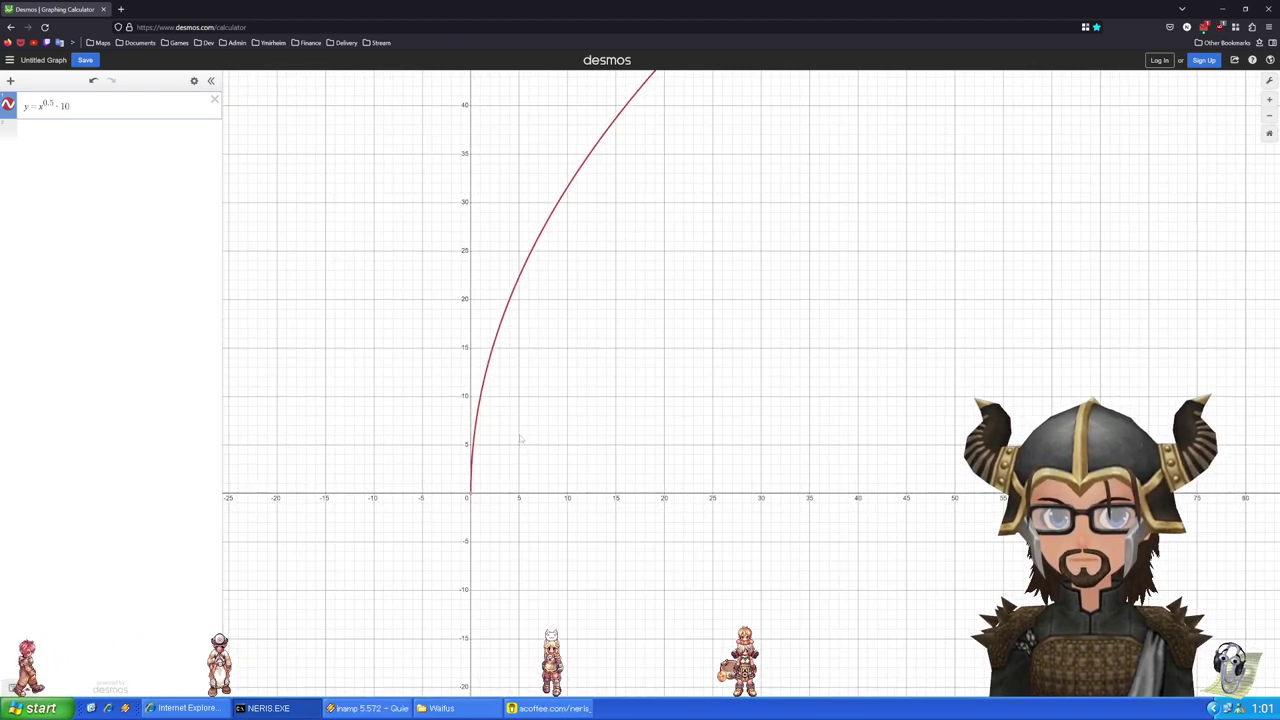
scroll(493, 453, down, 5)
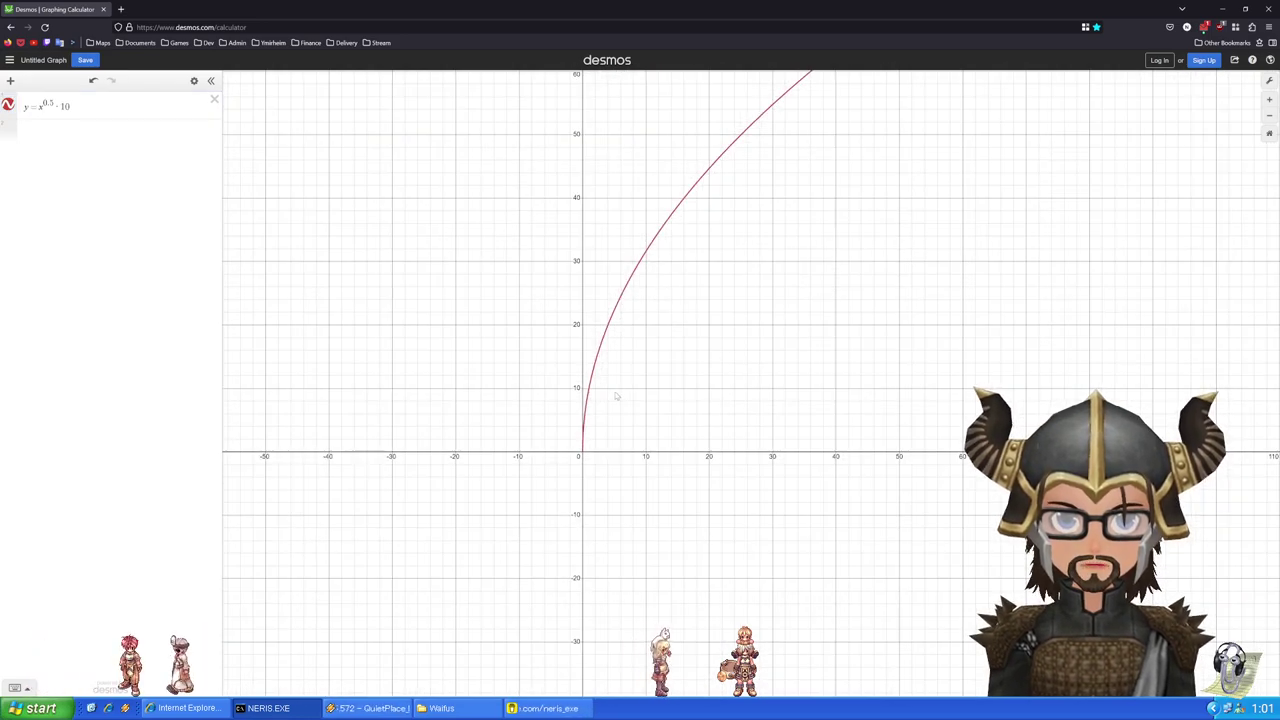
Step: Change the exponent to 0.9 and the multiplier to 2, giving y = x^0.9·2
click(52, 103)
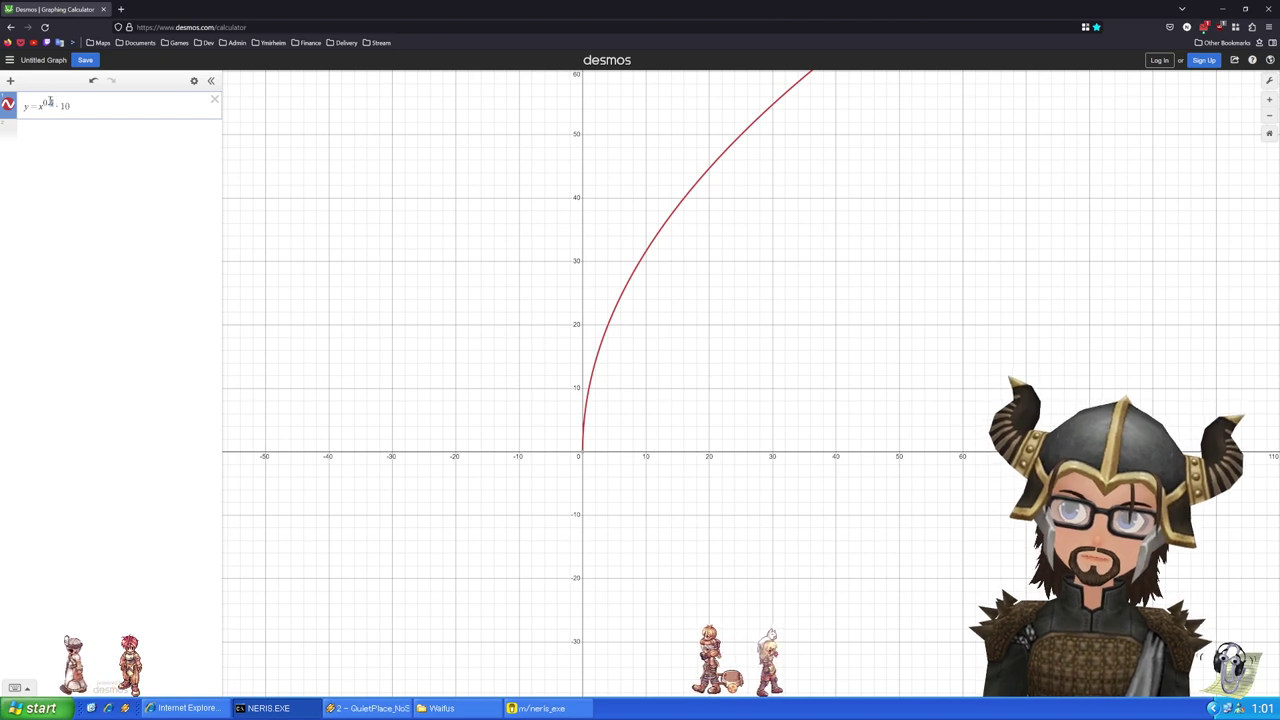
key(BackSpace)
text(8)
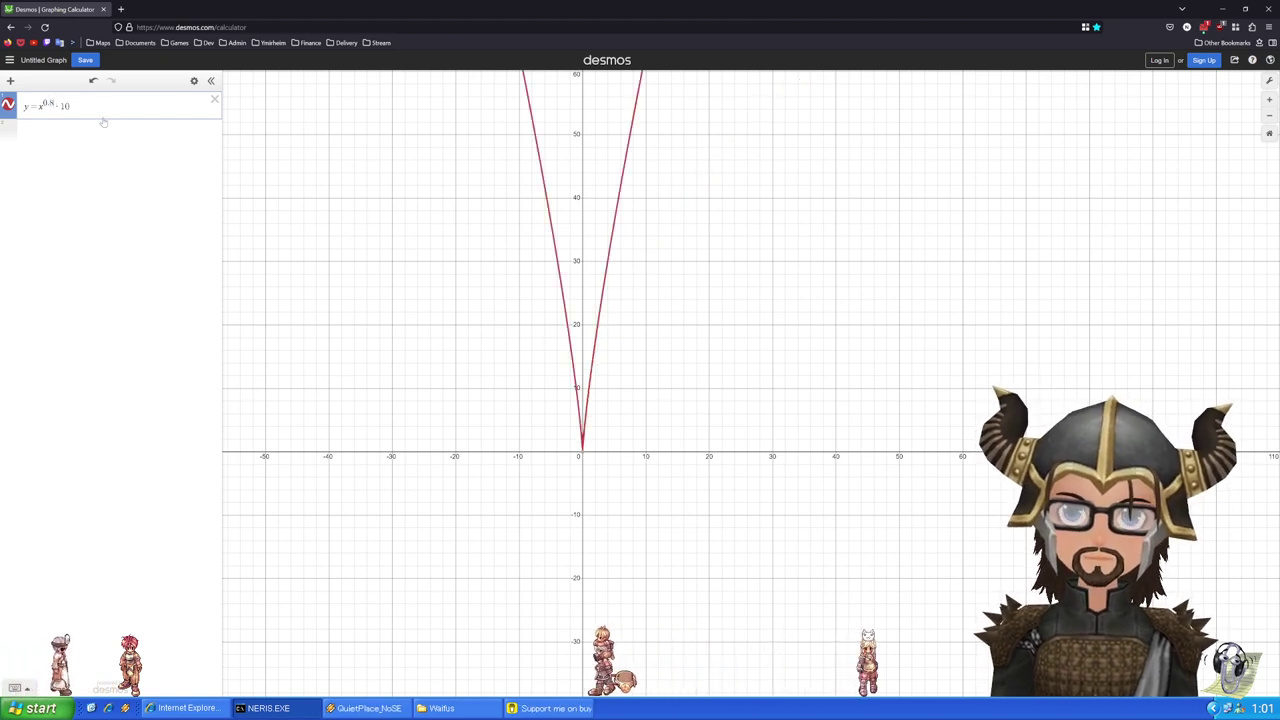
key(BackSpace)
text(9)
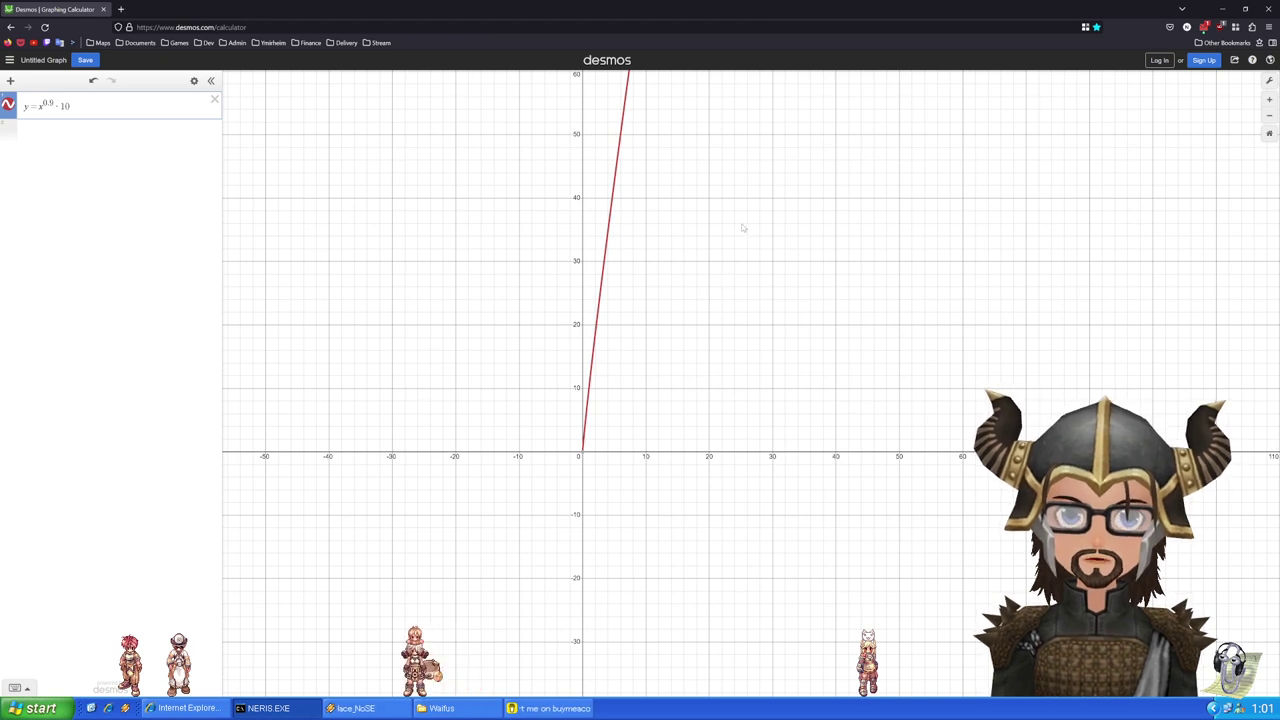
key(BackSpace)
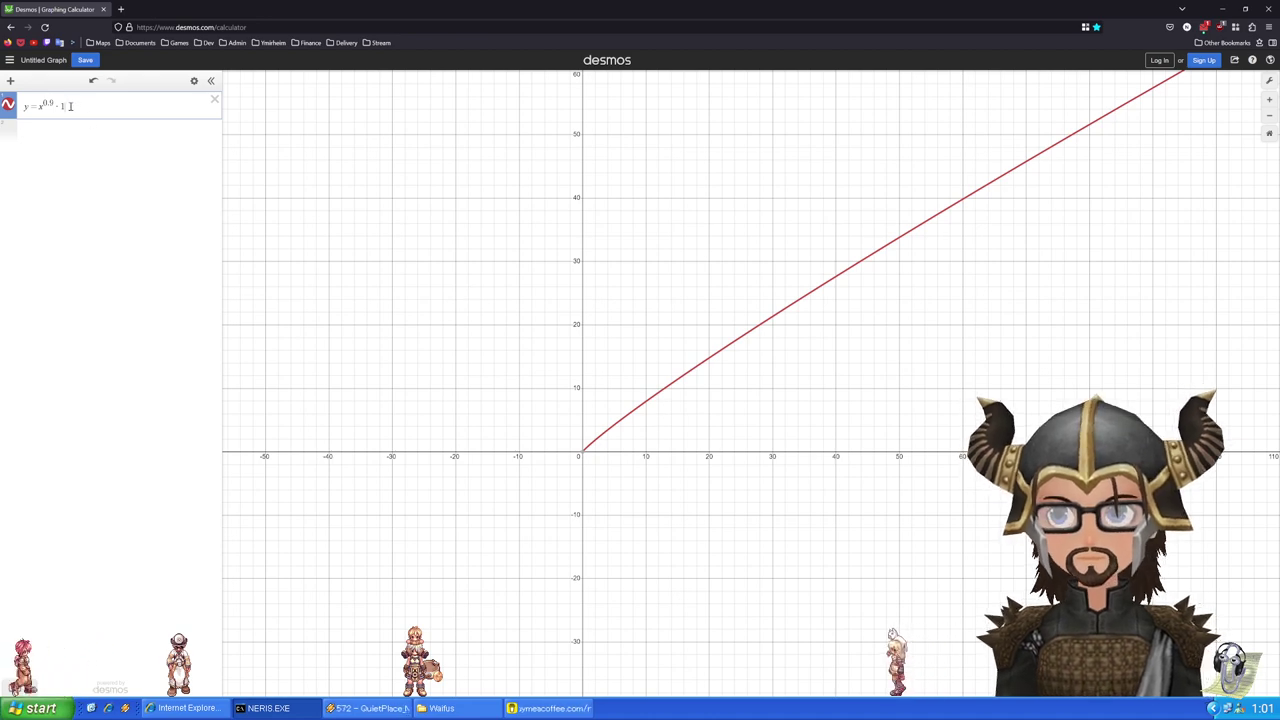
text(2)
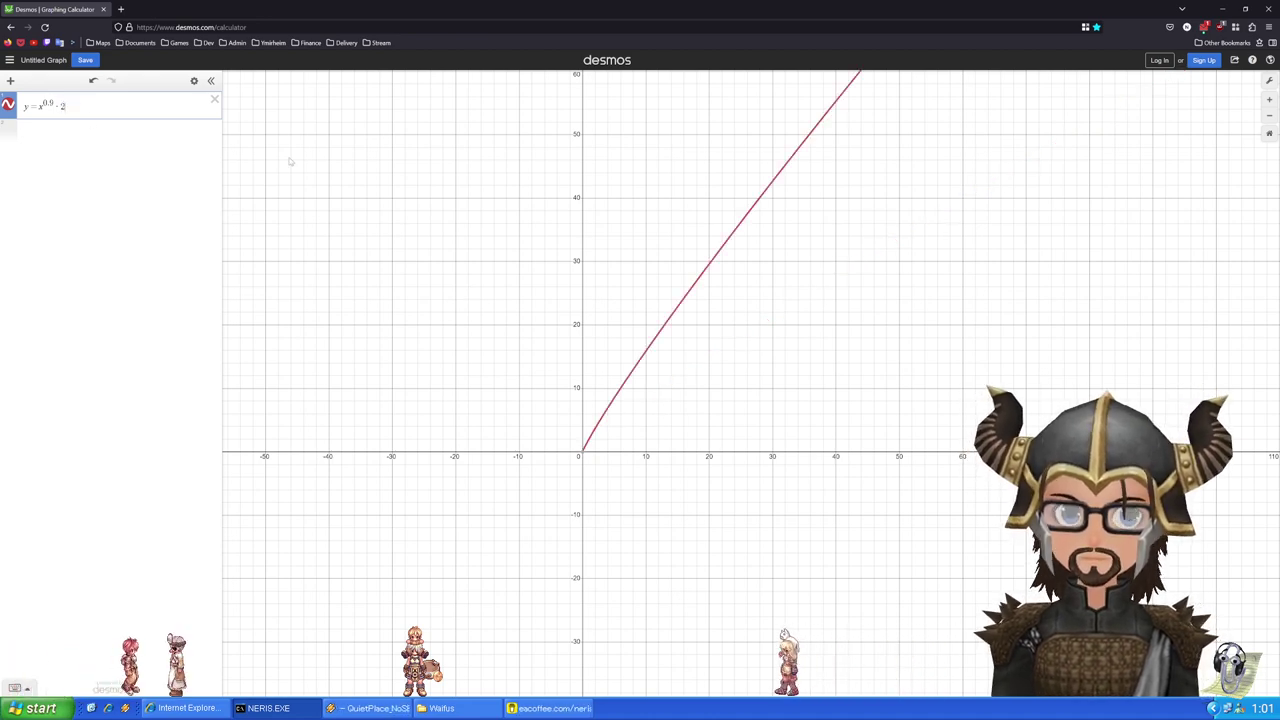
Step: Zoom and pan to inspect the nearly straight curve, then return to the spreadsheet
scroll(609, 444, up, 5)
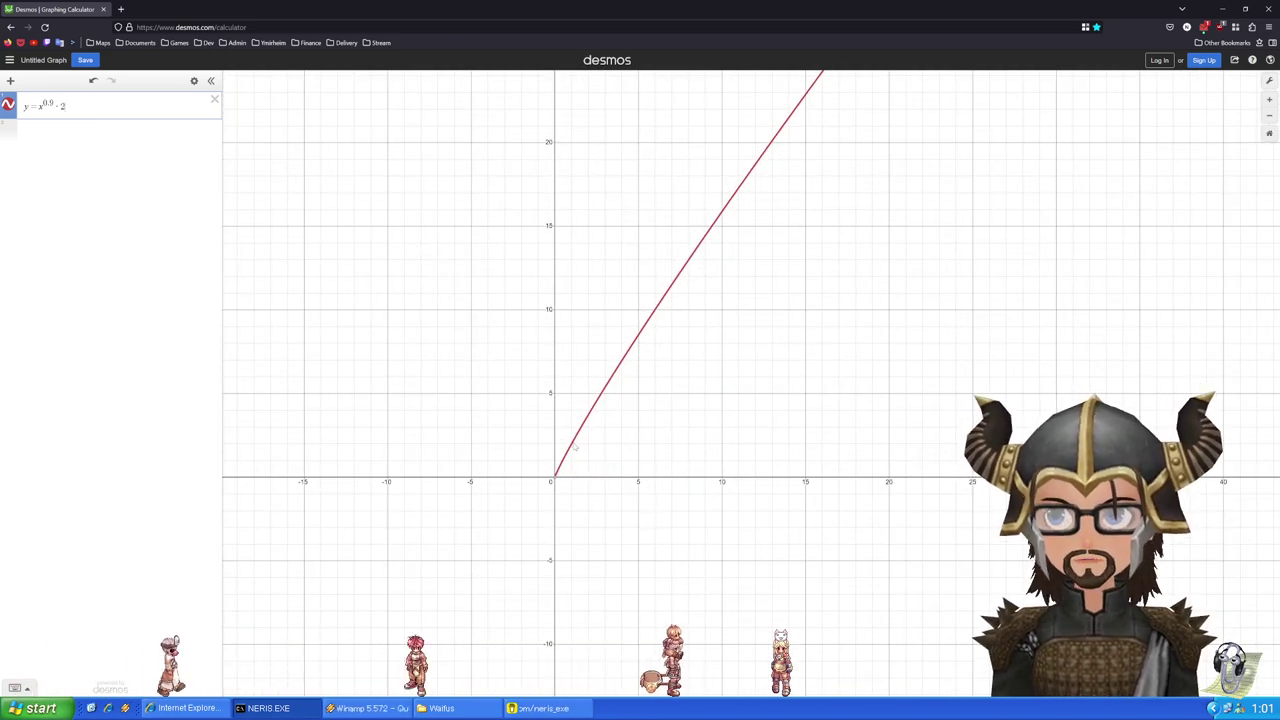
scroll(573, 449, down, 7)
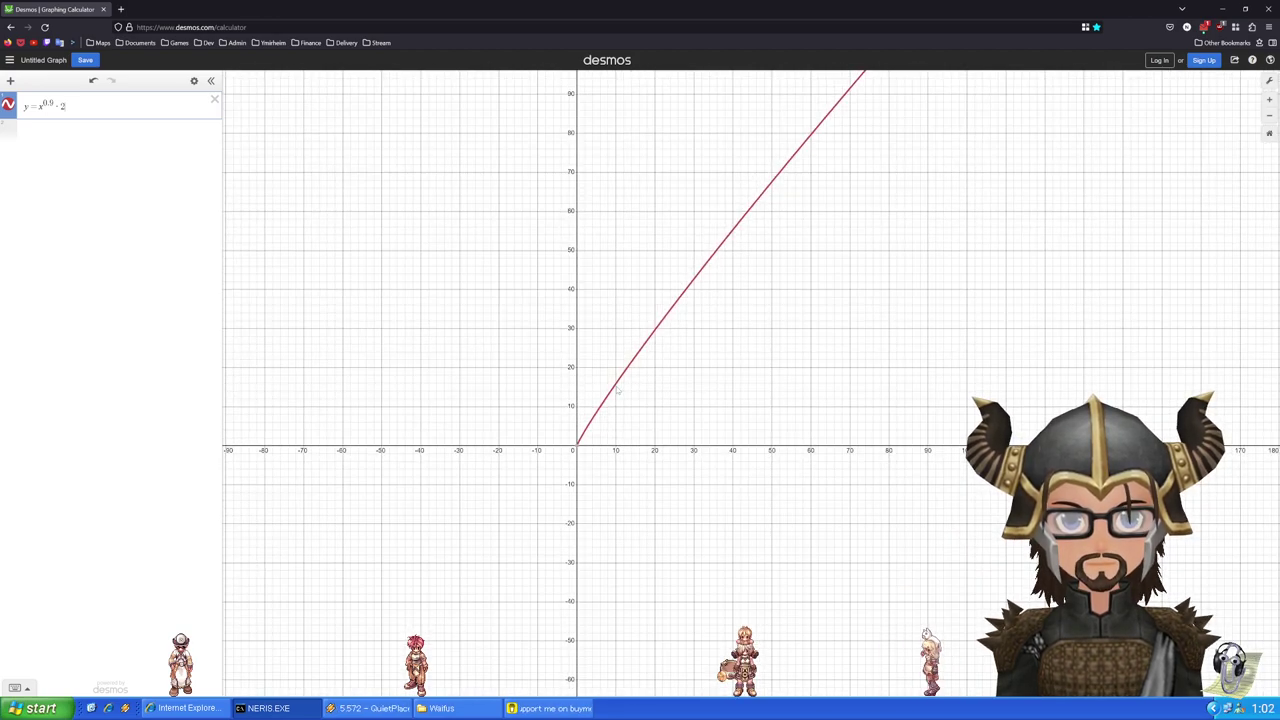
scroll(617, 390, up, 3)
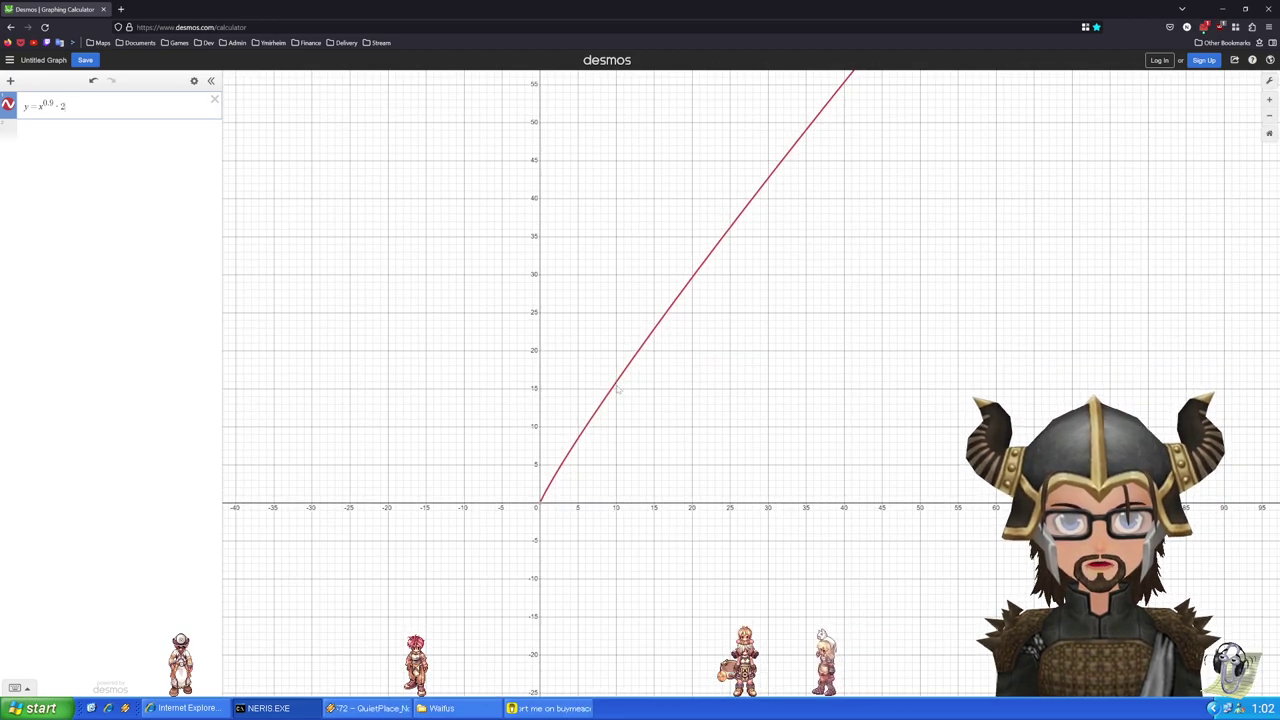
scroll(617, 390, up, 2)
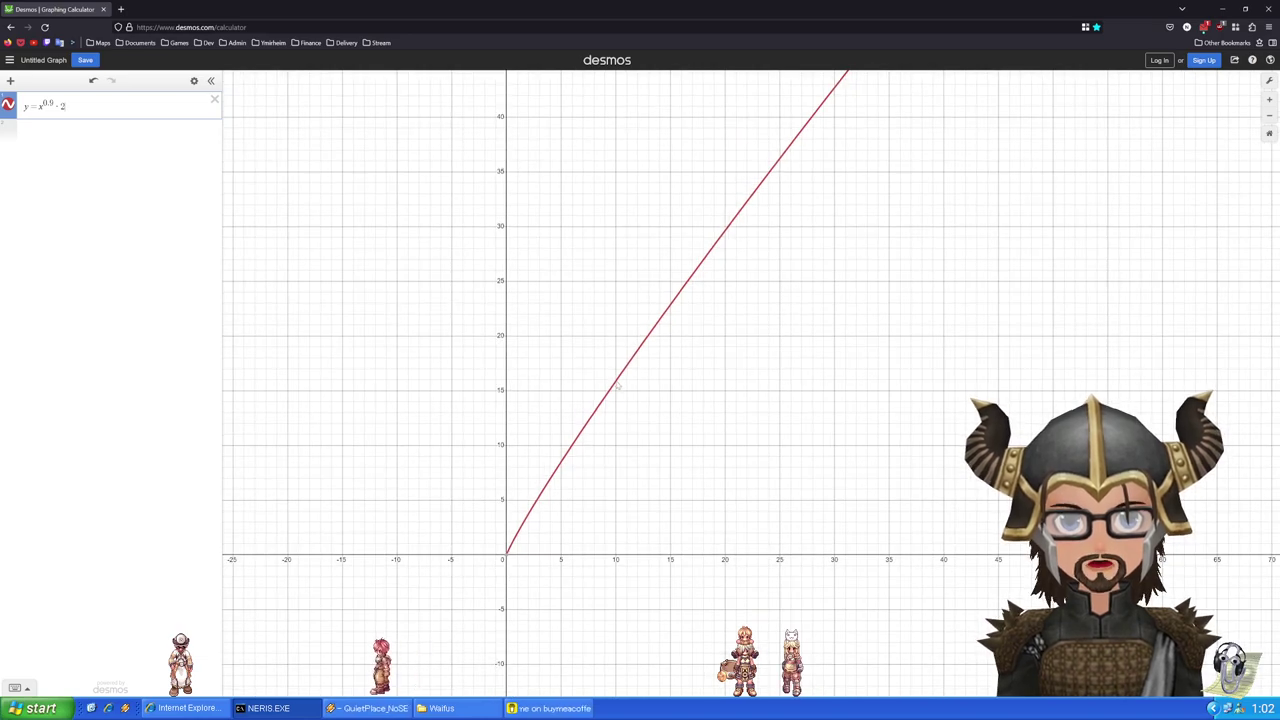
scroll(617, 389, down, 3)
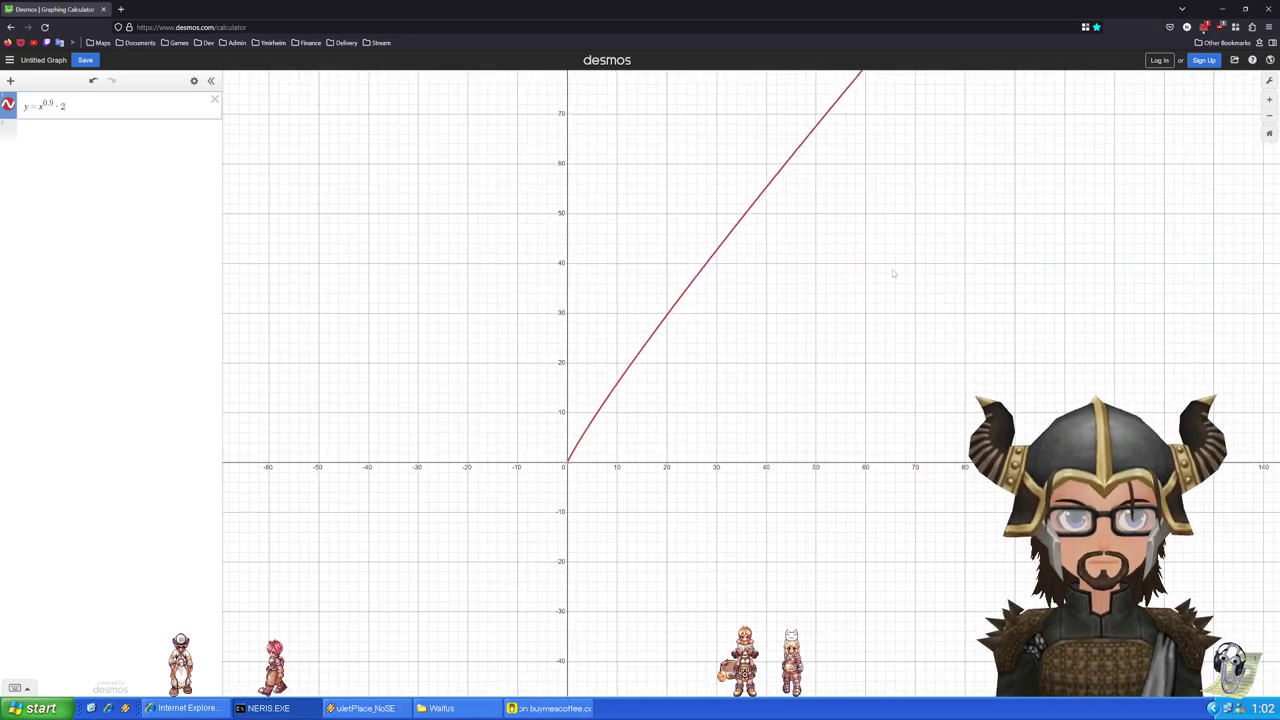
drag(856, 286, 754, 610)
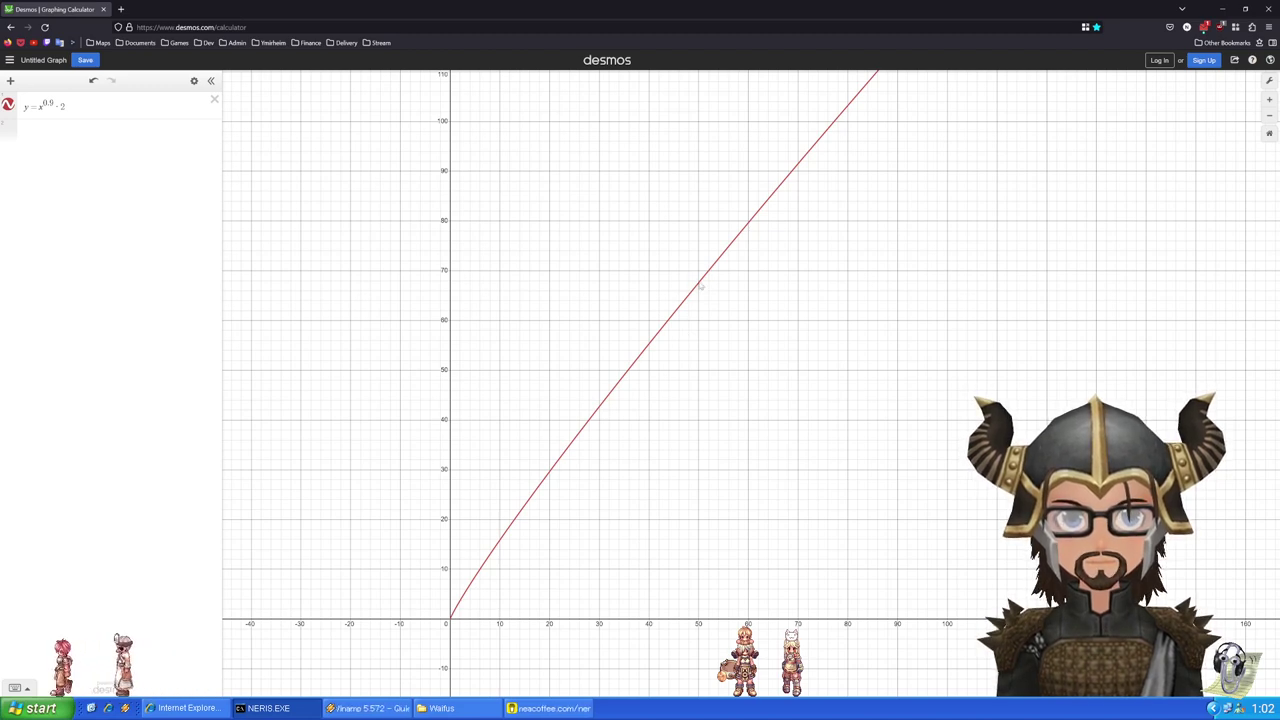
click(70, 106)
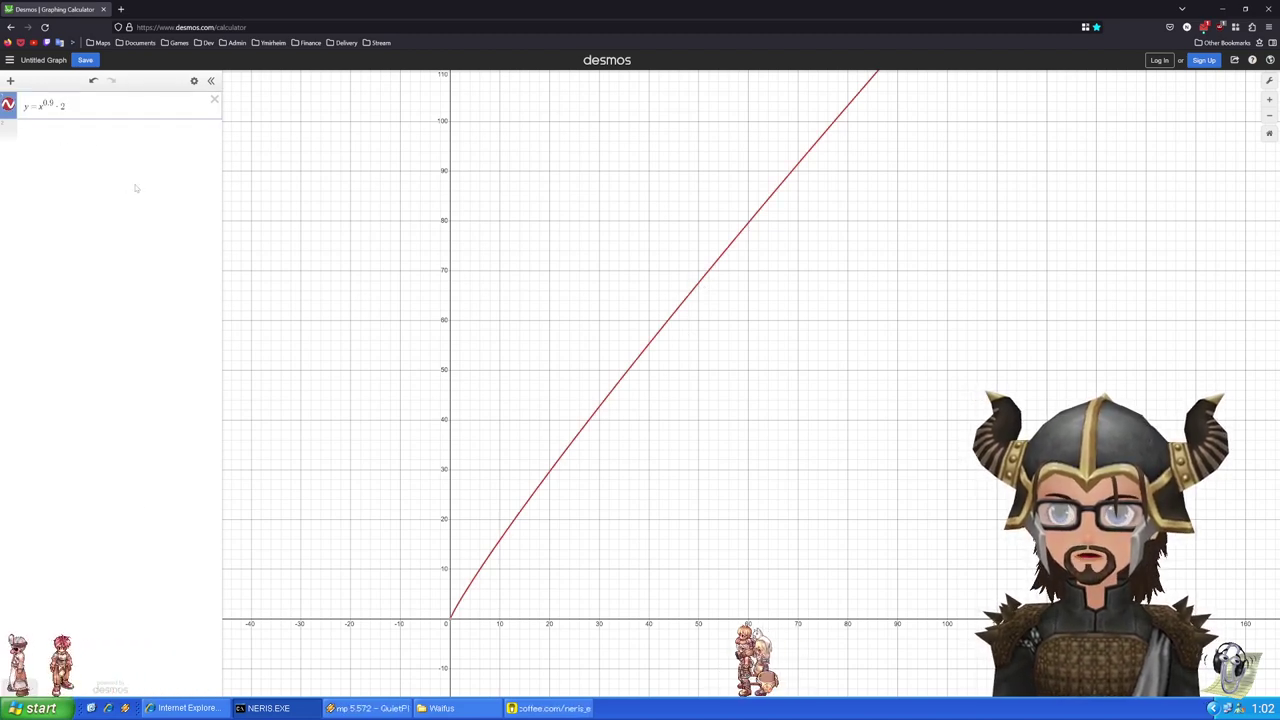
key(alt+Tab)
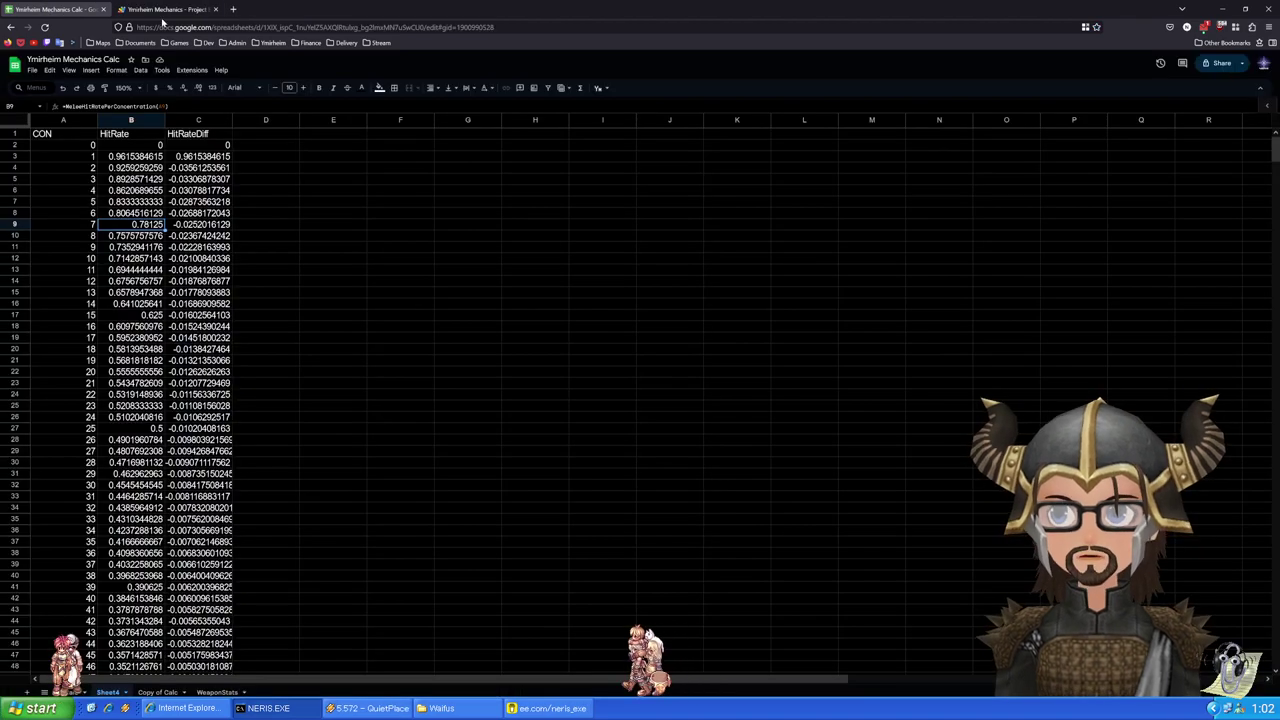
Step: In the Apps Script project, clear the old return expression in the concentration function
click(163, 11)
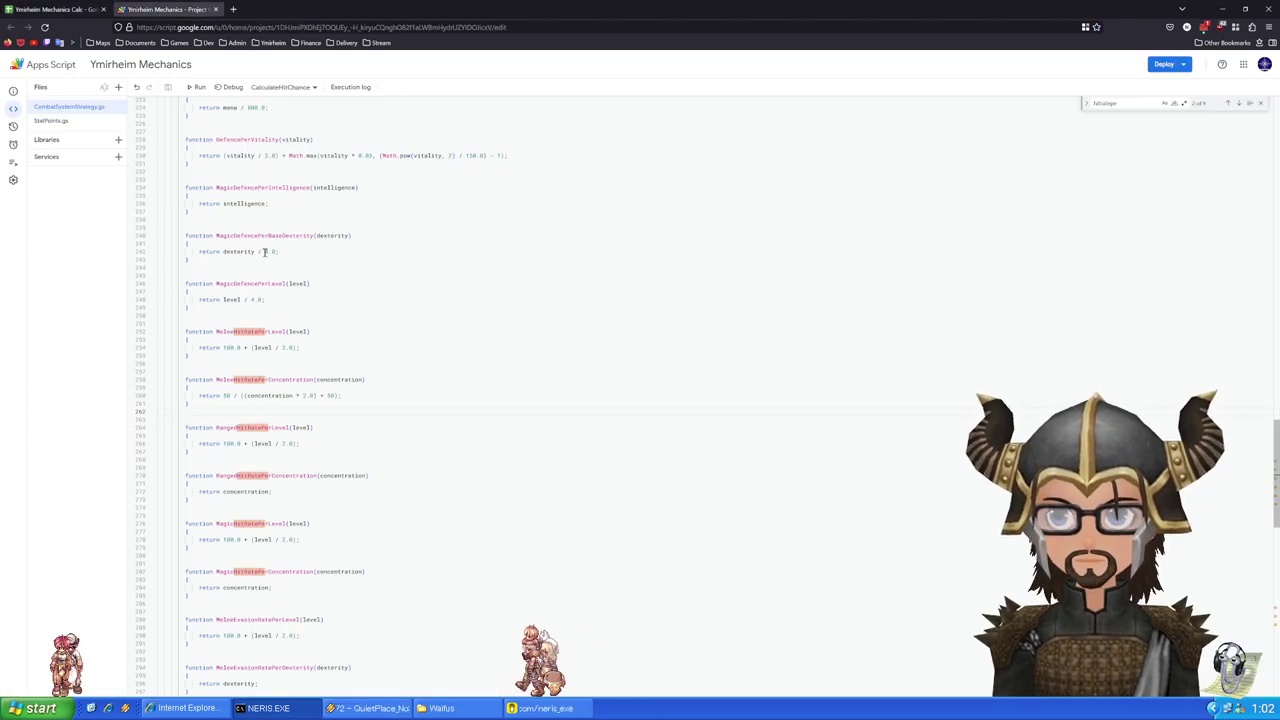
click(226, 396)
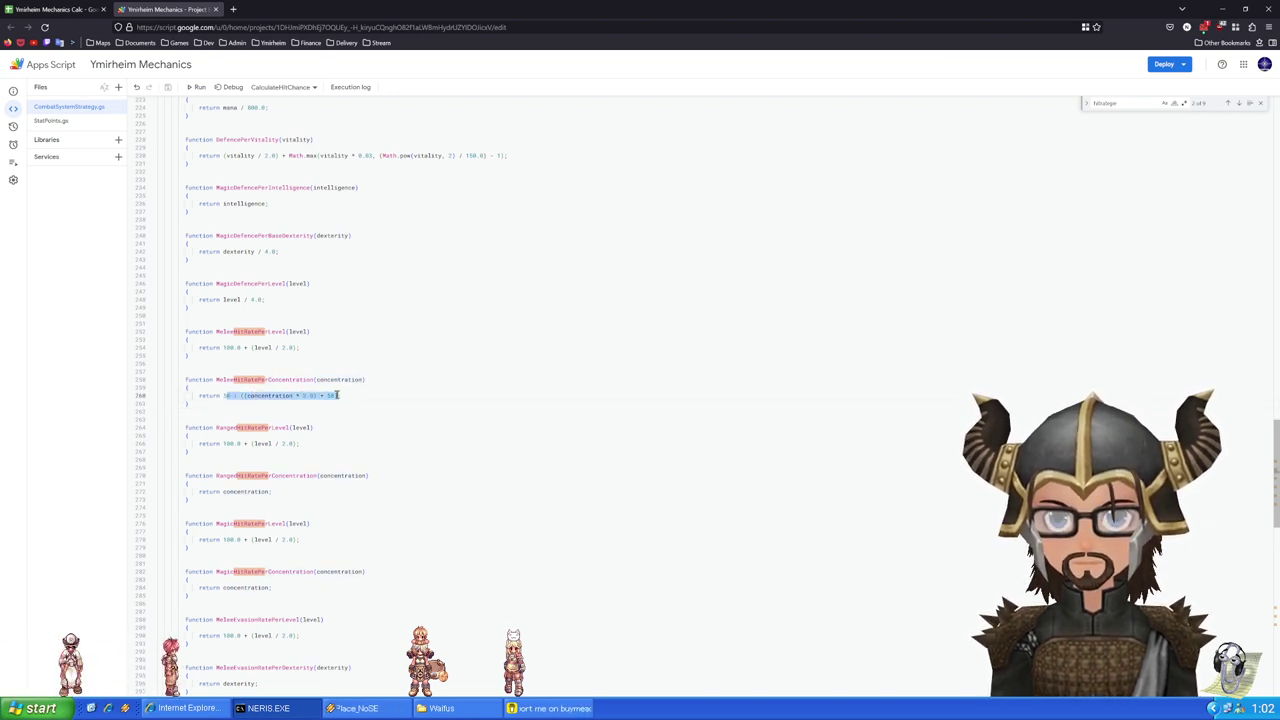
key(ctrl+space)
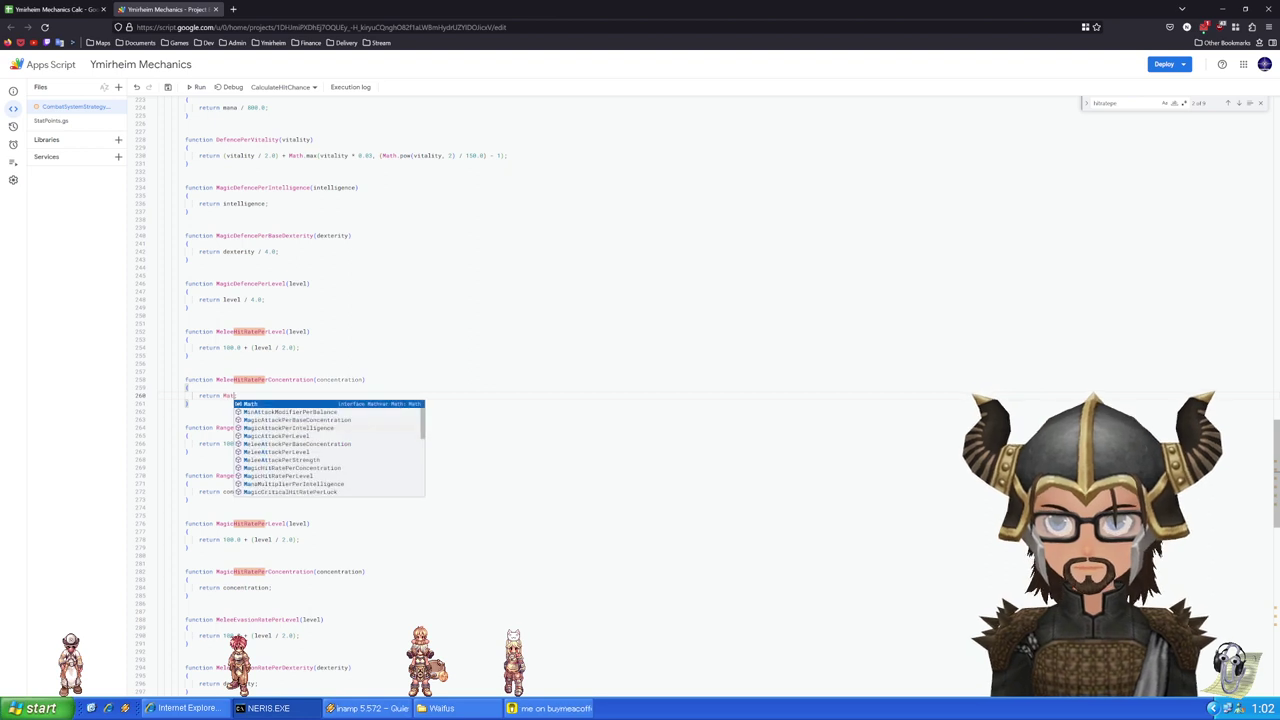
key(Escape)
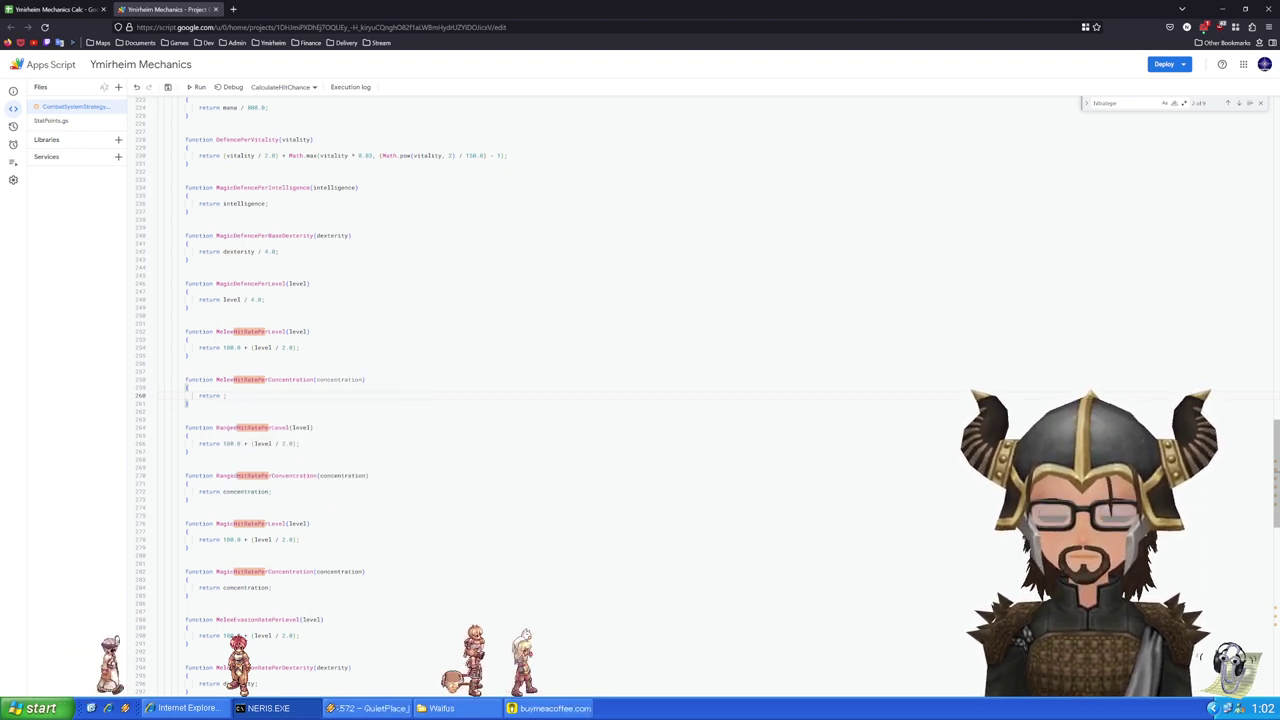
Step: Write return Math.pow(concentration, 0.5) * 1, save the script, and go back to Desmos
text(Math.)
key(Escape)
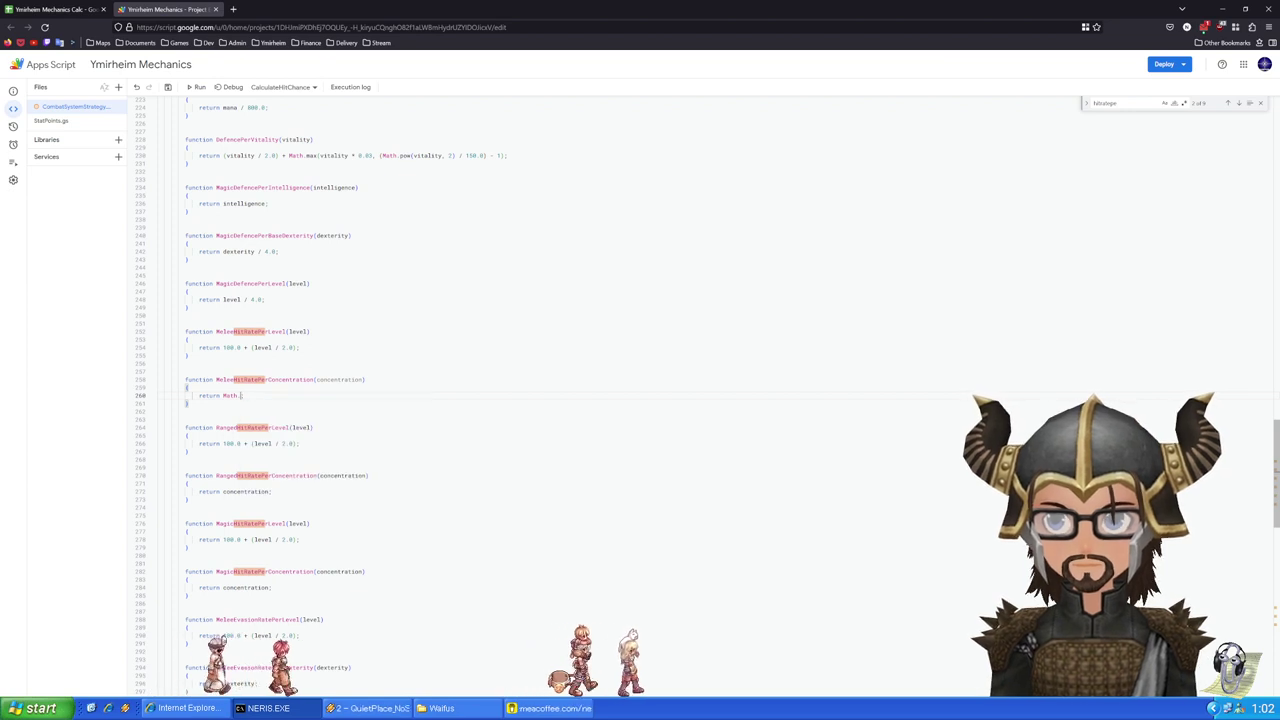
text(pow(concentration, 0.)
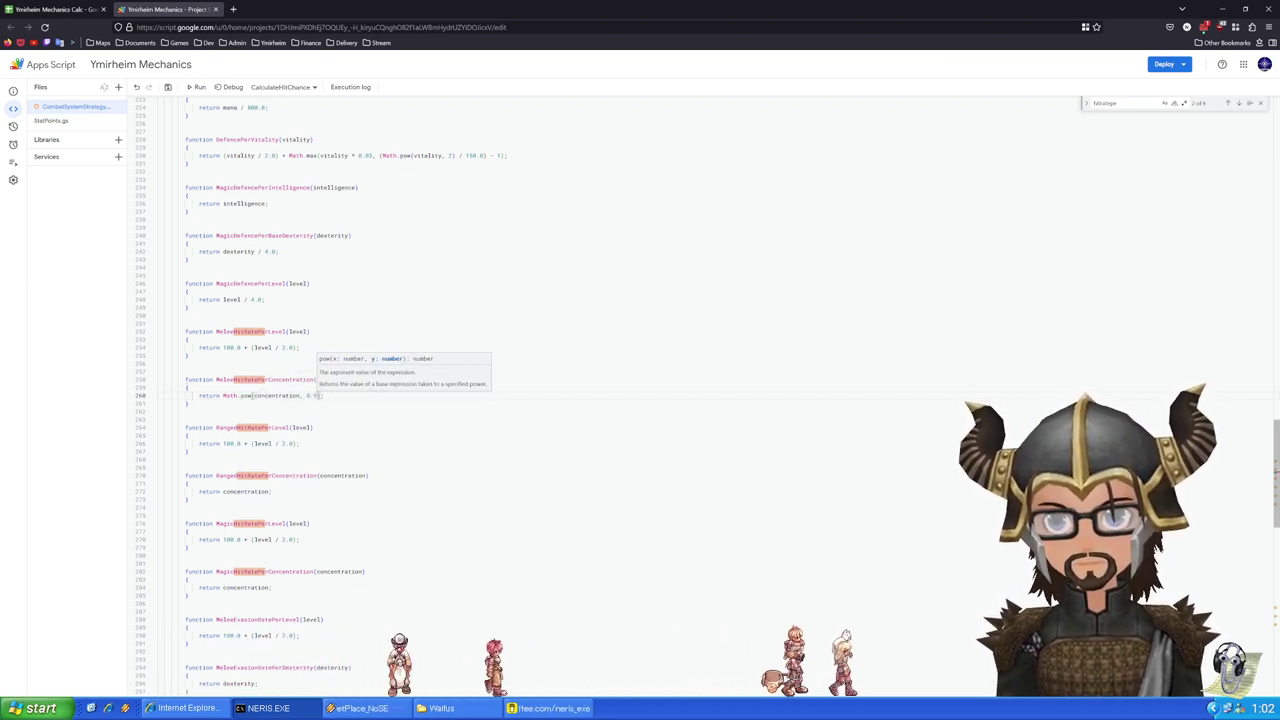
text(5);)
key(Left)
text(* 1)
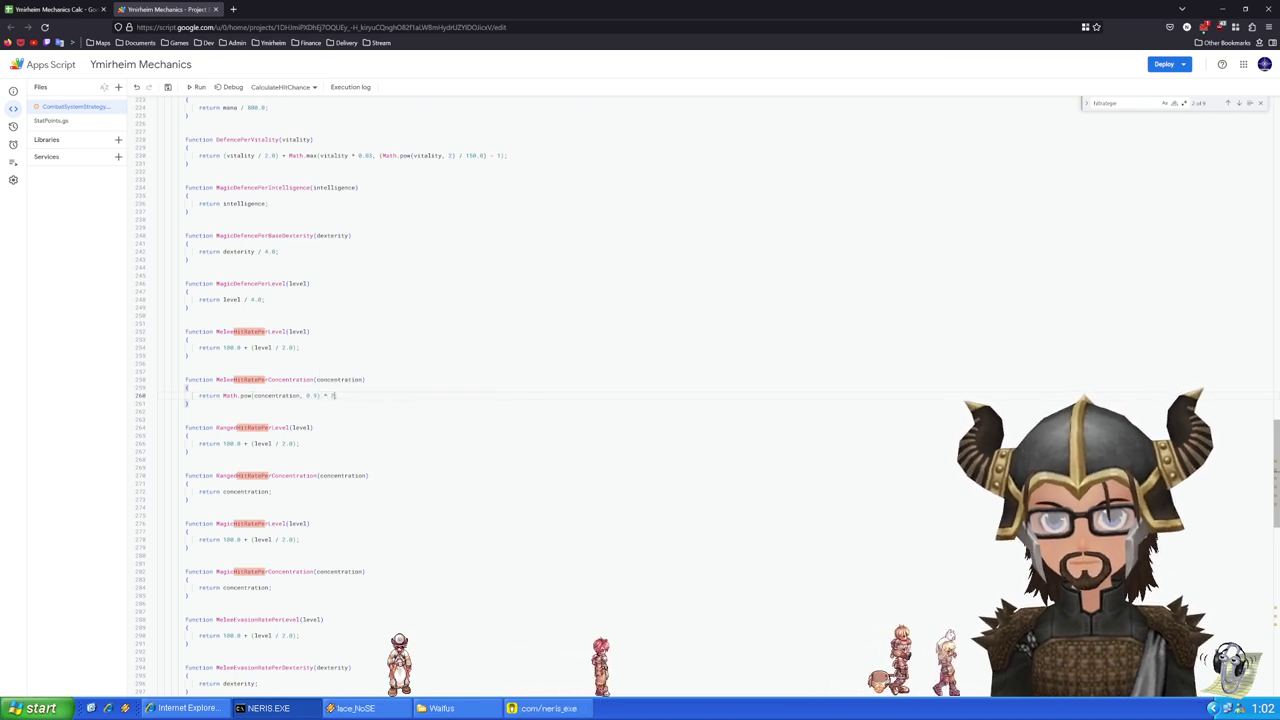
key(ctrl+s)
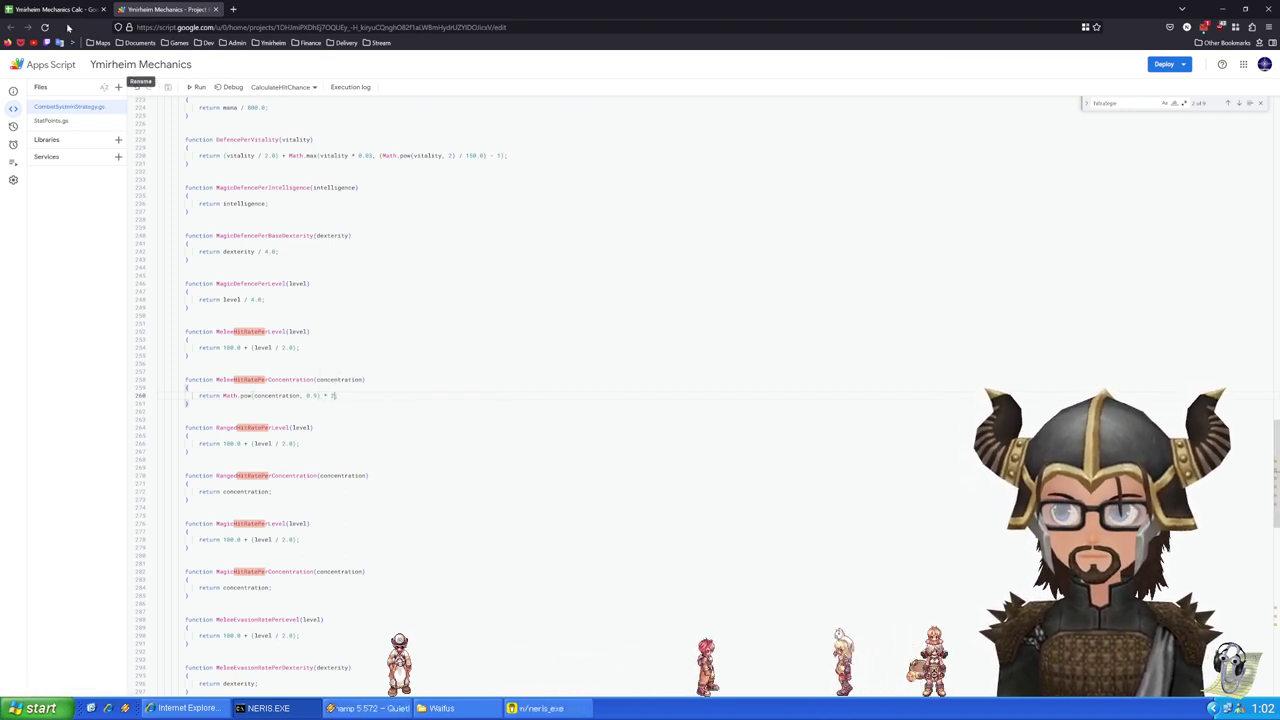
click(59, 12)
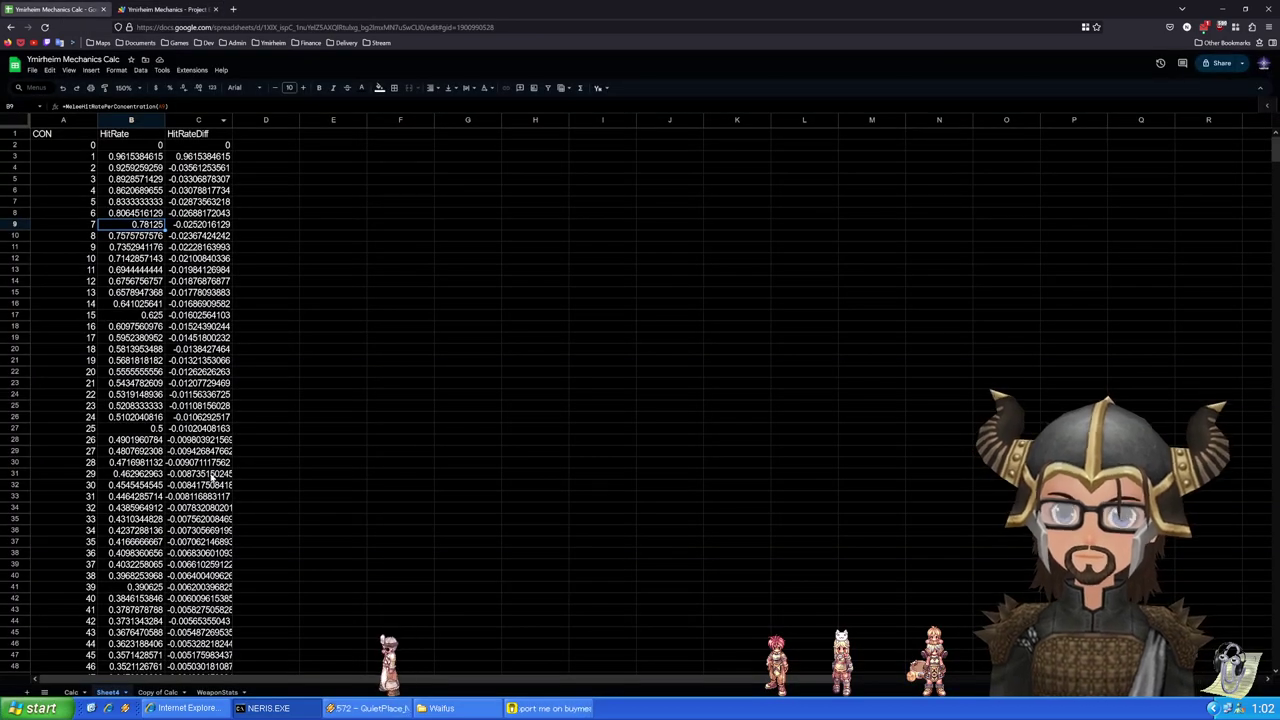
key(alt+Tab)
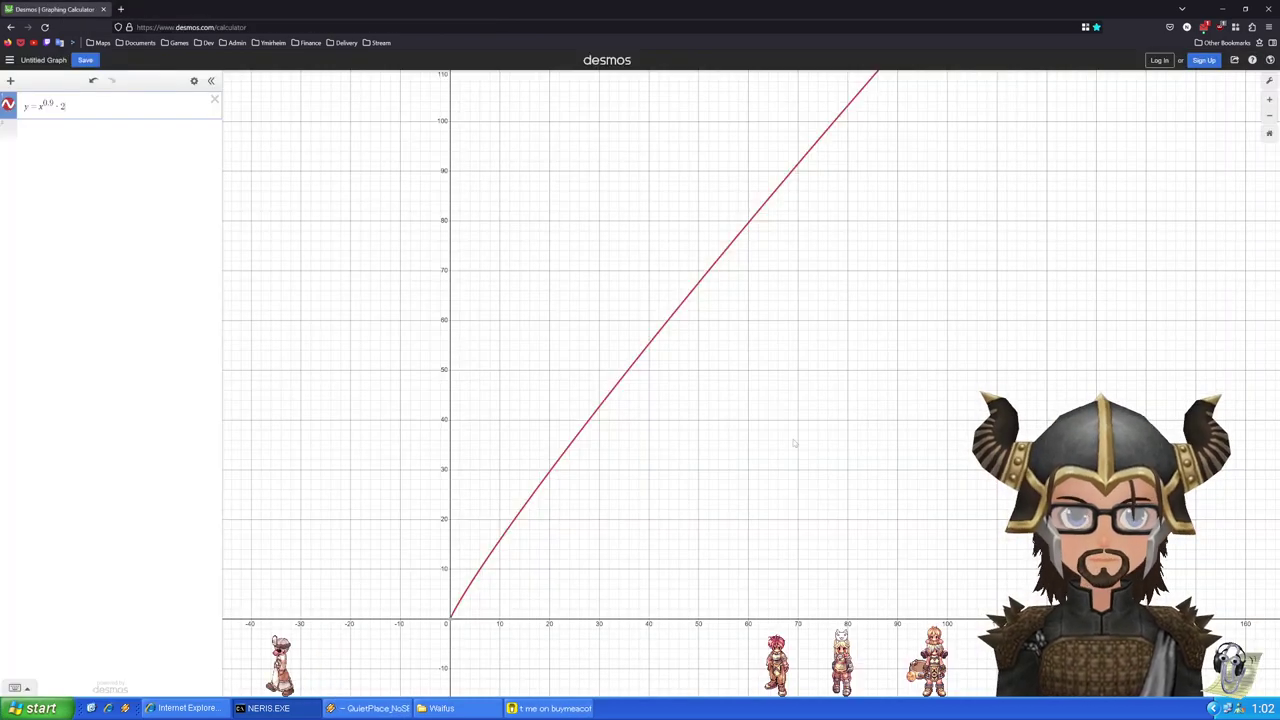
Step: Append −(x−1)^0.9·2 so the expression reads y = x^0.9·2 − (x−1)^0.9·2
drag(809, 361, 846, 320)
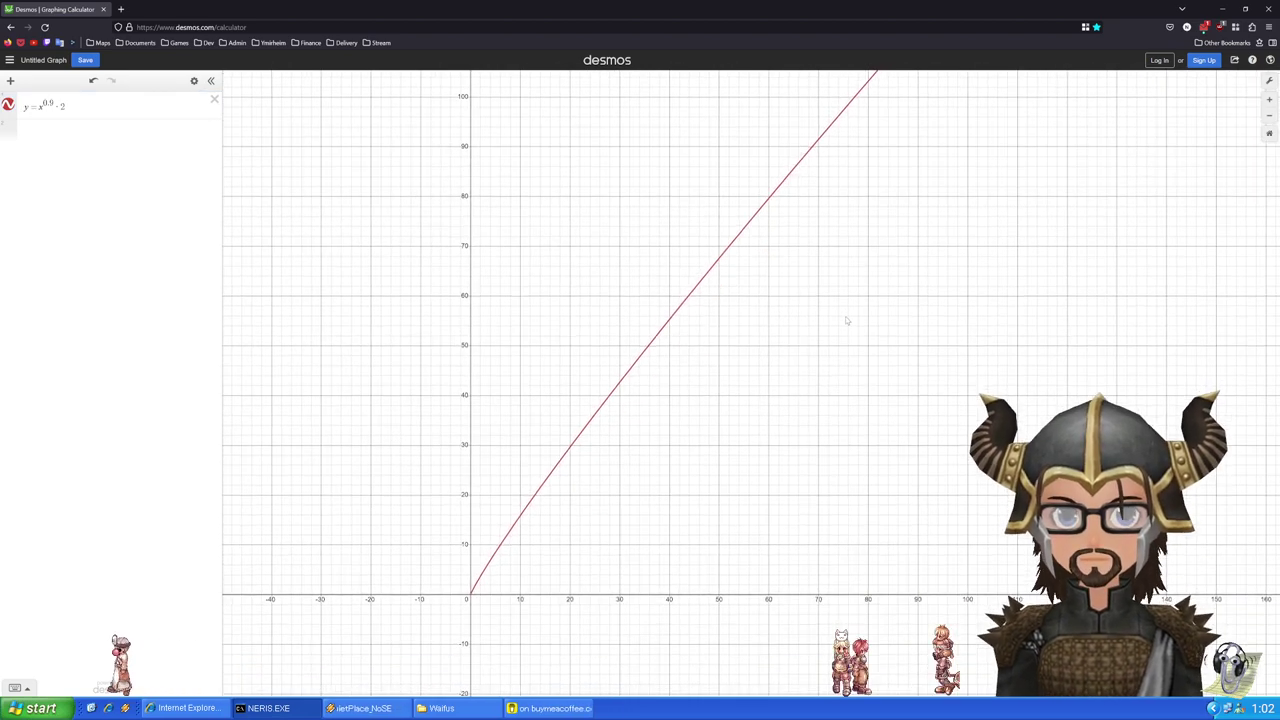
click(110, 107)
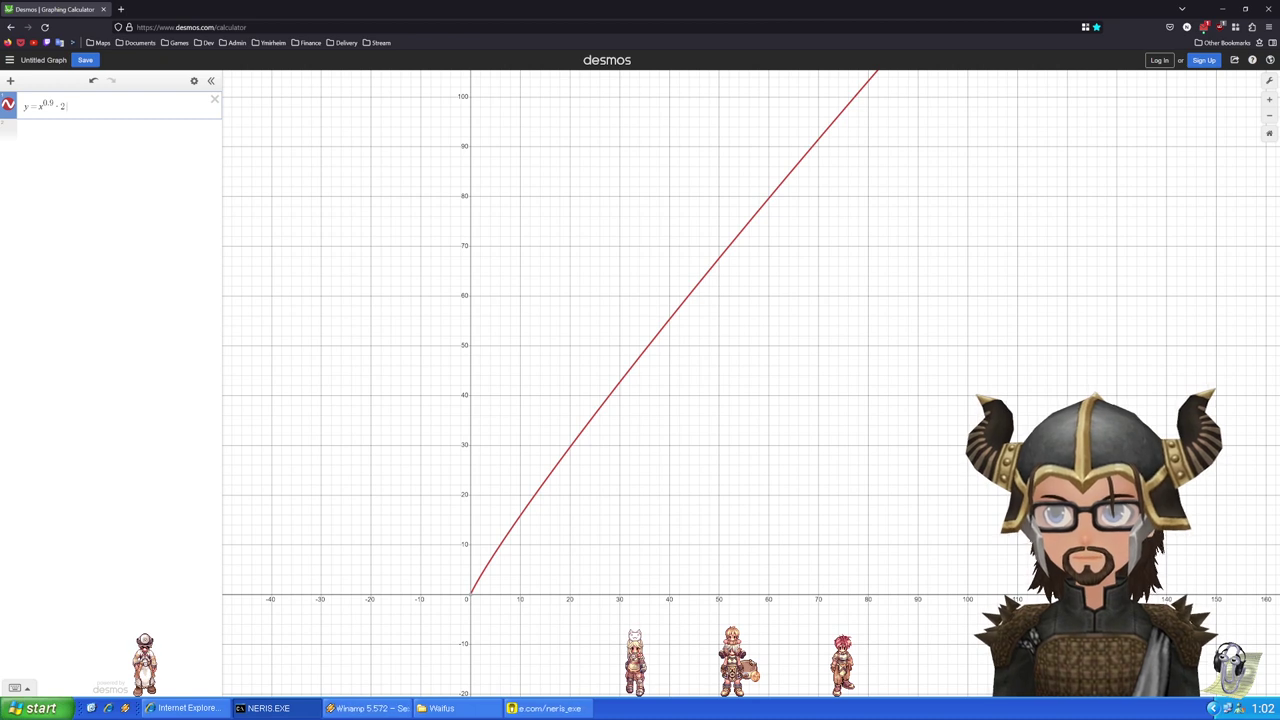
text(-)
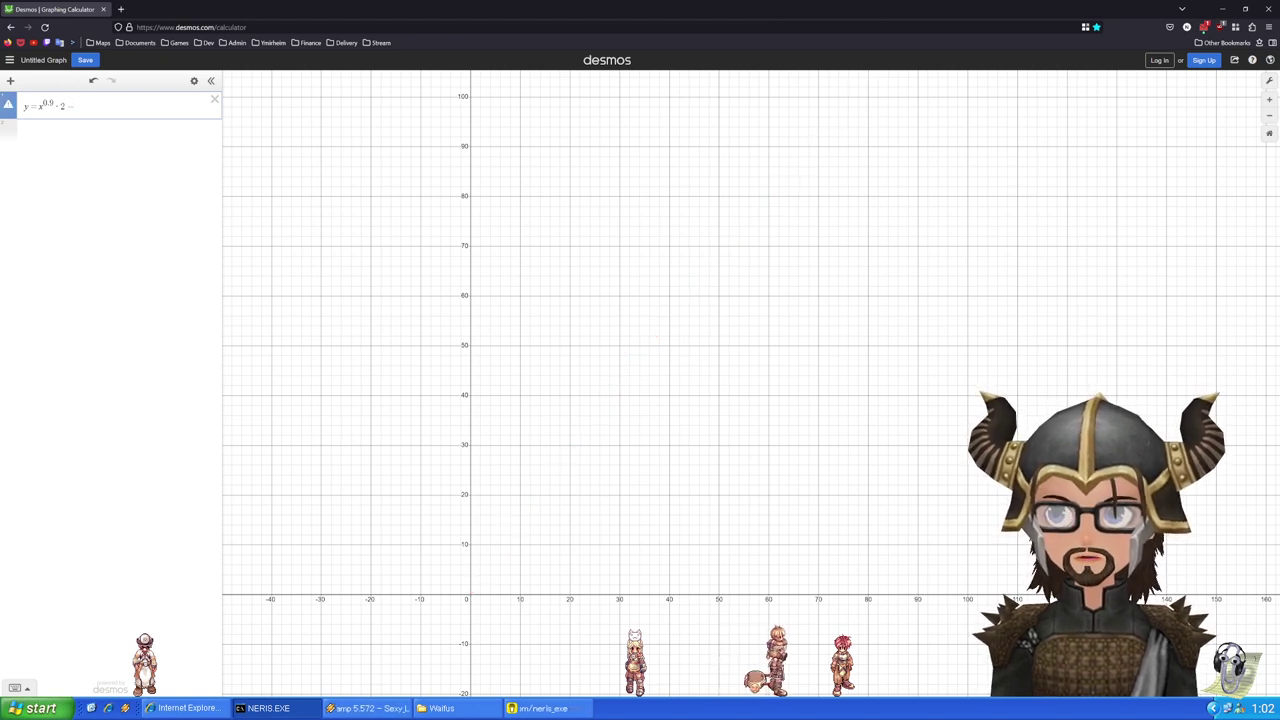
text(x^0.9)
key(Right)
text(*2)
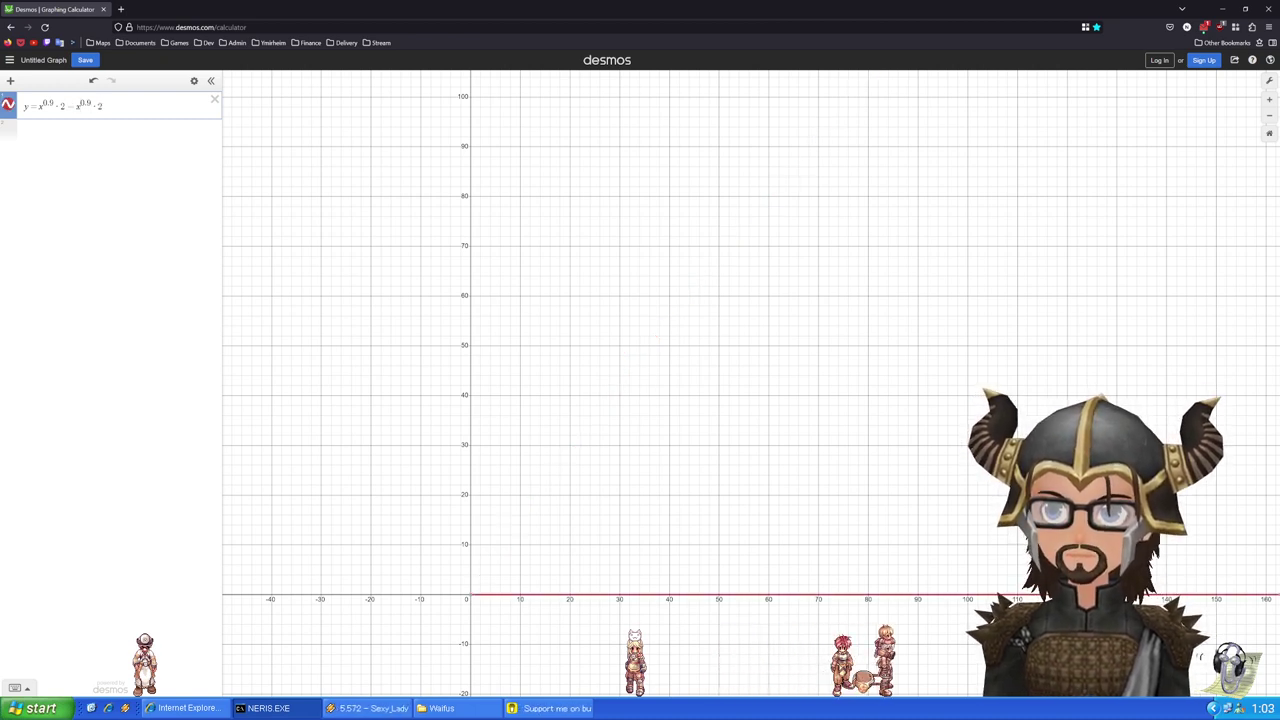
key(Left)
key(Left)
key(Left)
key(Left)
key(Left)
key(Left)
key(Left)
key(Left)
text(()
key(Right)
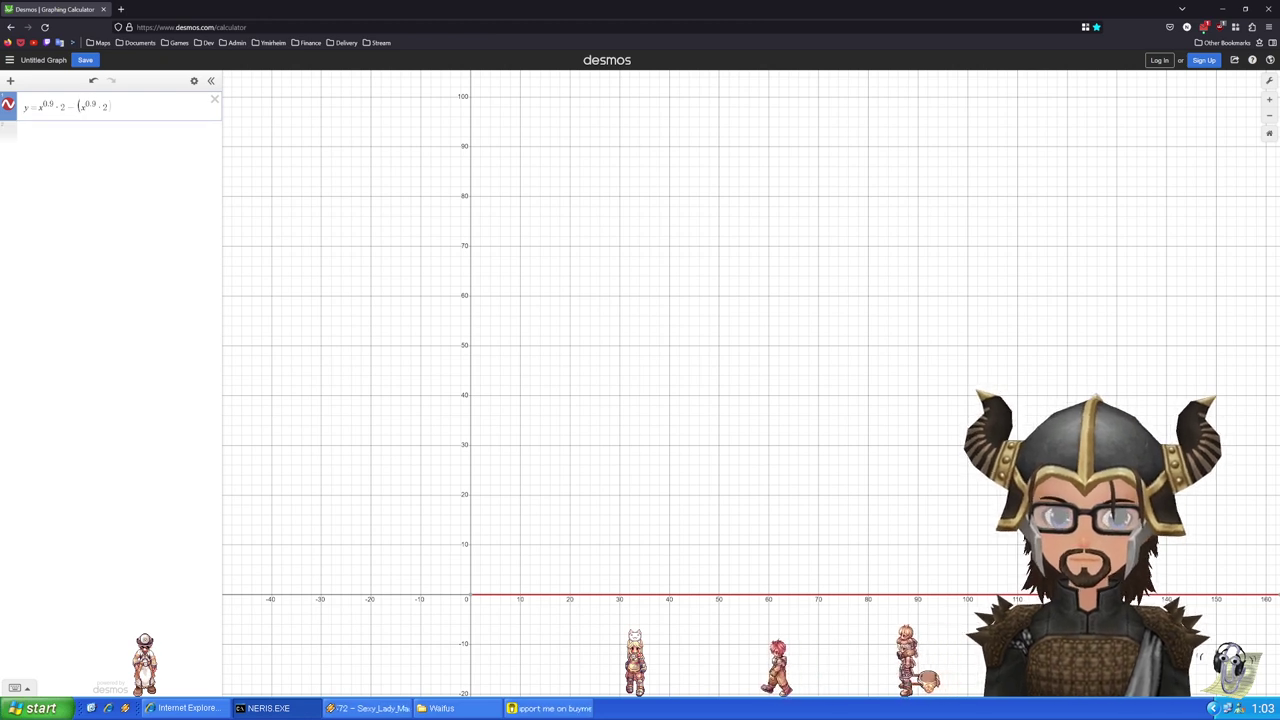
text(-1))
text())
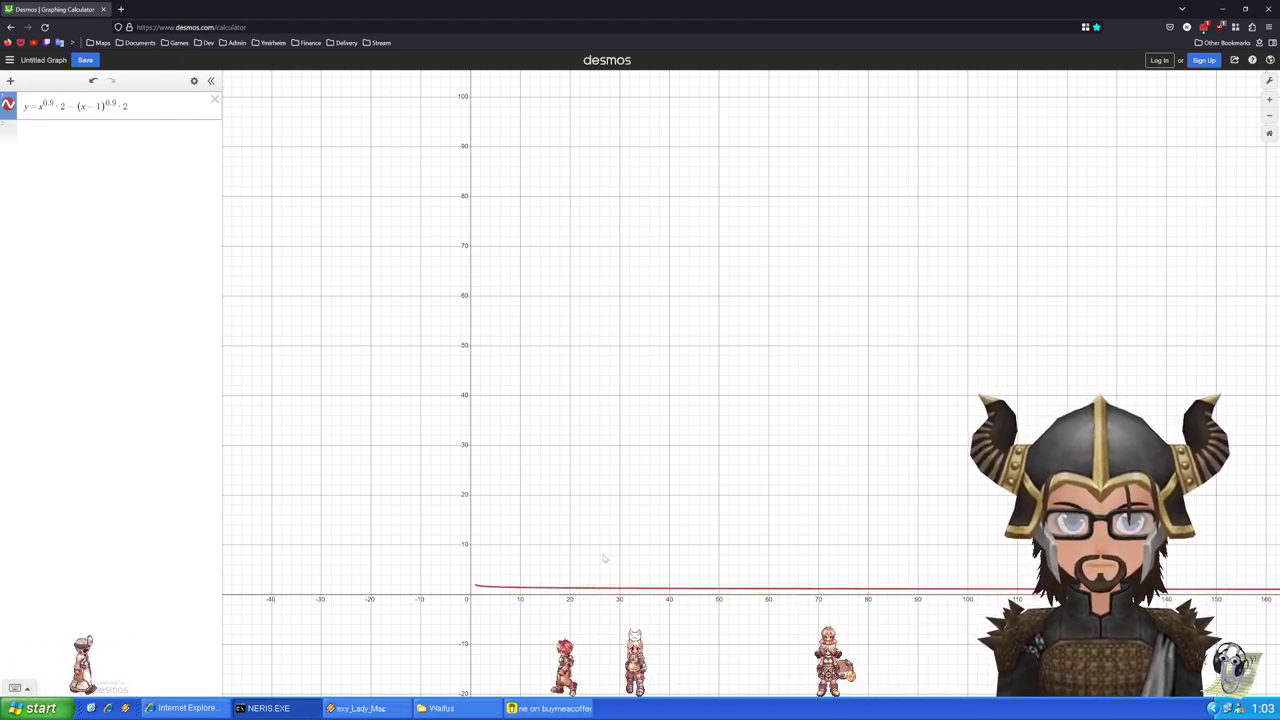
Step: Zoom and pan along the difference curve to x values around 65–170
scroll(520, 598, up, 10)
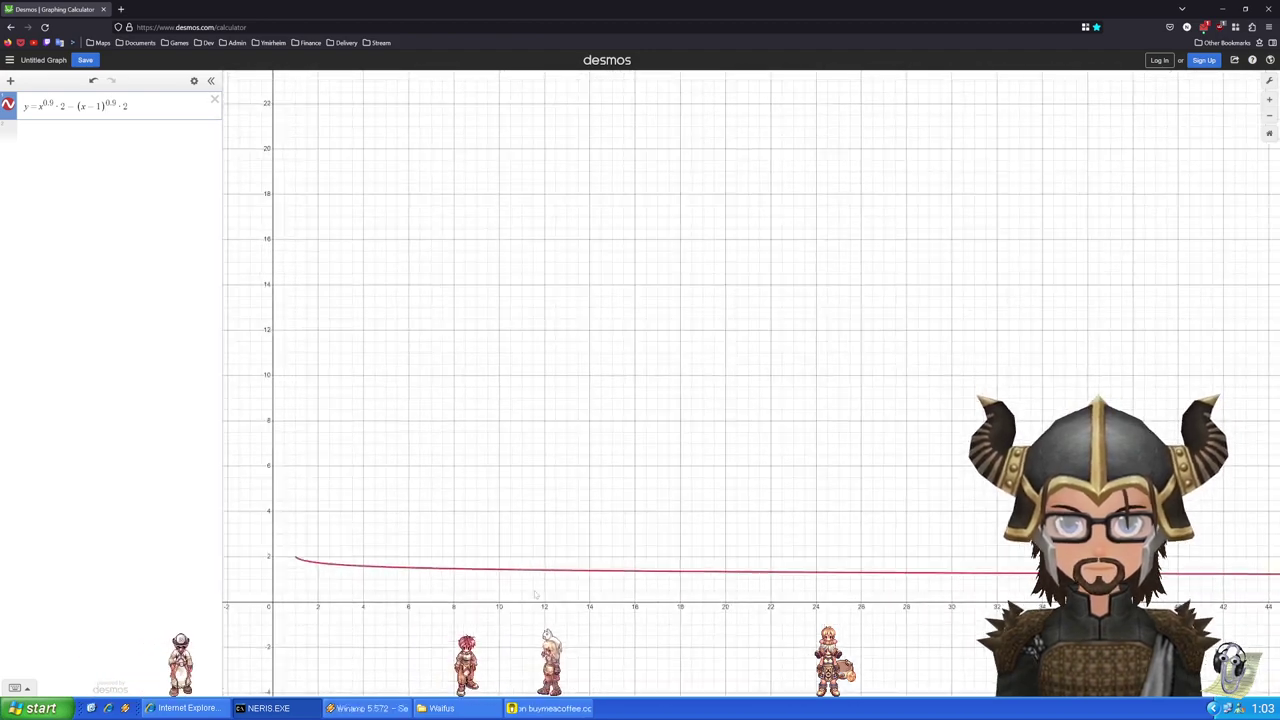
drag(783, 580, 532, 484)
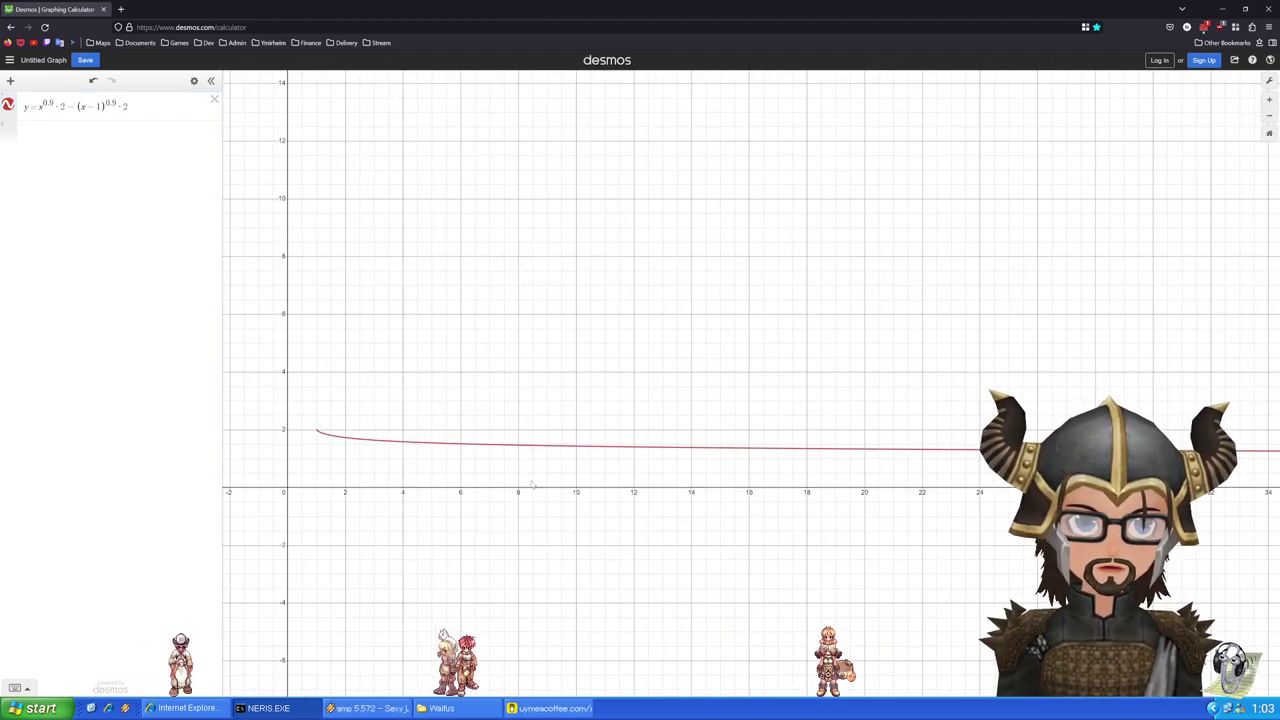
scroll(567, 467, down, 3)
drag(697, 485, 766, 498)
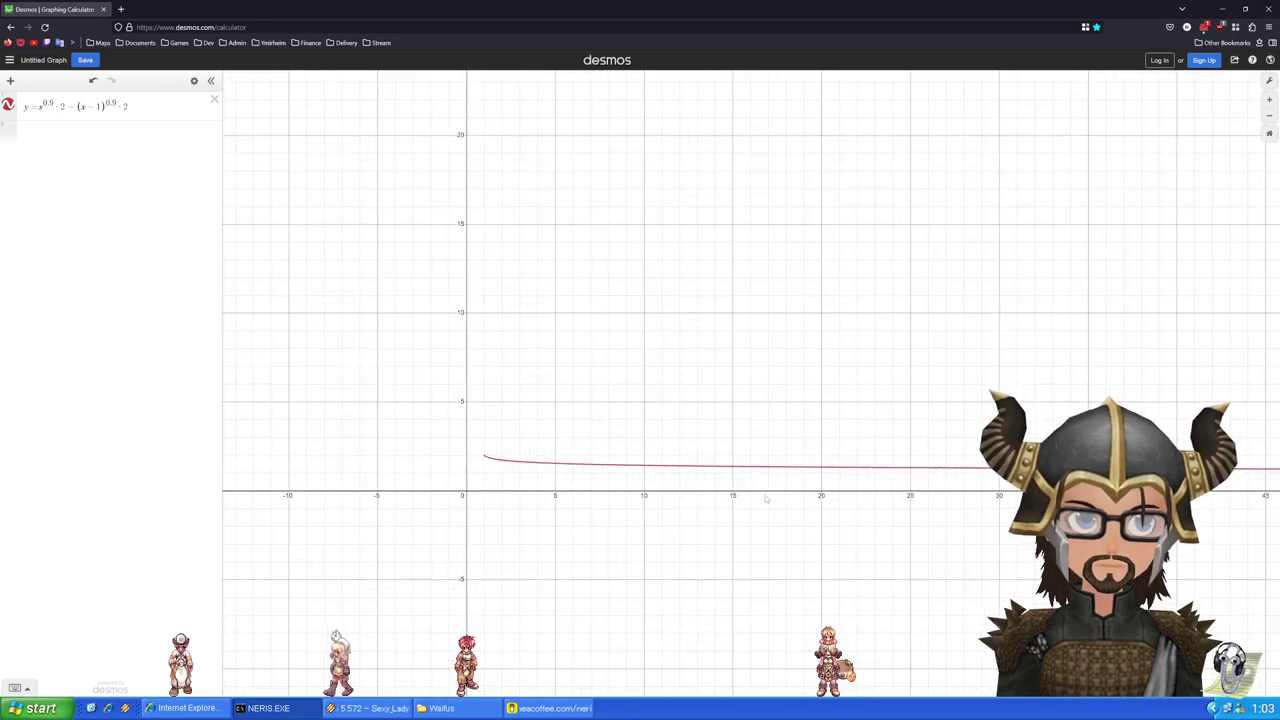
drag(1240, 487, 760, 481)
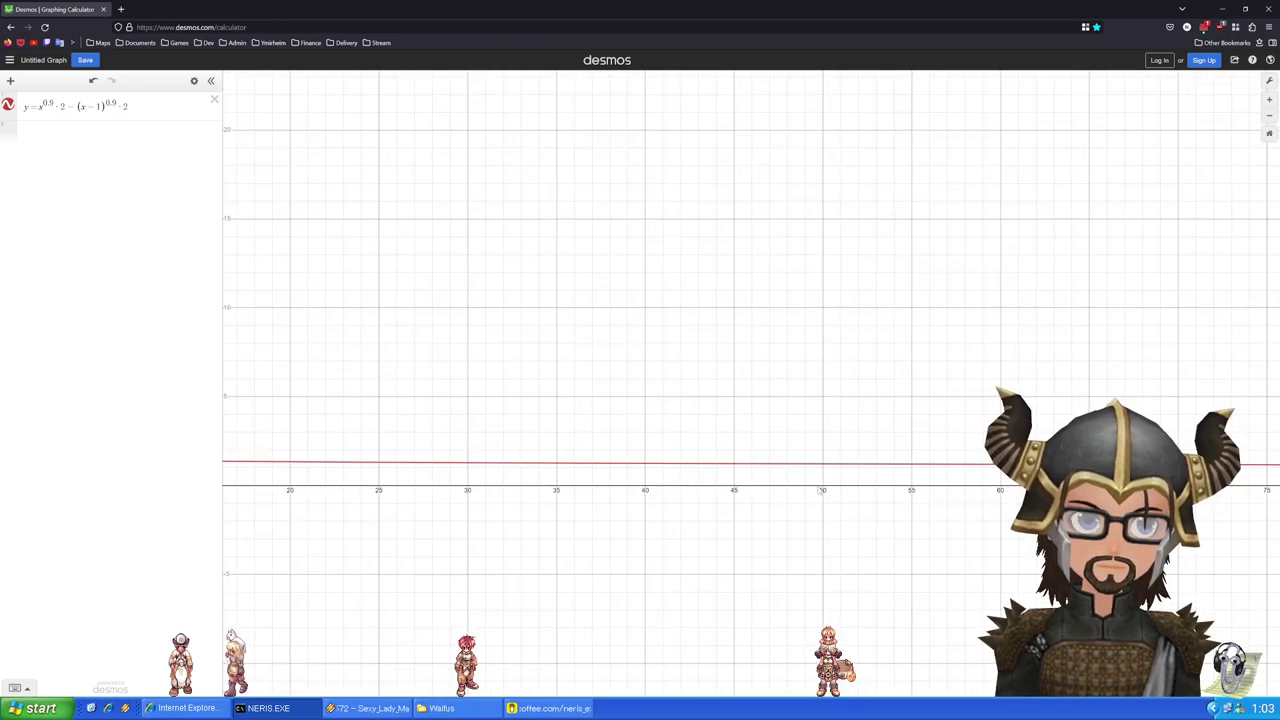
scroll(821, 490, down, 3)
drag(1250, 487, 574, 491)
Step: Trace the curve to read about 1.136 near x=100 and 1.218 at x=50, then return to Sheets
click(945, 467)
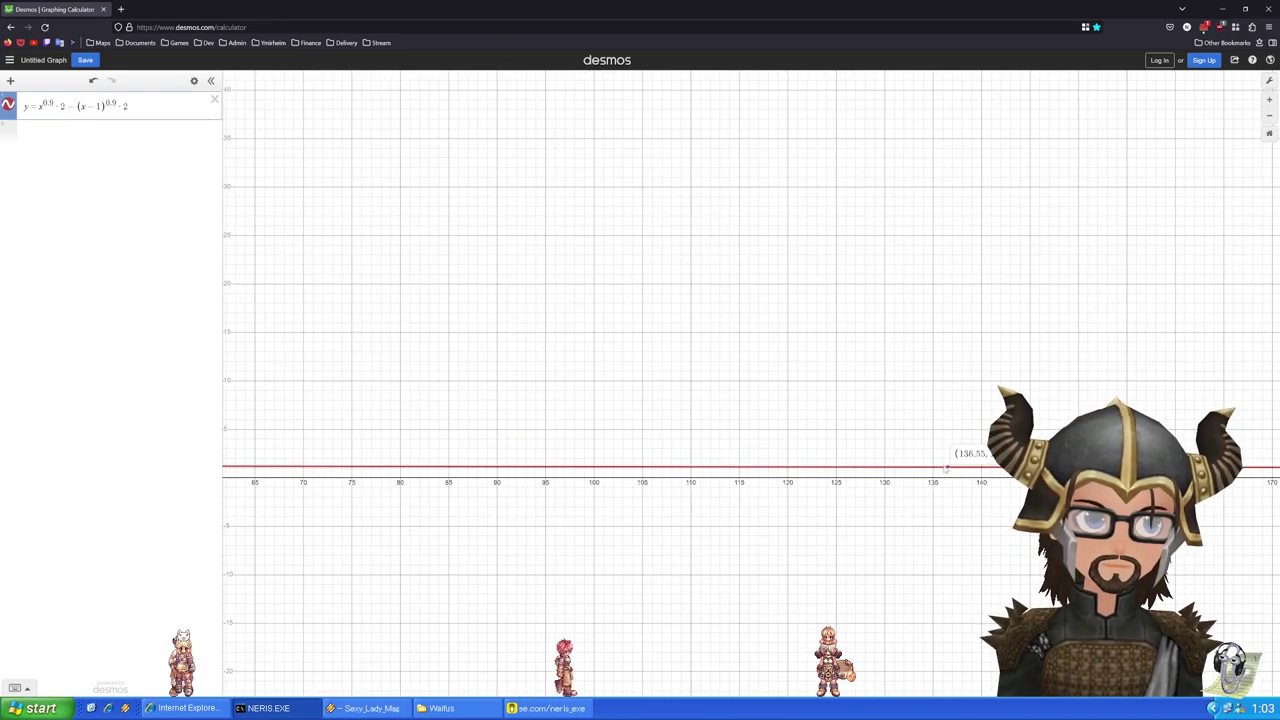
click(777, 478)
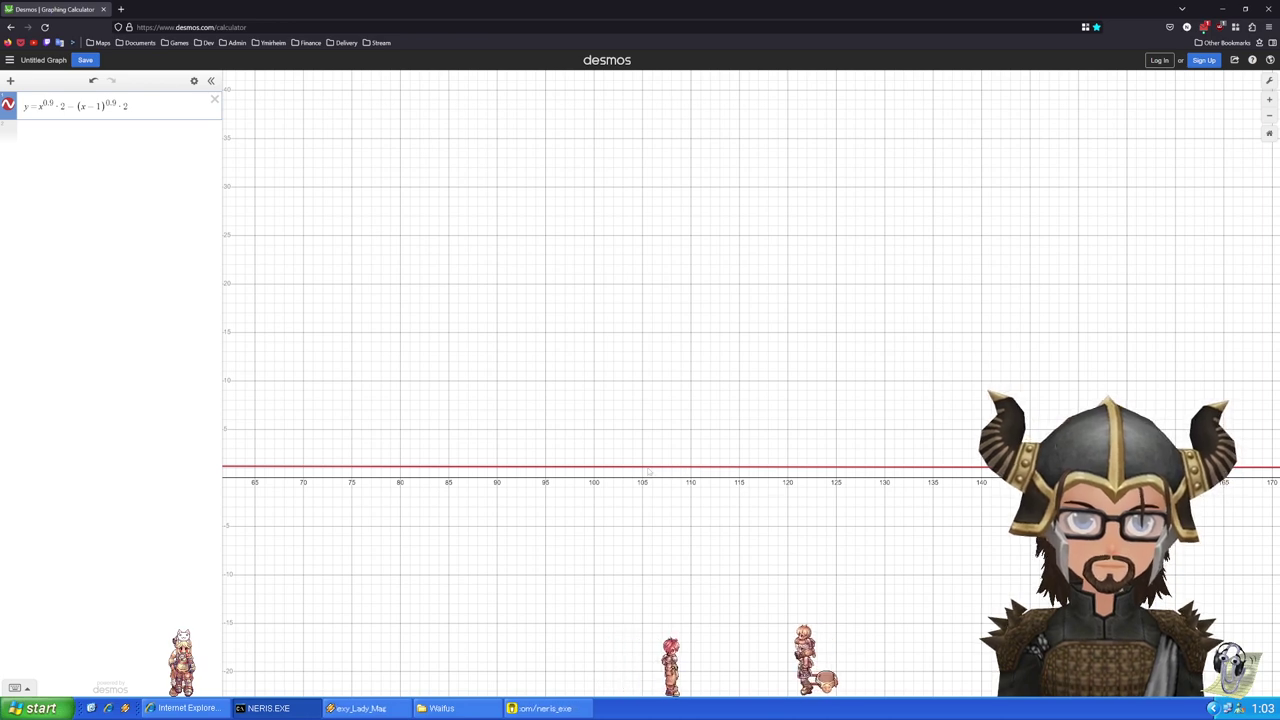
click(594, 467)
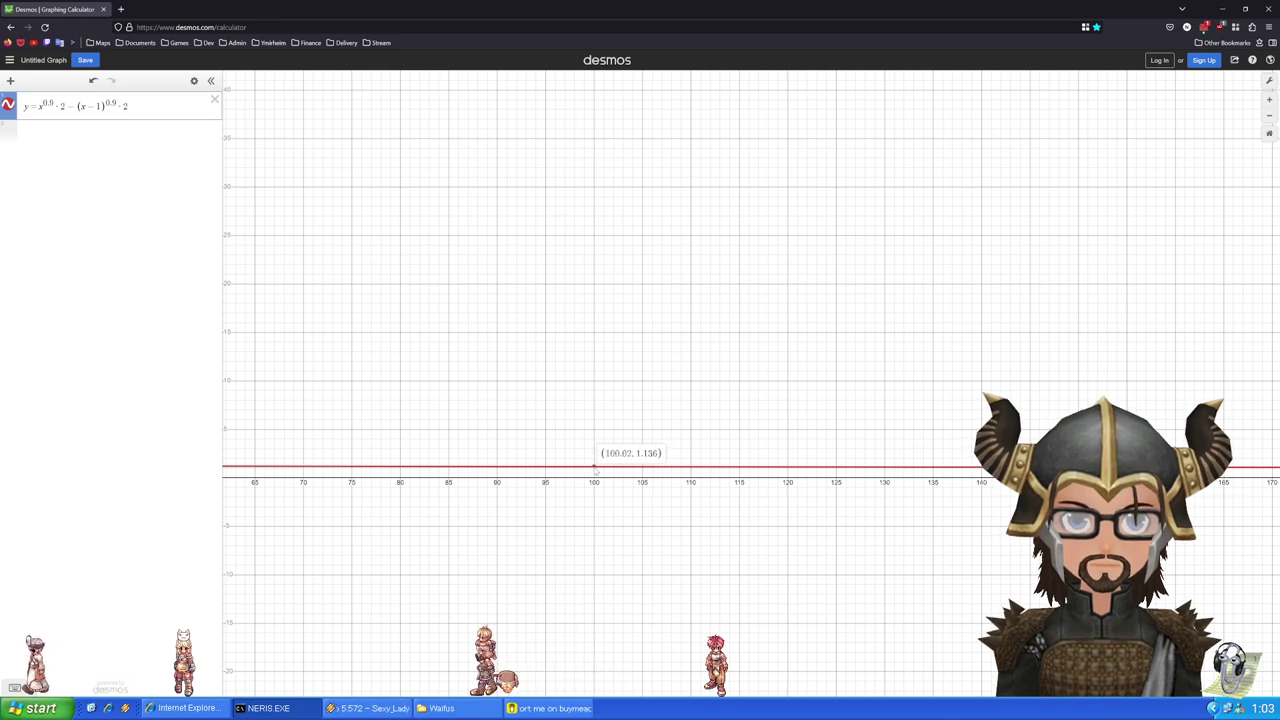
scroll(600, 480, left, 10)
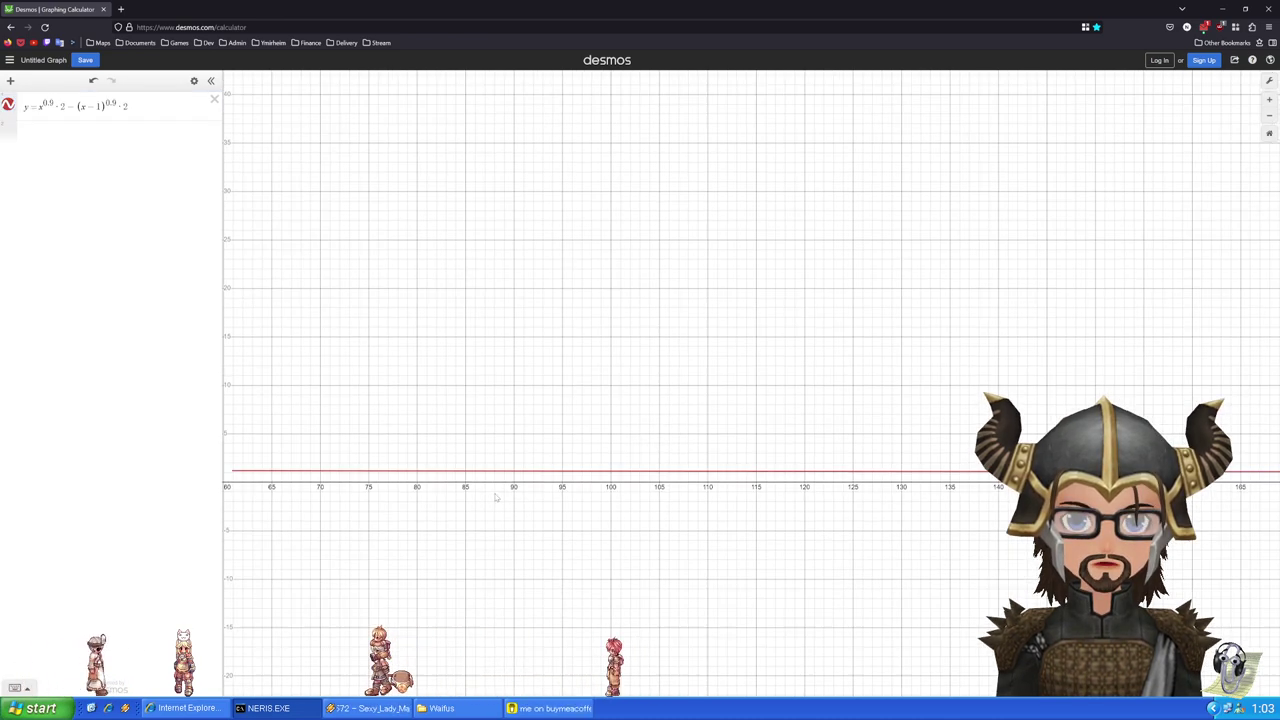
click(698, 477)
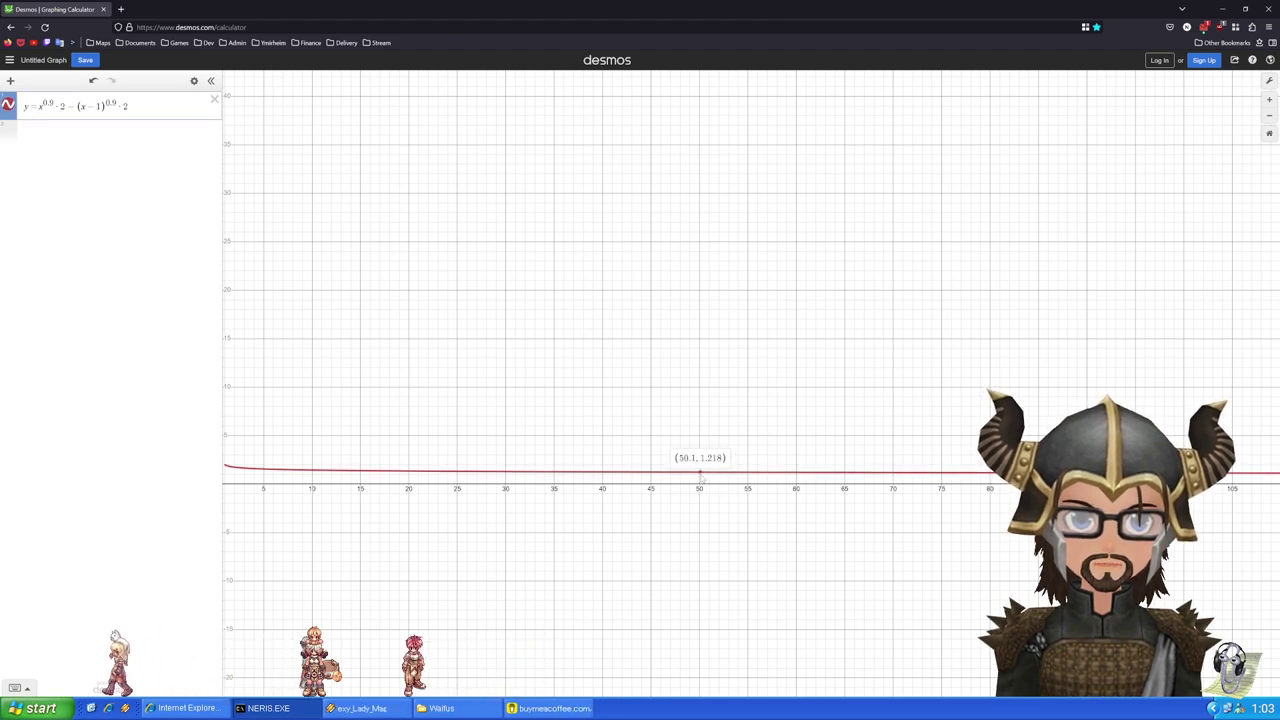
drag(701, 478, 699, 478)
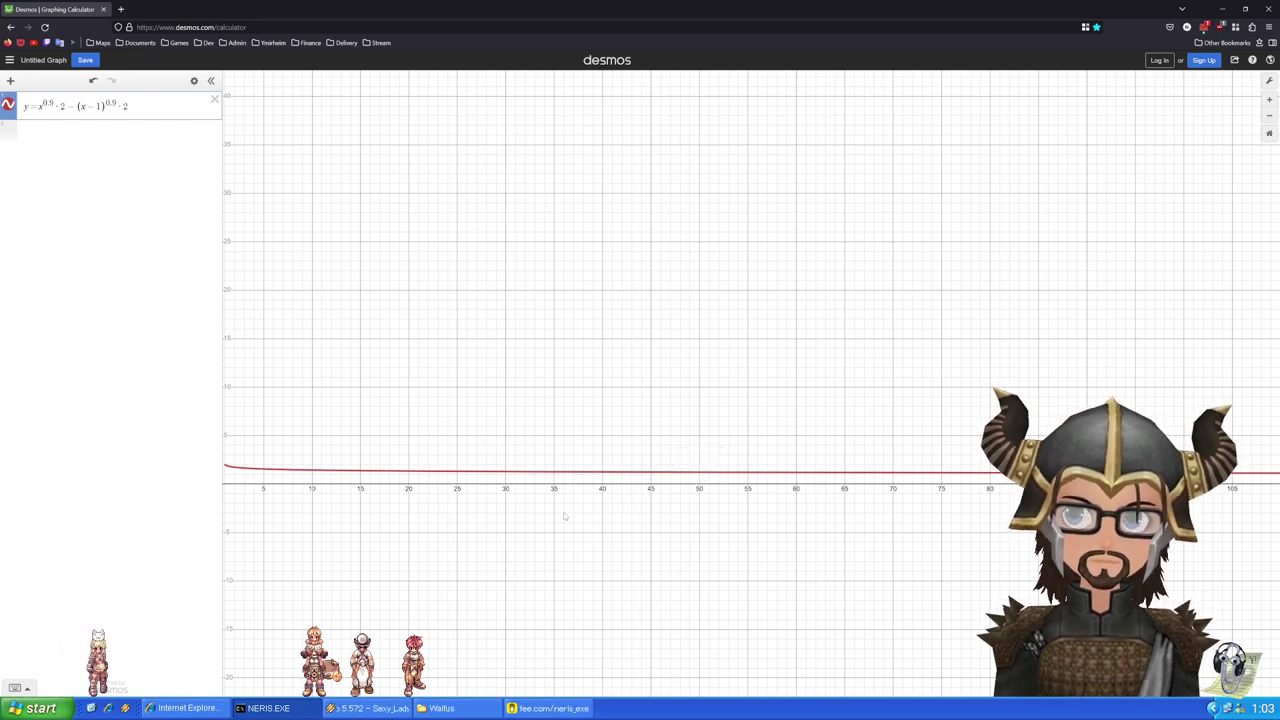
drag(564, 516, 704, 528)
click(114, 105)
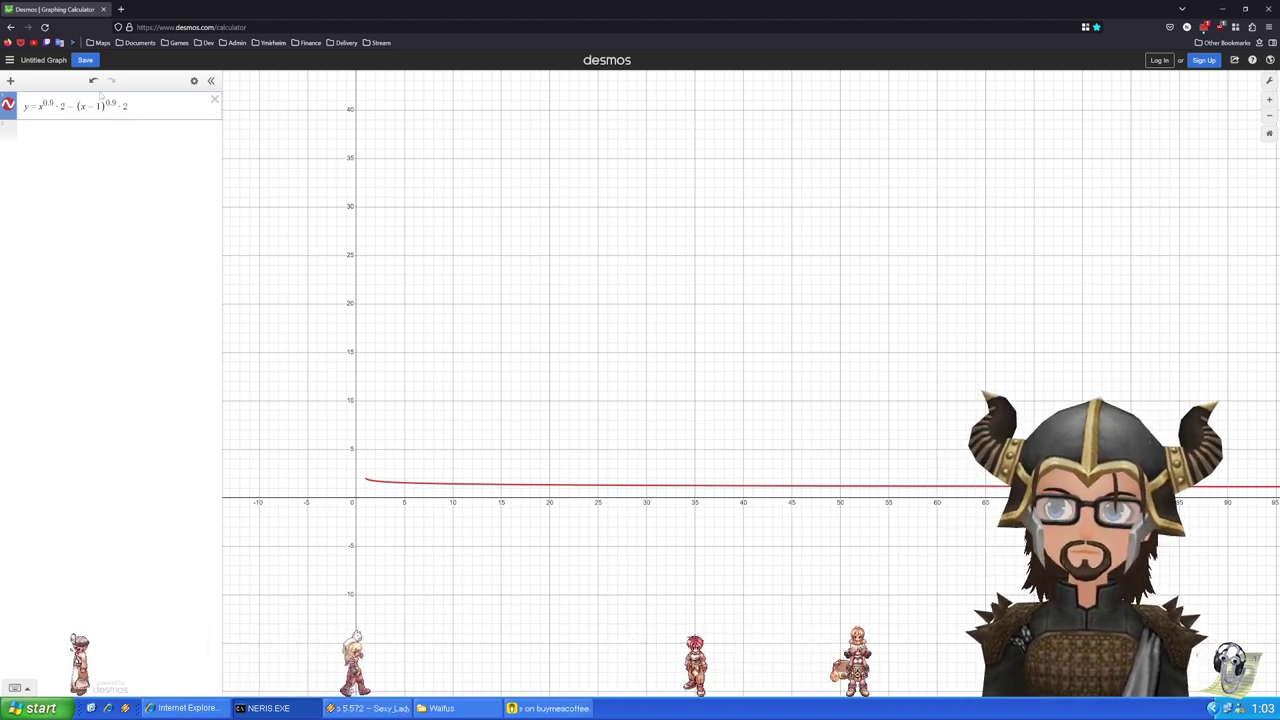
click(159, 108)
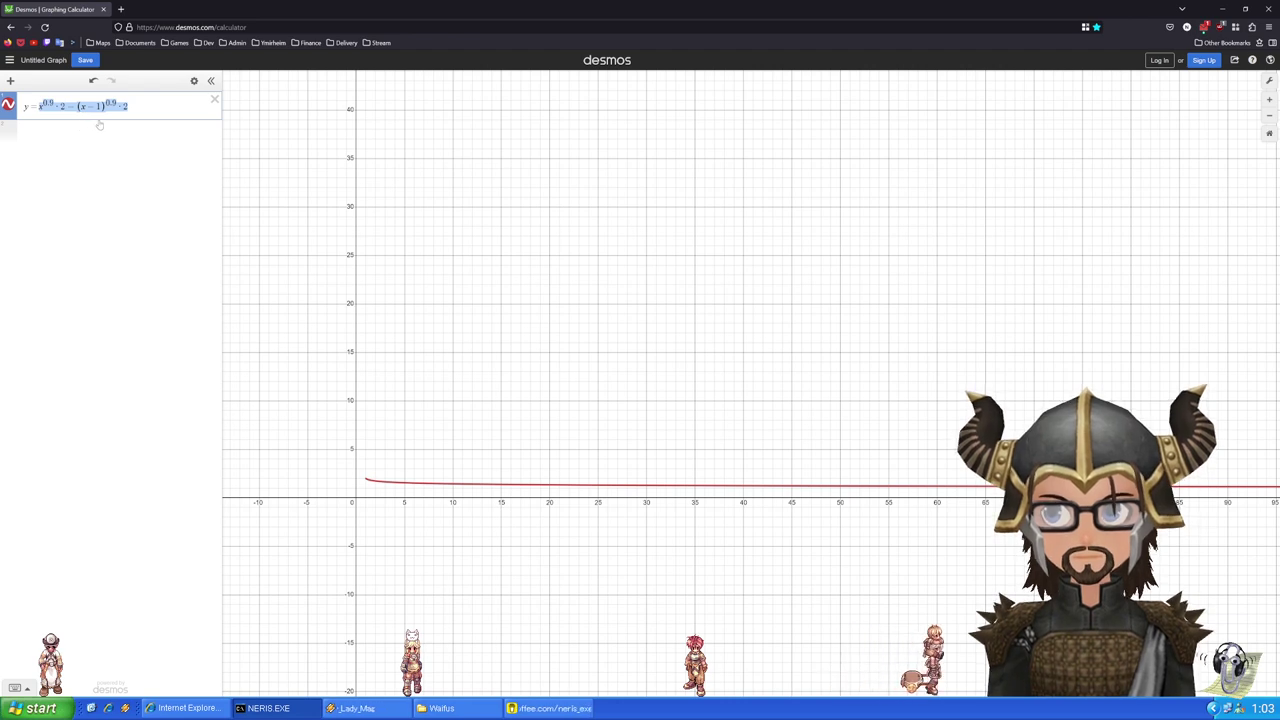
key(alt+Tab)
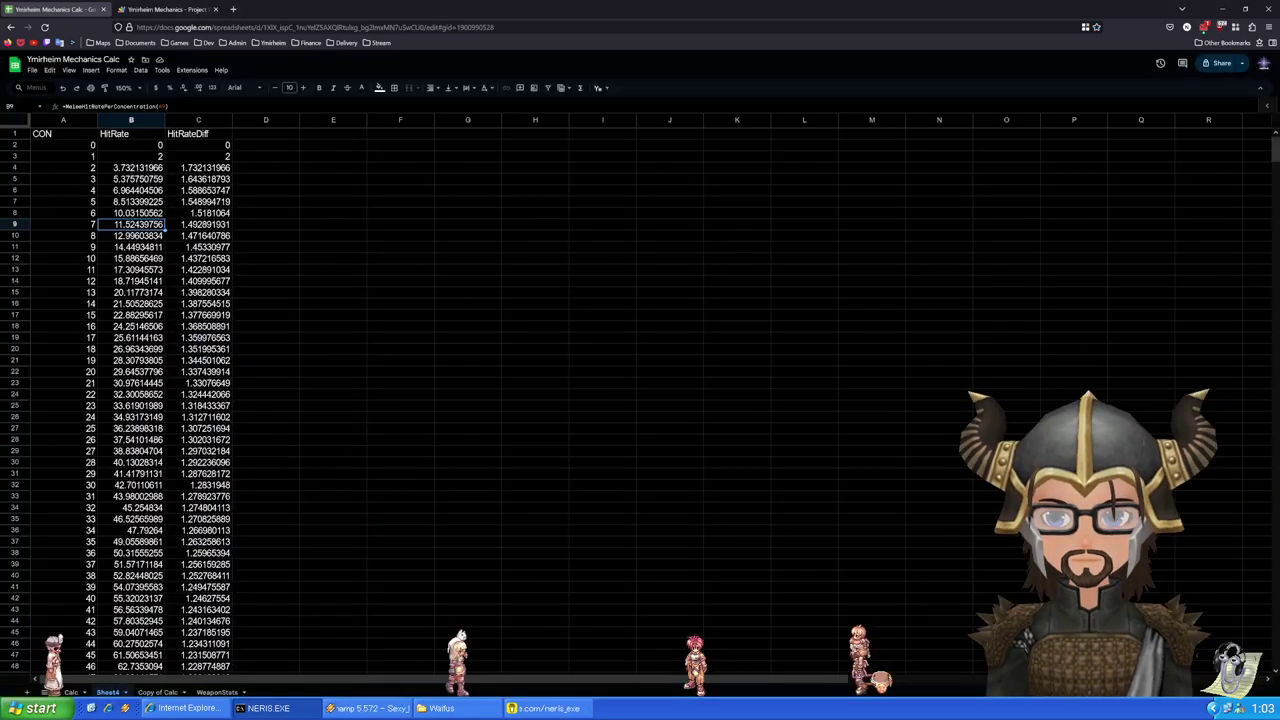
Step: Review the HitRateDiff values from CON 2 down the column
click(211, 170)
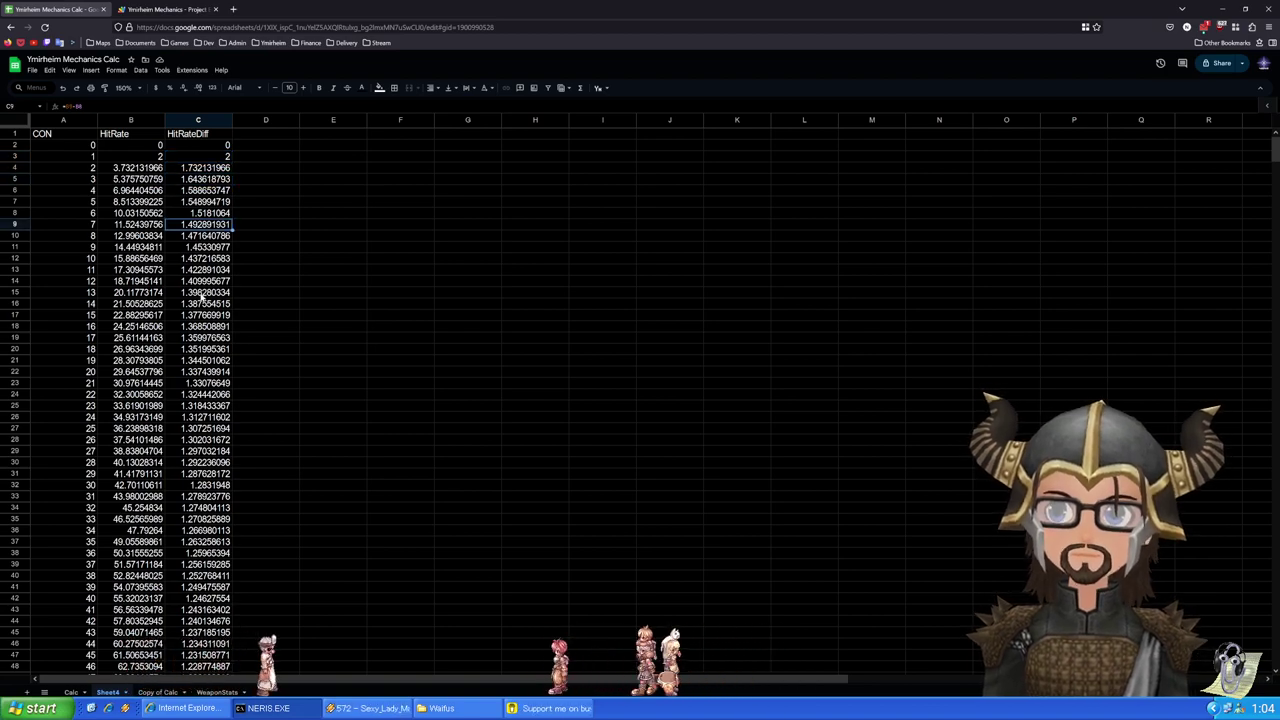
click(206, 361)
scroll(206, 366, down, 15)
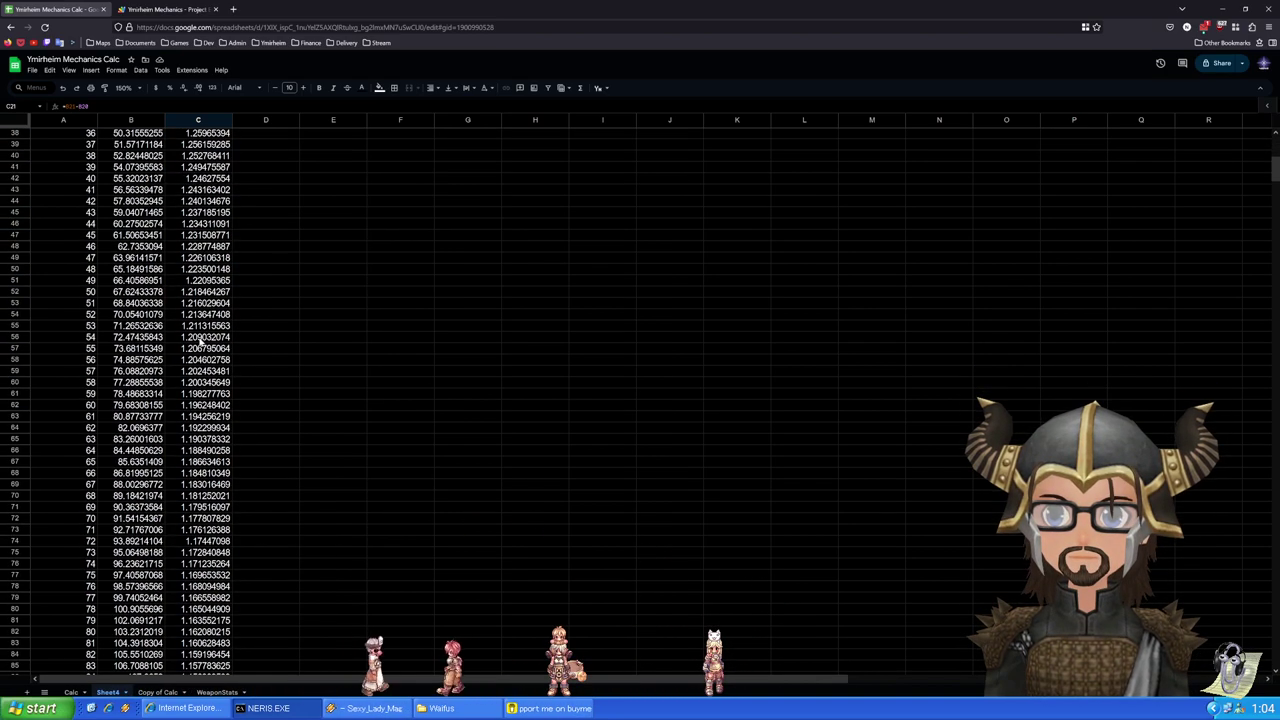
scroll(207, 372, down, 5)
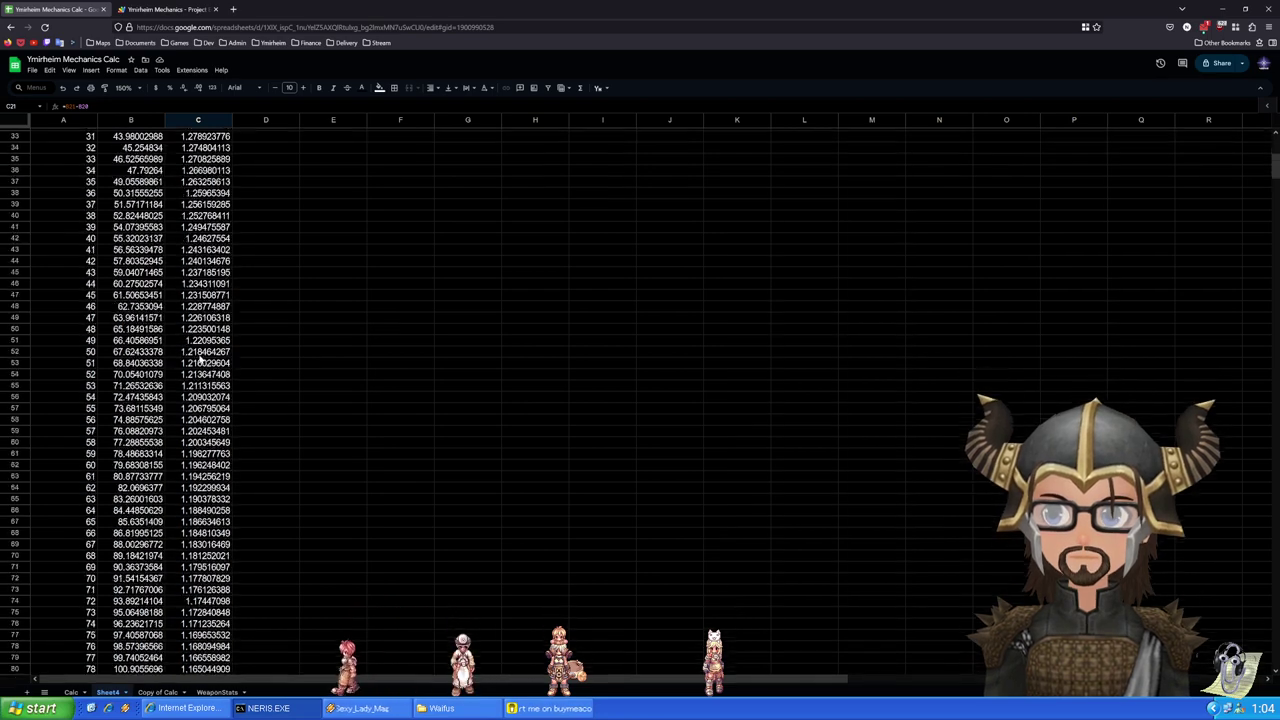
scroll(205, 380, down, 2)
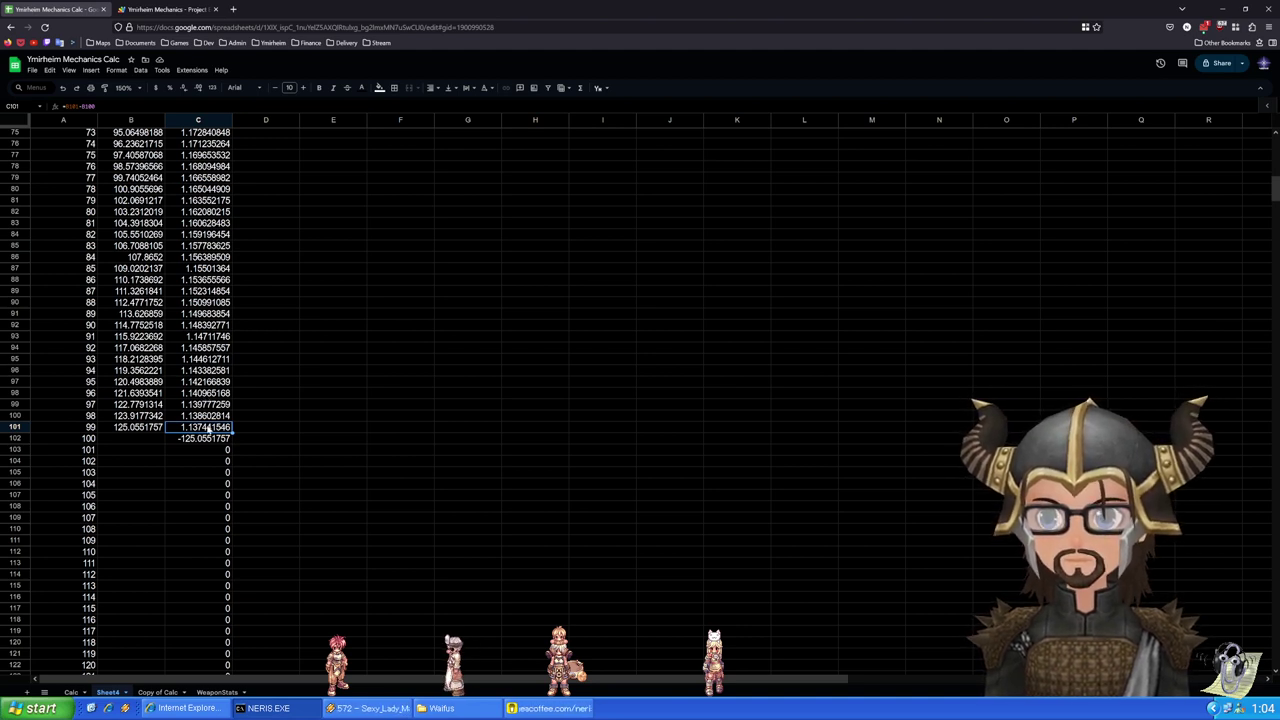
scroll(207, 430, up, 20)
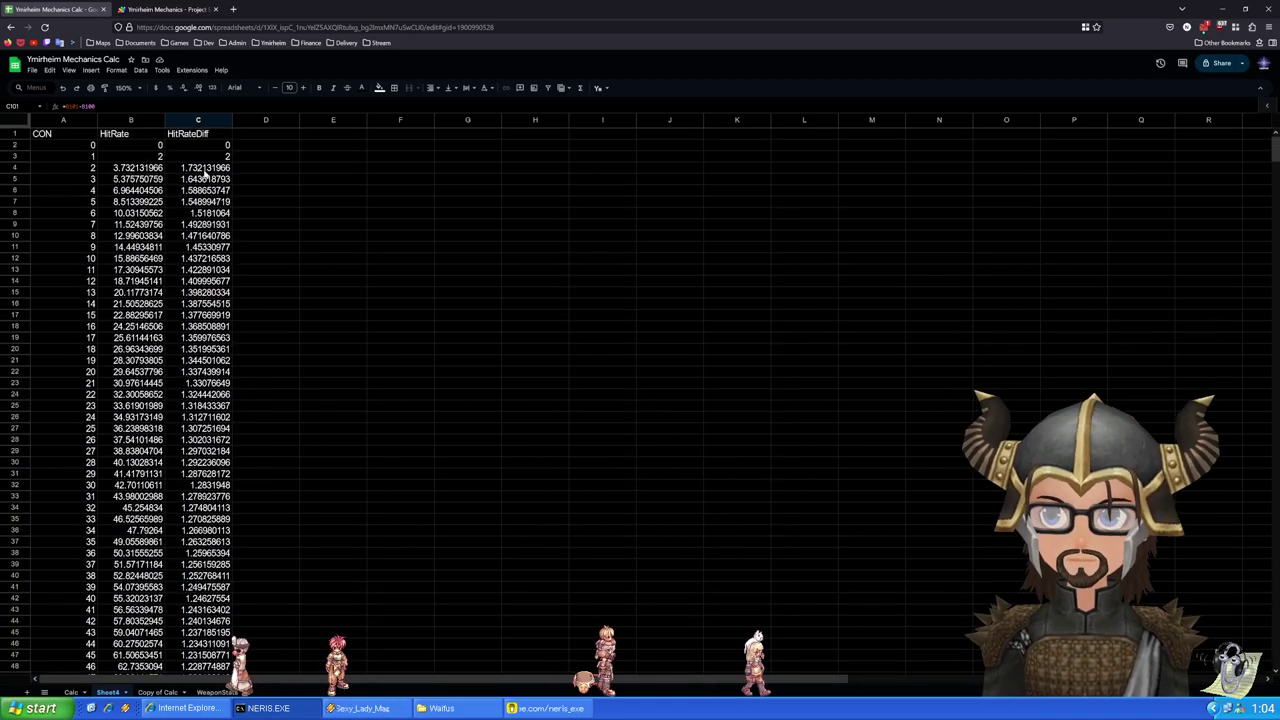
mouse_move(205, 167)
mouse_down()
mouse_move(205, 487)
mouse_move(200, 172)
mouse_up()
scroll(205, 300, down, 7)
scroll(204, 350, down, 8)
scroll(205, 420, down, 8)
scroll(206, 395, up, 6)
scroll(208, 330, up, 5)
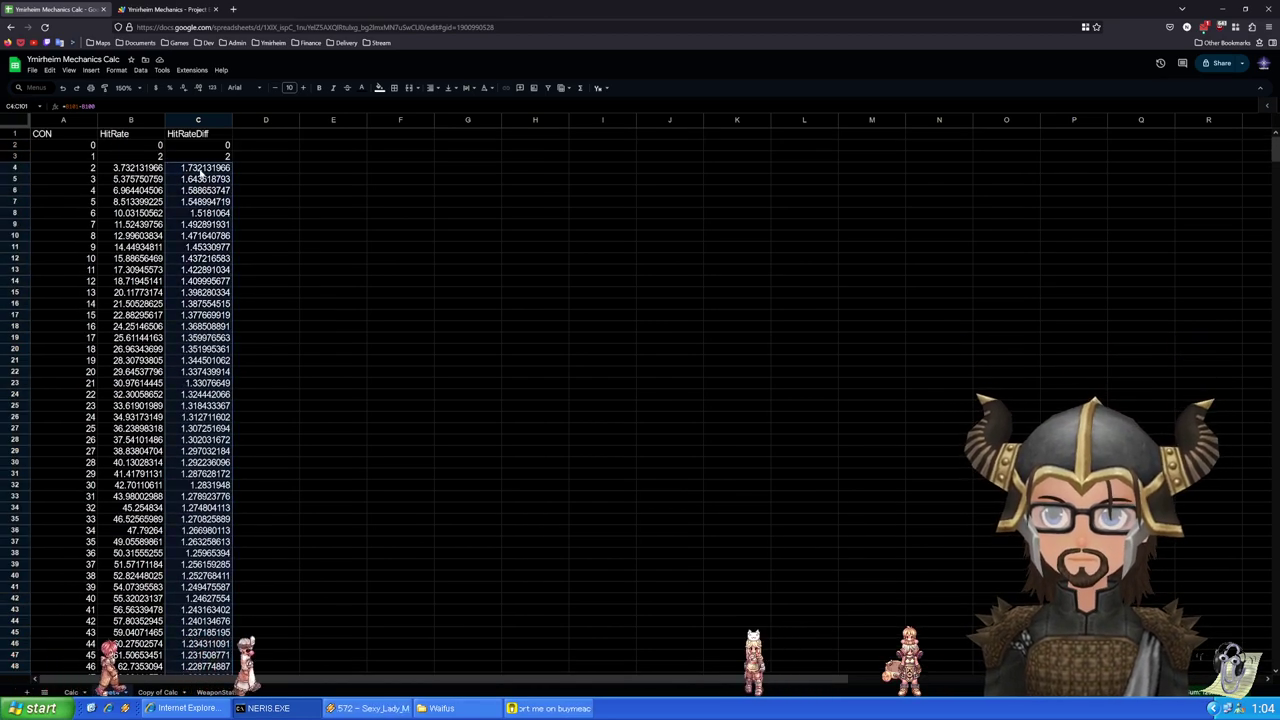
Step: Check the C4 and C3 formulas, then move to the Apps Script project
click(200, 170)
click(207, 157)
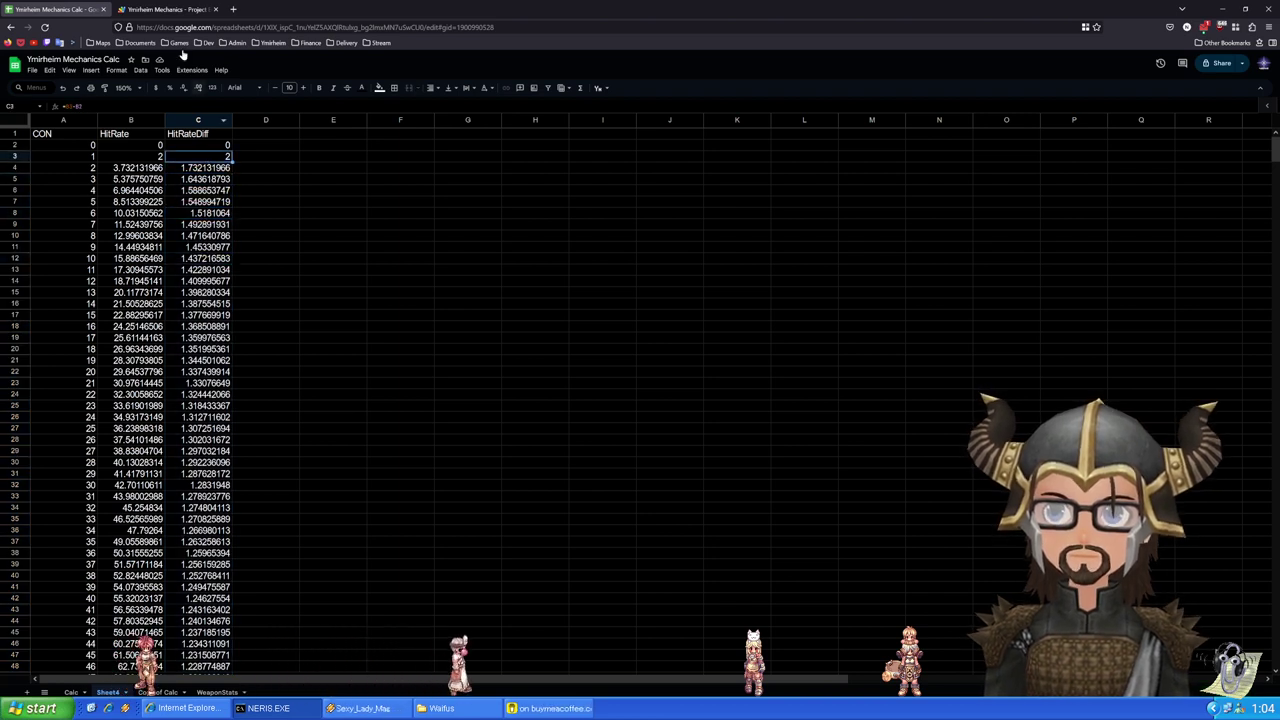
click(160, 9)
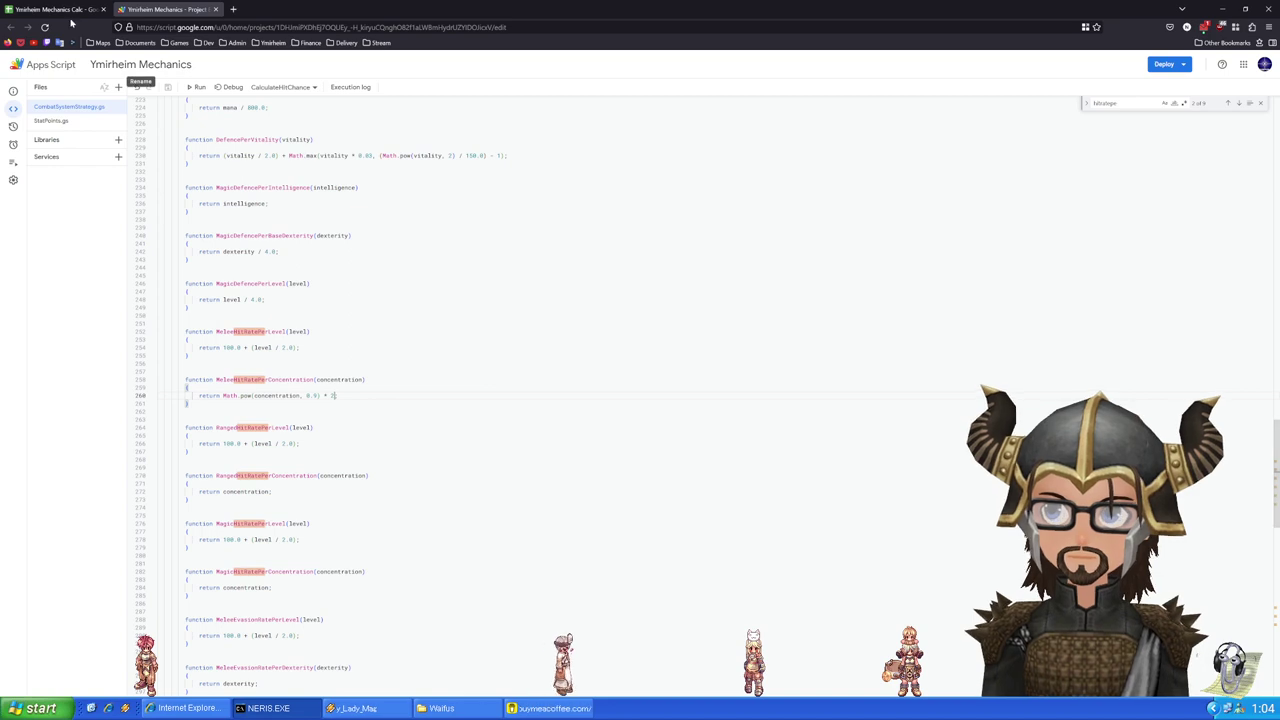
Step: Back in Desmos, change the first 0.9 exponent to 0.5, then delete the exponent on x
click(60, 10)
key(alt+Tab)
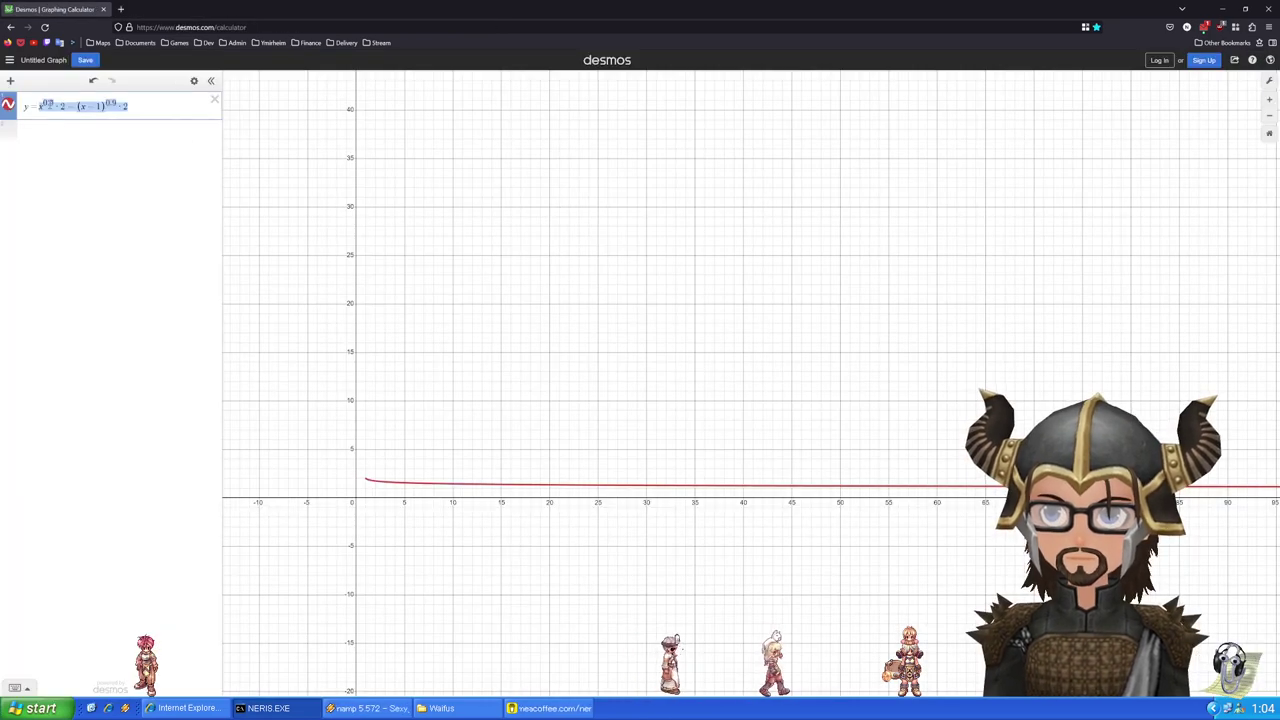
click(61, 104)
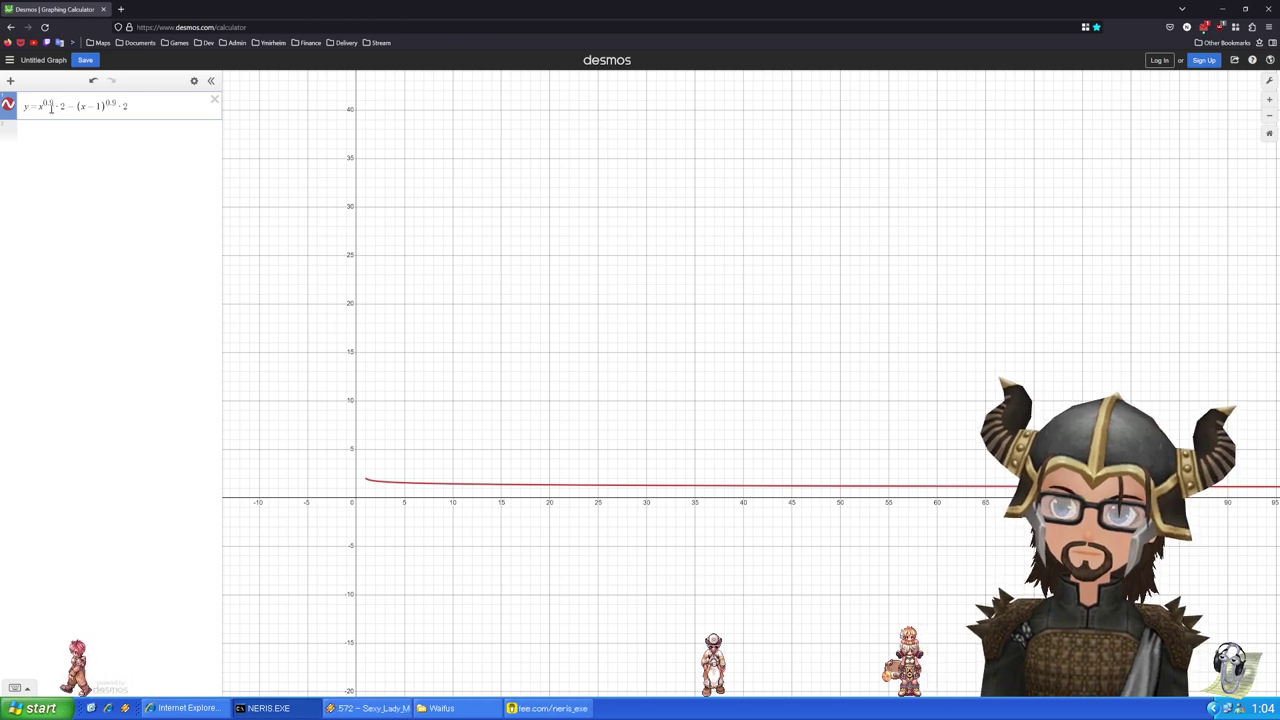
key(BackSpace)
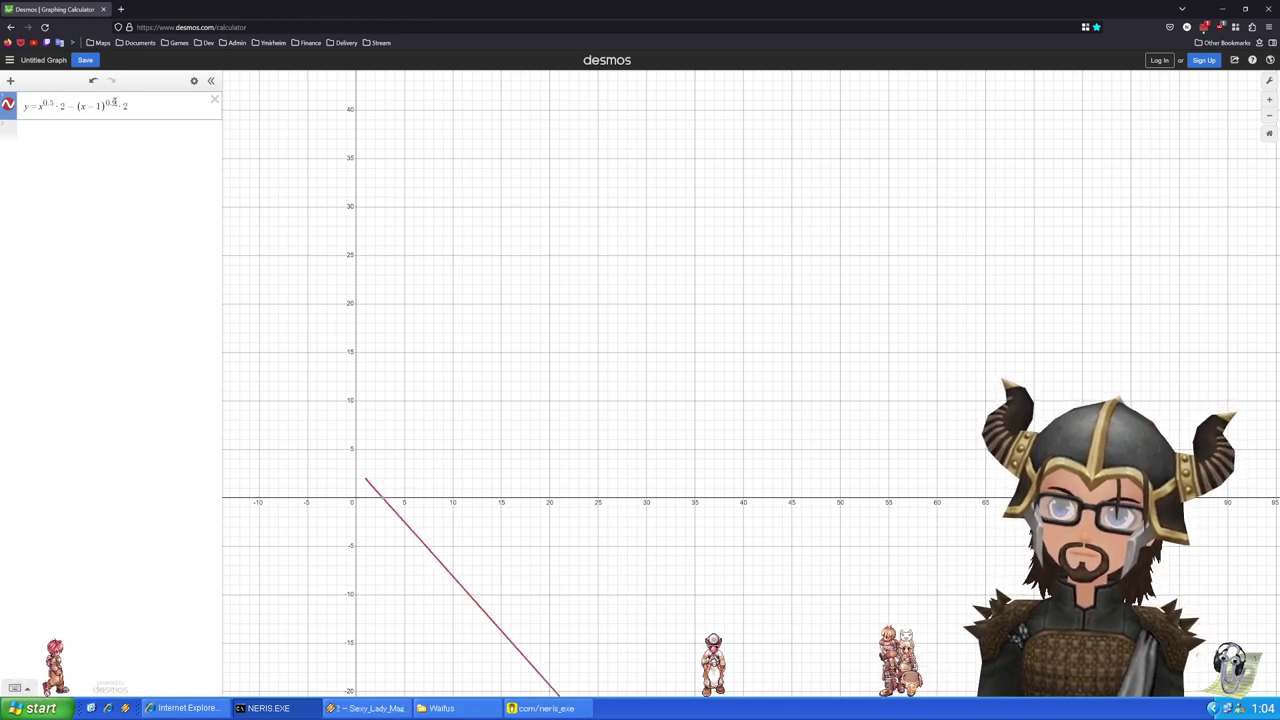
text(5)
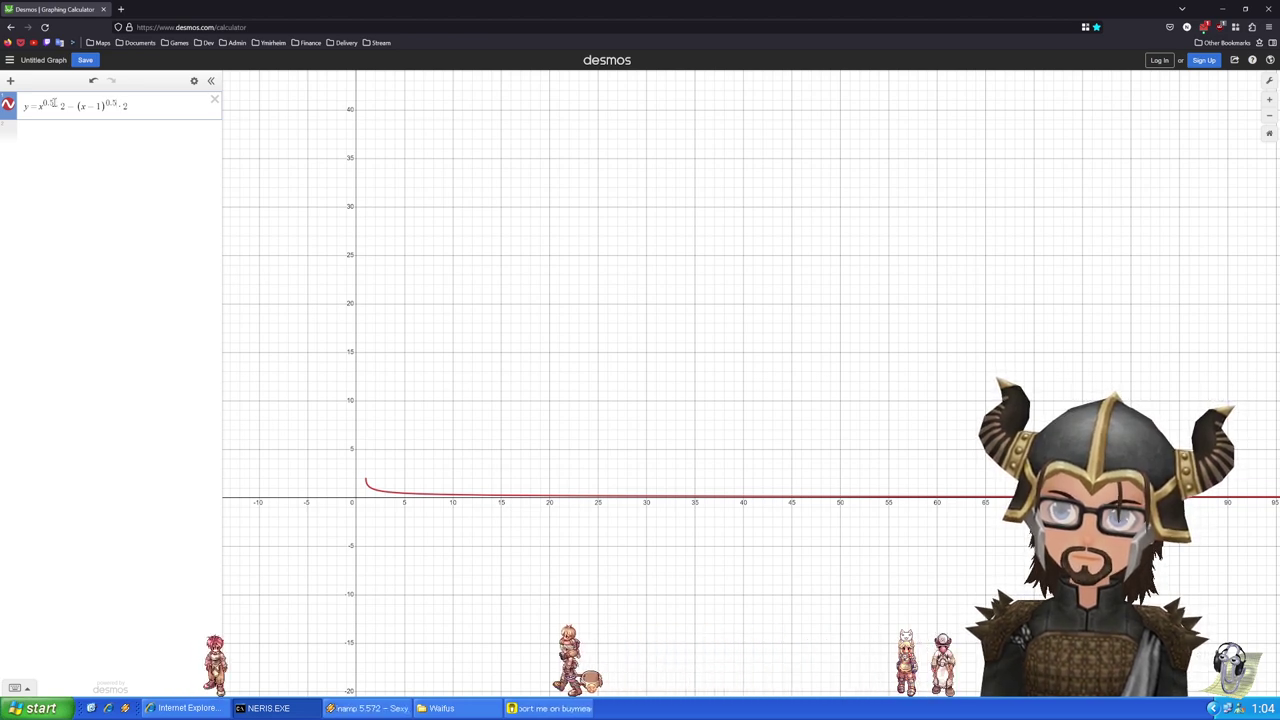
key(BackSpace)
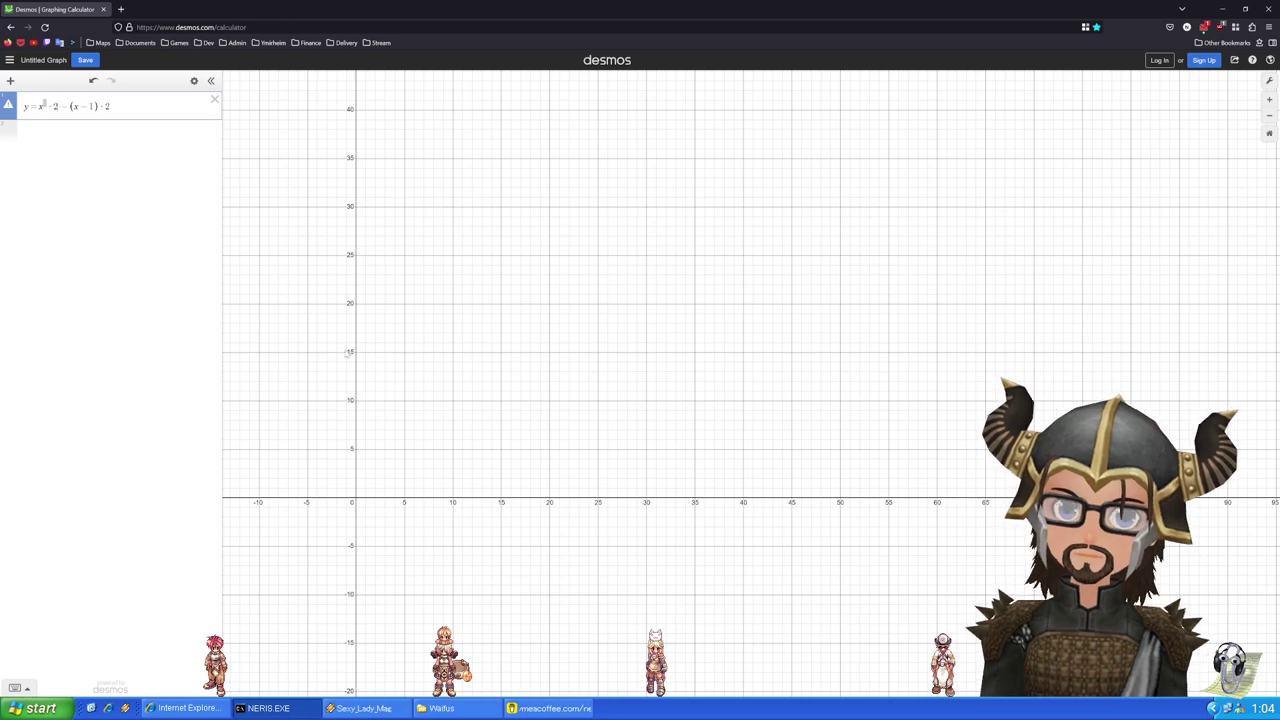
Step: Rebuild the expression as y = x·2 − (x−1)·2, a flat line at 2
scroll(325, 390, up, 2)
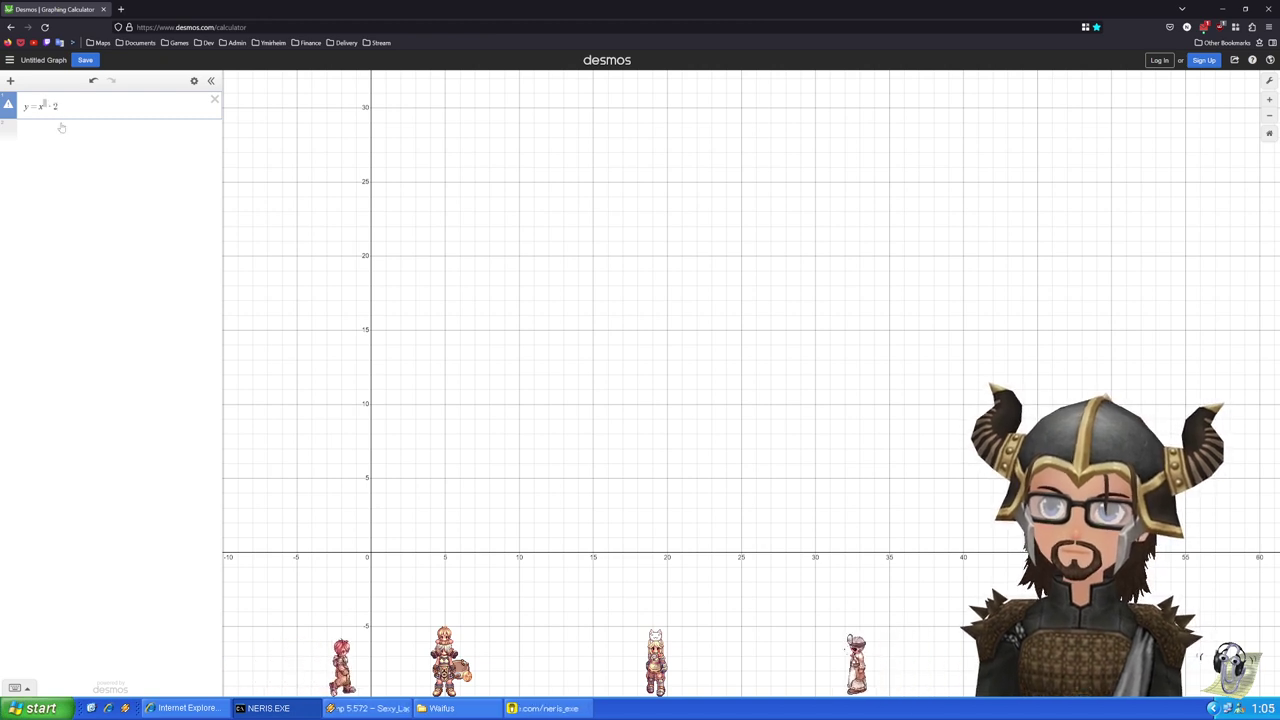
key(BackSpace)
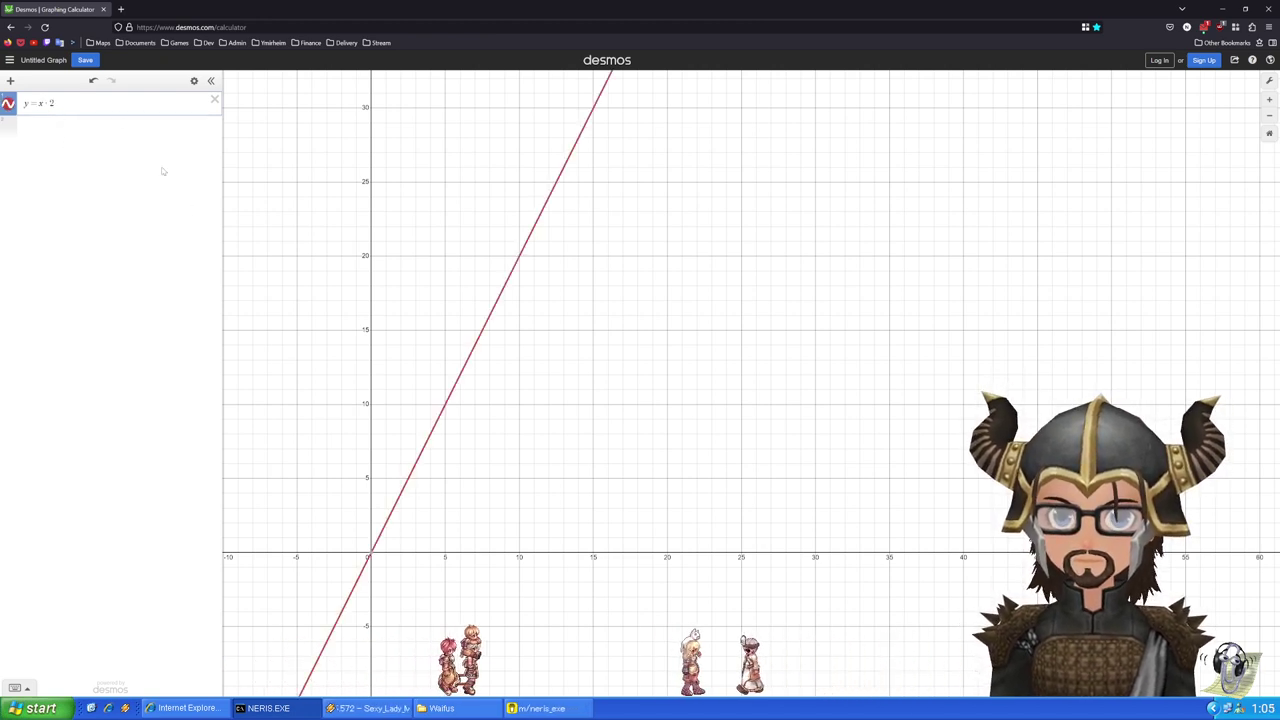
text(-x)
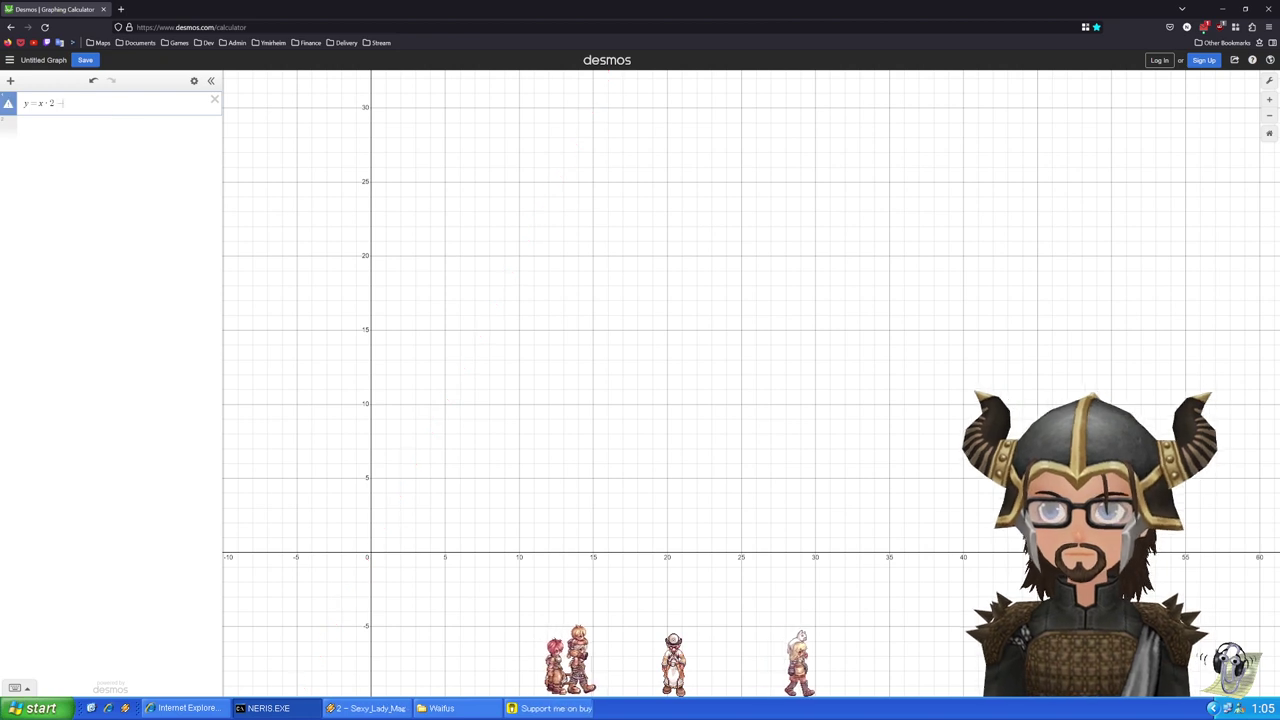
text(*2)
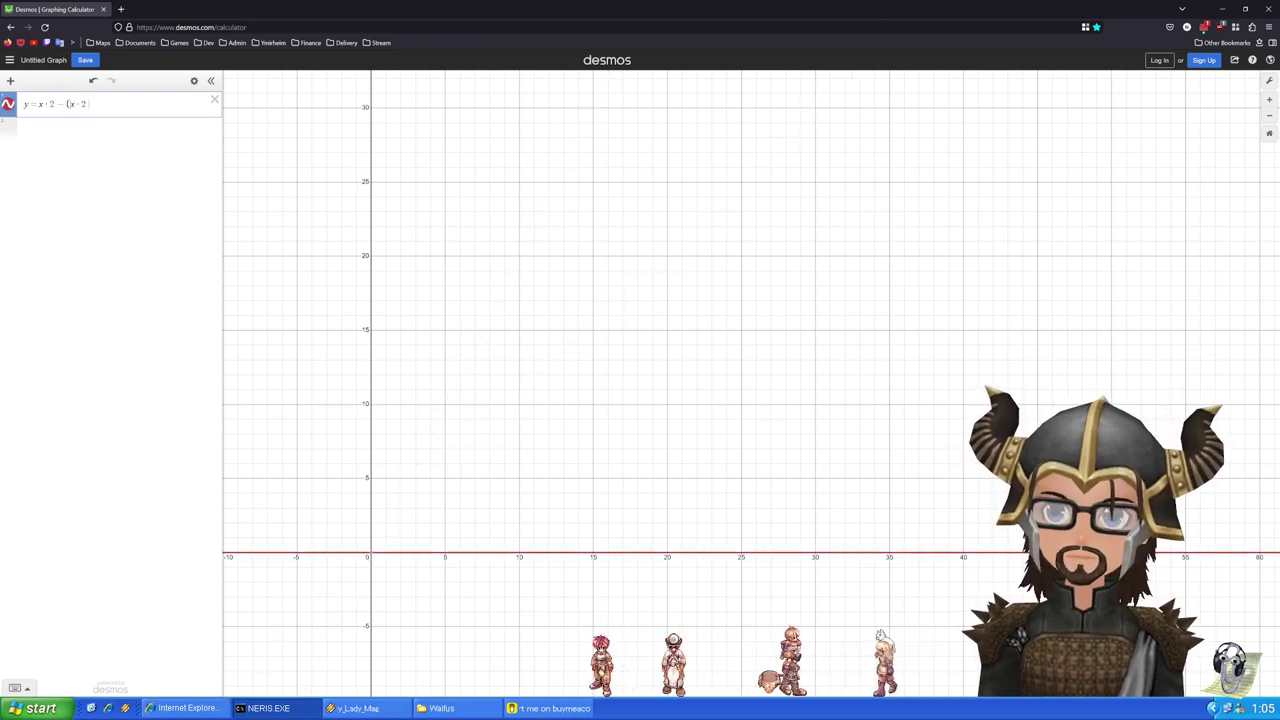
key(Left)
key(Left)
key(Left)
text(()
key(Right)
text())
key(Left)
text(-1)
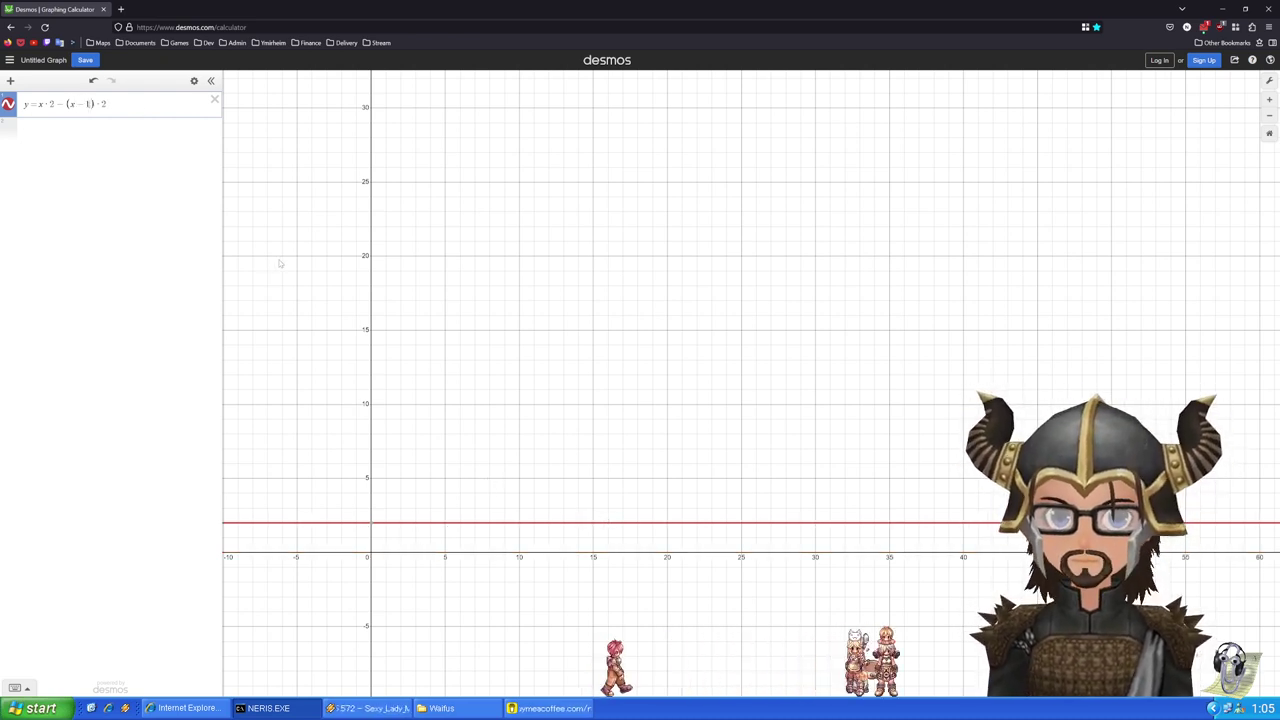
Step: Zoom out and replace the right-hand side by typing 100/(x + 100)
scroll(370, 335, down, 3)
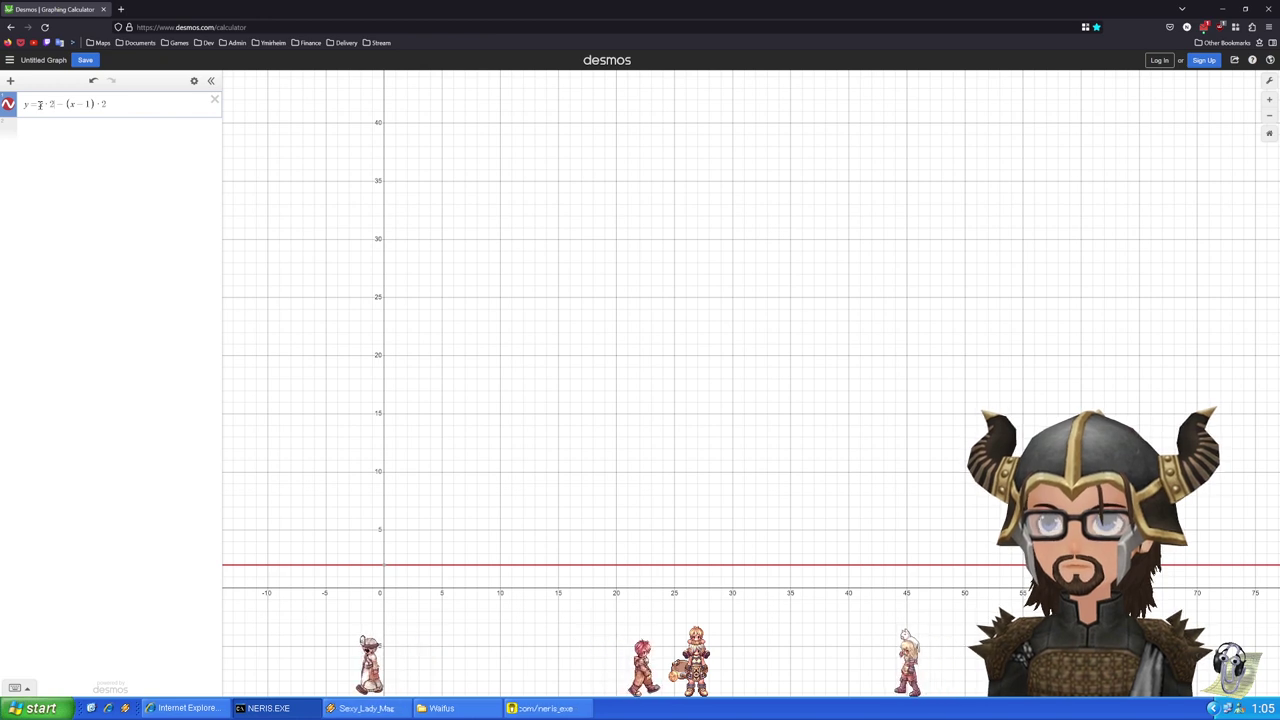
drag(39, 104, 164, 108)
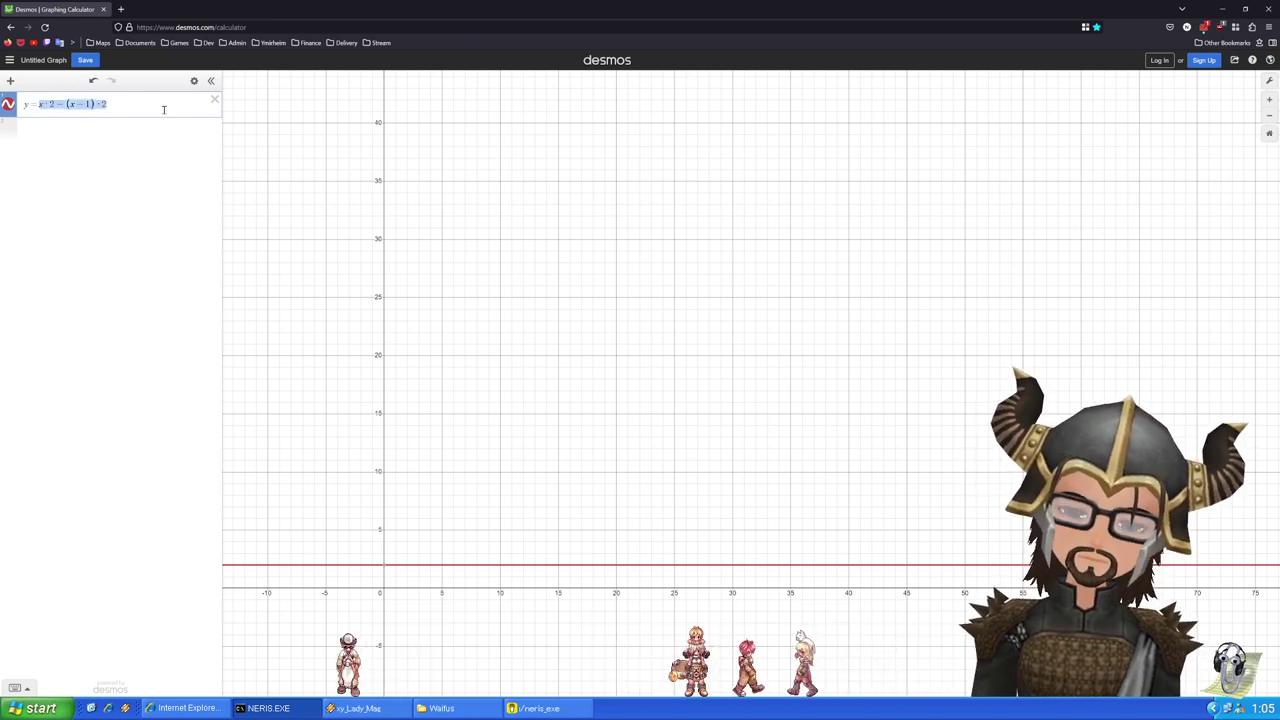
text(100/)
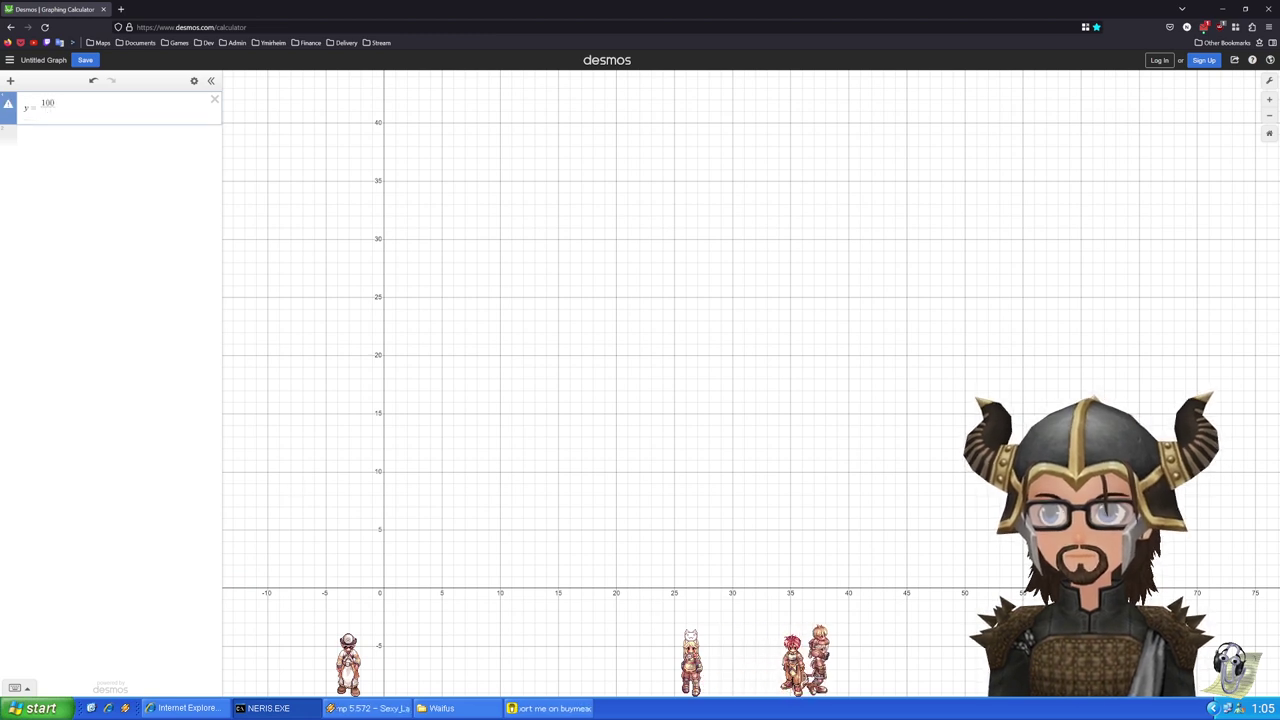
text(()
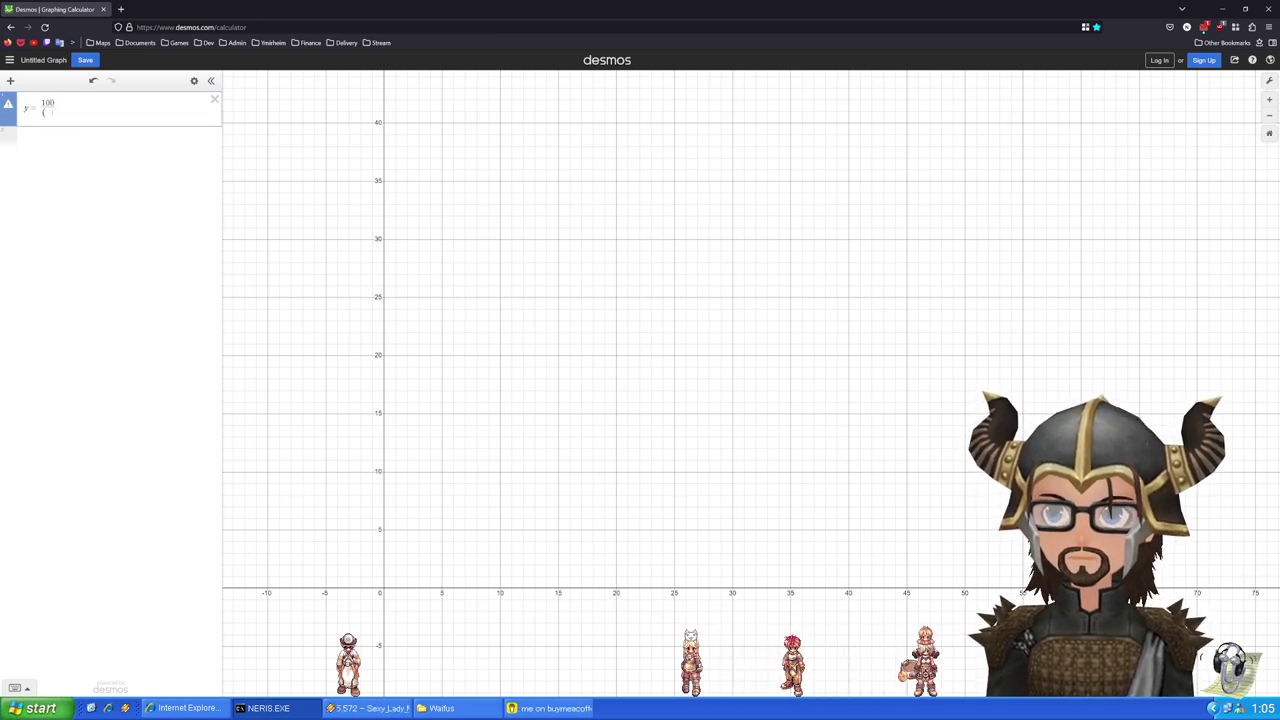
text(x )
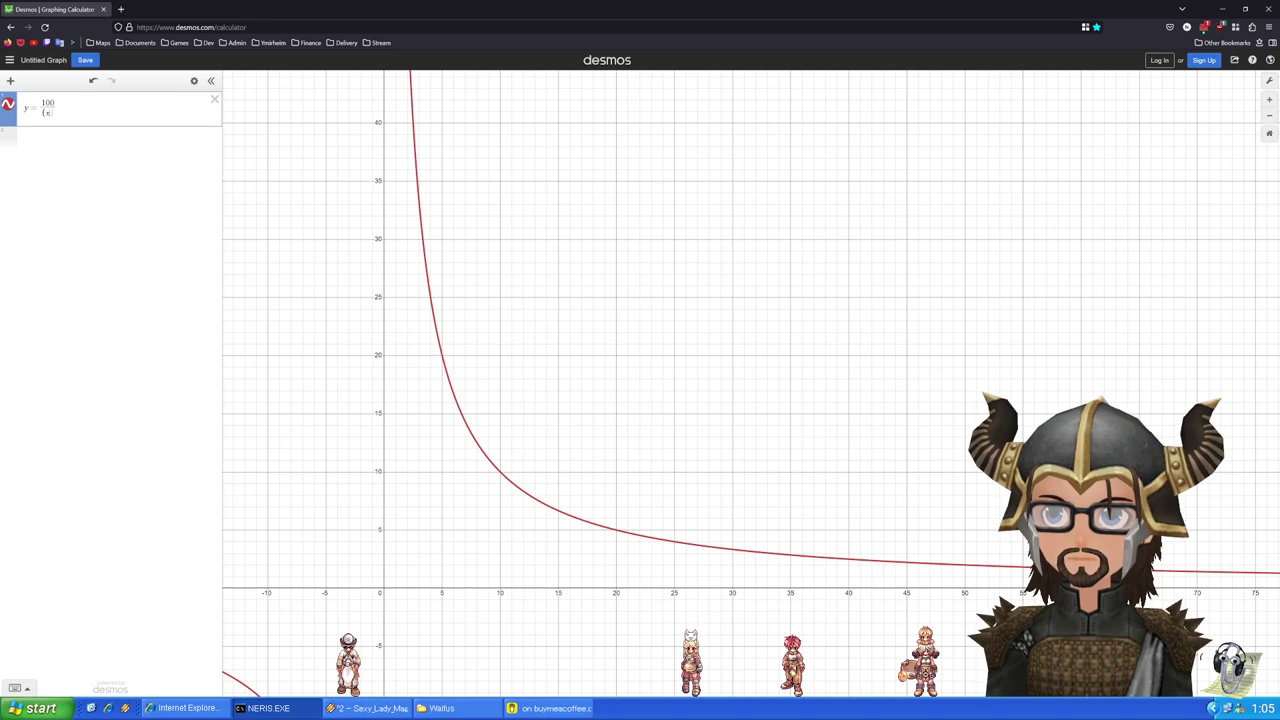
text(+ 100)
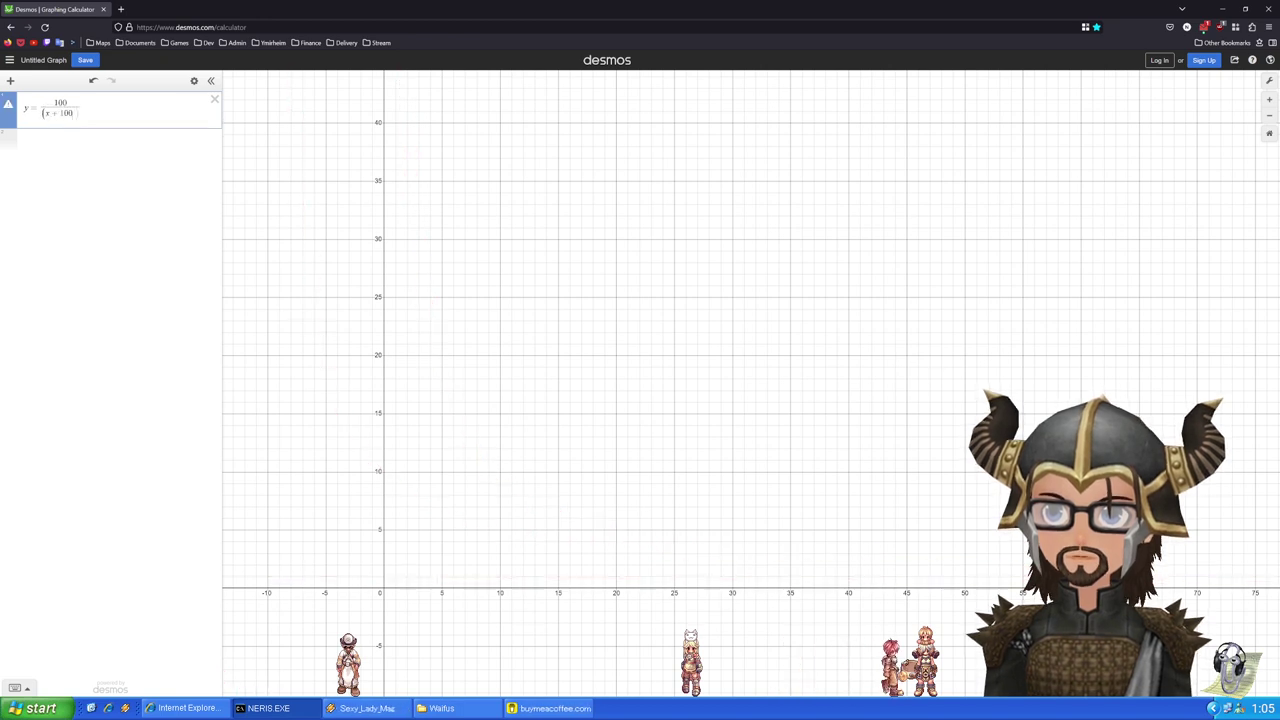
text())
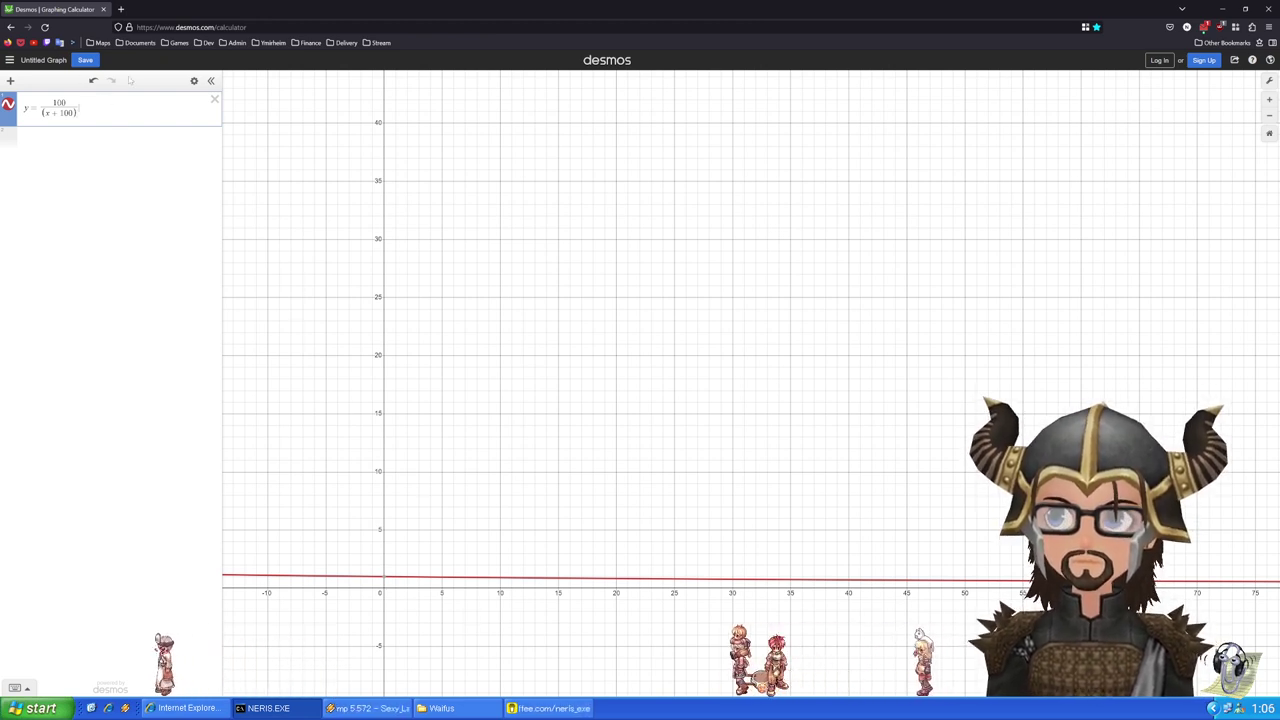
Step: Finish the Desmos formula as y = 100/(x+100)*10 without the stray exponent, and zoom out to view the curve
text(^)
key(BackSpace)
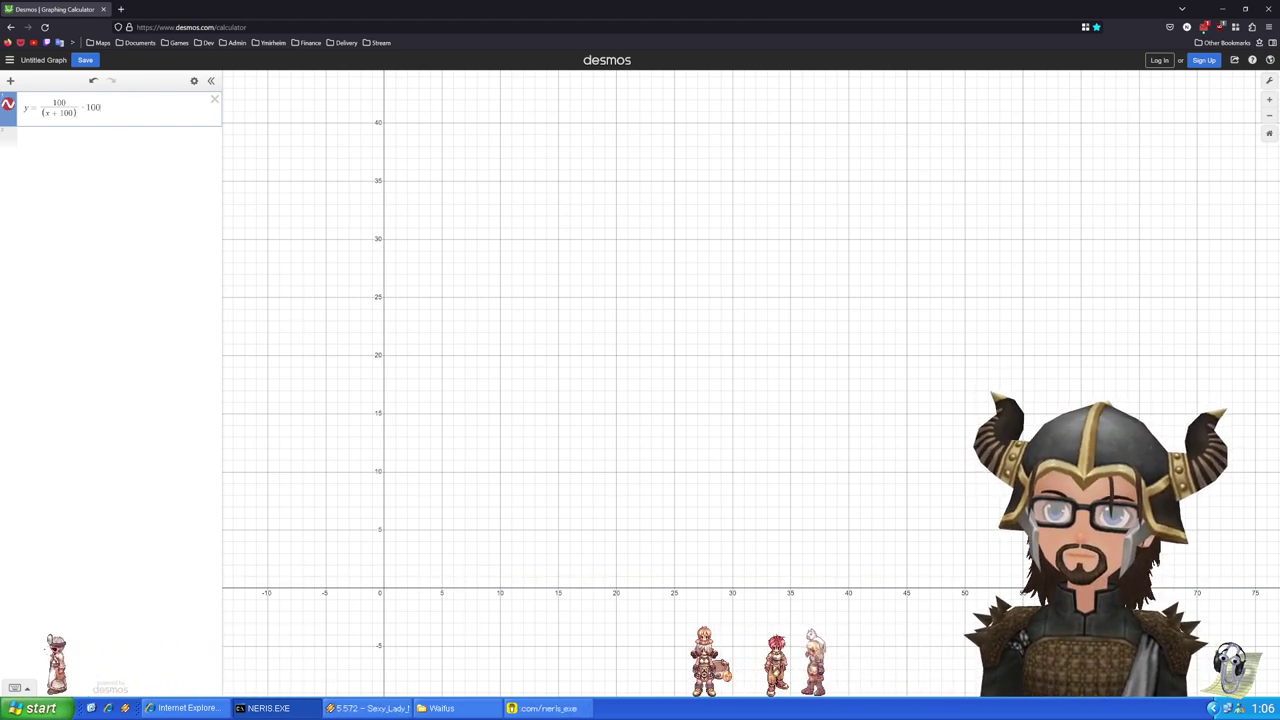
text(*10)
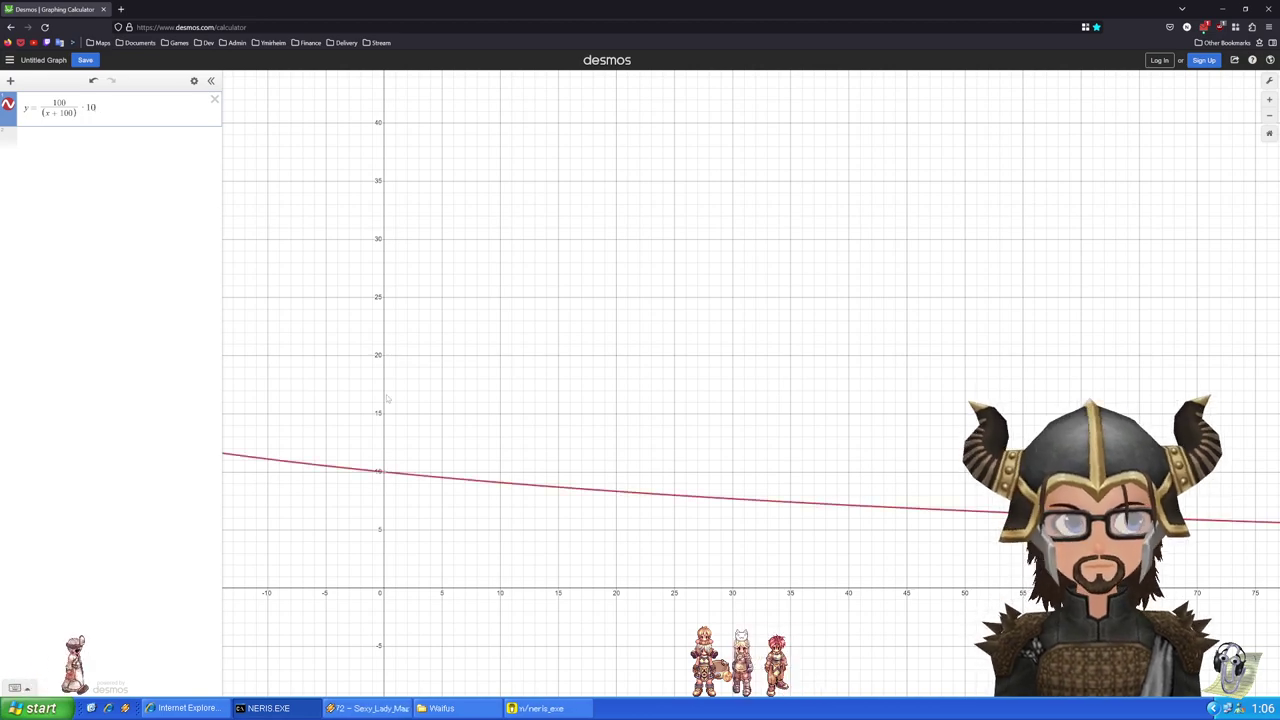
scroll(277, 480, down, 5)
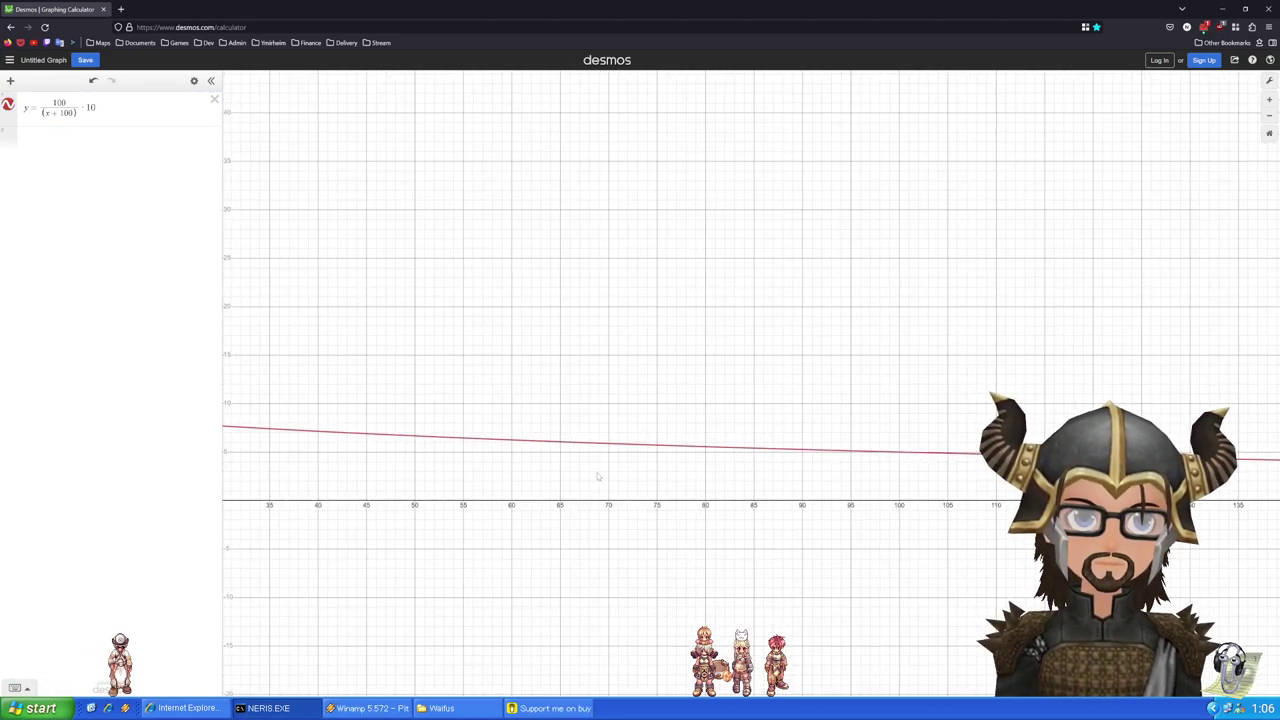
scroll(682, 488, down, 5)
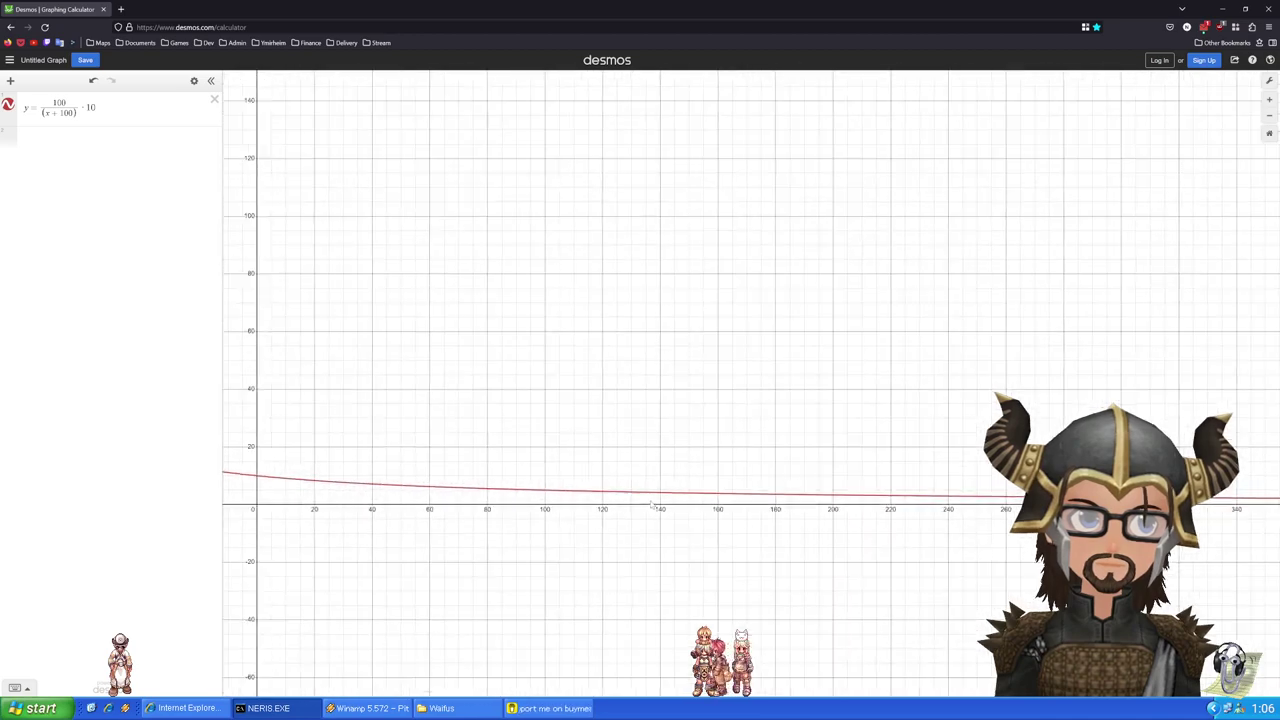
scroll(655, 506, down, 2)
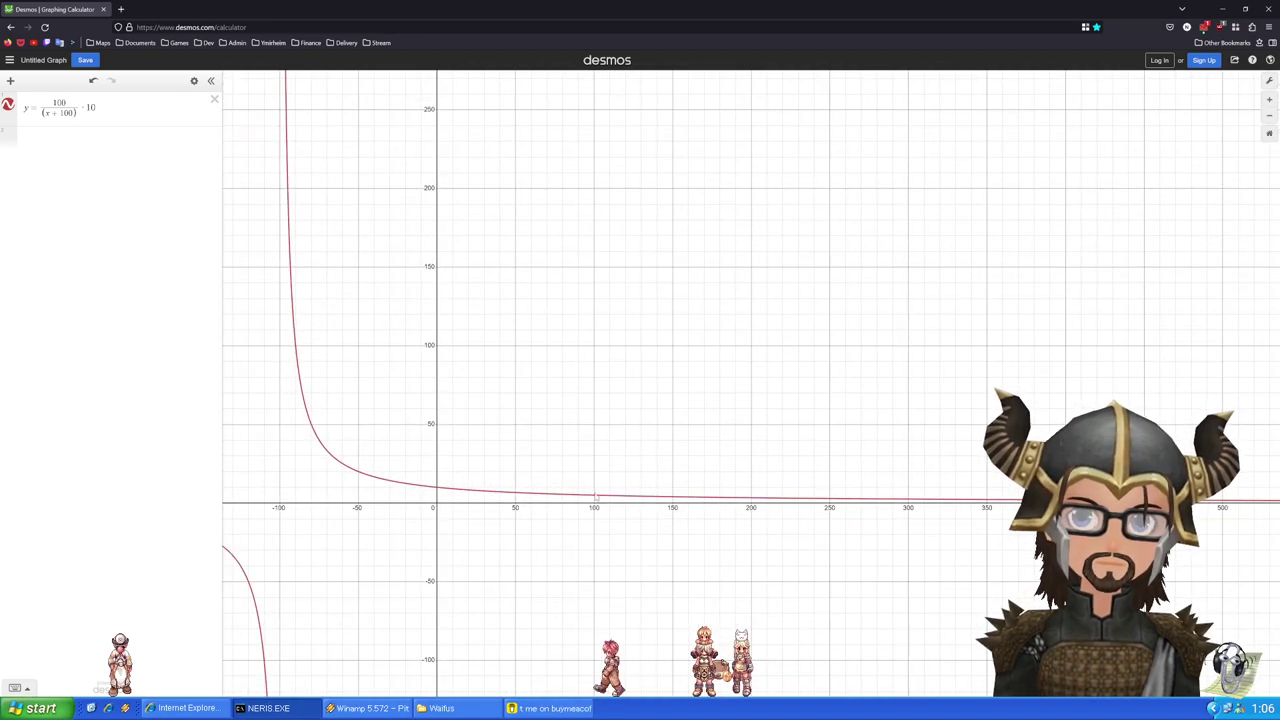
scroll(595, 496, up, 1)
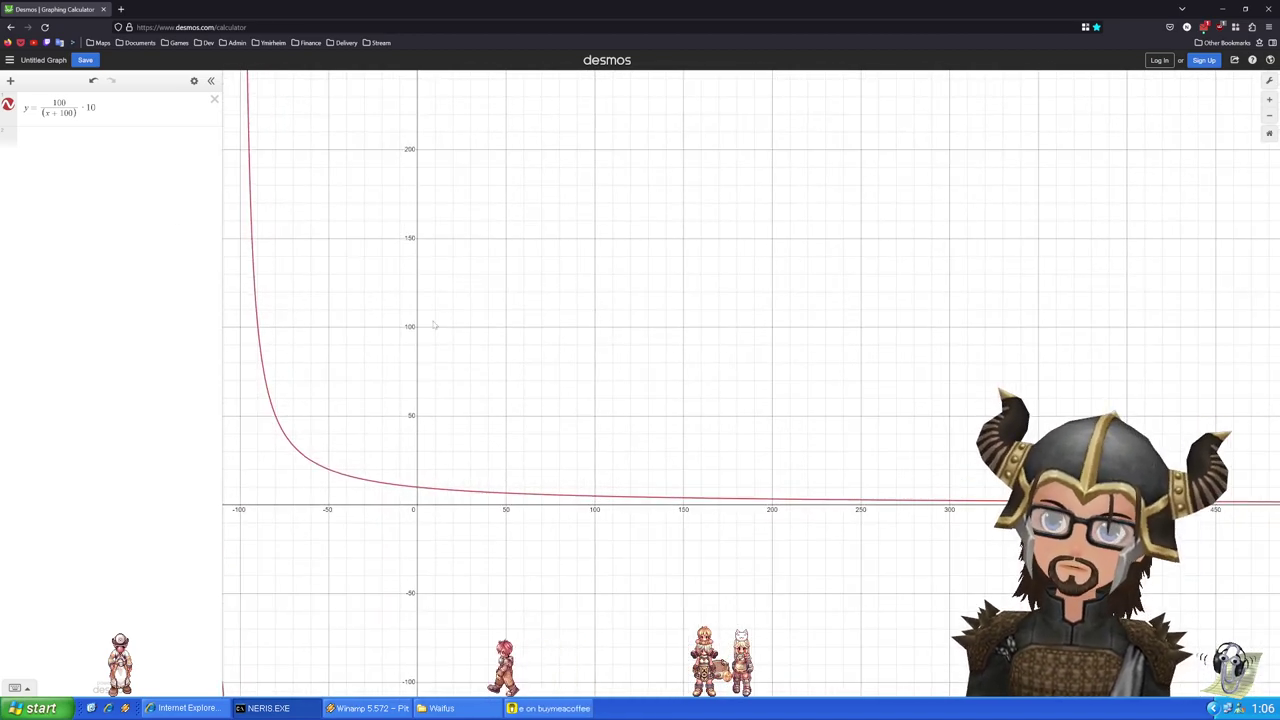
click(65, 113)
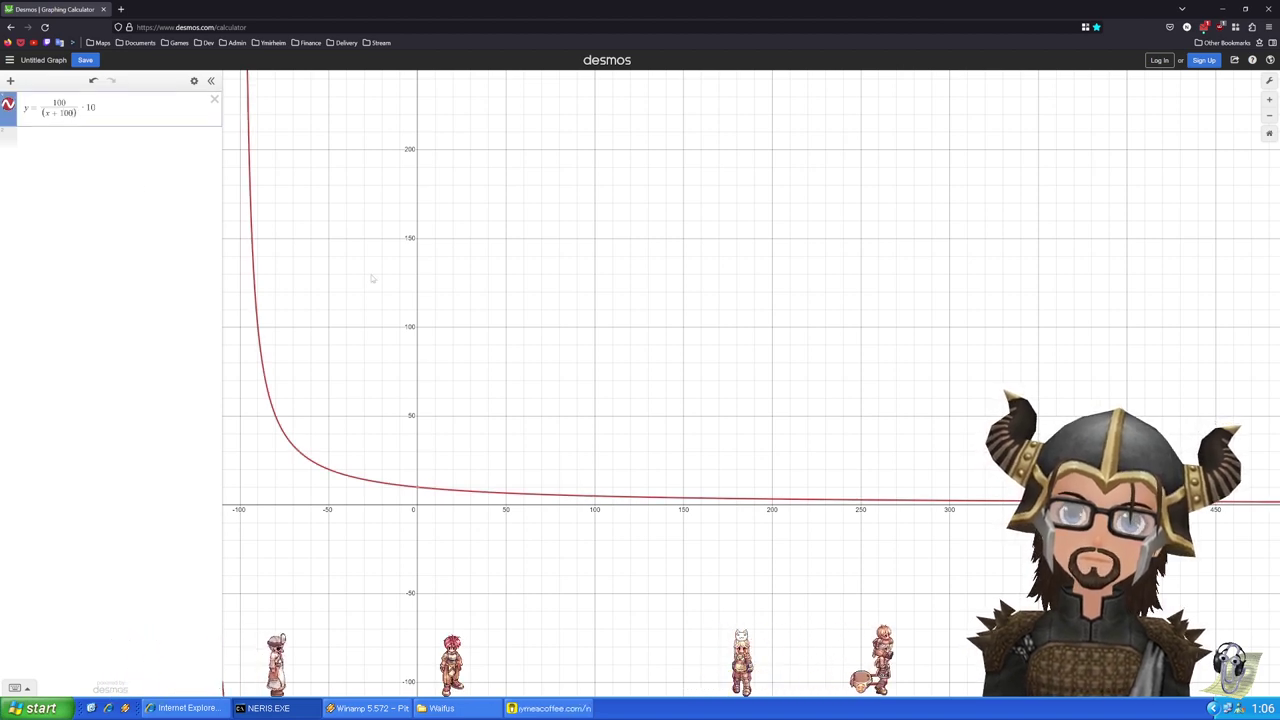
Step: Trace the curve to read 10 at x = 0 and about 4.995 near x = 100
drag(413, 492, 630, 483)
click(631, 480)
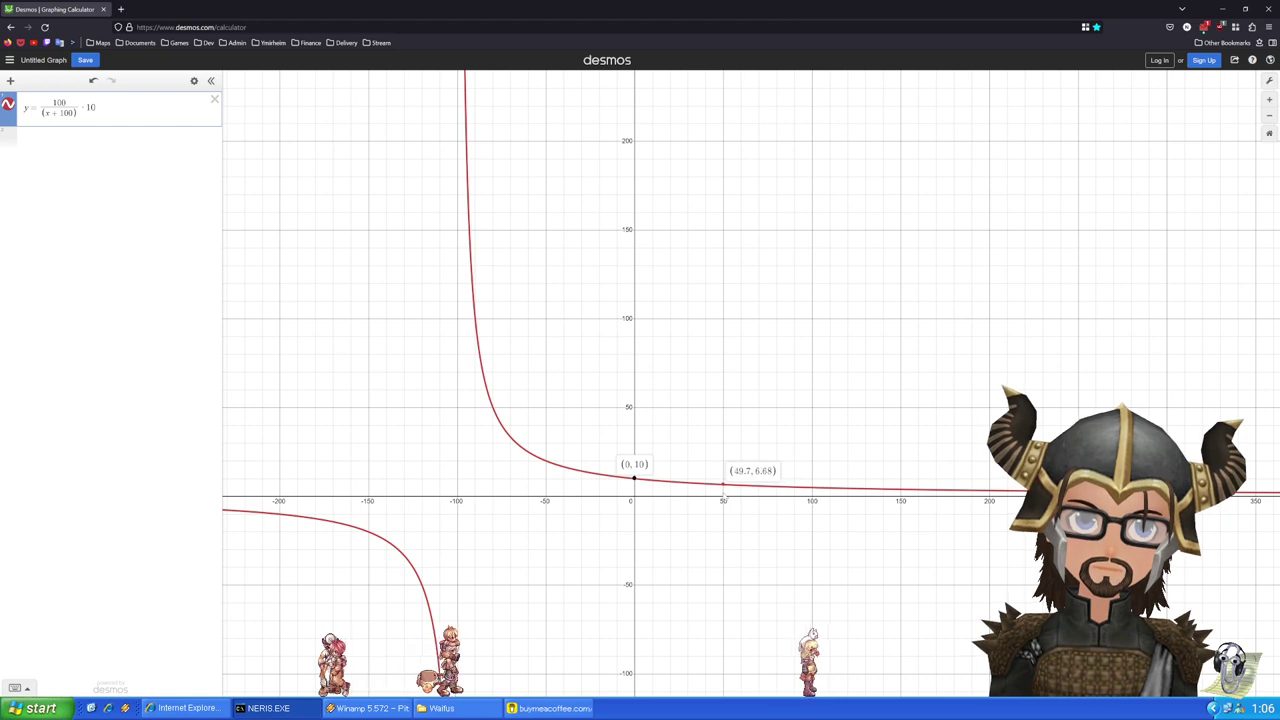
right_click(724, 484)
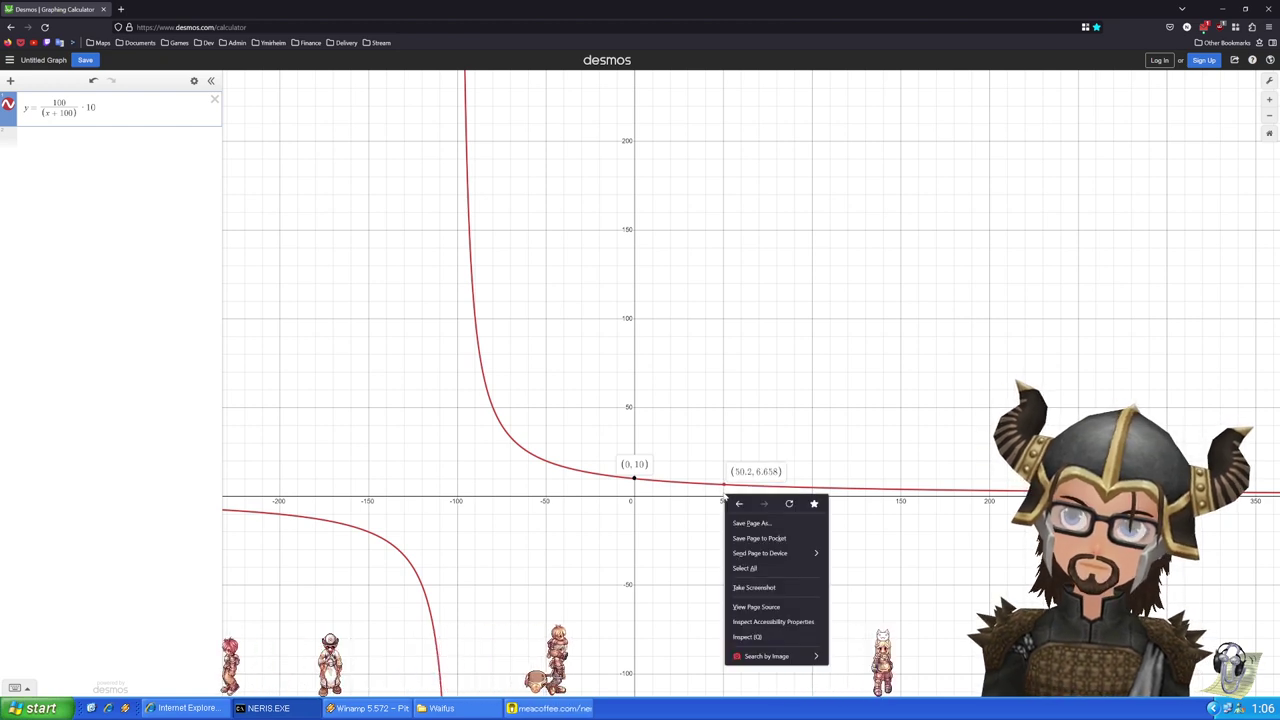
key(Escape)
click(814, 488)
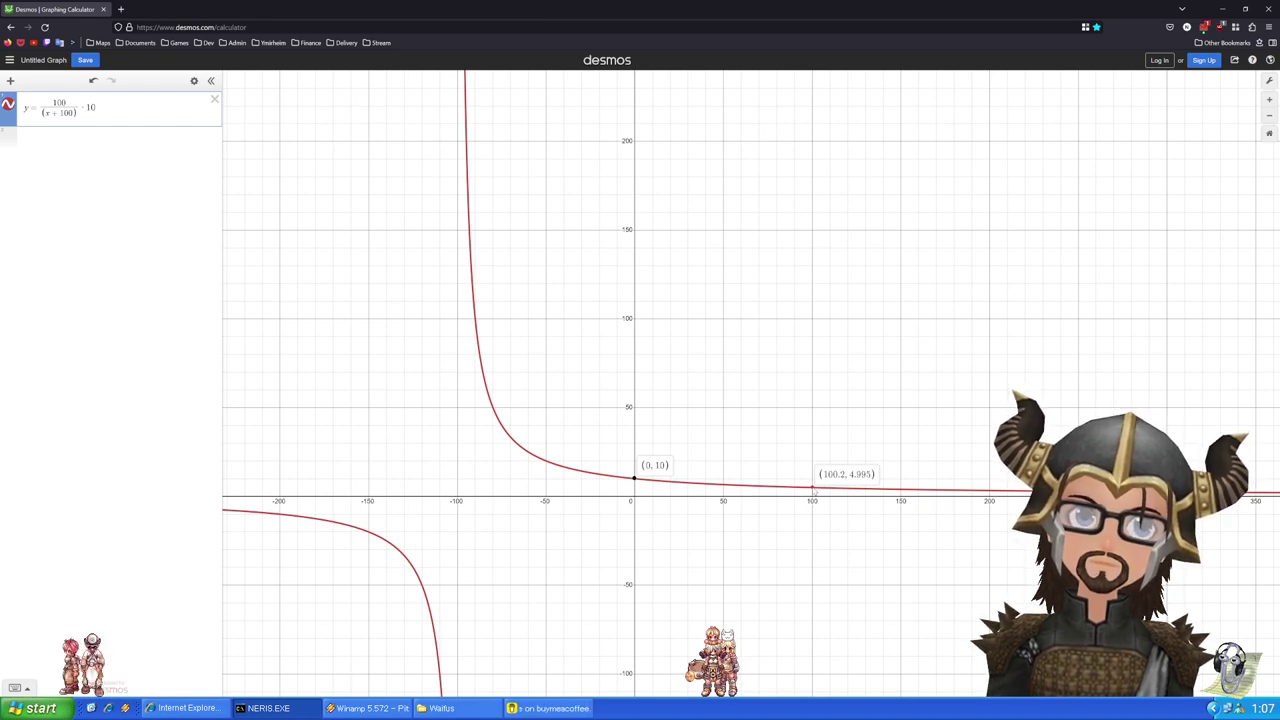
Step: Change the formula's multiplier from 10 to 2
key(shift+Left)
key(shift+Left)
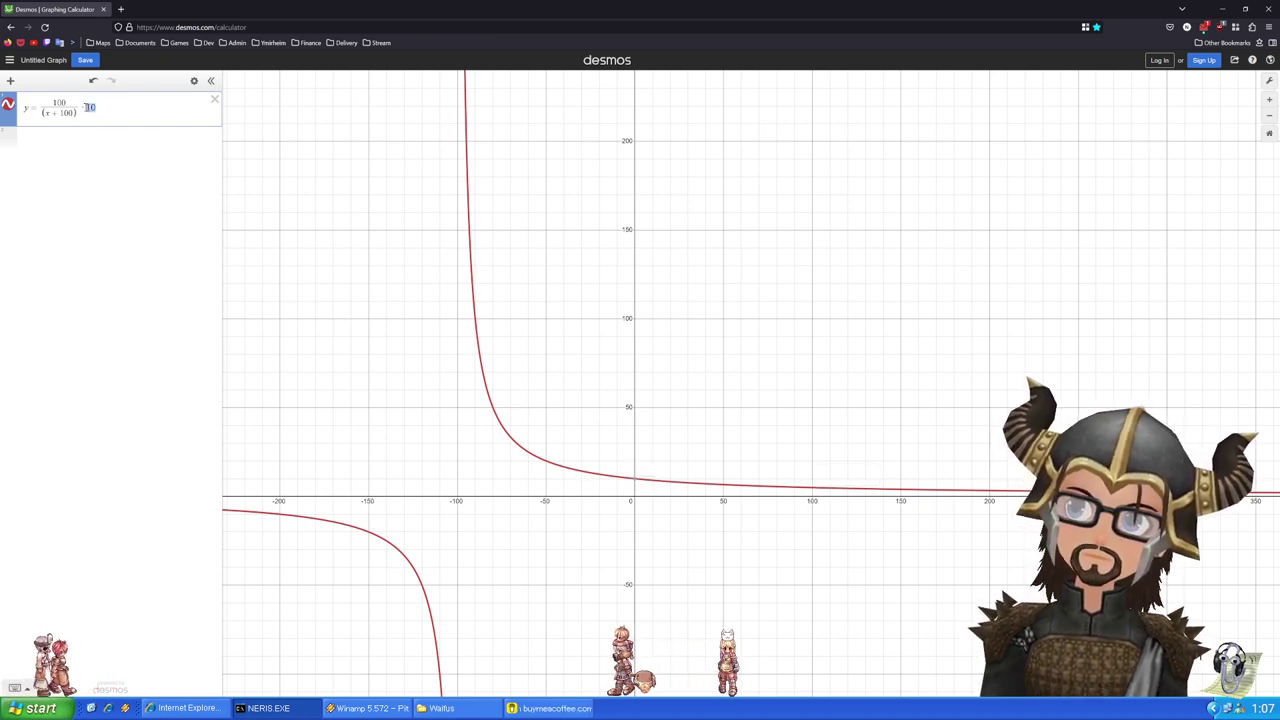
text(2)
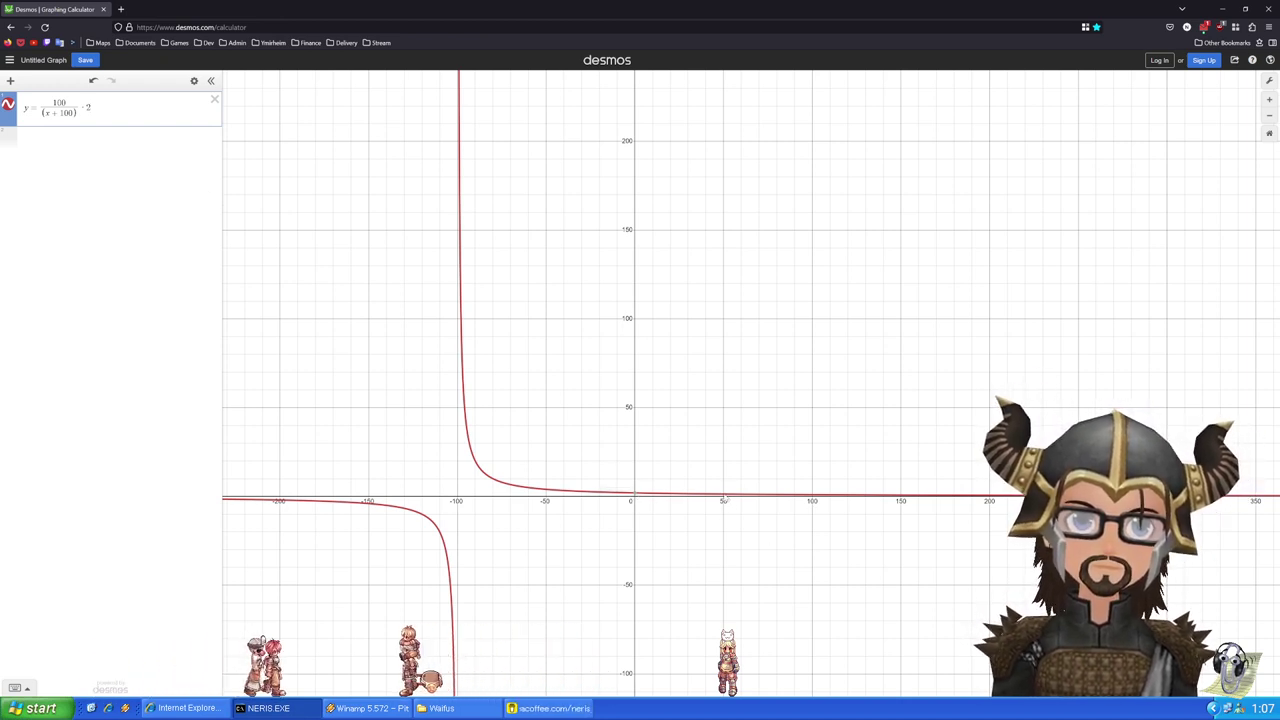
right_click(724, 494)
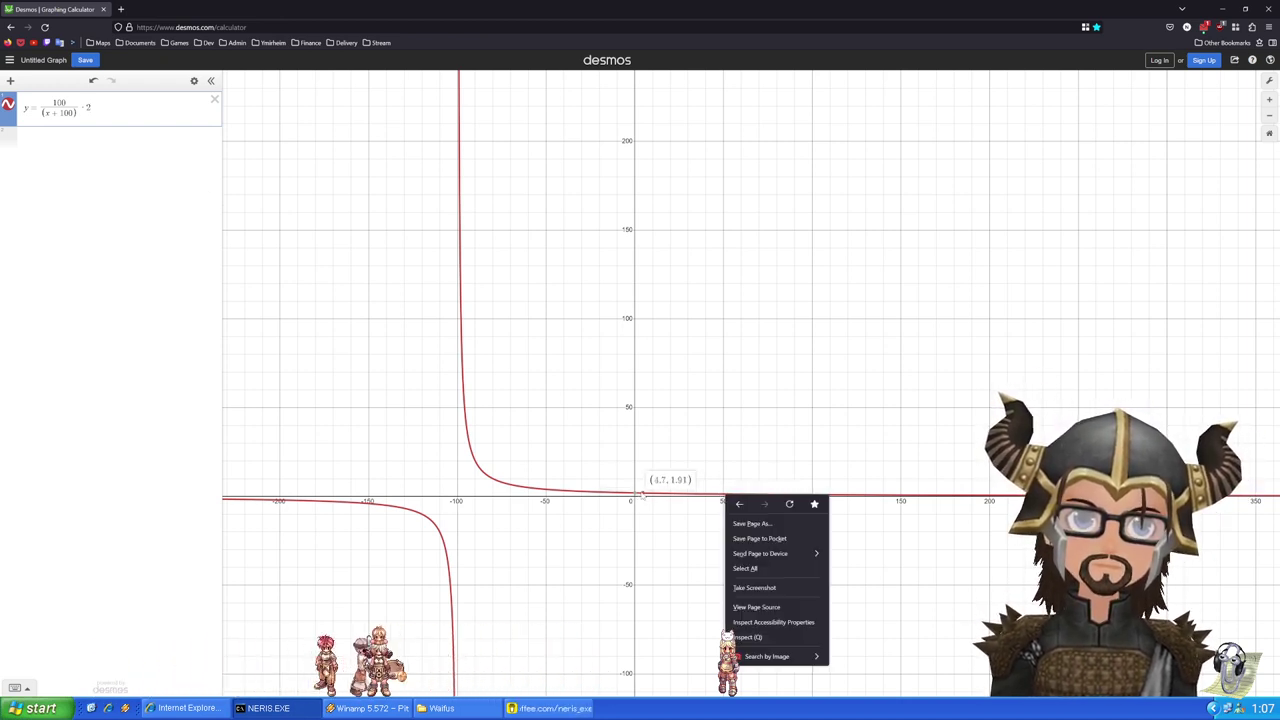
click(640, 496)
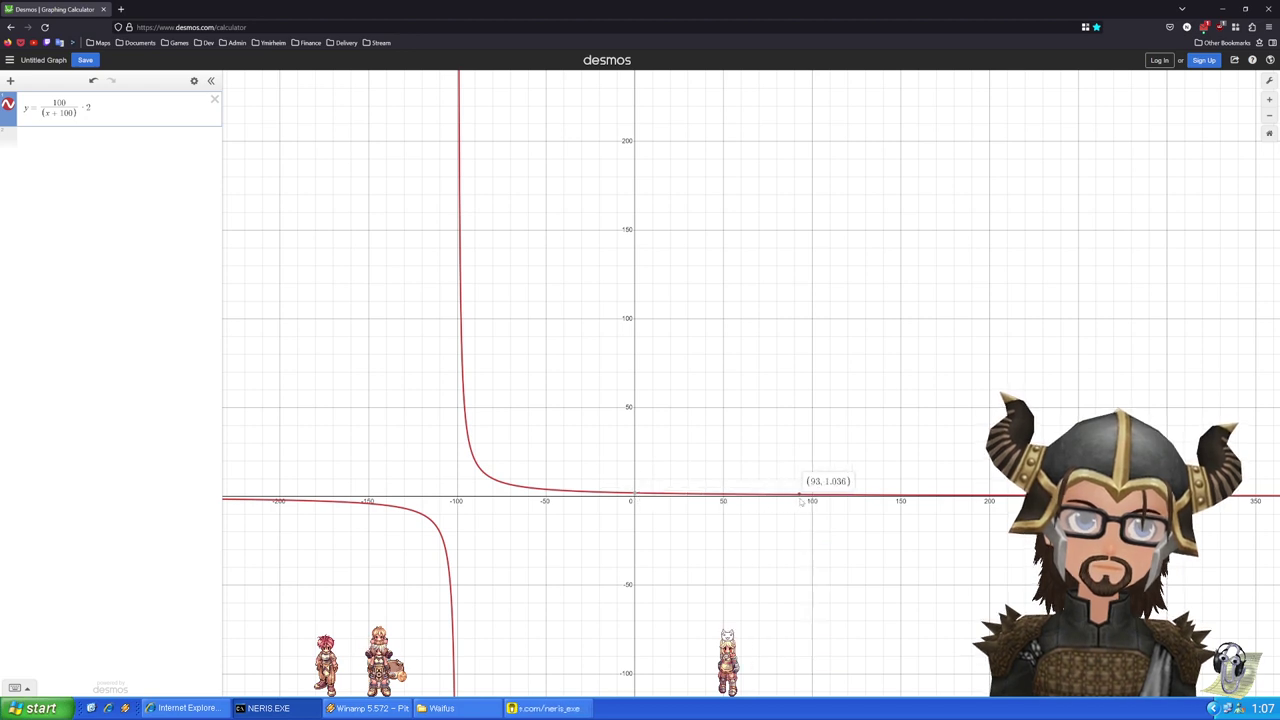
Step: Trace the new curve's values near x = 100 and from about x = 2 to x = 17
mouse_move(799, 501)
mouse_down()
mouse_move(814, 501)
mouse_move(645, 496)
mouse_move(826, 503)
mouse_move(634, 497)
mouse_up()
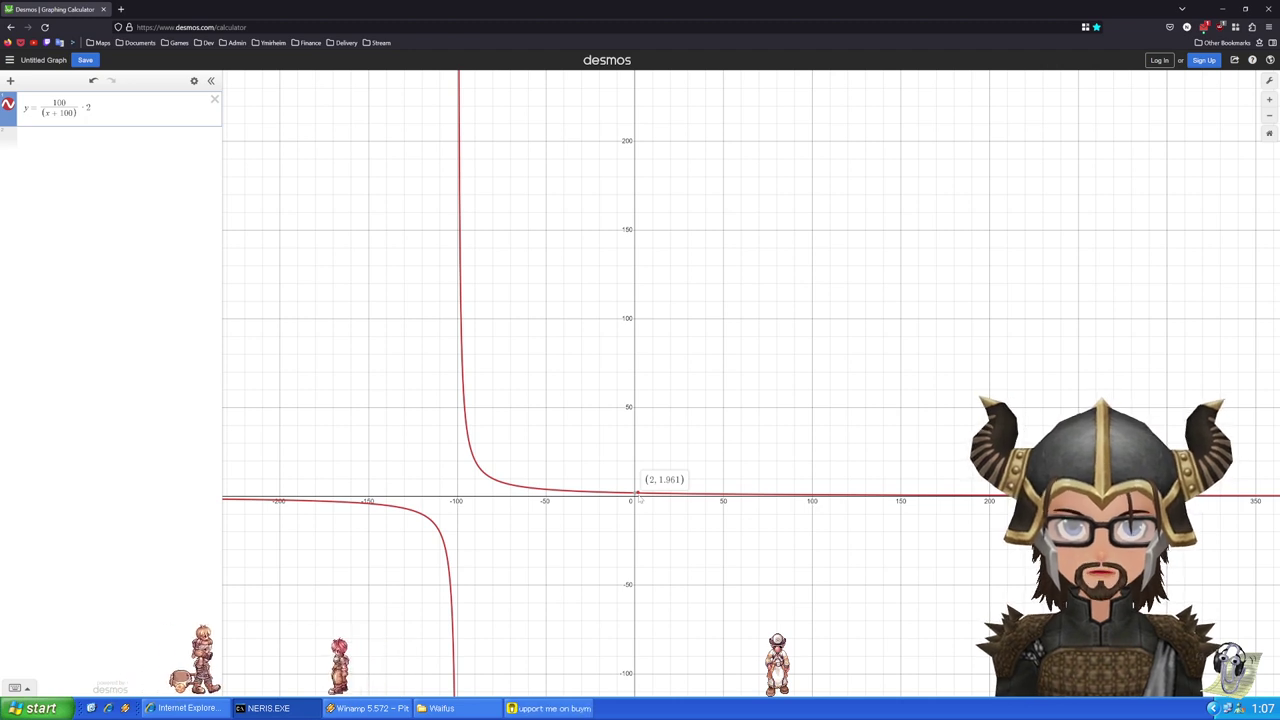
drag(638, 497, 671, 502)
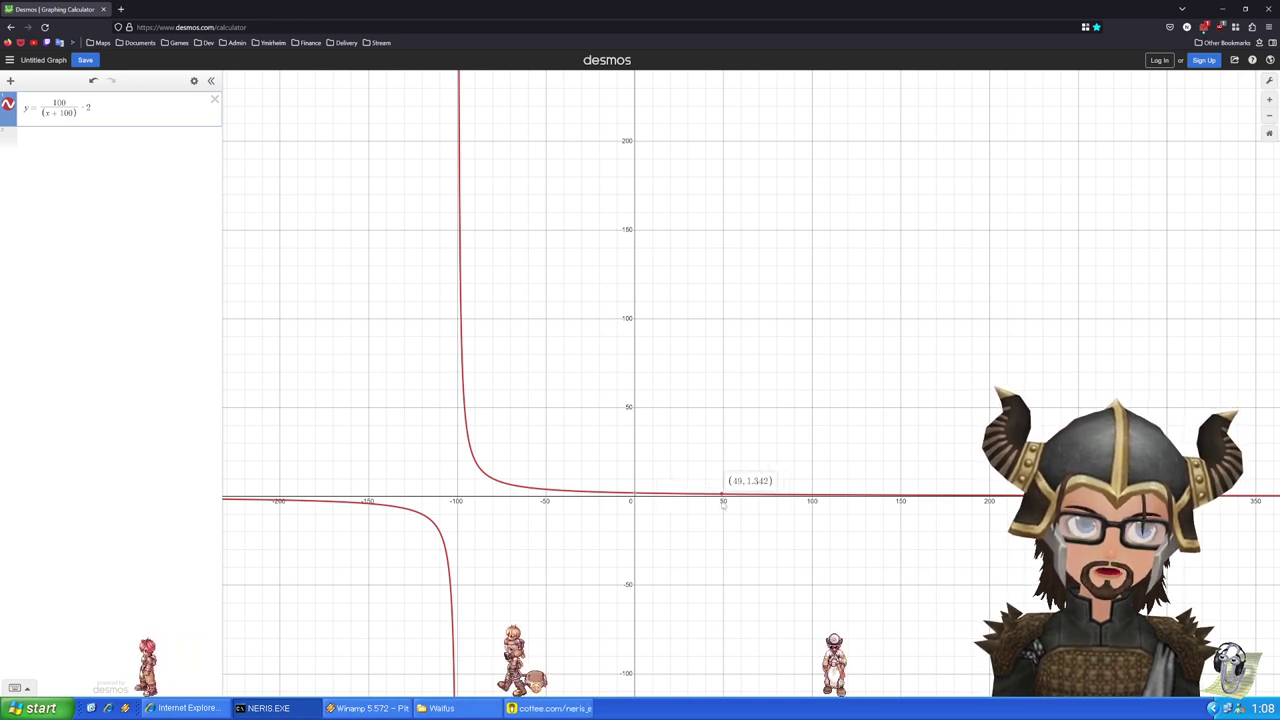
drag(724, 507, 813, 507)
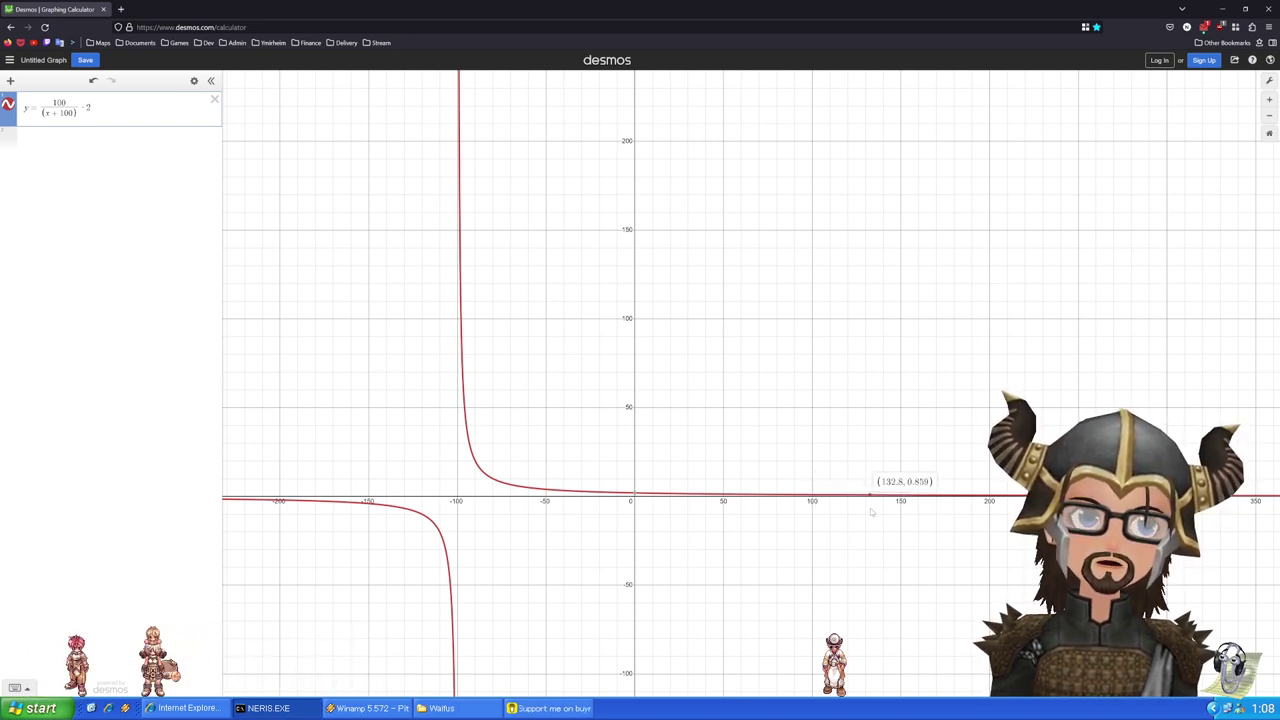
drag(87, 112, 40, 108)
click(122, 108)
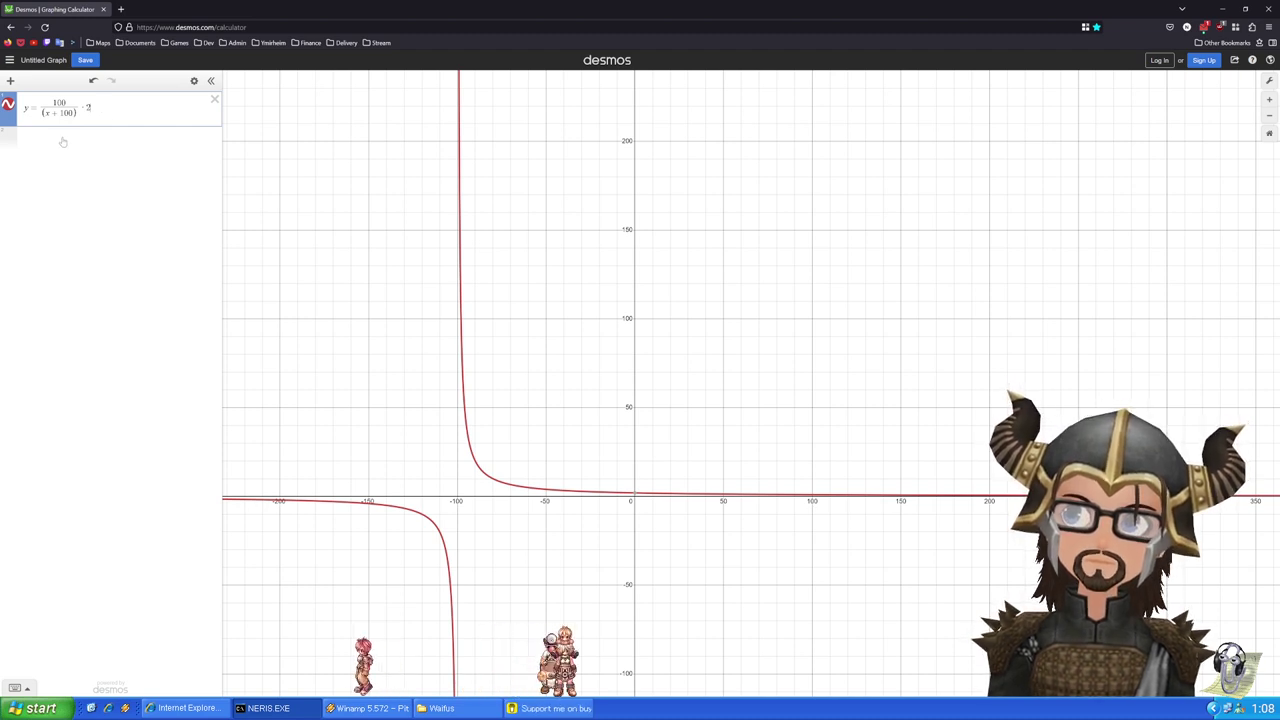
Step: Add a blank second expression row and pan the graph so positive x fills the view
click(11, 81)
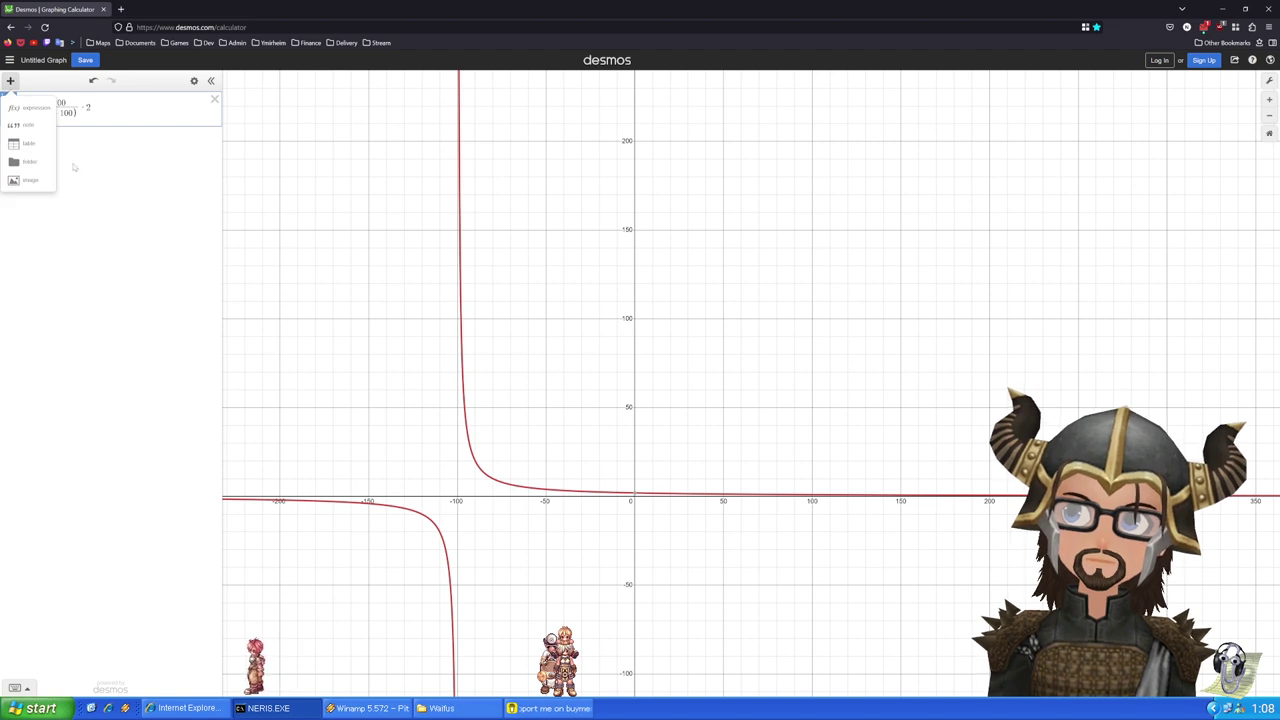
click(36, 108)
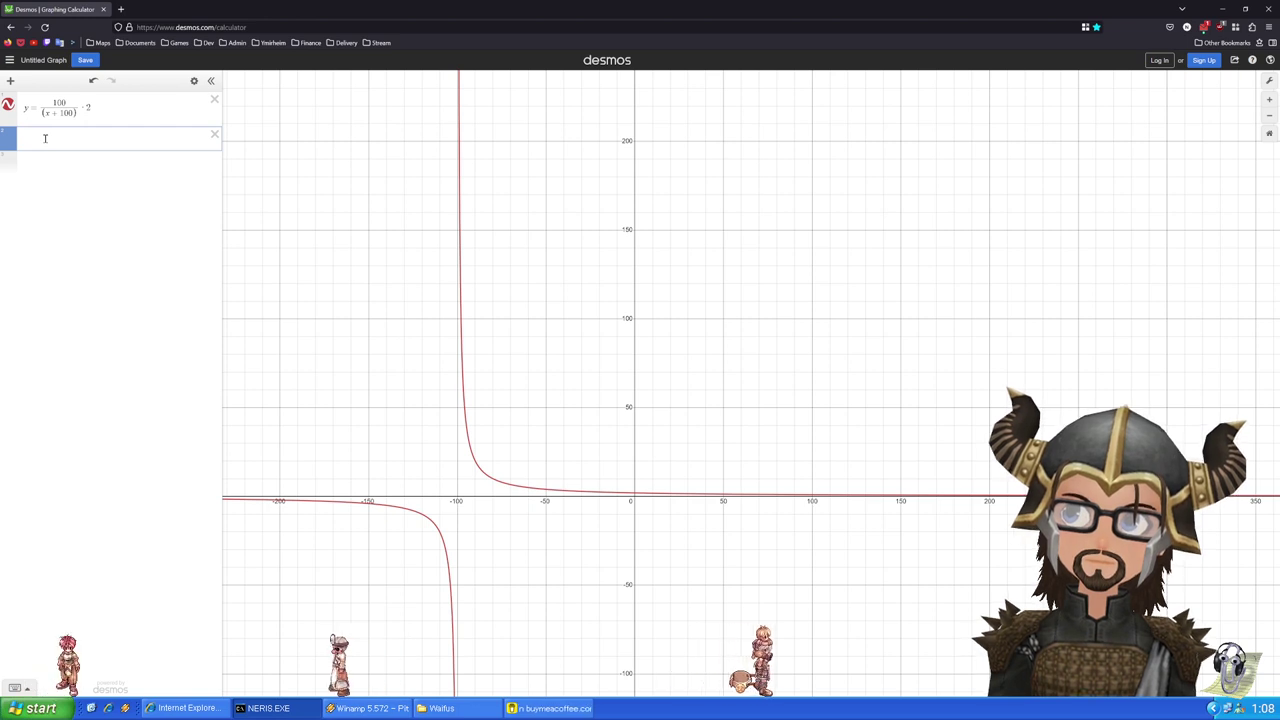
click(10, 80)
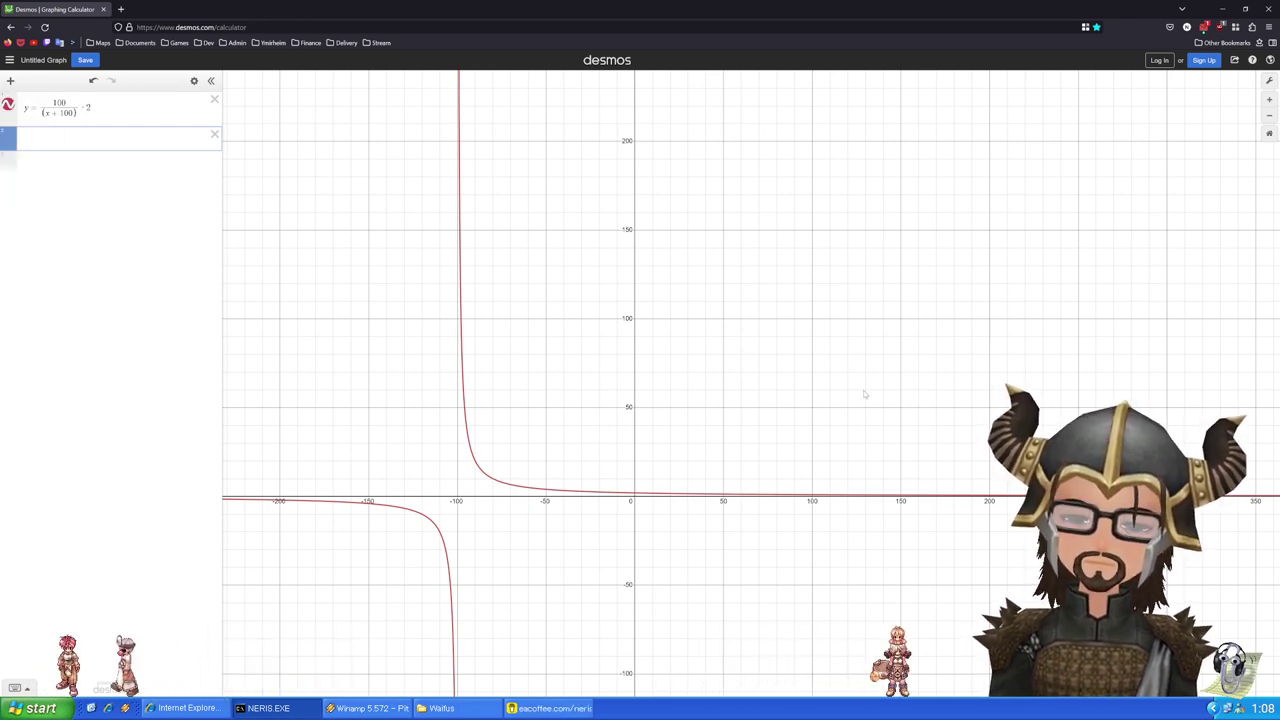
mouse_move(741, 408)
mouse_down()
mouse_move(800, 403)
mouse_move(704, 424)
mouse_up()
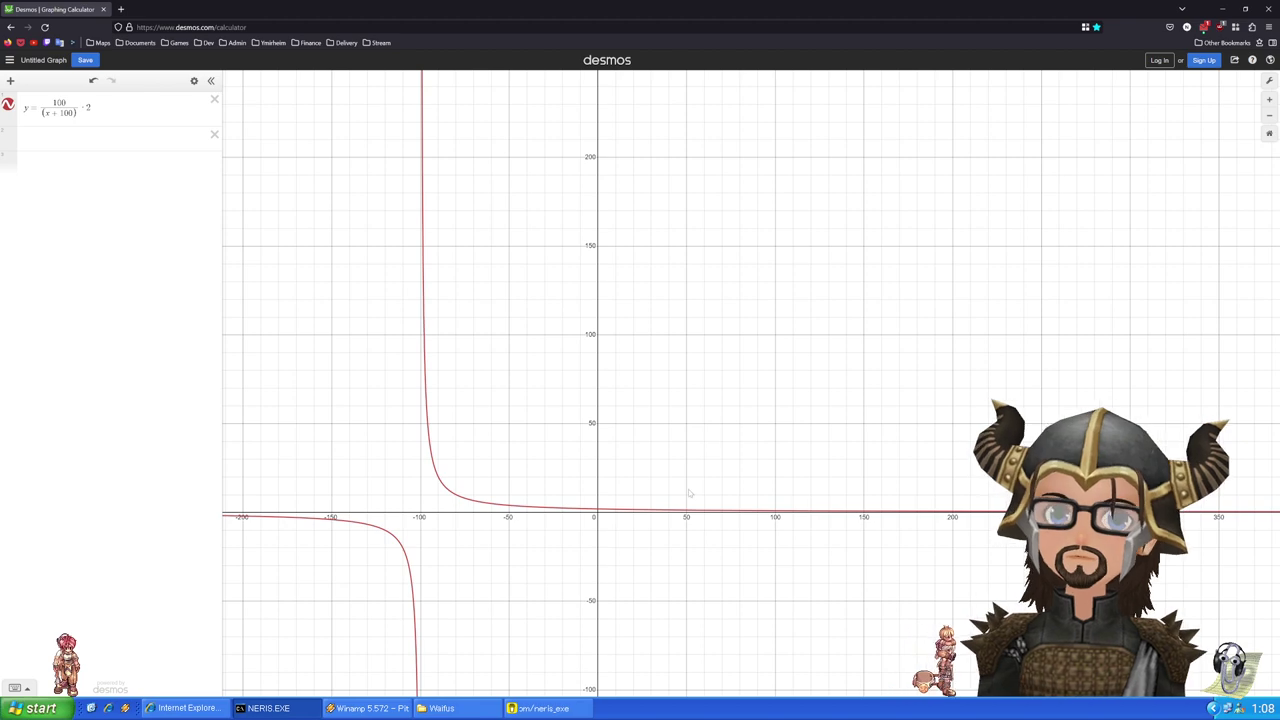
click(137, 166)
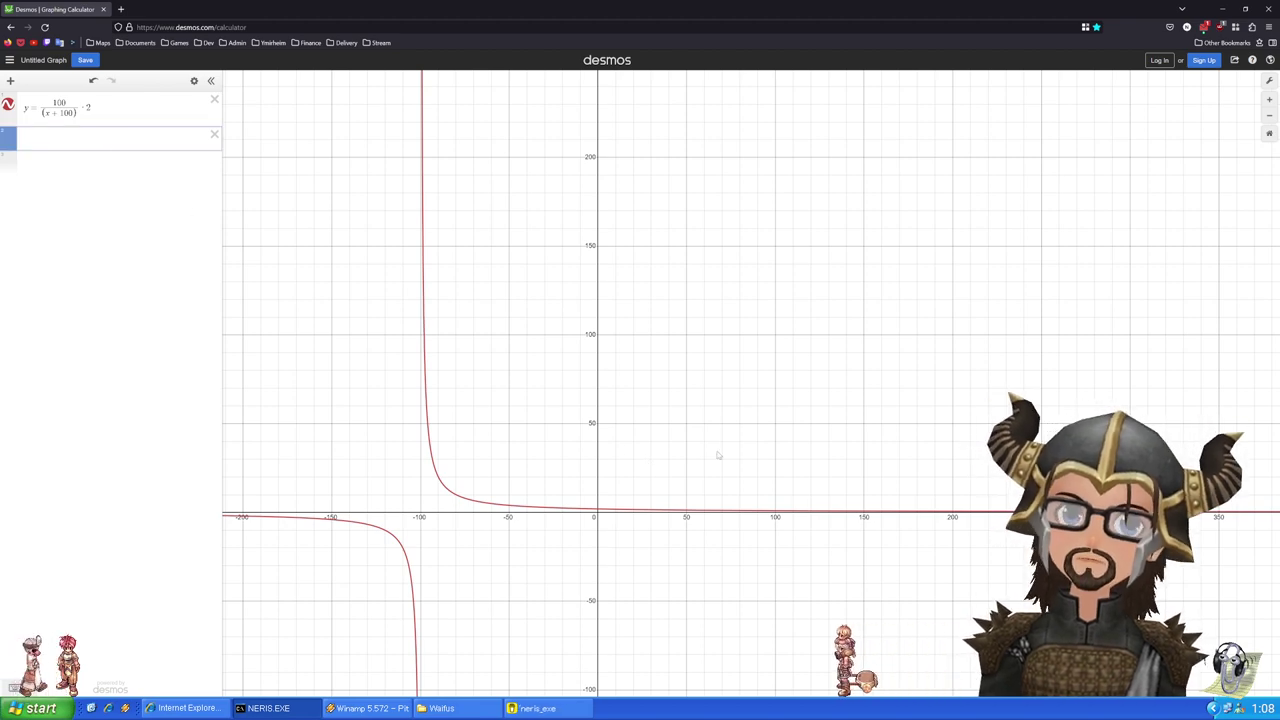
drag(768, 436, 514, 474)
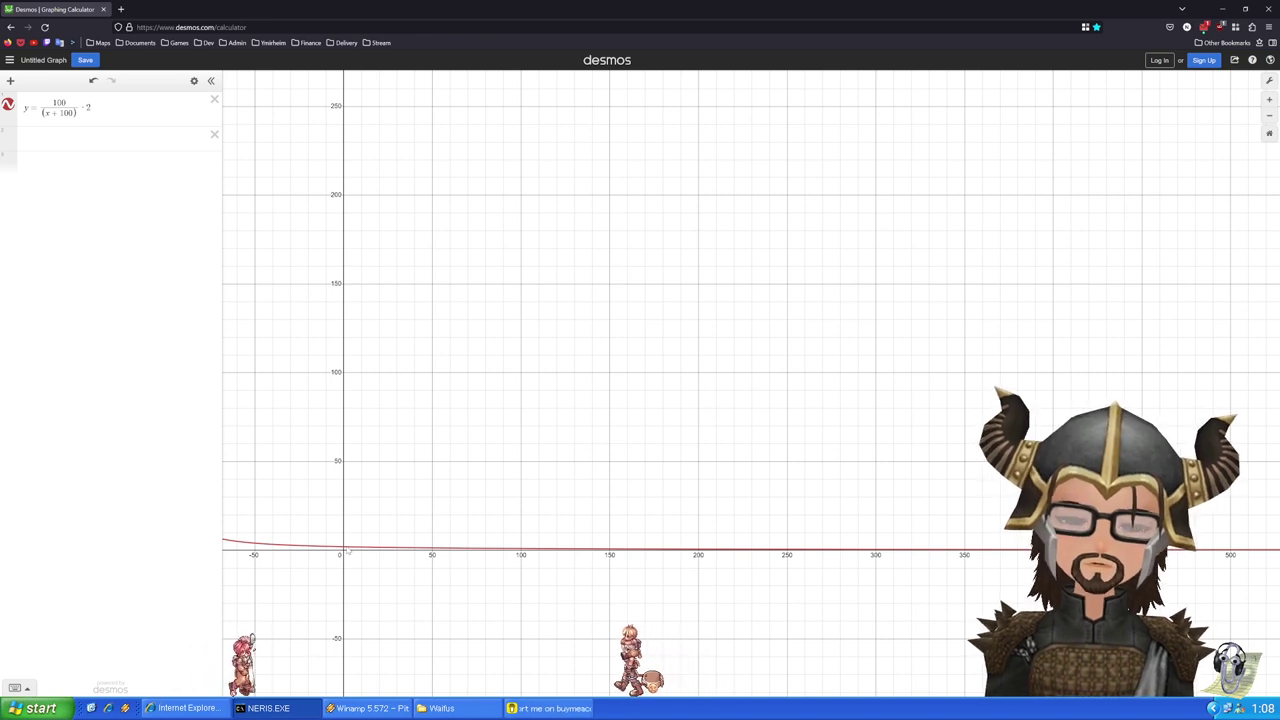
click(97, 134)
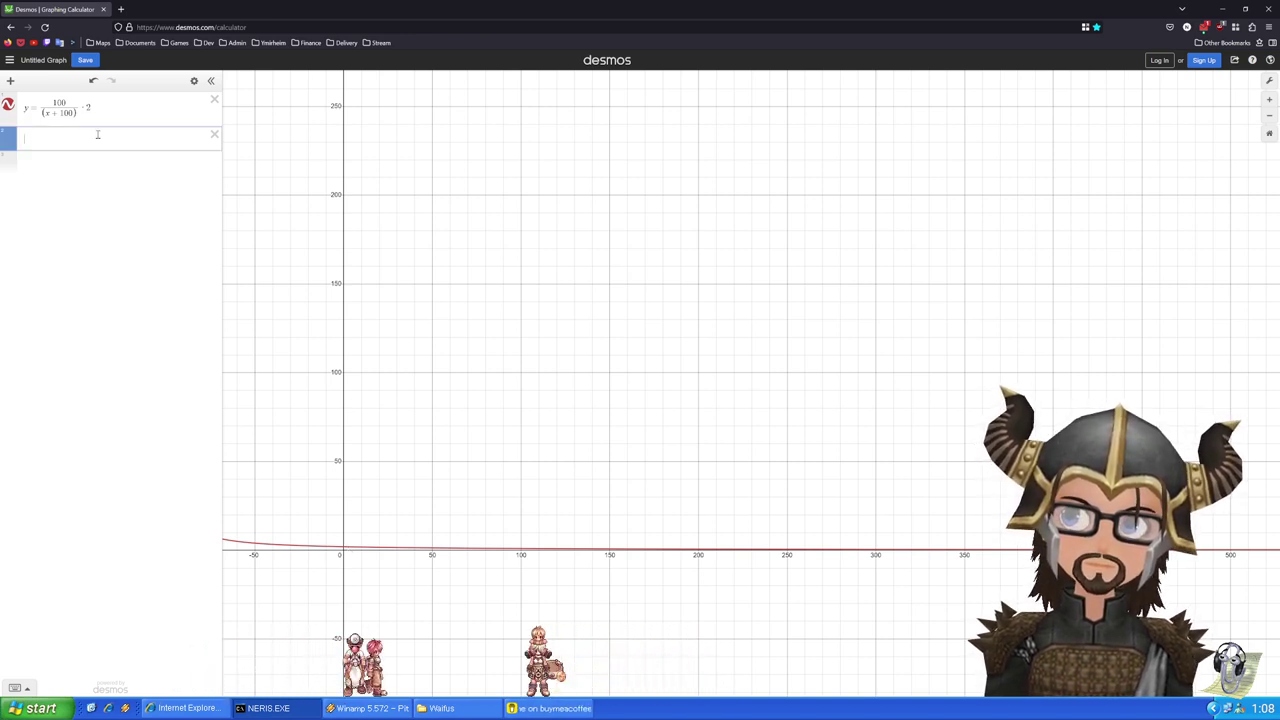
Step: Trace the y = 100/(x+100)·2 curve near x = 100 and at its y-axis crossing (0, 2)
click(344, 549)
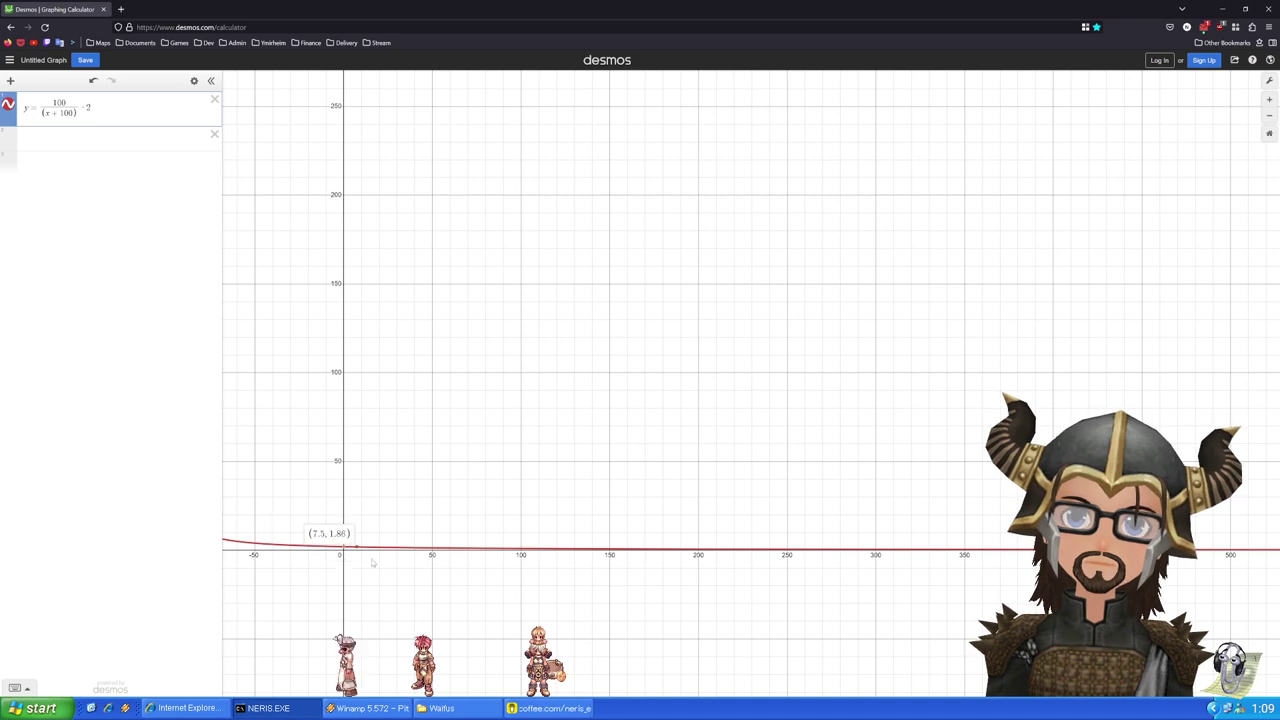
drag(627, 563, 510, 563)
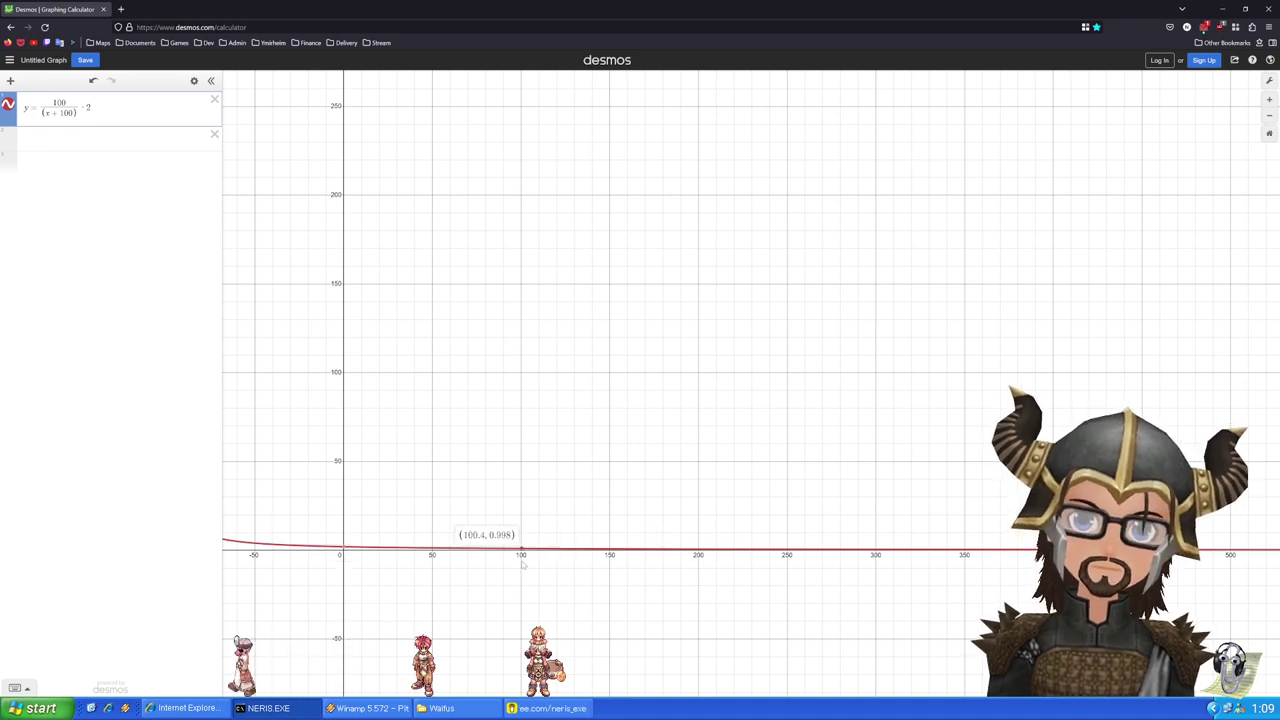
scroll(521, 563, up, 10)
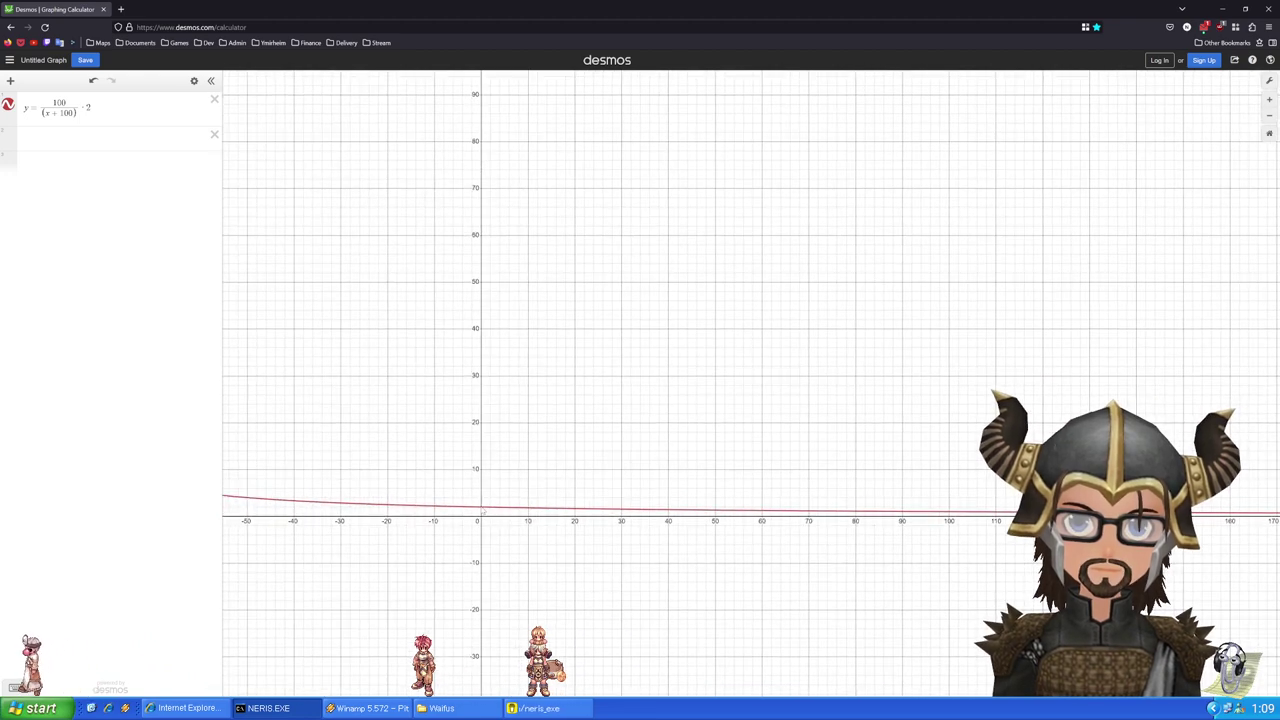
mouse_move(482, 512)
mouse_down()
mouse_move(471, 511)
mouse_move(484, 512)
mouse_up()
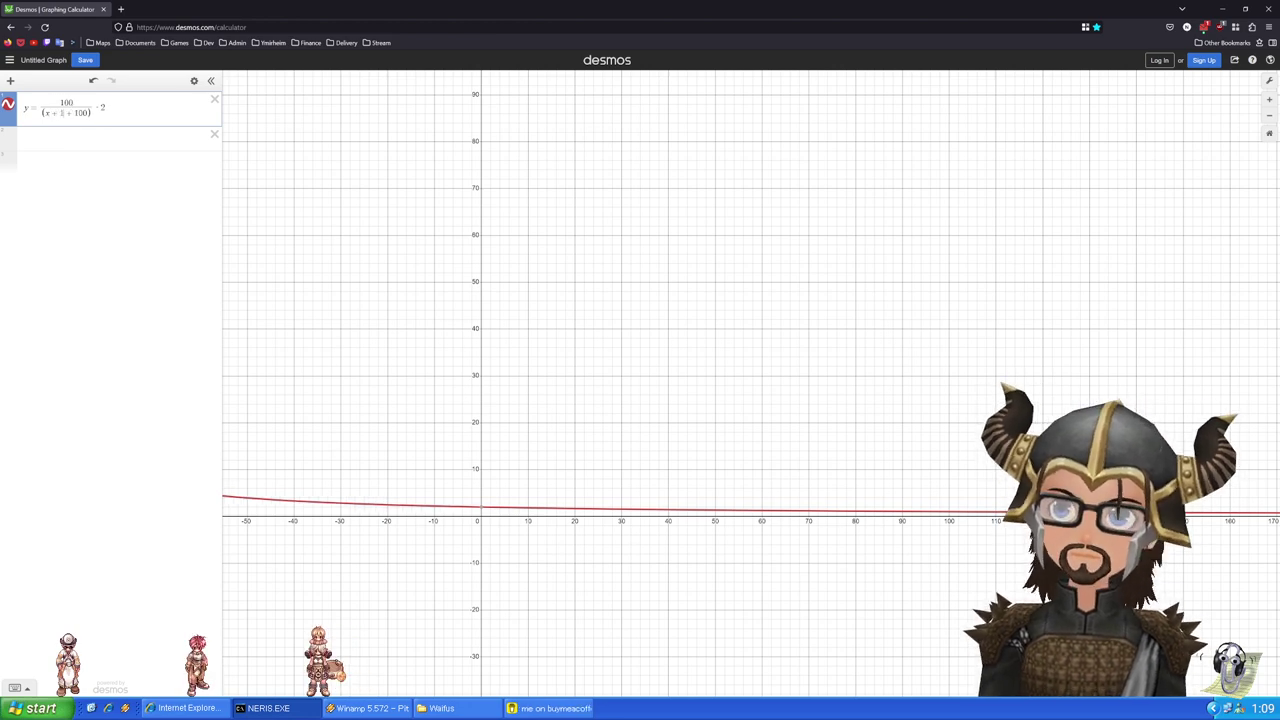
Step: Trace the shifted curve y = 100/(x−1+100)·2 through (1, 2) and about 1.005 at x = 100
drag(482, 528, 481, 525)
click(482, 507)
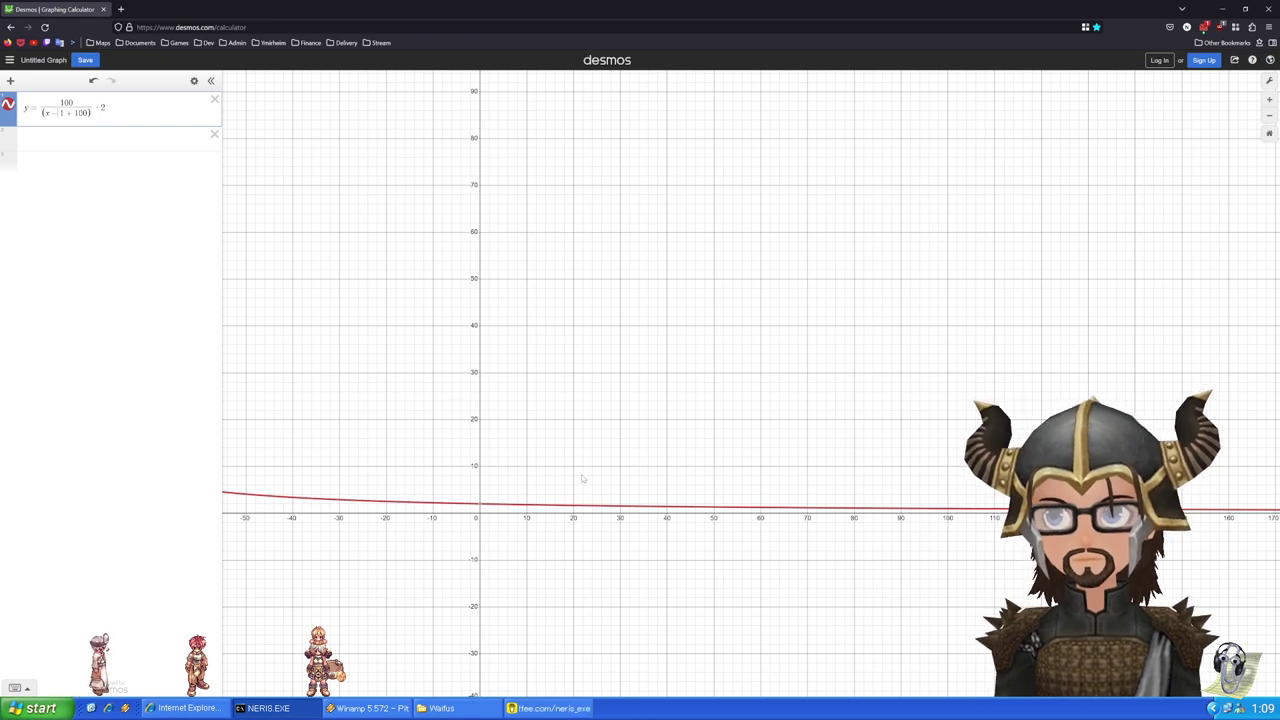
click(482, 507)
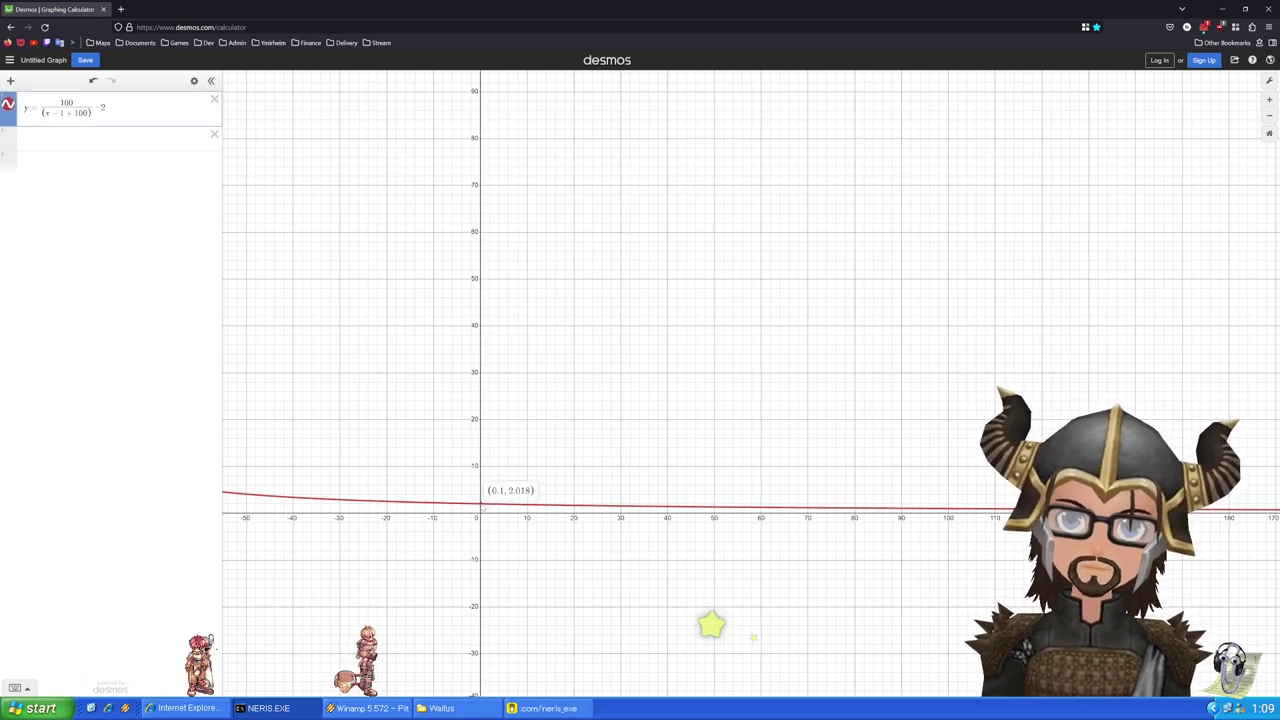
drag(482, 507, 487, 507)
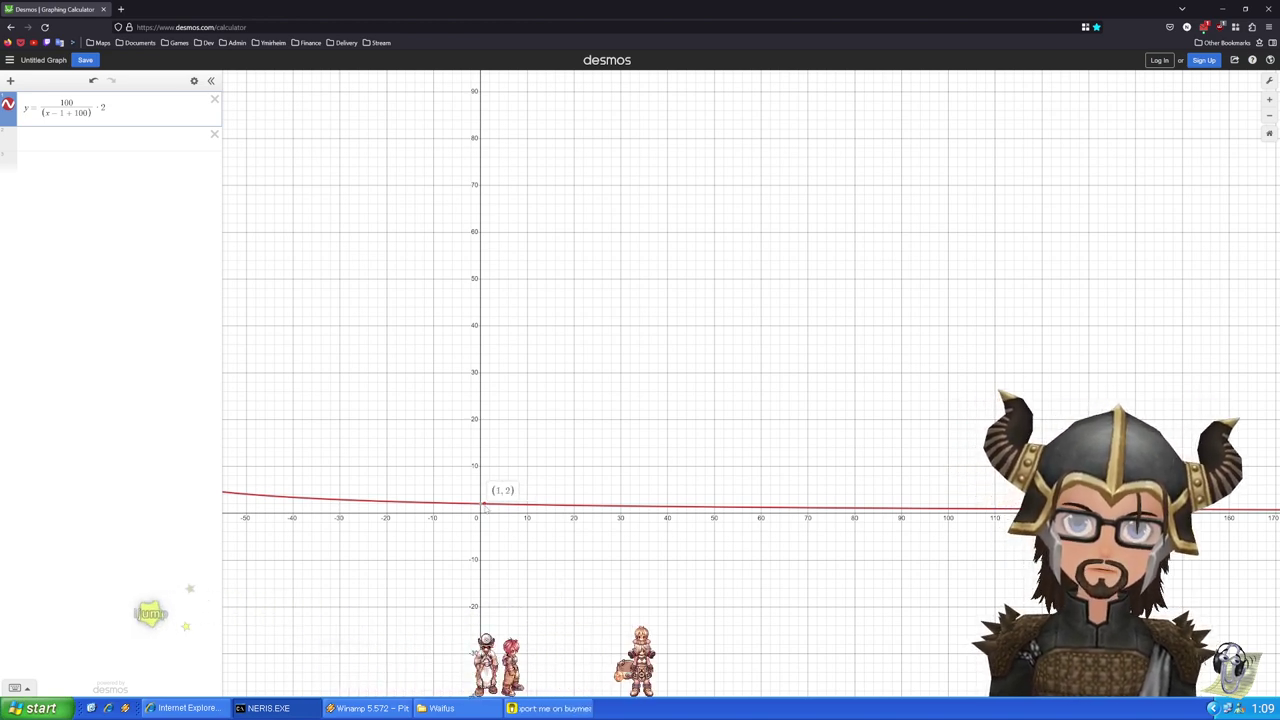
drag(487, 507, 949, 528)
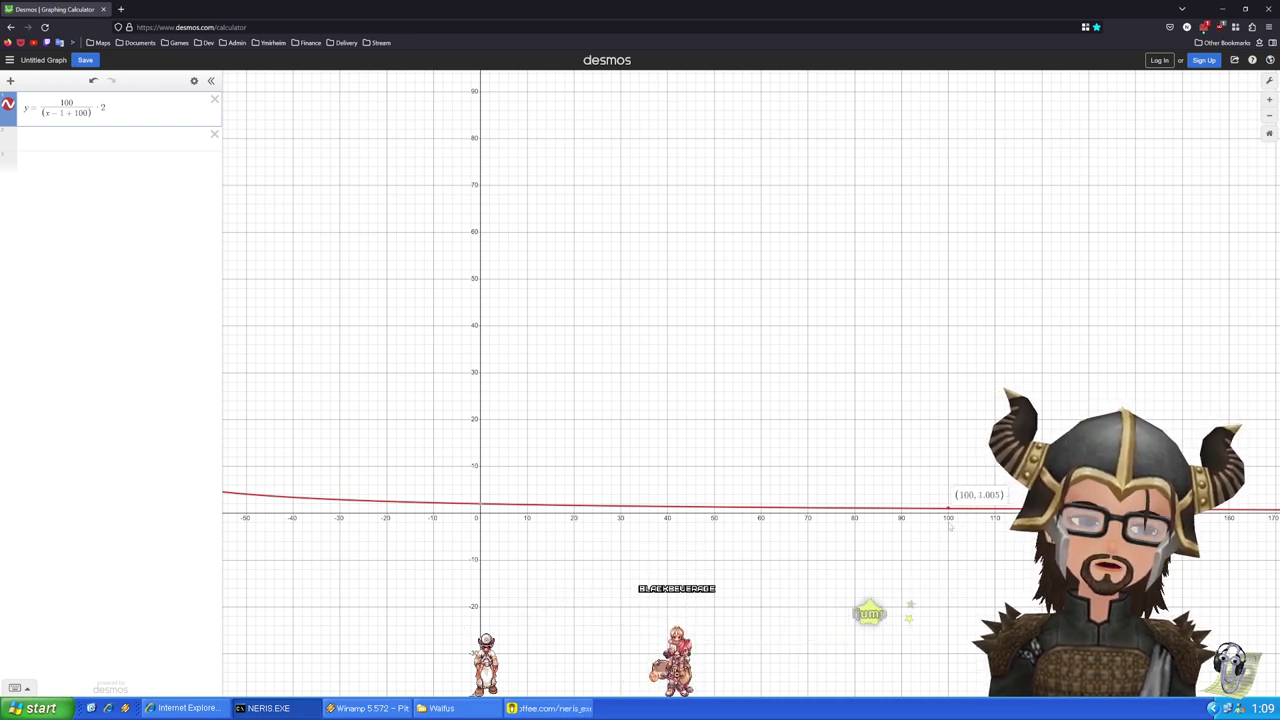
mouse_move(949, 526)
mouse_down()
mouse_move(486, 519)
mouse_move(992, 526)
mouse_up()
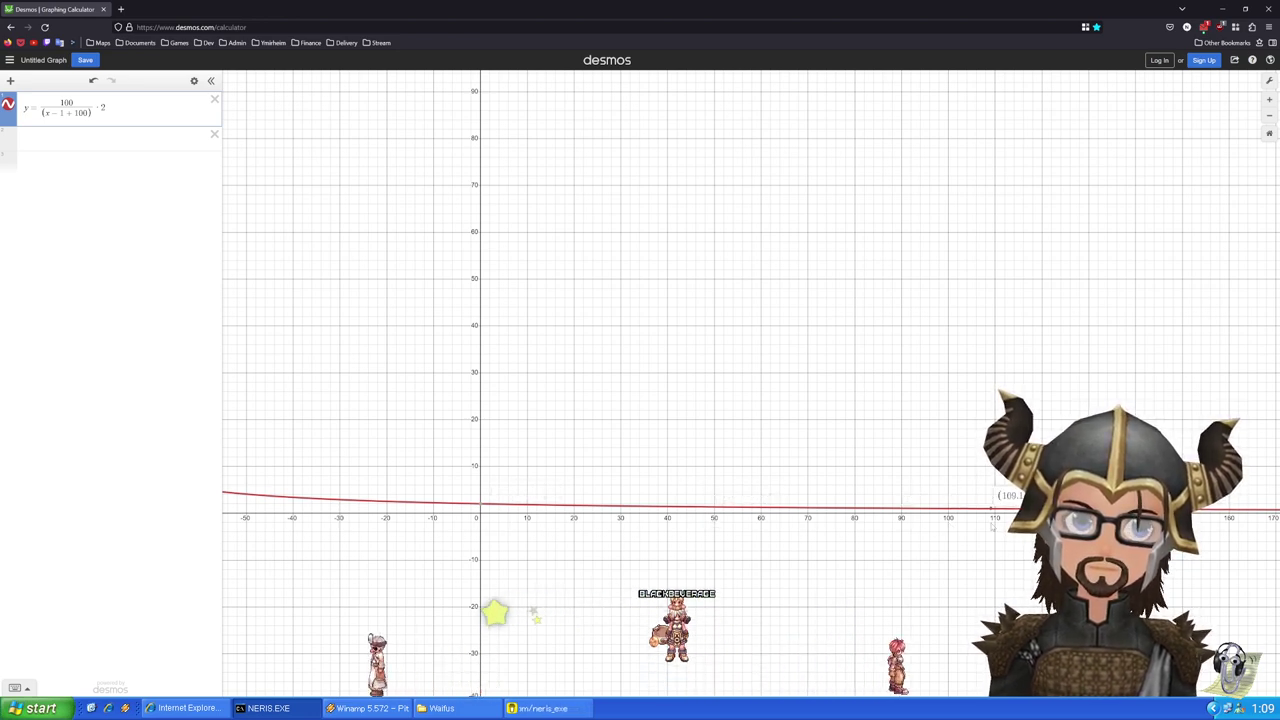
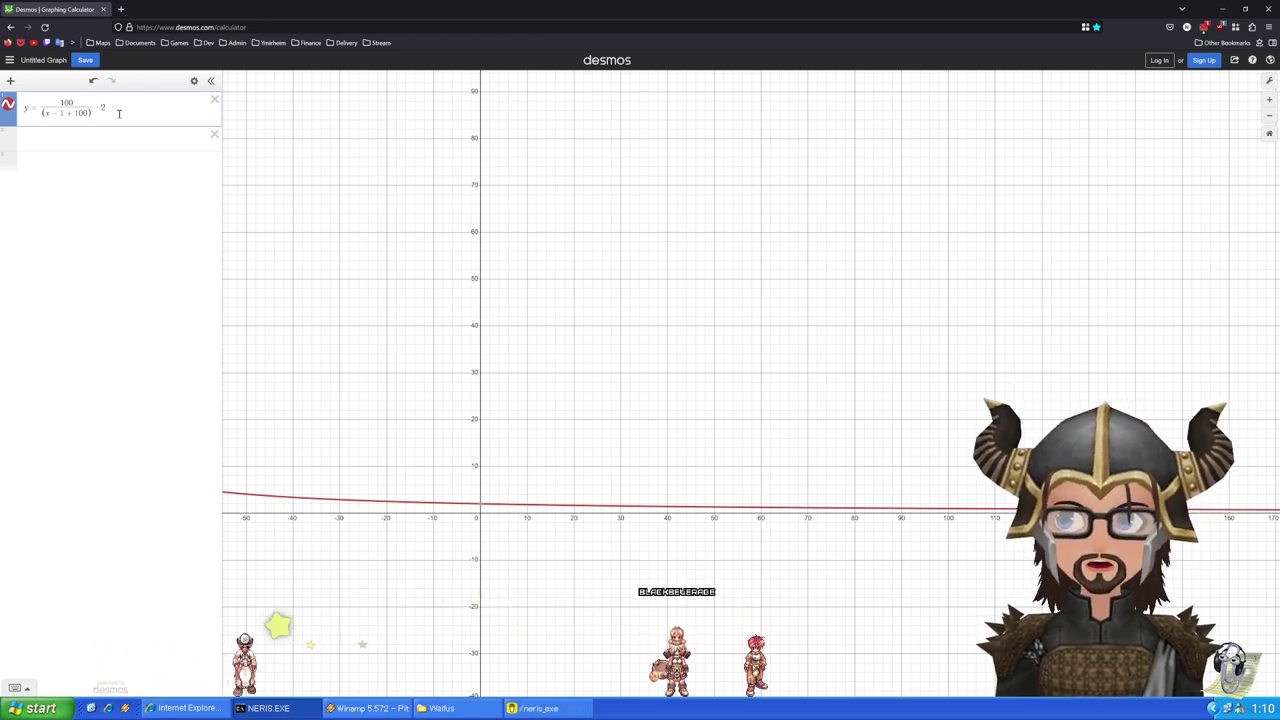
Step: Start an empty second expression line below 100/(x−1+100)·2
drag(127, 117, 29, 120)
click(134, 108)
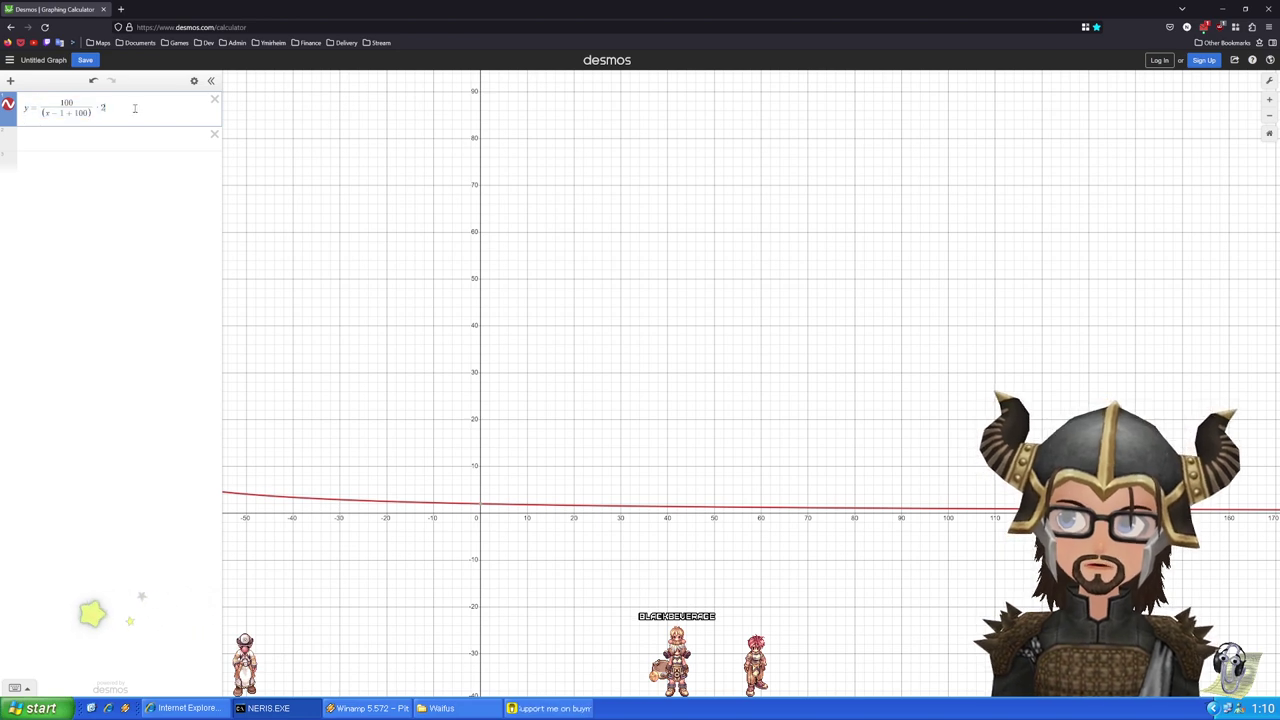
click(87, 139)
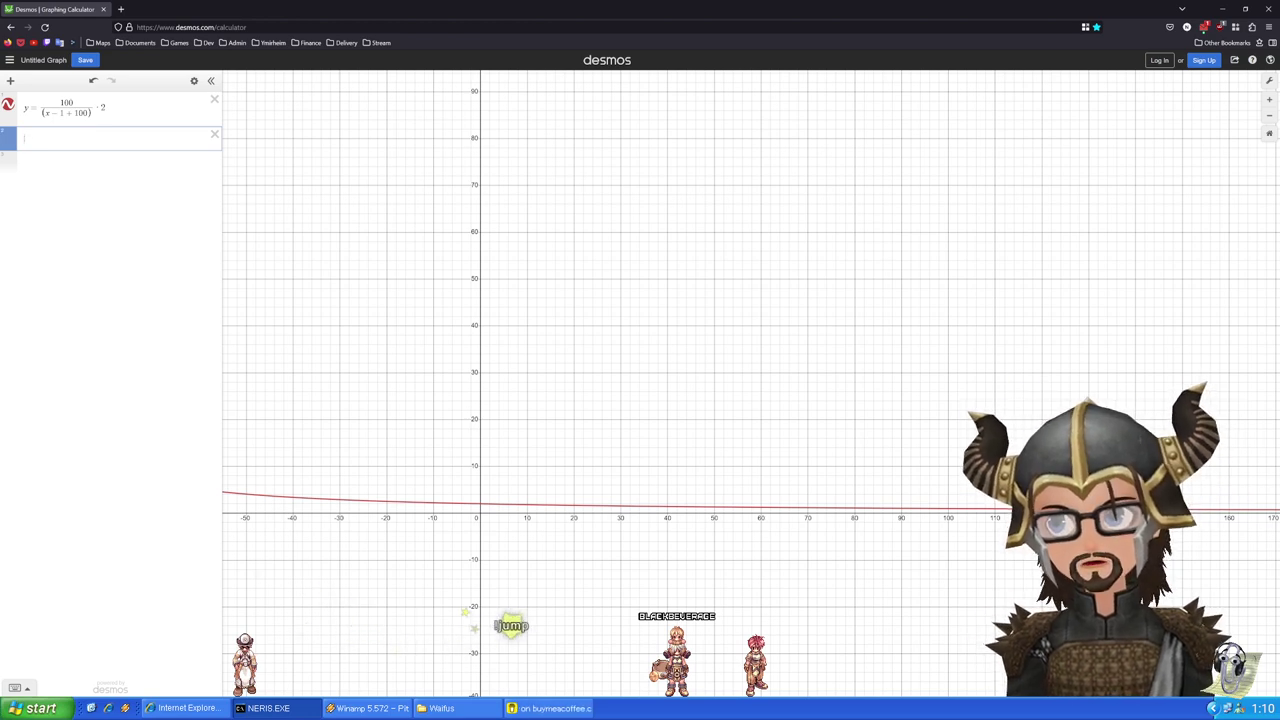
Step: Enter y = x^1.5 in line 2, after trying x·2 and 2^x first
text(y=)
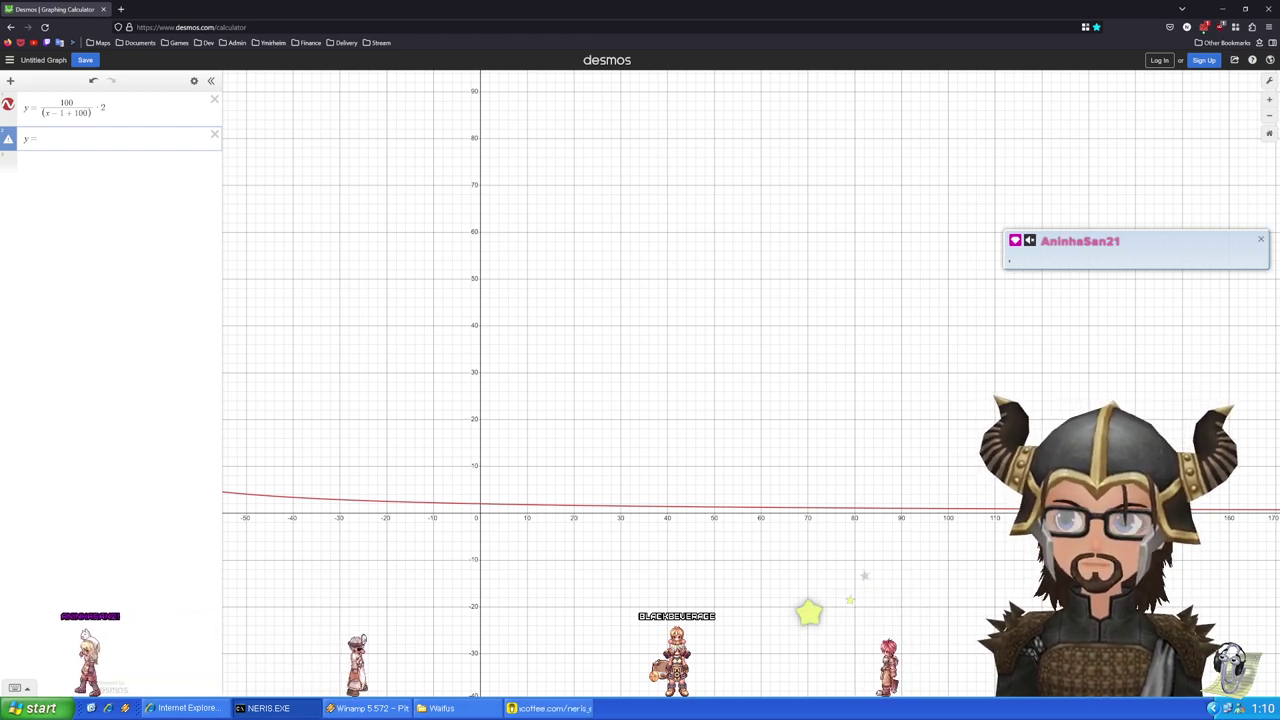
text(x)
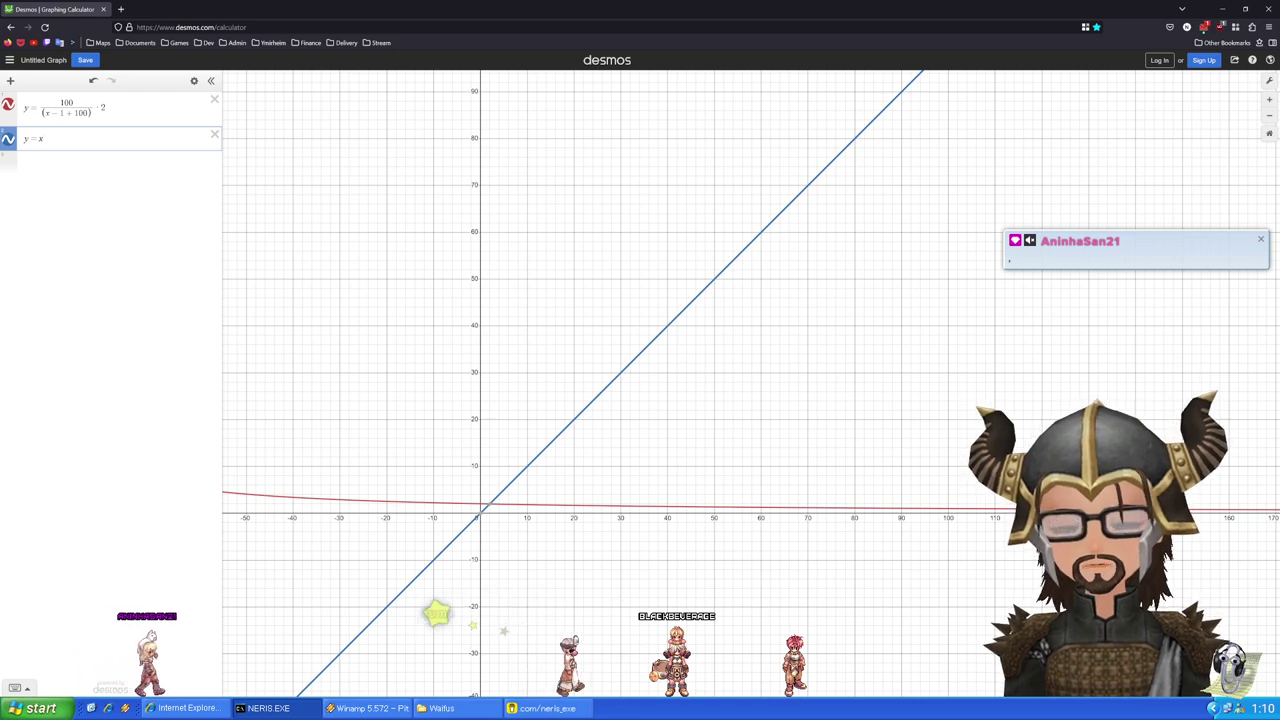
text(*2)
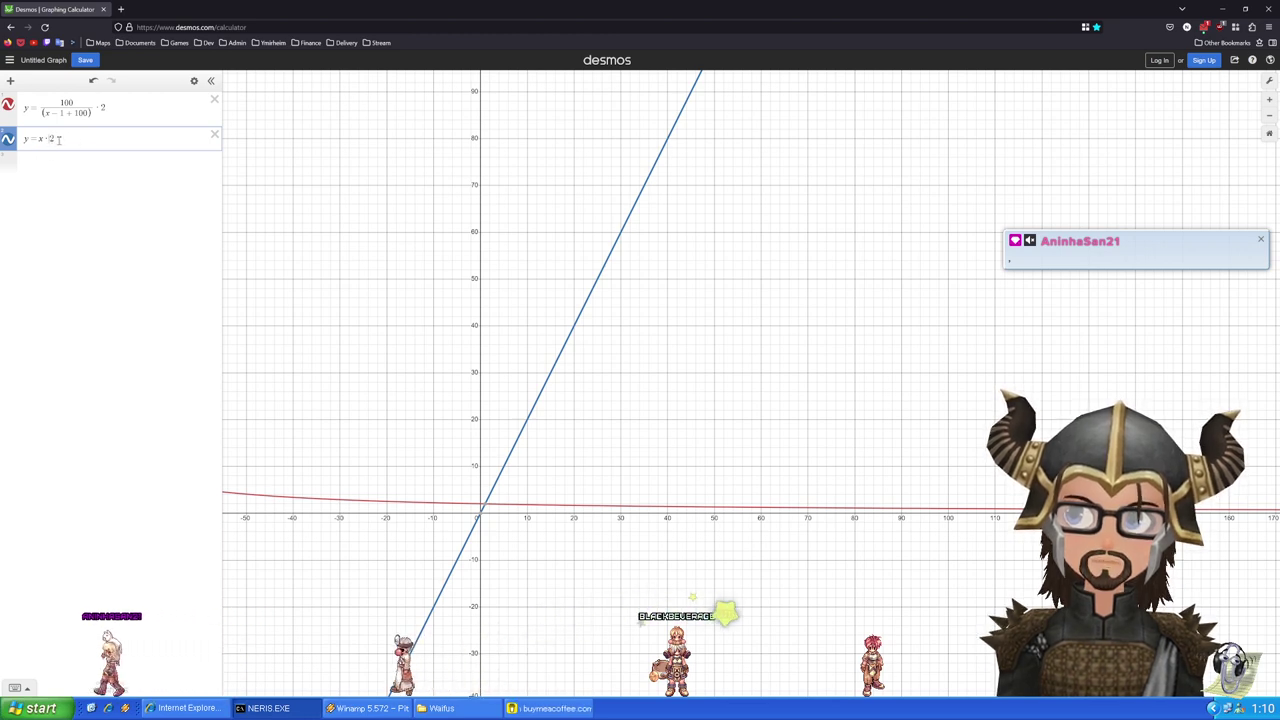
double_click(58, 140)
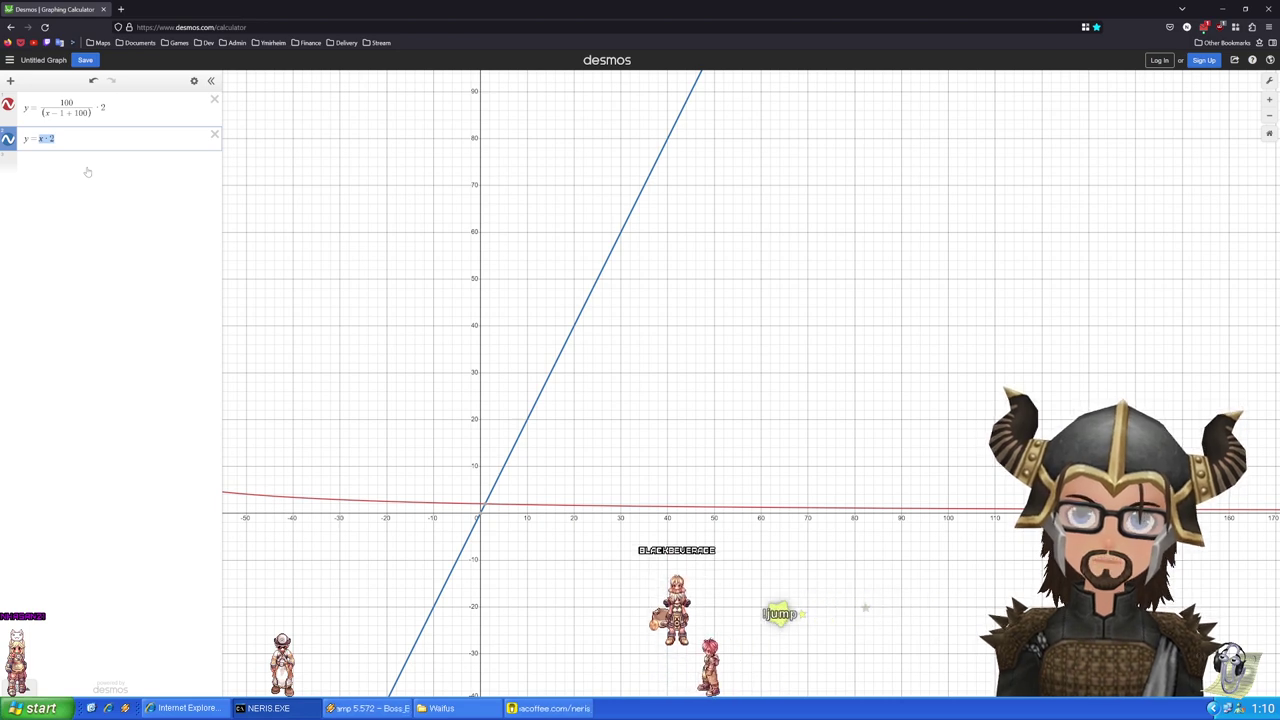
text(2)
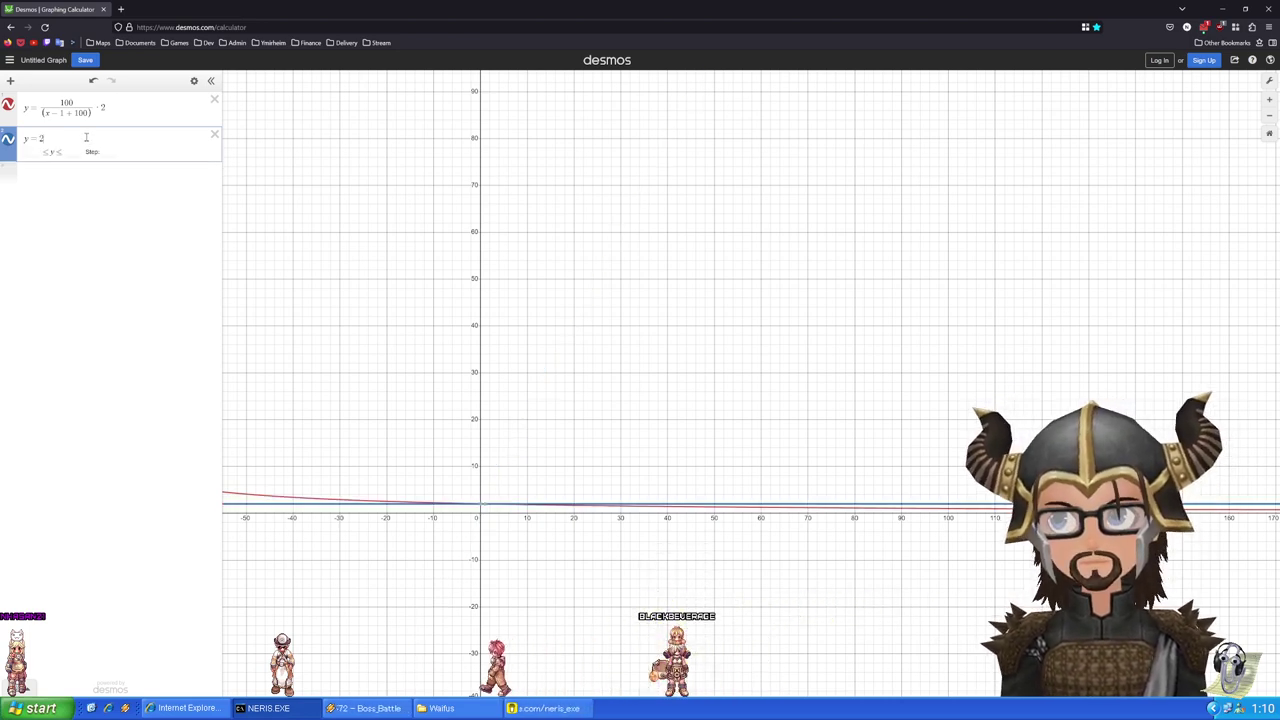
key(Escape)
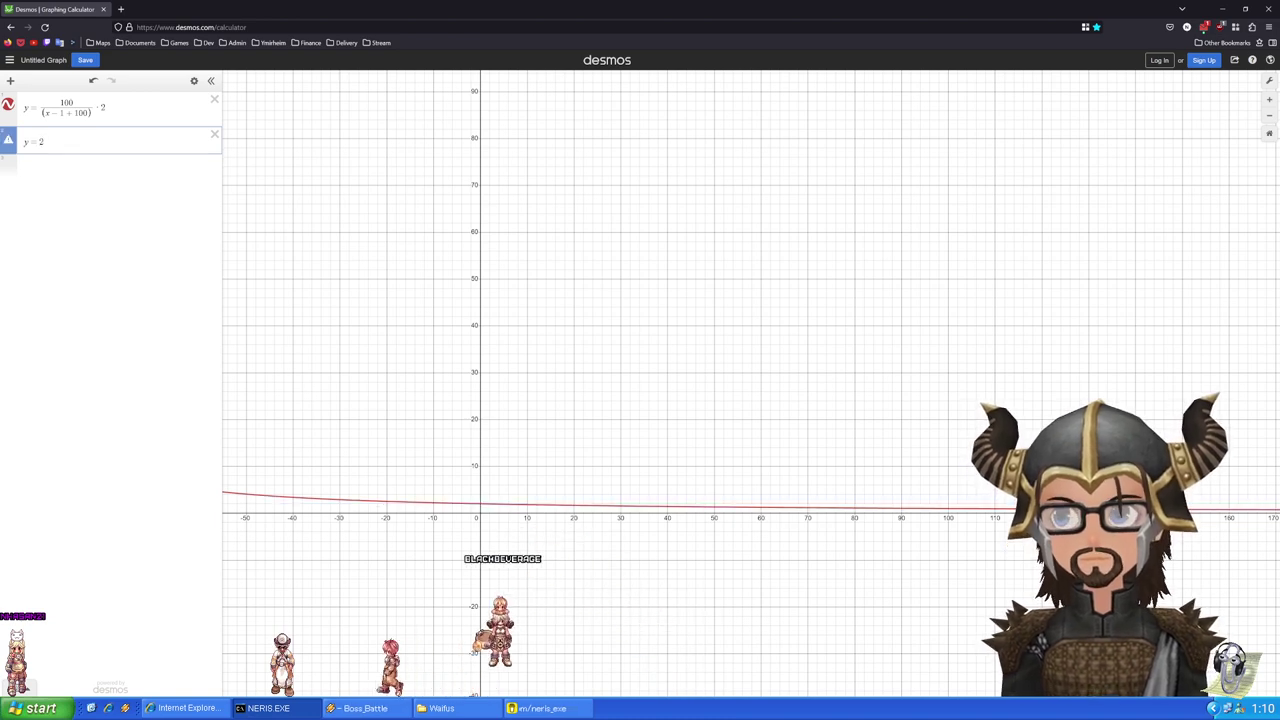
text(x)
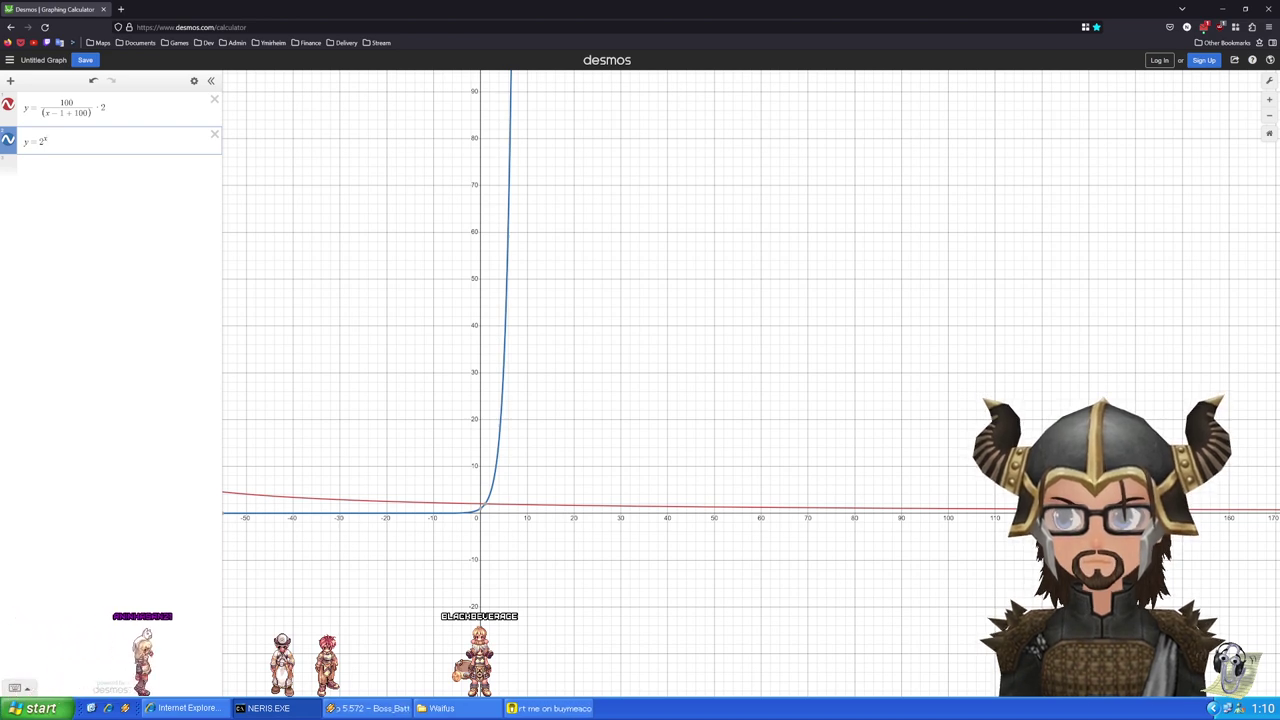
key(BackSpace)
key(BackSpace)
key(BackSpace)
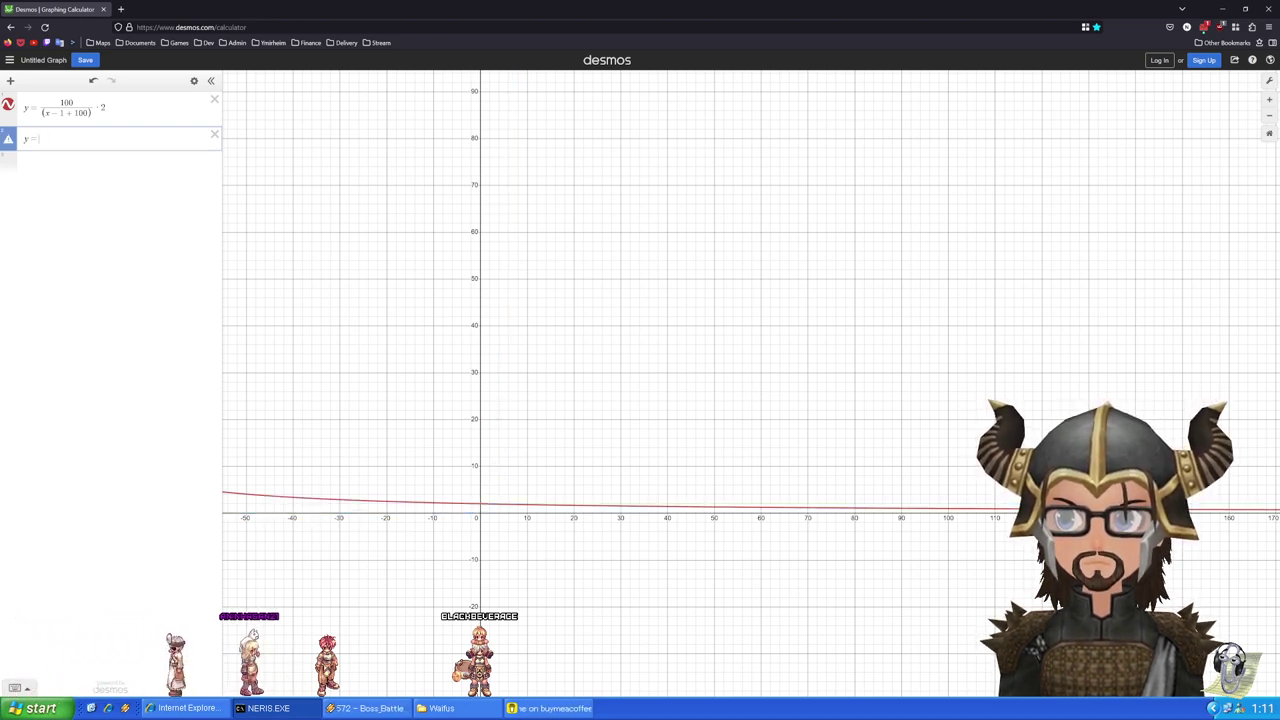
text(x)
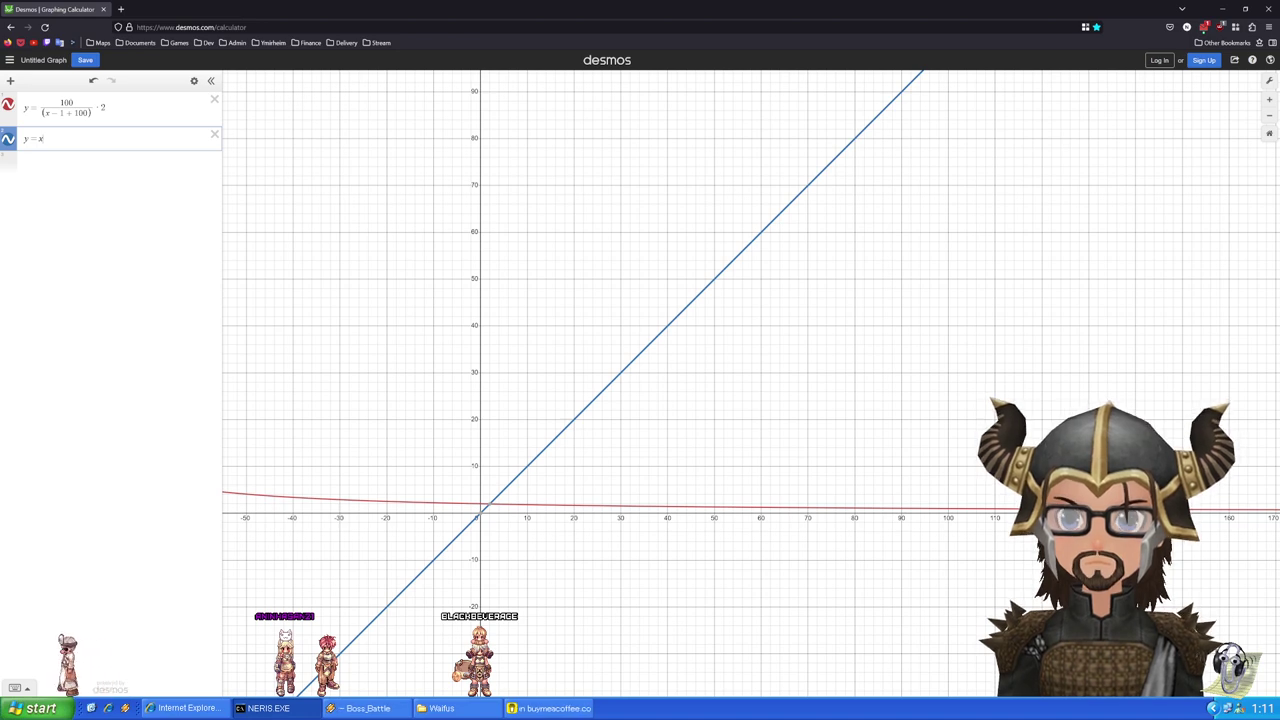
text(^)
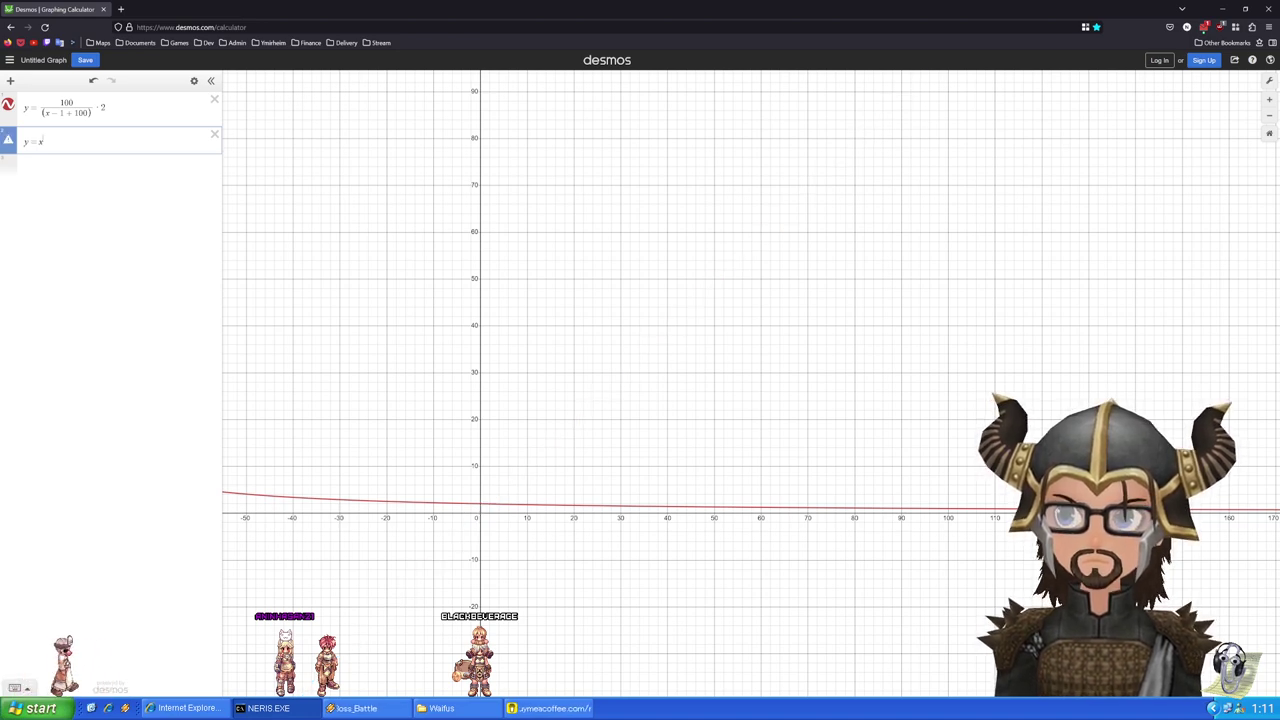
text(1.5)
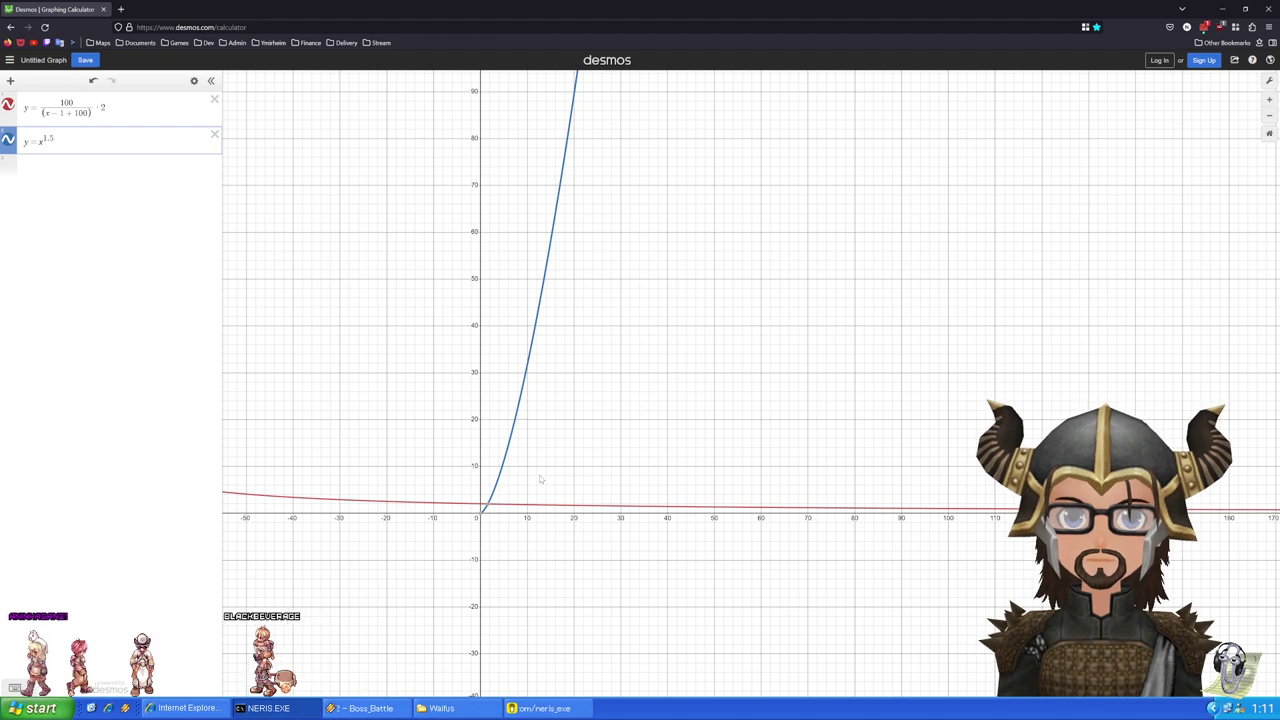
Step: Hide the original red hyperbola curve of expression 1
mouse_move(503, 469)
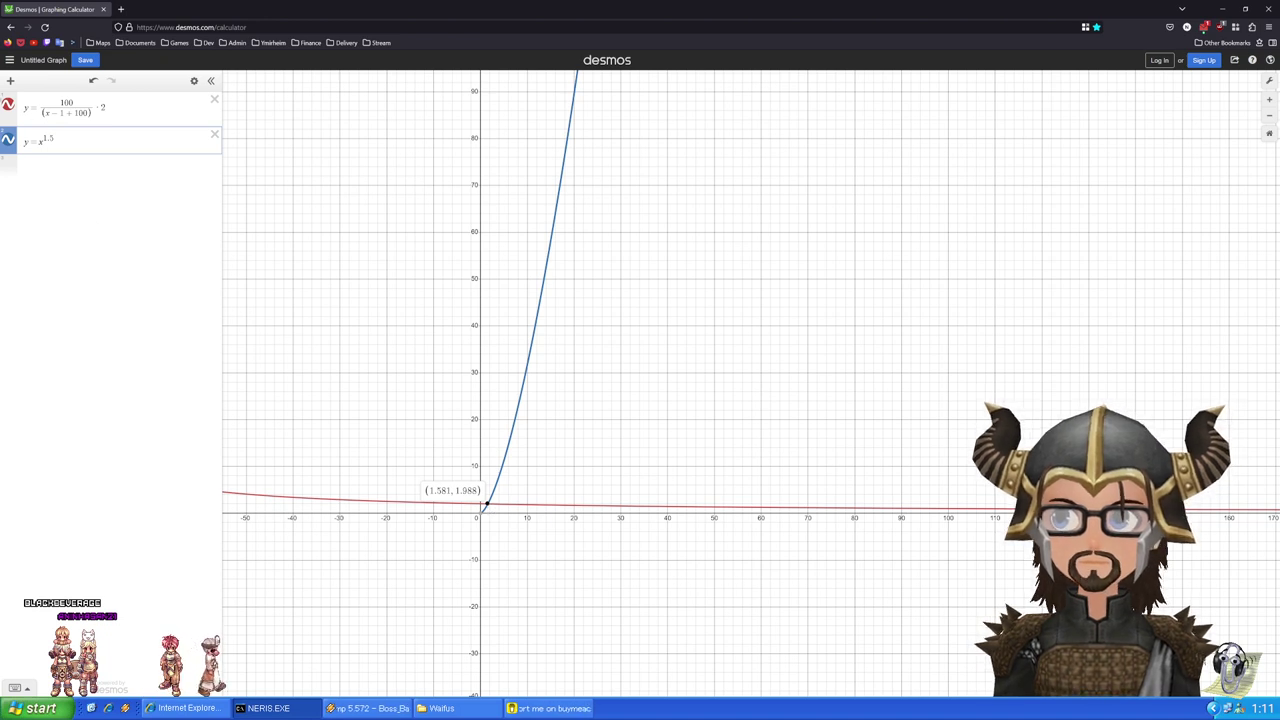
click(8, 106)
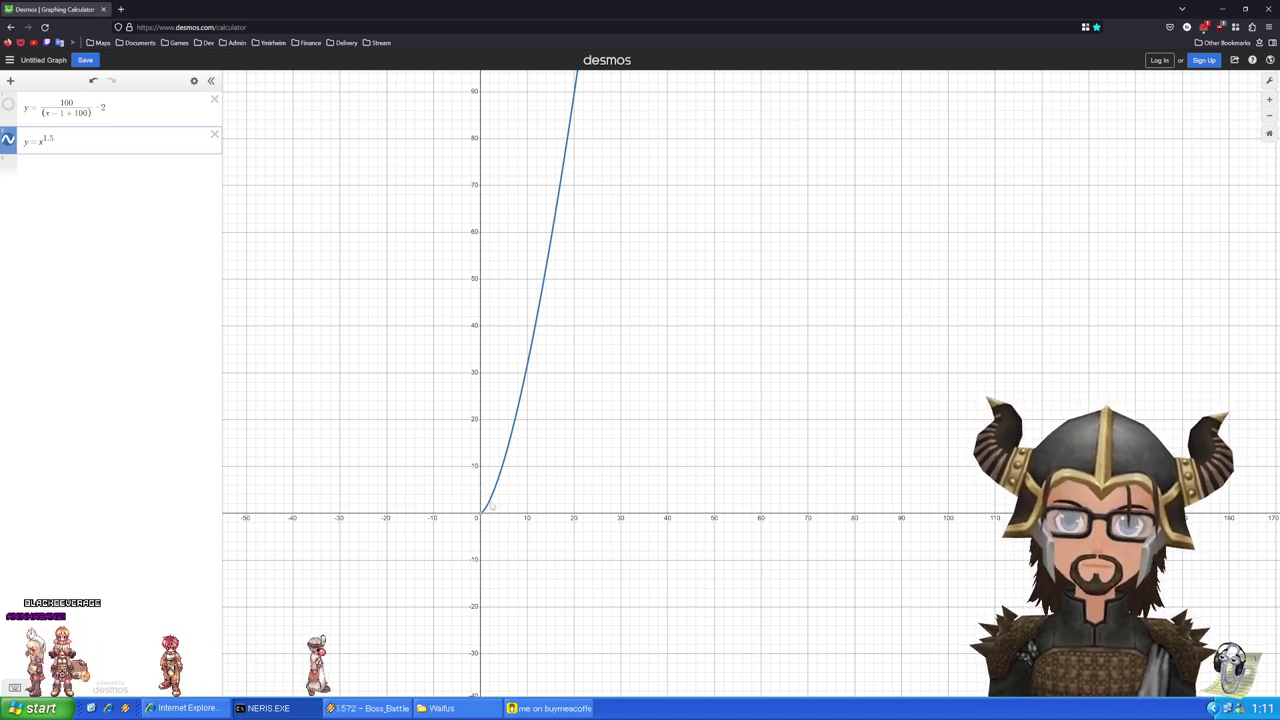
mouse_move(489, 505)
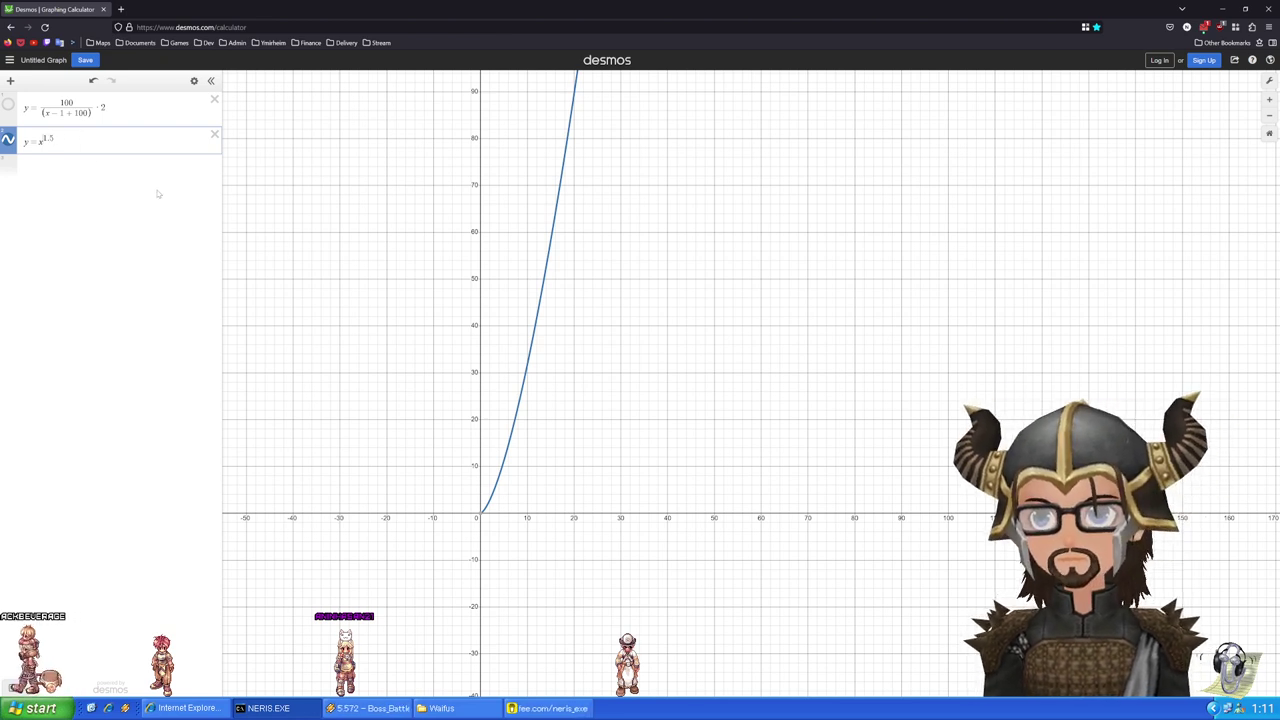
Step: Extend expression 2 to (x^0.9) − ((x−1)^power), with the first exponent set to 0.9
text(()
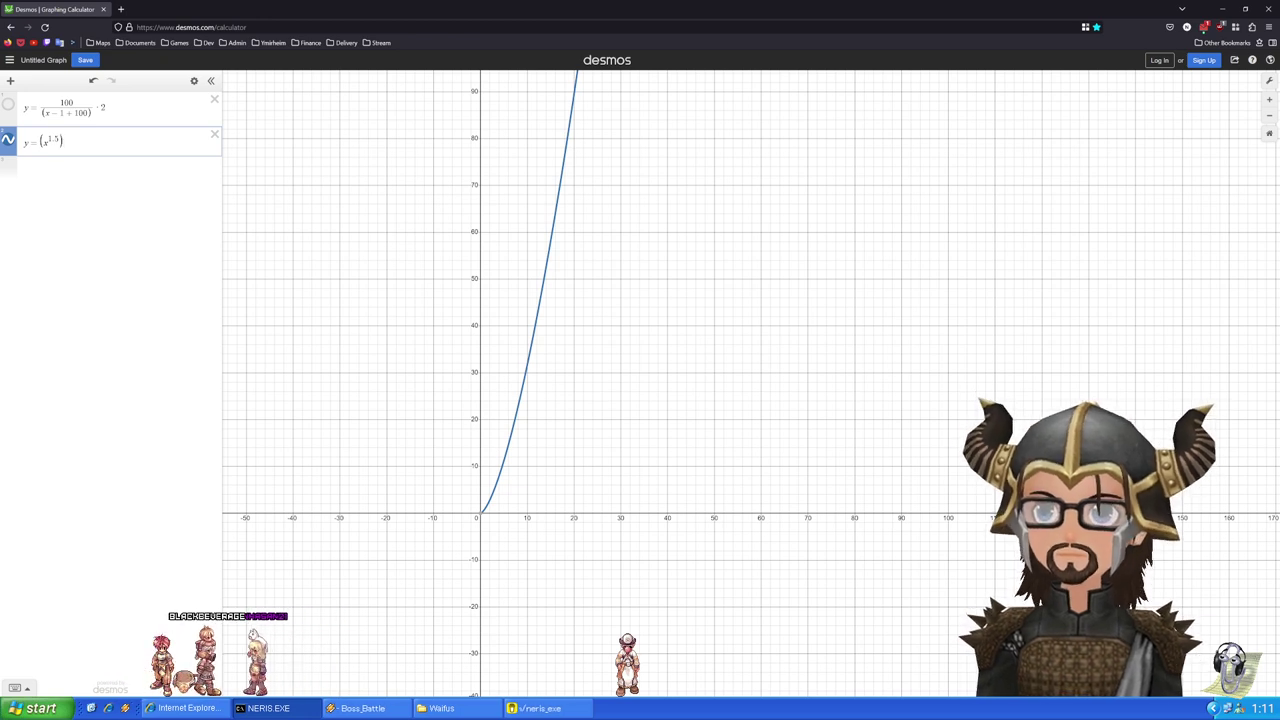
key(Right)
text(-(()
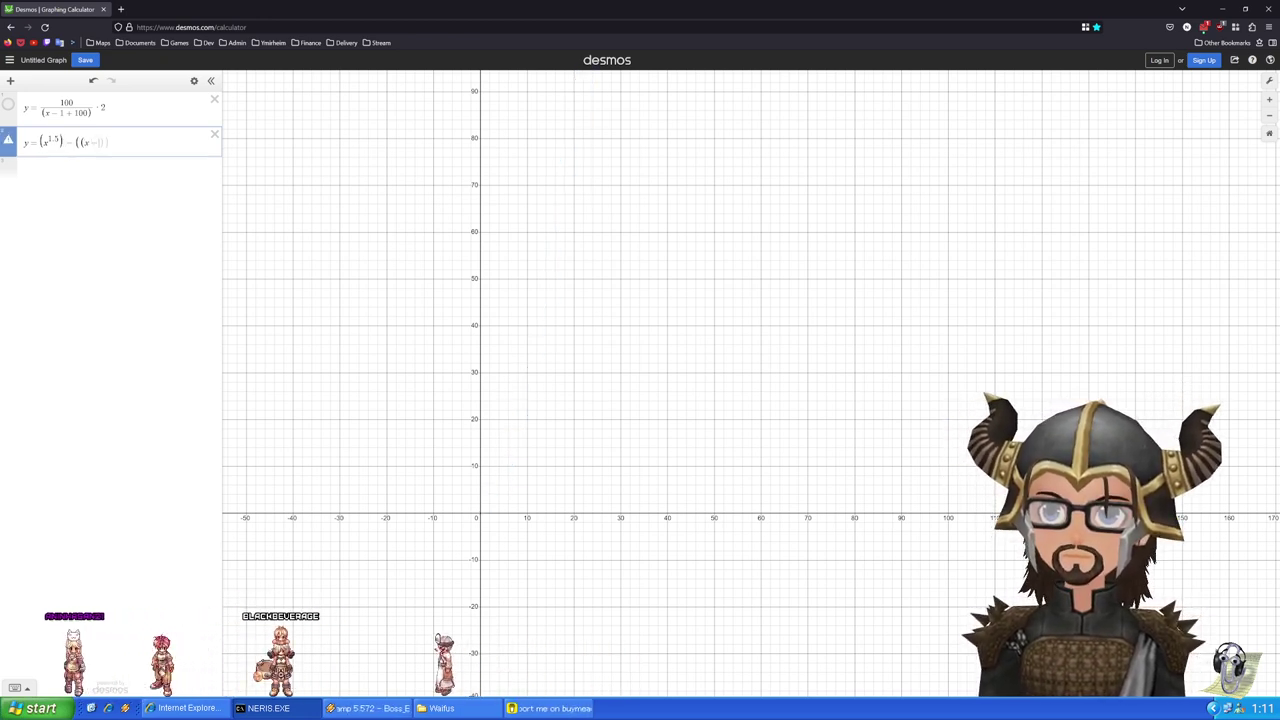
text(x-1,)
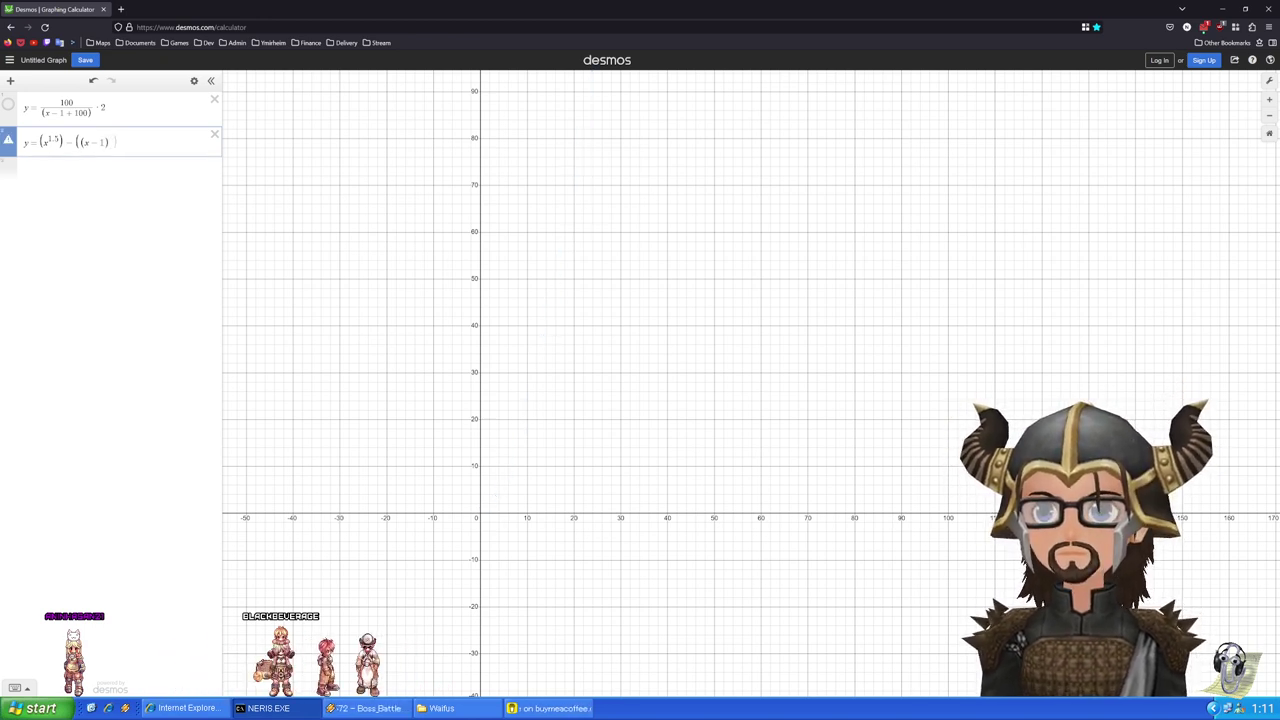
text(.5)
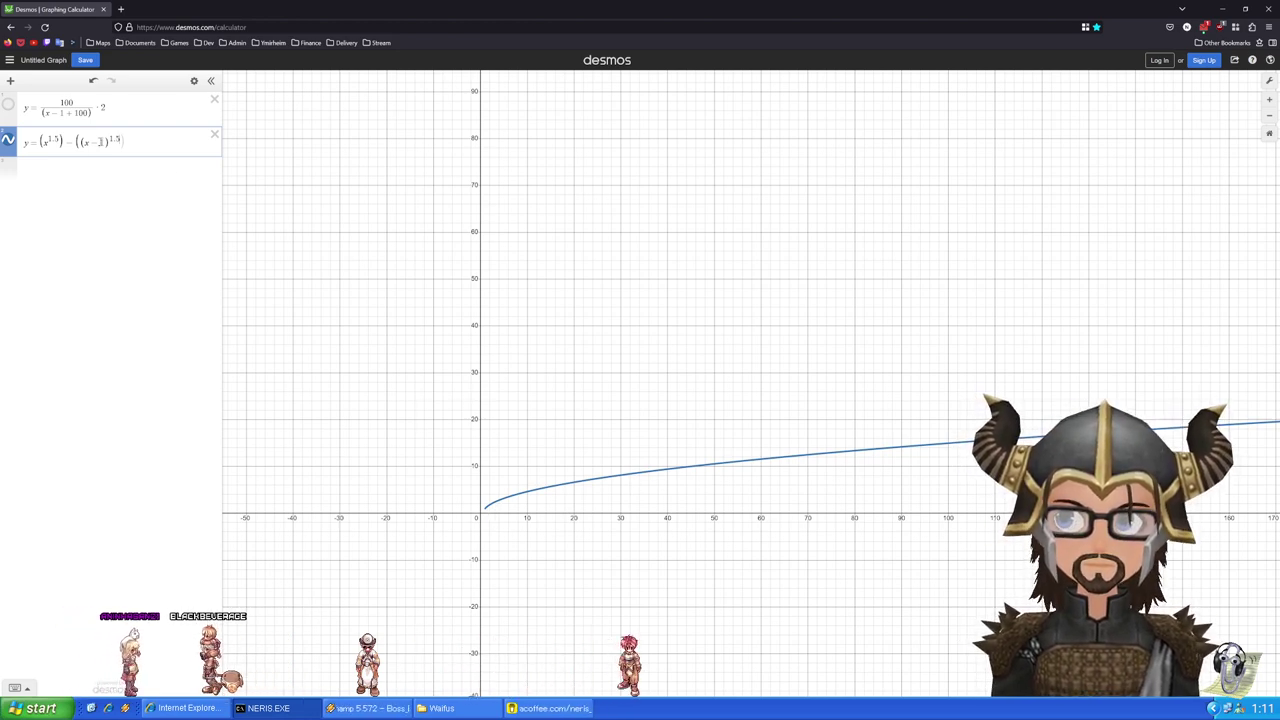
key(shift+Left)
key(shift+Left)
key(shift+Left)
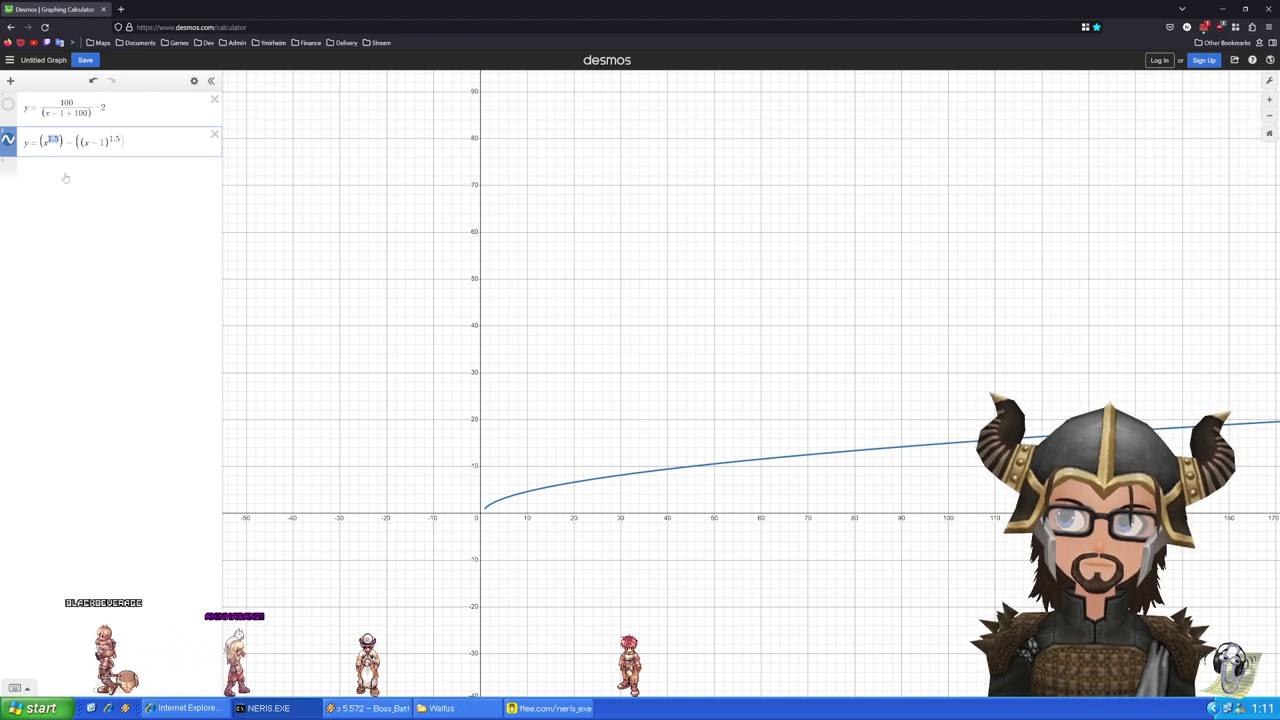
text(0.5)
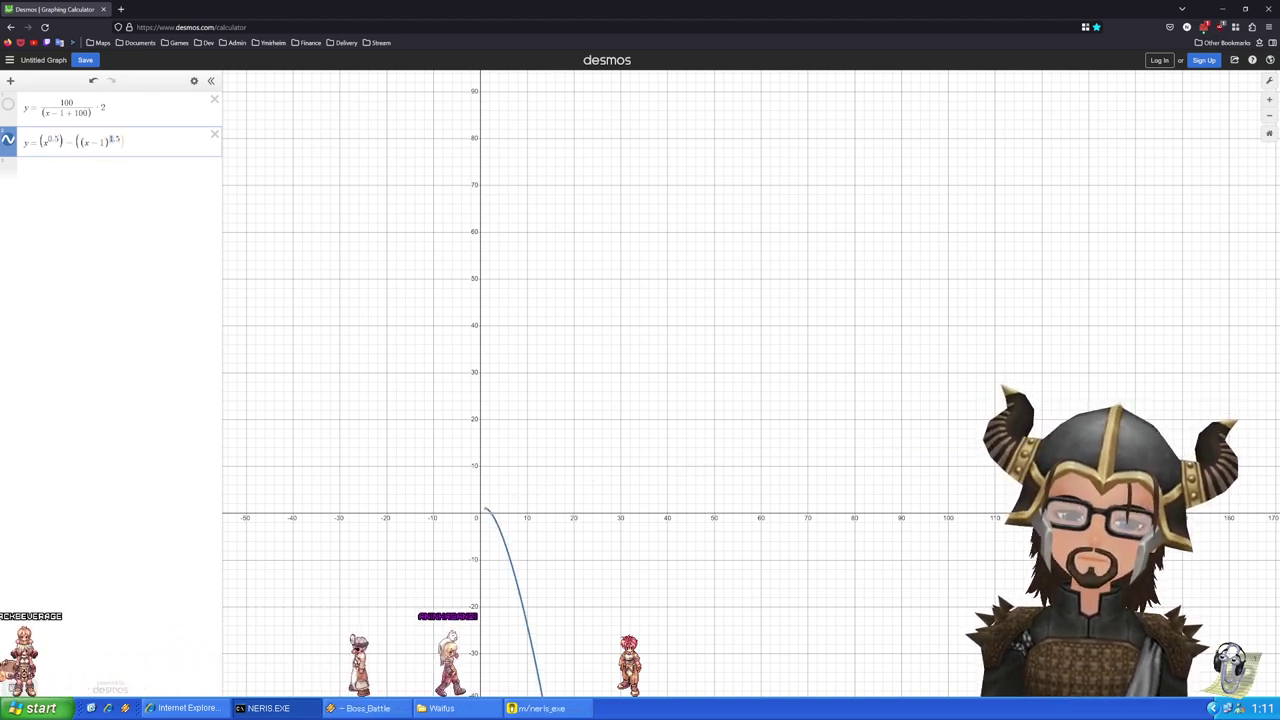
text(0.5)
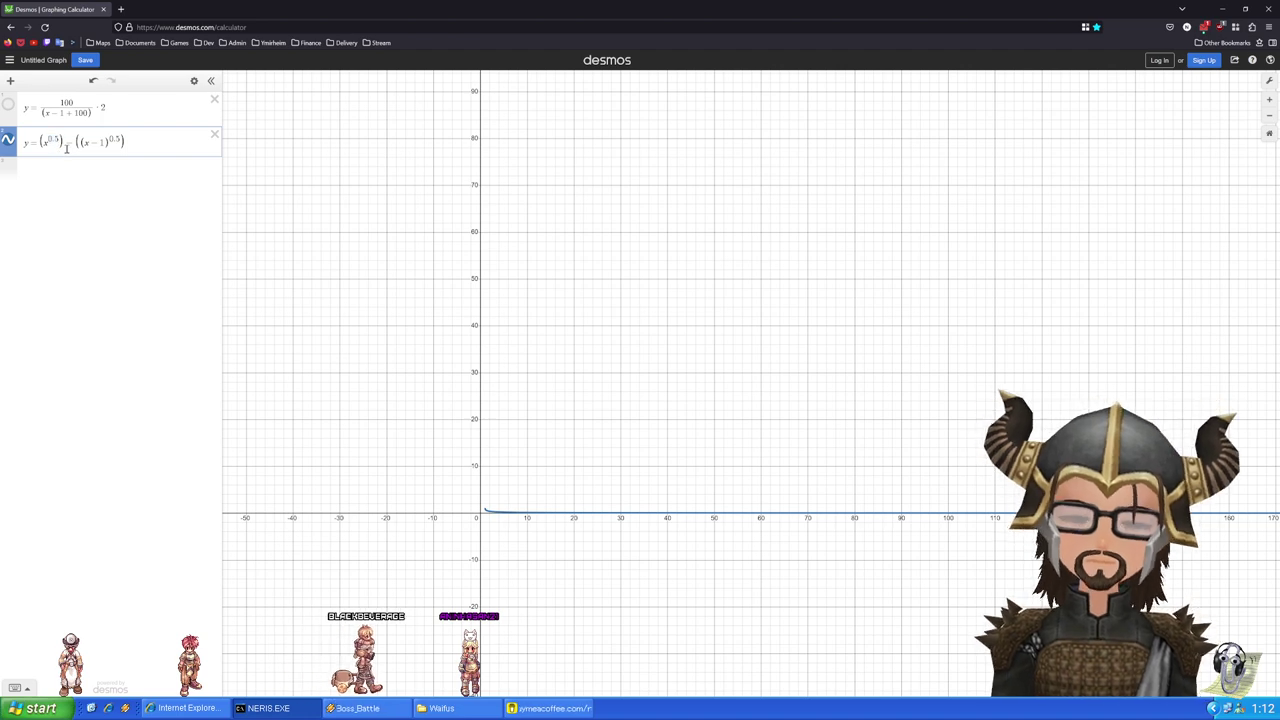
text(9)
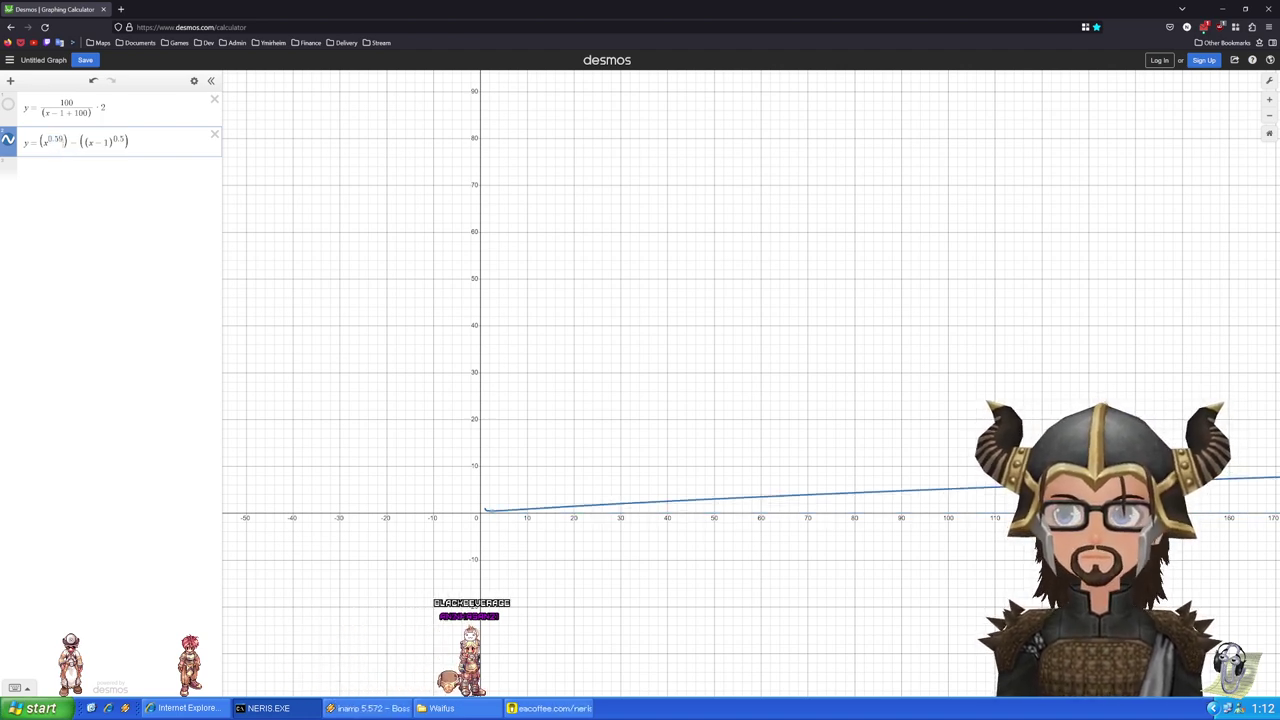
key(BackSpace)
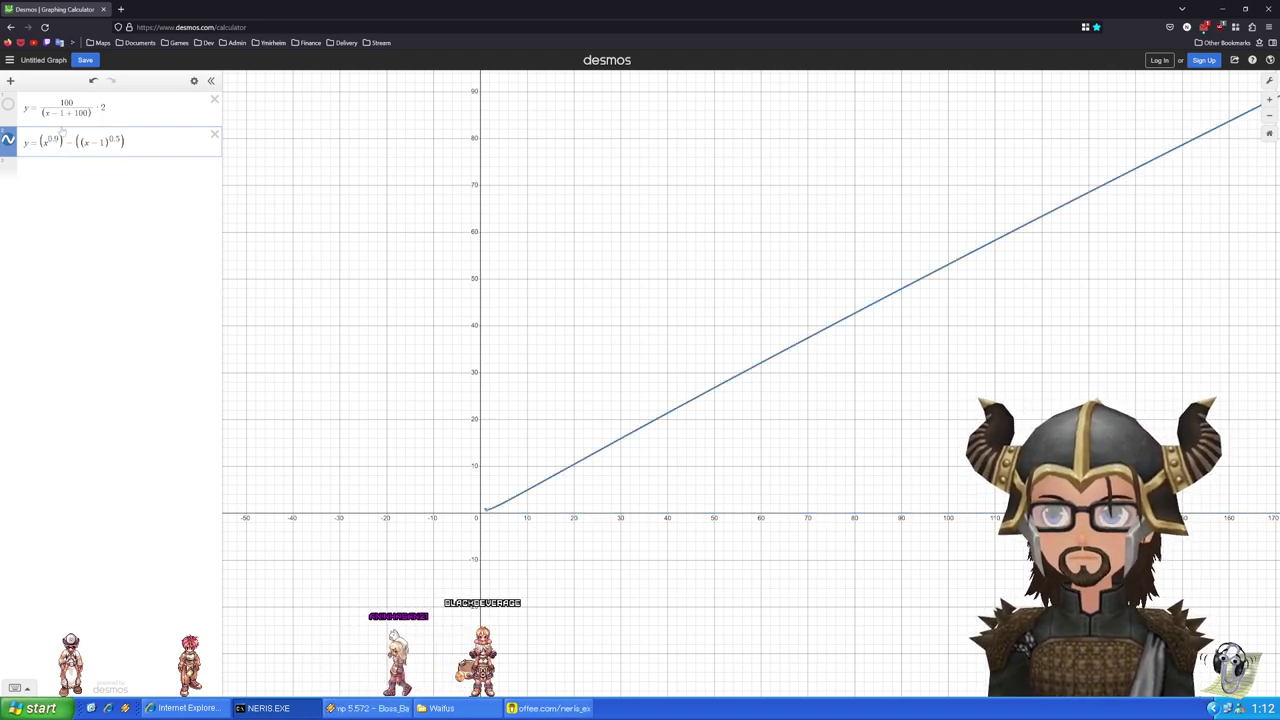
key(BackSpace)
text(9)
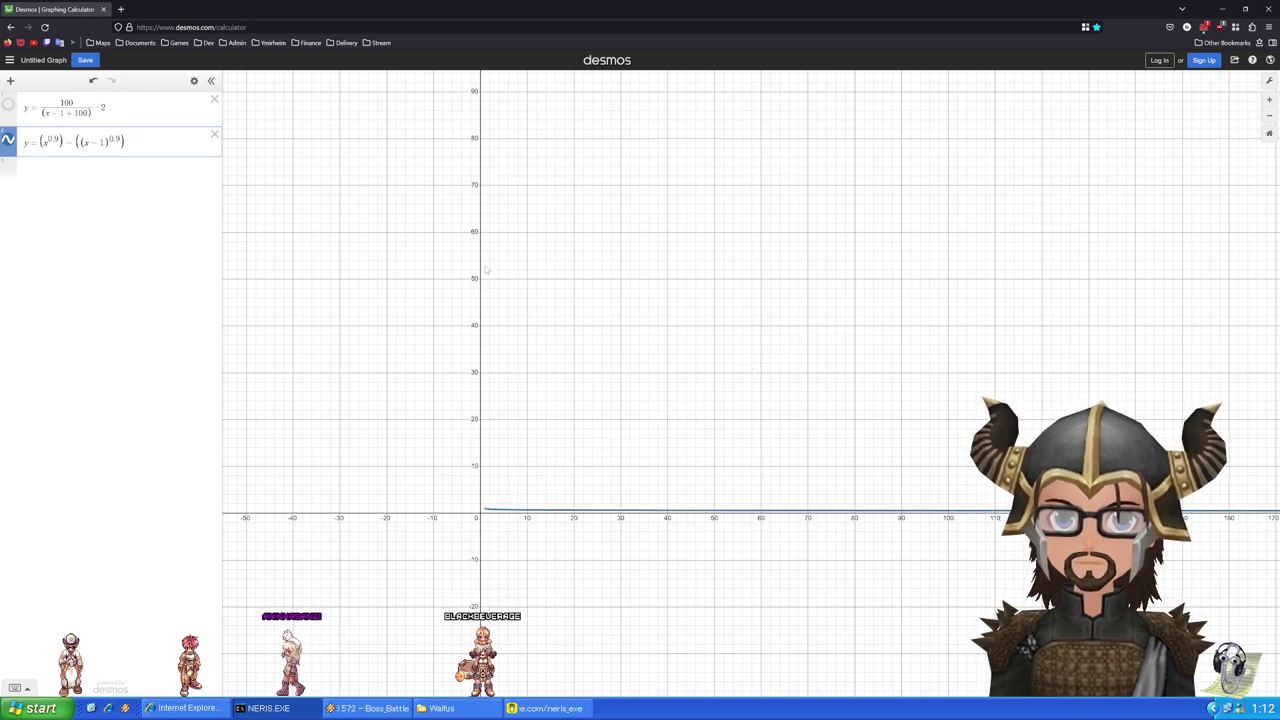
Step: Trace the curve from x ≈ 1.3 out to x = 100 to compare its values
click(487, 511)
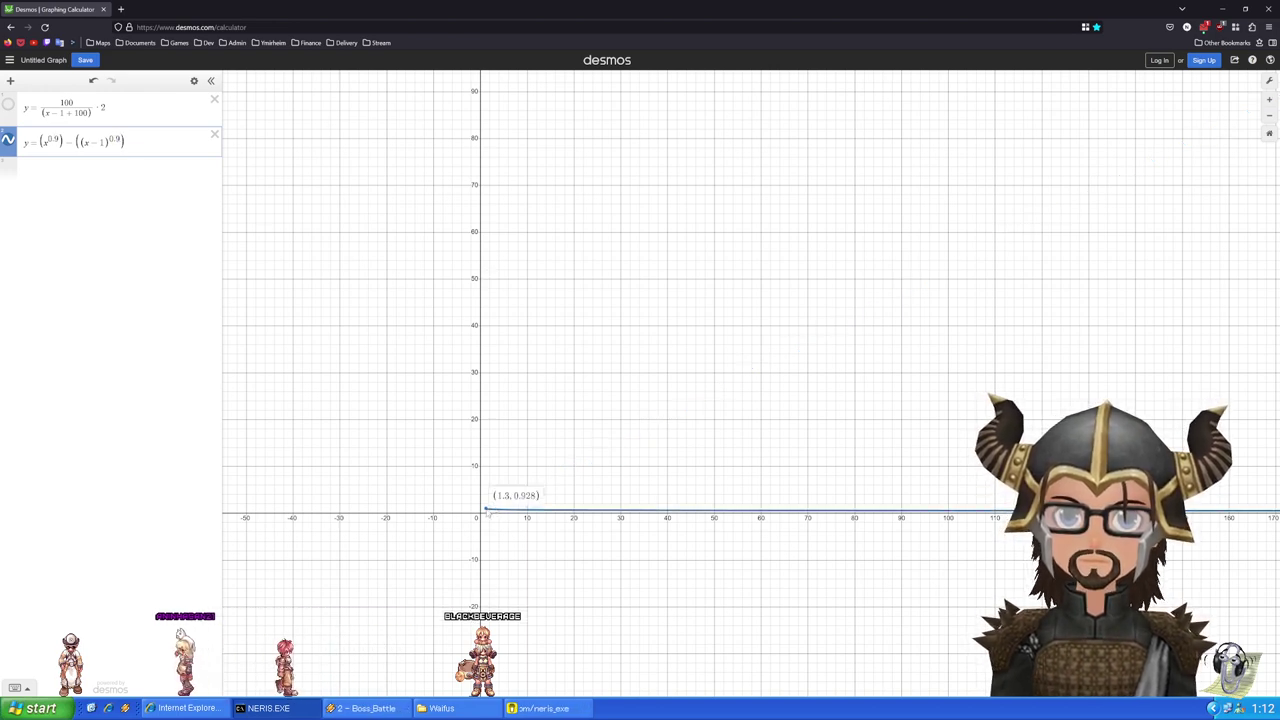
drag(487, 511, 527, 514)
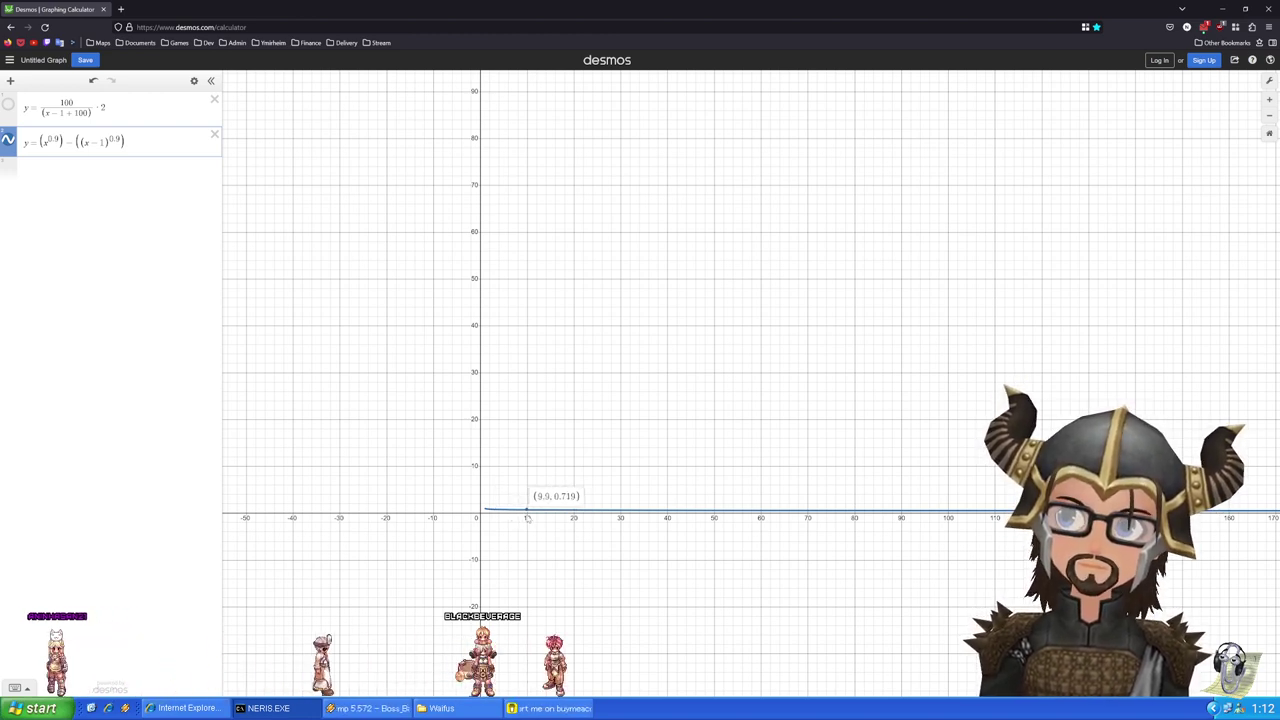
drag(527, 517, 949, 522)
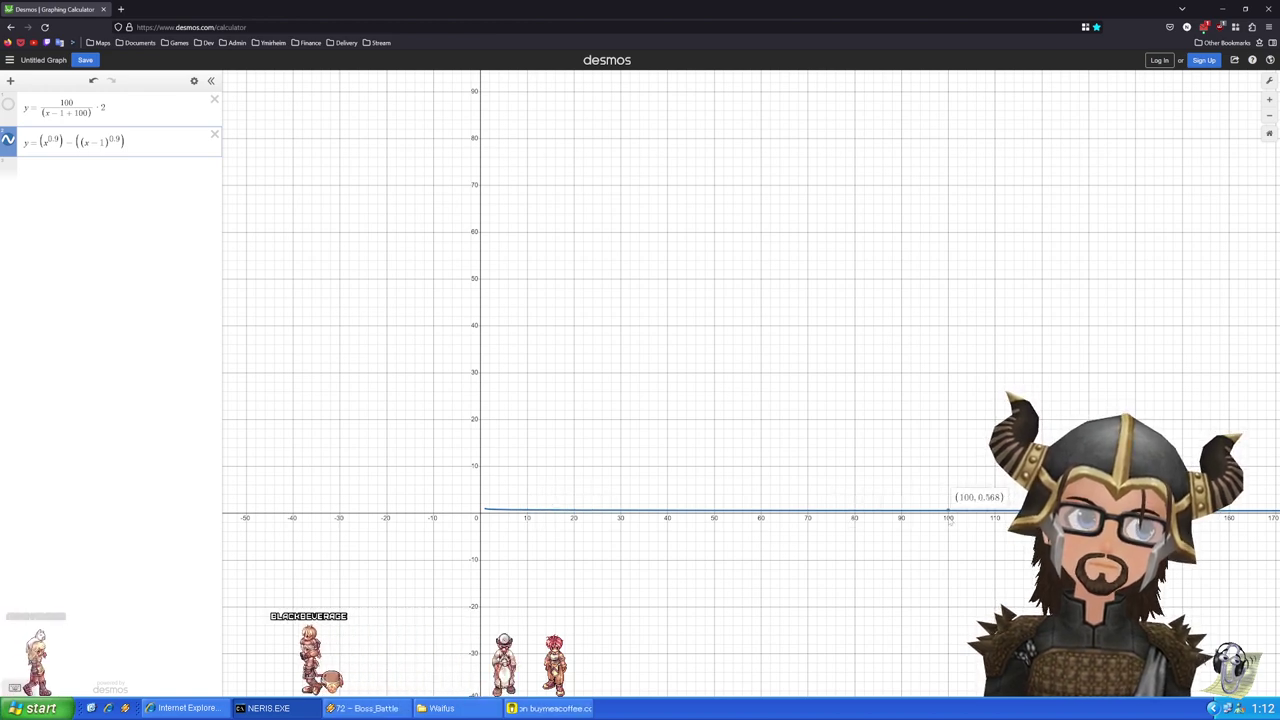
mouse_move(949, 522)
mouse_down()
mouse_move(488, 518)
mouse_move(579, 518)
mouse_up()
mouse_move(650, 541)
mouse_down()
mouse_move(950, 538)
mouse_move(487, 540)
mouse_move(742, 535)
mouse_move(940, 553)
mouse_up()
mouse_move(641, 560)
mouse_down()
mouse_move(490, 545)
mouse_move(960, 560)
mouse_move(627, 548)
mouse_move(426, 564)
mouse_up()
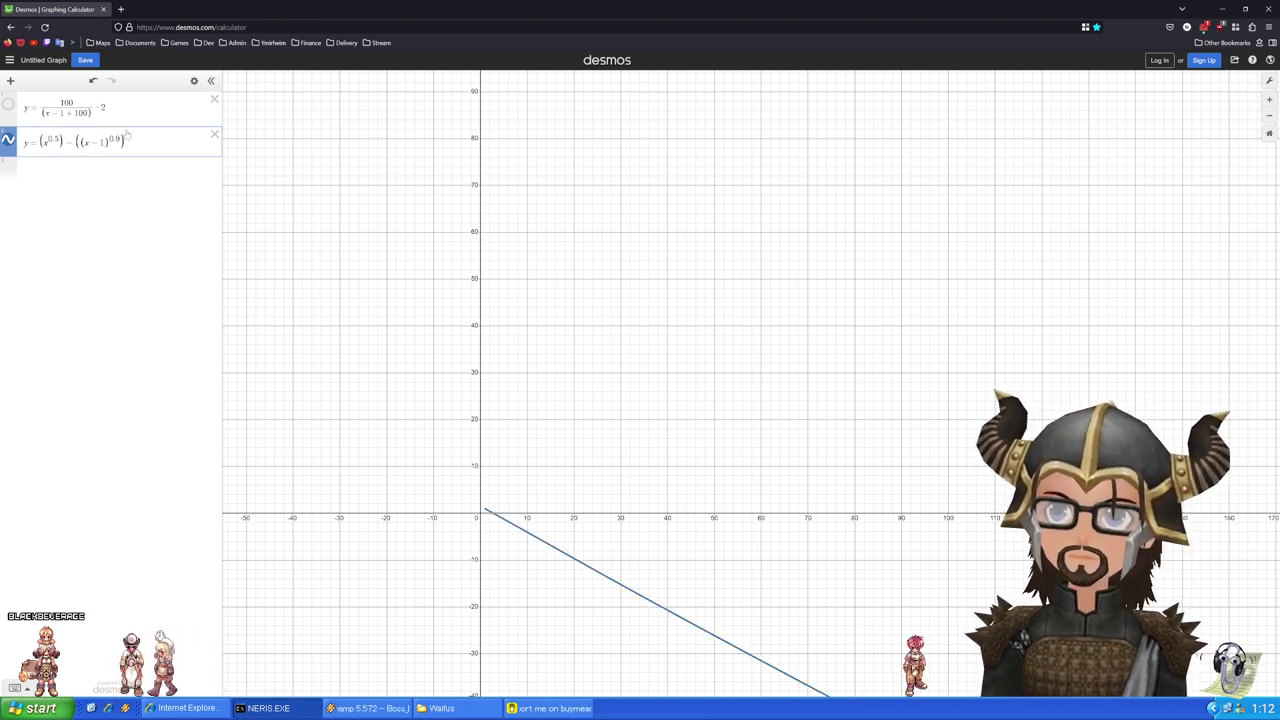
Step: Set the (x−1) exponent to 0.9 and multiply each power term by 2
key(BackSpace)
text(5)
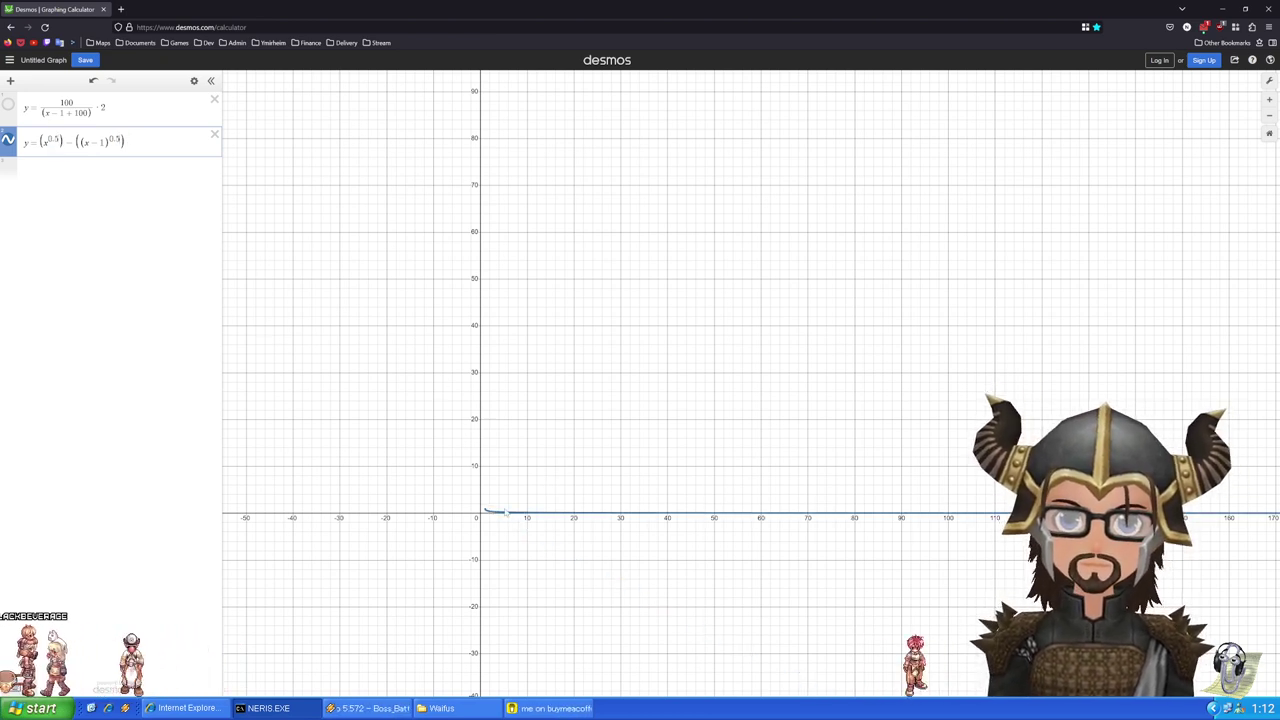
key(BackSpace)
text(9)
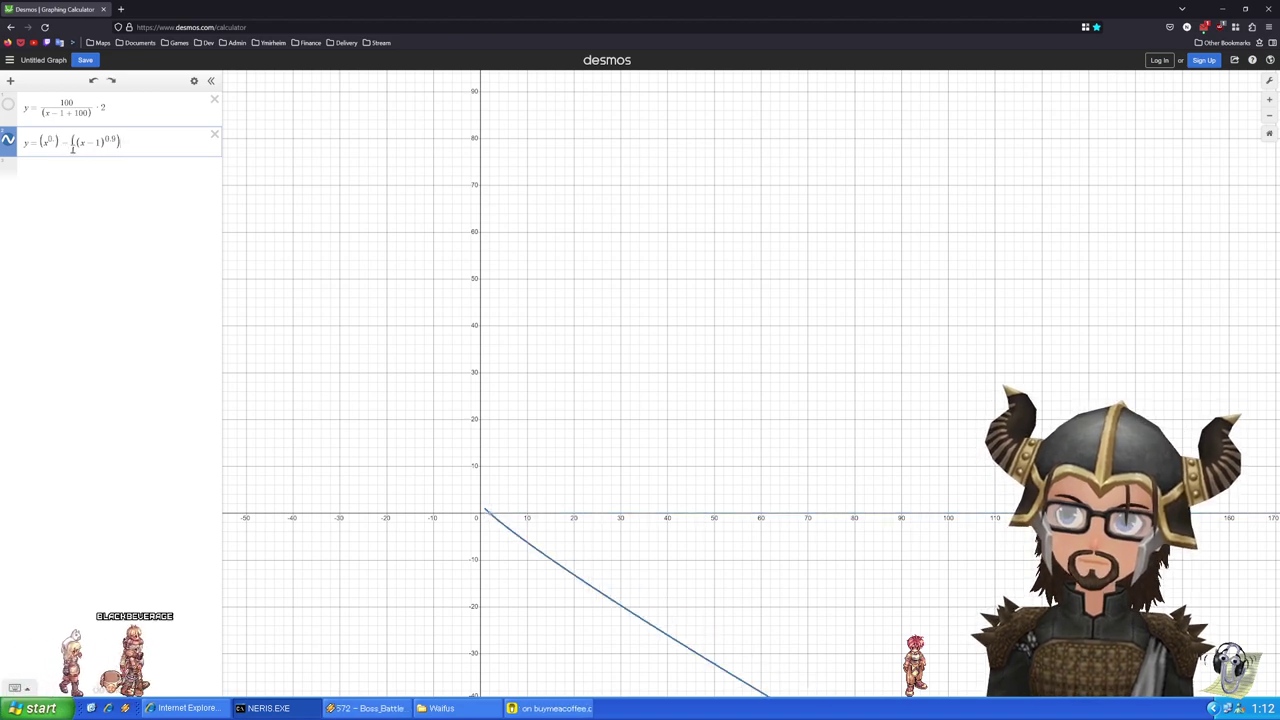
text(9)
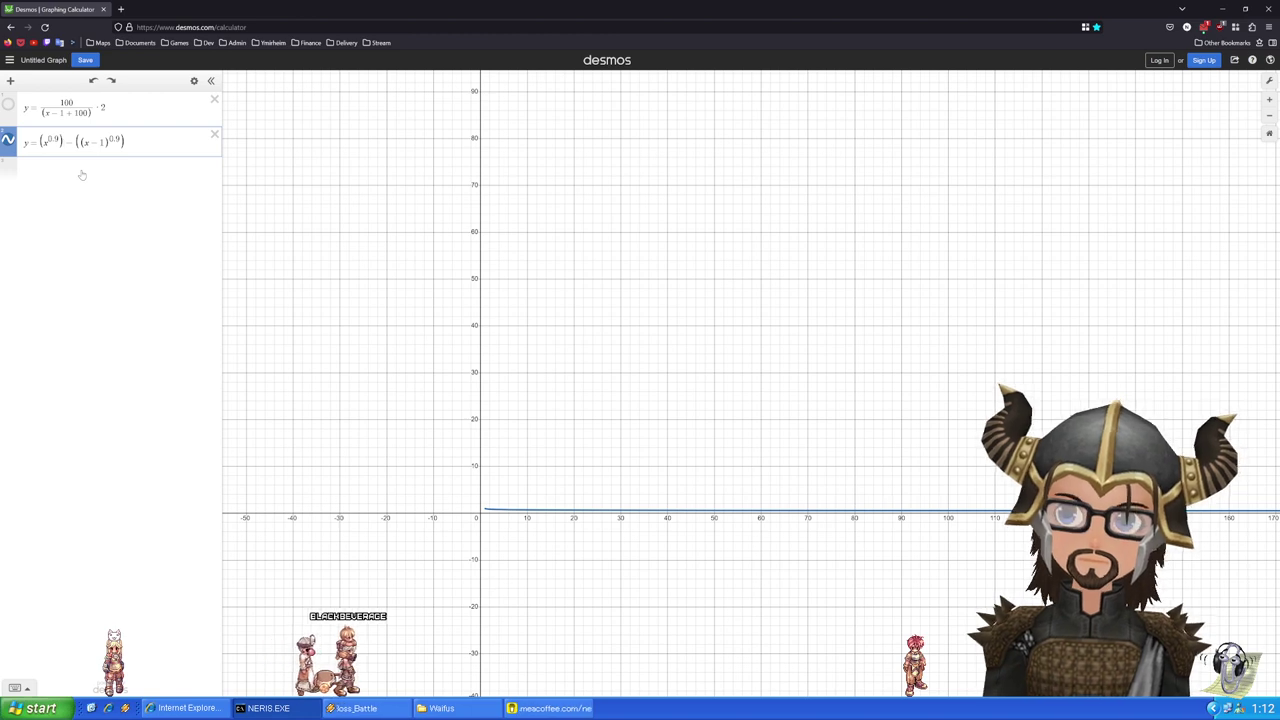
key(Right)
key(Right)
text(*2)
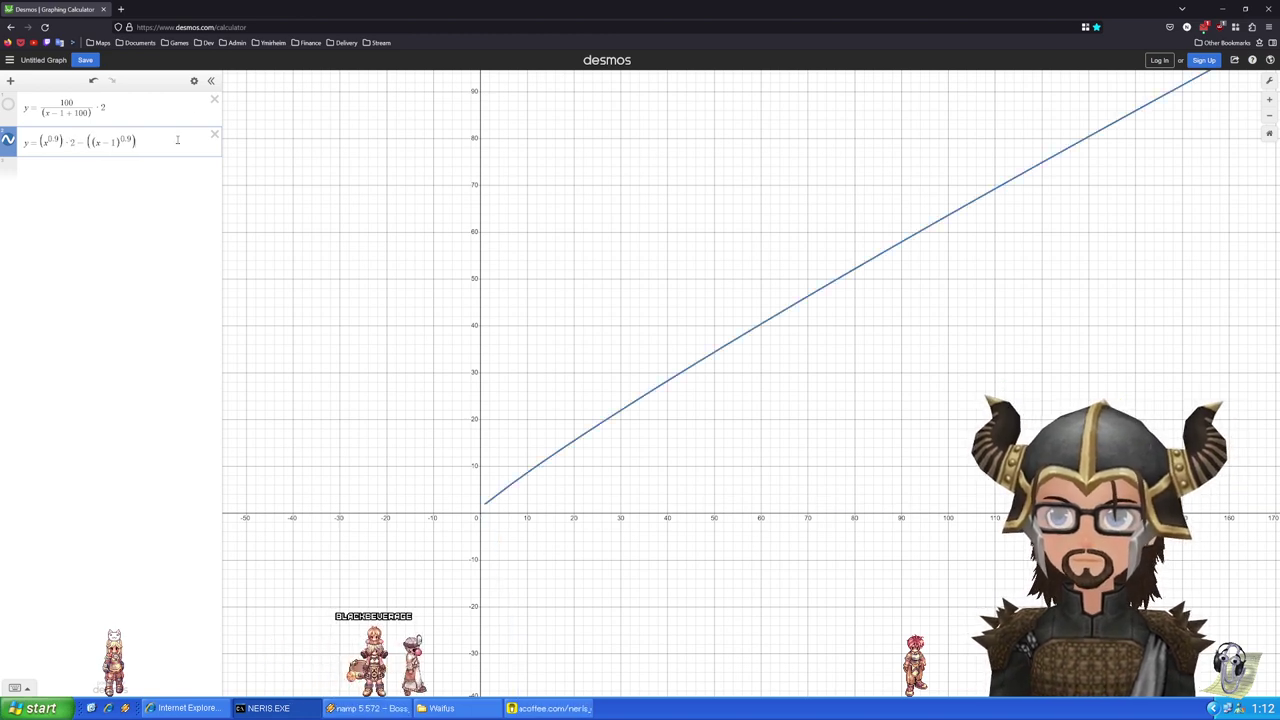
text(*2)
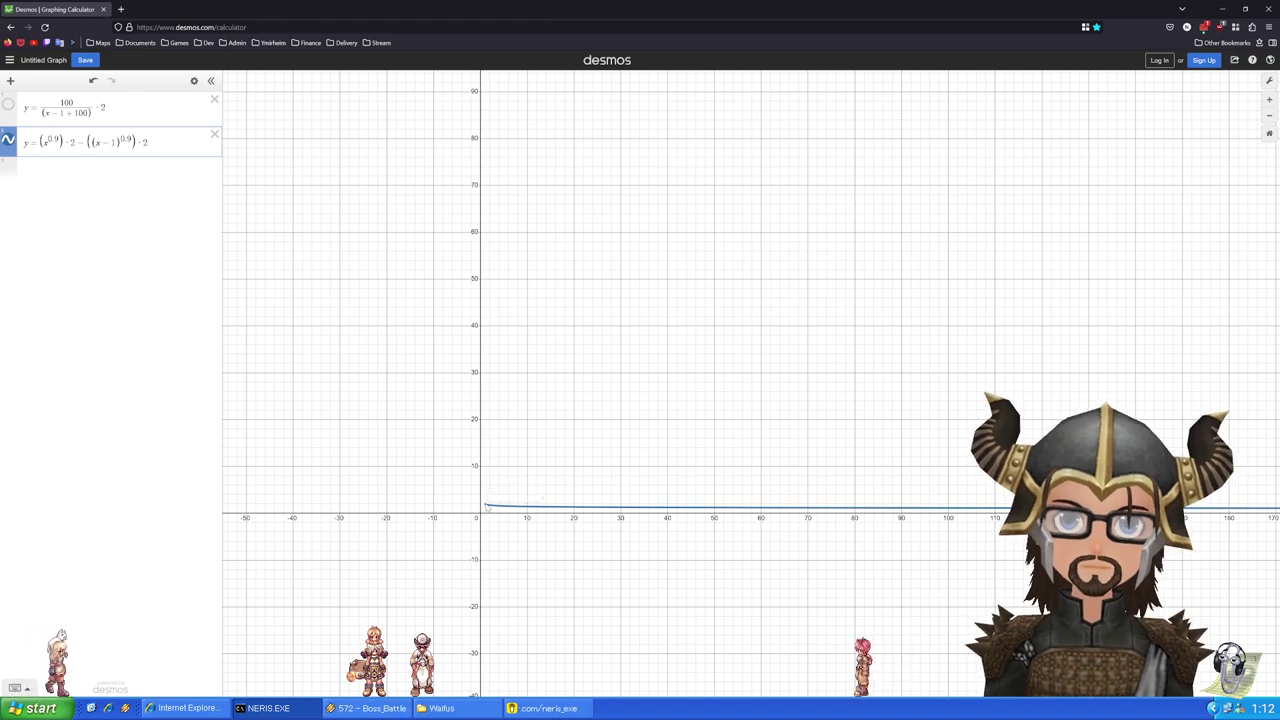
Step: Zoom in near the origin and trace the curve from about 2 toward x ≈ 5
scroll(490, 505, up, 3)
click(493, 497)
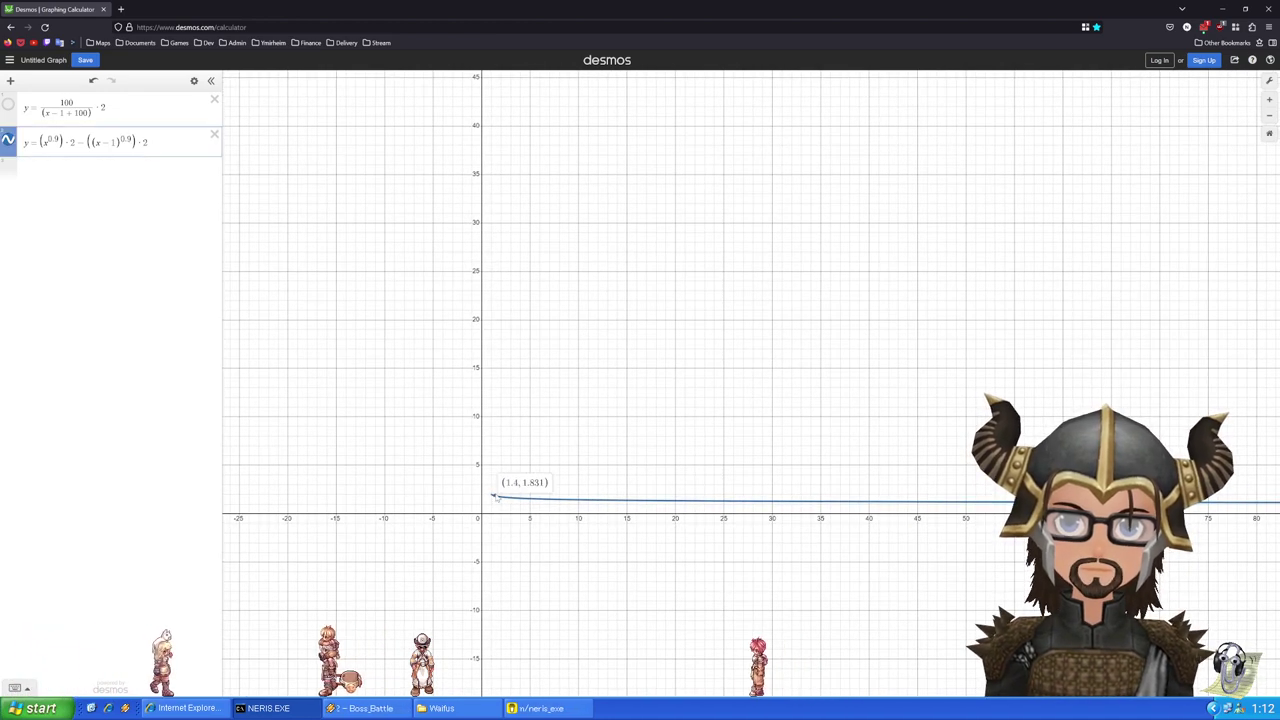
mouse_move(493, 497)
mouse_down()
mouse_move(537, 512)
mouse_move(870, 518)
mouse_up()
scroll(870, 518, down, 3)
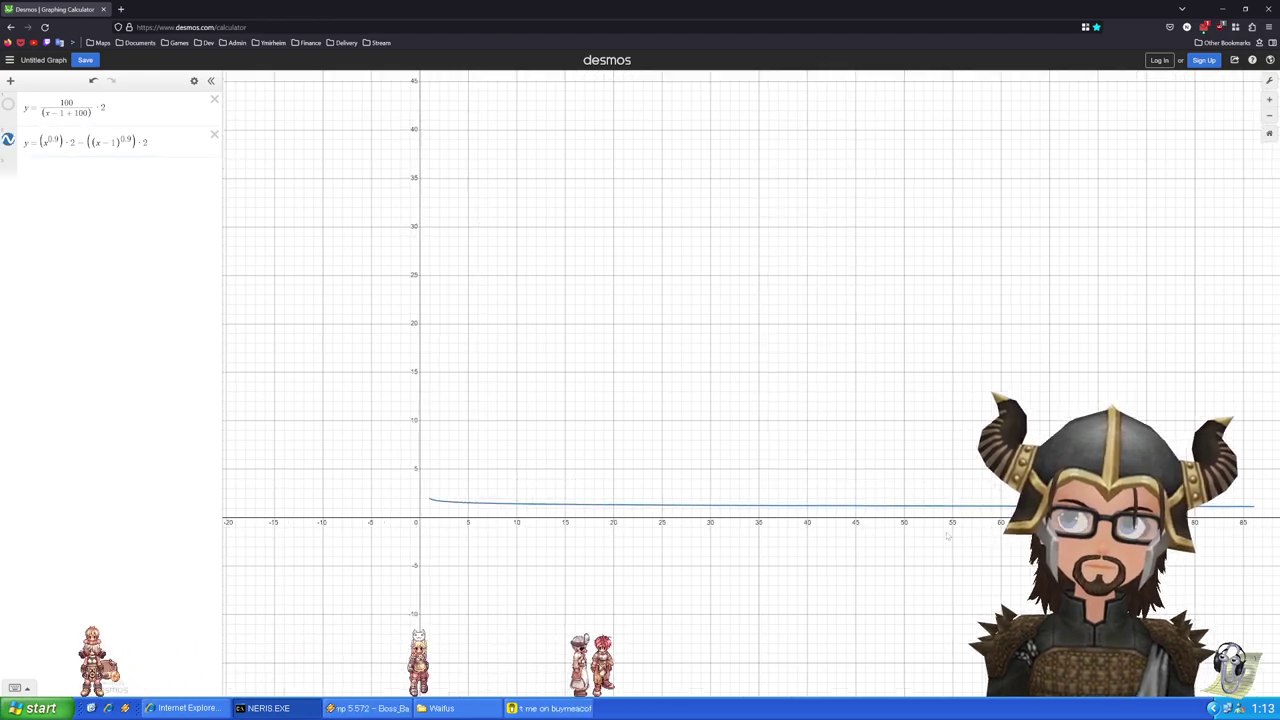
scroll(496, 541, up, 5)
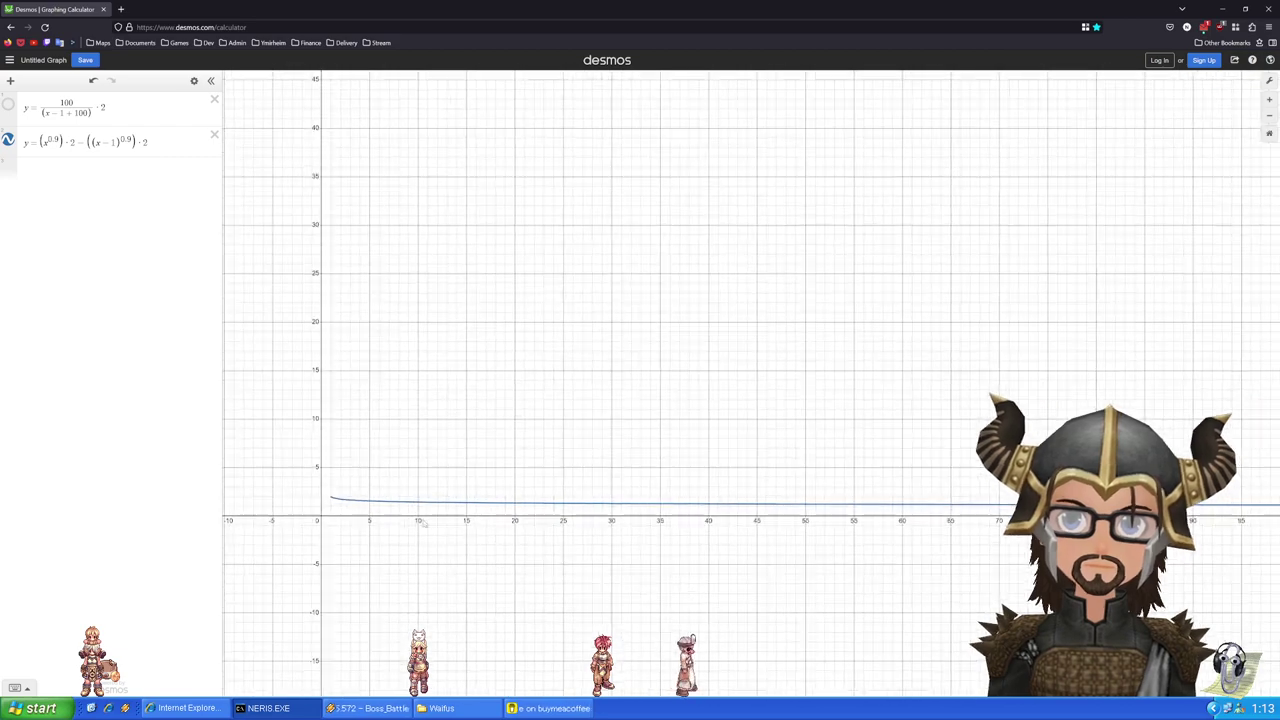
scroll(559, 510, up, 1)
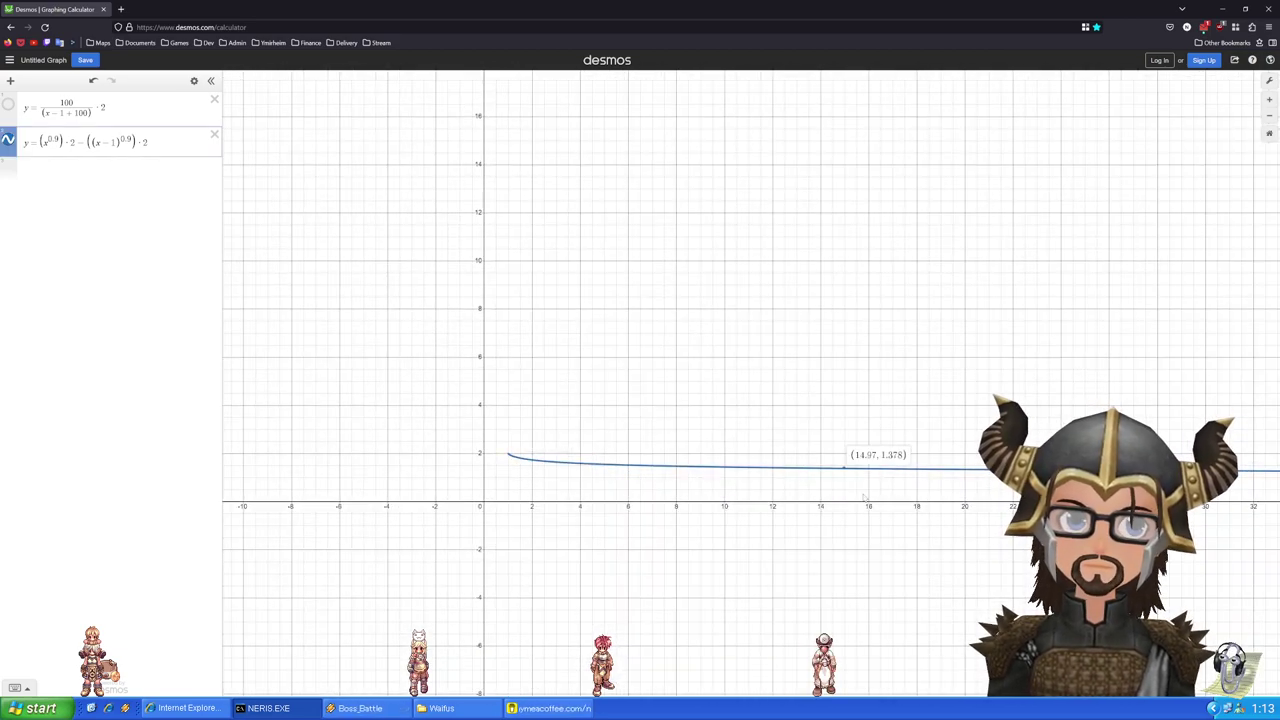
key(alt+Tab)
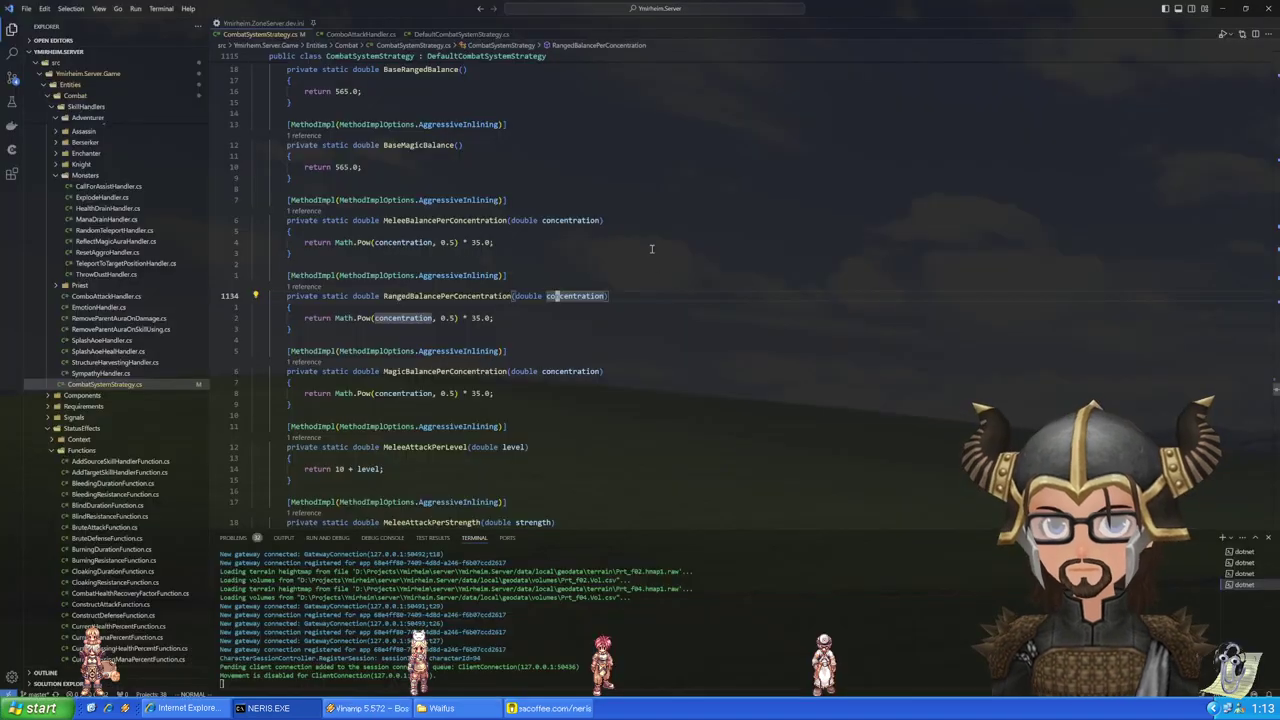
scroll(651, 324, up, 3)
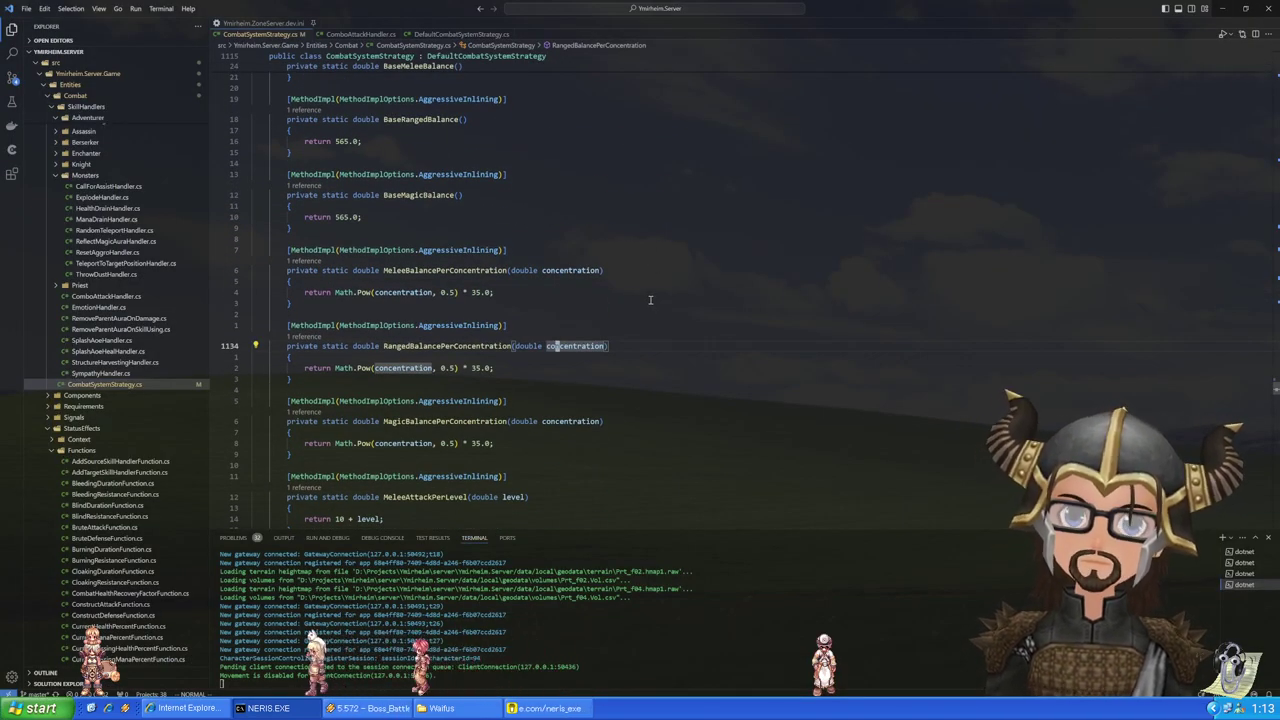
key(alt+Tab)
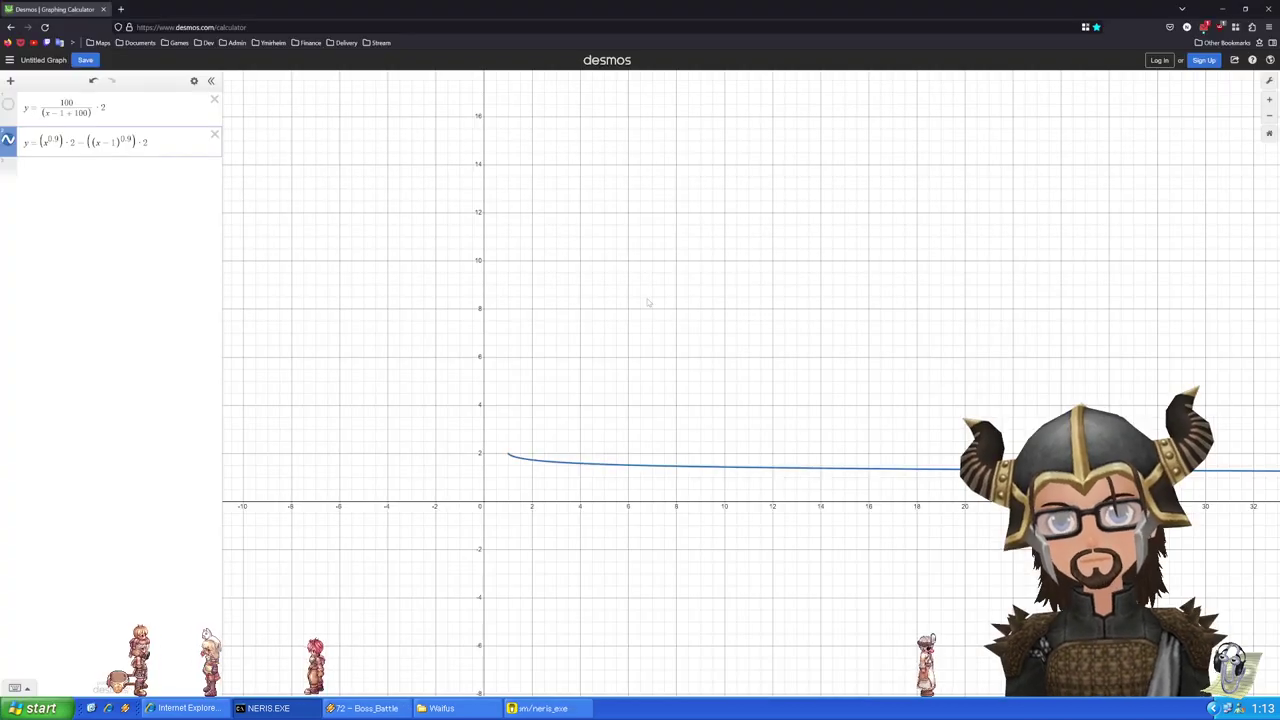
key(alt+Tab)
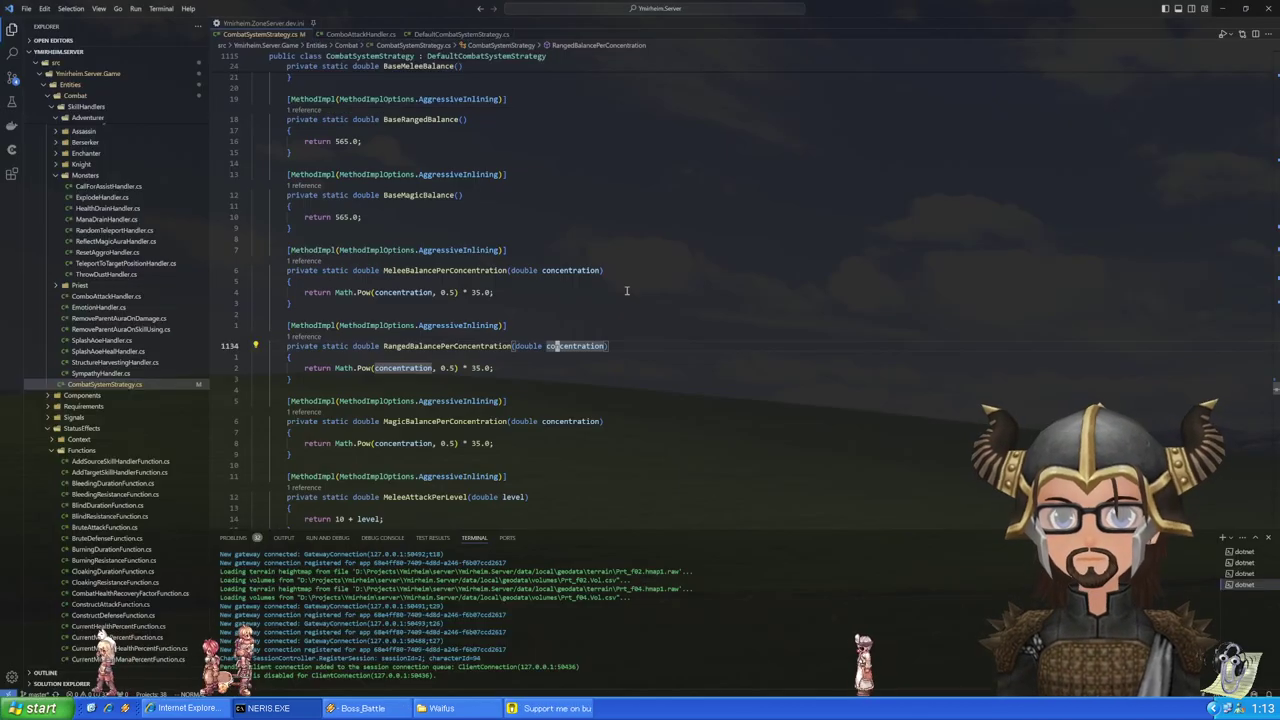
scroll(627, 291, down, 20)
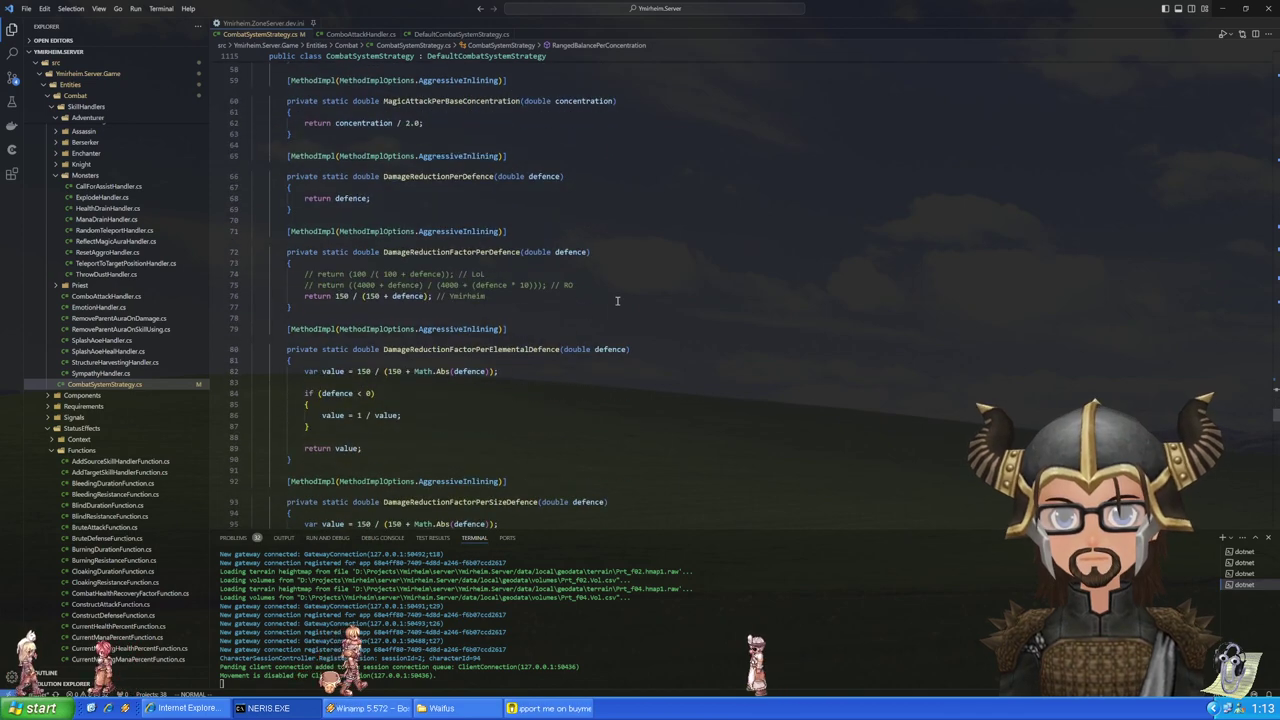
scroll(617, 300, down, 16)
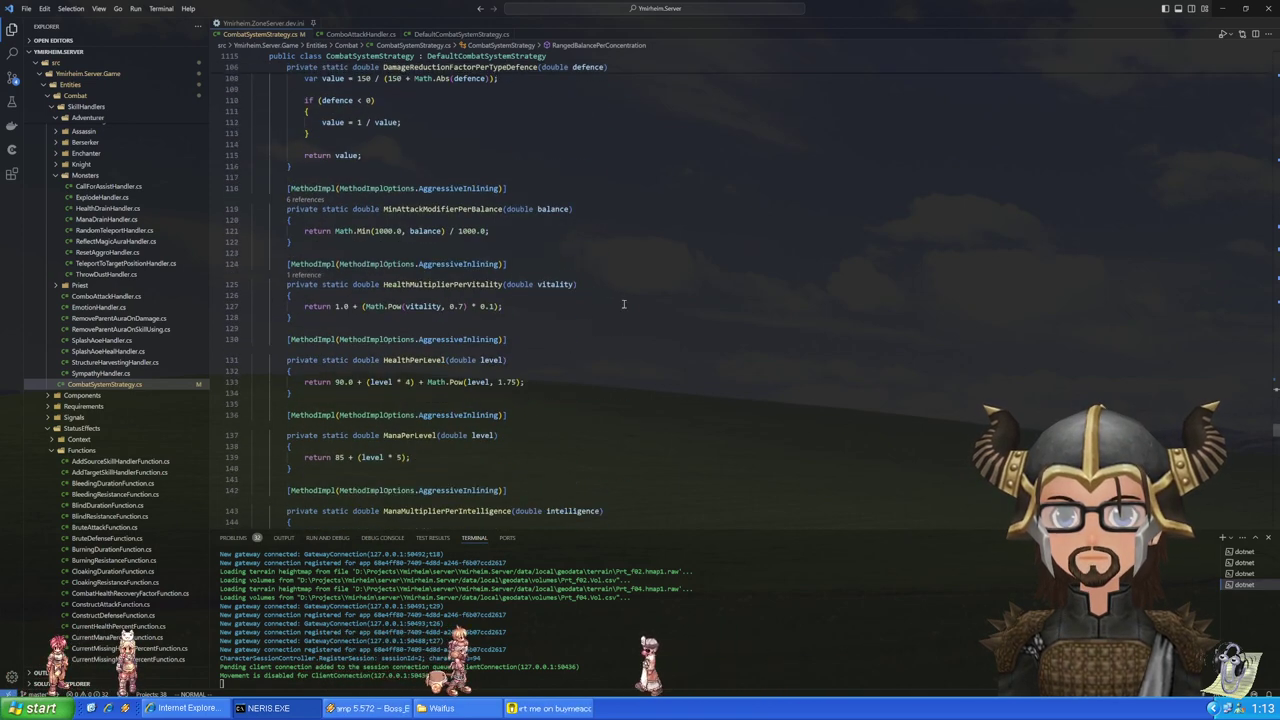
scroll(628, 300, down, 3)
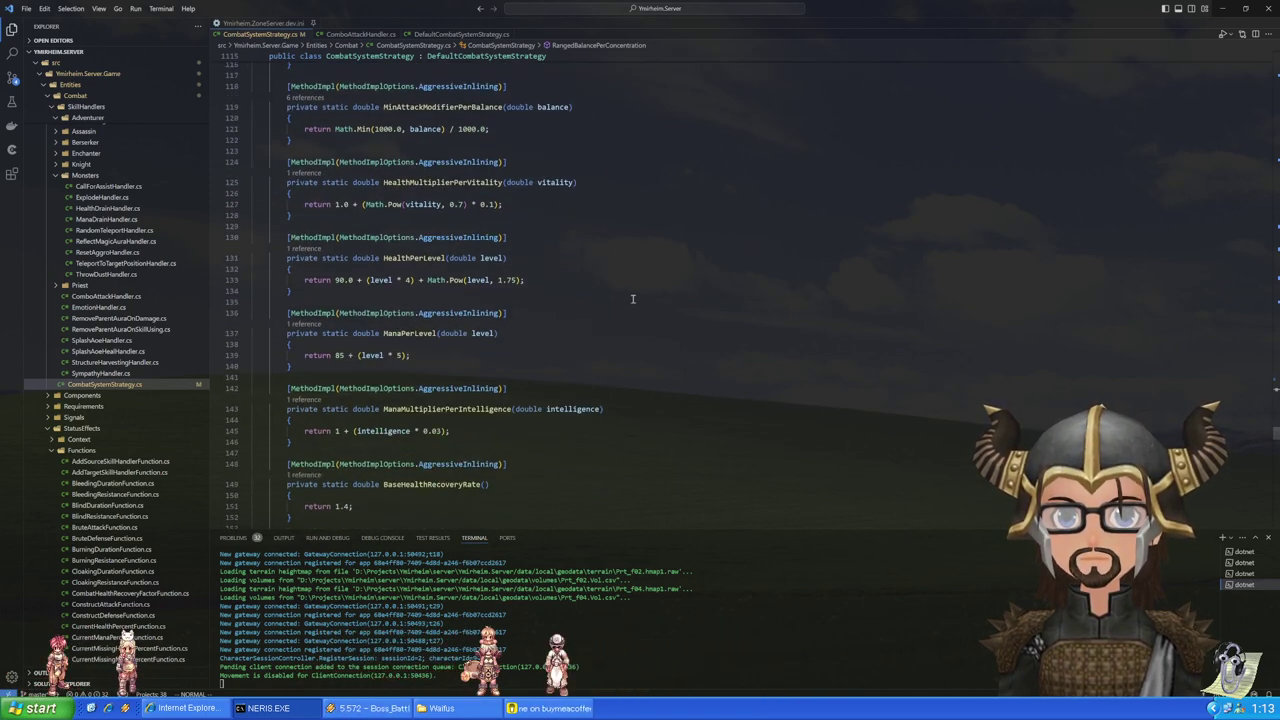
scroll(581, 294, down, 3)
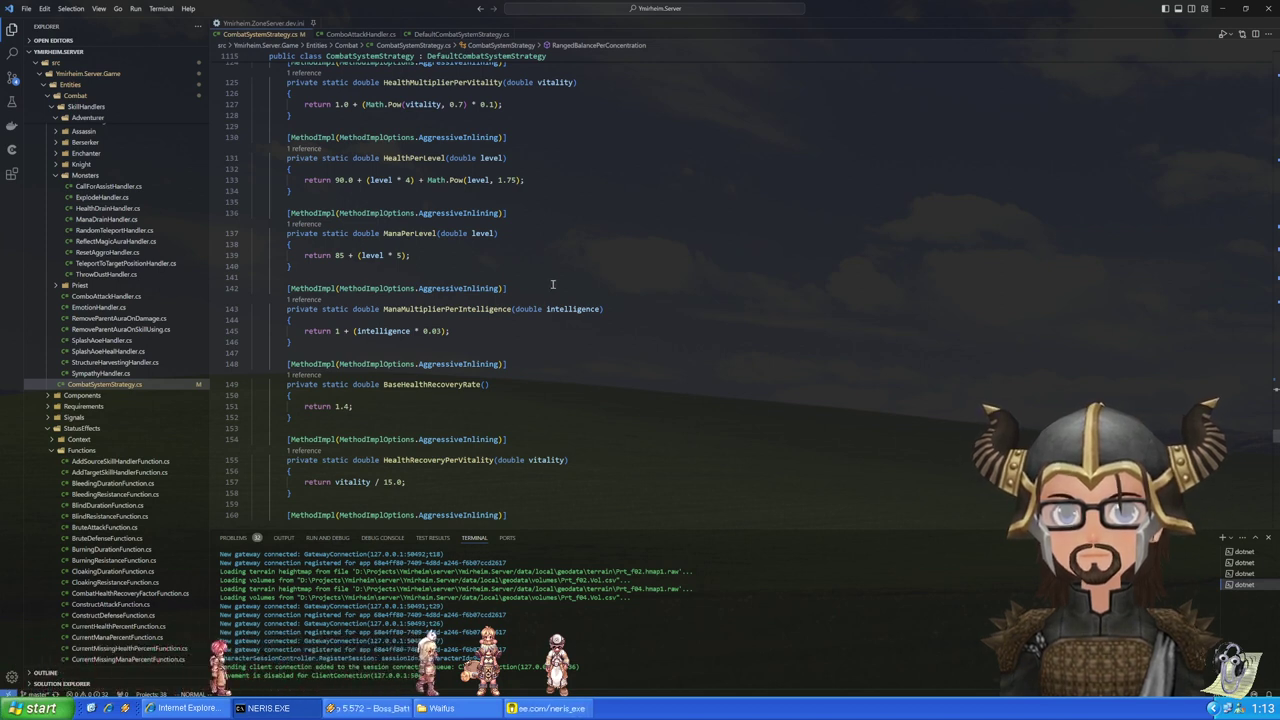
scroll(552, 284, up, 4)
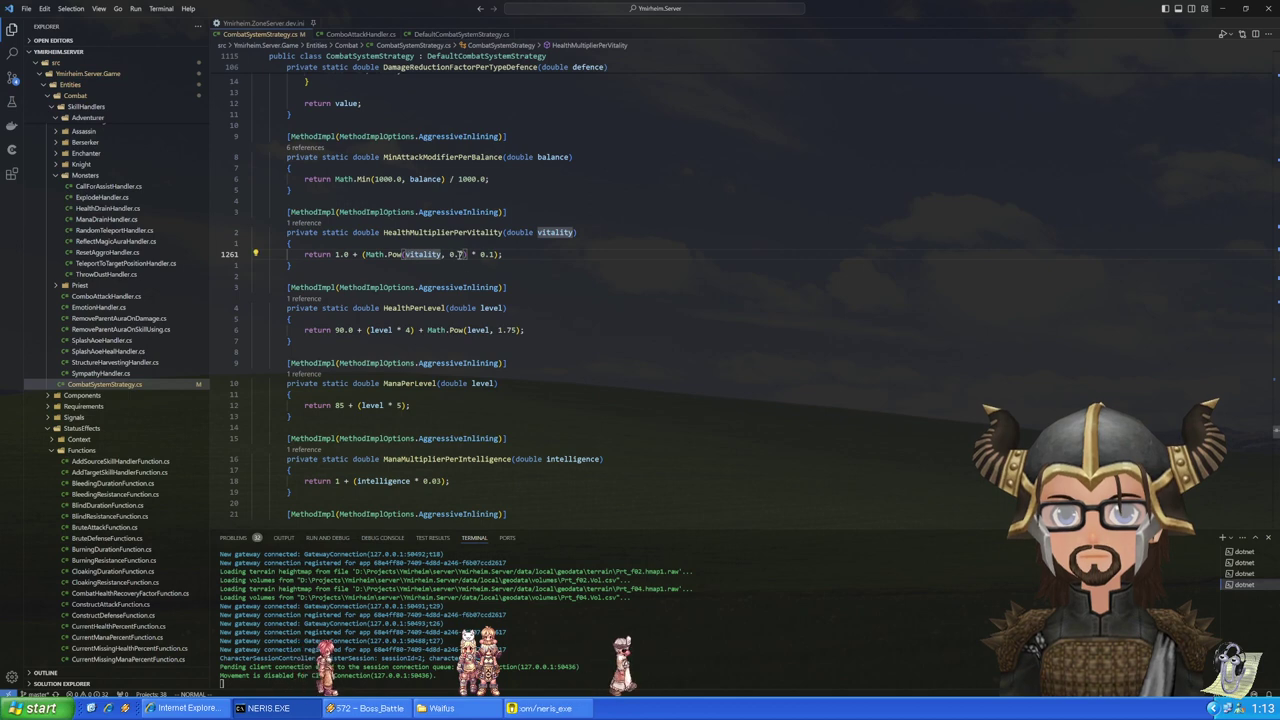
key(j)
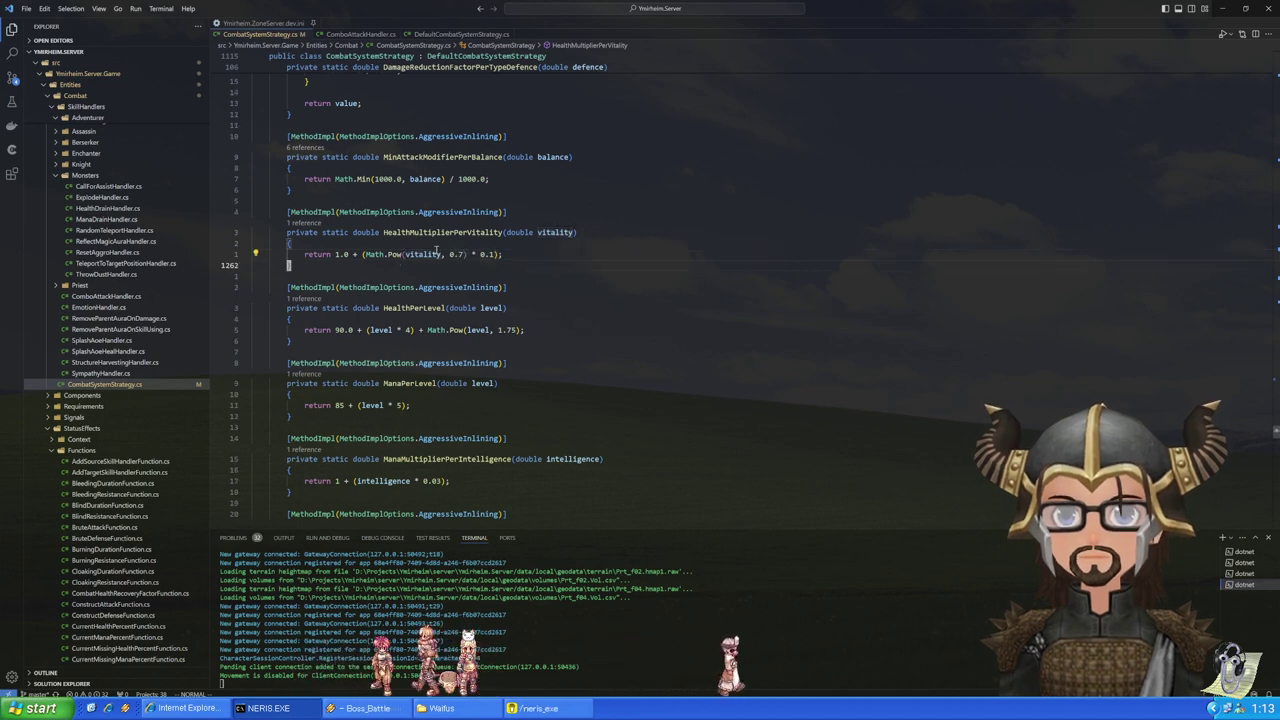
key(alt+Tab)
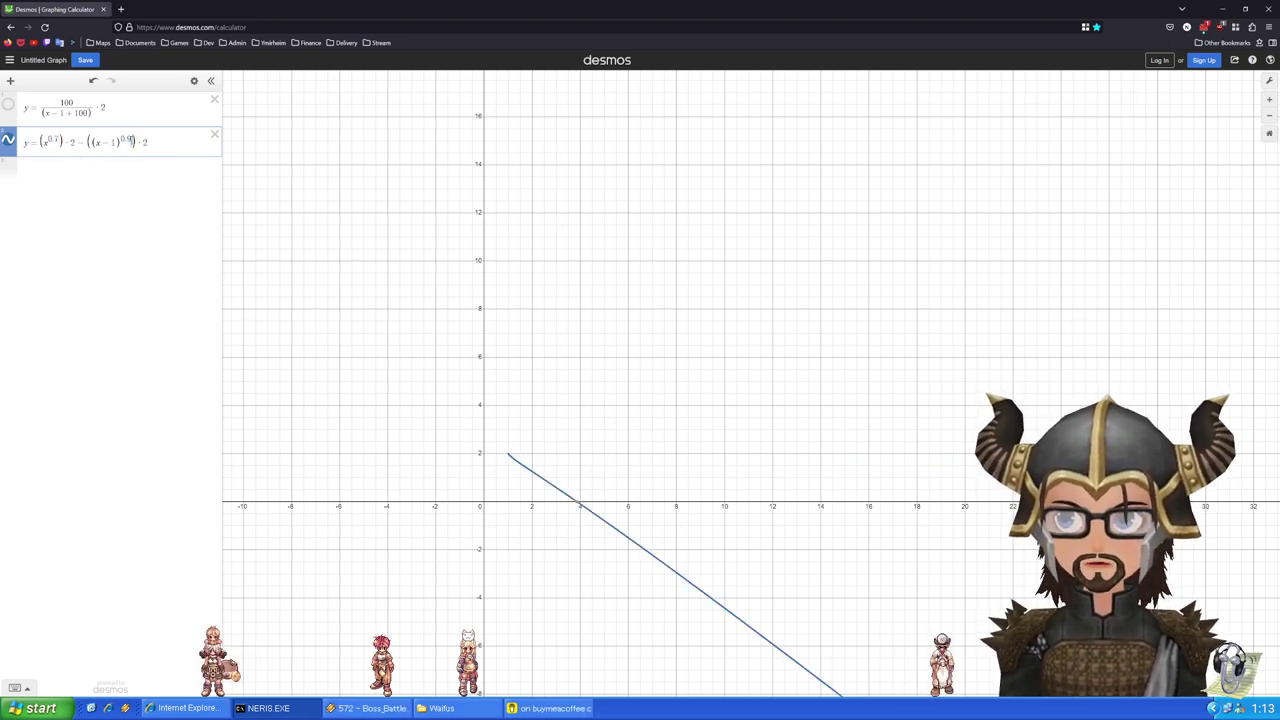
Step: Change both exponents in expression 2 to 0.95
text(2)
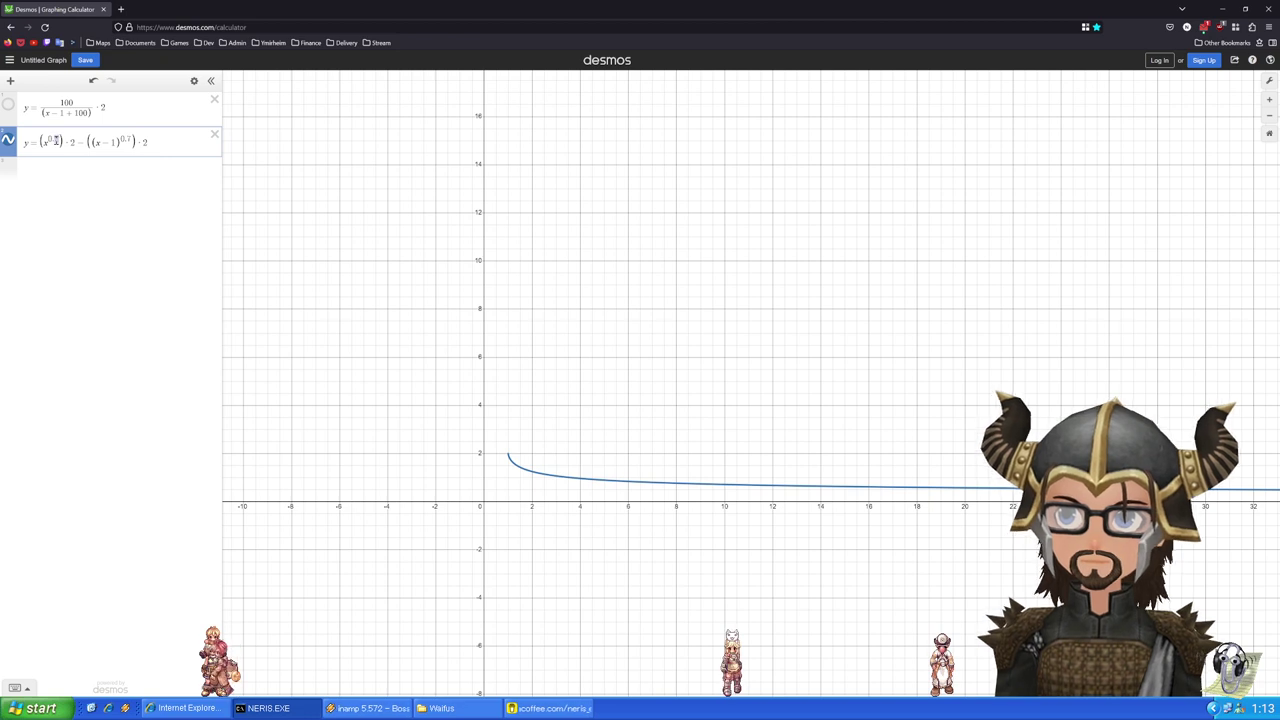
key(BackSpace)
text(9)
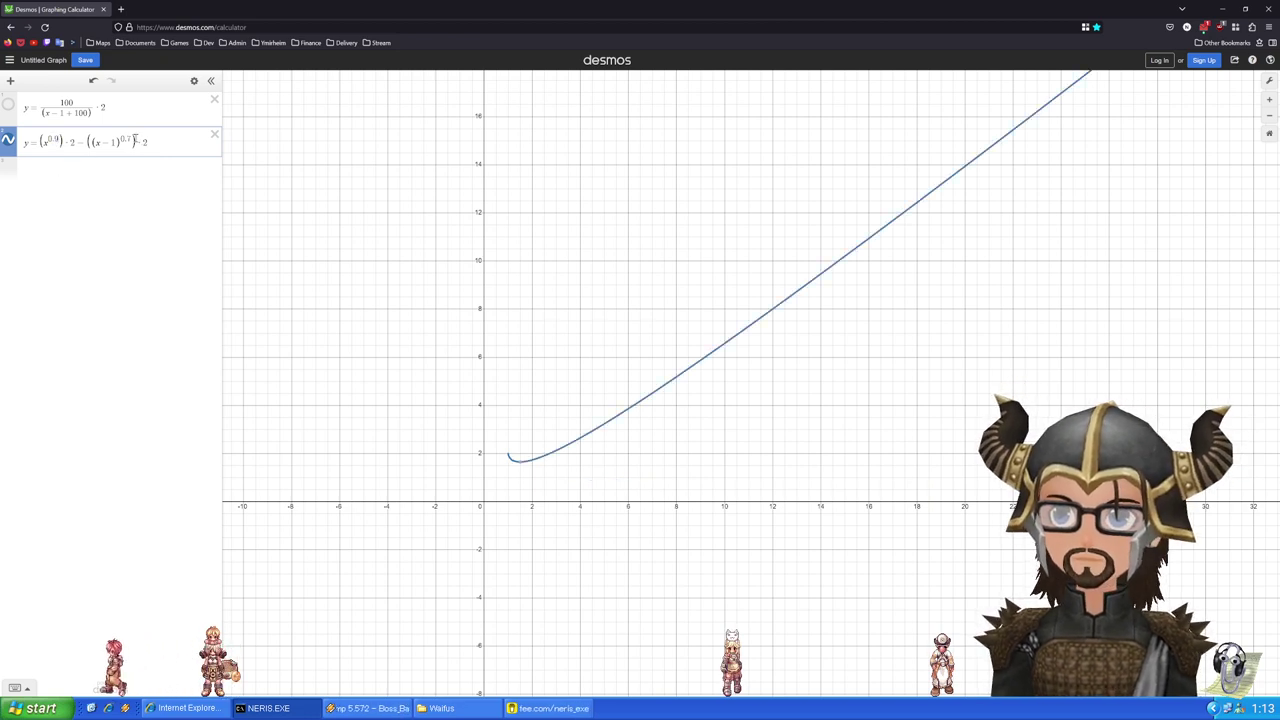
click(128, 139)
key(BackSpace)
text(9)
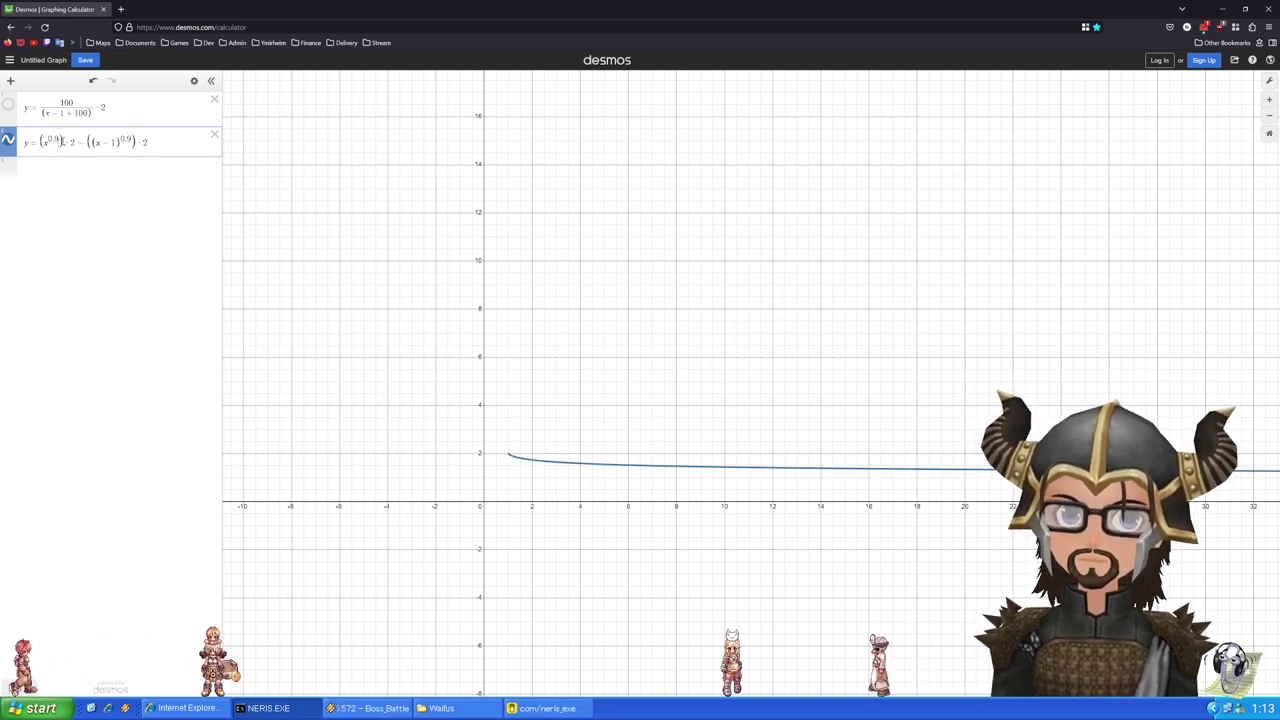
text(_)
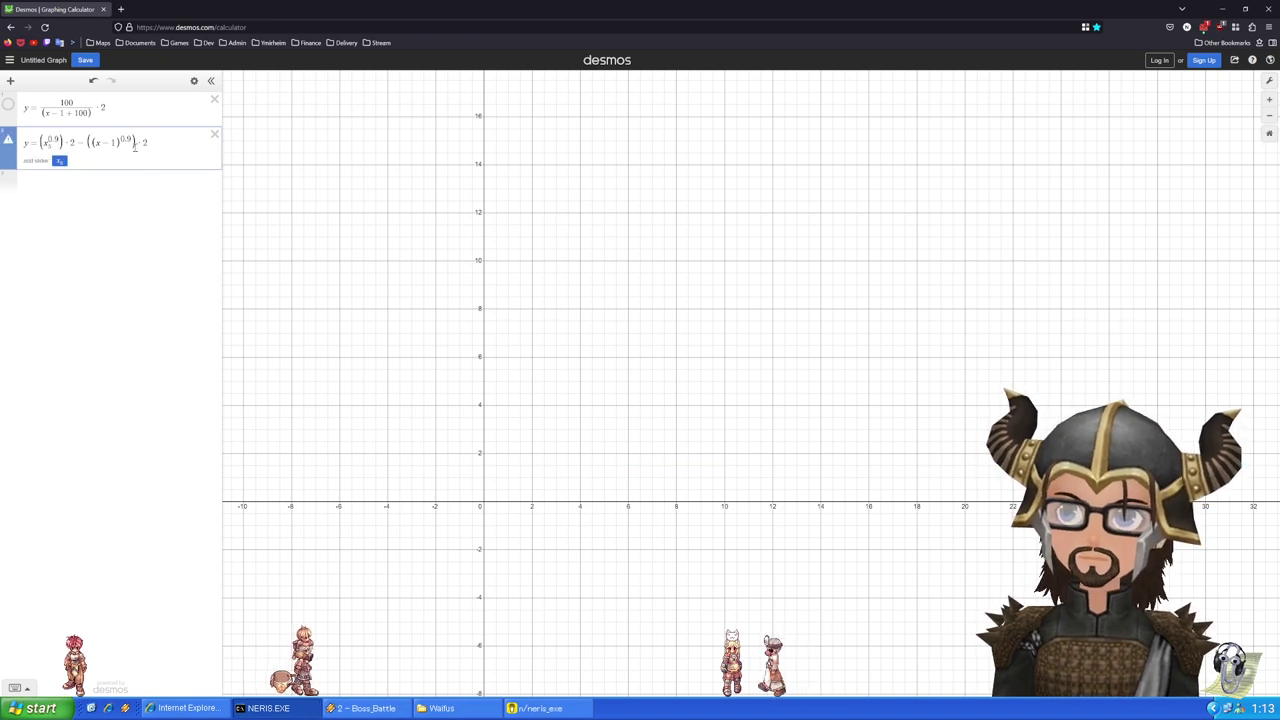
key(BackSpace)
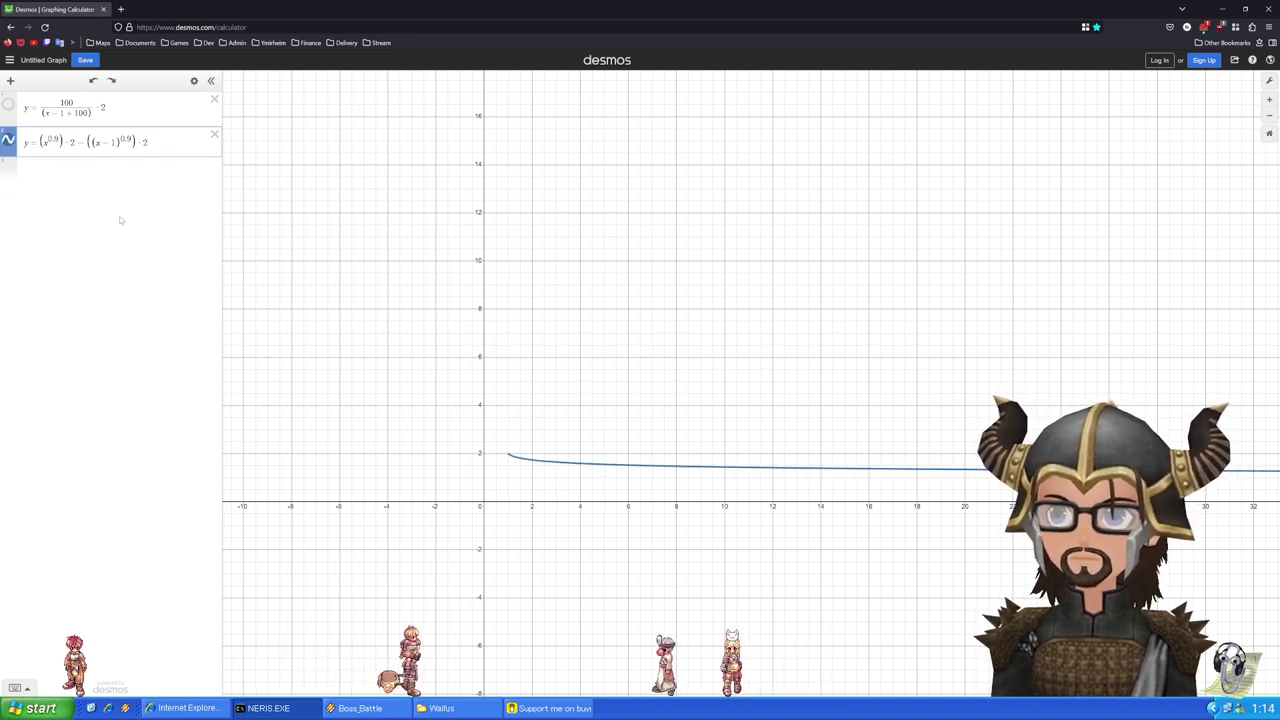
text(5)
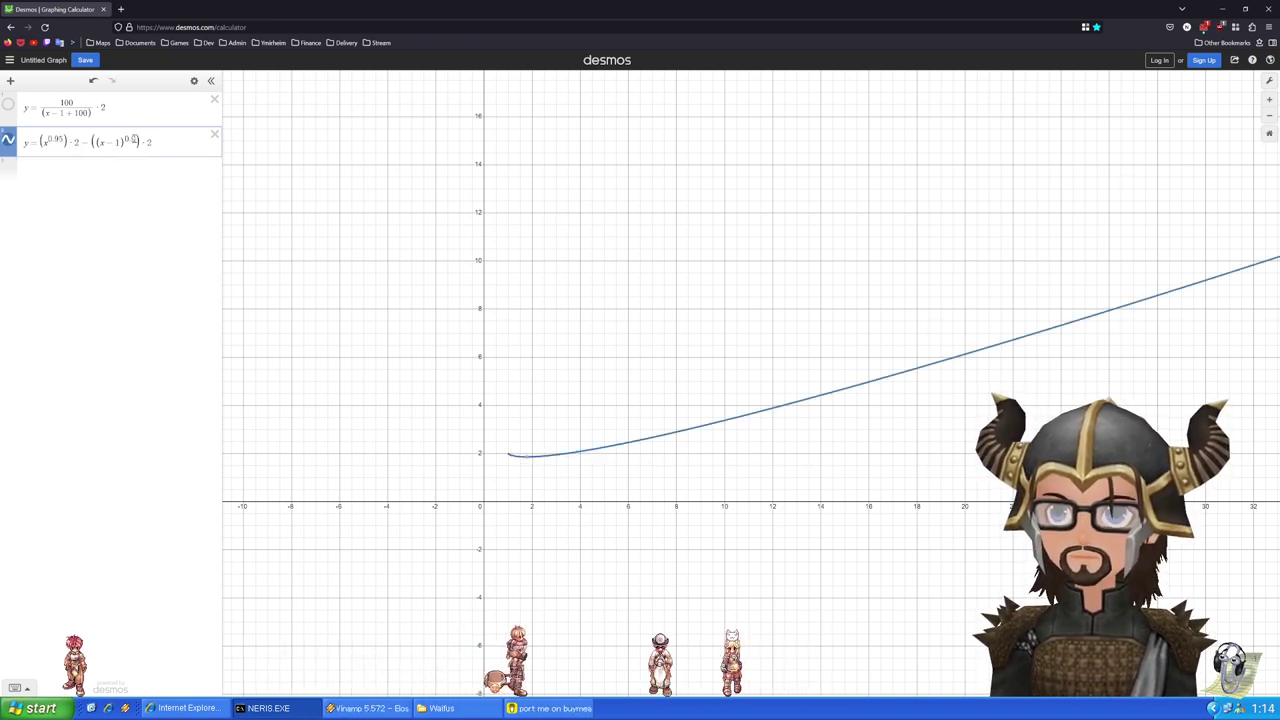
text(5)
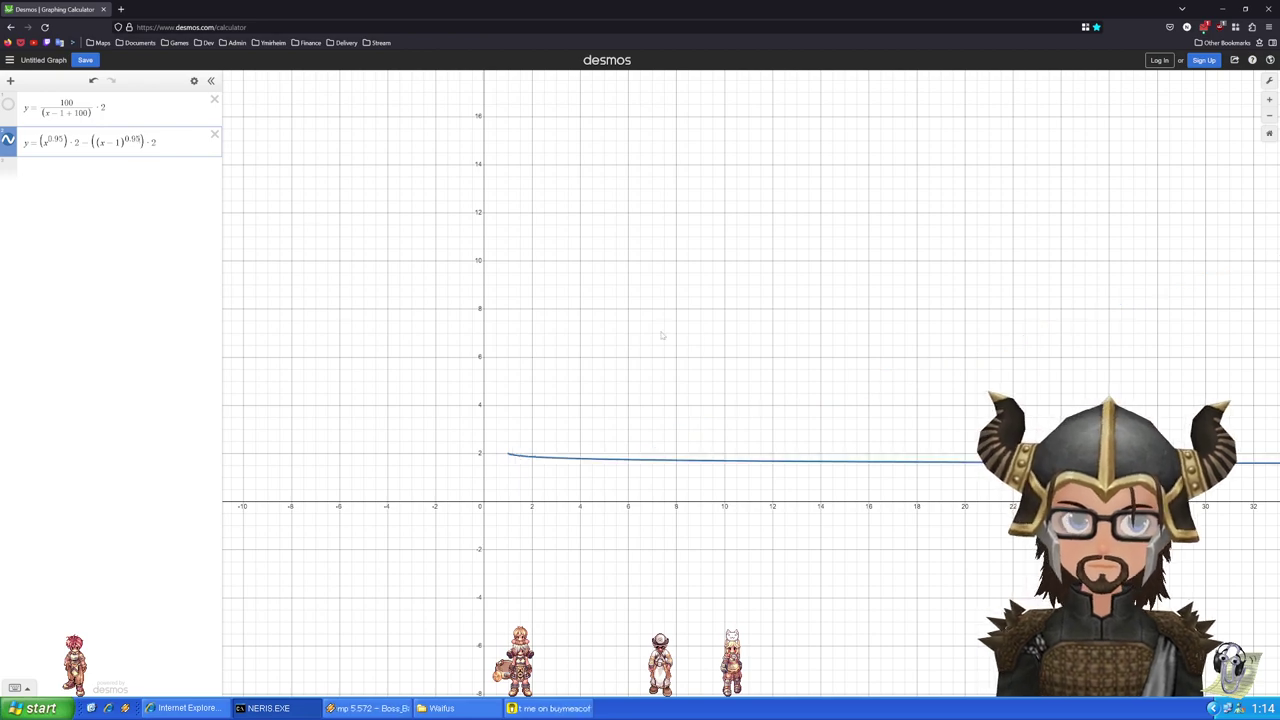
Step: Pan the graph and trace the curve from its start to about 1.51 near x = 100
scroll(879, 512, down, 3)
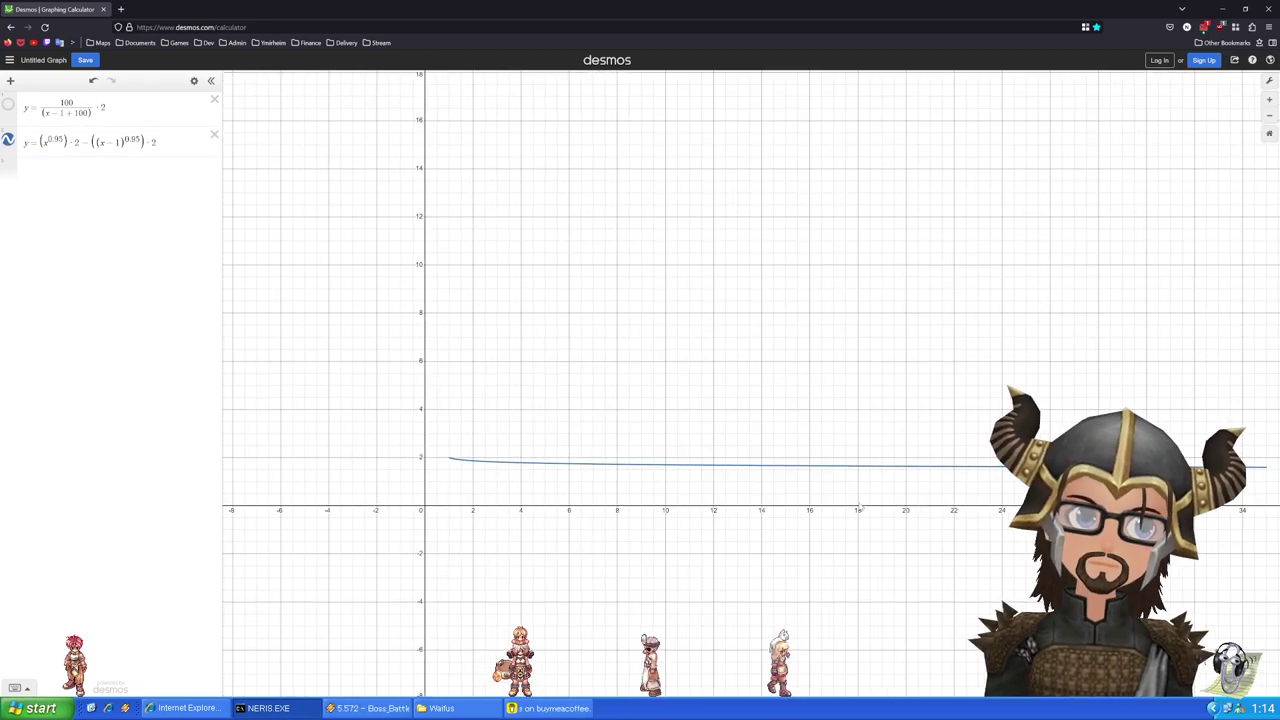
drag(879, 512, 648, 517)
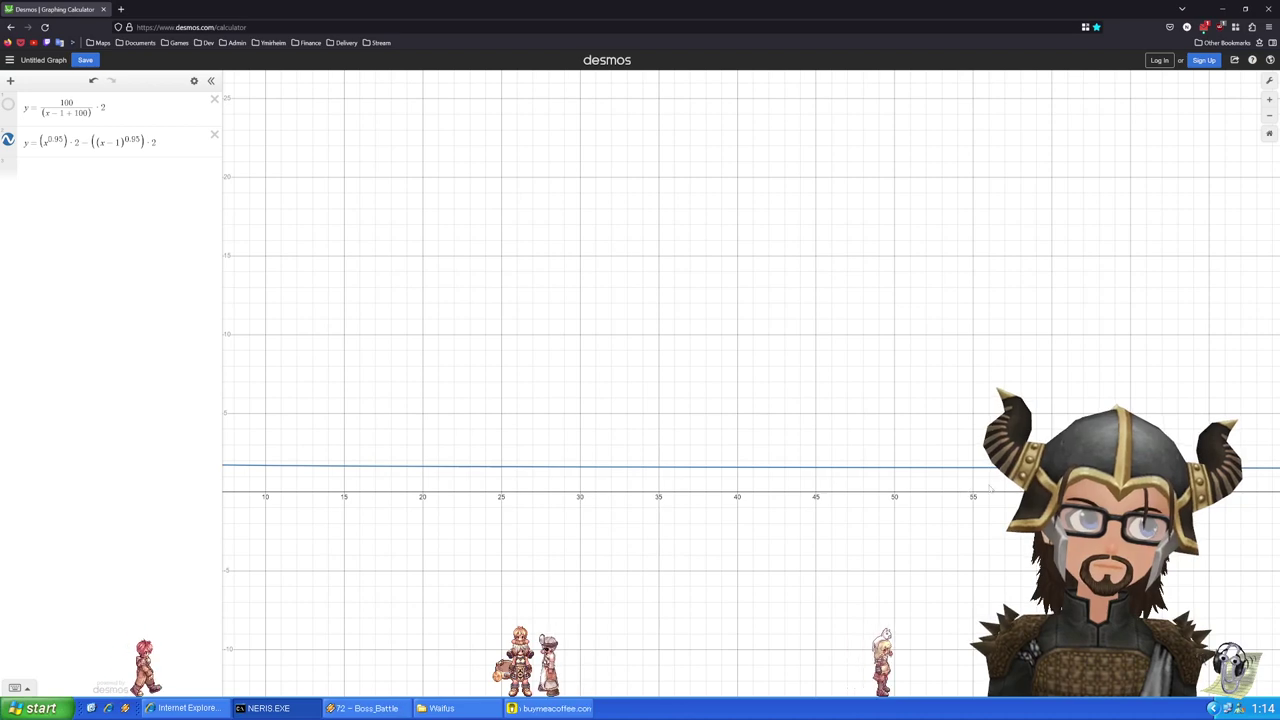
scroll(365, 470, down, 2)
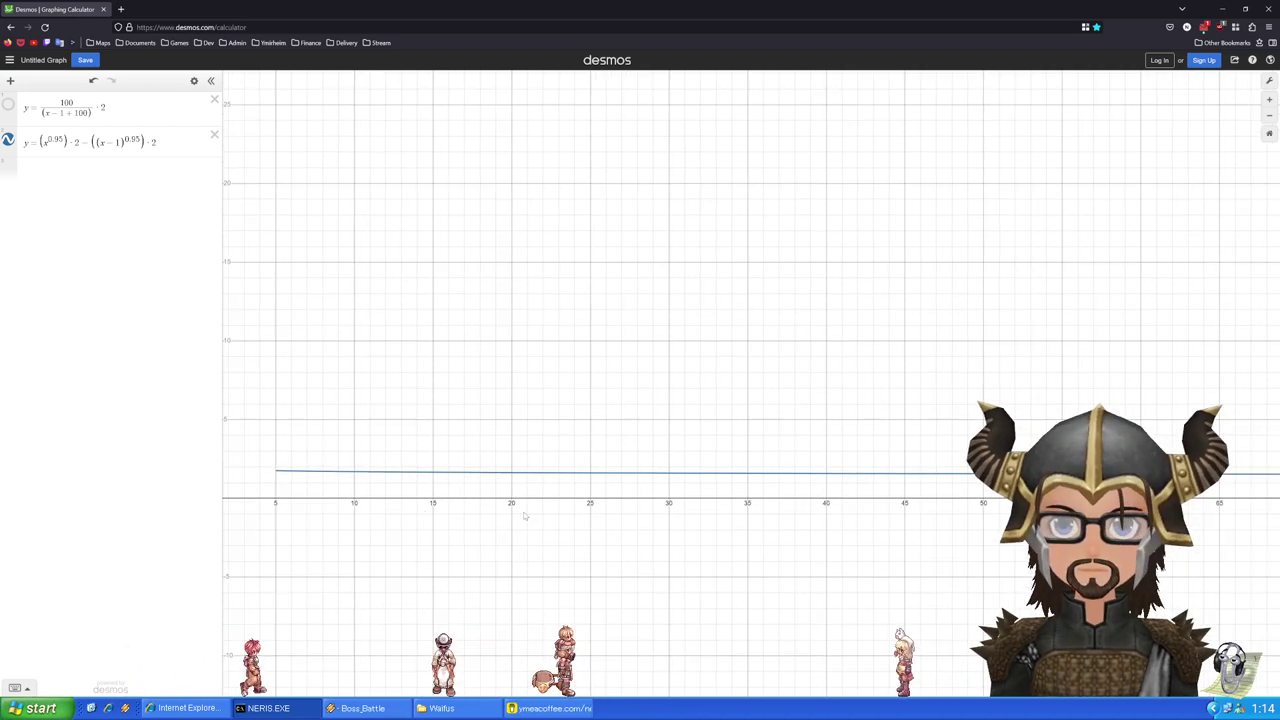
mouse_move(365, 470)
mouse_down()
mouse_move(490, 470)
mouse_move(613, 498)
mouse_up()
click(495, 467)
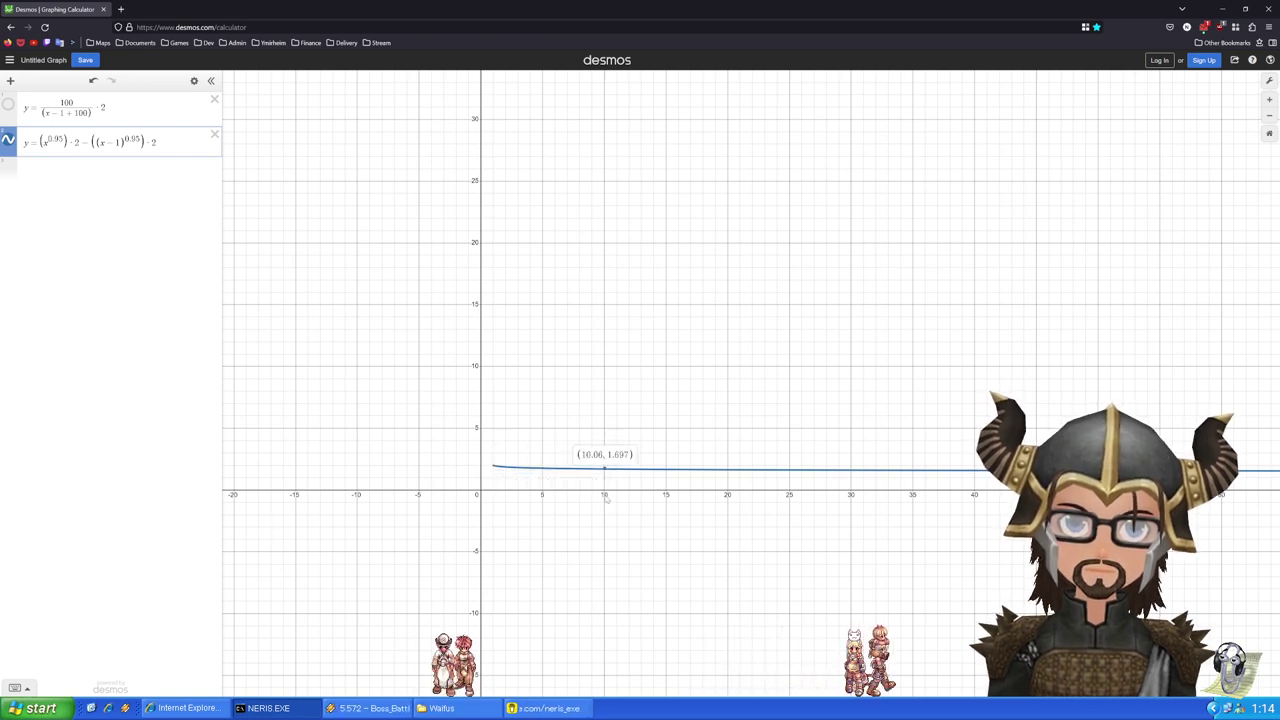
scroll(613, 498, down, 3)
drag(1050, 527, 657, 507)
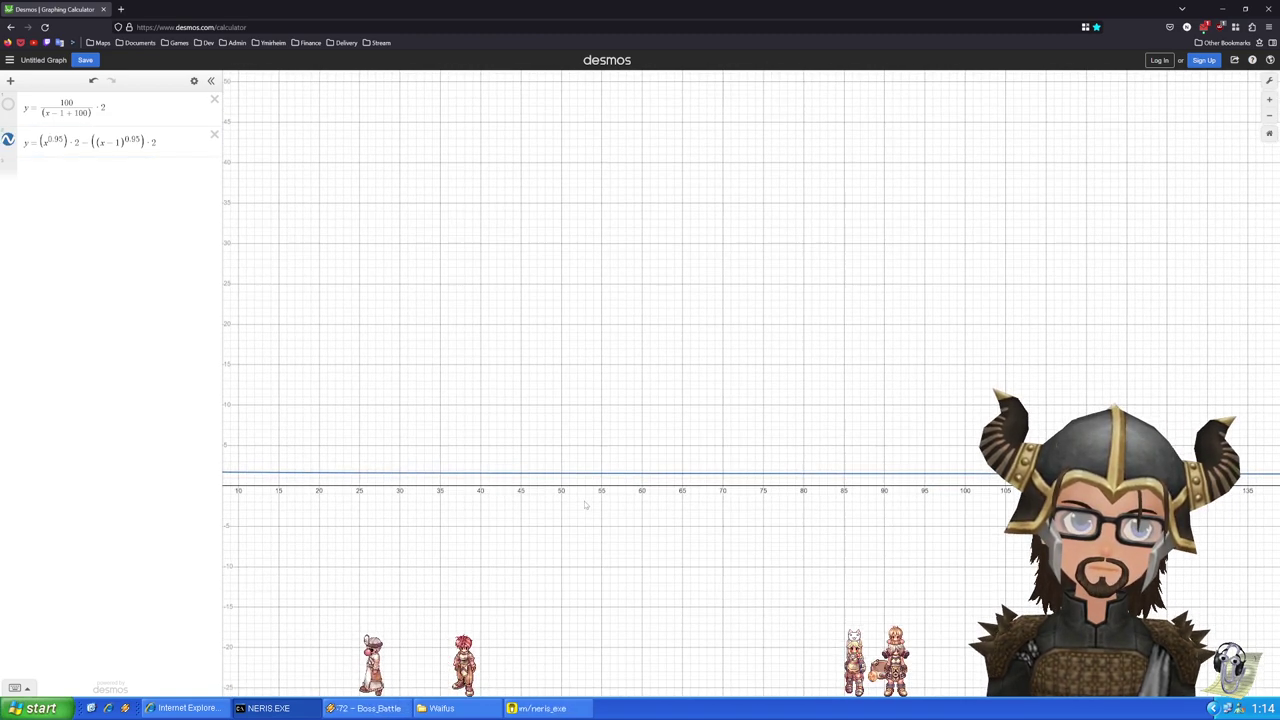
click(933, 466)
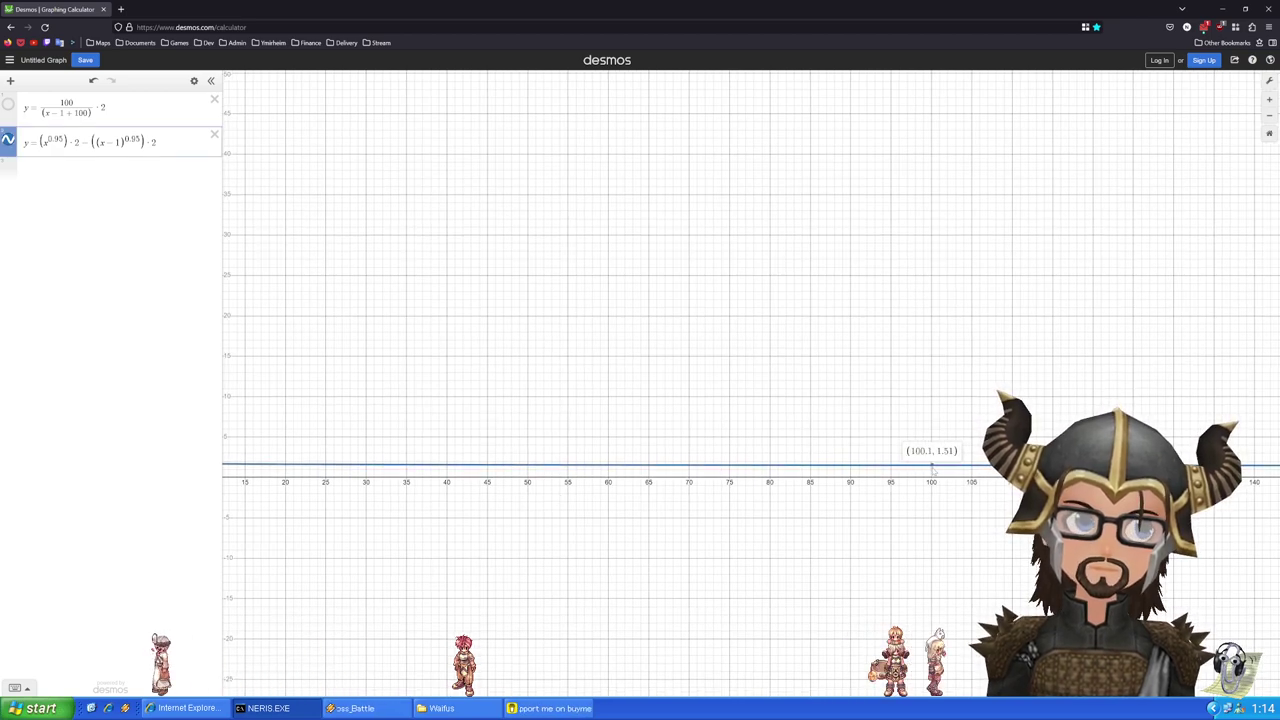
mouse_move(933, 468)
mouse_down()
mouse_move(1185, 465)
mouse_move(806, 488)
mouse_move(932, 488)
mouse_up()
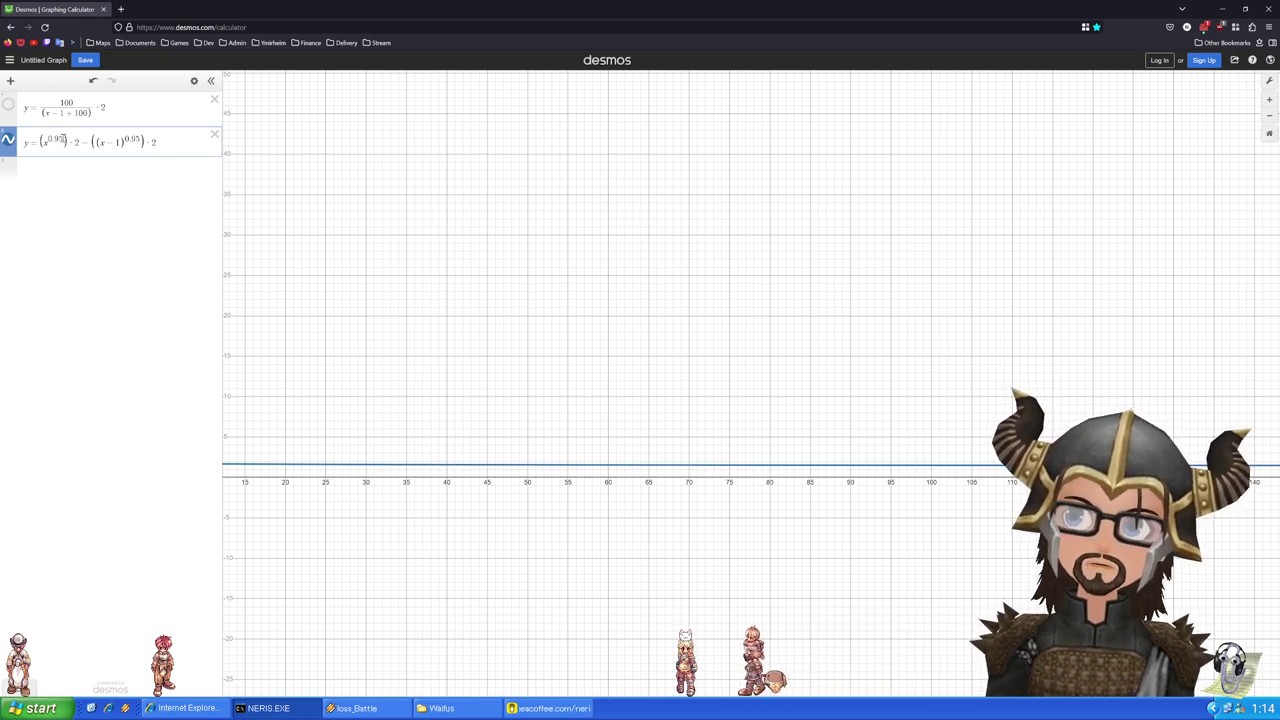
Step: Delete both exponents in expression 2 and pan the origin into view
key(BackSpace)
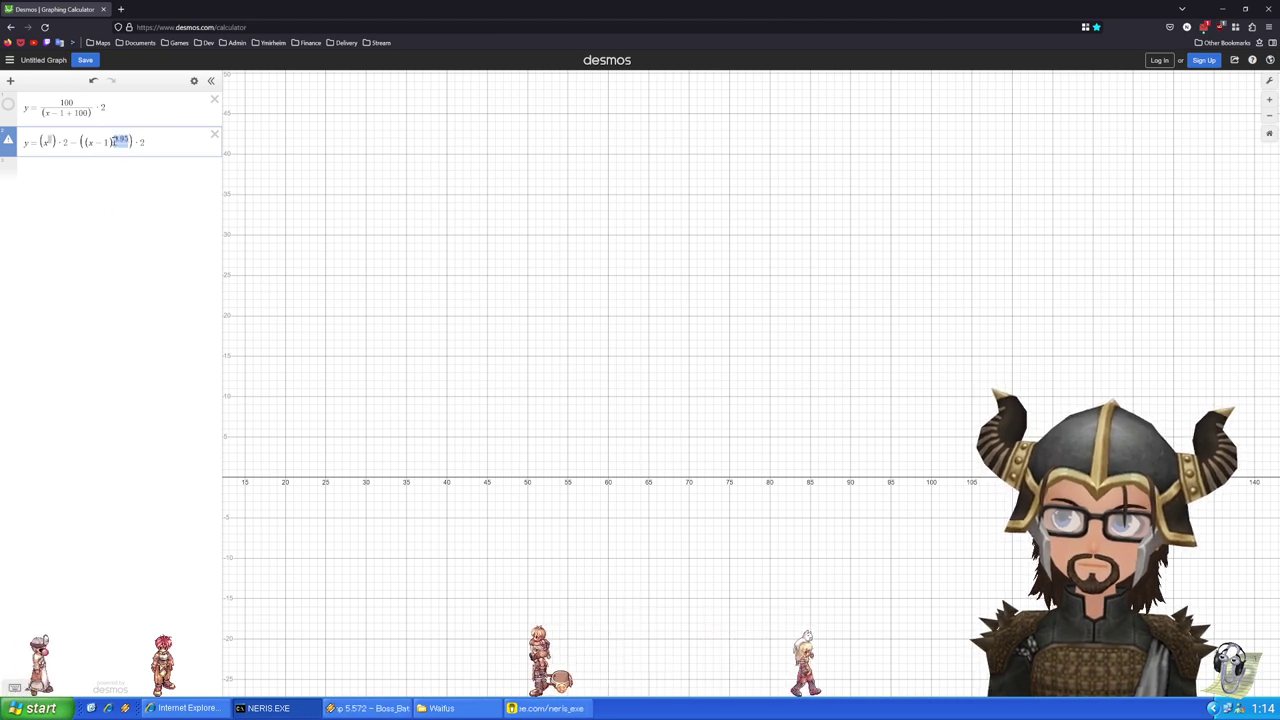
key(BackSpace)
click(408, 437)
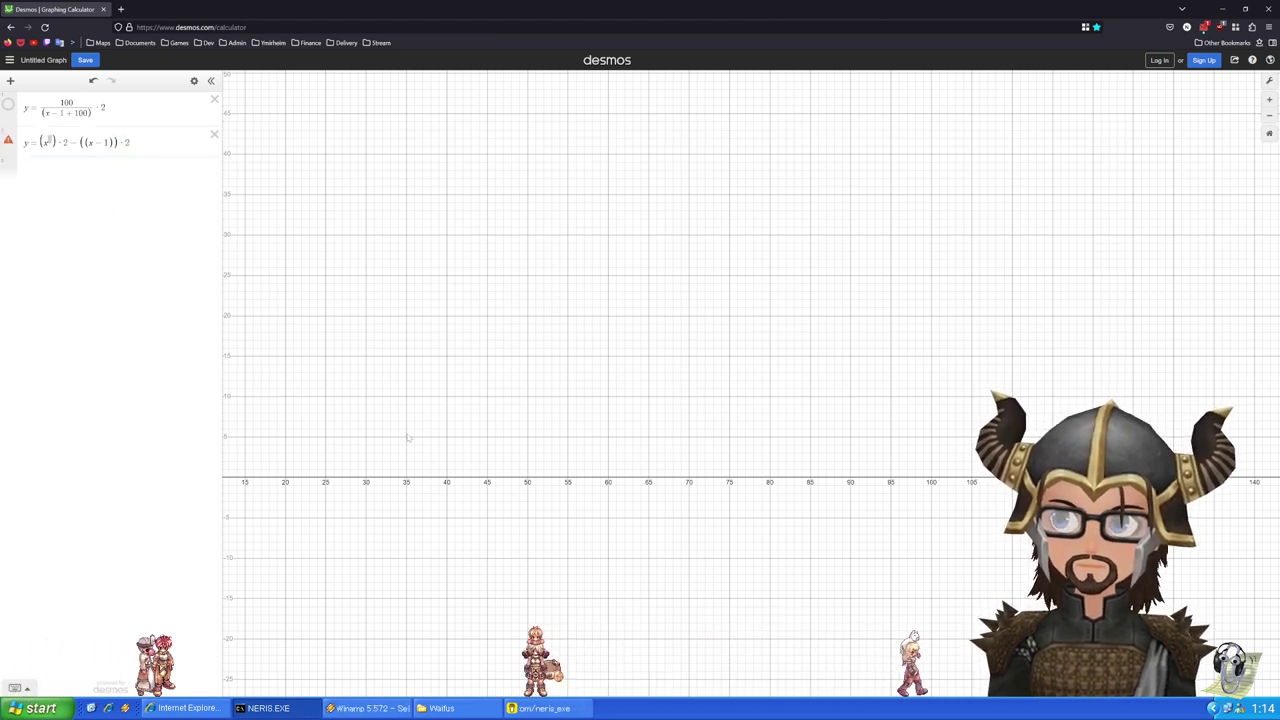
key(BackSpace)
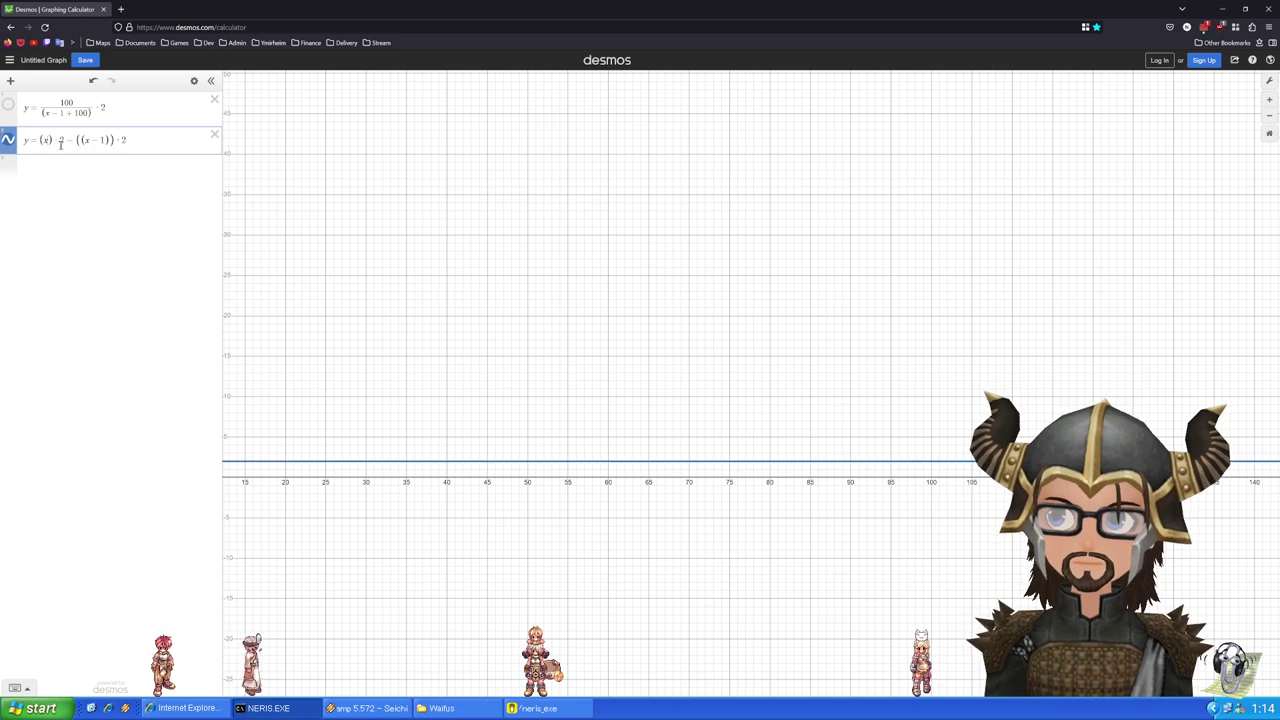
drag(300, 450, 792, 433)
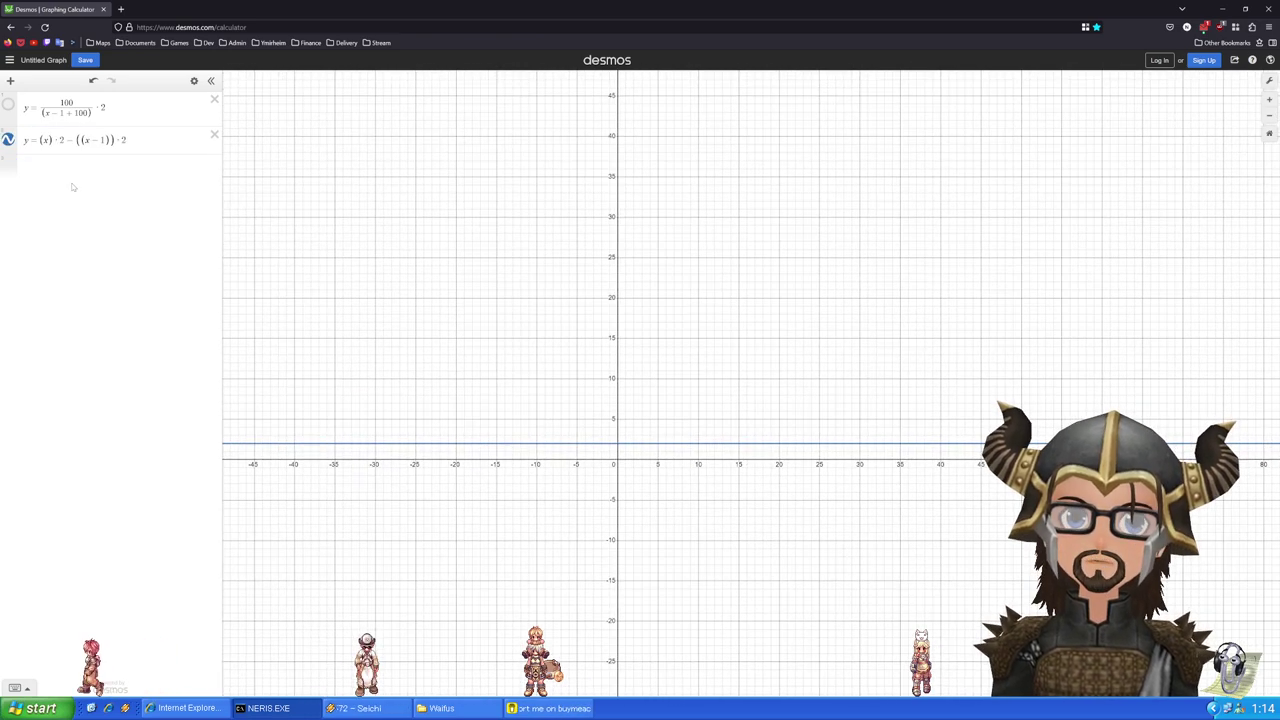
click(50, 141)
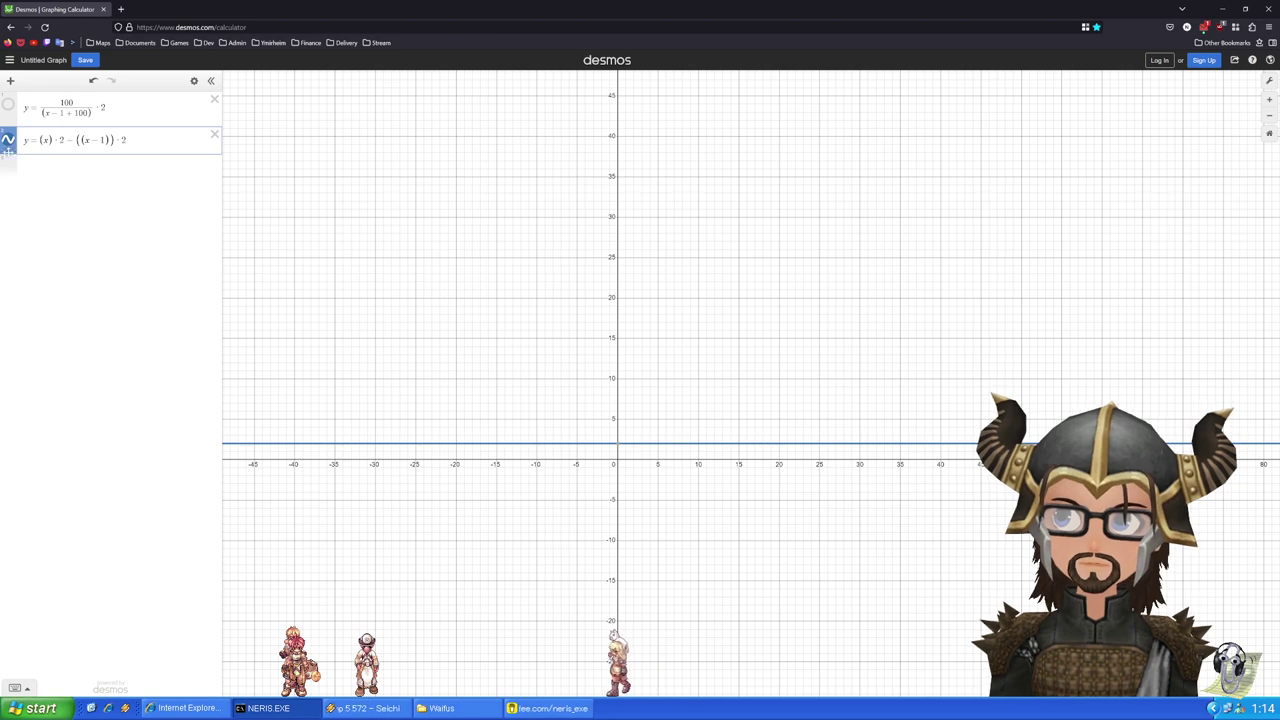
Step: Compare with expression 1's red curve near x = 0, then show only expression 2 again
click(8, 140)
click(8, 104)
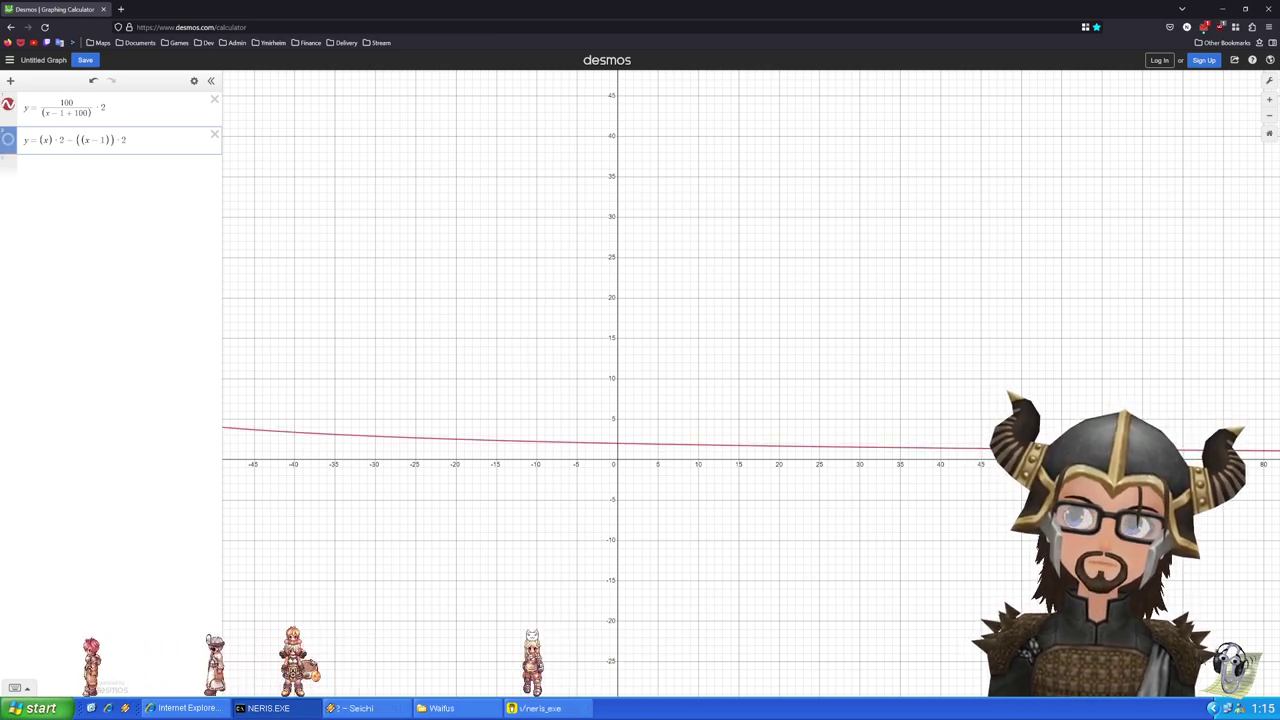
drag(113, 113, 47, 112)
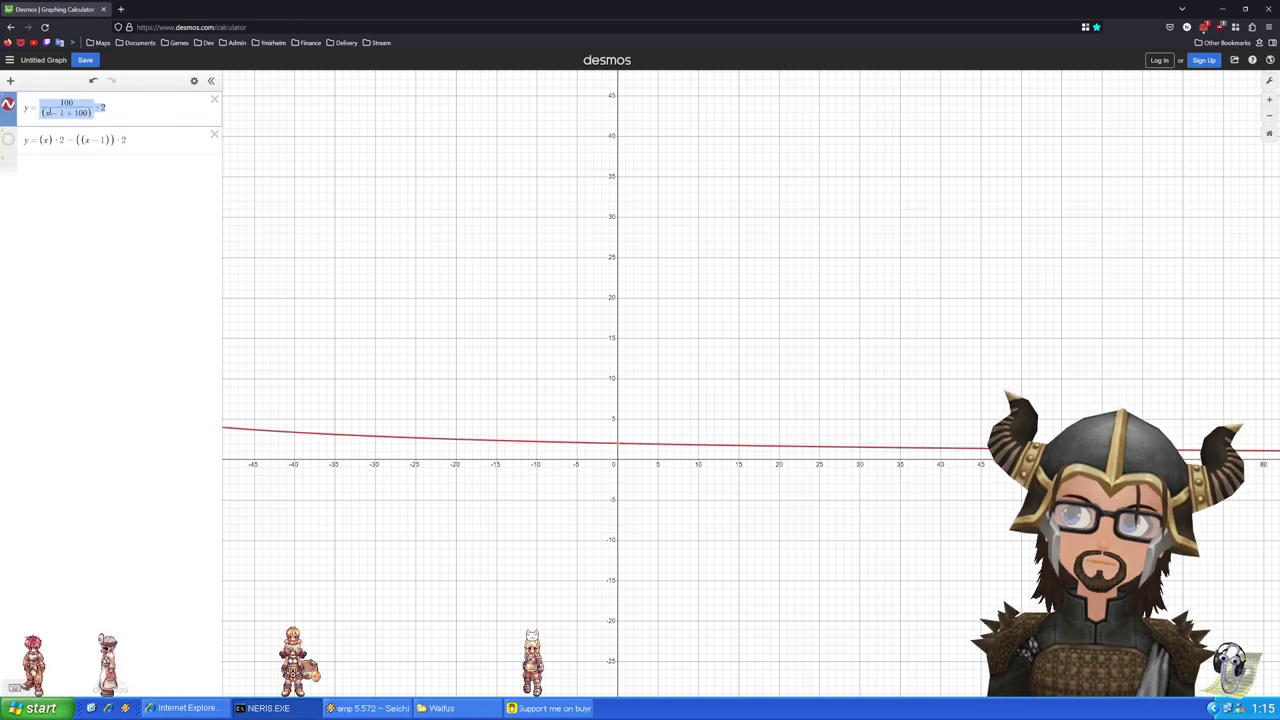
click(126, 114)
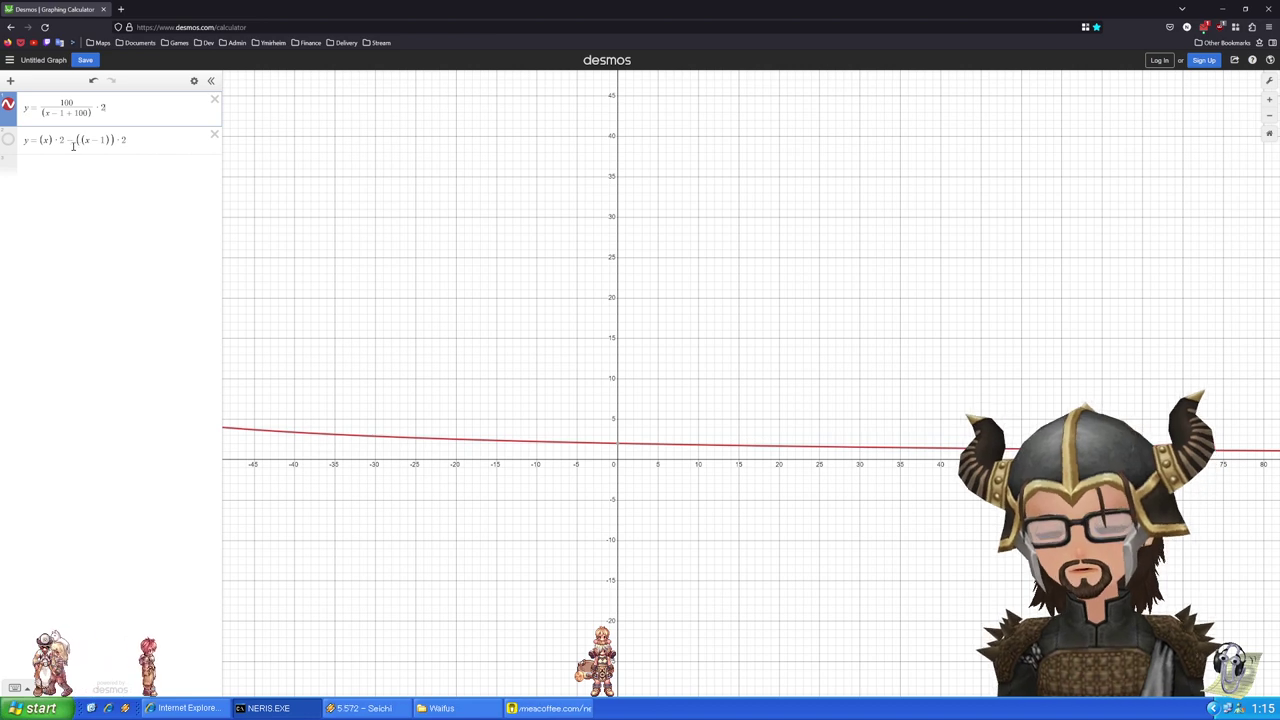
scroll(579, 503, up, 3)
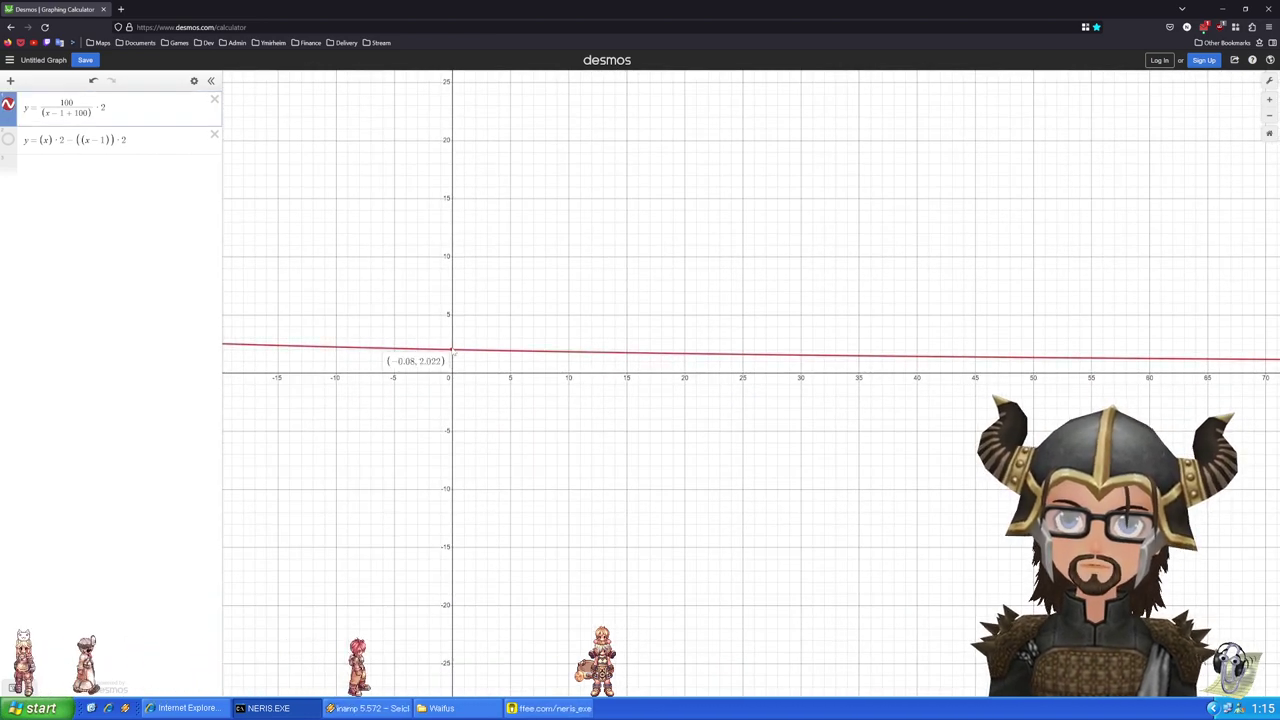
click(16, 124)
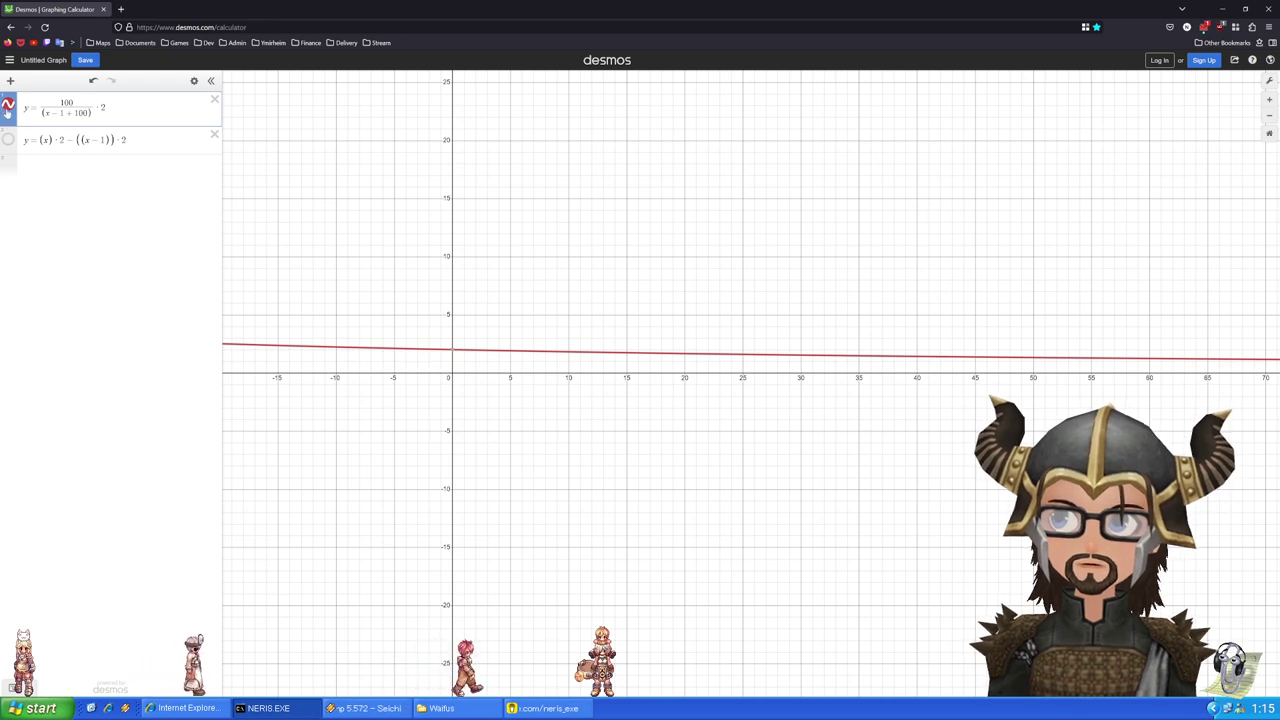
click(8, 104)
click(8, 139)
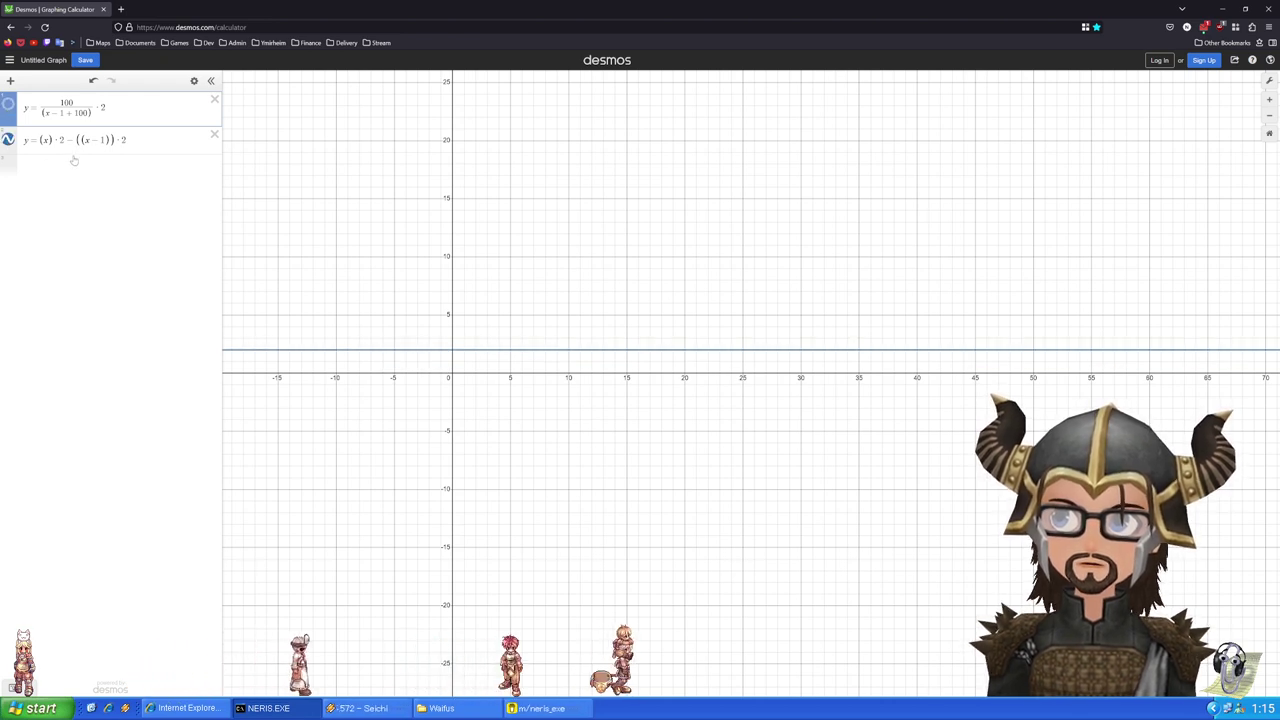
click(47, 140)
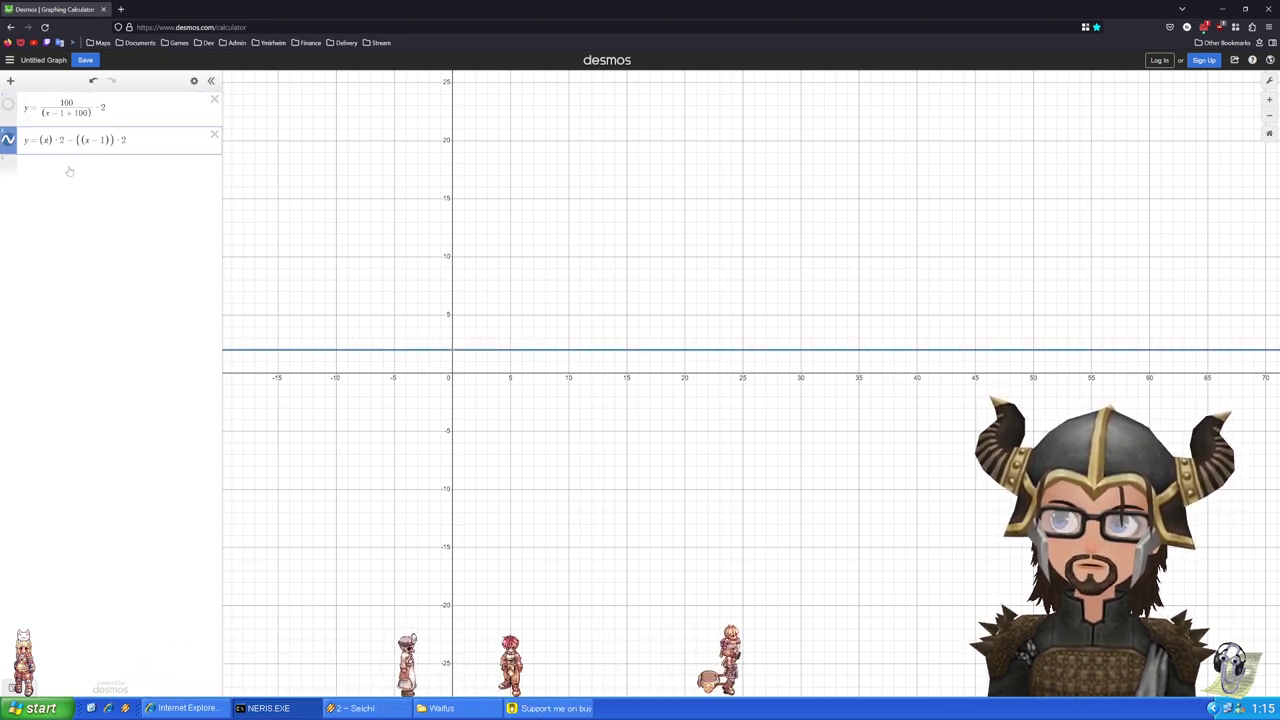
click(69, 171)
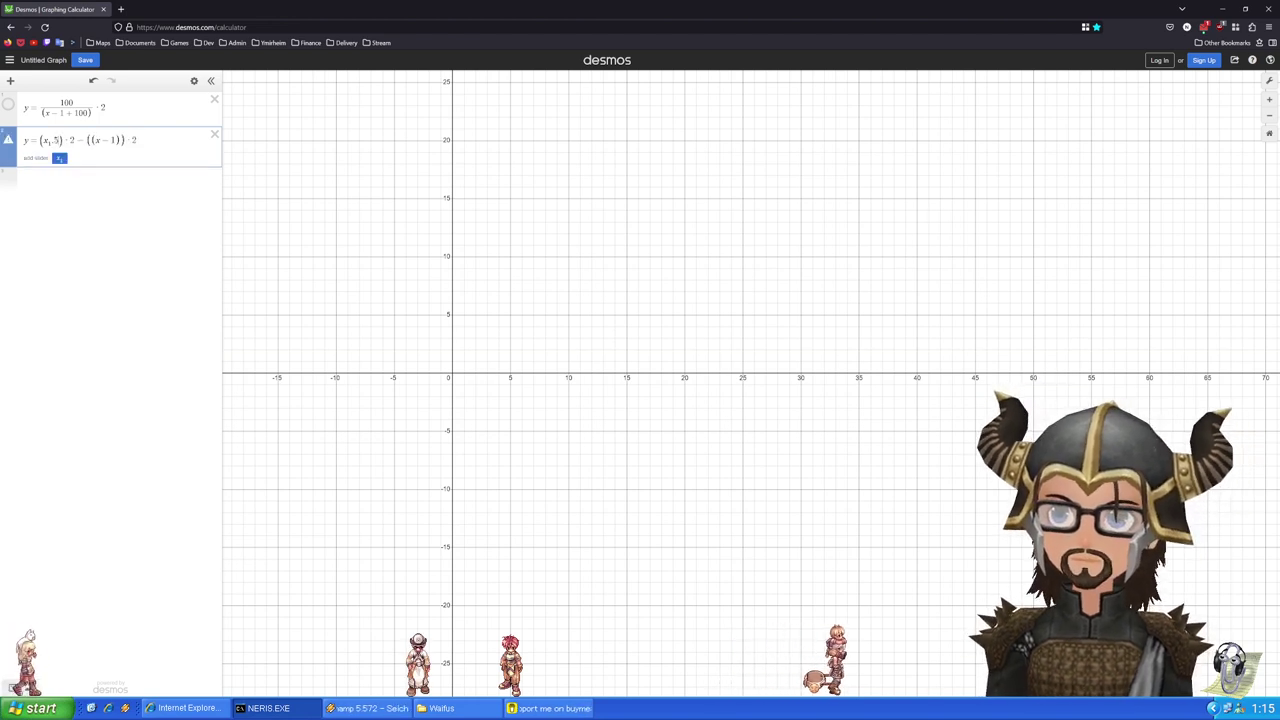
Step: Set both exponents in expression 2 to 1.5 and trace from (1, 2) toward x = 45
key(BackSpace)
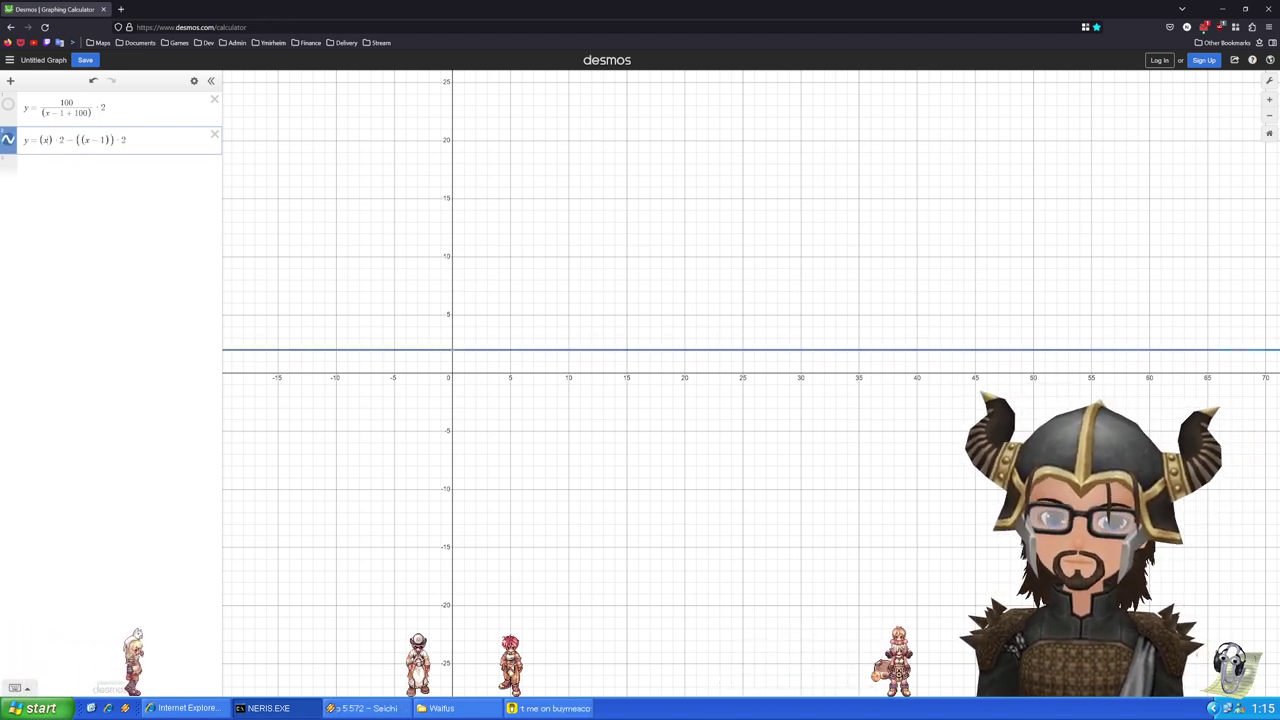
text(^1.5)
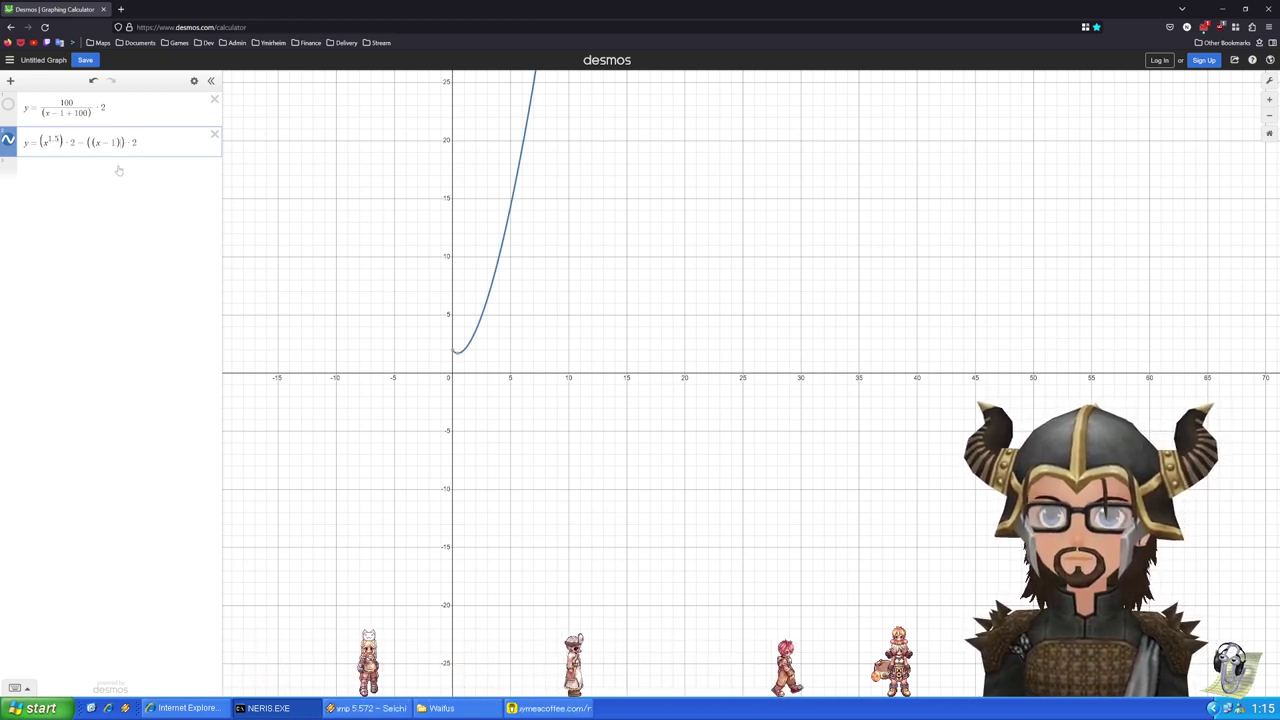
text(^1.5)
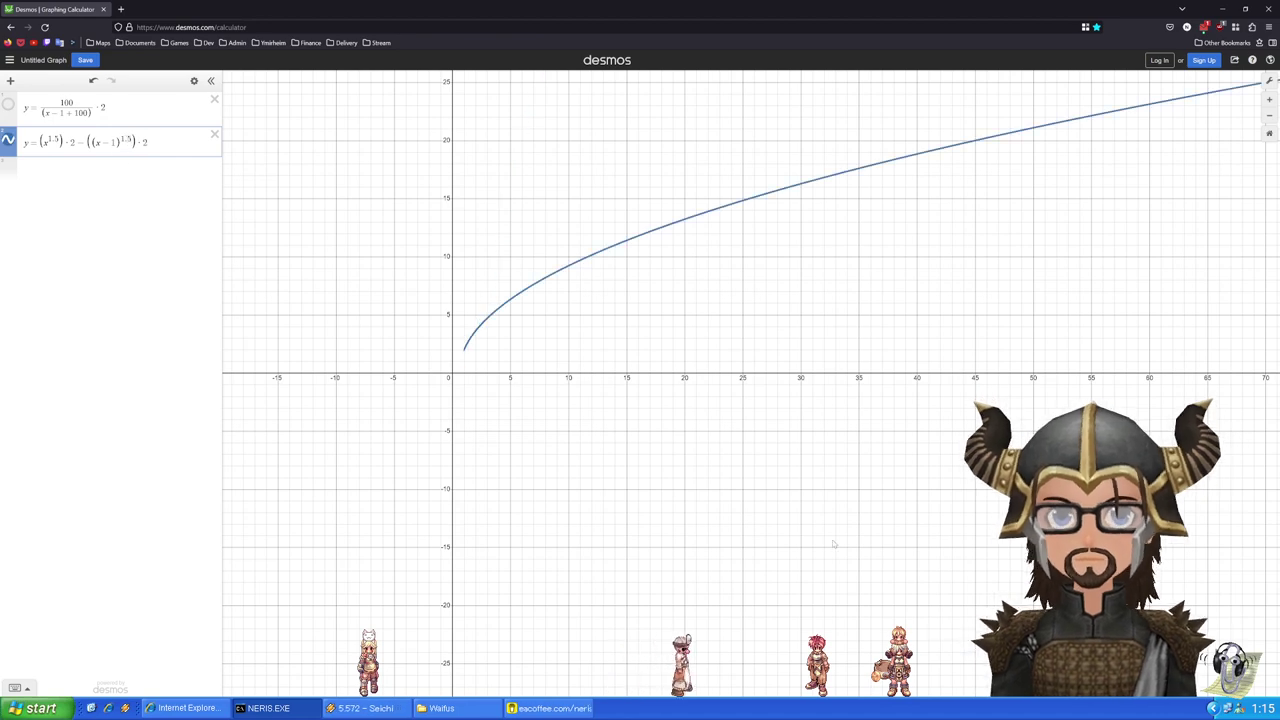
drag(875, 264, 804, 399)
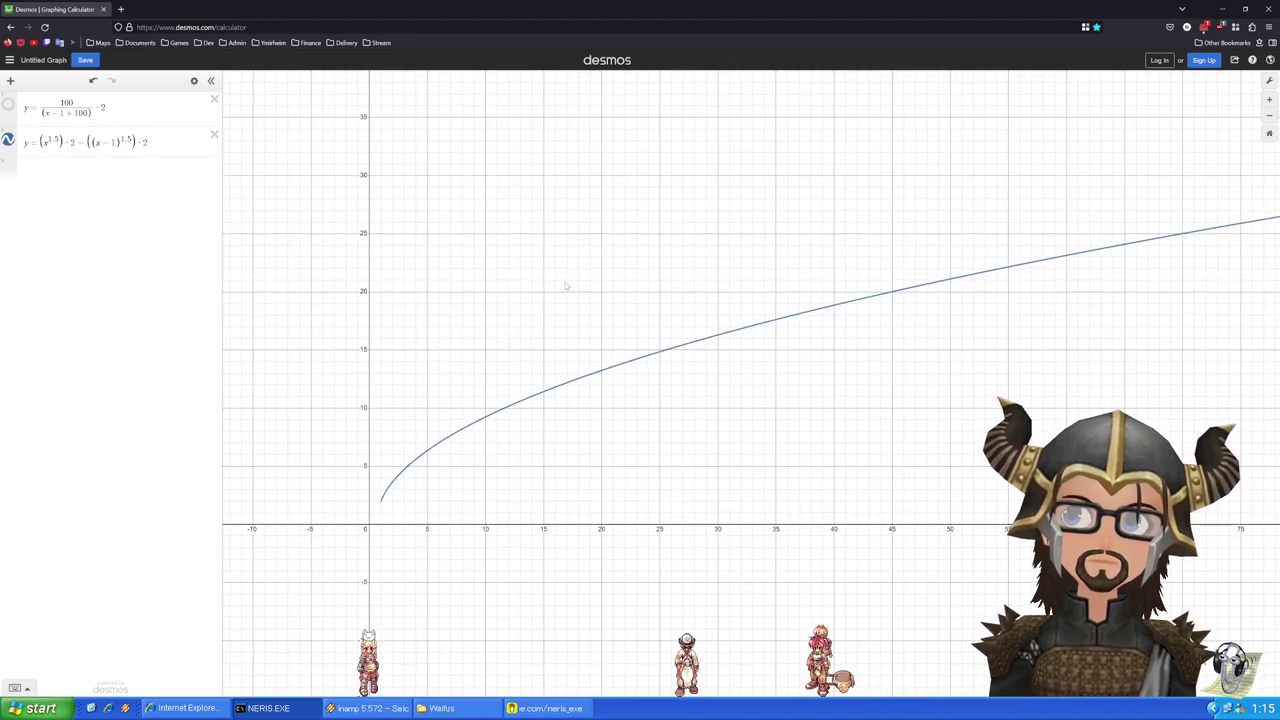
click(382, 504)
mouse_move(382, 504)
mouse_down()
mouse_move(651, 437)
mouse_move(945, 390)
mouse_move(740, 450)
mouse_move(420, 480)
mouse_move(173, 122)
mouse_up()
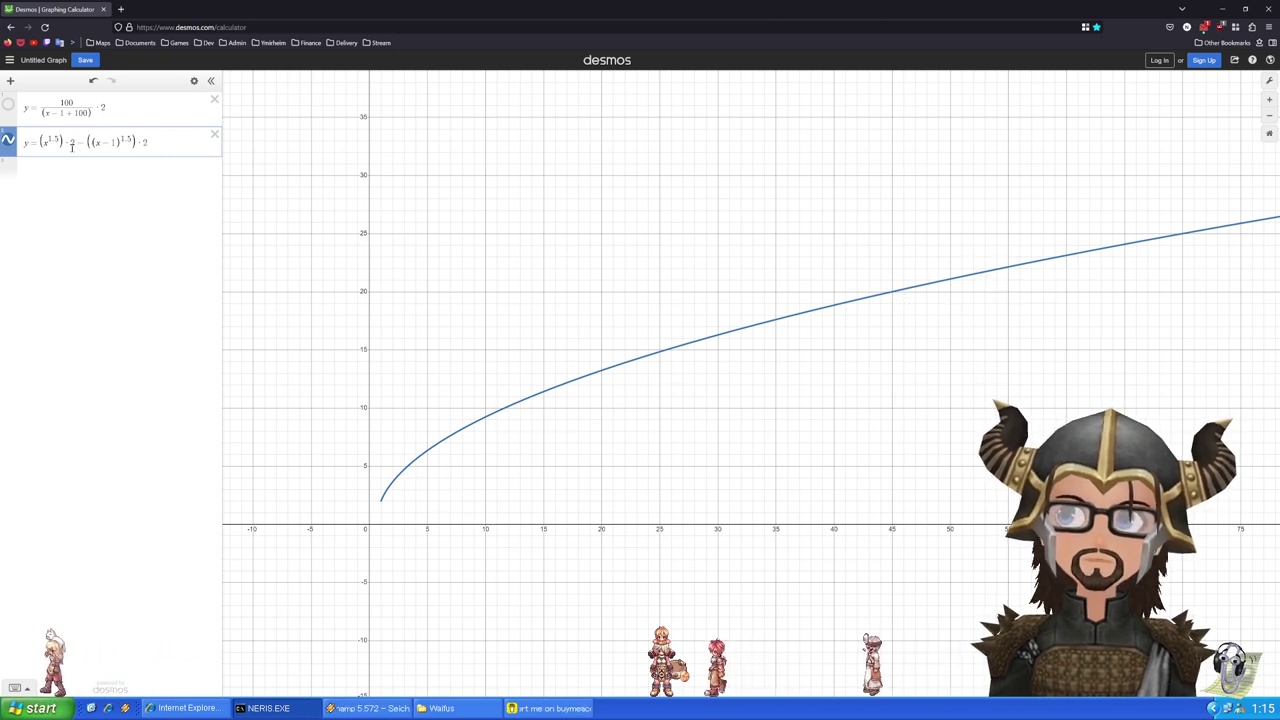
Step: Delete the subtracted (x−1)^1.5 term, undo it, and trace the curve up to x ≈ 20
drag(86, 142, 286, 129)
key(BackSpace)
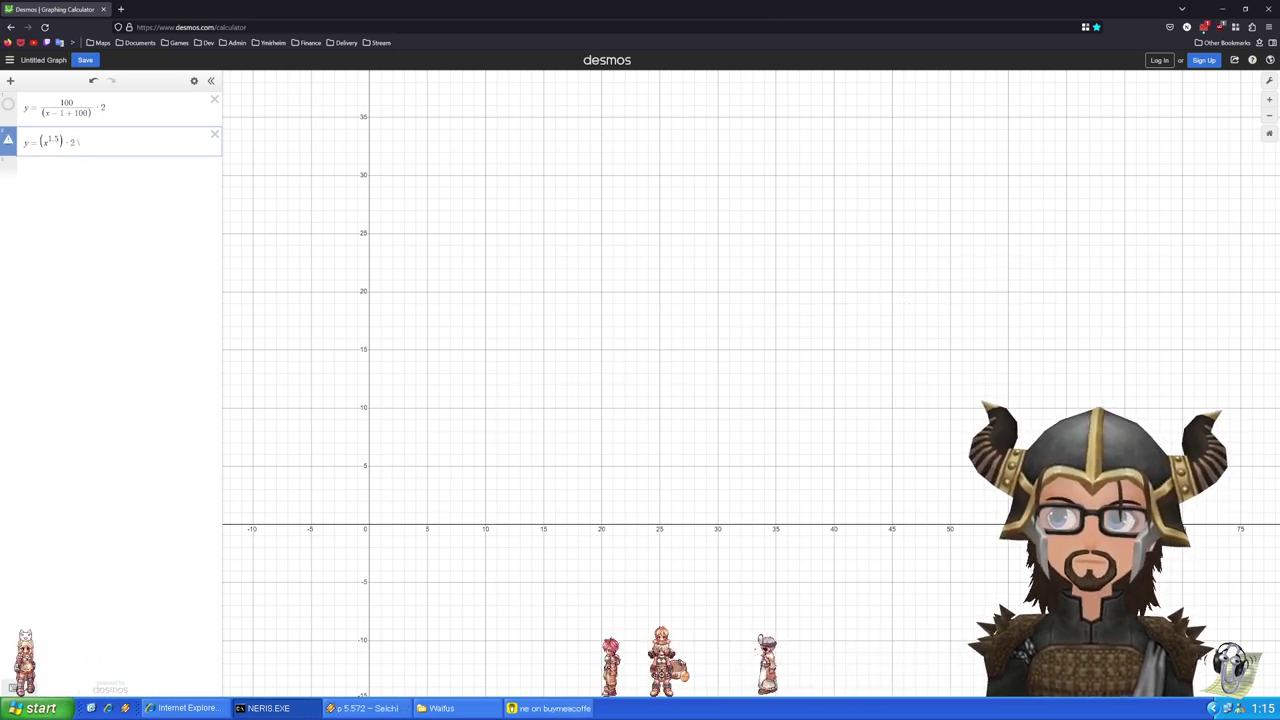
key(BackSpace)
scroll(634, 397, down, 1)
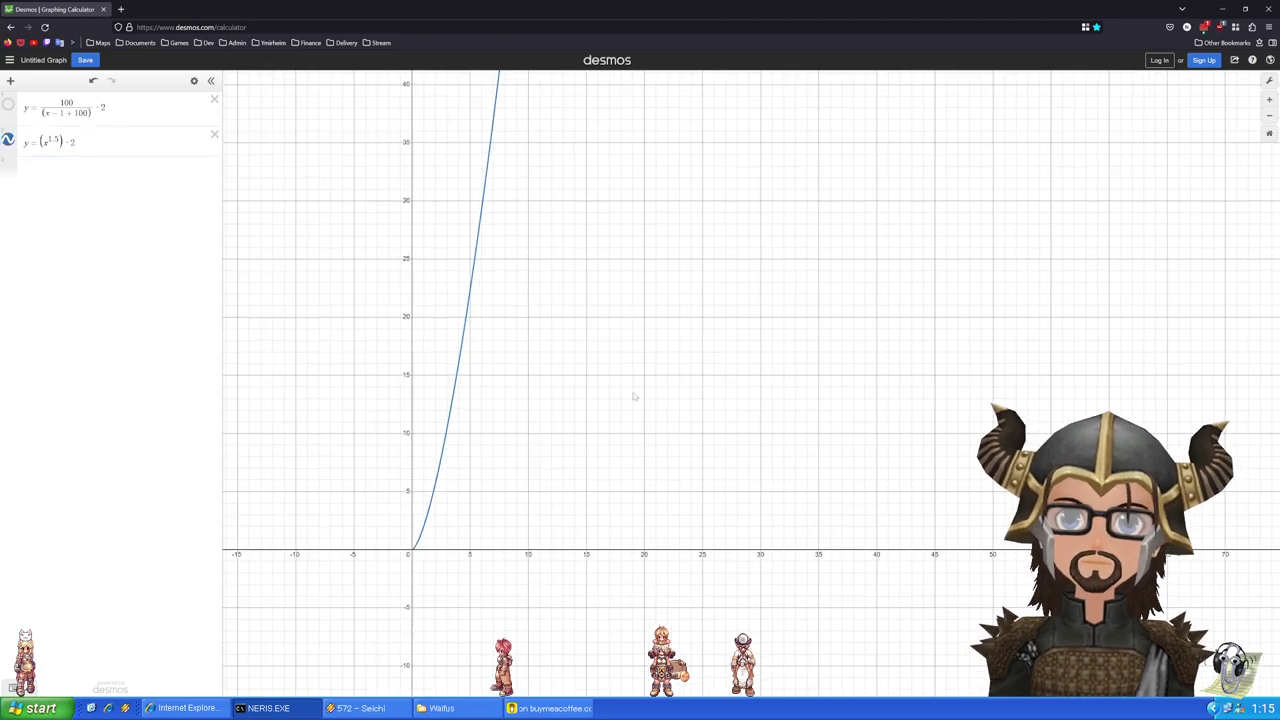
scroll(611, 431, down, 1)
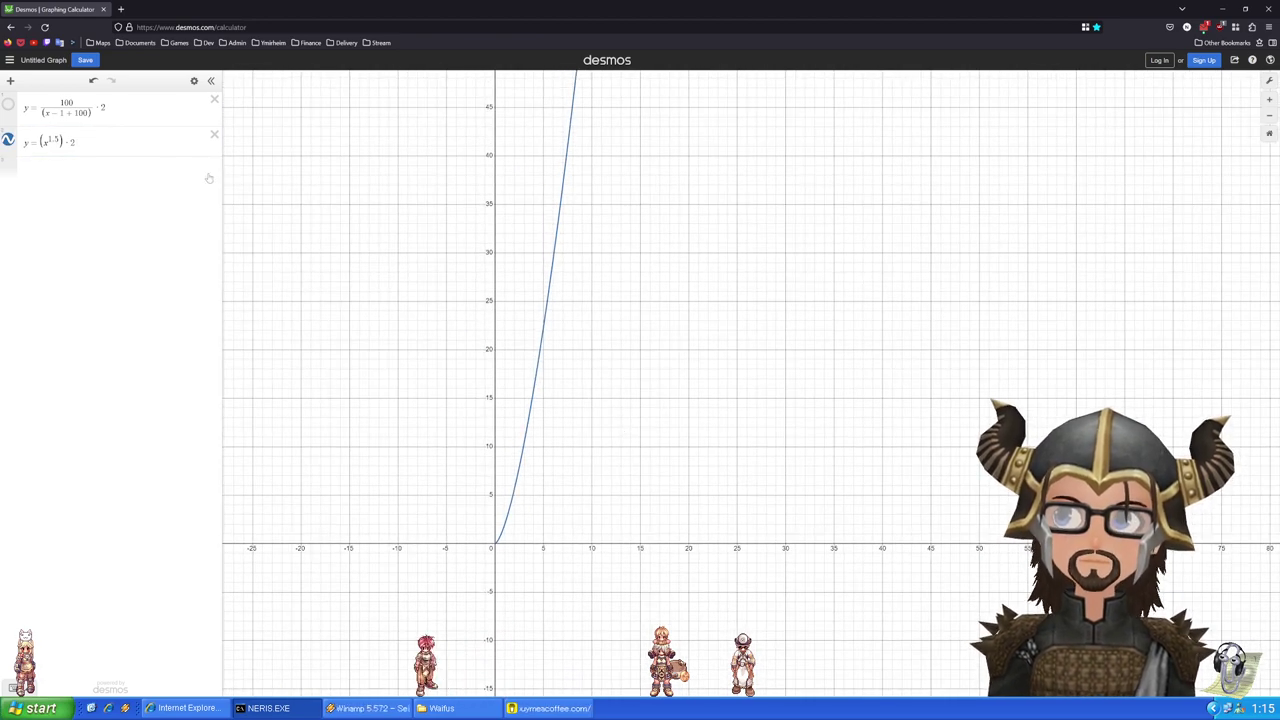
key(ctrl+z)
key(ctrl+z)
key(ctrl+z)
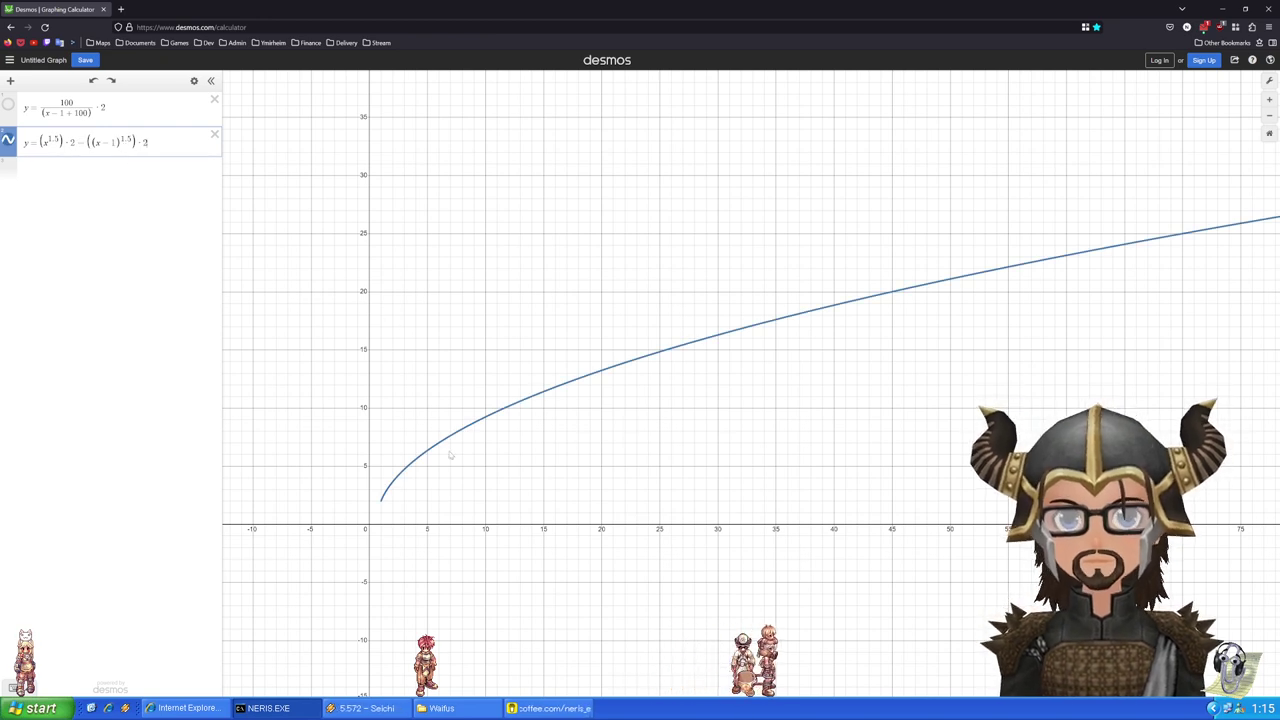
click(383, 503)
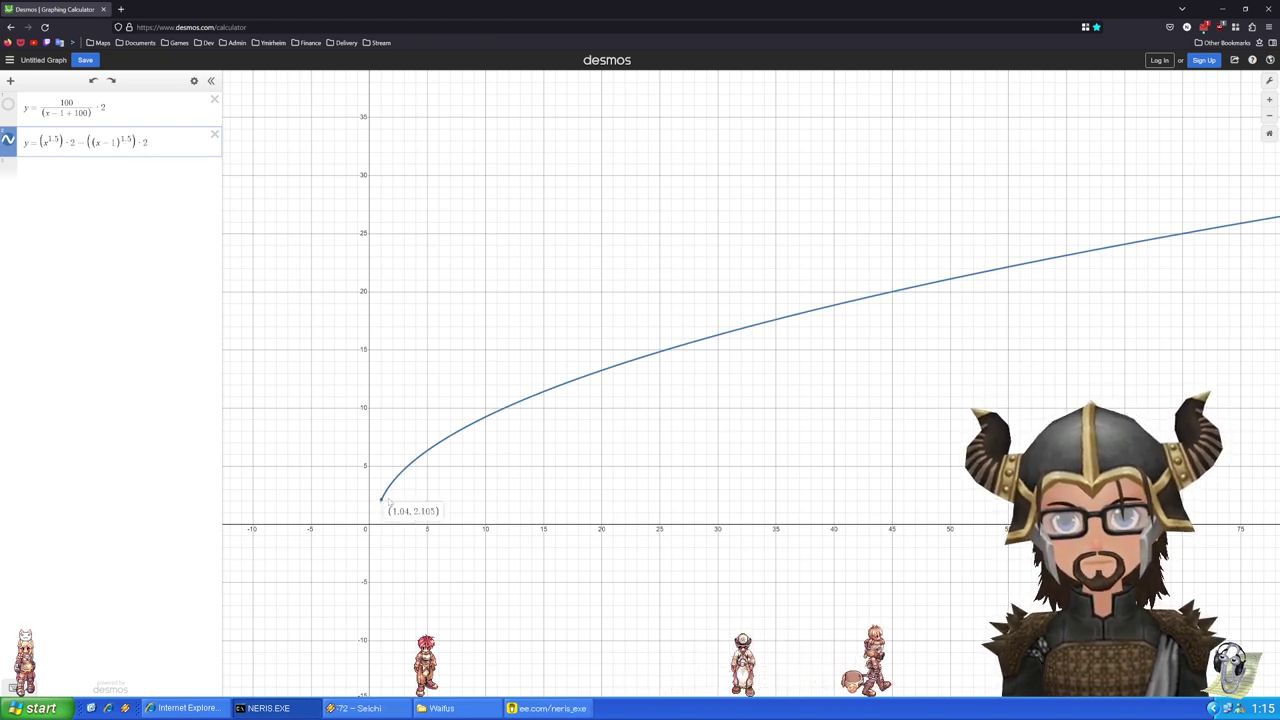
drag(389, 504, 627, 430)
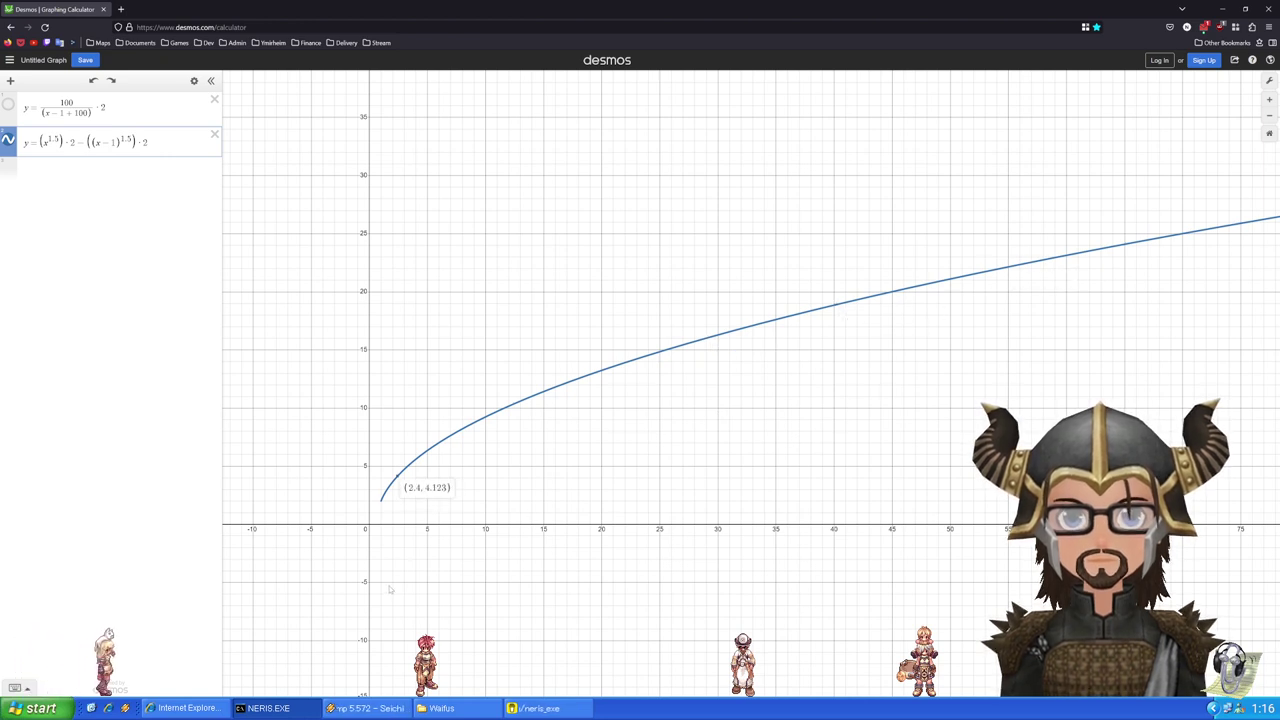
drag(390, 590, 374, 608)
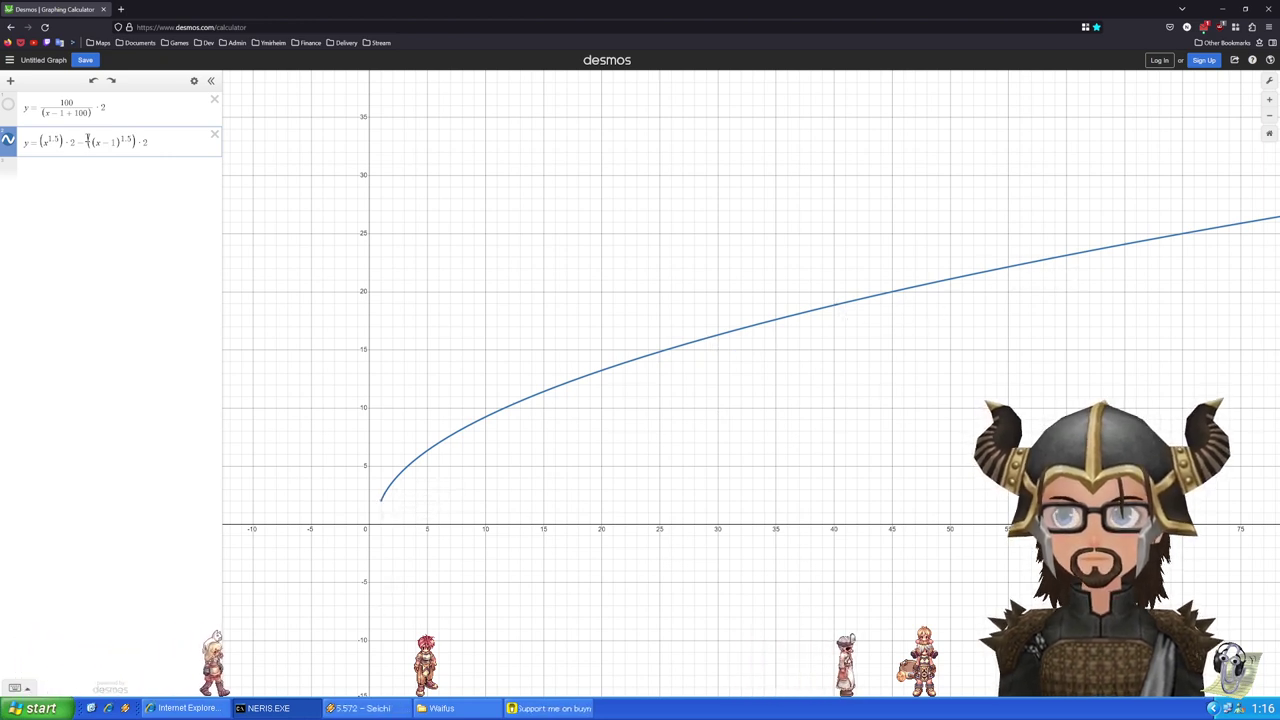
Step: Change both exponents to 0.99, then to 0.95
double_click(53, 139)
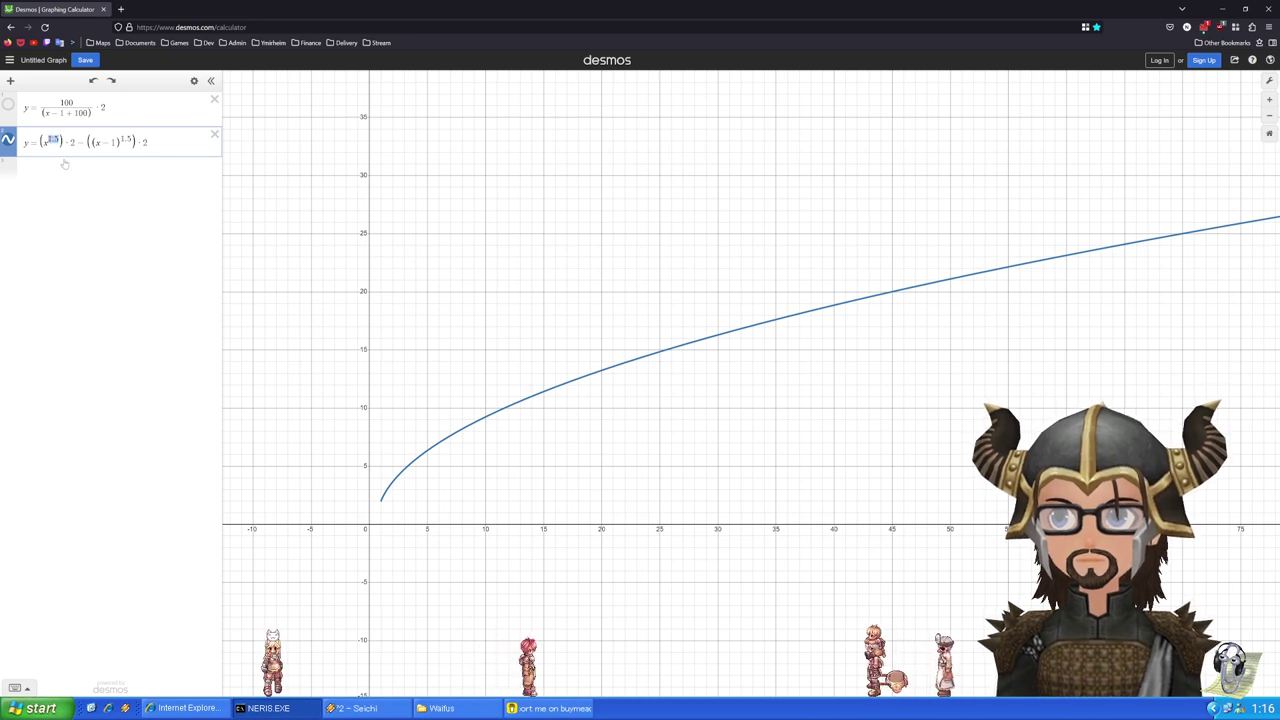
text(0.)
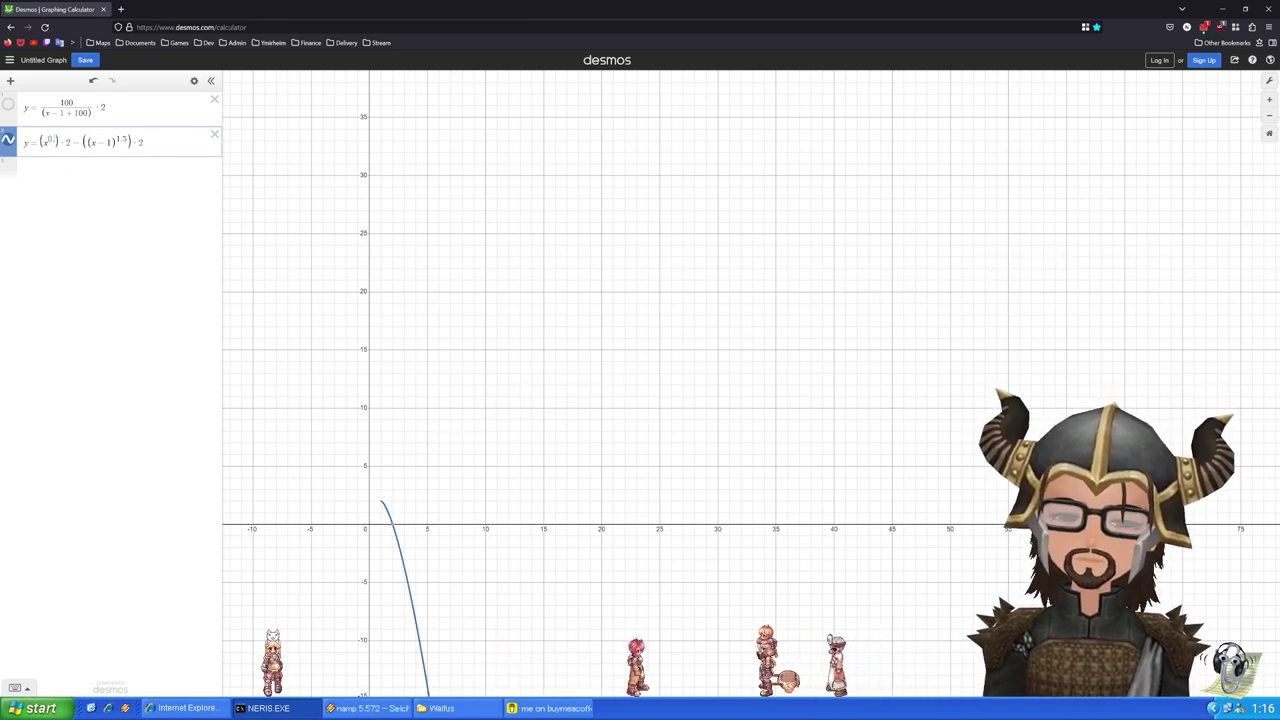
text(99)
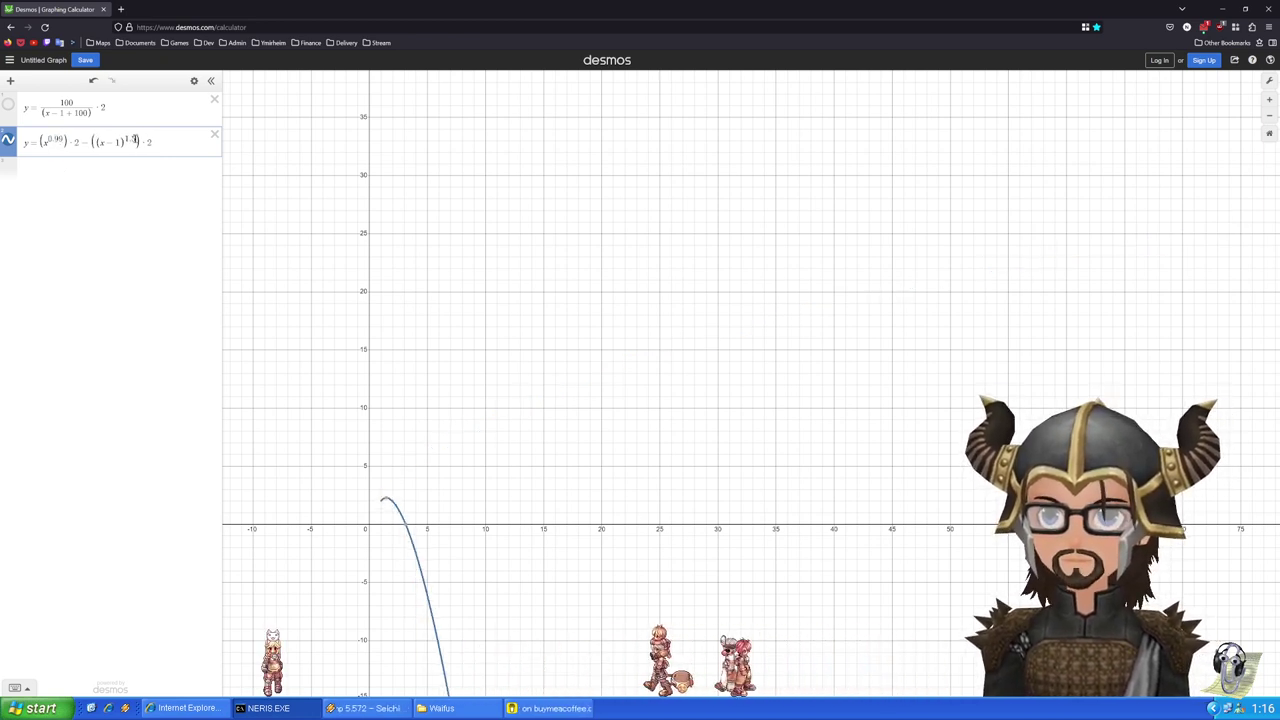
text(0.99)
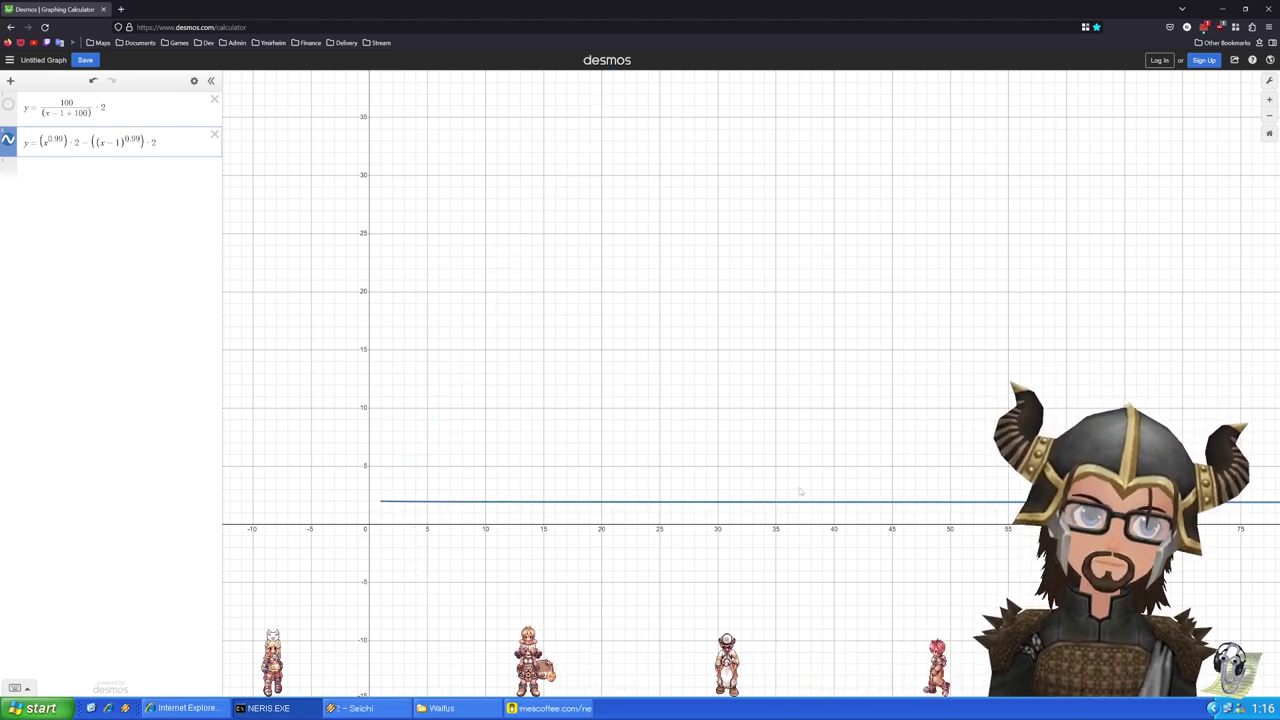
scroll(800, 492, down, 3)
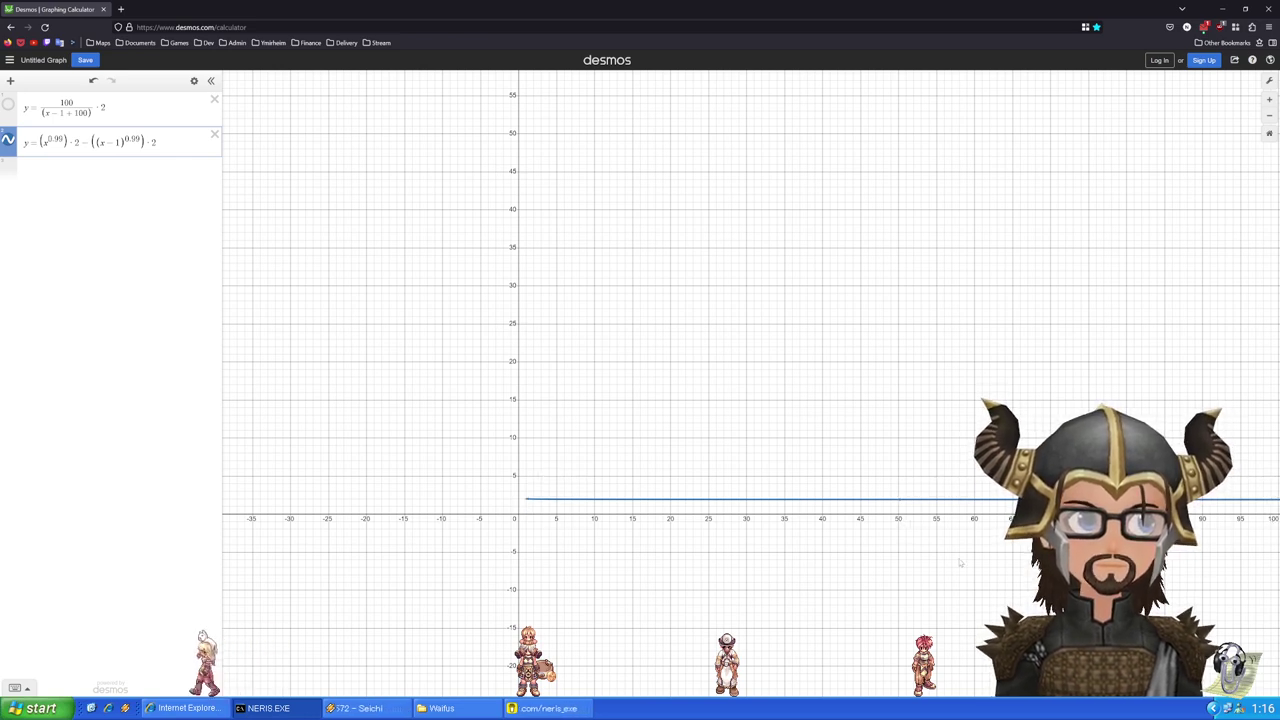
drag(800, 500, 545, 480)
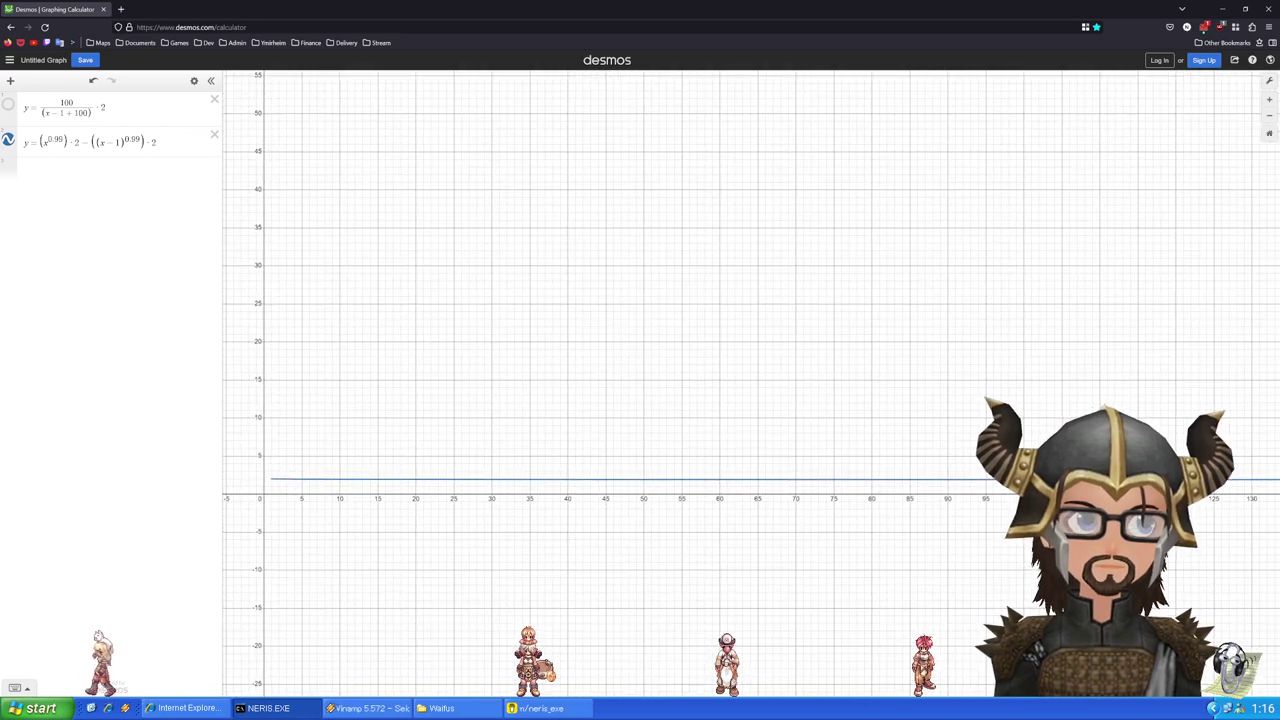
click(100, 141)
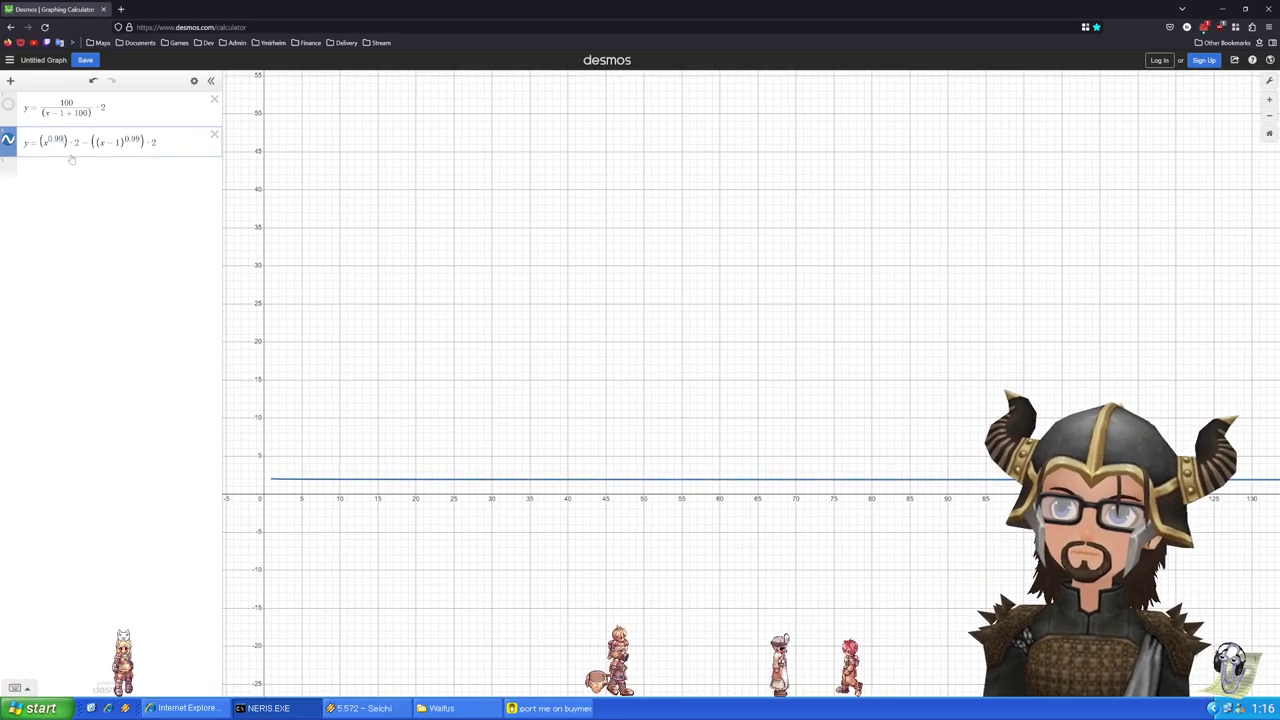
key(BackSpace)
text(5)
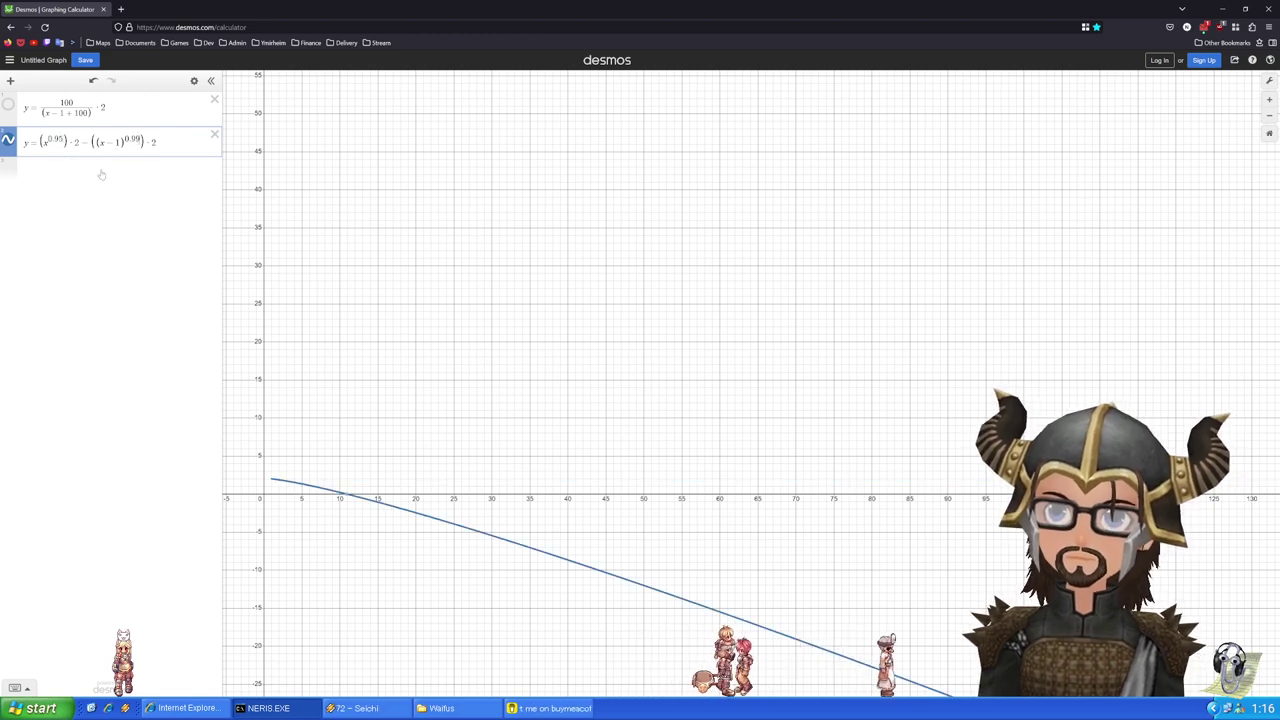
click(134, 139)
key(BackSpace)
text(5)
Step: Pin the curve's starting point and trace it to about 1.55 near x = 58
click(272, 481)
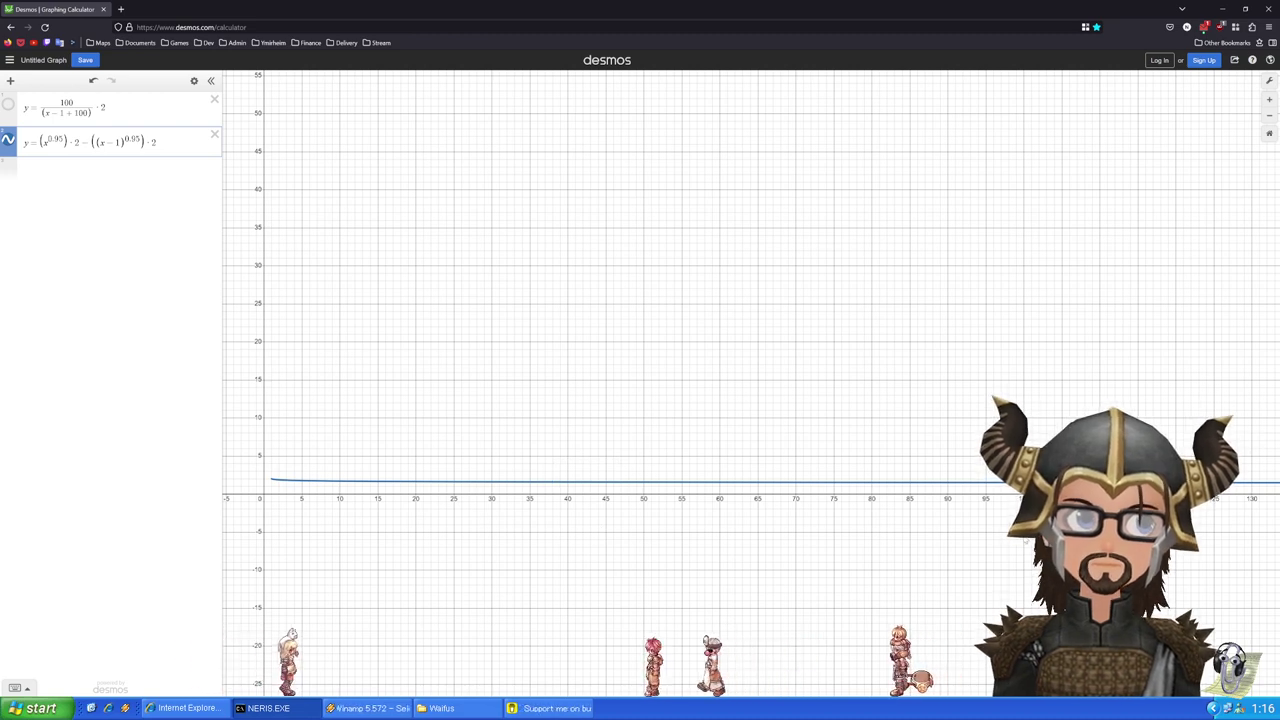
click(271, 478)
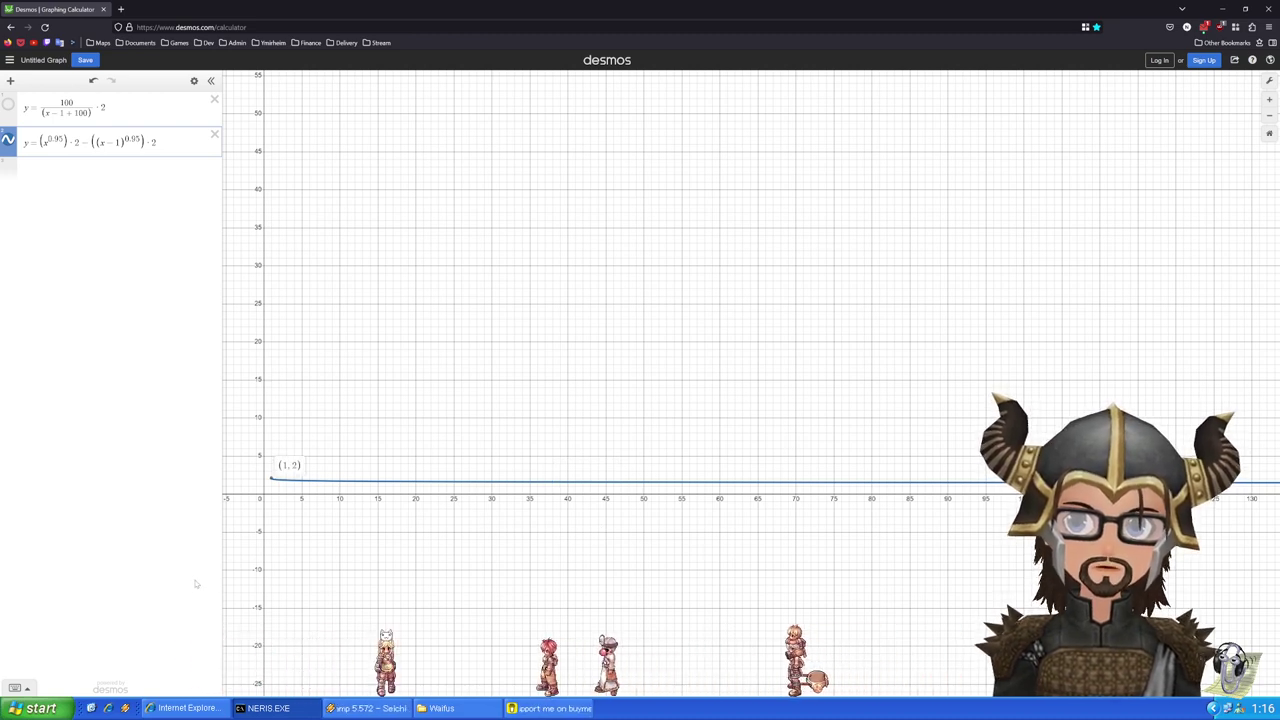
click(330, 590)
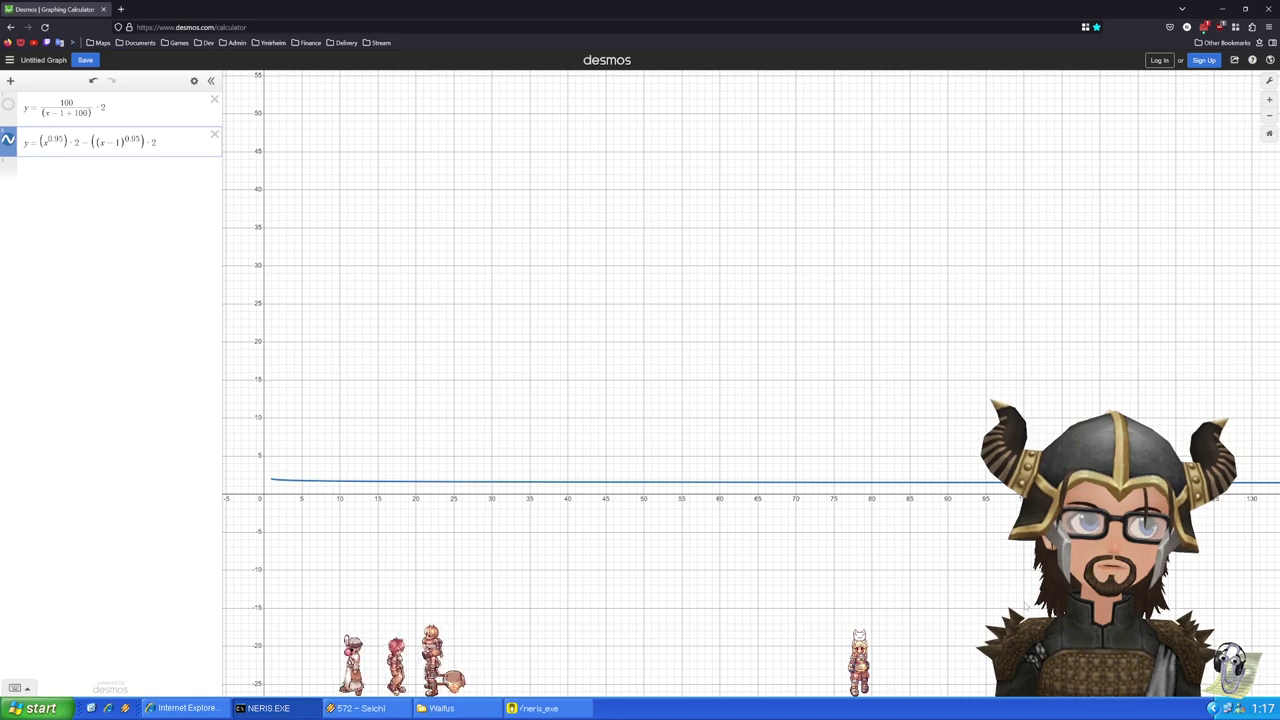
mouse_move(278, 481)
mouse_down()
mouse_move(272, 495)
mouse_move(285, 500)
mouse_move(737, 621)
mouse_up()
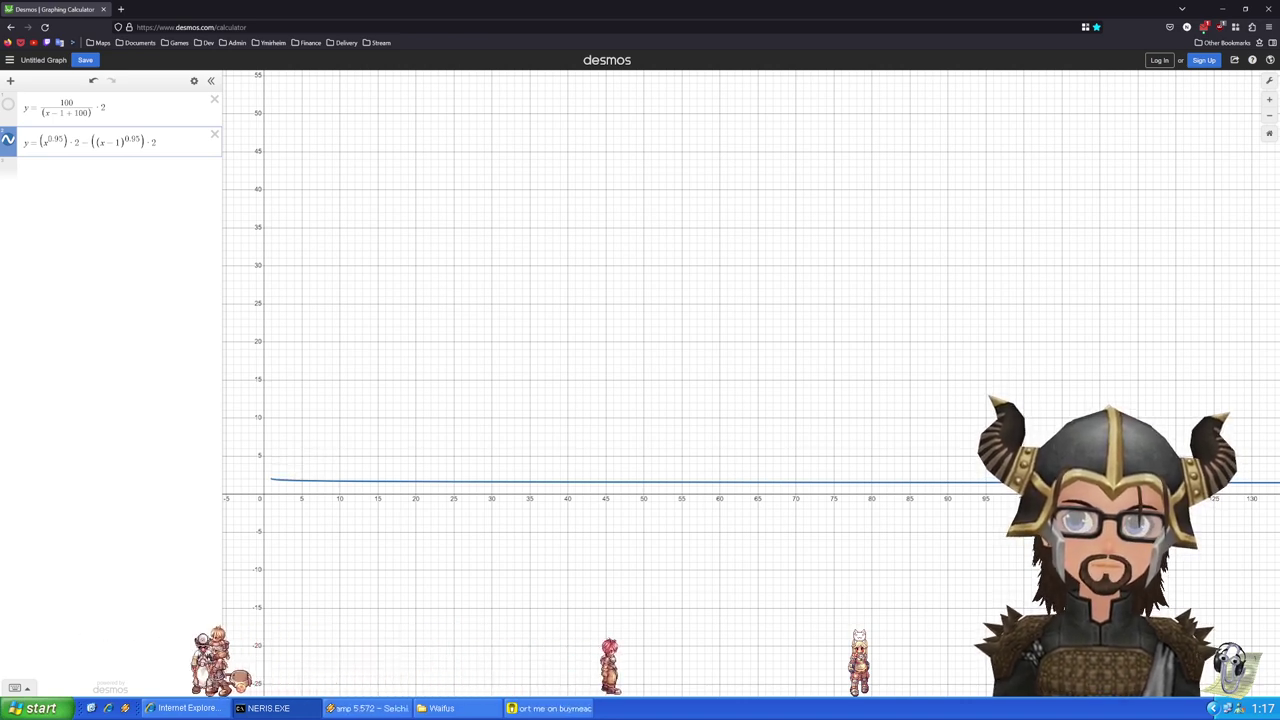
click(63, 141)
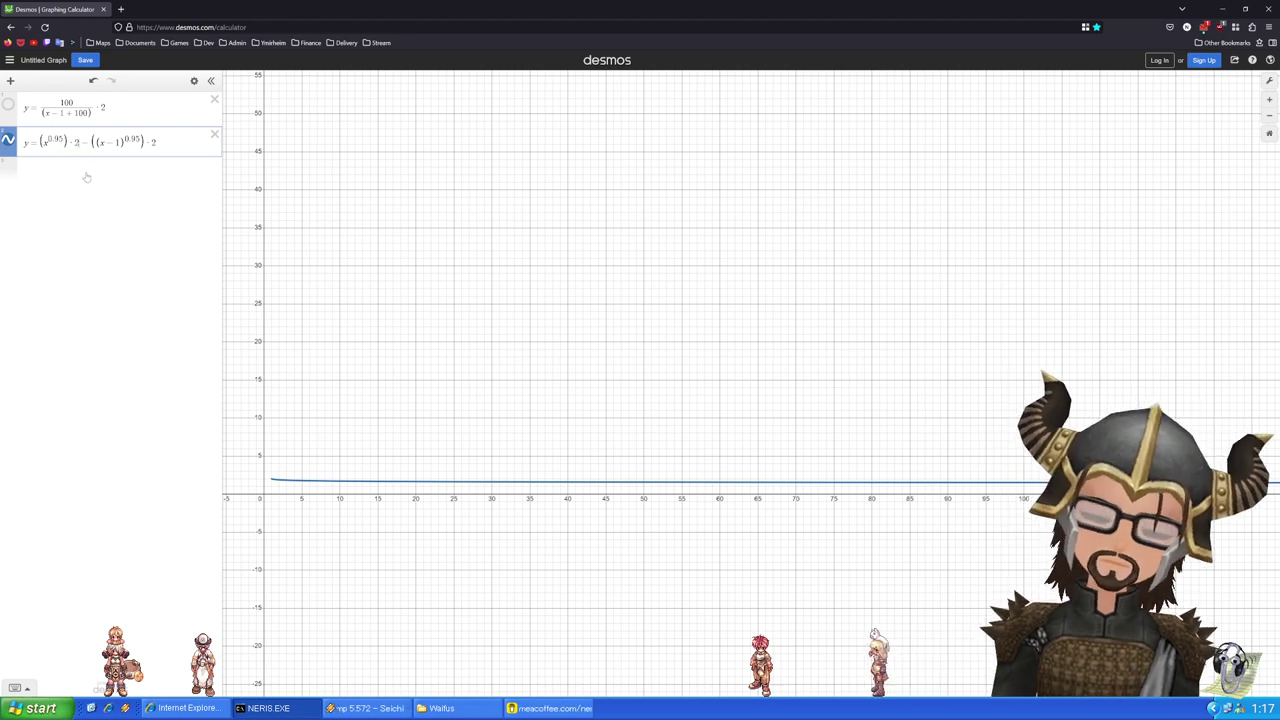
Step: Remove the ·2 factor after x^0.95 and trace the blue curve's values
key(BackSpace)
key(BackSpace)
key(BackSpace)
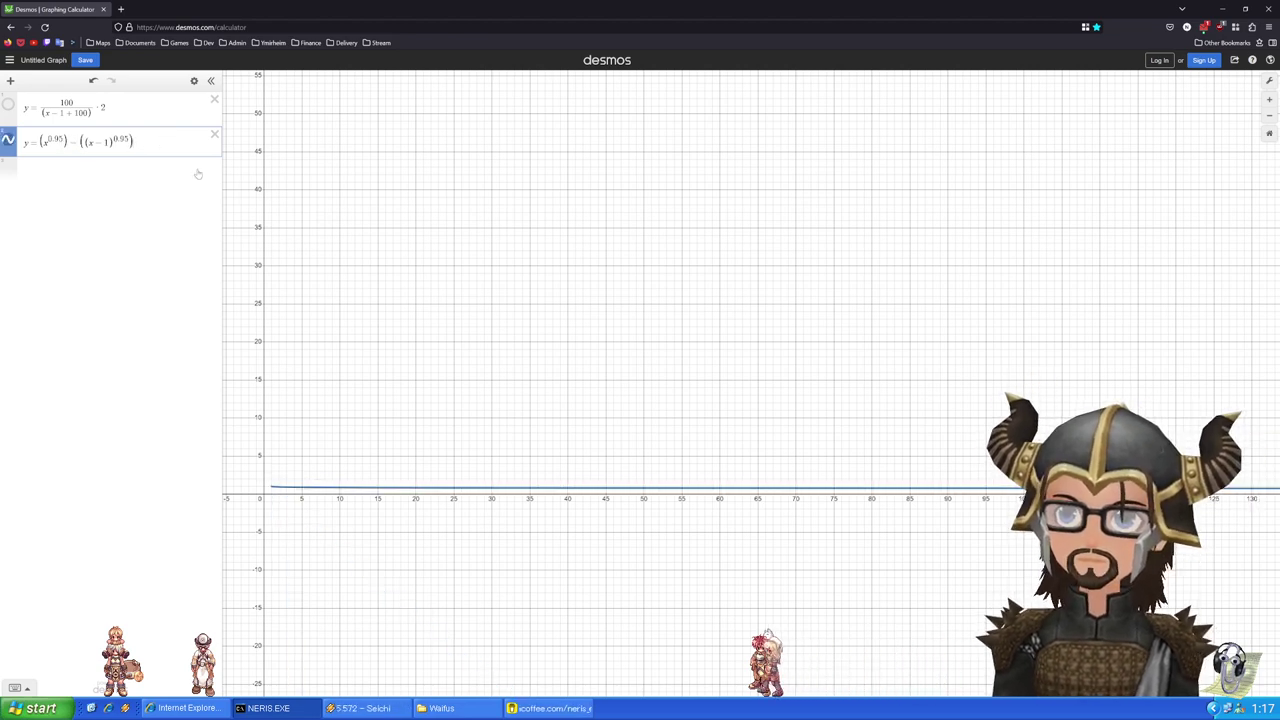
drag(278, 492, 952, 532)
drag(285, 560, 600, 570)
mouse_move(400, 580)
mouse_down()
mouse_move(286, 580)
mouse_move(843, 580)
mouse_up()
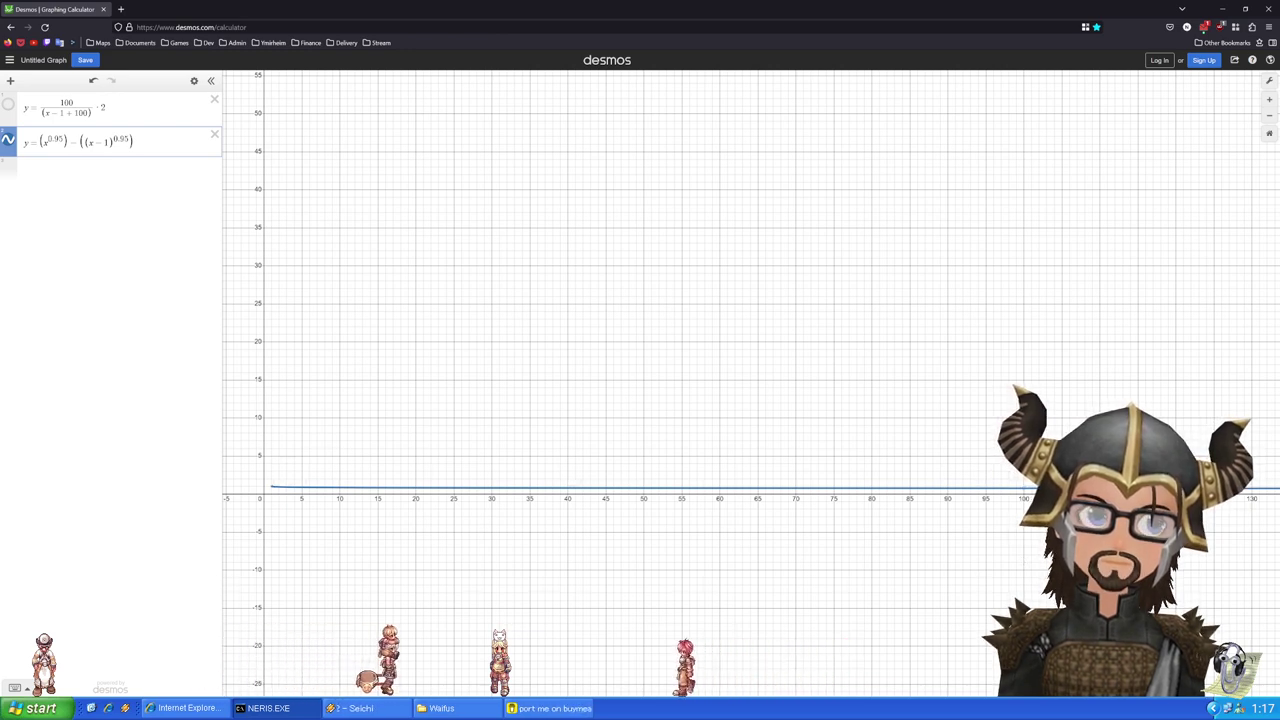
click(286, 476)
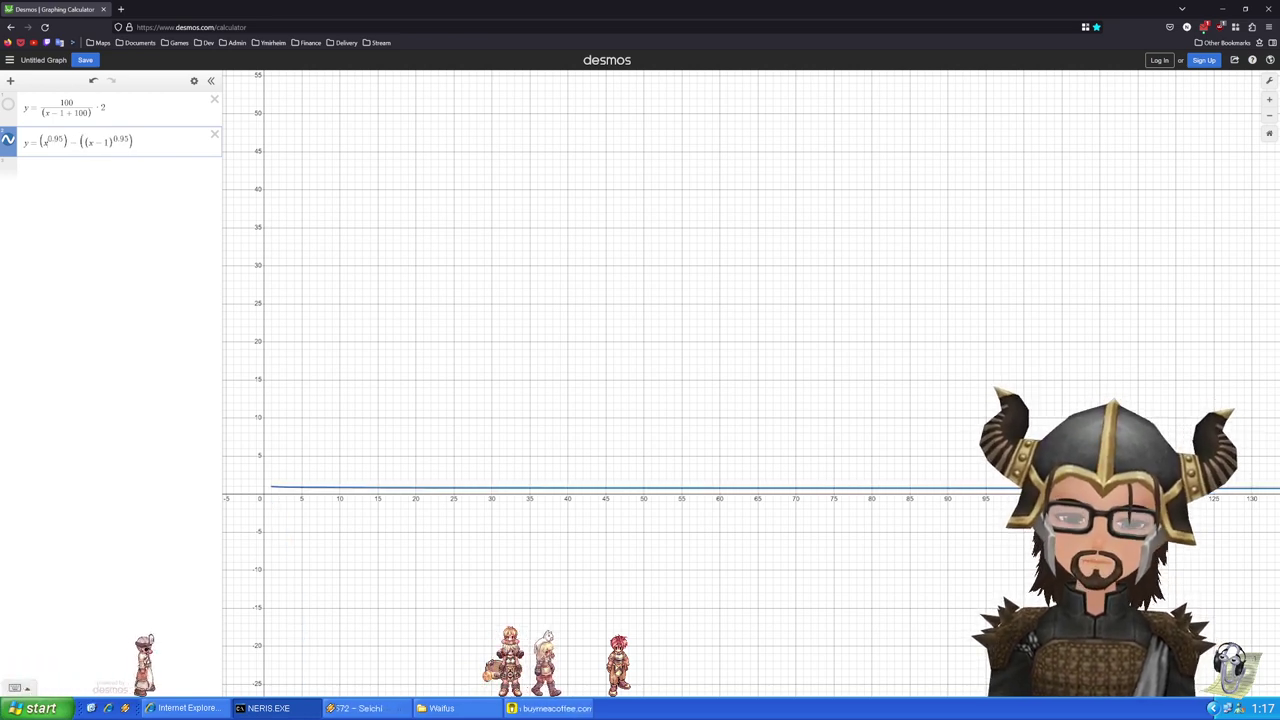
Step: Move the 2 inside each base as (x·2) and ((x−1)·2), tracing out to x ≈ 54.5
text(*2)
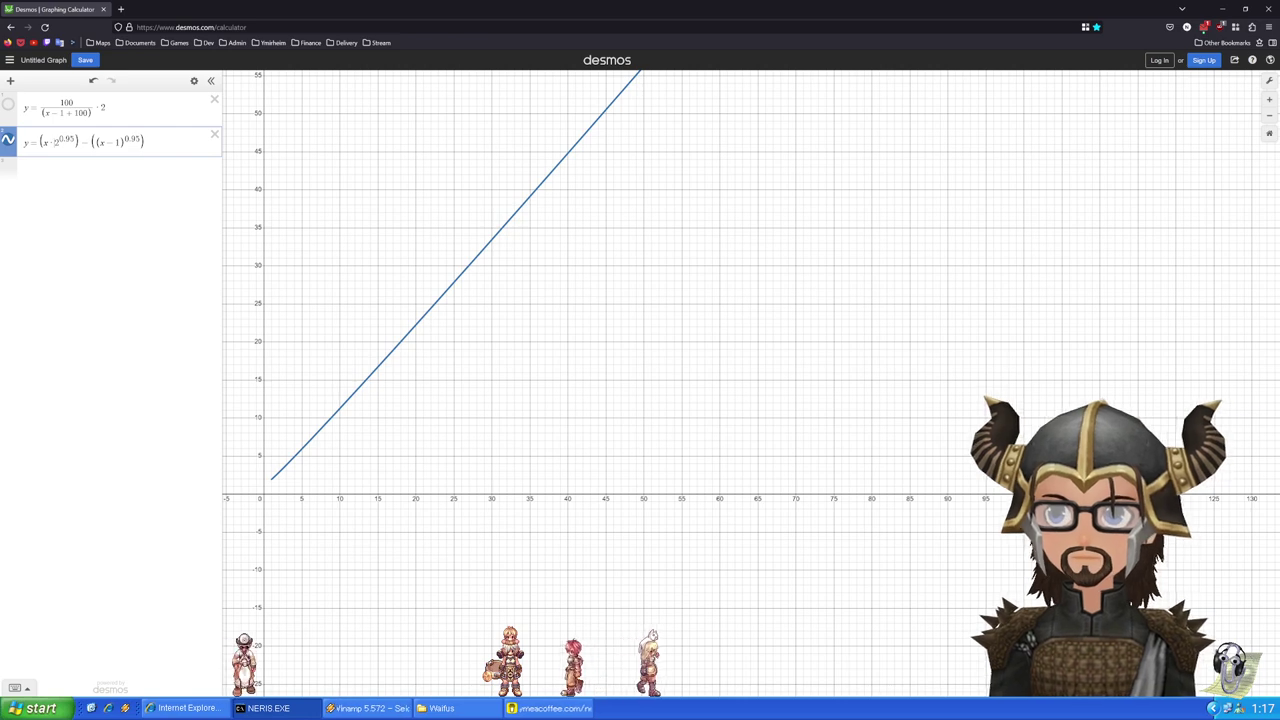
text())
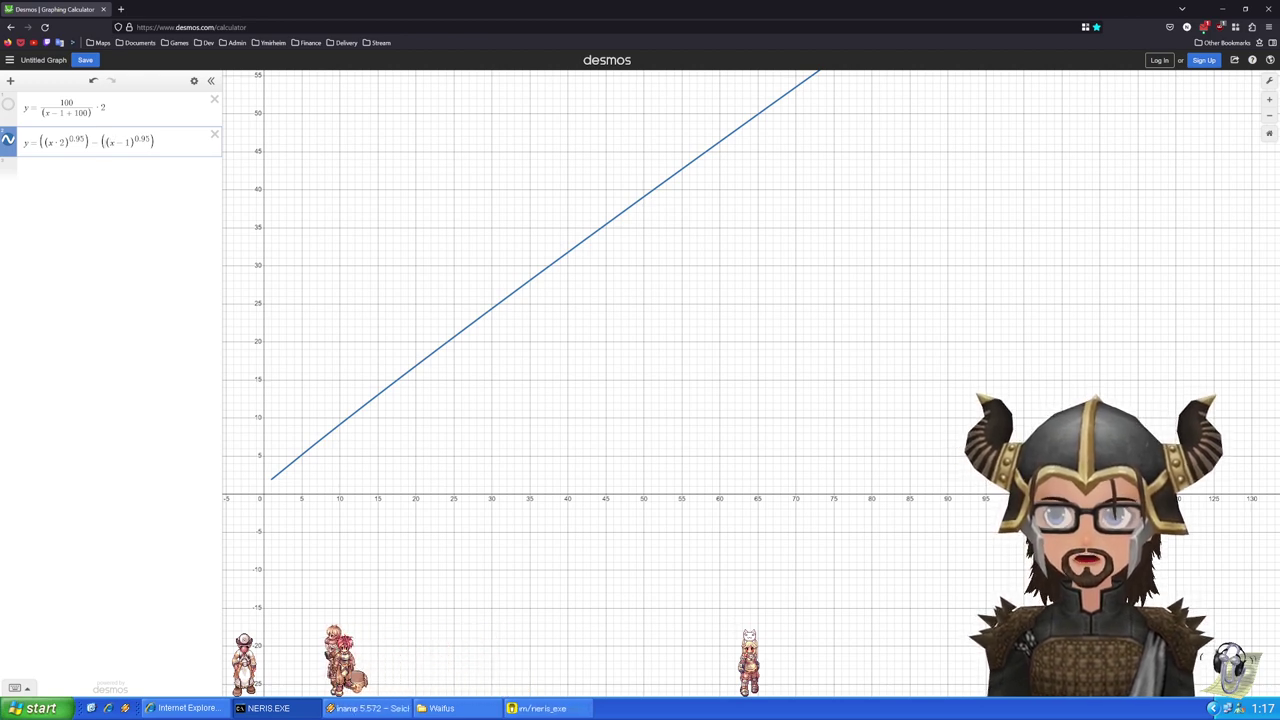
text(()
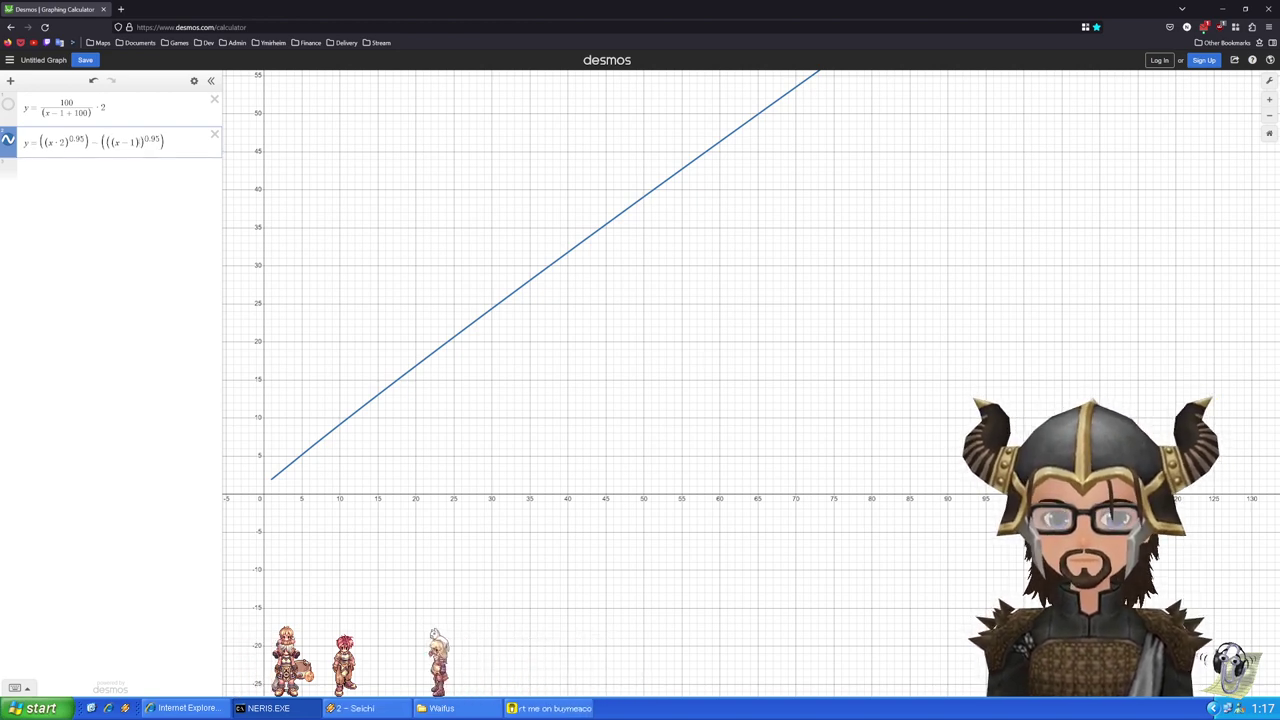
text(*2)
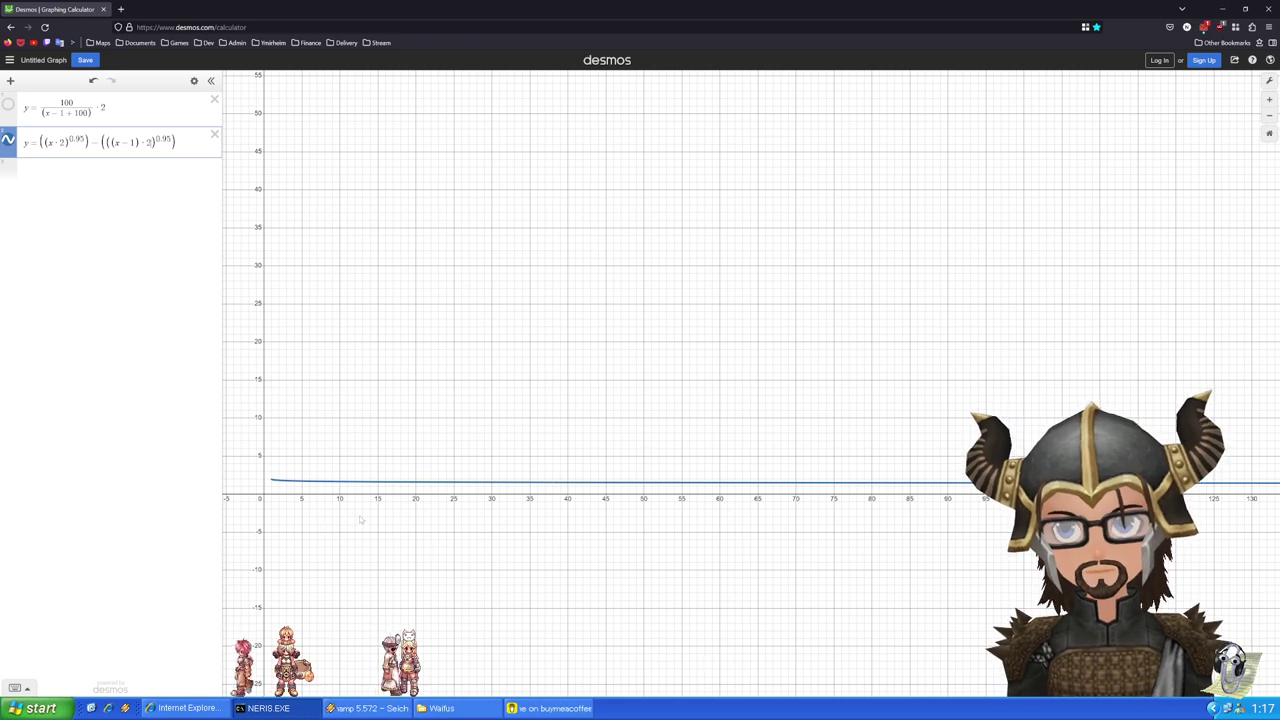
click(271, 480)
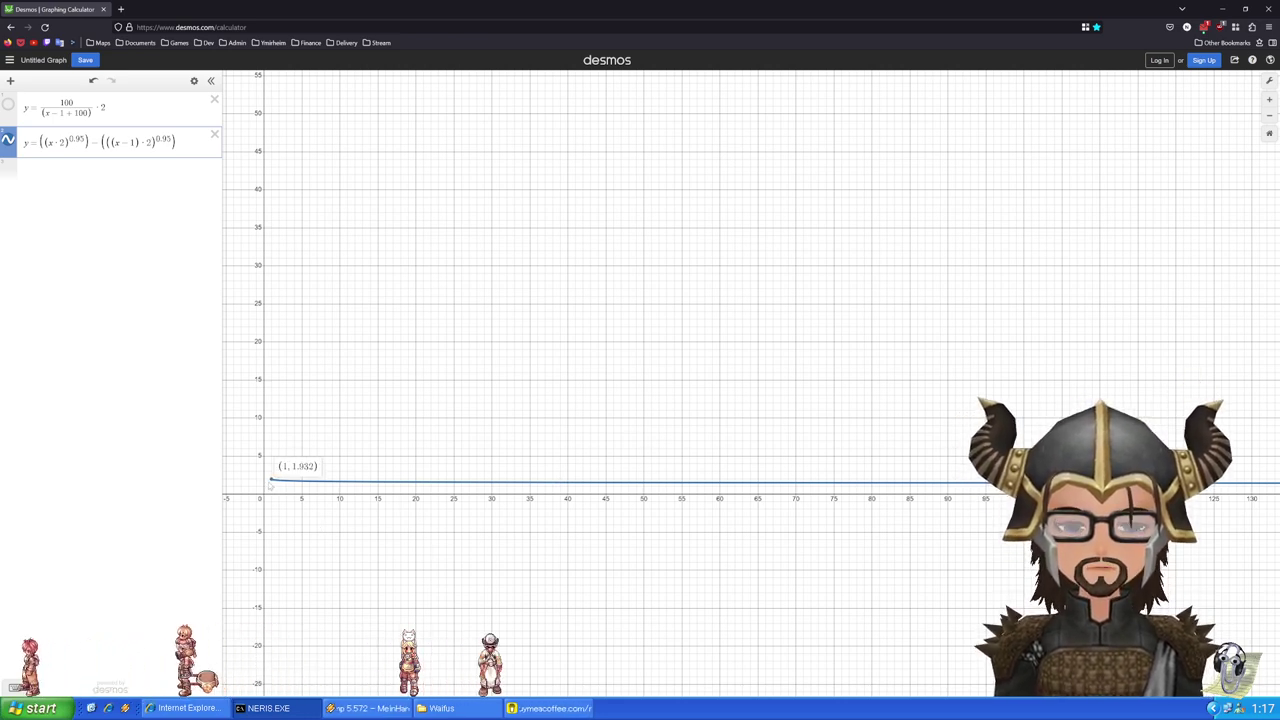
drag(271, 484, 905, 544)
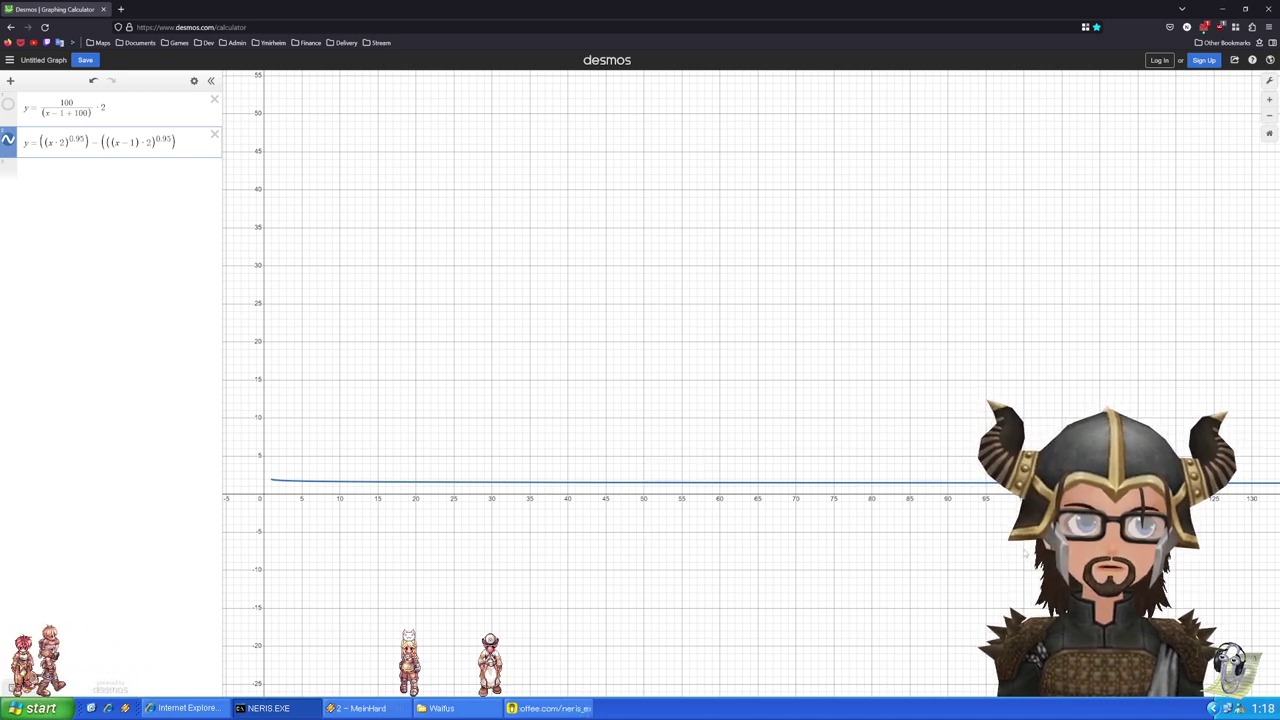
Step: Replace the 0.95 exponent with 0.5 and check the curve's start near 0.98
drag(95, 137, 70, 139)
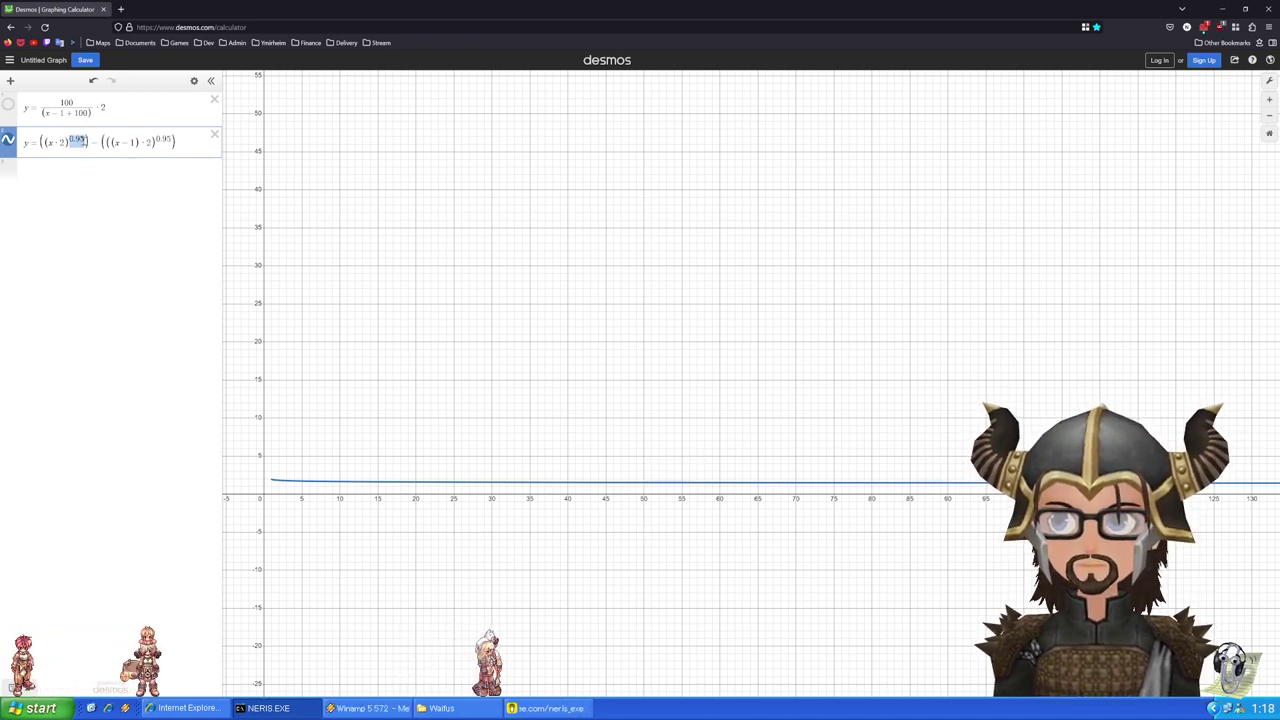
text(0.3)
text(5)
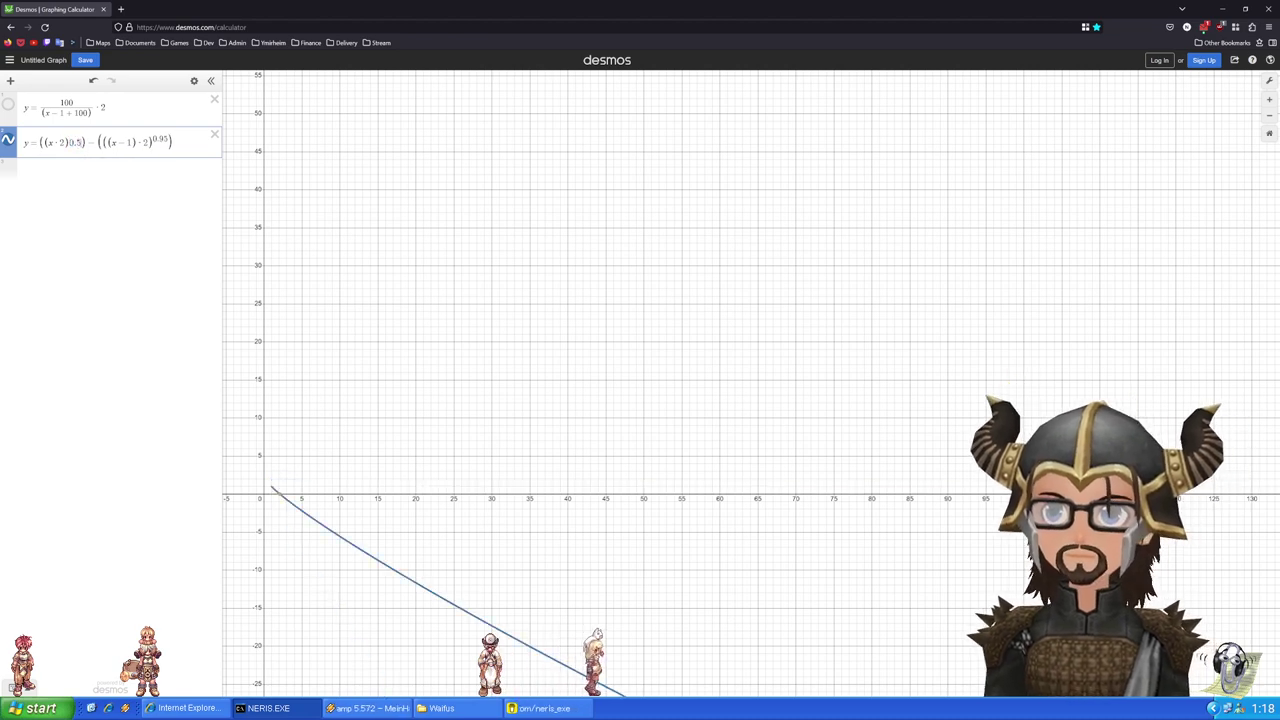
key(BackSpace)
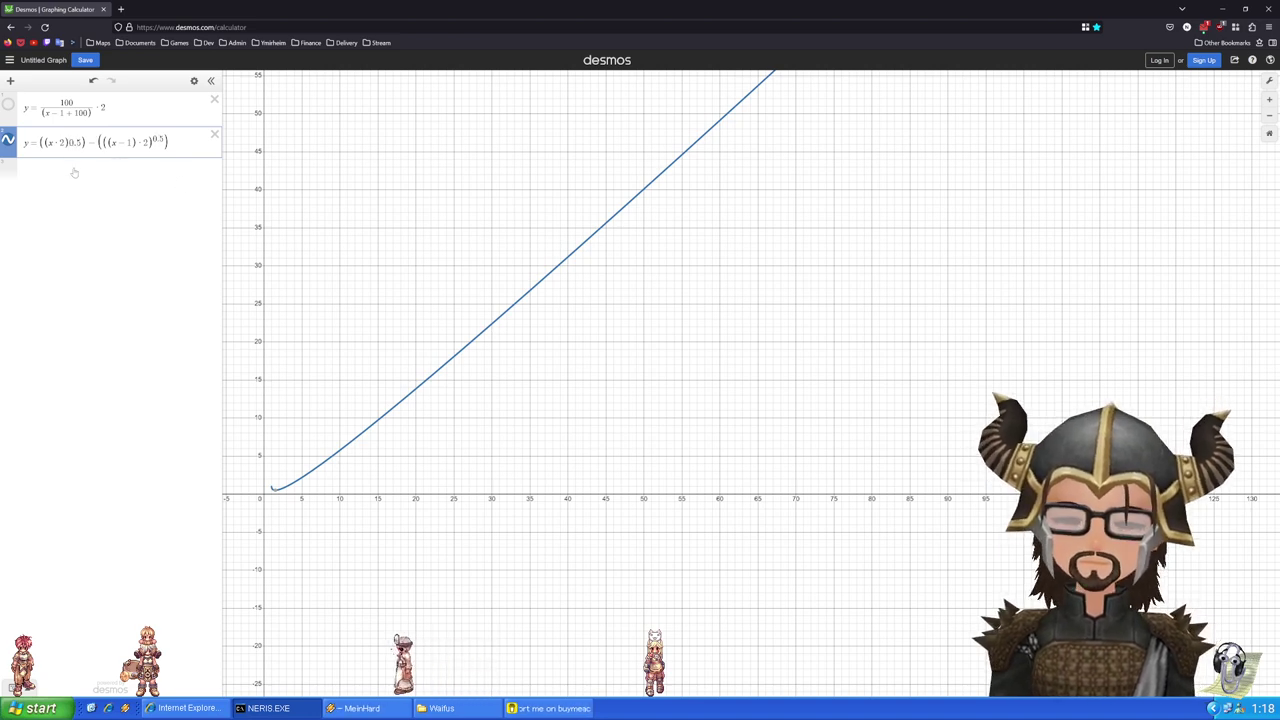
text(*)
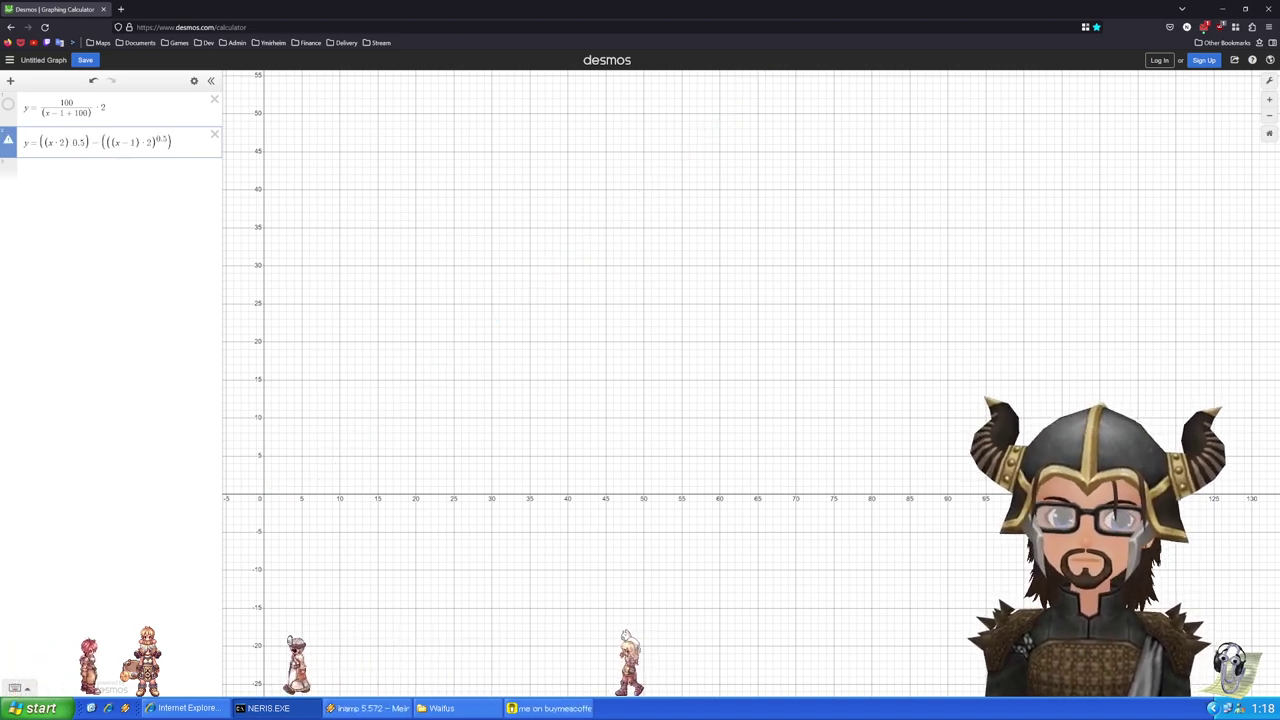
key(ctrl+z)
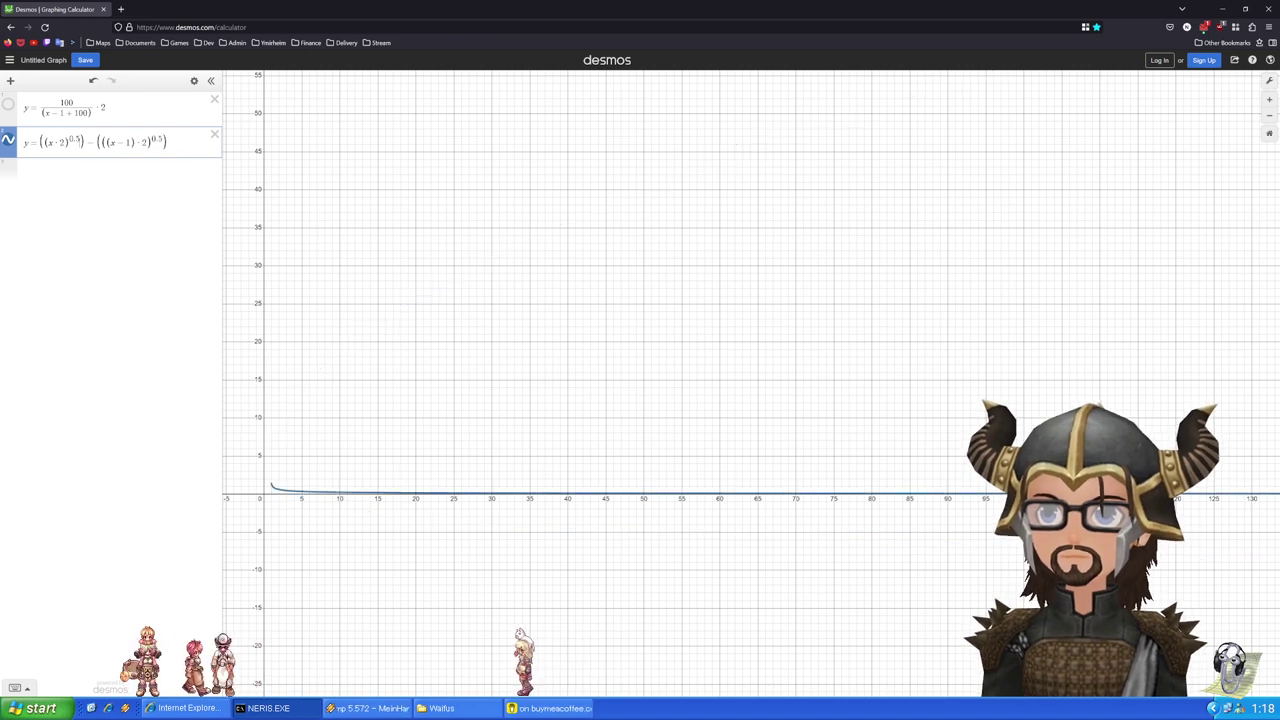
click(272, 487)
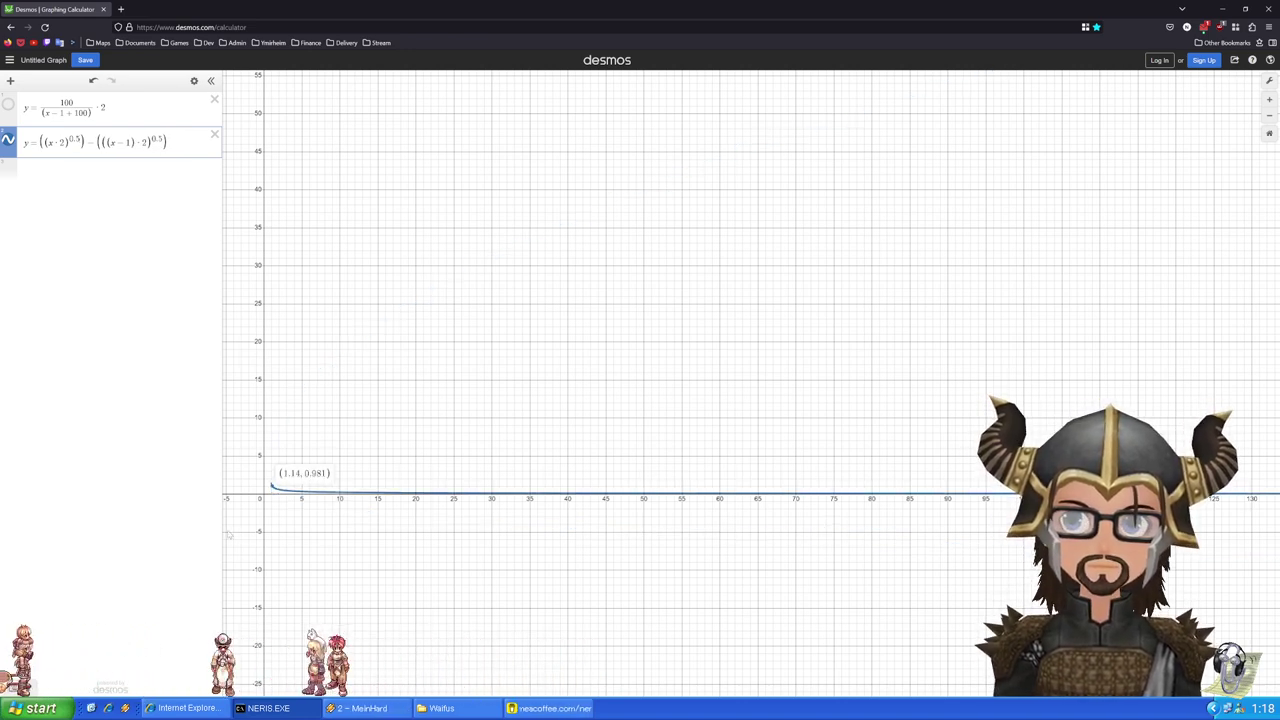
click(79, 141)
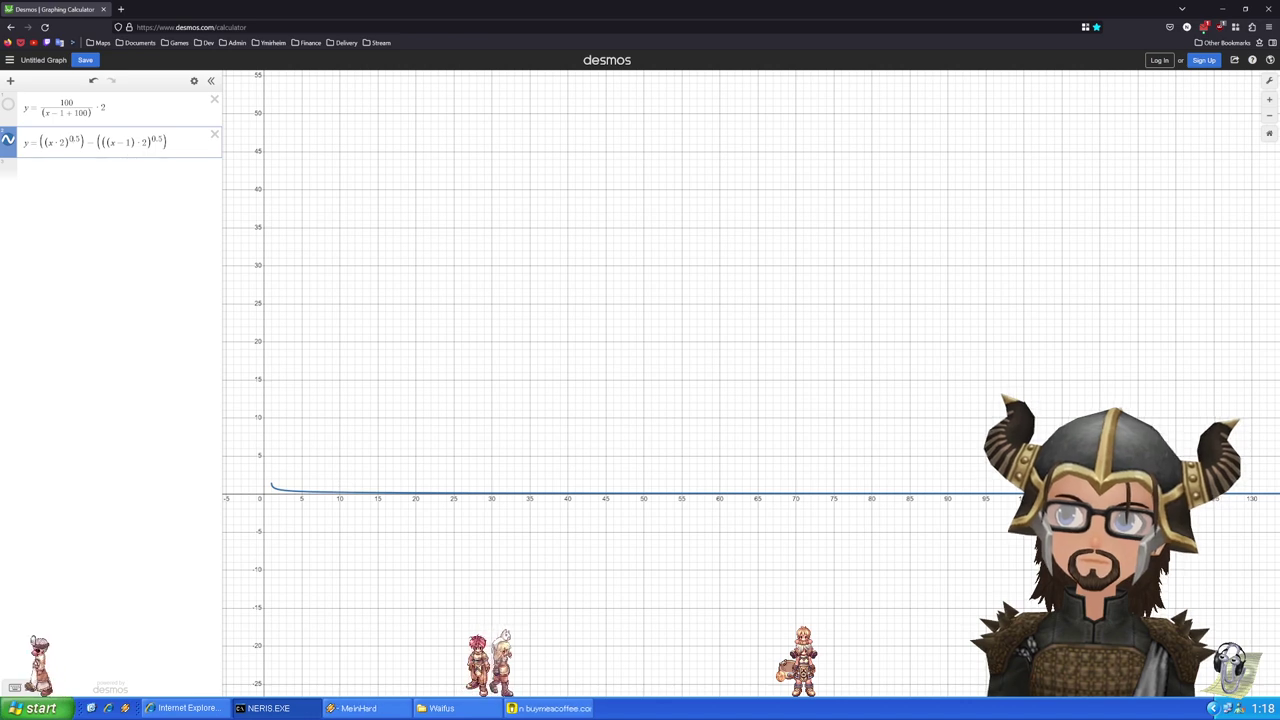
Step: Hide expression 2's curve and add a third expression row starting with y =
click(8, 141)
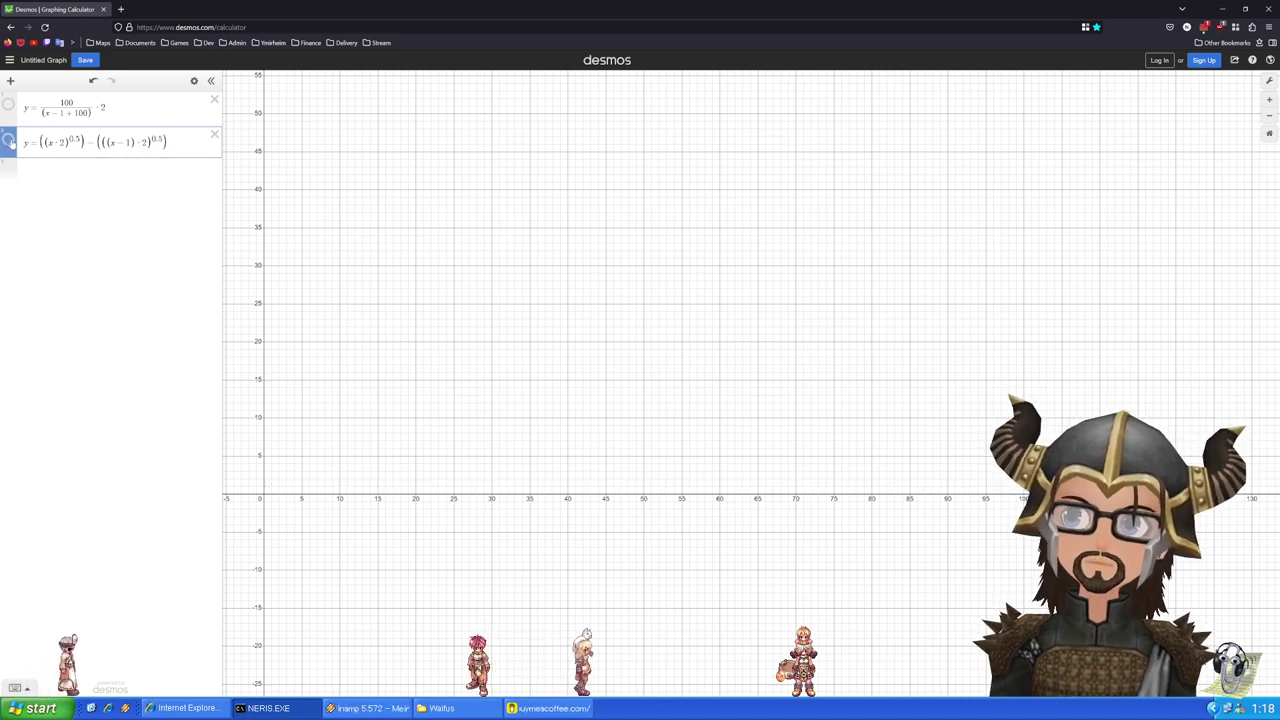
click(10, 80)
click(61, 185)
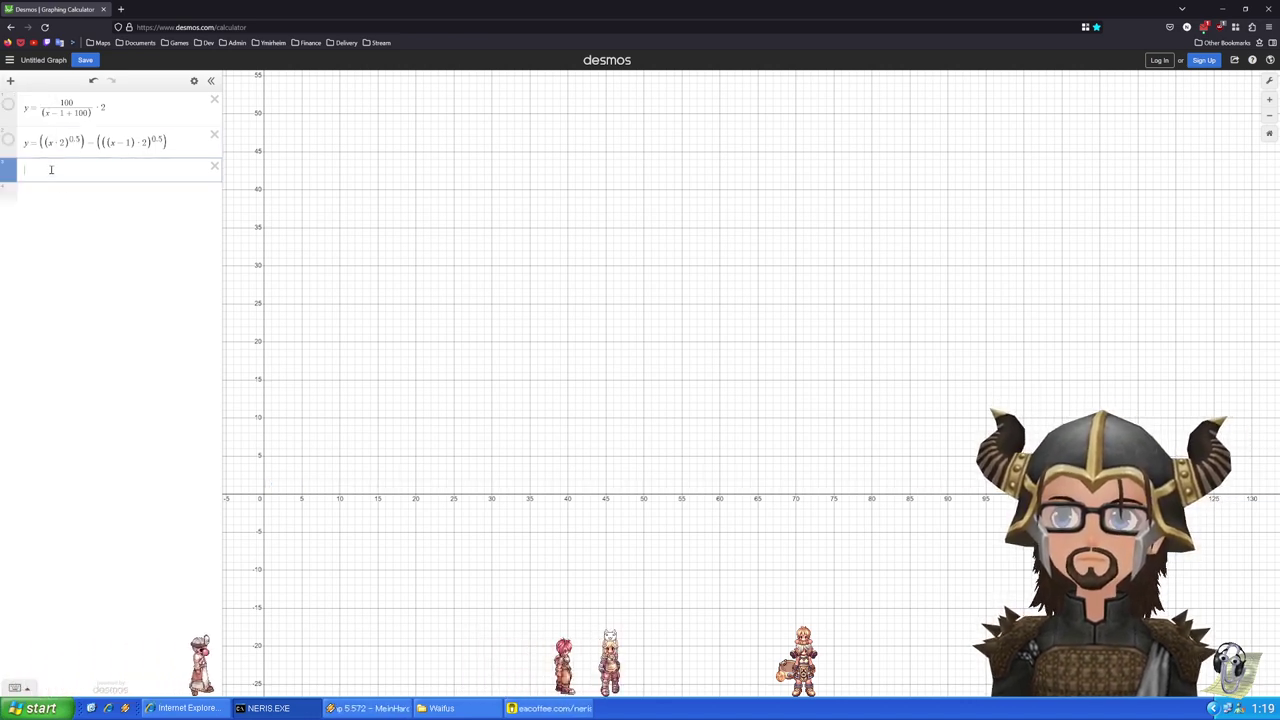
text(y)
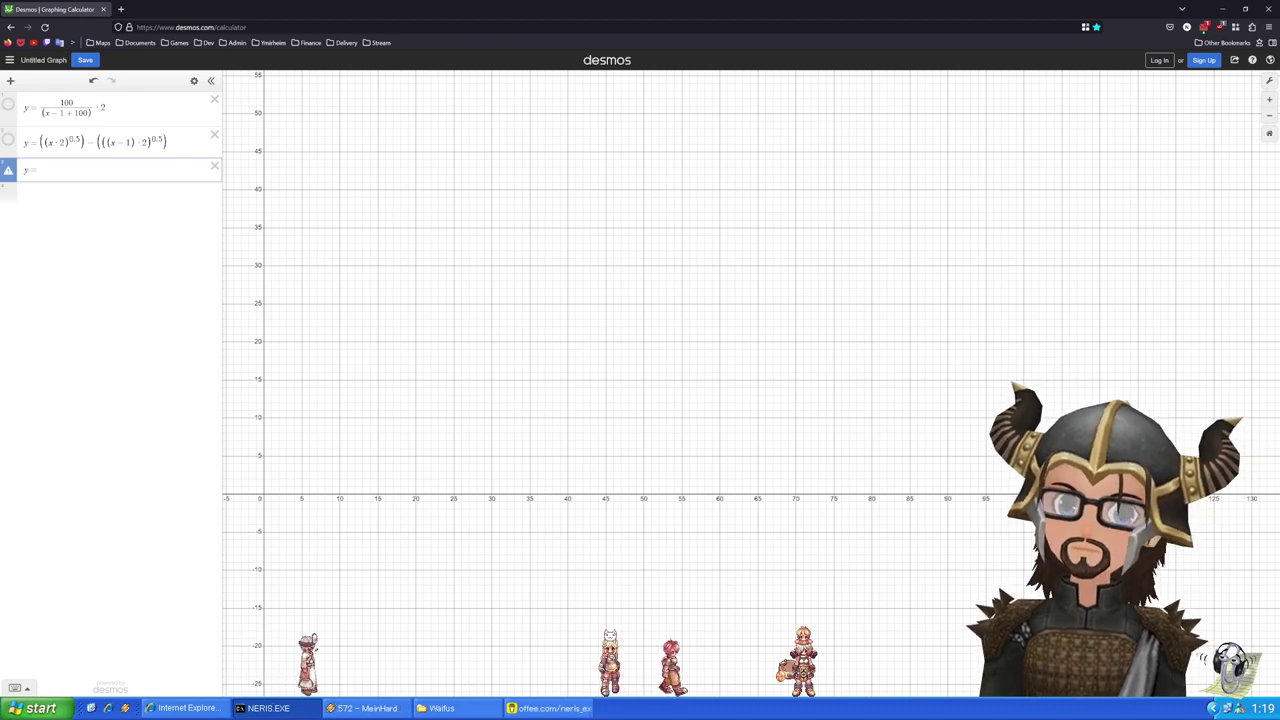
text(=)
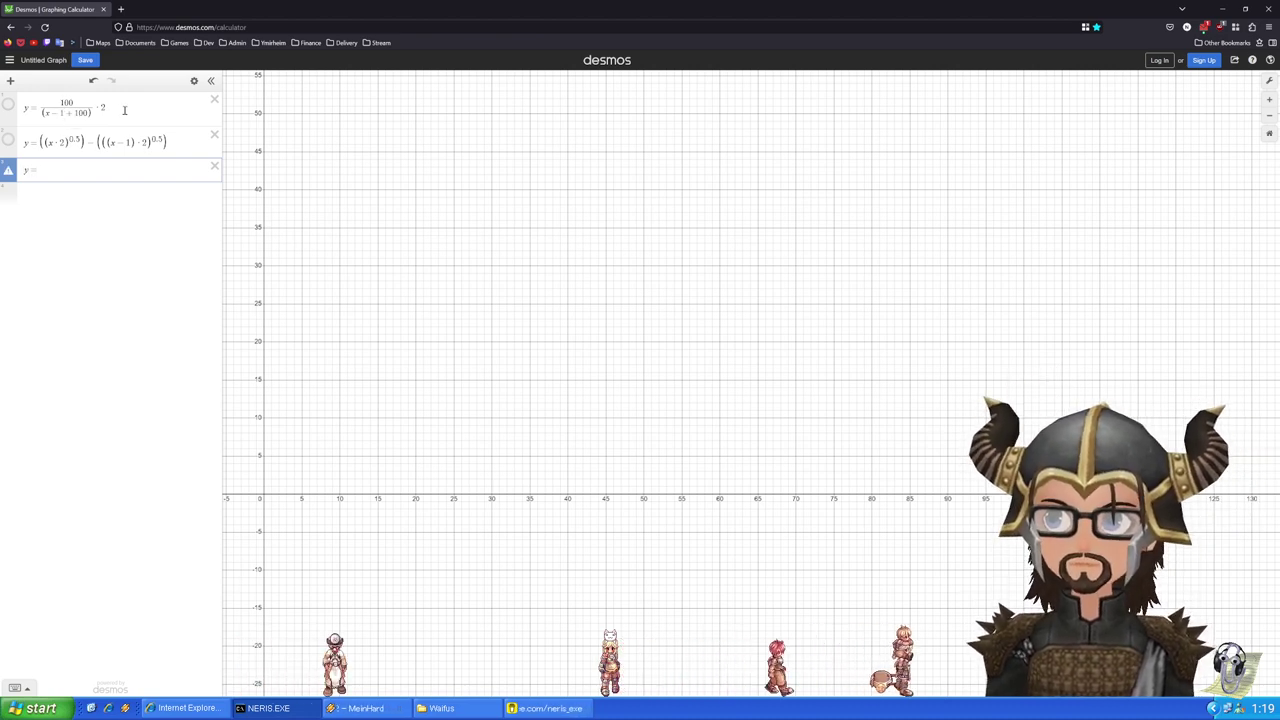
mouse_move(66, 103)
mouse_down()
mouse_move(47, 113)
mouse_move(73, 112)
mouse_up()
click(67, 170)
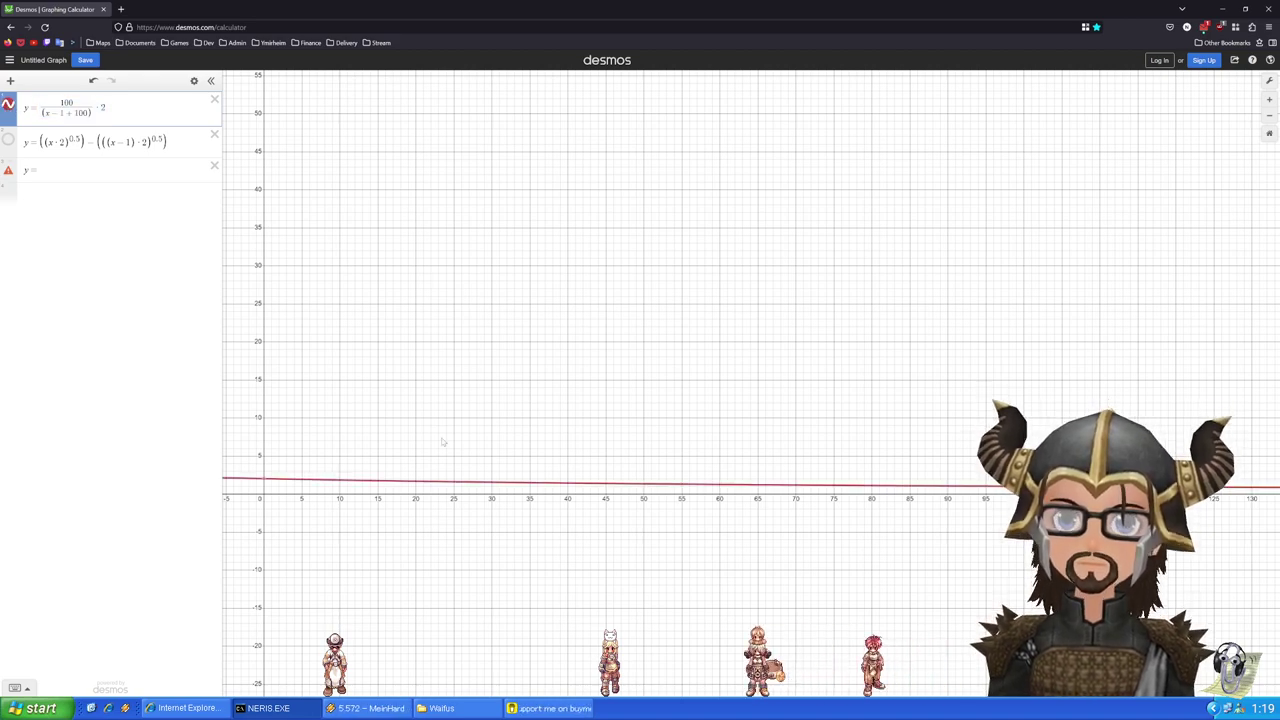
Step: Clear the stray letters typed into the third expression and bring up the on-screen math keypad
scroll(750, 510, down, 5)
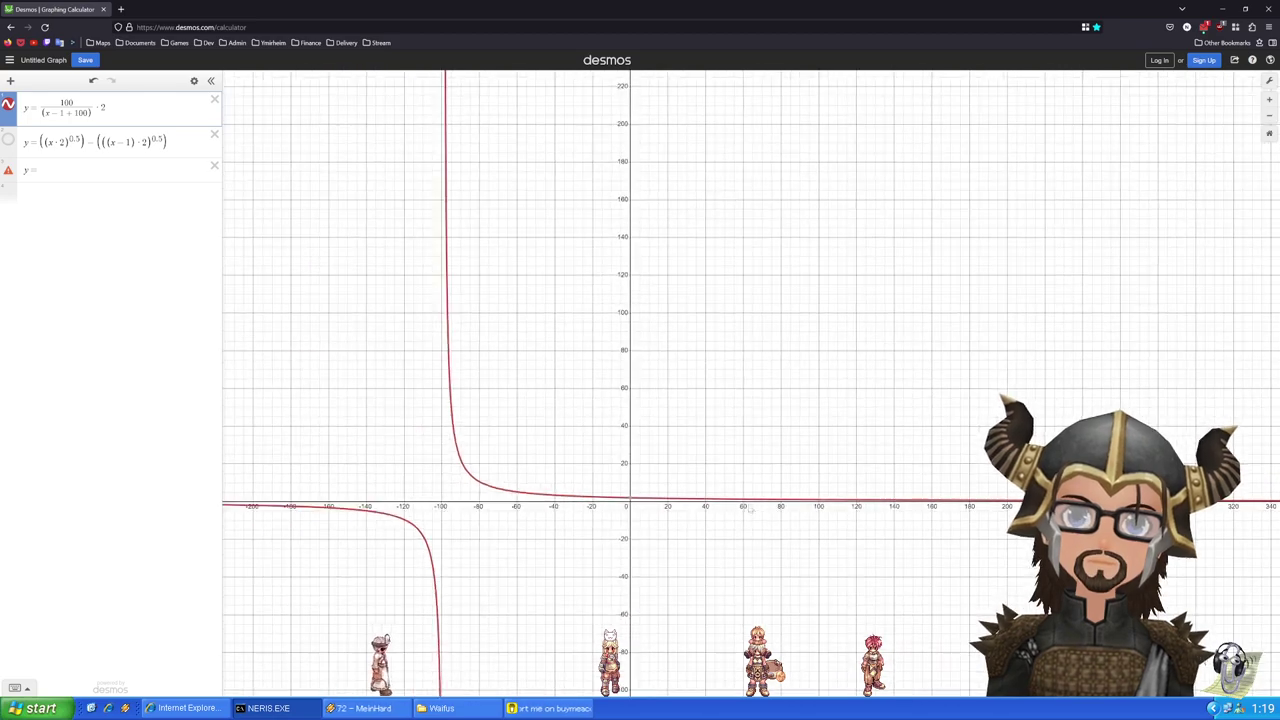
scroll(673, 517, down, 5)
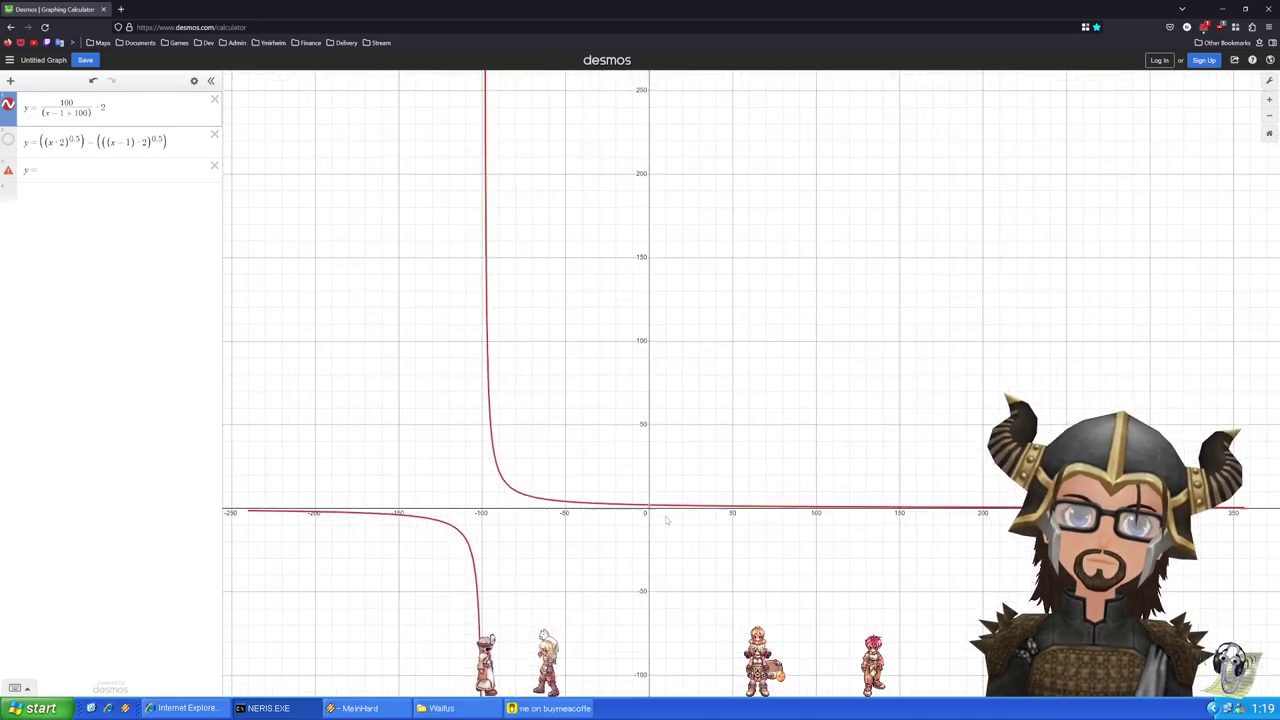
scroll(666, 519, down, 2)
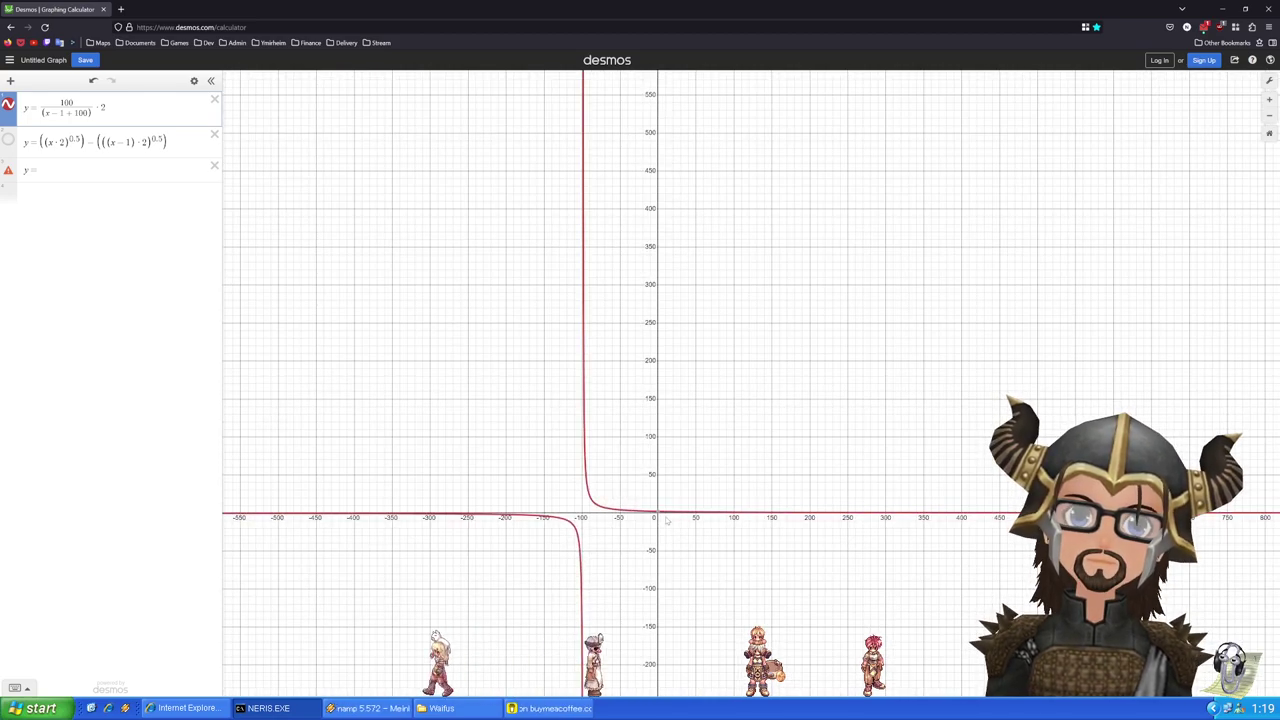
scroll(666, 519, up, 4)
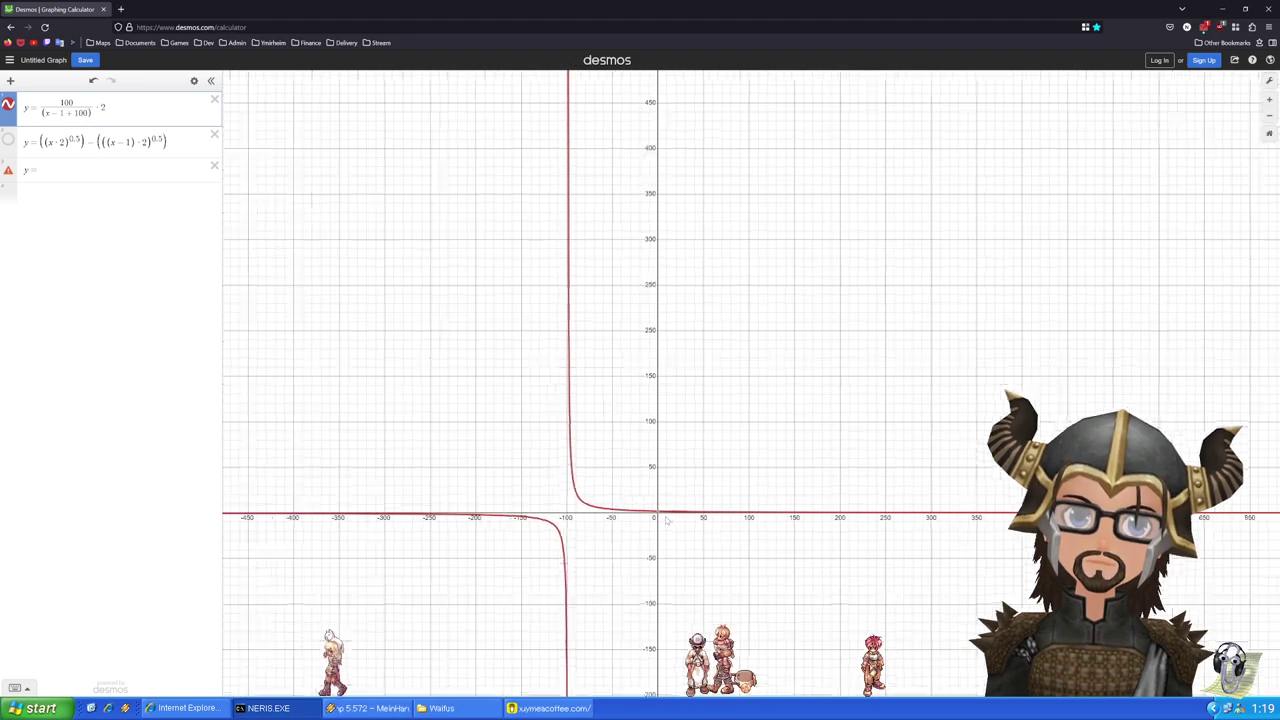
scroll(666, 519, up, 3)
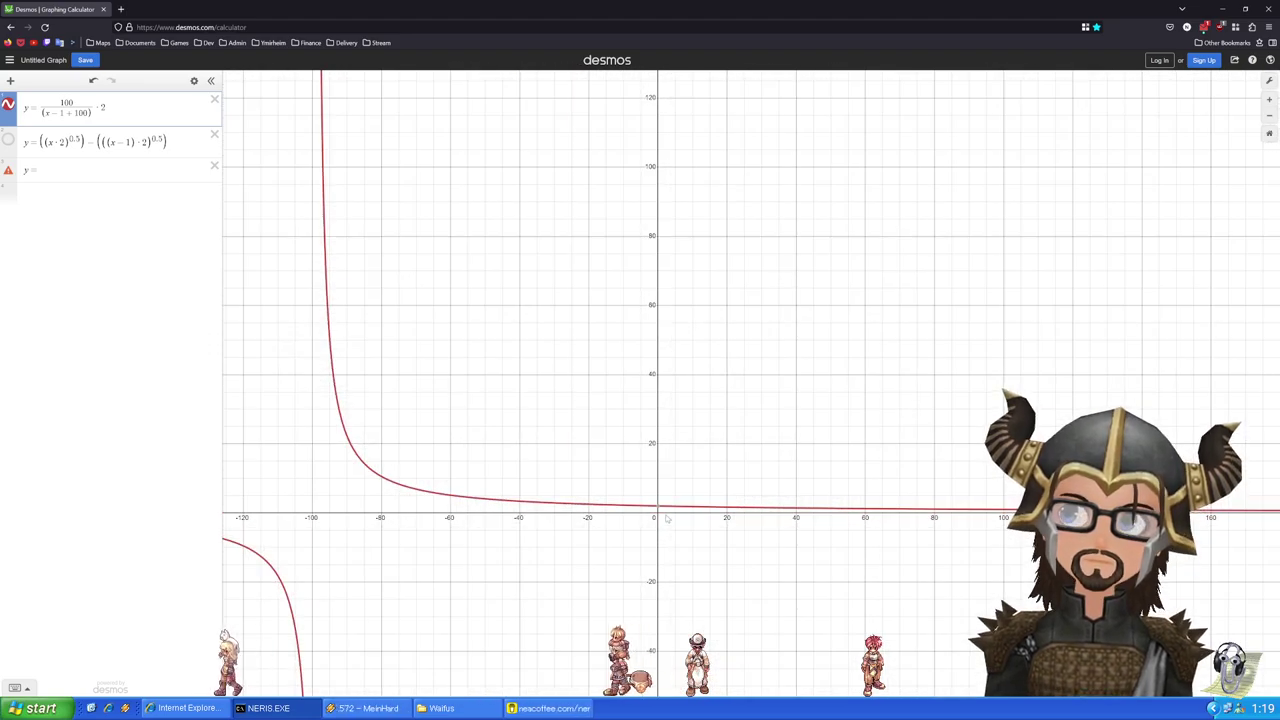
scroll(666, 519, down, 5)
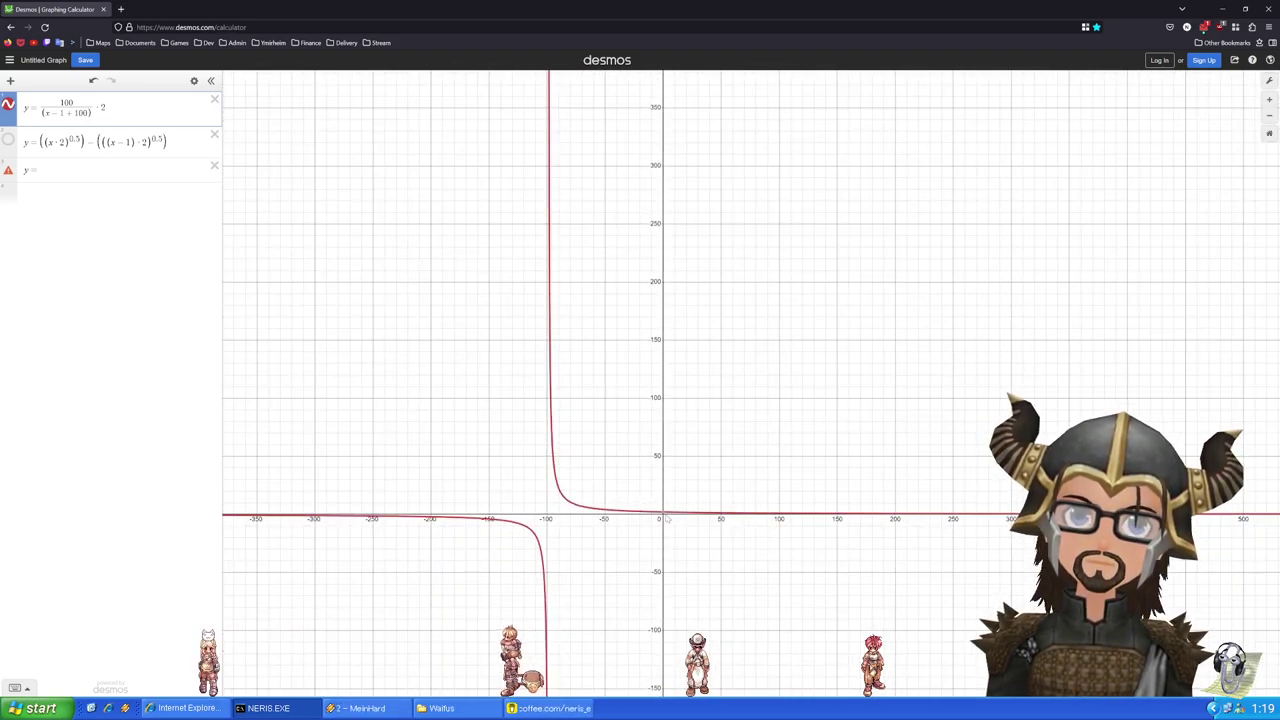
scroll(666, 519, up, 6)
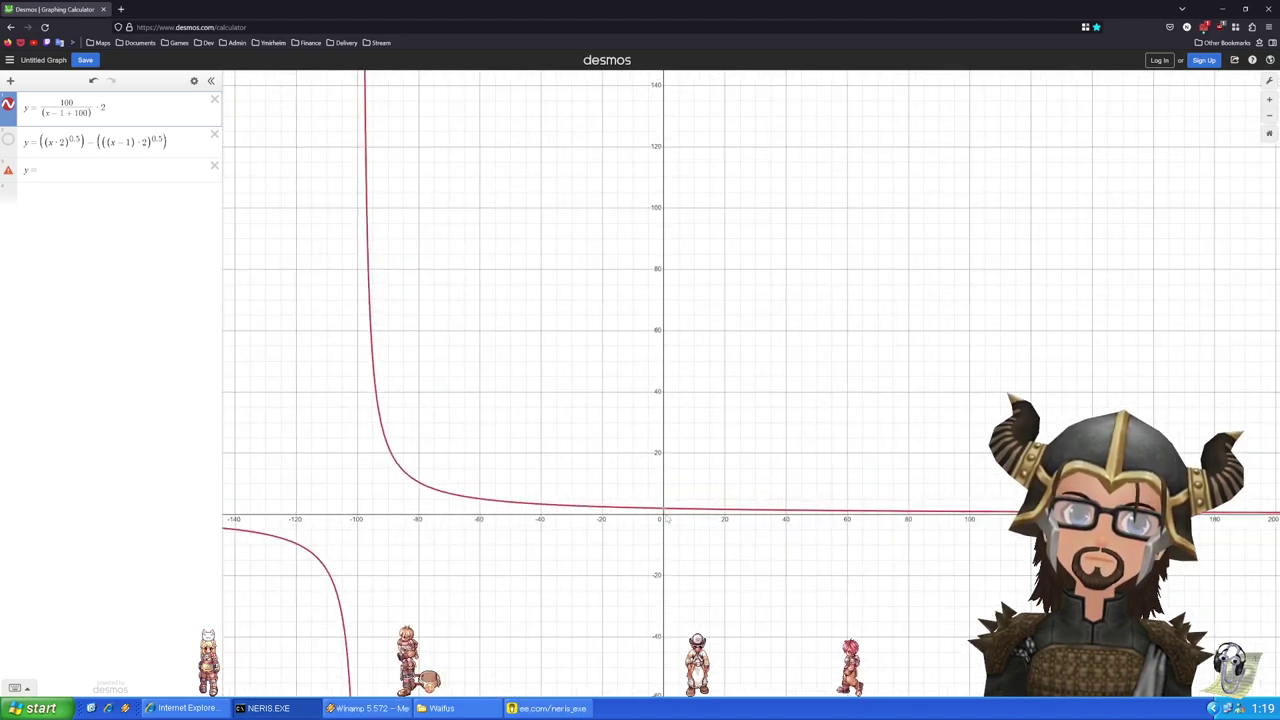
click(55, 165)
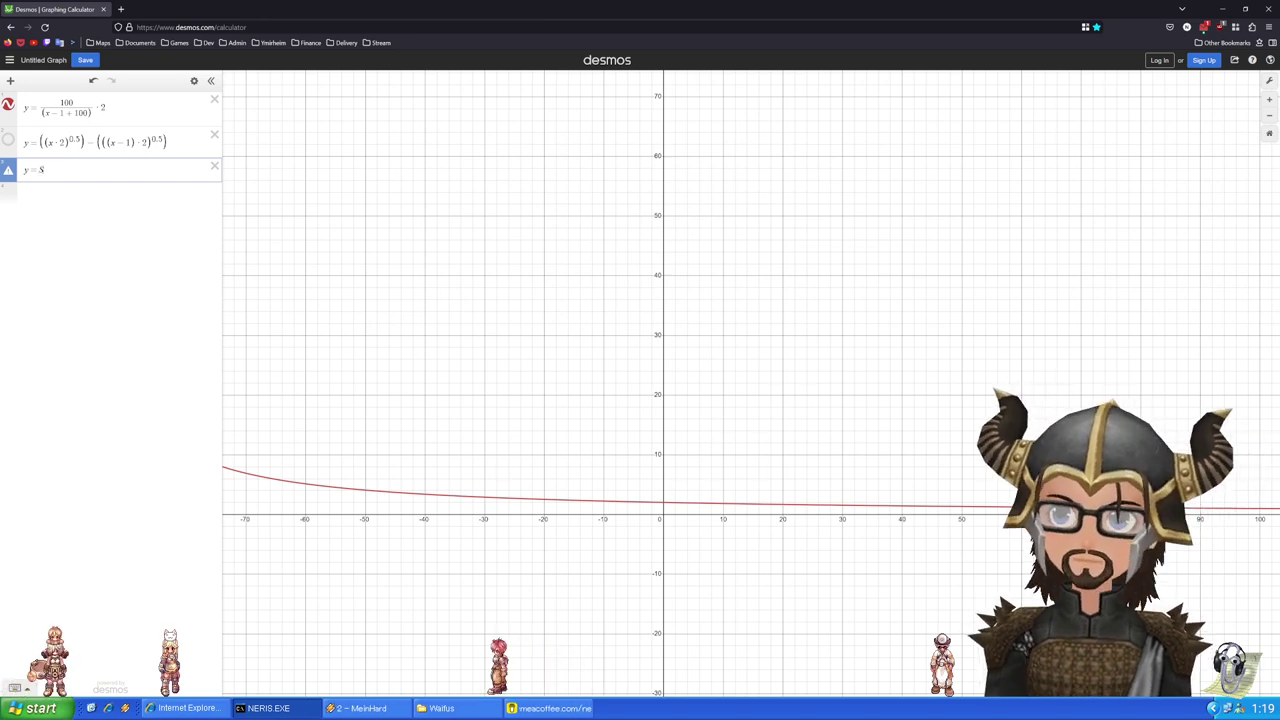
text(UM)
key(ctrl+z)
key(ctrl+z)
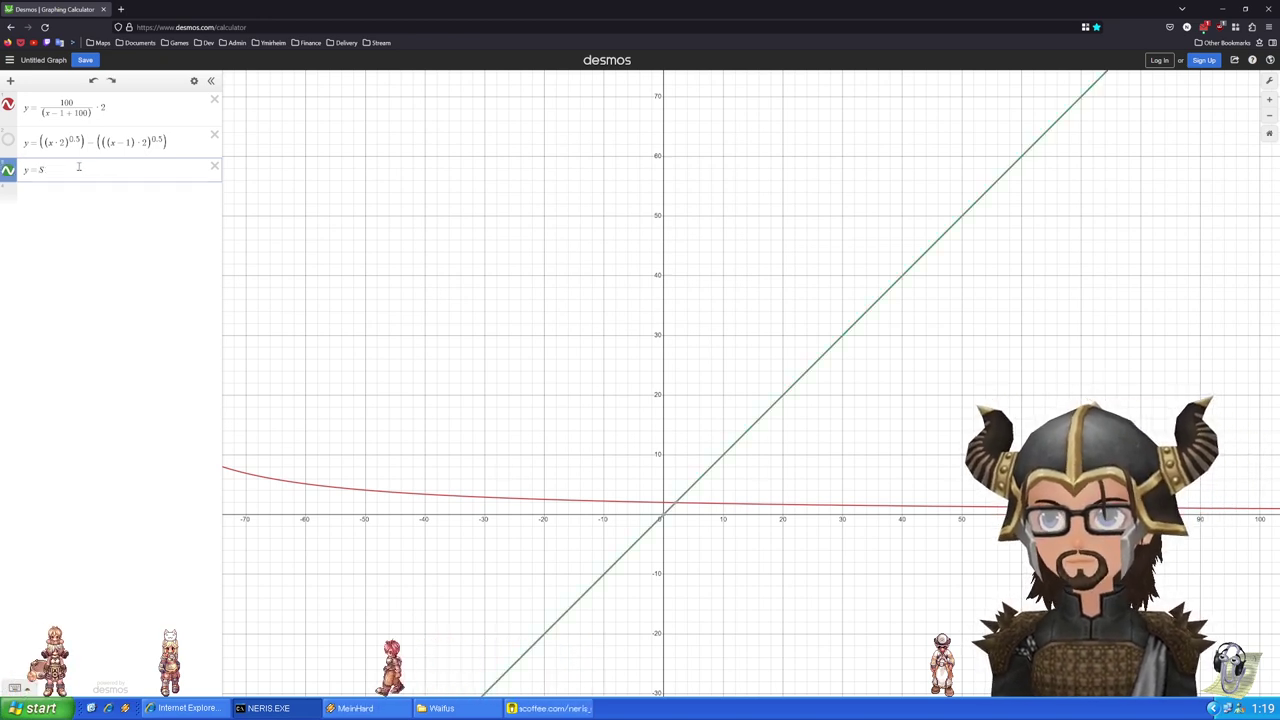
click(14, 688)
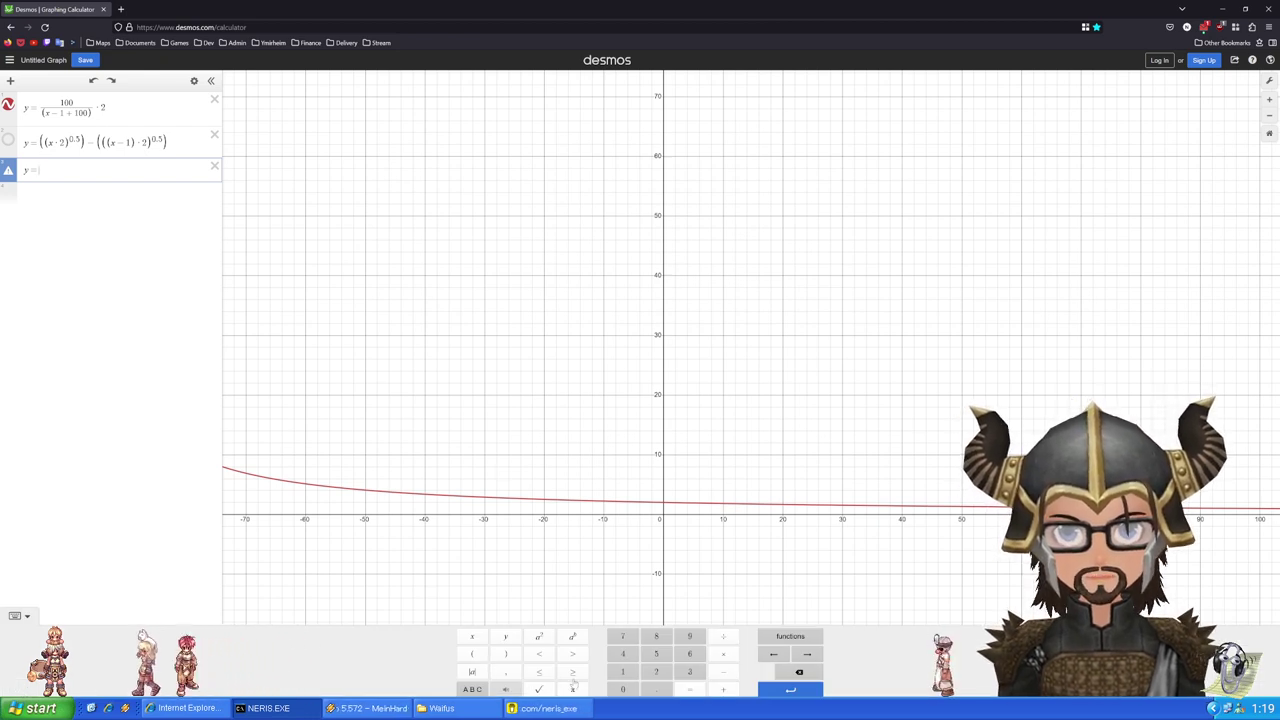
Step: Open the keypad's functions menu and browse down its list
click(804, 638)
scroll(789, 543, down, 3)
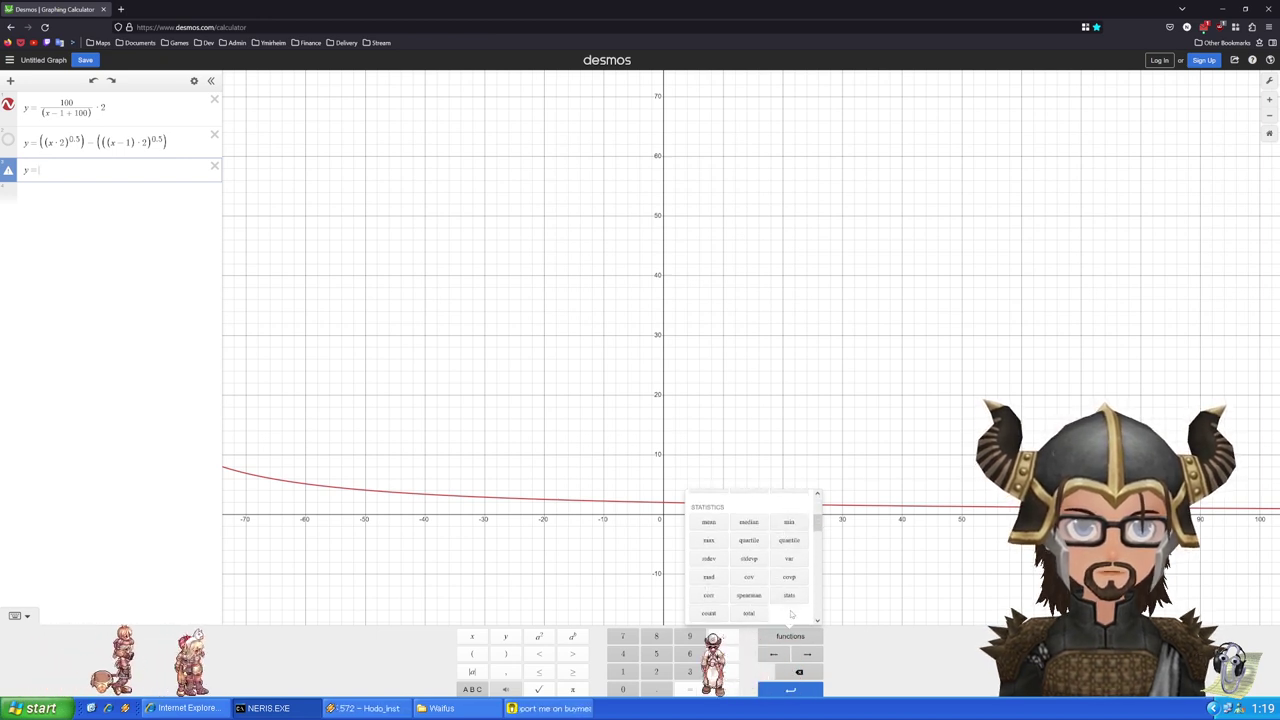
scroll(790, 610, down, 3)
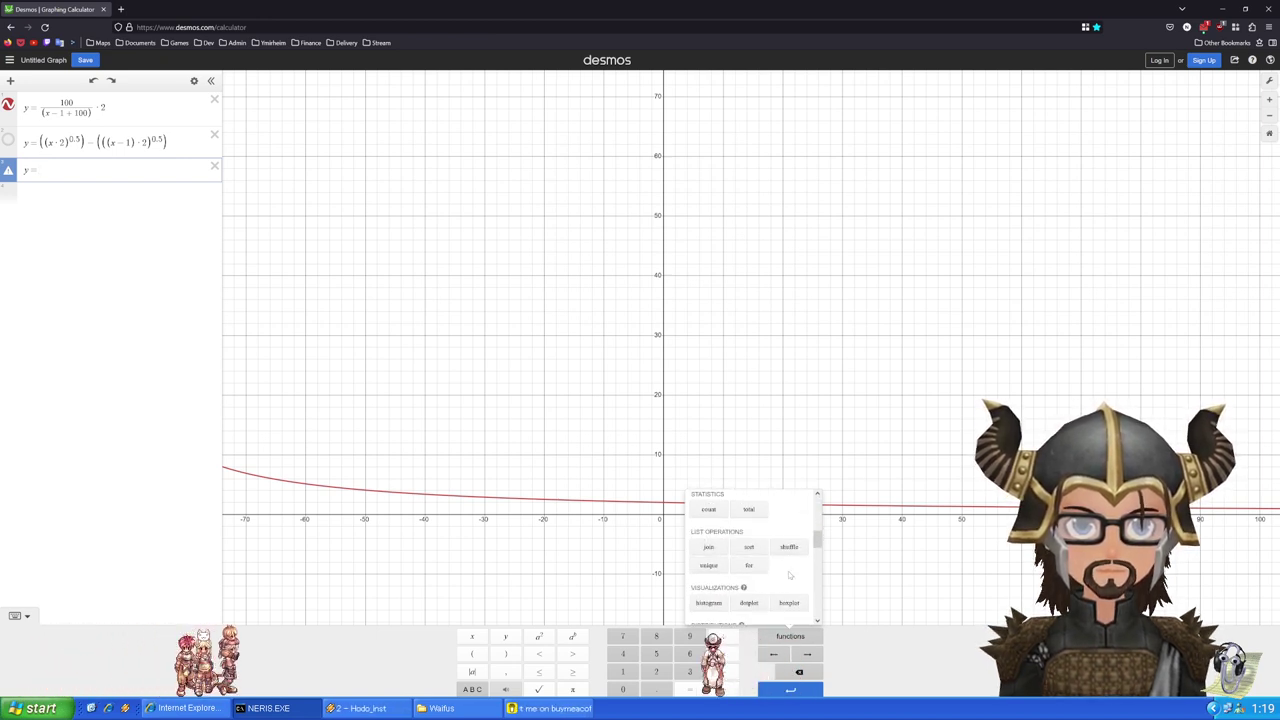
scroll(790, 575, down, 3)
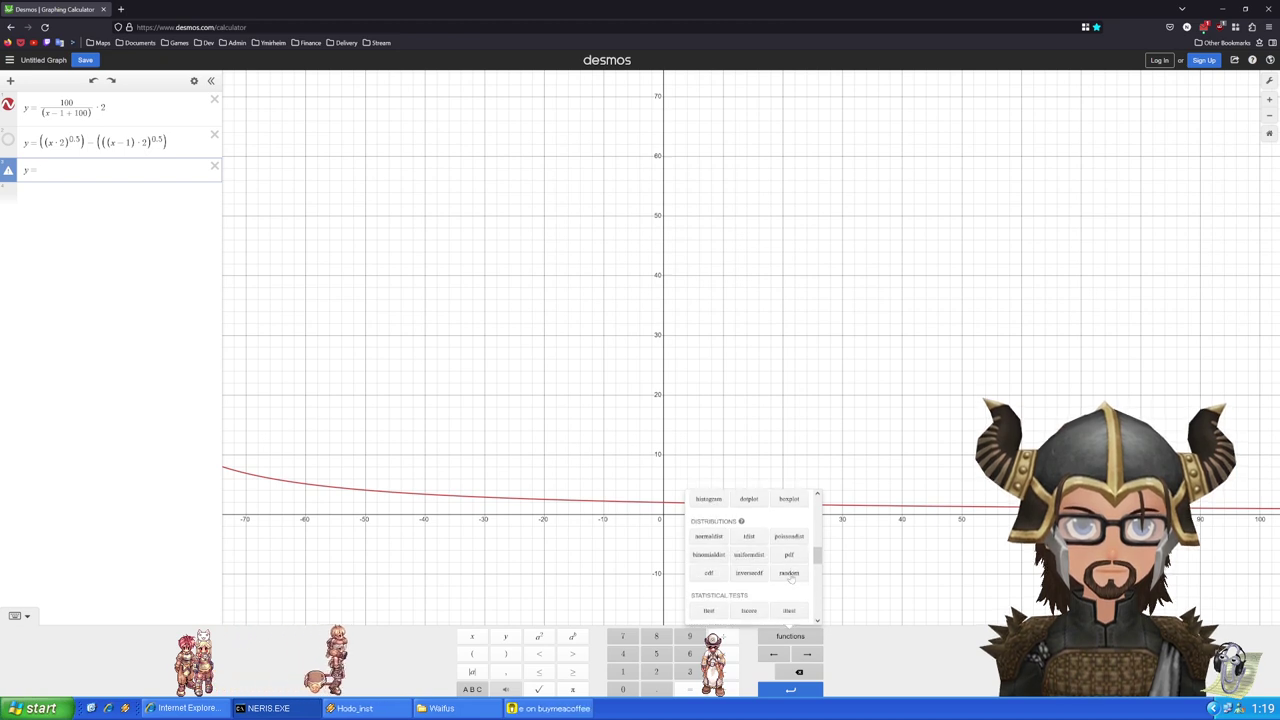
scroll(790, 577, up, 10)
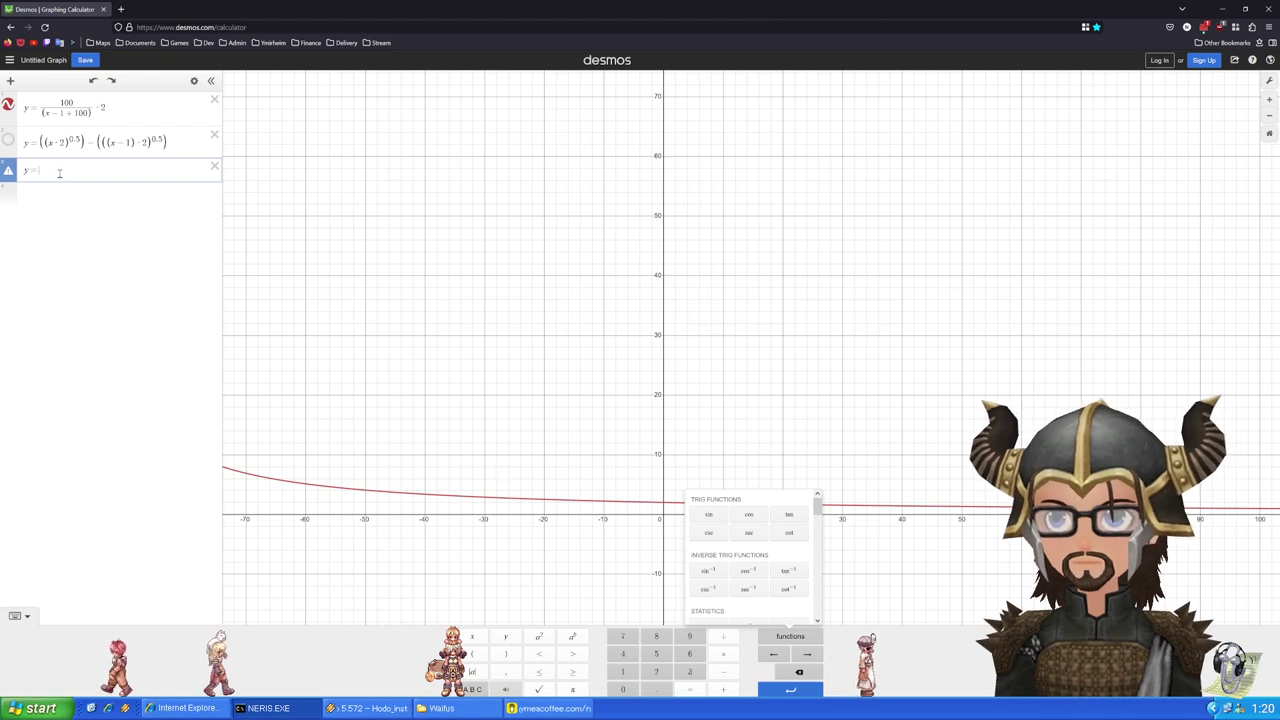
Step: Try typing SUM into the third expression, then erase the attempts so it is empty again
text(SUM)
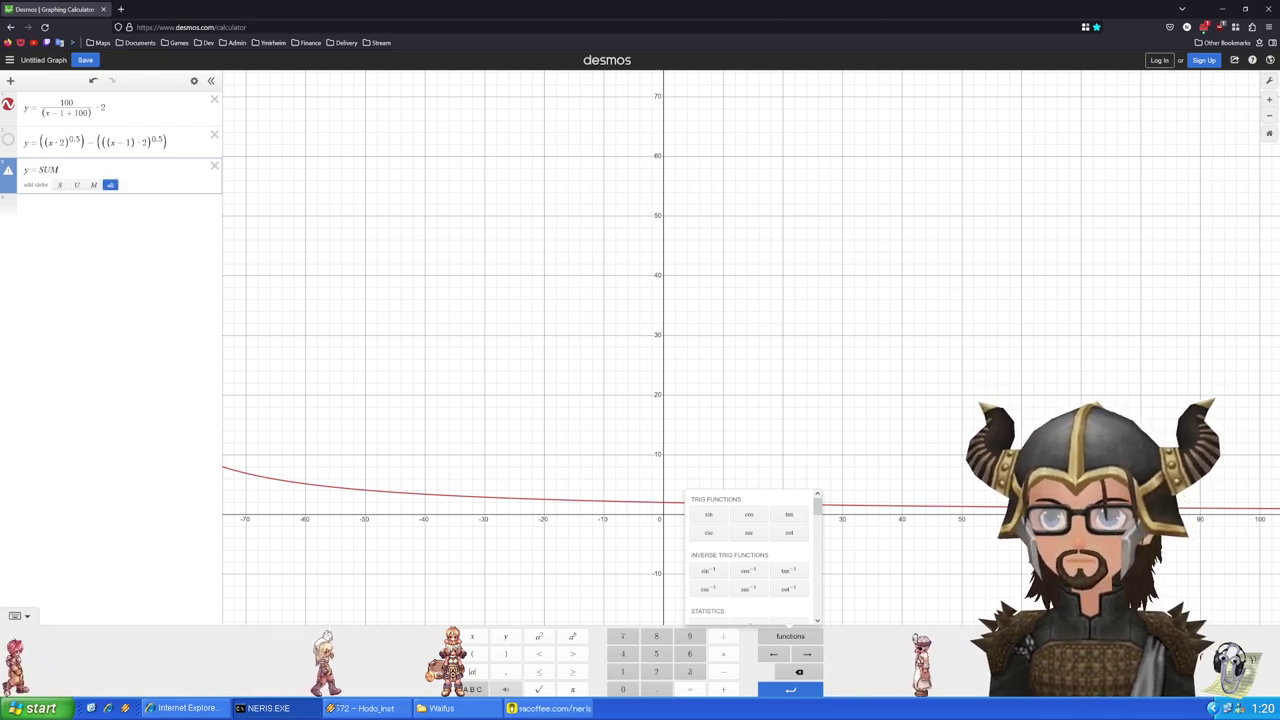
key(BackSpace)
key(BackSpace)
key(BackSpace)
text(x)
key(BackSpace)
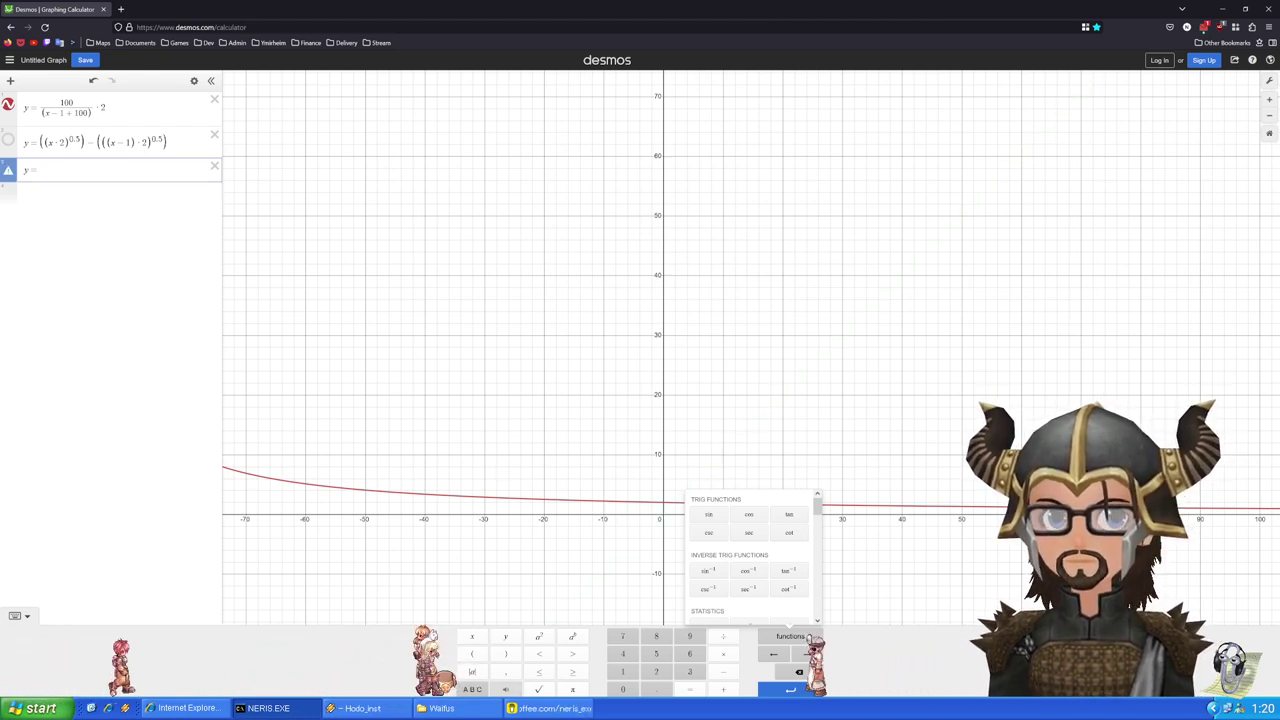
text(x)
key(BackSpace)
text(SUM(X)
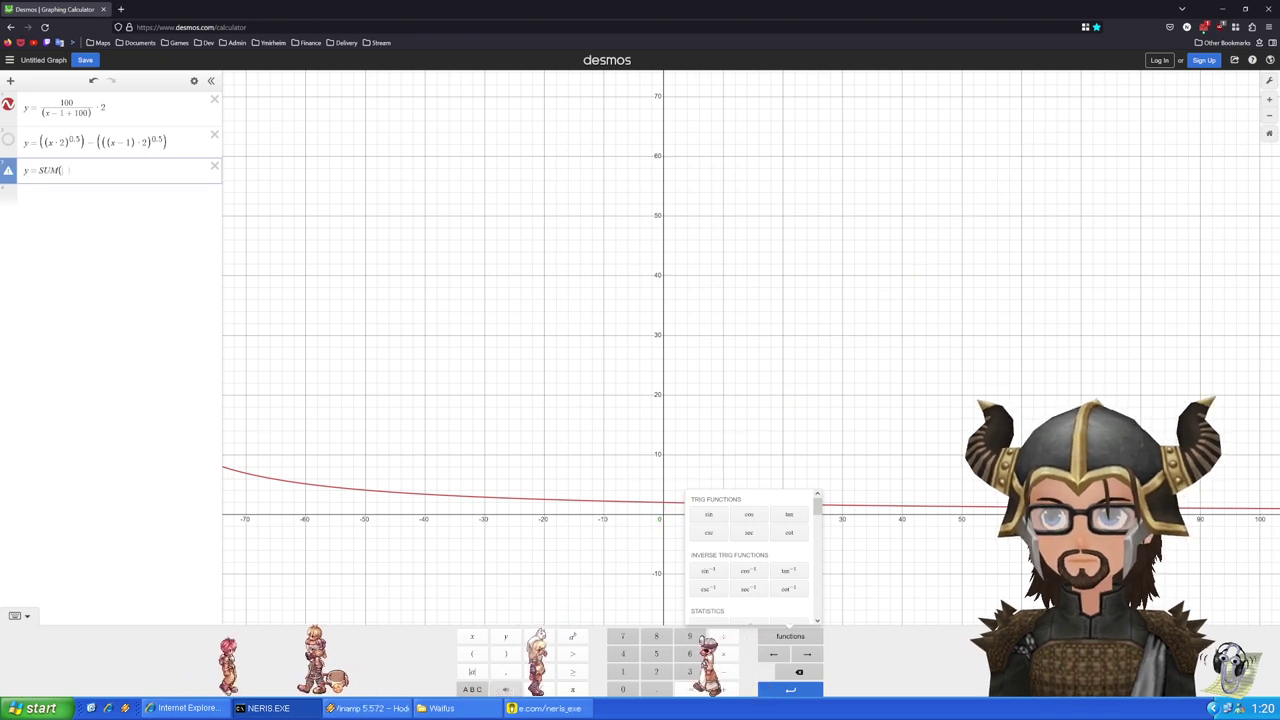
key(BackSpace)
key(BackSpace)
key(BackSpace)
key(BackSpace)
key(BackSpace)
text(x)
key(BackSpace)
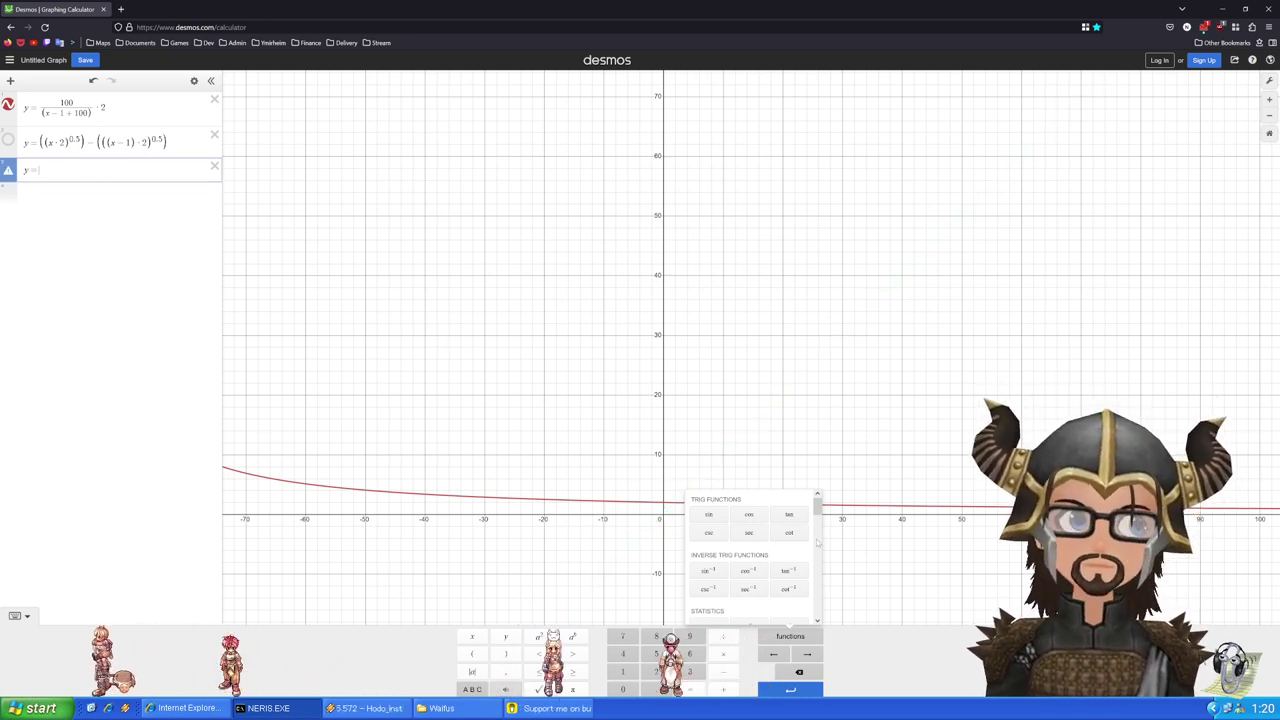
Step: Insert a Σ summation from the Calculus section into the third expression
scroll(763, 537, down, 5)
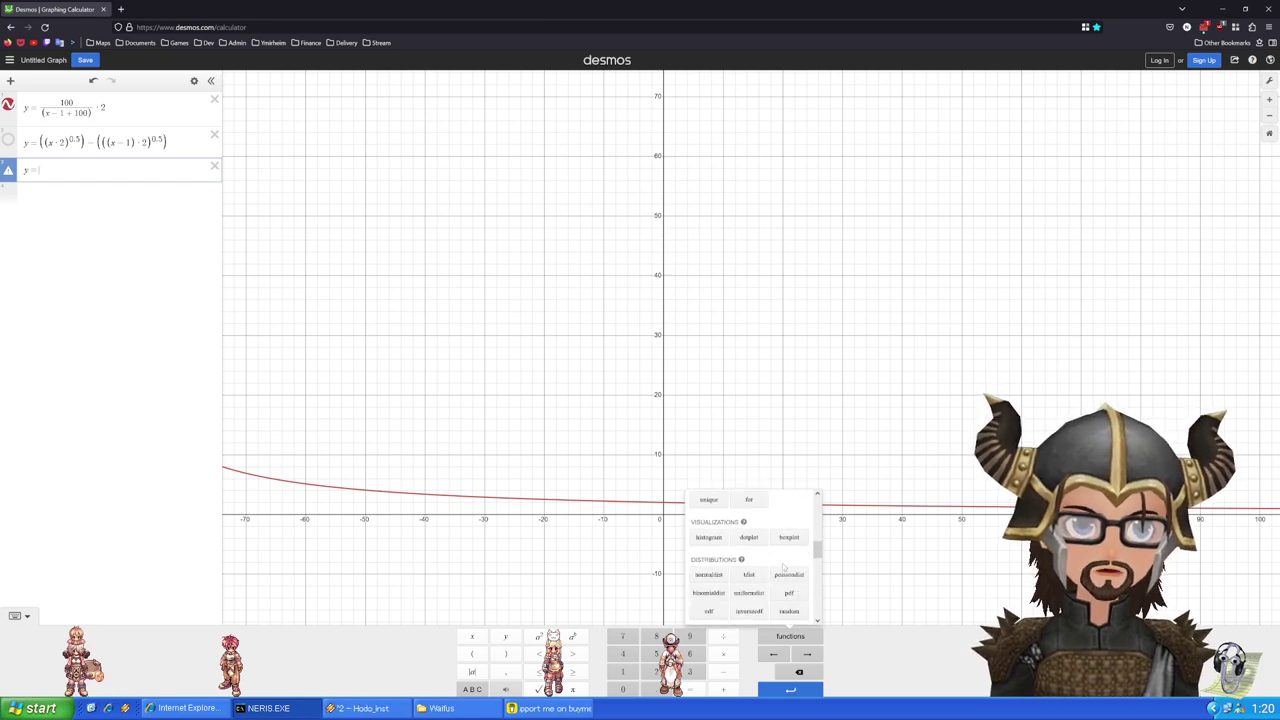
scroll(793, 575, down, 3)
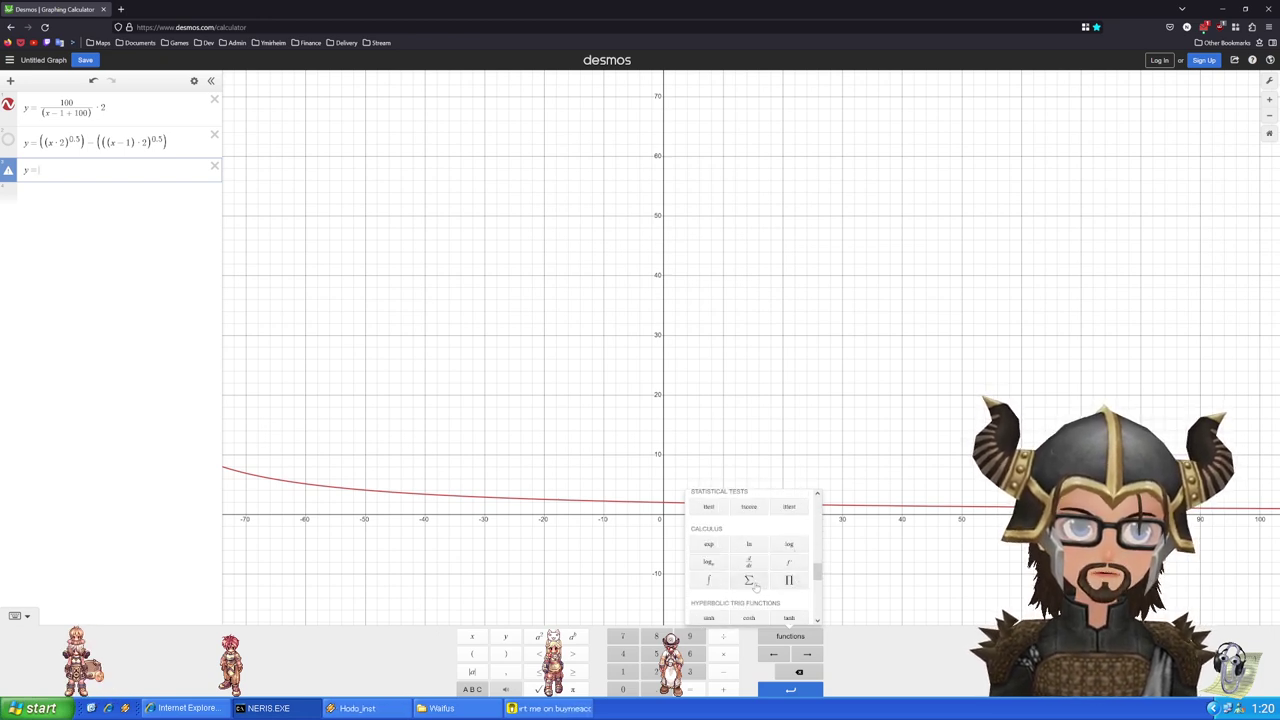
click(752, 583)
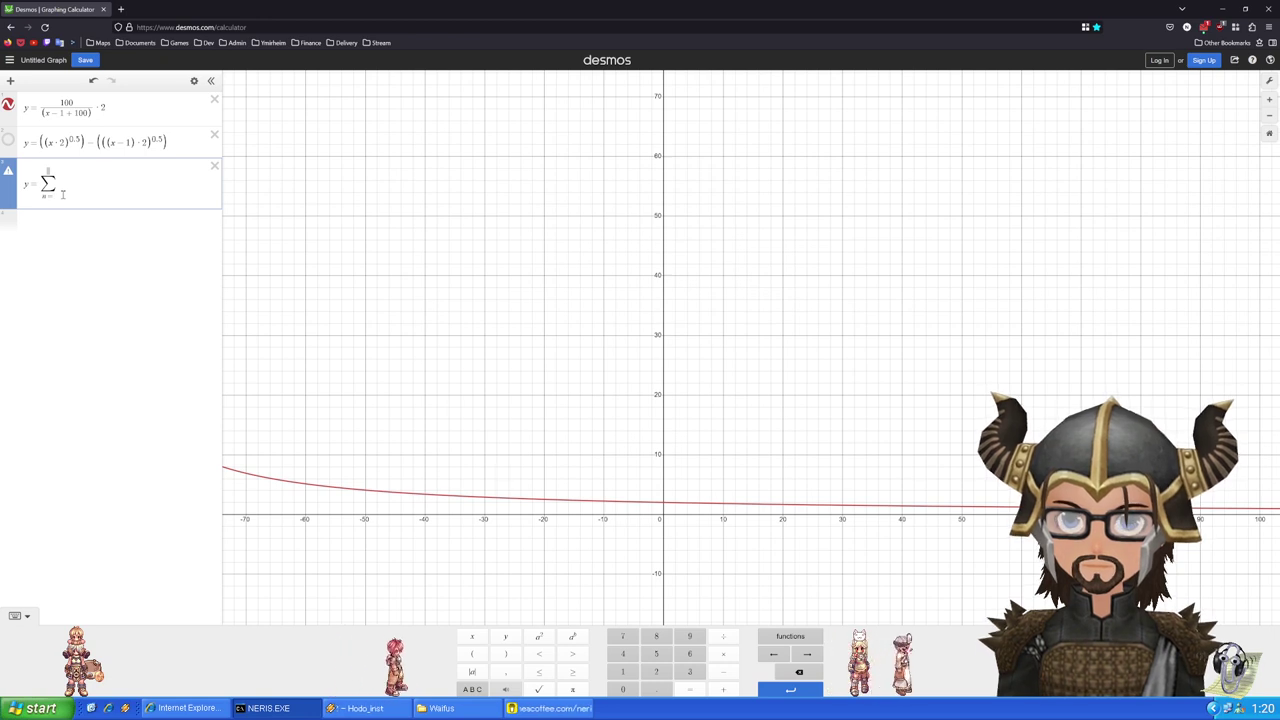
Step: Set the sum's lower limit to n = 1 and enter 101 as the upper limit
text(1)
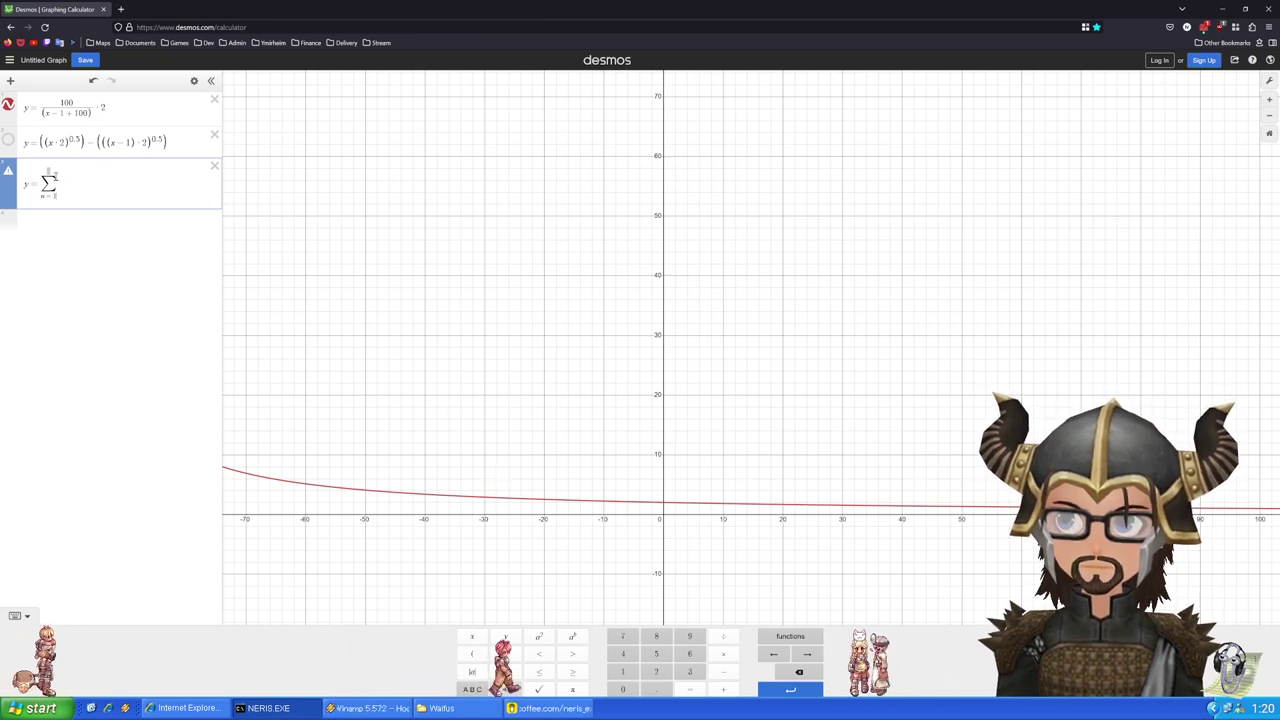
click(61, 175)
text(10)
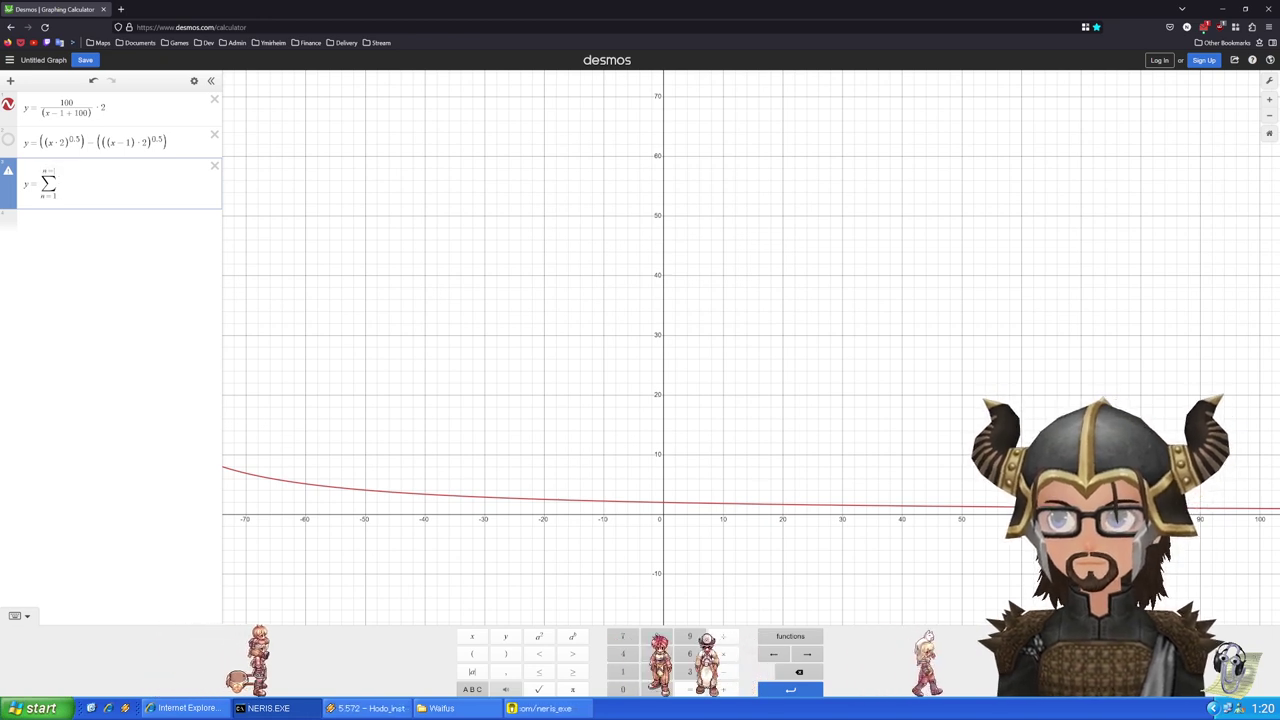
text(1)
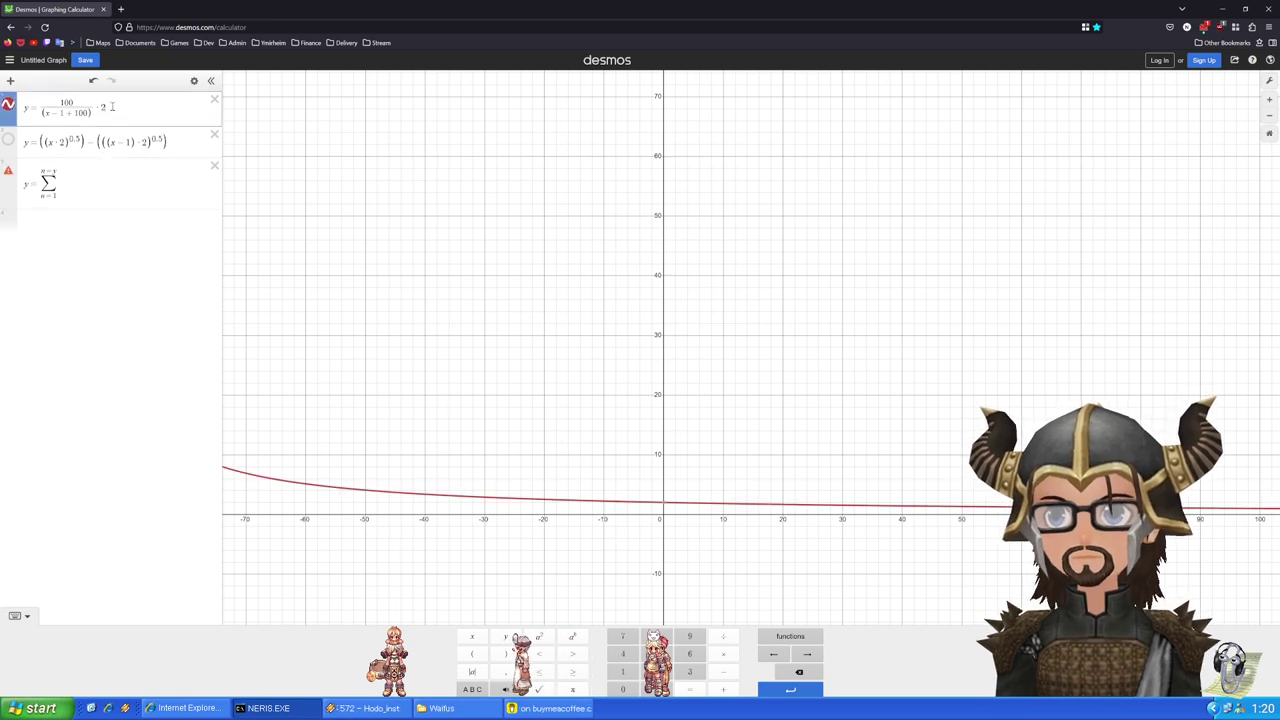
Step: Copy 100/(x−1+100)·2 from the first expression into the sum's body
drag(142, 103, 38, 106)
key(ctrl+c)
click(109, 190)
key(ctrl+v)
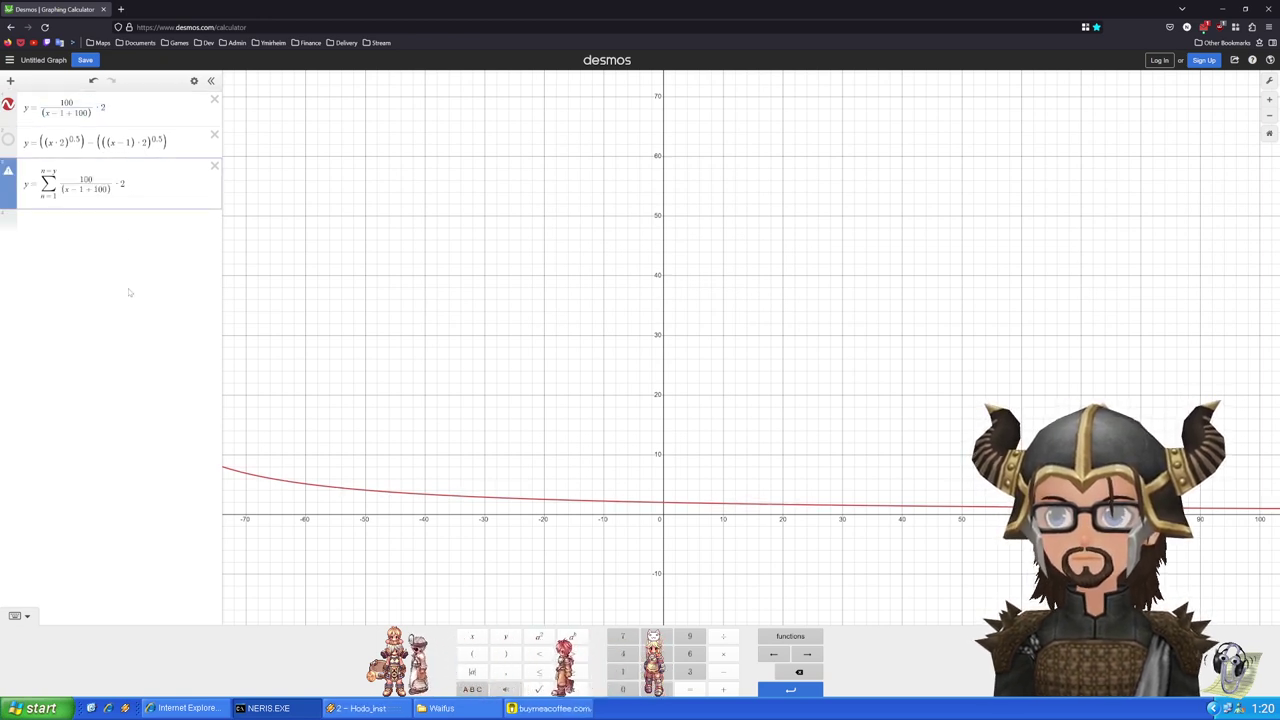
Step: Finish the summation with a 3 and closing parenthesis, then pan toward x = 100
click(133, 321)
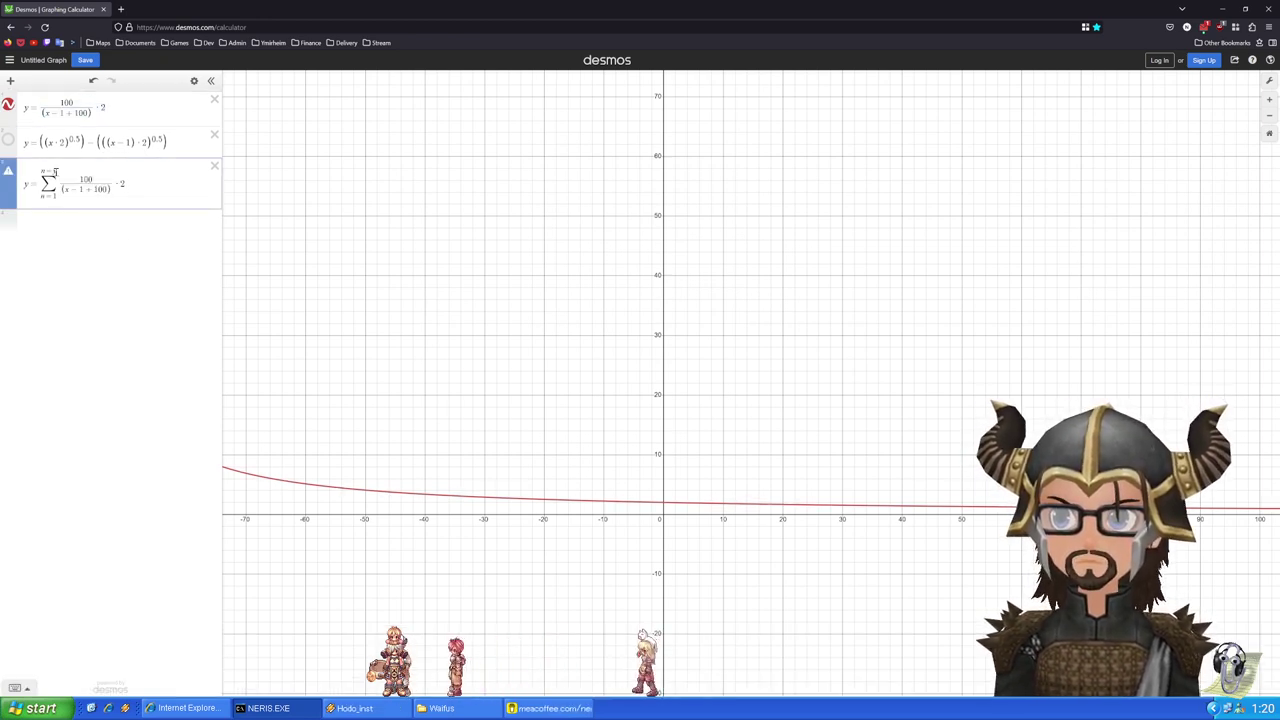
click(56, 172)
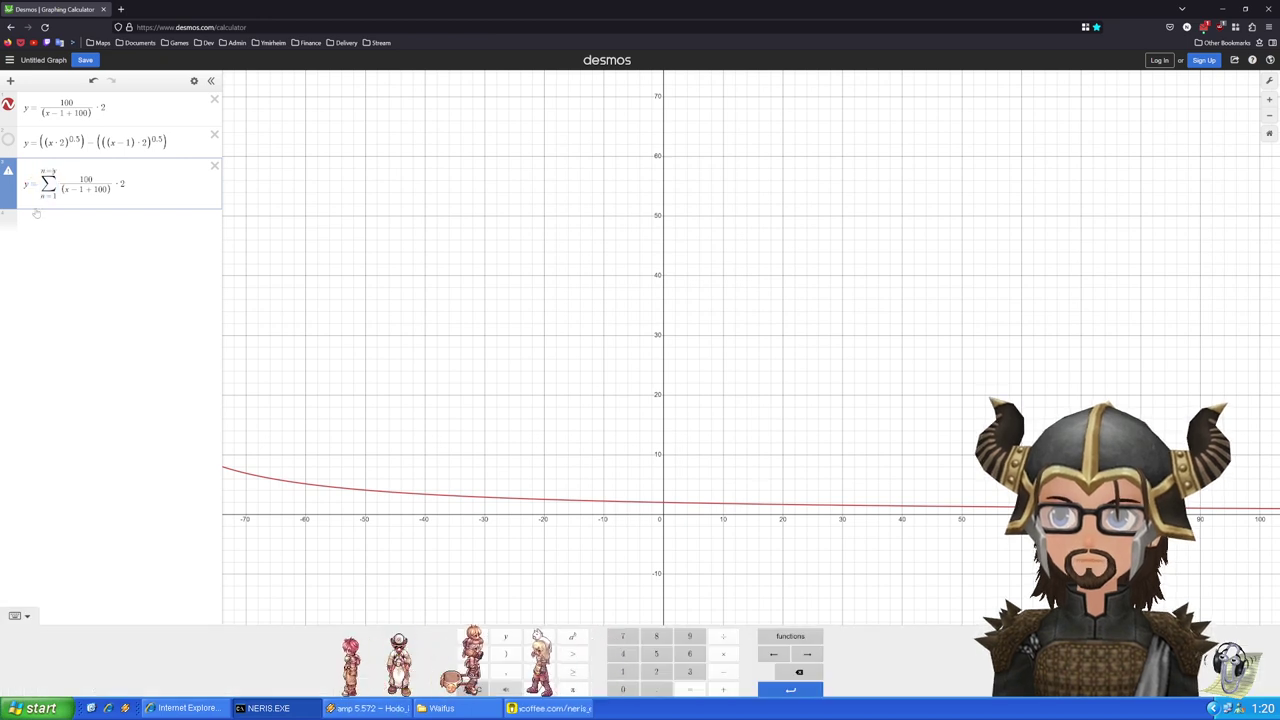
text(3)
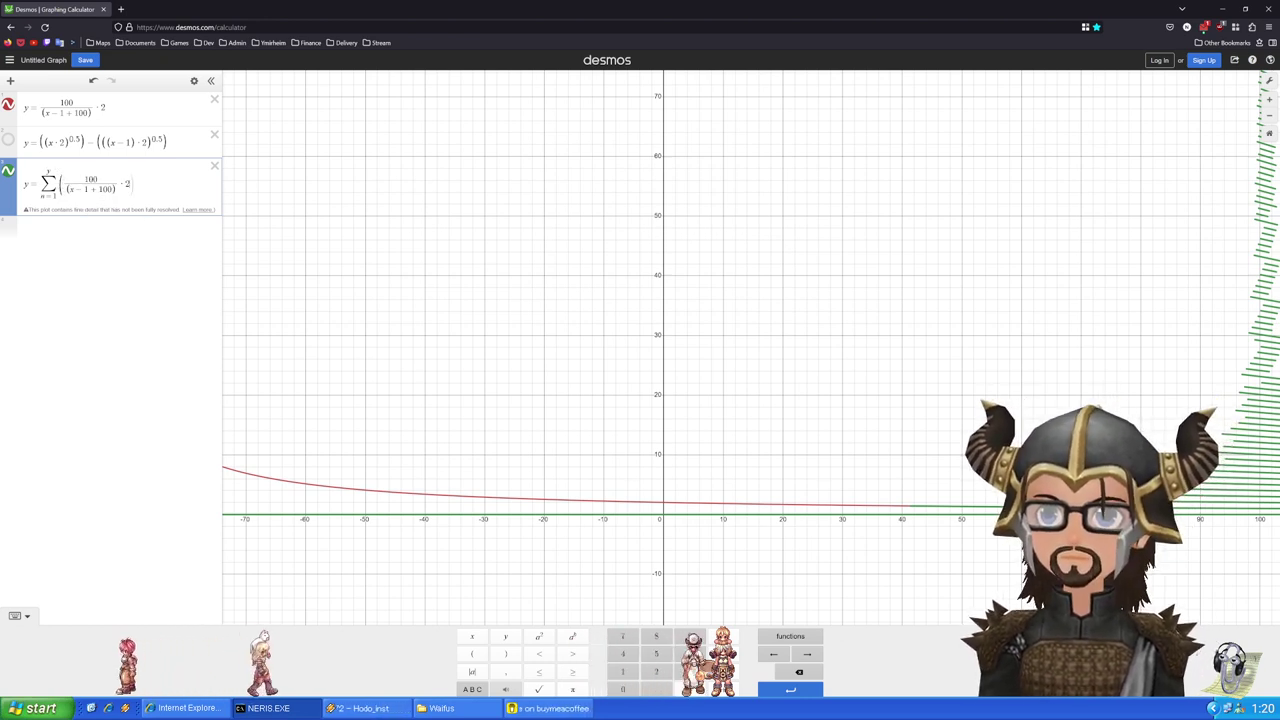
text())
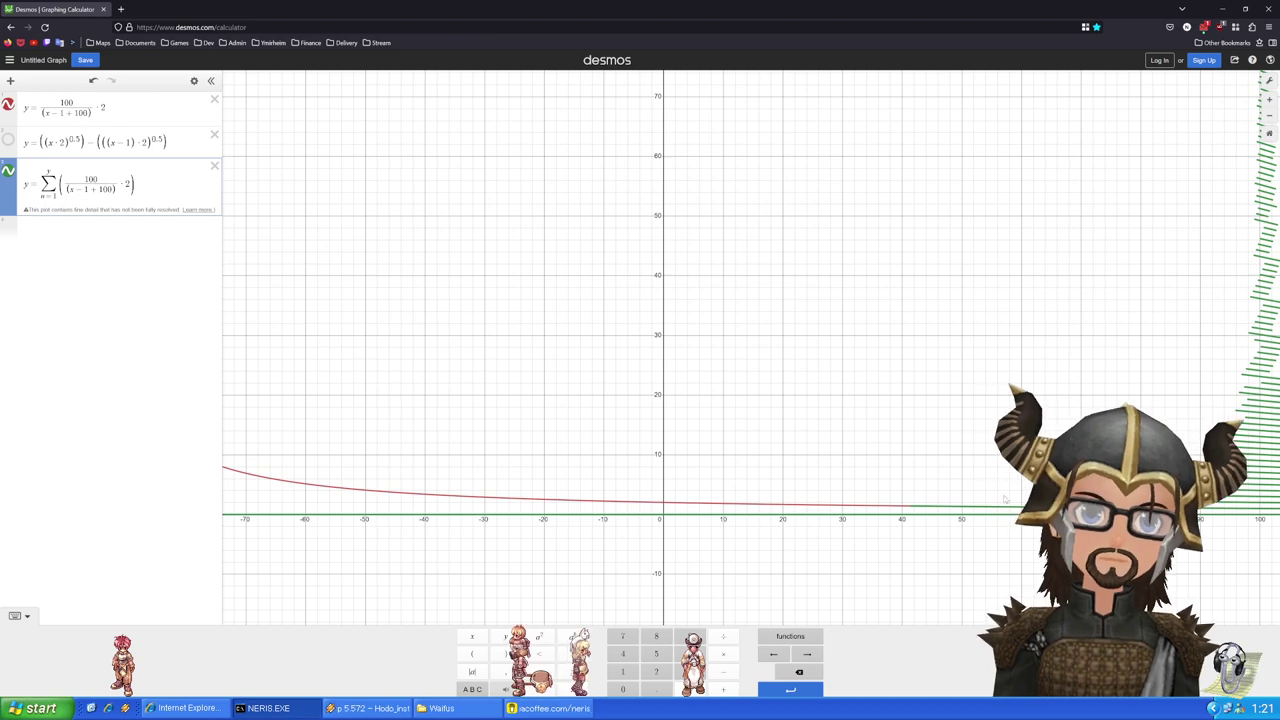
drag(763, 323, 463, 328)
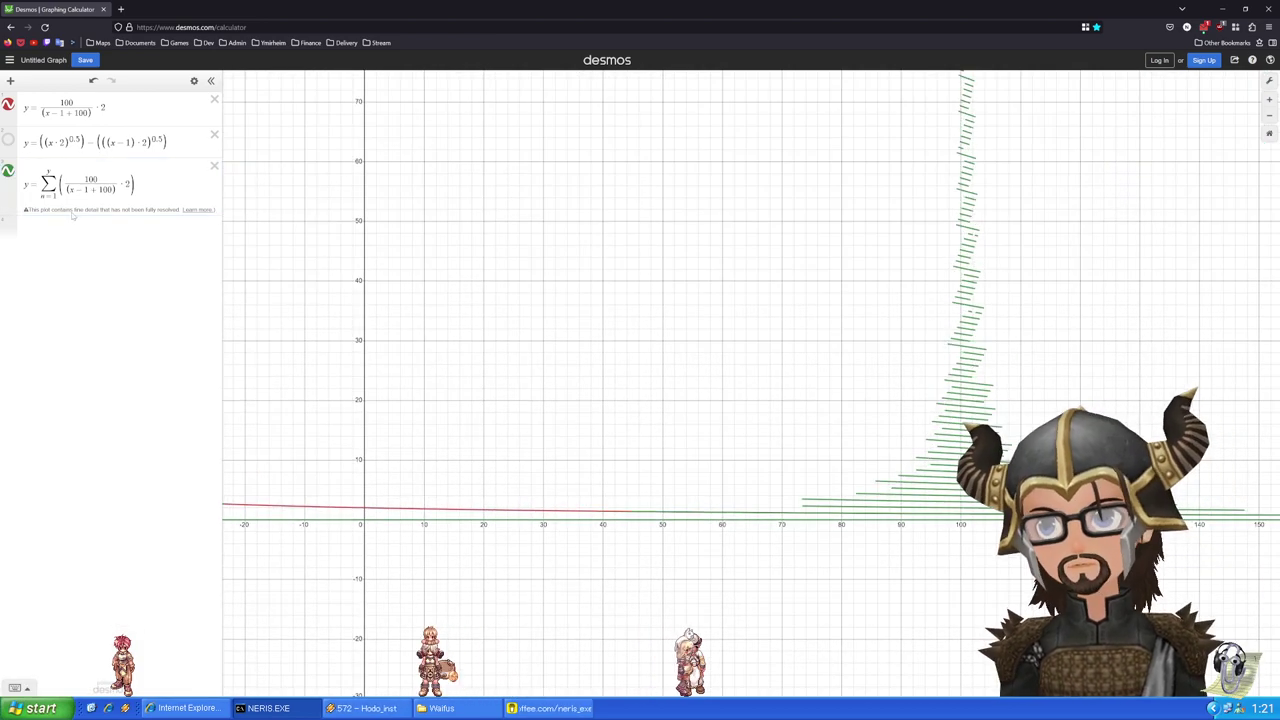
Step: Try upper limits 10 and x on the sum, then delete the summation expression
click(60, 215)
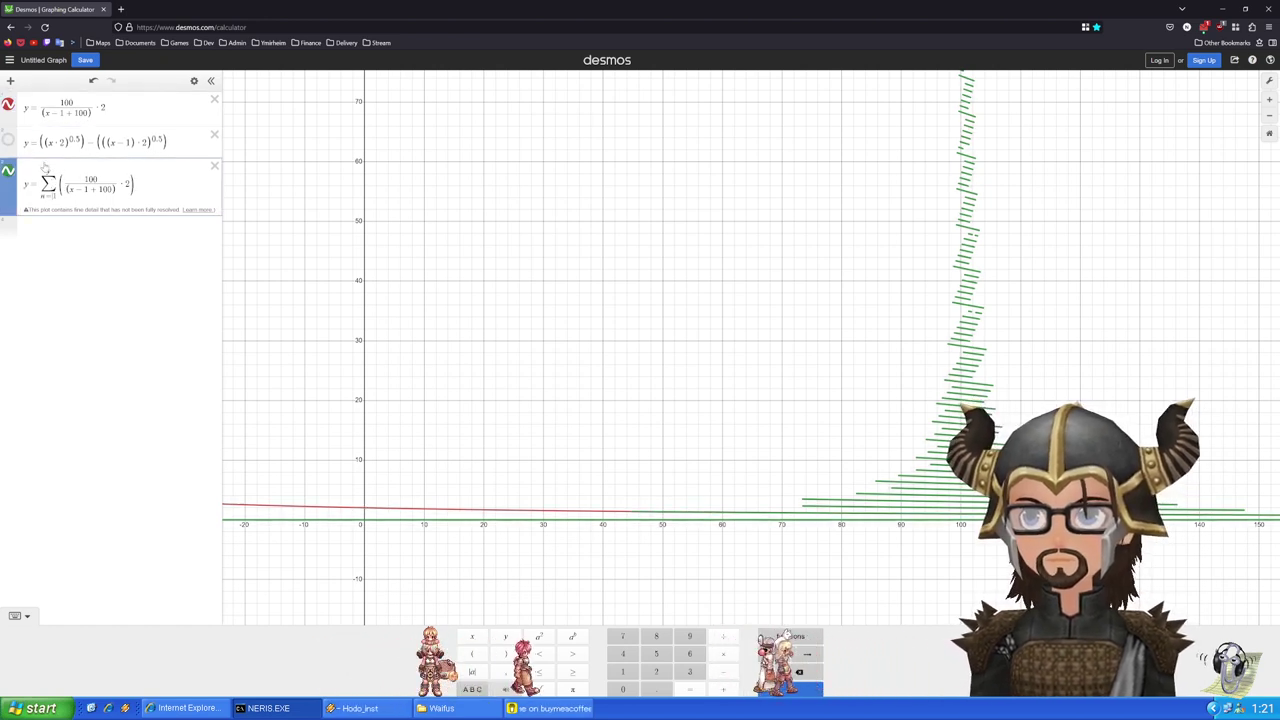
text(10)
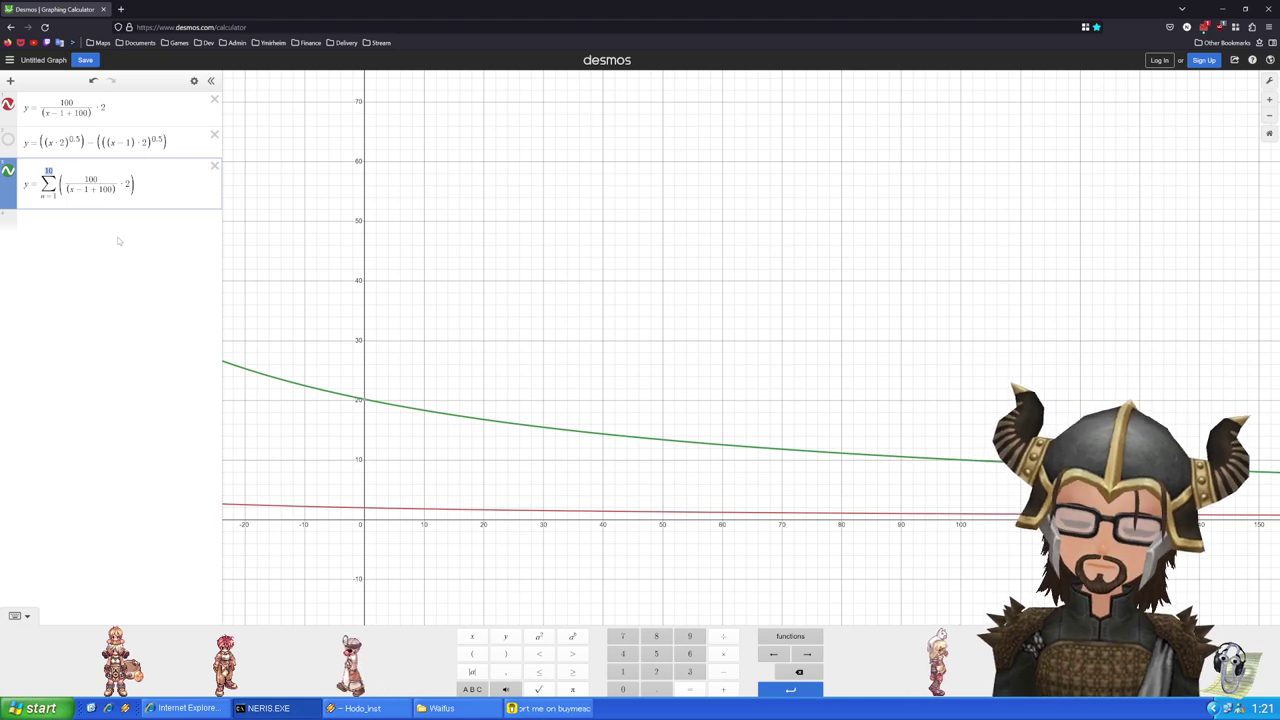
text(x)
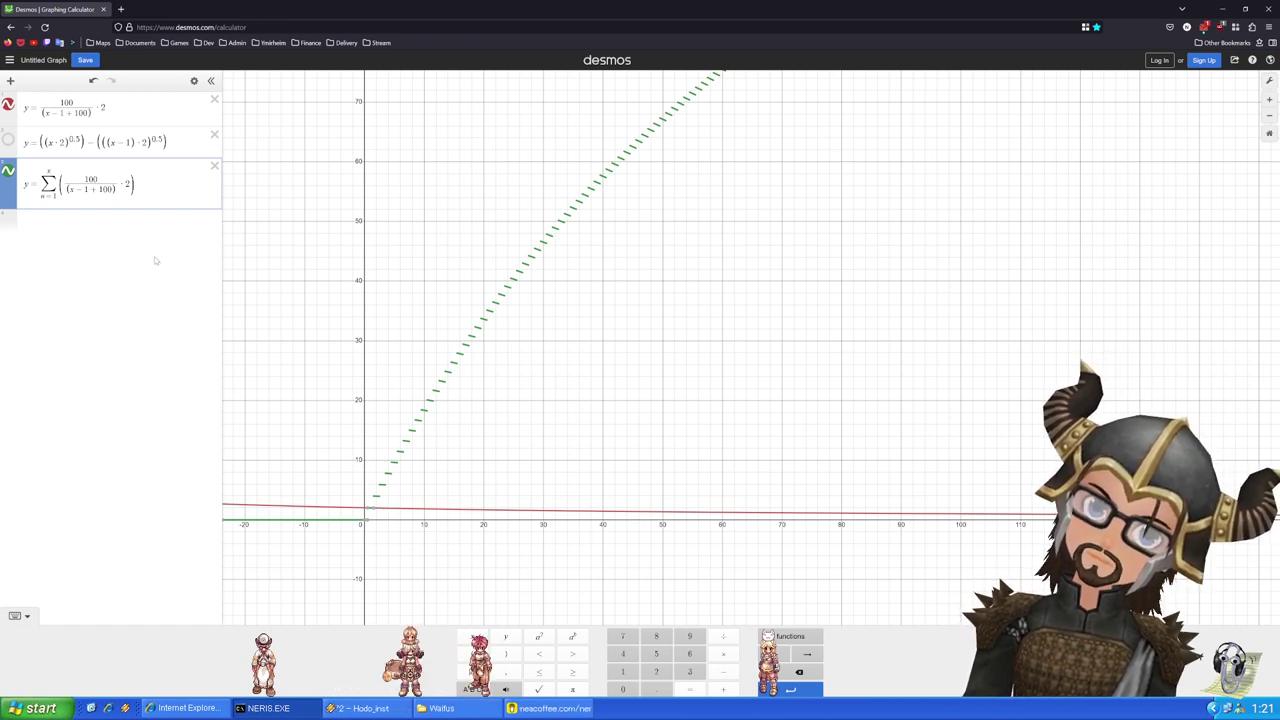
click(214, 165)
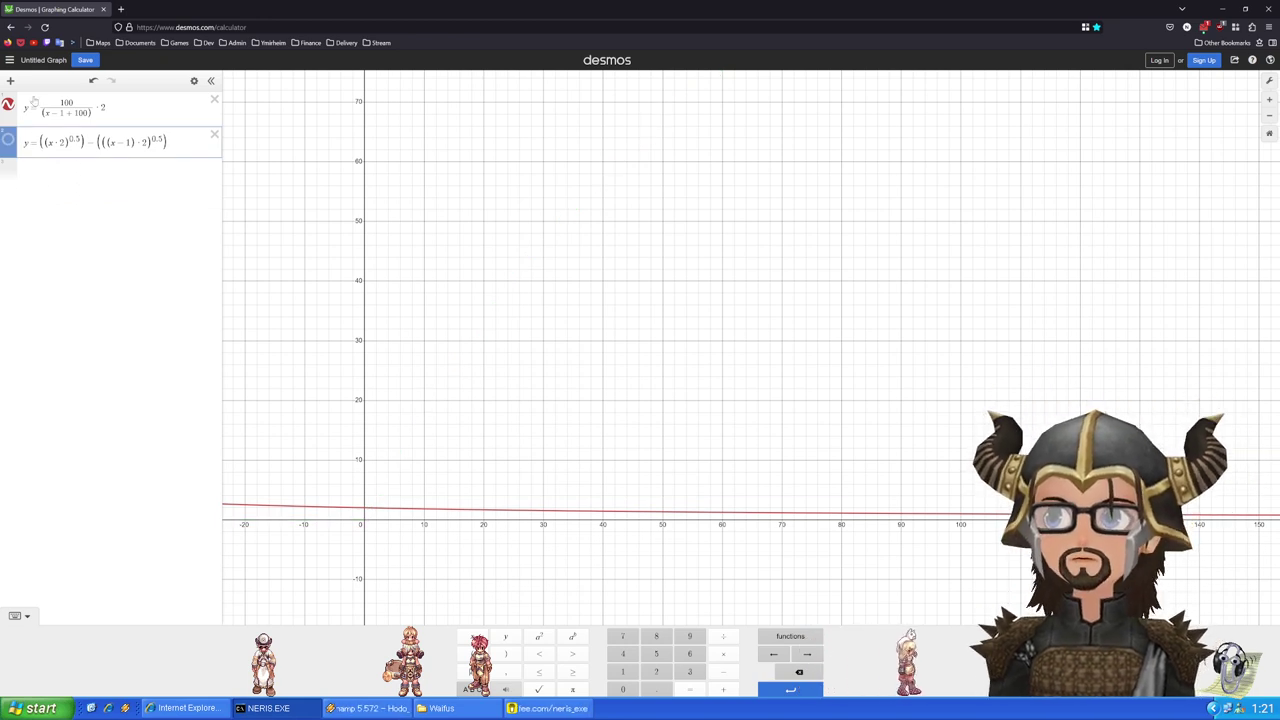
Step: Zoom in near the origin and trace the red curve from about 1.9 down to 1.0 at x = 100
click(363, 511)
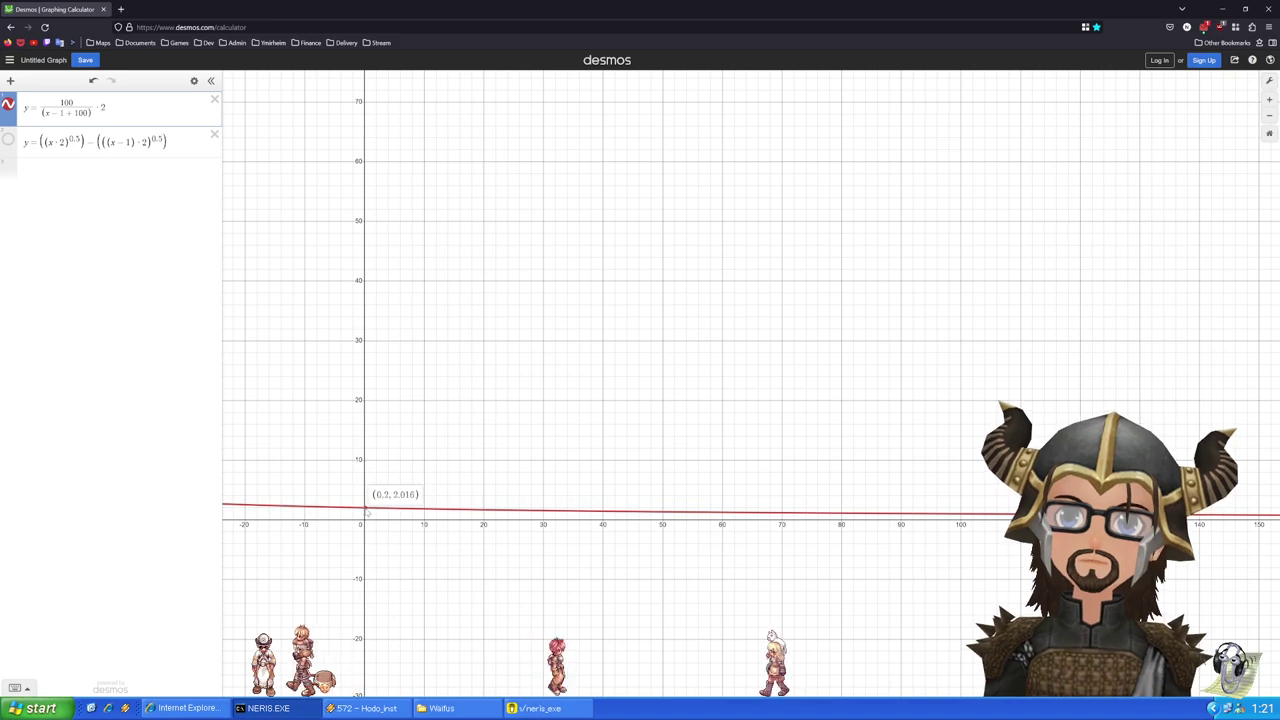
scroll(507, 536, down, 5)
scroll(507, 536, up, 4)
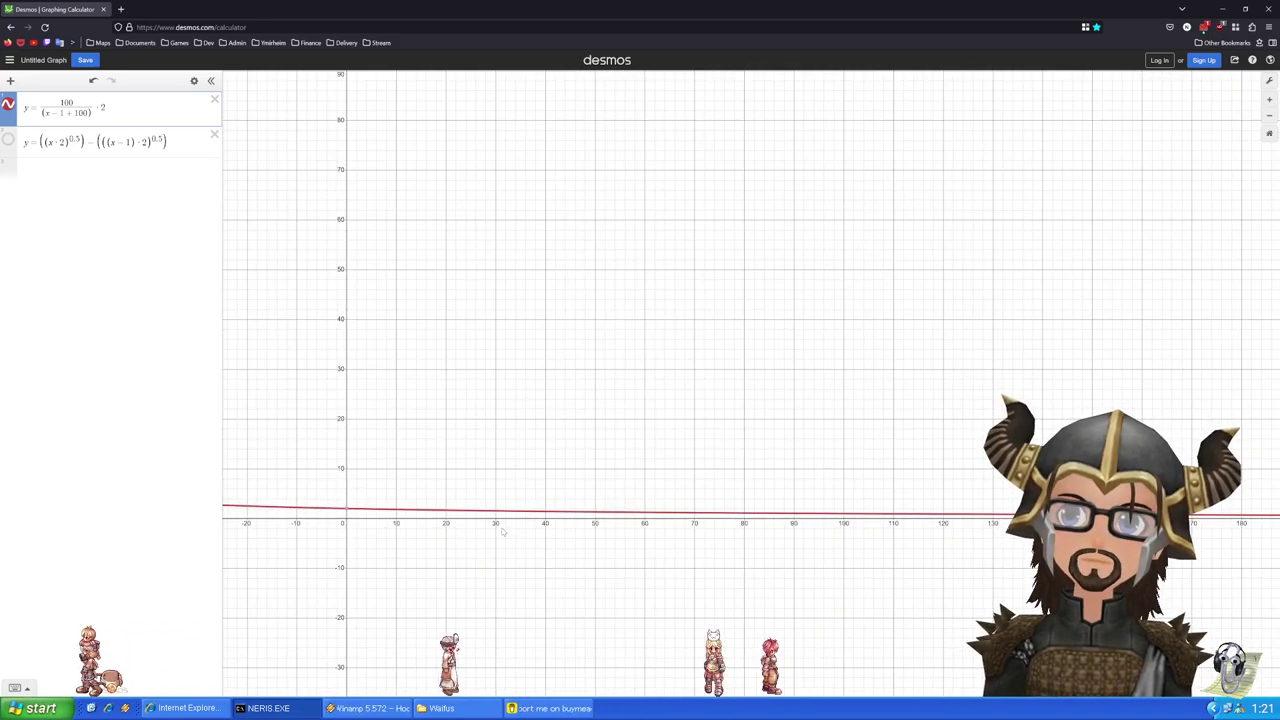
scroll(503, 532, down, 6)
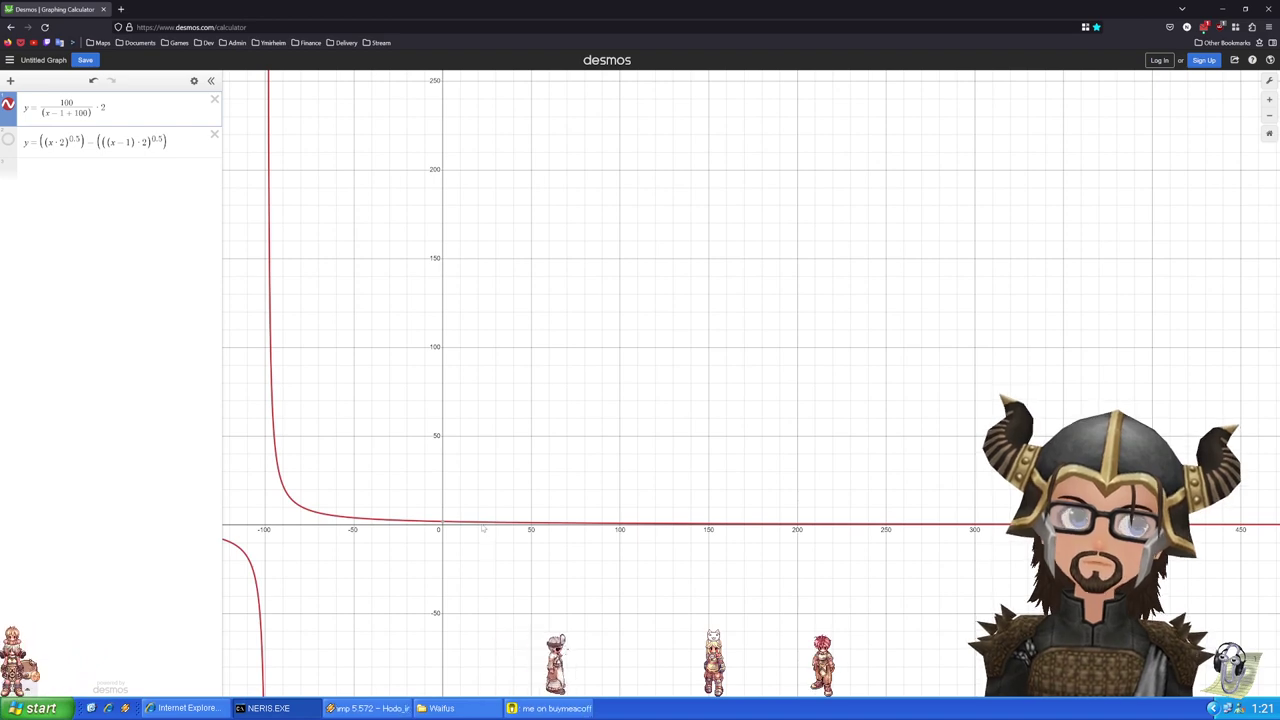
scroll(482, 528, up, 3)
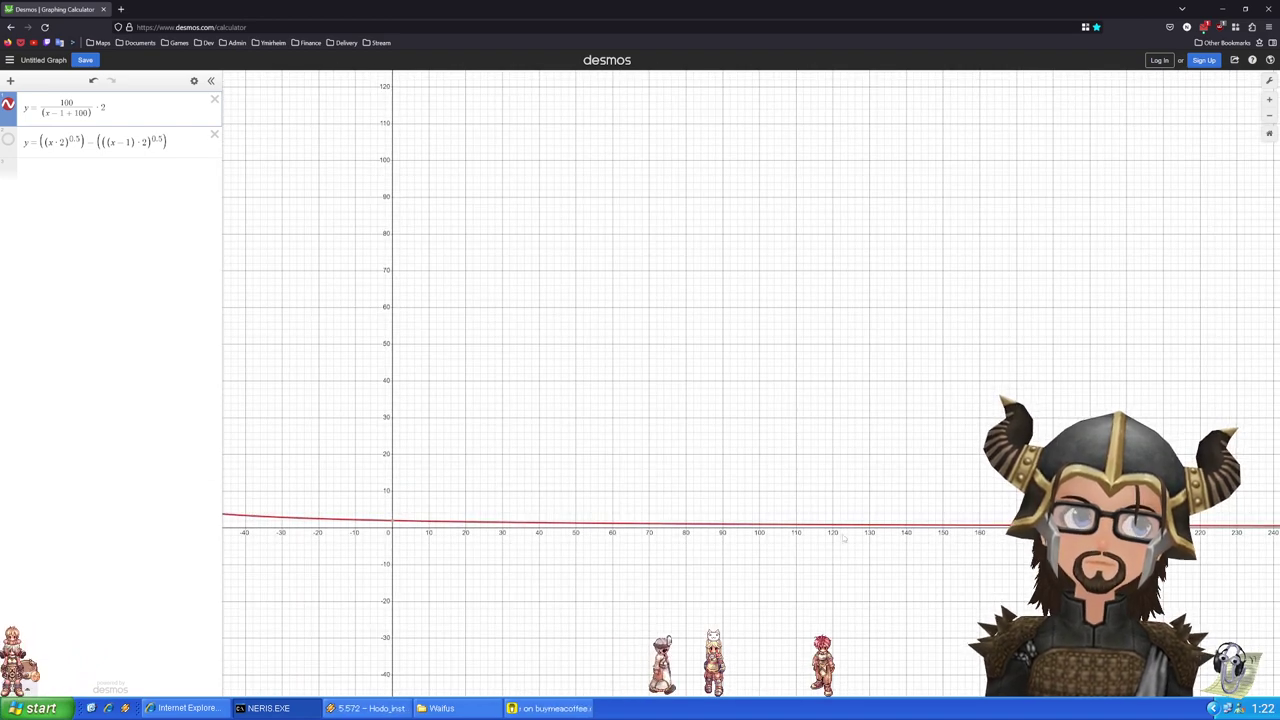
scroll(783, 551, up, 2)
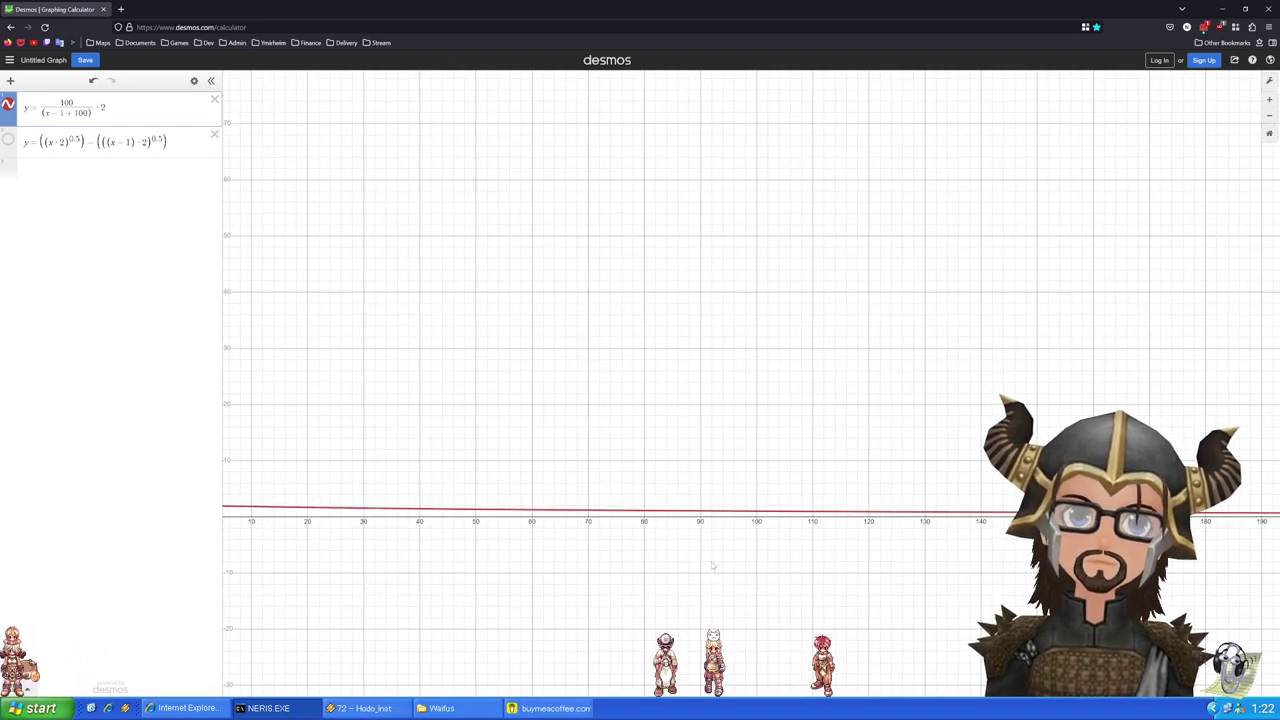
drag(712, 566, 866, 560)
scroll(587, 540, up, 2)
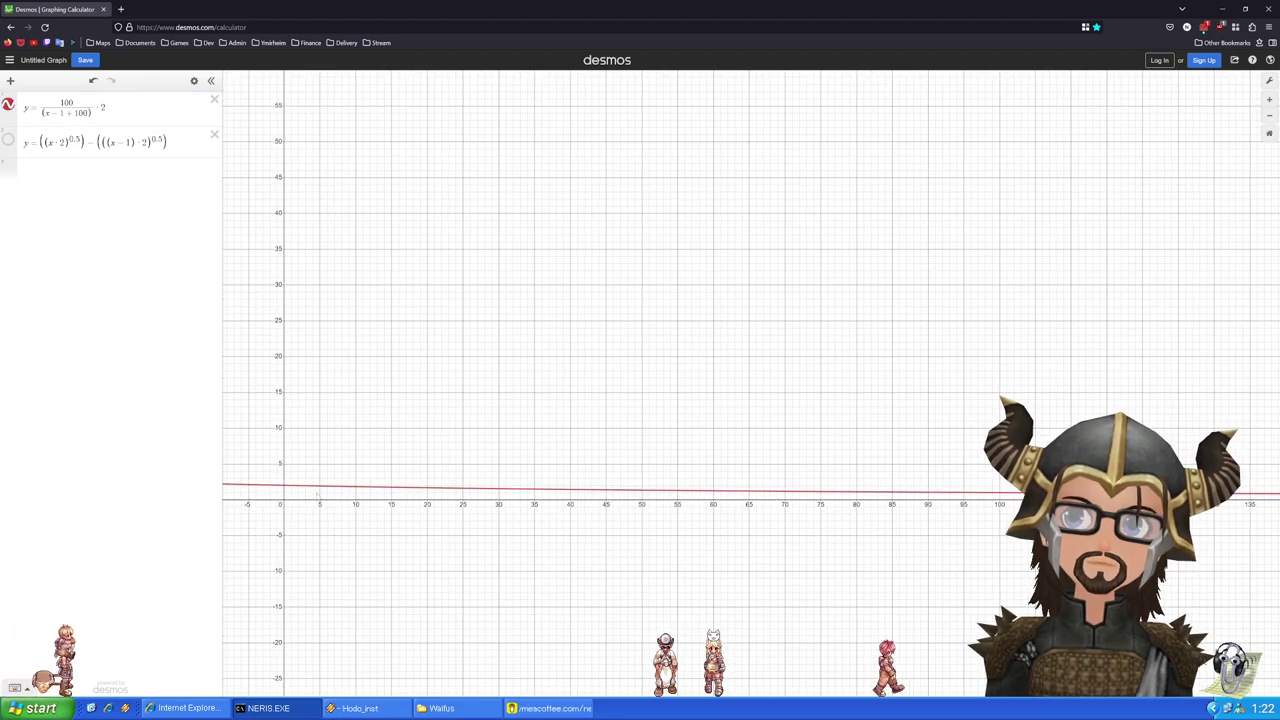
click(300, 486)
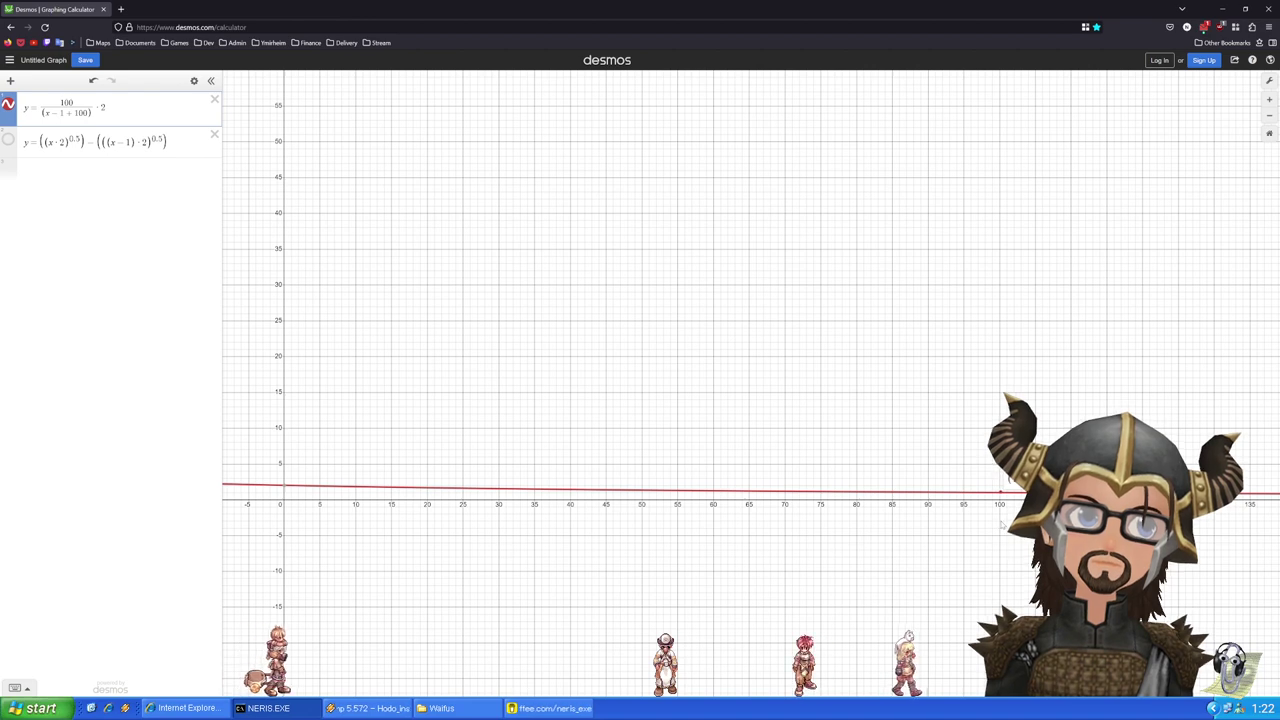
mouse_move(642, 516)
mouse_down()
mouse_move(665, 521)
mouse_move(278, 523)
mouse_up()
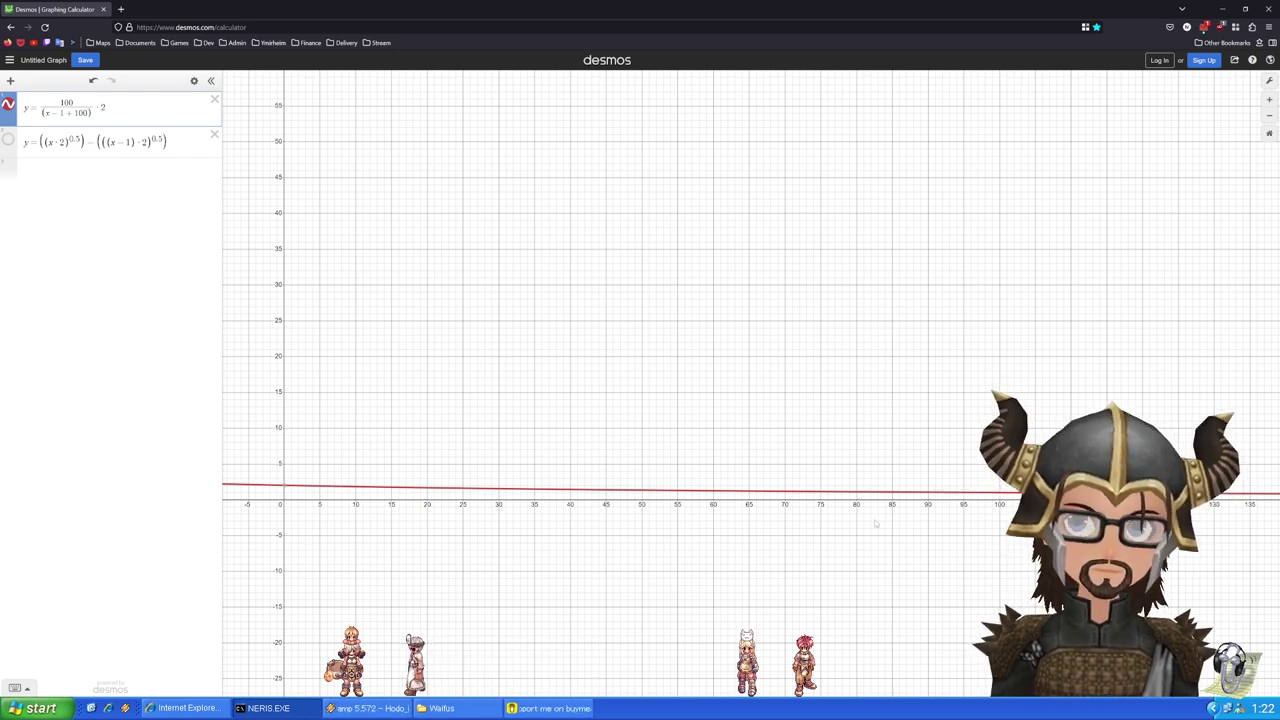
Step: Replace both 100s in the first expression with 50, giving 50/(x−1+50)·2
click(64, 104)
key(BackSpace)
key(BackSpace)
key(BackSpace)
text(50)
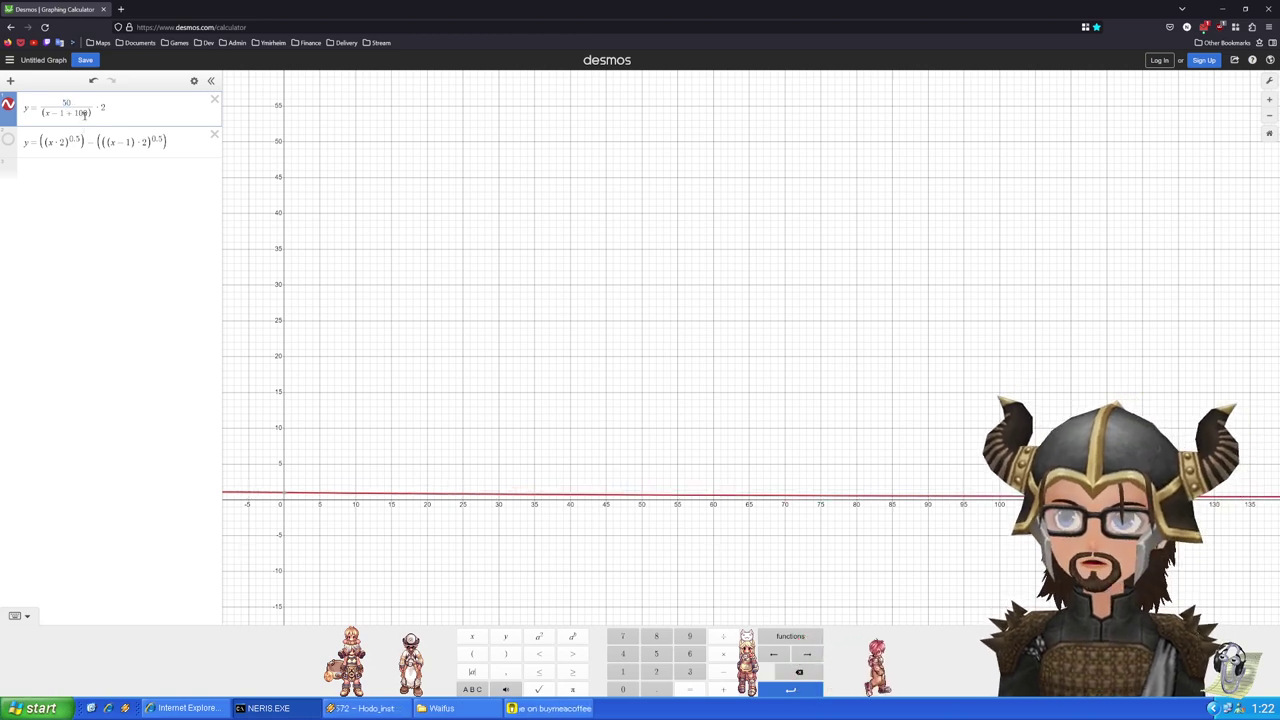
double_click(79, 113)
text(50)
click(284, 485)
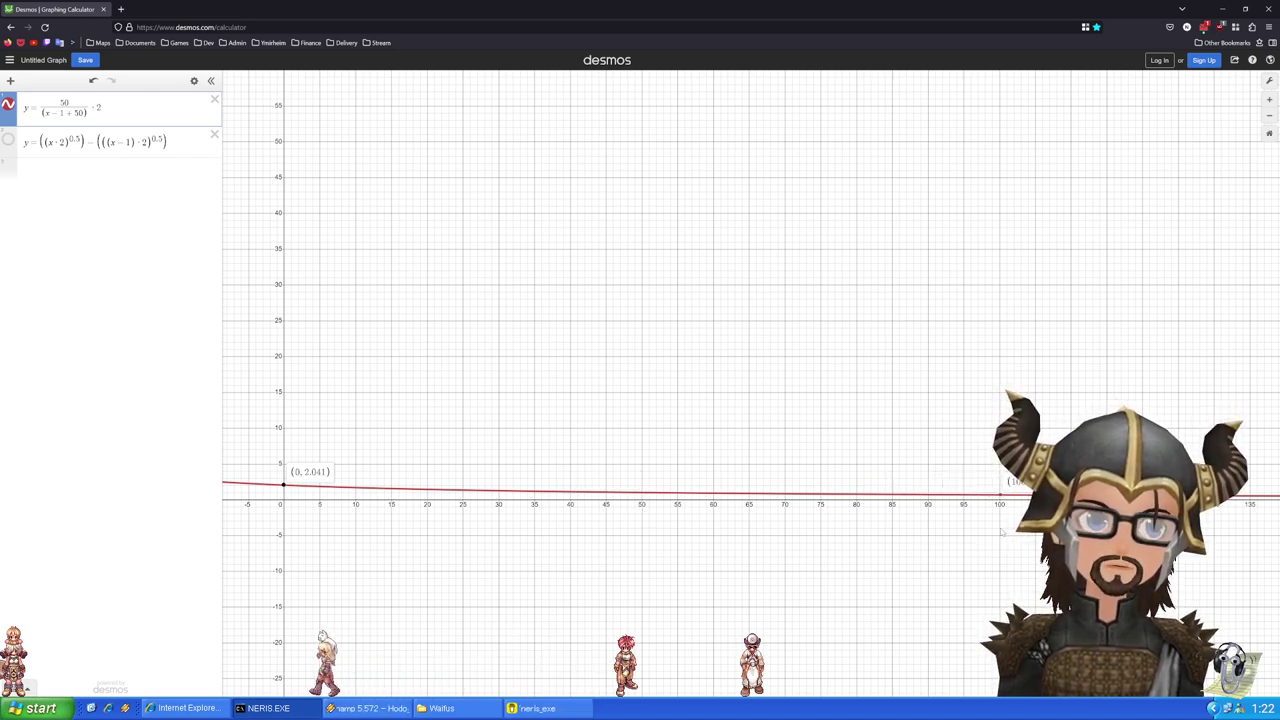
Step: Add ^2 to the first expression, hide the keypad and start a new empty expression row
click(98, 104)
text(^2)
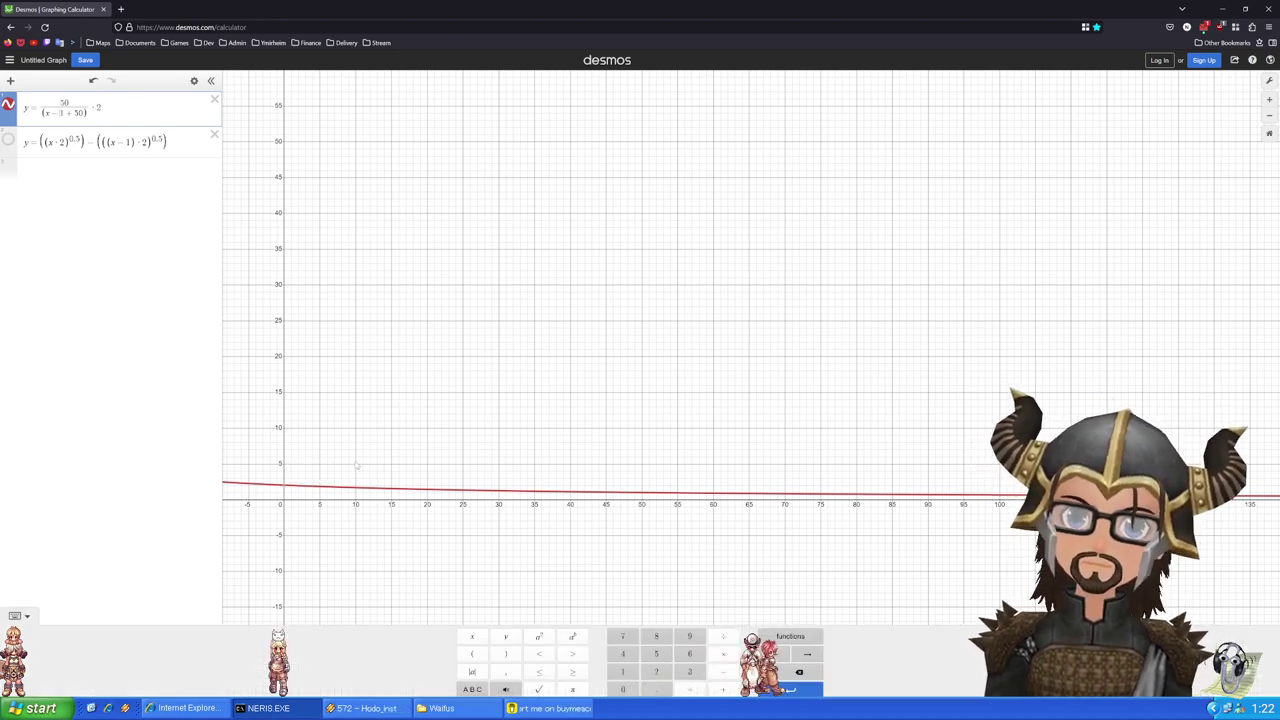
drag(40, 108, 118, 124)
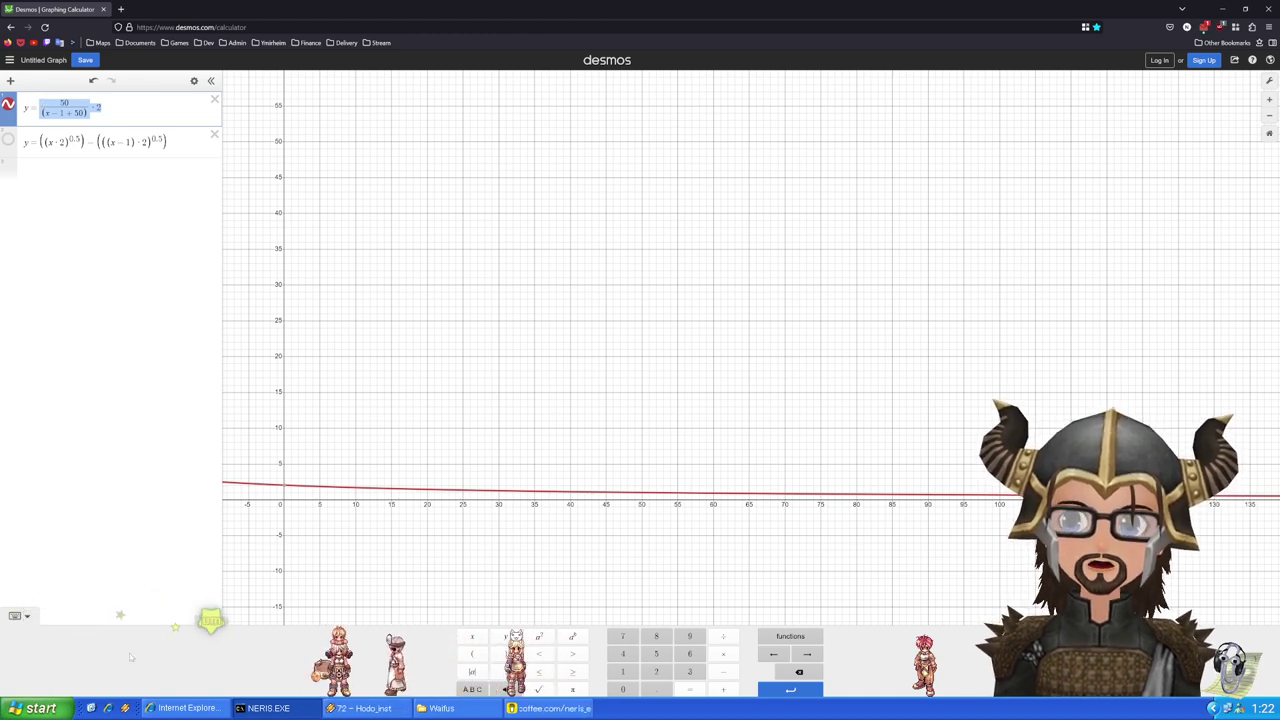
click(28, 616)
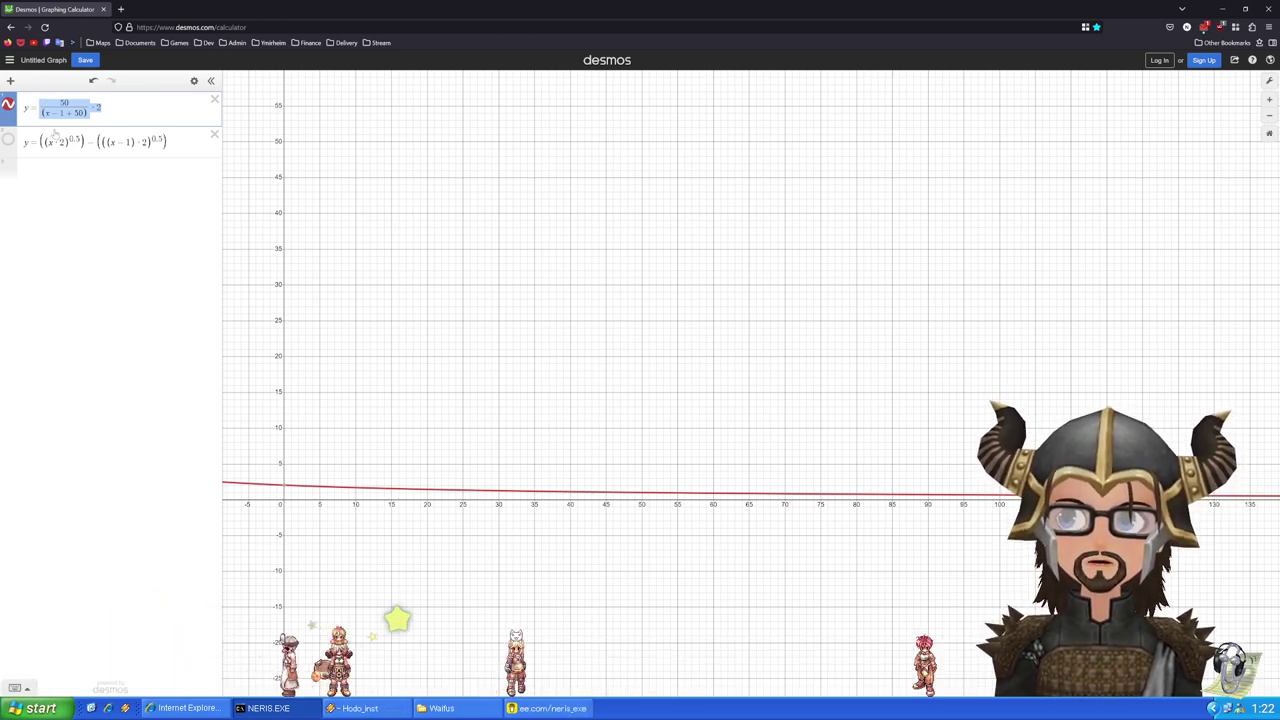
click(54, 174)
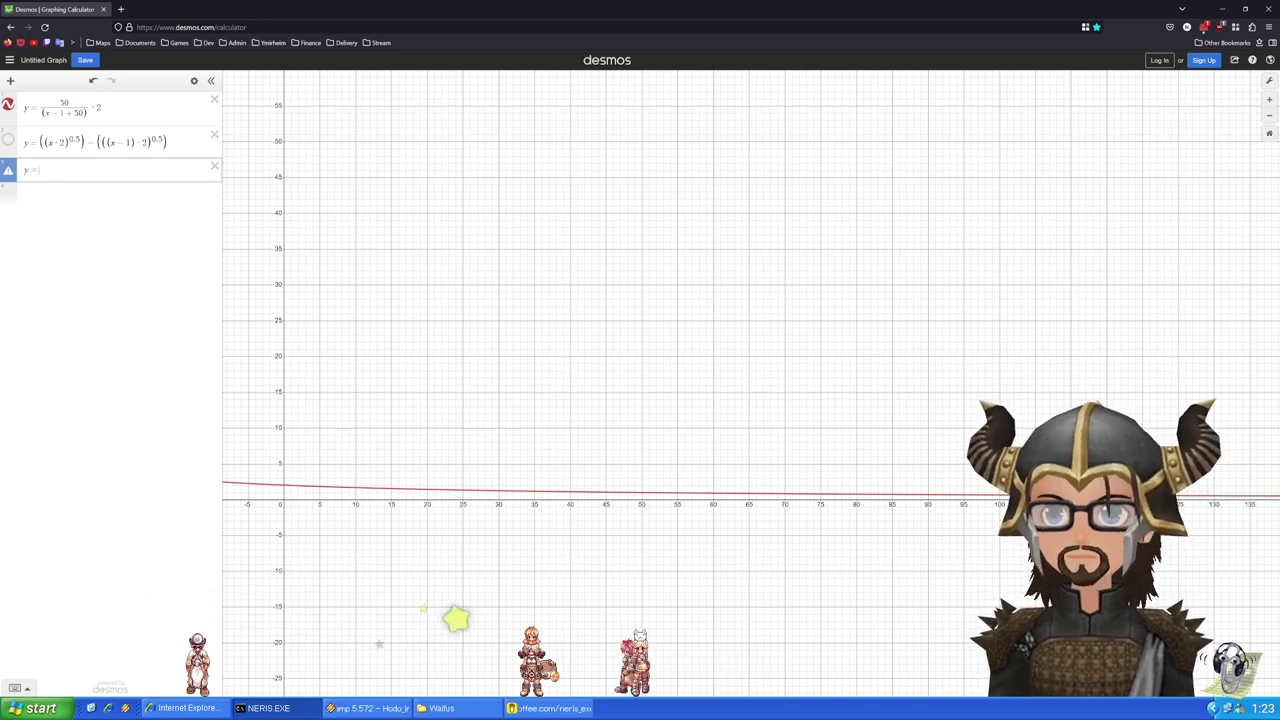
Step: Enter y = (x^0.5) − ((x−1))^0.5 in the new third expression
text(x)
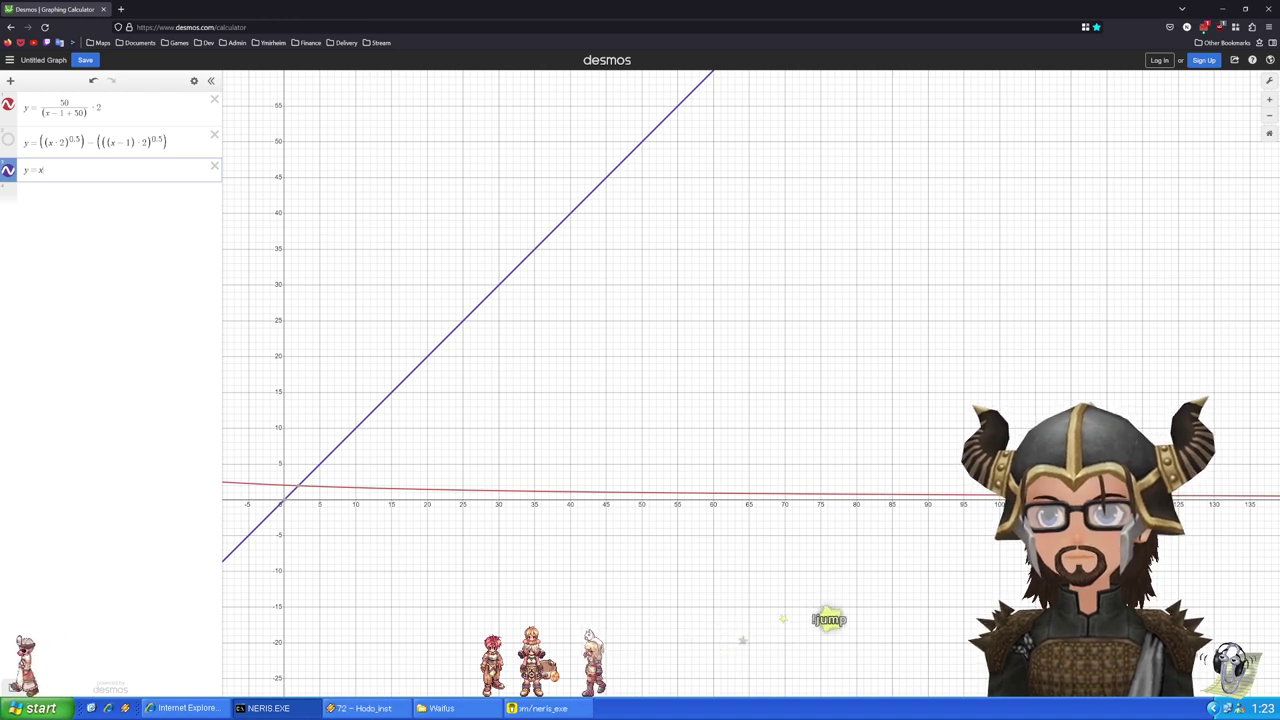
text(&)
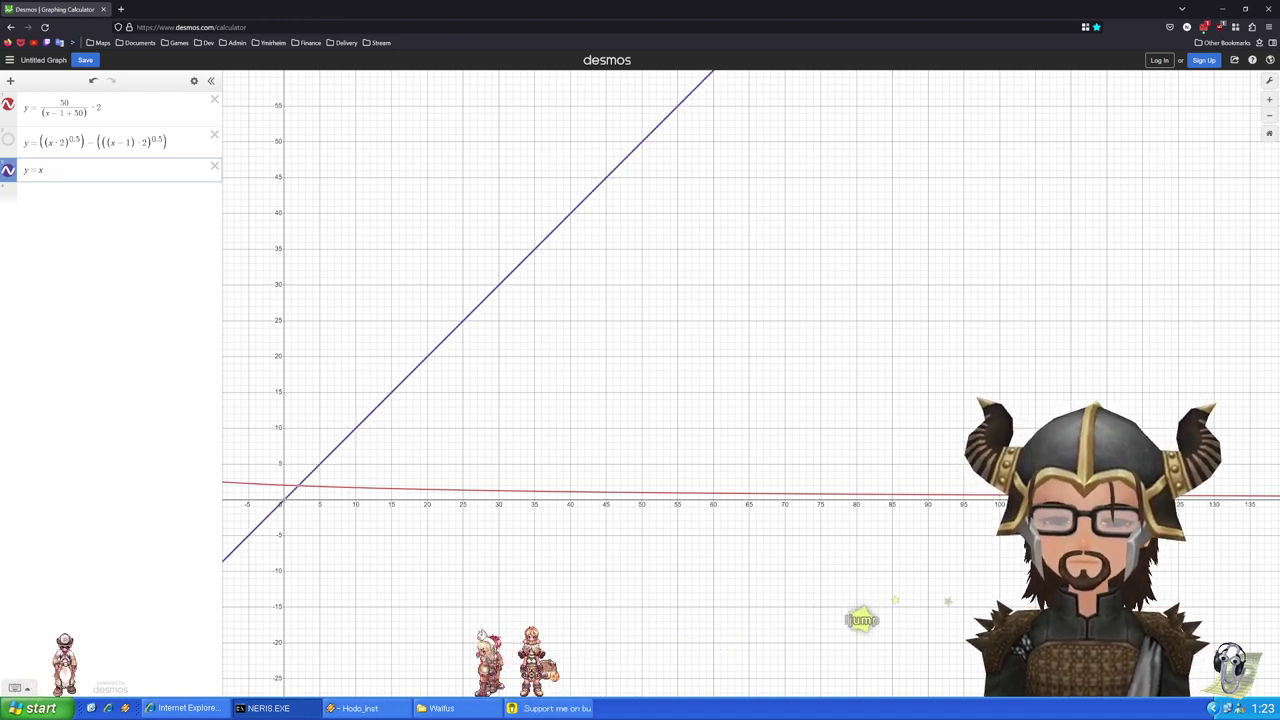
text(^0.)
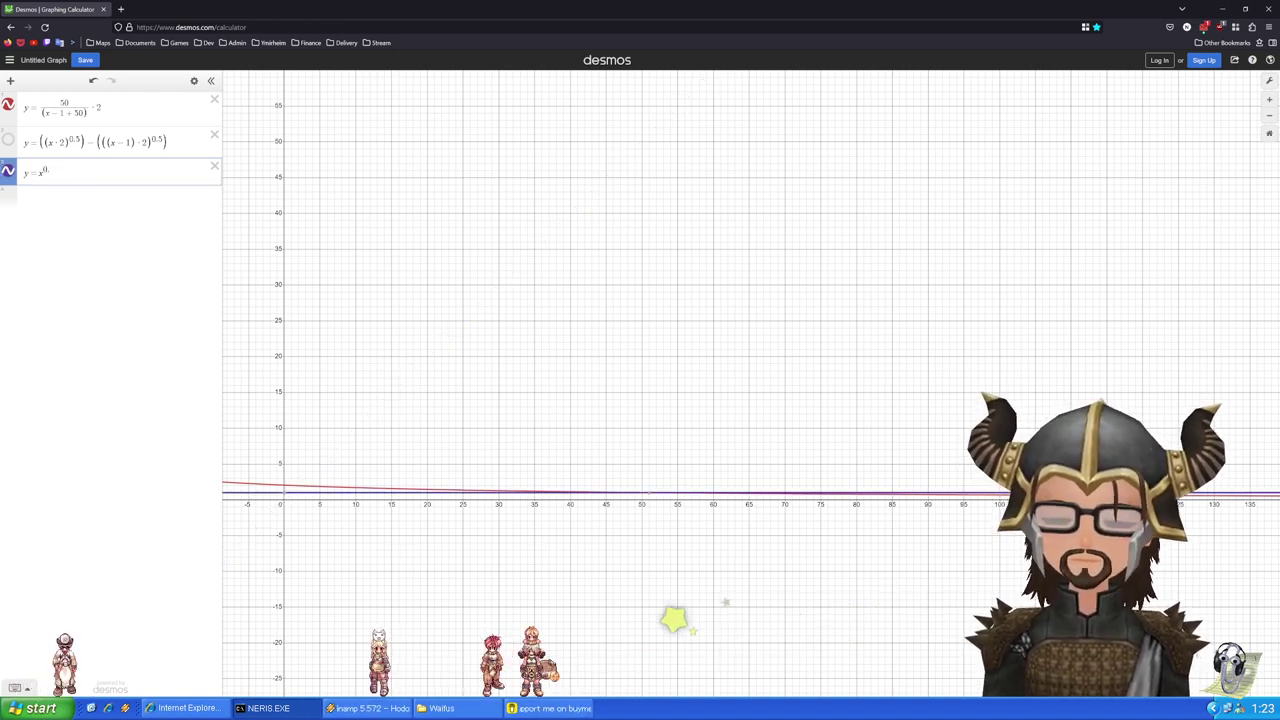
text(5)
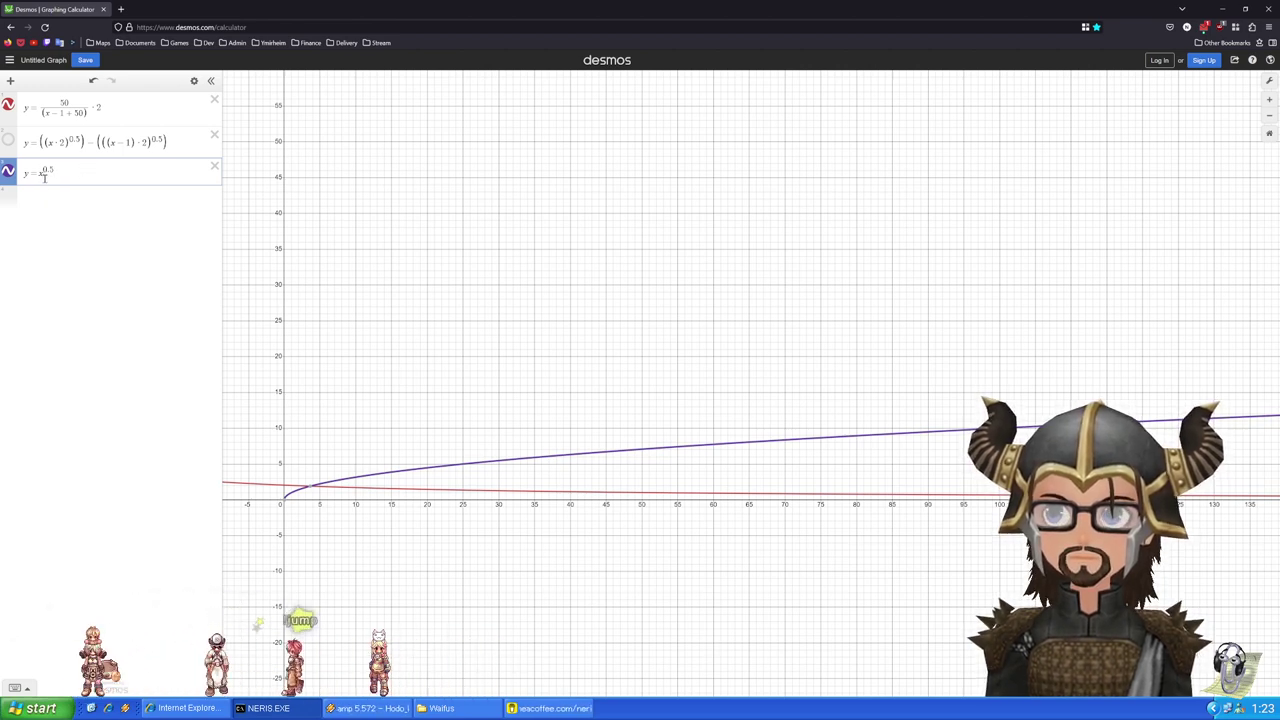
text(()
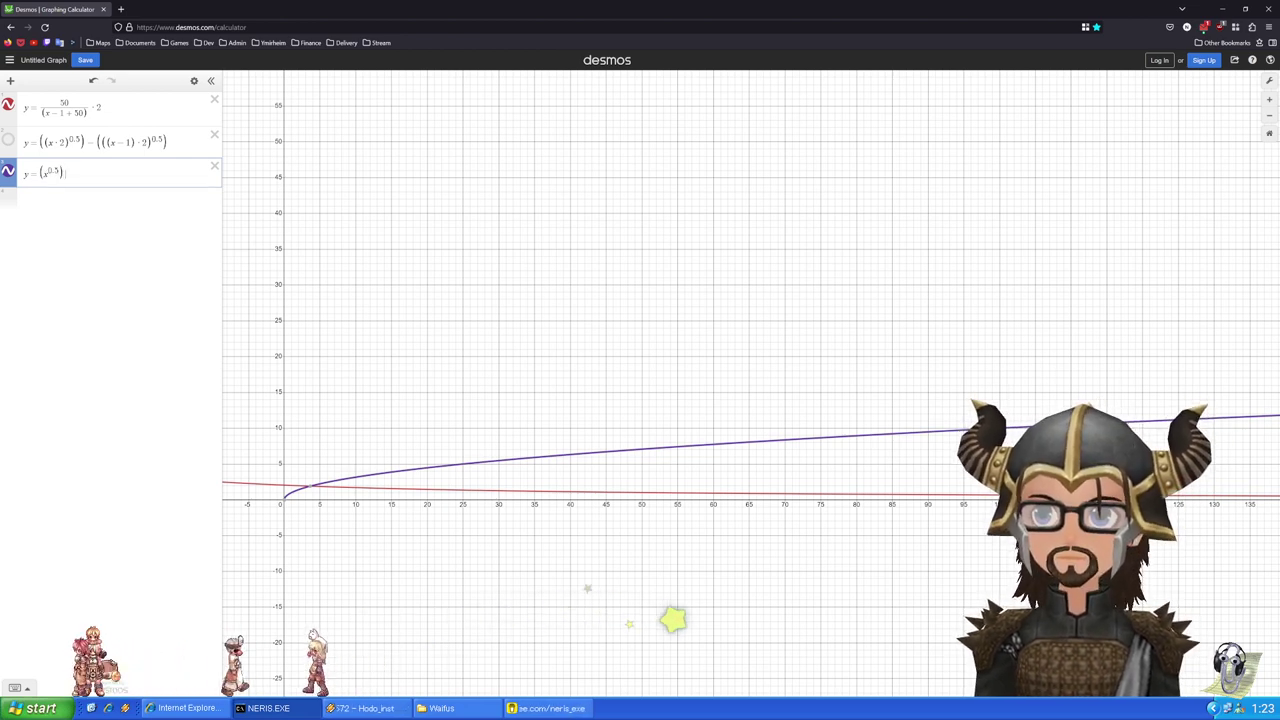
key(End)
text(- ()
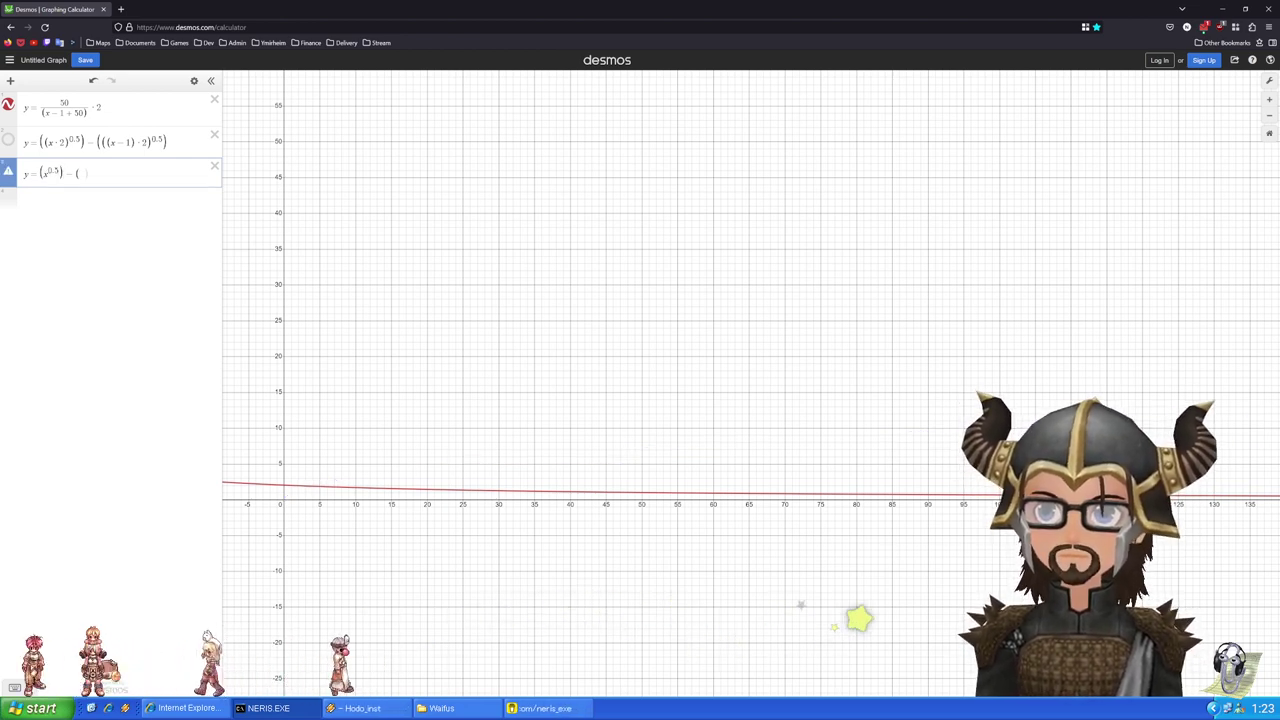
text((x - 1)
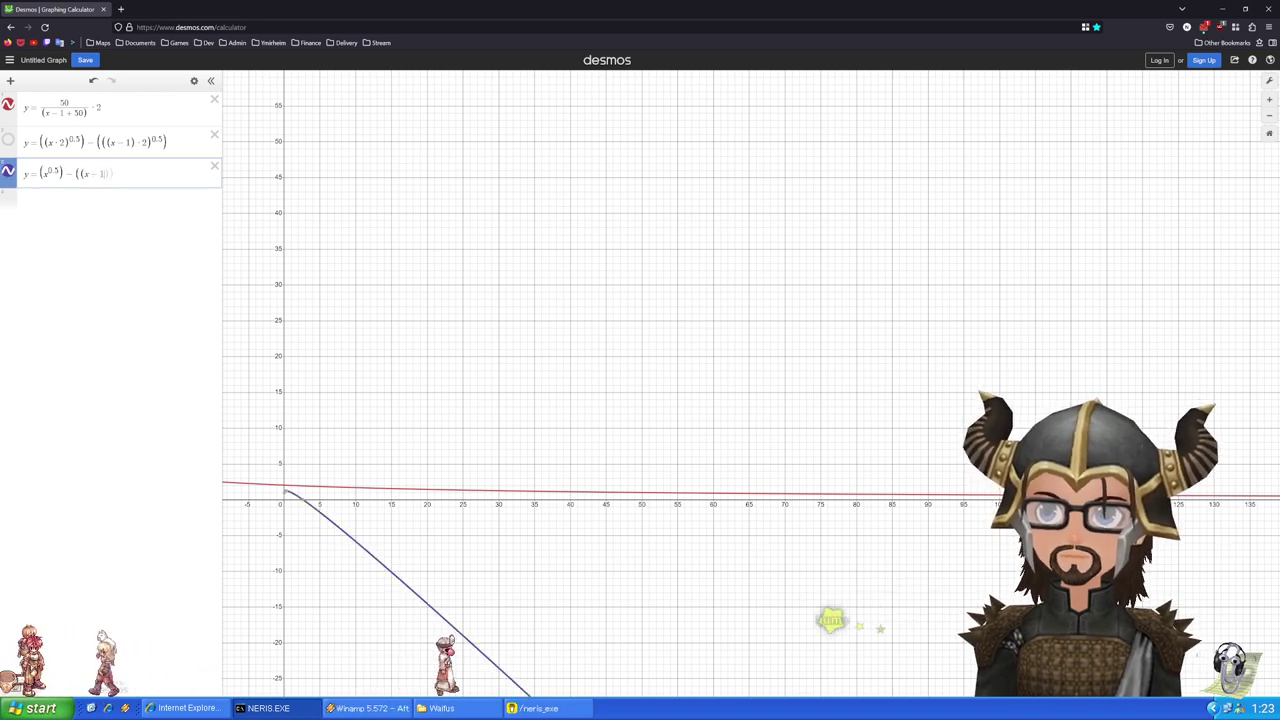
text()))
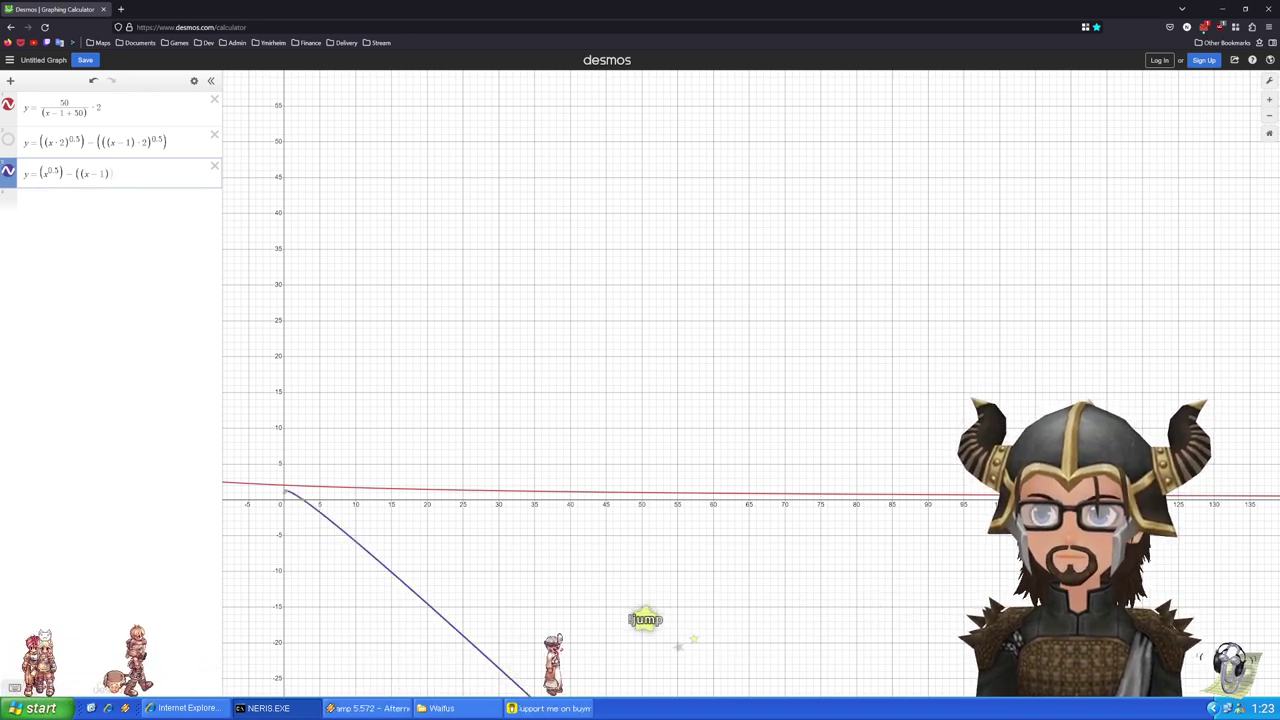
text(^0.5)
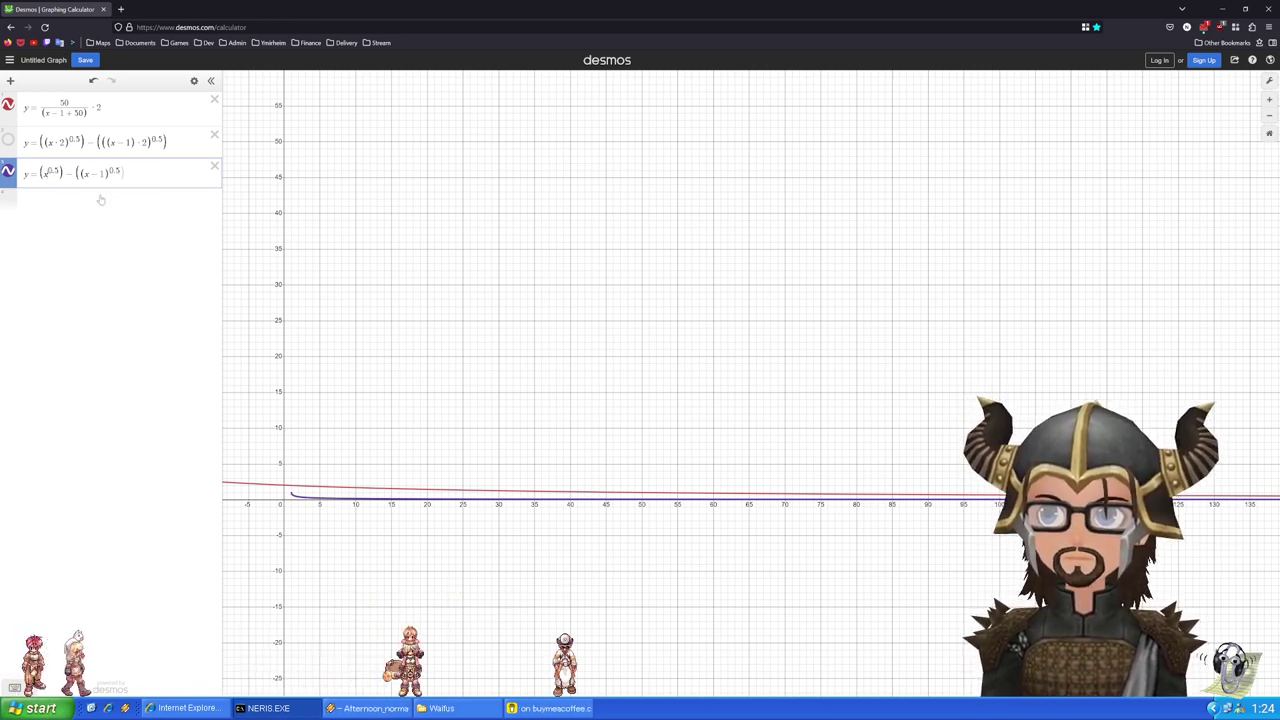
Step: Shift the third expression's x to x+50 and trace its blue curve against the red one
text(()
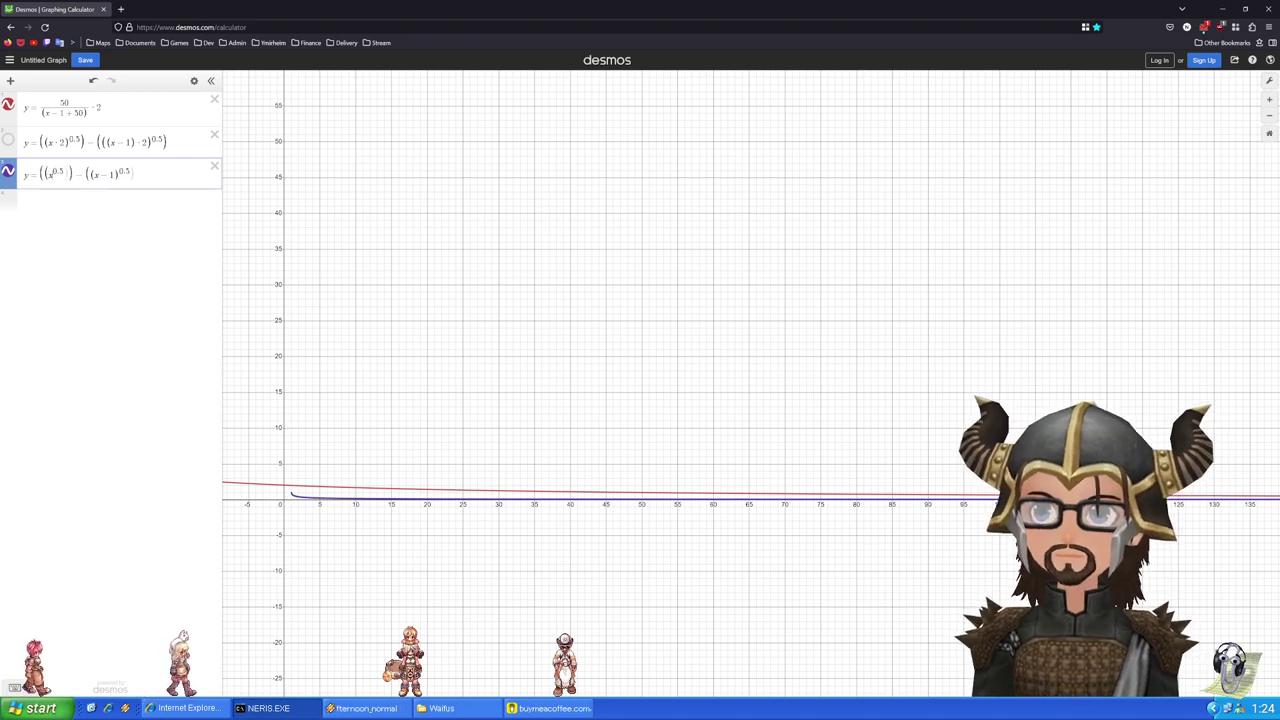
text())
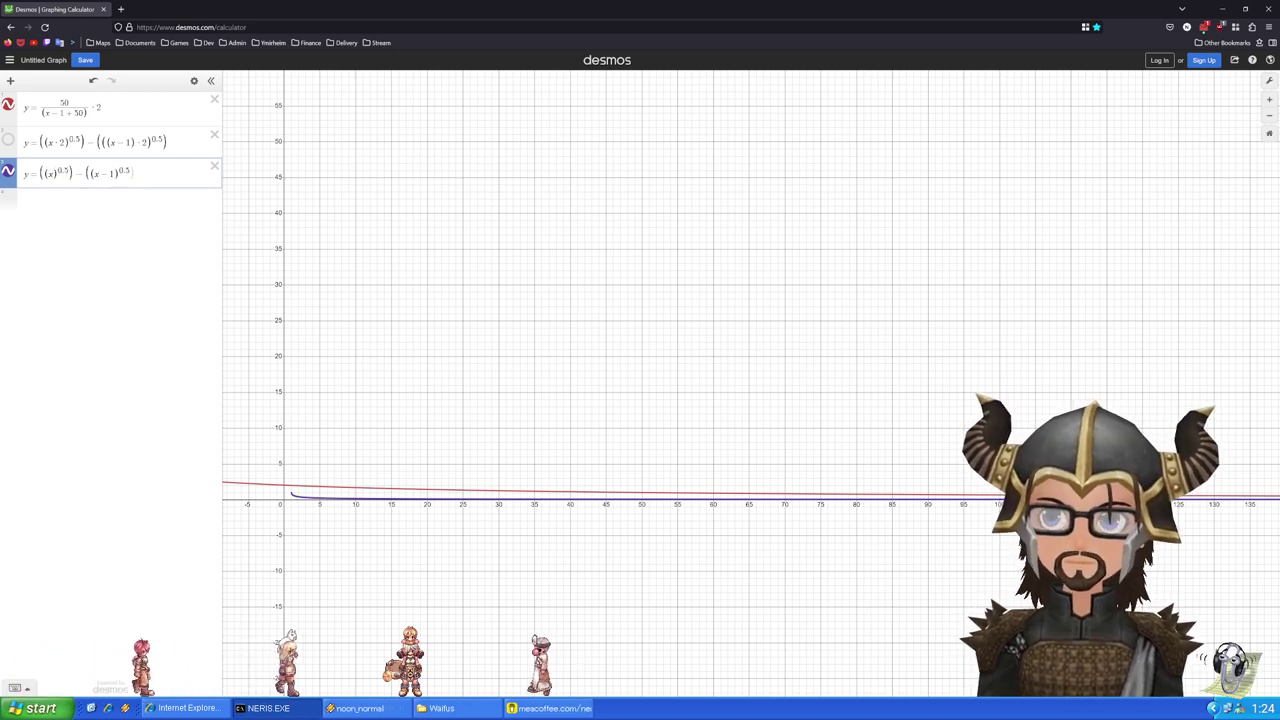
text(-50)
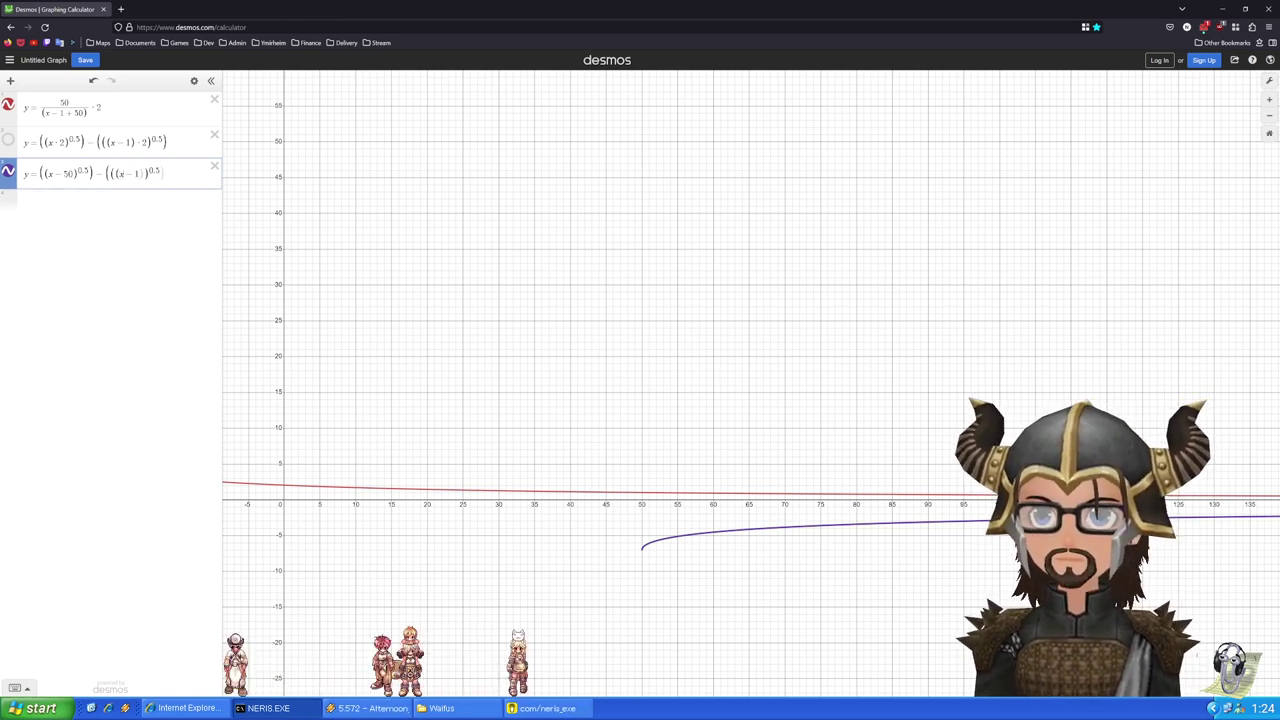
text(-50)-)
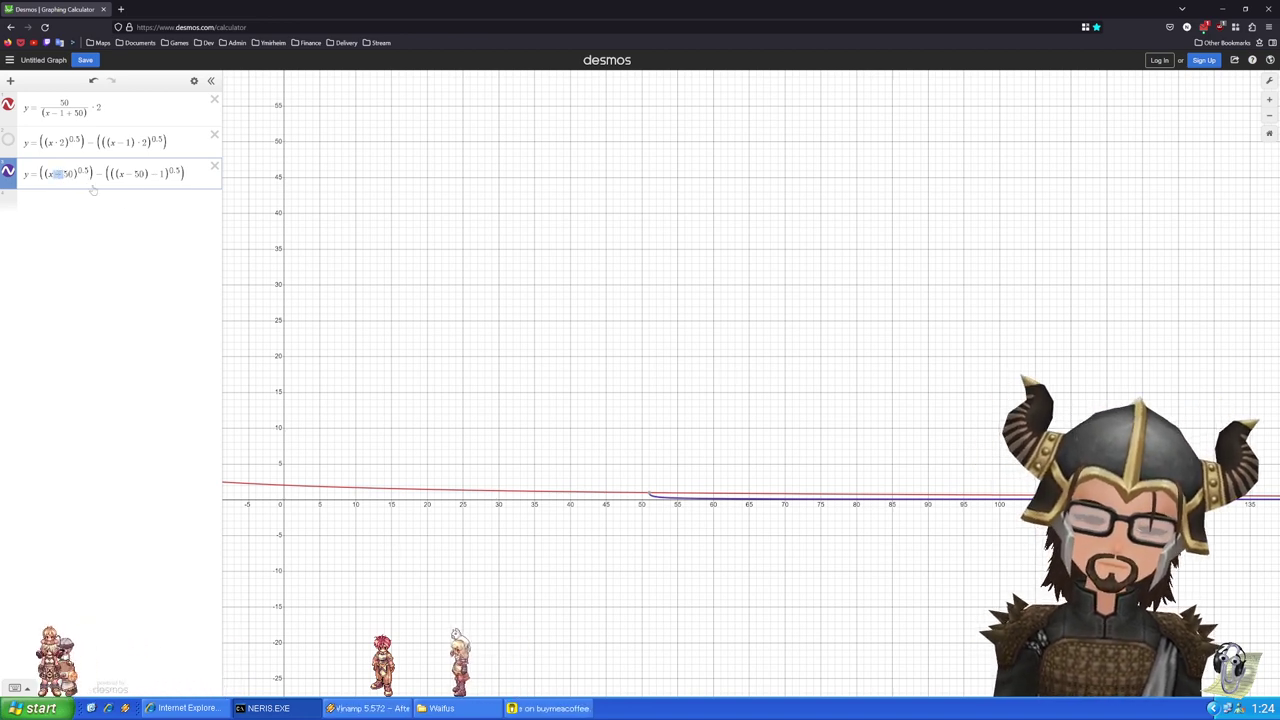
text(+)
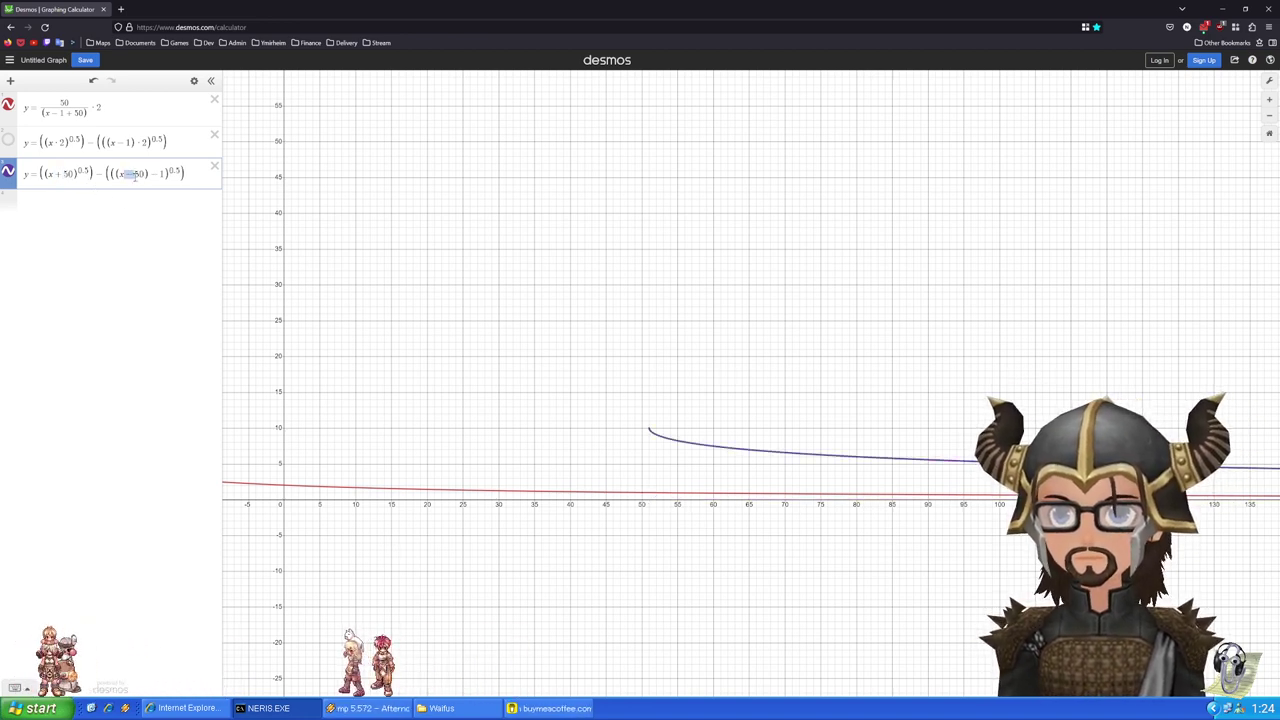
text(+)
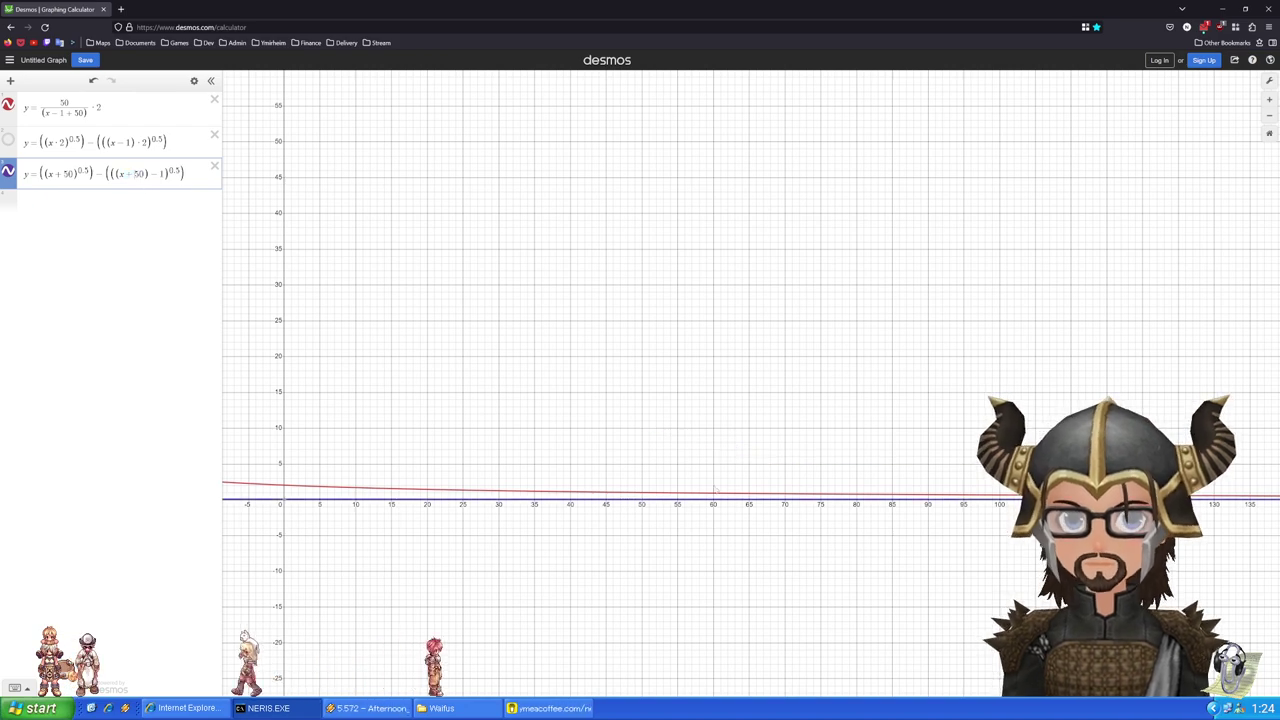
click(395, 444)
scroll(395, 444, down, 5)
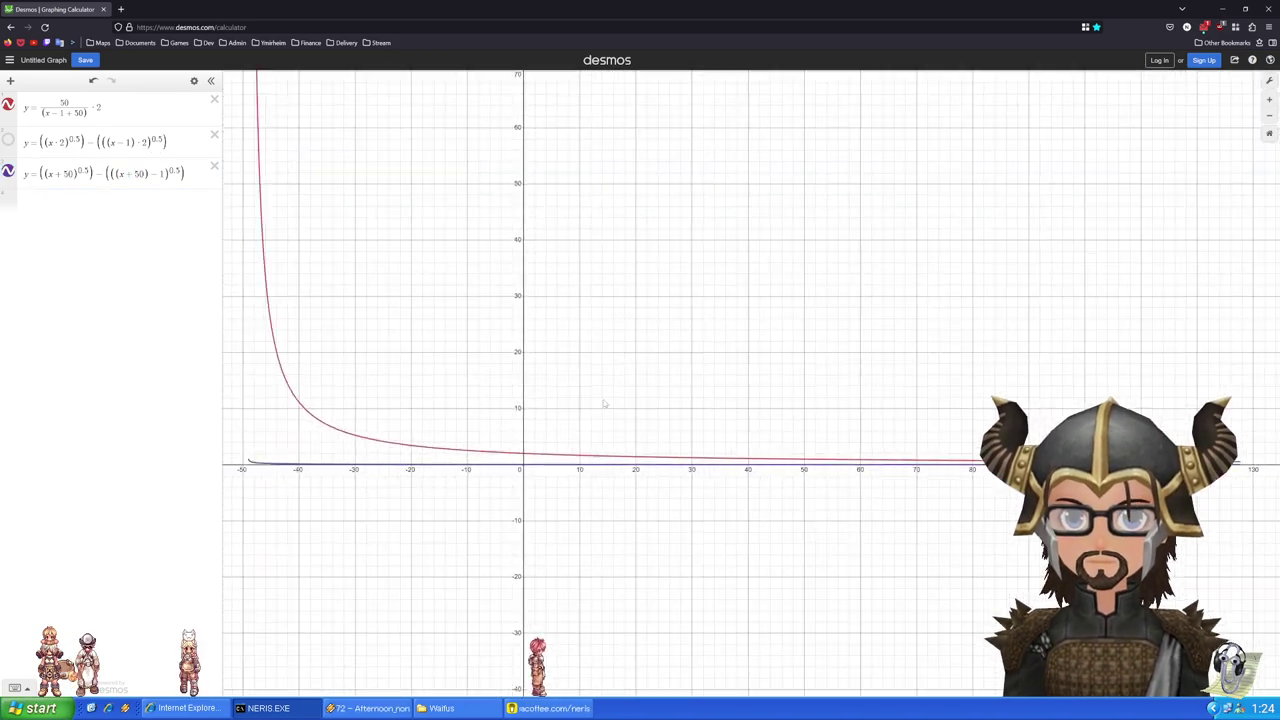
click(556, 446)
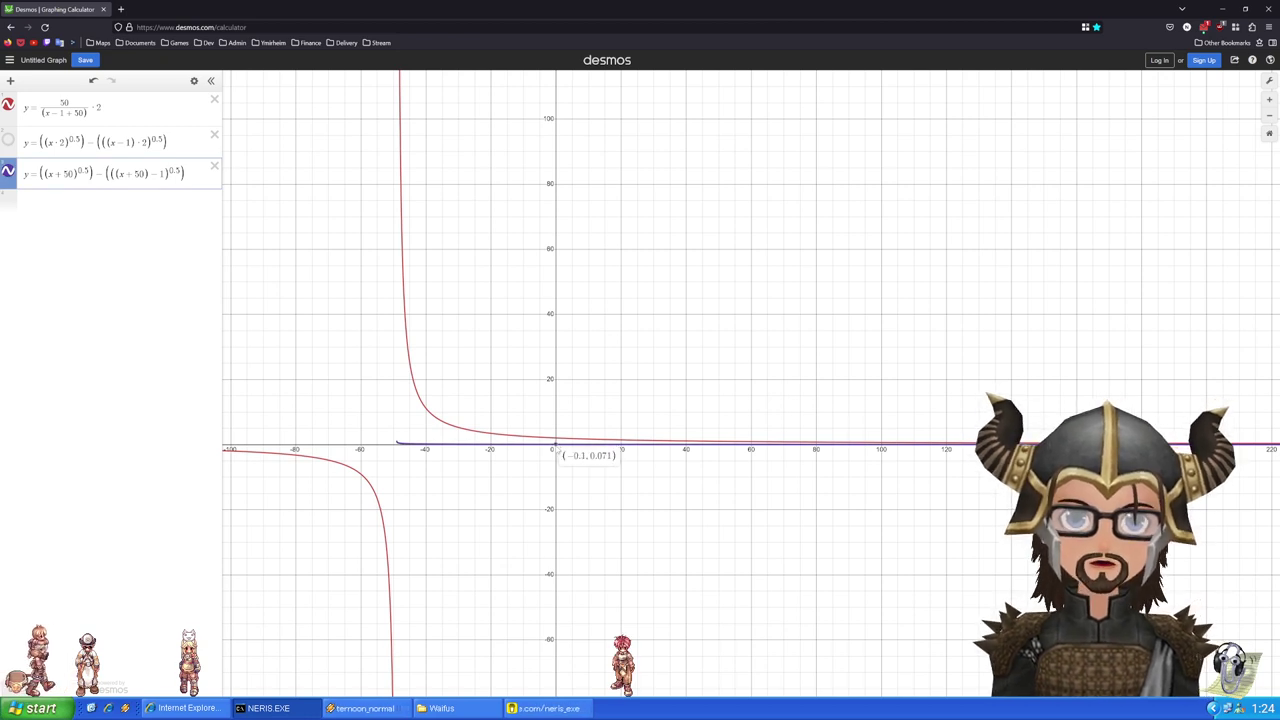
drag(556, 447, 978, 446)
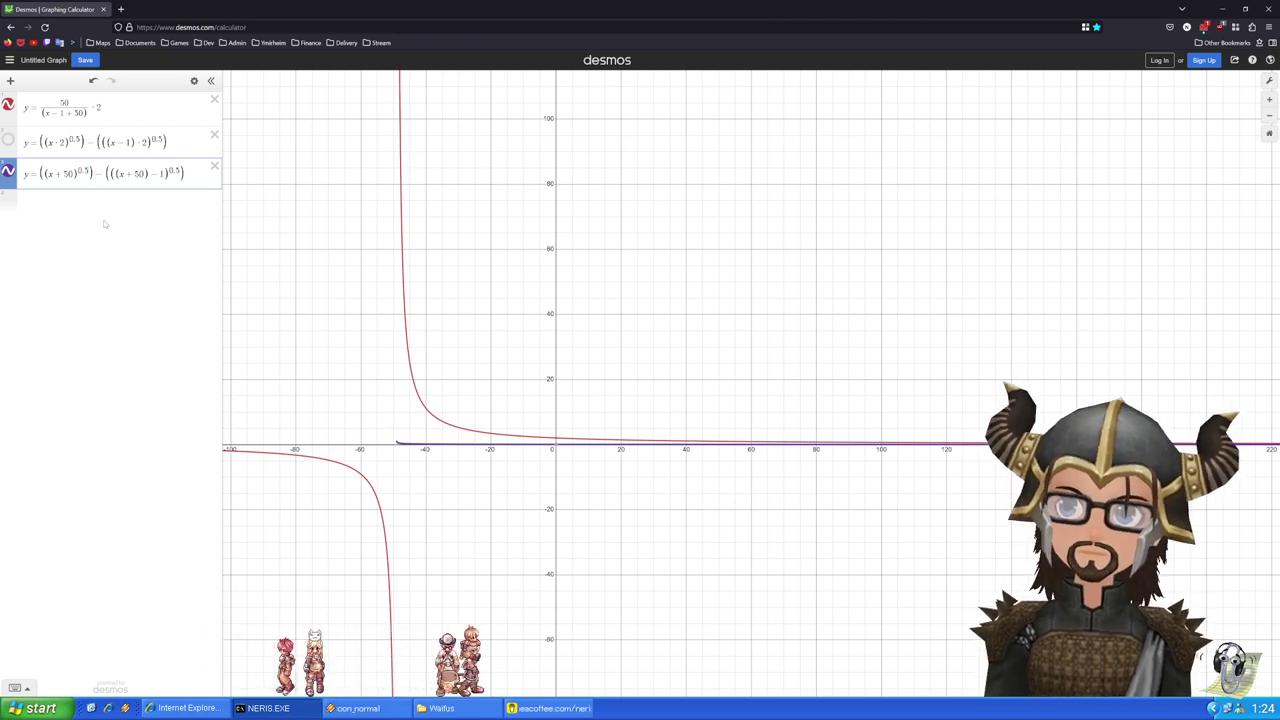
Step: Set the third expression's trailing factor to ·20, undoing a misstep, and zoom in
text(*2)
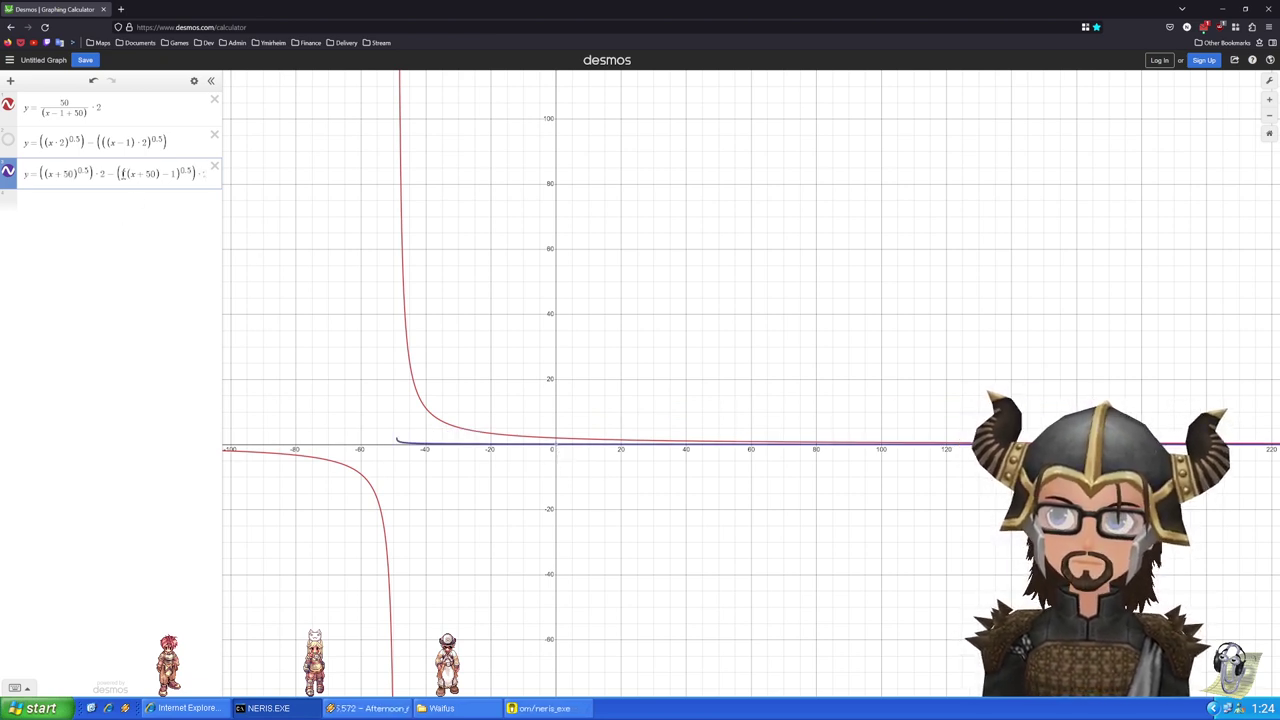
text(0)
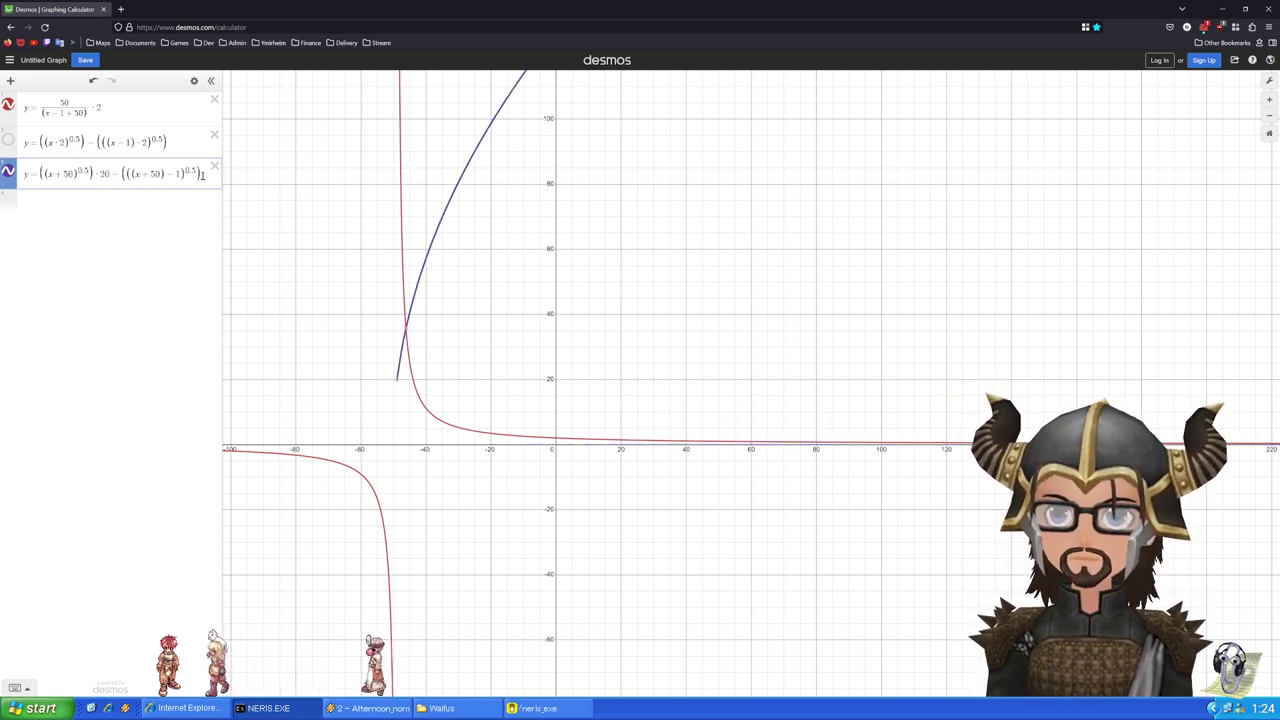
click(214, 166)
key(ctrl+z)
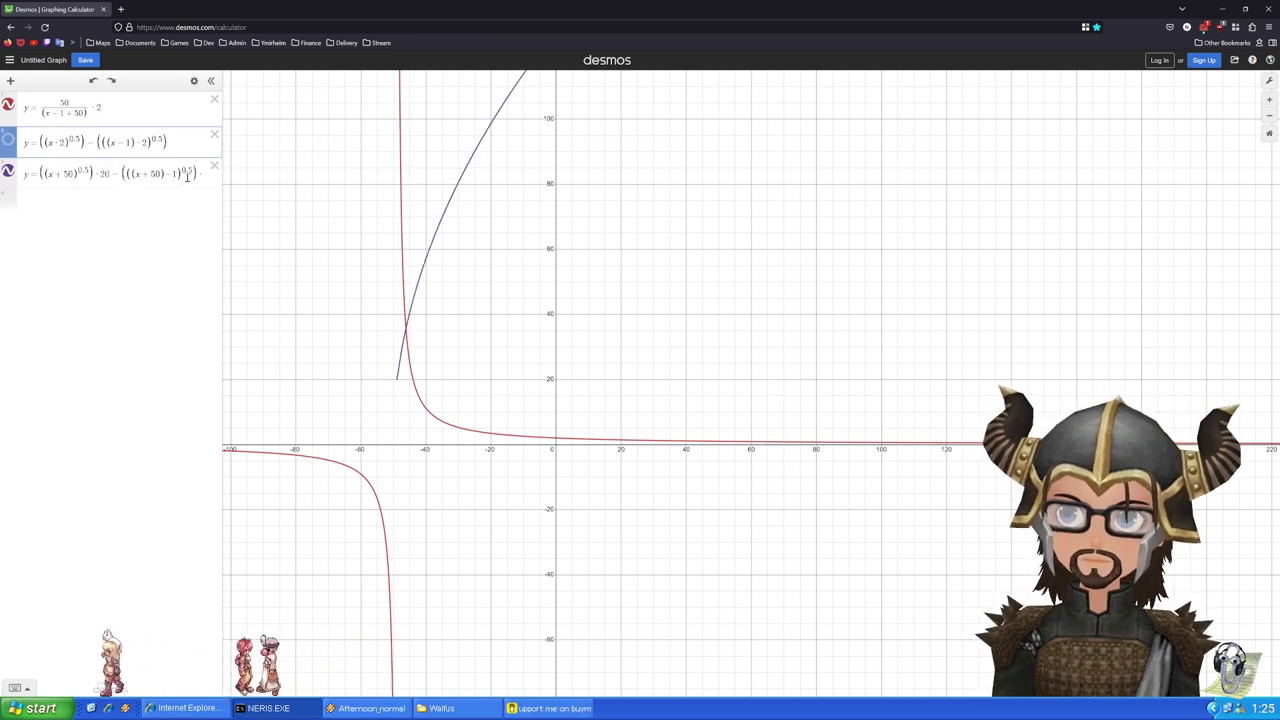
click(186, 176)
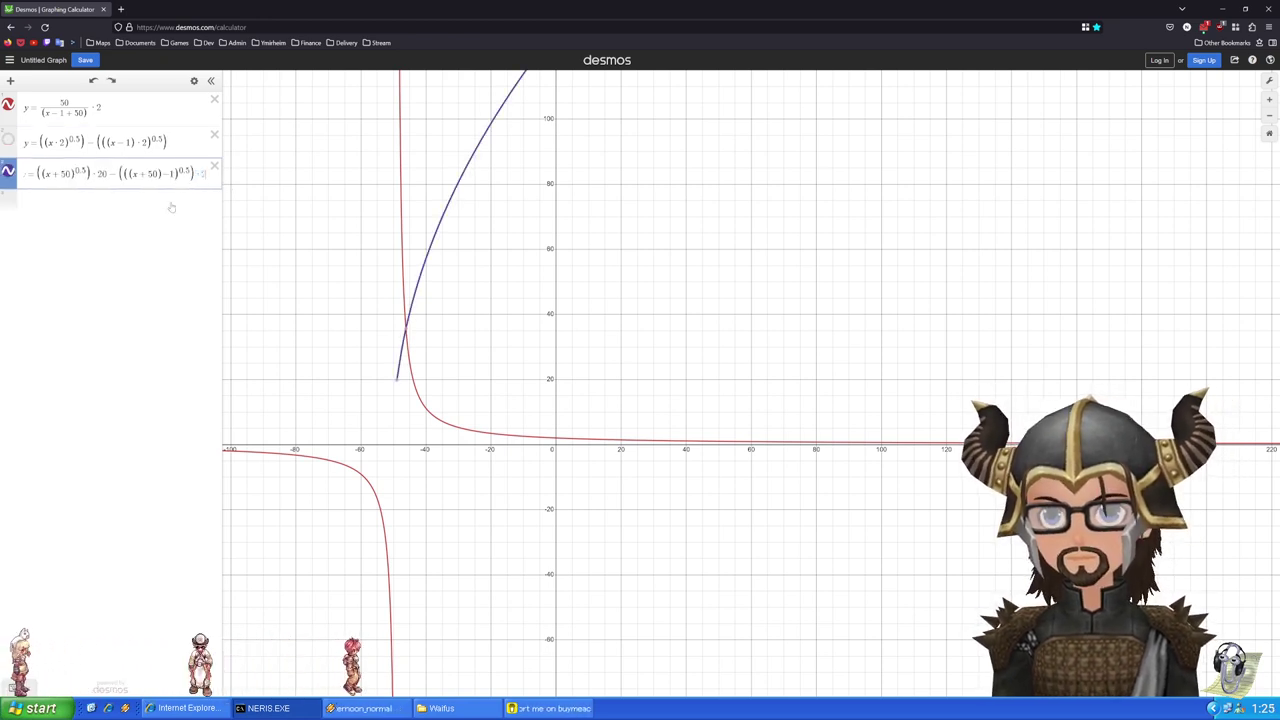
text(0)
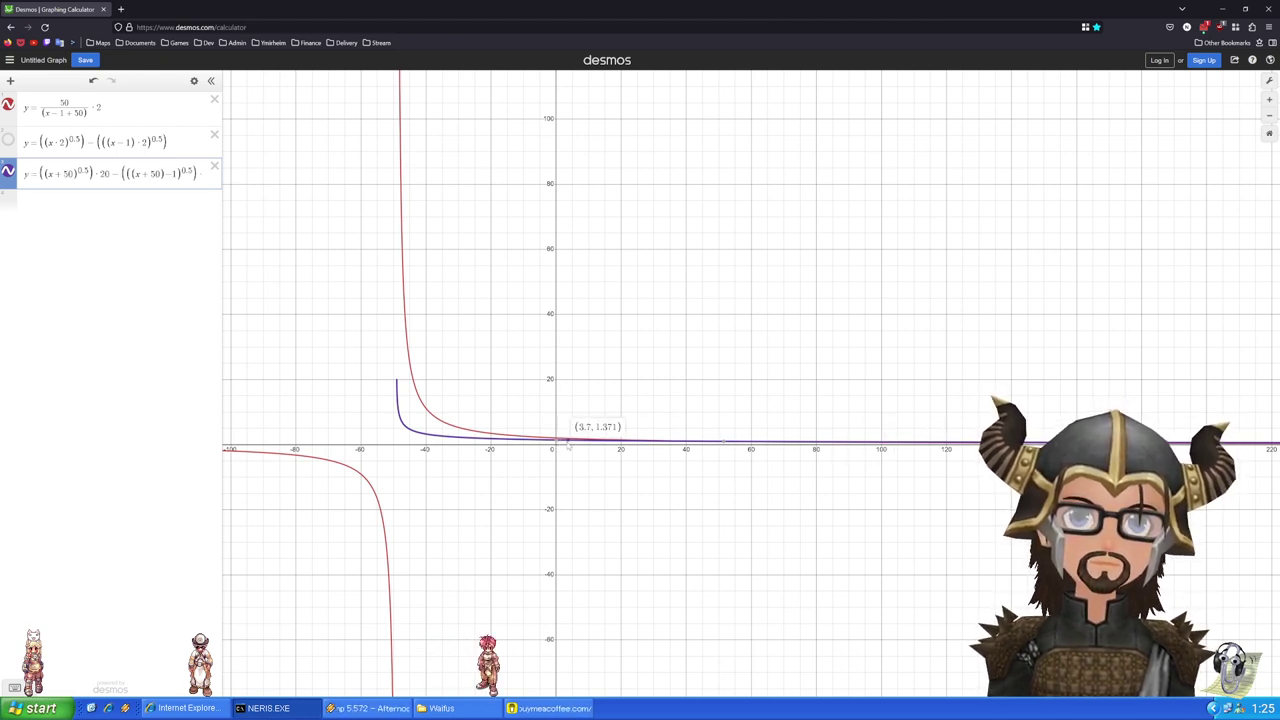
scroll(580, 455, up, 5)
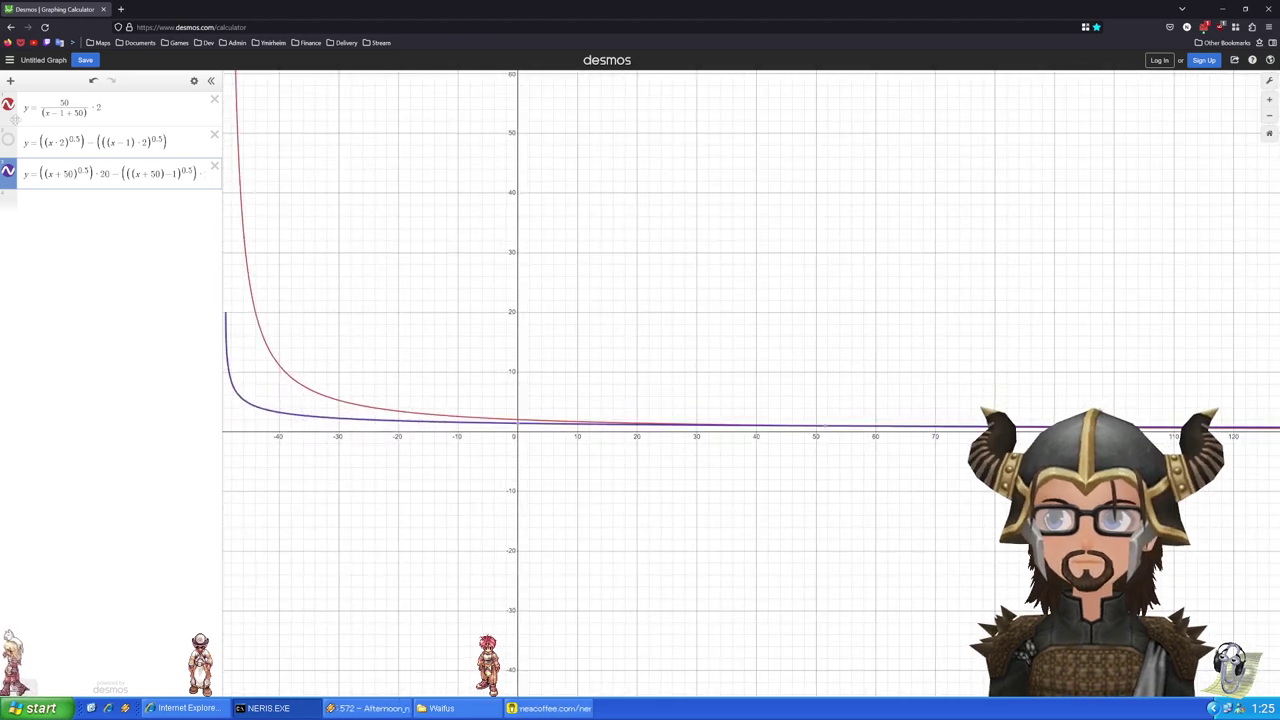
click(9, 106)
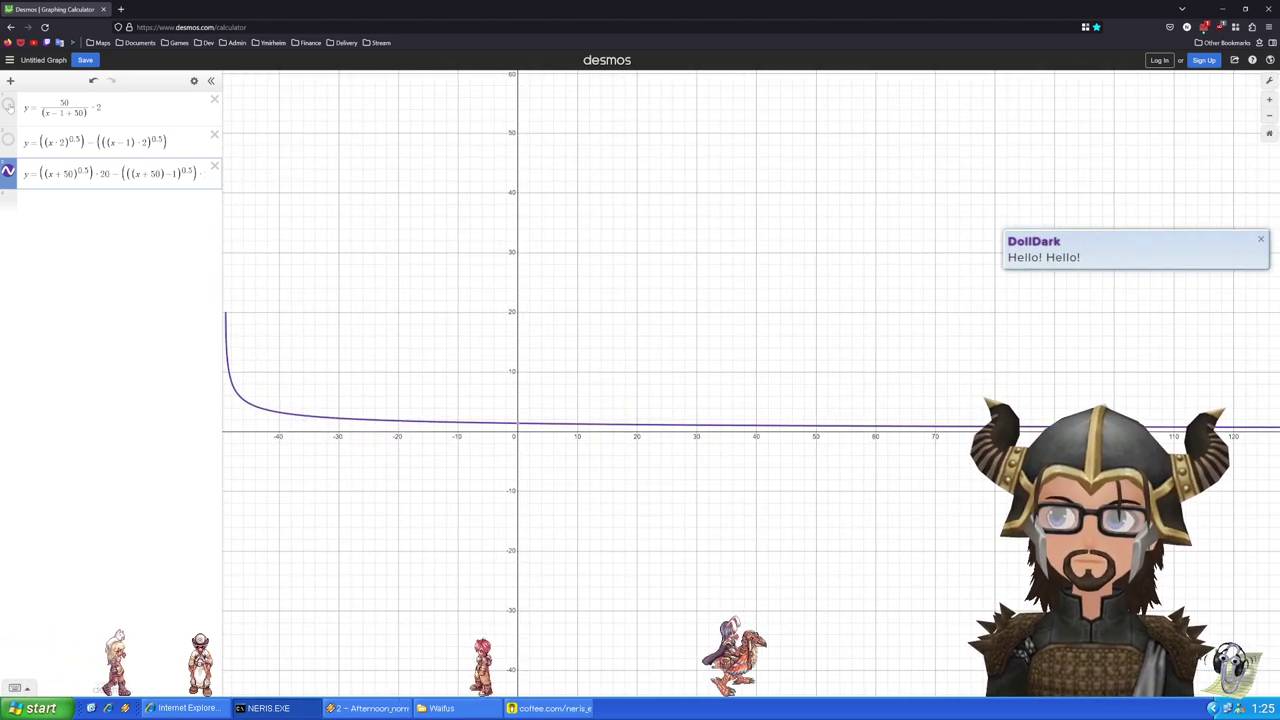
click(9, 106)
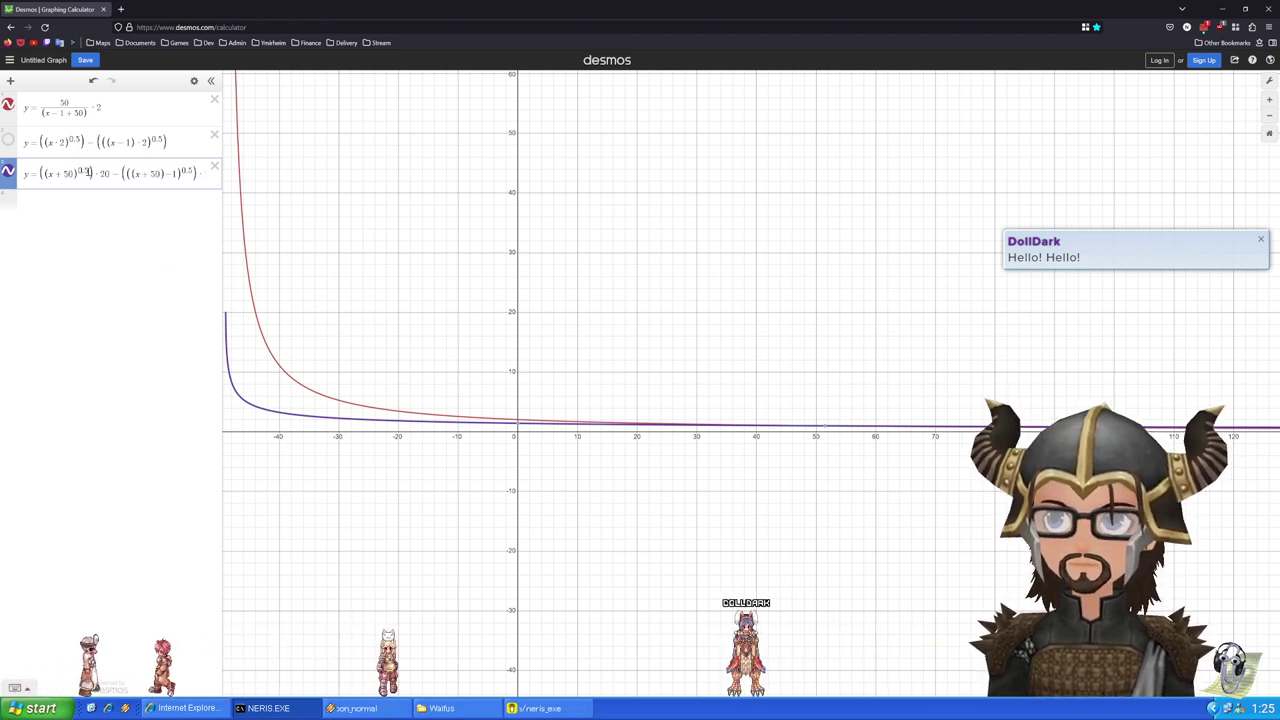
text(7)
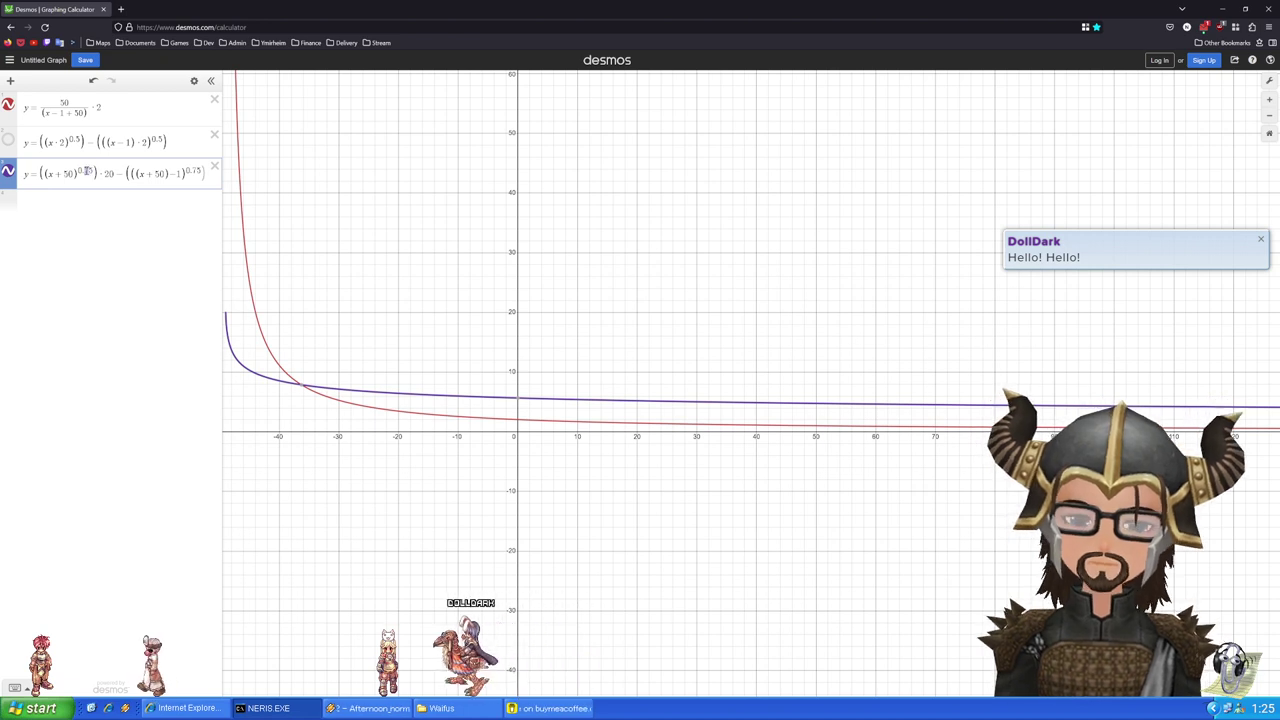
key(BackSpace)
text(9)
key(BackSpace)
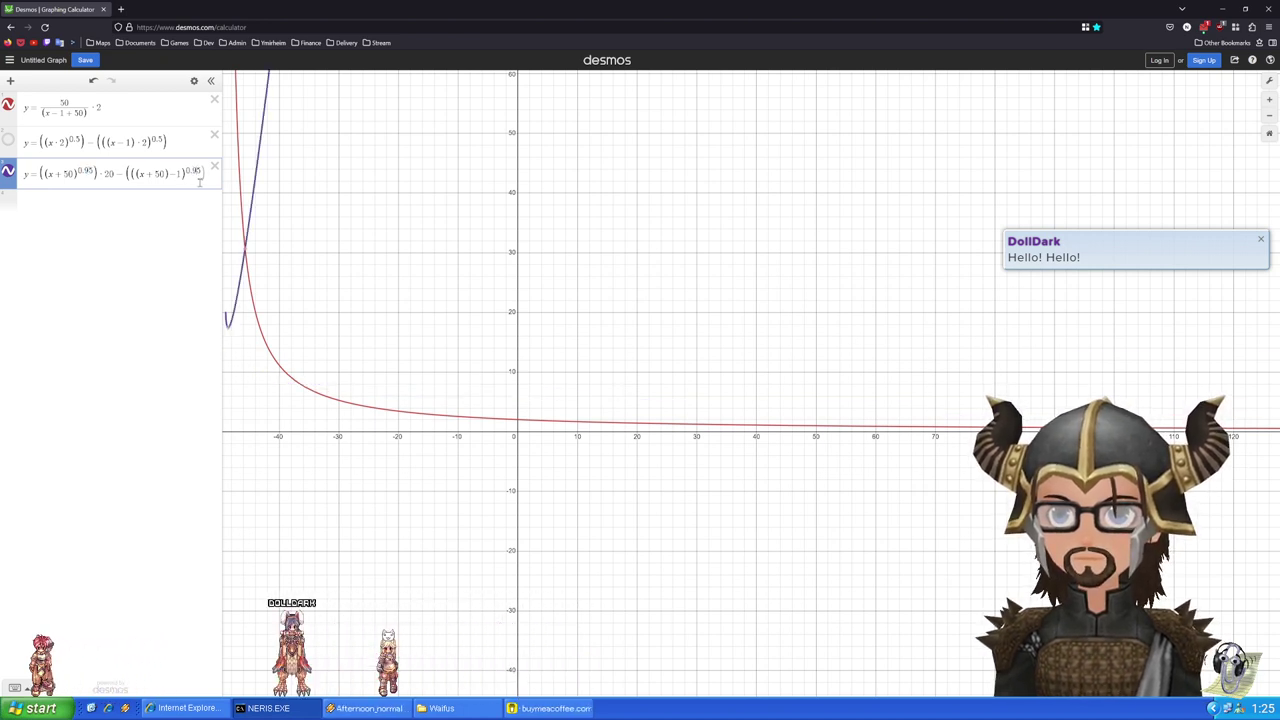
text(9)
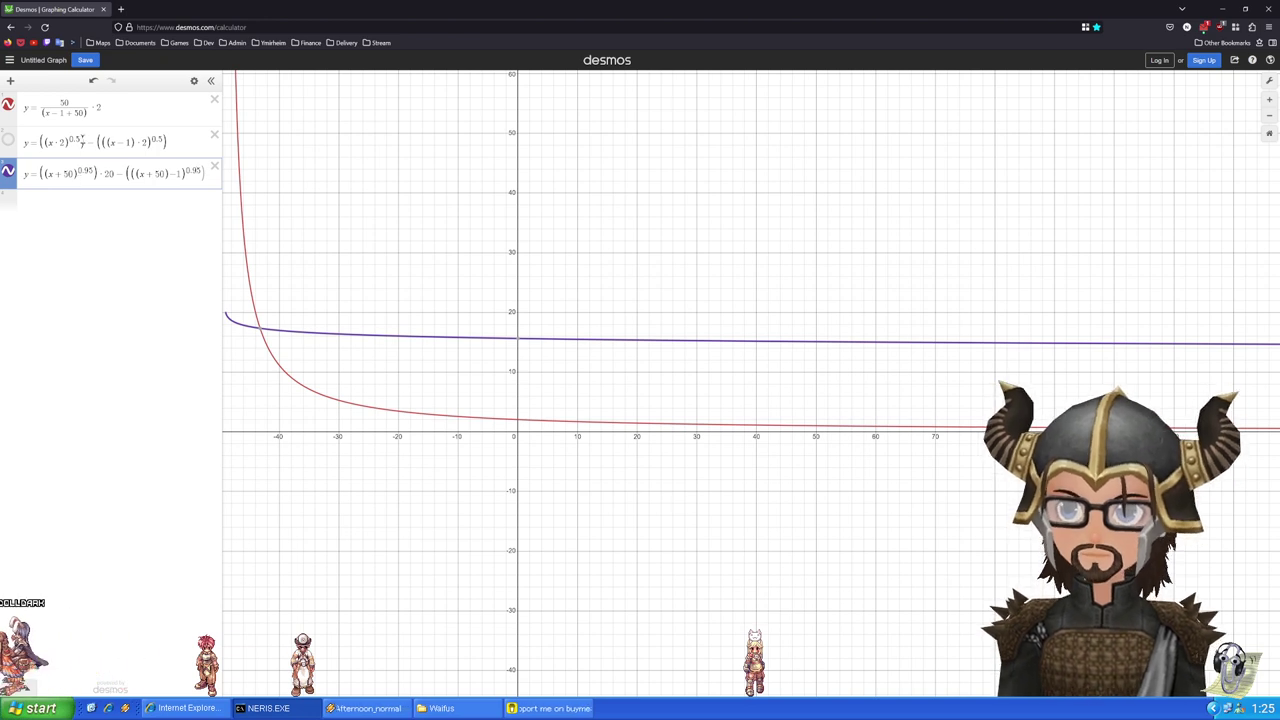
click(77, 140)
click(92, 172)
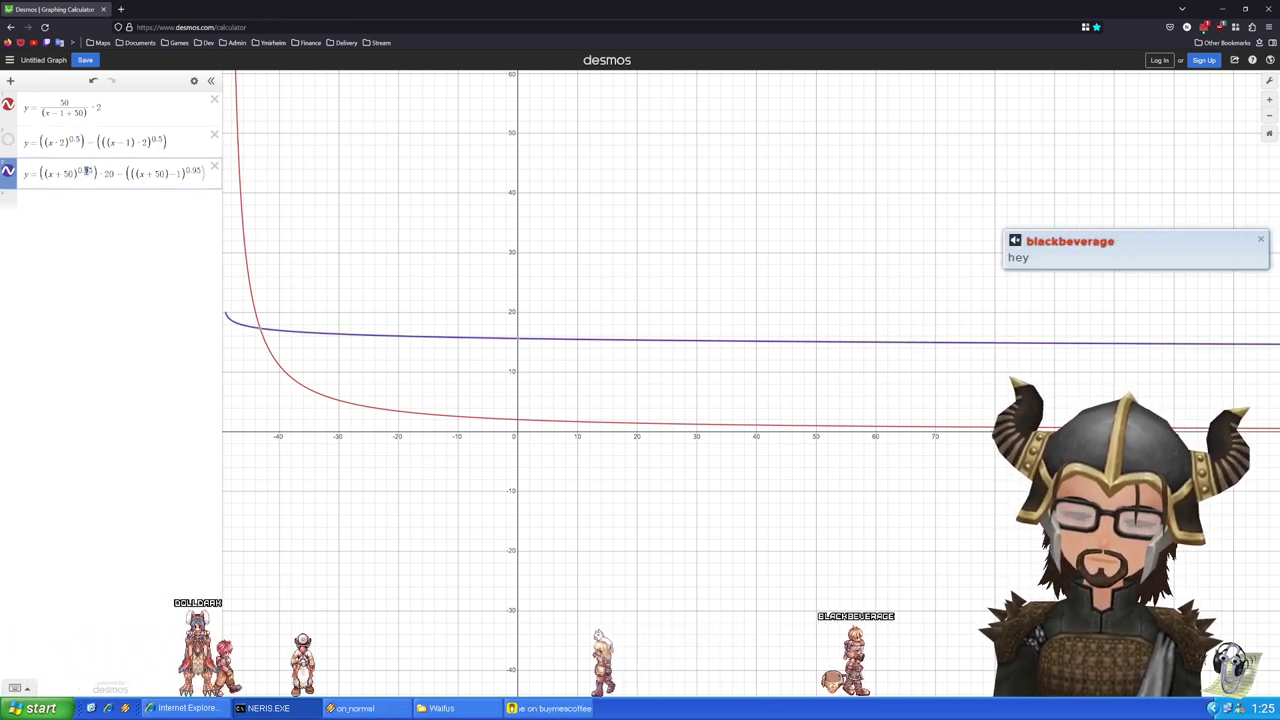
key(BackSpace)
text(7)
click(193, 171)
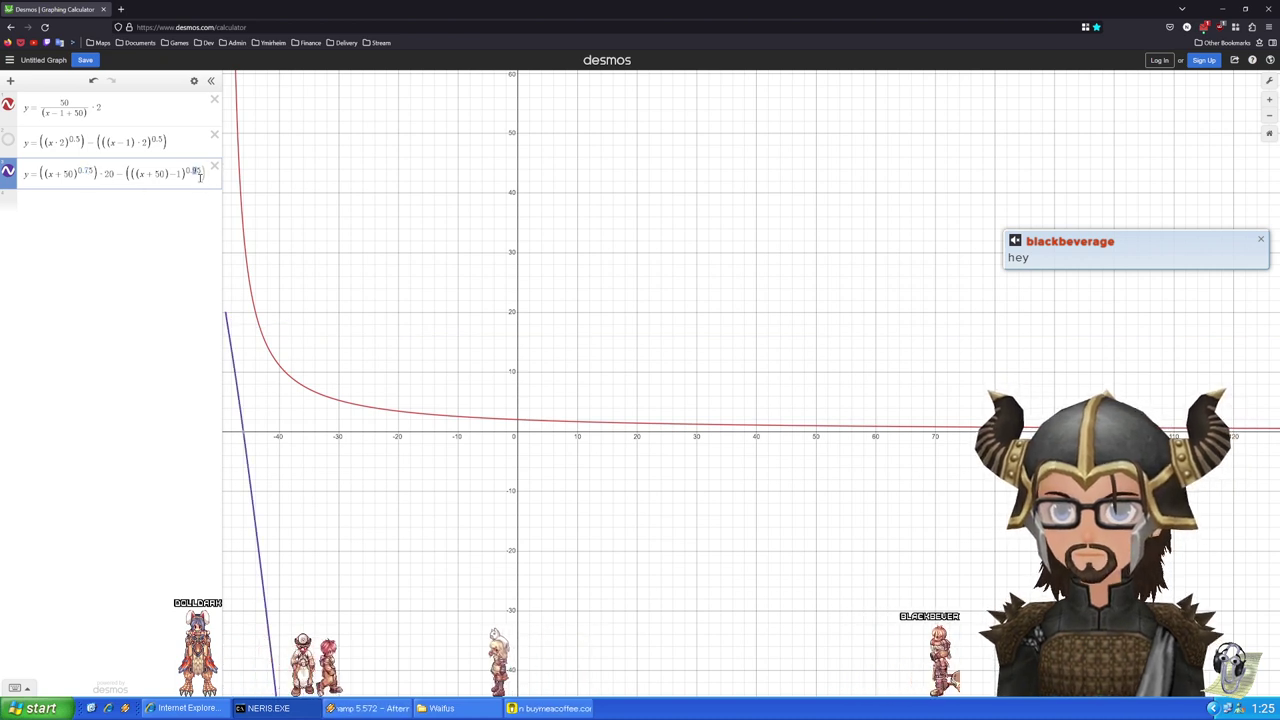
key(BackSpace)
text(7)
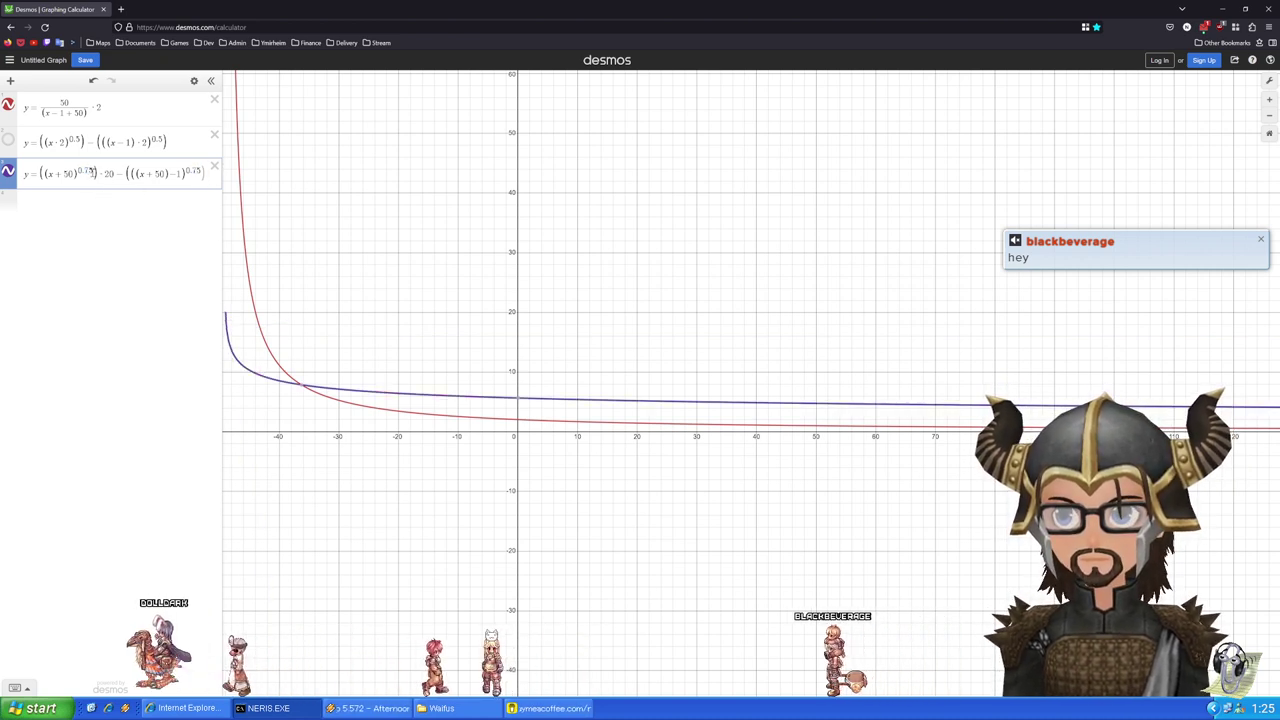
double_click(86, 172)
click(87, 171)
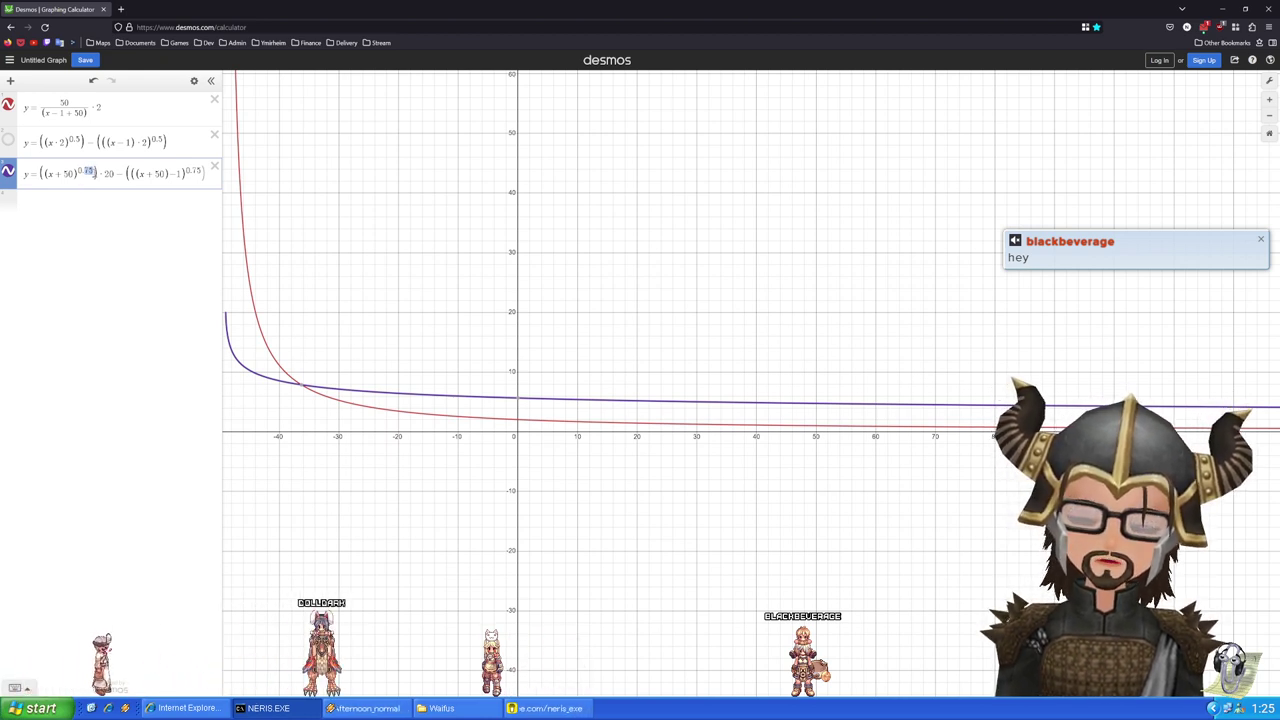
text(0.5)
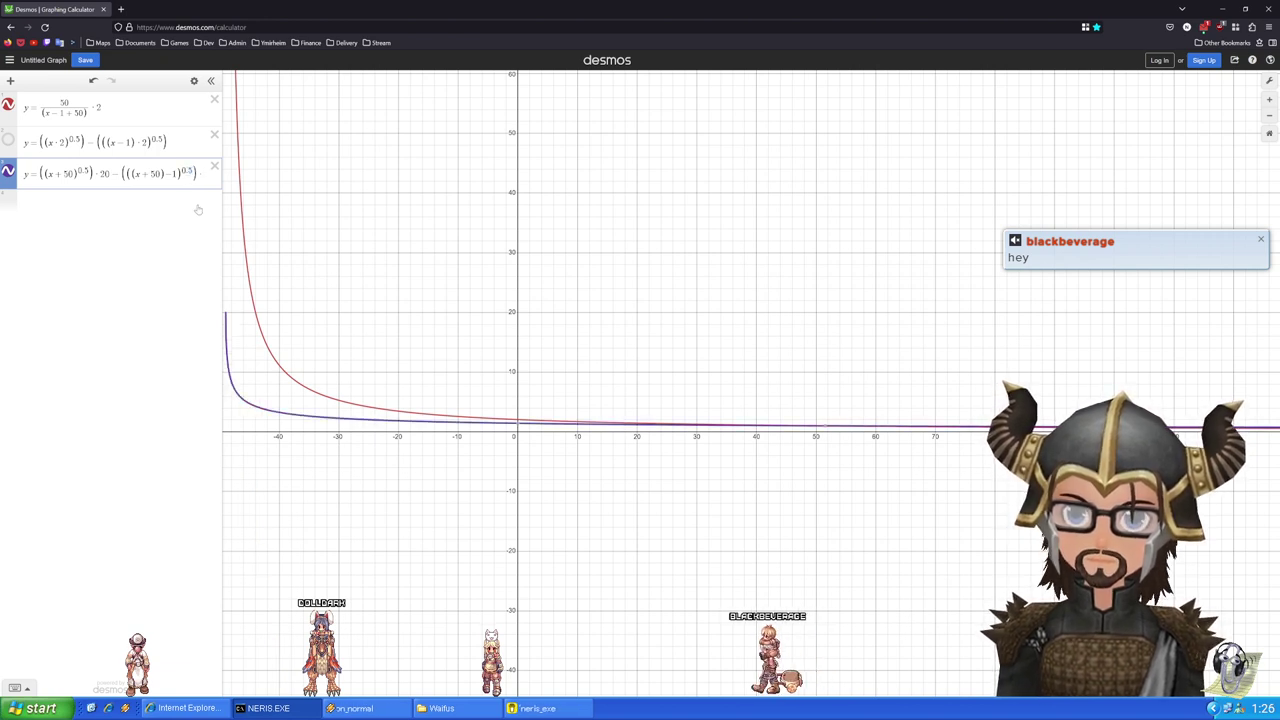
Step: Undo the last exponent change and try 0.85 as the exponent
key(ctrl+z)
key(ctrl+z)
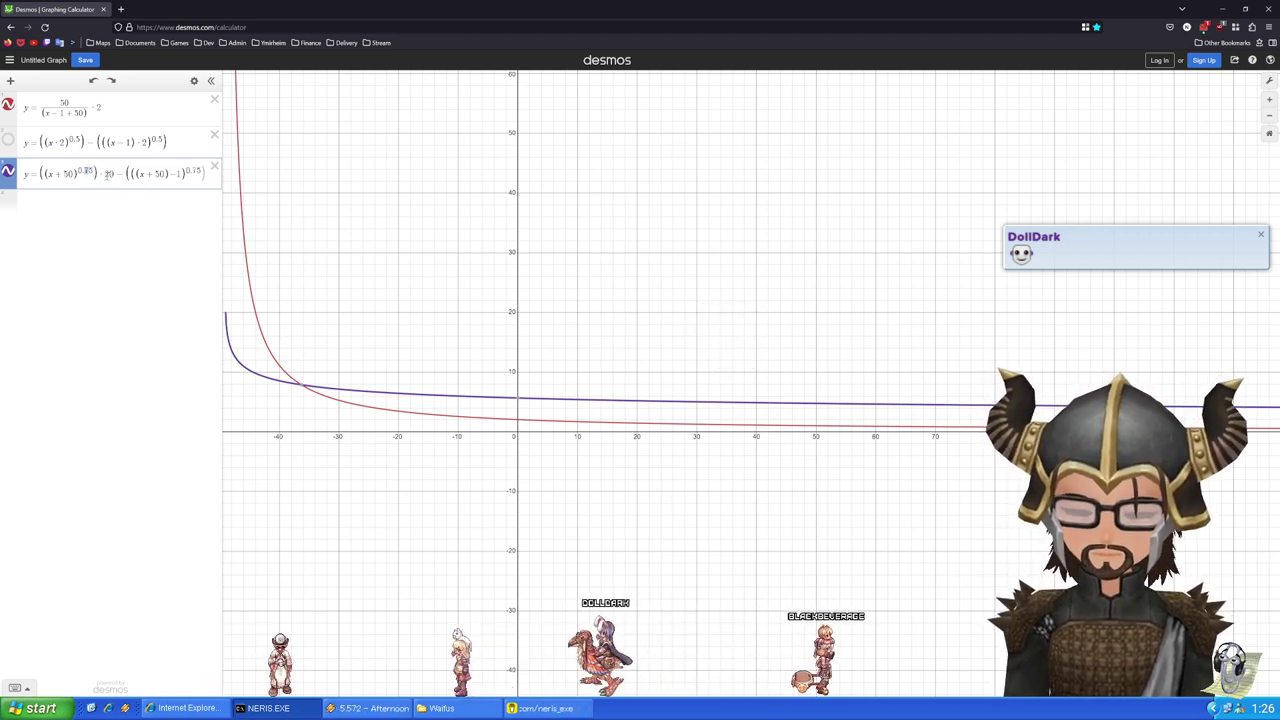
double_click(195, 172)
text(0.85)
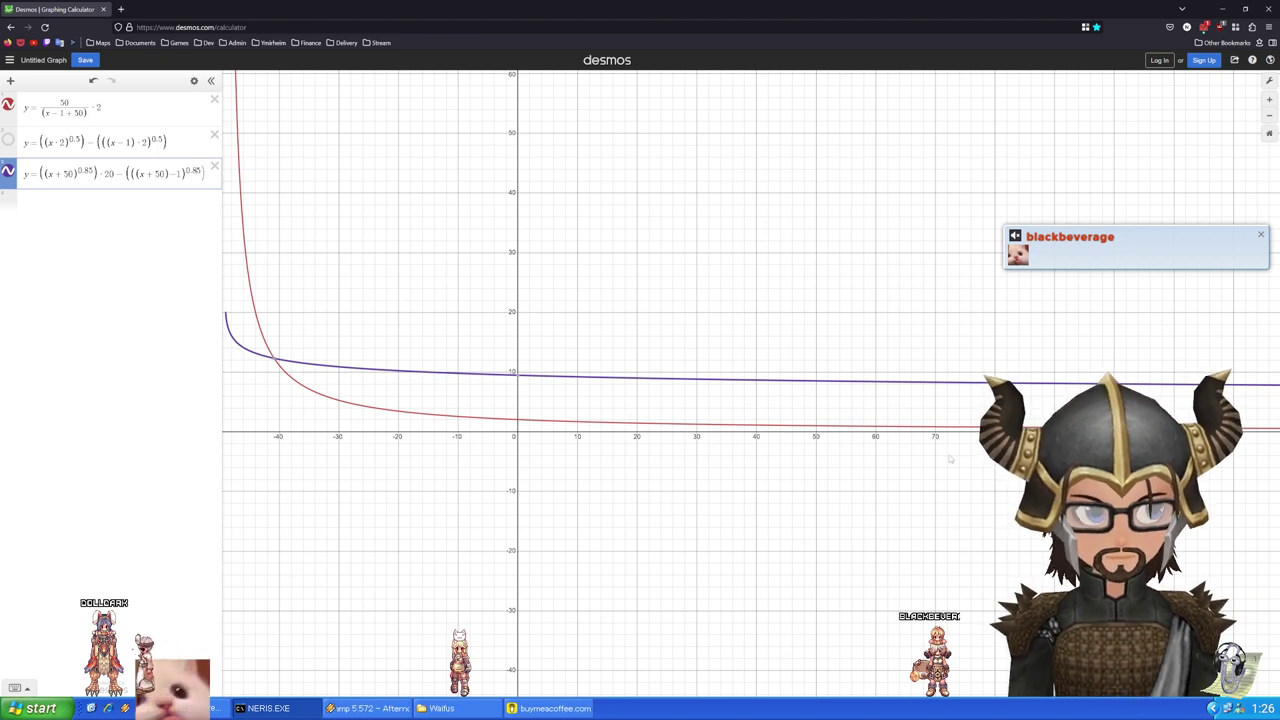
Step: Change both scaling factors from 20 to 10 and set both exponents to 0.75
click(107, 173)
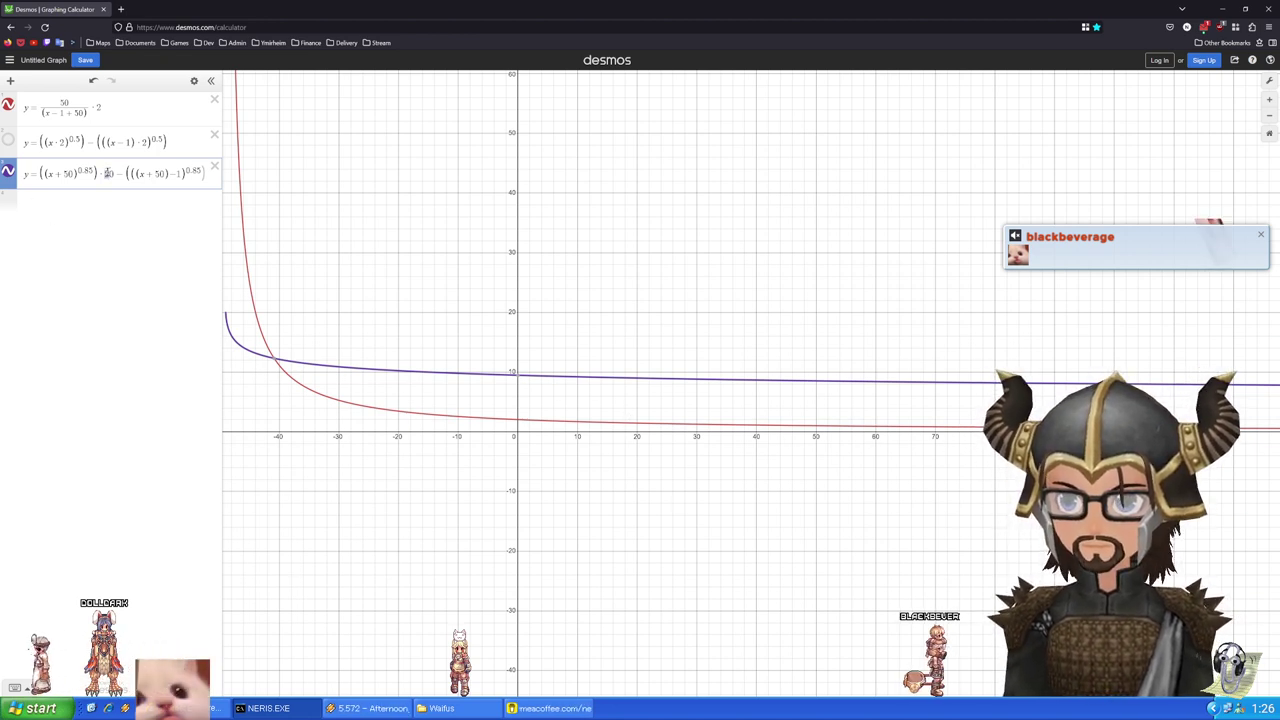
text(1)
key(Left)
key(BackSpace)
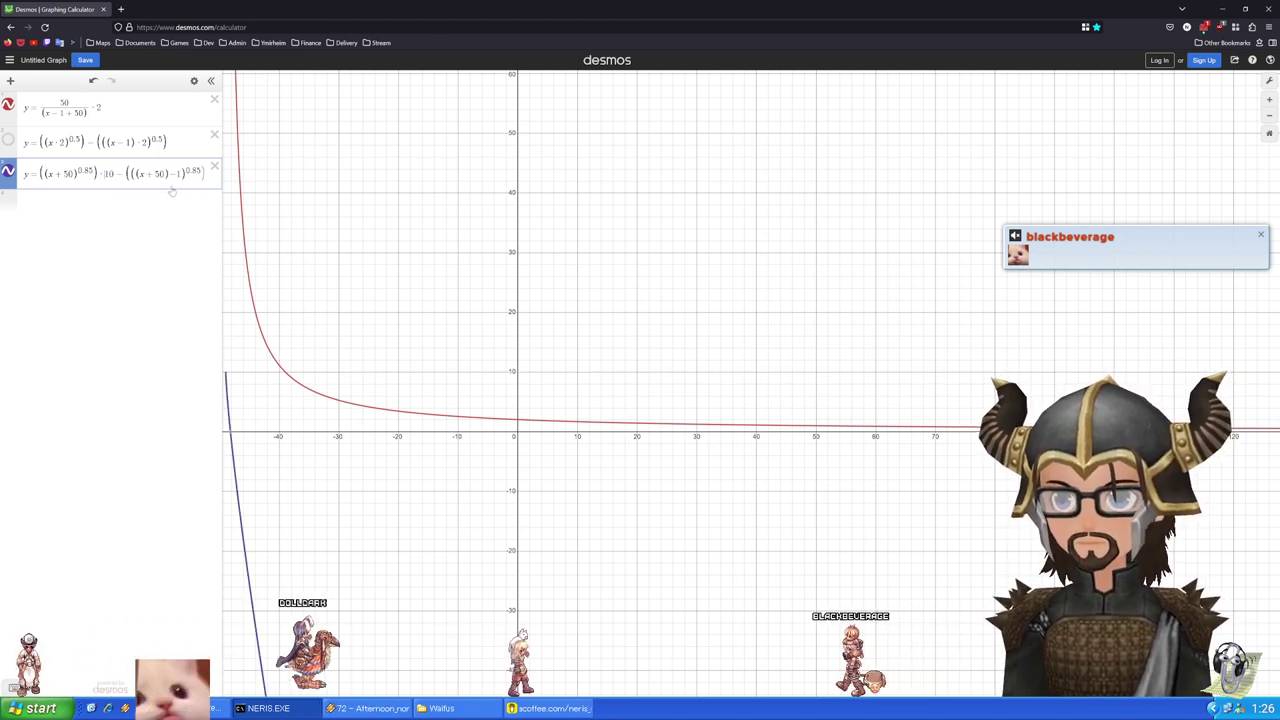
key(End)
key(Left)
key(BackSpace)
text(1)
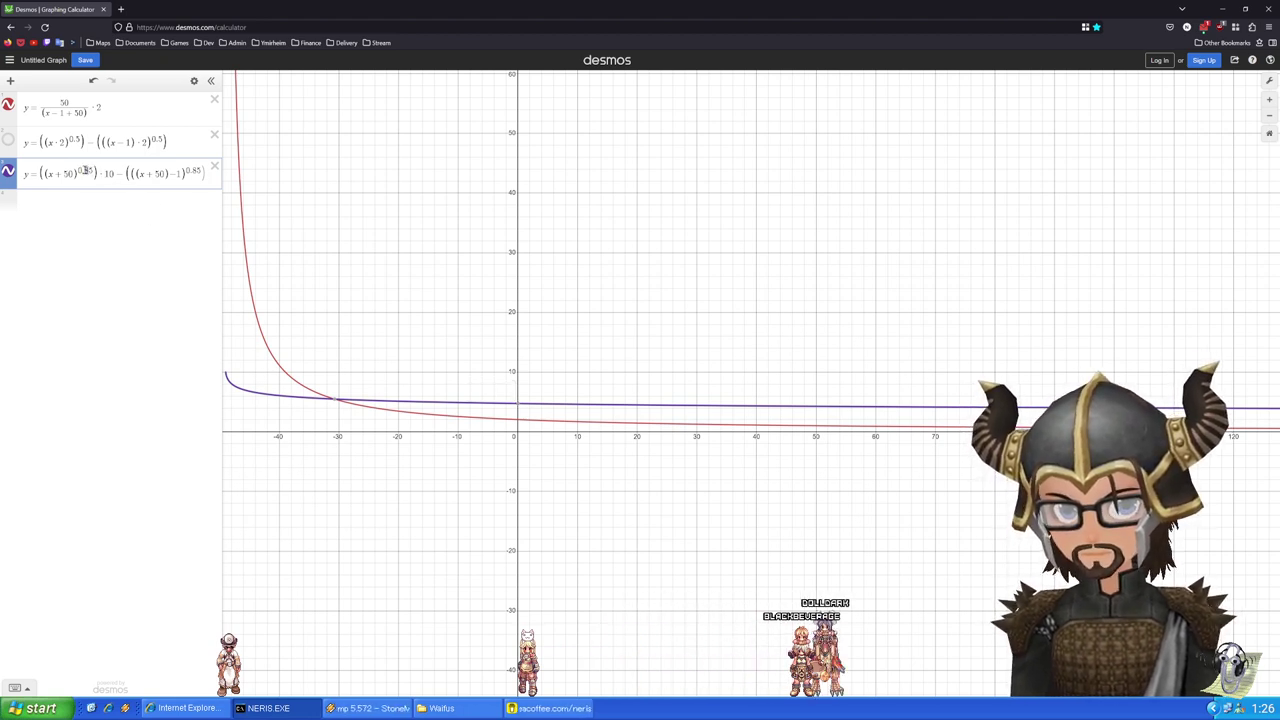
text(0.75)
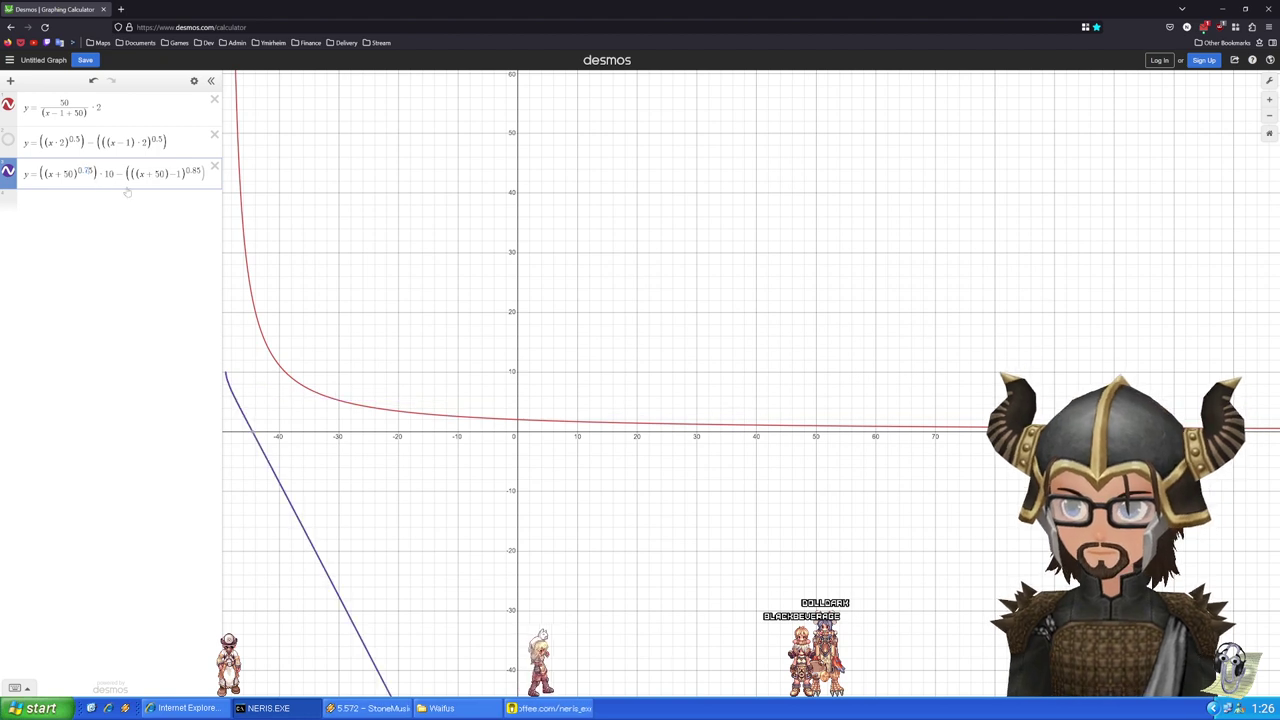
text(0.75)
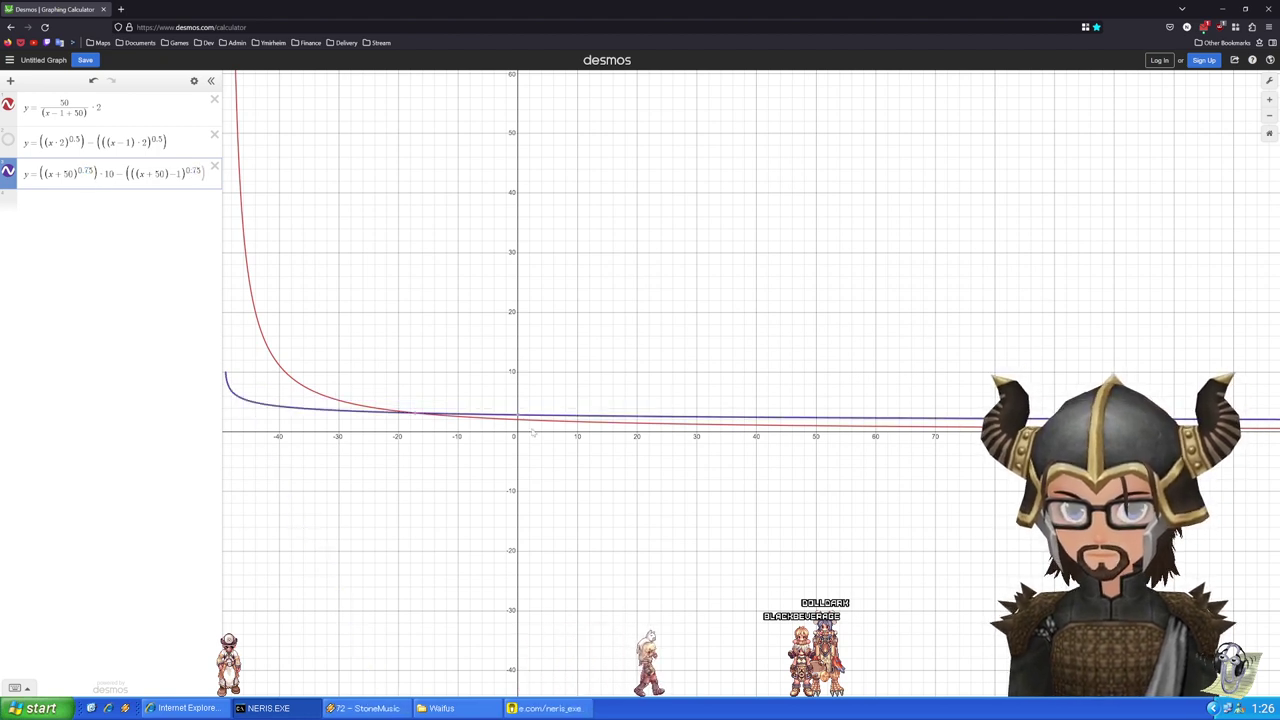
mouse_move(516, 420)
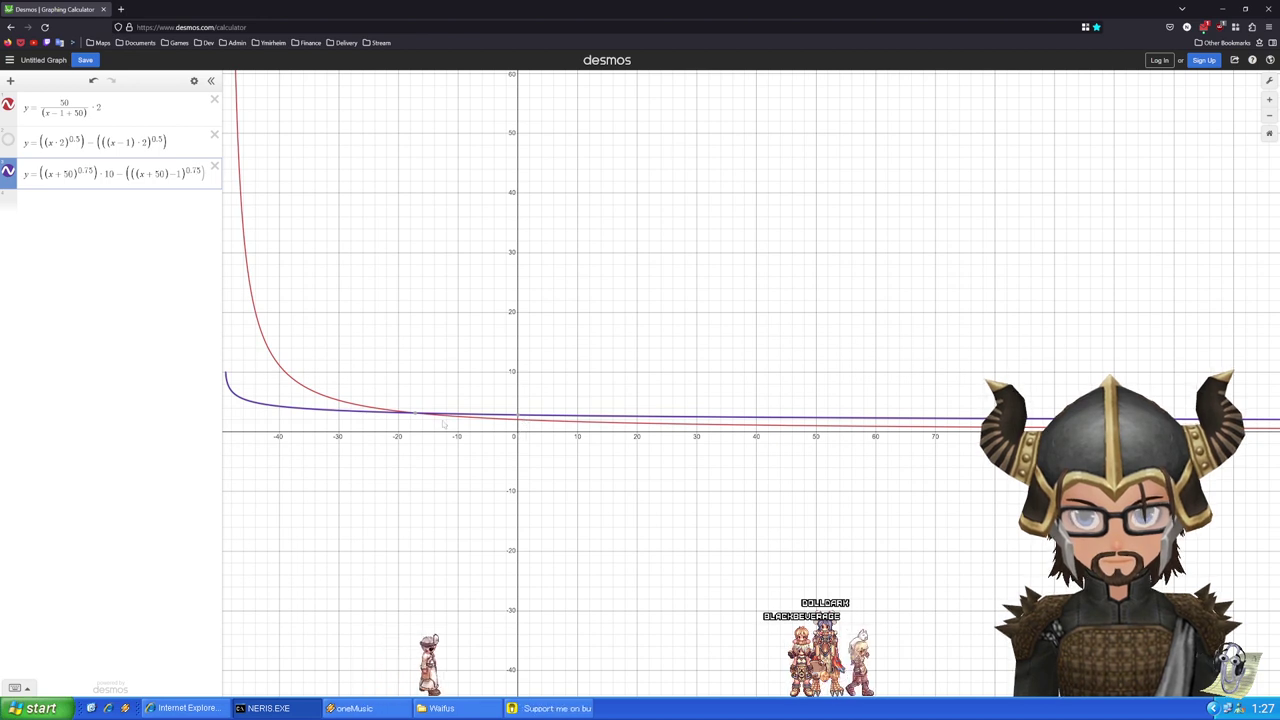
Step: Change the third expression's shift from x+50 to x+10 and its first factor to 5
double_click(67, 174)
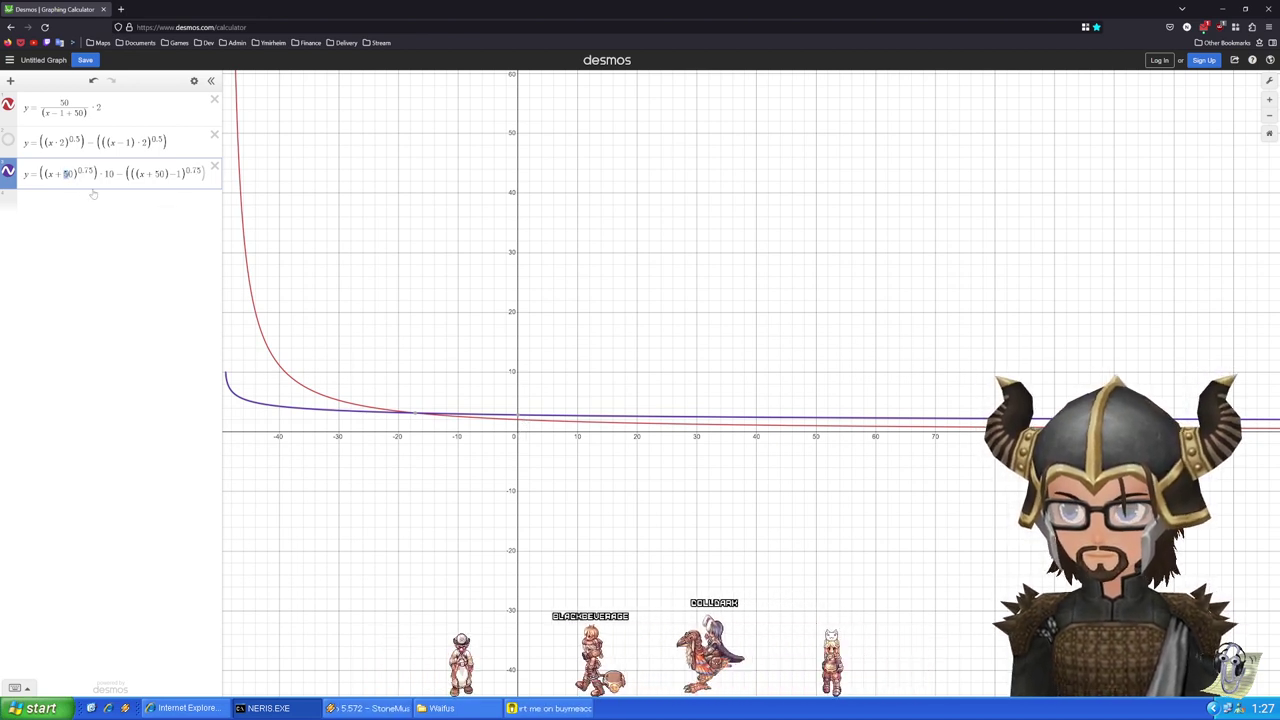
text(1)^0.7)
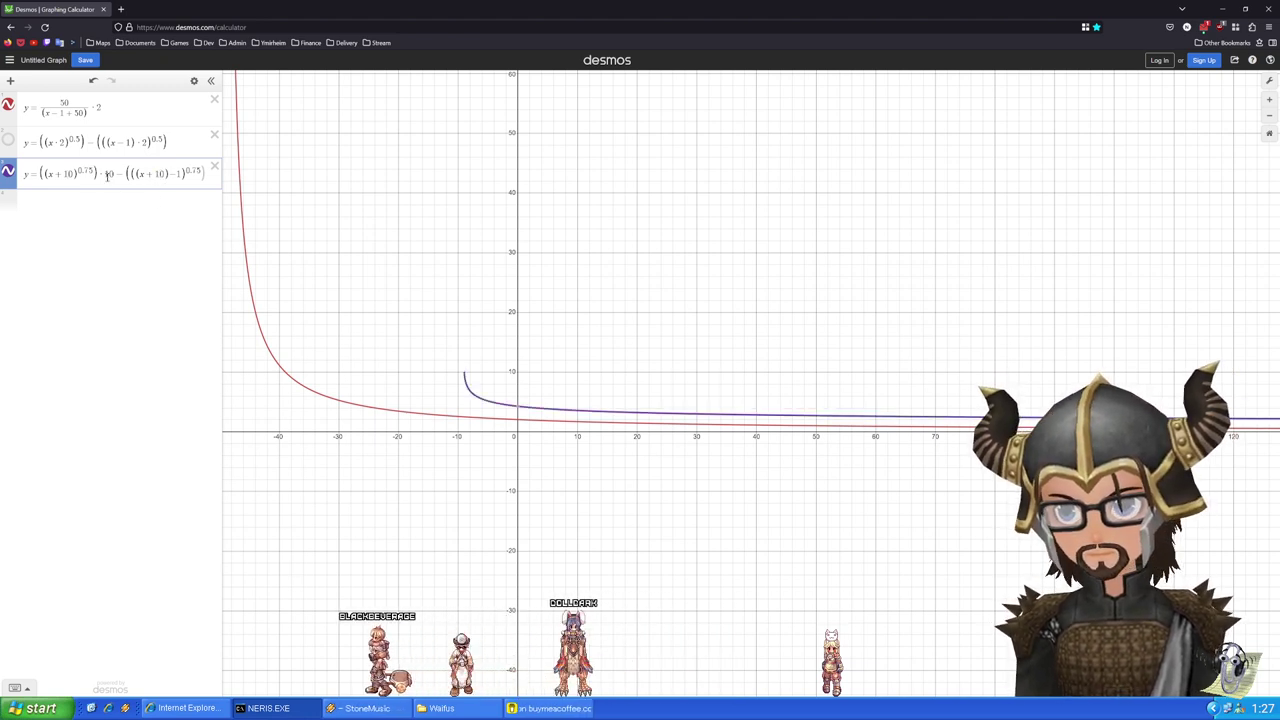
text(5)
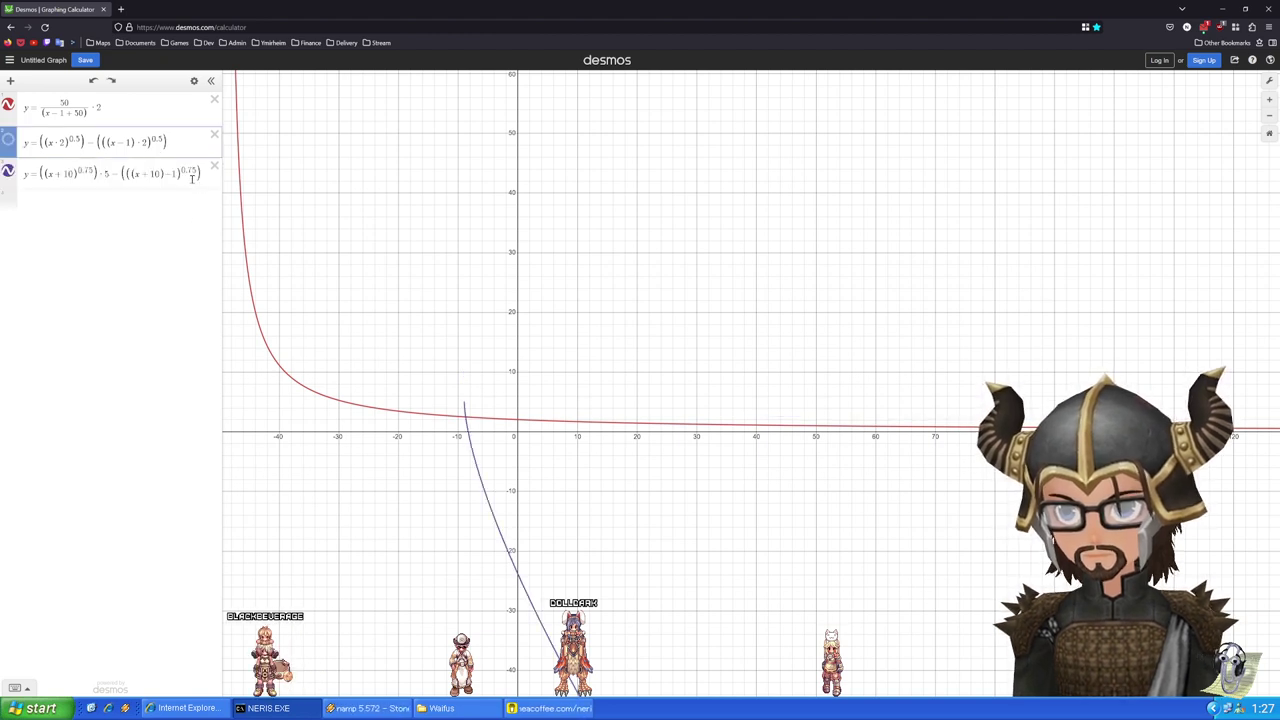
click(171, 179)
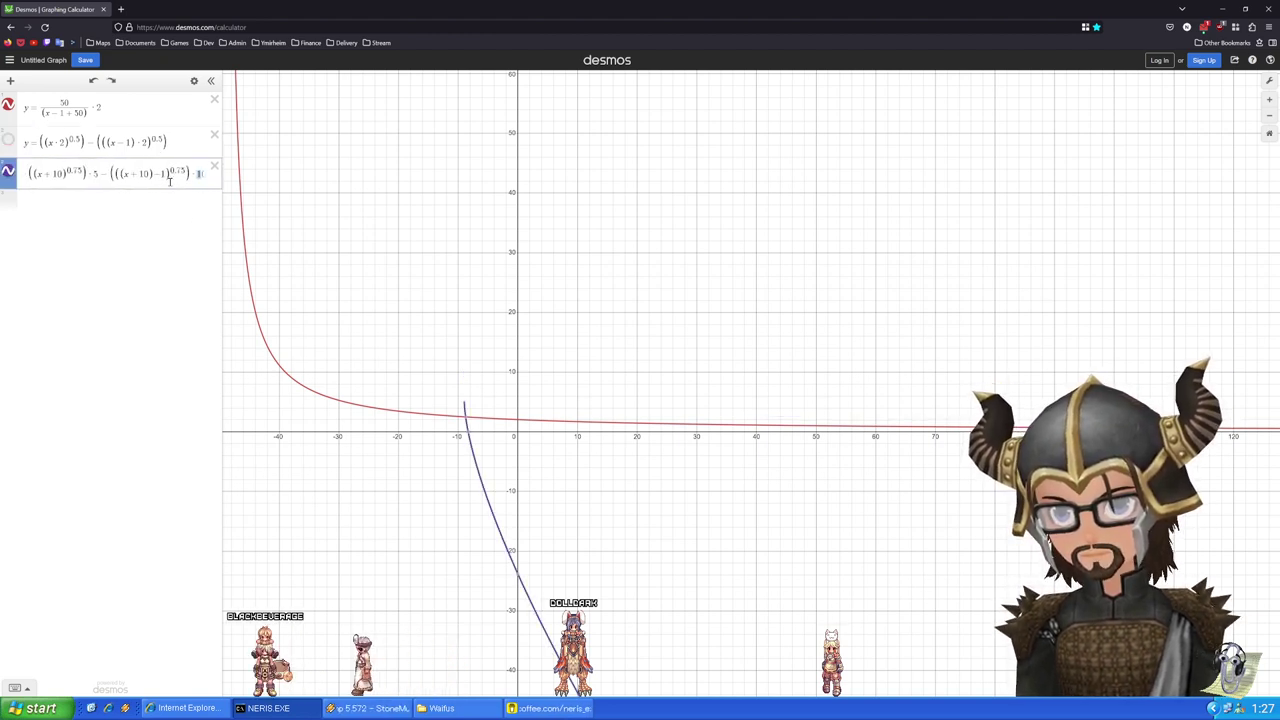
text(5)
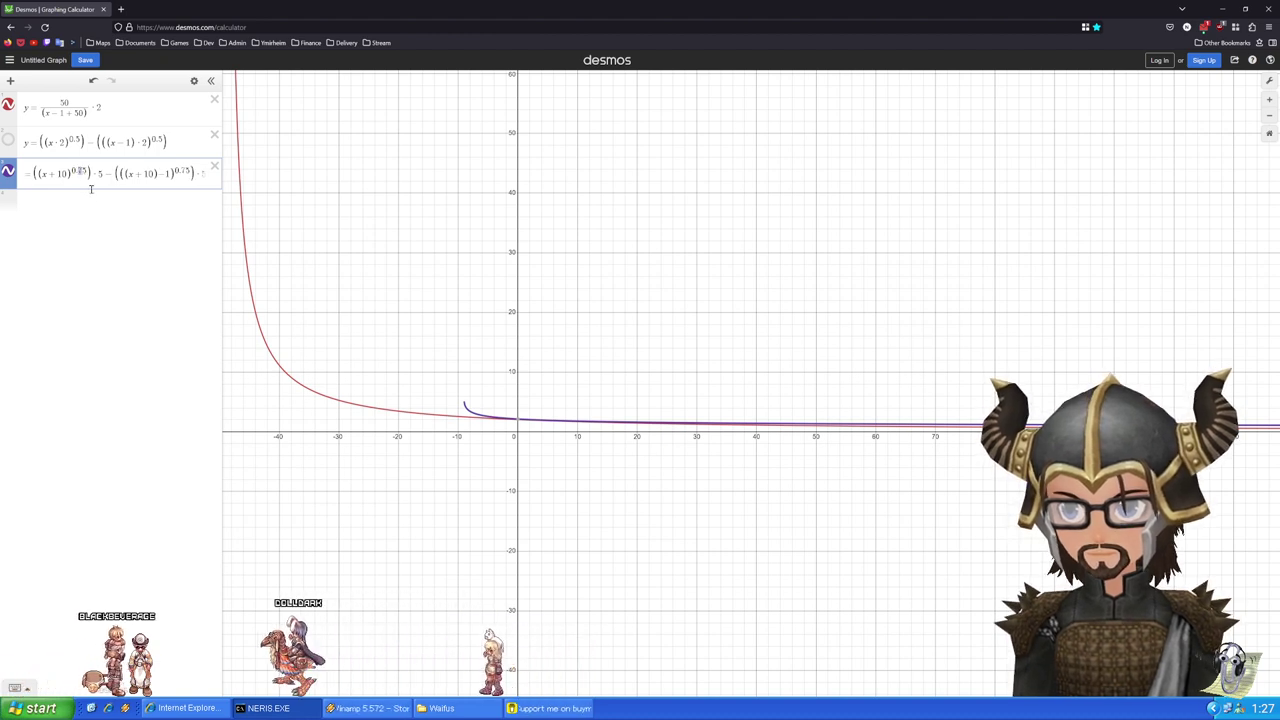
Step: Set both exponents to 0.5 and the trailing factor to 5, fixing a 0.05 typo
text(0.85)
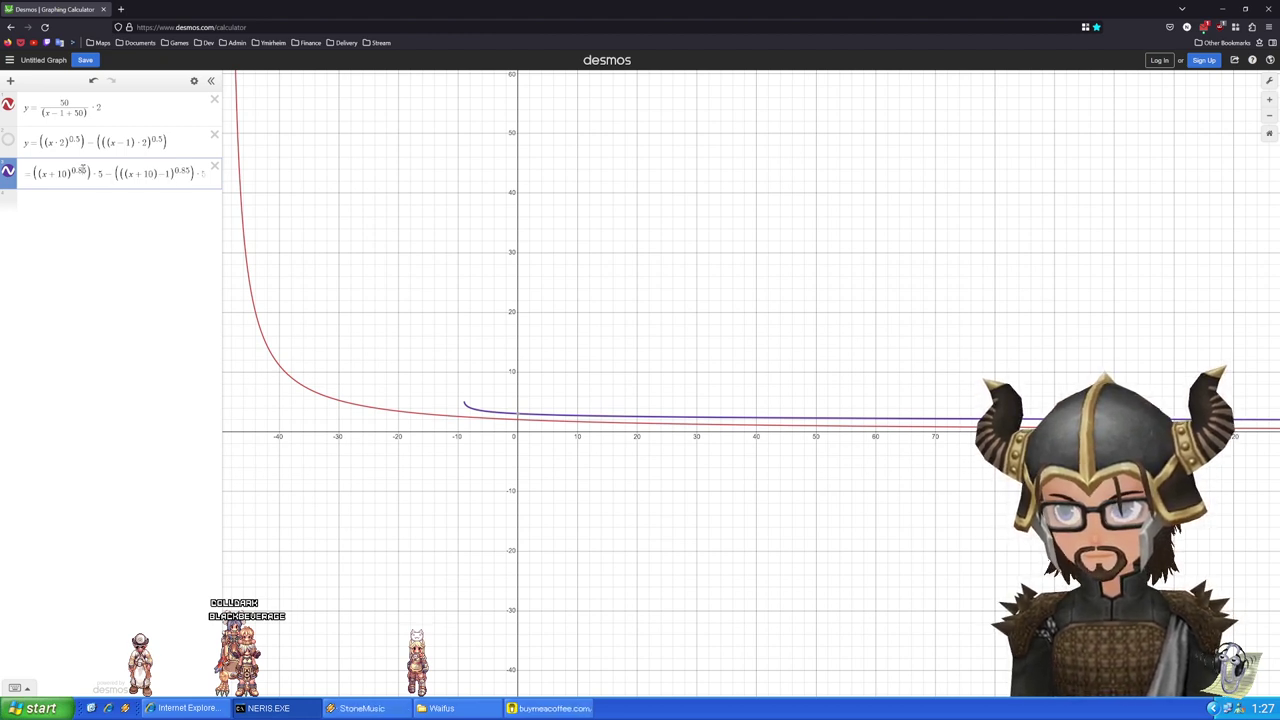
key(BackSpace)
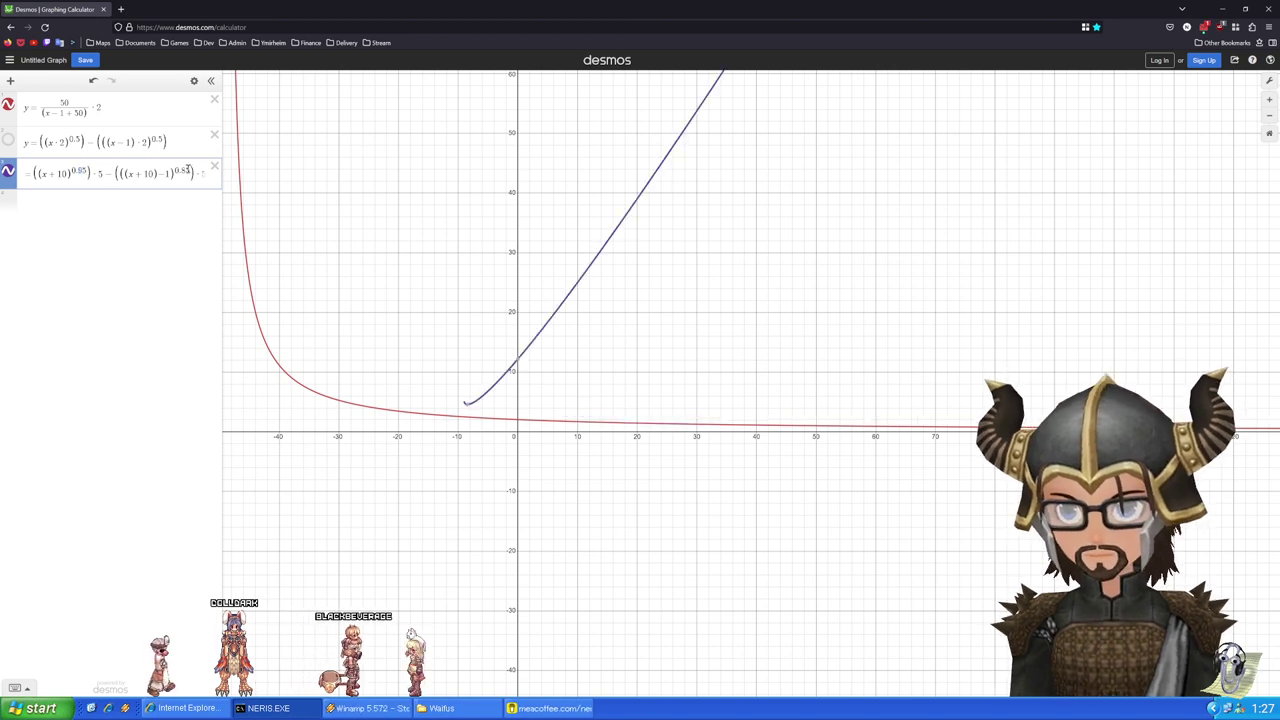
text(5)
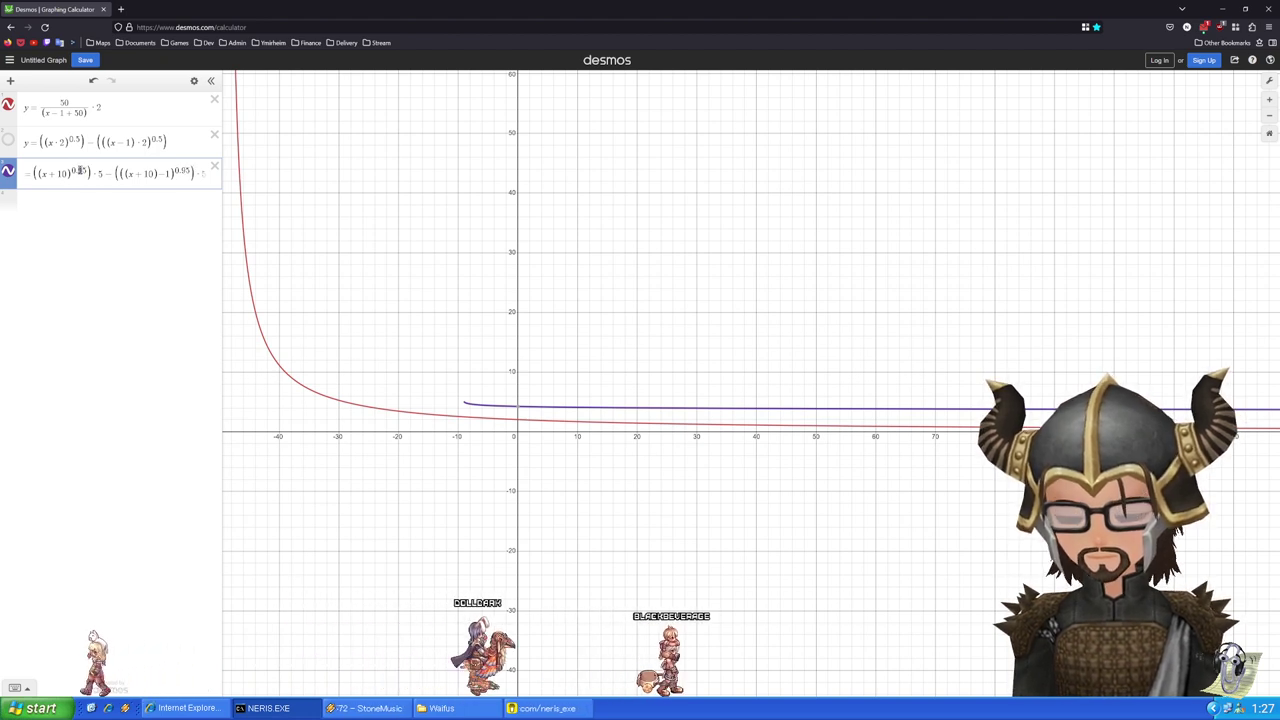
click(184, 172)
key(BackSpace)
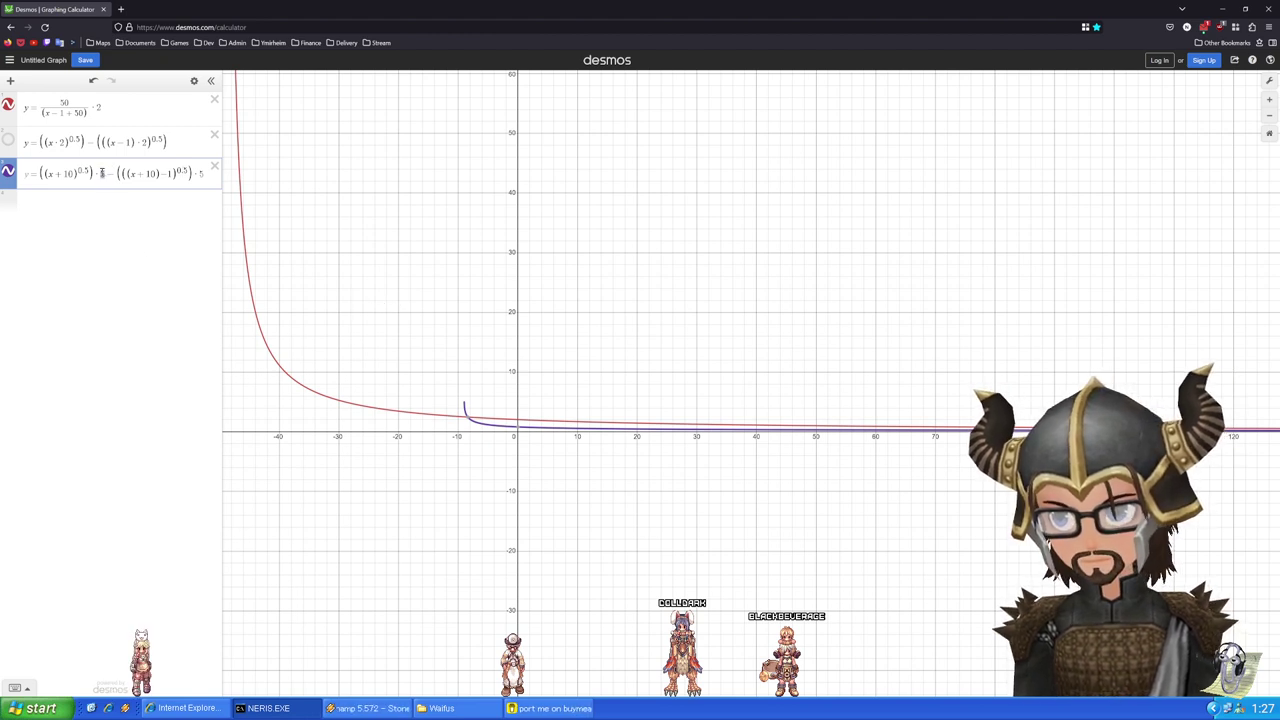
Step: Finish the exponent edit and check the purple curve's y-intercept
text(0)^)
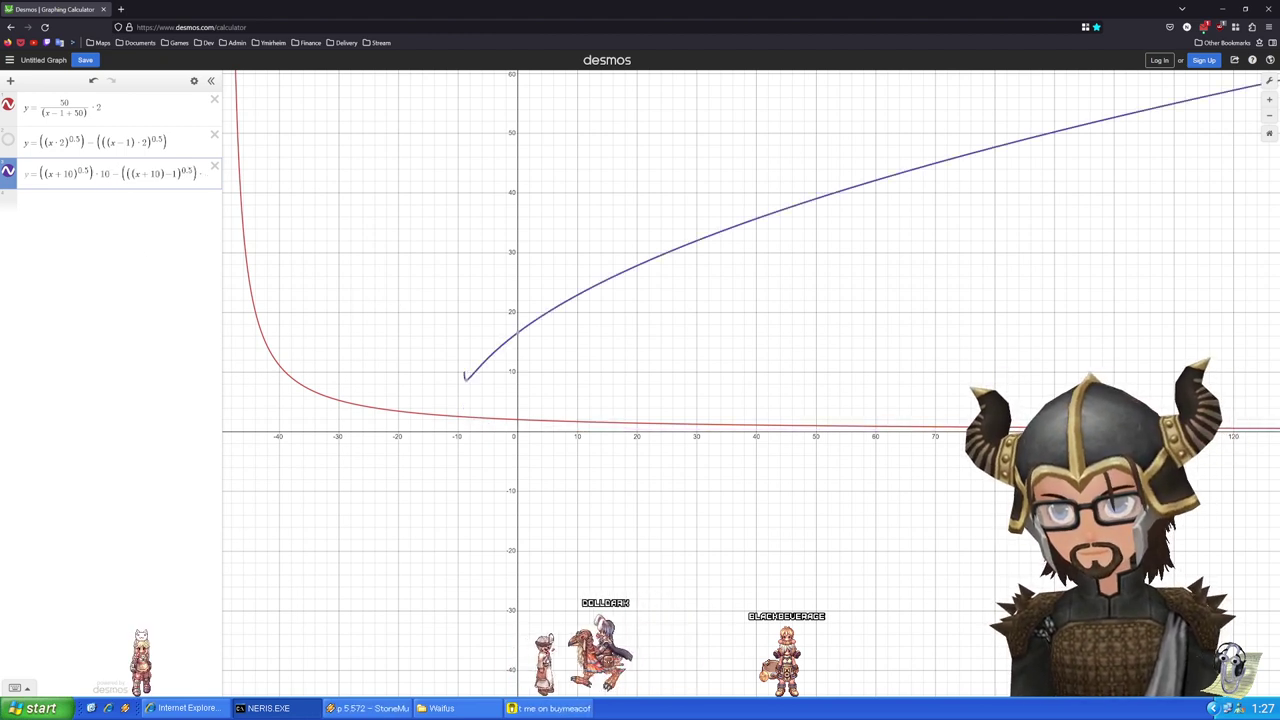
text(0)
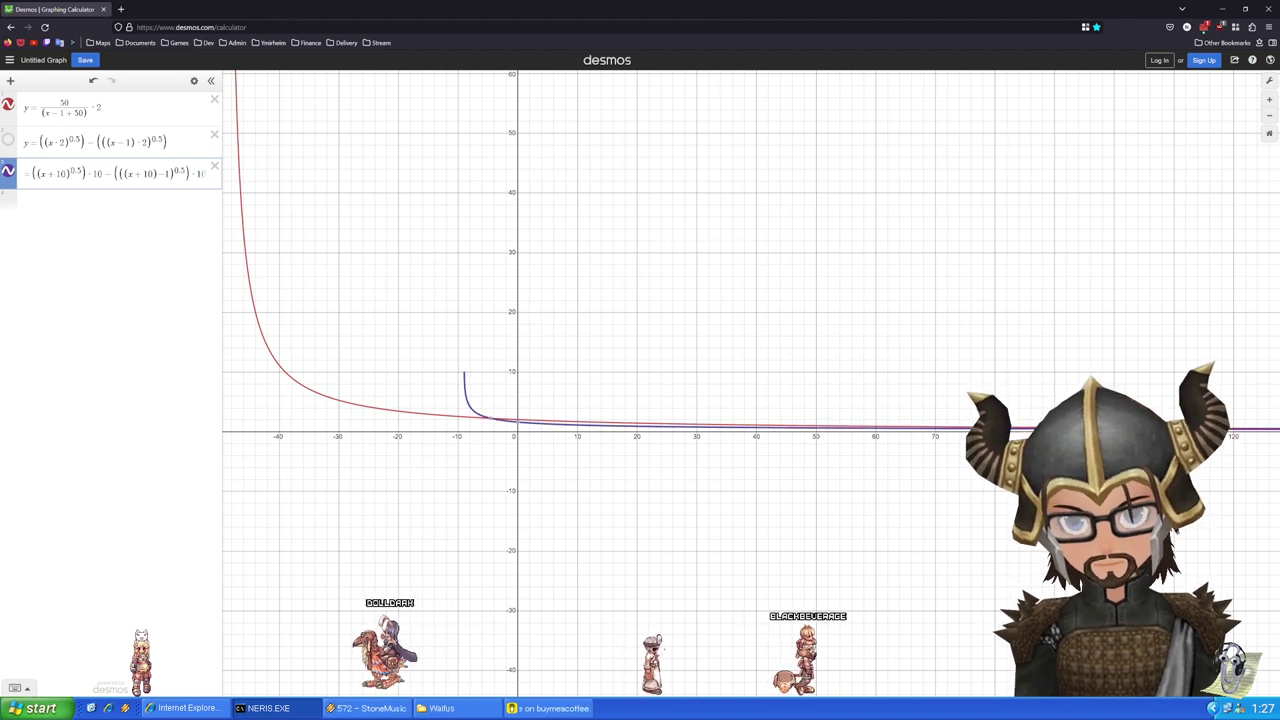
click(516, 425)
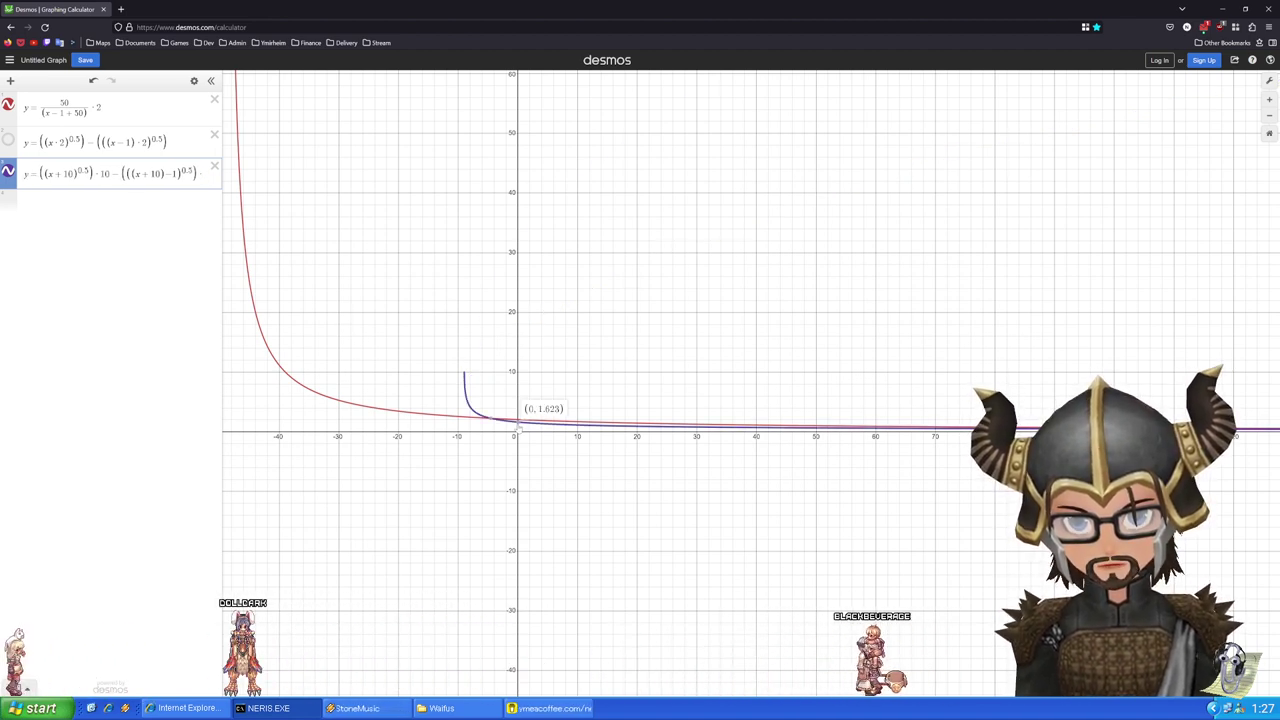
click(795, 458)
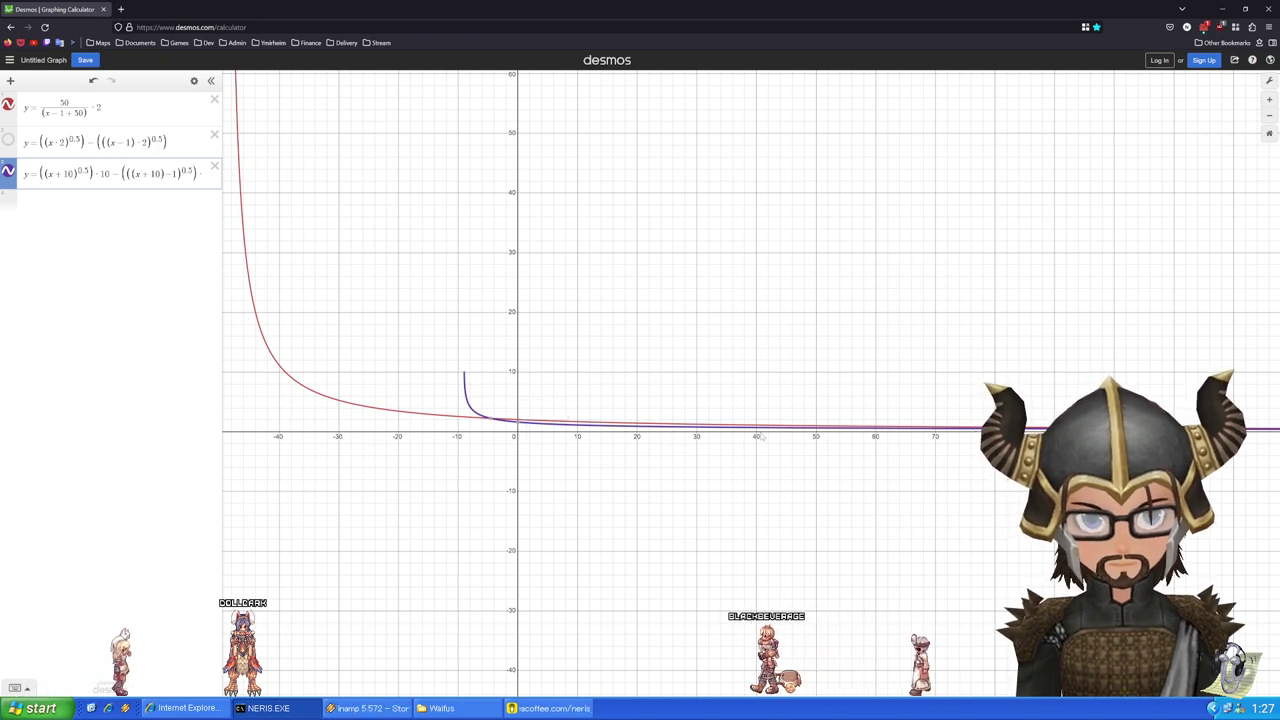
Step: Change both multipliers in the third expression from 10 to 15
mouse_move(816, 430)
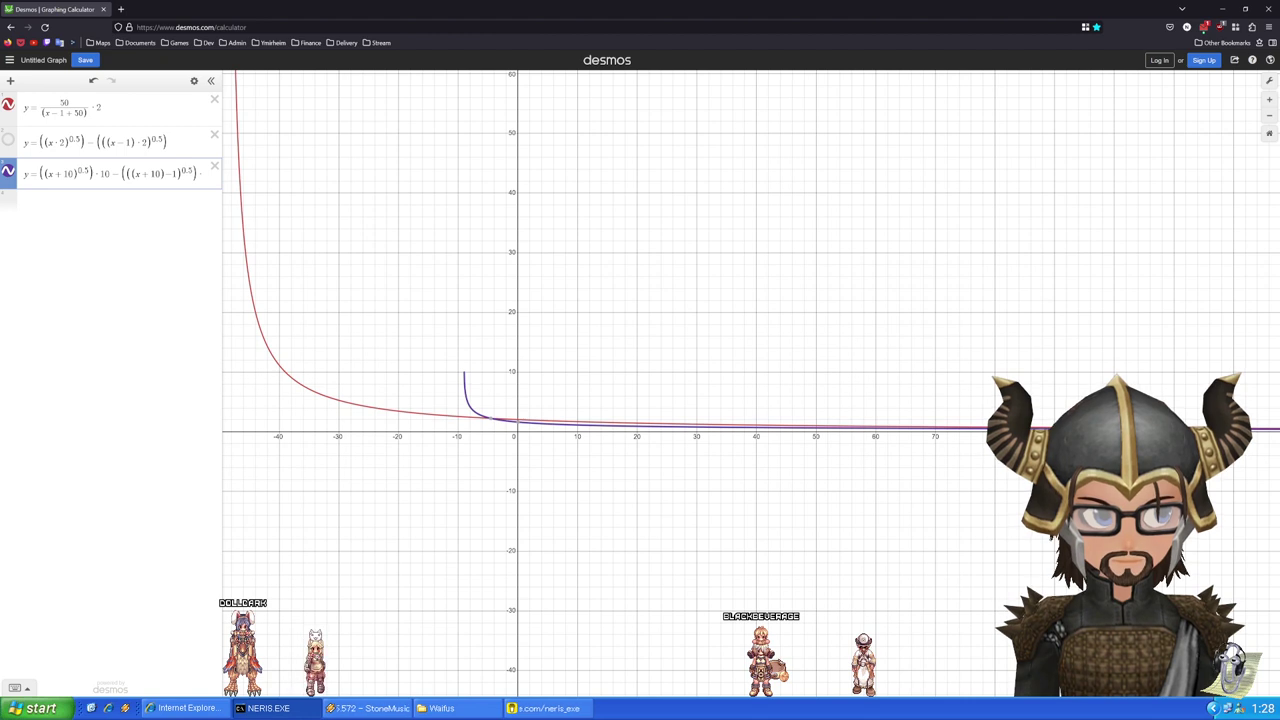
double_click(105, 173)
text(15)
drag(198, 177, 243, 187)
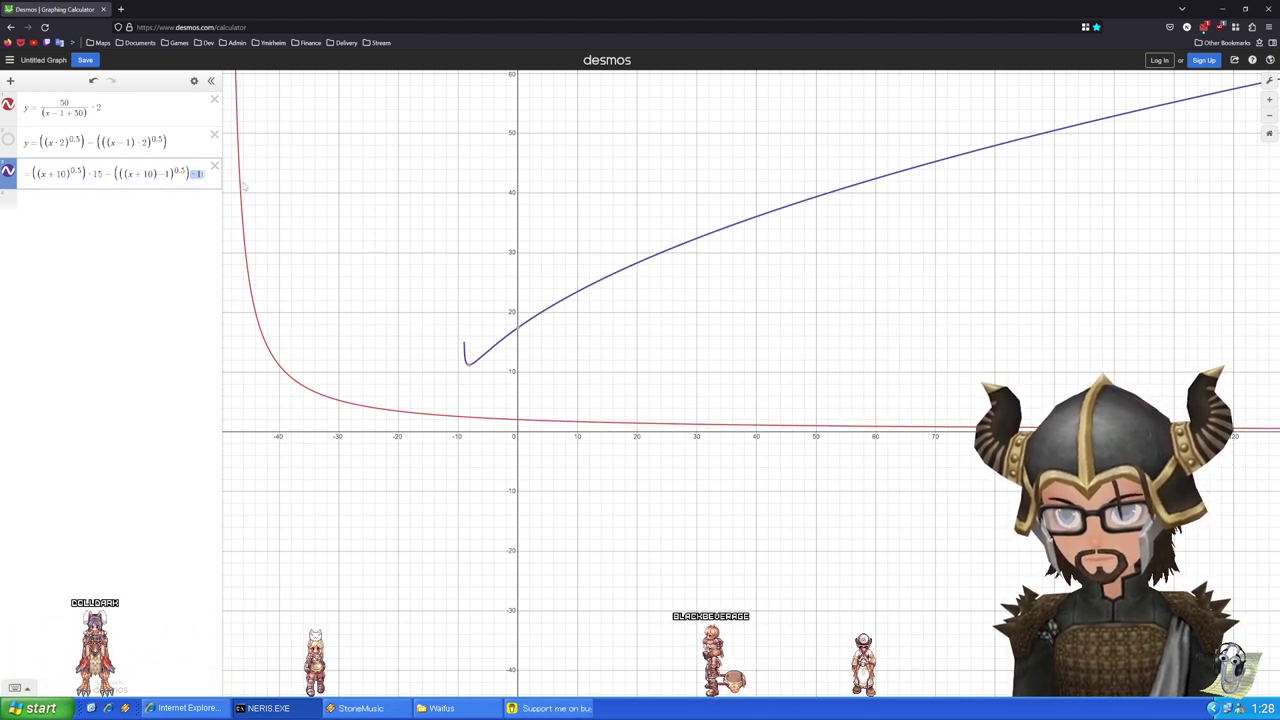
key(BackSpace)
text(5)
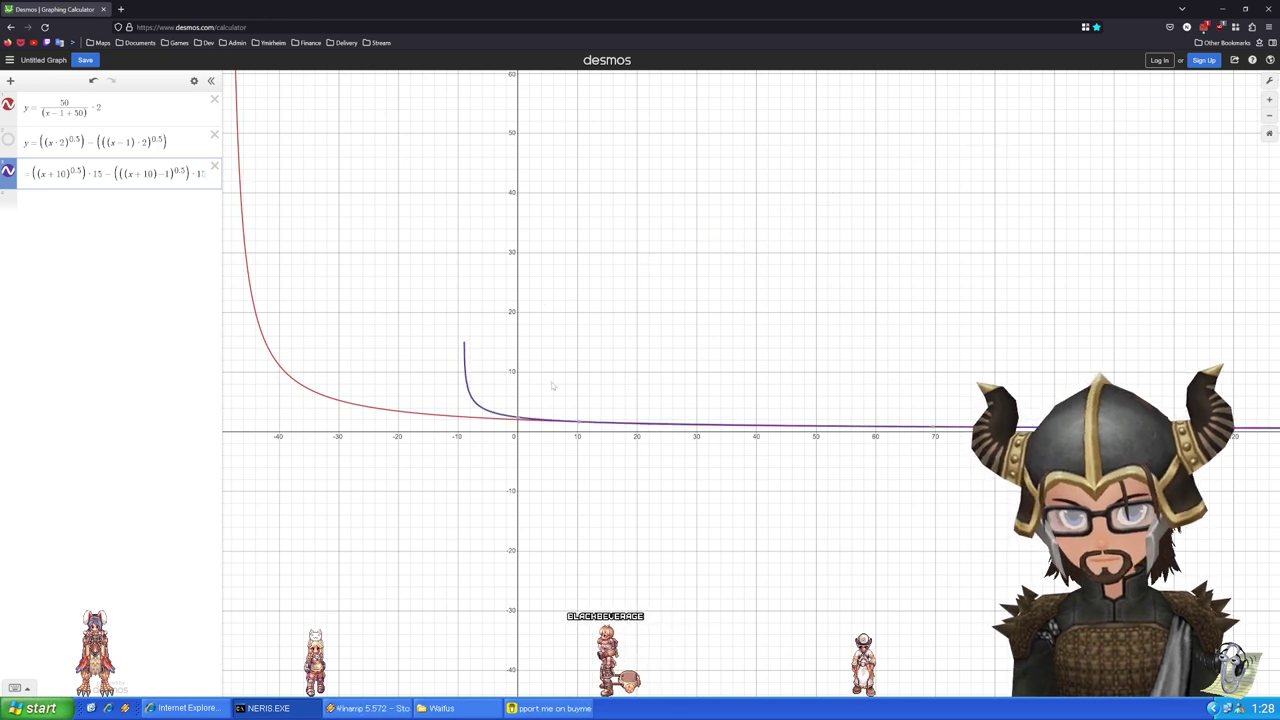
click(520, 421)
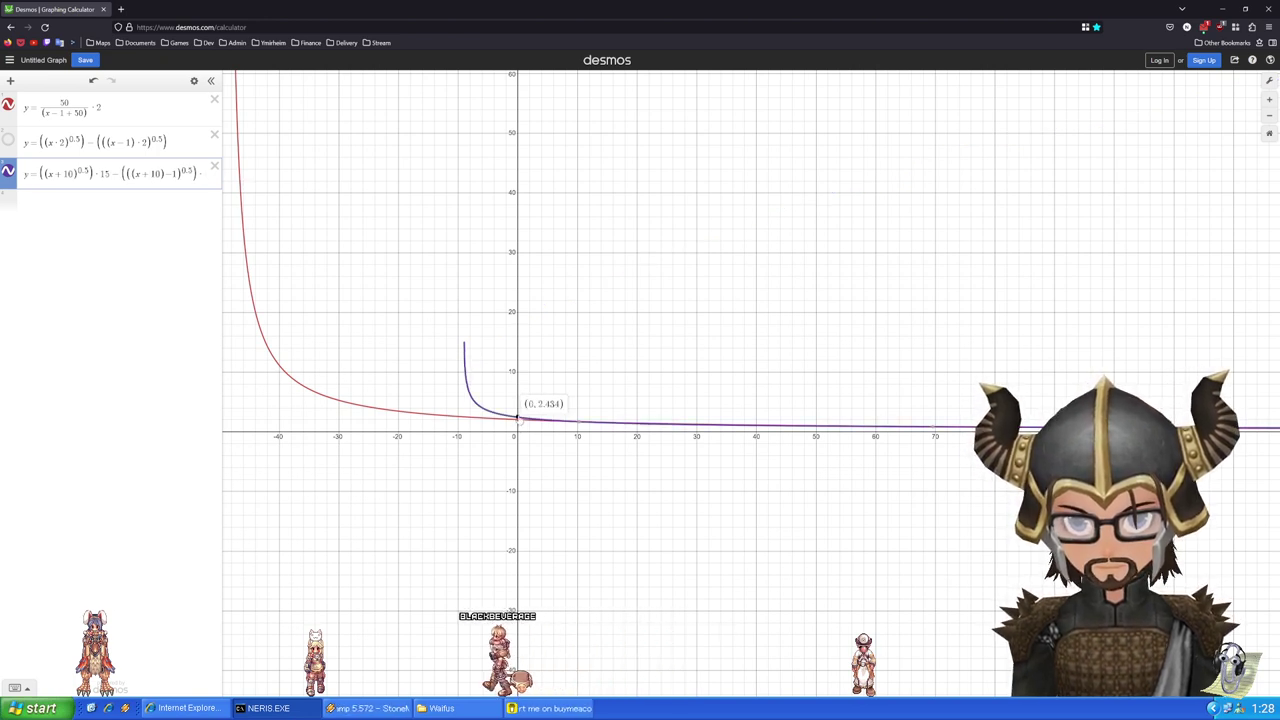
Step: Pin trace points on the purple curve, including (0, 2.434) and (10.25, 1.688)
drag(518, 420, 579, 423)
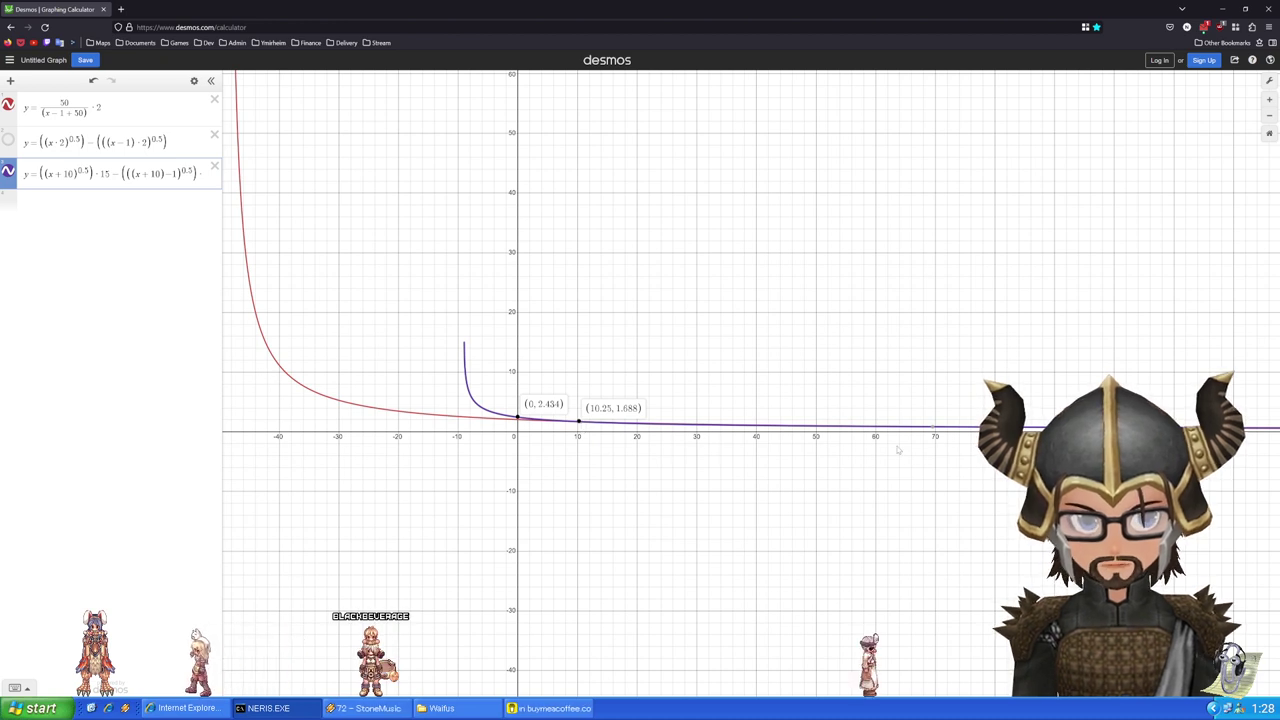
drag(579, 421, 817, 427)
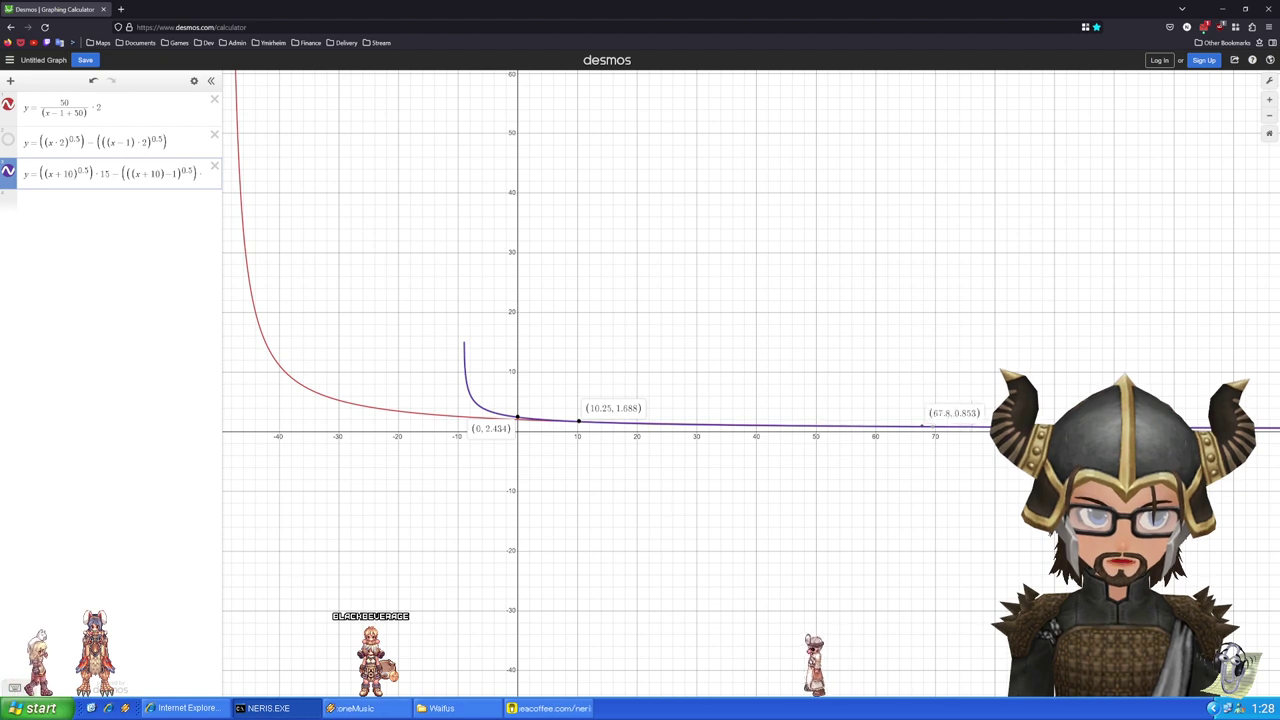
drag(921, 424, 921, 424)
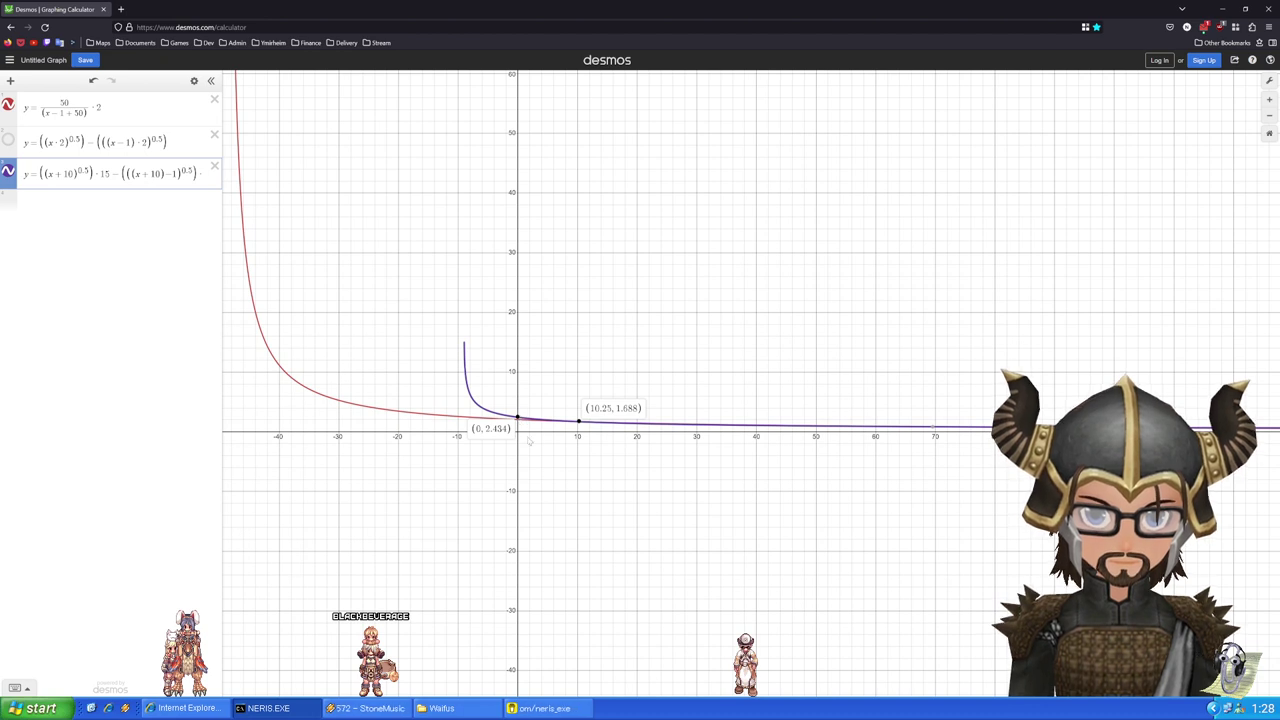
Step: Change both terms' shift from x+10 to x+20 and check the curve
click(66, 174)
key(BackSpace)
text(2)
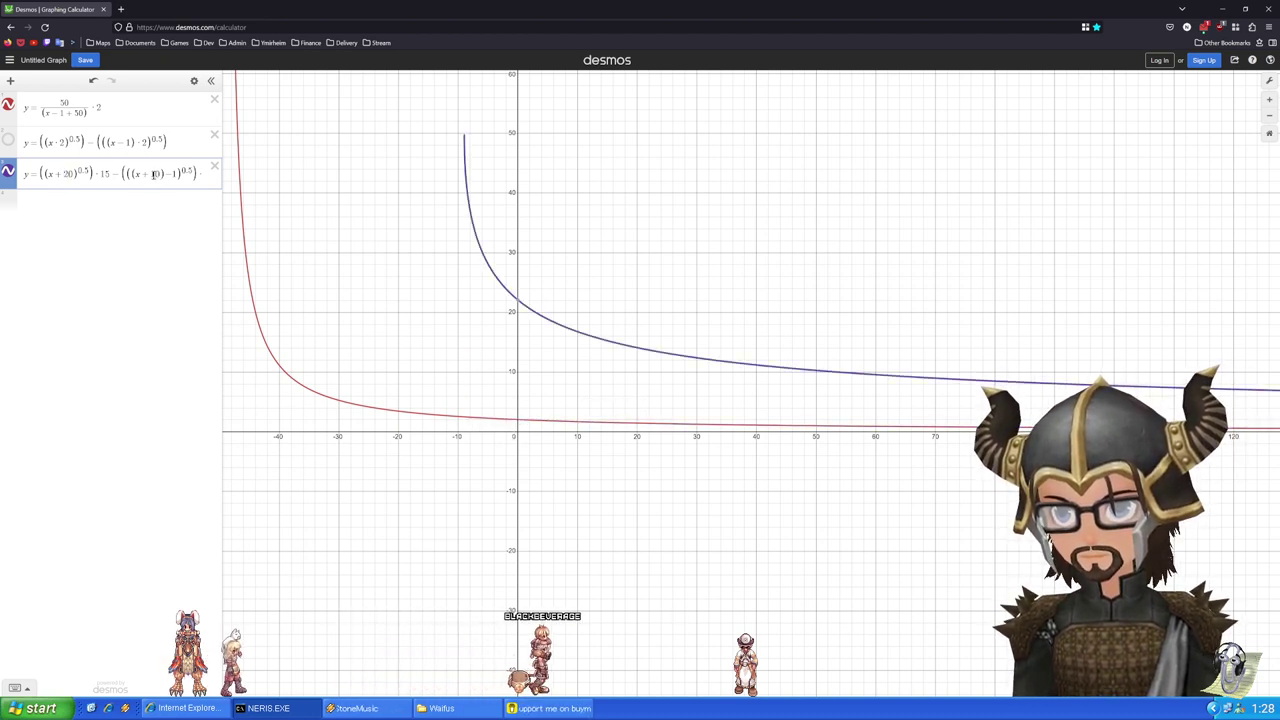
click(156, 174)
key(BackSpace)
text(2)
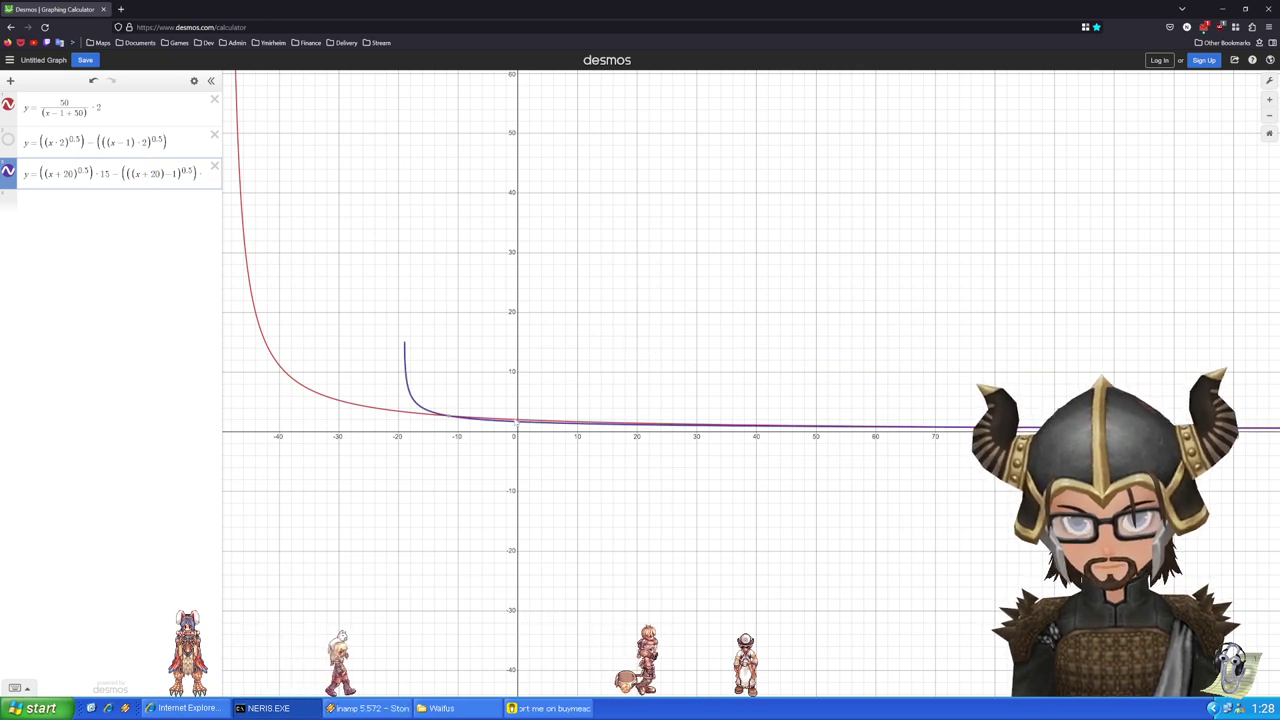
mouse_move(517, 423)
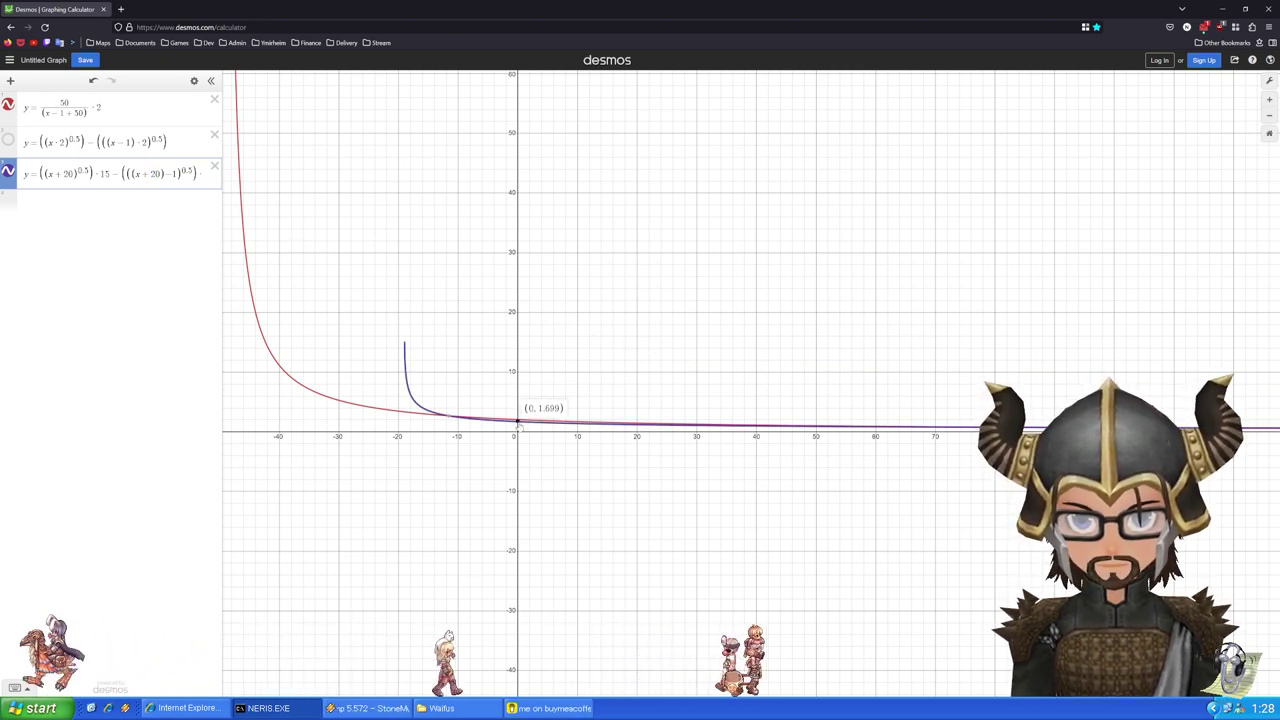
Step: Change the shifts to x+15, confirm the y-intercept near 1.97, and zoom in on the curves
click(70, 173)
key(BackSpace)
text(5) · )
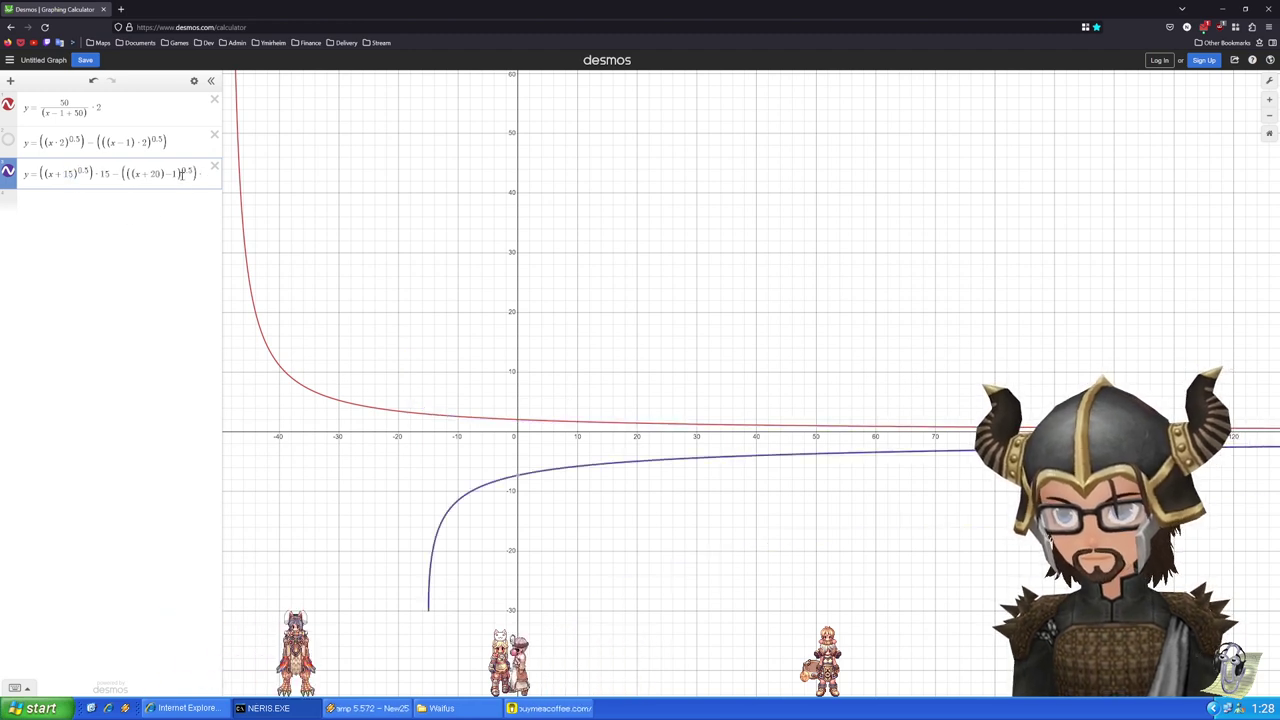
text(15)
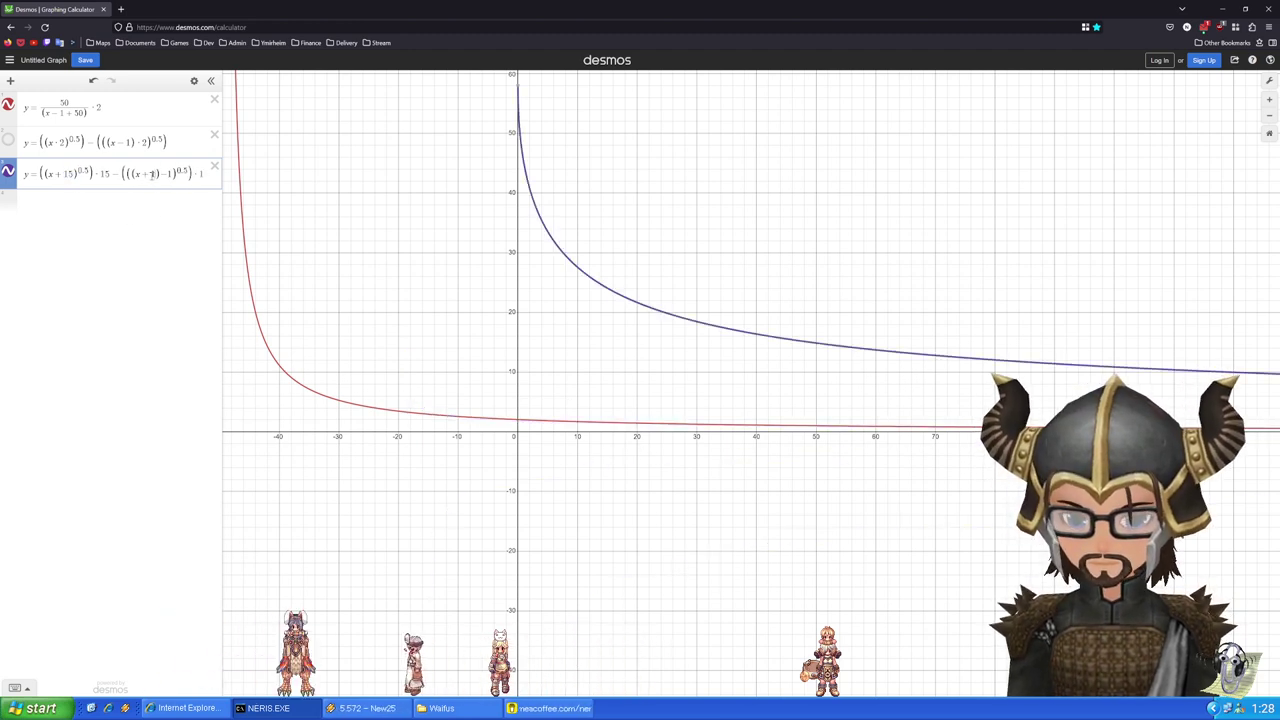
mouse_move(517, 421)
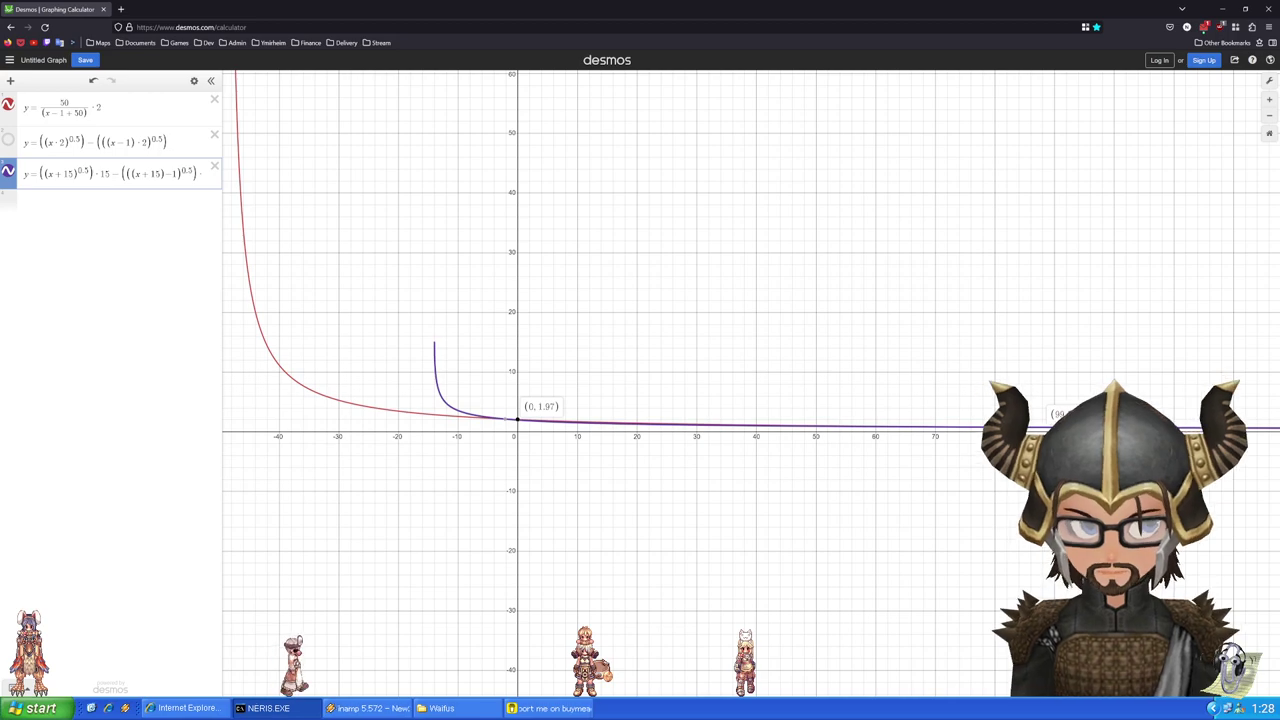
scroll(720, 477, up, 2)
drag(720, 477, 745, 383)
scroll(903, 380, up, 1)
scroll(694, 366, down, 2)
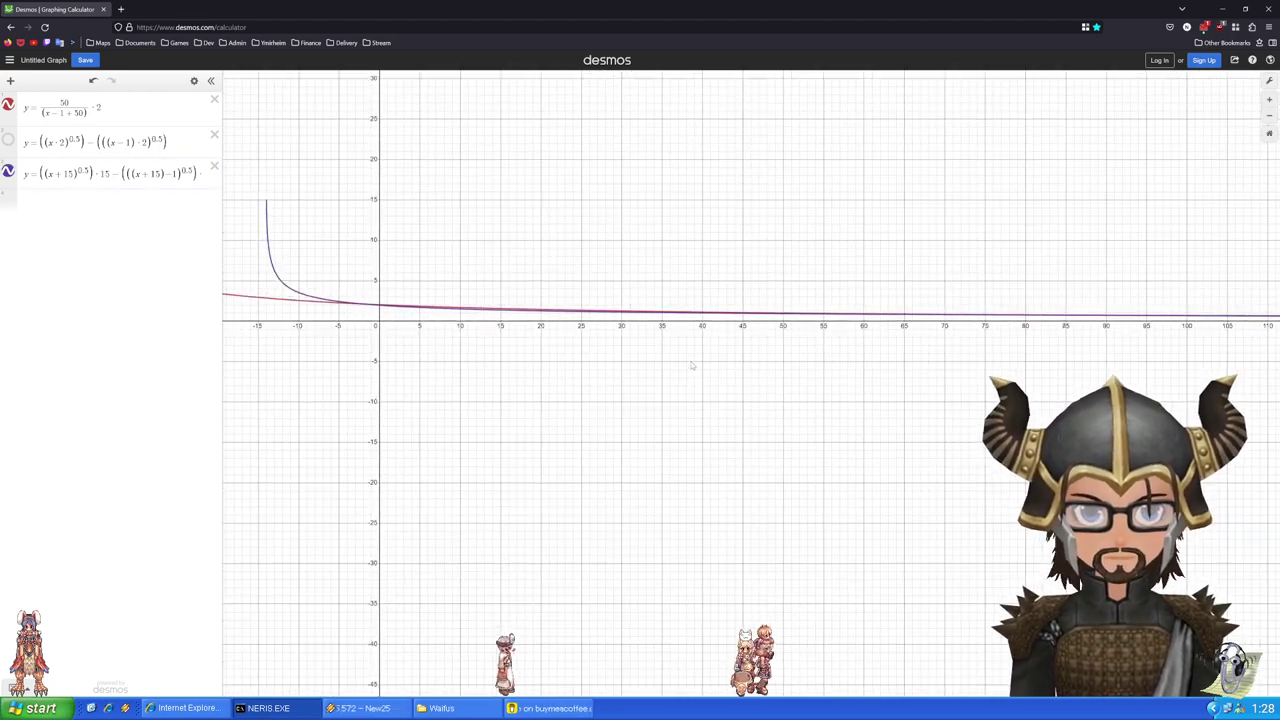
scroll(554, 320, up, 2)
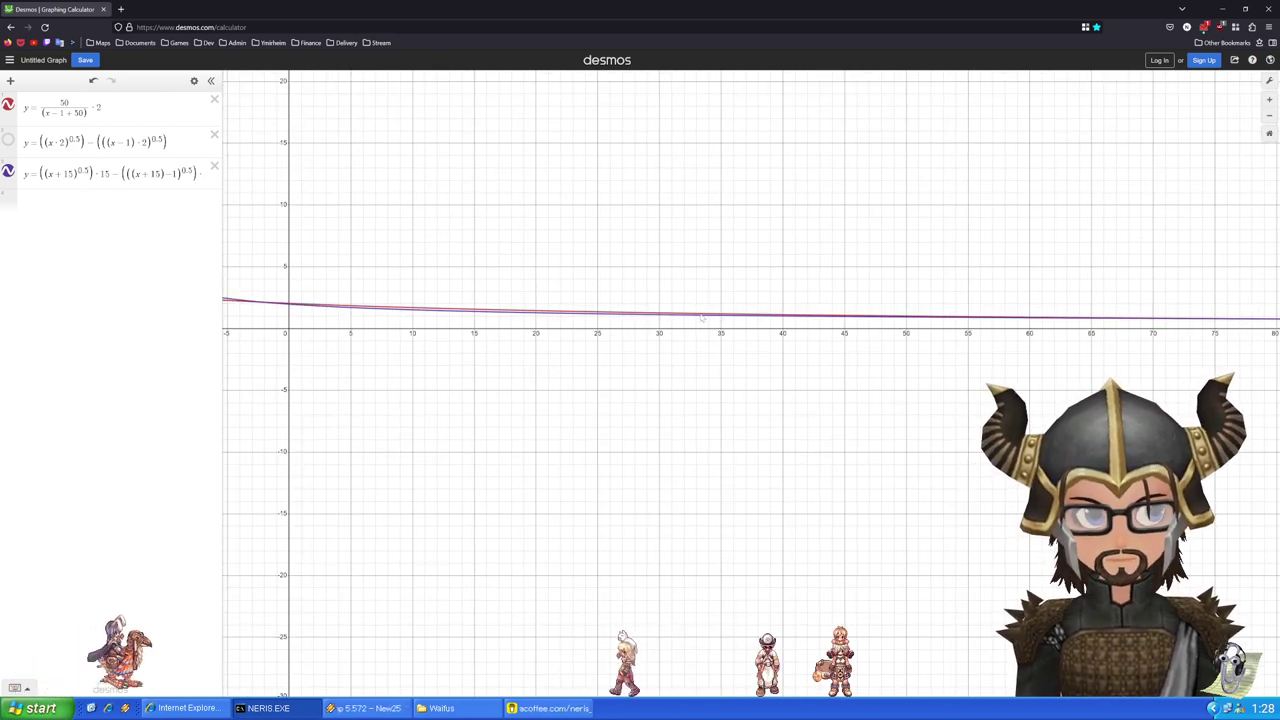
click(91, 173)
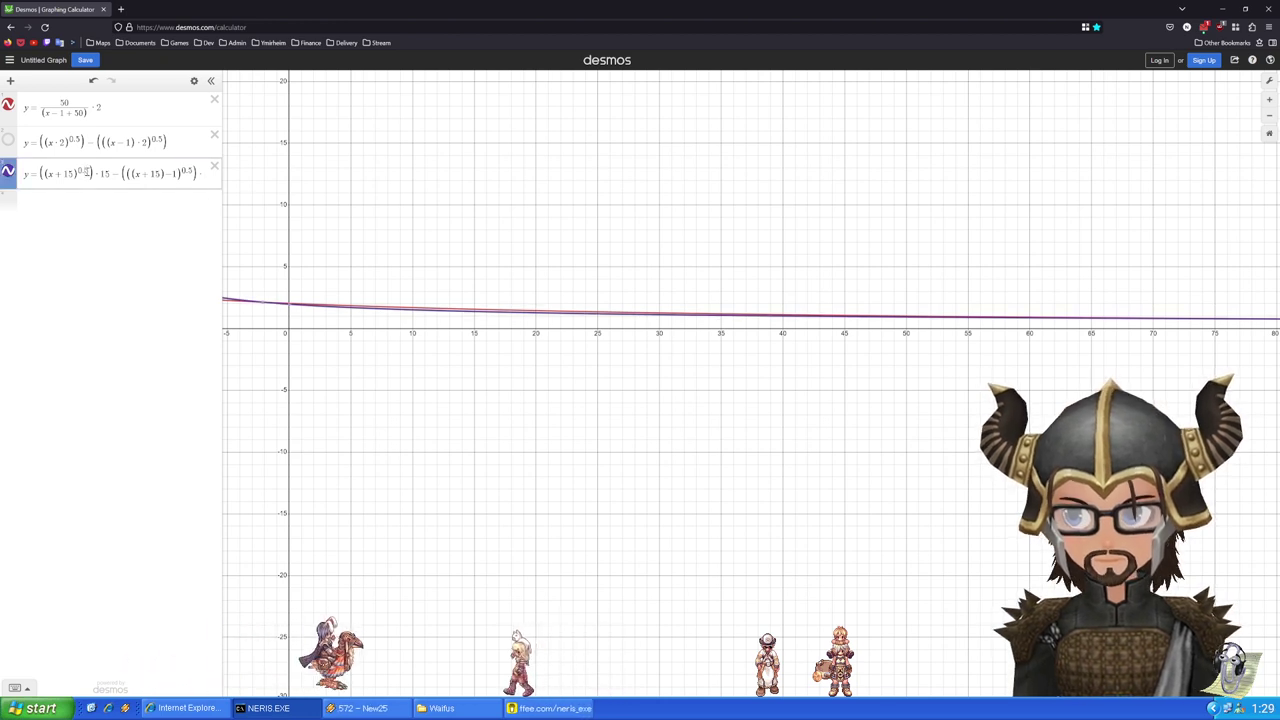
key(BackSpace)
text(35)
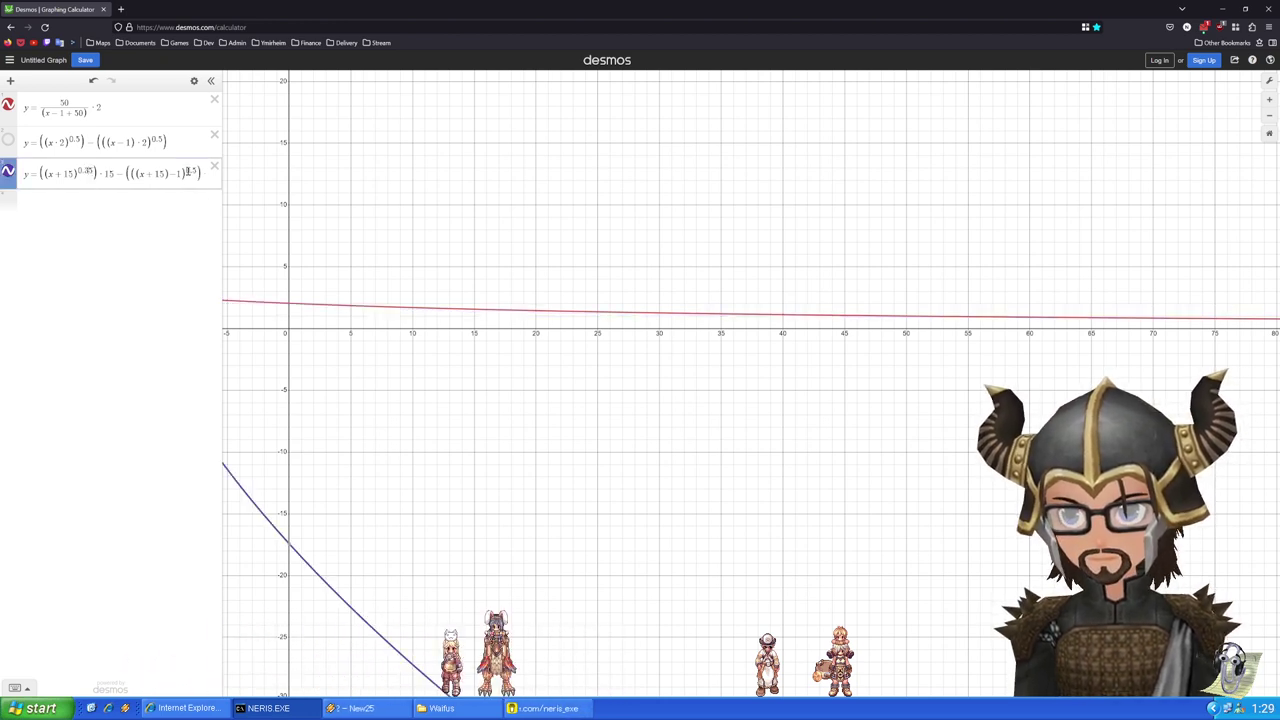
click(193, 172)
key(BackSpace)
text(35)
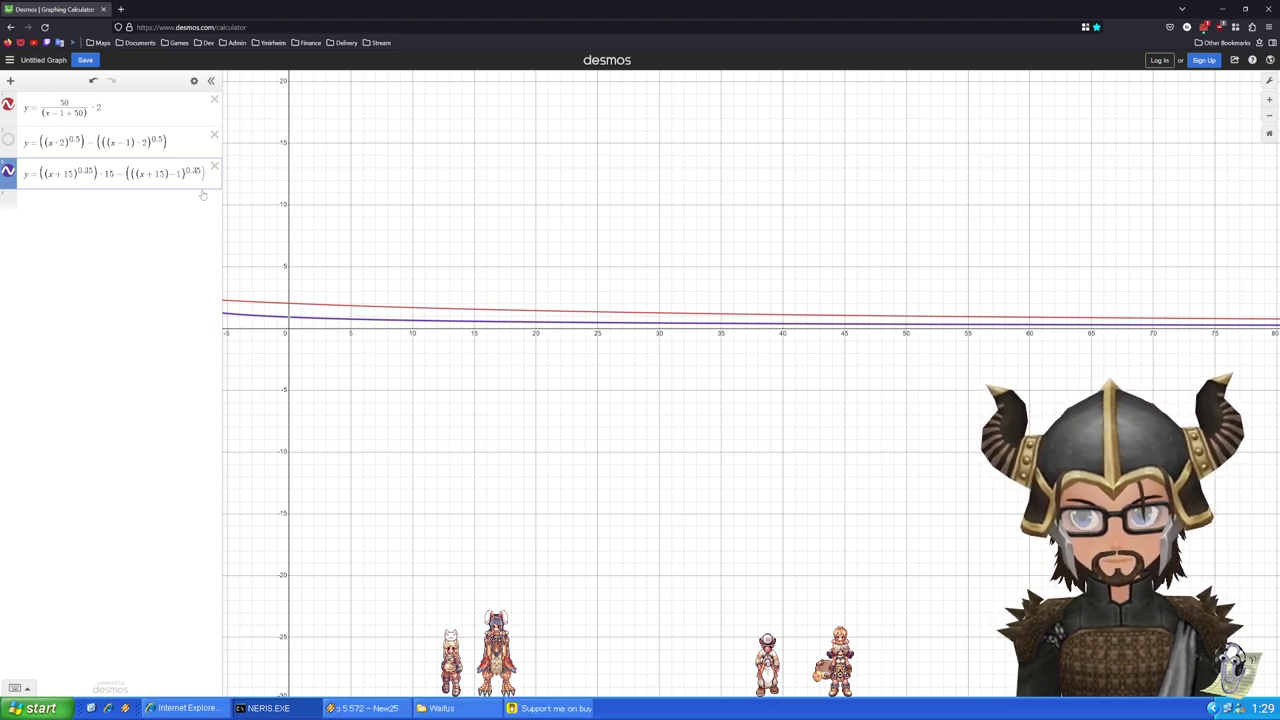
key(ctrl+z)
key(ctrl+z)
key(ctrl+z)
key(ctrl+z)
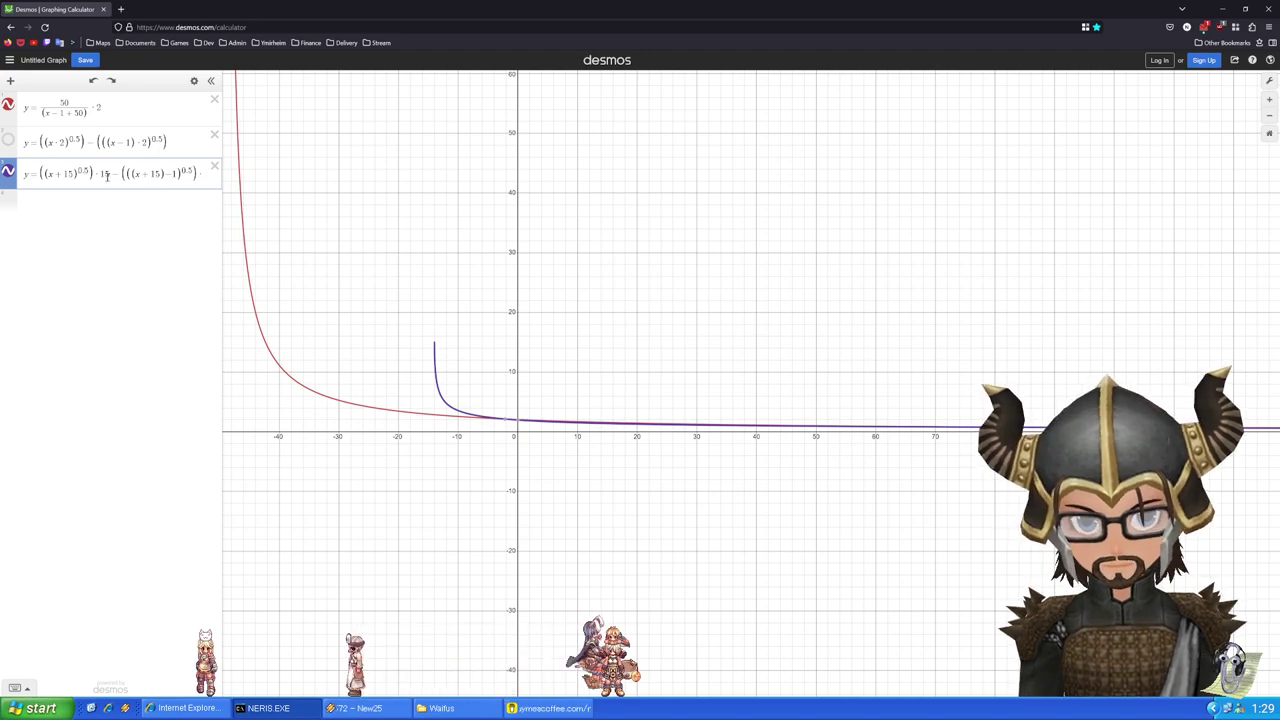
scroll(710, 425, up, 8)
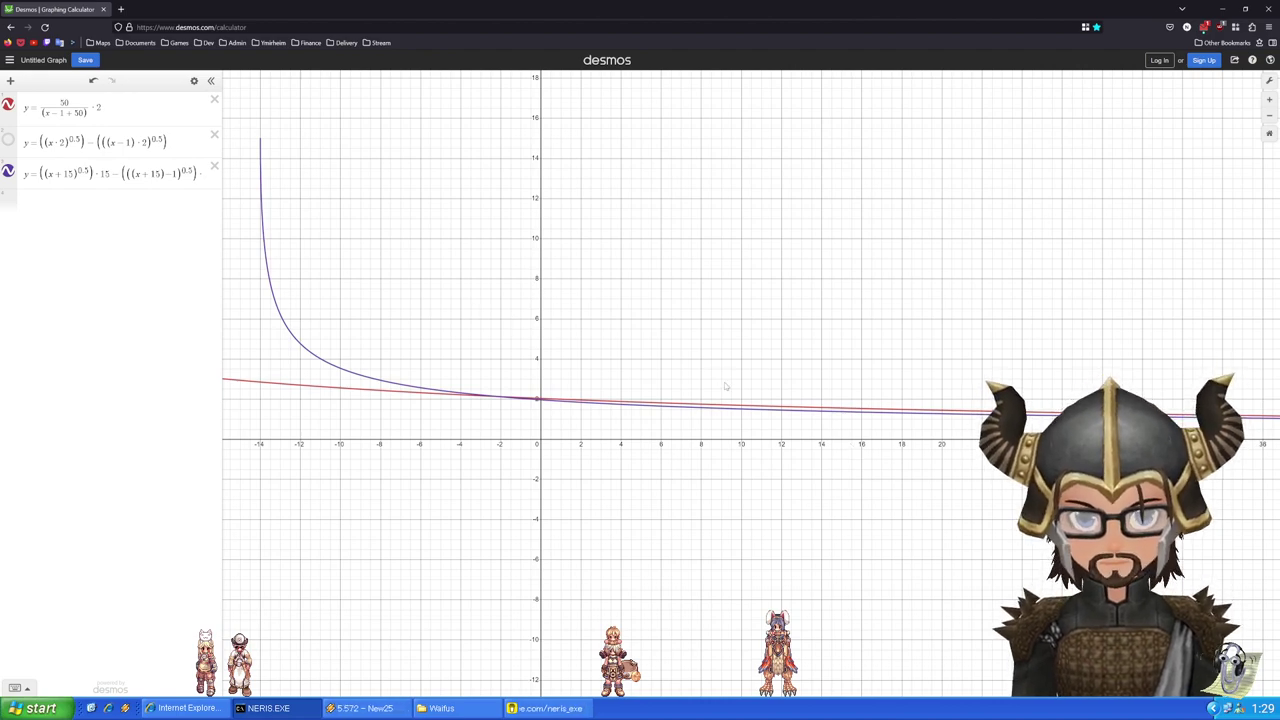
scroll(733, 387, down, 8)
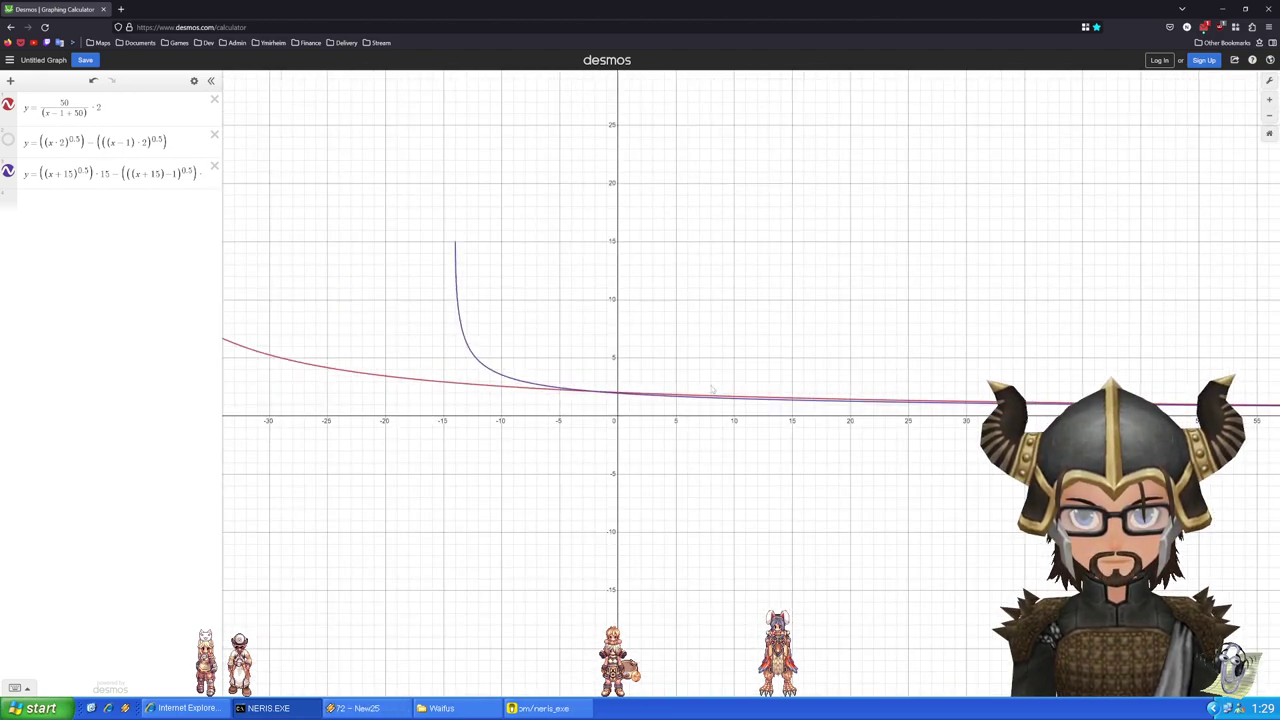
scroll(709, 390, down, 7)
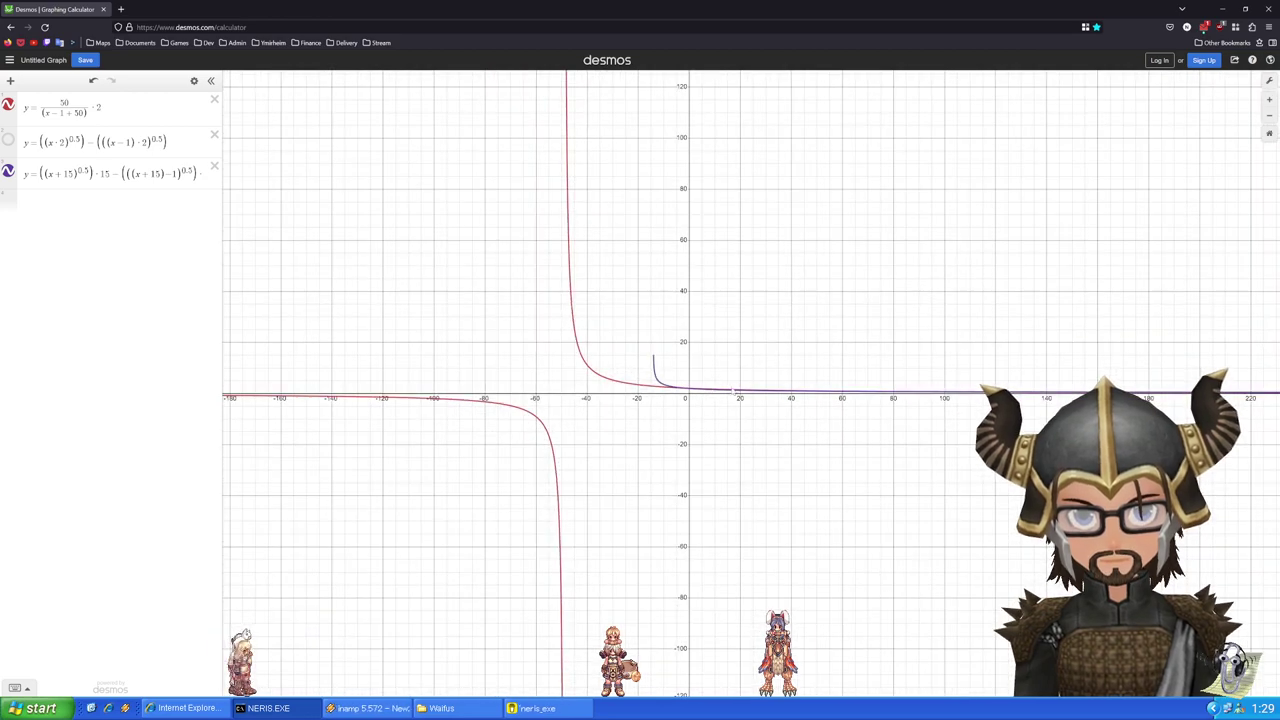
scroll(734, 389, up, 5)
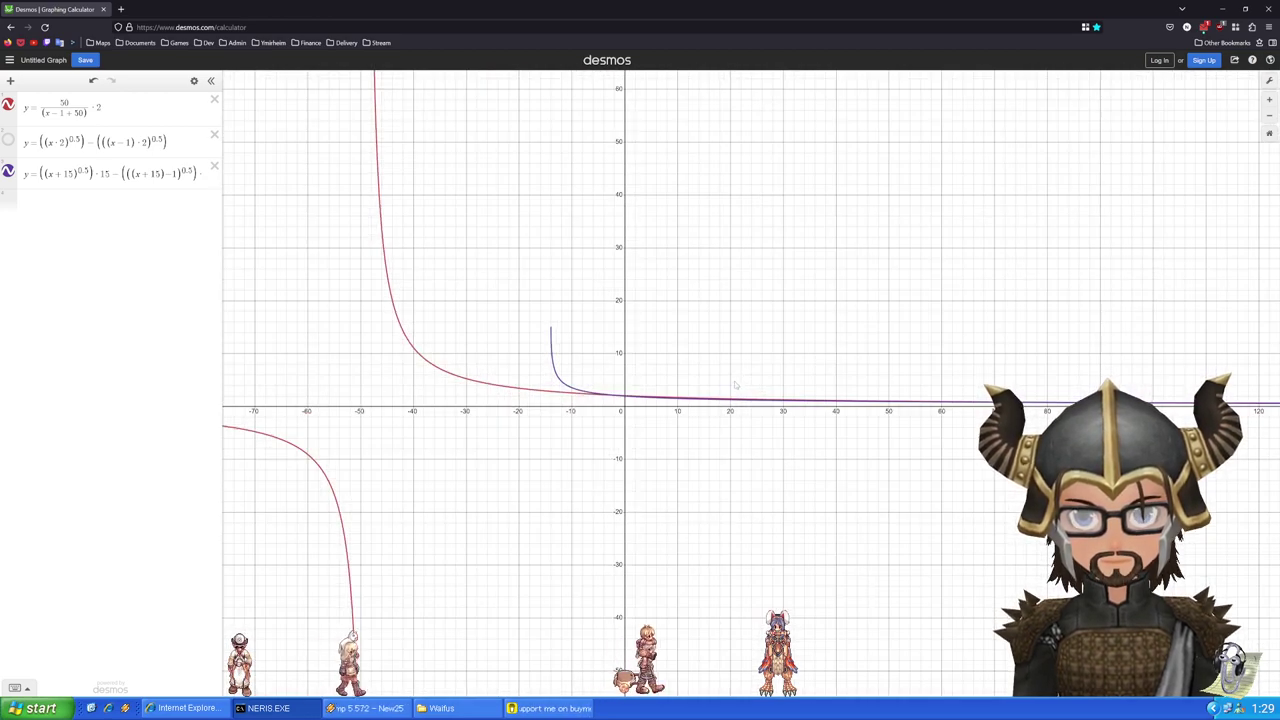
scroll(734, 385, up, 3)
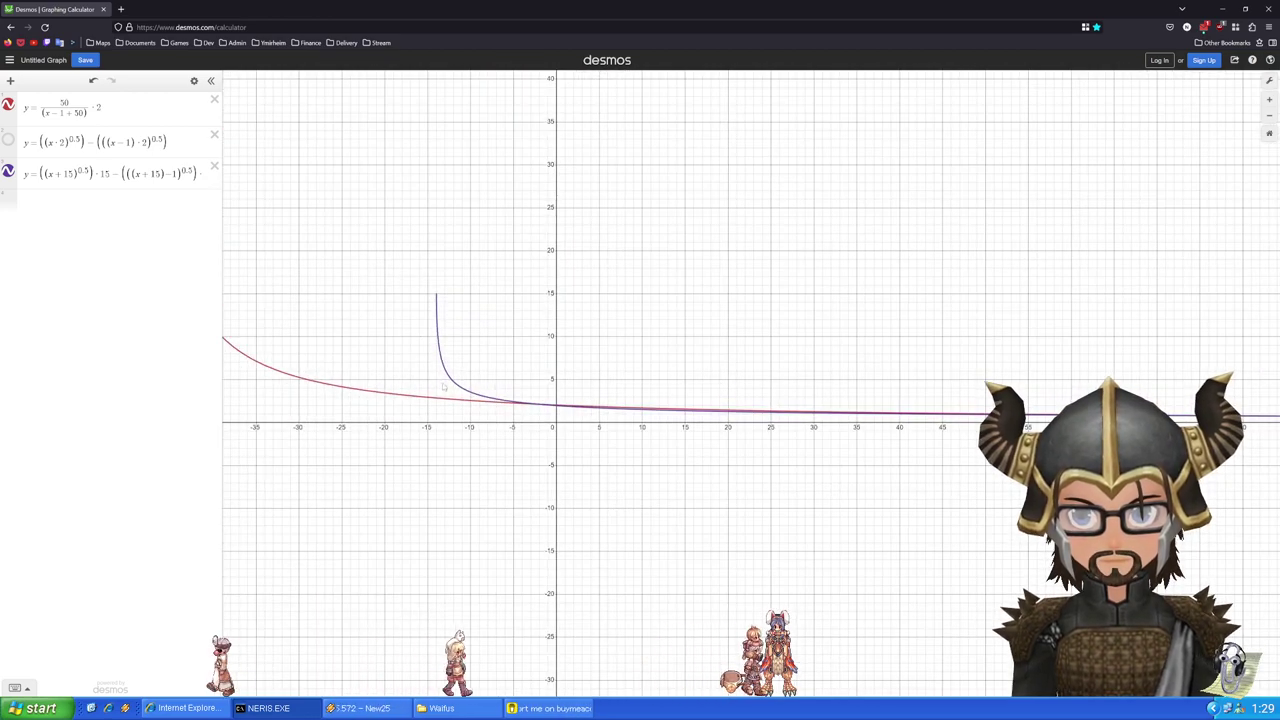
scroll(488, 392, down, 5)
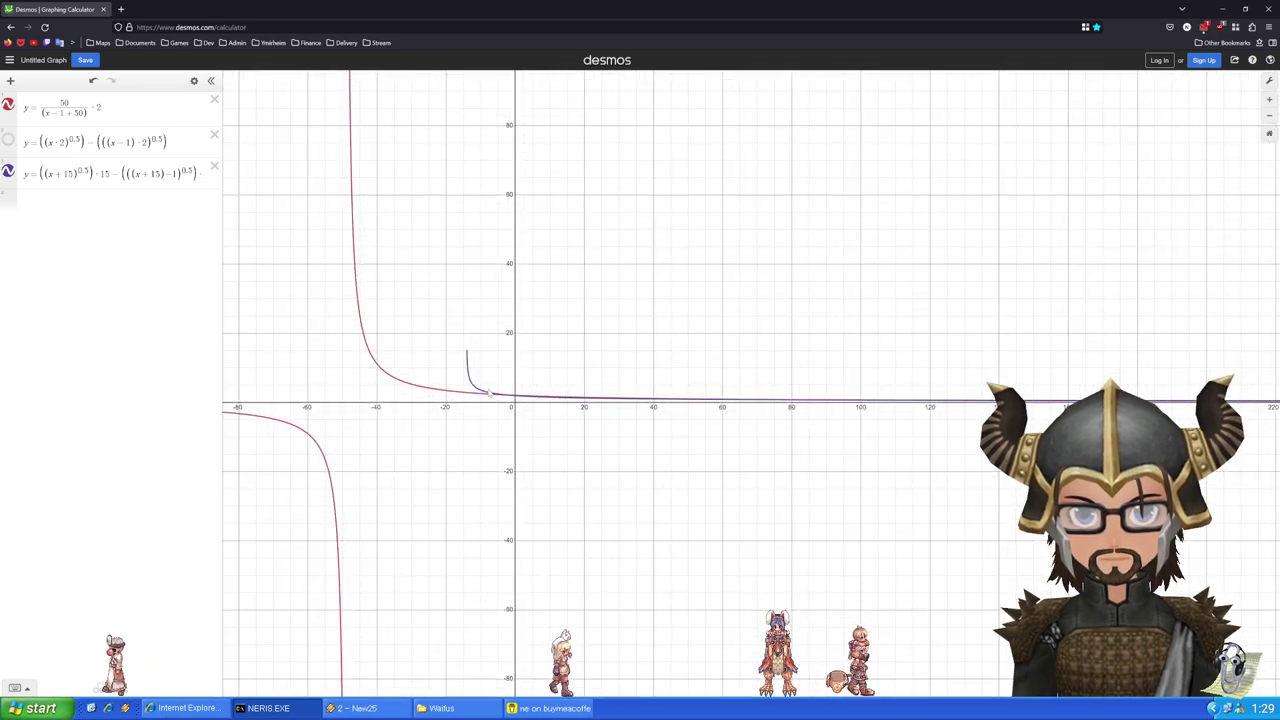
scroll(488, 393, up, 2)
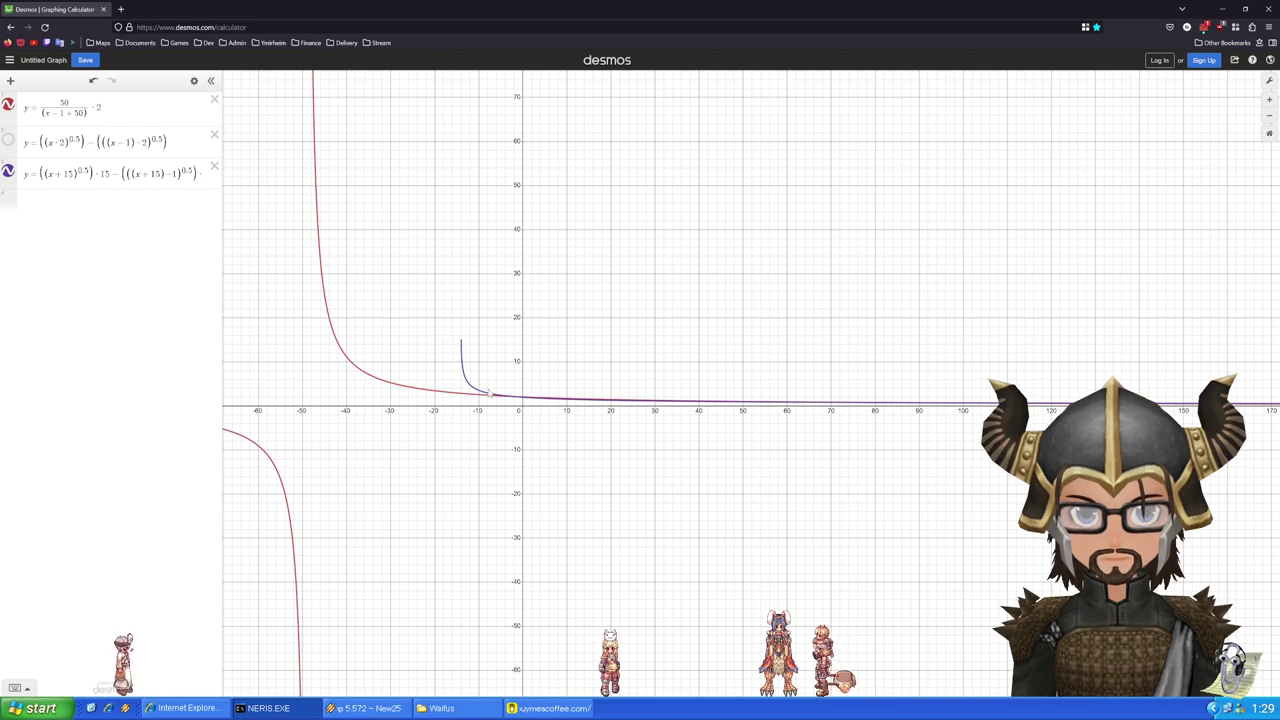
scroll(488, 393, up, 3)
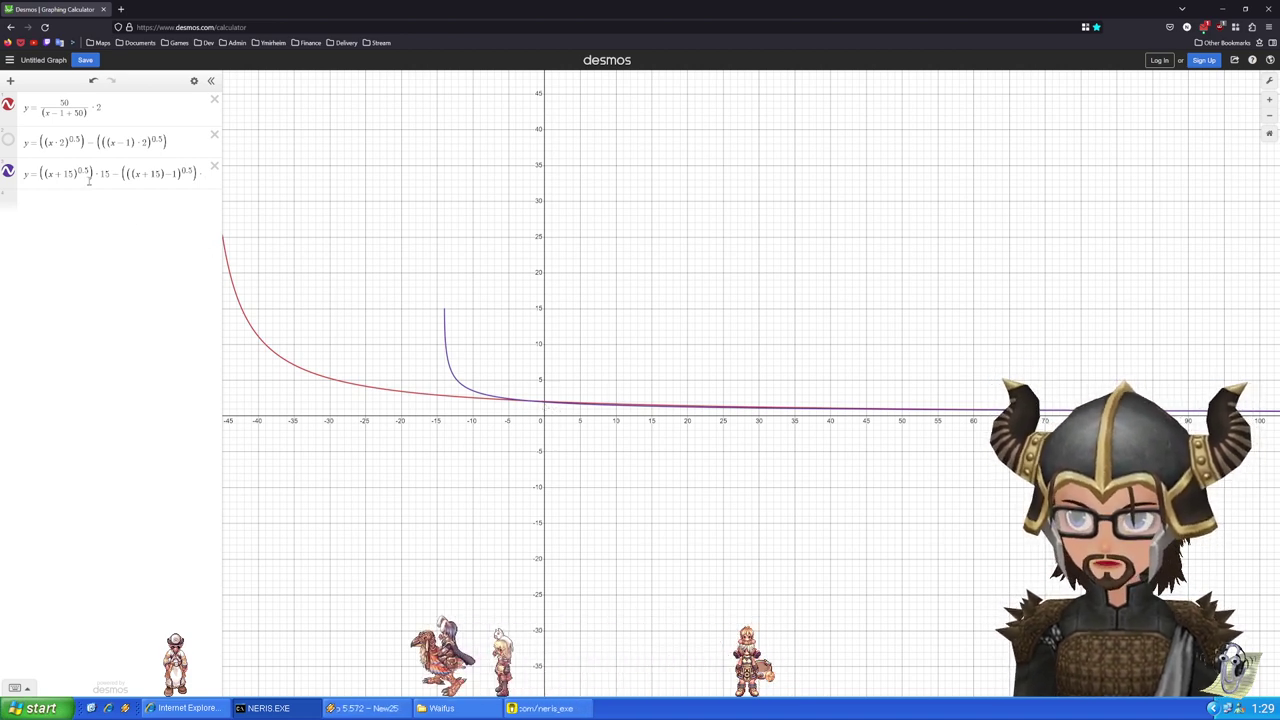
Step: Restore both terms' shift to x+10 and pin the curve's point at (10.25, 1.688)
click(69, 174)
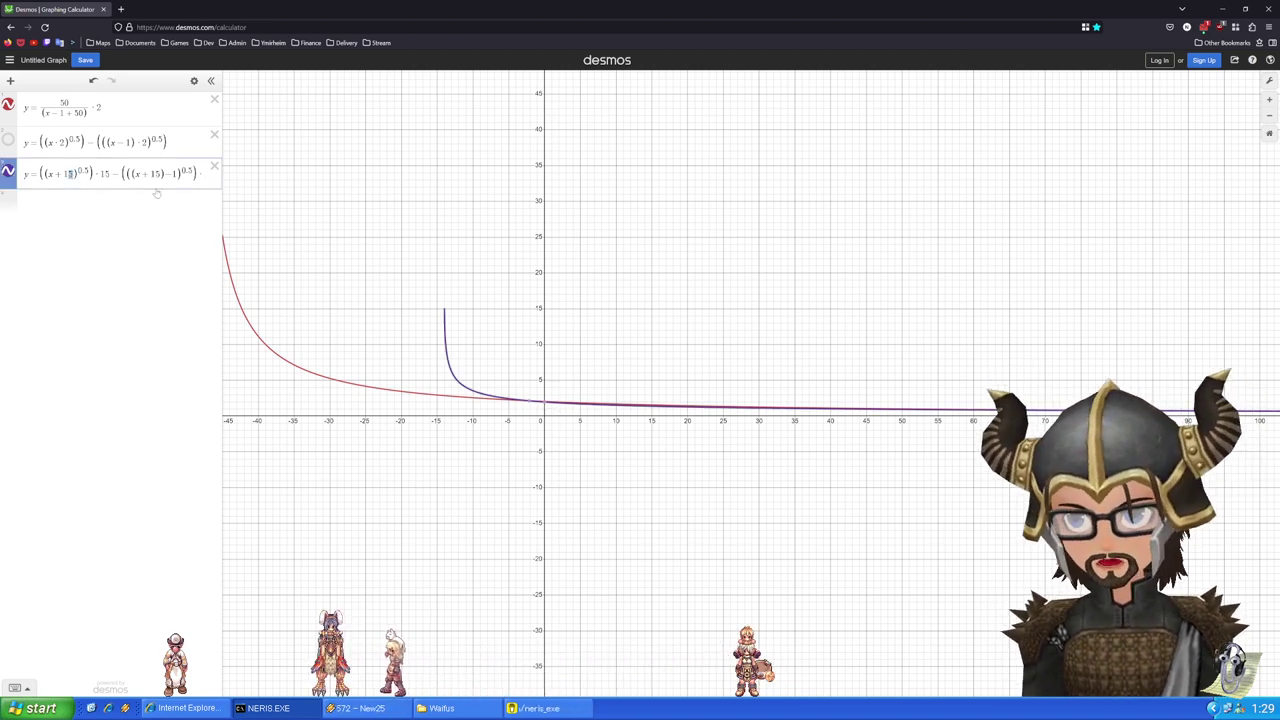
text(0)
click(157, 174)
key(Delete)
text(0)
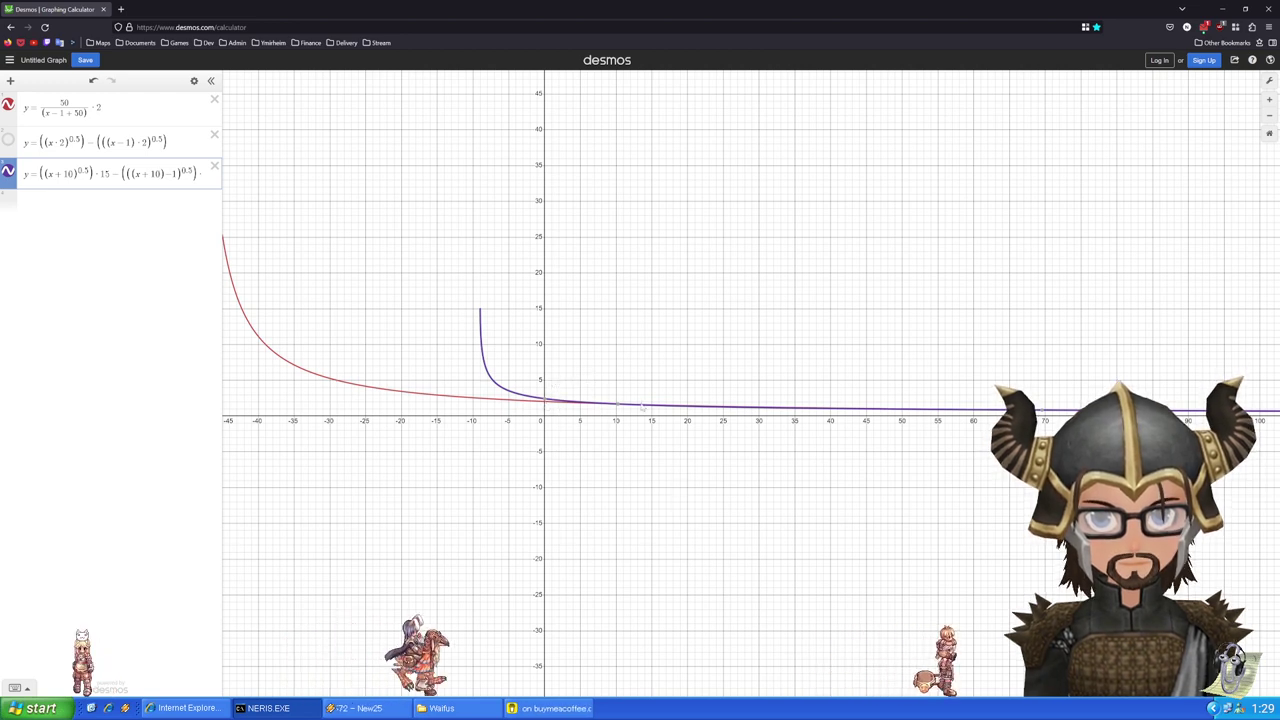
click(617, 404)
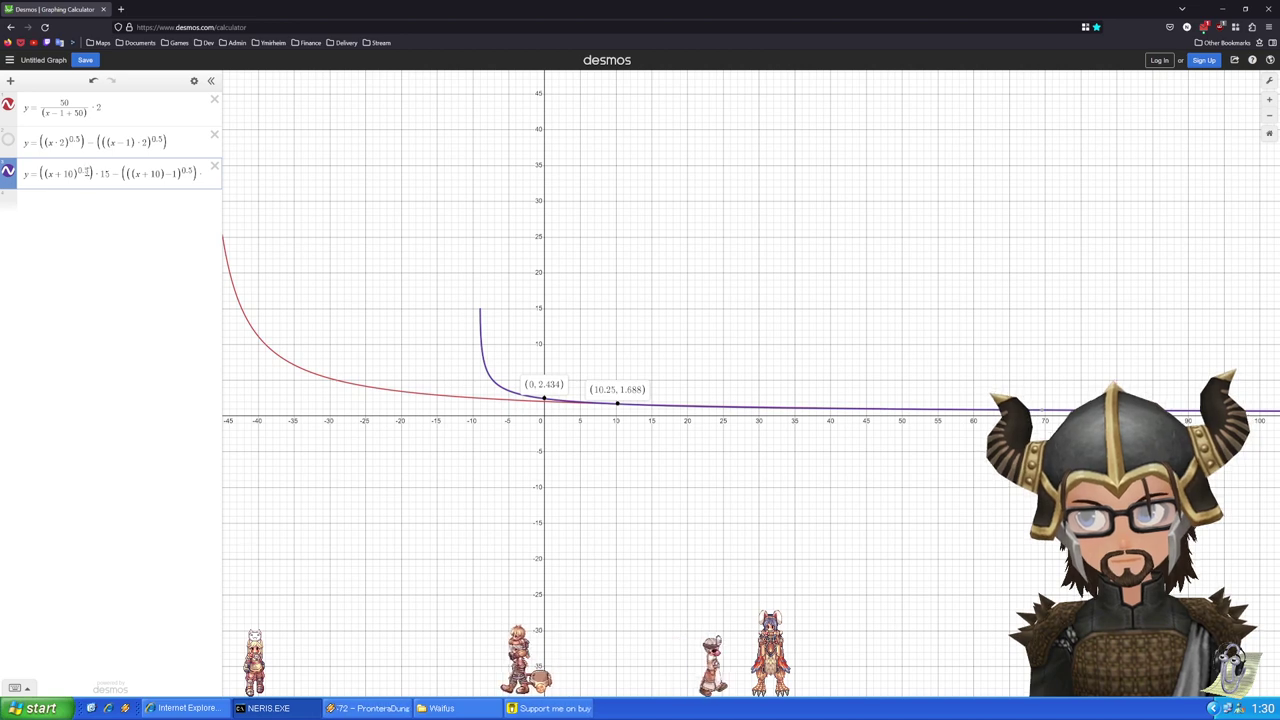
click(88, 173)
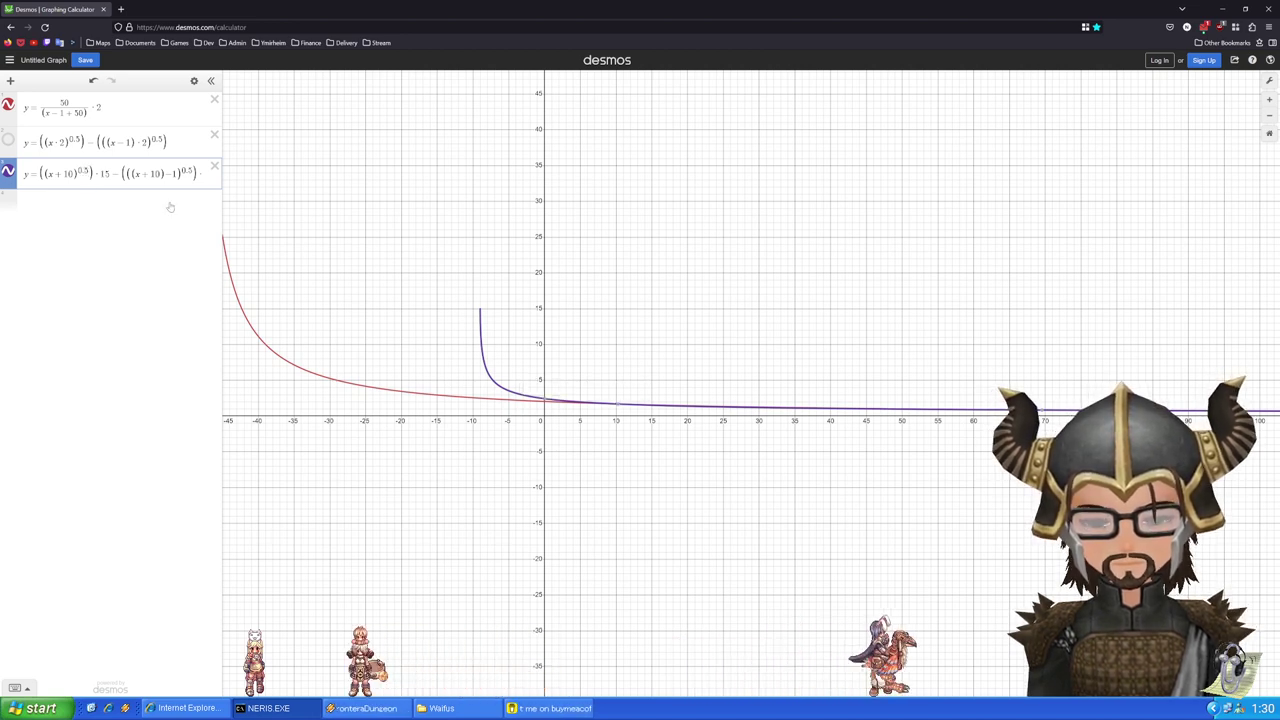
Step: Set both exponents to 0.75 and the multiplier to 10
key(BackSpace)
text(75)
key(BackSpace)
text(75)
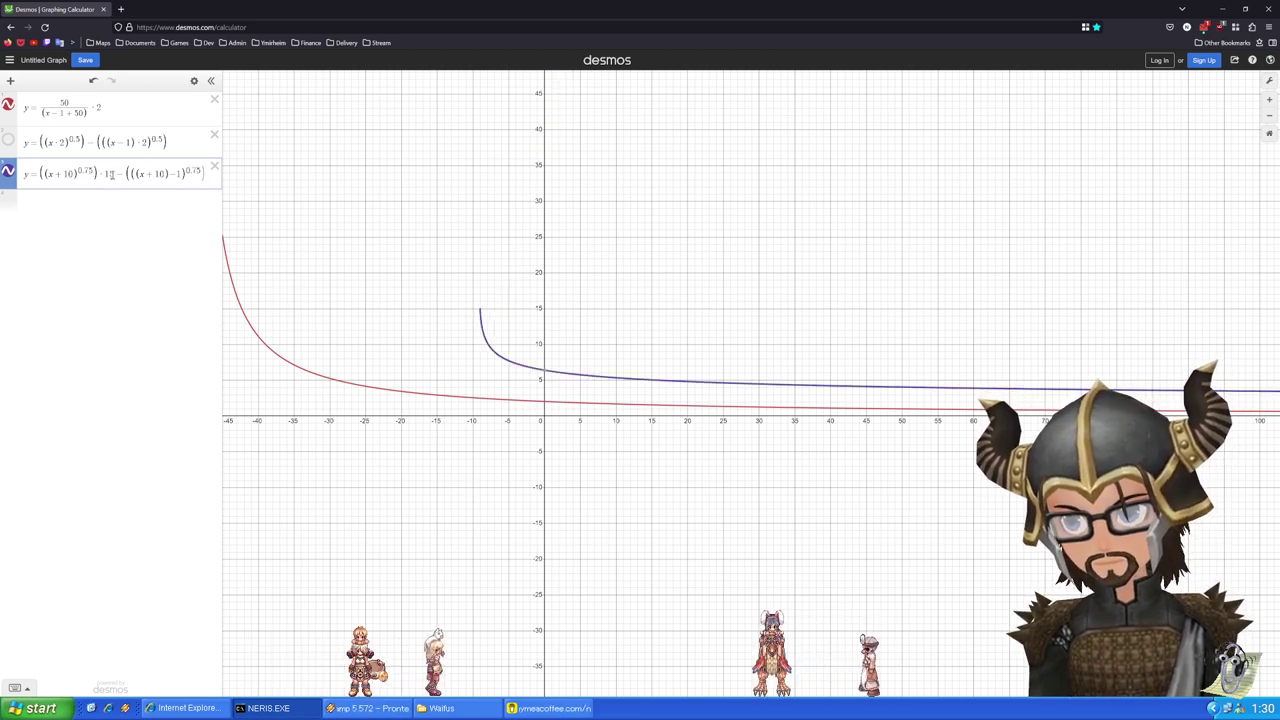
text(0)
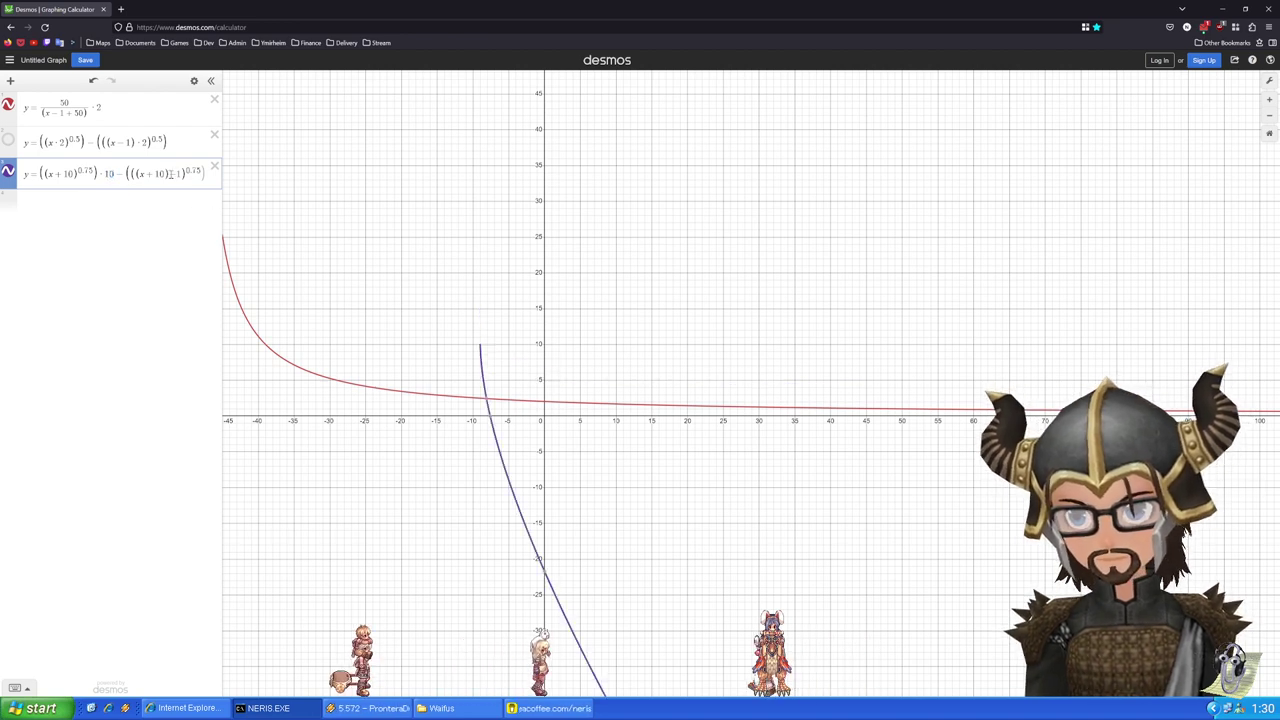
drag(172, 174, 220, 181)
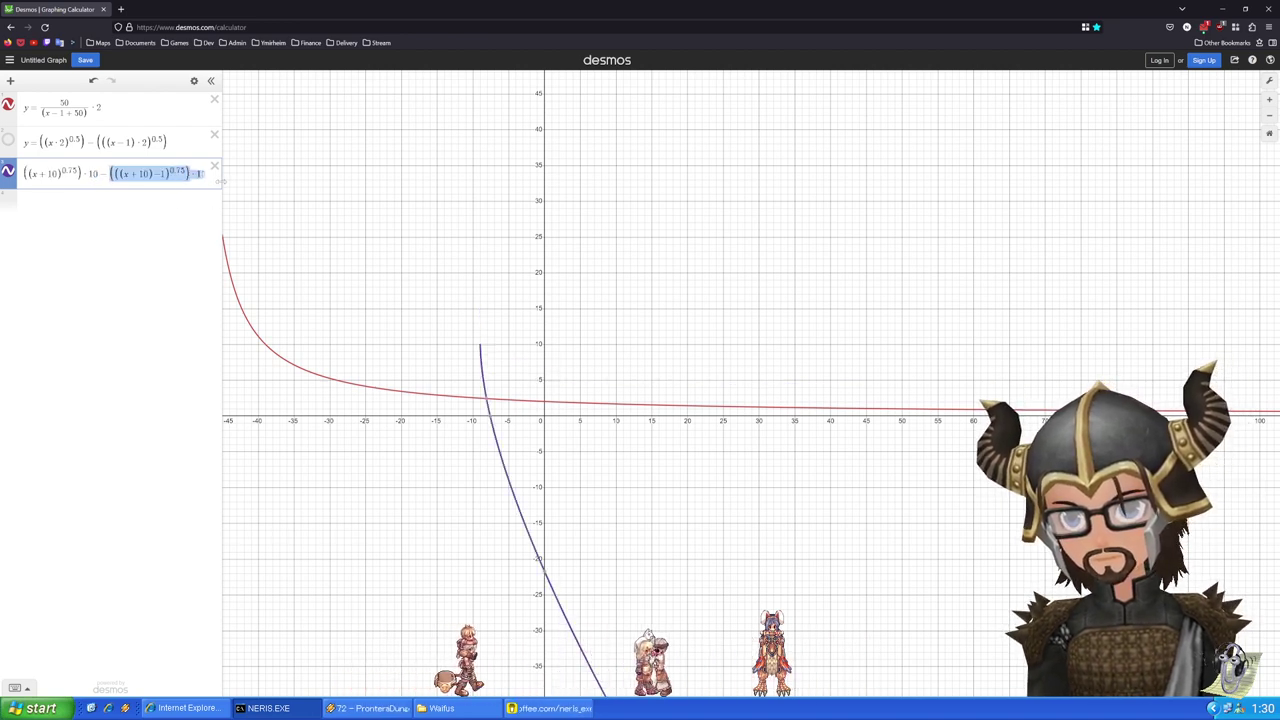
key(Right)
text(0)
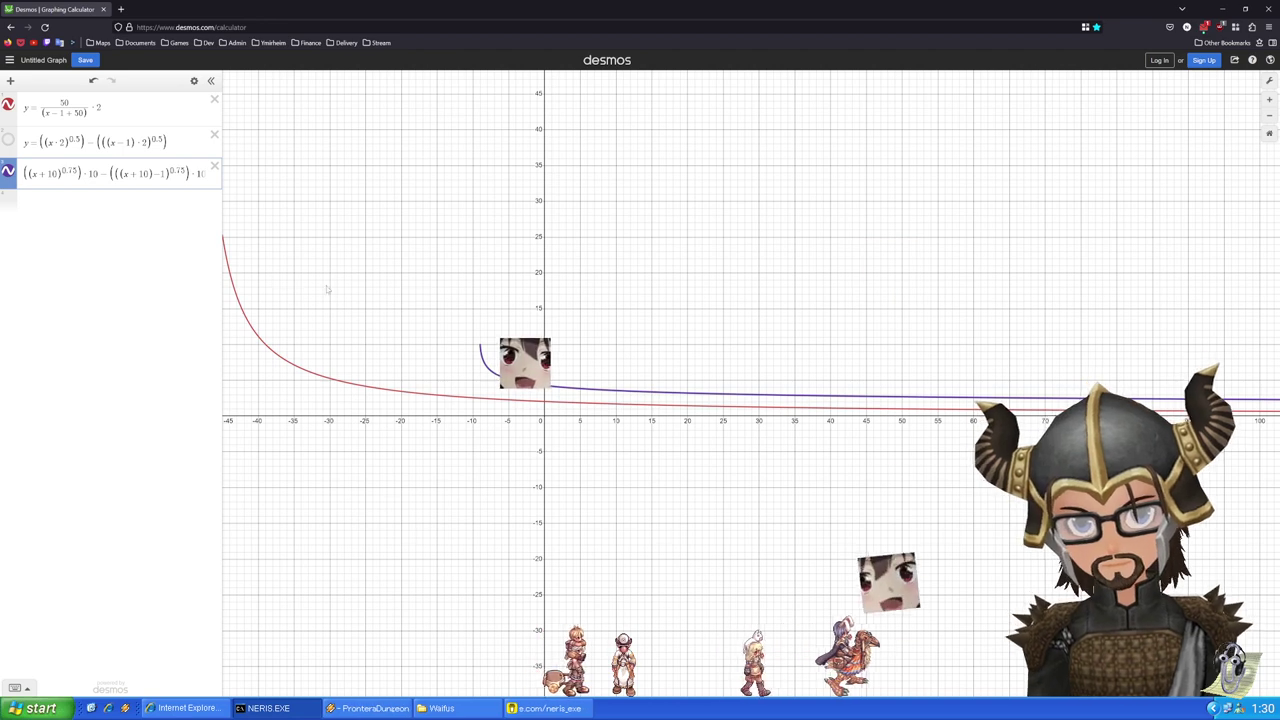
Step: Trace the blue curve from its y-intercept out to about x=100
click(544, 389)
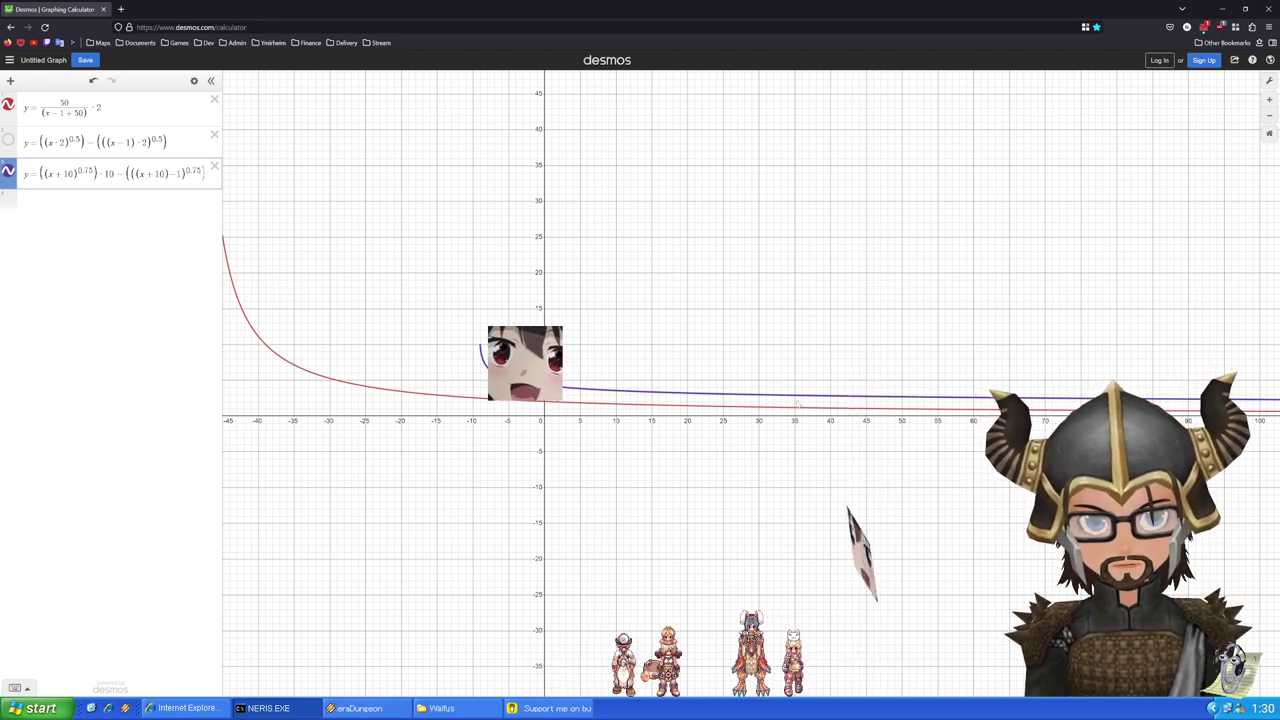
click(901, 400)
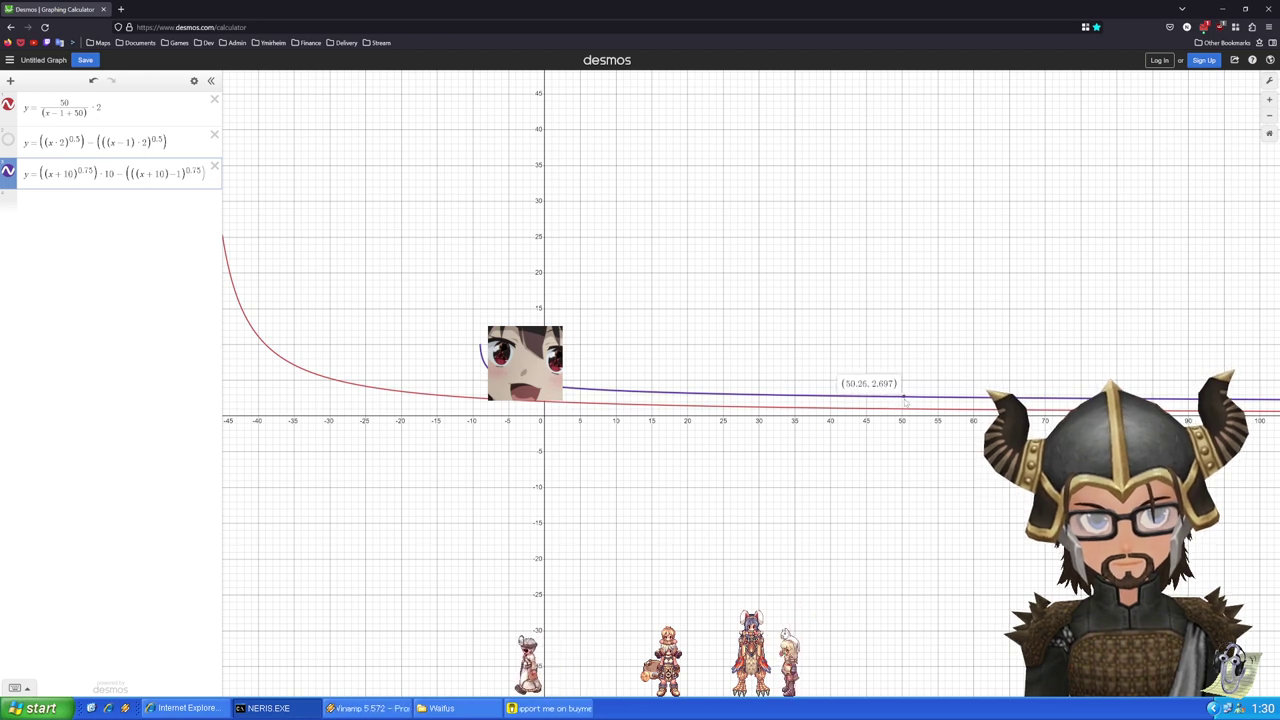
mouse_move(905, 400)
mouse_down()
mouse_move(1262, 402)
mouse_move(1120, 404)
mouse_move(1233, 408)
mouse_up()
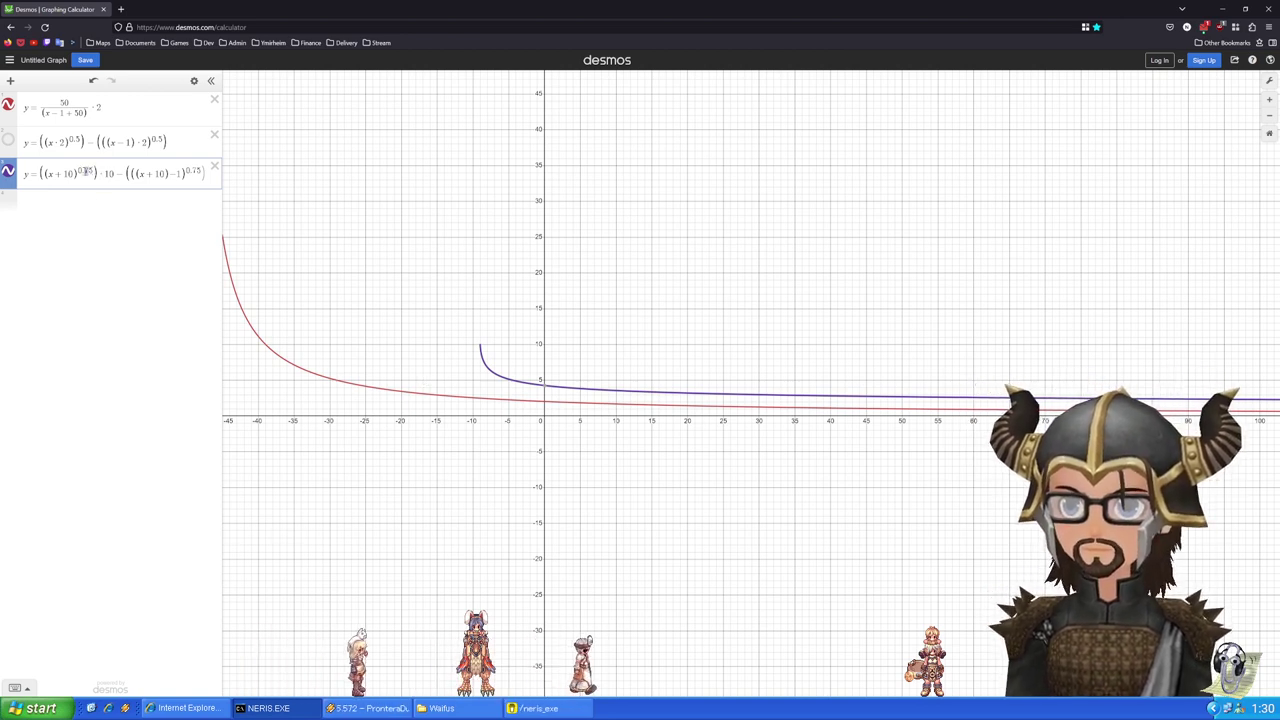
Step: Try exponents of 0.85 and then 0.95, then undo back to 0.75
key(BackSpace)
text(8)
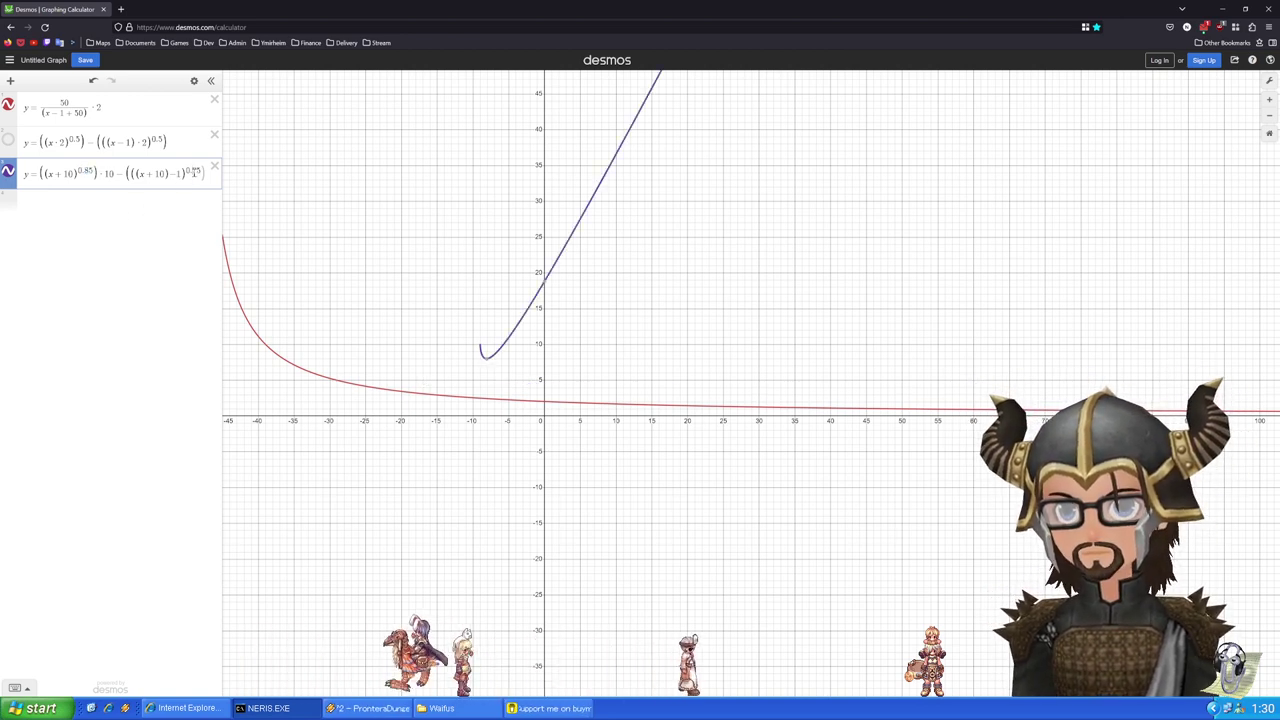
click(196, 172)
key(BackSpace)
text(8)
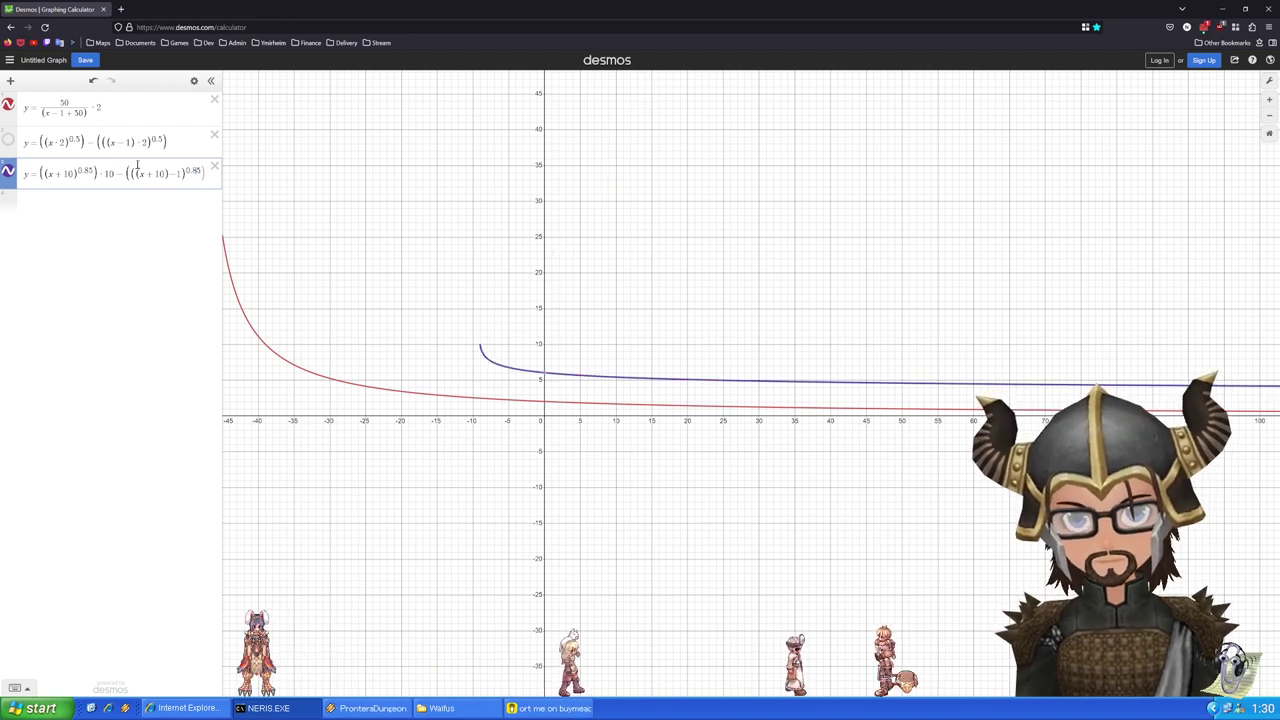
click(90, 172)
key(BackSpace)
text(9)
click(197, 172)
key(BackSpace)
text(9)
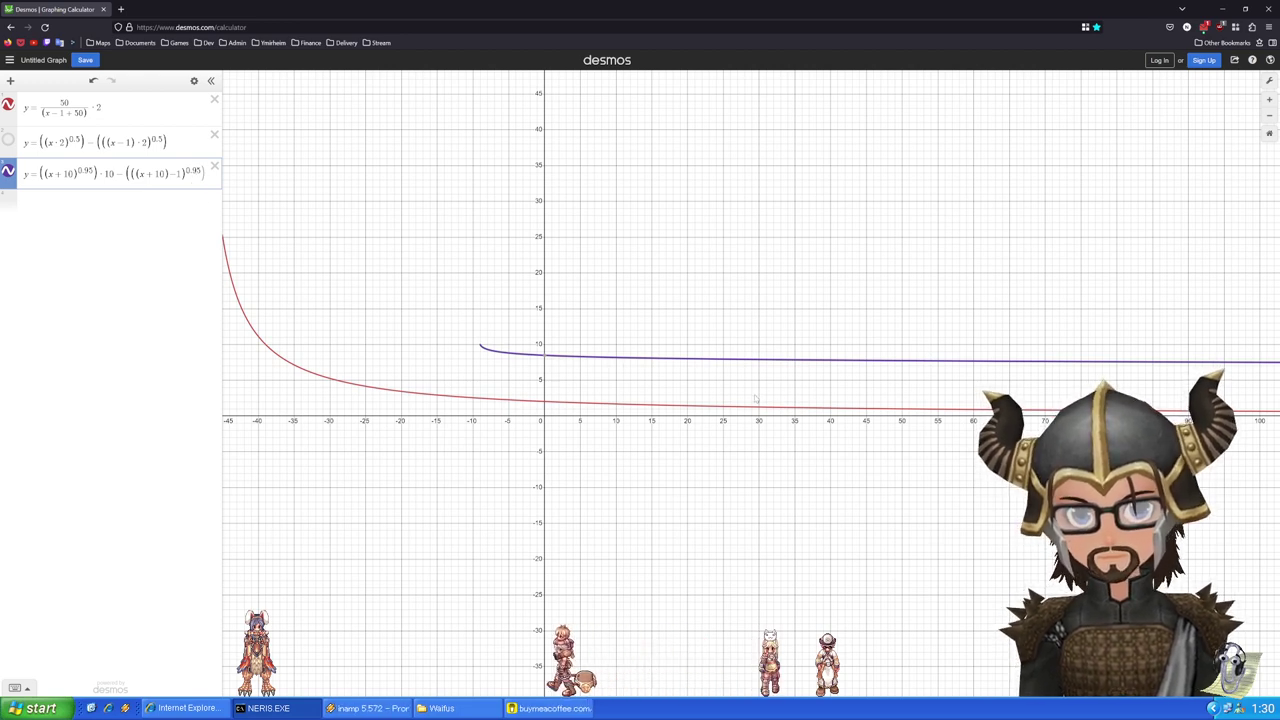
key(ctrl+z)
key(ctrl+z)
key(ctrl+z)
key(ctrl+z)
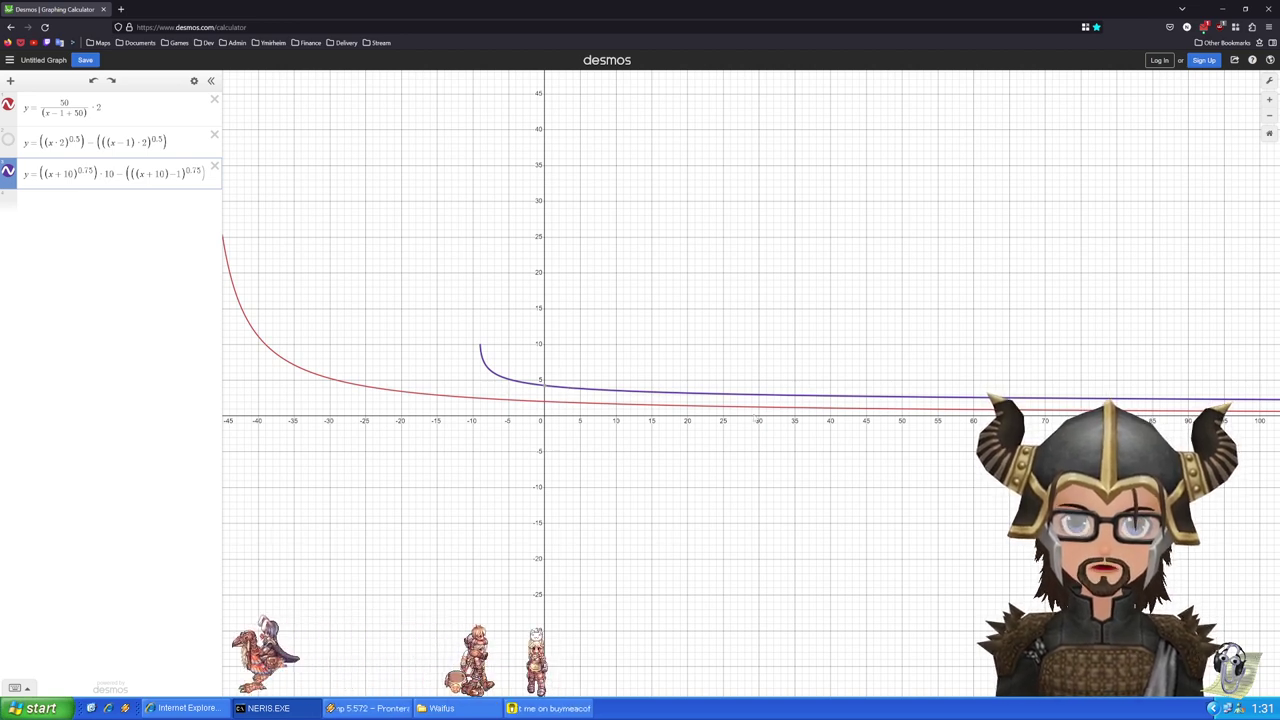
mouse_move(544, 386)
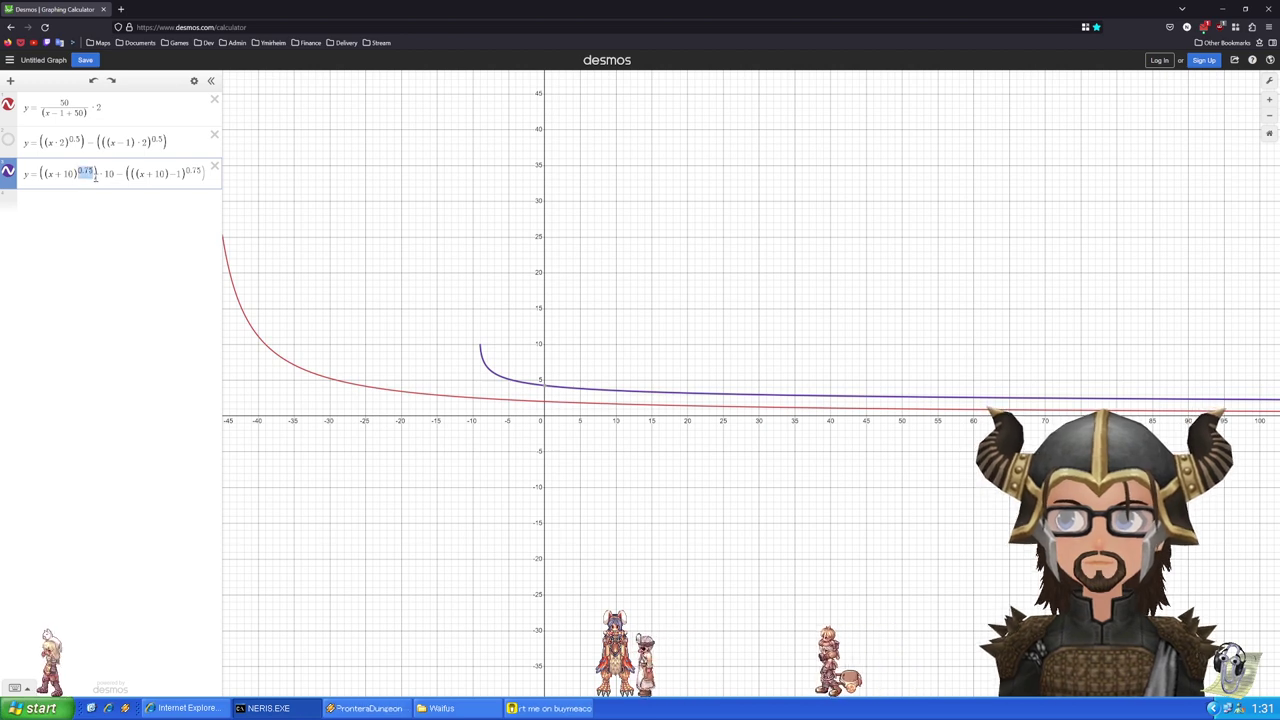
Step: Try 0.65 for both exponents, undoing and redoing the change
double_click(88, 172)
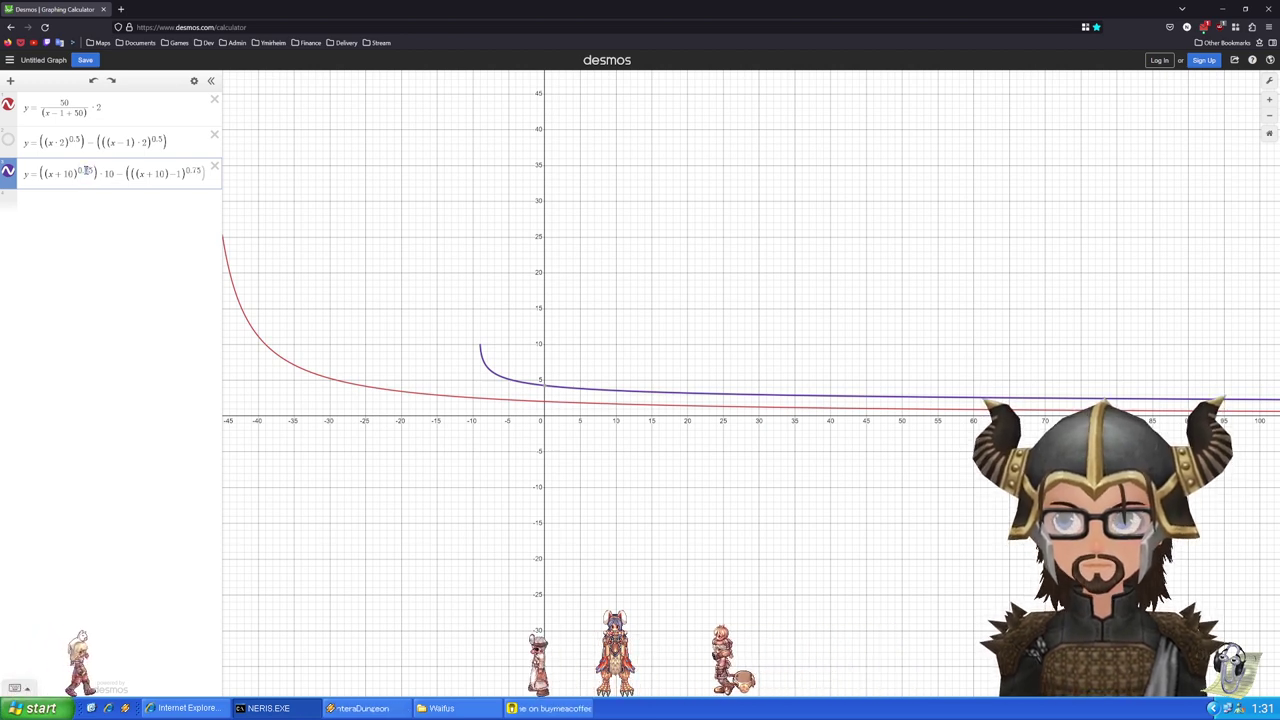
text(0.65)
double_click(194, 173)
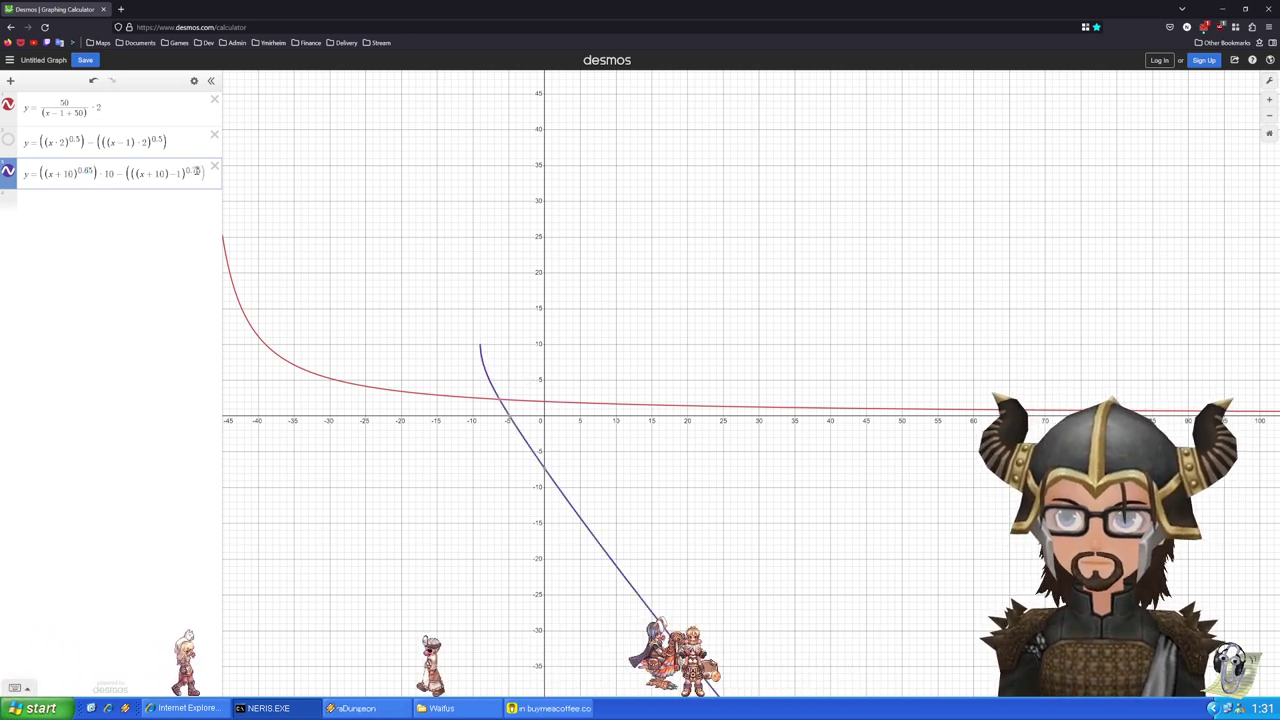
text(0.65)
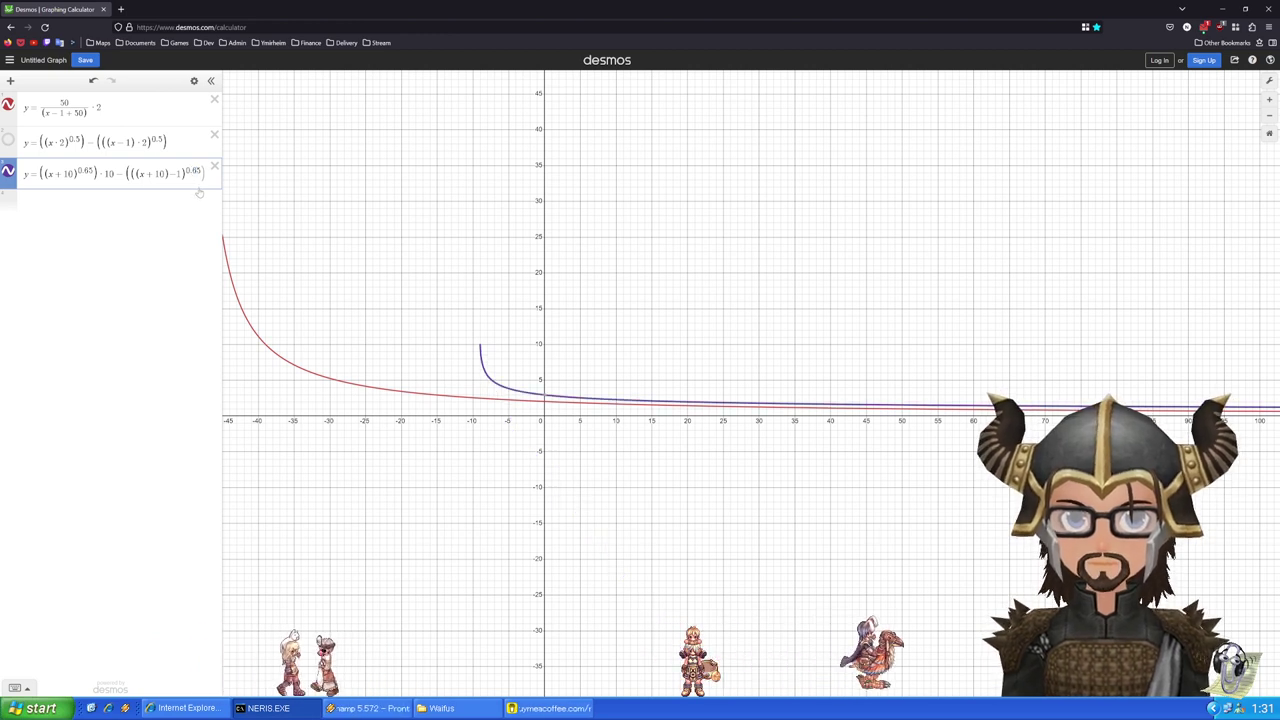
key(ctrl+z)
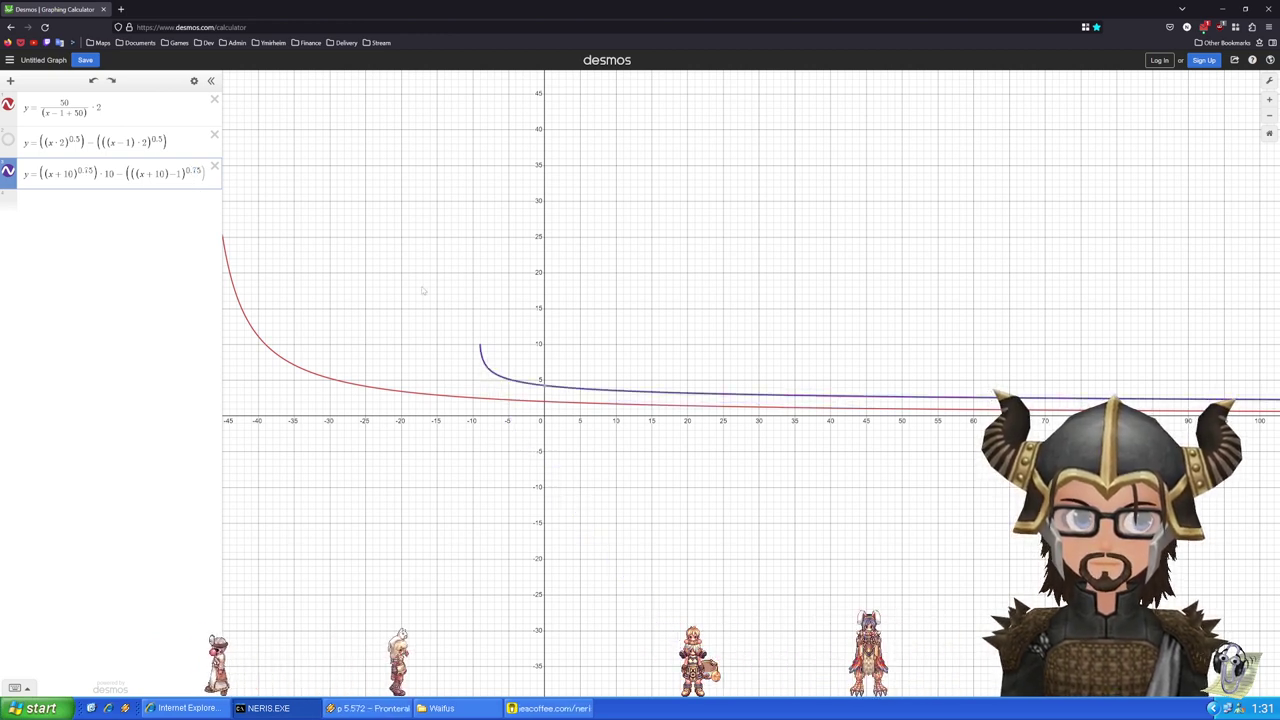
key(ctrl+y)
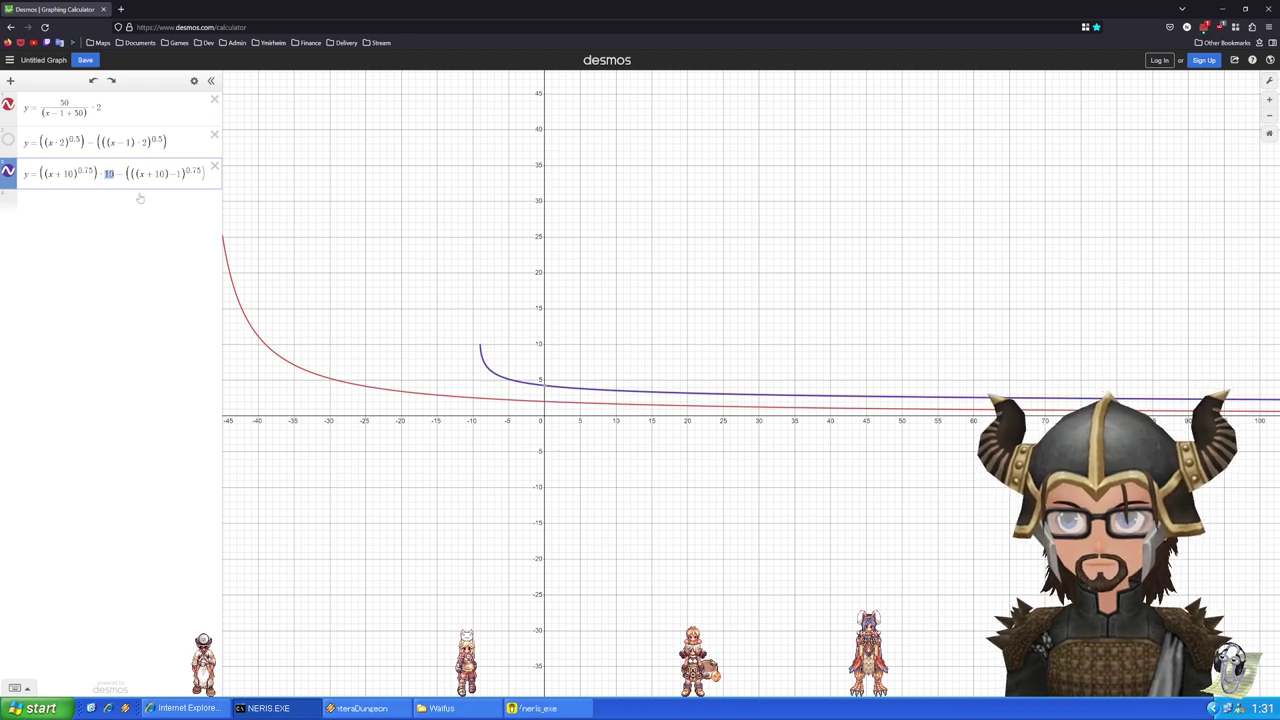
Step: Change the first term's factor from 10 to 5 and zoom to compare with the red hyperbola
text(*10)
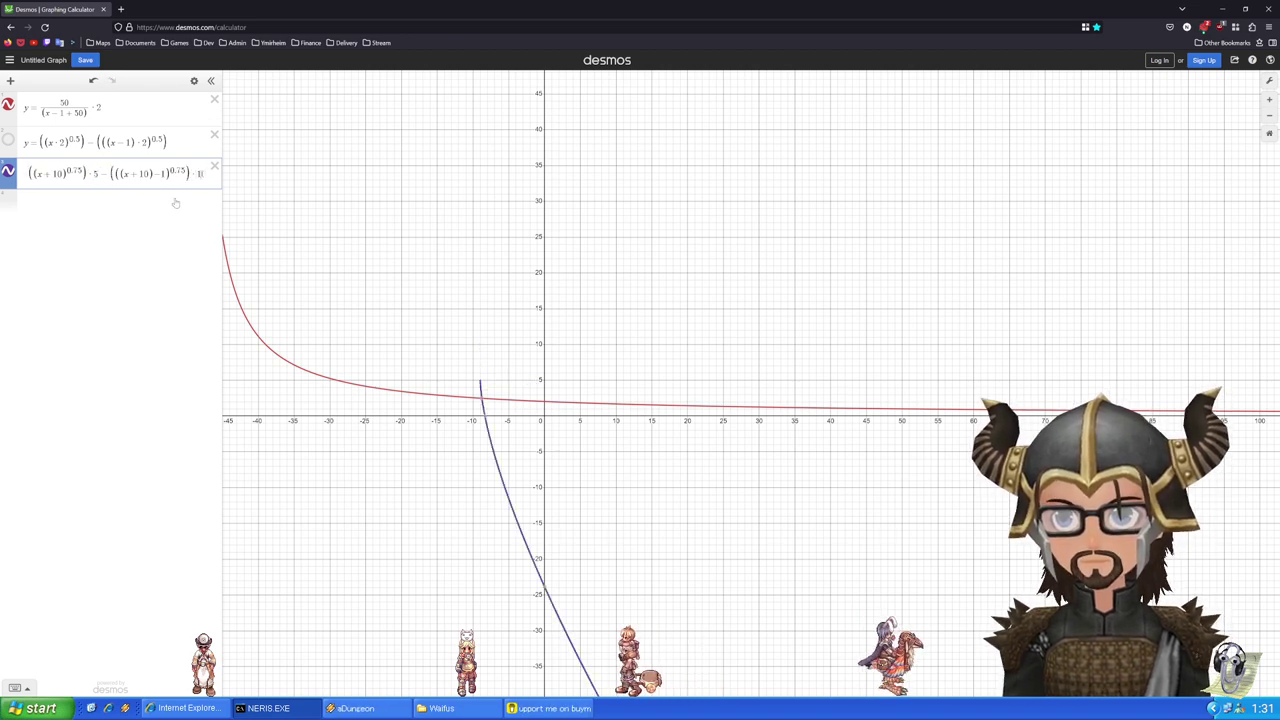
key(BackSpace)
key(BackSpace)
text(5)
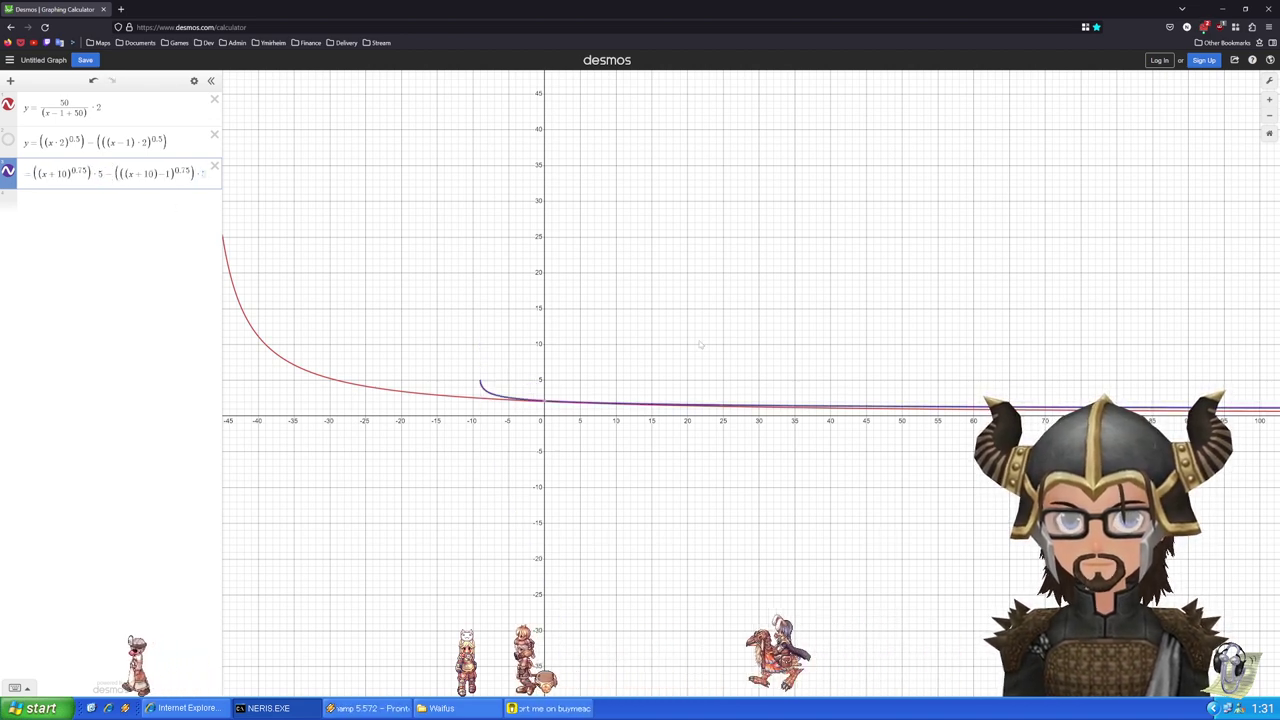
scroll(581, 396, down, 5)
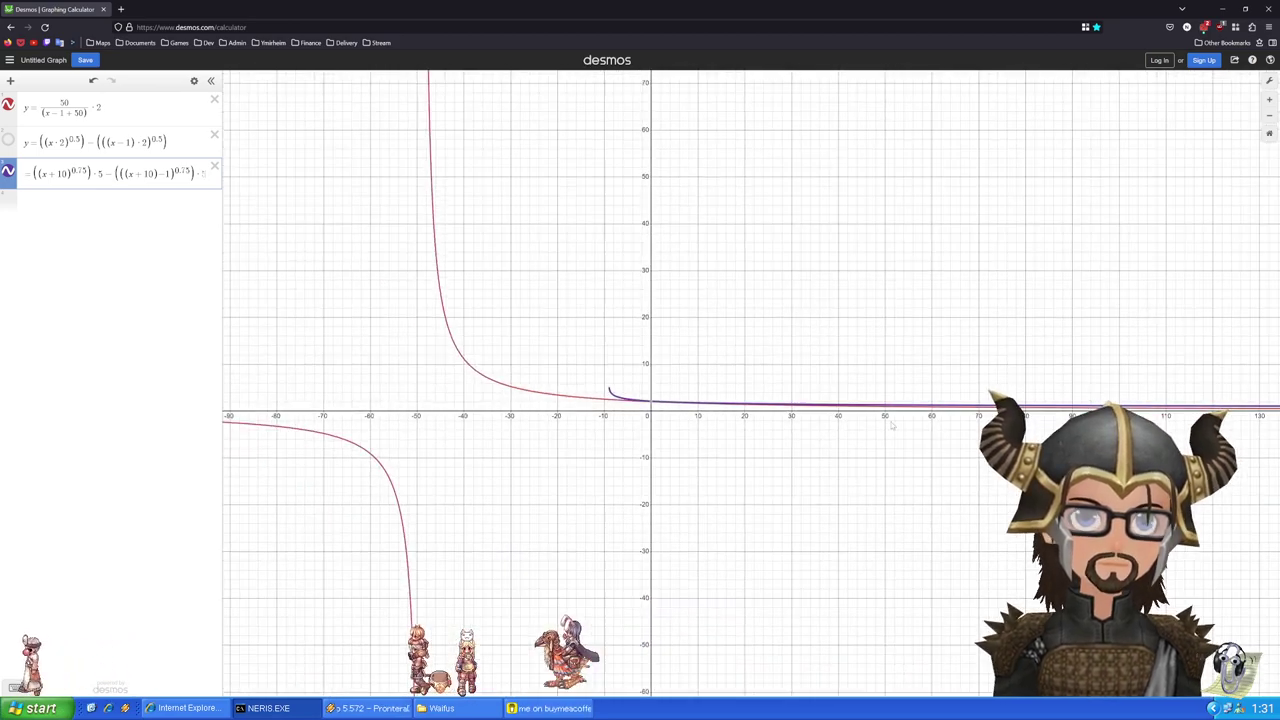
scroll(1145, 416, up, 3)
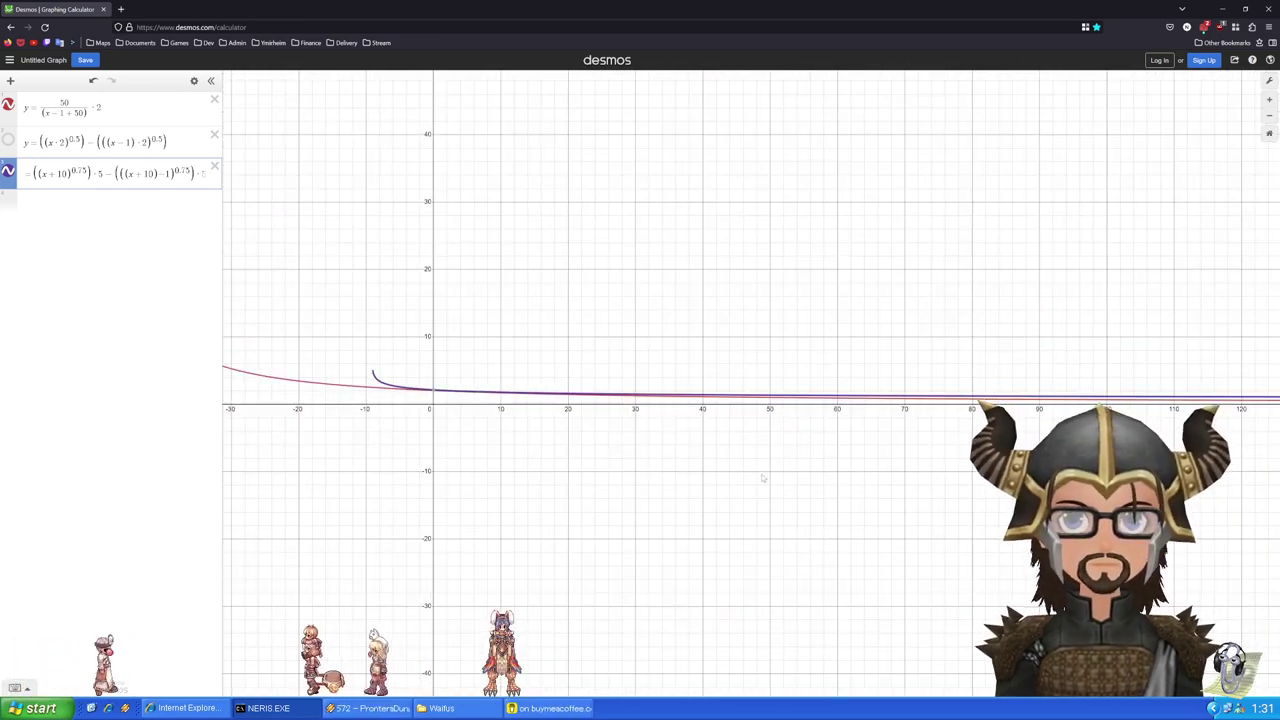
drag(526, 421, 489, 425)
click(395, 391)
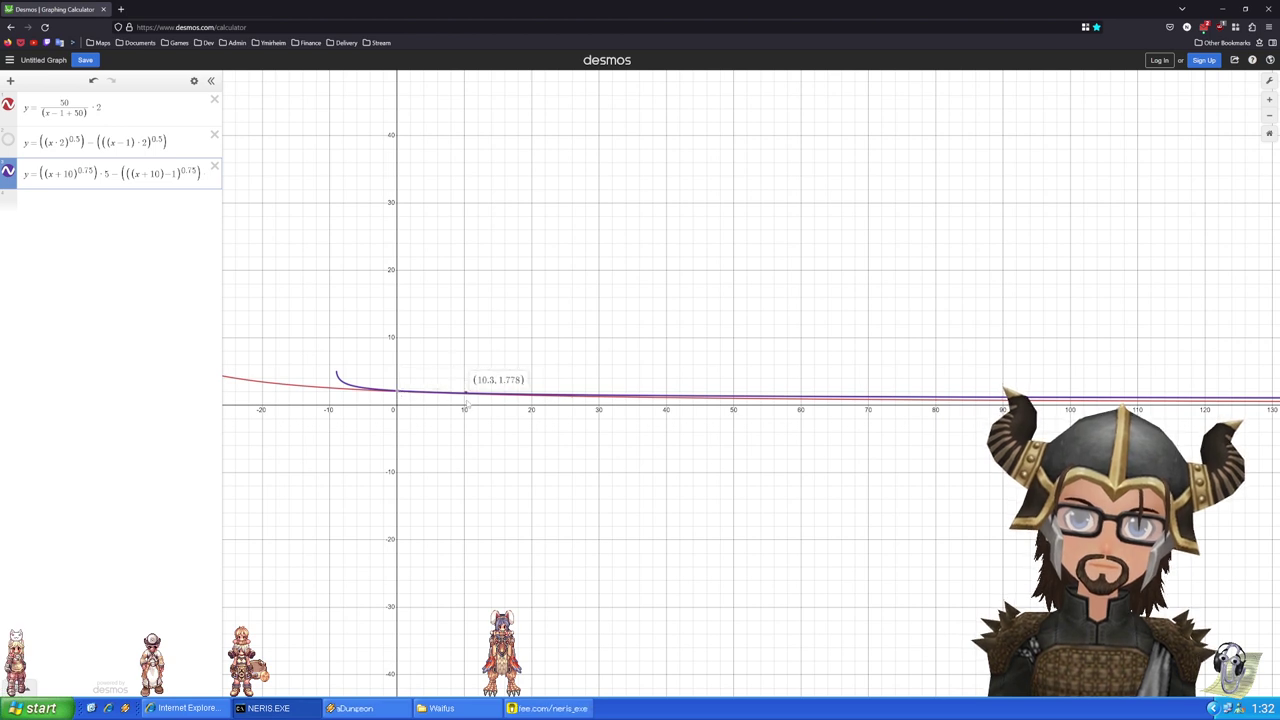
mouse_move(614, 414)
mouse_down()
mouse_move(1222, 424)
mouse_move(1070, 424)
mouse_up()
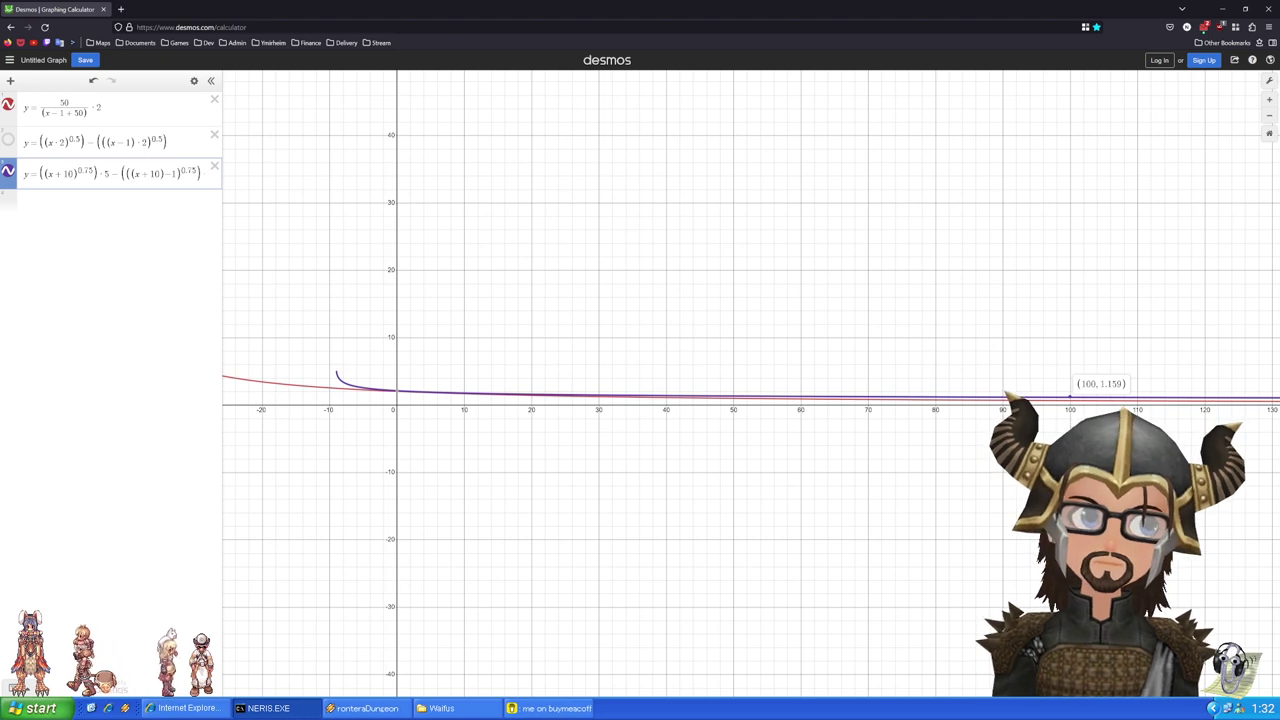
mouse_move(1070, 424)
mouse_down()
mouse_move(394, 437)
mouse_move(954, 440)
mouse_move(759, 441)
mouse_up()
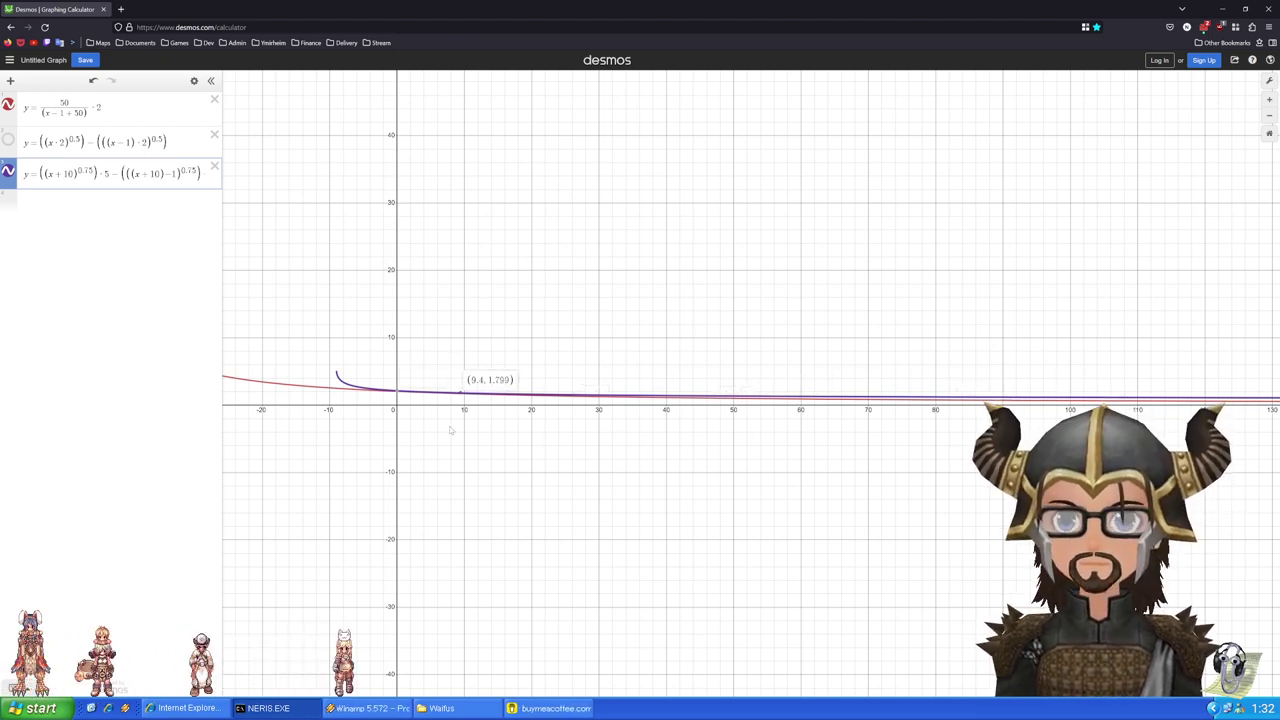
mouse_move(398, 425)
mouse_down()
mouse_move(950, 428)
mouse_move(461, 434)
mouse_up()
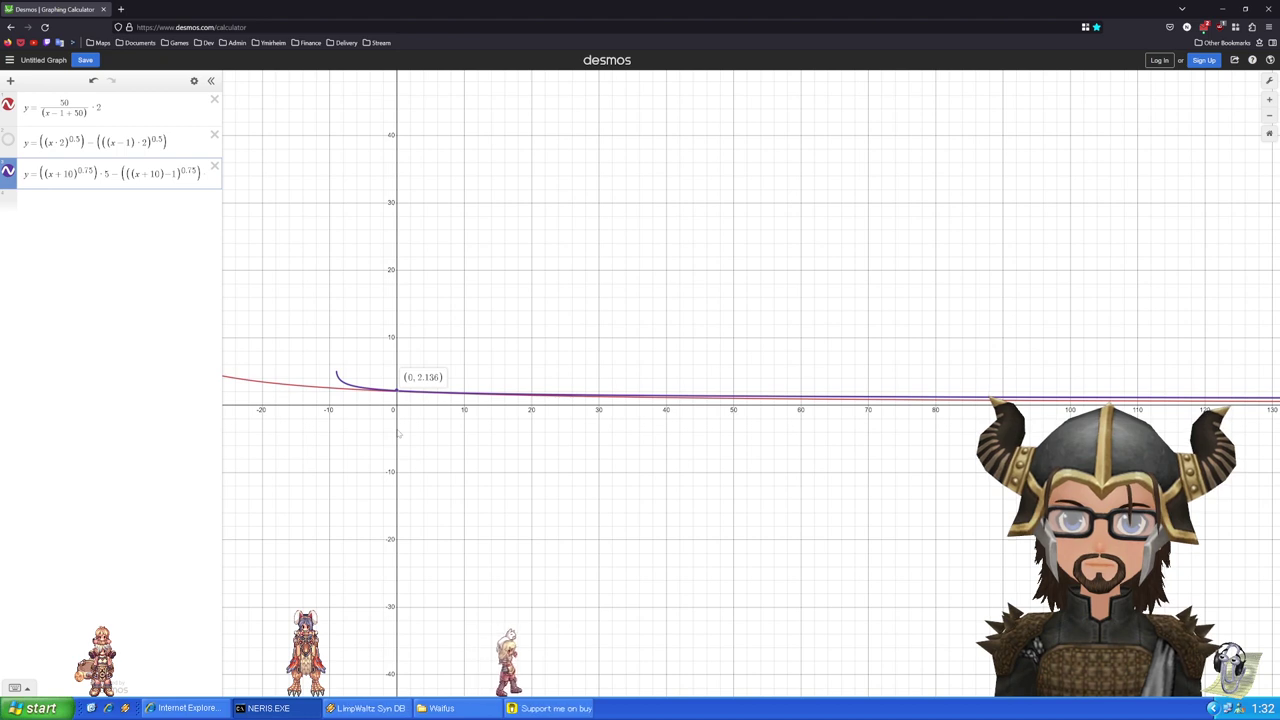
drag(397, 432, 399, 433)
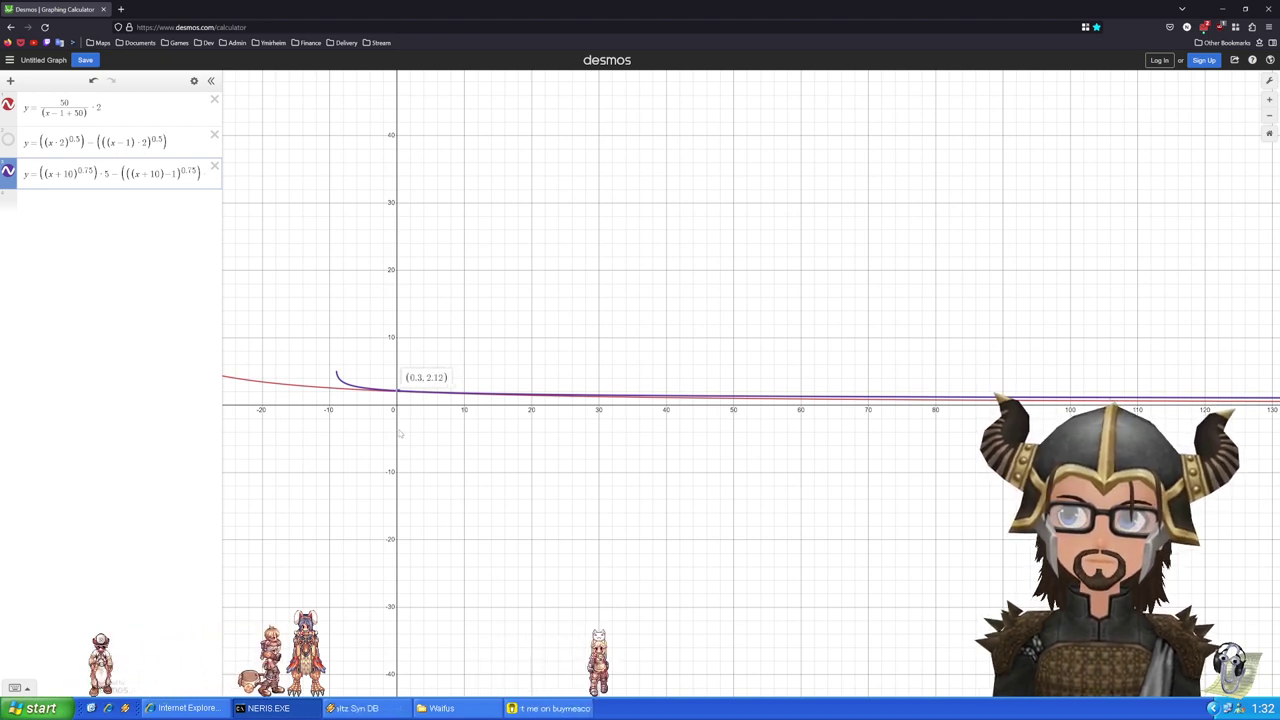
drag(399, 433, 399, 433)
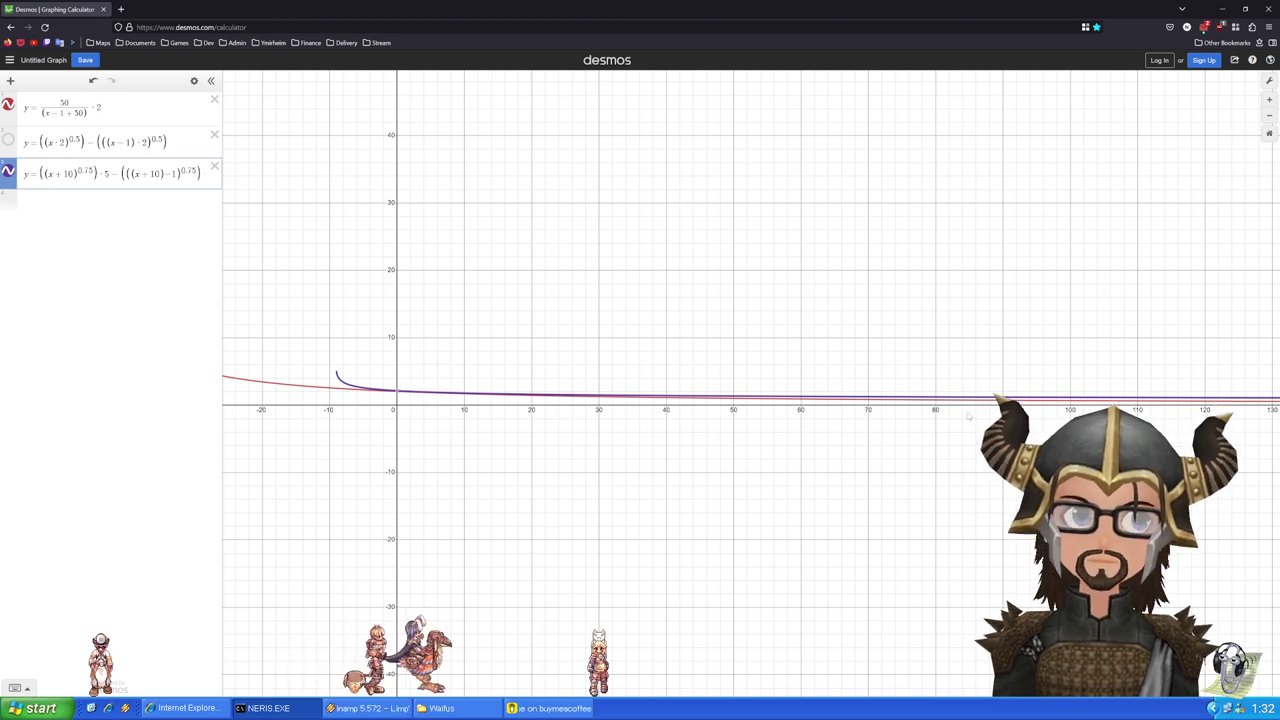
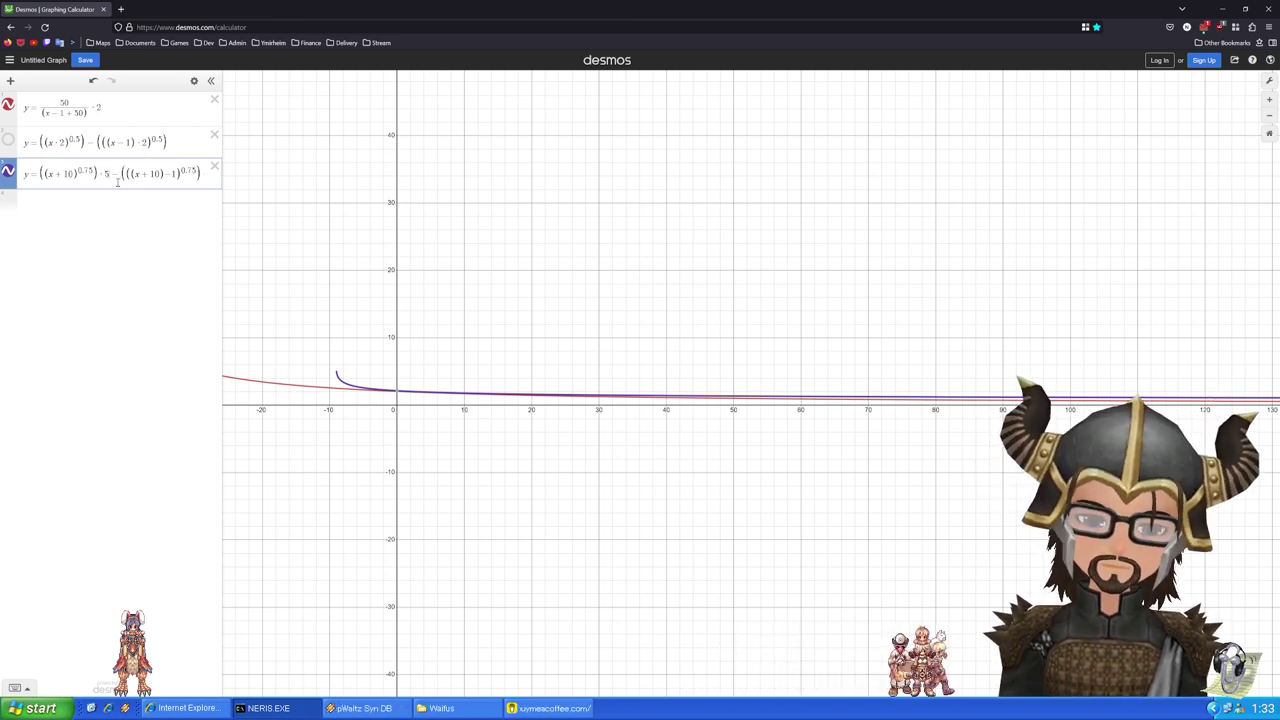
Step: Restore the ·5 multiplier after the first power term of the third expression
key(ctrl+z)
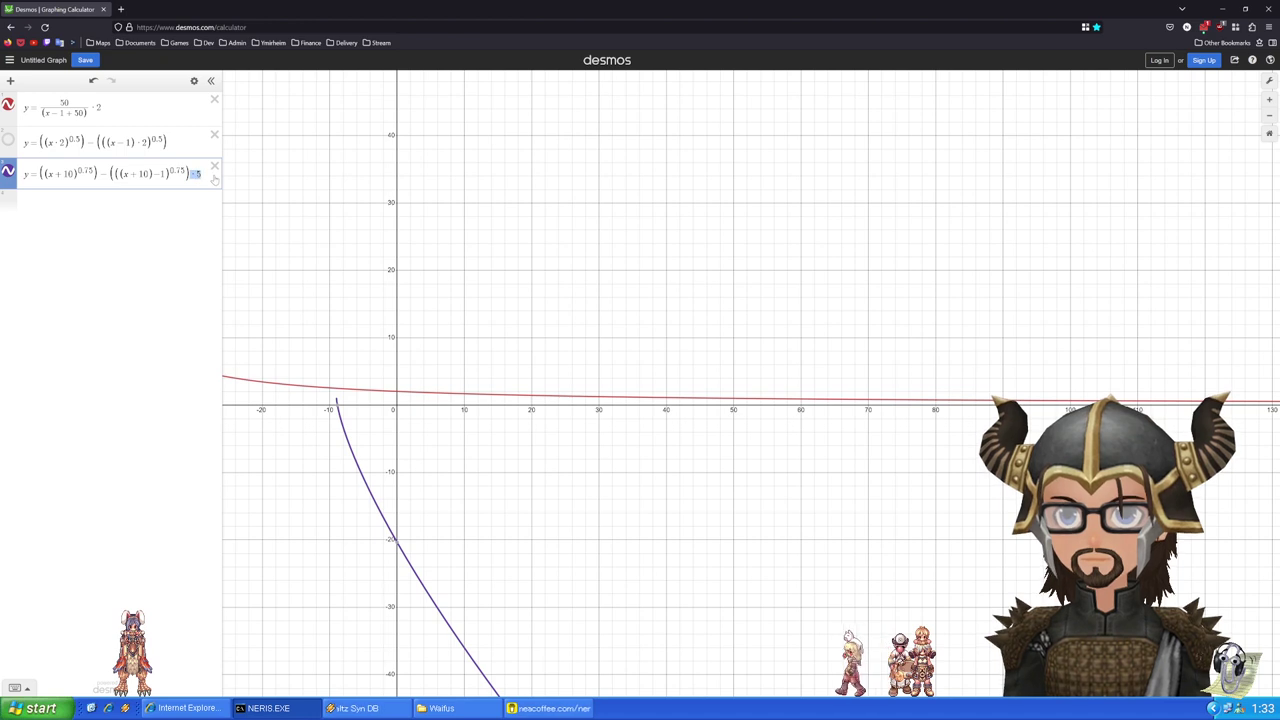
key(BackSpace)
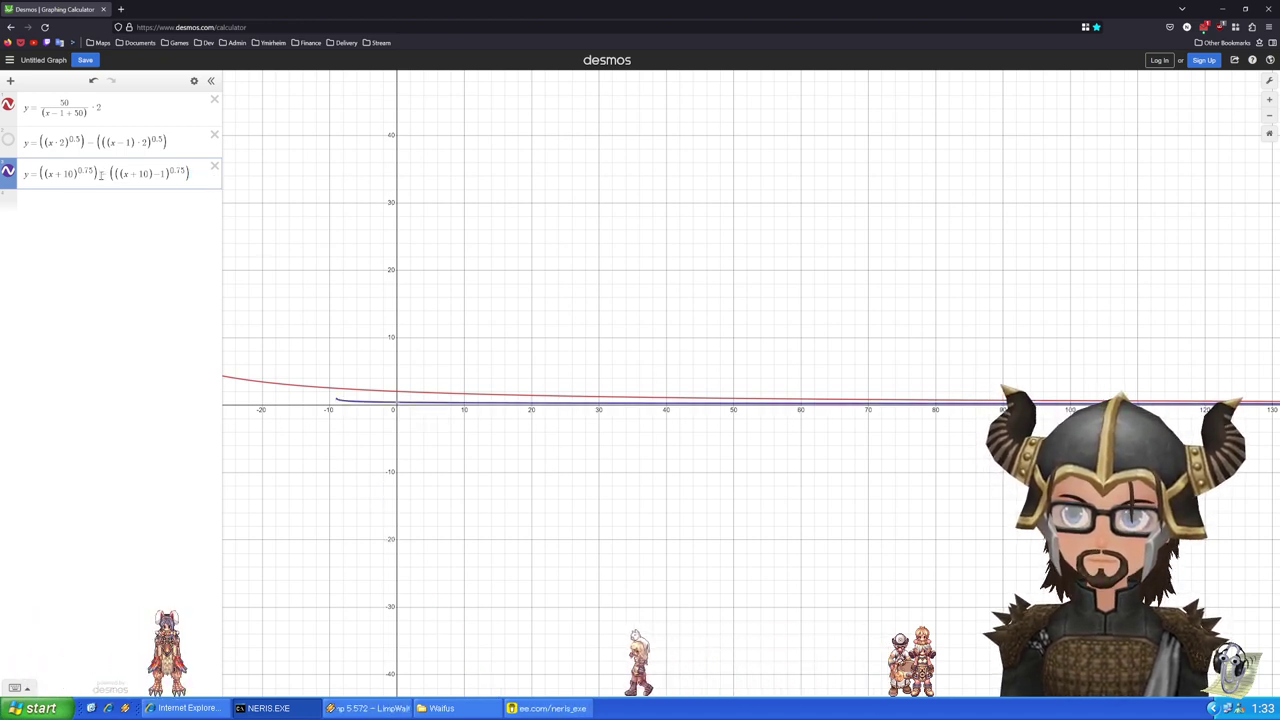
key(ctrl+z)
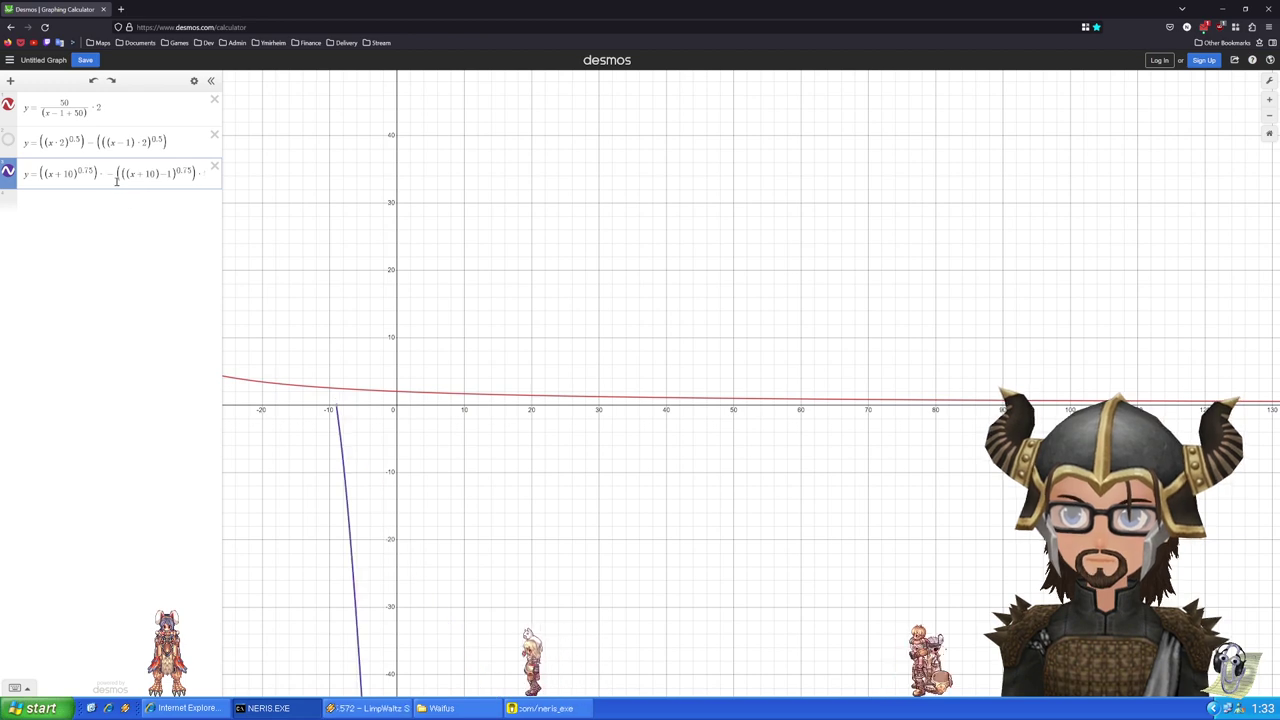
key(ctrl+z)
key(ctrl+z)
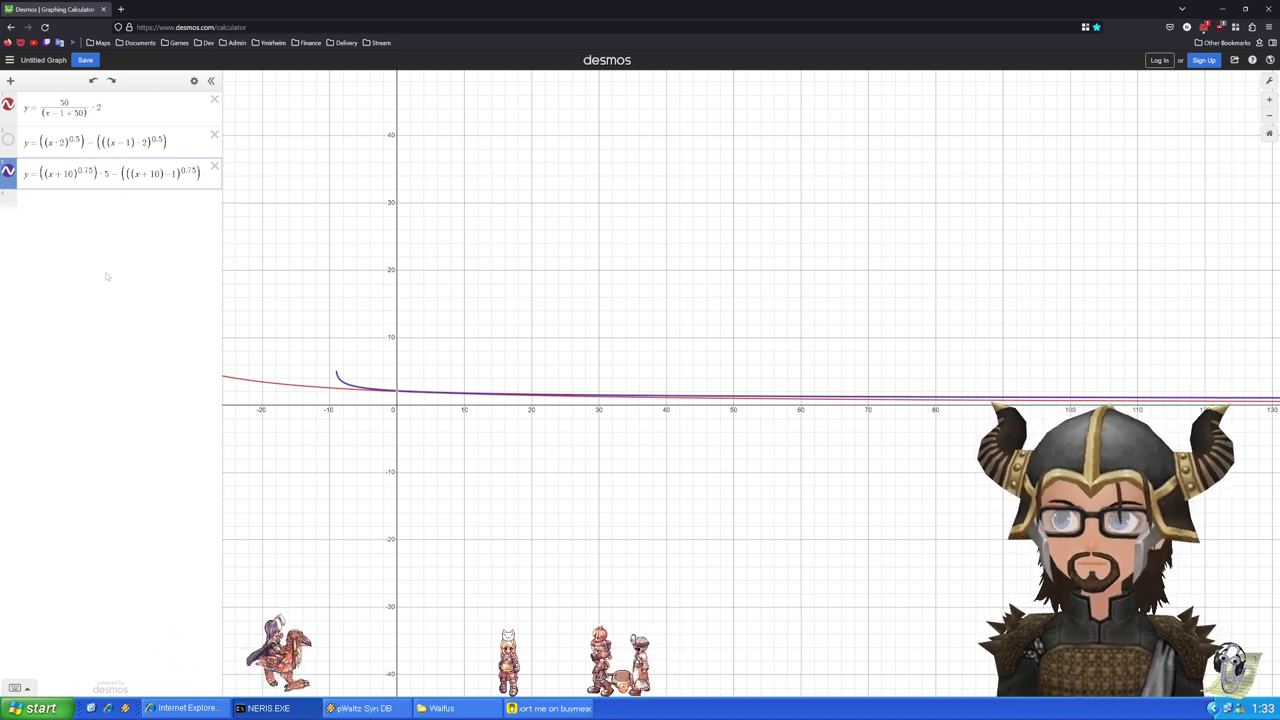
Step: Review the vitality health-multiplier code in CombatSystemStrategy.cs, then bring the game client forward
key(alt+Tab)
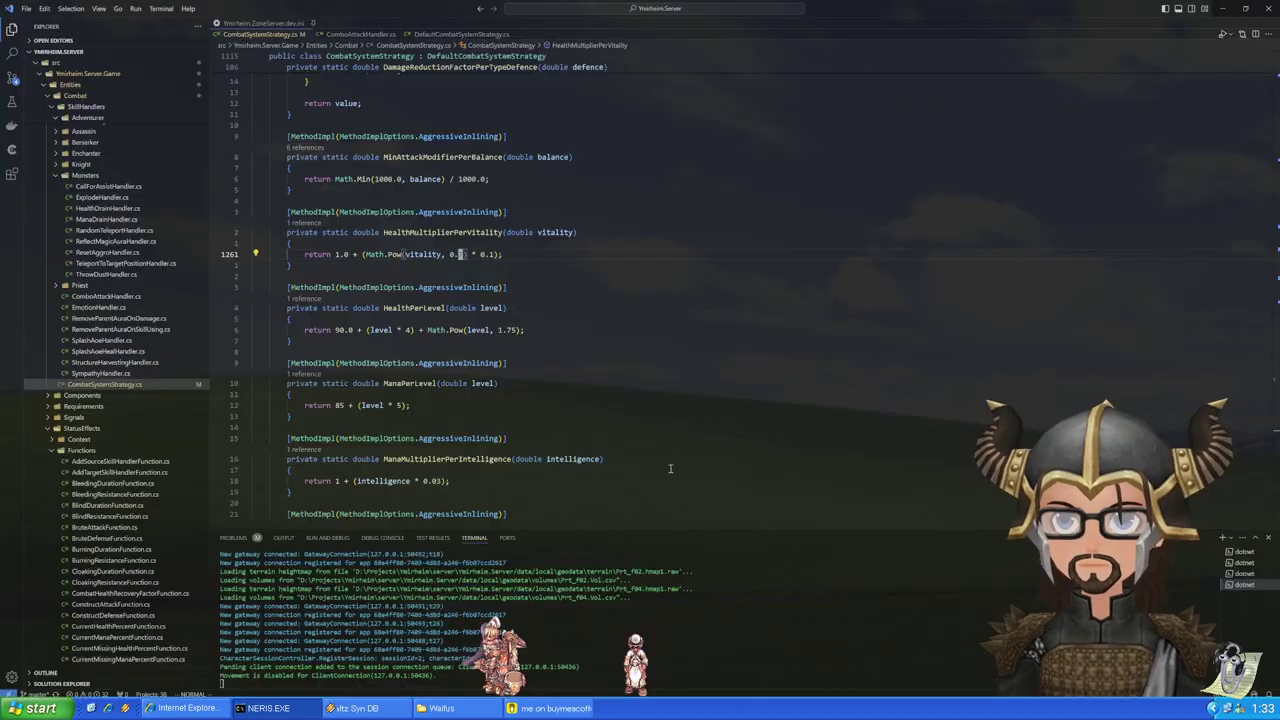
scroll(620, 348, down, 5)
scroll(620, 348, up, 5)
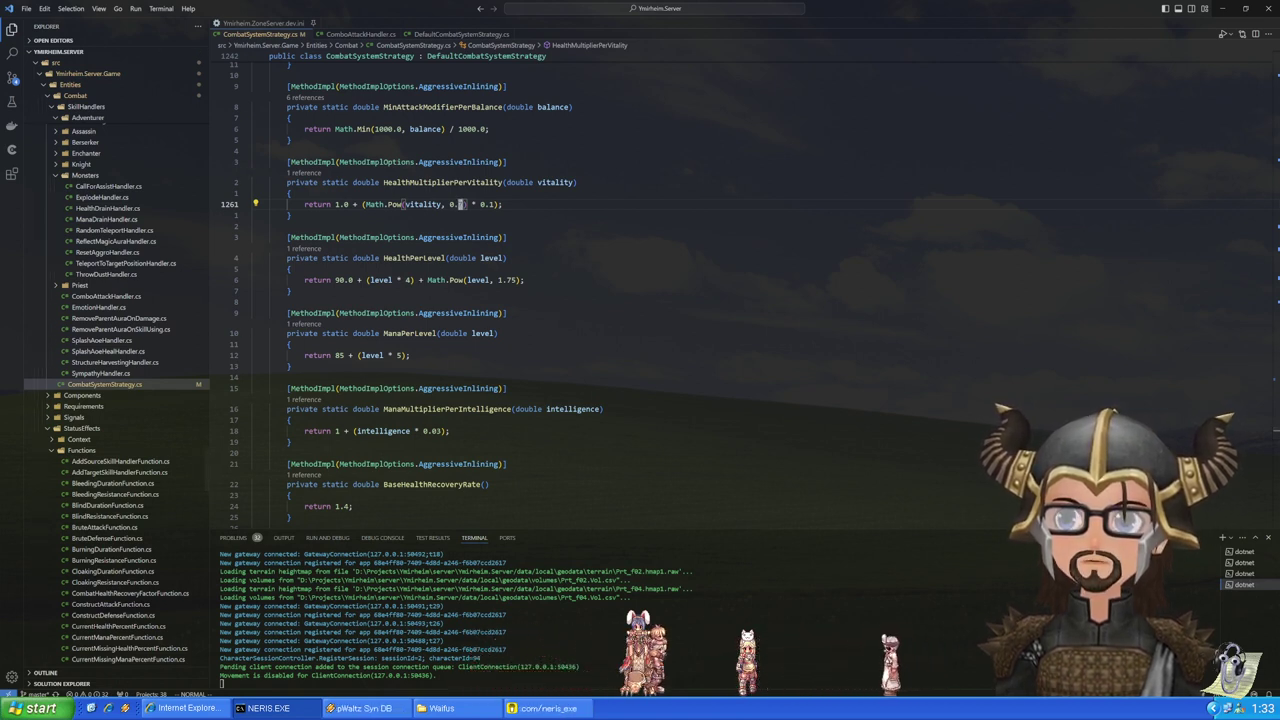
key(alt+Tab)
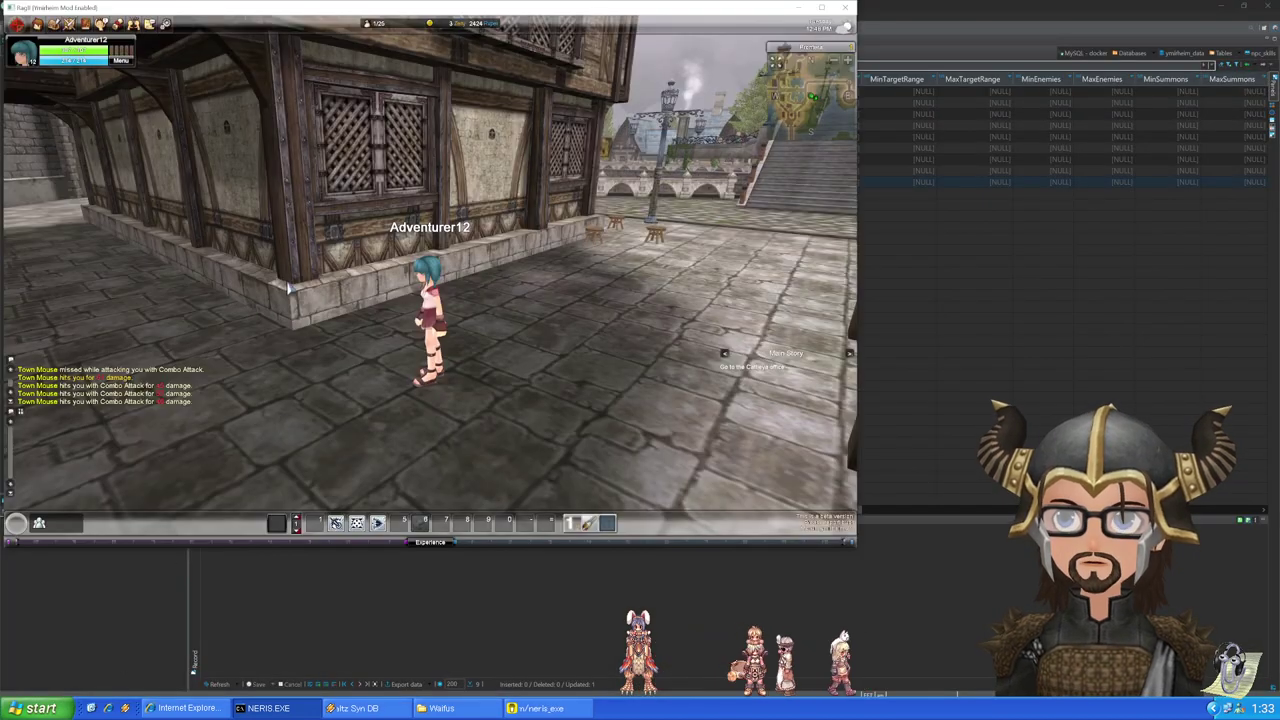
Step: Return from the Yrmirheim game client to the Desmos graph window
key(alt+Tab)
key(alt+Tab)
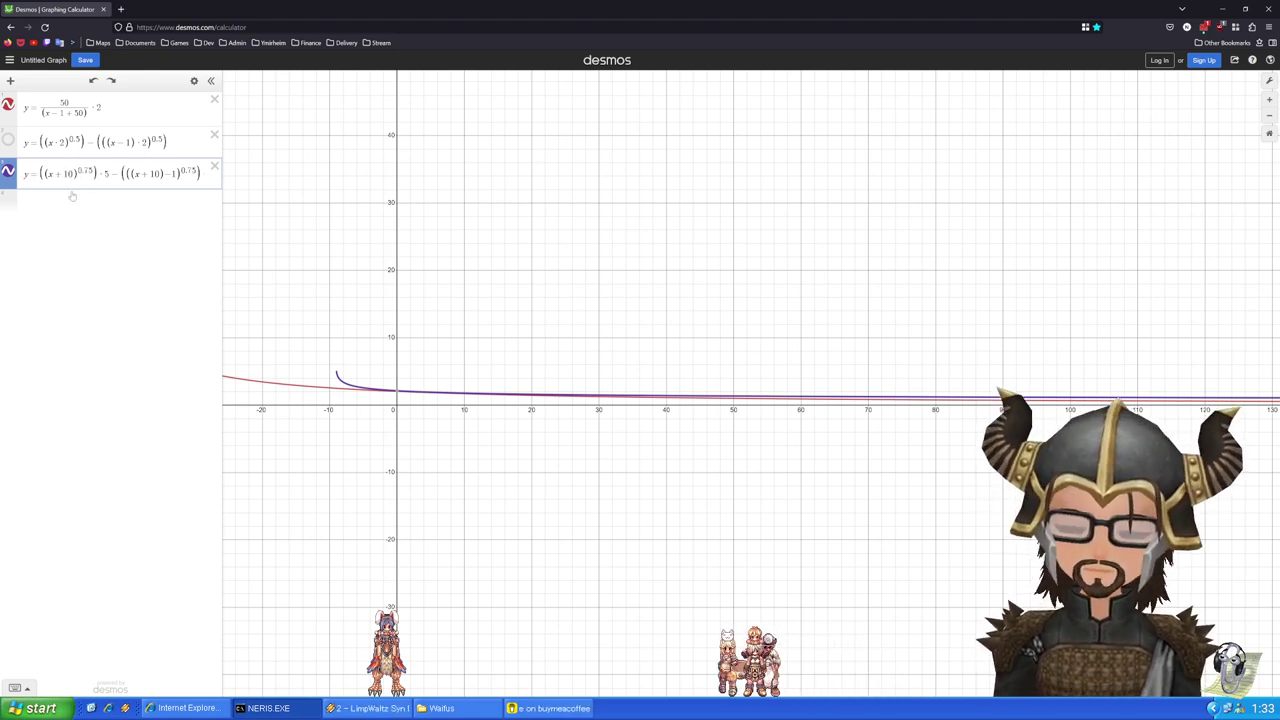
Step: Add x·2 before each power term, parenthesize the second part, and change its minus to plus
text(x)
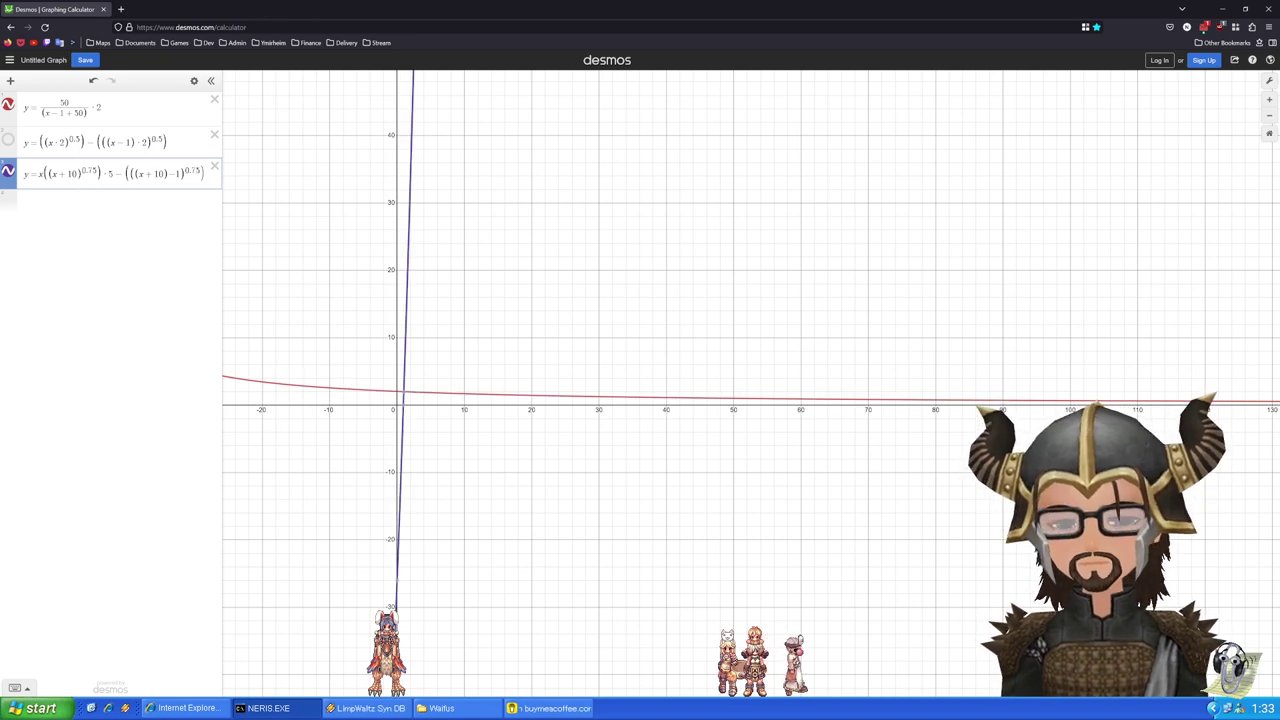
text(*2-)
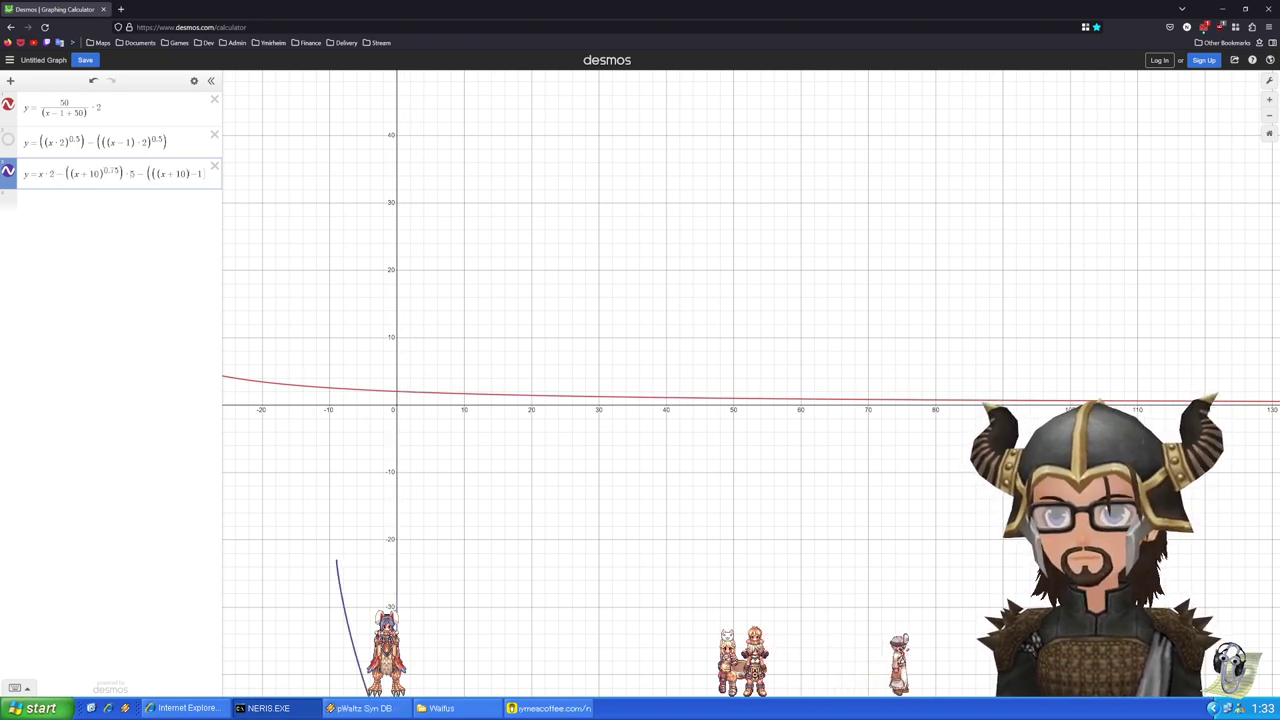
text(x*2)
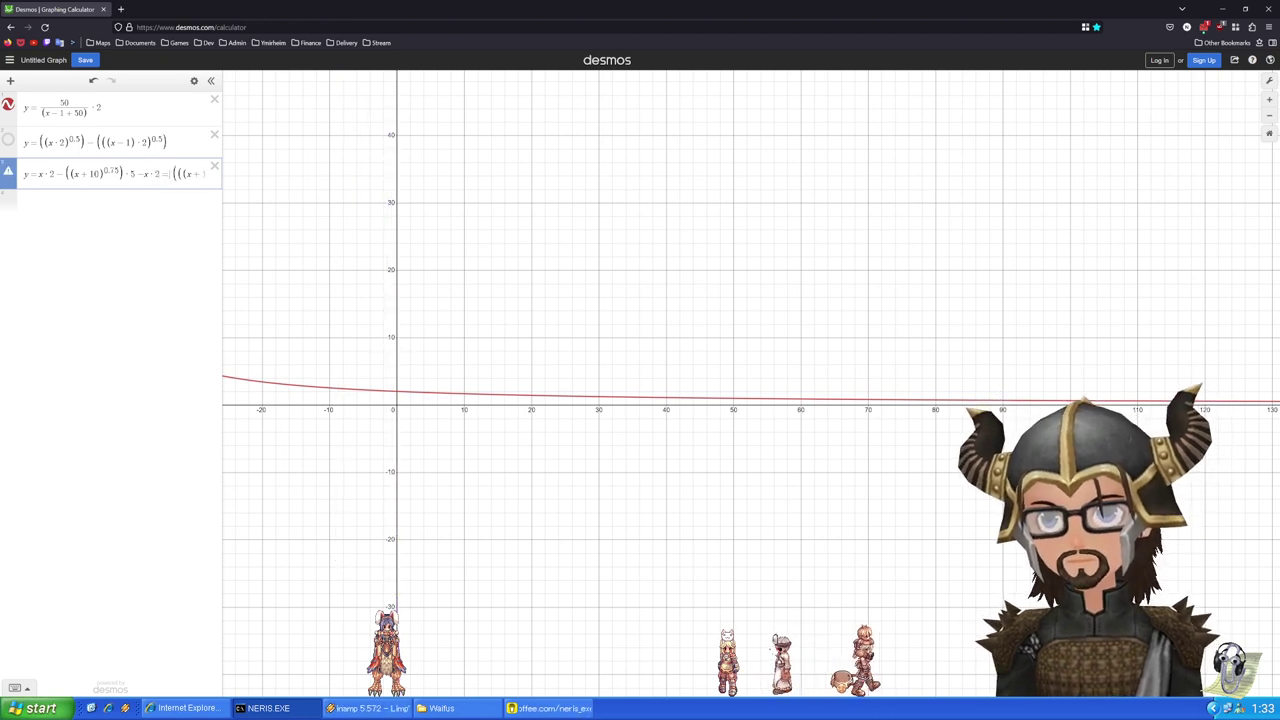
text(-)
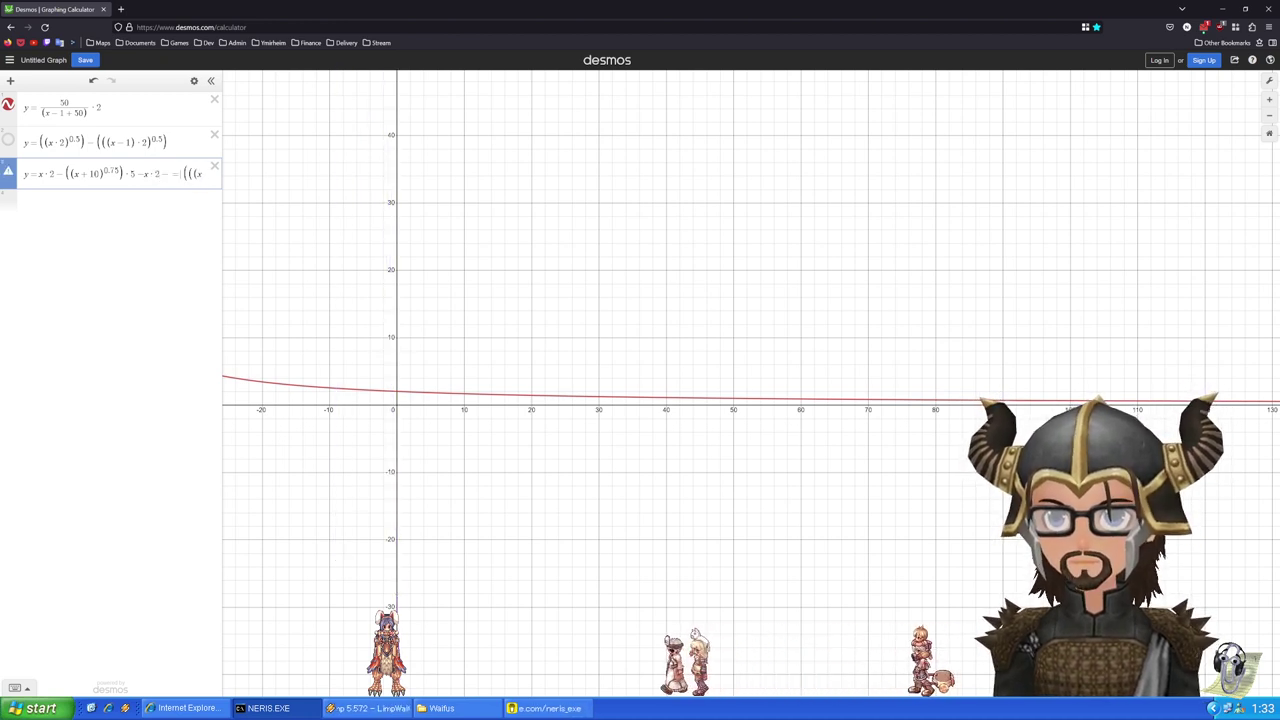
key(Left)
key(Left)
key(Left)
key(Left)
text(()
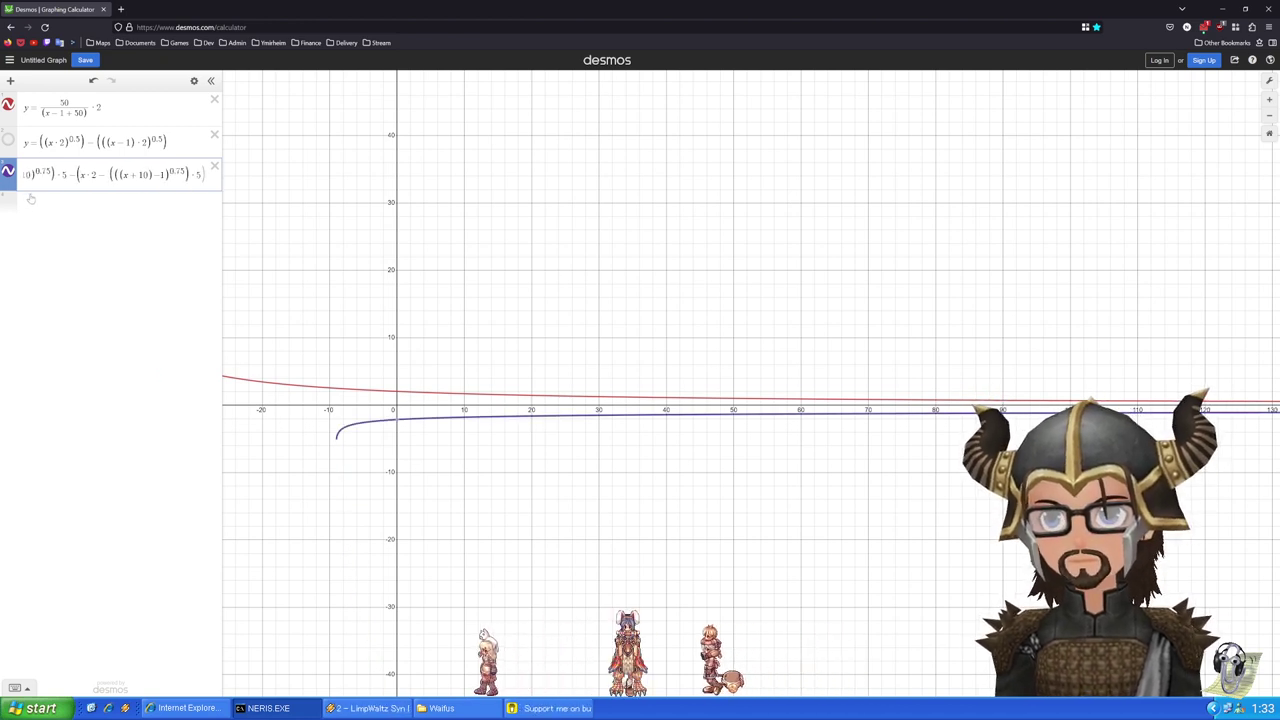
text())
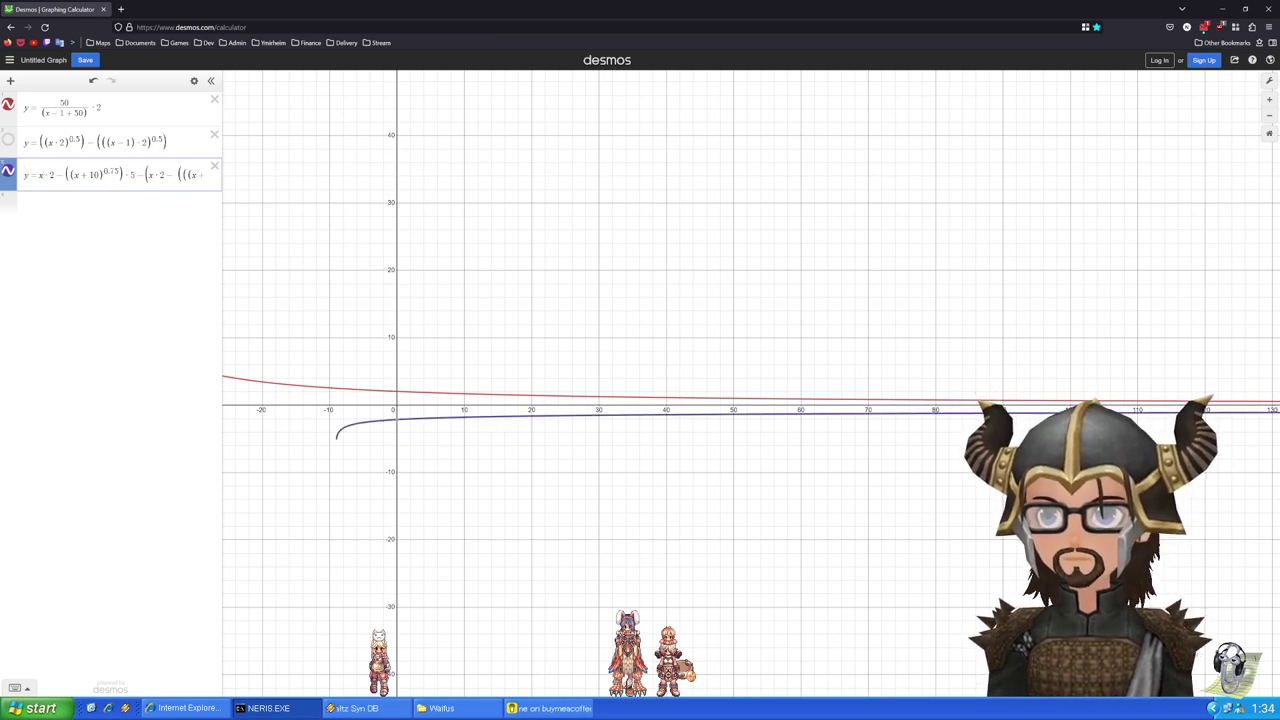
key(Home)
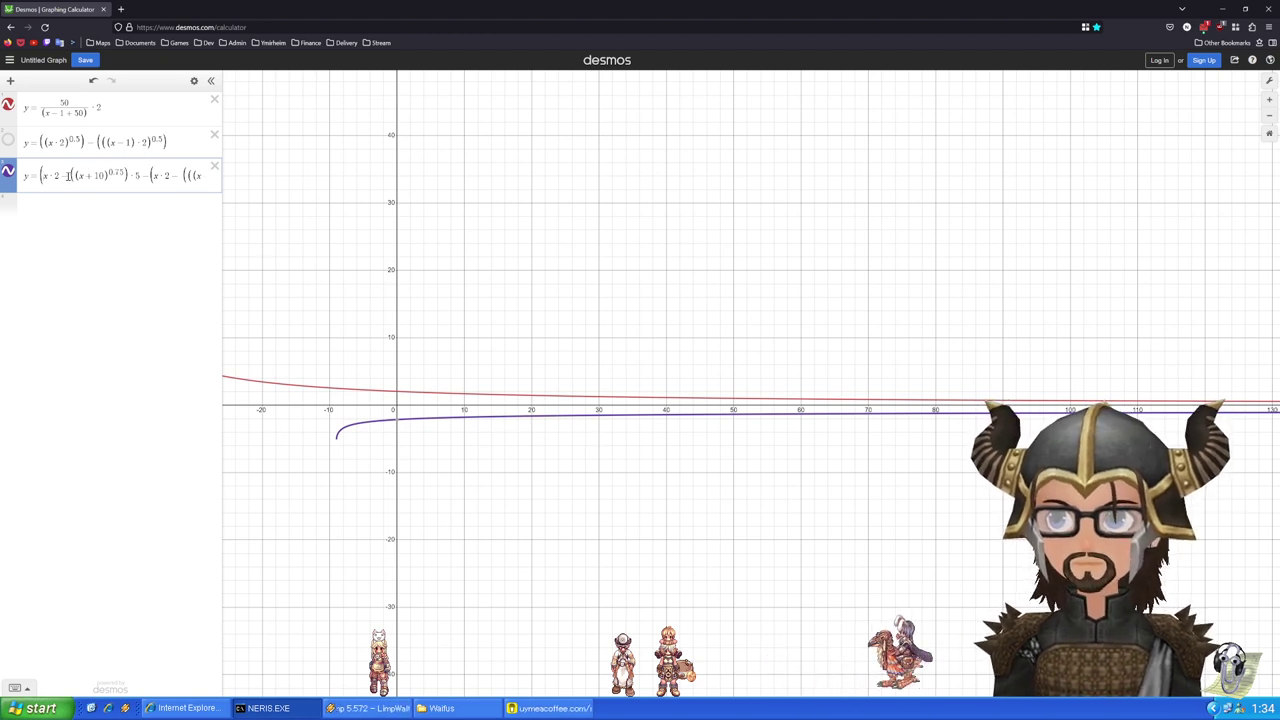
drag(70, 177, 60, 177)
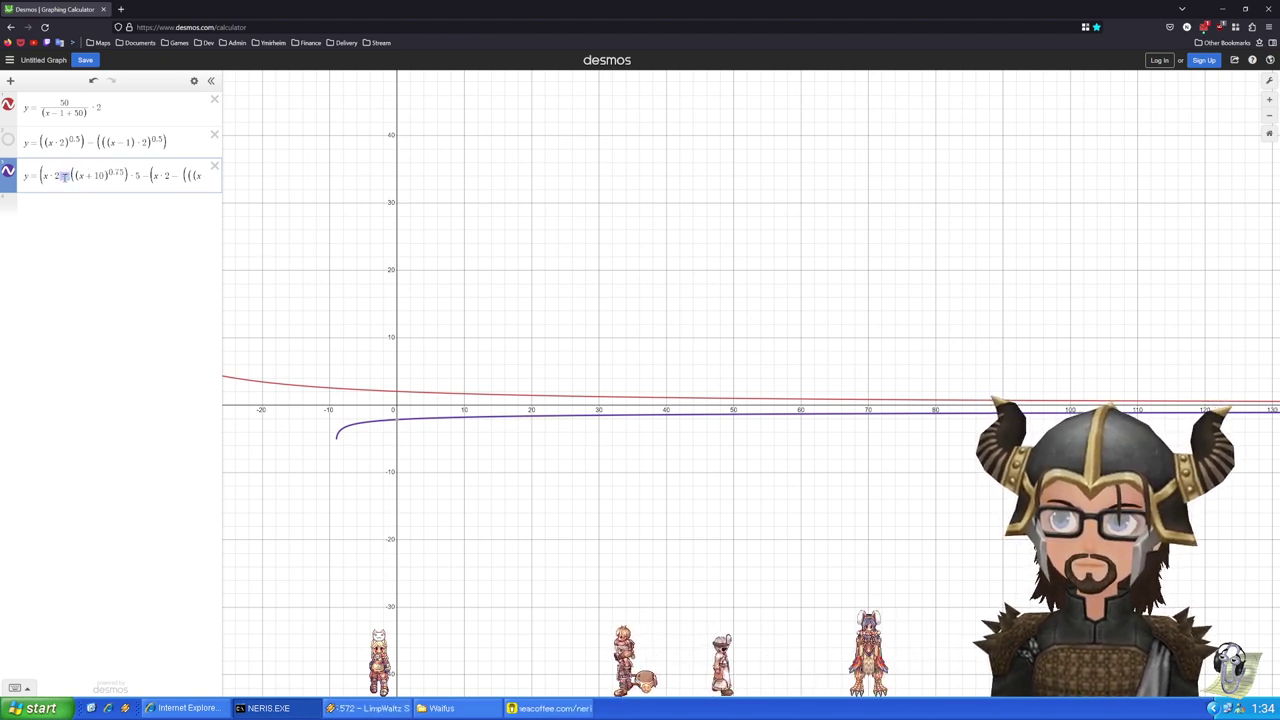
text(+)
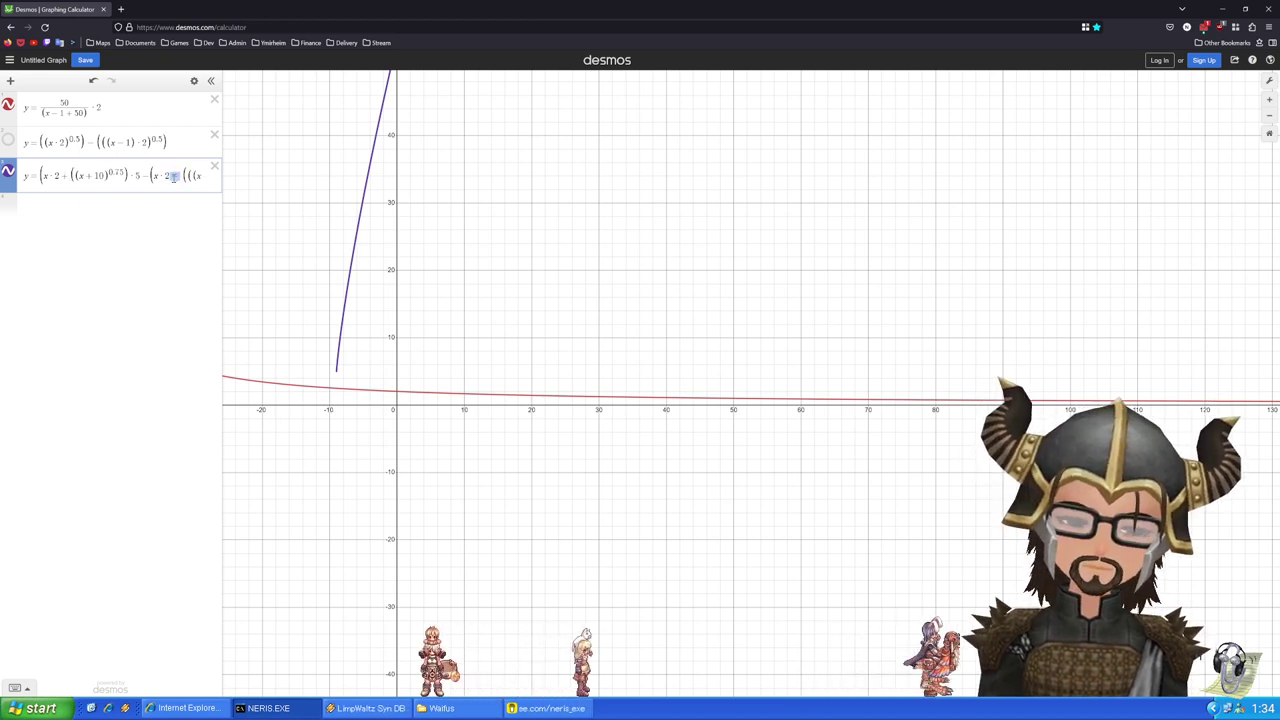
text(+)
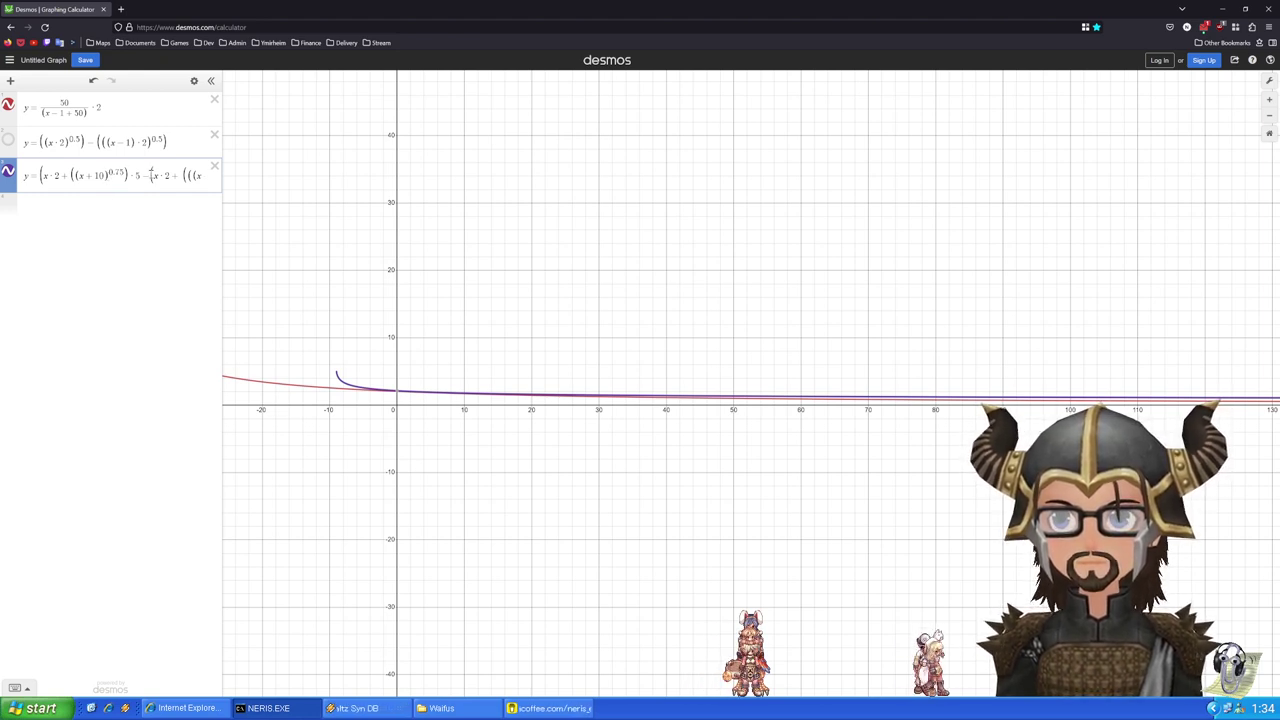
Step: Edit the trailing ·5 multiplier terms of the third expression
key(BackSpace)
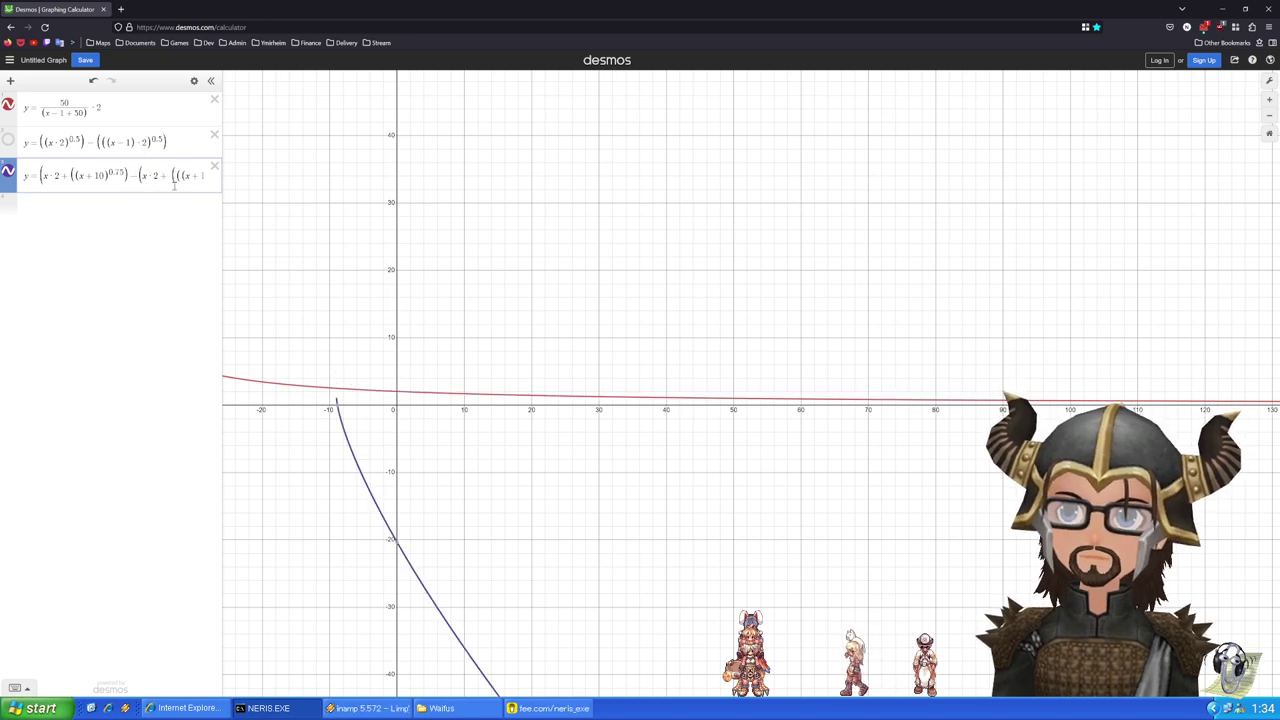
key(End)
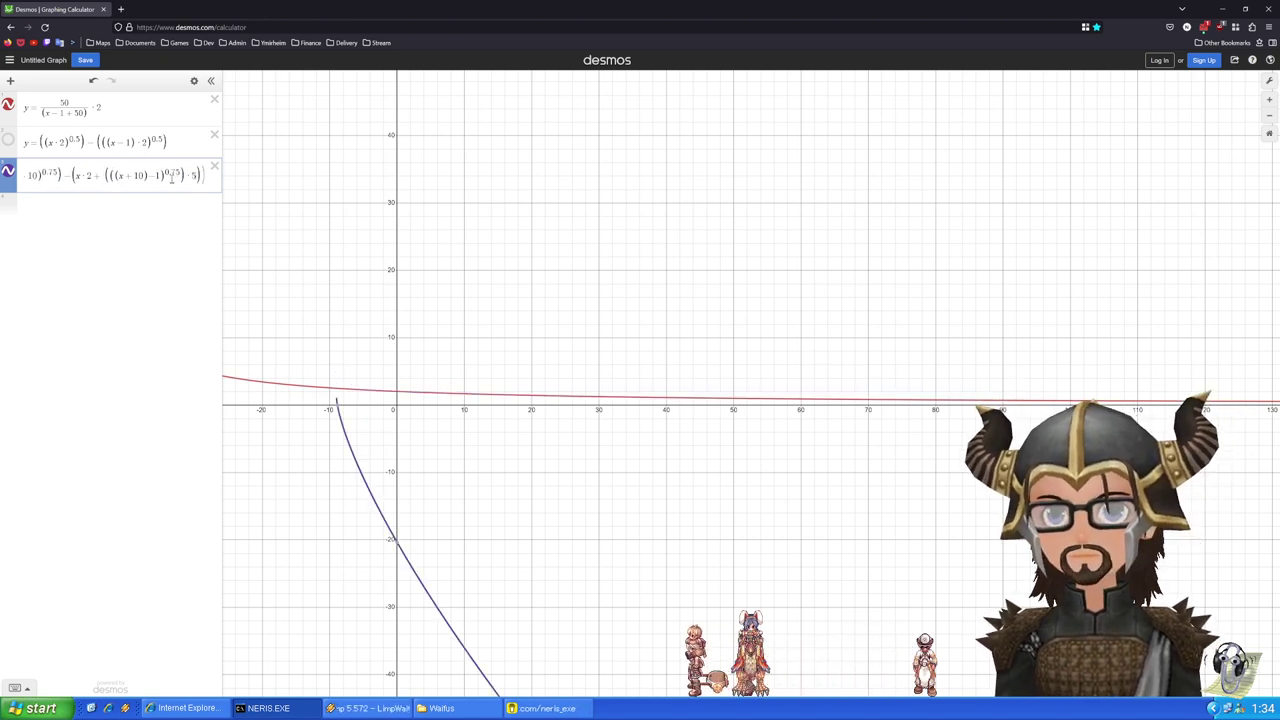
key(shift+Left)
key(shift+Left)
text())
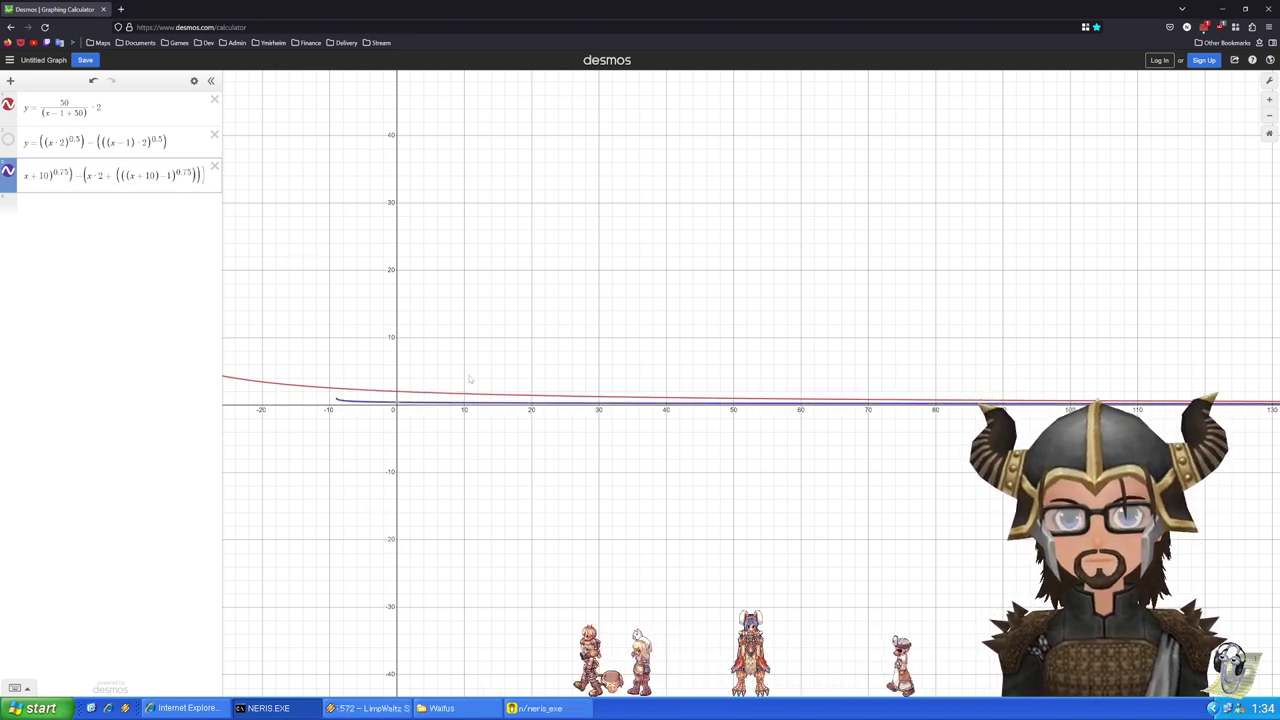
key(Home)
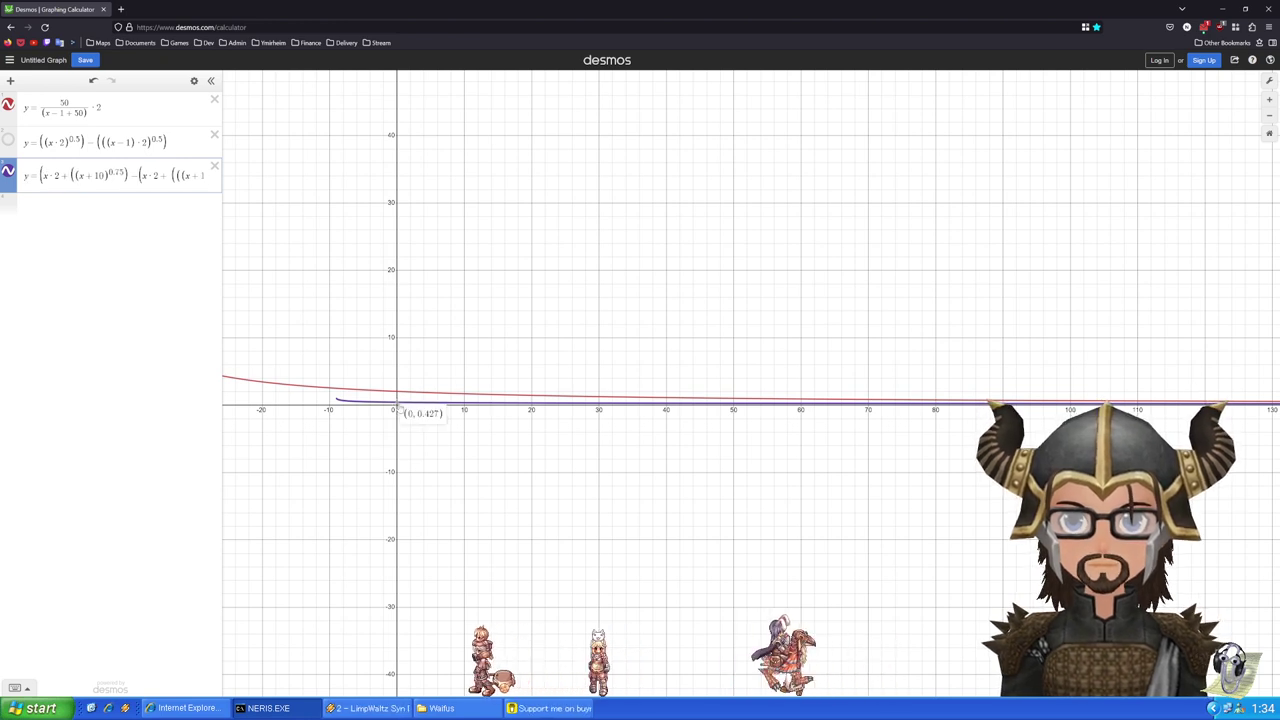
Step: Read the purple curve's value near x=80, then revert to the version without x·2 terms
click(935, 407)
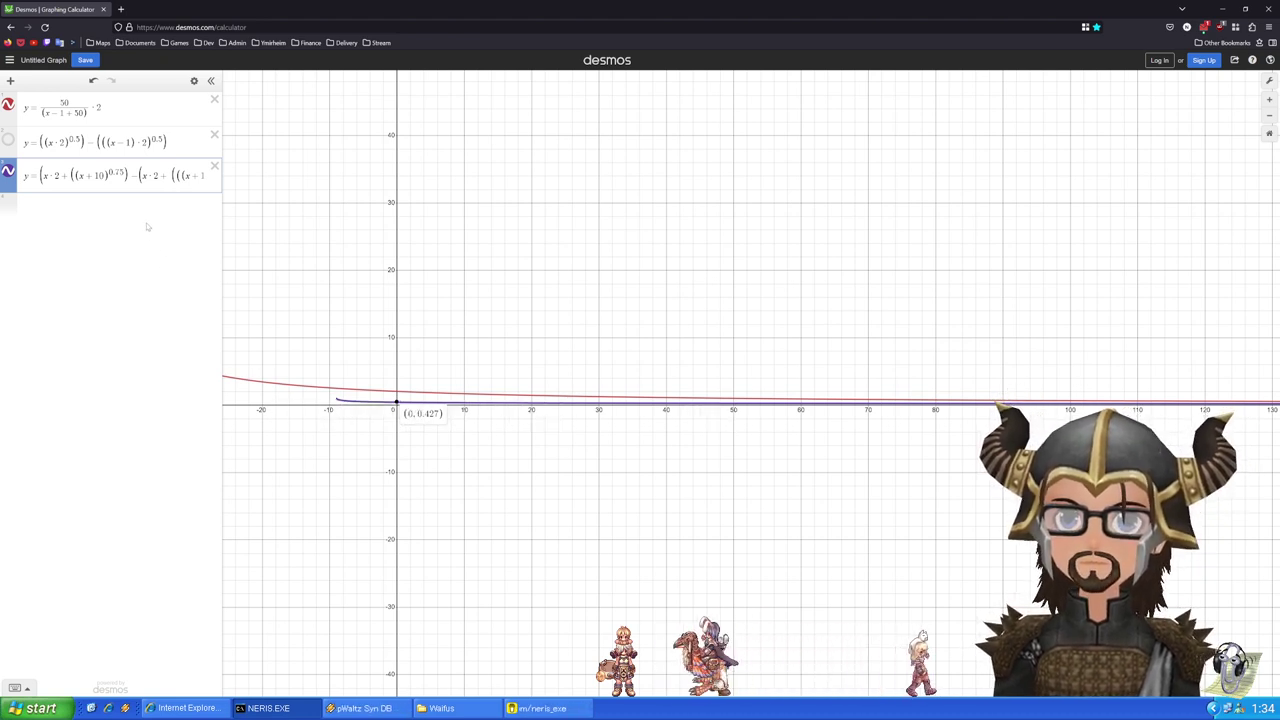
click(111, 175)
key(ctrl+z)
key(ctrl+z)
key(ctrl+z)
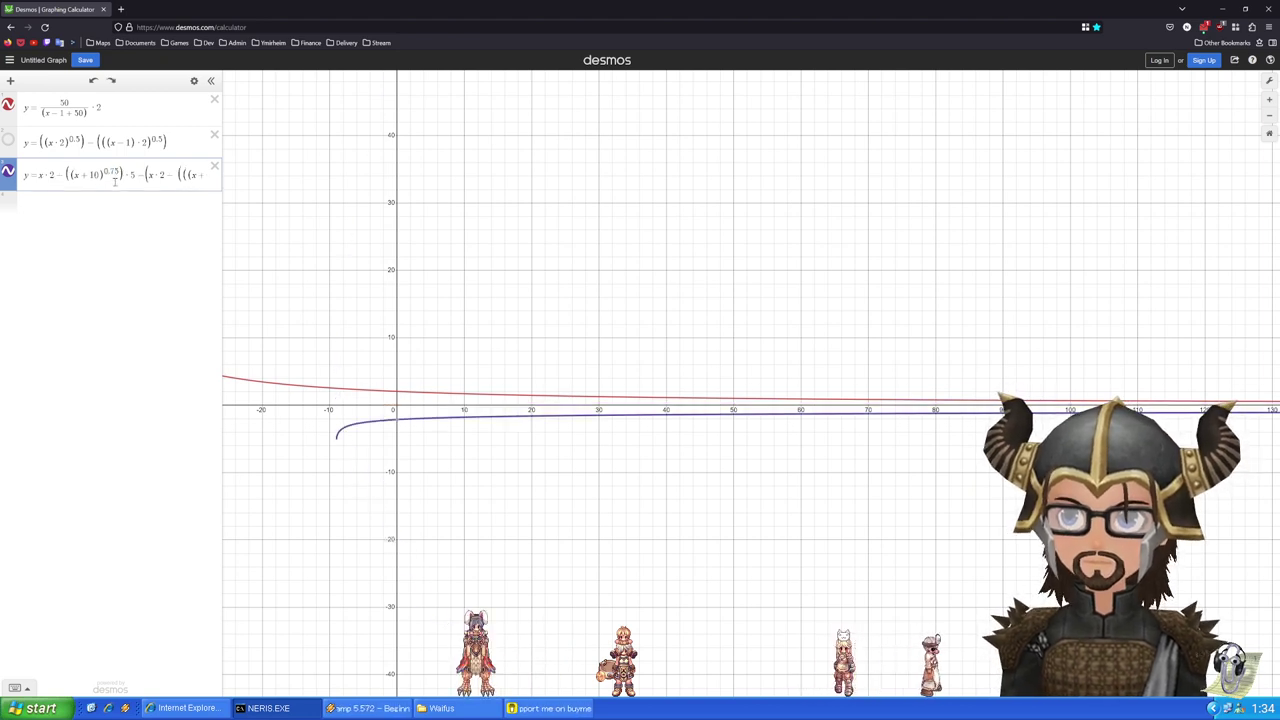
key(ctrl+y)
key(ctrl+y)
key(ctrl+y)
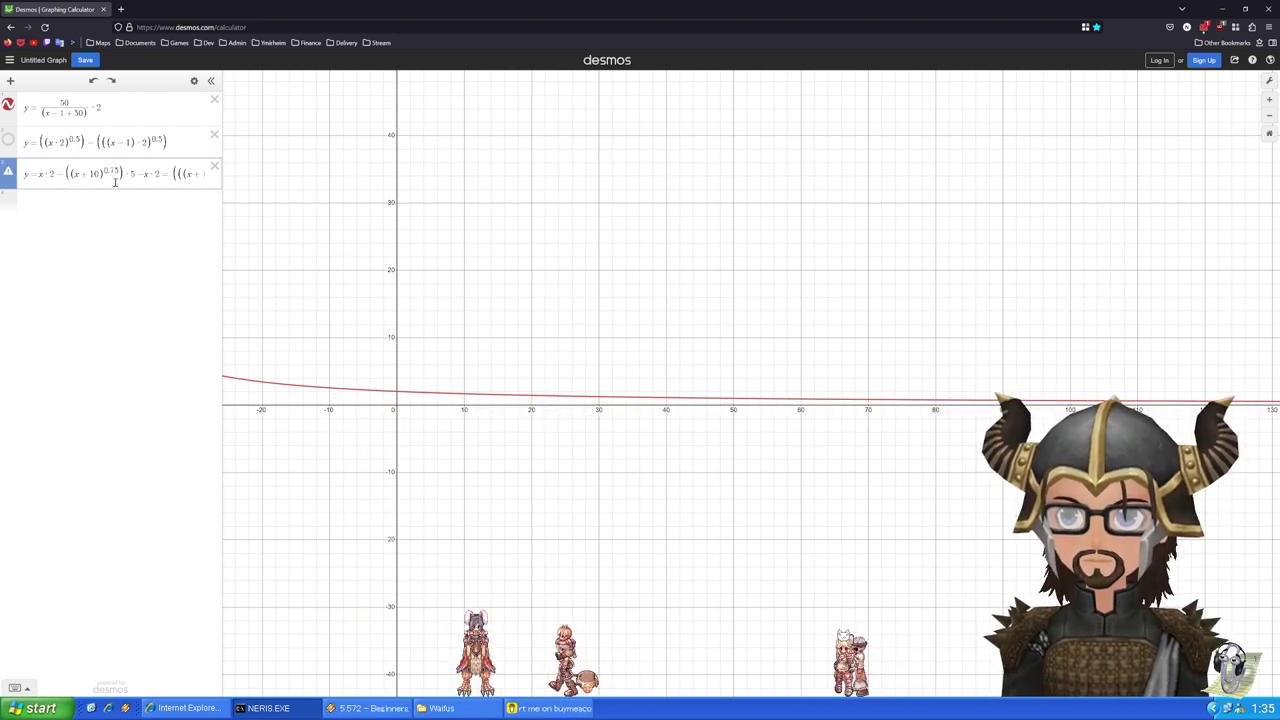
key(ctrl+y)
key(ctrl+y)
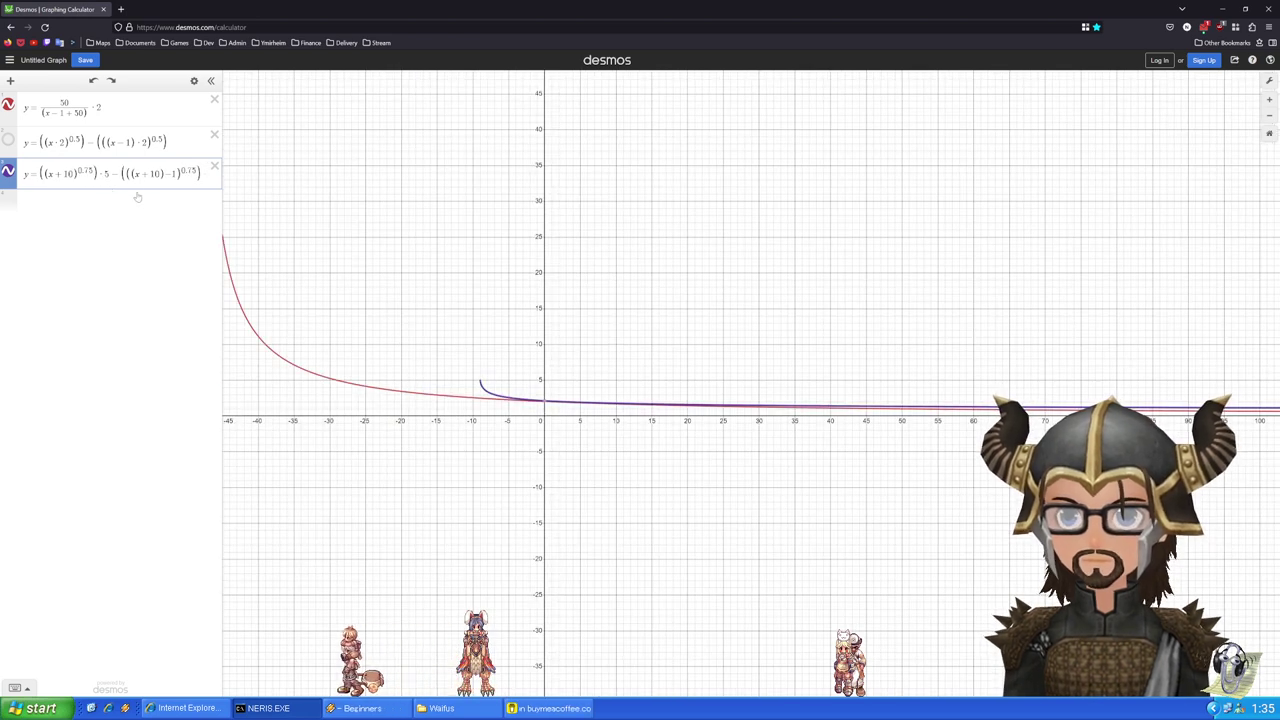
Step: Add a new fourth expression starting with y=()−() and an exponent after x+10
click(10, 80)
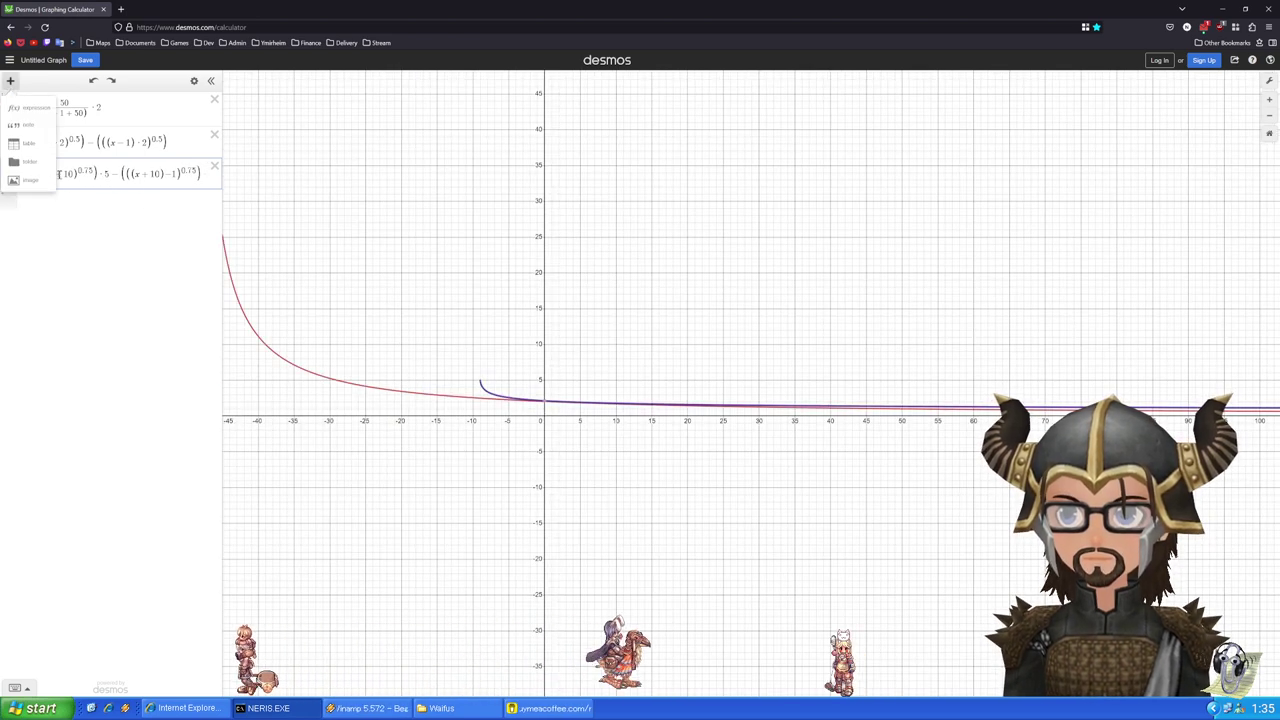
click(31, 108)
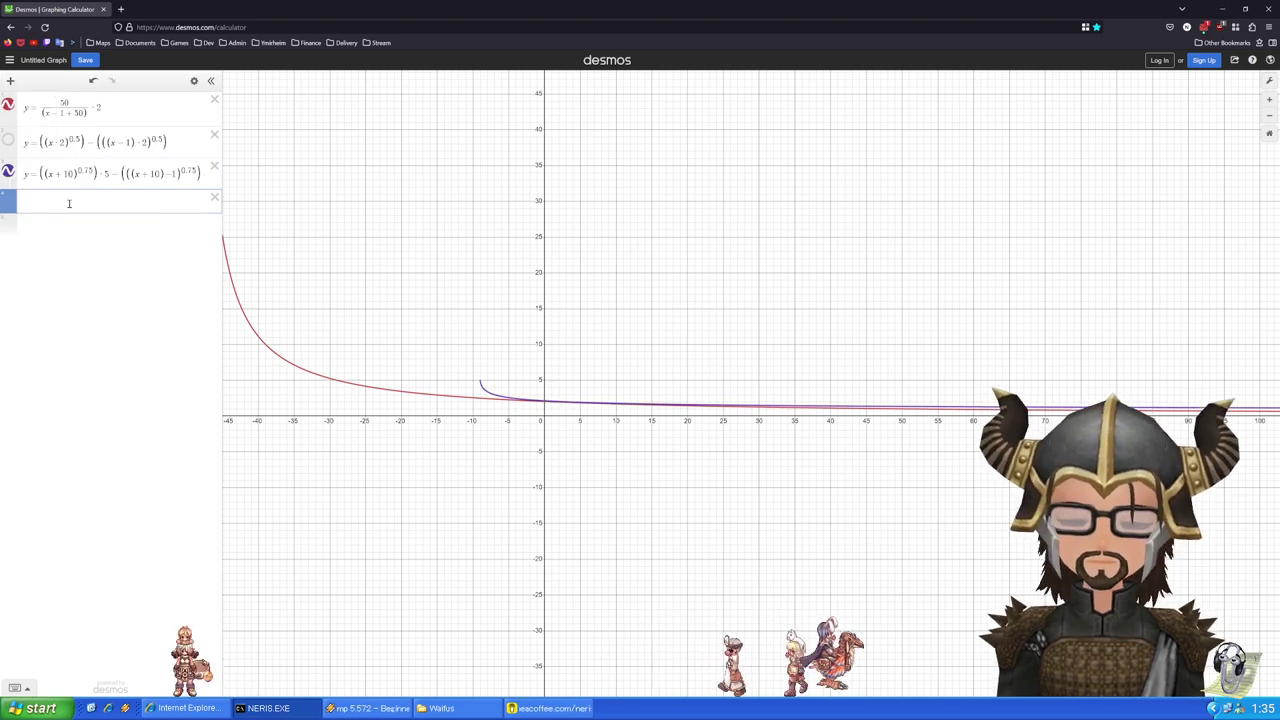
text(y=)
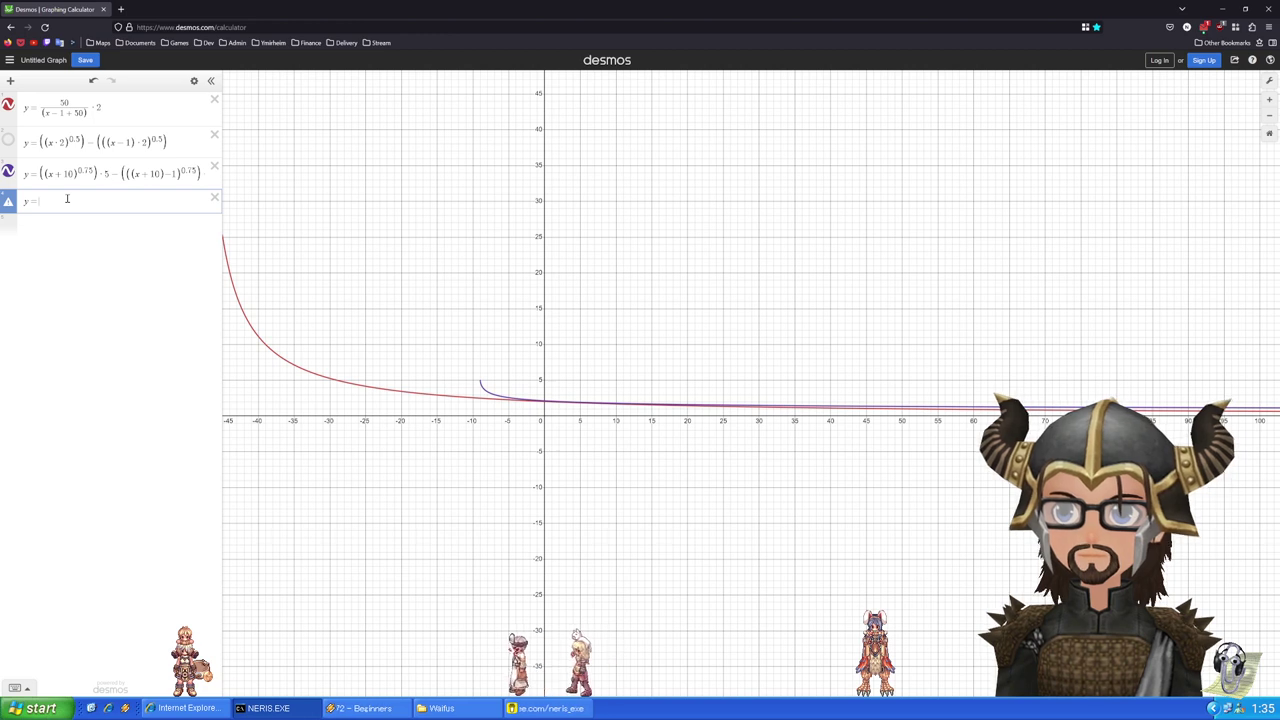
text(()
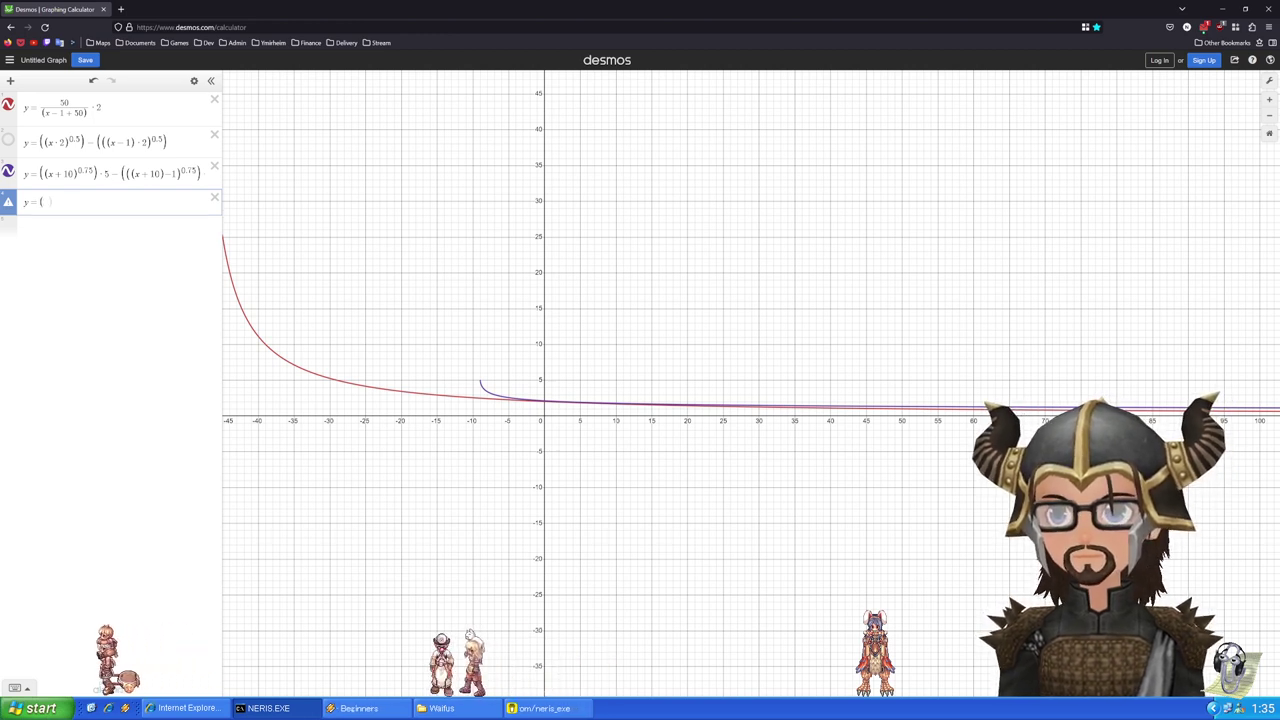
text()-()
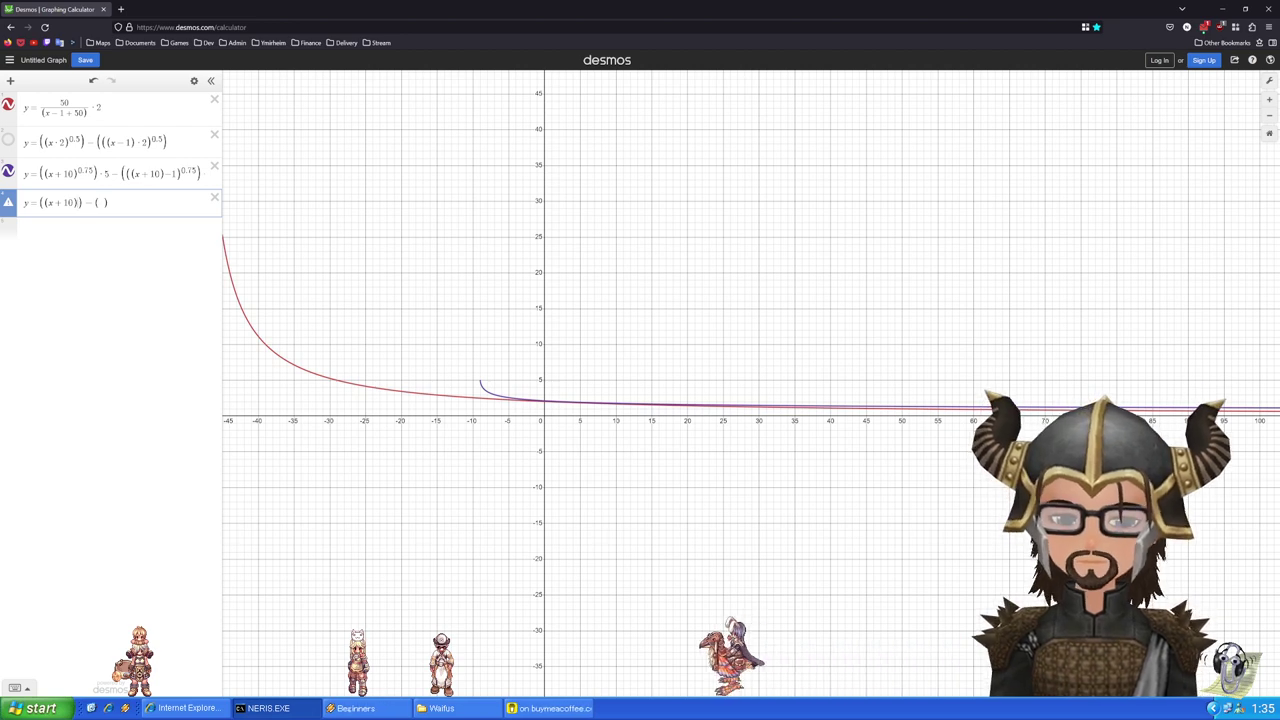
click(76, 204)
text(^0.75)
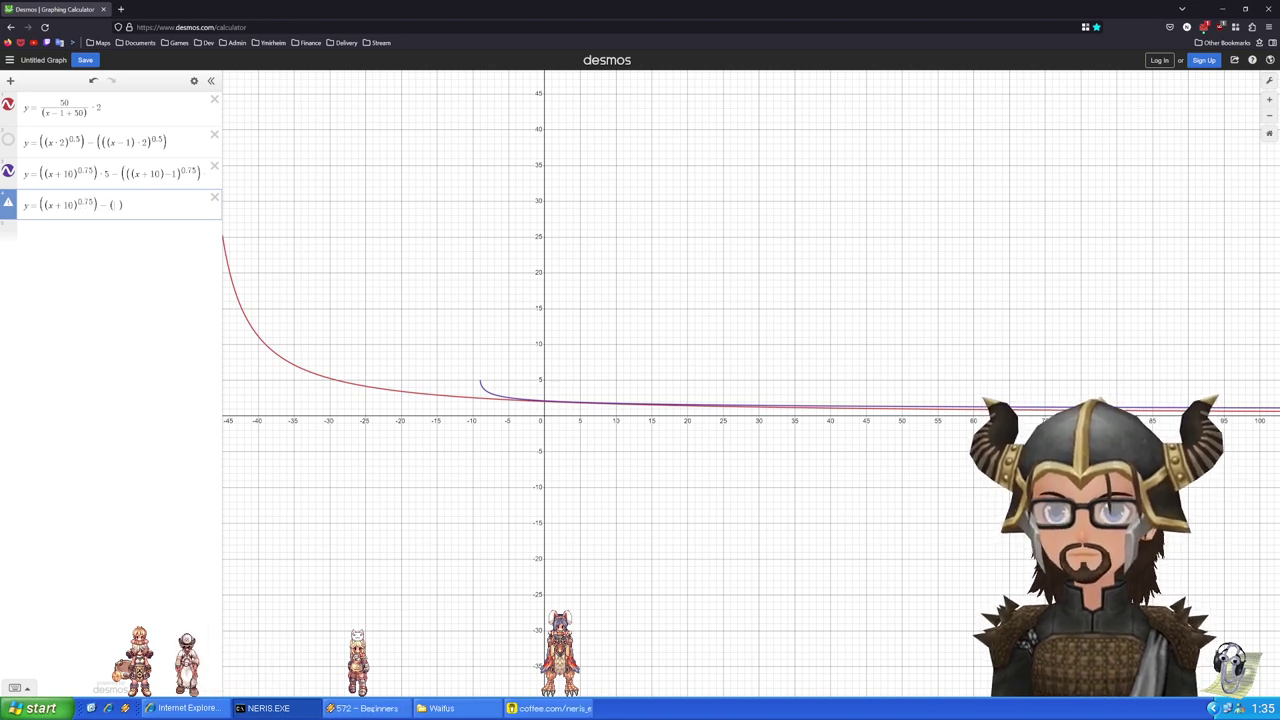
Step: Copy the third expression's formula ((x+10)^0.75)·5 − ((x+10)−1)^0.75 into the fourth expression
drag(40, 173, 200, 173)
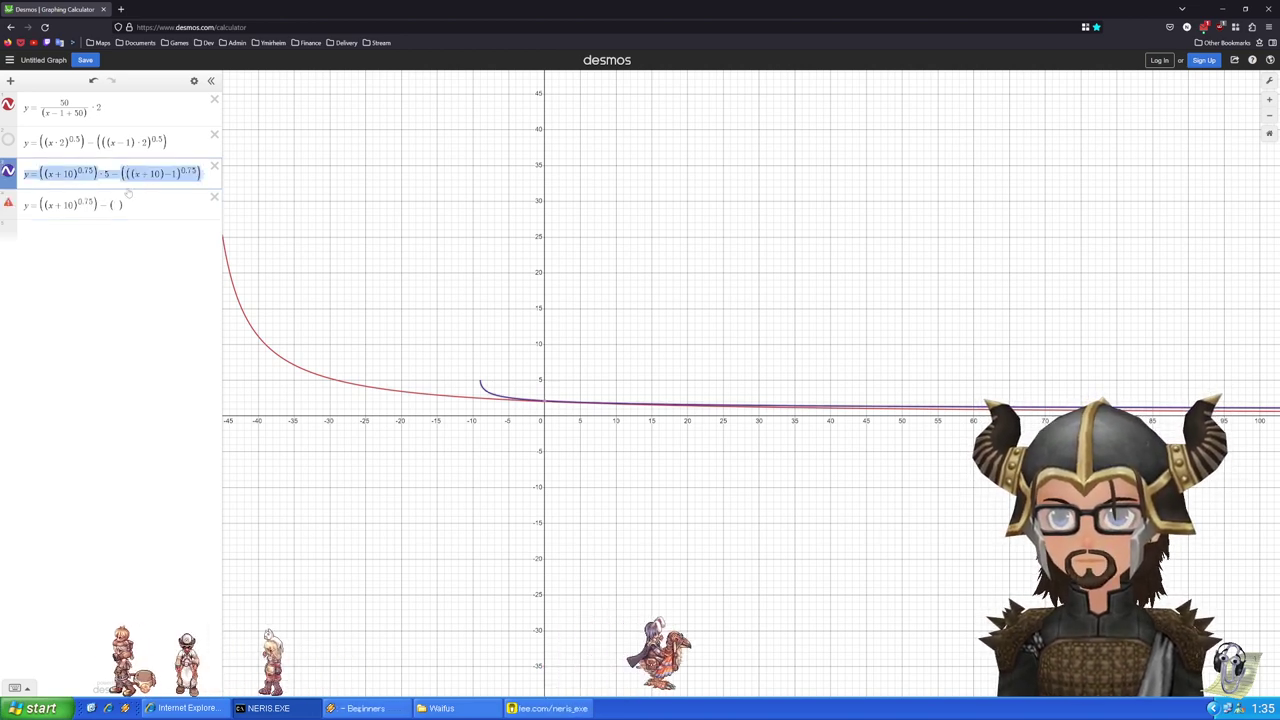
key(ctrl+c)
click(116, 204)
key(ctrl+v)
click(93, 204)
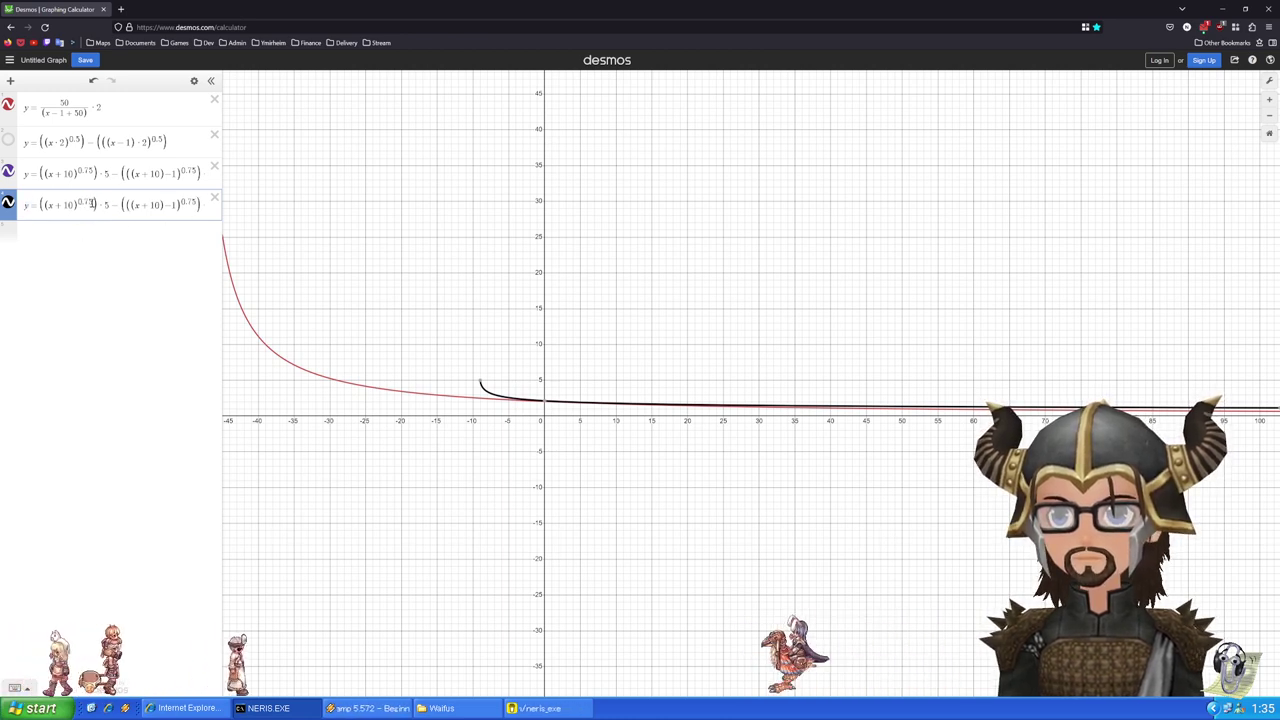
Step: Try exponents 0.55, then 0.95 in the fourth expression and read the black curve near x=100
key(BackSpace)
key(BackSpace)
text(55)
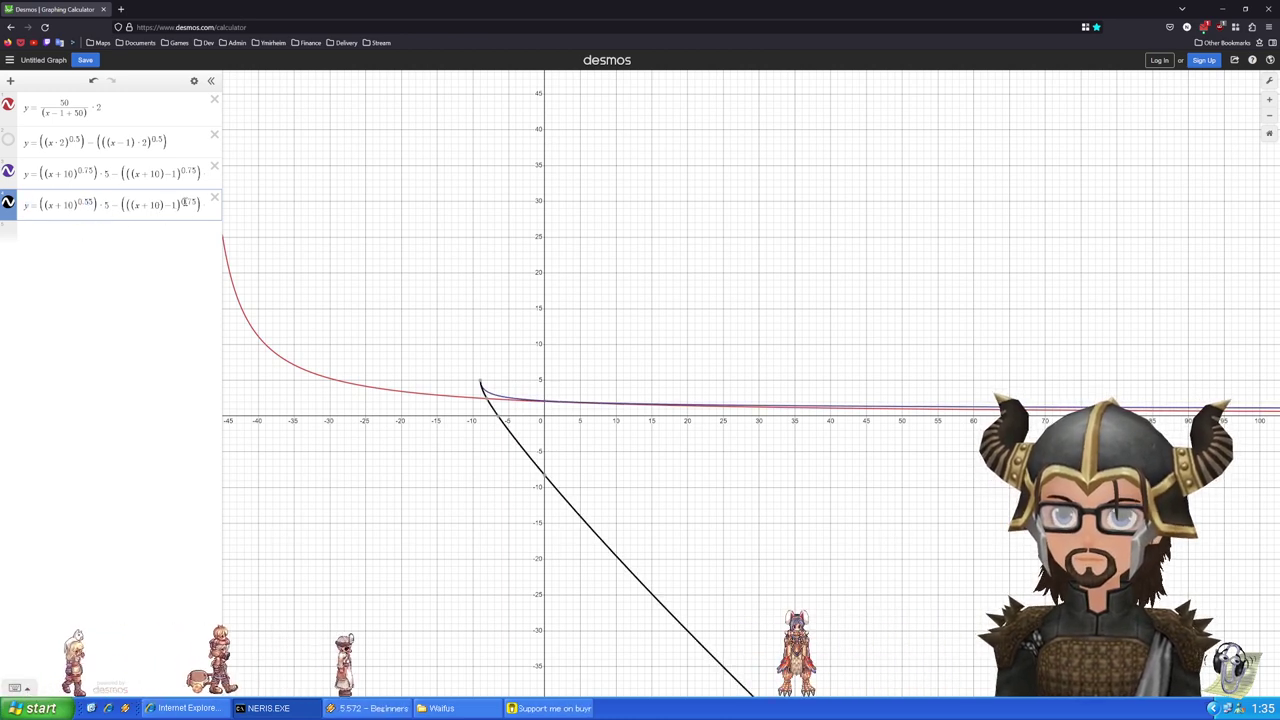
click(190, 203)
key(BackSpace)
key(BackSpace)
text(55)
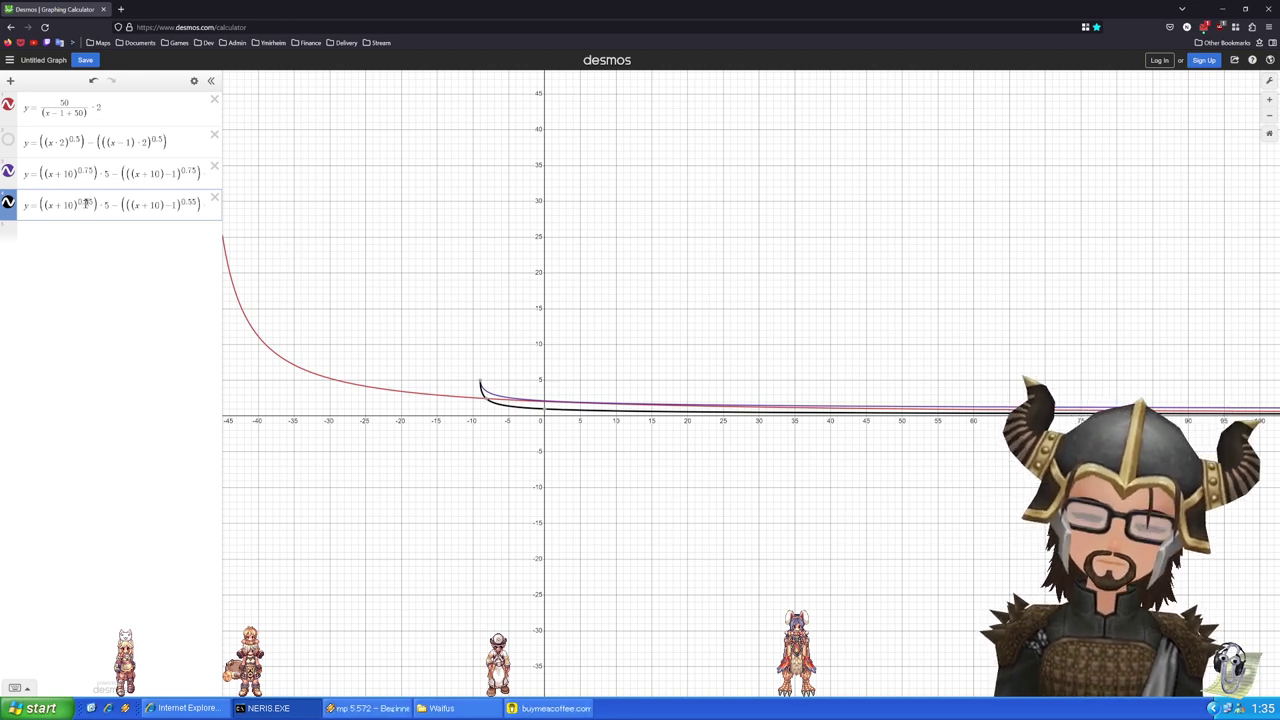
key(BackSpace)
key(BackSpace)
text(95)
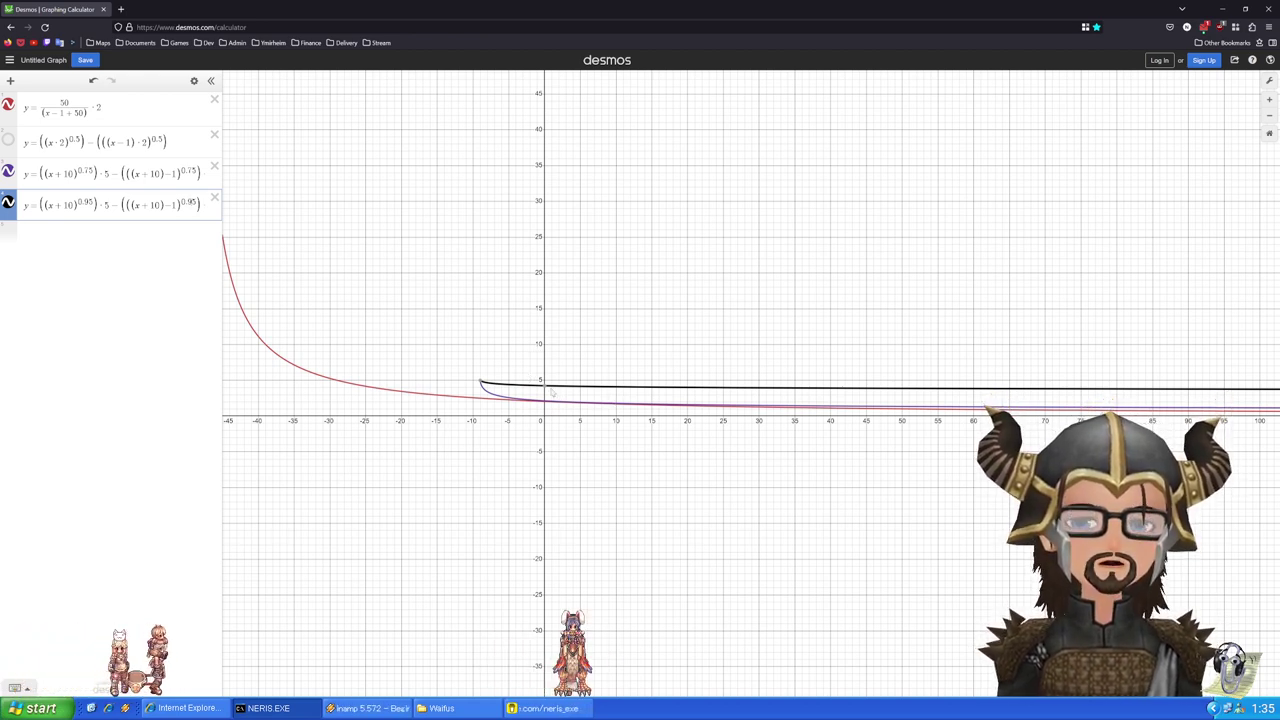
mouse_move(541, 386)
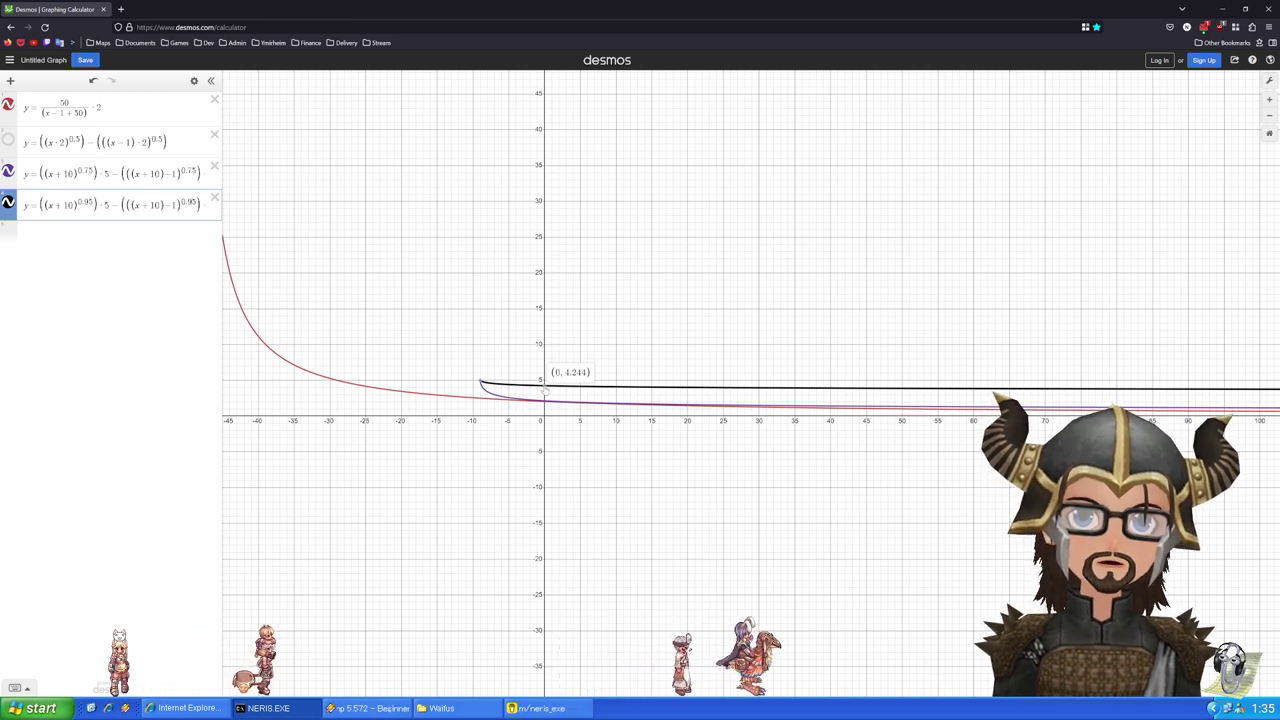
click(1258, 390)
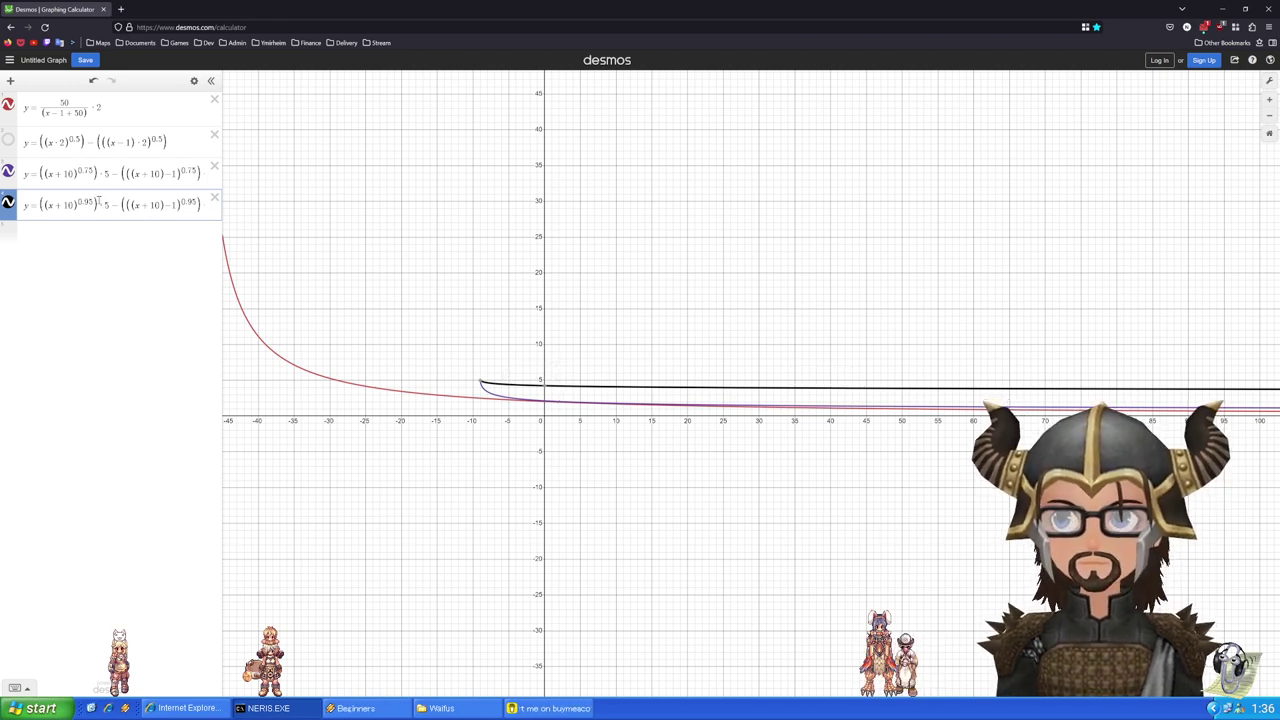
Step: Append ·5 to the fourth expression and change both exponents to 0.85
click(199, 205)
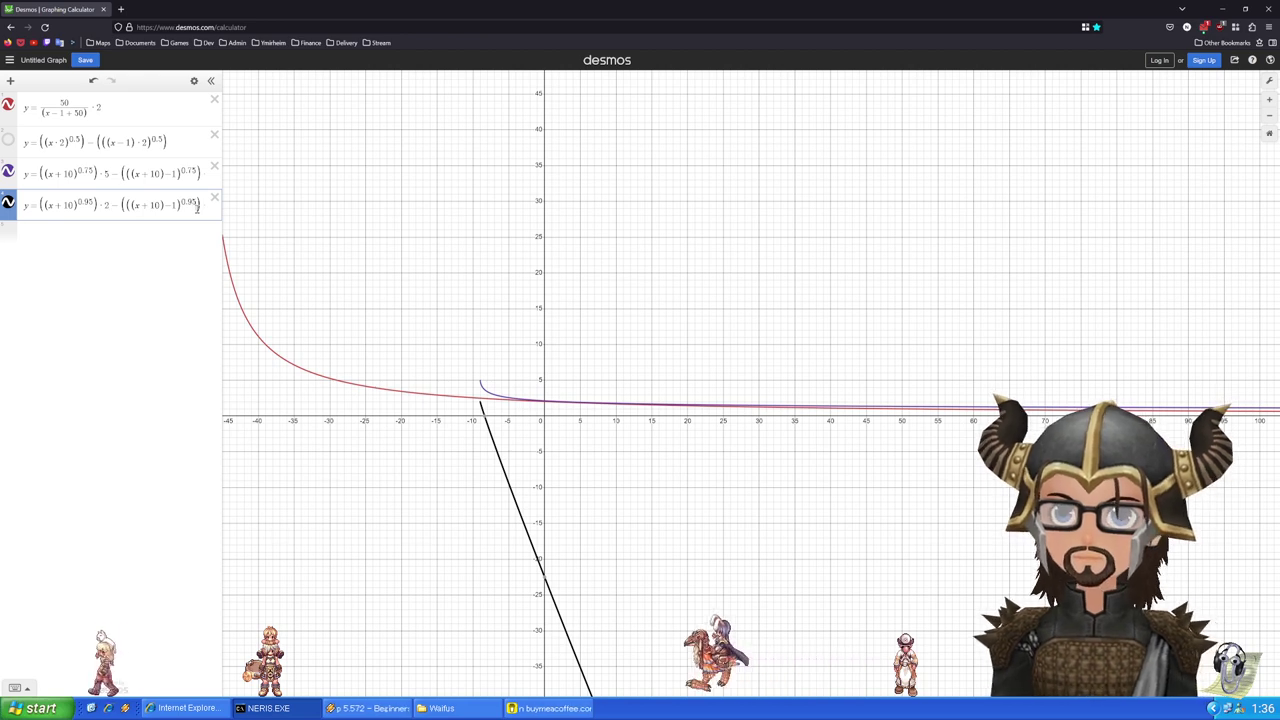
text(*5)
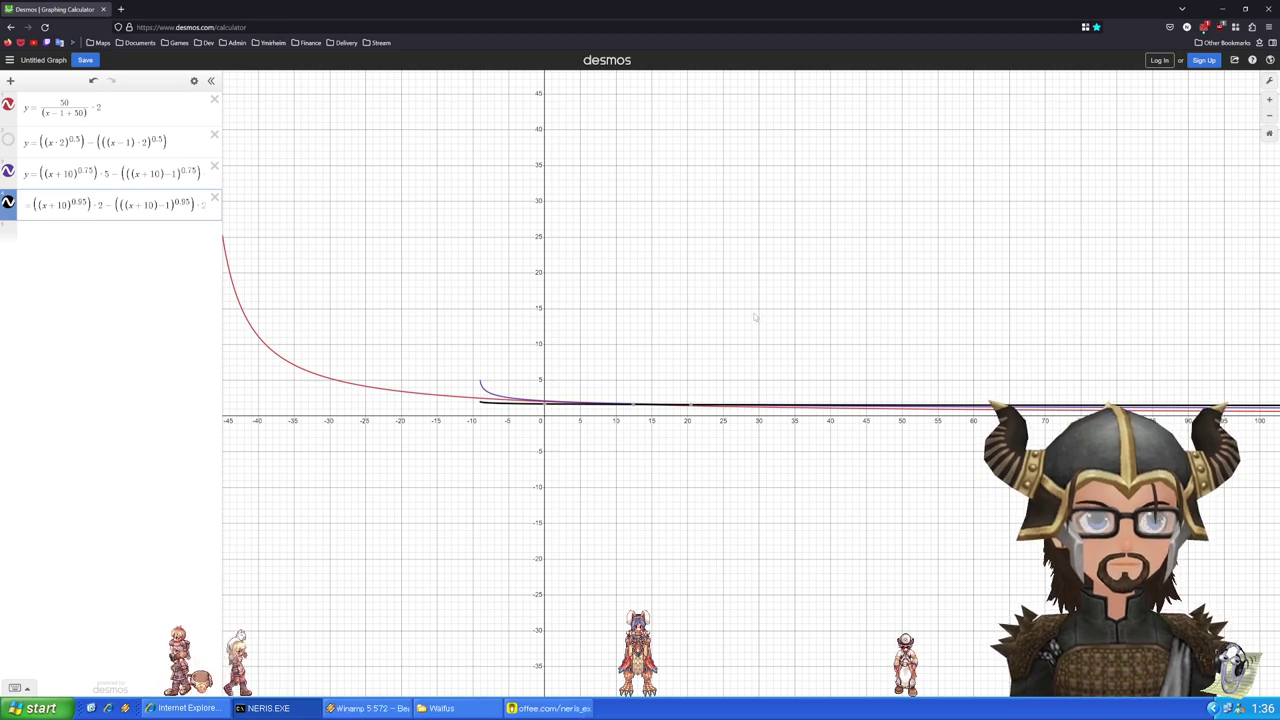
scroll(755, 318, down, 2)
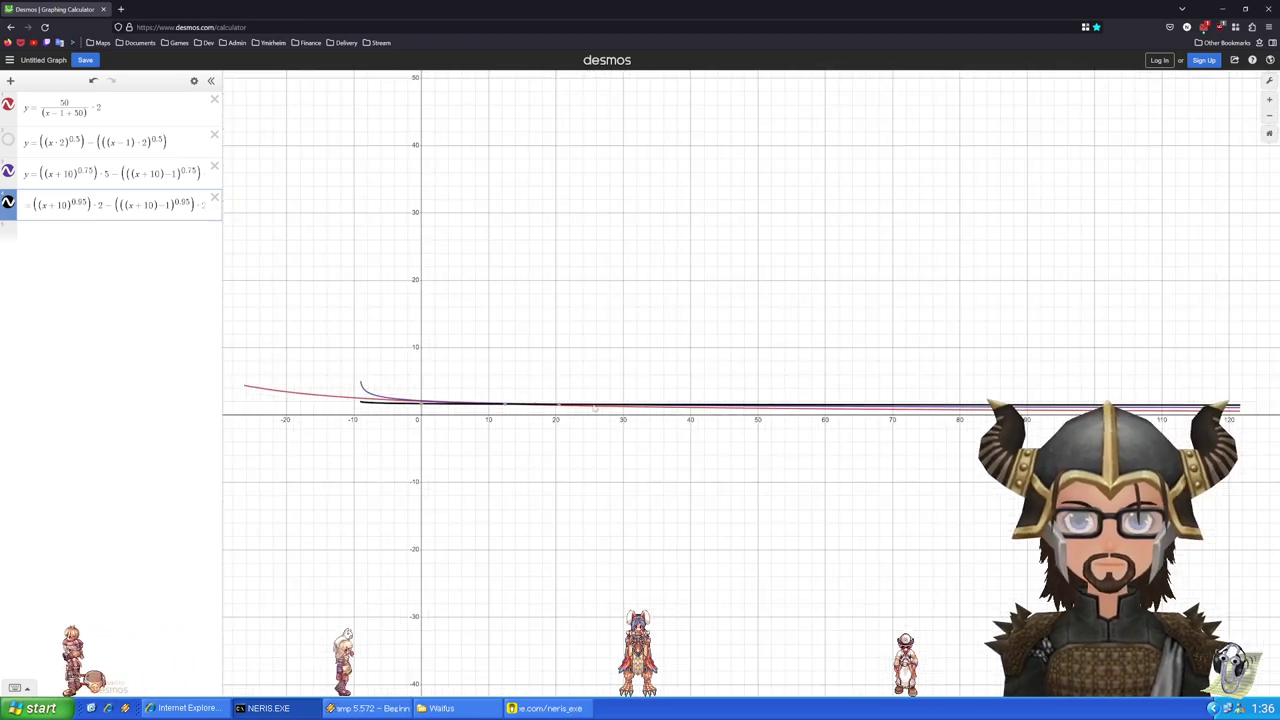
scroll(595, 408, down, 1)
drag(595, 408, 543, 426)
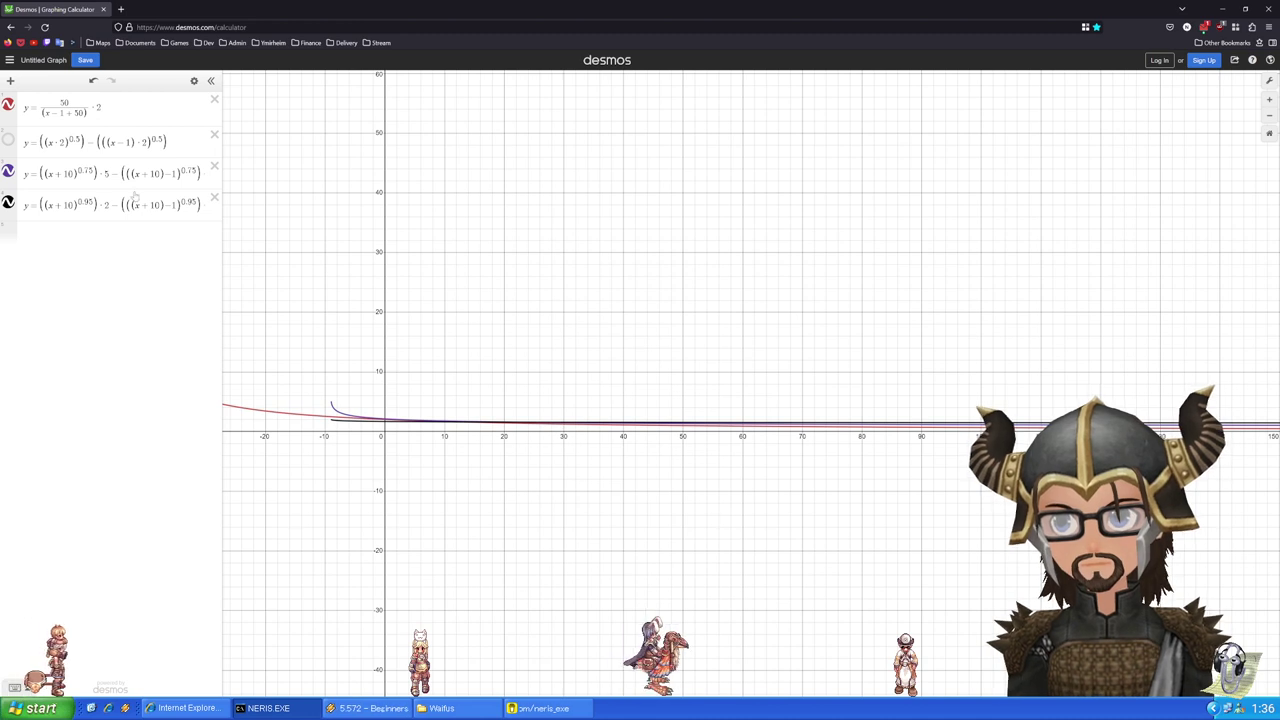
click(85, 204)
key(BackSpace)
text(8)
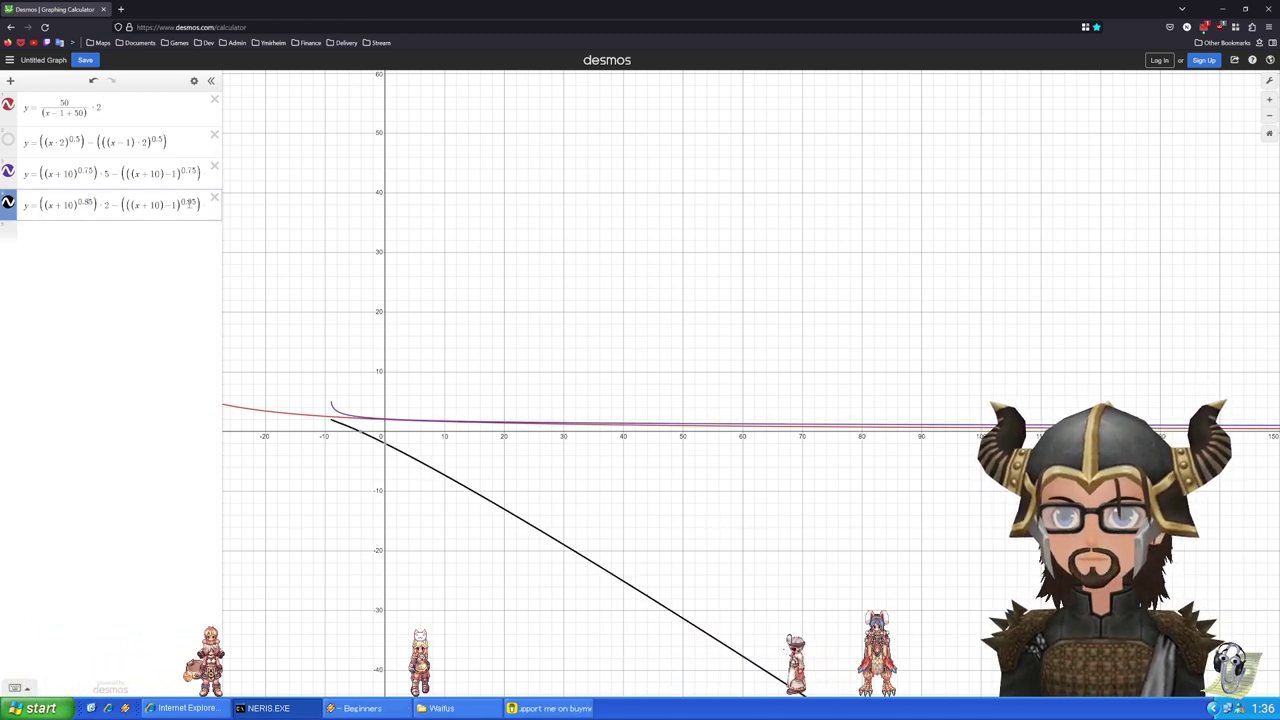
click(188, 203)
key(BackSpace)
text(8)
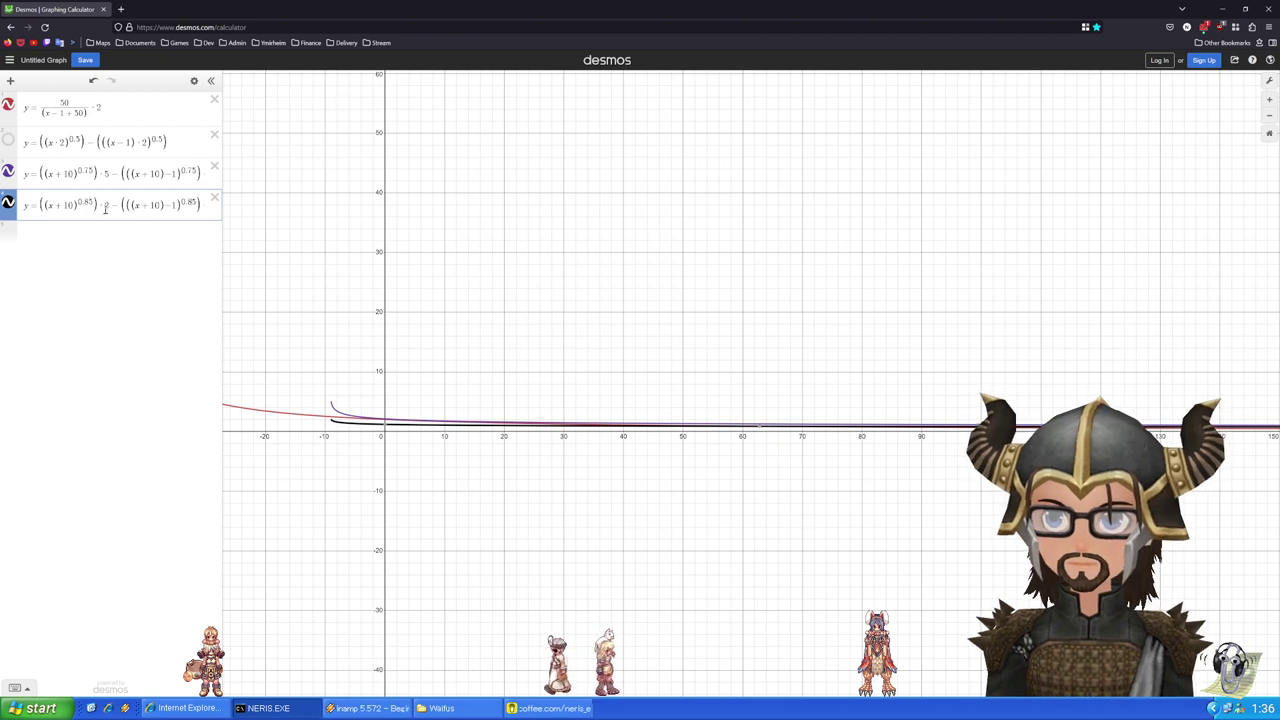
Step: Set the fourth expression's trailing multiplier to 4
mouse_move(386, 427)
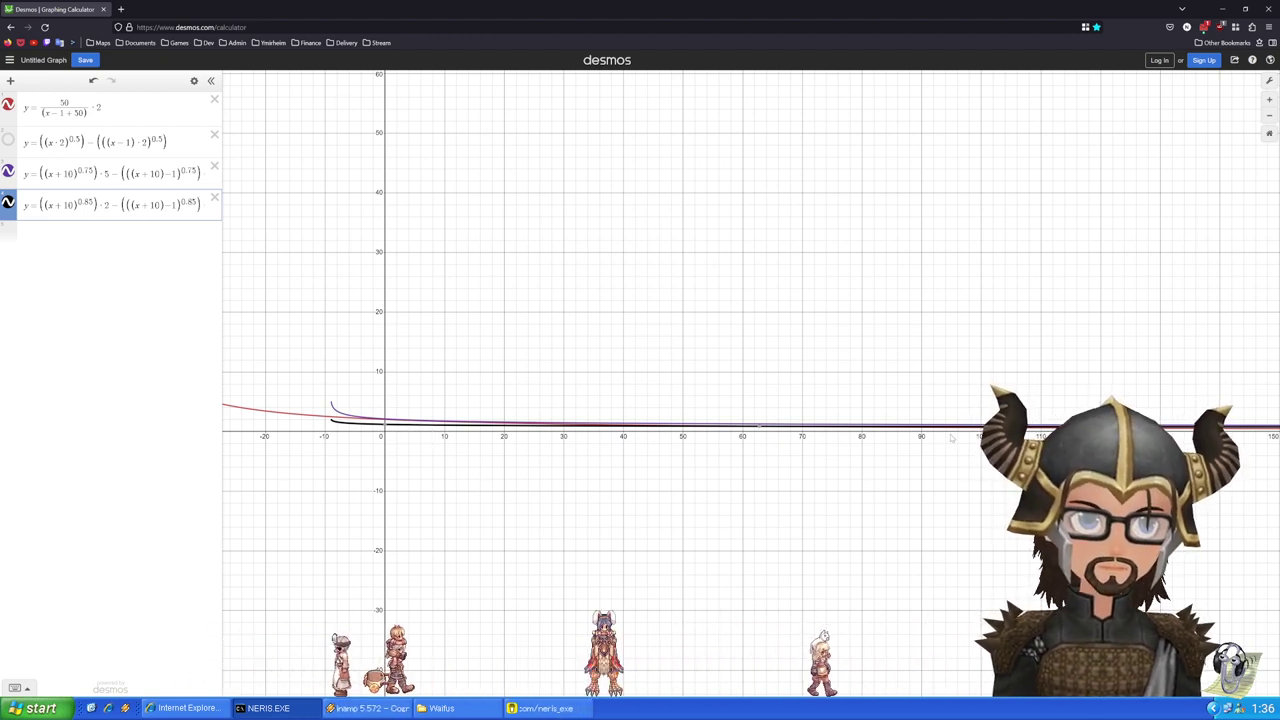
mouse_move(980, 425)
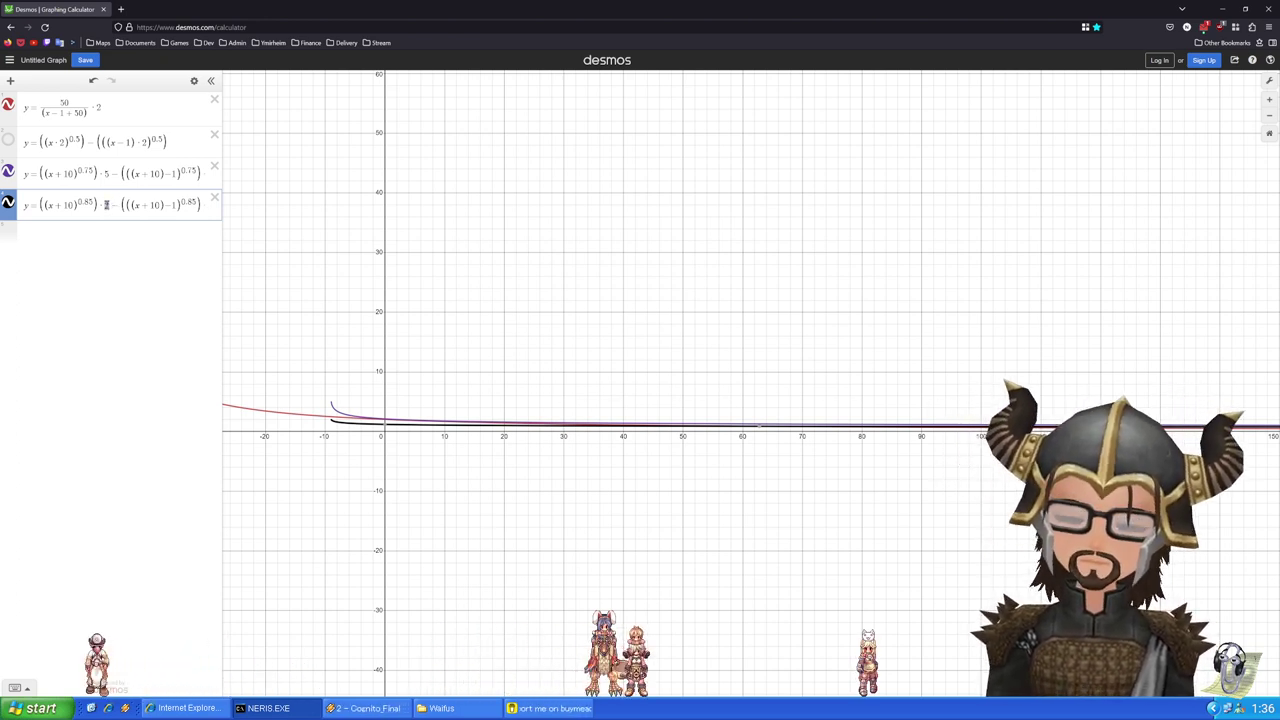
text(4)
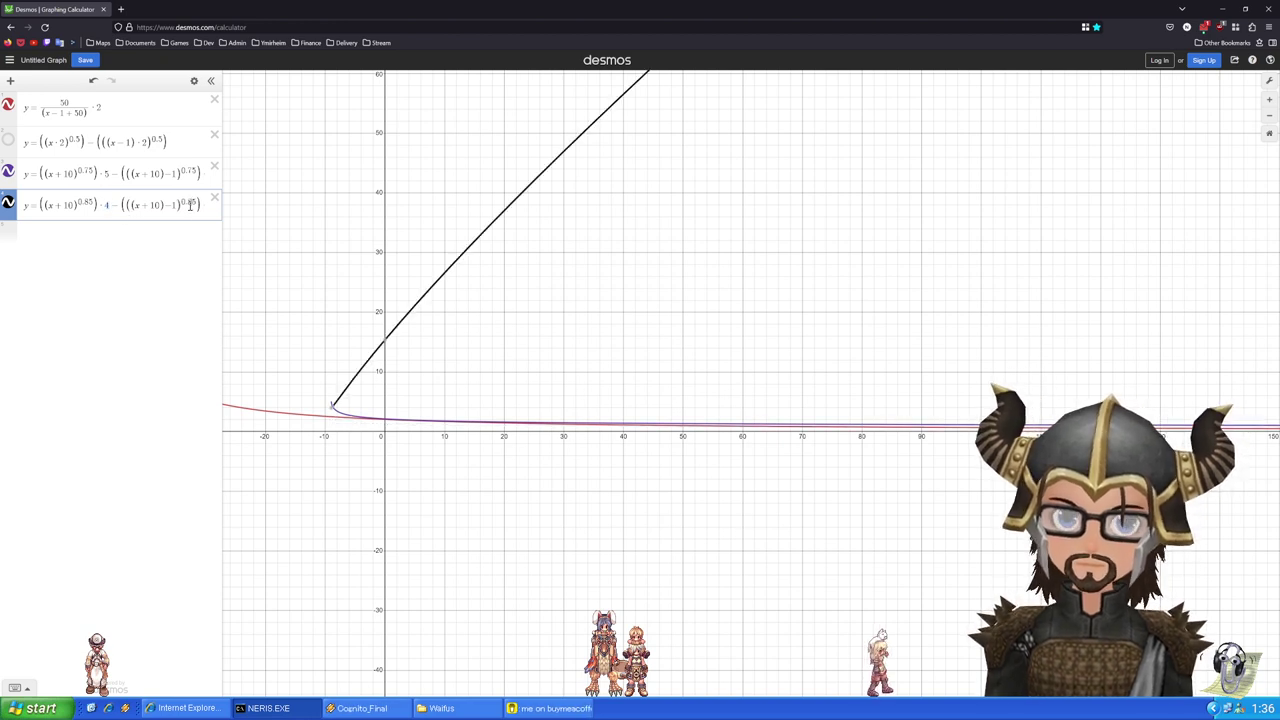
key(BackSpace)
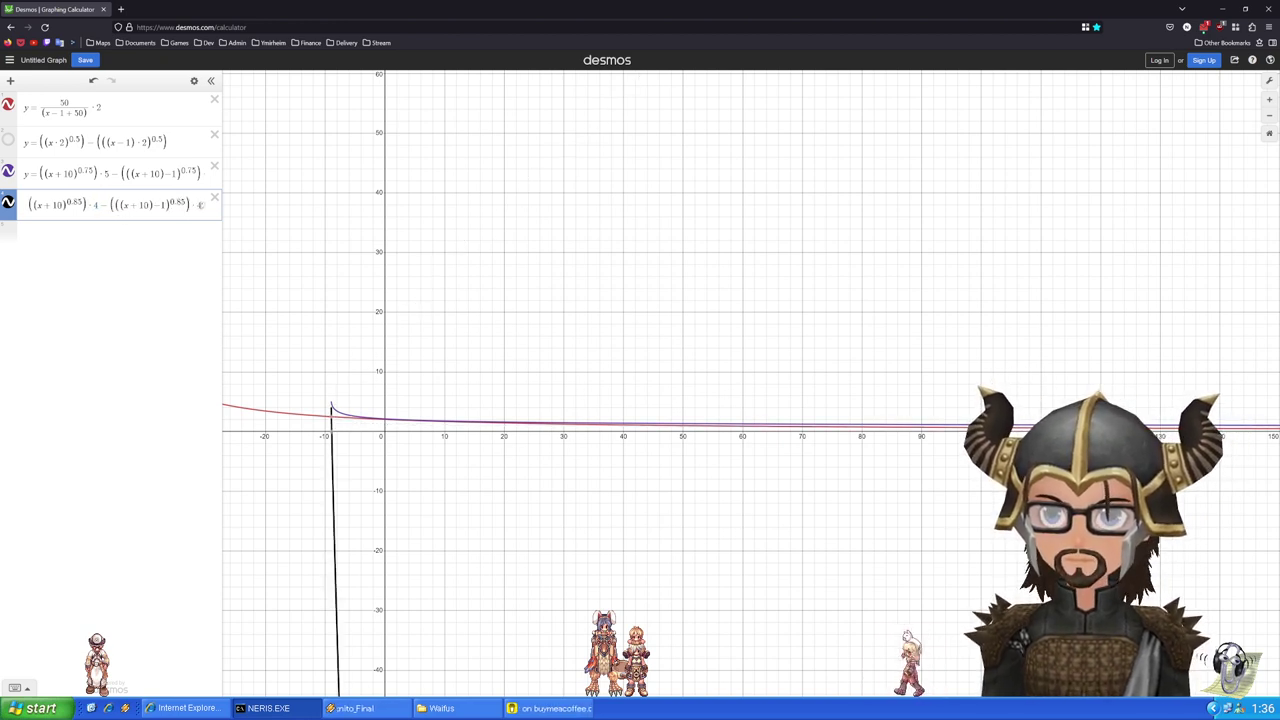
text(4)
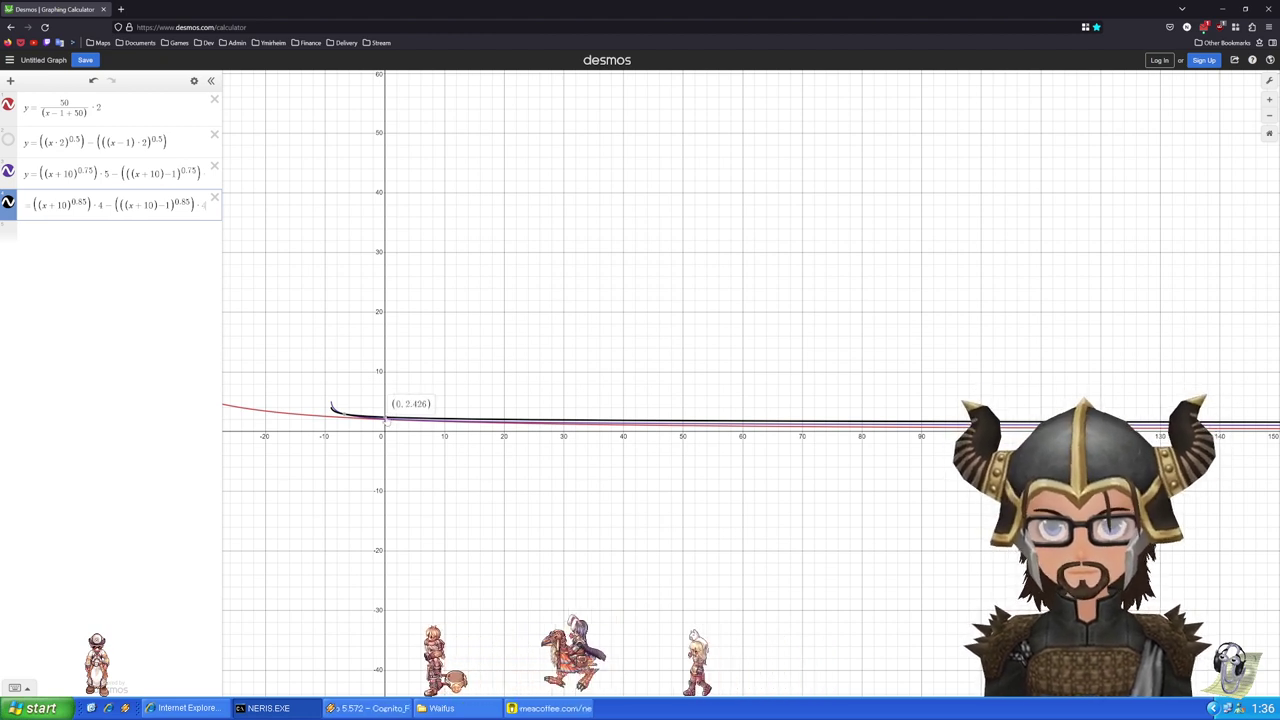
click(684, 423)
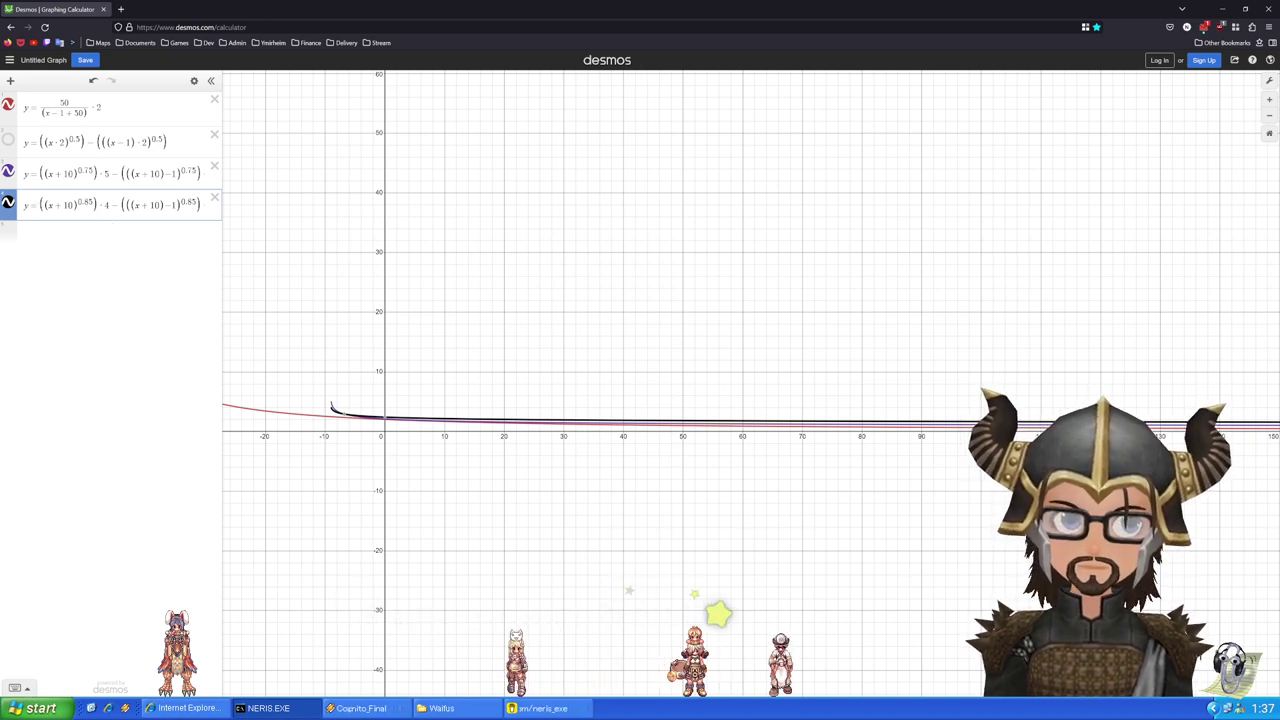
click(403, 430)
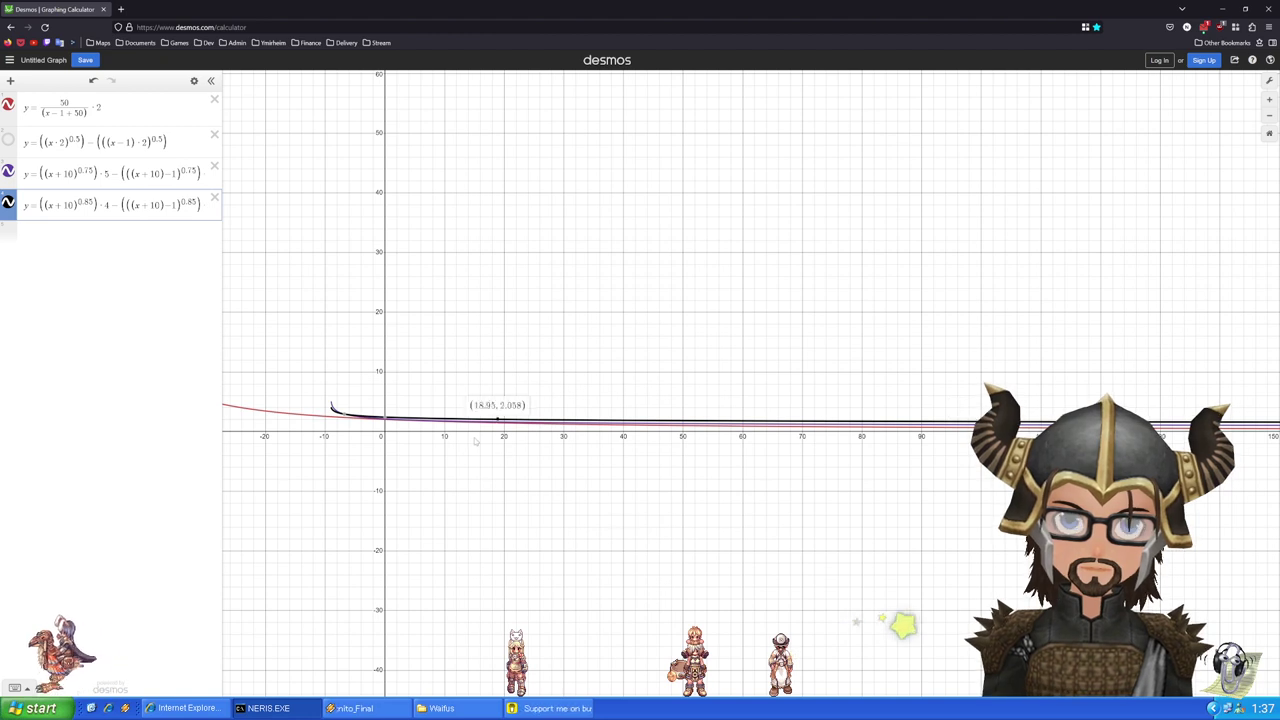
mouse_move(400, 418)
mouse_down()
mouse_move(975, 420)
mouse_move(372, 420)
mouse_move(1037, 421)
mouse_move(340, 416)
mouse_move(1078, 421)
mouse_move(335, 416)
mouse_move(1007, 421)
mouse_up()
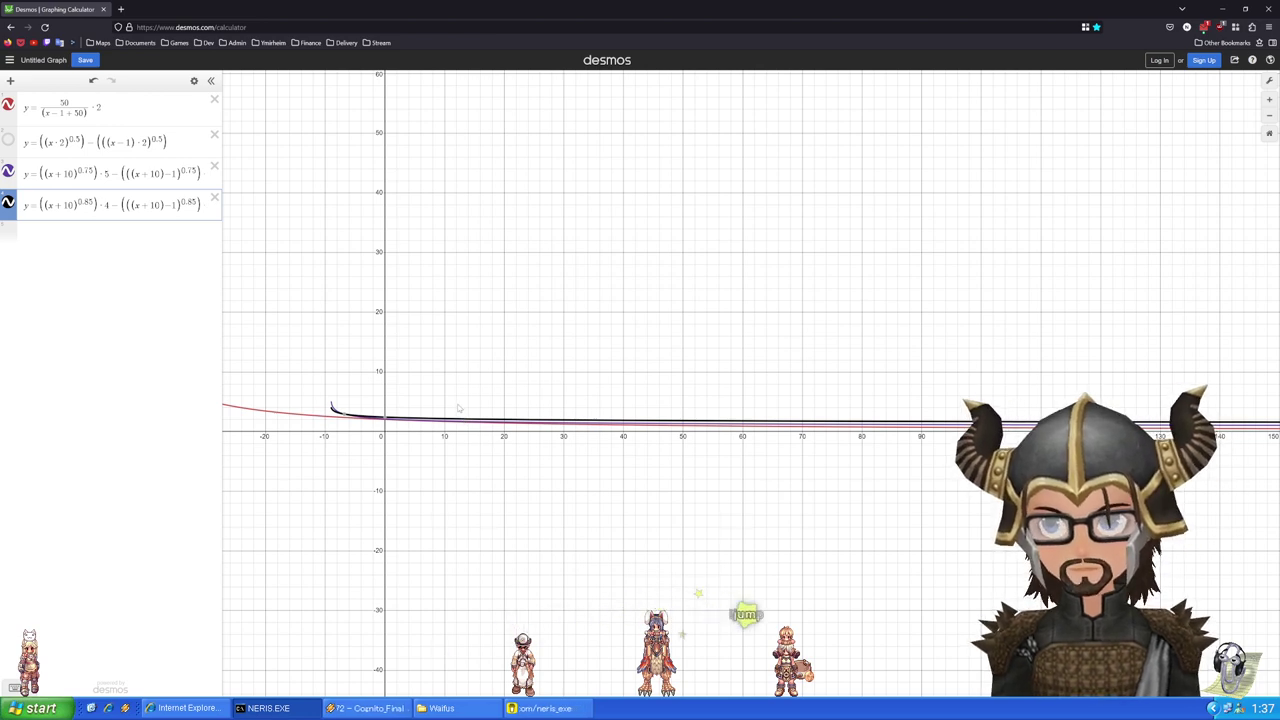
Step: Select the whole first expression 50/(x−1+50)
scroll(458, 410, down, 4)
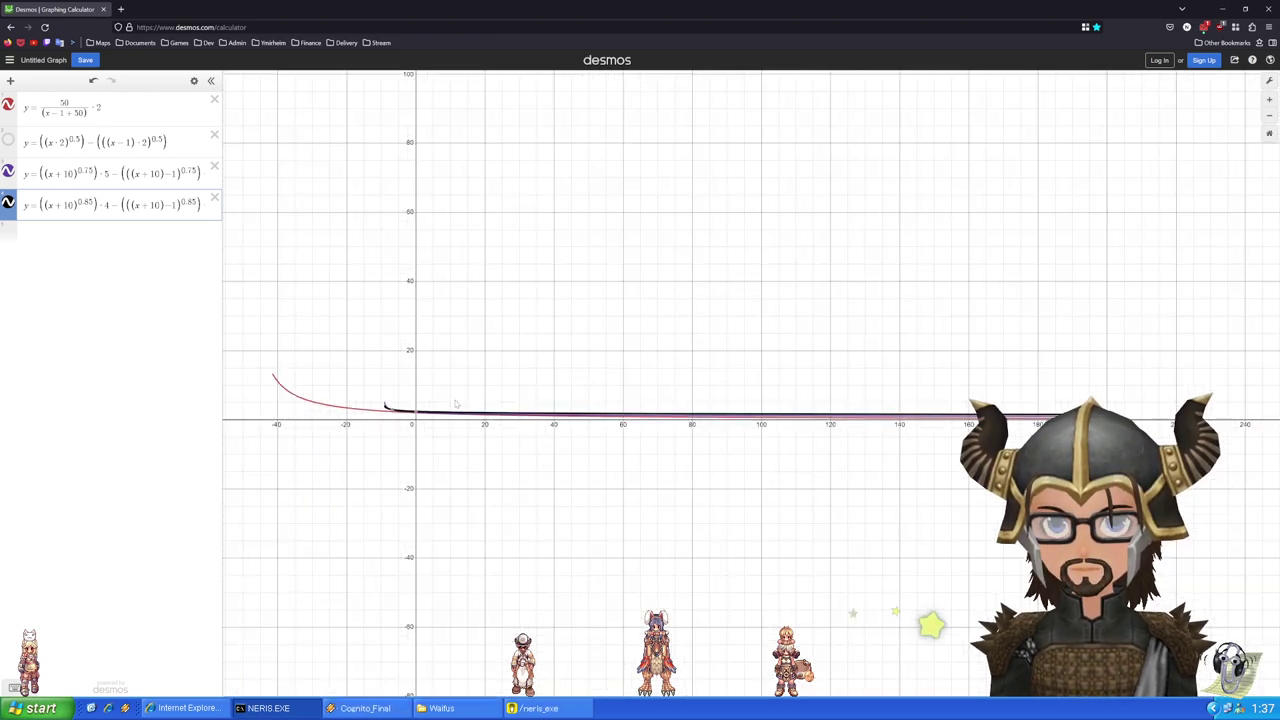
scroll(436, 373, down, 2)
scroll(435, 365, up, 5)
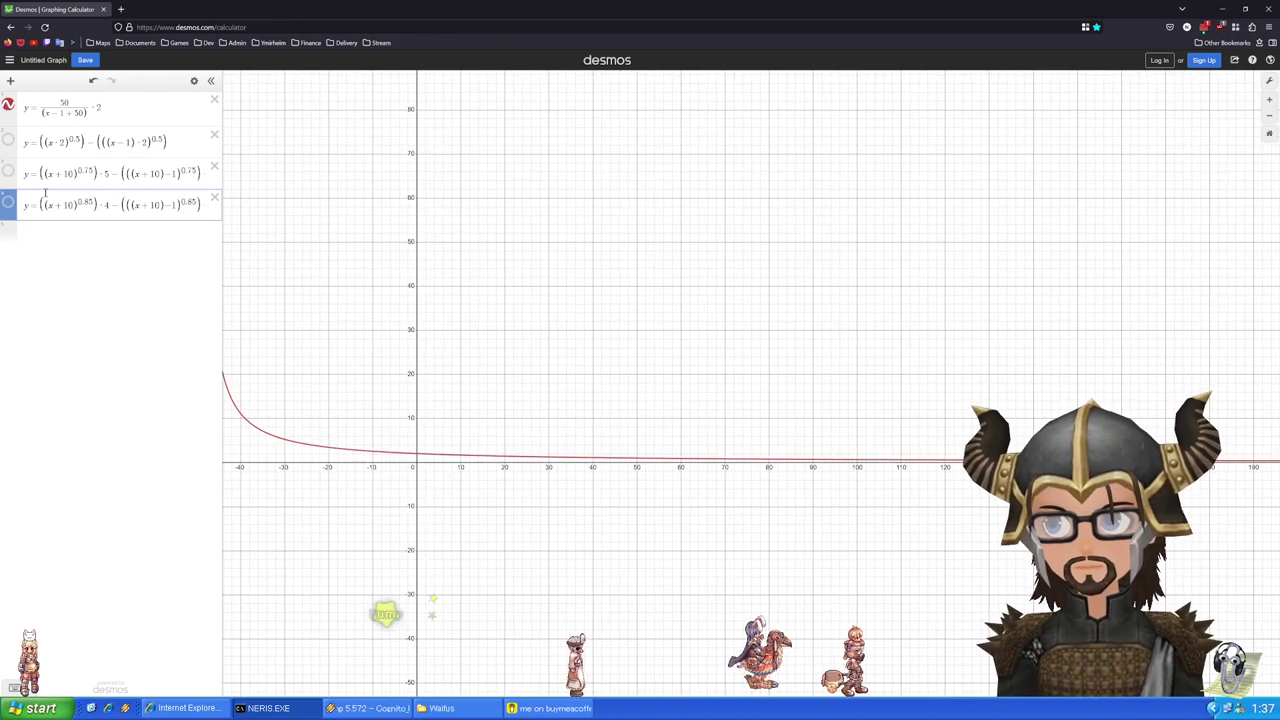
click(125, 110)
key(ctrl+a)
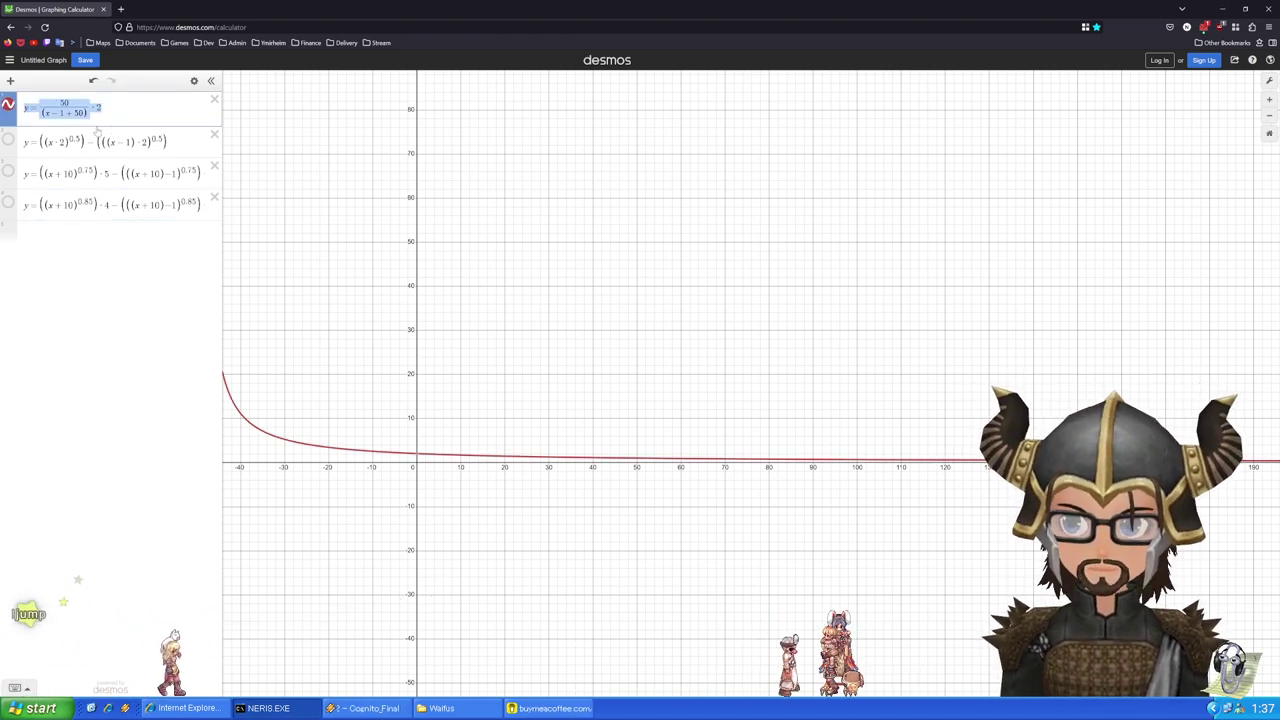
Step: Add a second expression y= and insert a Σ summation from the functions keypad
click(10, 81)
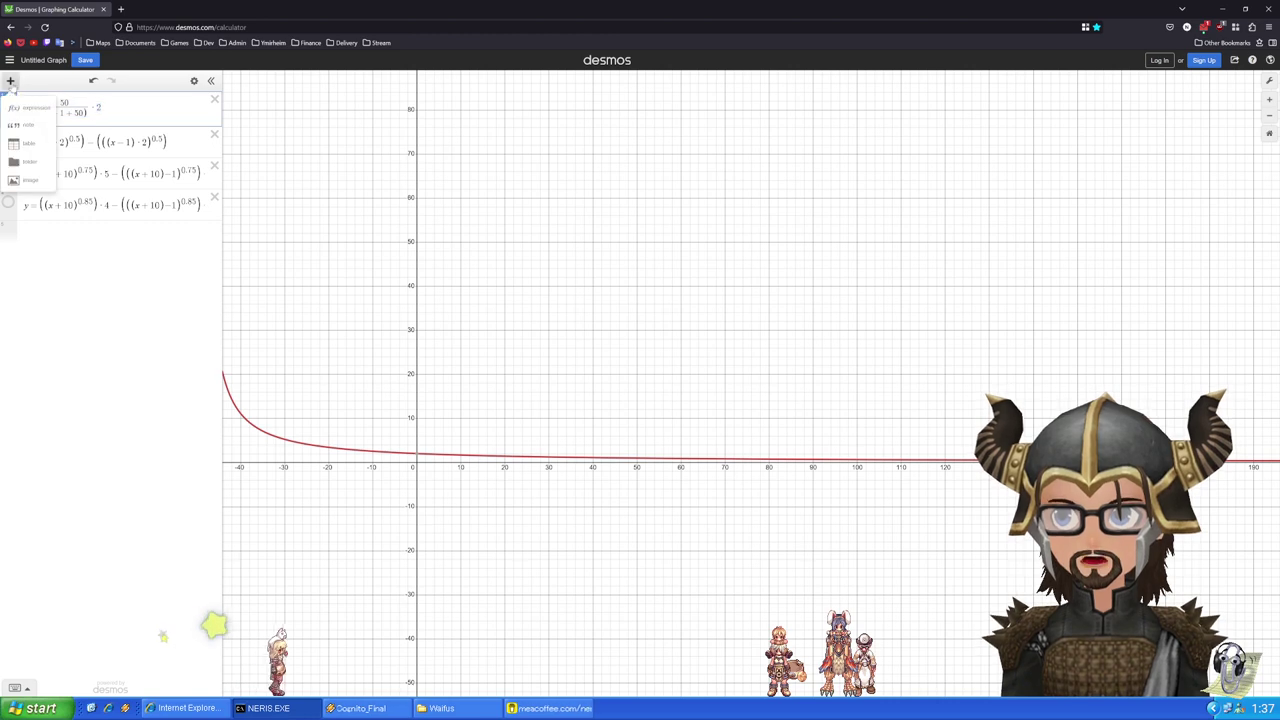
click(33, 107)
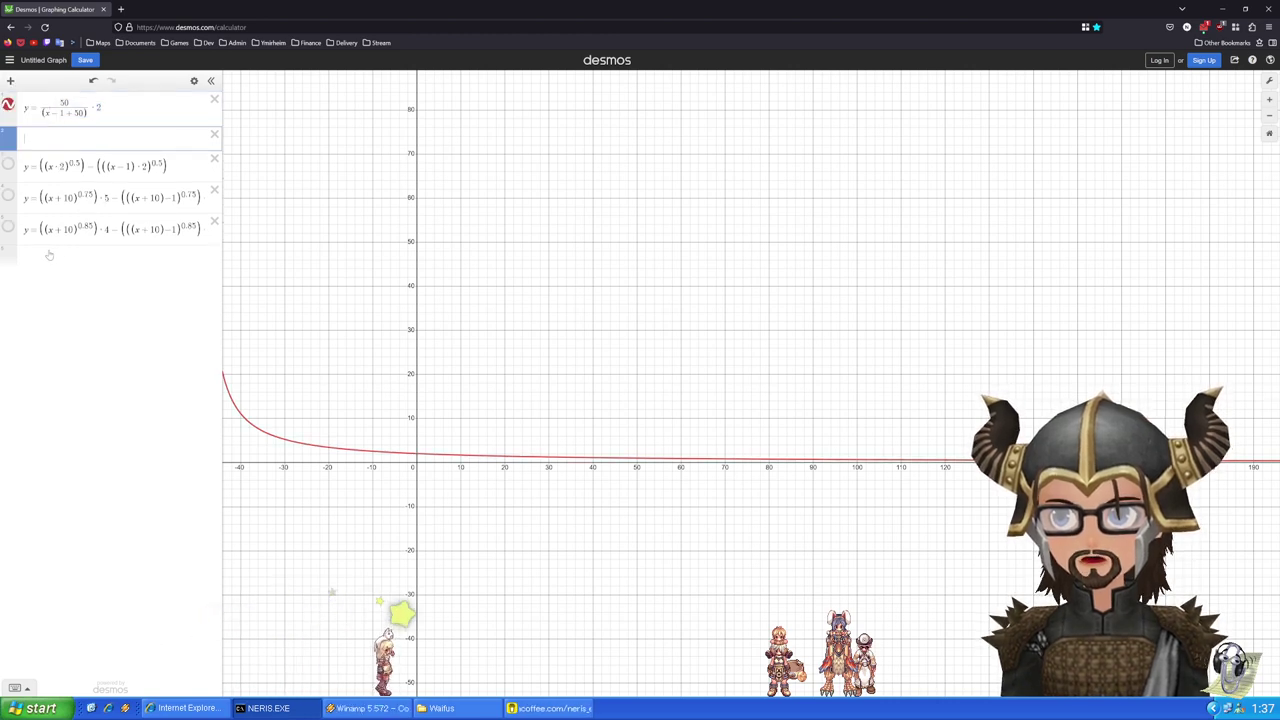
text(y=)
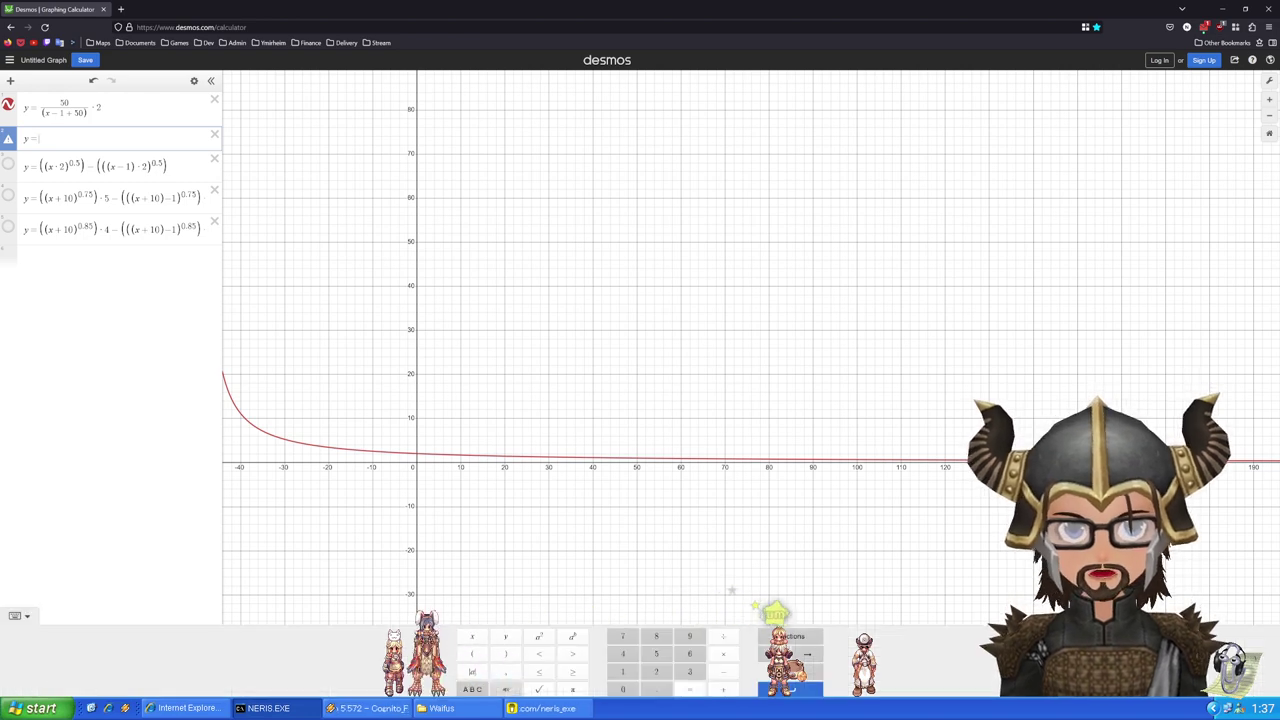
click(790, 636)
scroll(788, 572, down, 5)
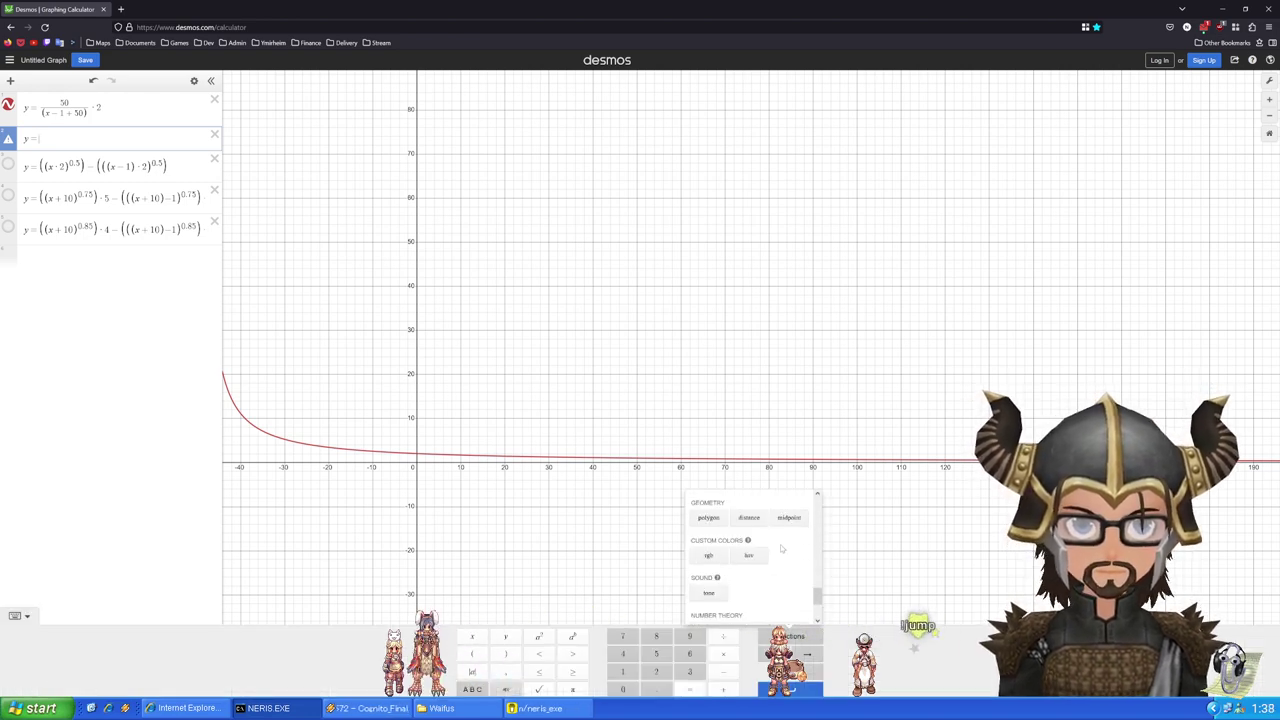
scroll(765, 582, up, 1)
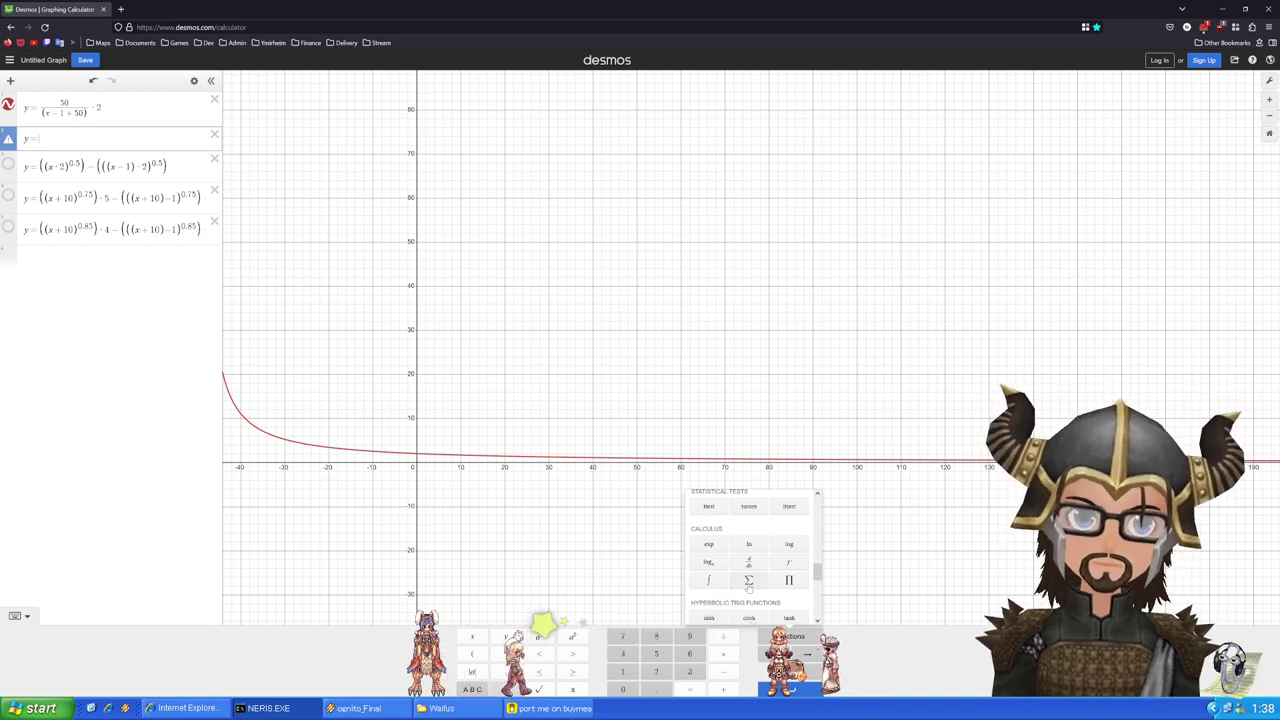
click(748, 580)
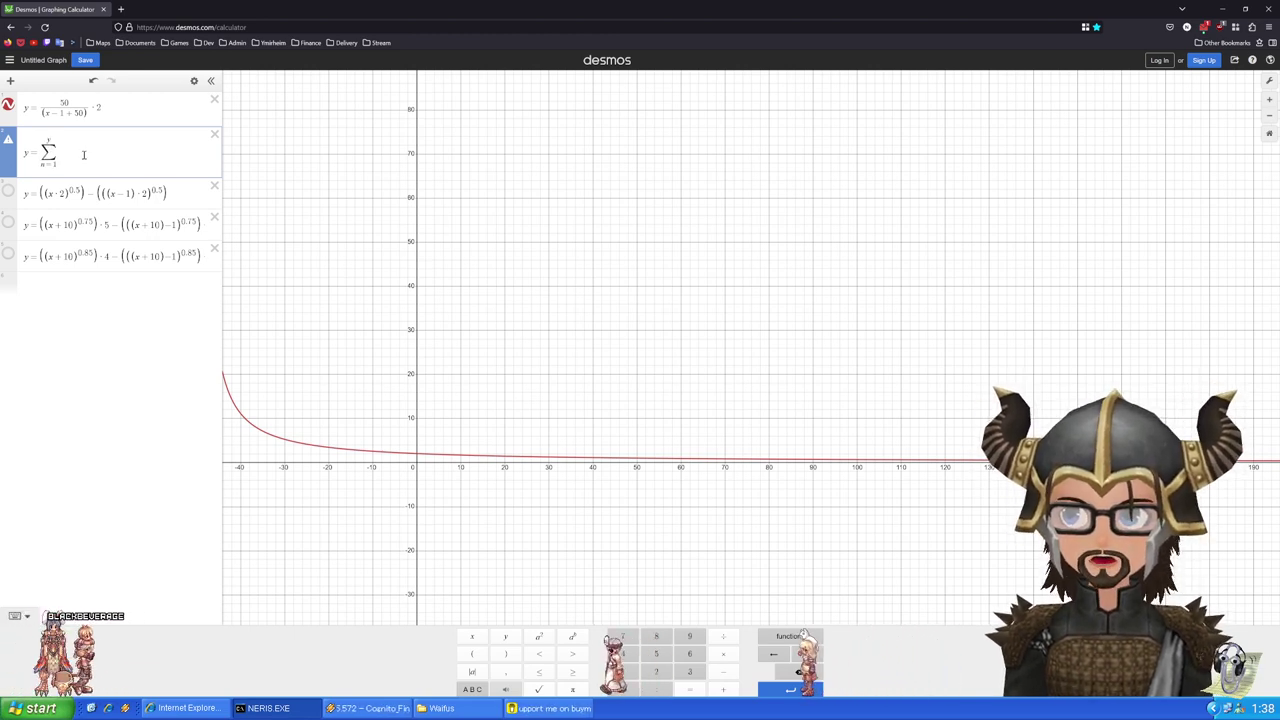
Step: Type y into the sum, hide the first curve, and shift the origin right
text(y)
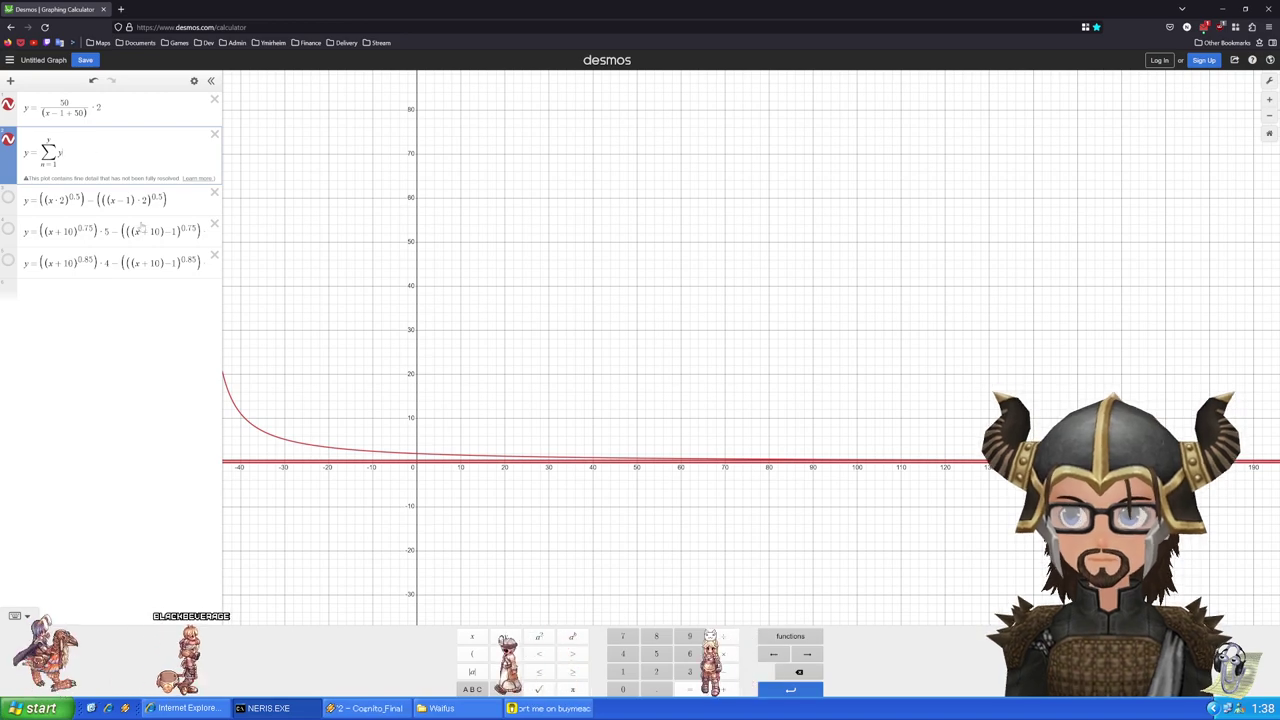
click(8, 104)
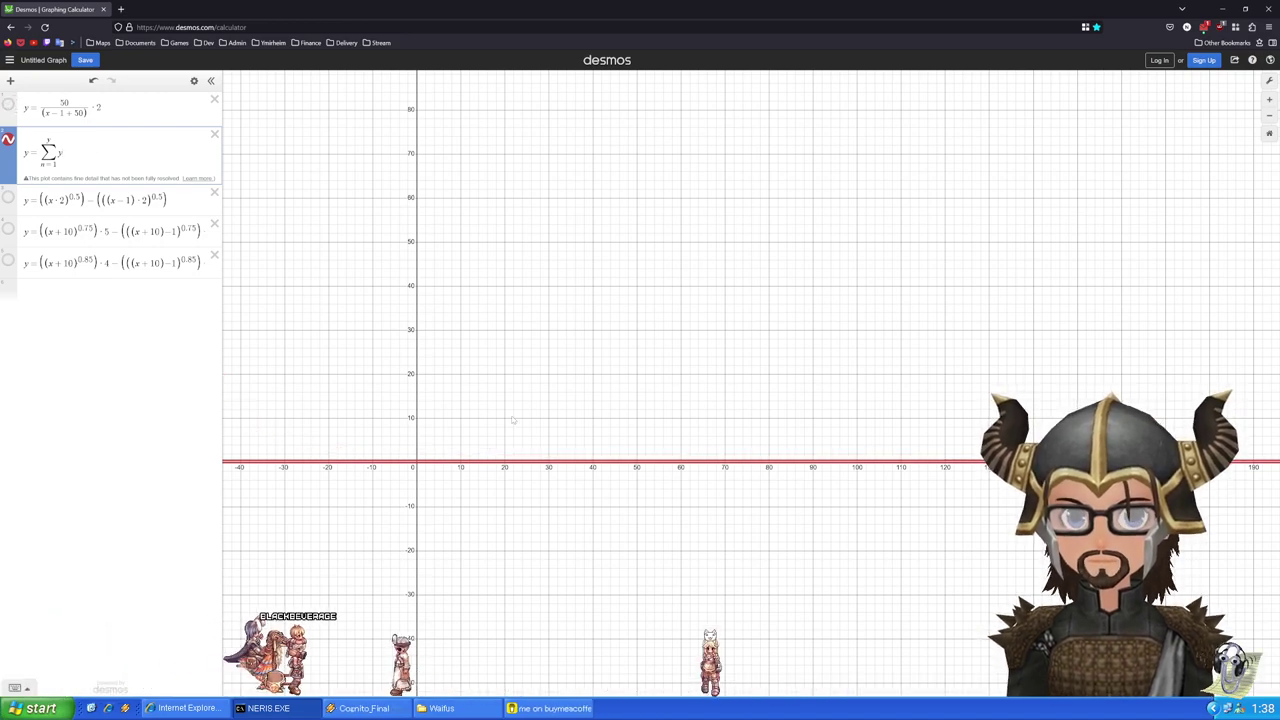
drag(440, 373, 553, 371)
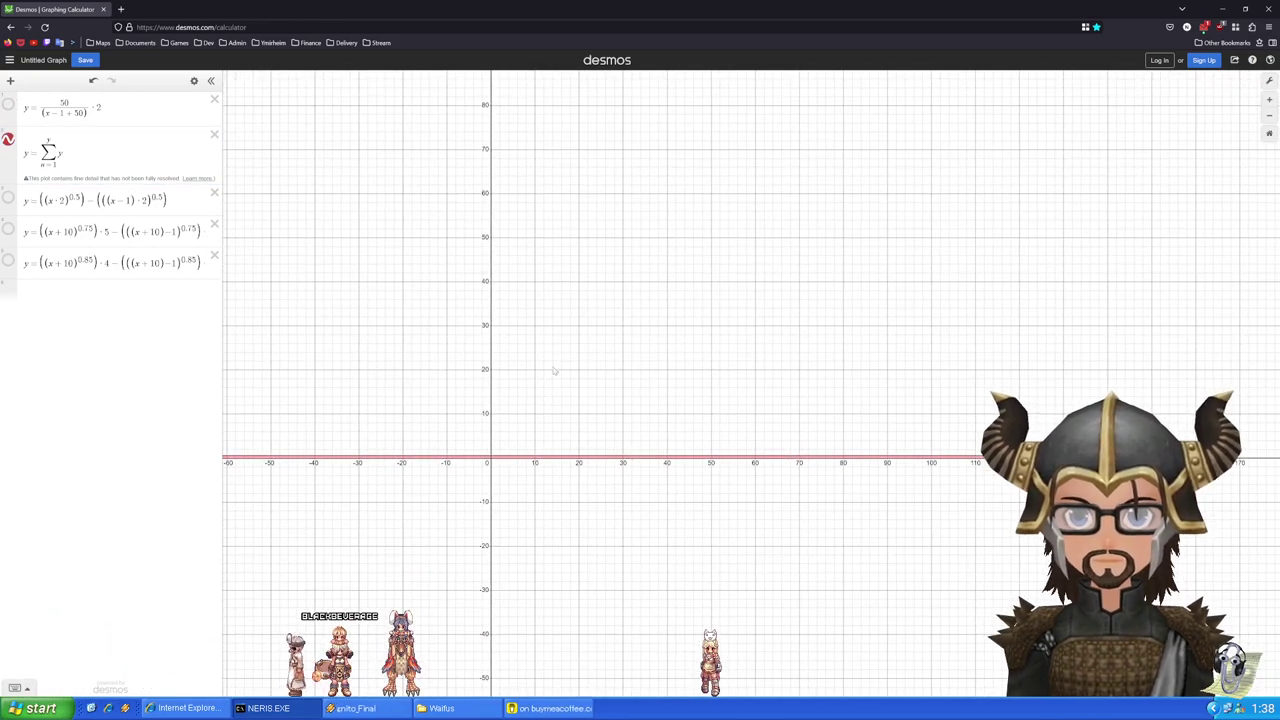
Step: Replace the summation's body so it simply sums x from n=1
click(85, 153)
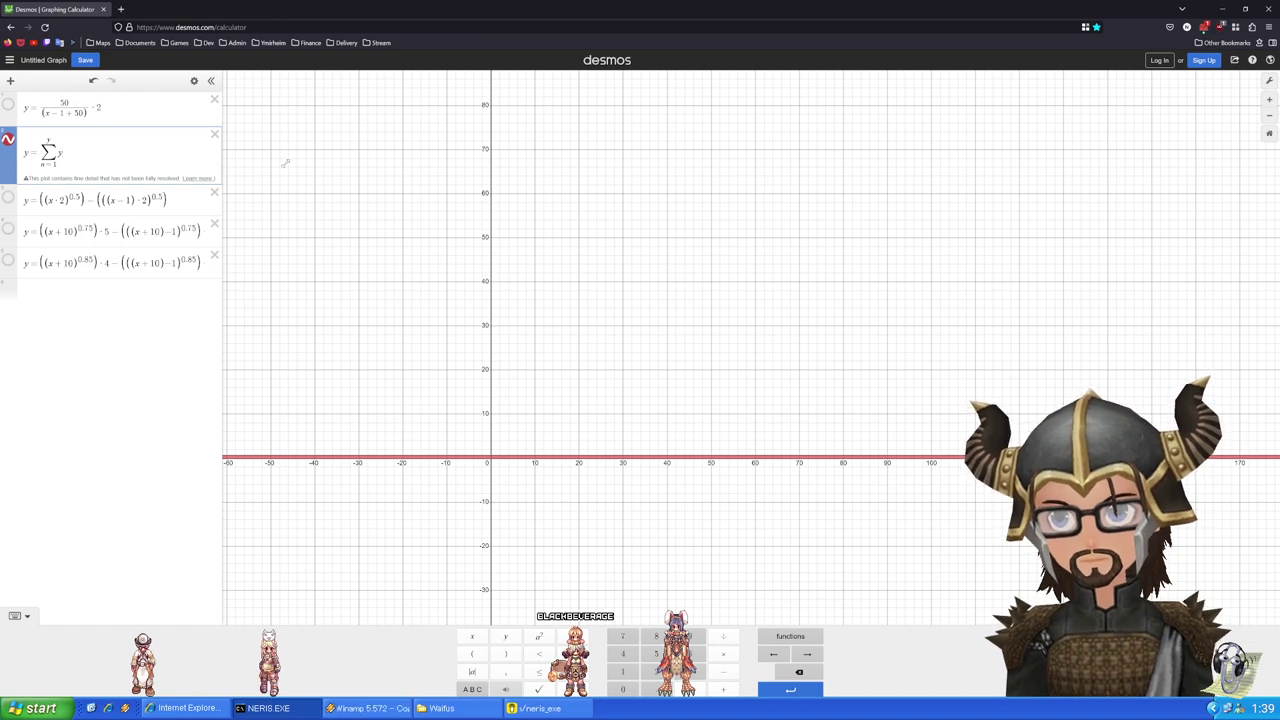
text(+n)
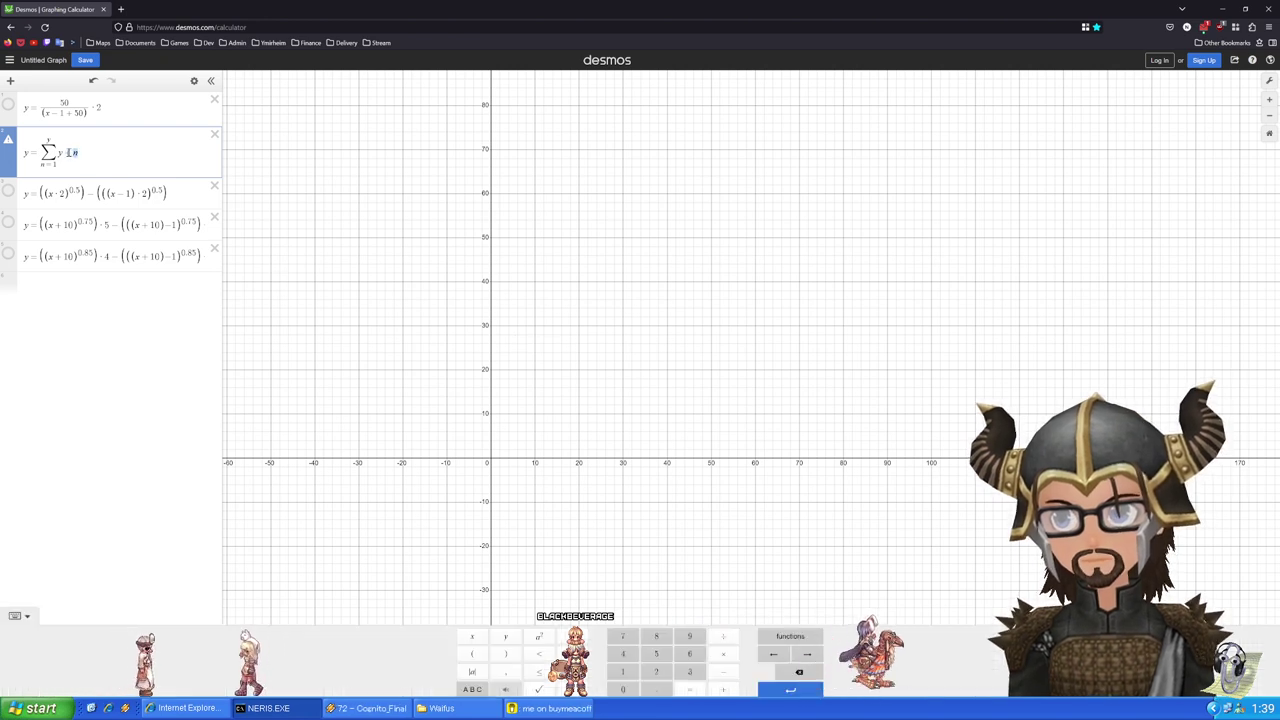
drag(110, 155, 74, 167)
key(BackSpace)
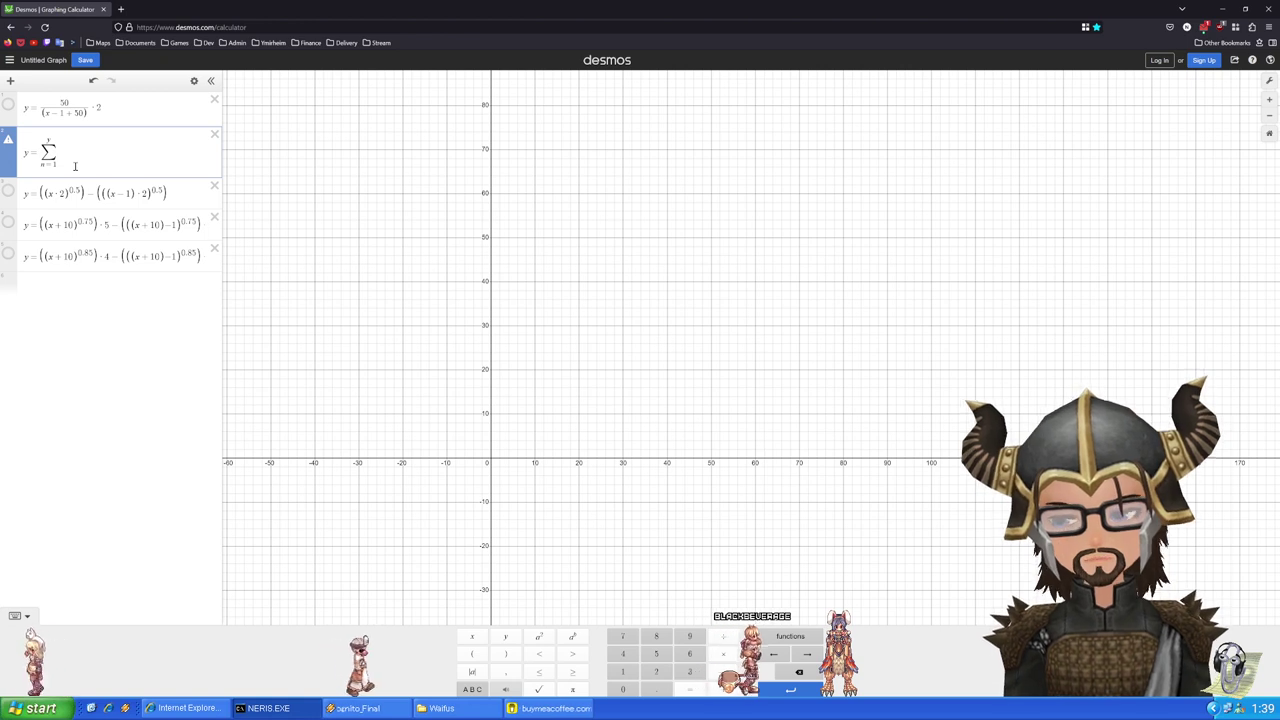
text(x)
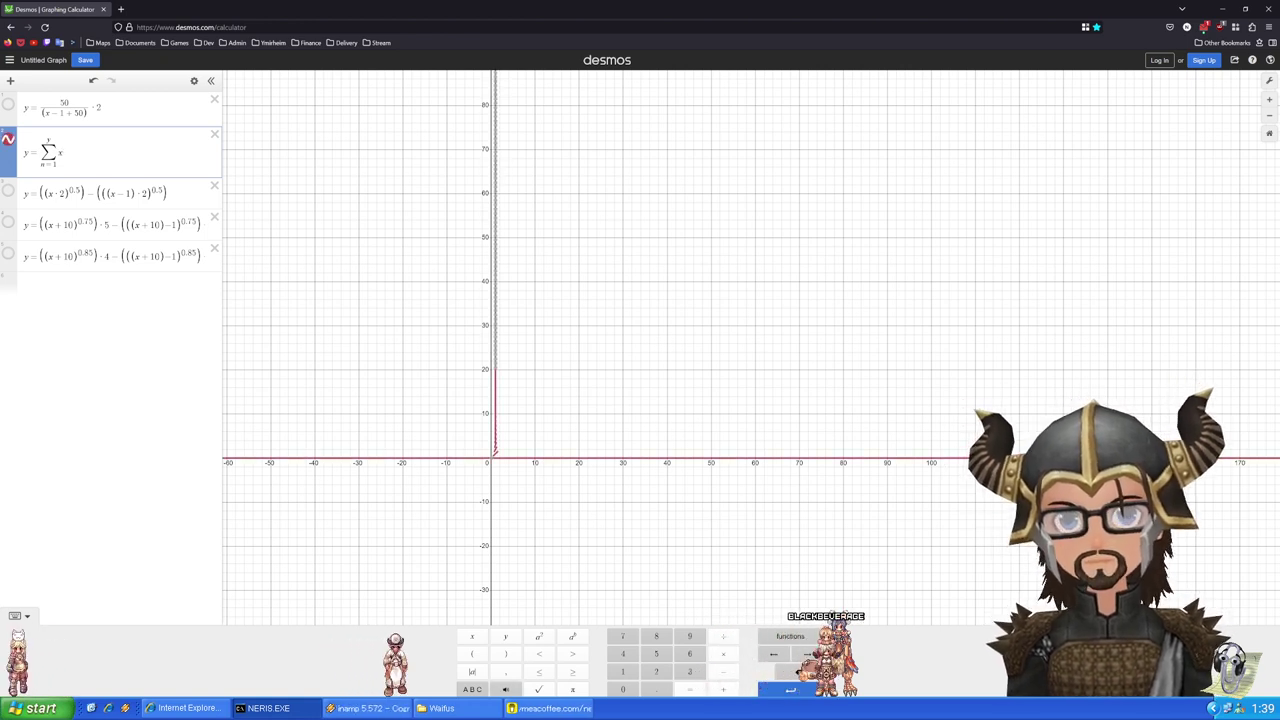
text(+)
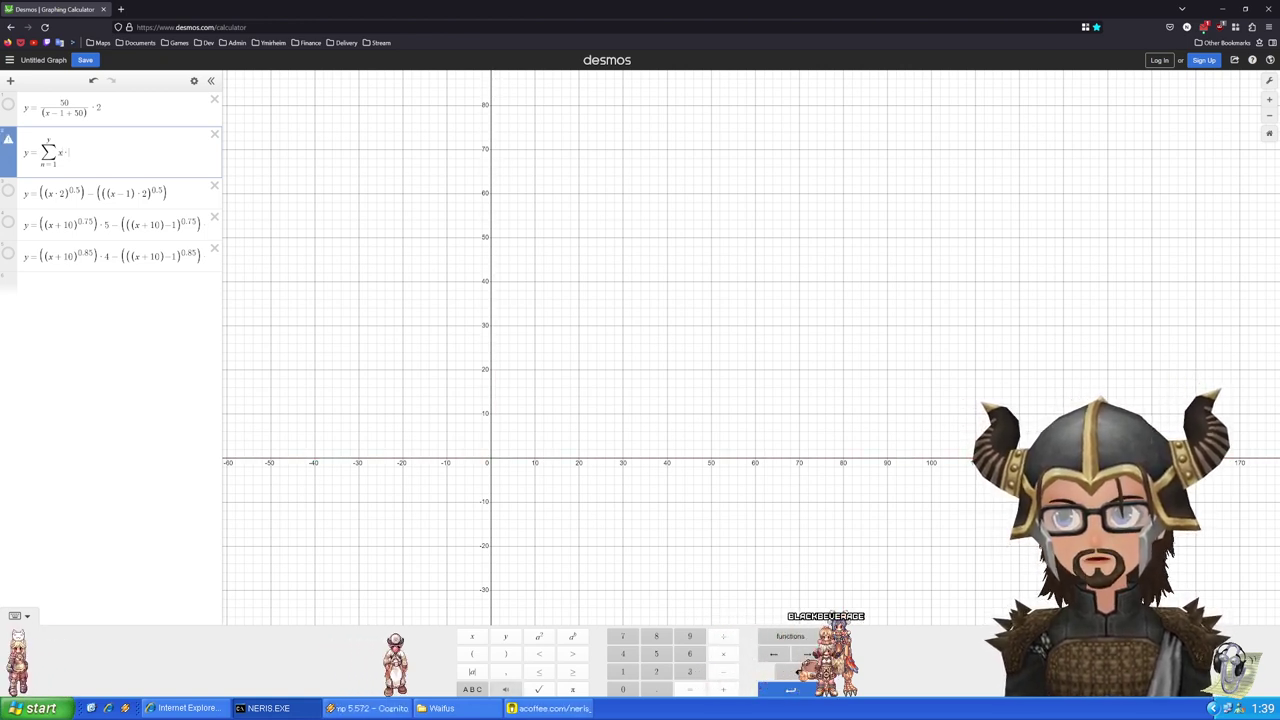
text(n)
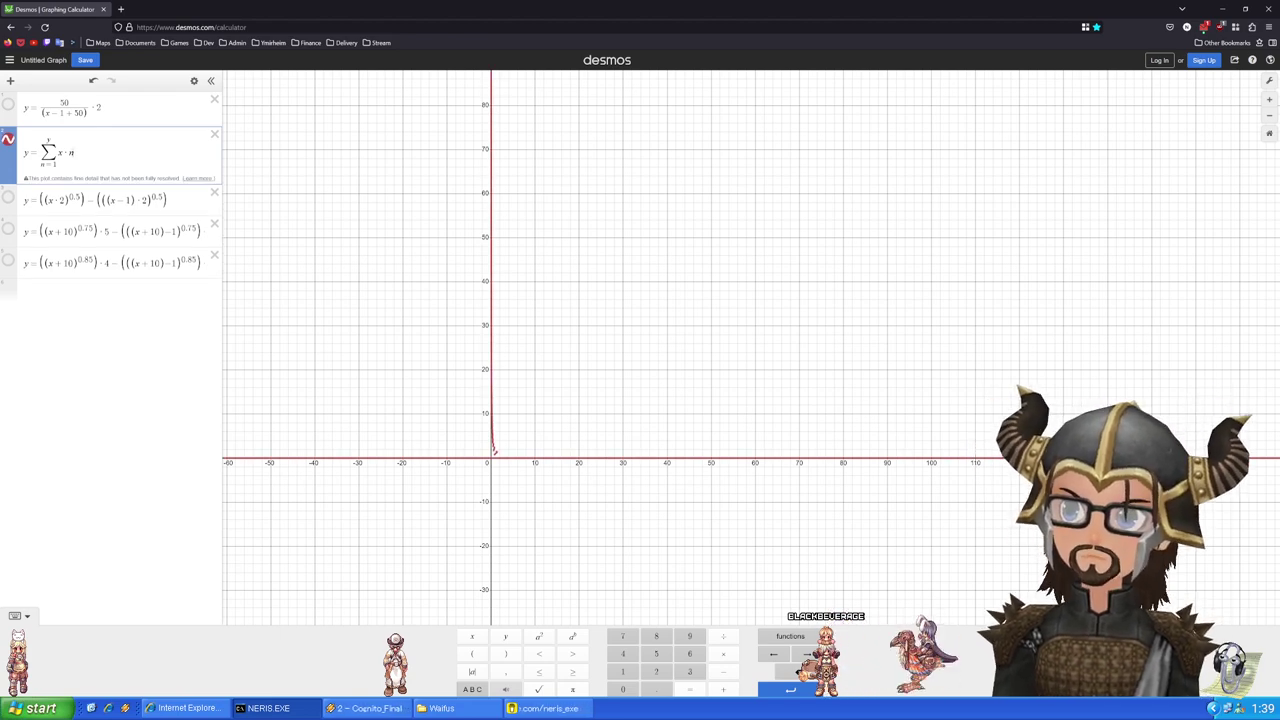
key(BackSpace)
key(BackSpace)
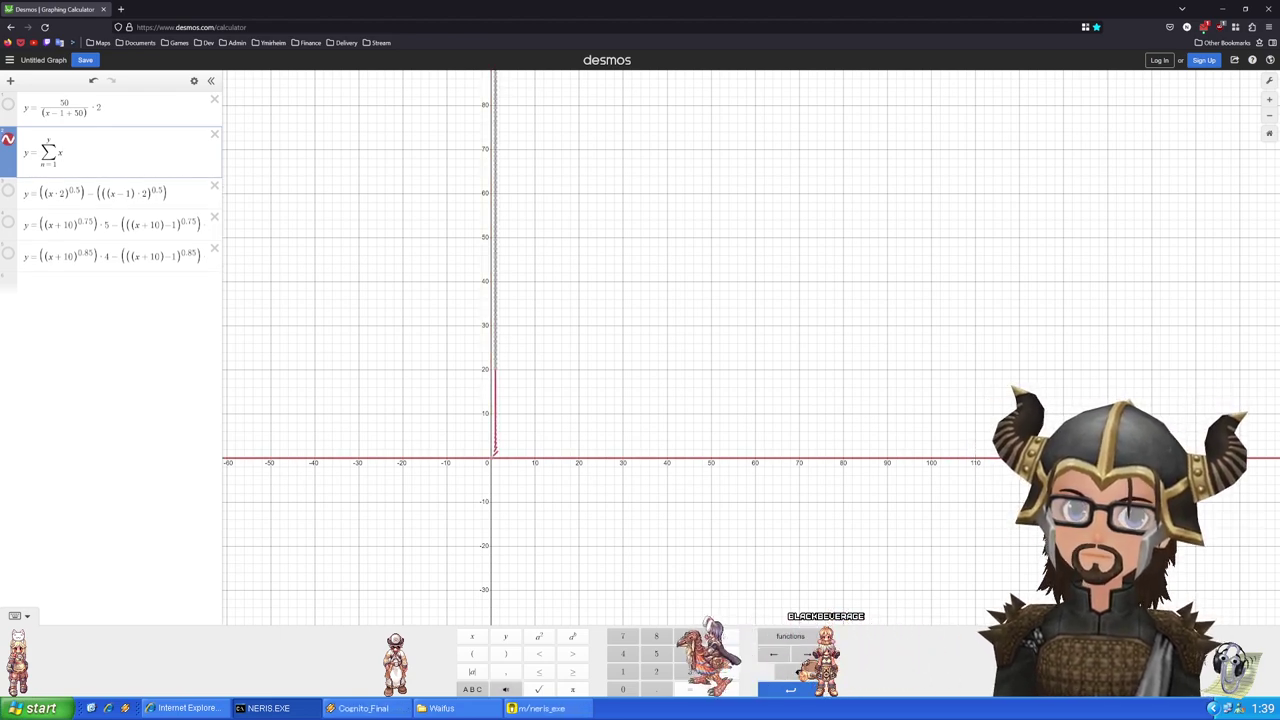
scroll(585, 322, down, 10)
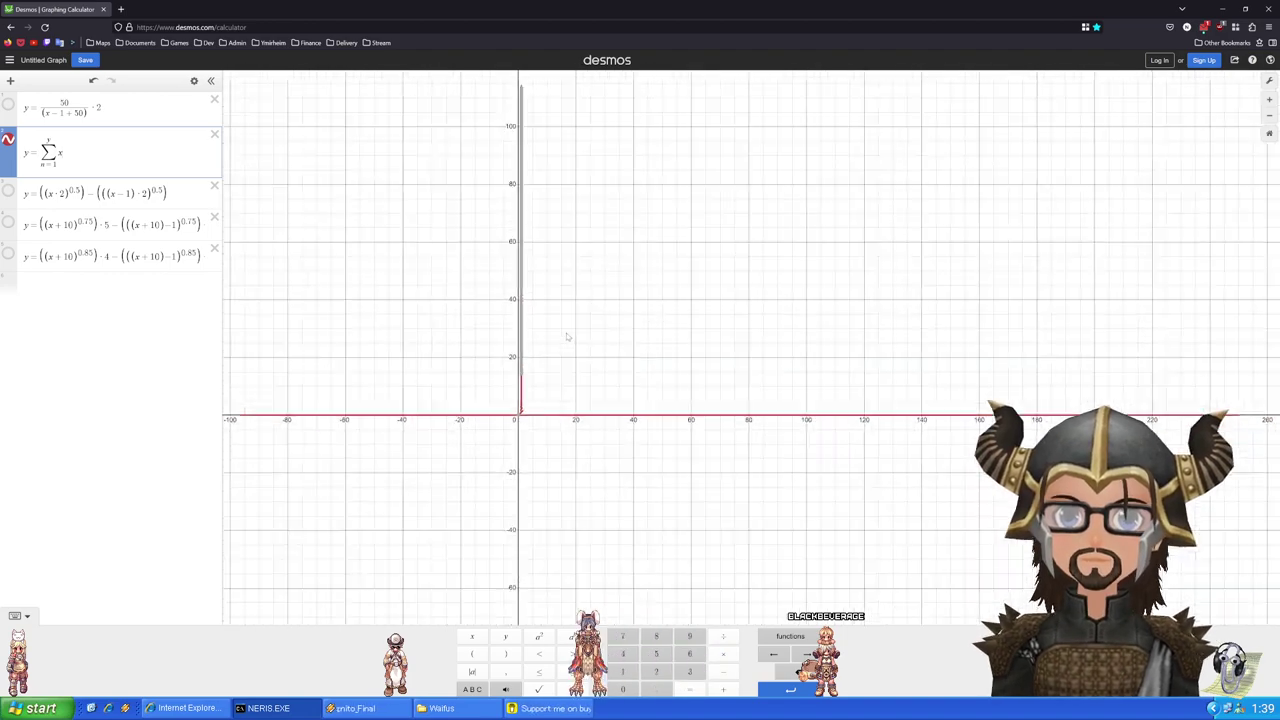
Step: Set the sum's upper limit to 100, then change it to x after copying the fraction
drag(617, 184, 617, 418)
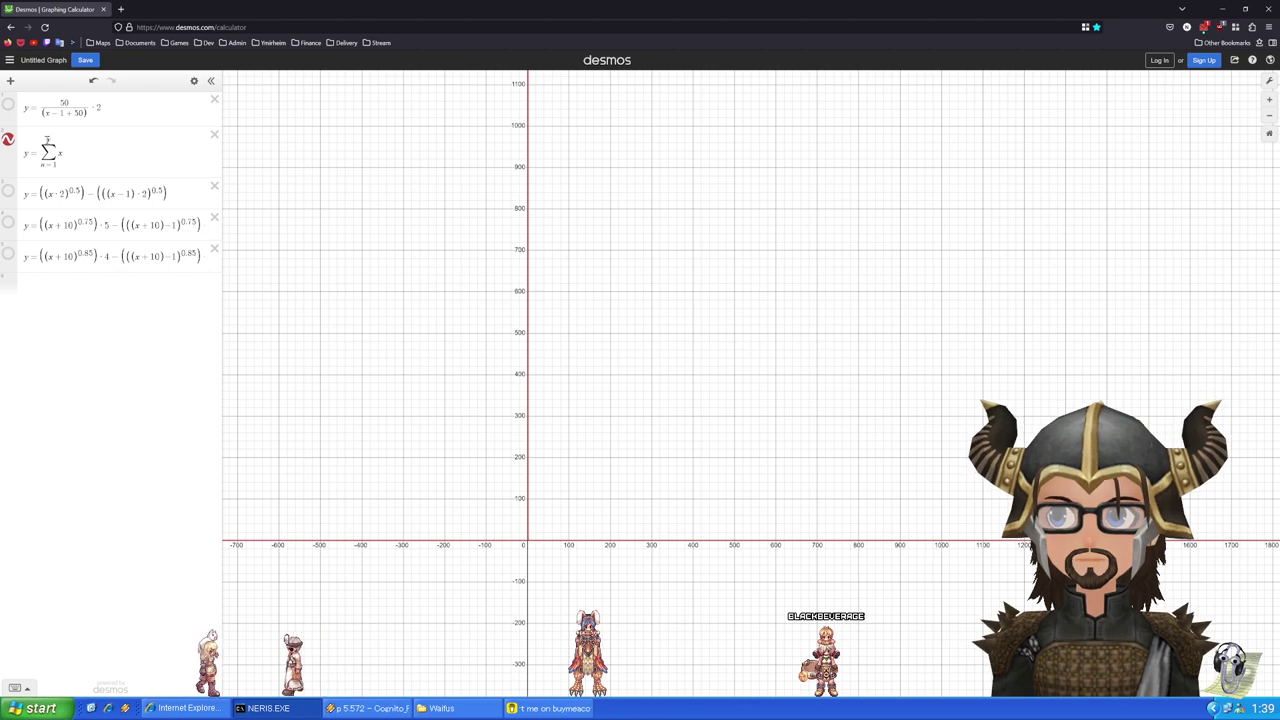
click(62, 141)
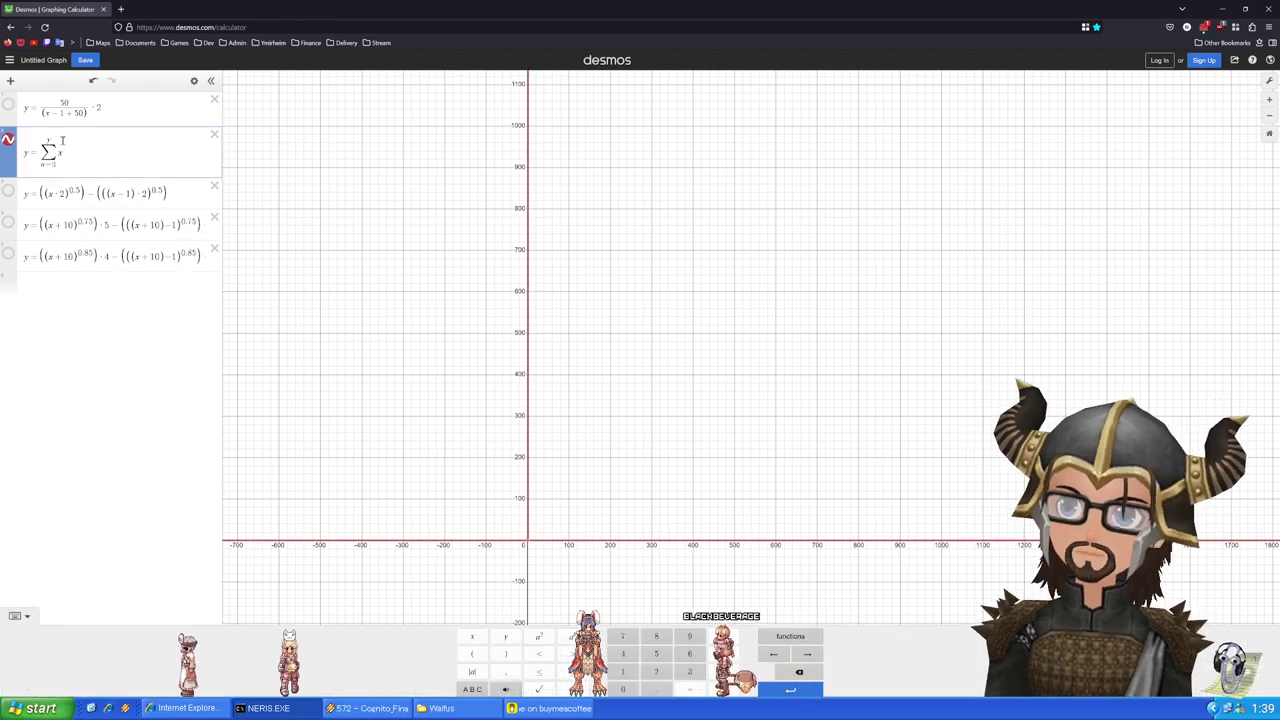
text(100)
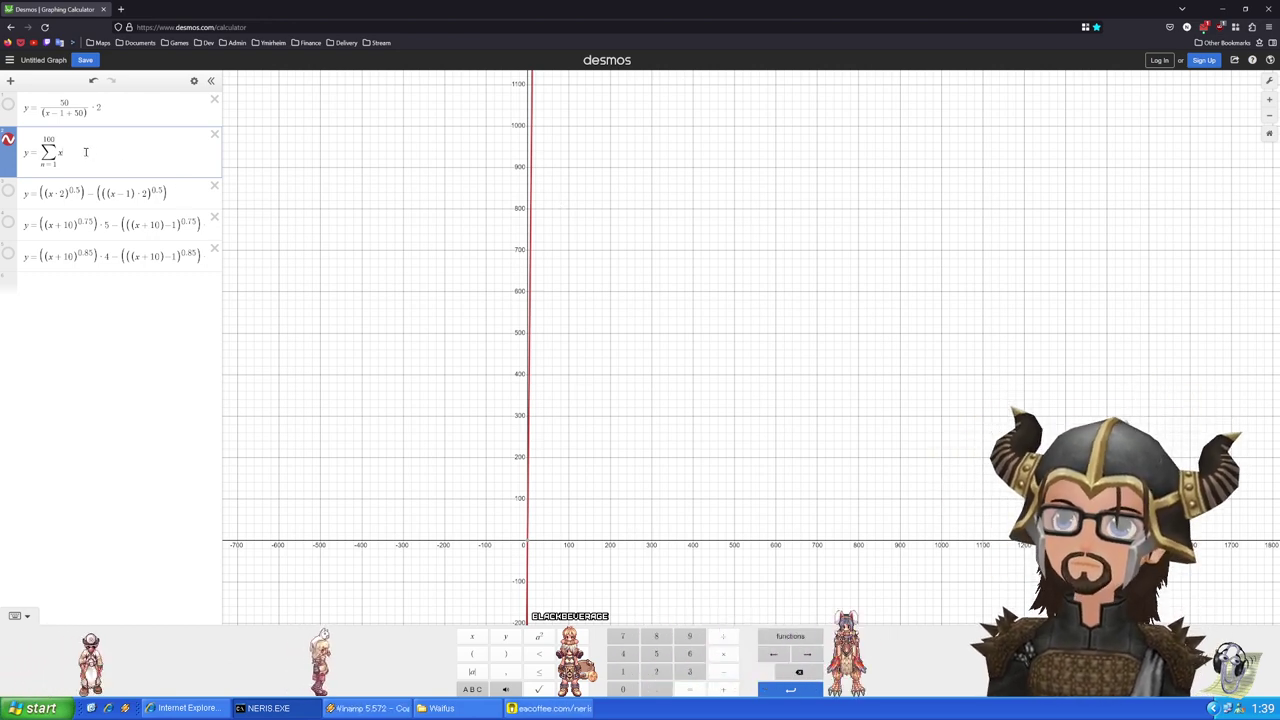
drag(115, 110, 64, 112)
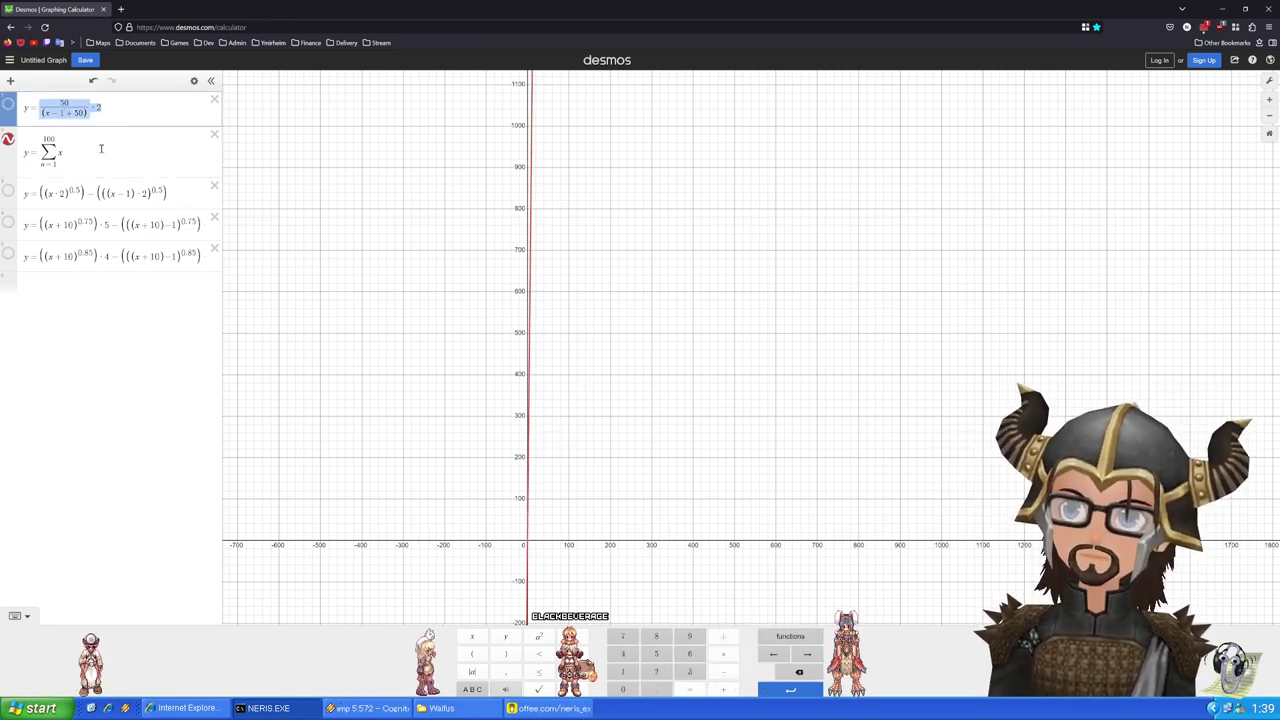
double_click(73, 150)
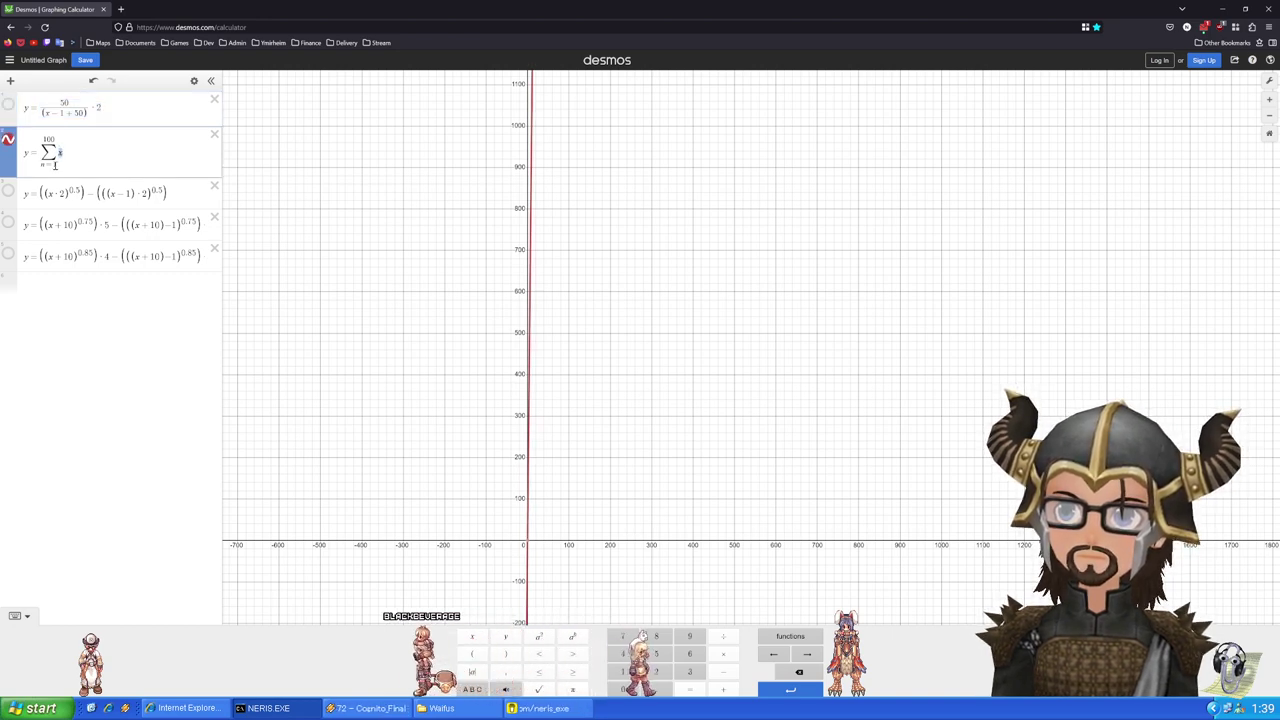
double_click(47, 139)
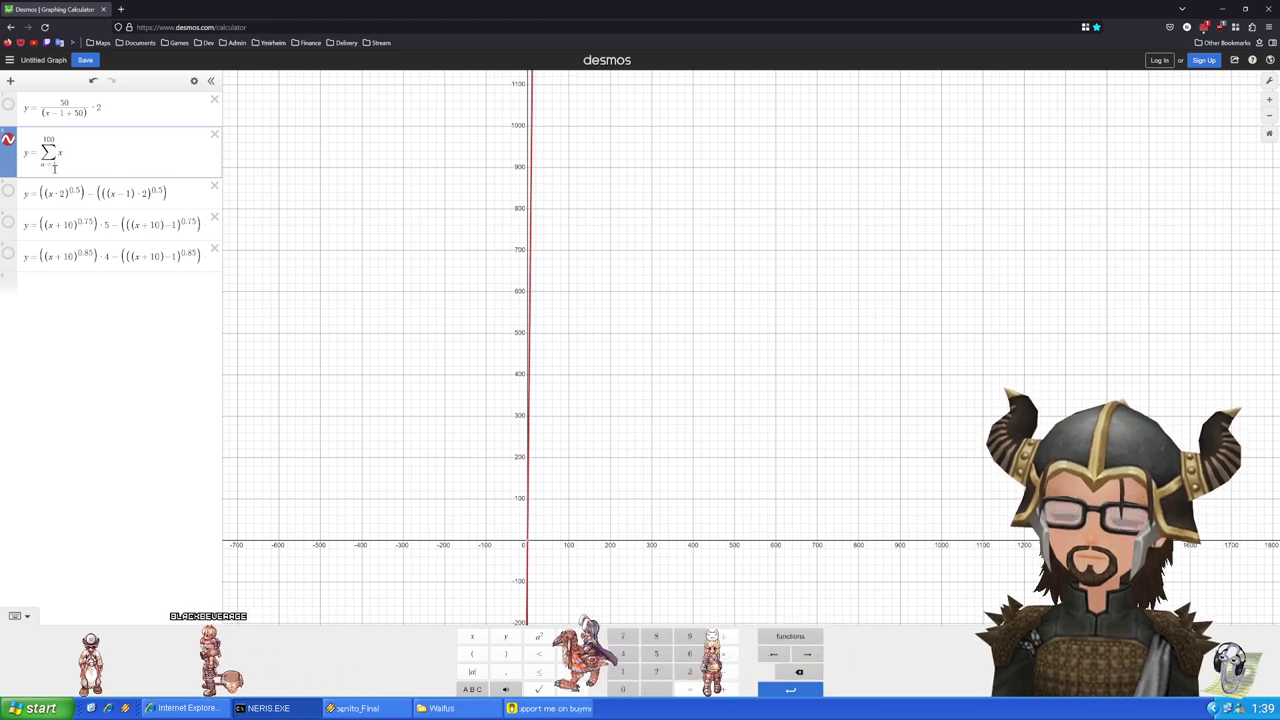
click(55, 168)
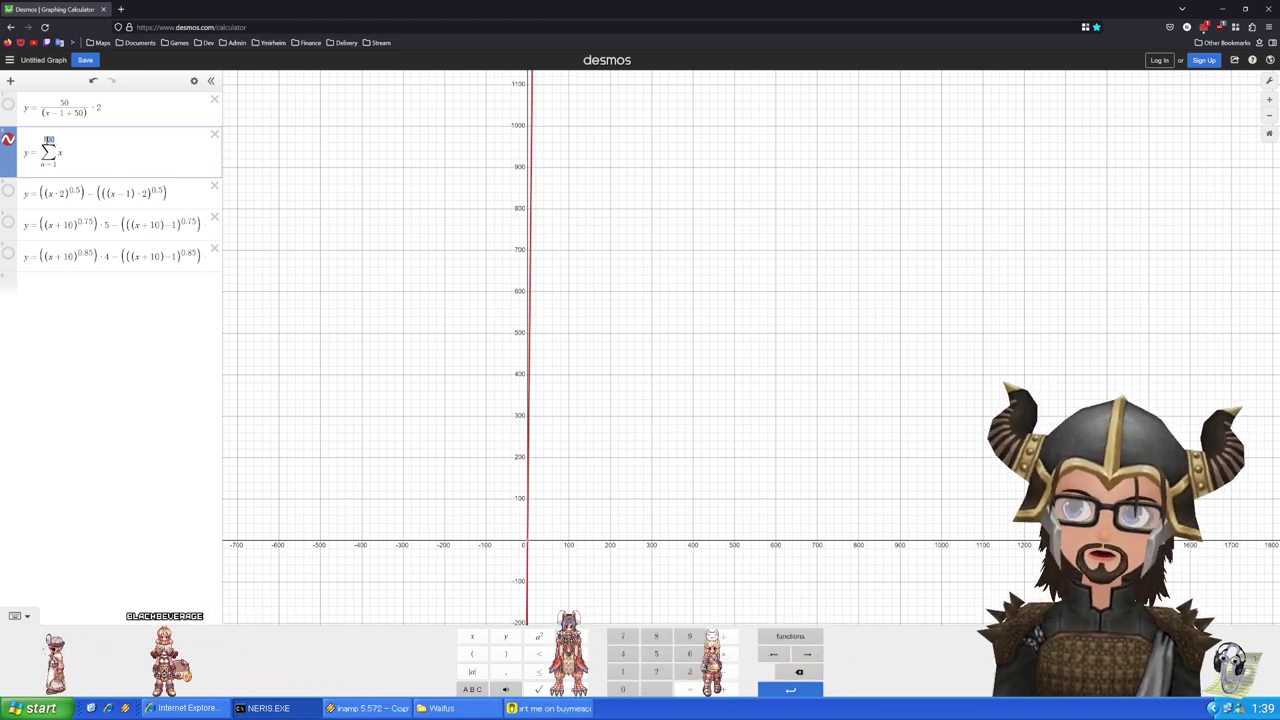
key(BackSpace)
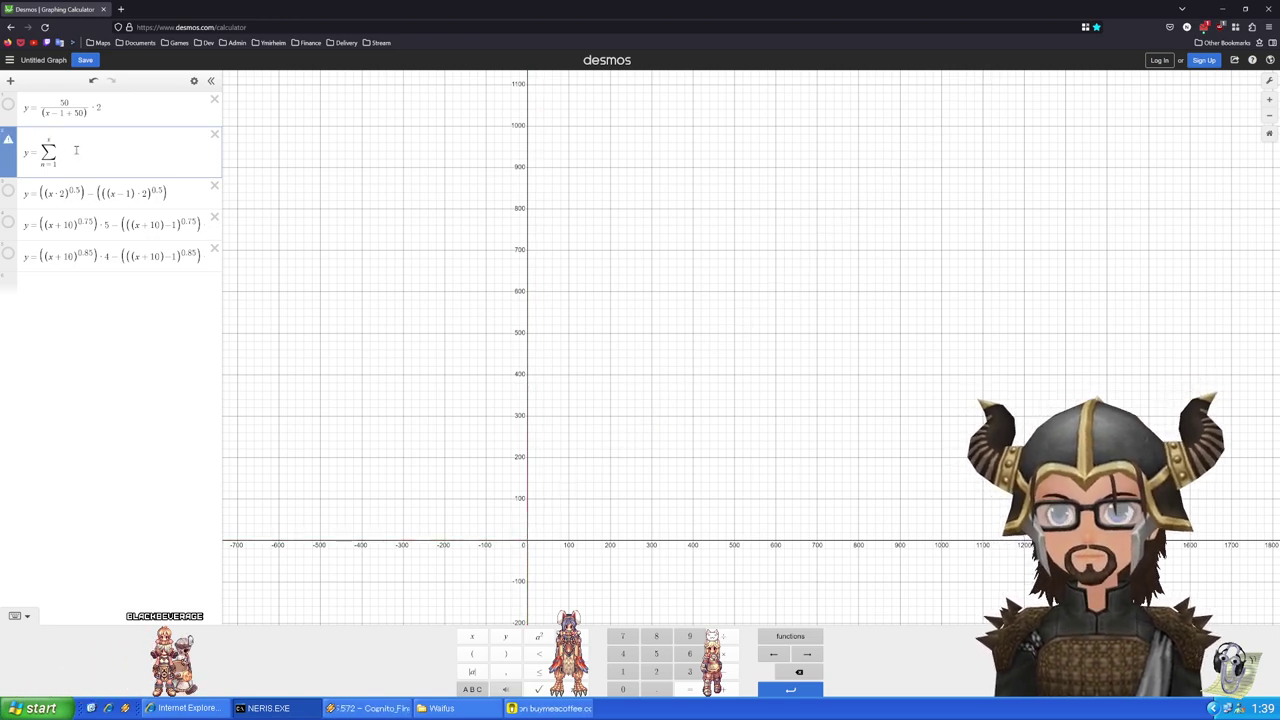
text(x} )
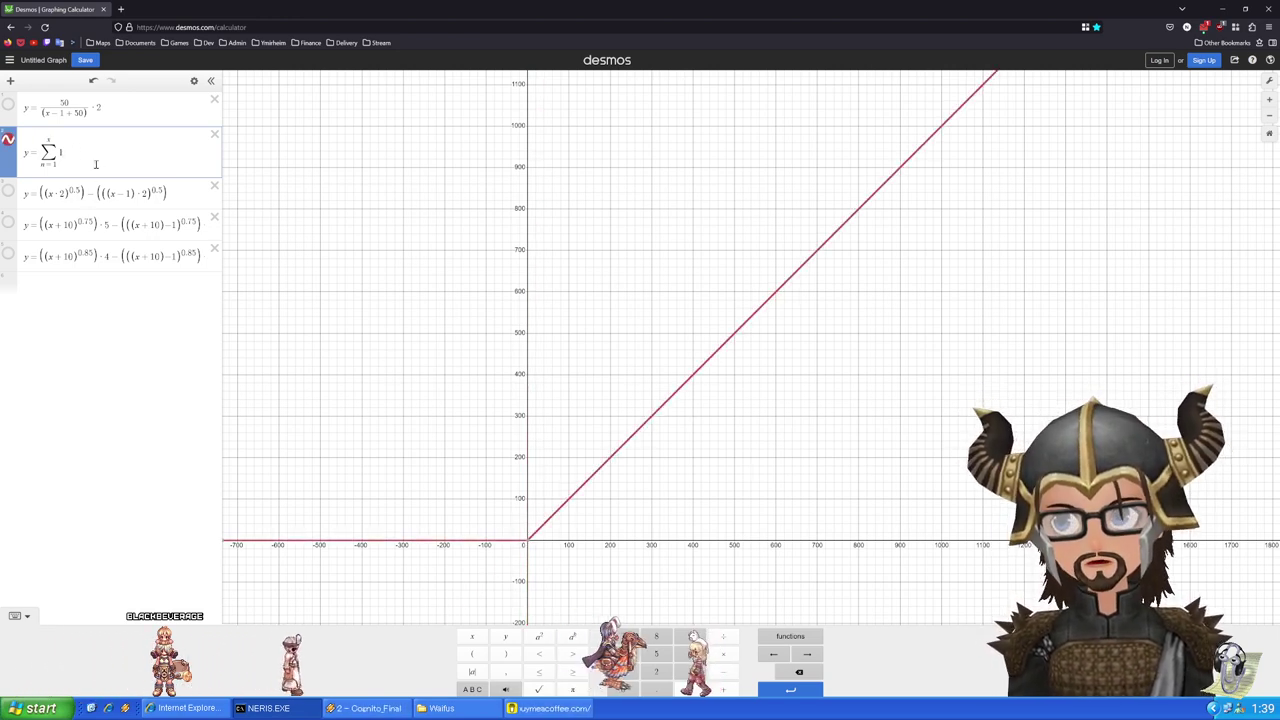
text(()
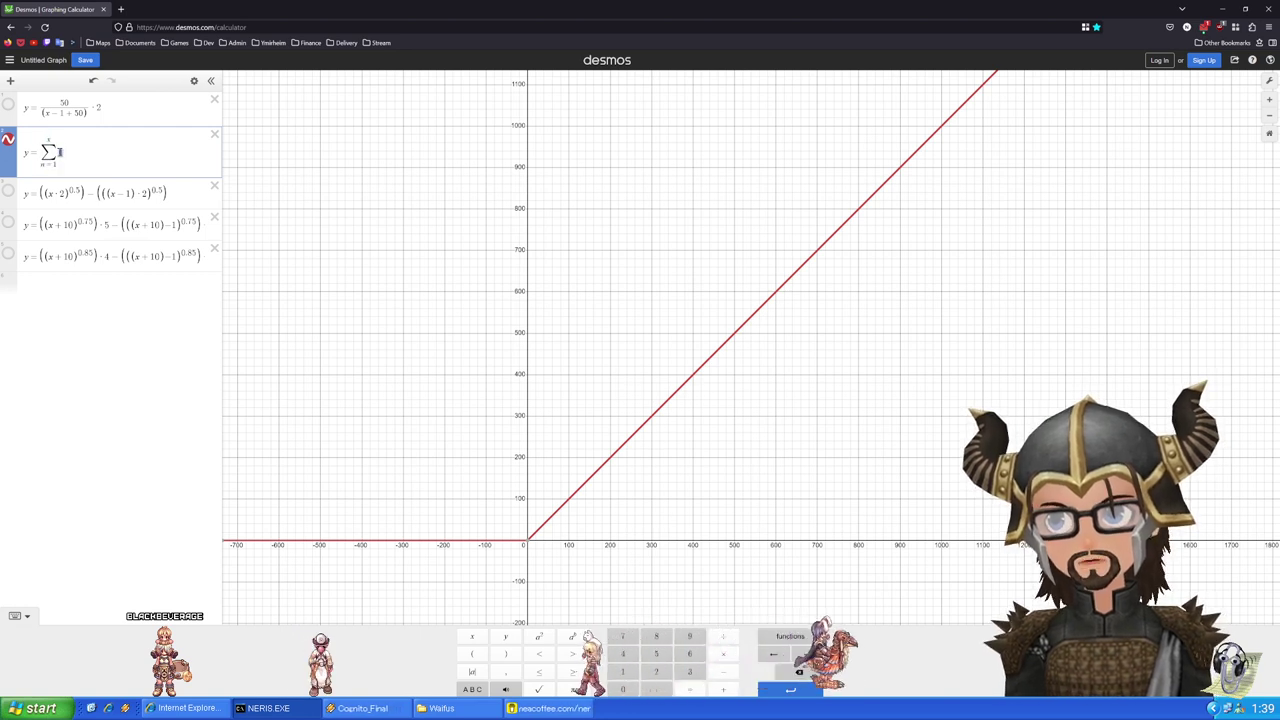
Step: Try the pasted fraction times n as the sum's body, then reduce the body to 1
text(50/(x-1+50)*2)
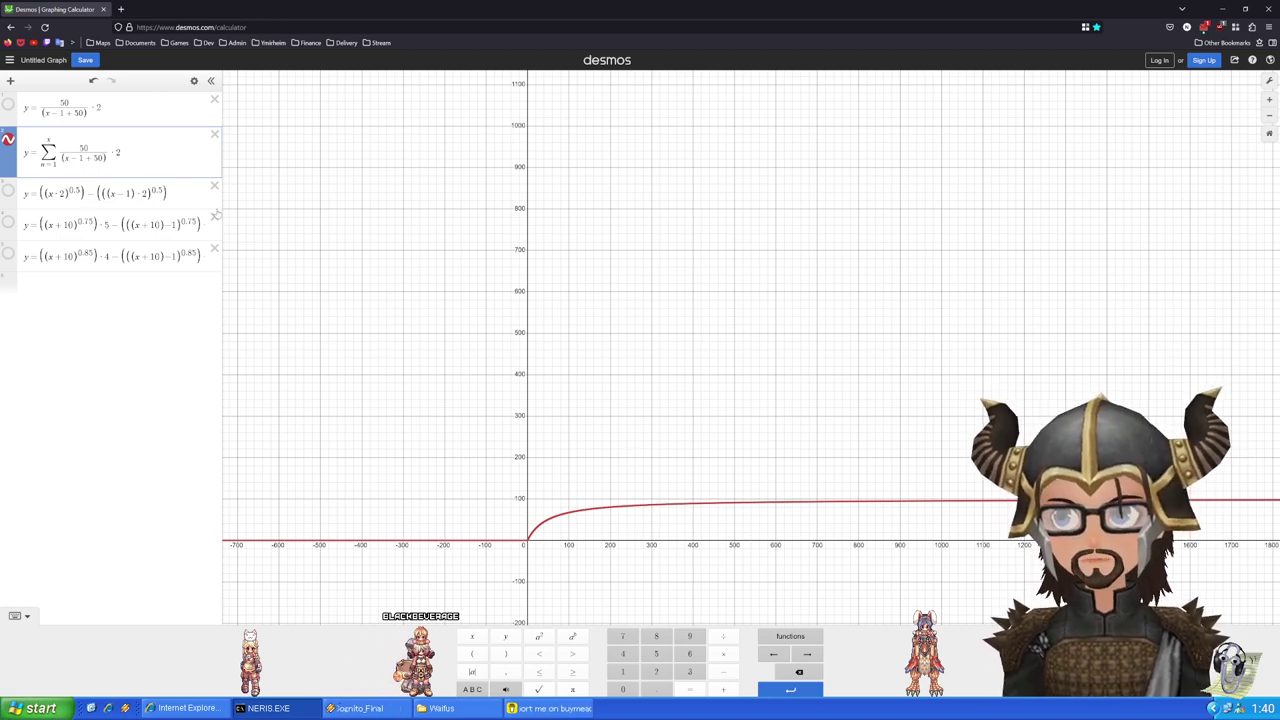
text(*)
text(n)
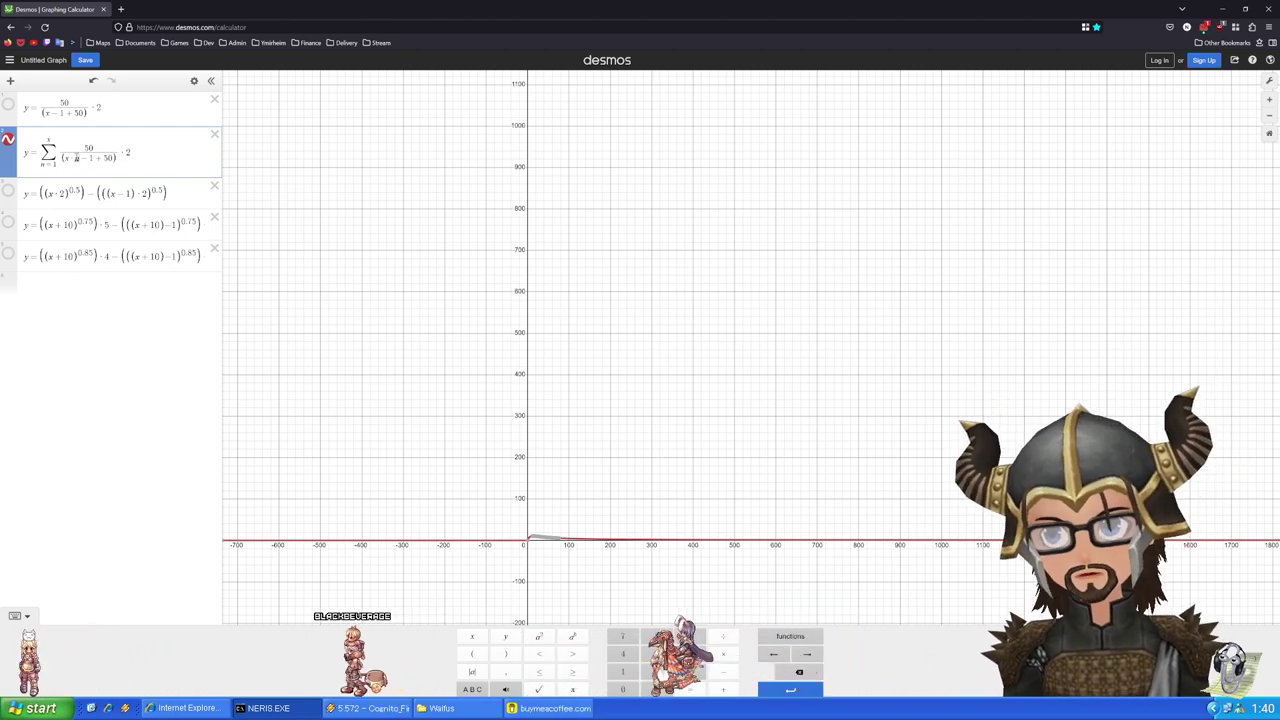
drag(60, 155, 124, 152)
key(BackSpace)
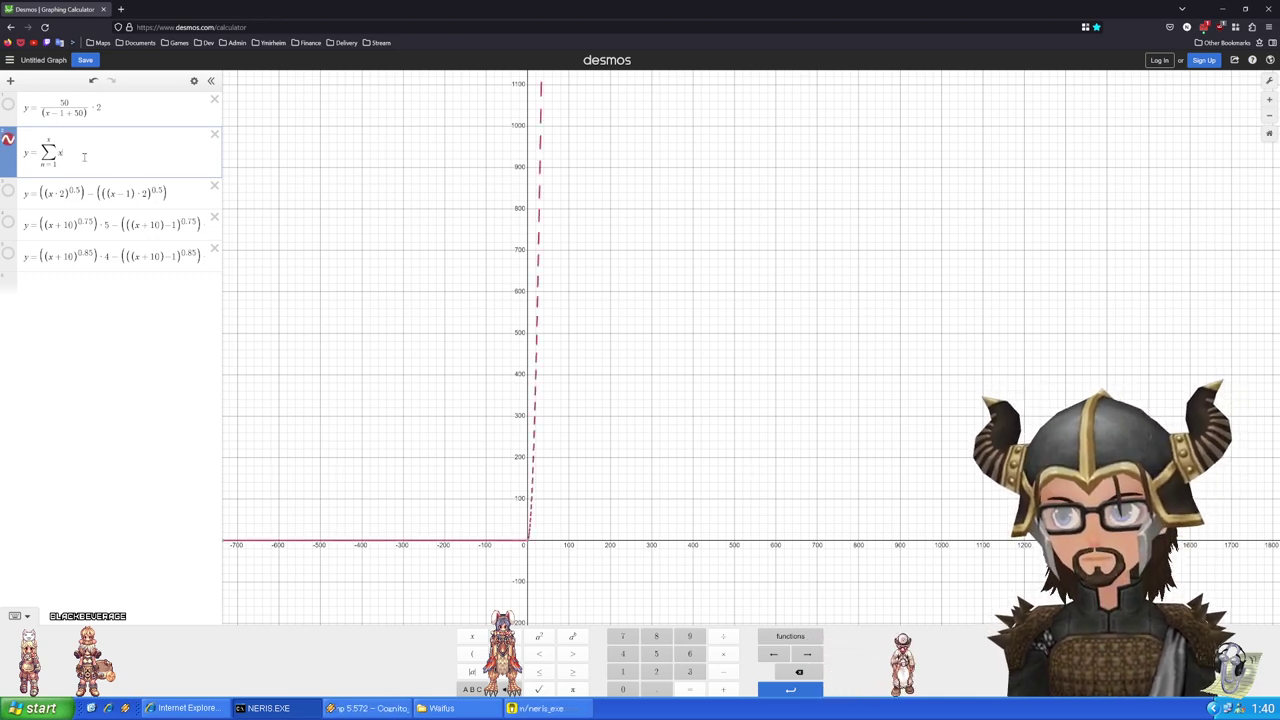
key(BackSpace)
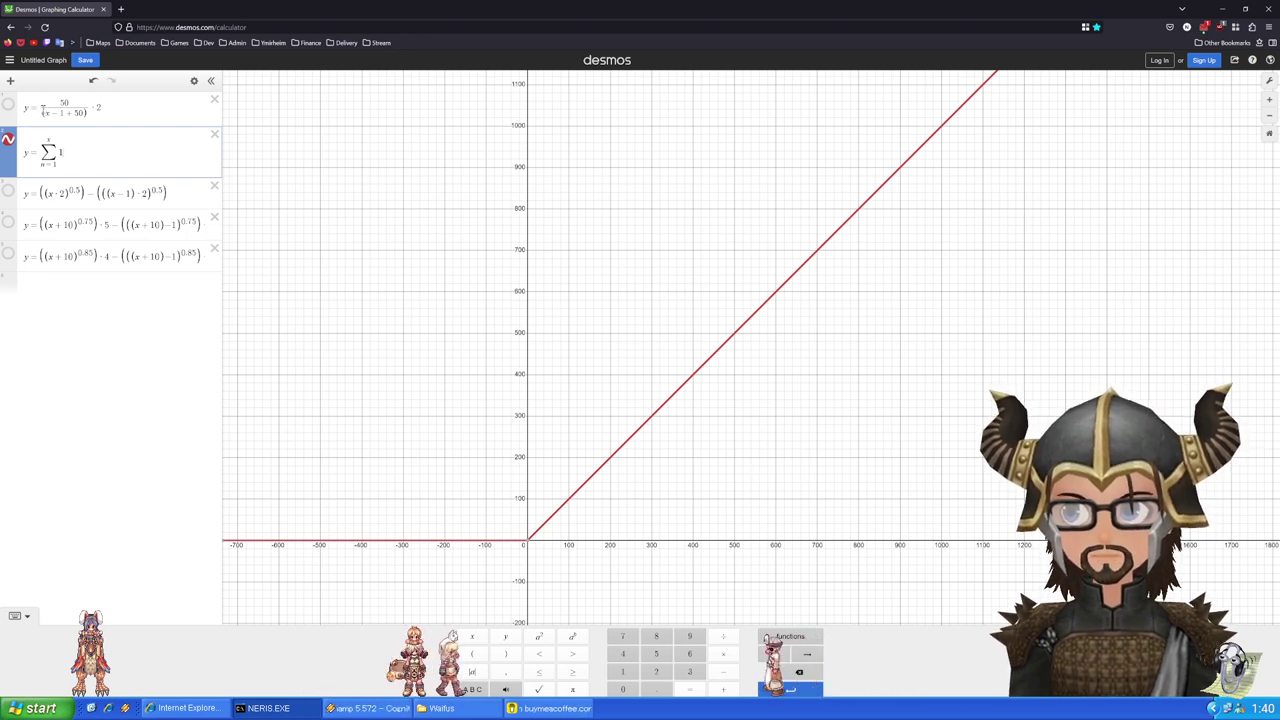
Step: Show the 50/(x−1+50) curve, hide the summation, and frame x from about −10 to 100
click(8, 104)
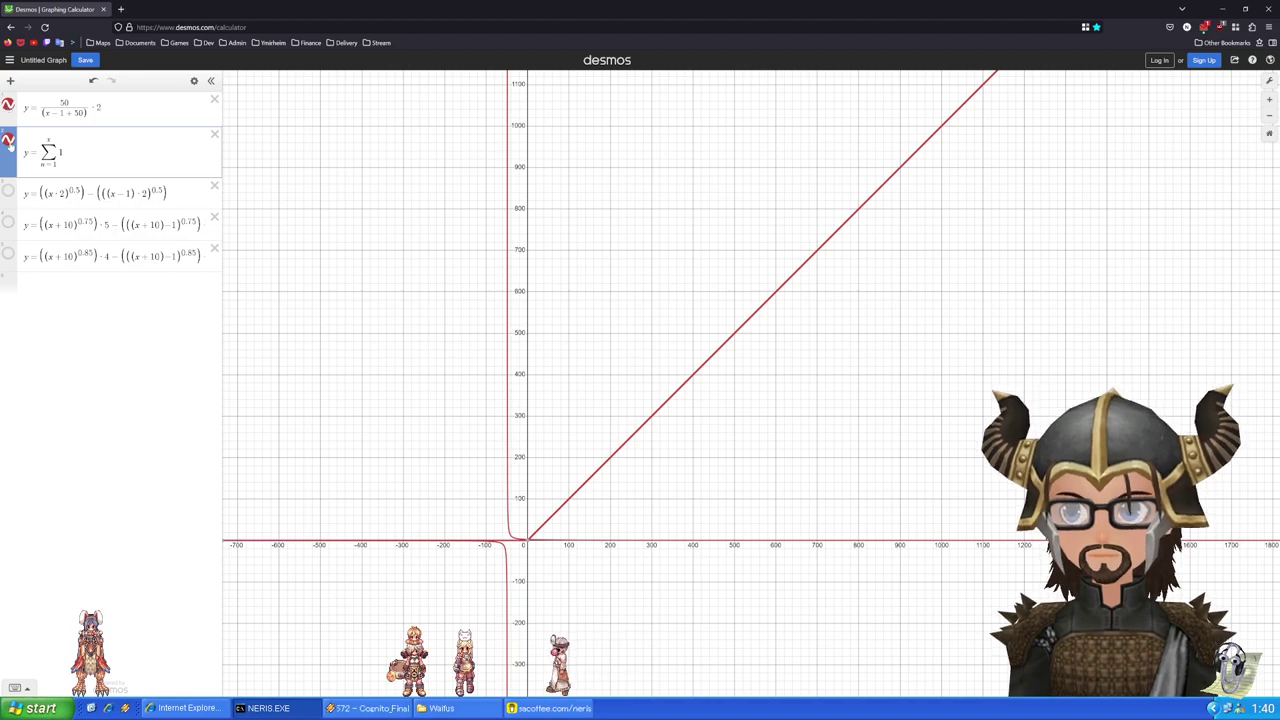
click(8, 143)
scroll(535, 541, up, 10)
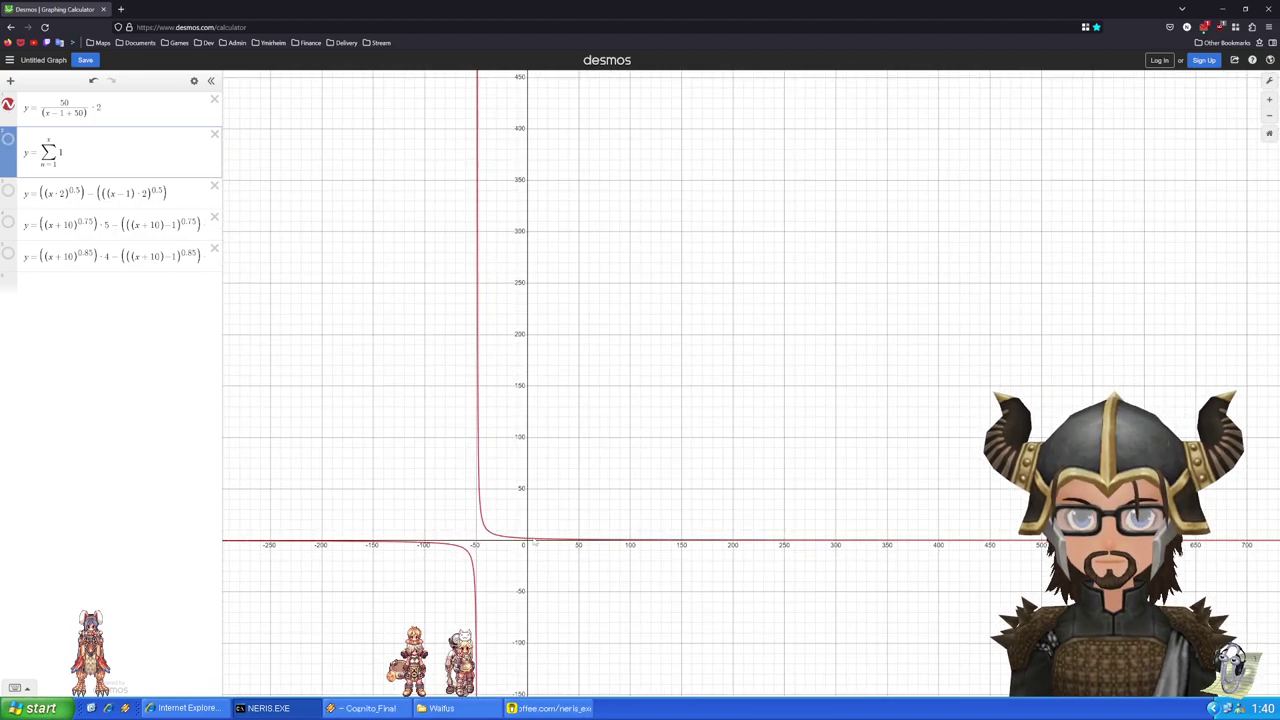
drag(554, 545, 405, 512)
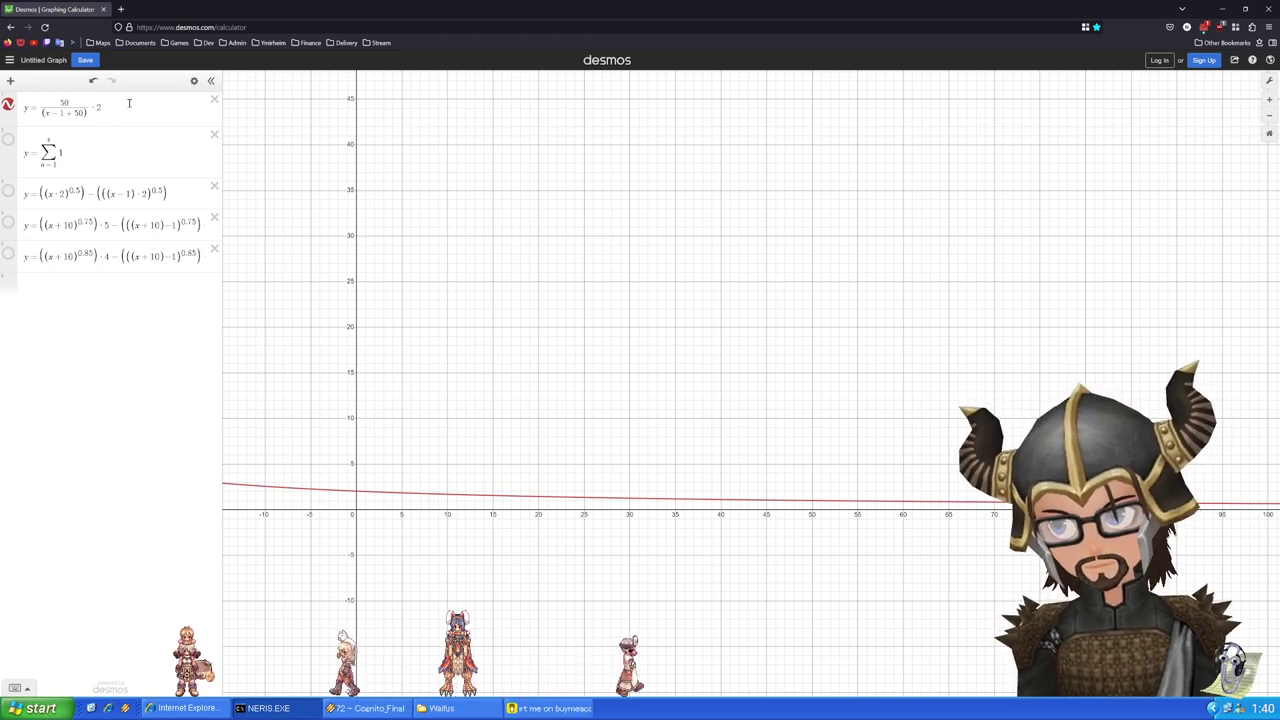
Step: Use n in the summand's denominator to sum 50/(n−1+50)·2, showing it and hiding the first curve
triple_click(46, 113)
double_click(71, 151)
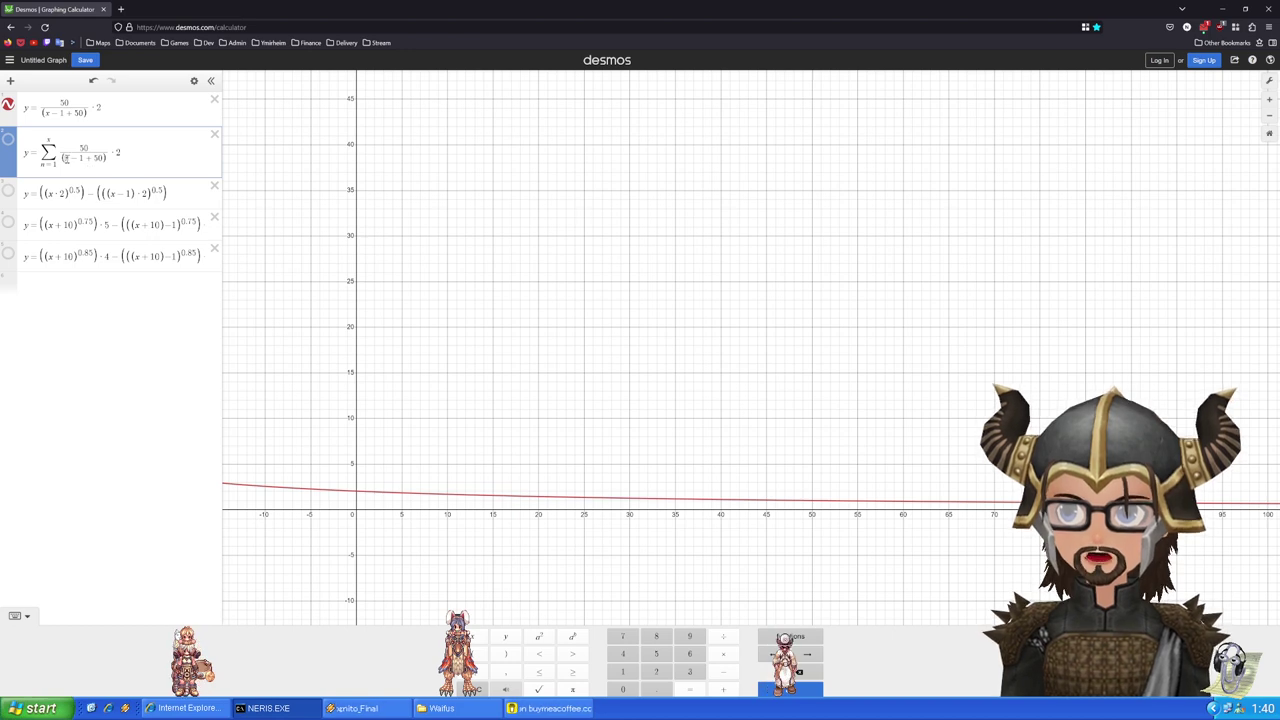
text(n)
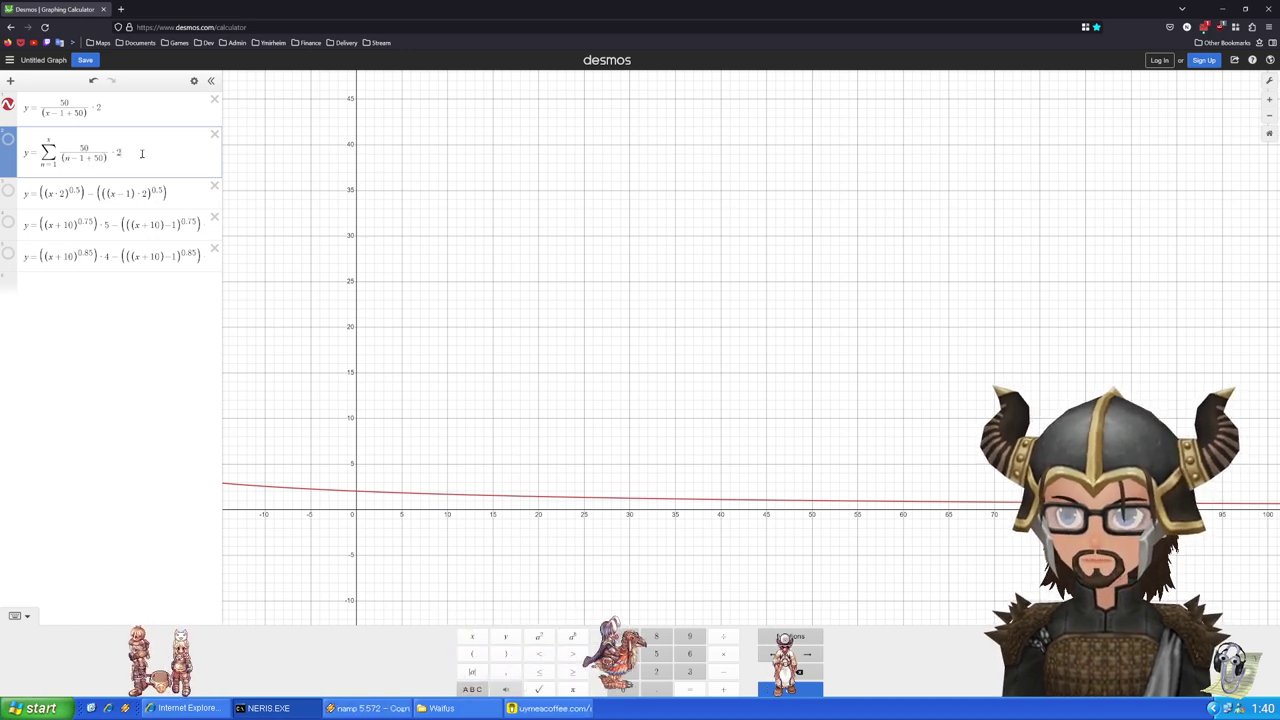
click(8, 140)
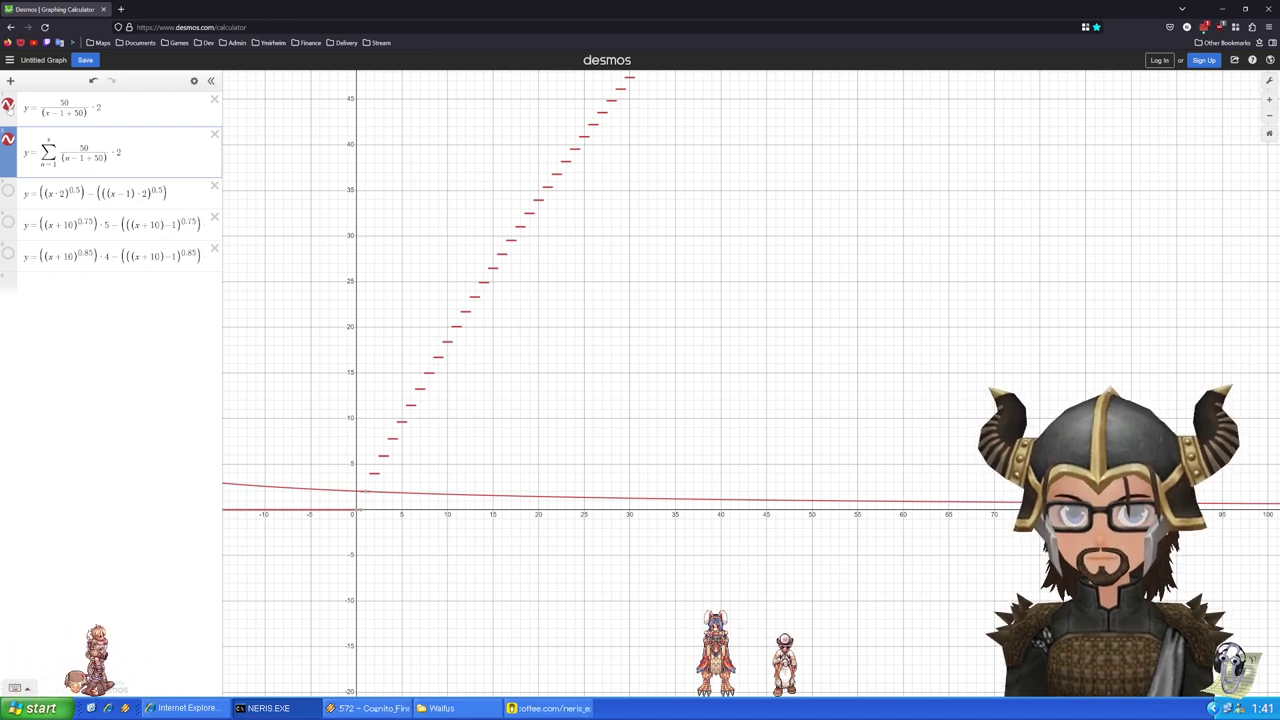
click(8, 105)
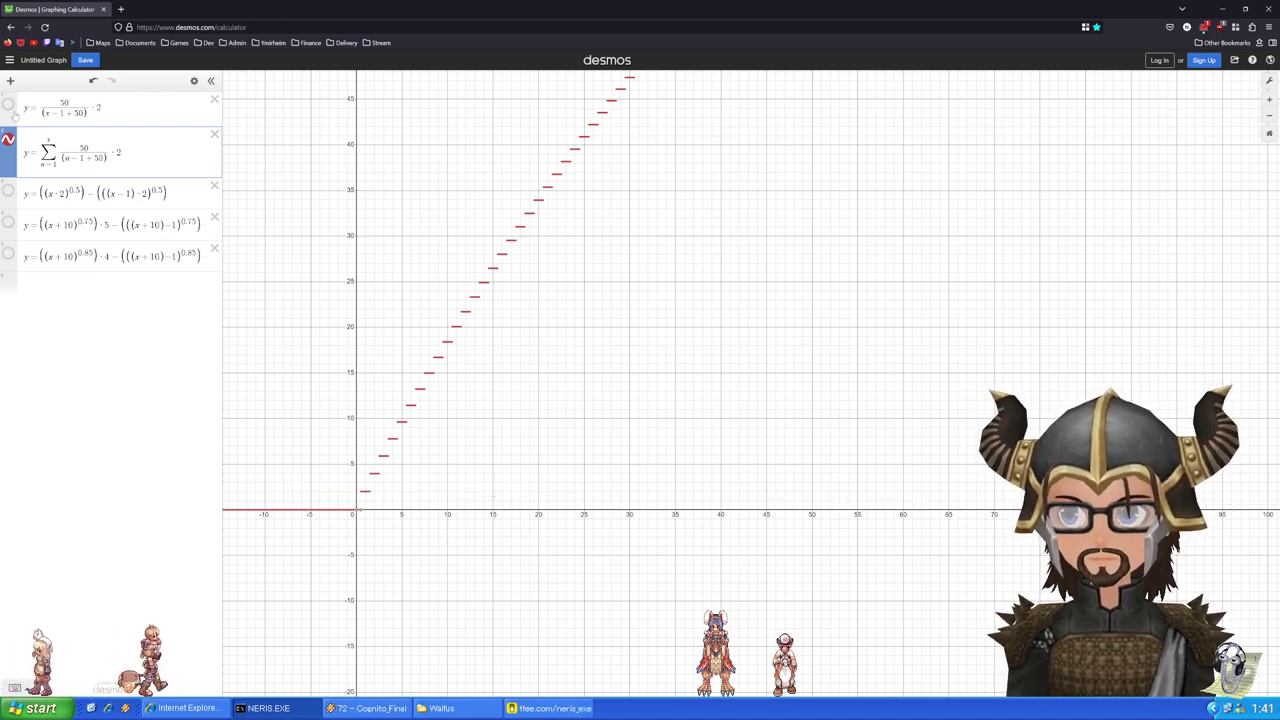
click(119, 157)
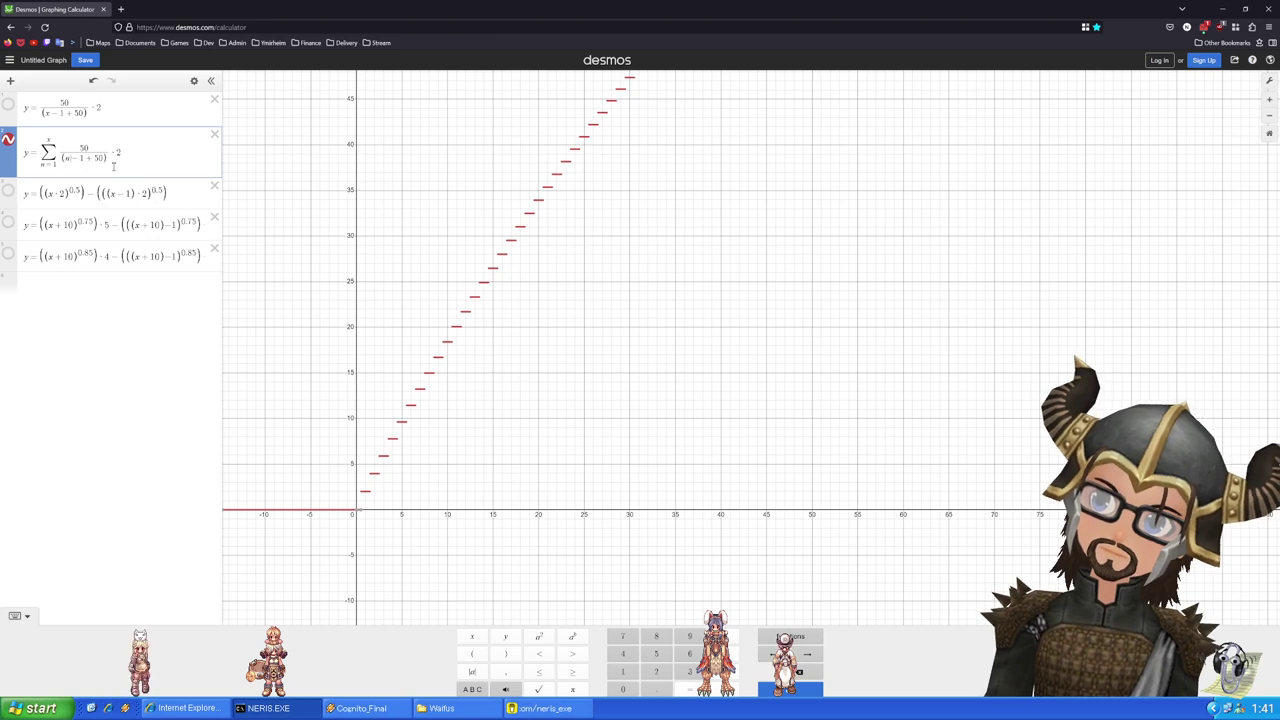
scroll(584, 303, down, 5)
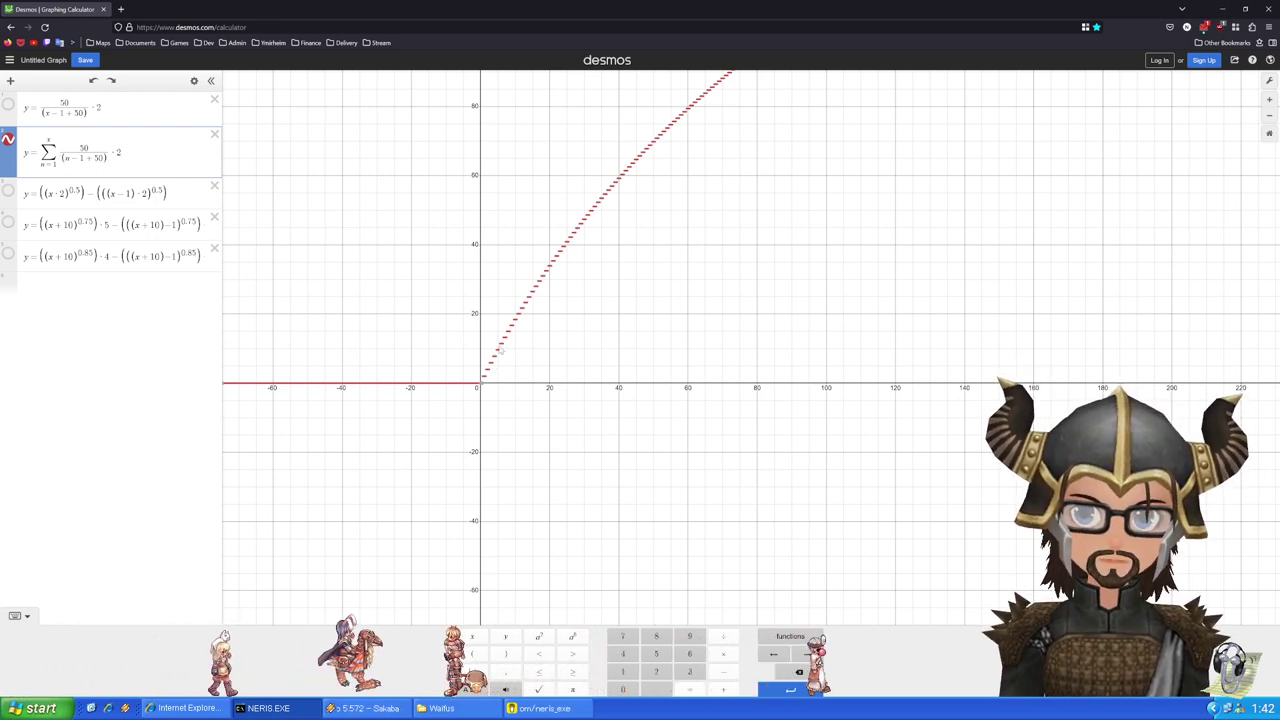
Step: Zoom in and trace the red summation curve's values out to about x = 59, then open the add-item menu
scroll(505, 344, up, 5)
scroll(508, 345, up, 3)
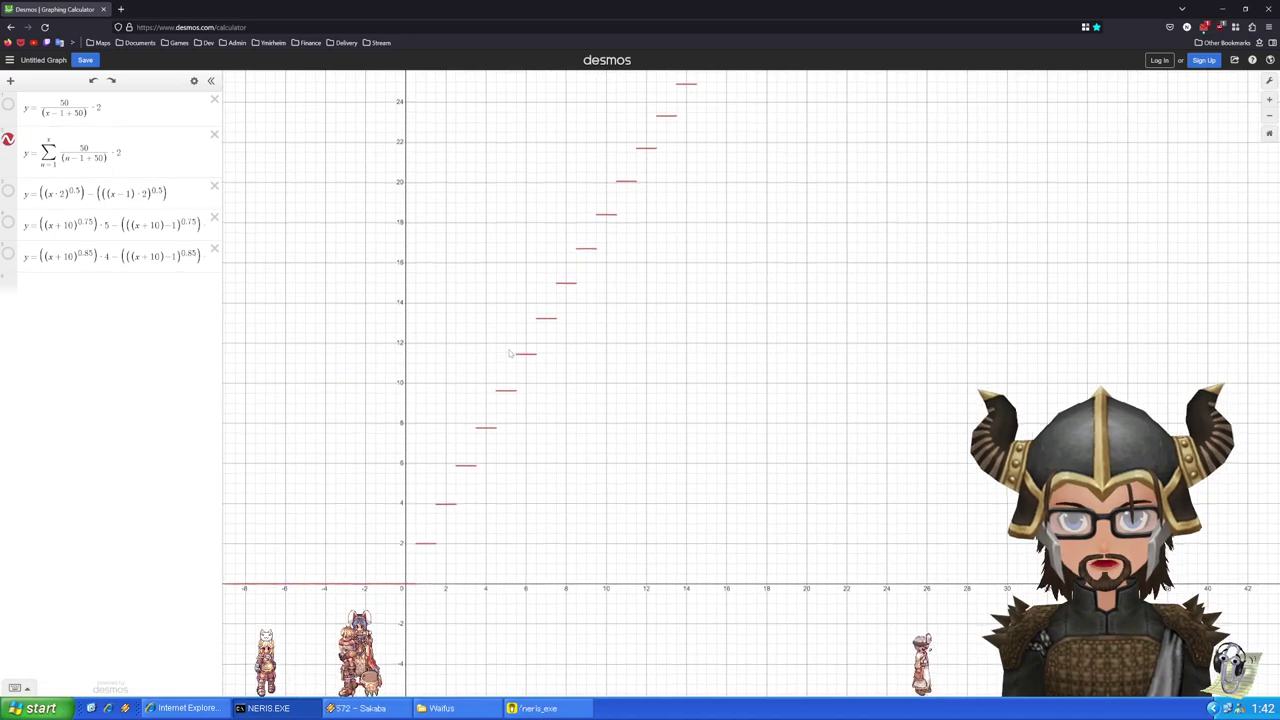
scroll(518, 350, down, 6)
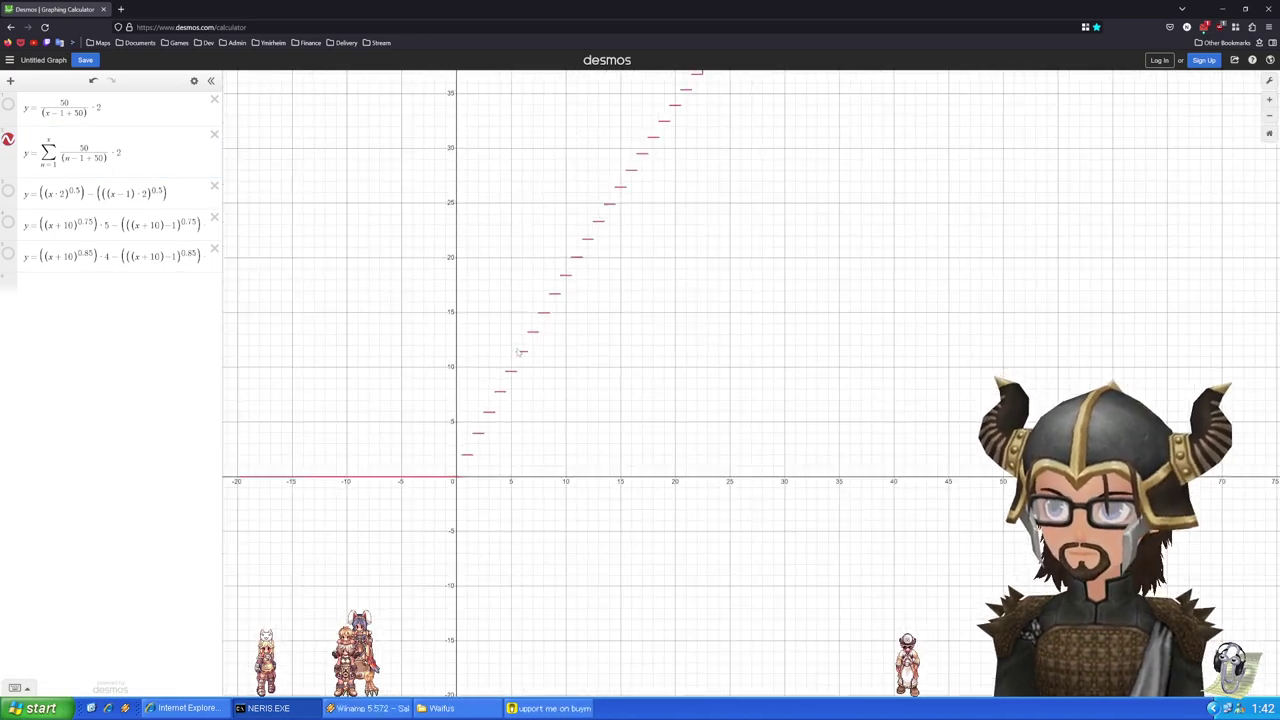
scroll(517, 352, down, 4)
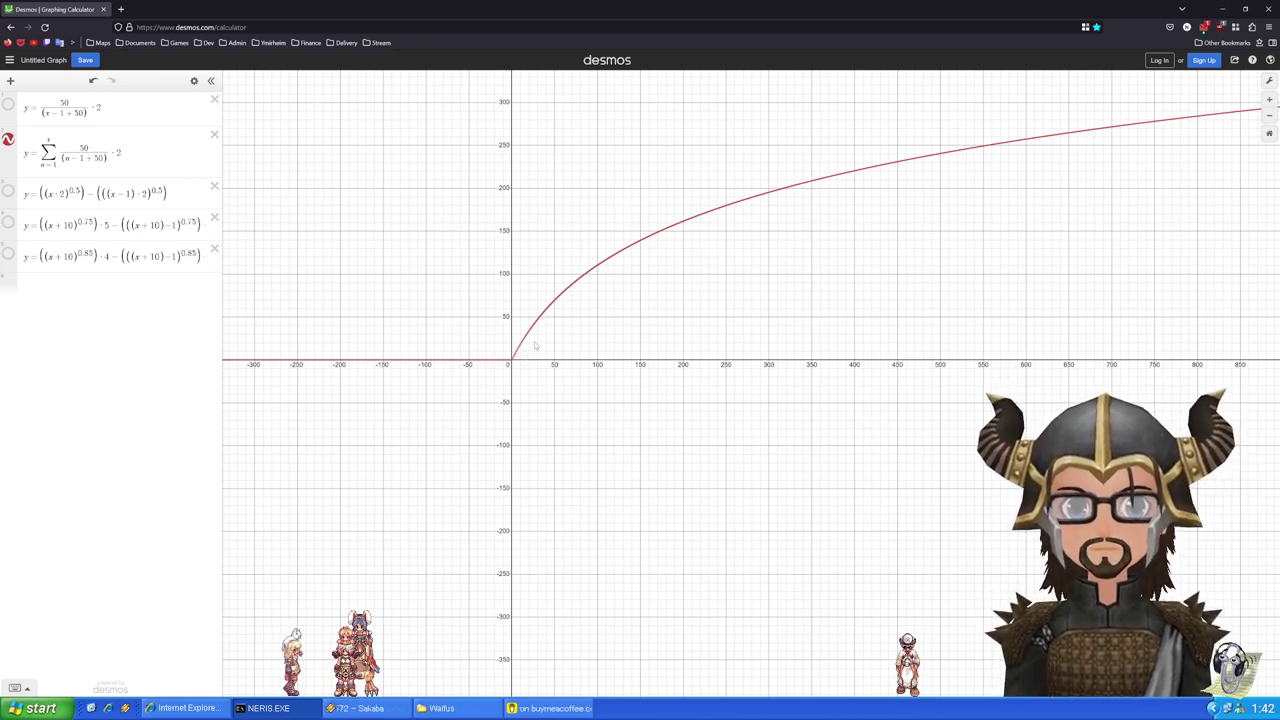
click(537, 321)
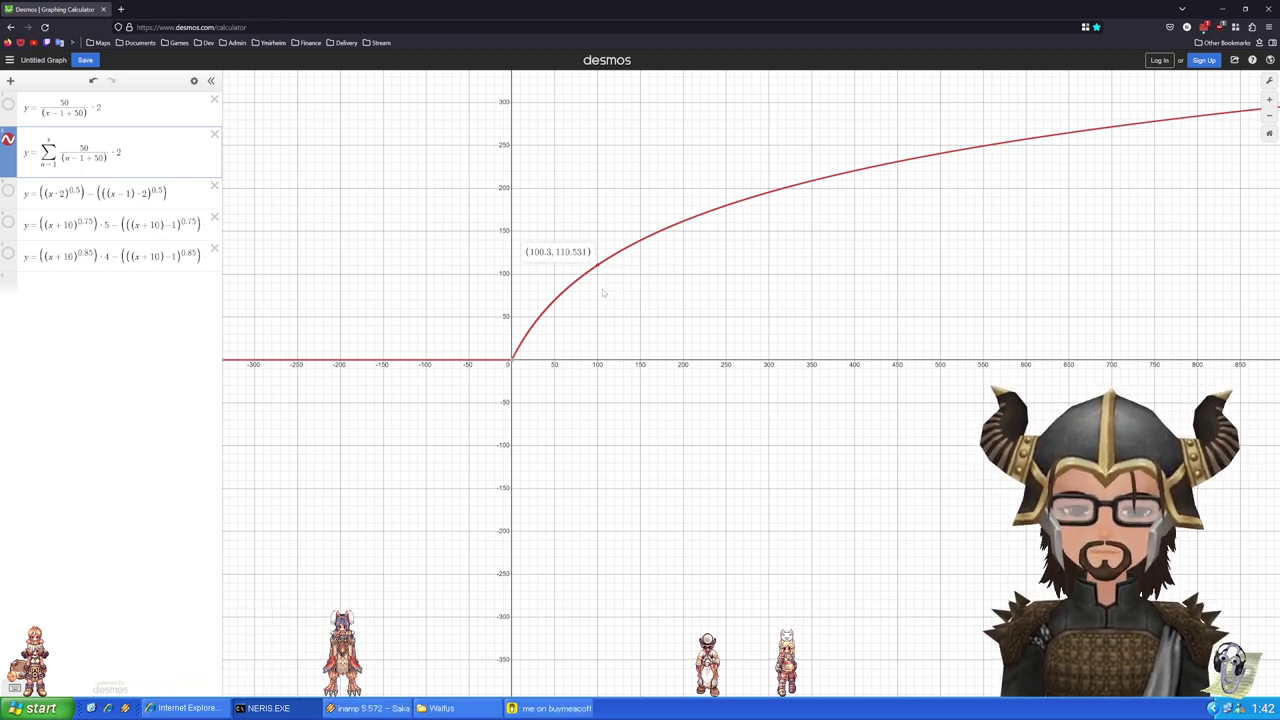
scroll(553, 336, up, 5)
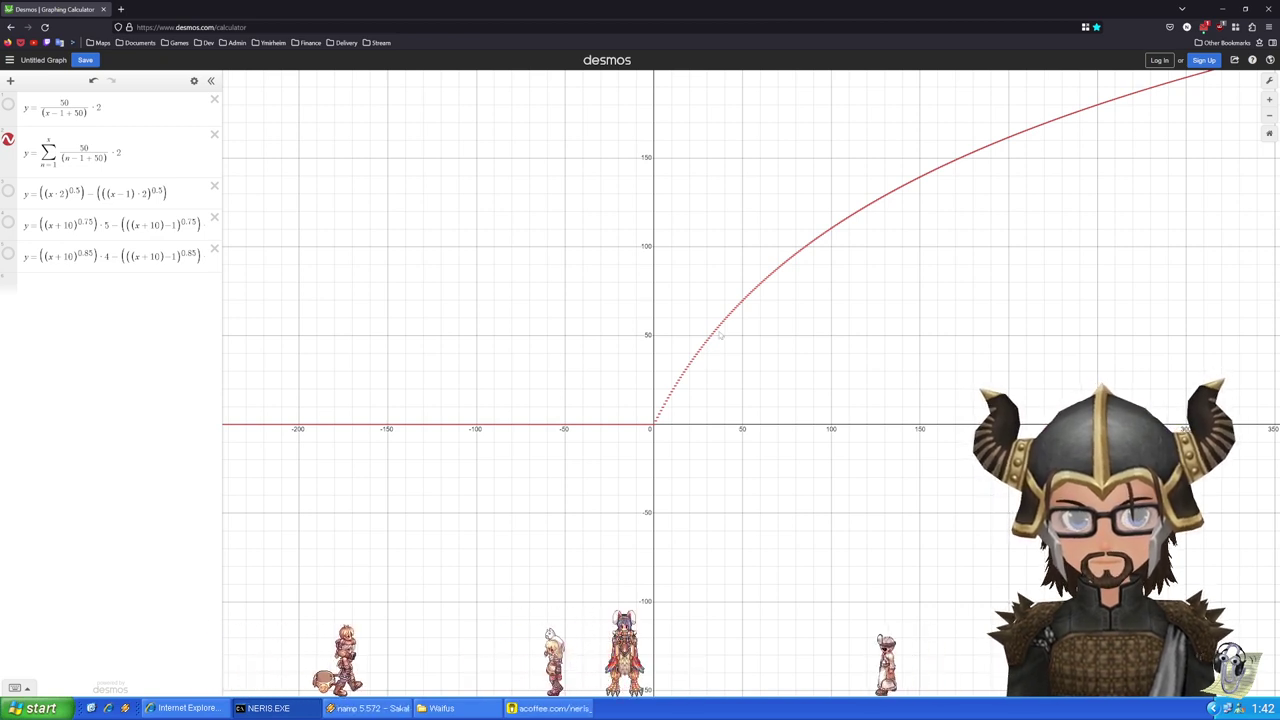
click(717, 328)
drag(717, 328, 755, 289)
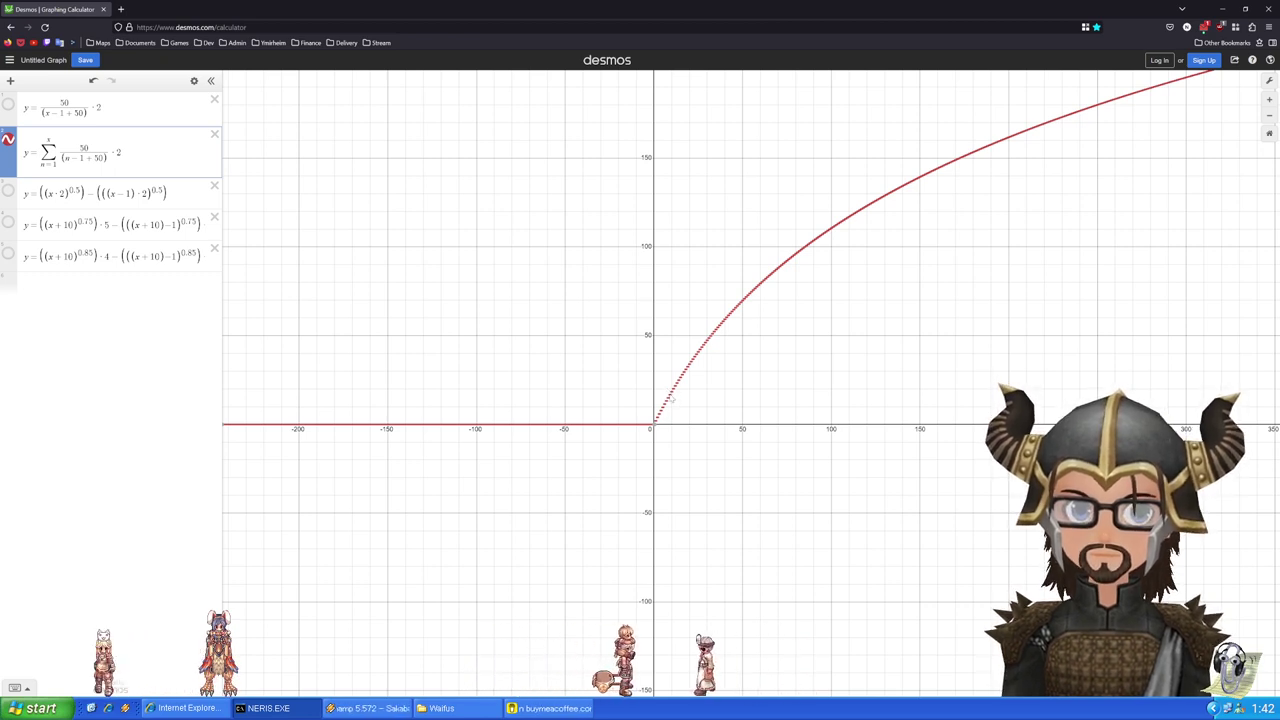
mouse_move(745, 316)
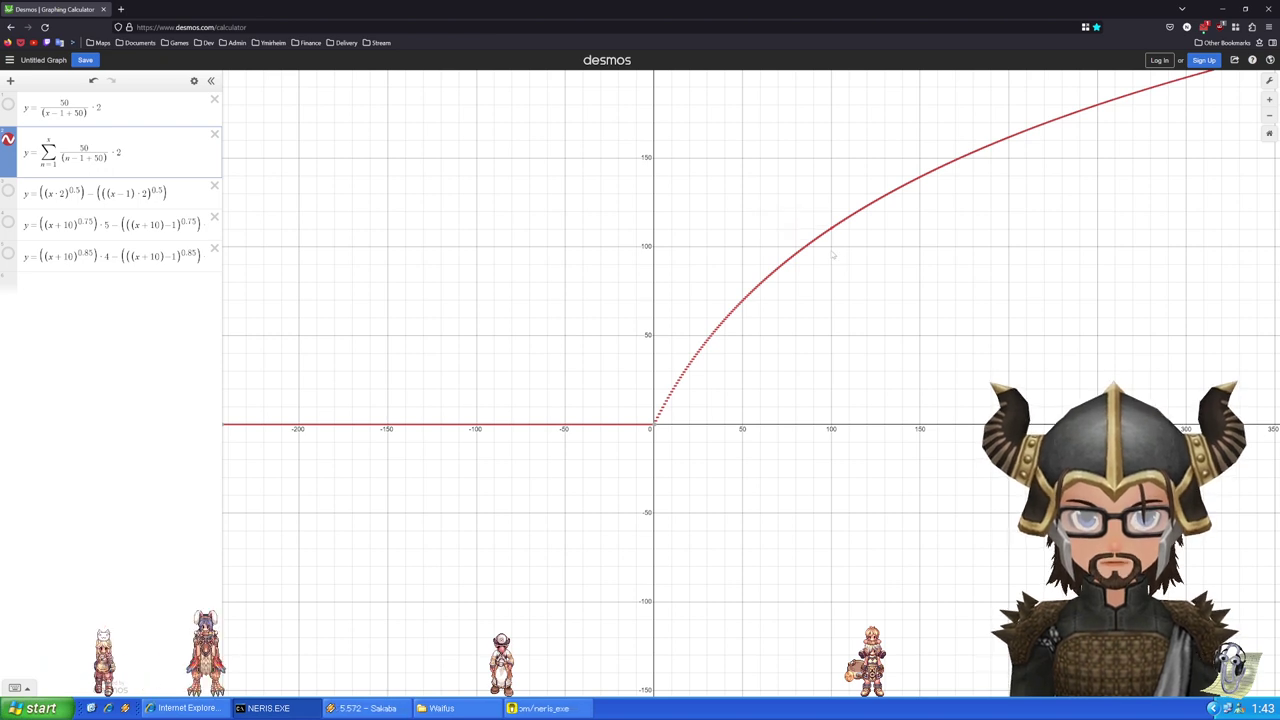
click(10, 81)
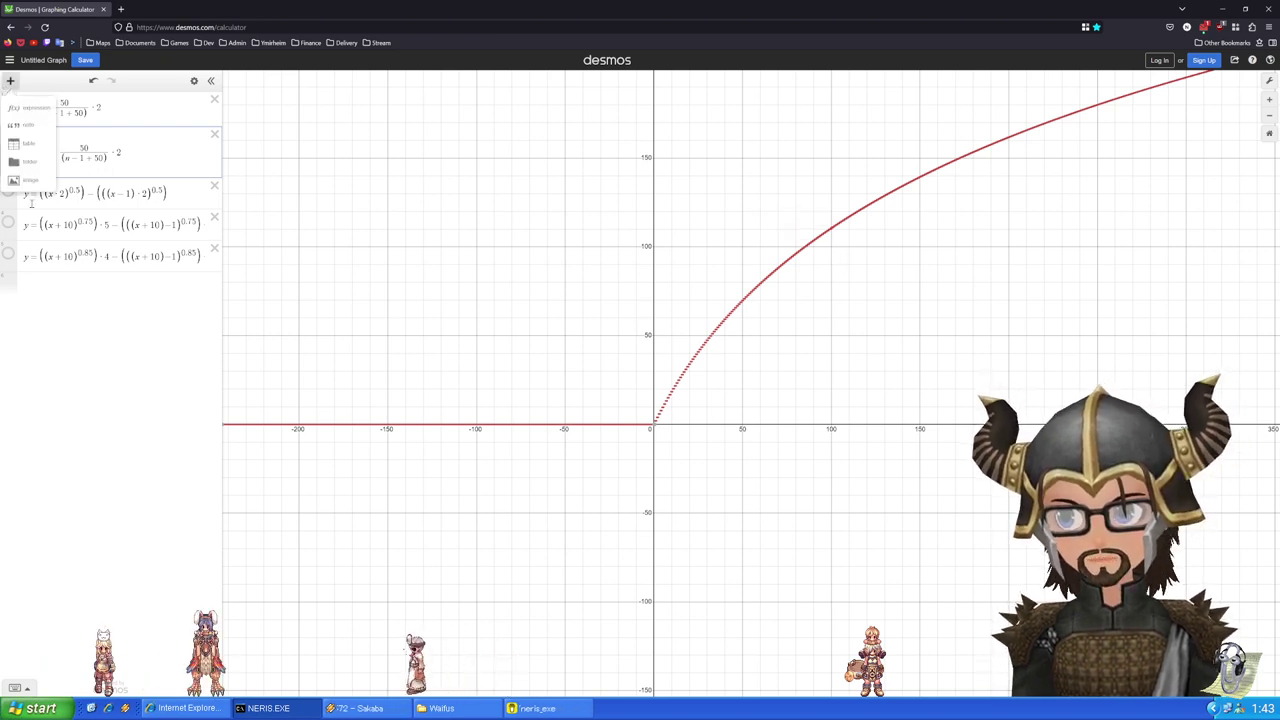
Step: Add a new expression at the bottom of the list and try y = x^1.5, x^1.2 and x^1.3
click(31, 107)
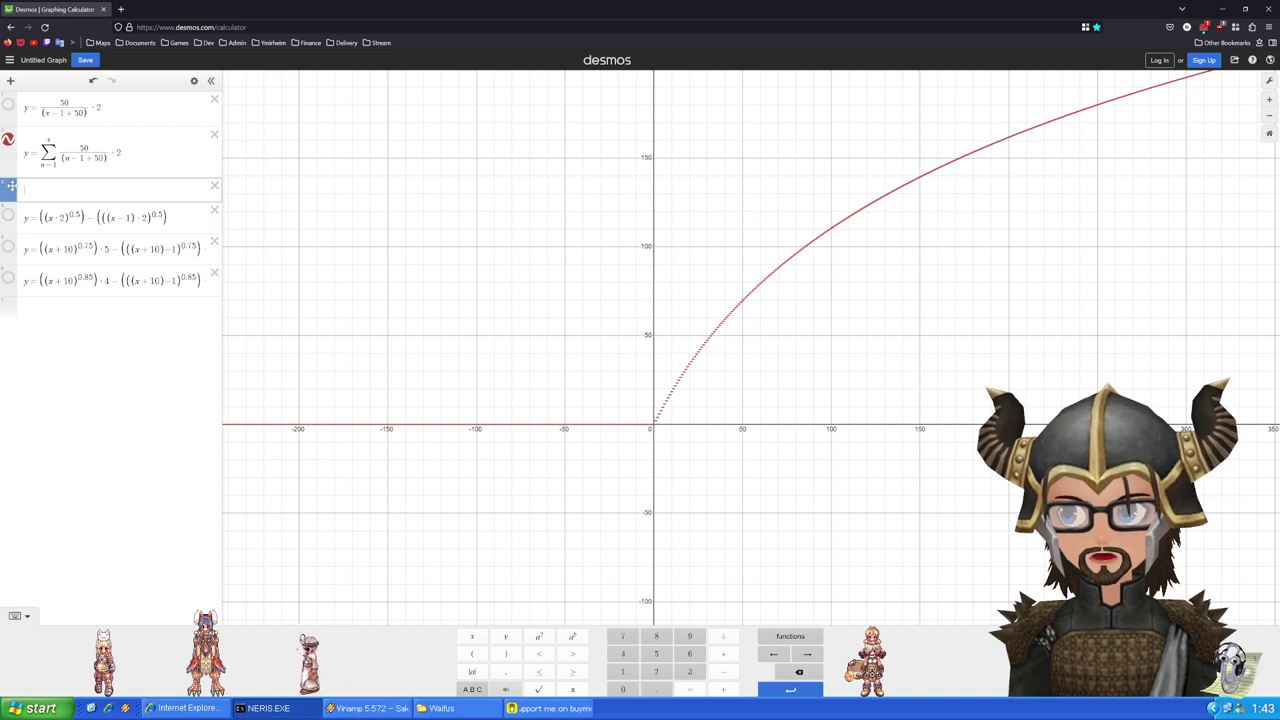
drag(11, 186, 12, 283)
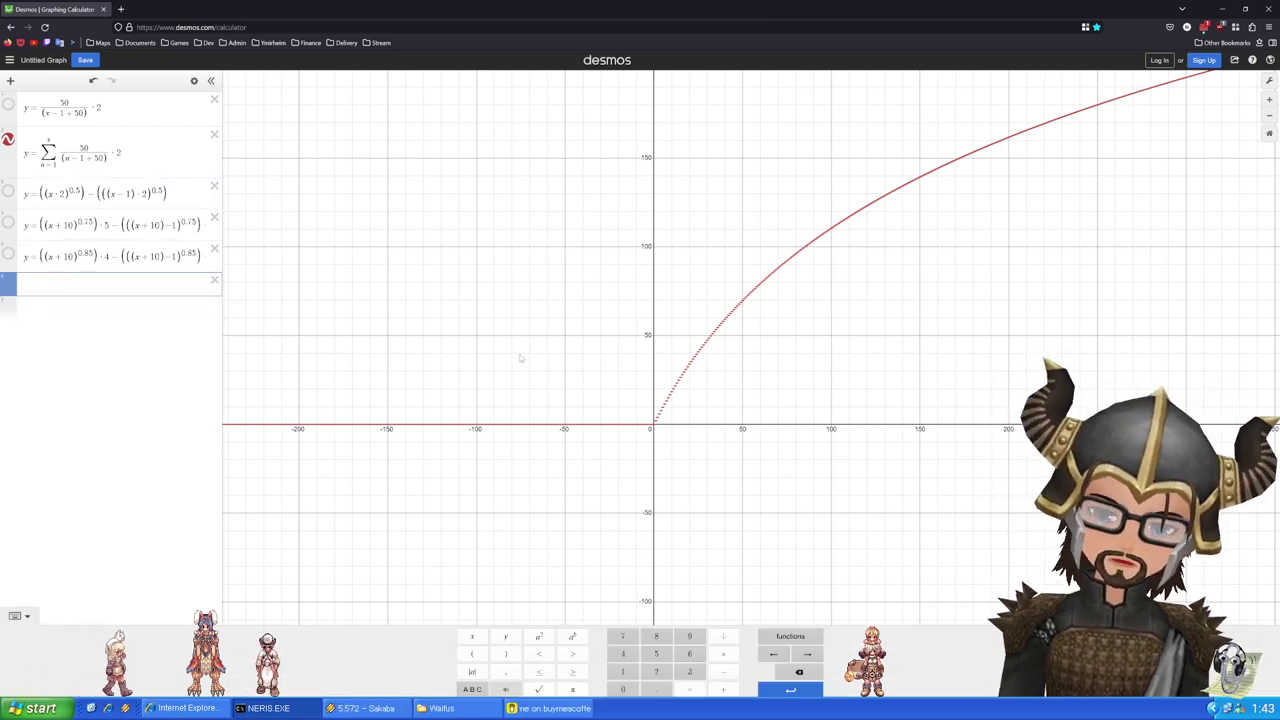
text(y)
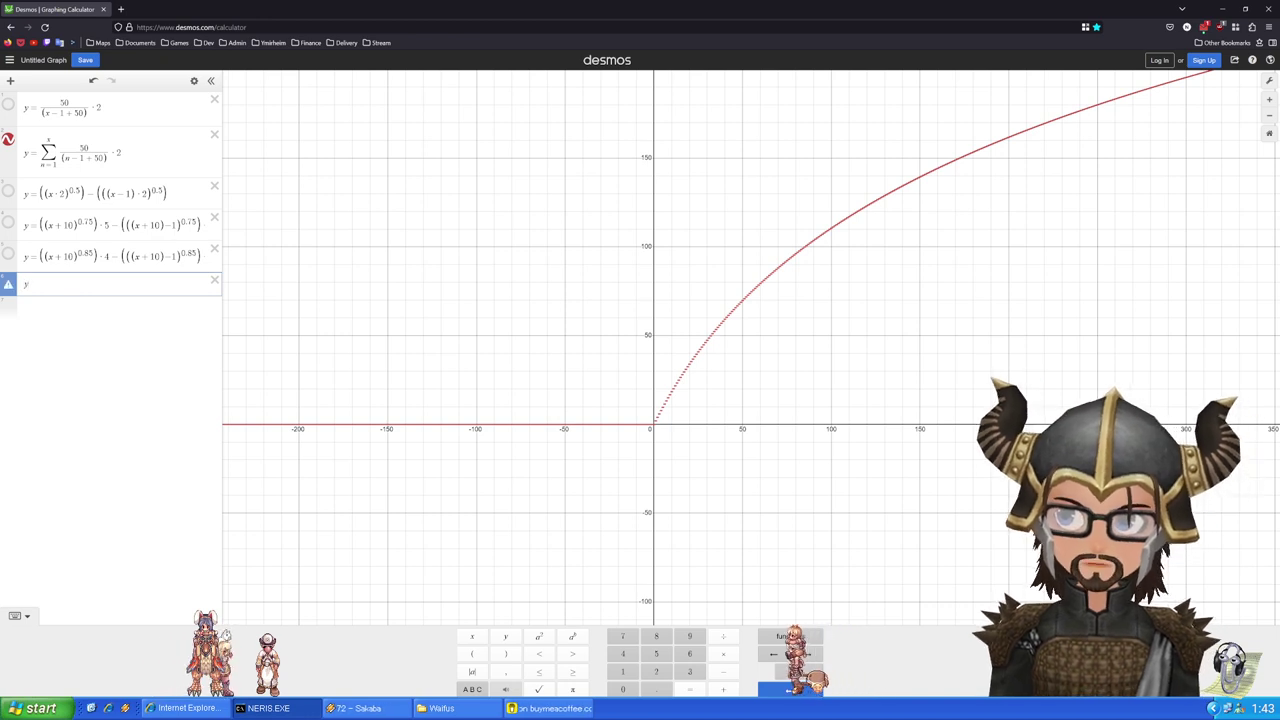
text(=x)
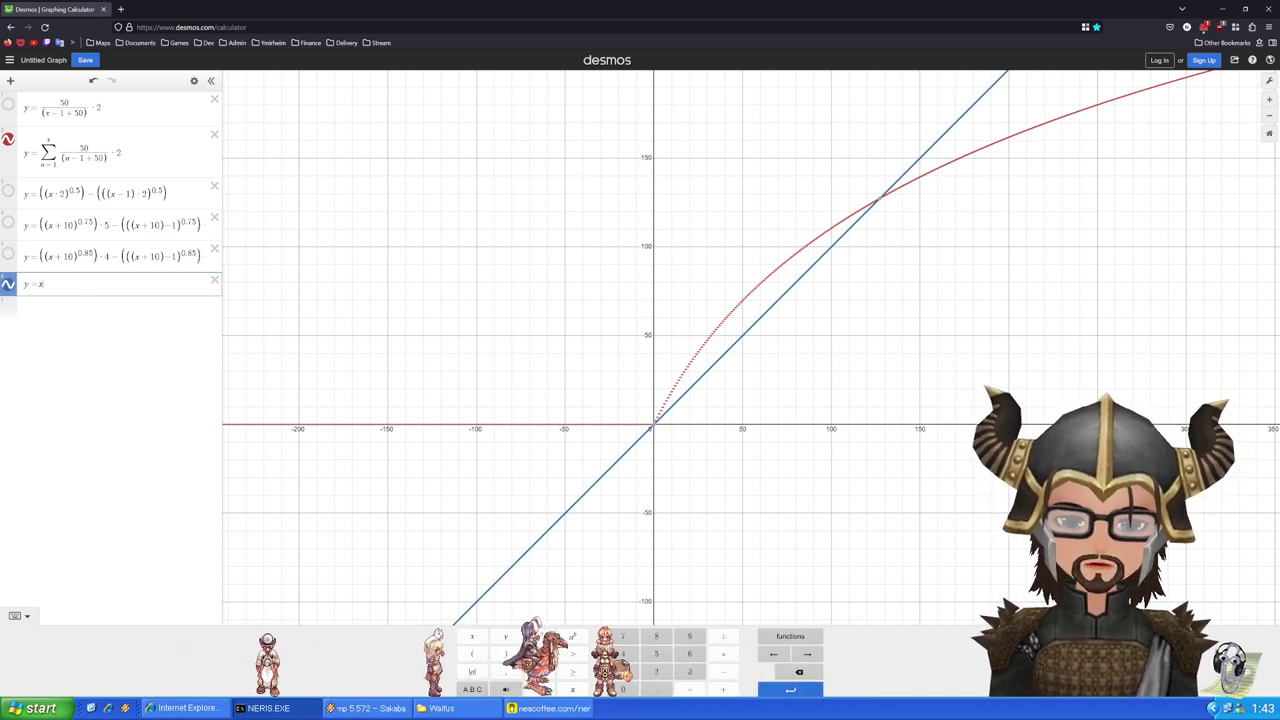
text(^1.5)
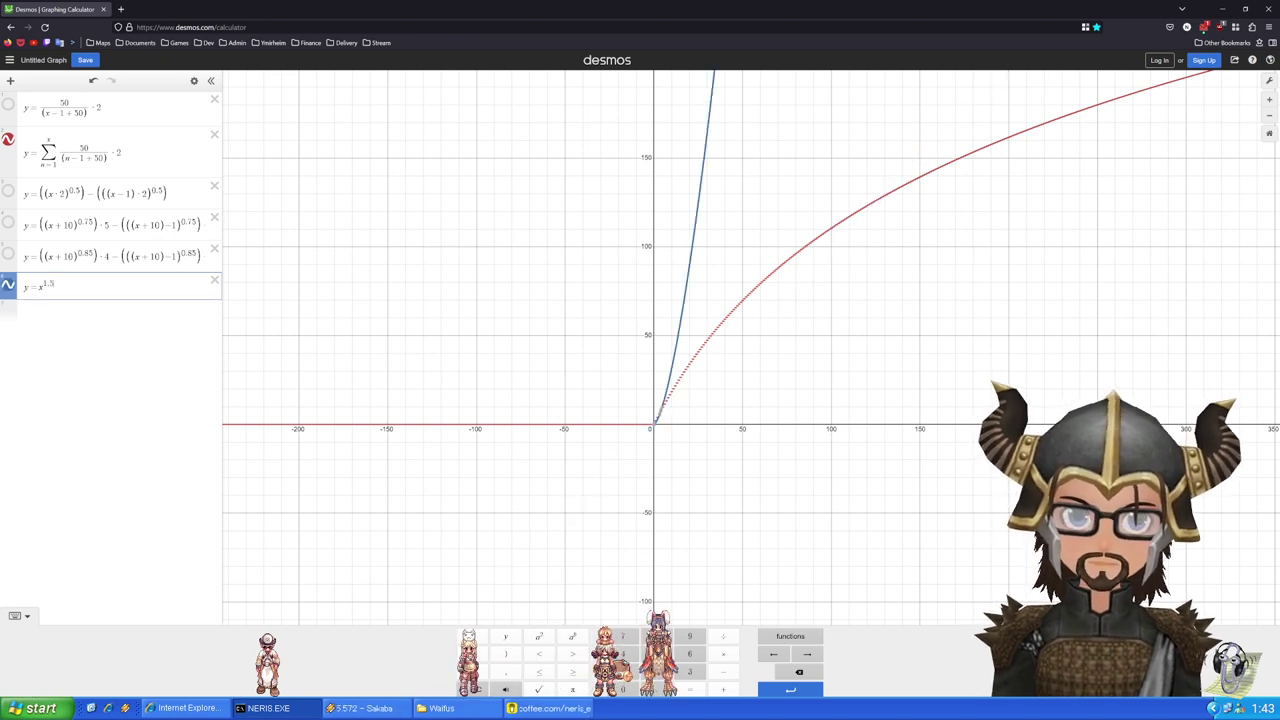
key(BackSpace)
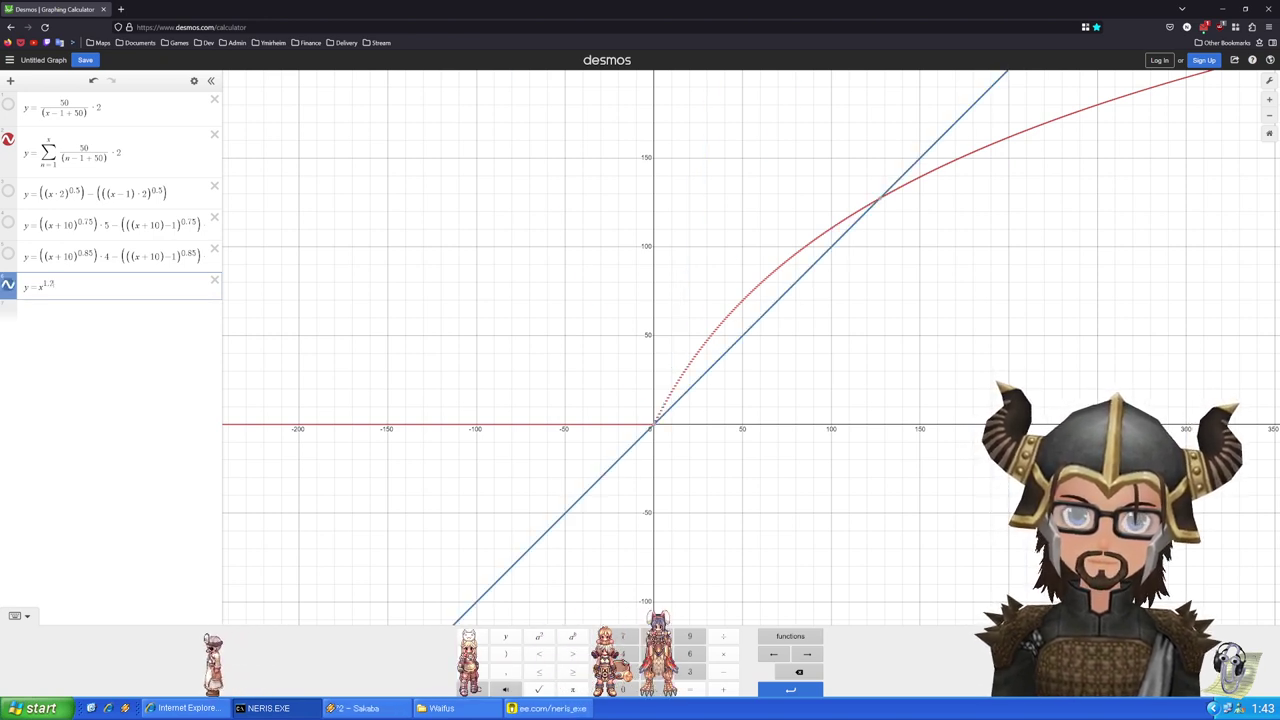
text(2)
key(BackSpace)
text(3)
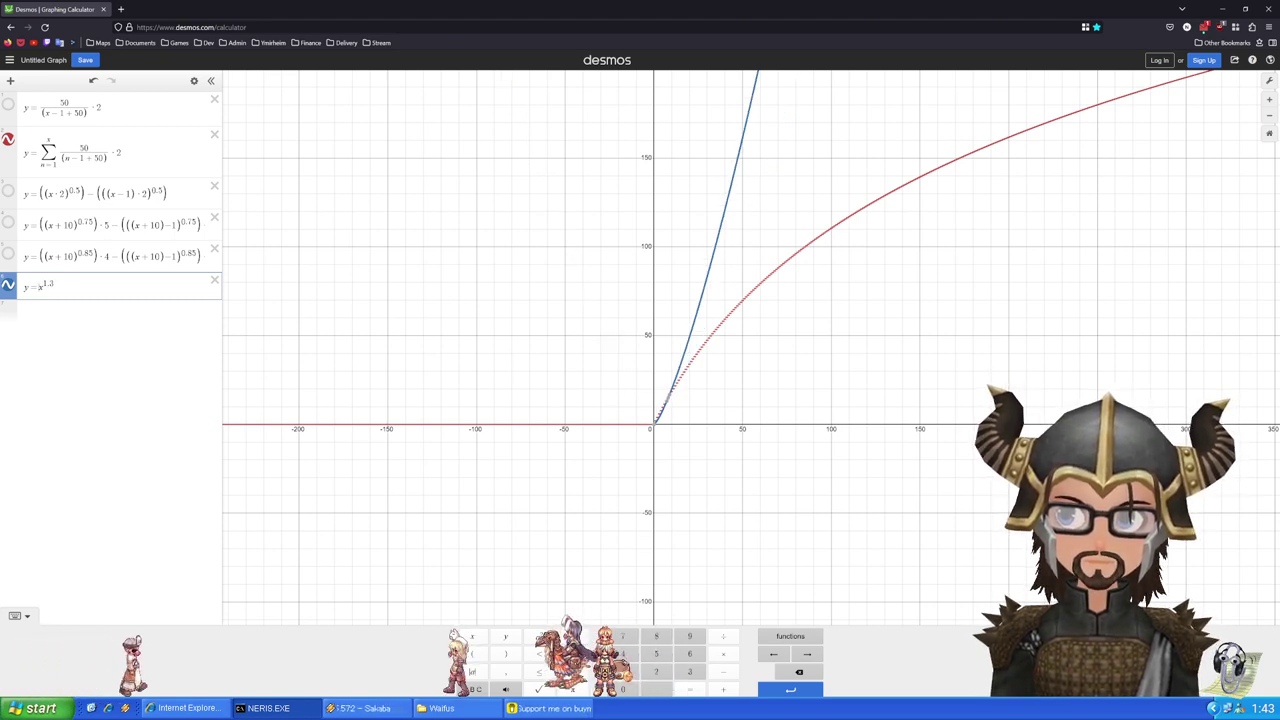
Step: Try reciprocal curves such as y = 1/x and y = 1/x^1.5, then clear back to y =
key(Left)
key(Left)
key(Left)
key(Left)
key(Left)
text(^1)
key(Delete)
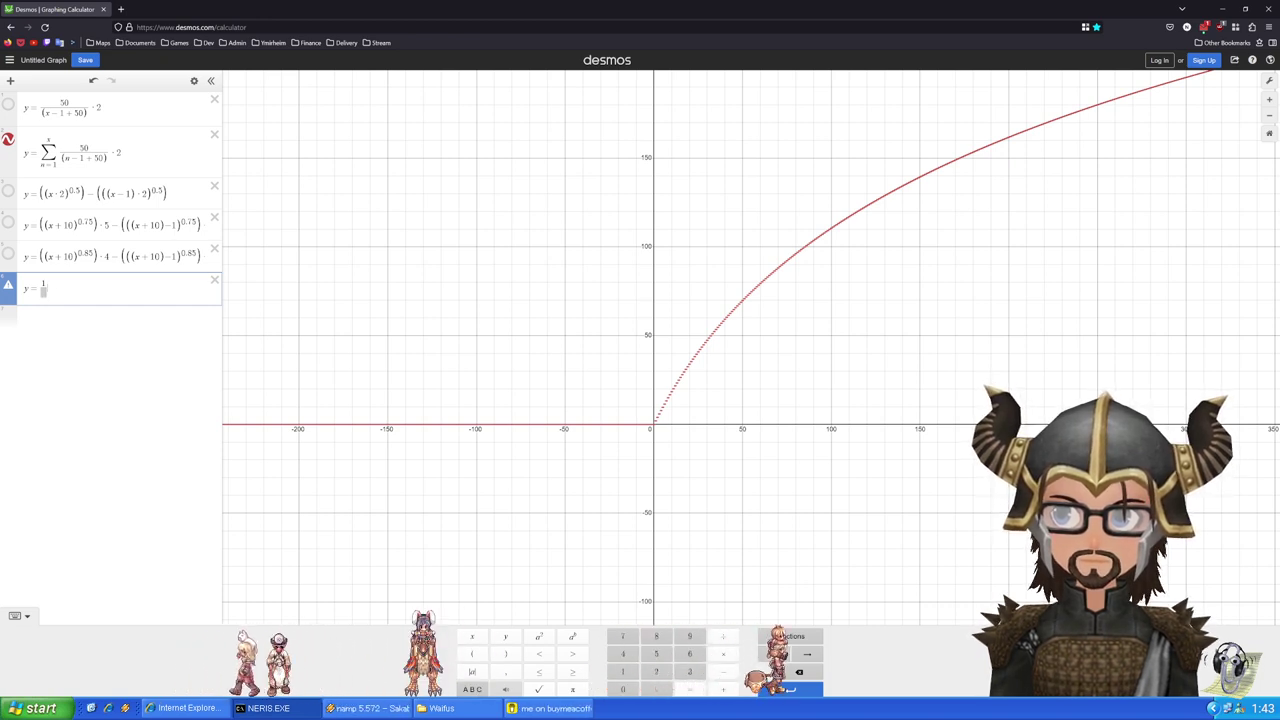
text(x)
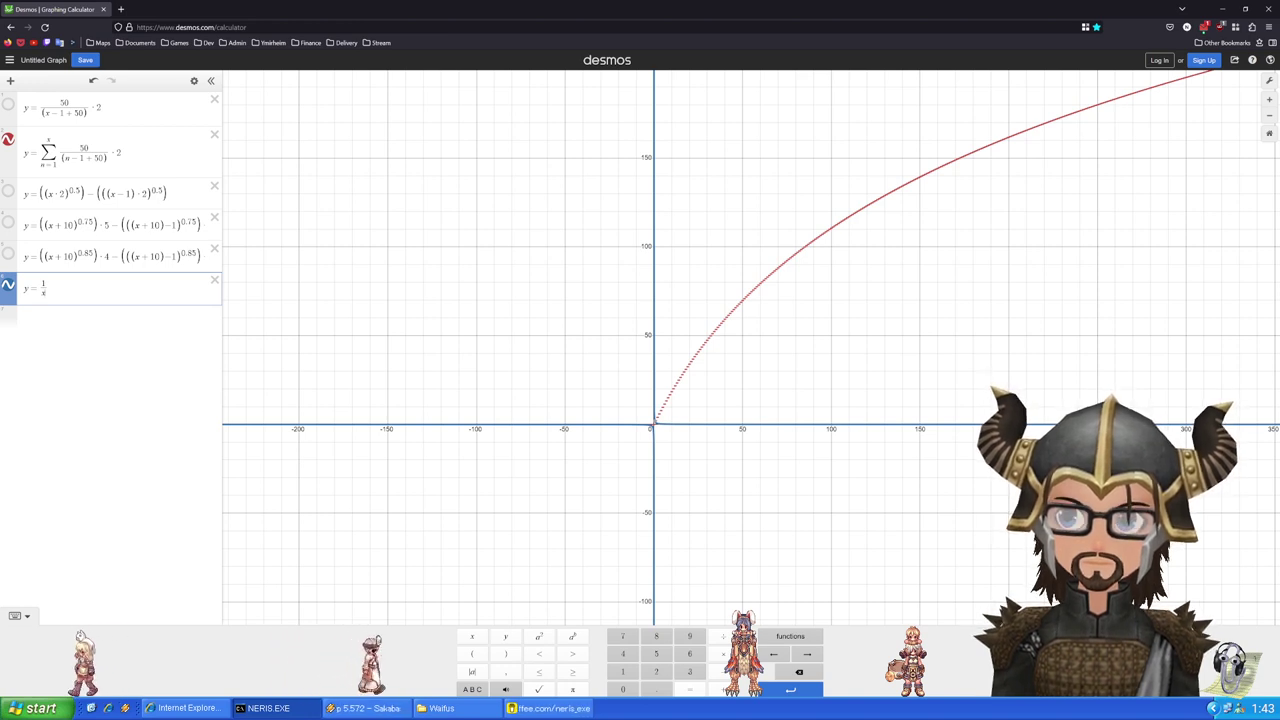
text(^1.5)
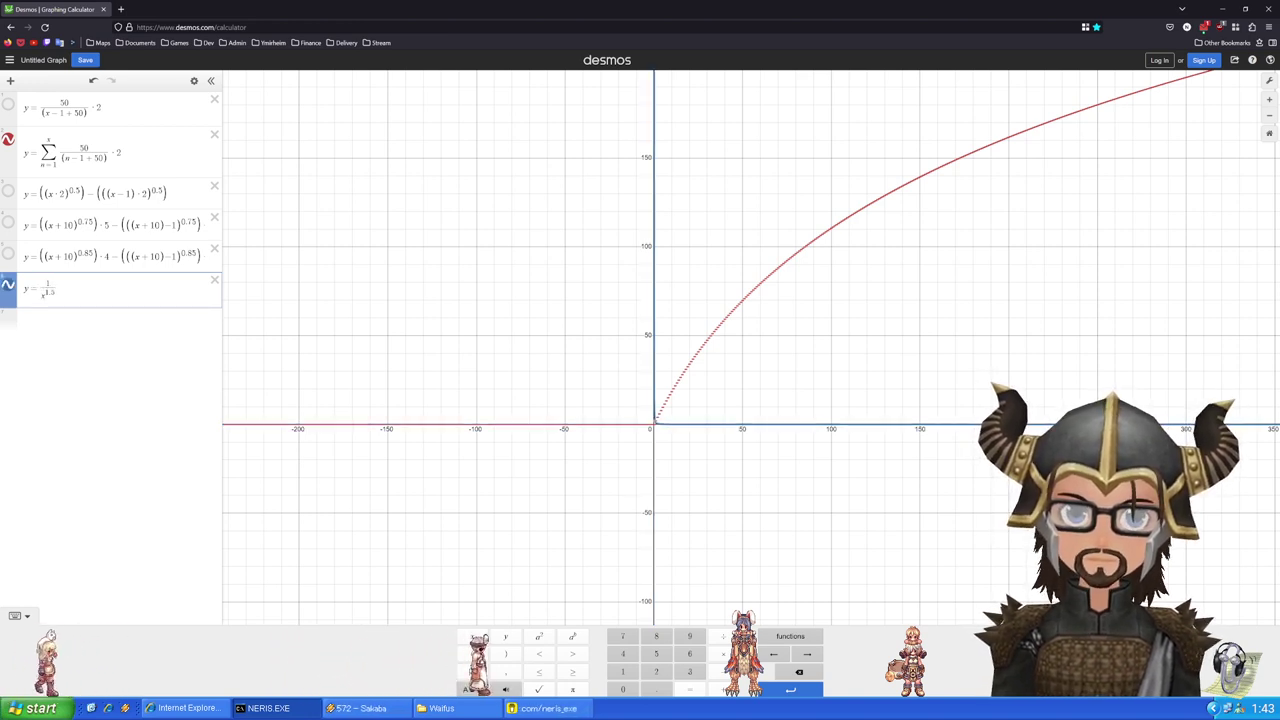
key(BackSpace)
key(BackSpace)
key(BackSpace)
key(BackSpace)
key(BackSpace)
key(BackSpace)
key(BackSpace)
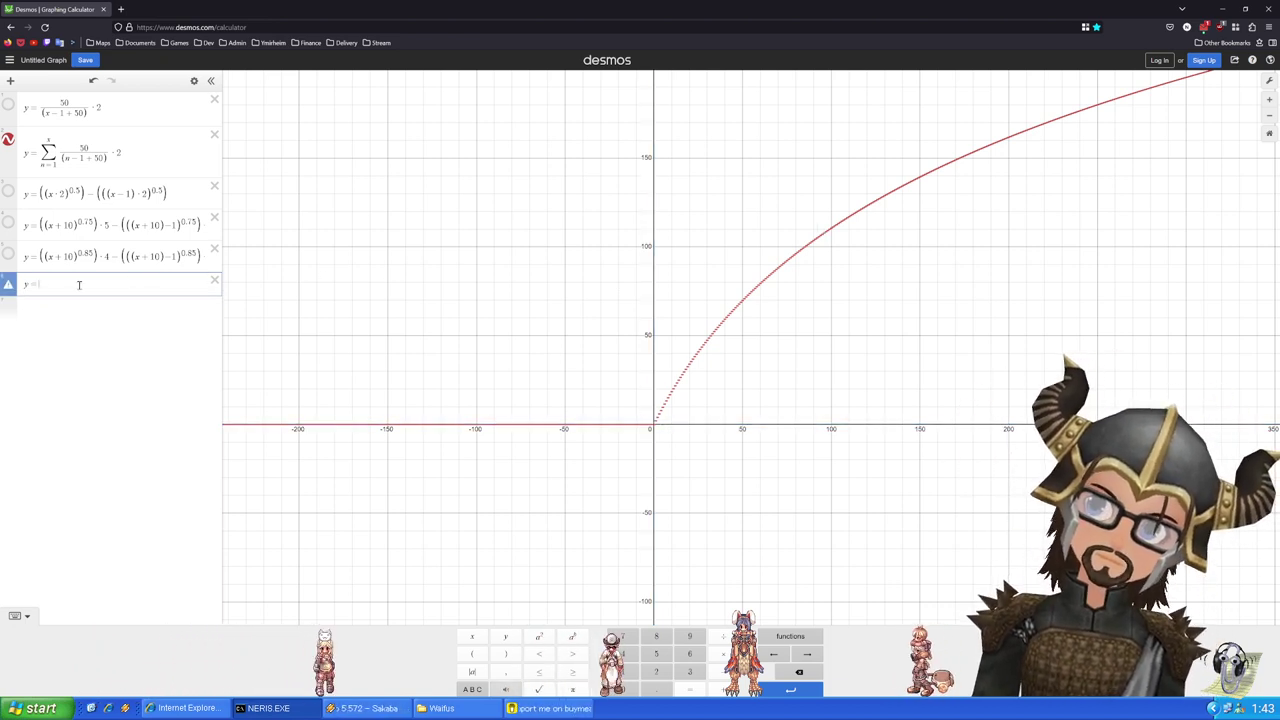
Step: Try y = x^2 and y = x^0.5, then a scaled power y = 10x^0.7
text(x()
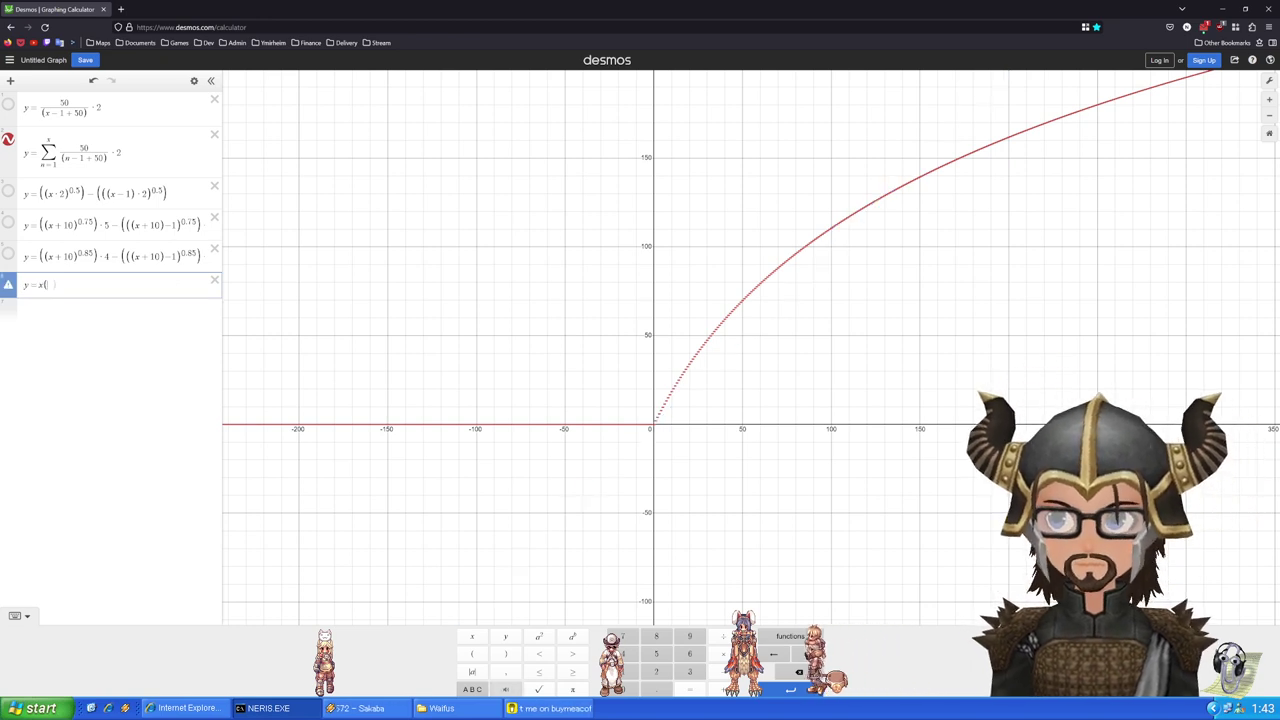
key(BackSpace)
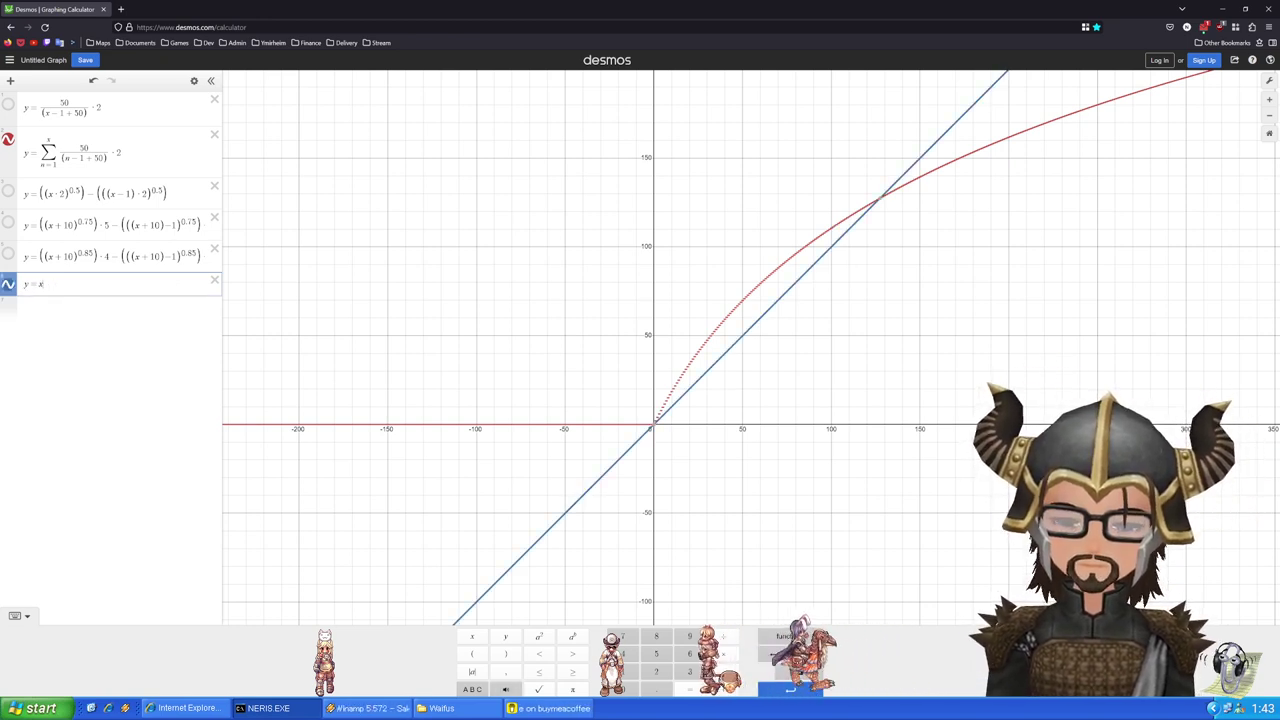
text(^2)
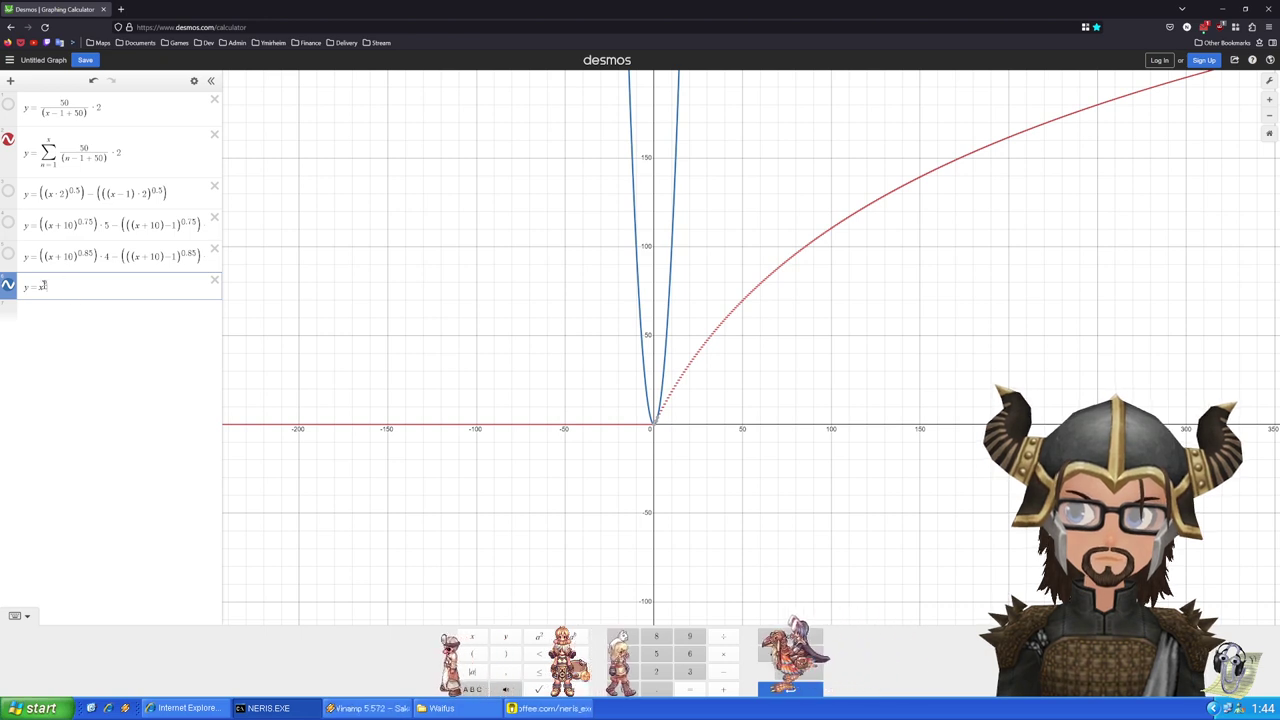
key(BackSpace)
text(0.5)
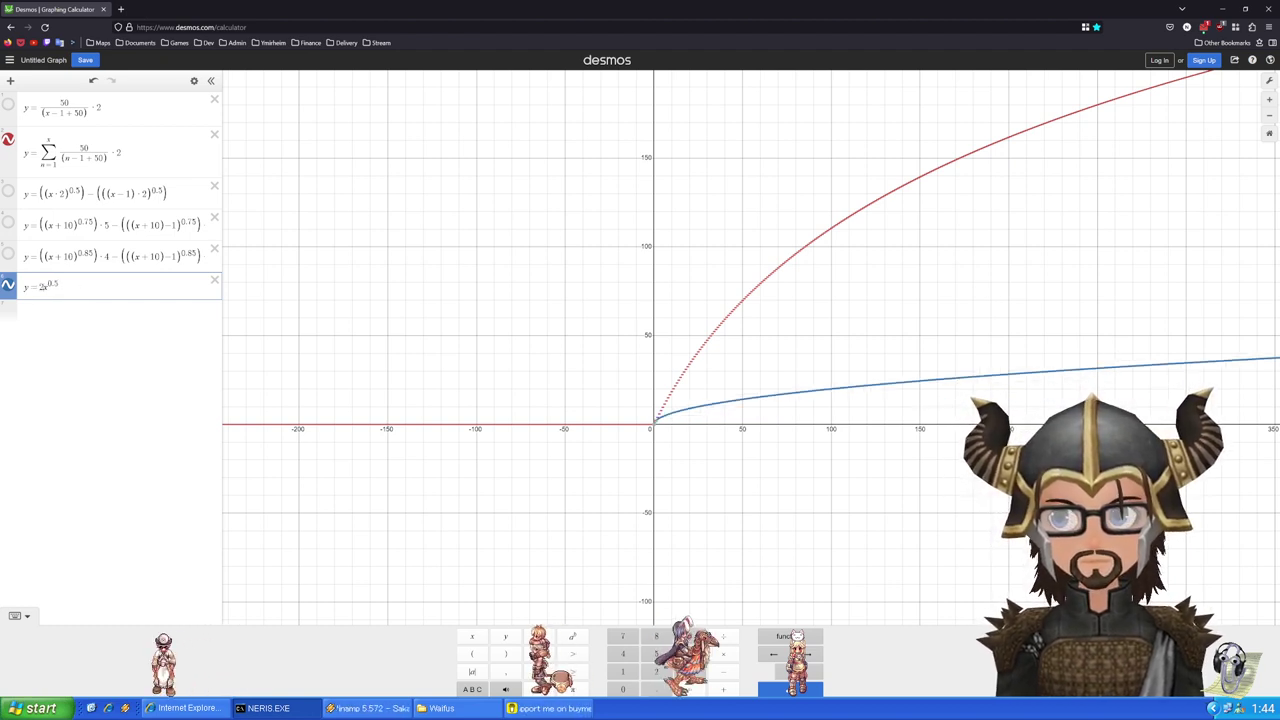
key(BackSpace)
text(10x^0.)
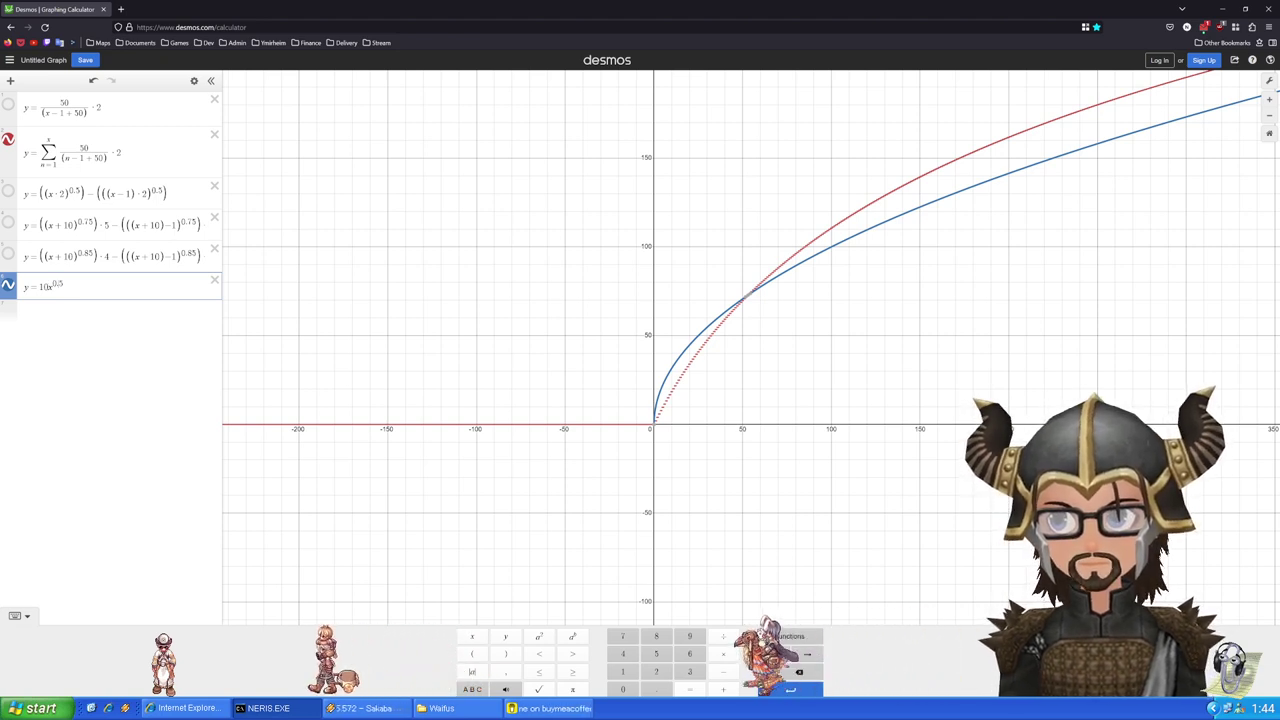
text(7)
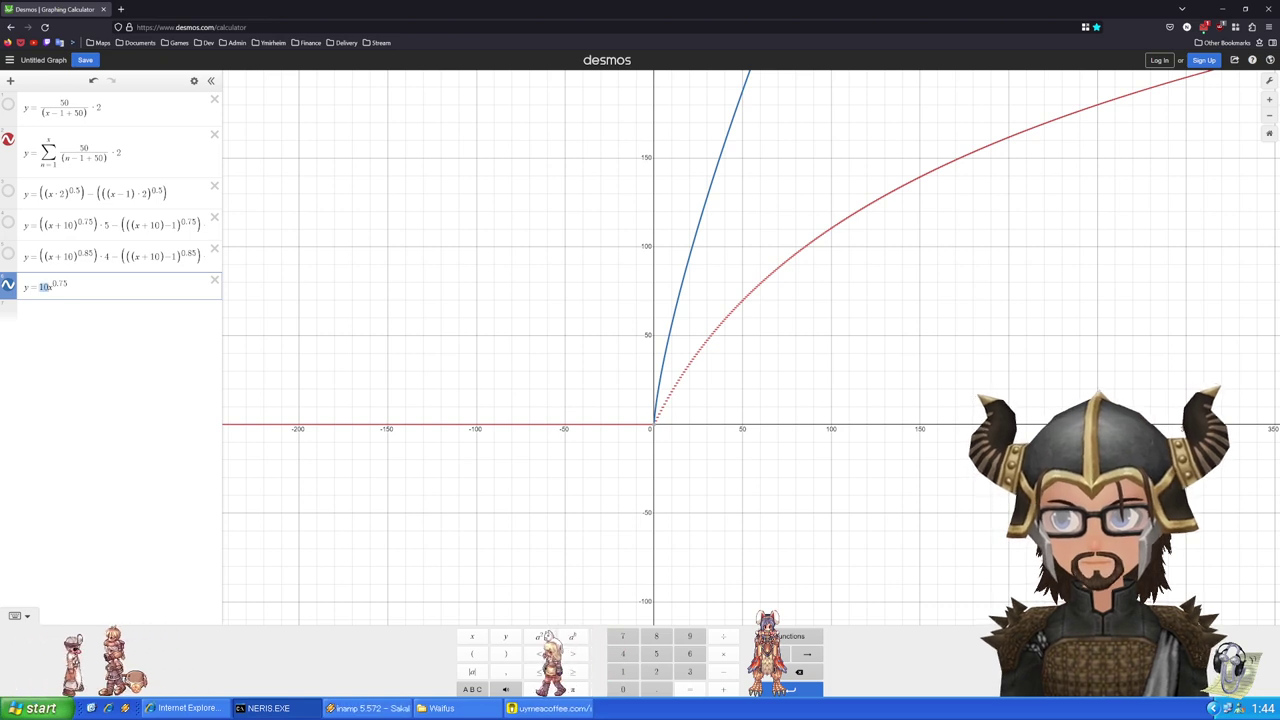
Step: Vary the power curve: coefficient 5, exponents 0.65 and 0.75, coefficient 4, exponent 0.8
key(BackSpace)
key(BackSpace)
text(5)
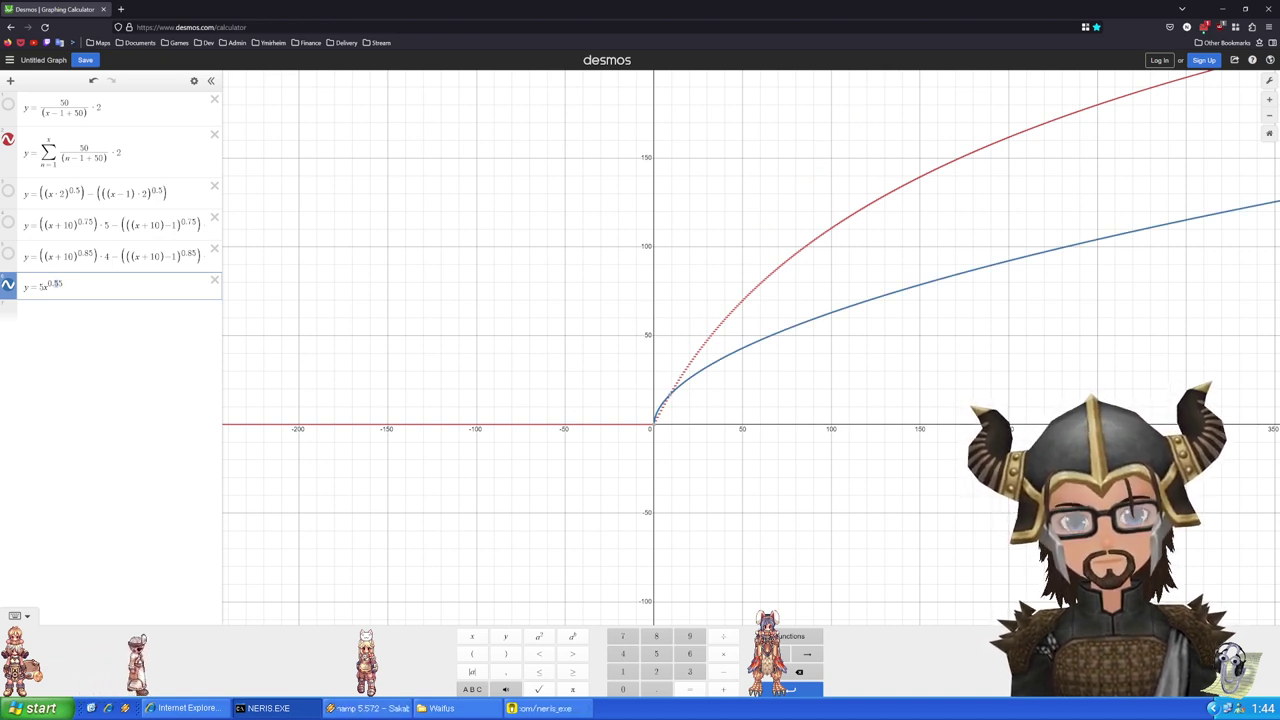
key(BackSpace)
text(6)
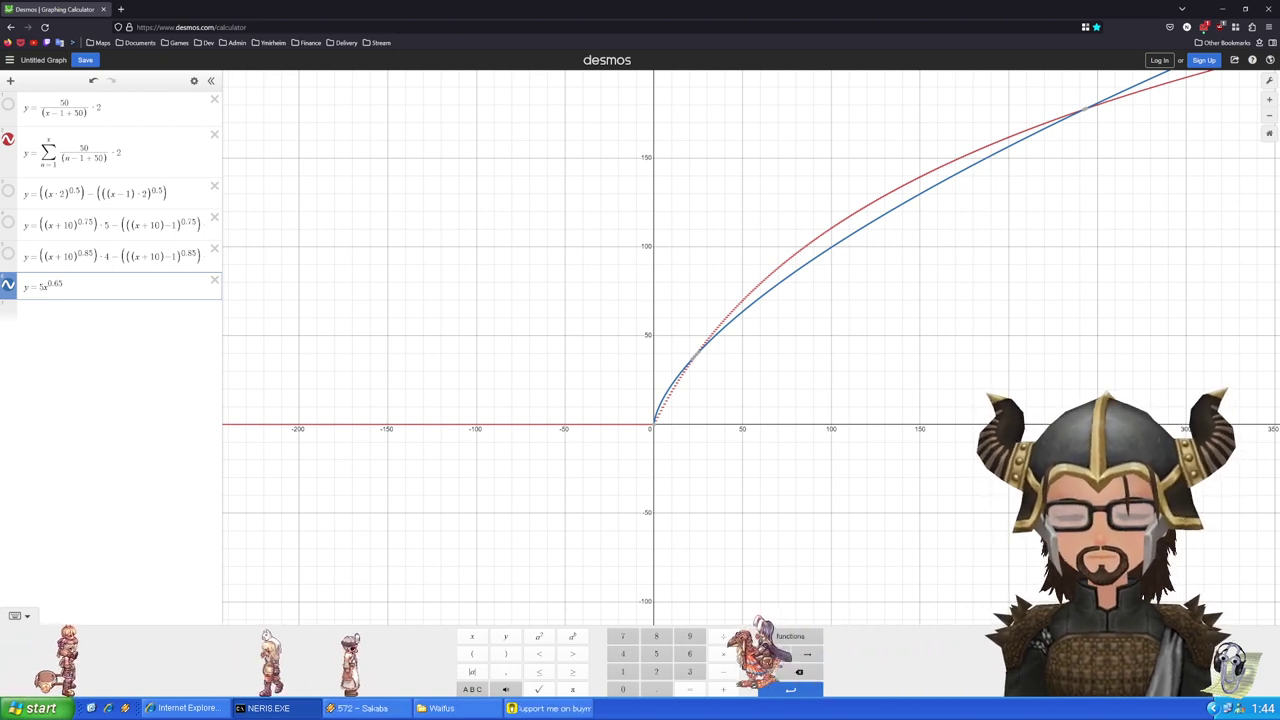
key(BackSpace)
text(7)
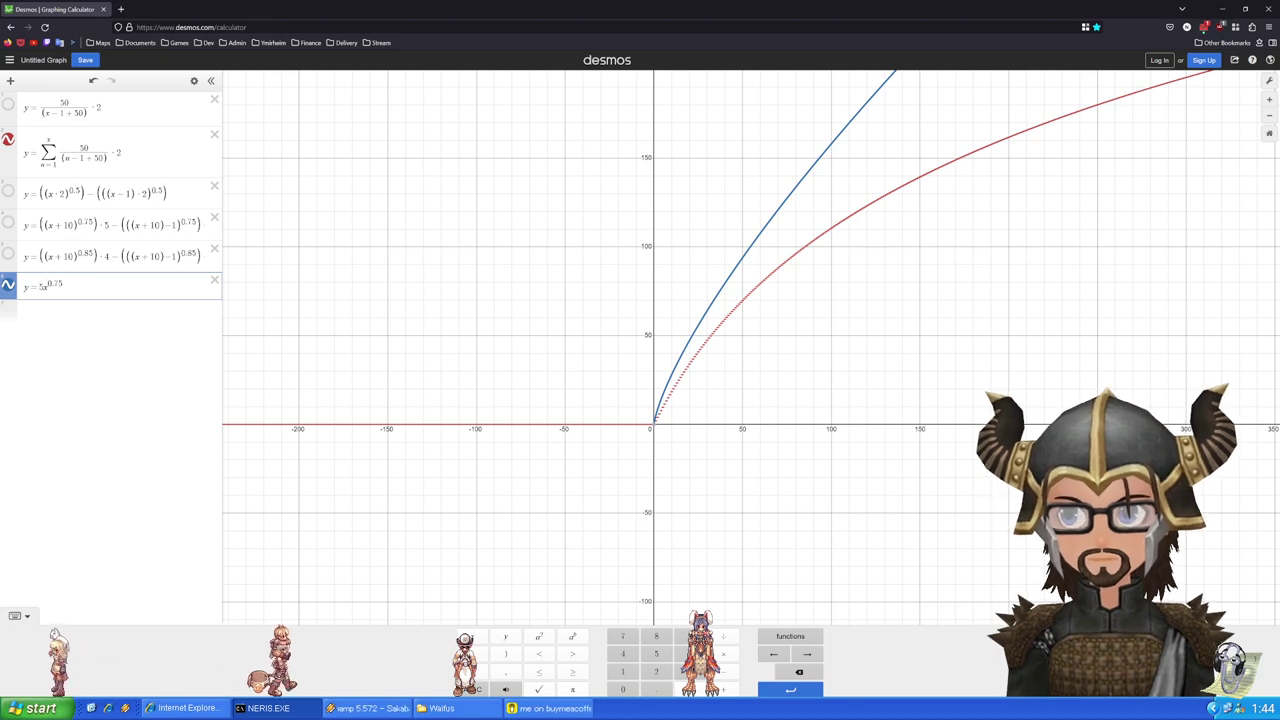
key(BackSpace)
text(4)
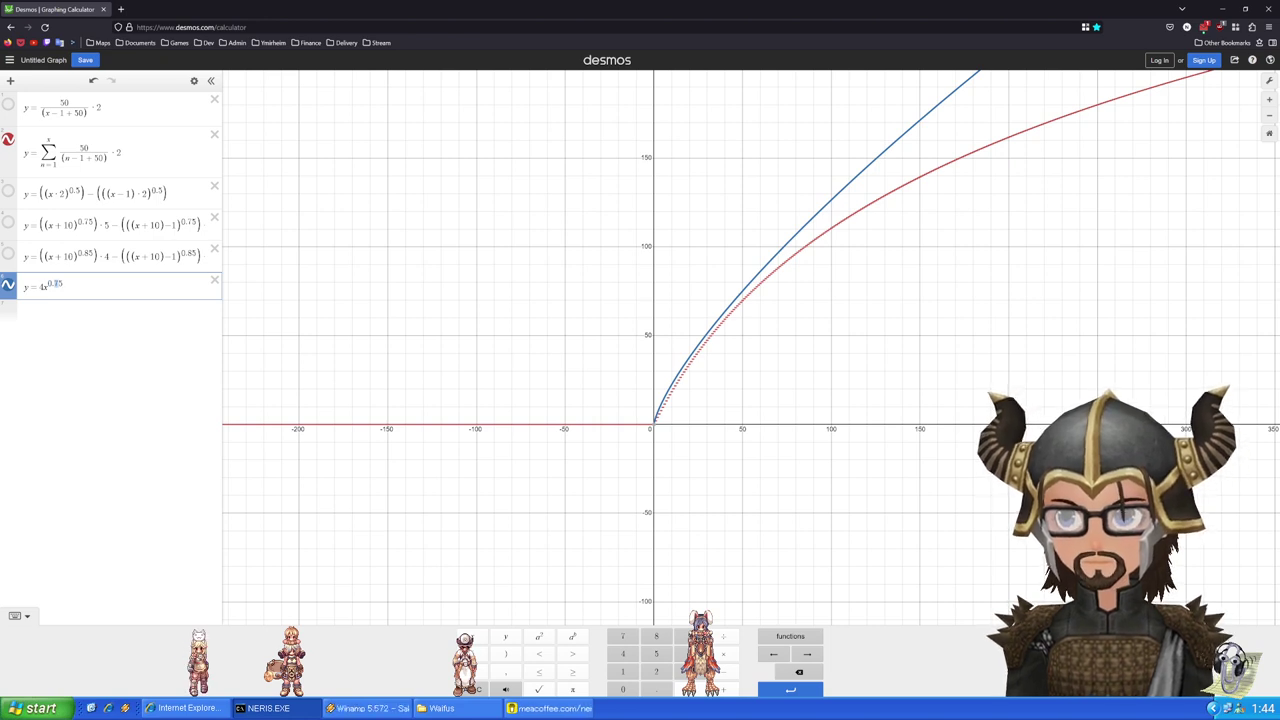
key(BackSpace)
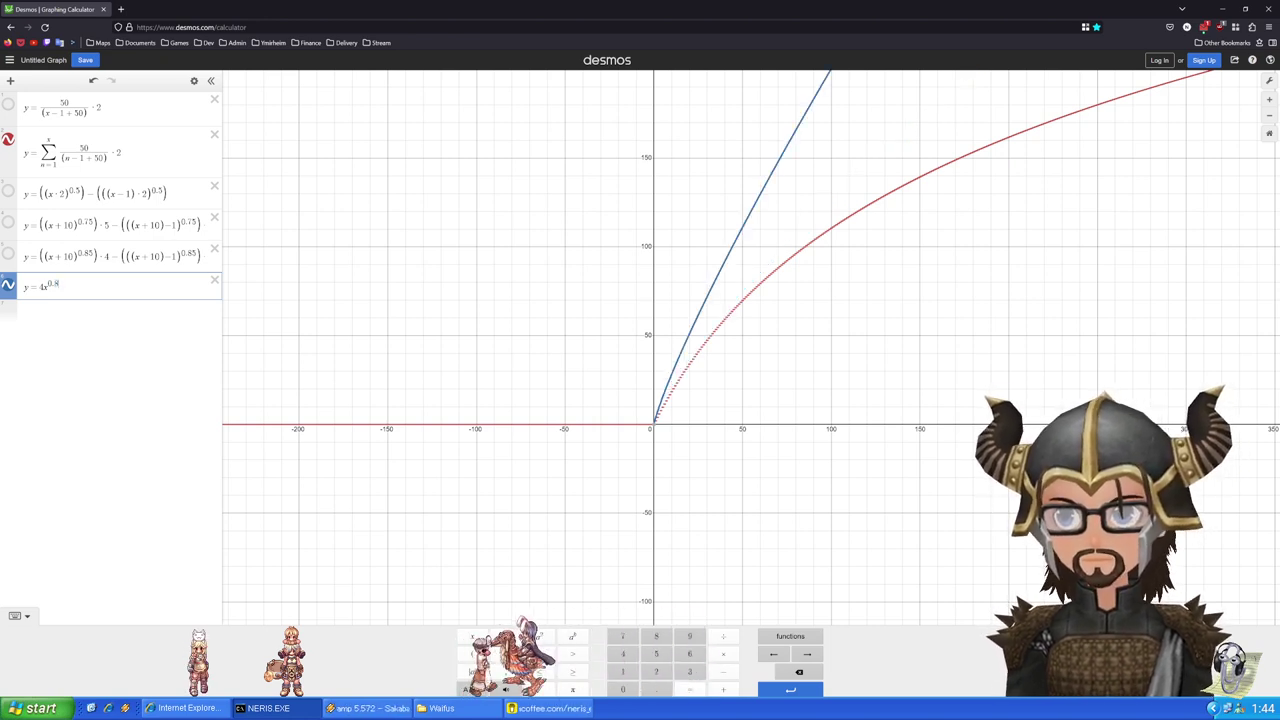
key(BackSpace)
text(8)
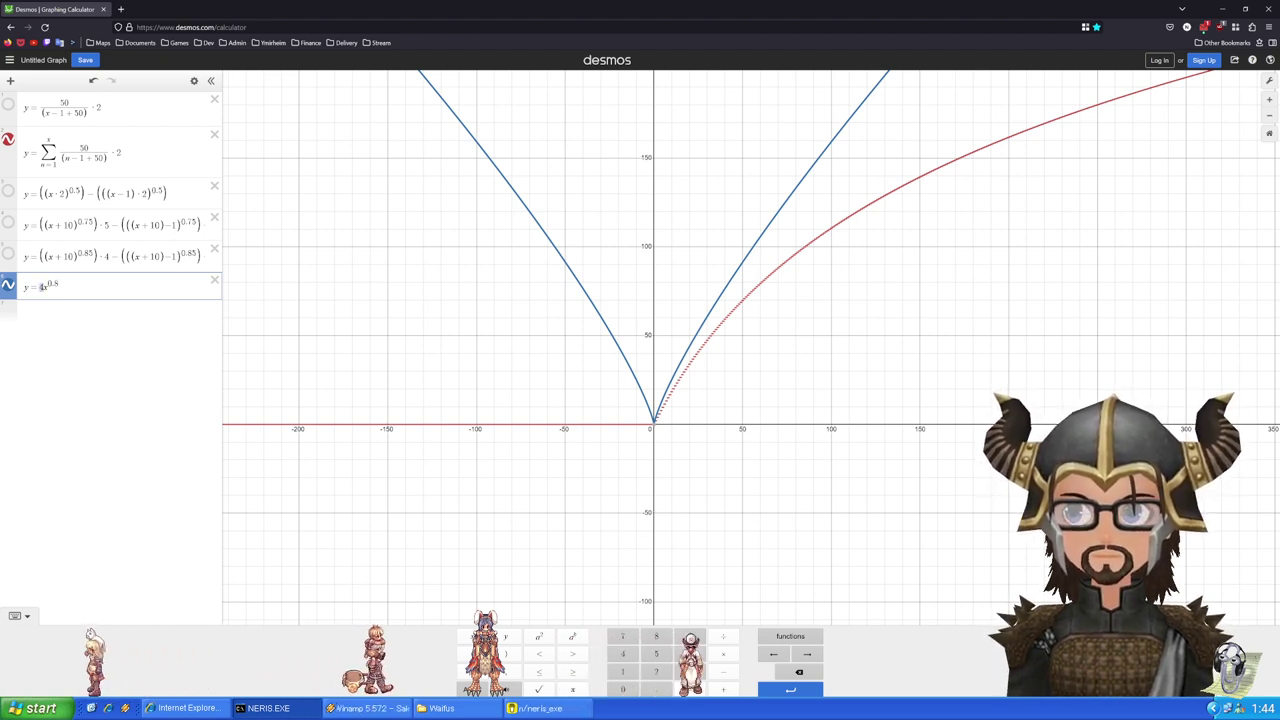
Step: Try coefficient 3 with exponents 0.75, 0.65 and 0.5, then raise the coefficient to 7 and finally 10
key(Left)
key(Left)
key(Left)
key(Left)
key(Left)
key(BackSpace)
text(3)
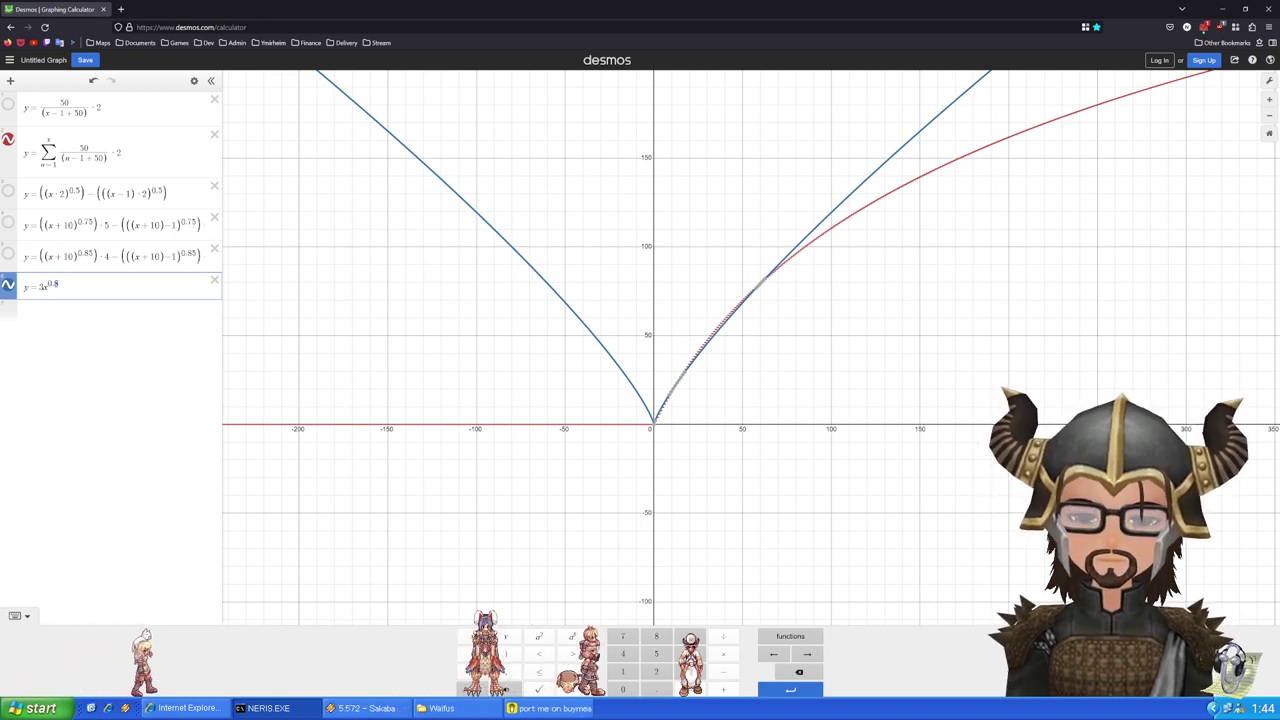
key(Right)
key(Right)
key(Right)
key(Right)
key(Right)
key(BackSpace)
text(75)
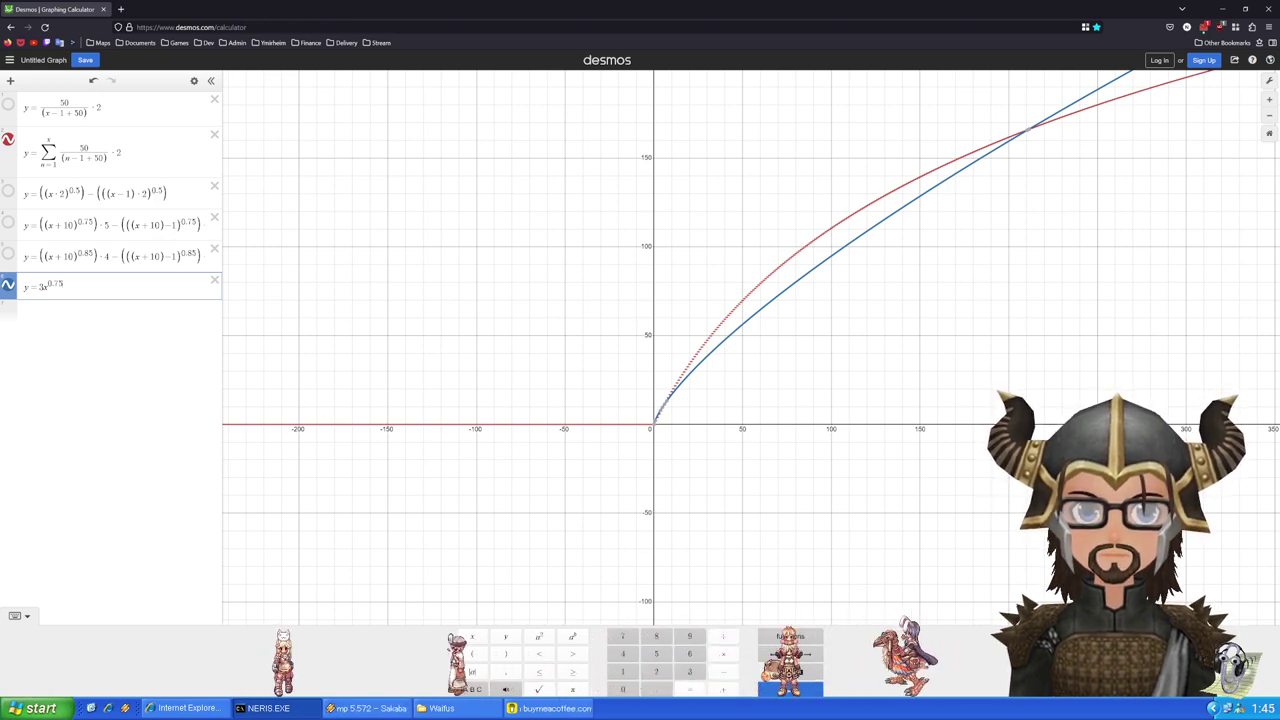
text(6)
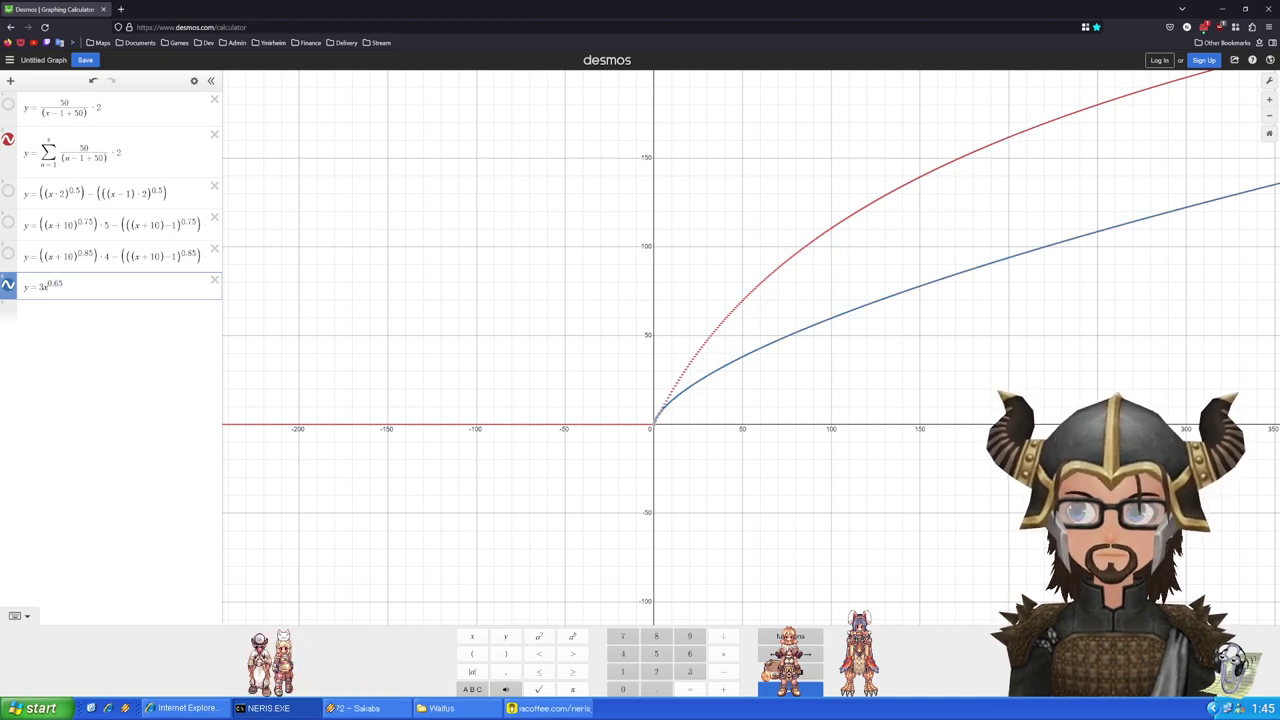
text(5)
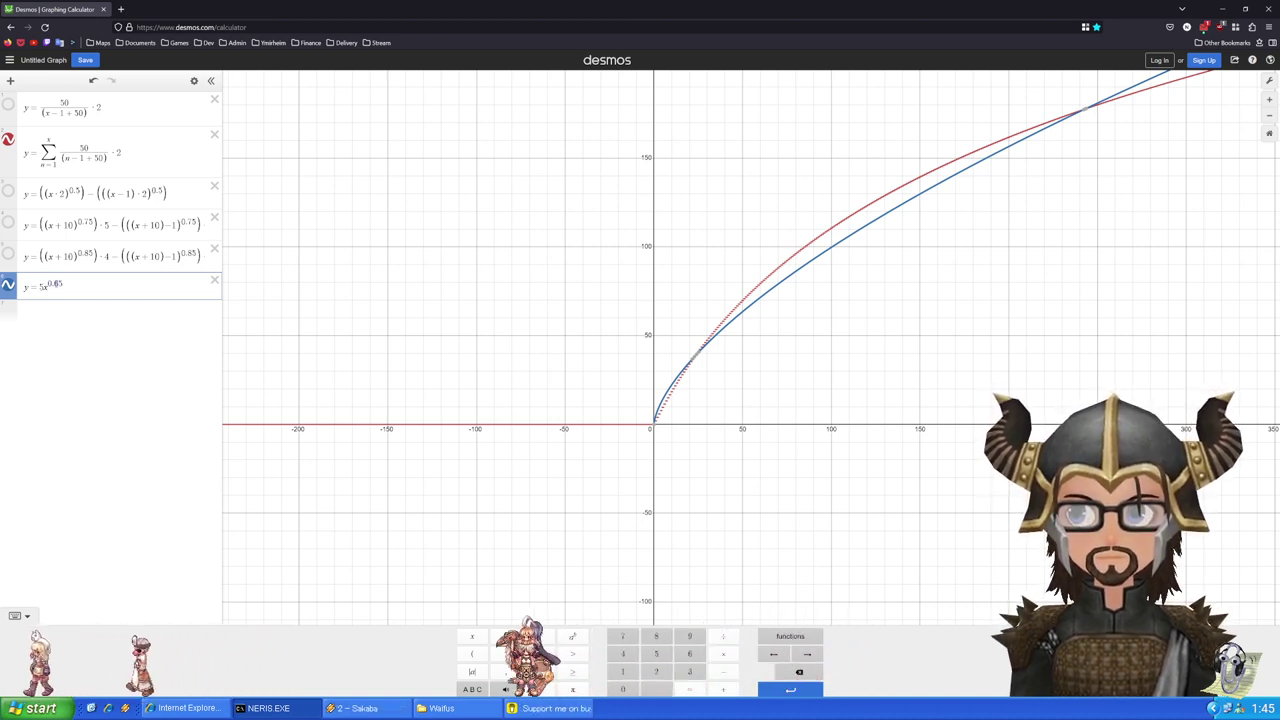
key(BackSpace)
key(BackSpace)
text(5)
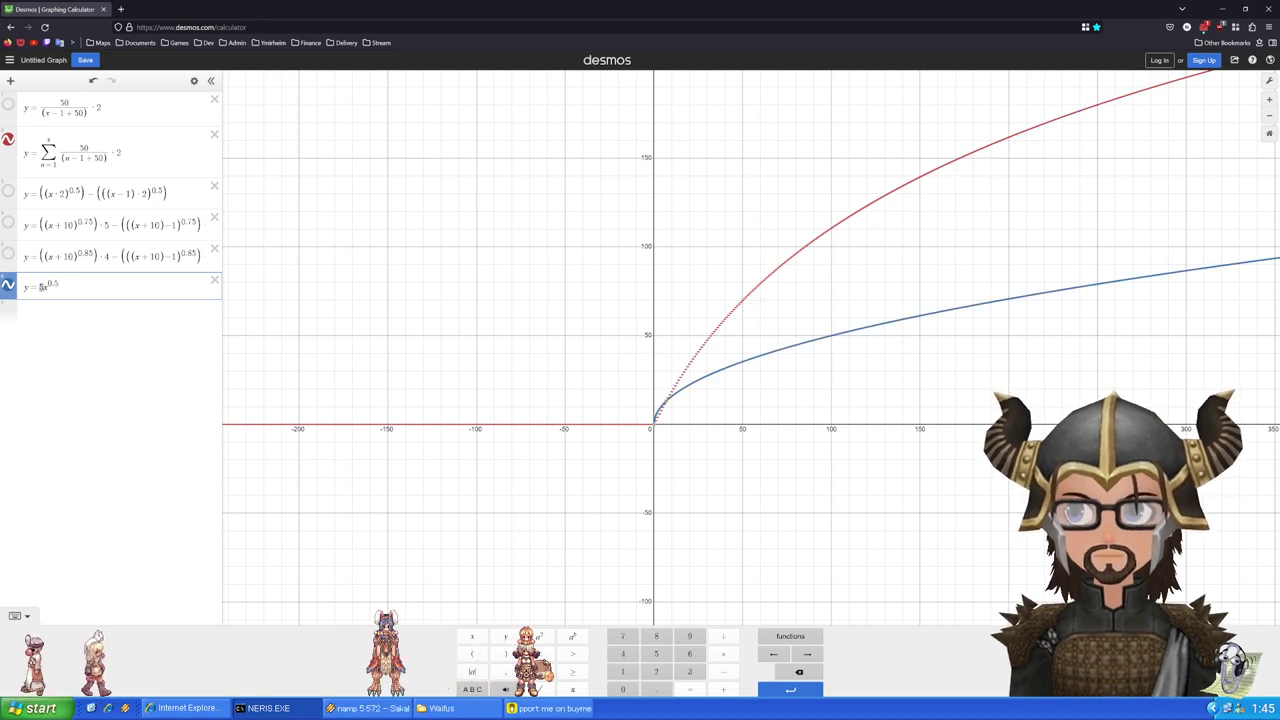
key(BackSpace)
text(7)
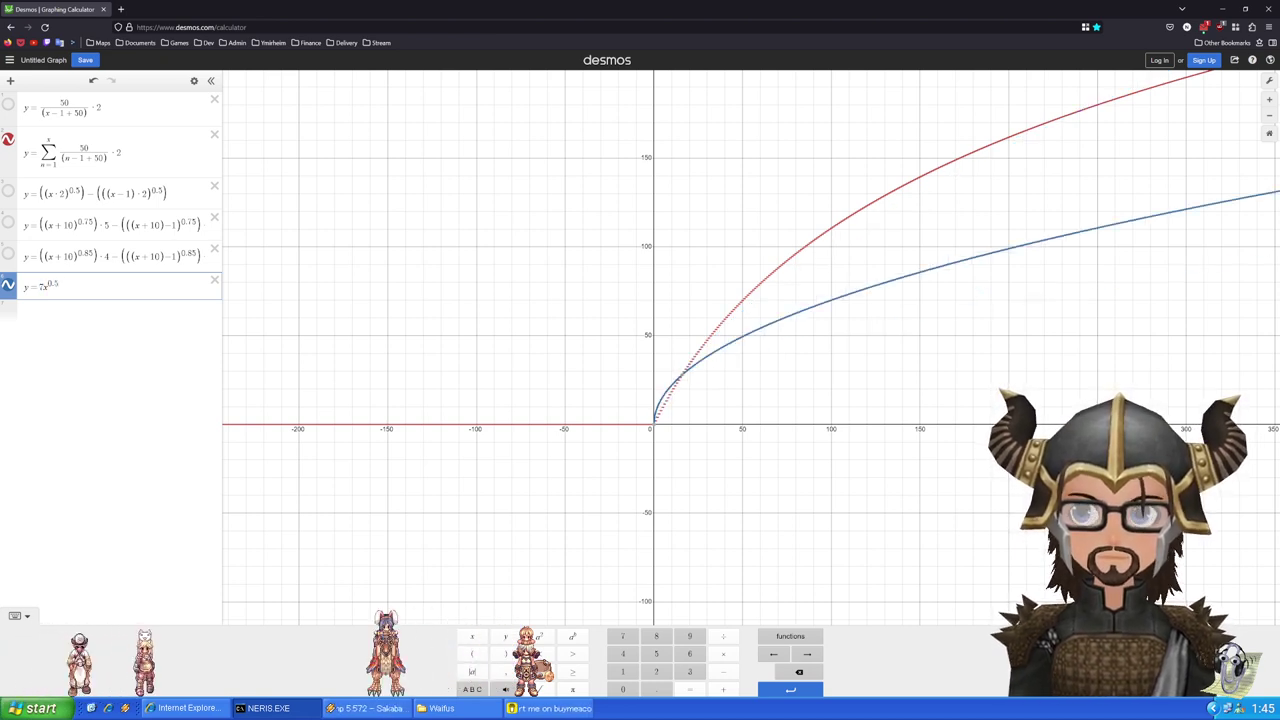
key(BackSpace)
text(10)
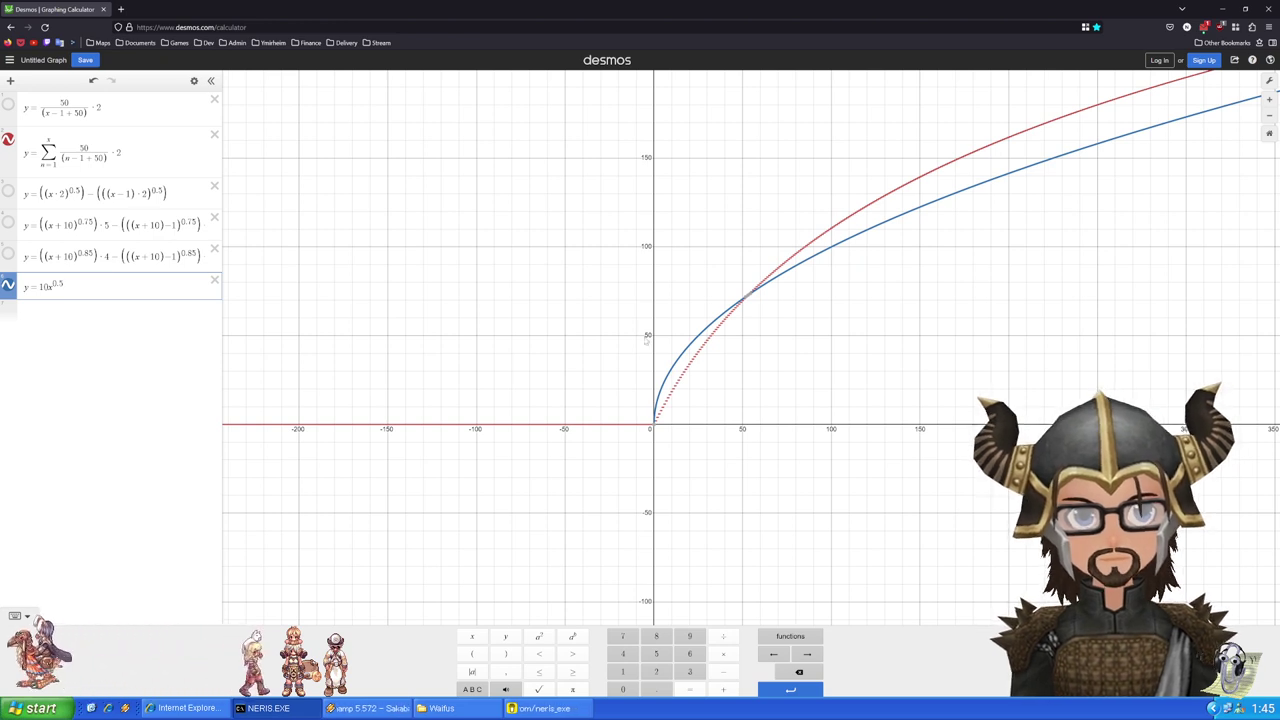
Step: Trace the blue y = 10x^0.5 curve toward the origin and compare it with the red curve near x = 50
click(830, 249)
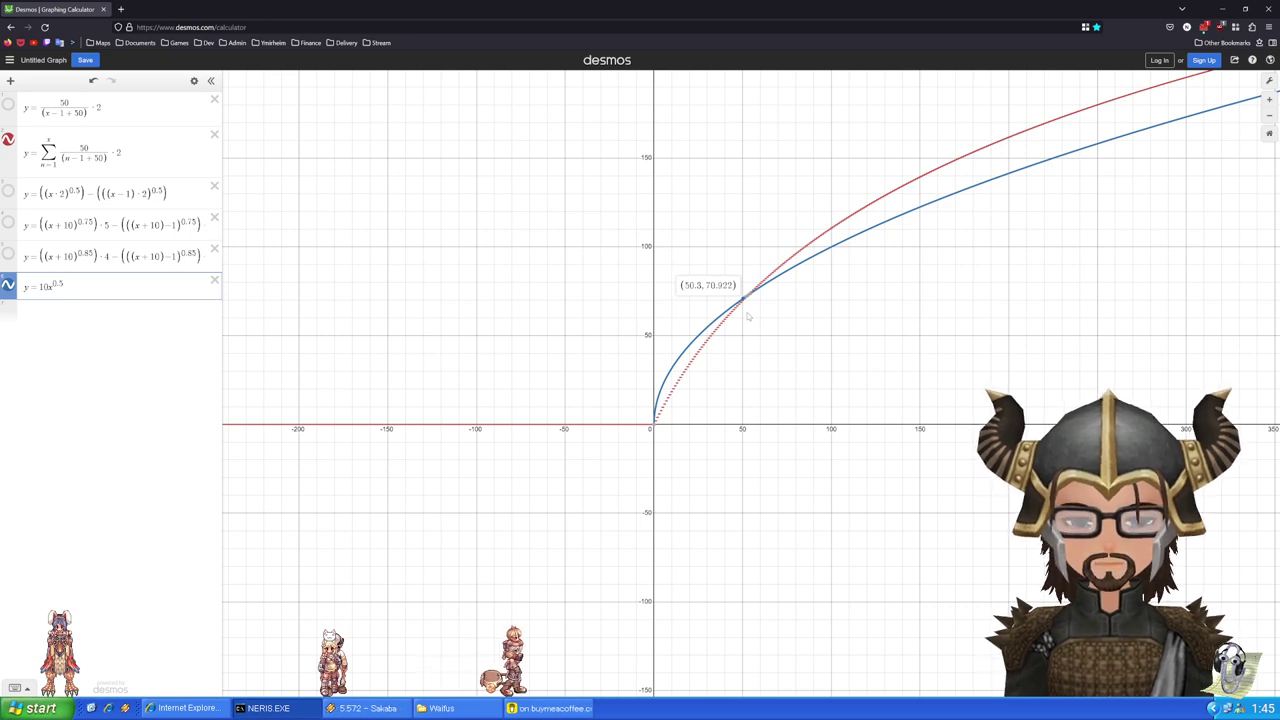
drag(748, 317, 680, 380)
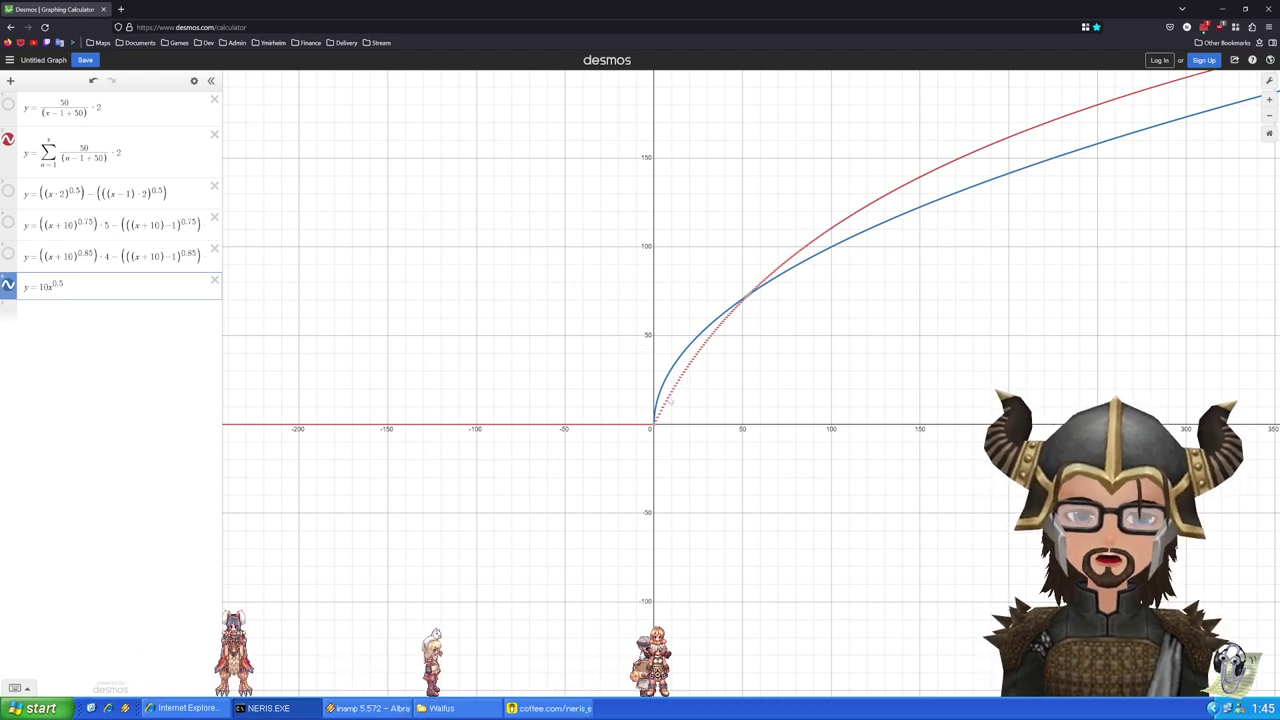
scroll(670, 402, up, 15)
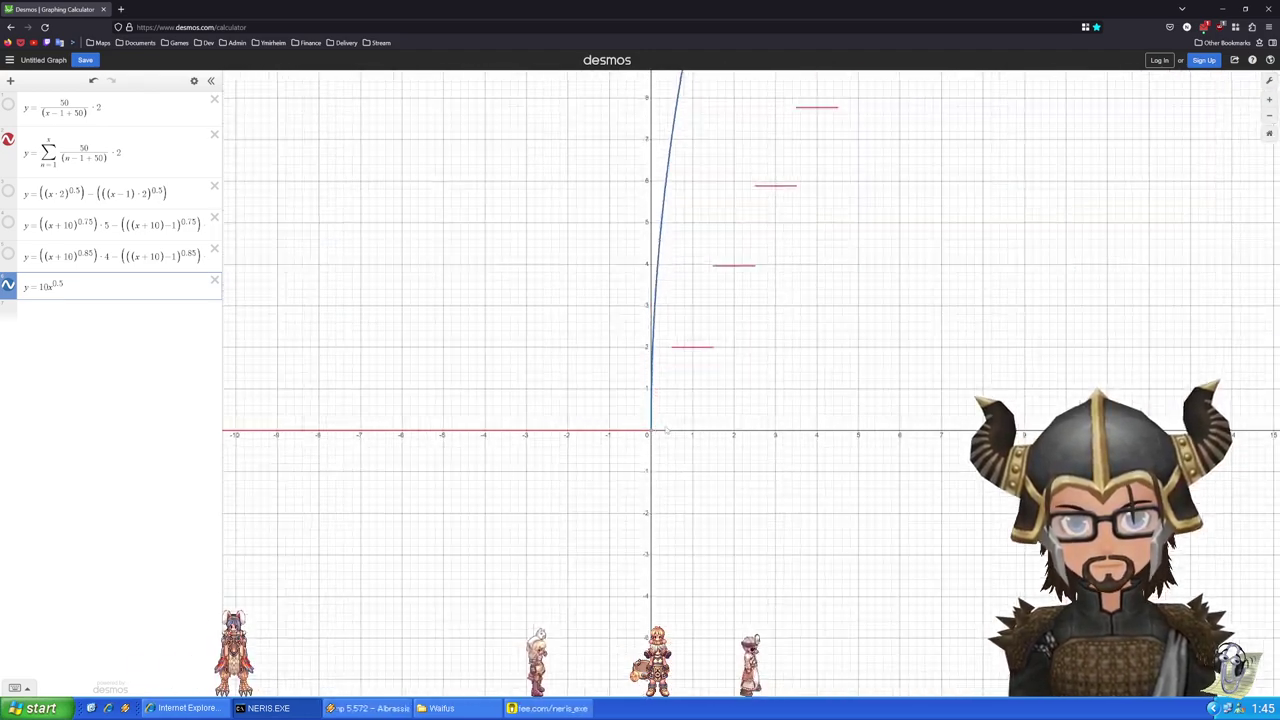
scroll(667, 430, up, 5)
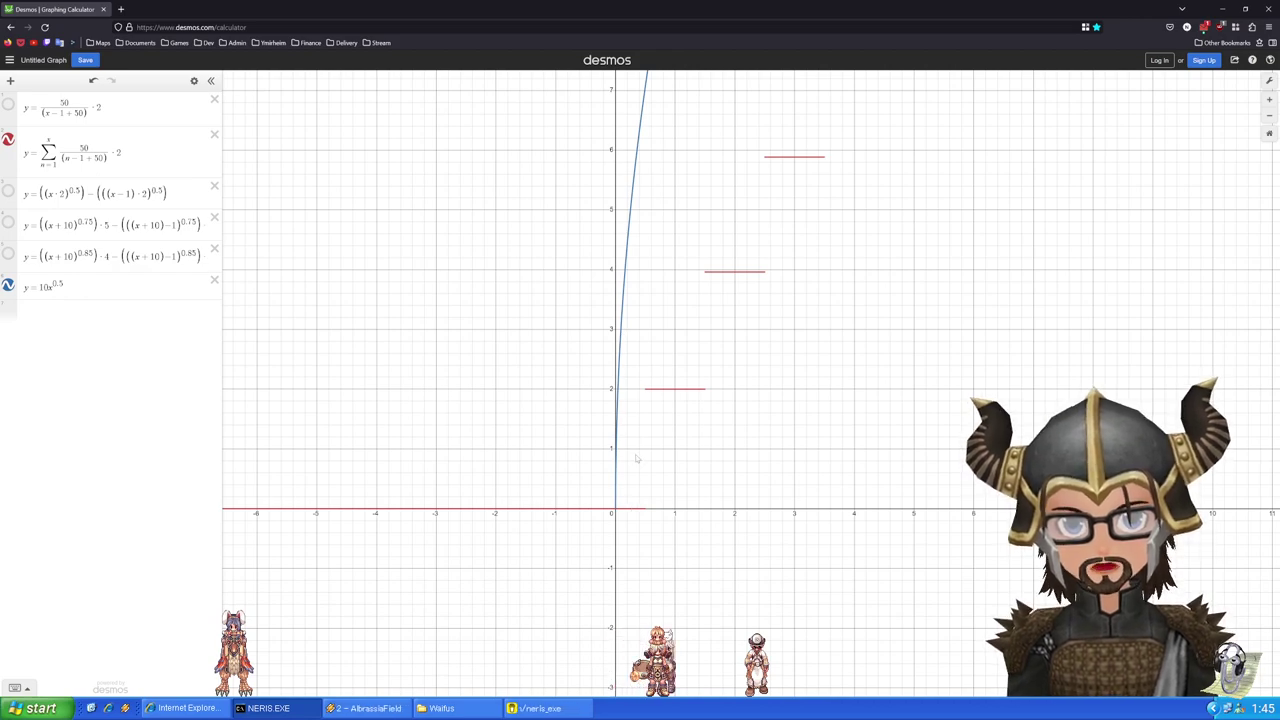
scroll(704, 270, down, 6)
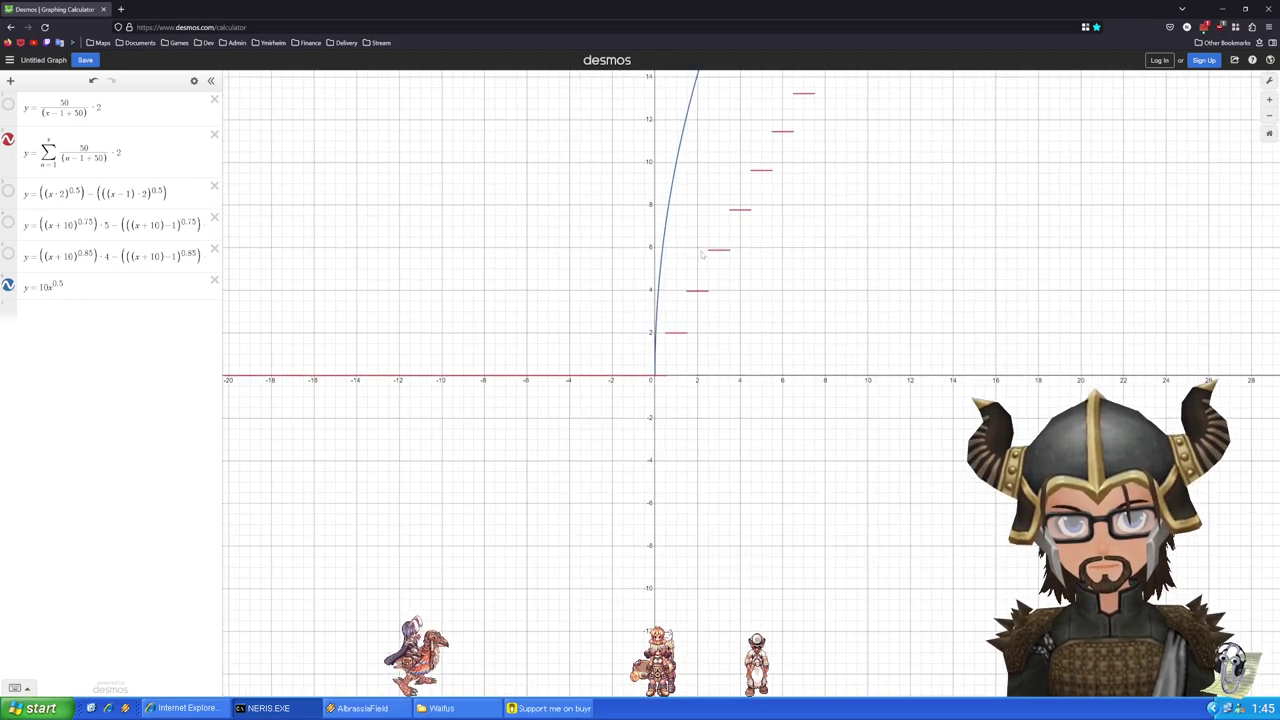
drag(703, 256, 649, 457)
click(643, 283)
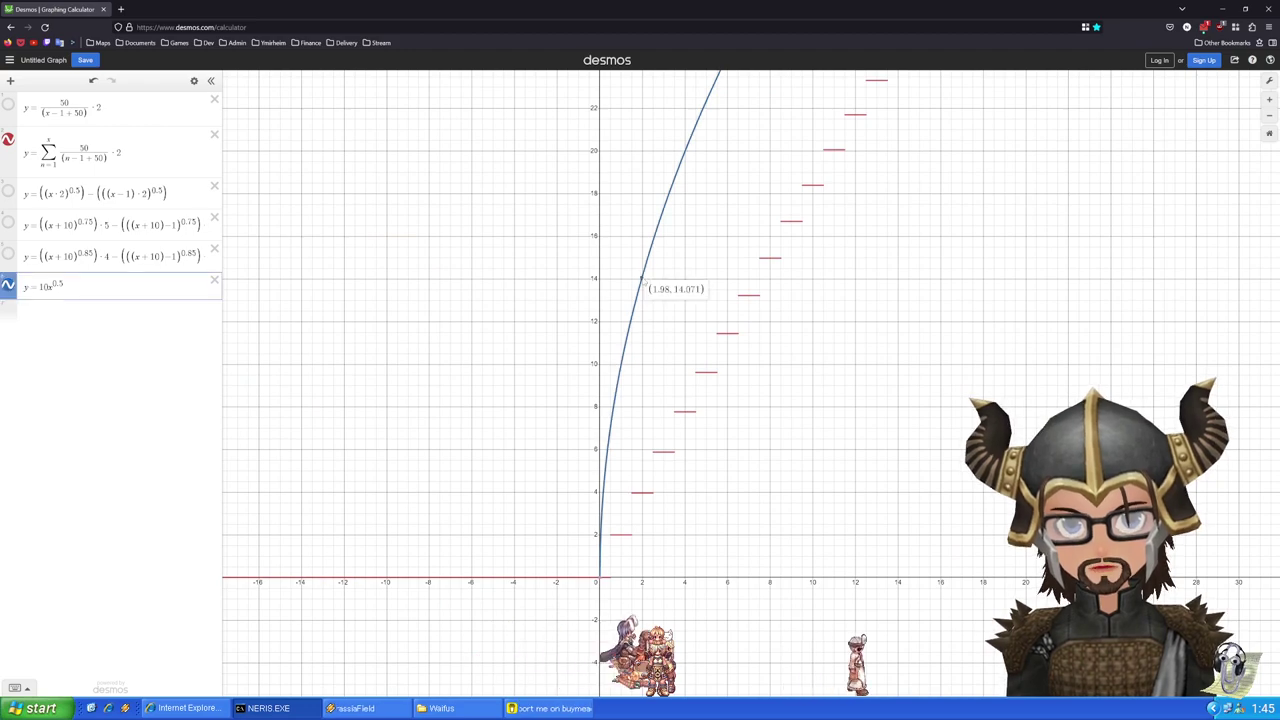
scroll(643, 283, down, 12)
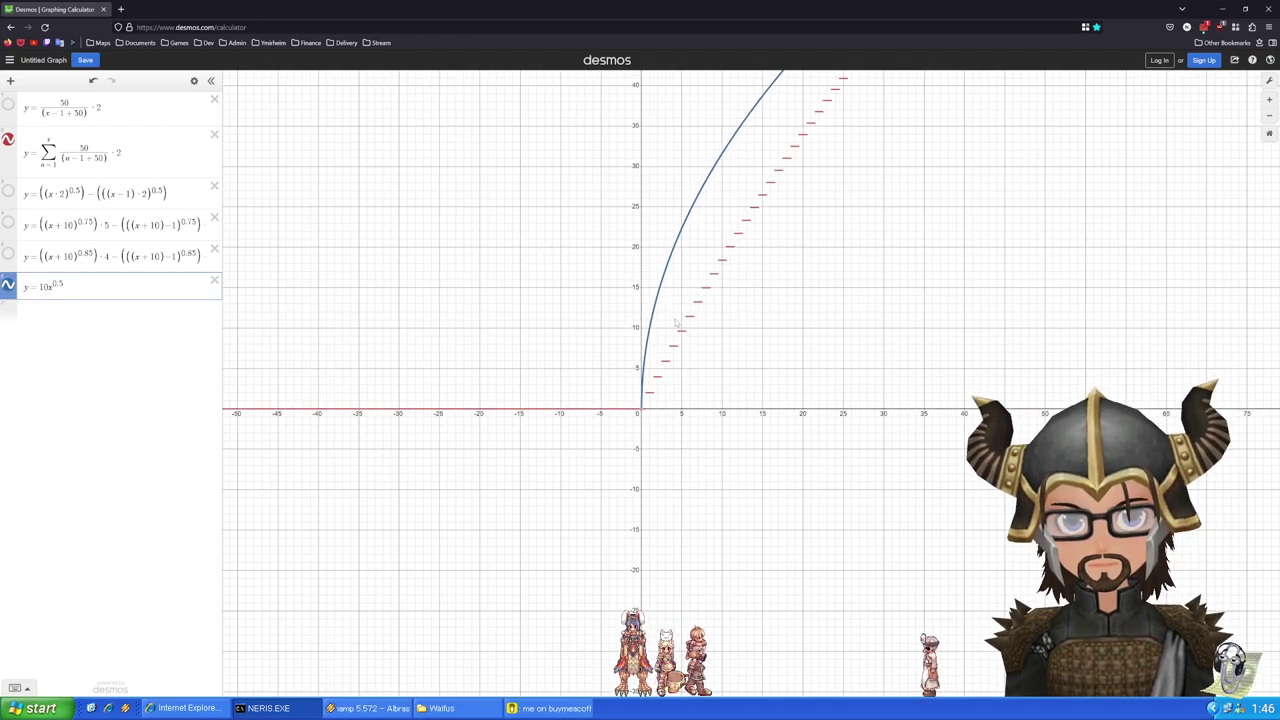
drag(867, 274, 763, 484)
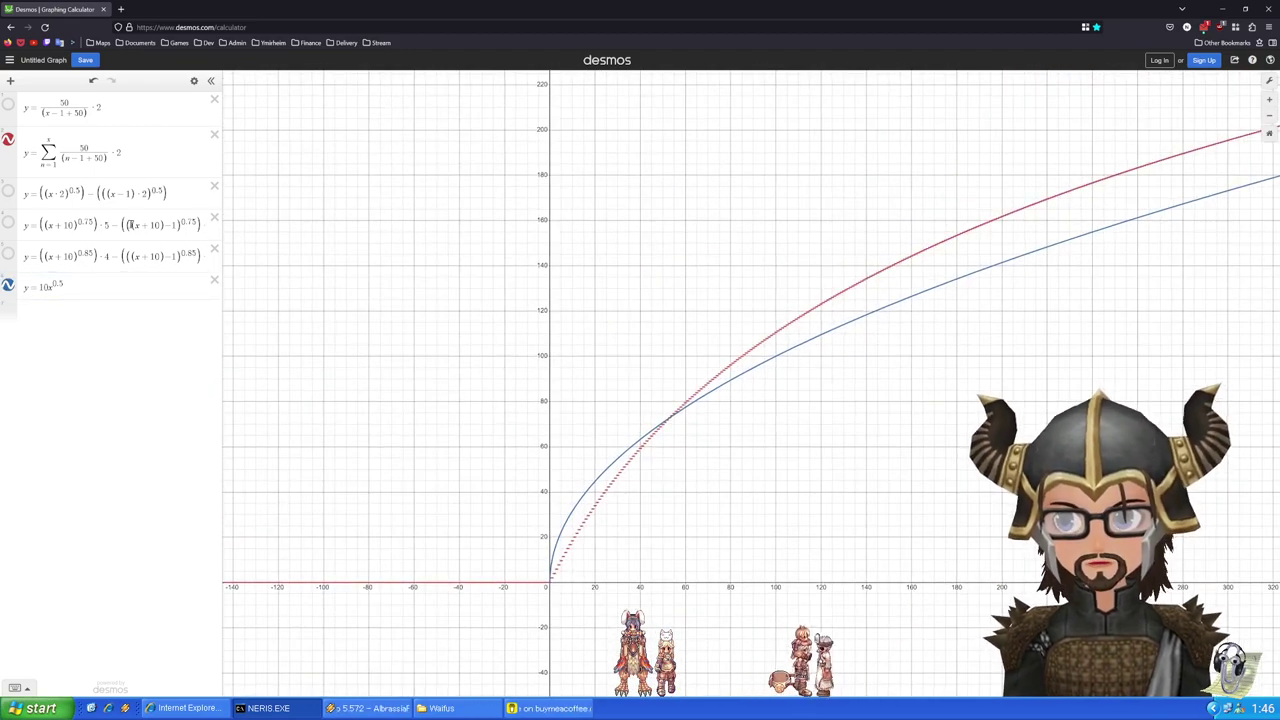
click(50, 287)
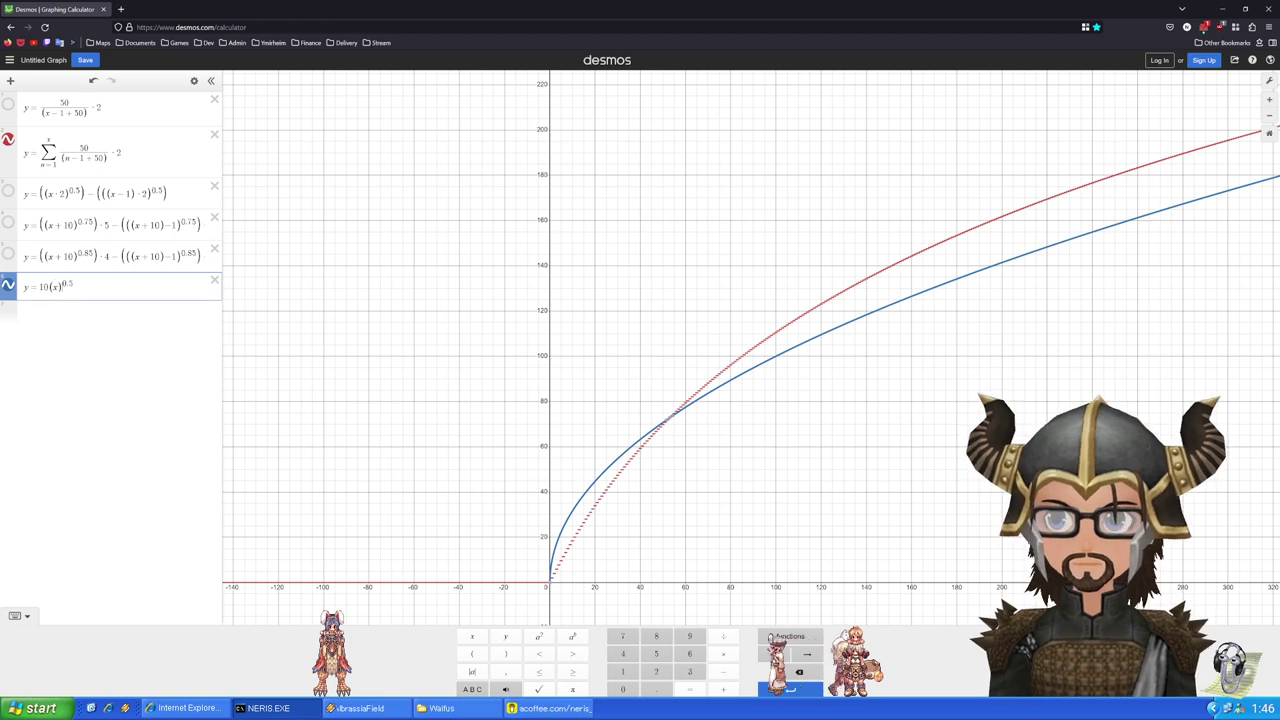
Step: Shift the blue curve's power term to (x+10) and recenter the graph on both curves
text(-10)
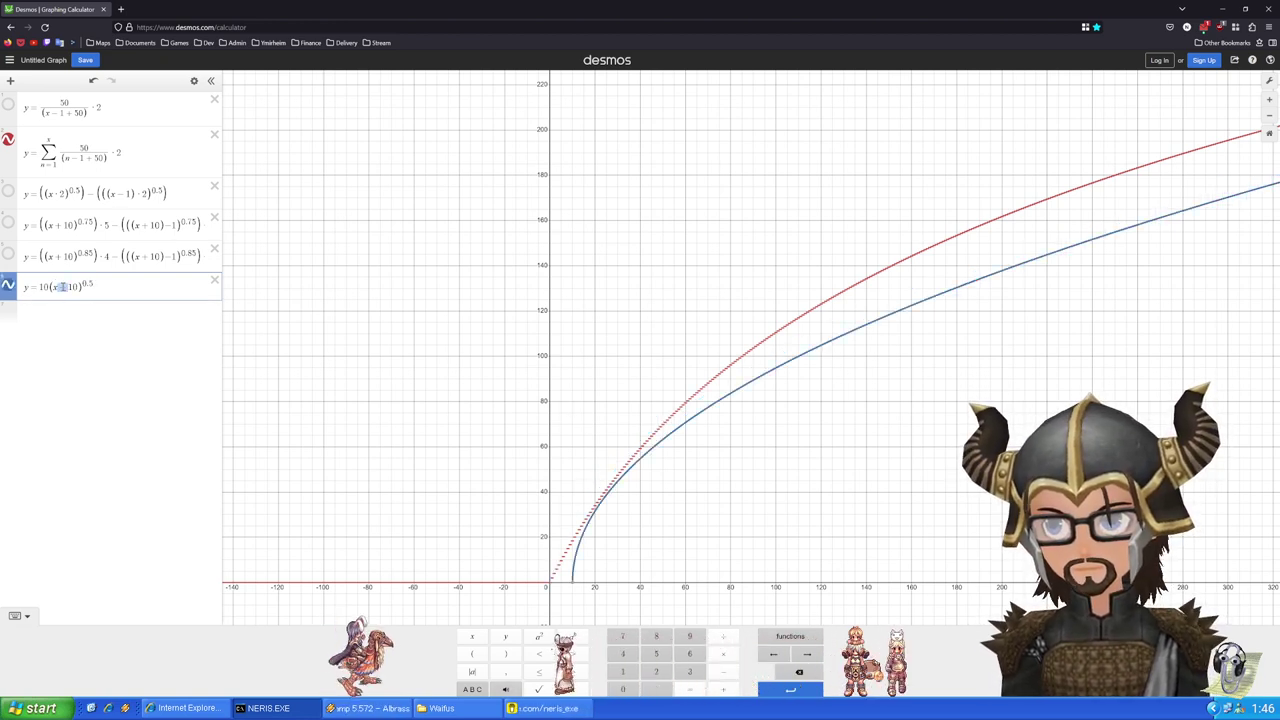
key(BackSpace)
text(+)
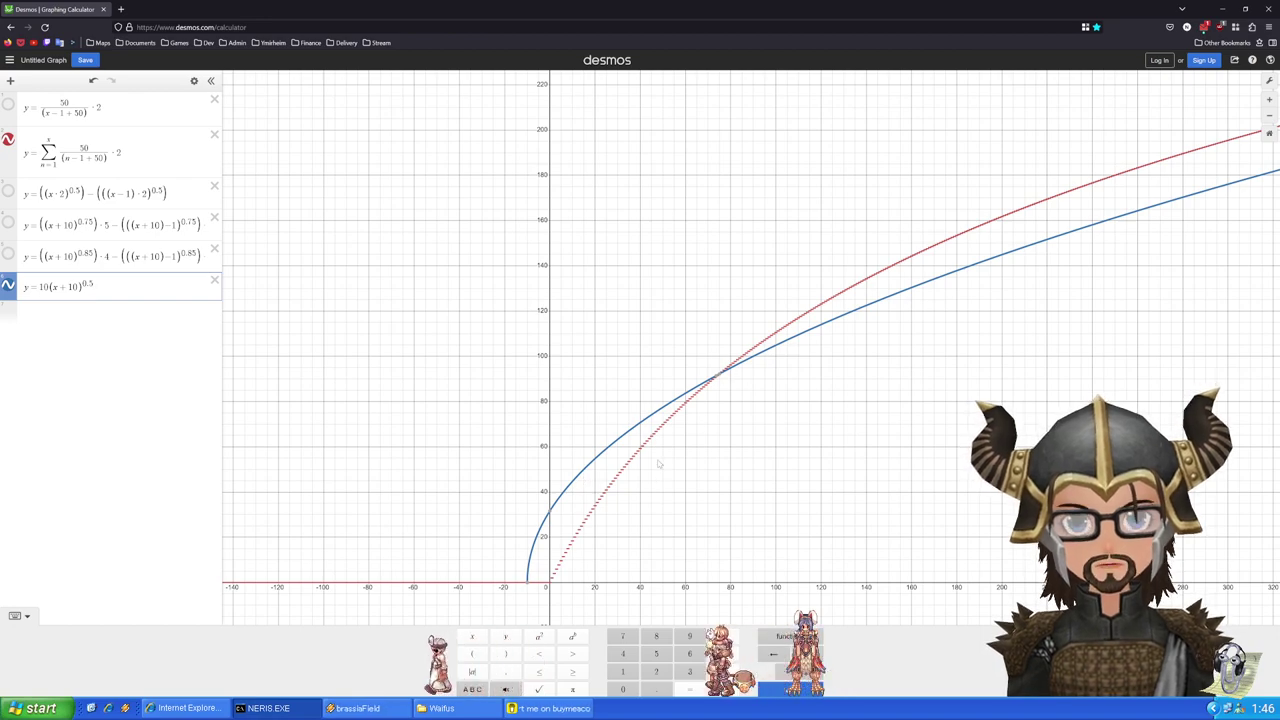
scroll(826, 420, down, 4)
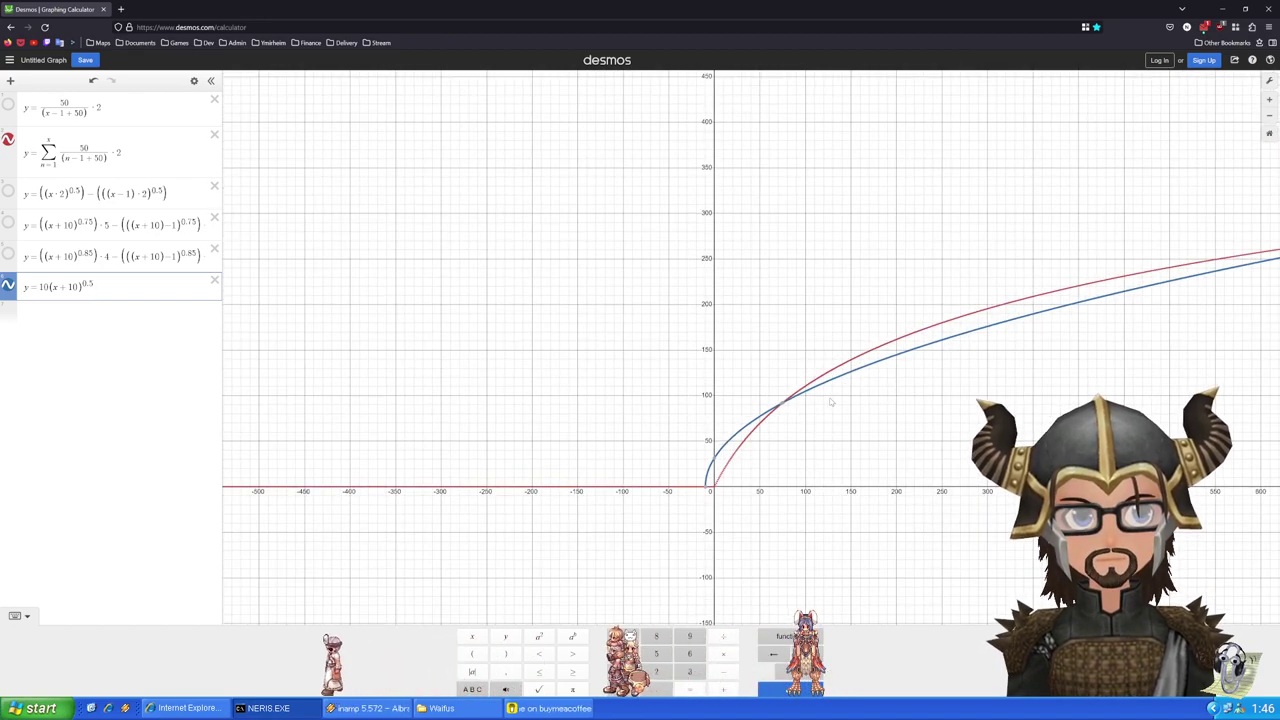
drag(830, 402, 781, 351)
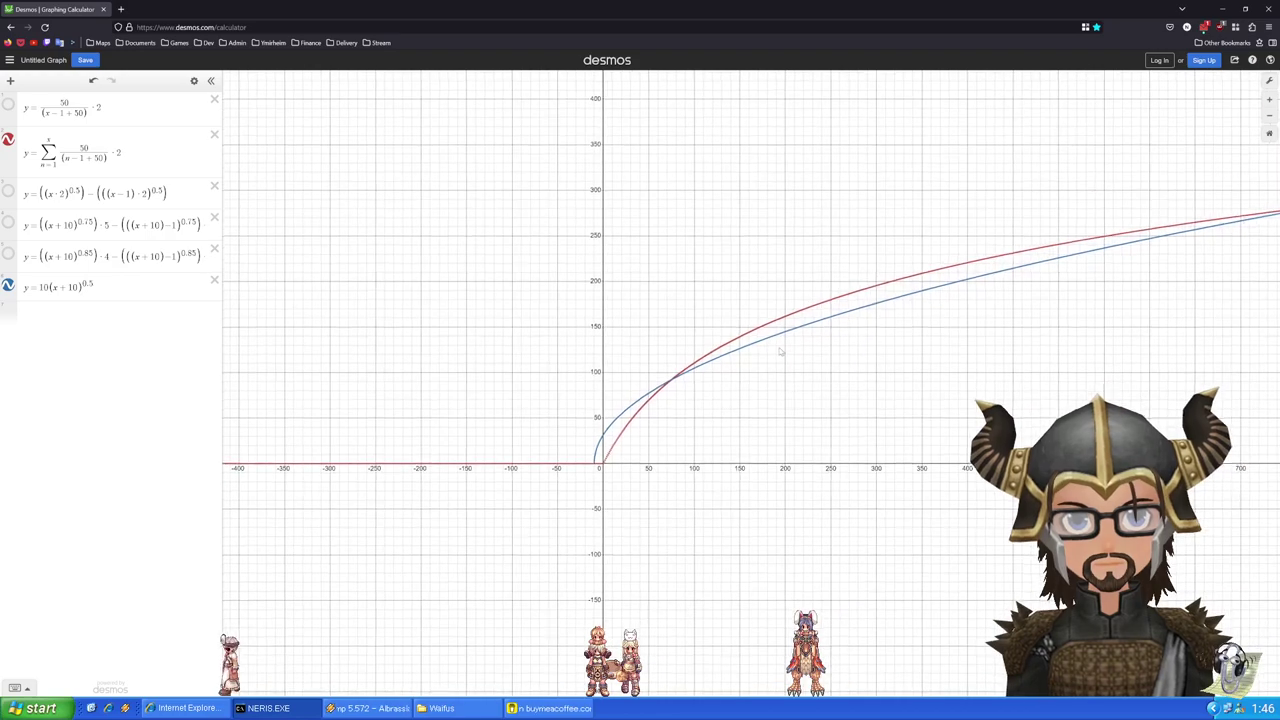
scroll(743, 348, up, 3)
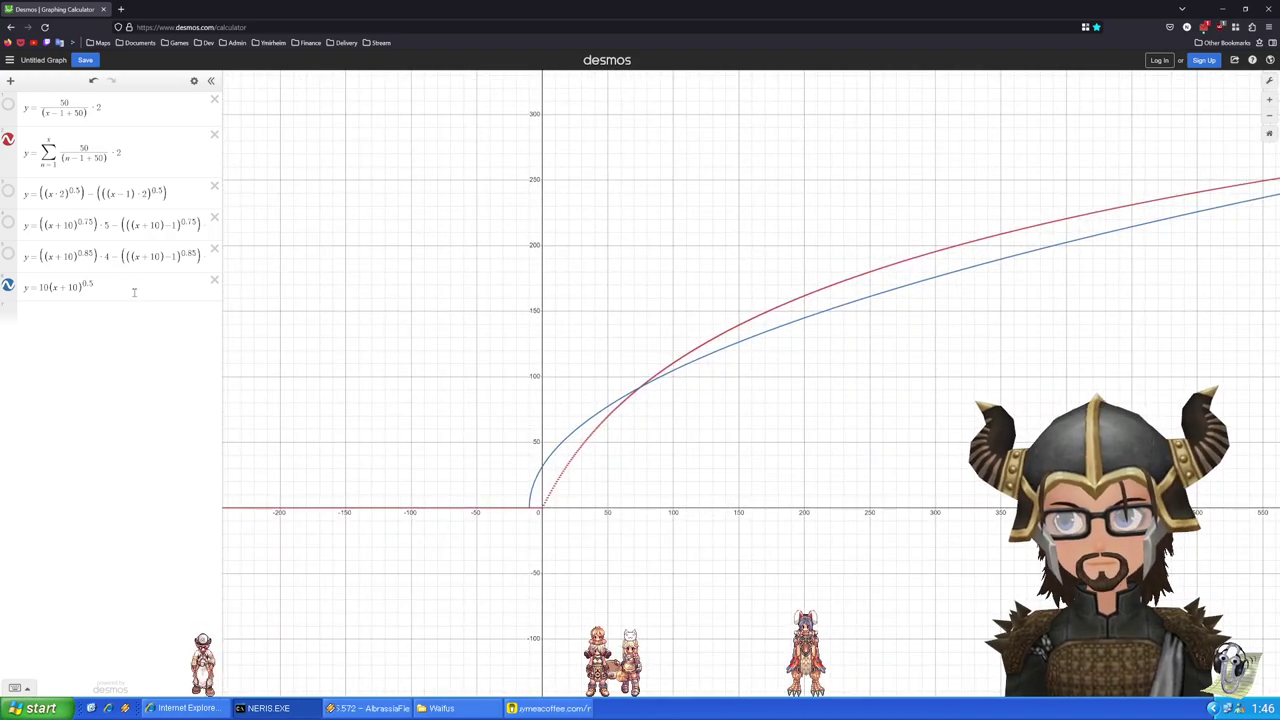
Step: Set the exponent to 0.65, the coefficient to 6 and append an offset of −10
click(95, 285)
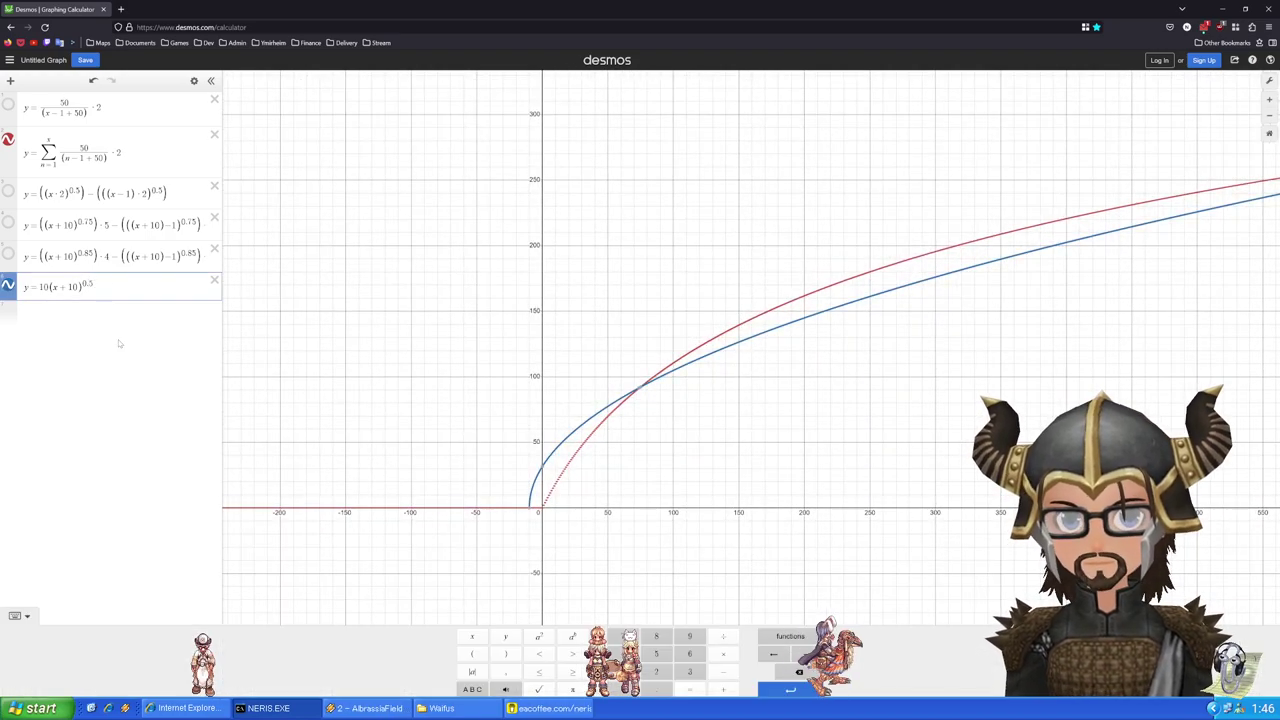
key(BackSpace)
text(65)
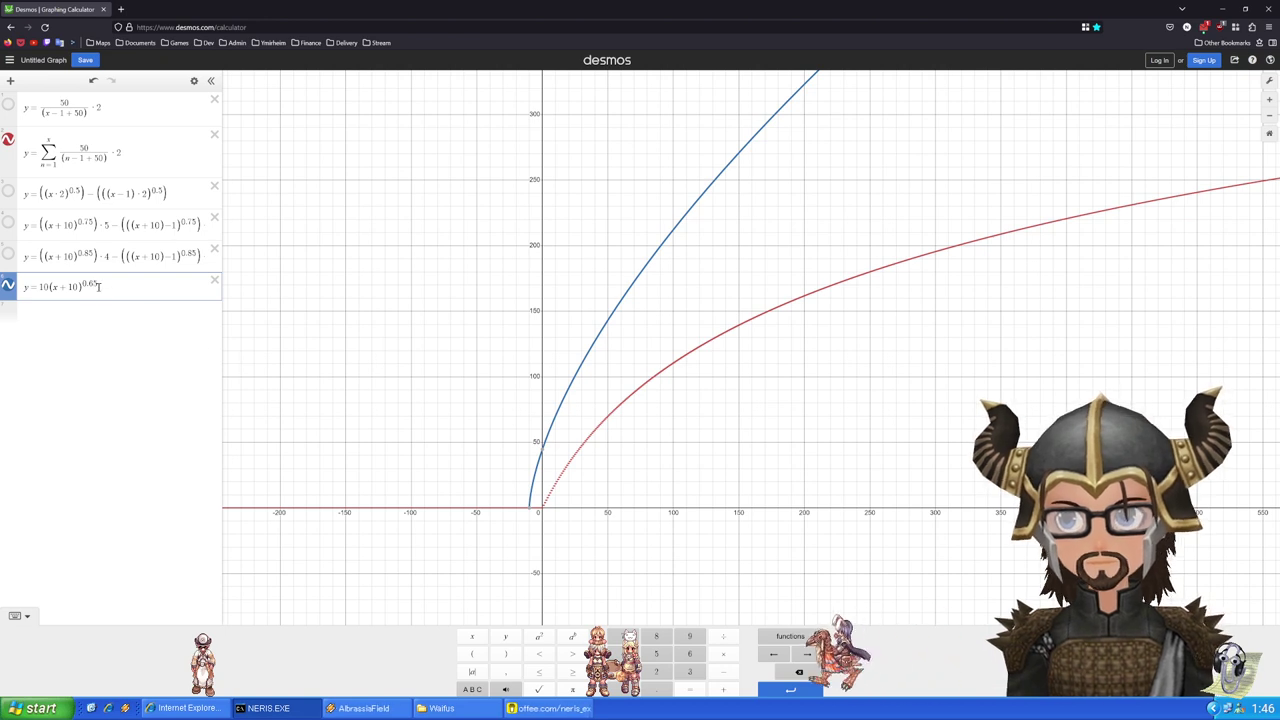
double_click(43, 287)
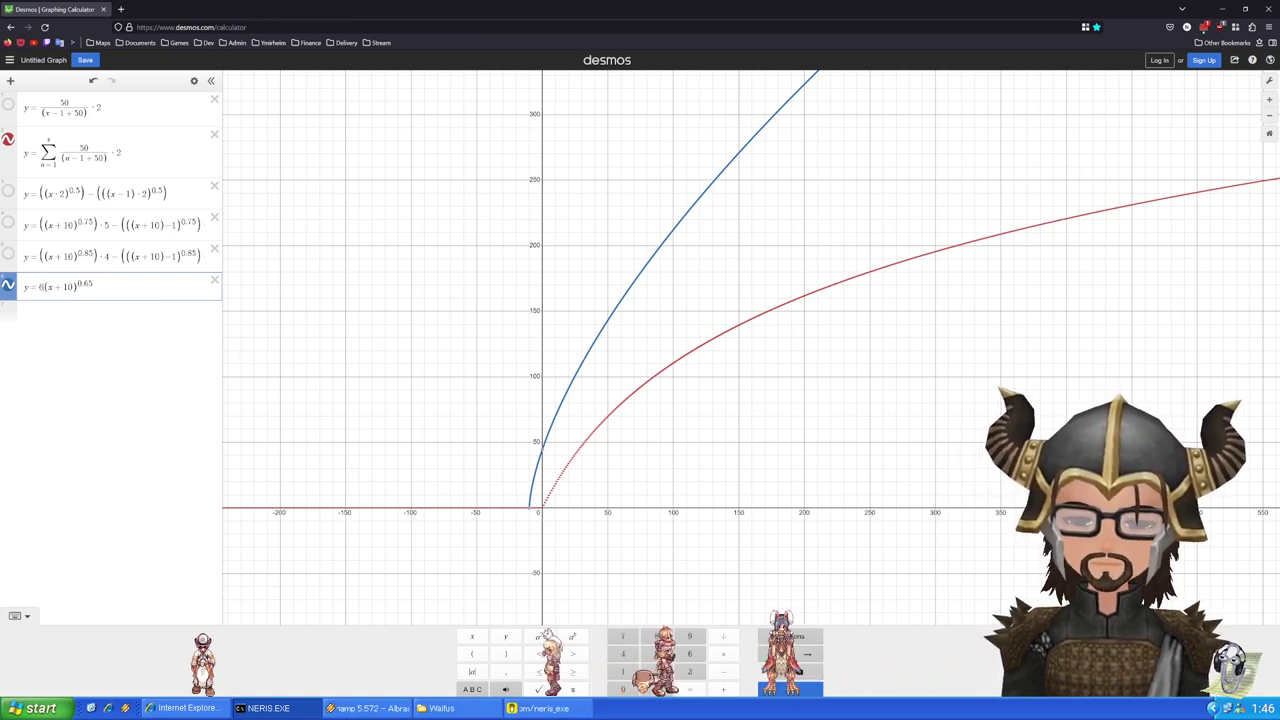
text(6)
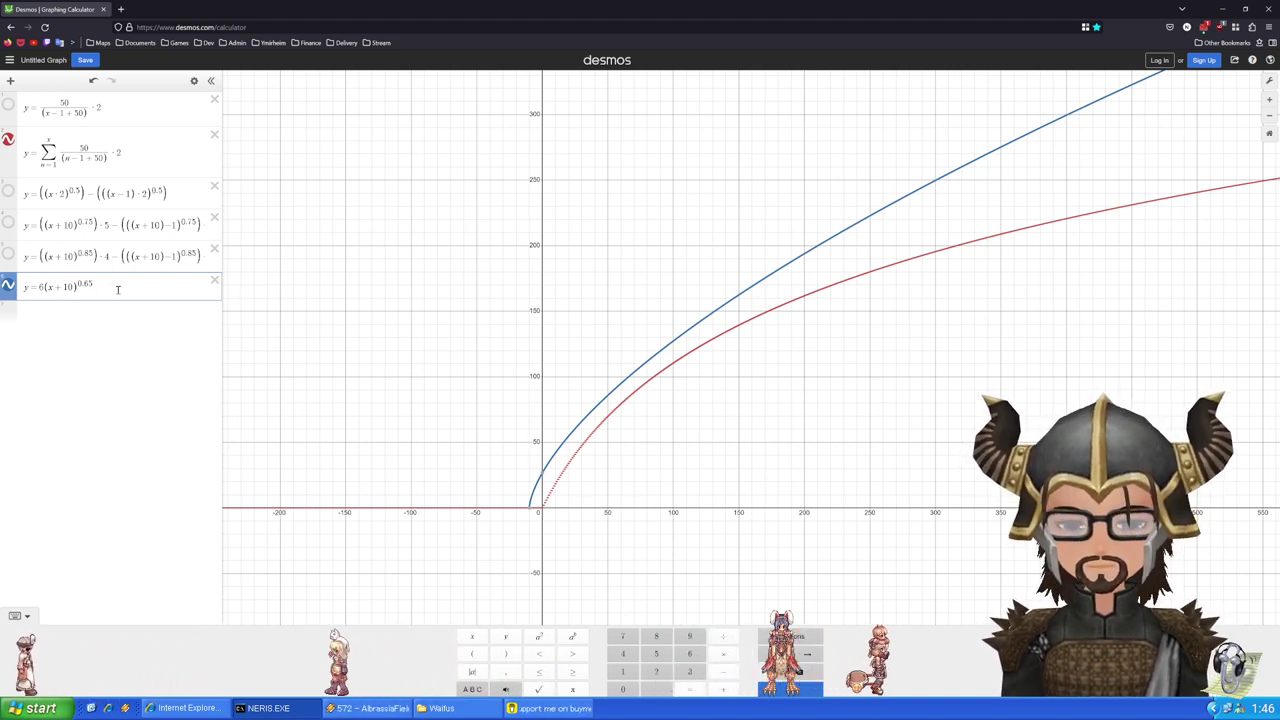
click(114, 288)
text(-109)
key(BackSpace)
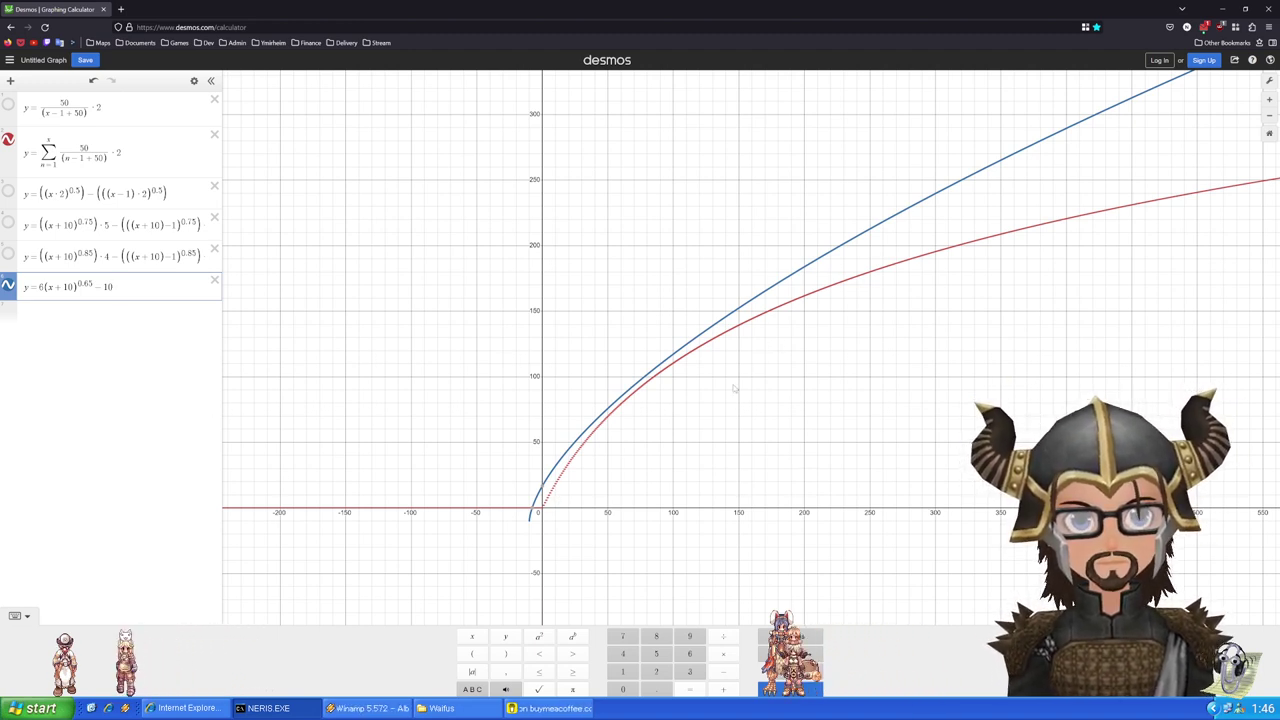
Step: Try exponents 0.75 and 0.55 on the blue curve, settle on 0.6, and zoom out to check the fit
click(673, 356)
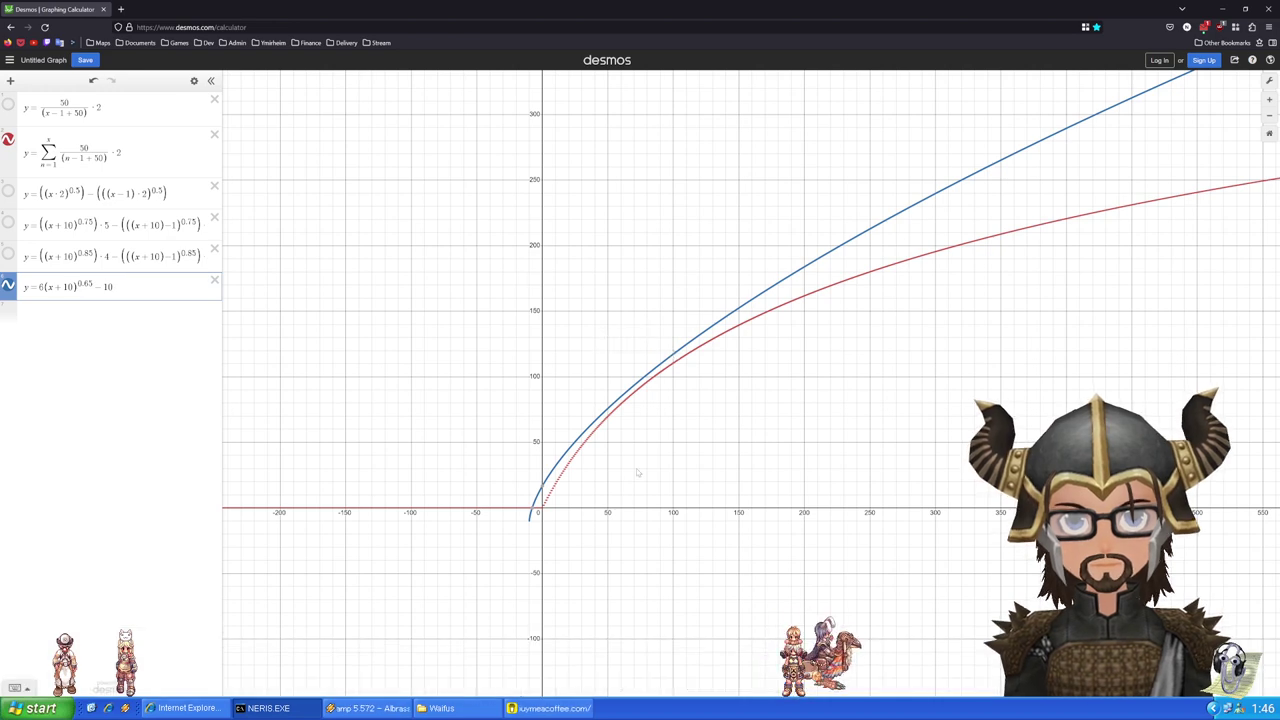
scroll(637, 472, up, 2)
drag(634, 451, 711, 443)
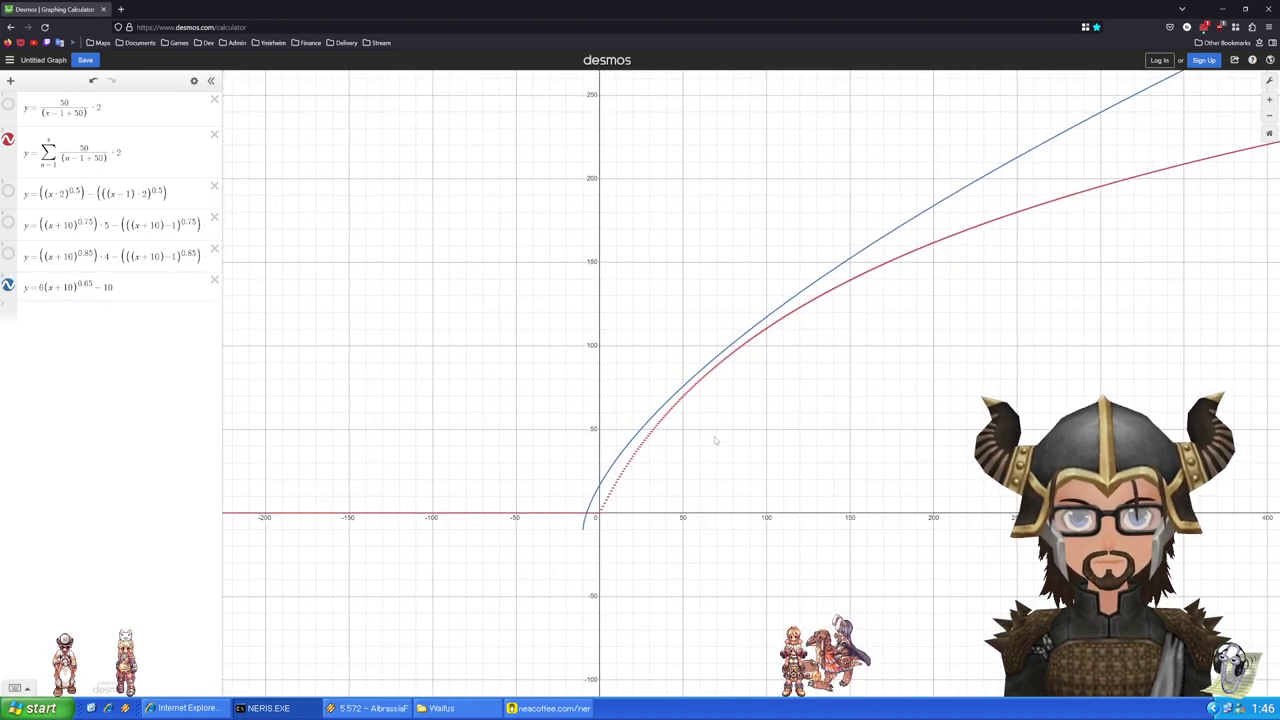
click(89, 286)
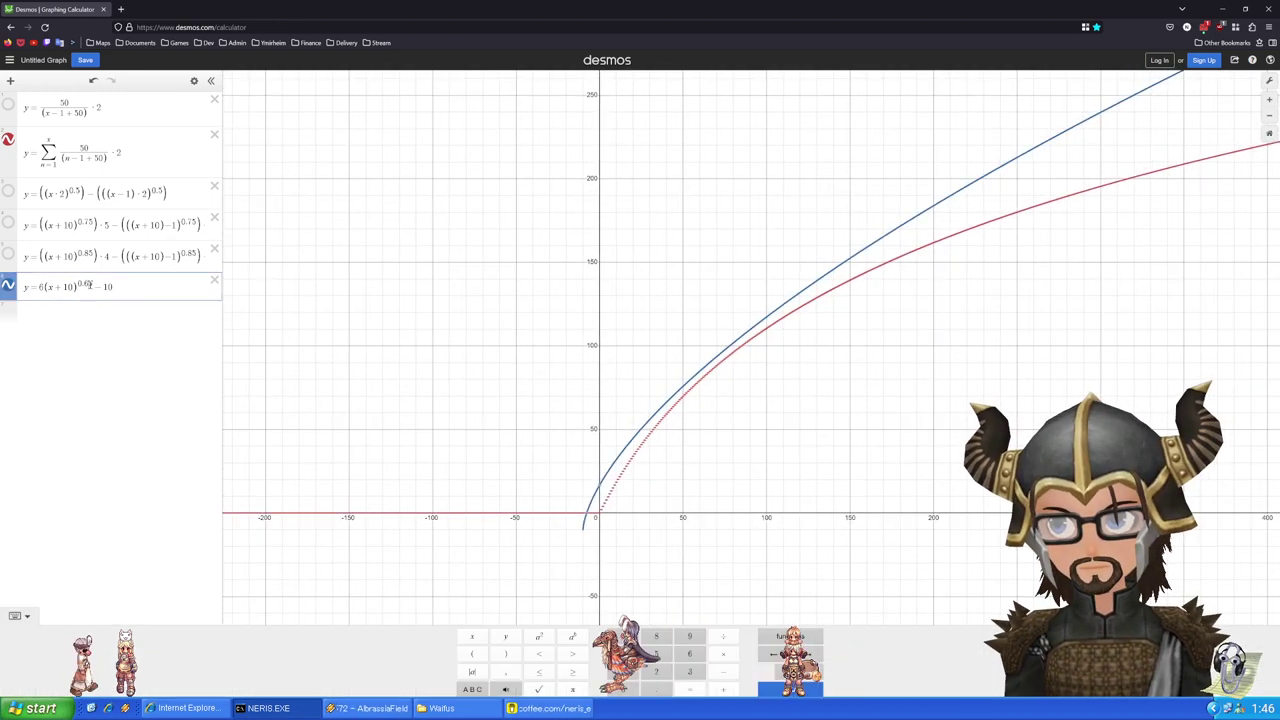
key(BackSpace)
text(7)
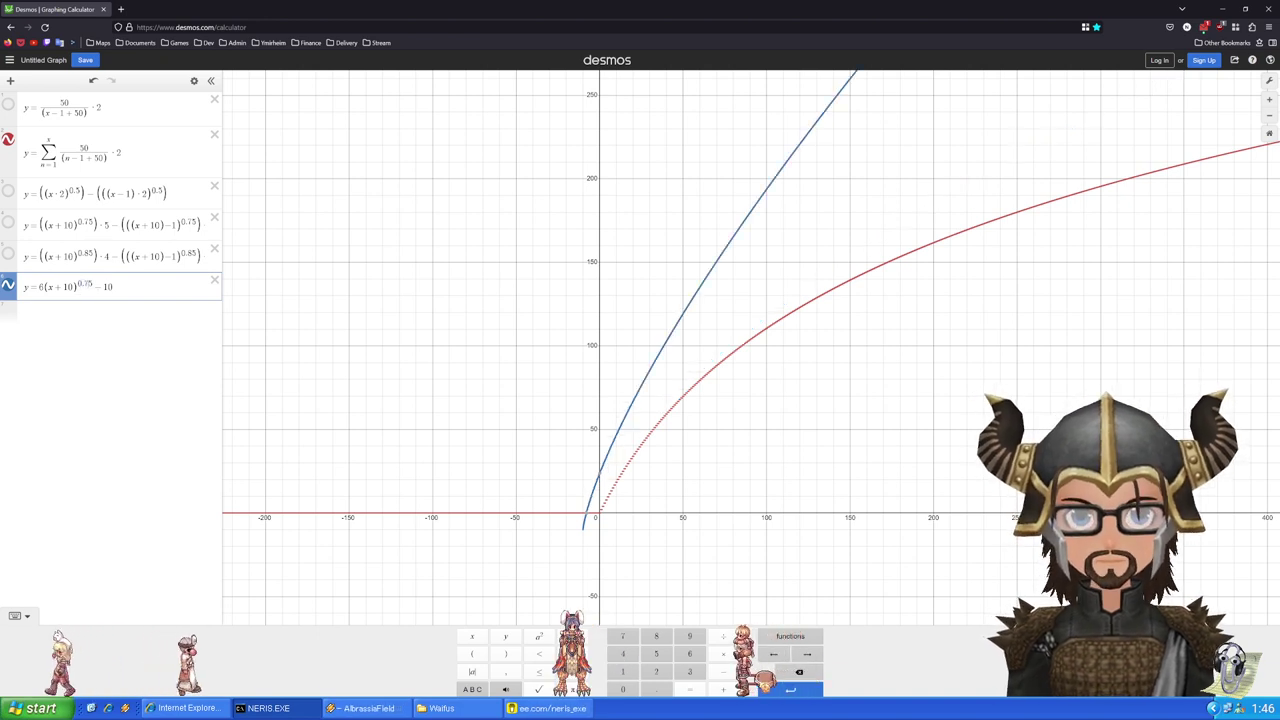
key(BackSpace)
text(5)
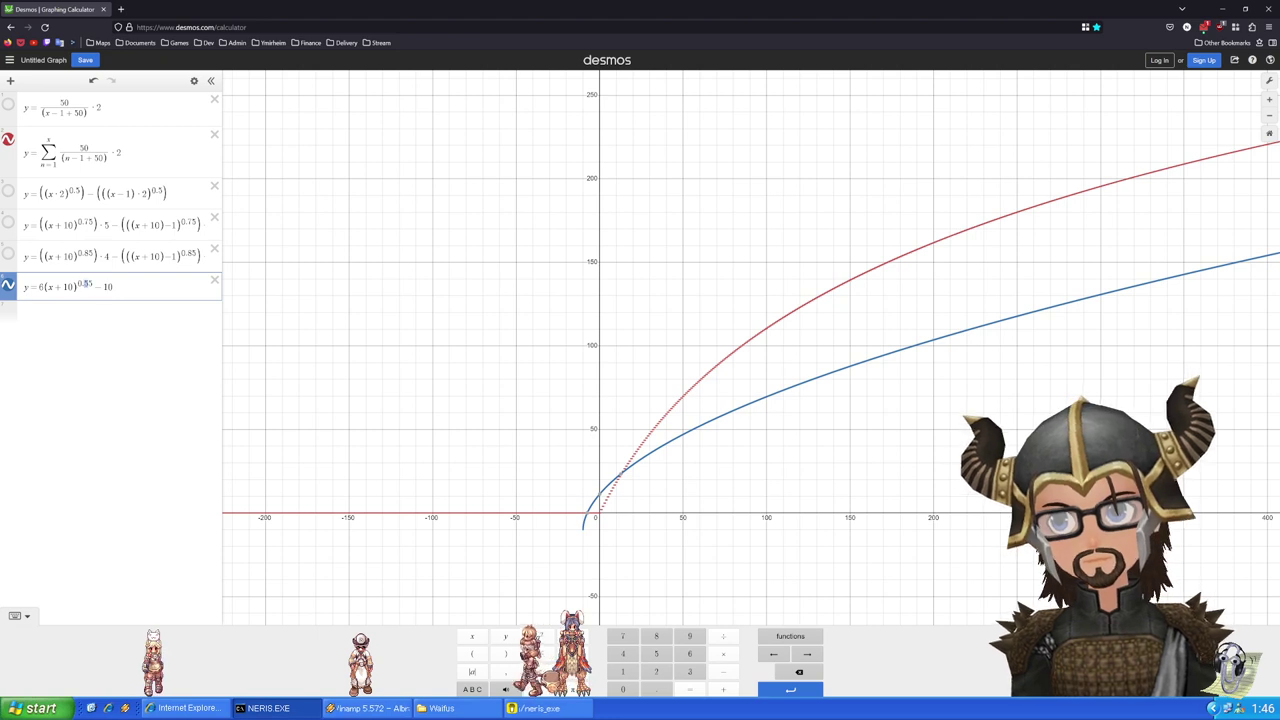
text(0.6)
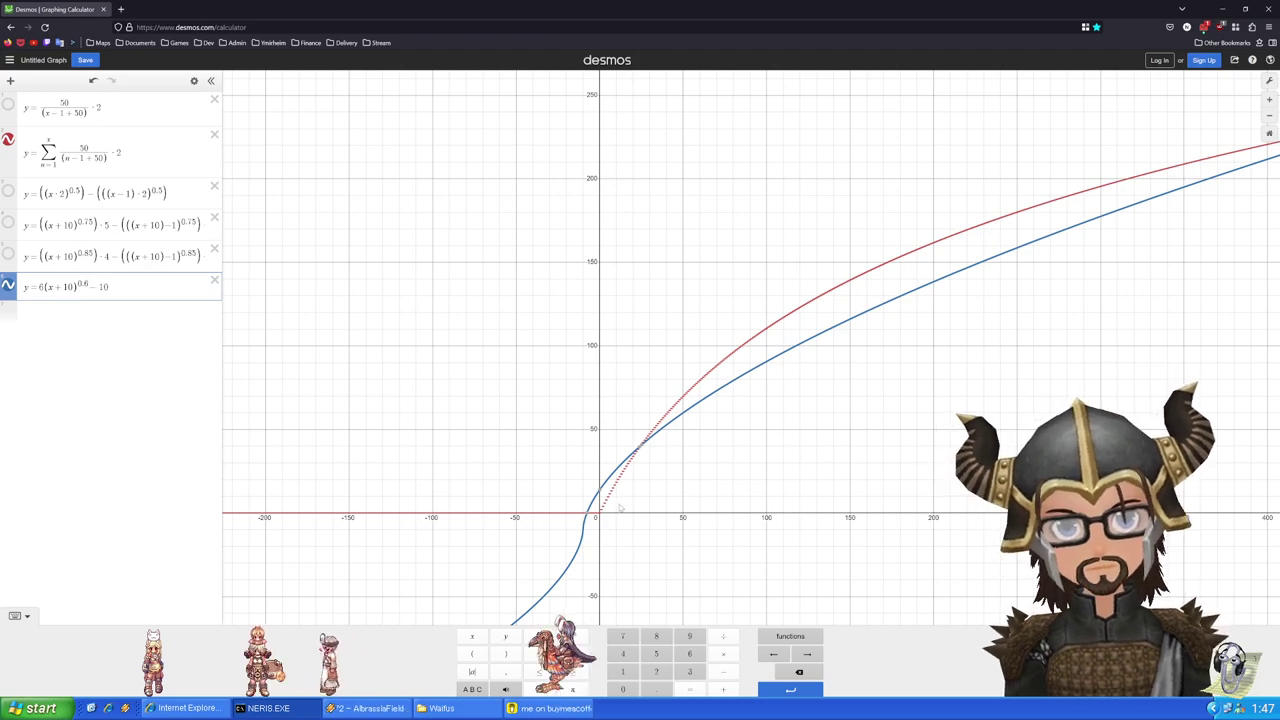
scroll(620, 505, up, 3)
scroll(660, 460, up, 2)
scroll(660, 460, up, 2)
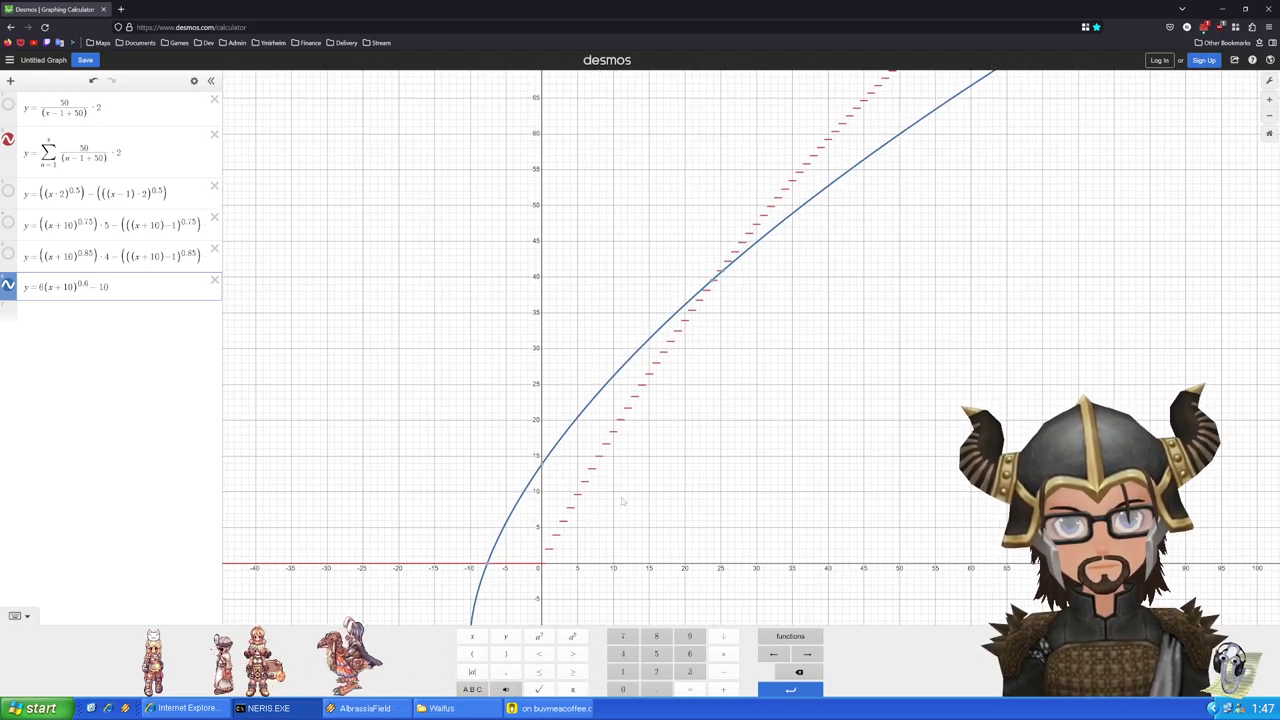
click(640, 470)
scroll(600, 478, up, 3)
scroll(592, 477, up, 3)
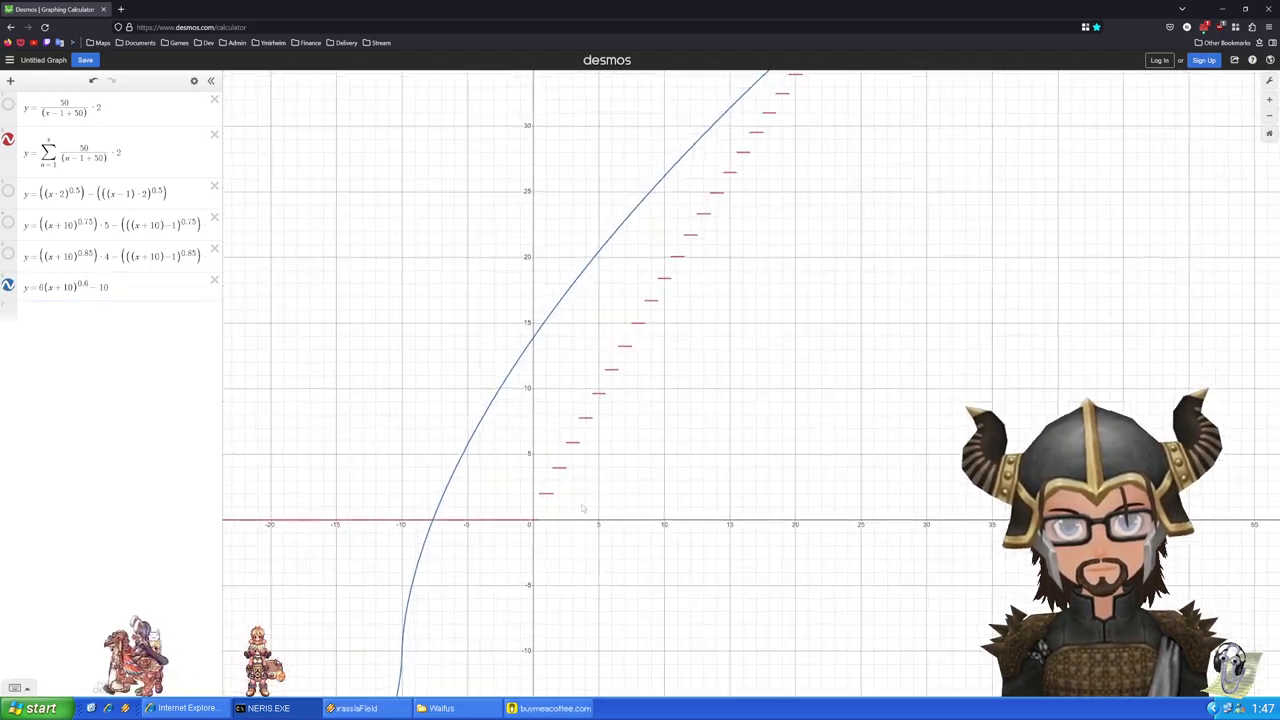
Step: Change the blue curve's constant offset from −10 through −20 to −24
click(105, 289)
key(BackSpace)
text(2)
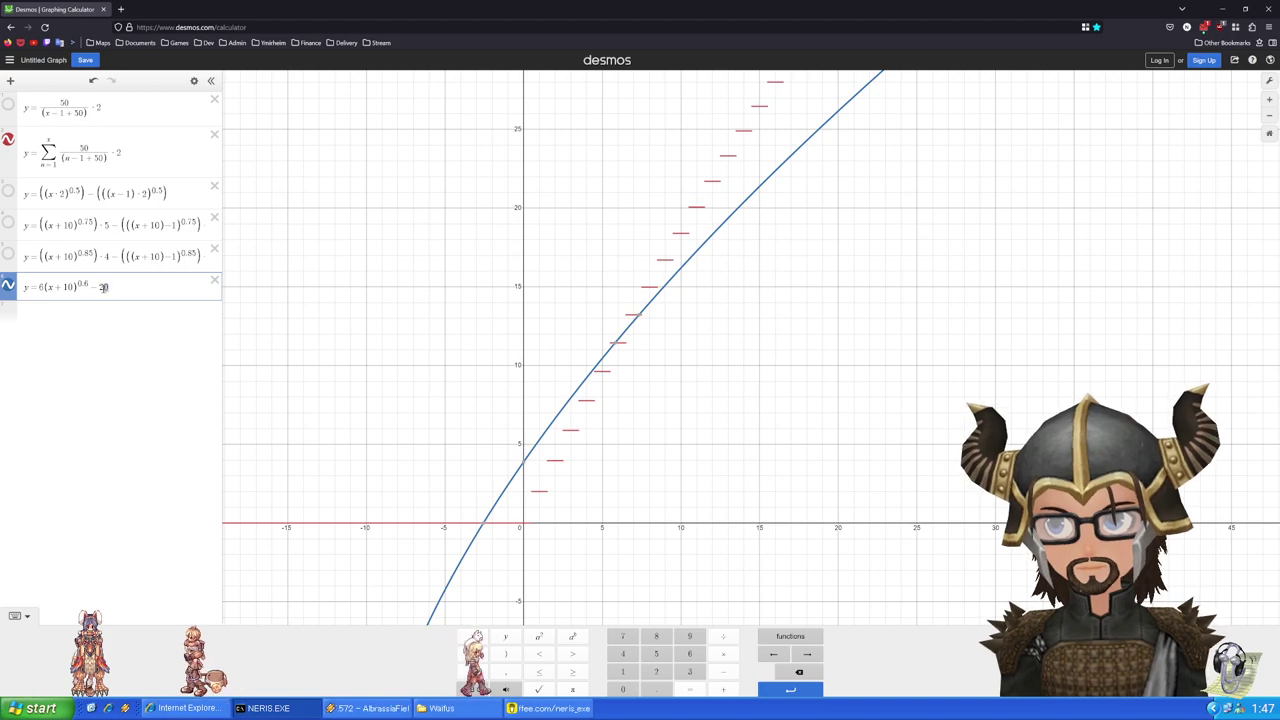
key(BackSpace)
text(4)
scroll(737, 323, down, 10)
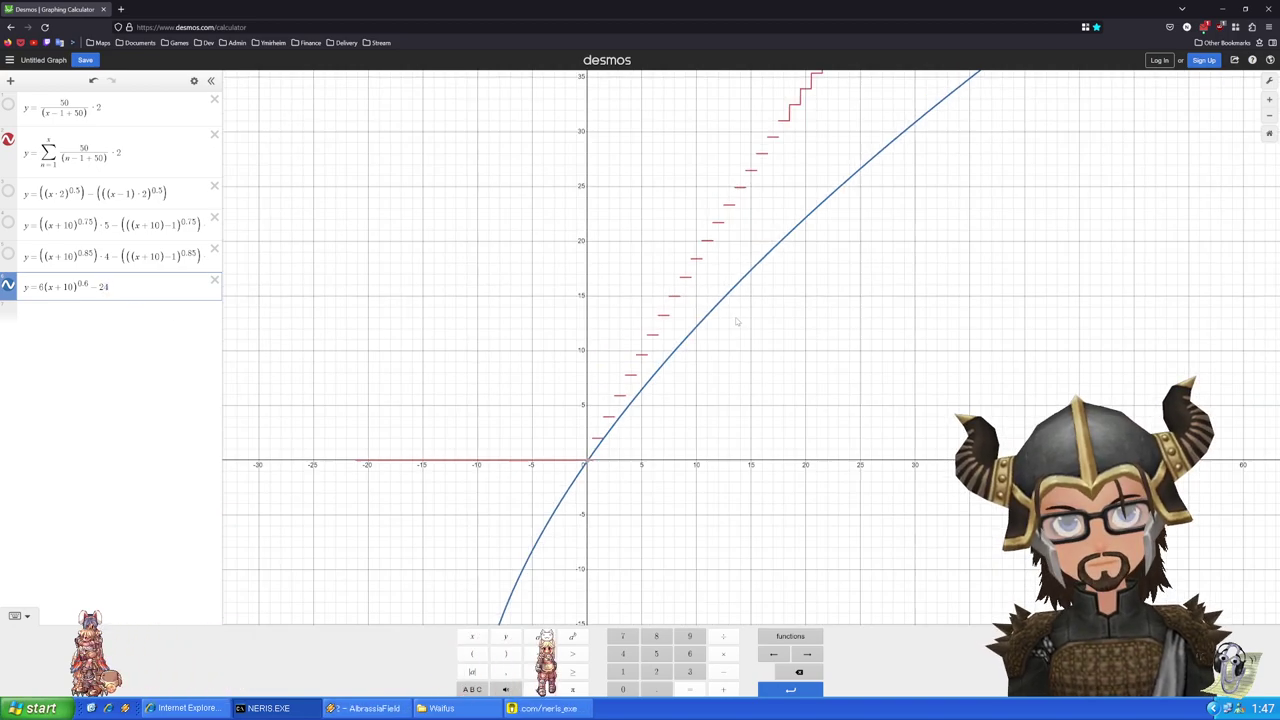
scroll(801, 300, down, 10)
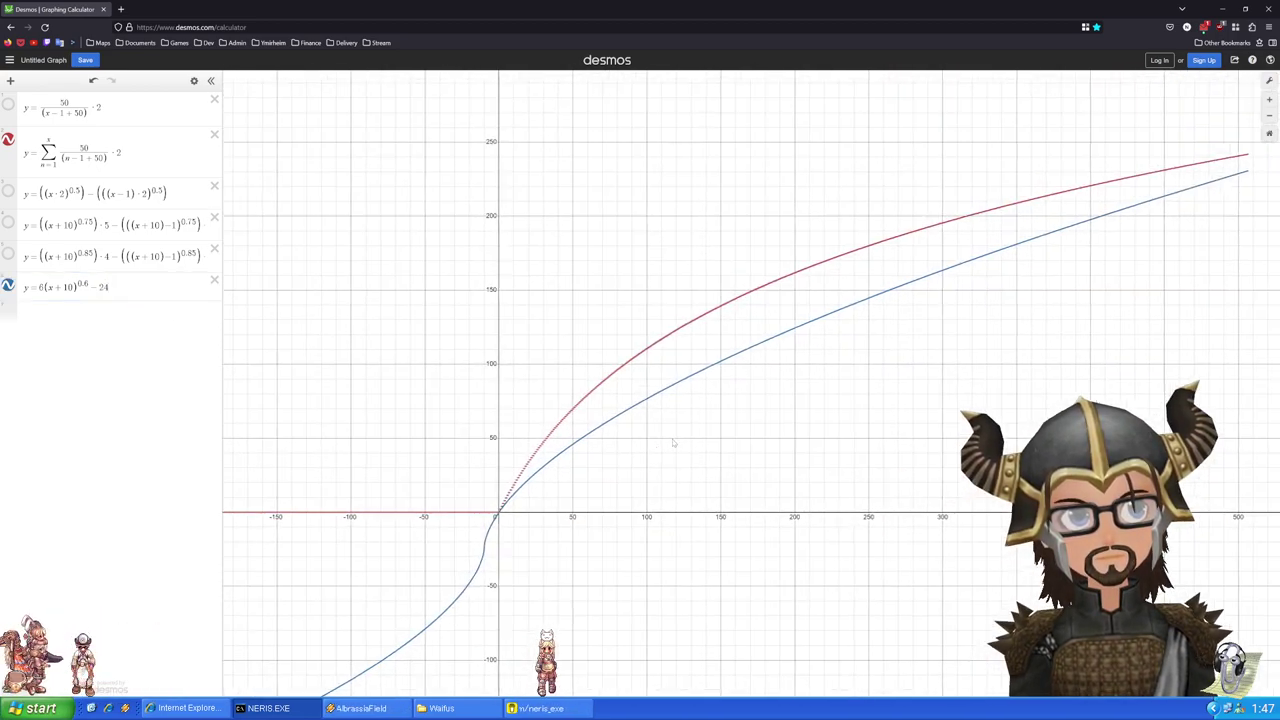
Step: Briefly try another coefficient, restore it to 6, and add a new empty expression row
click(88, 284)
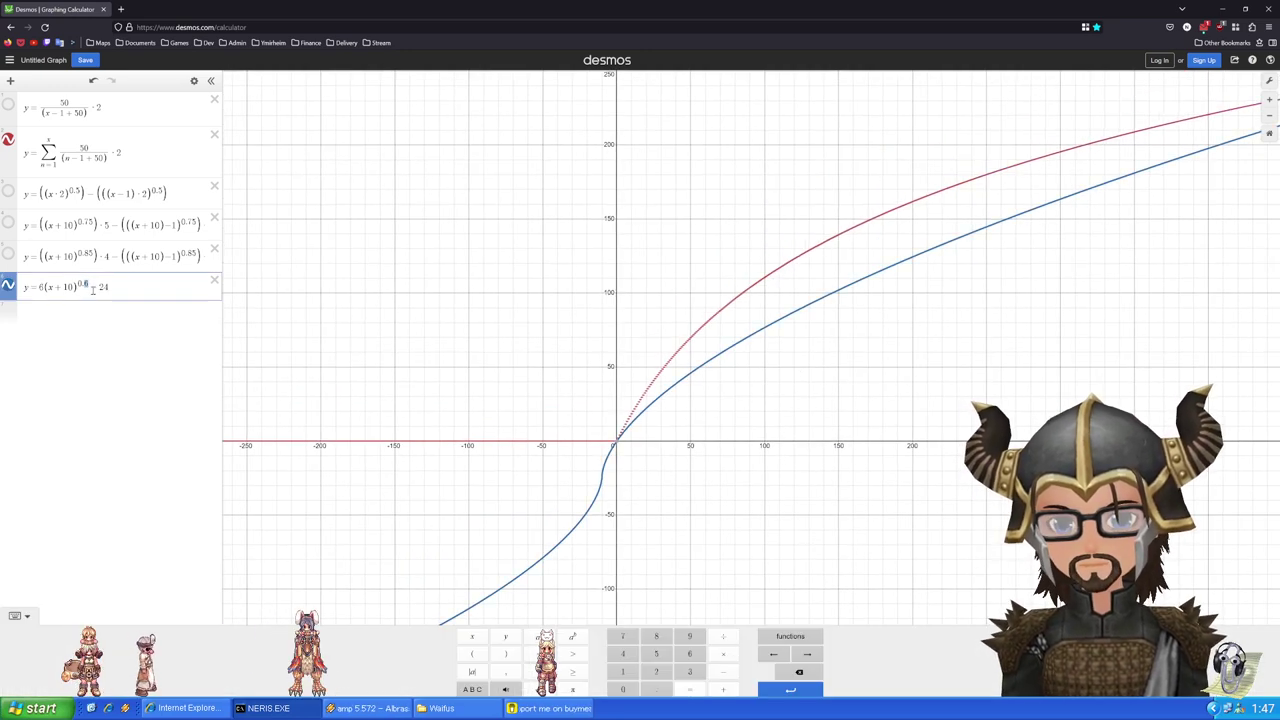
text(5)
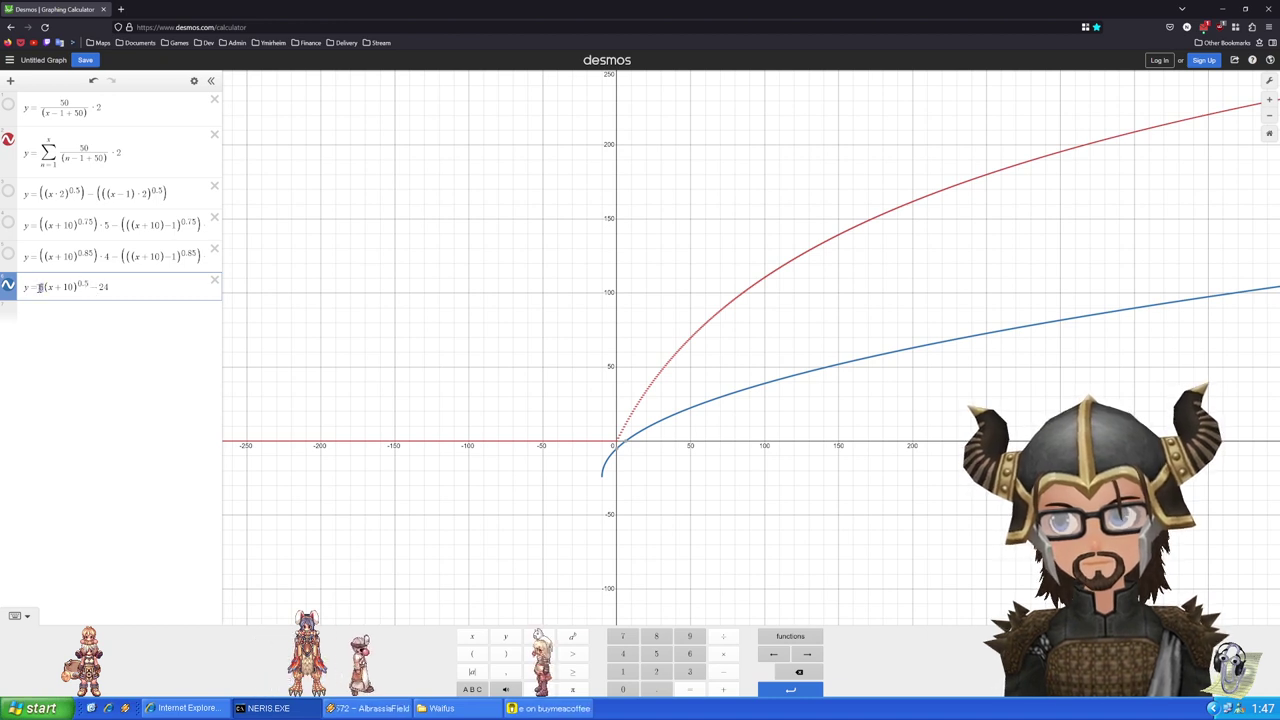
text(10)
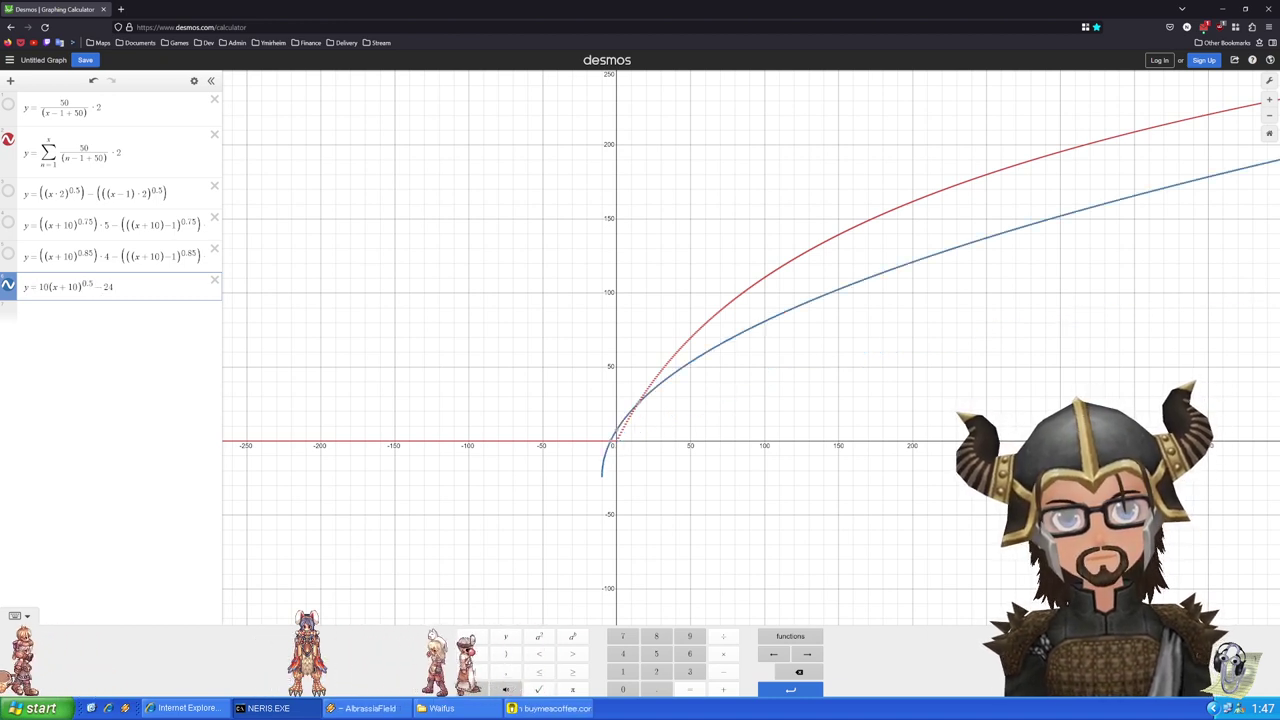
key(BackSpace)
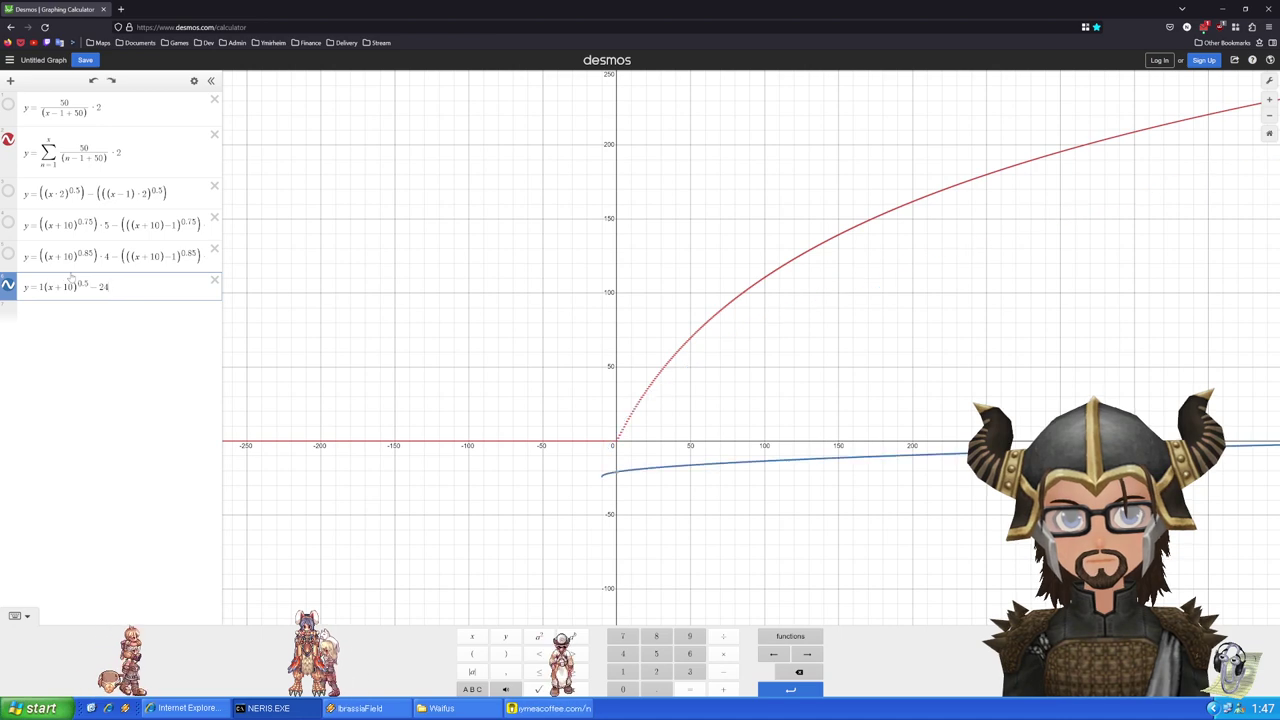
key(BackSpace)
text(6)
click(72, 279)
key(BackSpace)
text(6)
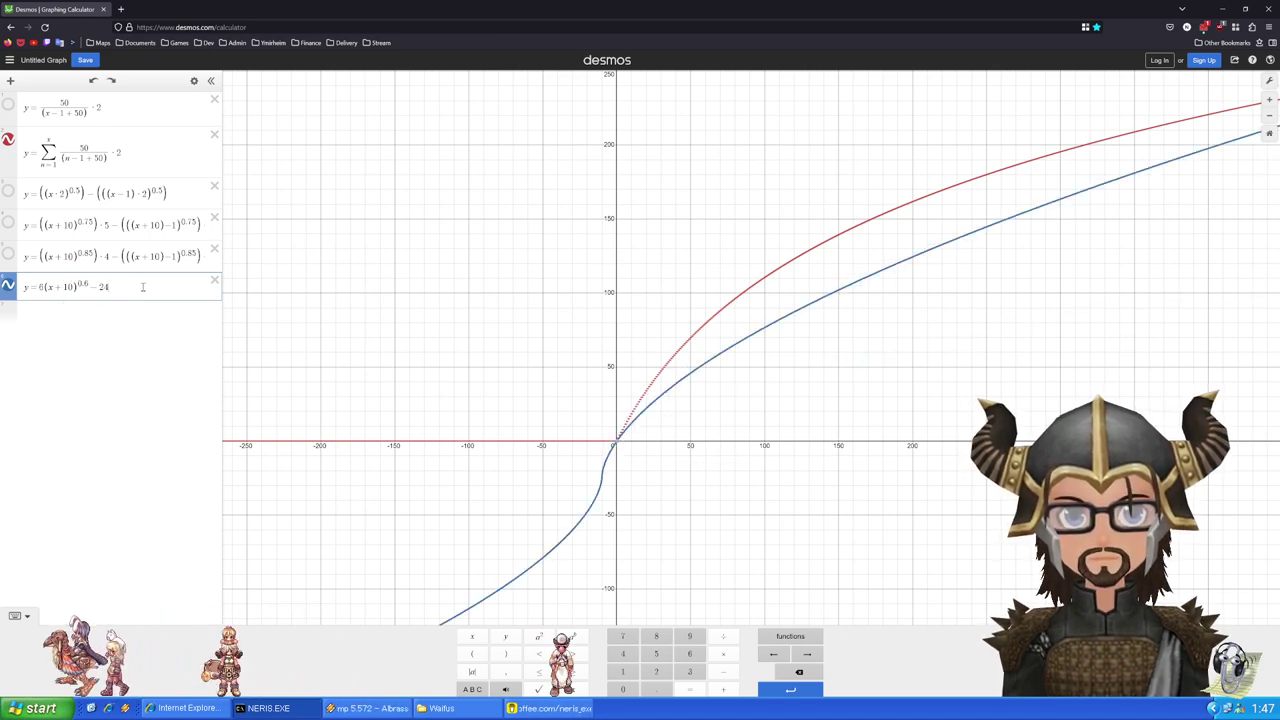
scroll(707, 474, down, 3)
scroll(707, 474, up, 5)
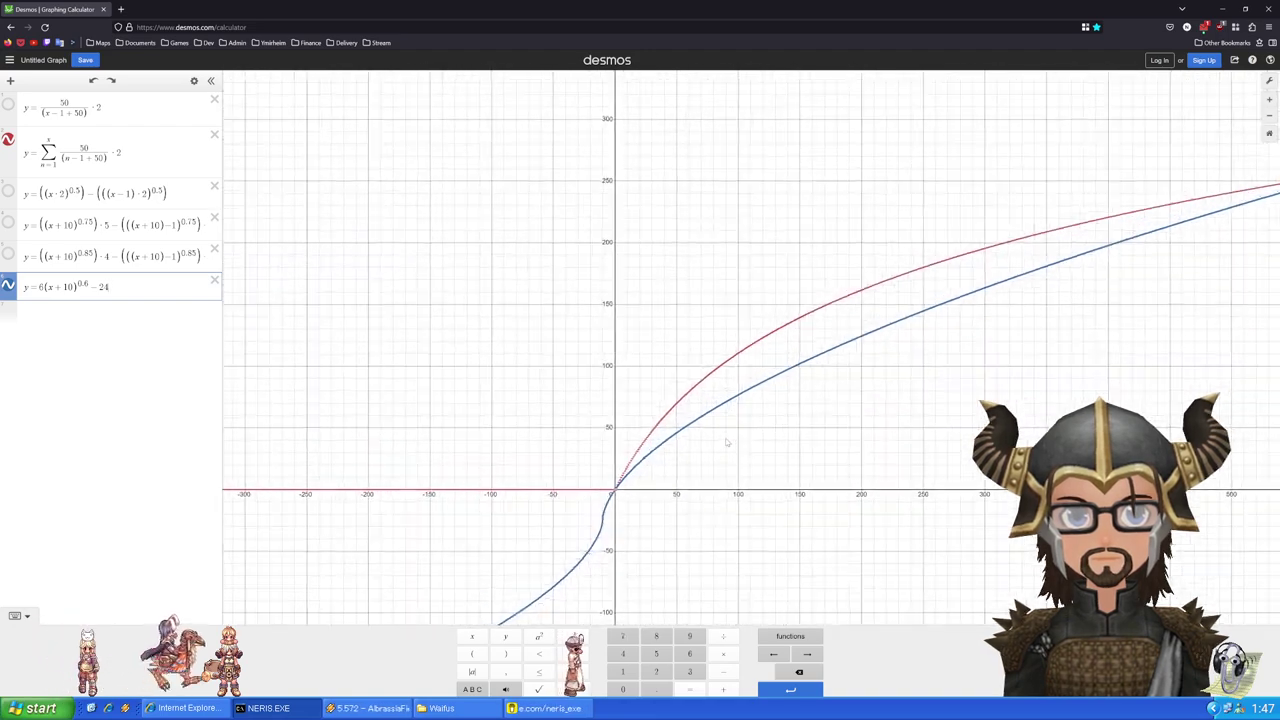
scroll(654, 390, down, 3)
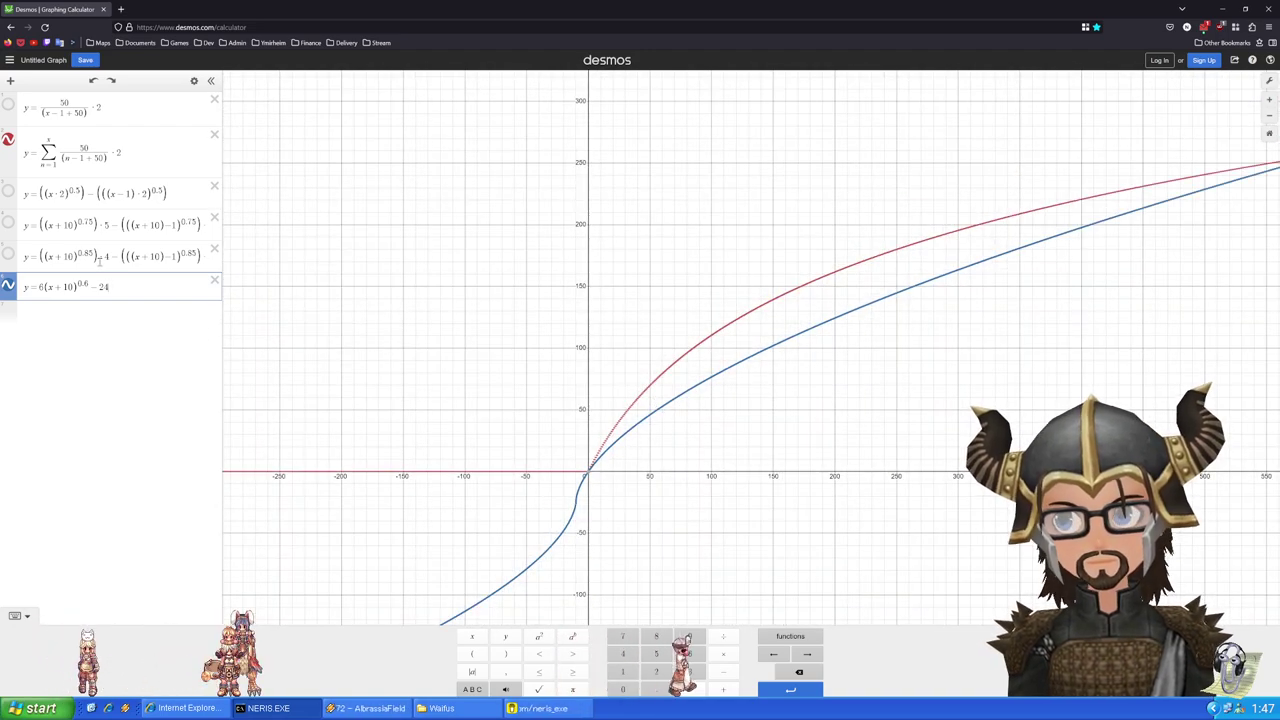
click(10, 81)
click(30, 100)
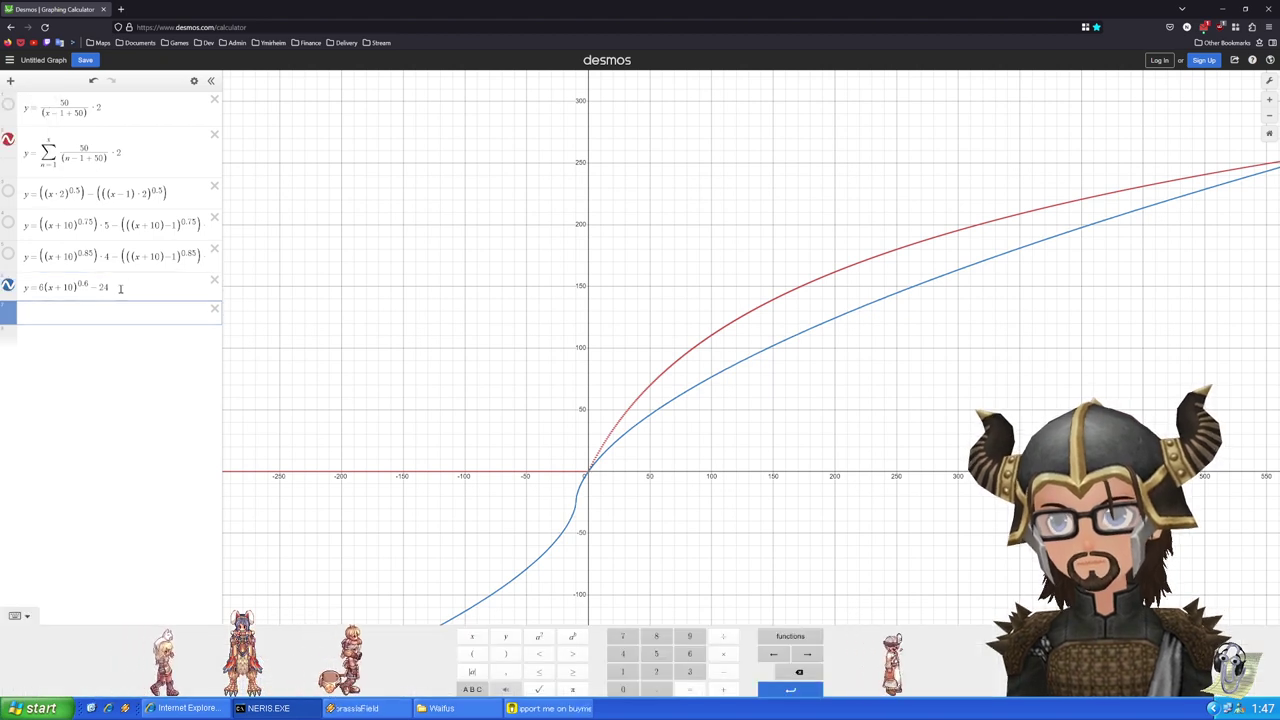
Step: Paste a copy of the fitted expression and try exponents 0.83 and then 0.5
text(y=6(x+10)^0.6-24)
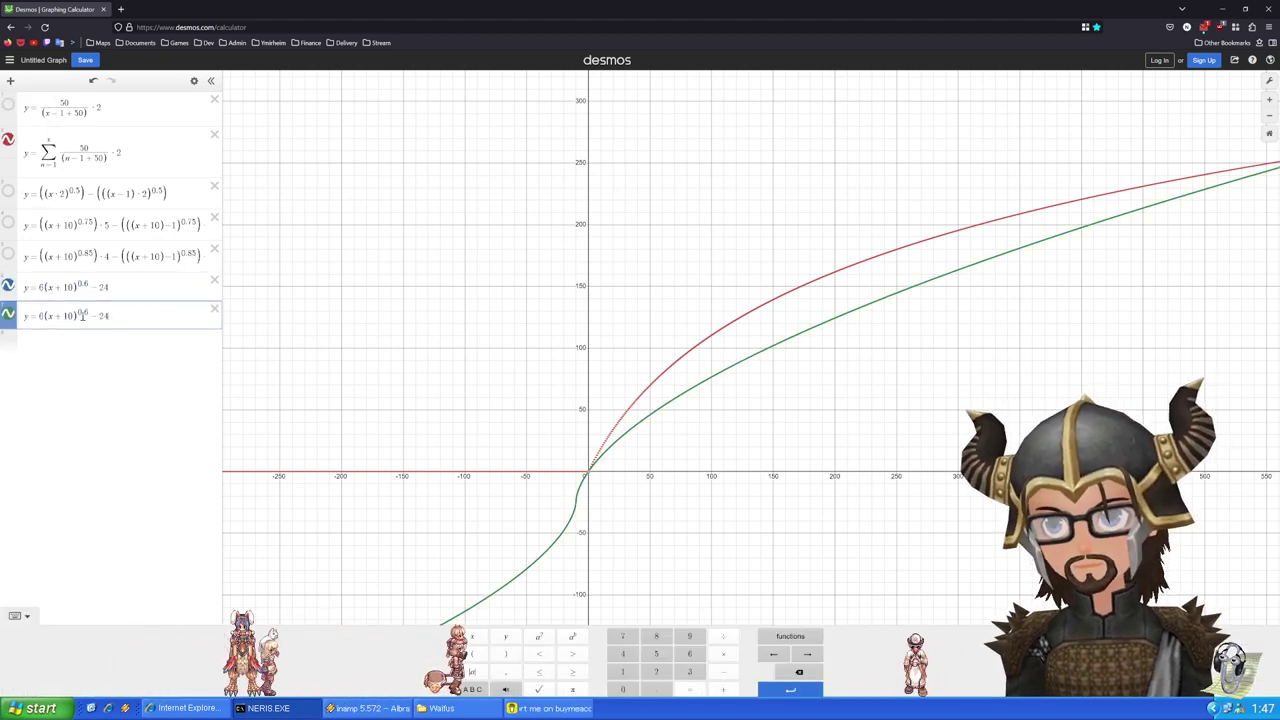
double_click(84, 316)
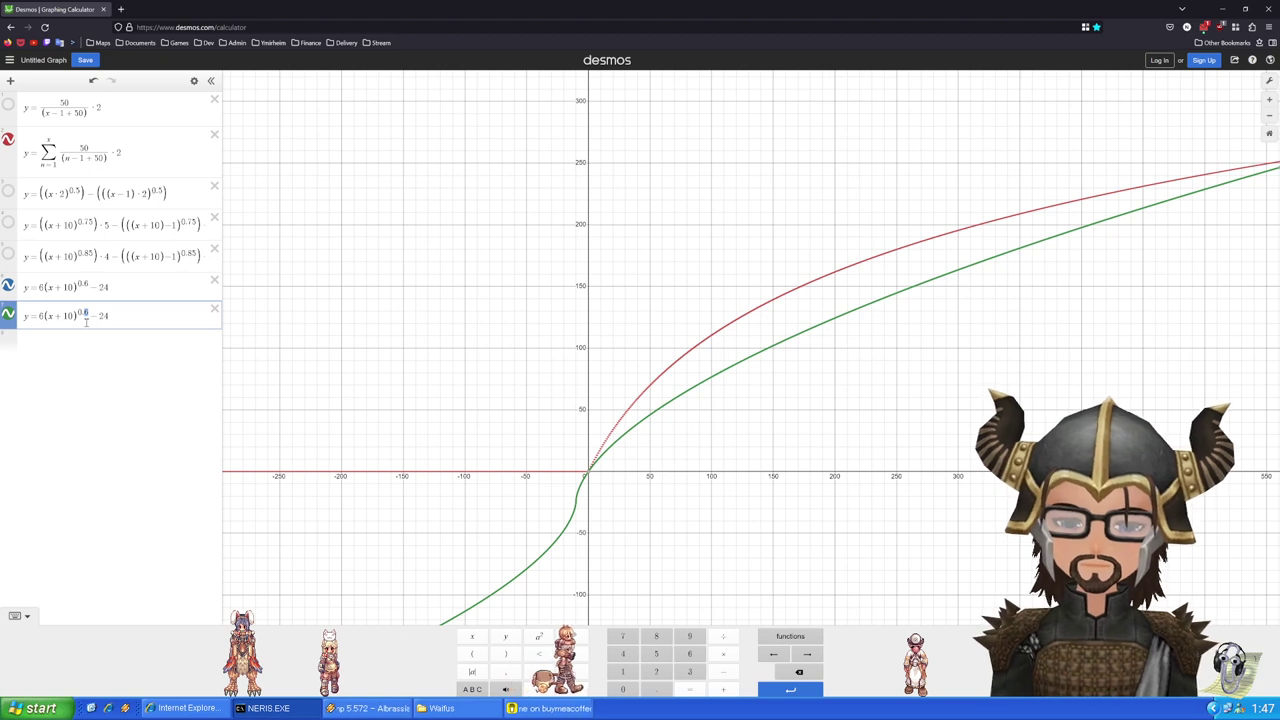
text(0.8)
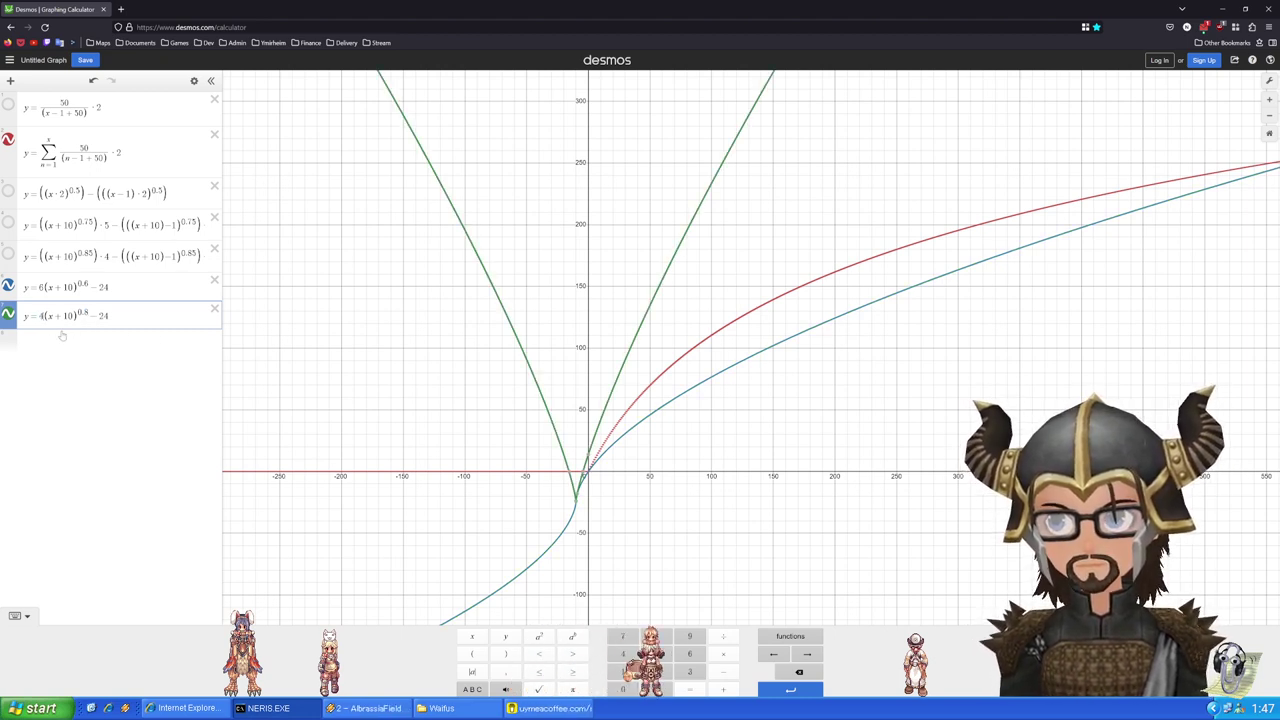
text(3)
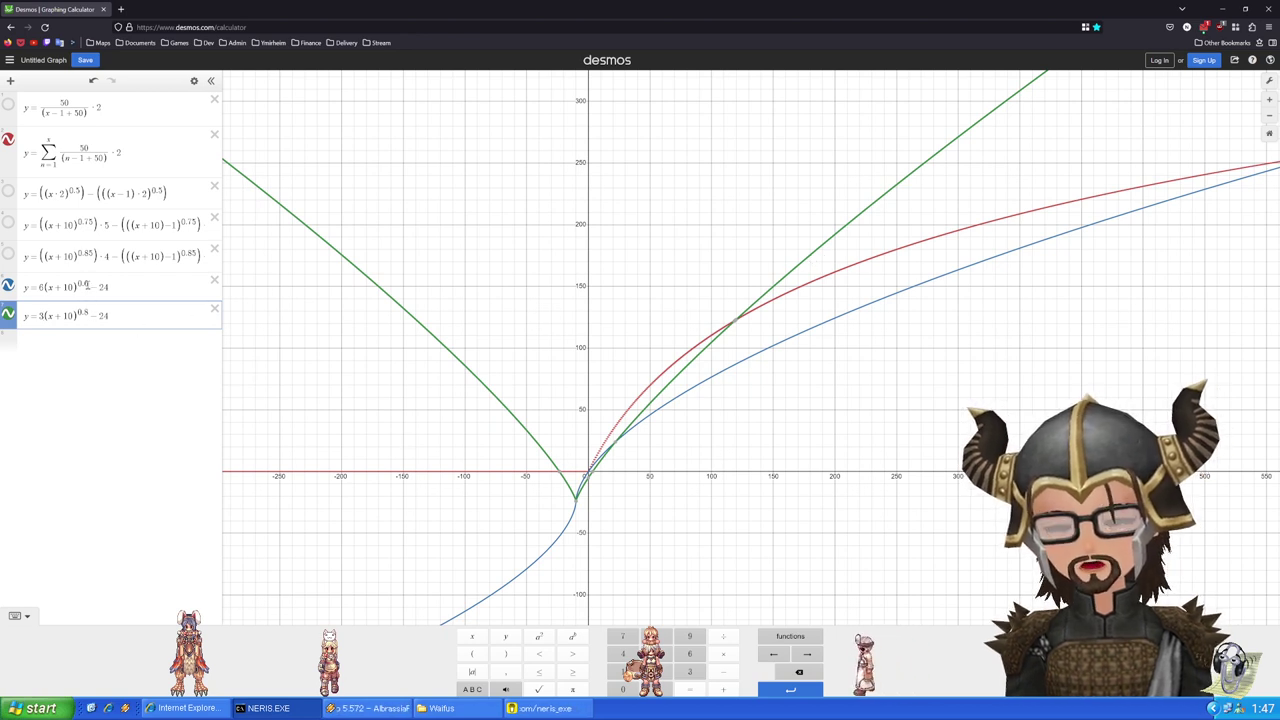
click(88, 313)
key(BackSpace)
text(5)
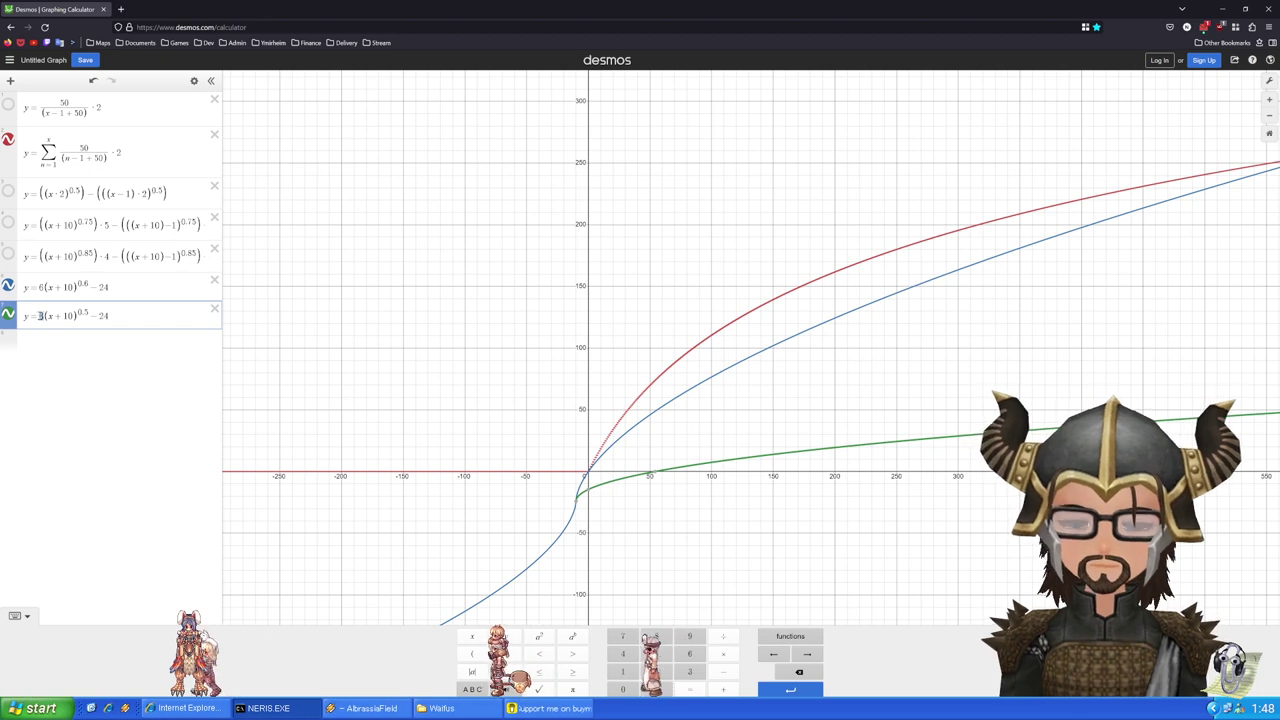
Step: Step the green curve's coefficient through 7, 8 and 9 up to 10
click(44, 315)
key(BackSpace)
text(7)
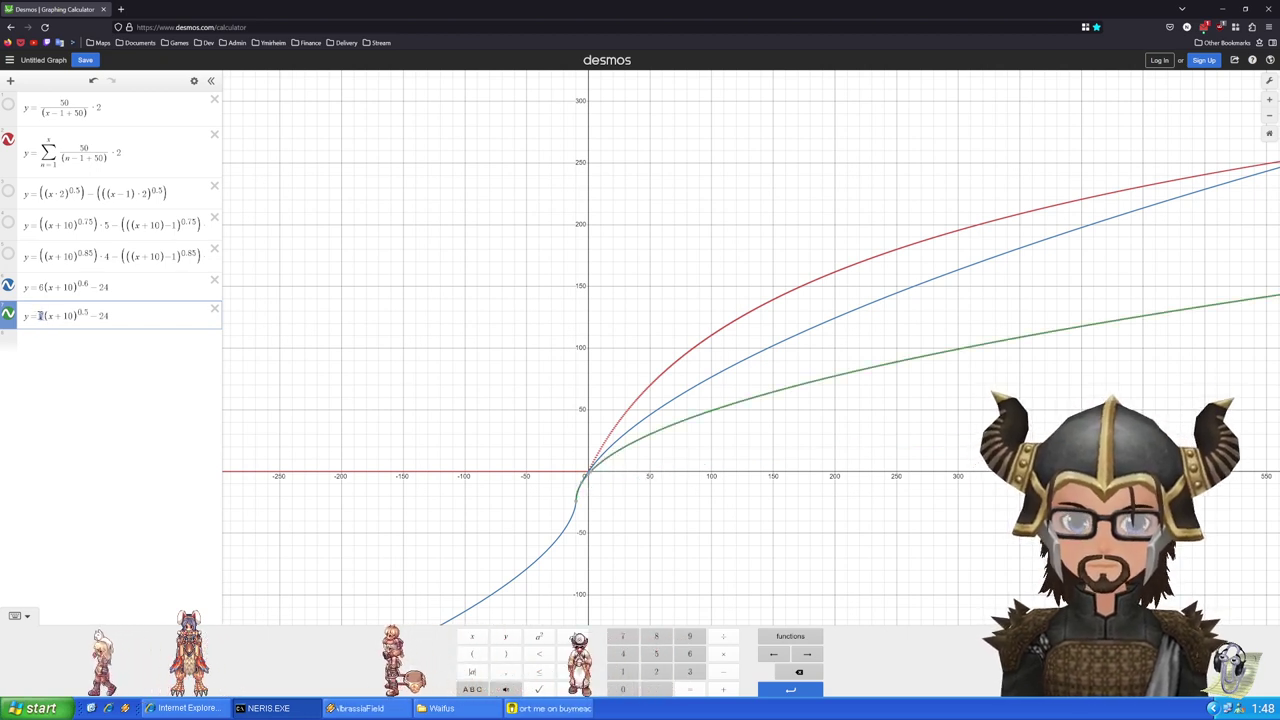
key(BackSpace)
text(8)
key(BackSpace)
text(9)
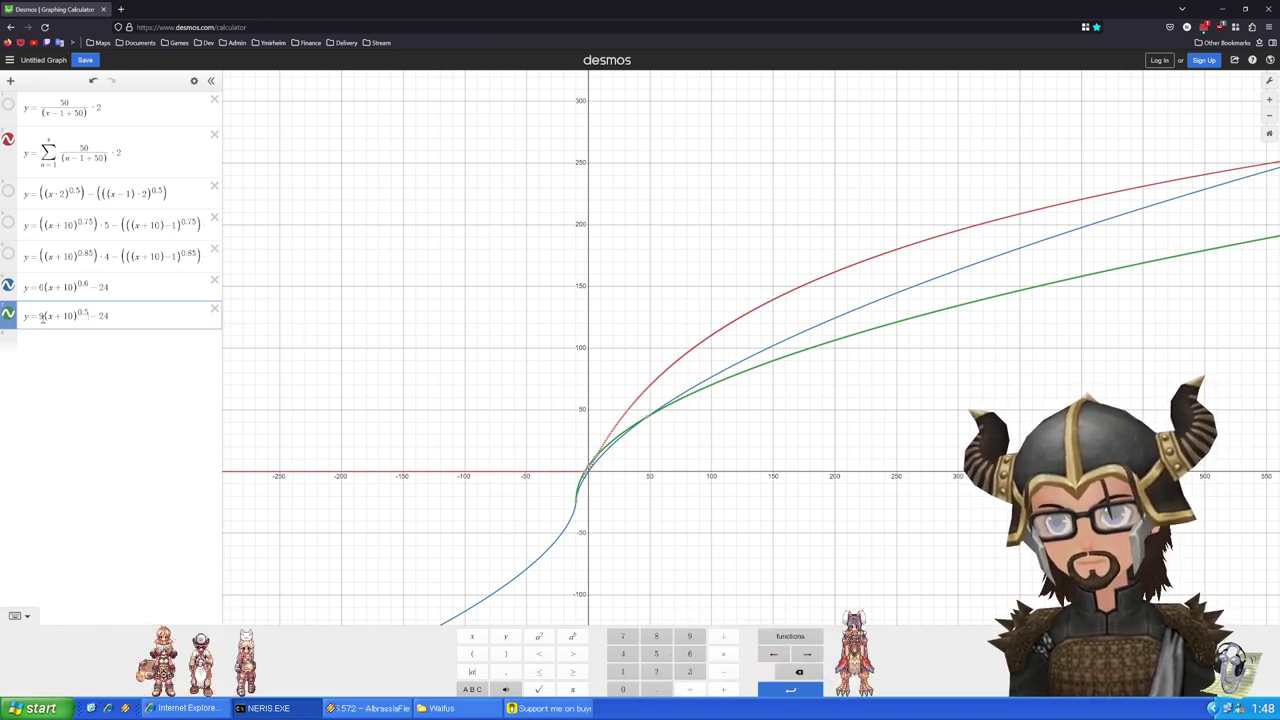
text(10)
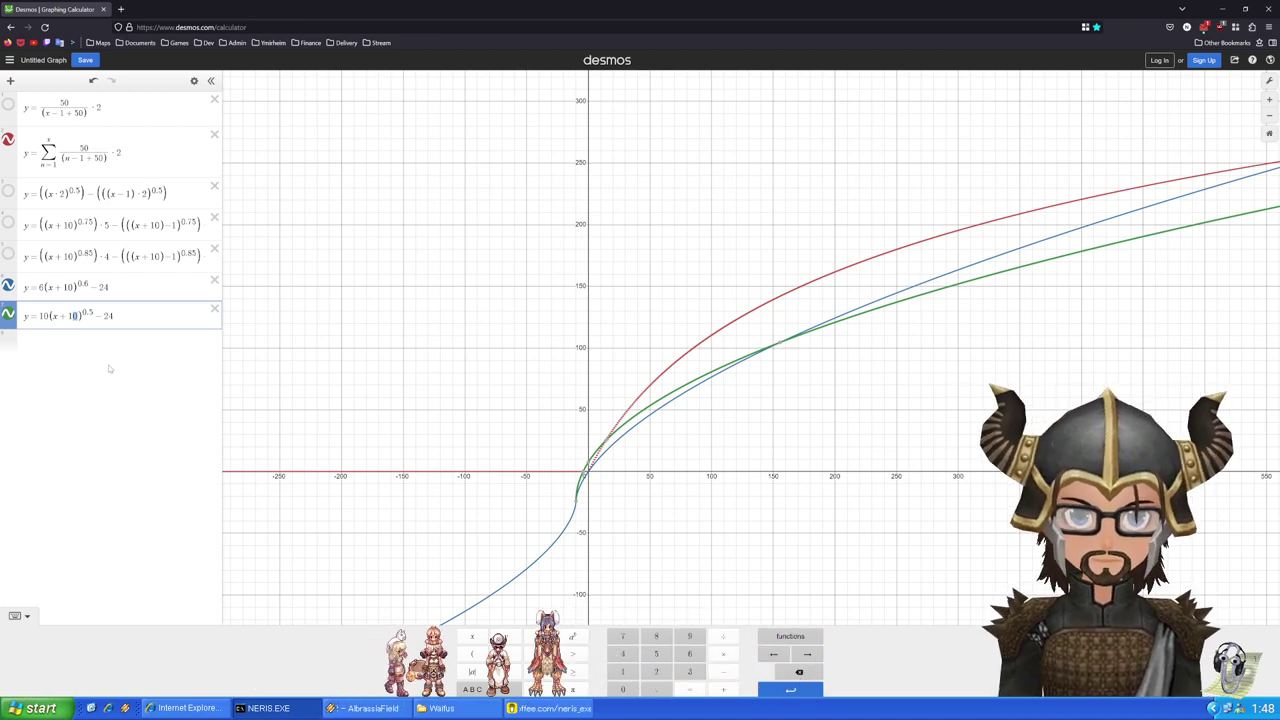
Step: Zoom toward the origin, then change the green curve's exponent from 0.5 to 0.7 and its coefficient from 10 to 5
scroll(700, 430, up, 5)
click(700, 430)
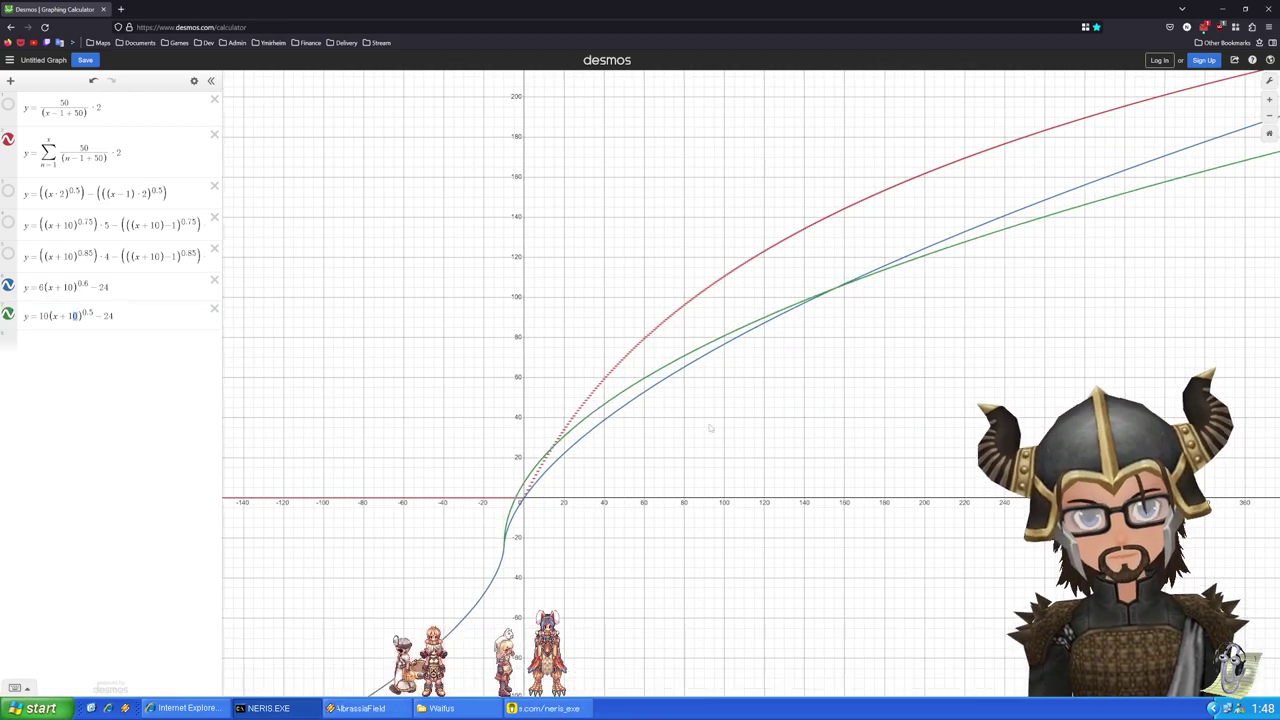
scroll(800, 445, up, 2)
drag(805, 443, 798, 473)
scroll(698, 545, up, 2)
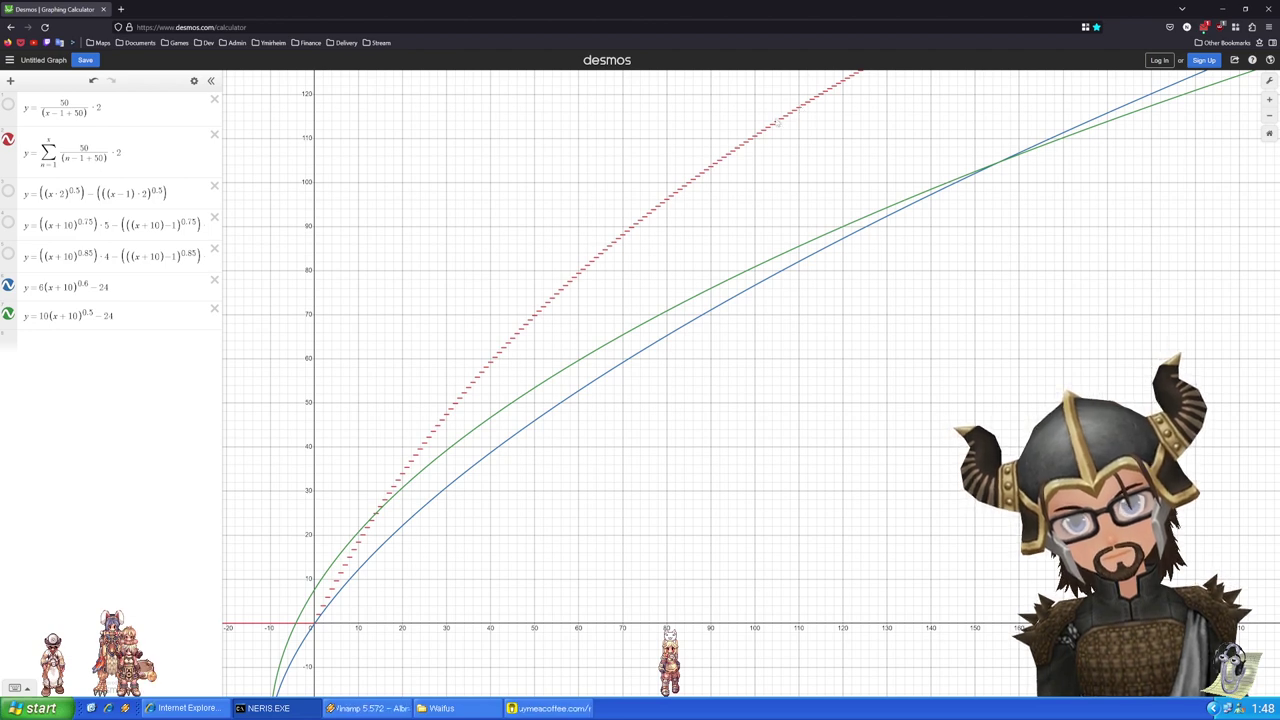
click(91, 314)
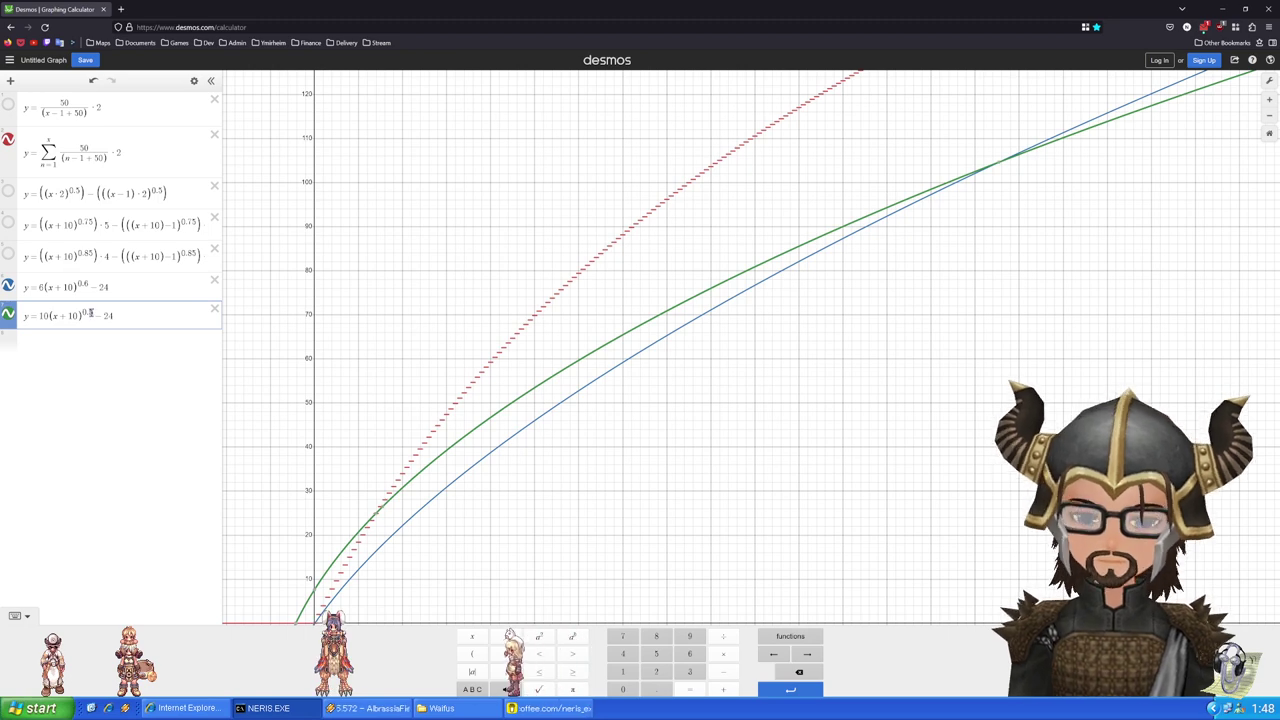
key(BackSpace)
text(7)
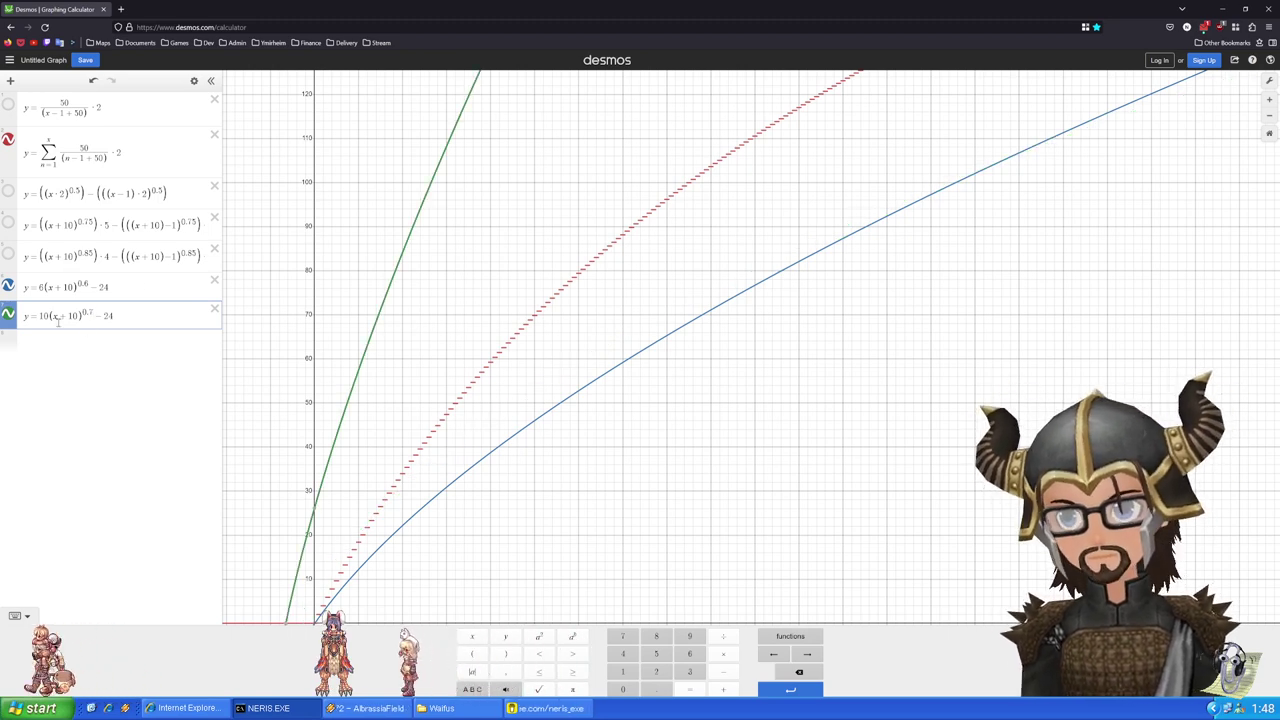
double_click(43, 315)
text(5)
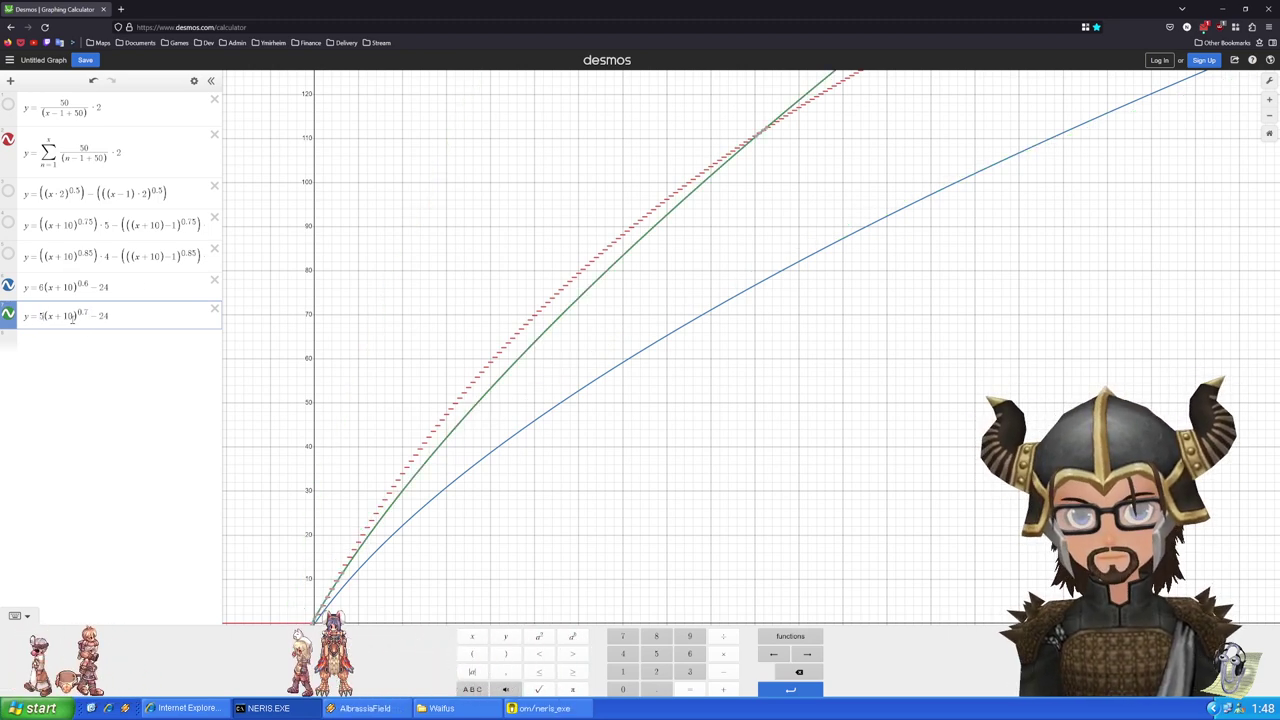
click(829, 349)
scroll(825, 337, down, 2)
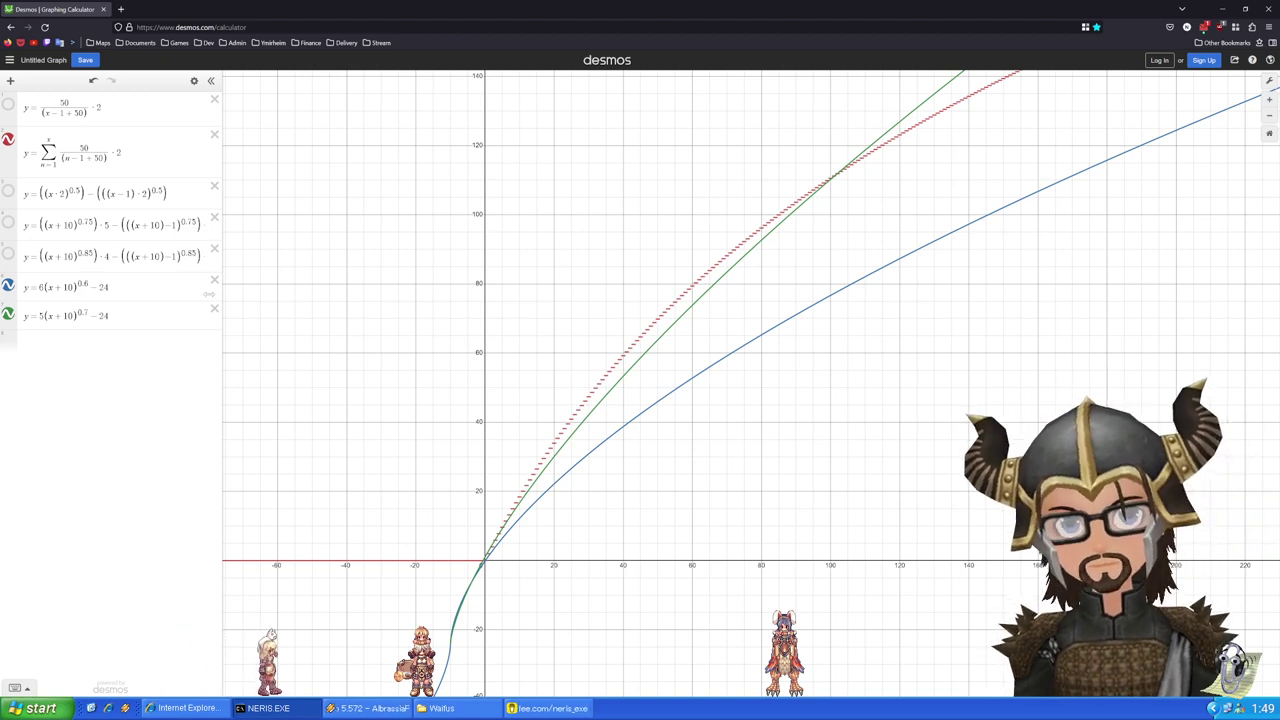
Step: Change the blue curve's coefficient to 7.5 and check its value near the origin
click(45, 287)
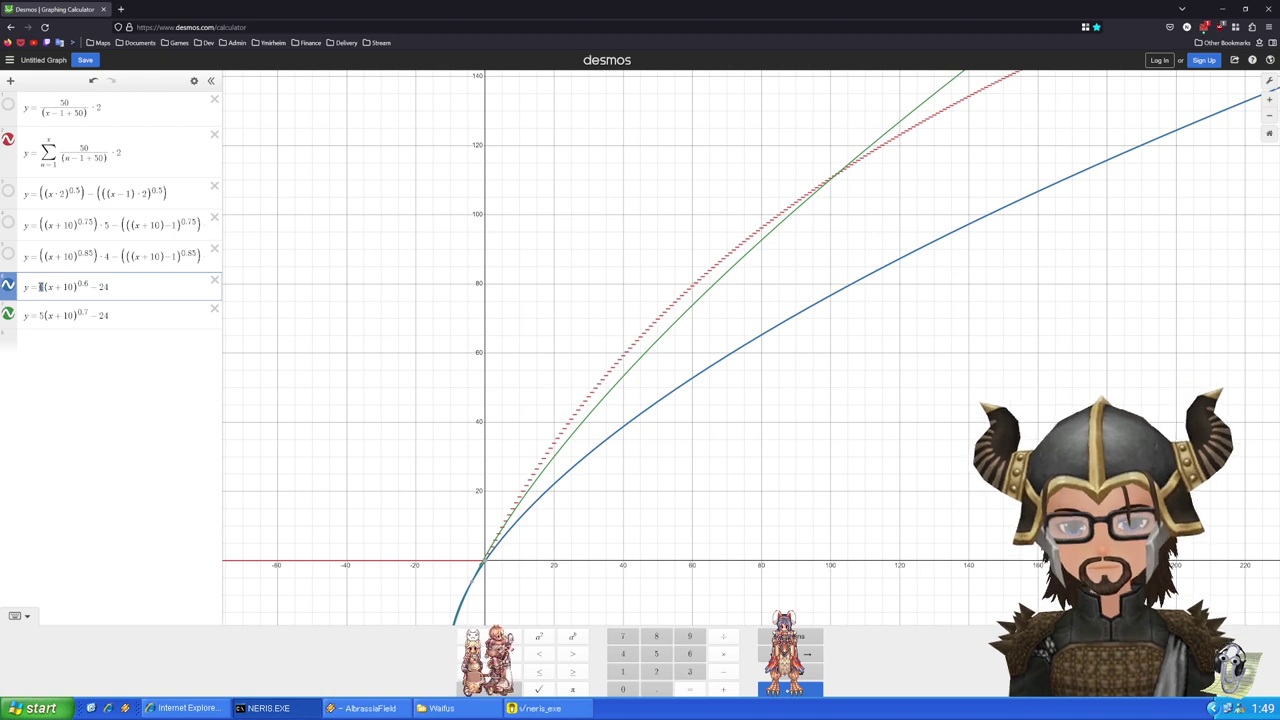
key(BackSpace)
text(7)
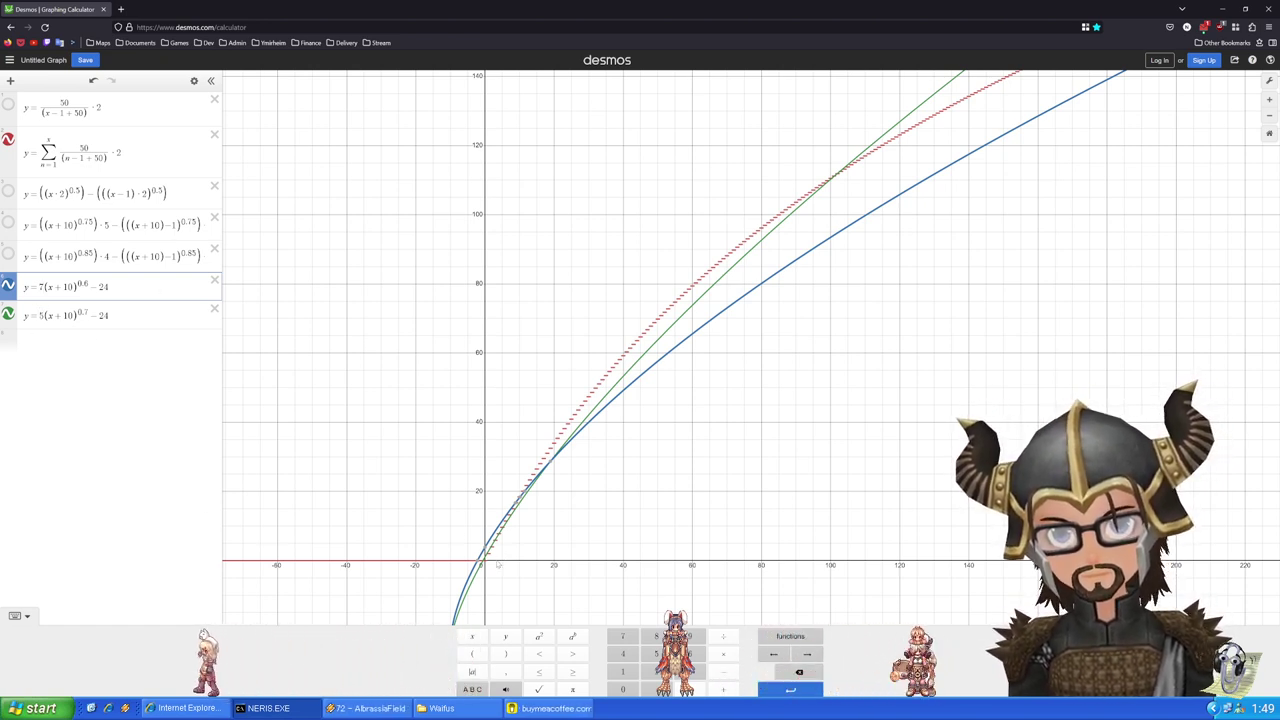
click(488, 545)
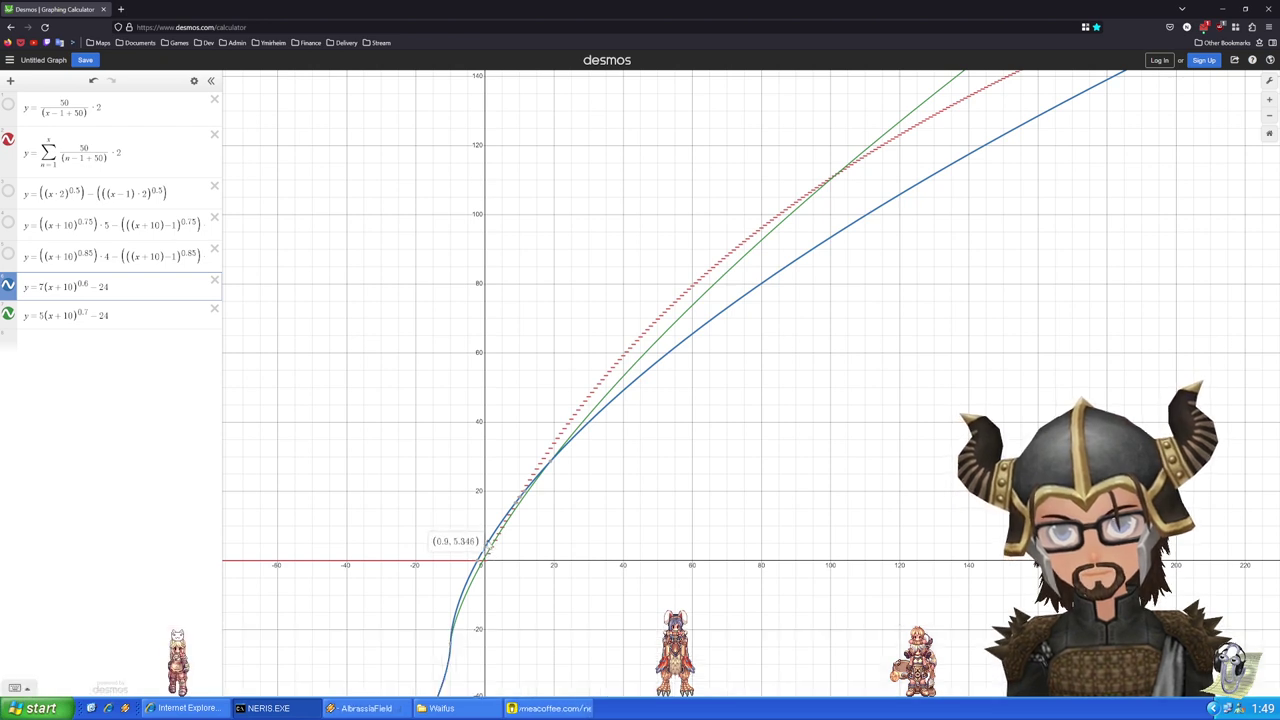
Step: Tune the blue curve's constant, trying 26 and 28 before settling on 27, checking values near x=0 and x=100
click(113, 287)
key(BackSpace)
text(6)
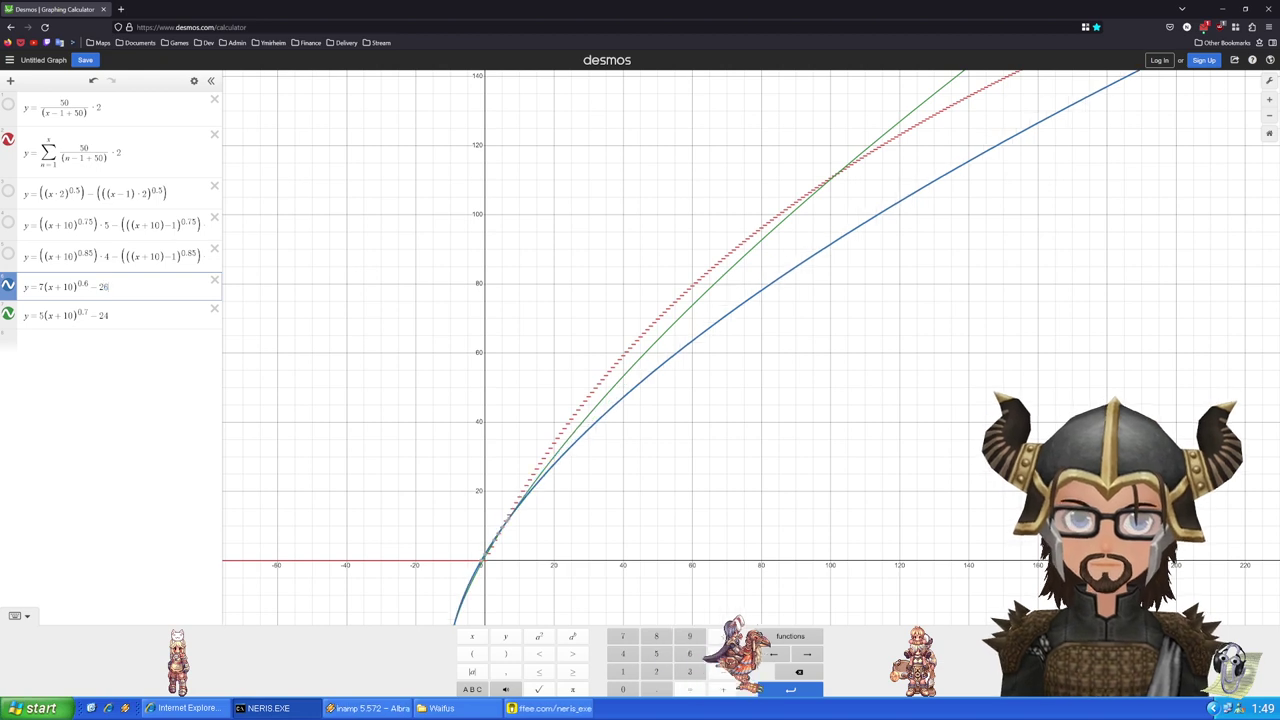
click(488, 549)
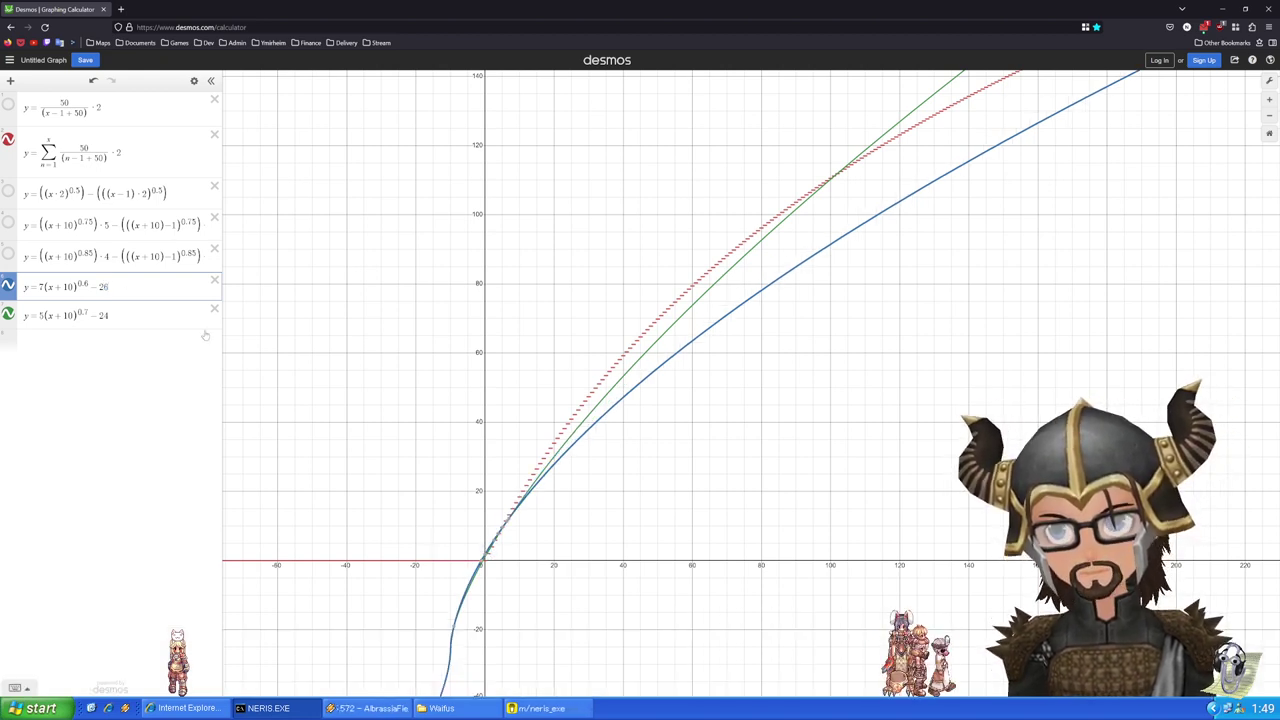
click(115, 286)
text(7)
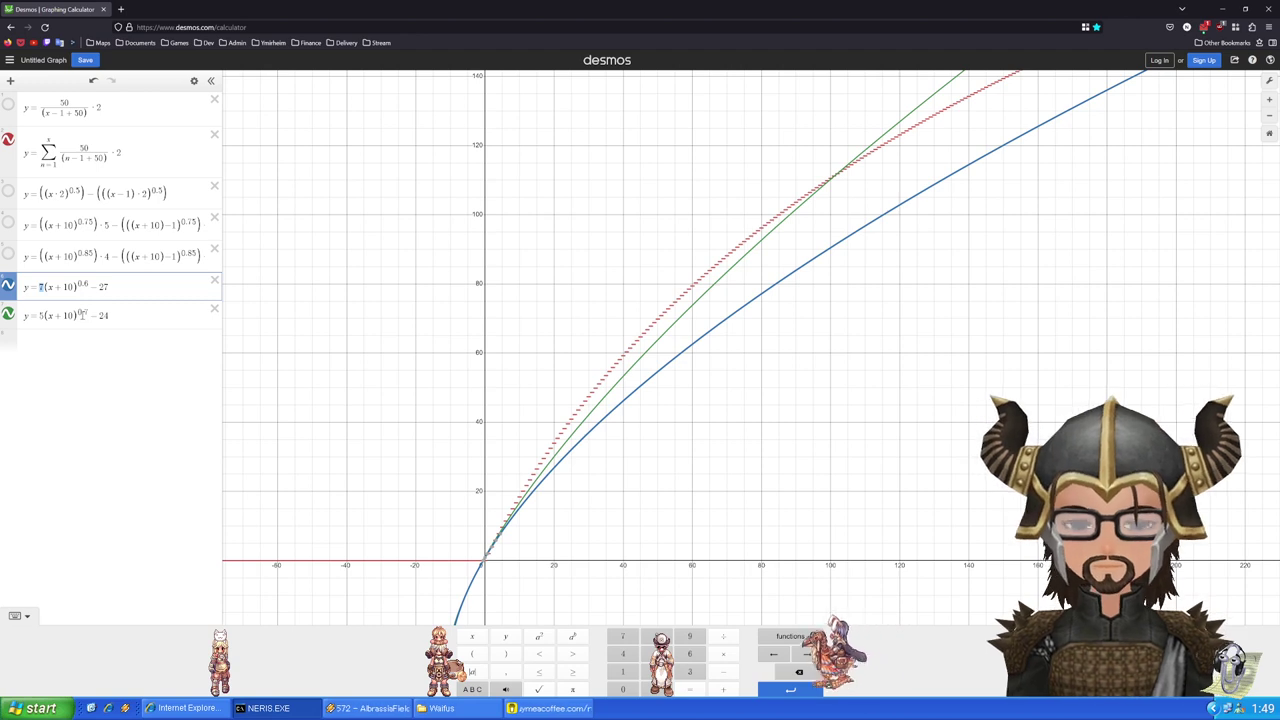
text(8)
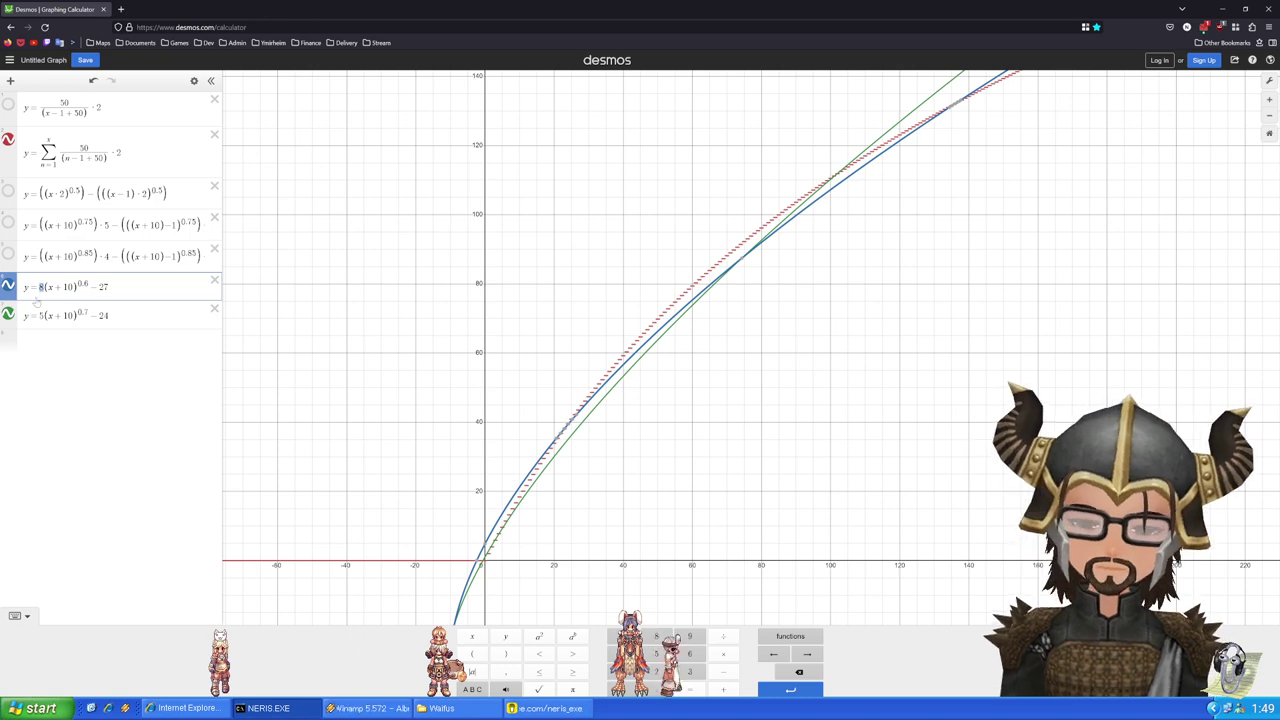
text(7.5)
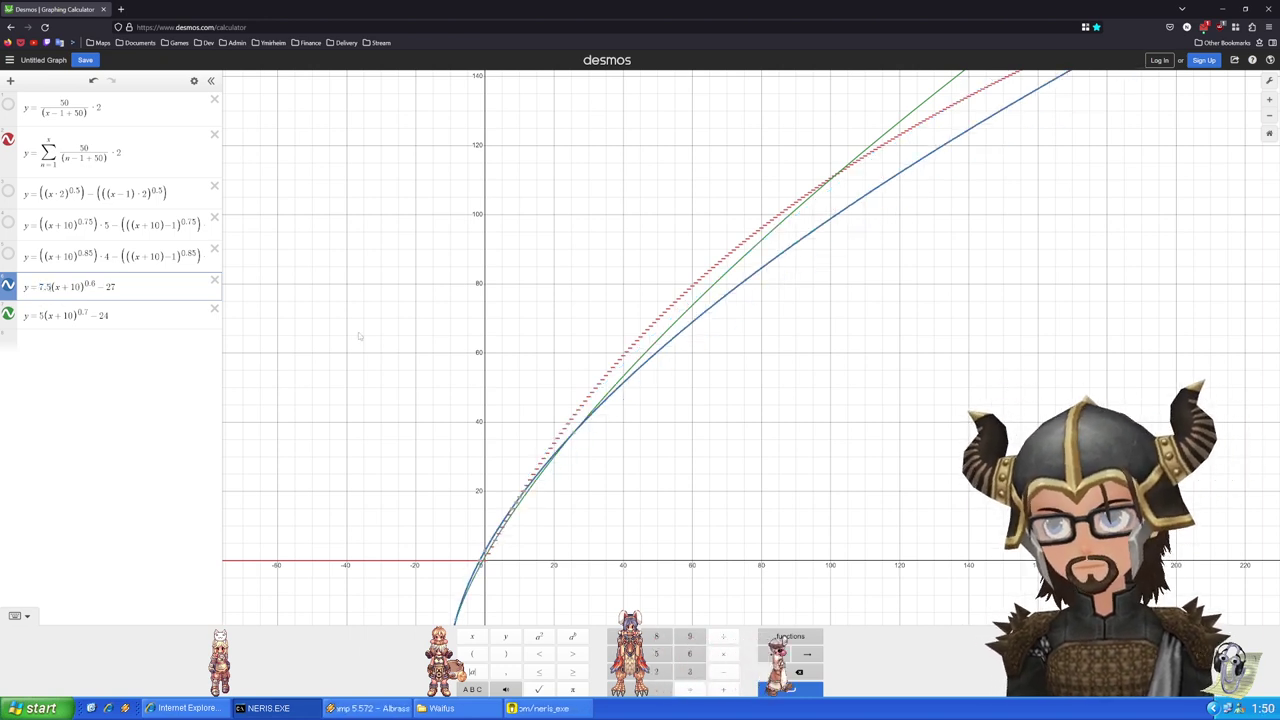
click(832, 219)
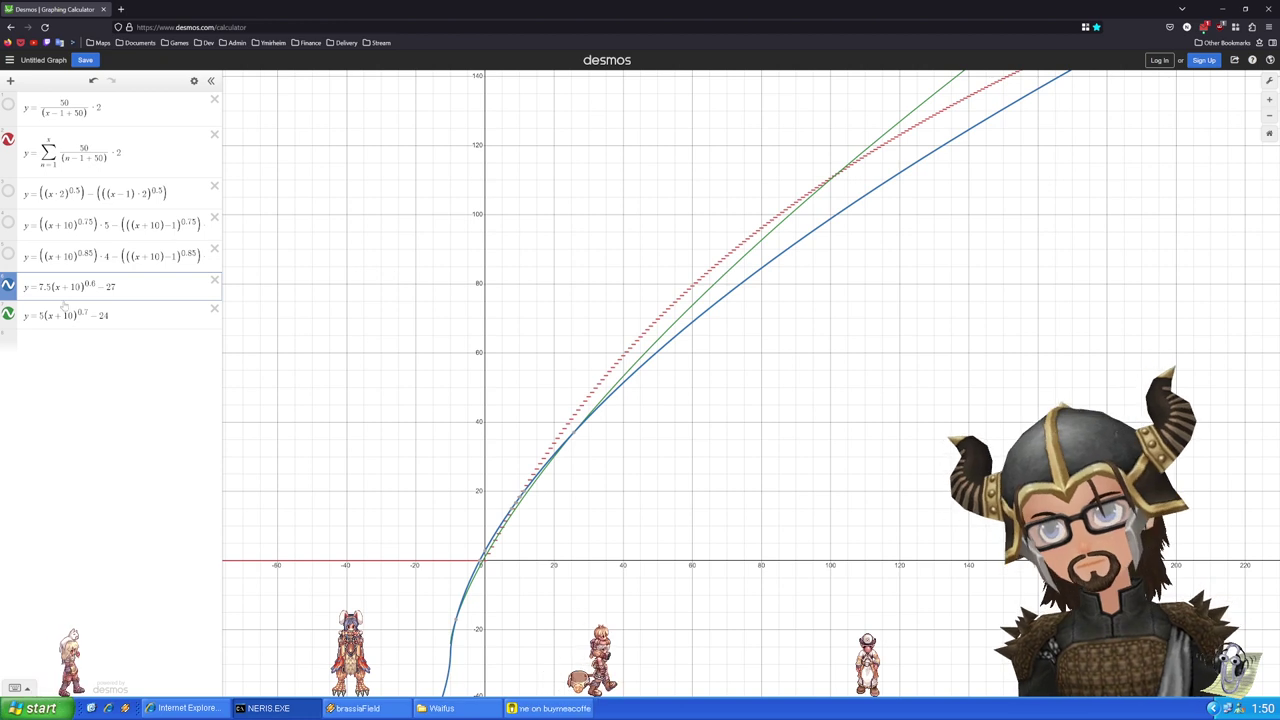
Step: Change the green curve's coefficient to 4.5
click(42, 315)
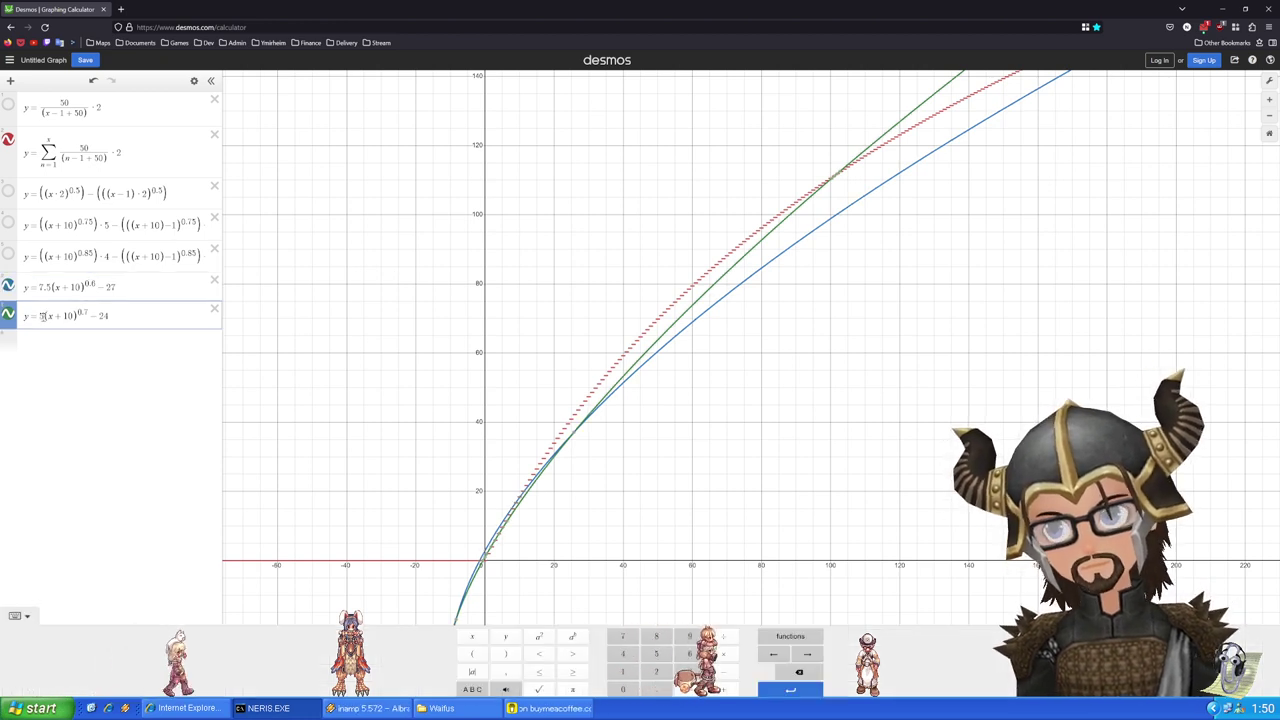
text(4.)
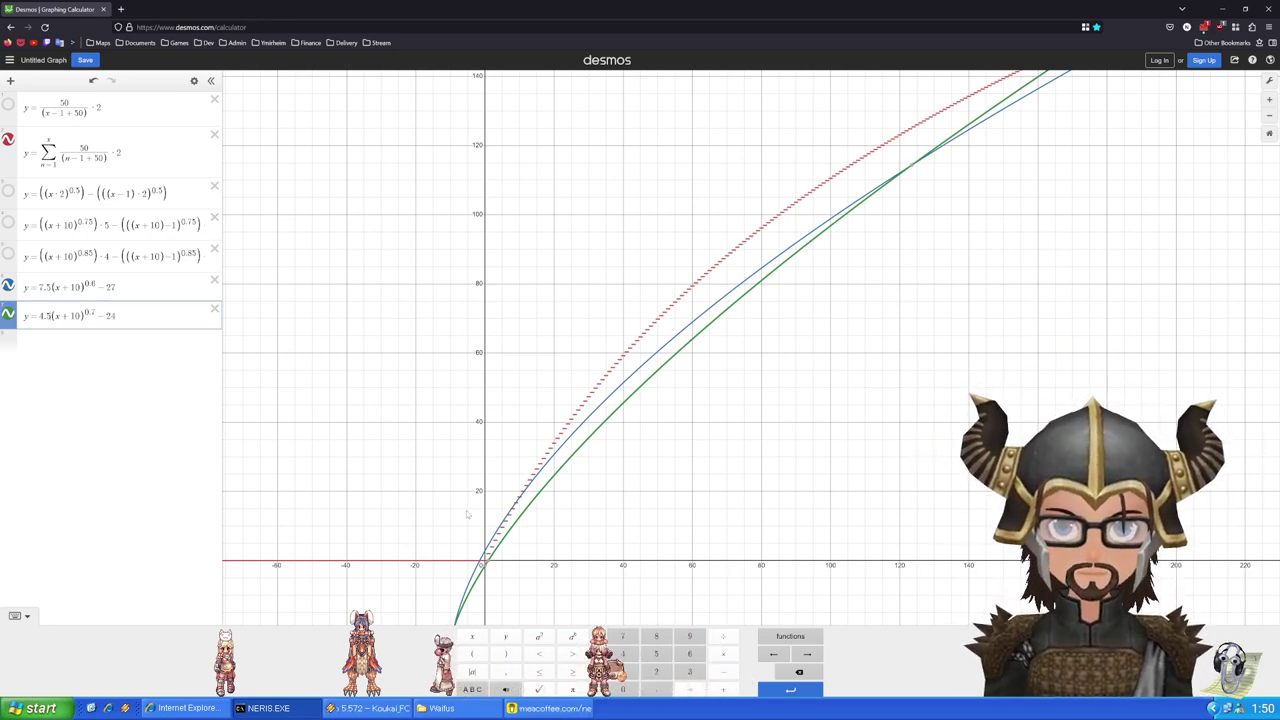
scroll(466, 514, up, 5)
click(576, 517)
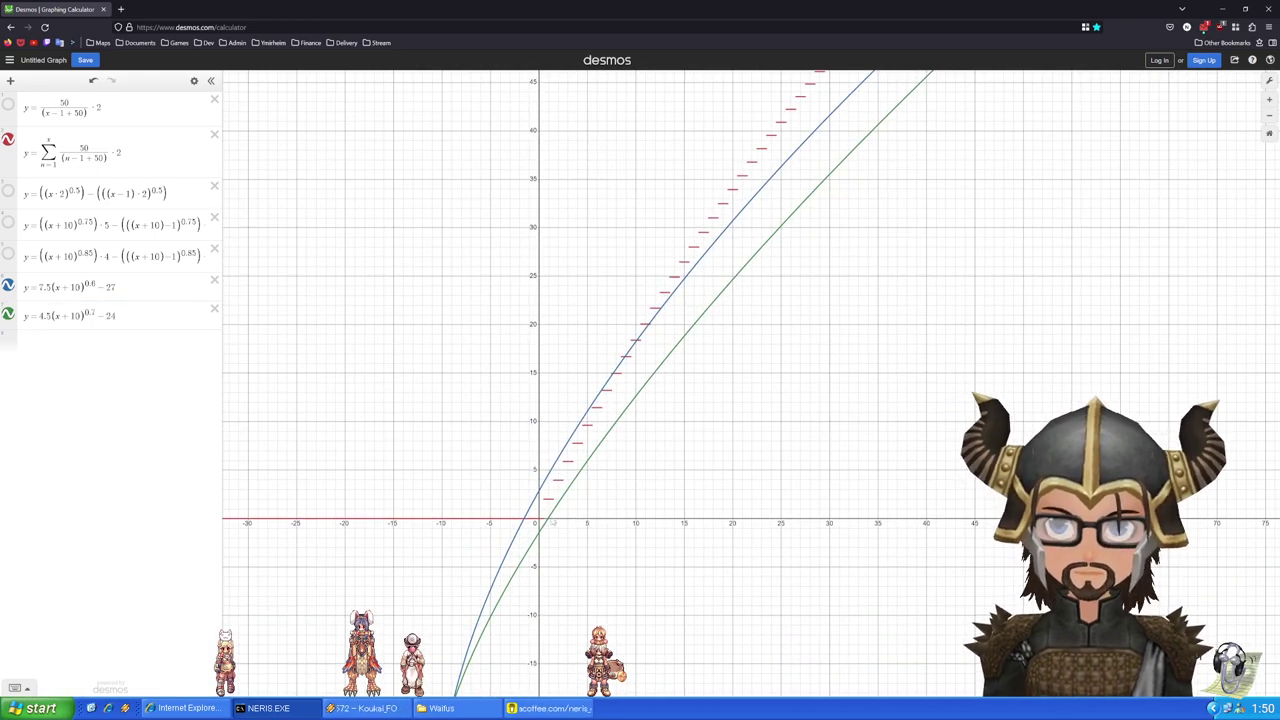
Step: Lower the green curve's constant from 24 to 23, then 22, tracing values near the origin, then view out to x=240
click(117, 316)
key(BackSpace)
text(3)
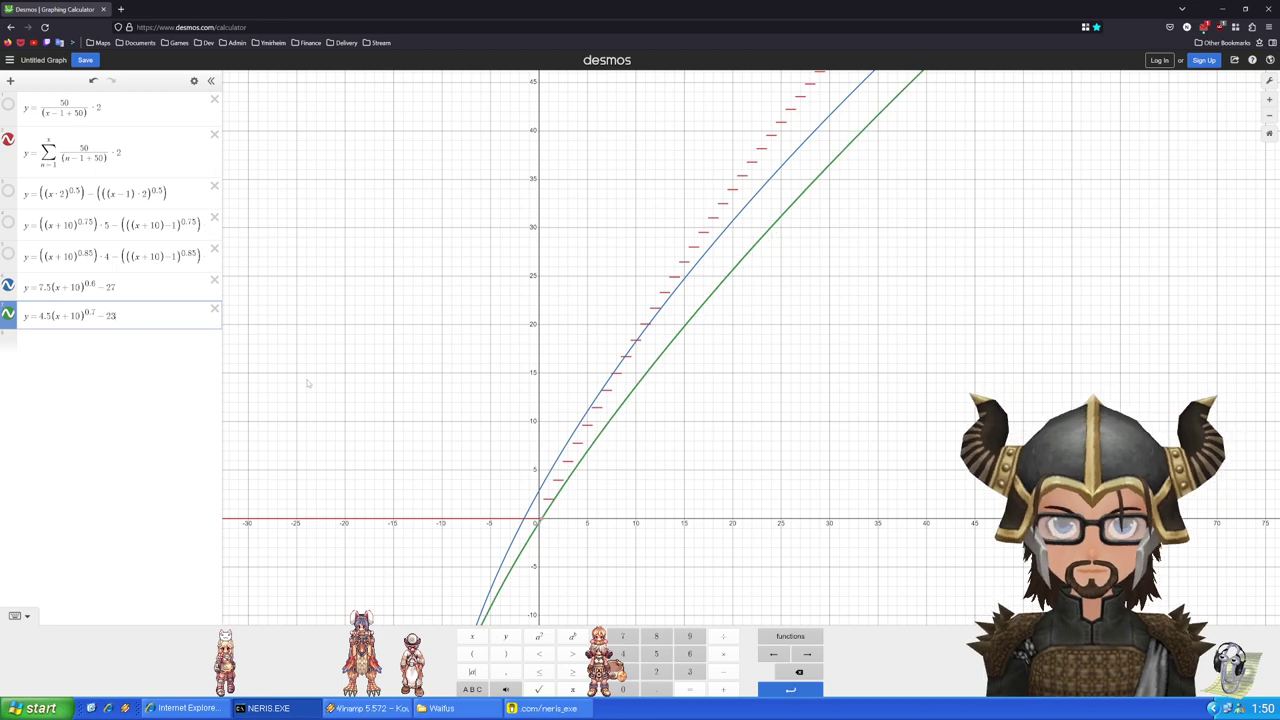
scroll(566, 497, up, 5)
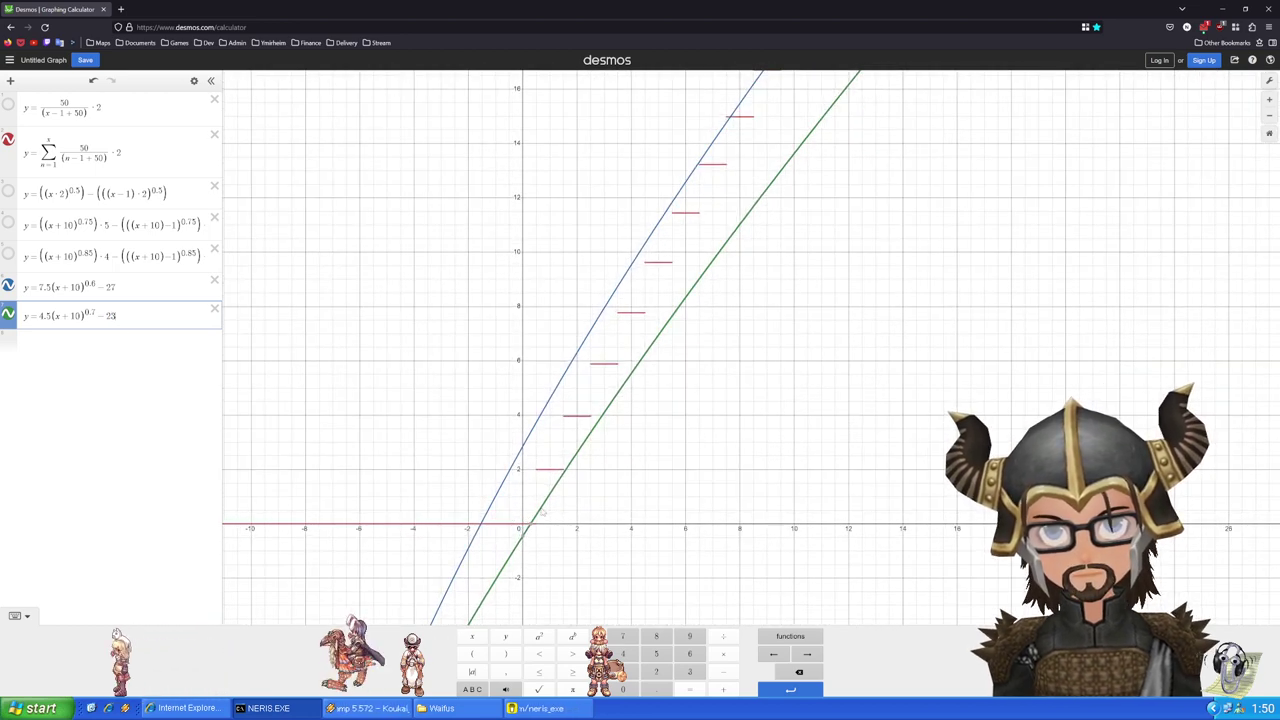
click(538, 510)
key(BackSpace)
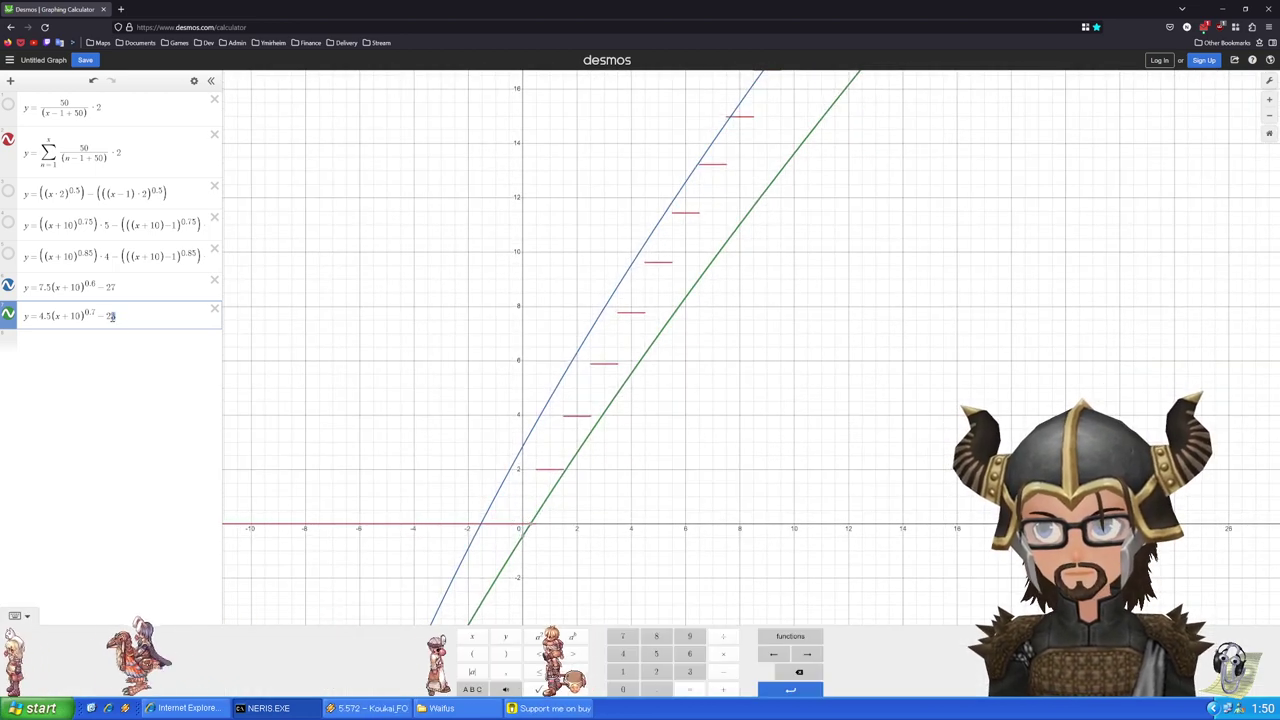
text(2)
click(534, 489)
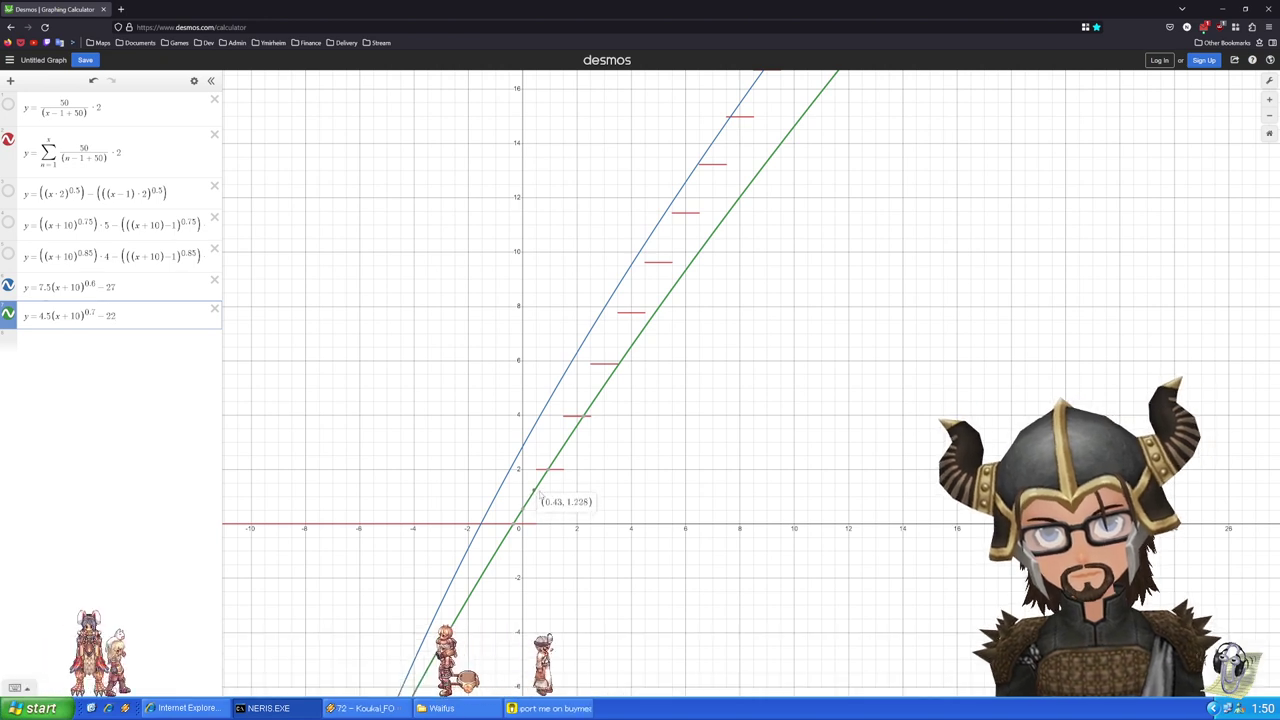
drag(537, 492, 552, 469)
scroll(775, 372, down, 10)
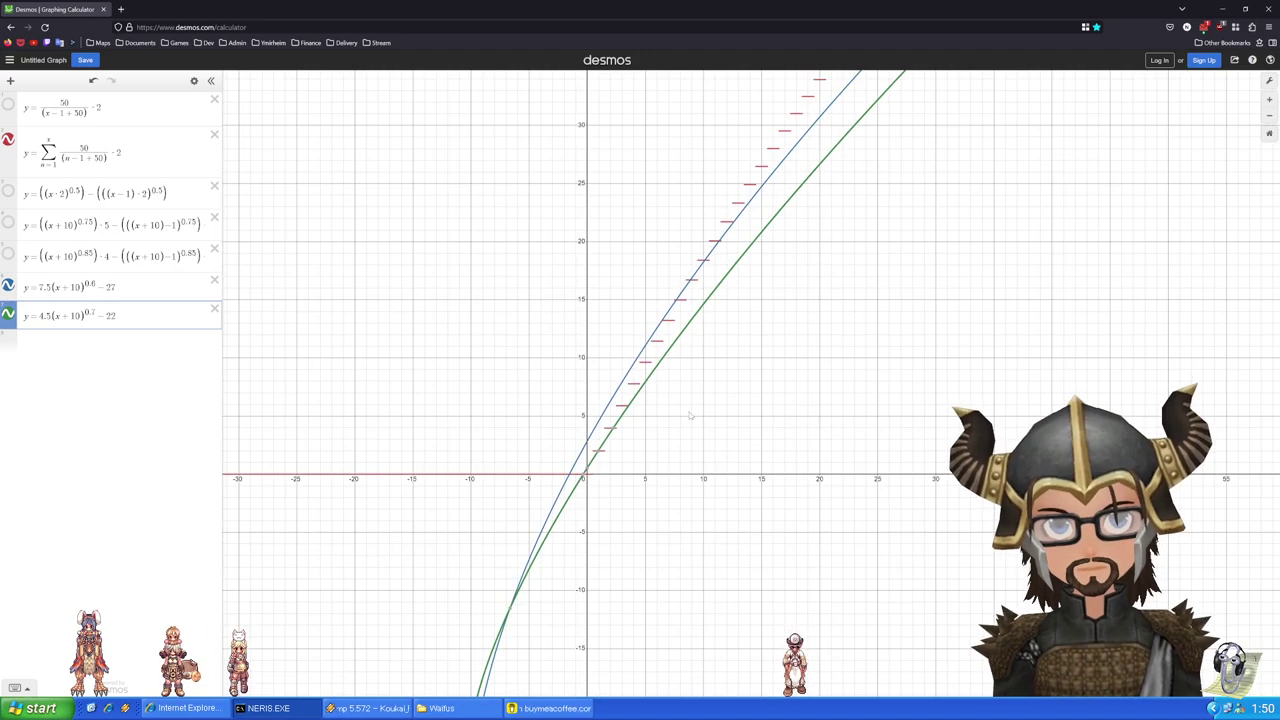
drag(987, 252, 651, 503)
scroll(697, 466, down, 3)
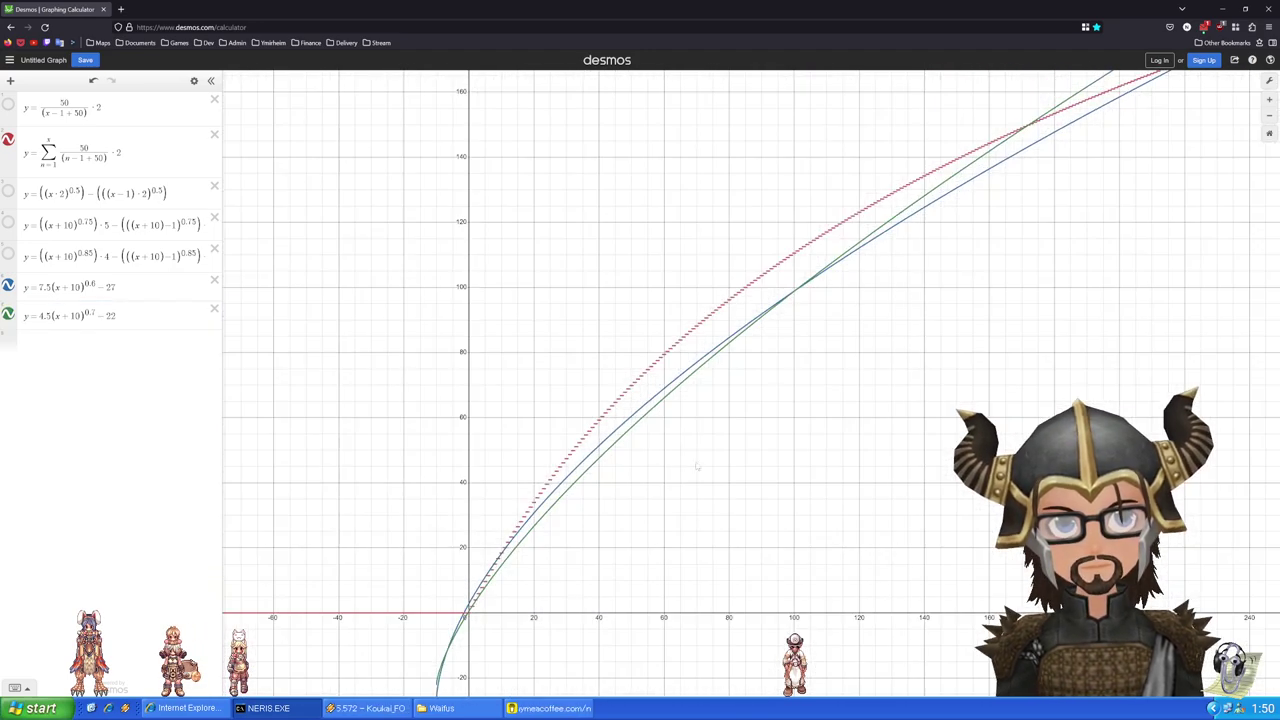
Step: Read the green curve near x=100, then hide the blue and red summation curves
click(797, 291)
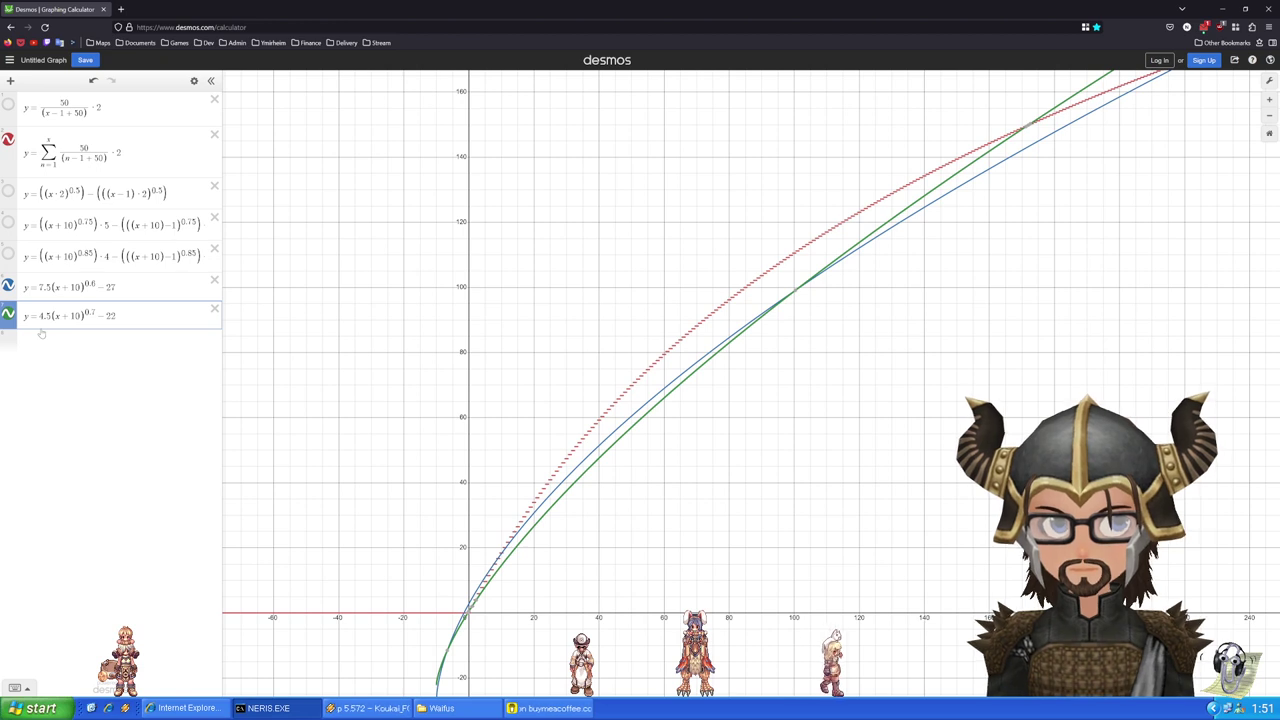
drag(155, 311, 30, 320)
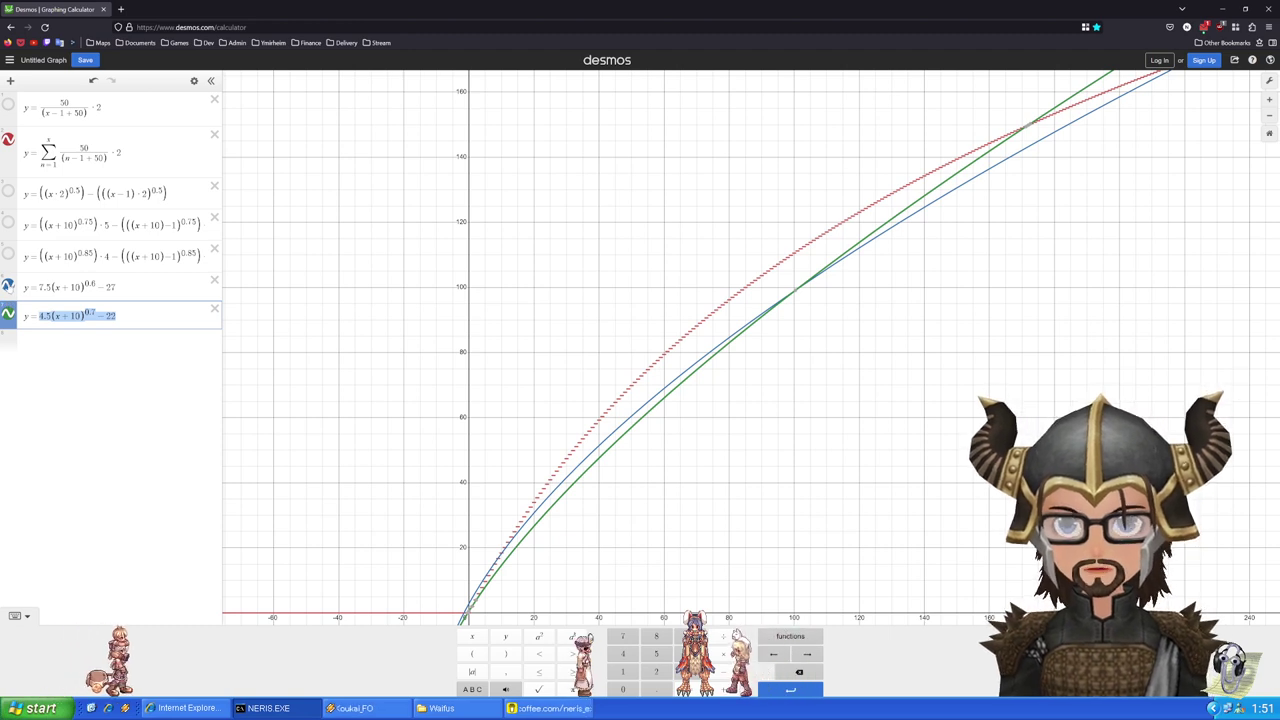
click(8, 286)
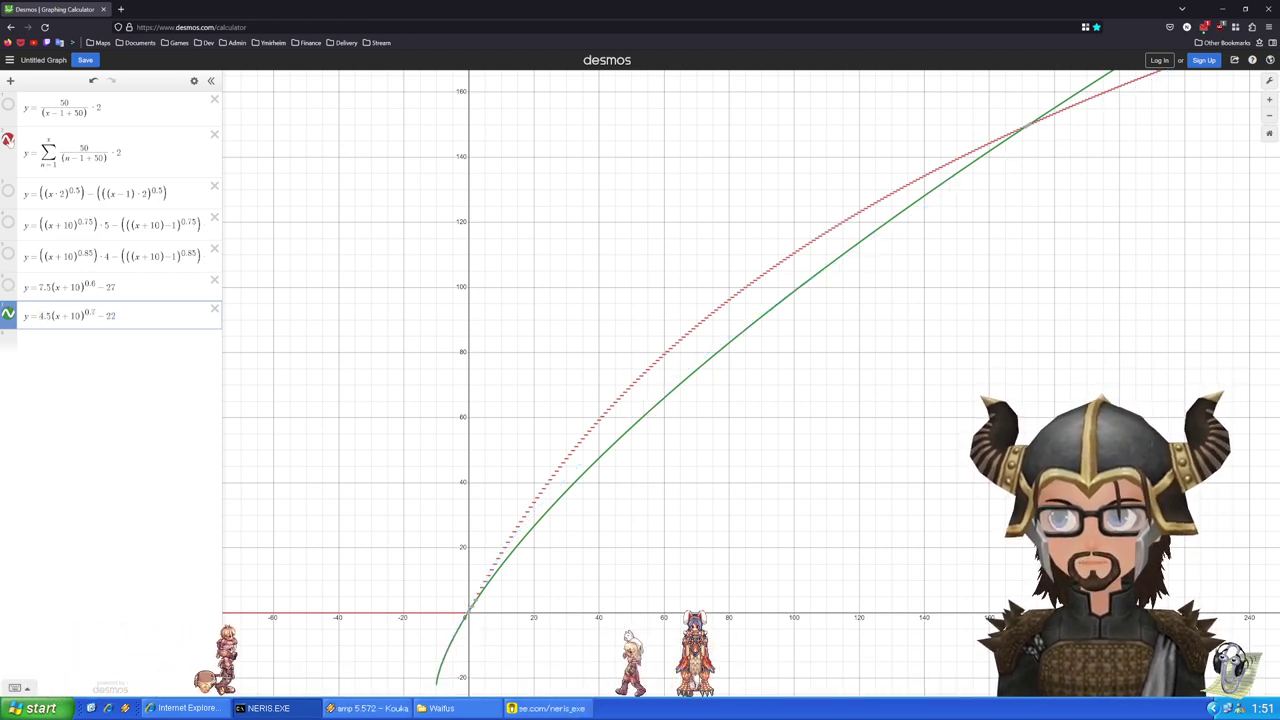
click(7, 139)
Step: Add a new expression row and paste a copy of the green 4.5(x+10)^0.7−22 formula into it
click(10, 80)
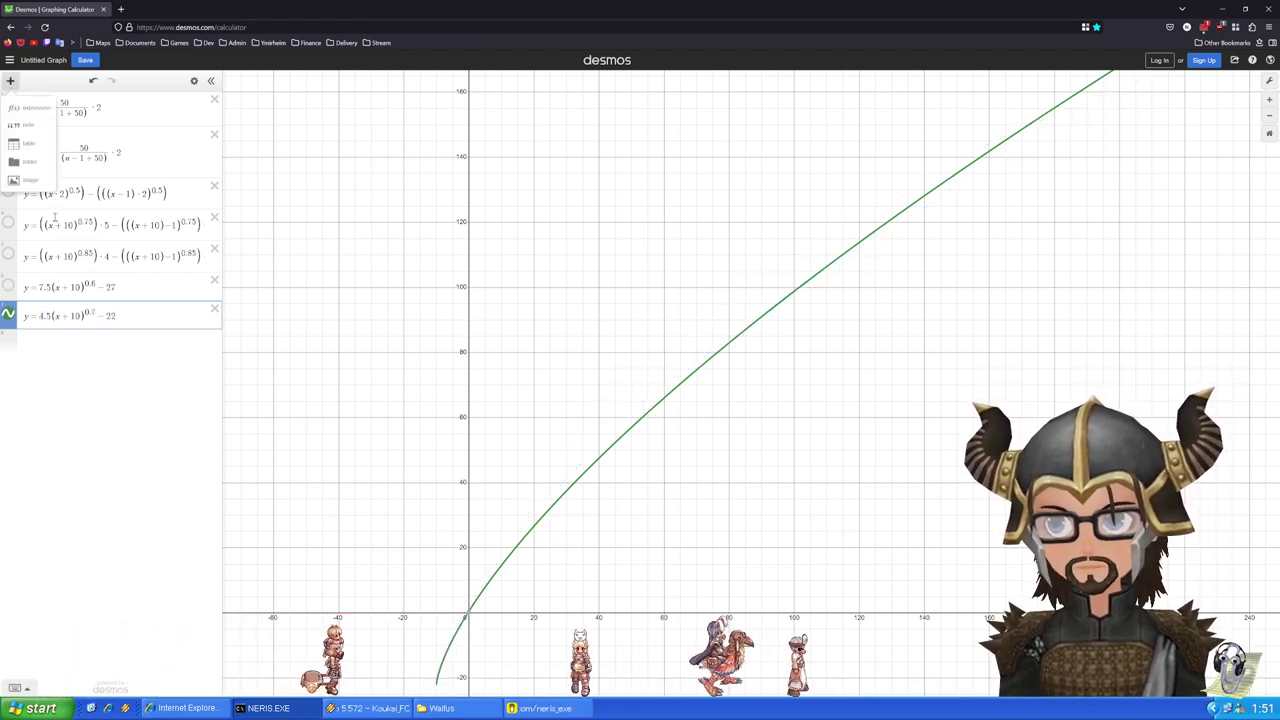
click(33, 108)
drag(136, 316, 24, 316)
key(ctrl+c)
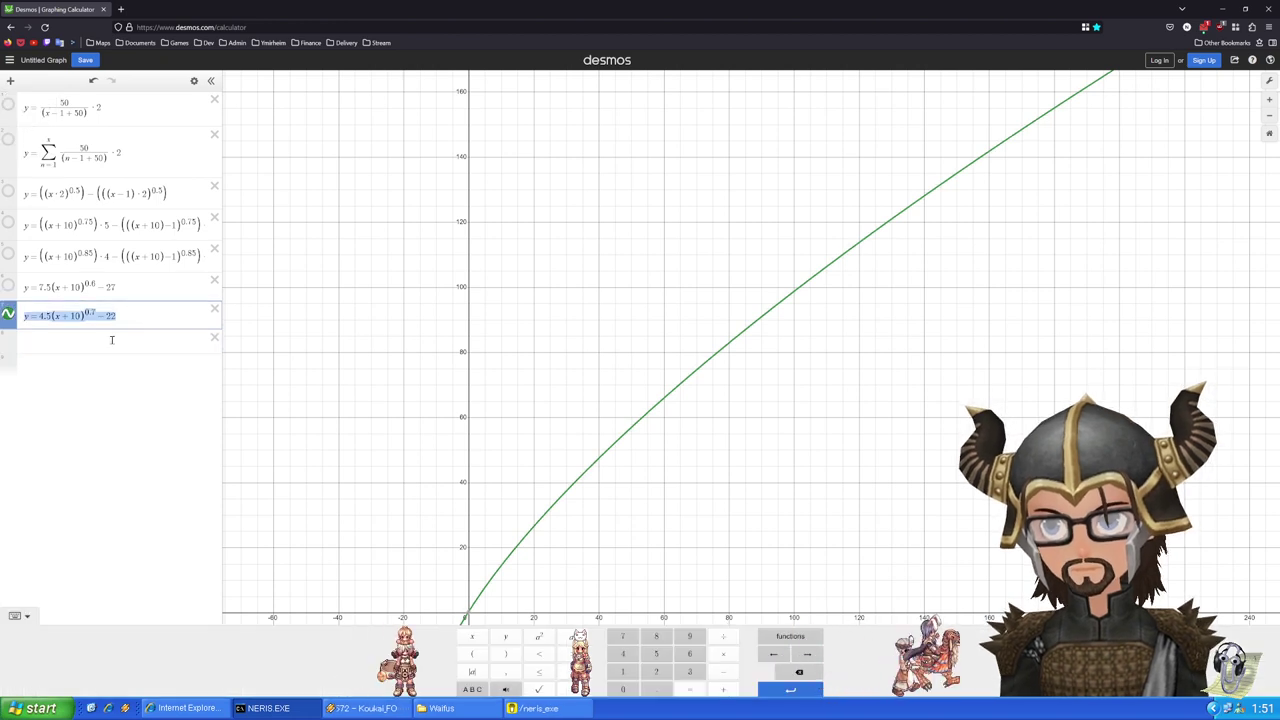
click(67, 344)
key(ctrl+v)
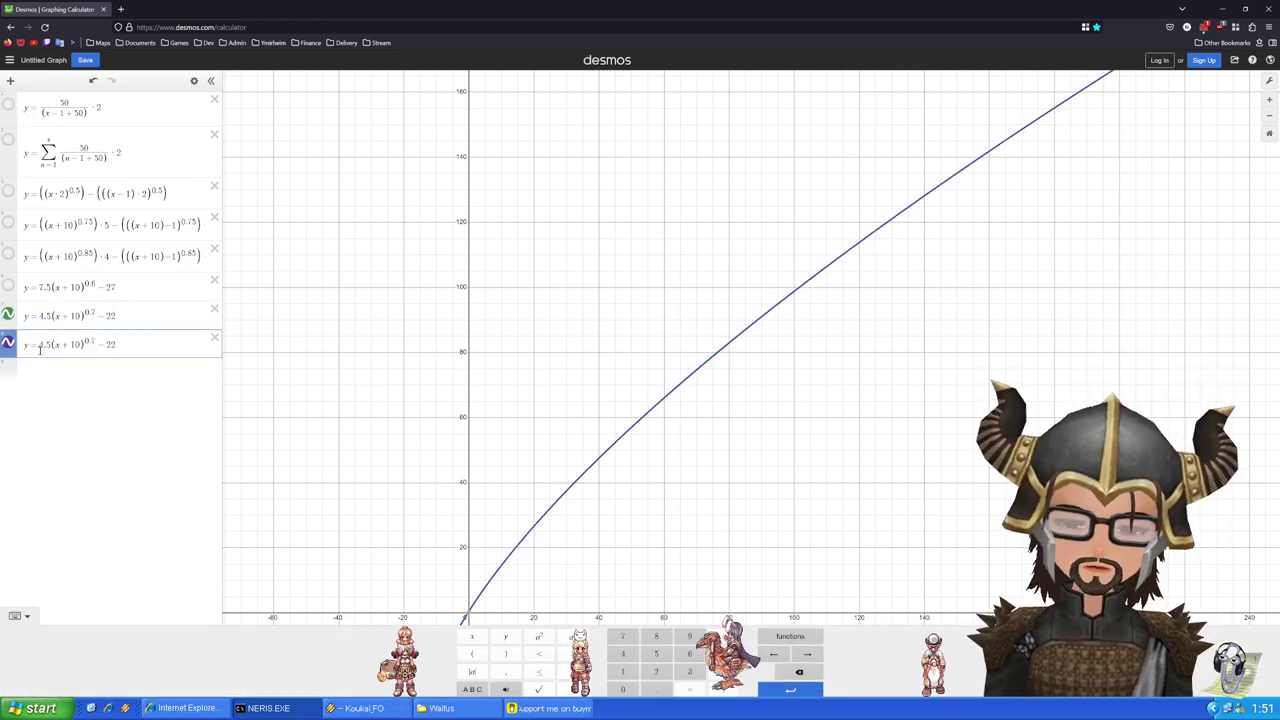
Step: Wrap the first 4.5 term in parentheses and delete the stray 'y =' inside the shifted second term
click(40, 346)
text((y = 4.5(x − 1 + 10)^0.7 −)
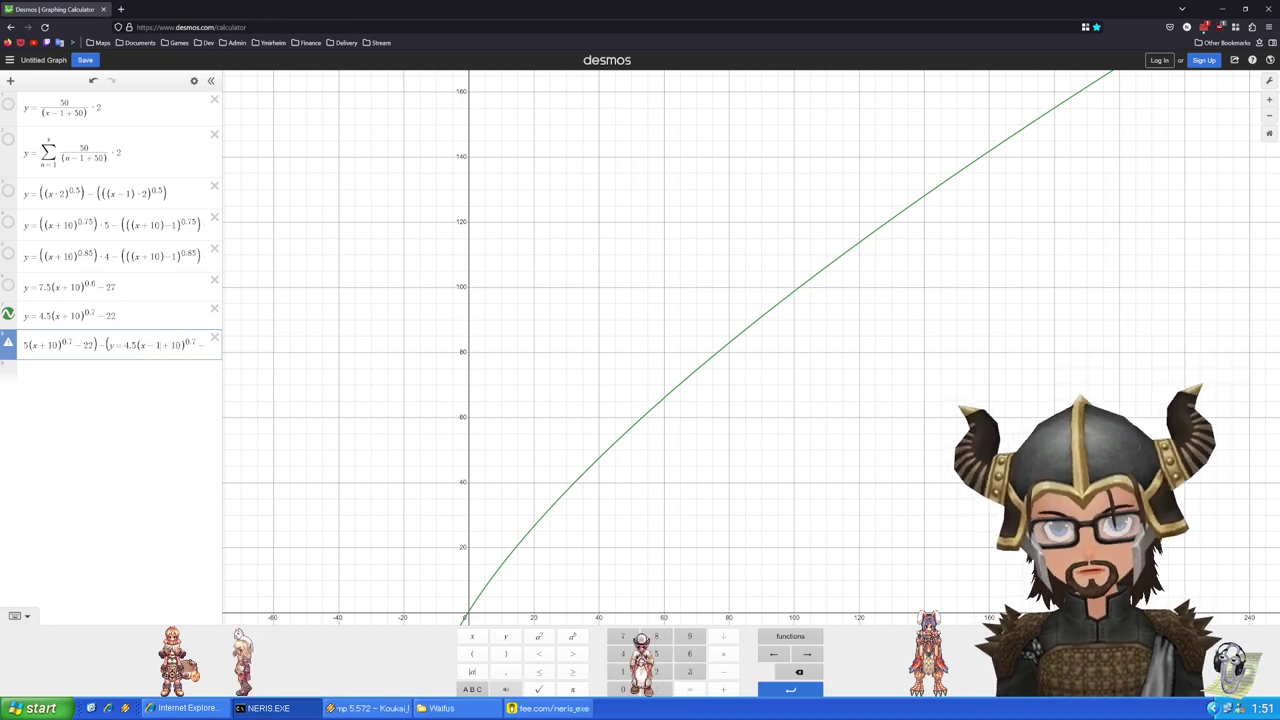
scroll(590, 485, down, 2)
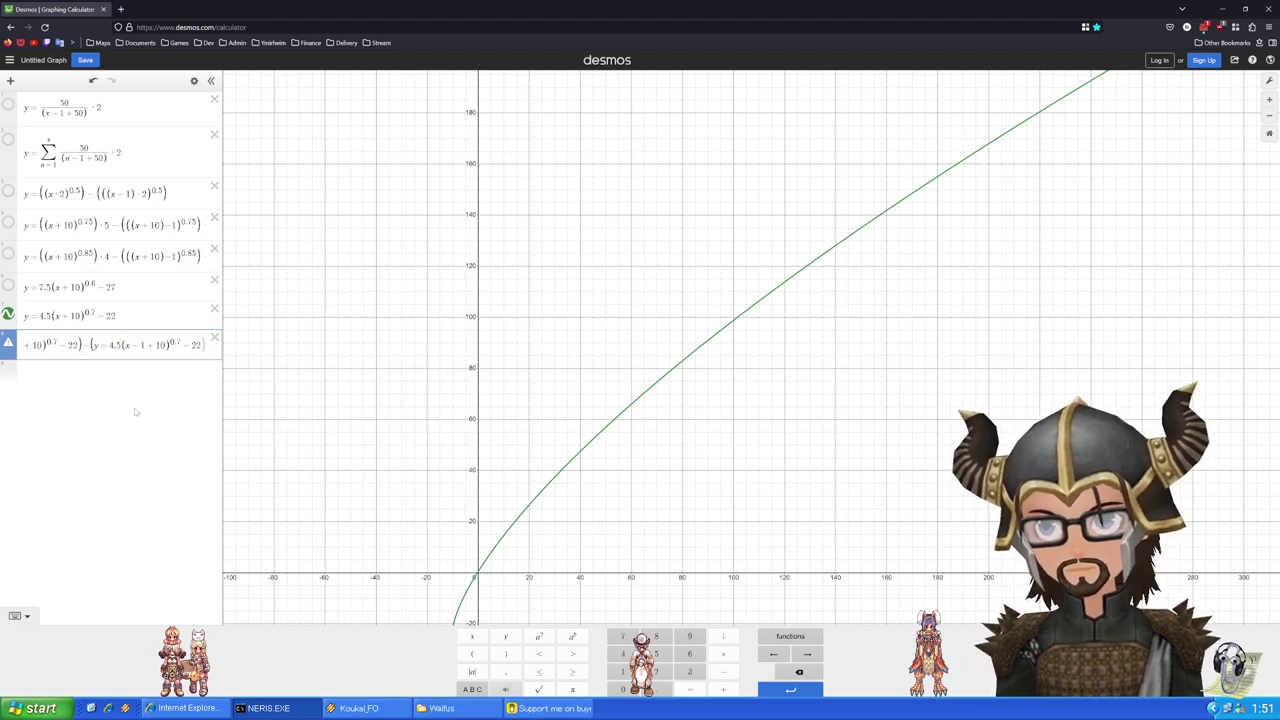
drag(104, 345, 94, 345)
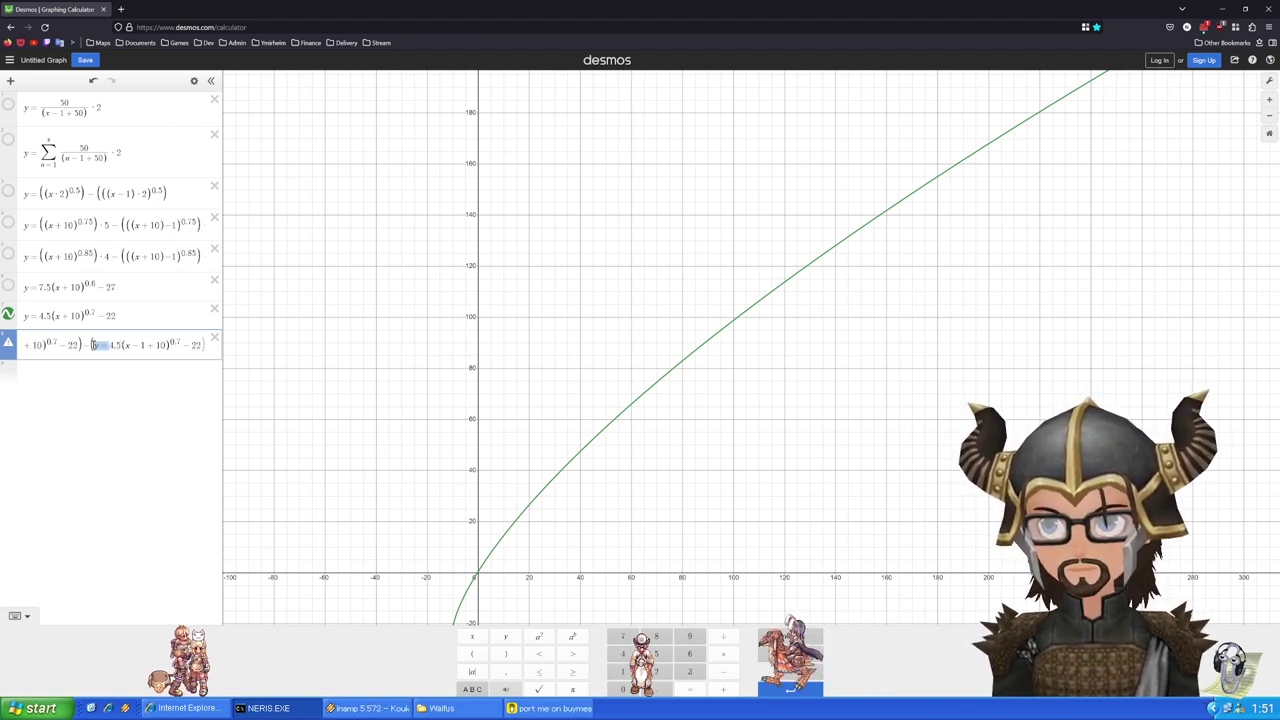
key(BackSpace)
scroll(557, 571, up, 5)
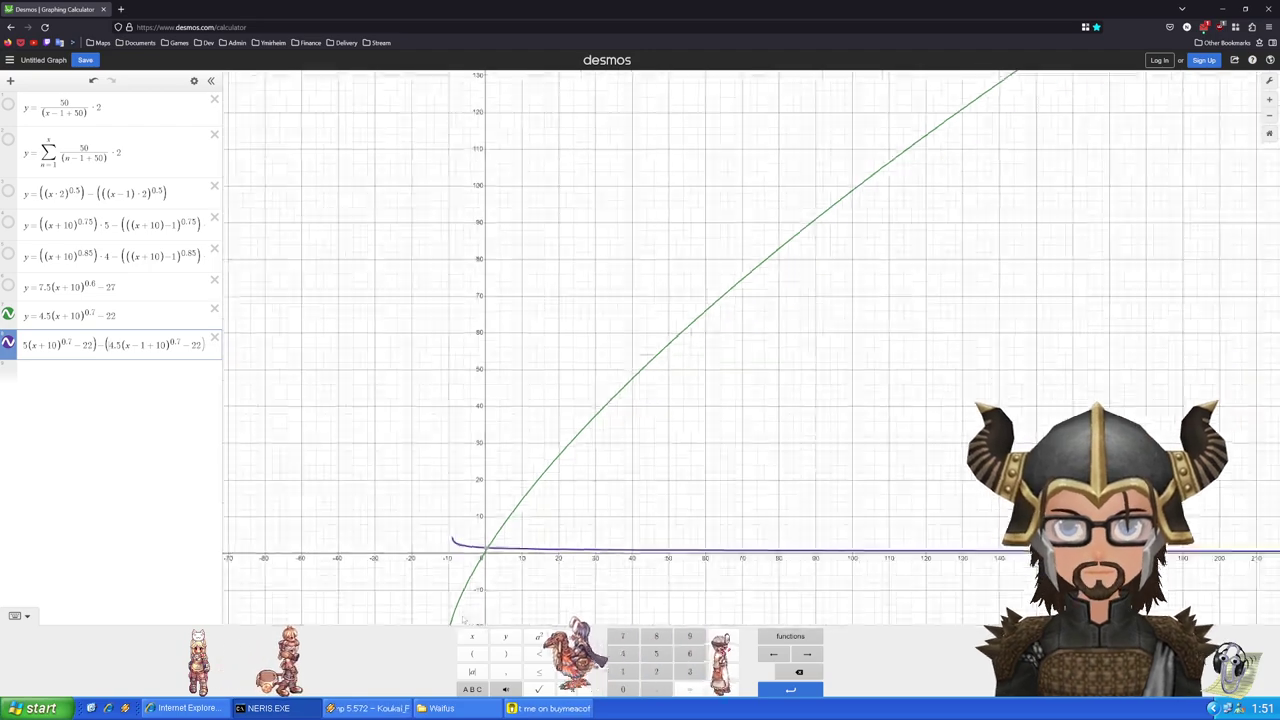
Step: Hide the green curve and read the difference curve near x = 0 (about 1.6)
drag(557, 571, 557, 250)
scroll(557, 250, up, 10)
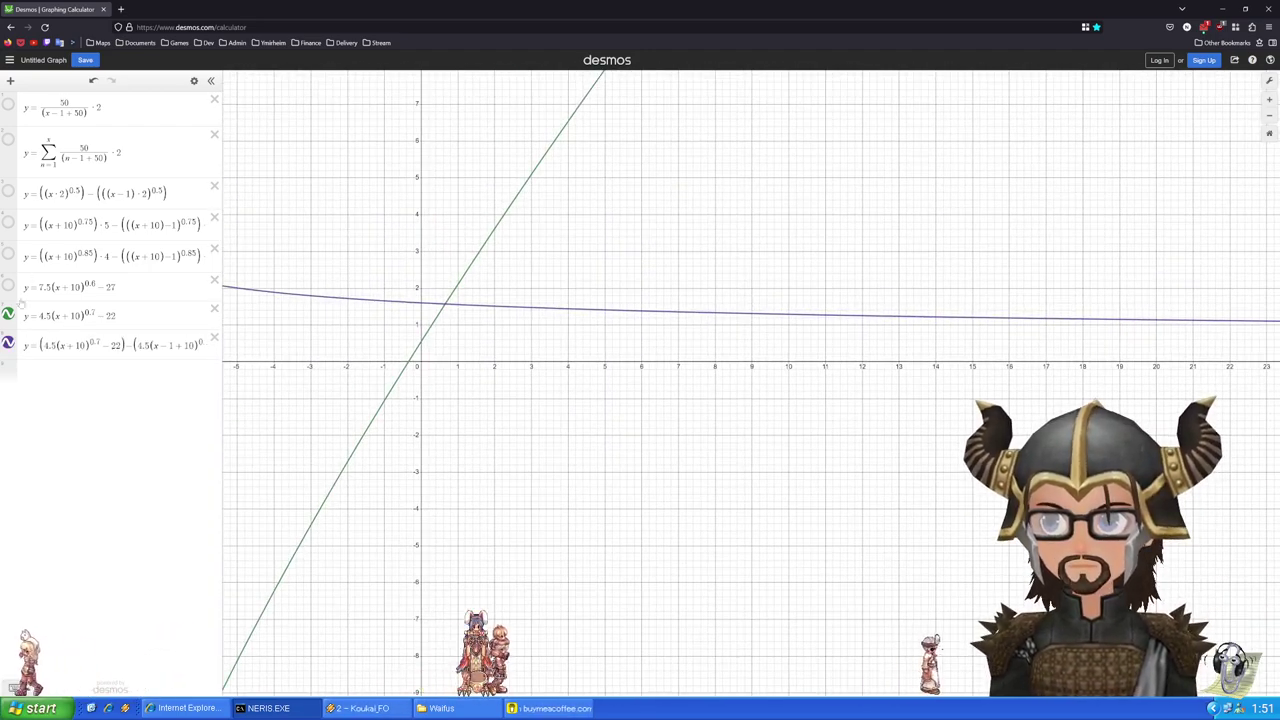
click(8, 315)
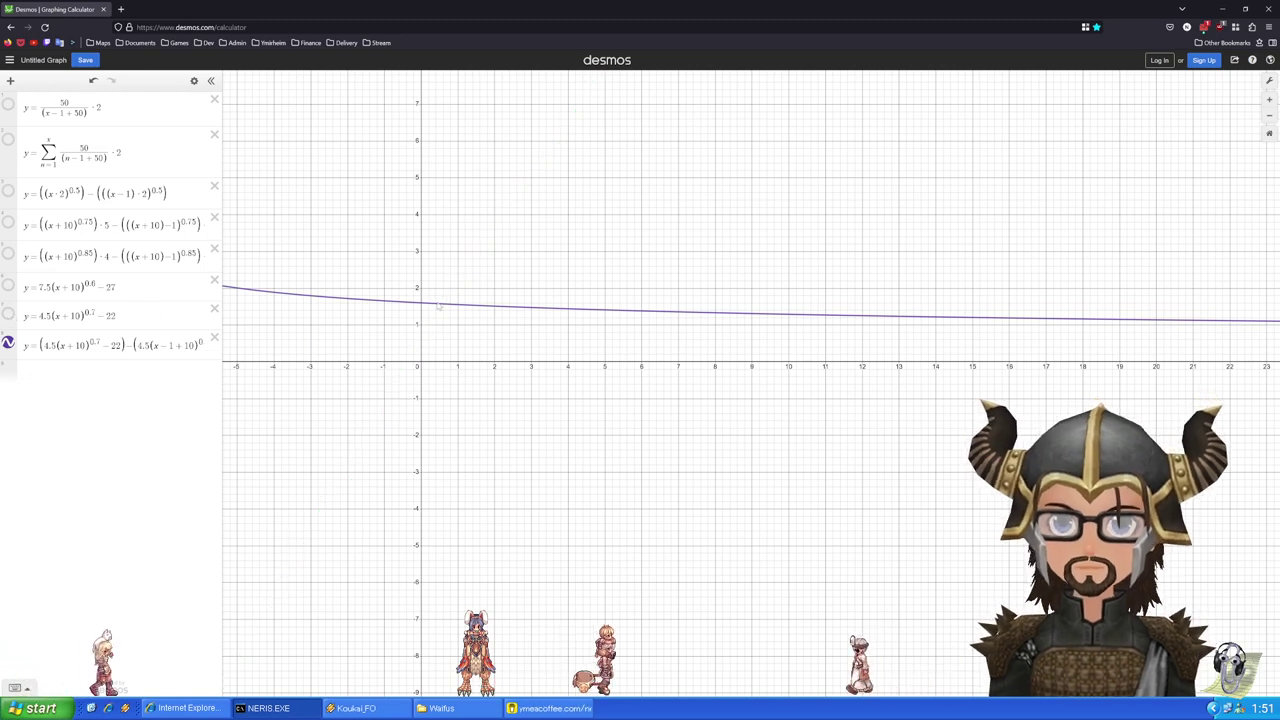
click(420, 302)
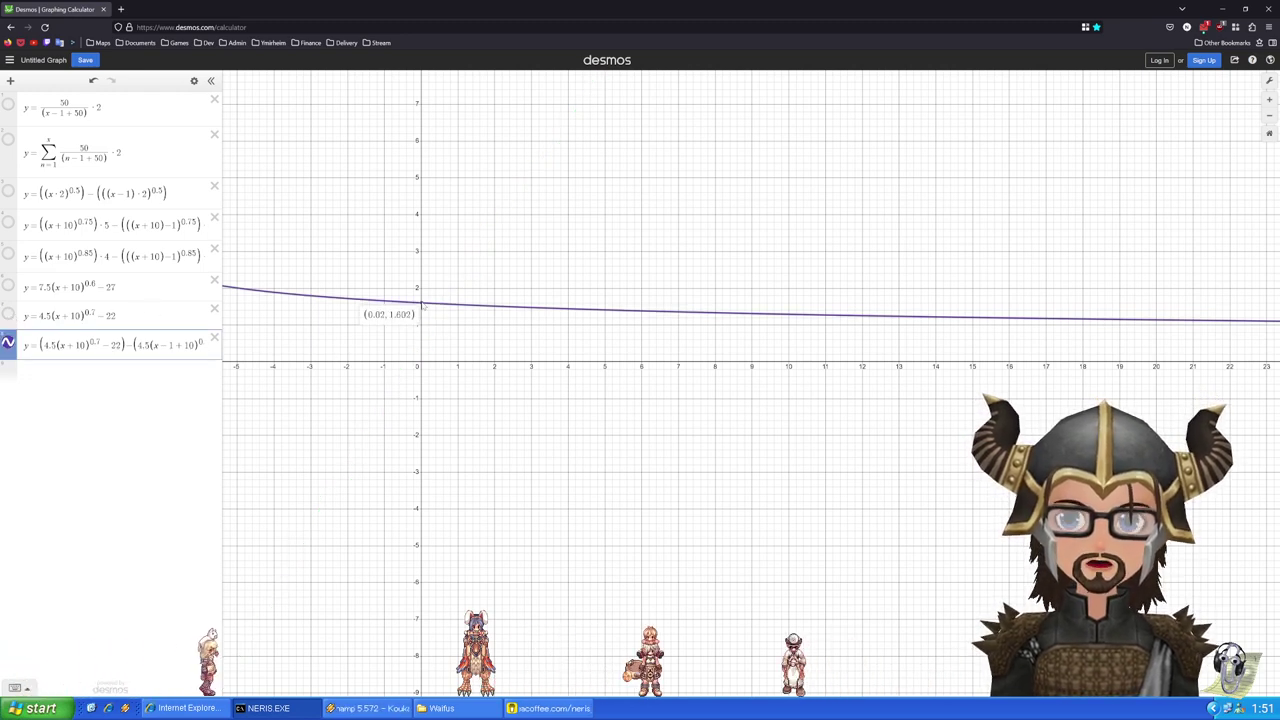
Step: Read the difference curve near x = 100 (≈0.77) and at x = 0 (≈1.604), then hide it and show the green curve
scroll(1210, 387, down, 6)
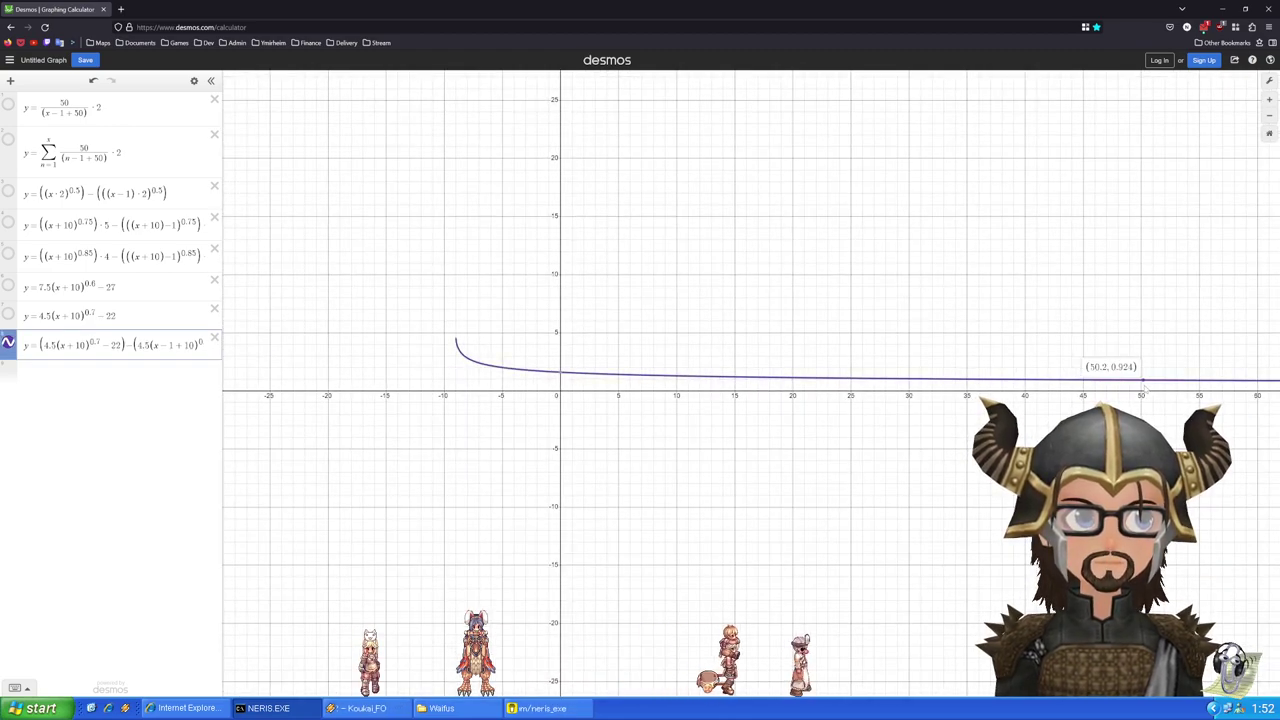
drag(1143, 388, 600, 417)
drag(1060, 410, 1180, 410)
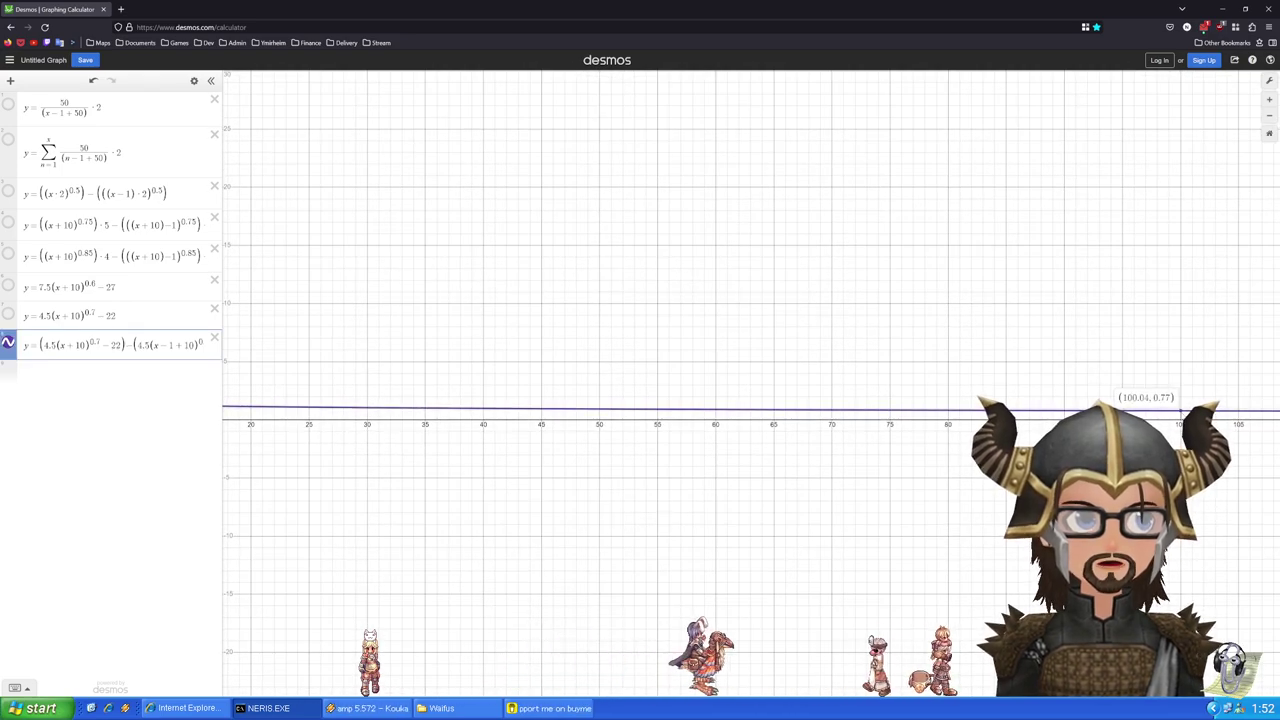
scroll(354, 463, down, 5)
mouse_move(354, 463)
mouse_down()
mouse_move(389, 480)
mouse_move(884, 440)
mouse_up()
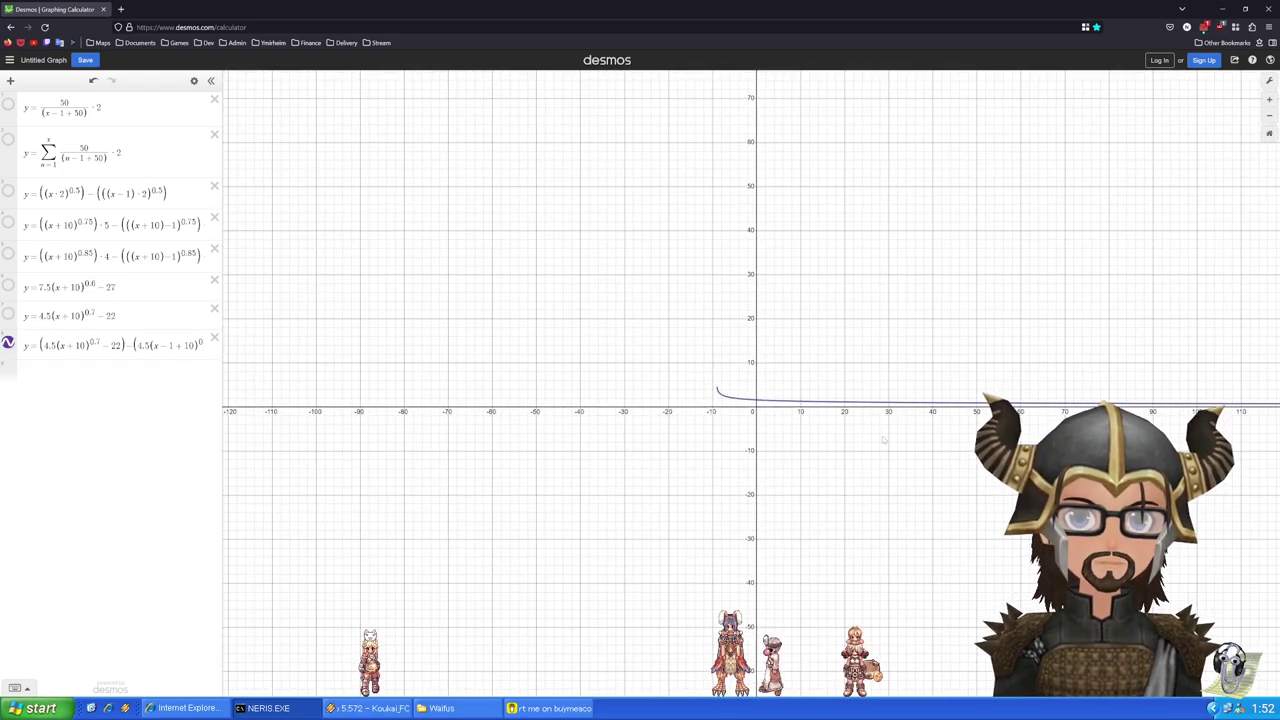
scroll(878, 430, up, 6)
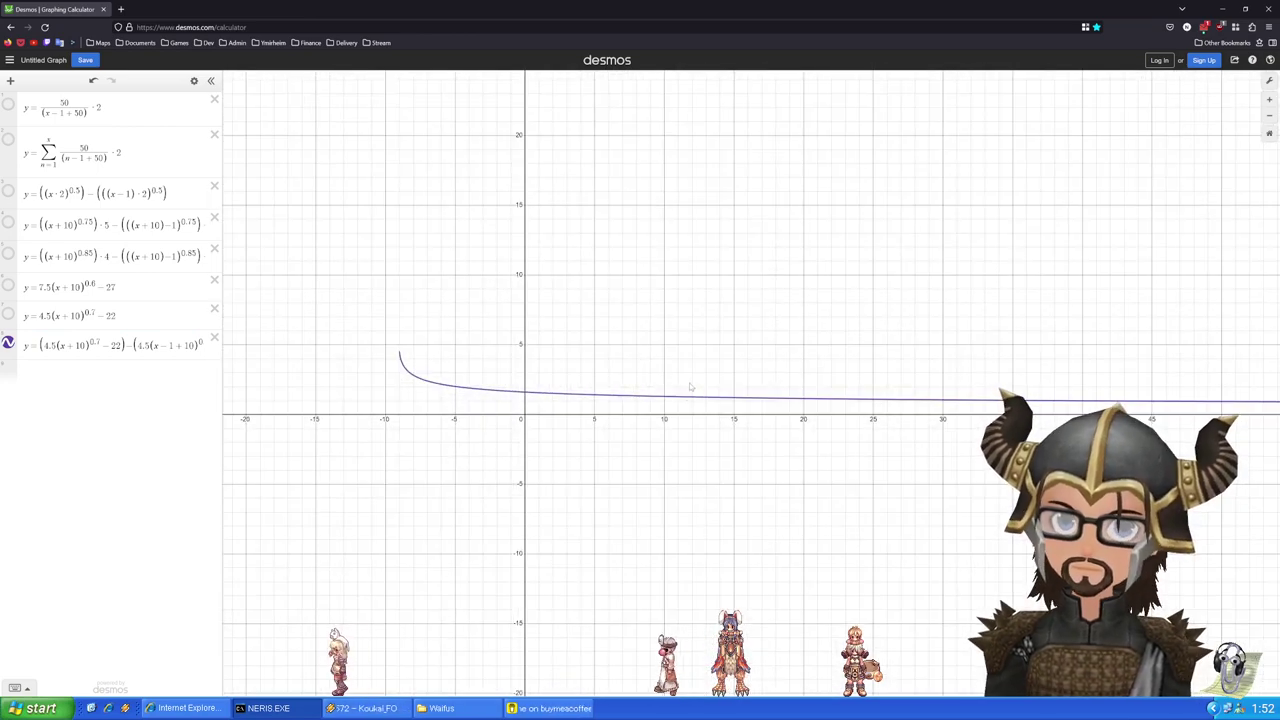
click(525, 392)
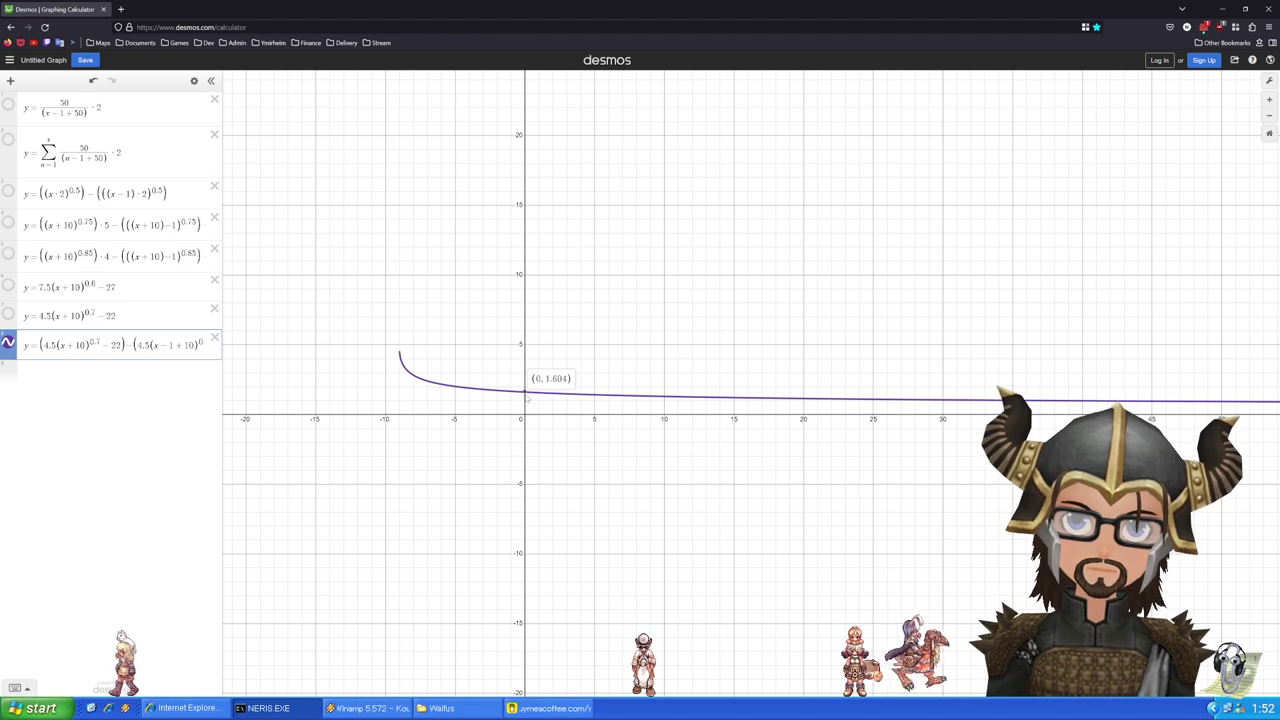
click(48, 347)
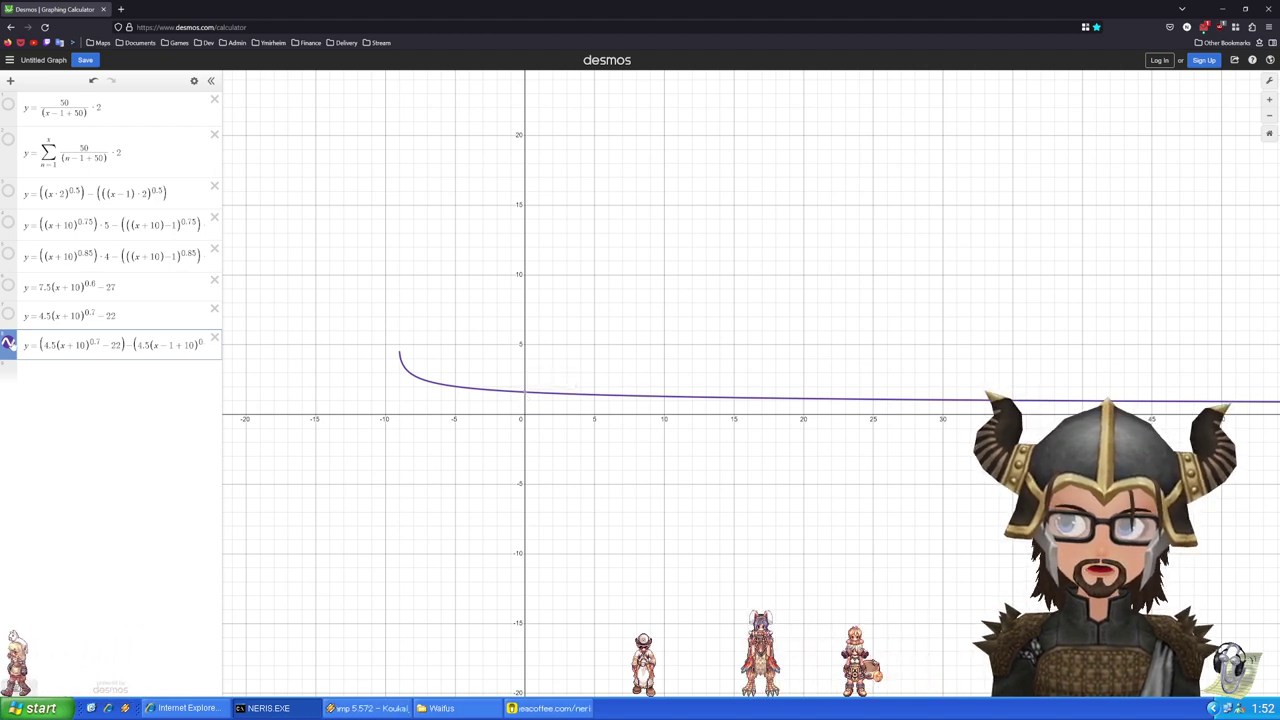
click(8, 315)
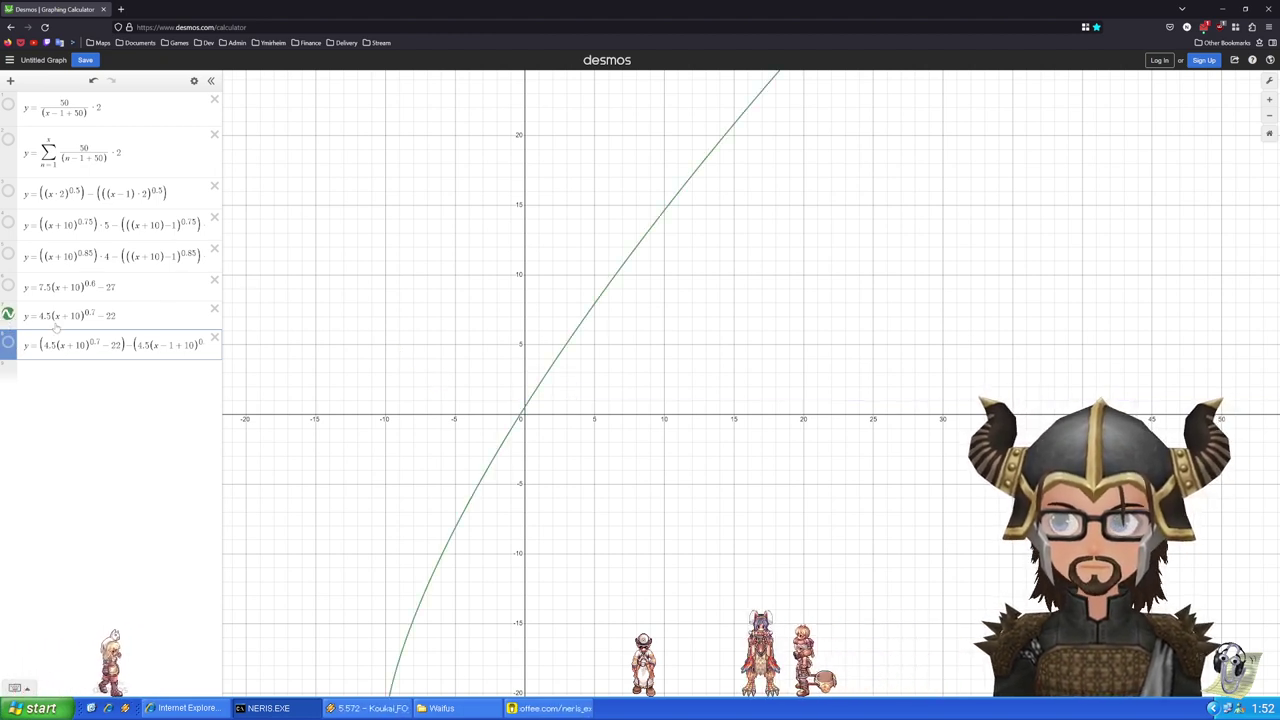
Step: Duplicate the 4.5(x+10)^0.7 − 22 expression into a new row as a black curve
right_click(9, 316)
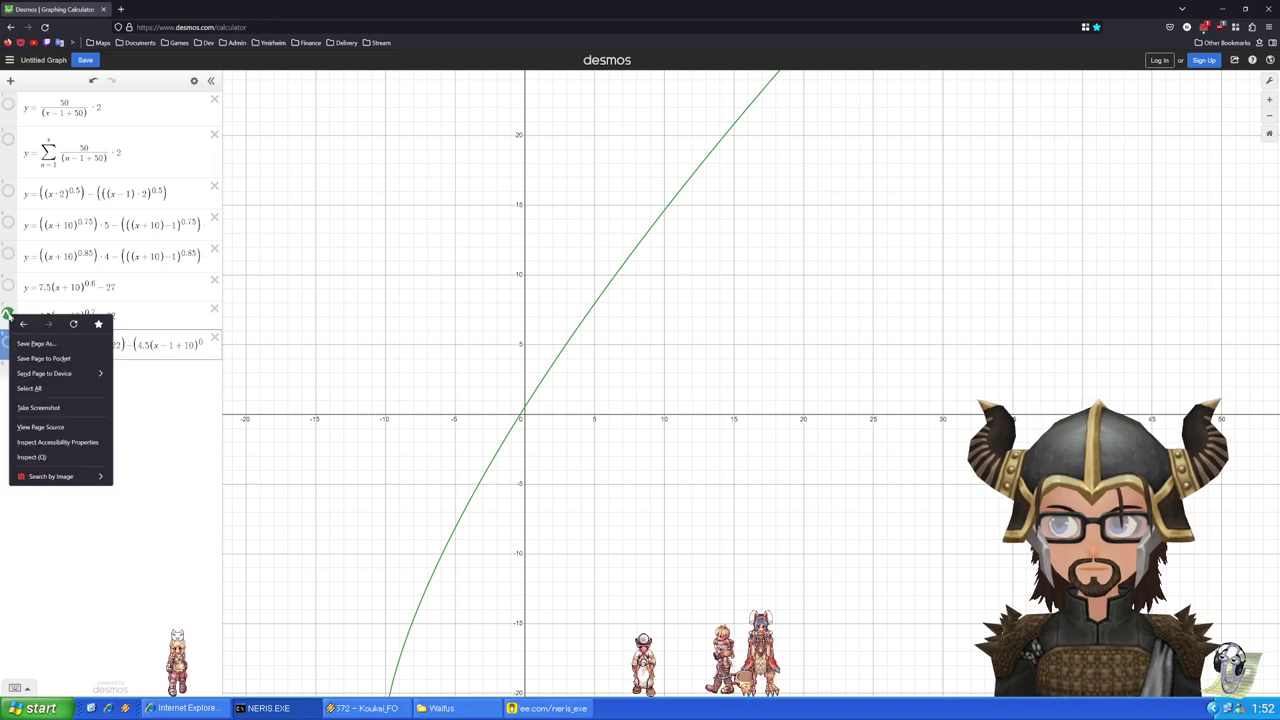
click(207, 559)
triple_click(120, 318)
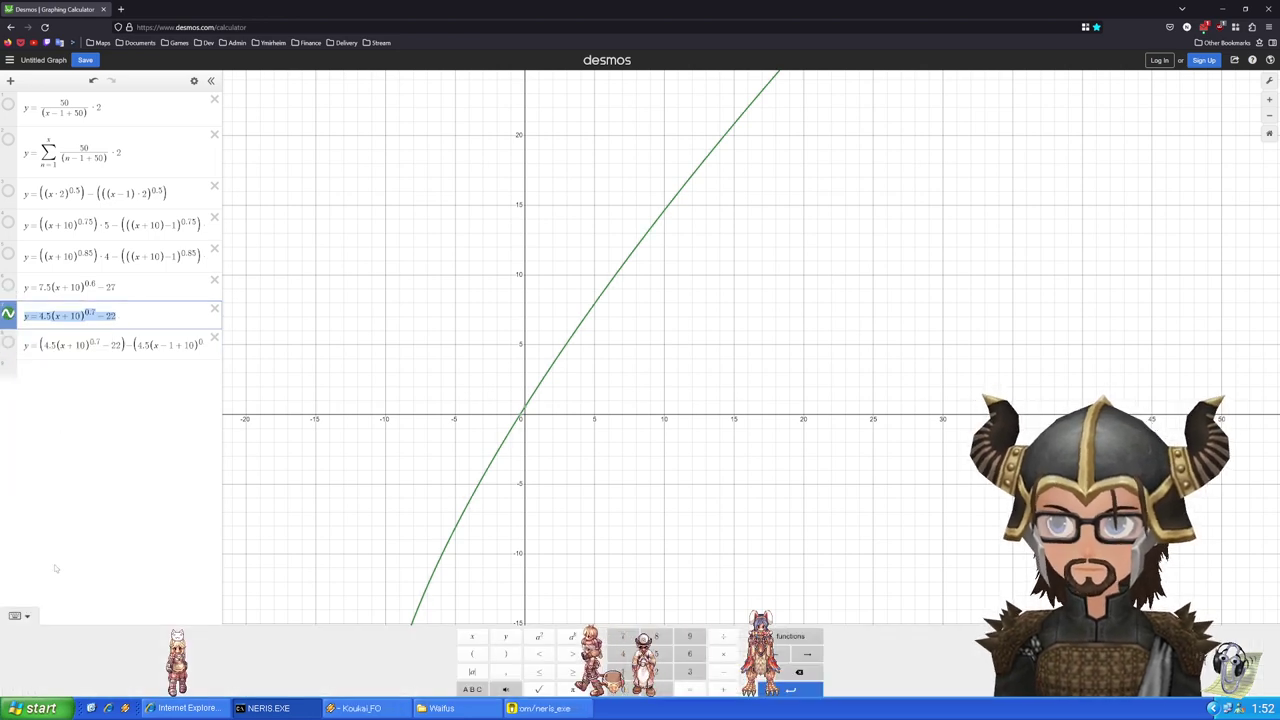
click(10, 80)
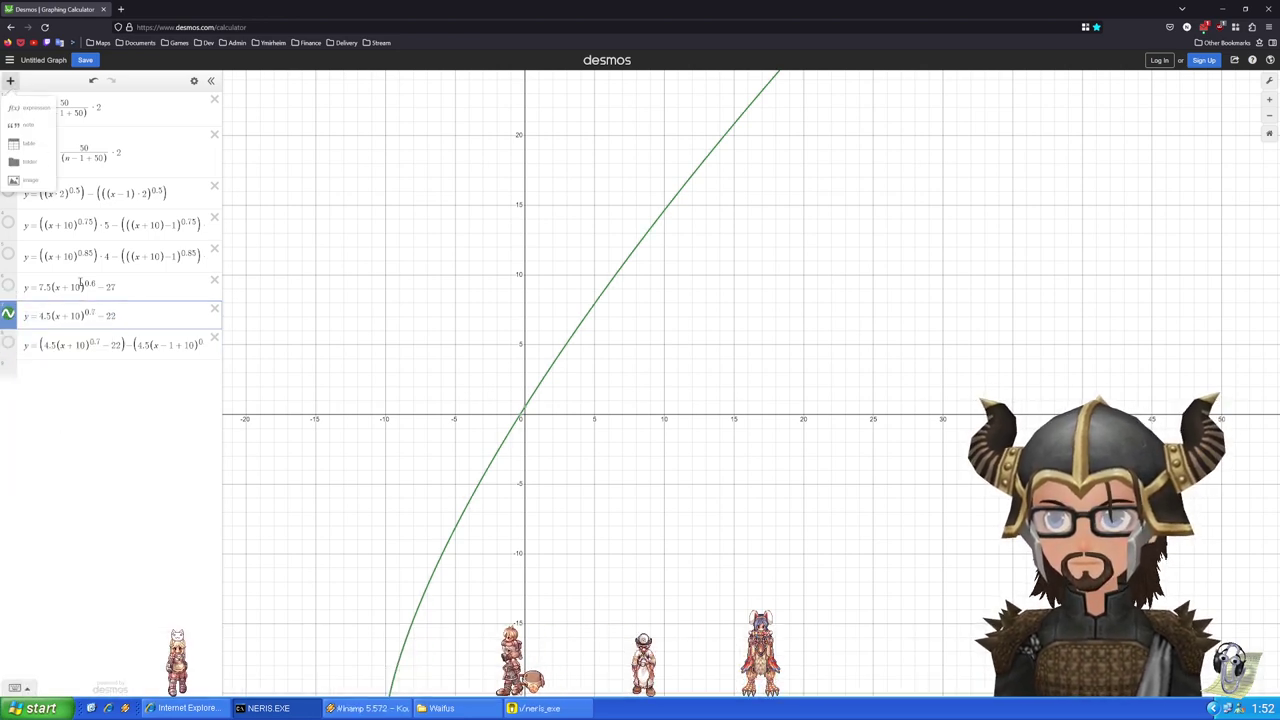
click(25, 100)
text(y=4.5(x+10)^0.7-22)
scroll(703, 331, down, 5)
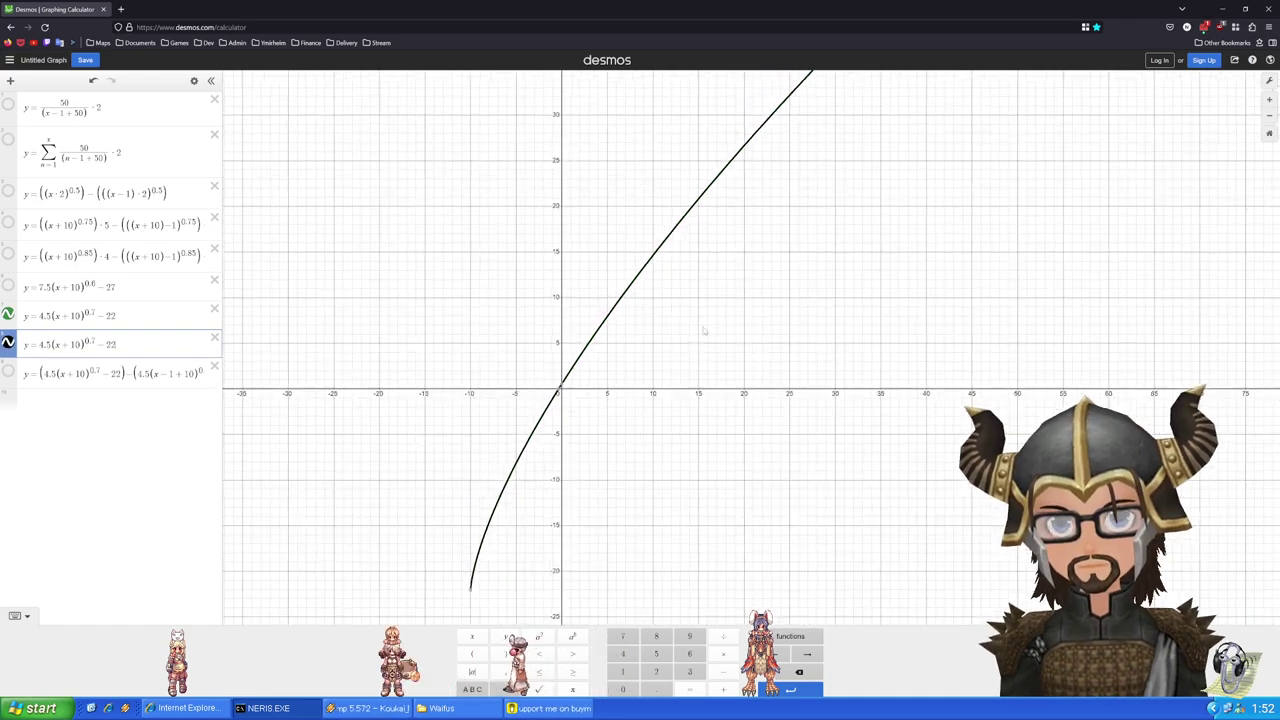
drag(792, 295, 586, 557)
scroll(586, 557, down, 3)
scroll(517, 463, up, 1)
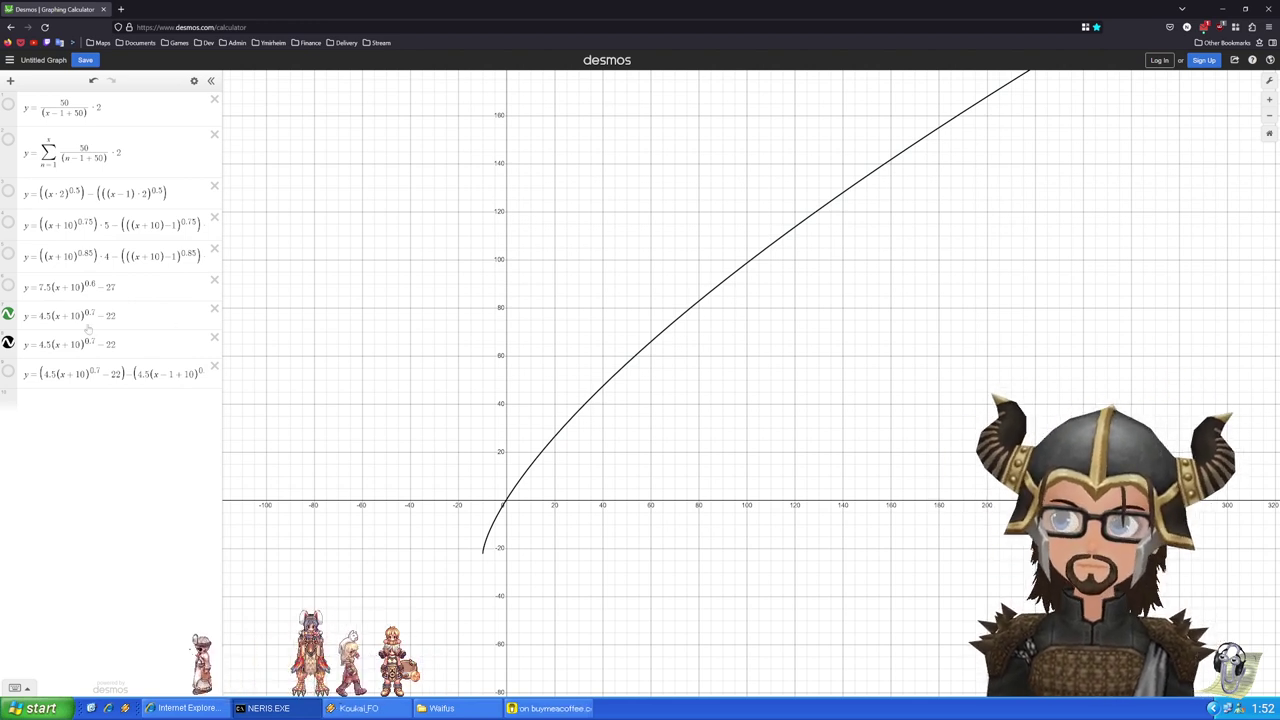
click(134, 341)
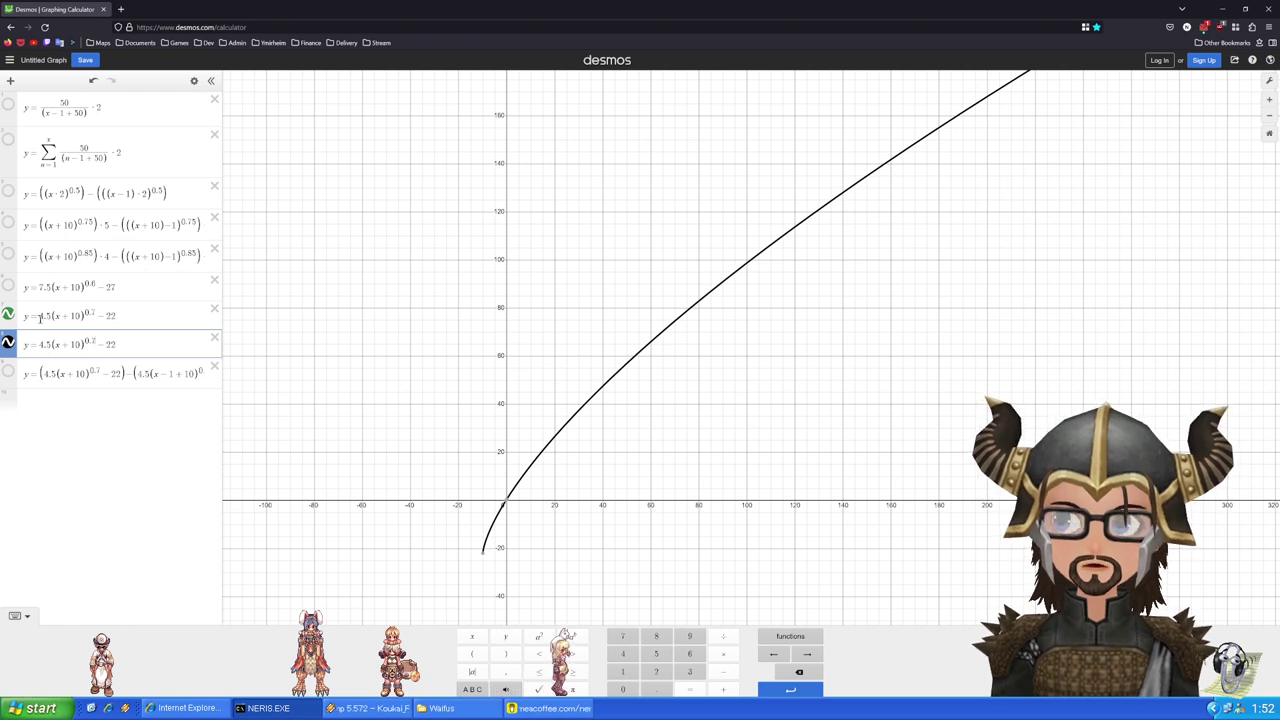
Step: Show the blue 7.5(x+10)^0.6 − 27 curve, leave the red curves hidden, and read the blue value near x = 1
click(8, 287)
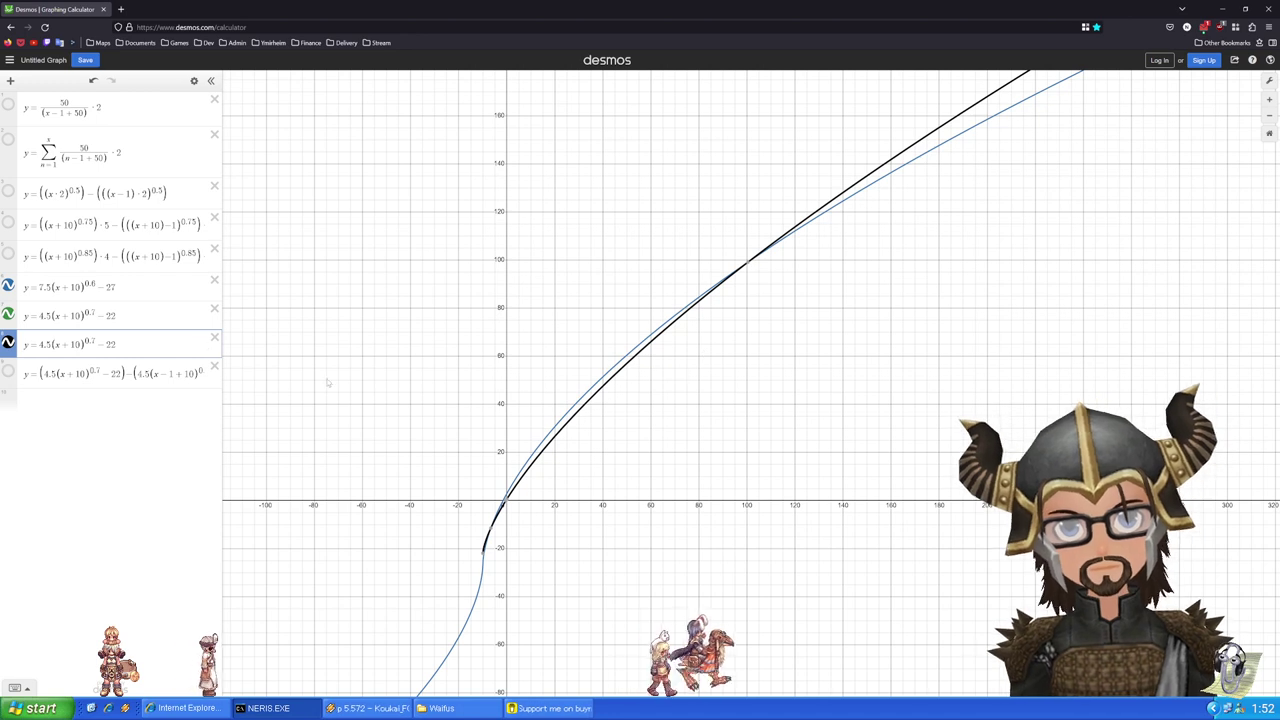
click(8, 104)
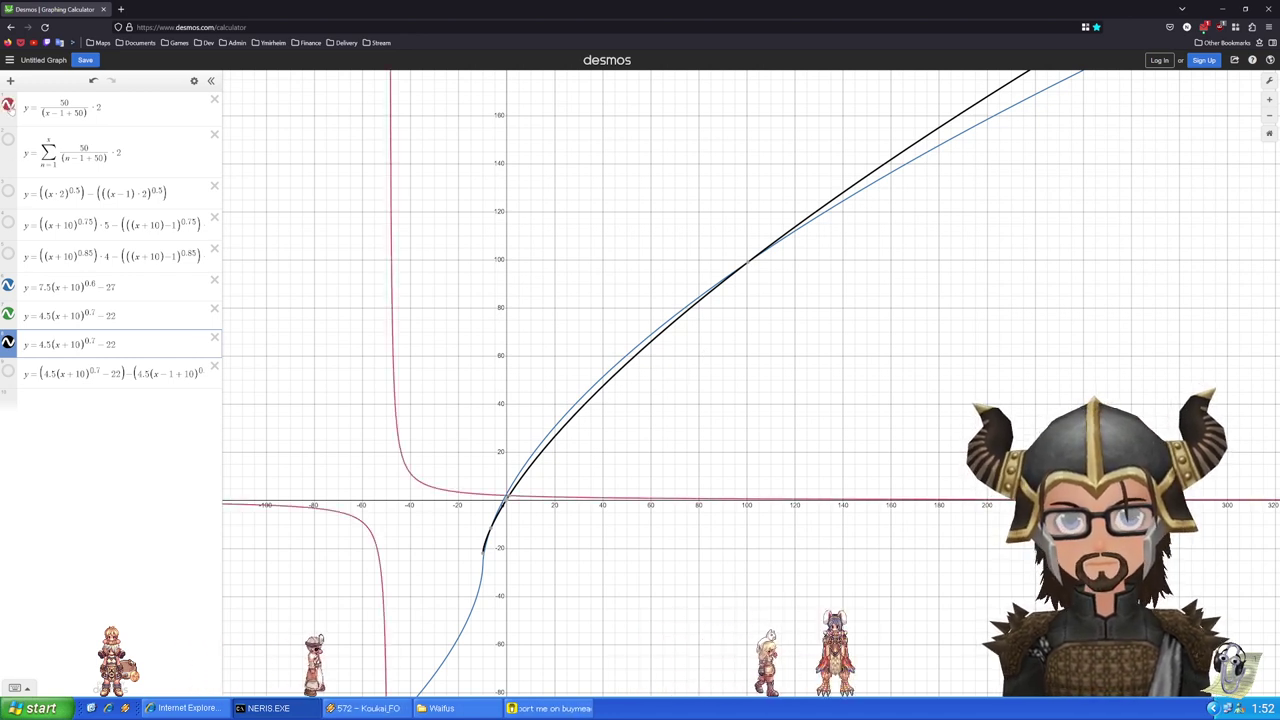
click(8, 106)
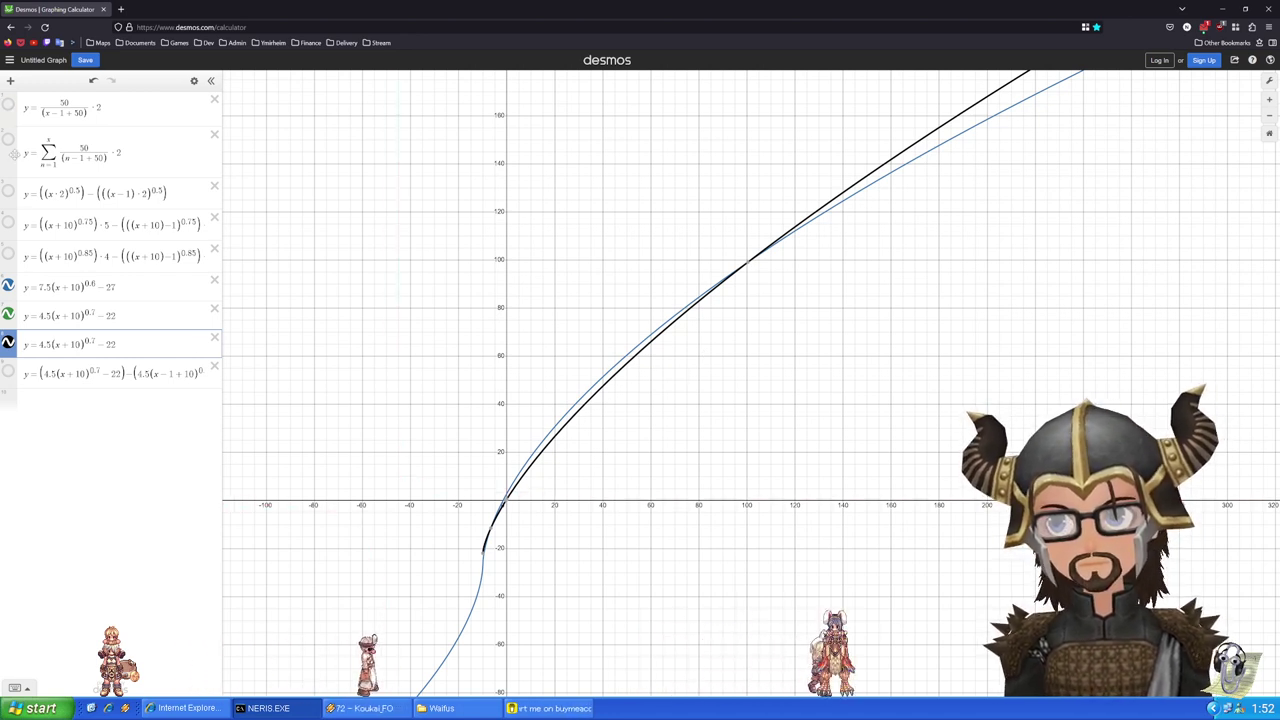
click(8, 104)
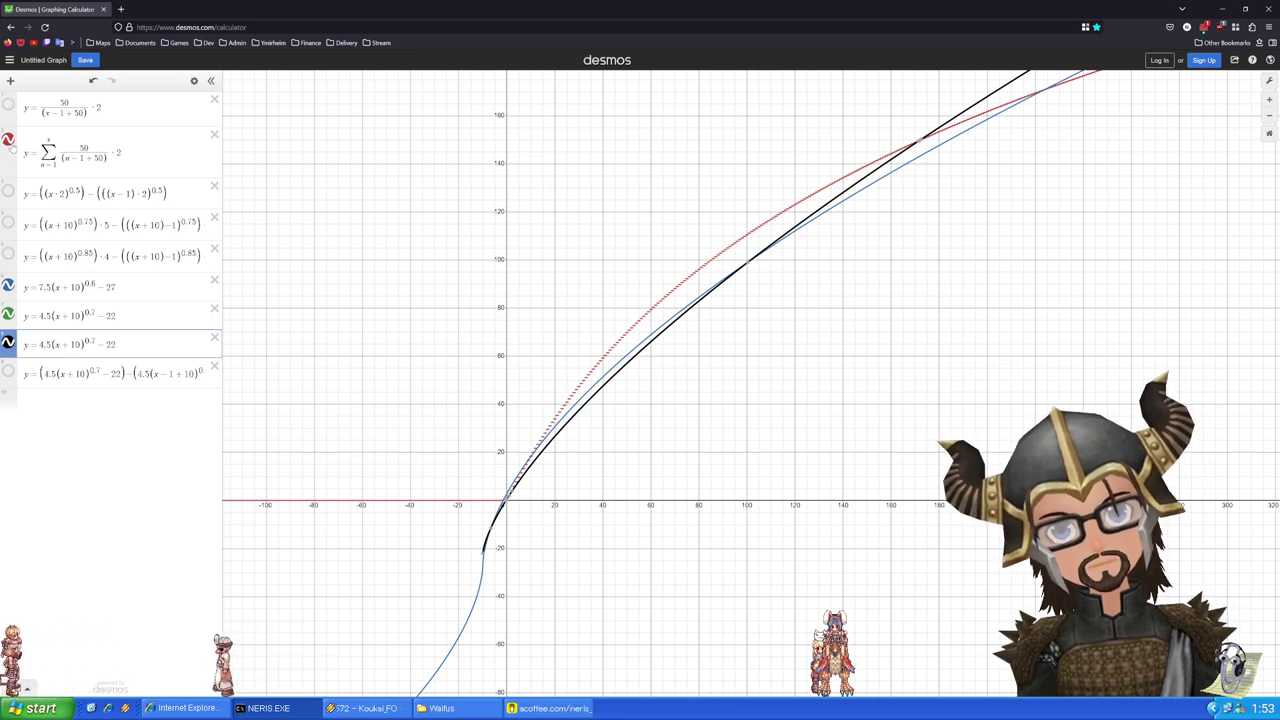
click(8, 140)
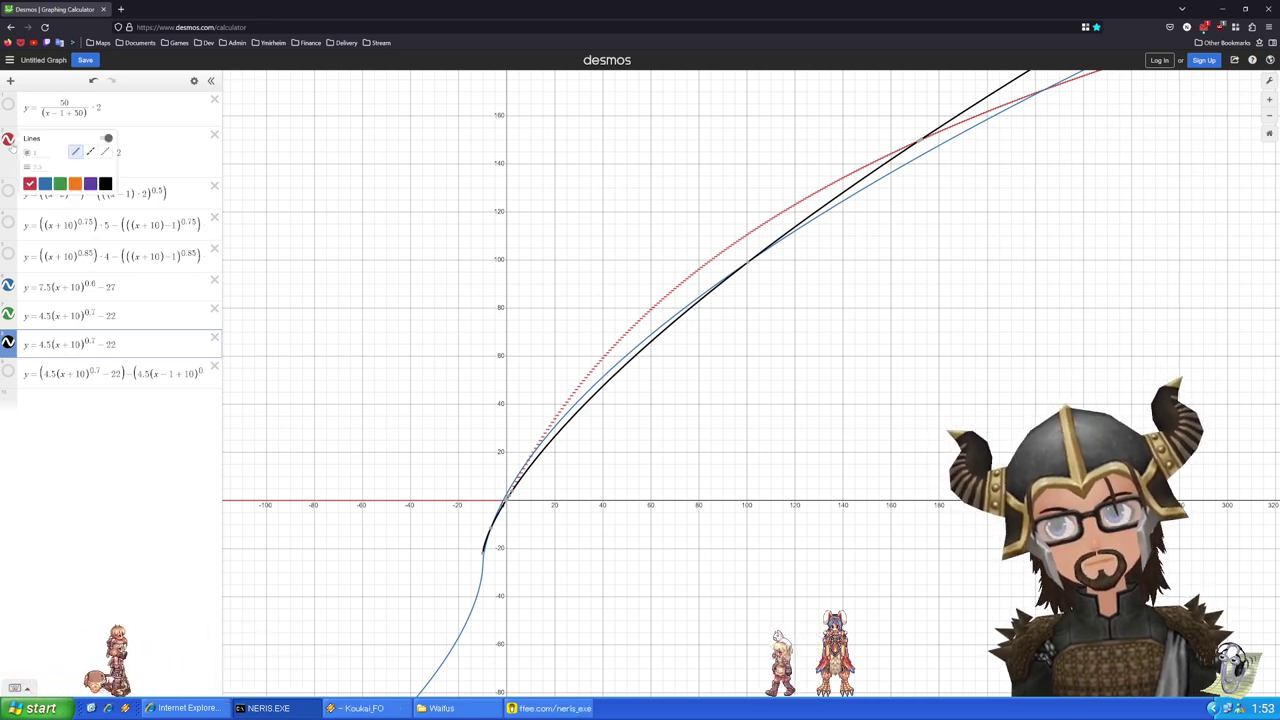
click(8, 140)
click(8, 140)
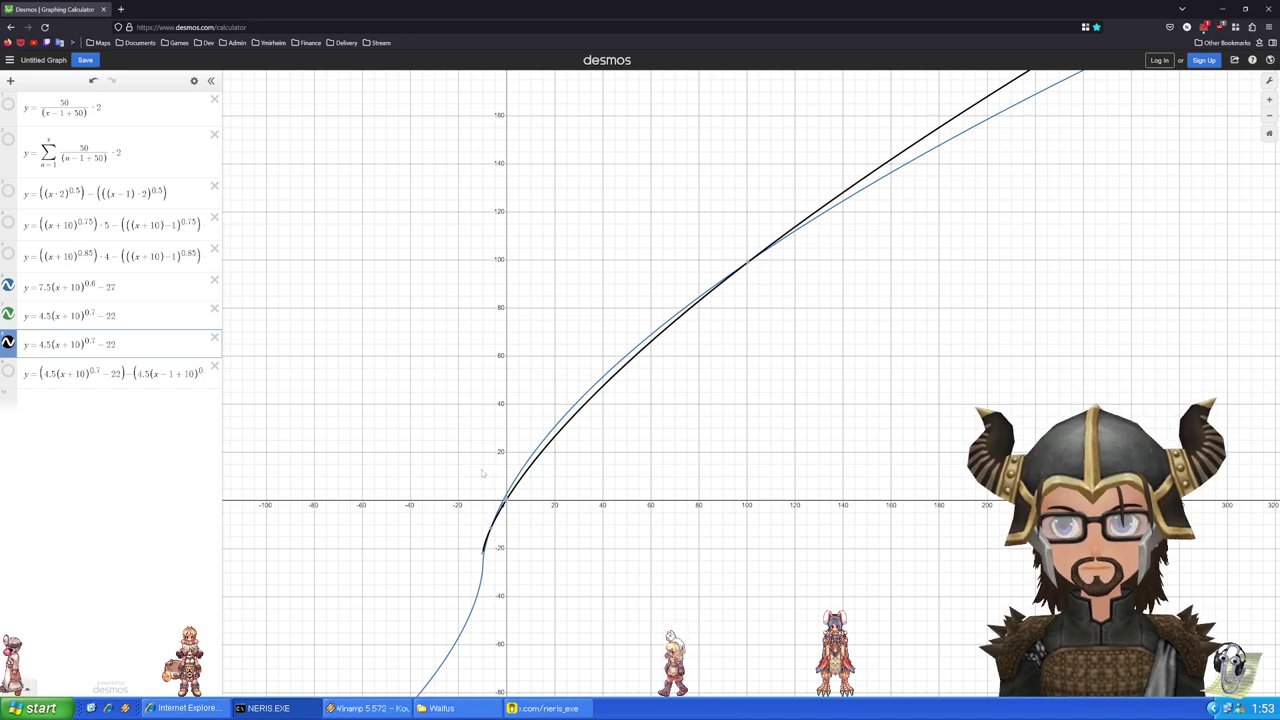
scroll(495, 485, up, 10)
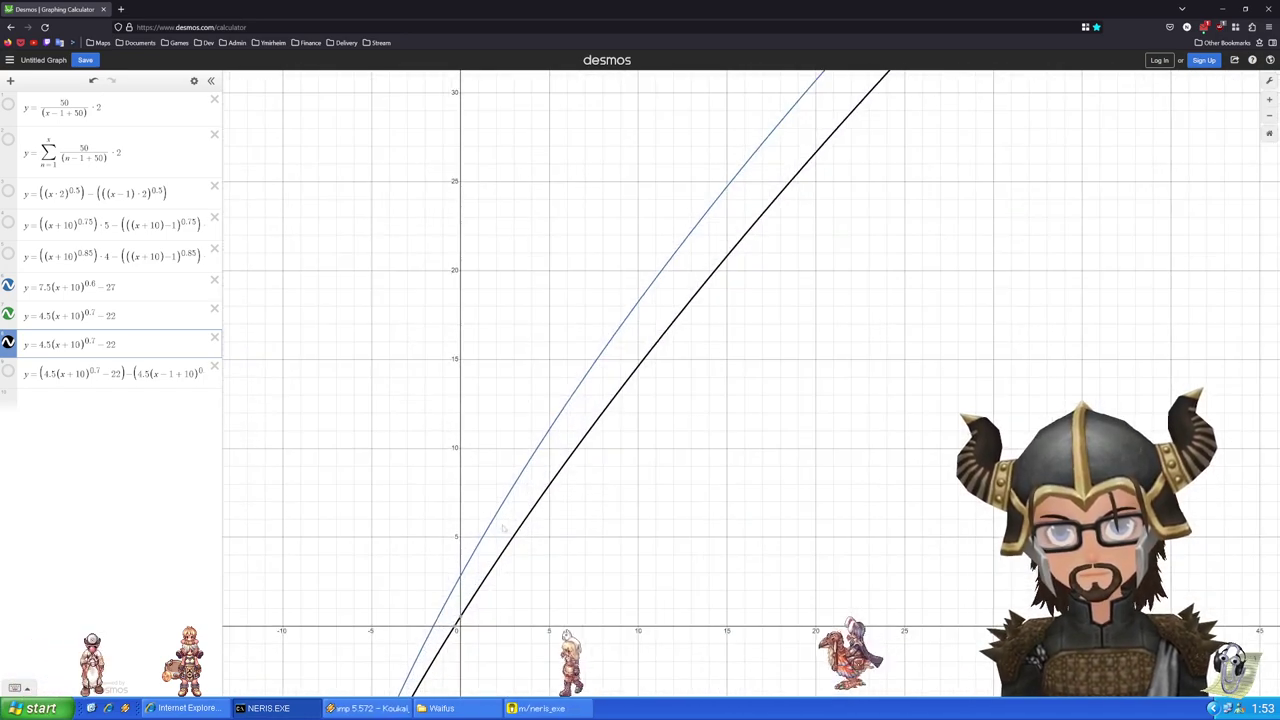
drag(576, 596, 714, 396)
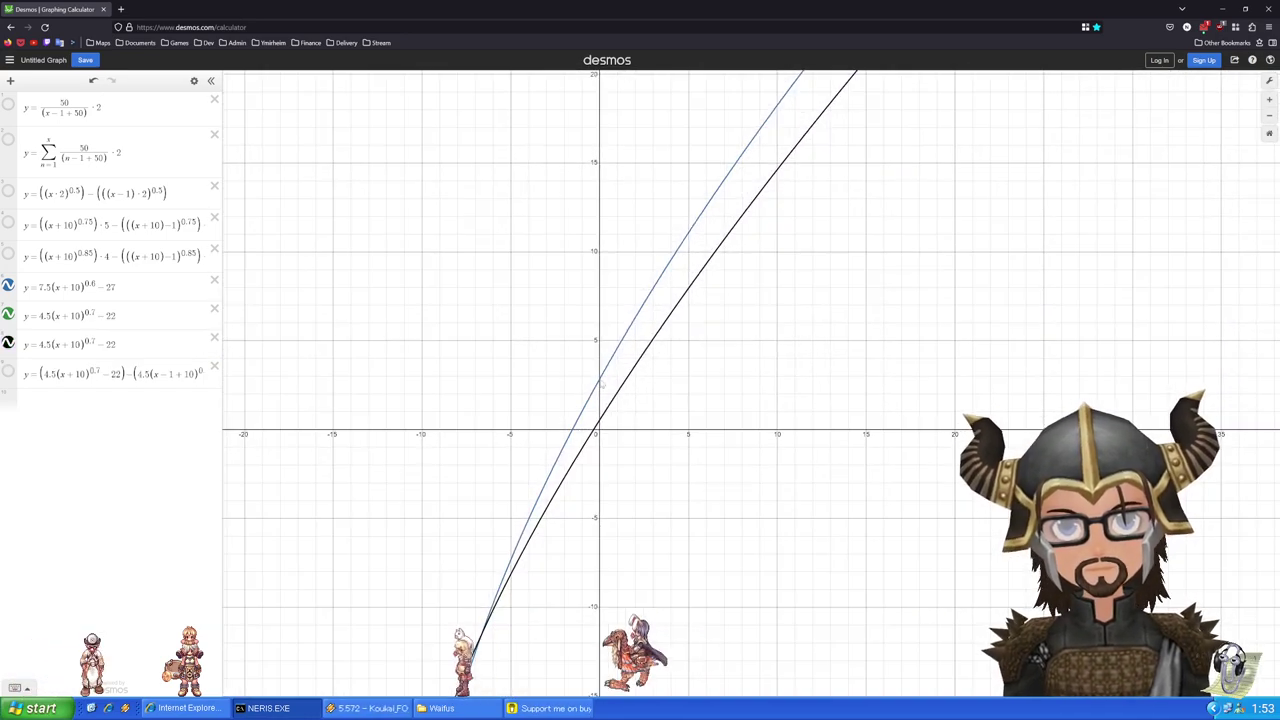
click(620, 345)
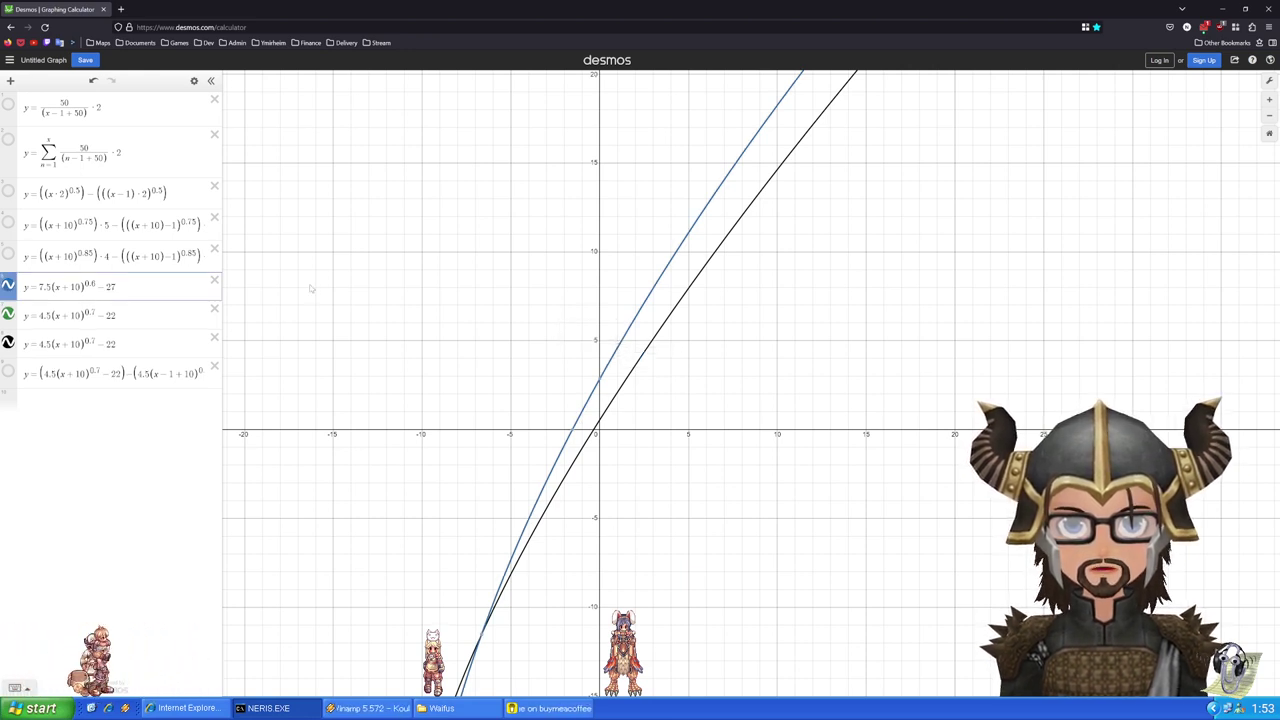
Step: Change the blue curve's constant to −28, then −29, reading its value near x = 1
click(113, 287)
key(BackSpace)
text(6)
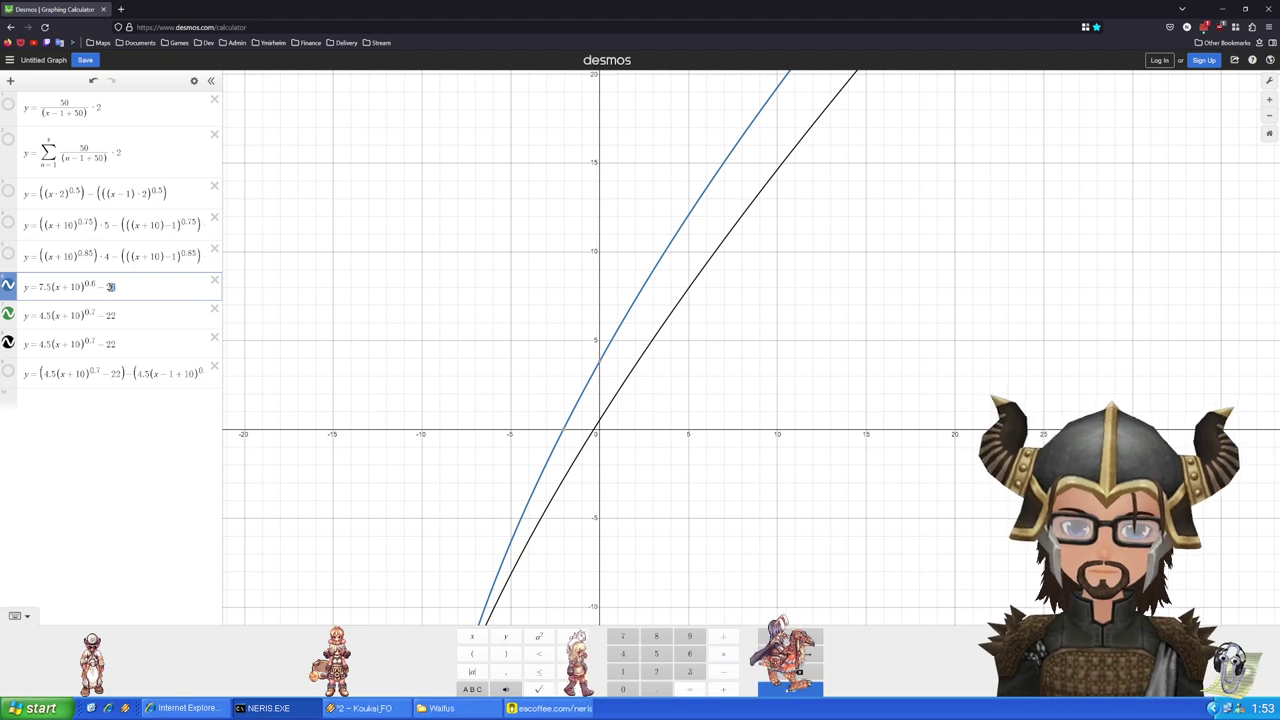
key(BackSpace)
text(8)
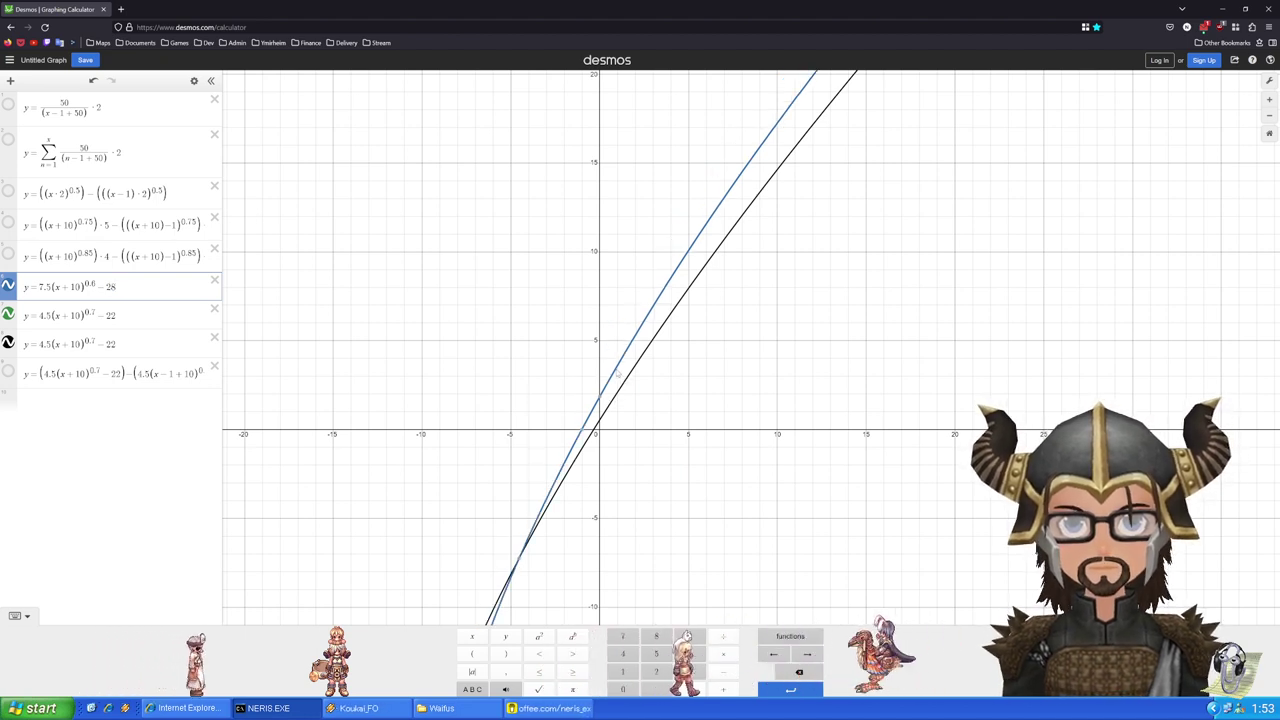
click(618, 363)
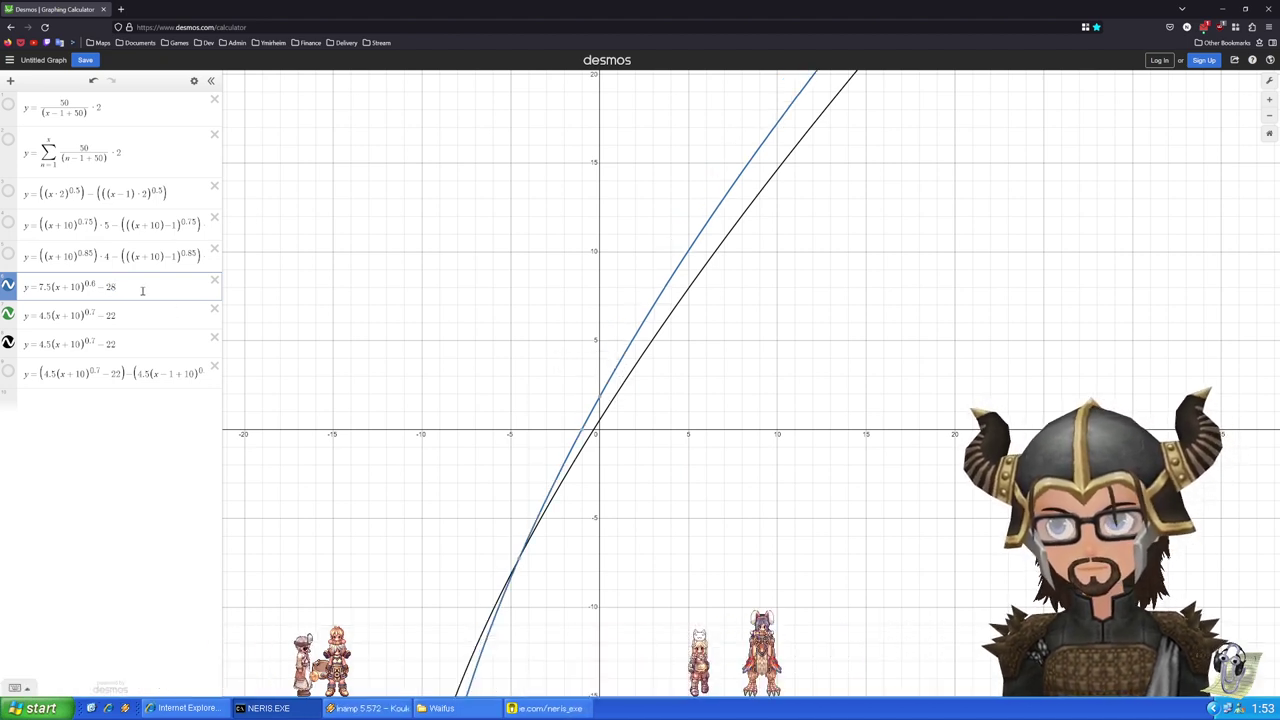
click(142, 290)
key(BackSpace)
text(9)
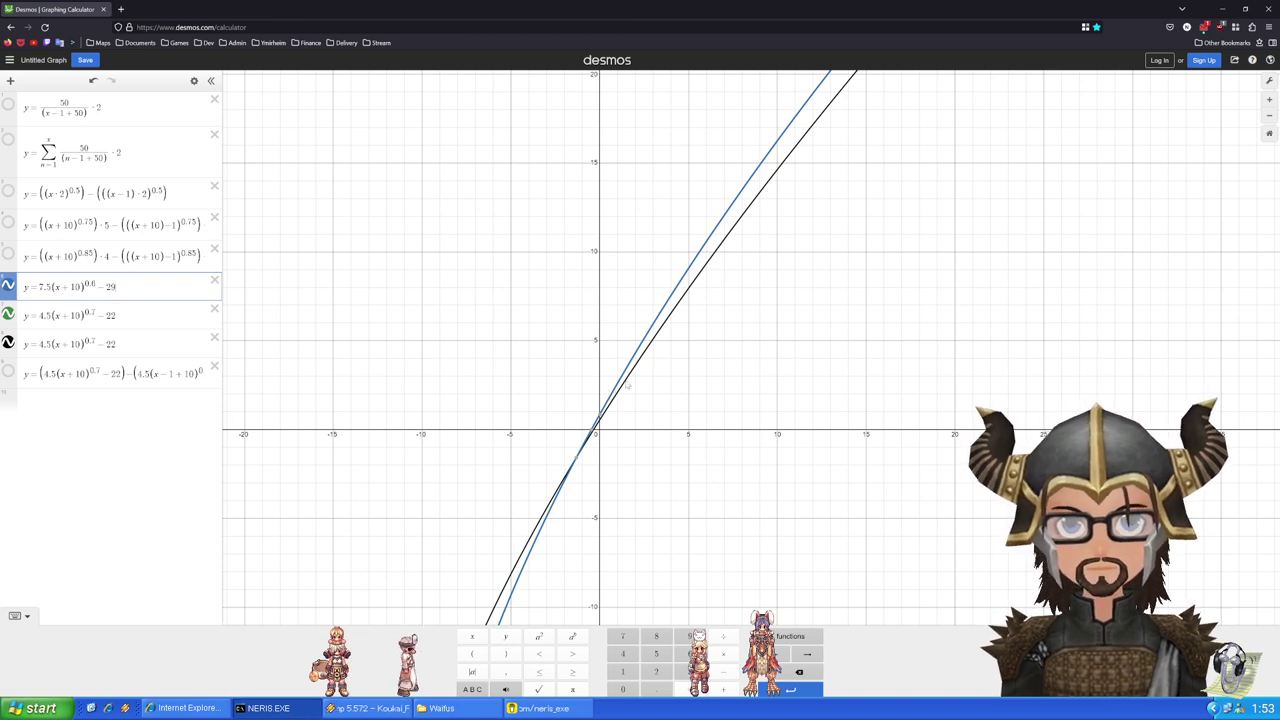
click(620, 381)
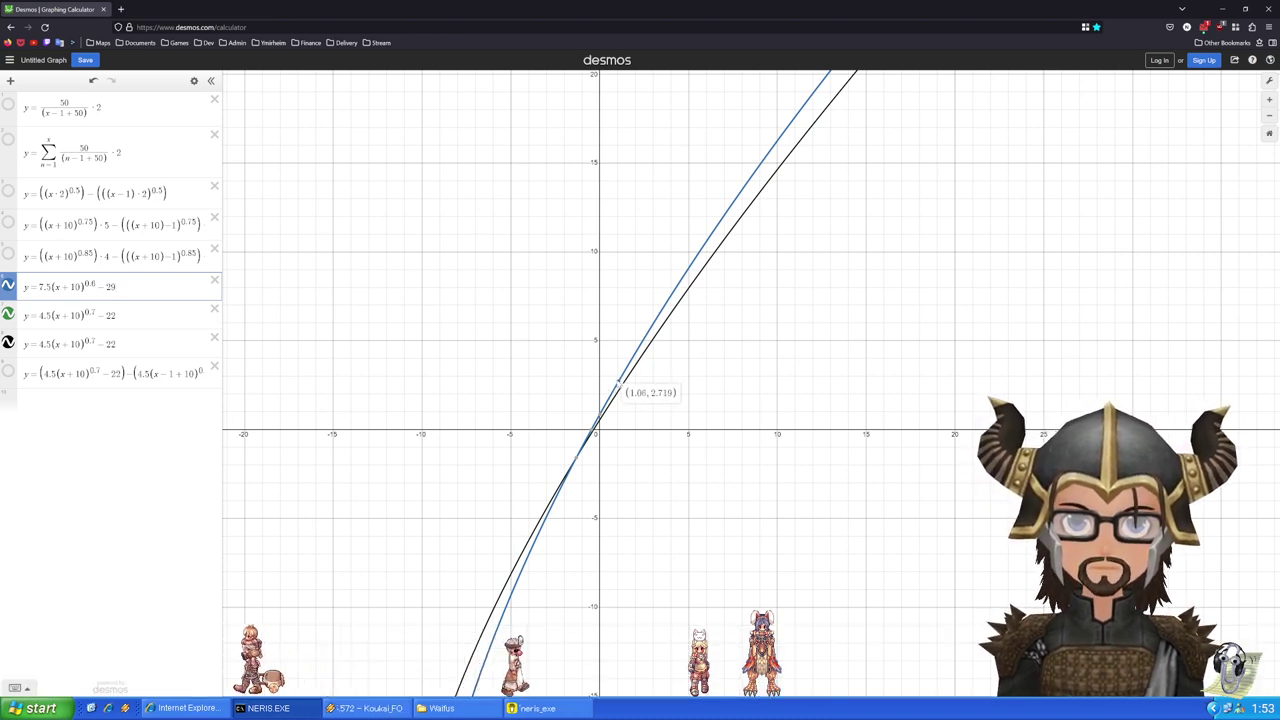
drag(619, 383, 618, 385)
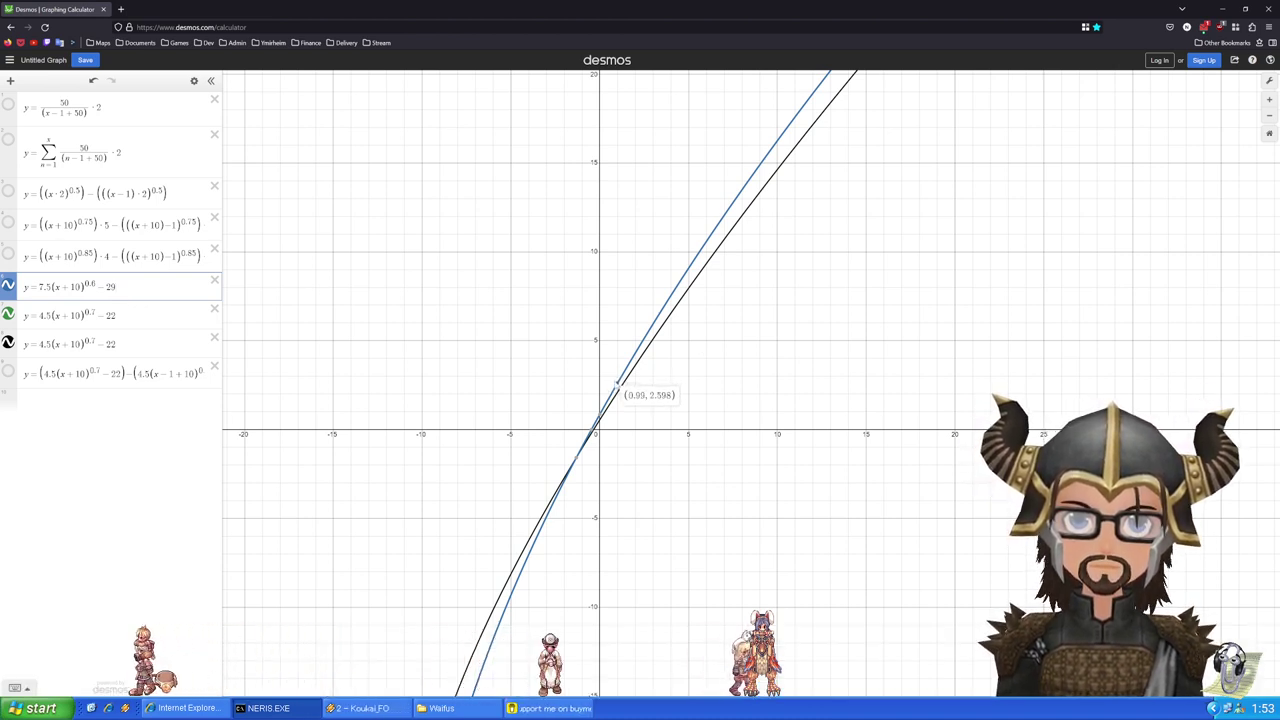
Step: Raise the blue curve's coefficient from 7.5 to 8
scroll(757, 422, down, 10)
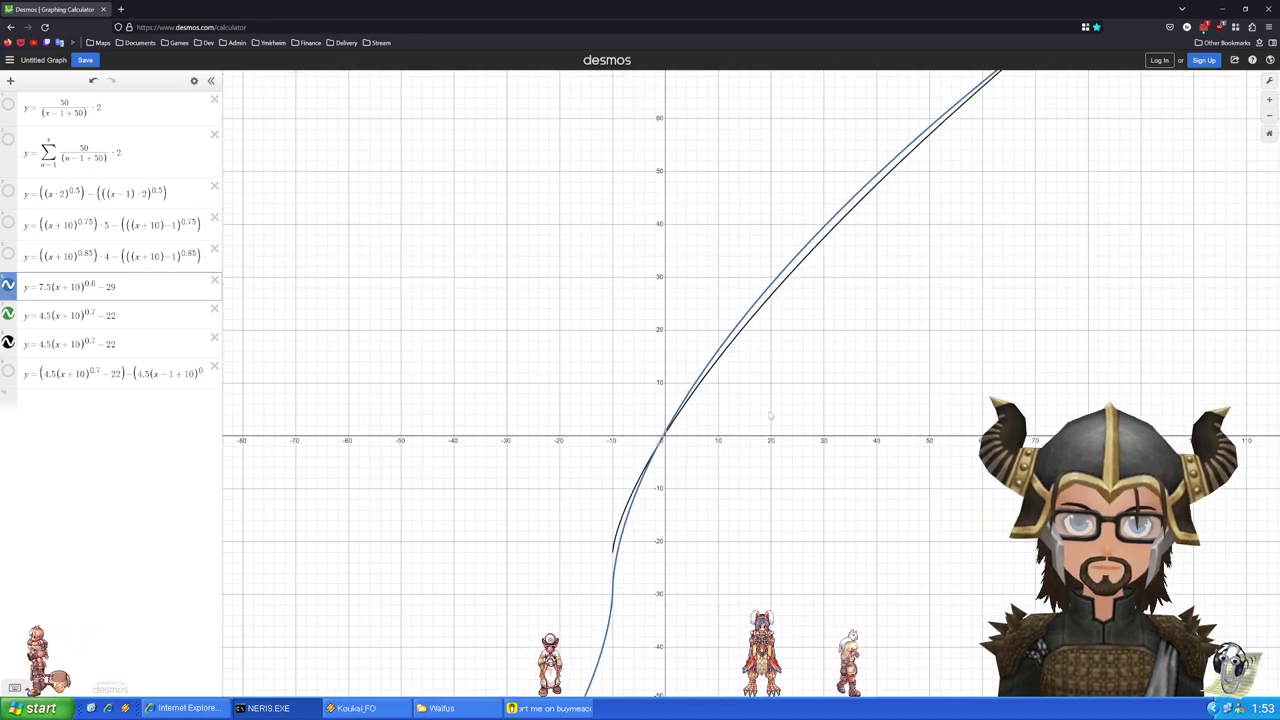
scroll(907, 396, down, 3)
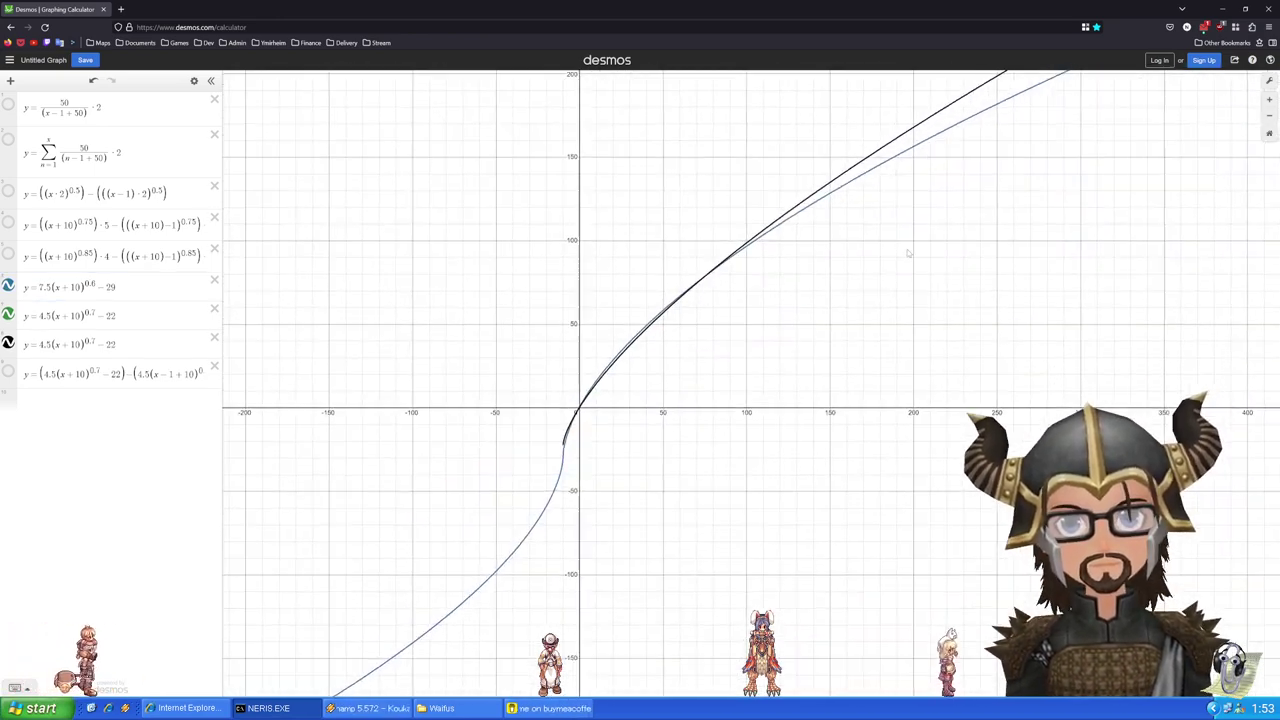
scroll(840, 355, down, 2)
drag(884, 357, 868, 377)
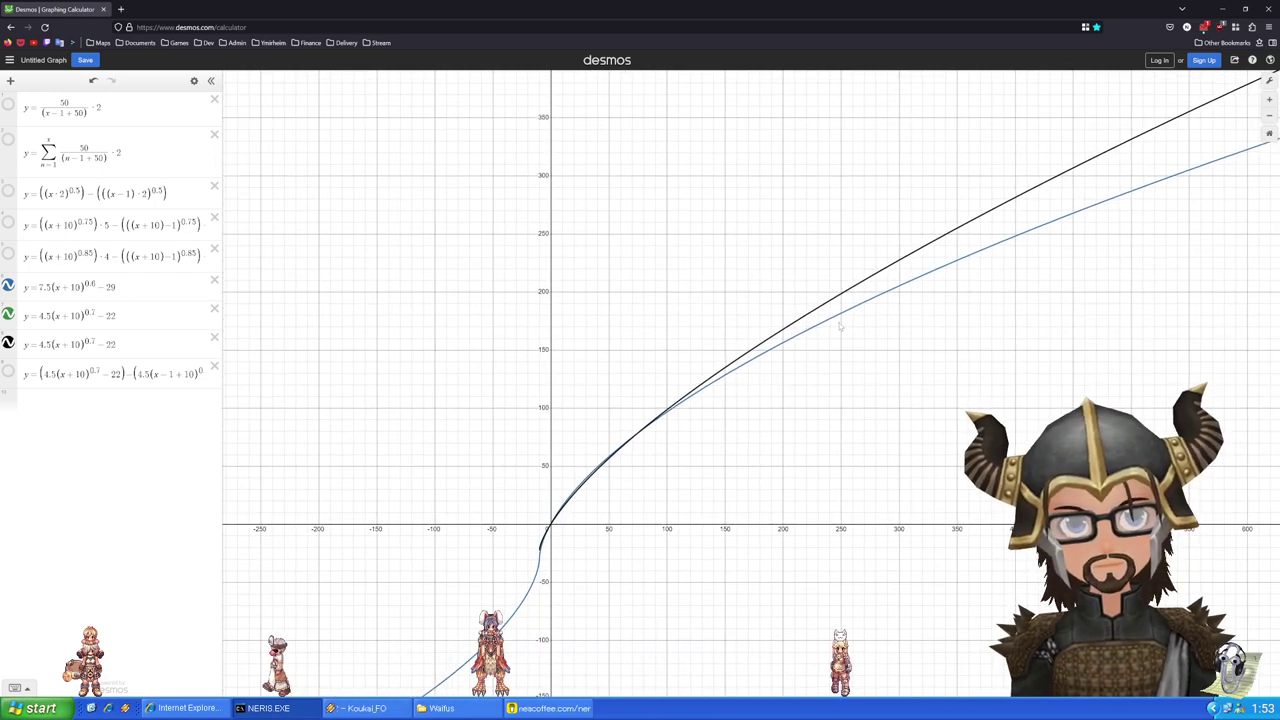
scroll(771, 360, up, 5)
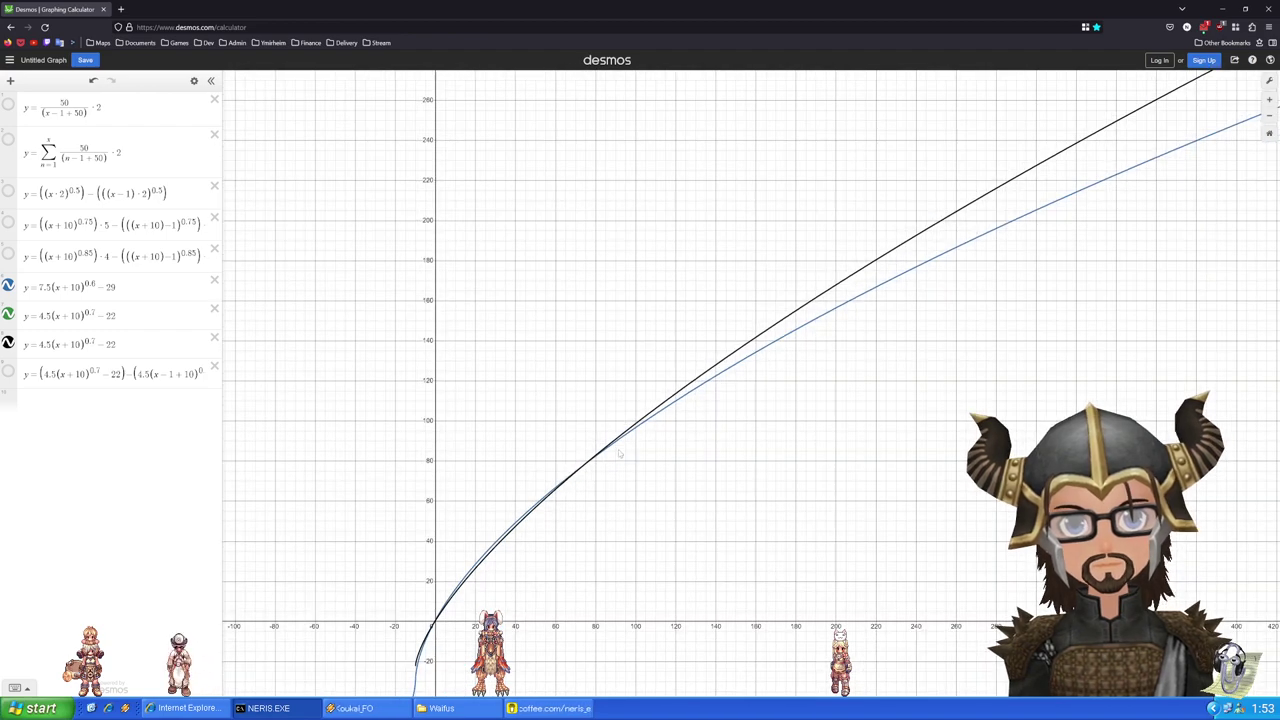
scroll(773, 396, up, 2)
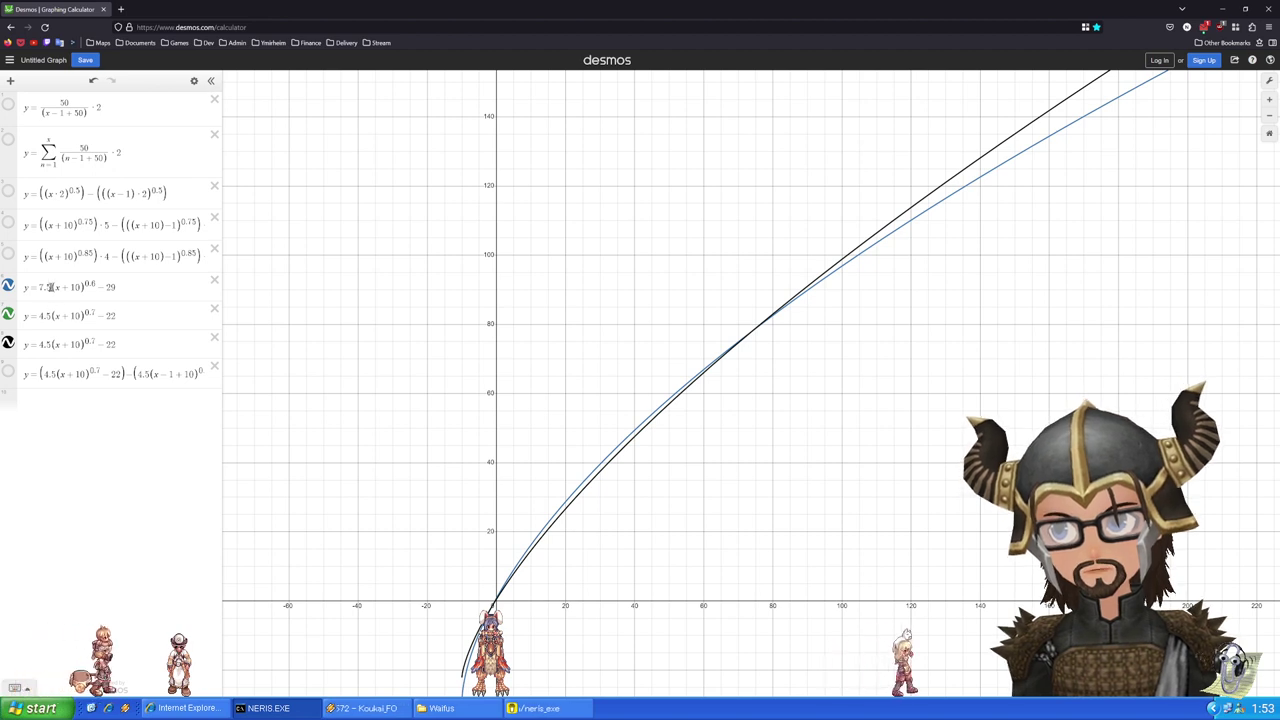
double_click(49, 287)
text(8)
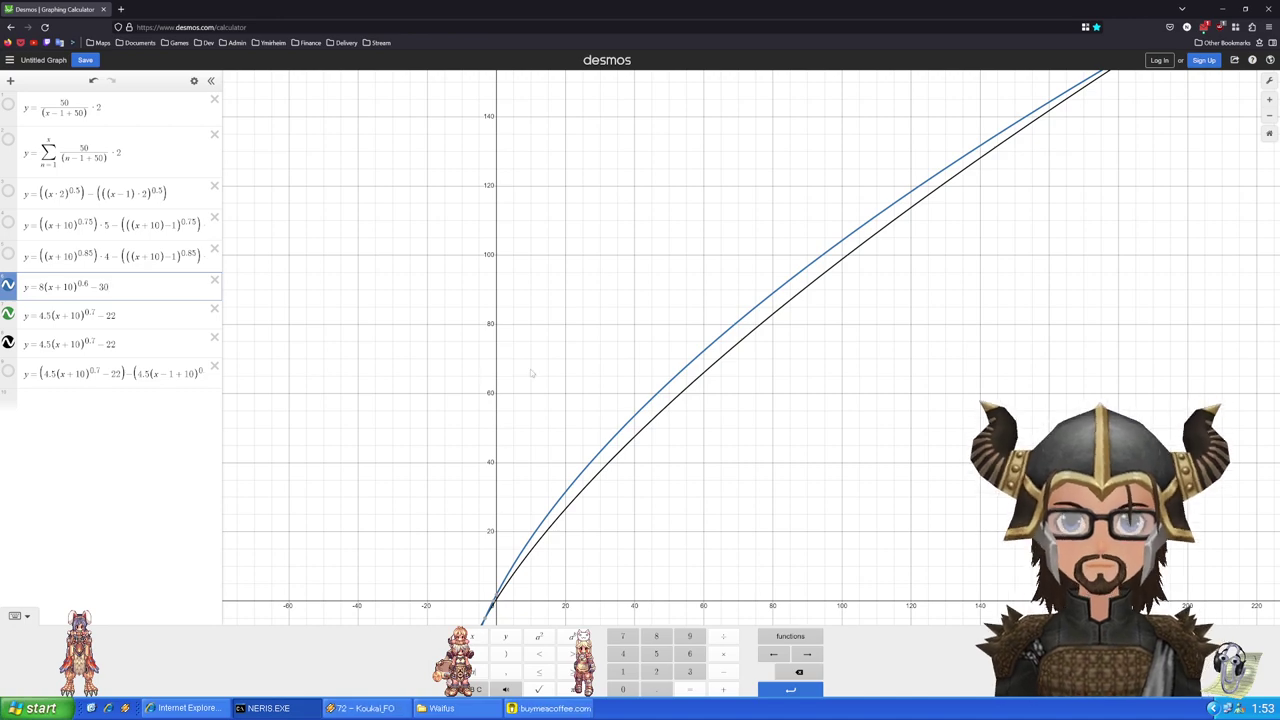
Step: Set the blue curve's constant to −31, checking its values at x = 1 and near x = 100
scroll(476, 522, up, 5)
drag(569, 620, 694, 298)
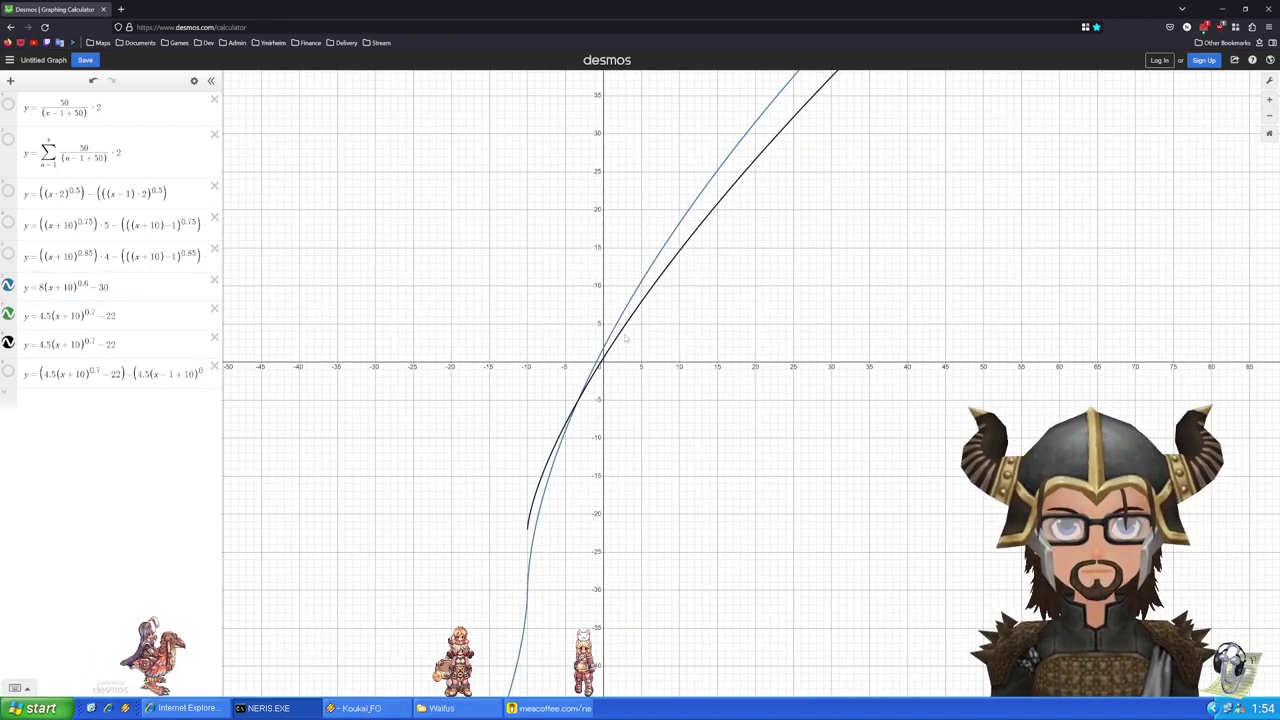
scroll(625, 338, up, 8)
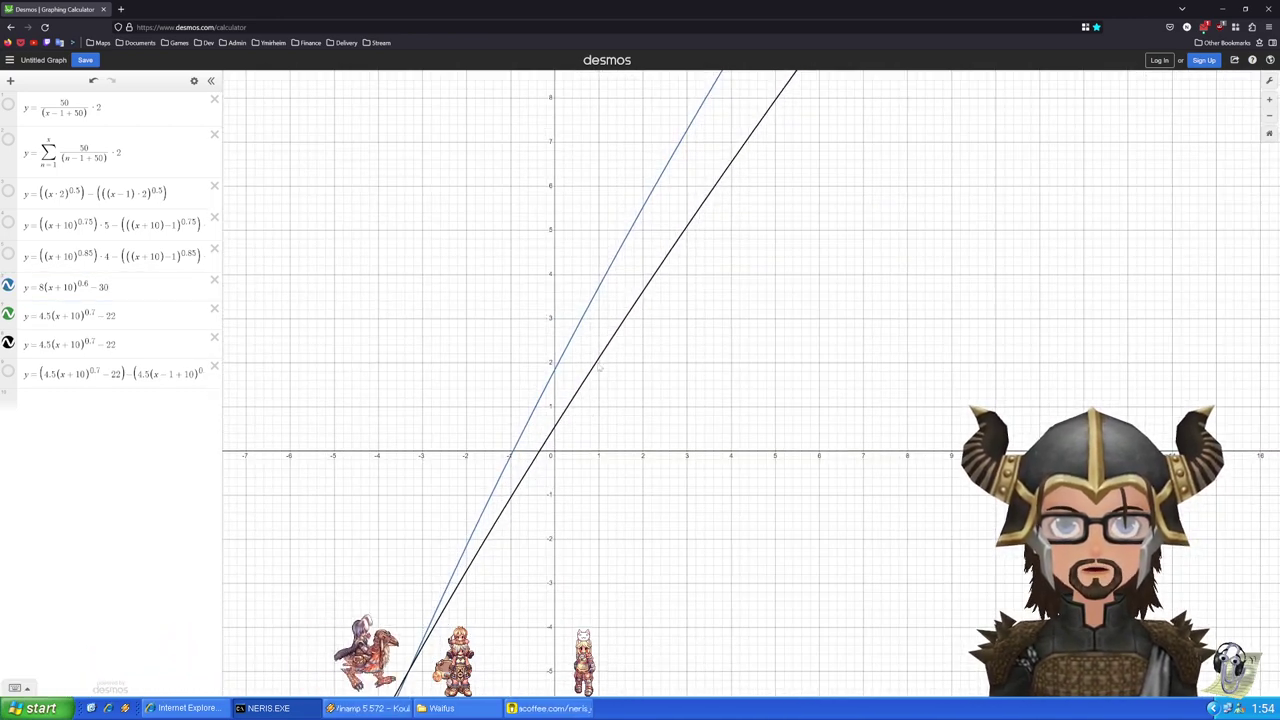
click(599, 289)
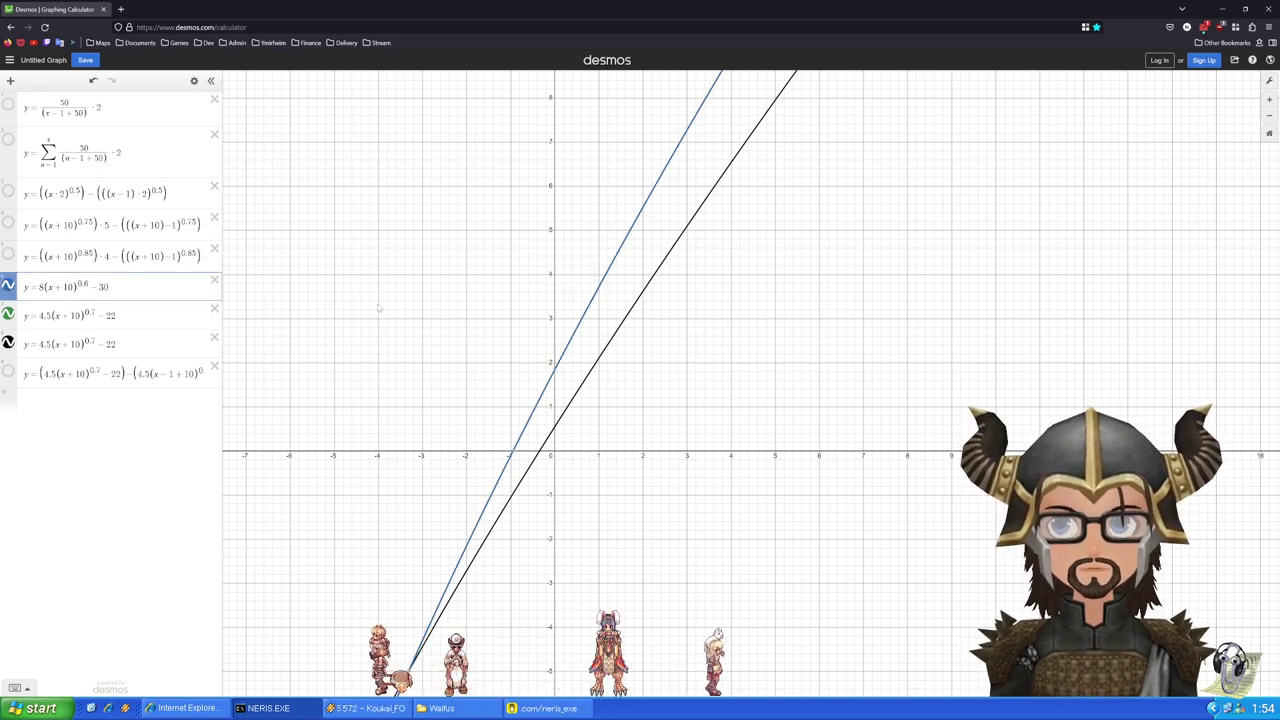
double_click(103, 287)
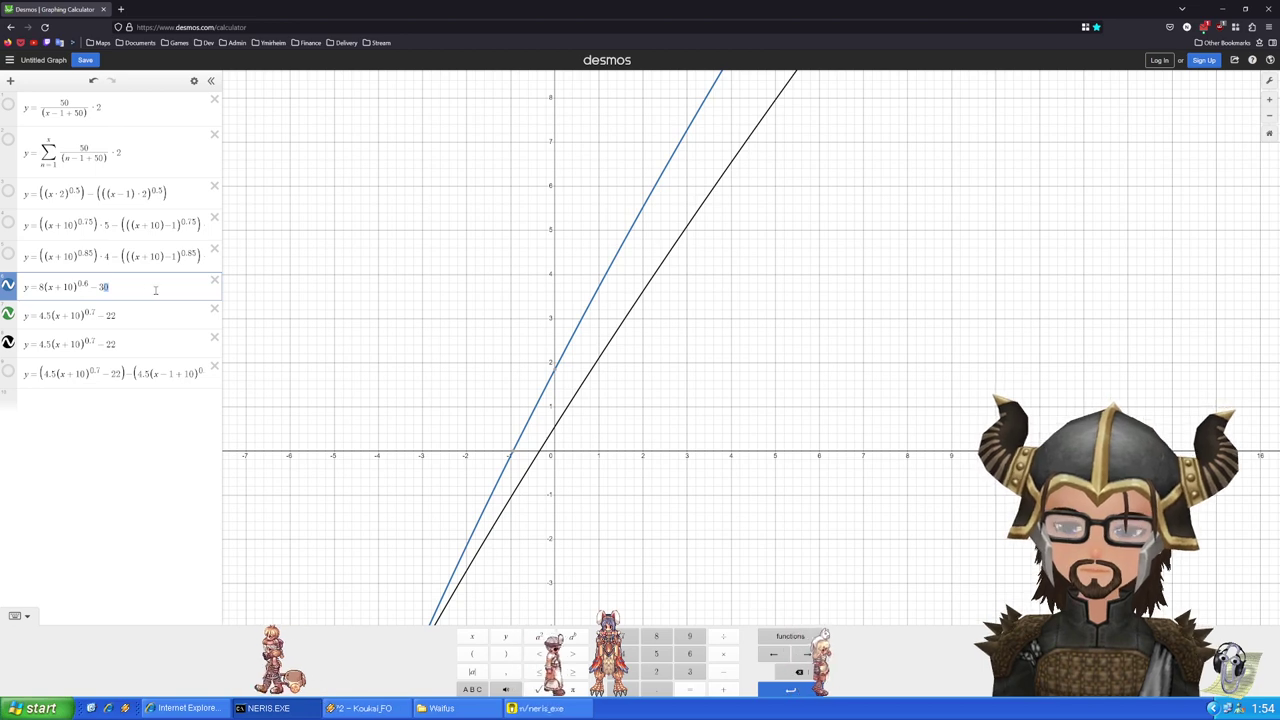
text(31)
click(597, 330)
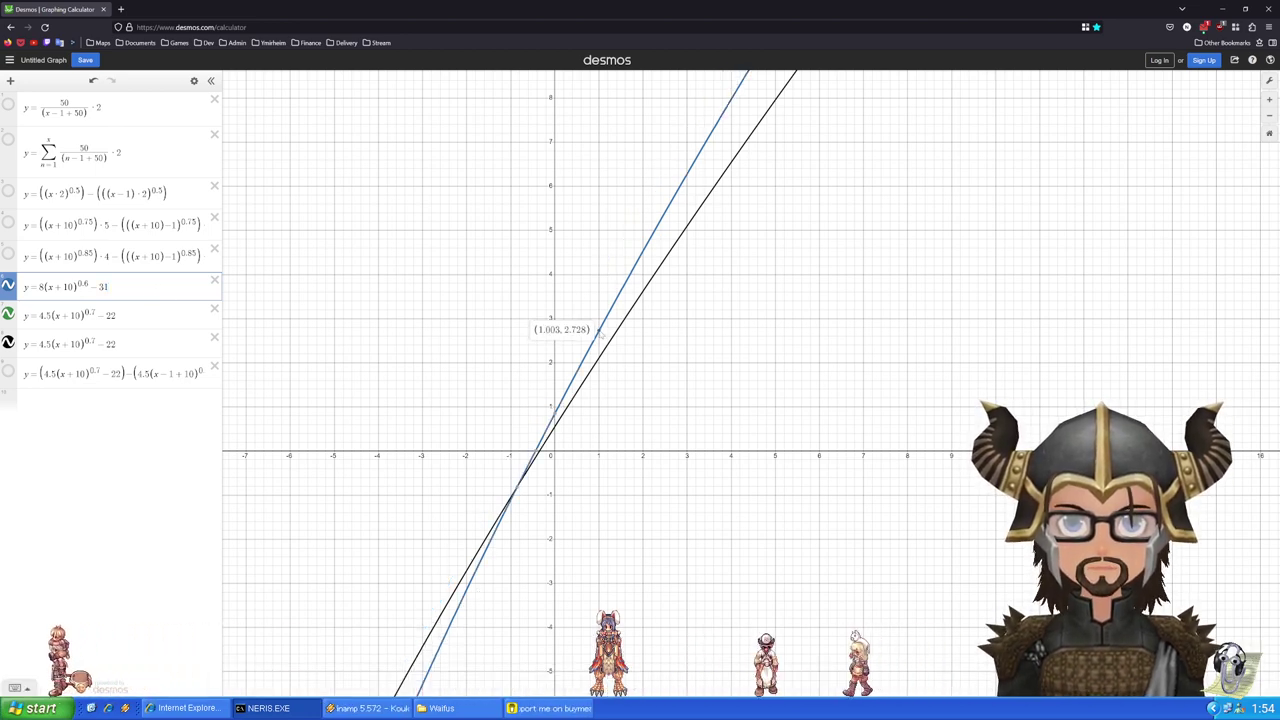
scroll(602, 341, down, 10)
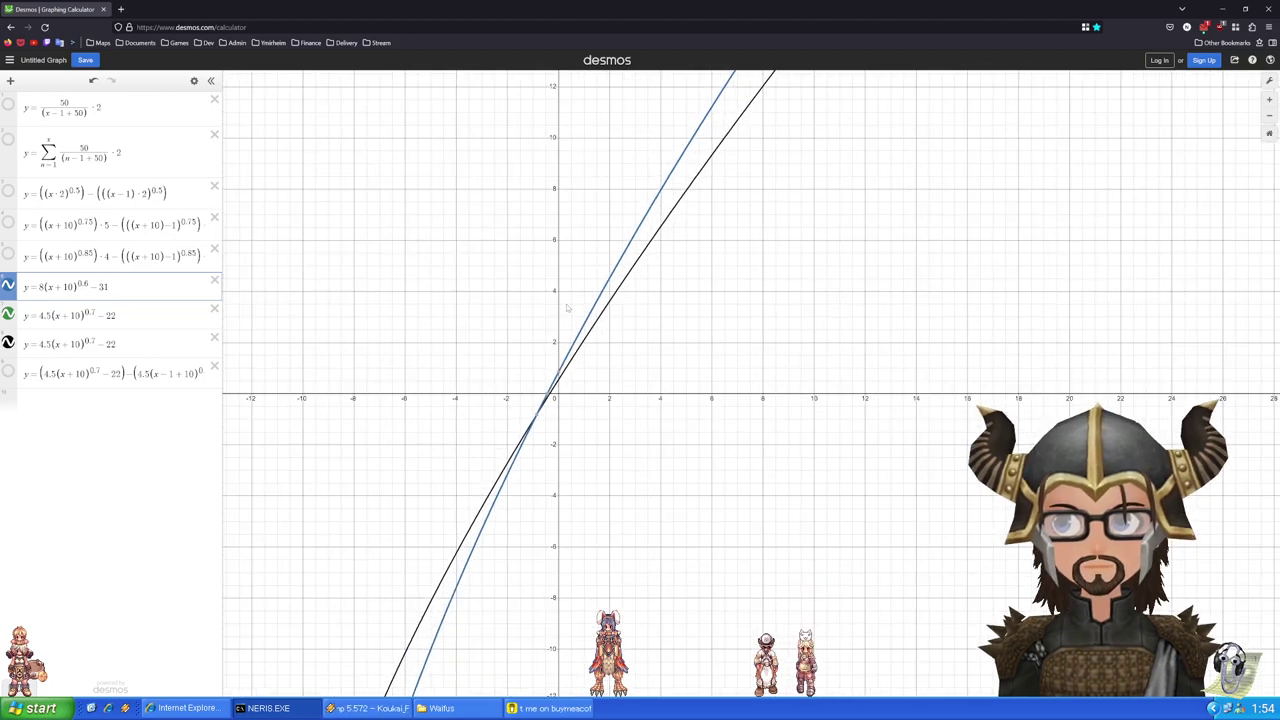
scroll(735, 231, down, 10)
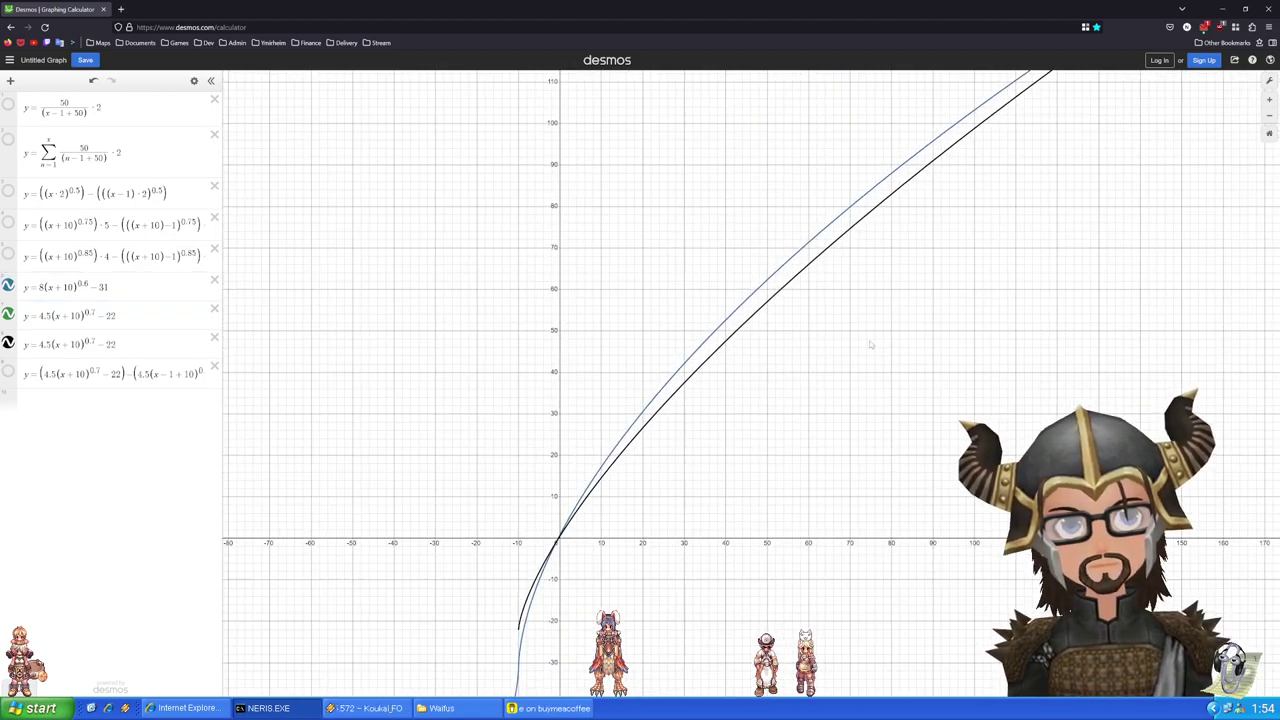
drag(814, 430, 753, 458)
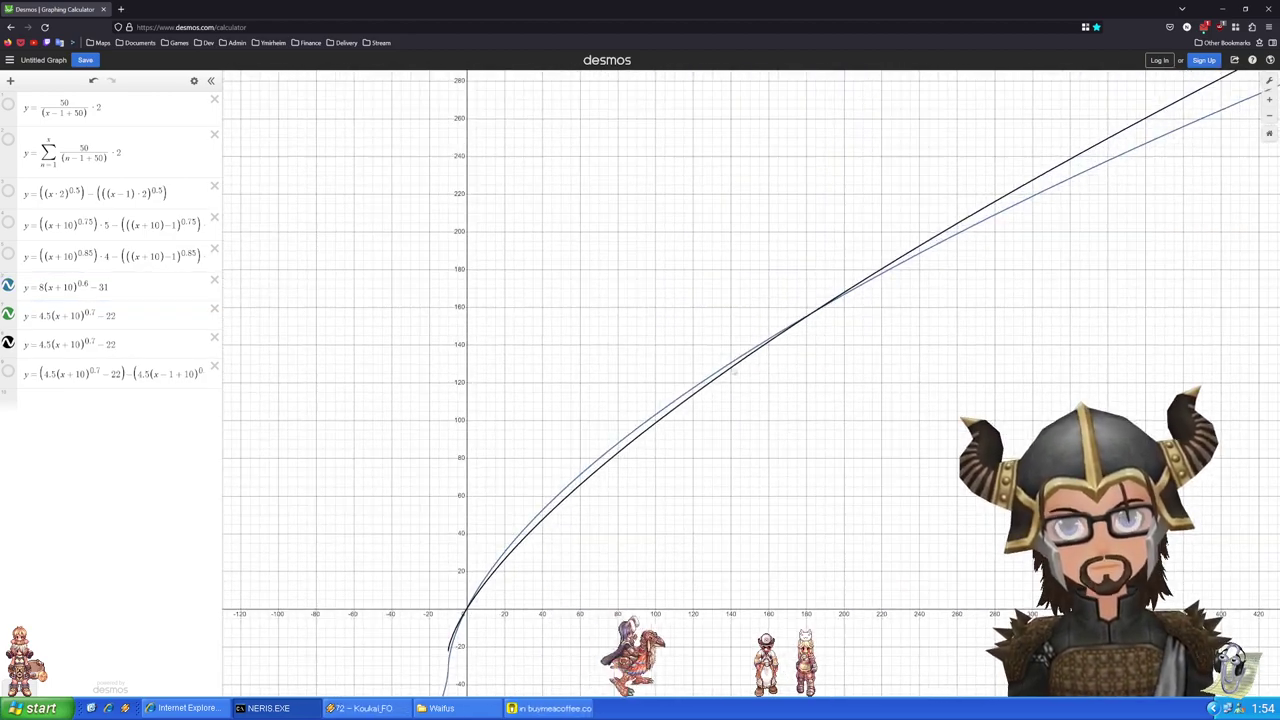
click(655, 416)
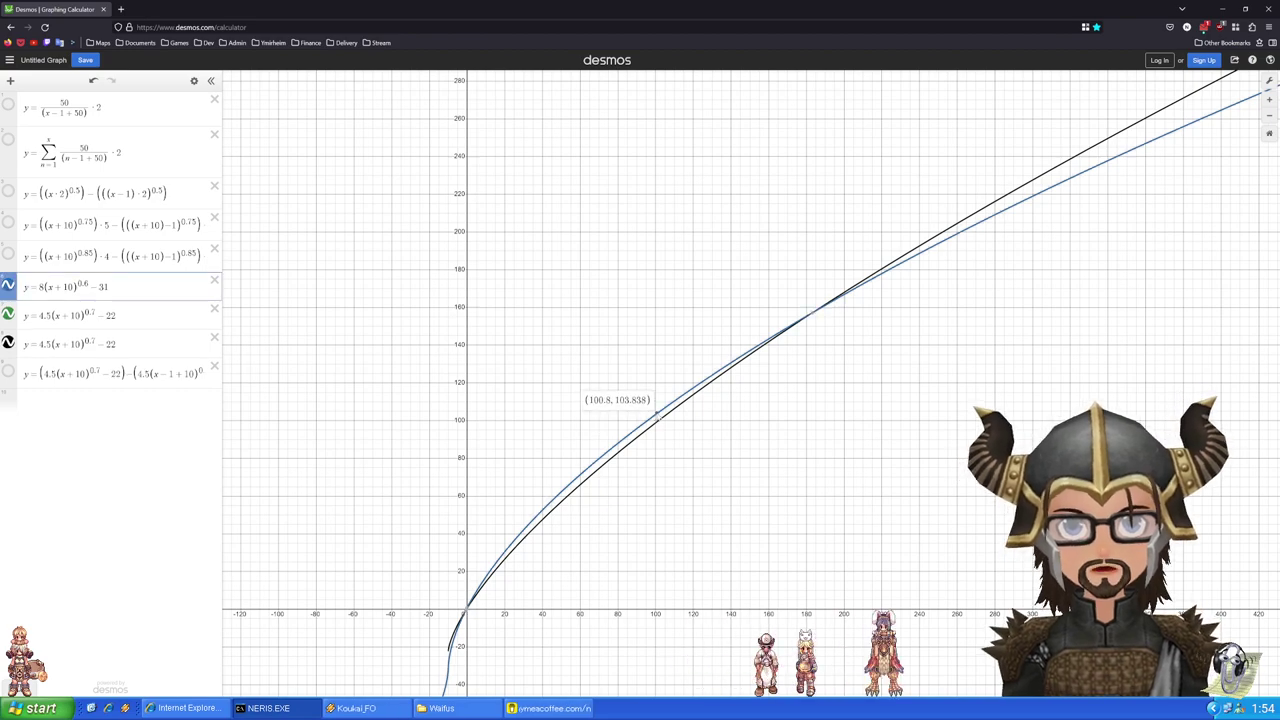
scroll(655, 418, up, 5)
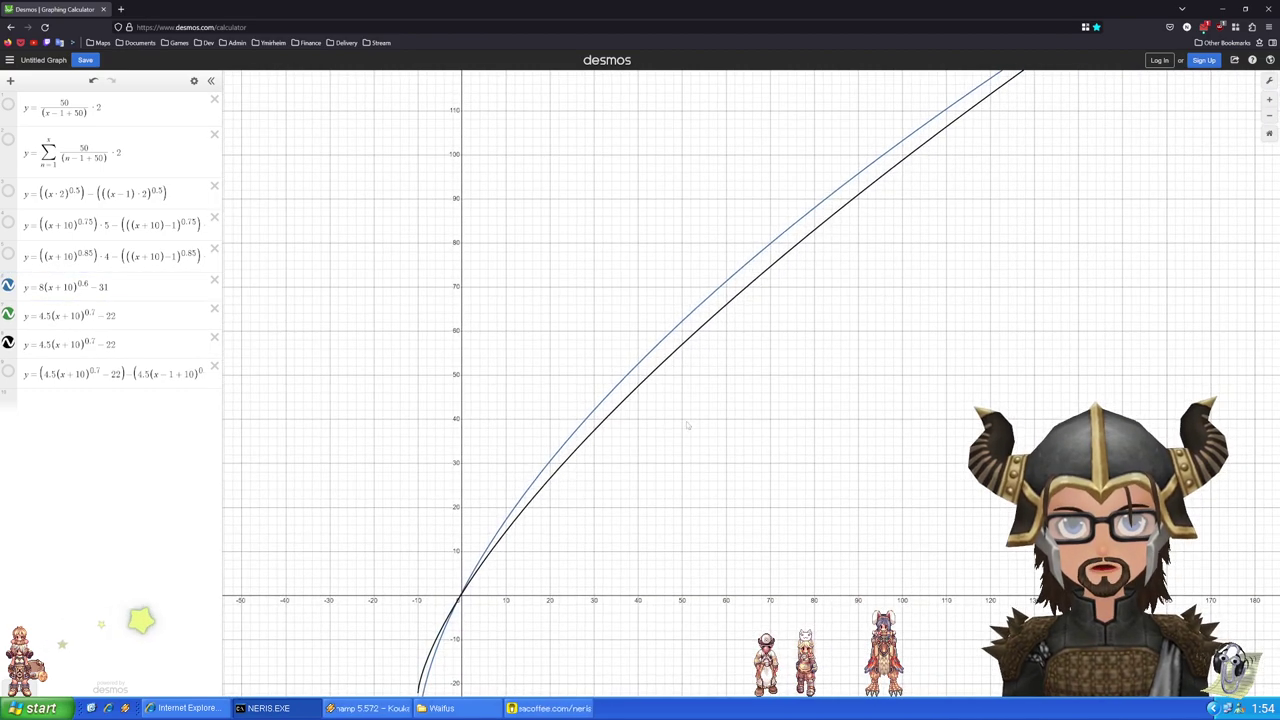
Step: Change the blue constant to −32 and read the black curve near x = 1
click(105, 287)
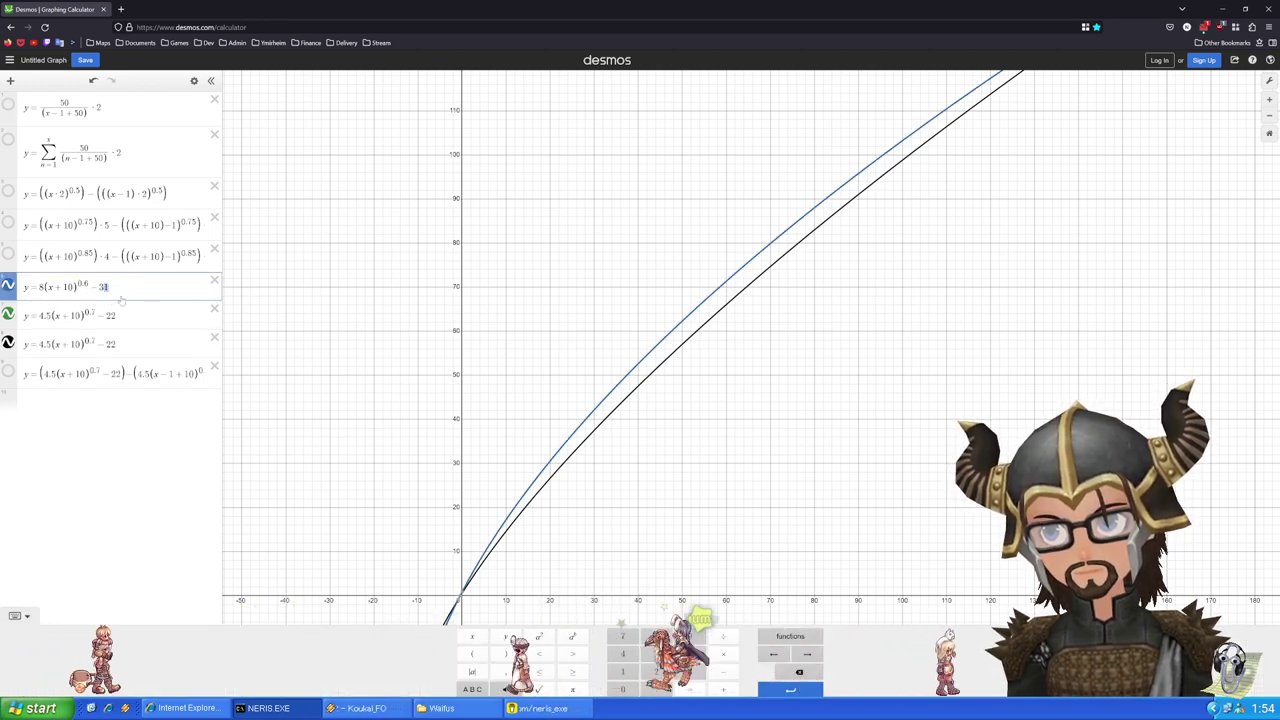
text(2)
scroll(475, 565, up, 3)
drag(478, 568, 609, 463)
scroll(609, 463, up, 3)
scroll(609, 463, up, 2)
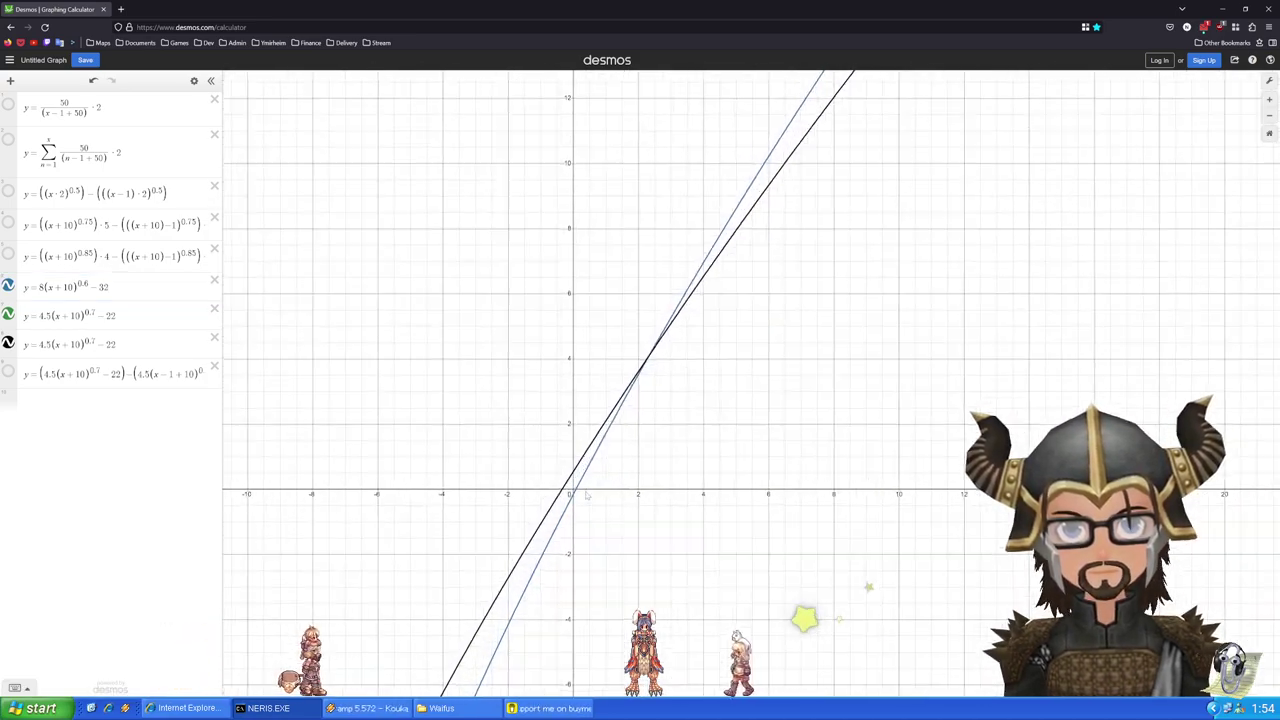
click(611, 407)
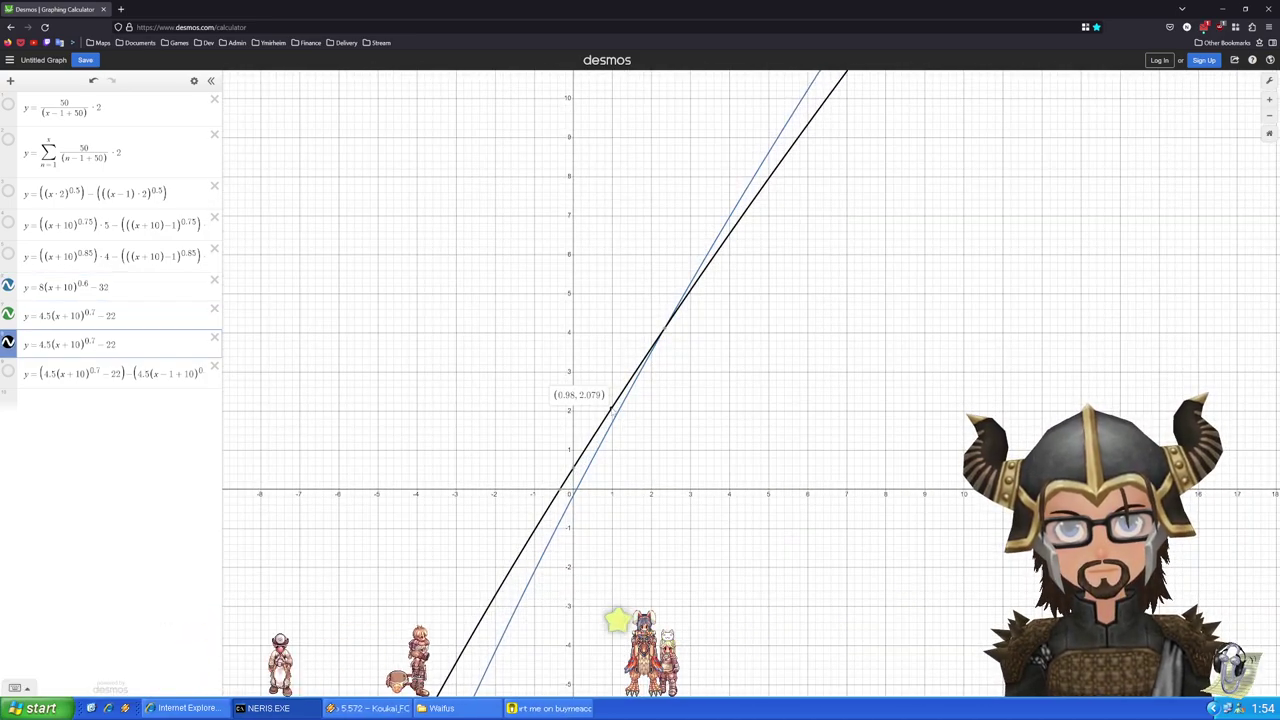
Step: Compare the blue 8(x+10)^0.6−32 and black curves' values near x = 50 and x = 100
scroll(612, 411, down, 10)
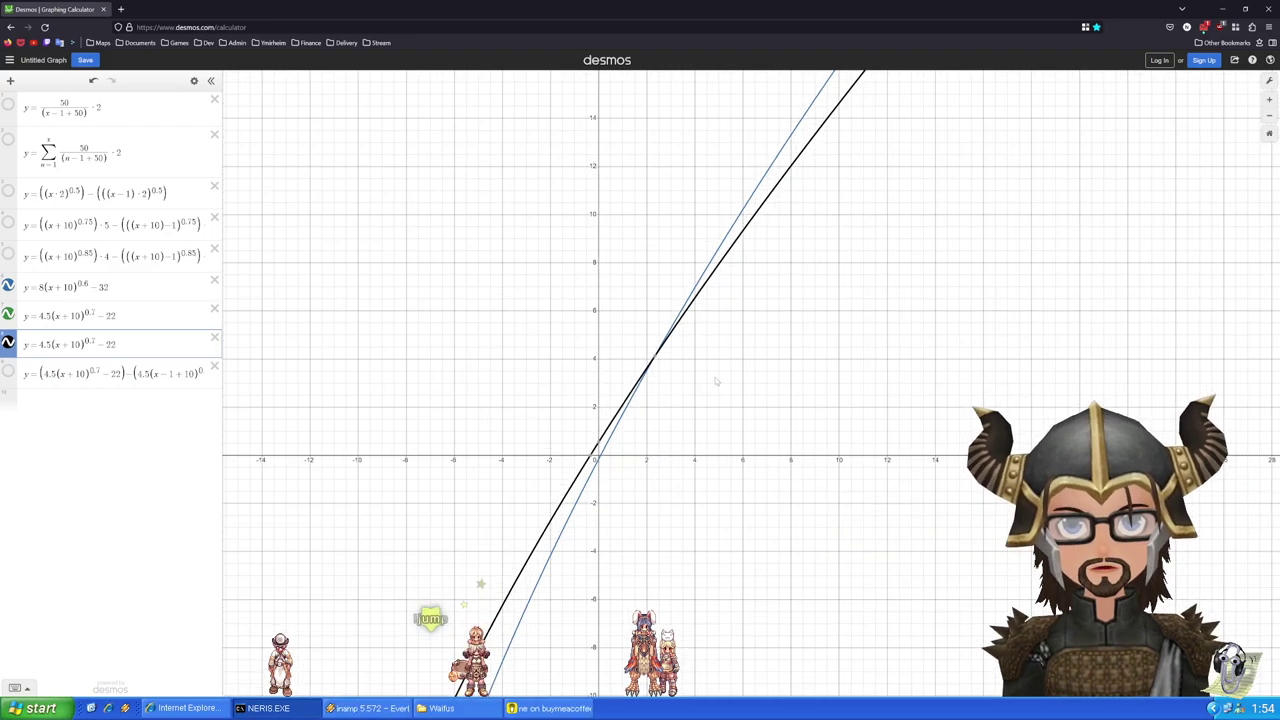
drag(1035, 267, 680, 540)
click(632, 401)
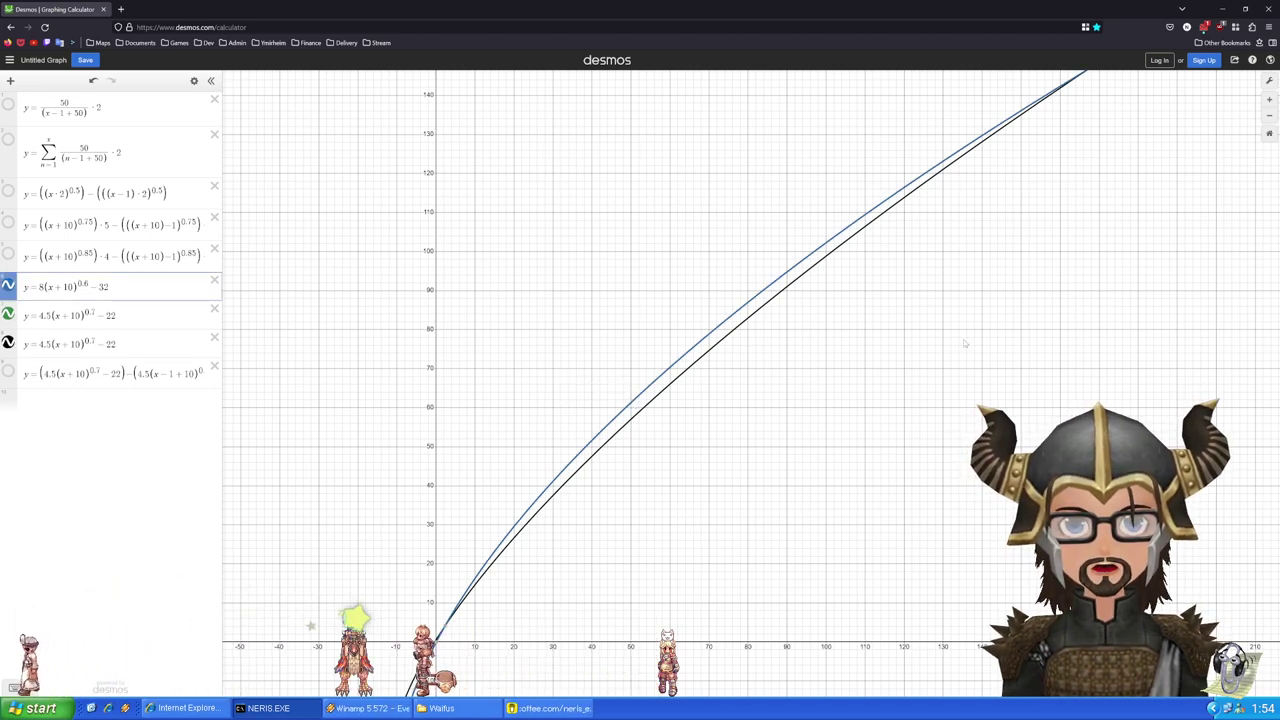
drag(1016, 304, 944, 346)
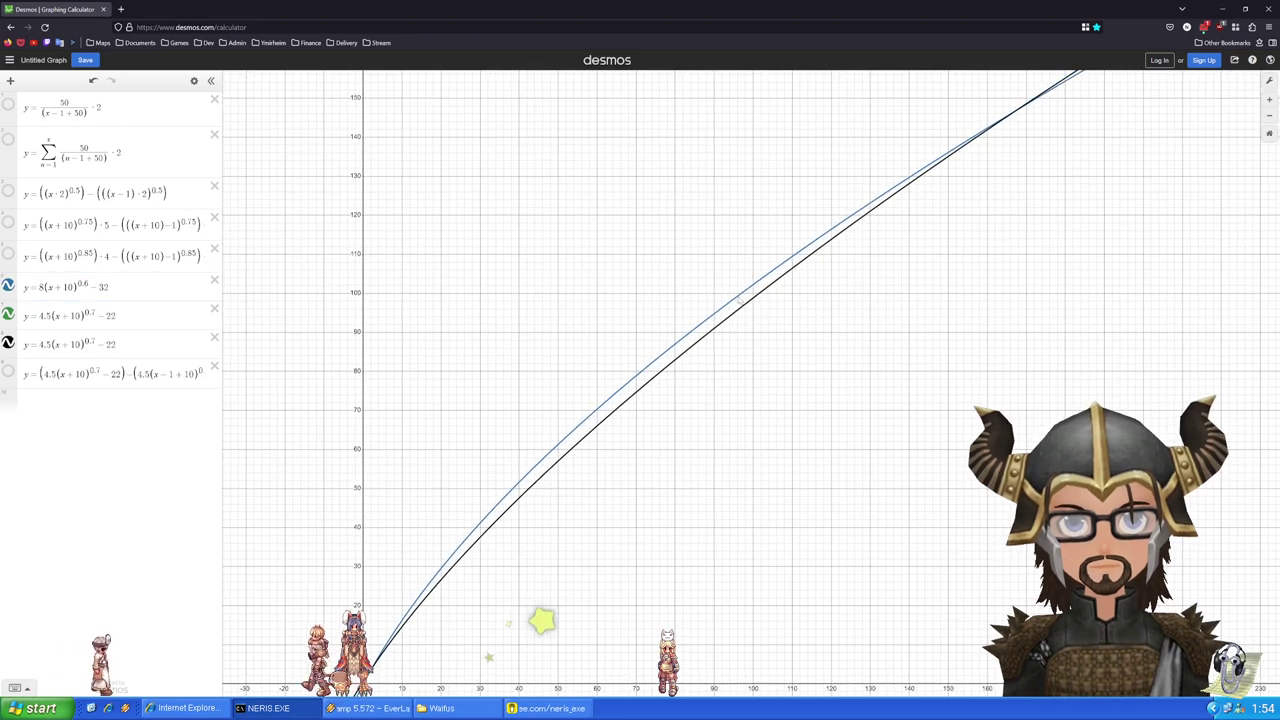
click(755, 298)
click(754, 287)
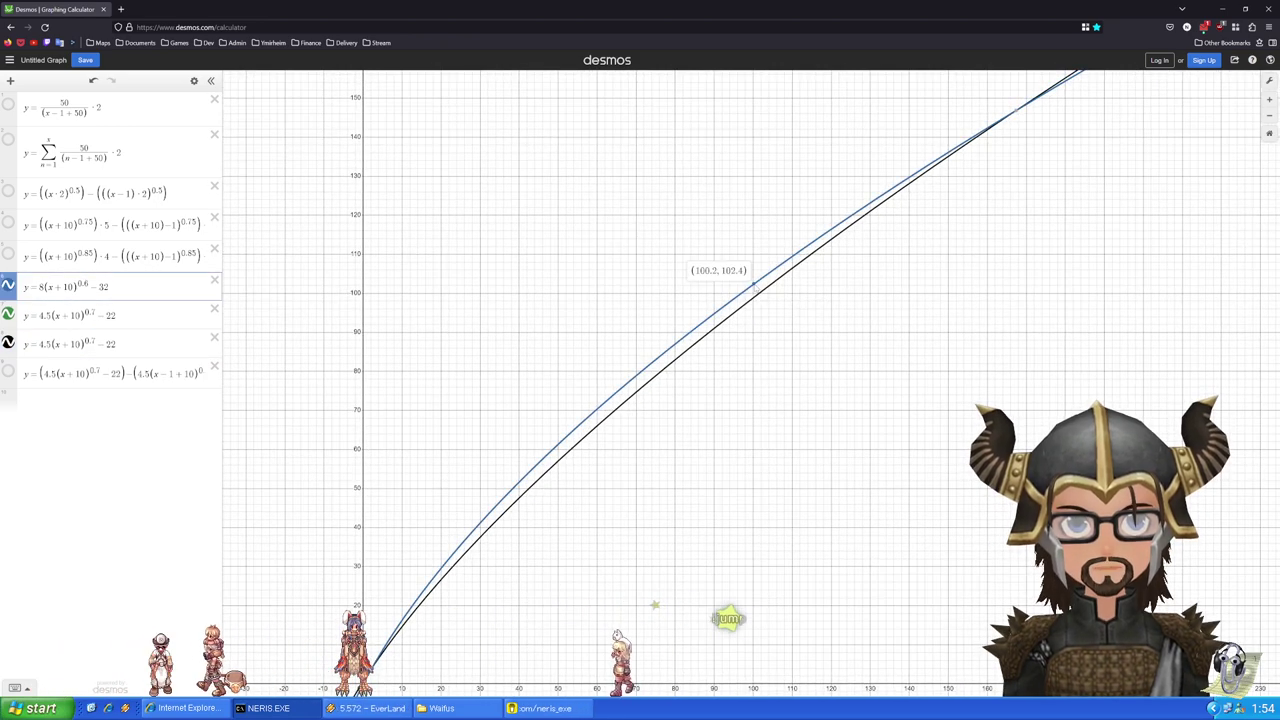
click(752, 287)
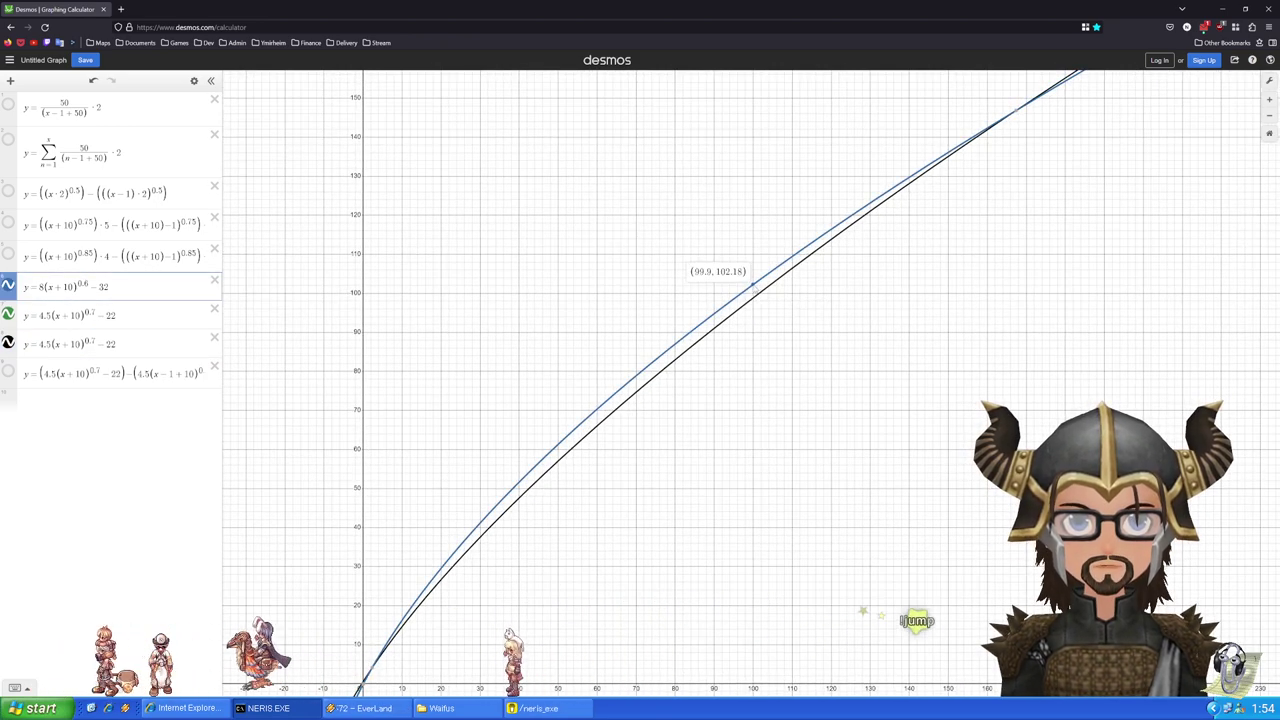
drag(706, 403, 795, 316)
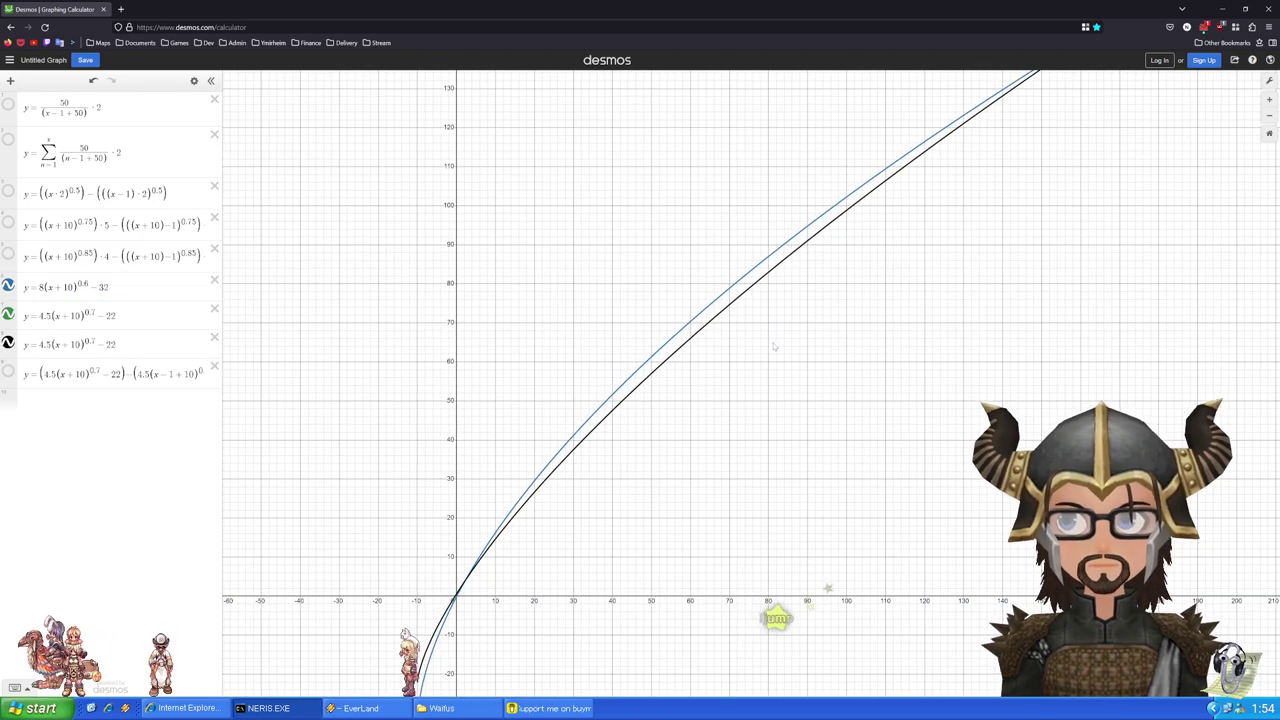
click(133, 286)
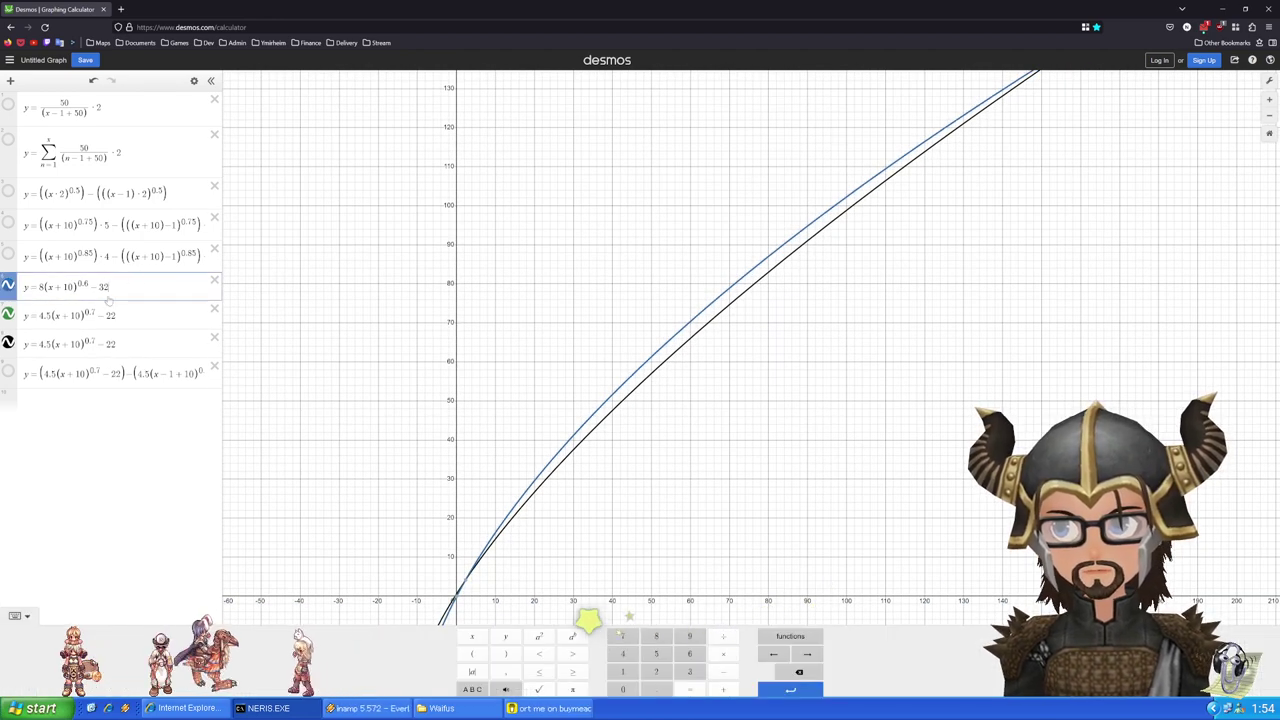
Step: Replace both 4.5 terms in the last row with 8(x+10)^0.6−32, add −1 after x in the second, and plot it
drag(133, 286, 47, 307)
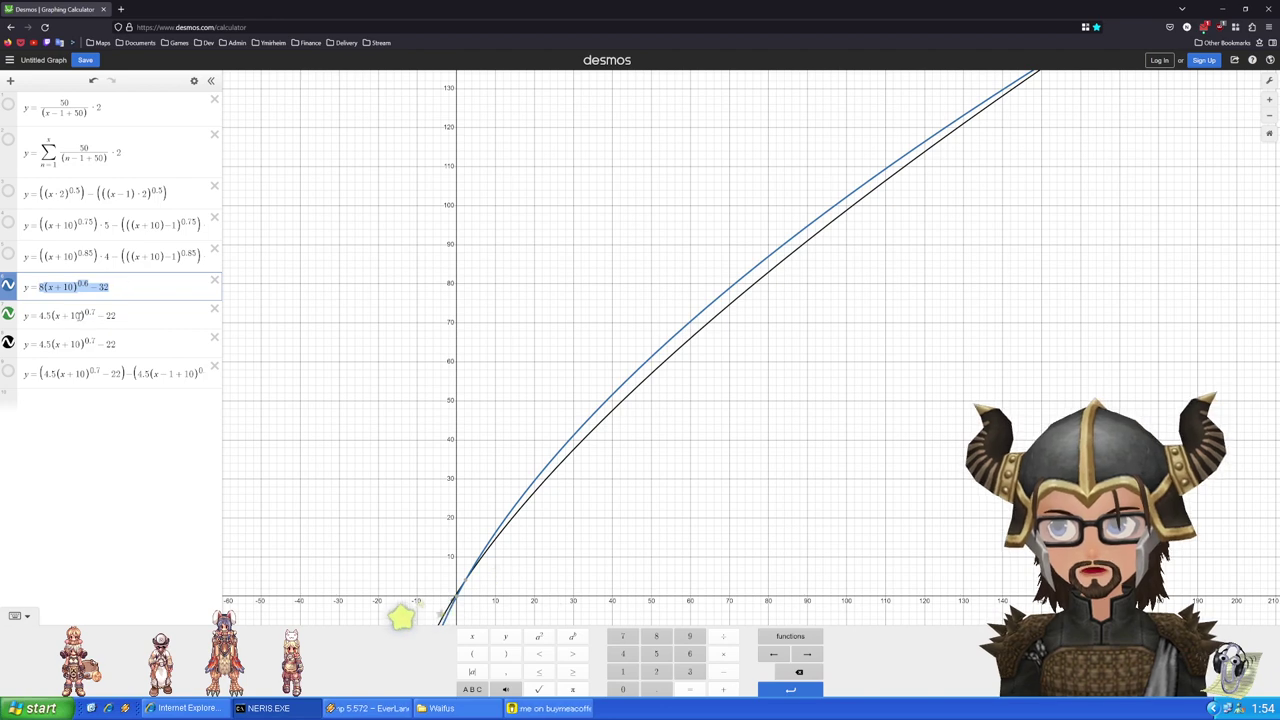
drag(46, 376, 62, 373)
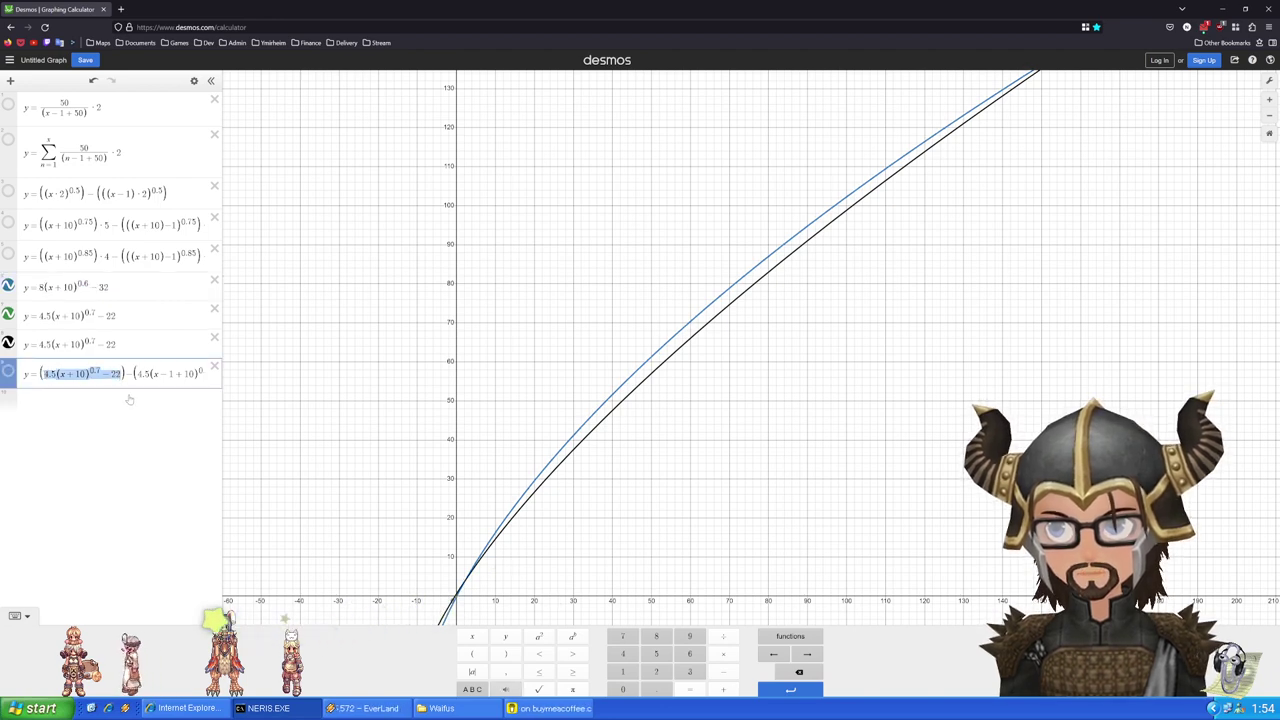
drag(130, 373, 204, 383)
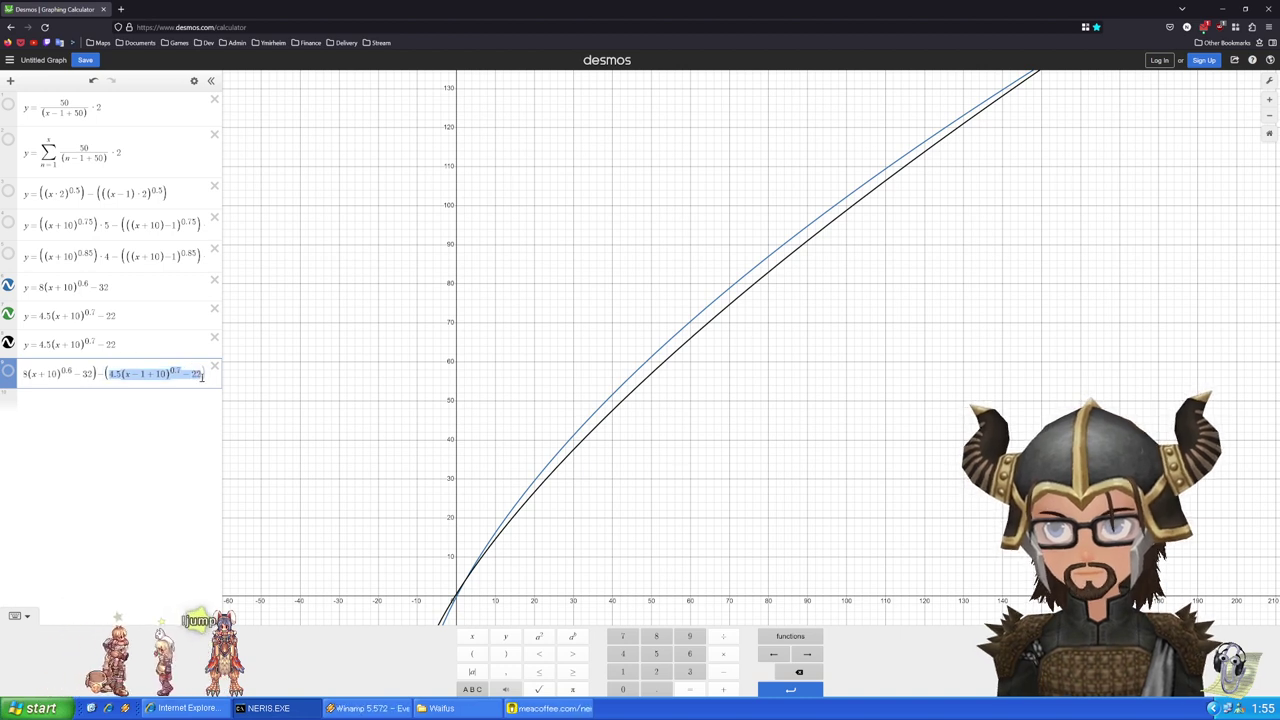
text(8(x+10)^0.6 − 32)
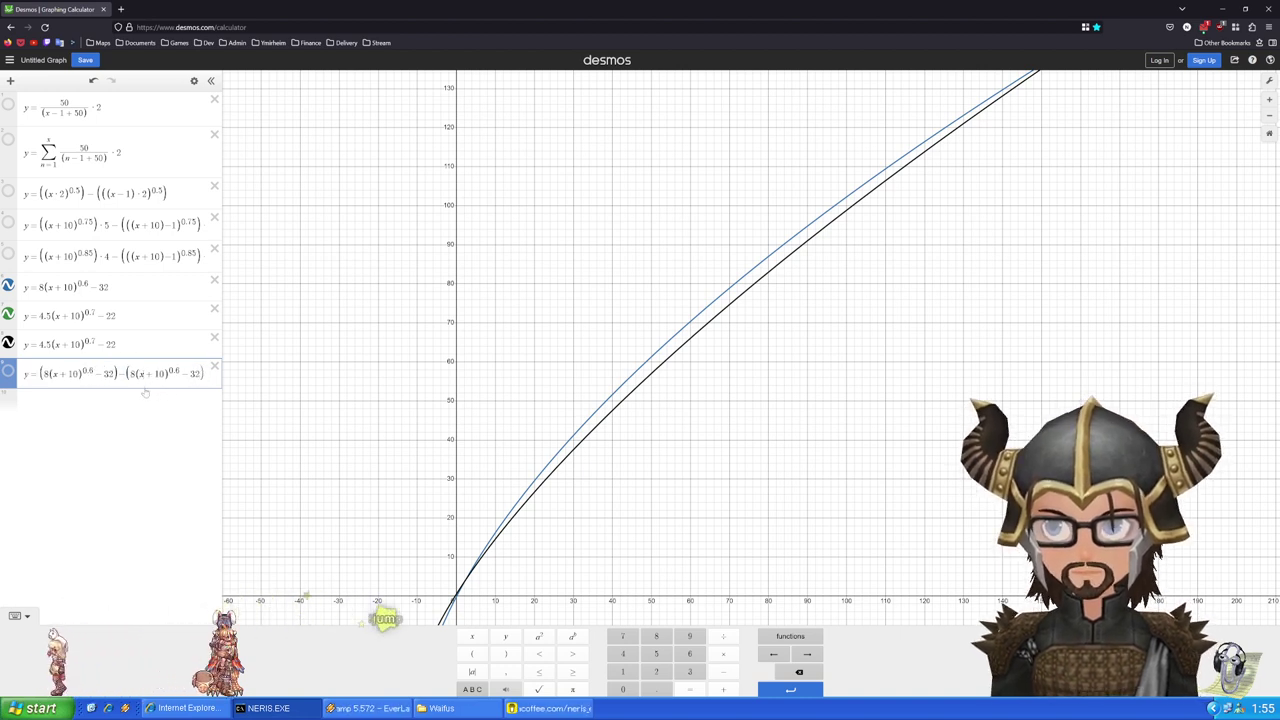
click(143, 374)
text(-1)
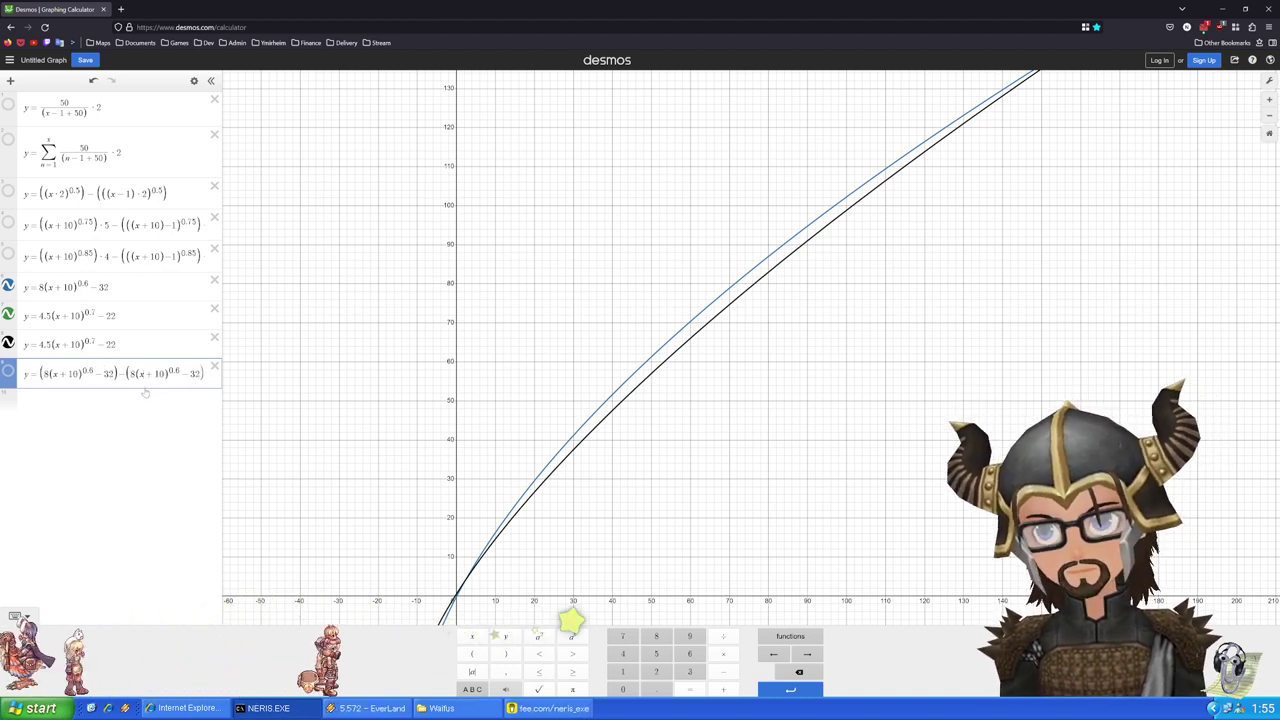
click(8, 372)
scroll(455, 585, up, 5)
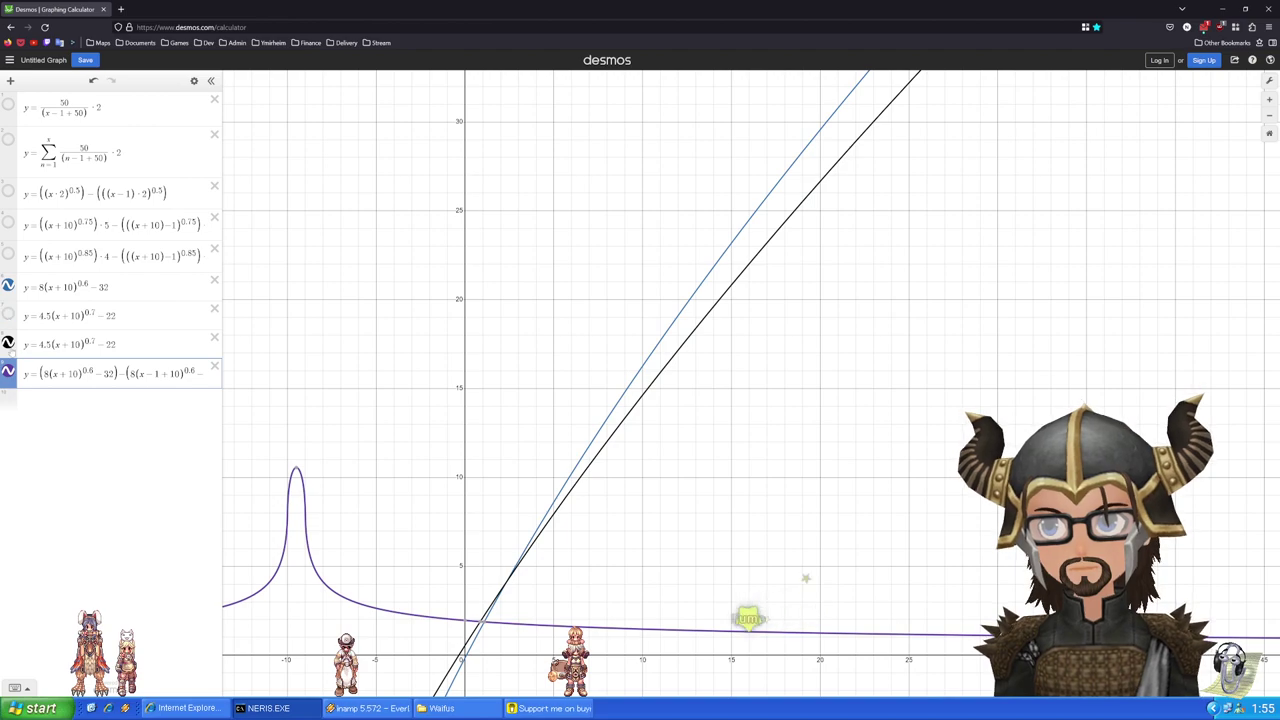
Step: With the origin near the left edge, turn the red 50/(x−1+50) curve back on
drag(578, 557, 694, 449)
scroll(505, 494, up, 5)
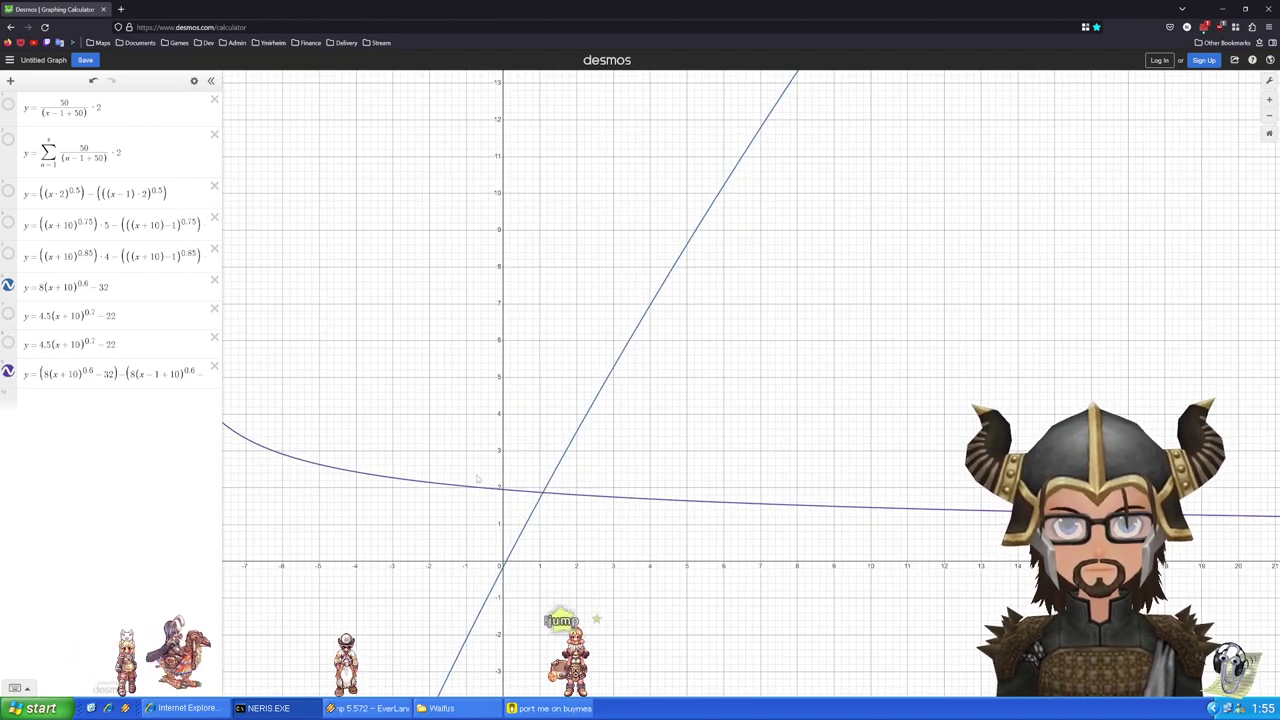
scroll(505, 494, down, 10)
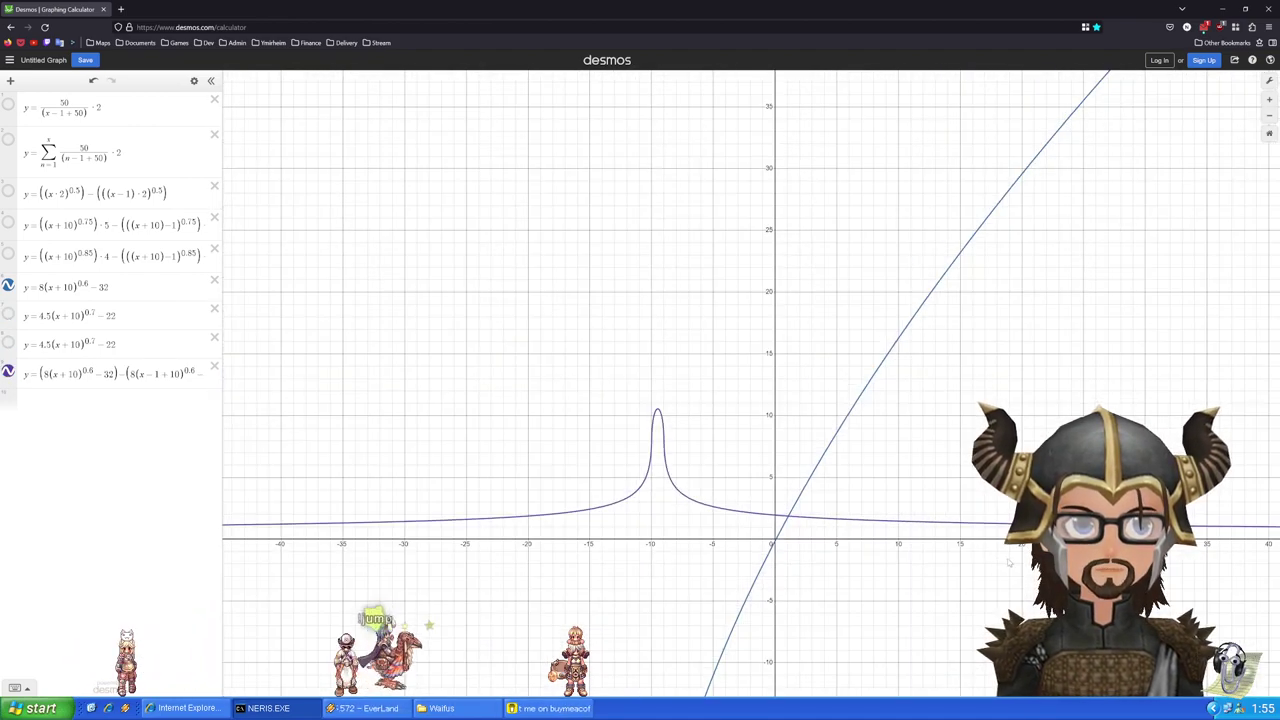
drag(1005, 539, 463, 539)
scroll(811, 539, down, 2)
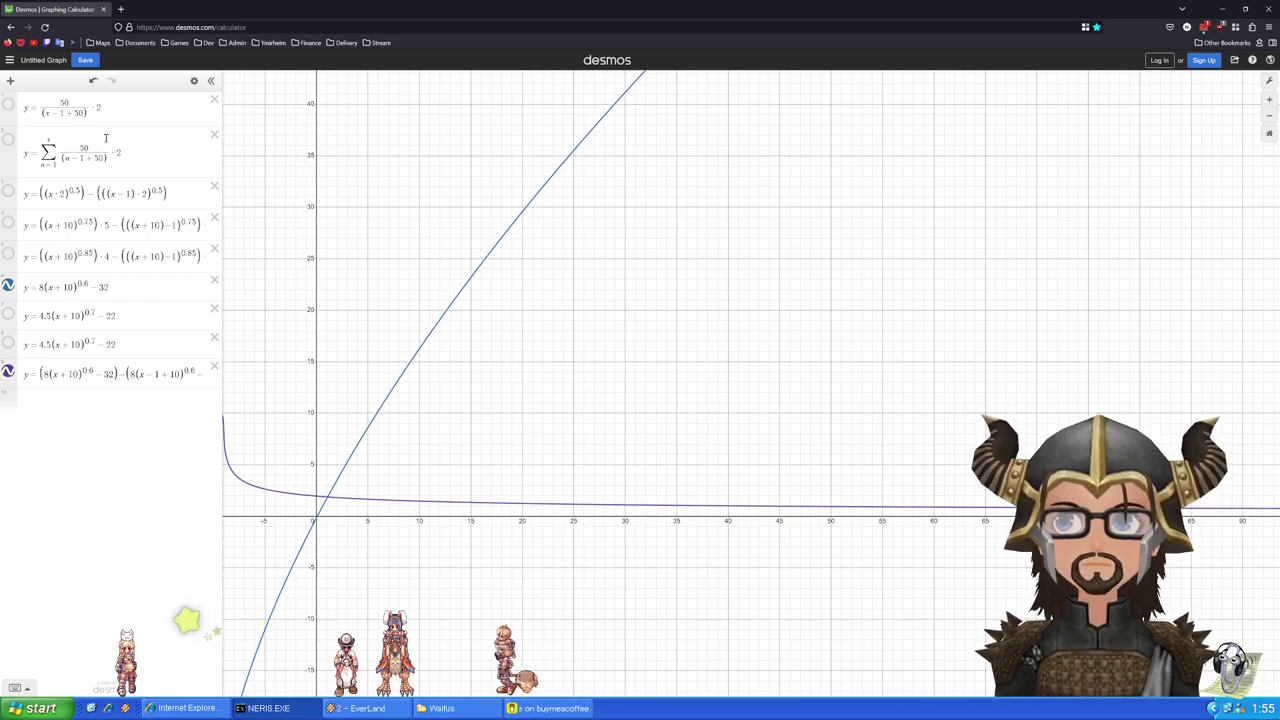
click(8, 106)
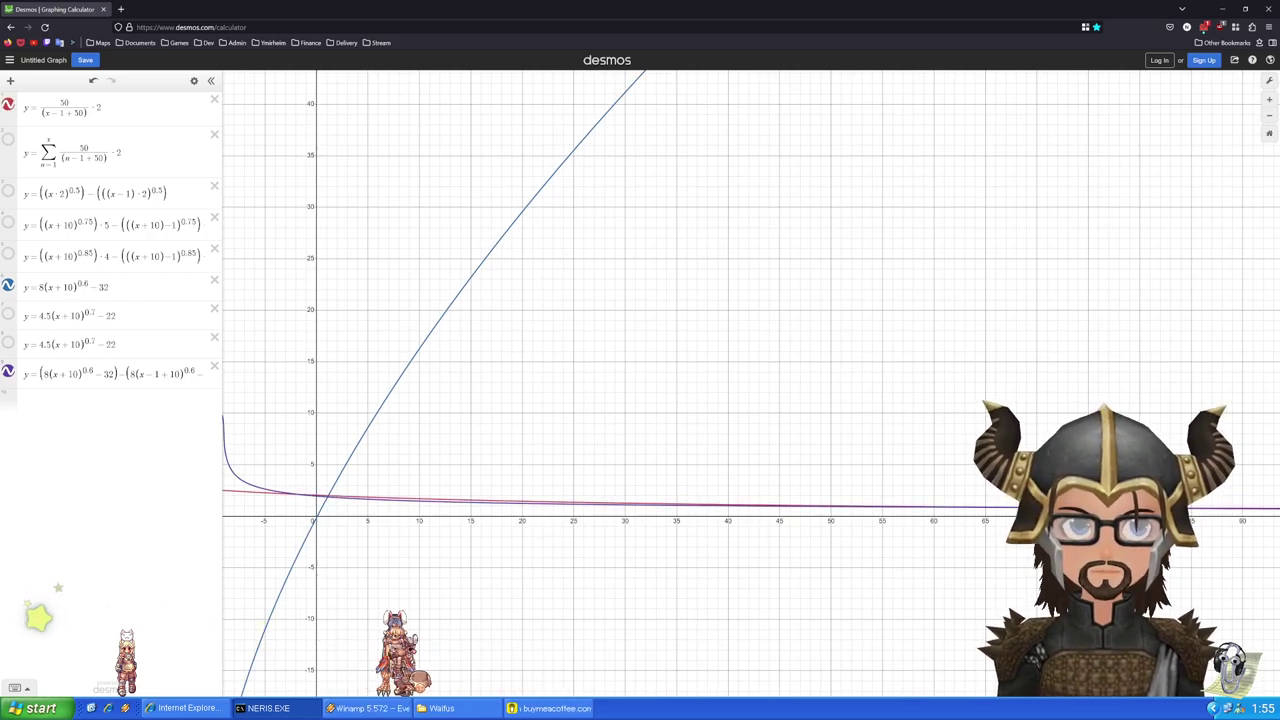
Step: Bring the negative-x spike into view and highlight the purple difference curve against the red one
drag(441, 507, 519, 490)
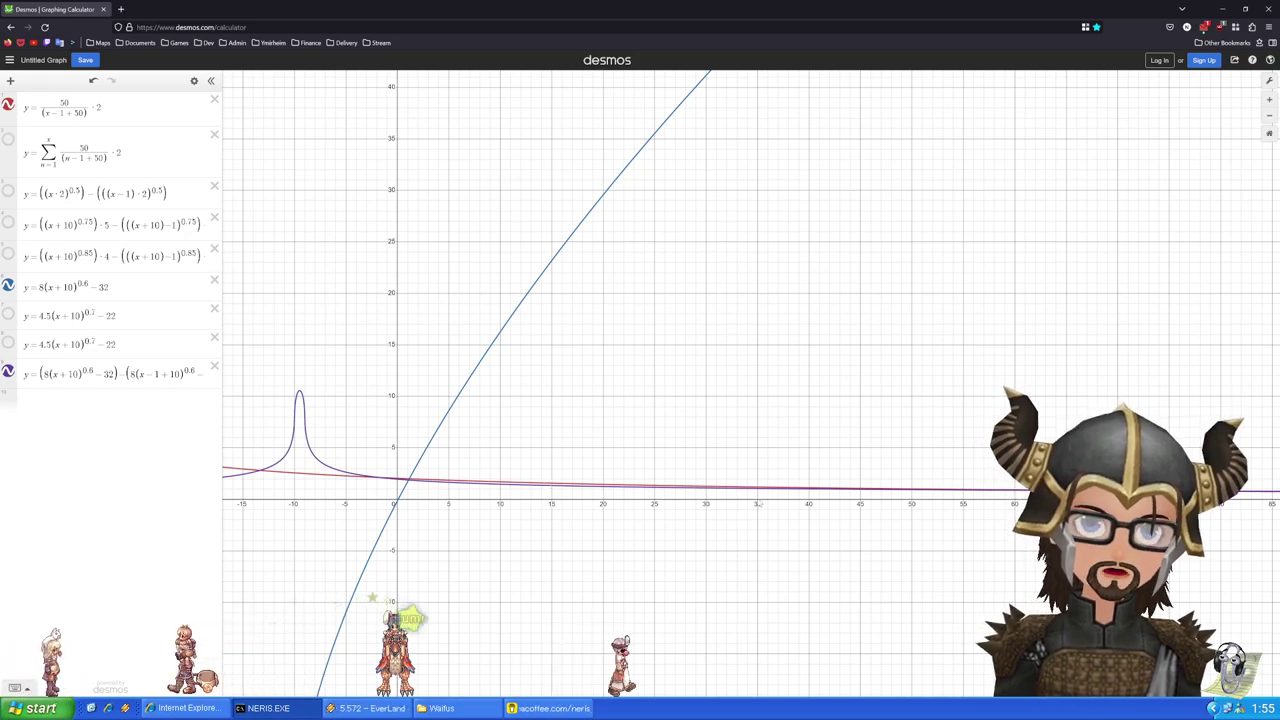
scroll(799, 504, up, 3)
scroll(799, 504, down, 6)
scroll(851, 515, up, 4)
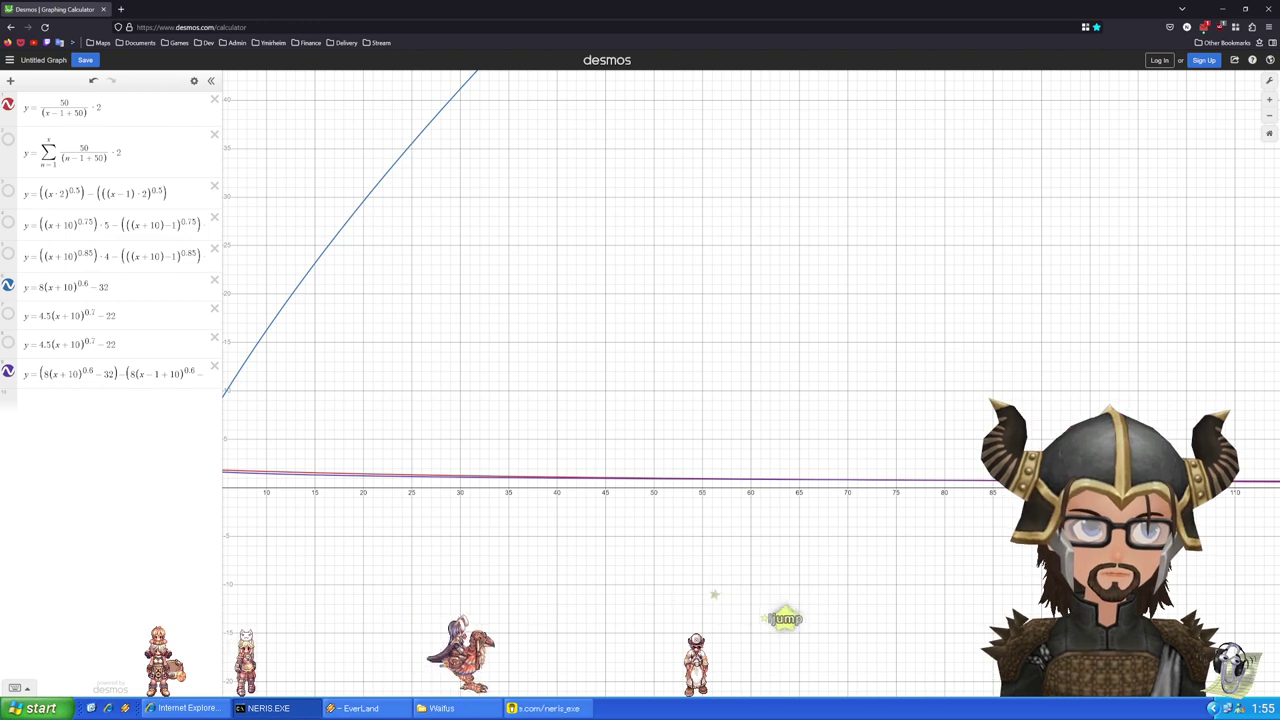
click(110, 373)
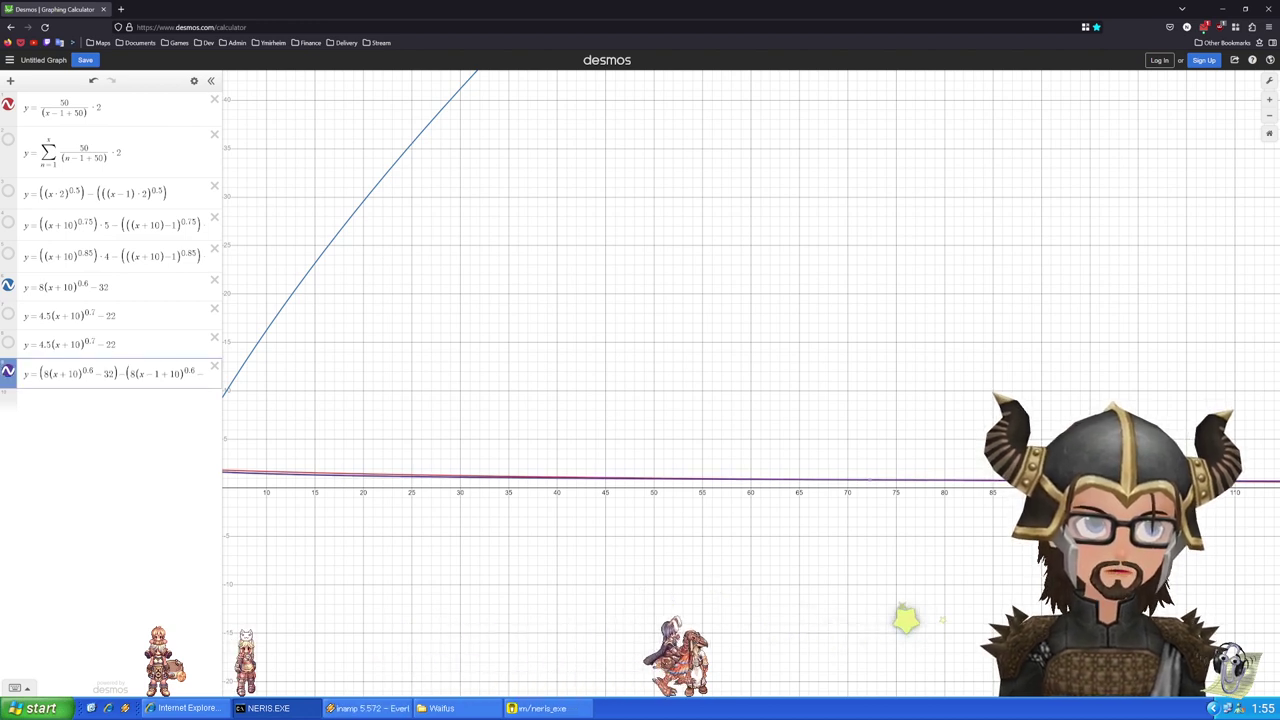
click(110, 108)
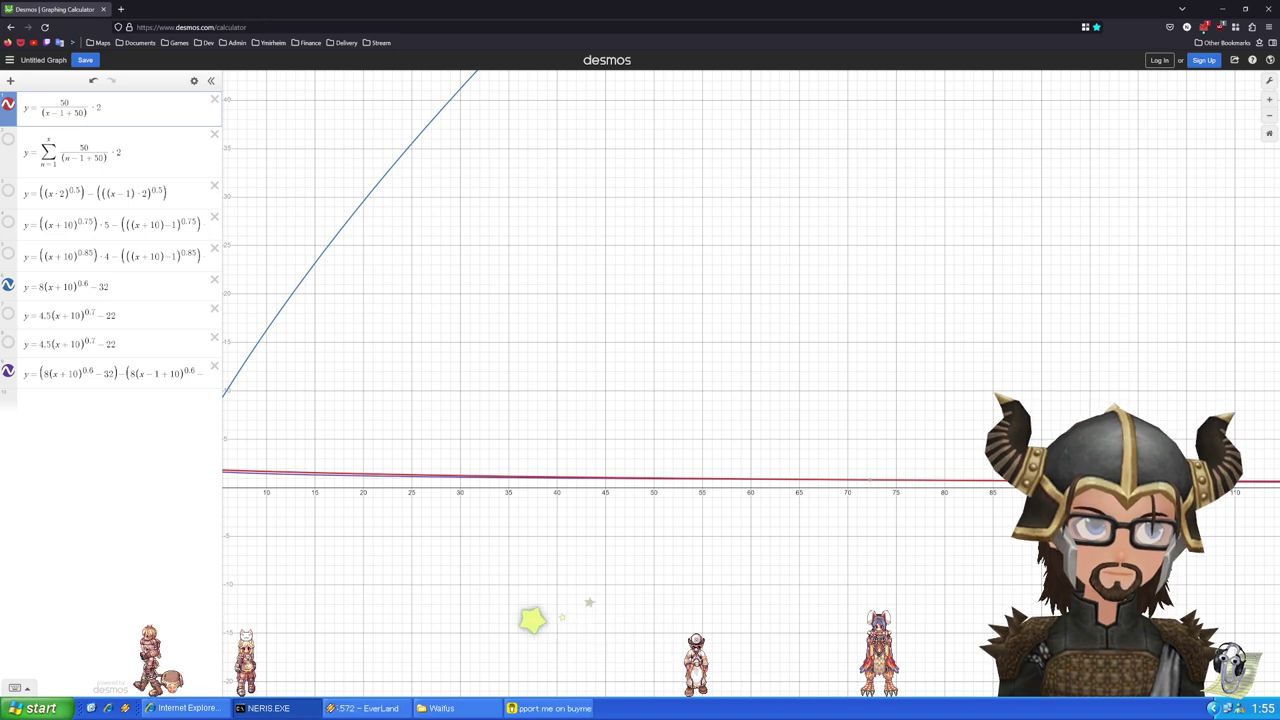
key(Escape)
click(110, 373)
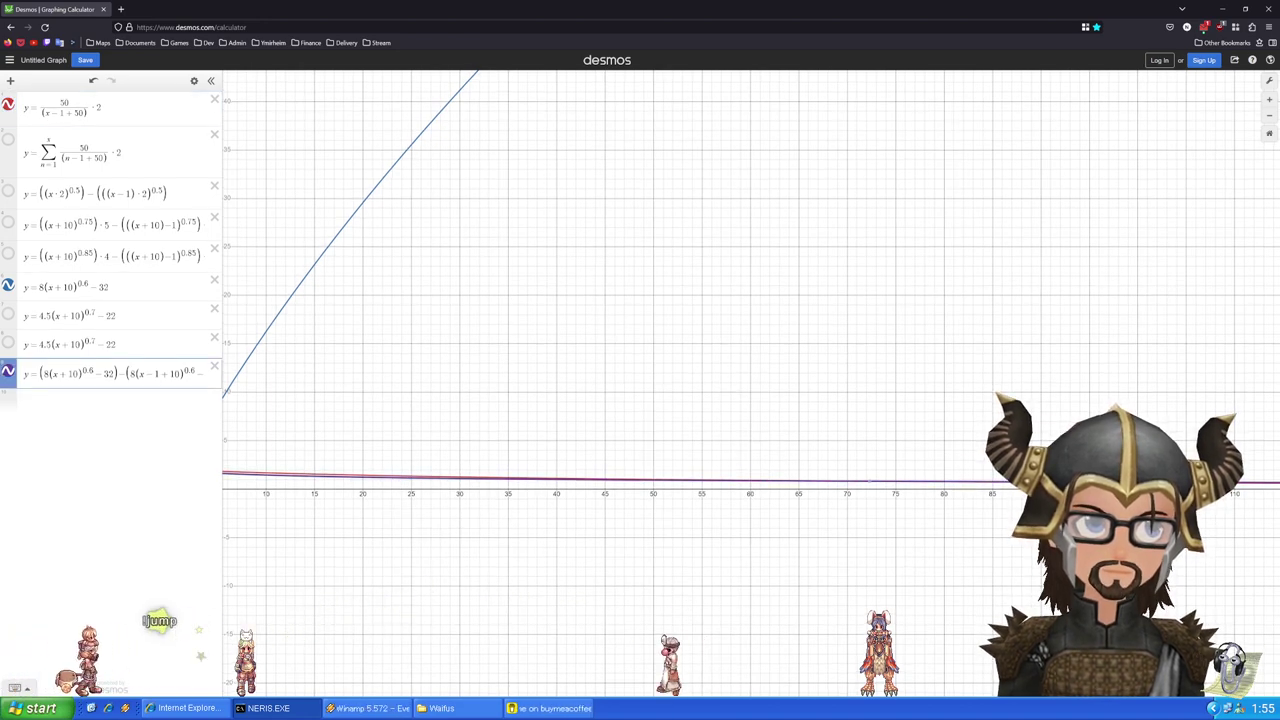
Step: Read the purple difference curve's value at a point near x=50
drag(437, 573, 810, 578)
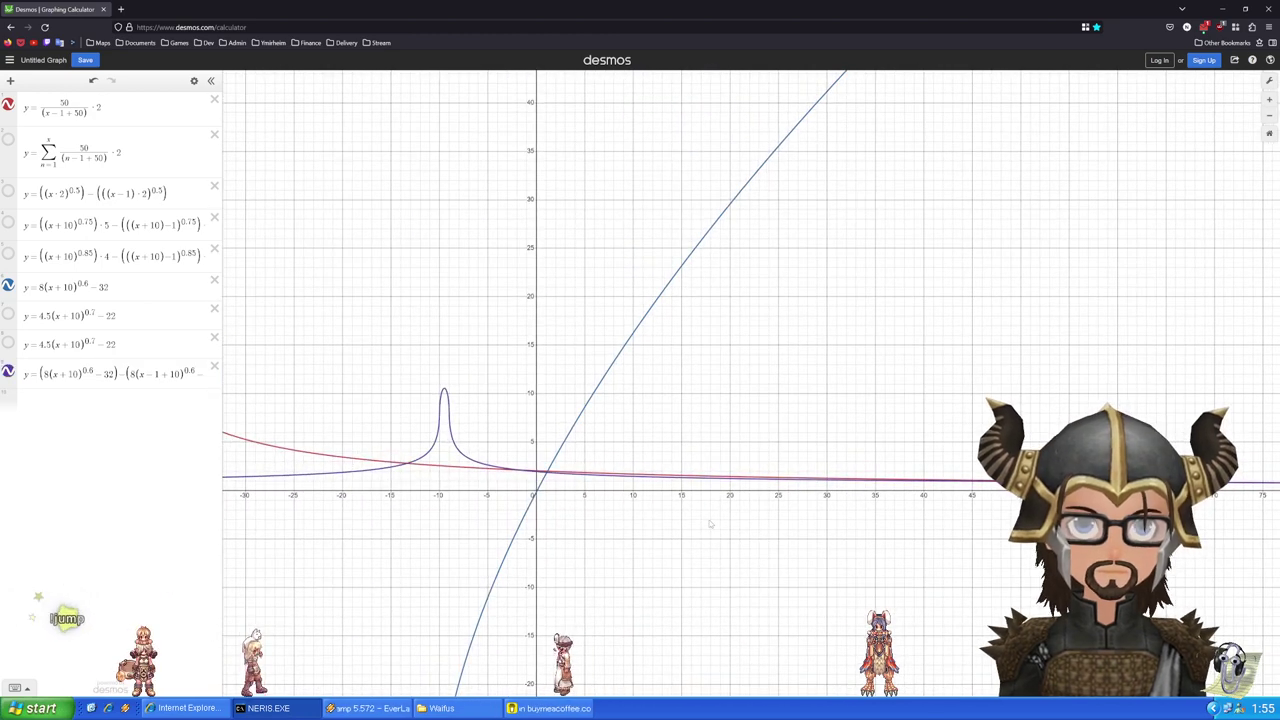
drag(1027, 500, 897, 485)
click(897, 484)
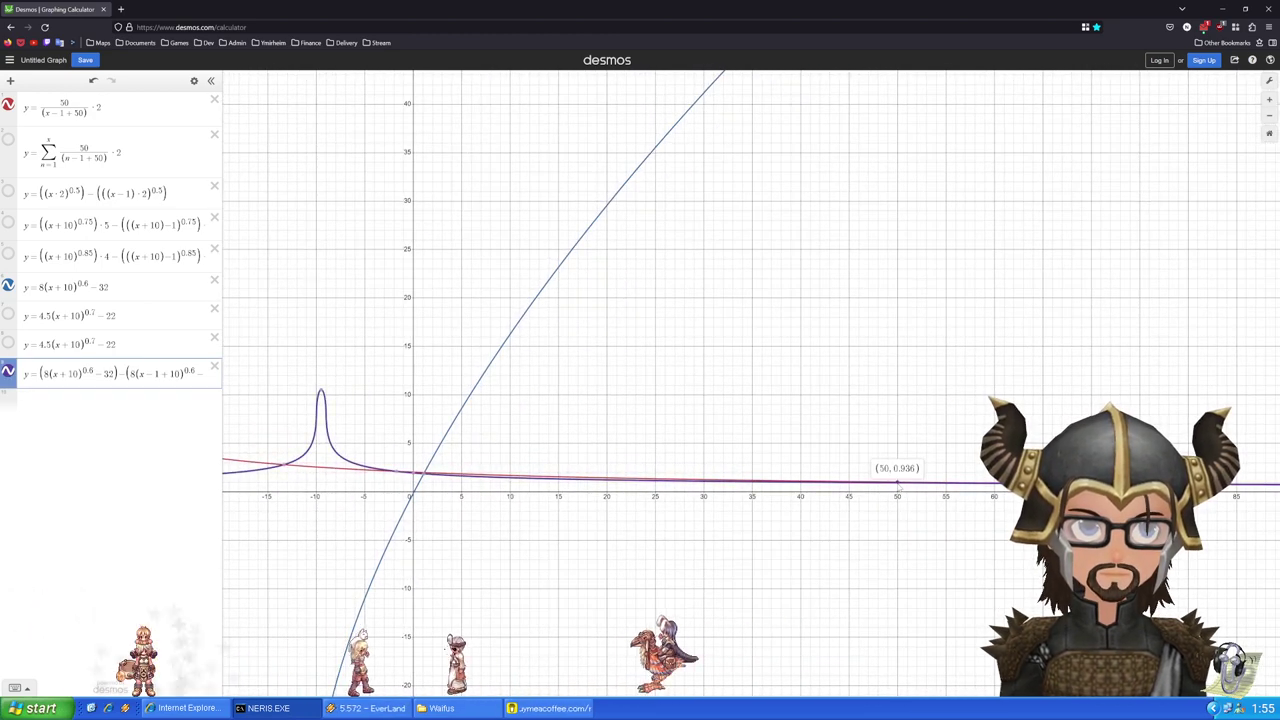
click(897, 485)
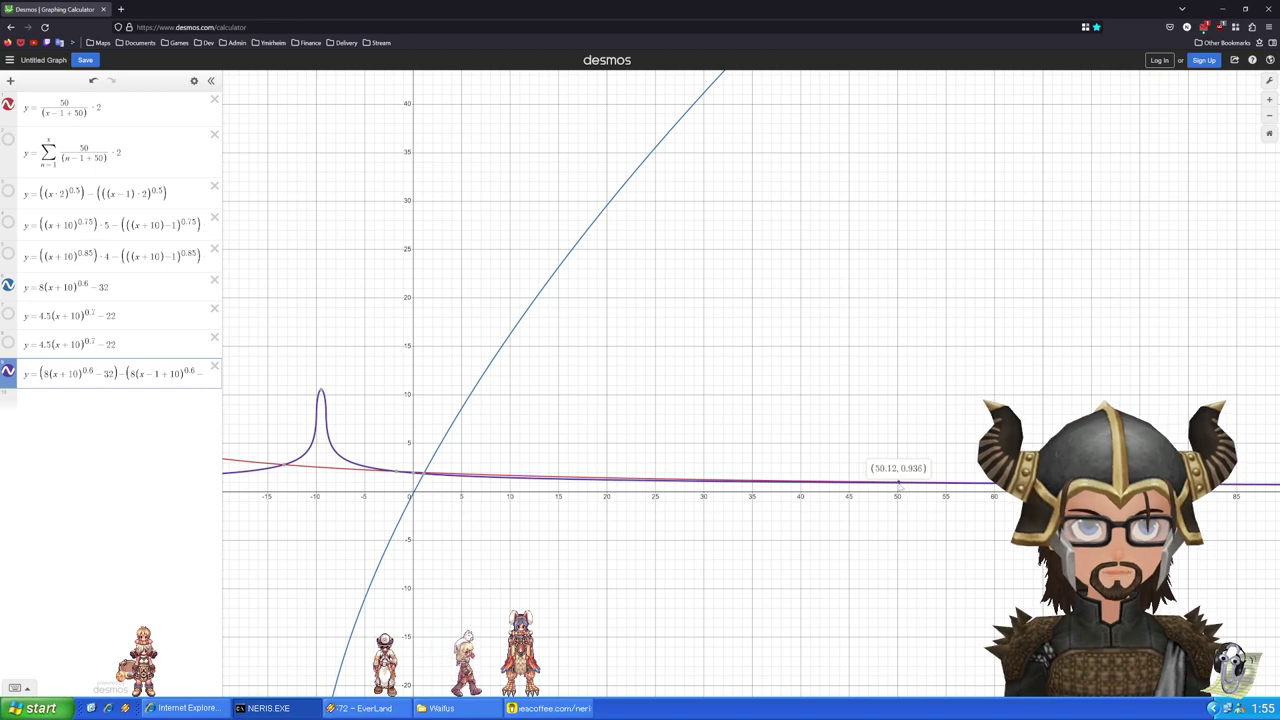
Step: Frame x from about 5 to 110 to compare the purple and red curves
drag(419, 480, 583, 478)
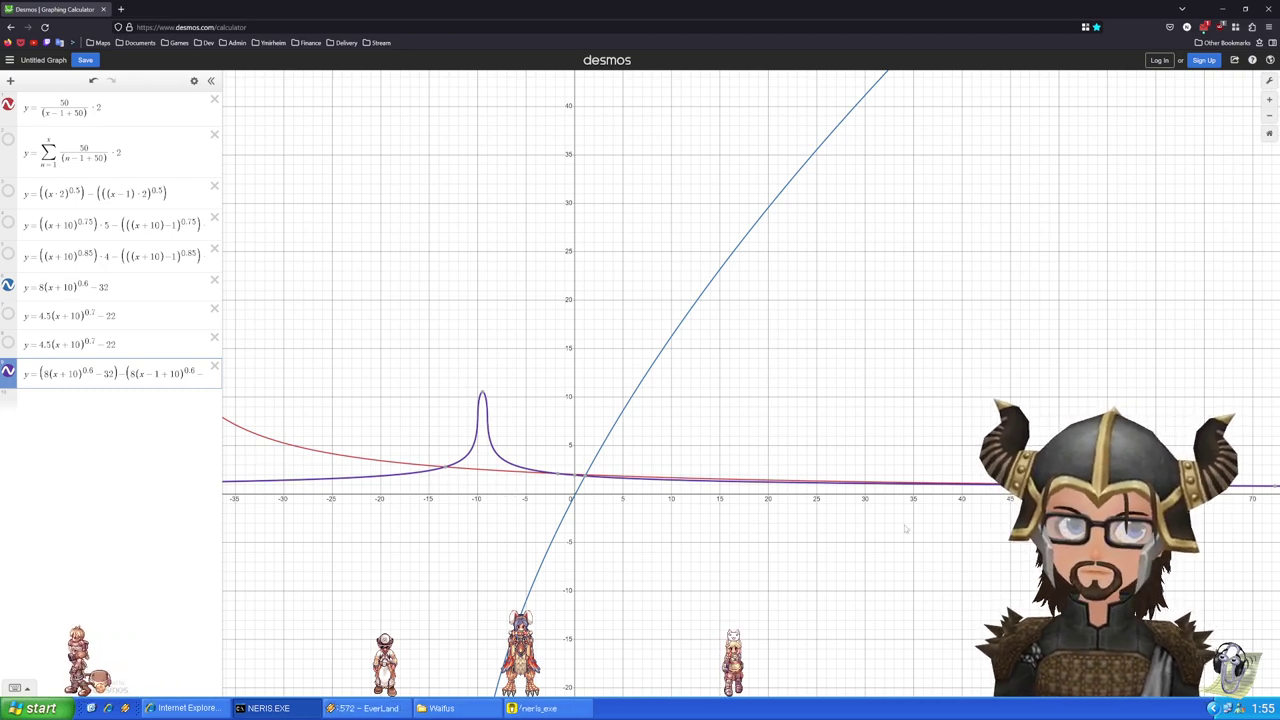
drag(1238, 530, 840, 489)
scroll(840, 489, down, 5)
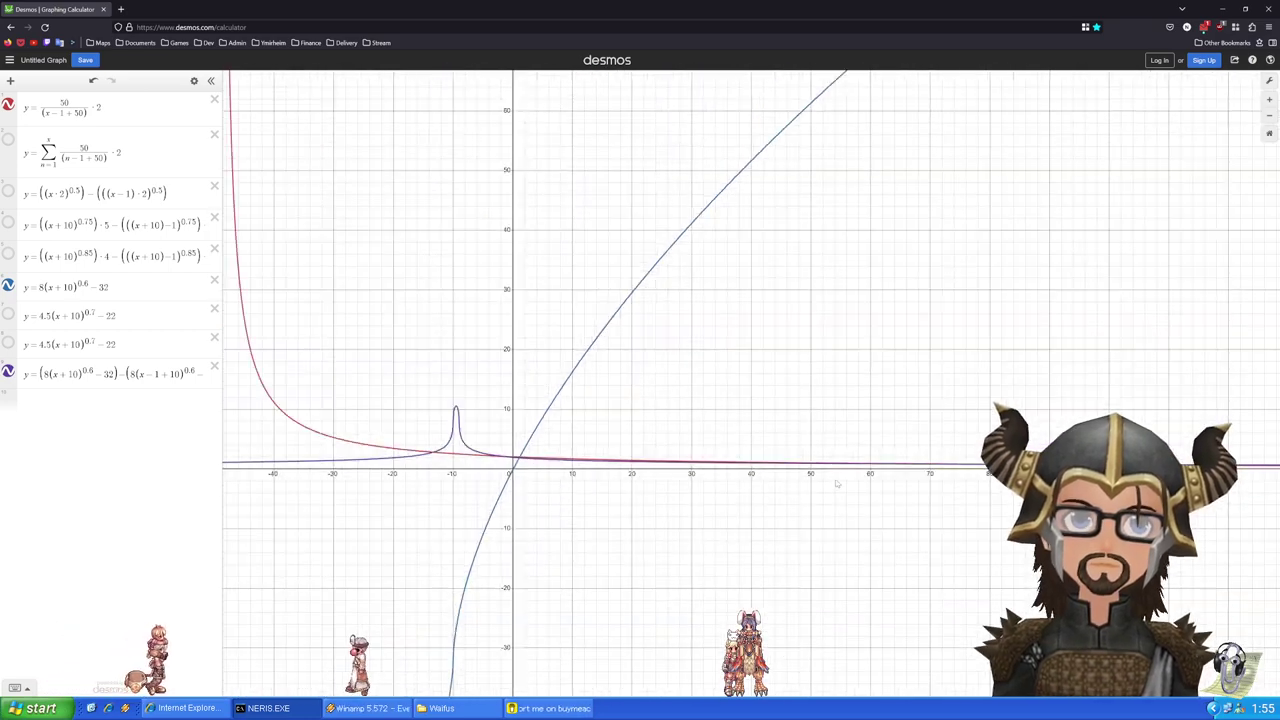
scroll(837, 499, down, 3)
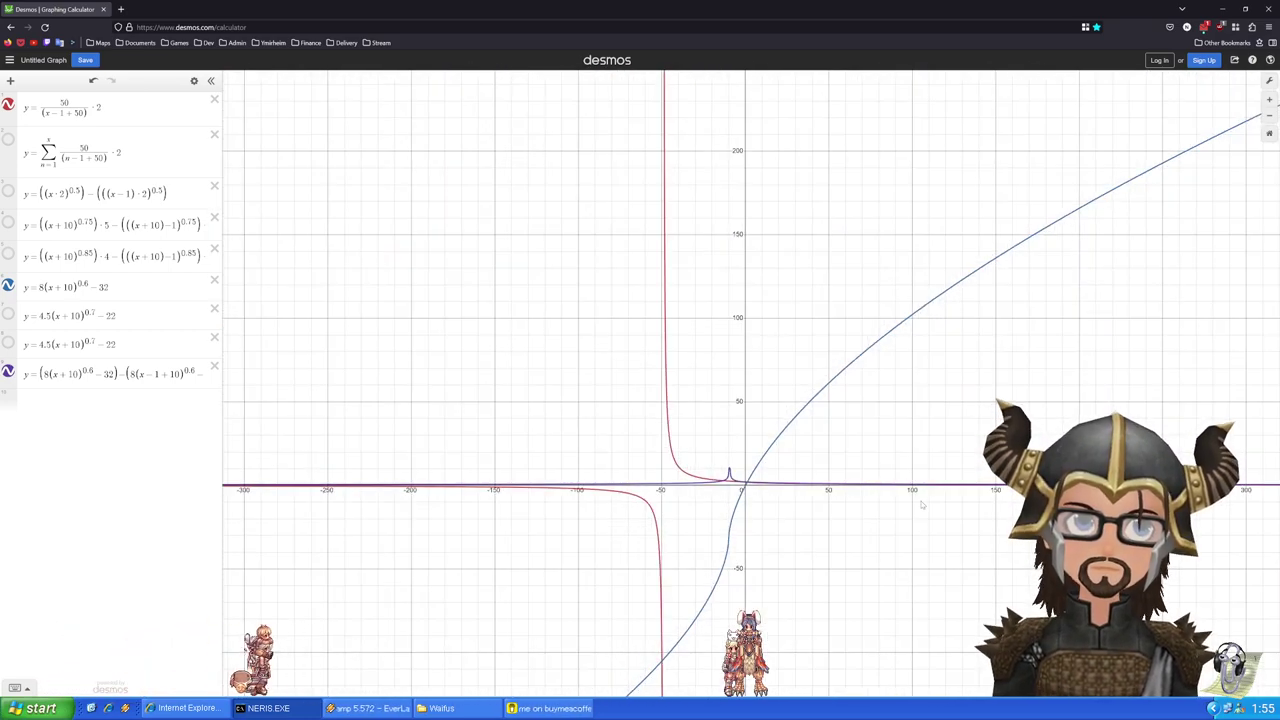
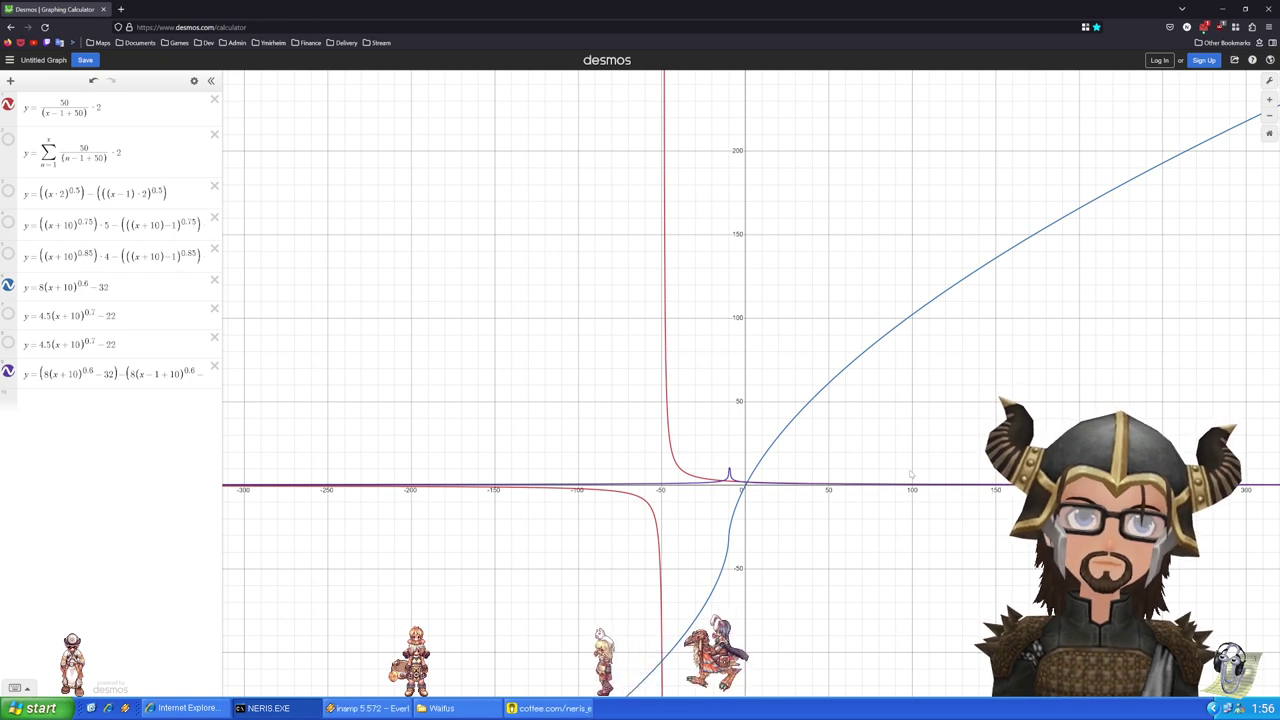
Step: Hide the first, summation and last expressions so only y = 8(x+10)^0.6 − 32 remains plotted
click(8, 104)
click(8, 140)
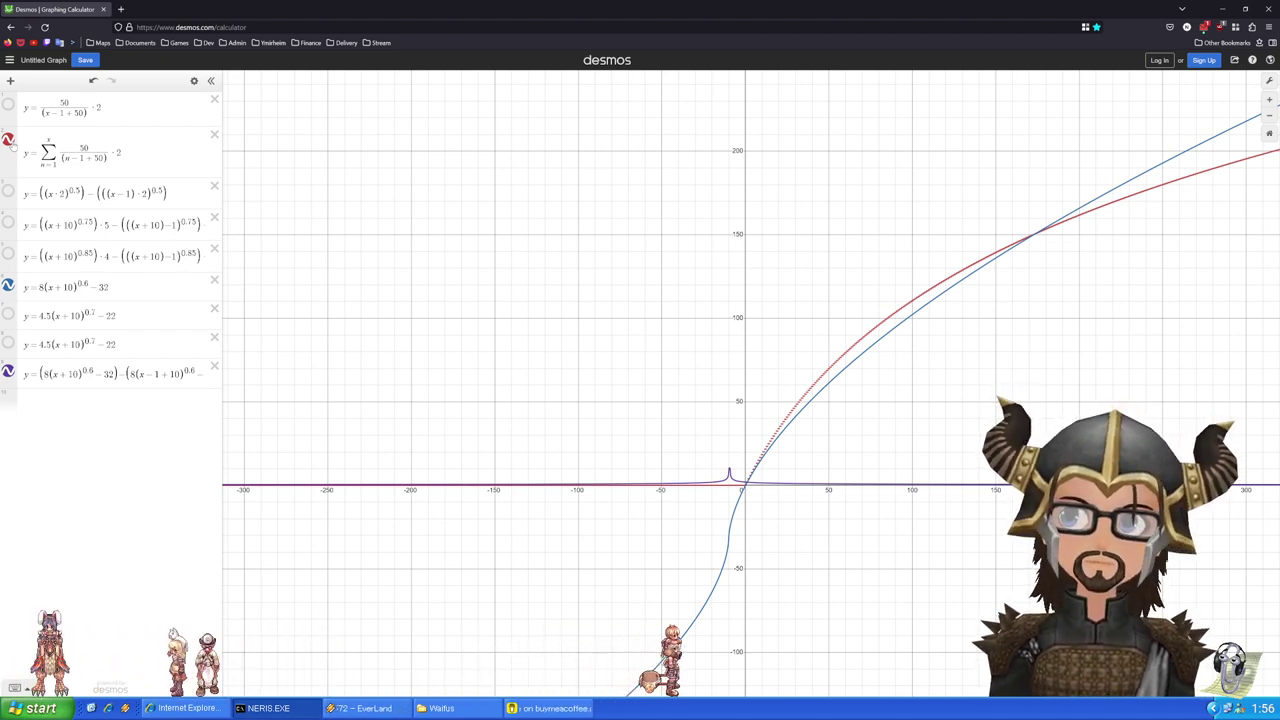
click(8, 141)
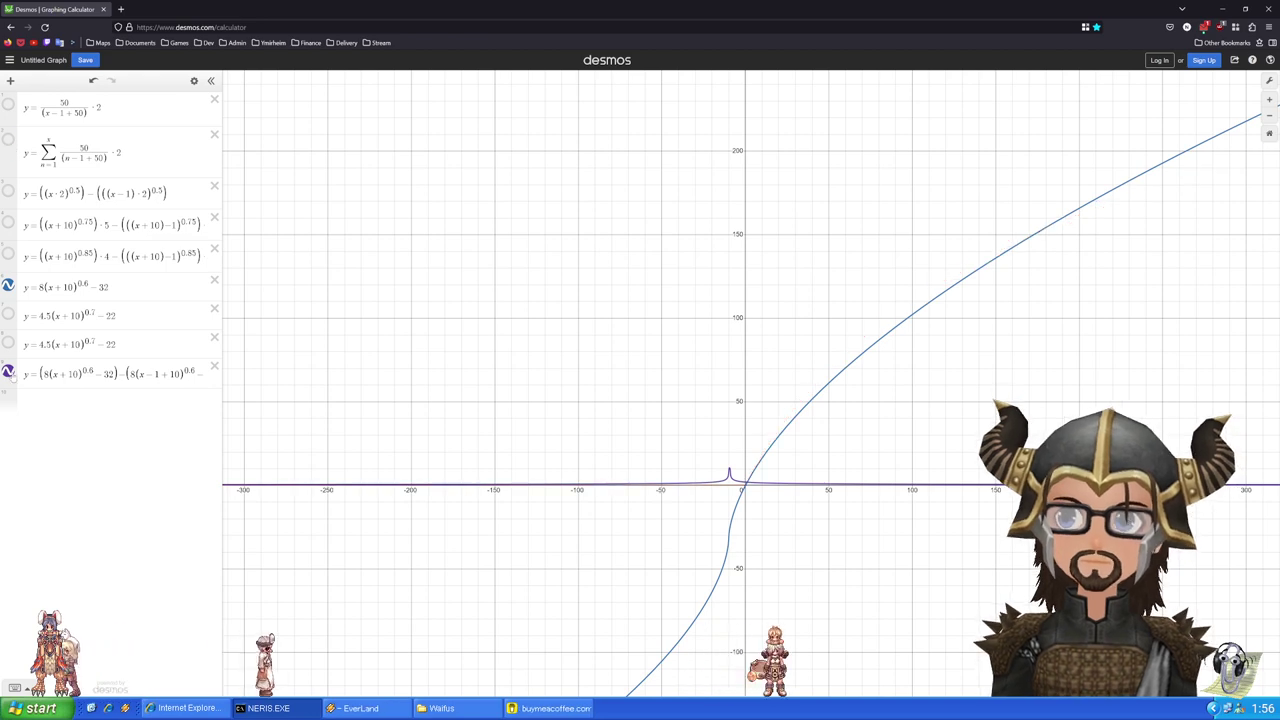
click(8, 373)
drag(840, 437, 588, 487)
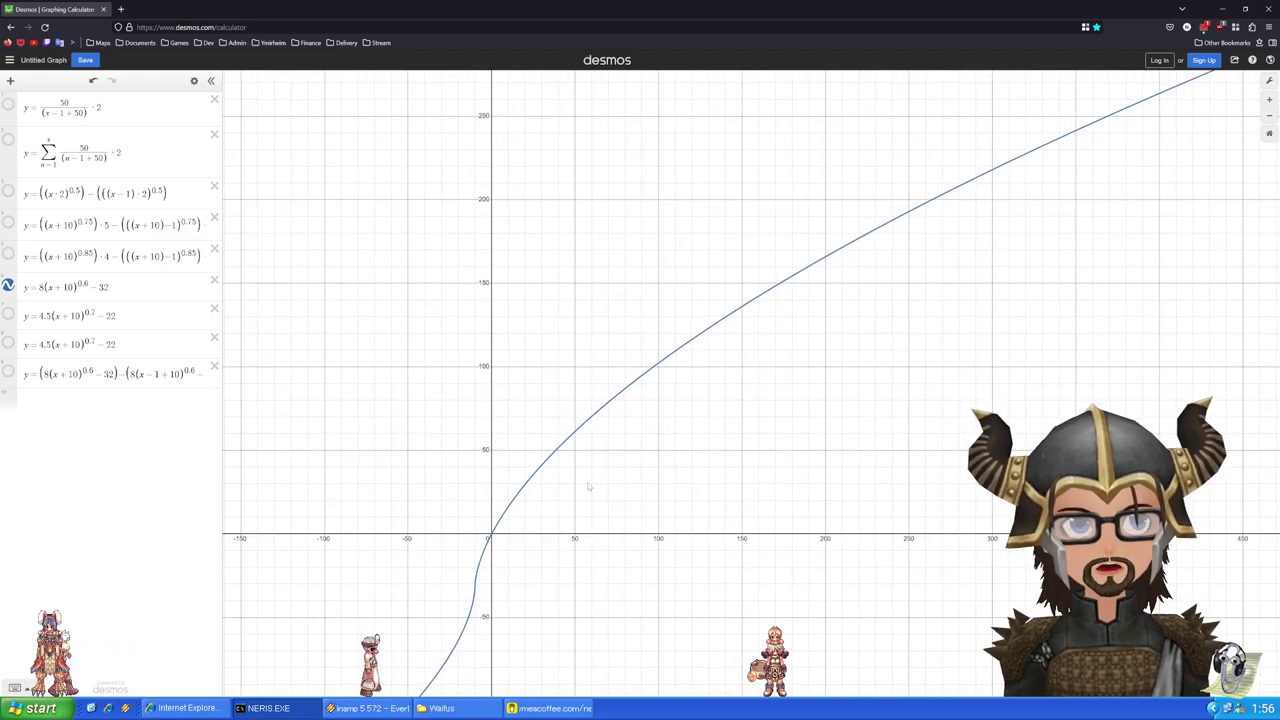
scroll(497, 537, up, 5)
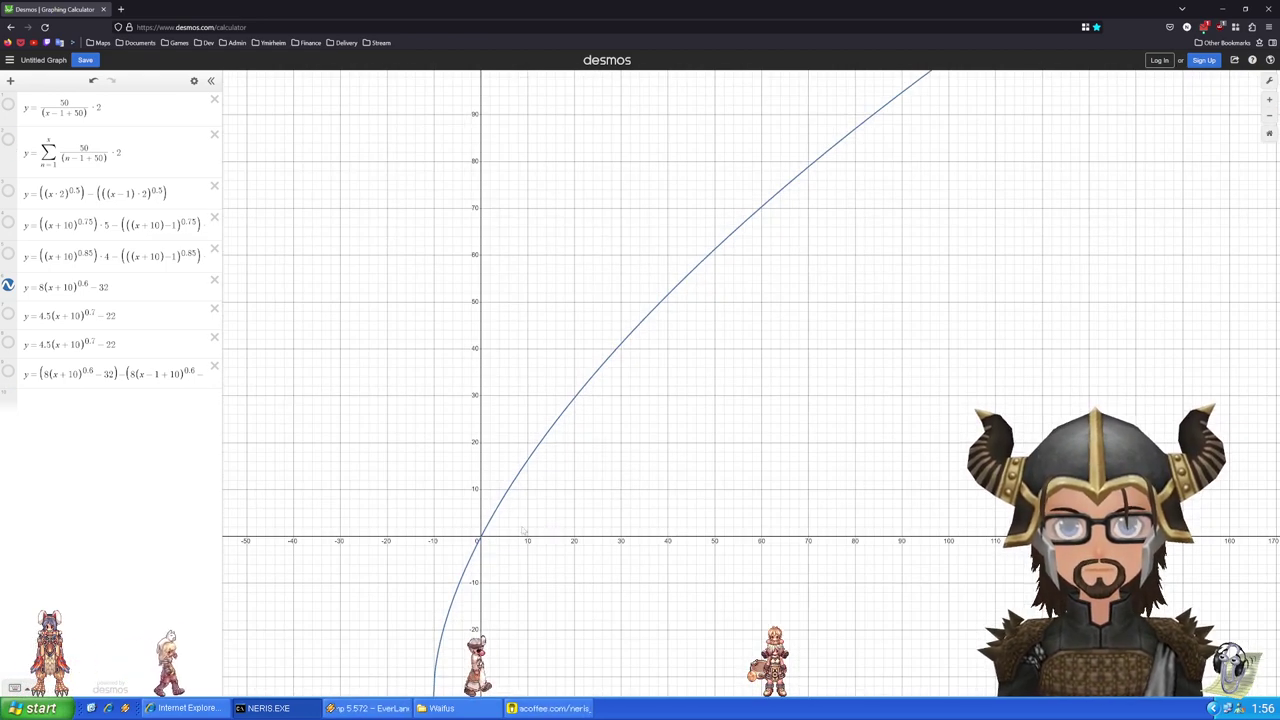
scroll(703, 260, up, 3)
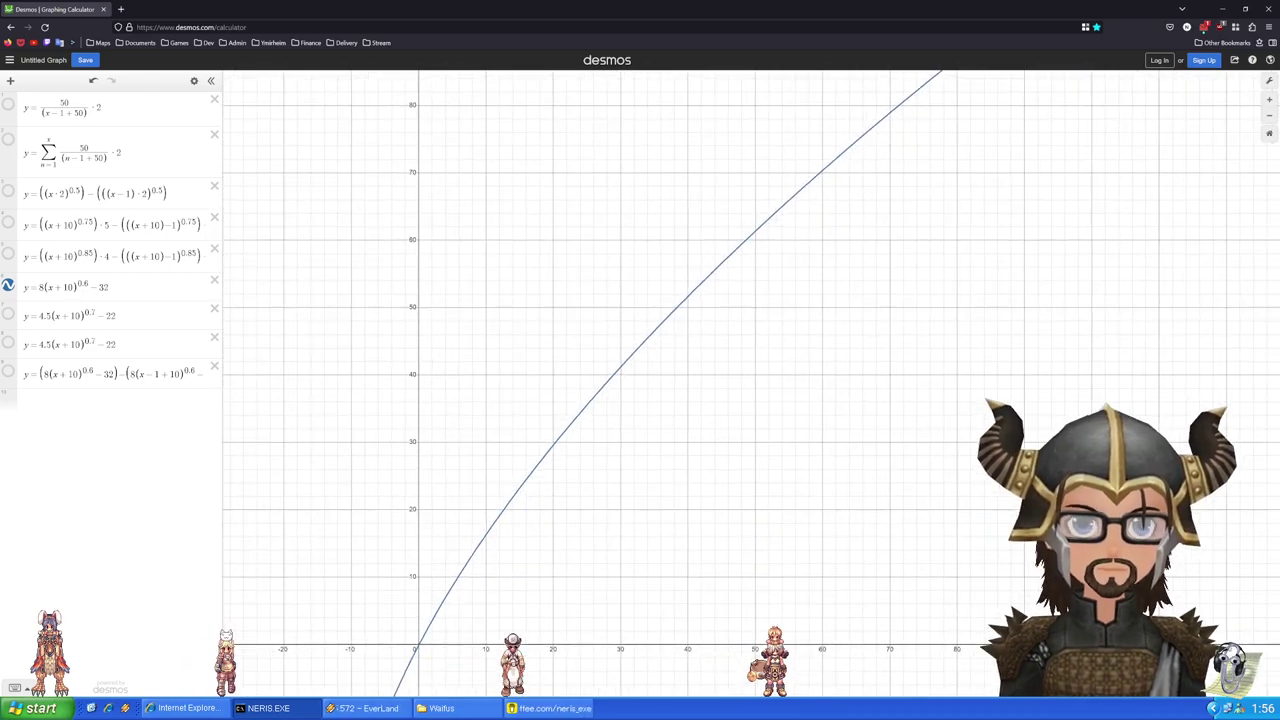
scroll(751, 384, down, 2)
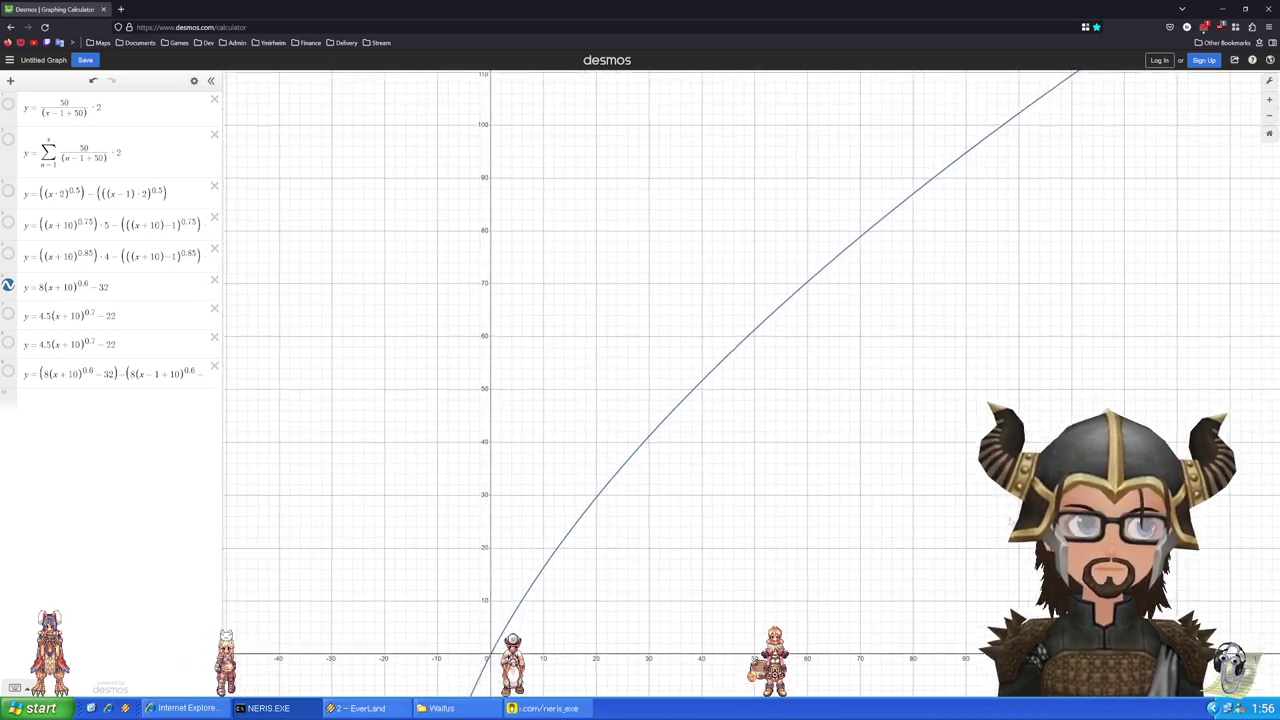
drag(927, 592, 925, 540)
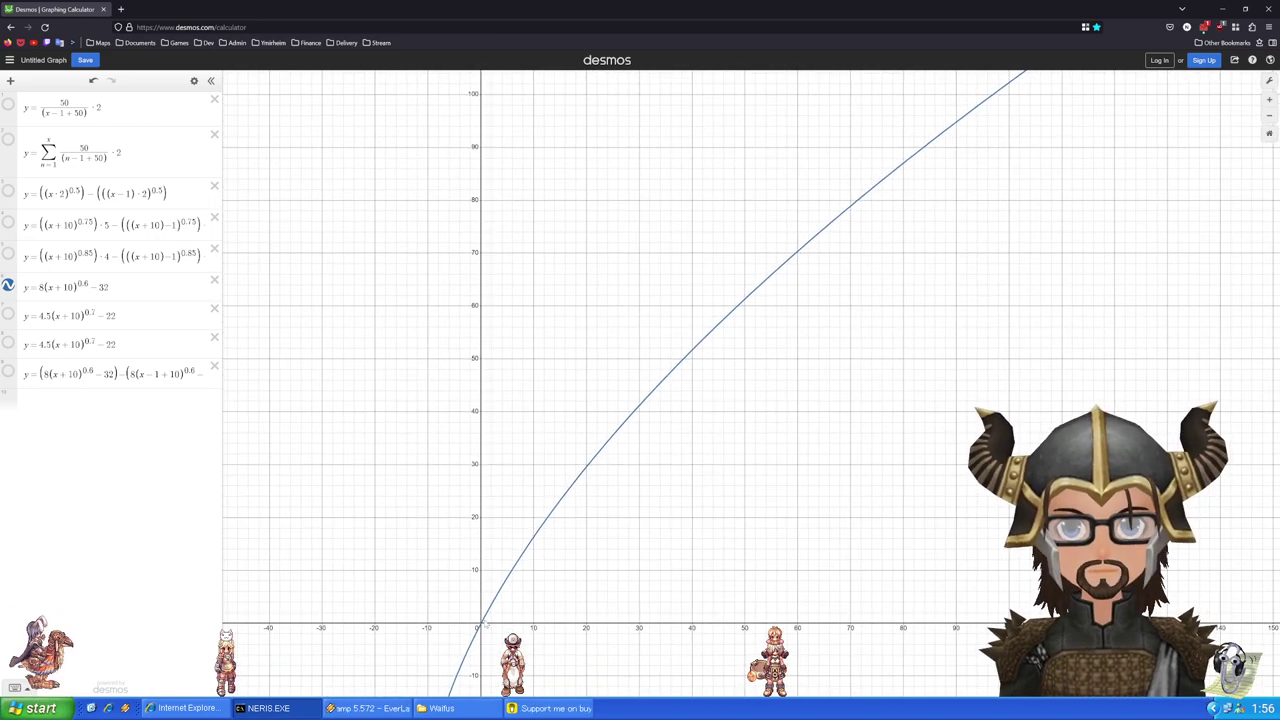
click(487, 615)
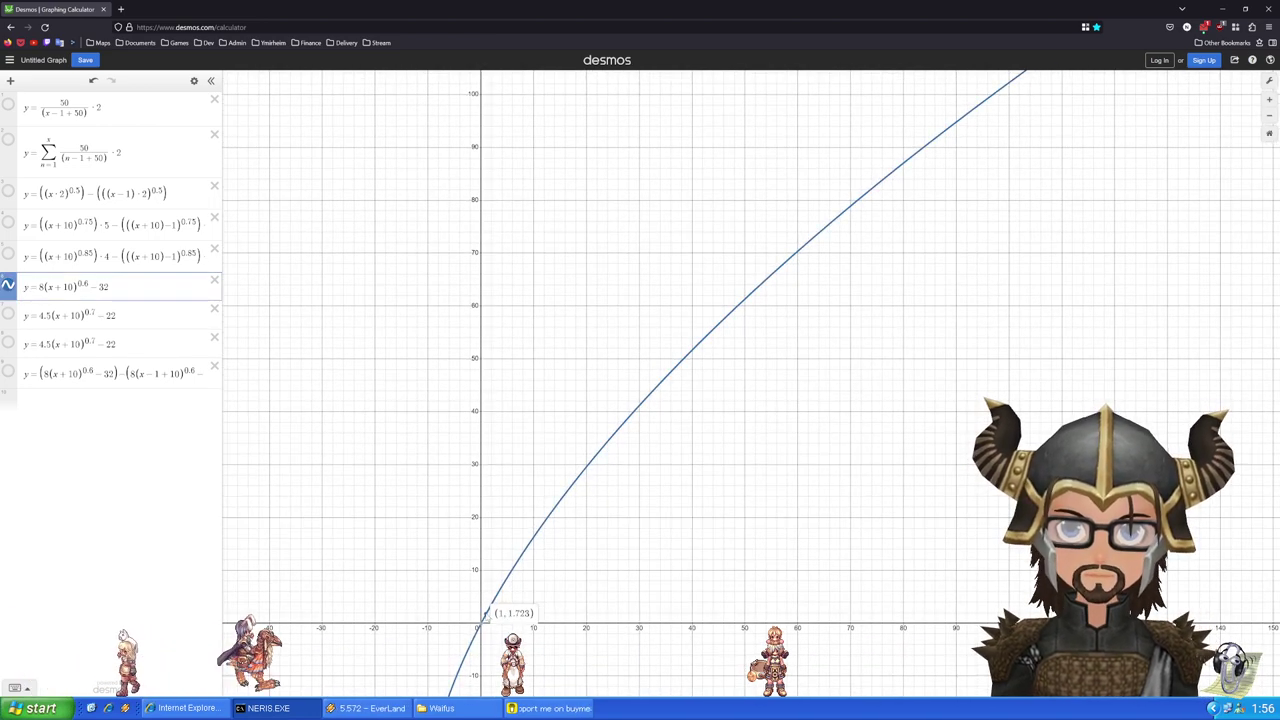
drag(488, 614, 482, 619)
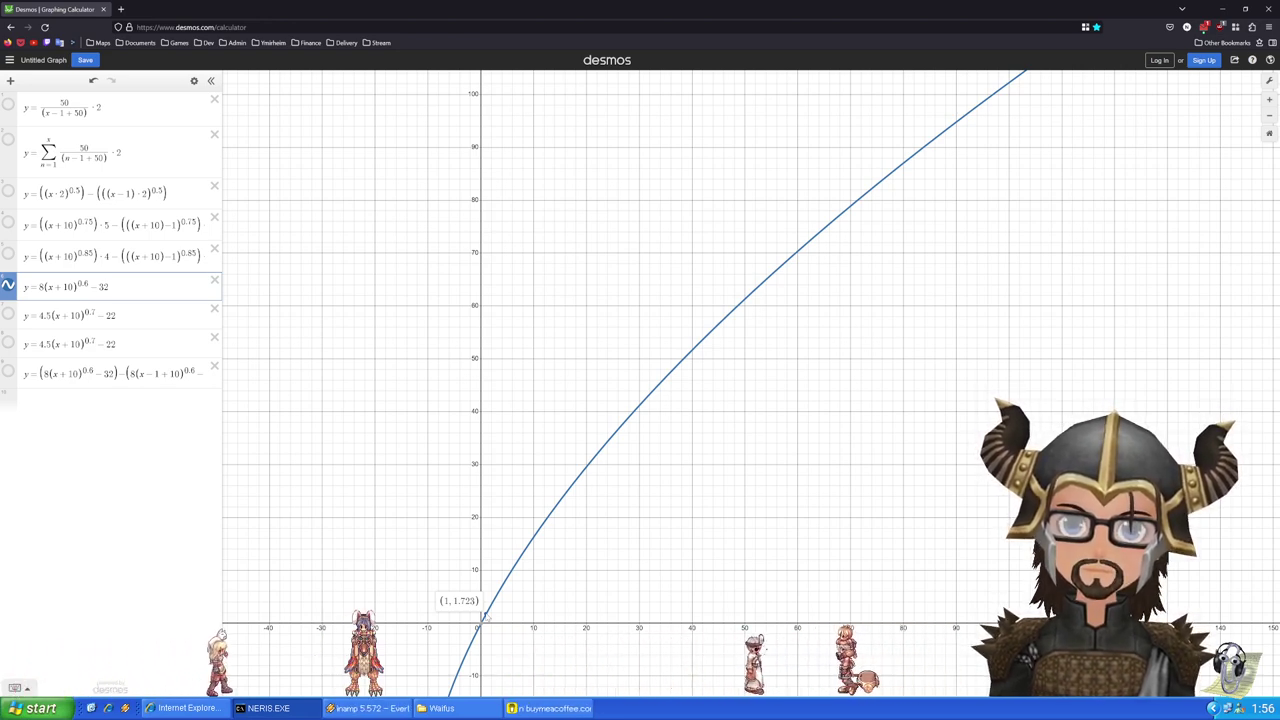
drag(483, 617, 487, 617)
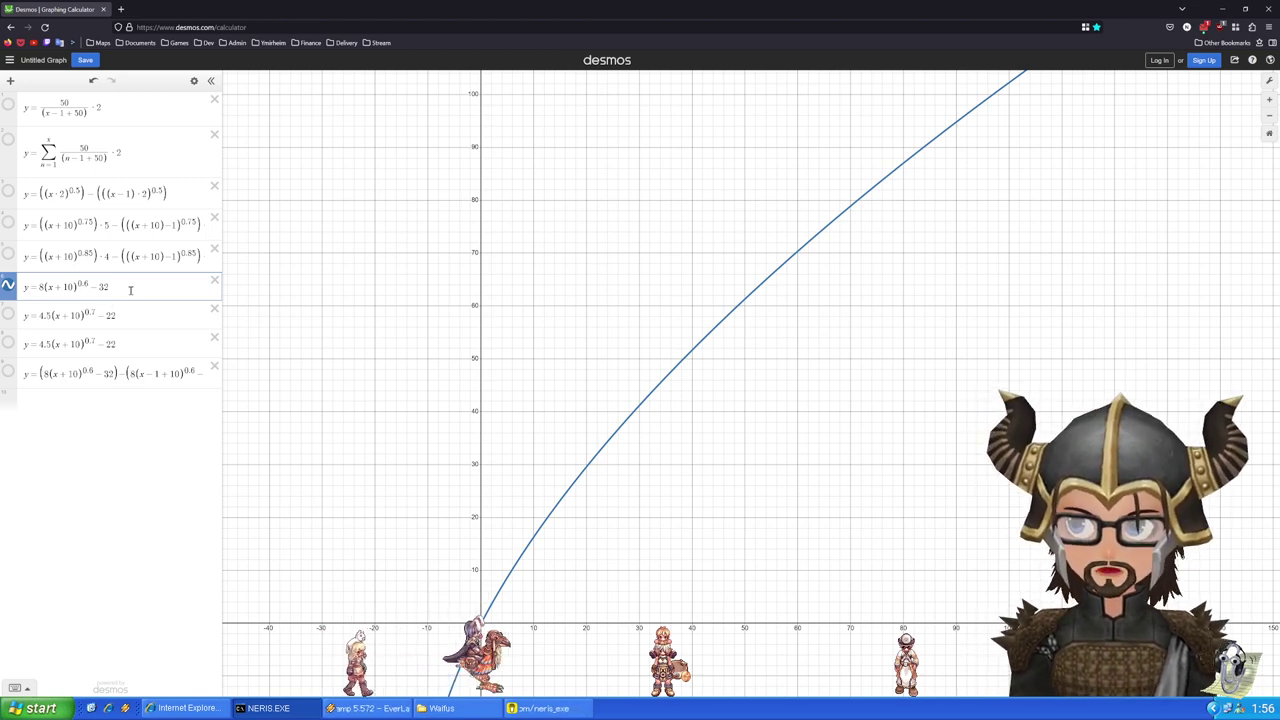
drag(122, 287, 38, 287)
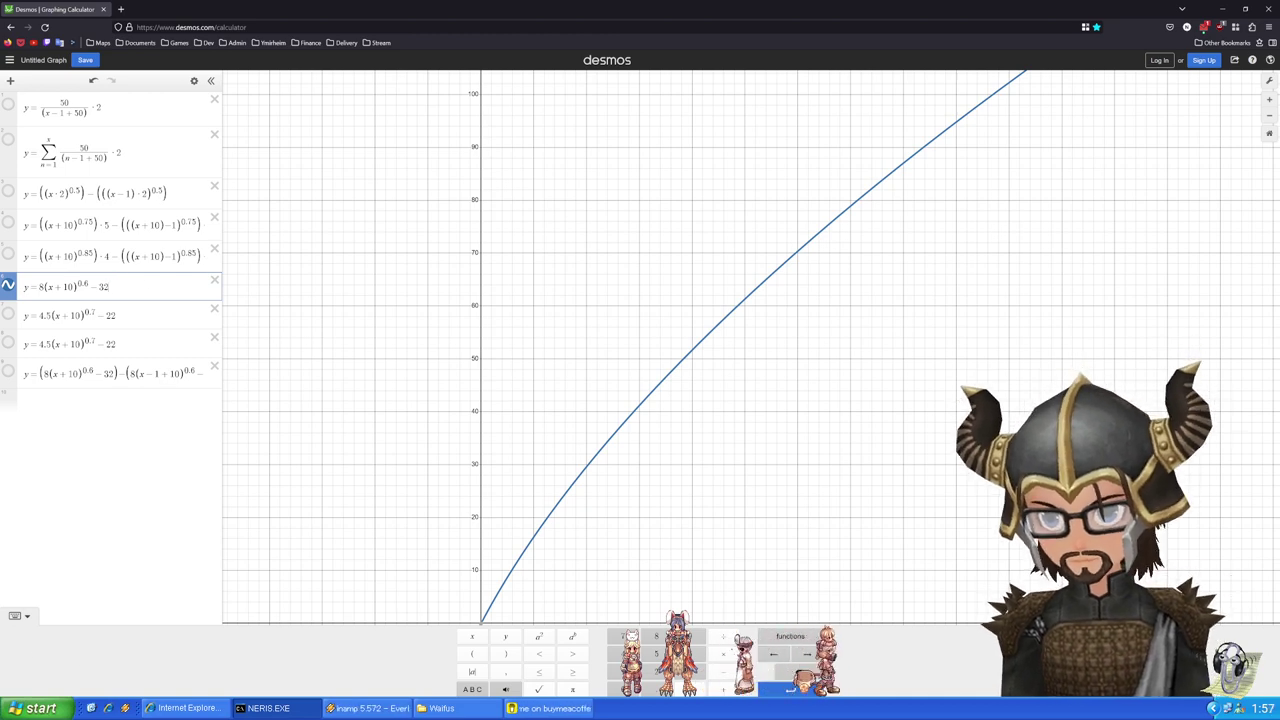
Step: Go to MeleeHitRatePerConcentration's return line in the Ymirheim Mechanics Apps Script project, comparing with C# and Desmos
key(alt+Tab)
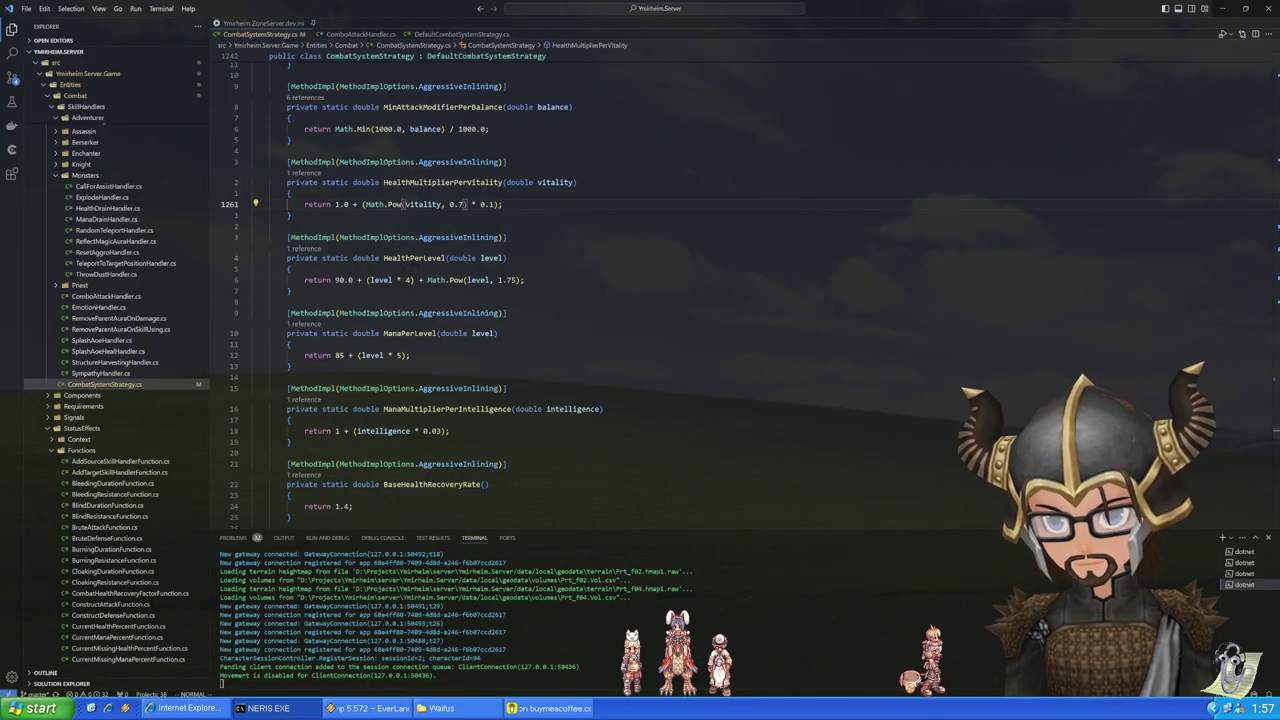
key(alt+Tab)
click(139, 12)
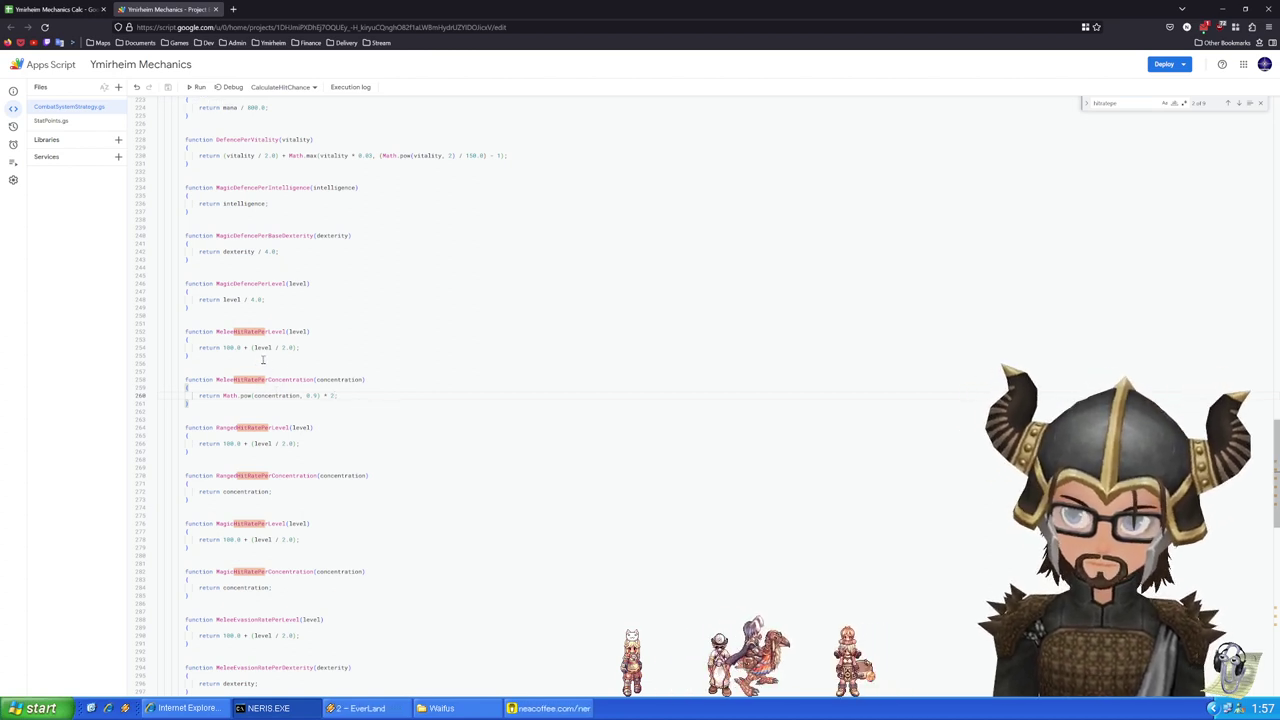
click(253, 396)
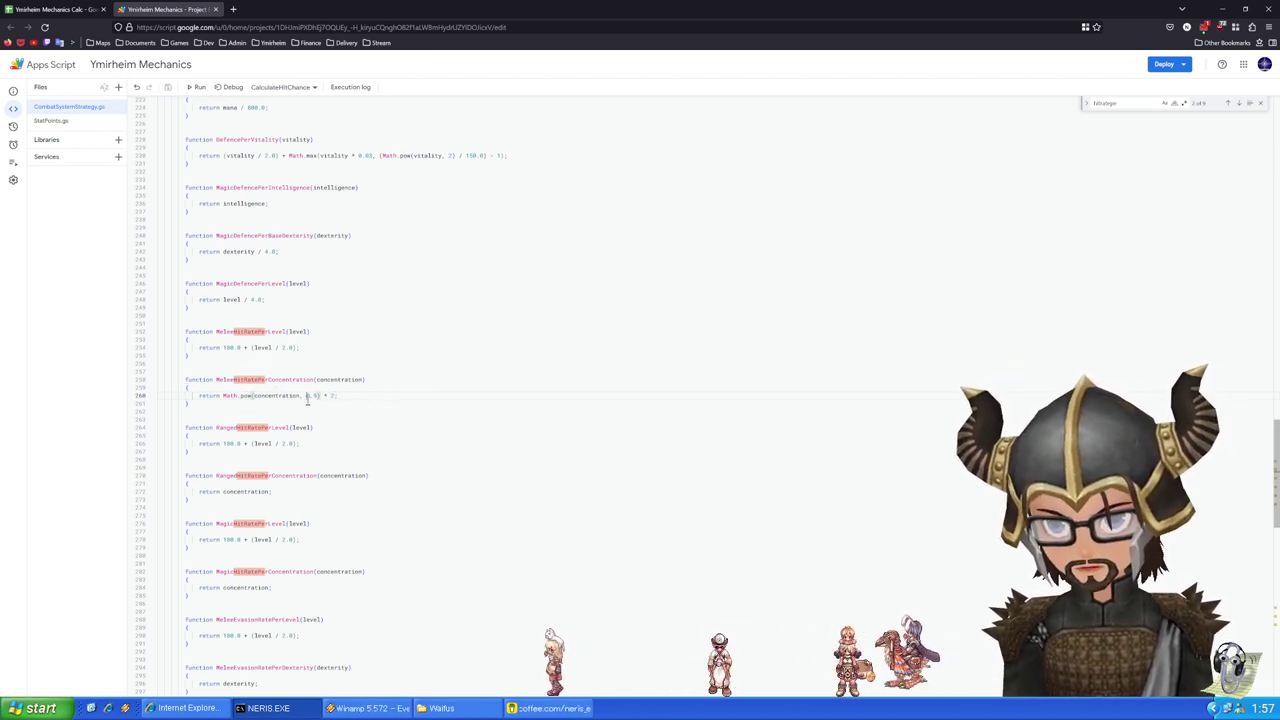
key(alt+Tab)
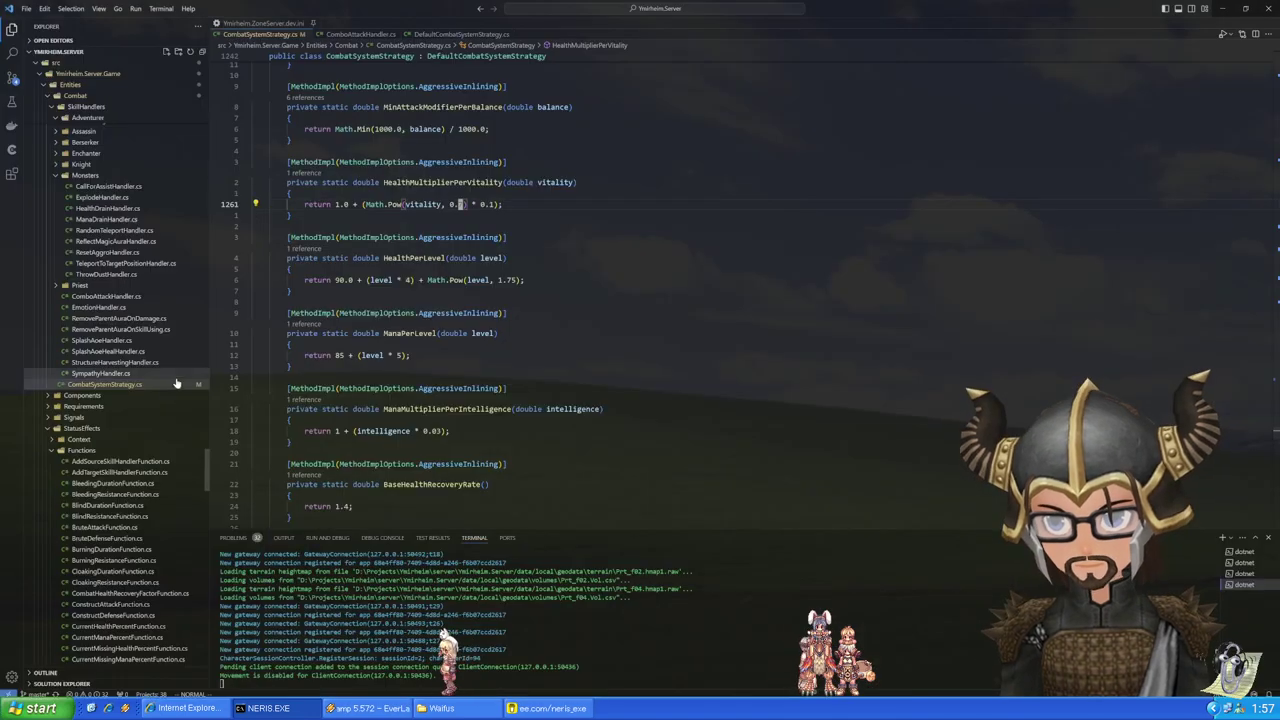
key(alt+Tab)
key(alt+Tab)
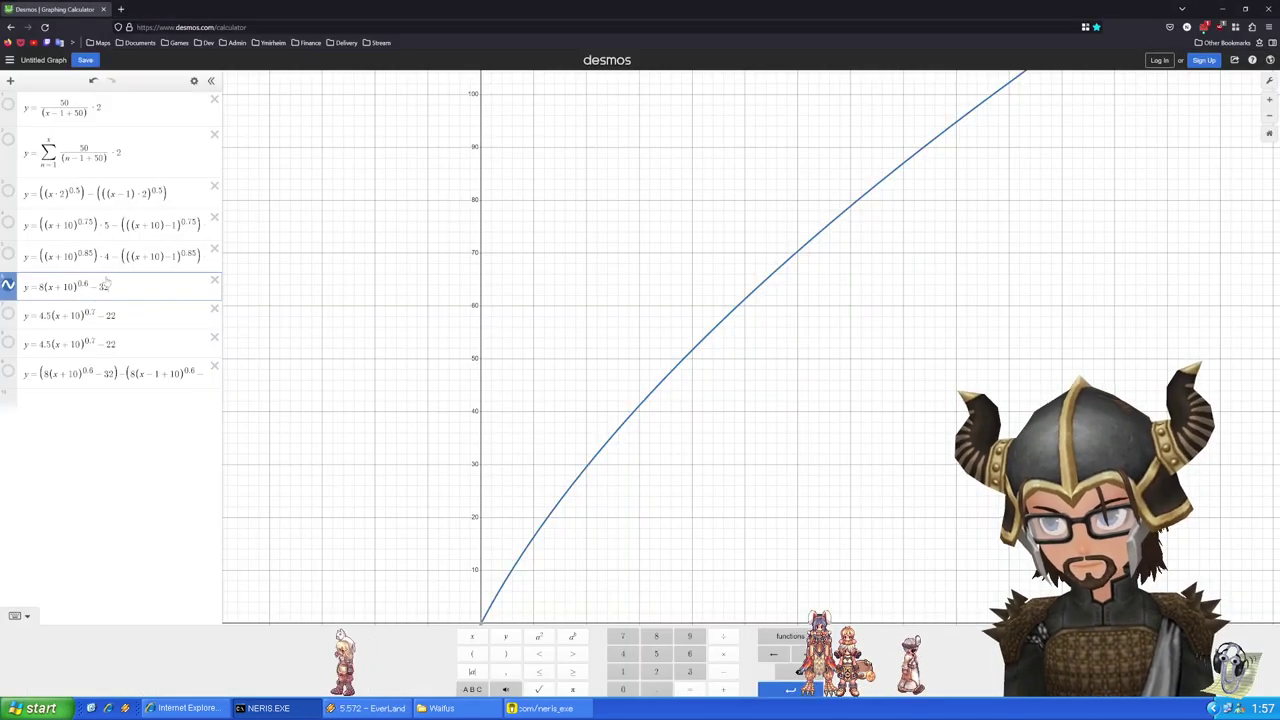
key(alt+Tab)
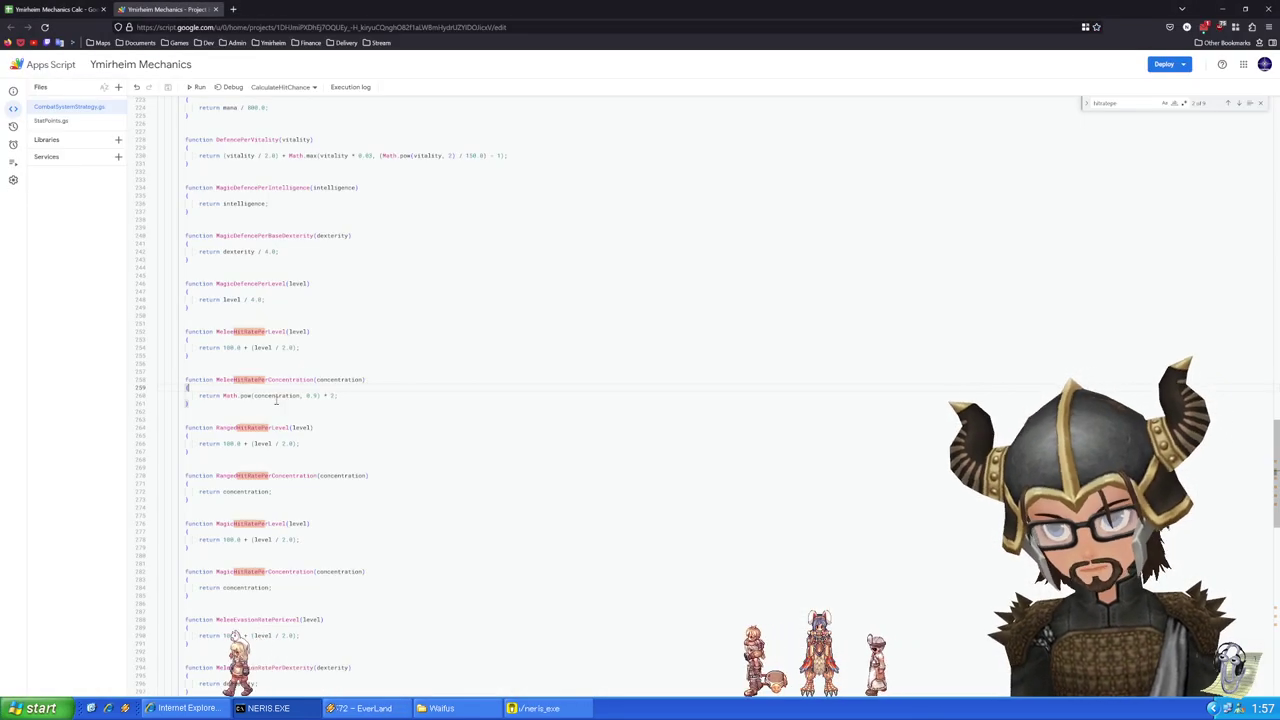
Step: Set line 260's exponent to 0.6 and multiplier to 8, matching the Desmos formula
double_click(314, 395)
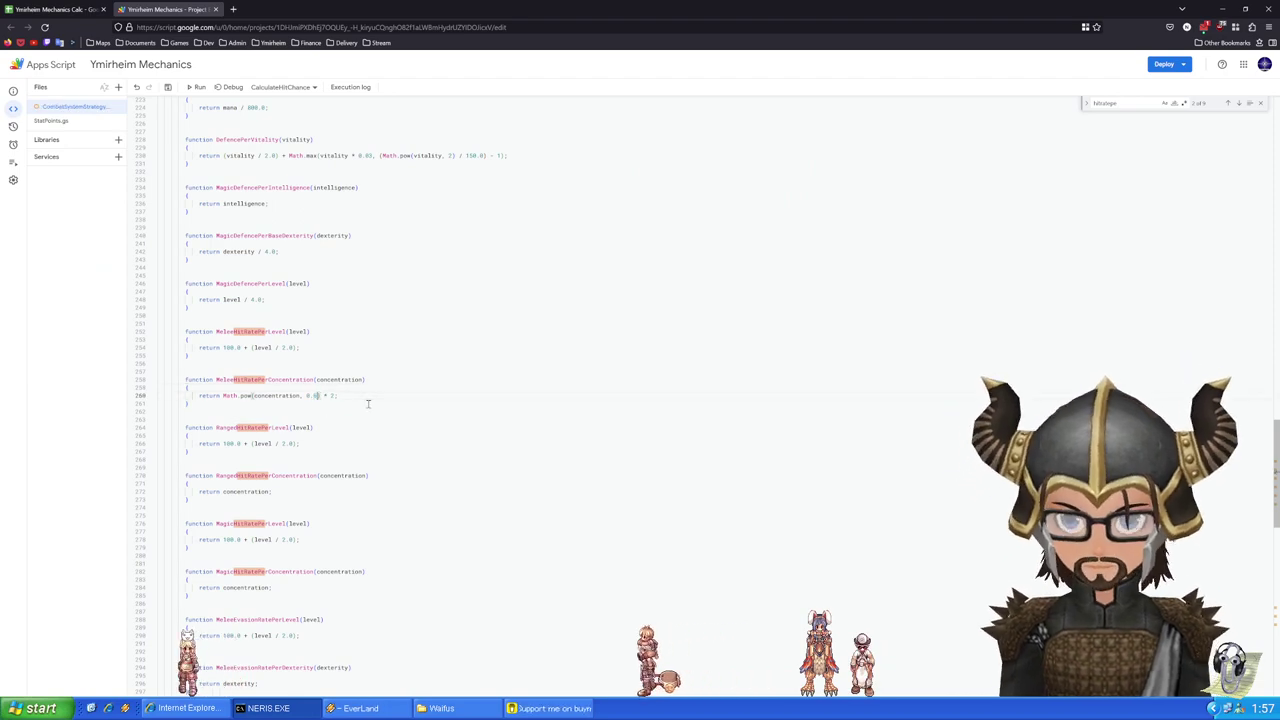
key(alt+Tab)
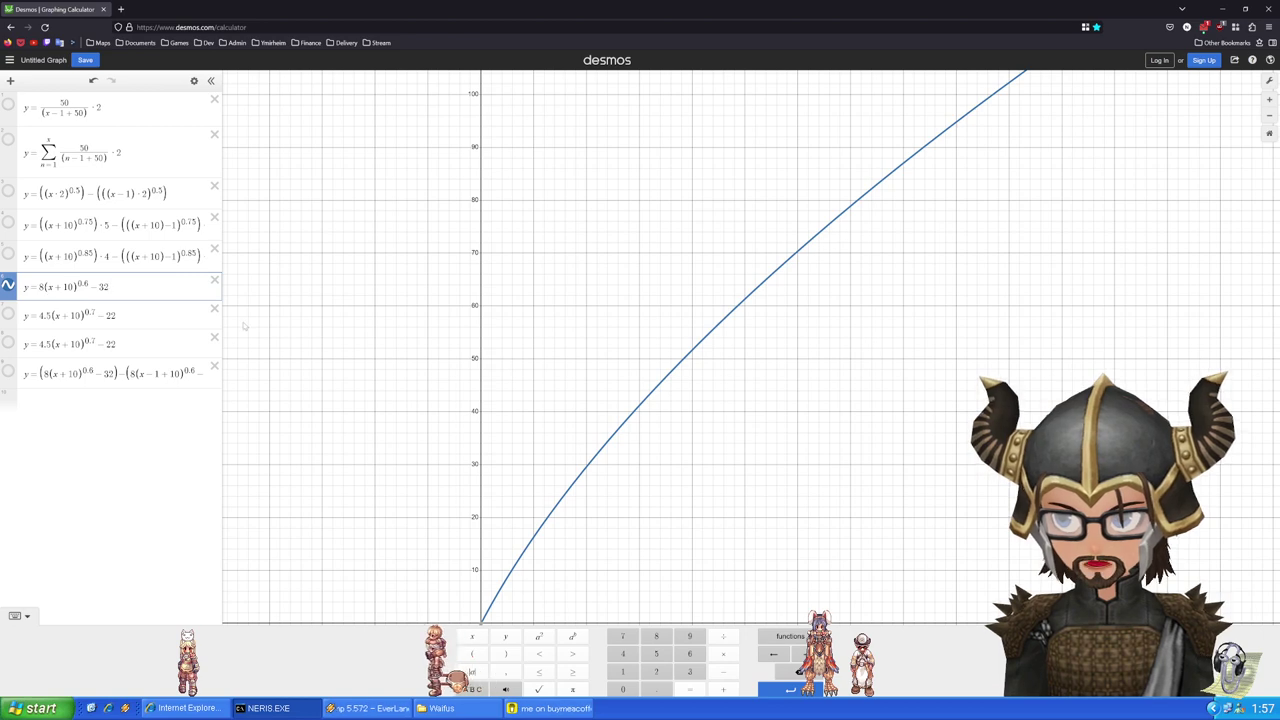
key(alt+Tab)
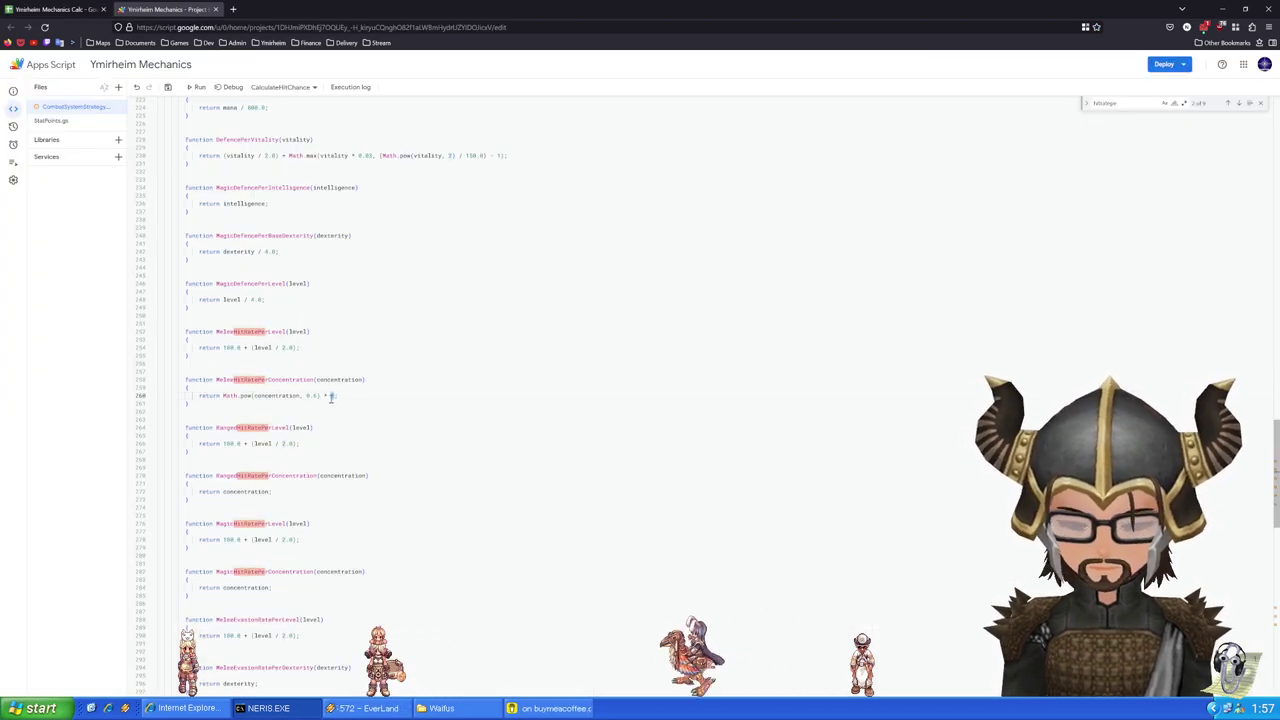
key(alt+Tab)
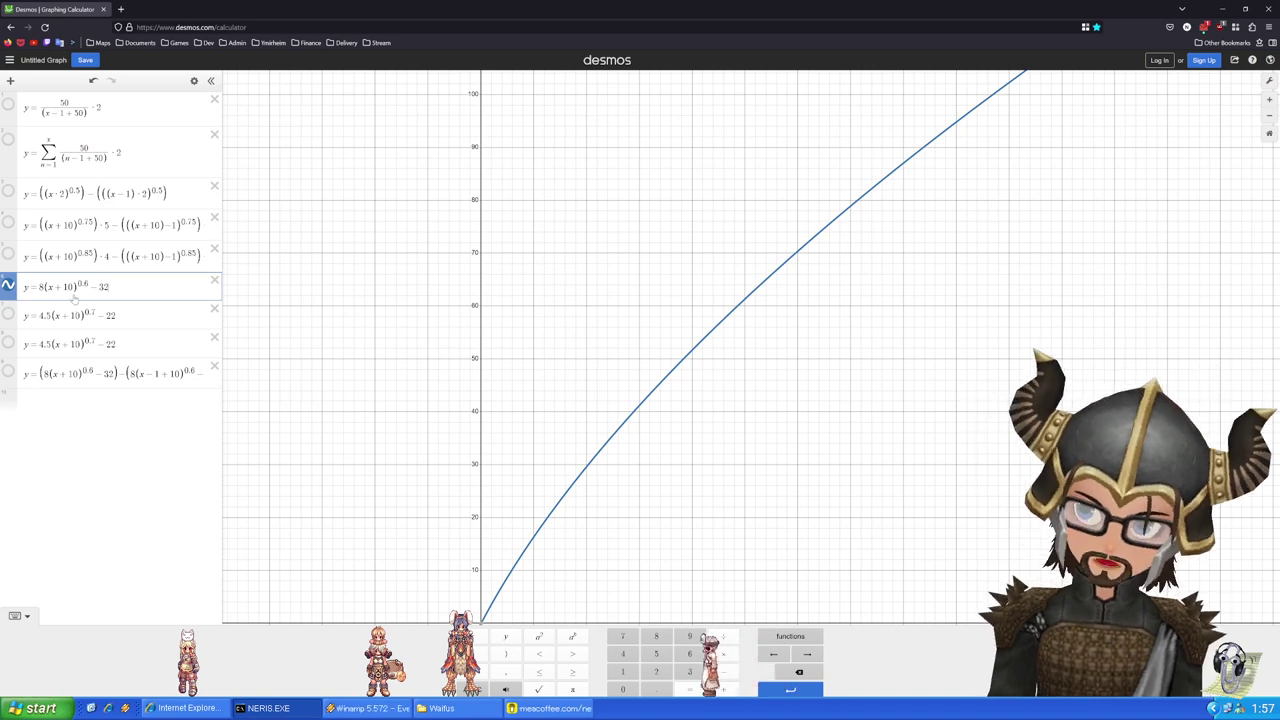
key(alt+Tab)
double_click(257, 396)
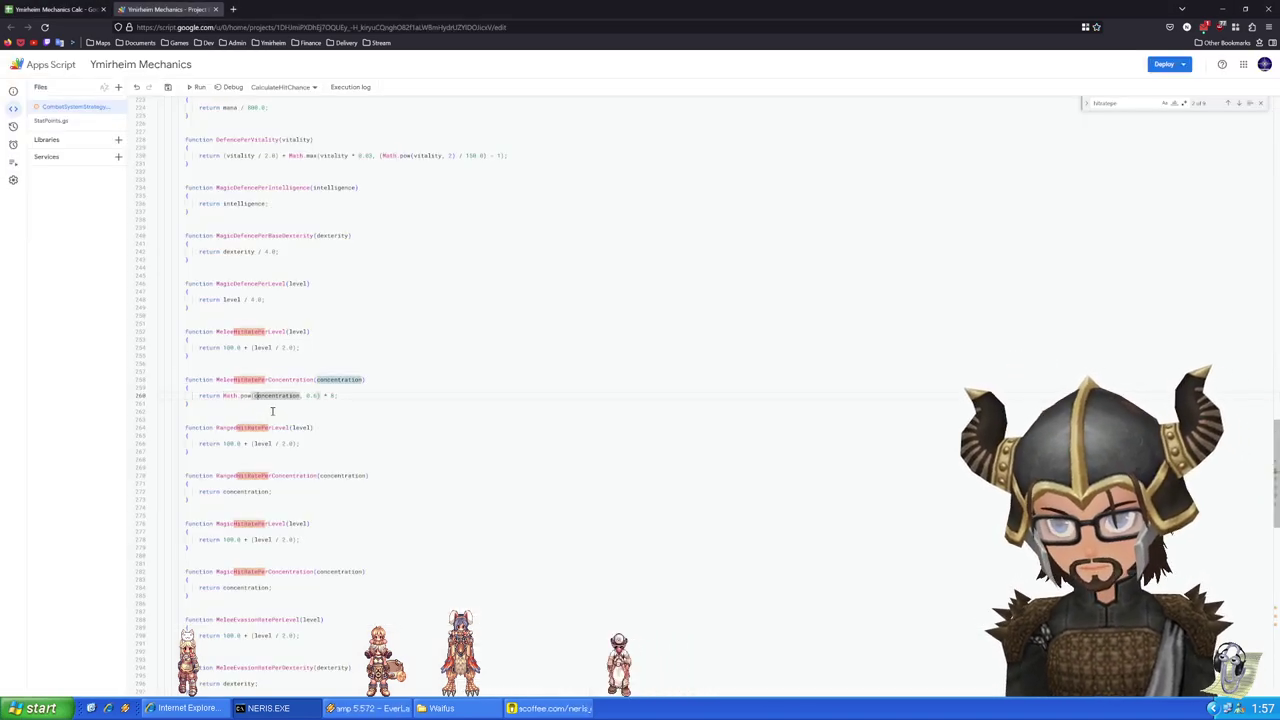
Step: Add 10 to concentration inside the pow call and subtract 33 at the end of line 260
text(()
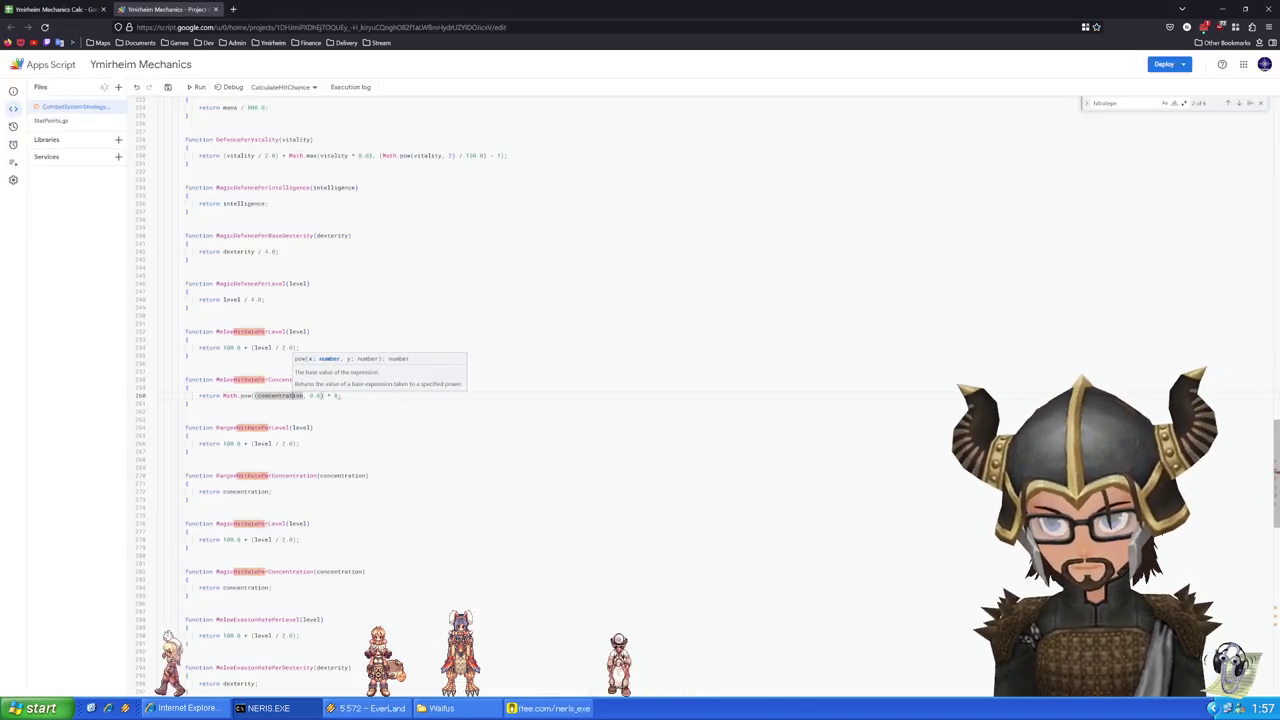
text(+10)
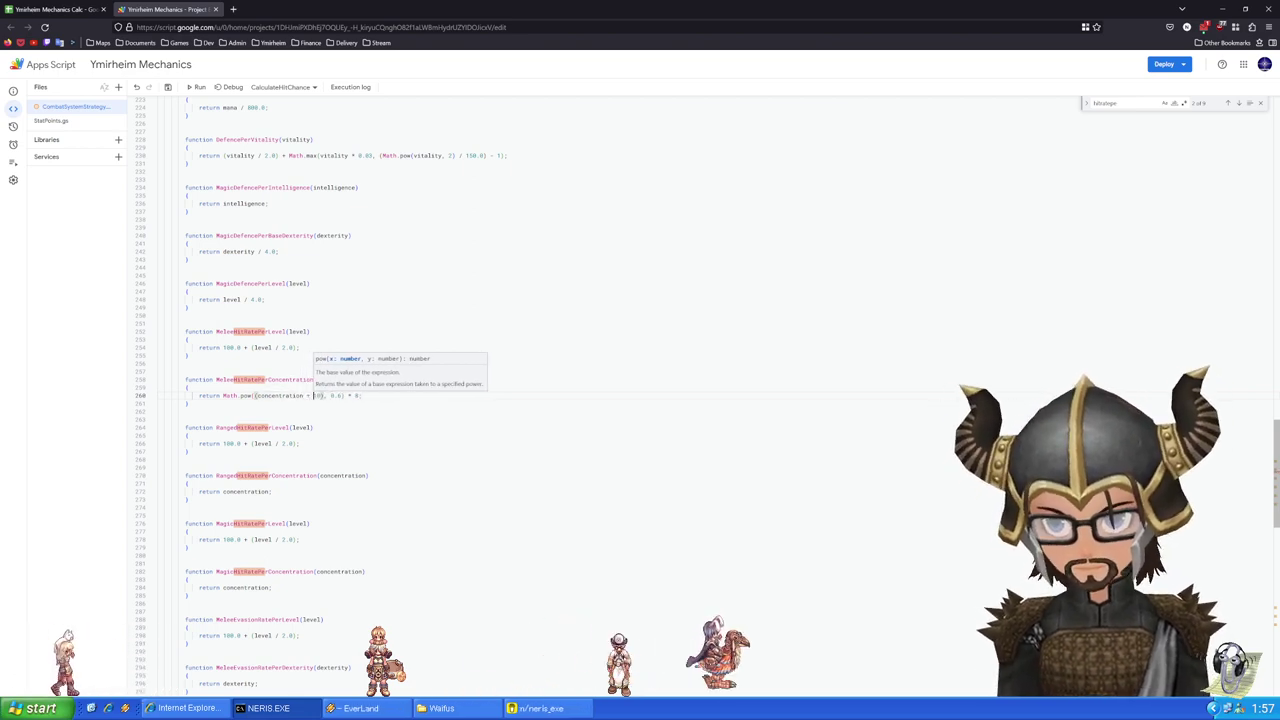
text())
click(357, 396)
key(alt+Tab)
key(alt+Tab)
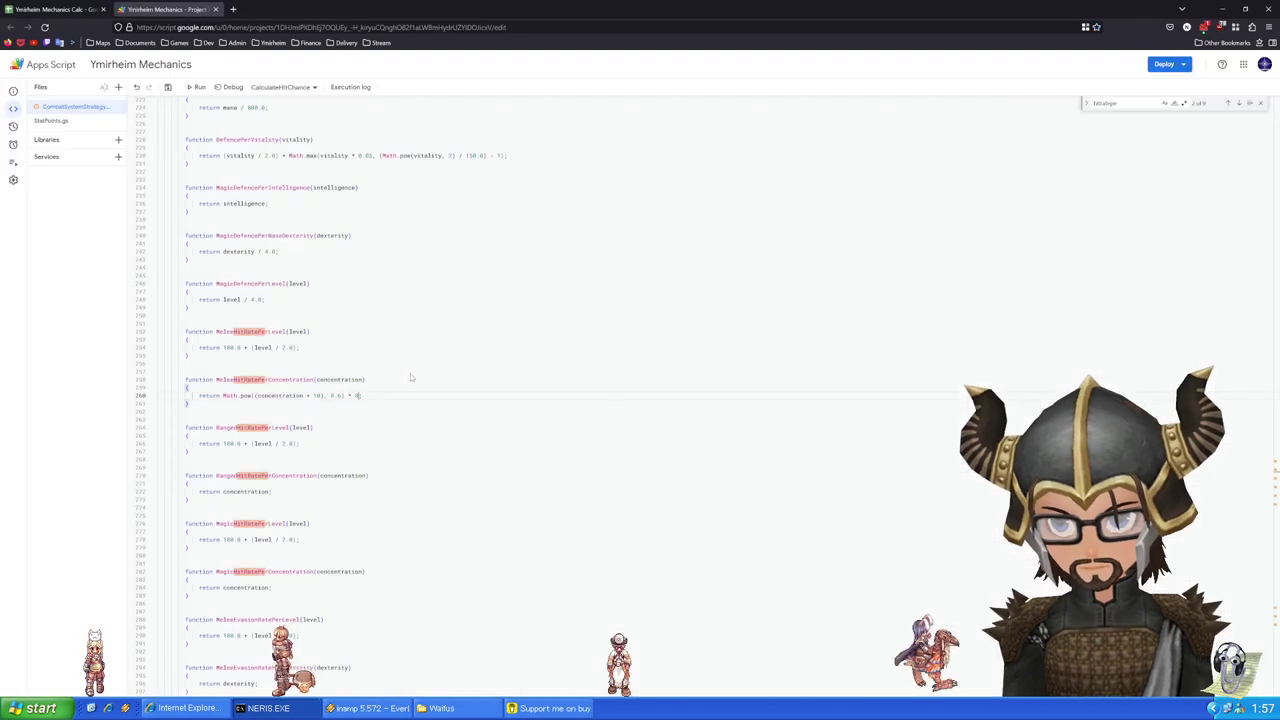
key(alt+Tab)
key(alt+Tab)
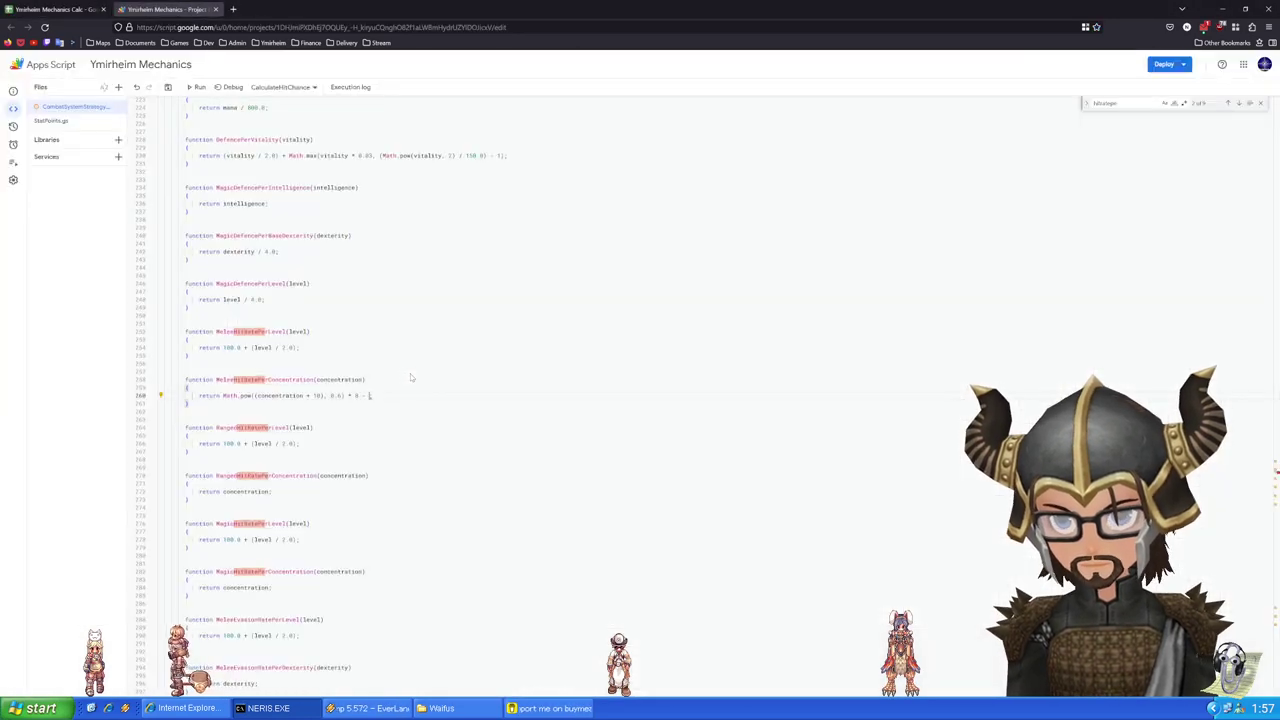
text(- 33)
Step: Save the Apps Script project with the updated concentration formula
click(351, 410)
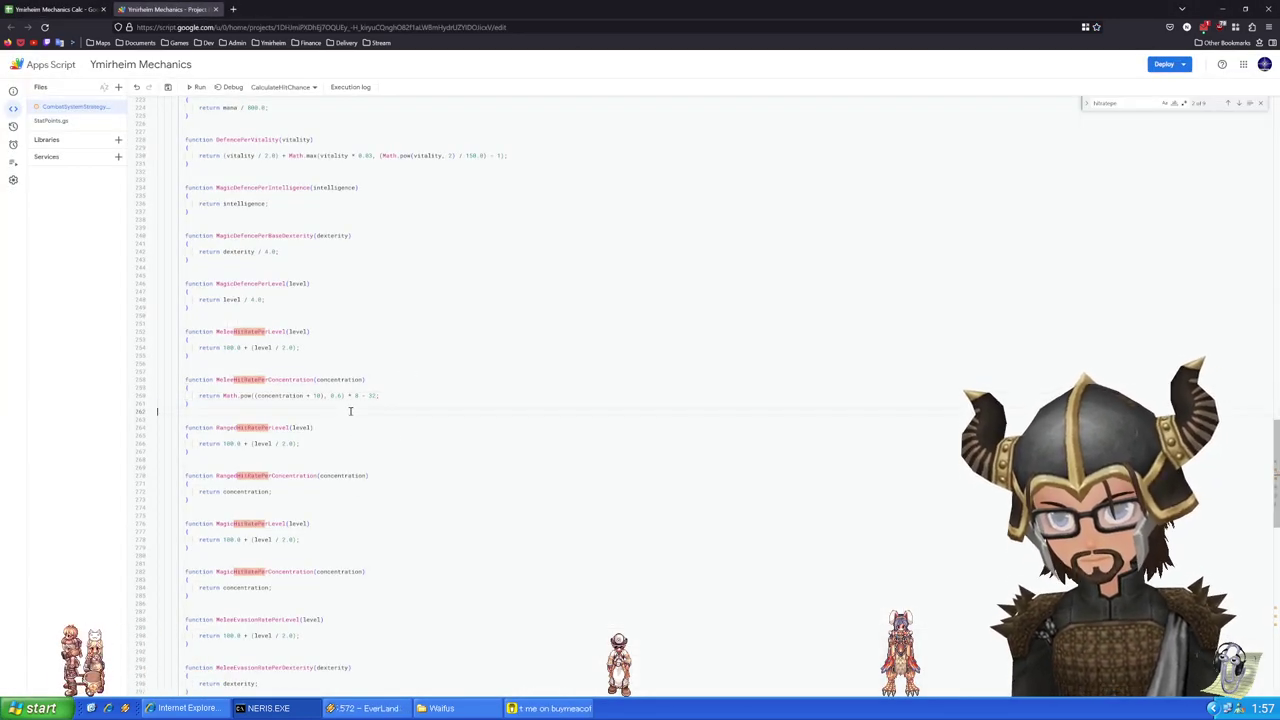
key(ctrl+s)
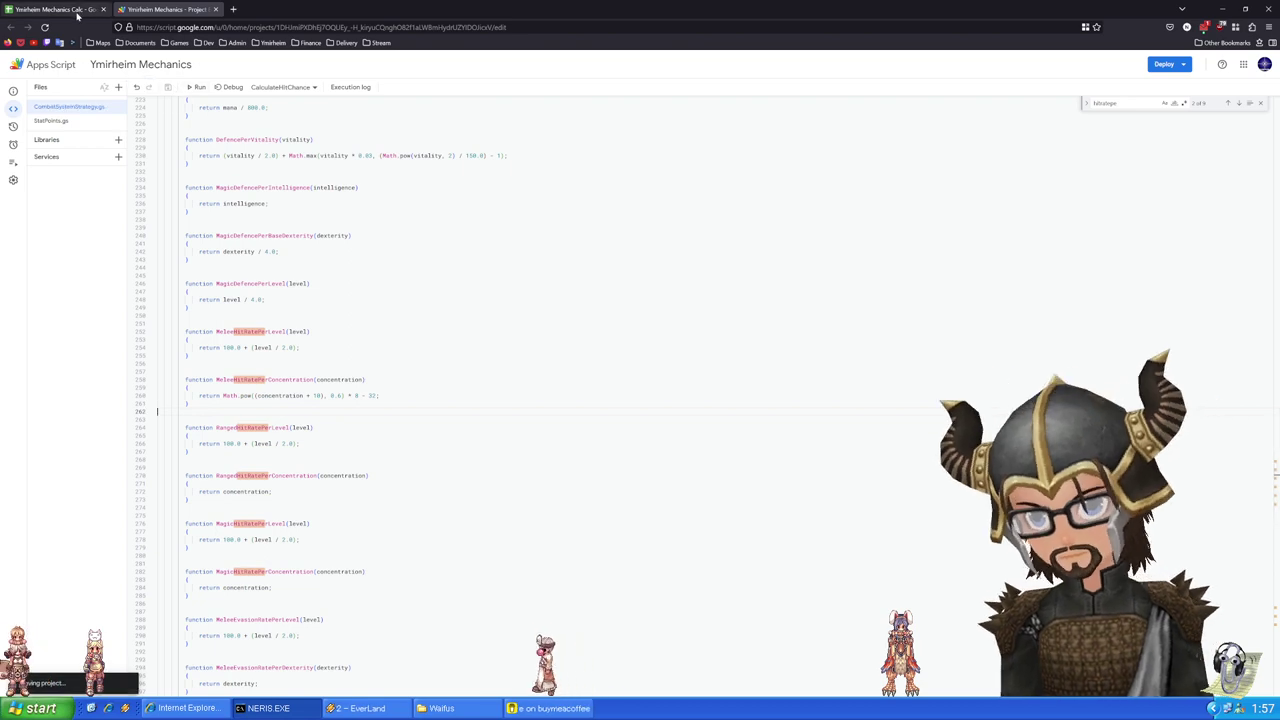
click(77, 10)
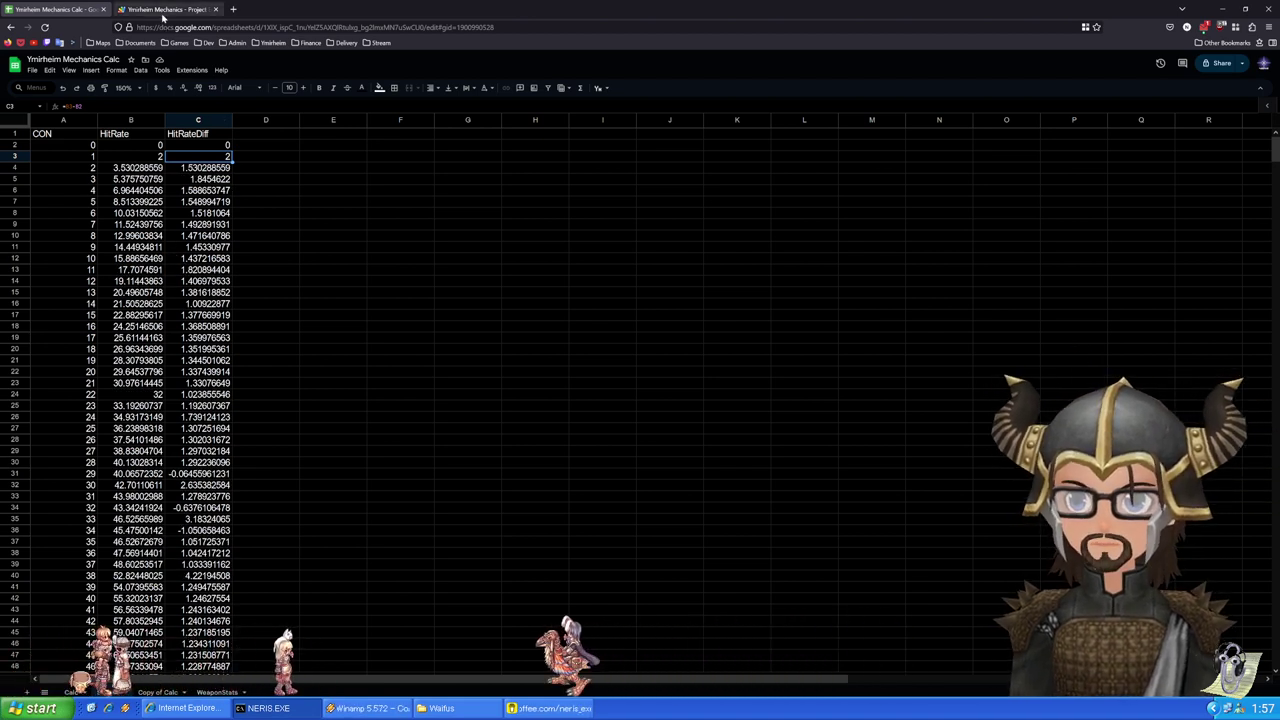
Step: Let Sheet4 recalculate so HitRateDiff declines smoothly from about 1.81 to about 0.96
scroll(240, 260, down, 10)
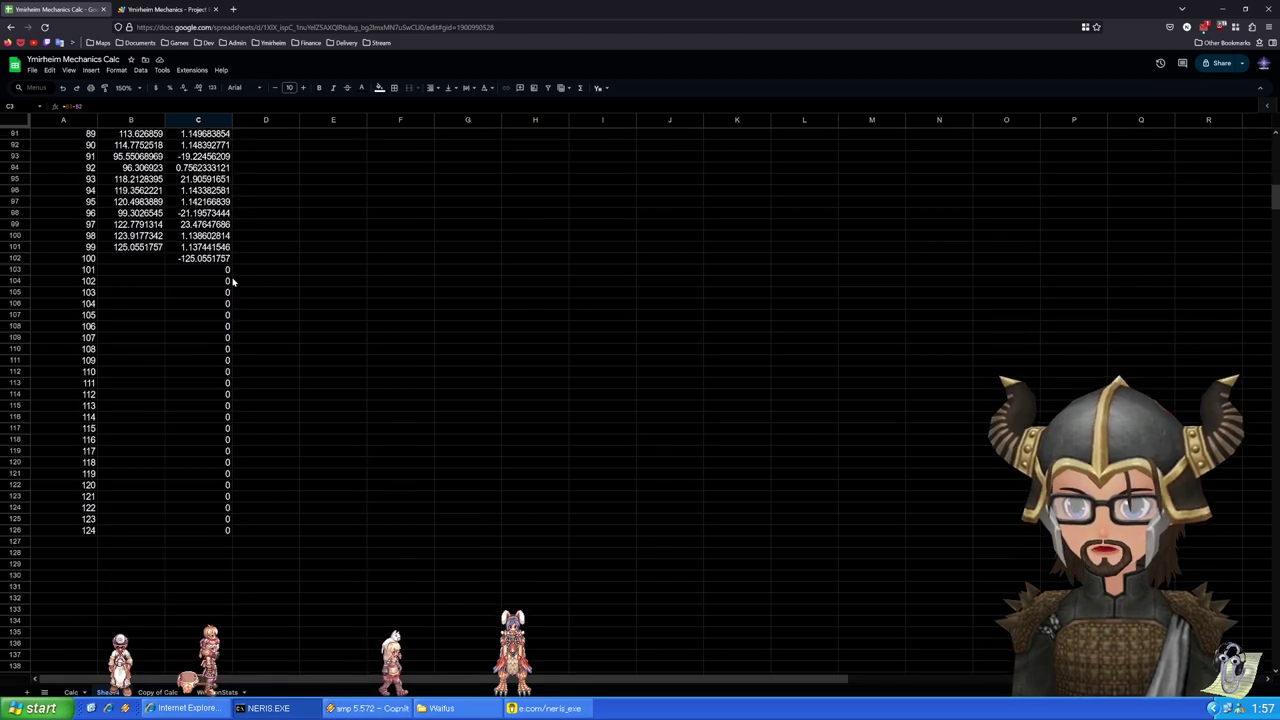
scroll(238, 290, up, 10)
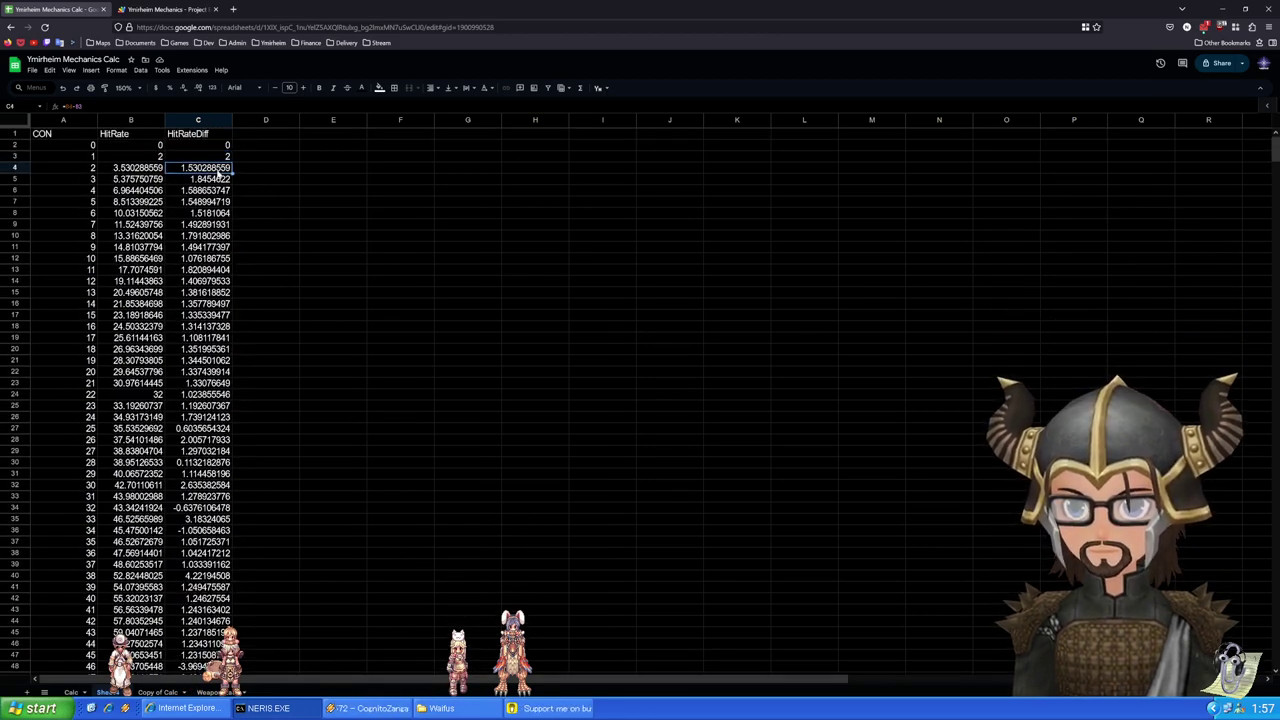
click(272, 168)
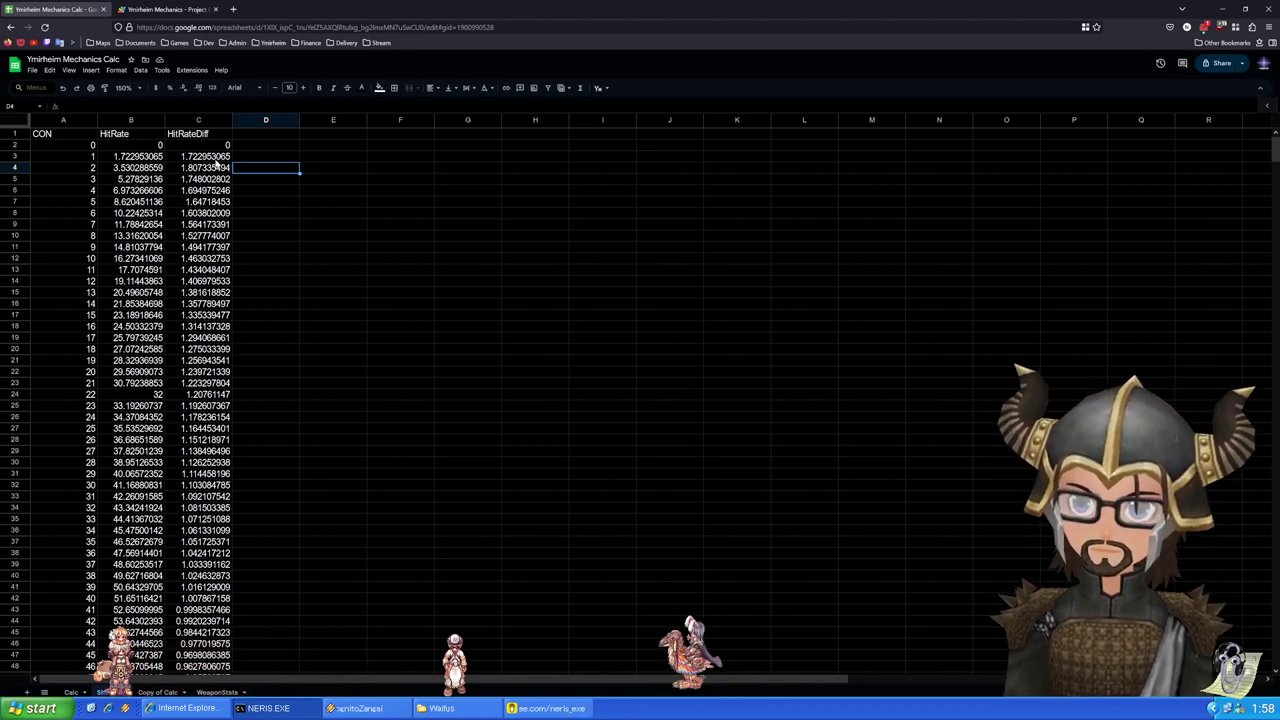
click(118, 396)
click(65, 397)
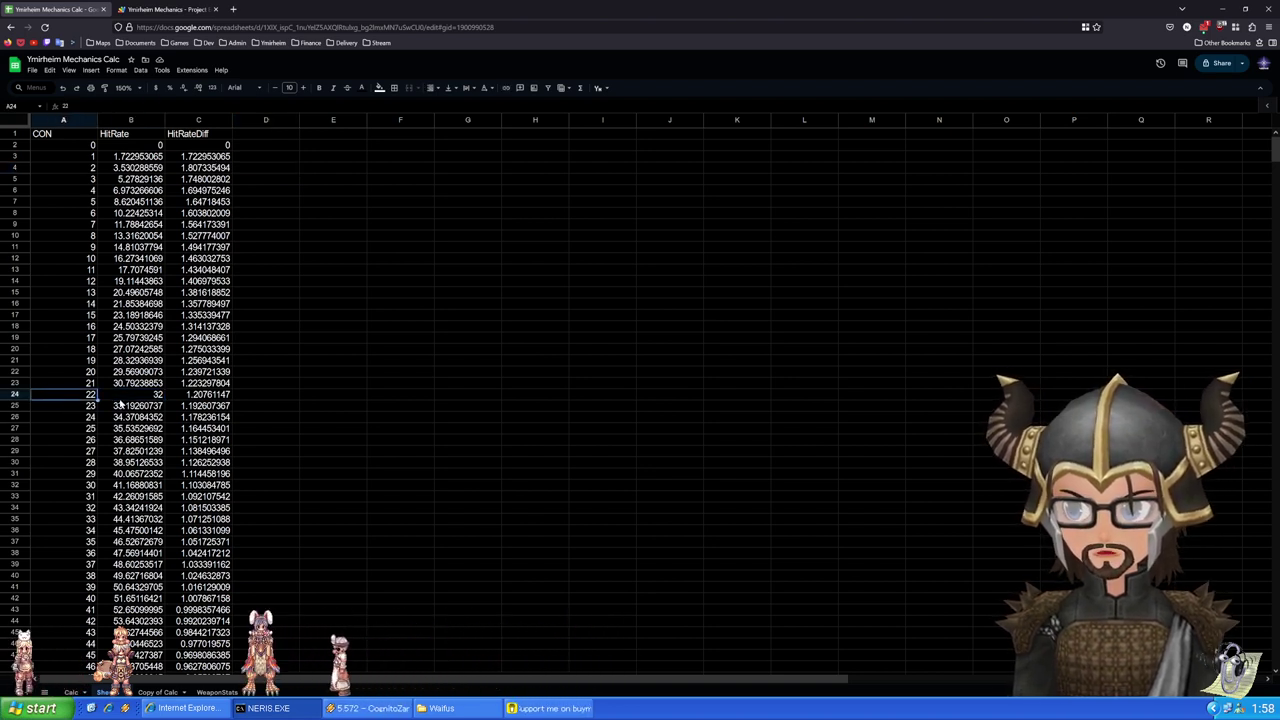
click(131, 396)
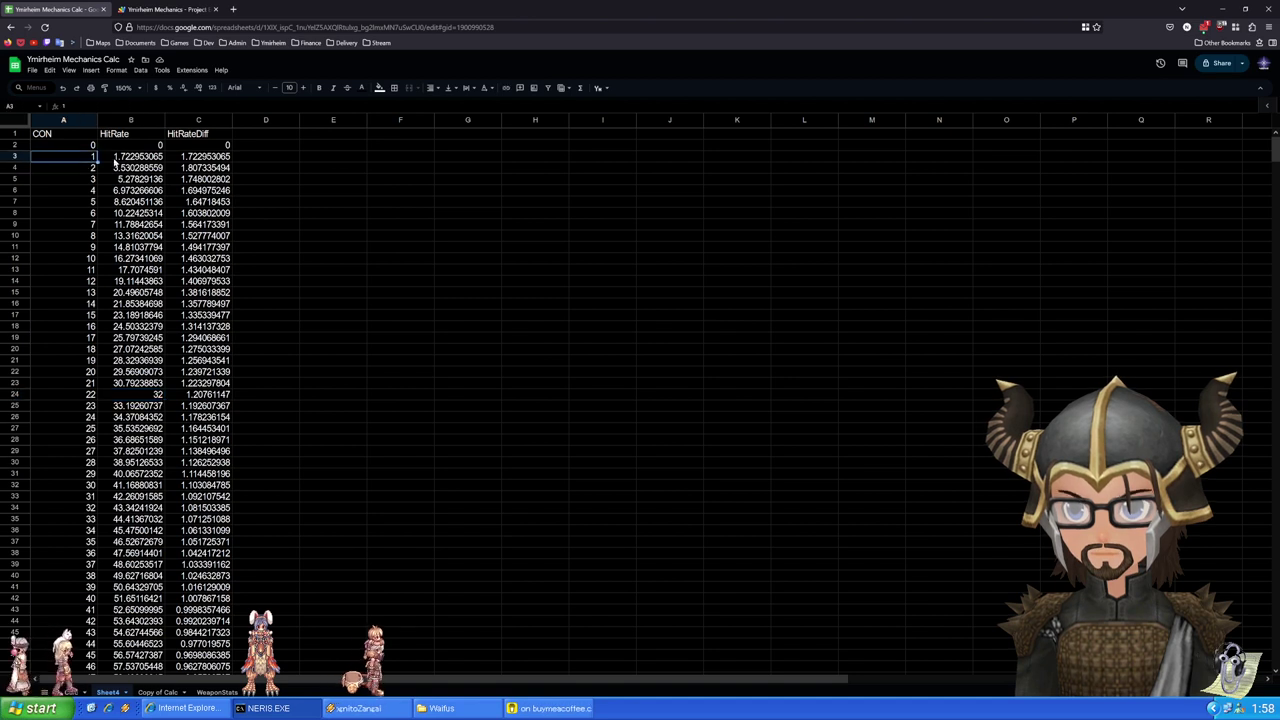
click(115, 159)
click(101, 170)
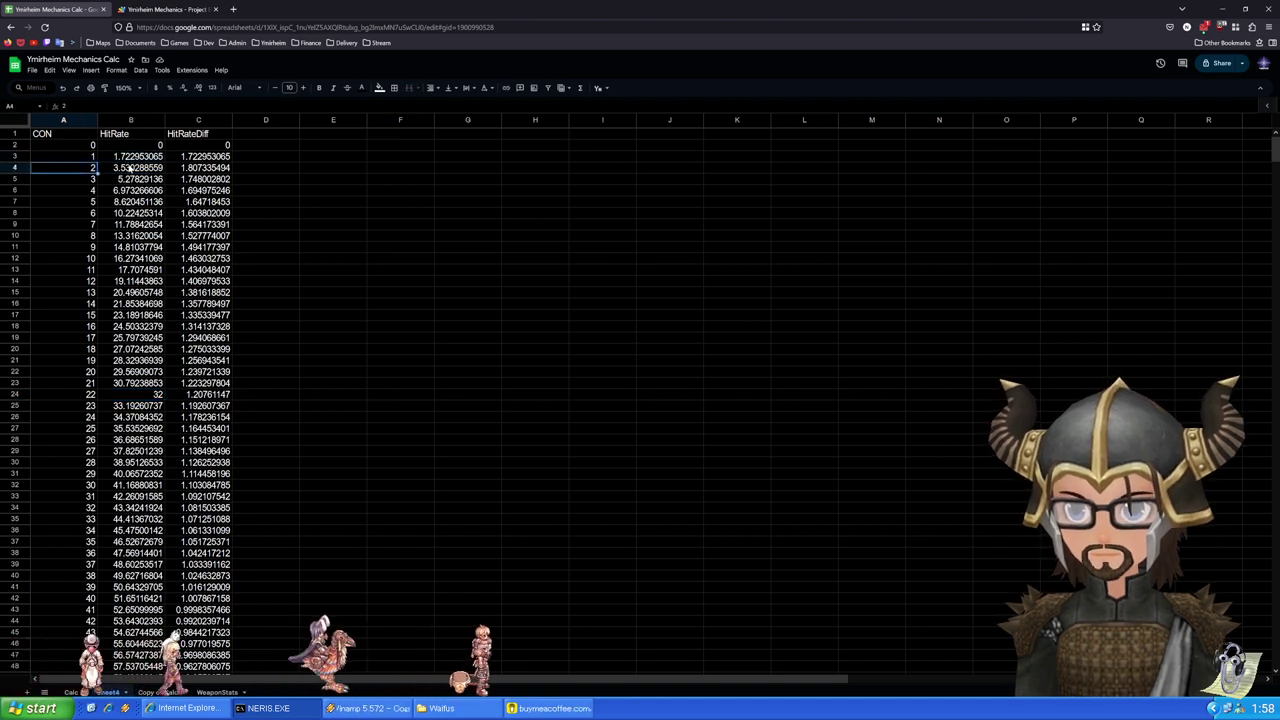
key(Down)
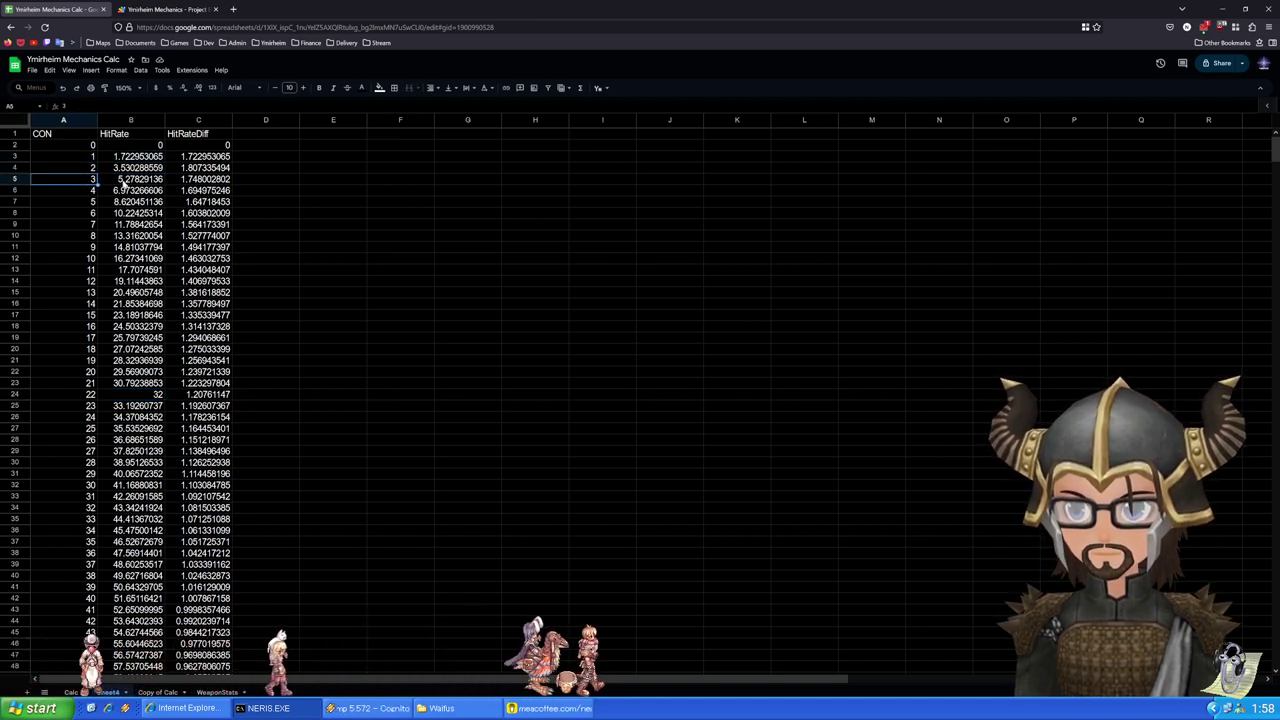
key(Down)
key(Down)
key(Down)
key(Down)
key(Down)
key(Down)
key(Down)
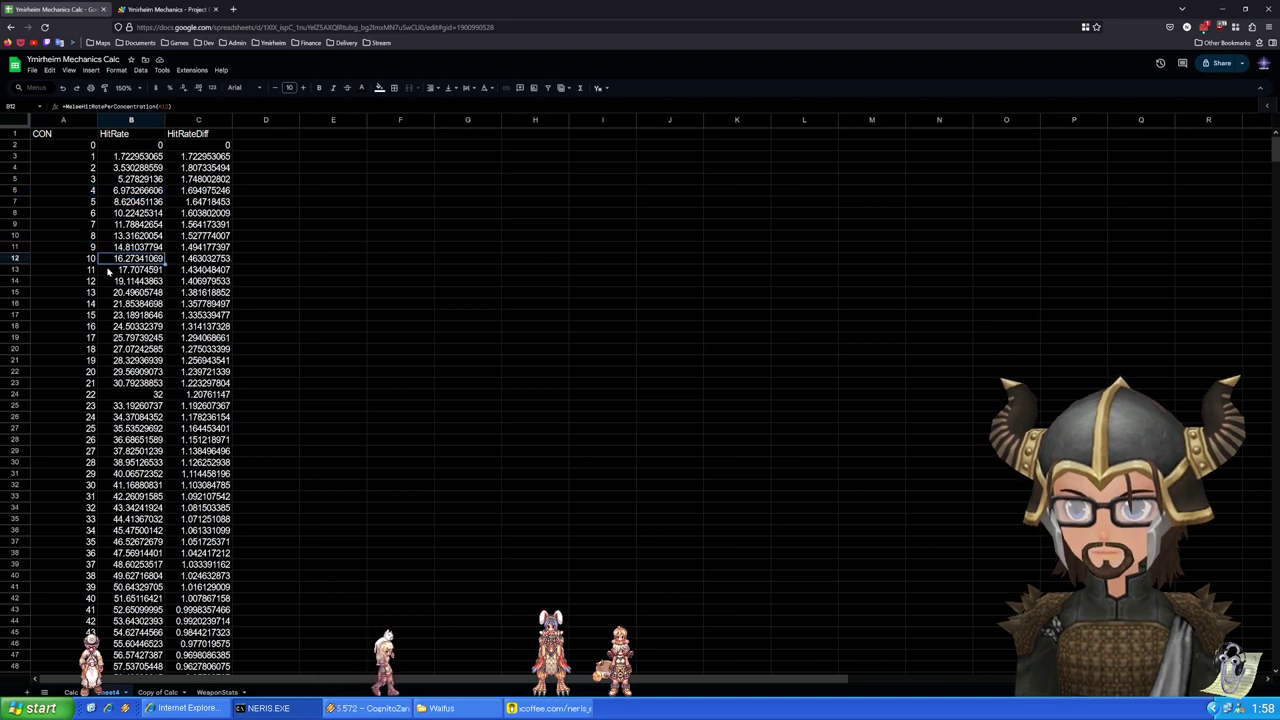
key(Down)
key(Down)
key(Down)
key(Down)
key(Down)
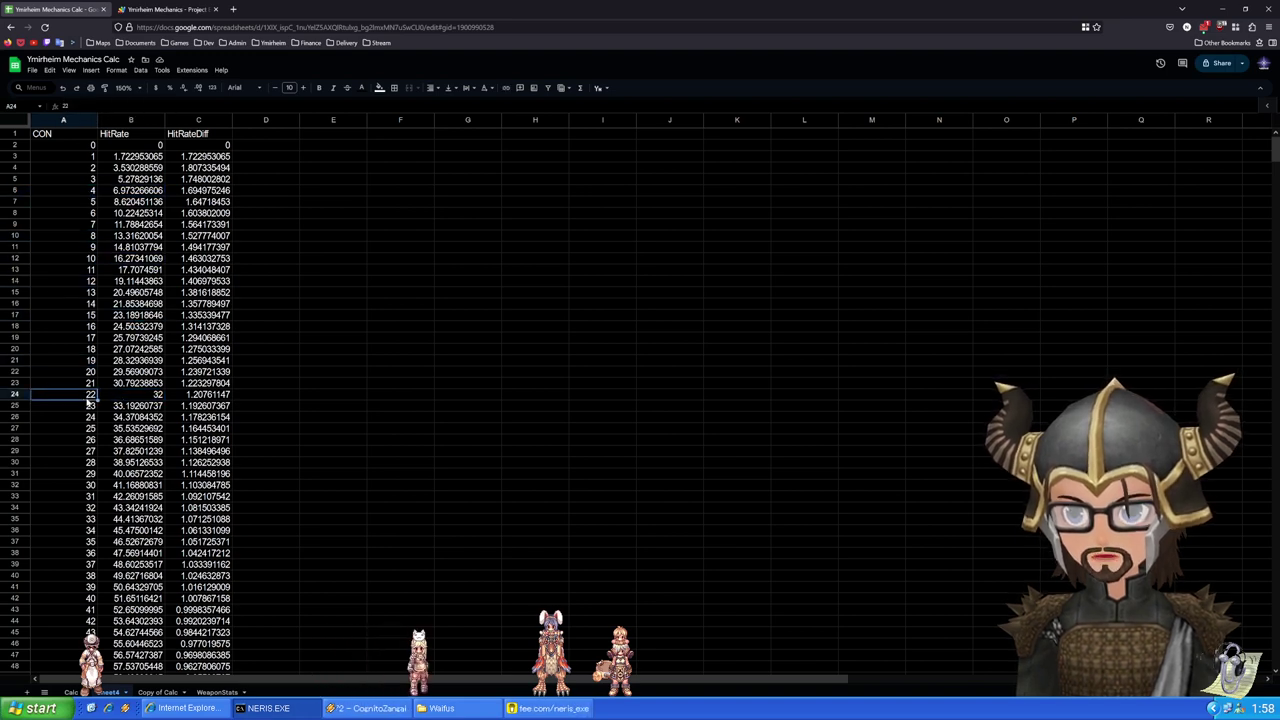
key(Right)
scroll(100, 395, down, 10)
click(123, 301)
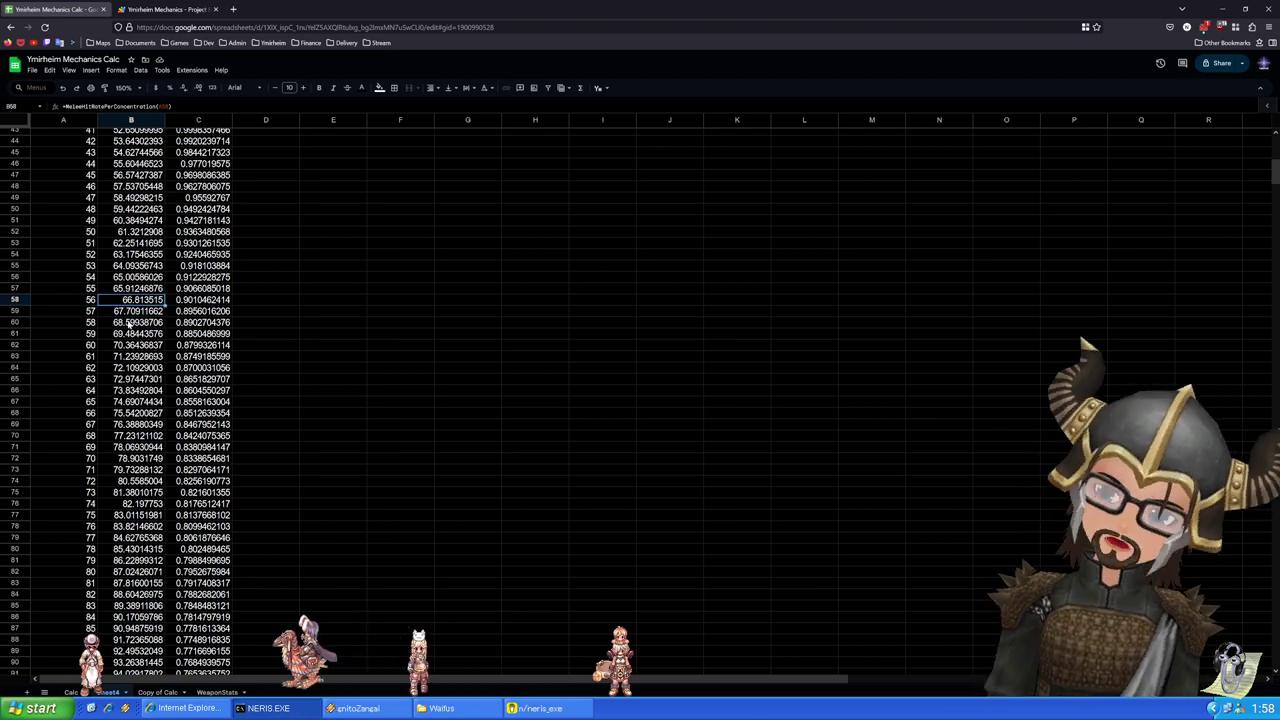
scroll(128, 330, down, 4)
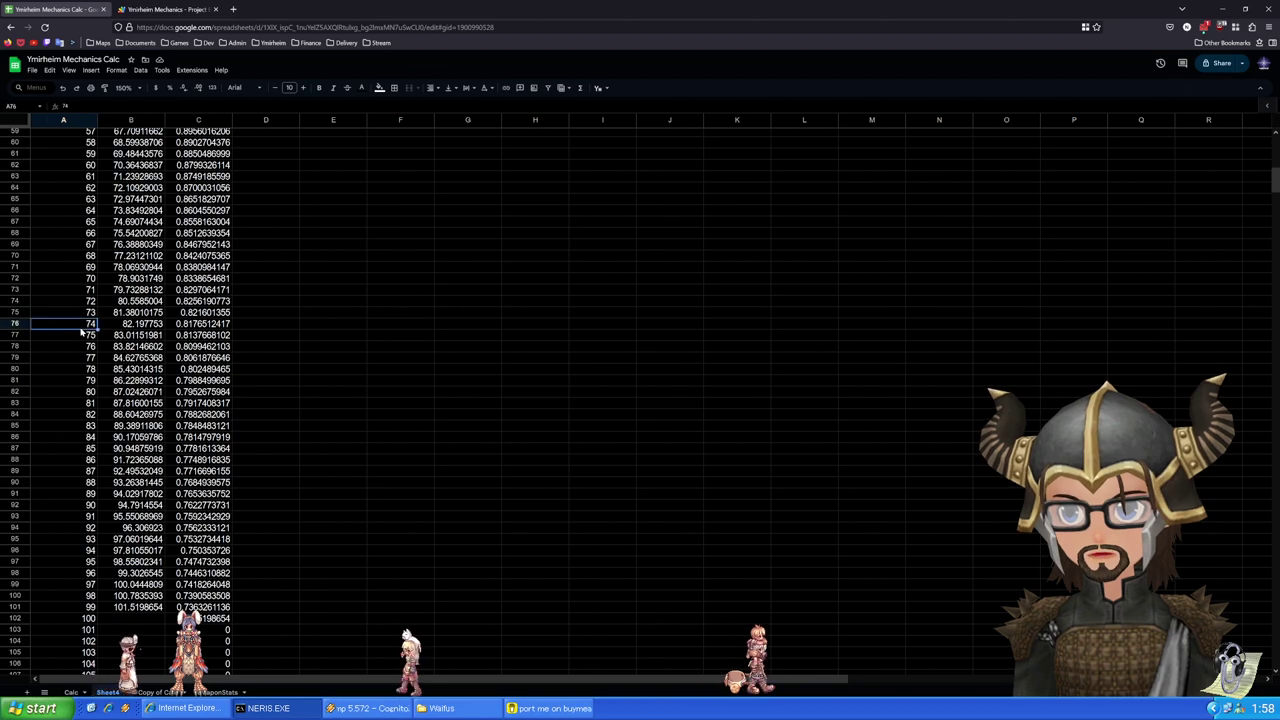
click(123, 334)
scroll(123, 340, down, 4)
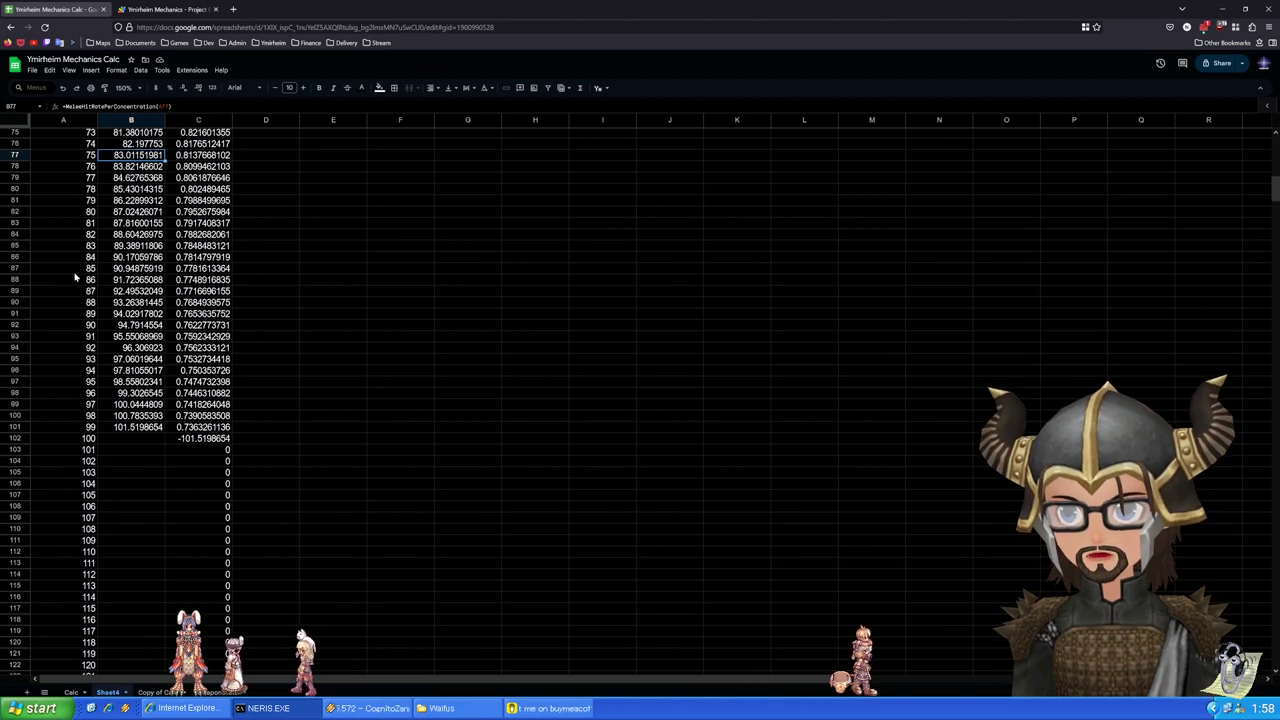
click(79, 303)
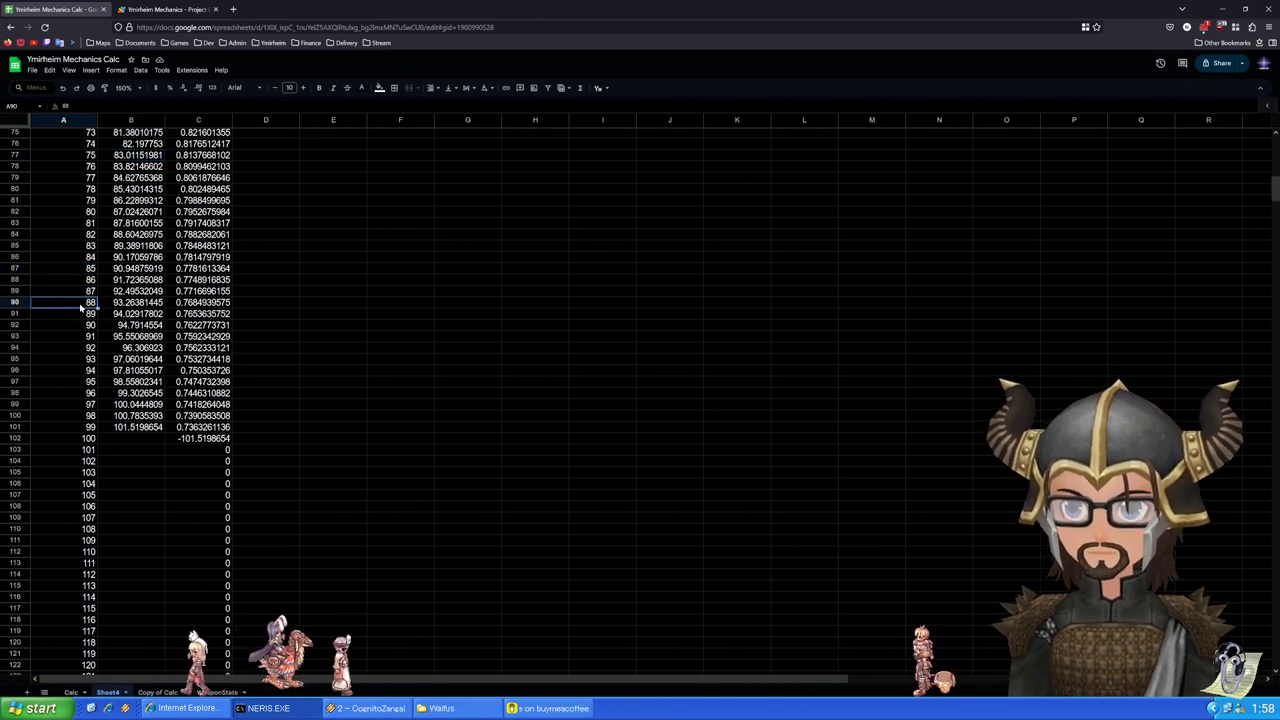
scroll(79, 303, up, 7)
scroll(145, 411, down, 5)
scroll(145, 411, up, 7)
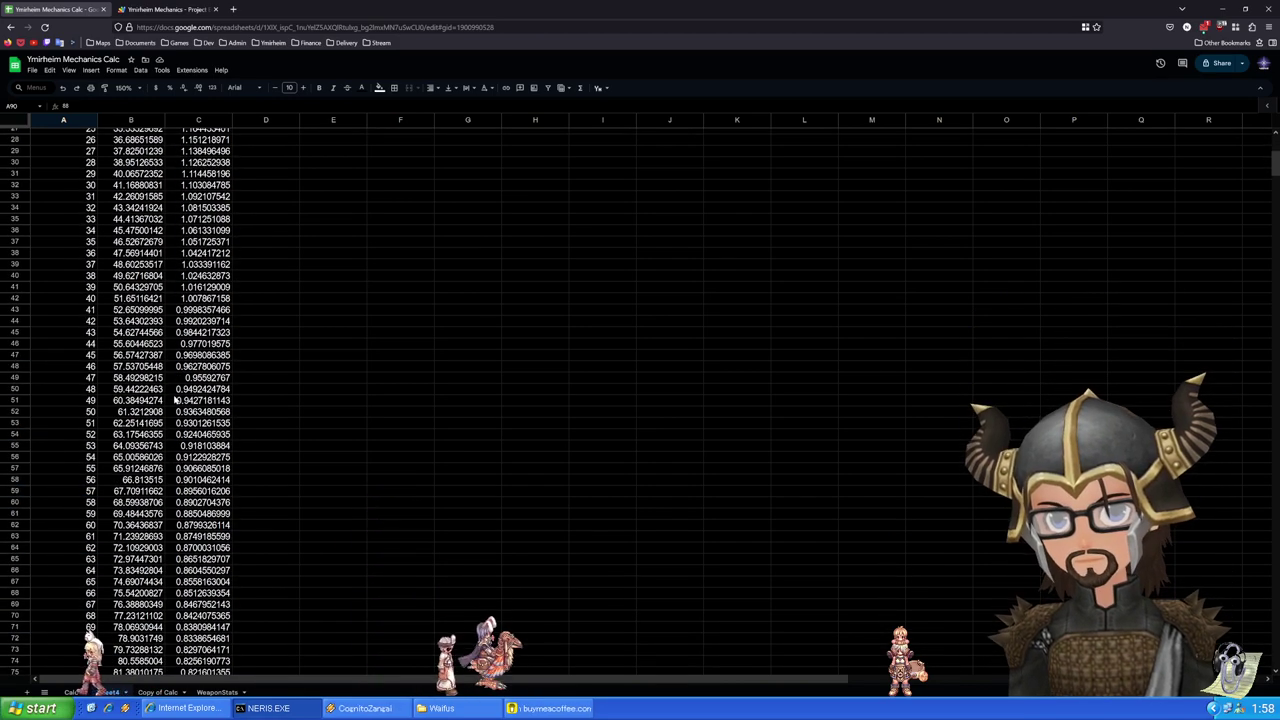
scroll(205, 441, down, 8)
click(201, 465)
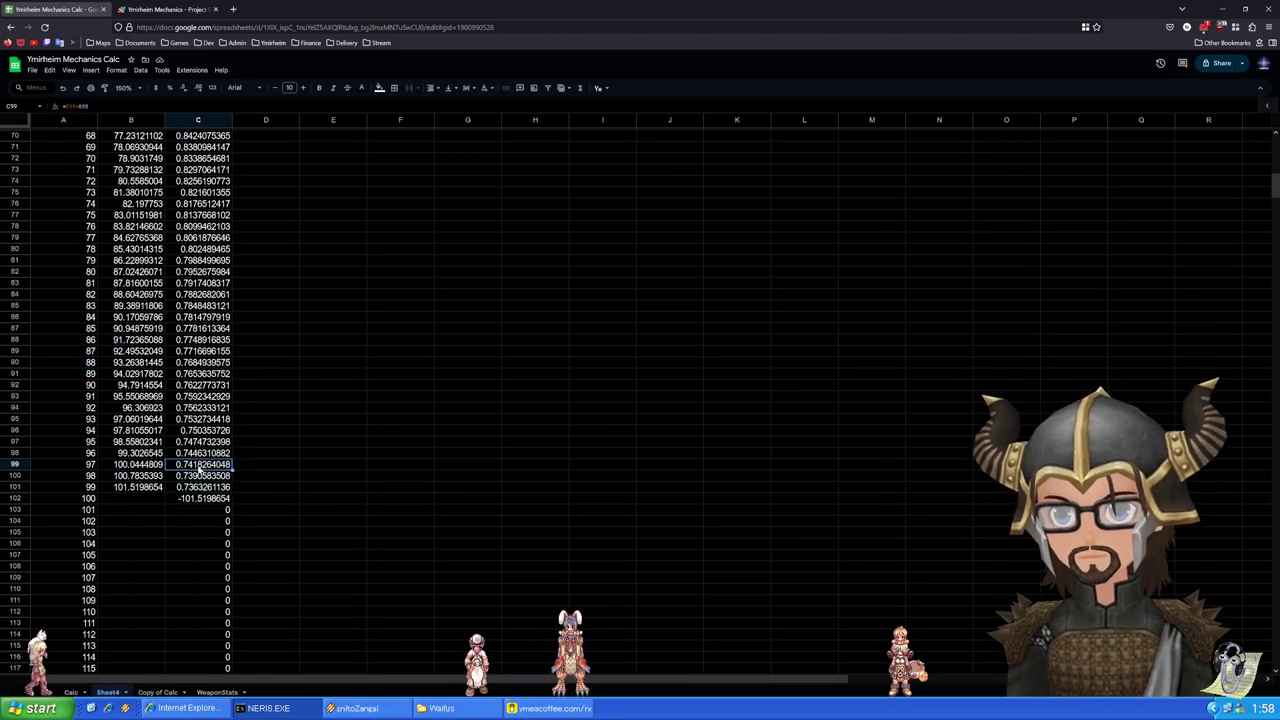
click(90, 455)
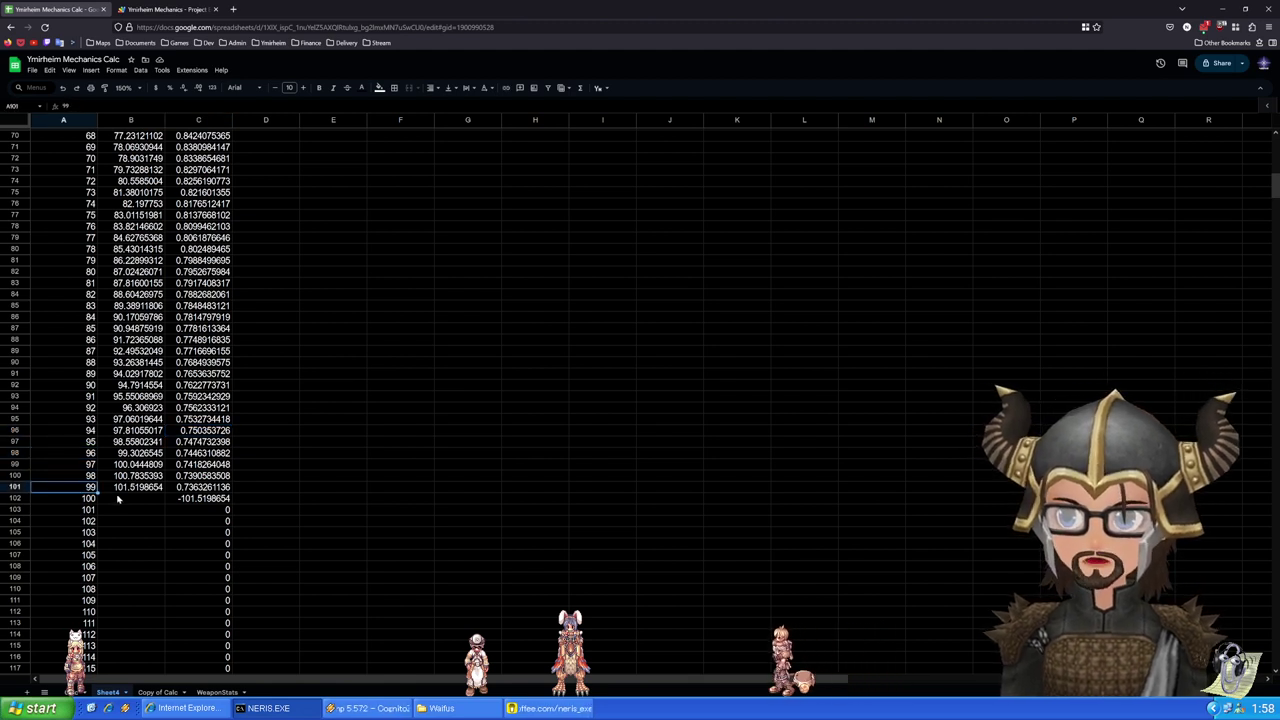
key(Right)
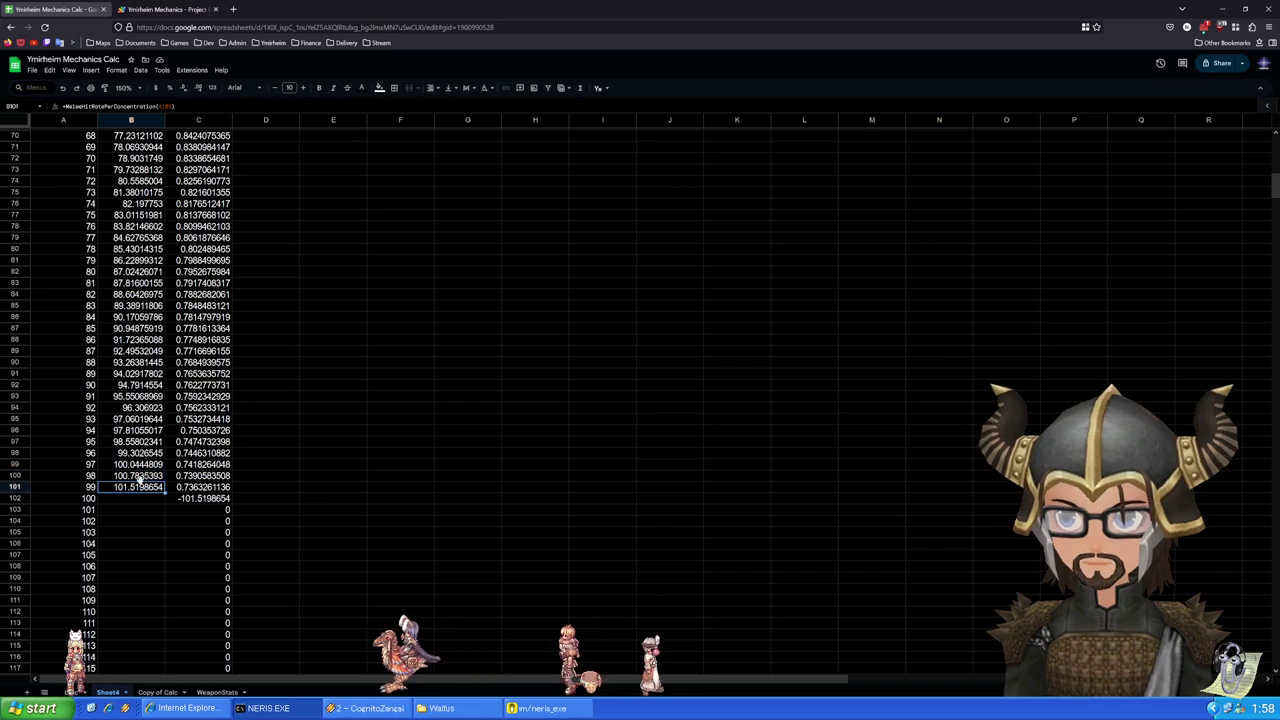
click(142, 465)
scroll(150, 465, up, 10)
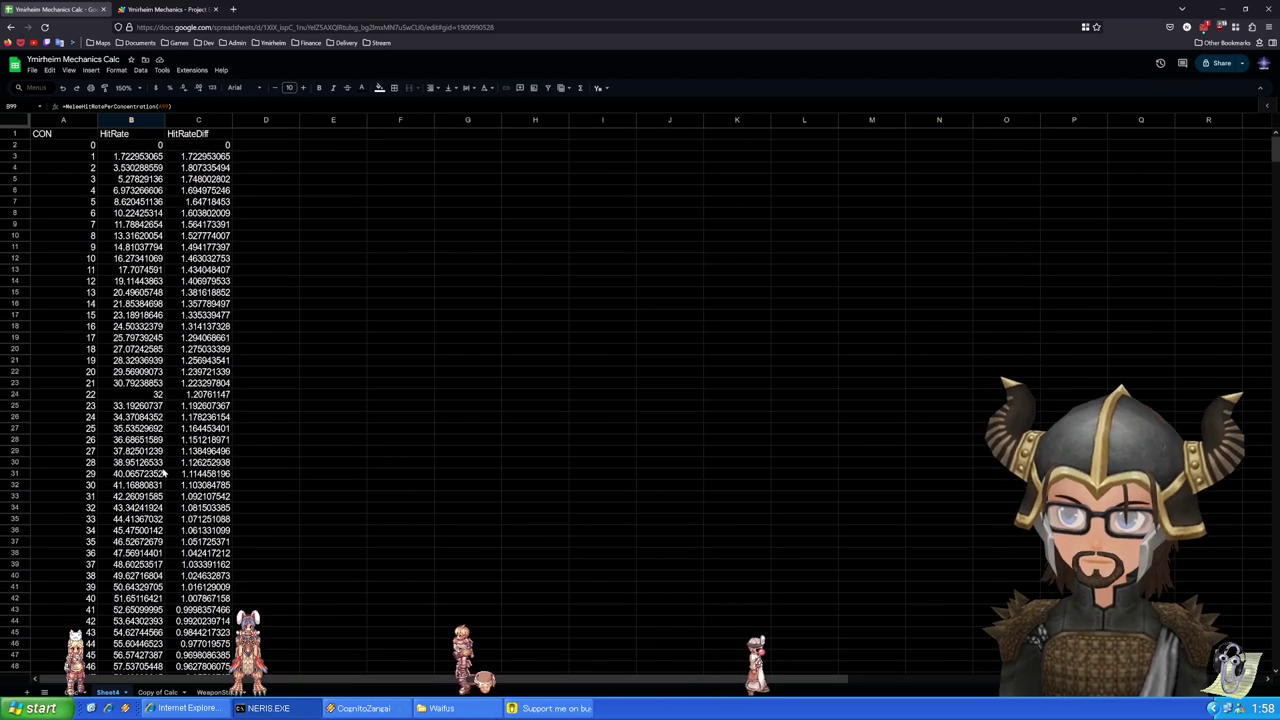
scroll(170, 465, down, 10)
scroll(212, 383, up, 10)
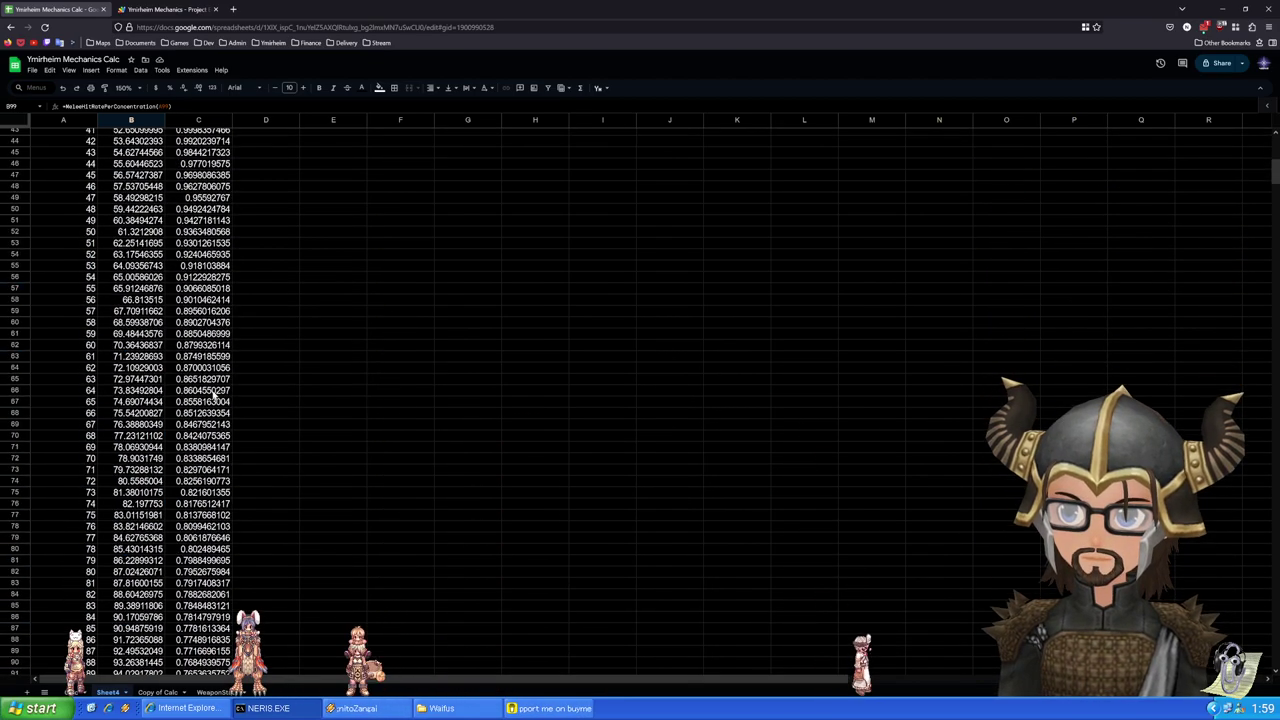
scroll(212, 383, up, 2)
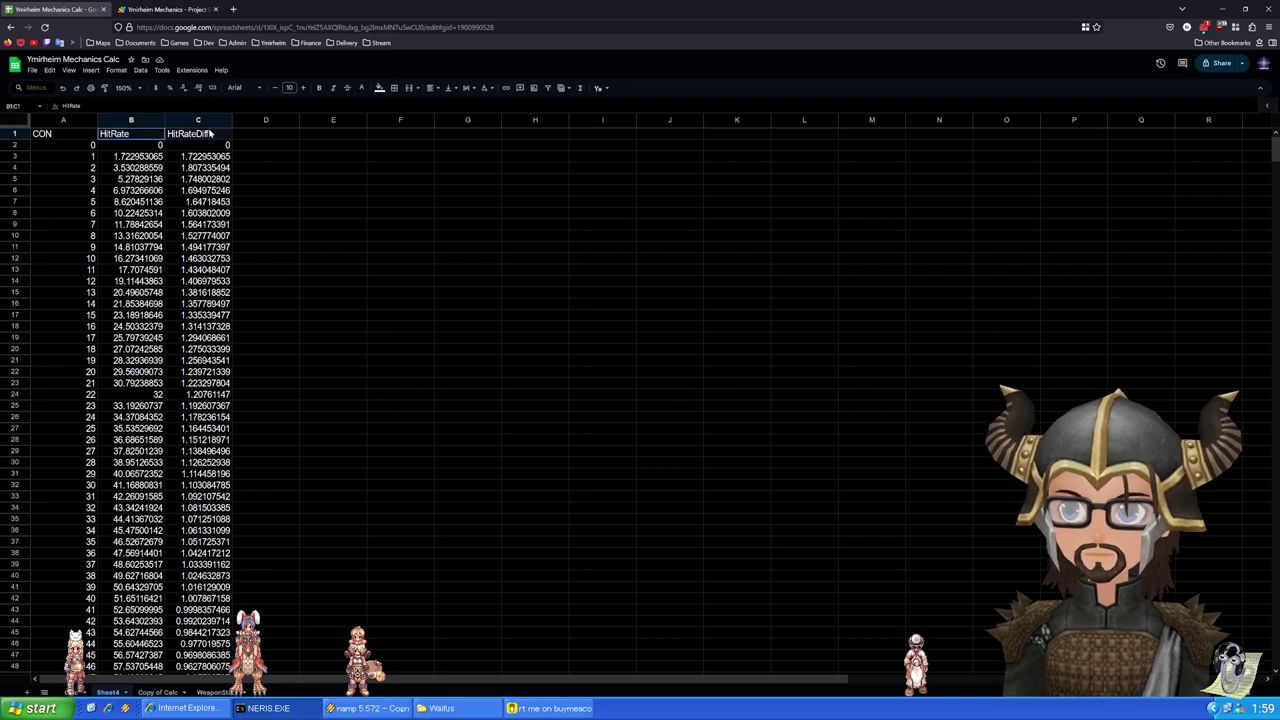
drag(147, 120, 192, 120)
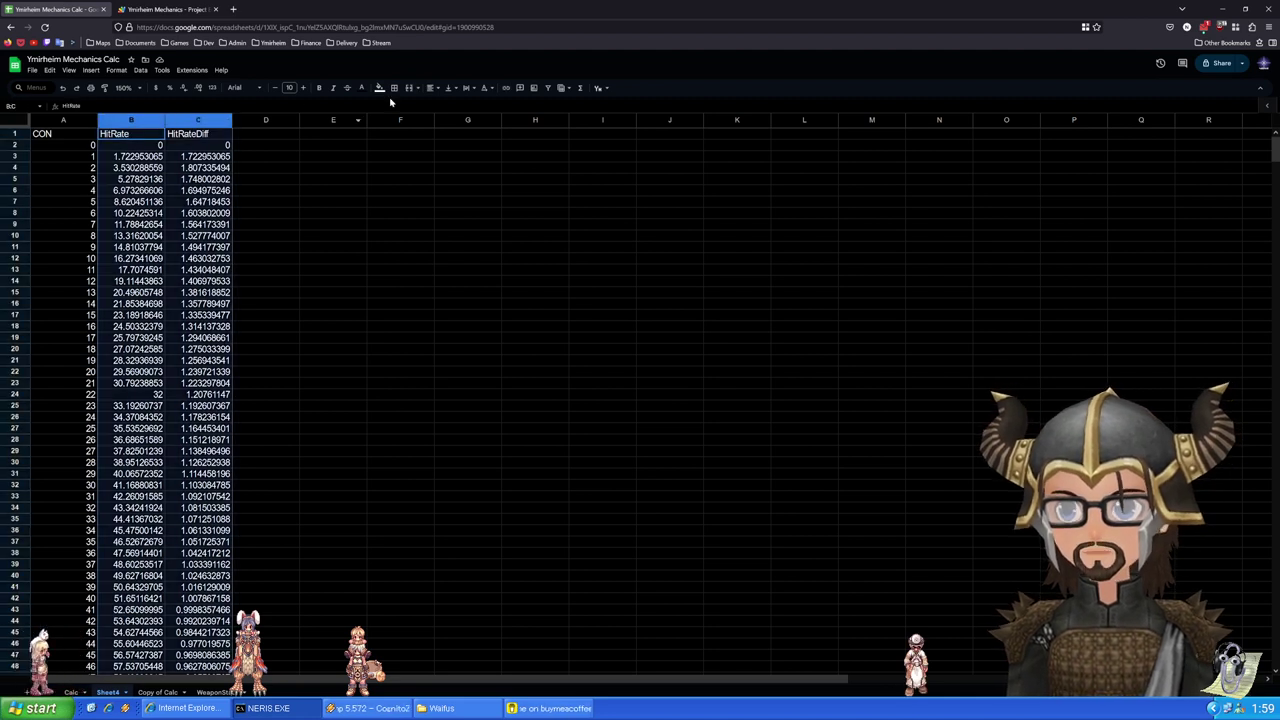
Step: Reduce the HitRate and HitRateDiff columns B:C to two decimal places, e.g. 1.72 and 1.81
click(199, 89)
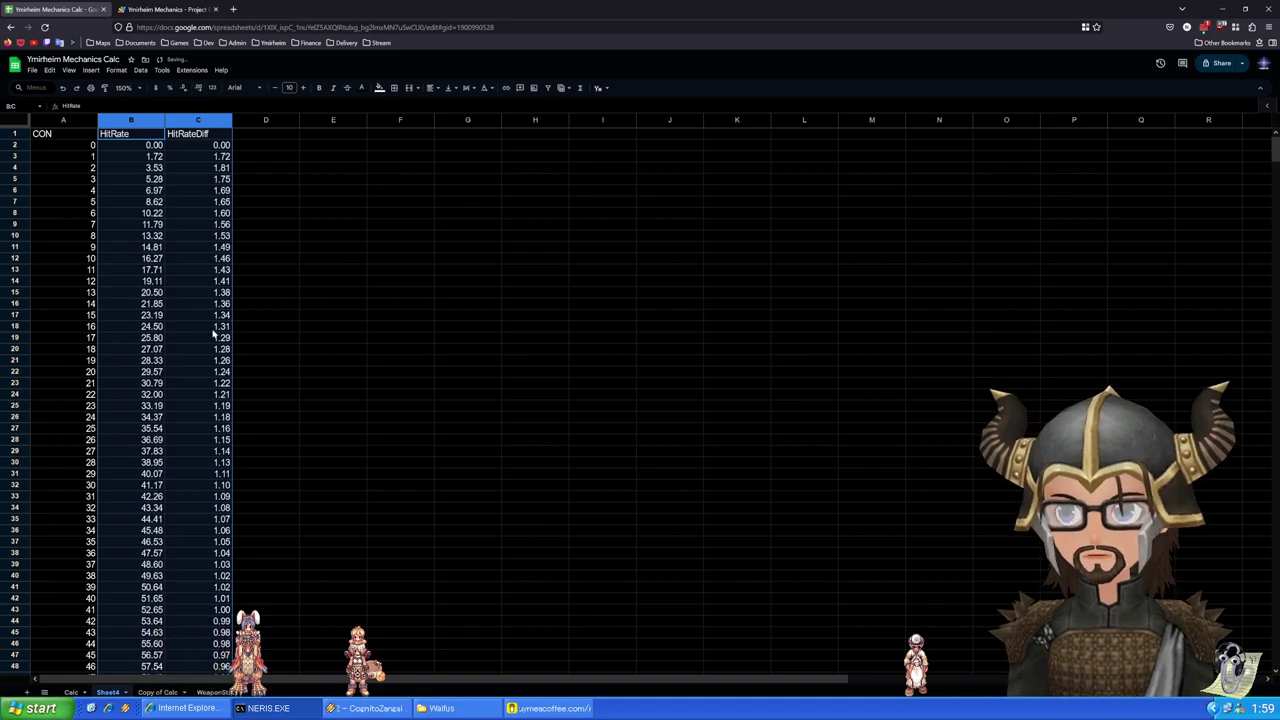
click(199, 236)
scroll(210, 380, down, 20)
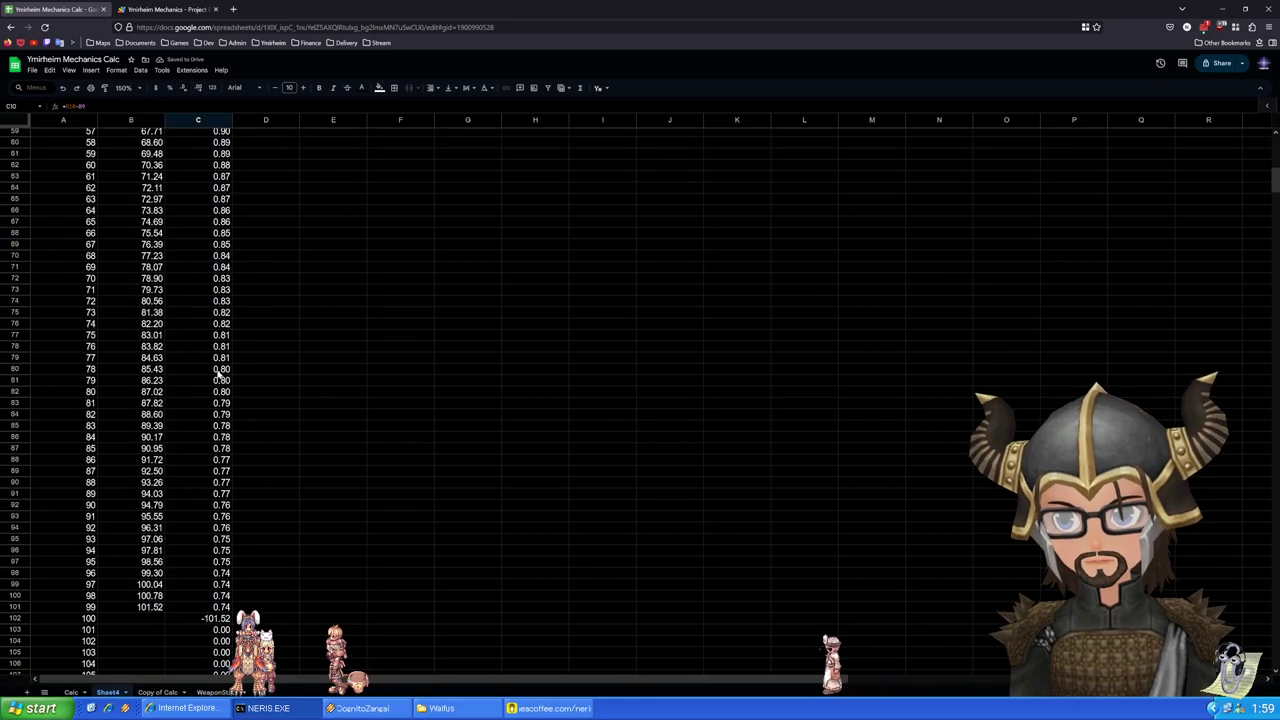
scroll(200, 520, up, 20)
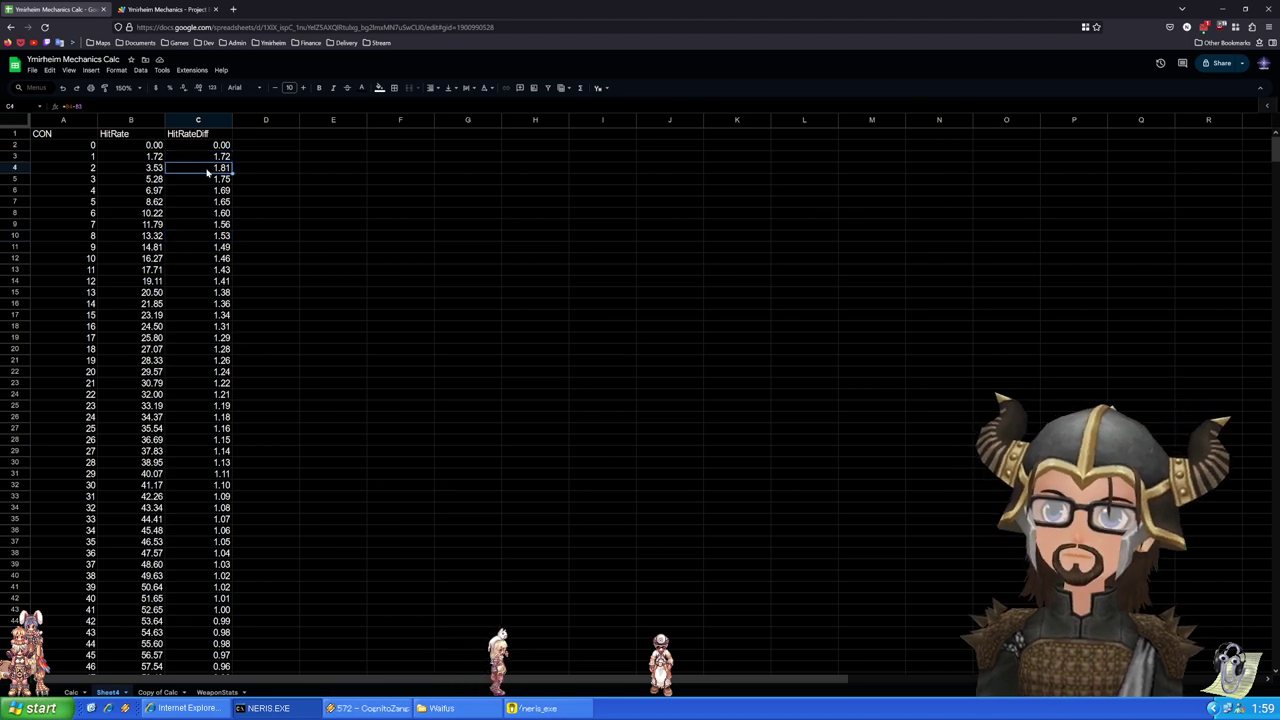
Step: Inspect the HitRate and HitRateDiff formulas and set C3 to =B3-B2
key(Escape)
double_click(145, 168)
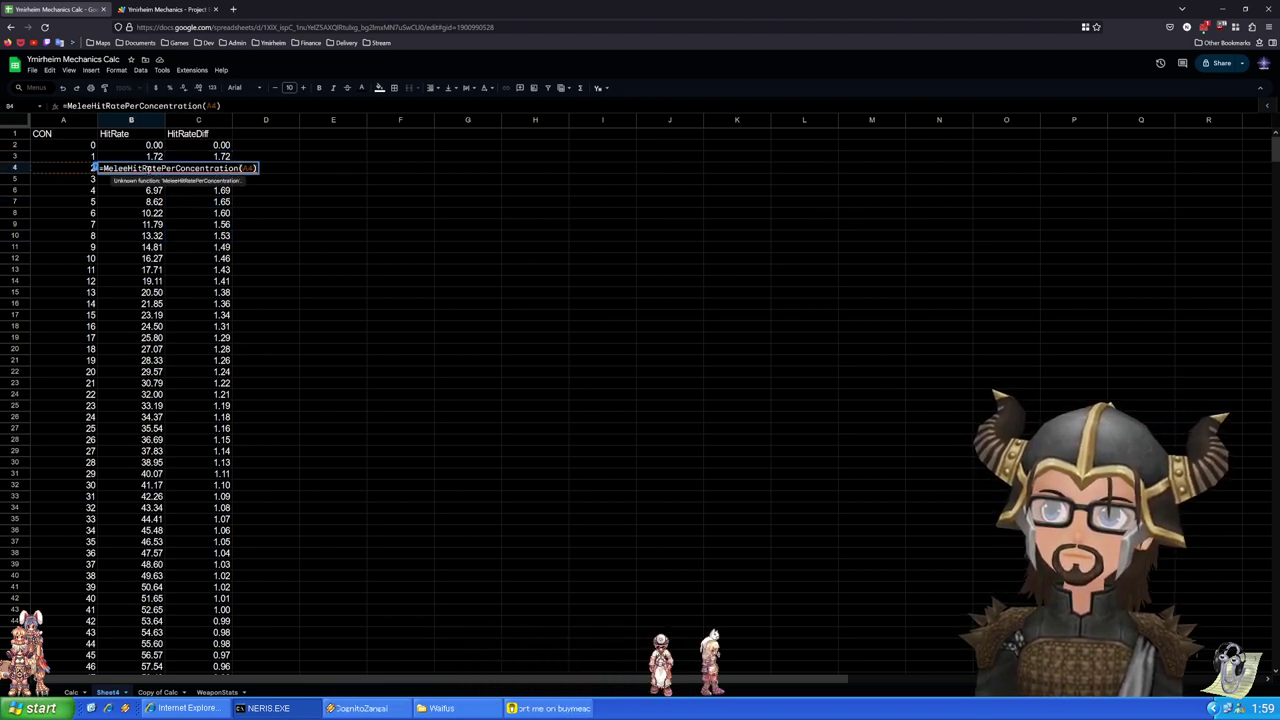
double_click(144, 157)
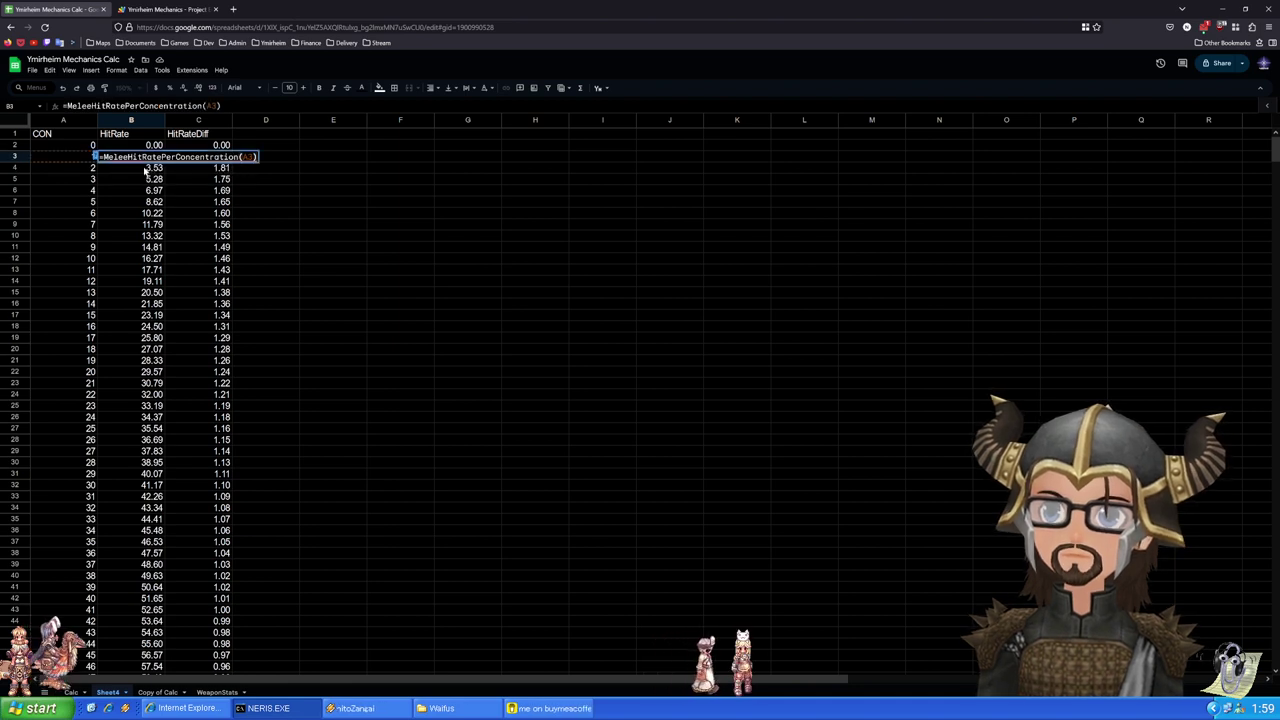
click(132, 170)
double_click(132, 170)
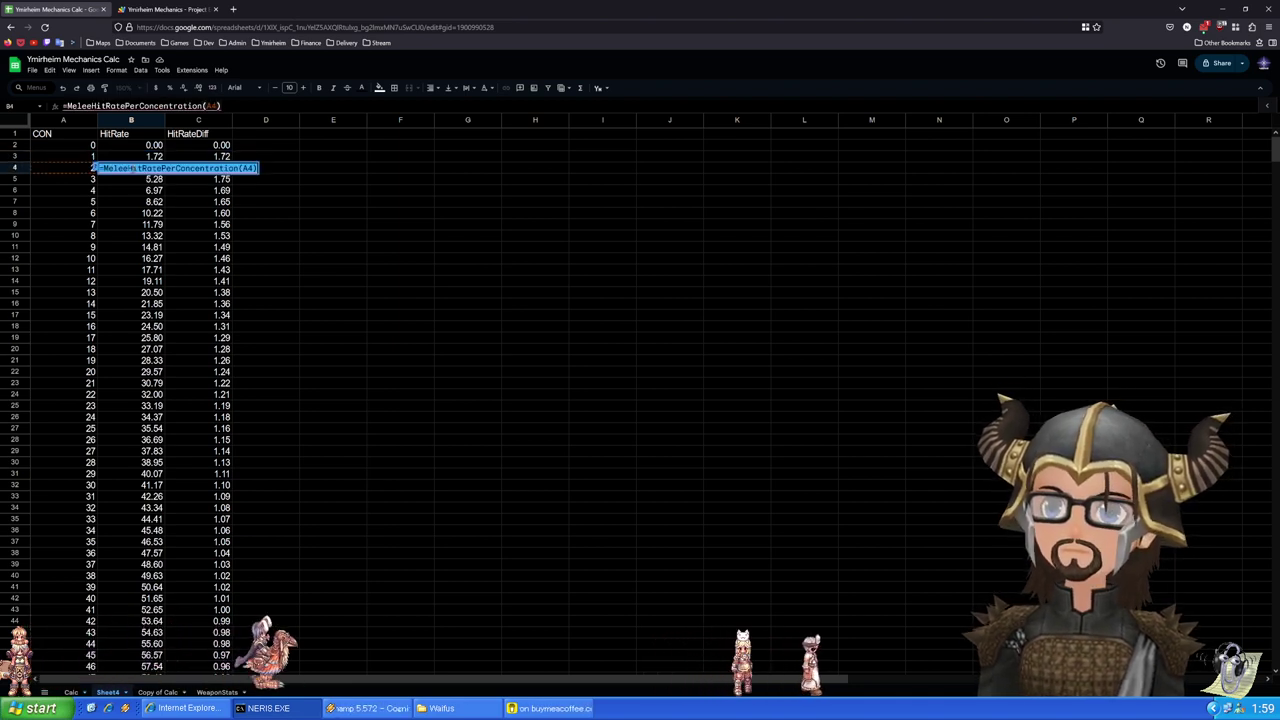
key(Return)
key(Return)
key(Escape)
drag(148, 168, 148, 157)
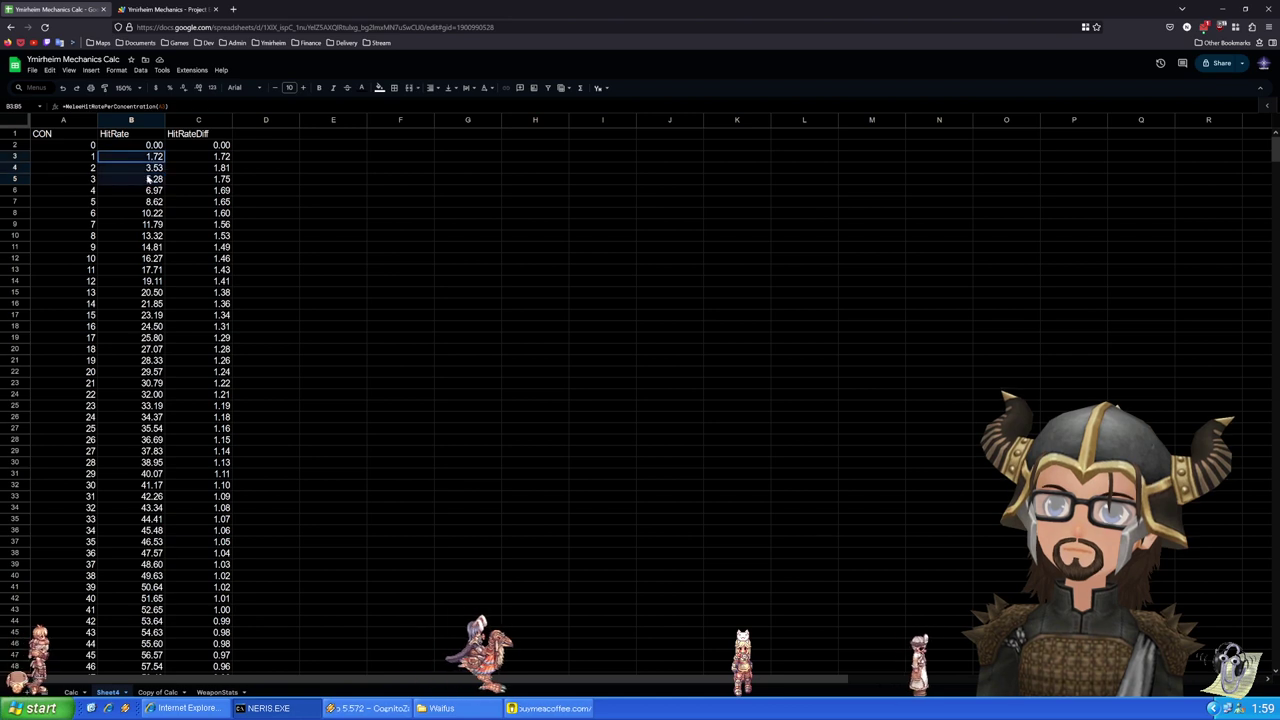
click(214, 178)
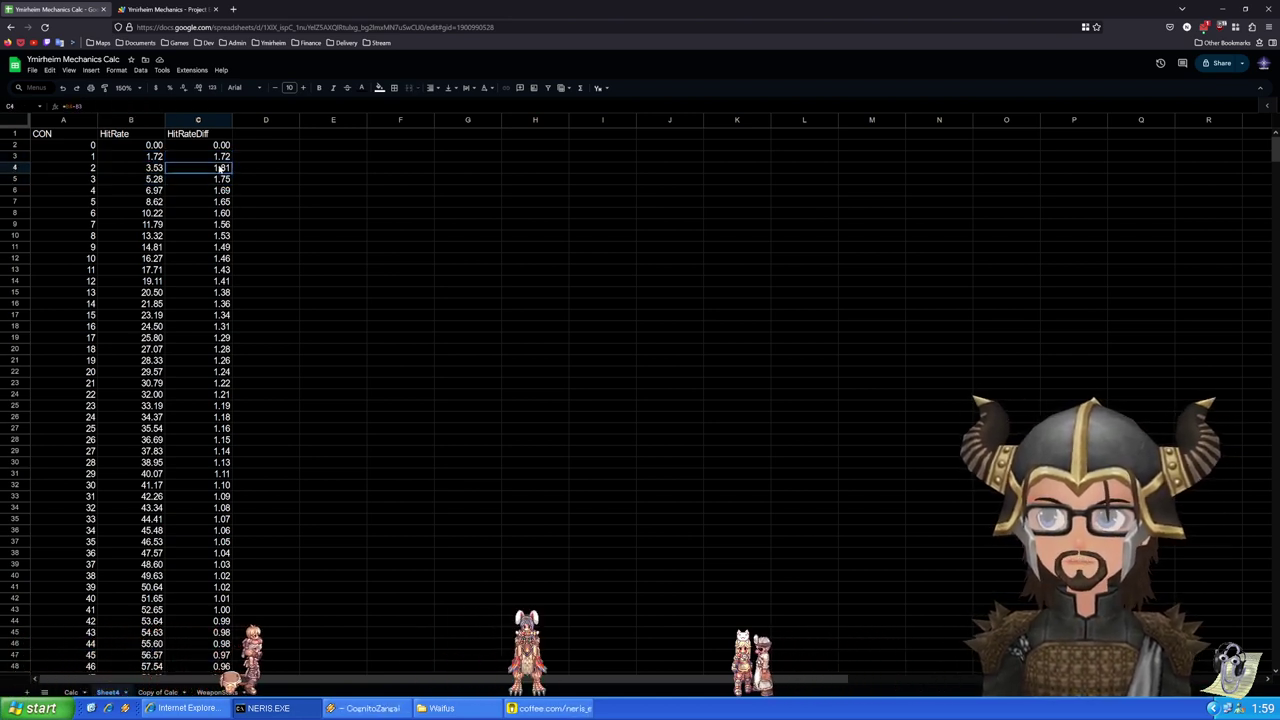
key(Up)
key(Up)
click(157, 170)
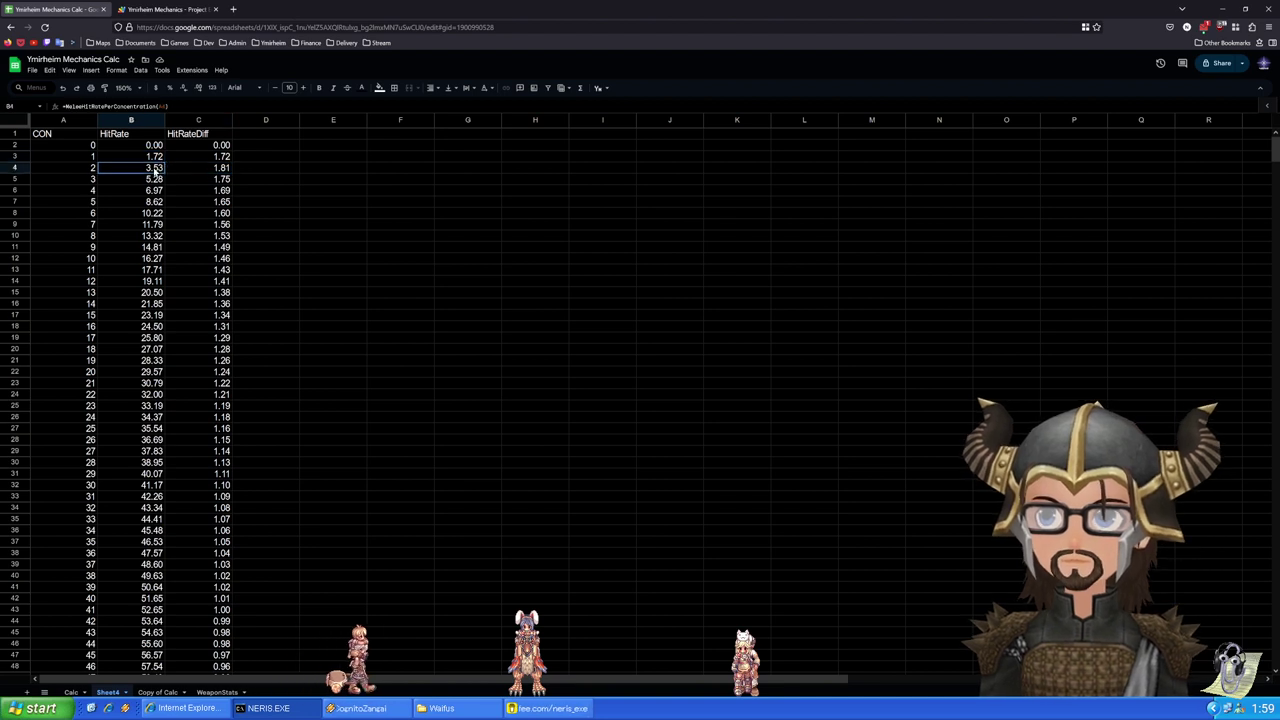
click(216, 166)
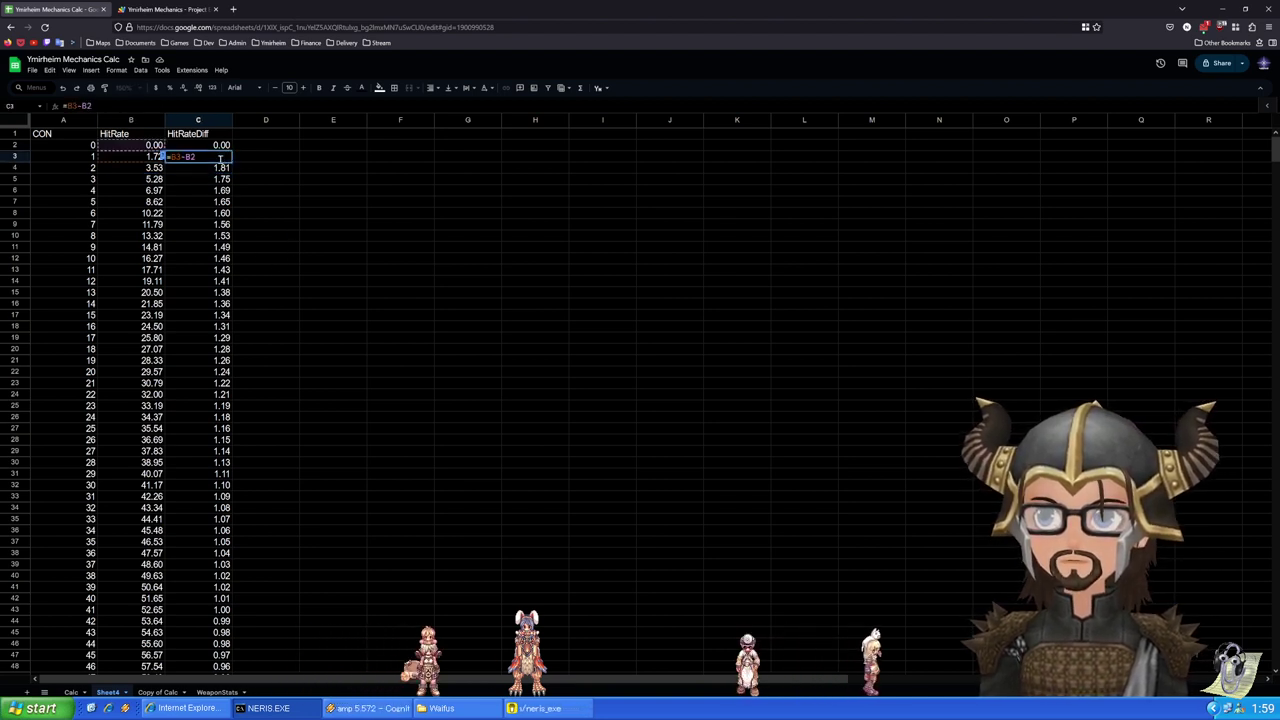
key(Escape)
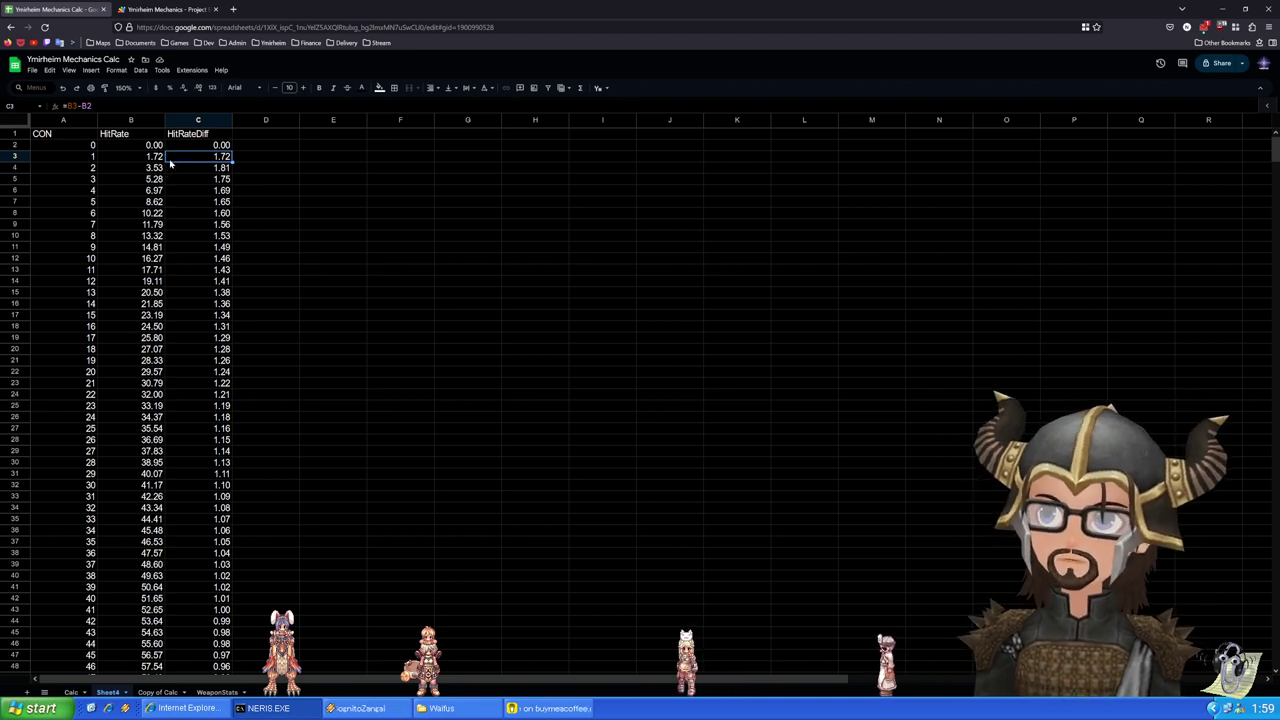
Step: Re-enter the CON 1 HitRate formula to force recalculation and check the CON 0 and CON 1 values
click(112, 158)
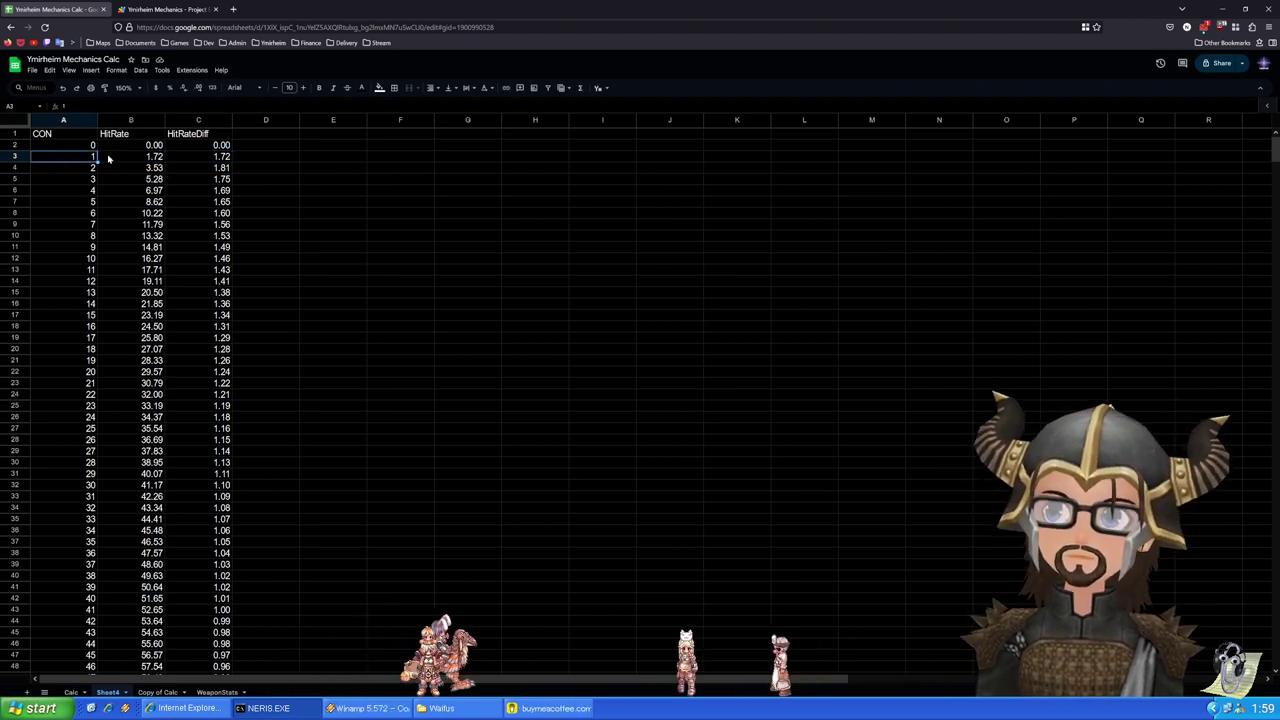
double_click(114, 158)
click(131, 148)
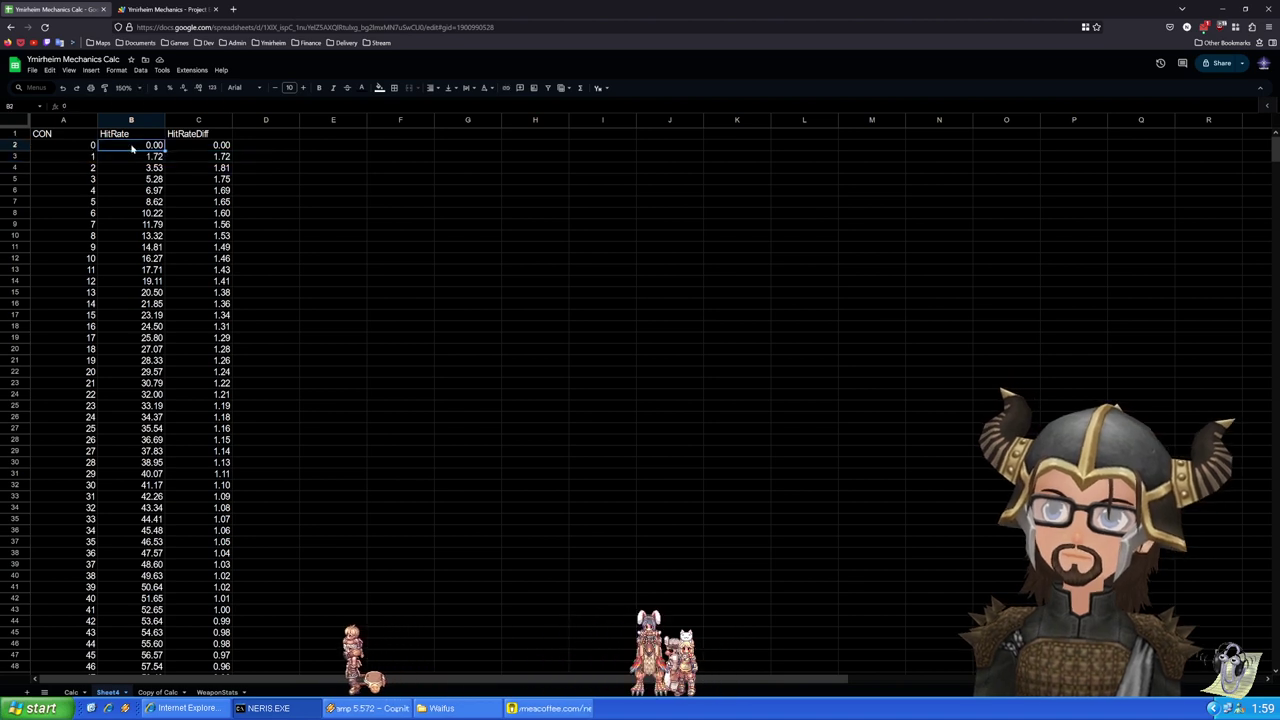
click(118, 159)
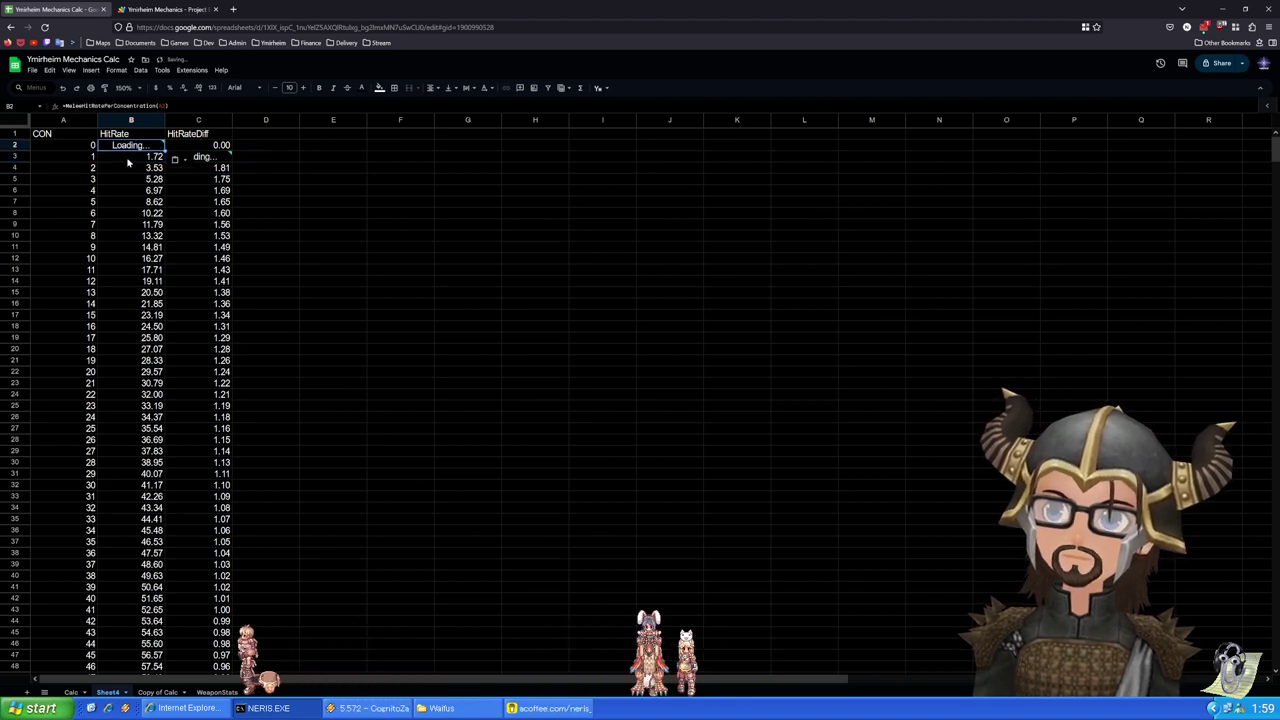
click(128, 162)
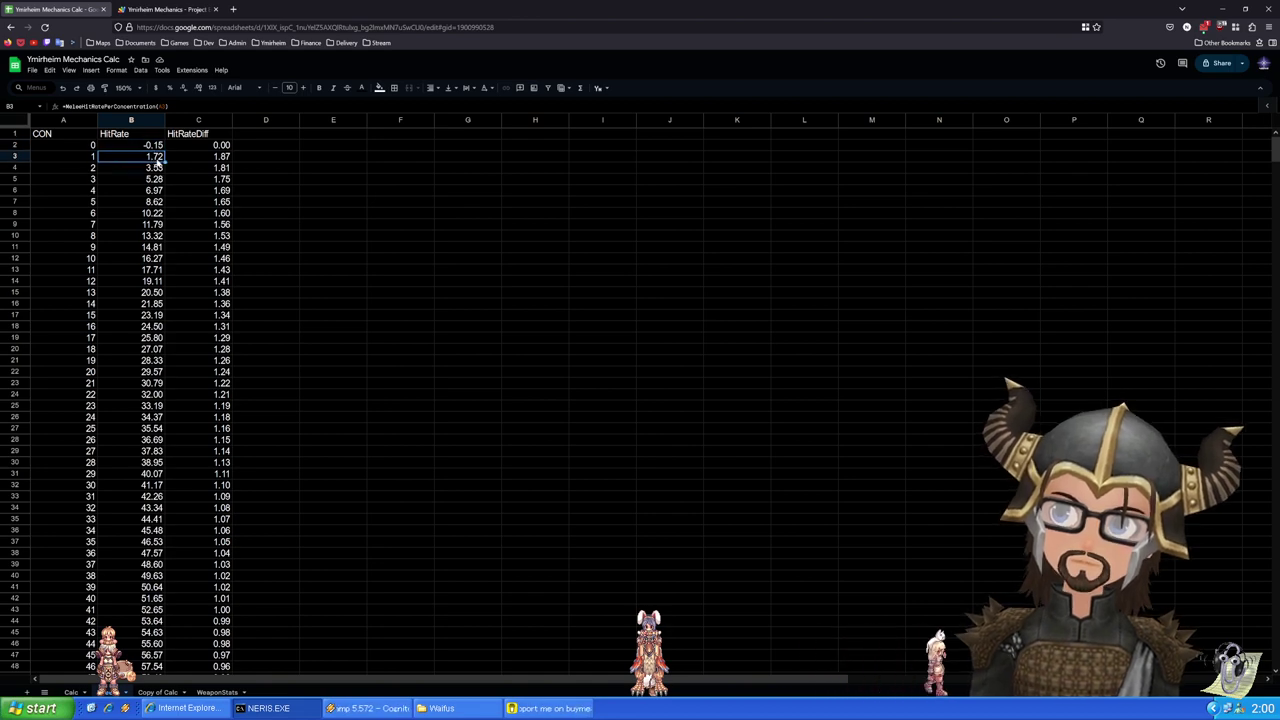
Step: Compare the C# code and Apps Script formula against the CON 0 and CON 1 HitRate values
key(alt+Tab)
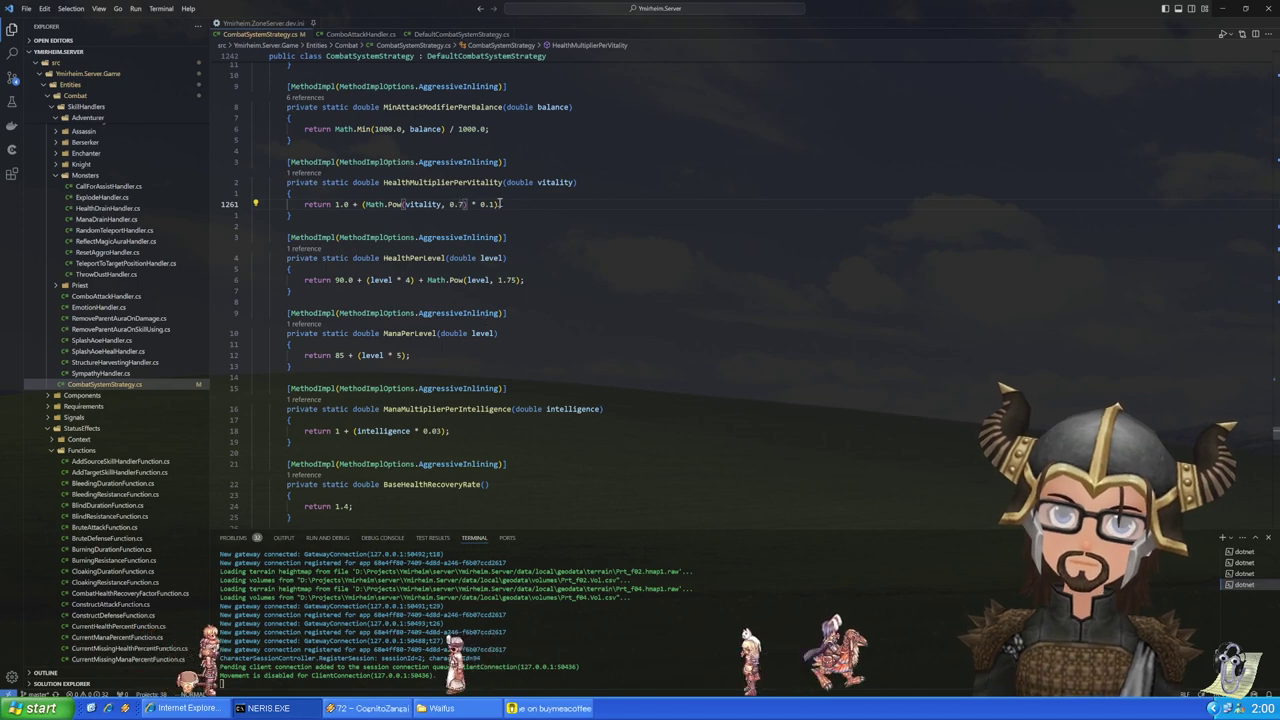
key(alt+Tab)
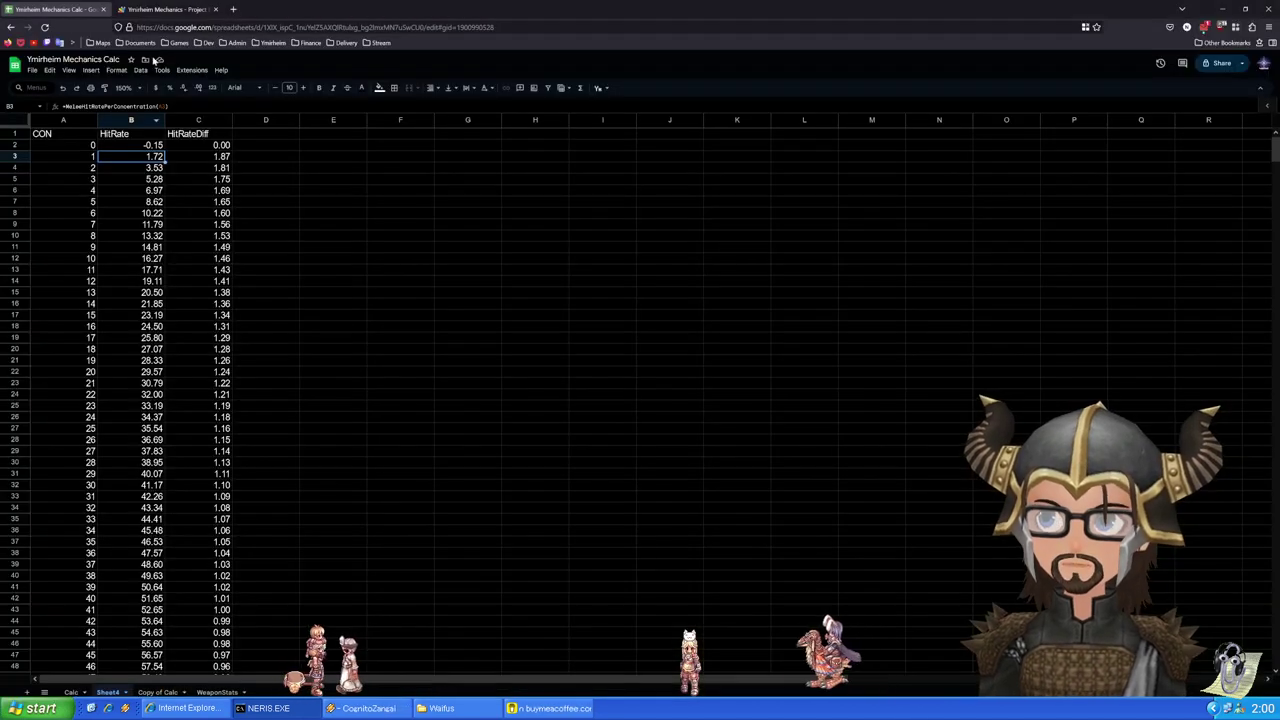
key(ctrl+Tab)
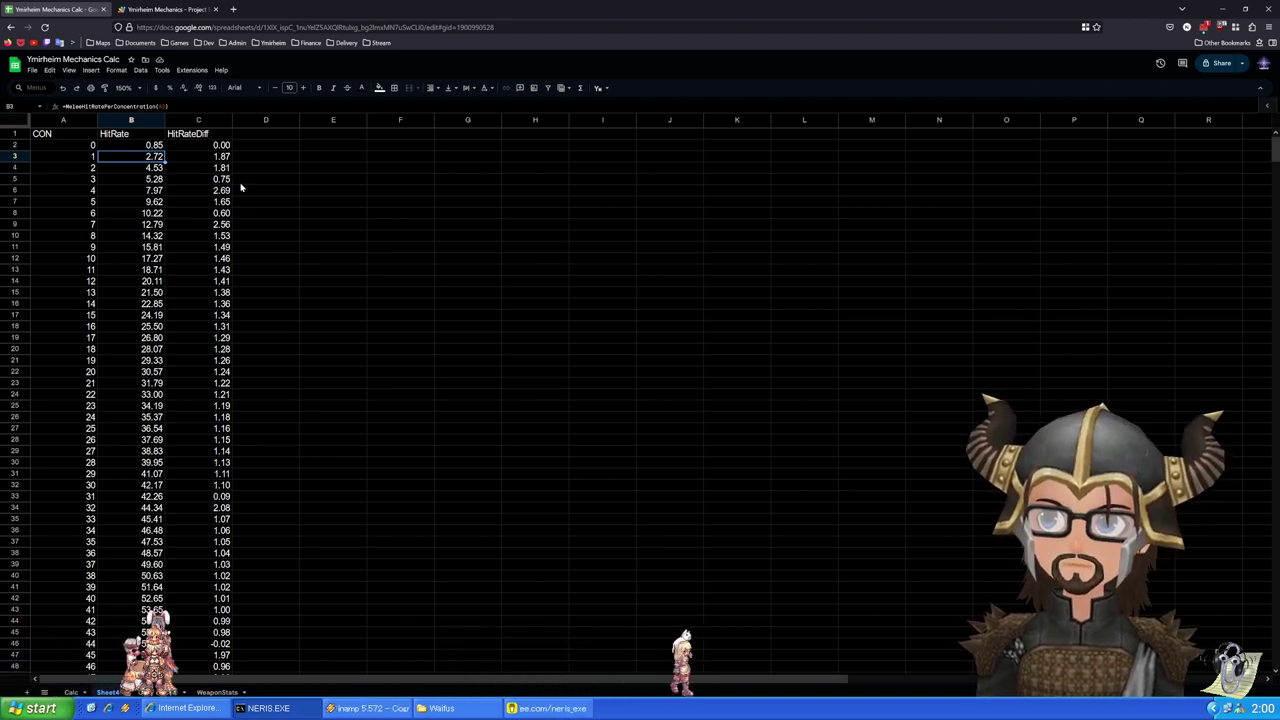
key(Up)
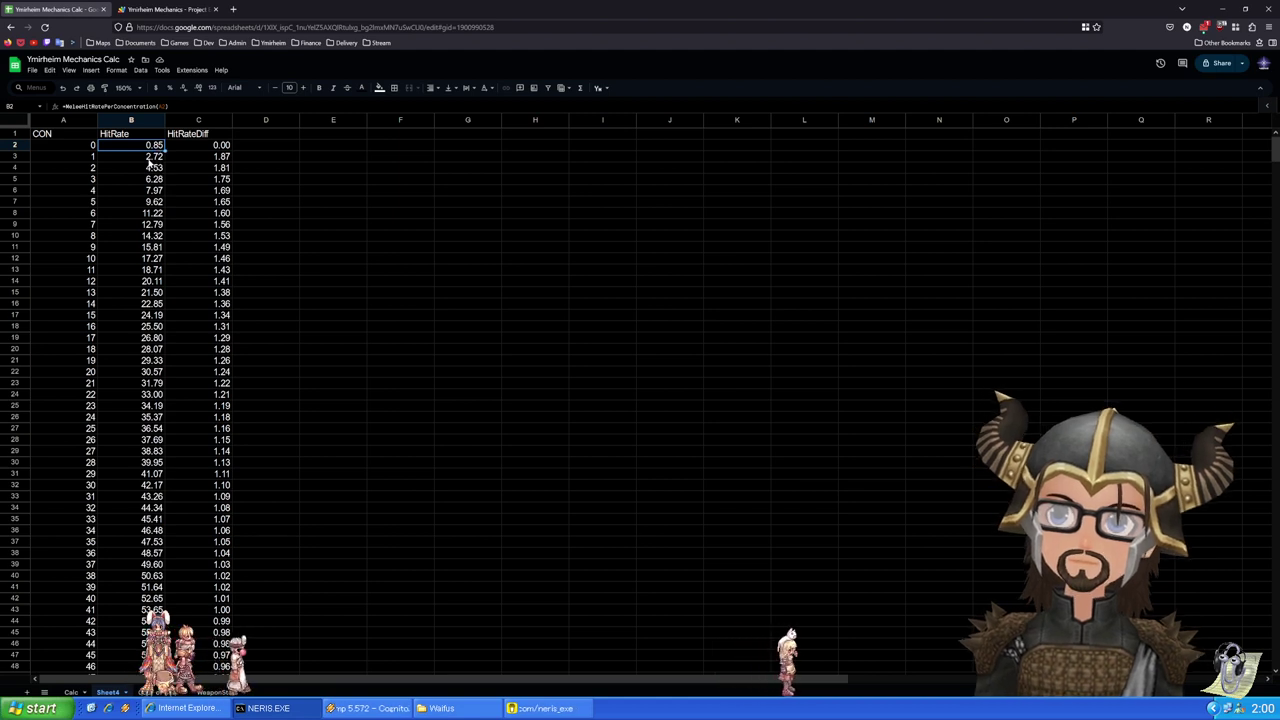
key(Down)
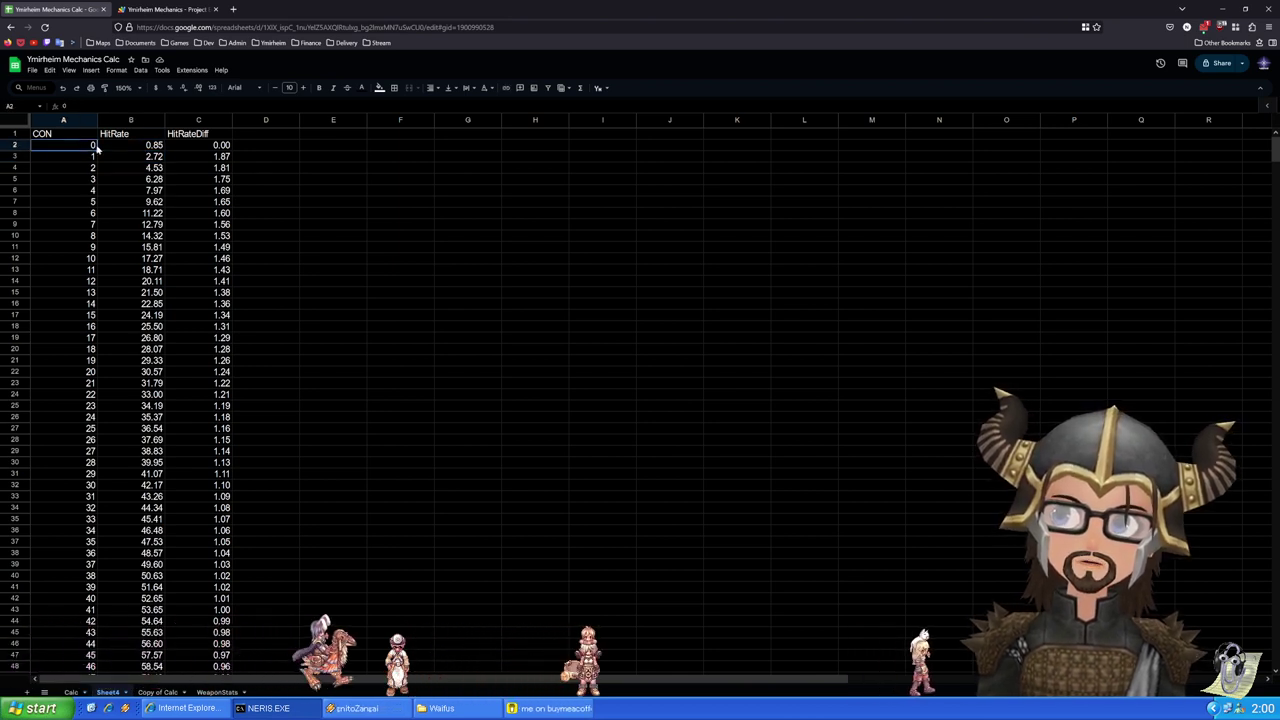
key(Up)
key(Left)
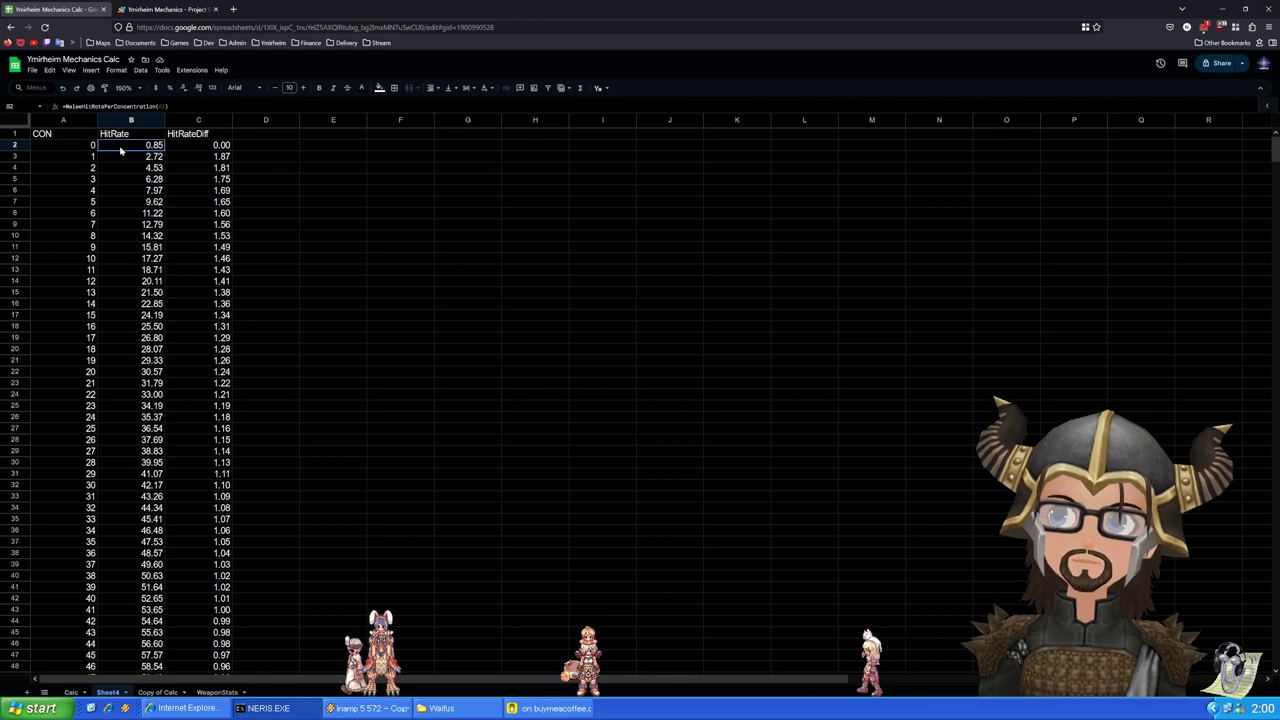
key(Right)
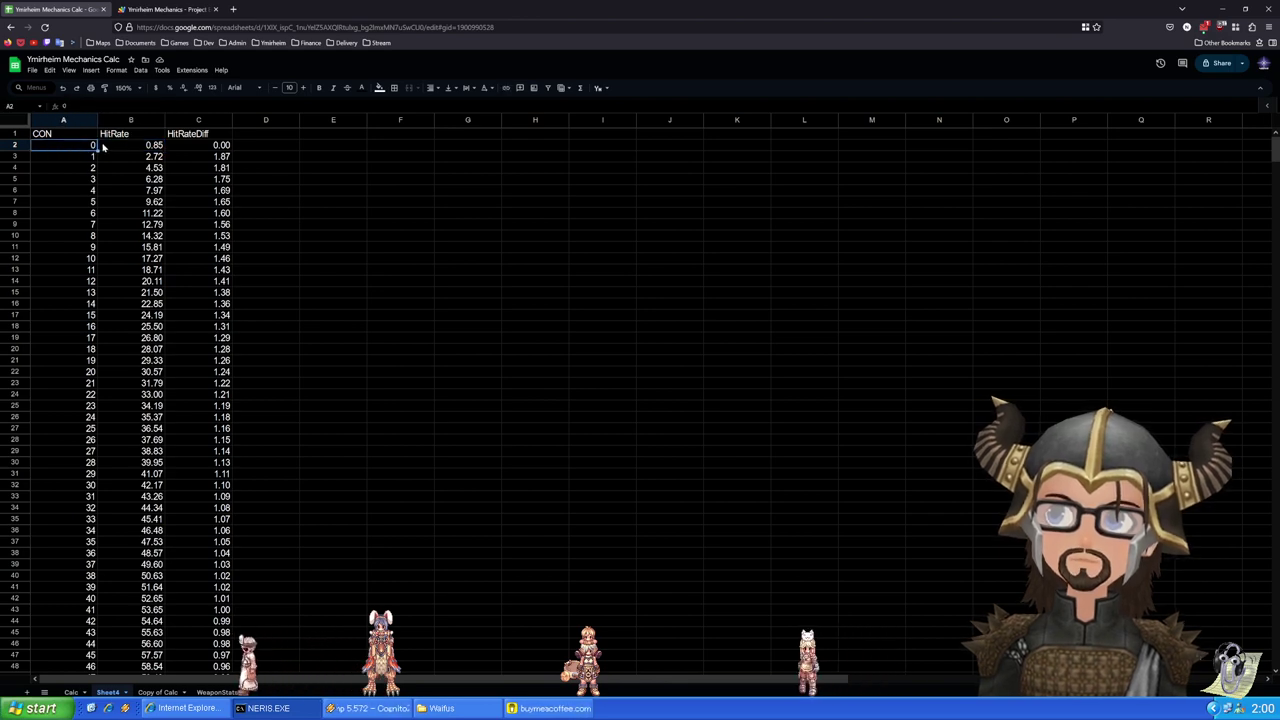
Step: Change the constant subtracted in MeleeHitRatePerConcentration to 31 and return to the sheet
key(alt+Tab)
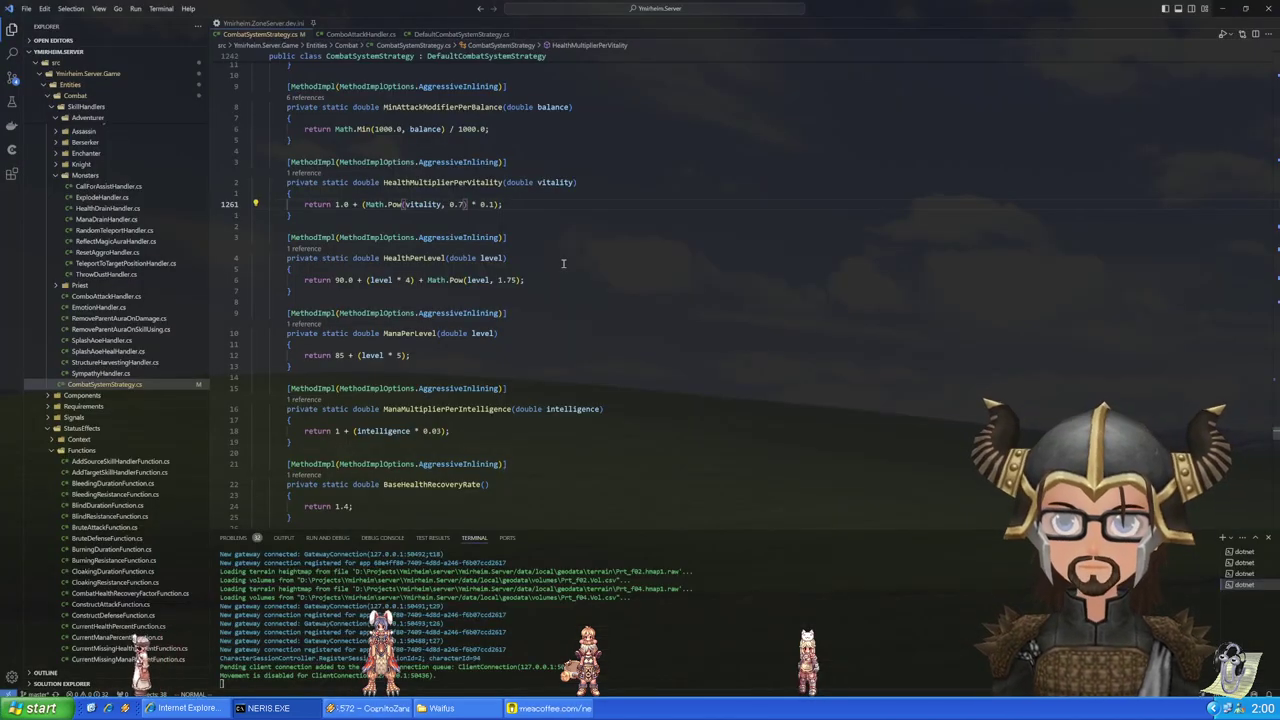
key(alt+Tab)
key(ctrl+Tab)
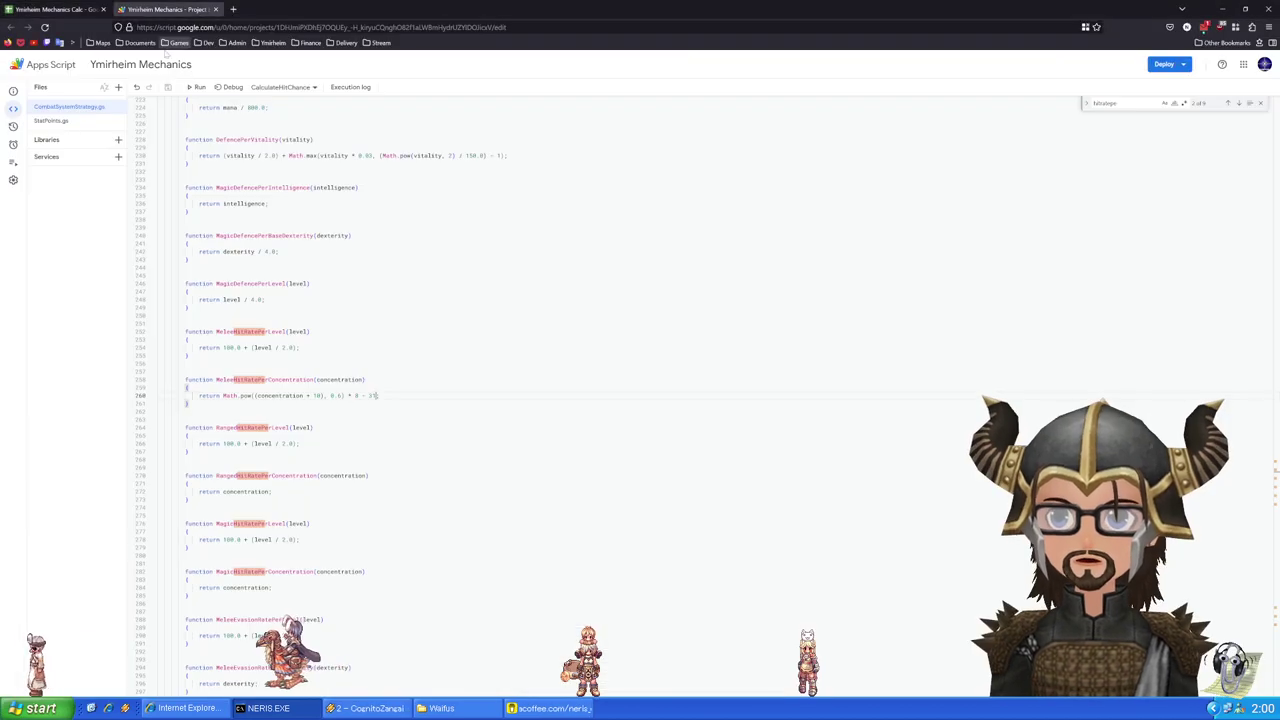
key(BackSpace)
key(BackSpace)
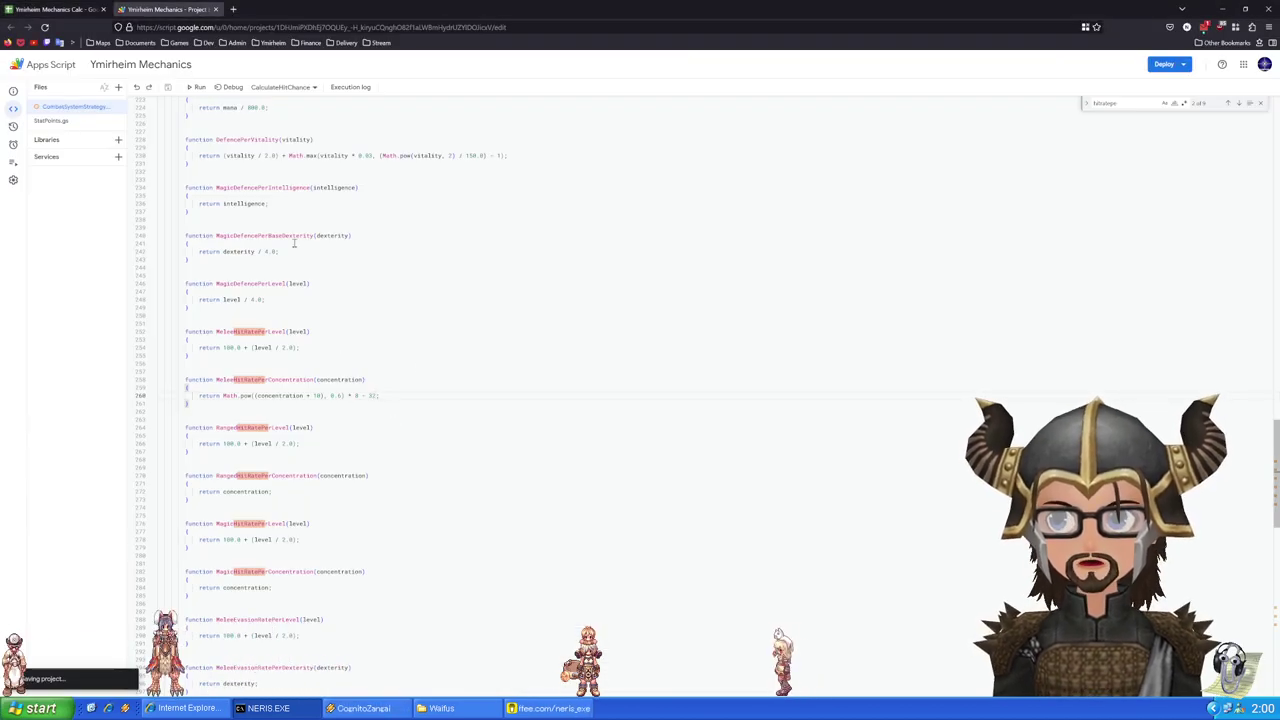
key(ctrl+shift+Tab)
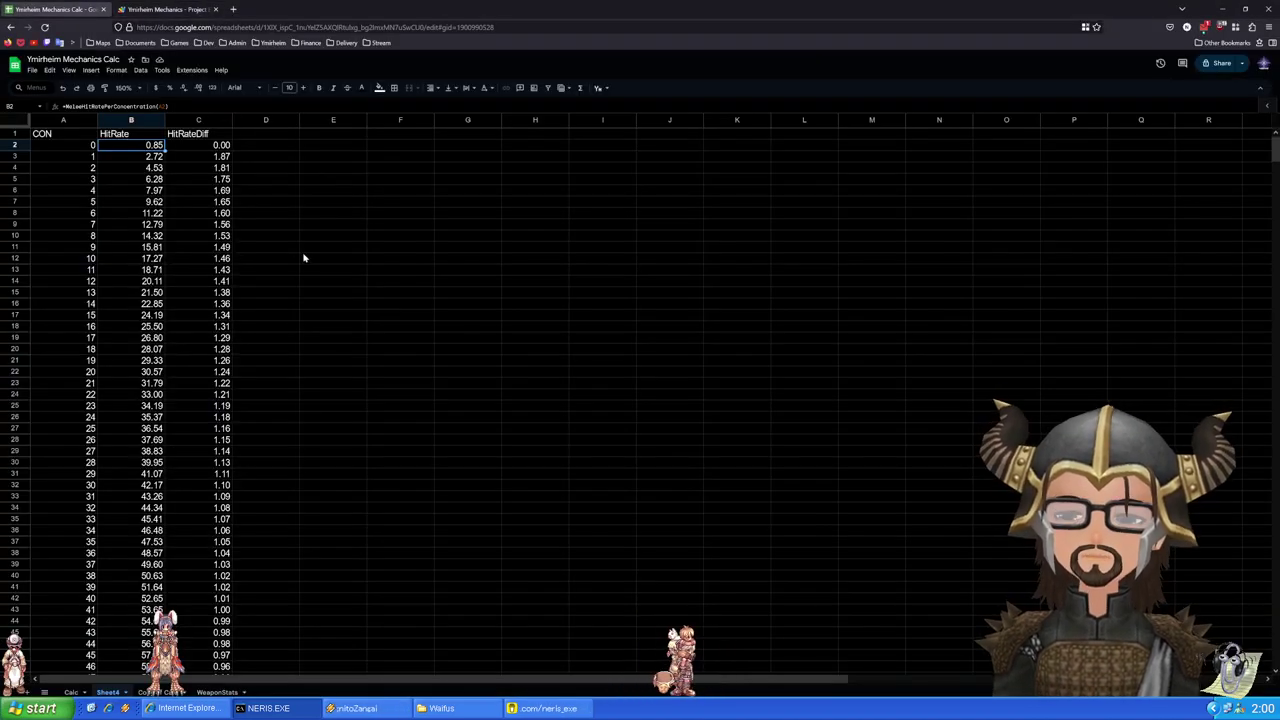
Step: Review the HitRate table and the HitRateDiff values from CON 2 to 28
scroll(222, 250, down, 10)
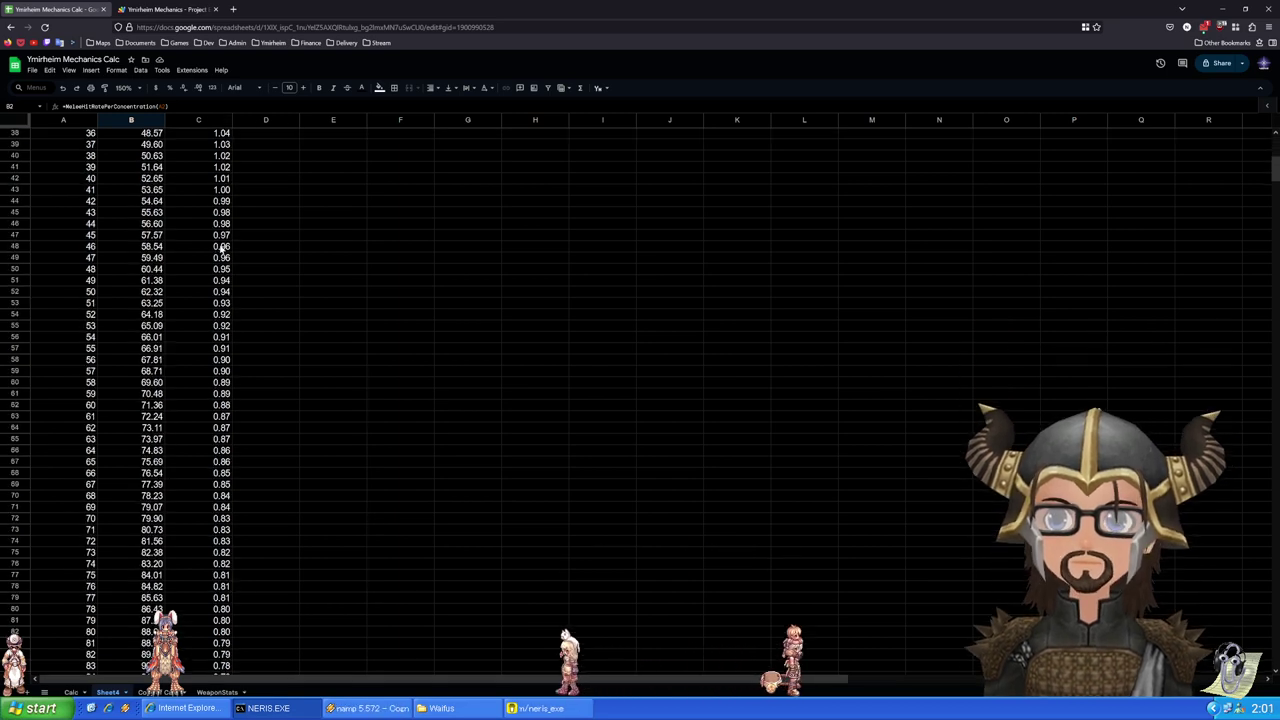
key(ctrl+Down)
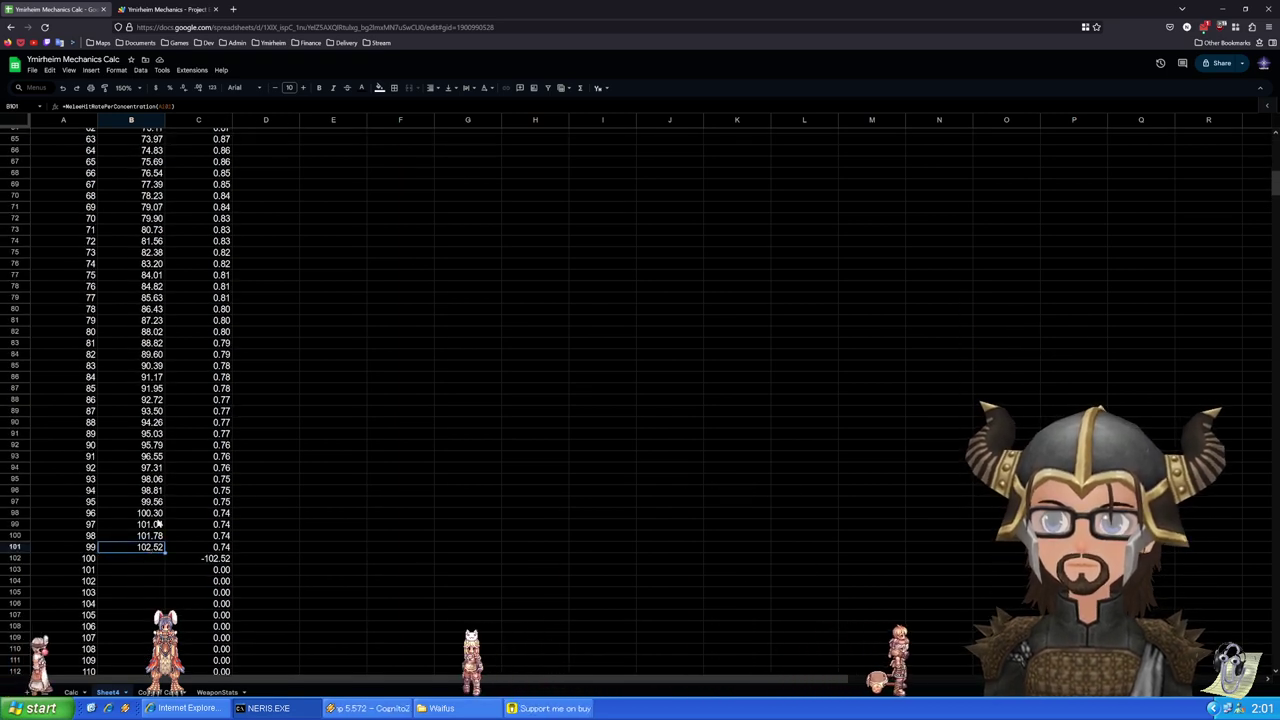
scroll(157, 523, up, 15)
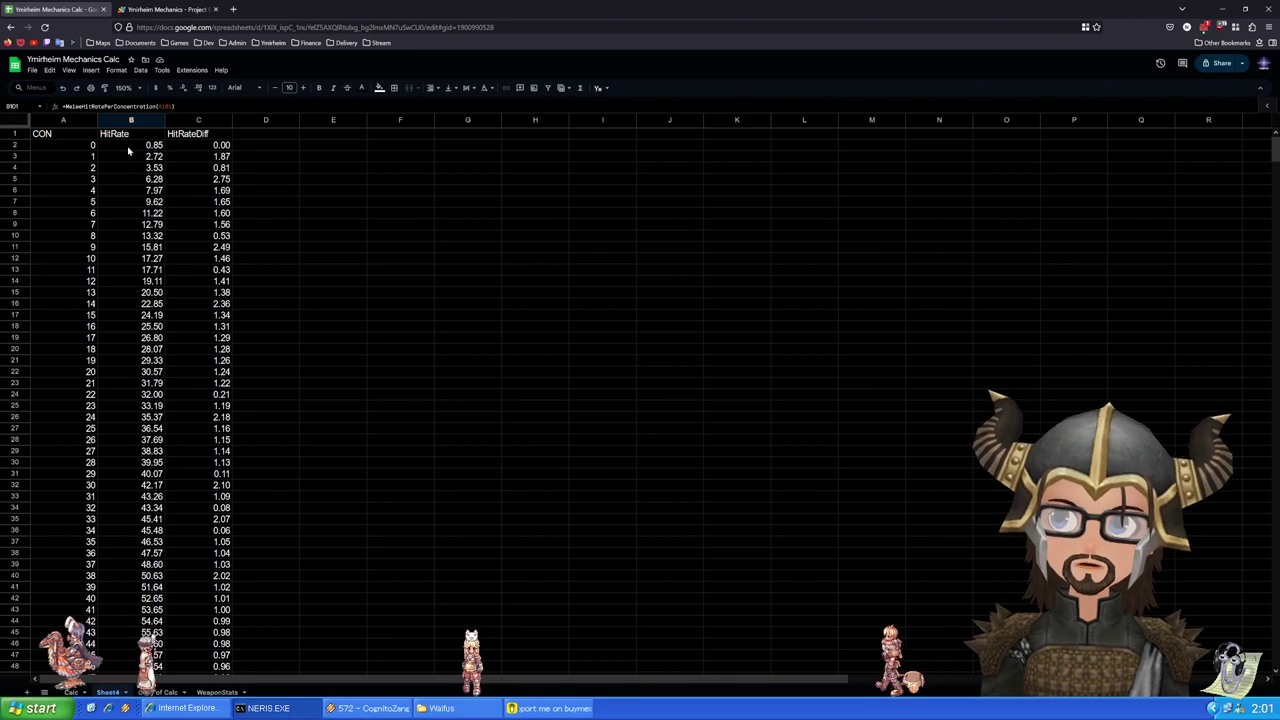
drag(60, 145, 125, 260)
click(221, 147)
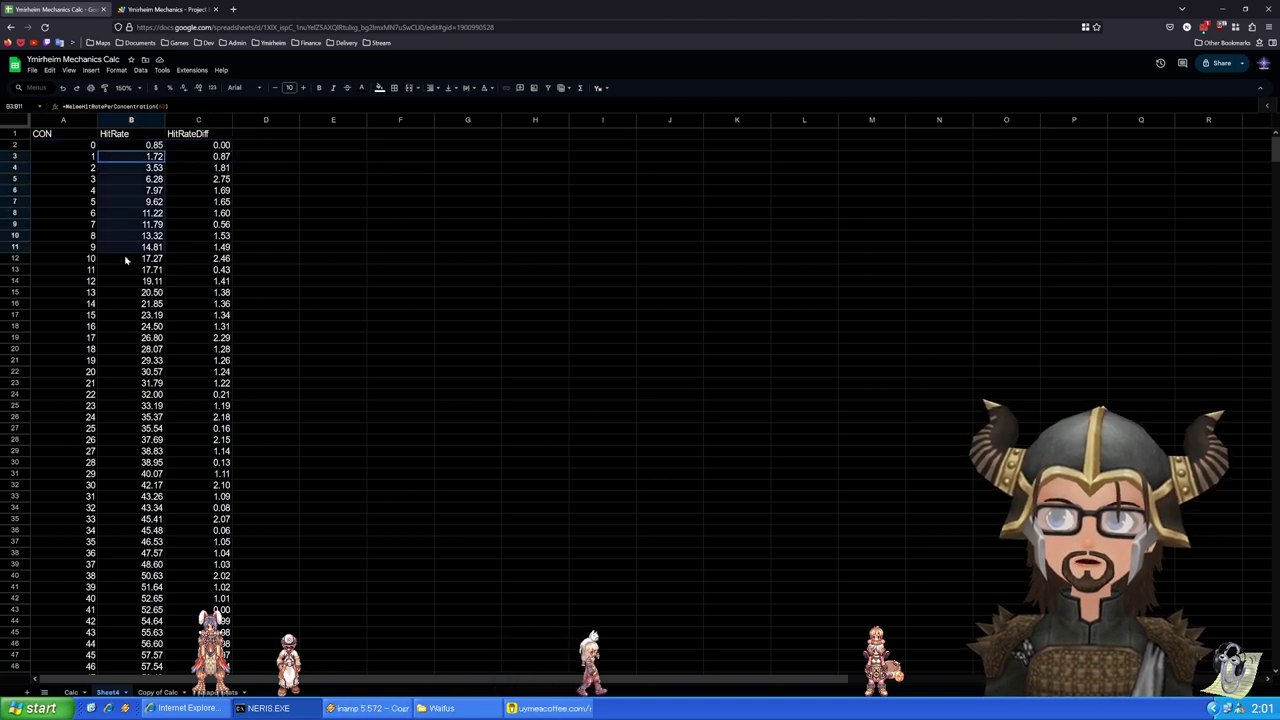
click(134, 167)
drag(224, 172, 200, 462)
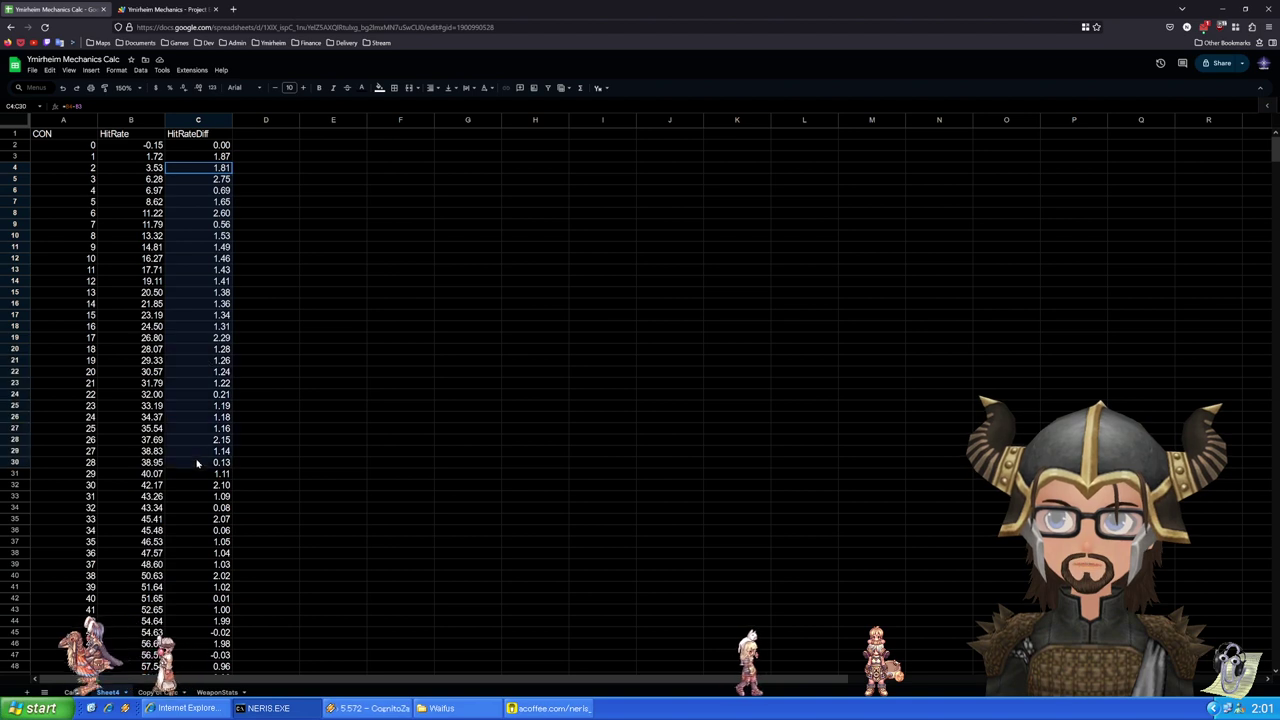
click(262, 168)
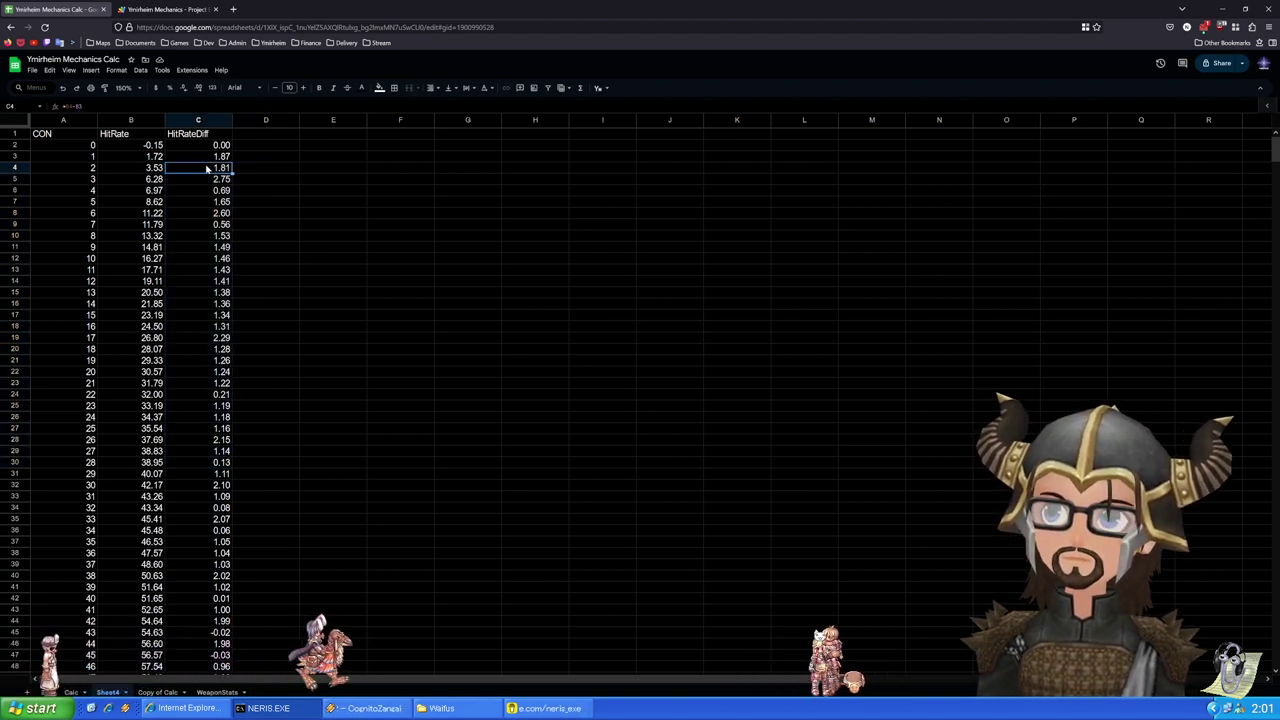
Step: Re-enter the CON 0 HitRate formula so the column recalculates to 0.00, 1.72 and 3.53
click(150, 146)
double_click(150, 146)
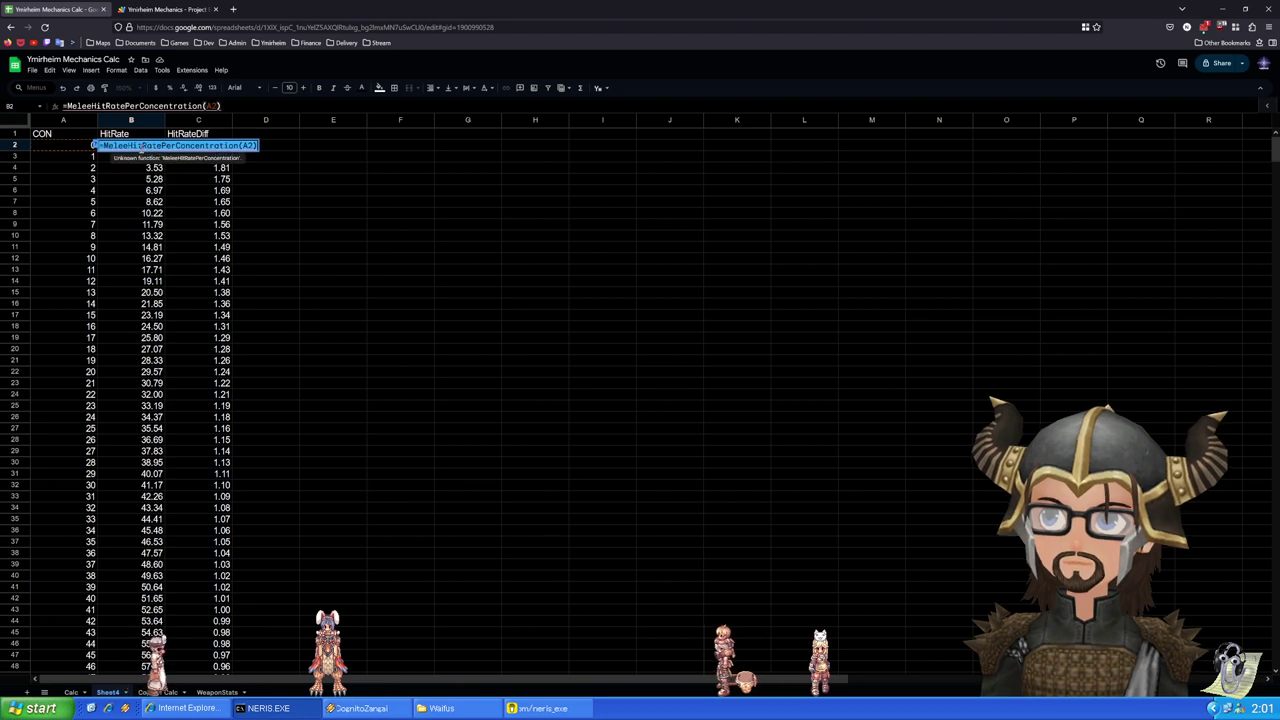
key(Return)
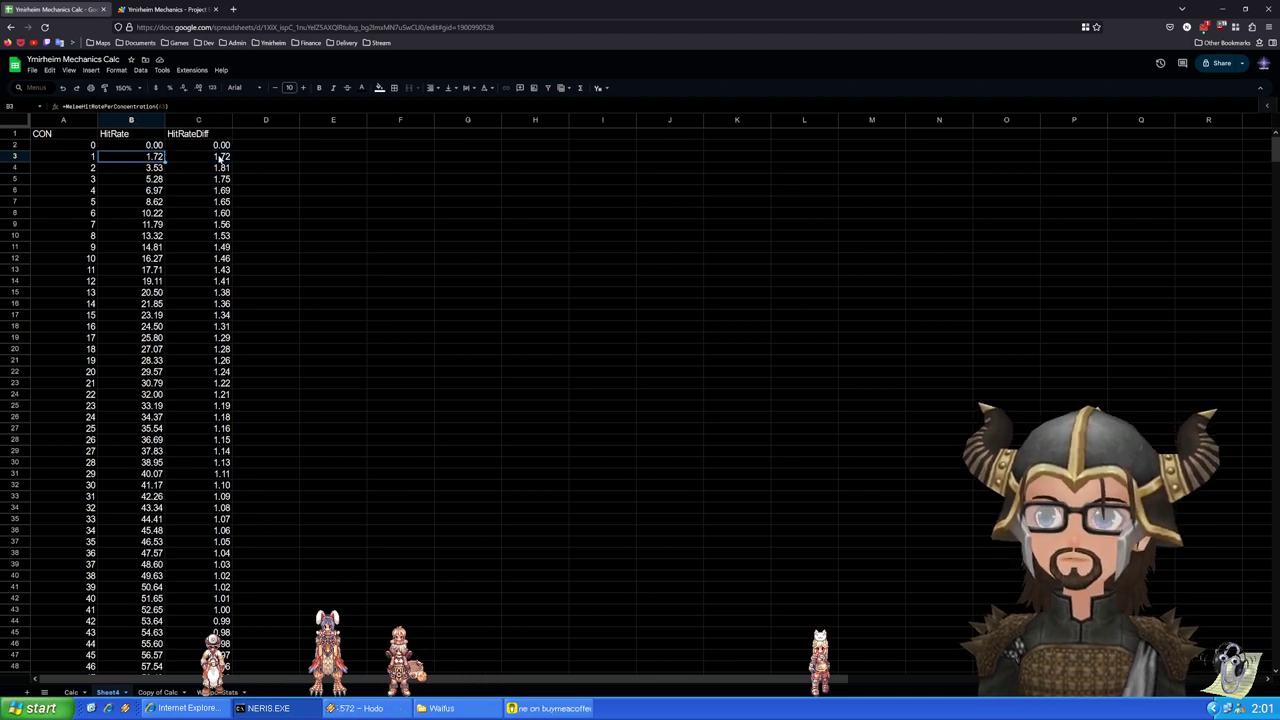
click(193, 171)
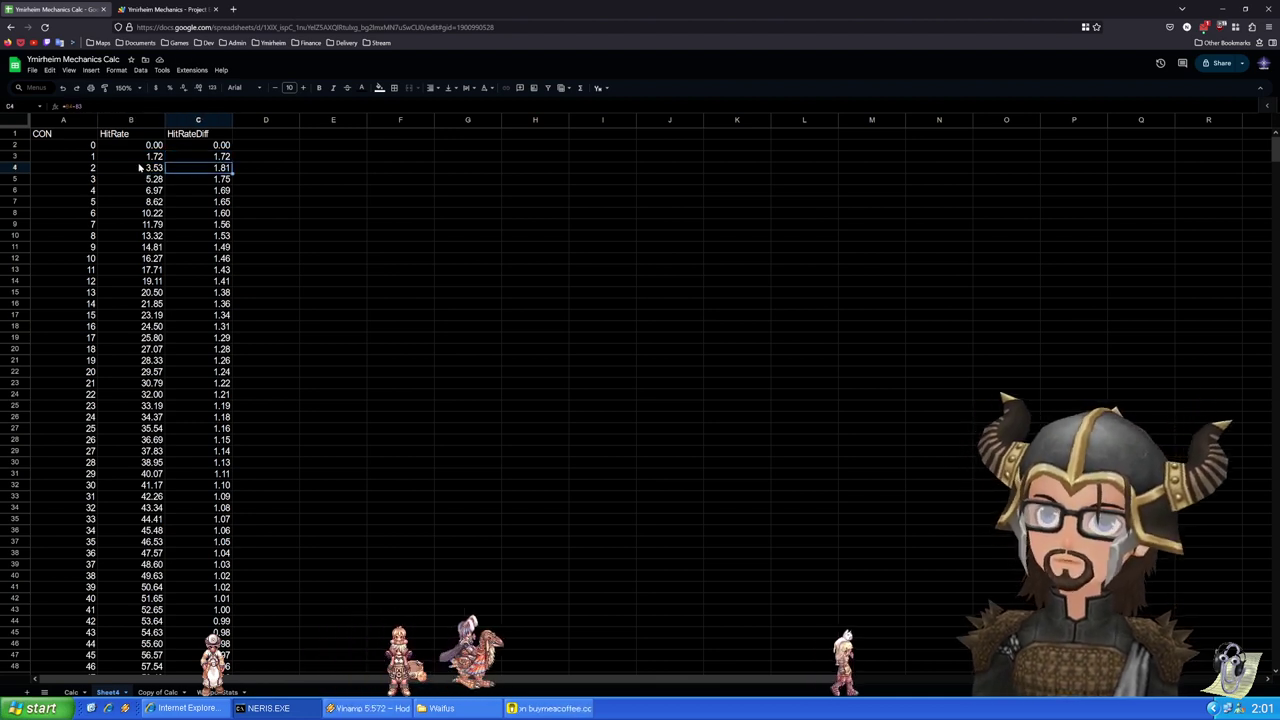
click(138, 158)
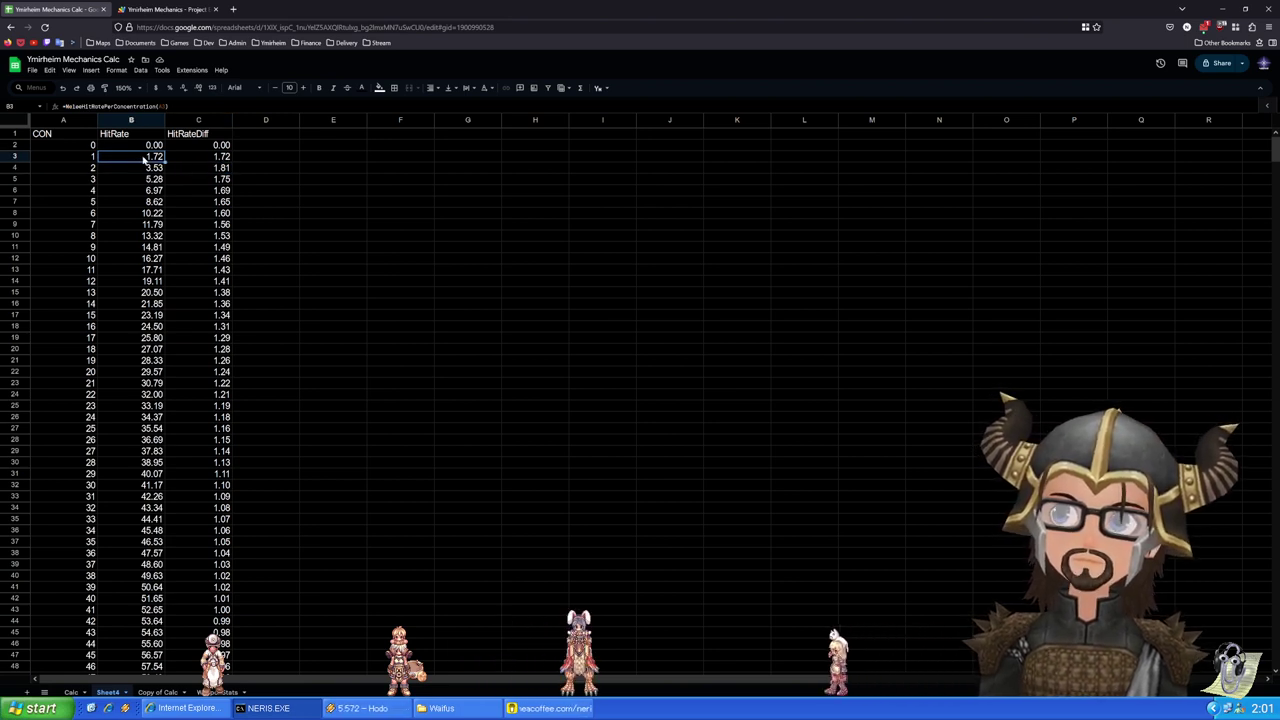
click(95, 158)
click(130, 160)
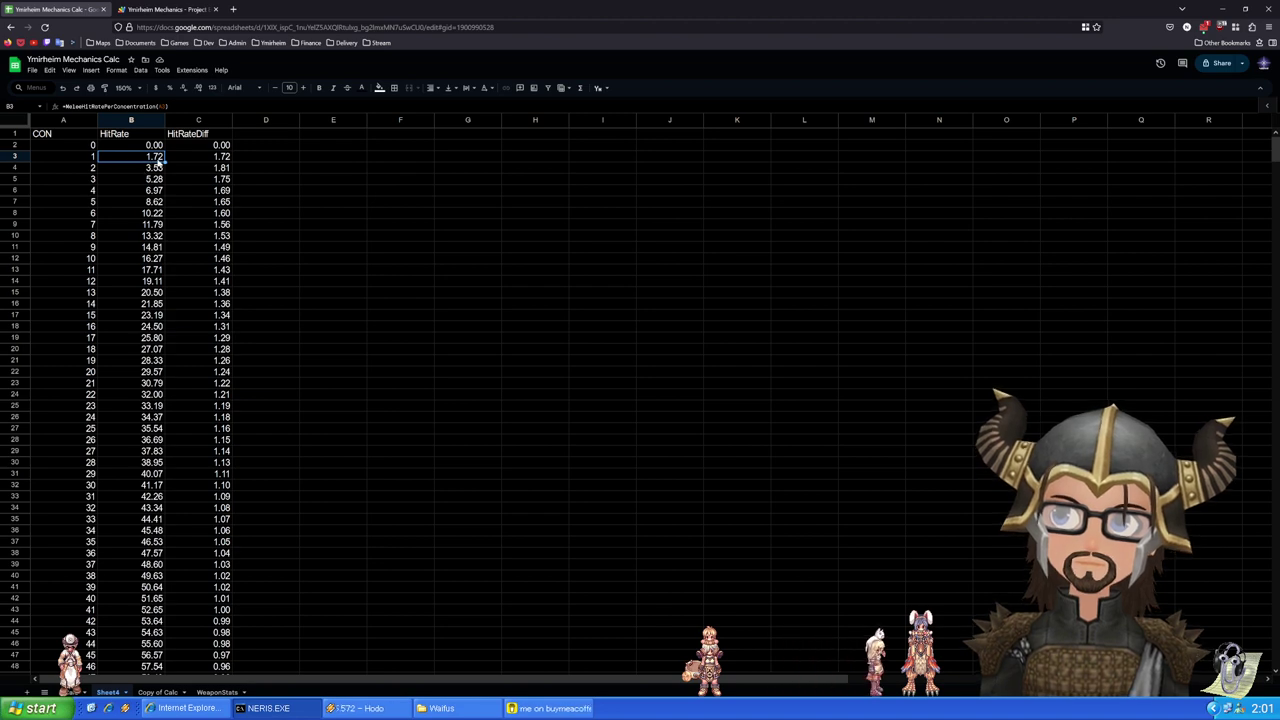
key(ctrl+shift+Page_Up)
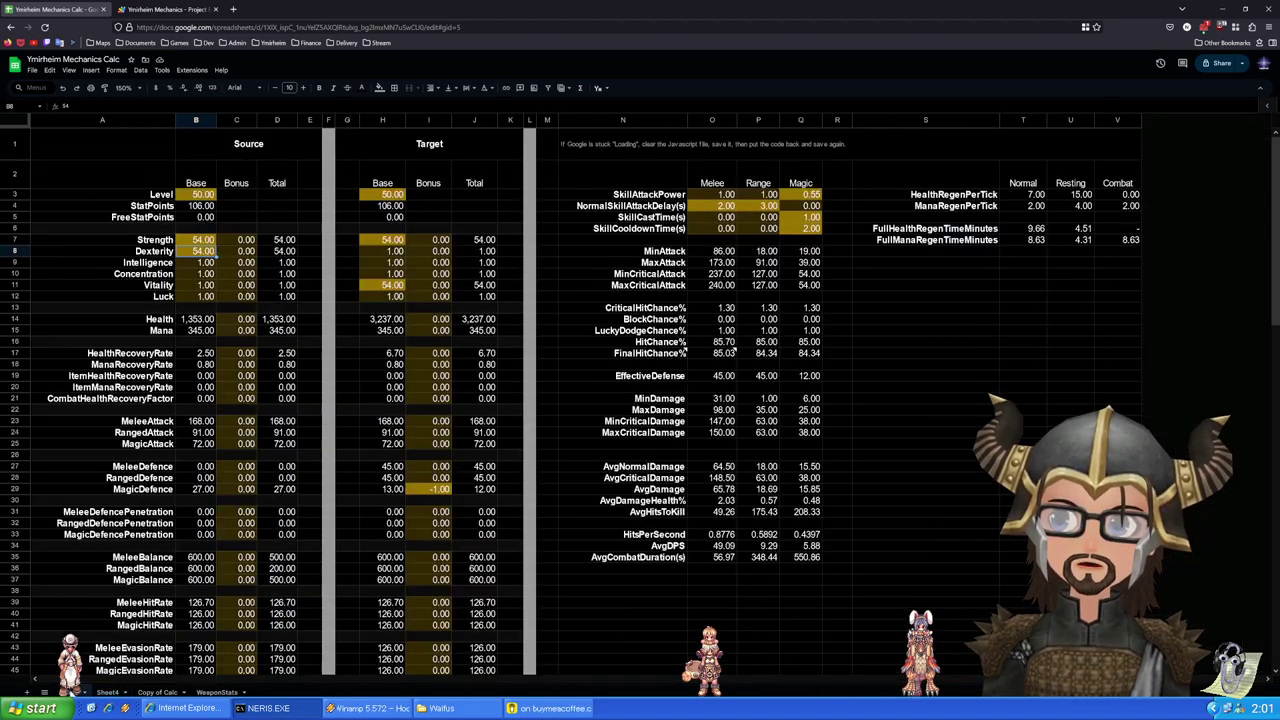
key(ctrl+shift+Page_Down)
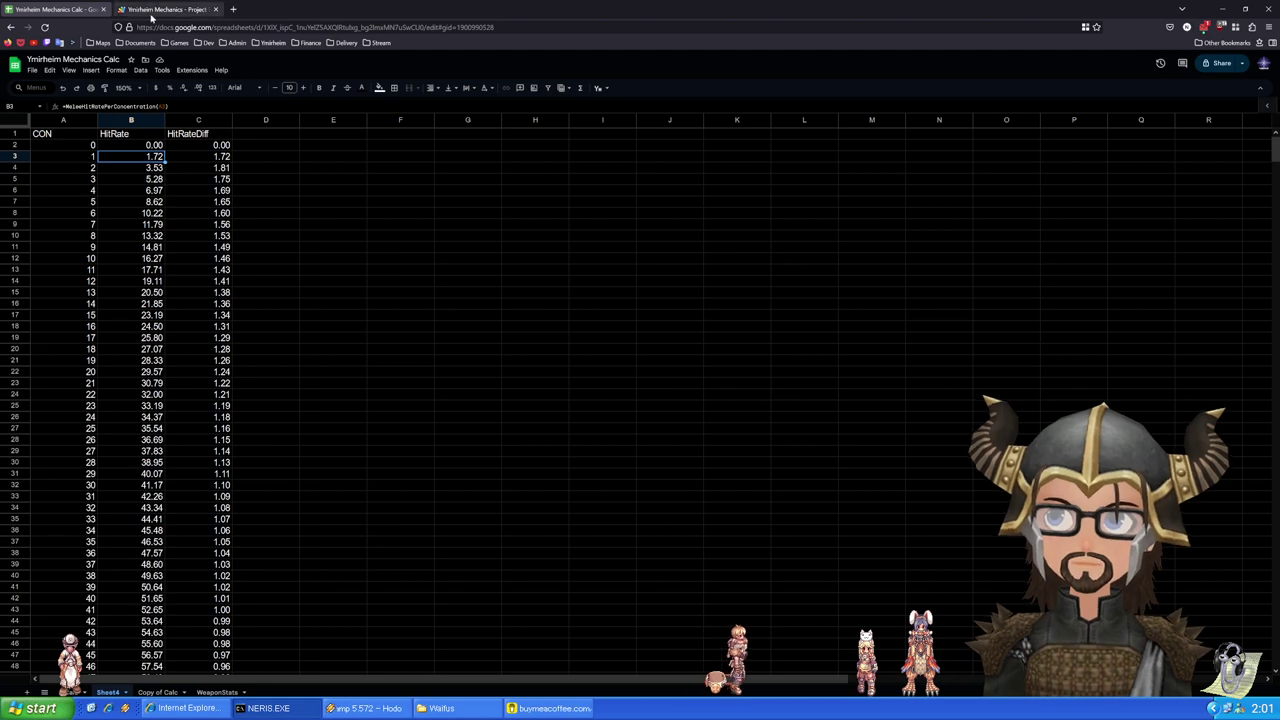
Step: Change line 260's subtracted constant from 33 to 32.25 and save the script
key(ctrl+Tab)
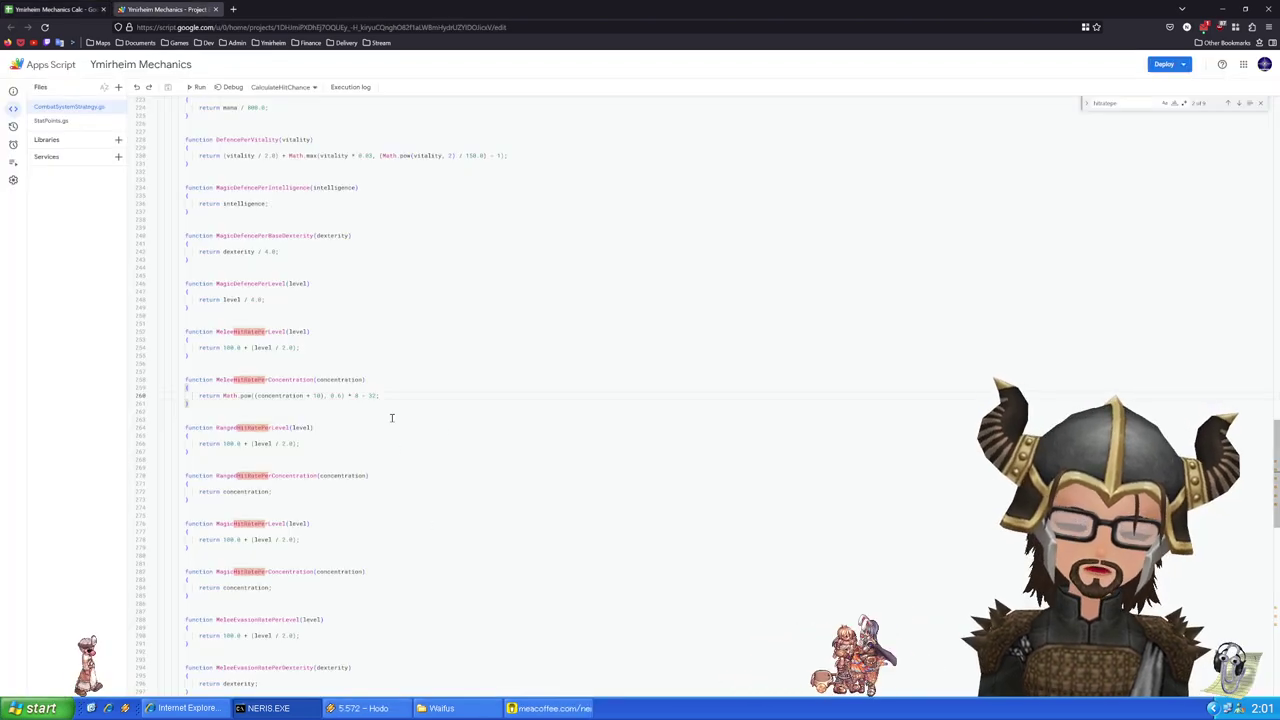
key(BackSpace)
text(2.25)
key(ctrl+s)
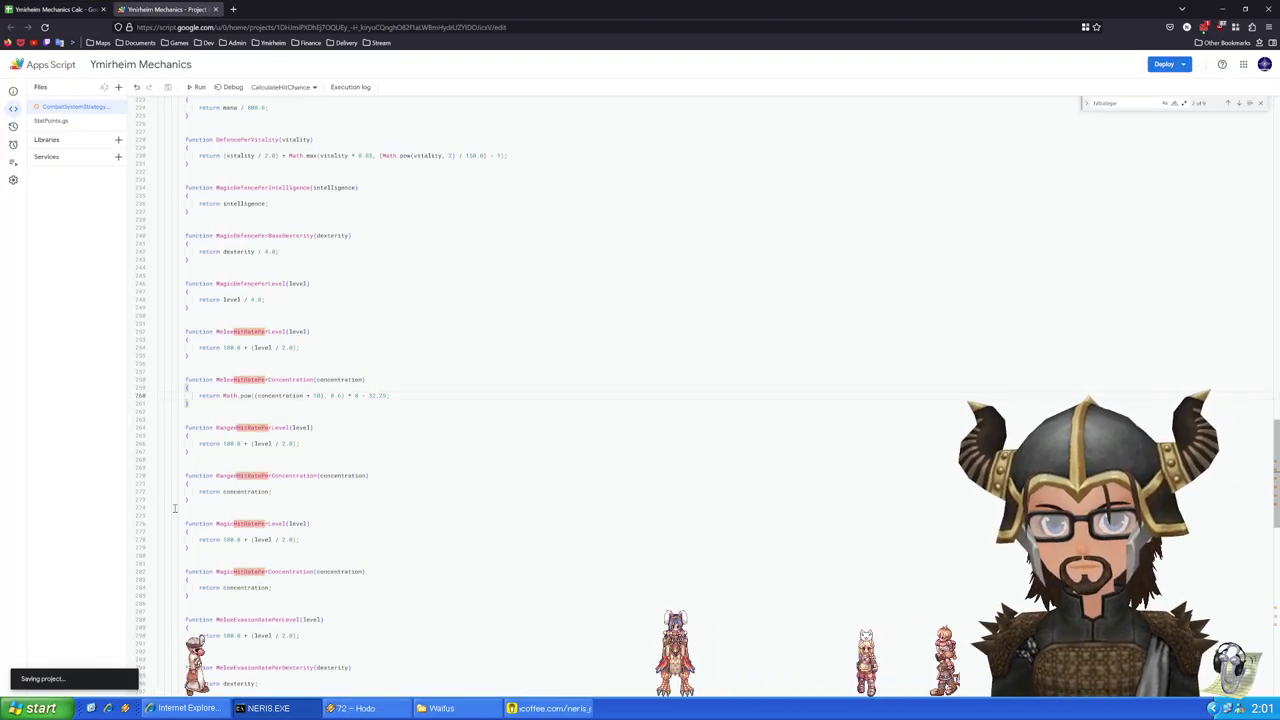
triple_click(429, 391)
click(429, 391)
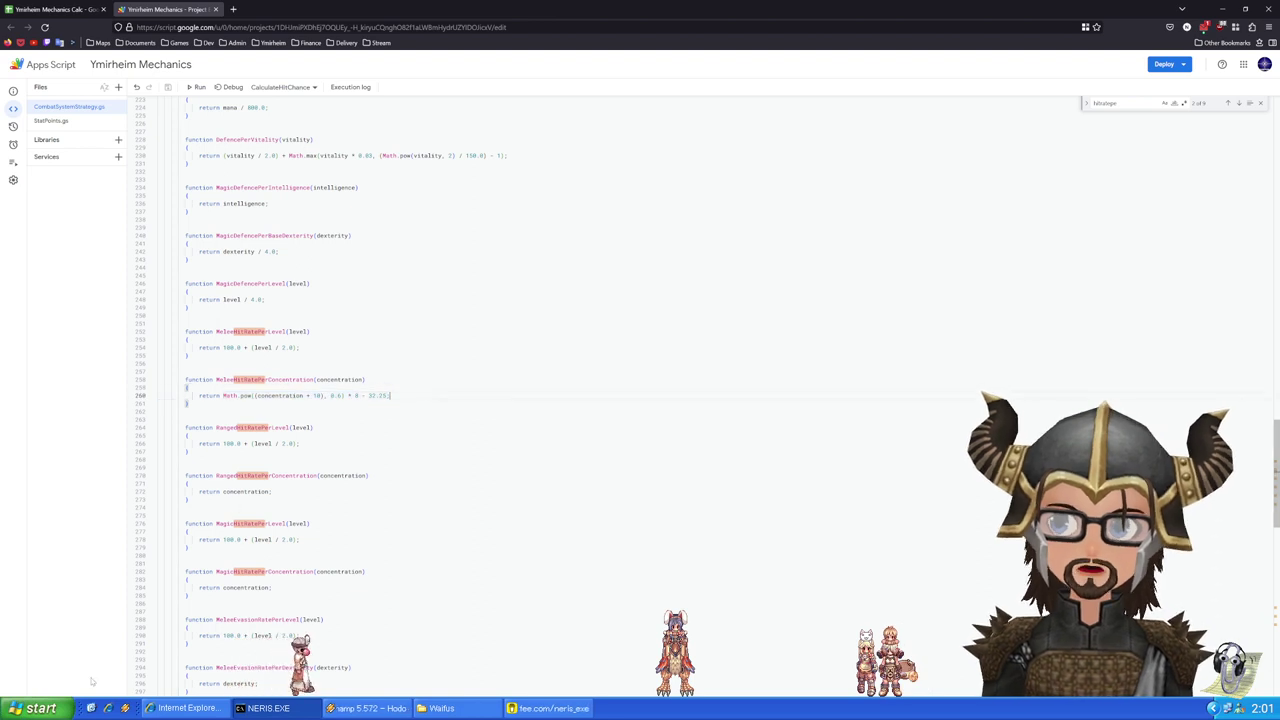
Step: Check the updated sheet values, then review the - 32.25 offset and the + 10 on line 260
click(74, 12)
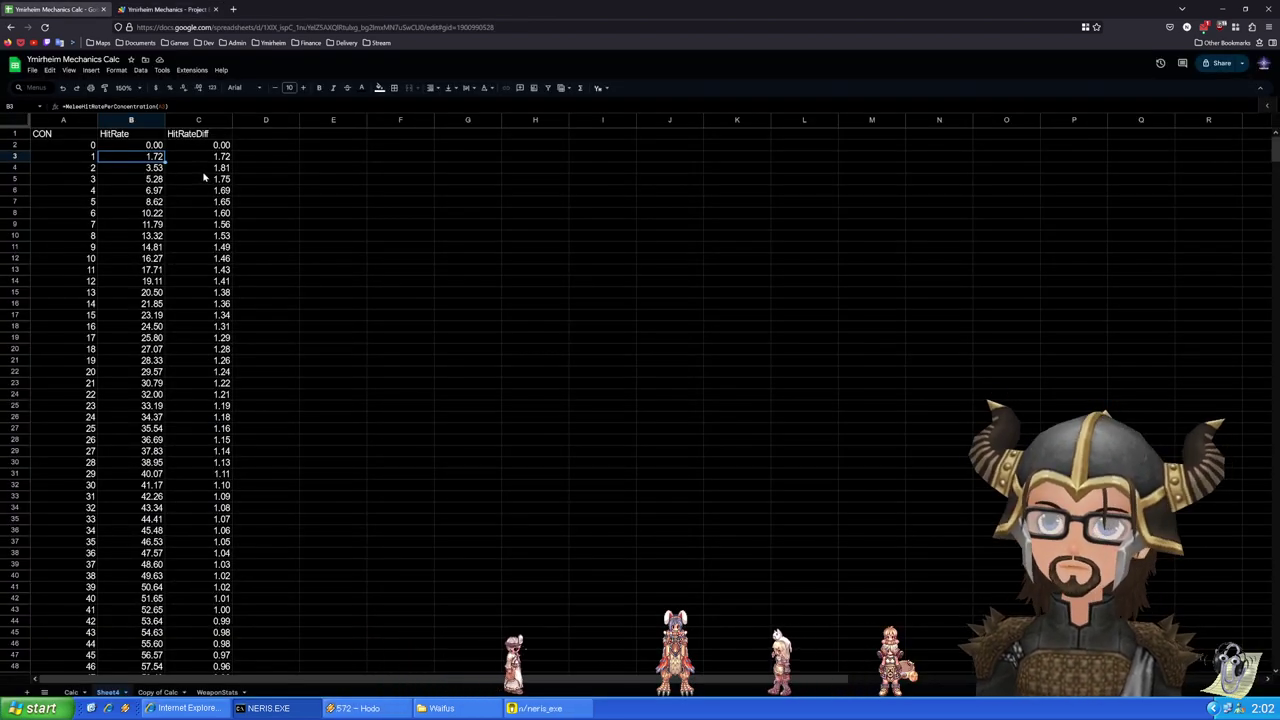
click(176, 9)
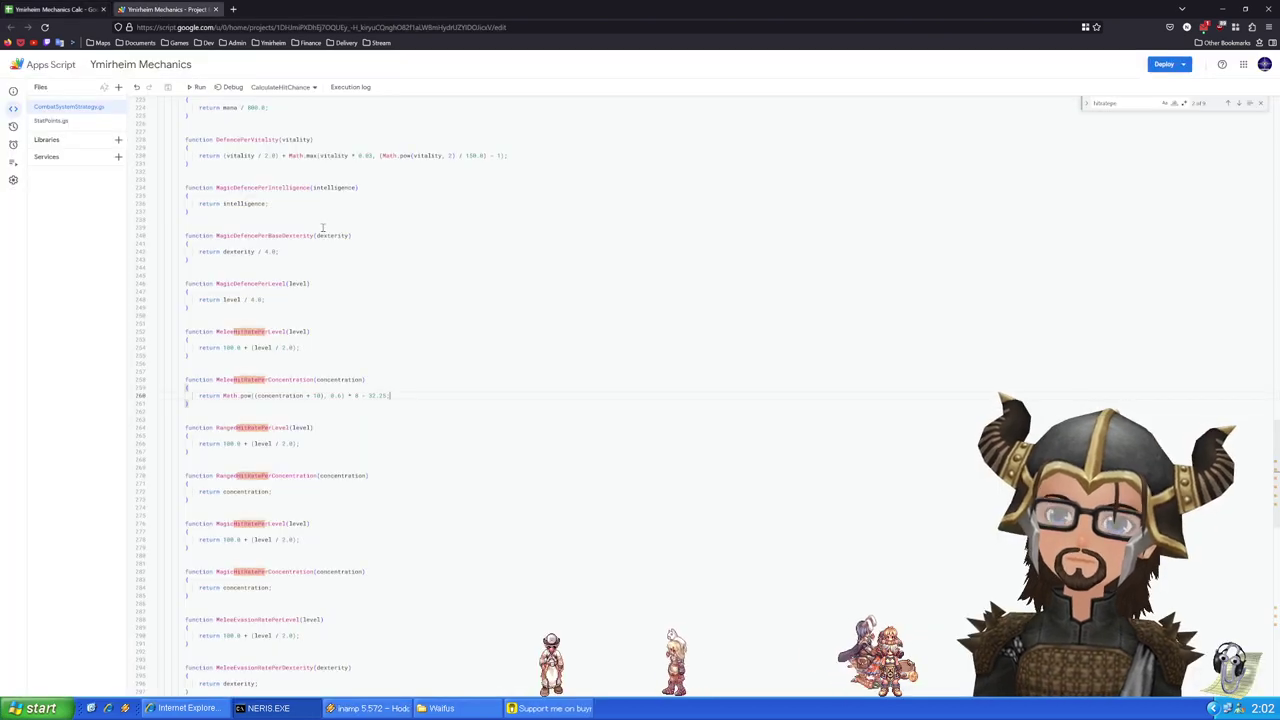
drag(386, 396, 358, 396)
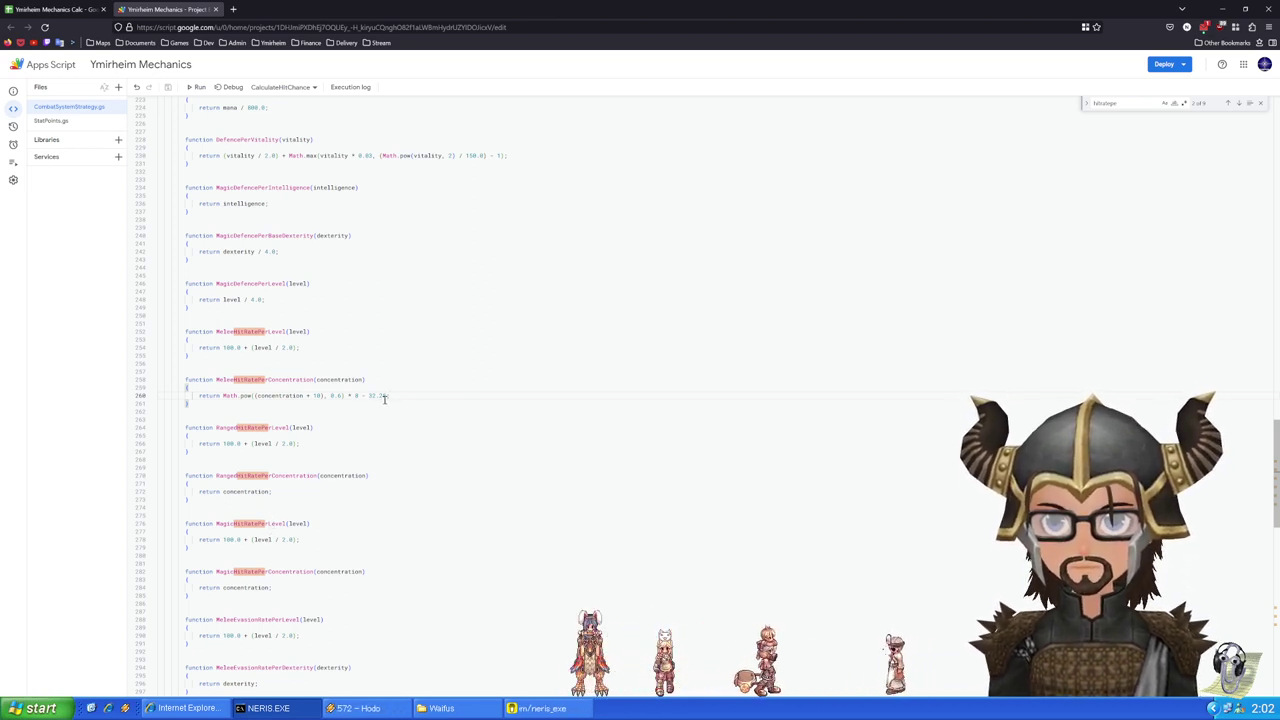
drag(387, 396, 362, 396)
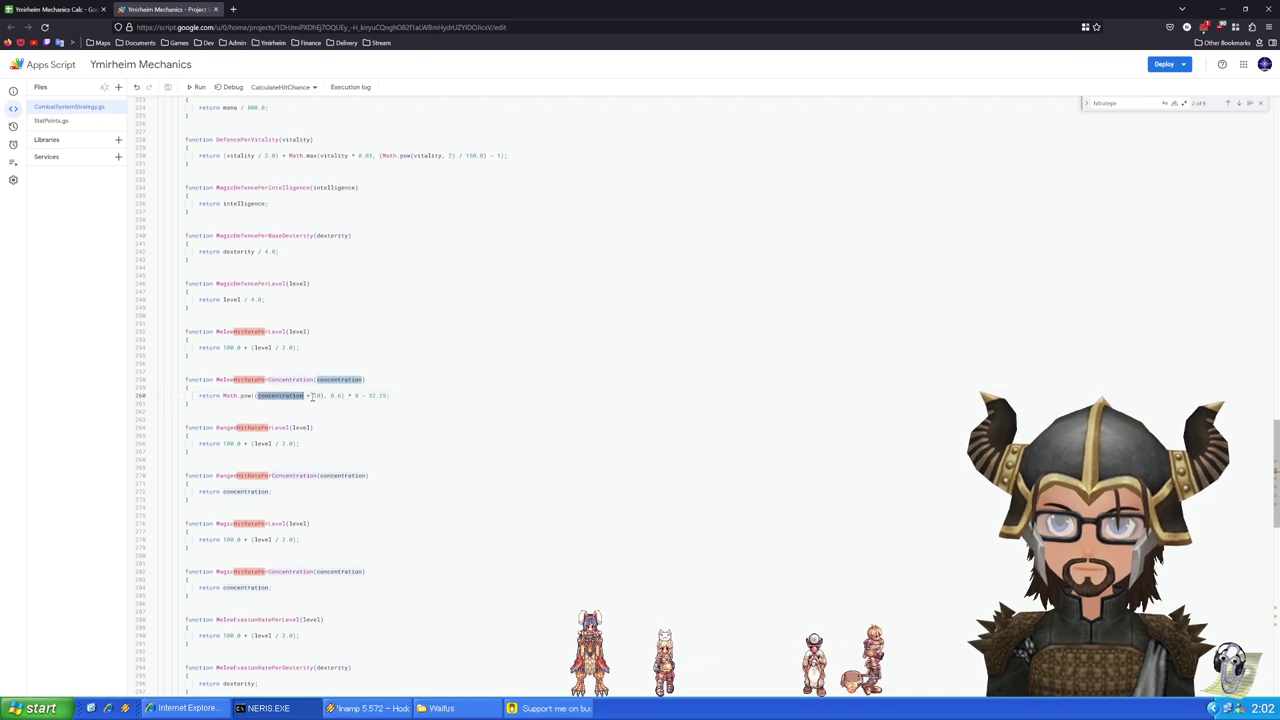
double_click(317, 396)
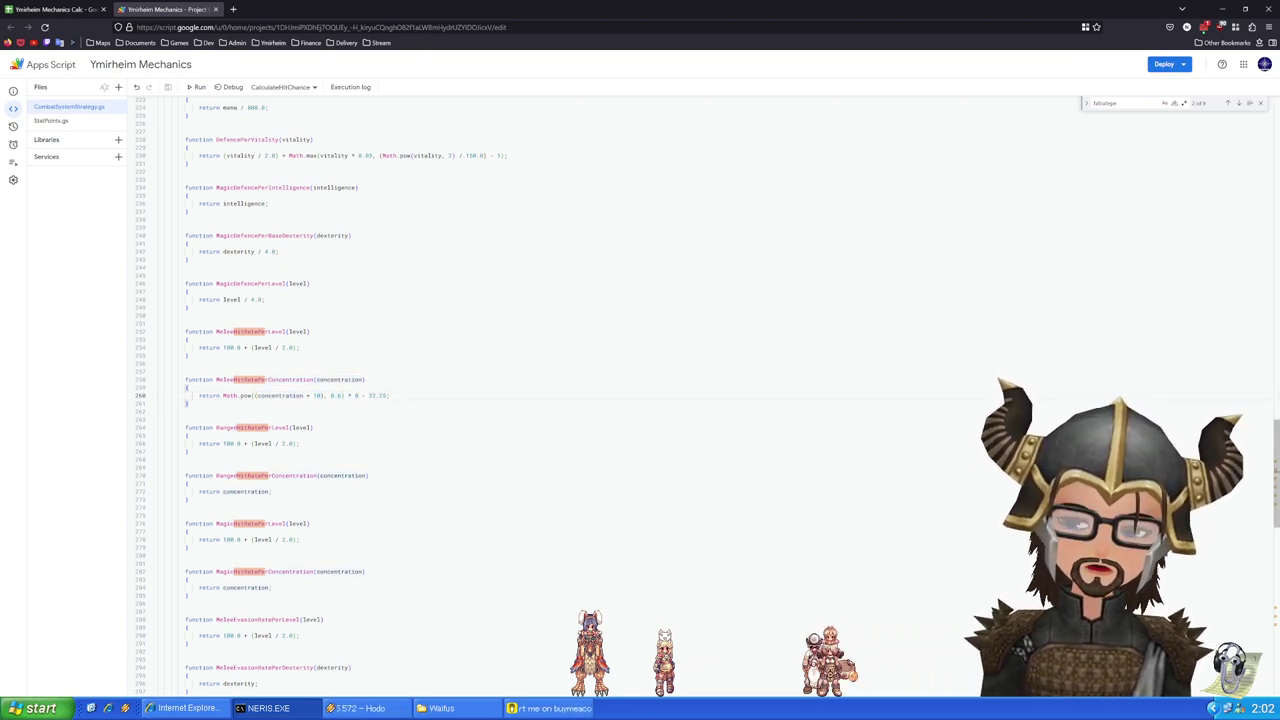
key(alt+Tab)
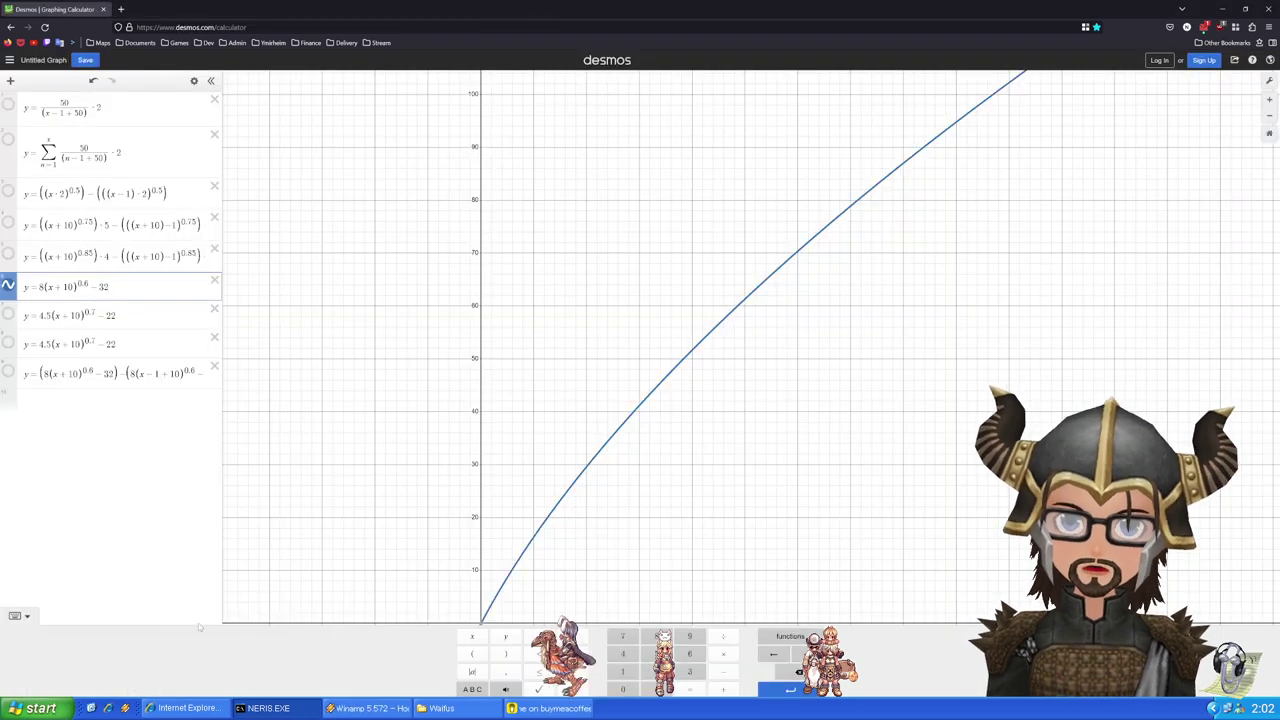
Step: Add the expression y=8(x)^0.6 and frame it alongside the blue y=8(x+10)^0.6−32 curve
click(48, 404)
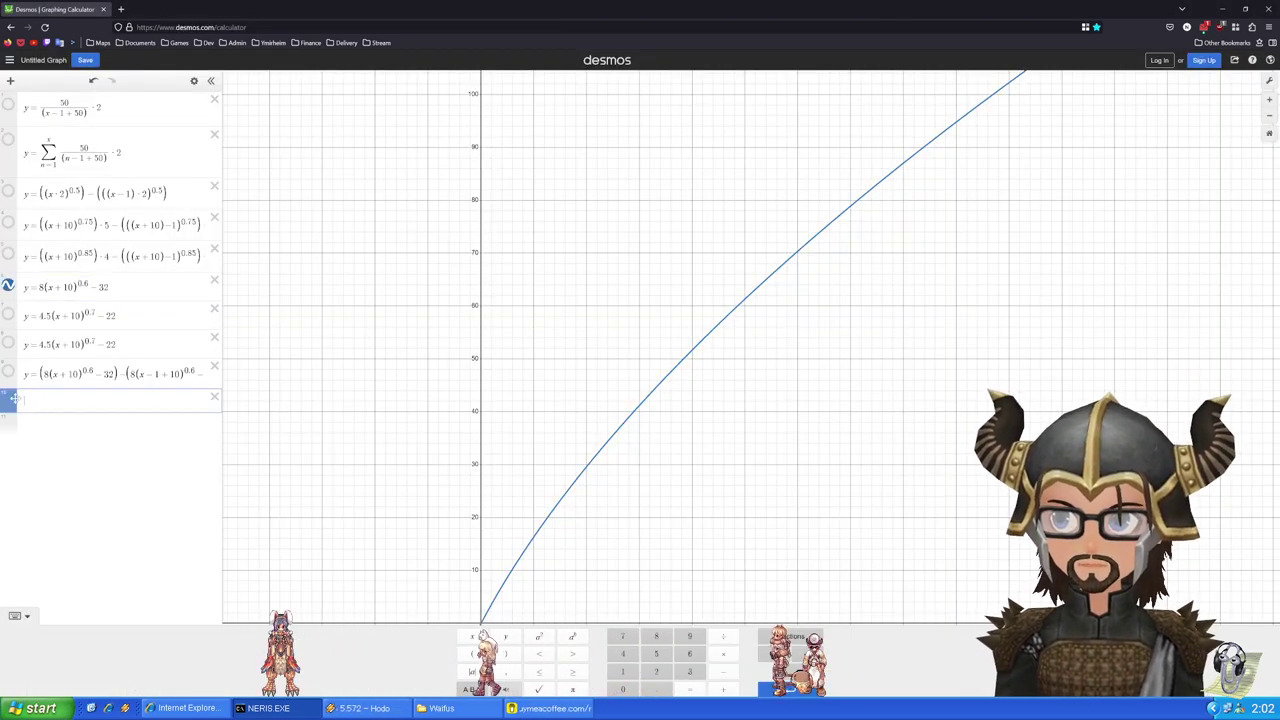
text(y)
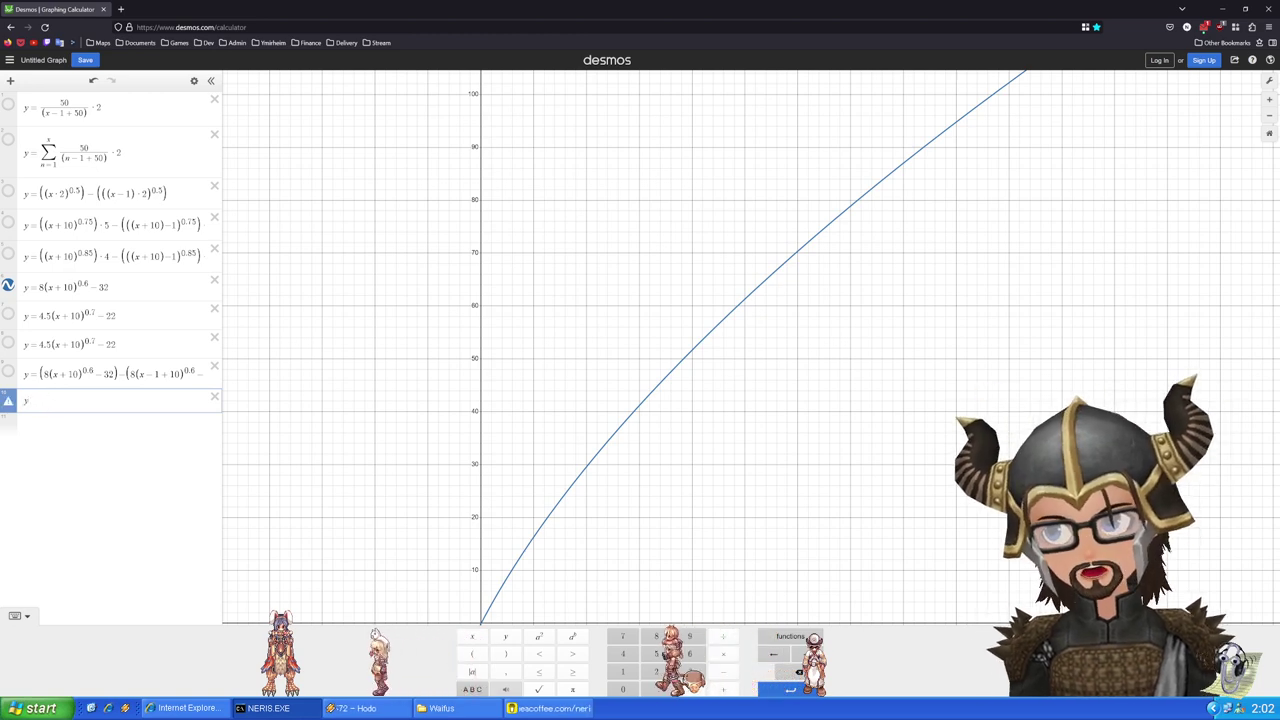
text(=8()
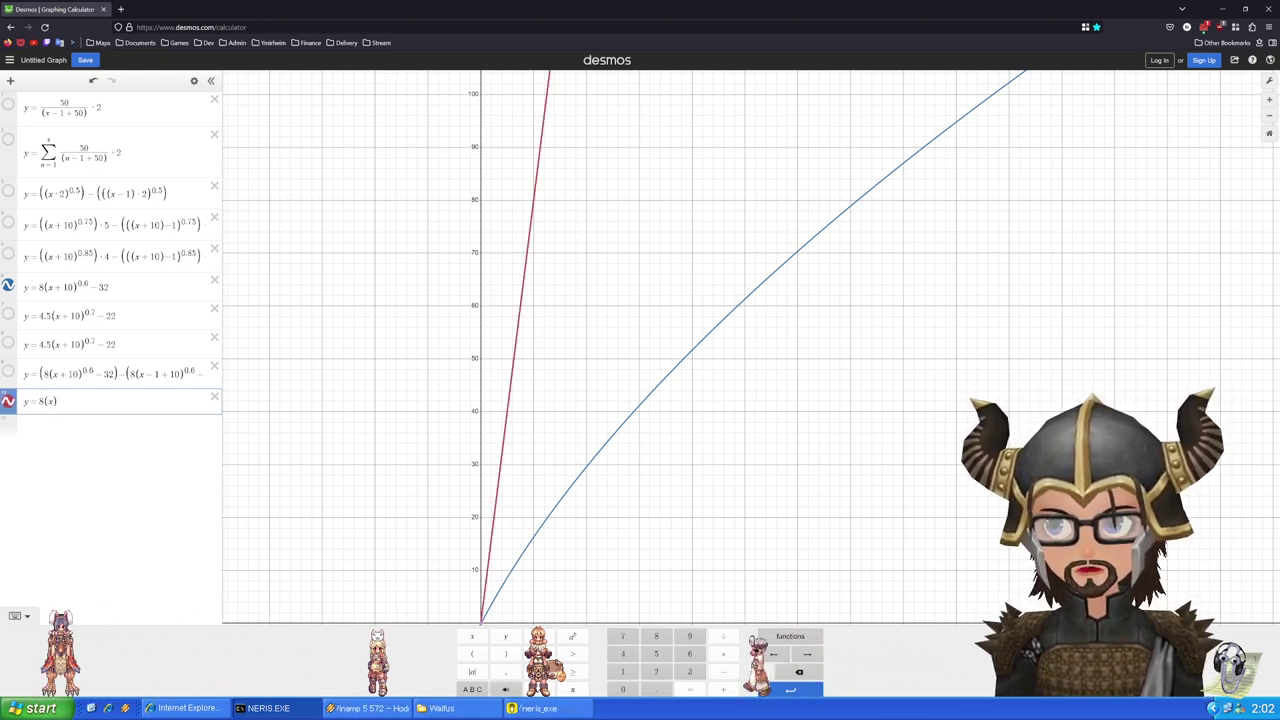
text(^)
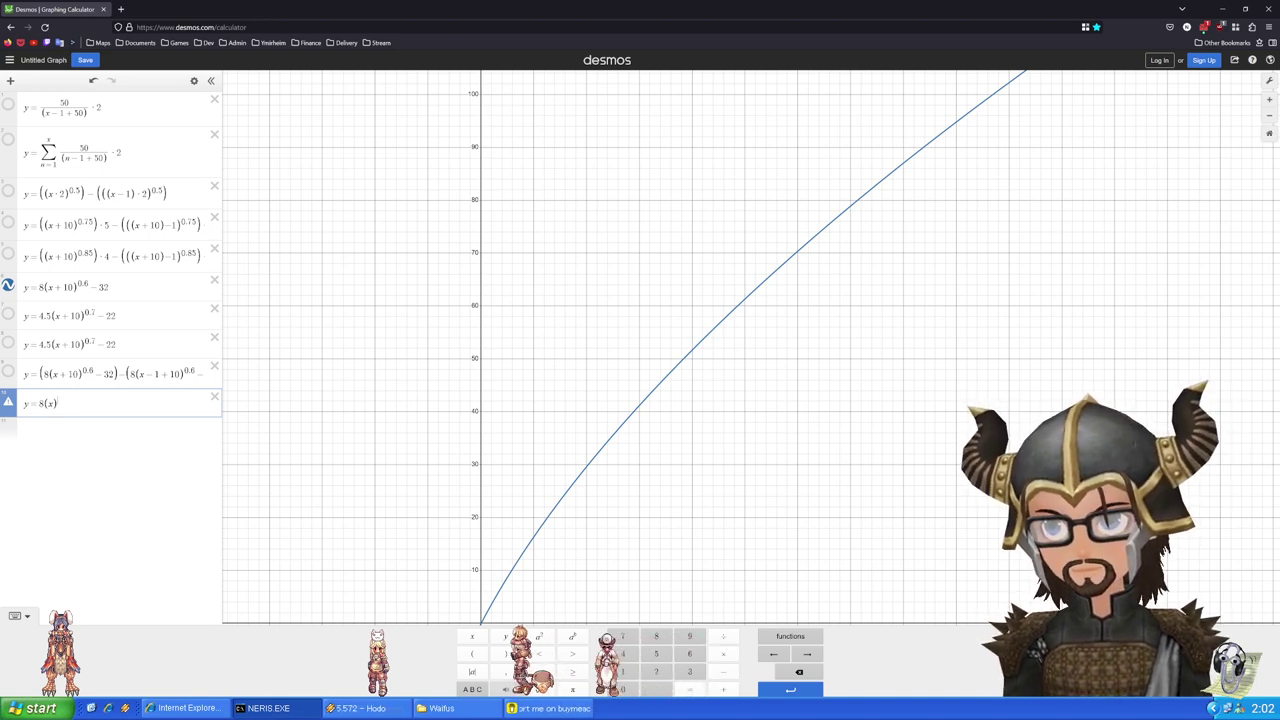
text(0.6)
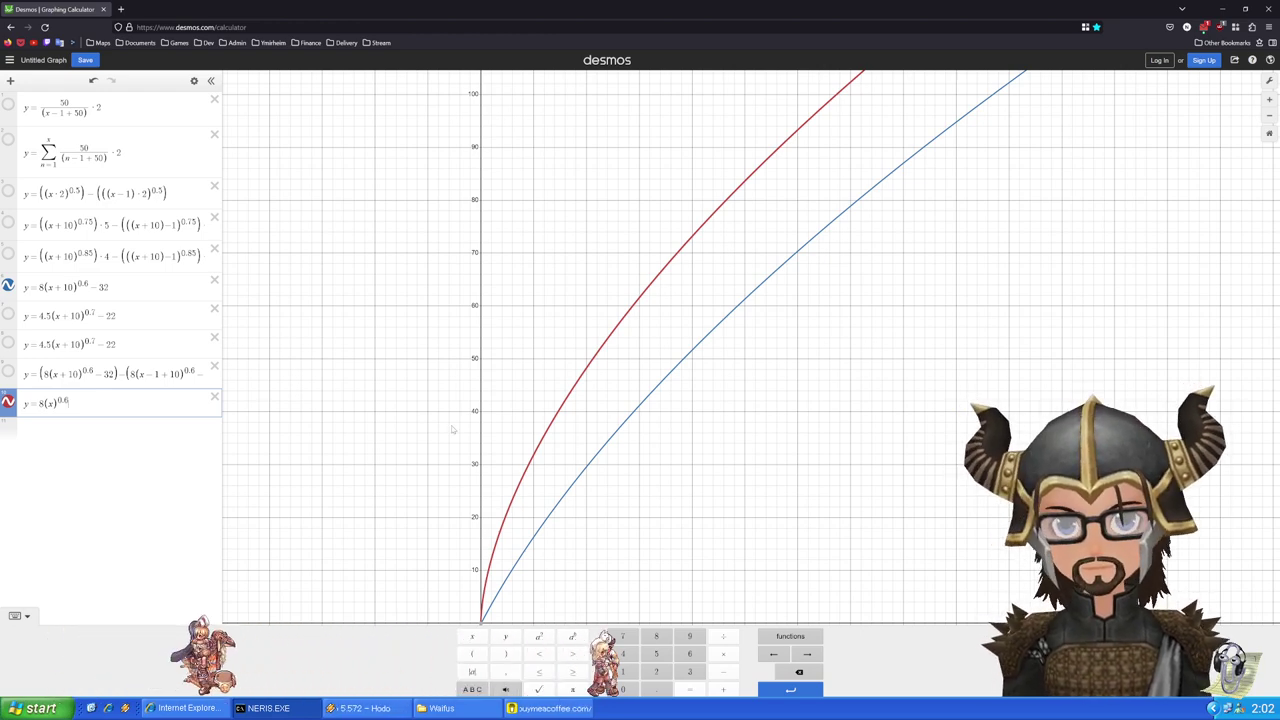
scroll(601, 450, down, 2)
scroll(601, 450, down, 4)
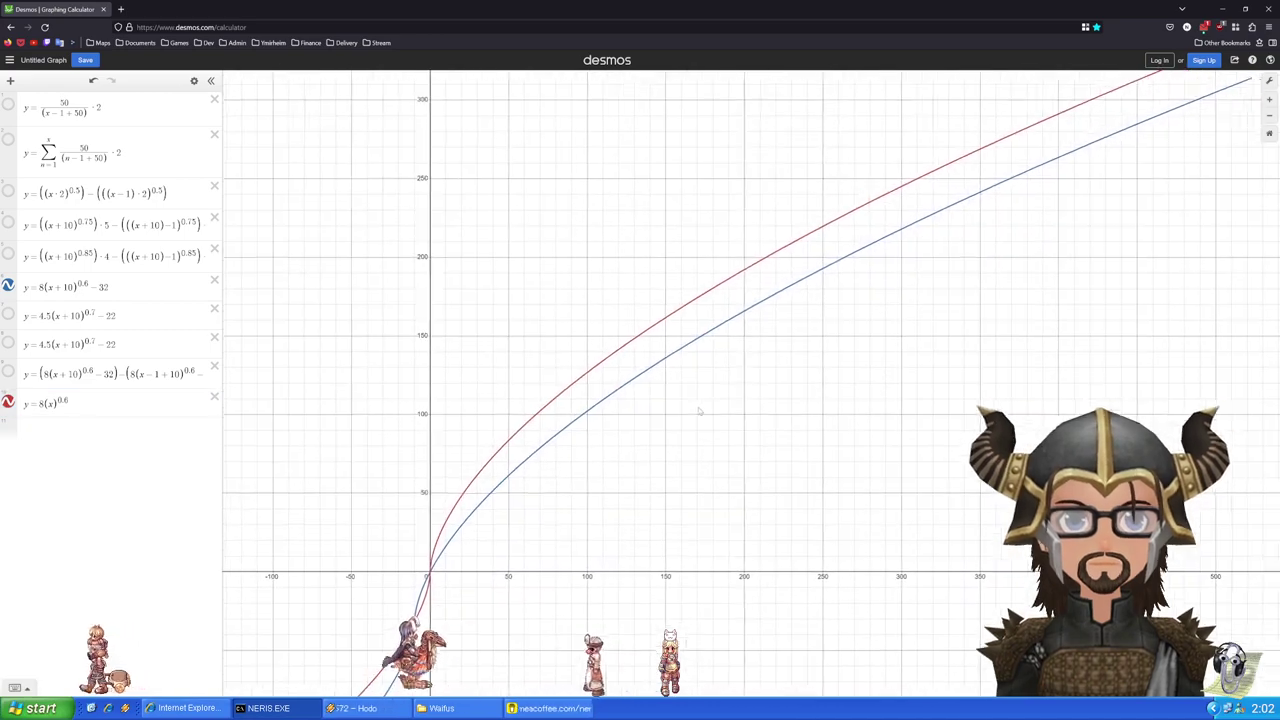
scroll(720, 403, up, 3)
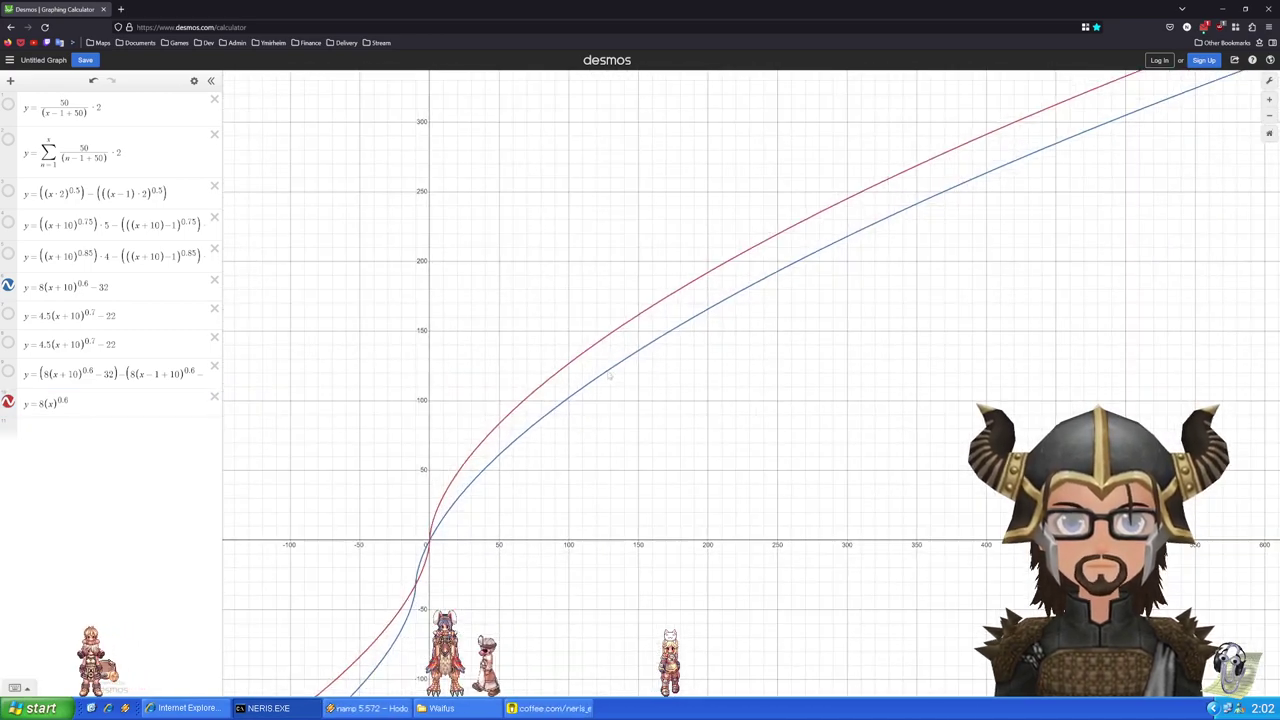
drag(655, 373, 716, 375)
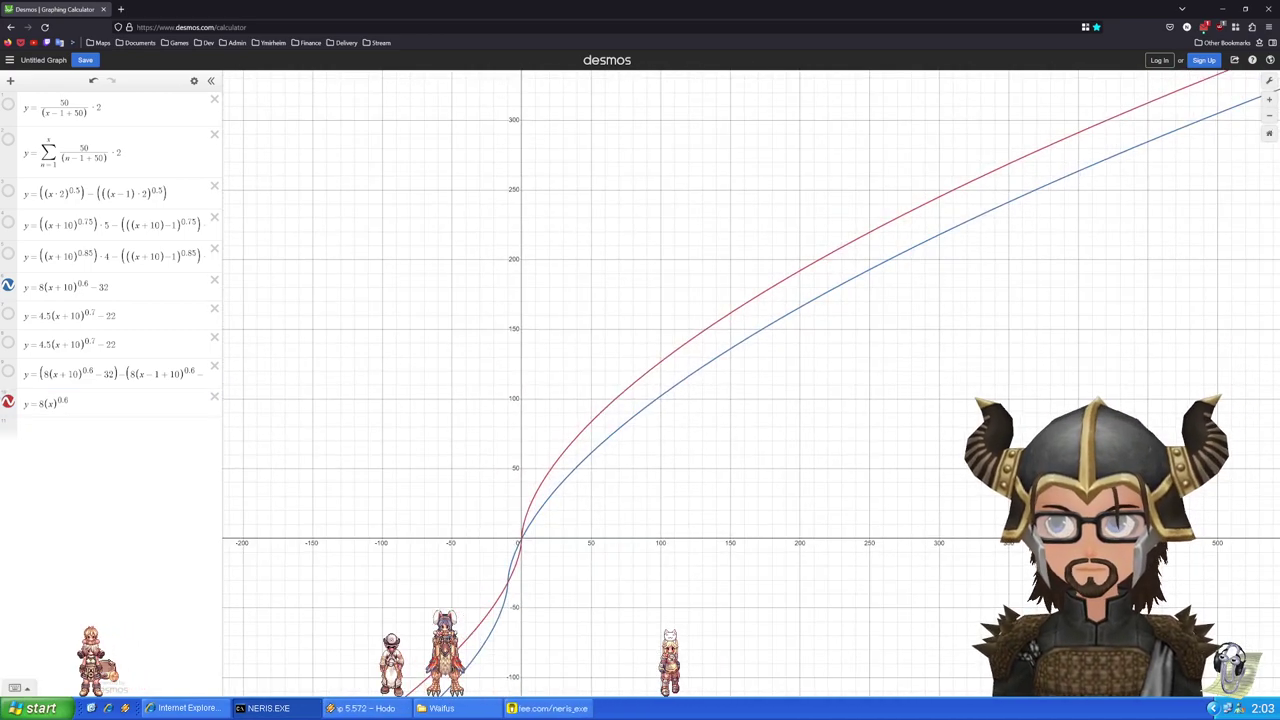
click(91, 402)
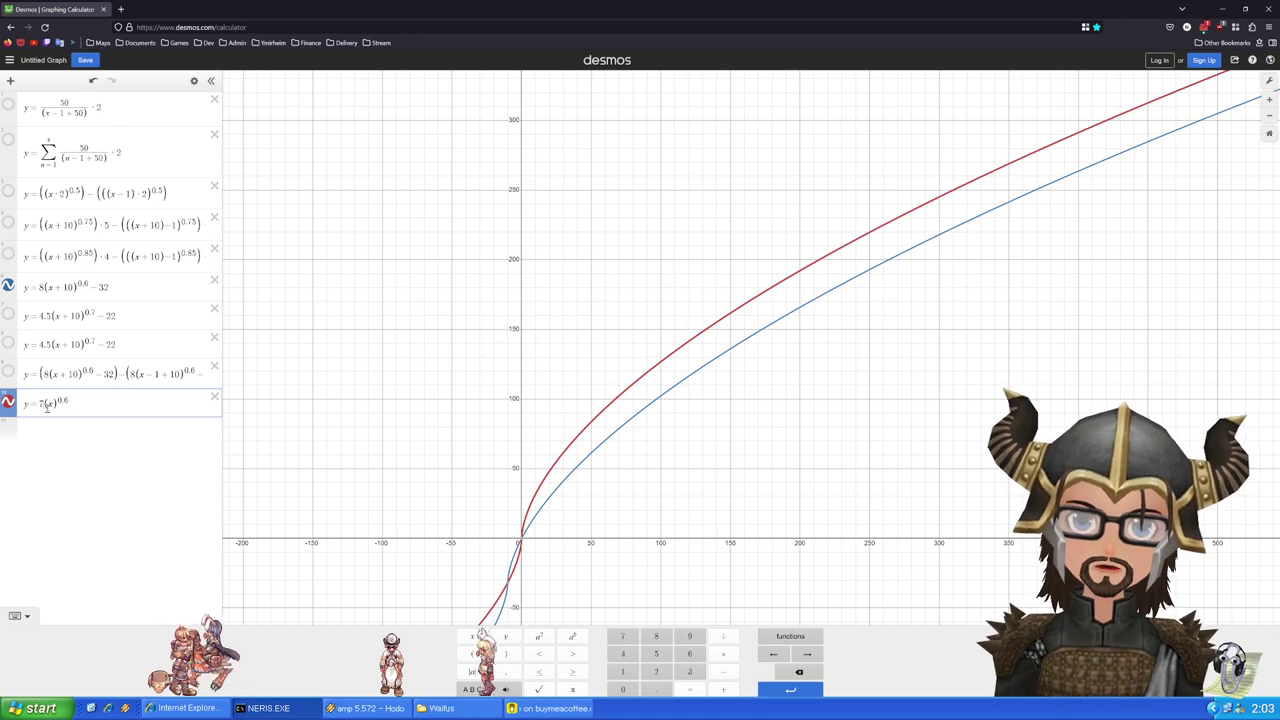
Step: Try coefficients 7, 8 and 6 on the test curve and zoom the graph to compare
double_click(41, 404)
text(7)
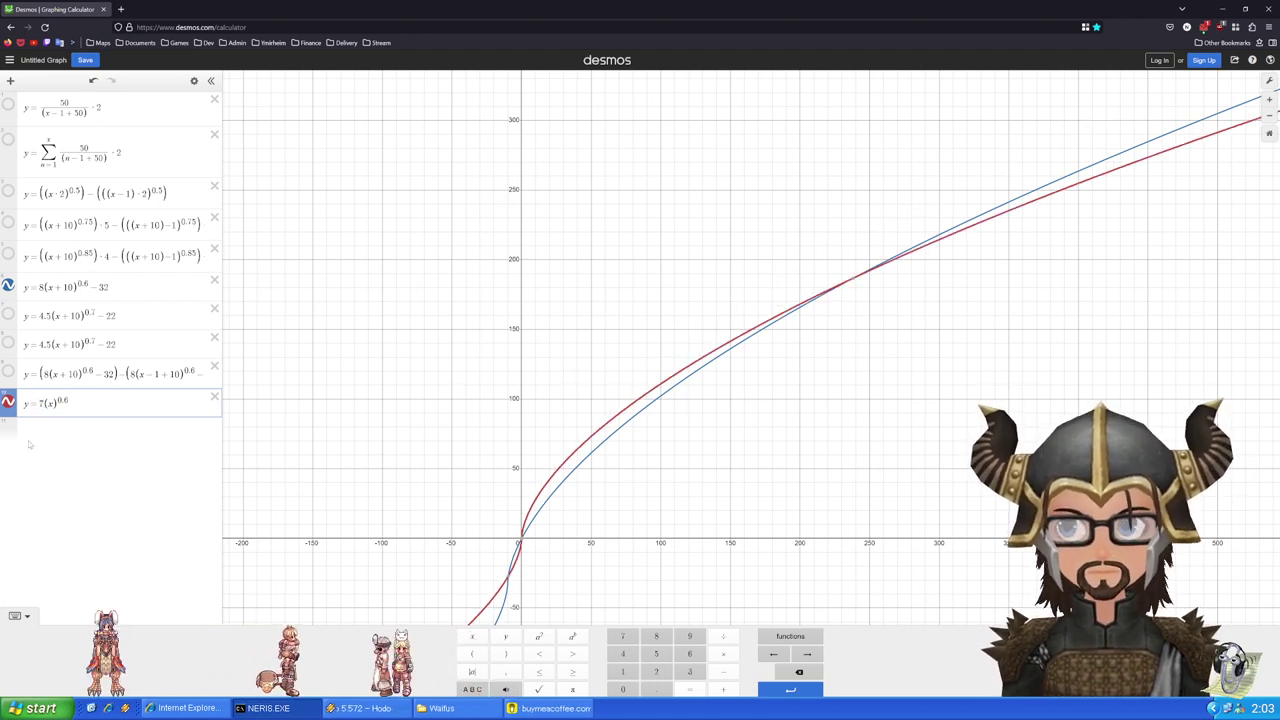
key(BackSpace)
text(8)
key(BackSpace)
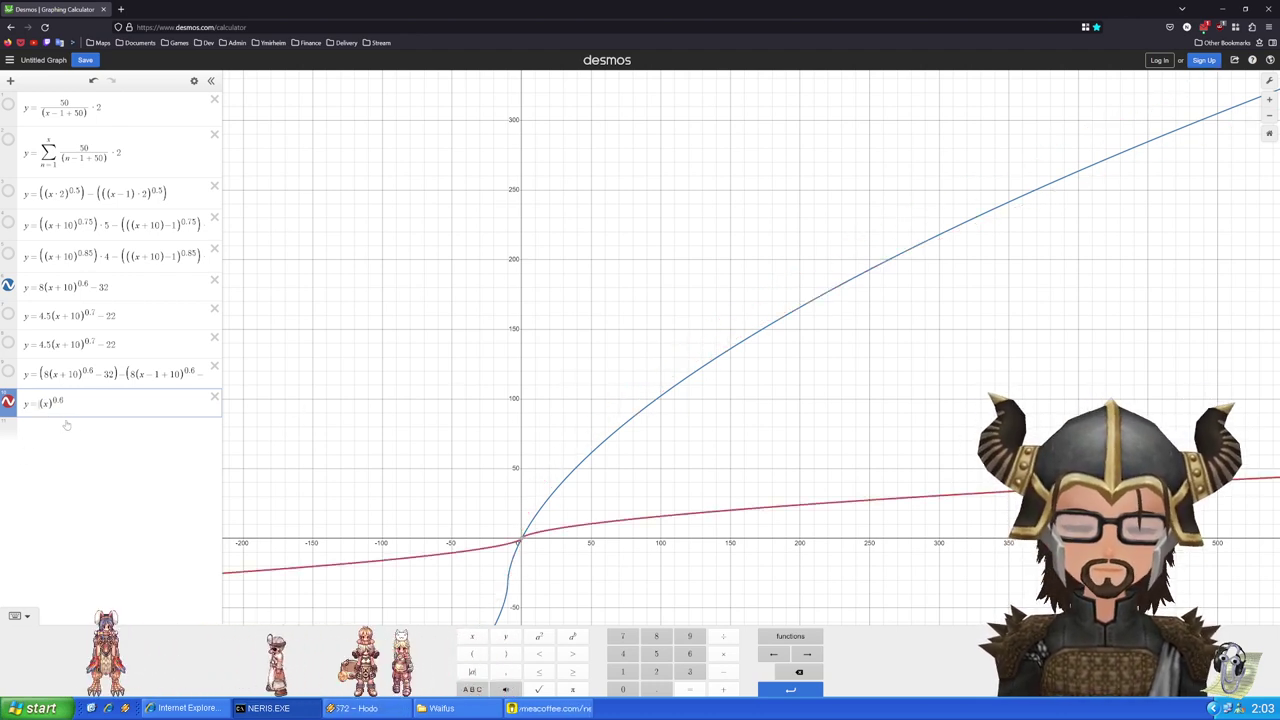
text(6)
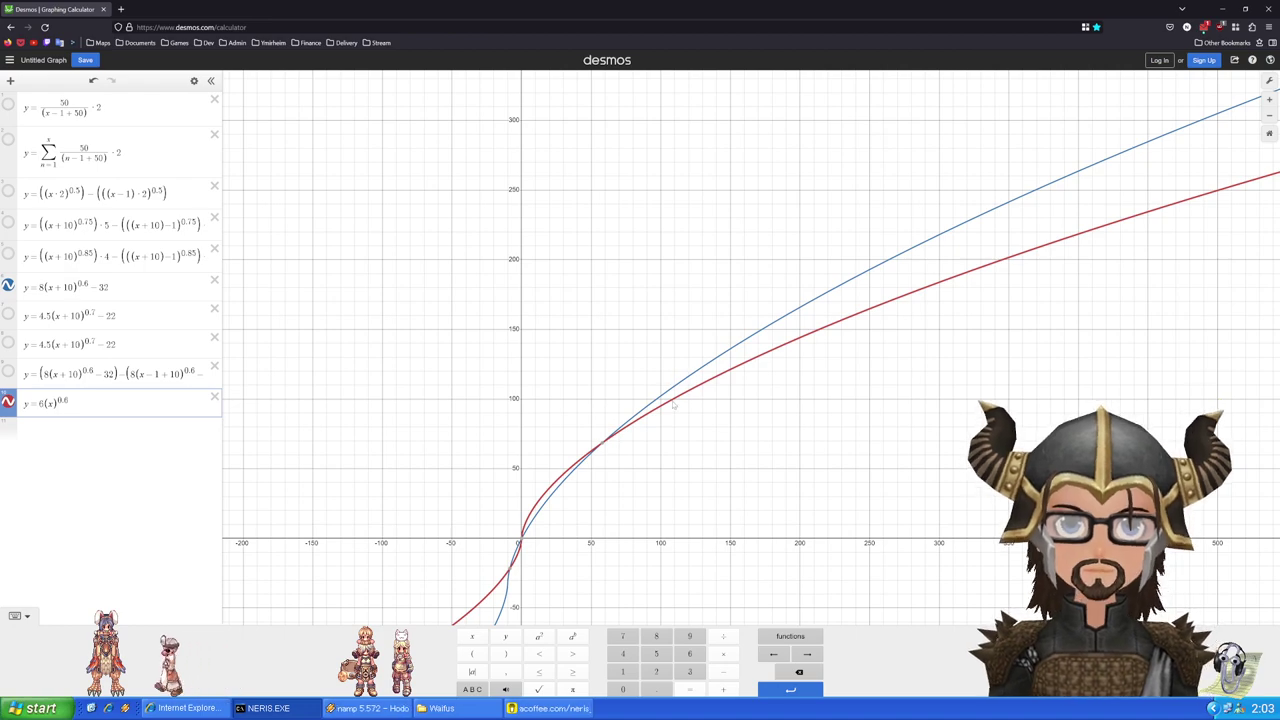
click(670, 406)
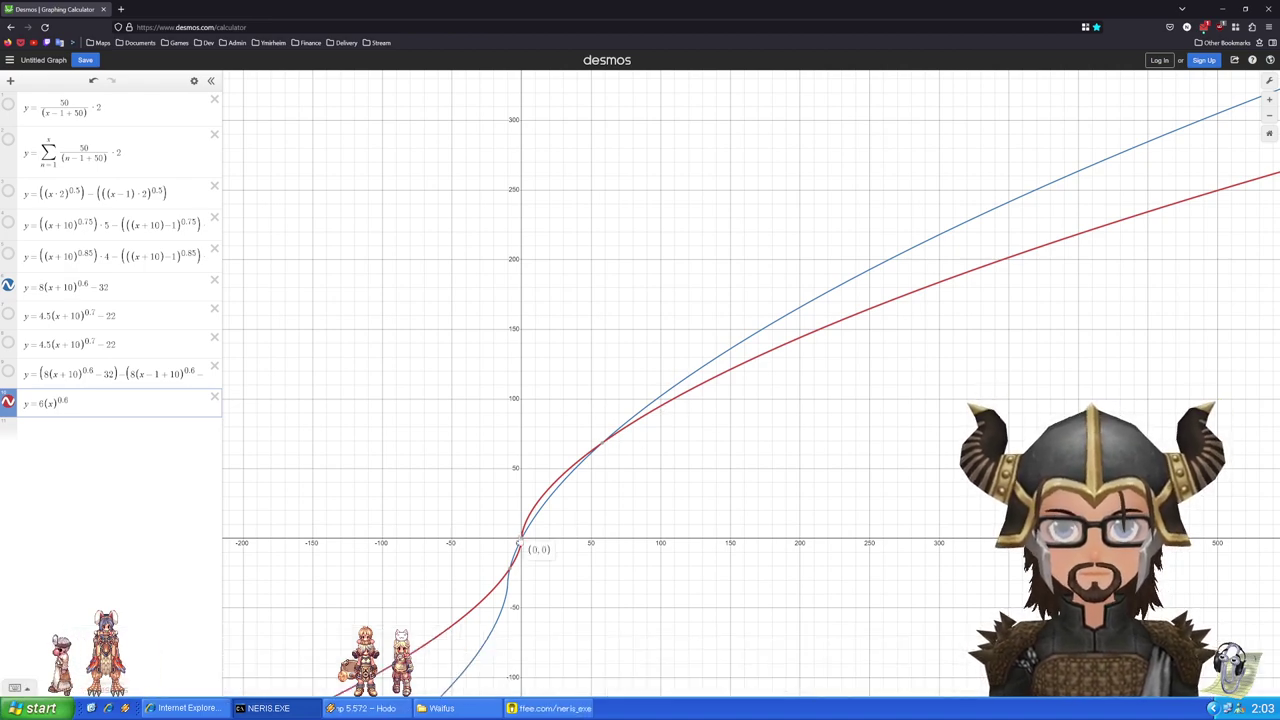
scroll(520, 542, up, 10)
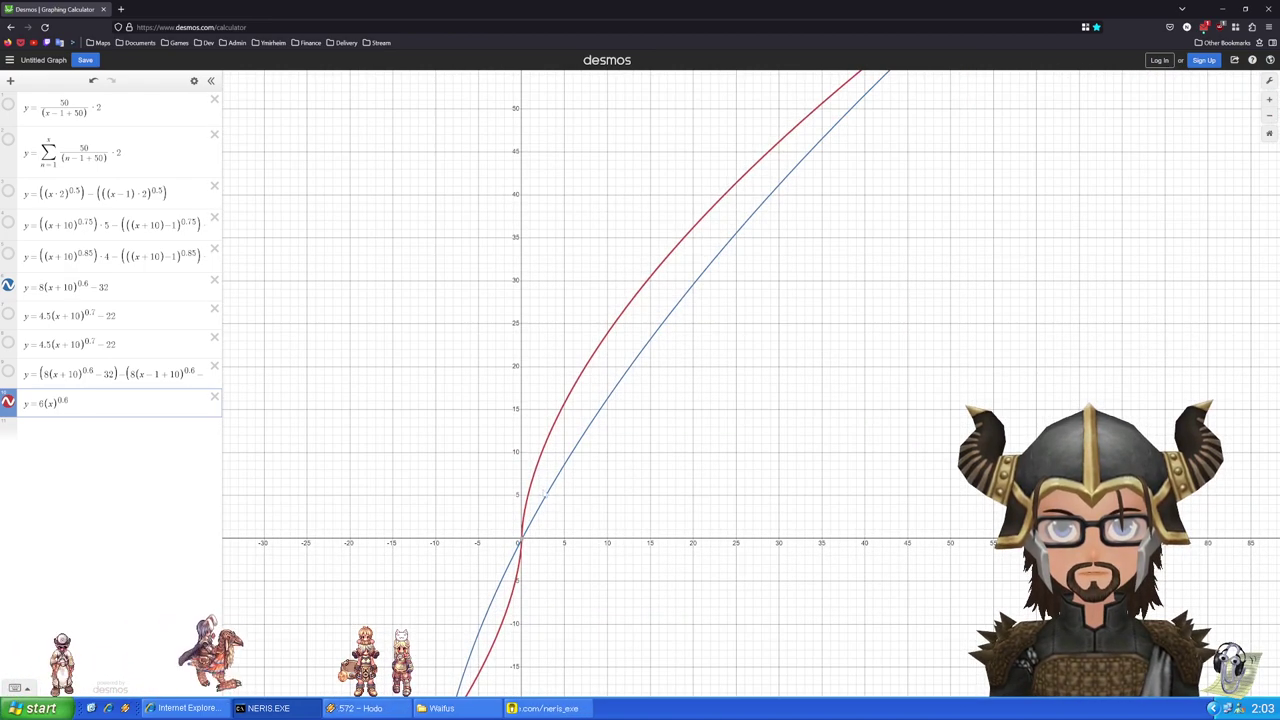
mouse_move(535, 492)
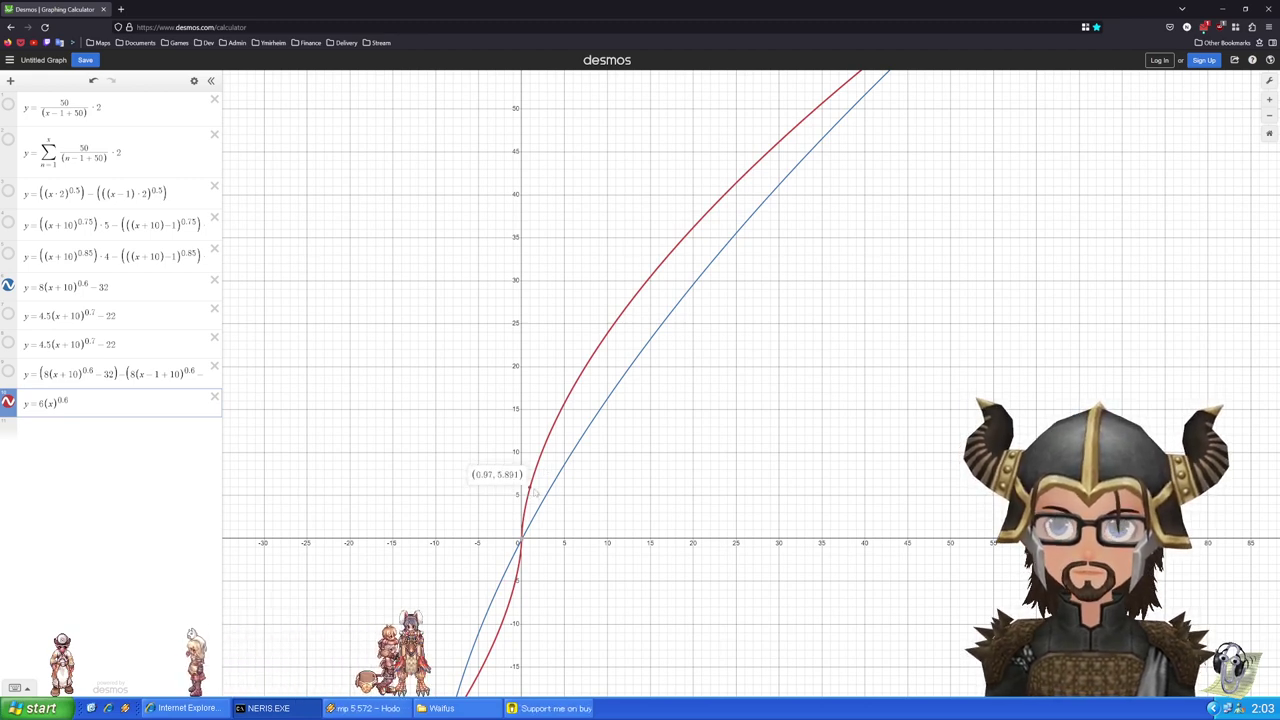
scroll(553, 487, down, 10)
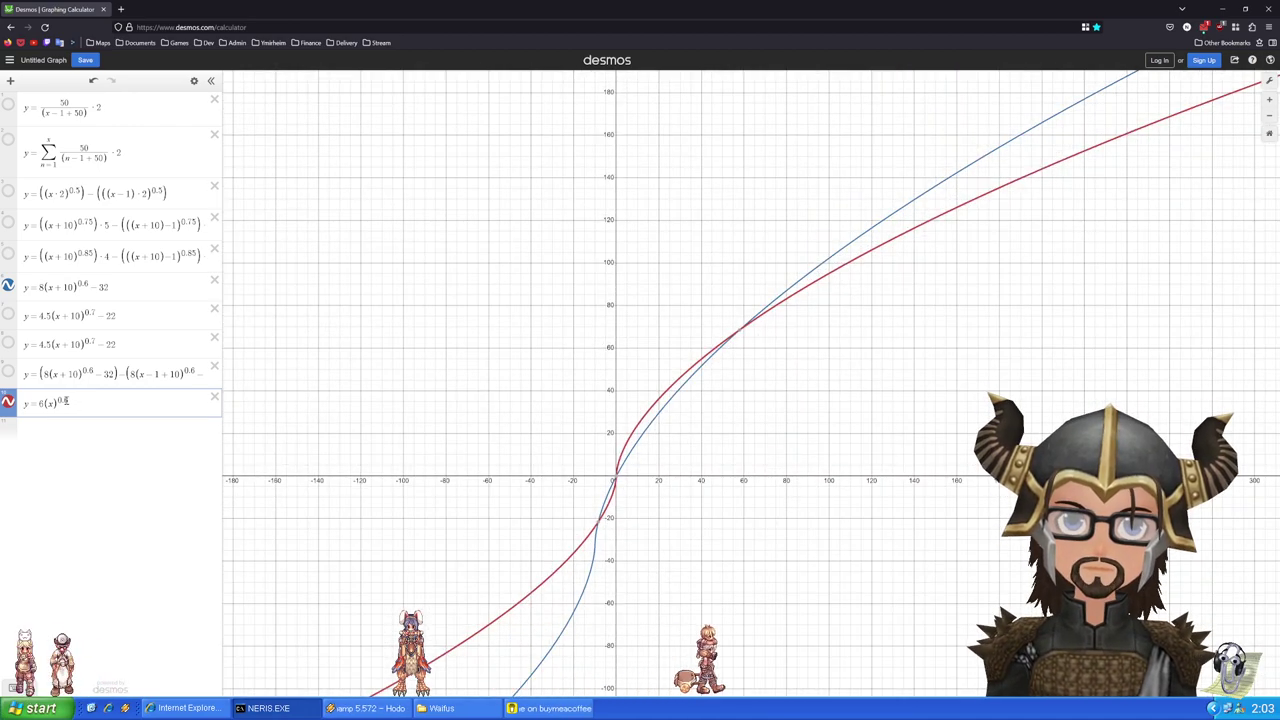
Step: Rework the test curve's exponent and coefficient until it reads y=2.5(x)^0.8
click(67, 402)
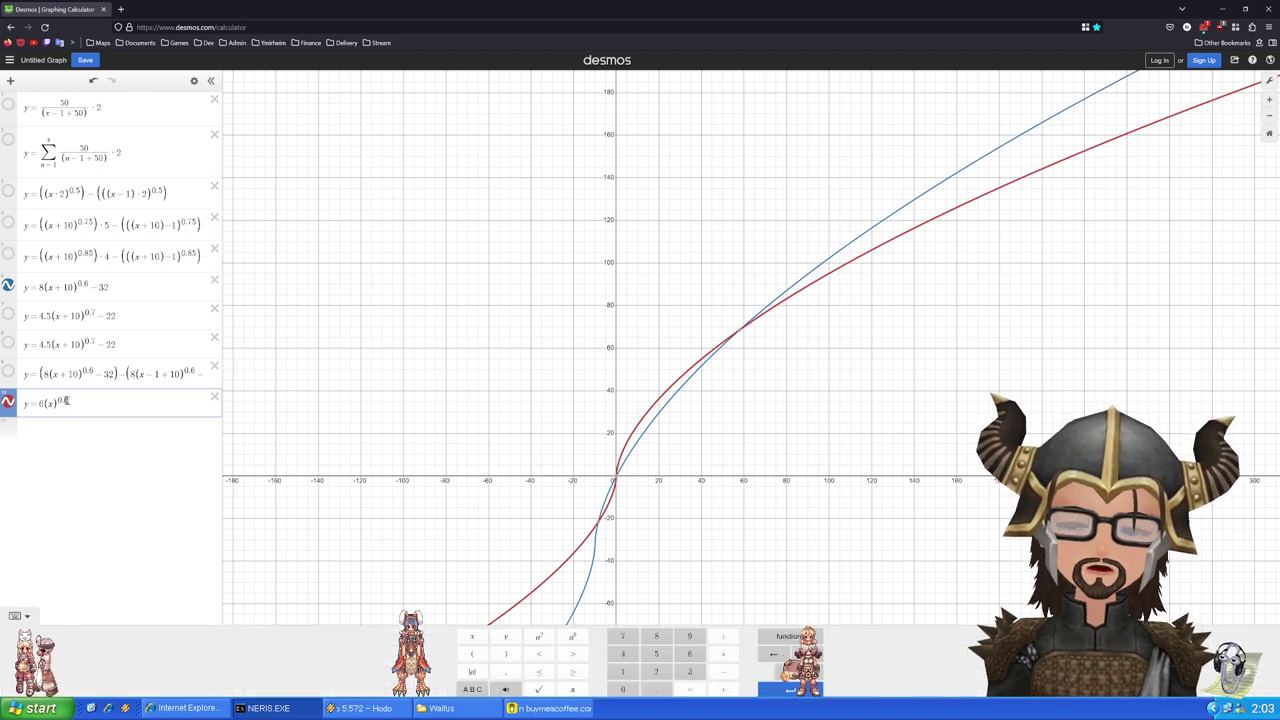
key(BackSpace)
text(5)
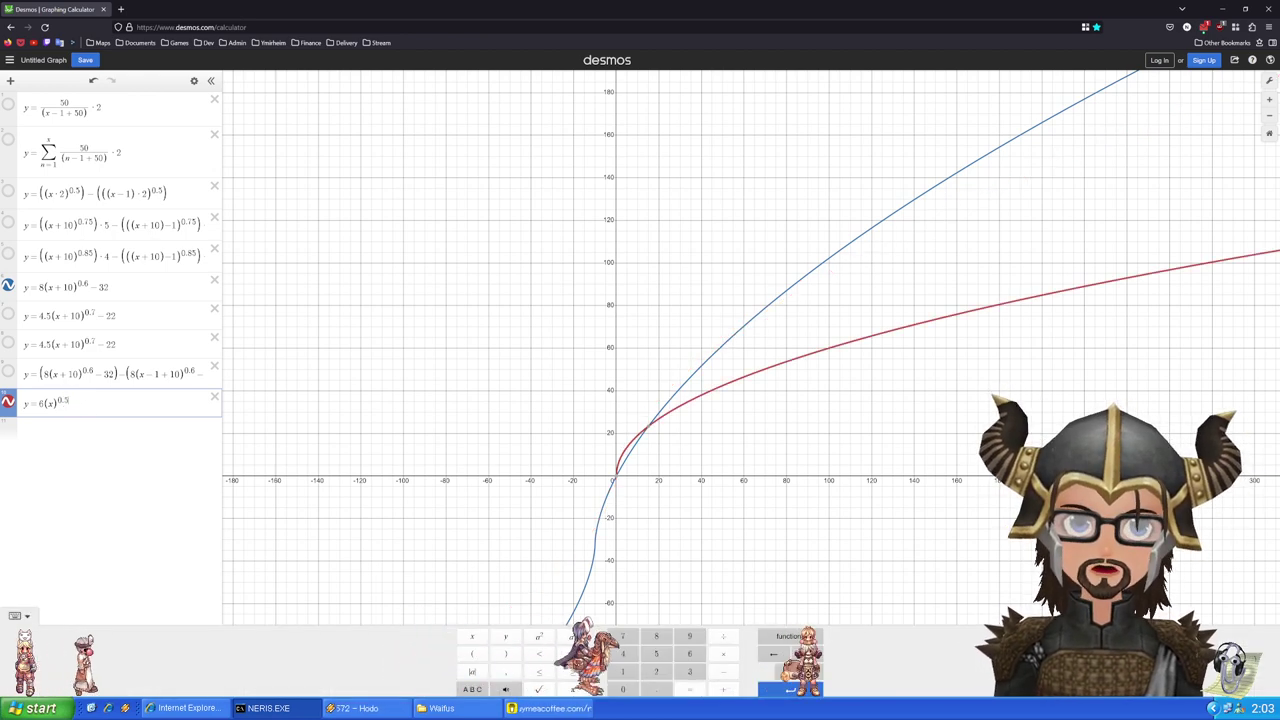
key(shift+Left)
key(shift+Left)
key(shift+Left)
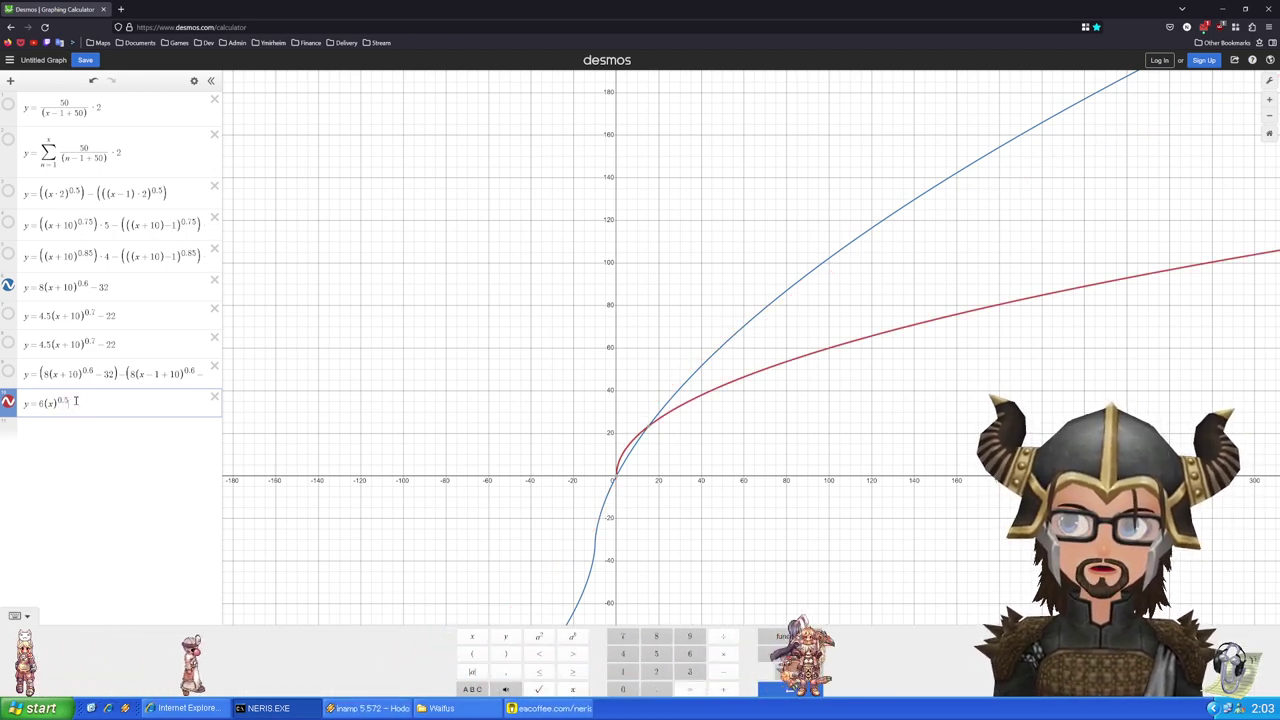
click(75, 401)
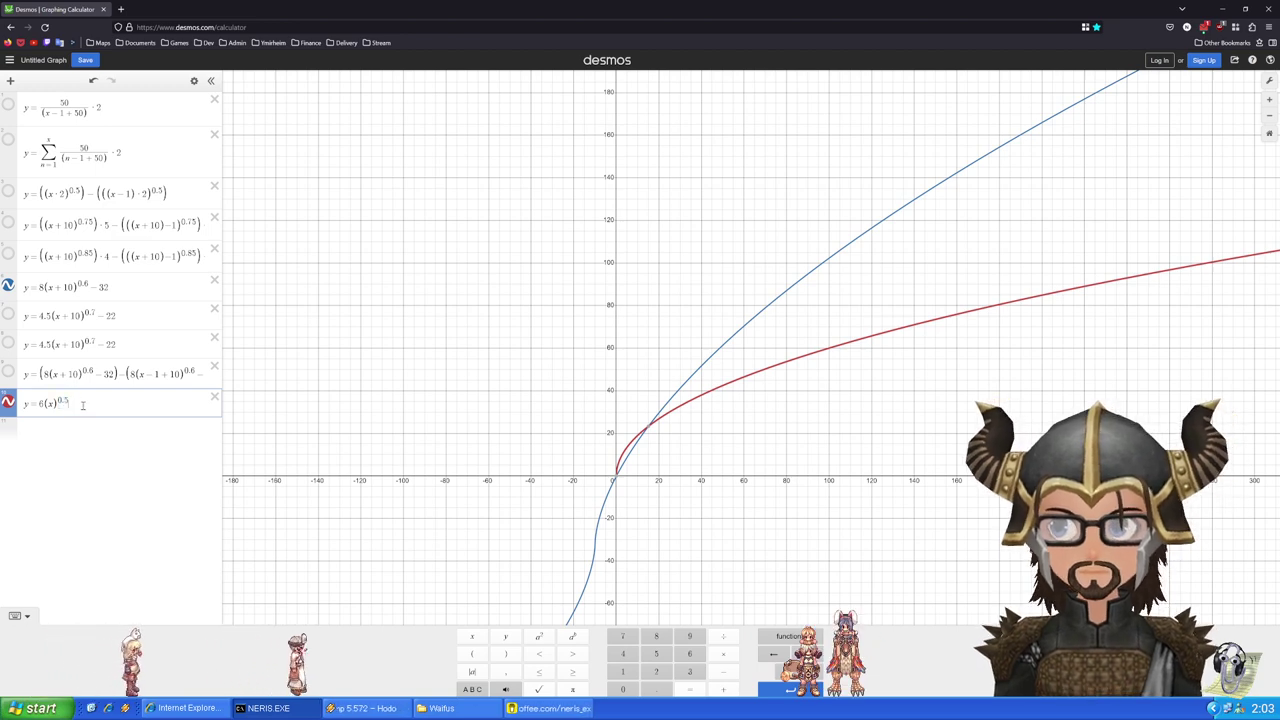
key(shift+Left)
key(shift+Left)
key(shift+Left)
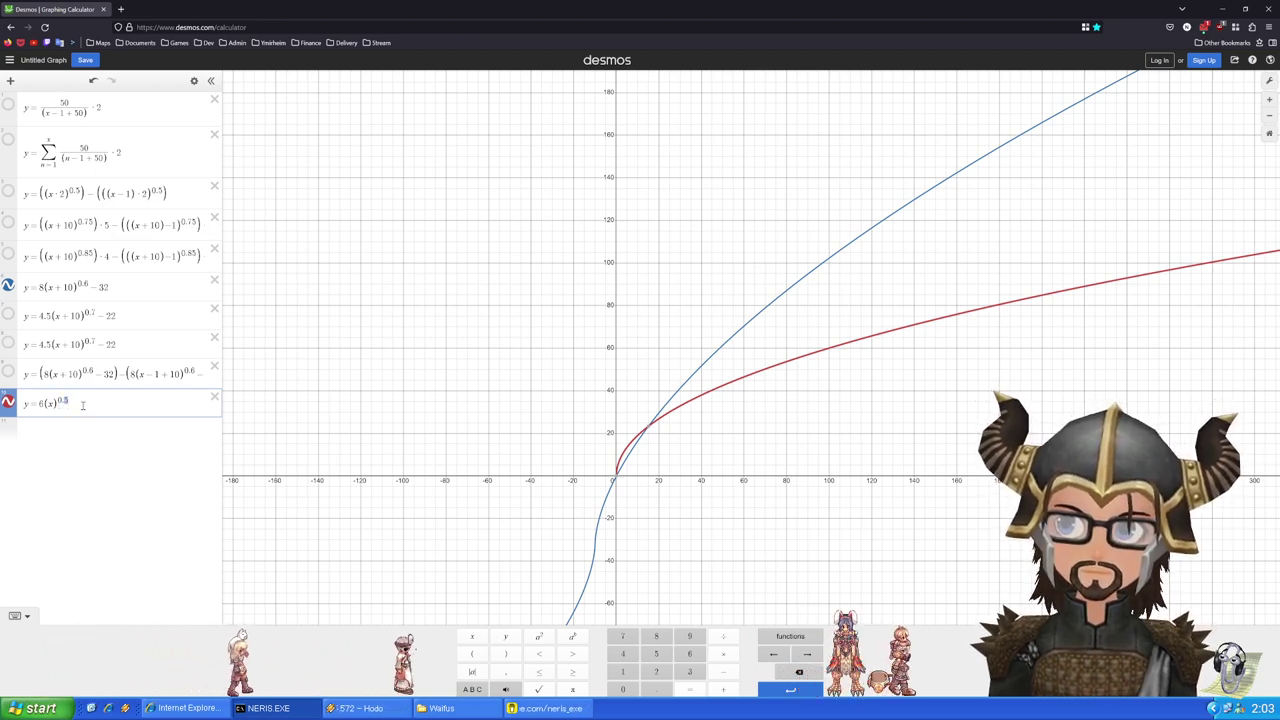
text(0.8)
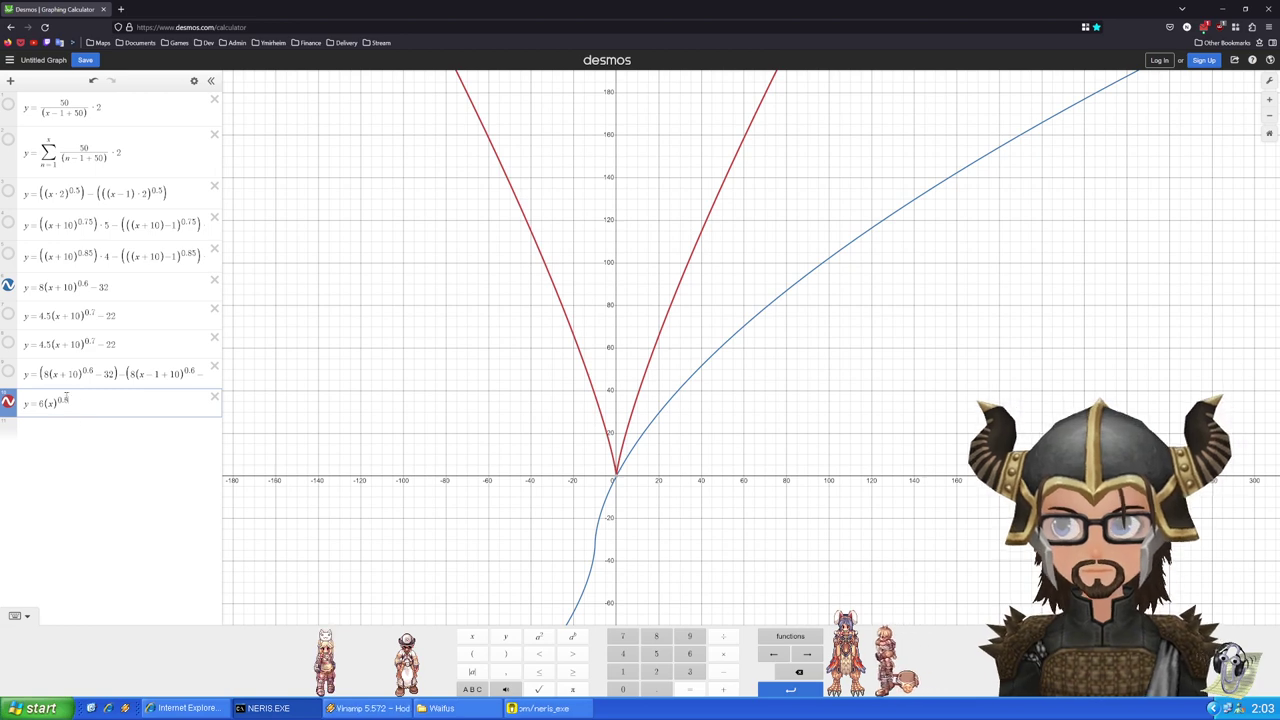
text(4)
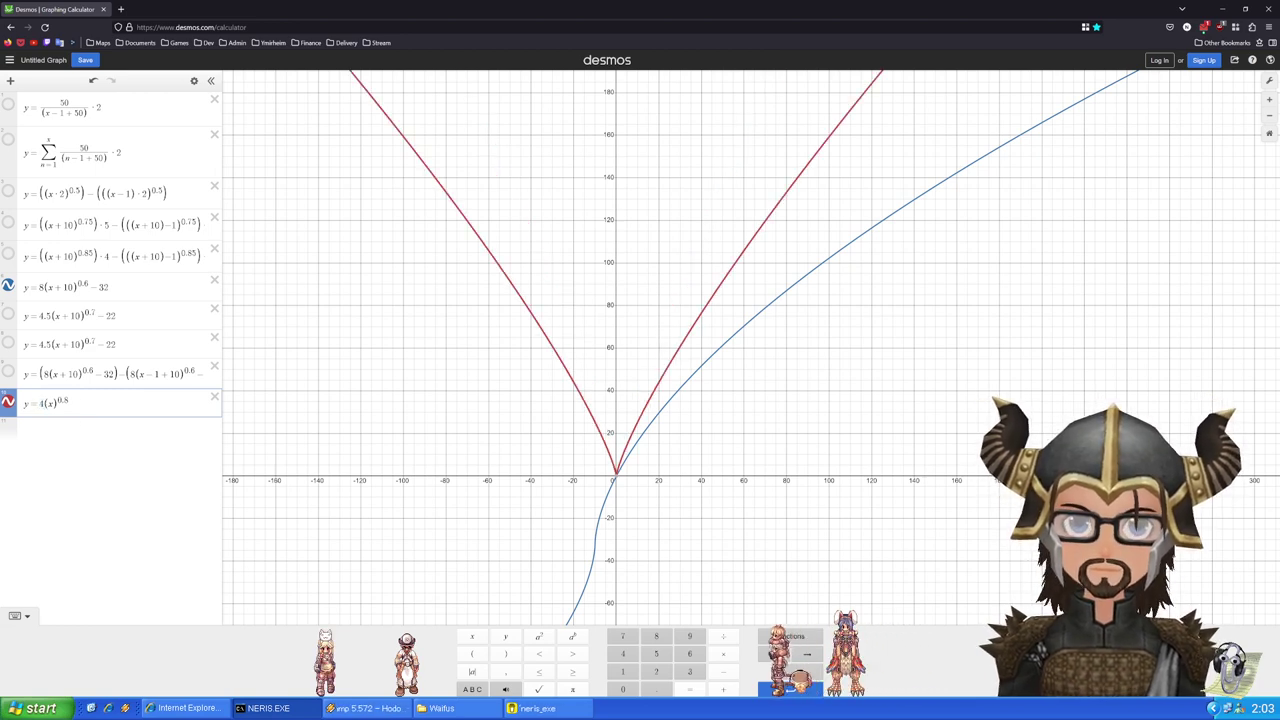
text(2)
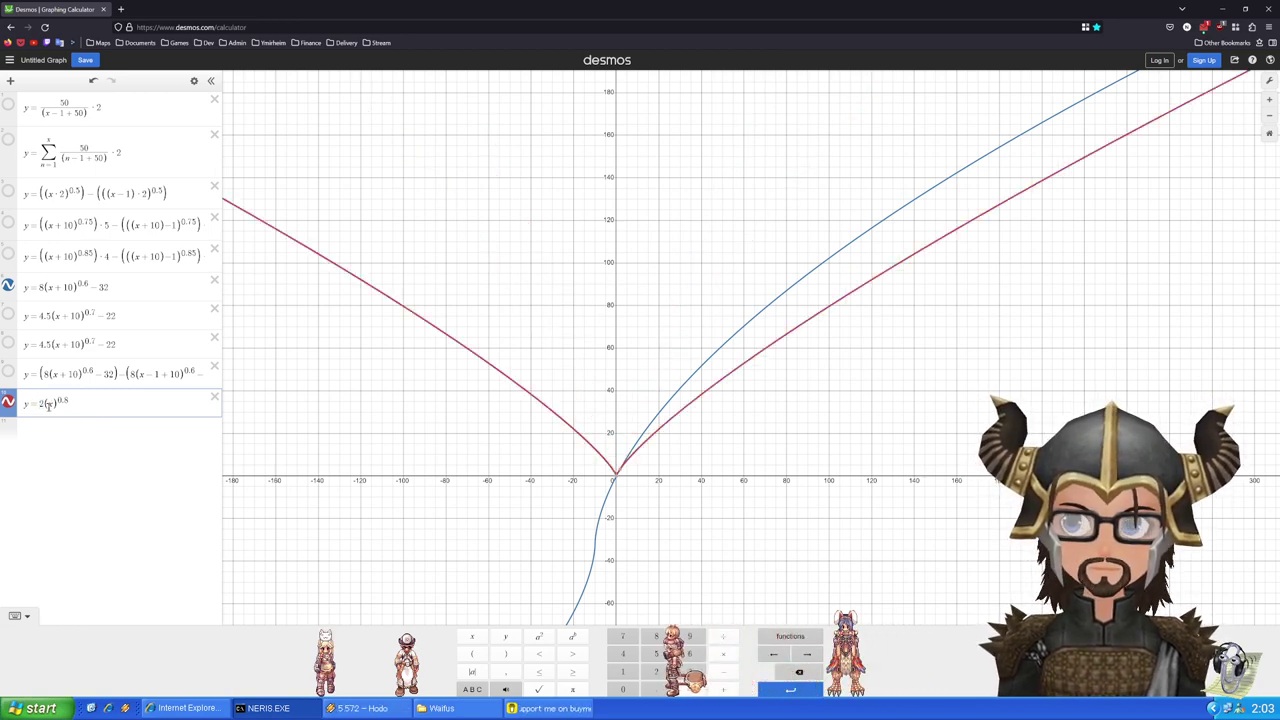
text(3)
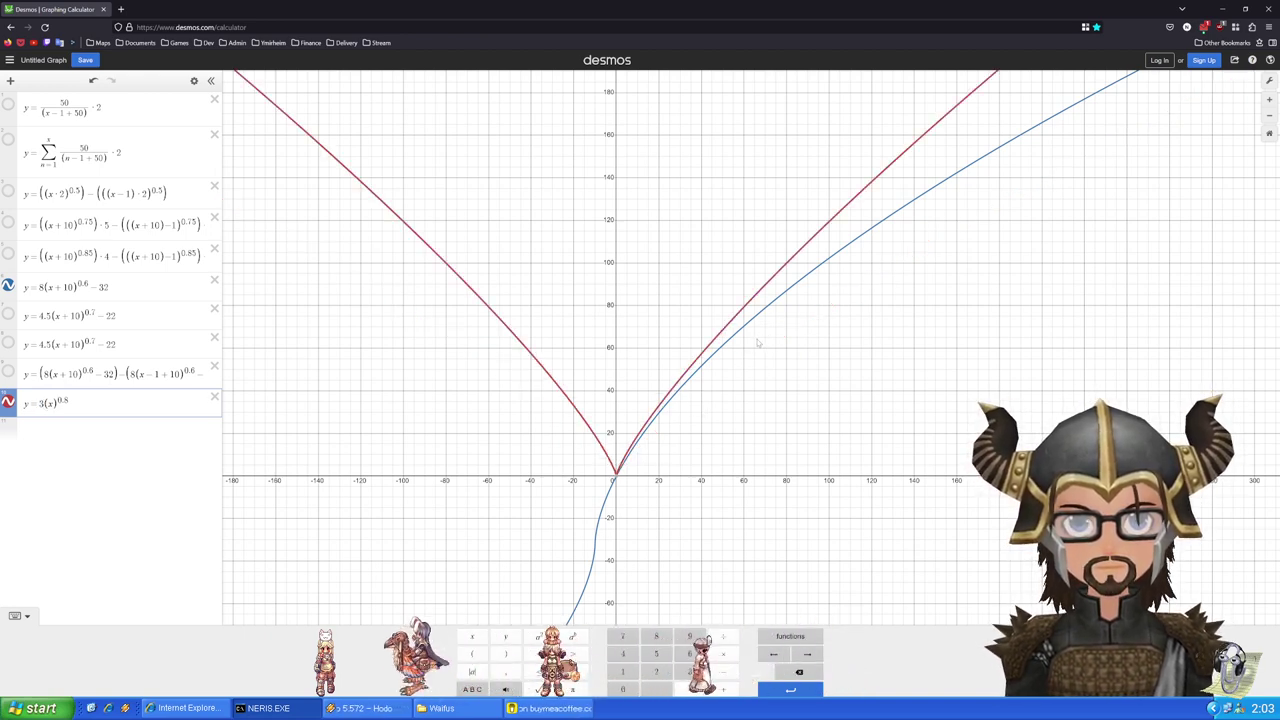
key(BackSpace)
text(2.5)
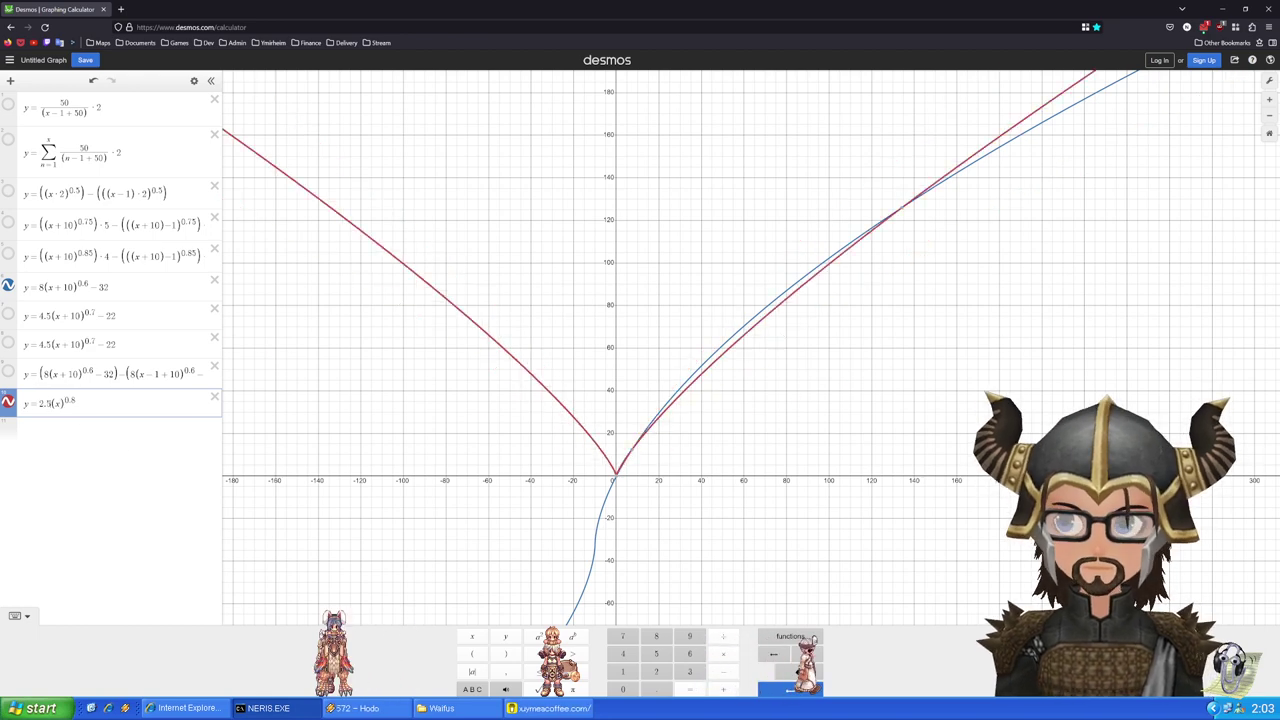
Step: Trace the red curve near x=100 and x=1, then recentre both curves
click(829, 263)
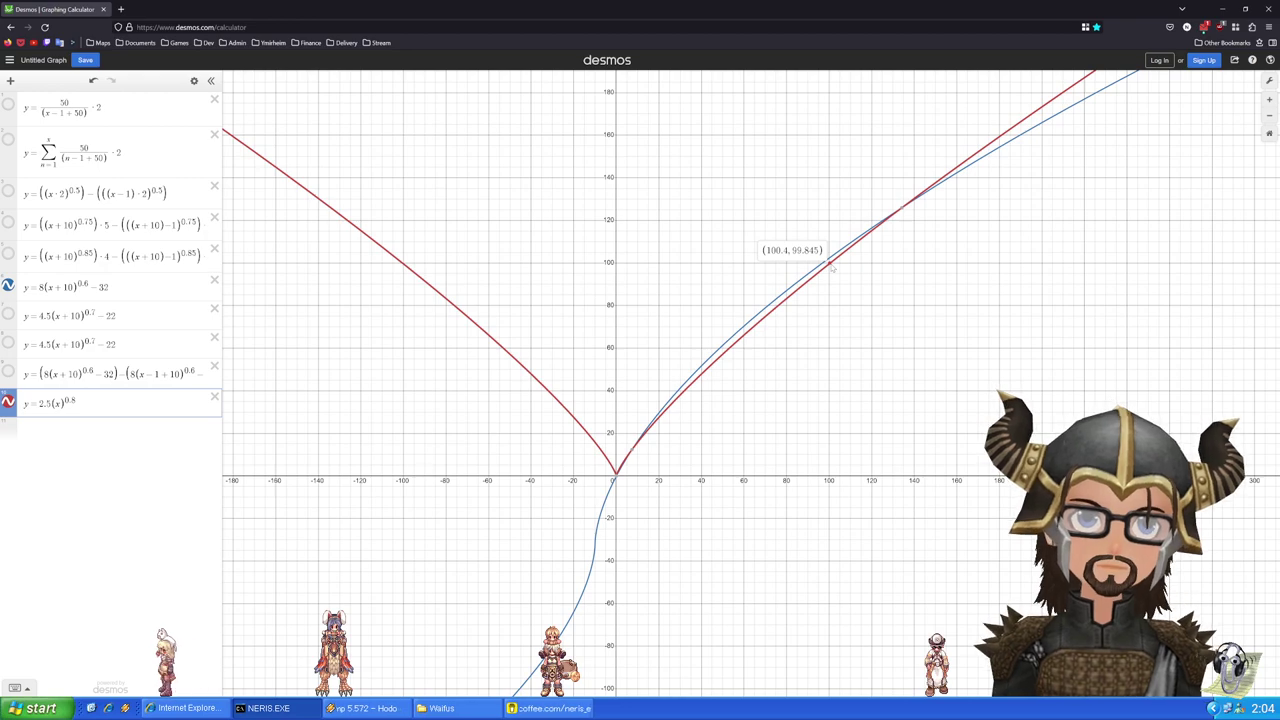
scroll(818, 287, up, 5)
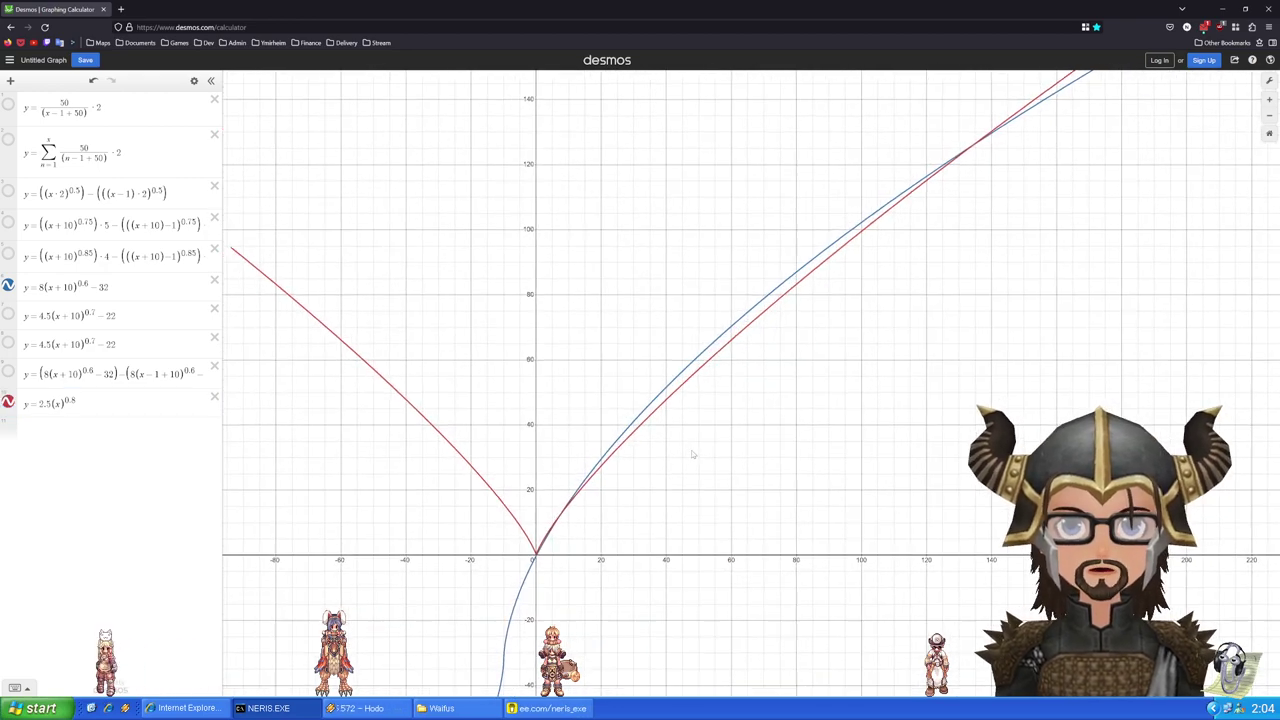
scroll(604, 552, up, 2)
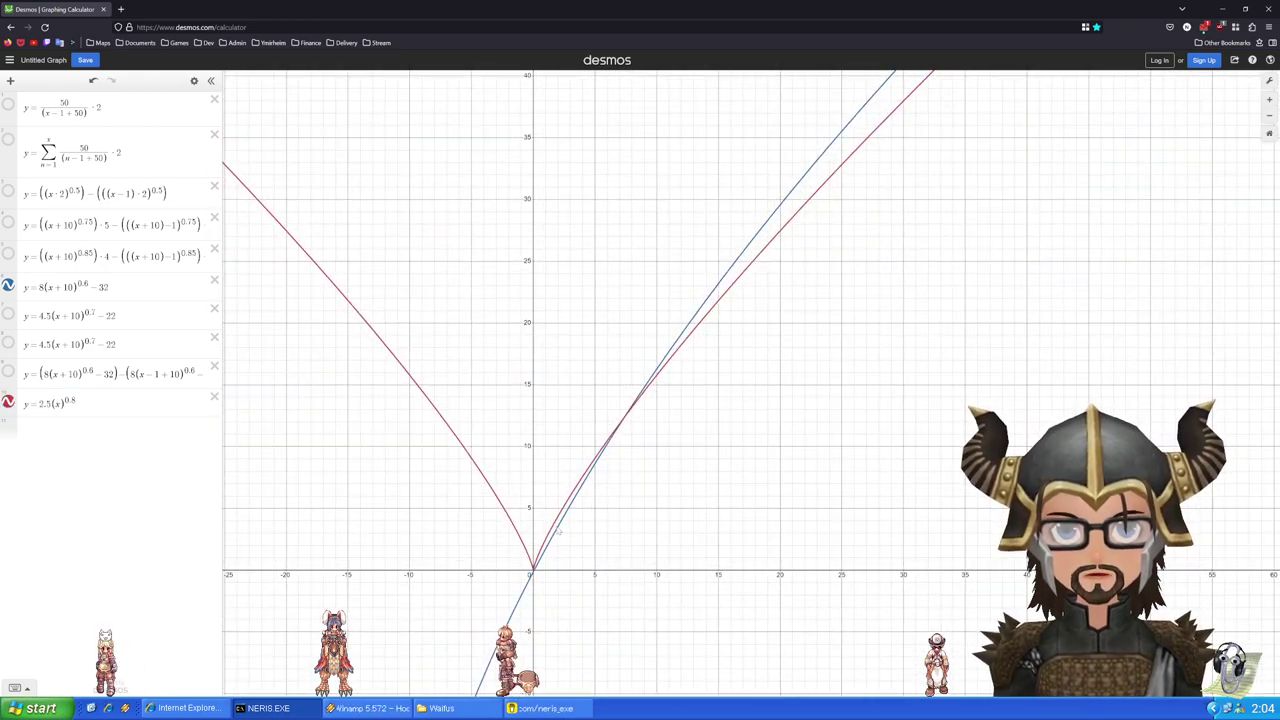
click(548, 538)
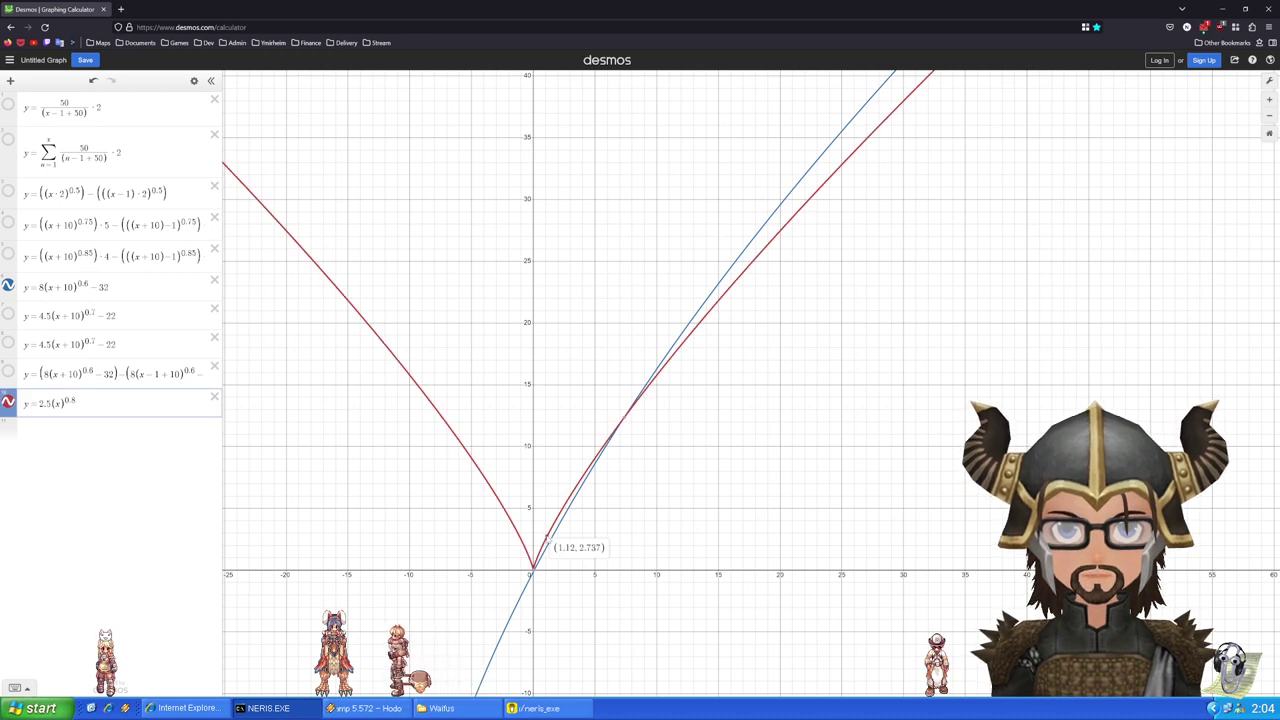
drag(546, 540, 545, 543)
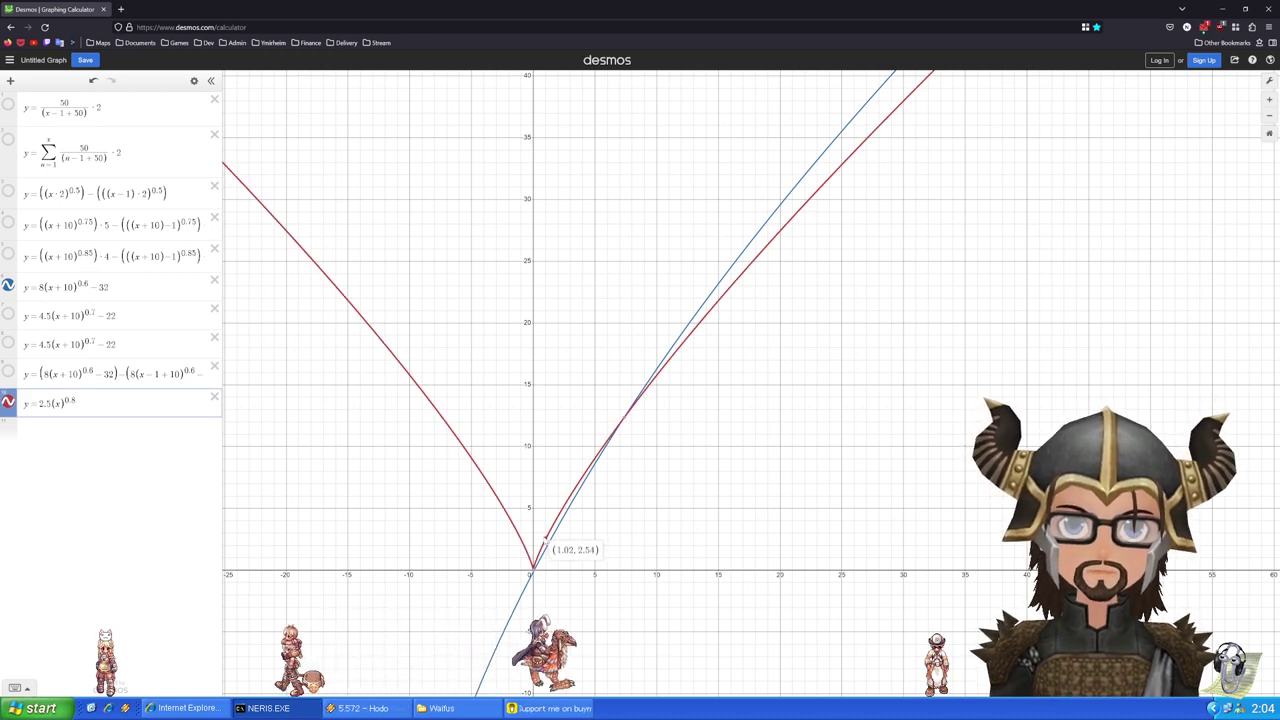
drag(545, 541, 546, 541)
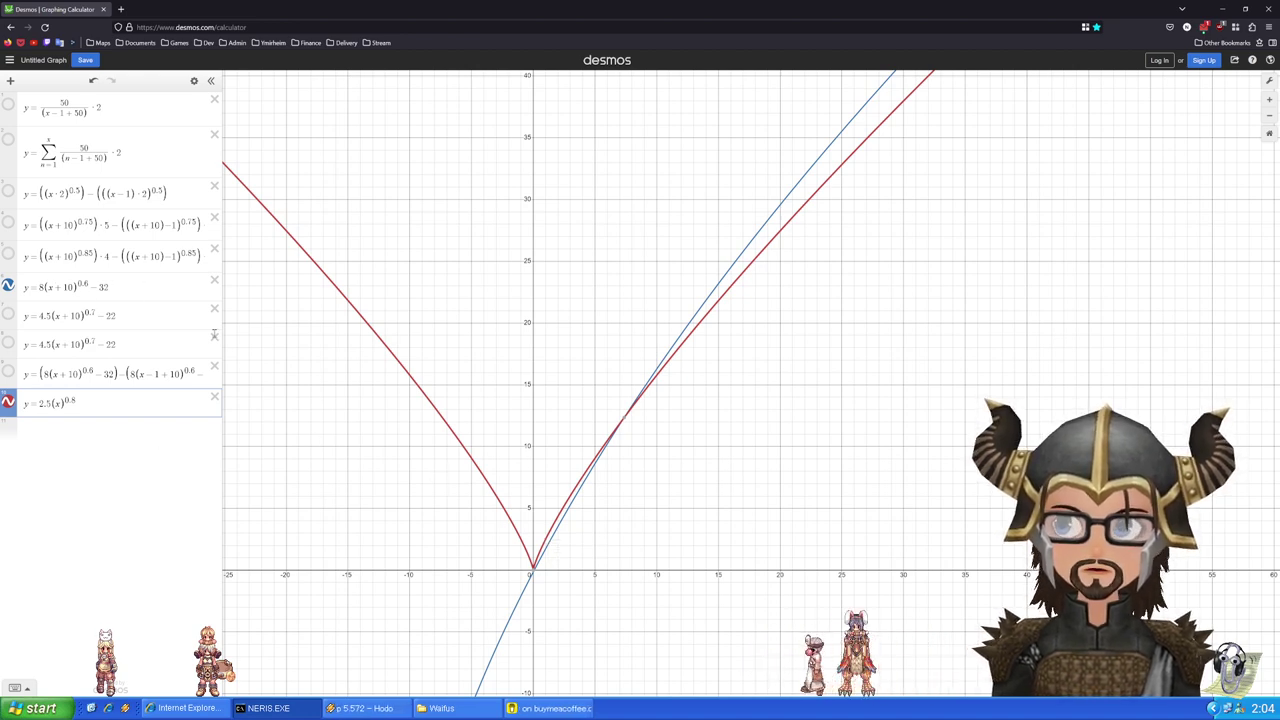
scroll(705, 455, down, 5)
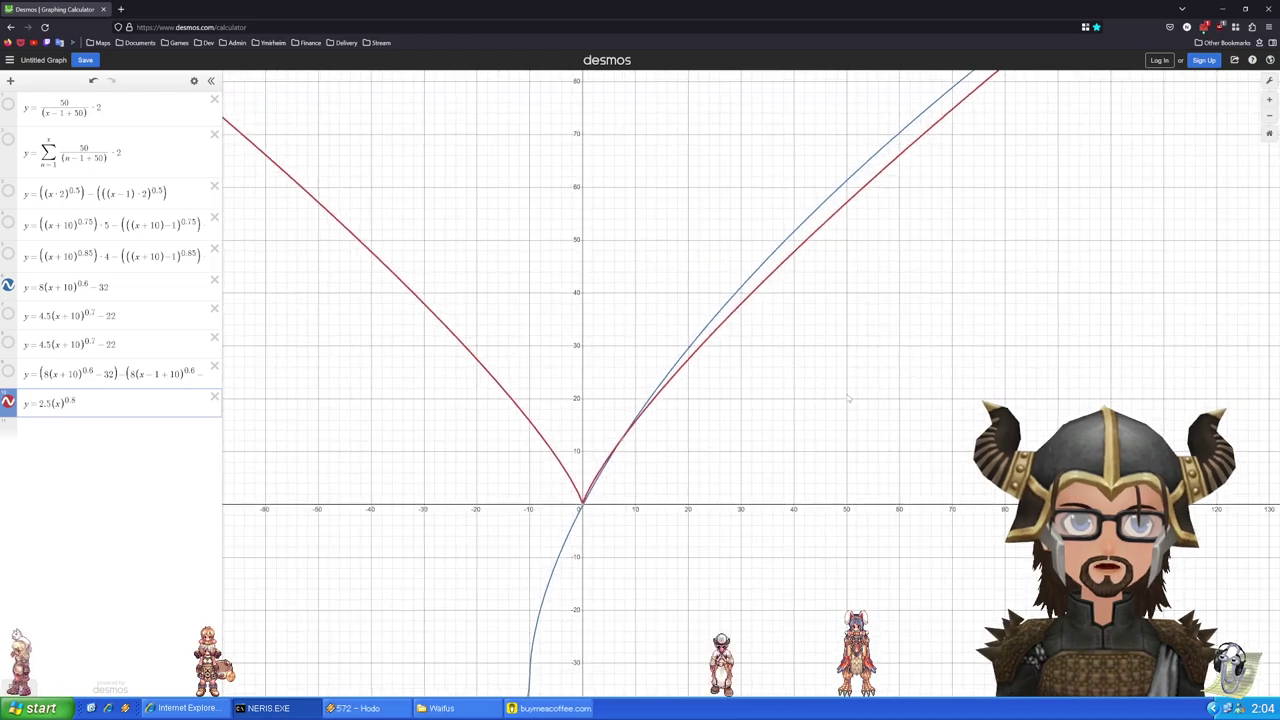
drag(786, 363, 752, 446)
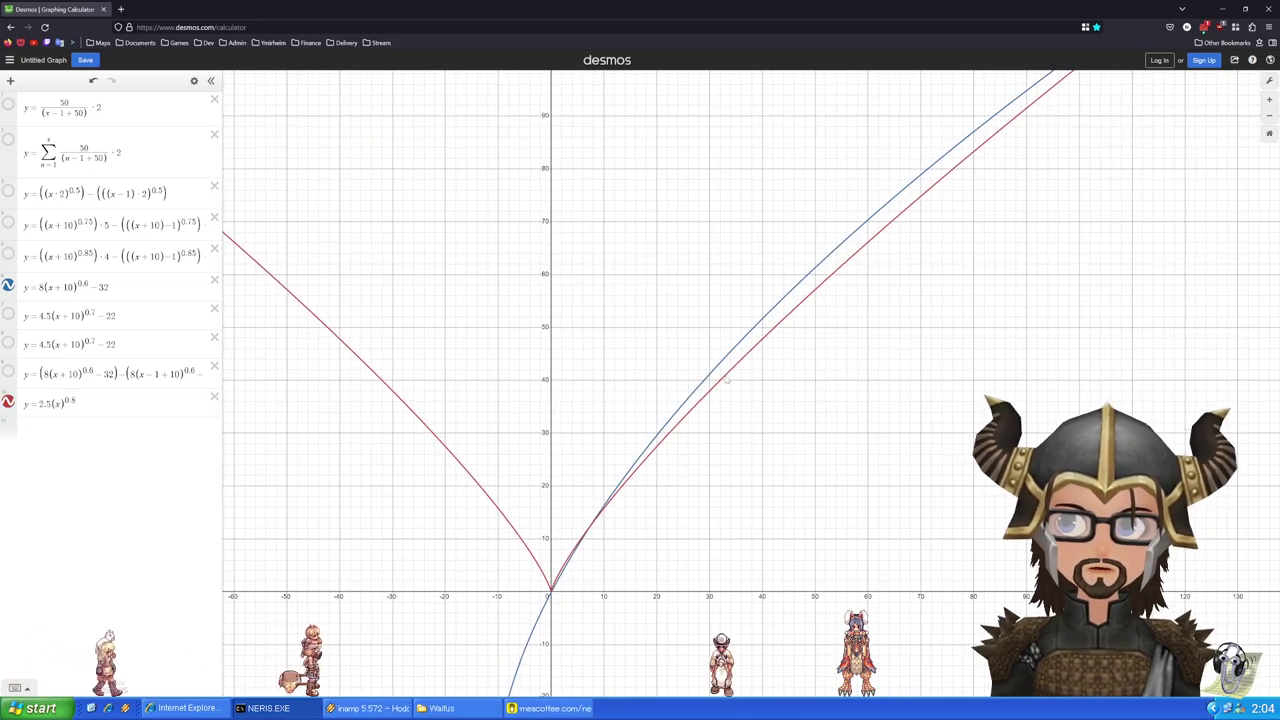
scroll(755, 395, down, 4)
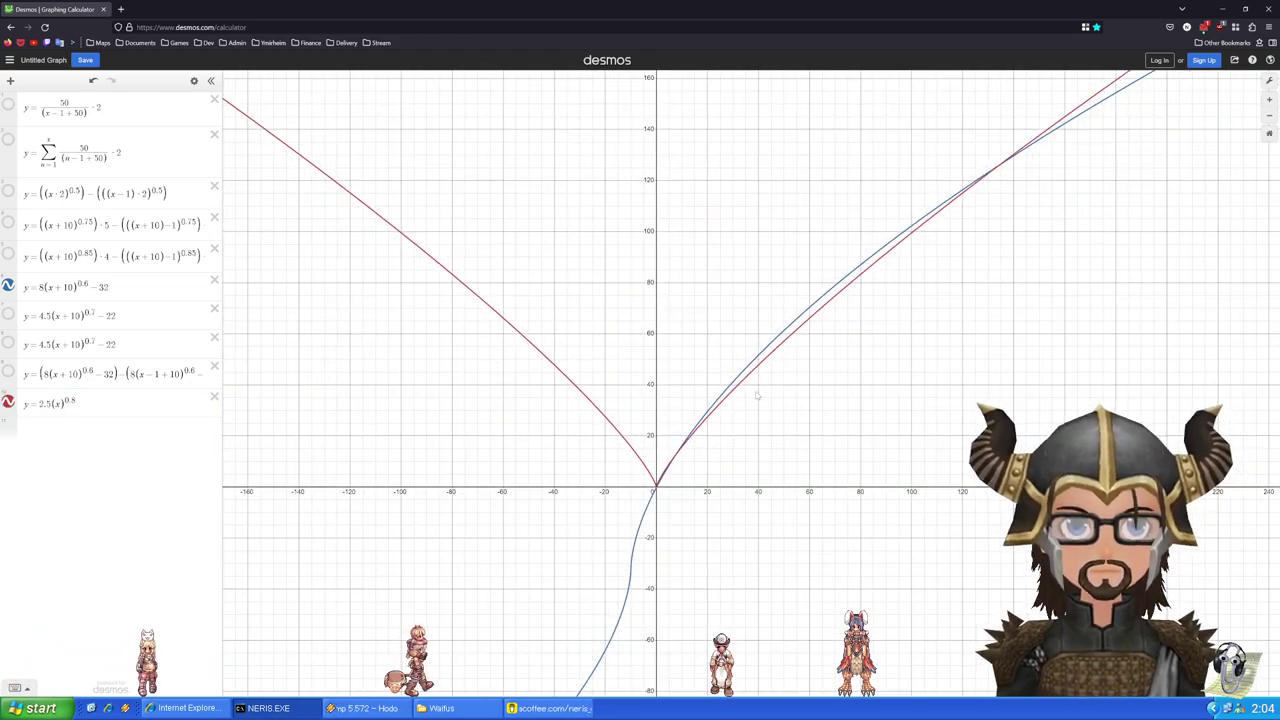
scroll(757, 396, down, 1)
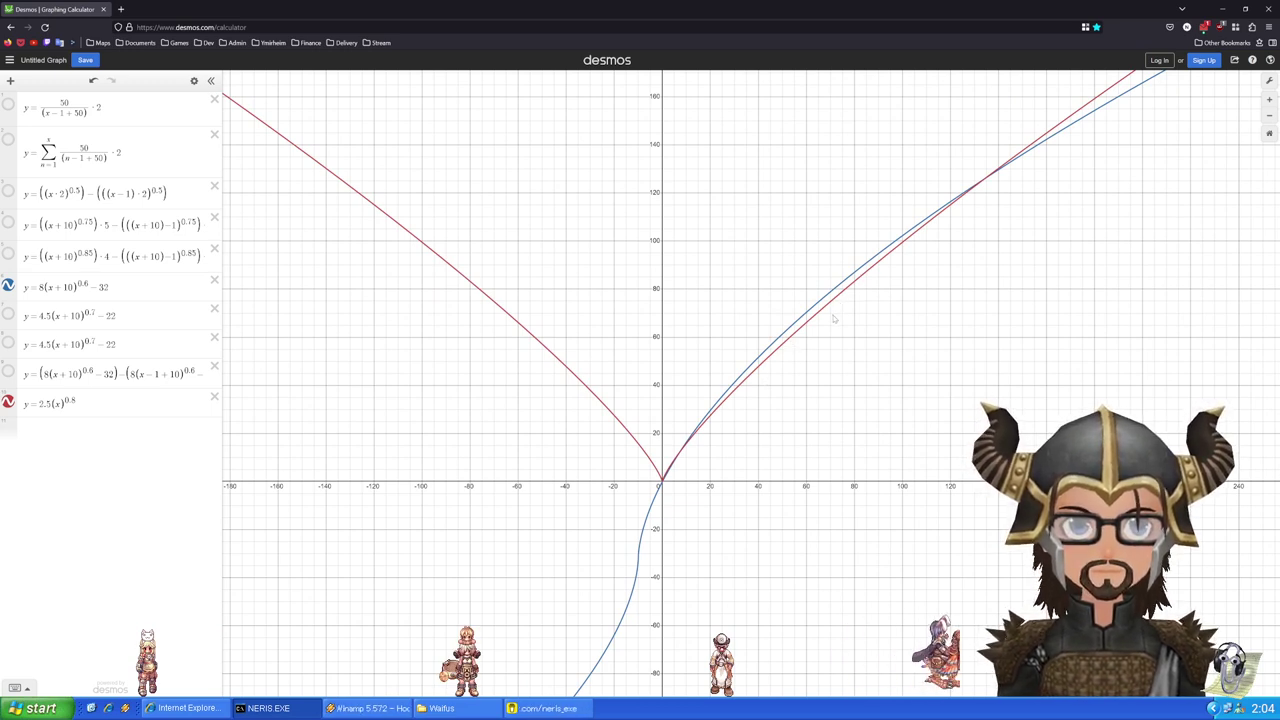
Step: Change the test curve to y=3(x)^0.75
double_click(78, 398)
text(0.875)
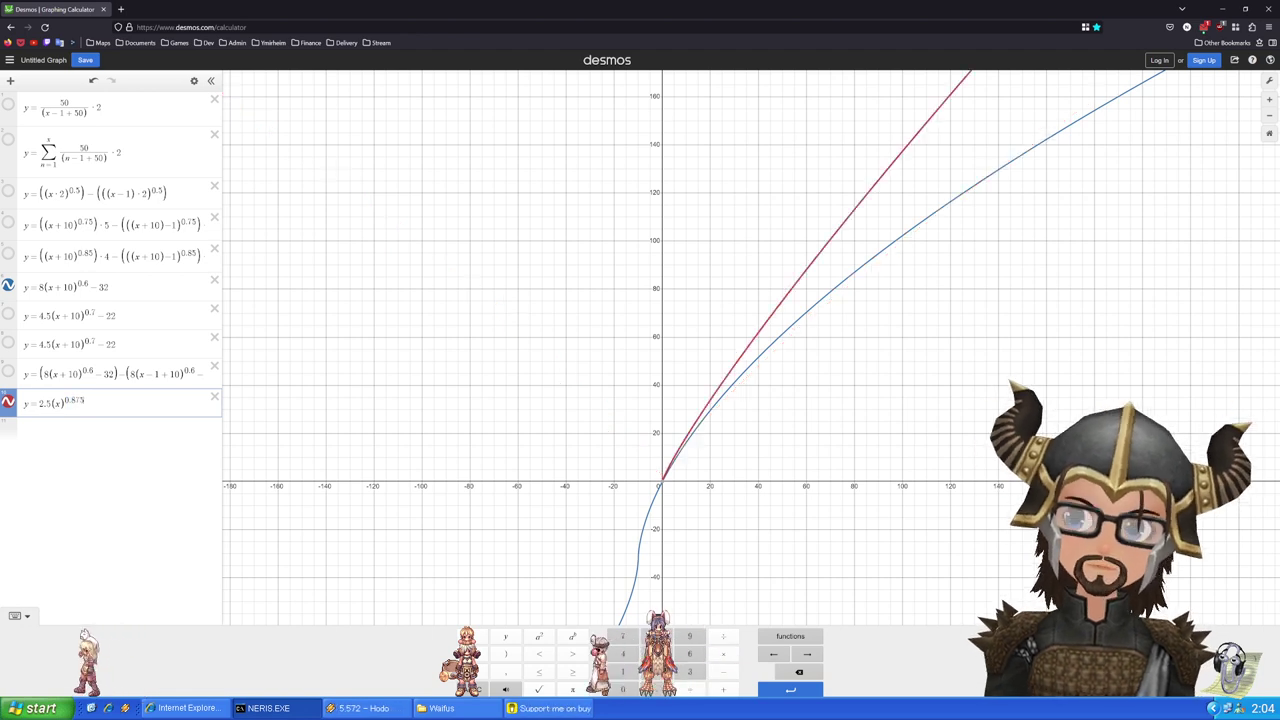
key(BackSpace)
key(BackSpace)
key(BackSpace)
text(75)
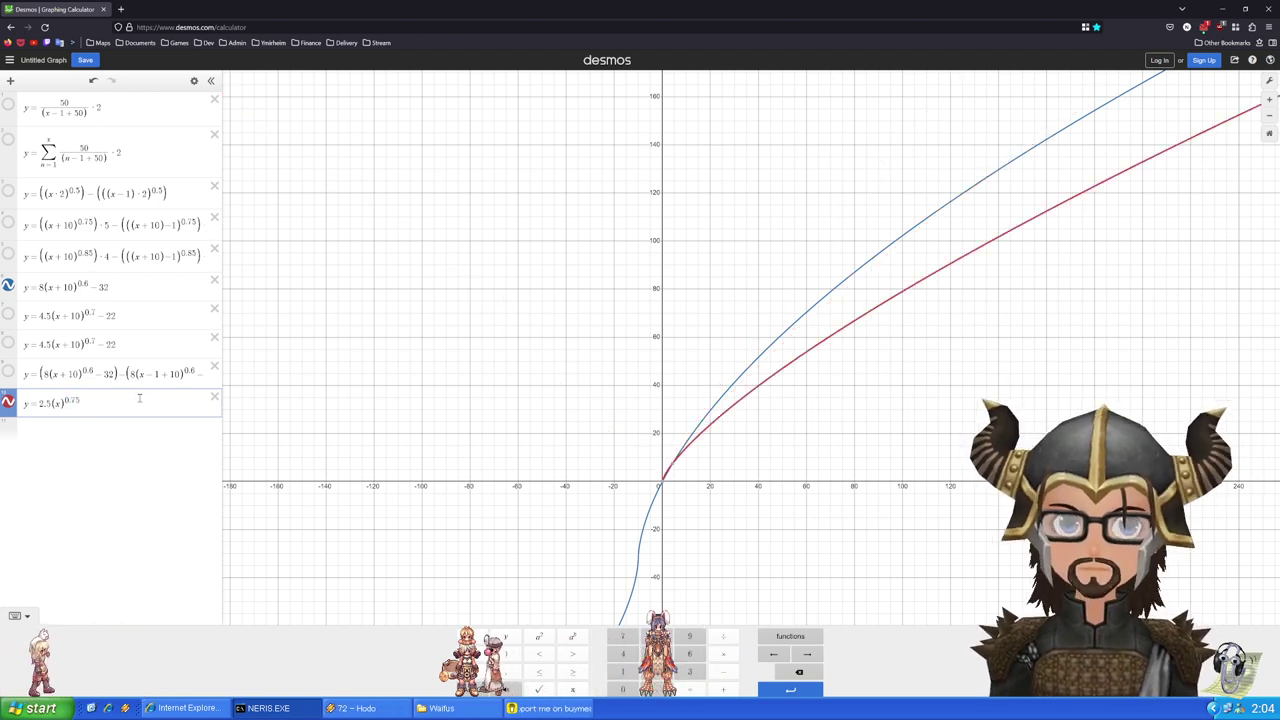
double_click(44, 403)
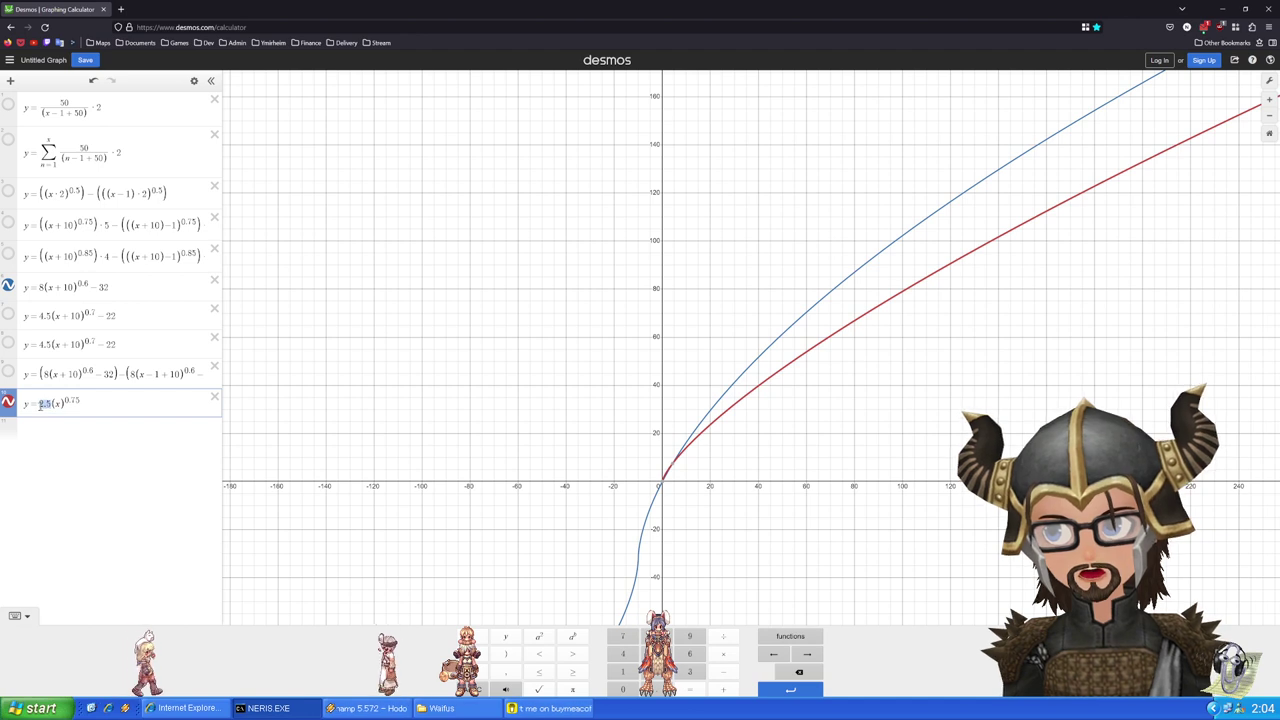
text(3)
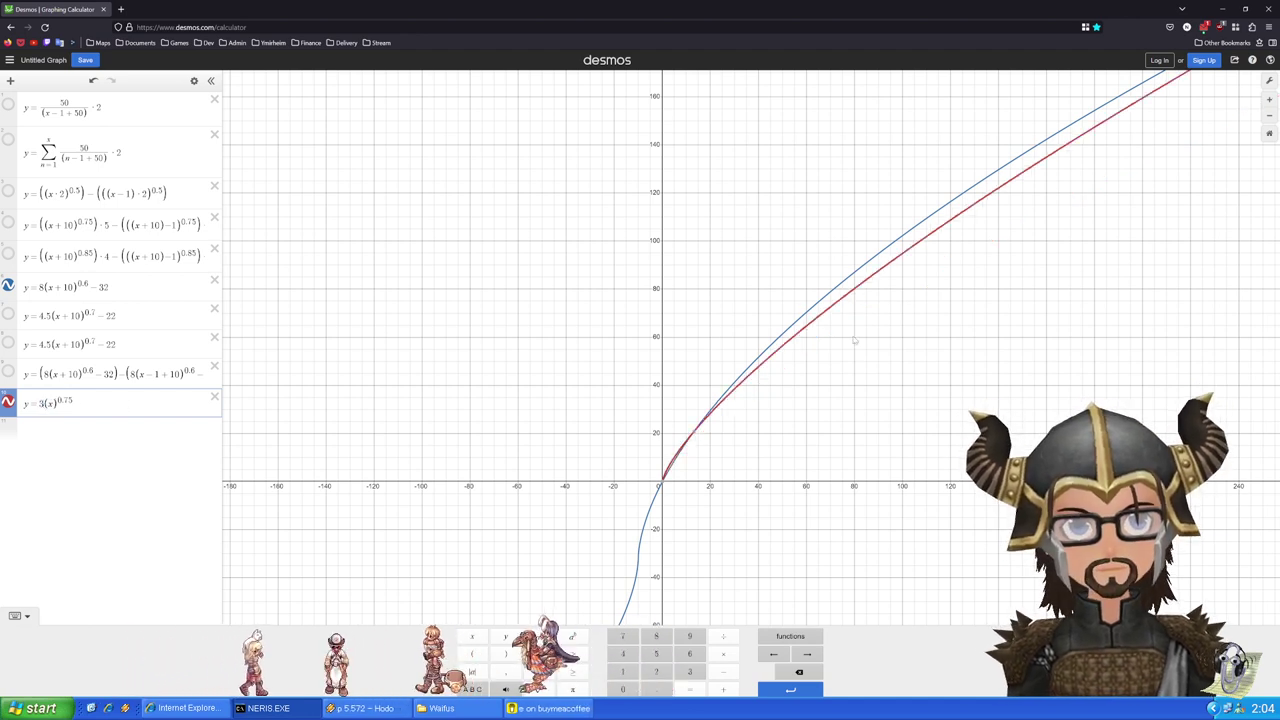
Step: Zoom and pan to compare the red curve with the blue near x=100
click(903, 255)
scroll(672, 461, up, 10)
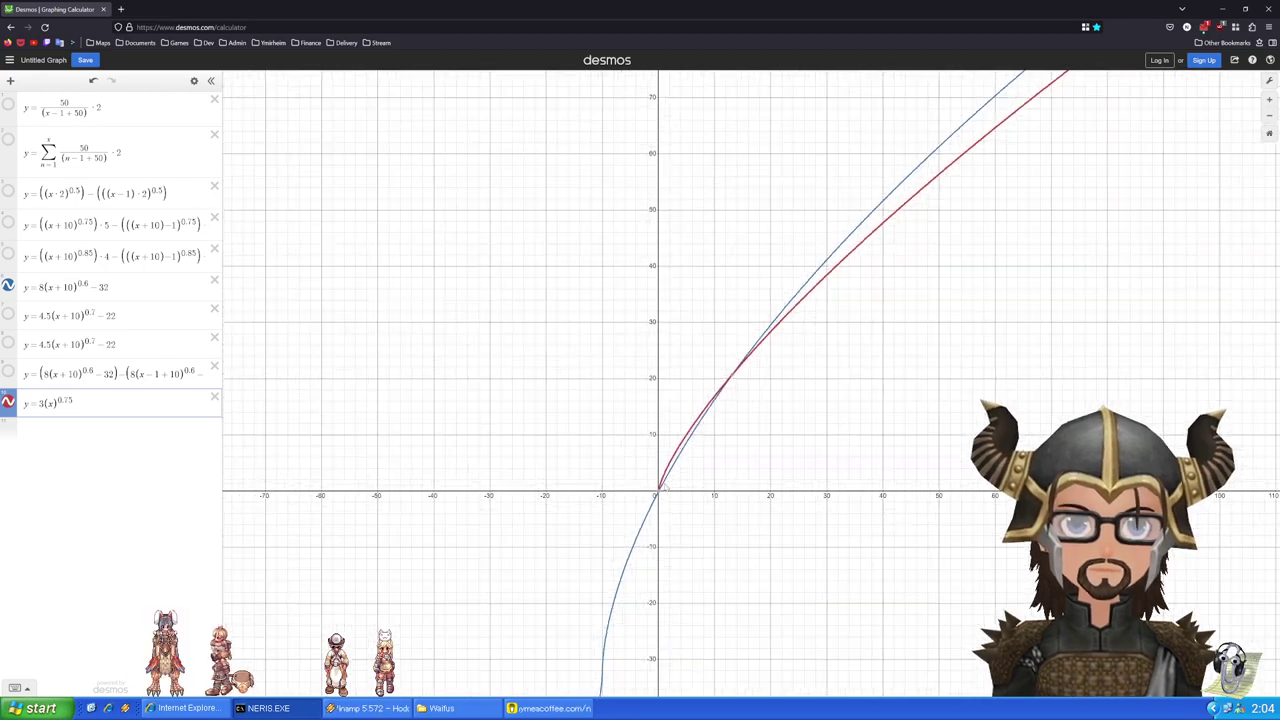
scroll(672, 461, up, 2)
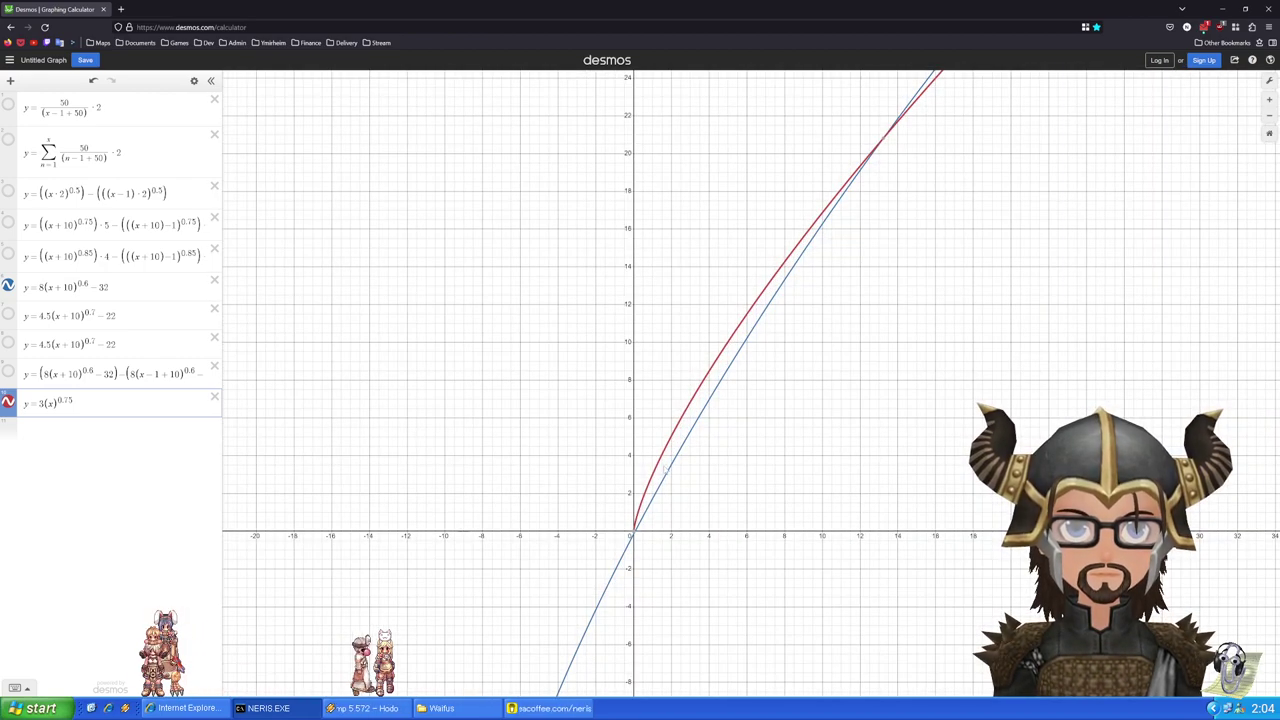
scroll(665, 463, up, 5)
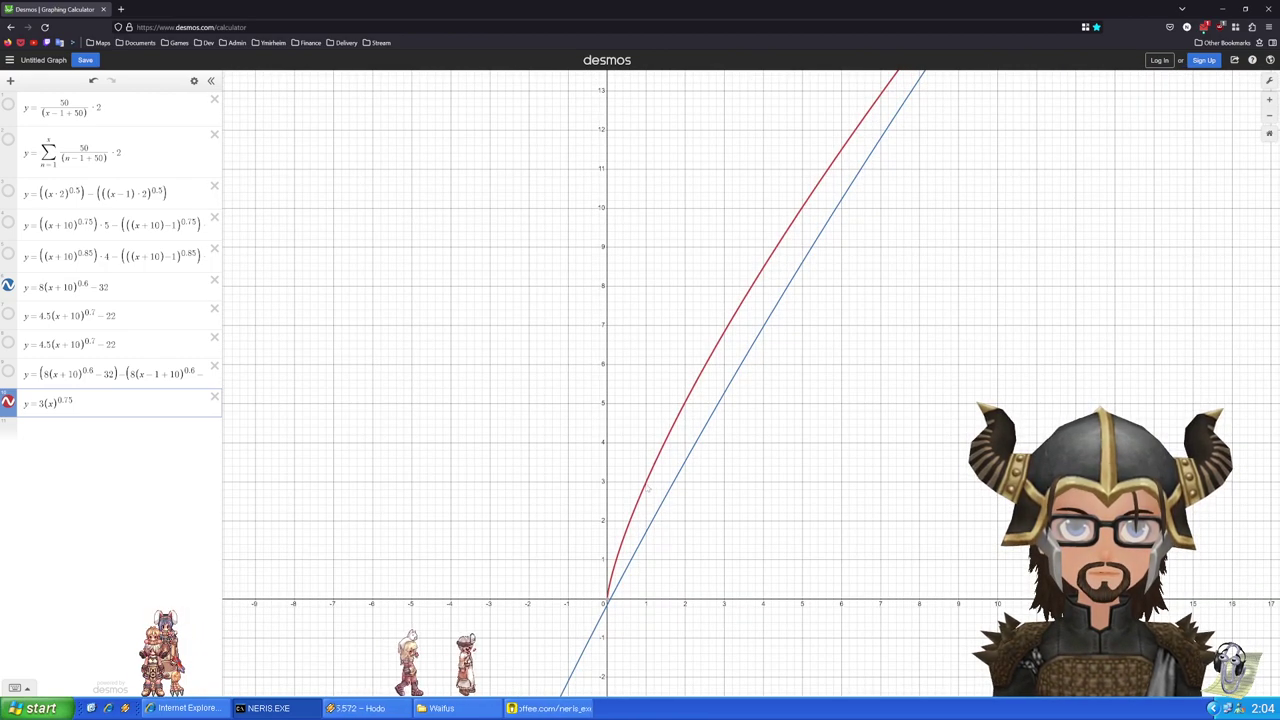
mouse_move(647, 485)
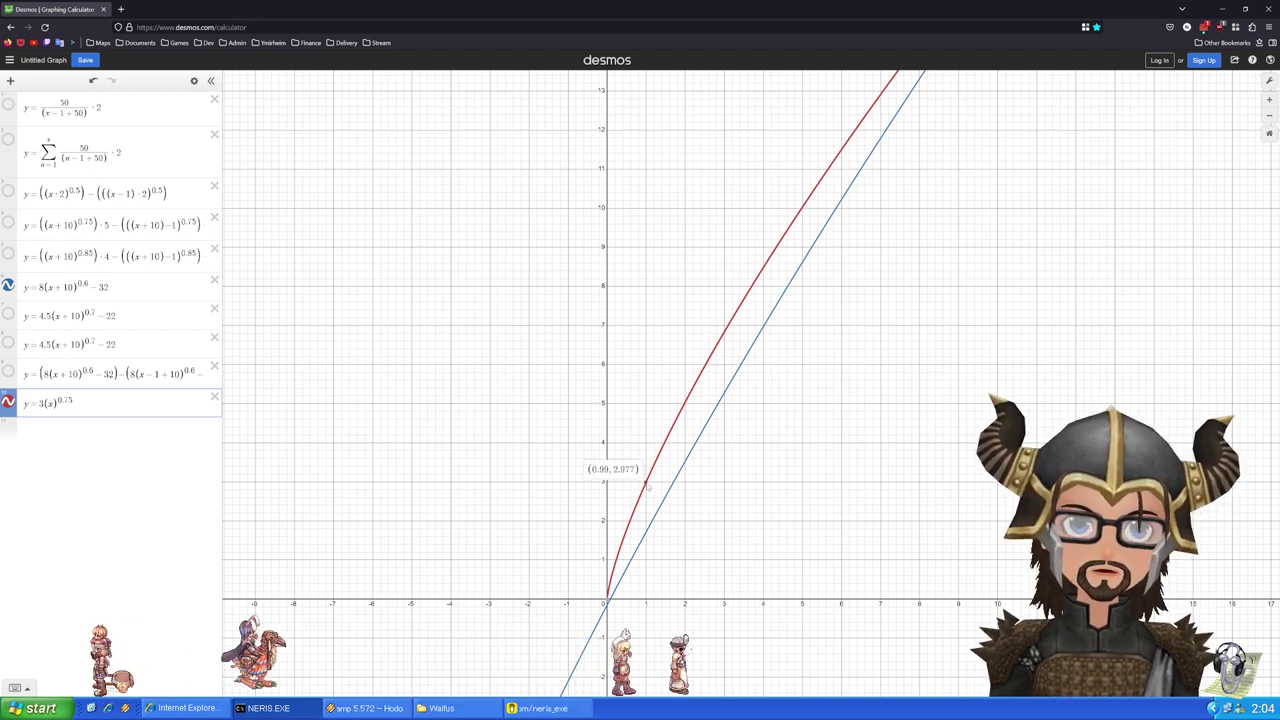
scroll(655, 480, down, 3)
scroll(657, 478, down, 10)
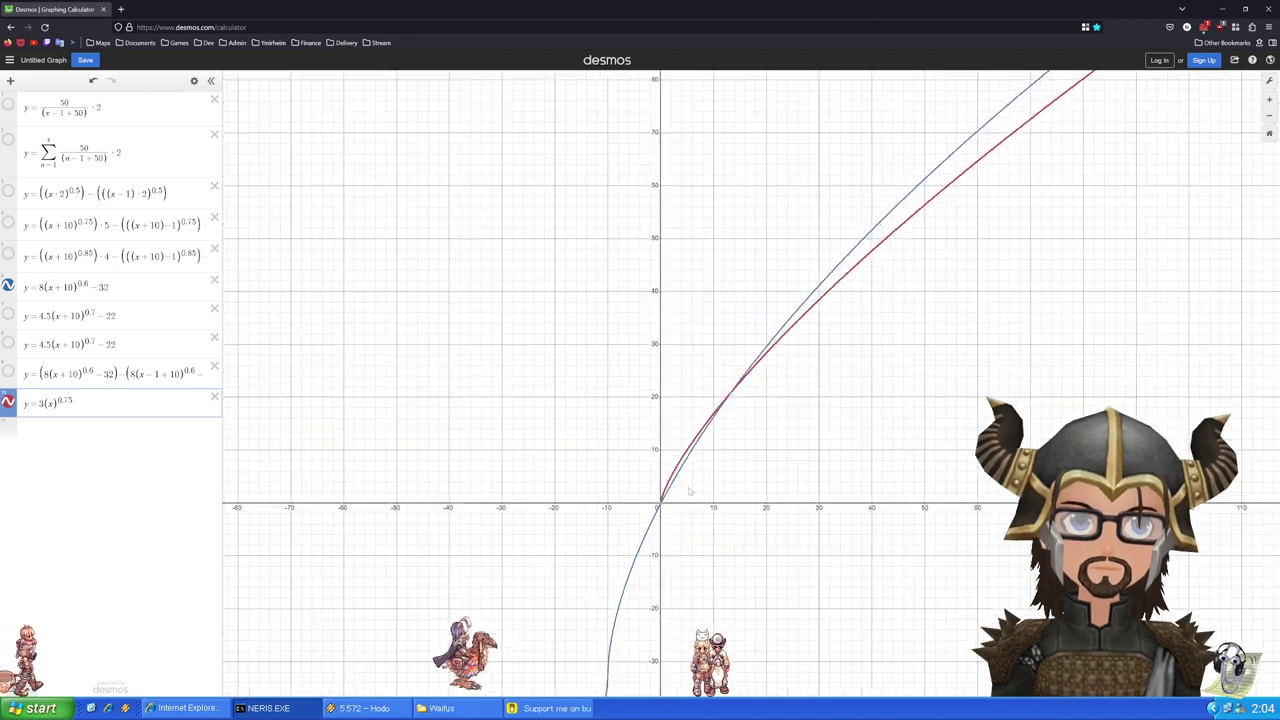
drag(941, 413, 901, 463)
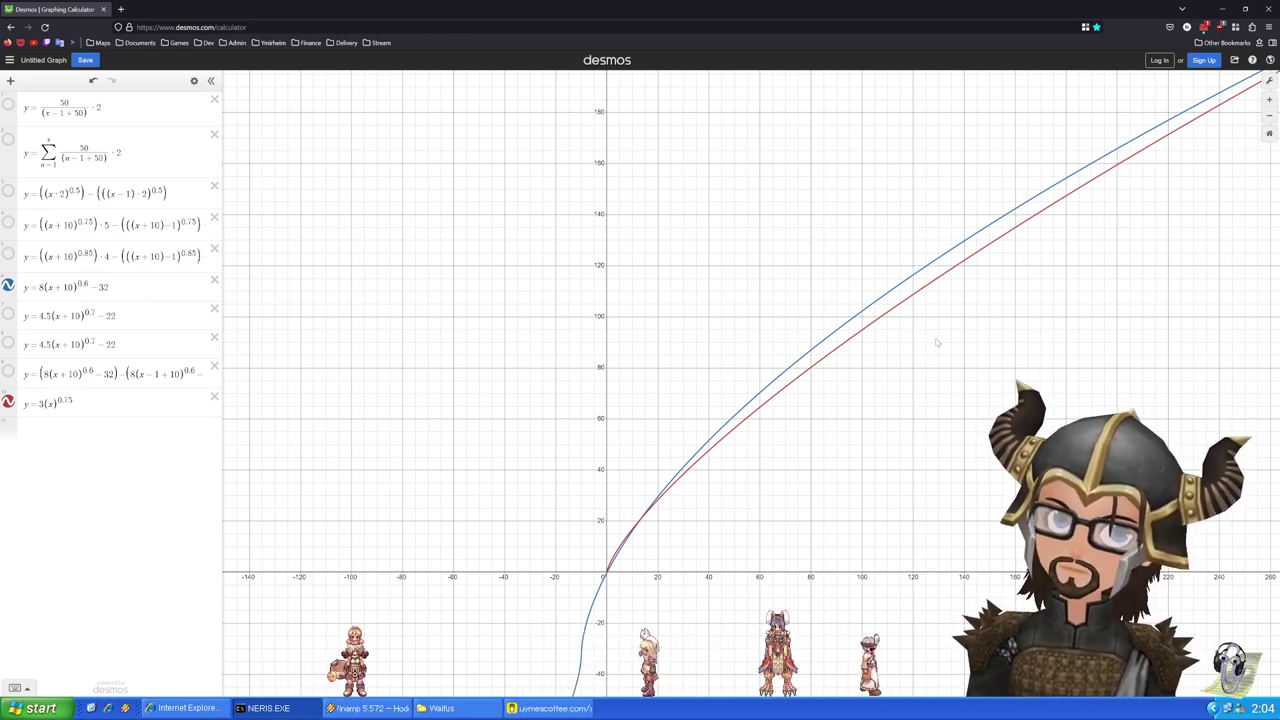
Step: Revert the test curve to y=2.5(x)^0.8
click(84, 402)
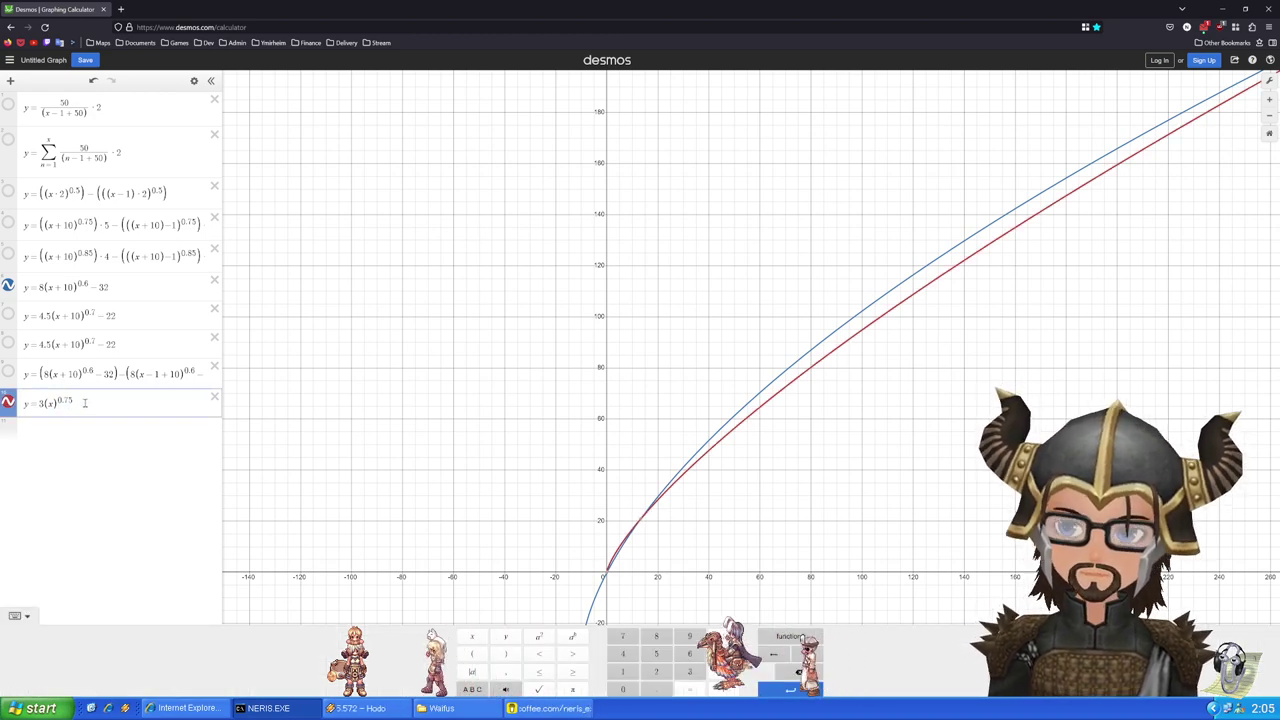
key(Home)
key(Right)
key(Right)
key(Right)
key(BackSpace)
text(2.5)
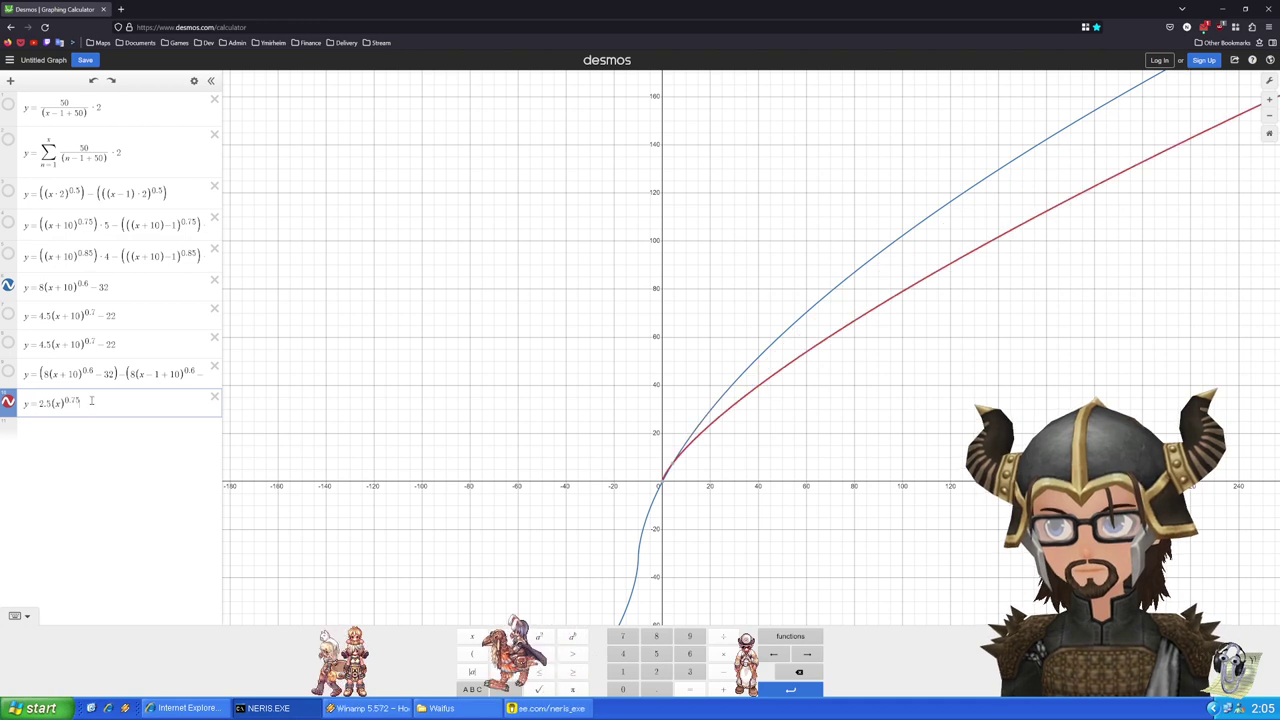
key(BackSpace)
key(BackSpace)
text(8)
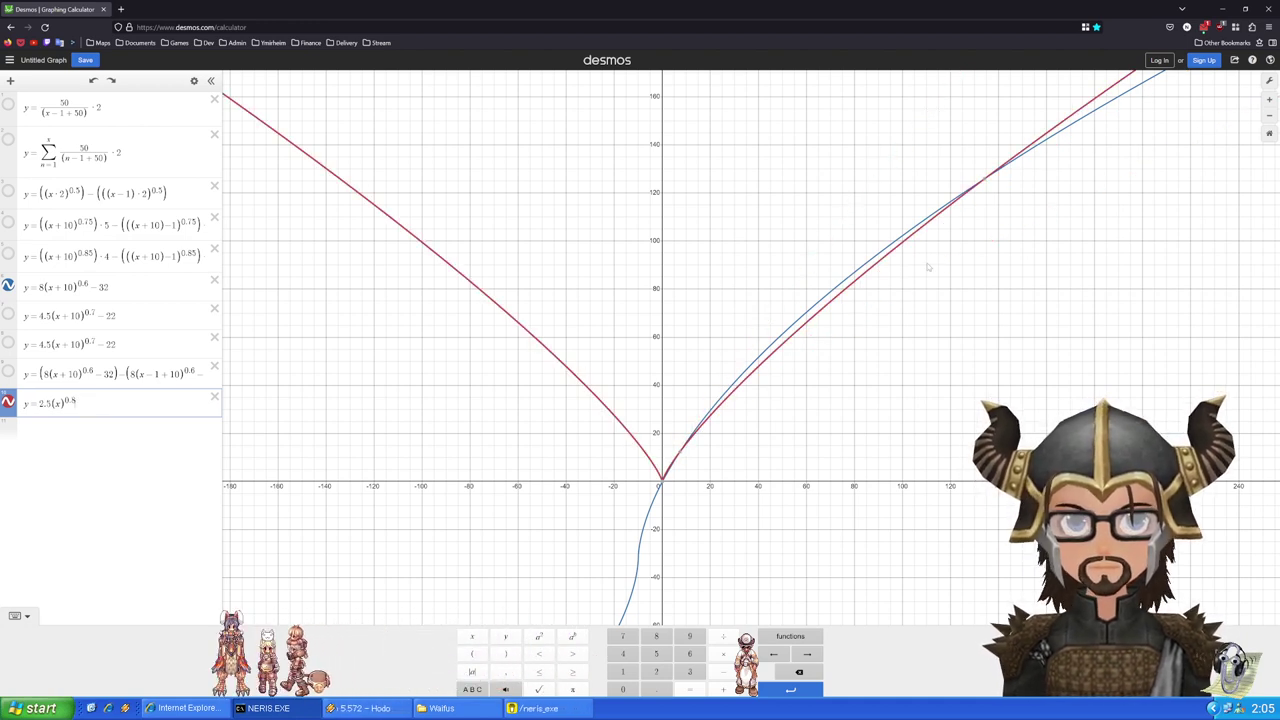
Step: Zoom toward the origin and trace the blue and red curves near x=1
scroll(717, 422, up, 4)
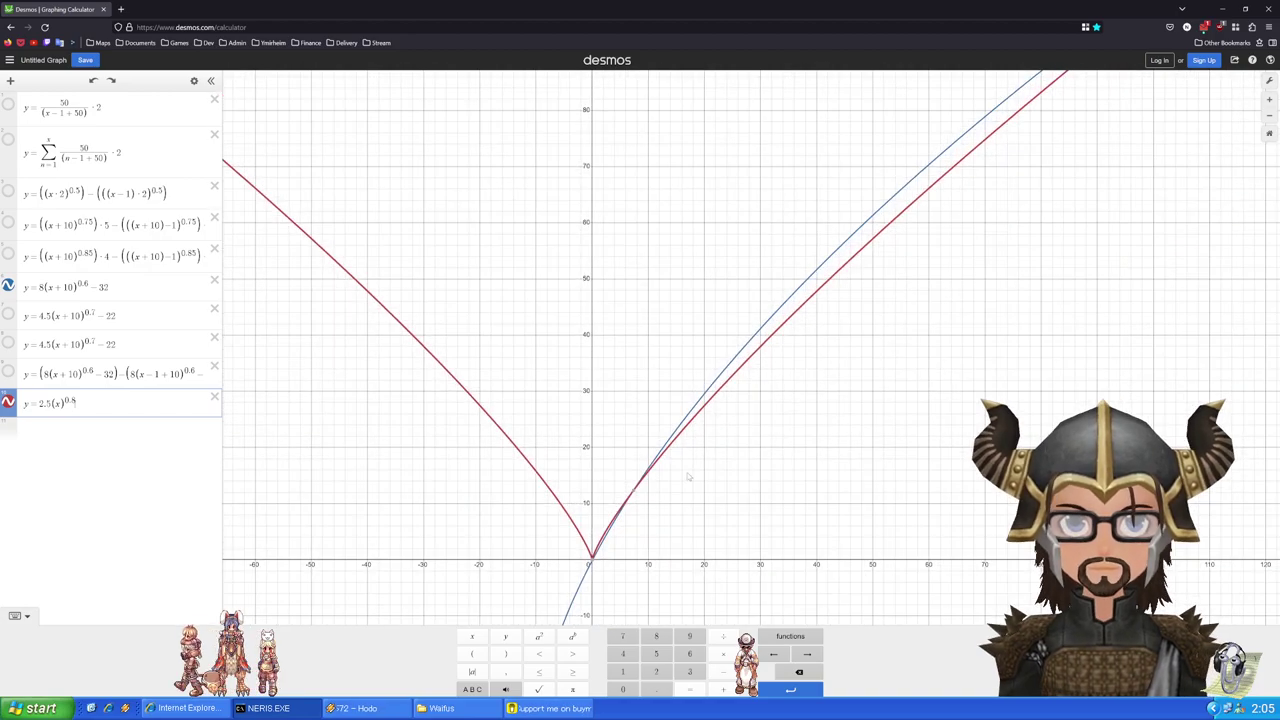
scroll(640, 514, up, 3)
scroll(600, 550, up, 3)
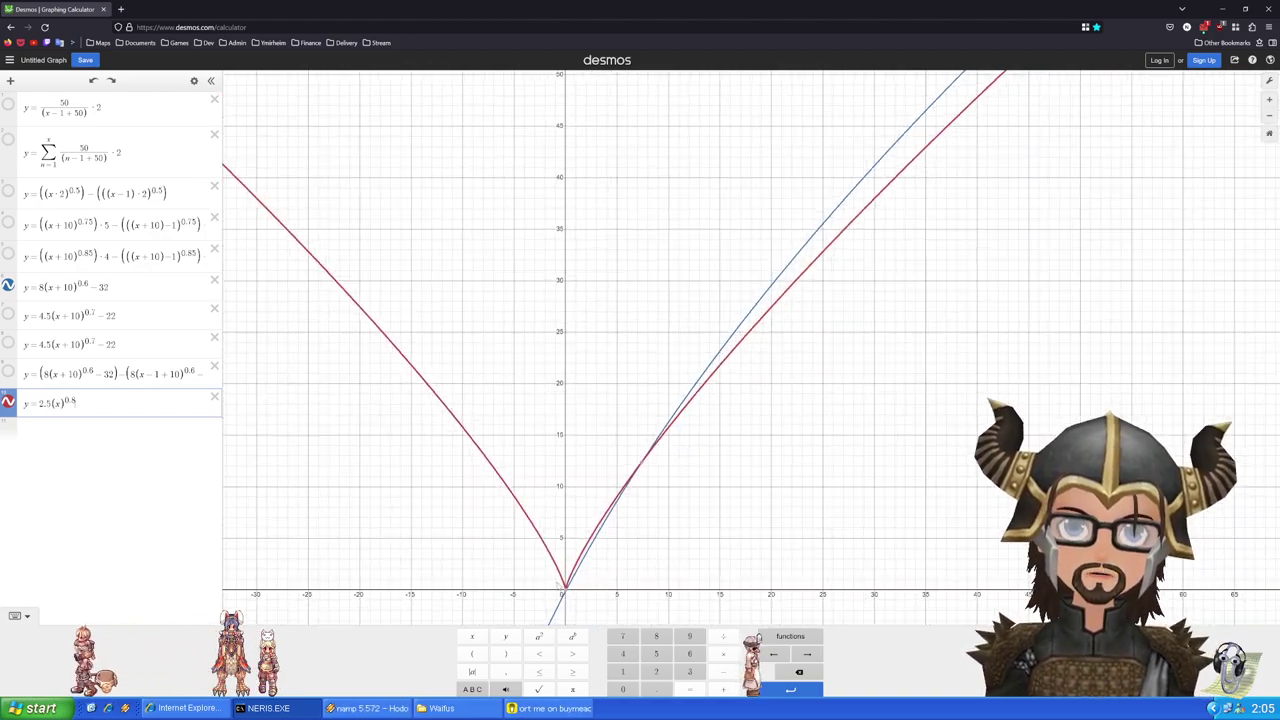
scroll(593, 560, up, 4)
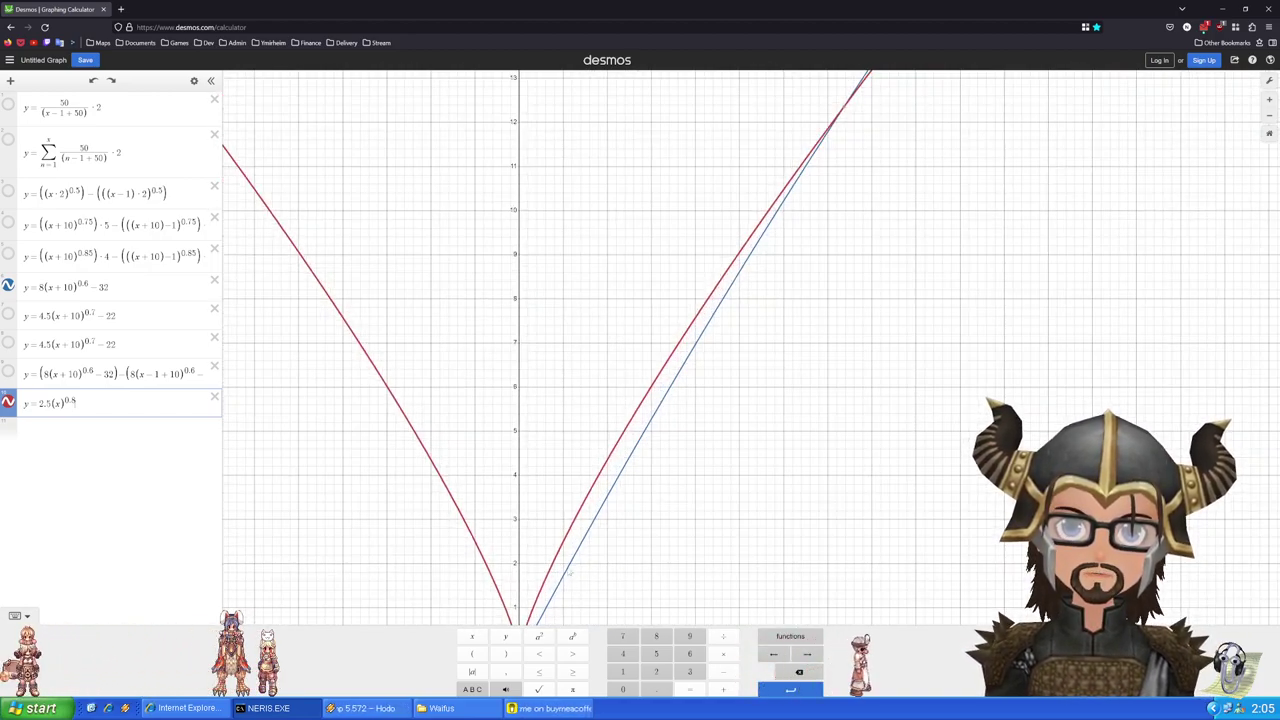
click(630, 457)
drag(630, 457, 563, 566)
click(574, 543)
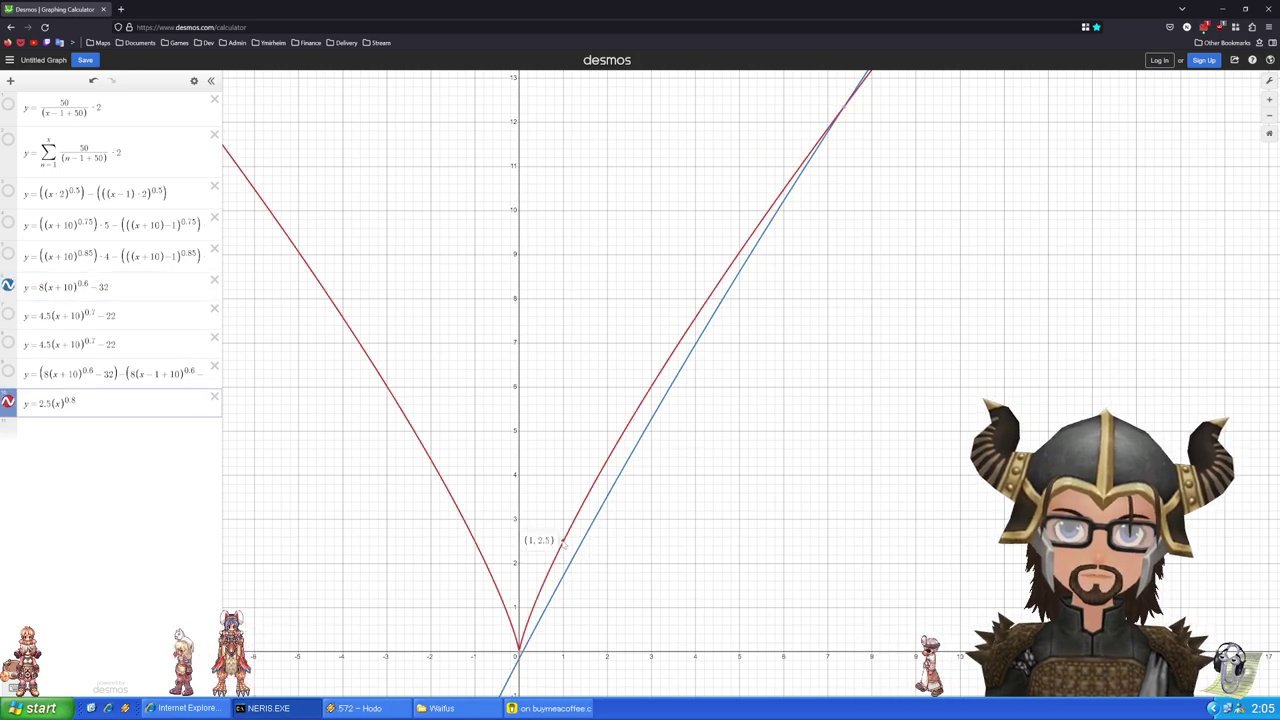
Step: Read the red curve's value near x=100, then switch to Apps Script
scroll(743, 488, down, 10)
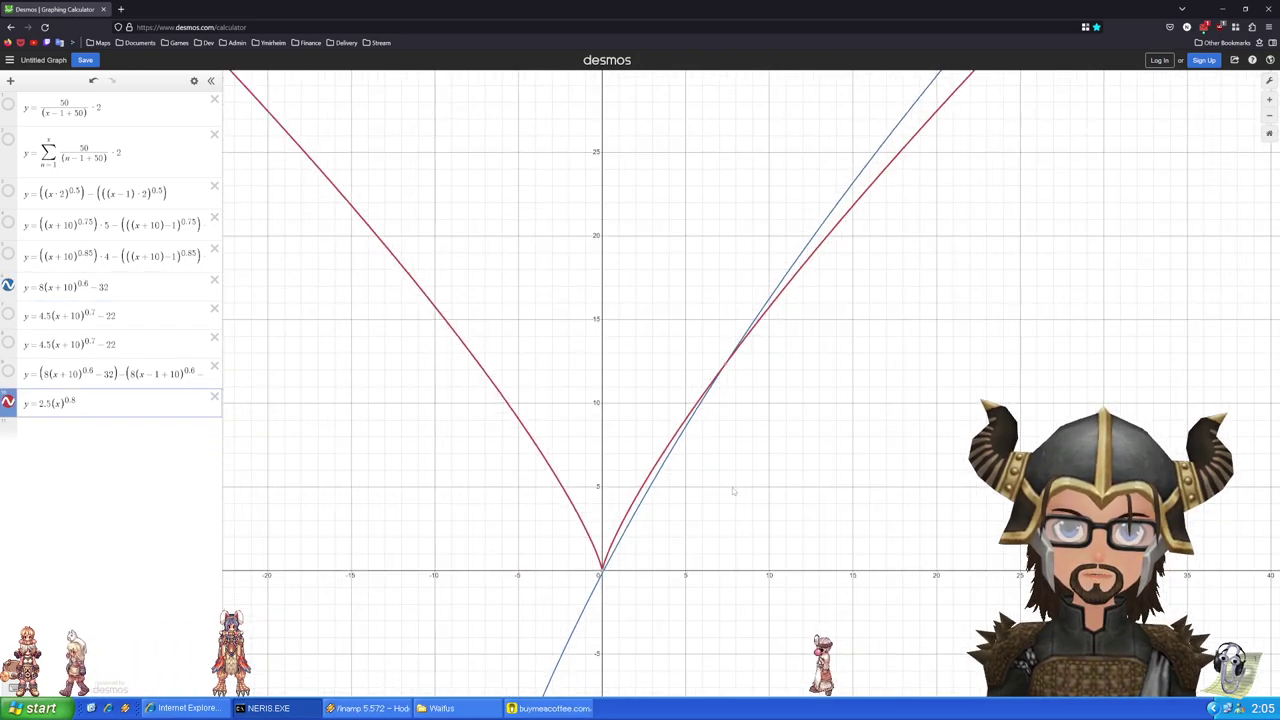
scroll(743, 488, down, 5)
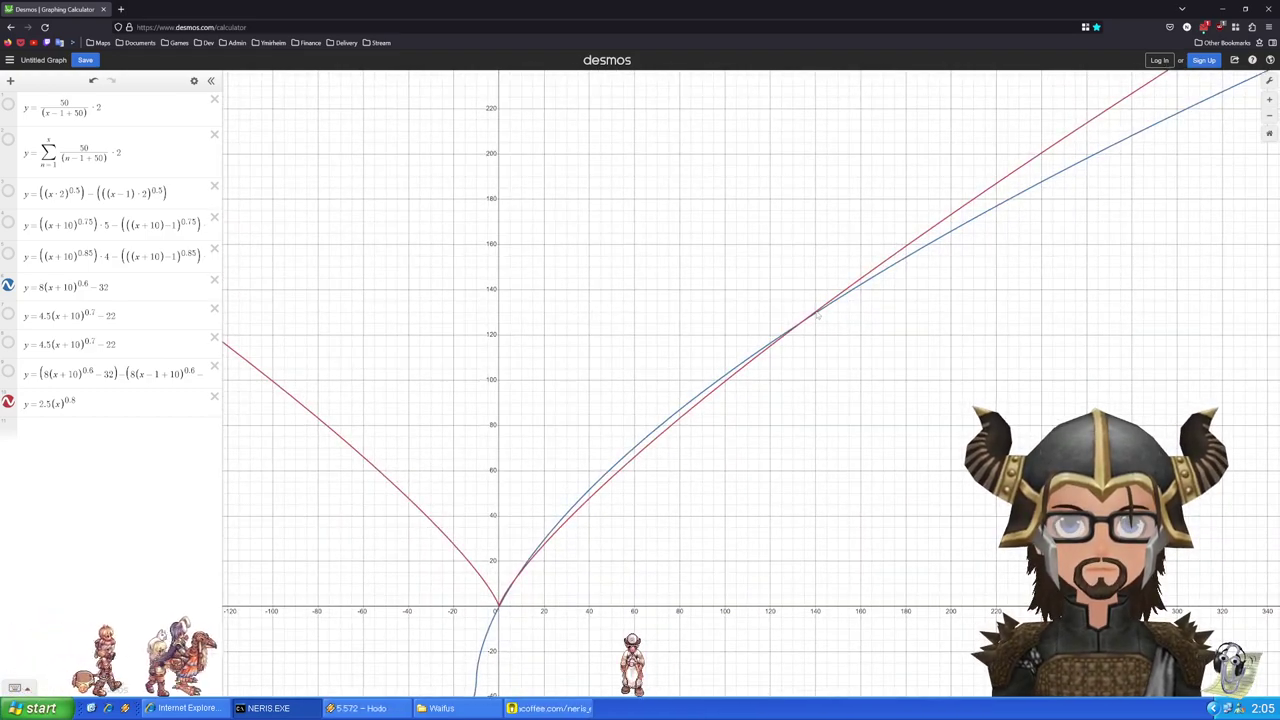
click(727, 385)
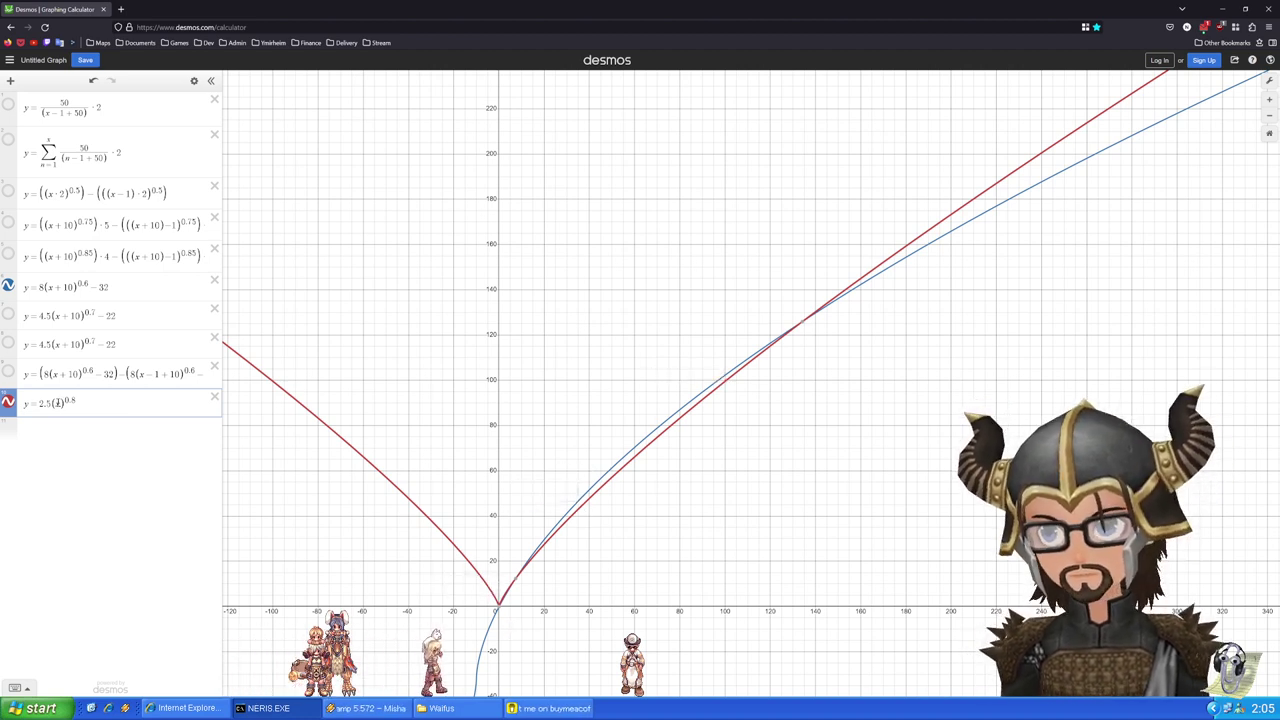
text(.)
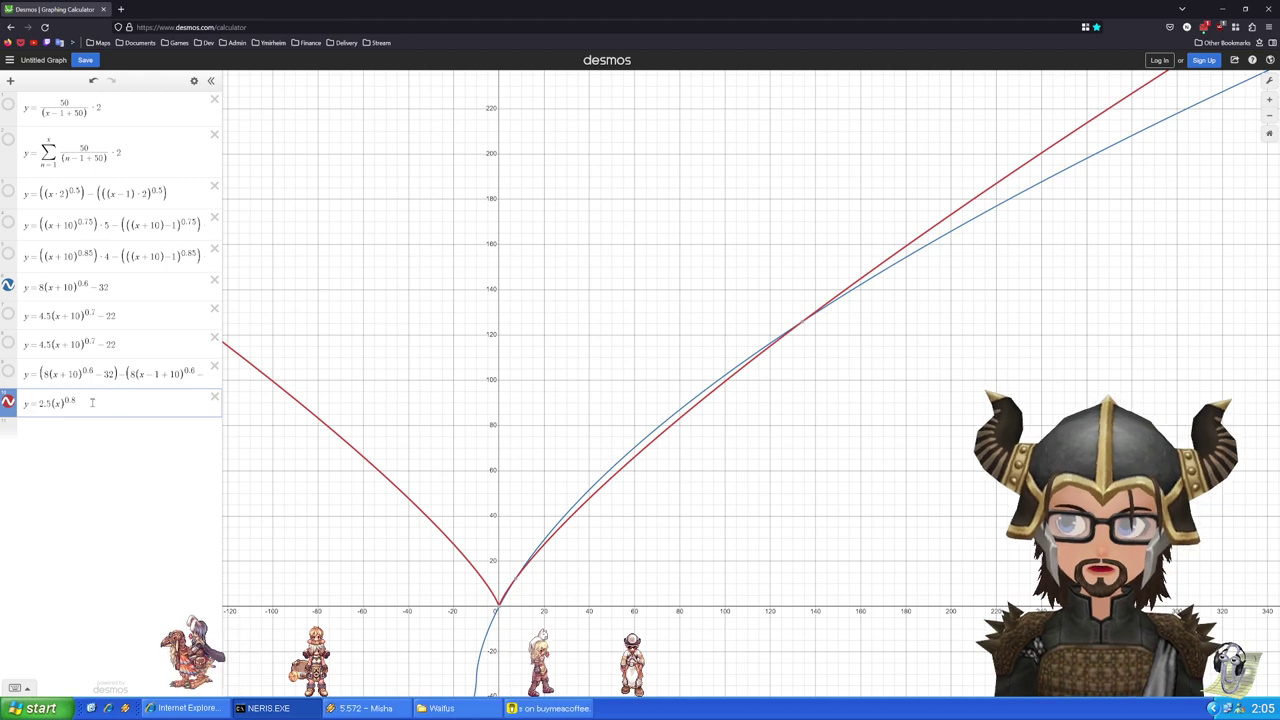
double_click(70, 400)
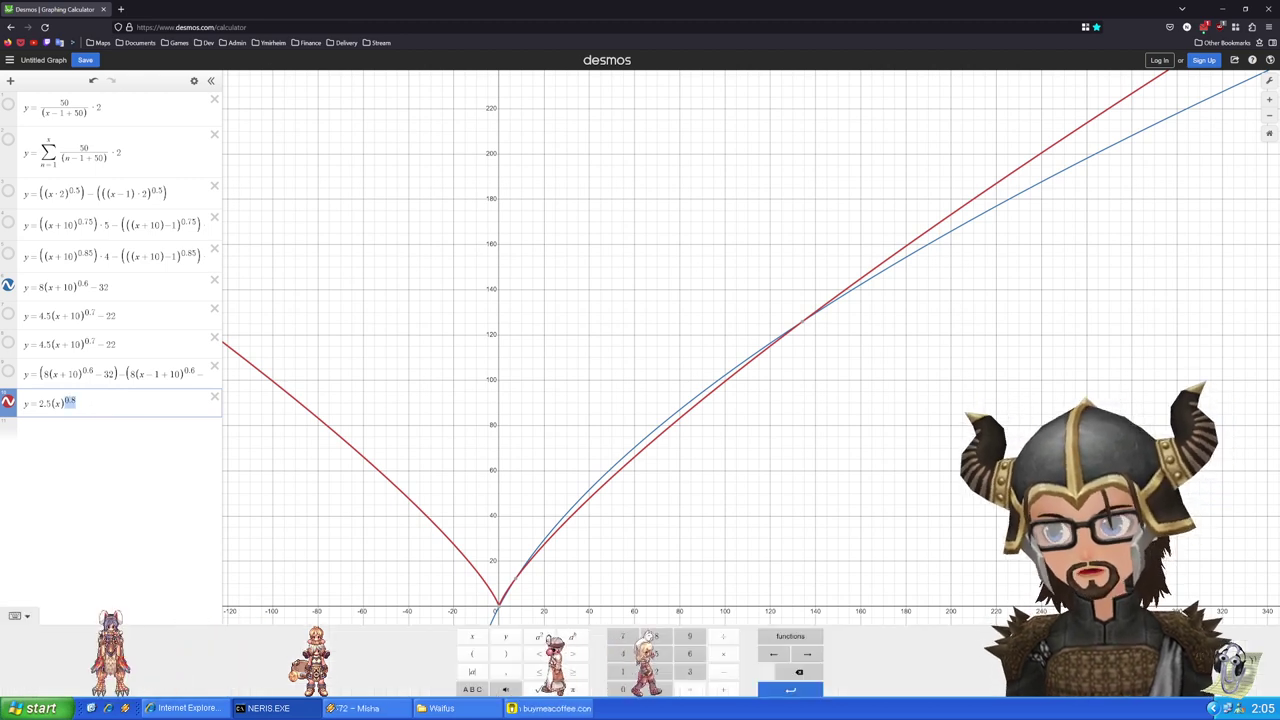
key(alt+Tab)
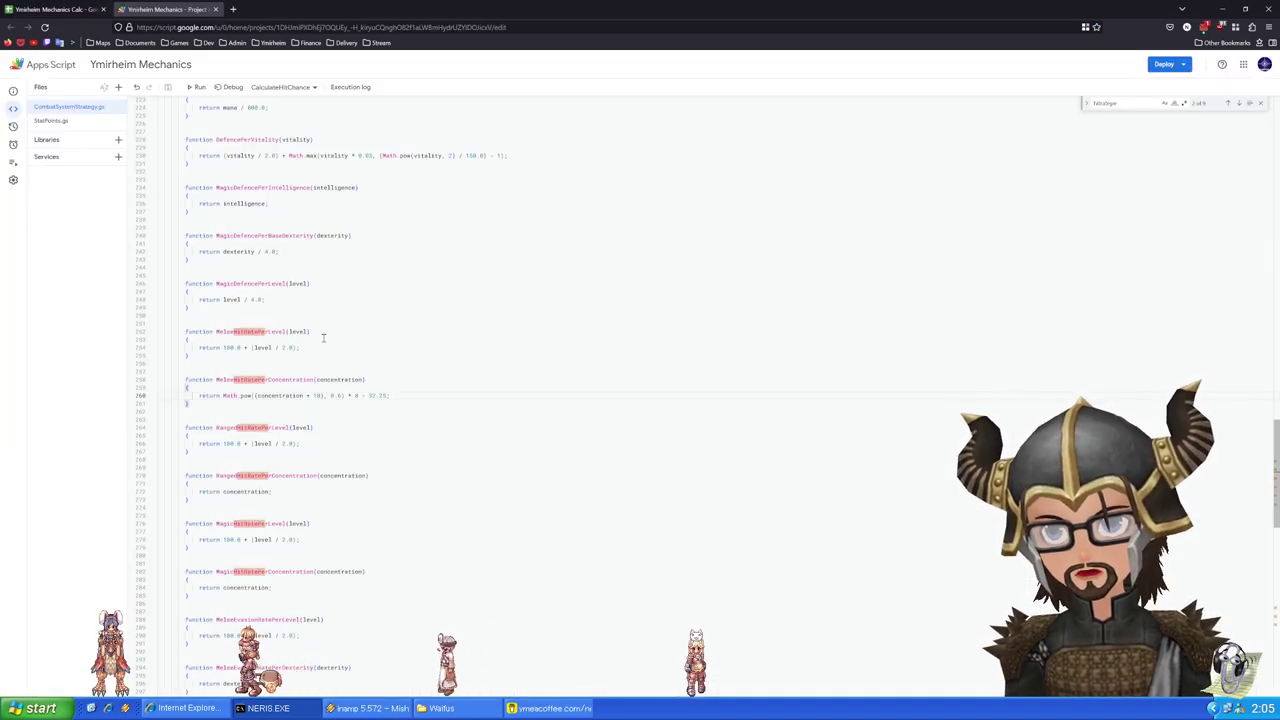
Step: Rewrite line 260 to return Math.pow(concentration, 0.8) * 2.5 and save the project
double_click(338, 396)
text(8)
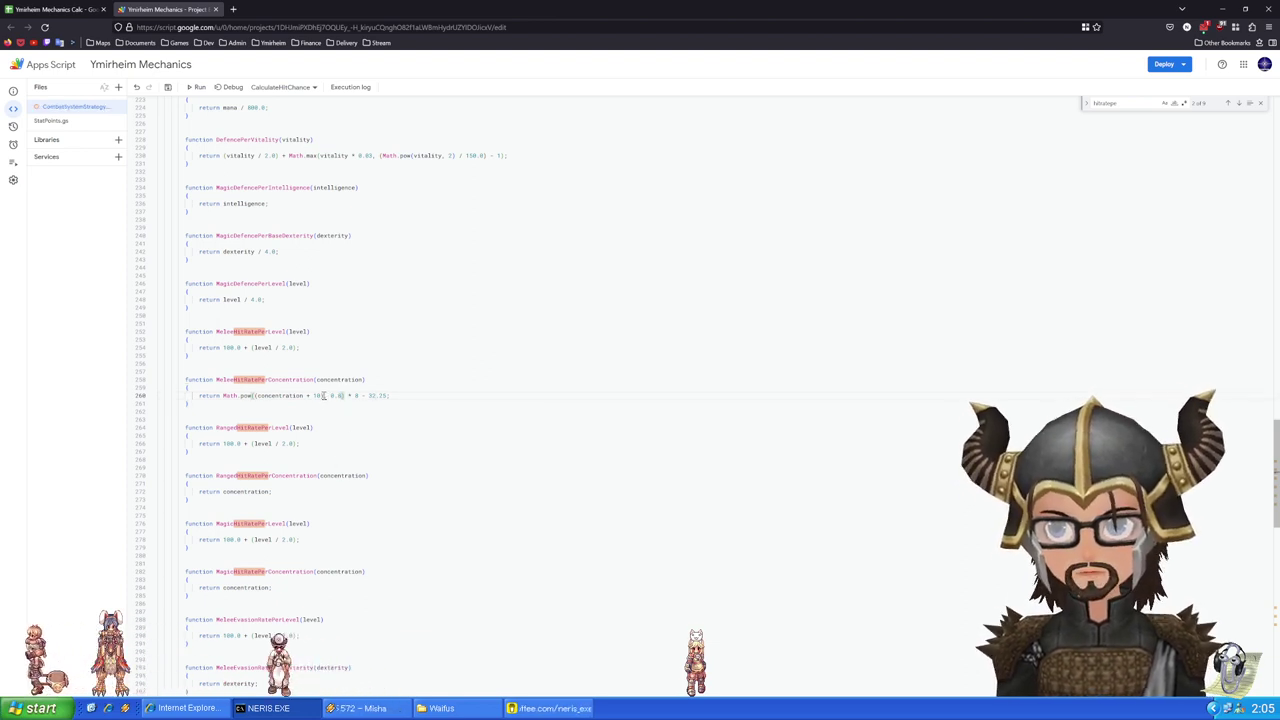
key(BackSpace)
key(Escape)
key(ctrl+Left)
key(BackSpace)
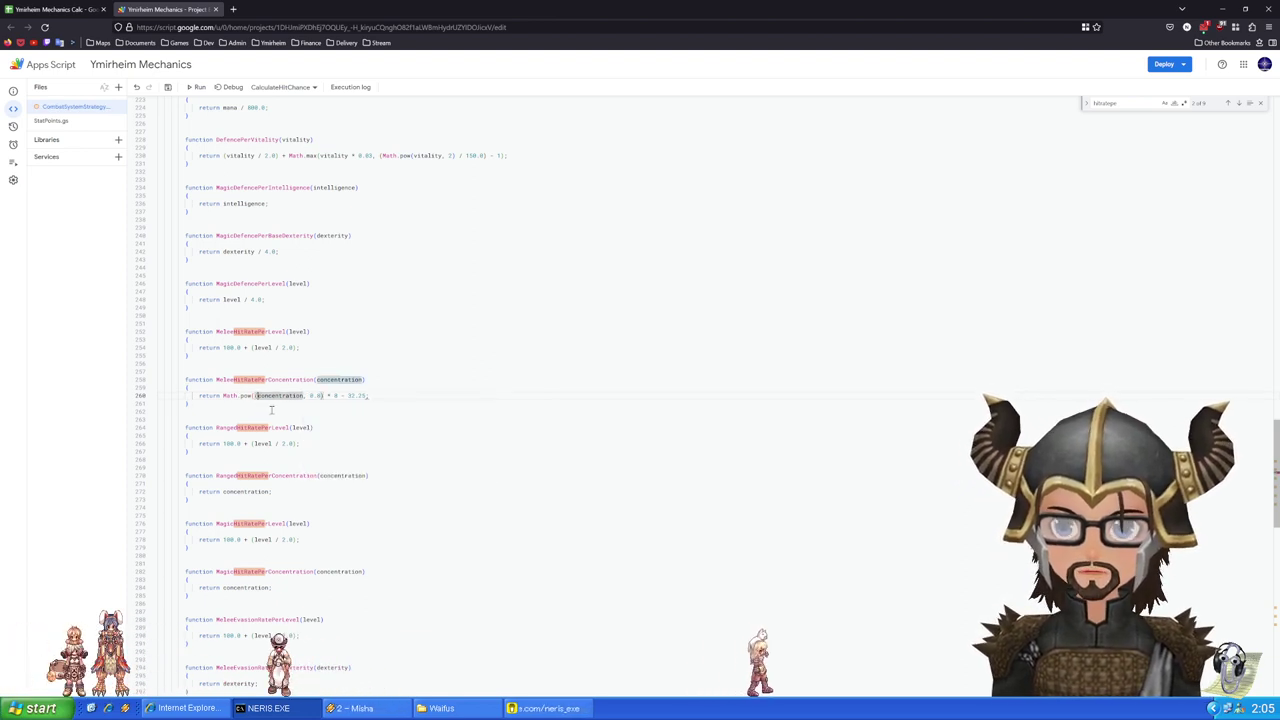
drag(363, 396, 331, 396)
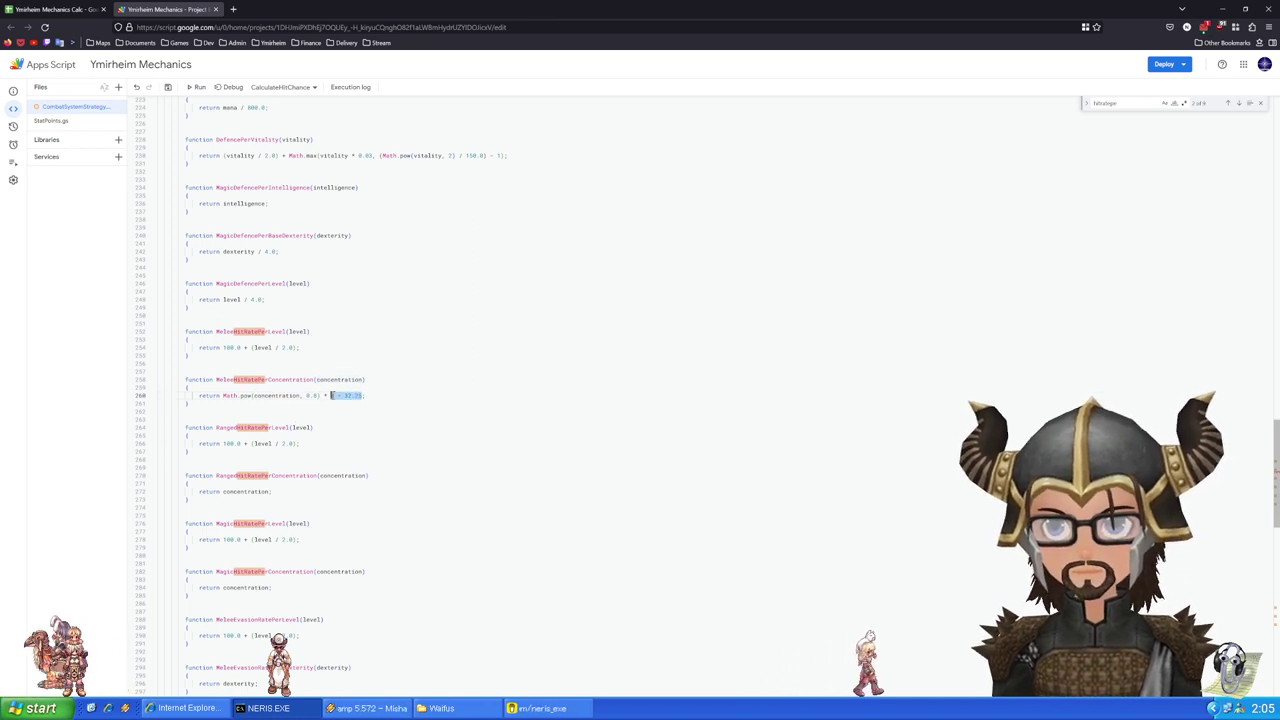
text(2.5)
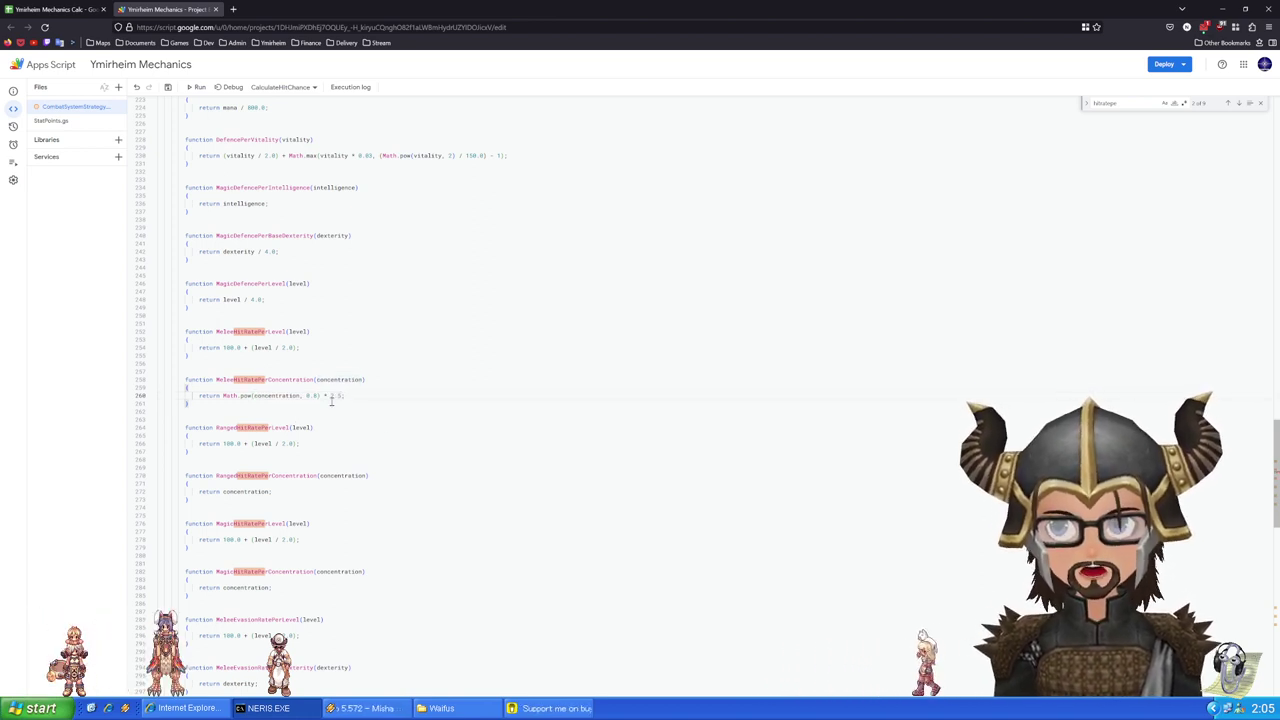
key(ctrl+s)
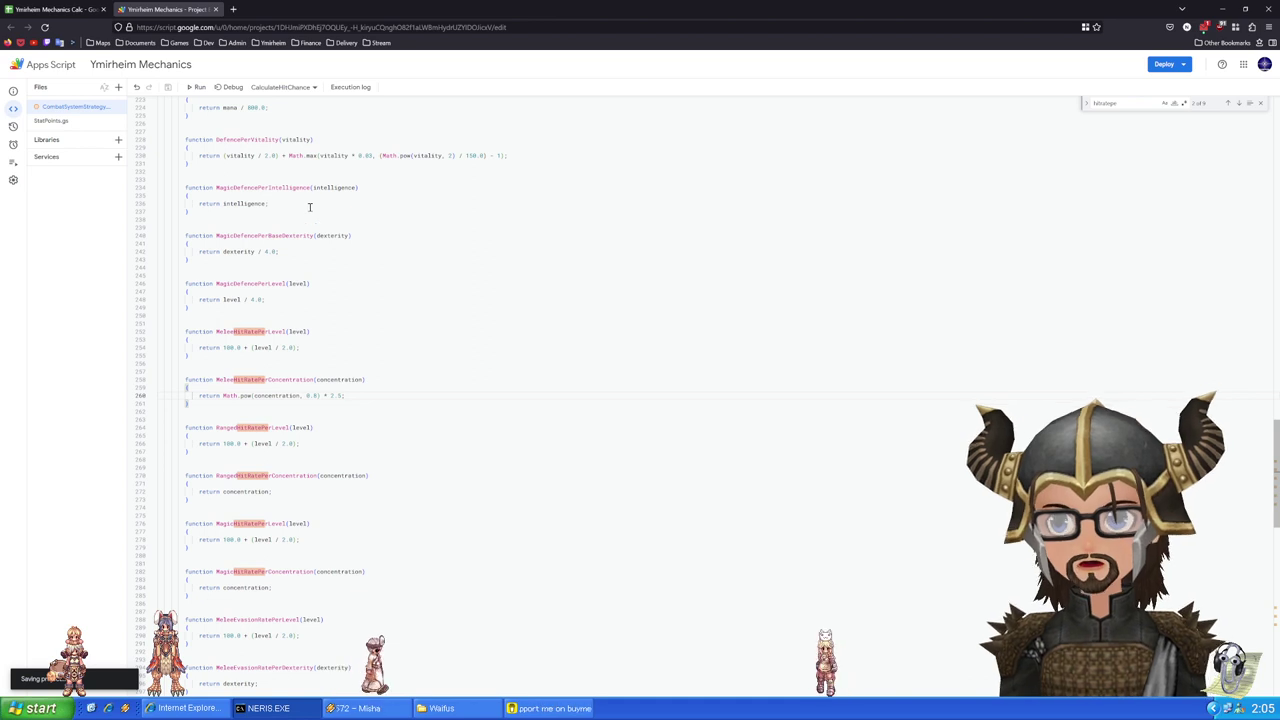
Step: Glance back at Desmos, then move to the Calc spreadsheet tab
key(alt+Tab)
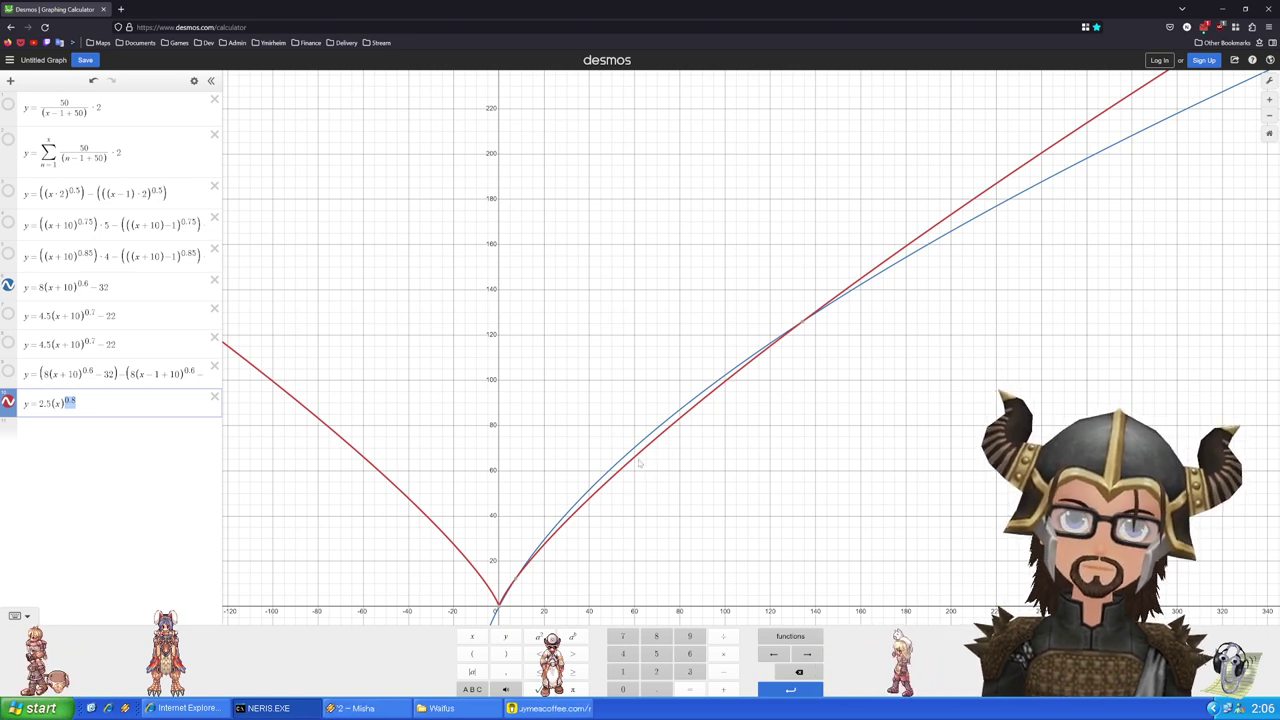
key(alt+Tab)
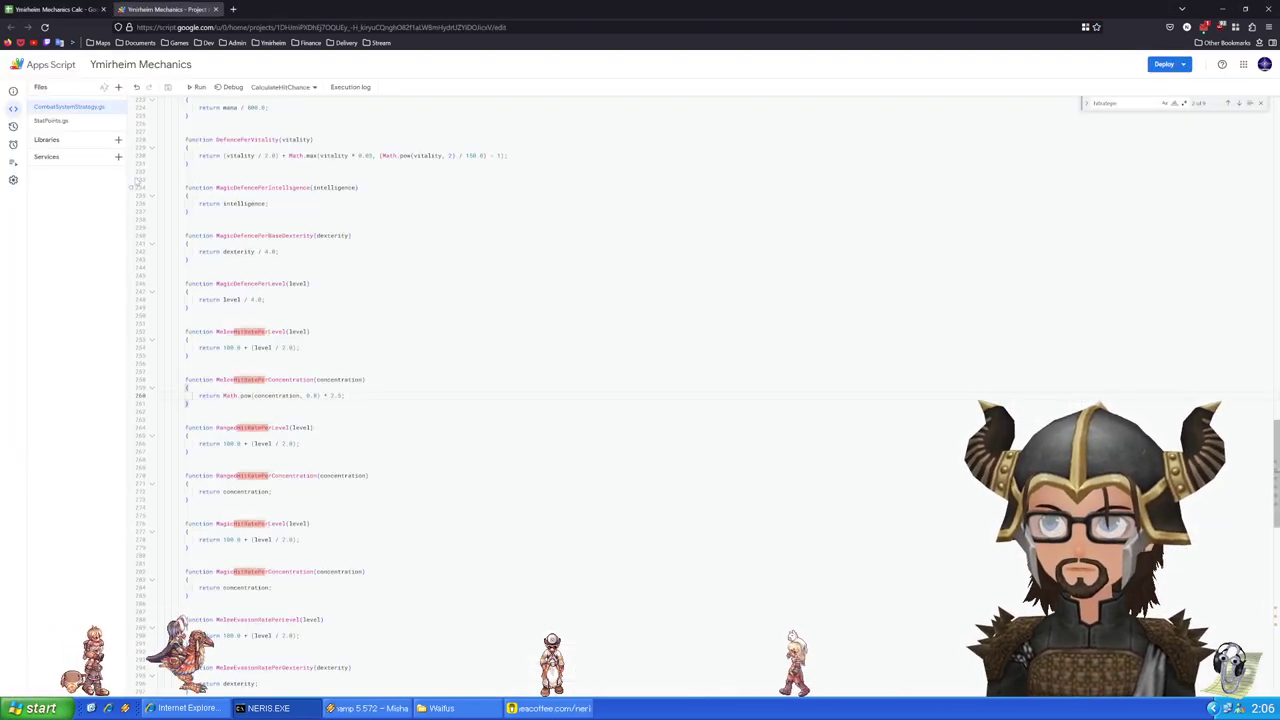
key(ctrl+Tab)
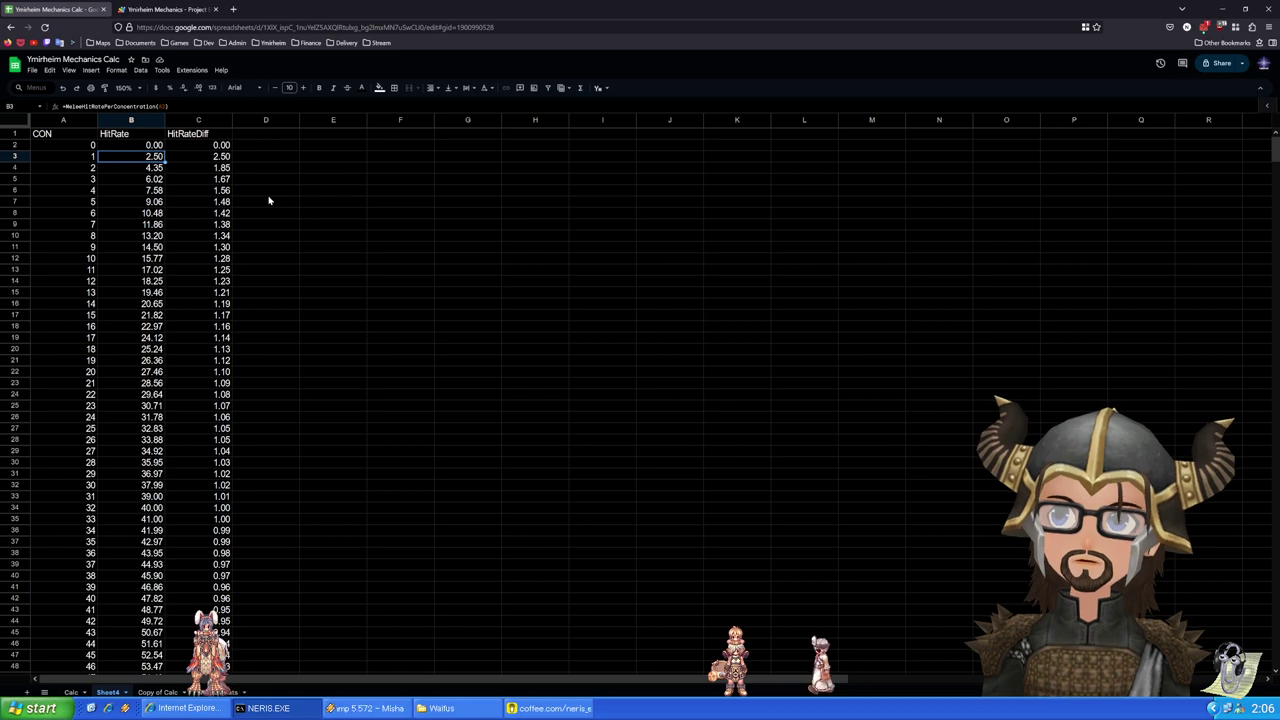
Step: Scroll to row 101 and check the new CON 100 HitRate of 99.53 in B102
scroll(253, 217, down, 15)
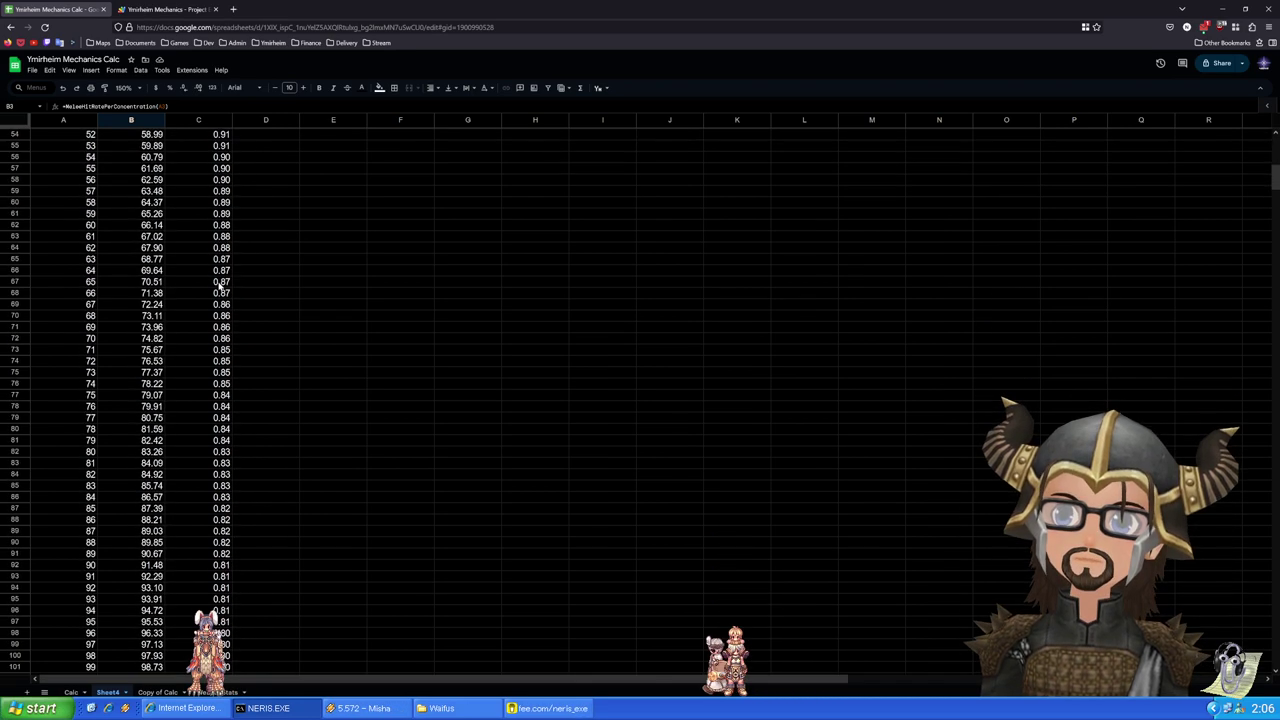
scroll(190, 420, up, 10)
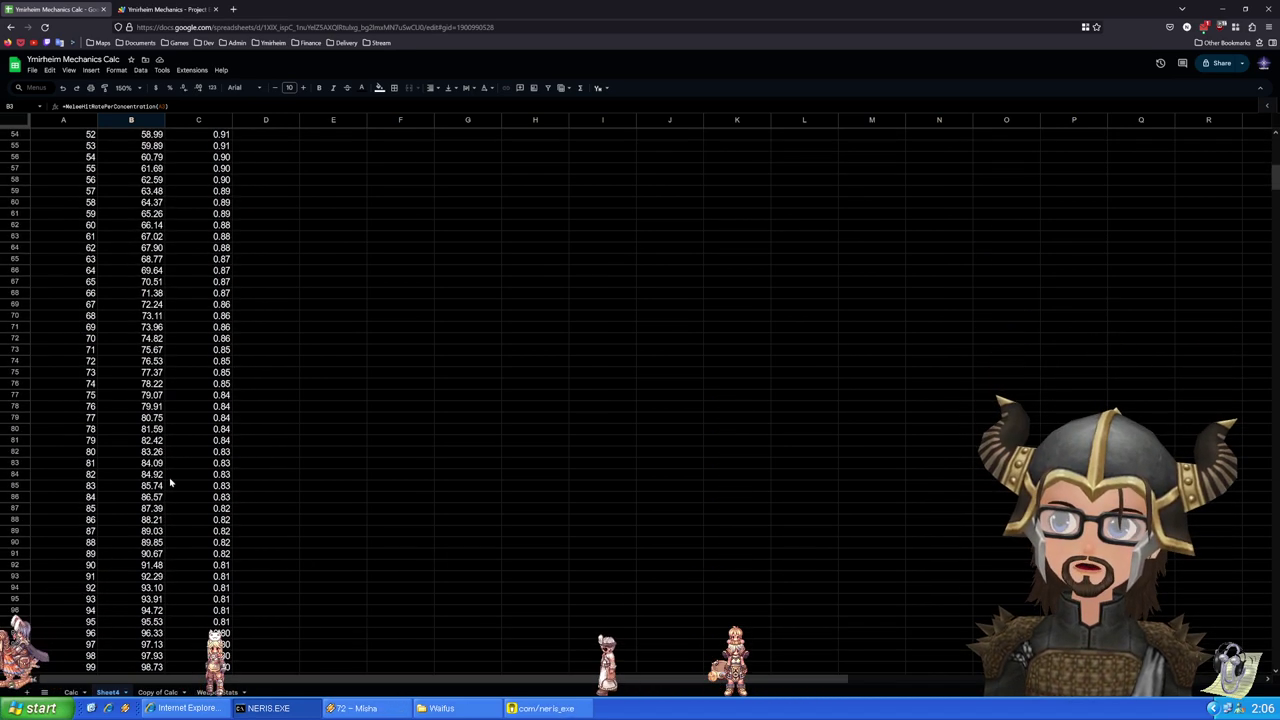
scroll(177, 500, down, 9)
scroll(174, 455, up, 2)
click(146, 369)
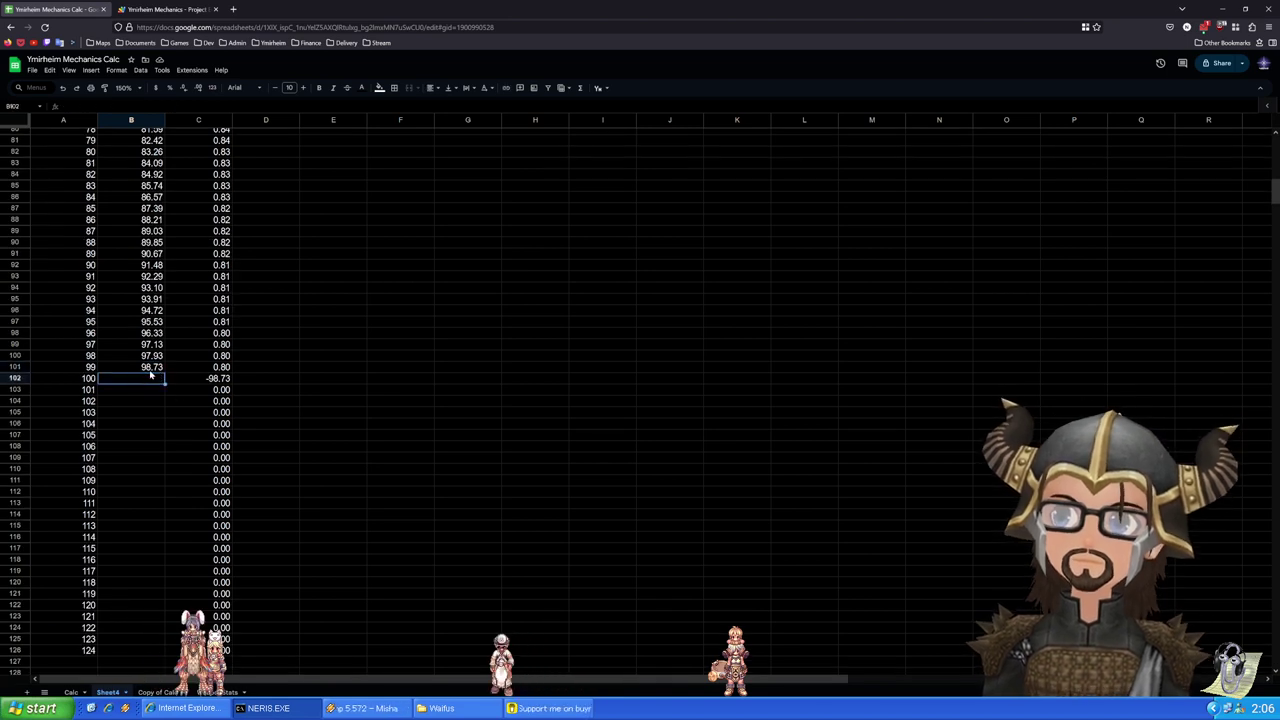
click(150, 382)
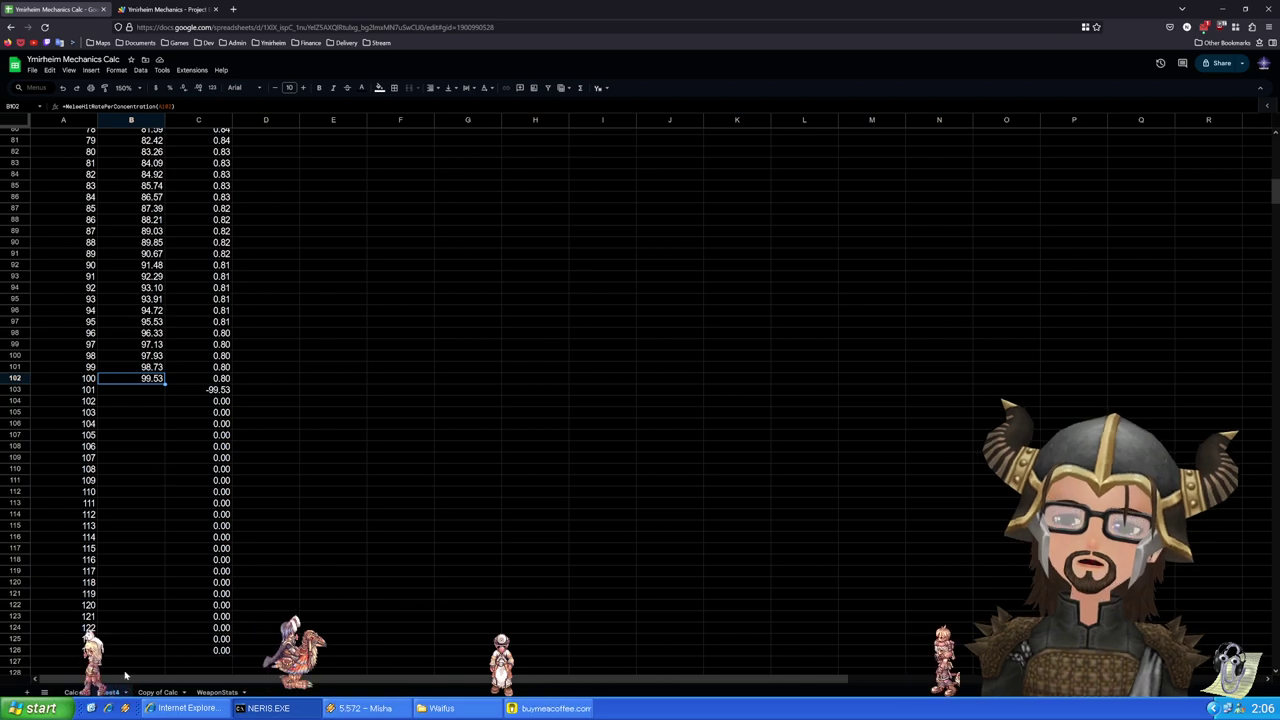
key(alt+Tab)
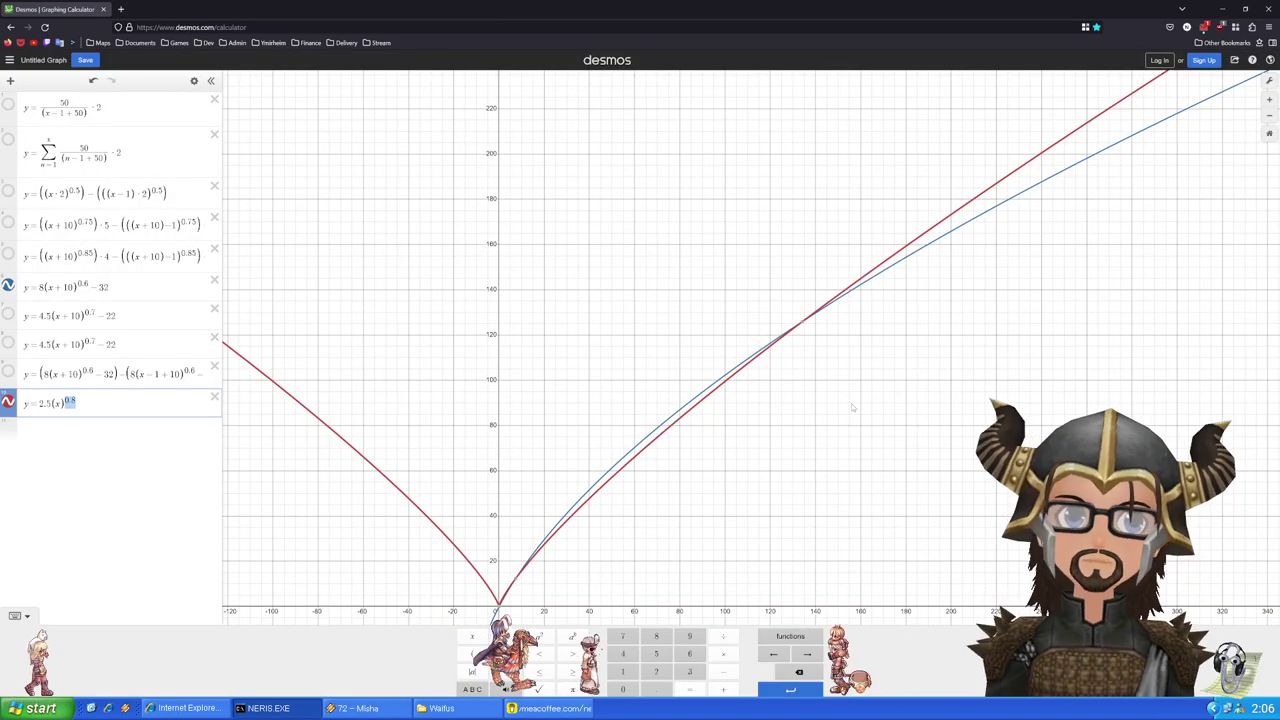
Step: Trace the blue Desmos curve to x=100 to confirm about 99.53, then return to the sheet
click(725, 384)
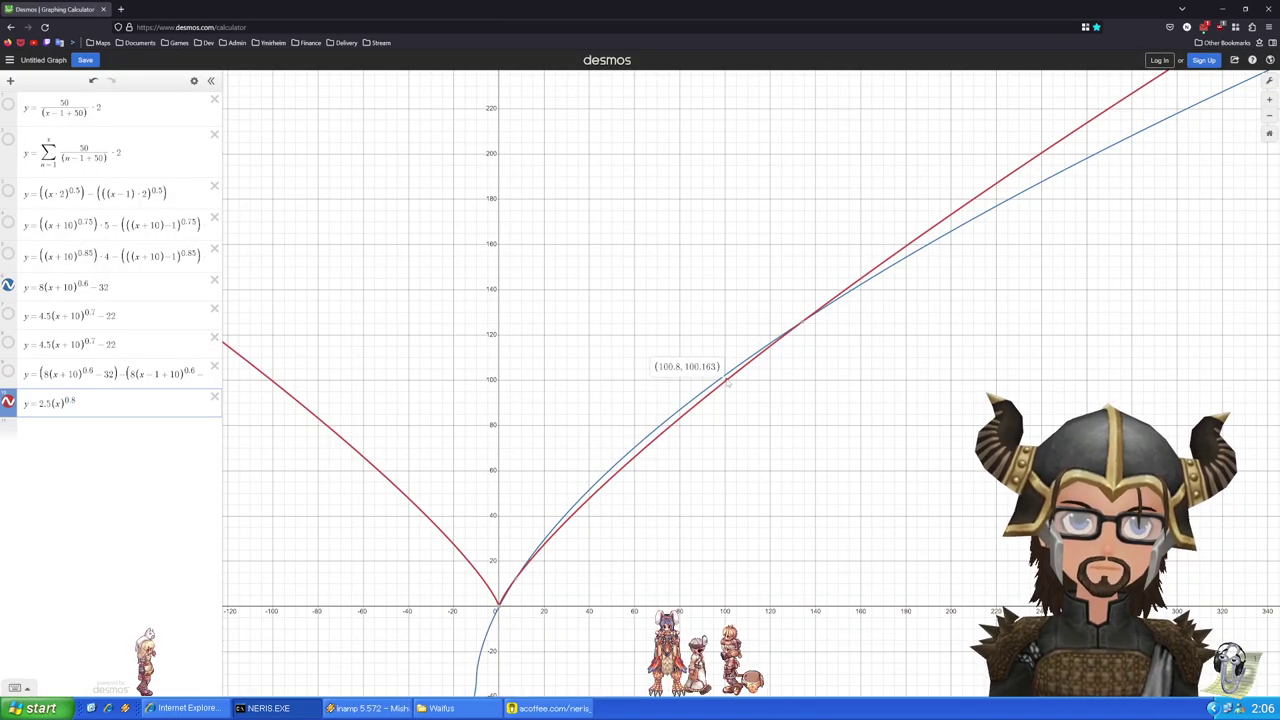
drag(727, 384, 726, 385)
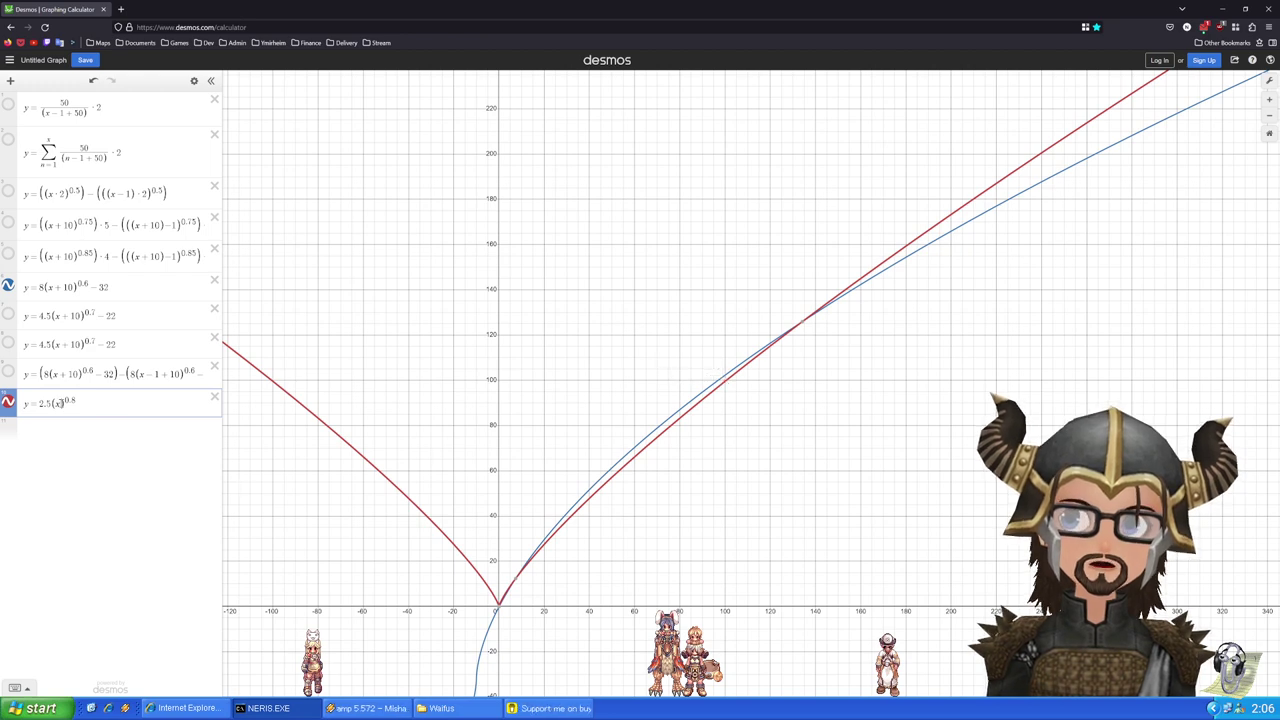
key(alt+Tab)
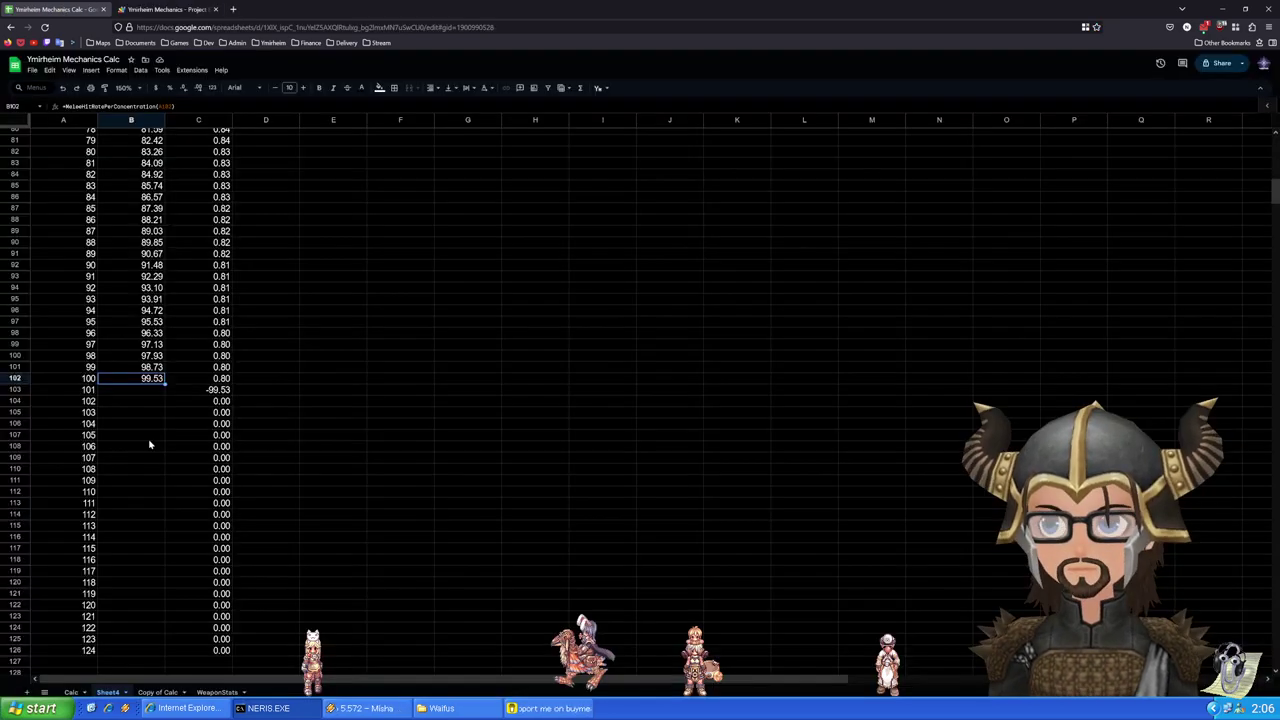
Step: Inspect Sheet4's HitRate and HitRateDiff values for CON 1 and CON 2, stepping down column C
scroll(190, 386, up, 5)
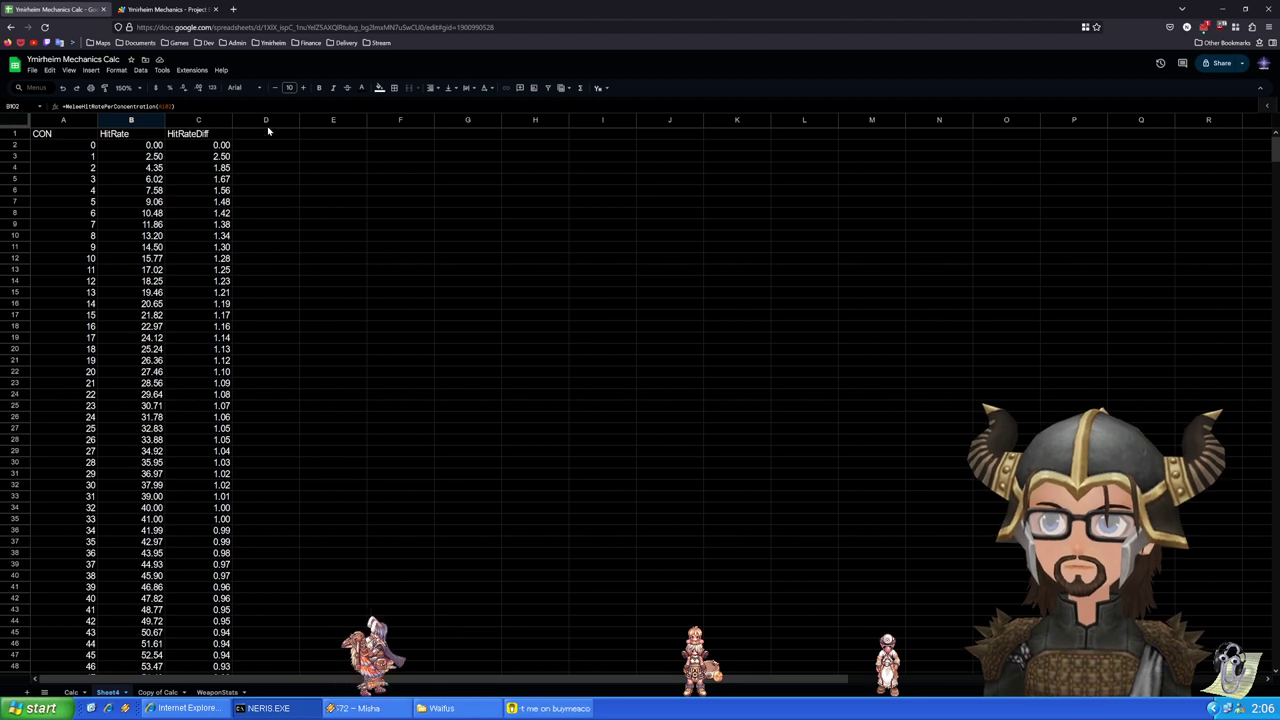
click(150, 160)
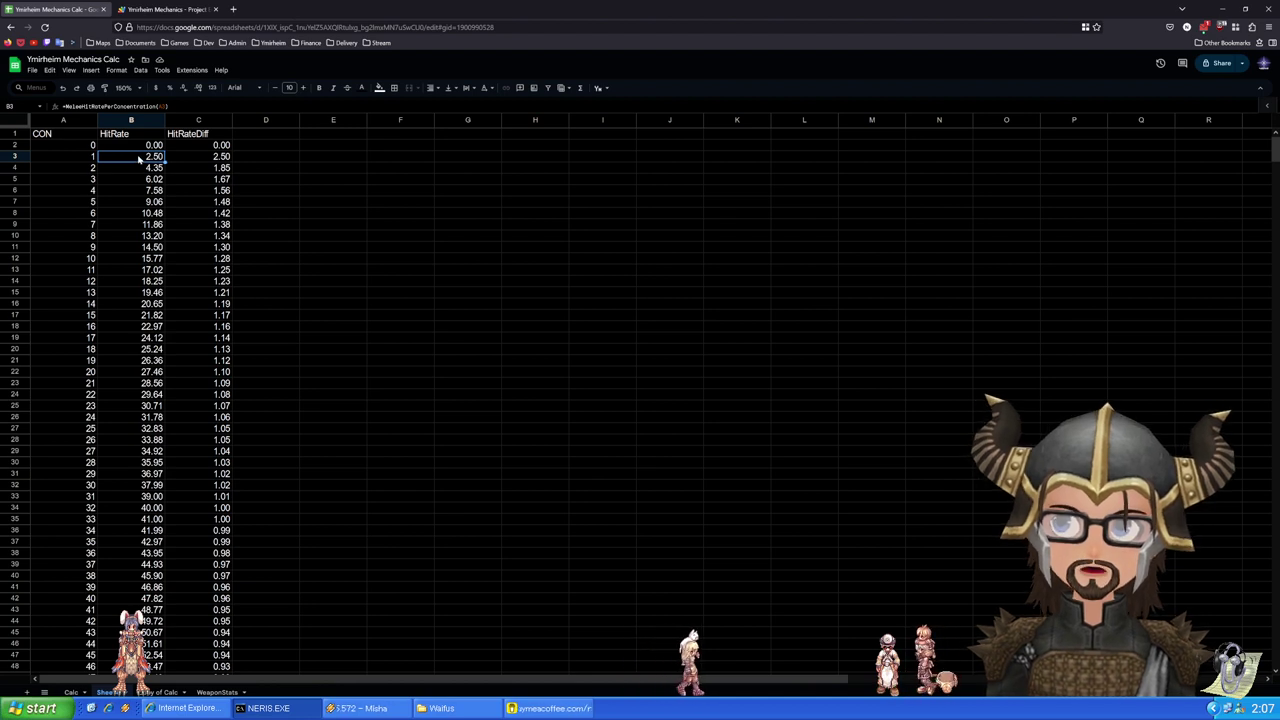
click(88, 170)
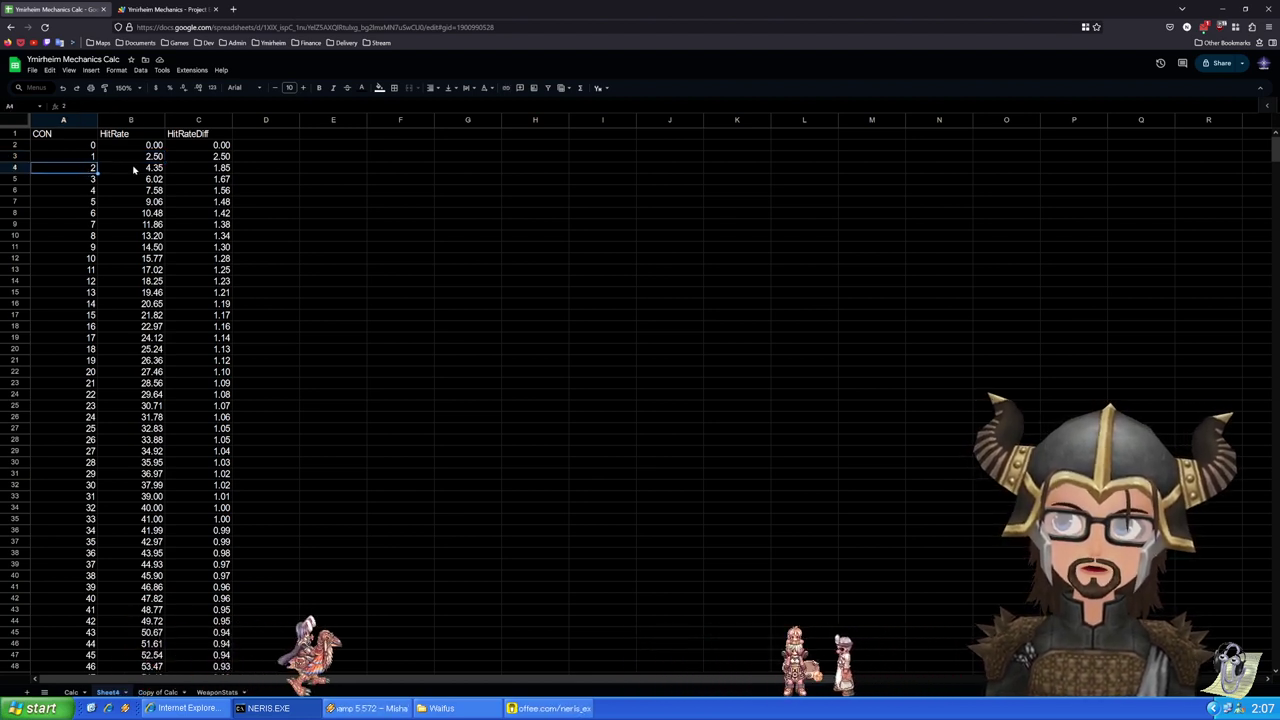
click(140, 170)
click(213, 171)
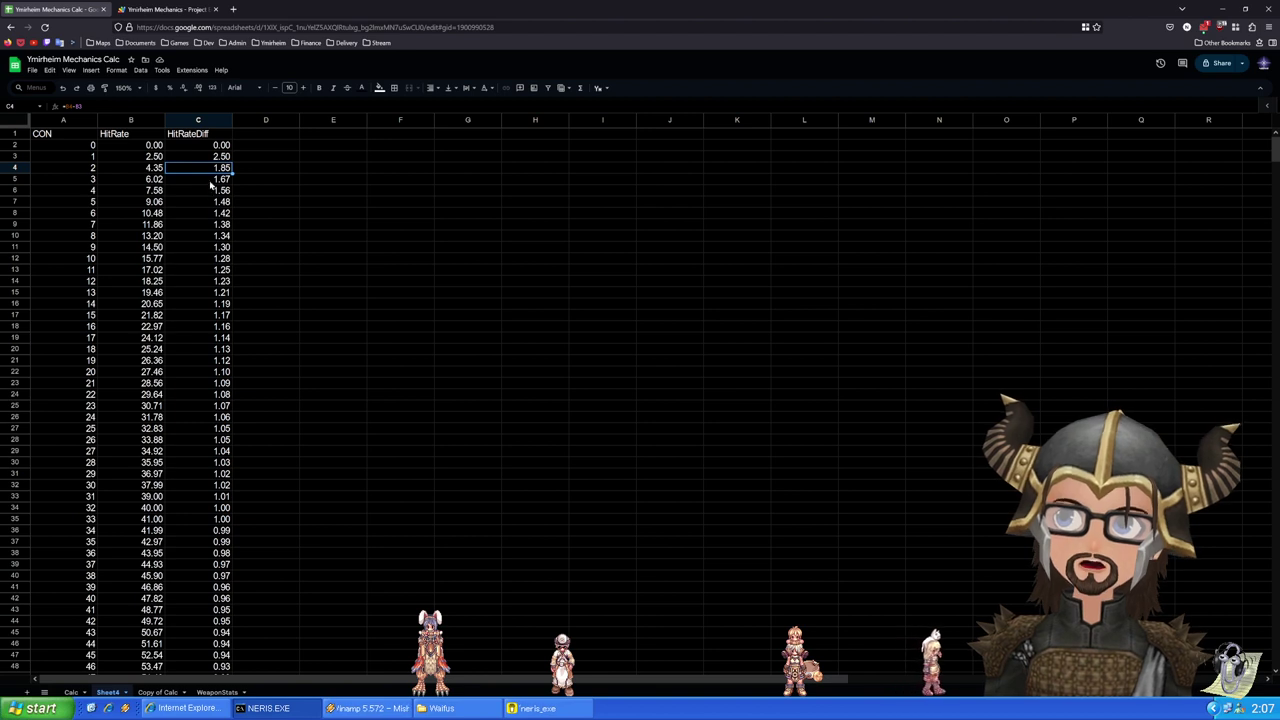
key(Down)
key(Down)
key(Down)
key(Down)
key(Down)
key(Down)
key(Down)
key(Down)
key(Down)
key(Down)
key(Down)
key(Down)
key(Down)
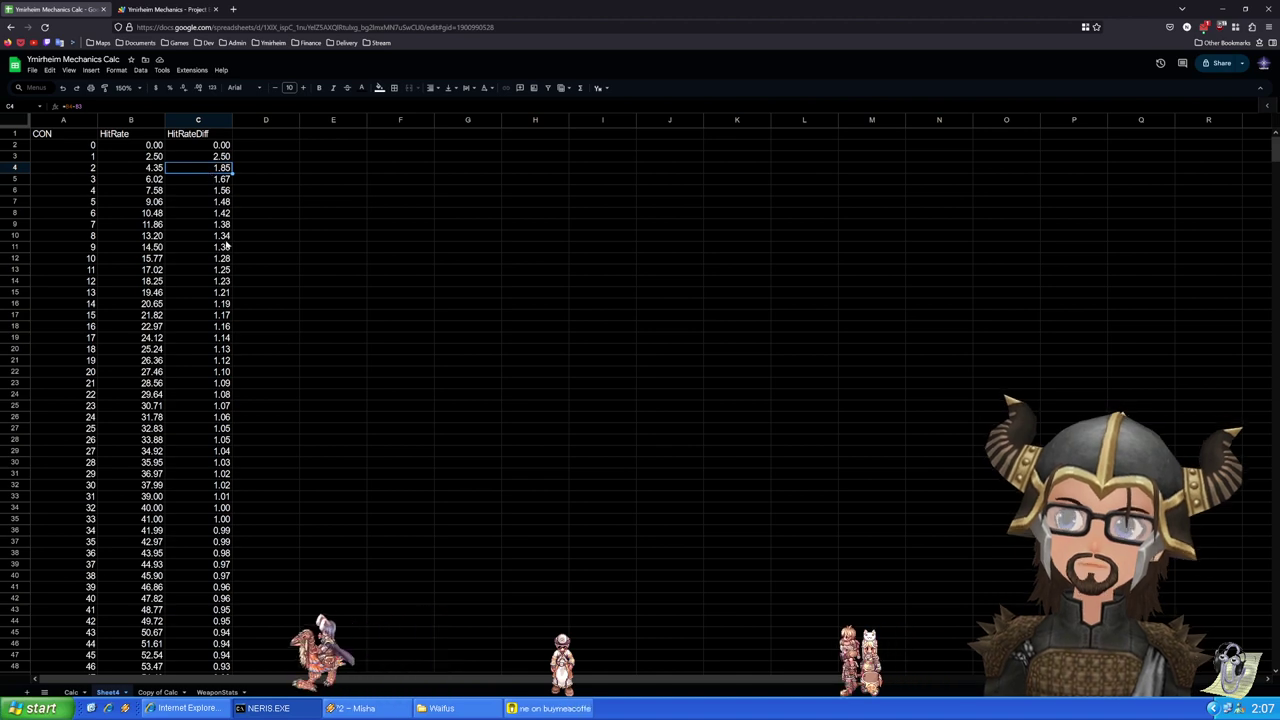
scroll(213, 268, down, 4)
scroll(213, 268, up, 4)
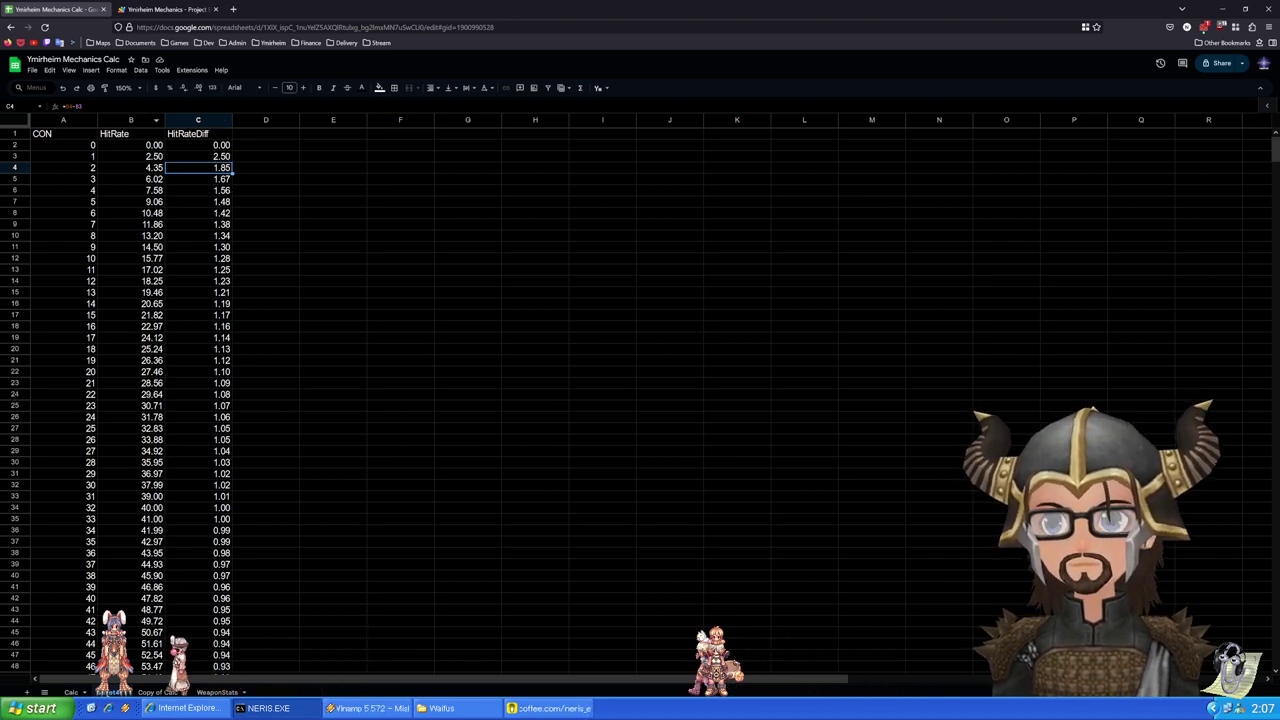
key(alt+Tab)
scroll(531, 578, up, 10)
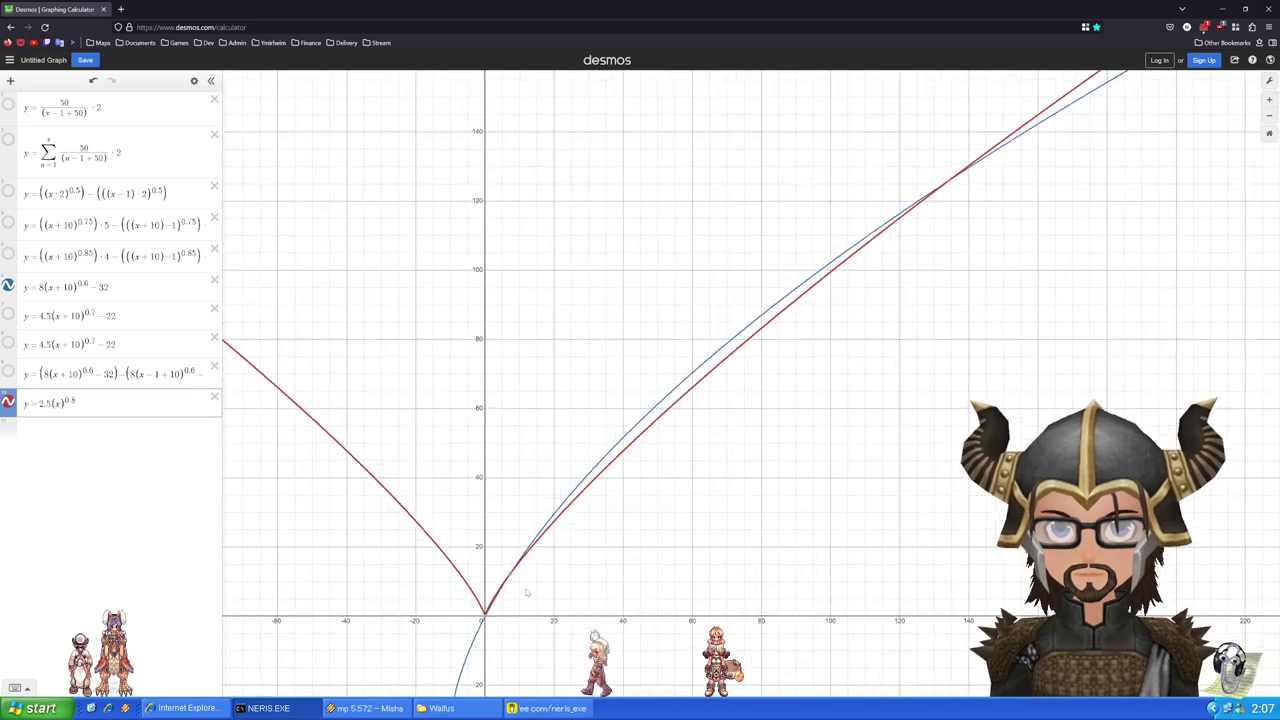
Step: Trace the red y=2.5x^0.8 curve to x=2 to confirm about 4.35, then check the sheet's CON 1 value
drag(476, 643, 529, 588)
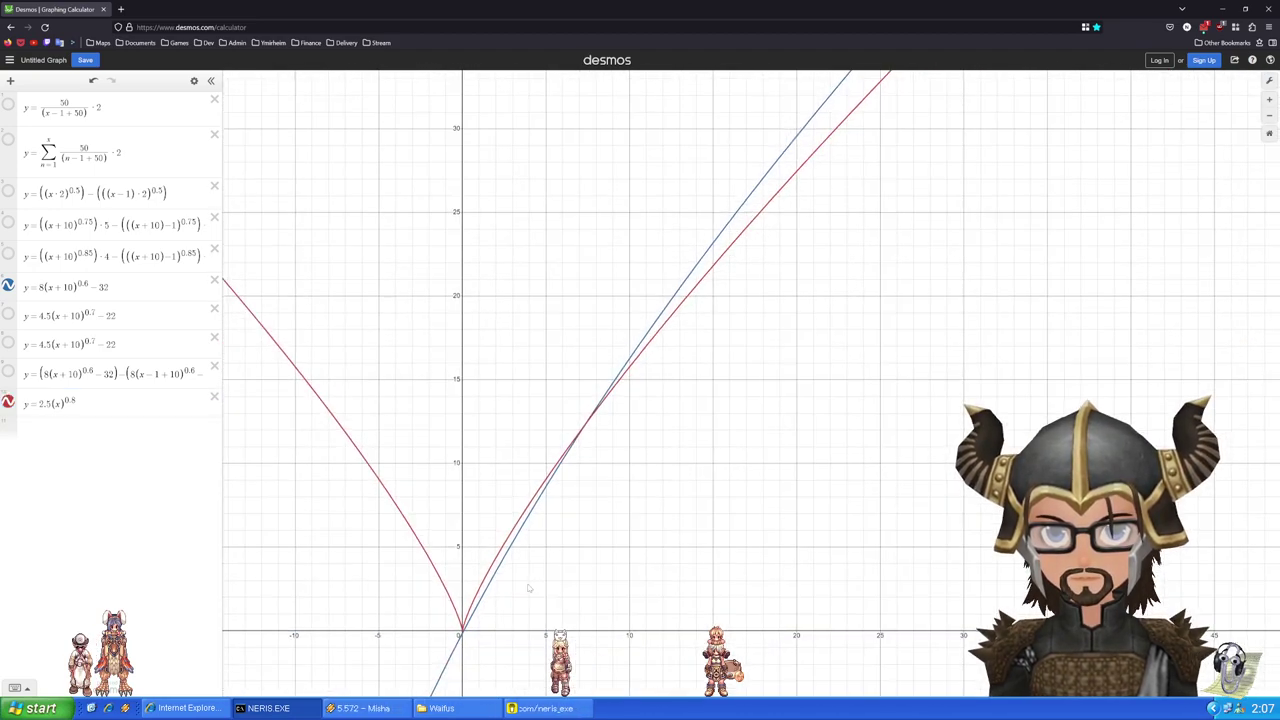
click(496, 558)
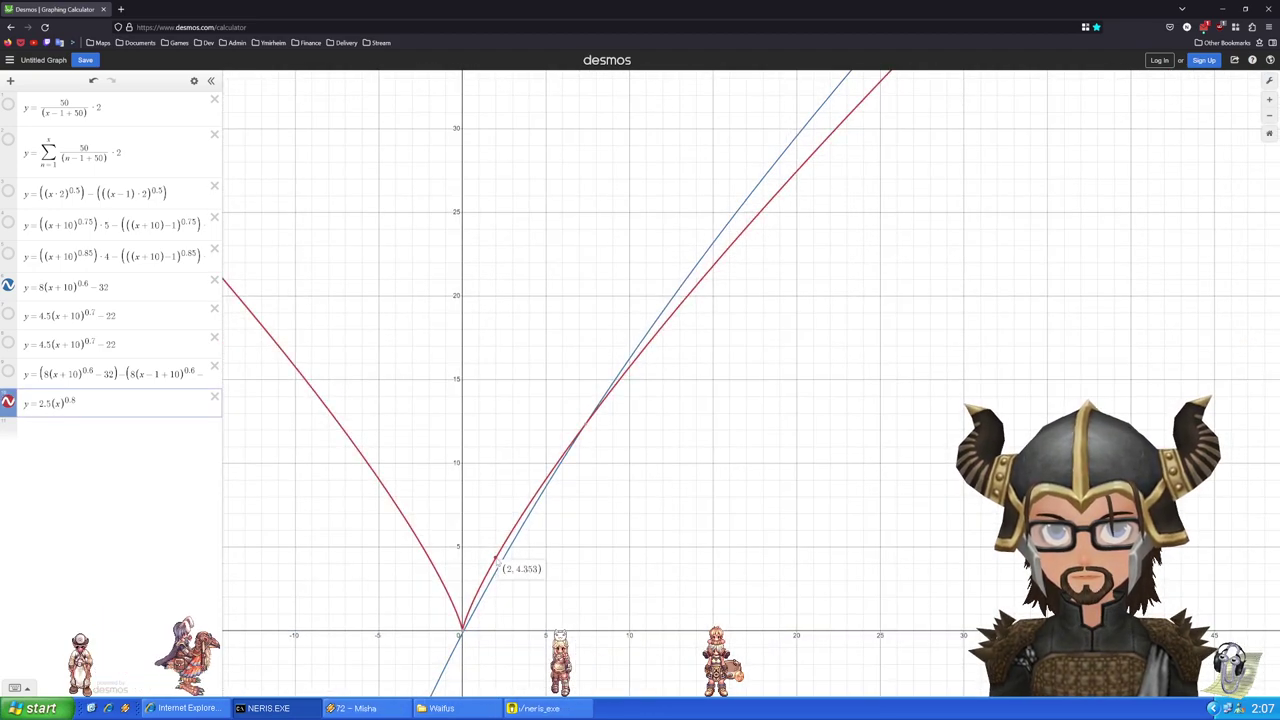
drag(496, 558, 495, 559)
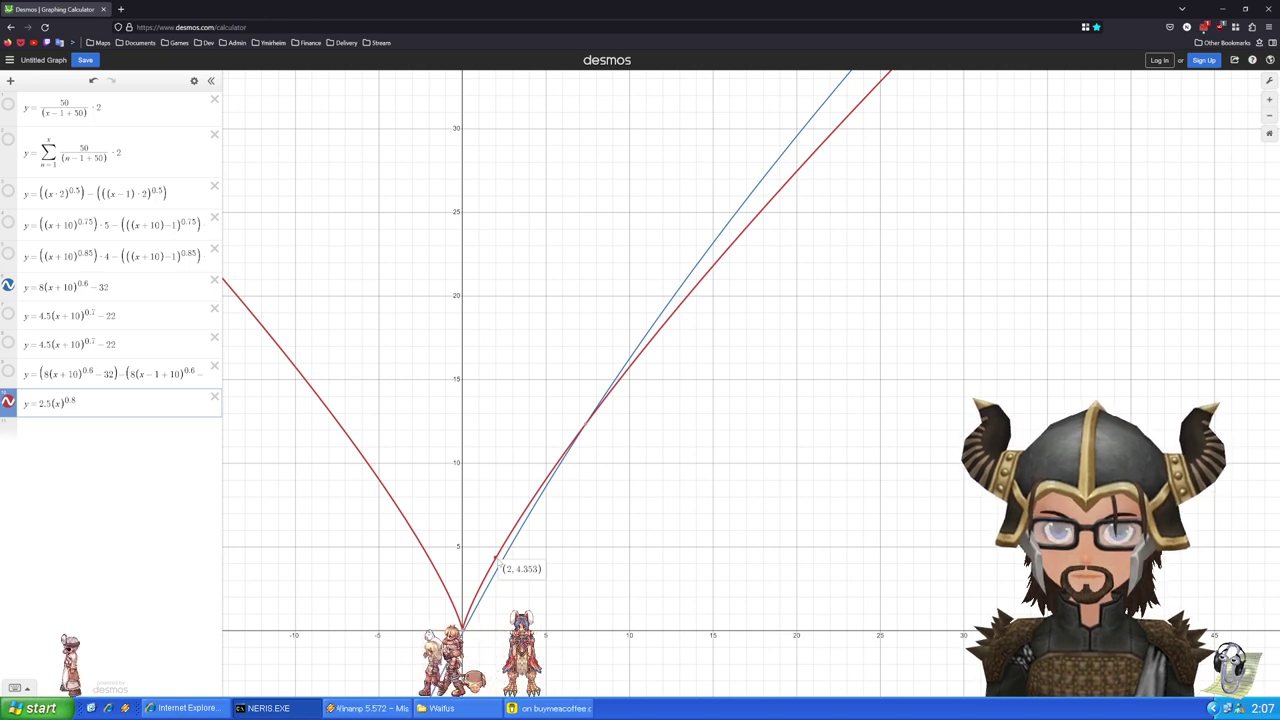
drag(496, 559, 486, 599)
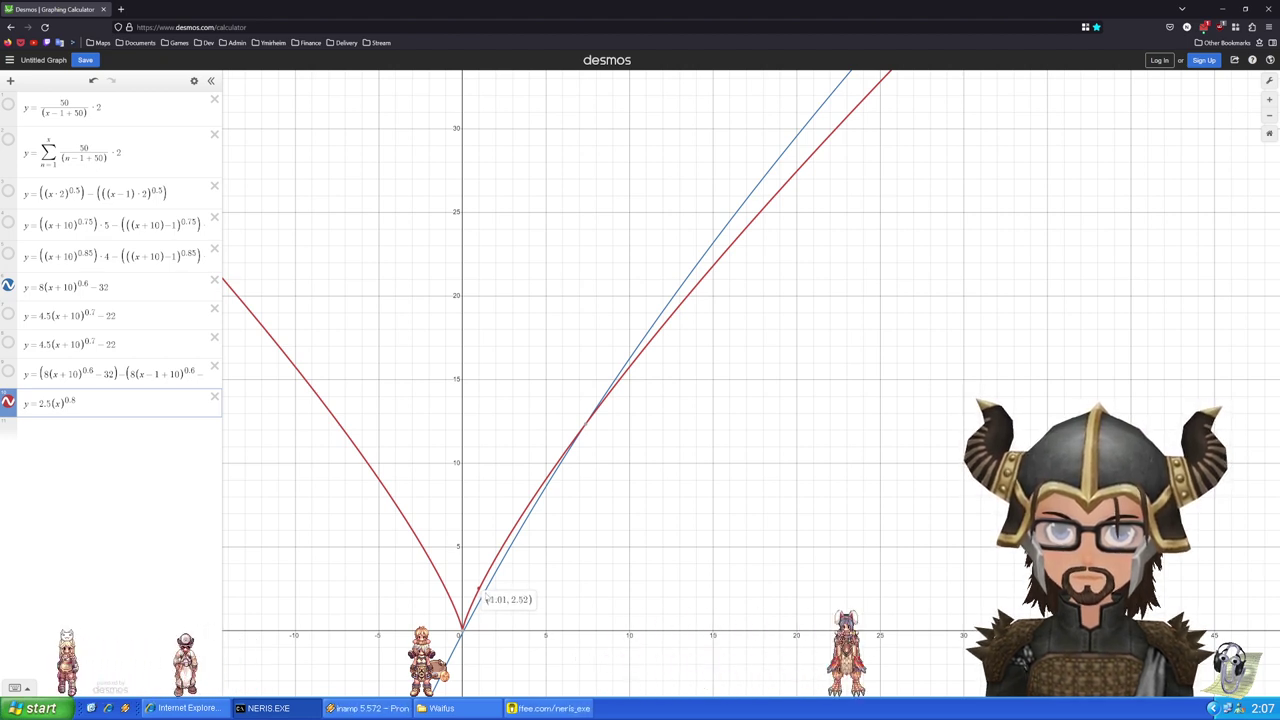
scroll(563, 601, down, 5)
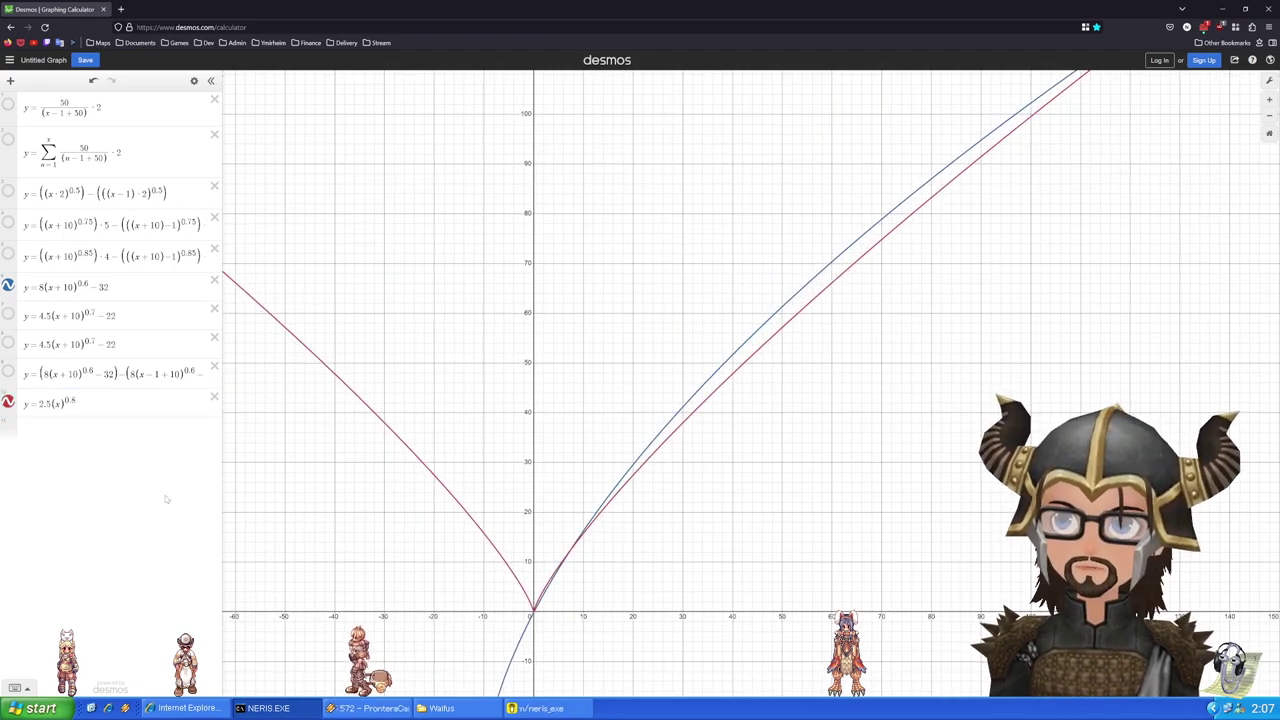
click(106, 402)
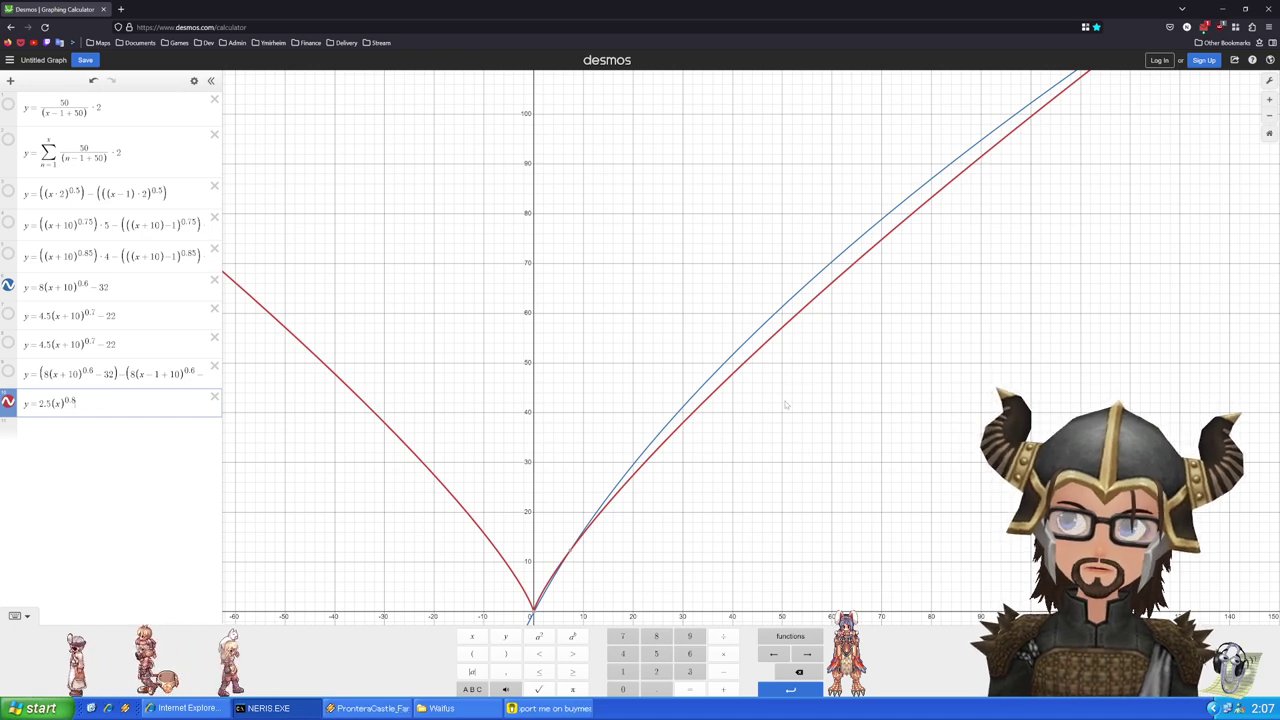
mouse_move(185, 708)
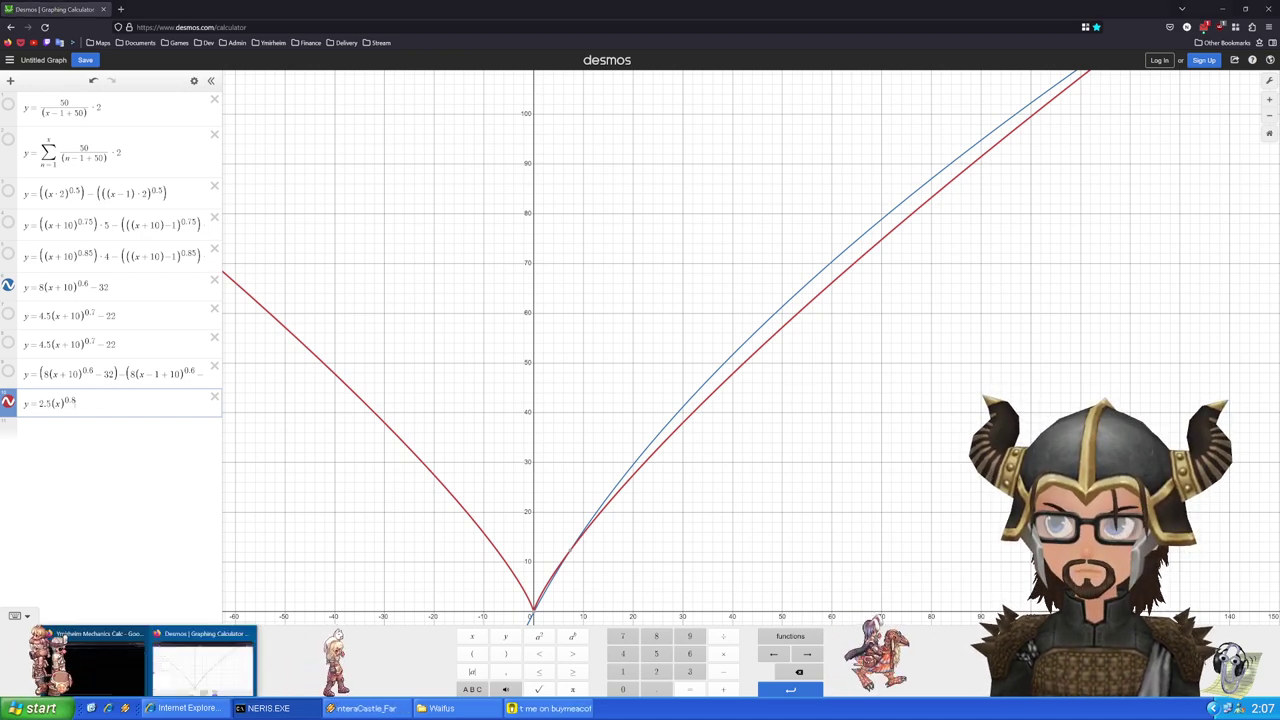
click(145, 660)
click(172, 159)
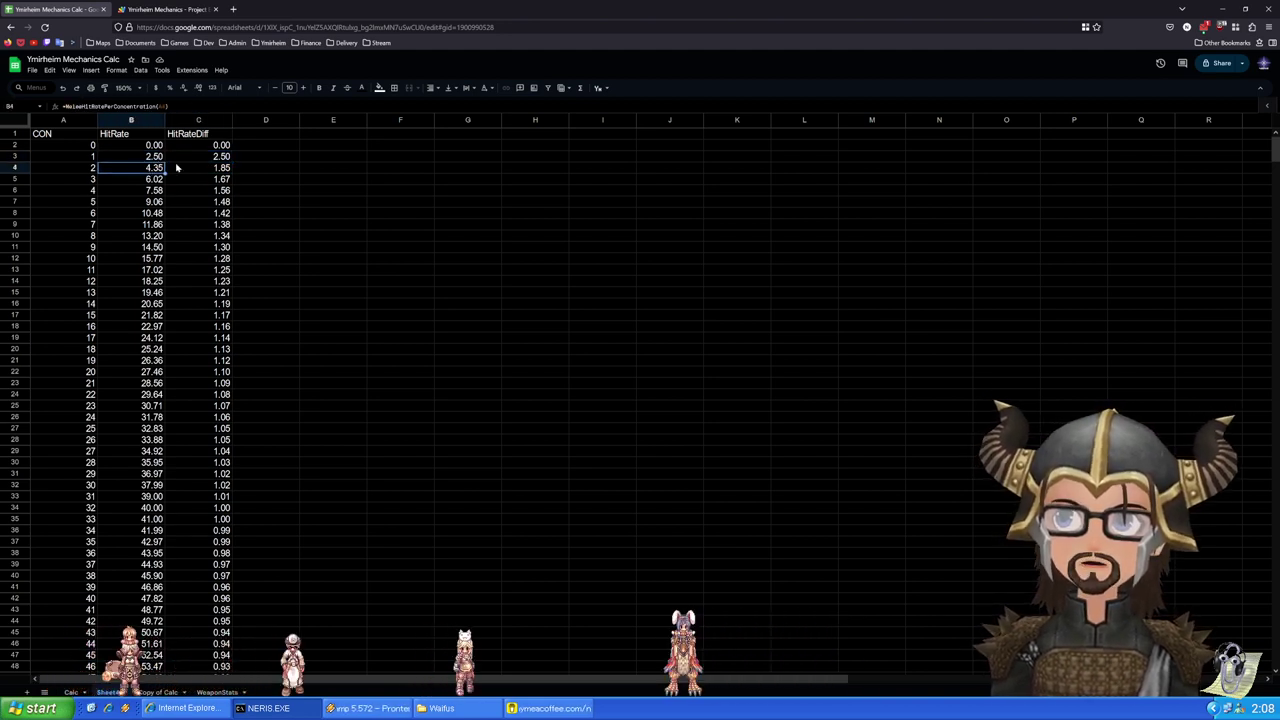
Step: Review the HitRateDiff and HitRate values around CON 32 on Sheet4
drag(226, 170, 219, 330)
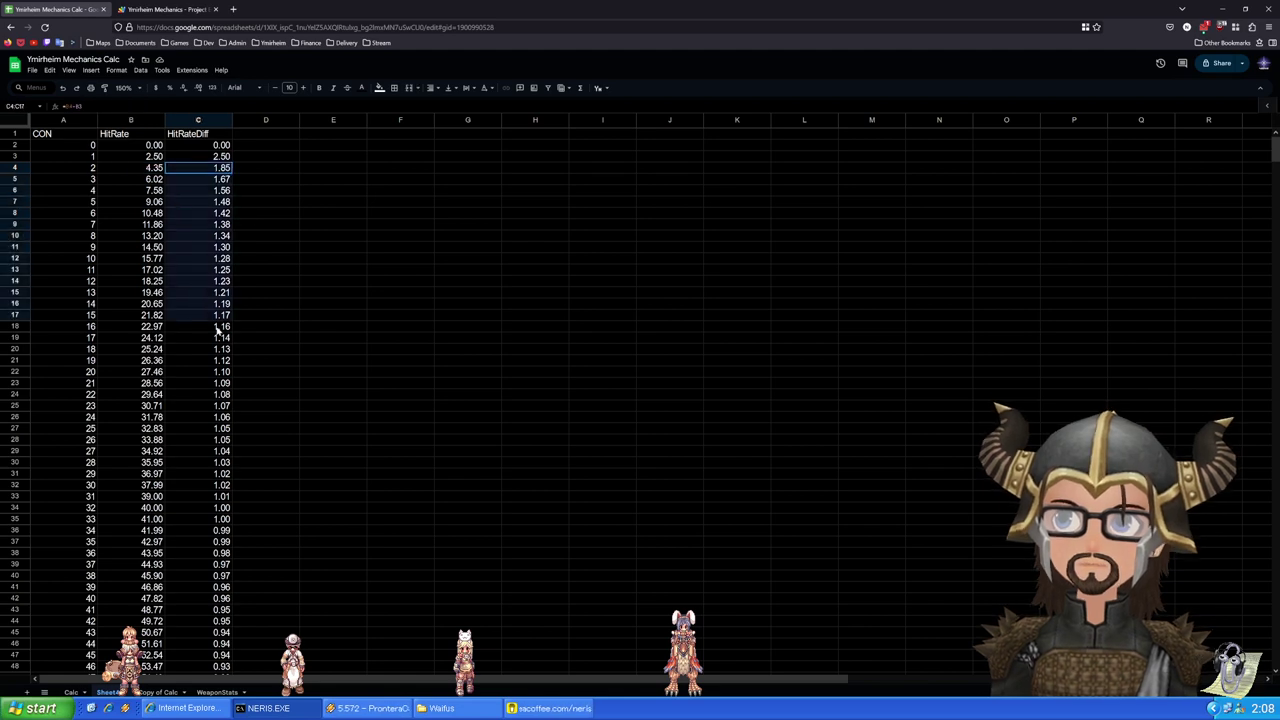
scroll(211, 448, down, 3)
drag(211, 450, 211, 283)
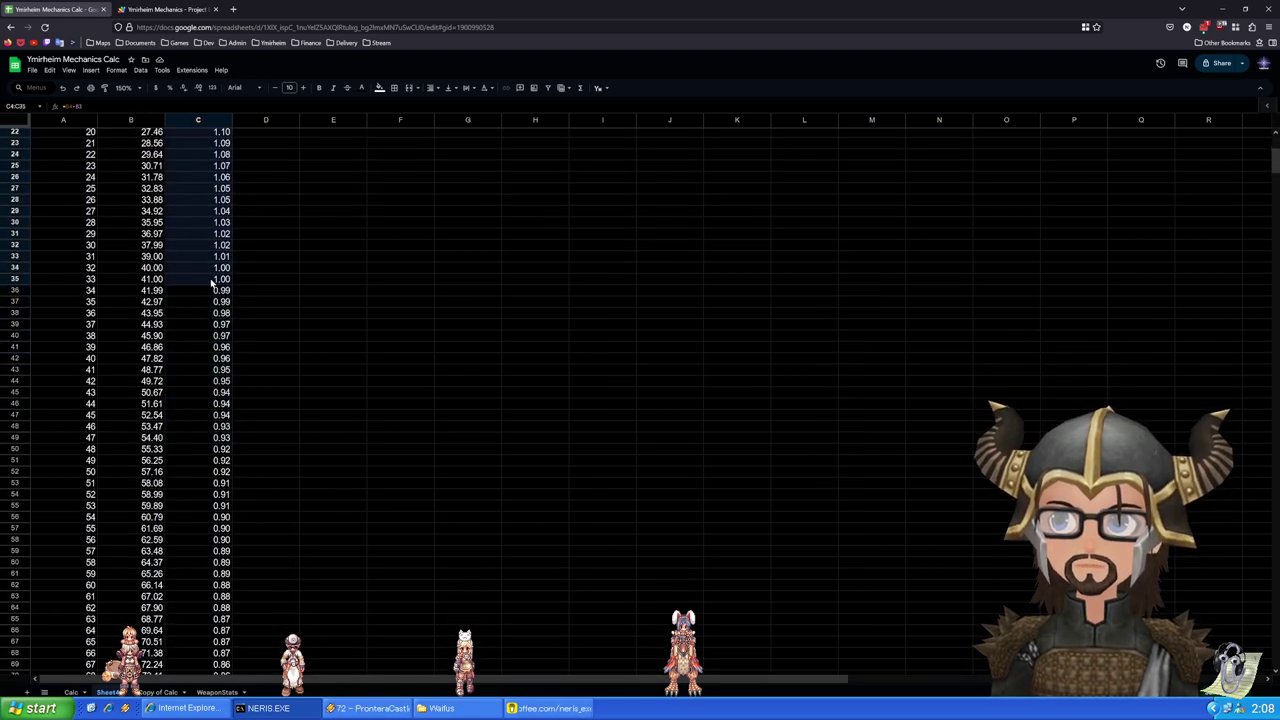
click(212, 269)
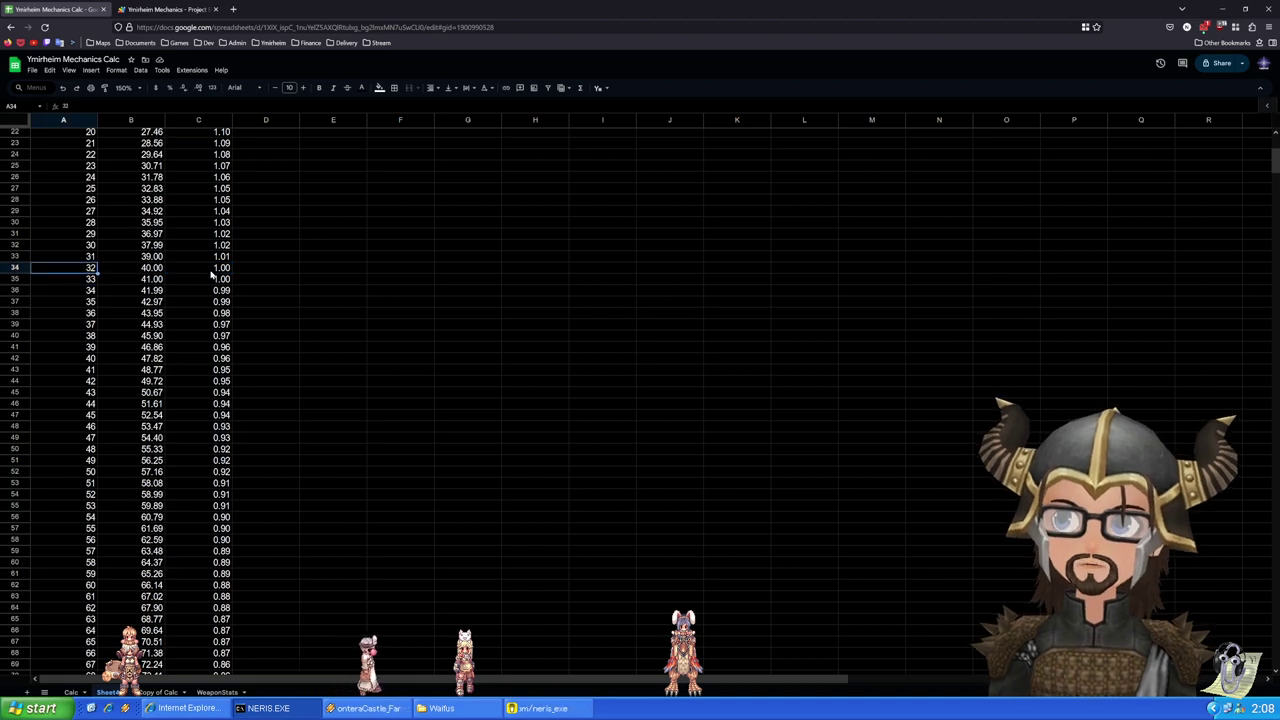
key(Right)
scroll(210, 320, up, 3)
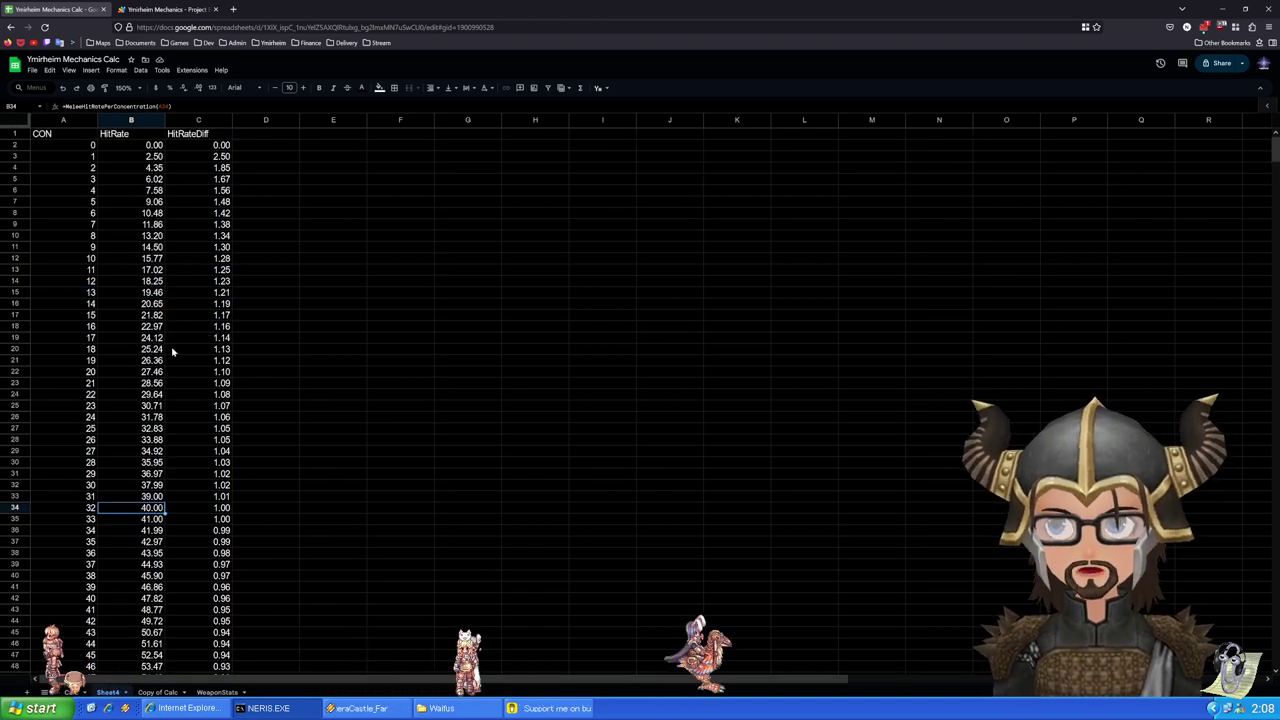
click(220, 510)
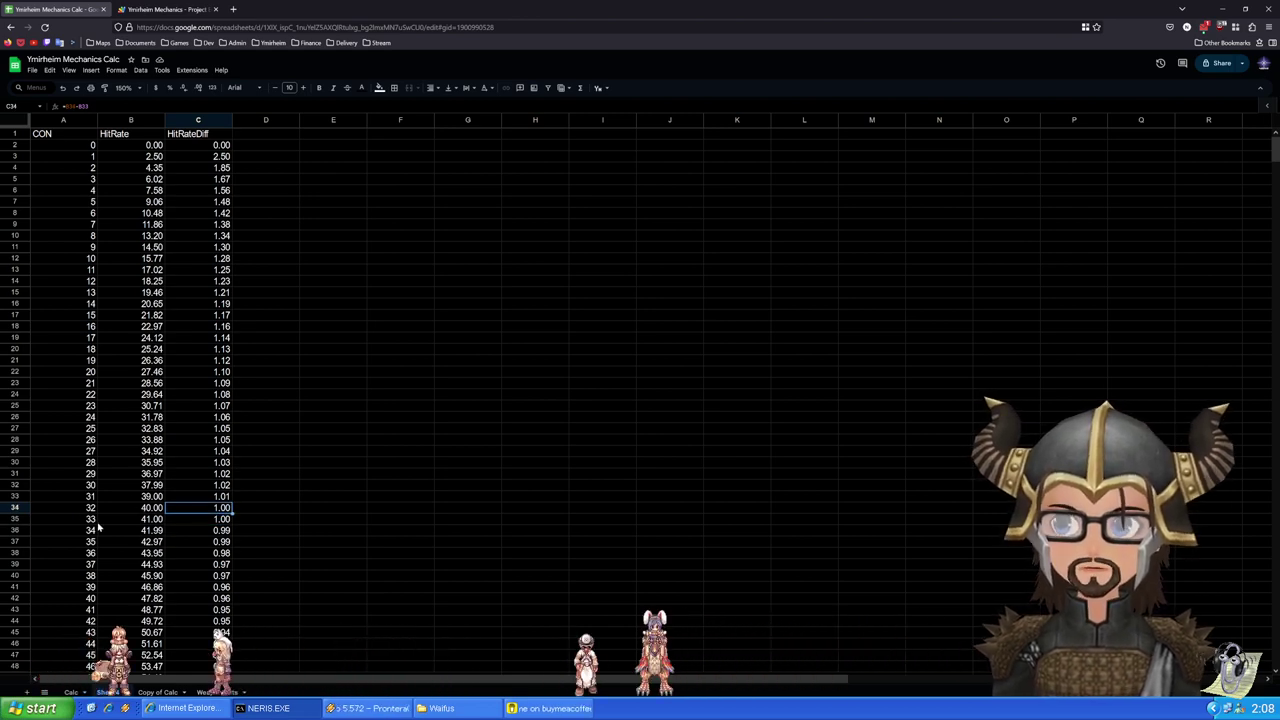
scroll(99, 527, down, 5)
scroll(131, 337, up, 3)
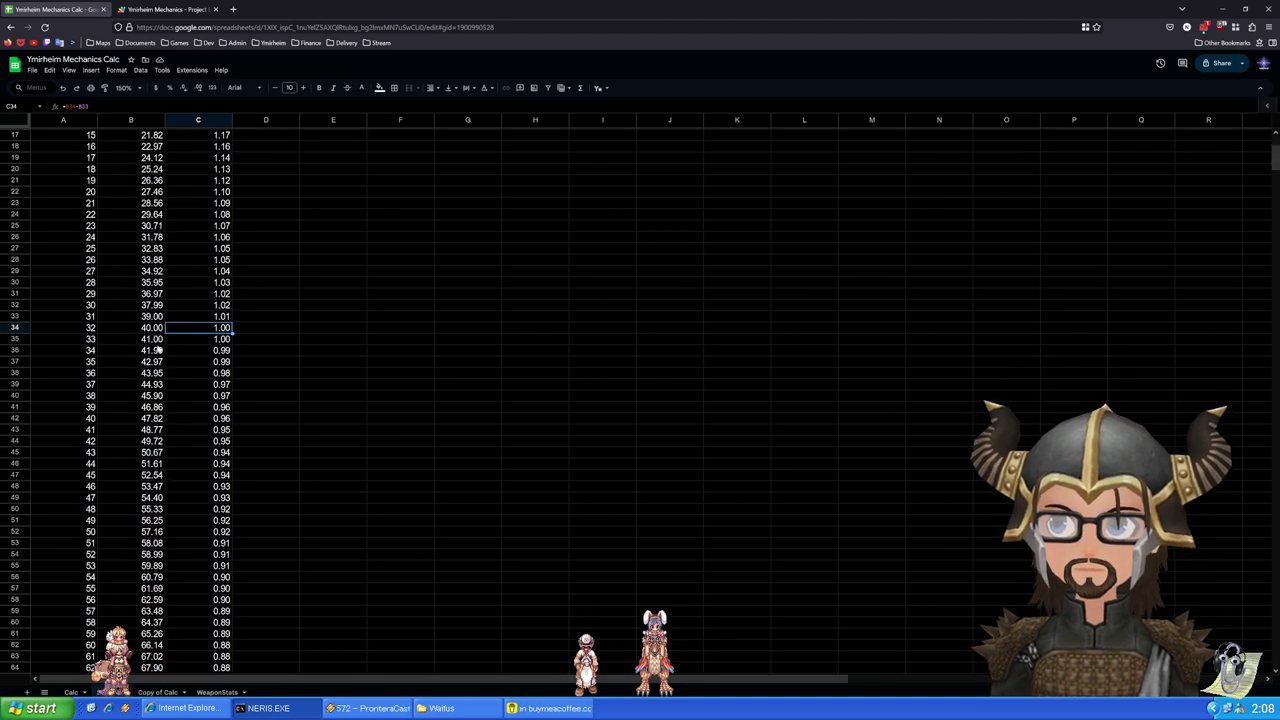
click(151, 329)
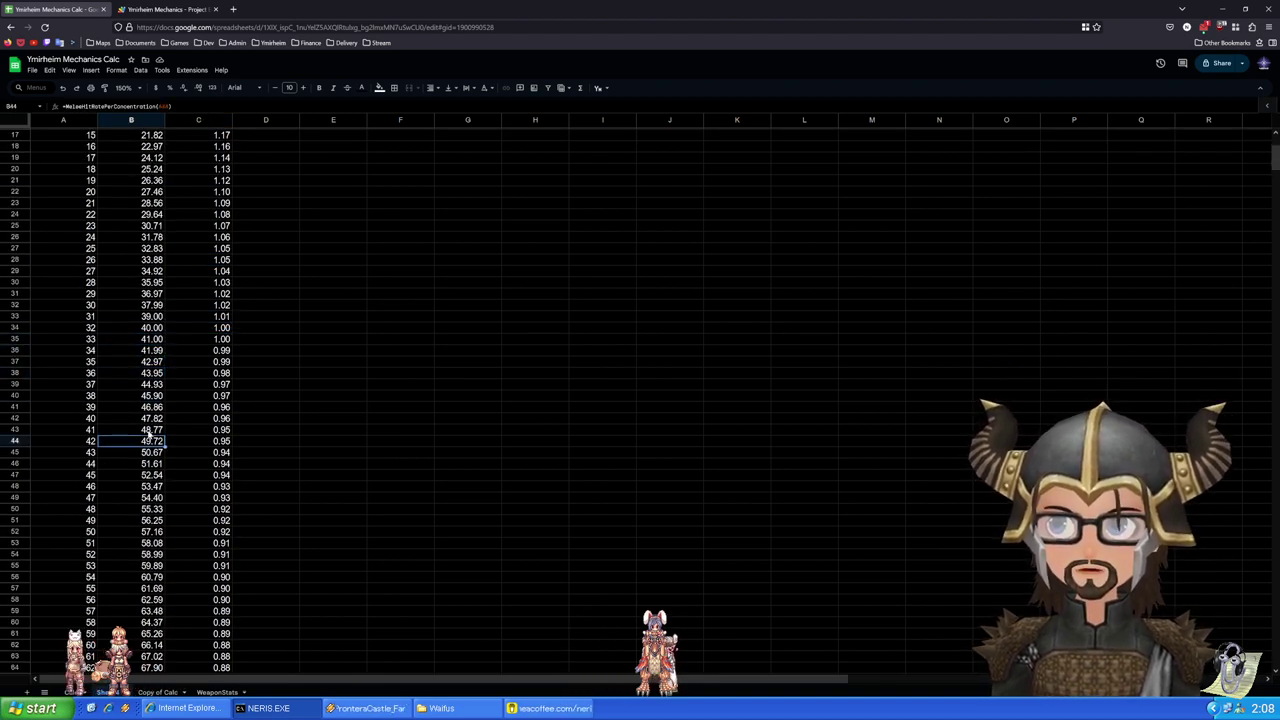
Step: Check the CON 100 HitRate of 99.53 and its HitRateDiff near 0.80
scroll(170, 400, down, 5)
drag(214, 350, 214, 455)
scroll(216, 420, down, 5)
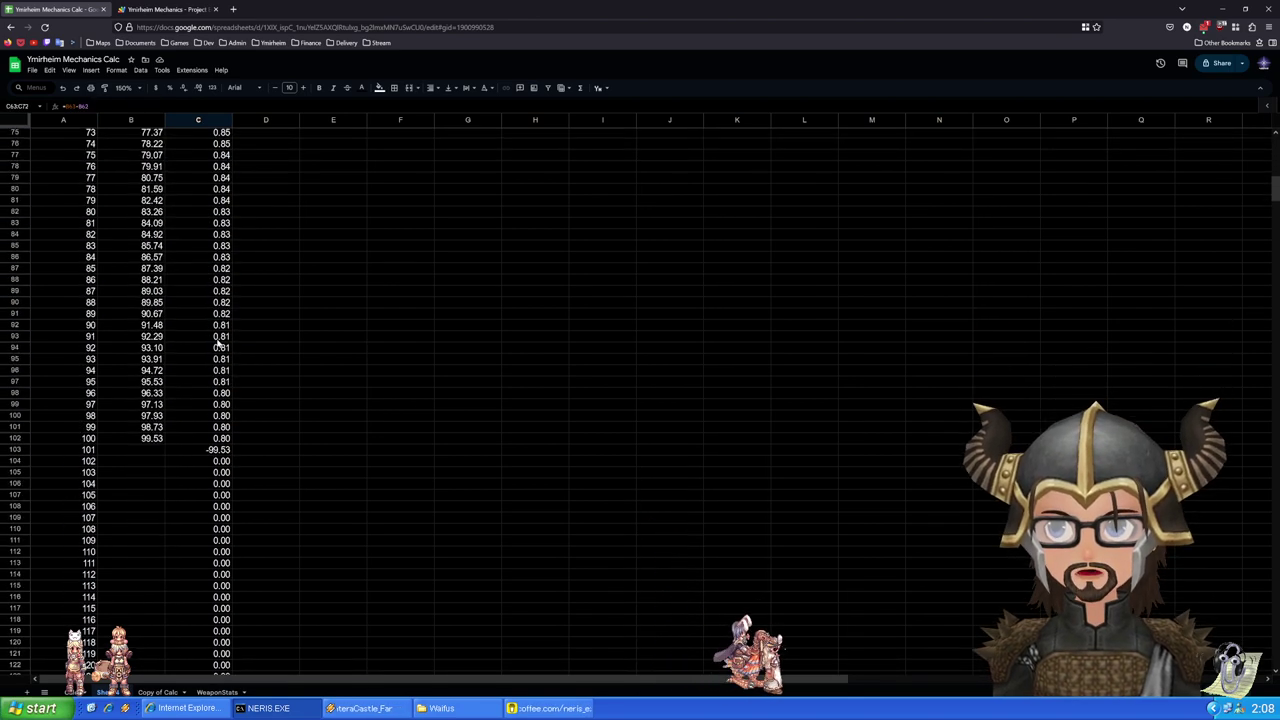
scroll(210, 350, up, 5)
scroll(210, 360, down, 6)
click(228, 379)
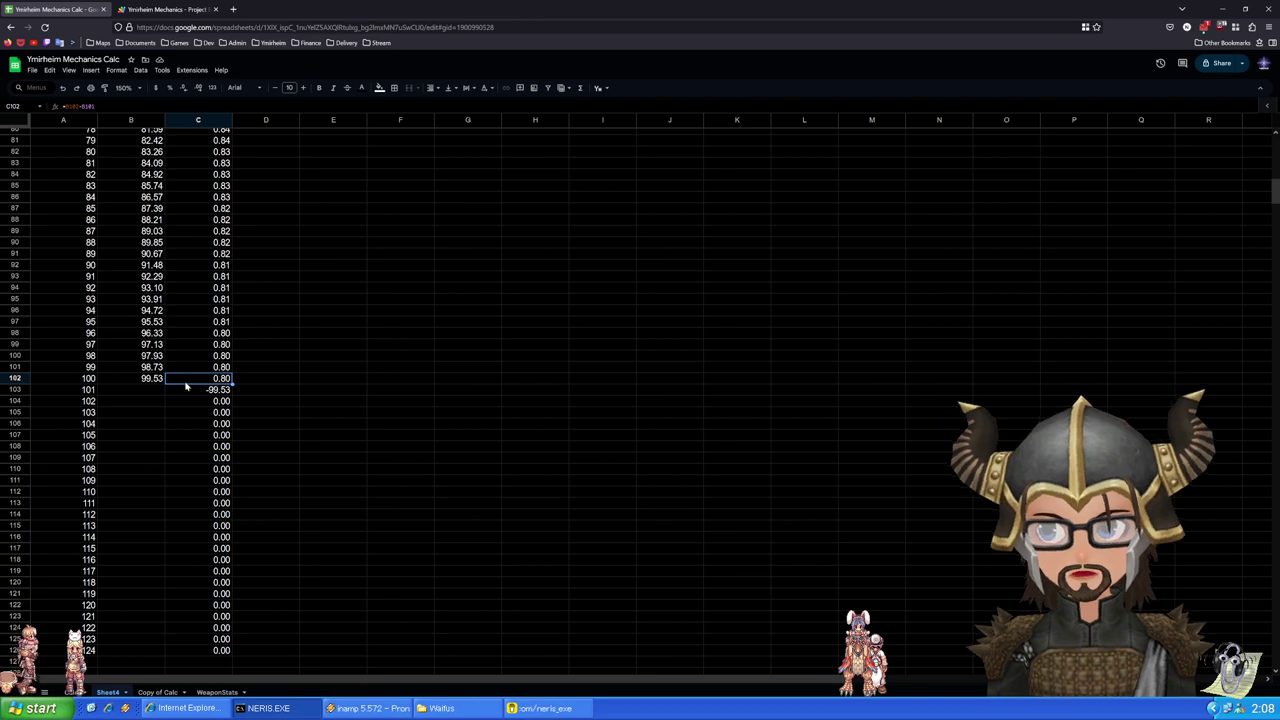
click(146, 380)
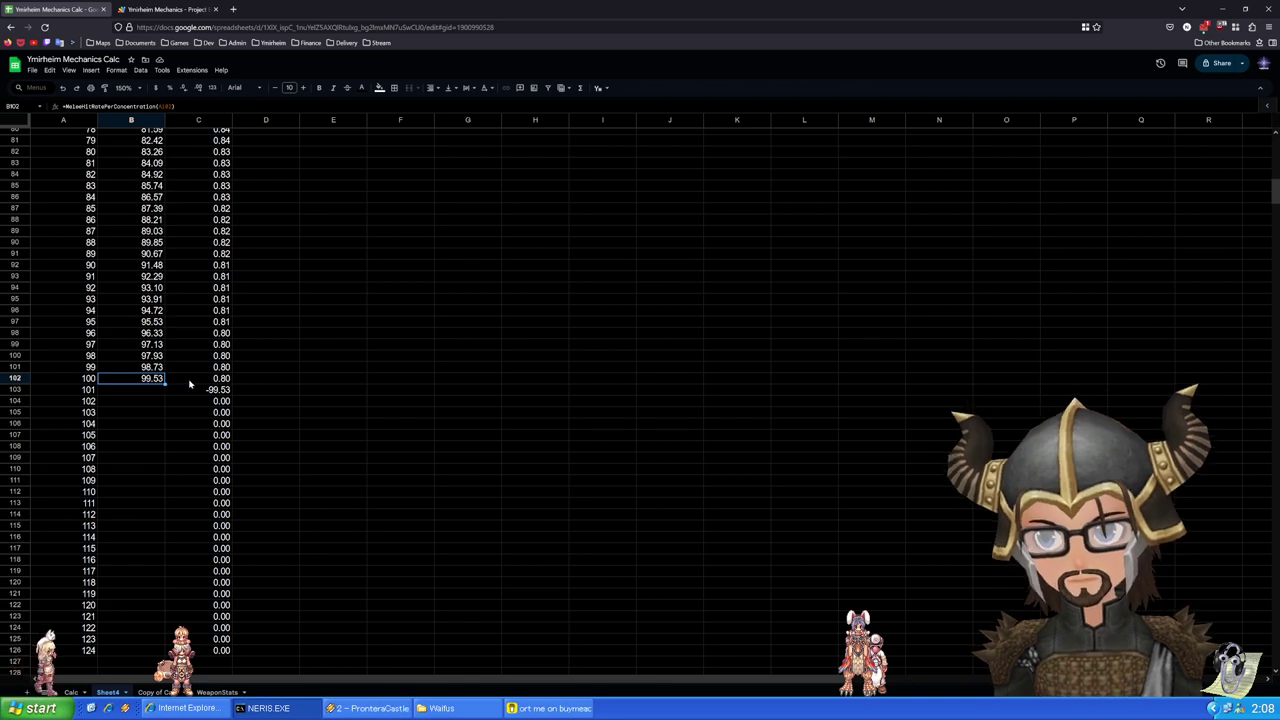
scroll(193, 380, up, 20)
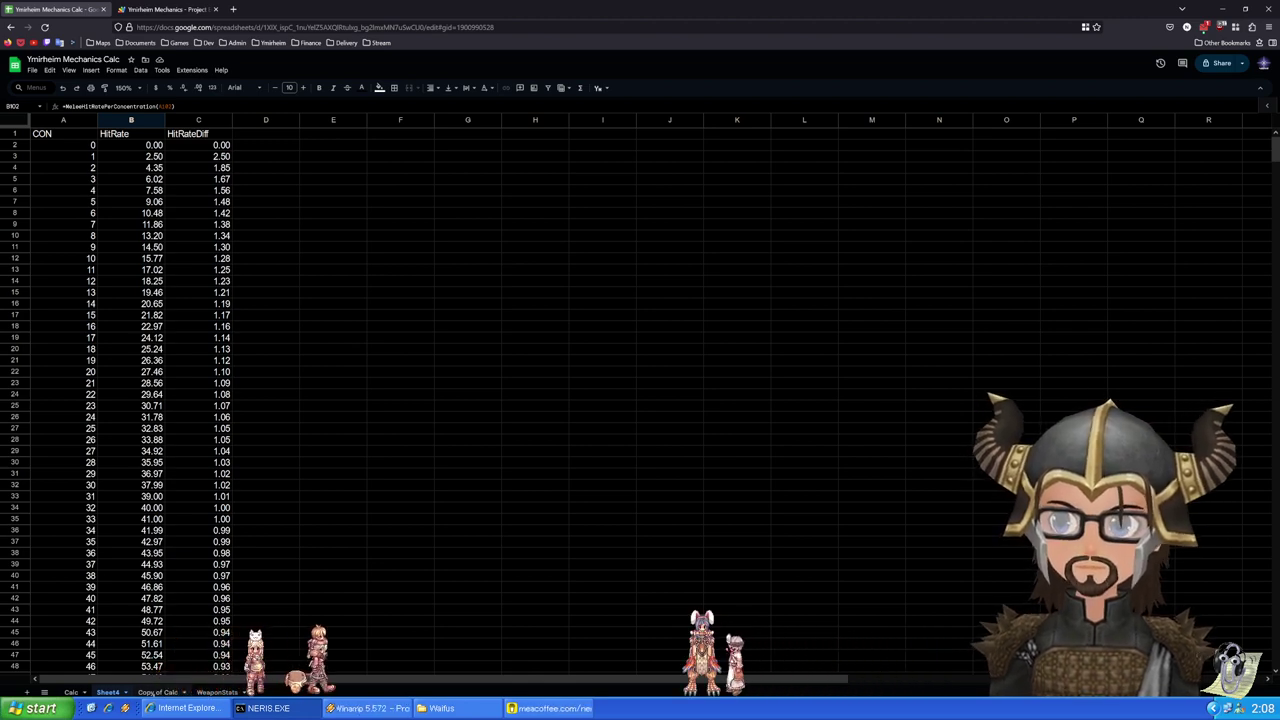
key(alt+Tab)
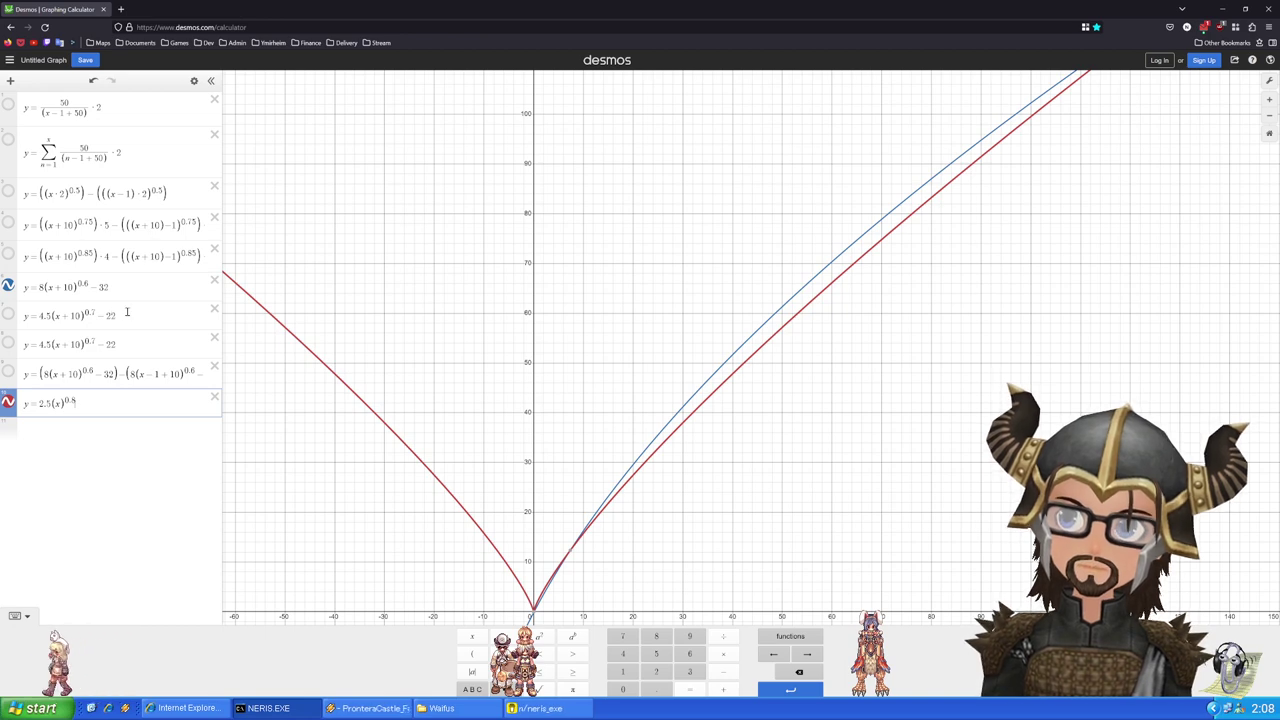
Step: Look over the y=2.5(x)^0.8 expression without changing it, then return to the spreadsheet
drag(77, 403, 38, 404)
click(110, 403)
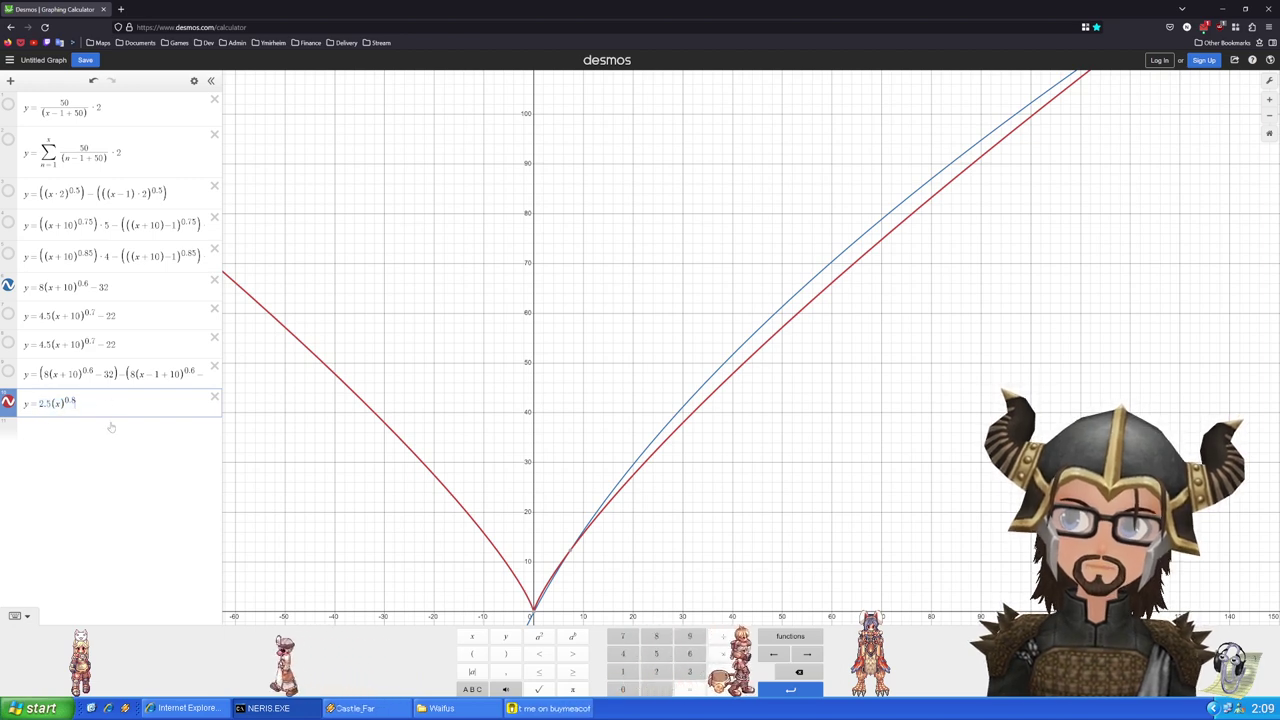
key(Right)
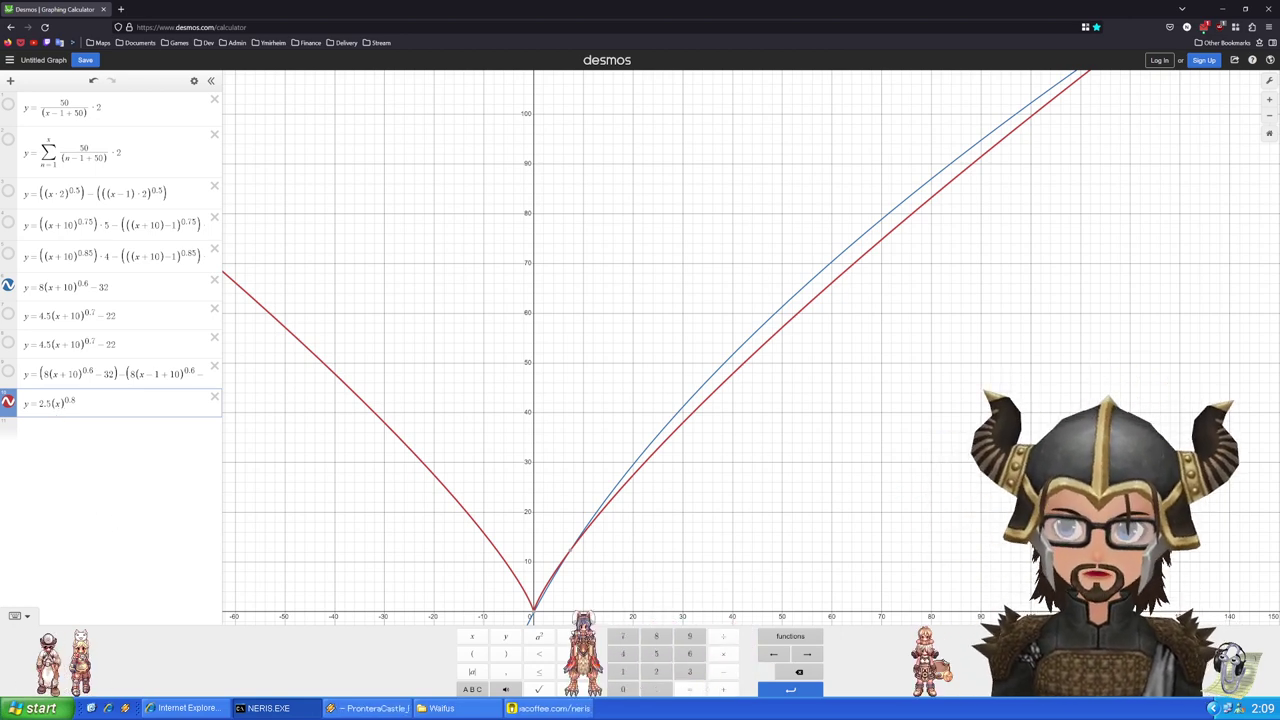
key(alt+Tab)
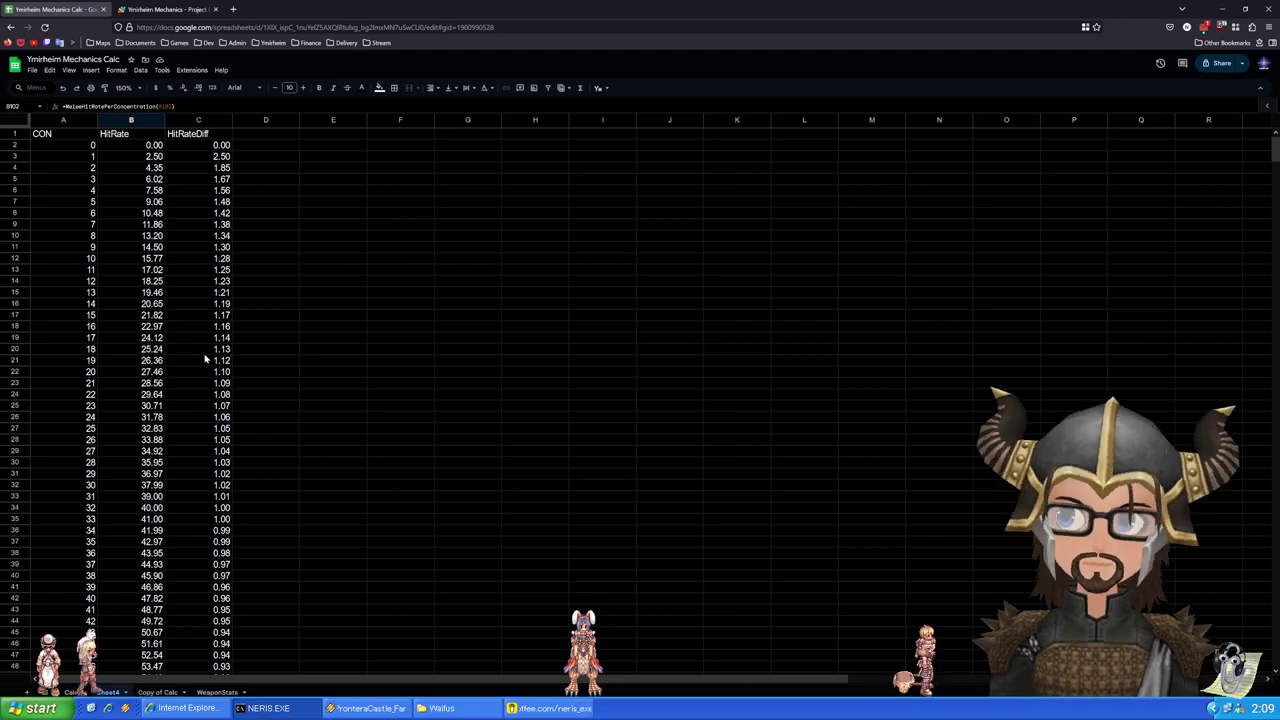
Step: In the Calc sheet, set the Source character's Level, Strength and Dexterity to 1
key(ctrl+shift+Page_Up)
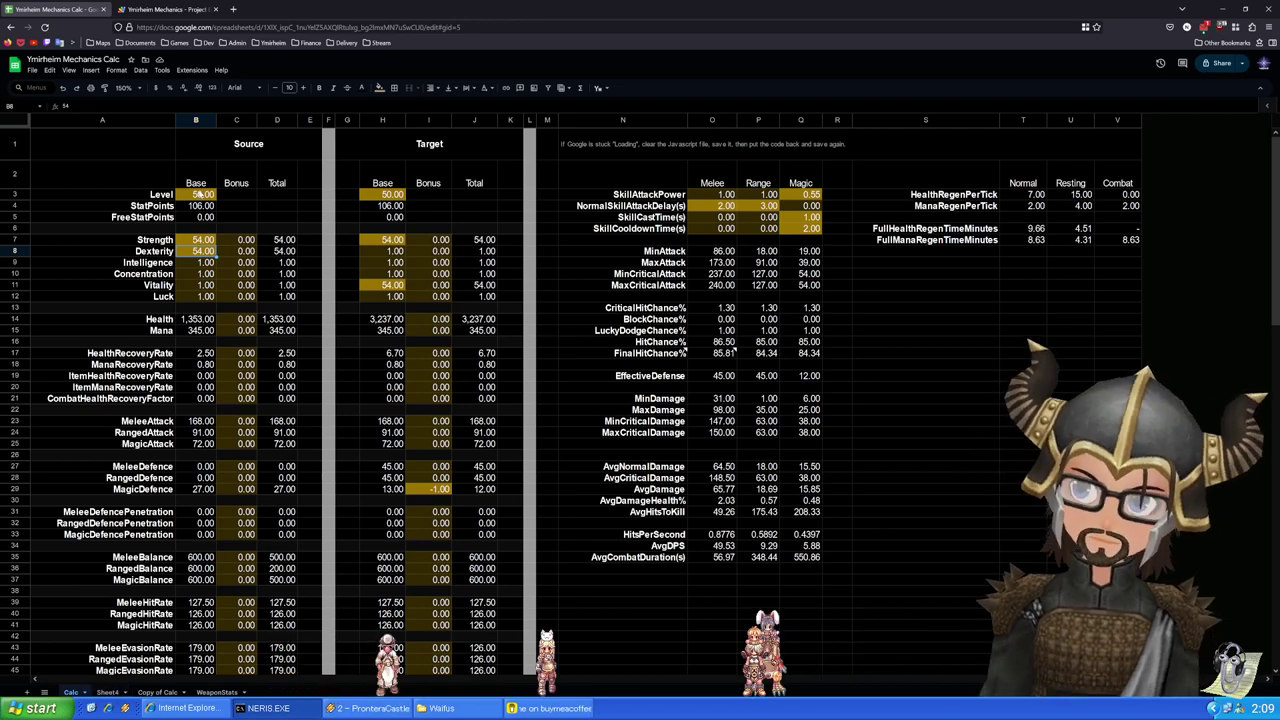
click(195, 240)
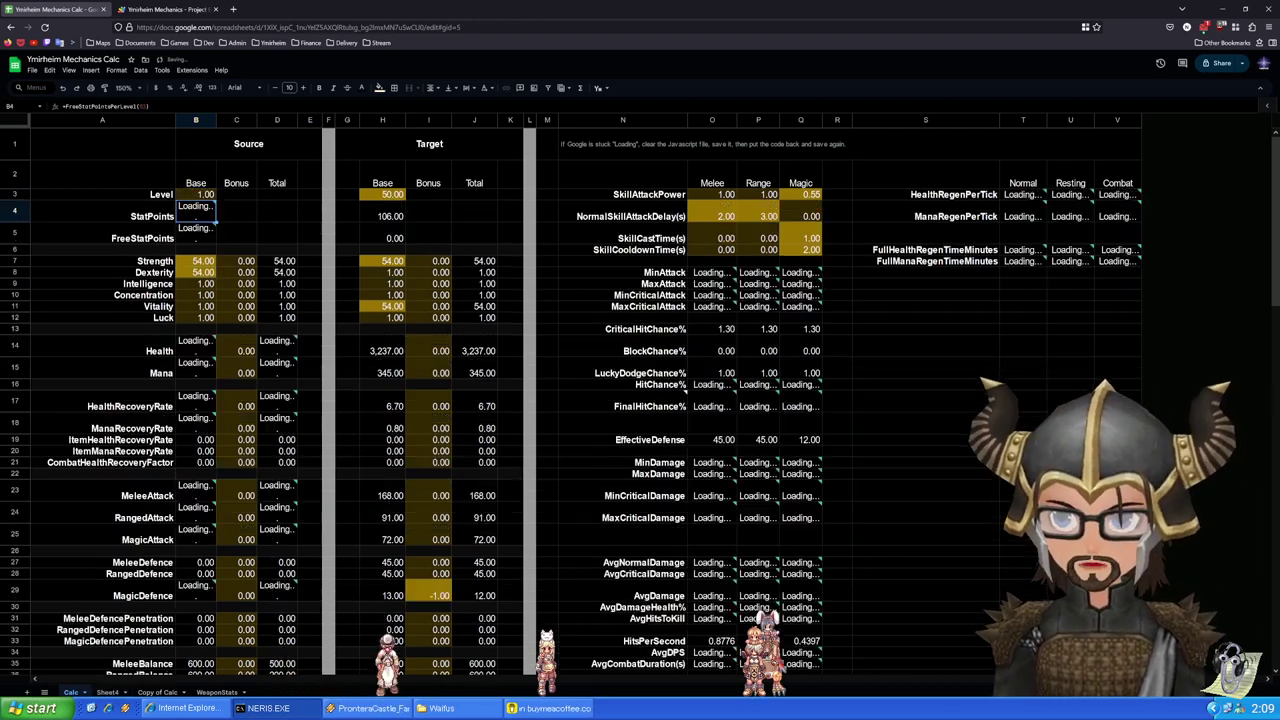
text(1)
key(Return)
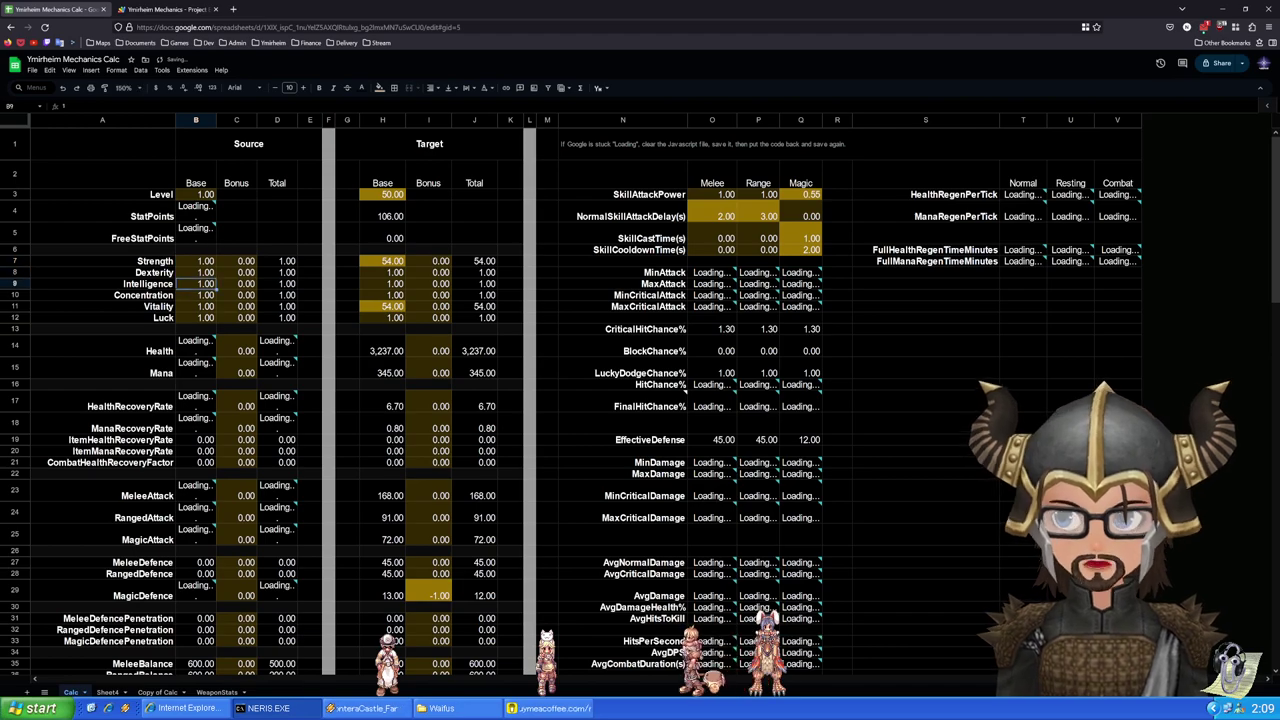
scroll(247, 347, down, 15)
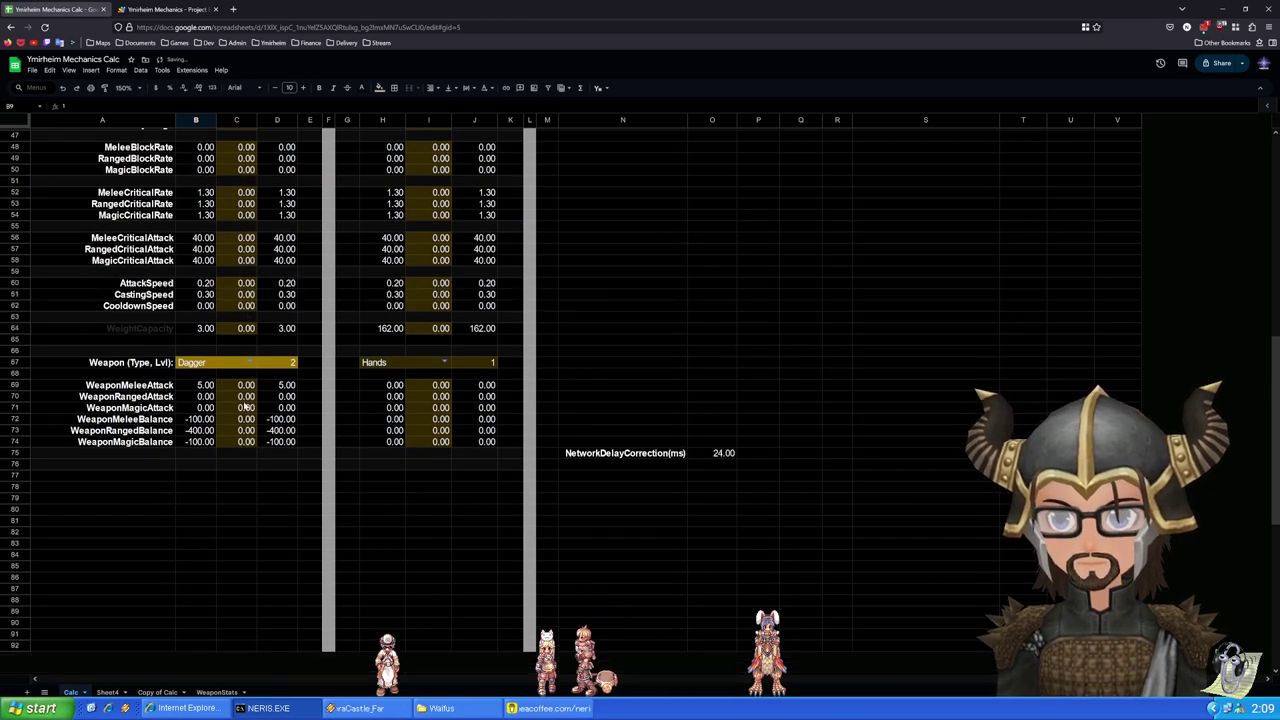
click(314, 420)
scroll(425, 246, up, 15)
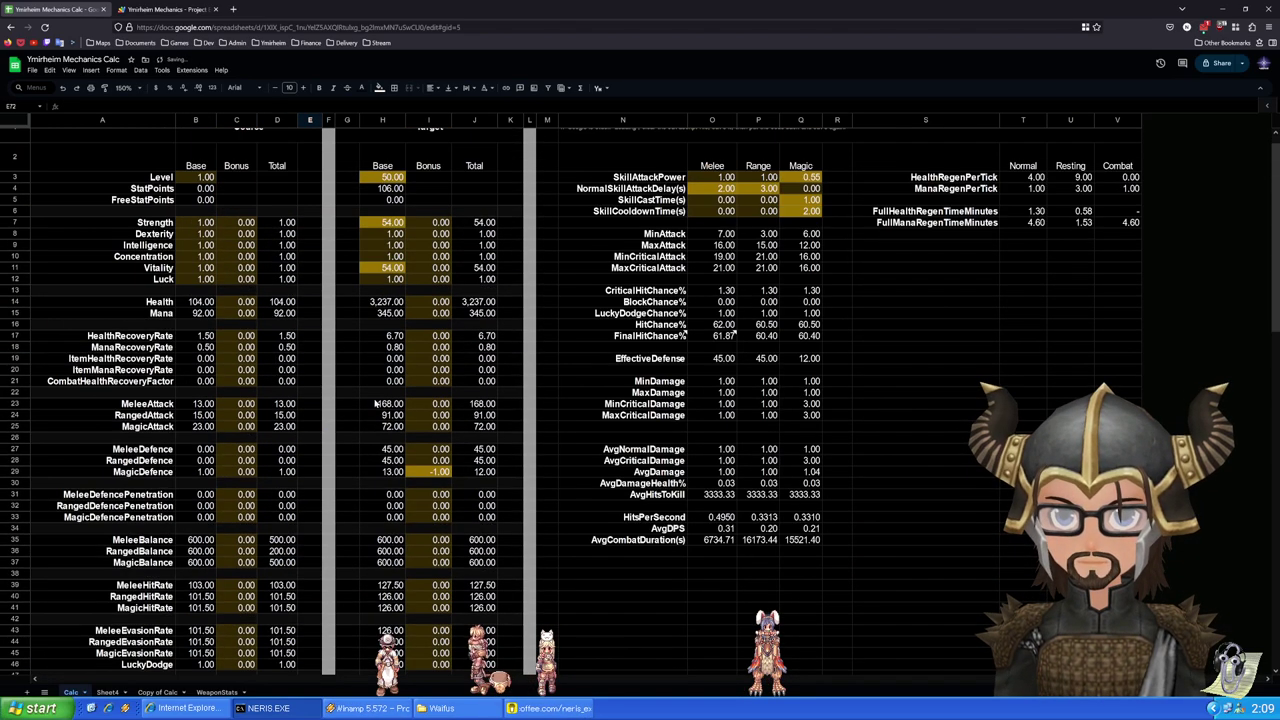
Step: Set the Target character's Level, Strength and Vitality to 1
click(382, 177)
text(1)
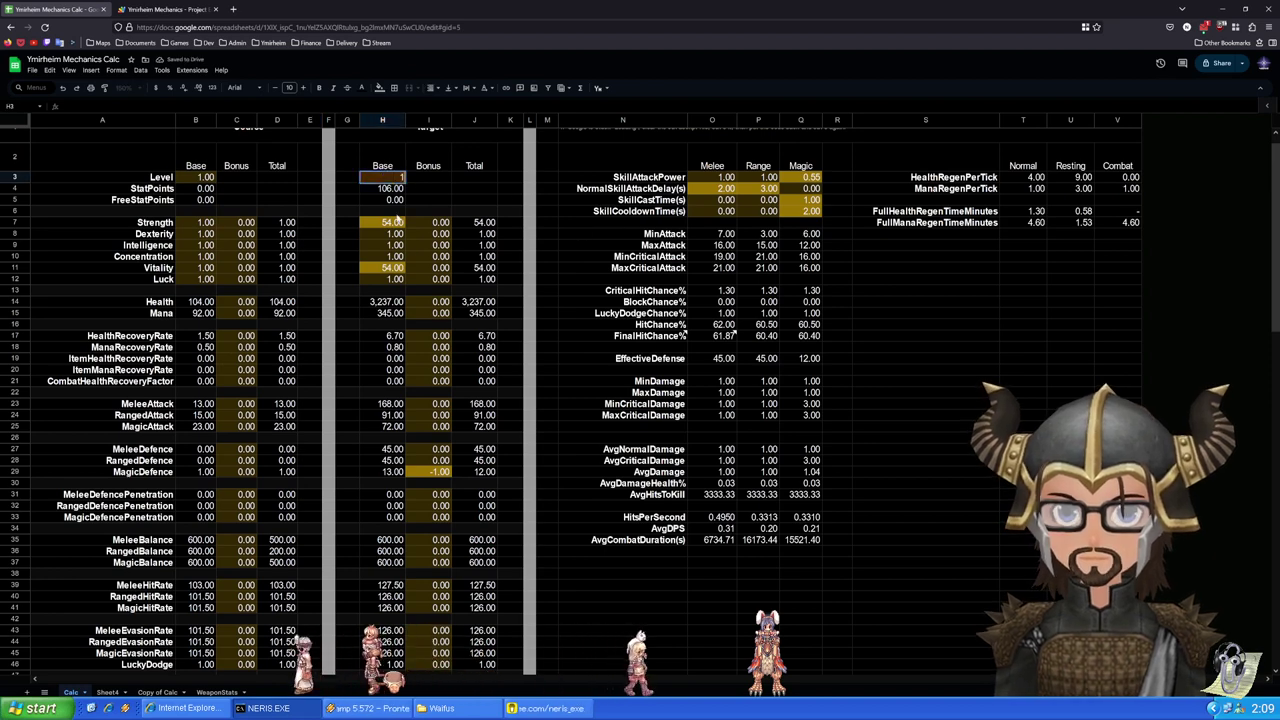
click(398, 222)
text(1)
click(395, 267)
text(1)
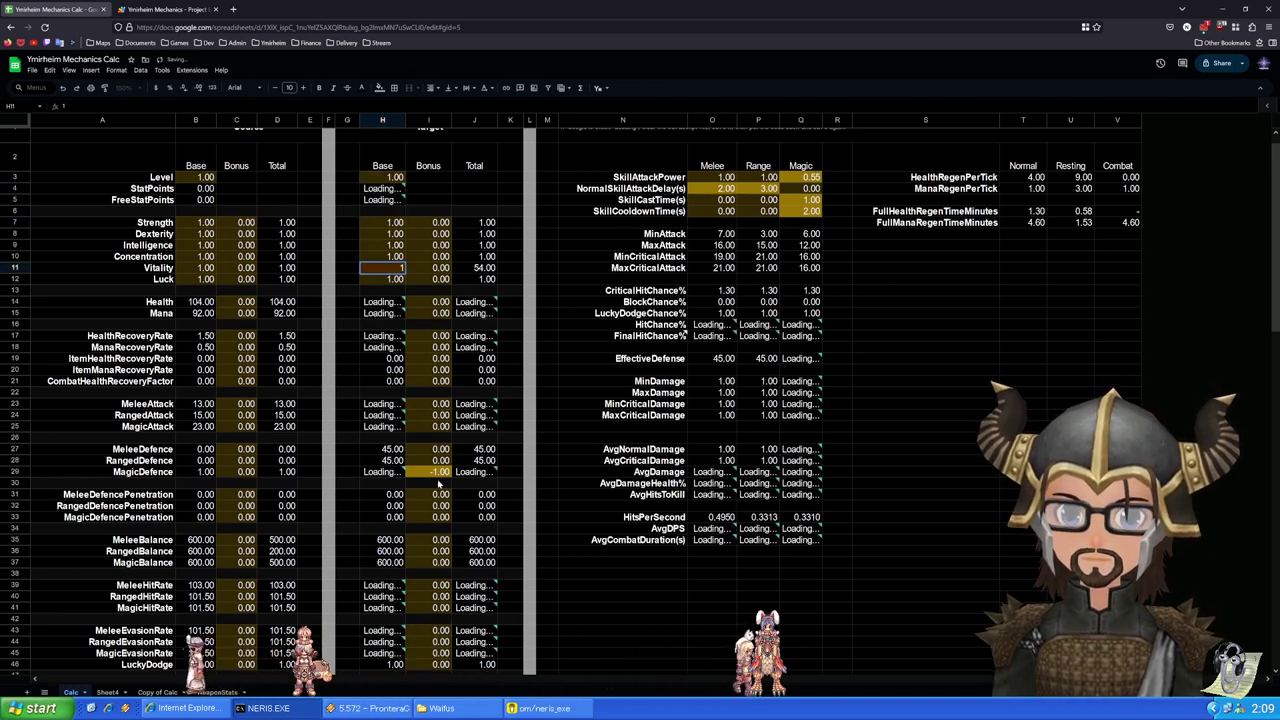
key(Return)
scroll(438, 484, down, 10)
scroll(600, 434, up, 10)
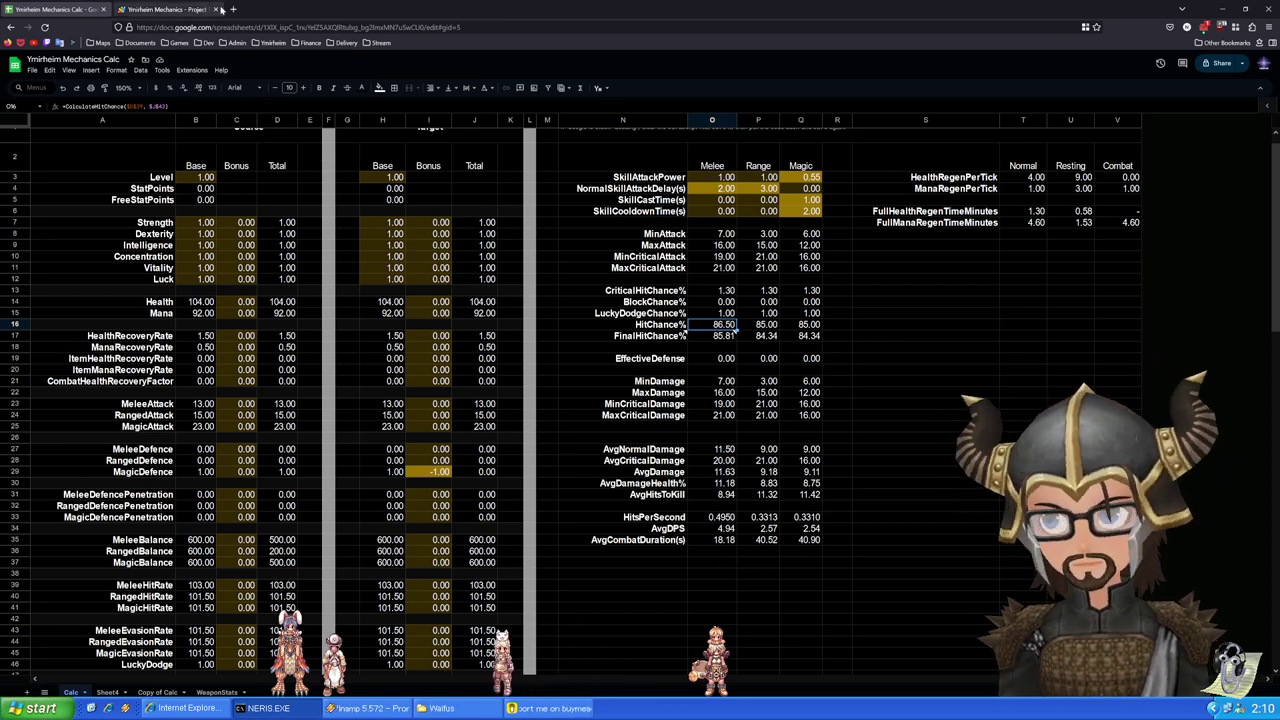
click(167, 10)
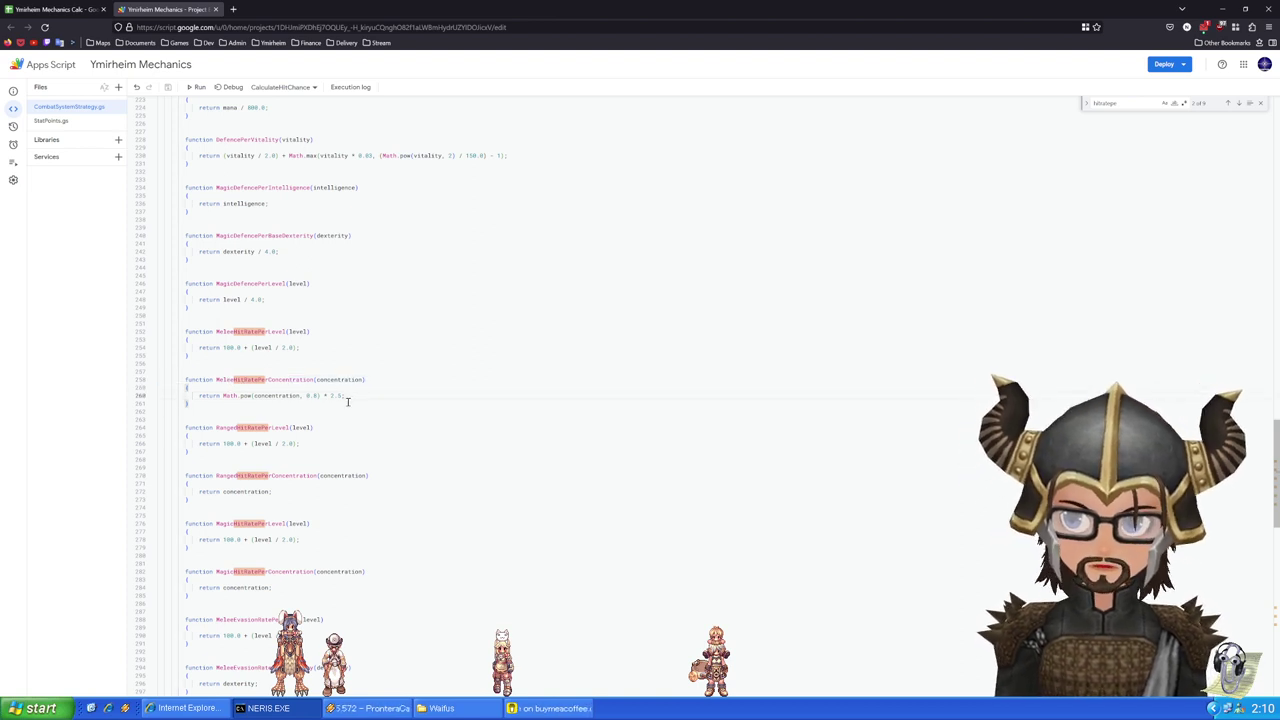
Step: Copy the Math.pow power-curve expression from line 260 over MeleeEvasionRatePerDexterity's dexterity return
scroll(348, 401, down, 2)
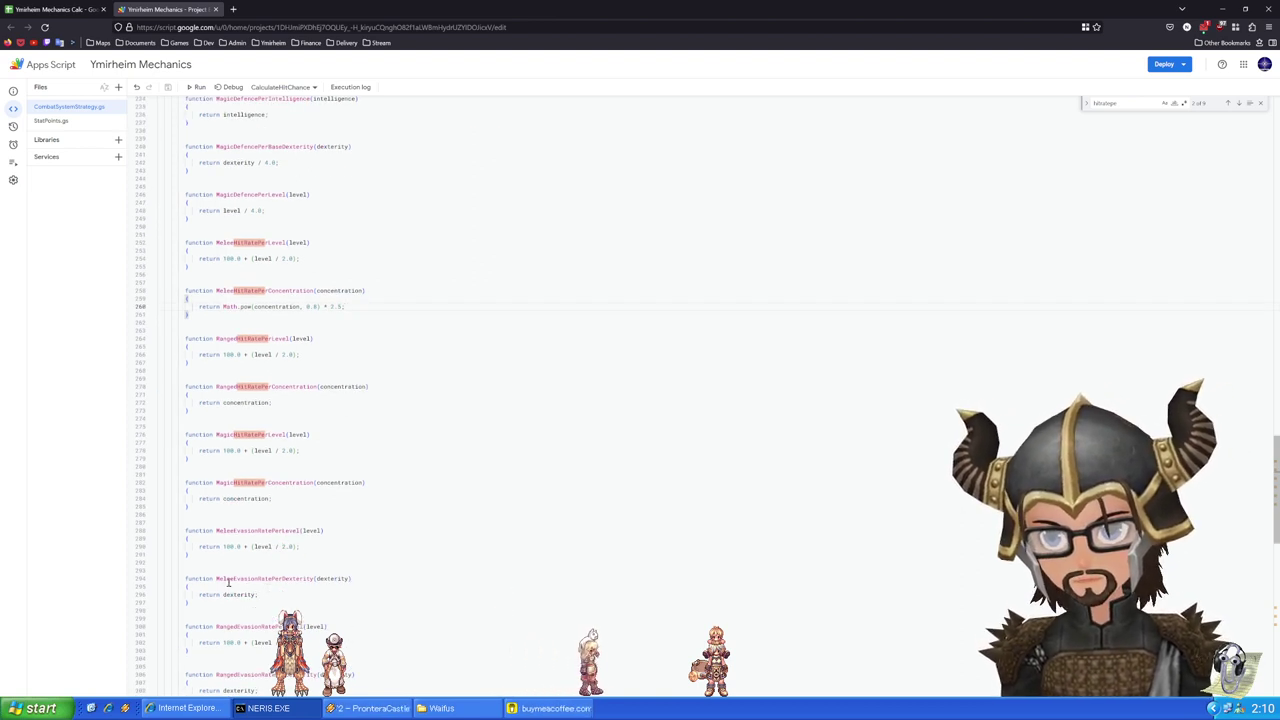
click(188, 602)
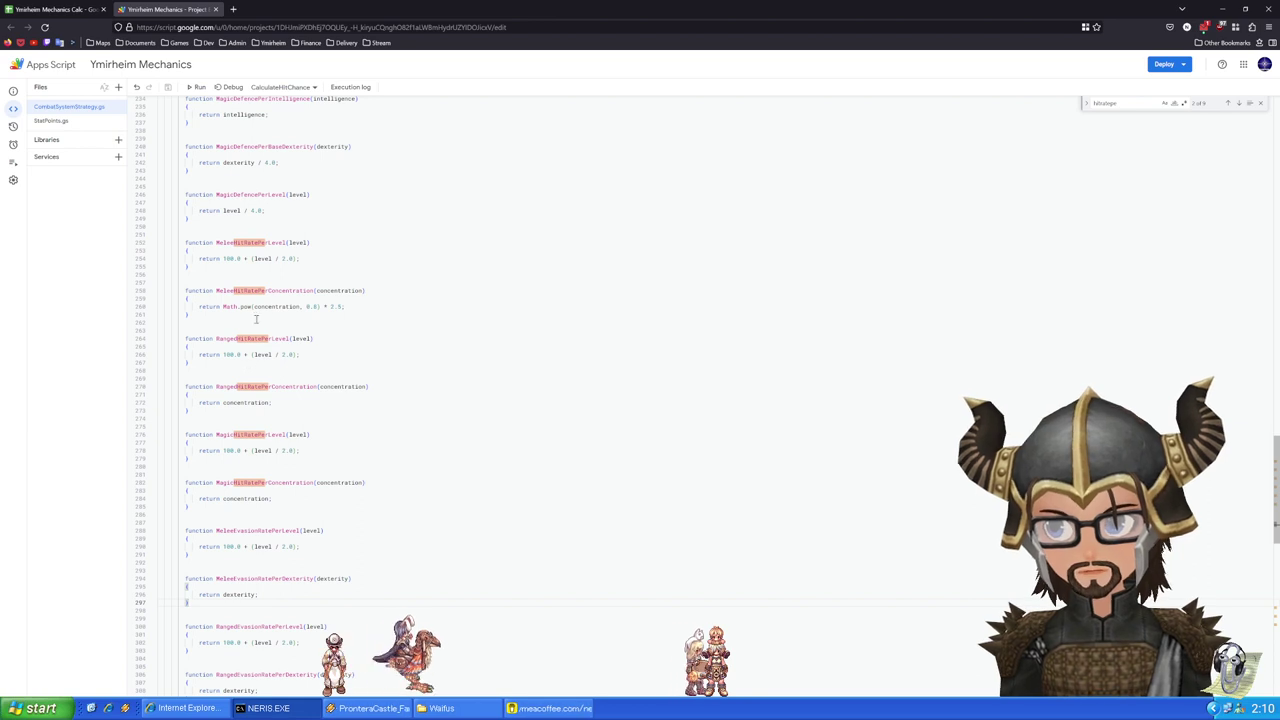
drag(223, 307, 377, 305)
key(ctrl+c)
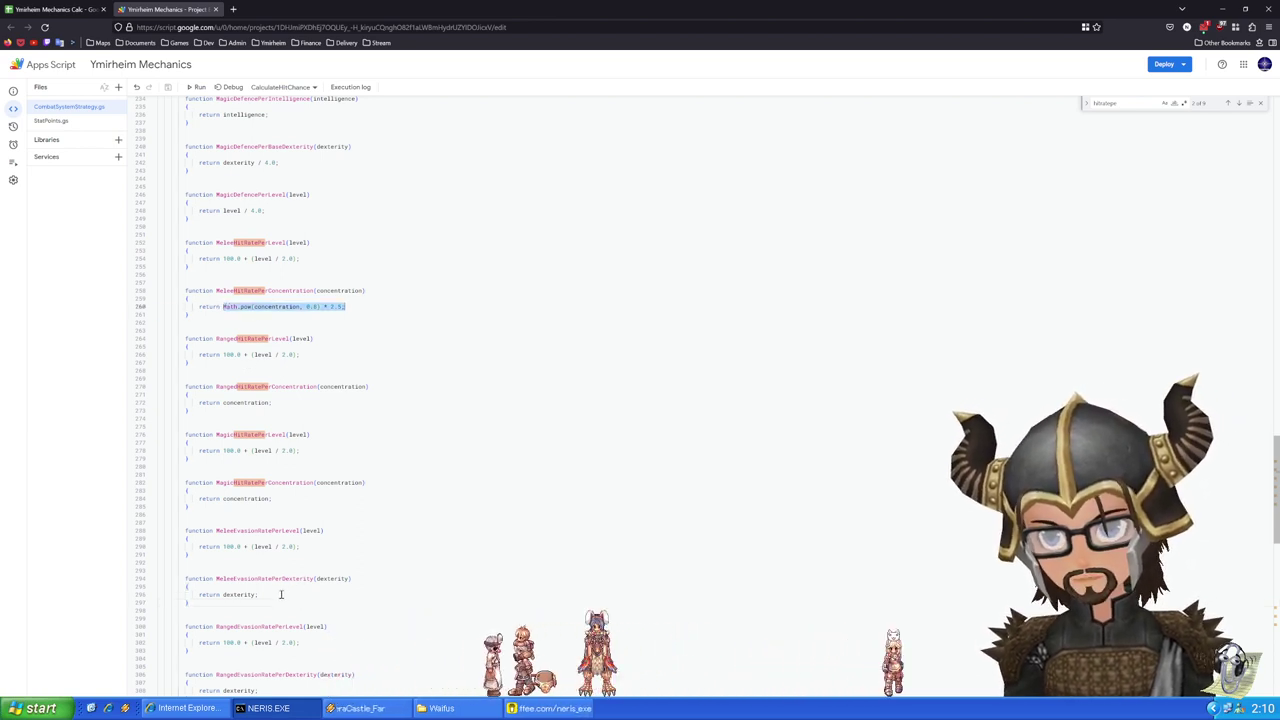
click(260, 578)
double_click(260, 578)
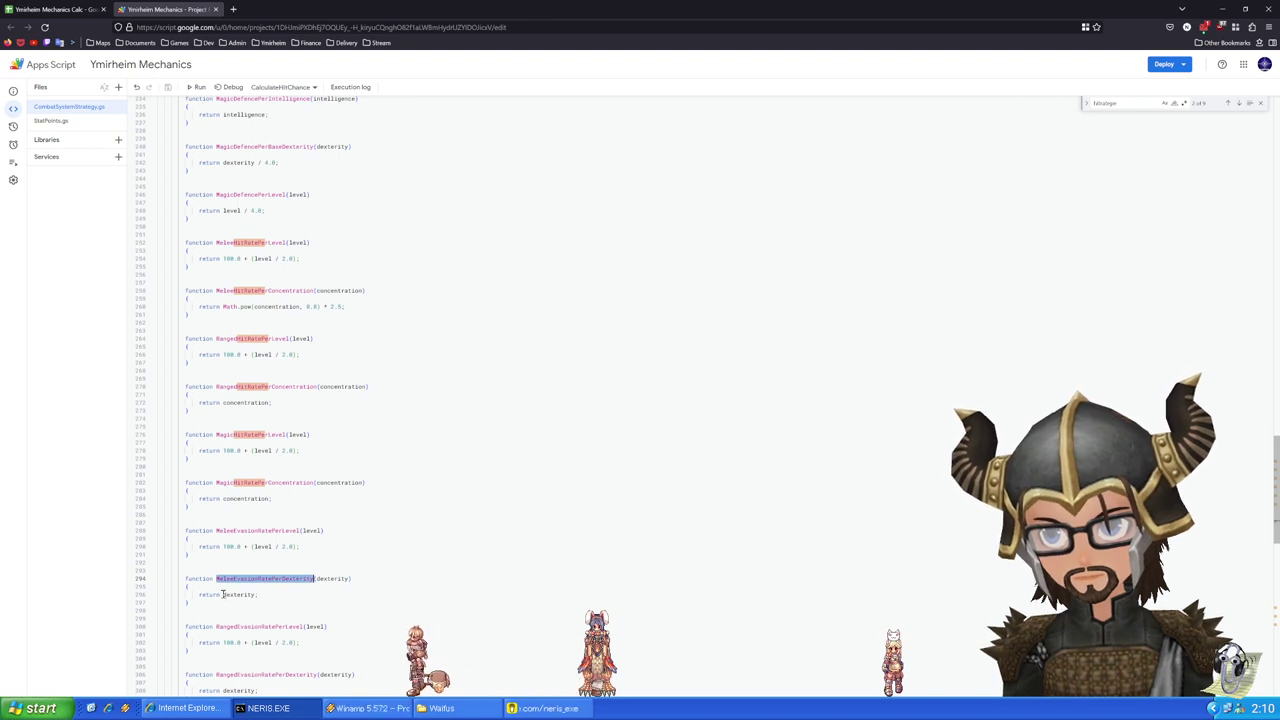
click(223, 594)
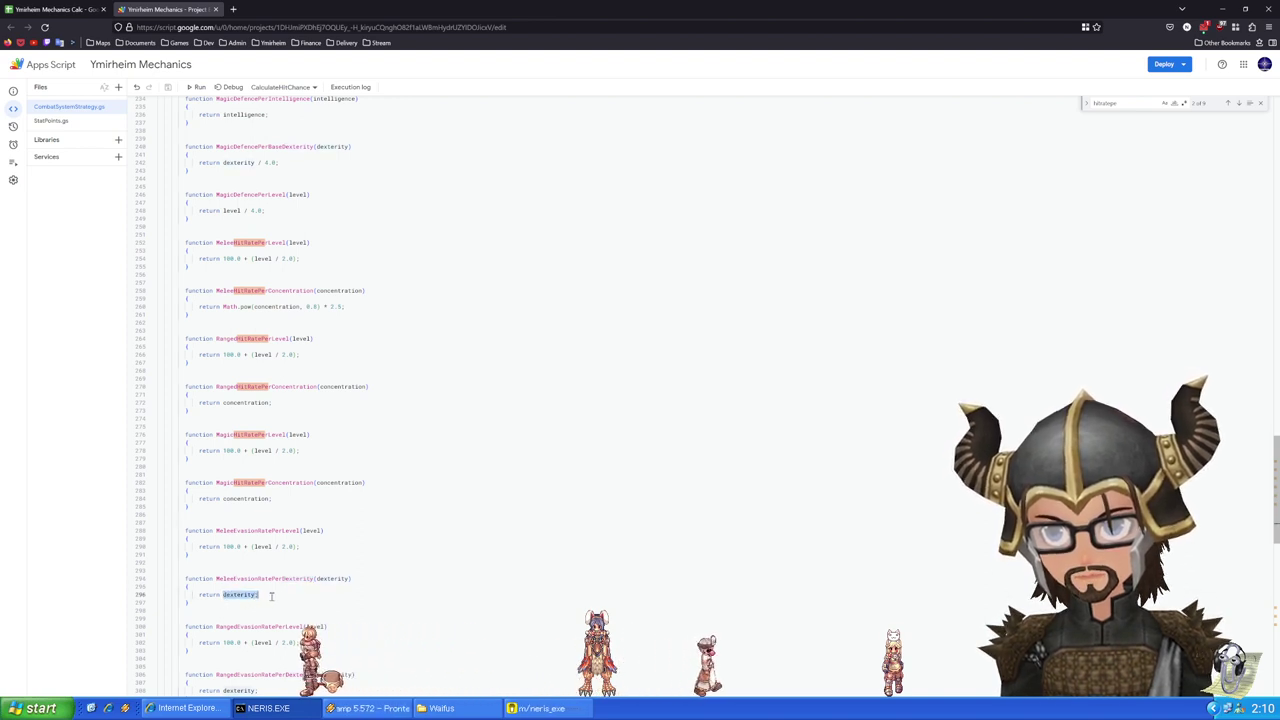
key(ctrl+v)
Step: Swap concentration for dexterity in the pasted formula, giving Math.pow(dexterity, 0.8) * 2.5
double_click(334, 578)
key(ctrl+c)
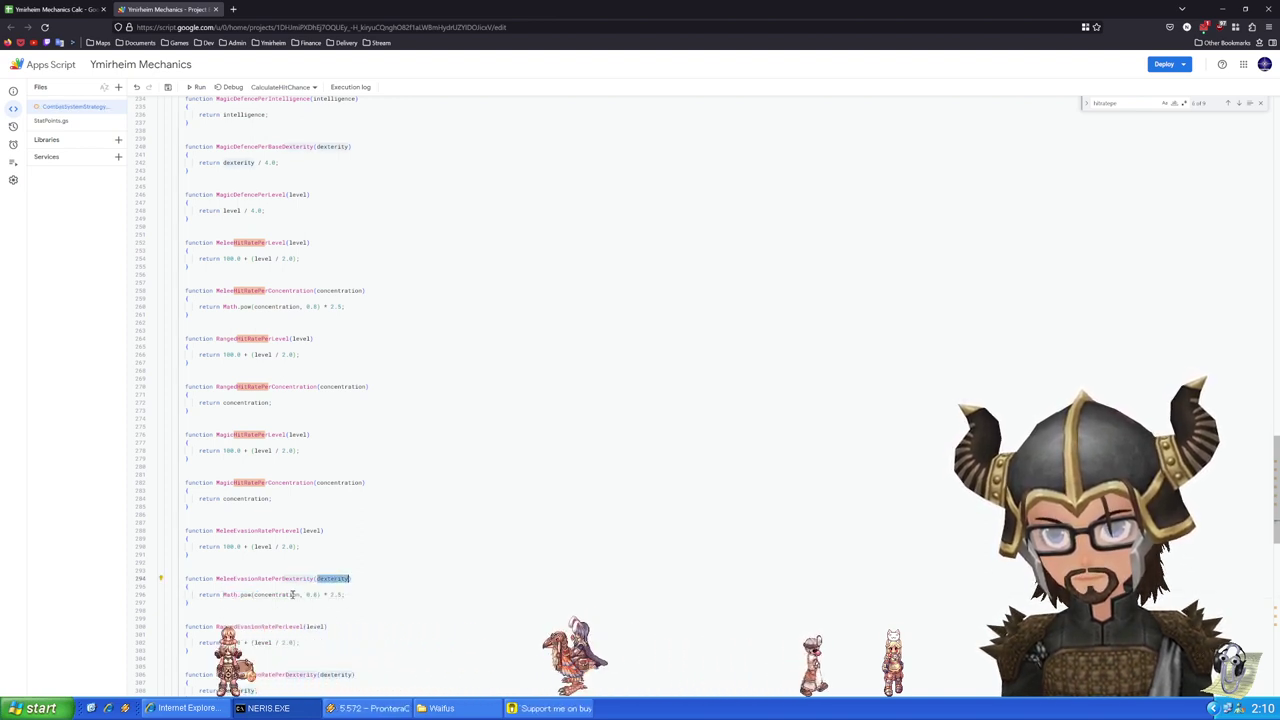
double_click(295, 594)
key(ctrl+v)
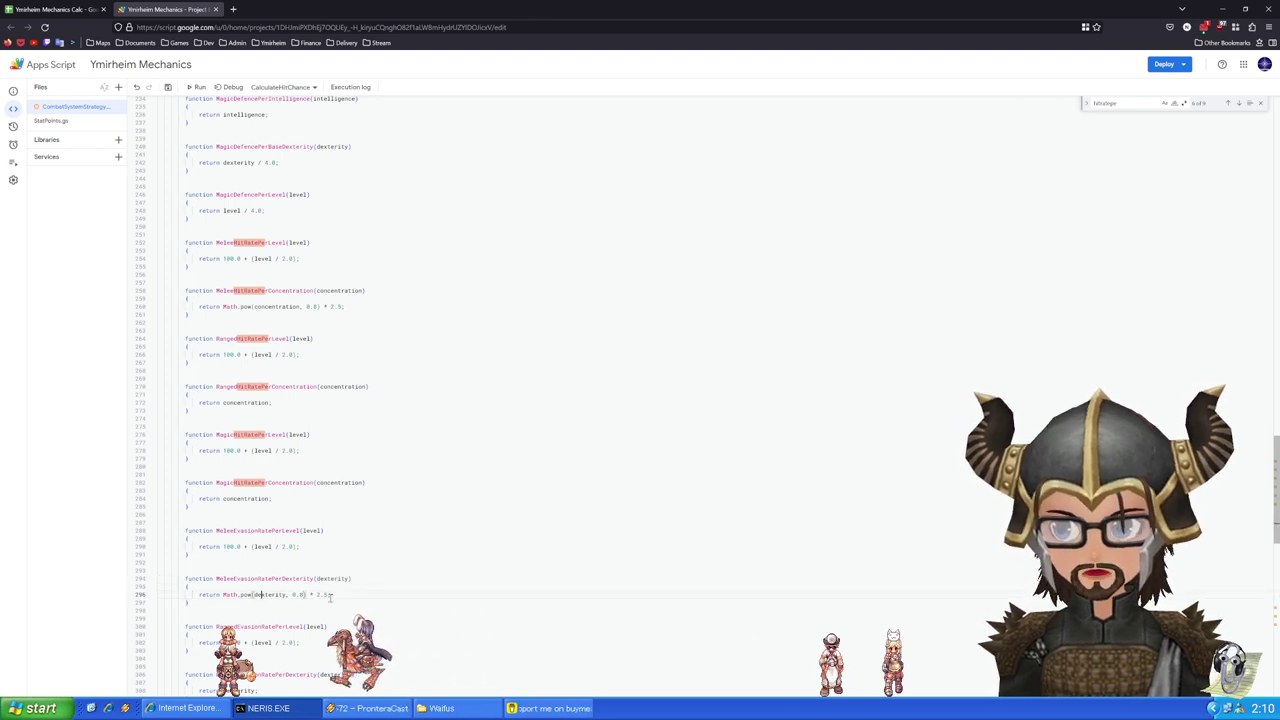
click(340, 595)
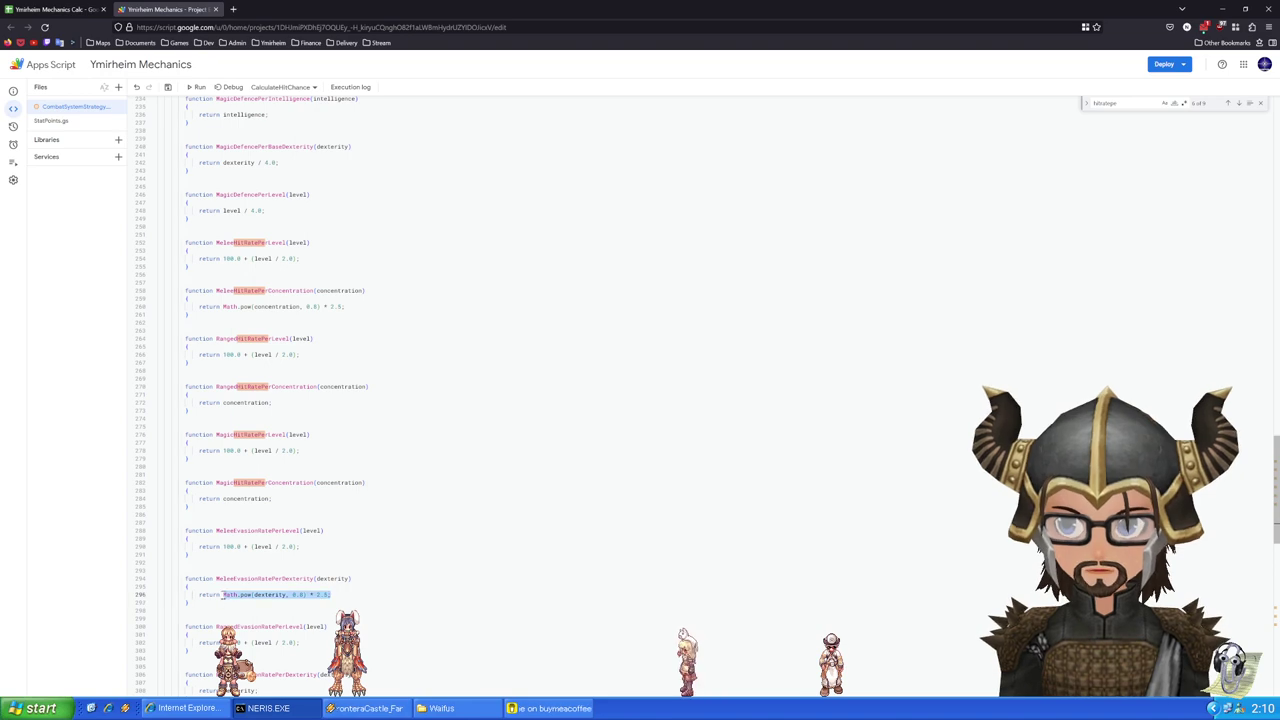
key(alt+Tab)
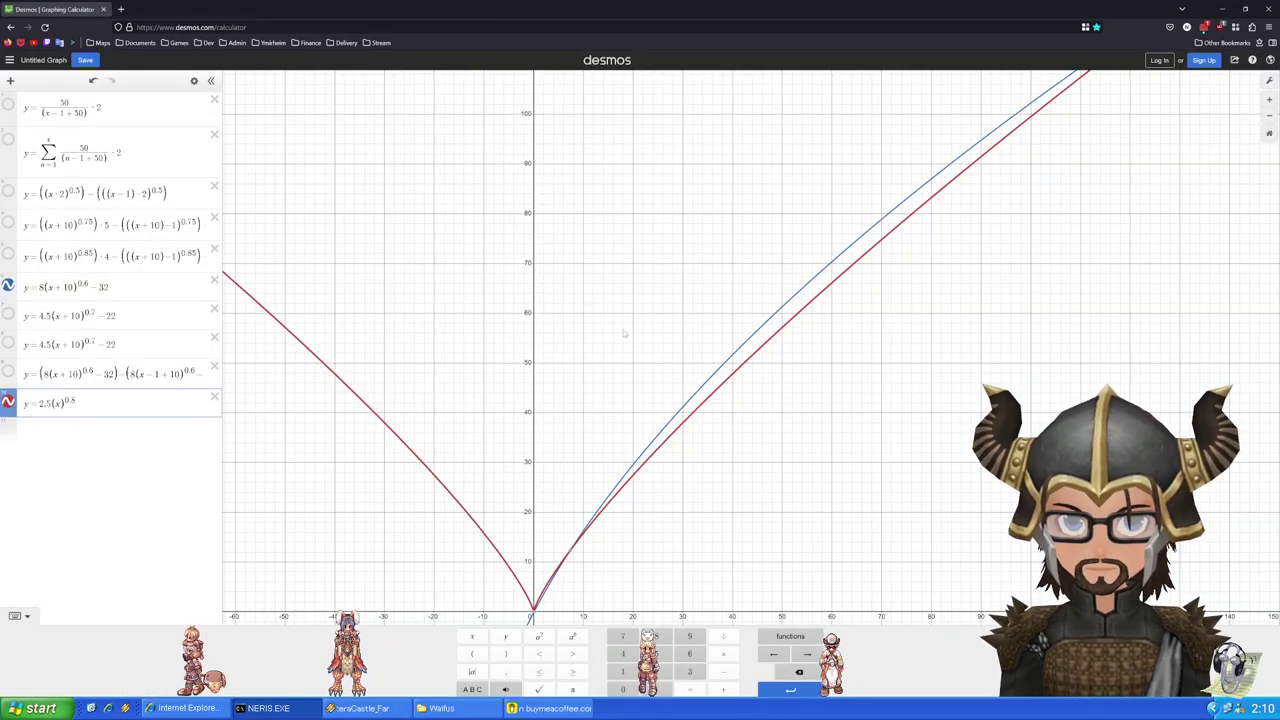
Step: Hide the 8(x+10)^0.6−32 curve and add a copy of y=2.5(x)^0.8 changed to y=2(x)^0.8
click(9, 286)
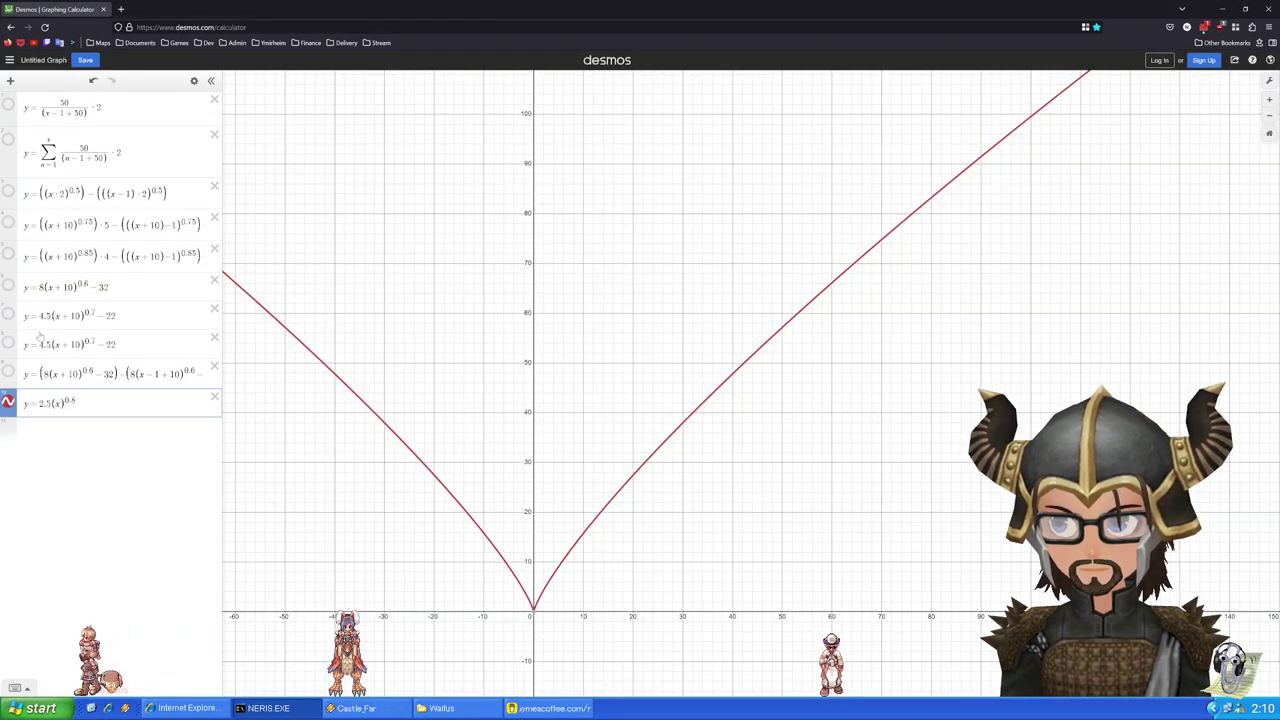
click(89, 404)
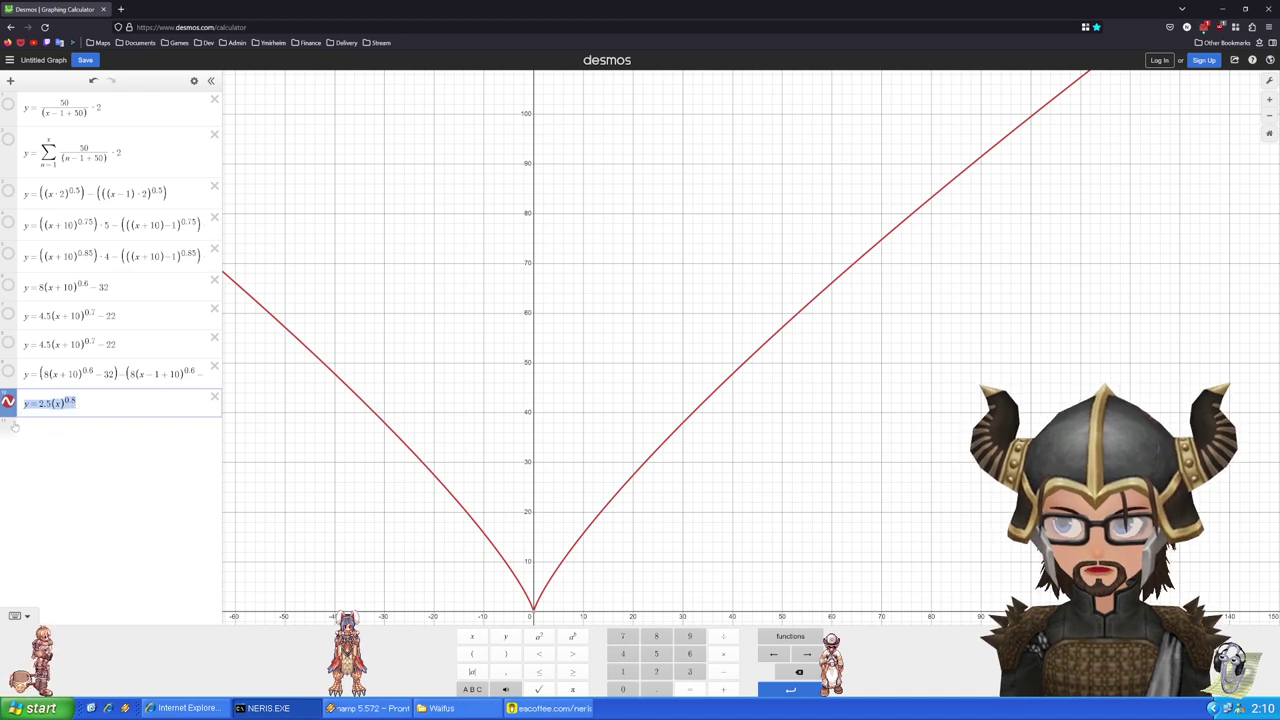
key(ctrl+c)
click(111, 427)
key(ctrl+v)
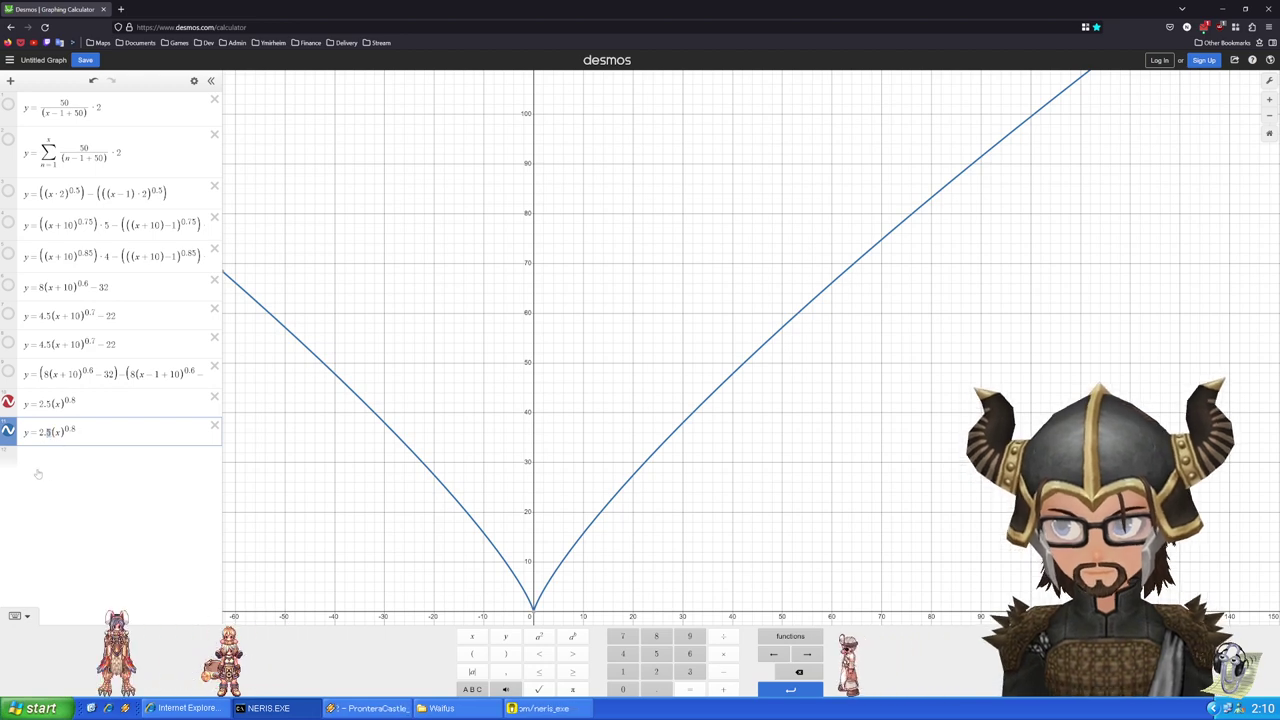
click(49, 432)
key(BackSpace)
key(BackSpace)
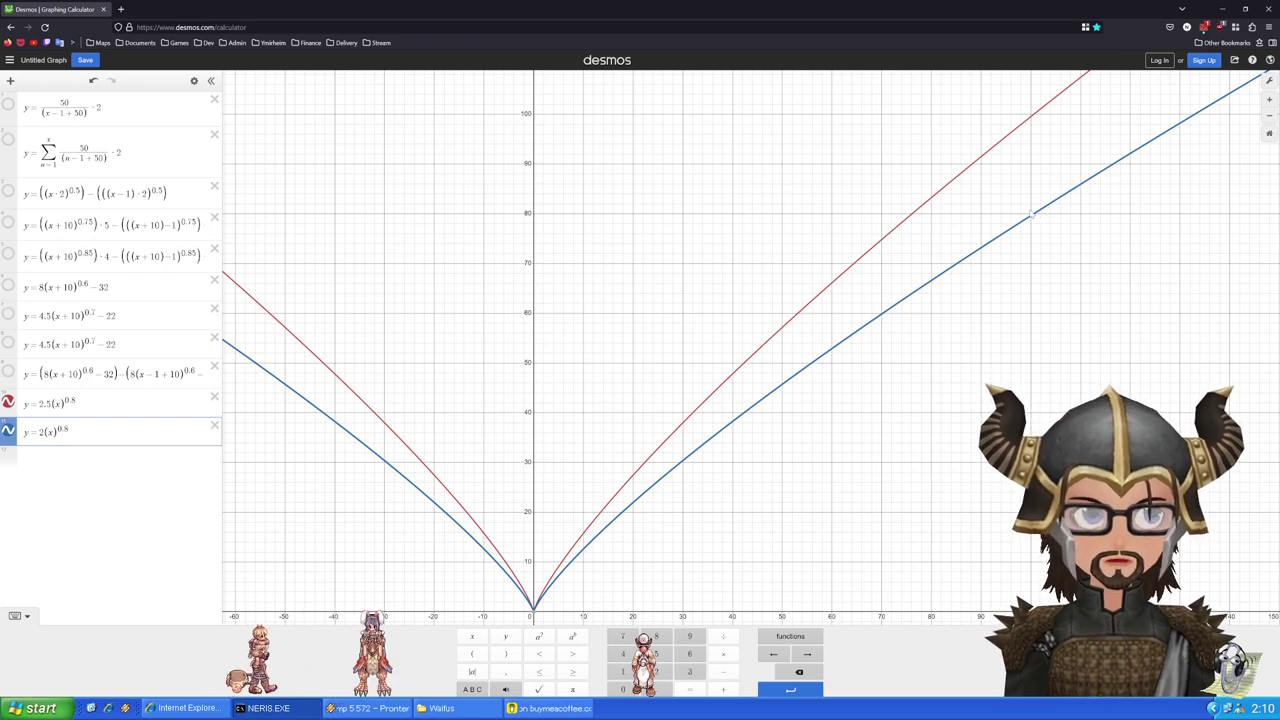
click(1034, 220)
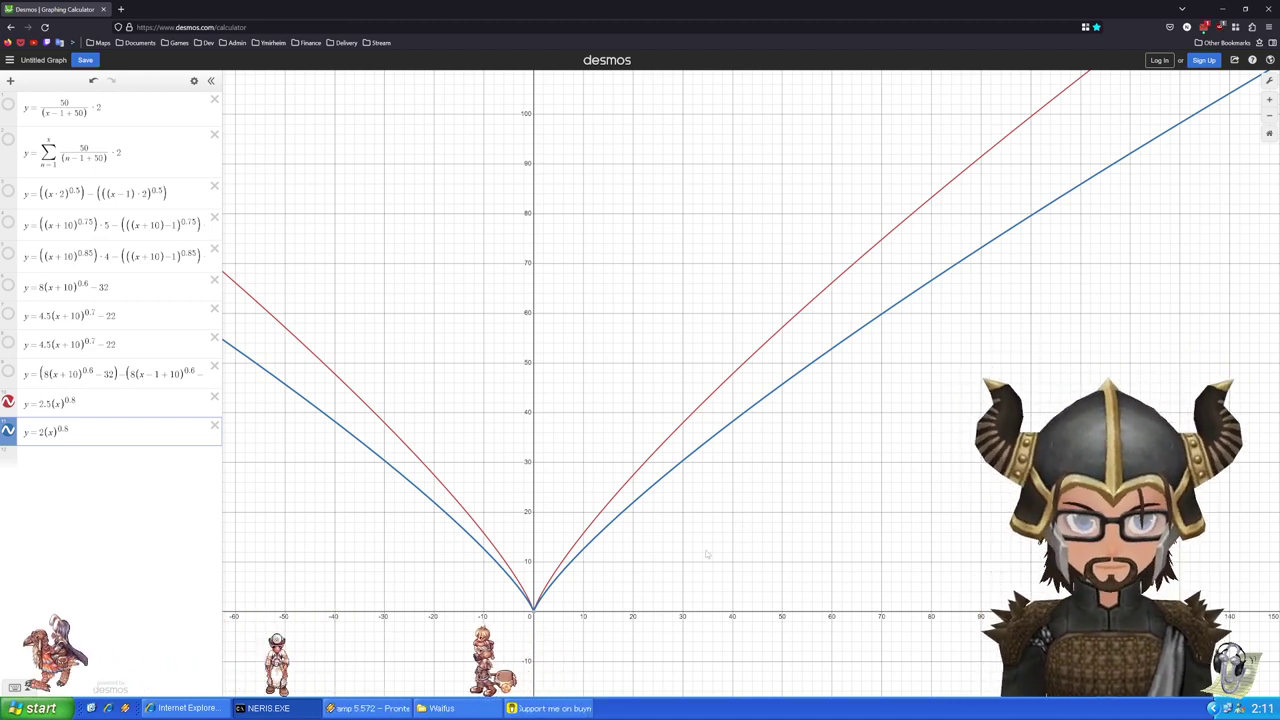
Step: Read the red and blue curves' values near x=50
click(782, 333)
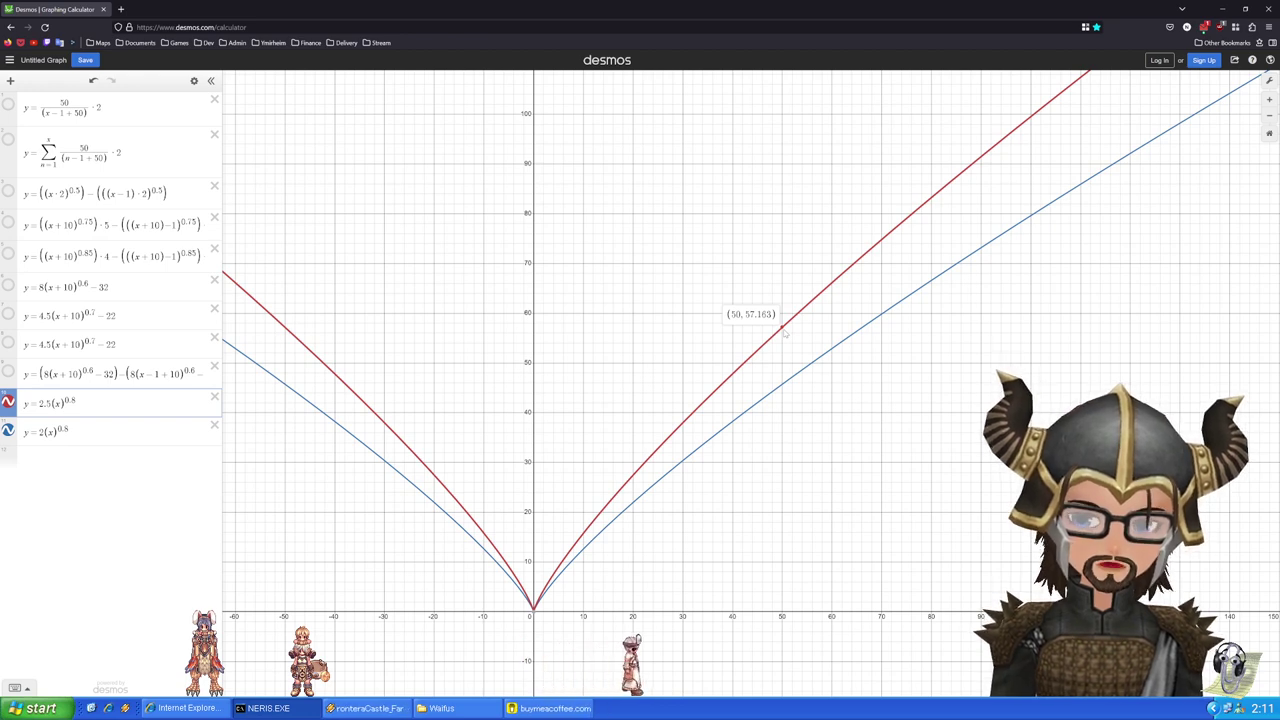
click(784, 384)
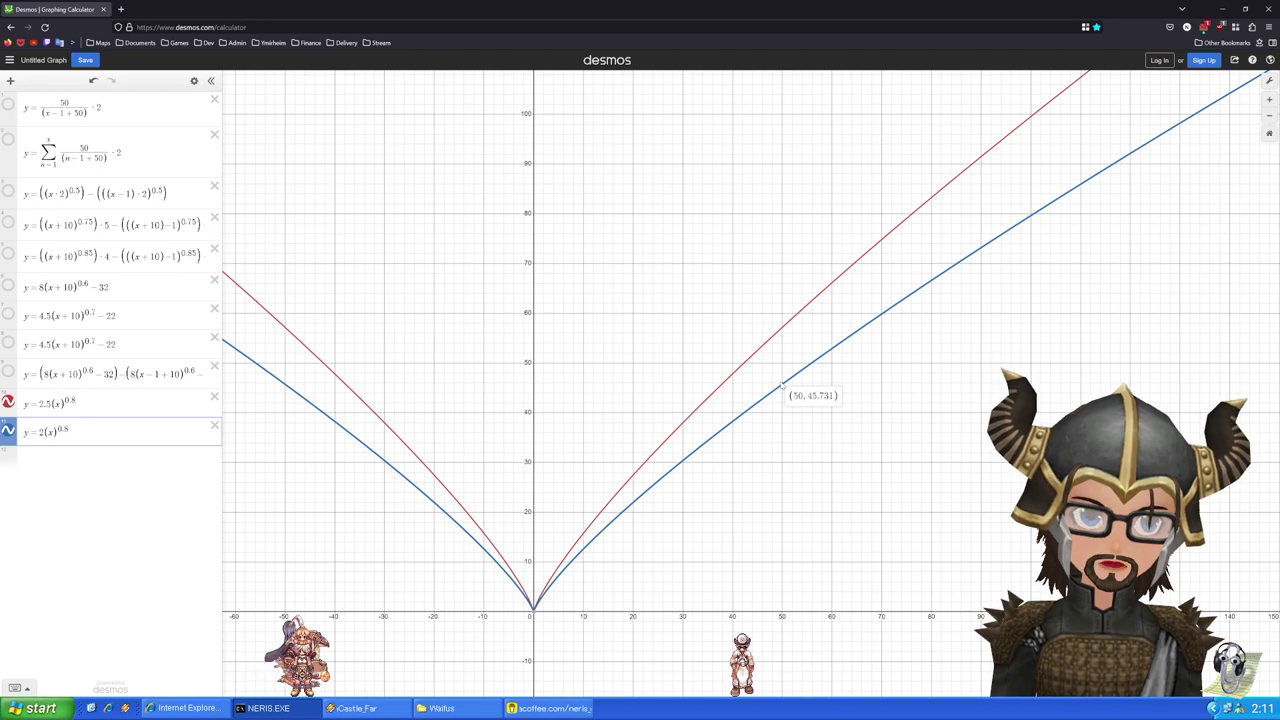
key(alt+Tab)
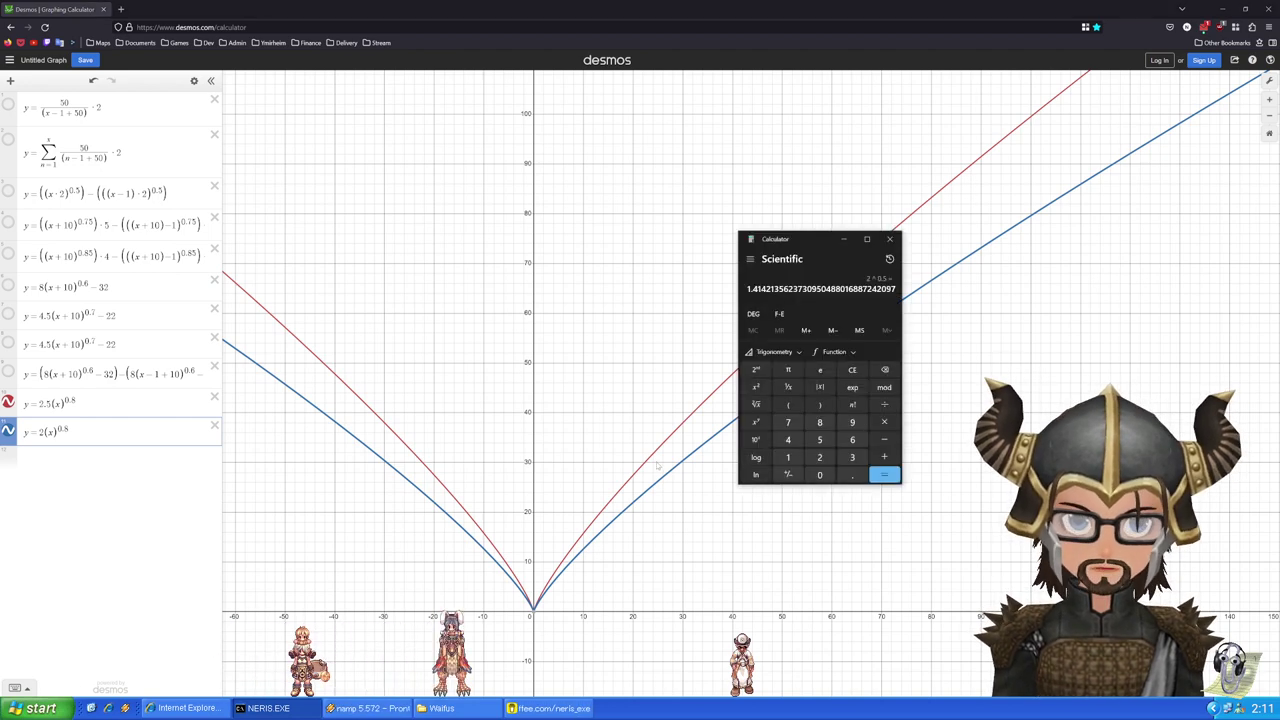
Step: Read the blue curve's value at x=50 and enter 45.731 in Calculator
drag(808, 244, 1022, 281)
click(767, 398)
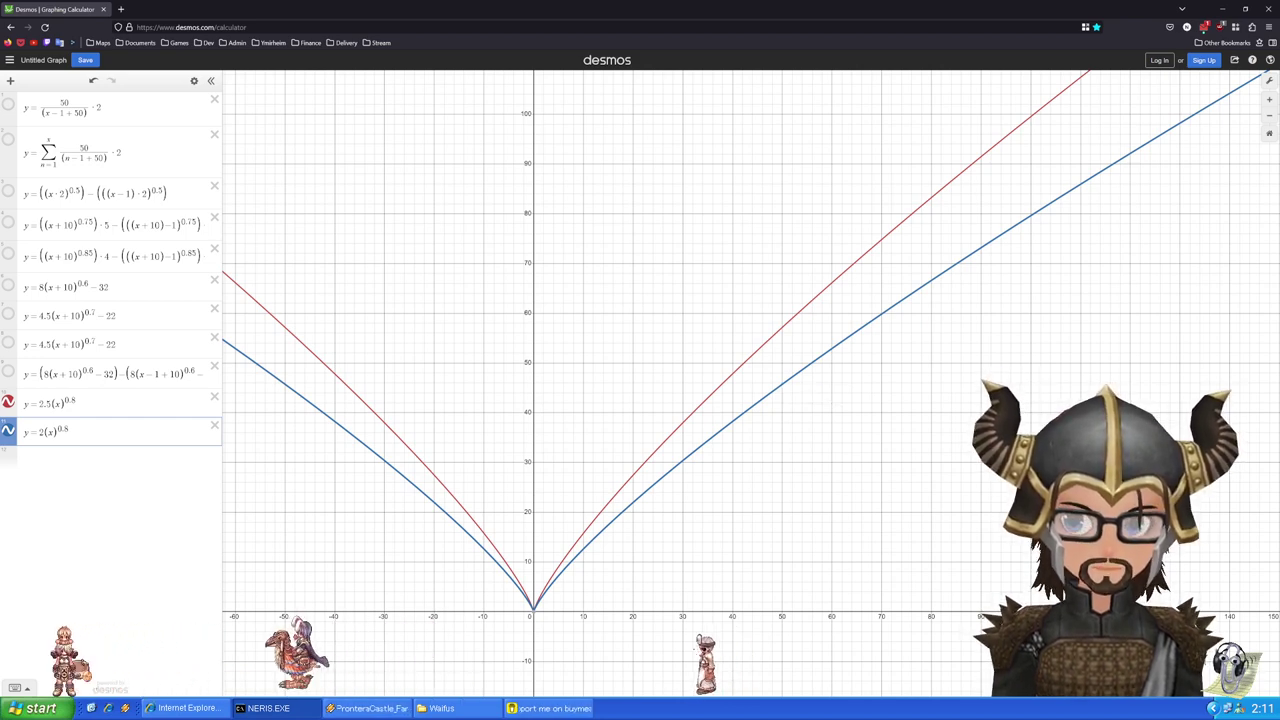
key(alt+Tab)
text(45)
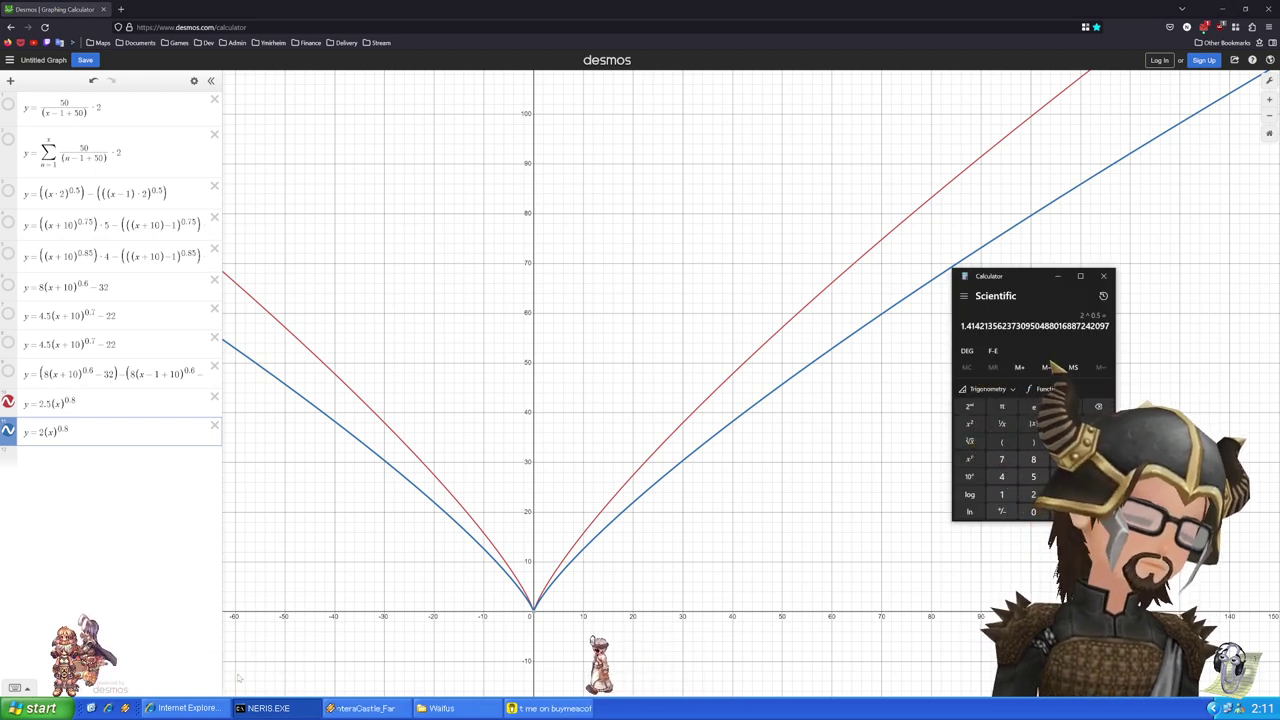
text(.731)
key(Return)
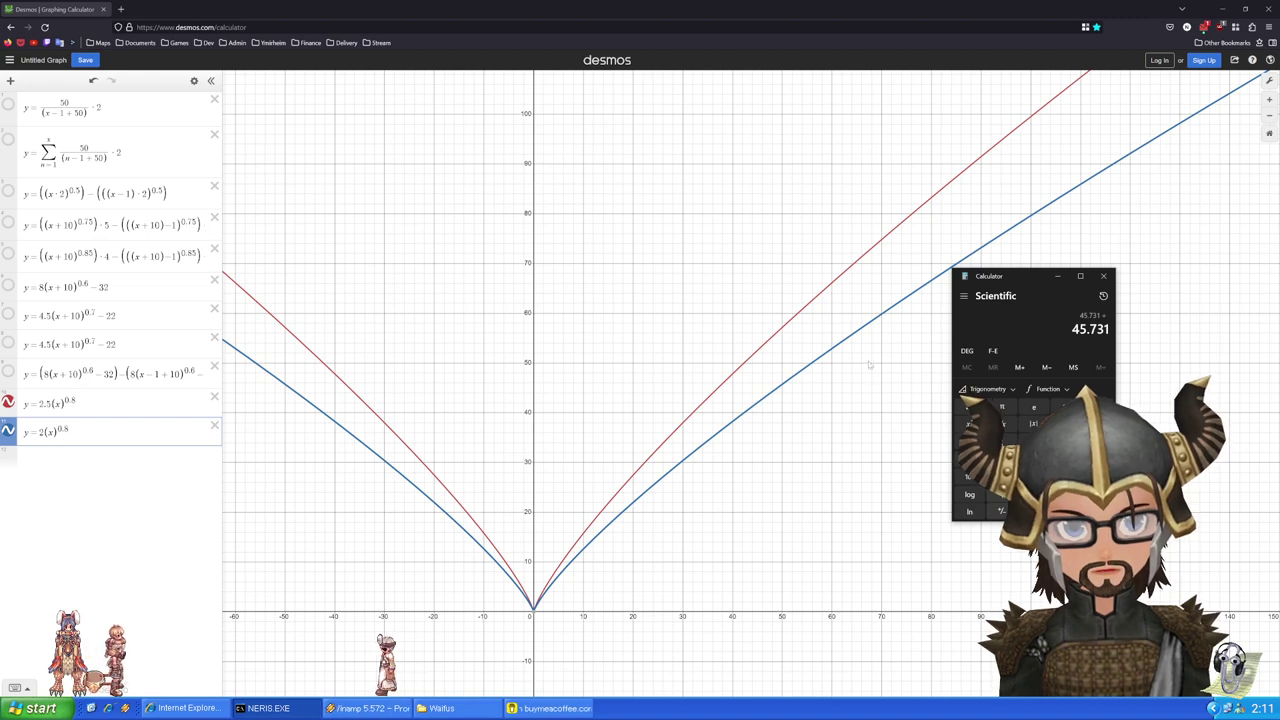
Step: Divide by the red curve's value 57.163, giving about 0.8000
click(781, 330)
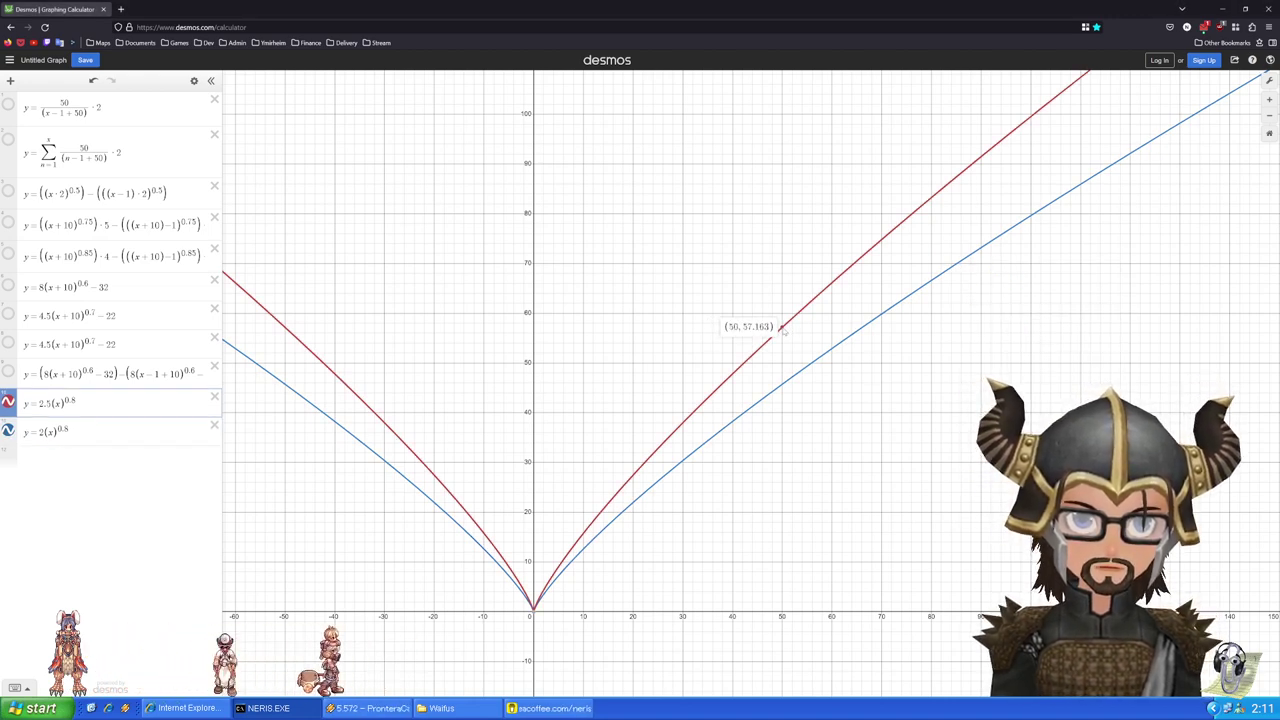
key(alt+Tab)
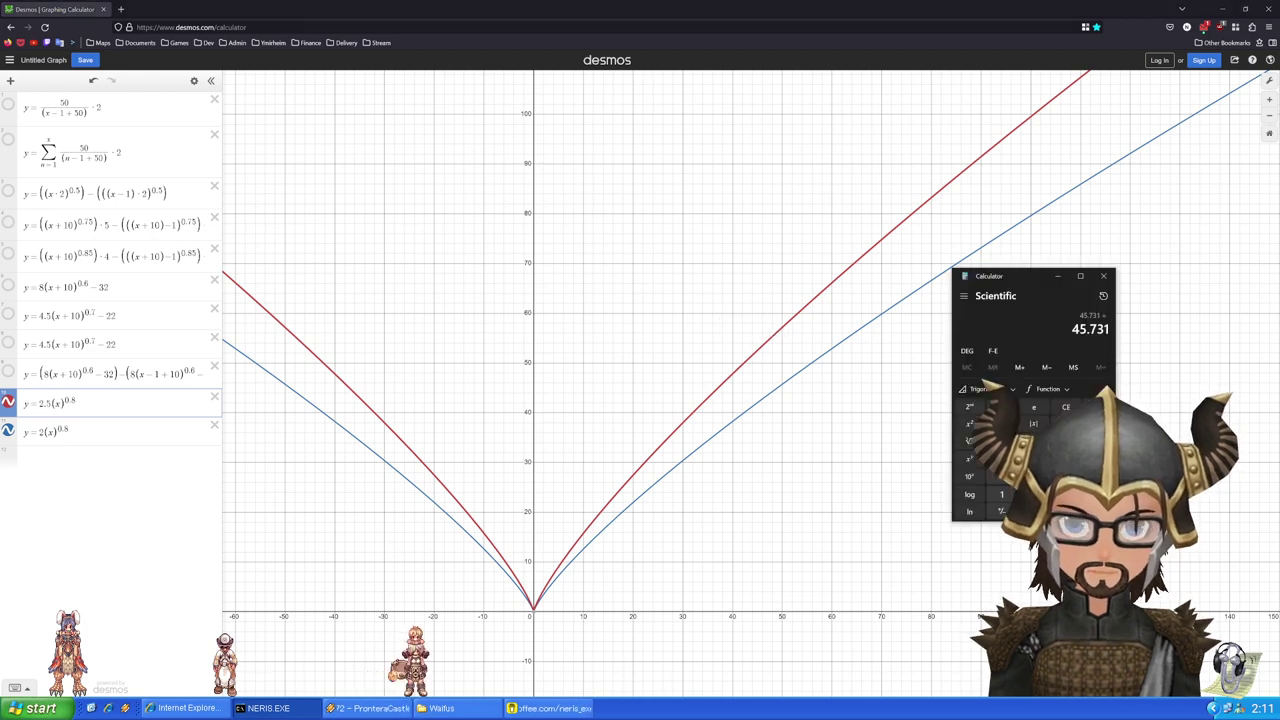
text(57.)
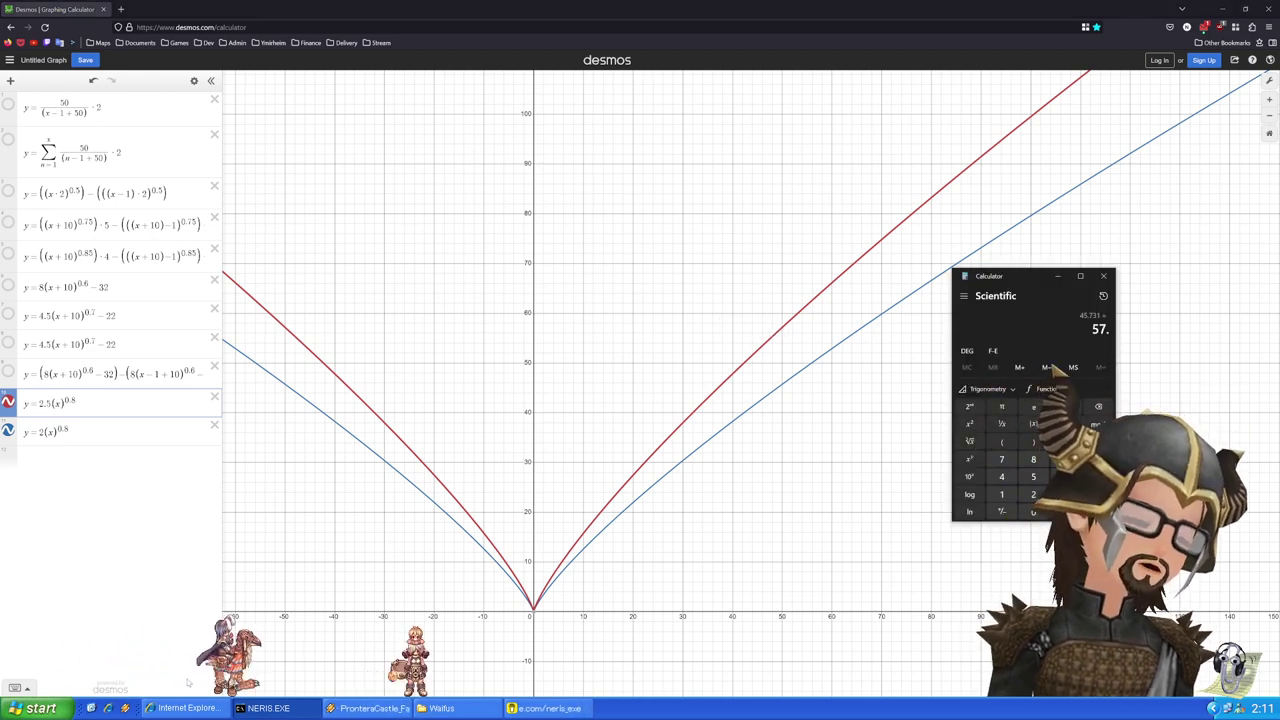
text(163)
key(Return)
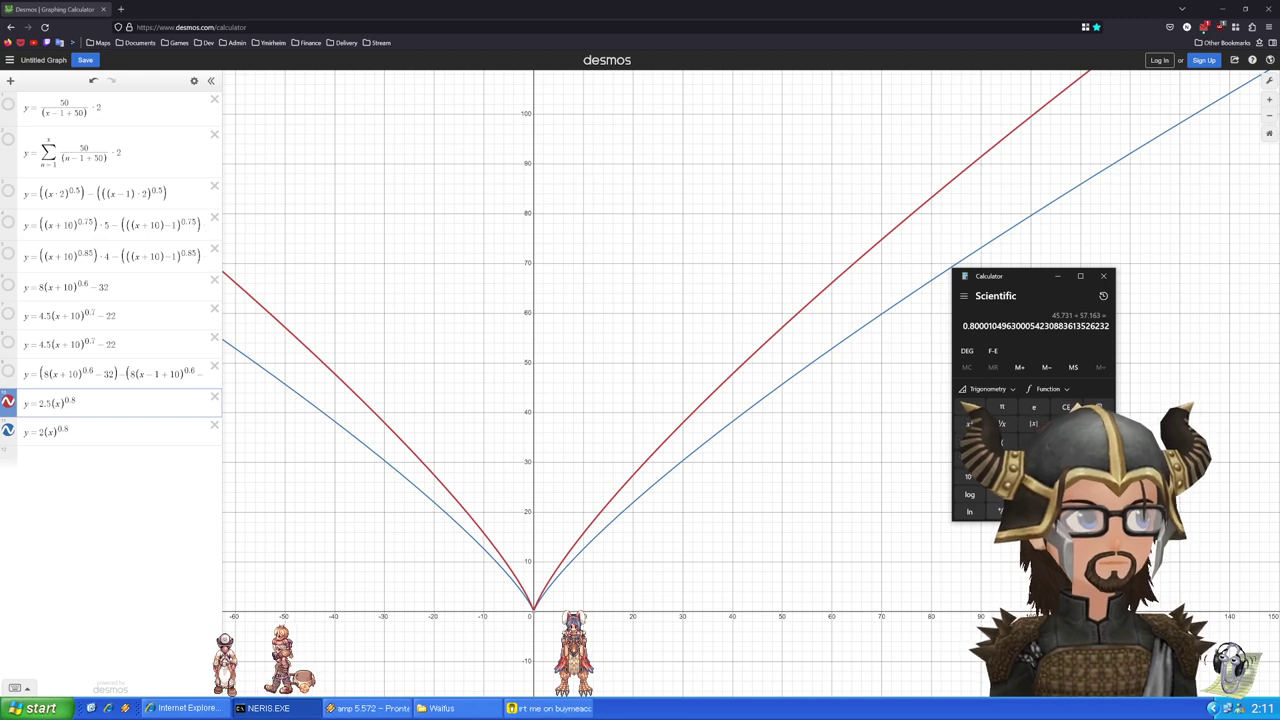
Step: Back in Desmos, select the y=2.5(x)^0.8 and y=2(x)^0.8 curves
drag(1008, 277, 1040, 276)
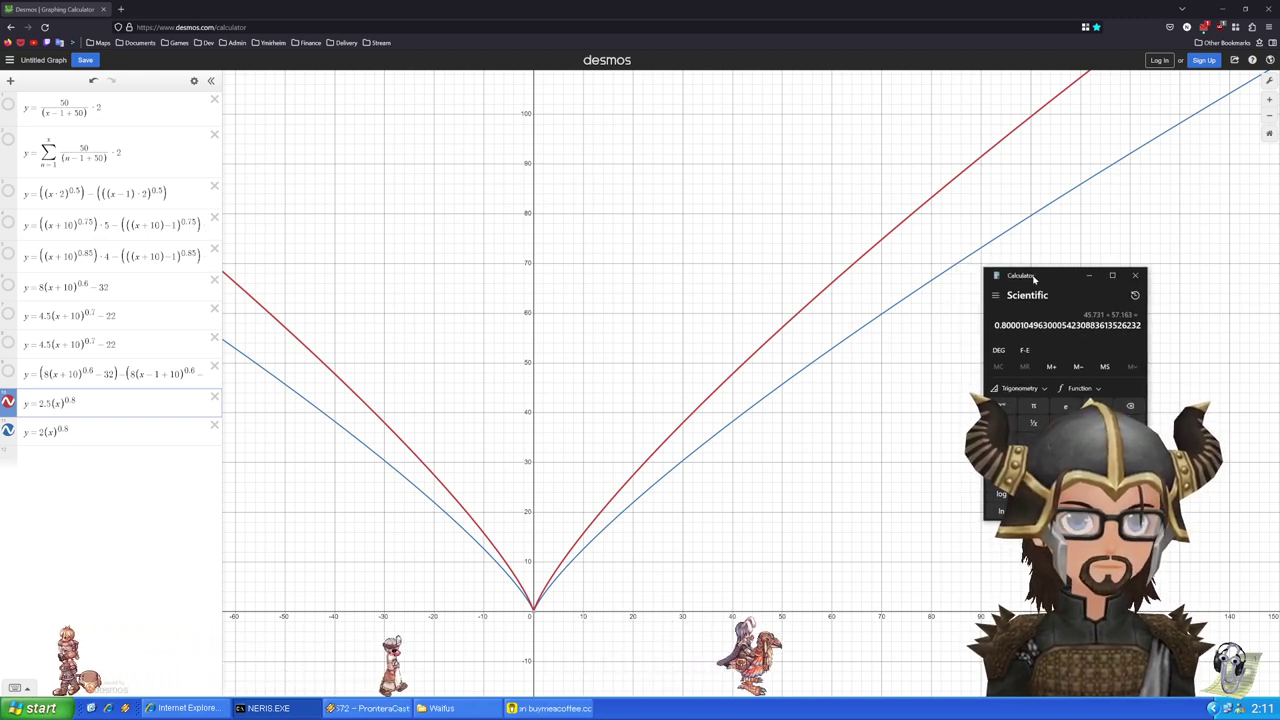
click(817, 449)
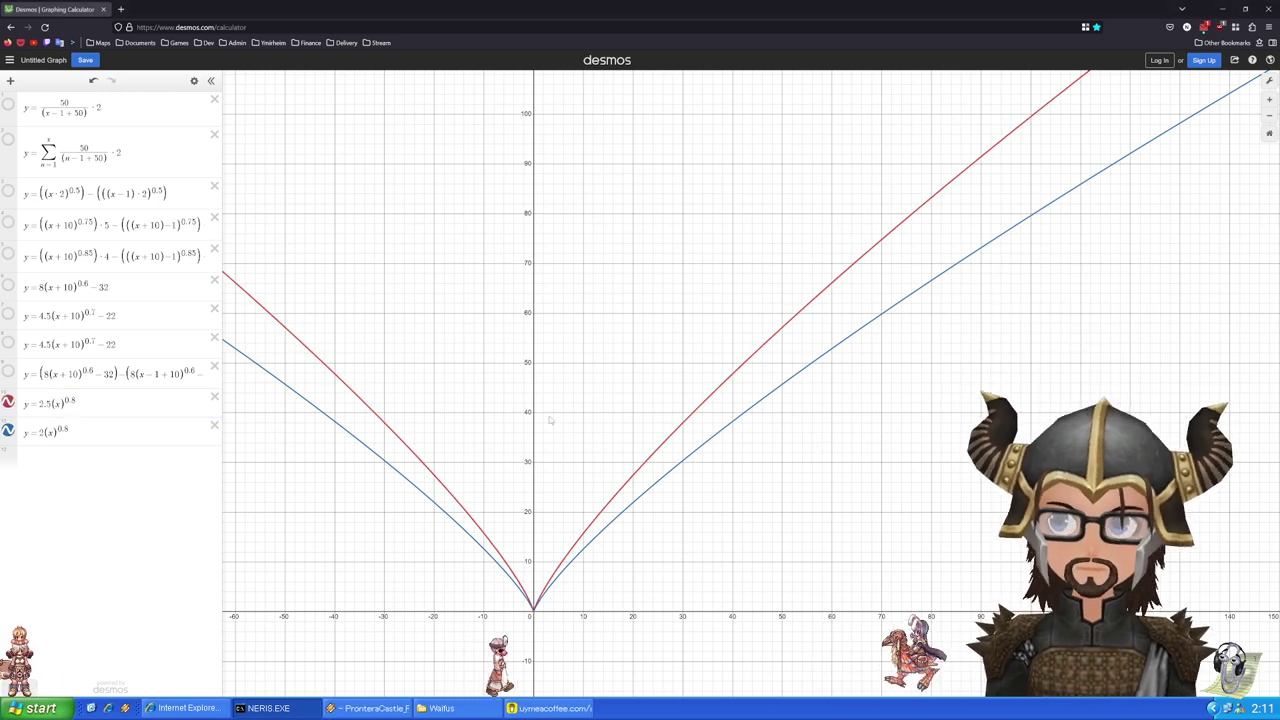
click(95, 406)
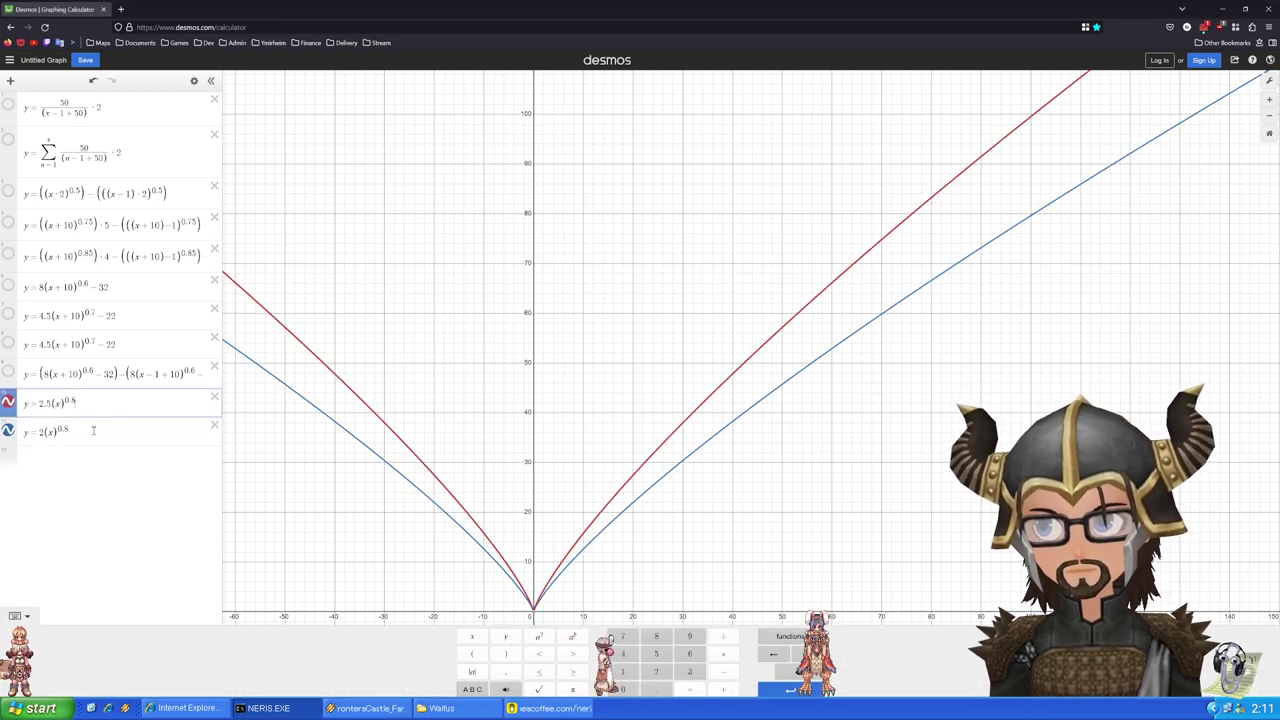
click(93, 430)
click(81, 500)
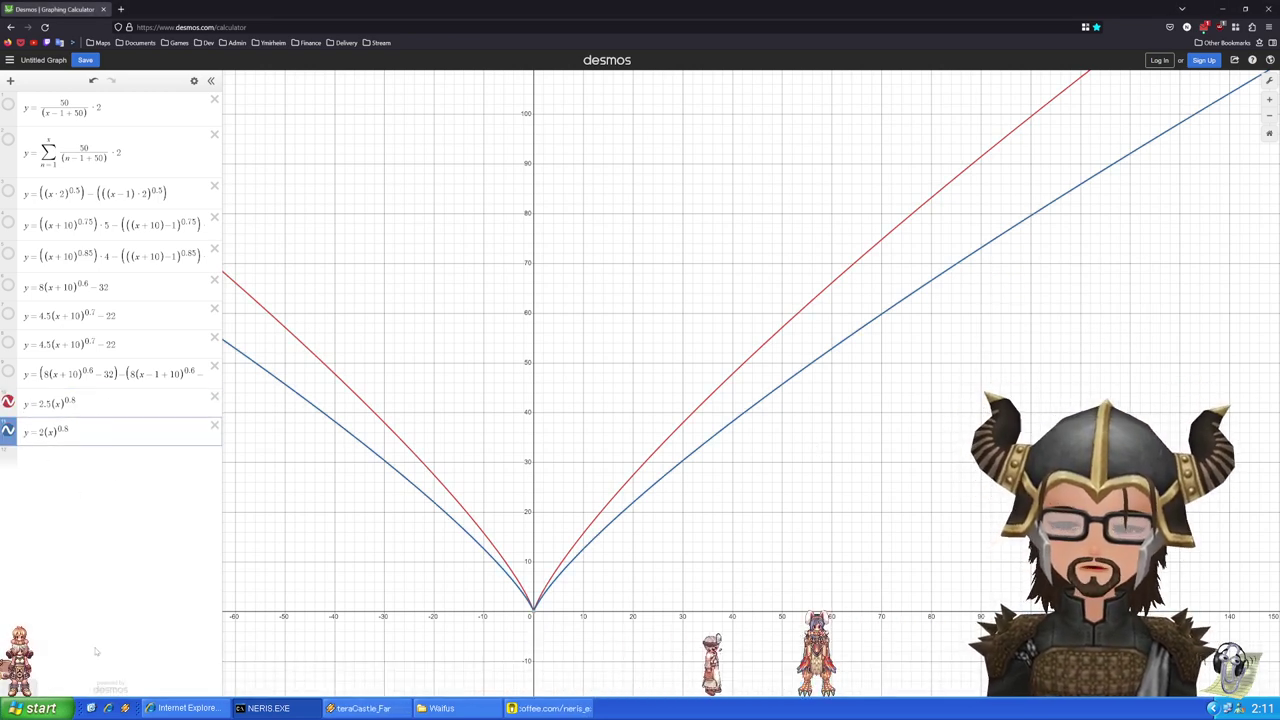
Step: Change MeleeEvasionRatePerDexterity's multiplier from 2.5 to 2 and save the project
key(alt+Tab)
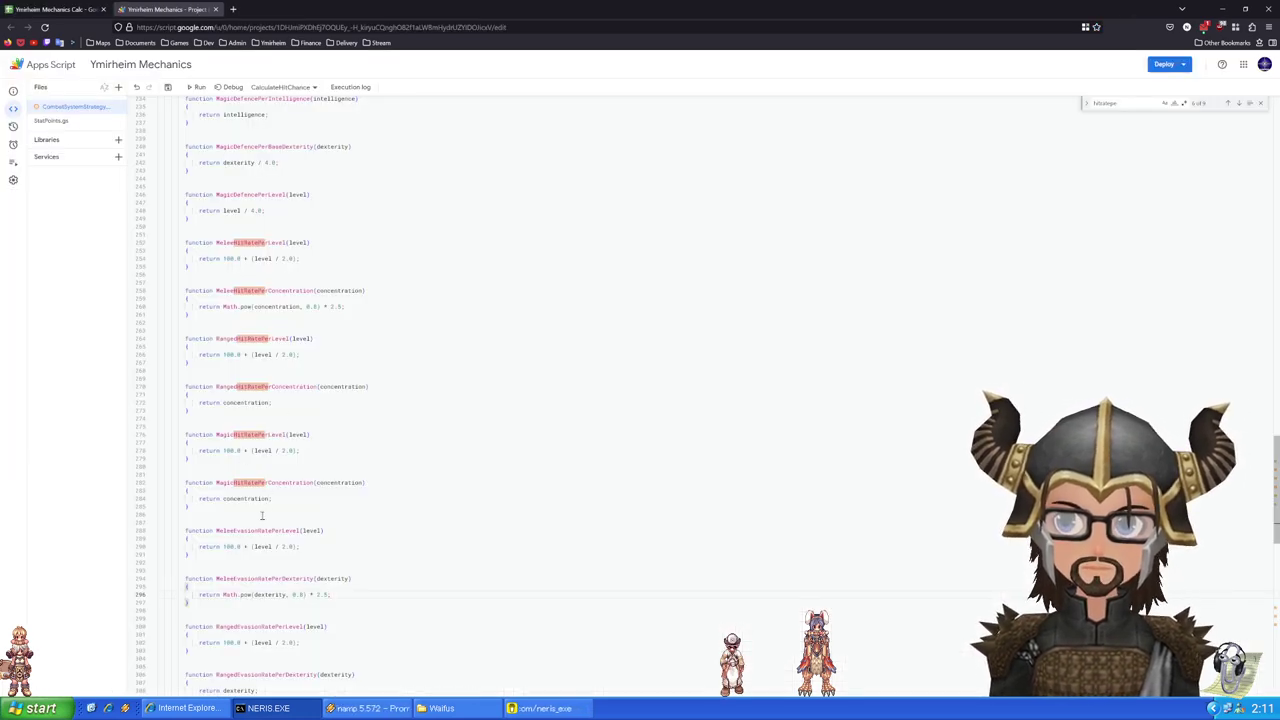
double_click(330, 578)
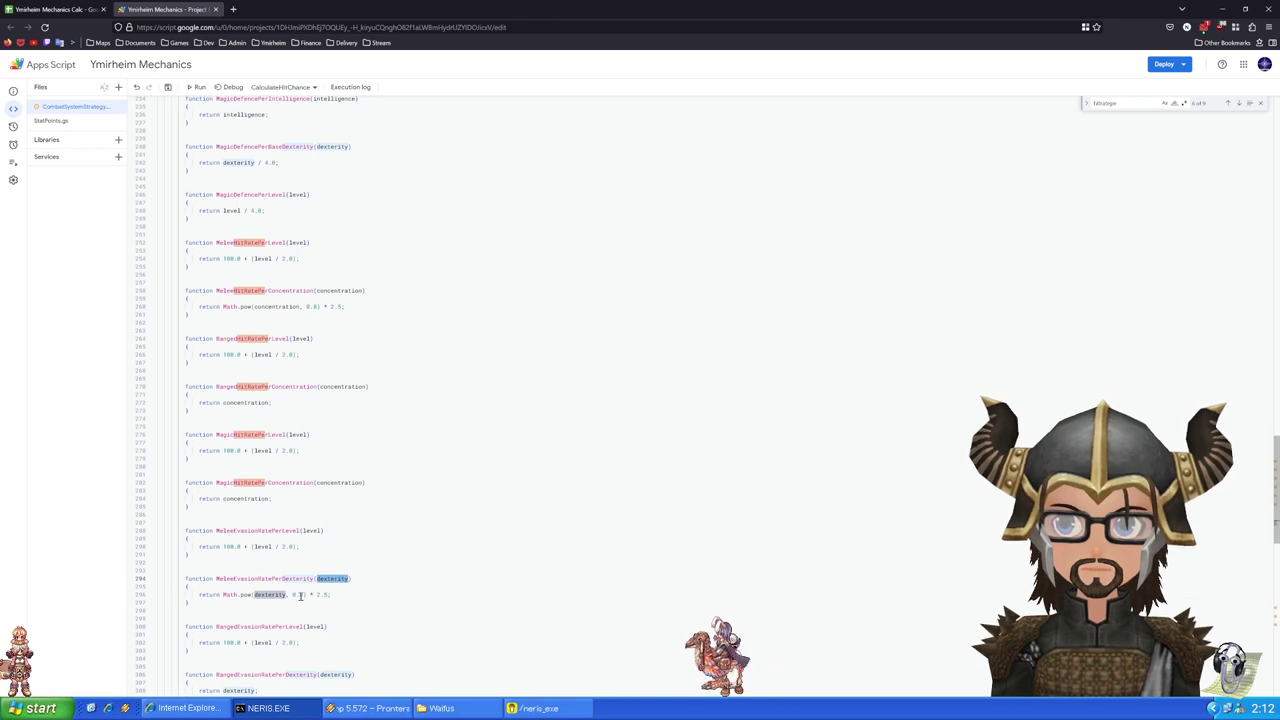
click(331, 594)
key(BackSpace)
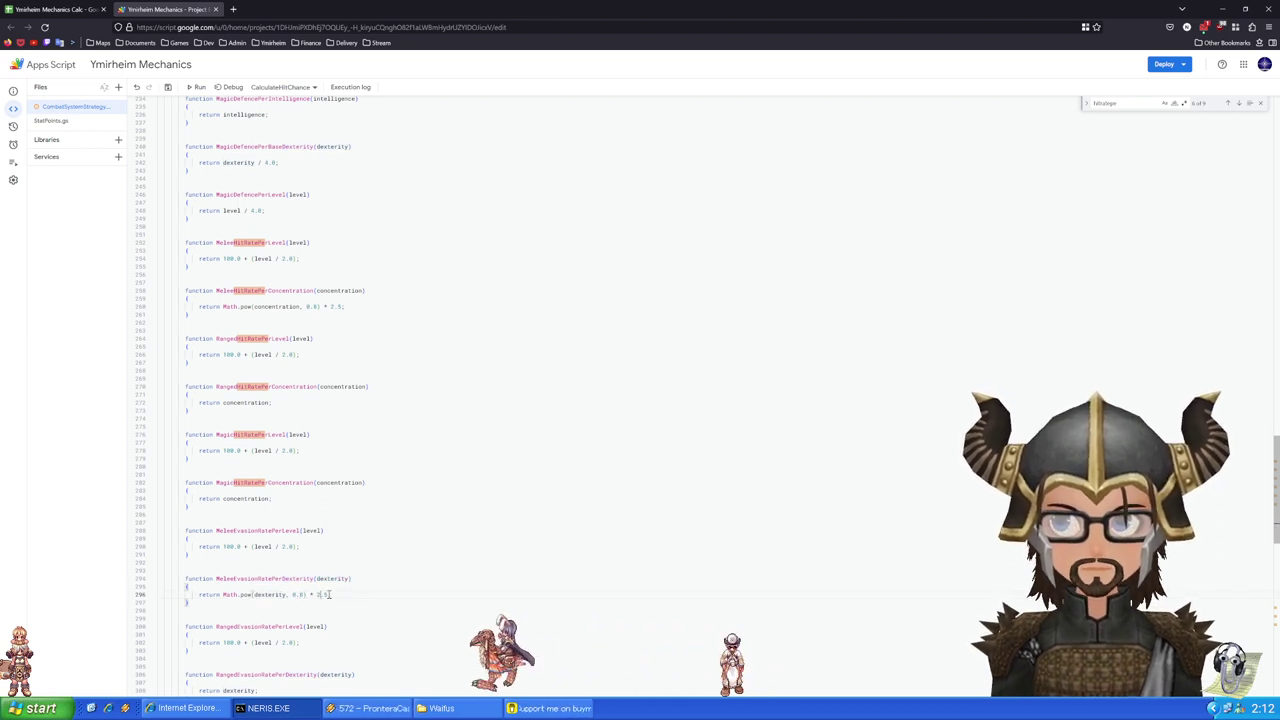
key(BackSpace)
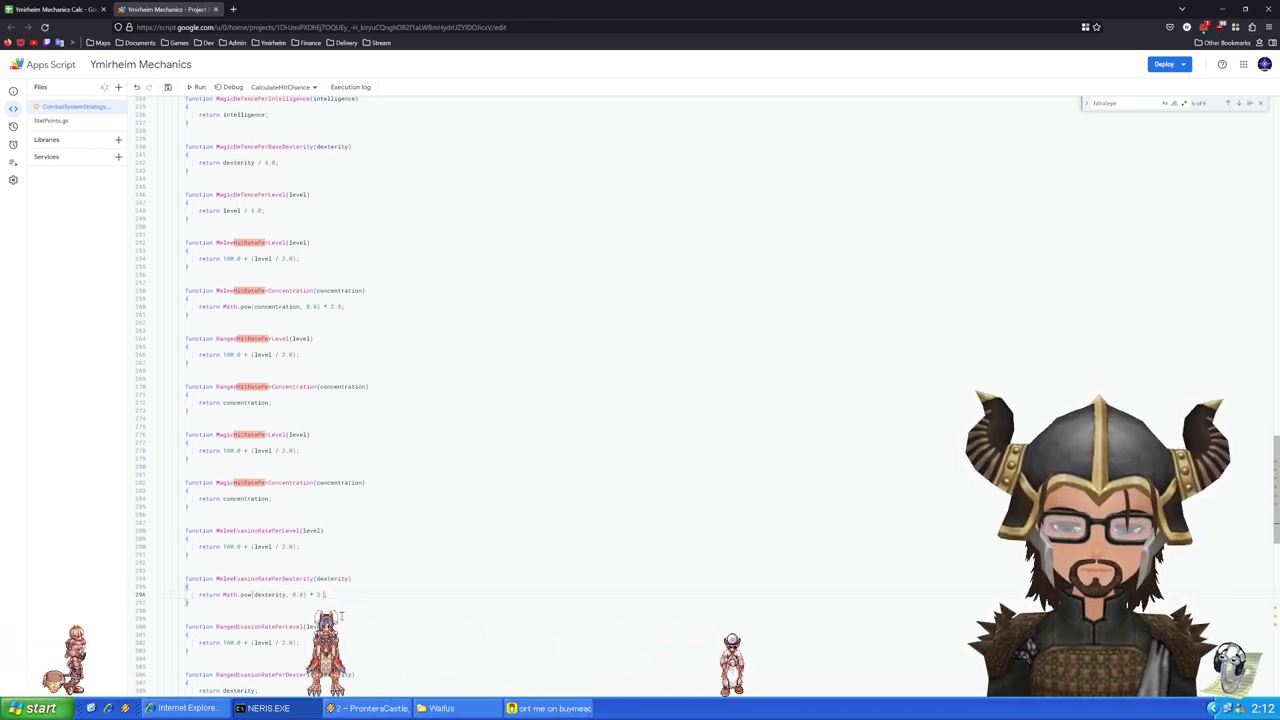
key(ctrl+s)
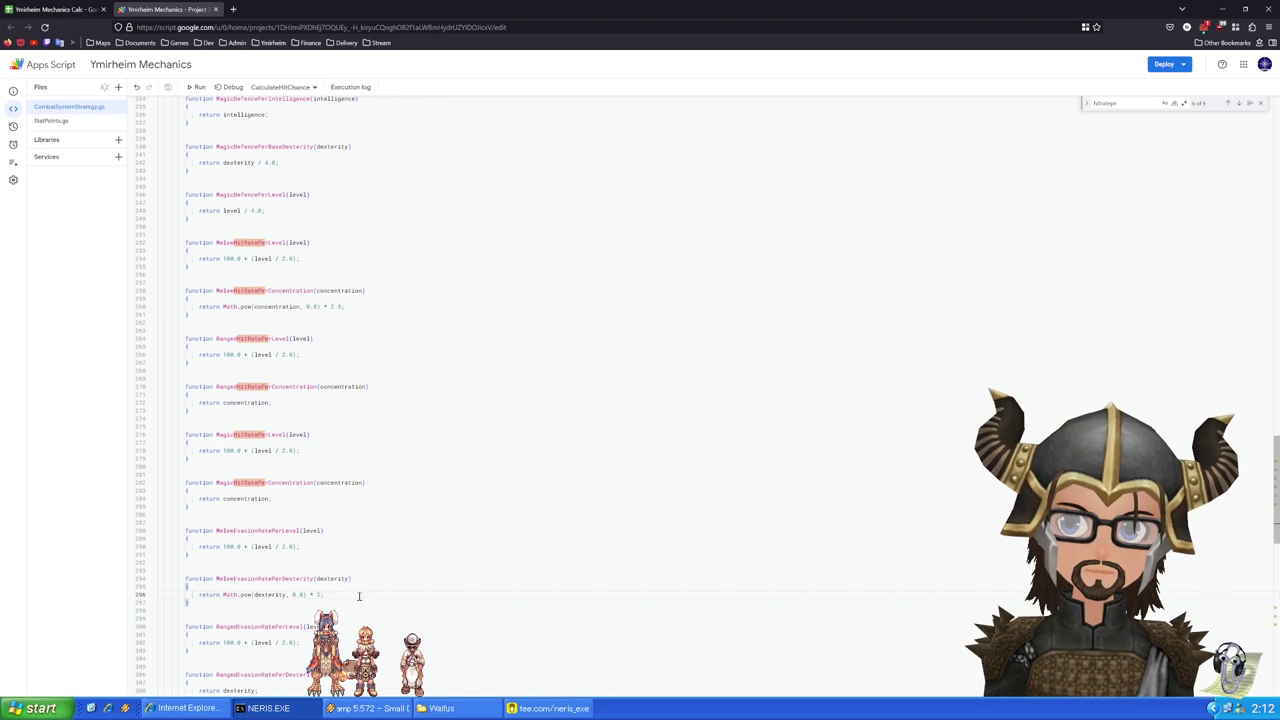
key(alt+Tab)
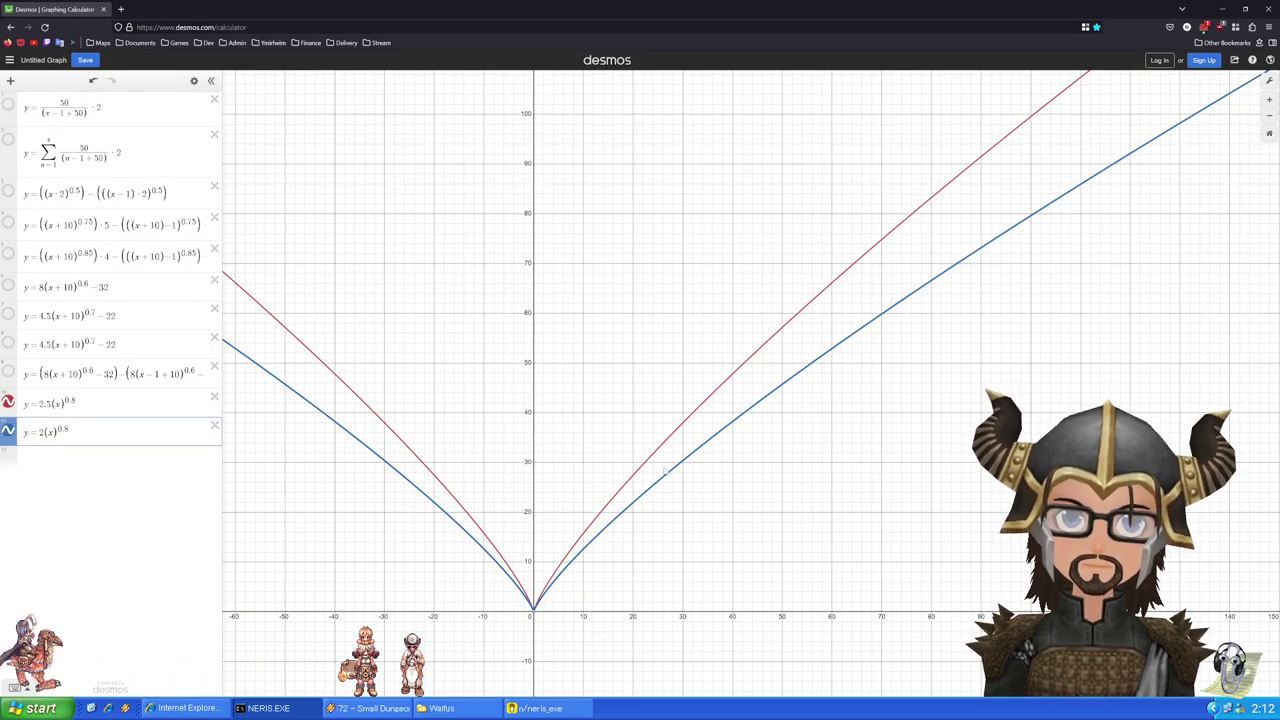
Step: Trace the blue y=2(x)^0.8 curve to x=2, reading 3.482, then zoom back out
scroll(547, 605, up, 10)
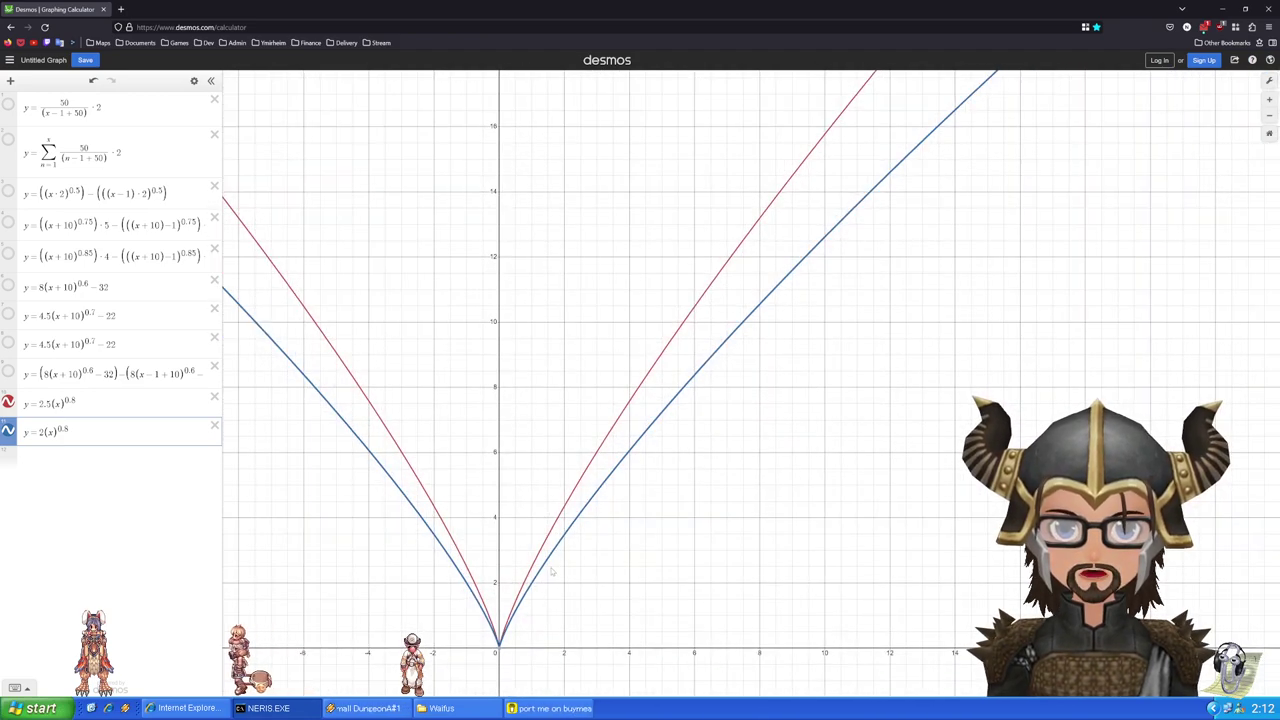
click(531, 583)
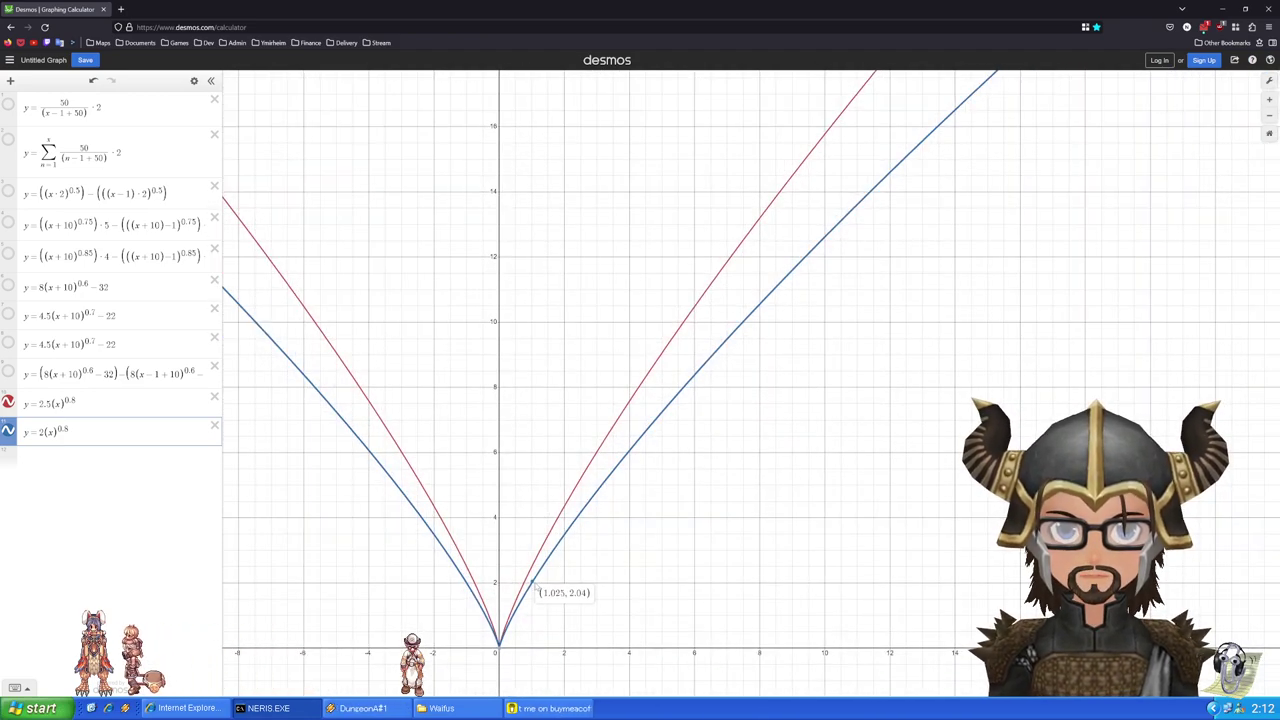
drag(532, 583, 531, 583)
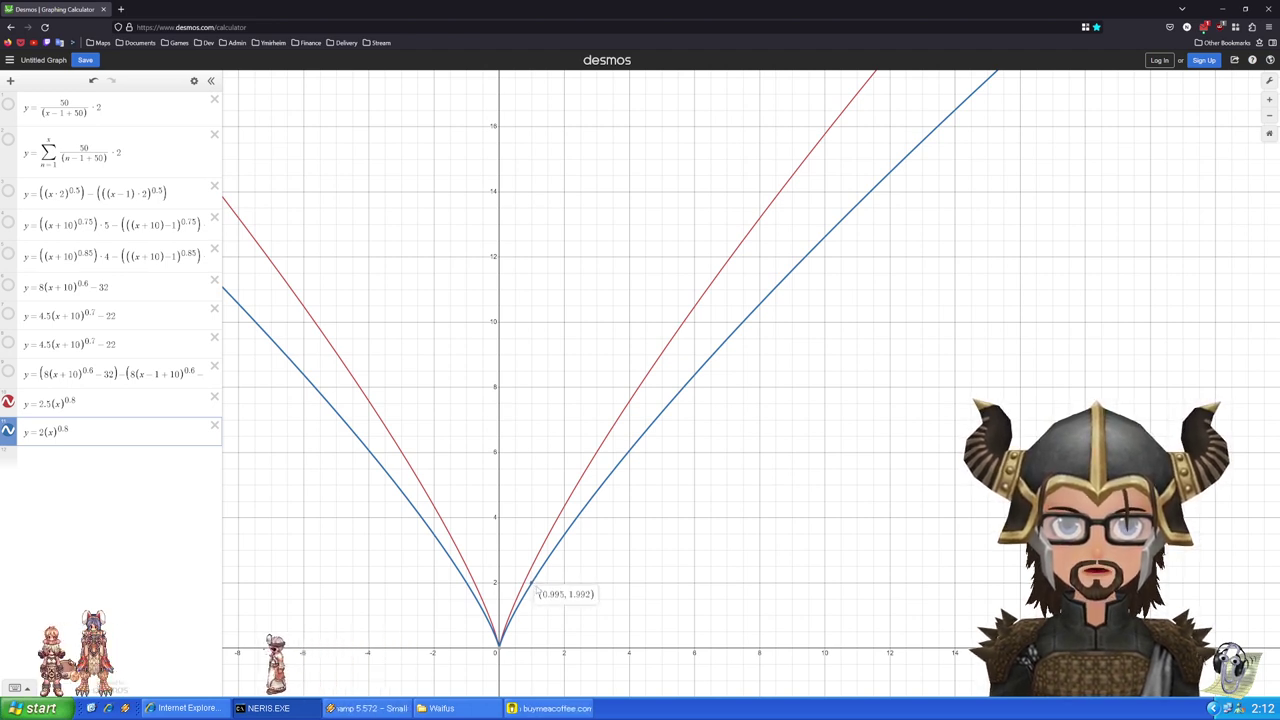
drag(561, 566, 578, 562)
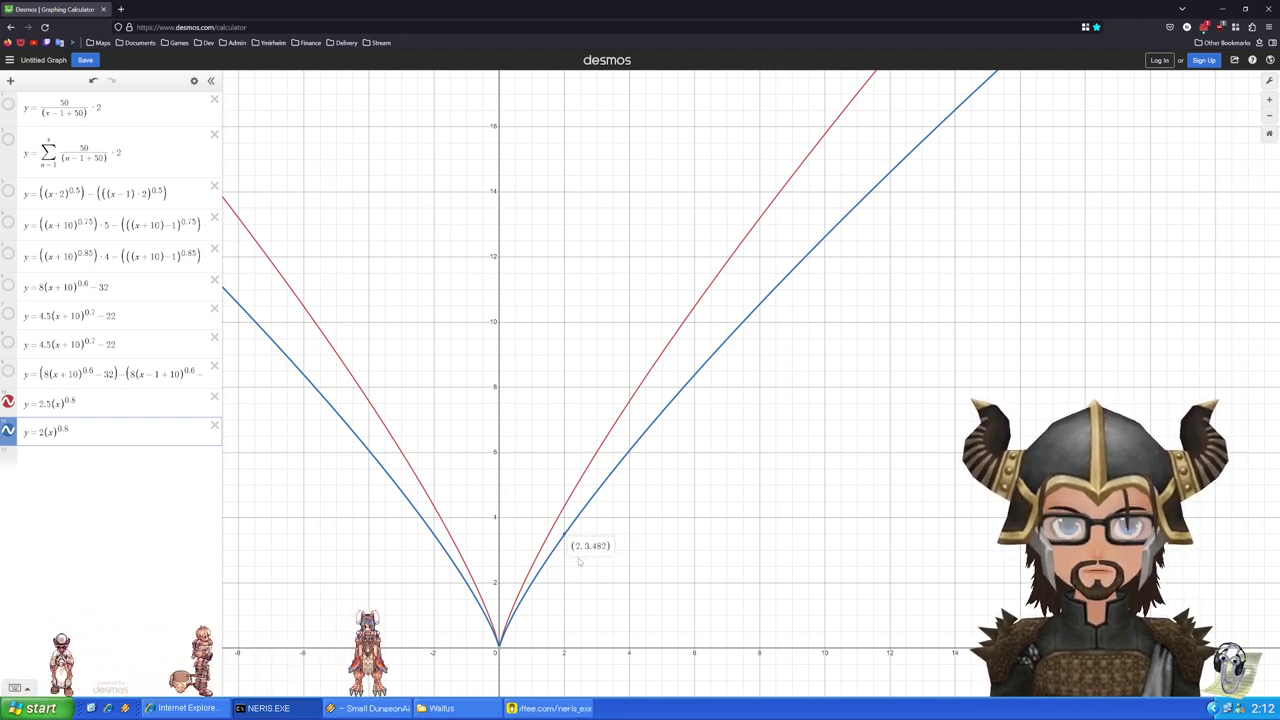
click(567, 516)
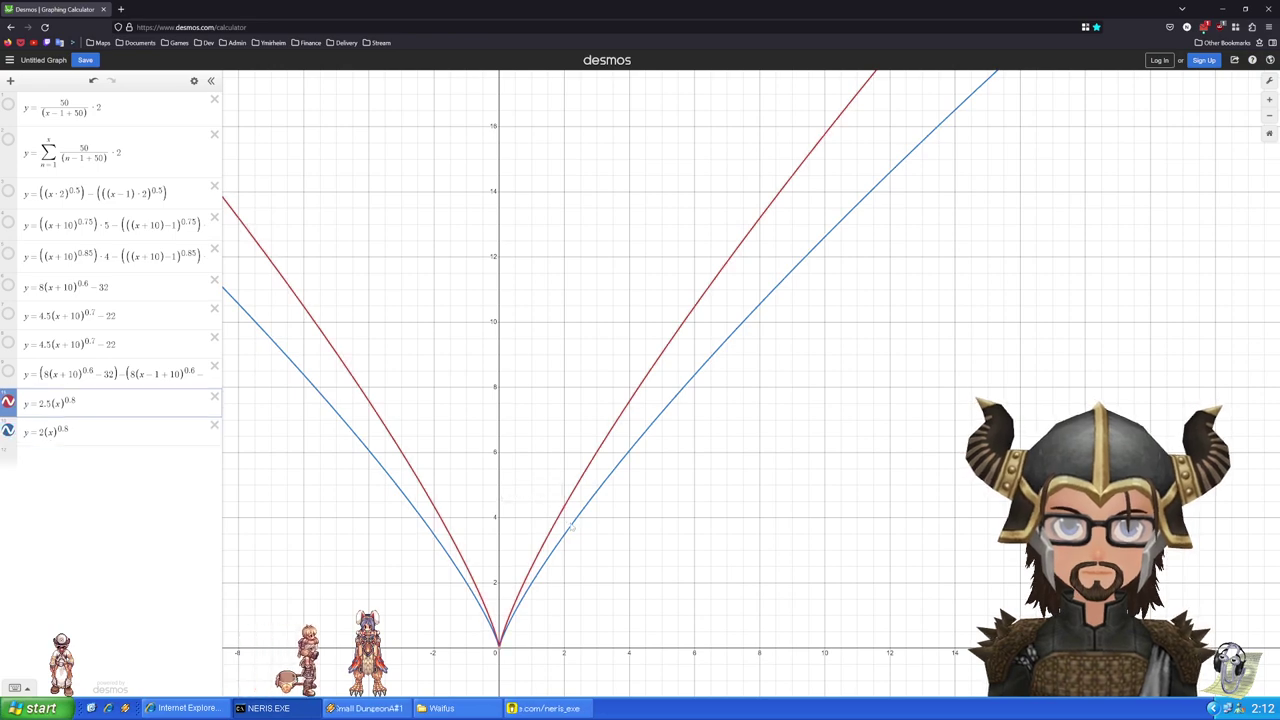
click(563, 538)
scroll(600, 520, down, 10)
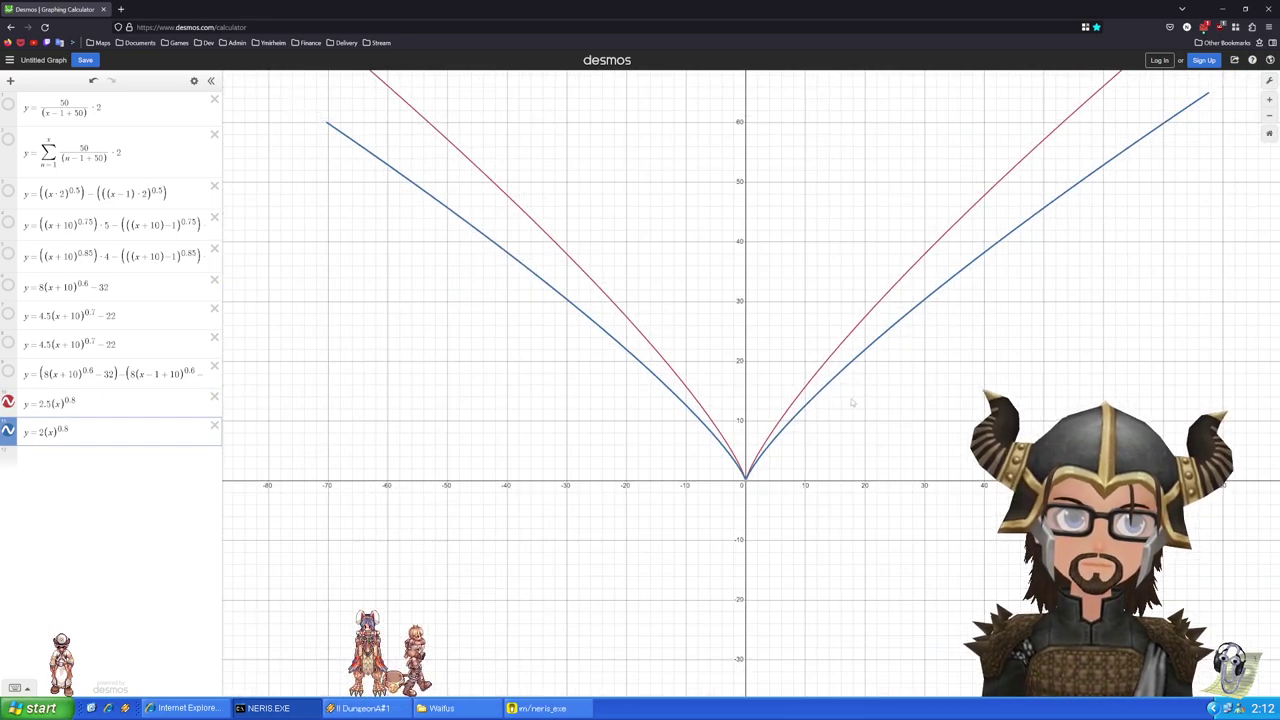
scroll(907, 350, down, 3)
drag(1048, 334, 790, 470)
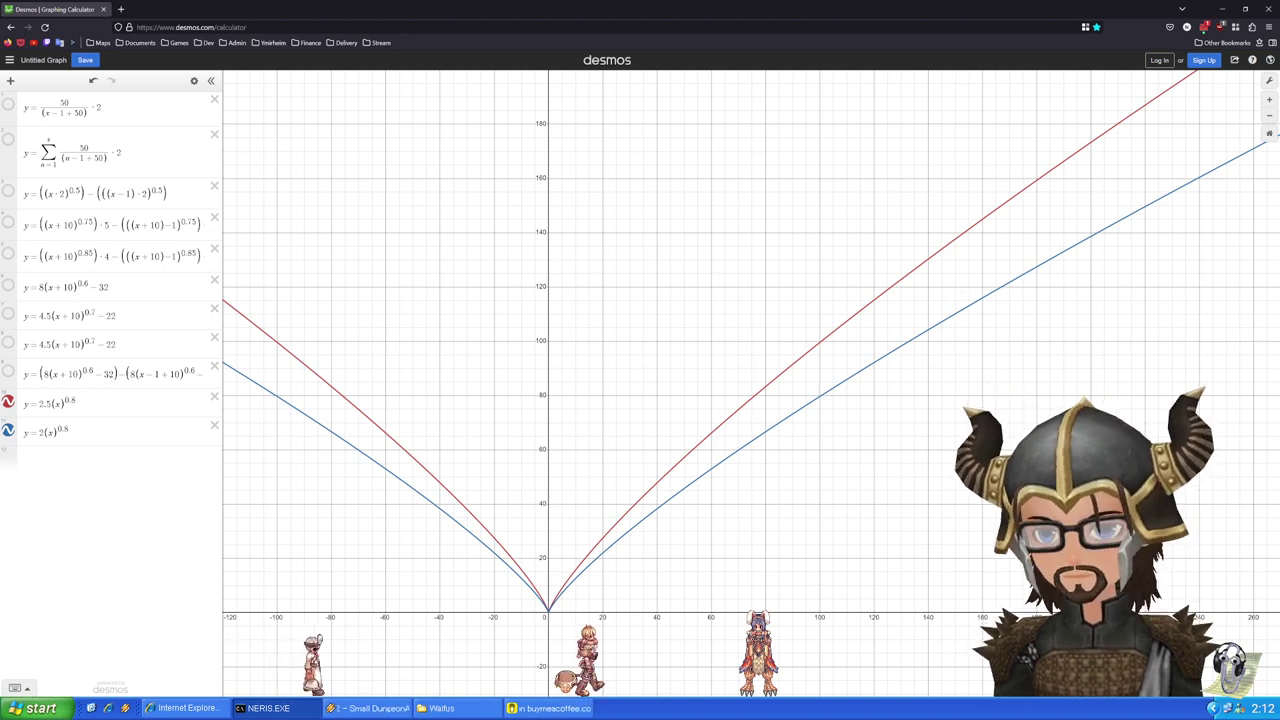
key(alt+Tab)
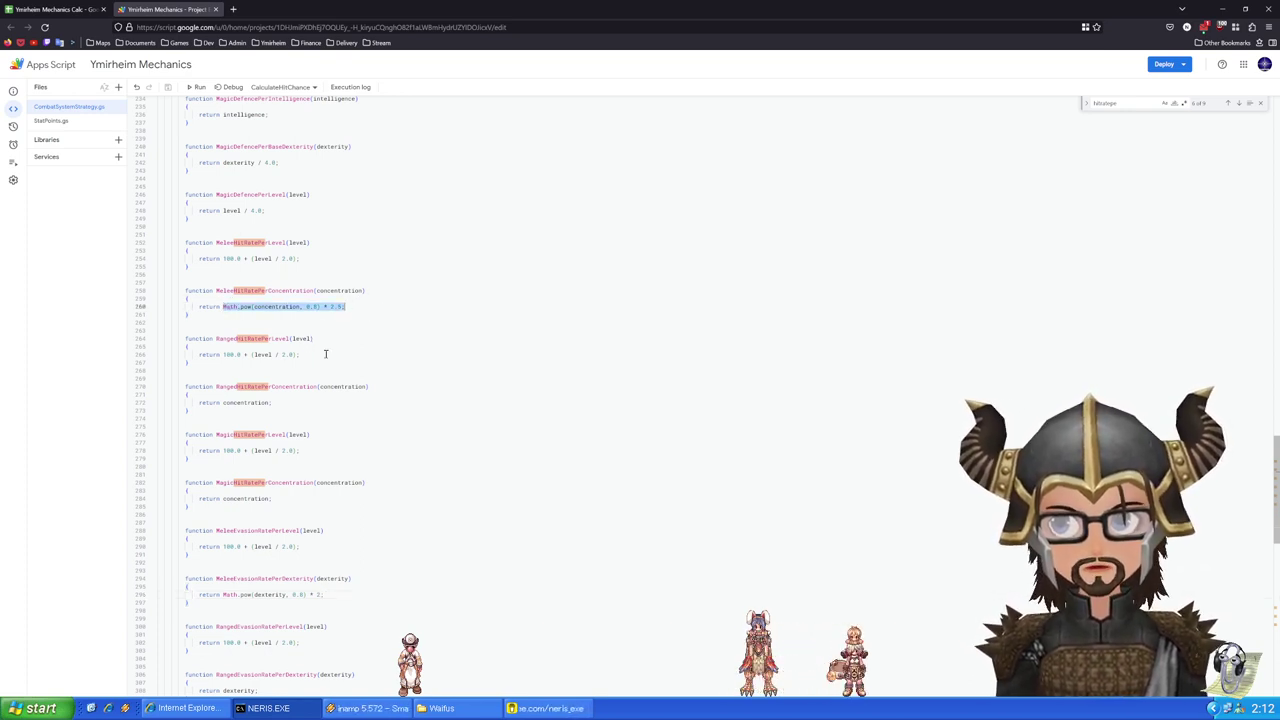
Step: Paste the 0.8 power-curve expression into RangedHitRatePerConcentration and MagicHitRatePerConcentration returns
double_click(250, 403)
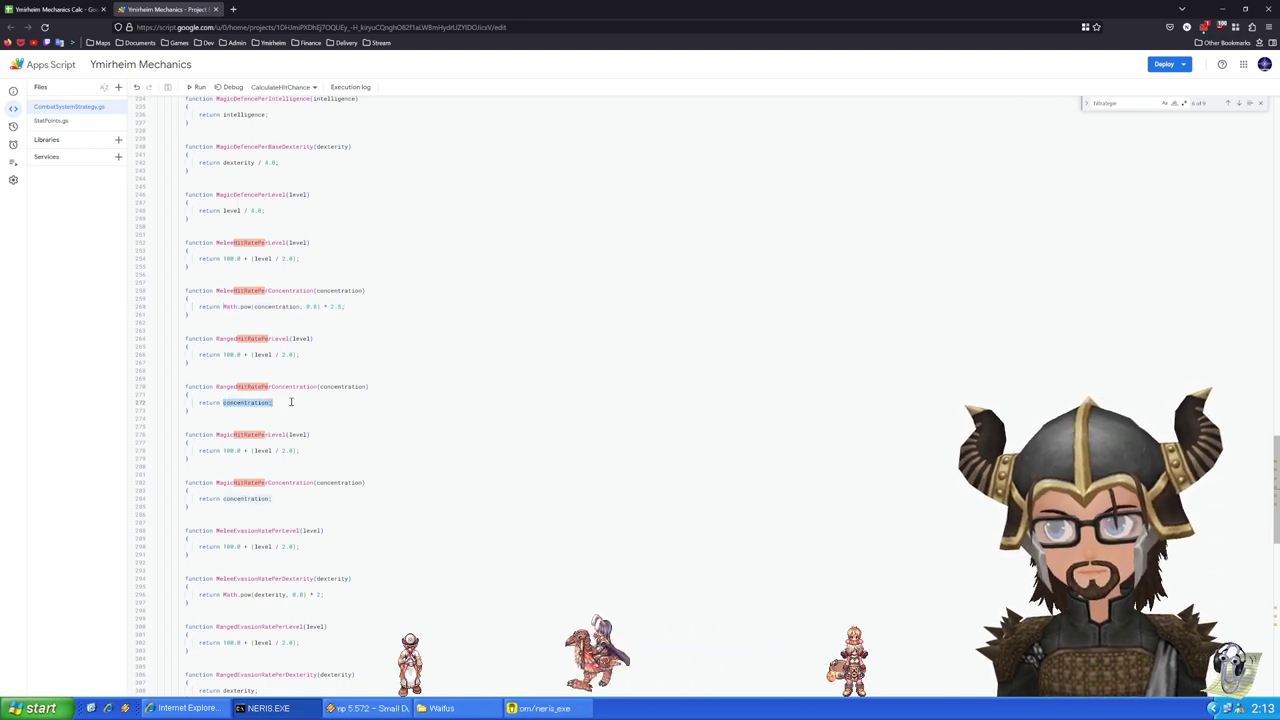
text(Math.pow(concentration, 0.8) * 2.5)
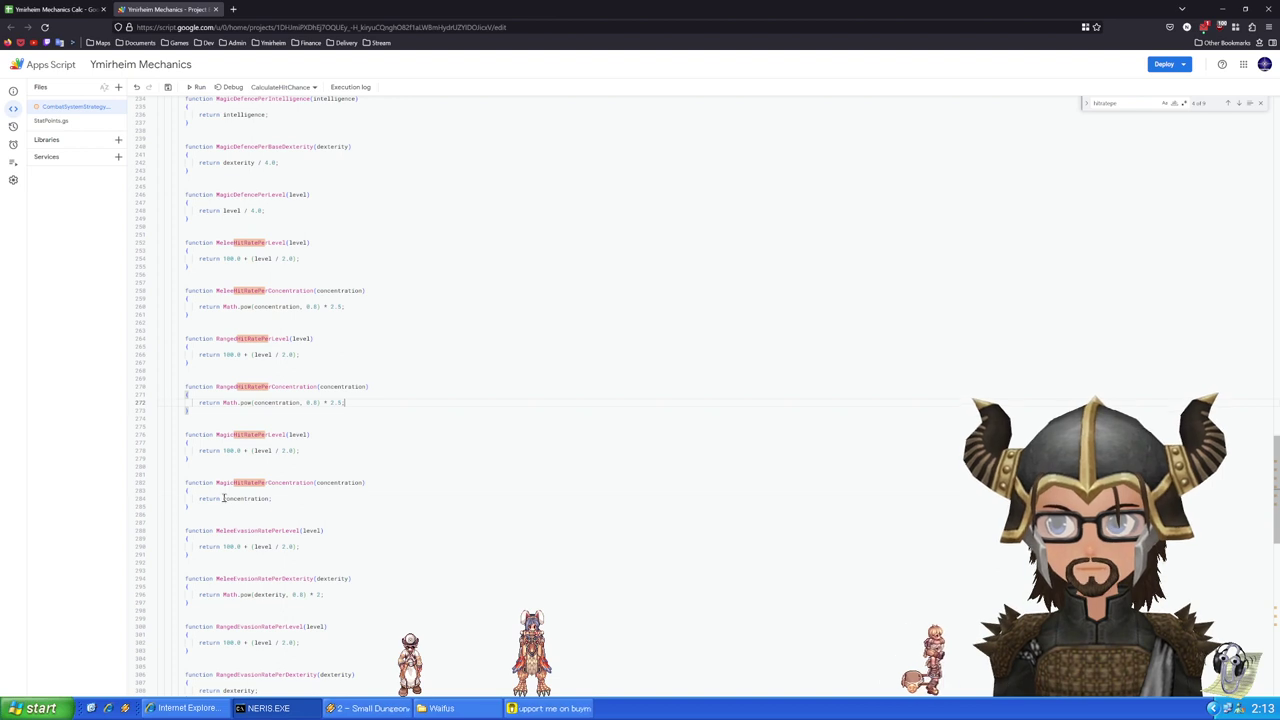
drag(224, 498, 288, 498)
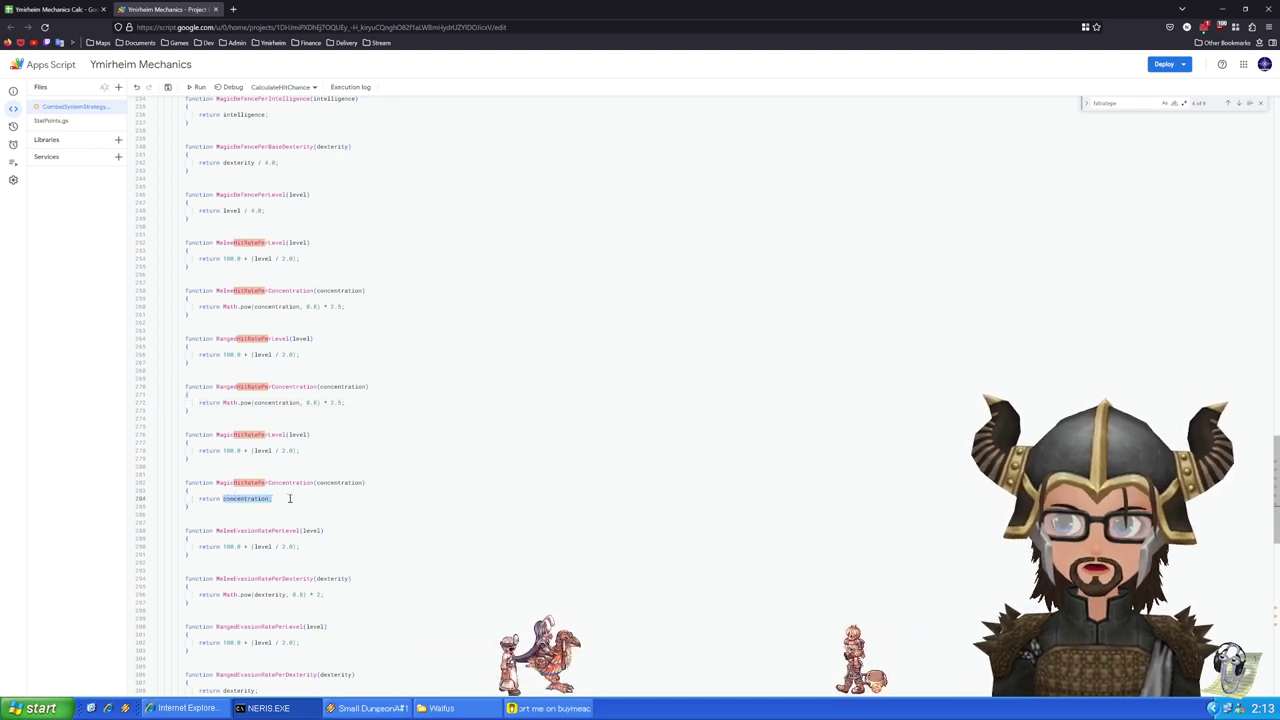
text(Math.pow(concentration, 0.8) * 2.5)
Step: Select MeleeEvasionRatePerDexterity's Math.pow(dexterity, 0.8) * 2 expression for copying
scroll(365, 507, down, 1)
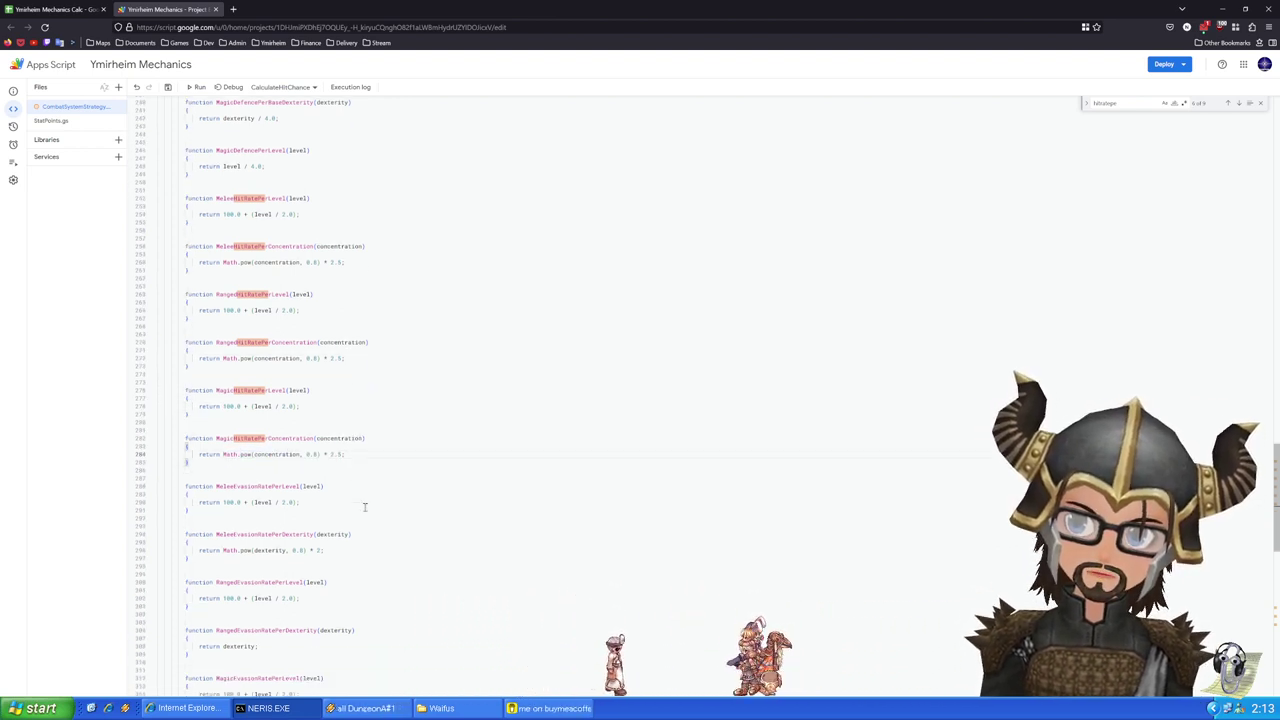
scroll(365, 507, down, 2)
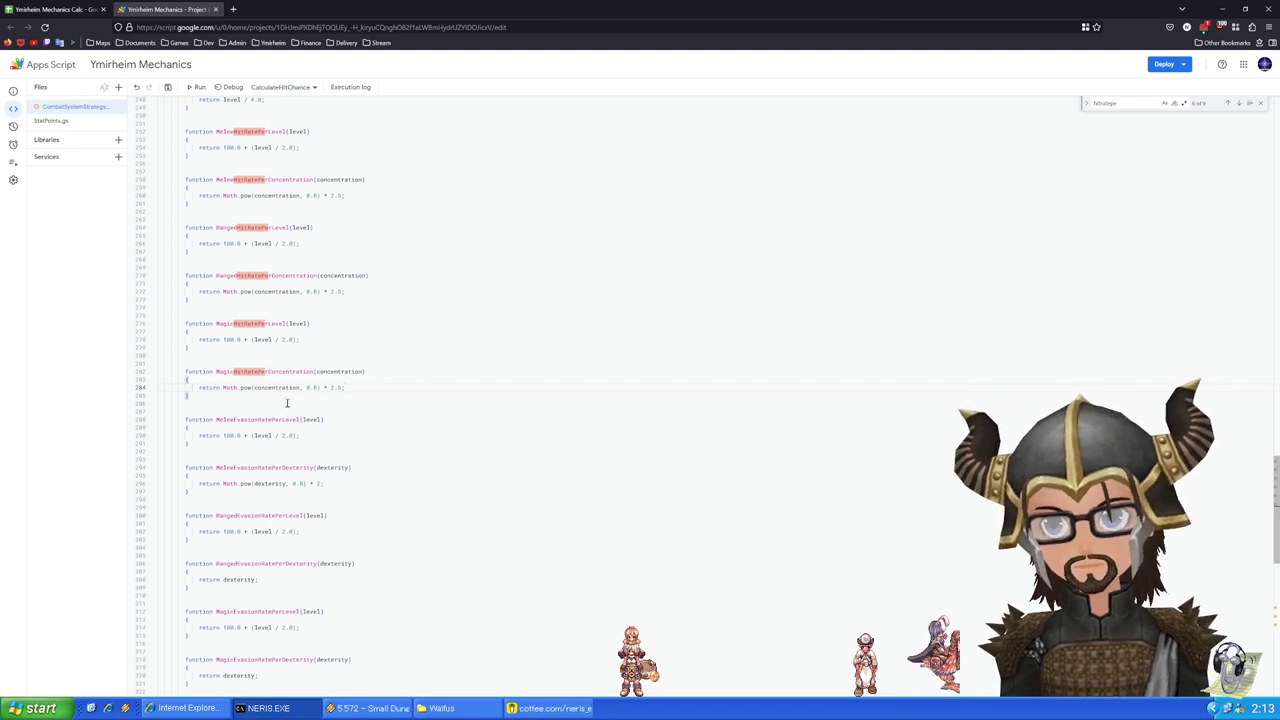
scroll(287, 403, up, 2)
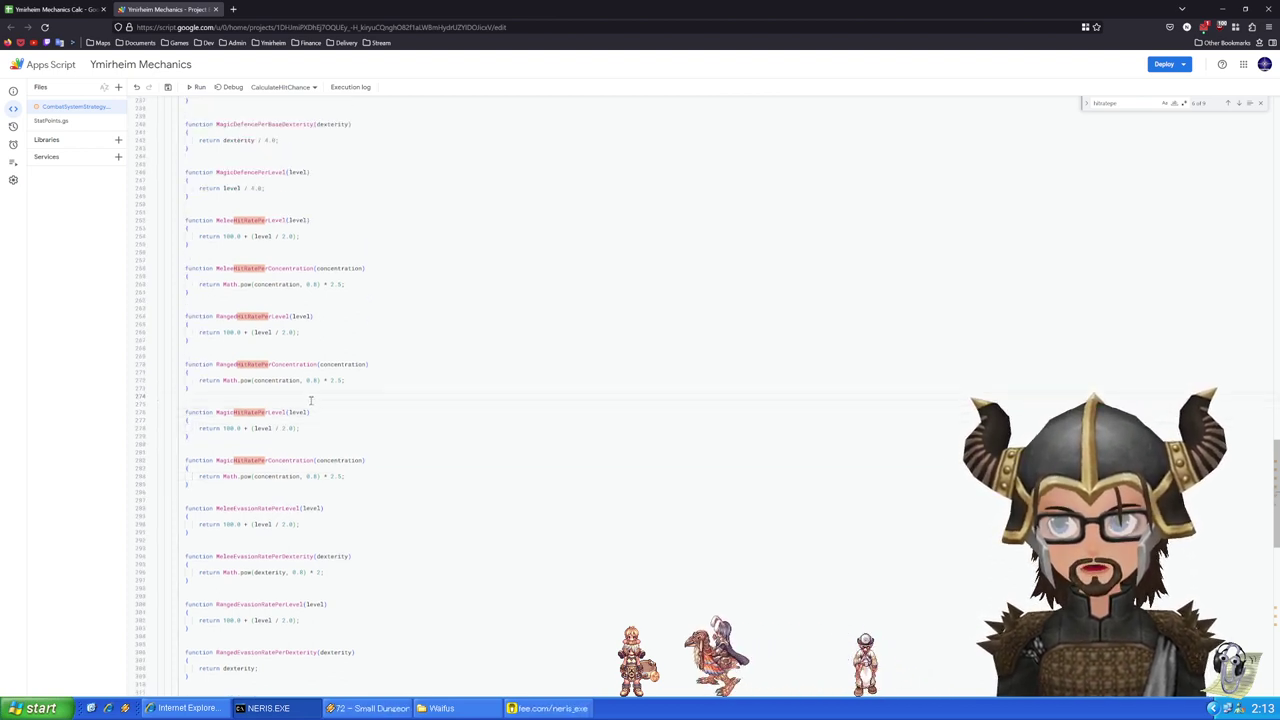
scroll(308, 400, down, 2)
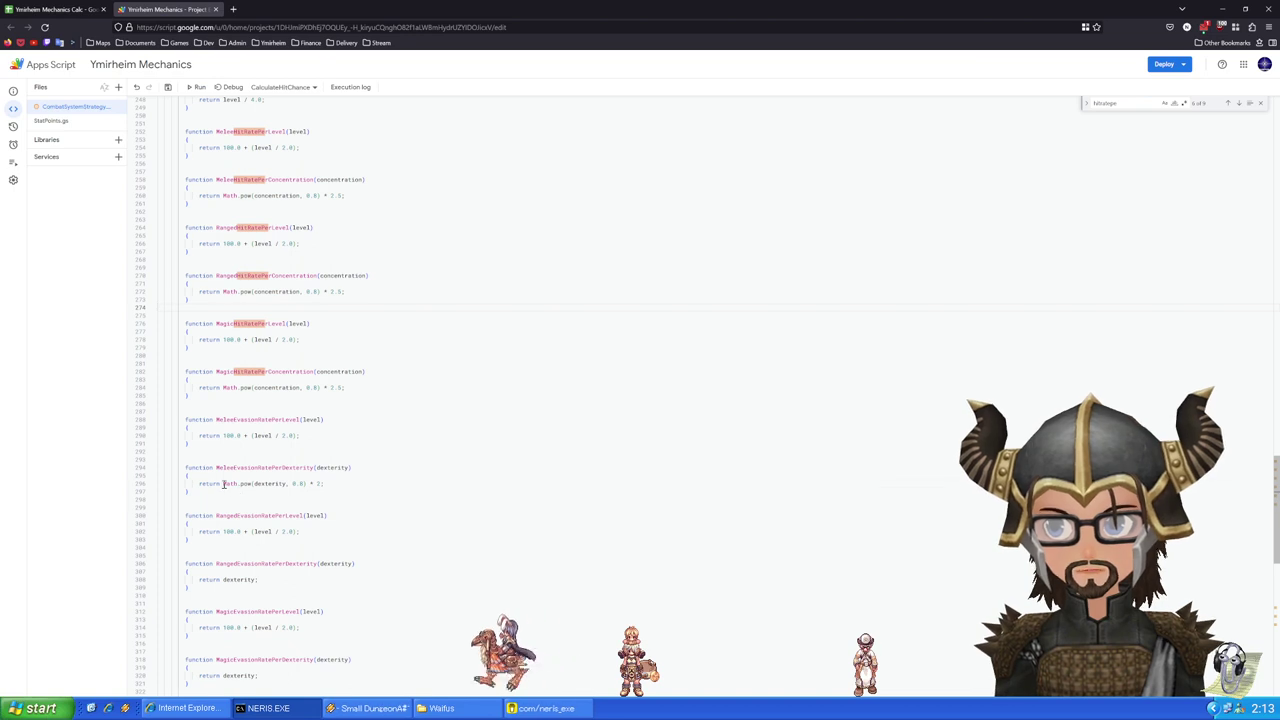
drag(224, 484, 355, 485)
key(ctrl+c)
Step: Paste Math.pow(dexterity, 0.8) * 2 into the ranged and magic evasion functions and save
scroll(330, 475, down, 3)
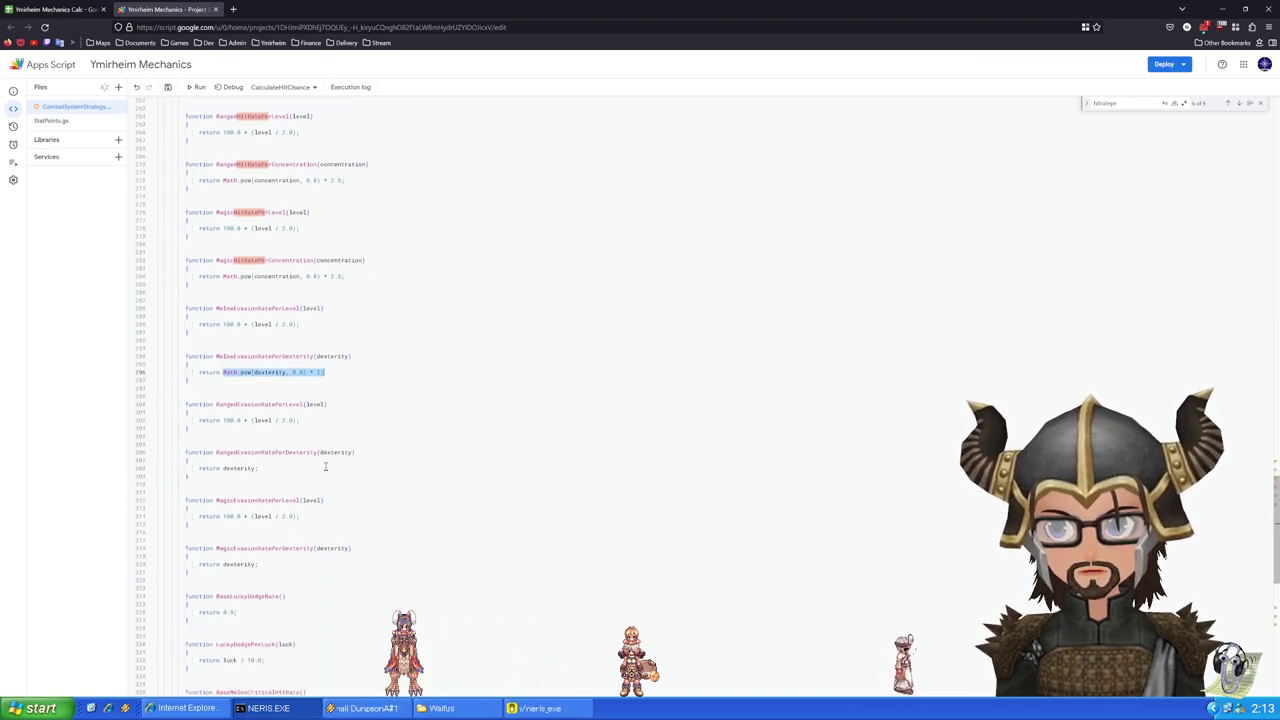
double_click(226, 468)
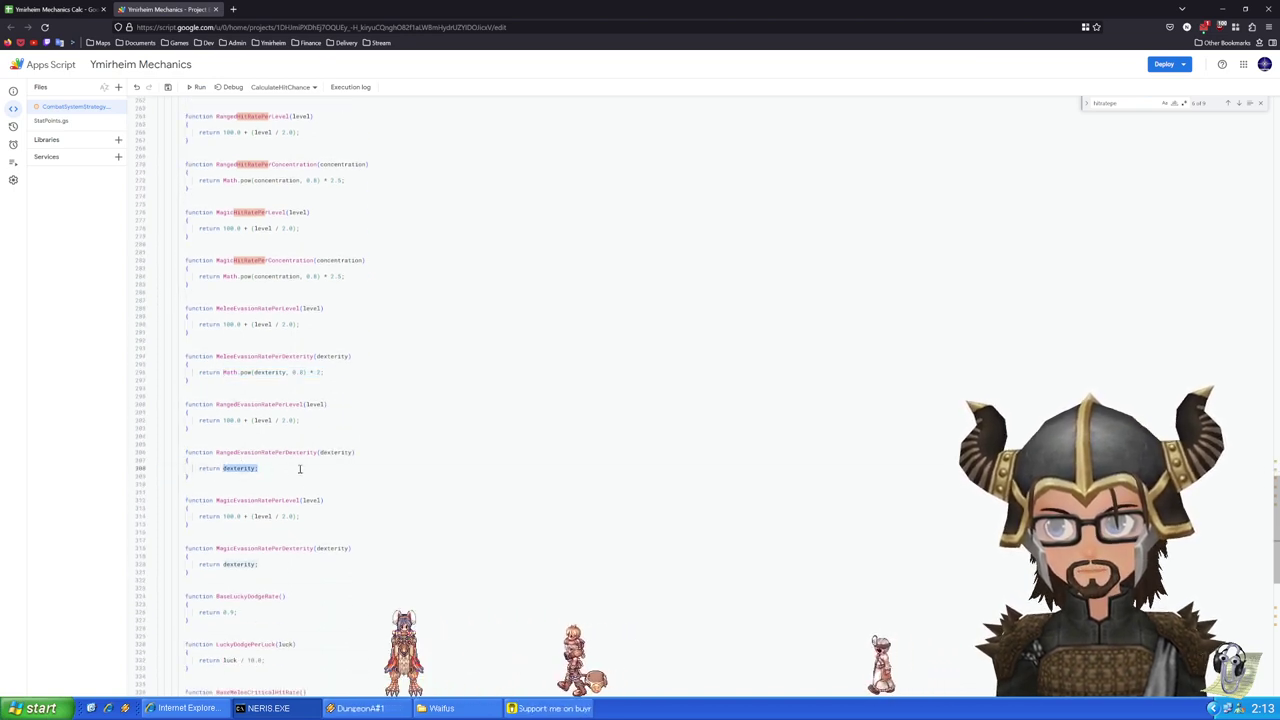
key(ctrl+v)
scroll(258, 517, down, 1)
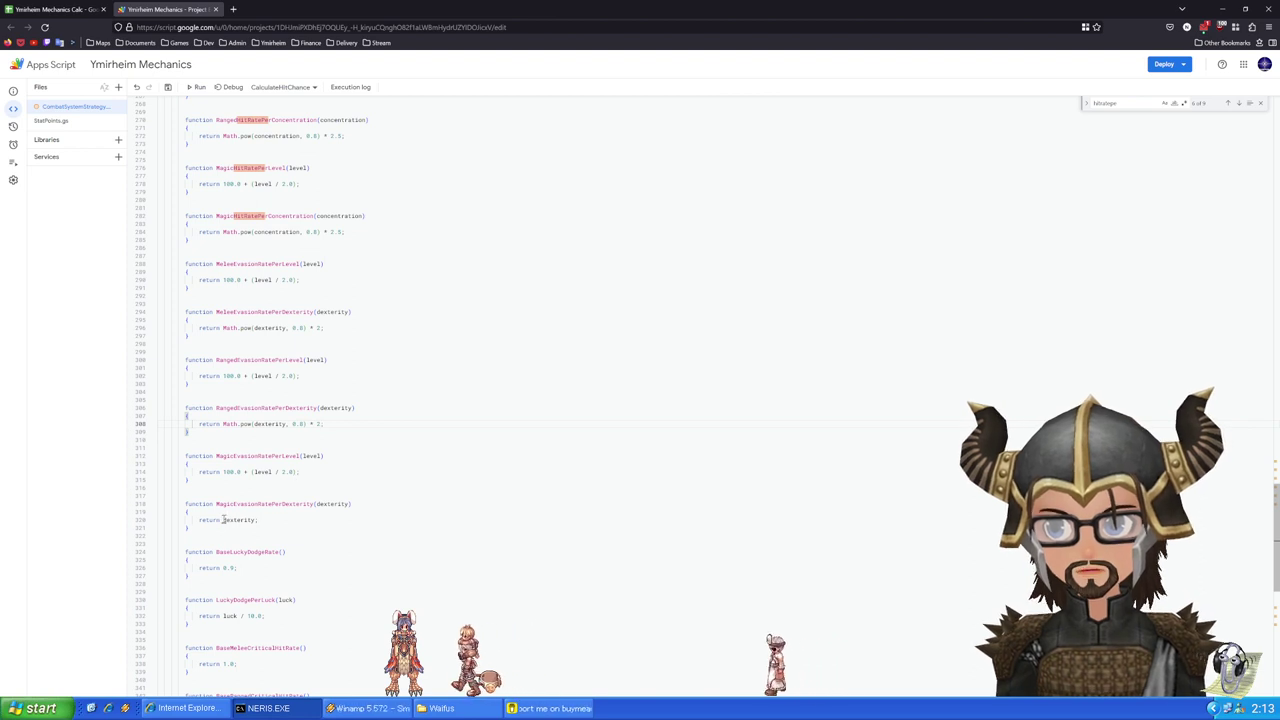
double_click(240, 520)
key(ctrl+v)
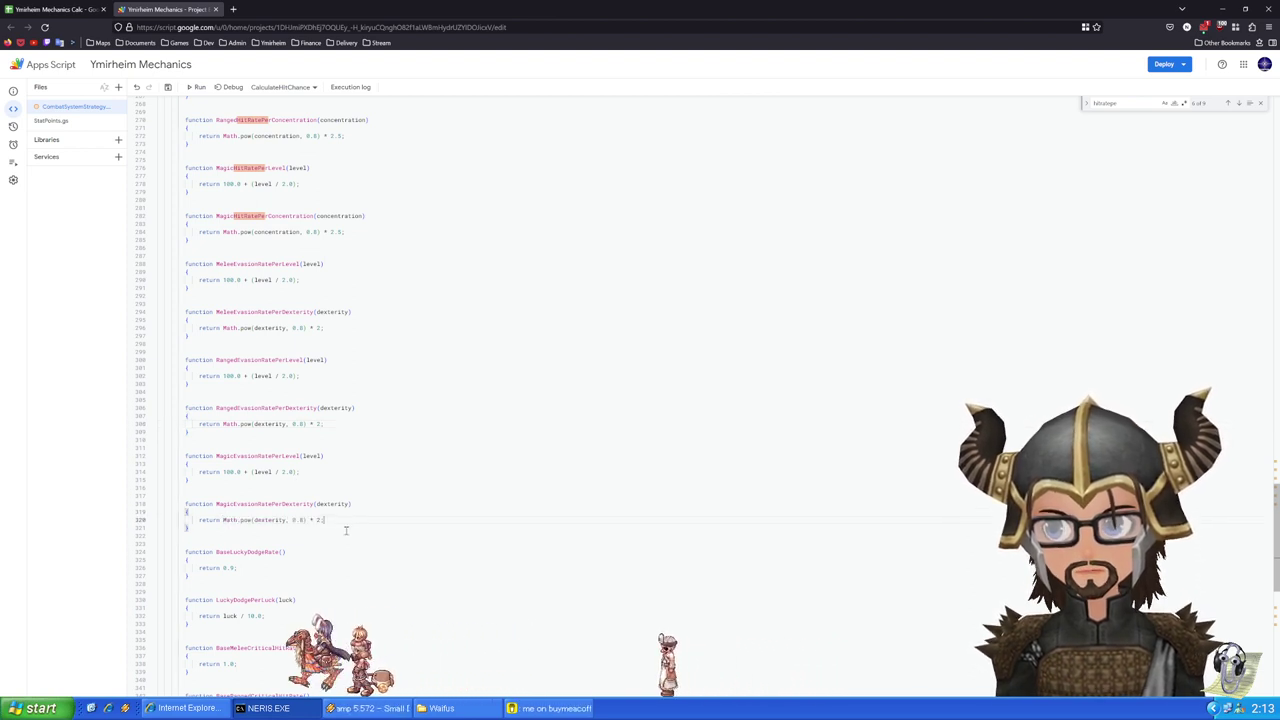
key(ctrl+s)
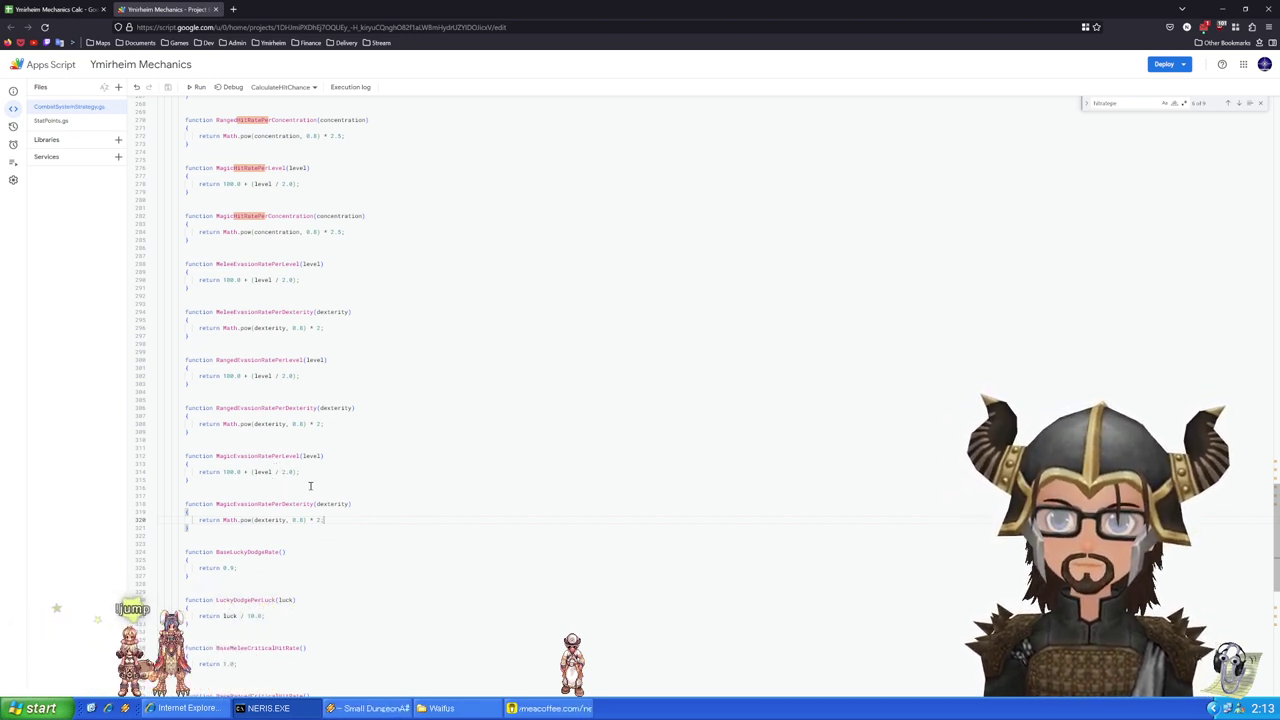
Step: Set the source's base Level to 8 in the Calc sheet
click(56, 9)
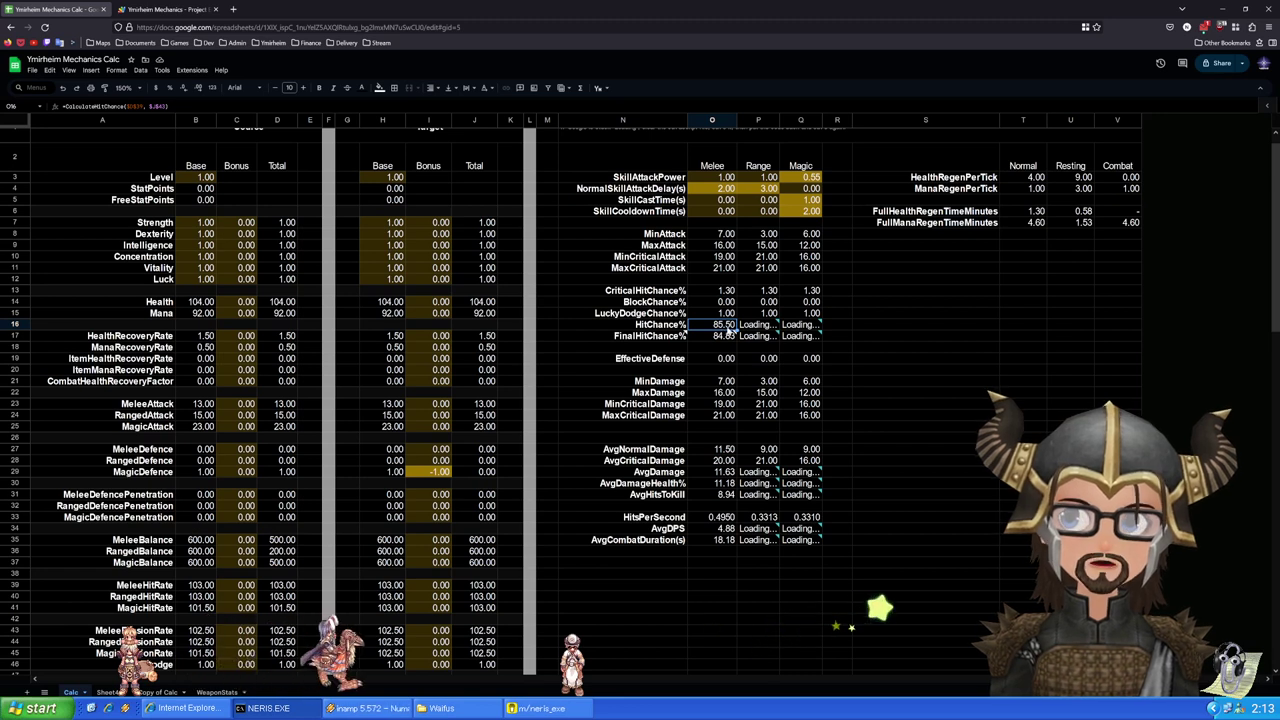
mouse_move(731, 337)
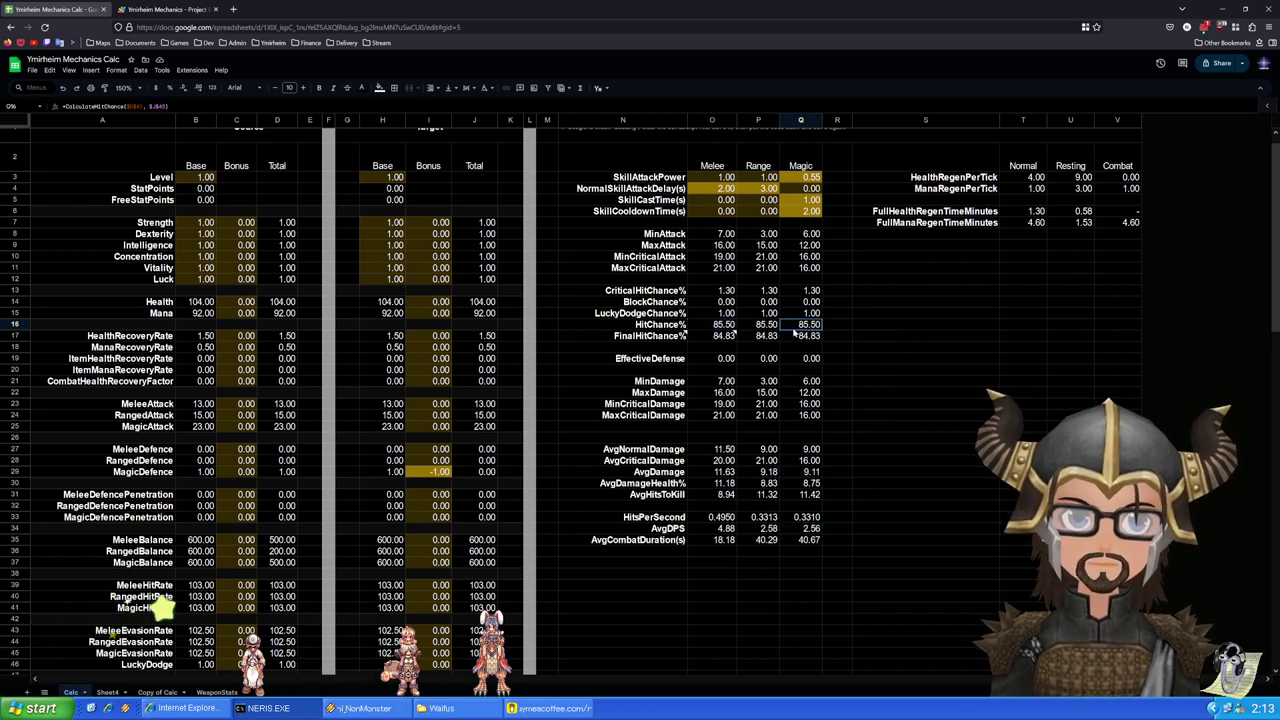
click(888, 338)
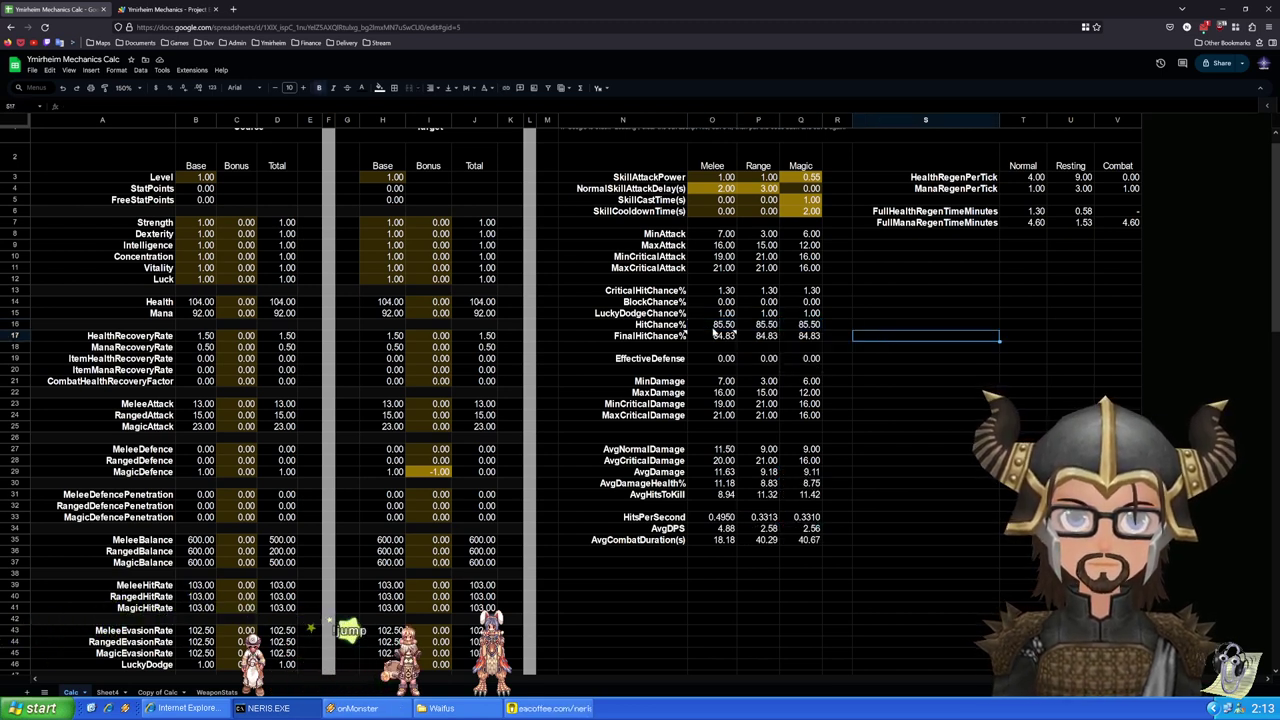
click(714, 328)
key(Right)
key(Right)
key(Right)
key(Right)
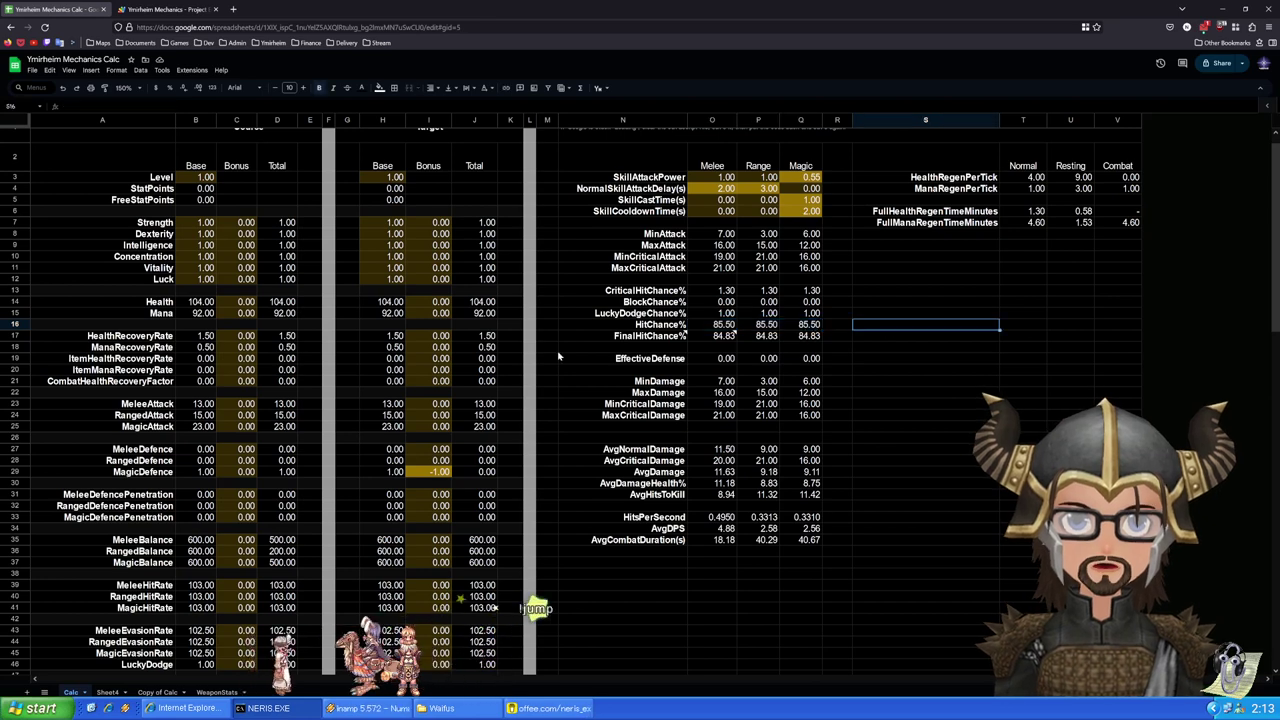
click(198, 179)
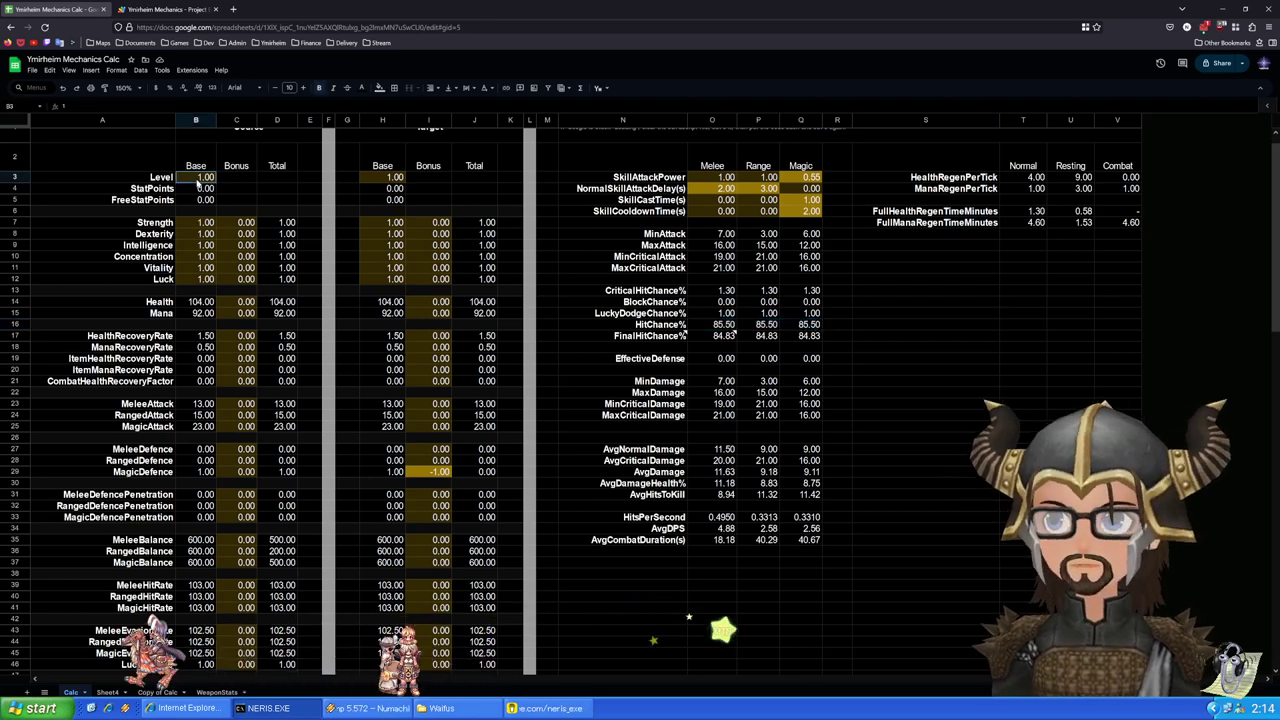
text(8)
key(Return)
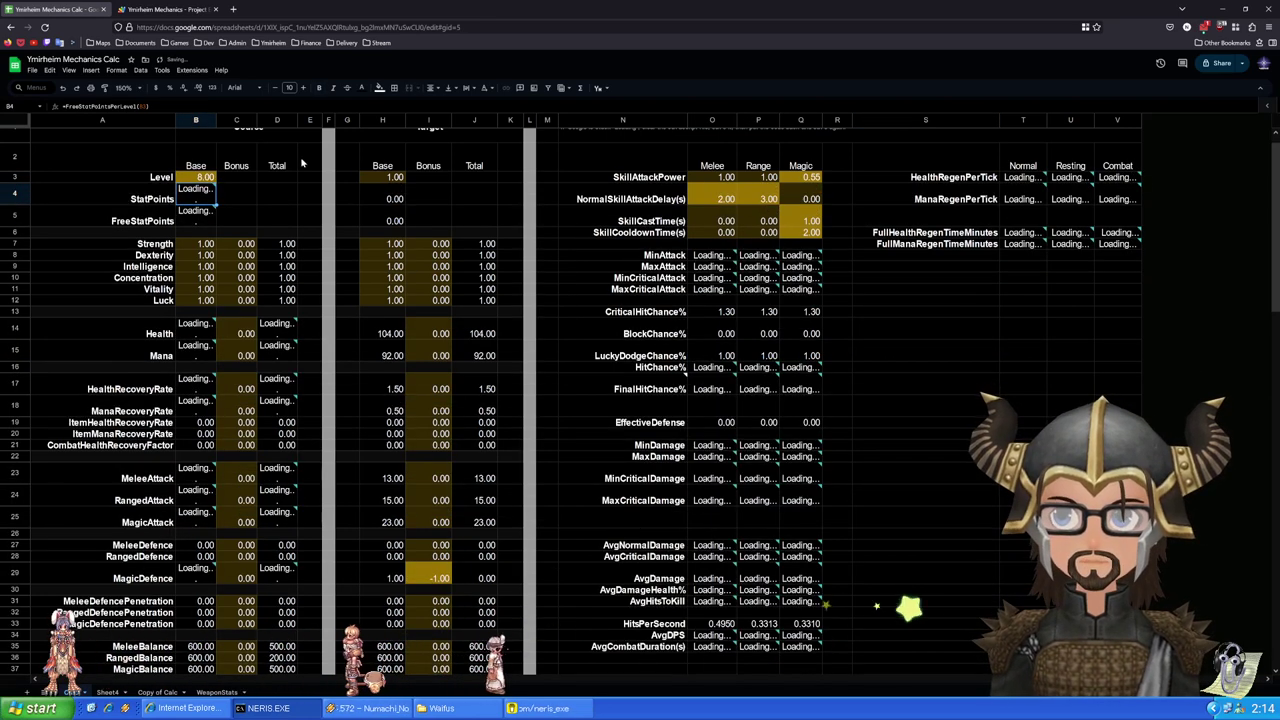
Step: Check the 14 stat points, the 85.50 HitChance% results and the evasion rate totals
click(386, 200)
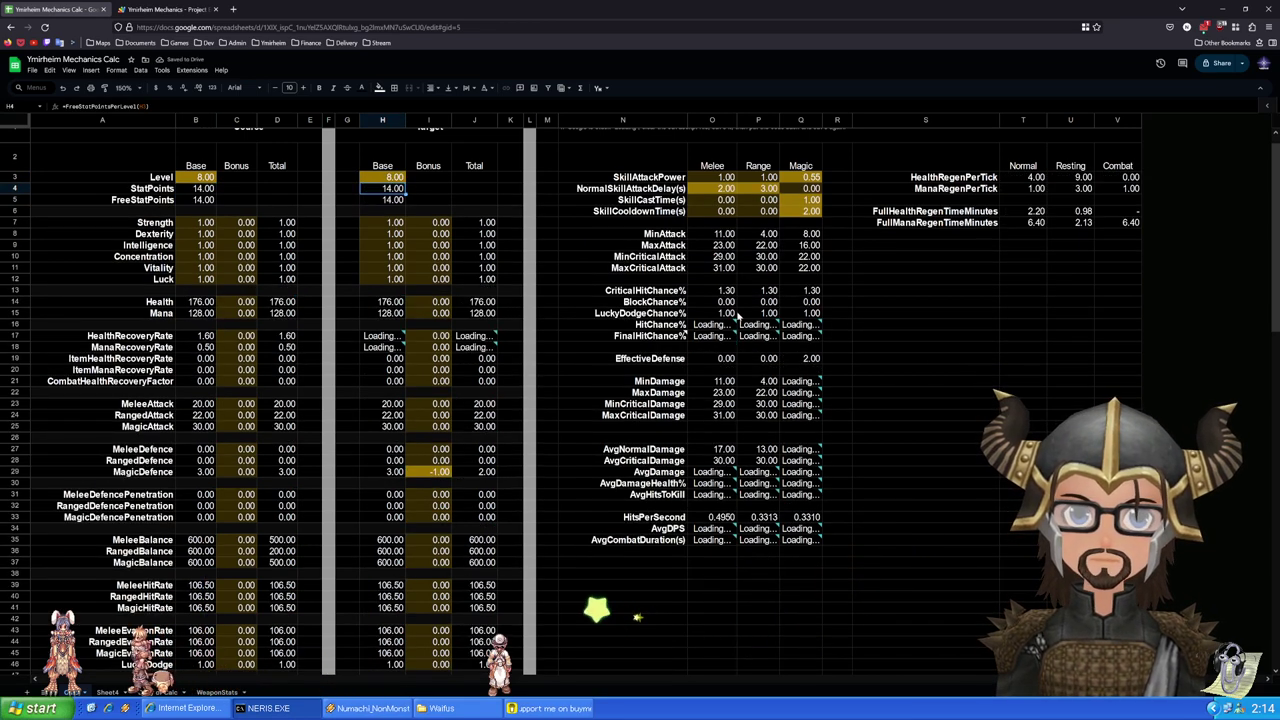
drag(729, 328, 788, 331)
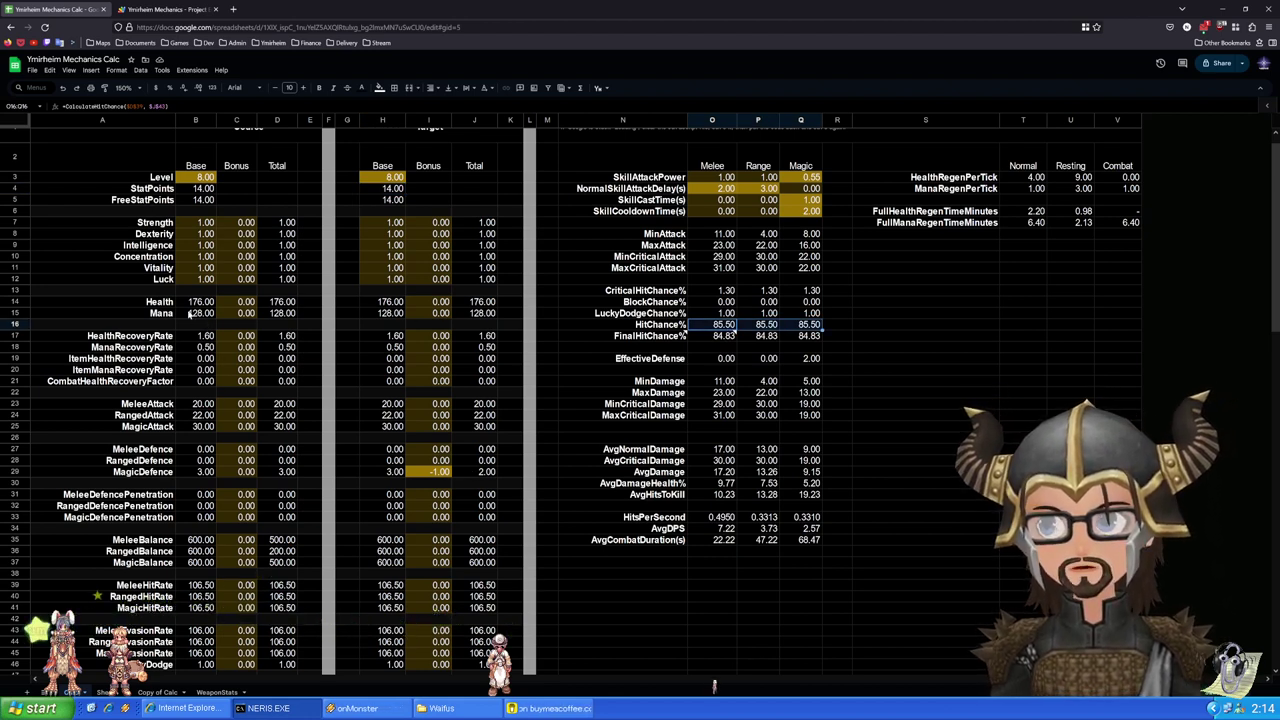
click(198, 630)
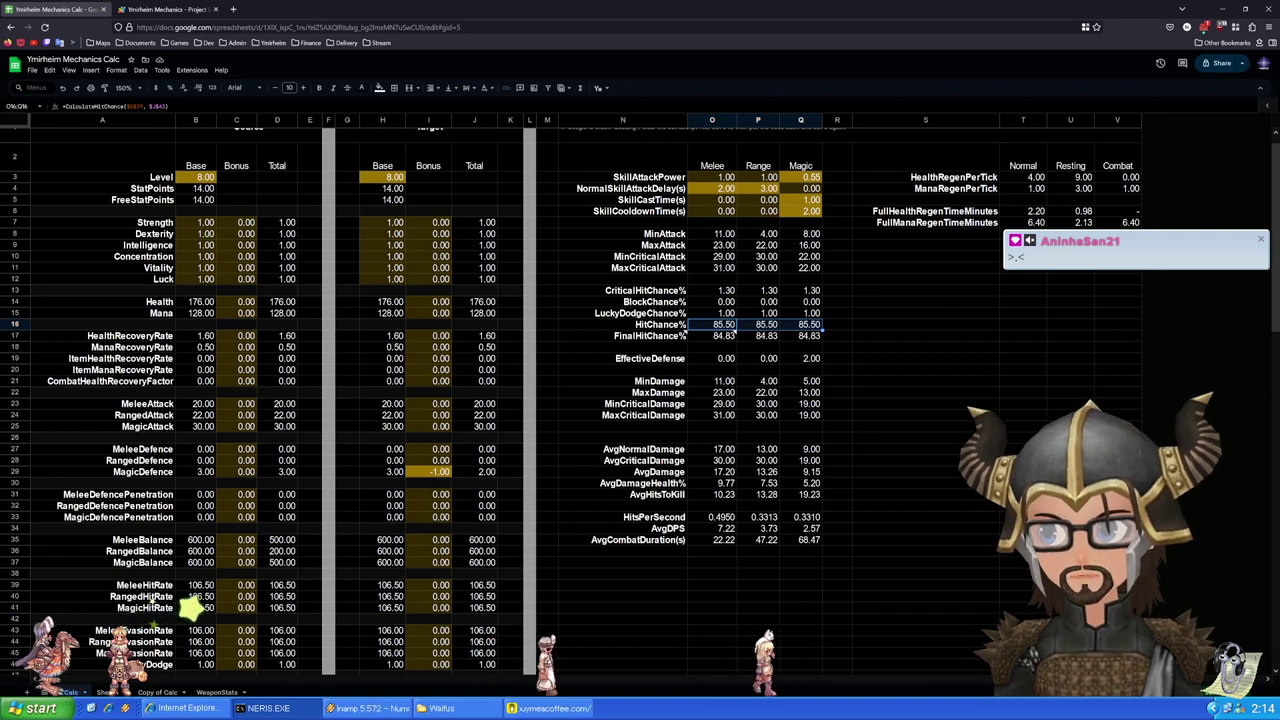
key(Right)
key(Right)
key(Right)
key(Right)
key(Right)
key(Right)
key(Right)
key(Right)
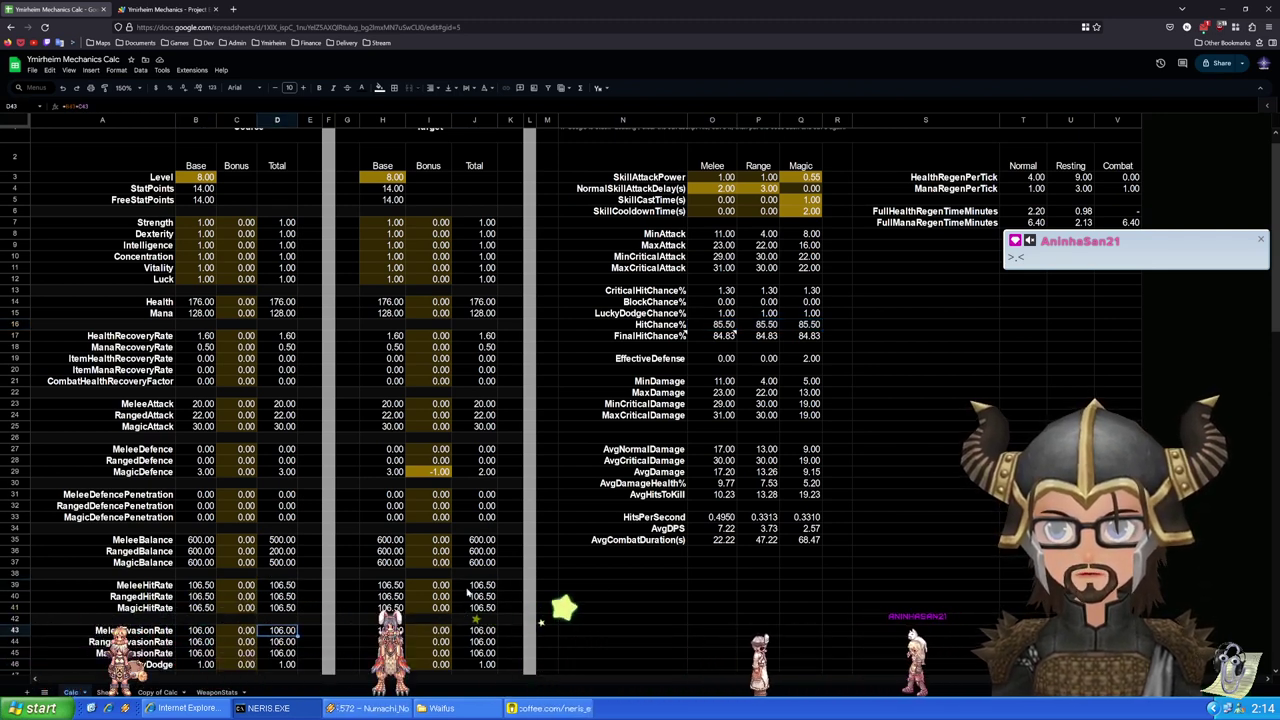
scroll(320, 480, down, 3)
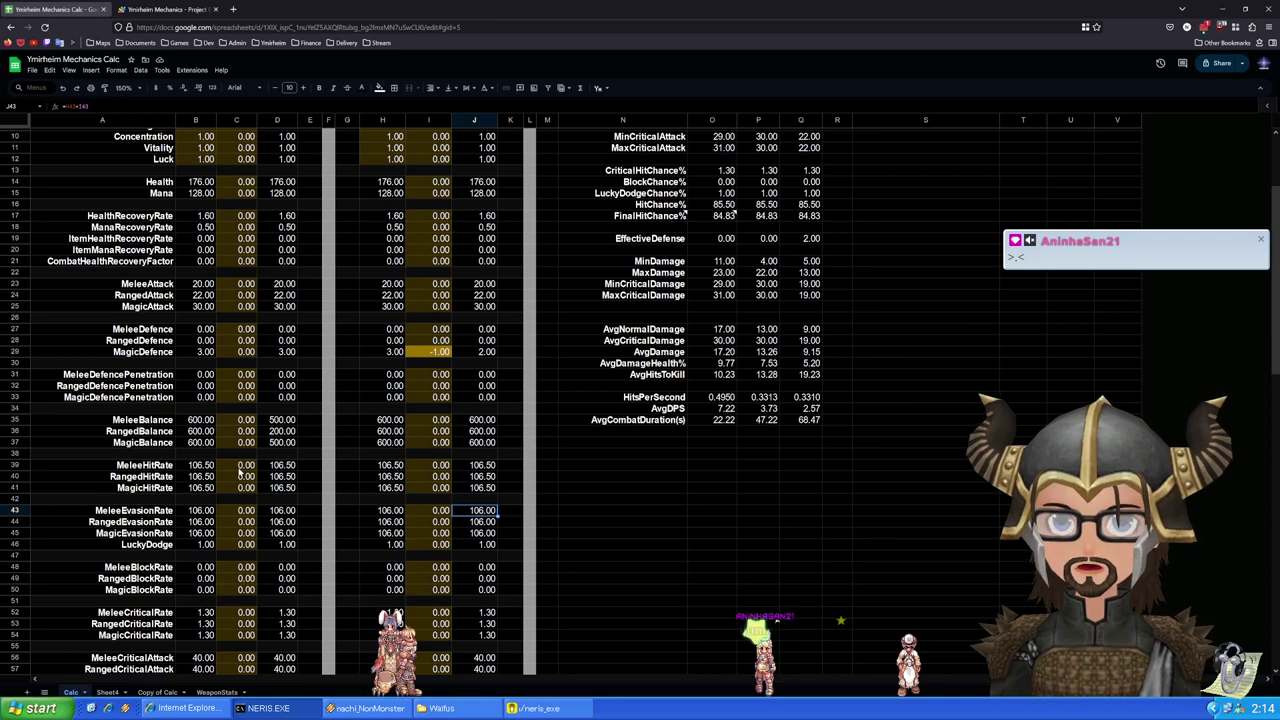
click(173, 8)
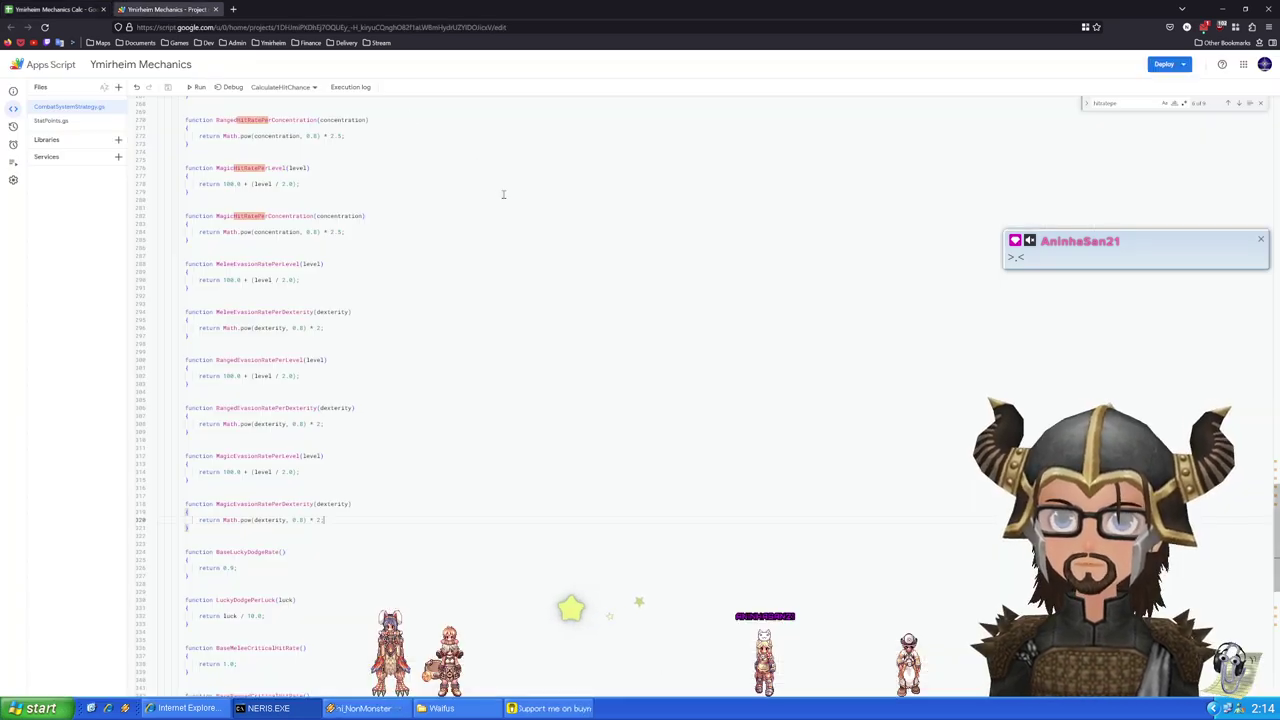
scroll(503, 194, up, 10)
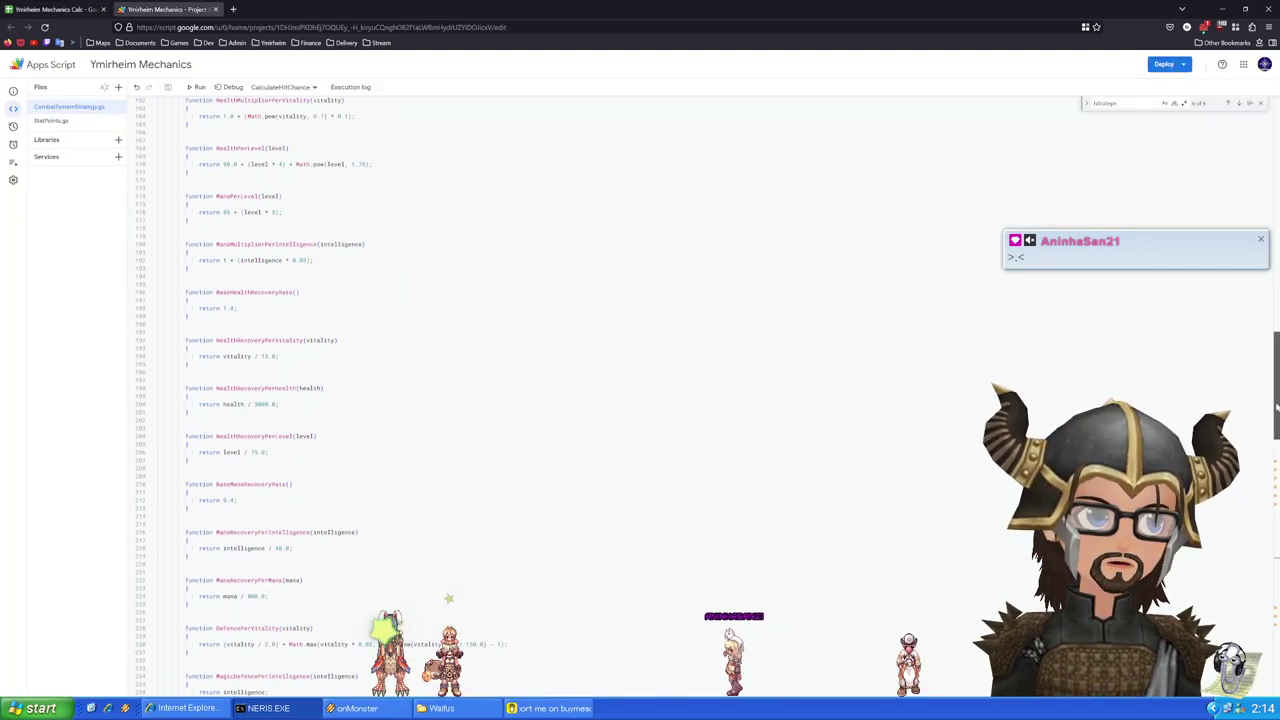
drag(1276, 408, 1251, 135)
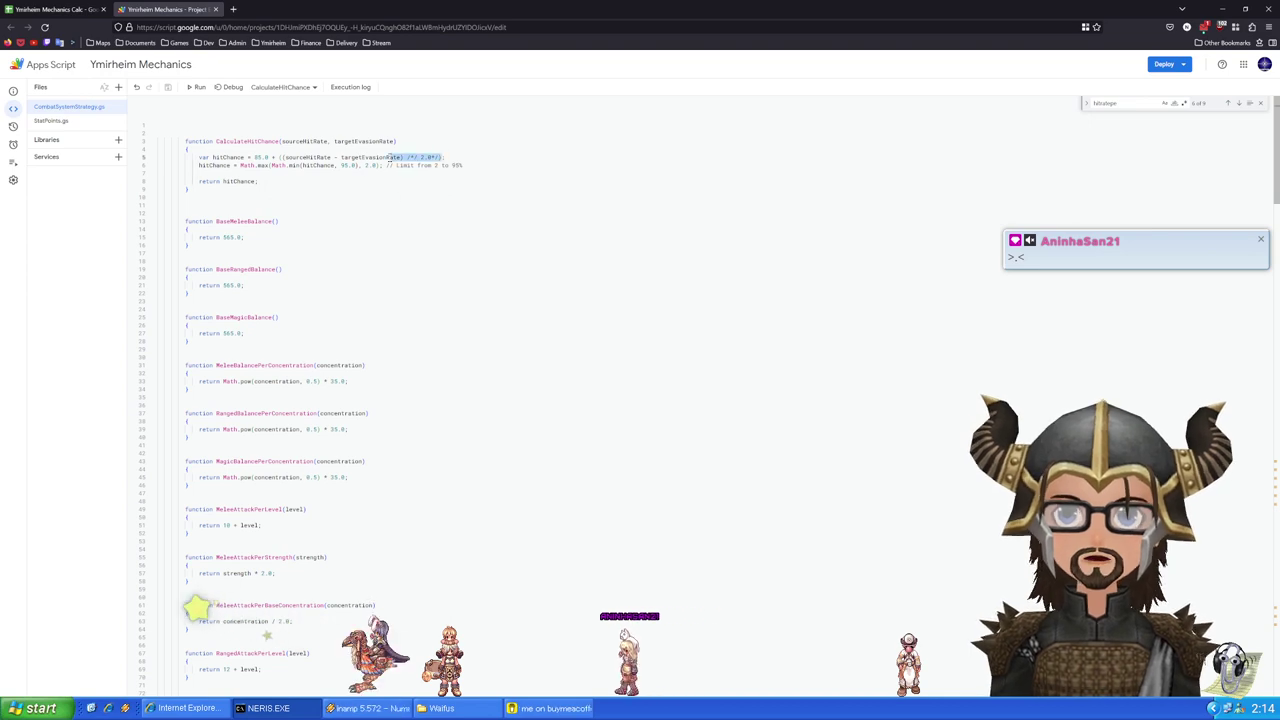
click(400, 212)
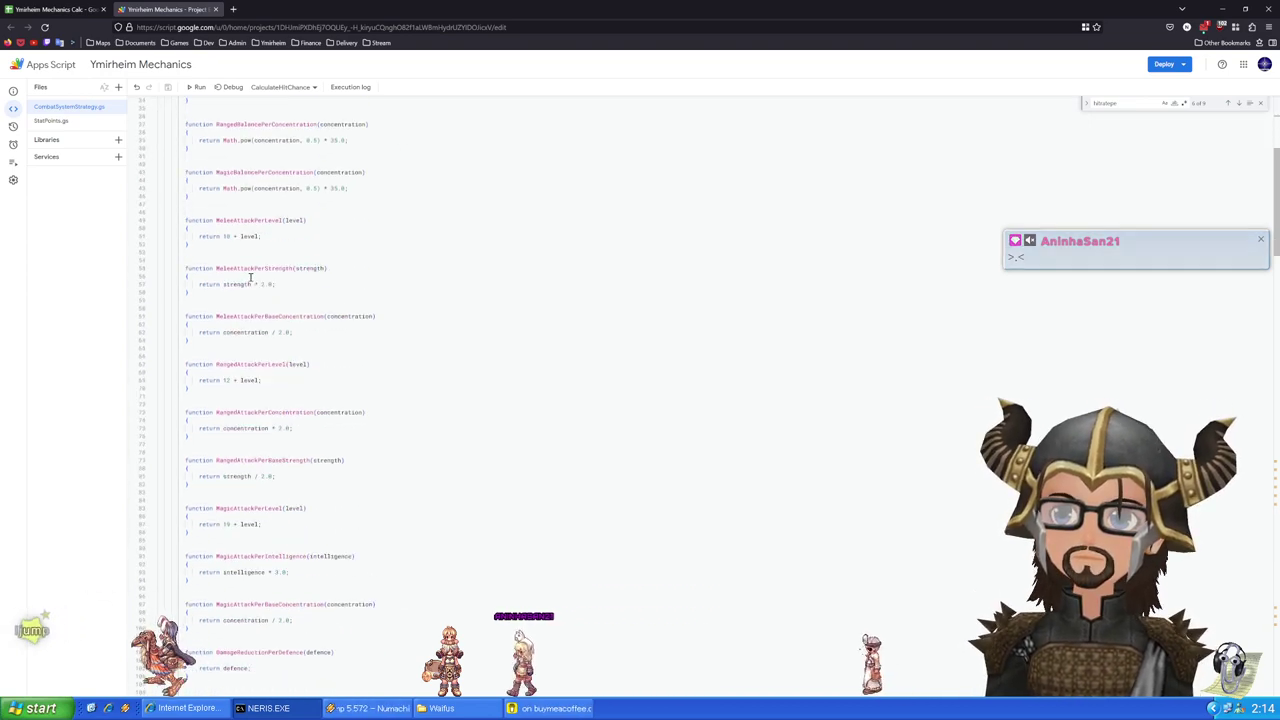
key(ctrl+Tab)
scroll(327, 515, up, 3)
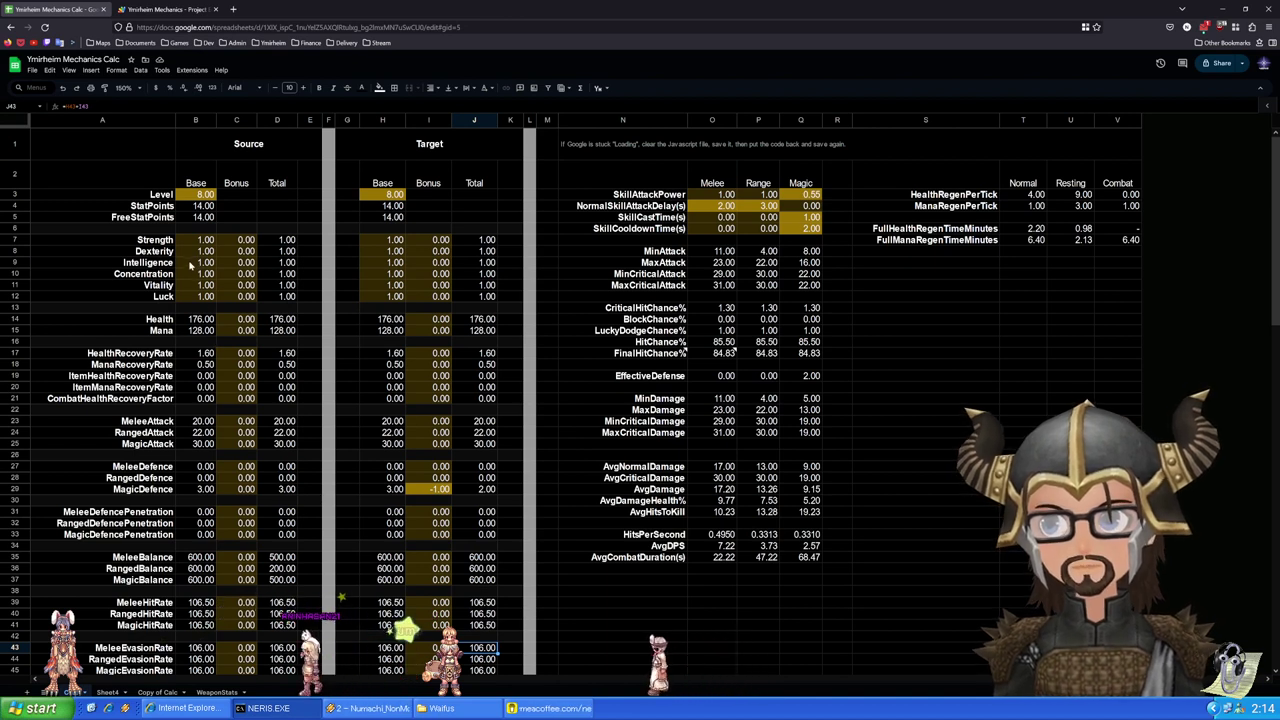
Step: Set the target's Dexterity to 15, dropping HitChance% to 70.10, then pick source Concentration
click(197, 252)
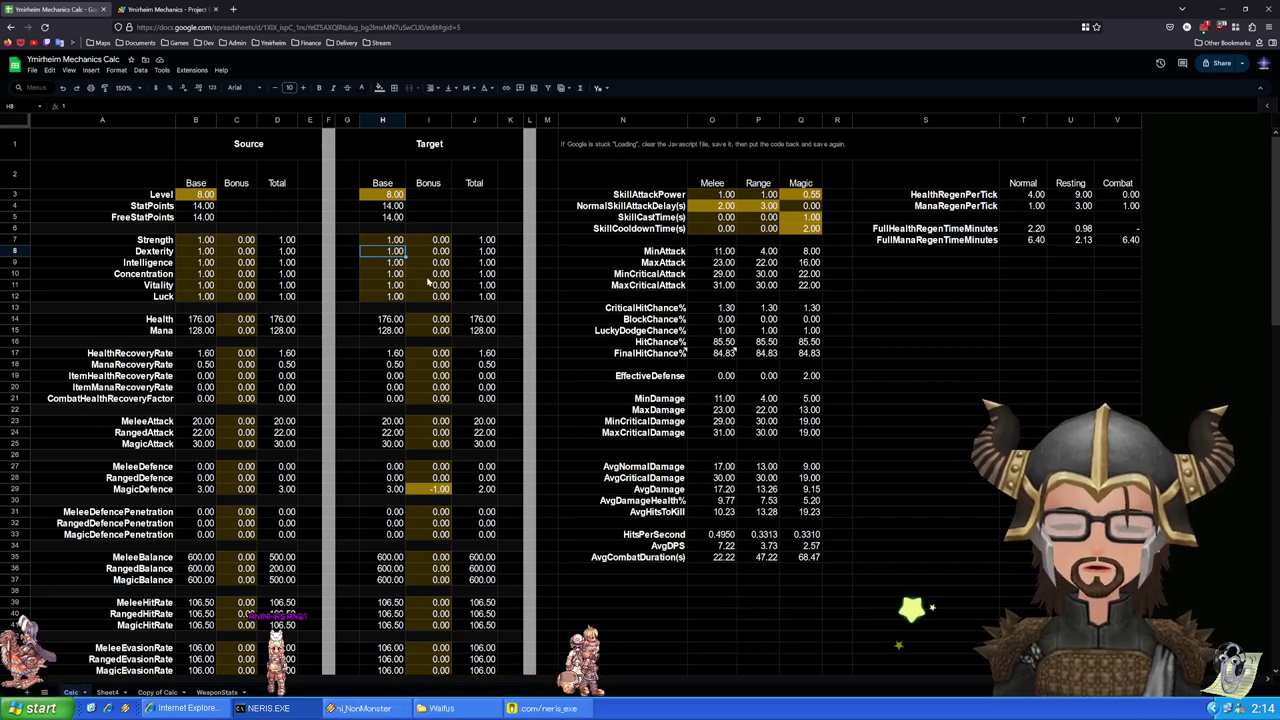
text(15)
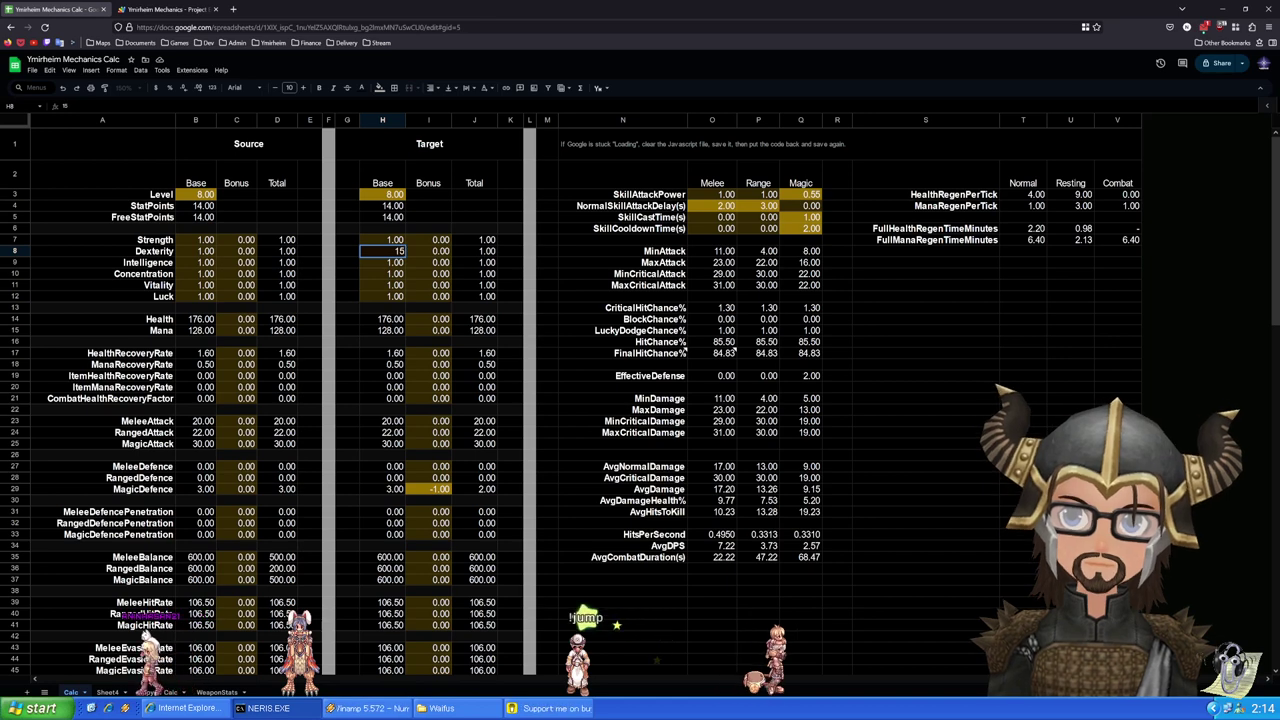
key(Return)
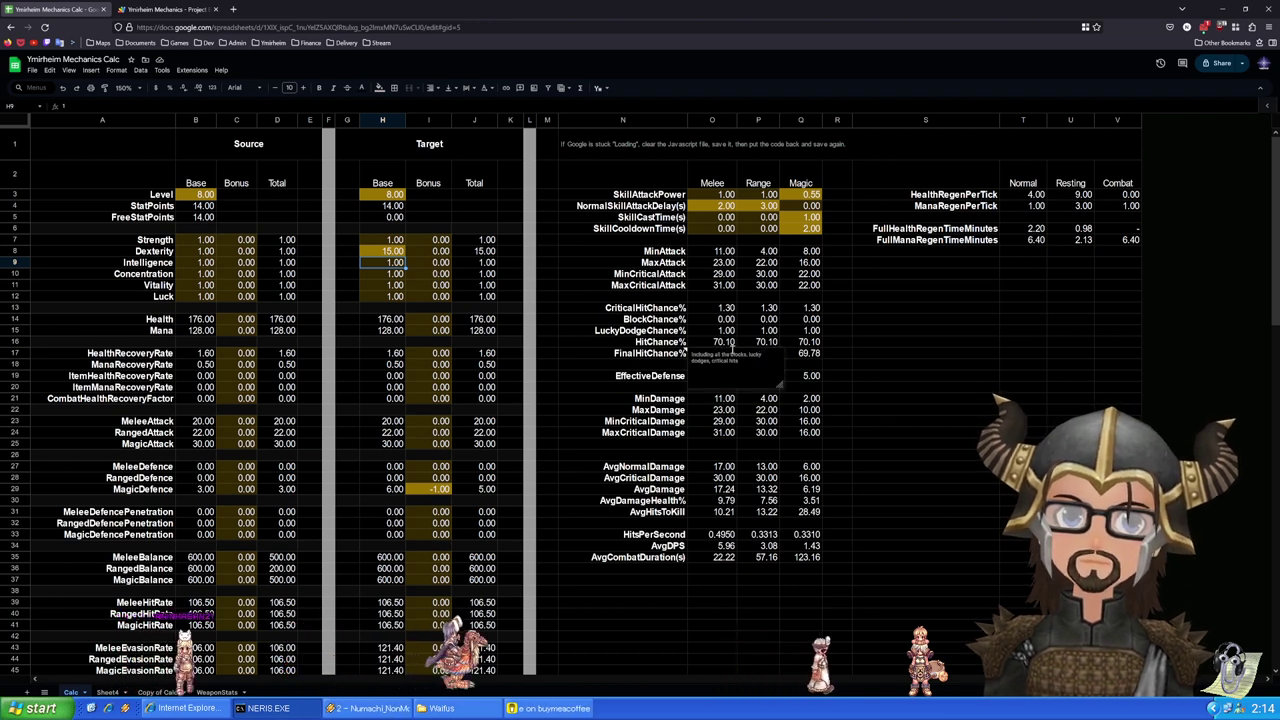
click(712, 343)
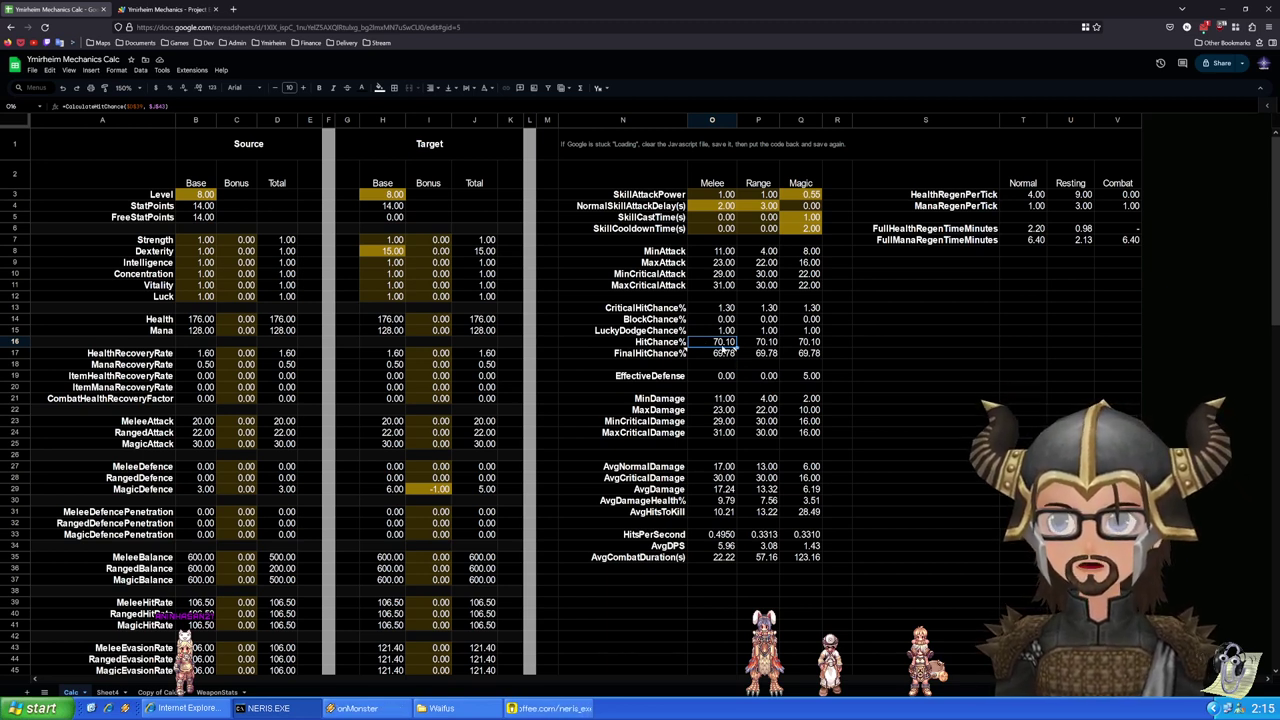
drag(422, 145, 500, 621)
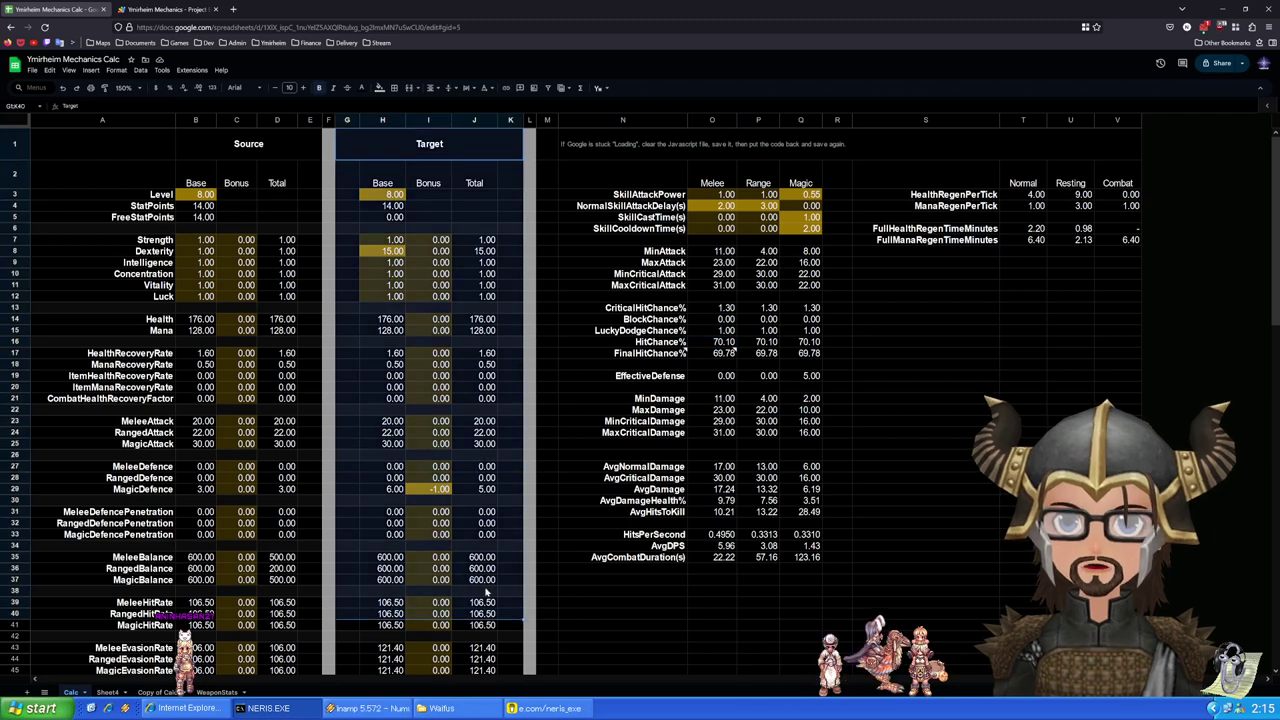
click(387, 252)
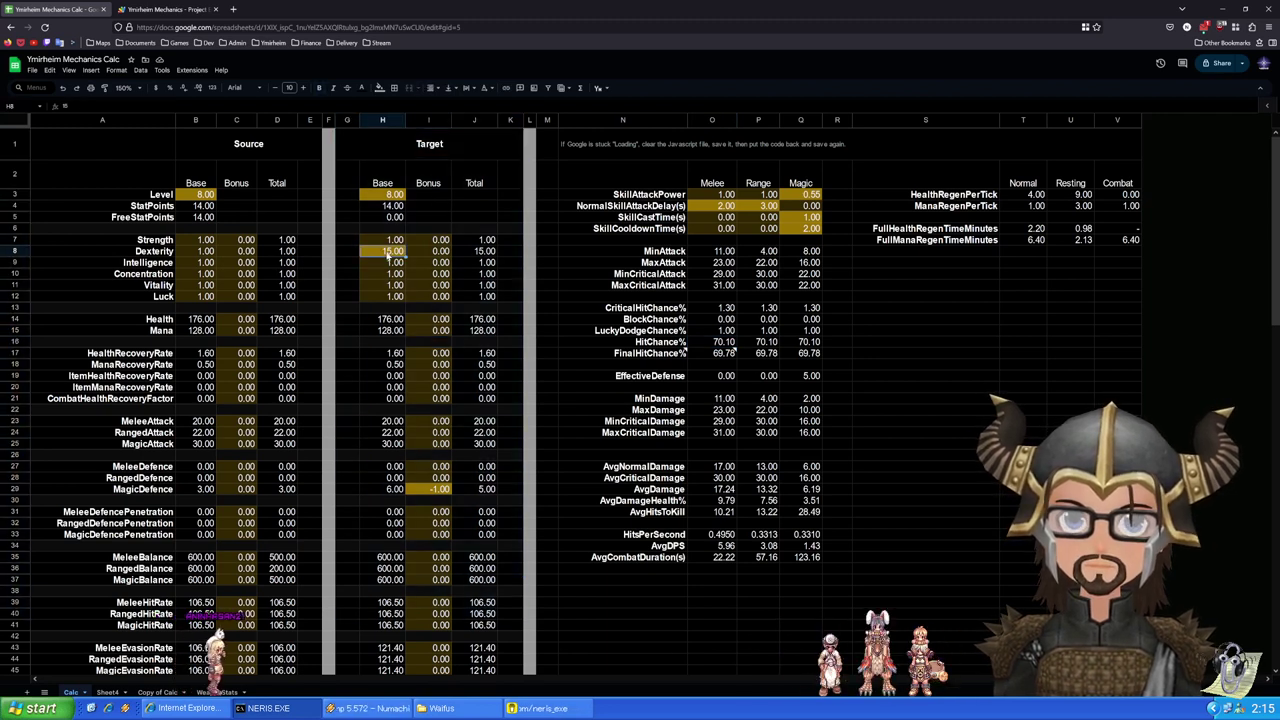
click(200, 274)
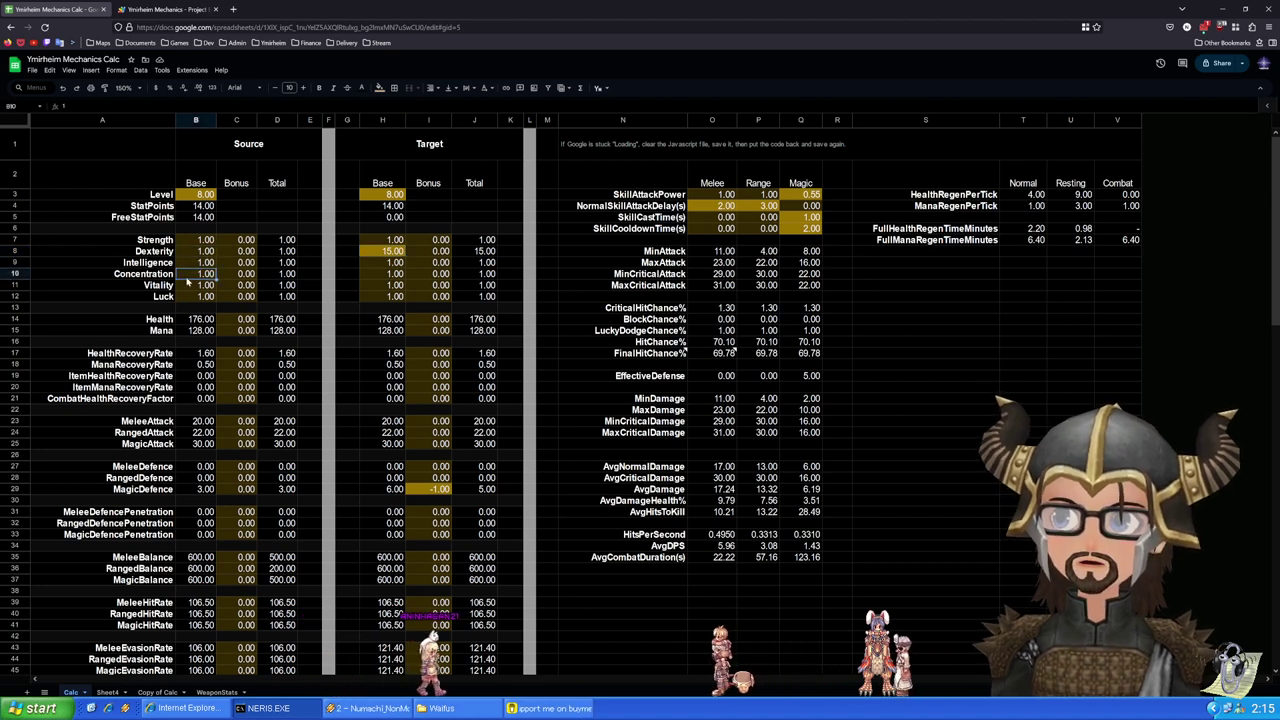
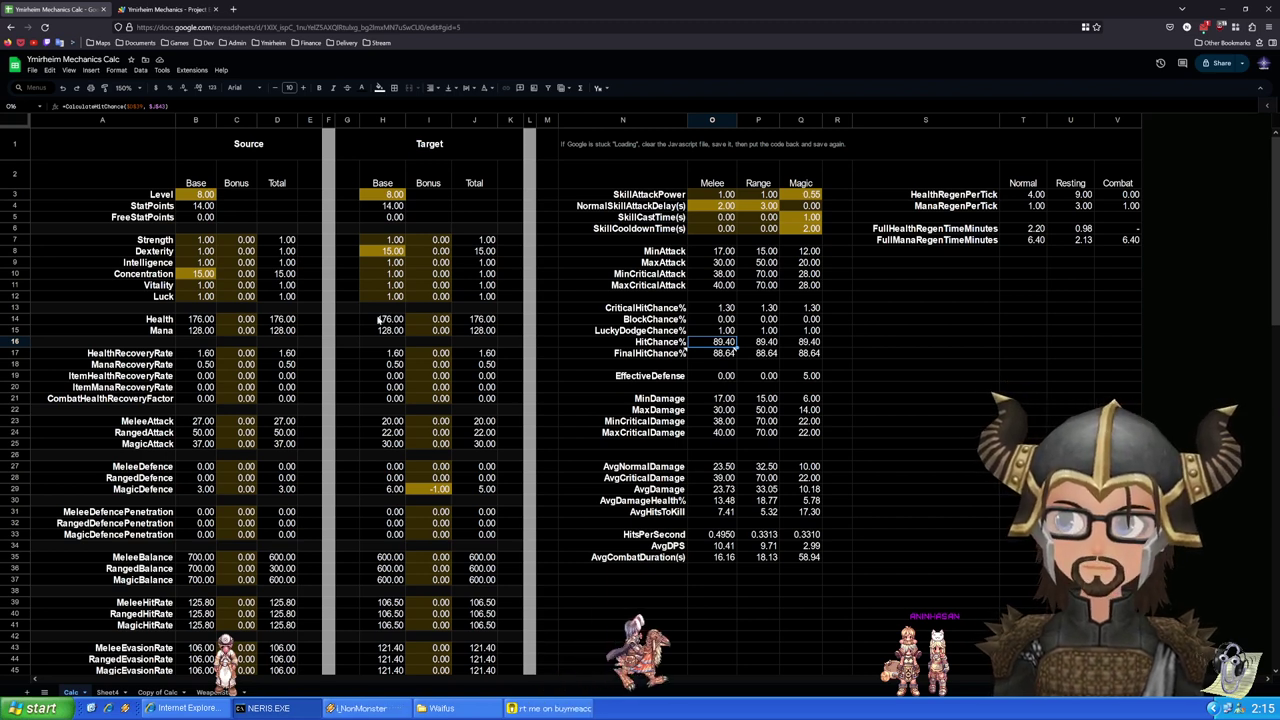
Step: Set Source Level to 25 and restore Source Concentration to its default of 1
click(202, 196)
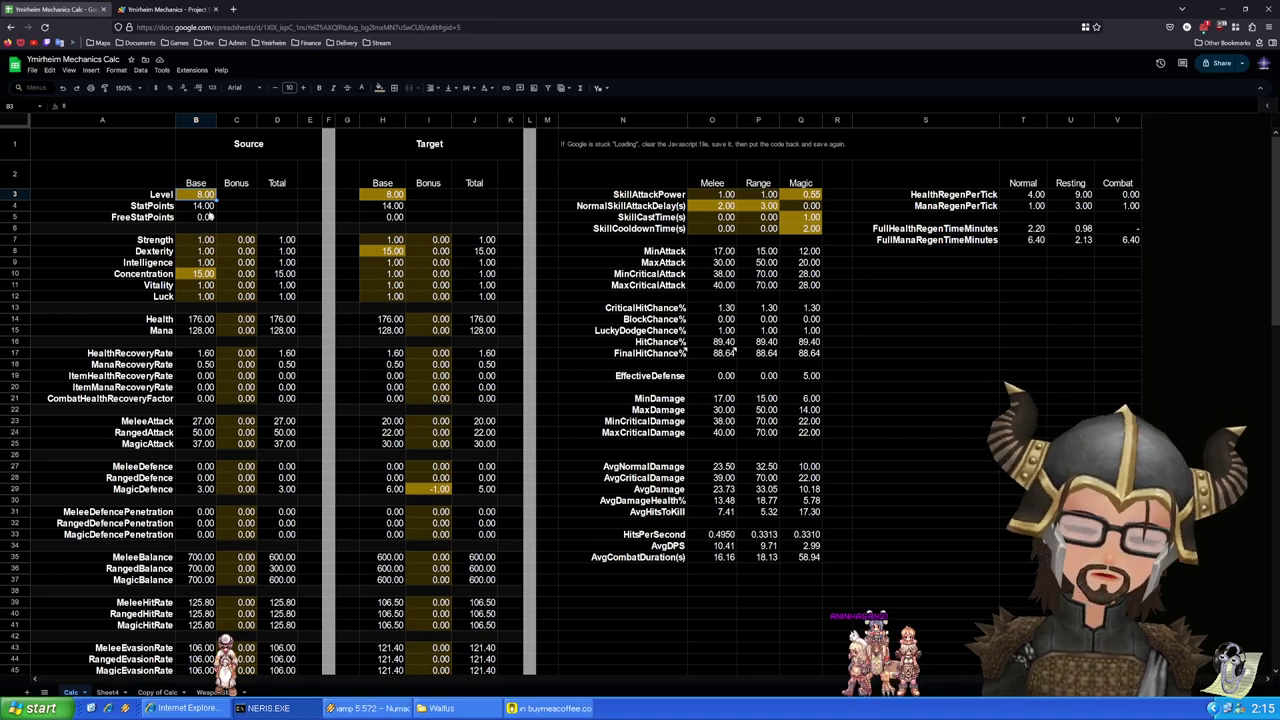
text(25)
click(384, 196)
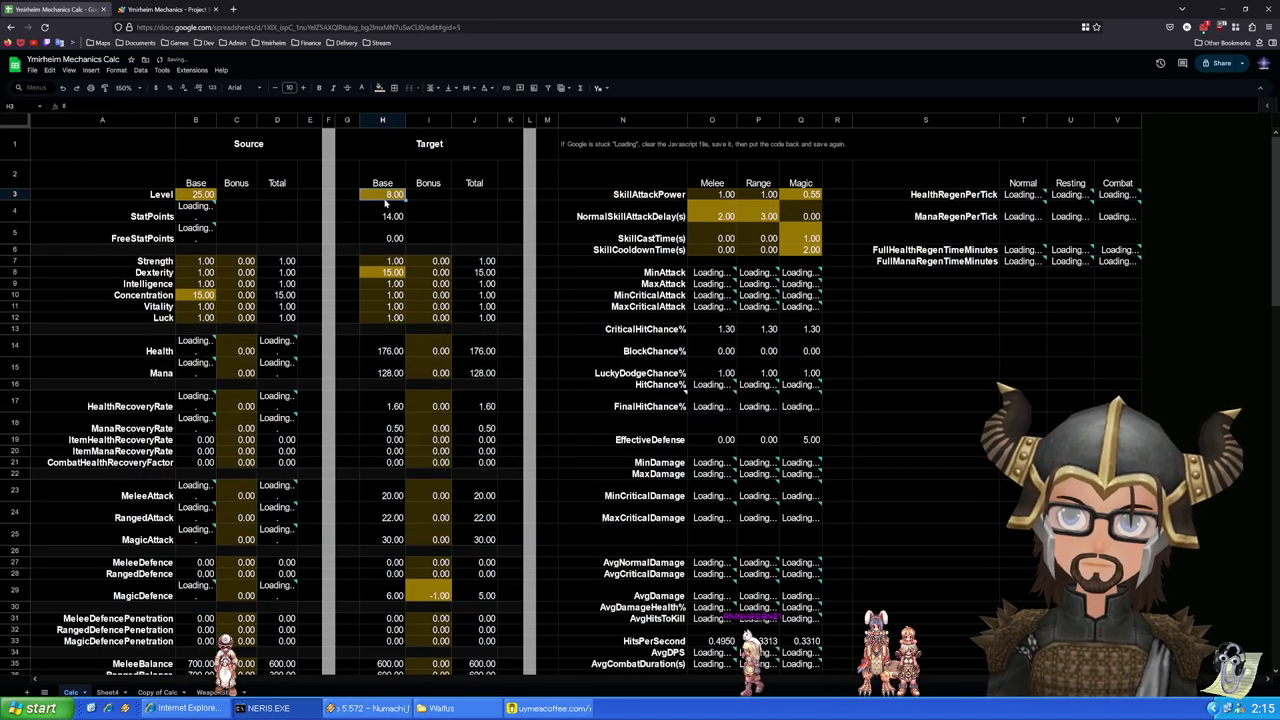
click(205, 273)
key(ctrl+z)
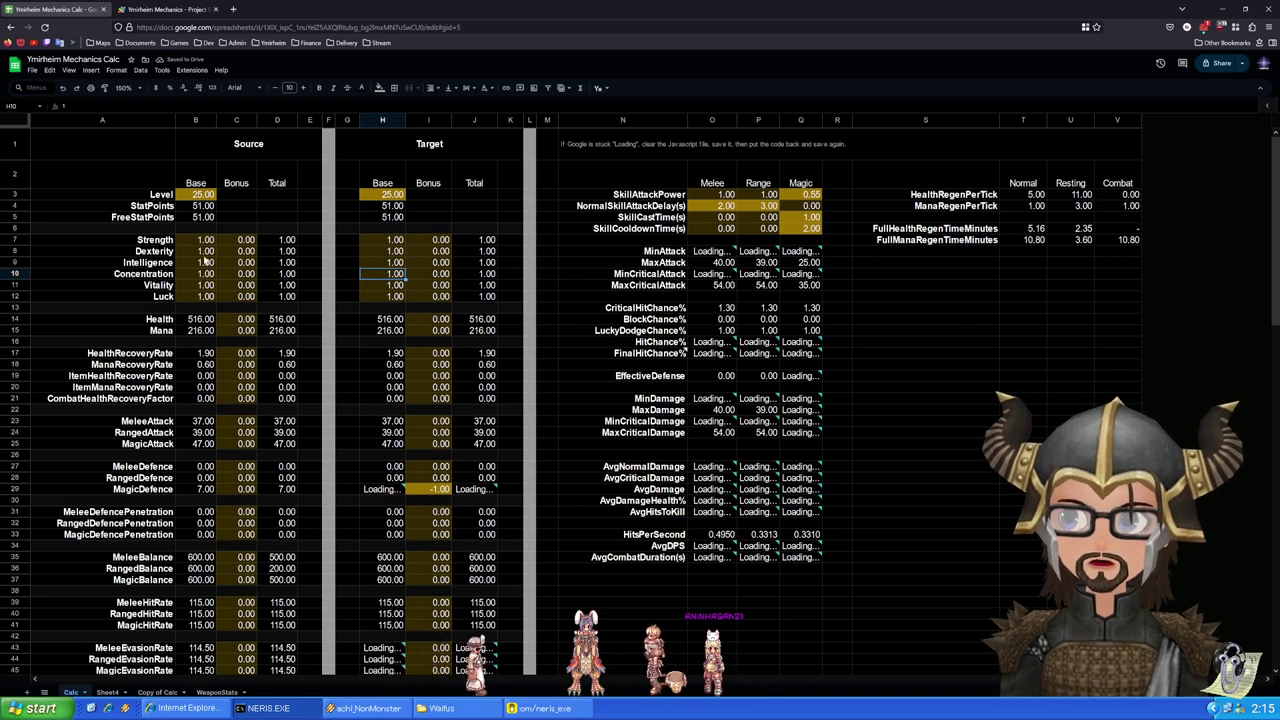
Step: Review Source and Target Dexterity against the three HitChance% results (melee 85.50%)
click(199, 252)
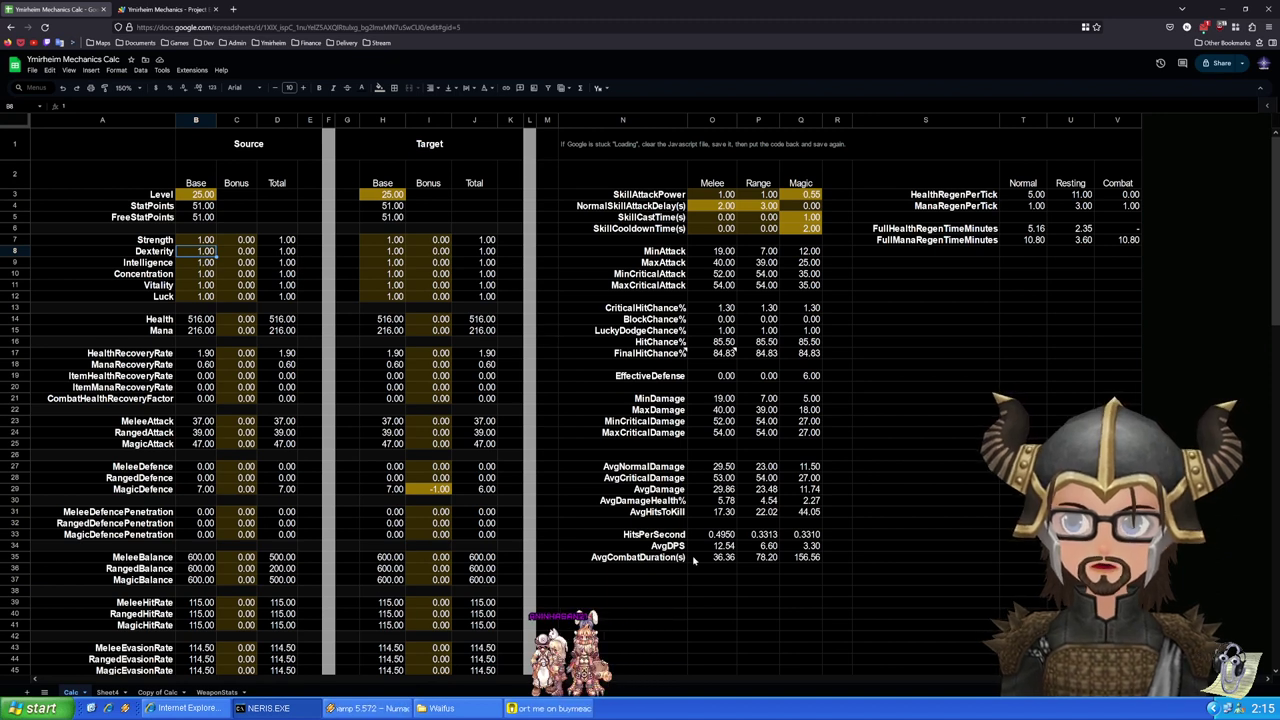
drag(711, 345, 806, 342)
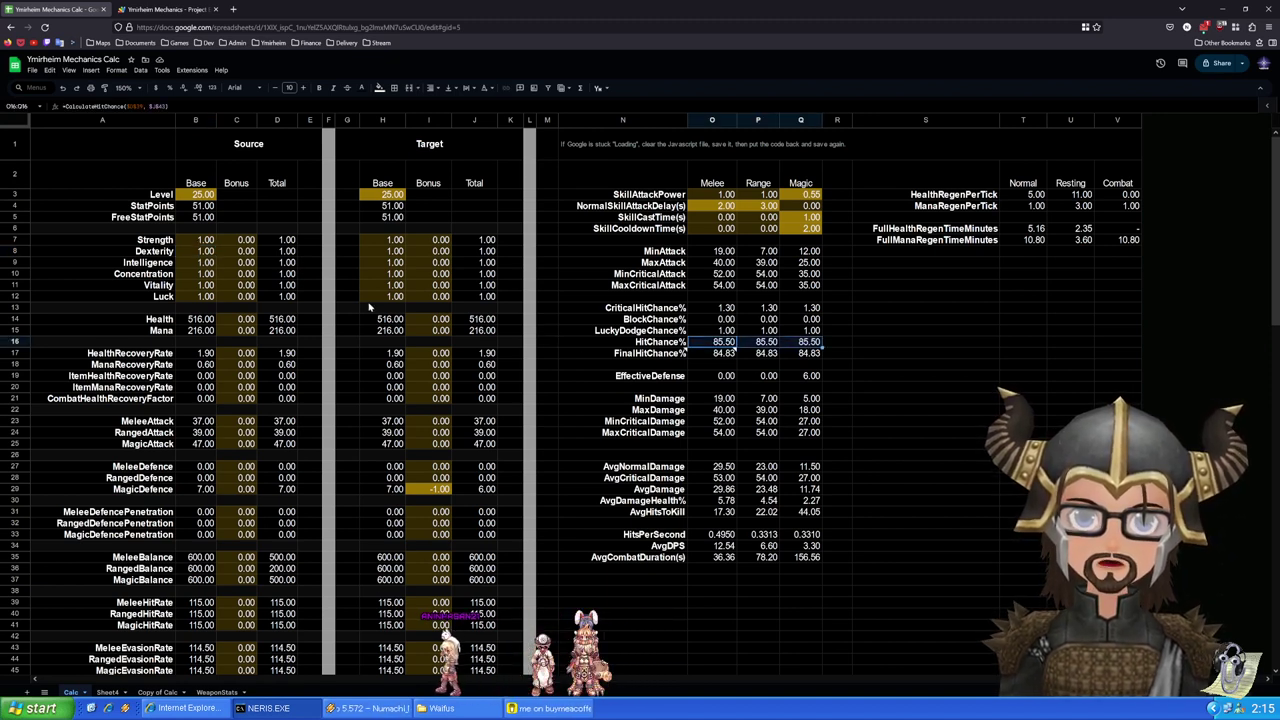
click(389, 250)
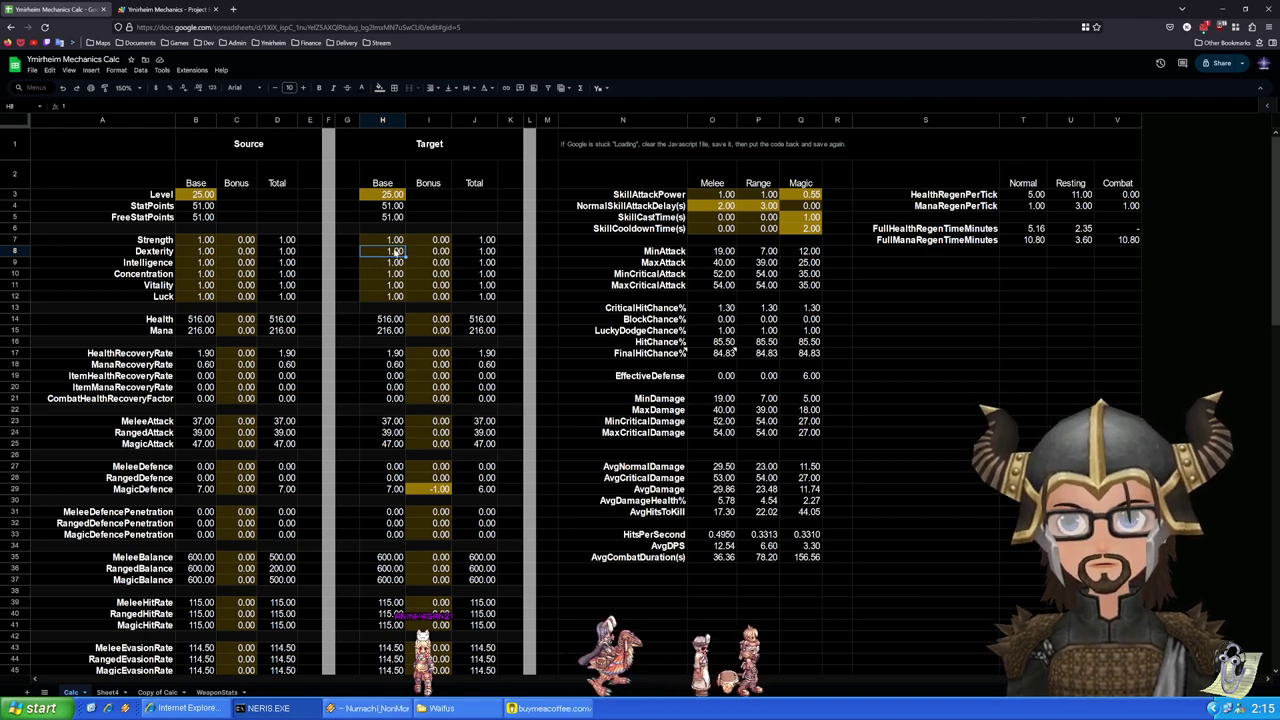
Step: Set Target Dexterity to 26
text(25)
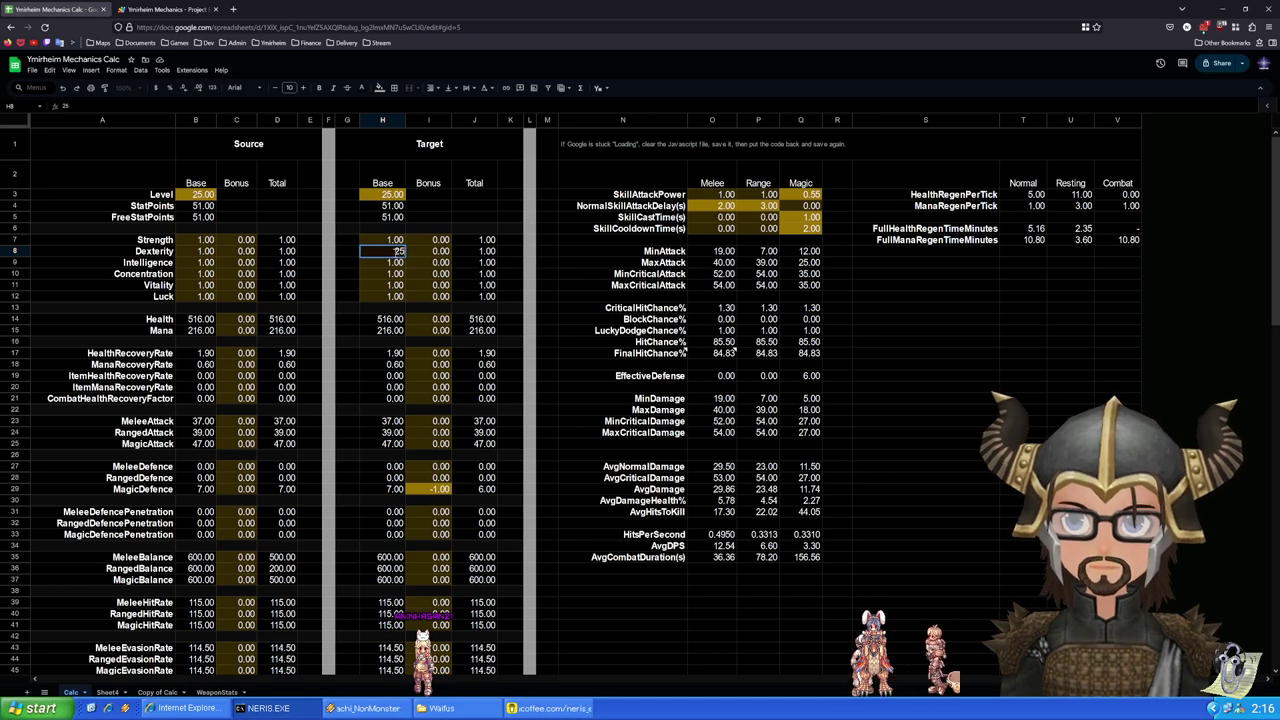
click(384, 273)
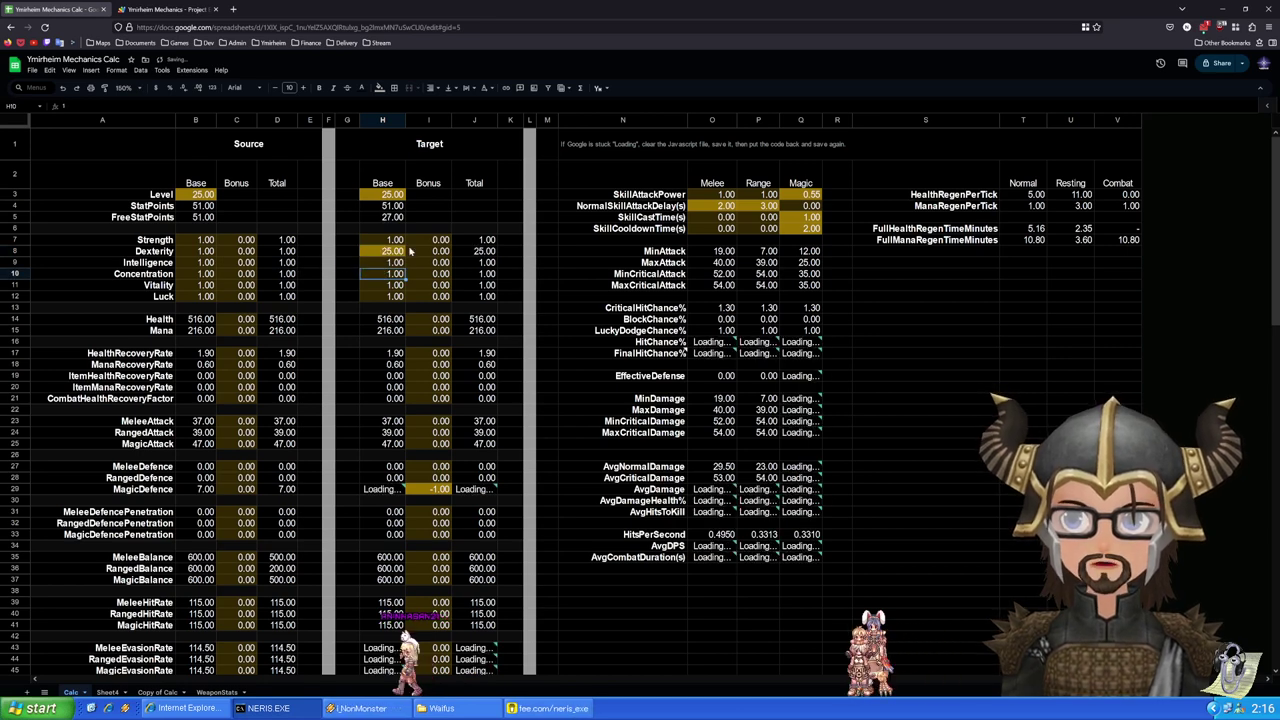
click(394, 252)
text(26)
key(Return)
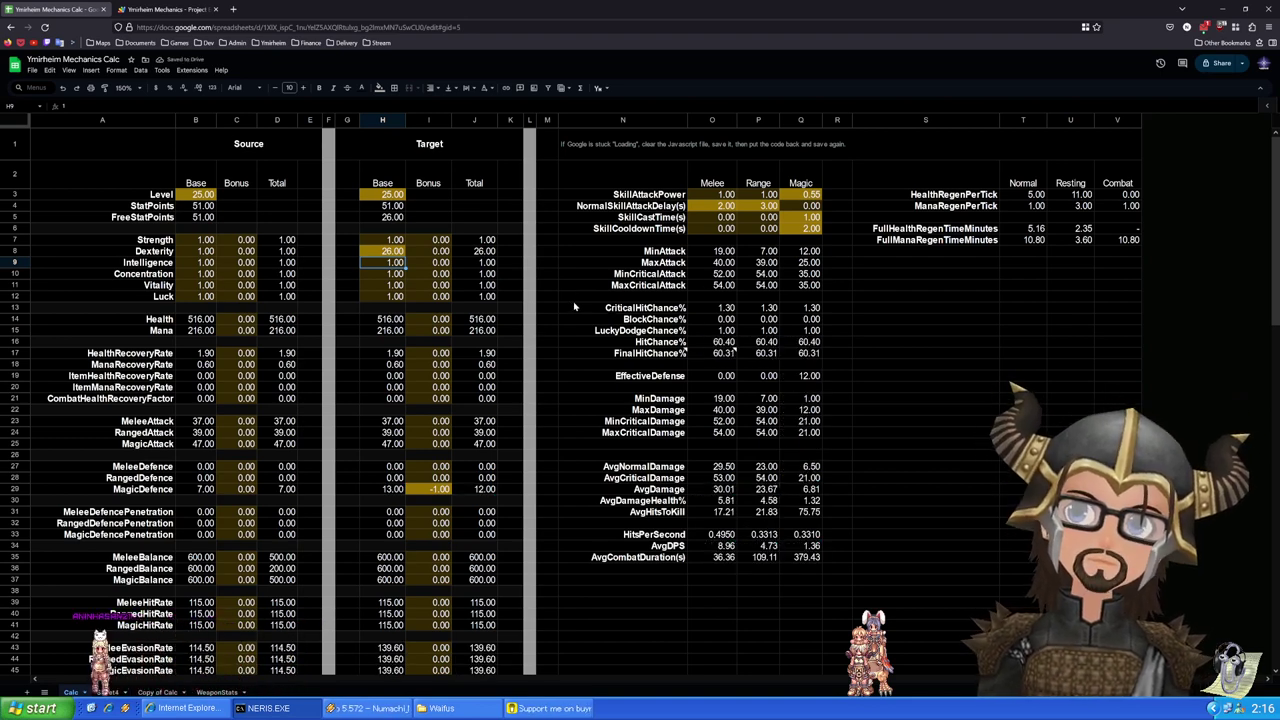
Step: Set both Target and Source Strength to 27
click(388, 241)
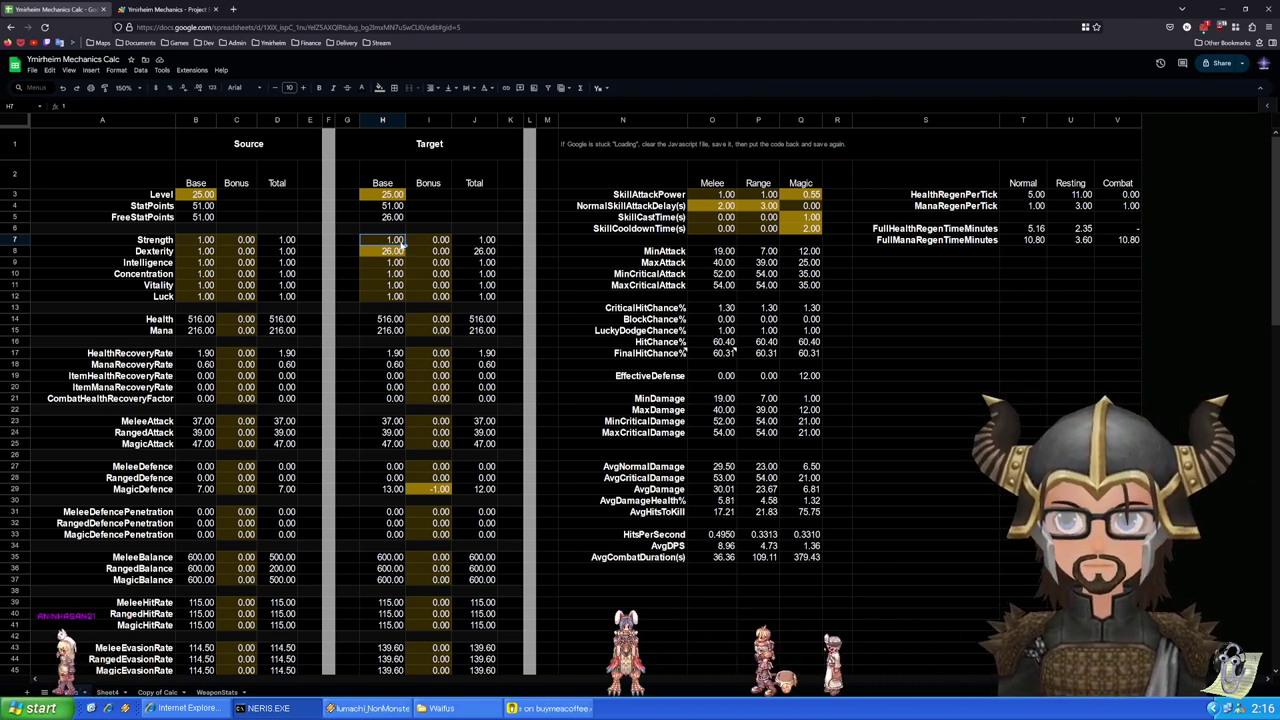
text(27)
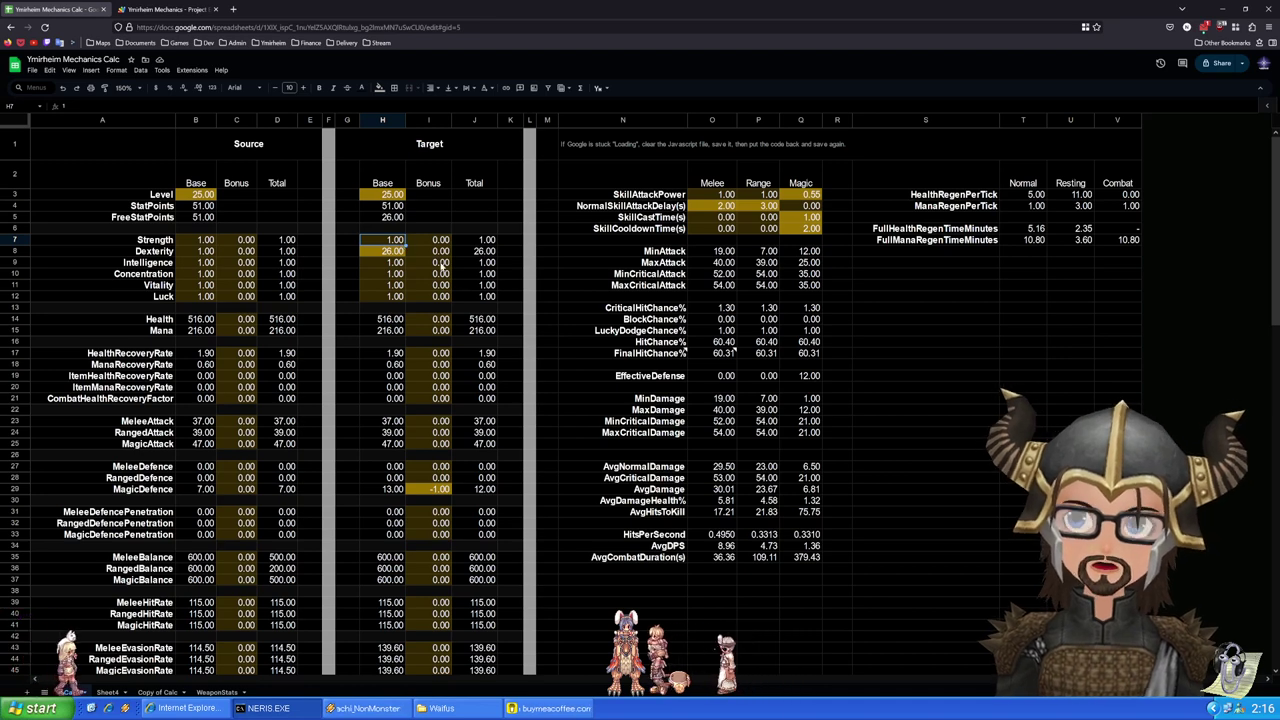
click(205, 241)
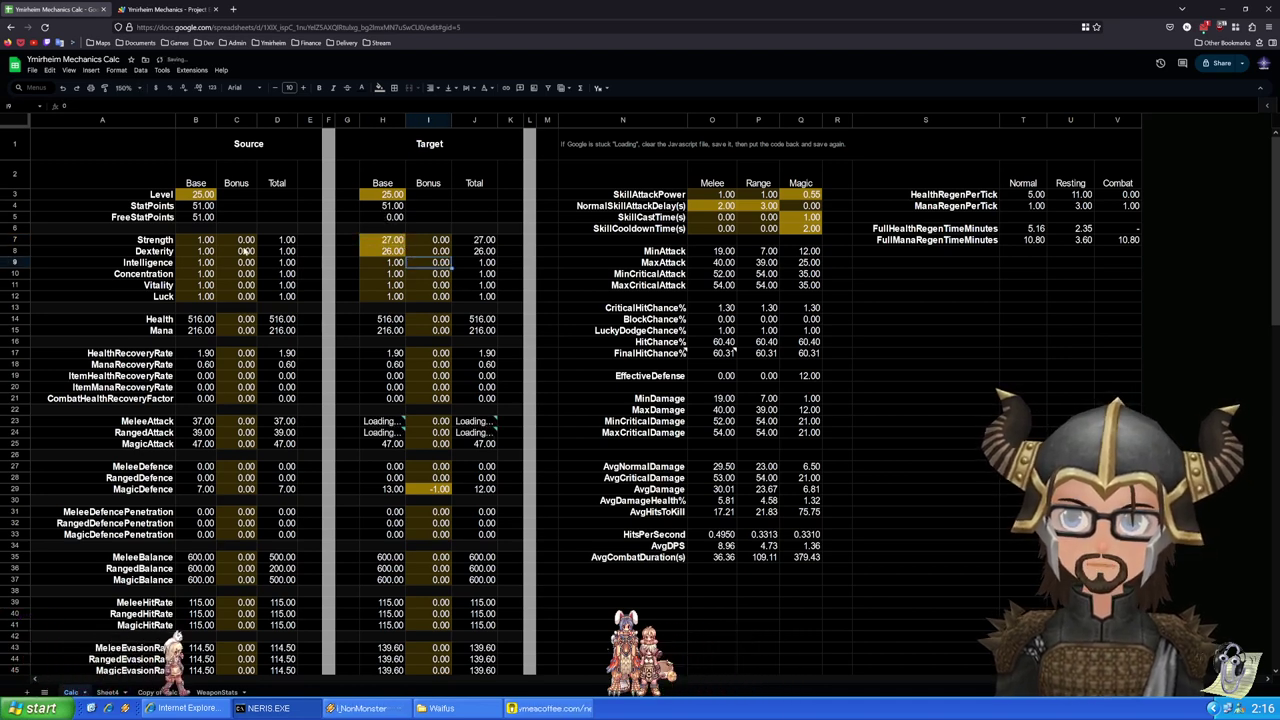
text(27)
click(487, 276)
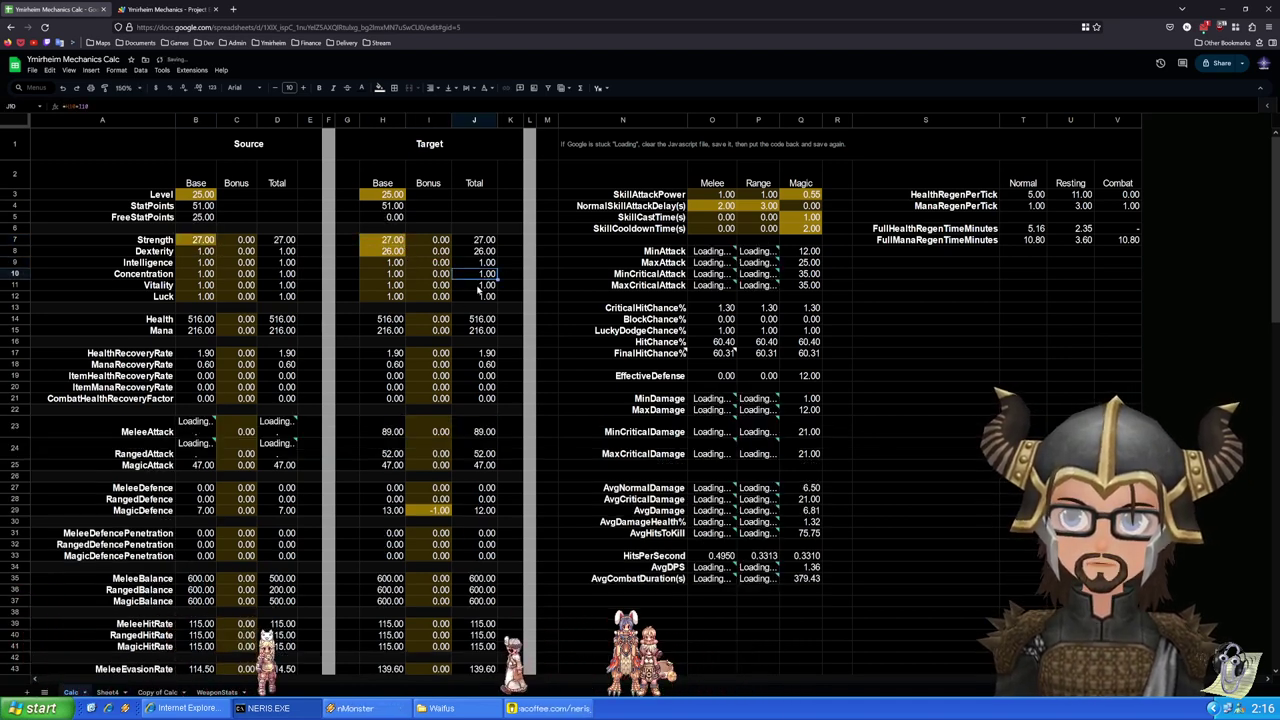
Step: Check melee hit chance, now 60.40%, against Target Dexterity and Source Strength
click(714, 344)
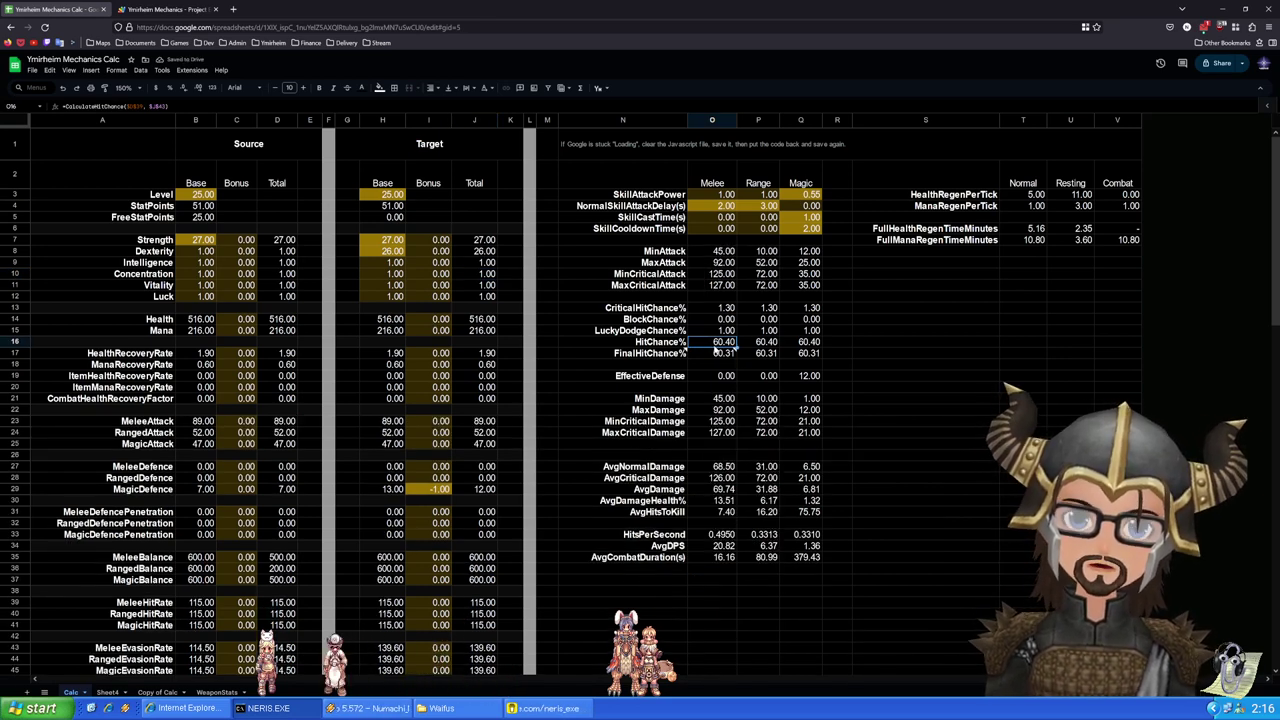
click(384, 252)
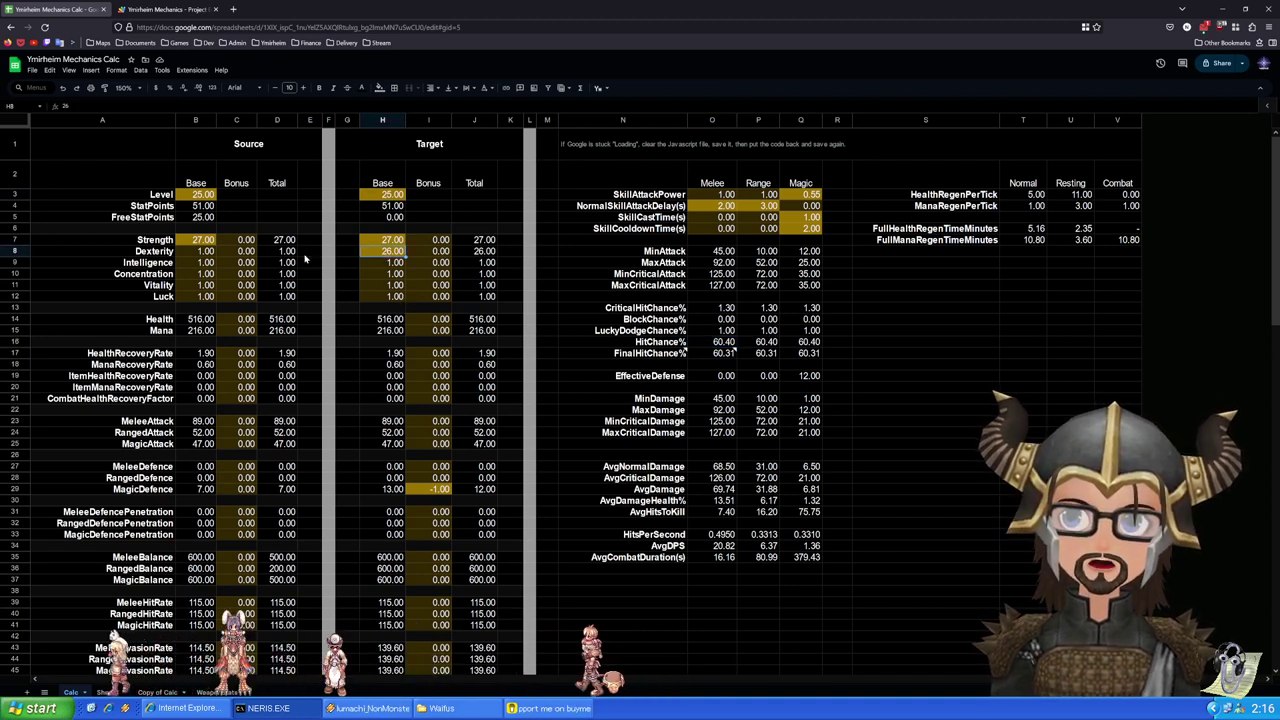
click(200, 242)
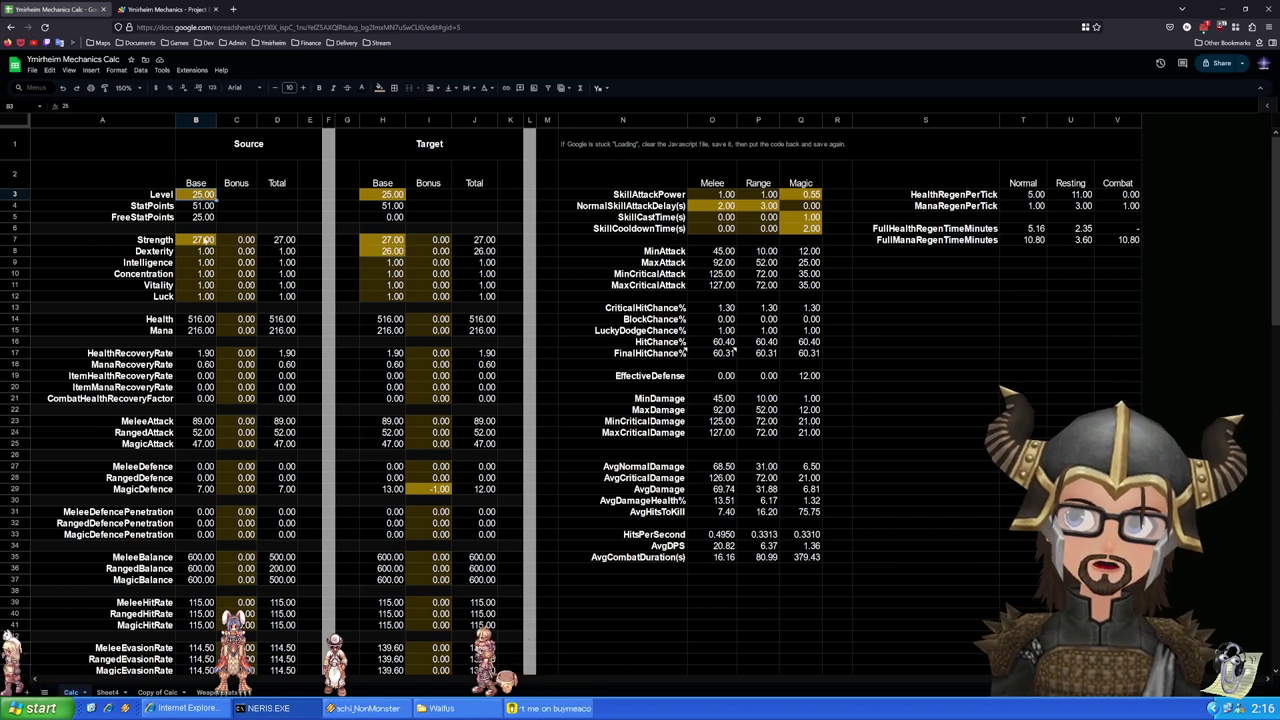
click(724, 344)
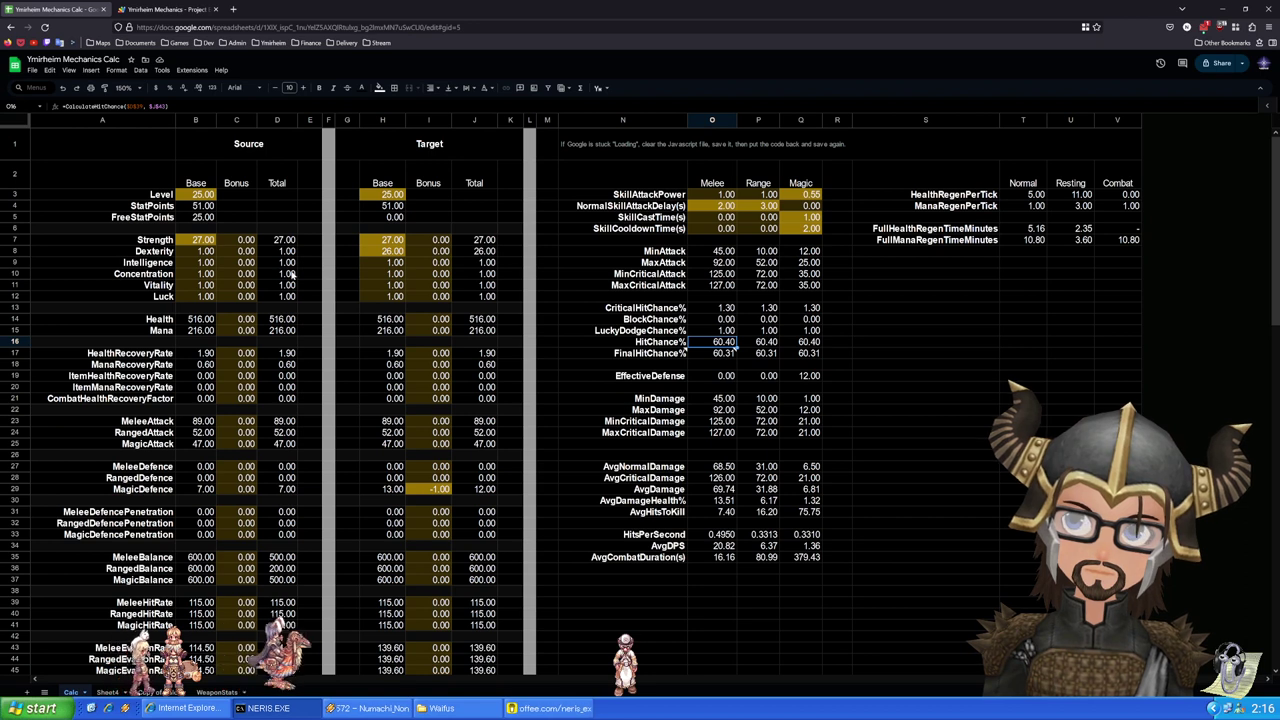
Step: Compare the Source and Target stat blocks and inspect the melee hit chance formula
drag(430, 148, 455, 484)
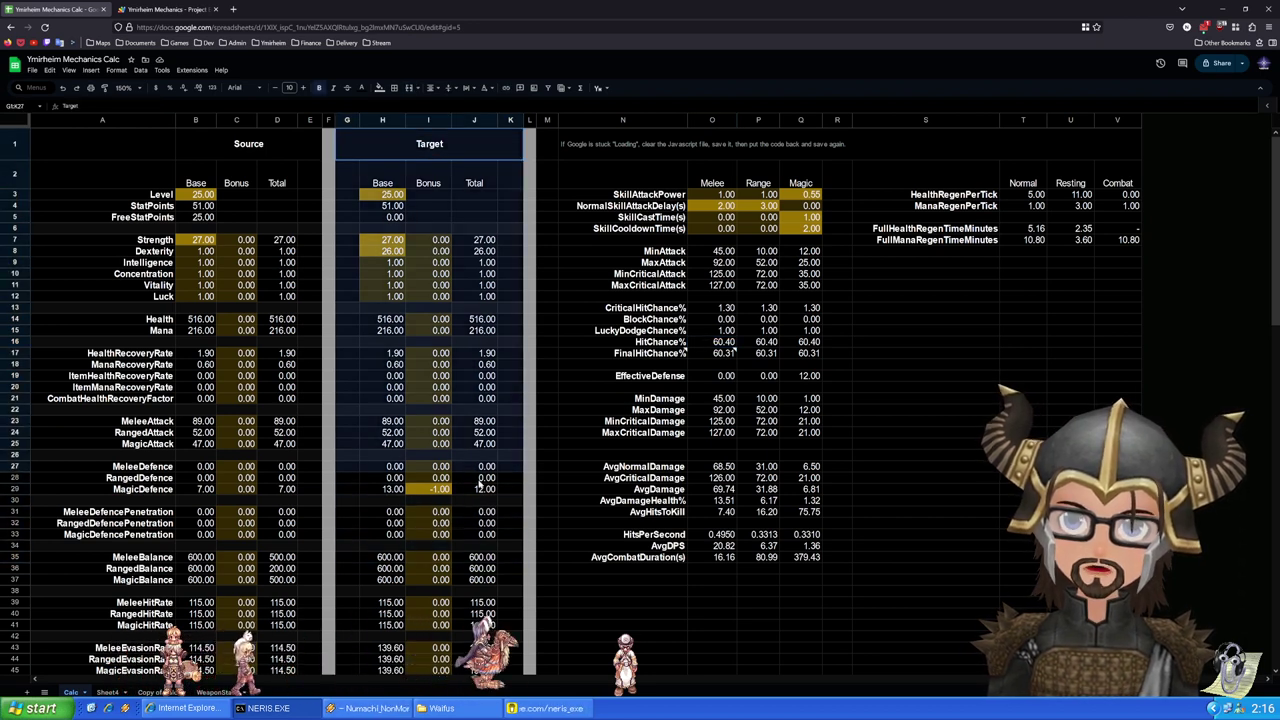
drag(248, 145, 240, 472)
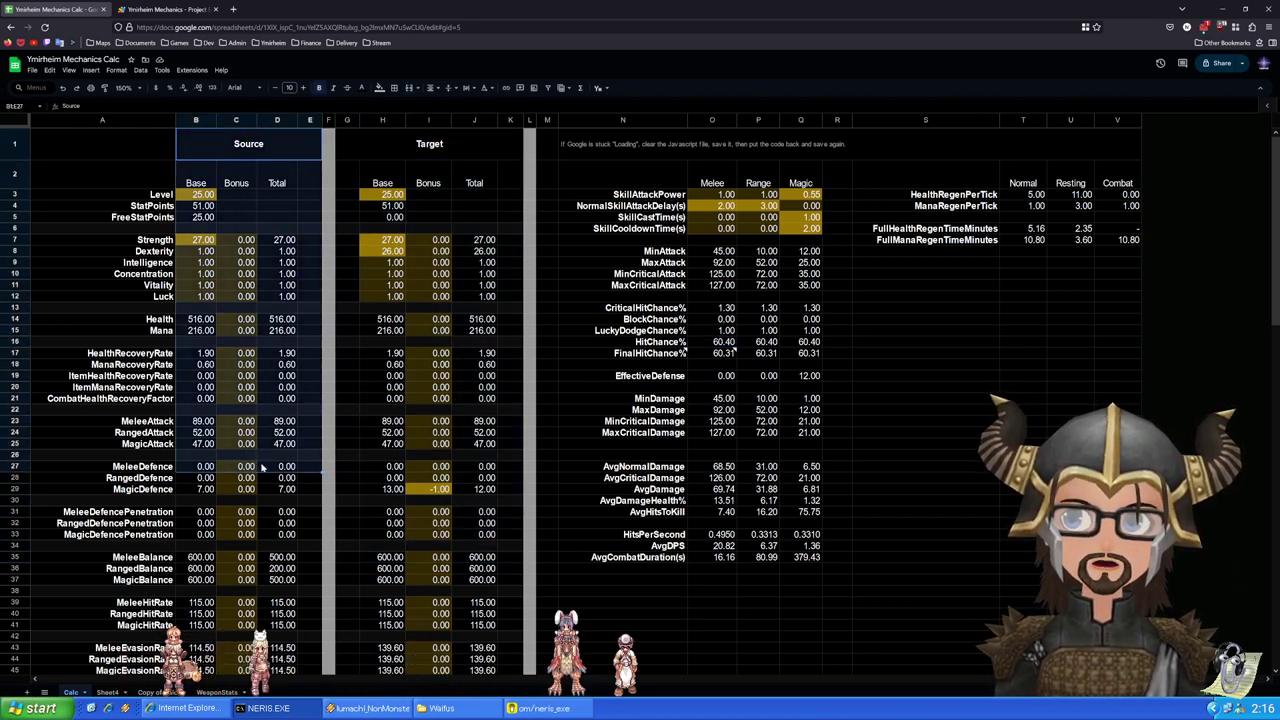
click(456, 328)
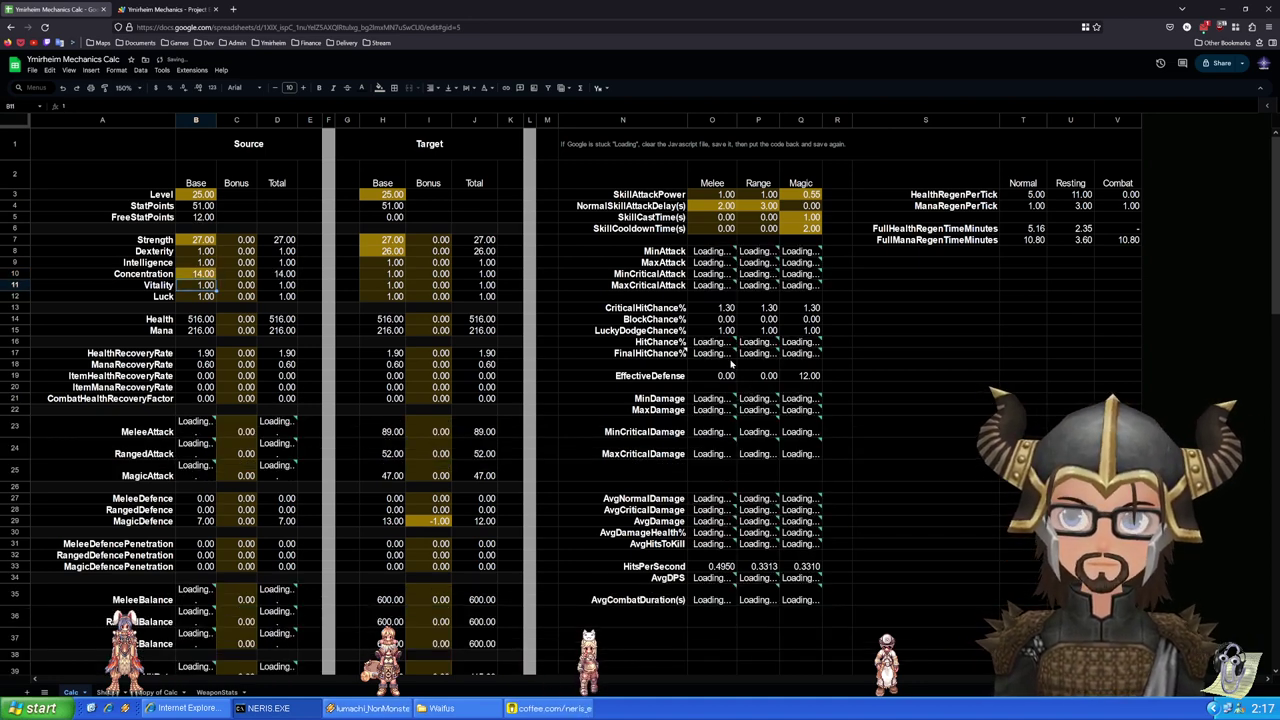
click(715, 347)
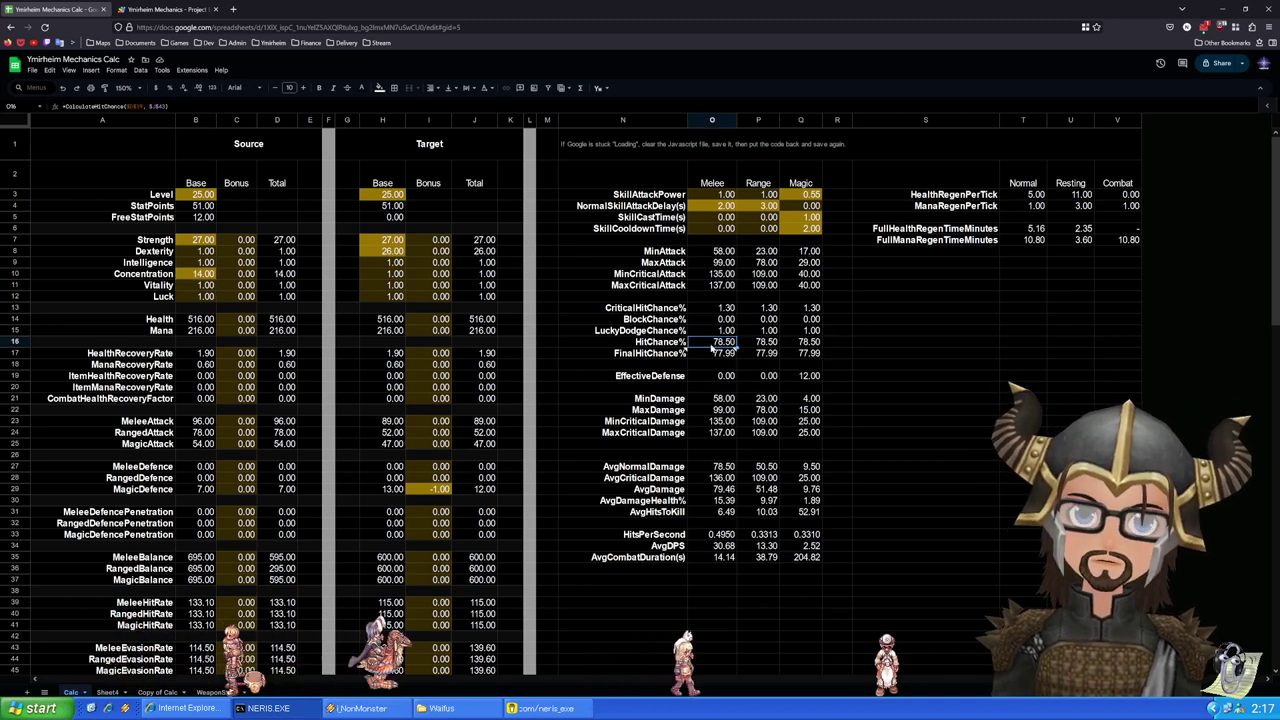
Step: Set Source Concentration to 26, lifting melee hit chance to 91.70%
click(195, 275)
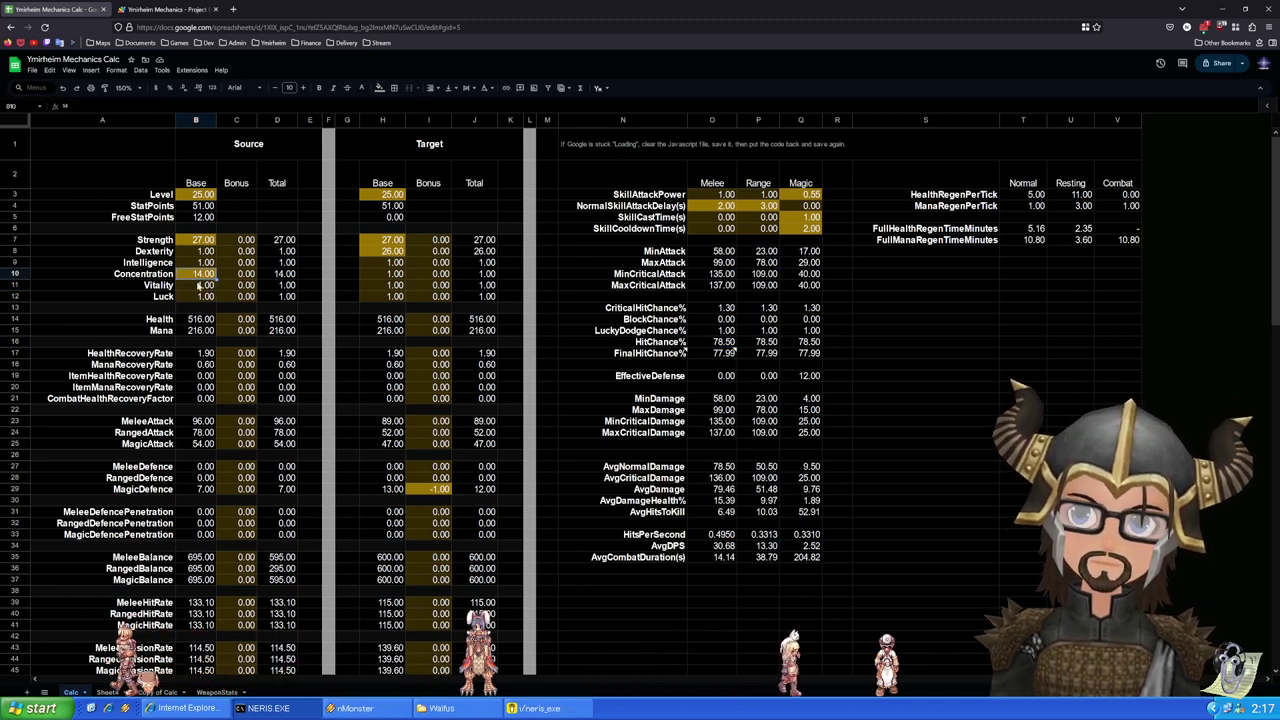
text(26)
key(Return)
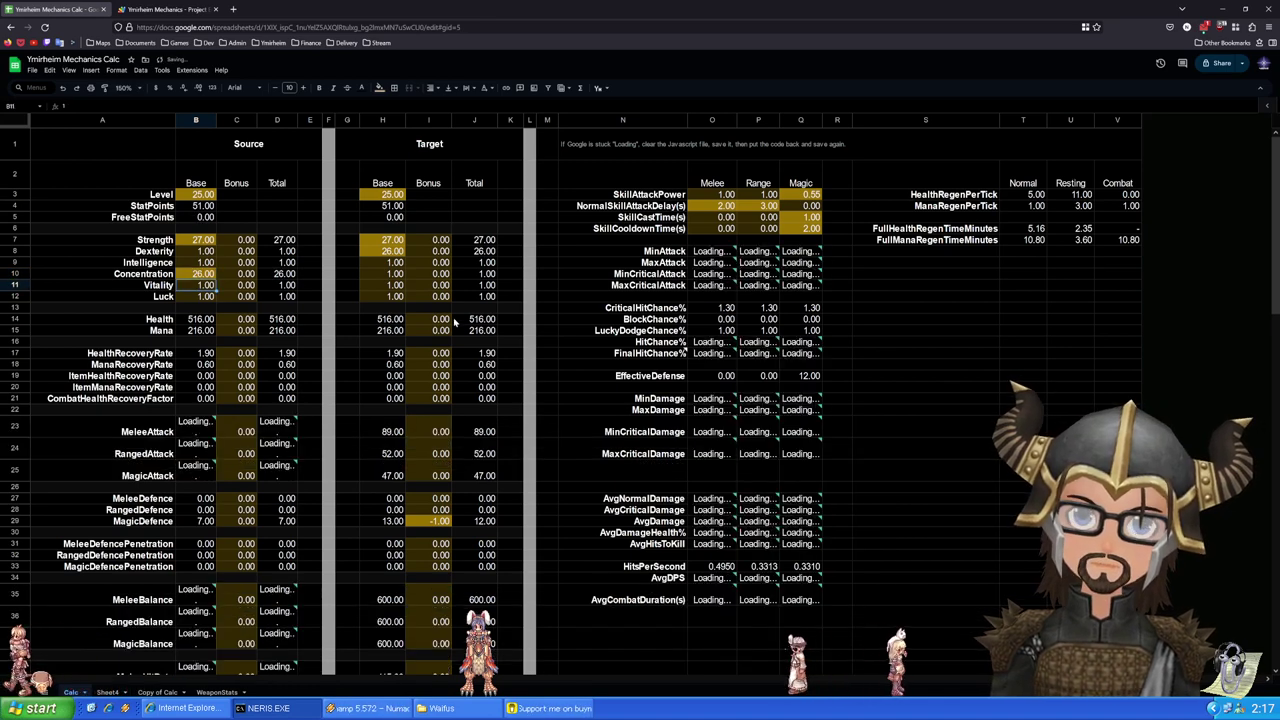
click(710, 343)
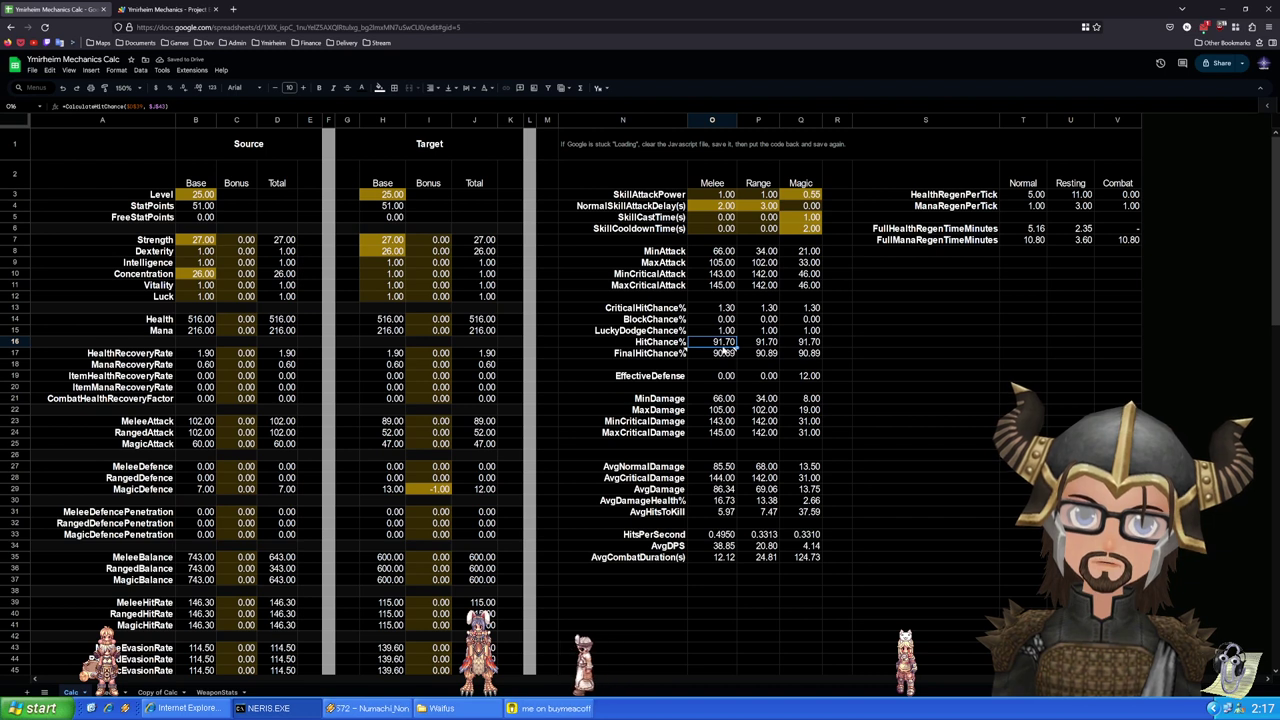
mouse_move(722, 354)
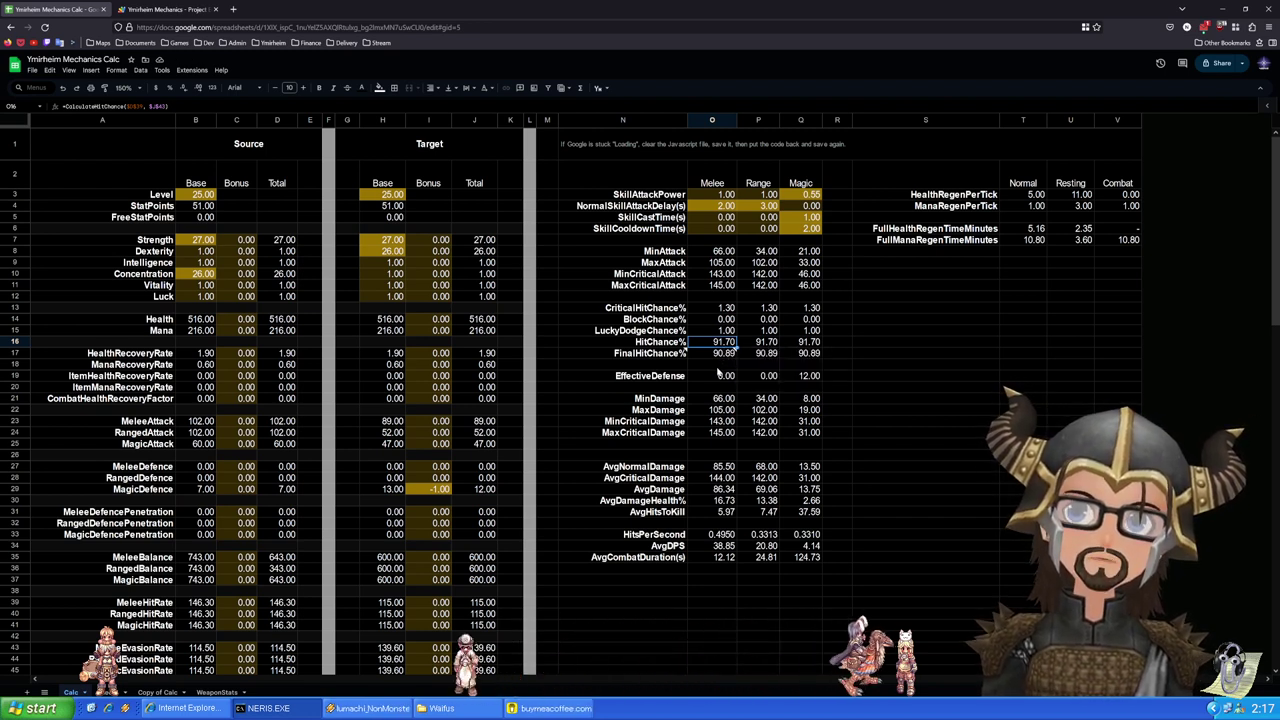
Step: Review both stat blocks, then bring the Desmos graph window to the front
drag(190, 194, 503, 511)
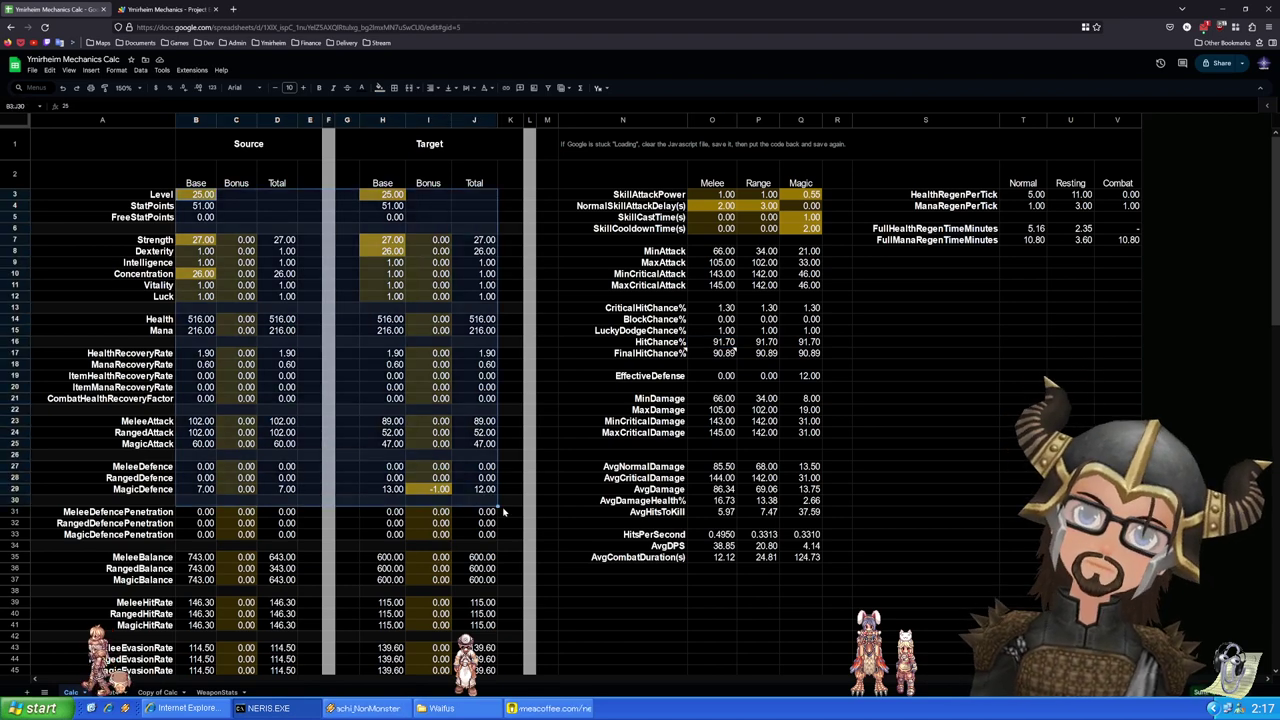
click(503, 511)
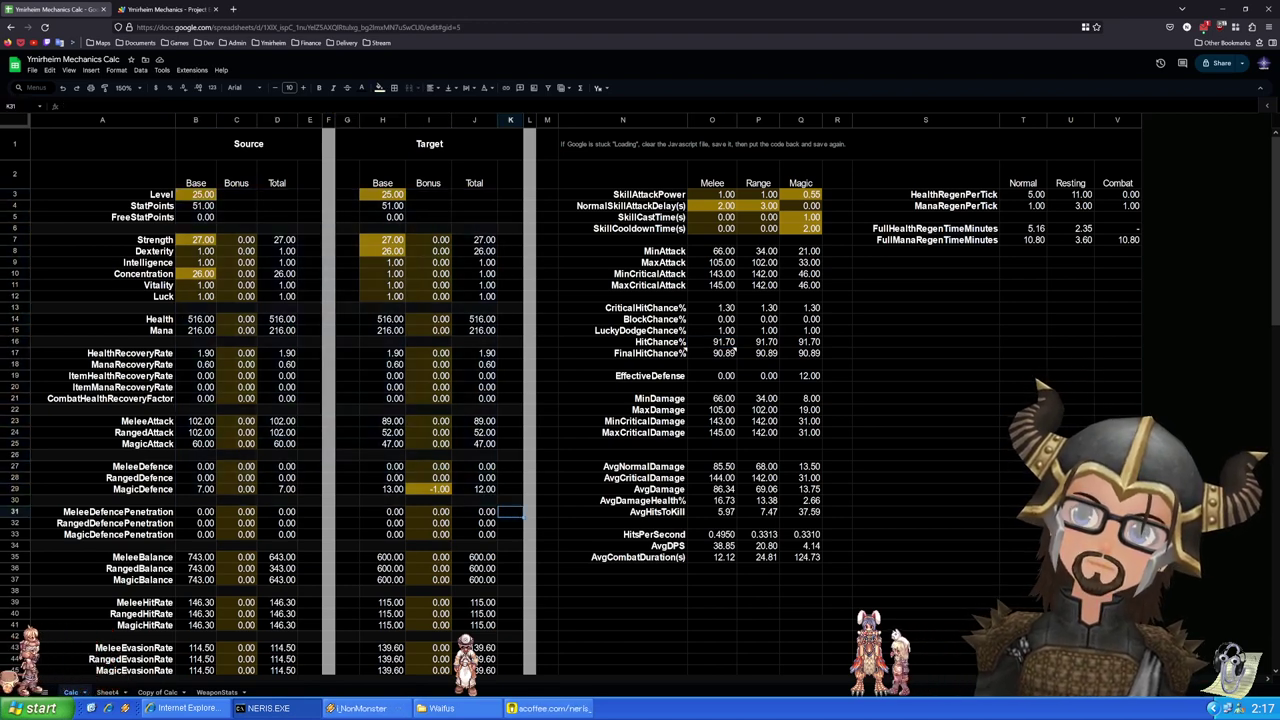
key(alt+Tab)
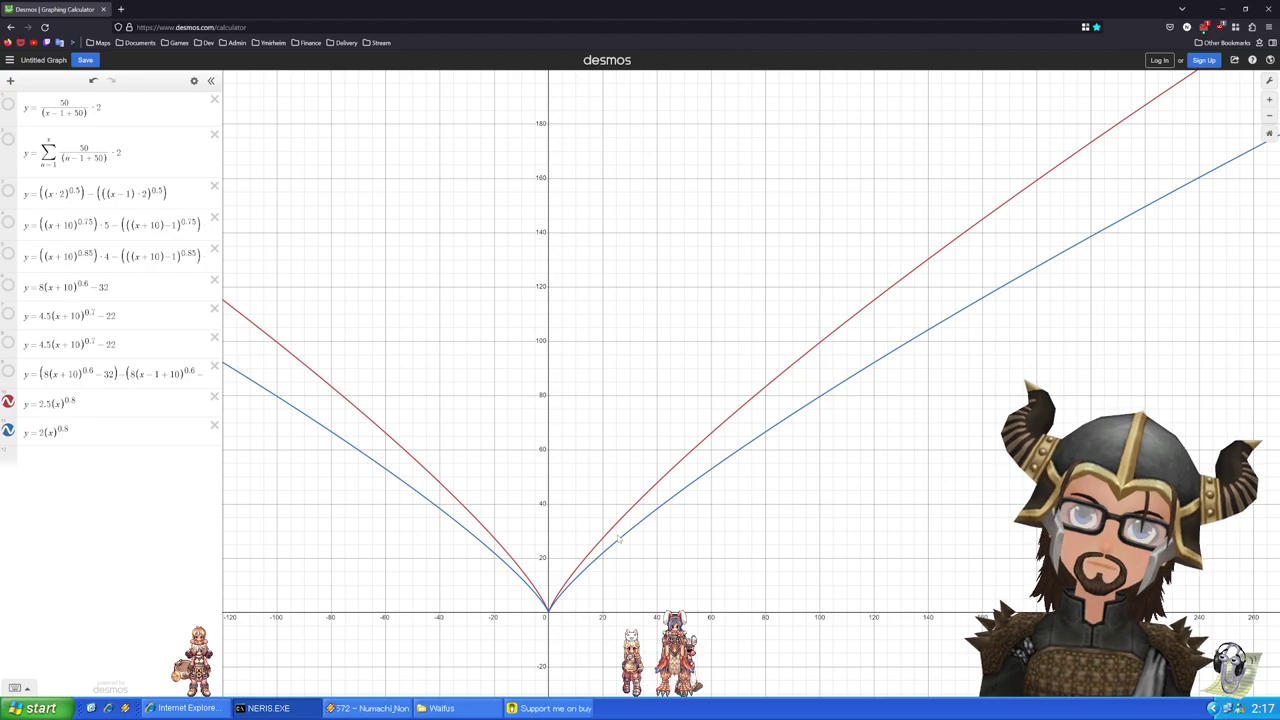
Step: Zoom and pan to both curves, then trace the blue 2x^0.8 curve to (10, 12.619)
scroll(620, 547, up, 10)
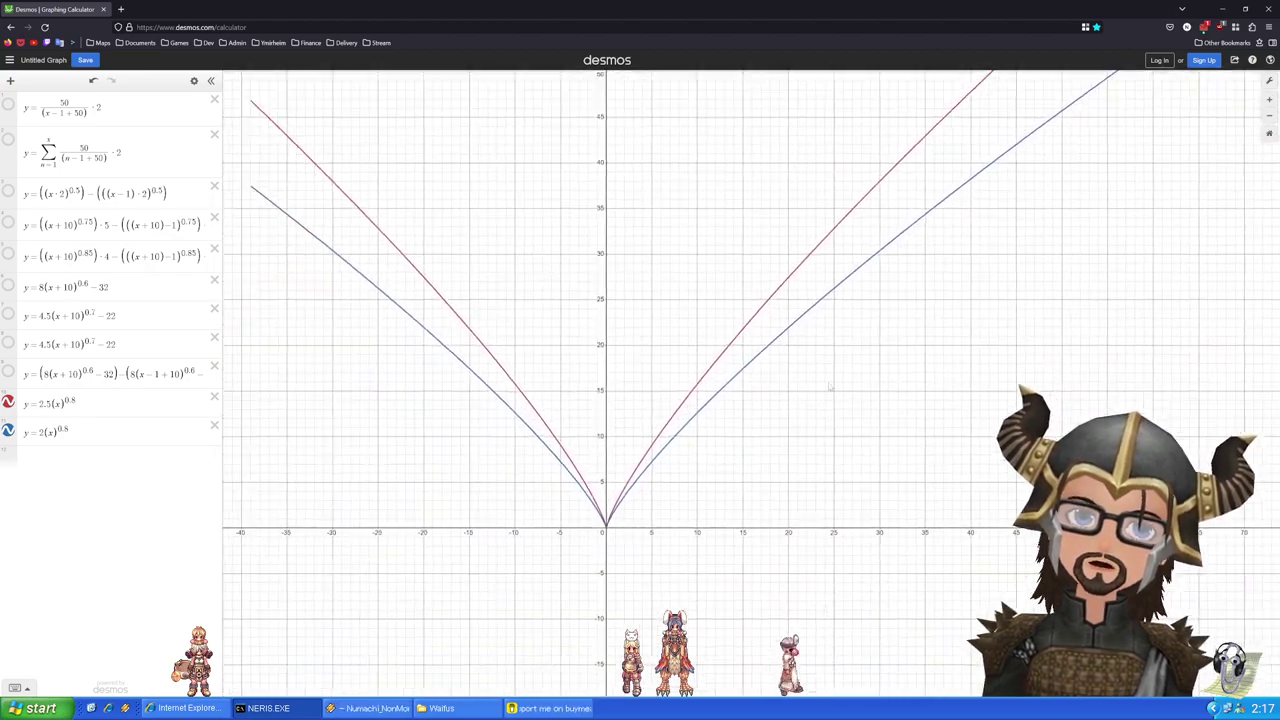
scroll(777, 387, up, 5)
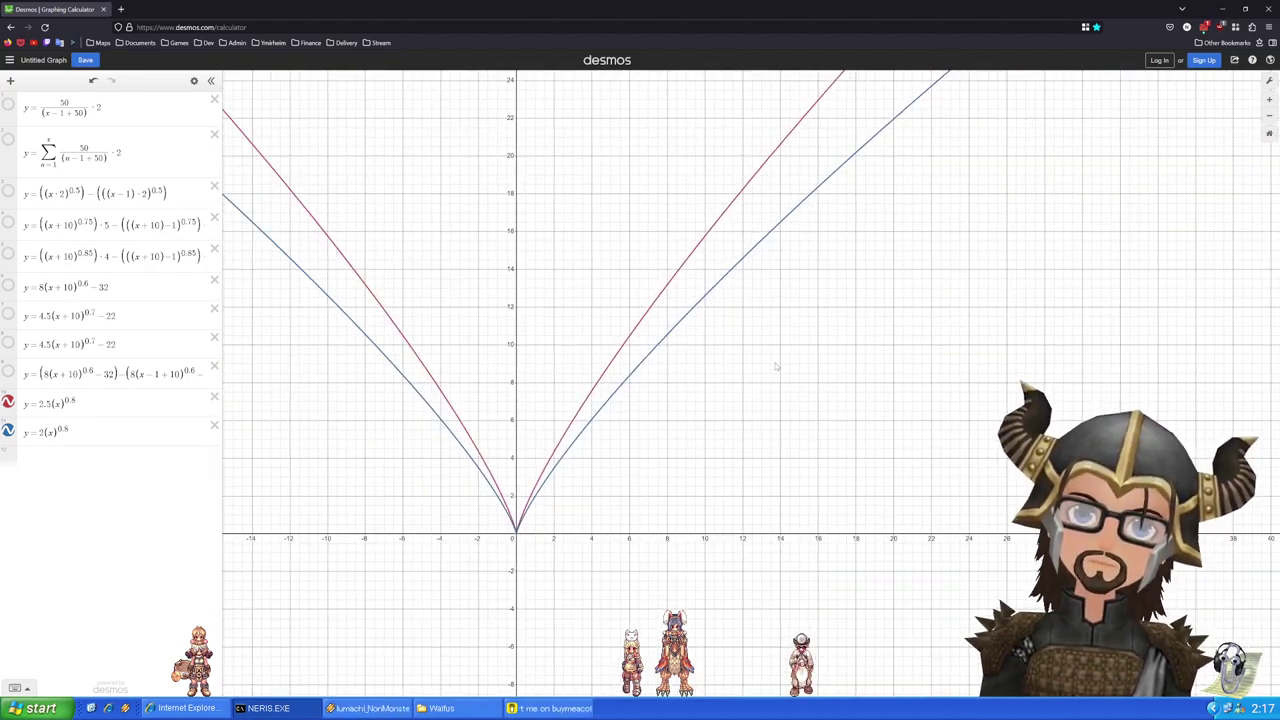
scroll(736, 463, down, 3)
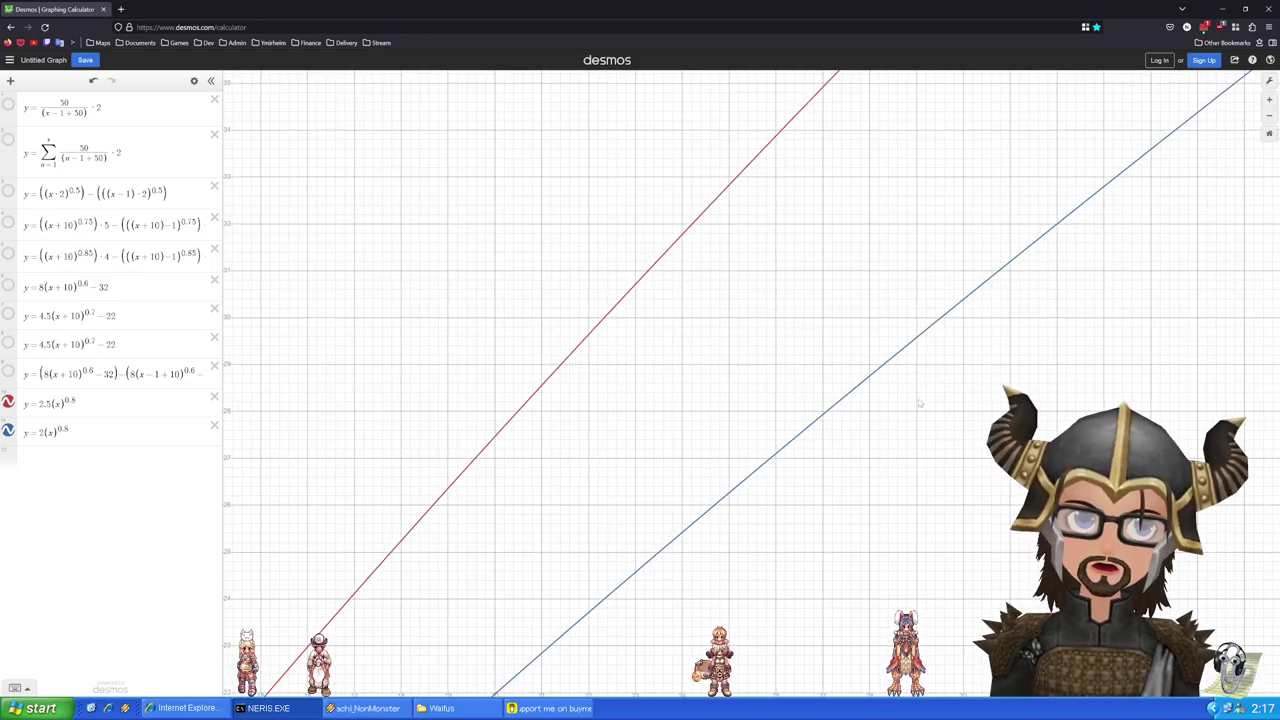
scroll(803, 450, up, 5)
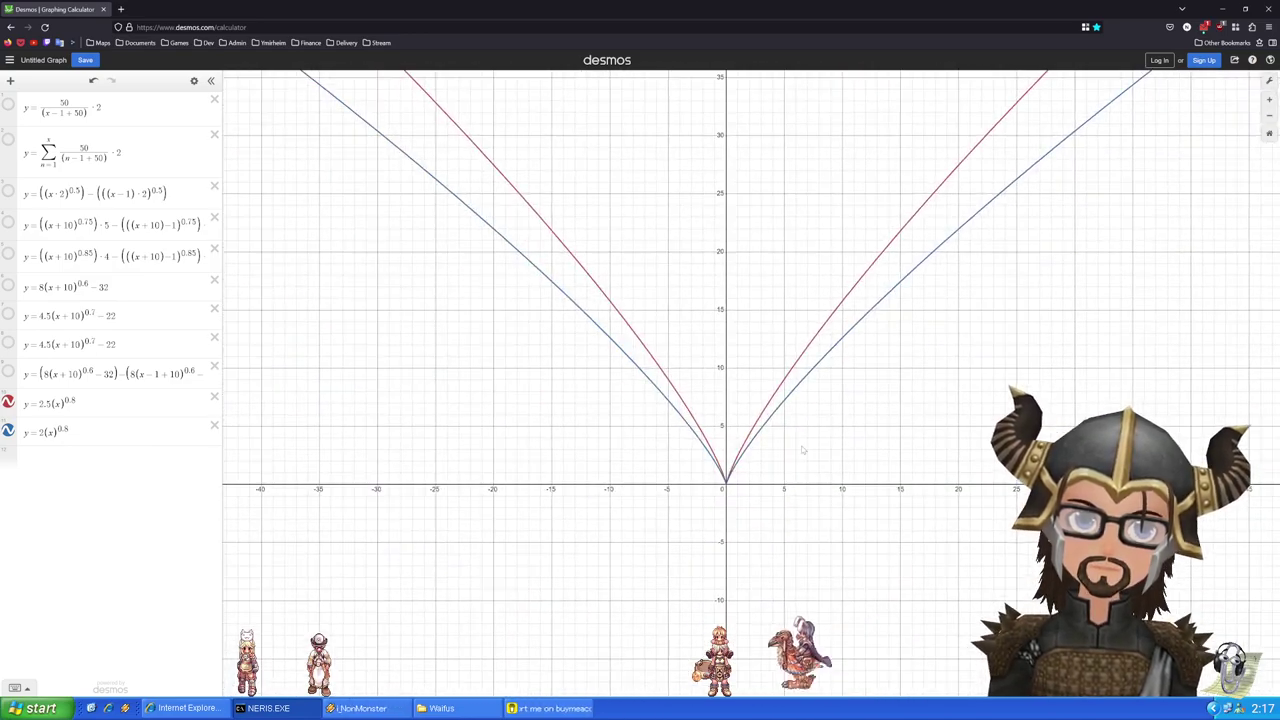
drag(855, 418, 739, 485)
click(741, 332)
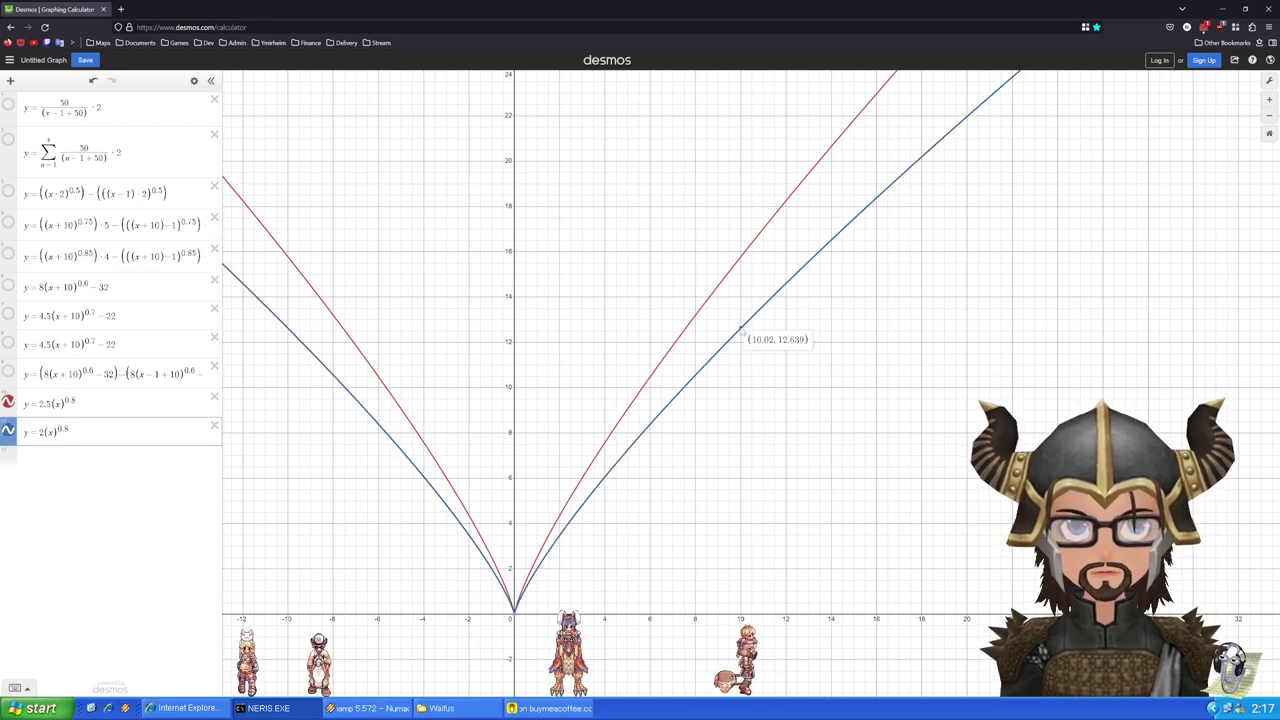
drag(739, 333, 740, 332)
Step: Read the red y=2.5x^0.8 curve's value near x = 10 in Desmos
key(alt+Tab)
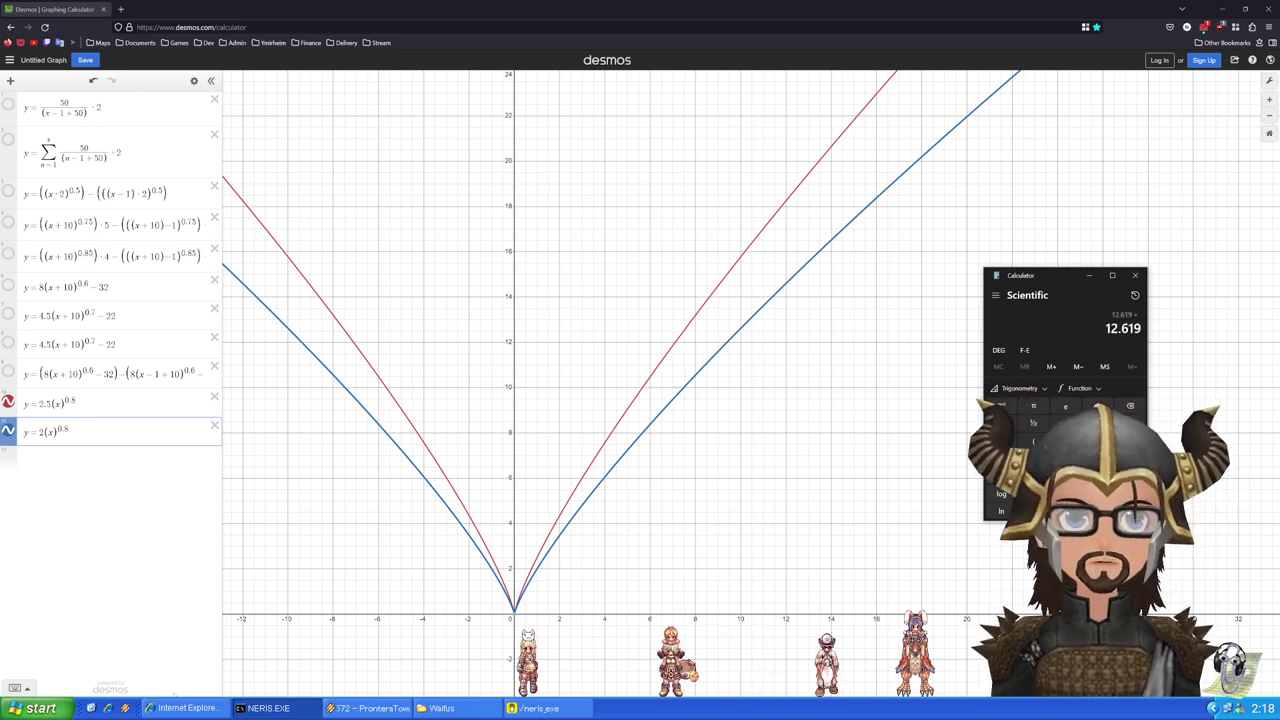
key(alt+Tab)
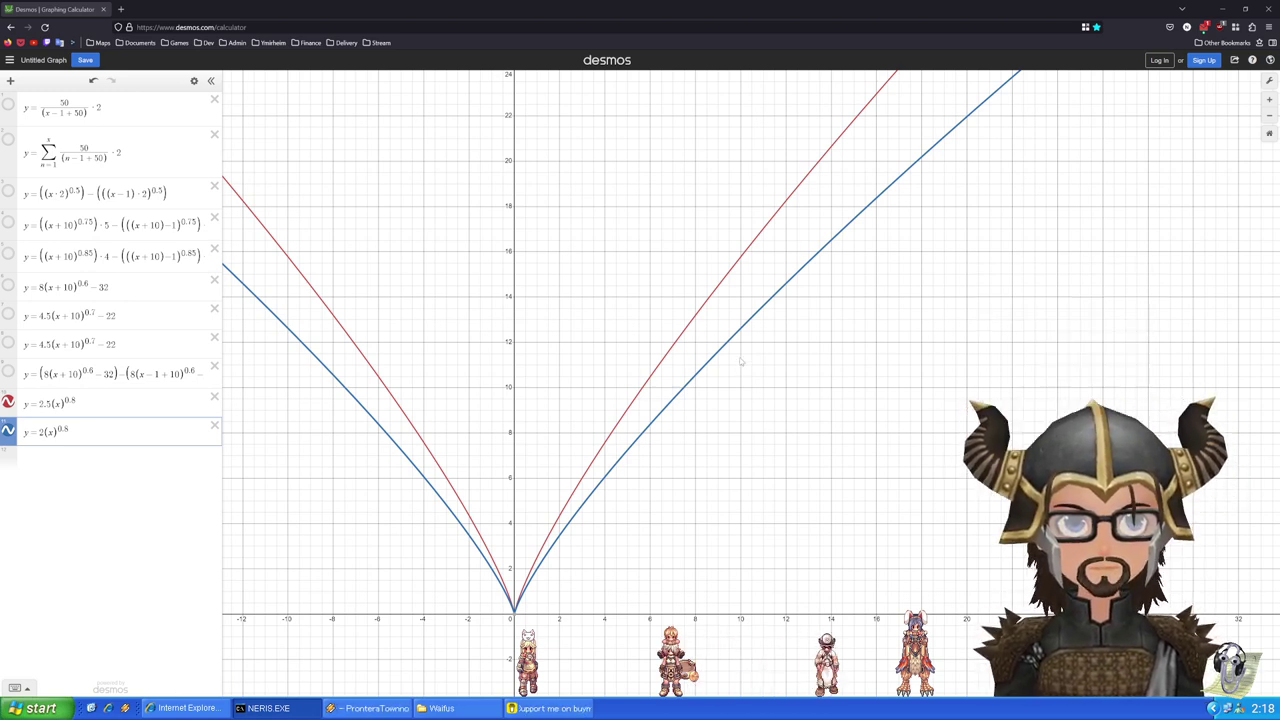
drag(742, 261, 741, 259)
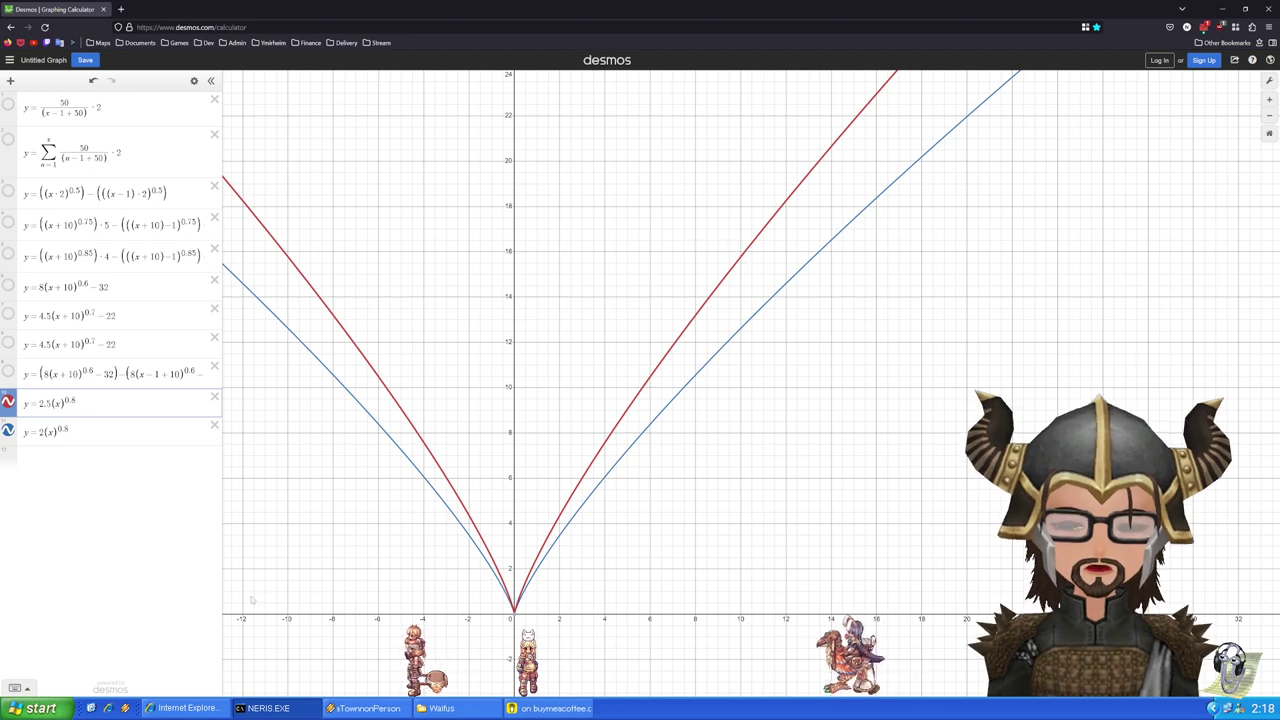
Step: Divide 12.619 by 15.774 in Calculator (≈0.8), then return to the spreadsheet
key(alt+Tab)
text(15)
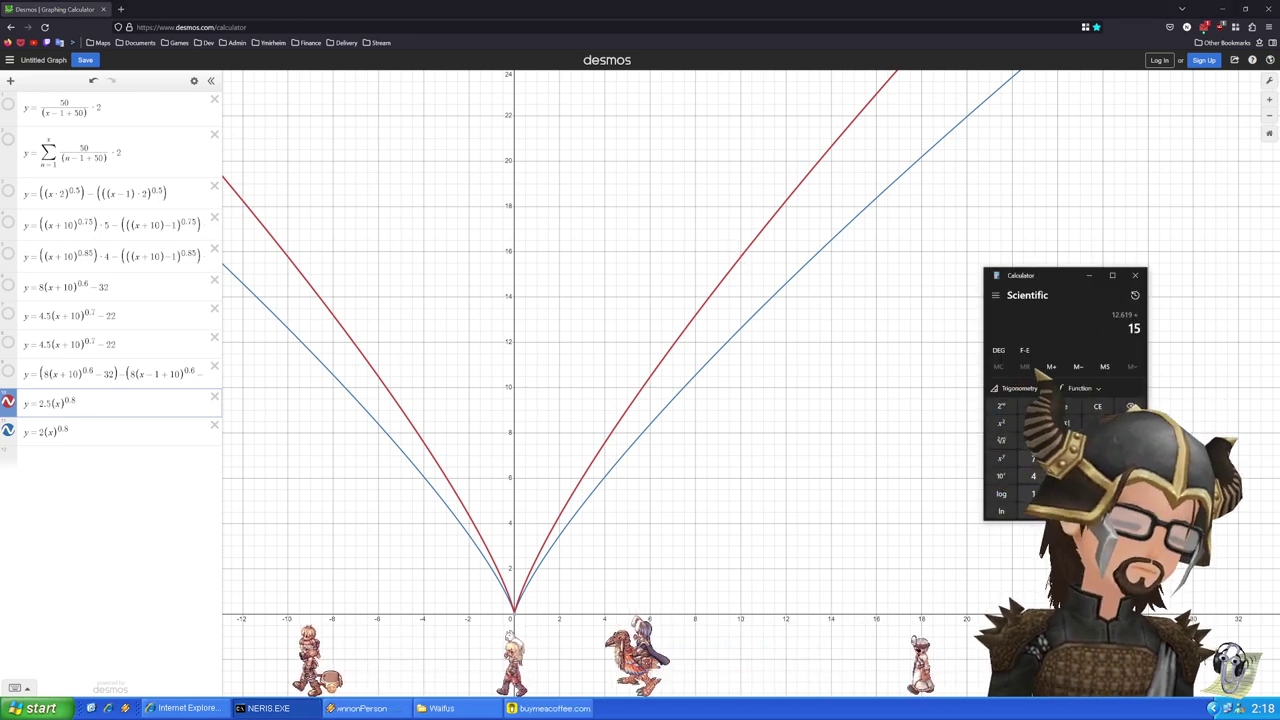
text(.774)
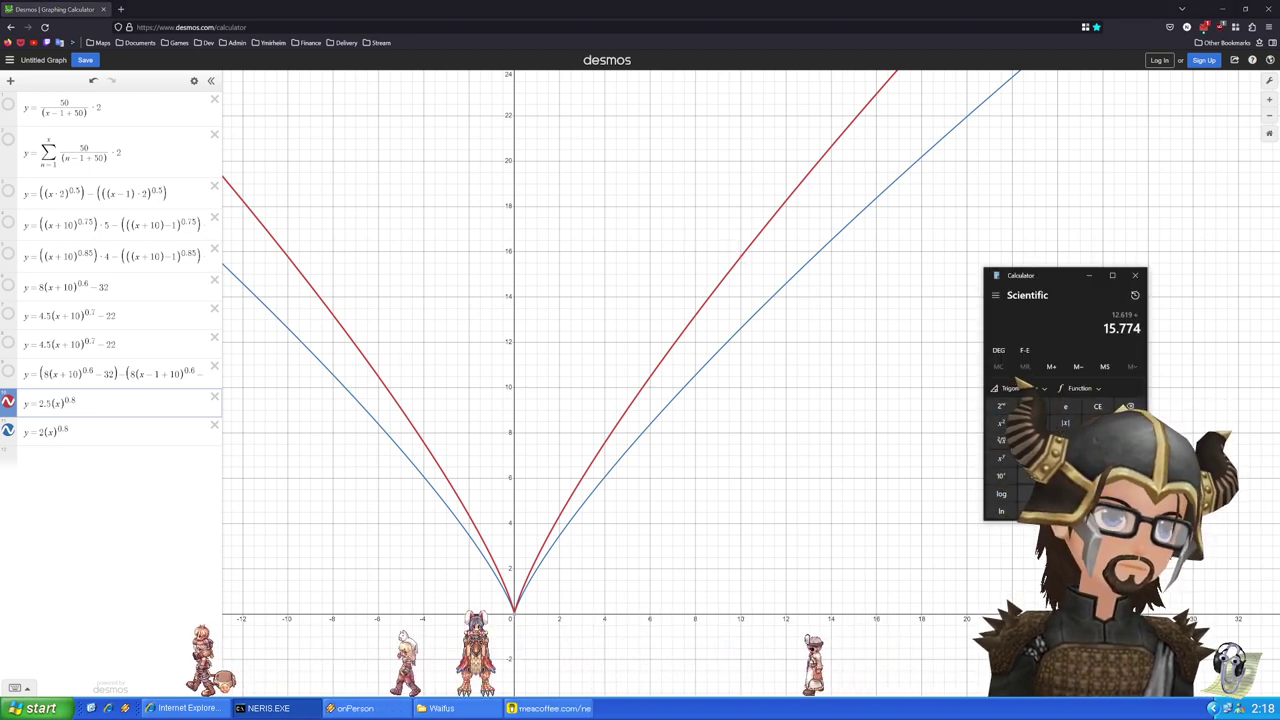
key(Return)
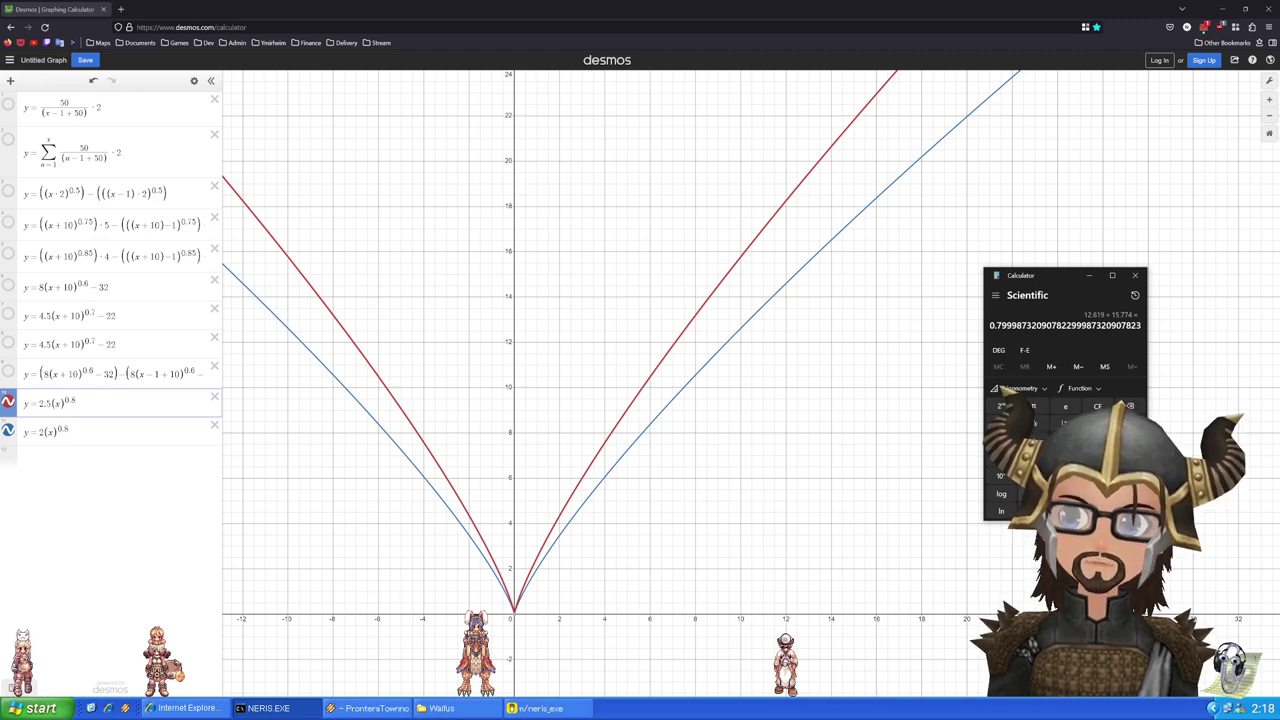
key(alt+Tab)
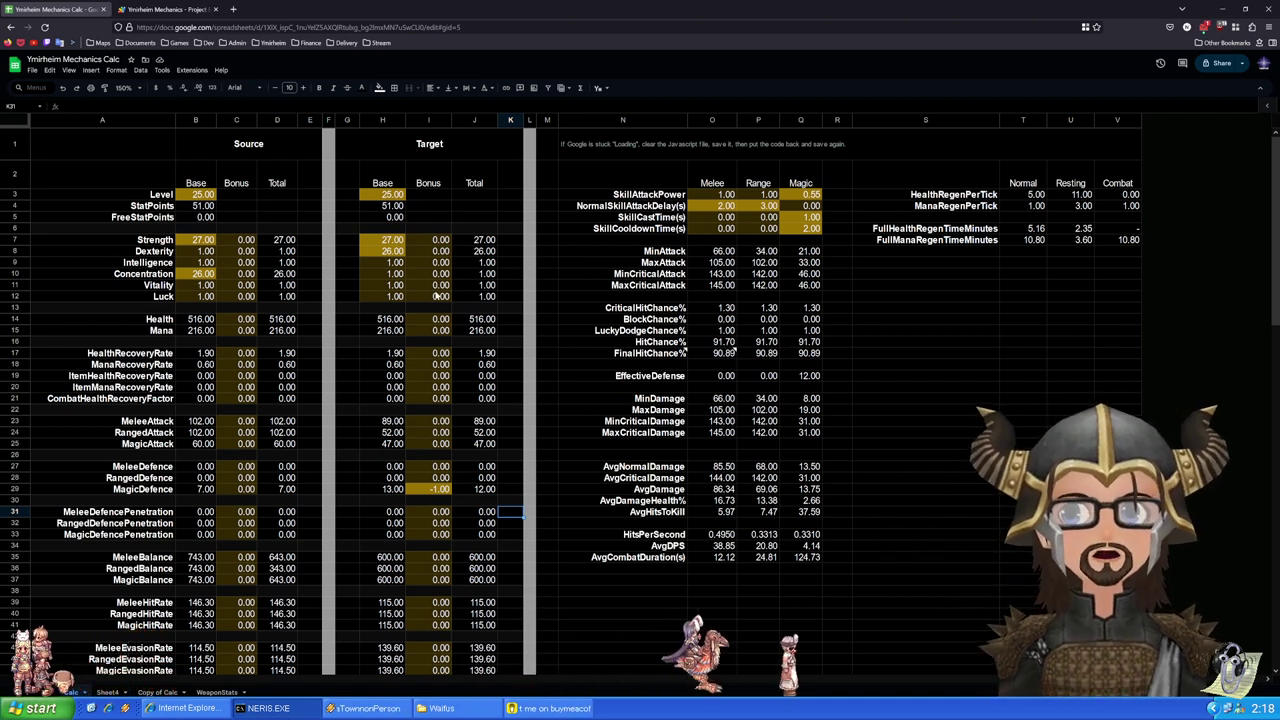
click(840, 343)
click(733, 343)
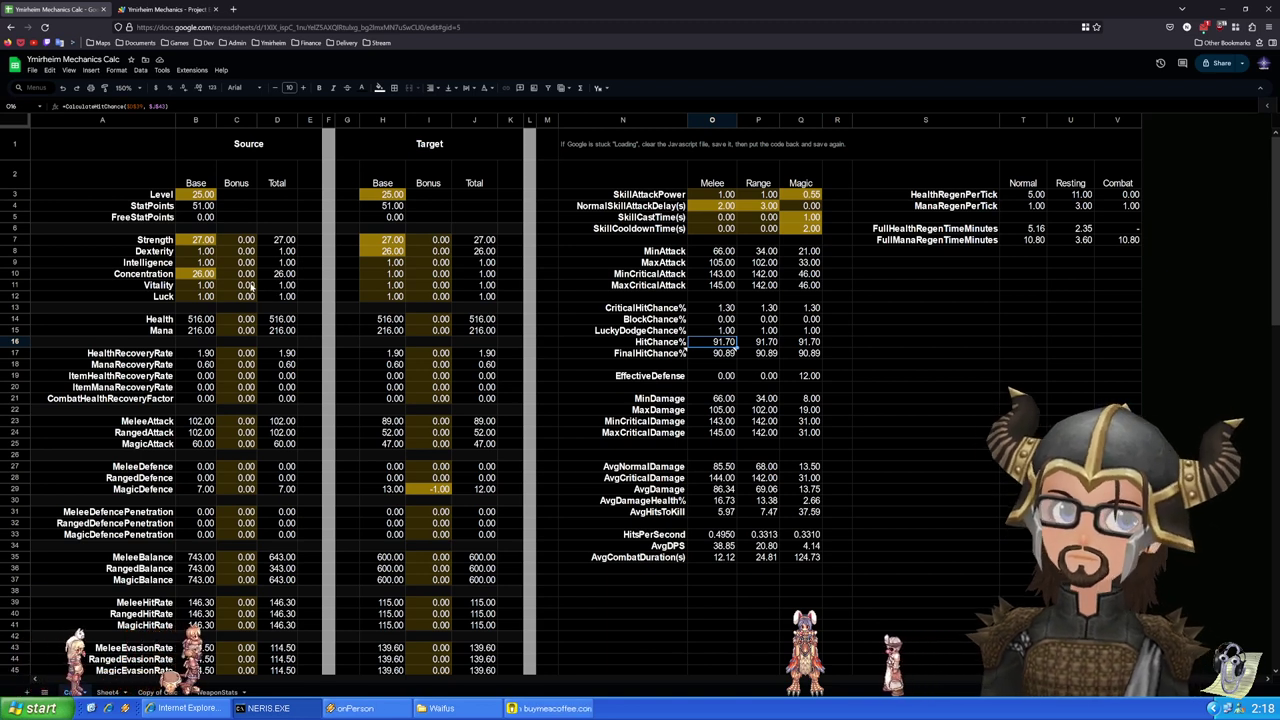
click(378, 251)
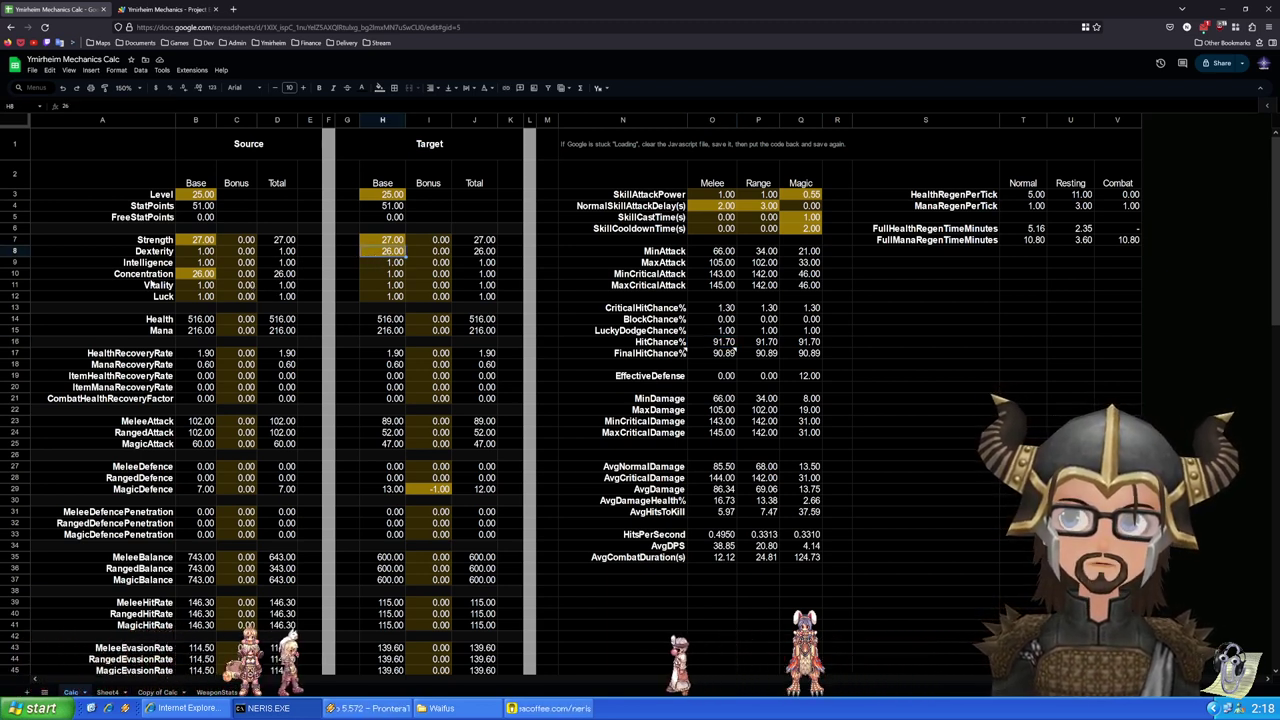
click(196, 273)
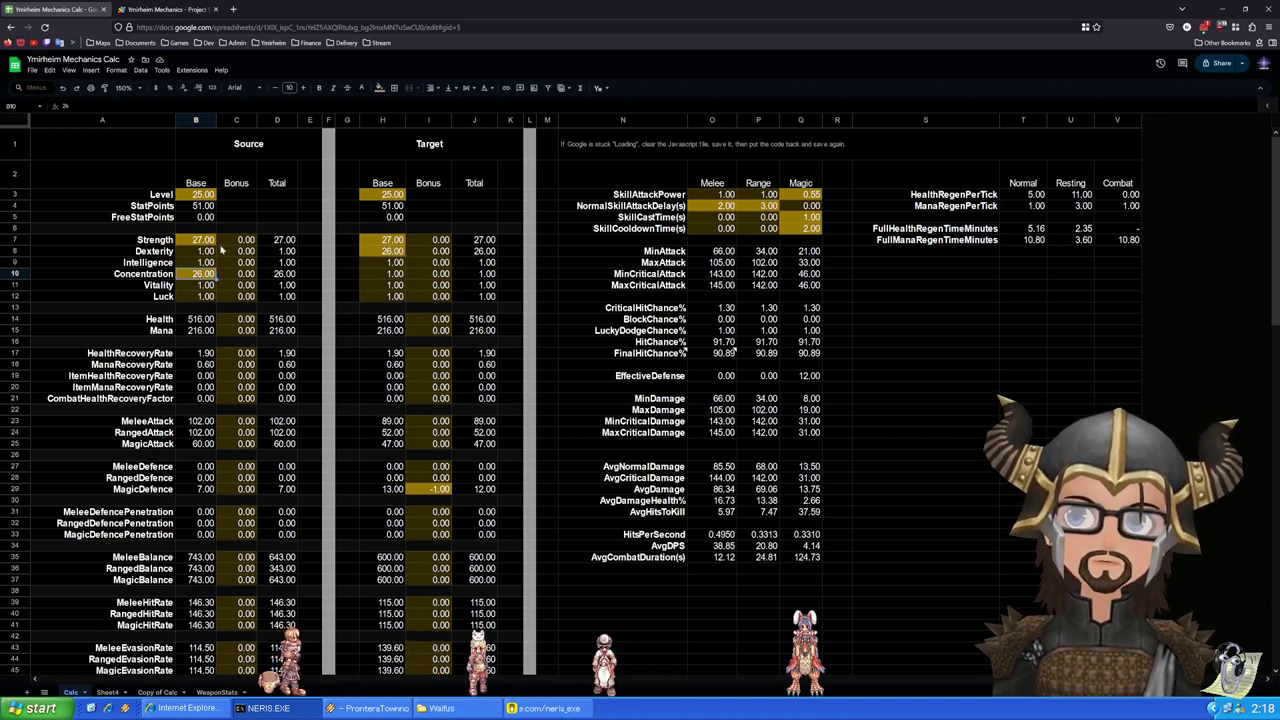
drag(203, 246, 400, 241)
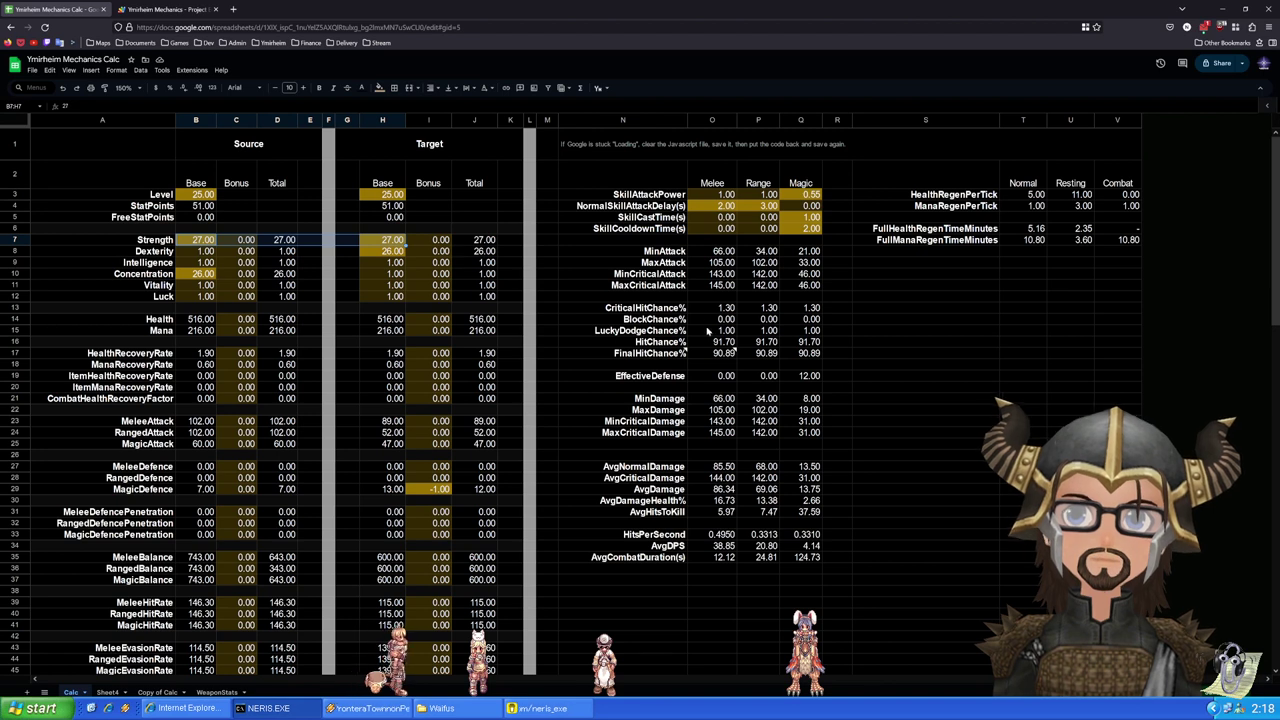
click(724, 342)
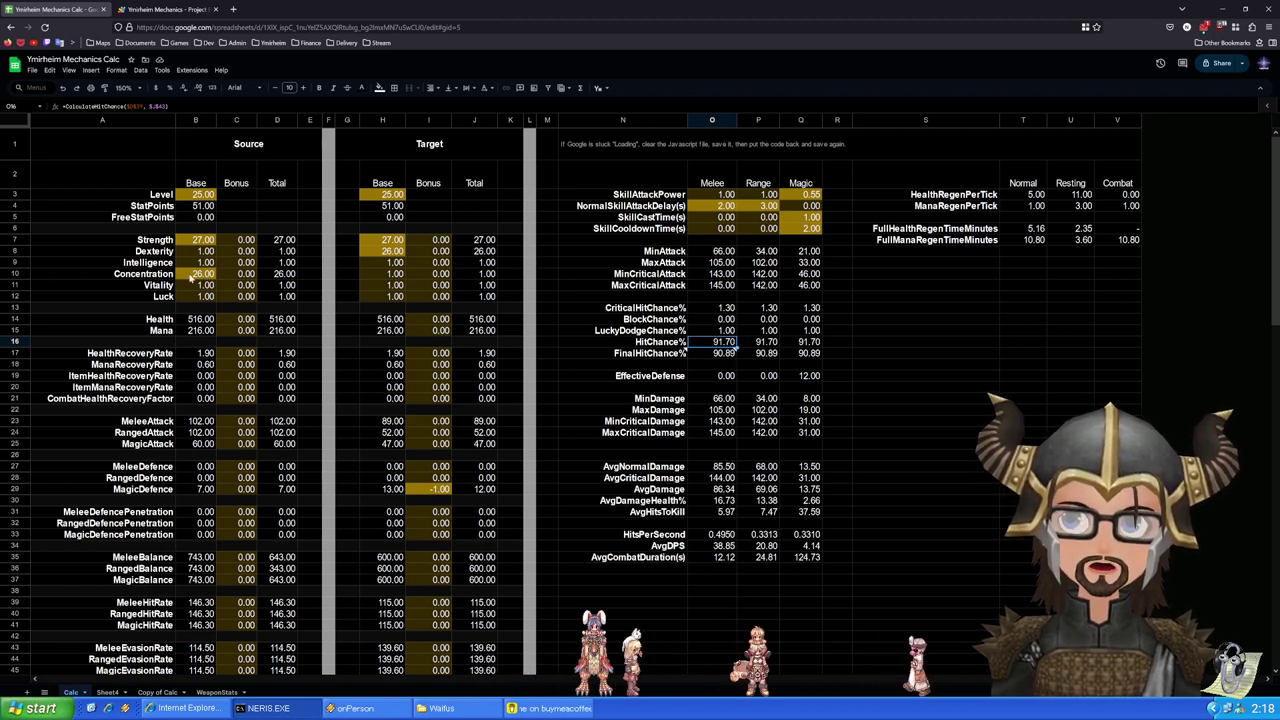
drag(467, 425, 467, 437)
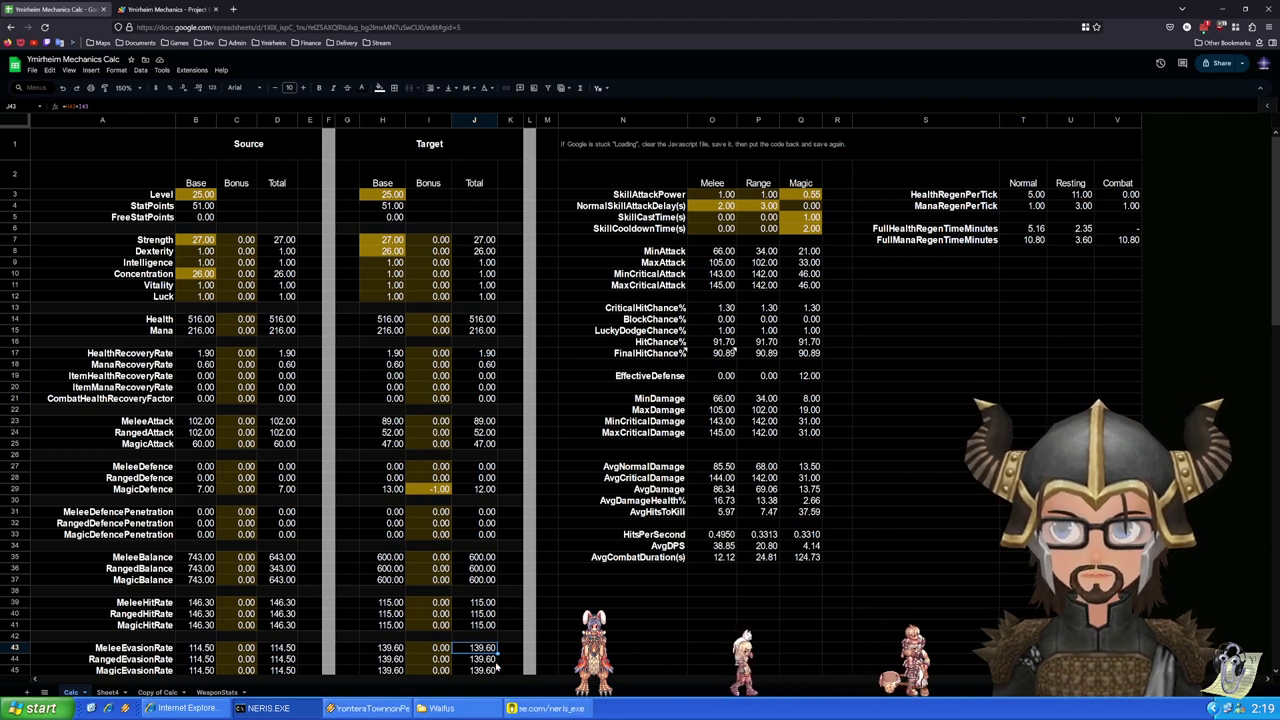
Step: Lower Source base Concentration to 20 and check melee hit chance (85.30%) and MeleeHitRate
click(193, 274)
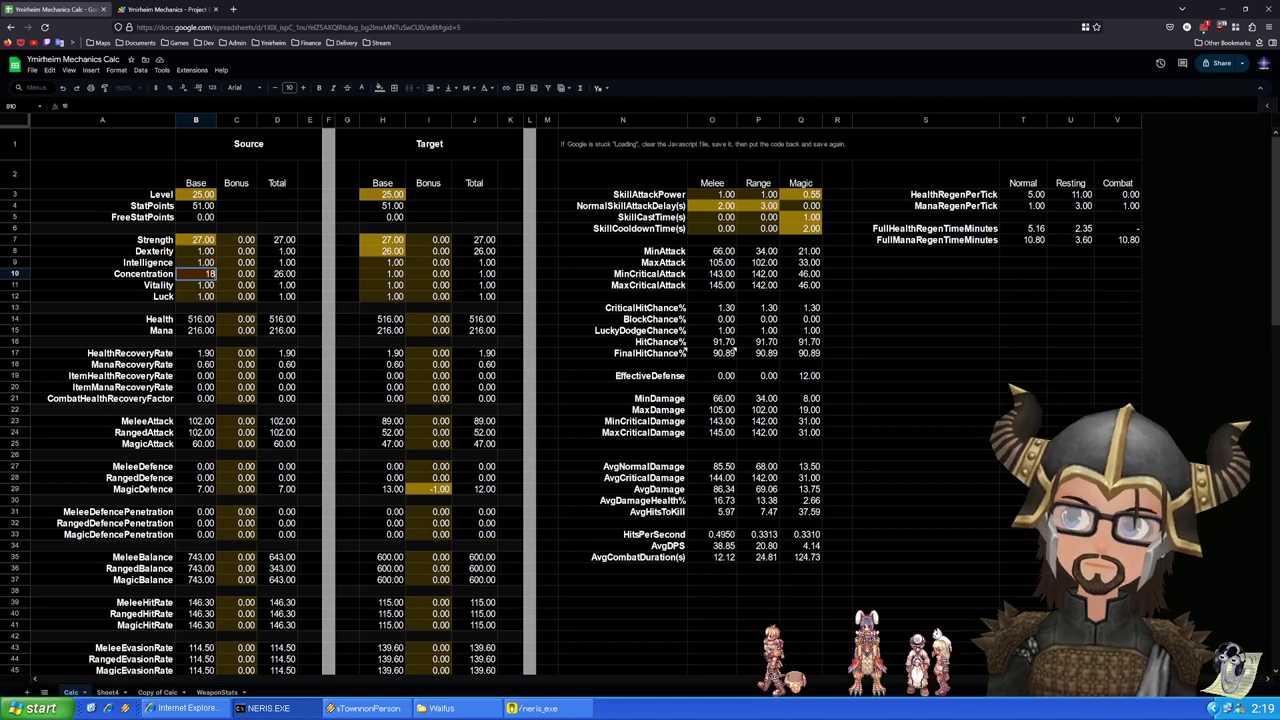
text(18)
key(Return)
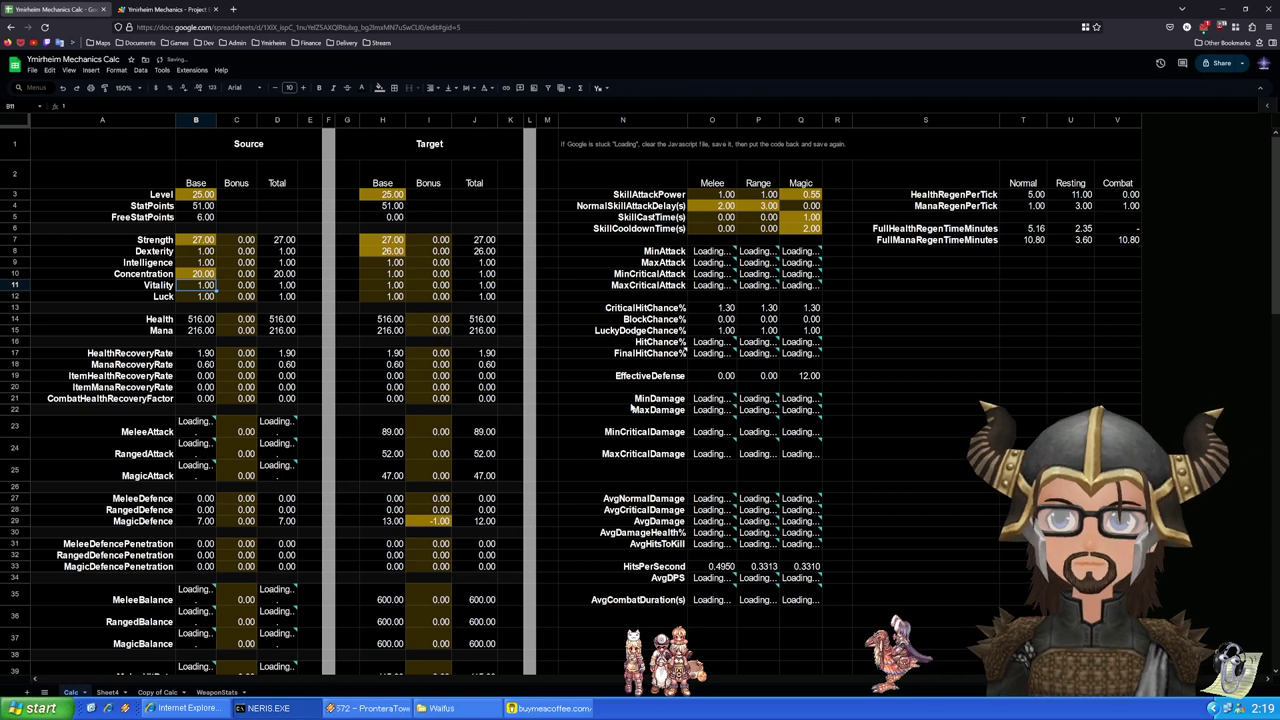
click(716, 343)
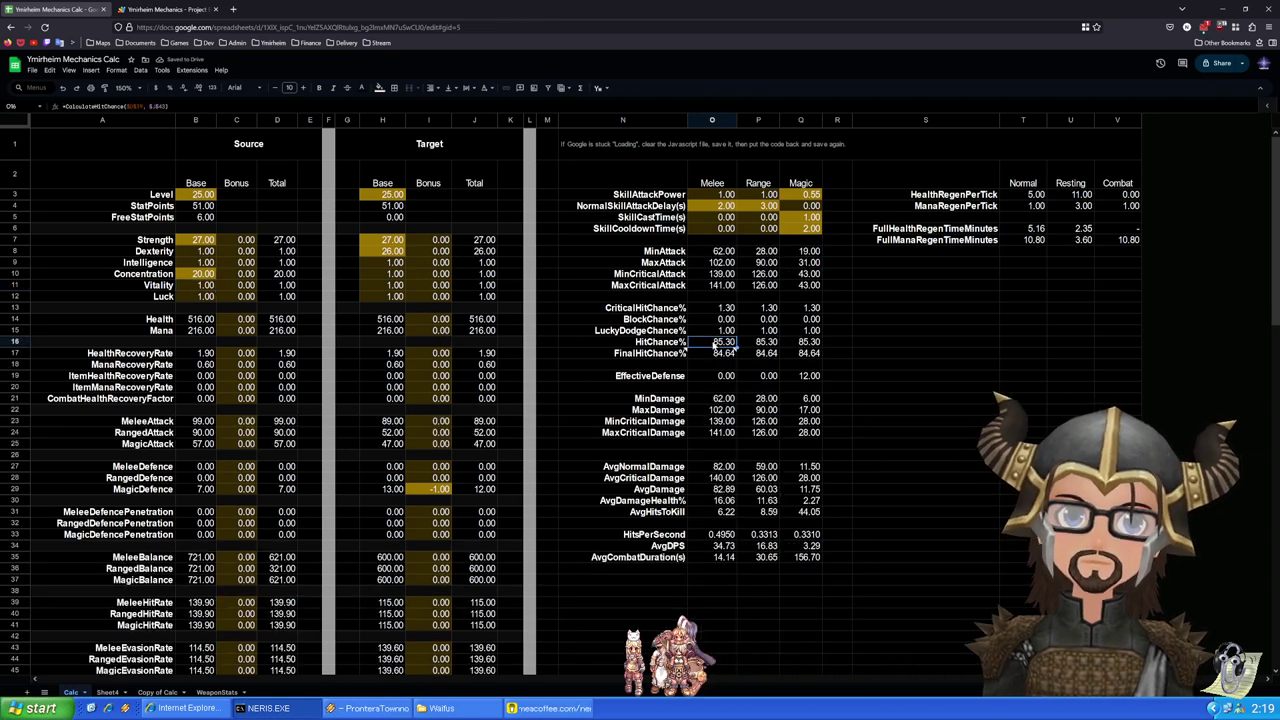
click(282, 602)
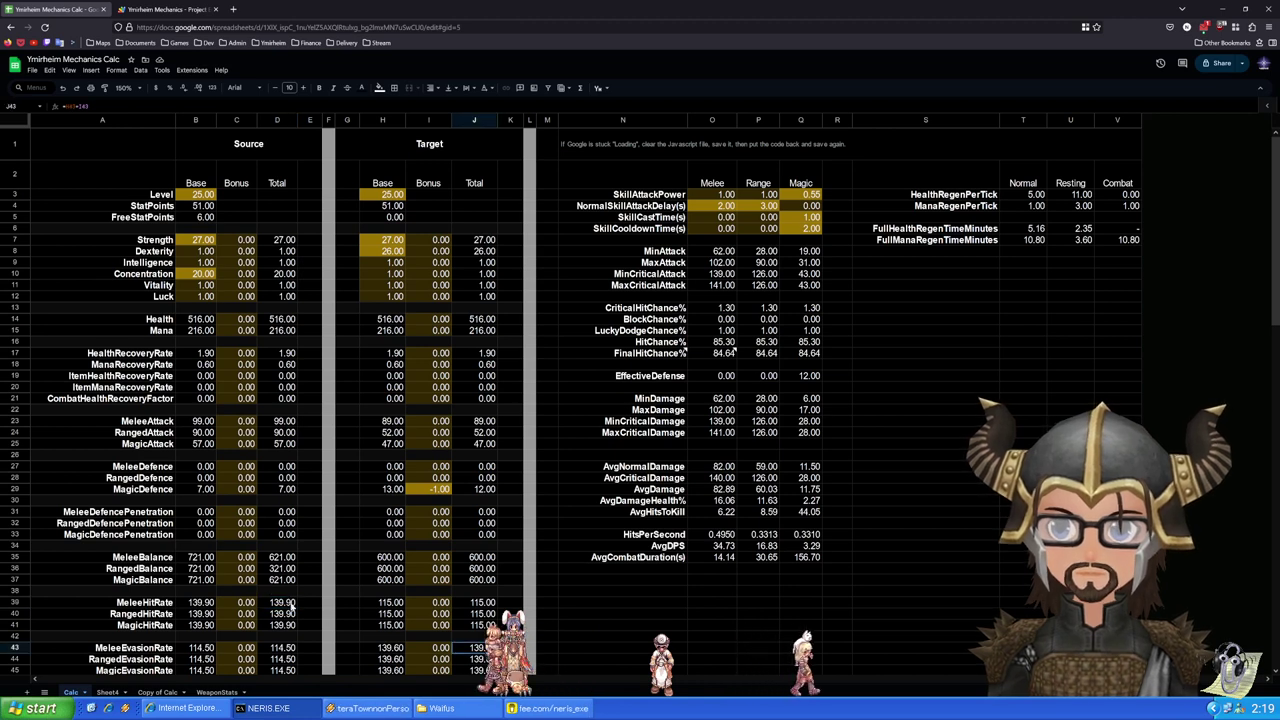
click(197, 274)
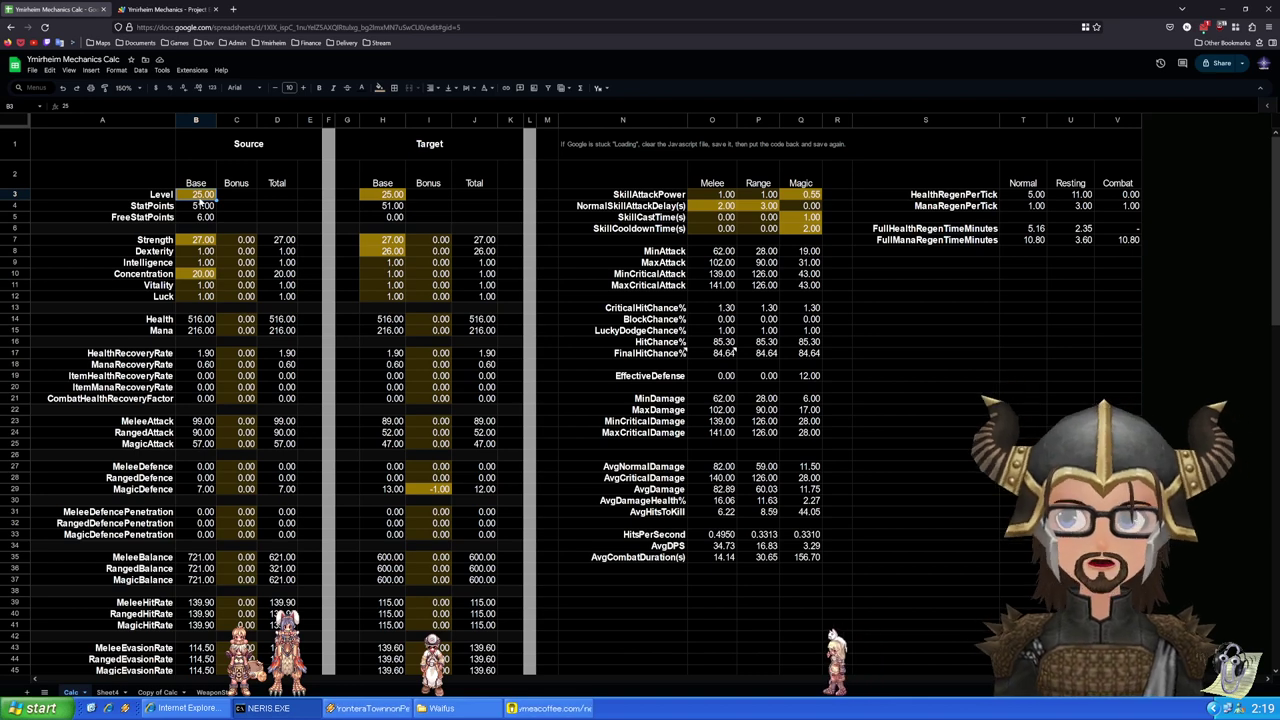
key(Return)
click(382, 194)
text(50)
key(Return)
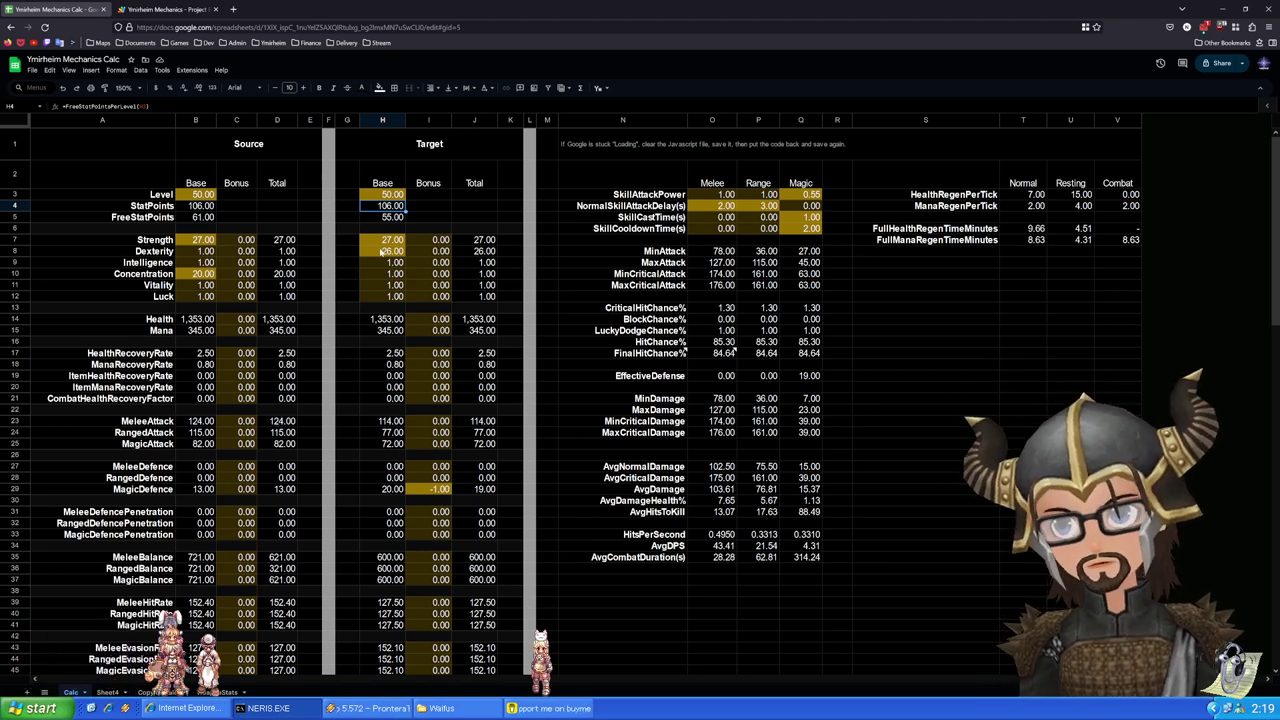
click(203, 242)
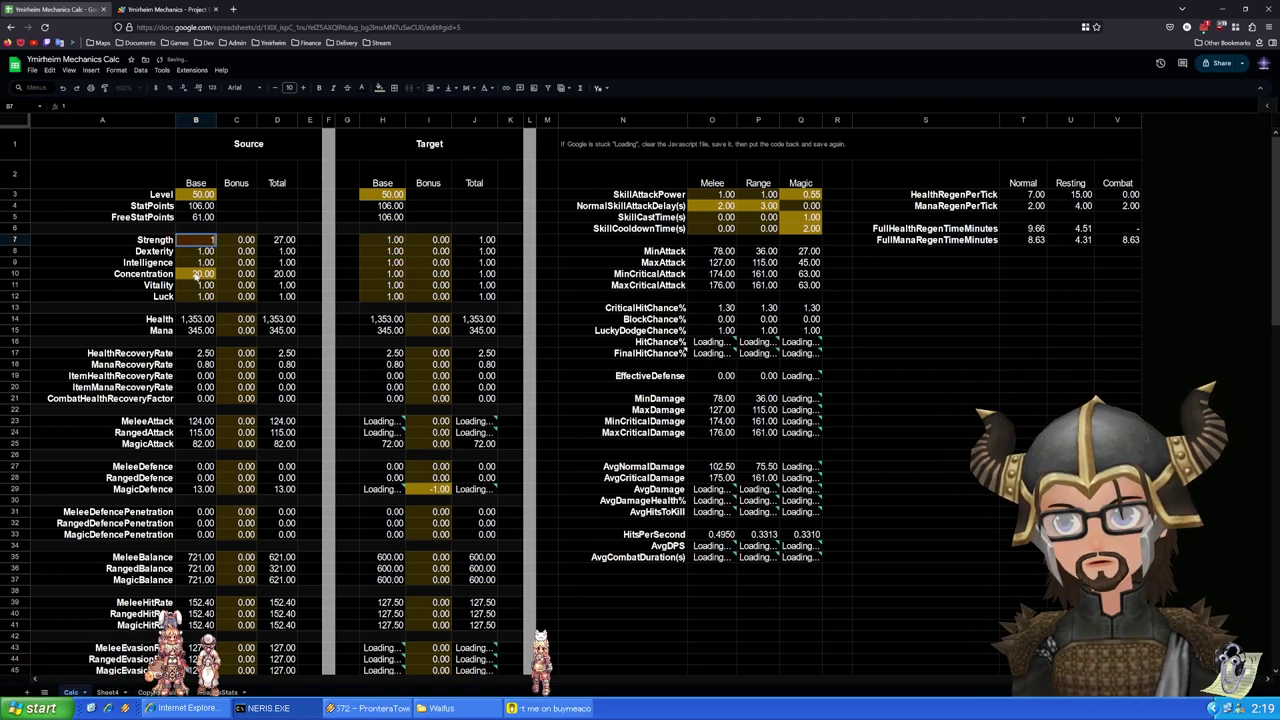
text(1)
key(Return)
key(Return)
key(Return)
text(1)
click(393, 206)
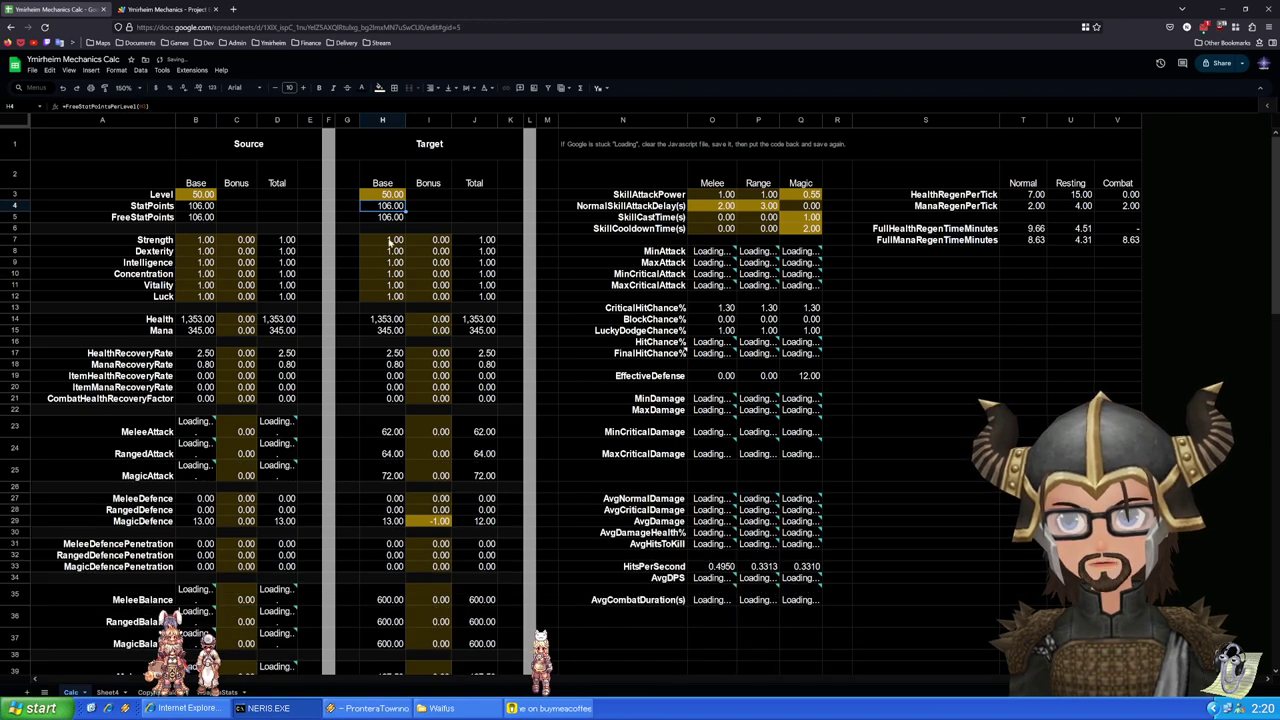
click(392, 242)
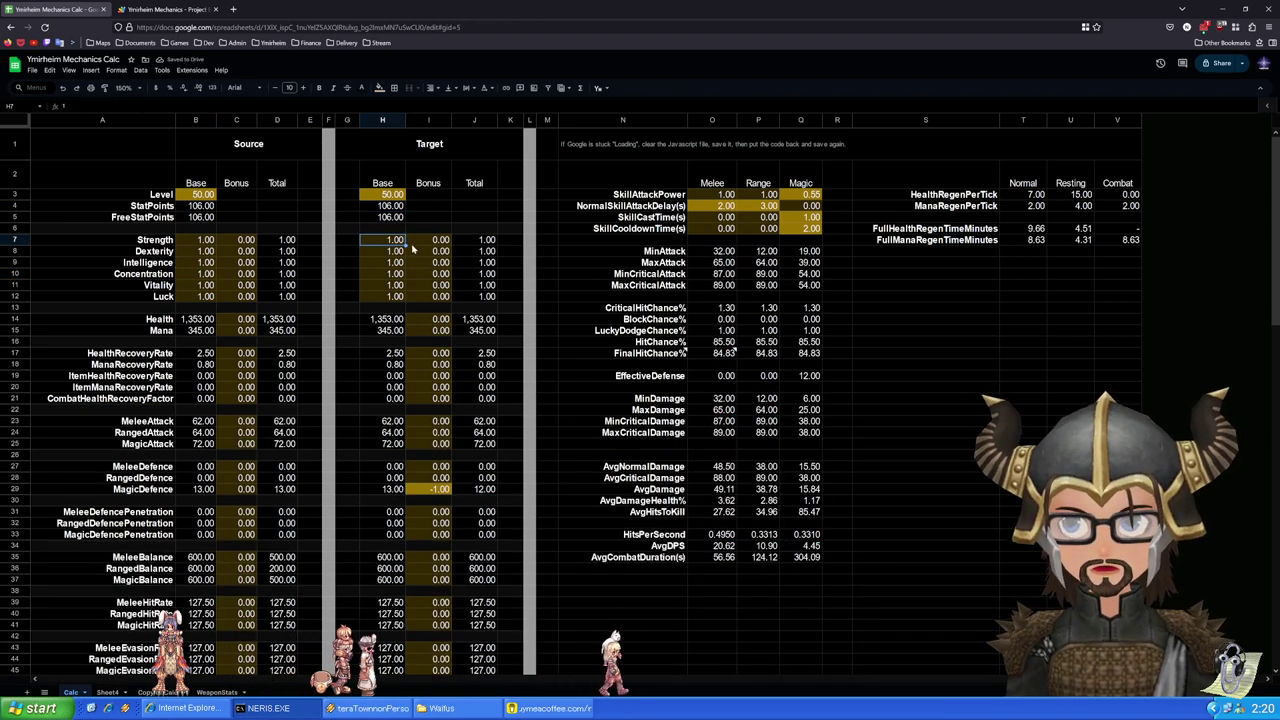
text(54)
key(Left)
key(Left)
key(Left)
key(Left)
key(Left)
key(Left)
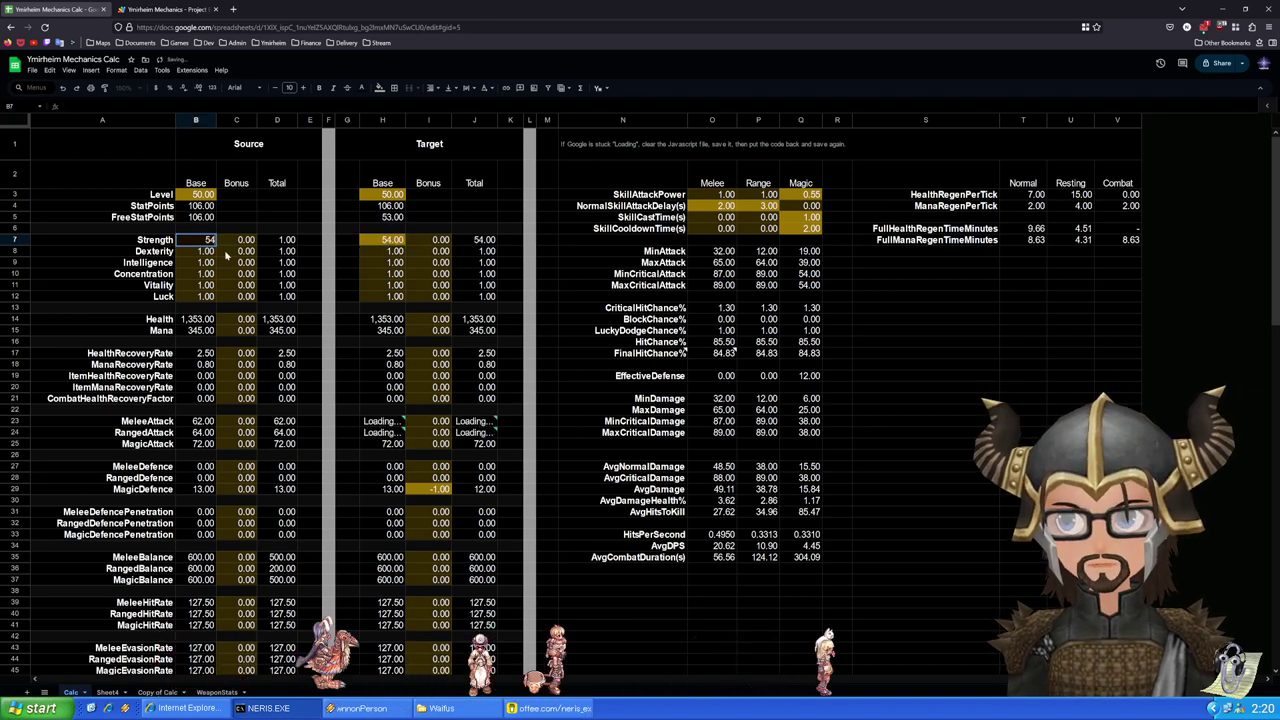
text(54)
click(384, 255)
text(54)
drag(390, 241, 387, 256)
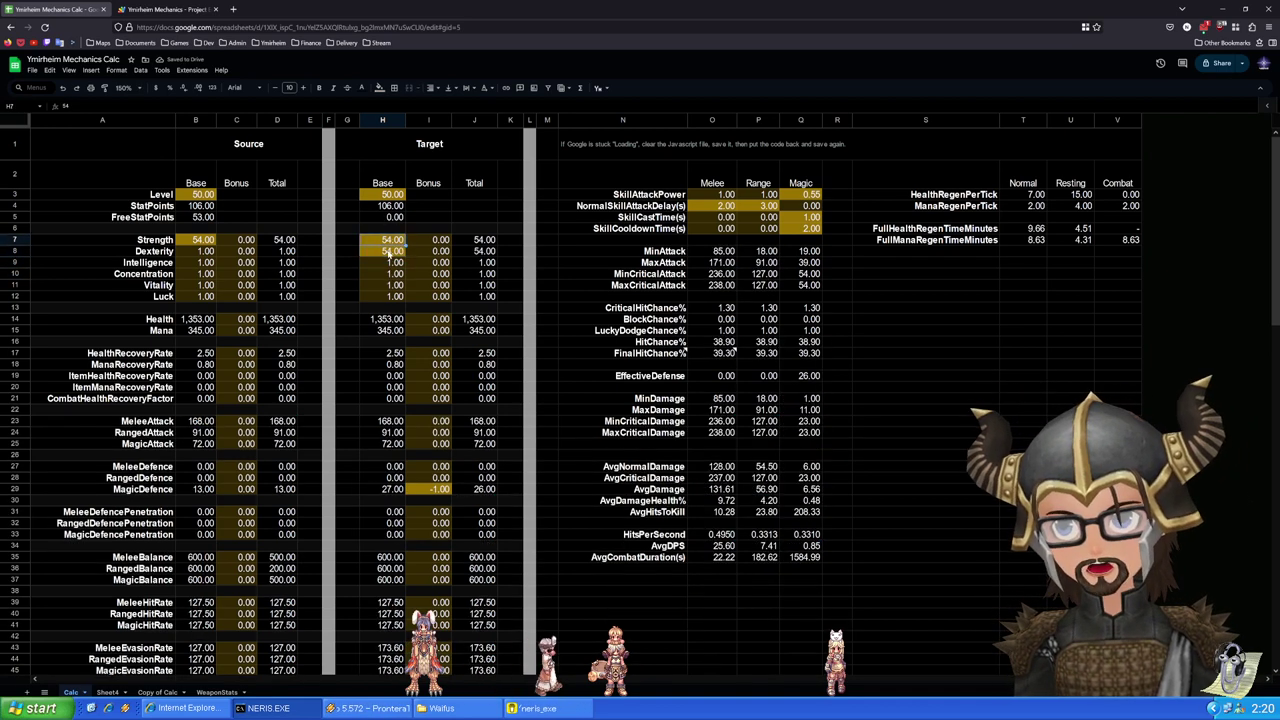
click(385, 251)
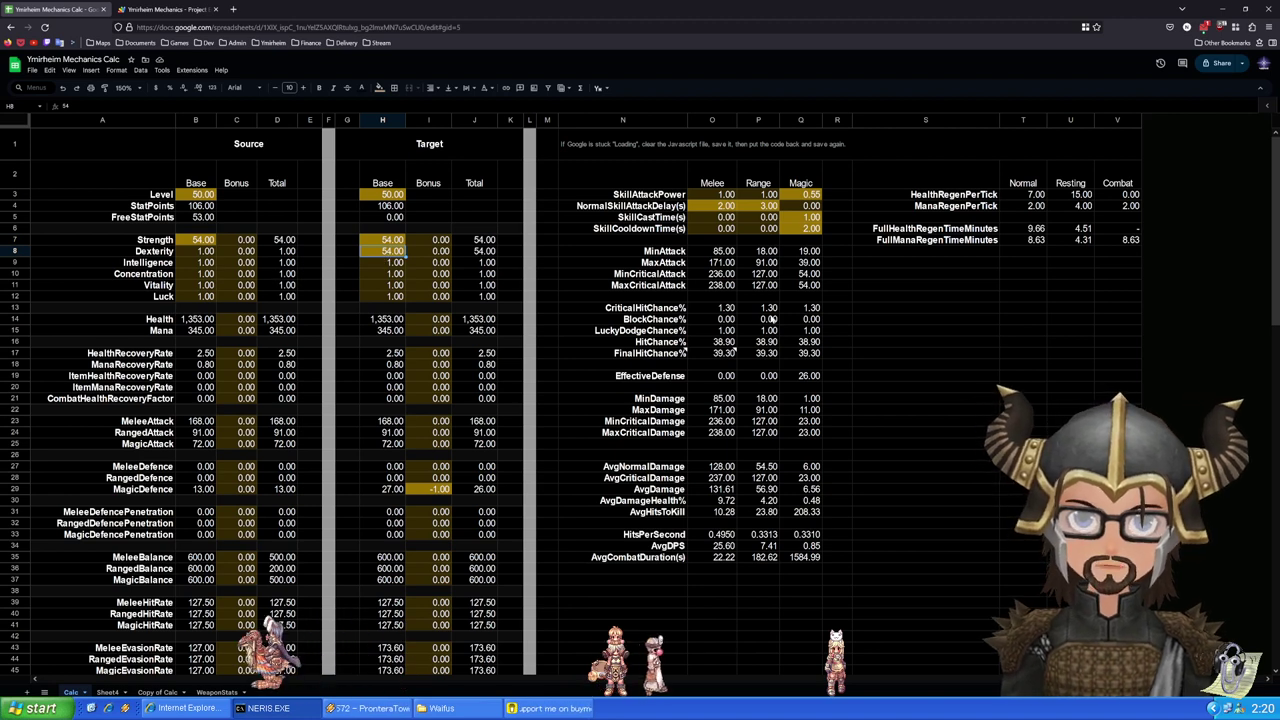
click(196, 273)
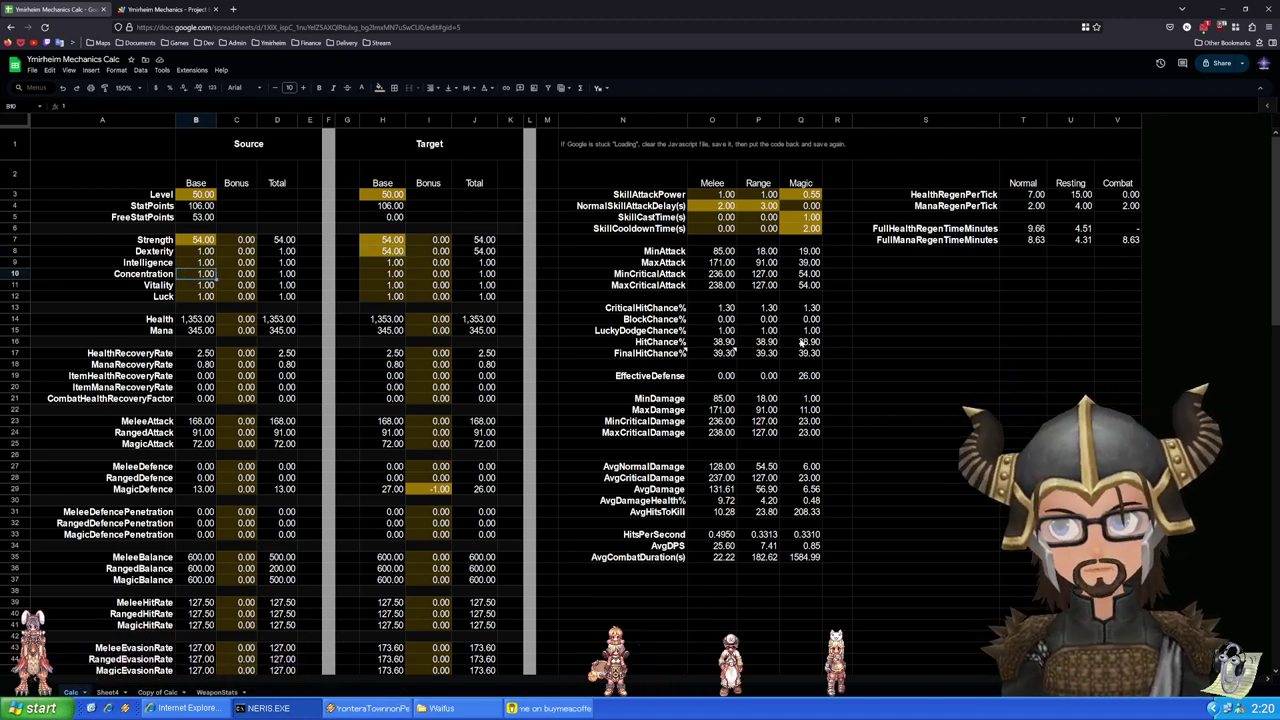
click(714, 343)
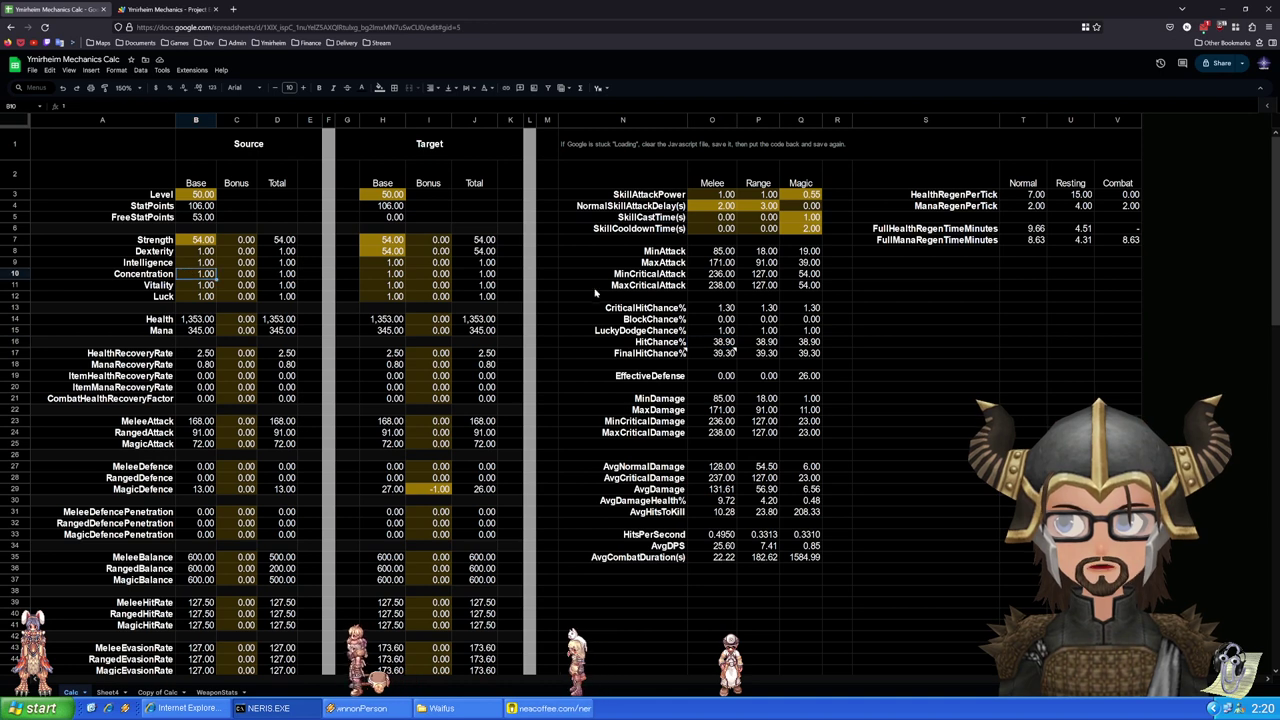
click(376, 256)
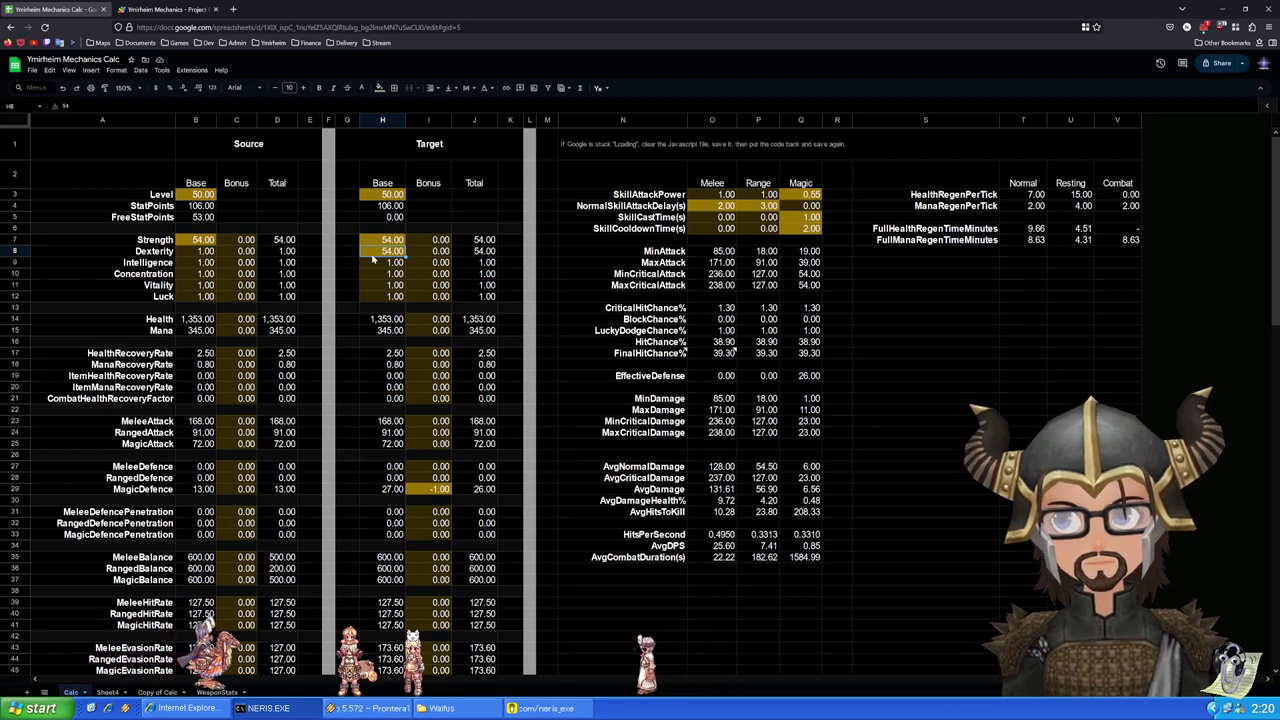
Step: Try Source Concentration 36 and then 42, checking the MeleeHitRate total
click(201, 276)
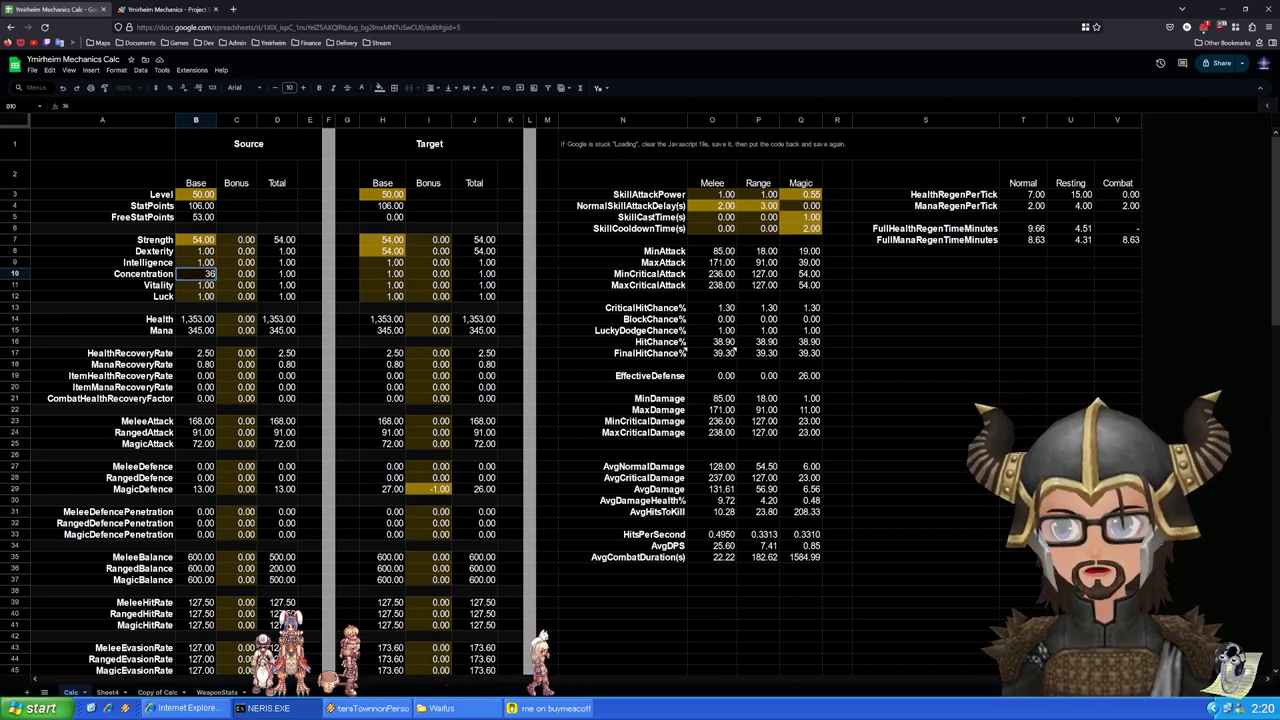
key(Return)
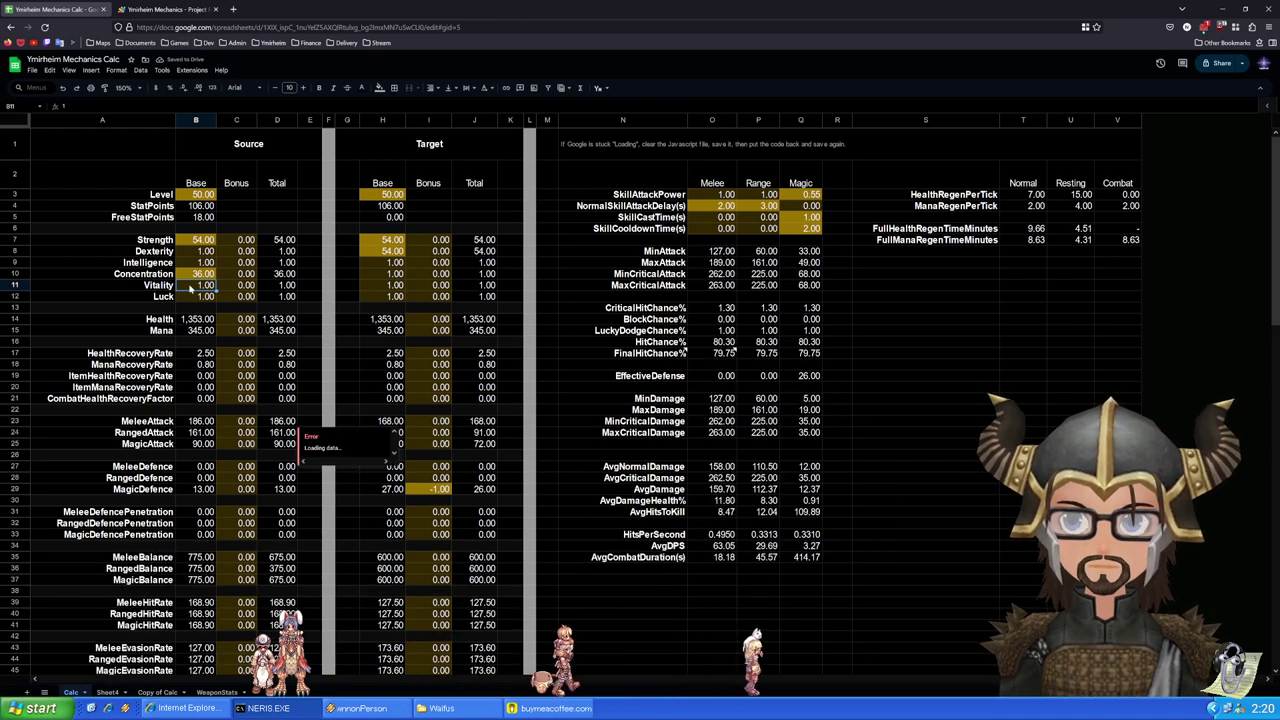
click(197, 279)
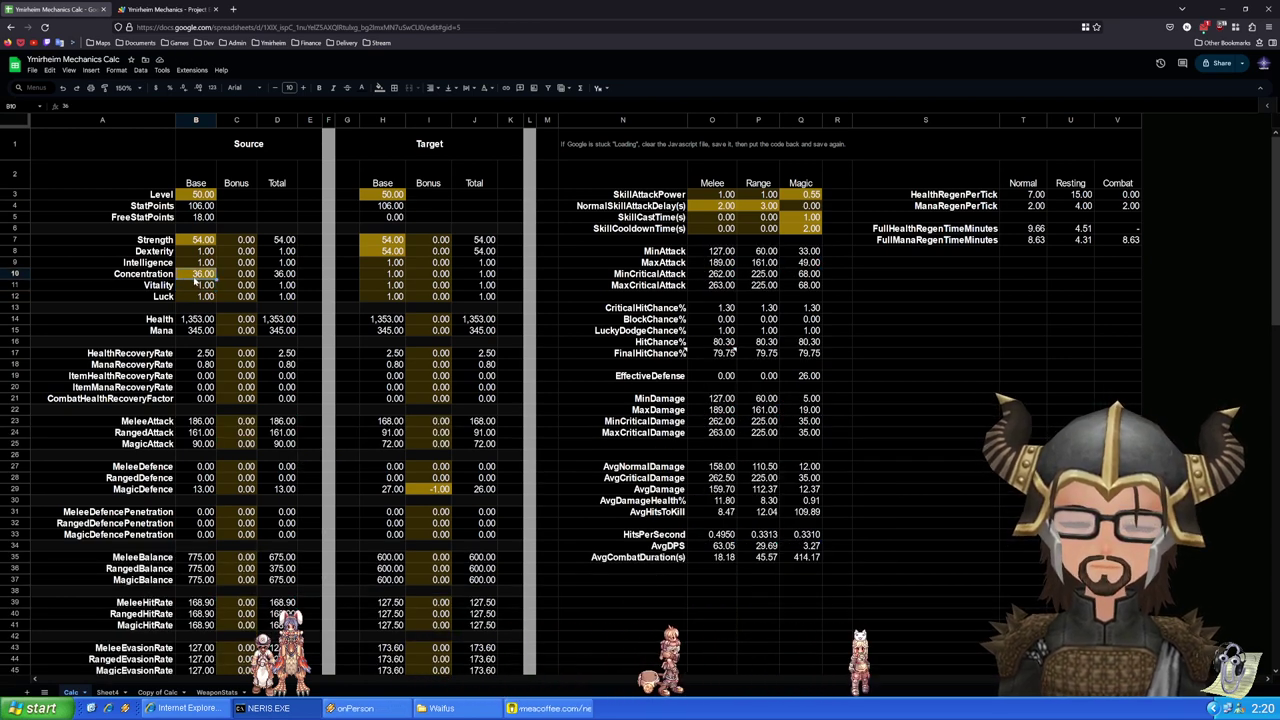
text(42)
key(Return)
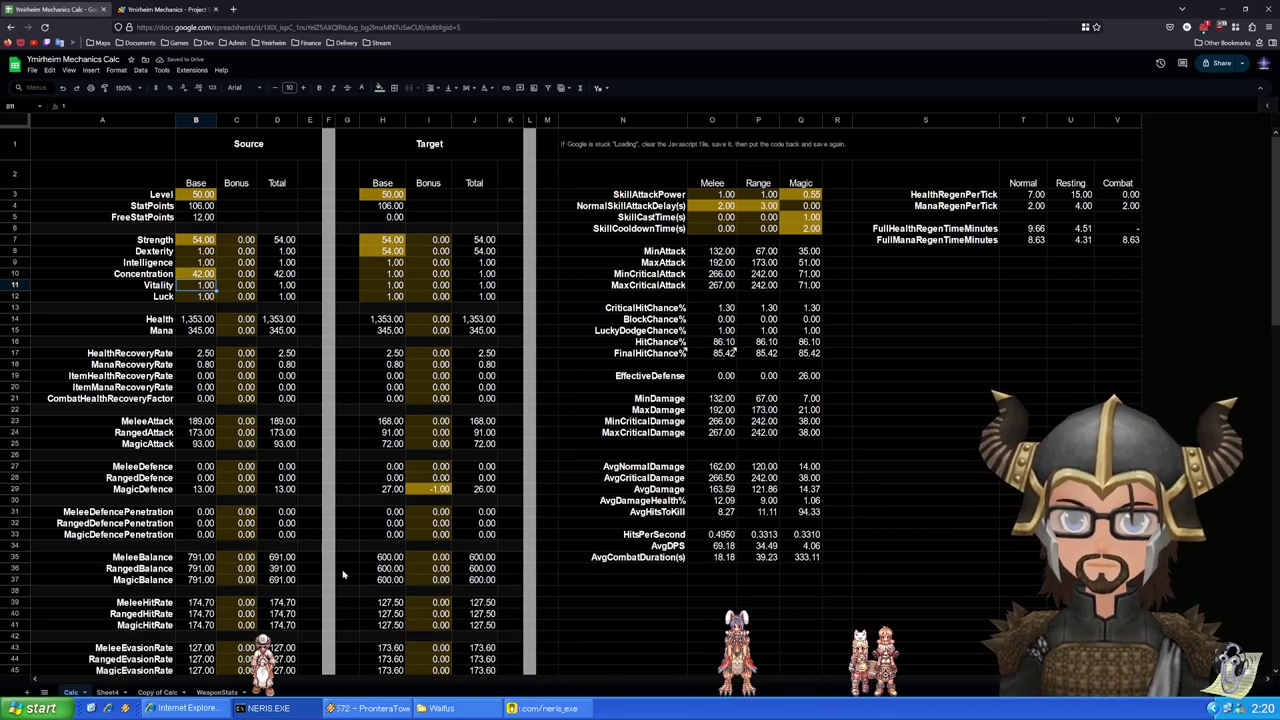
click(282, 604)
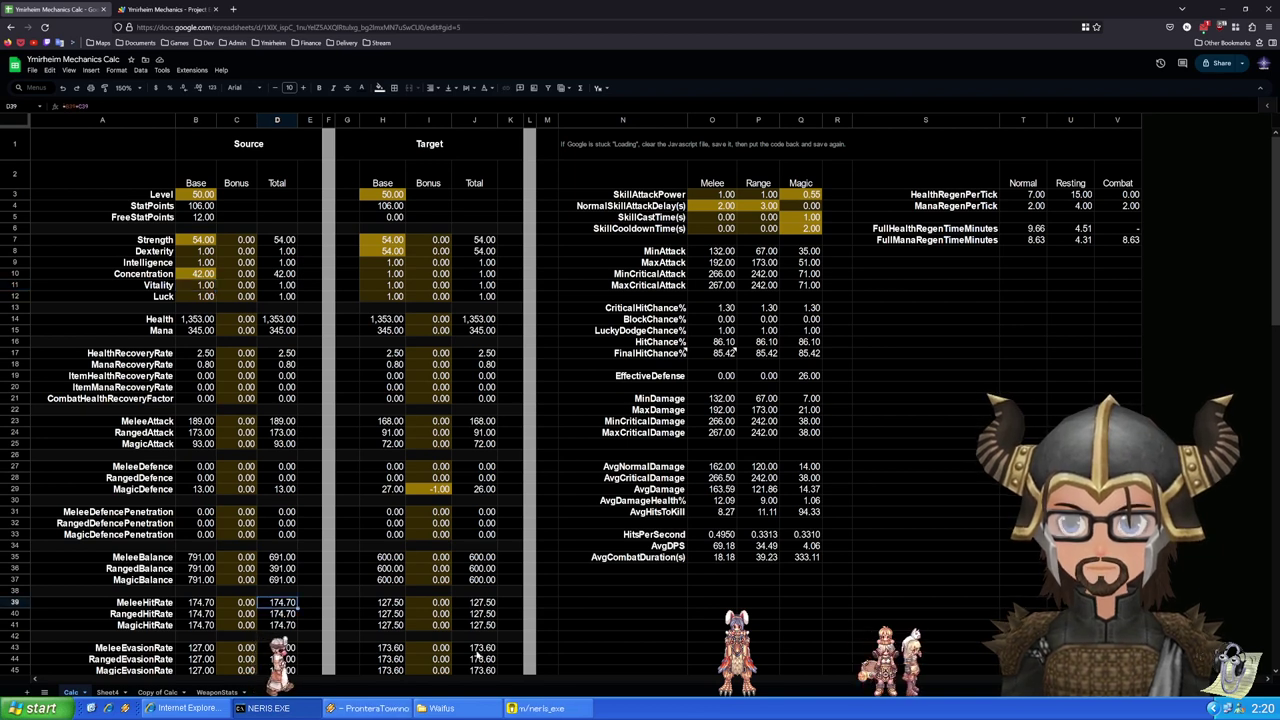
Step: Change Source Concentration to 41 and check RangedHitRate and the melee HitChance% formula
double_click(190, 275)
text(41)
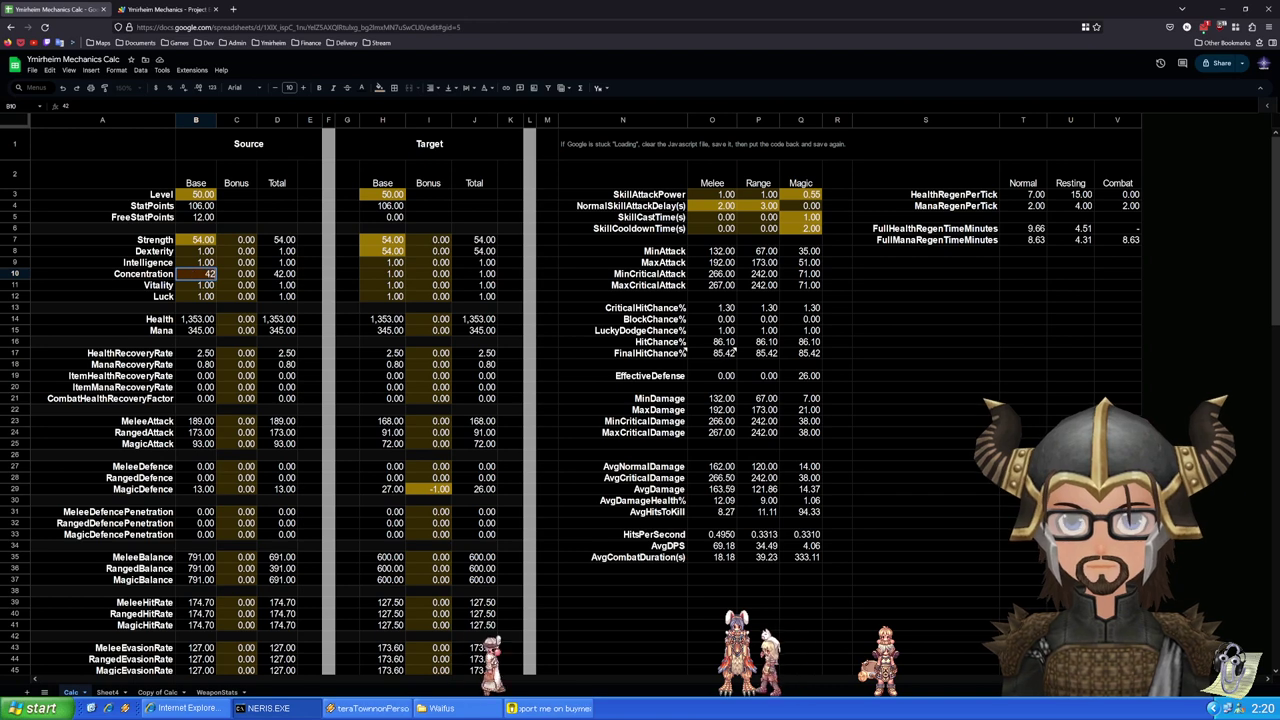
key(Return)
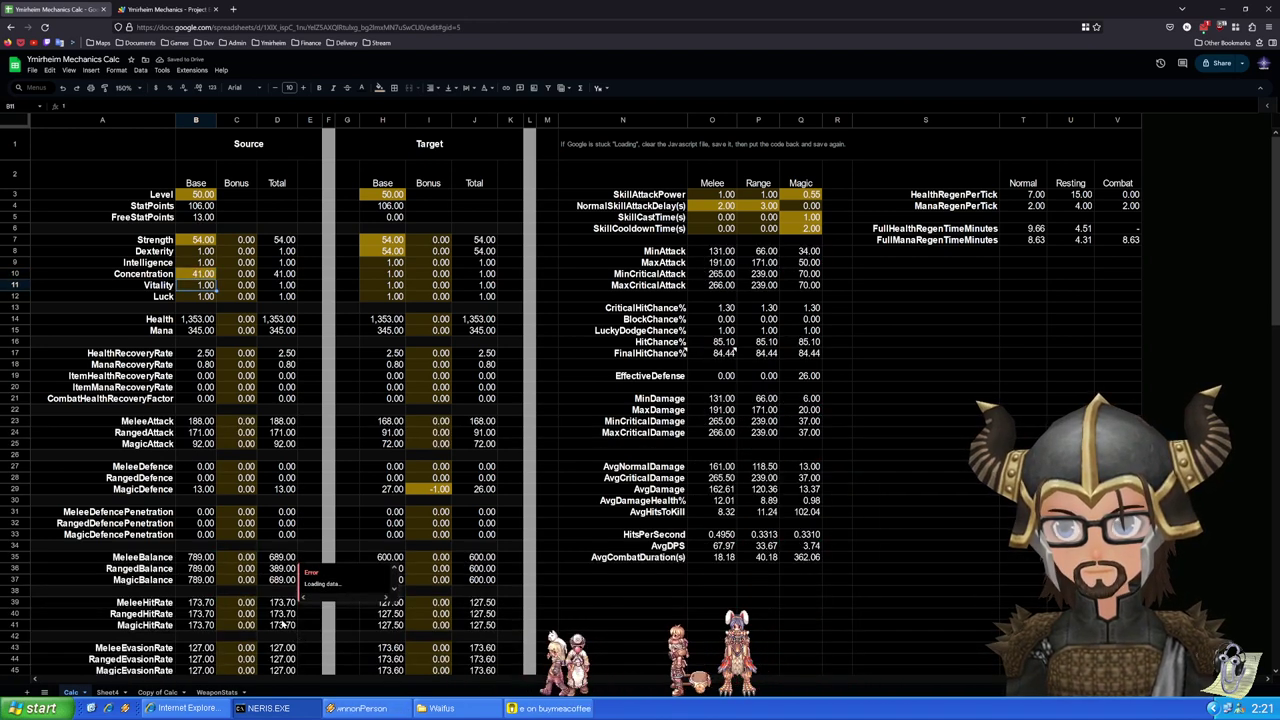
click(280, 615)
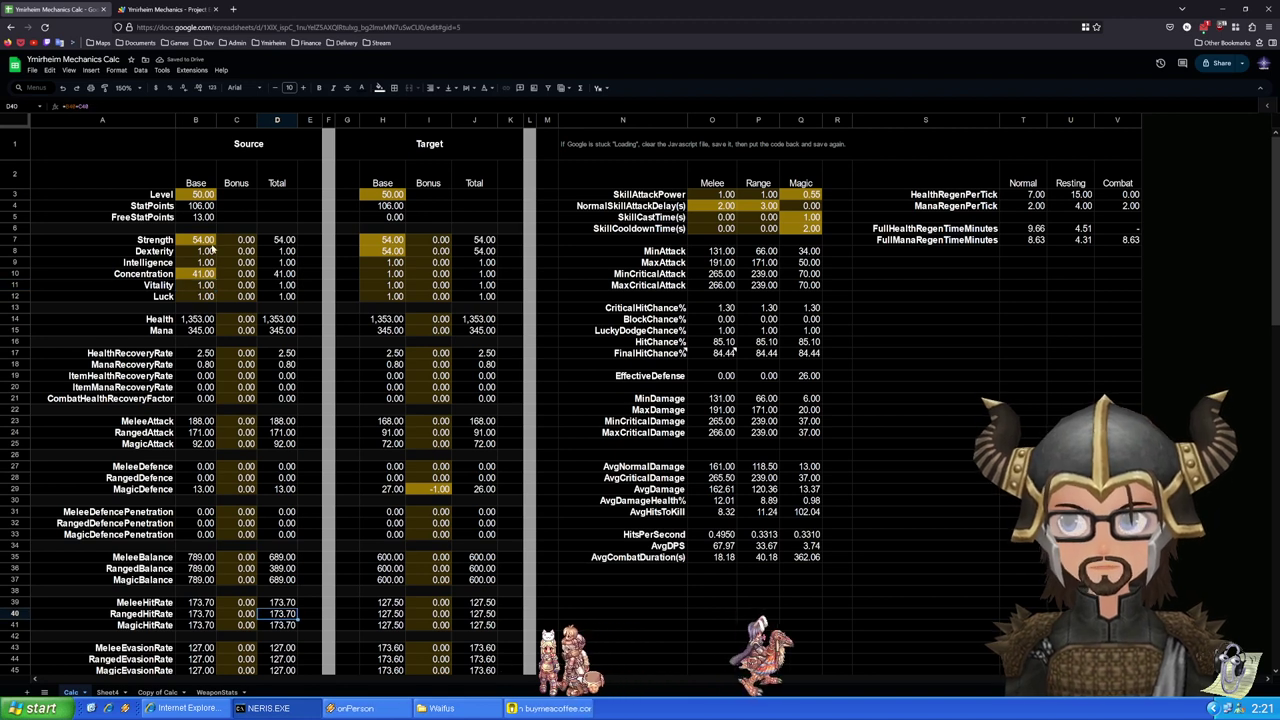
click(205, 273)
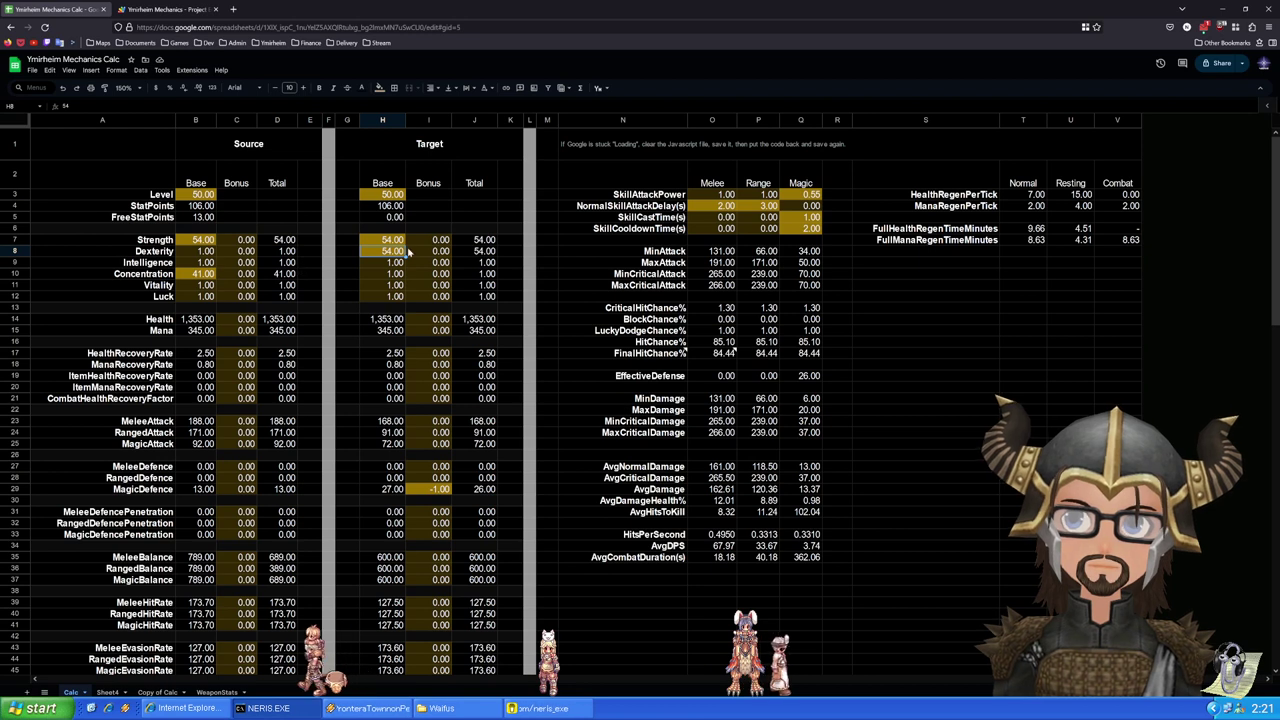
click(717, 345)
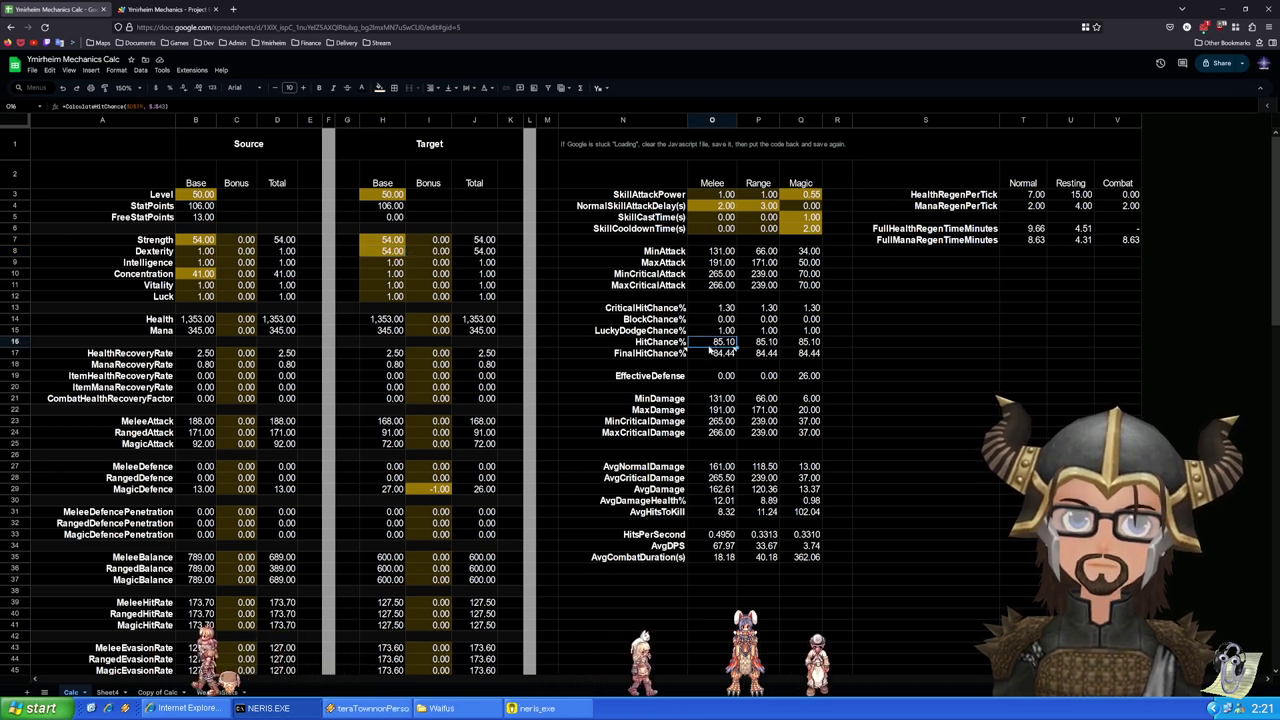
Step: Set Source Concentration to 54, bringing melee hit chance to 95.00%
click(198, 278)
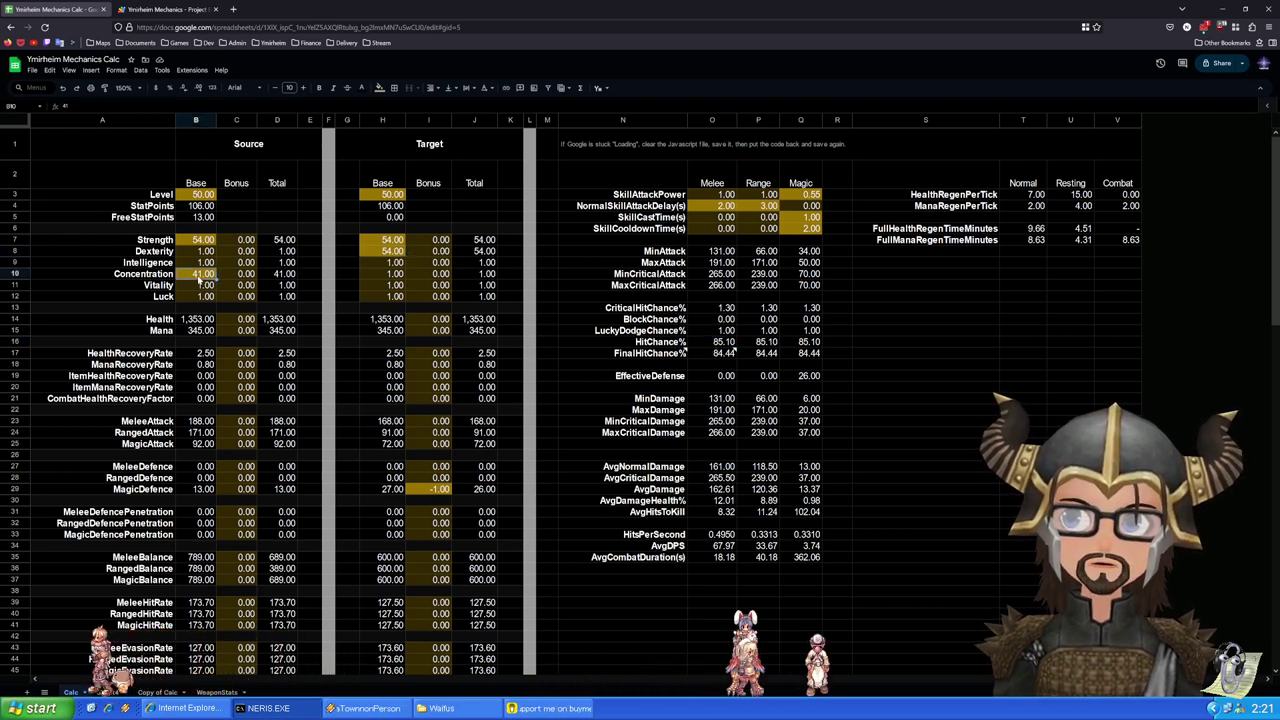
text(54)
key(Return)
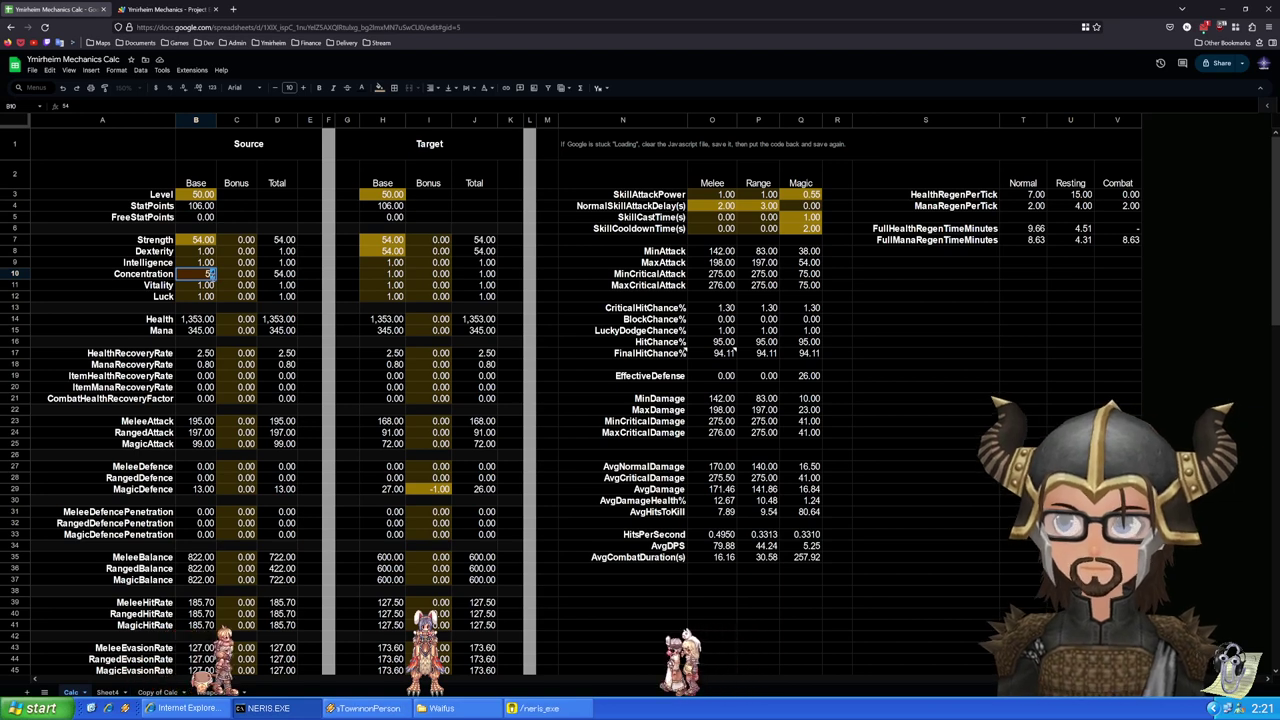
Step: Try Source Concentration 52 and then 50, checking melee HitChance%
text(2)
key(Return)
mouse_move(719, 352)
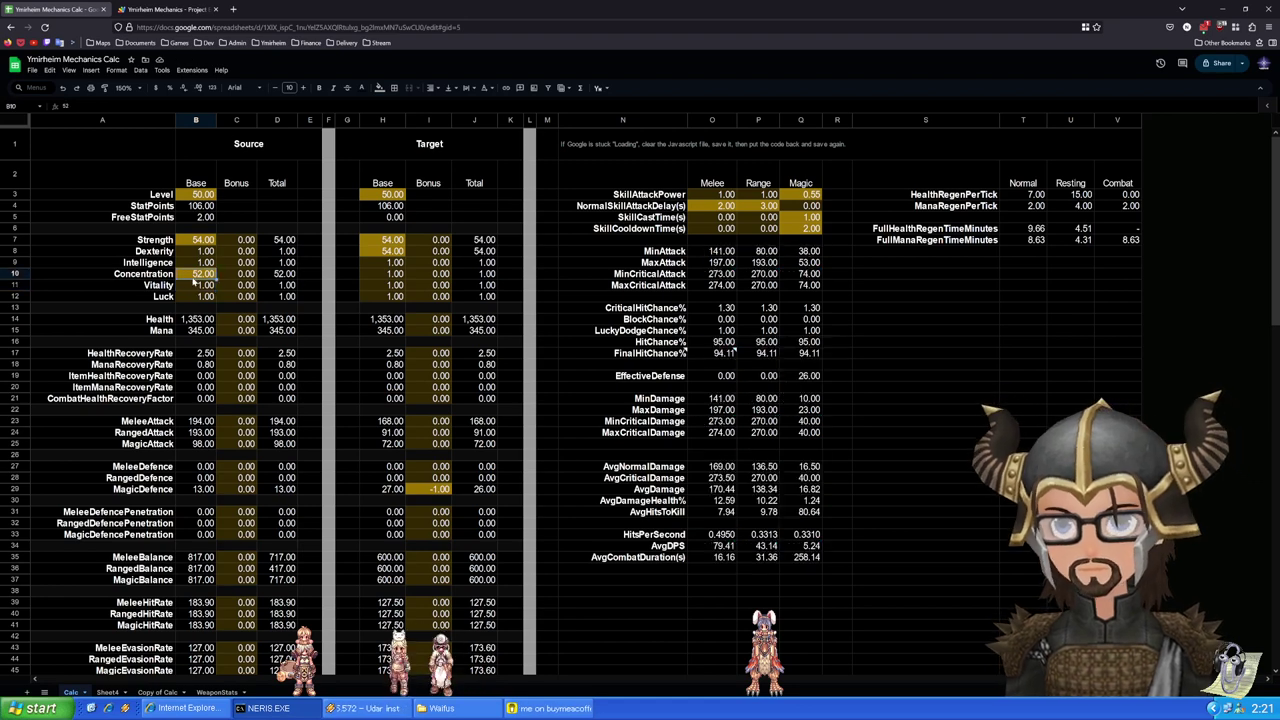
text(50)
key(Return)
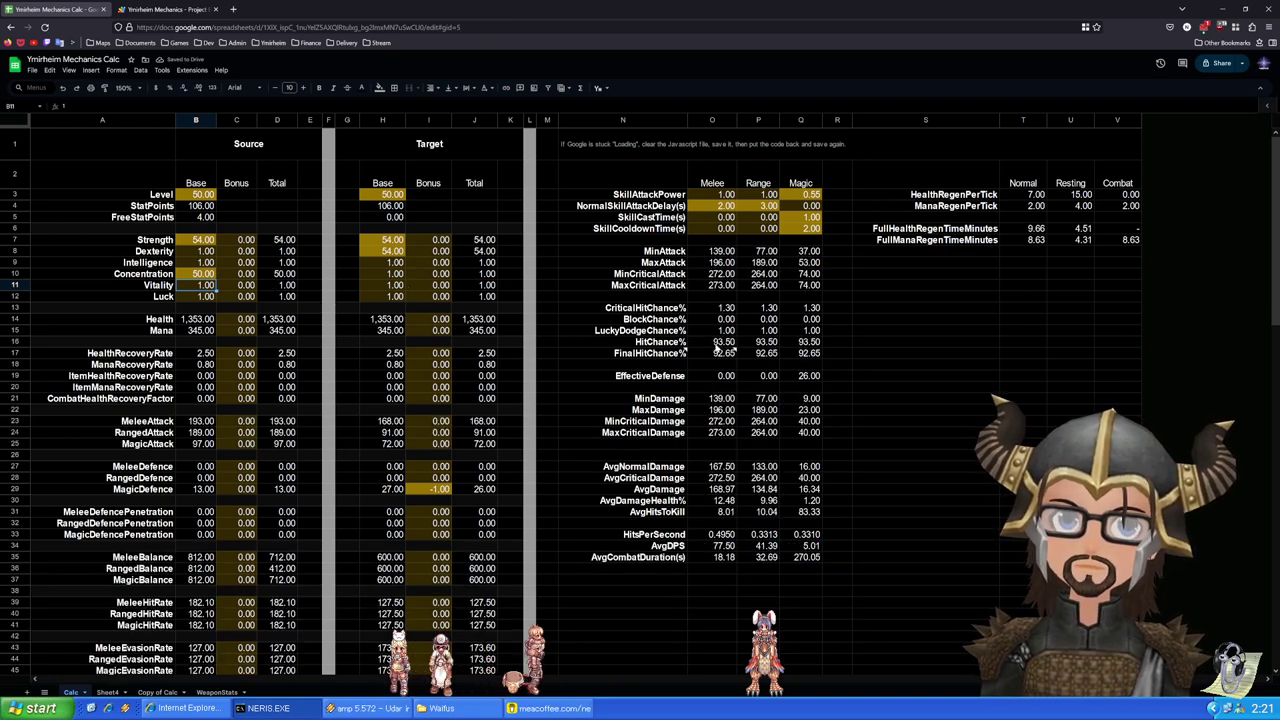
click(716, 345)
Step: Try Concentration 51, then reset it to 1 and recheck melee HitChance% (38.90%)
double_click(188, 279)
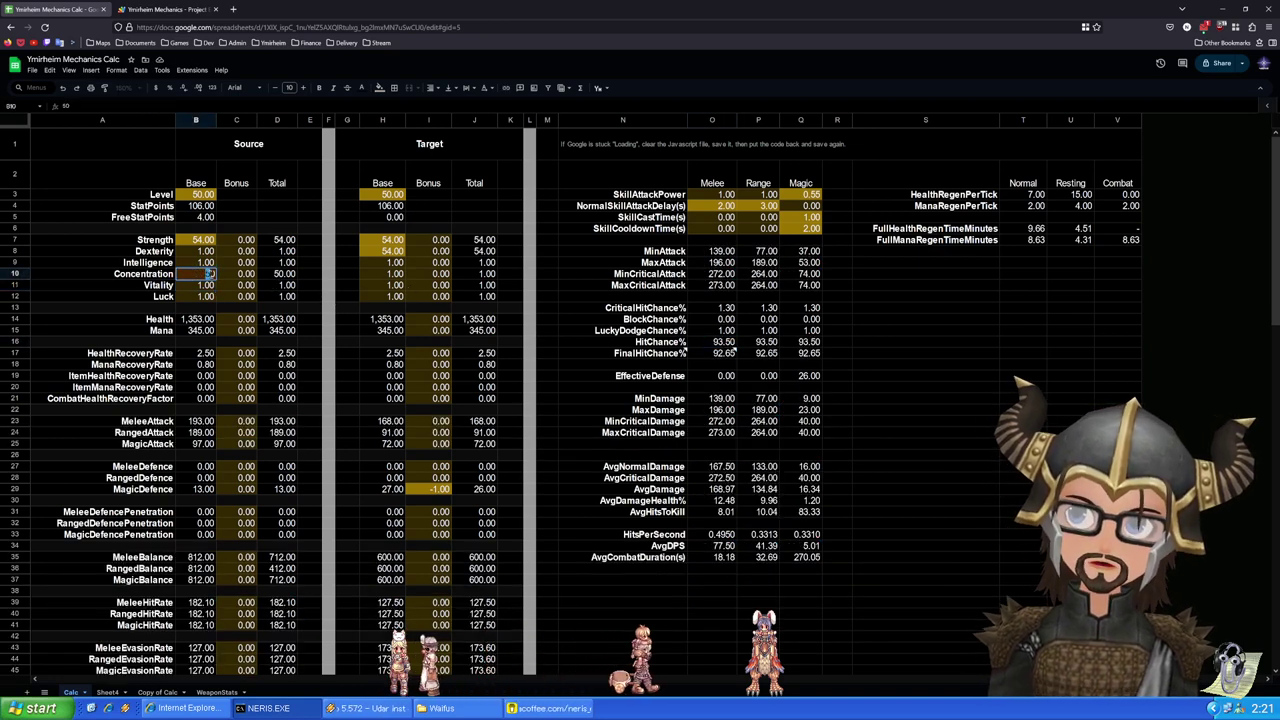
key(BackSpace)
text(1)
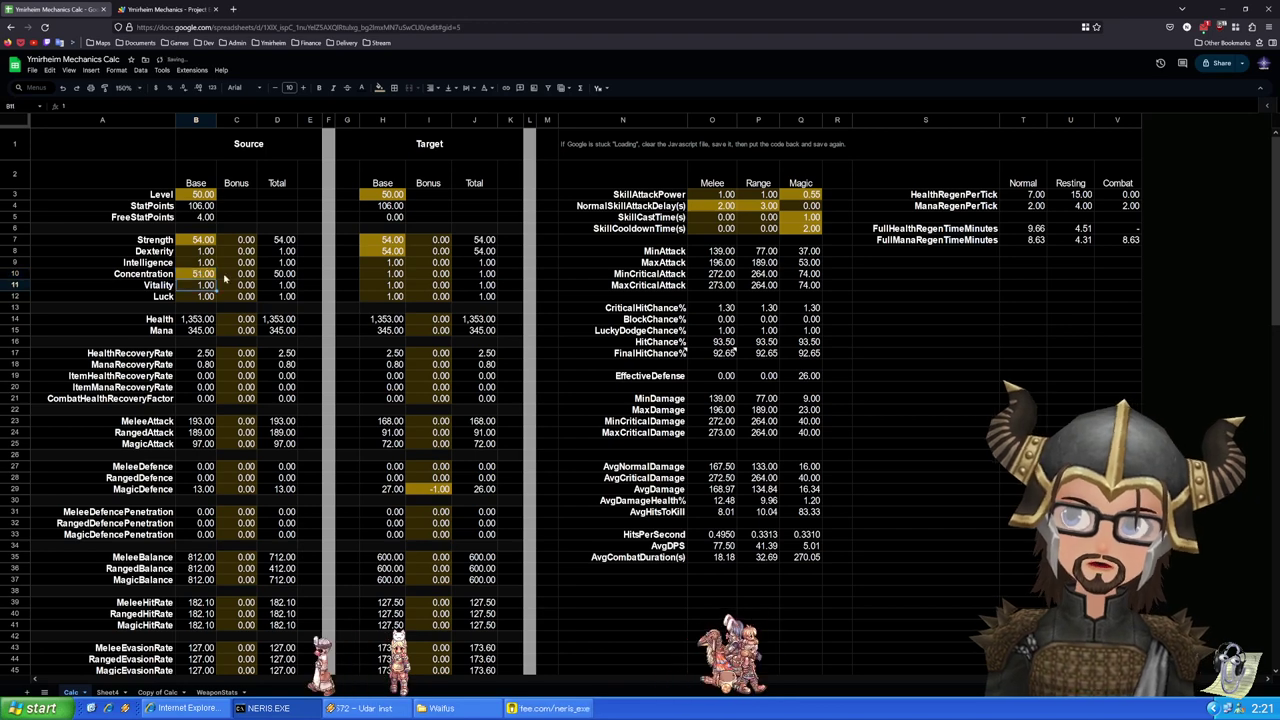
key(Return)
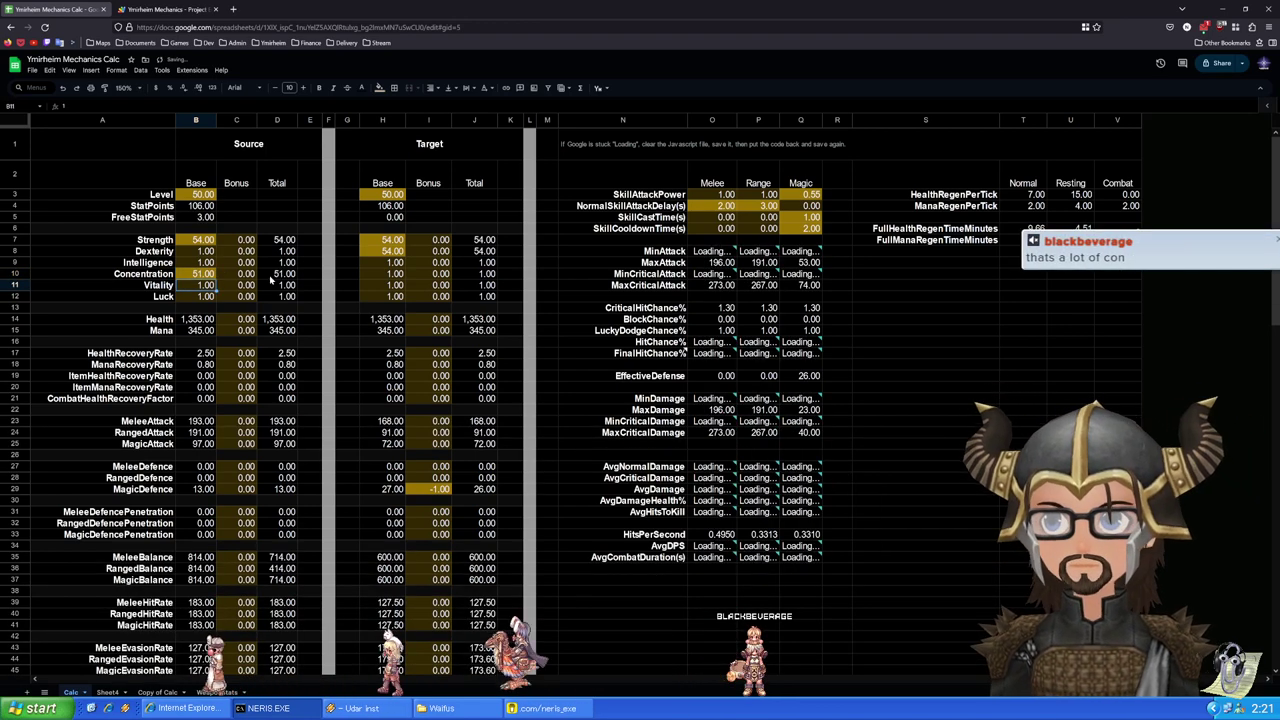
click(716, 343)
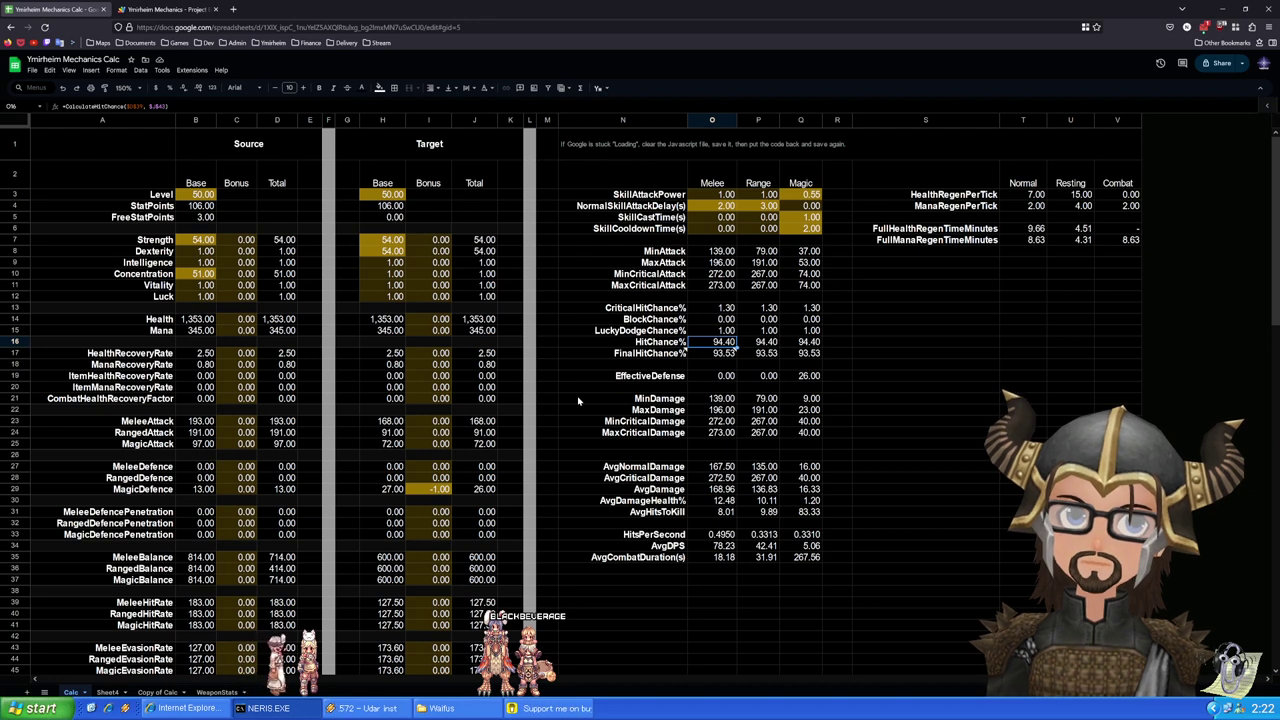
click(205, 274)
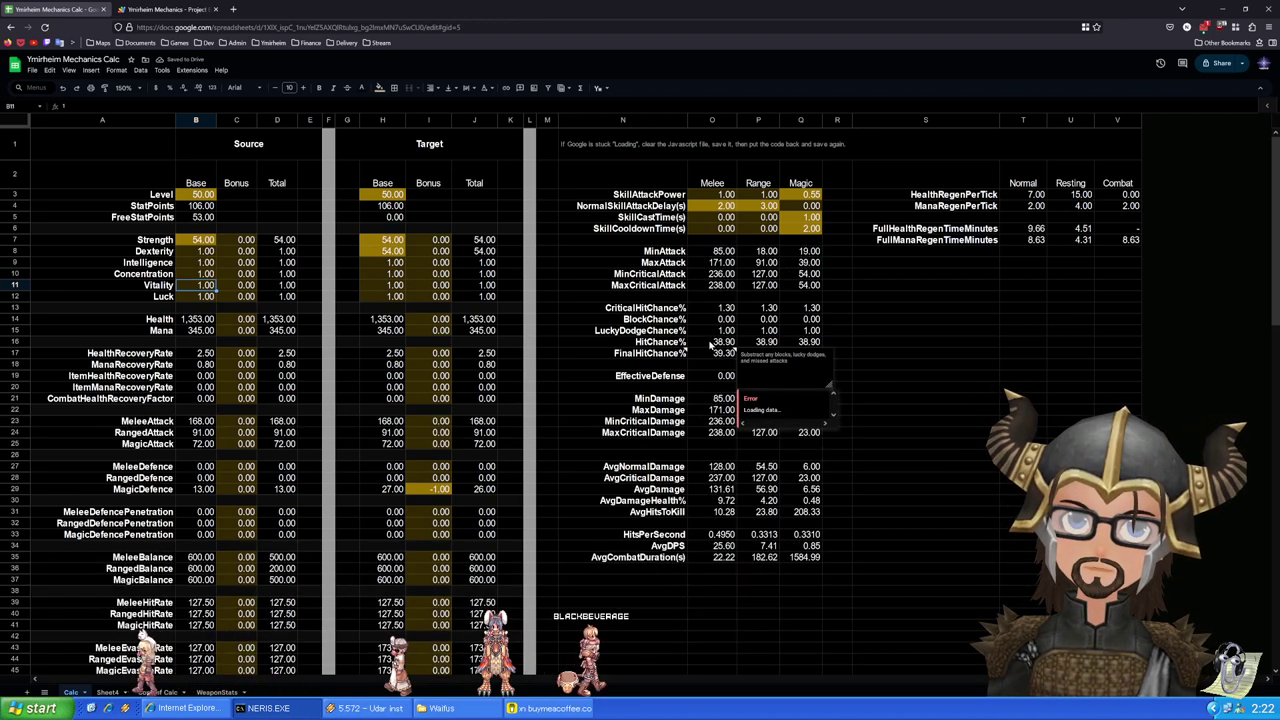
click(711, 343)
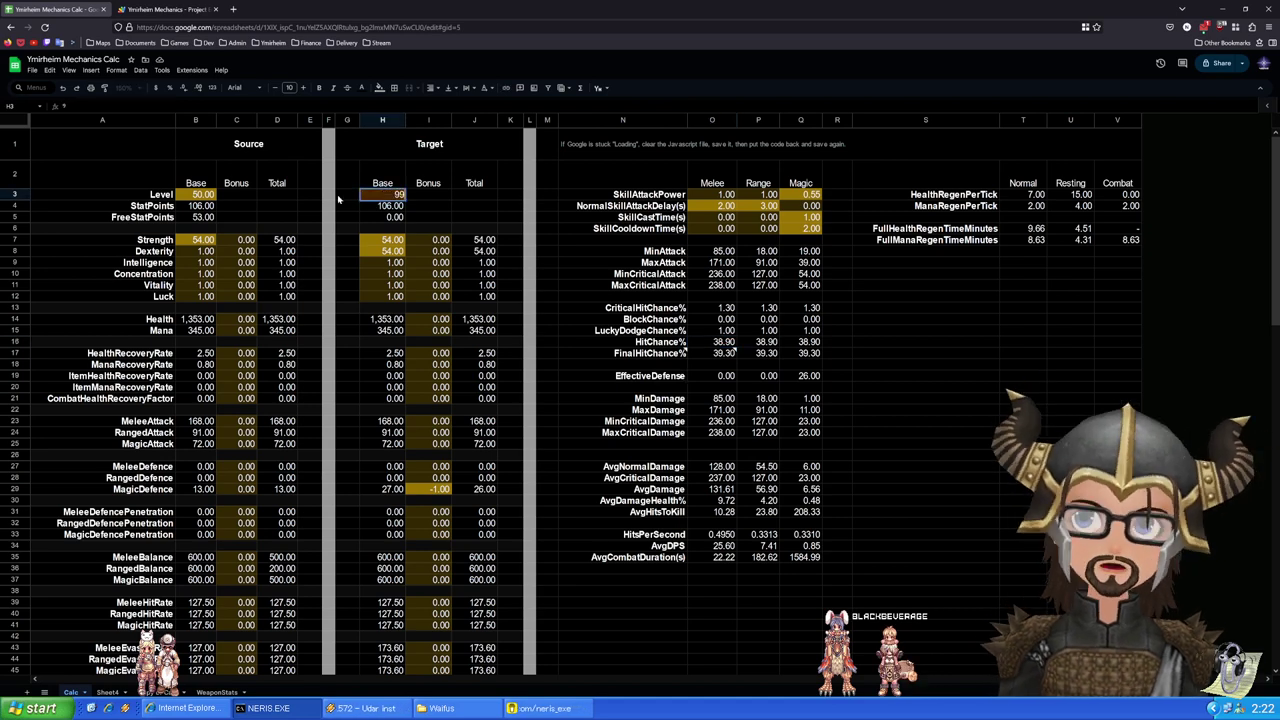
Step: Set Target base Strength and Dexterity to 99
click(390, 241)
text(99)
key(Return)
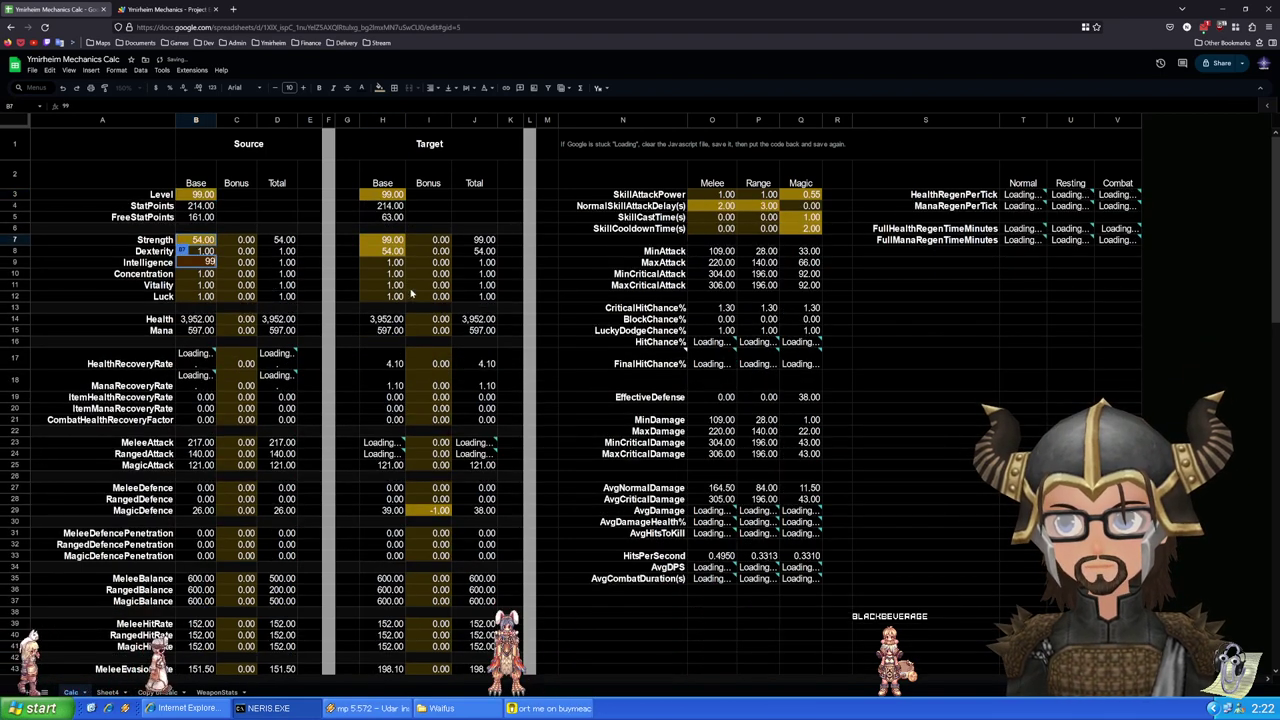
text(99)
key(Return)
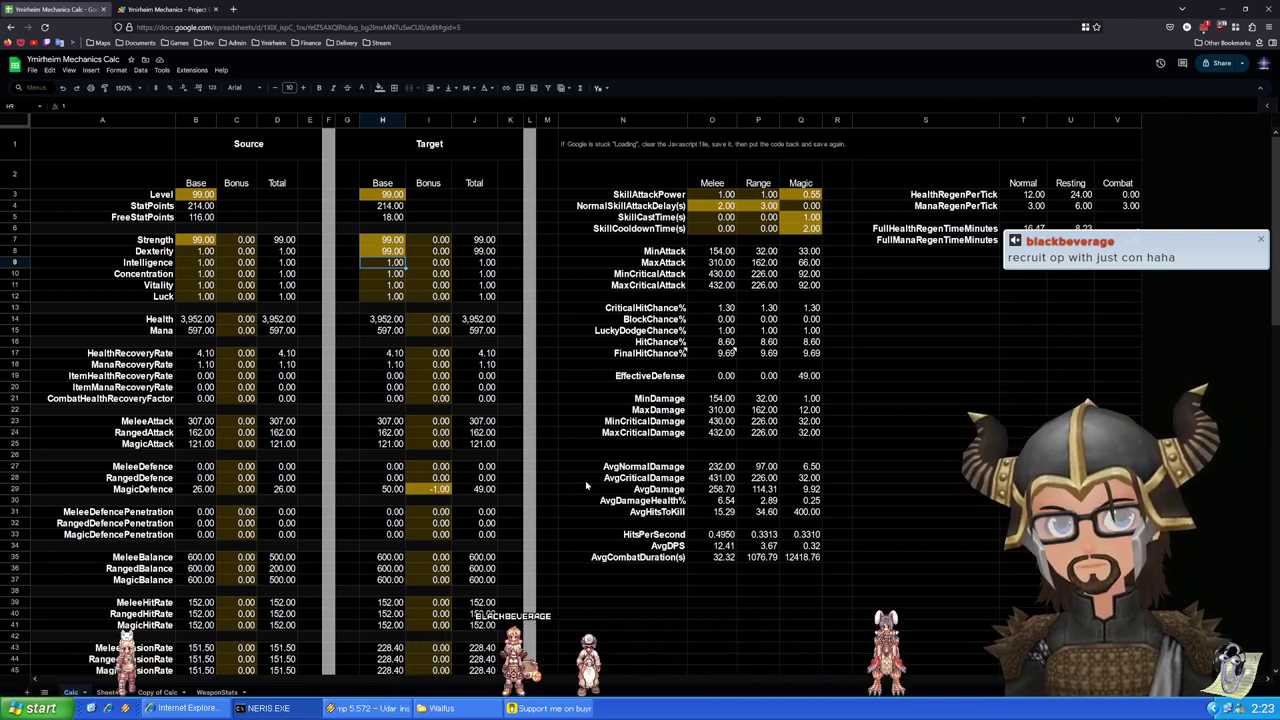
Step: Review the computed combat results block and the melee HitChance% formula
drag(640, 262, 815, 545)
click(805, 558)
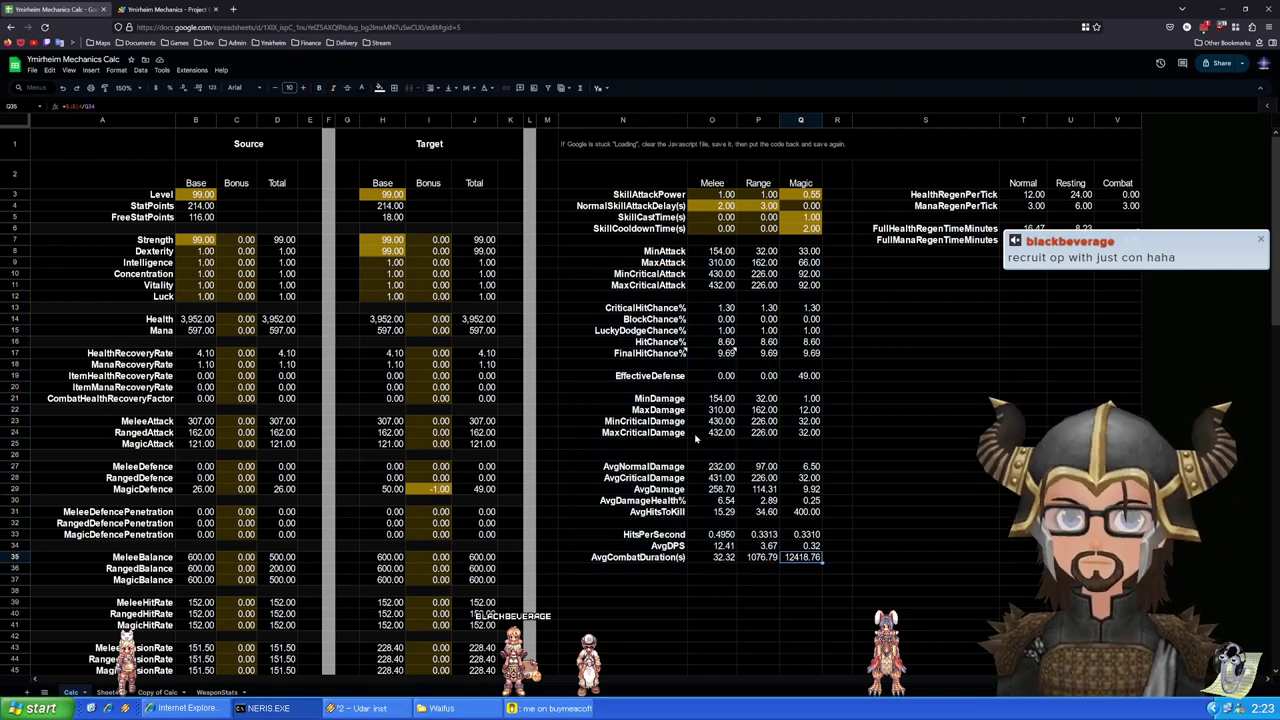
click(606, 229)
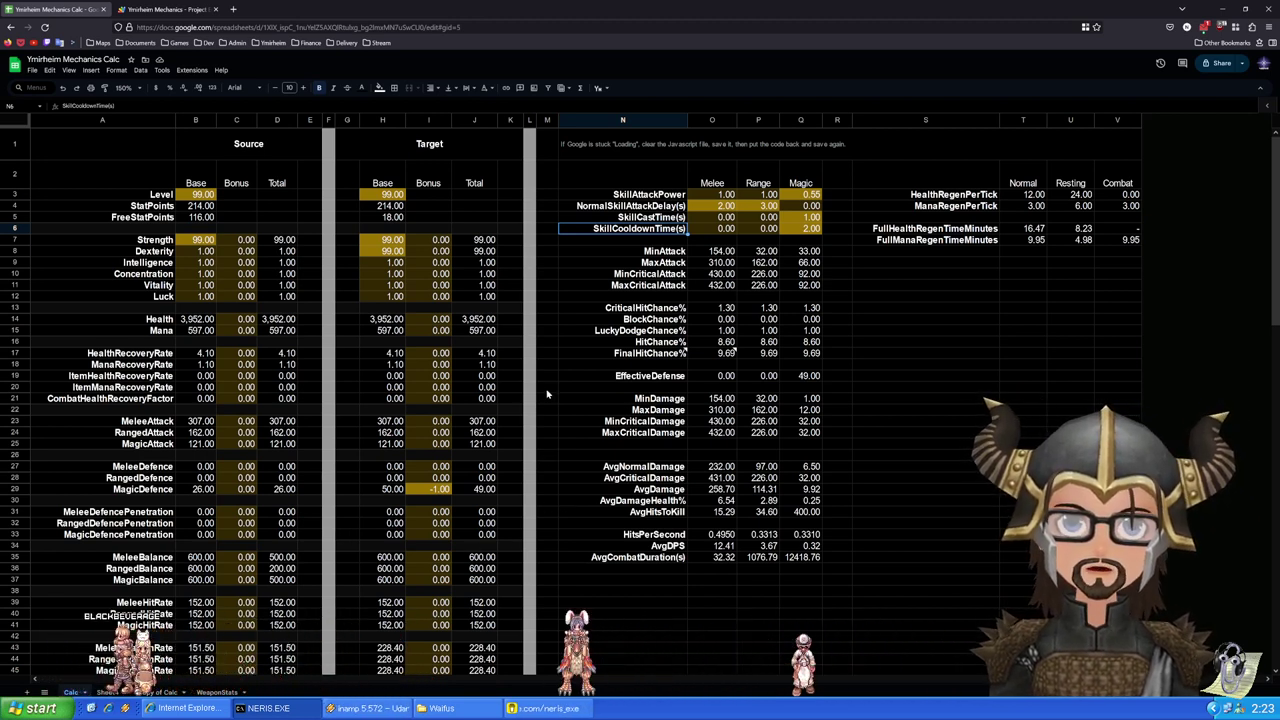
click(387, 255)
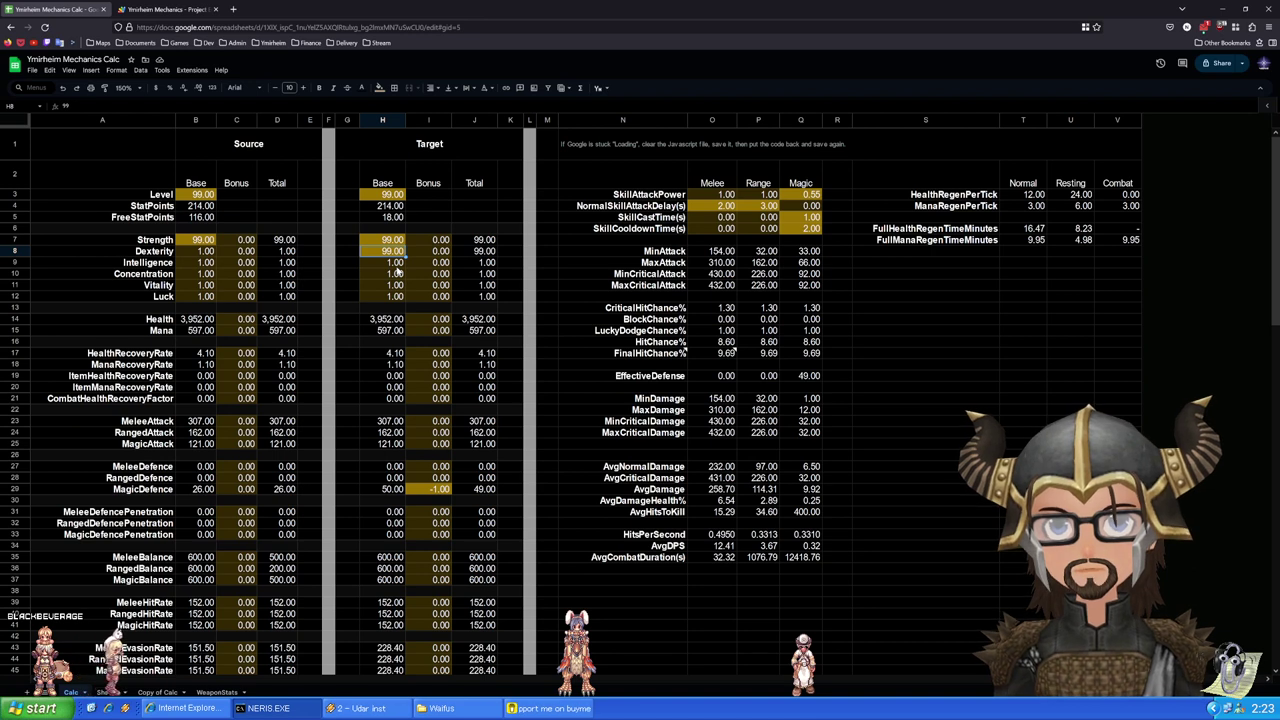
click(730, 344)
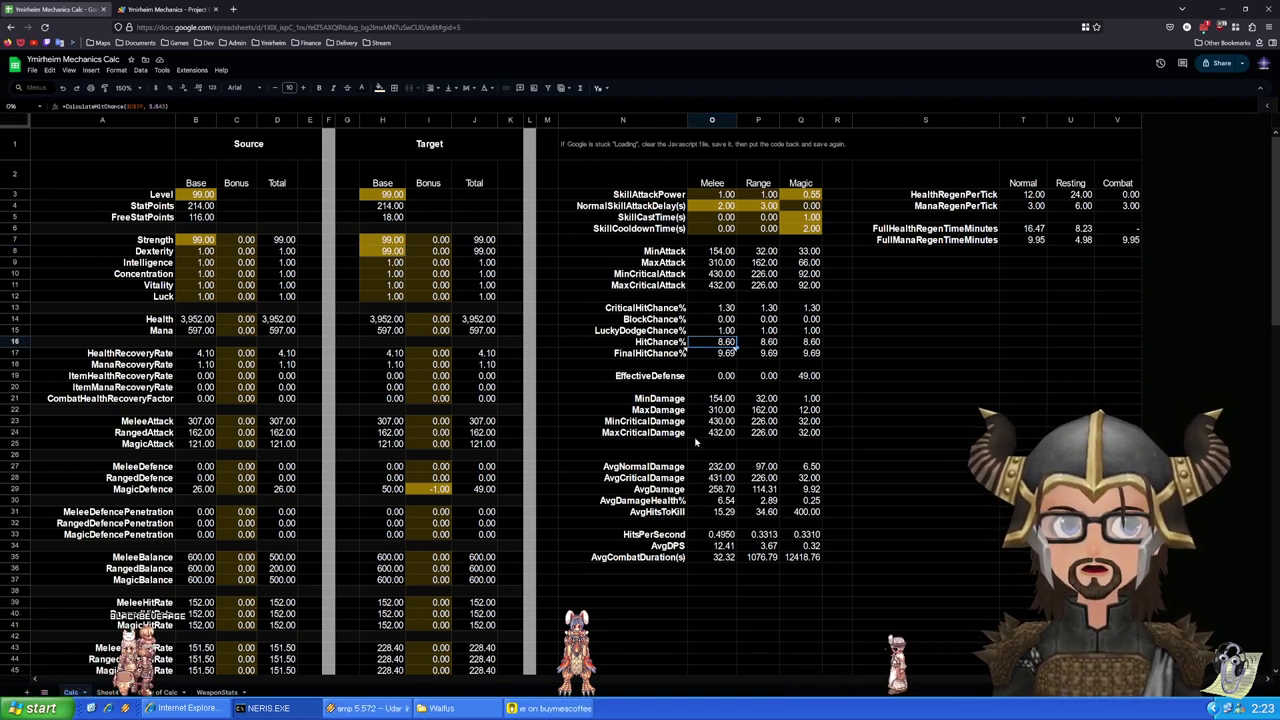
Step: Set Source Concentration base to 30, then 42
click(200, 274)
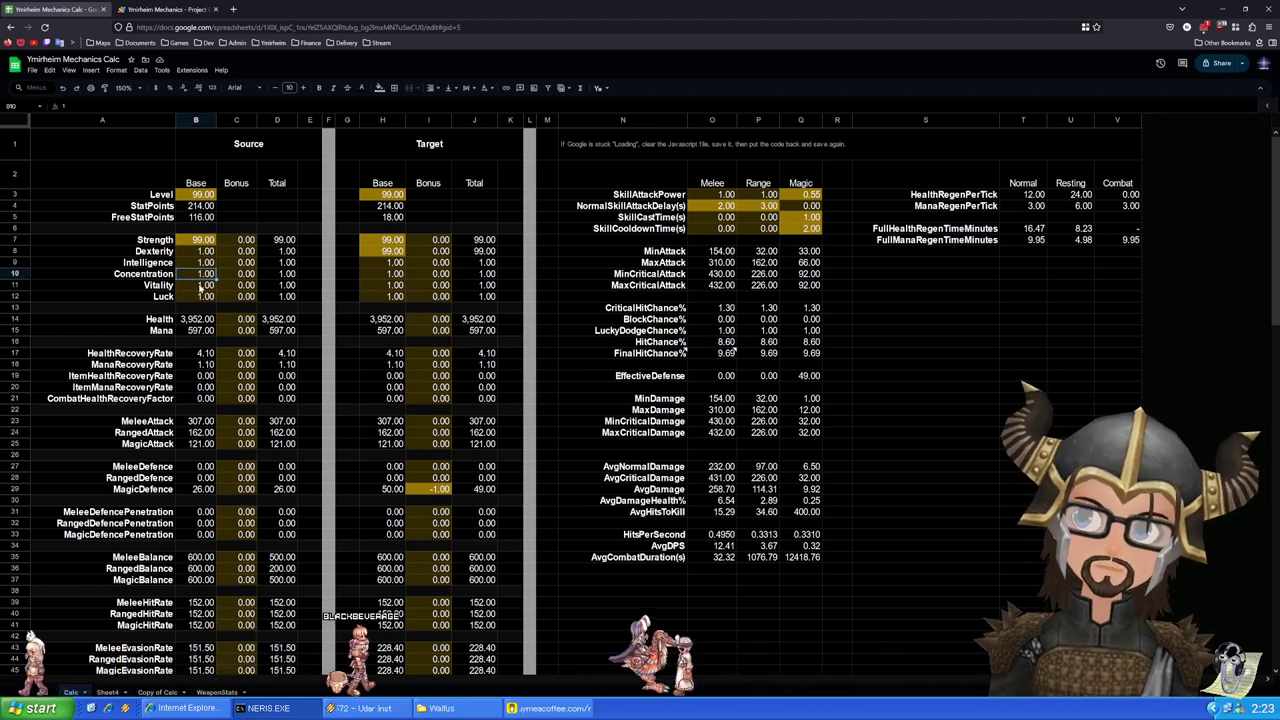
text(30)
key(Return)
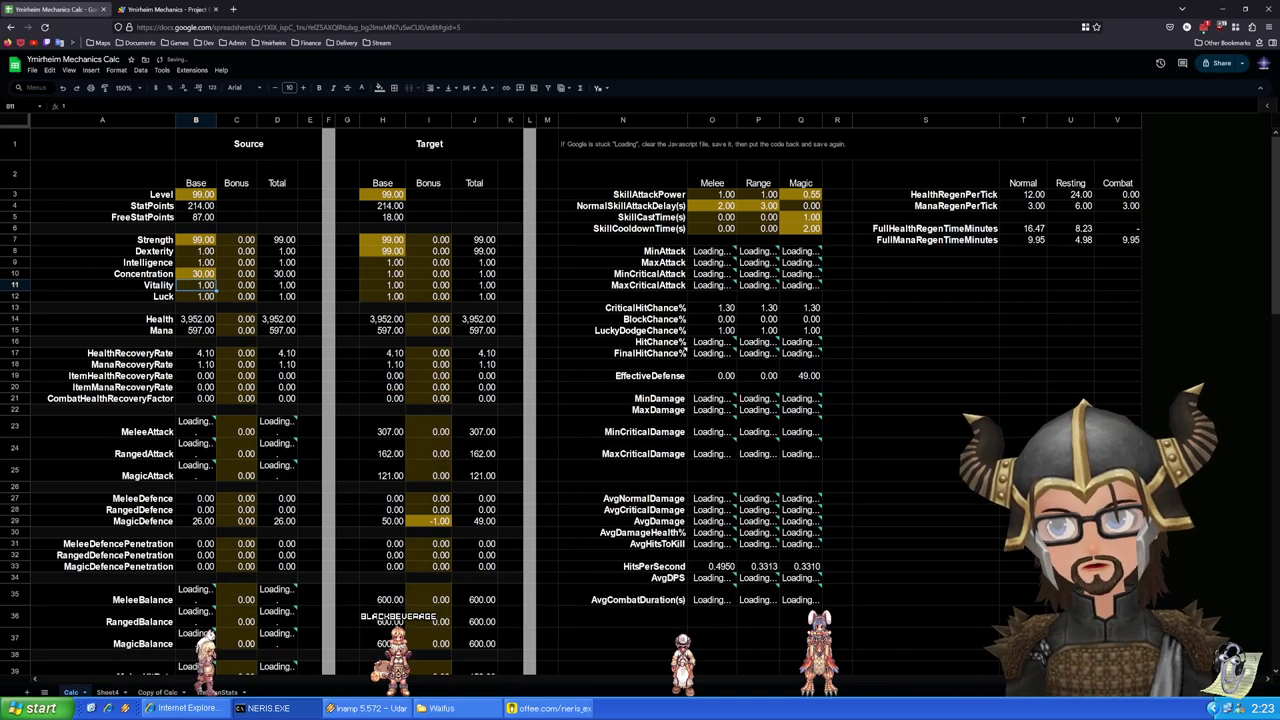
click(207, 273)
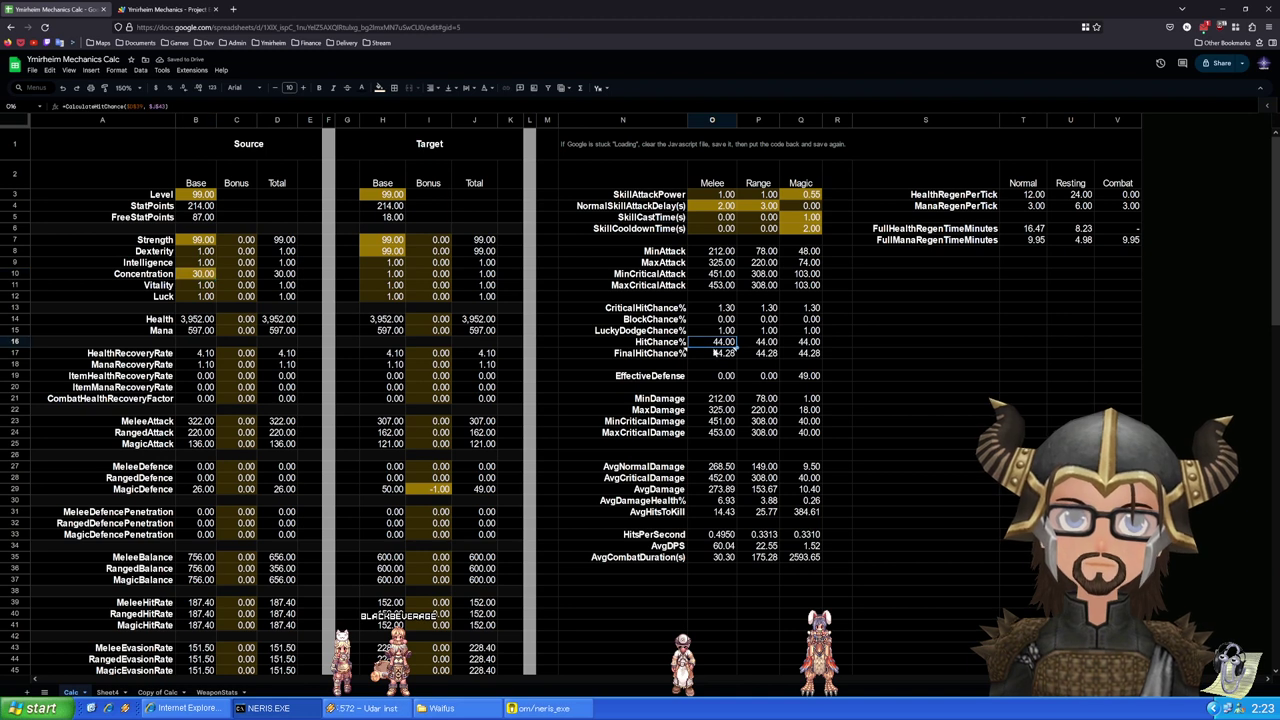
click(205, 278)
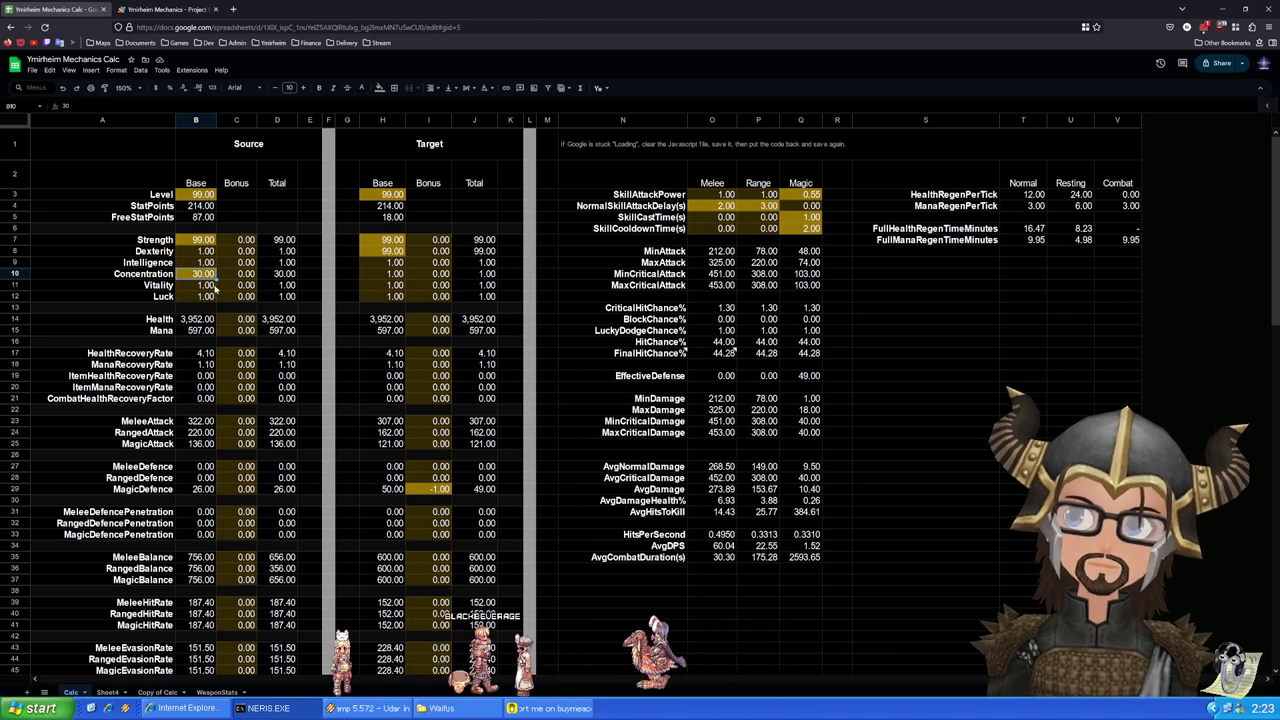
text(42)
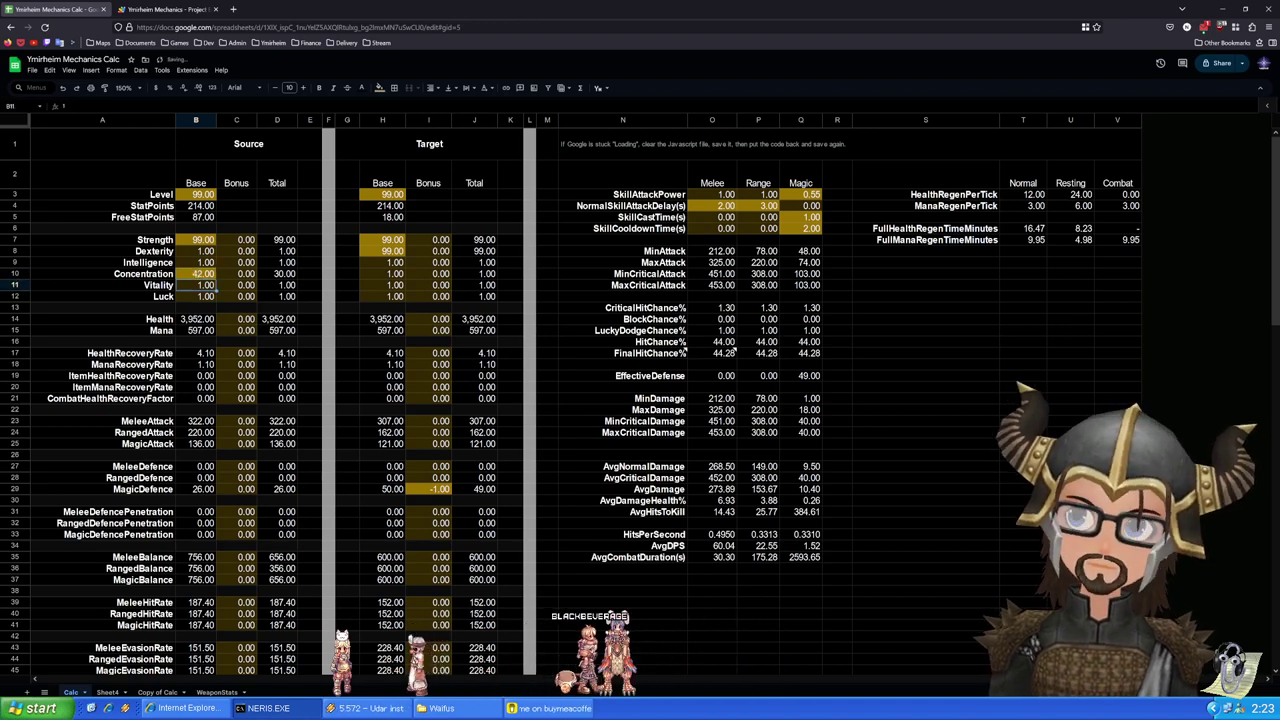
key(Return)
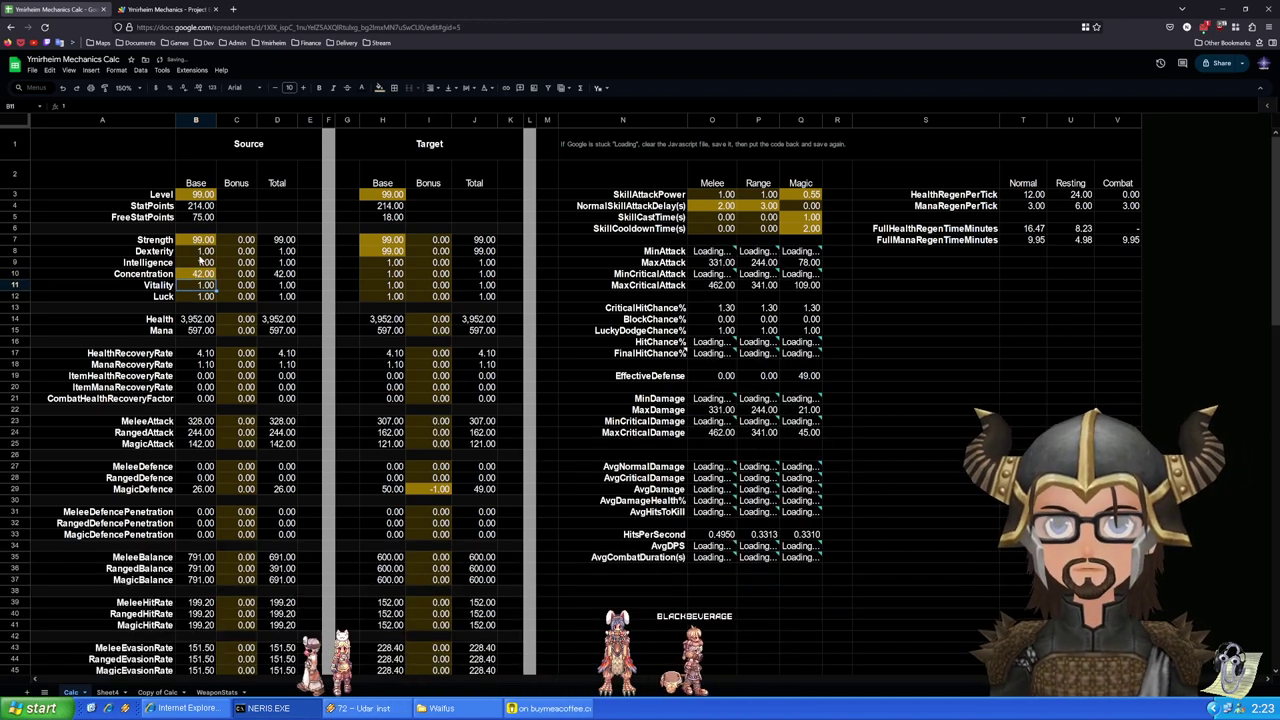
Step: Compare melee hit chance (55.80%) with Target Strength, Target Dexterity and Source Strength
mouse_move(735, 356)
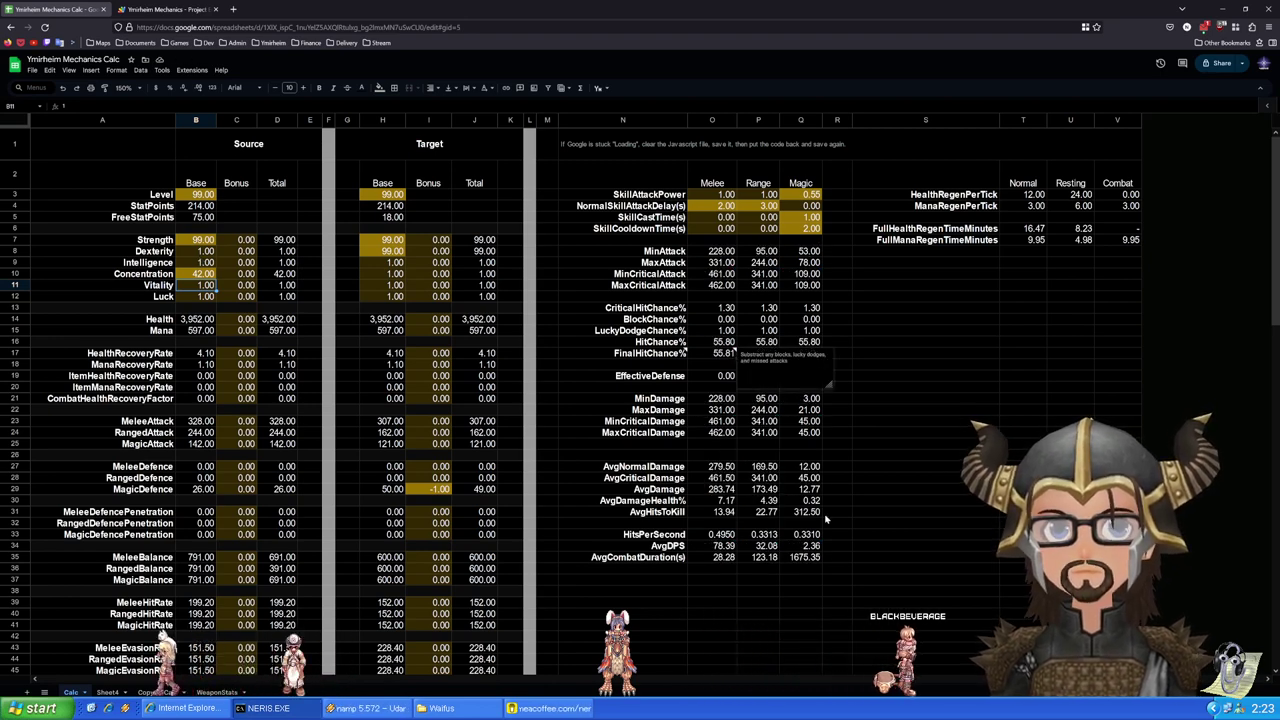
click(716, 342)
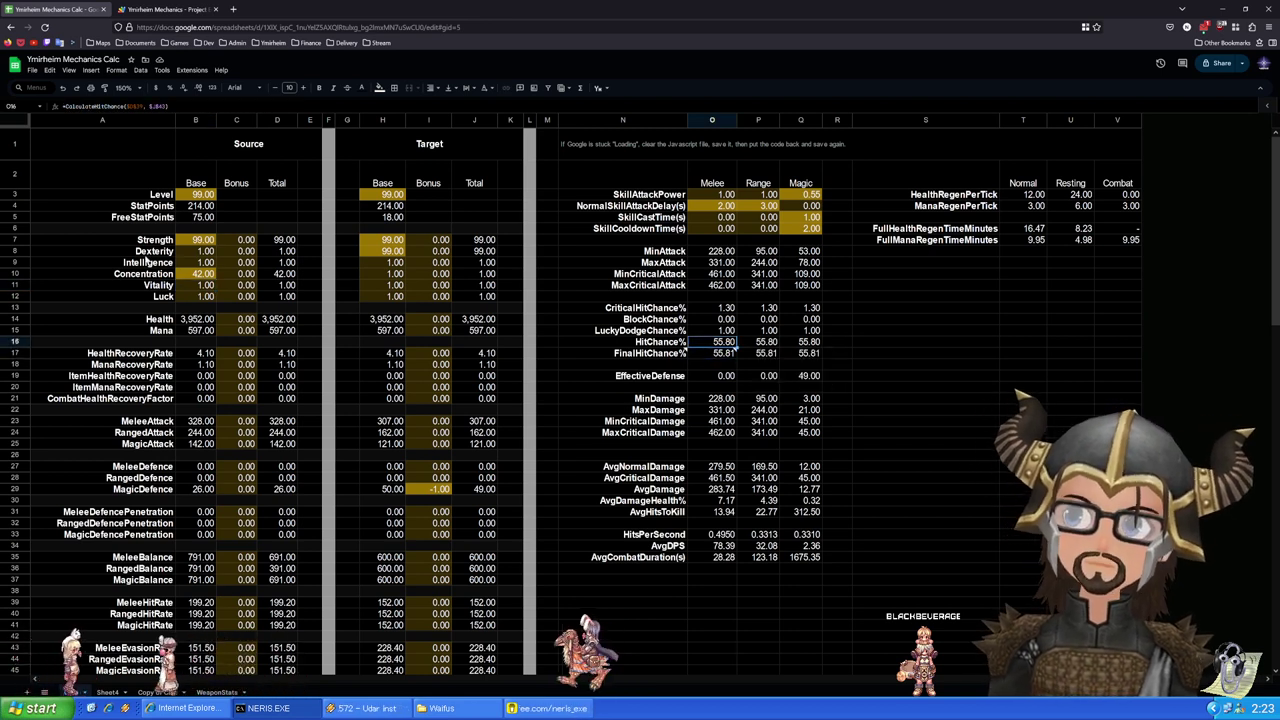
click(382, 251)
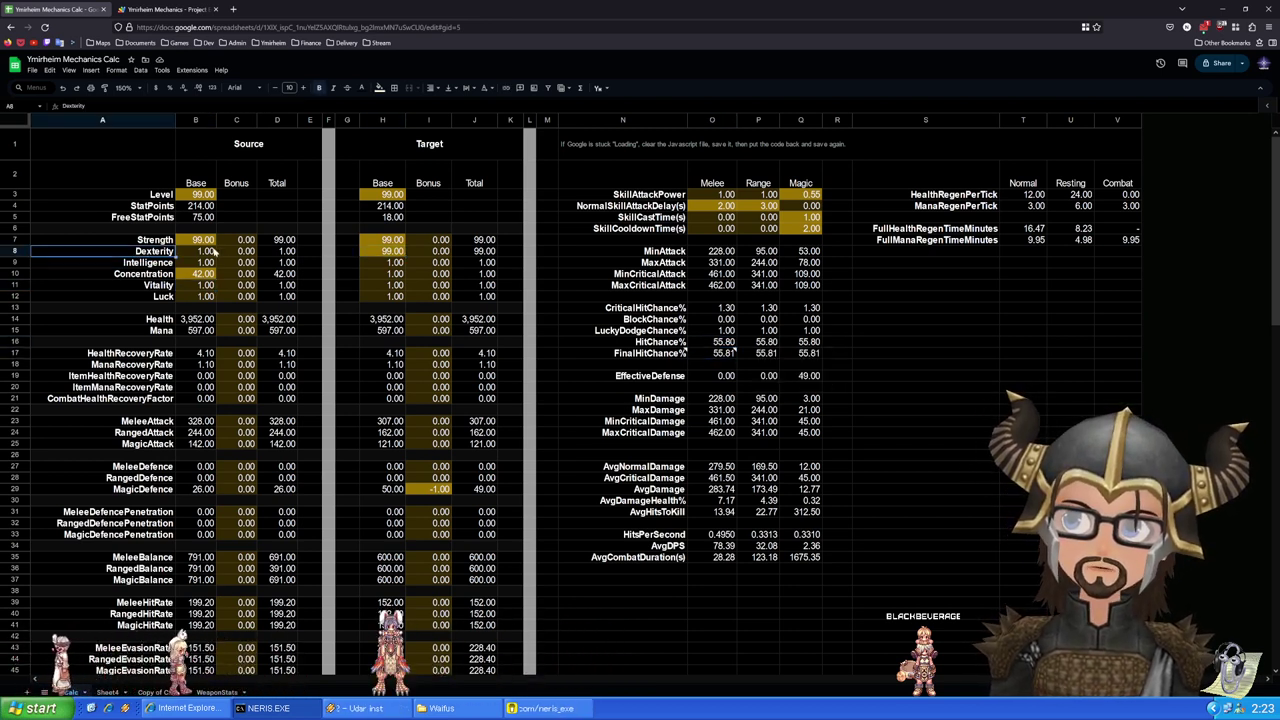
click(165, 253)
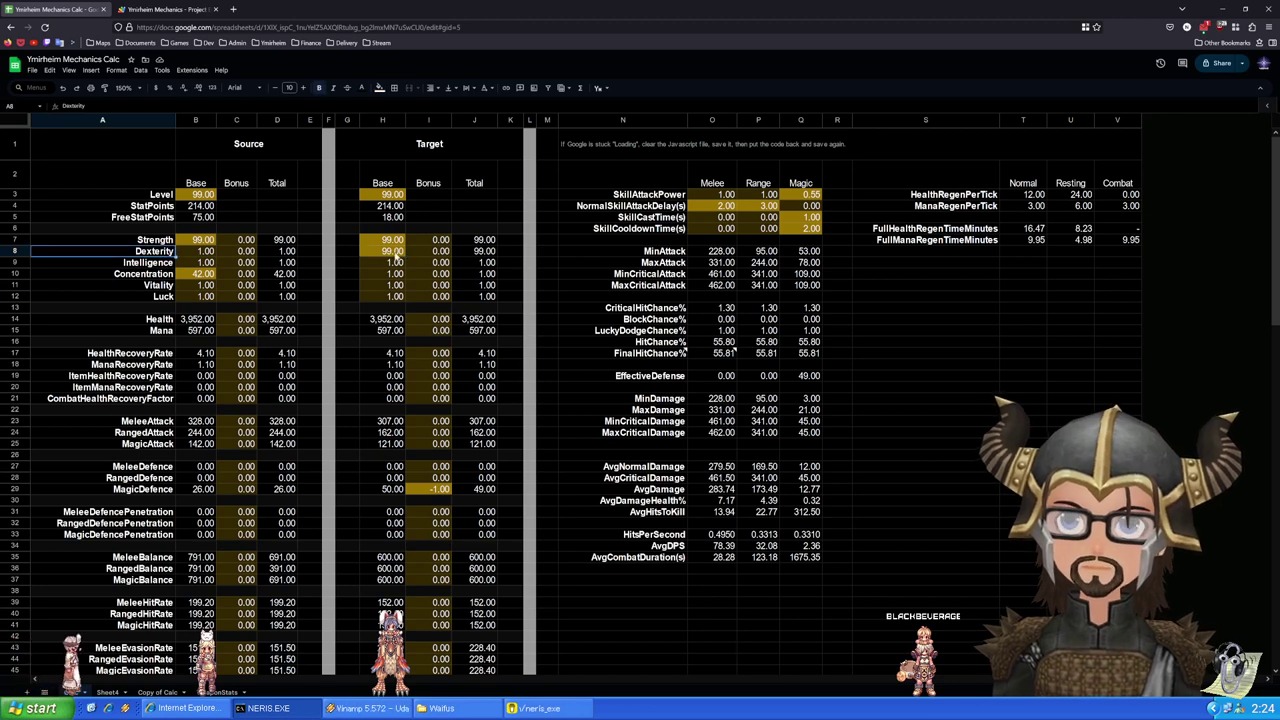
click(397, 243)
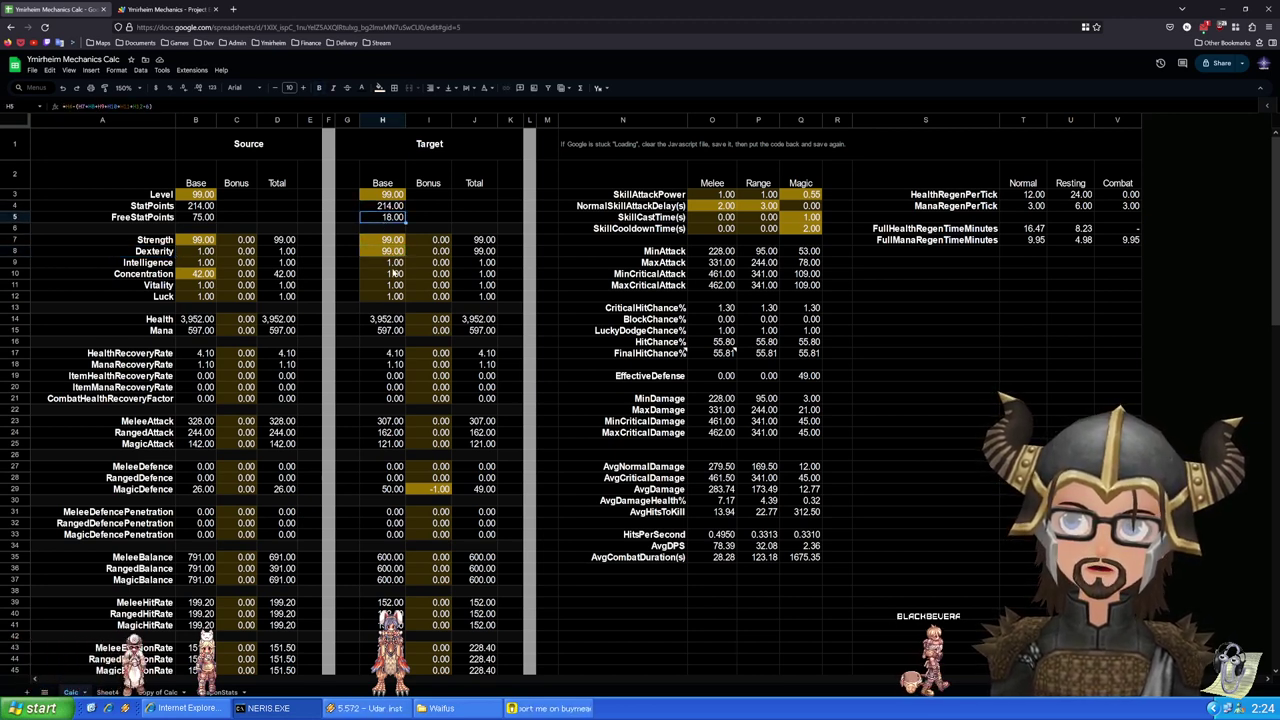
click(386, 253)
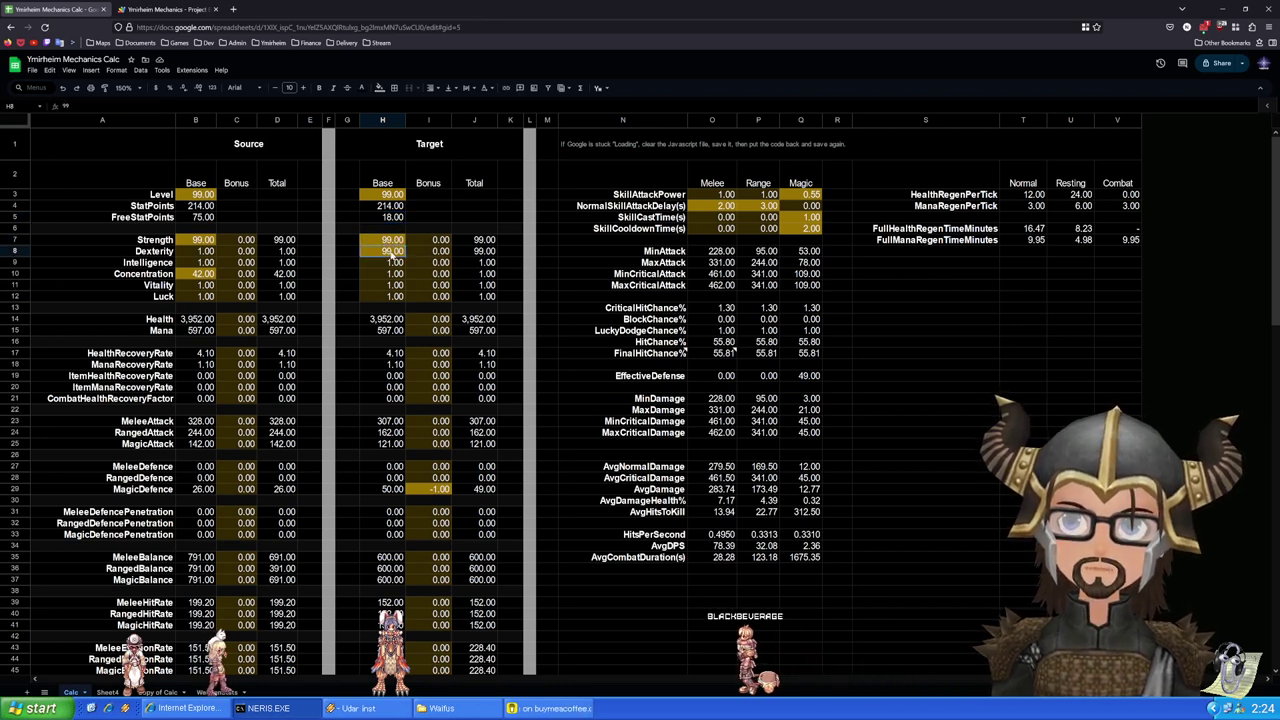
click(196, 240)
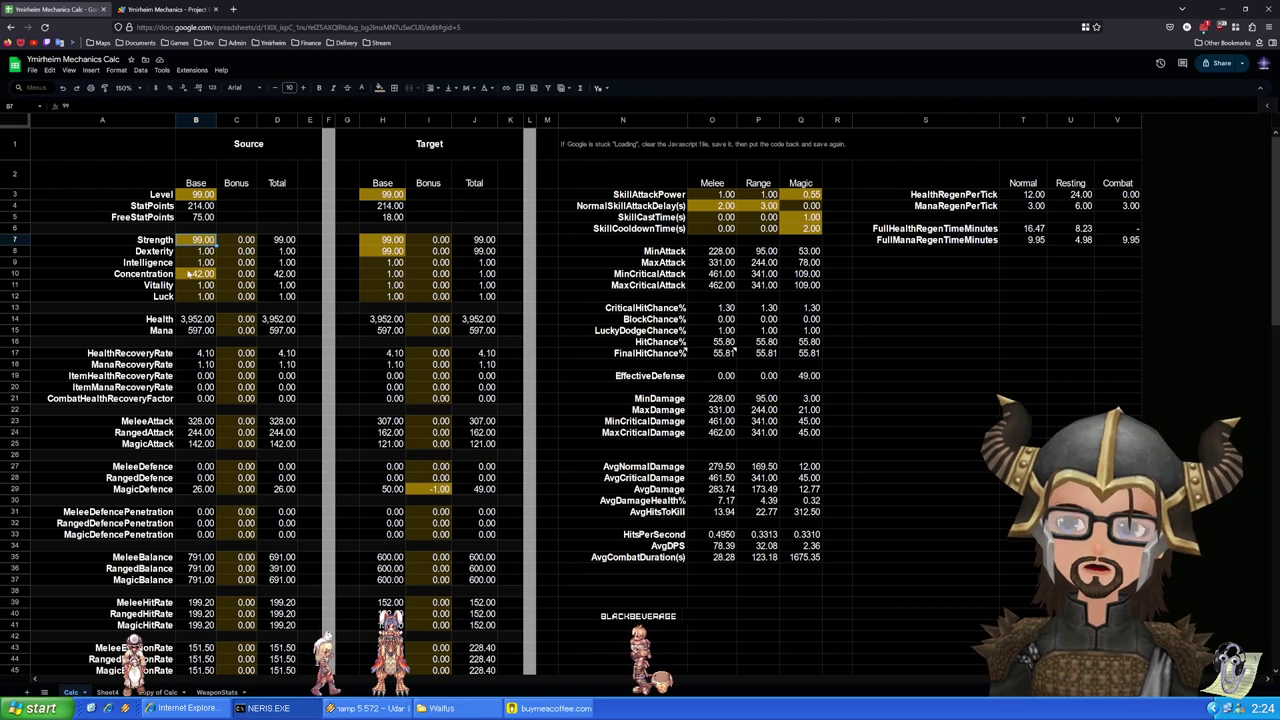
click(198, 274)
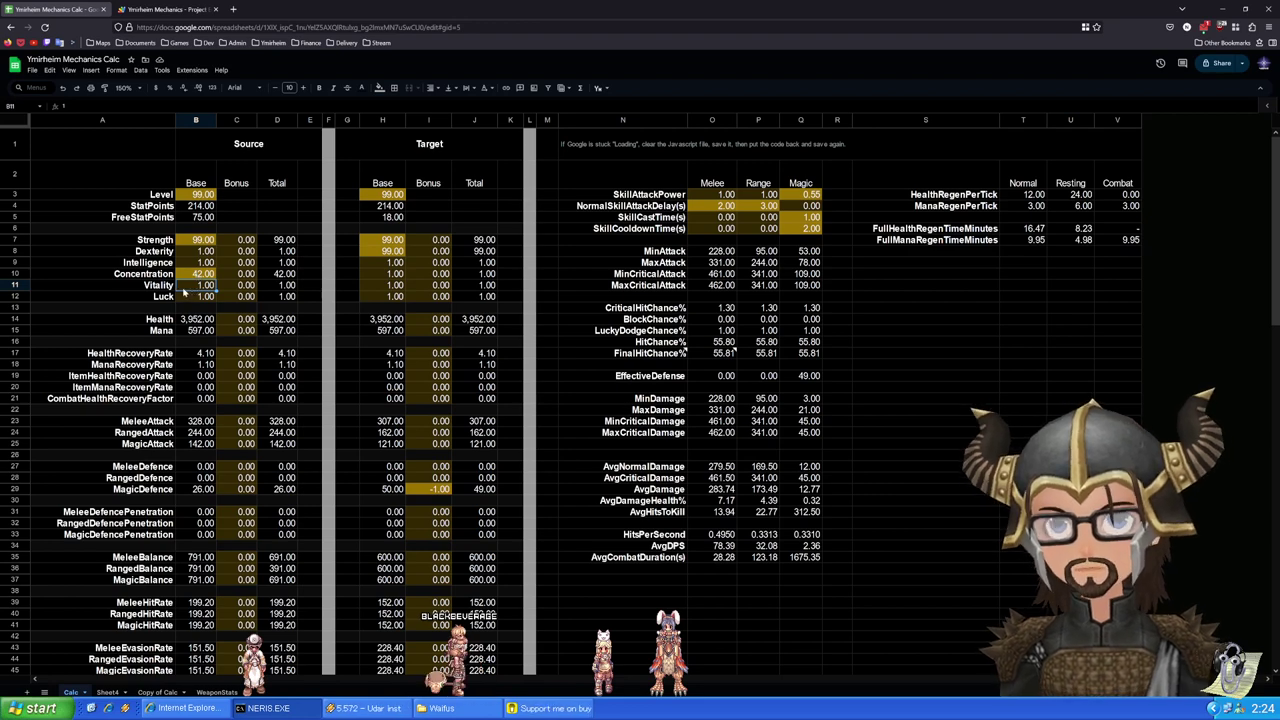
Step: Set Source Vitality to 99 and Concentration to 1, then 19
text(9)
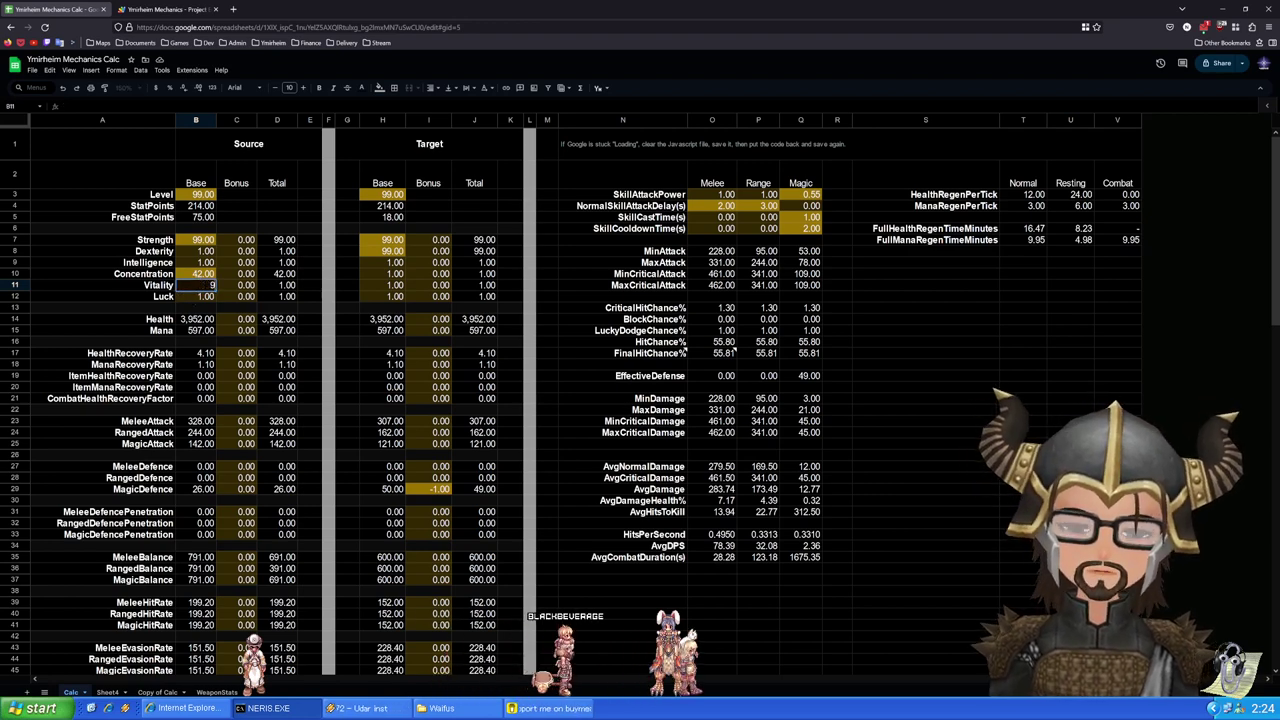
text(9)
key(Up)
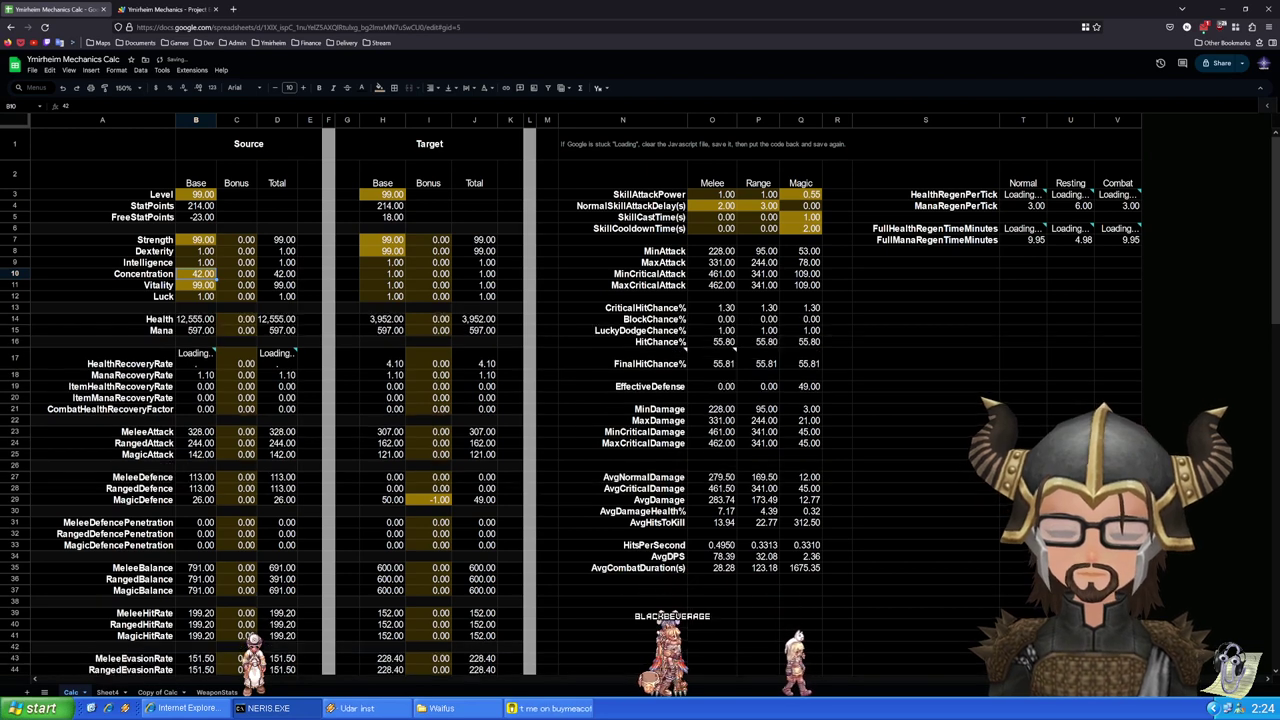
text(1)
key(Up)
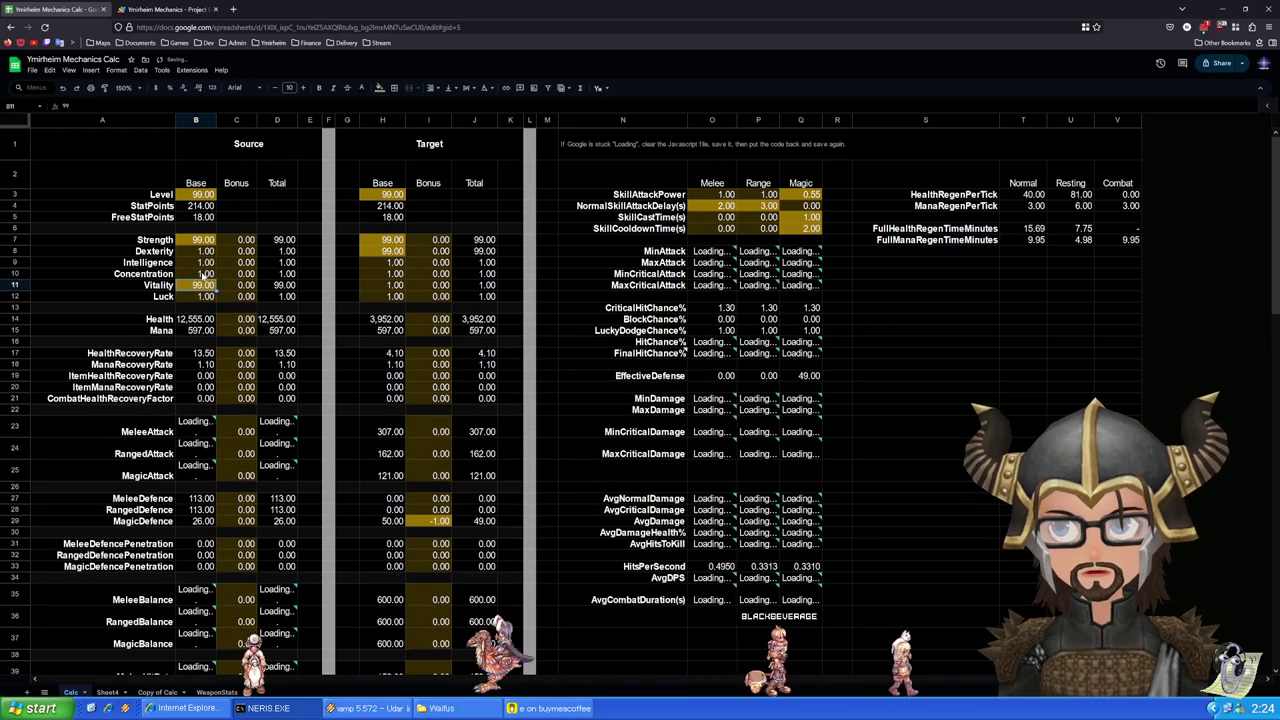
click(203, 273)
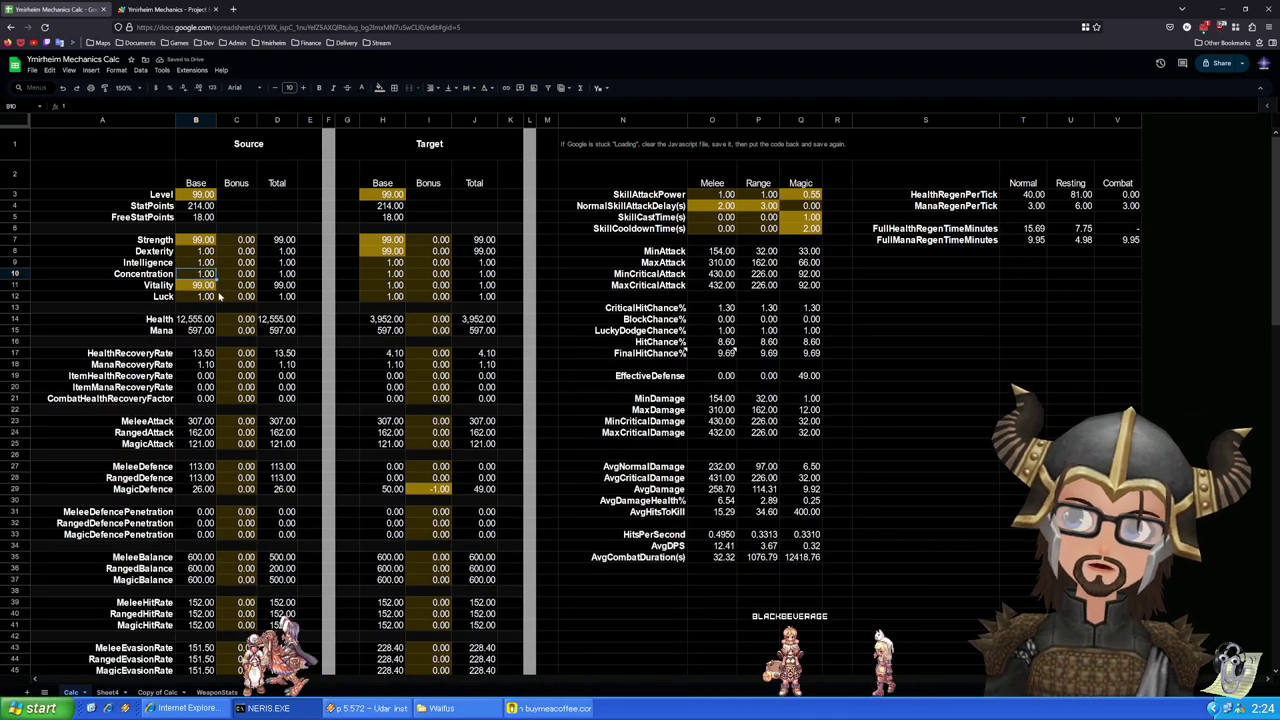
text(19)
key(Return)
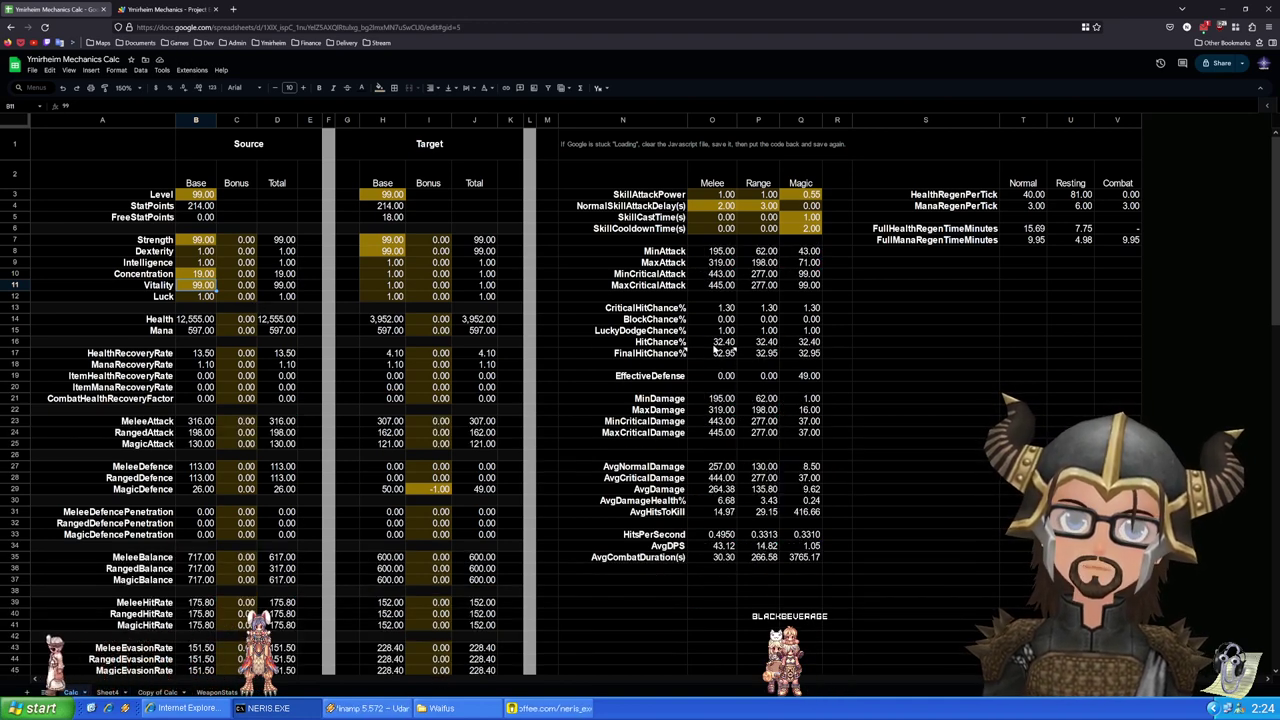
Step: Check melee hit chance (32.40%) and critical chance against Target Strength and Dexterity
click(718, 343)
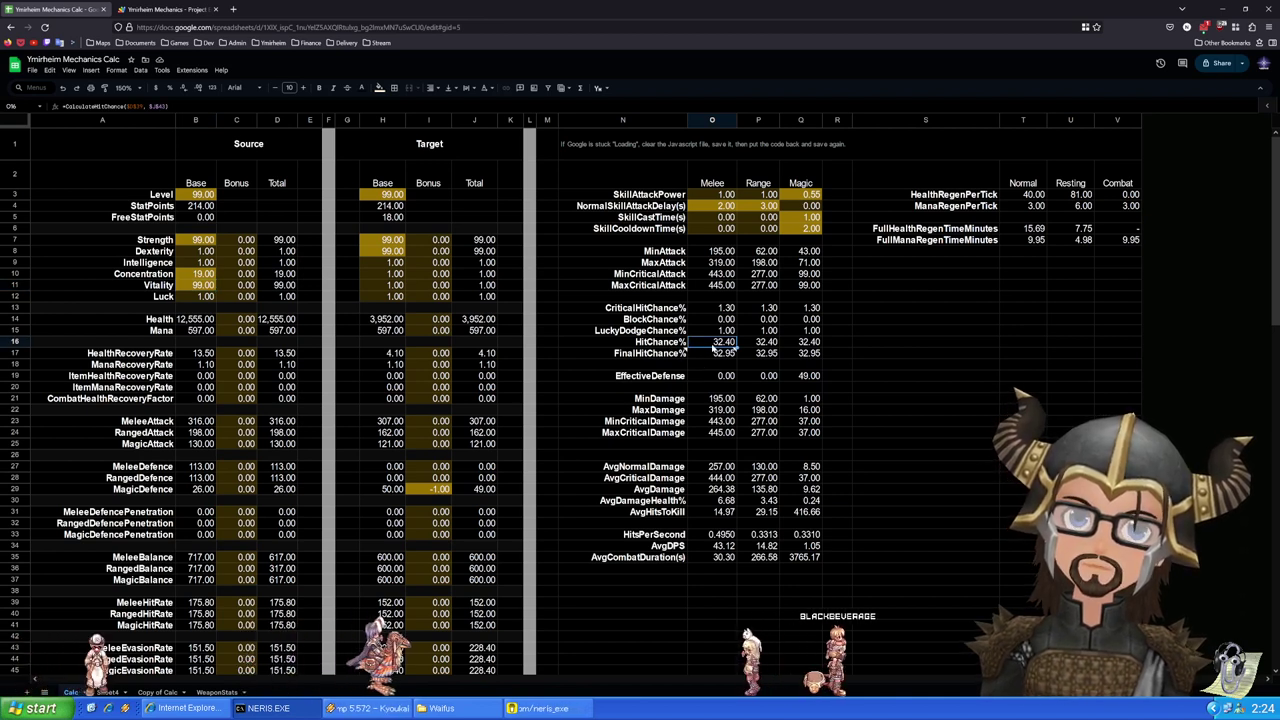
click(383, 243)
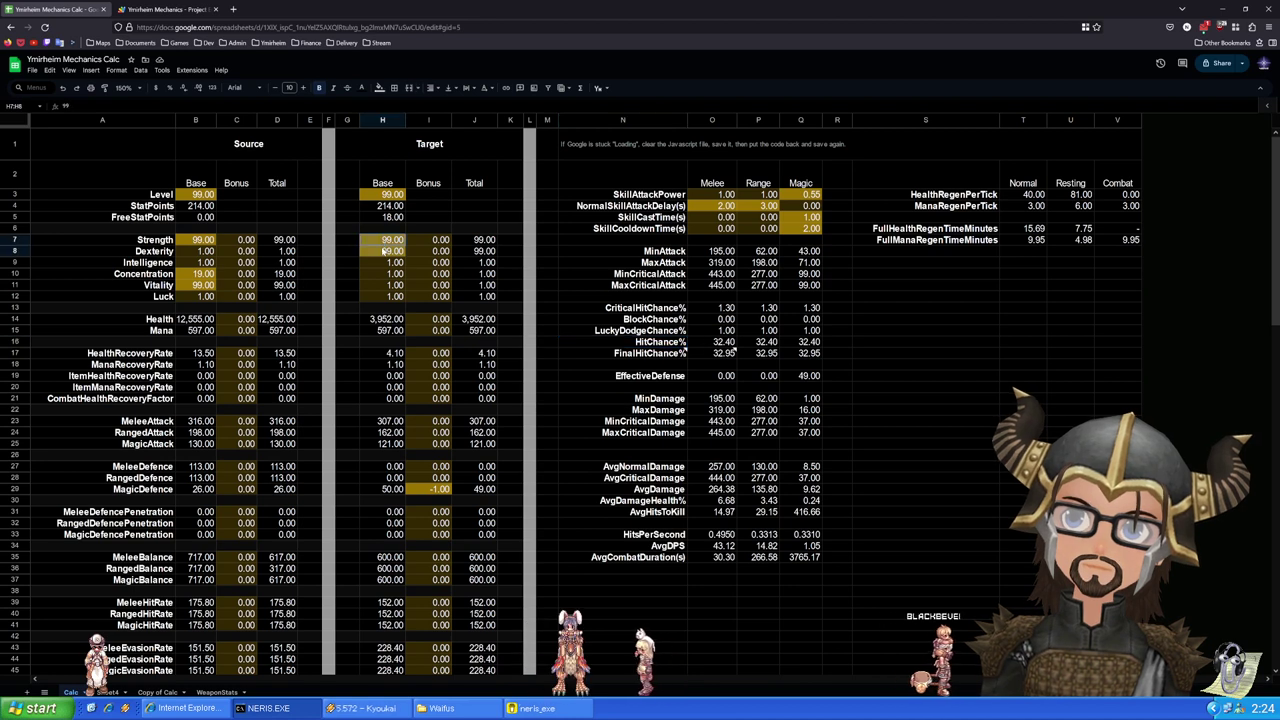
click(390, 252)
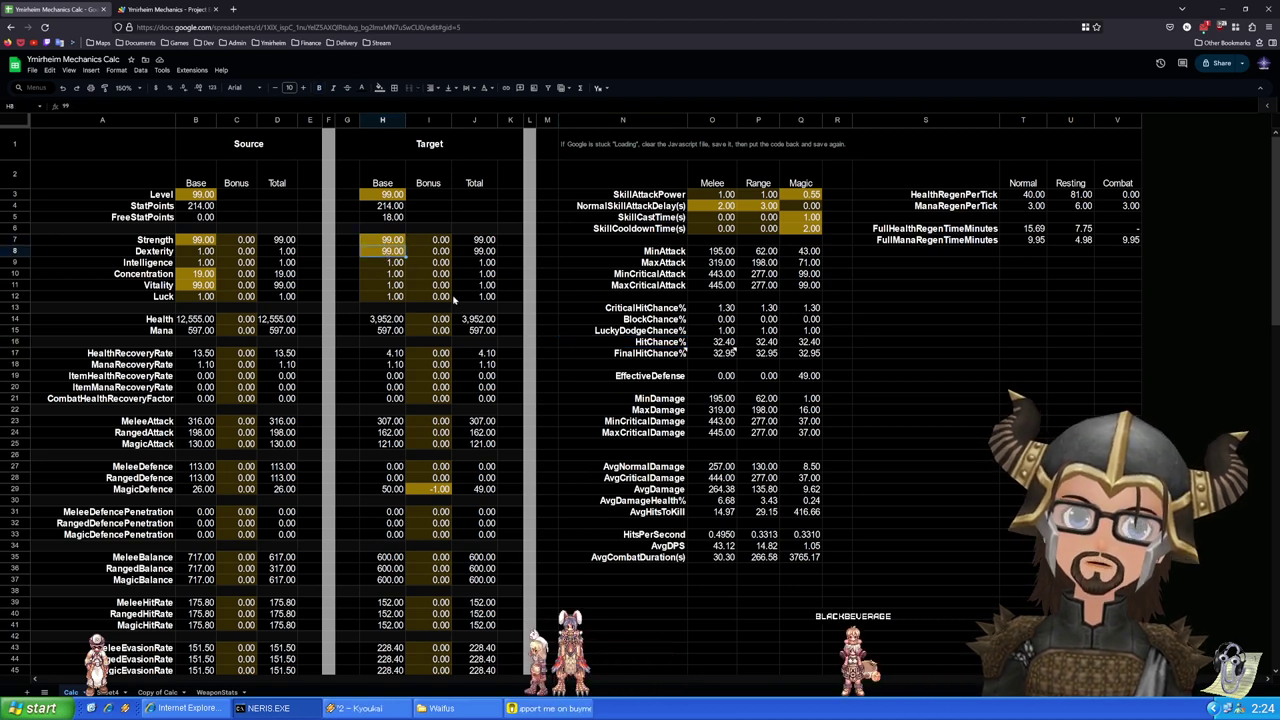
click(707, 344)
key(Up)
key(Up)
key(Up)
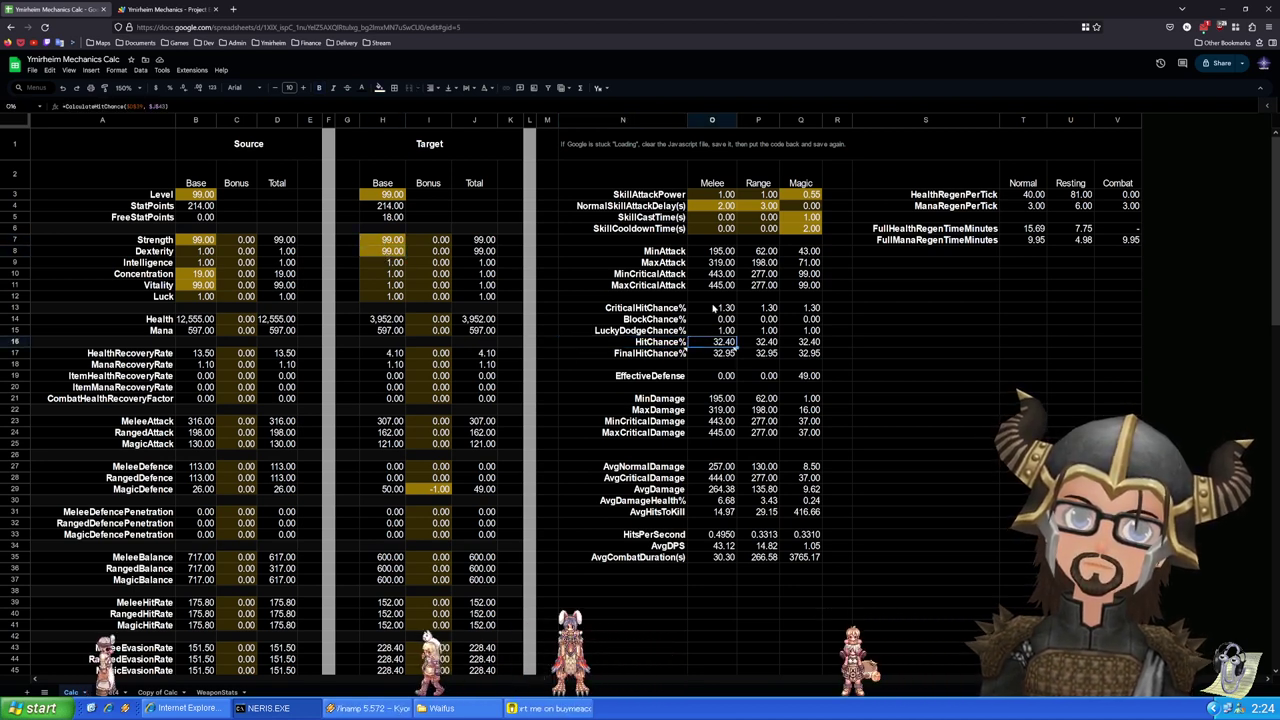
key(Down)
key(Down)
key(Down)
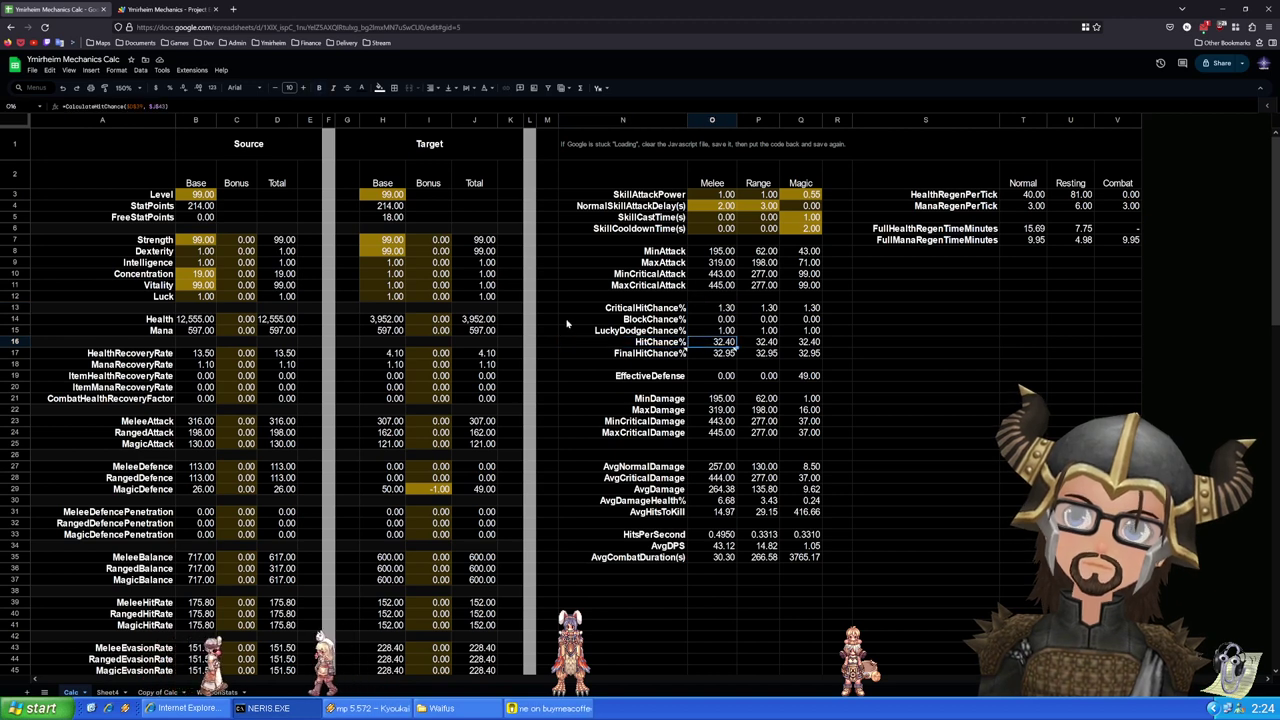
click(197, 274)
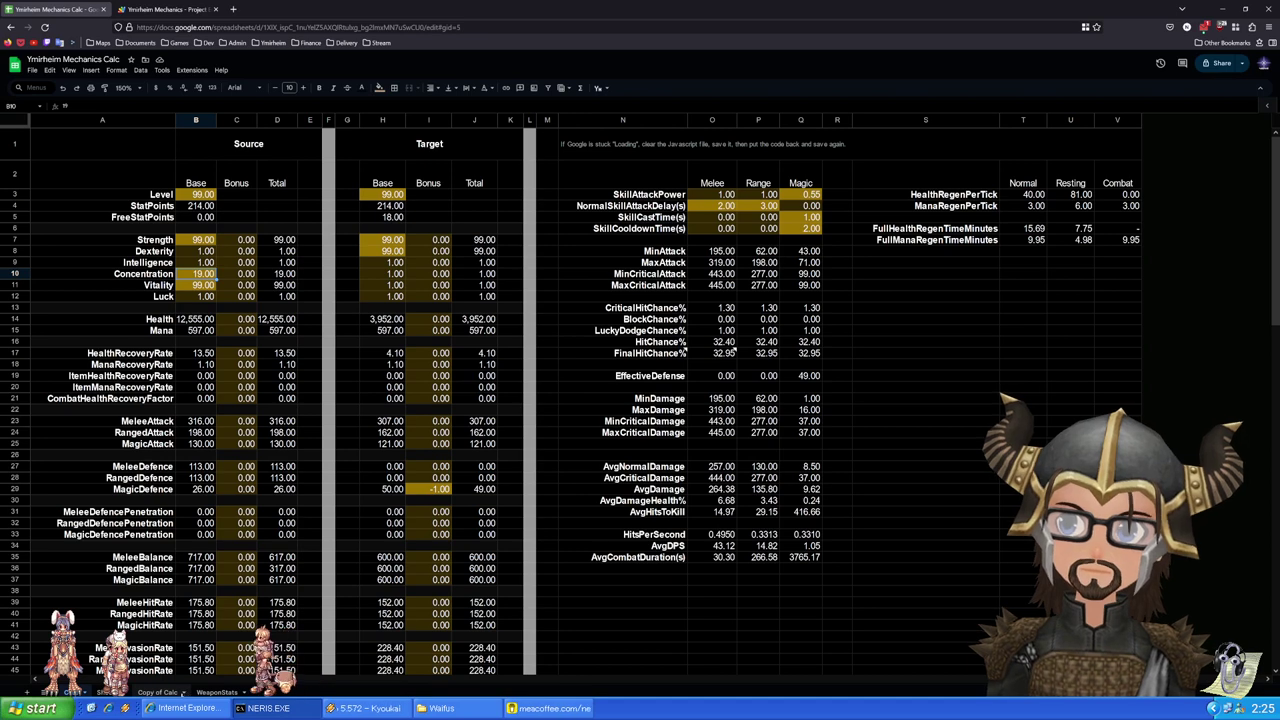
Step: Delete the old Copy of Calc sheet and make a fresh duplicate of Calc
click(170, 692)
right_click(170, 692)
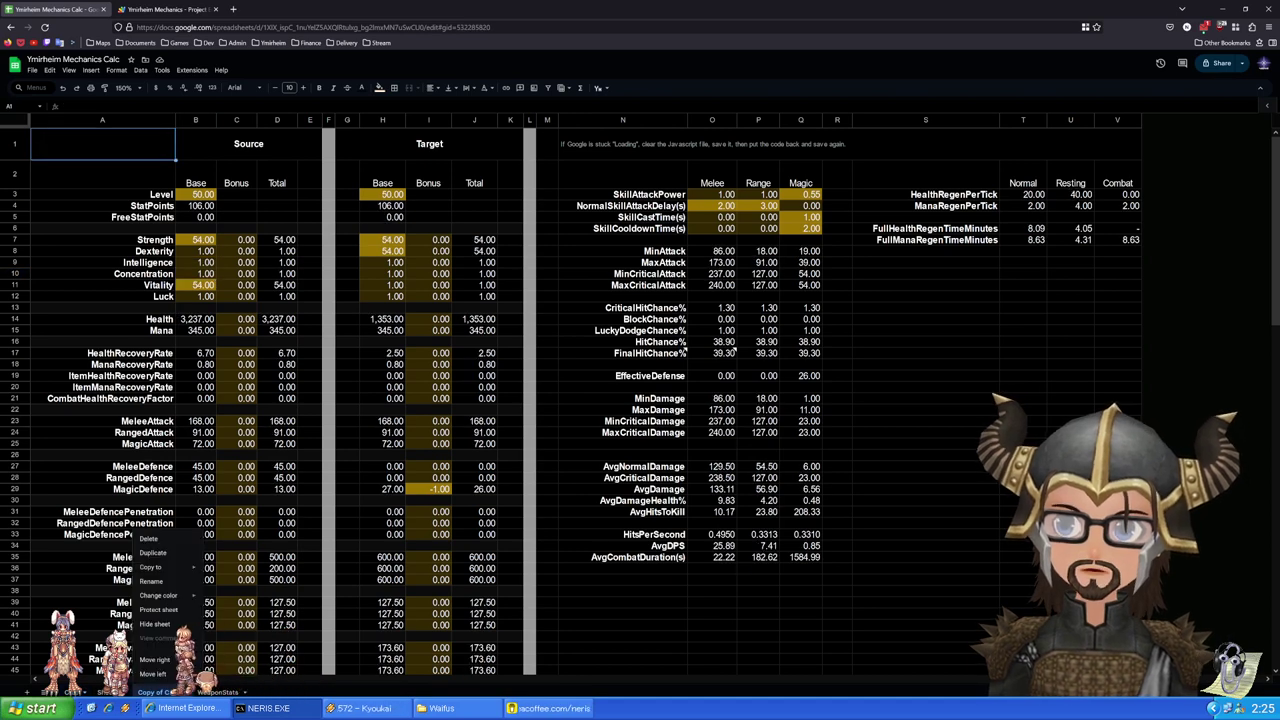
click(150, 539)
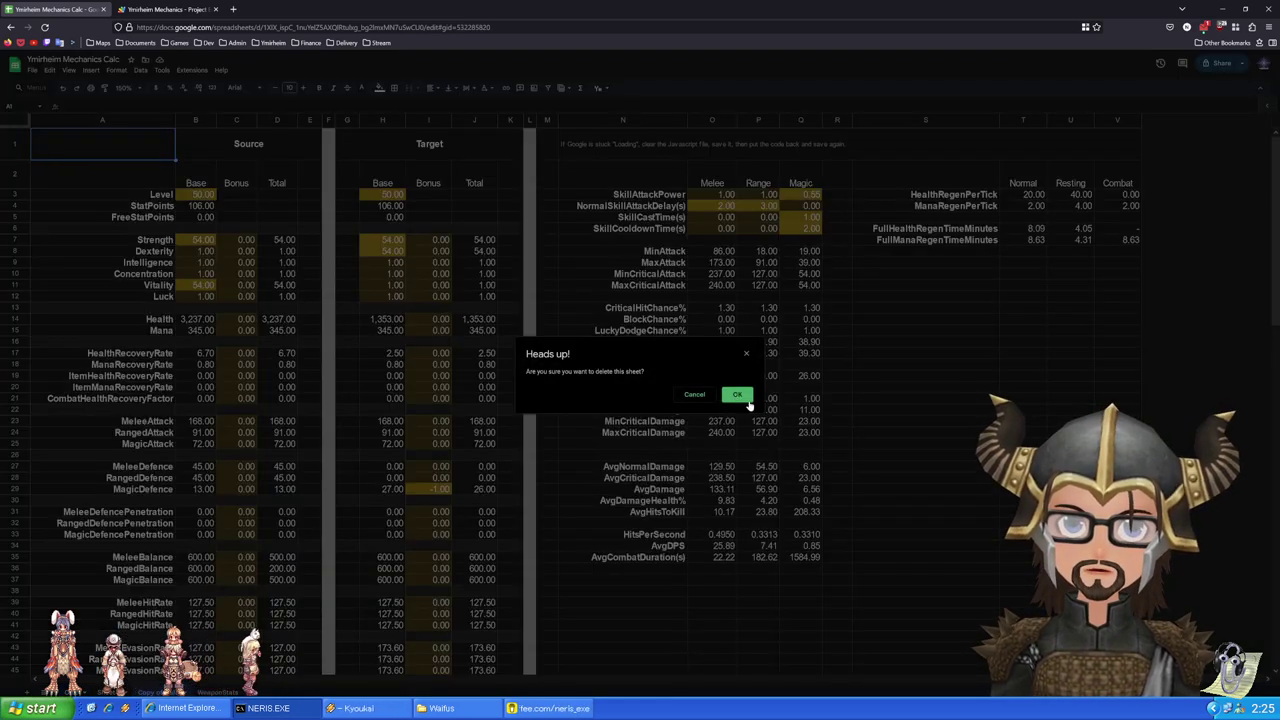
click(737, 394)
click(70, 692)
right_click(70, 692)
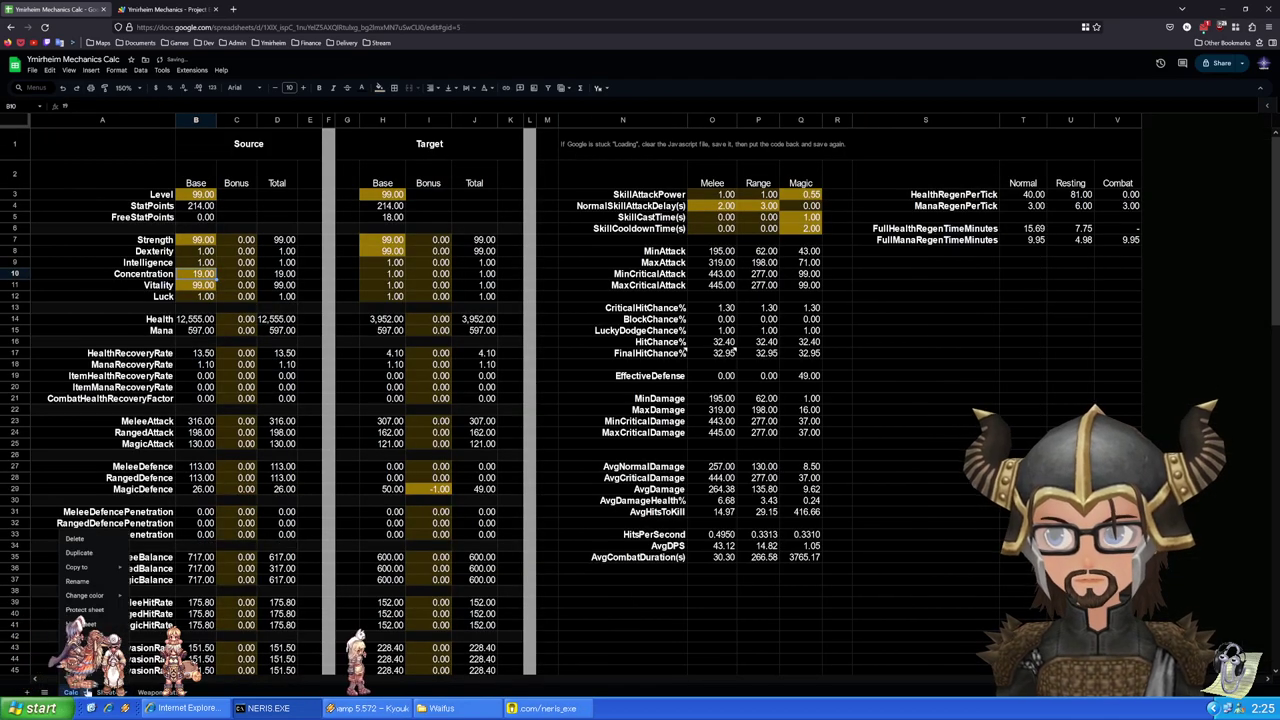
click(80, 553)
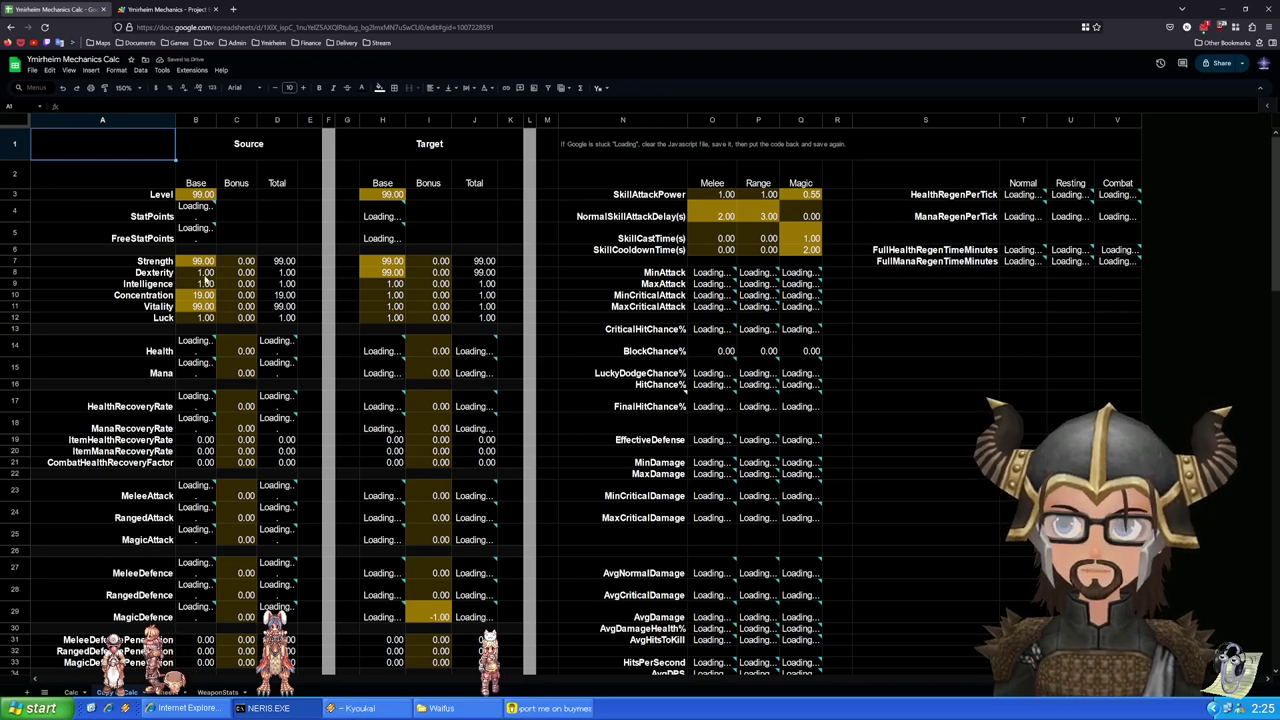
Step: Set the Source build to Dexterity 99, Concentration 1 and Vitality 19
click(209, 275)
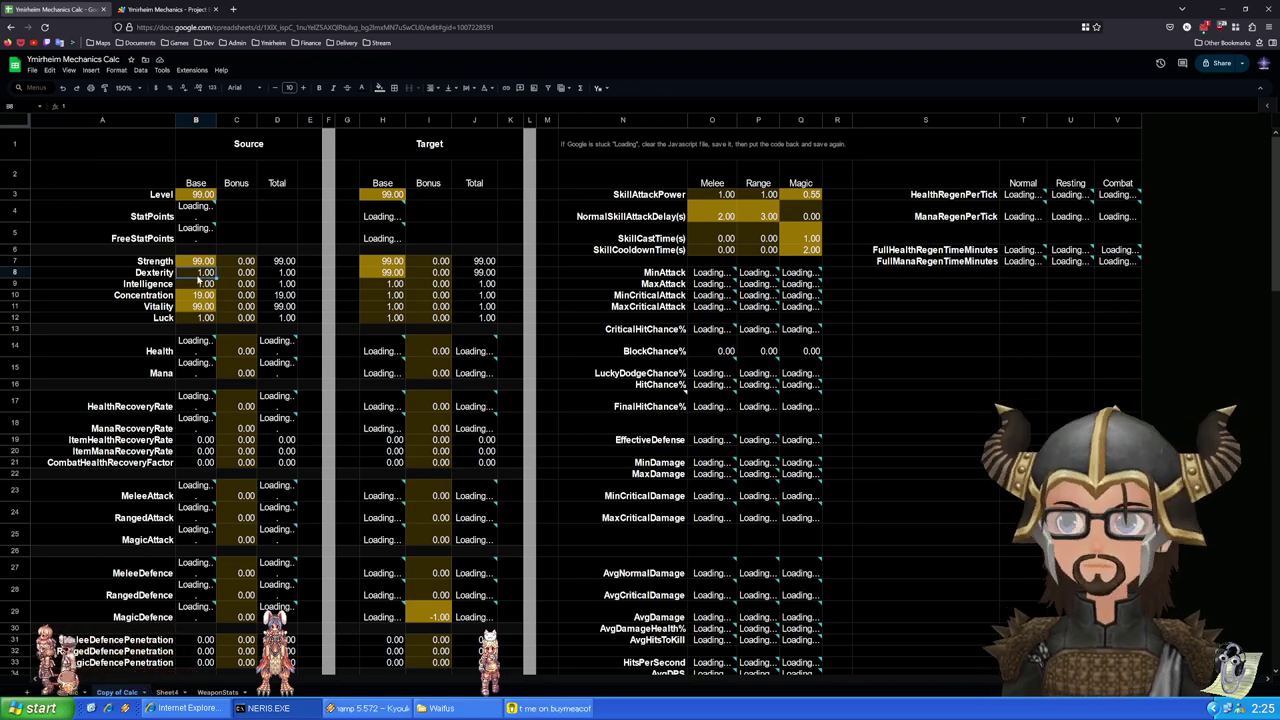
text(99)
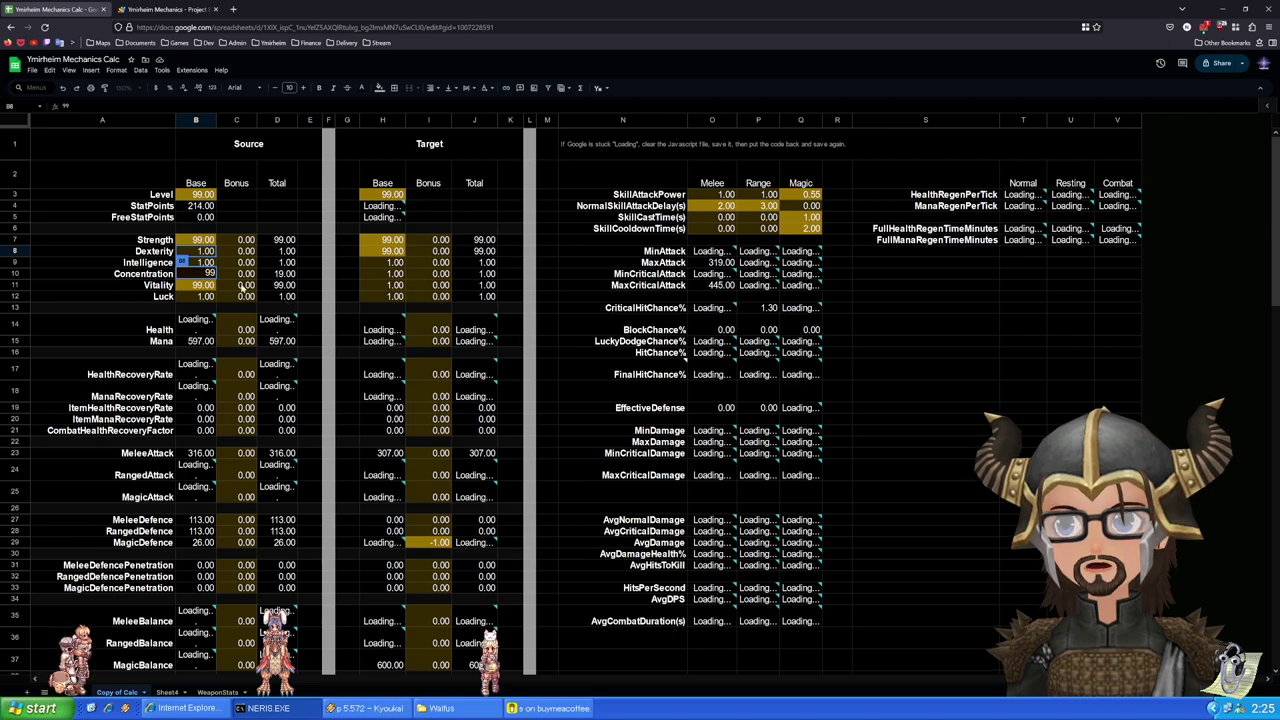
click(197, 276)
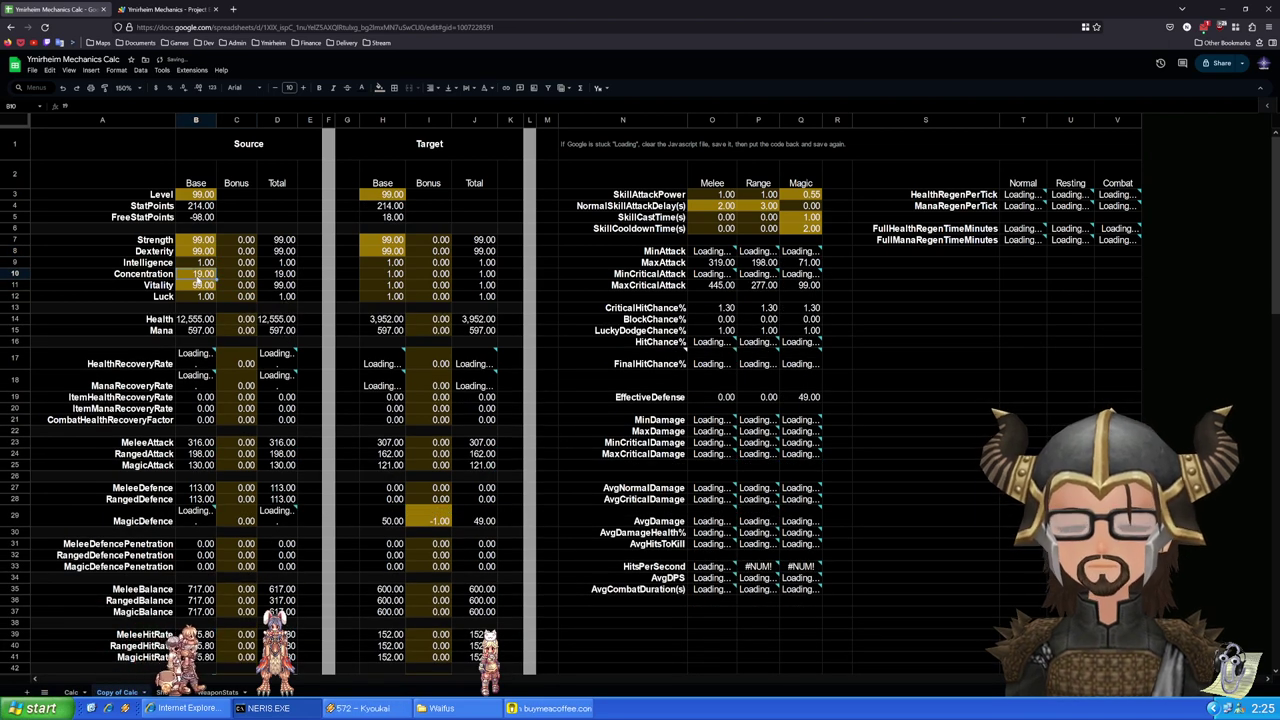
text(1)
click(199, 285)
text(1)
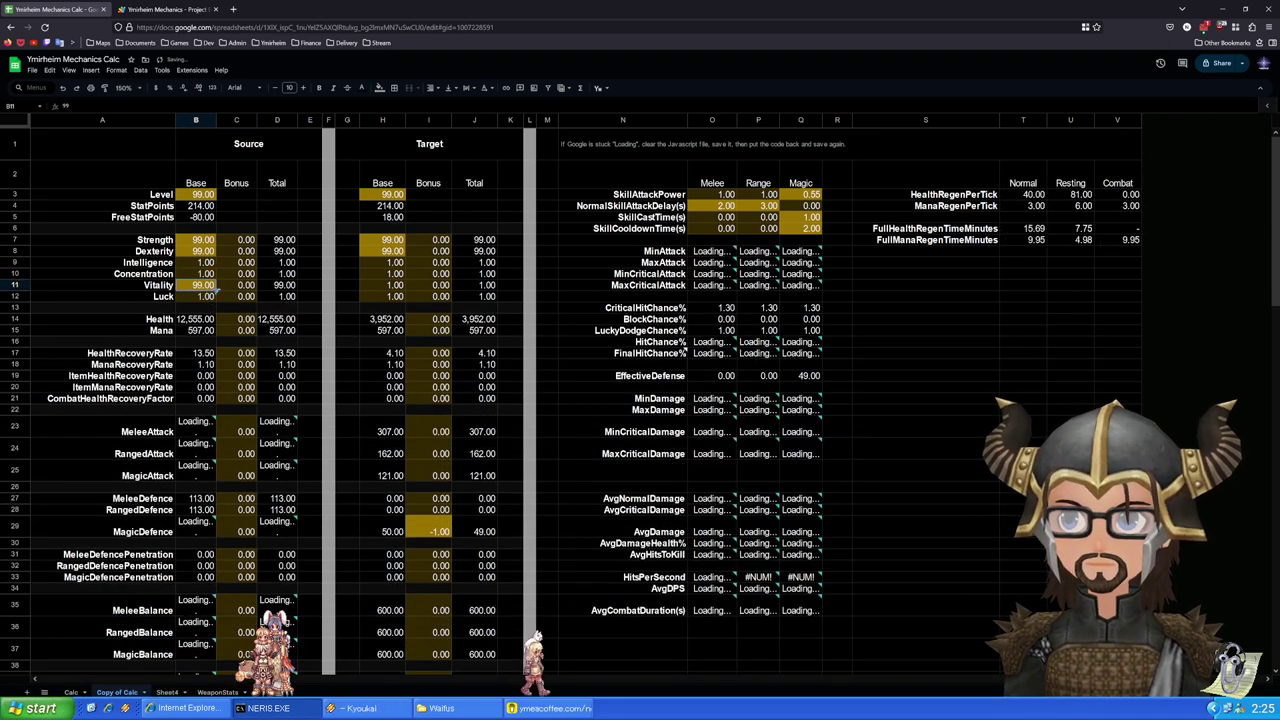
text(8)
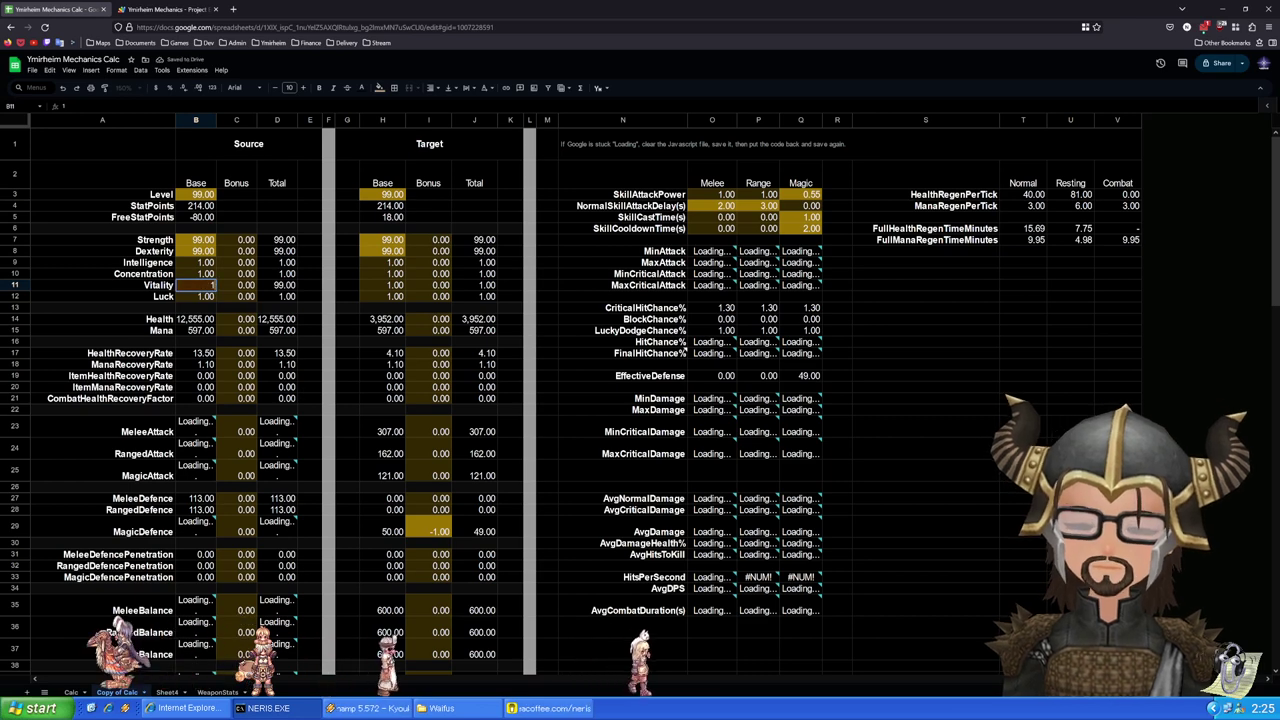
click(222, 293)
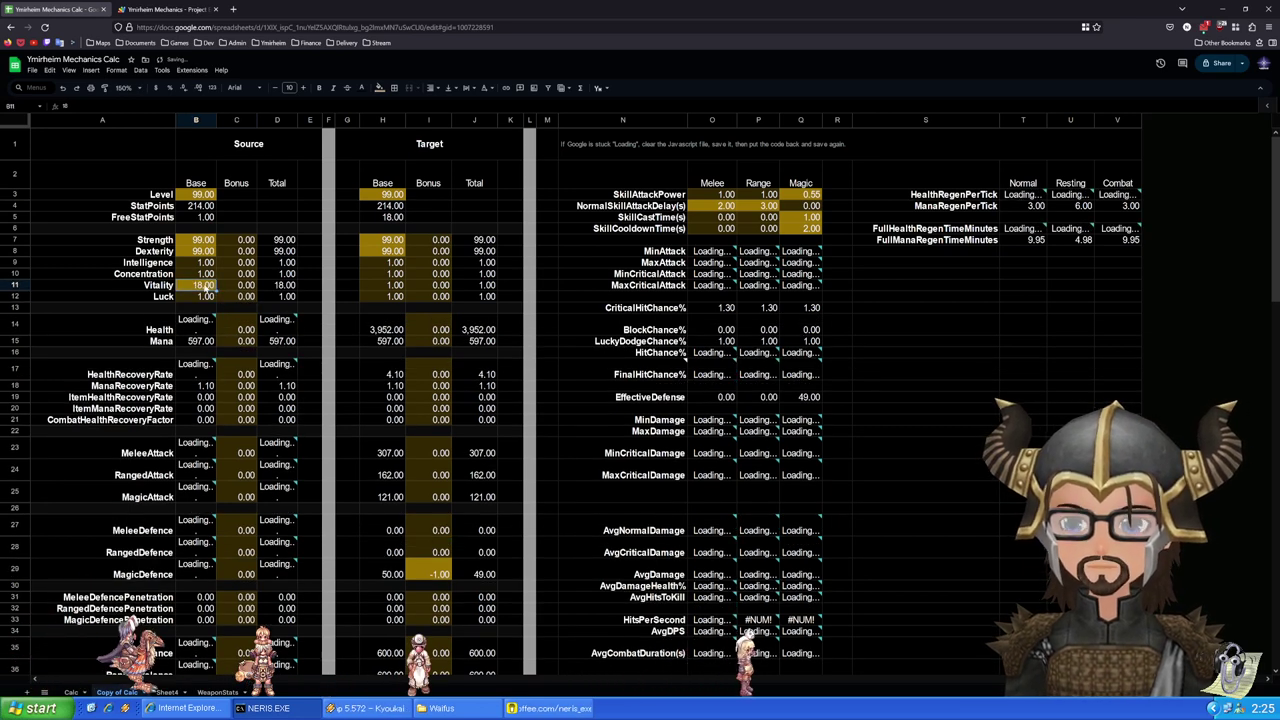
key(Left)
key(Up)
key(Return)
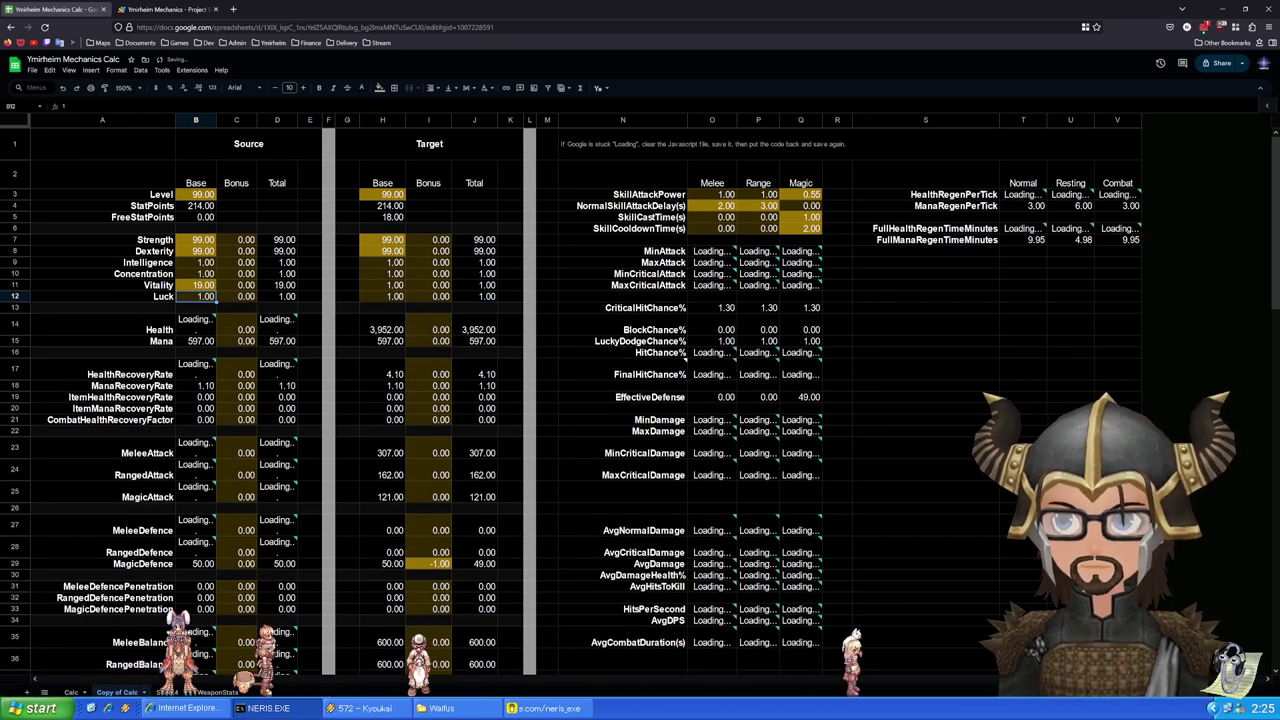
key(Return)
Step: Set the Target build to Dexterity 1, Concentration 19 and Vitality 99, then return to Calc
click(387, 252)
text(1)
key(Return)
click(390, 276)
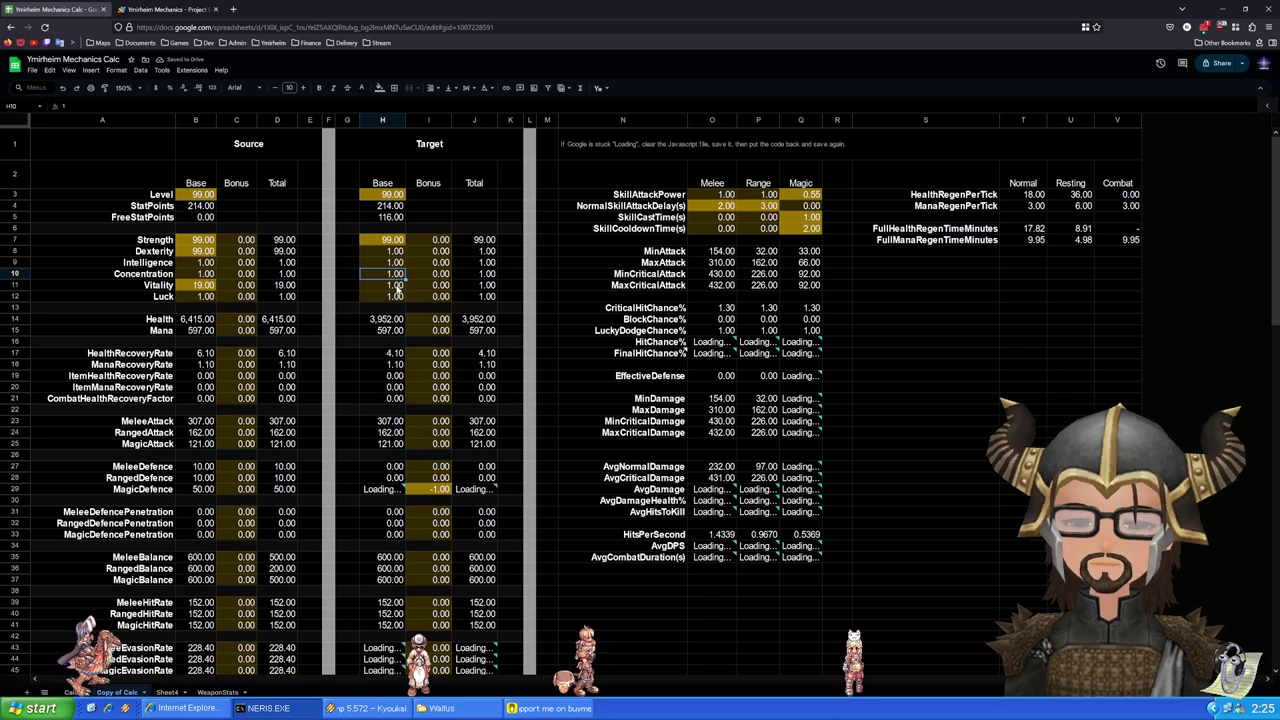
text(19)
key(Return)
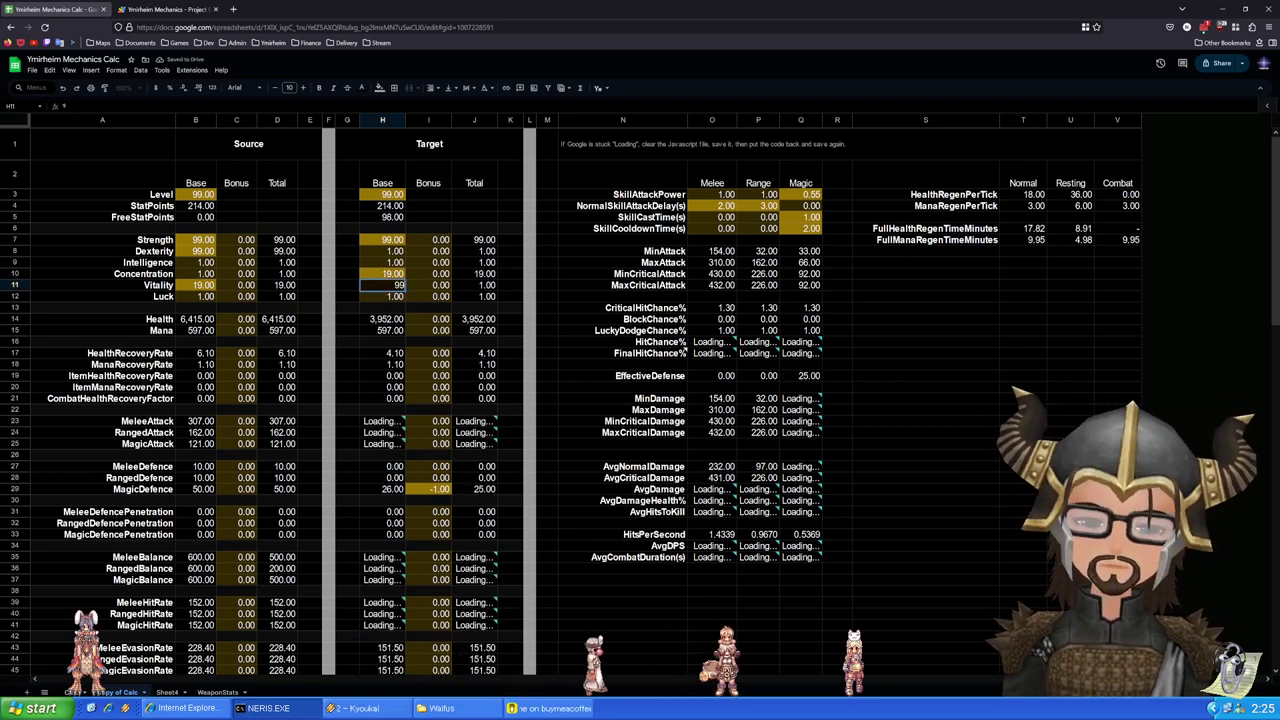
text(99)
key(Return)
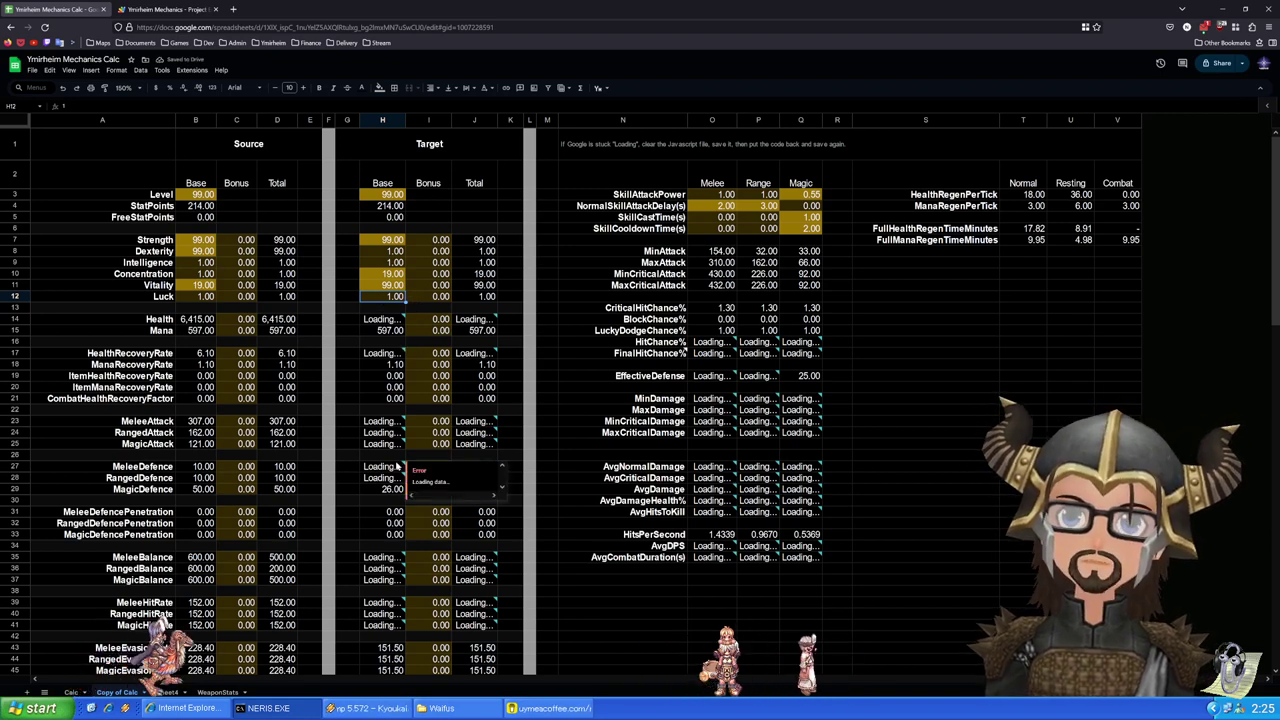
click(70, 692)
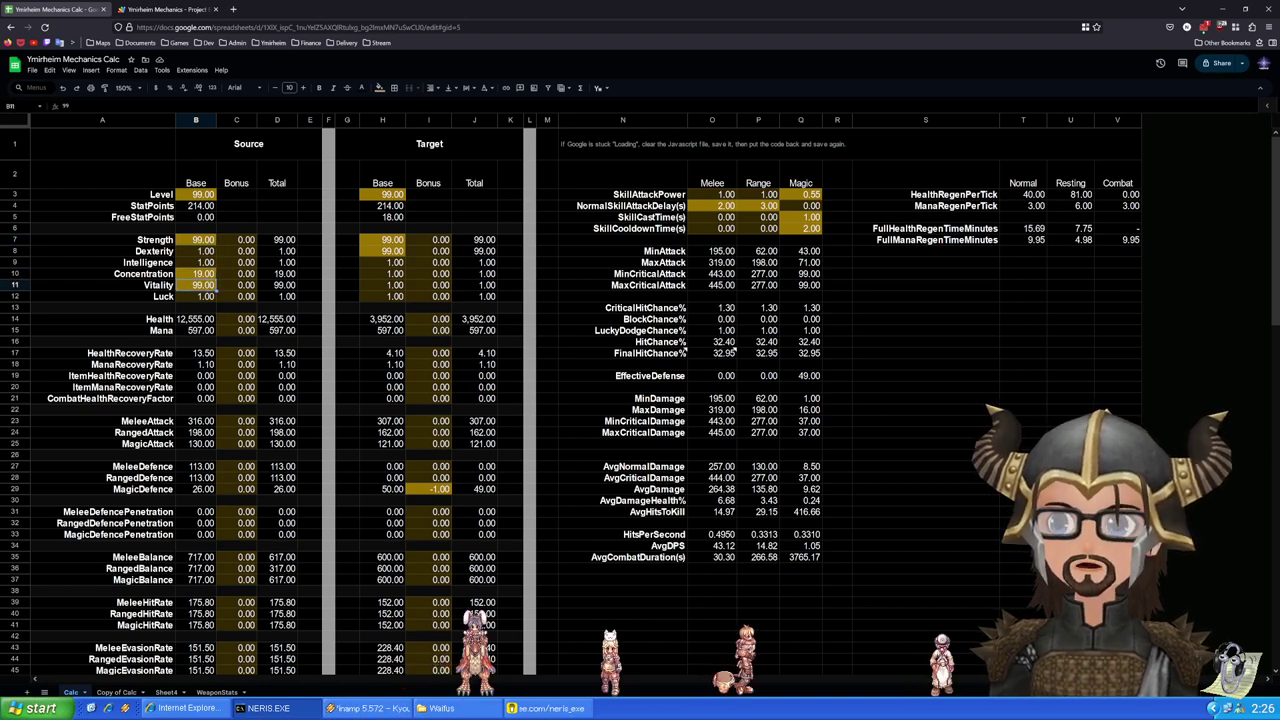
Step: On Calc, set the Target Vitality base value to 19
click(116, 692)
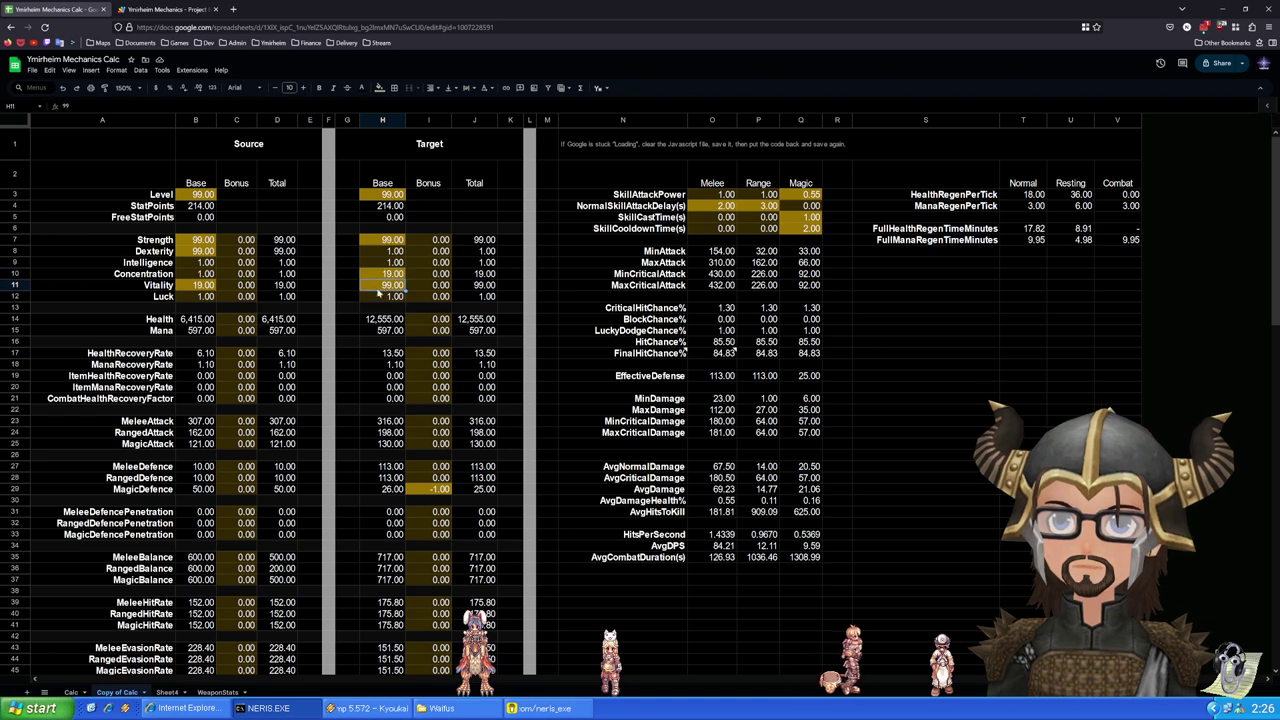
click(201, 242)
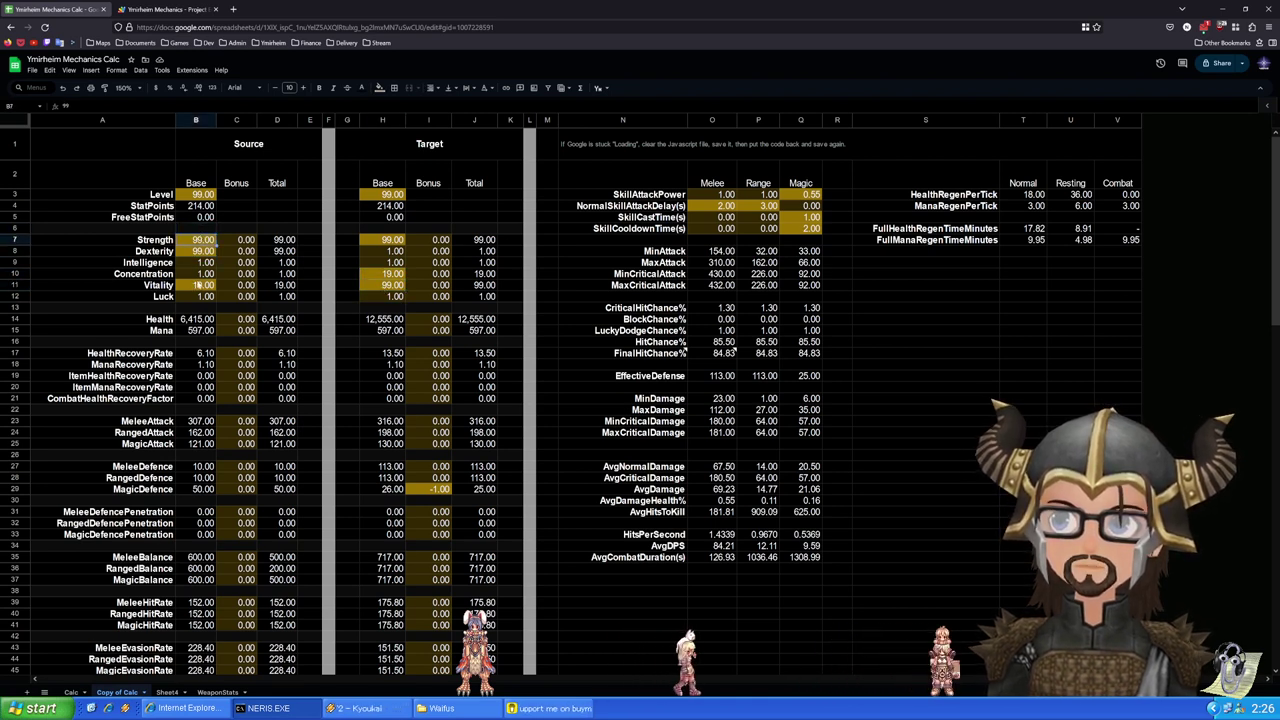
click(70, 692)
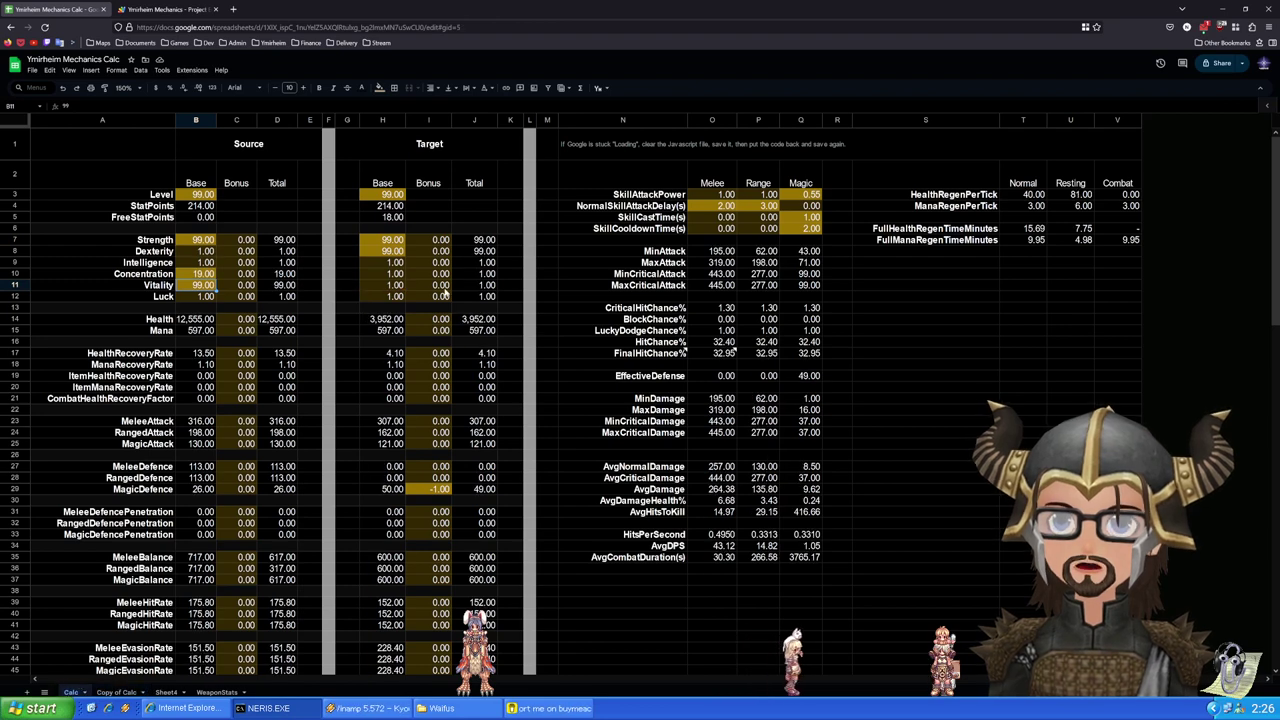
click(382, 285)
text(19)
key(Return)
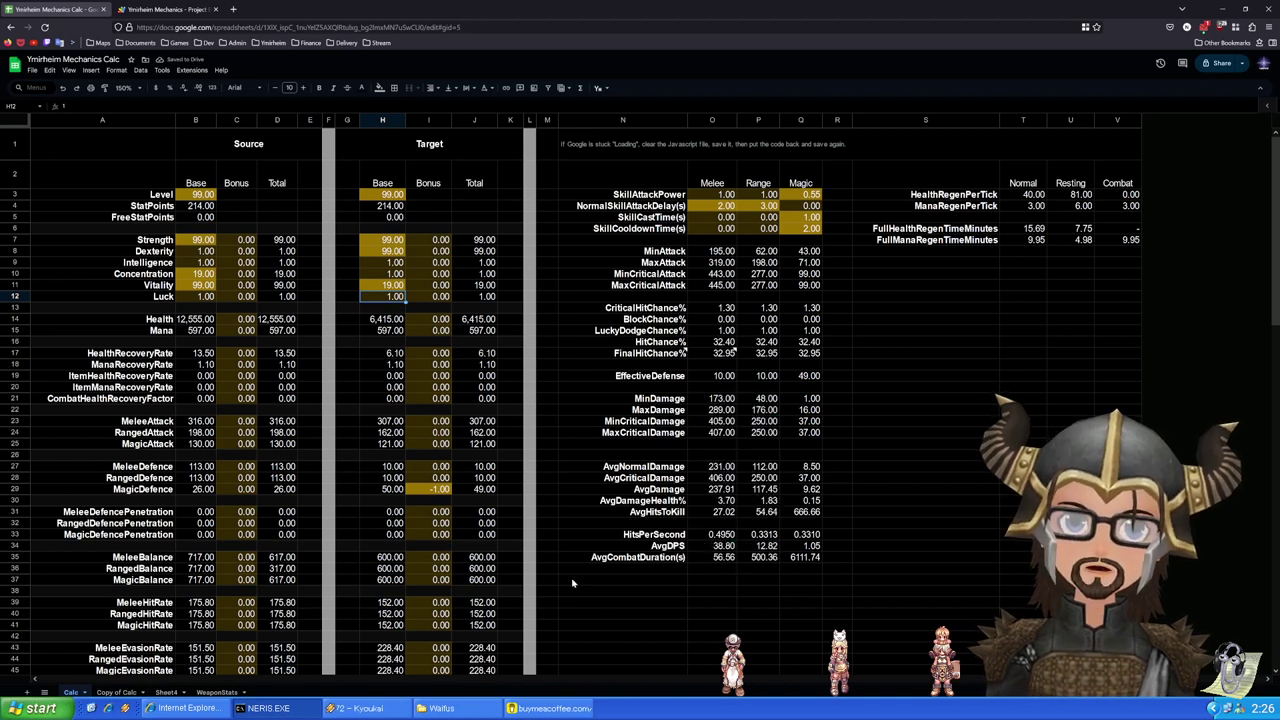
Step: Compare melee AvgDPS across both sheets, checking the HitChance and AvgCombatDuration formulas
drag(195, 228, 421, 287)
click(385, 251)
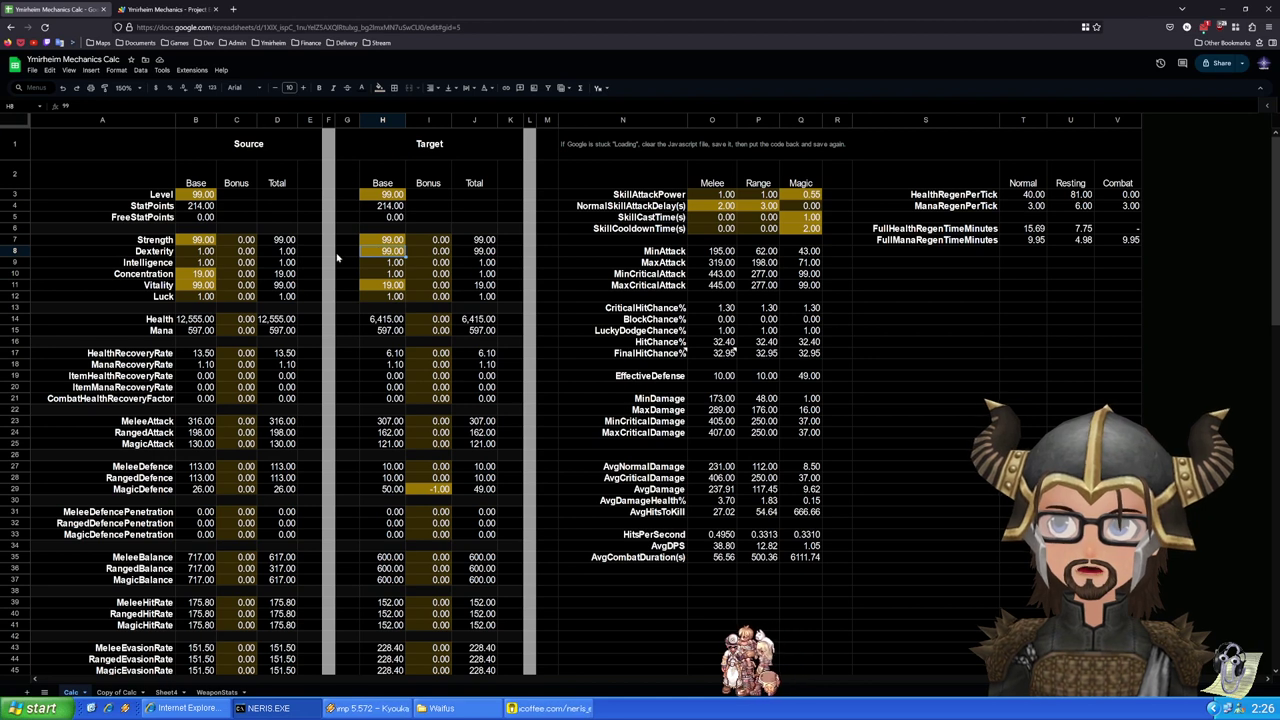
click(724, 546)
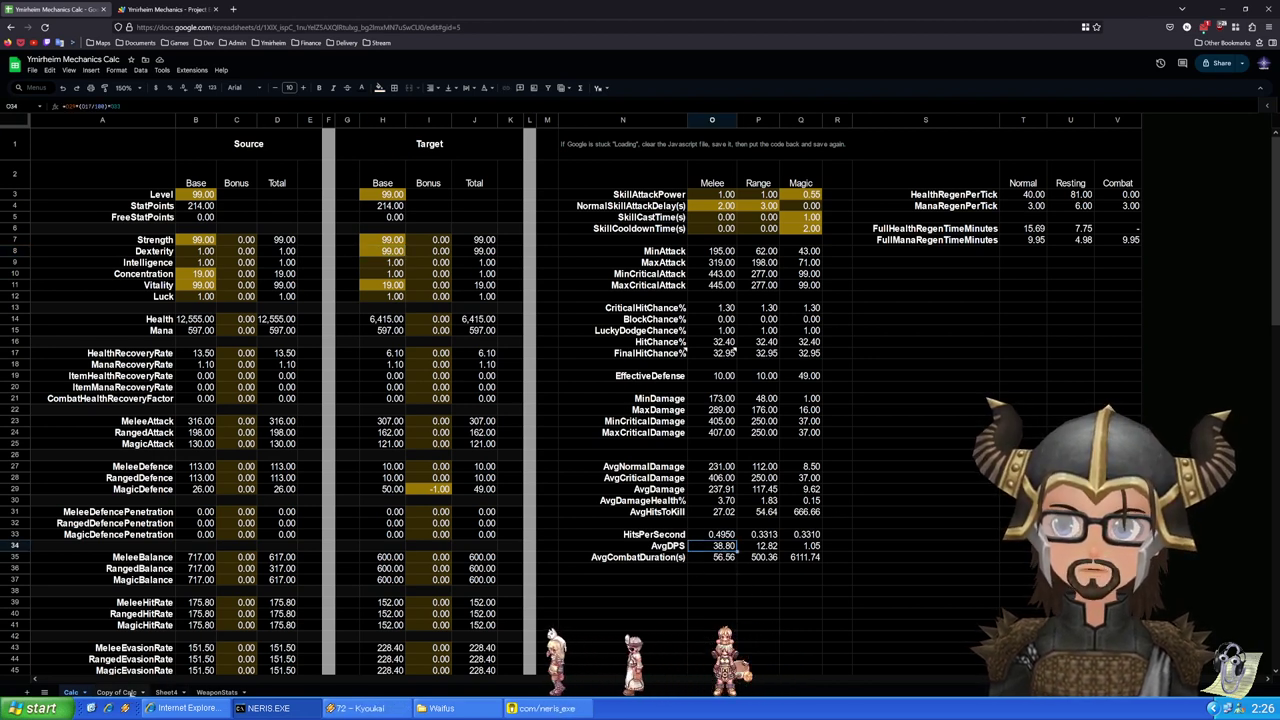
click(117, 692)
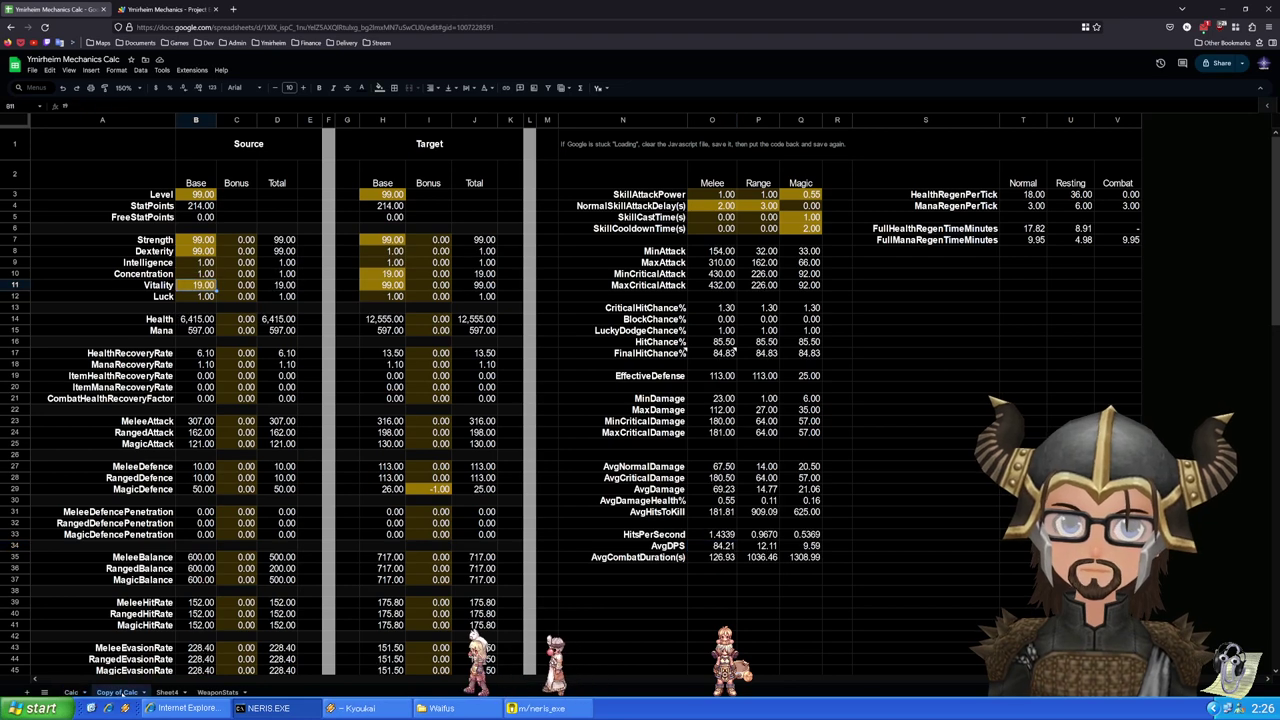
click(704, 546)
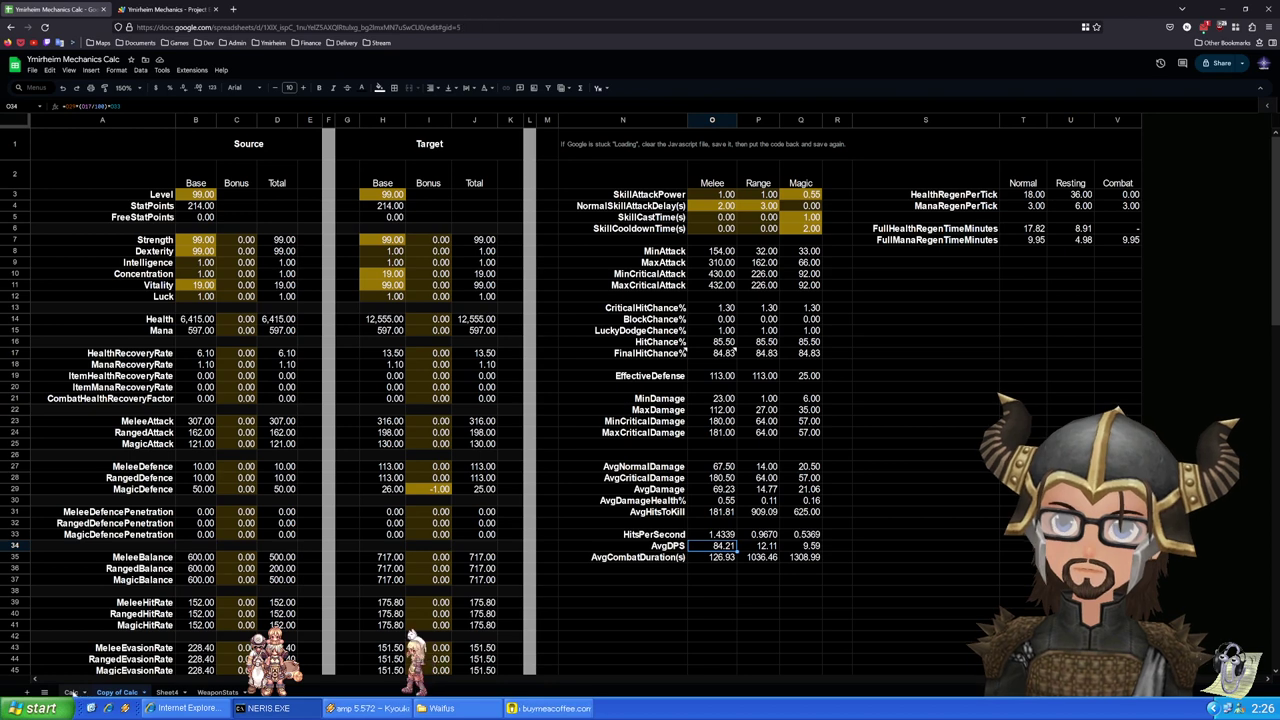
click(71, 692)
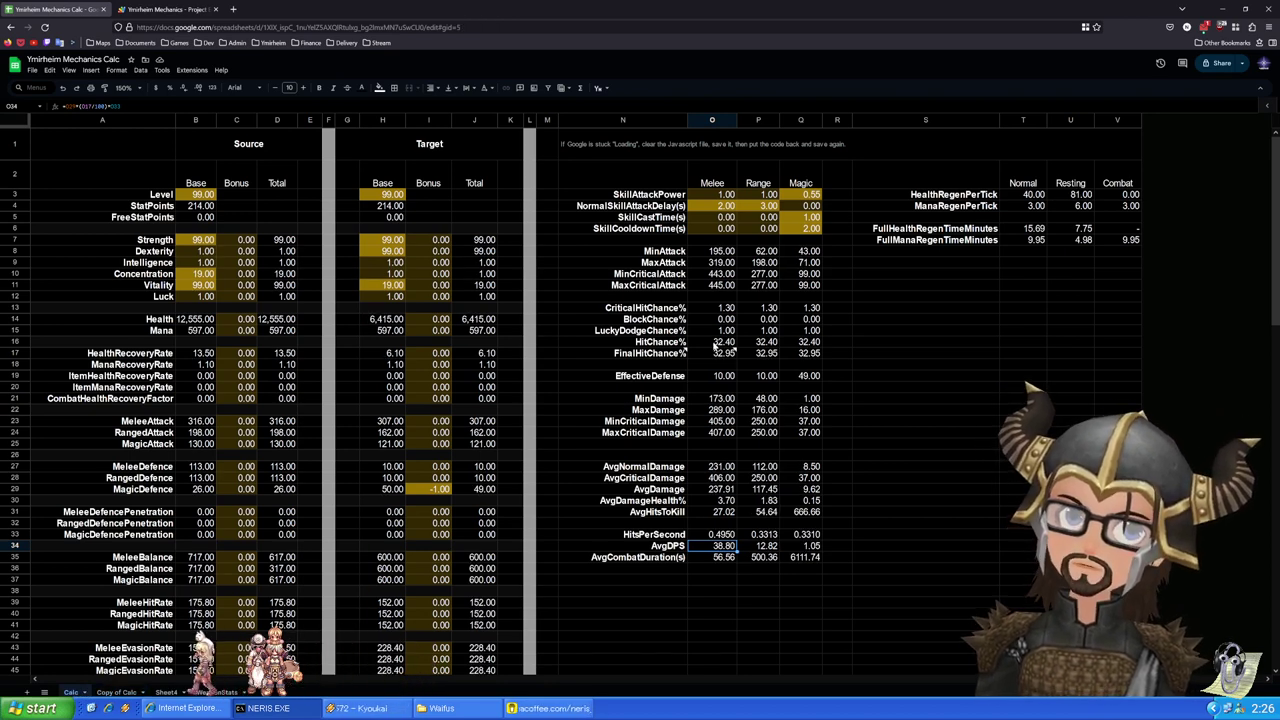
click(716, 343)
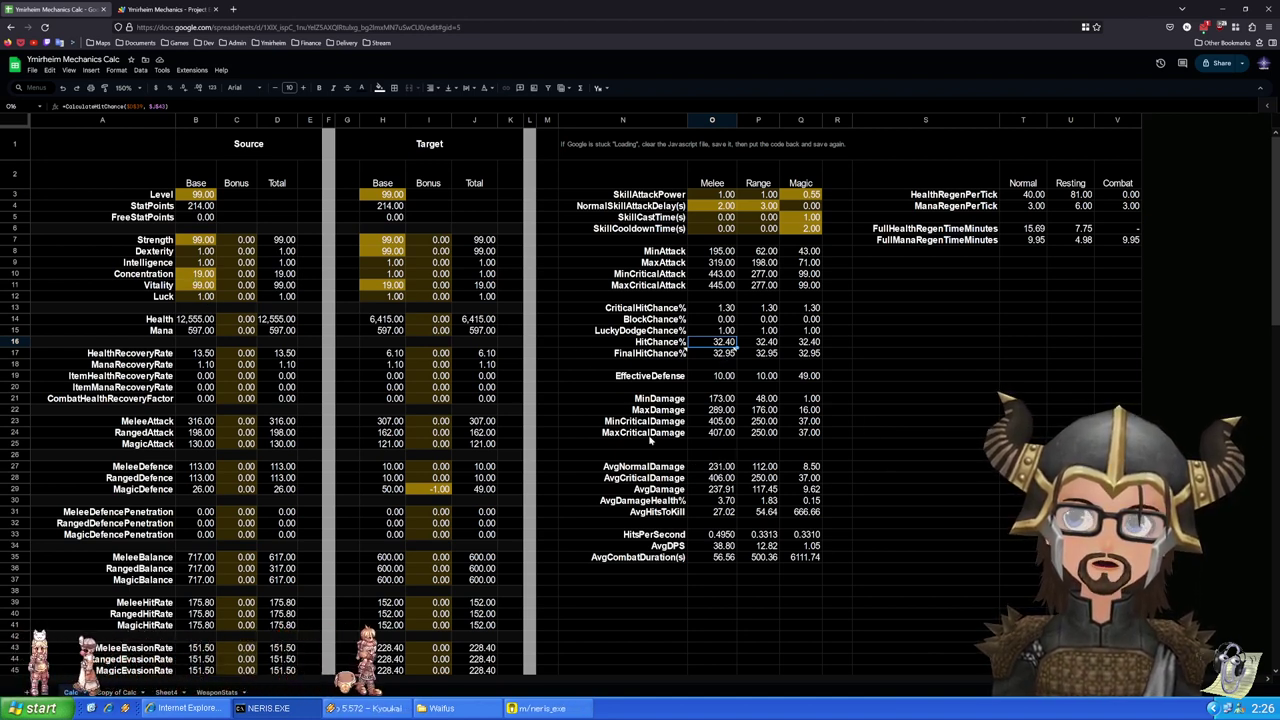
click(716, 547)
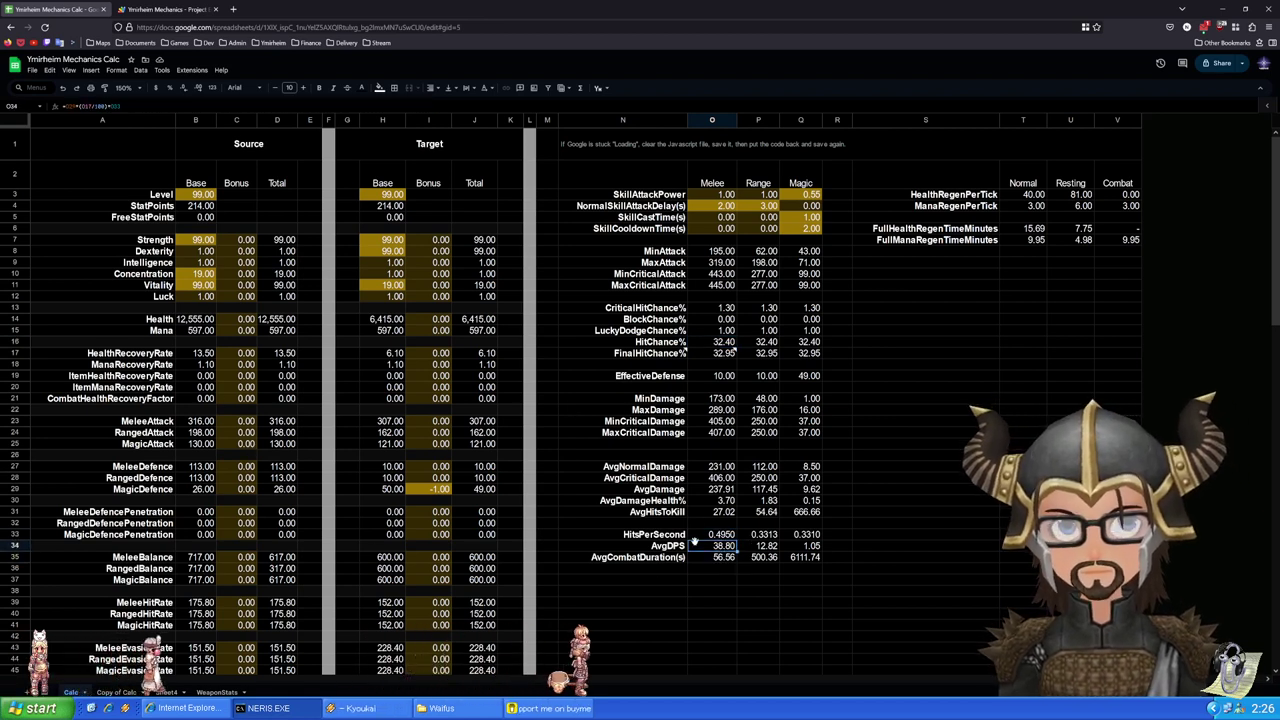
click(393, 287)
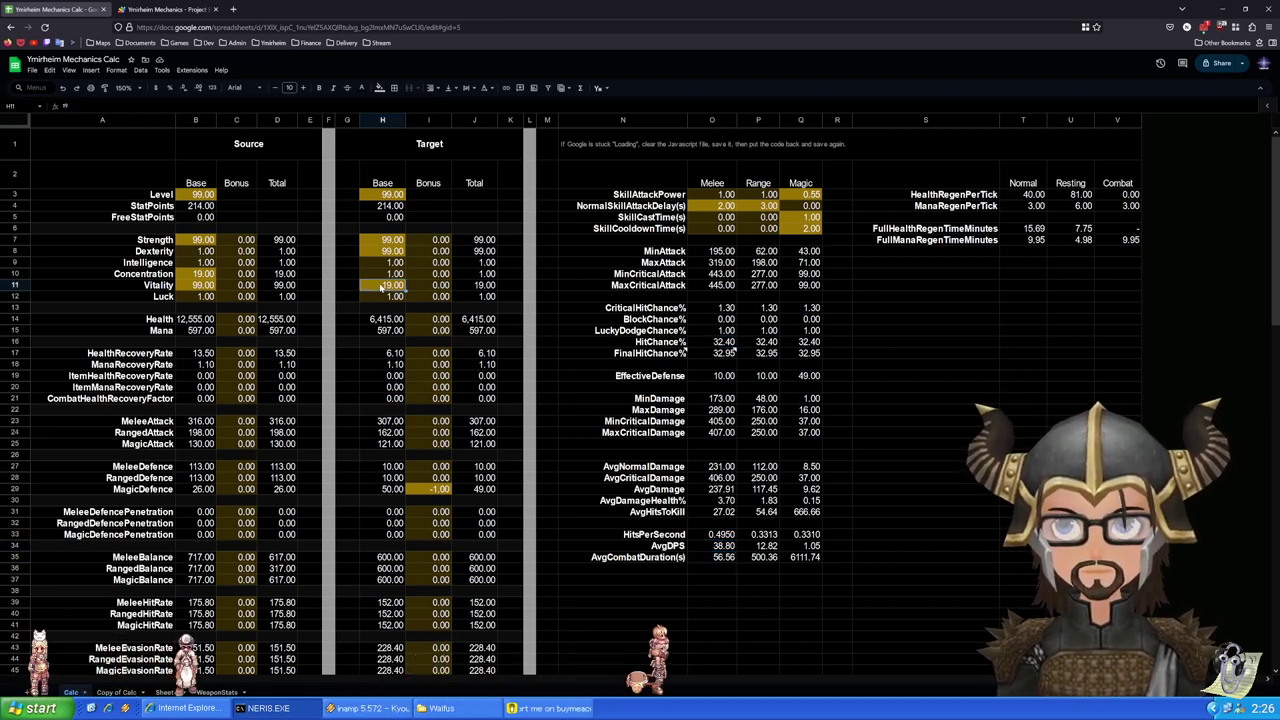
click(723, 557)
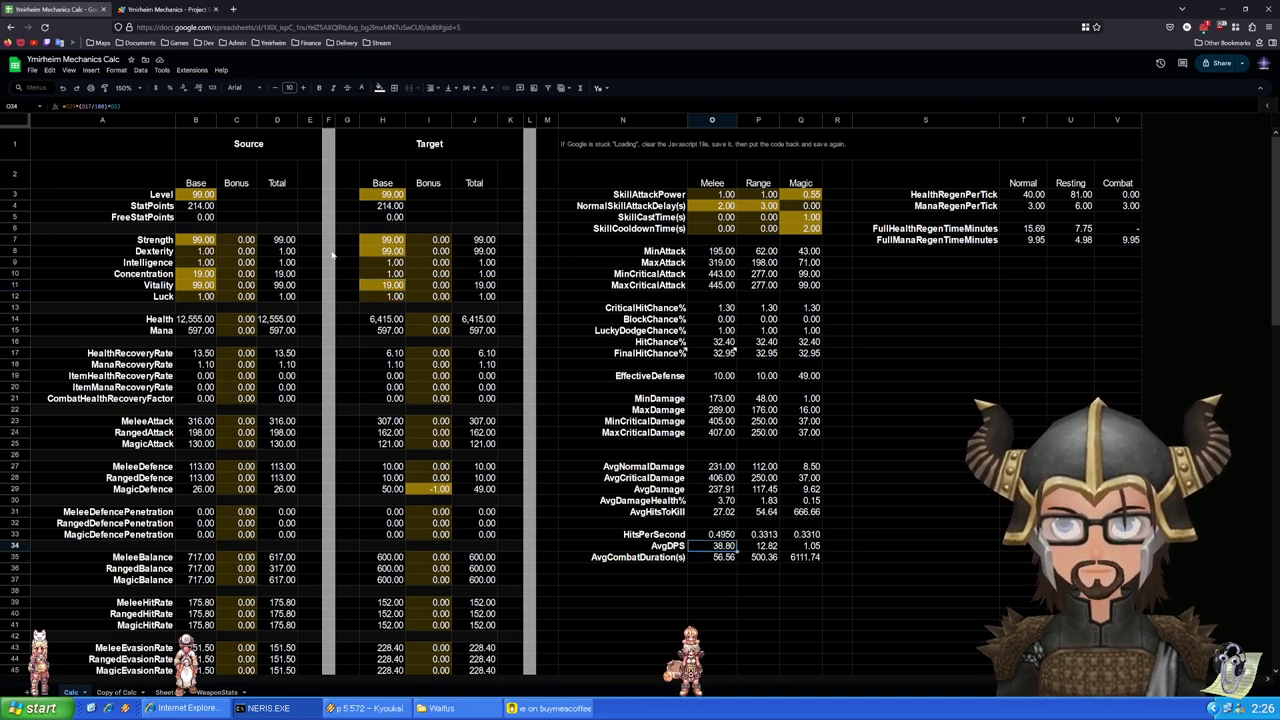
click(391, 255)
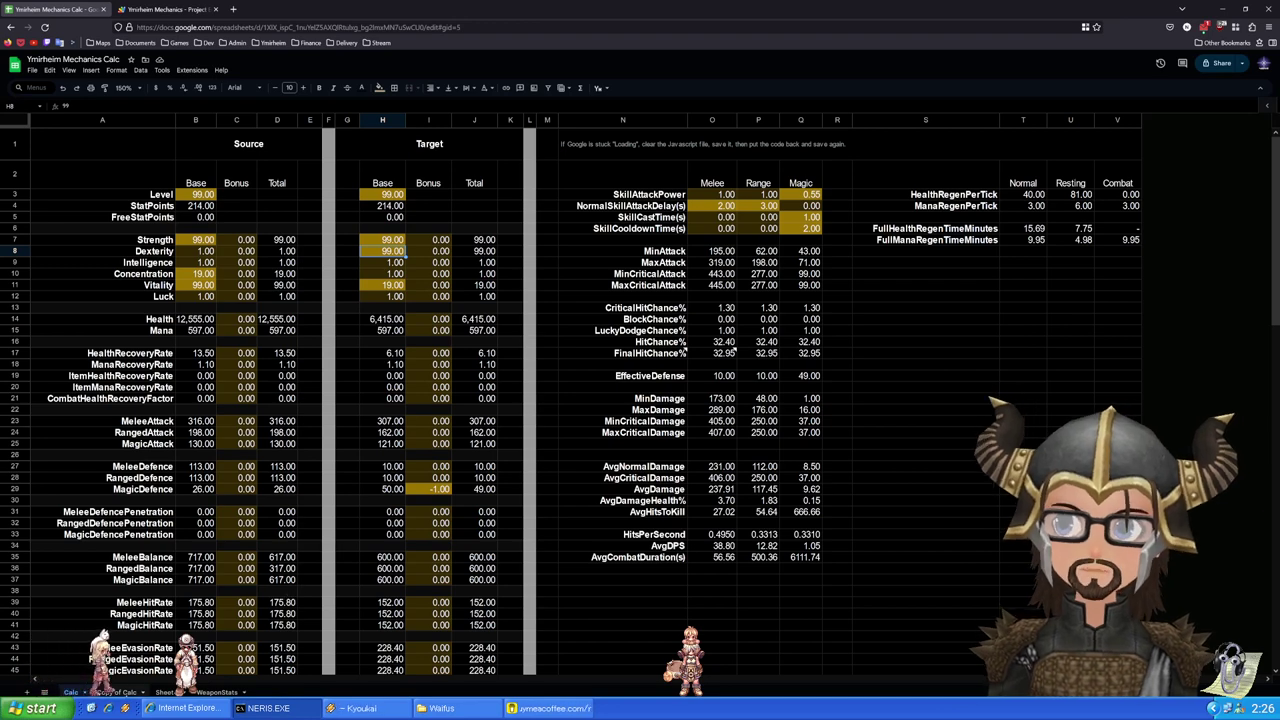
Step: Inspect the HitsPerSecond, HitChance and FinalHitChance formulas on Calc and Copy of Calc
key(ctrl+shift+Page_Down)
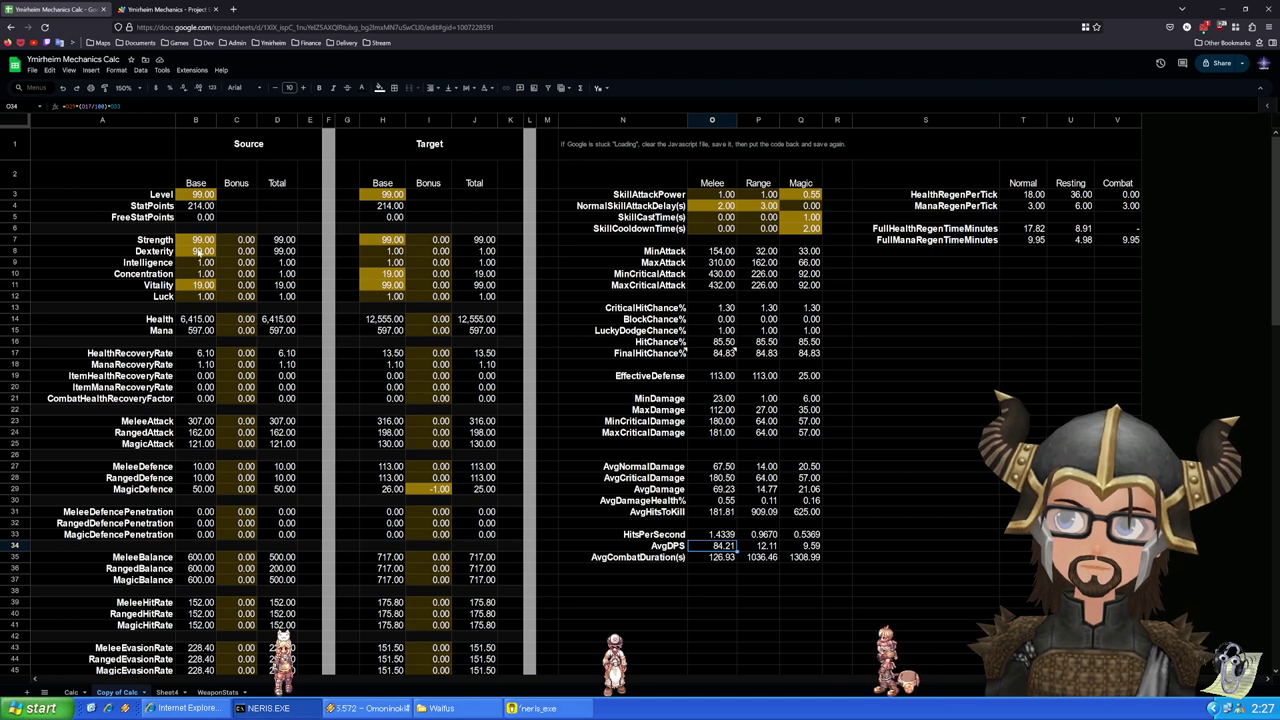
click(197, 252)
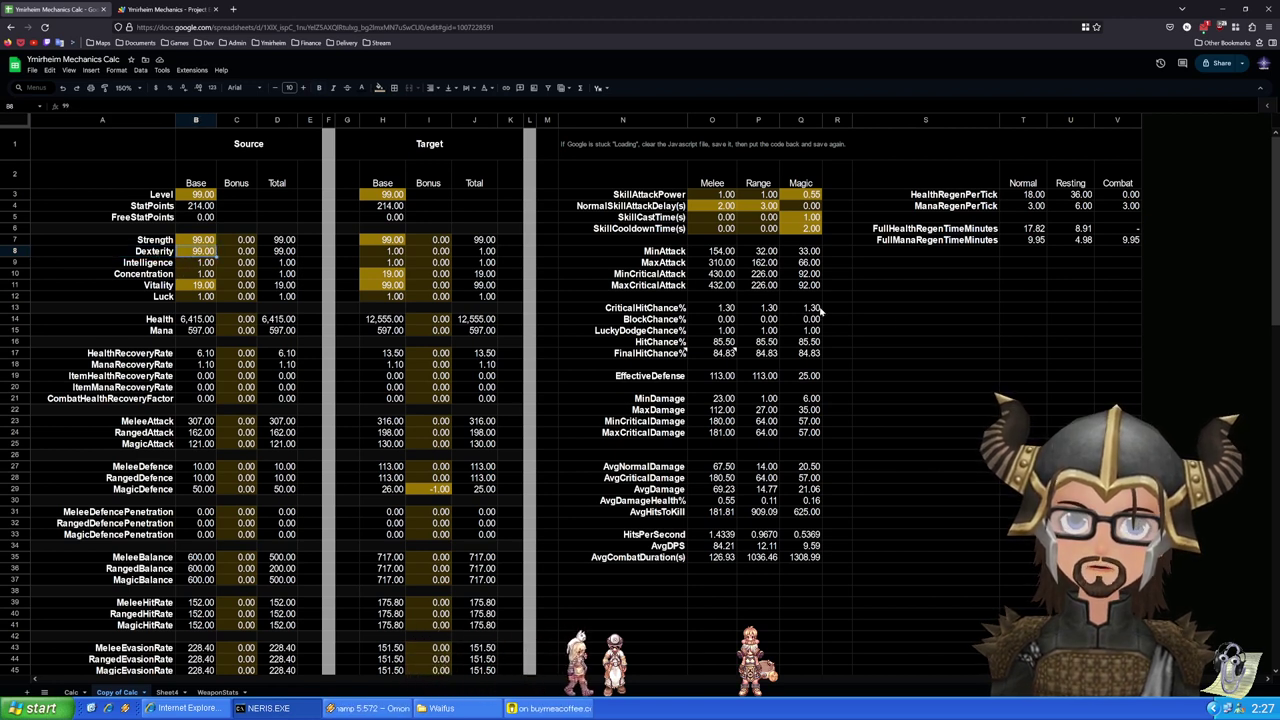
click(709, 537)
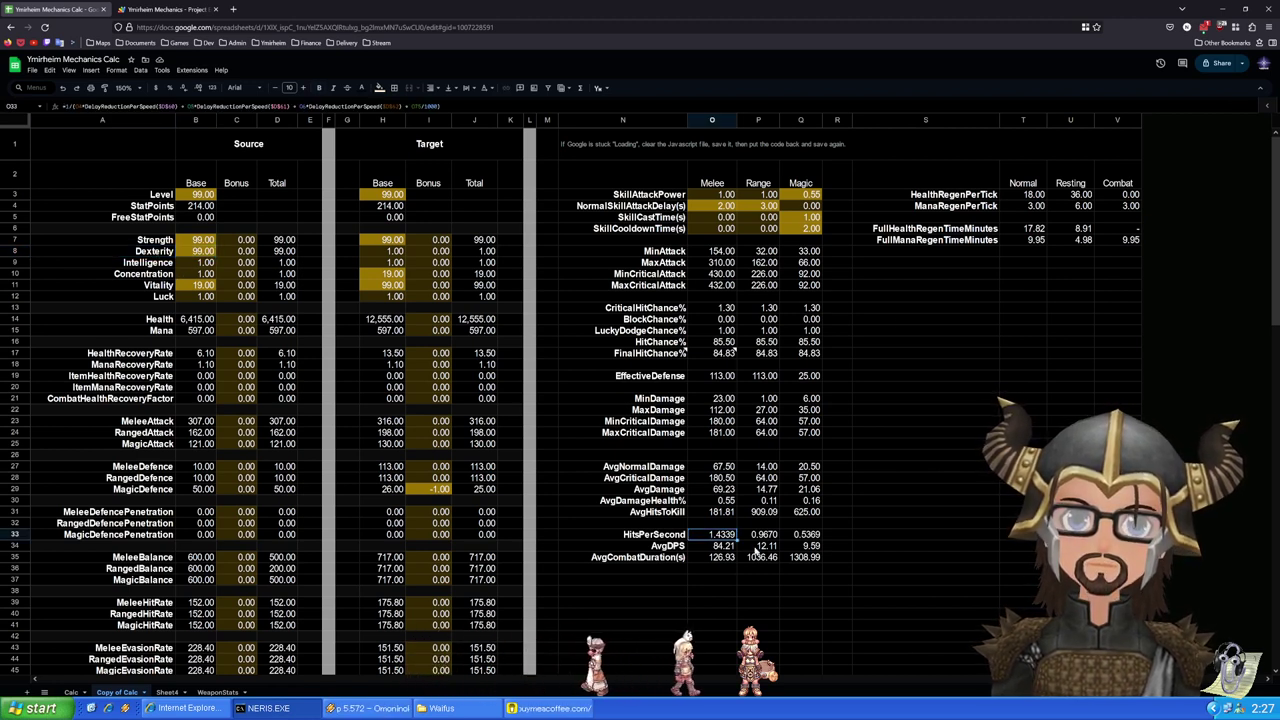
click(72, 692)
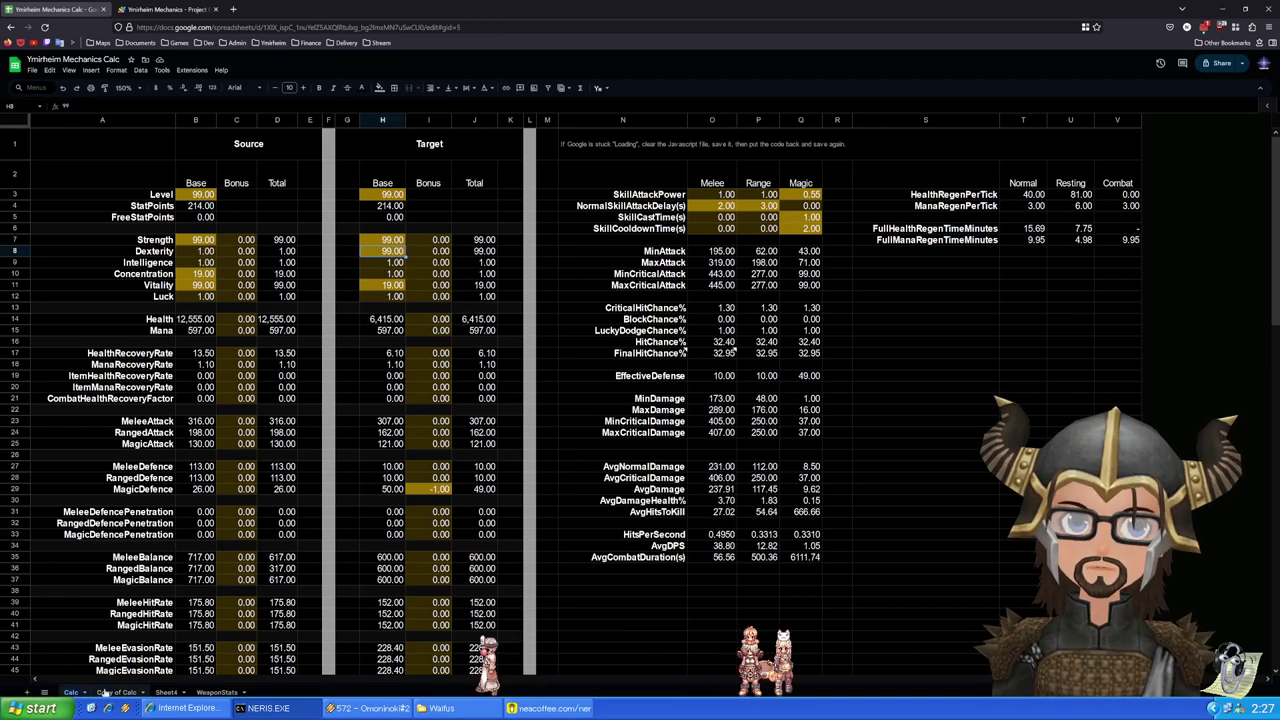
click(713, 538)
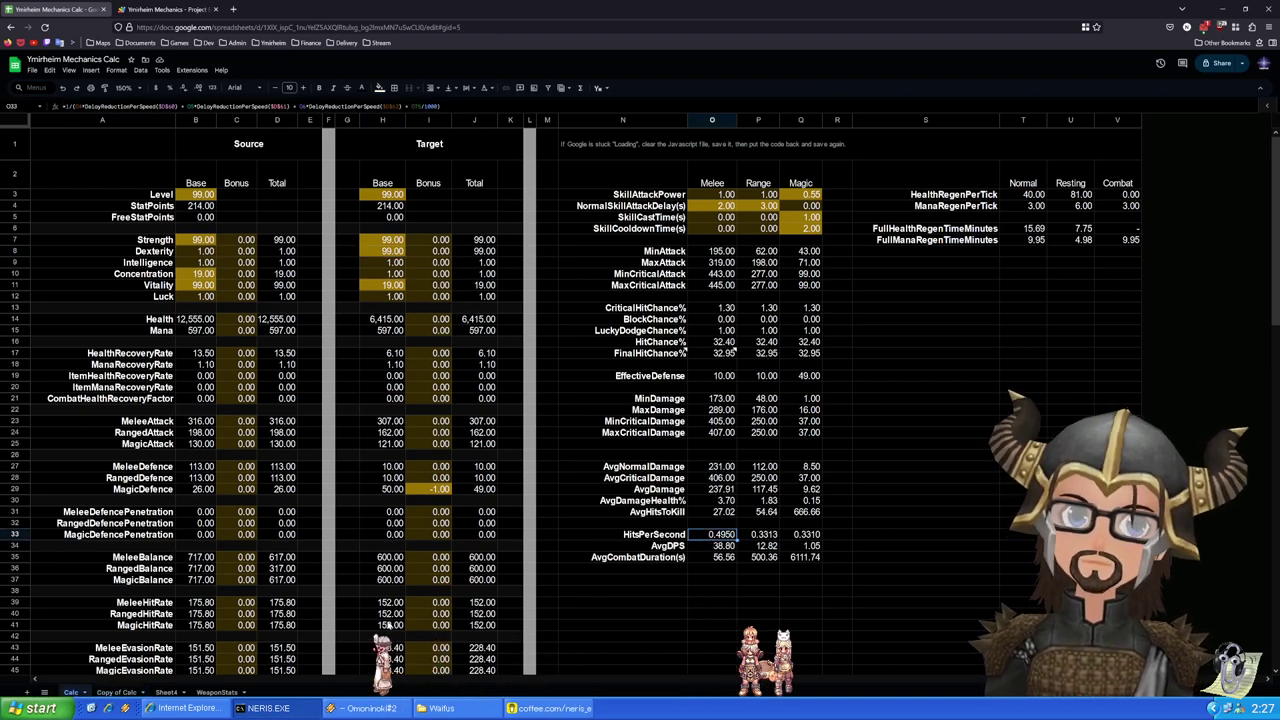
key(ctrl+shift+Page_Down)
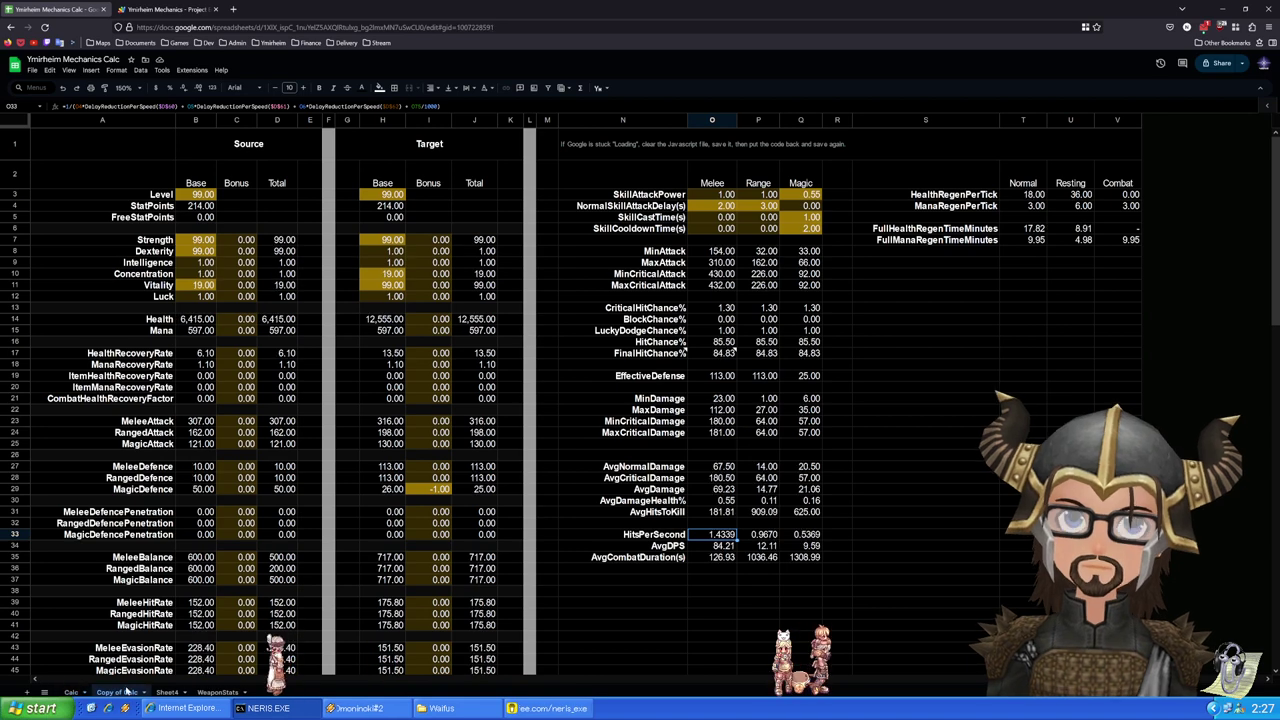
click(718, 344)
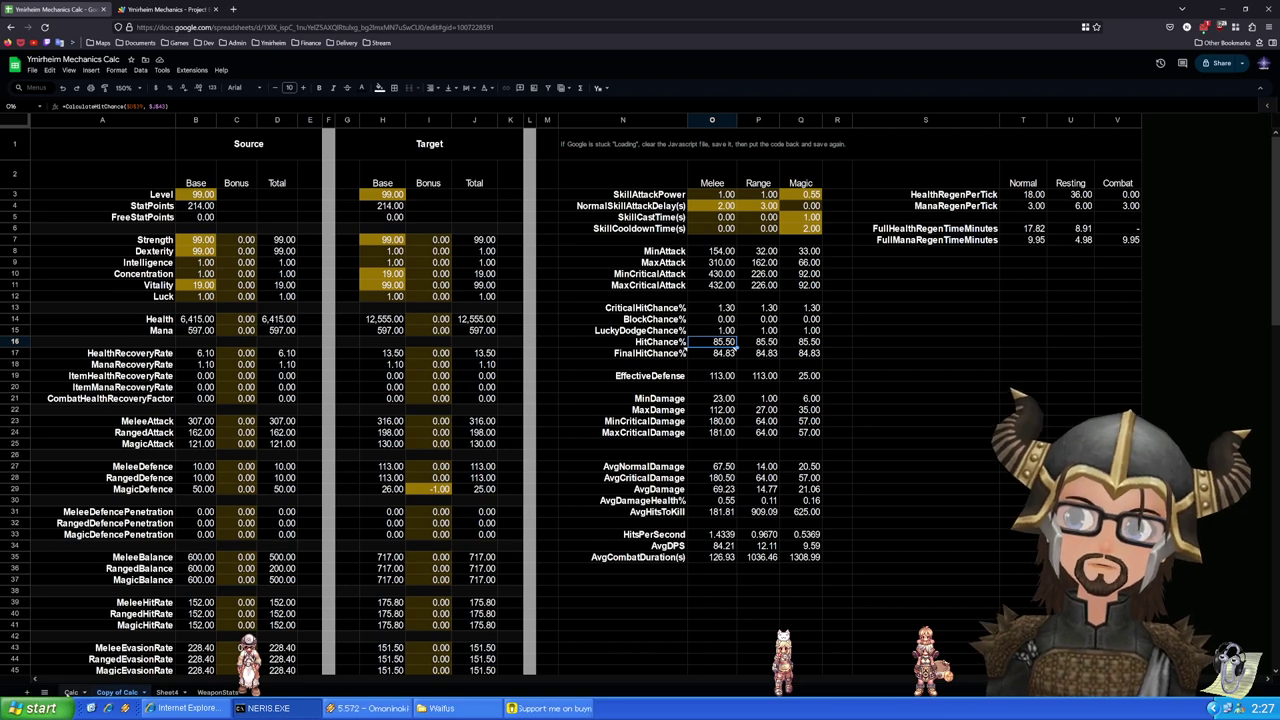
key(ctrl+shift+Page_Up)
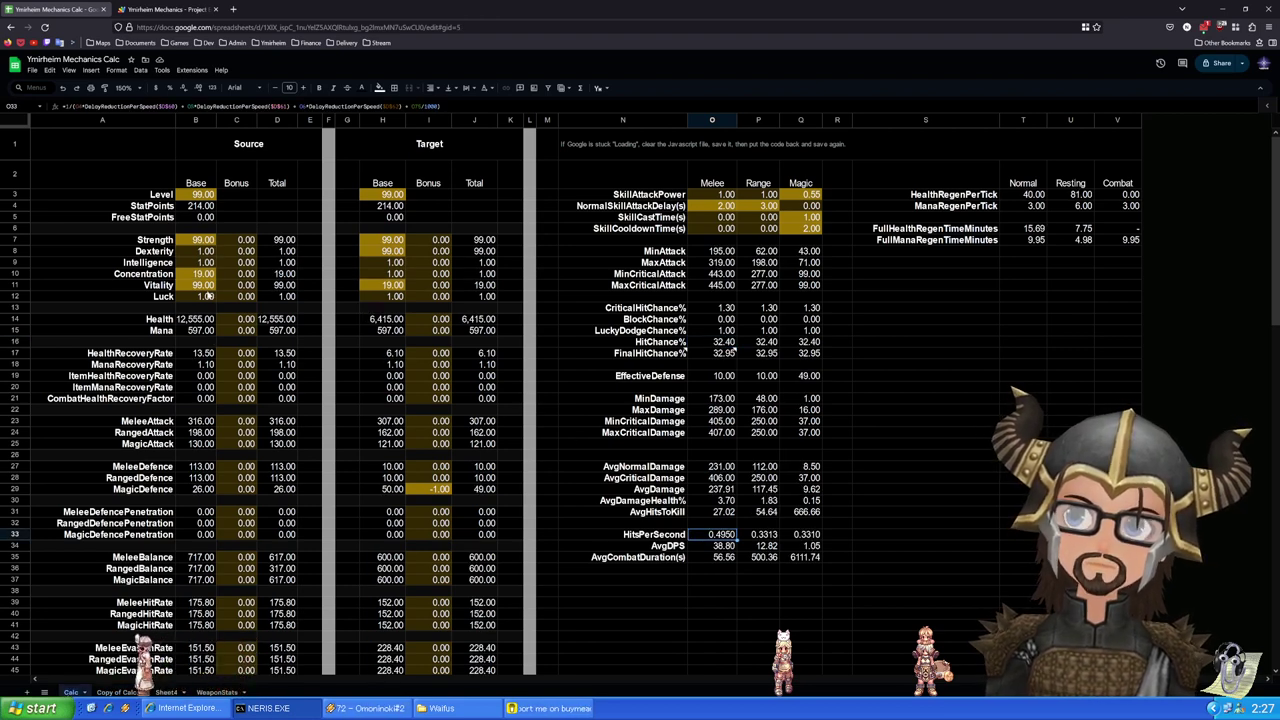
click(203, 286)
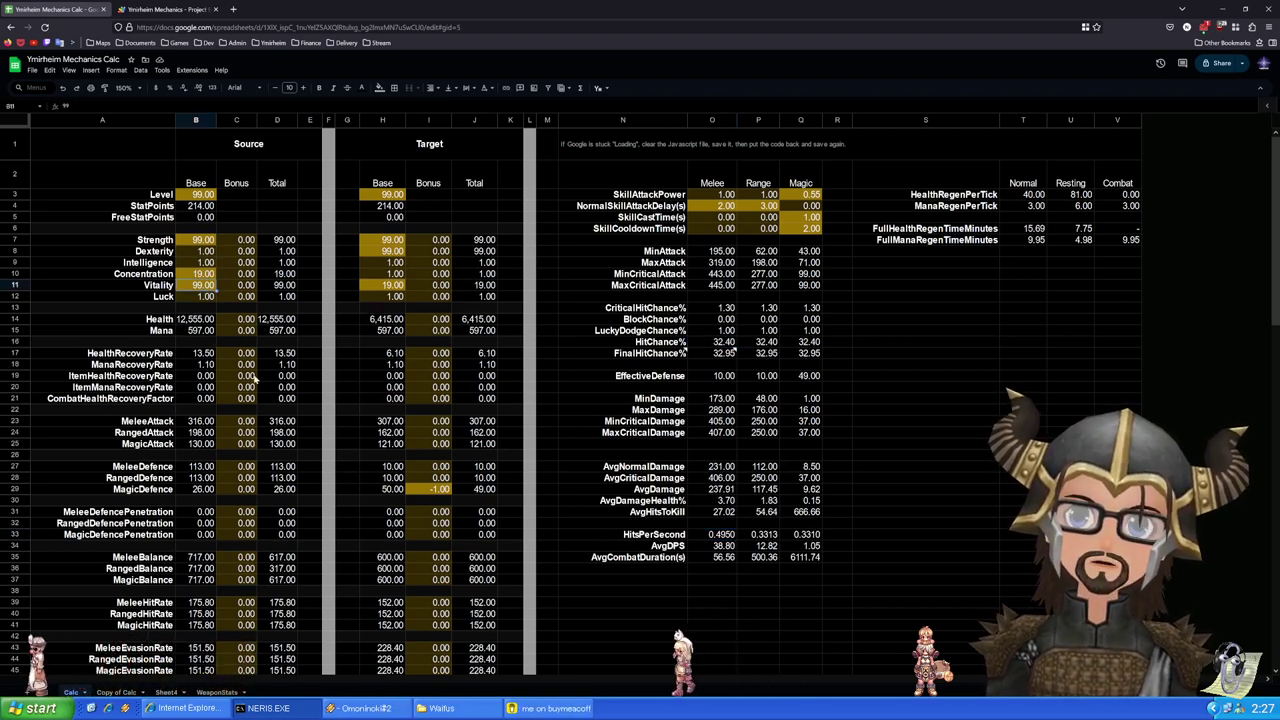
key(Up)
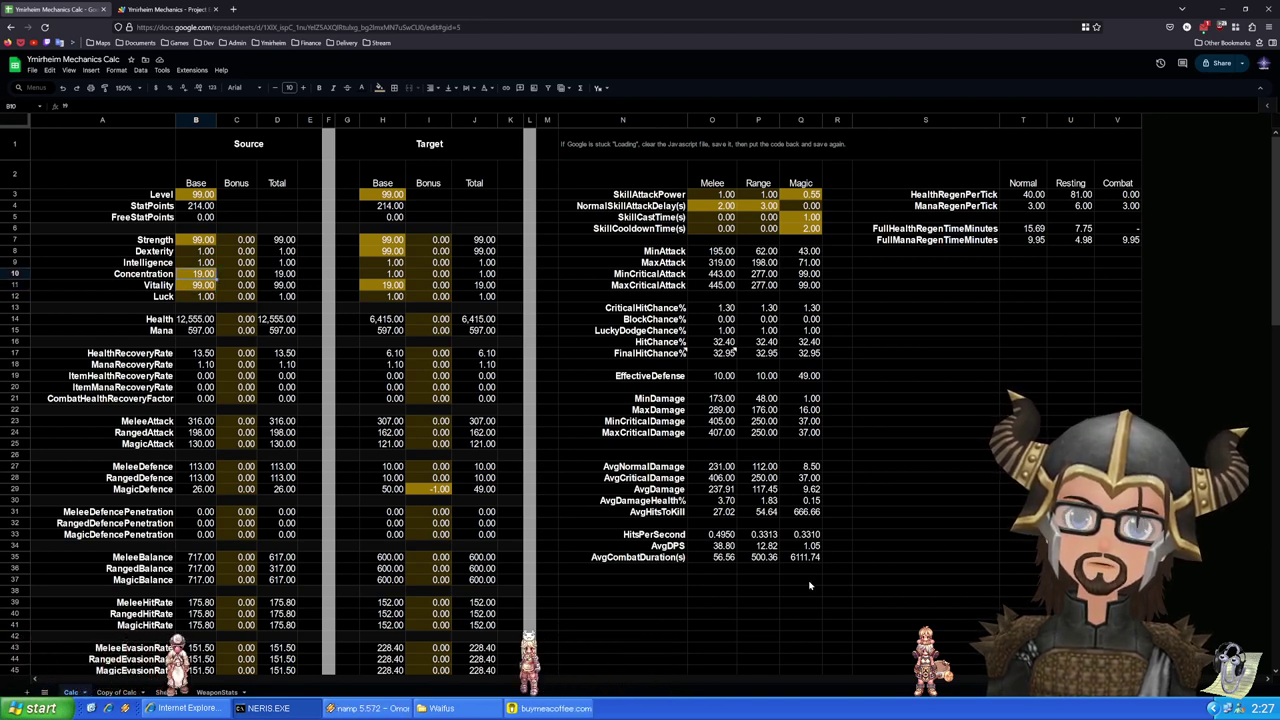
click(725, 345)
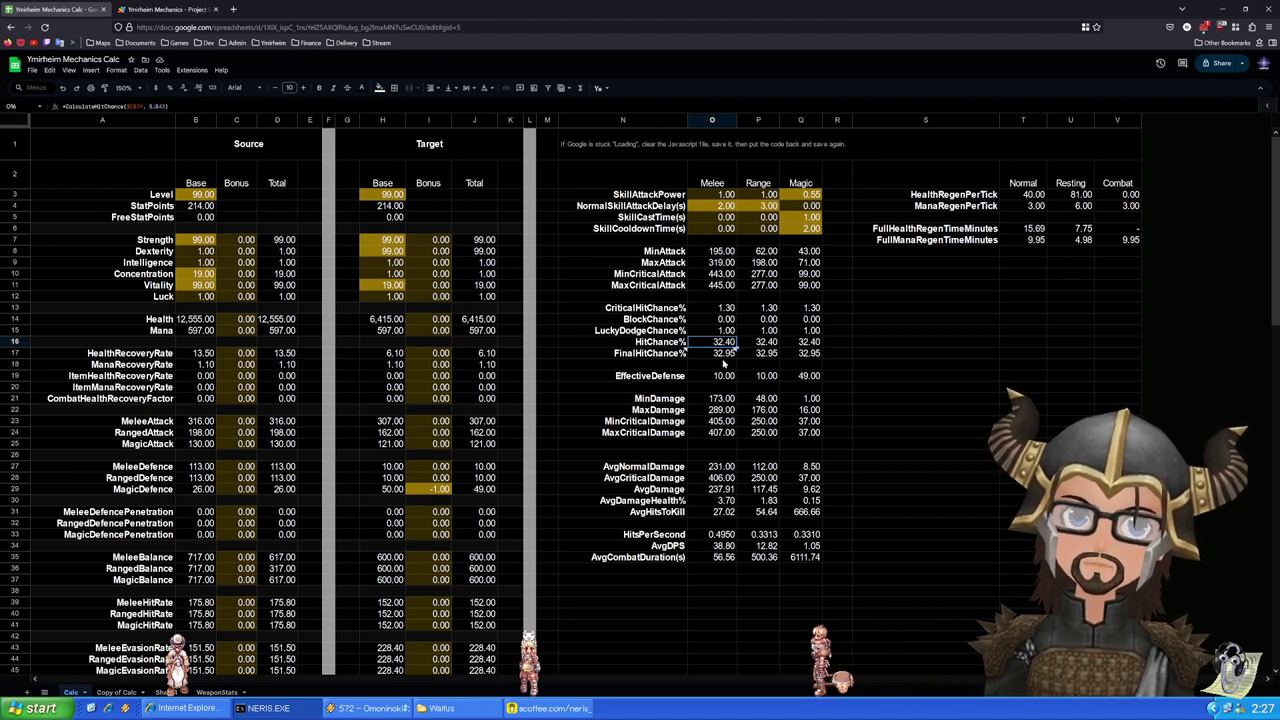
key(Down)
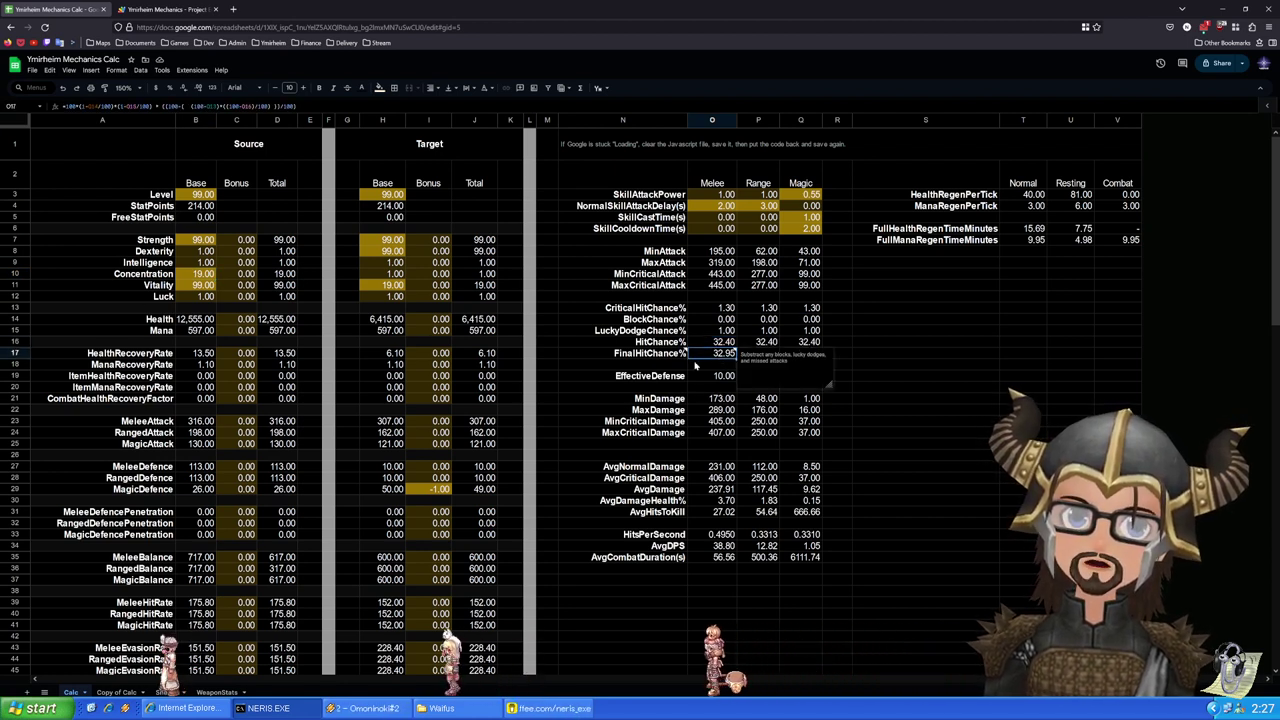
click(714, 535)
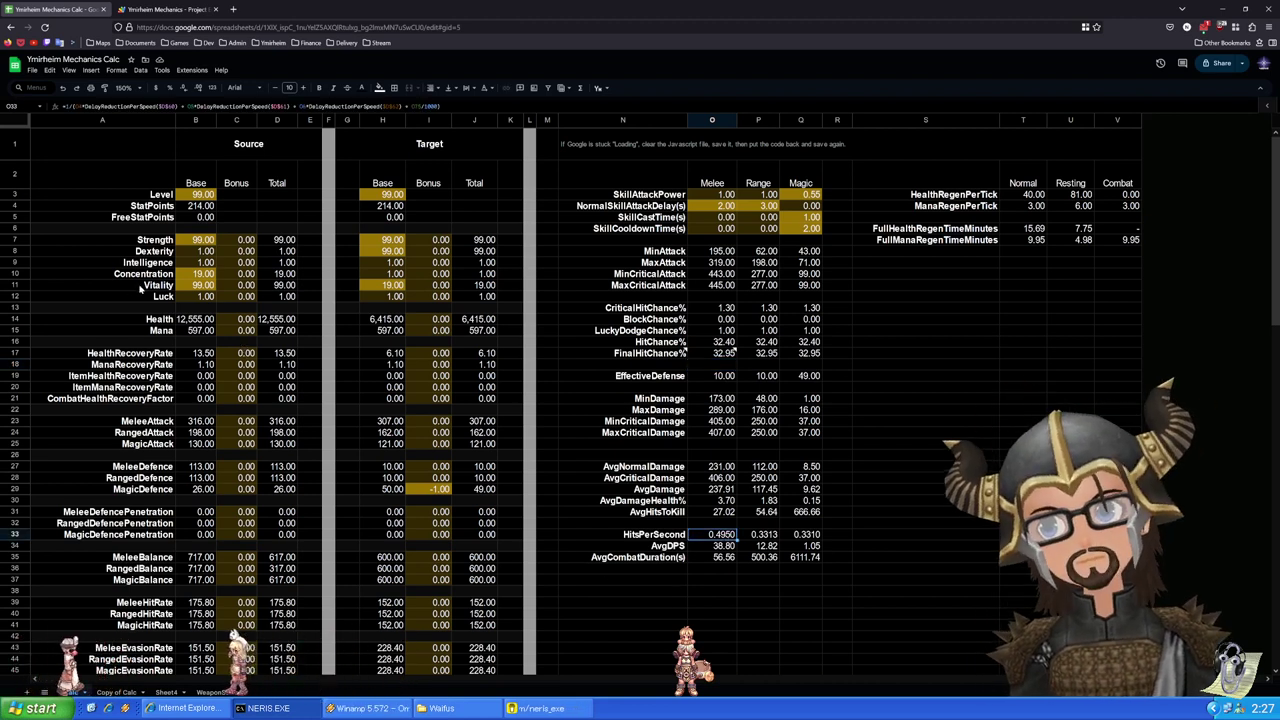
Step: On Calc, set the Source Concentration base to 1 and Dexterity base to 19
click(195, 276)
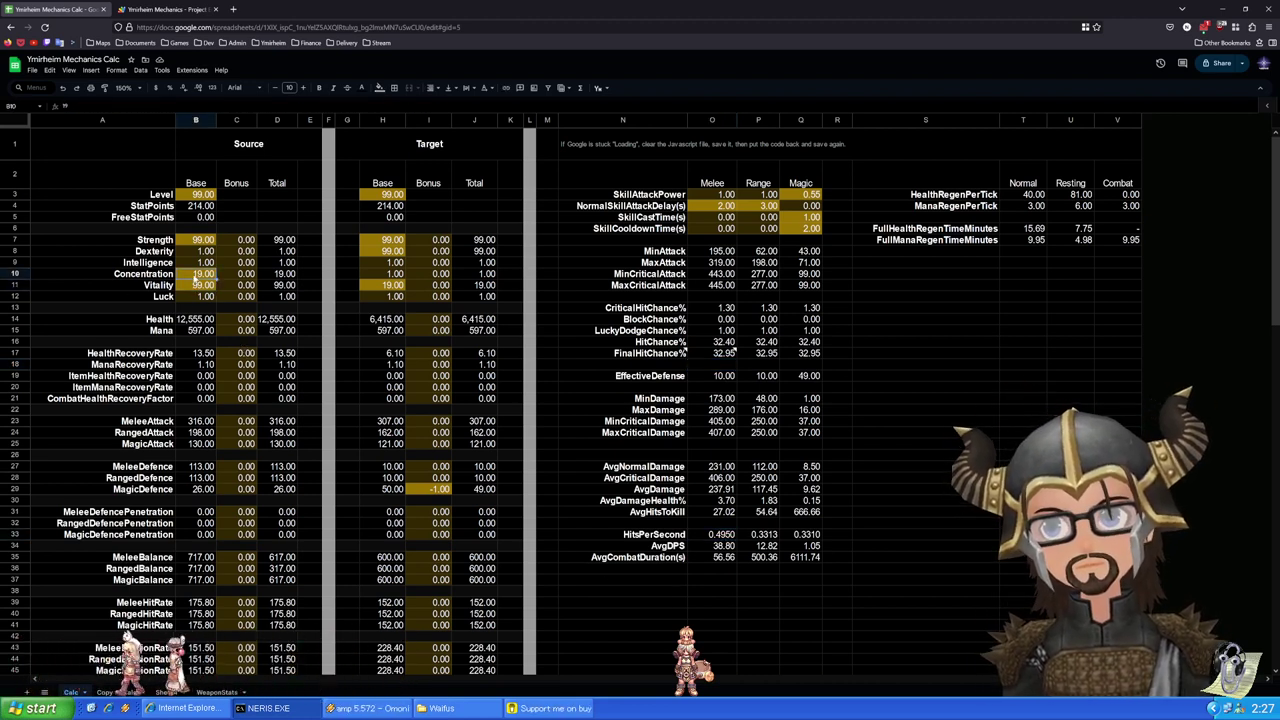
double_click(196, 276)
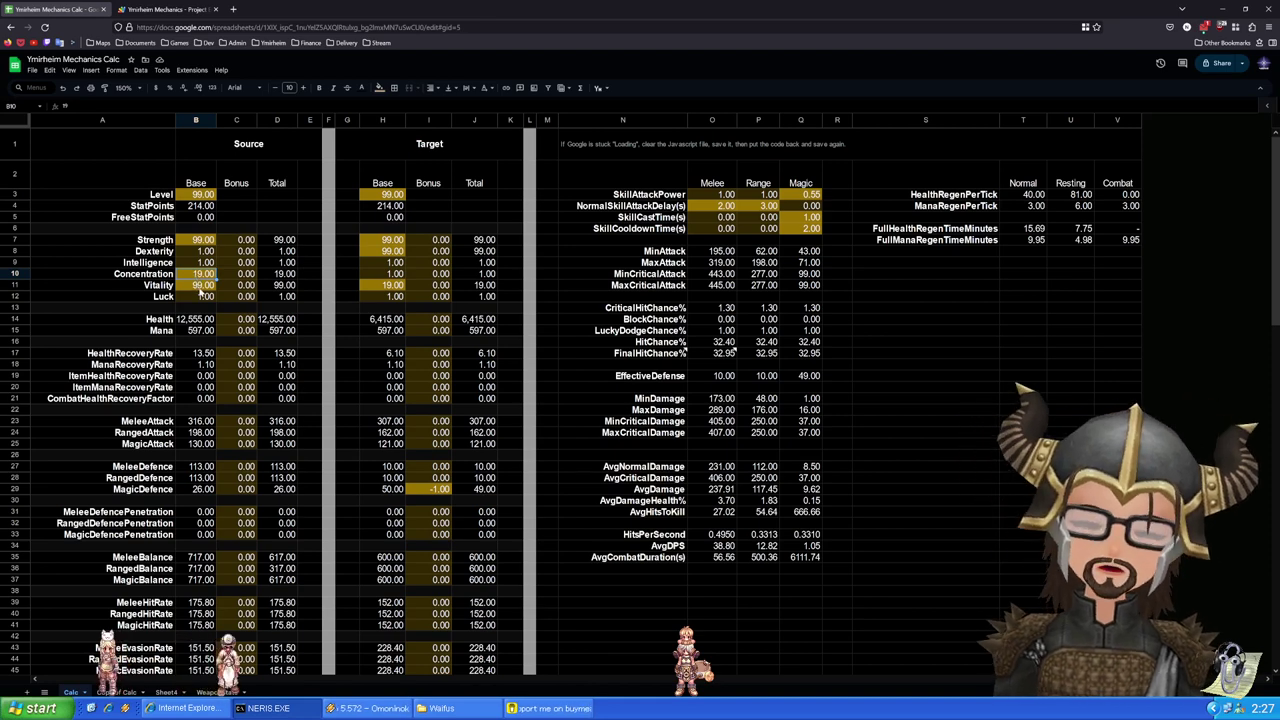
key(BackSpace)
key(Return)
key(Up)
key(Up)
key(Up)
text(19)
key(Return)
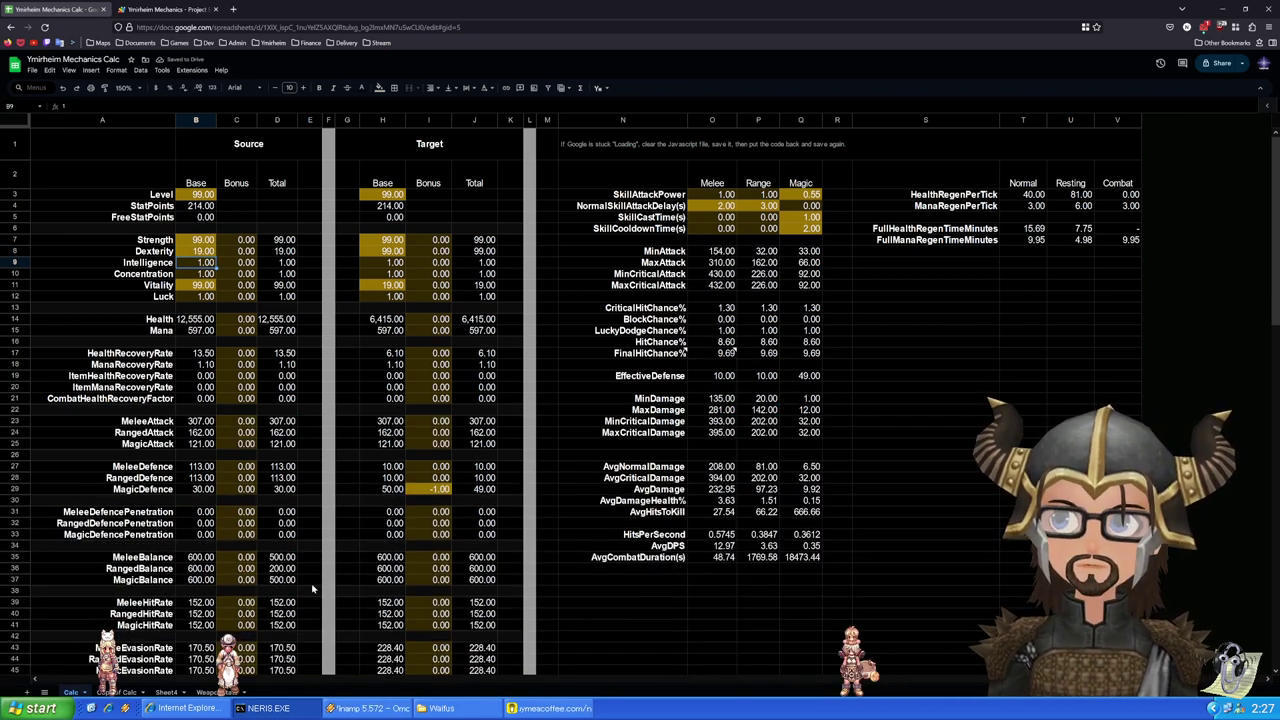
Step: On Copy of Calc, set the Target Concentration base to 1 and Dexterity base to 19
key(ctrl+shift+Page_Down)
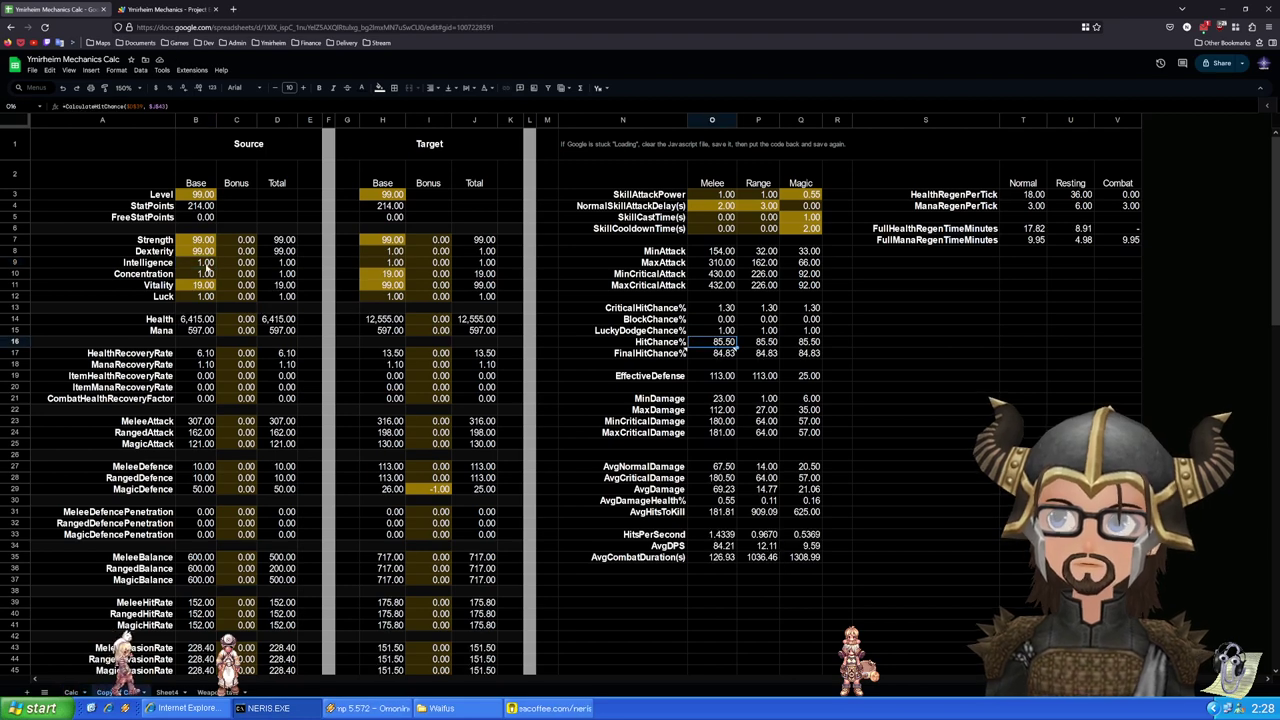
click(375, 276)
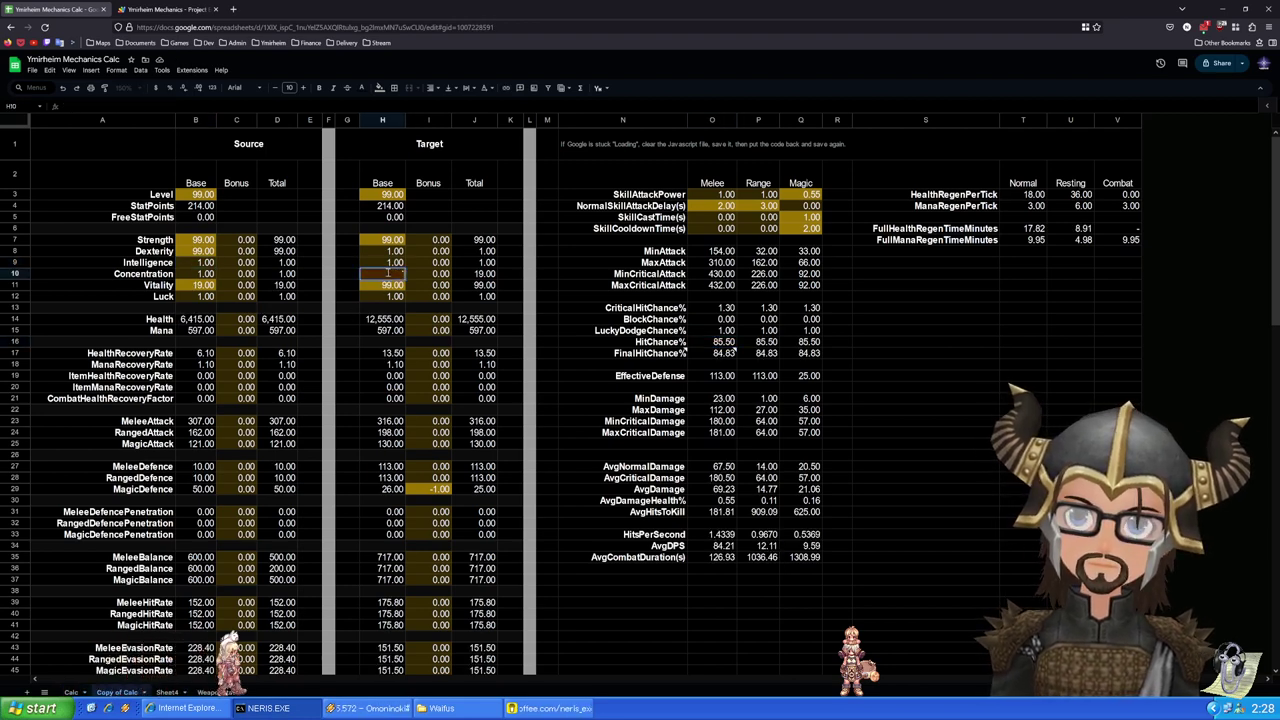
text(1)
click(383, 251)
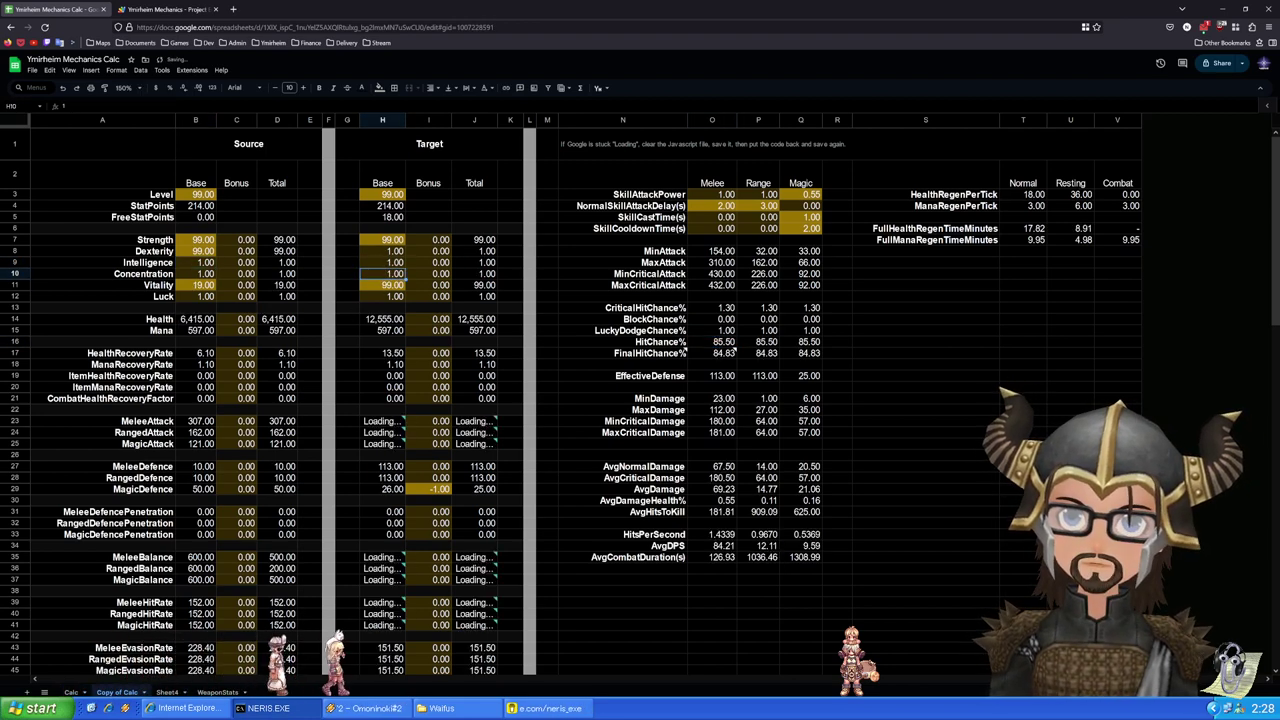
text(19)
key(Return)
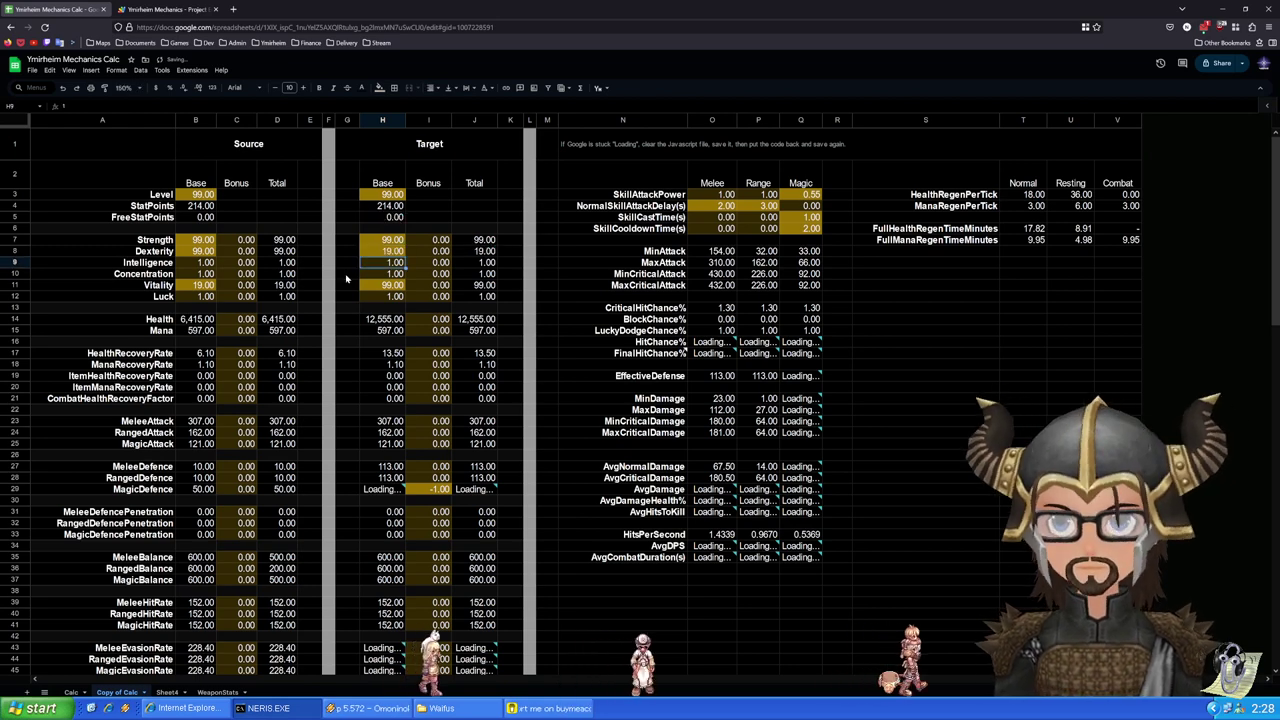
Step: Compare melee AvgDPS: 12.97 on Calc versus 66.24 on Copy of Calc
click(71, 692)
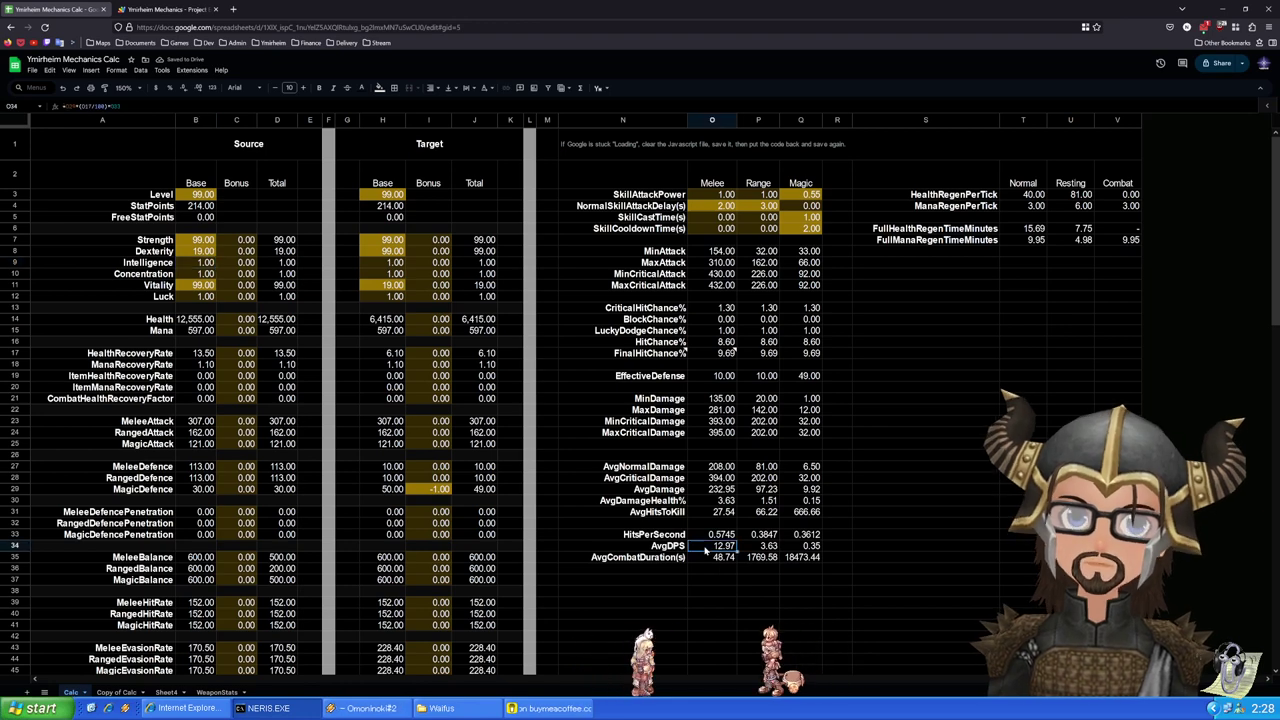
key(ctrl+shift+Page_Down)
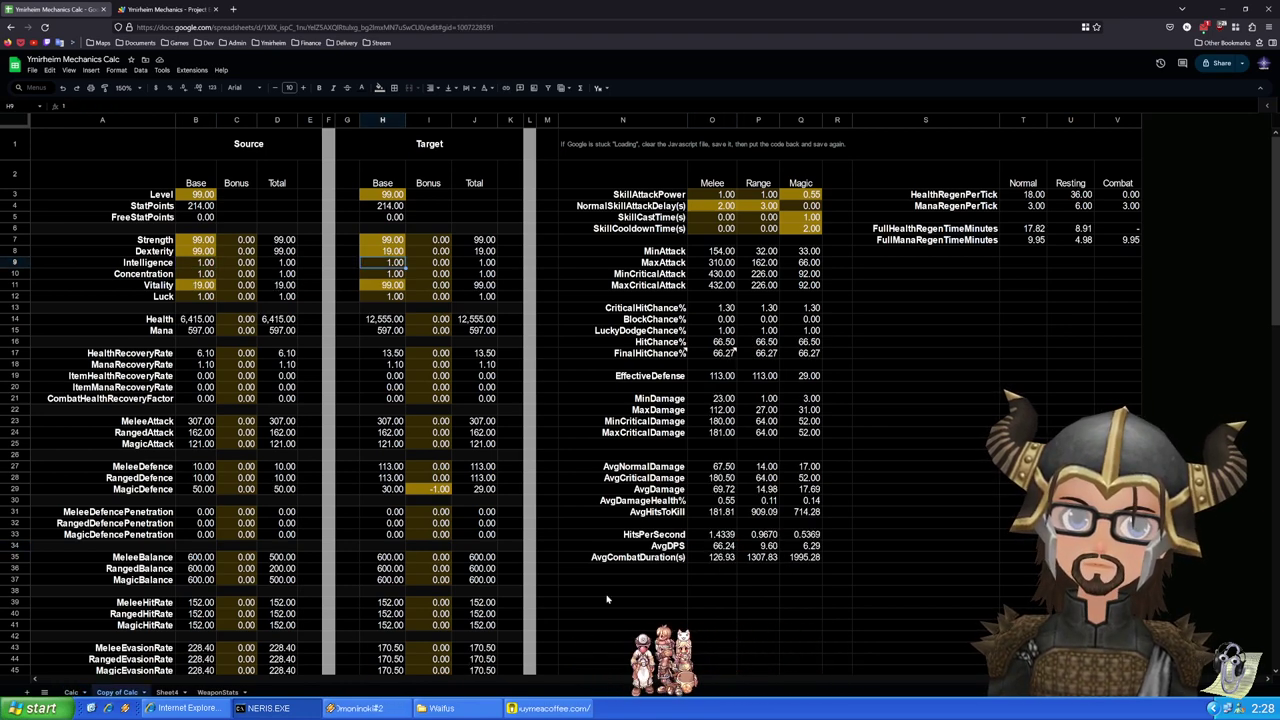
click(729, 547)
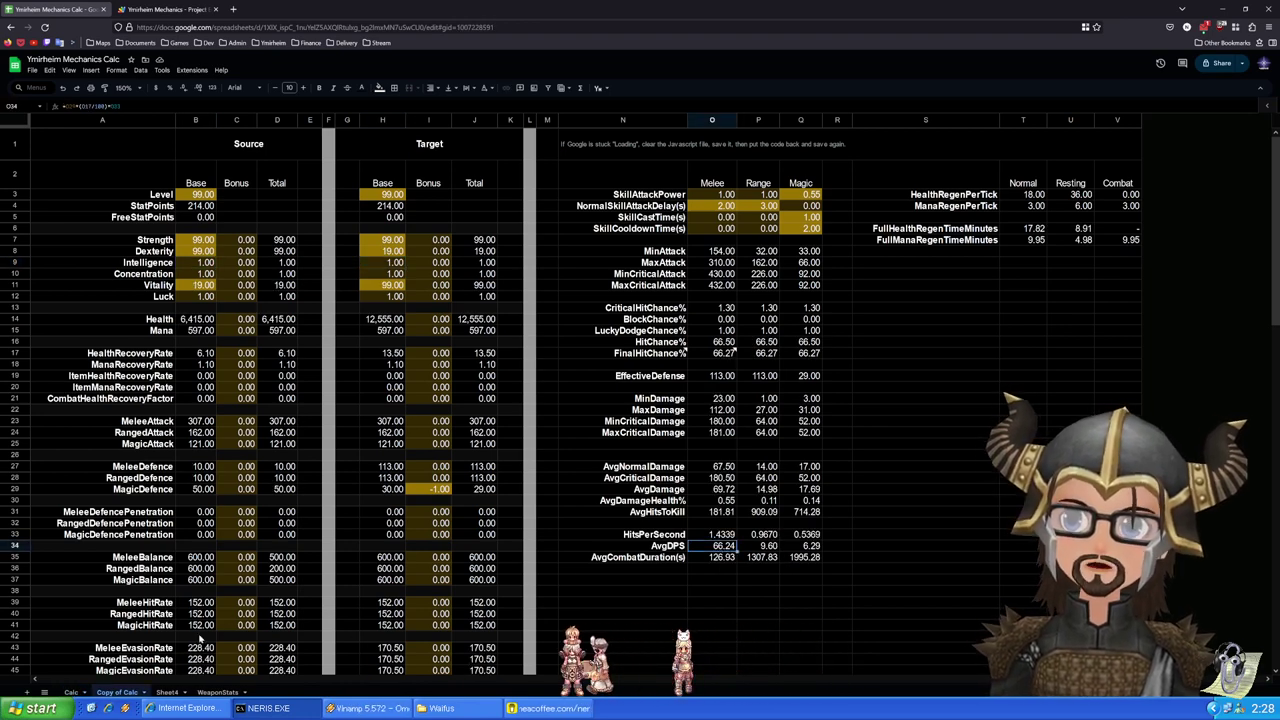
click(72, 692)
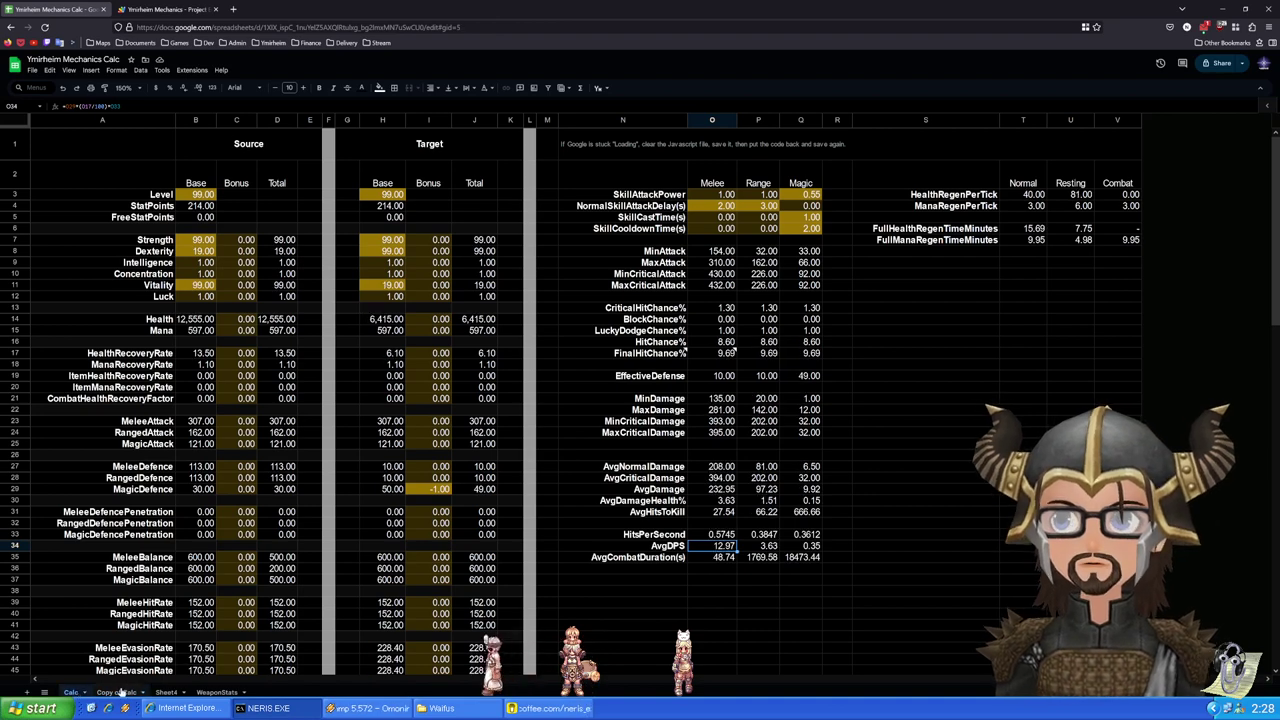
click(110, 692)
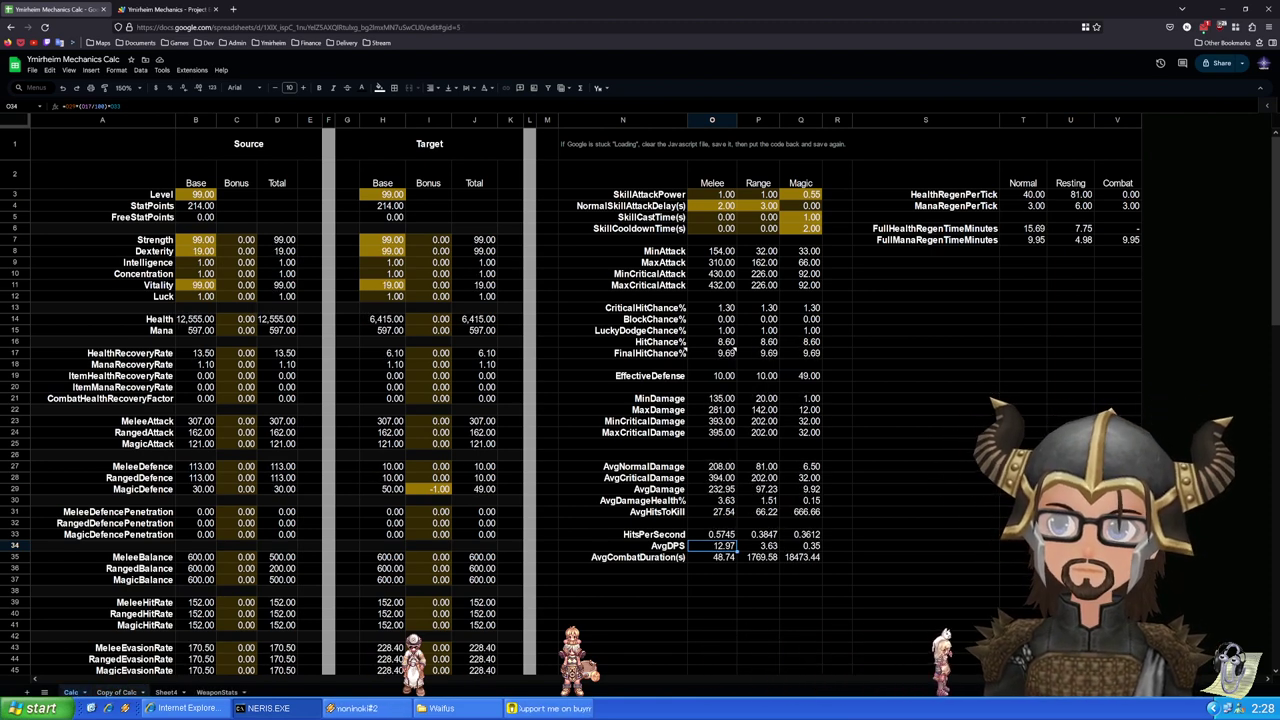
Step: Scroll through the Apps Script code to the concentration hit-rate functions
click(157, 11)
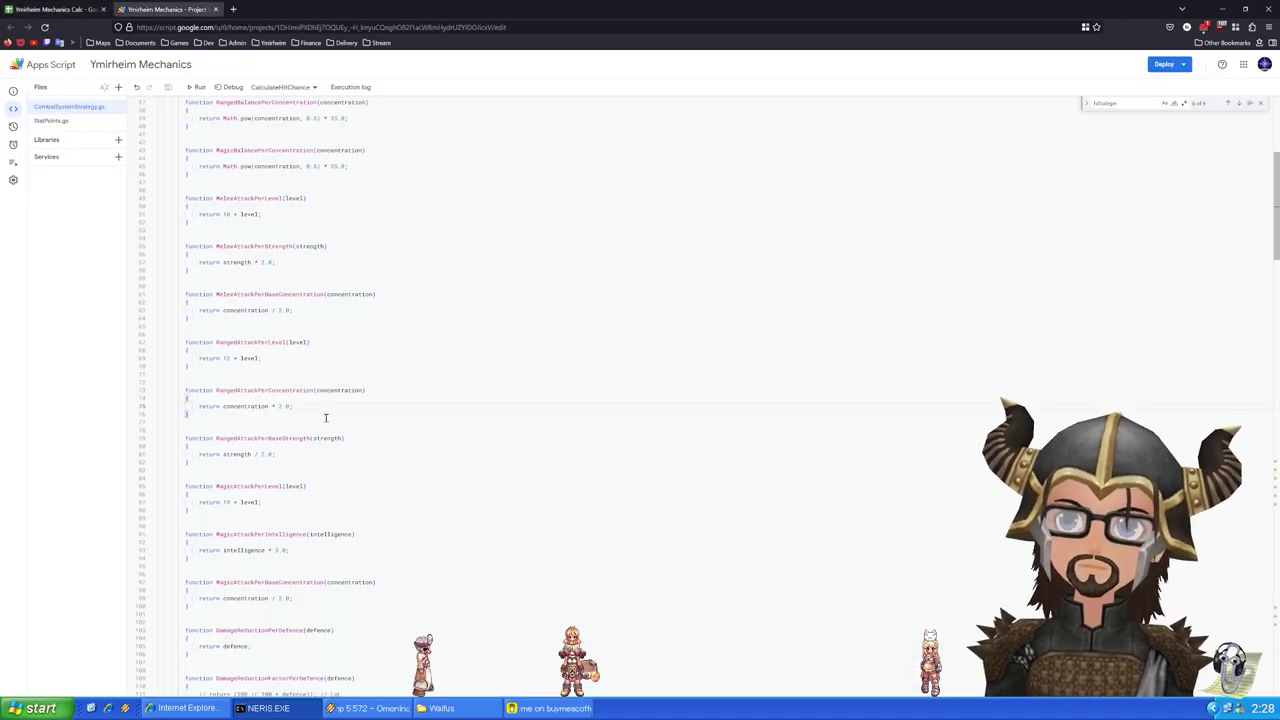
scroll(369, 314, down, 2)
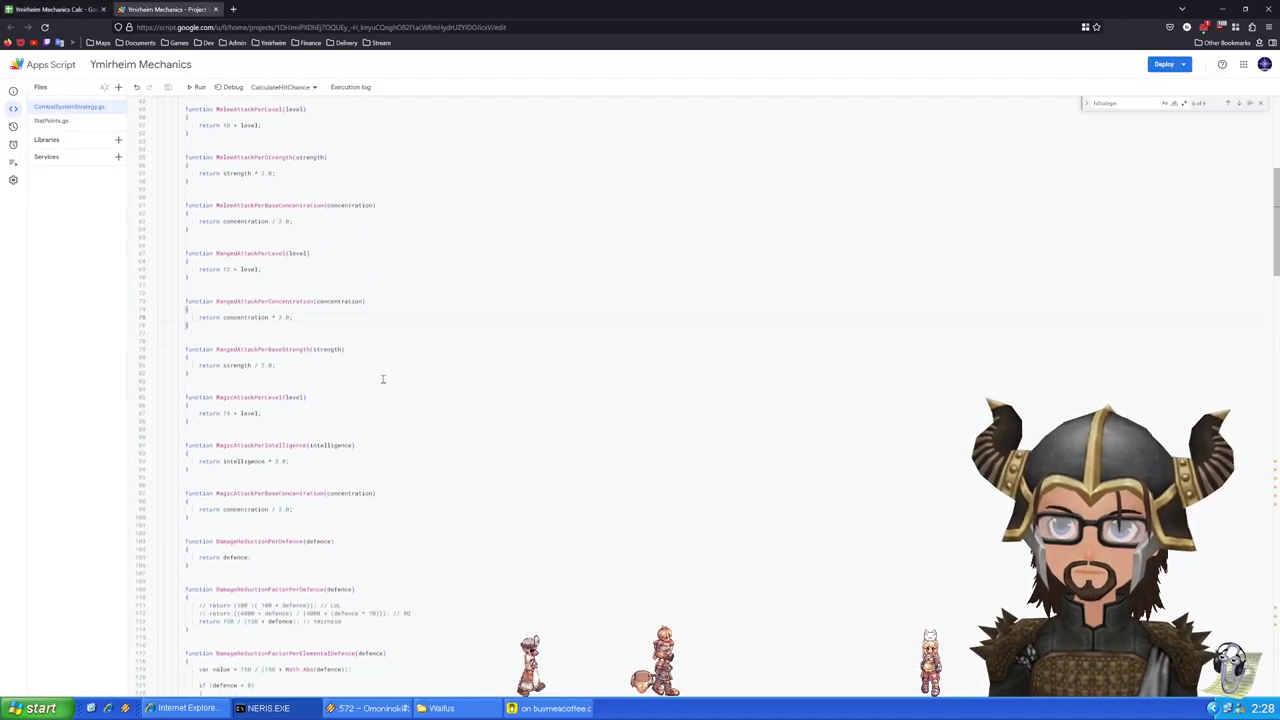
scroll(374, 389, down, 2)
scroll(372, 437, down, 3)
scroll(370, 435, up, 9)
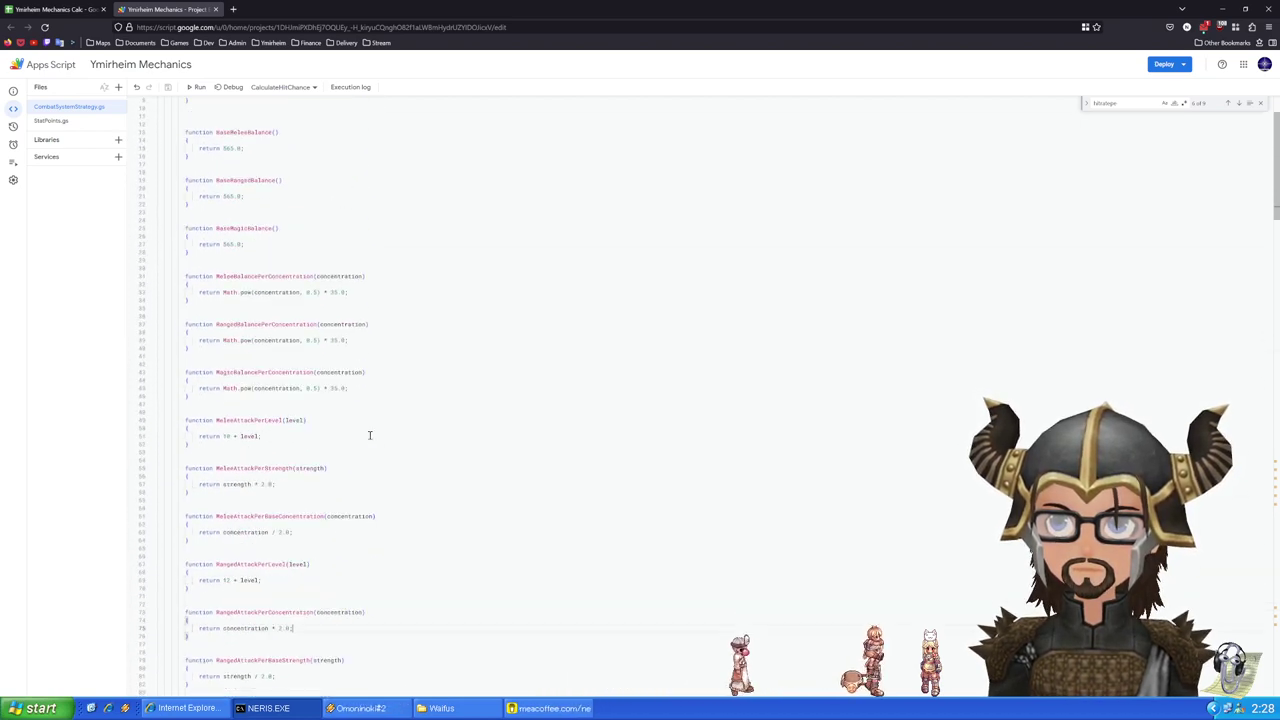
scroll(365, 434, up, 2)
scroll(374, 380, down, 5)
scroll(370, 340, down, 2)
scroll(341, 333, down, 10)
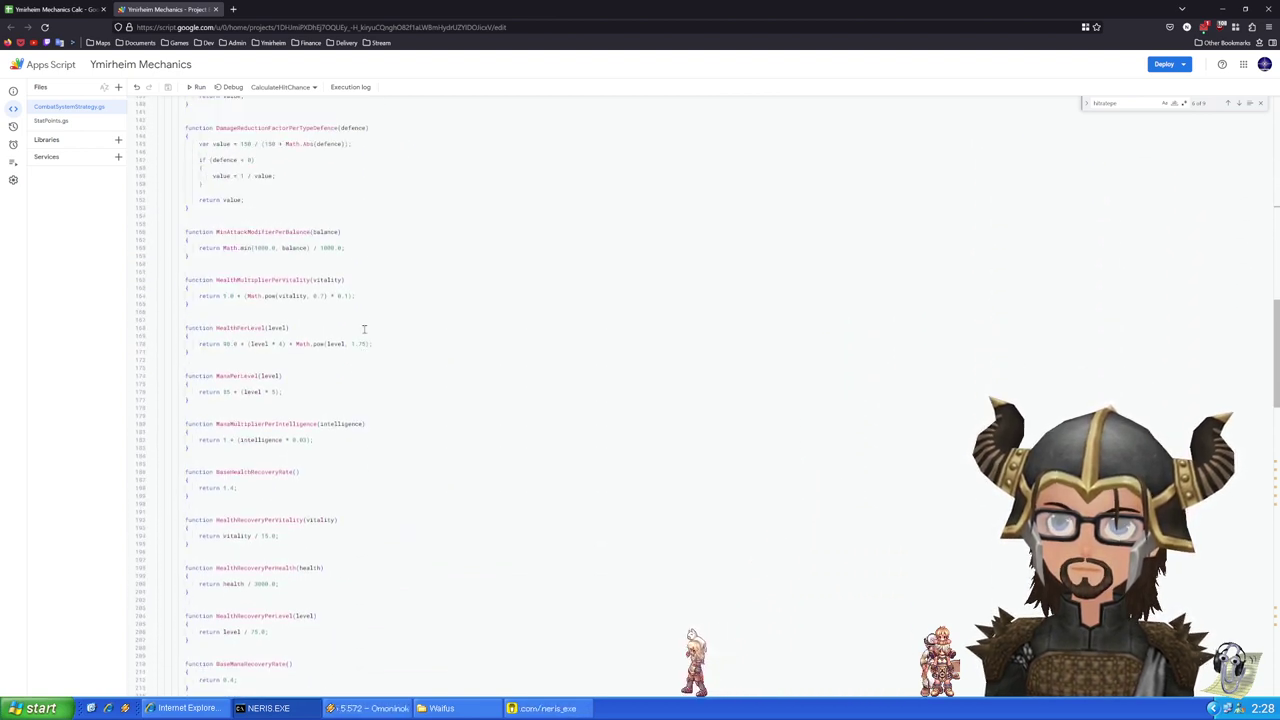
scroll(370, 333, down, 5)
scroll(388, 333, down, 9)
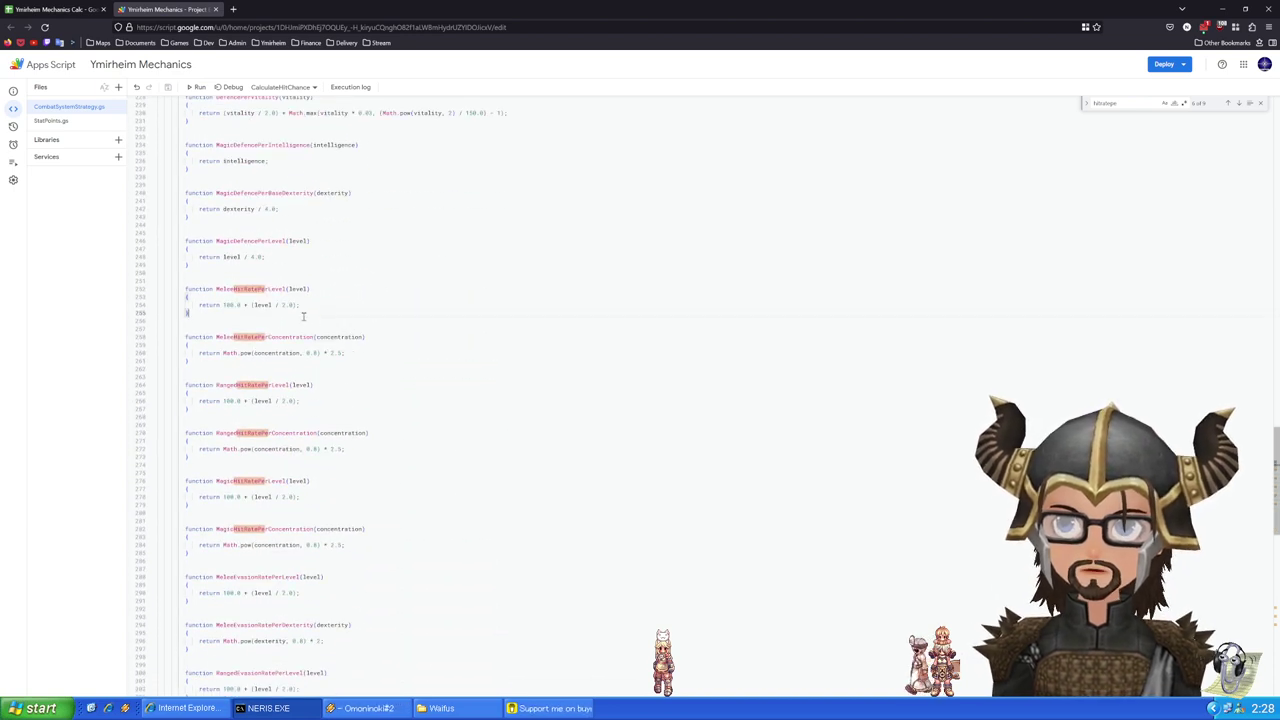
scroll(320, 320, down, 2)
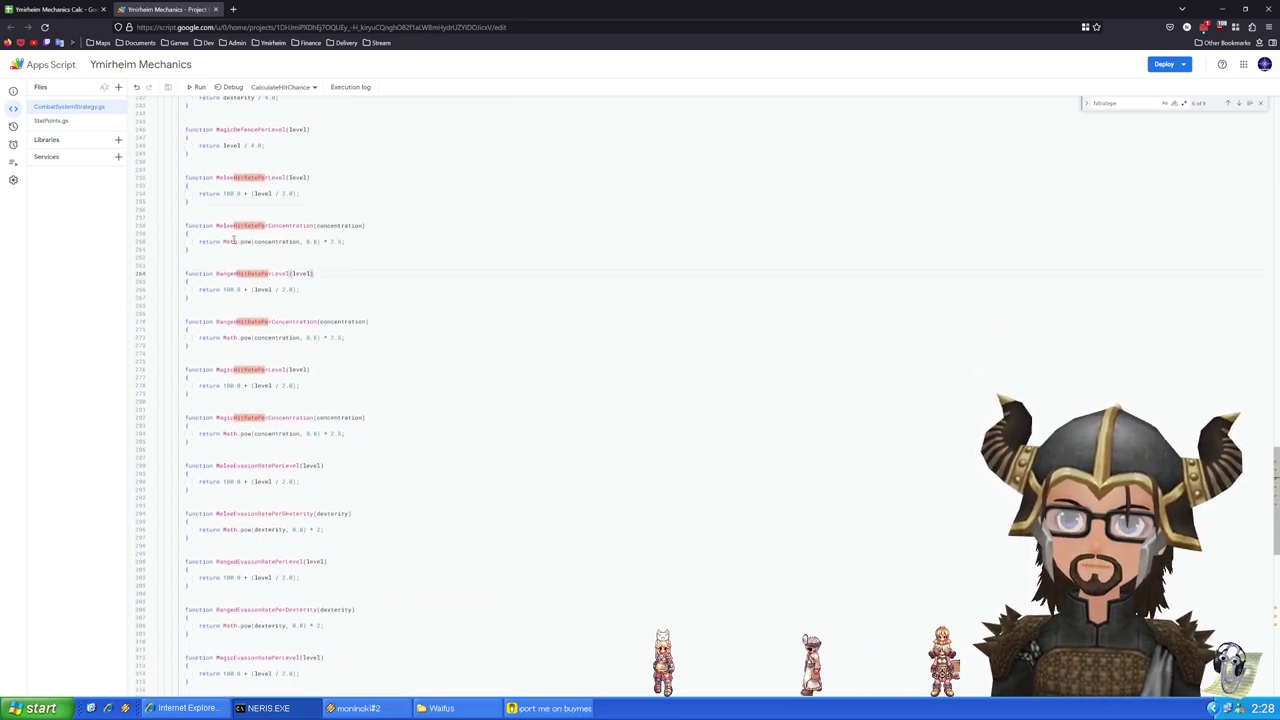
Step: Highlight the Math.pow concentration expression and every use of concentration, then return to the spreadsheet
drag(233, 241, 350, 242)
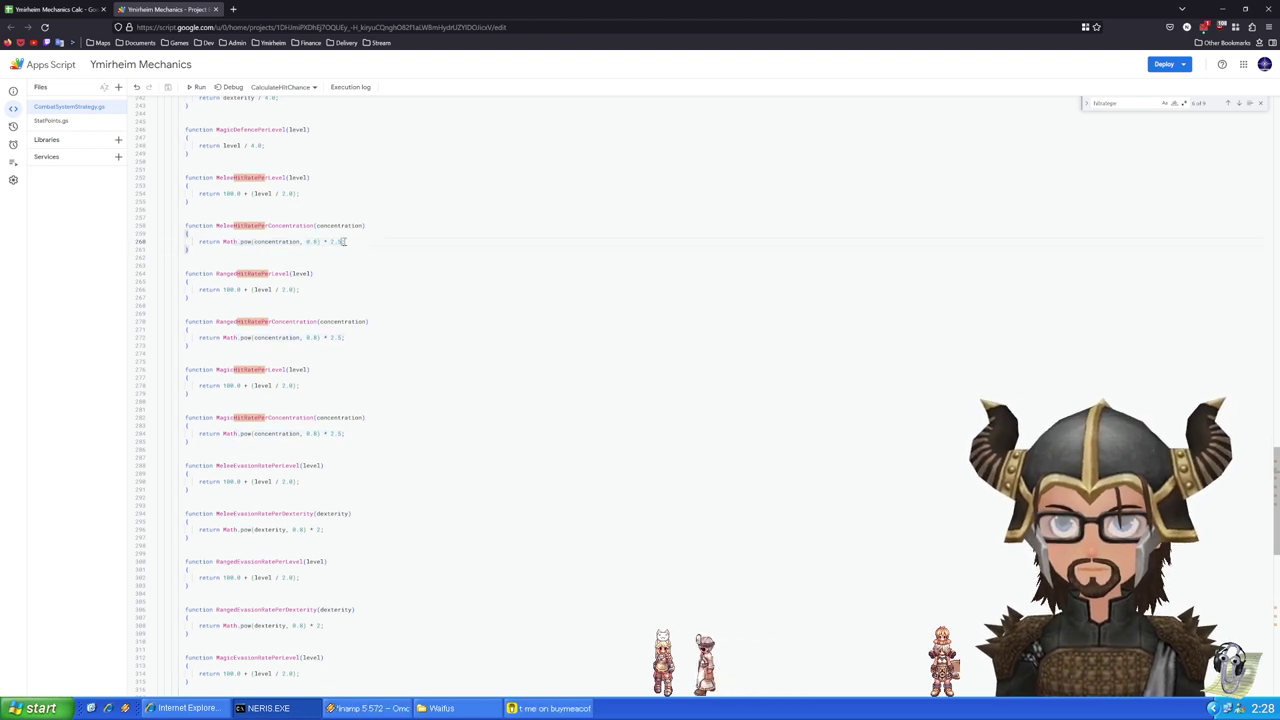
click(340, 241)
drag(223, 241, 350, 242)
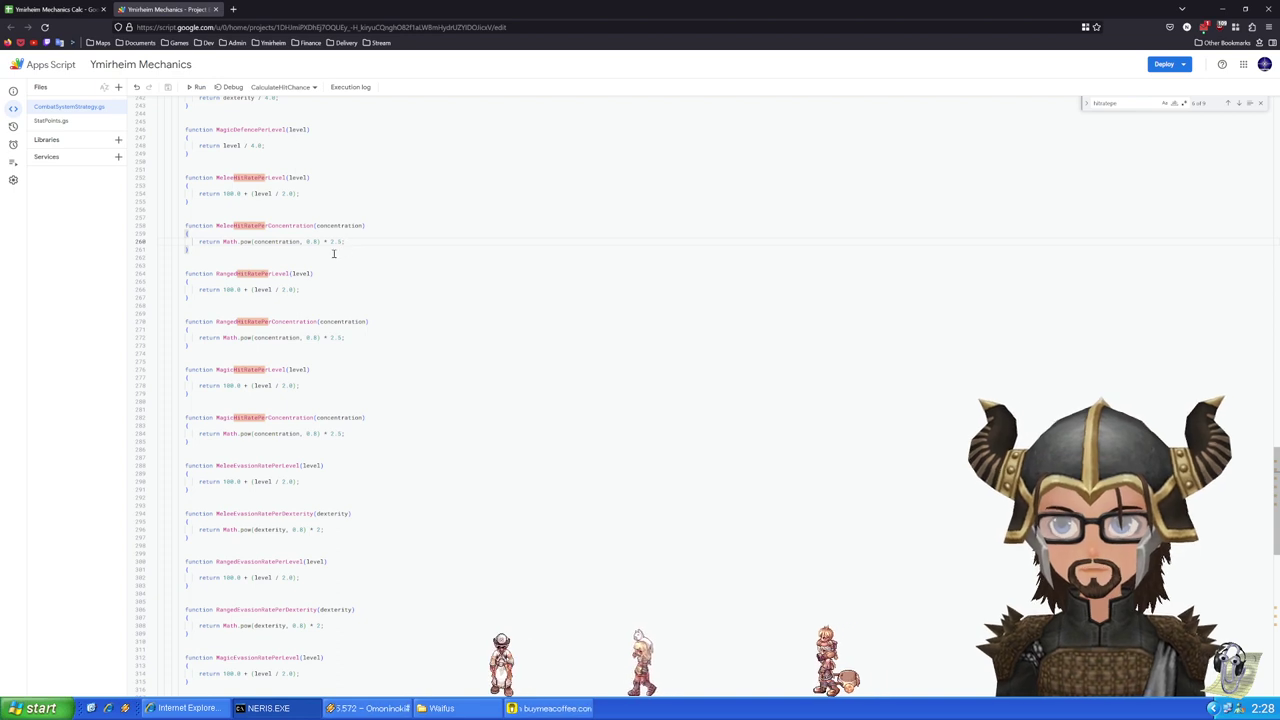
click(262, 241)
double_click(262, 241)
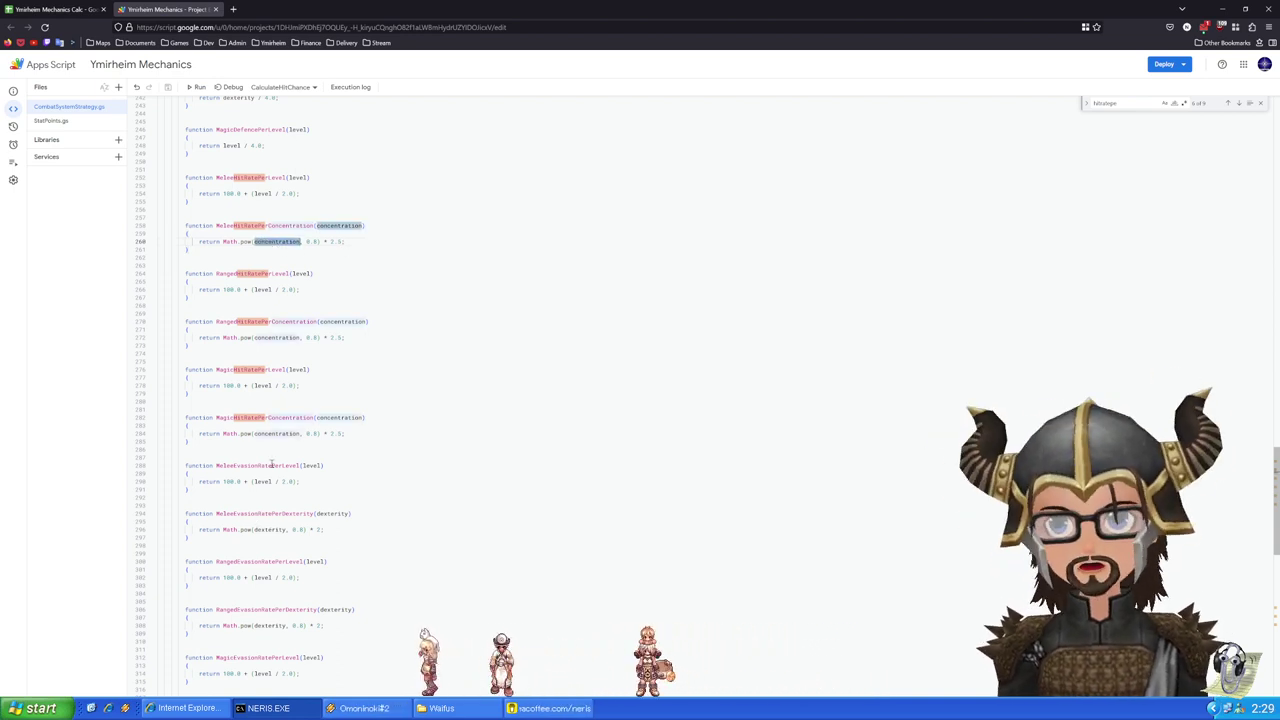
scroll(272, 510, down, 2)
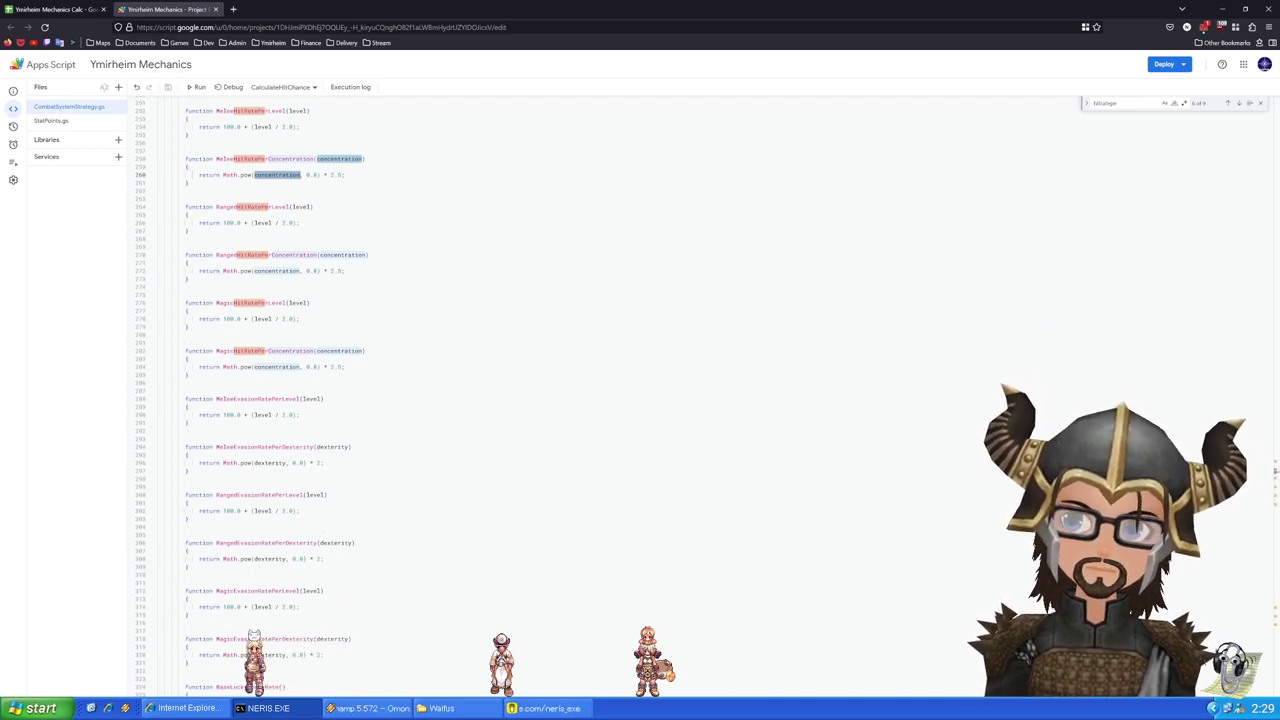
click(91, 9)
key(ctrl+Tab)
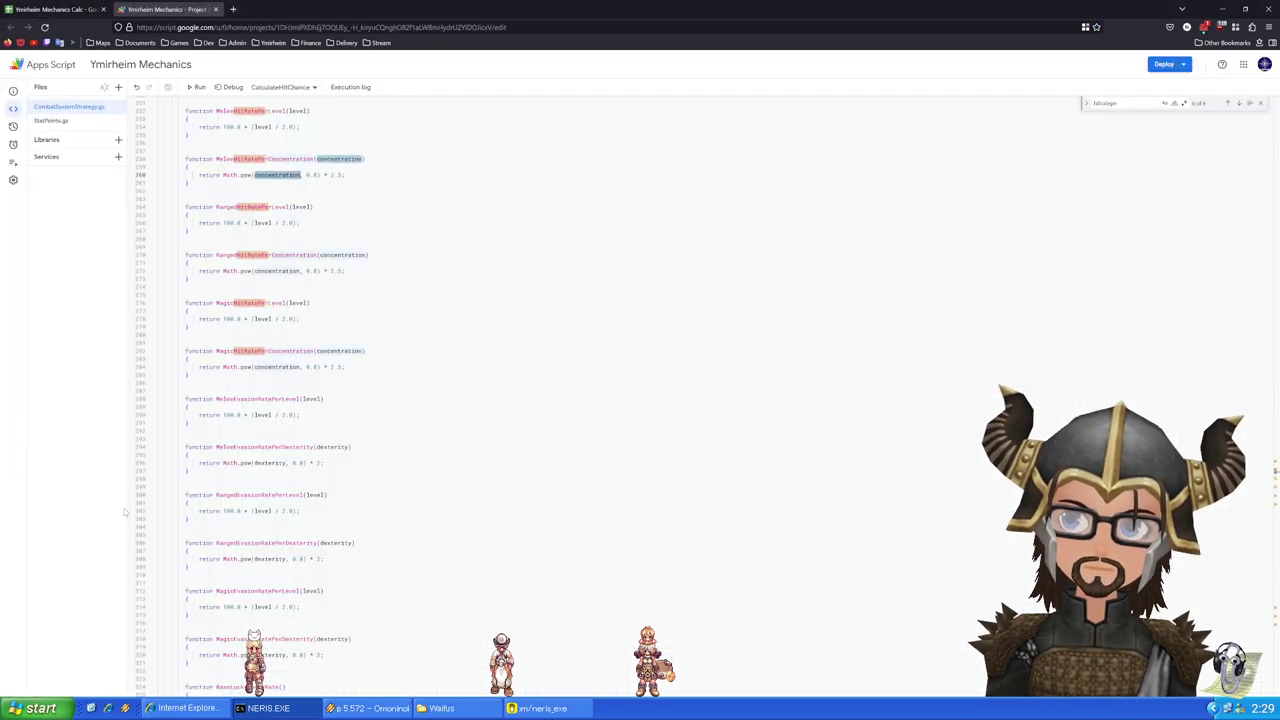
click(66, 9)
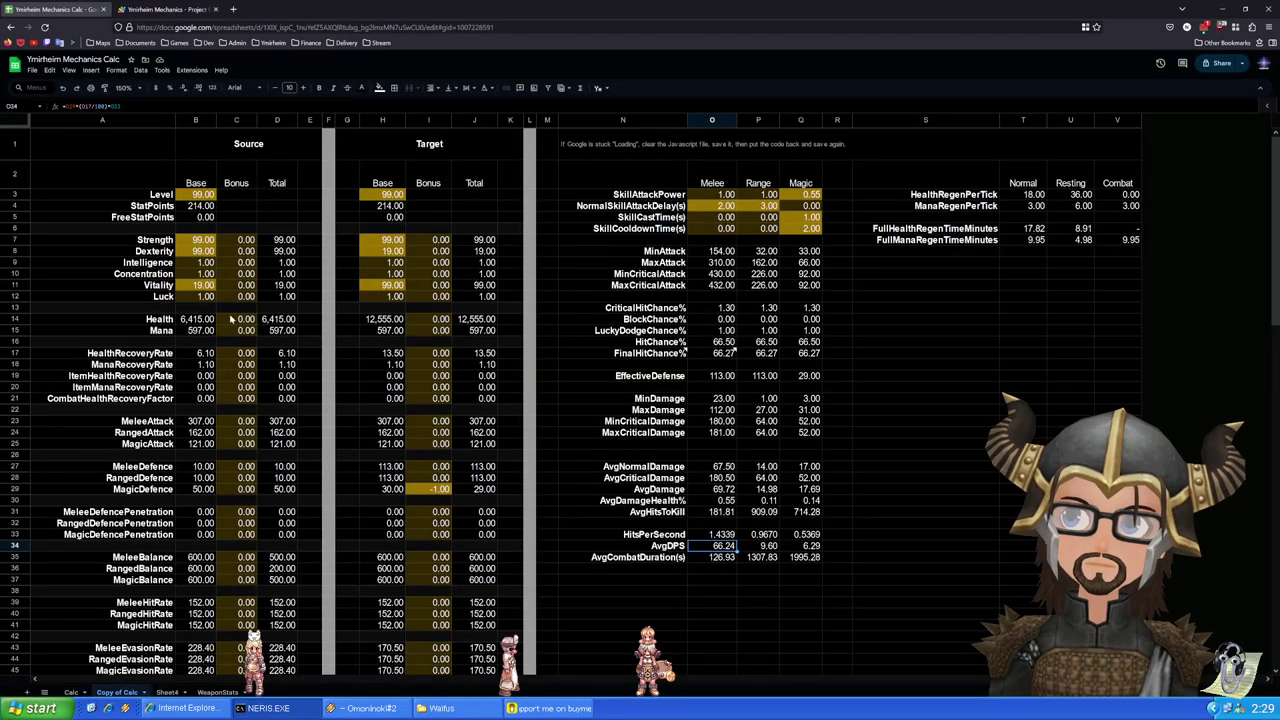
Step: Review the Source Dexterity and Concentration labels and base values on Copy of Calc
click(198, 251)
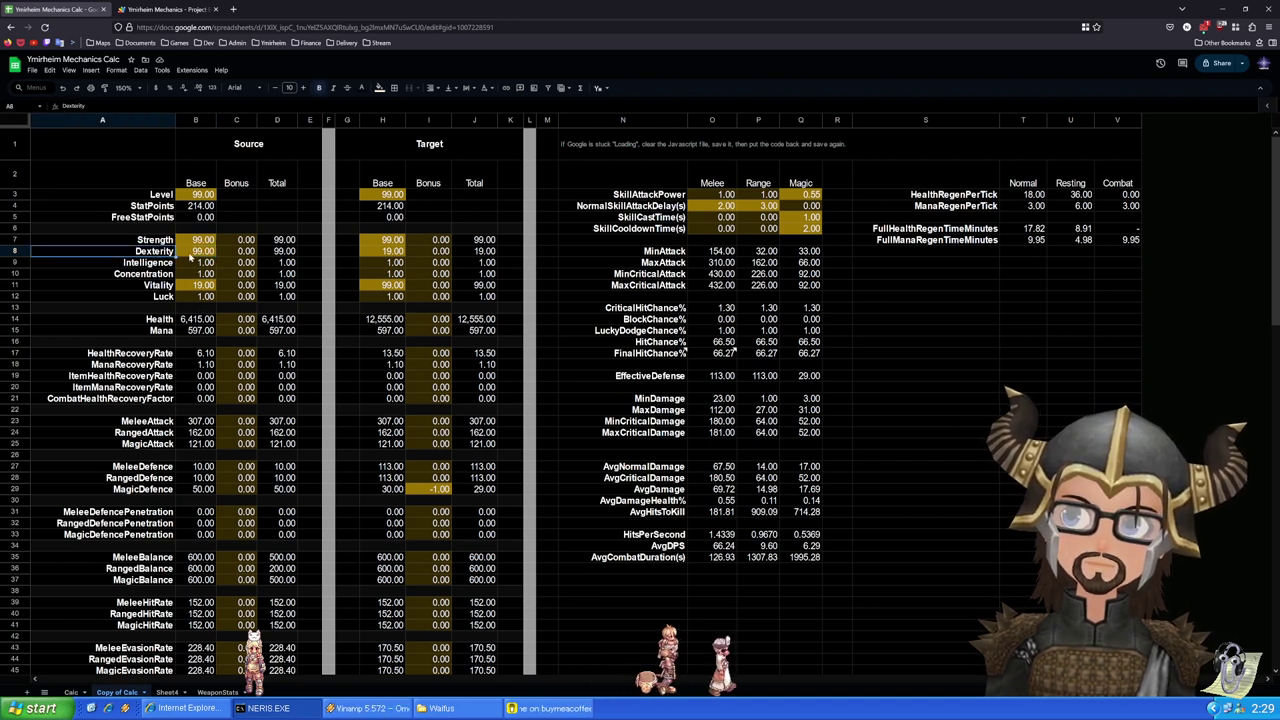
click(158, 252)
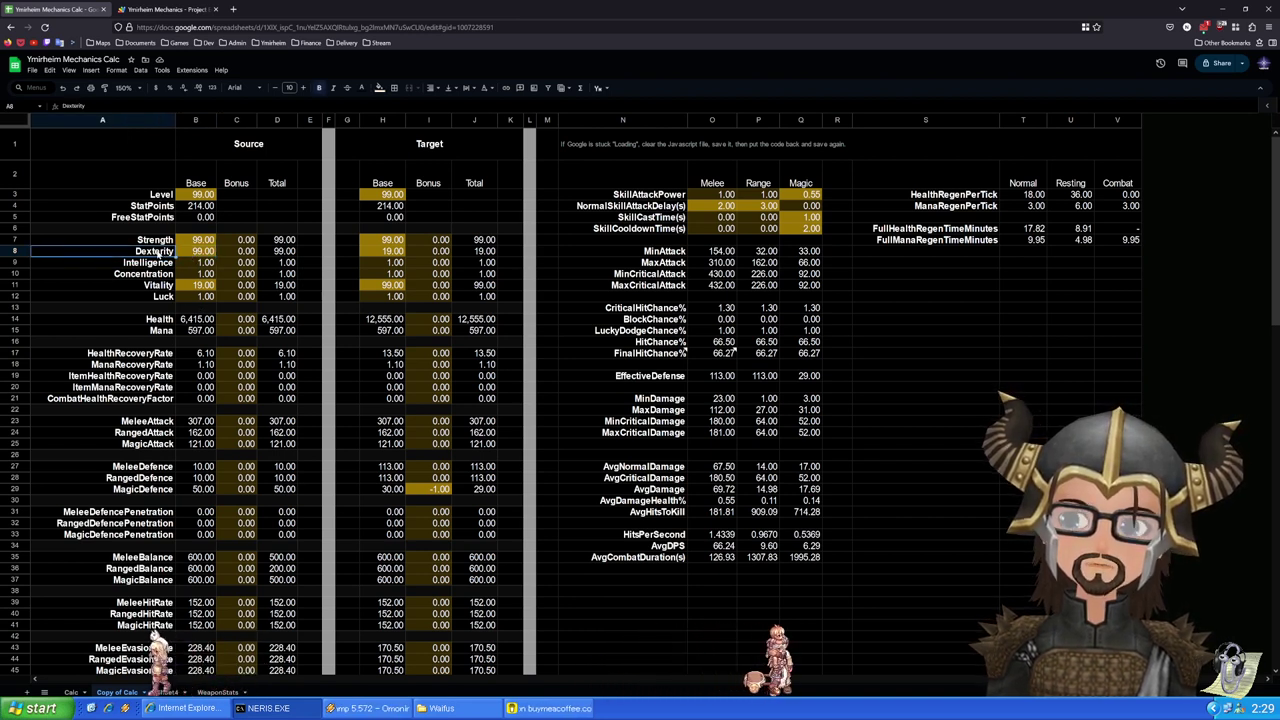
click(147, 276)
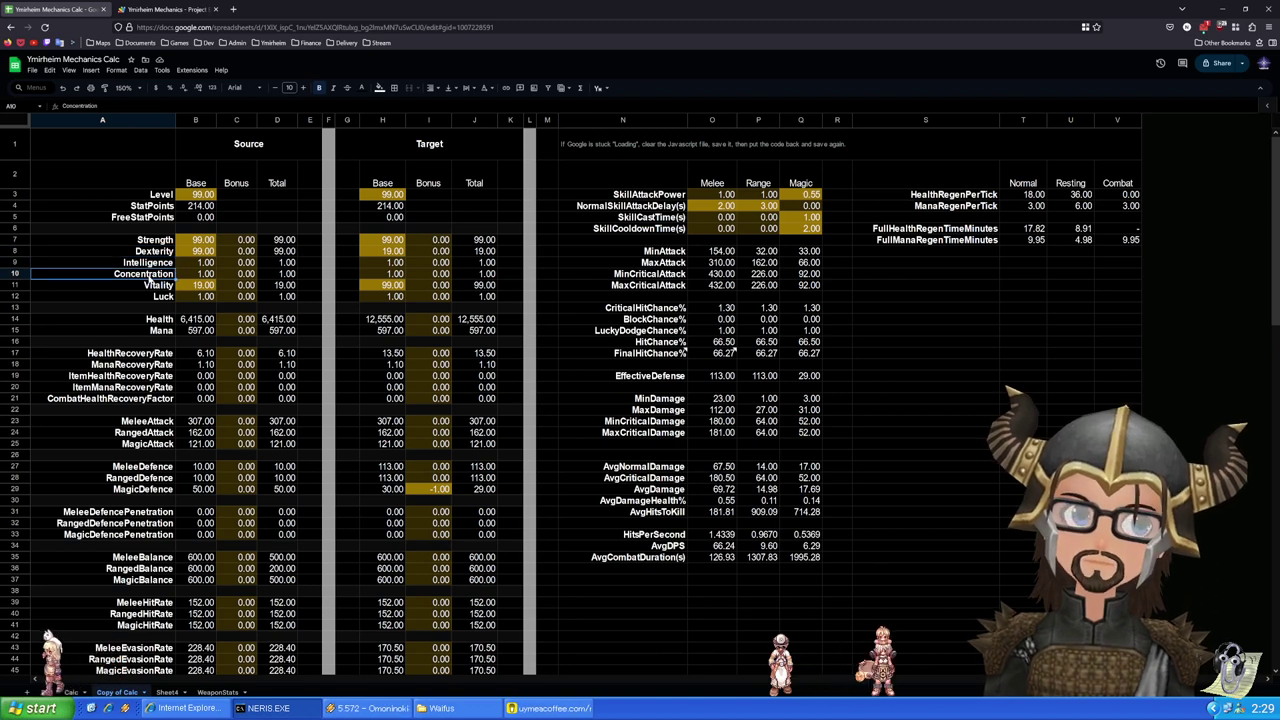
key(Right)
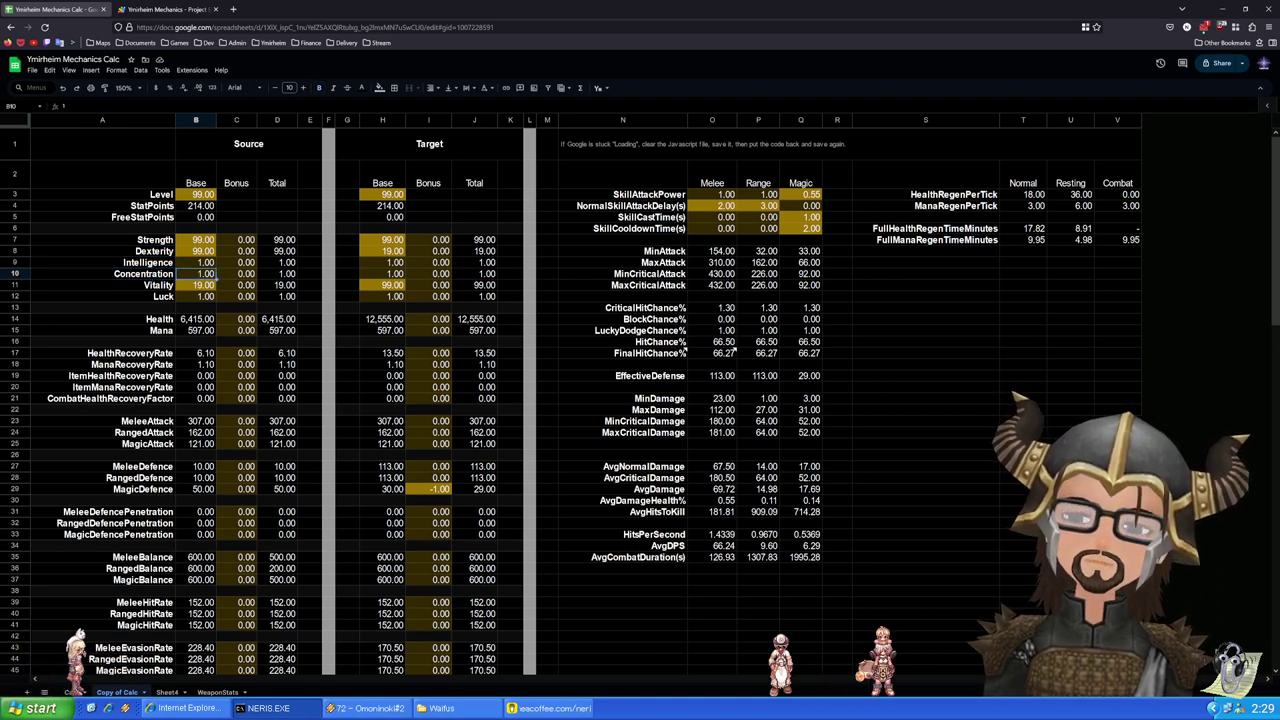
mouse_move(110, 706)
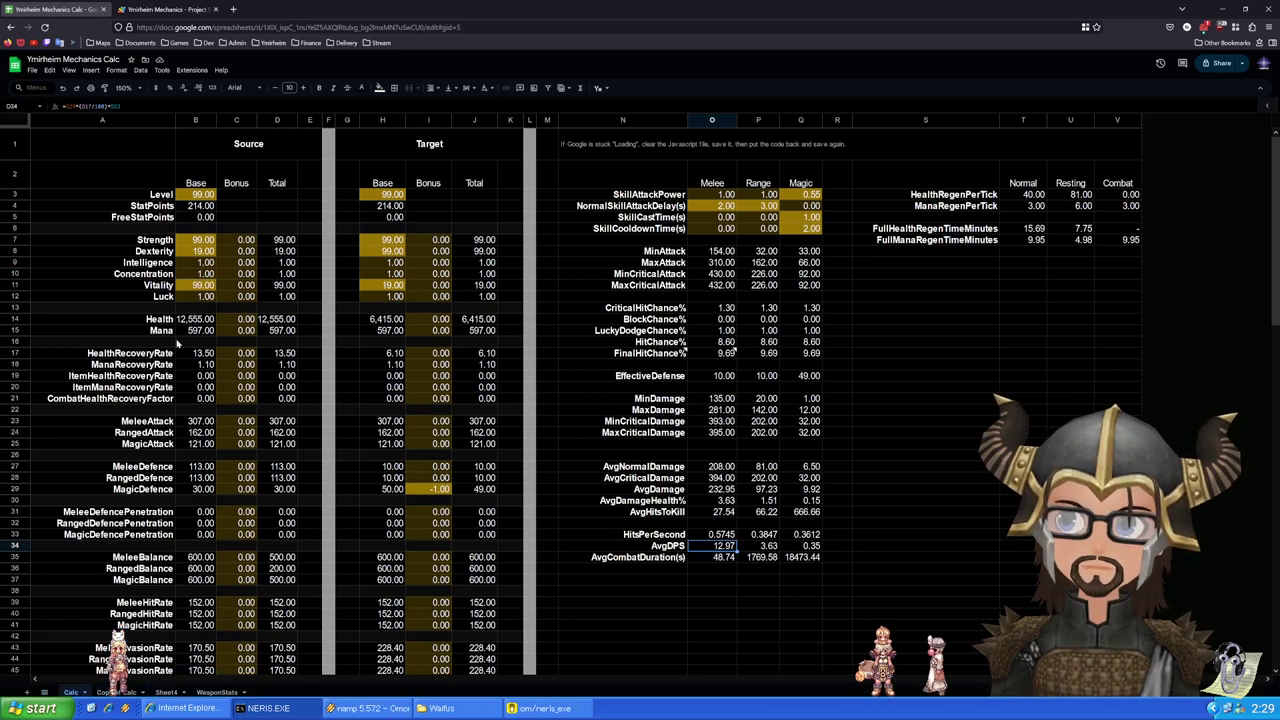
click(194, 276)
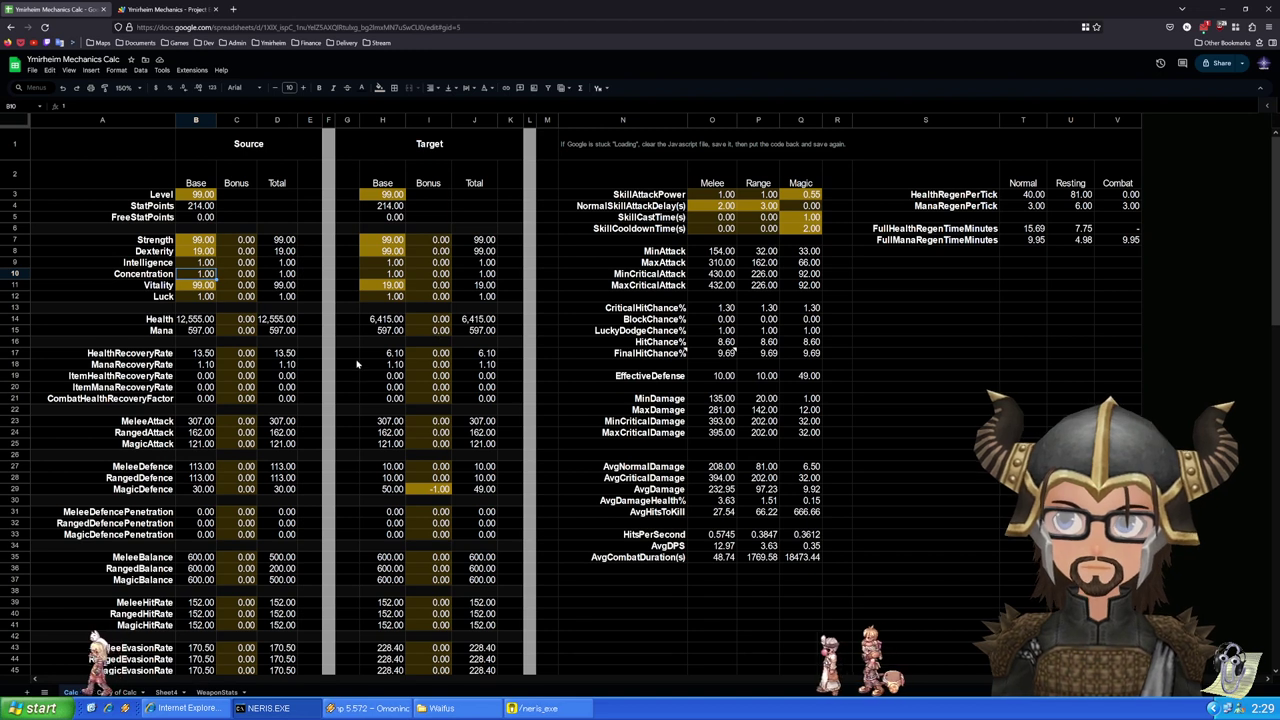
Step: Set the Source Dexterity and Vitality base values to 1
key(Up)
key(Up)
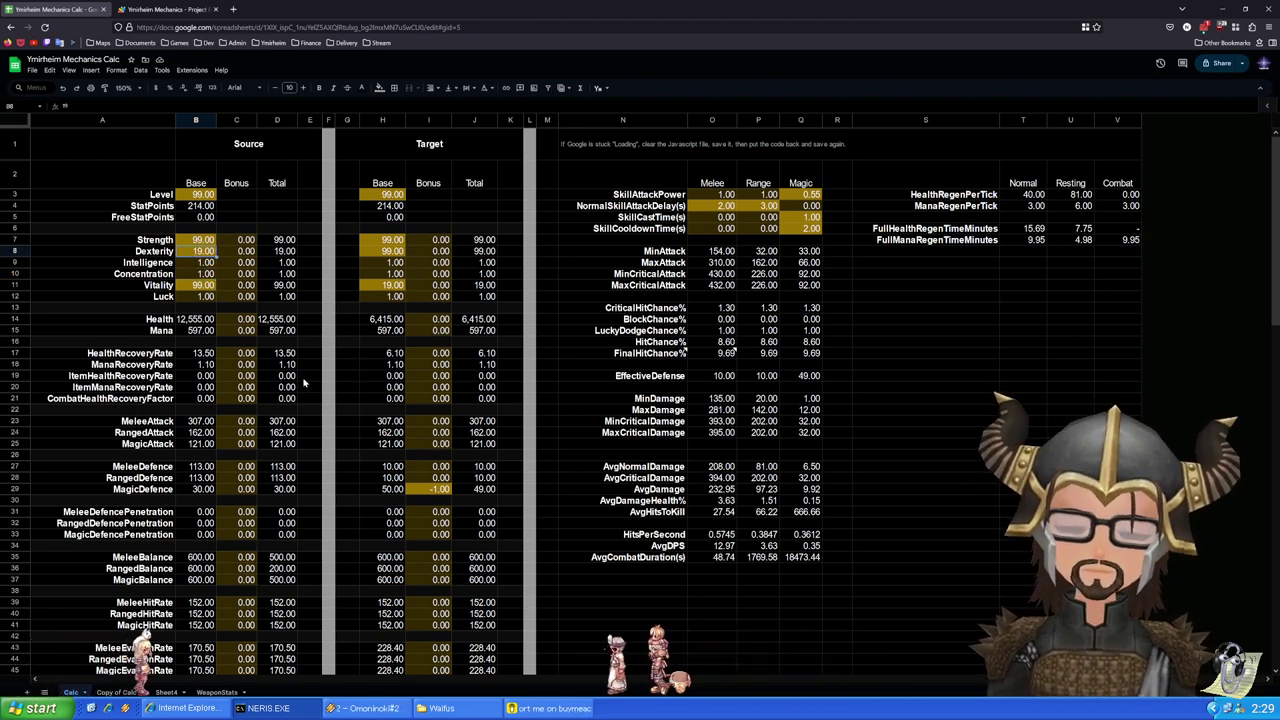
text(1)
key(Return)
key(Down)
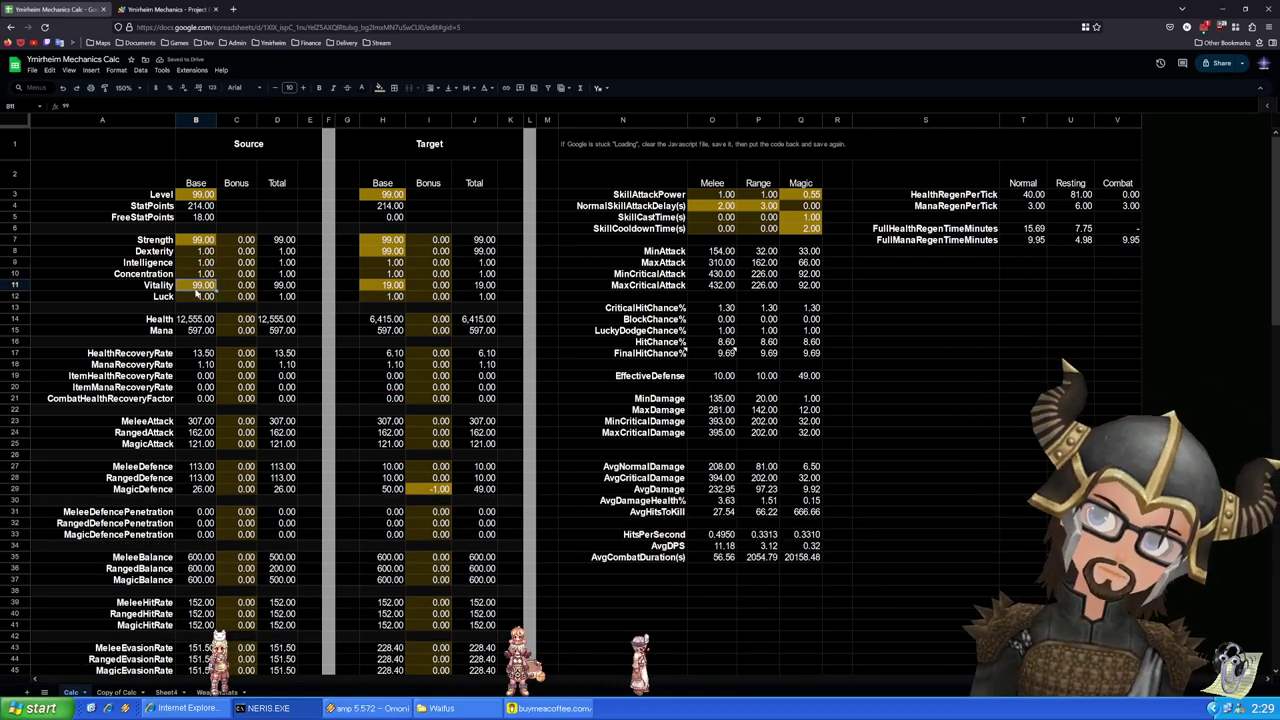
key(BackSpace)
key(Return)
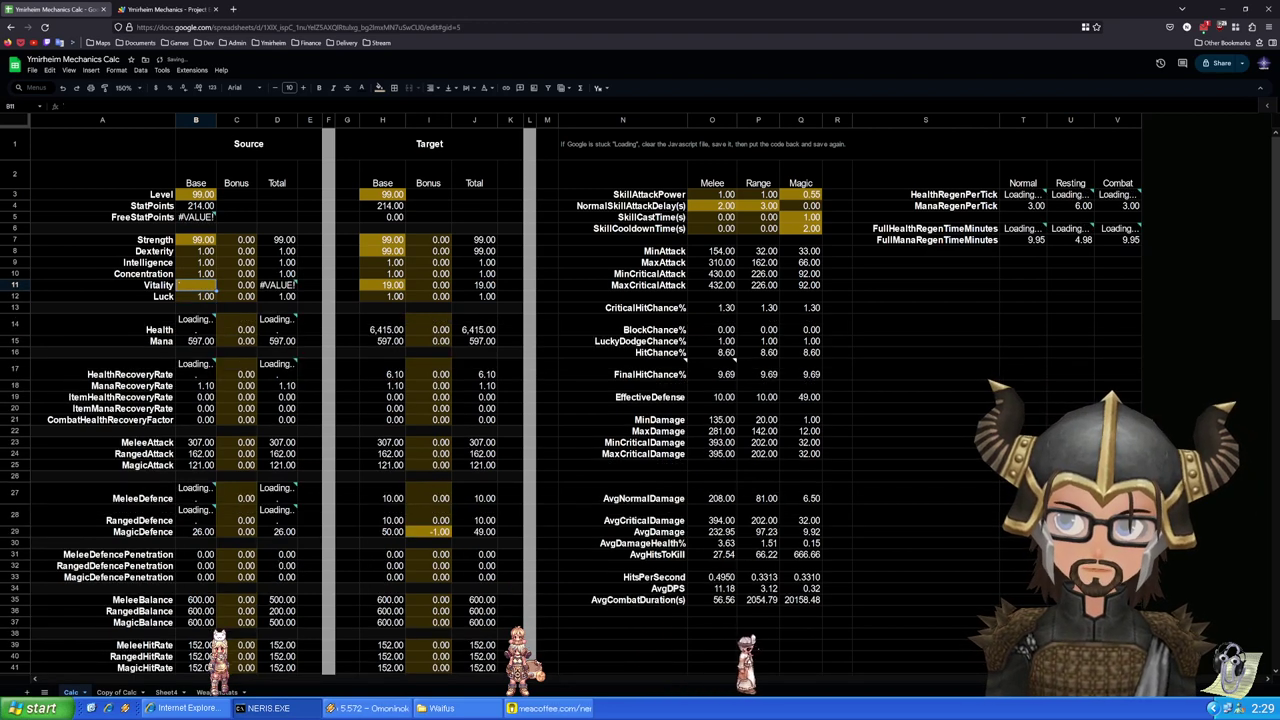
text(1)
key(Return)
Step: Set the Source Strength base to 1 and Concentration base to 99
key(Up)
text(1)
key(Return)
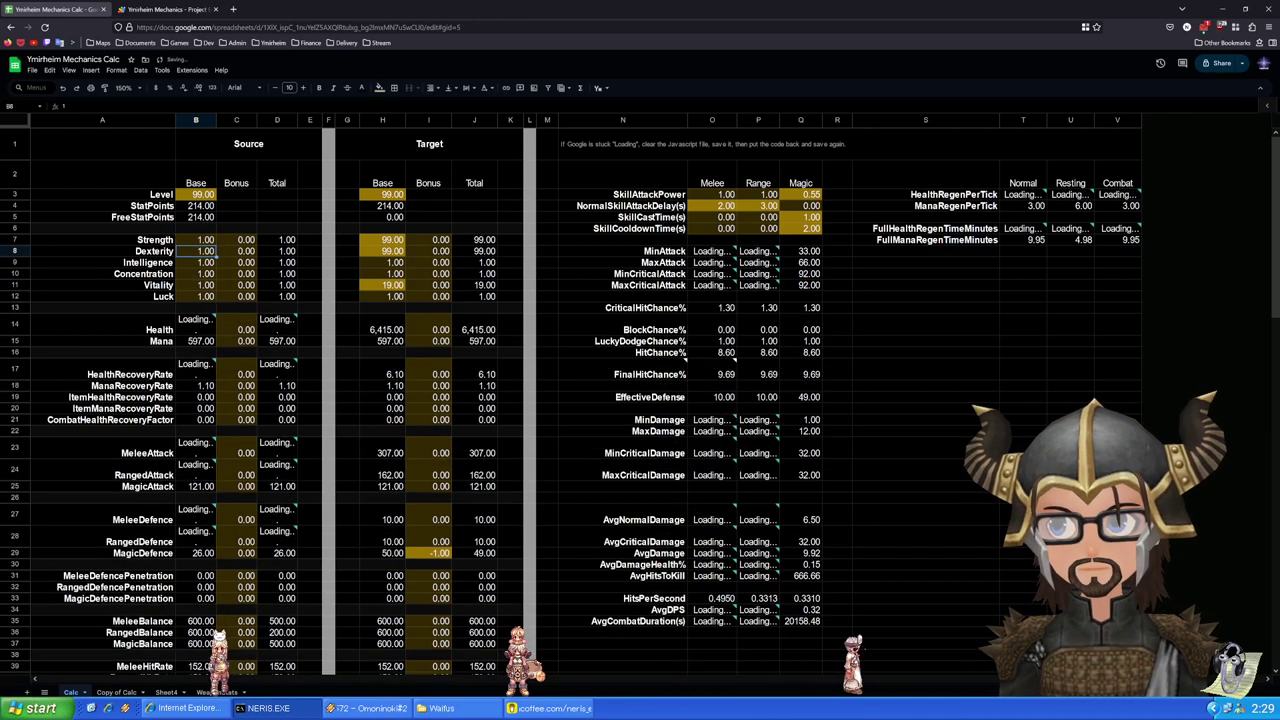
key(Down)
key(Down)
text(99)
key(Return)
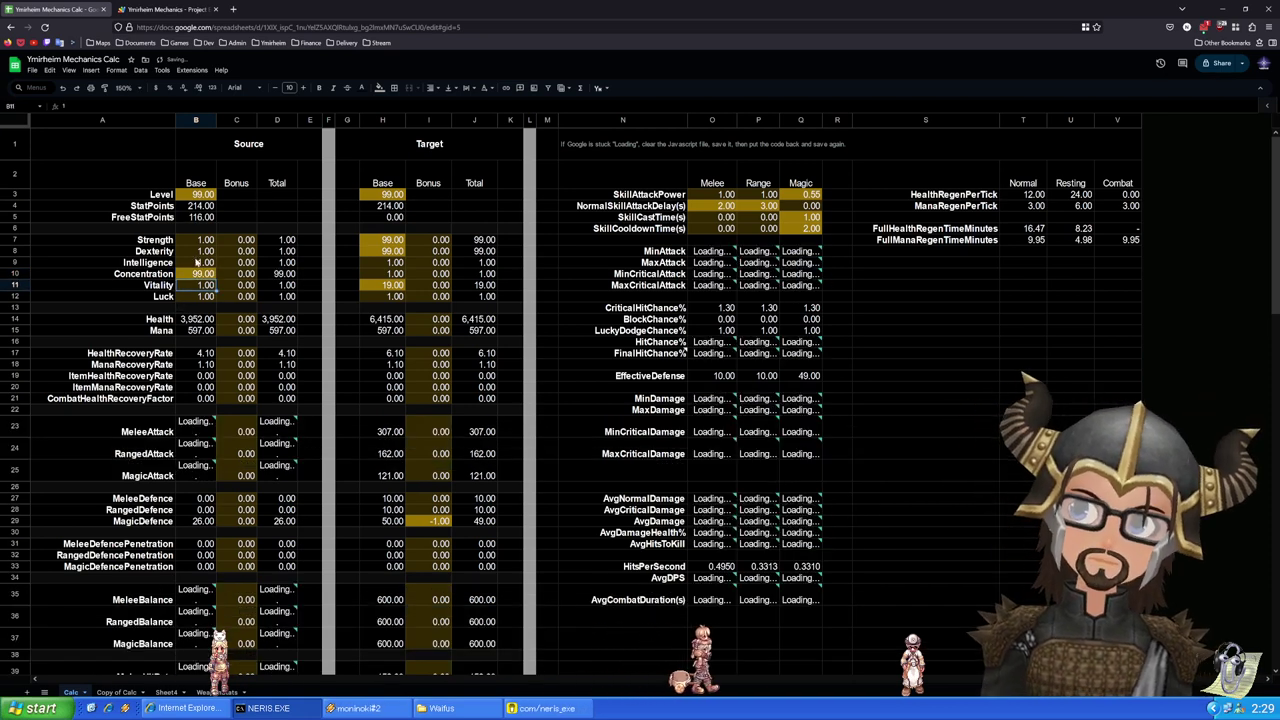
key(Up)
key(Up)
key(Up)
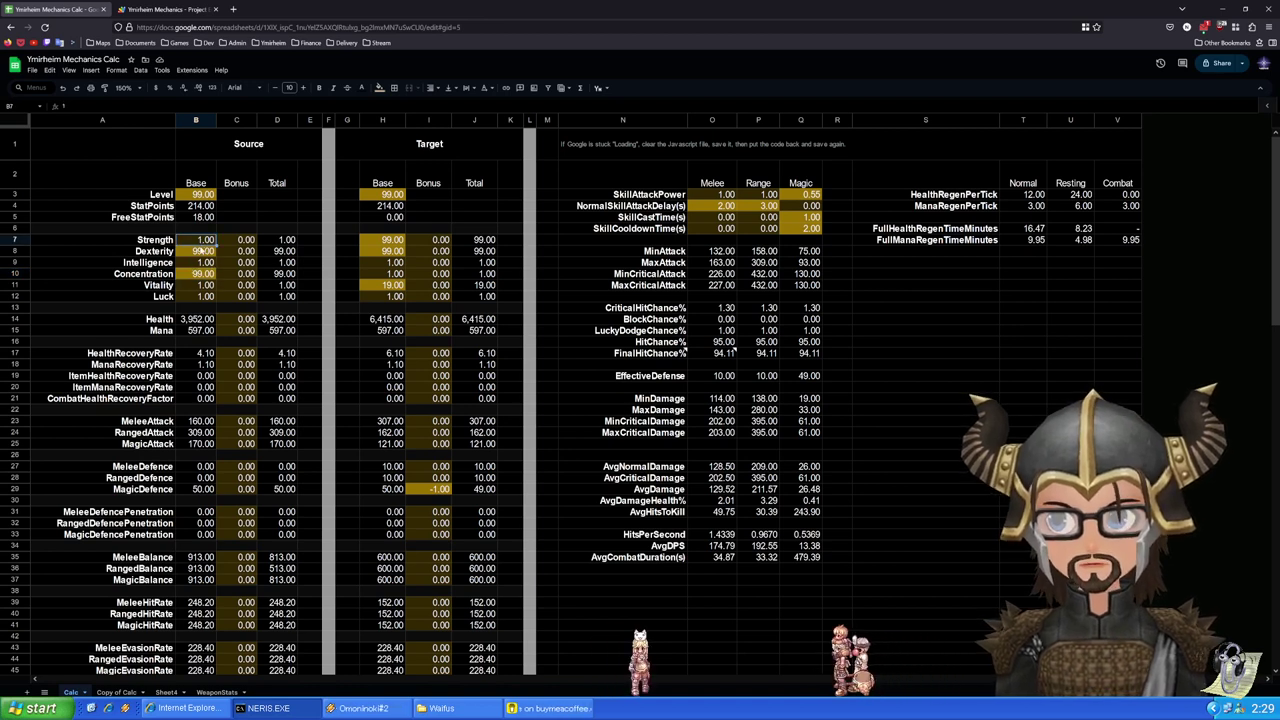
click(198, 264)
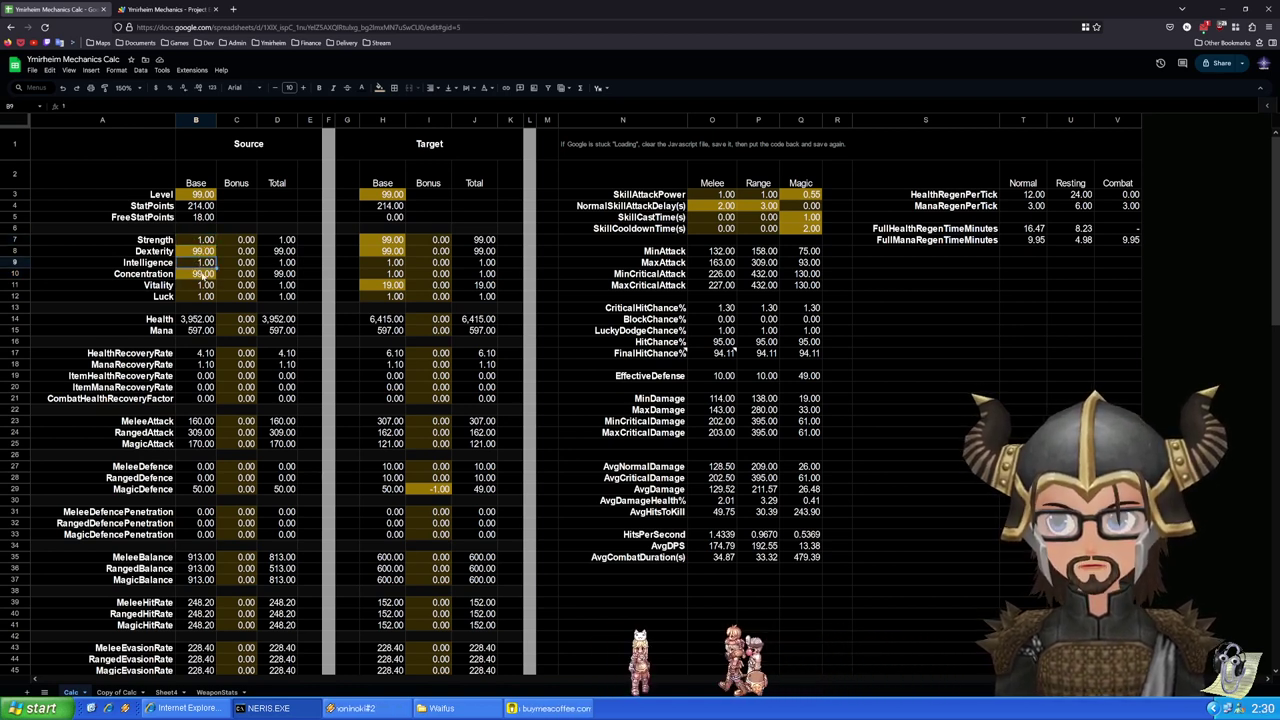
click(202, 286)
click(201, 297)
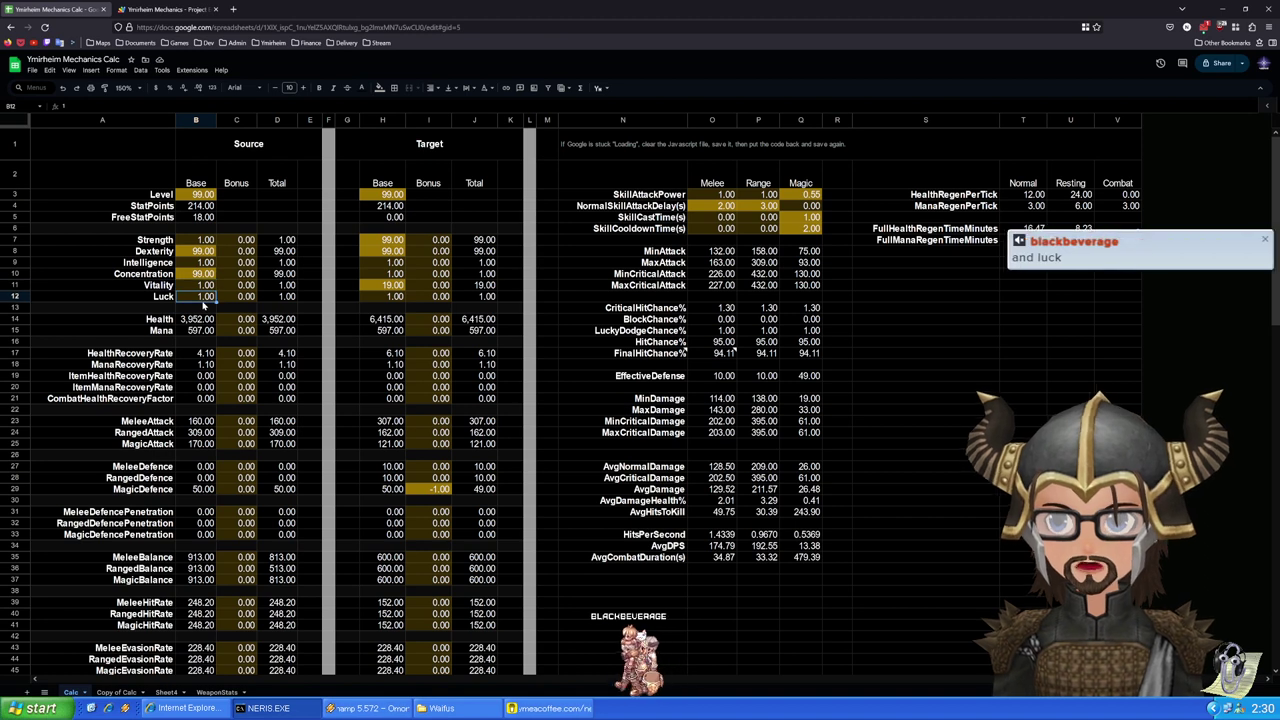
click(203, 240)
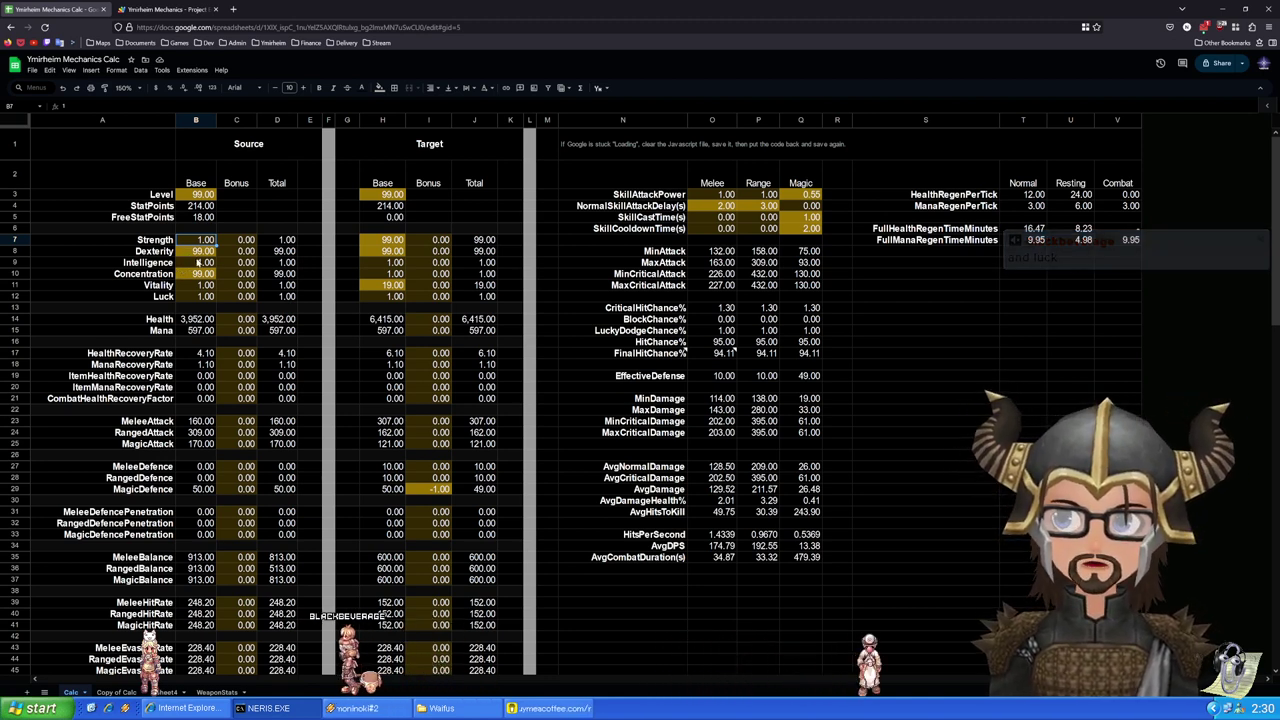
click(201, 275)
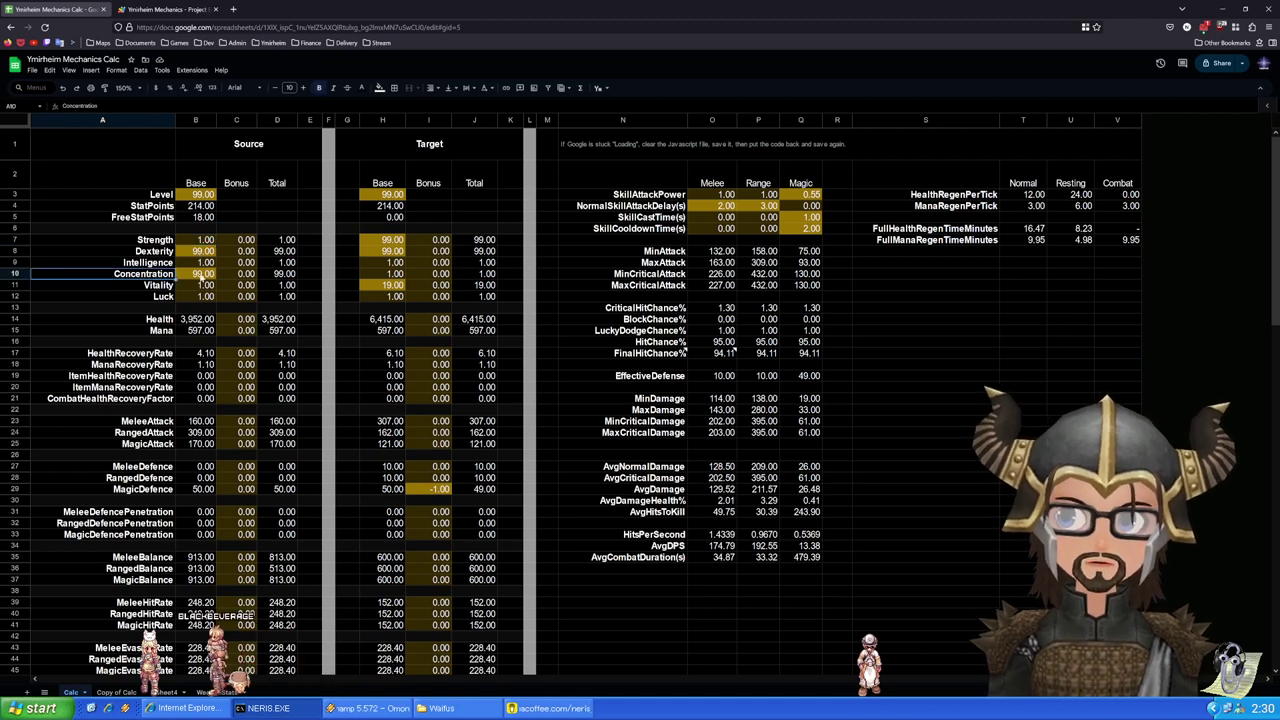
click(190, 262)
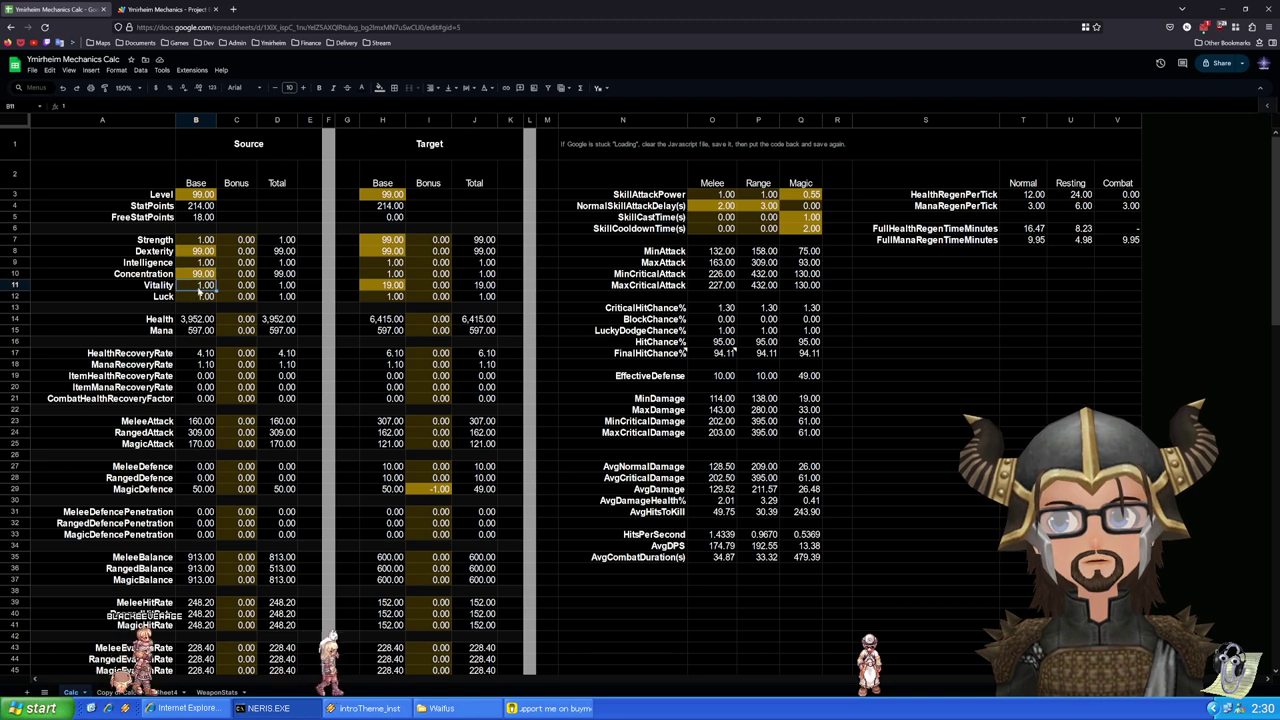
click(203, 287)
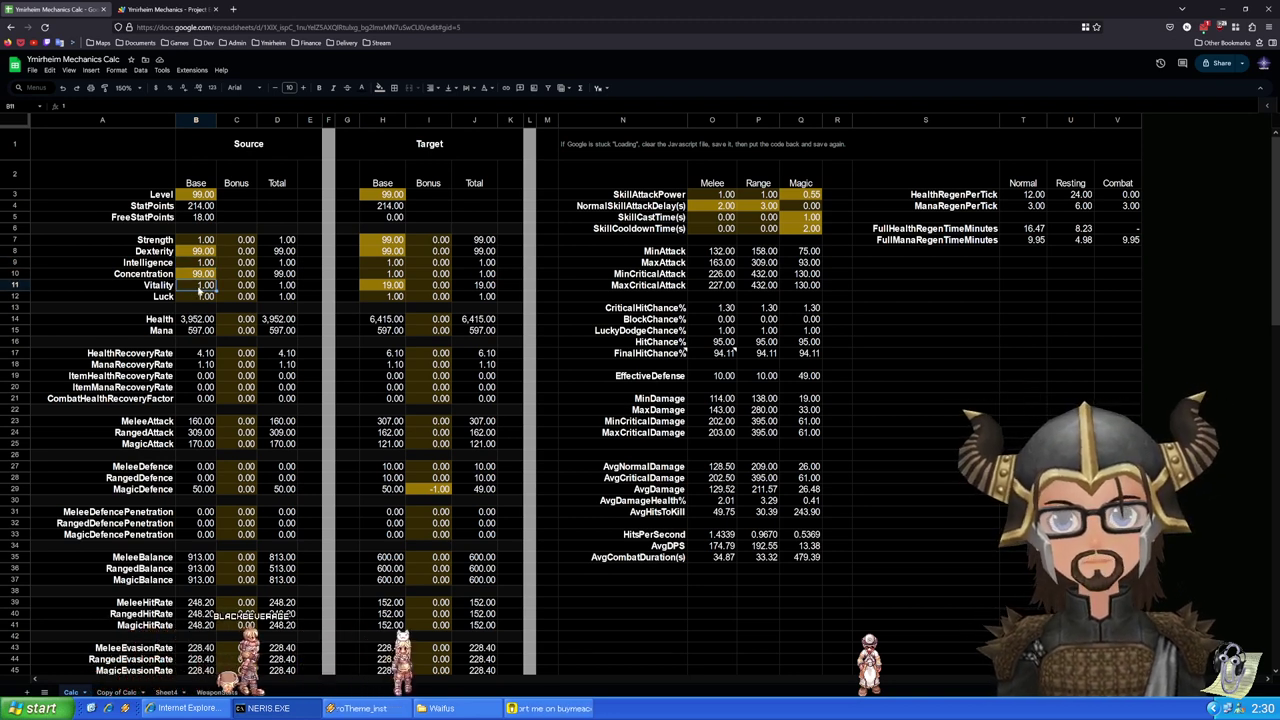
click(199, 294)
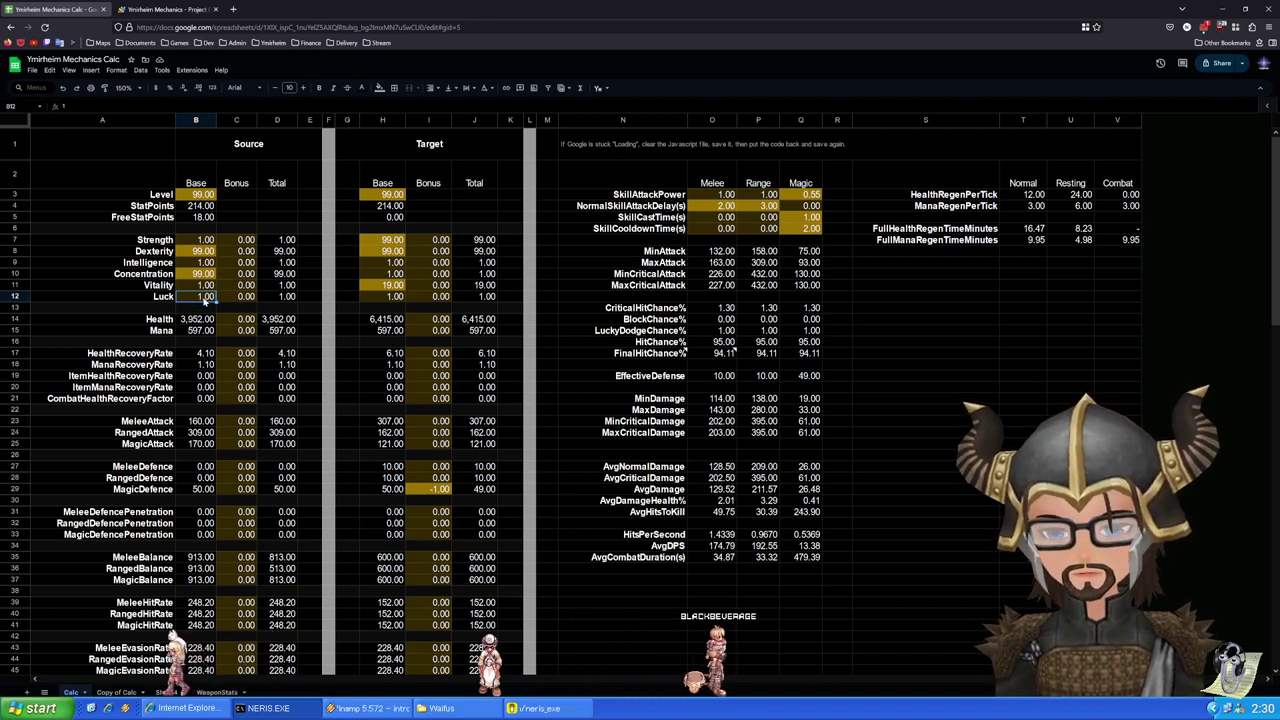
Step: Set the Source Luck base value to 19
text(19)
key(Return)
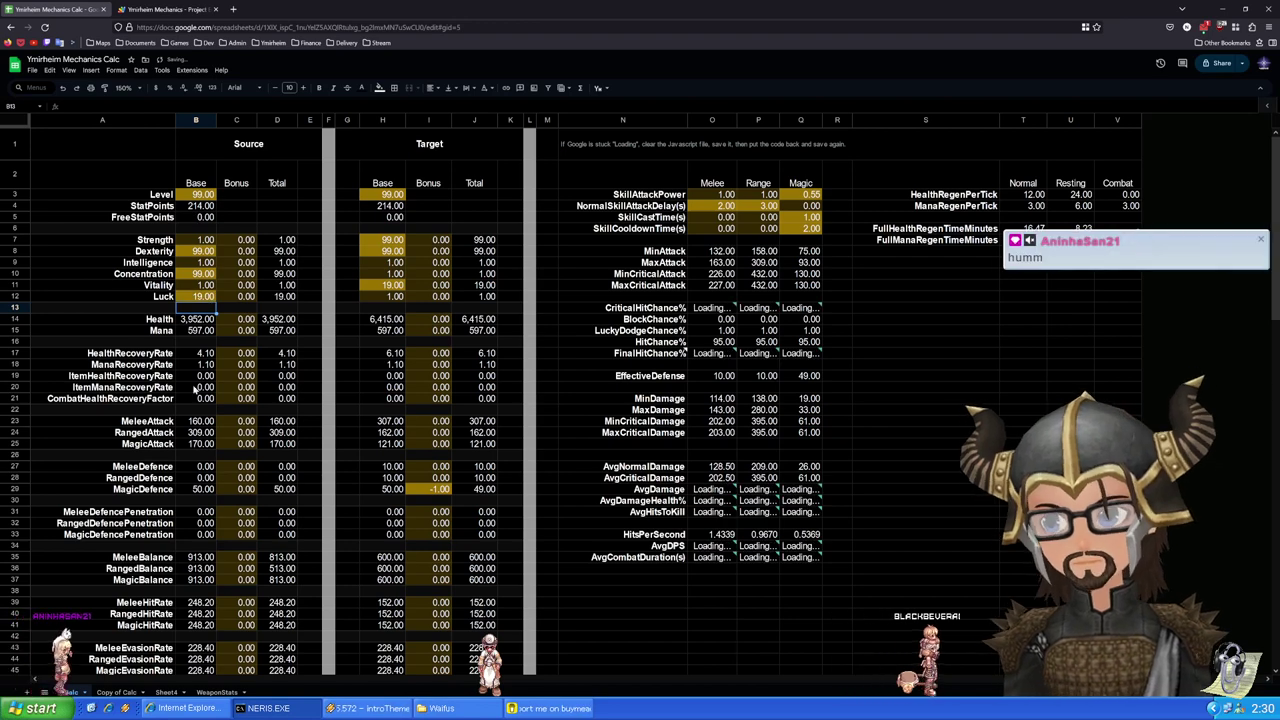
key(Up)
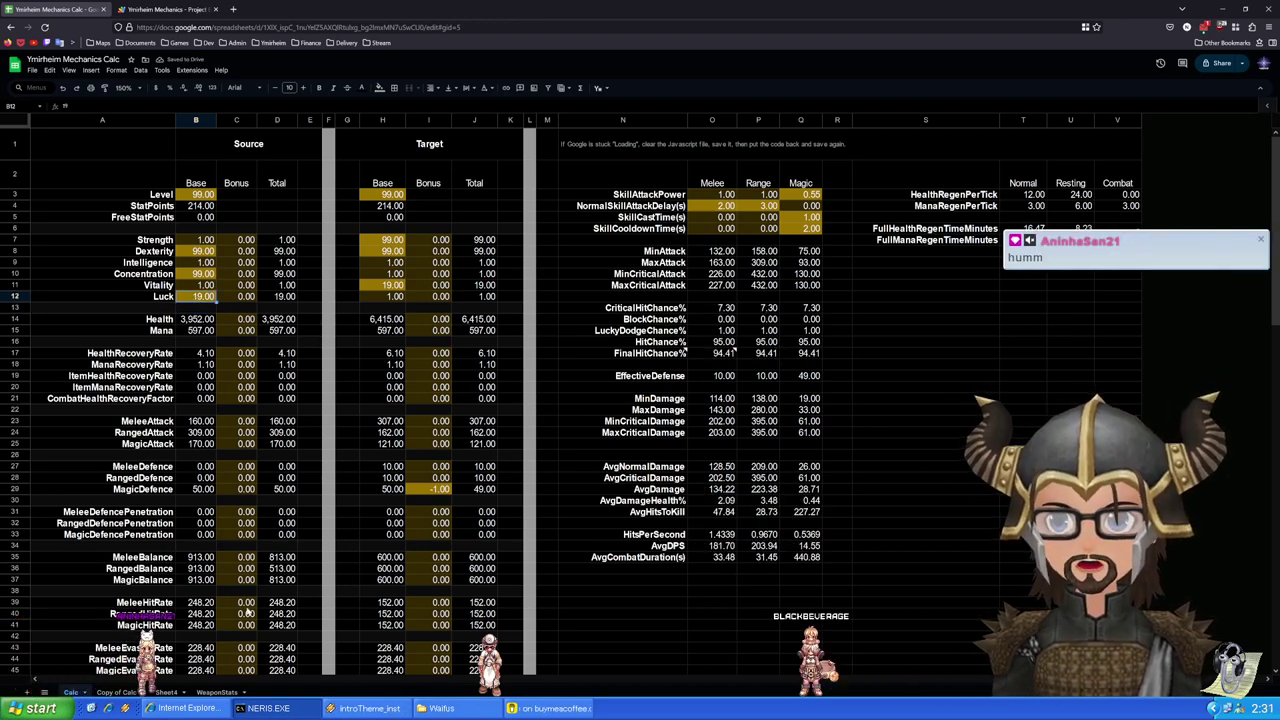
scroll(241, 591, down, 5)
scroll(247, 482, up, 5)
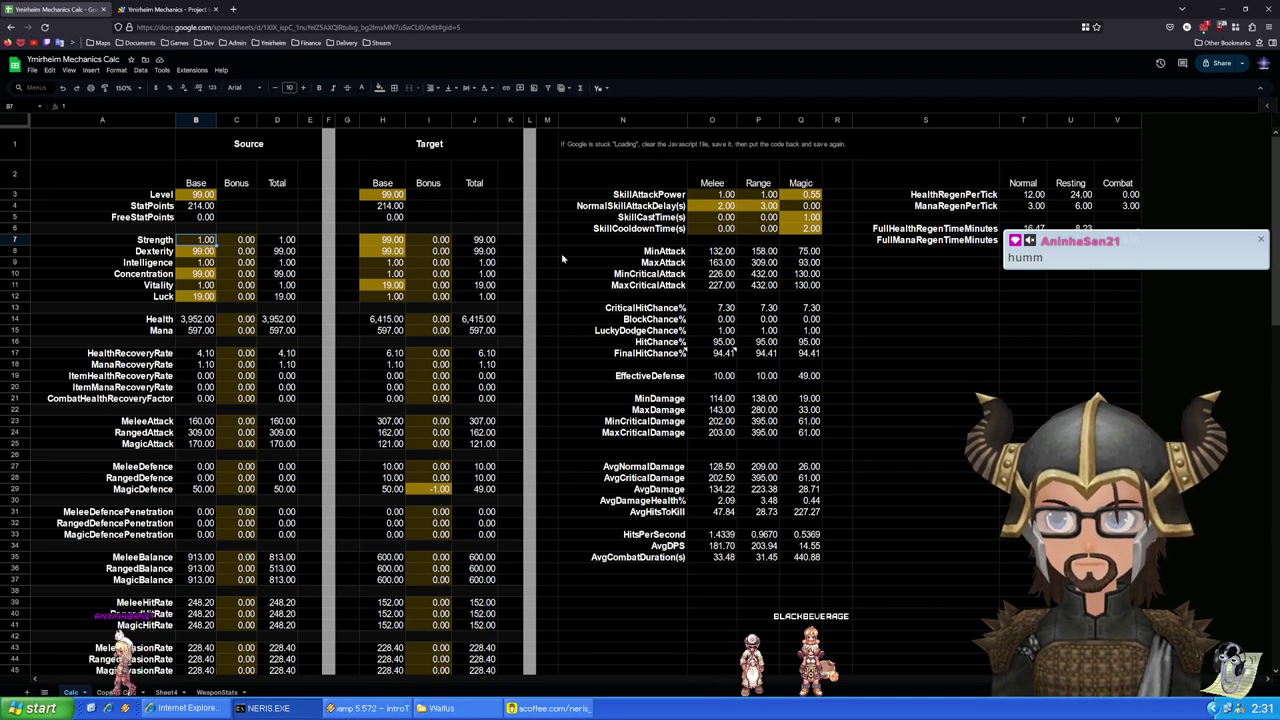
Step: Check the melee and ranged HitChance values, then switch to CombatSystemStrategy.cs in VS Code
click(390, 251)
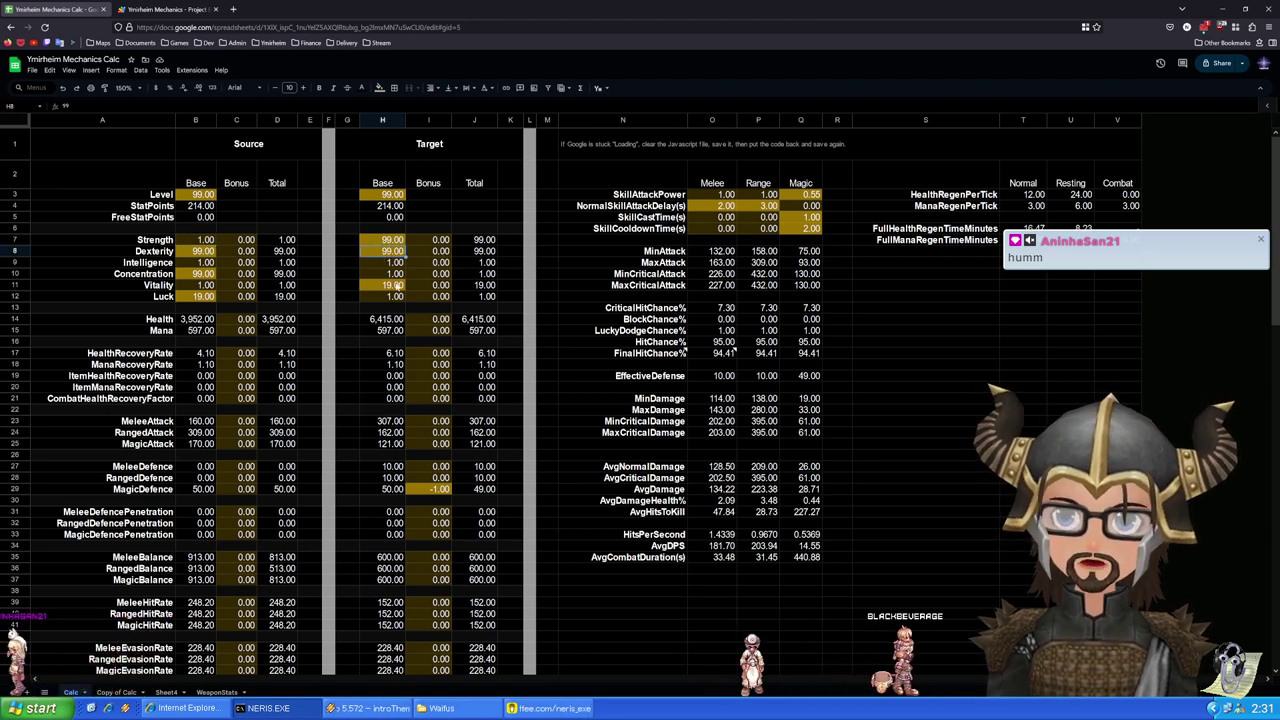
click(718, 342)
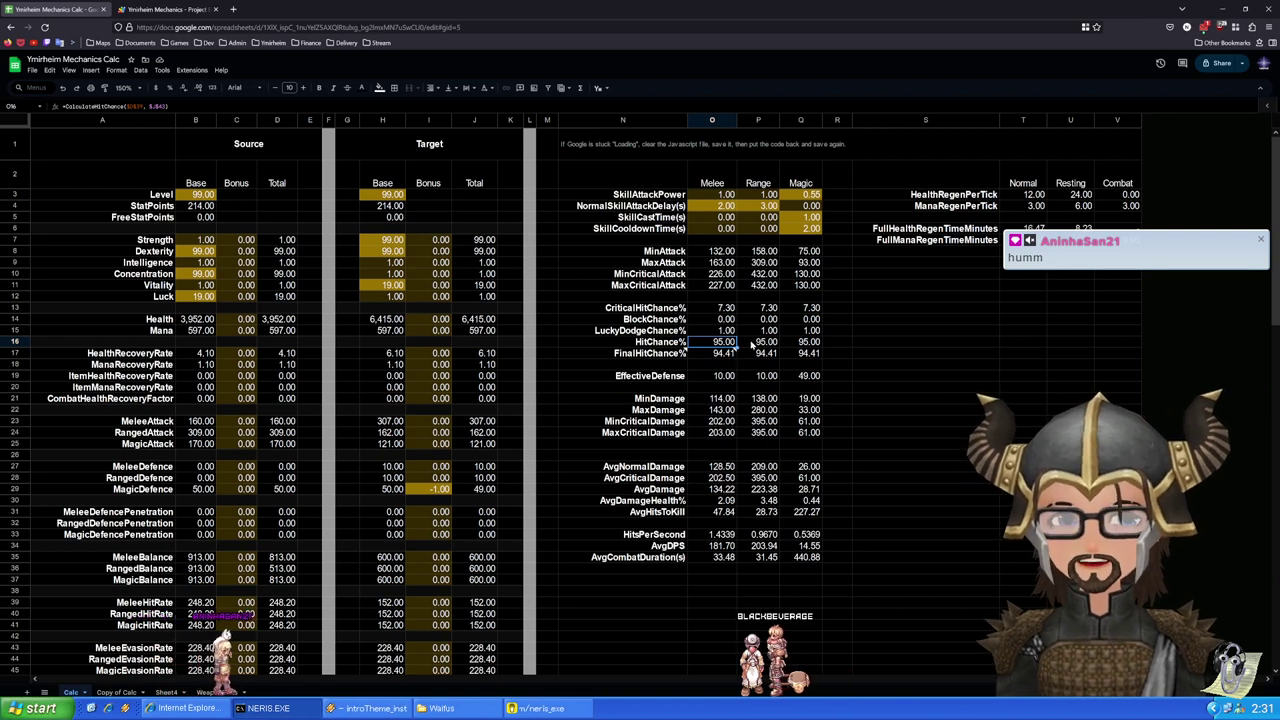
click(752, 343)
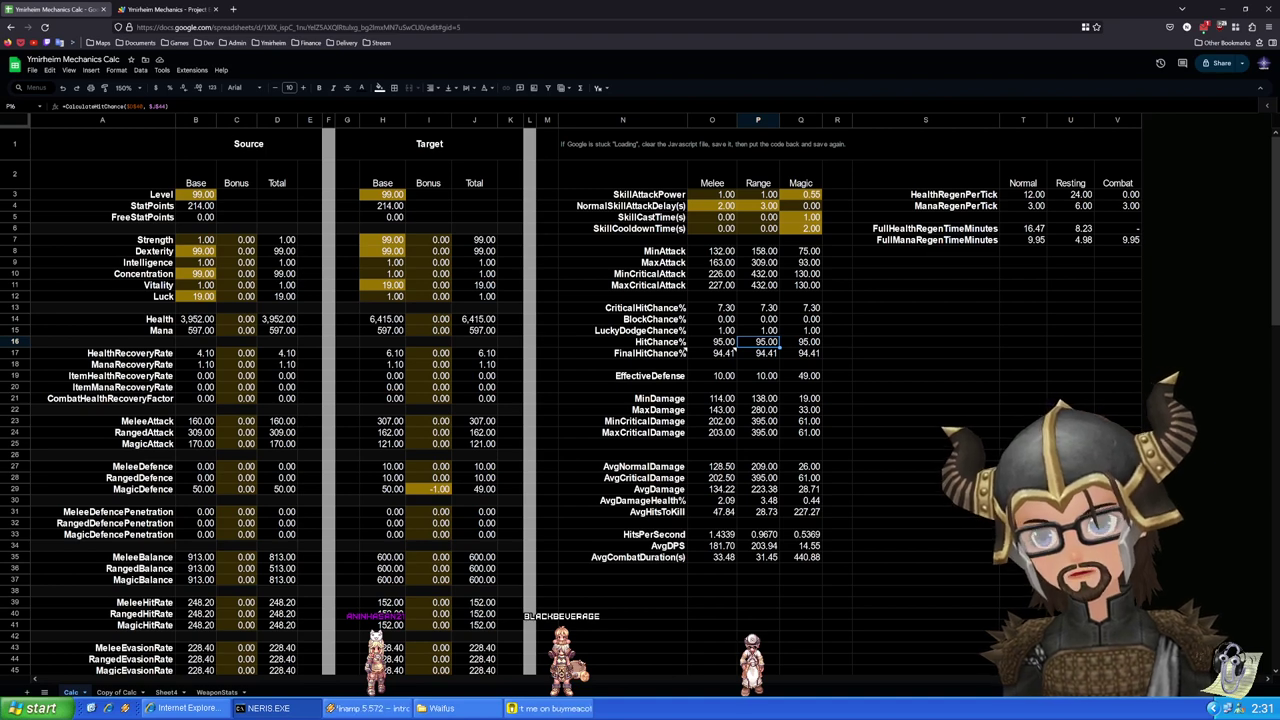
key(alt+Tab)
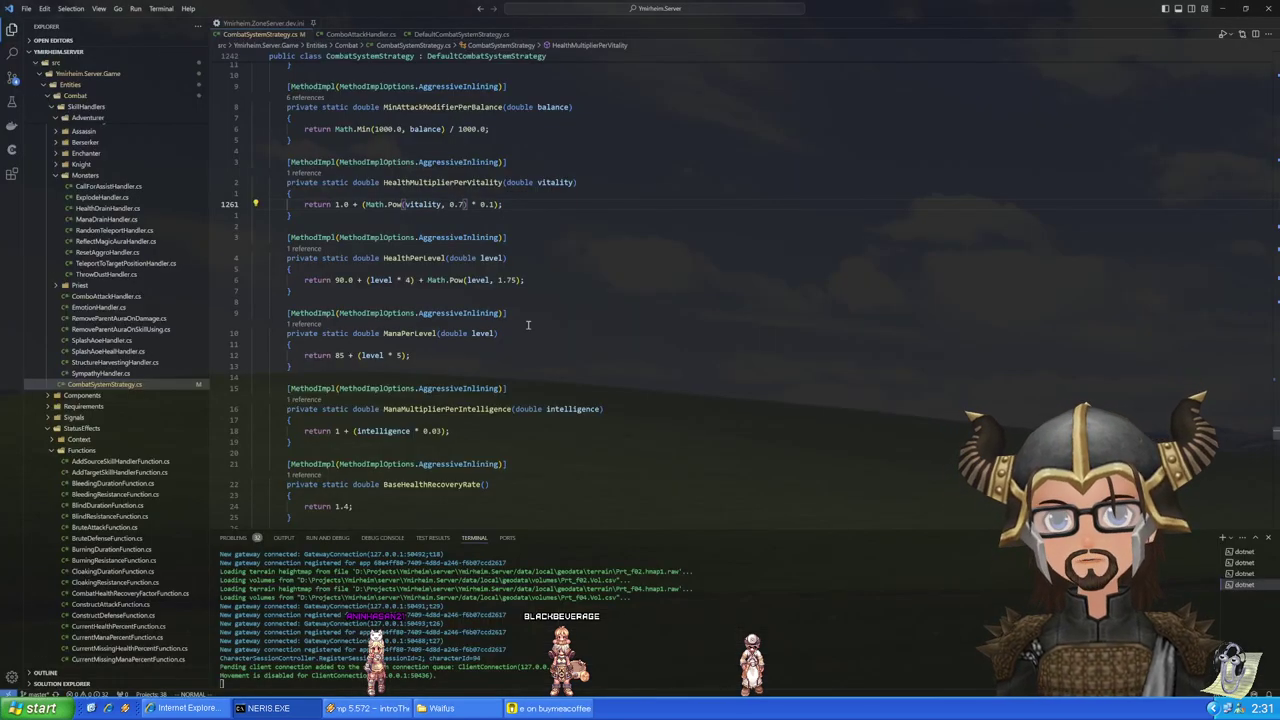
Step: Jump to the CalculateHitChance method through the symbol search, using 'calhit' and then 'calculate'
scroll(526, 312, up, 20)
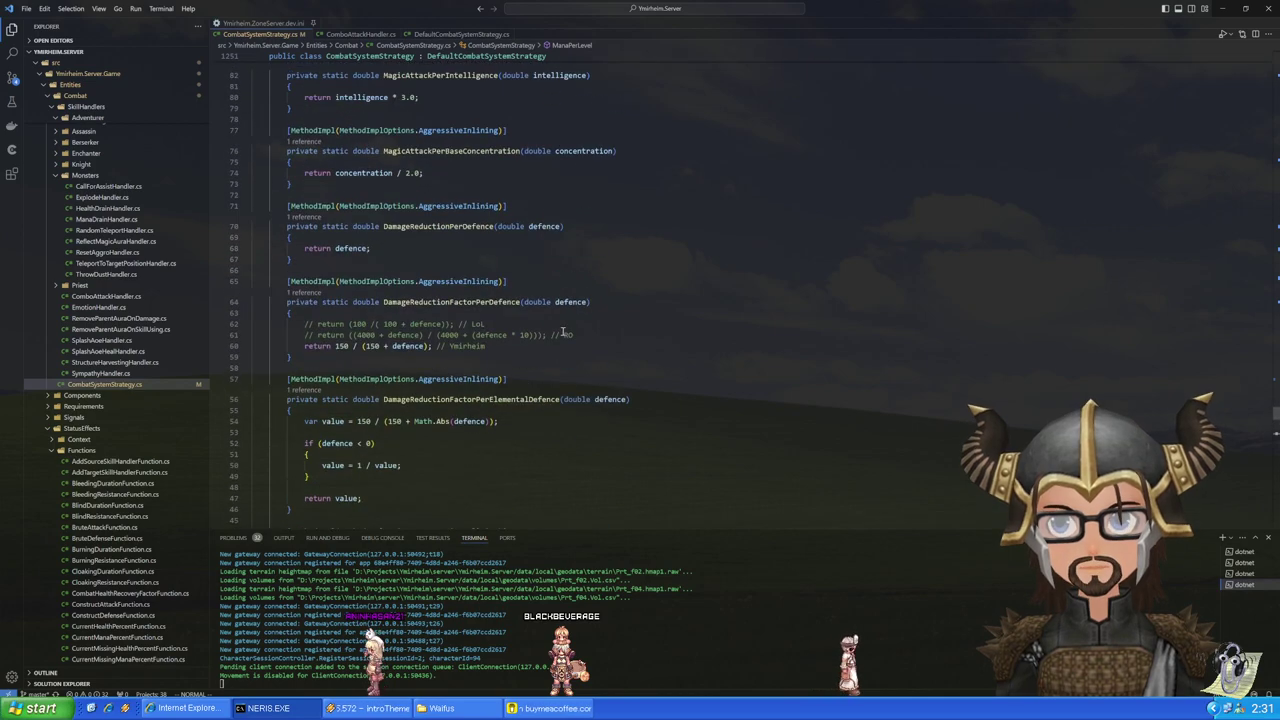
scroll(631, 334, up, 20)
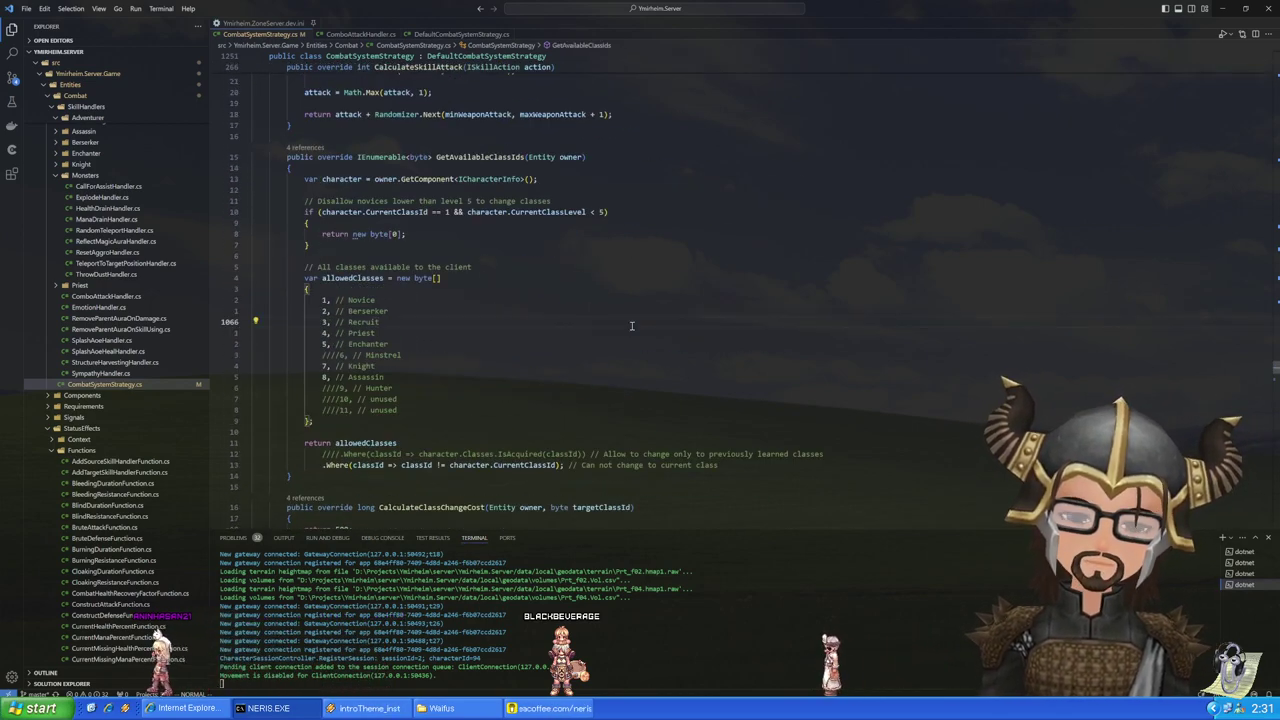
key(ctrl+shift+o)
text(cal)
text(hit)
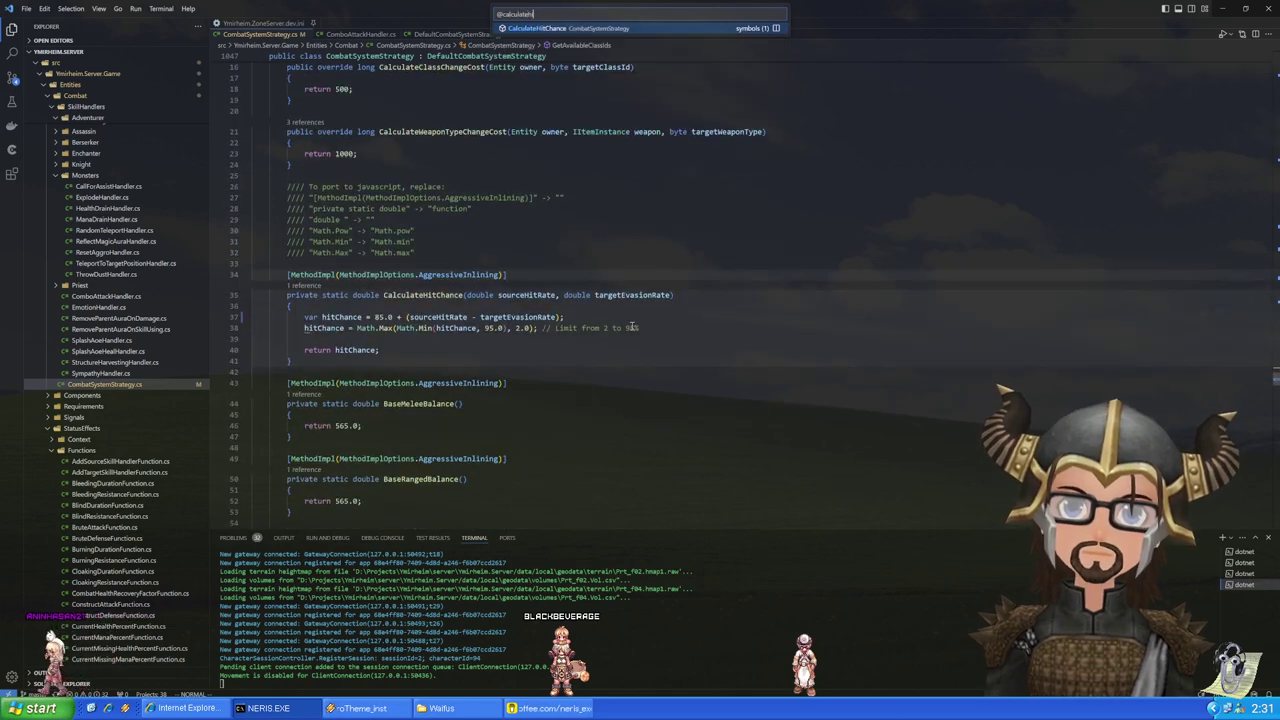
key(Return)
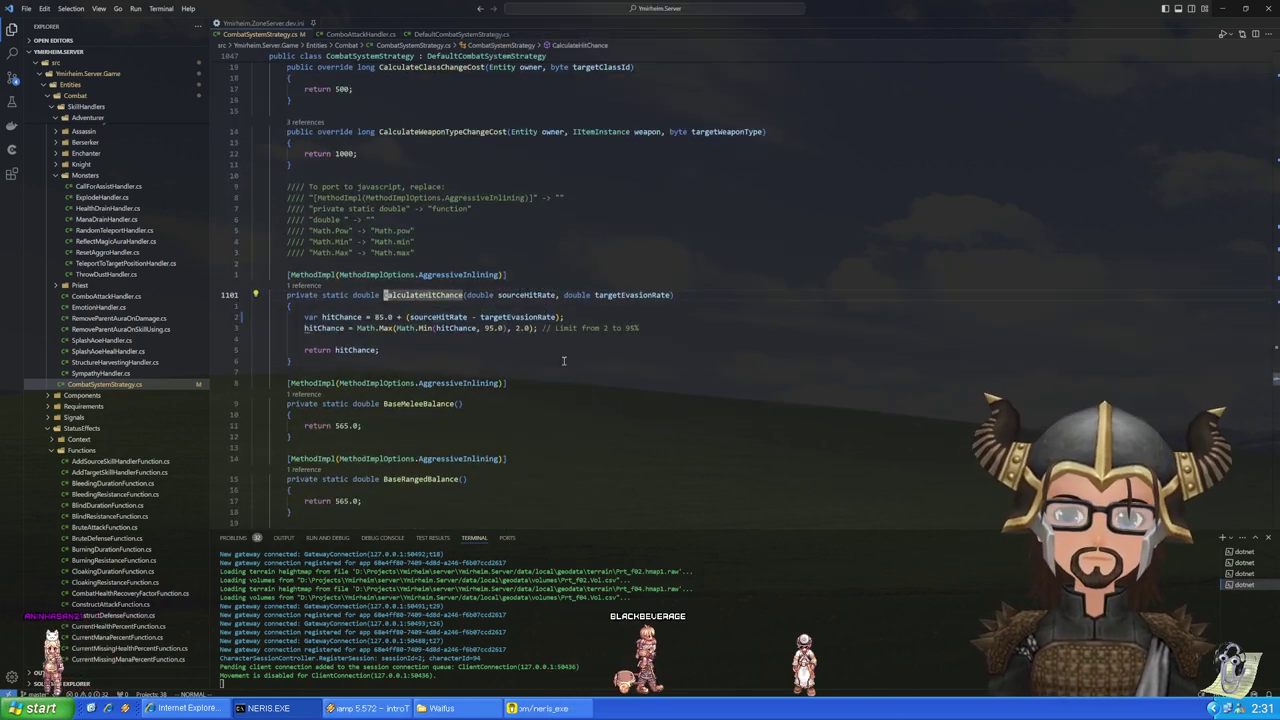
key(ctrl+shift+o)
text(calculate)
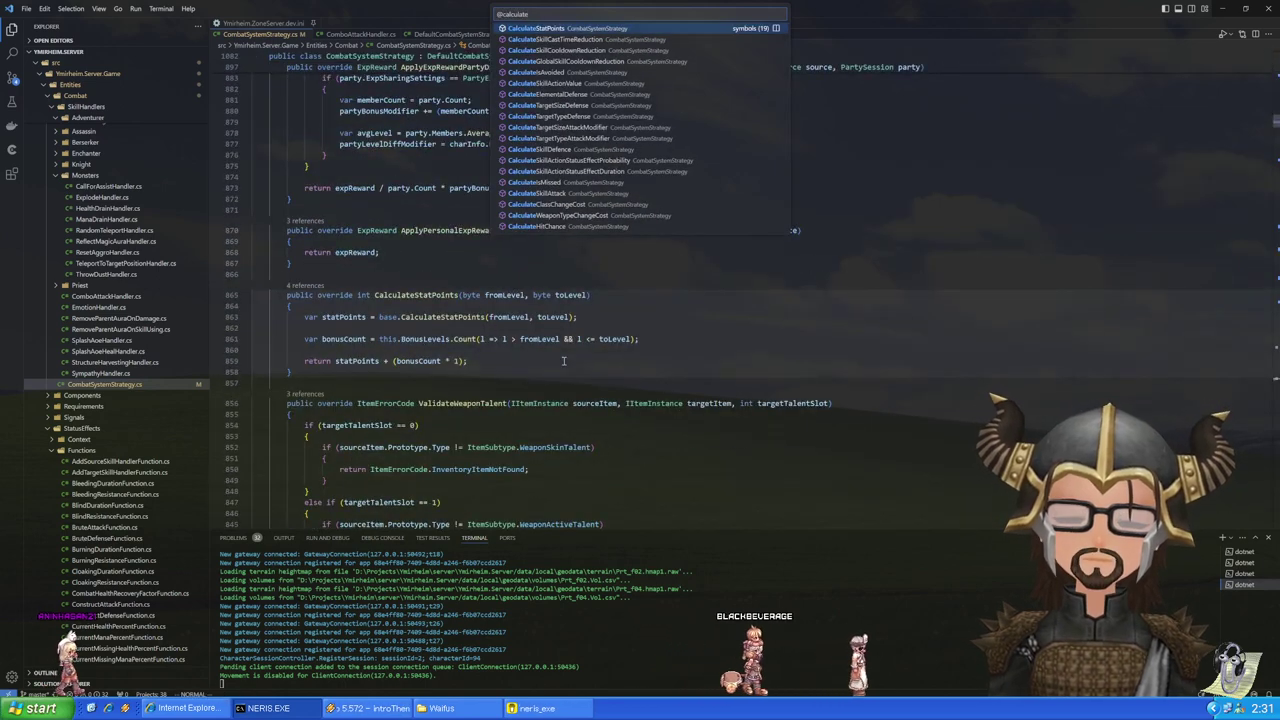
click(540, 226)
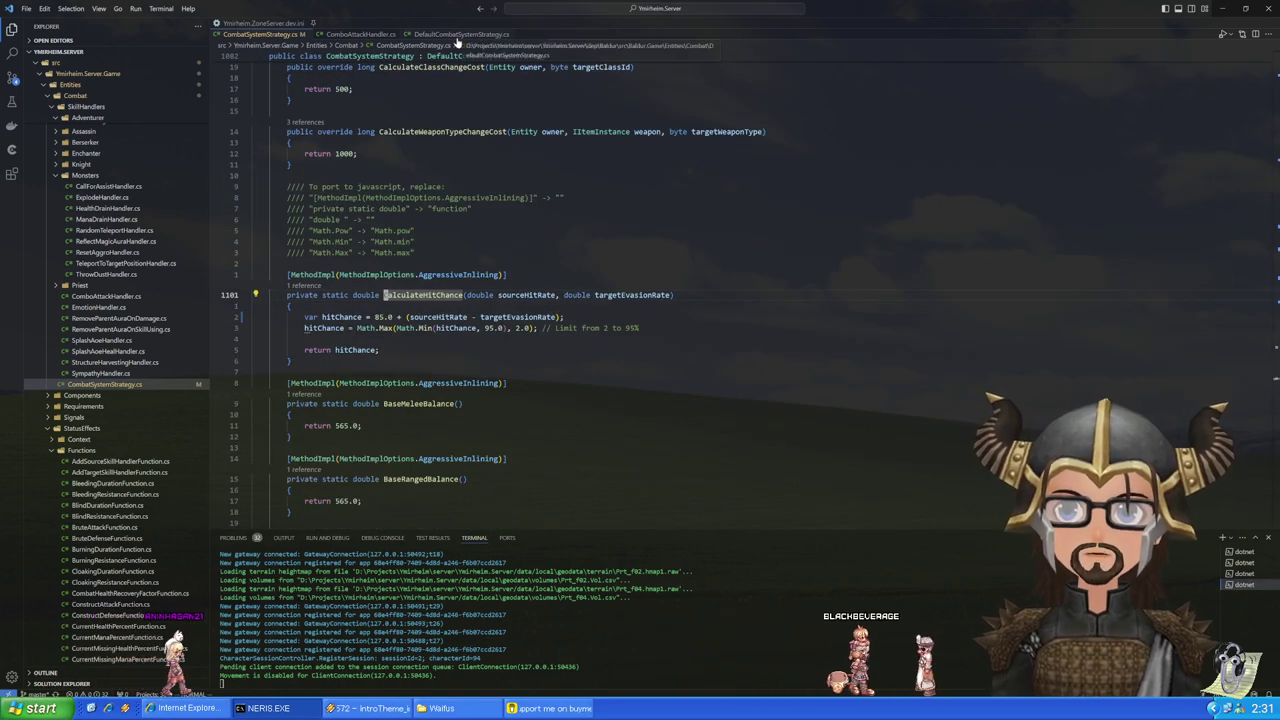
Step: In DefaultCombatSystemStrategy.cs, browse the Calculate symbols, trying queries like 'calculateskillt' and 'hit'
click(503, 37)
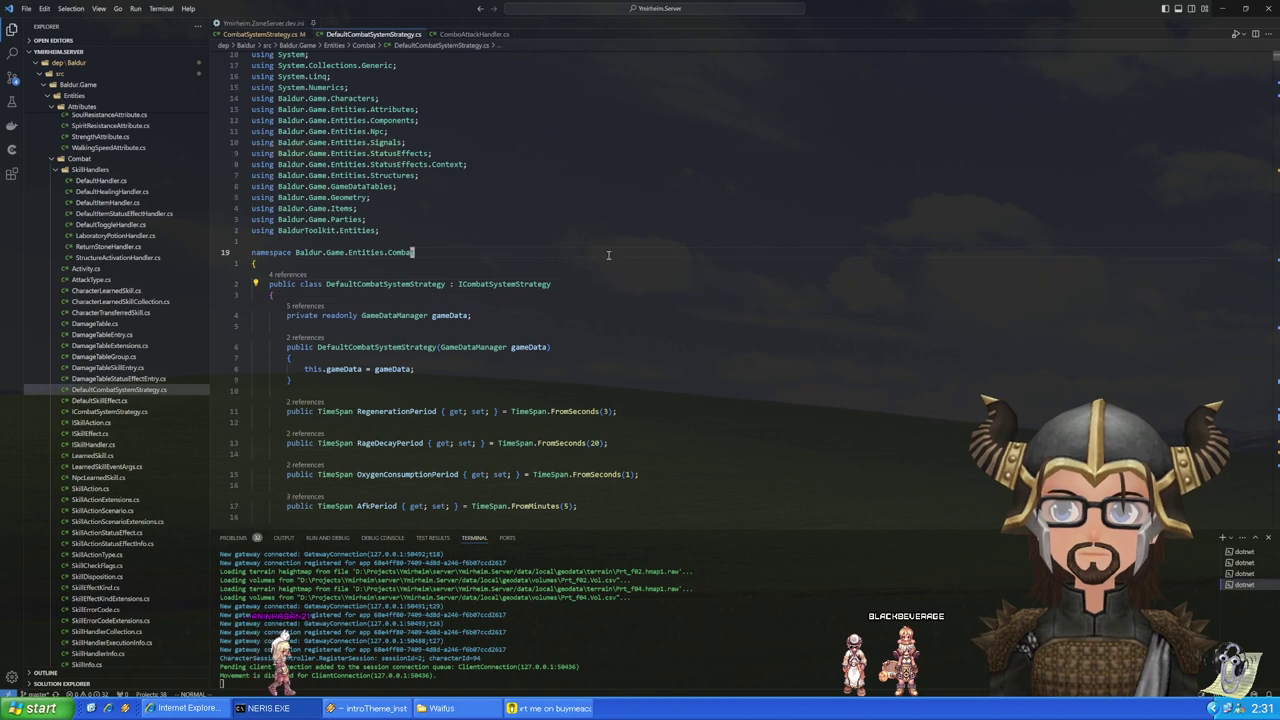
key(ctrl+shift+o)
text(calculateskillt)
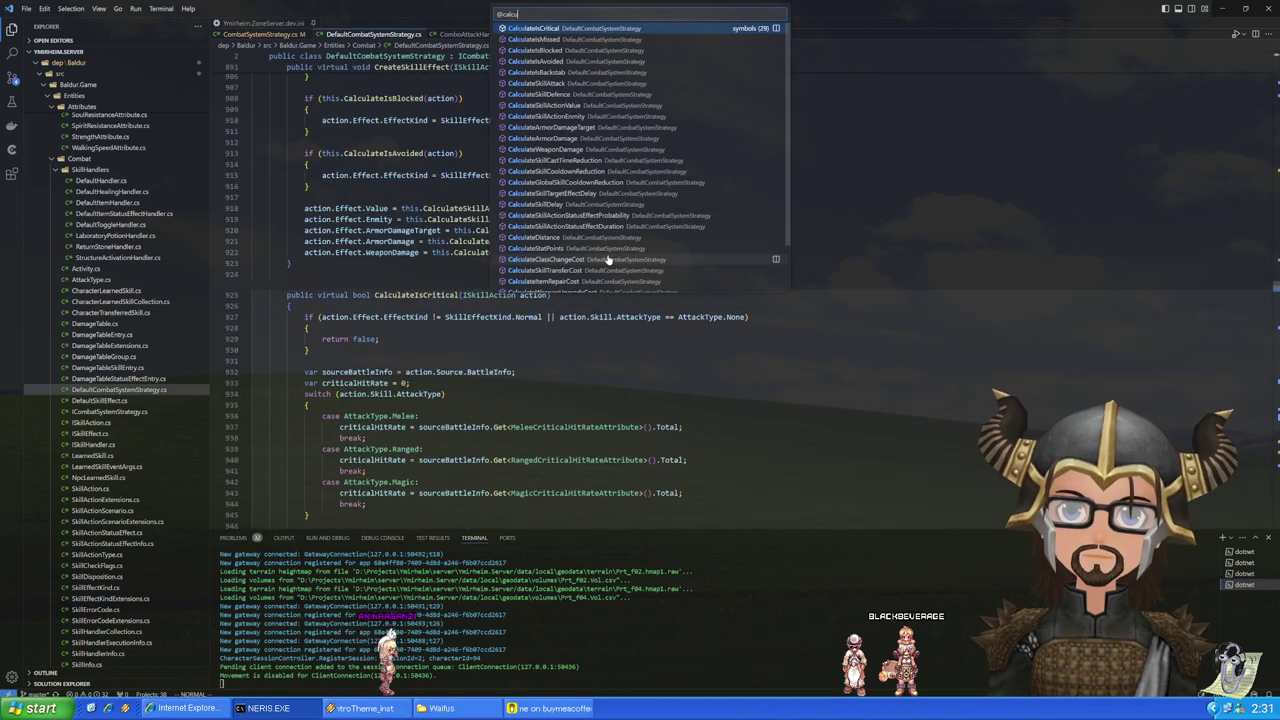
key(BackSpace)
key(BackSpace)
key(BackSpace)
key(BackSpace)
key(BackSpace)
key(BackSpace)
key(BackSpace)
key(BackSpace)
key(BackSpace)
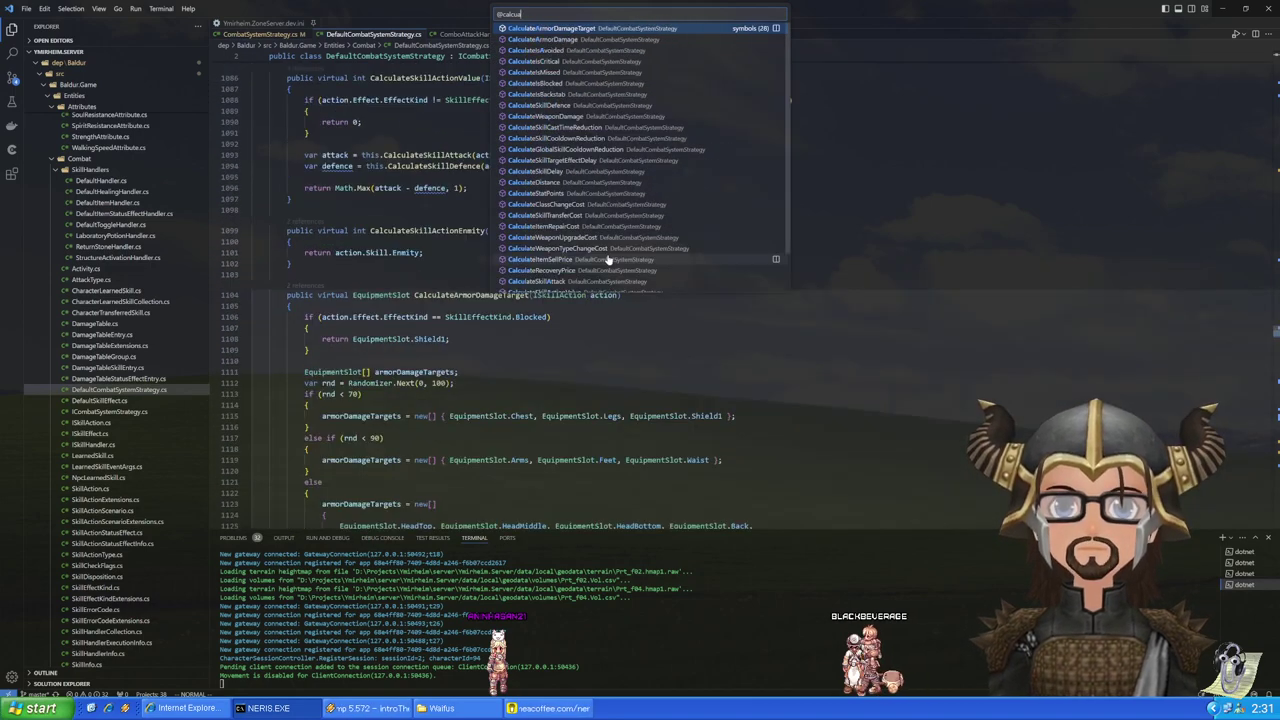
text(ate)
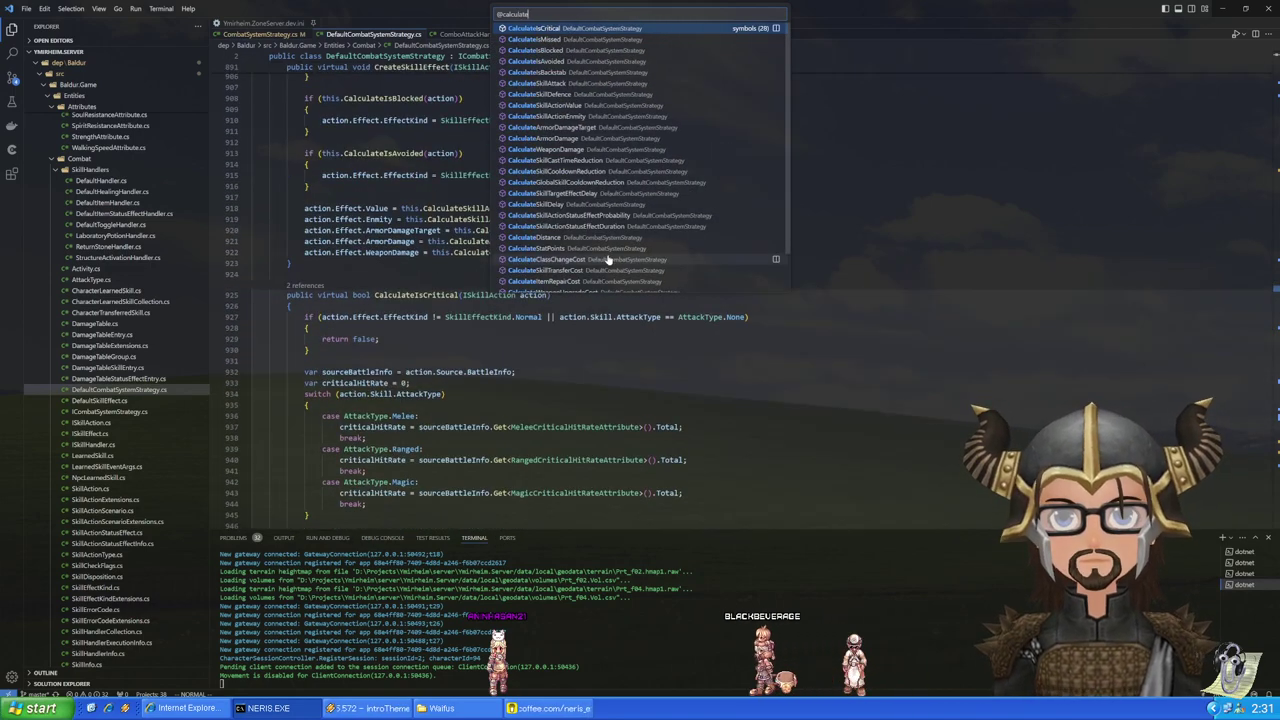
key(BackSpace)
key(BackSpace)
key(BackSpace)
key(BackSpace)
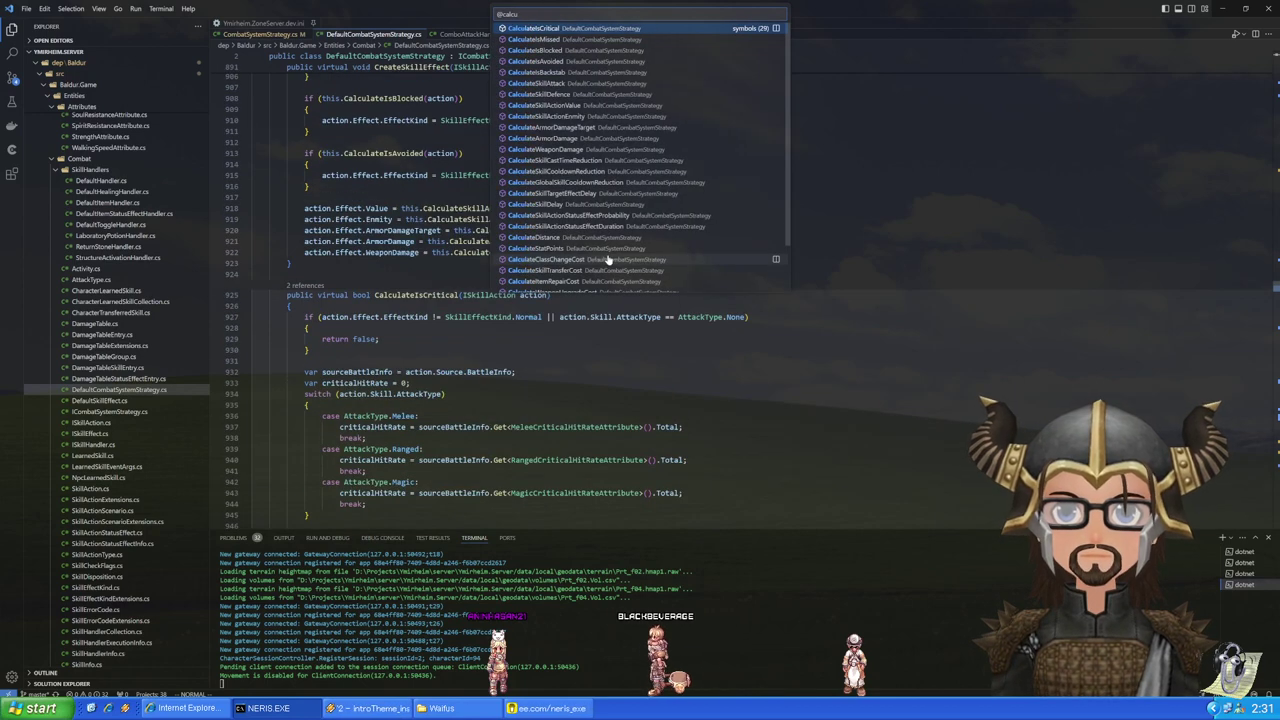
key(BackSpace)
key(BackSpace)
key(BackSpace)
key(BackSpace)
key(BackSpace)
text(hit)
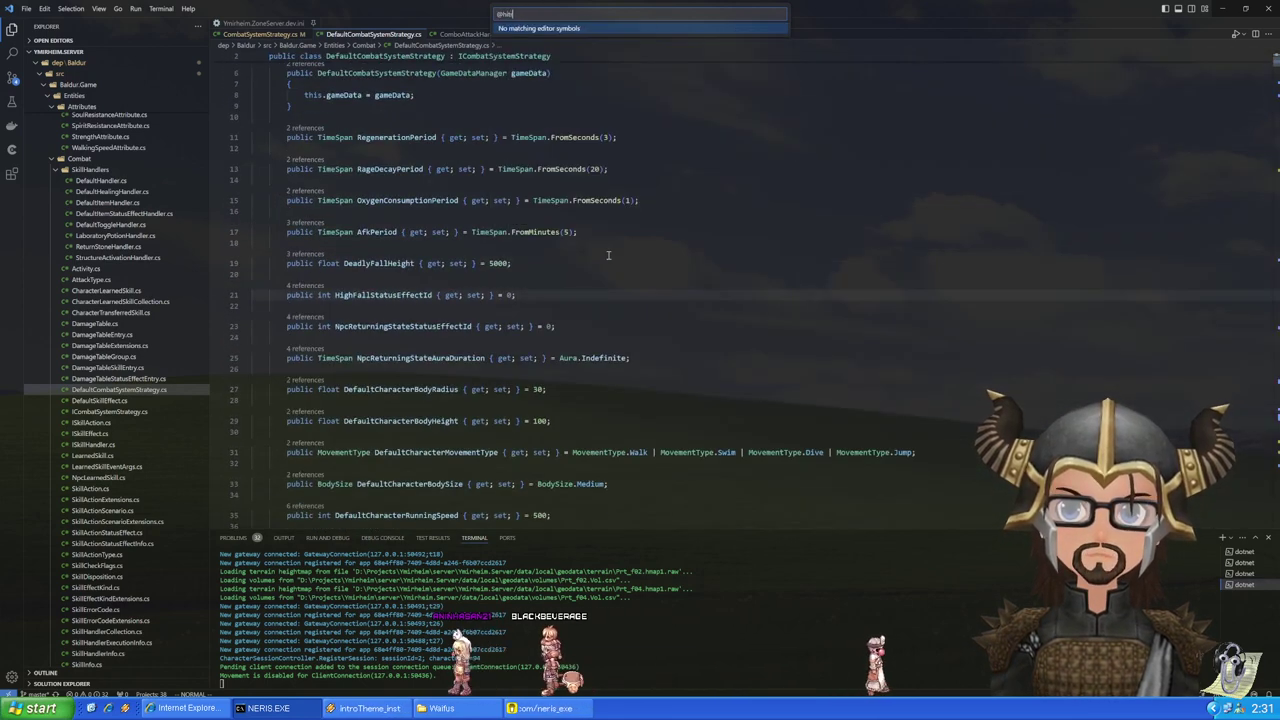
key(BackSpace)
key(BackSpace)
key(BackSpace)
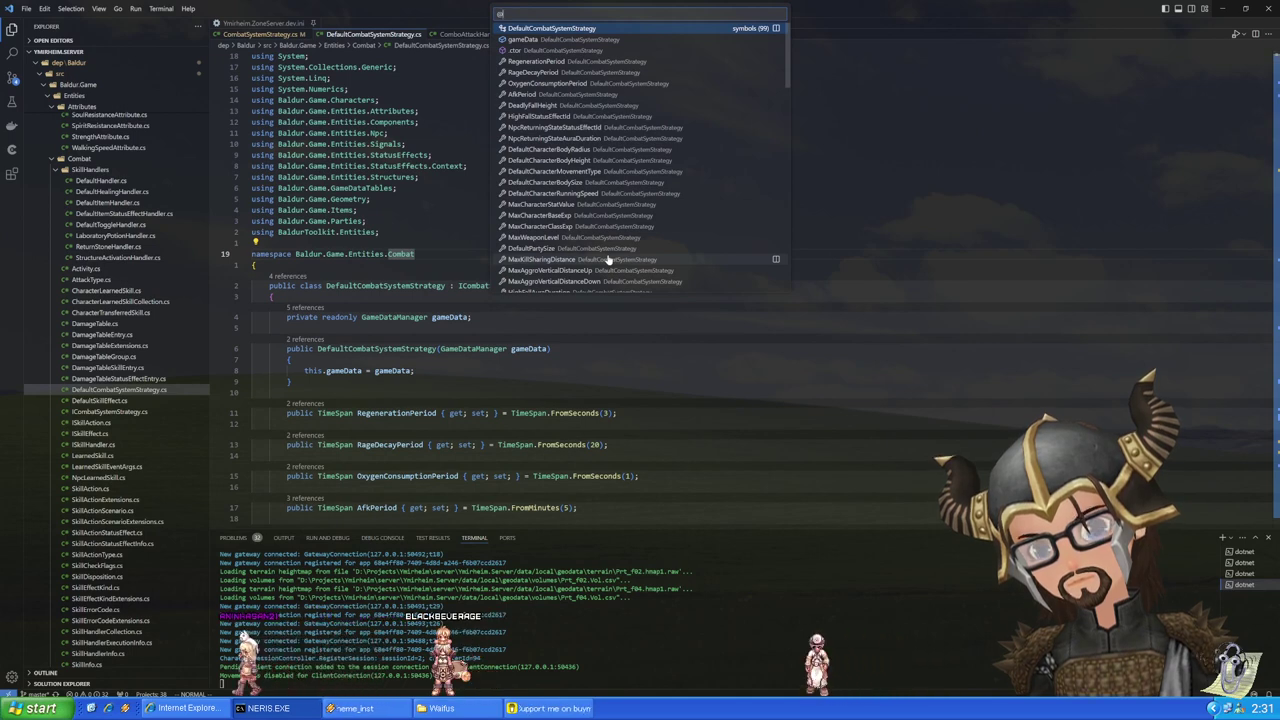
key(Escape)
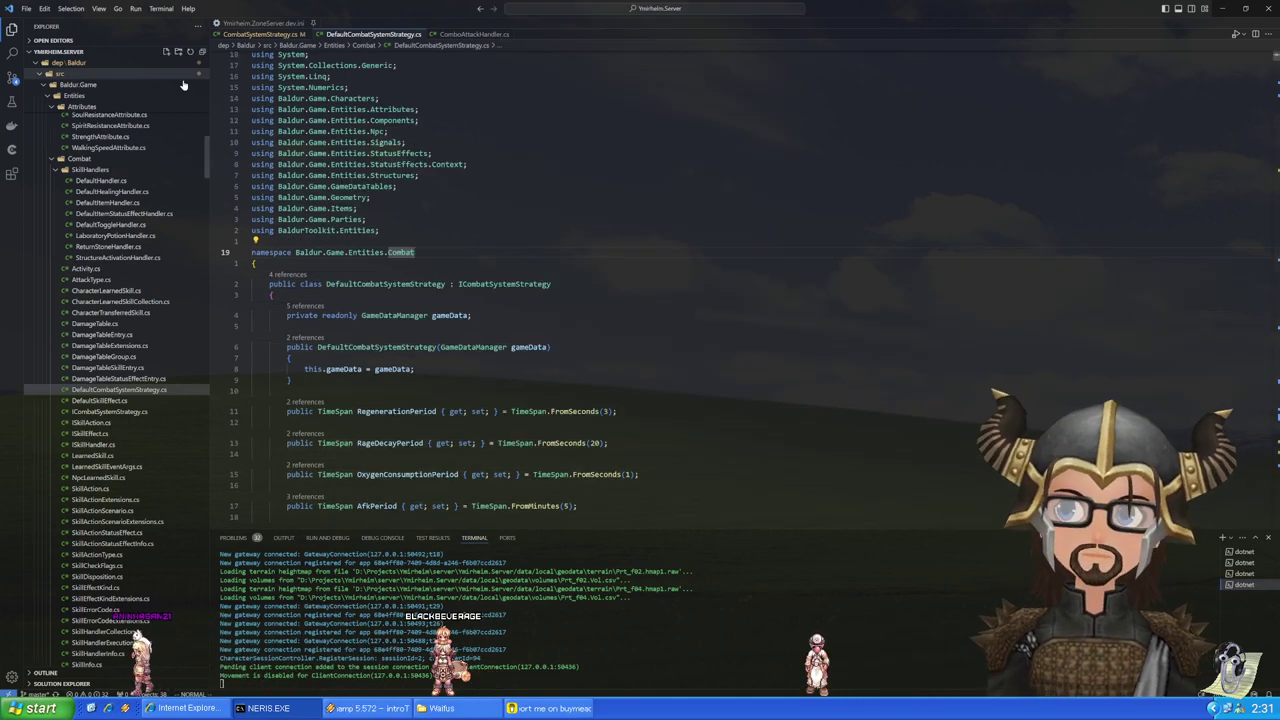
Step: Back in CombatSystemStrategy.cs, bring CalculateIsMissed into view and mark its targetBattleInfo line
click(258, 34)
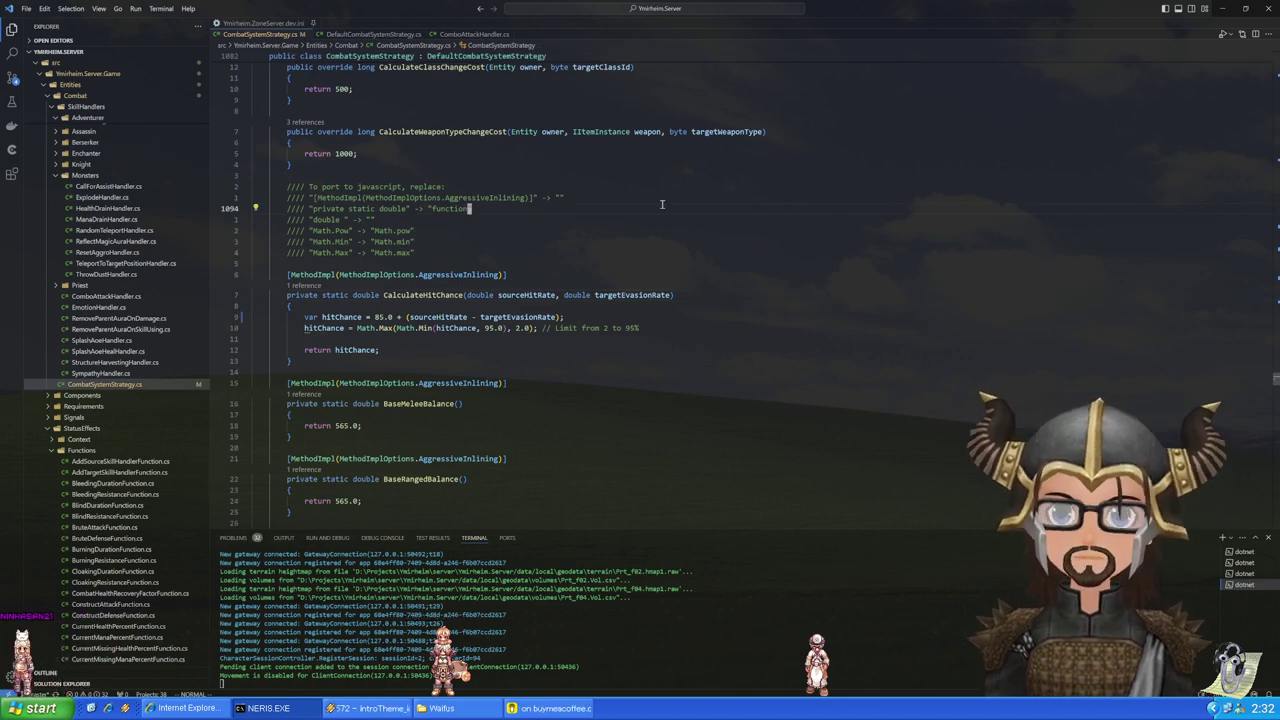
scroll(661, 204, up, 15)
scroll(590, 286, down, 5)
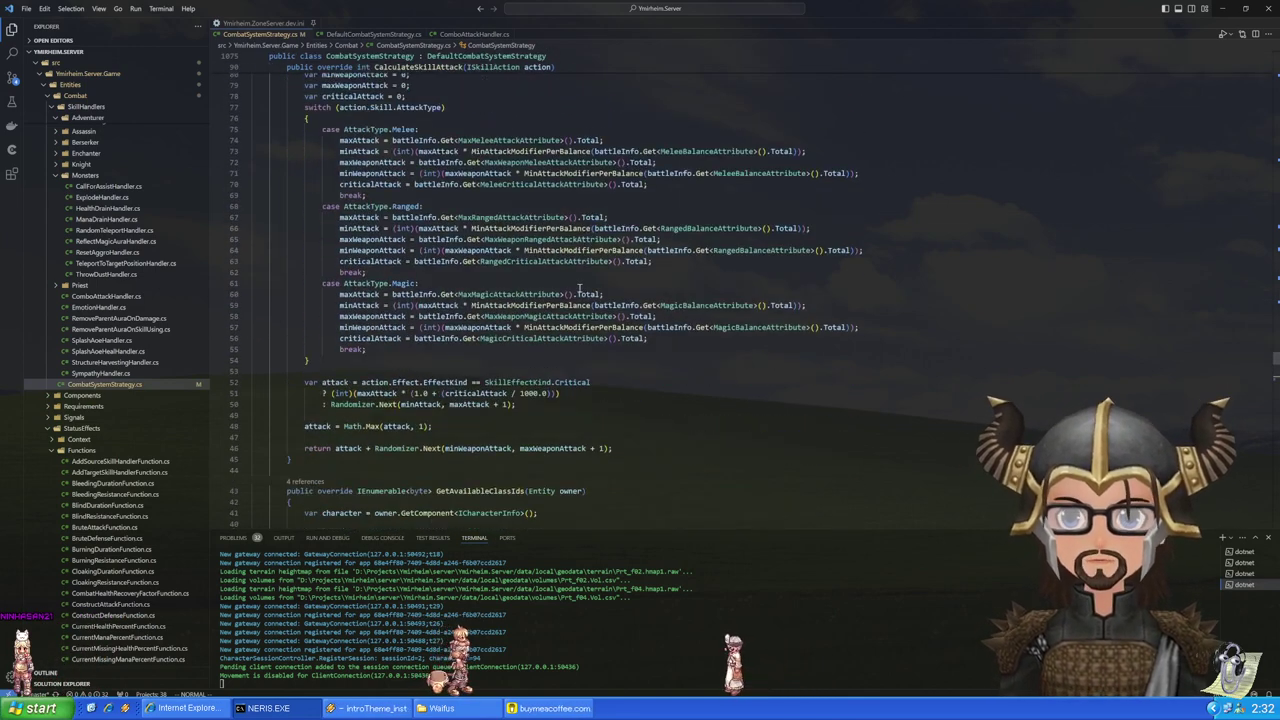
scroll(554, 317, up, 4)
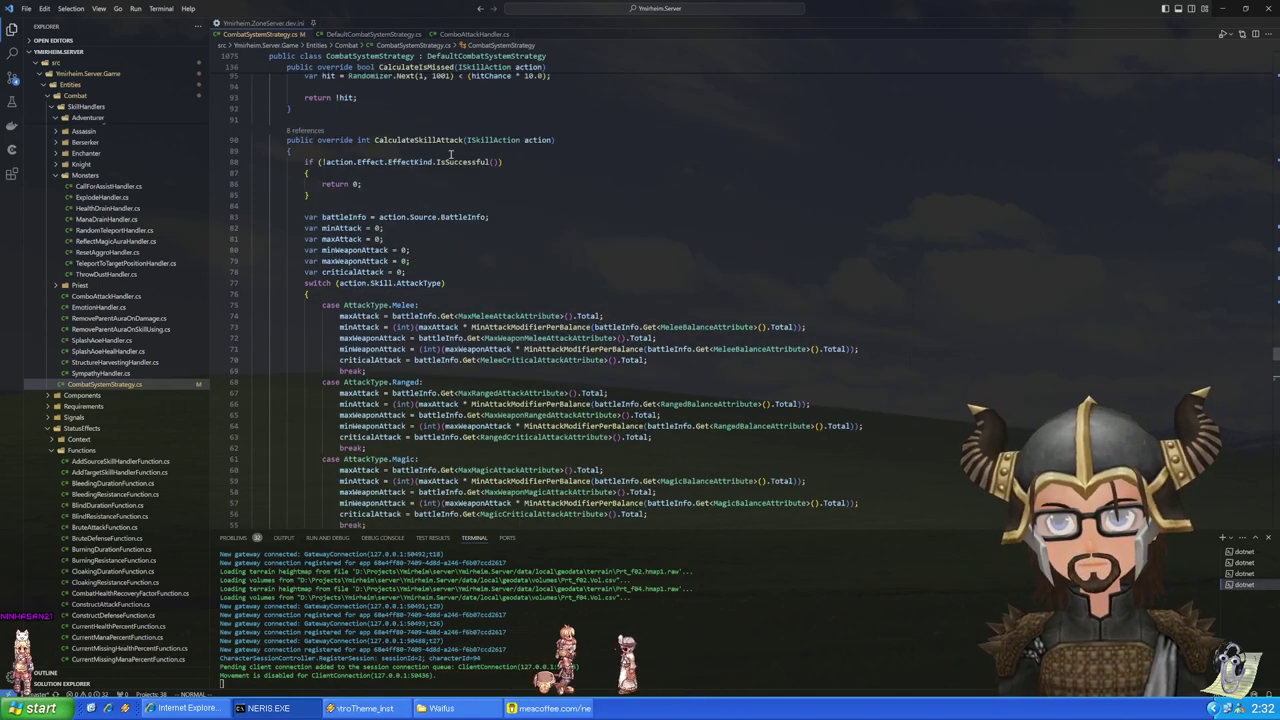
scroll(554, 317, down, 6)
scroll(557, 298, up, 20)
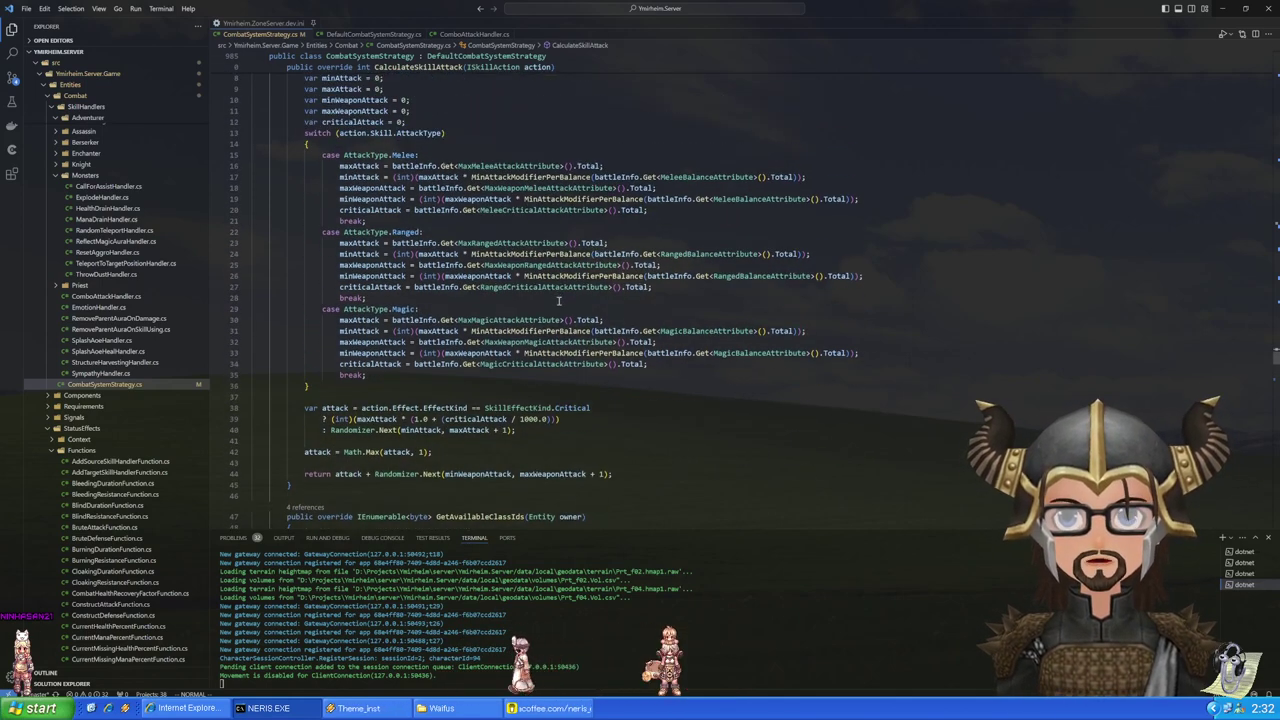
click(449, 184)
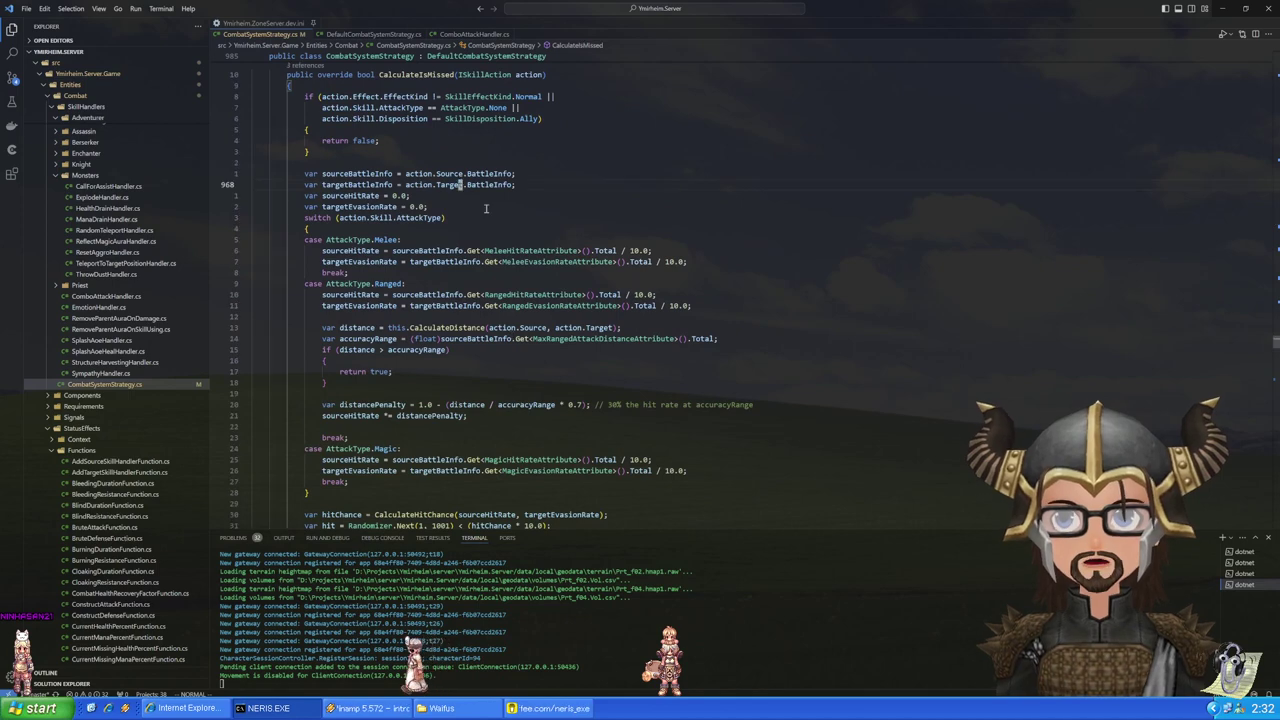
scroll(470, 300, down, 4)
scroll(483, 369, up, 4)
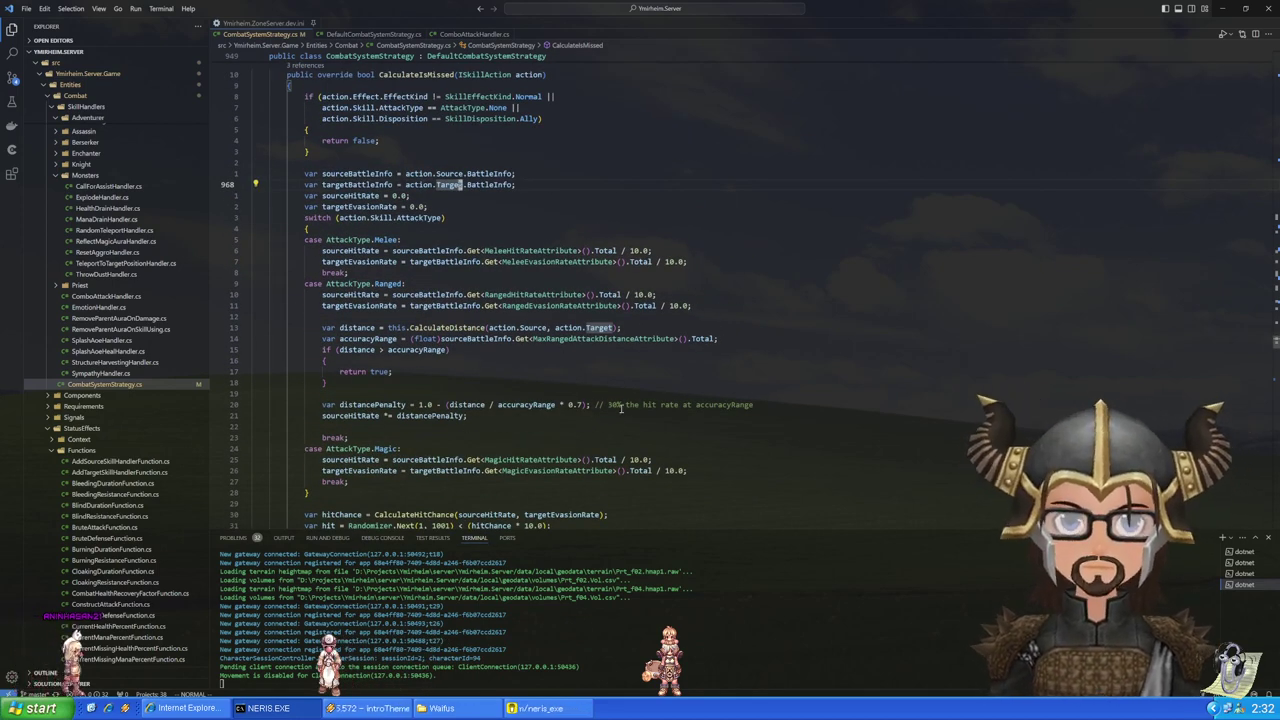
Step: Inspect the ranged penalty code: the 30% hit-rate comment, accuracyRange uses, and MaxRangedAttackDistanceAttribute
drag(609, 405, 655, 405)
double_click(721, 405)
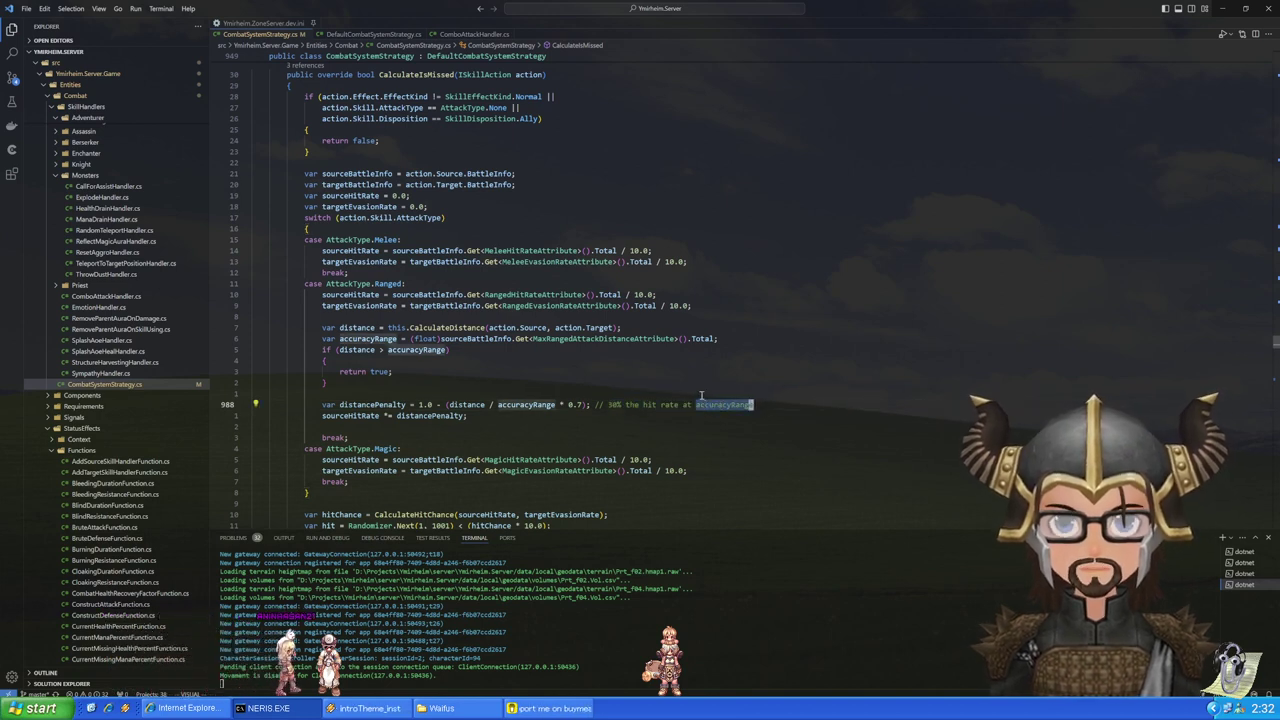
drag(622, 405, 752, 405)
click(748, 404)
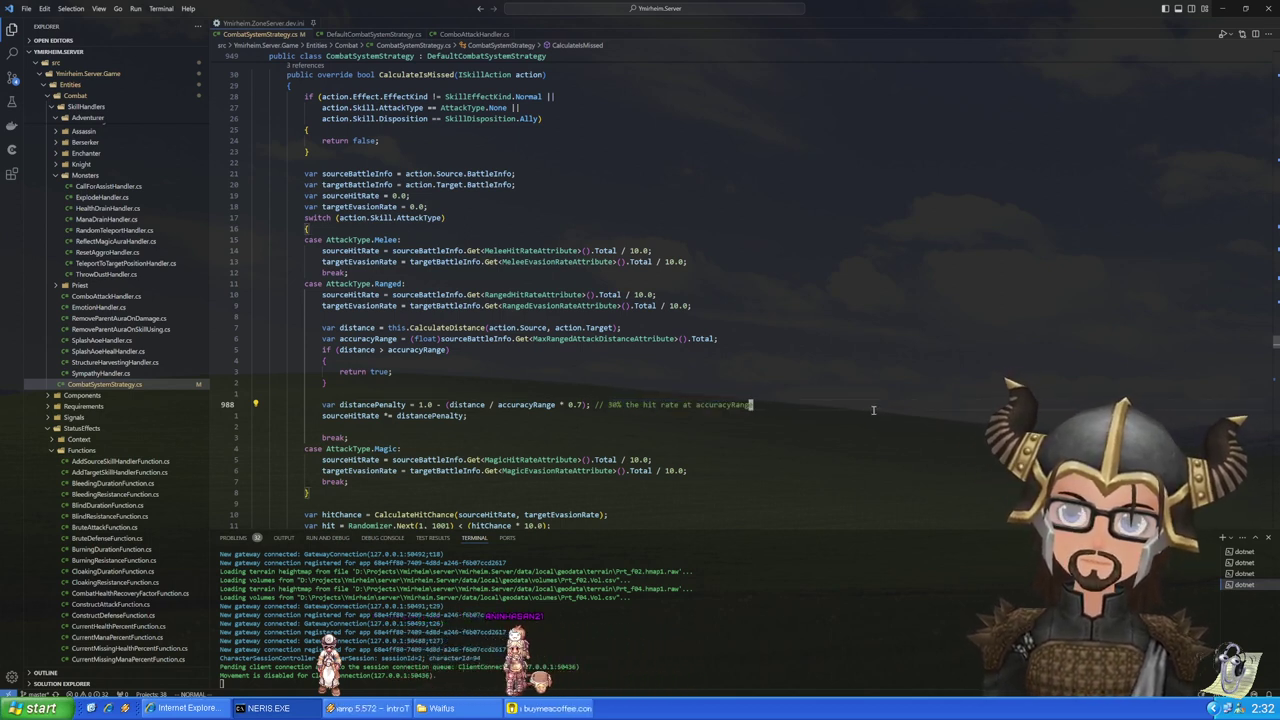
double_click(611, 338)
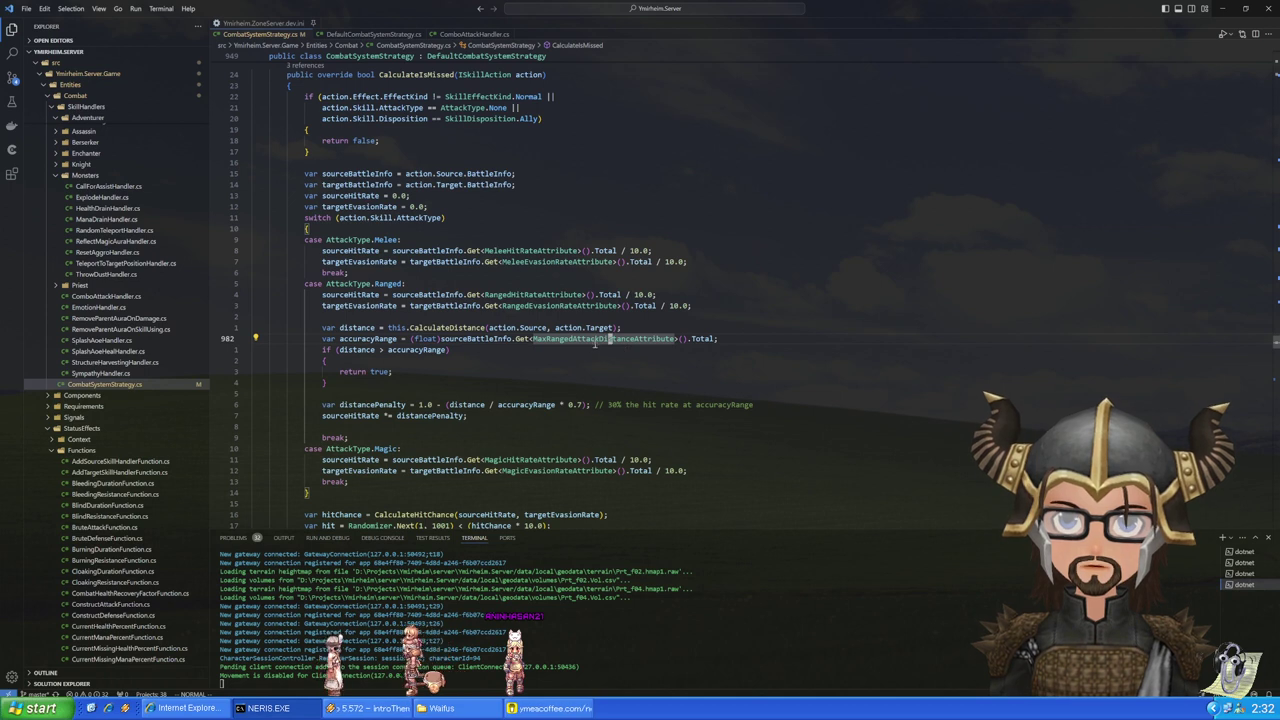
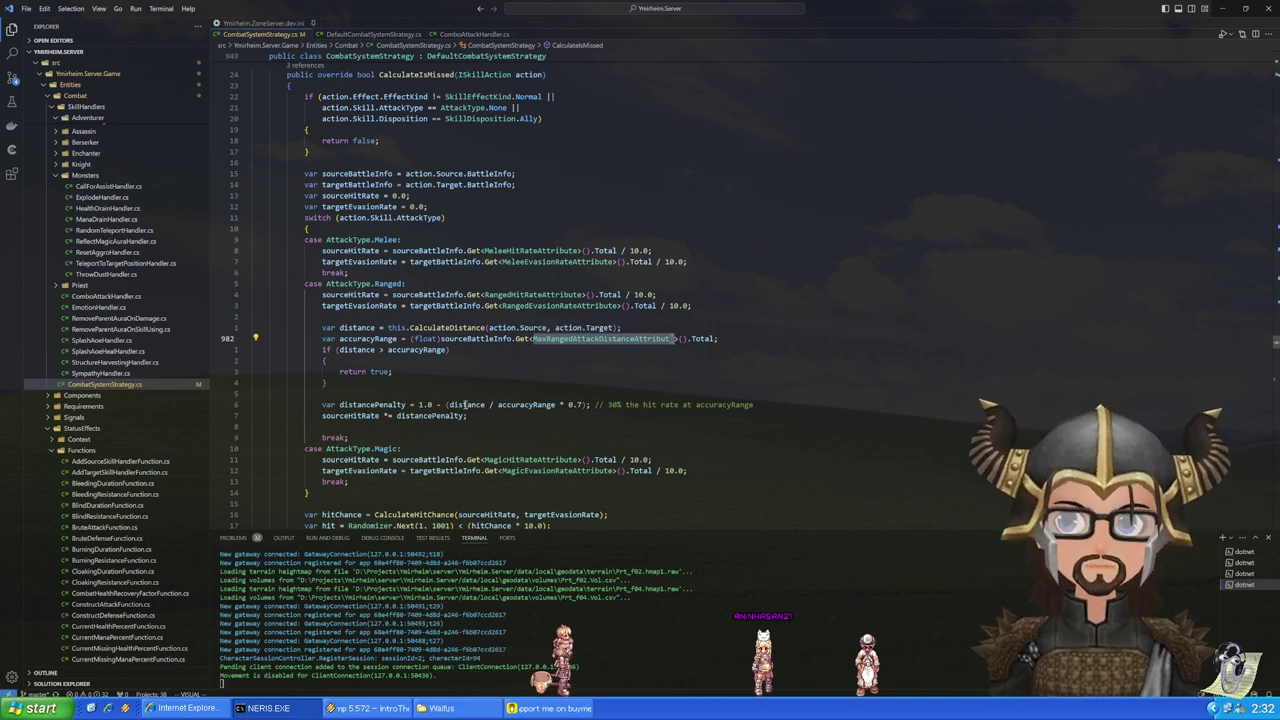
Step: Leave the combat strategy code and bring up DBeaver's npc_skills table data
key(alt+Tab)
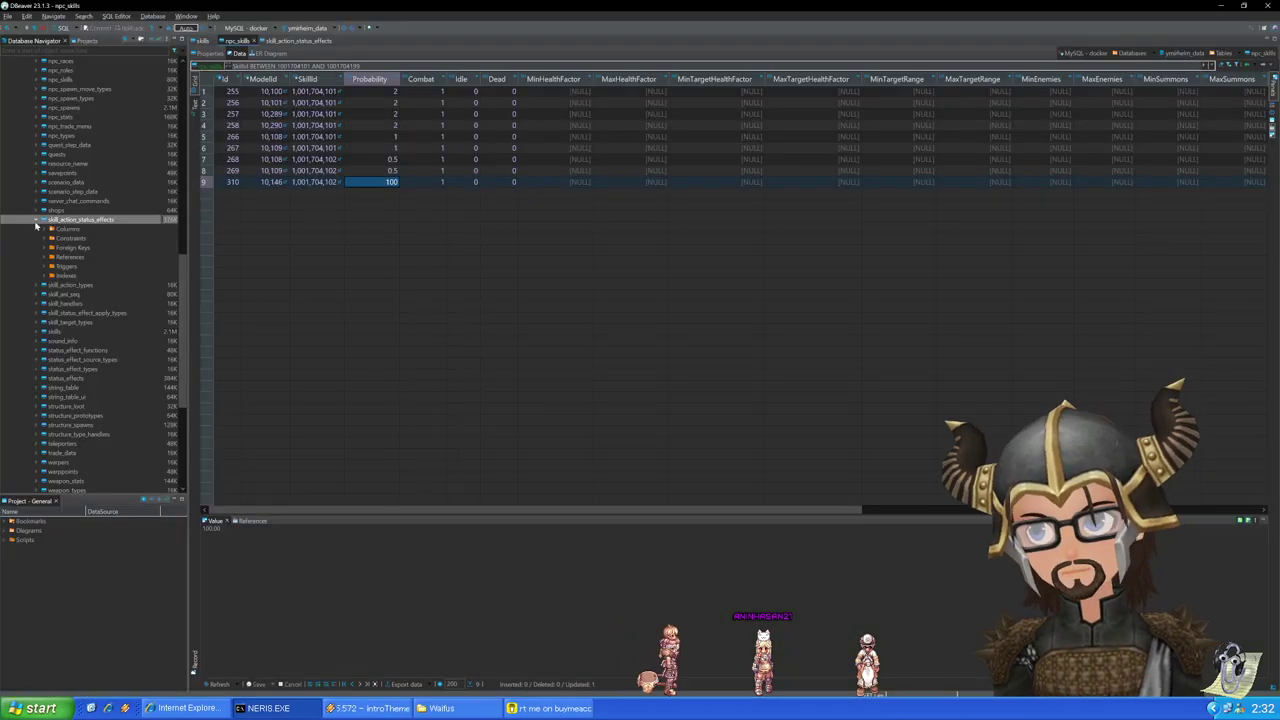
Step: Open the skills table data and scroll through it to a Deep Cut skill entry
click(200, 40)
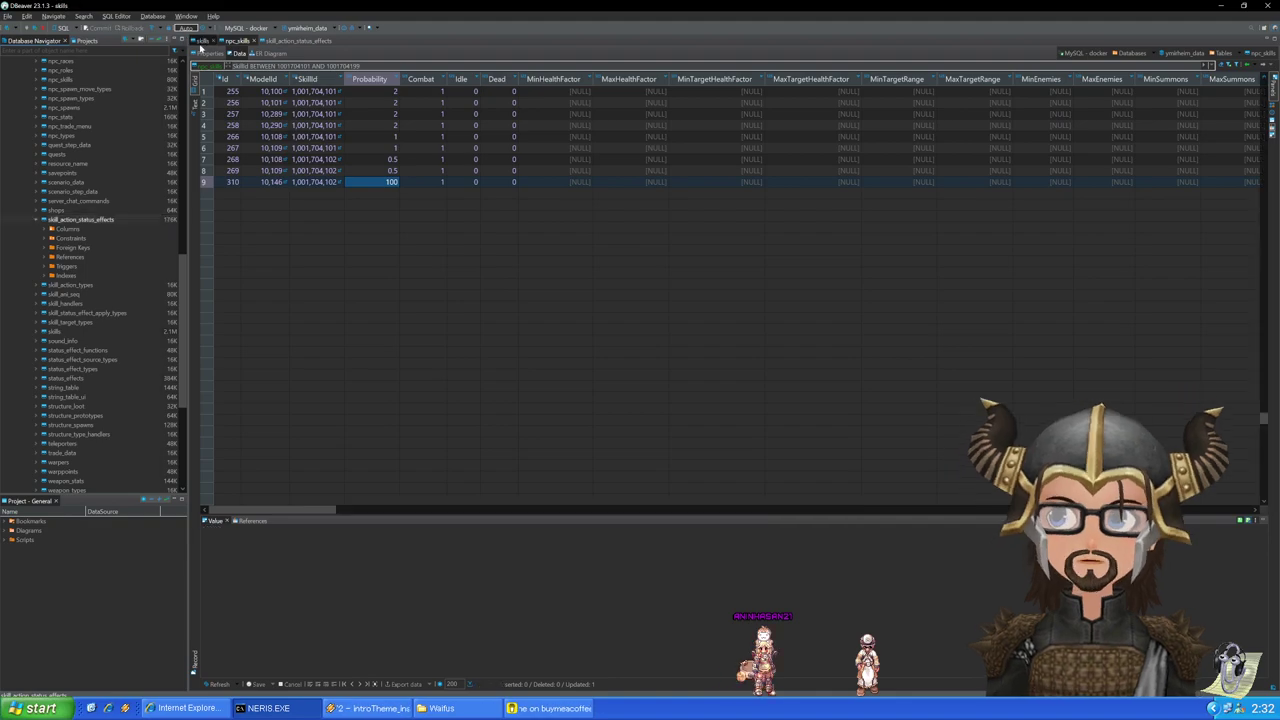
scroll(300, 335, down, 15)
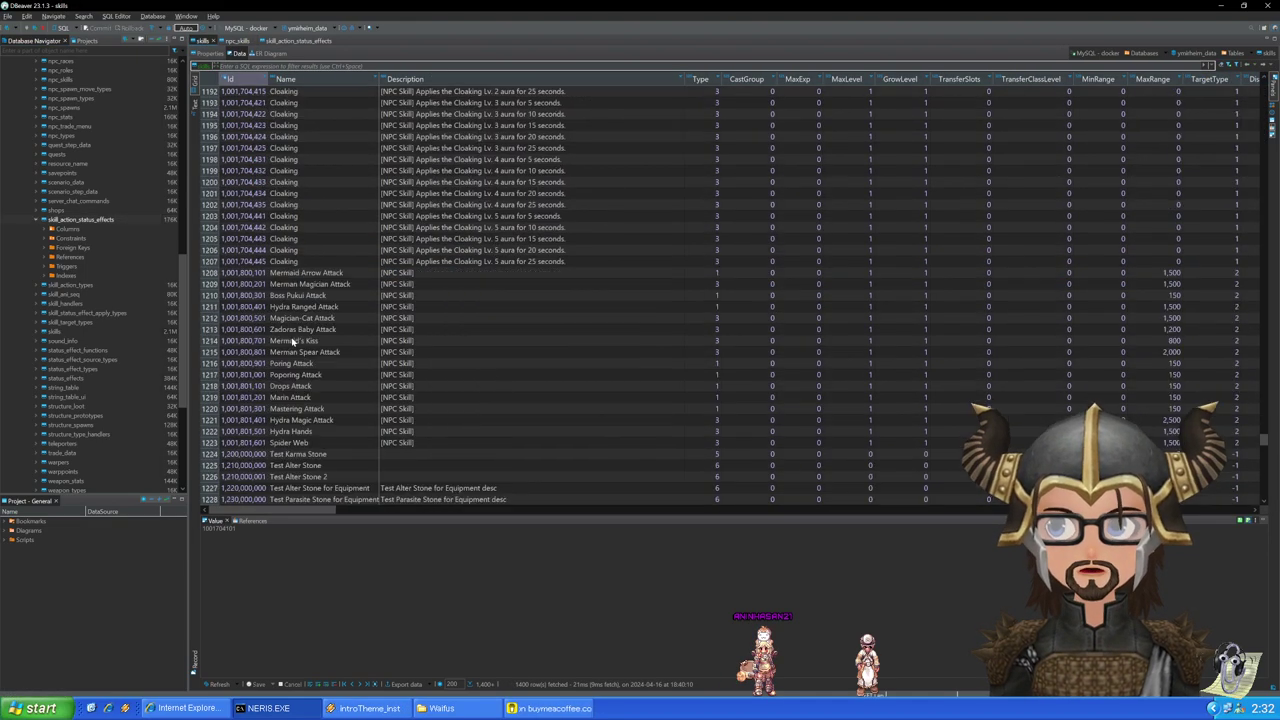
scroll(310, 340, up, 20)
scroll(312, 341, up, 20)
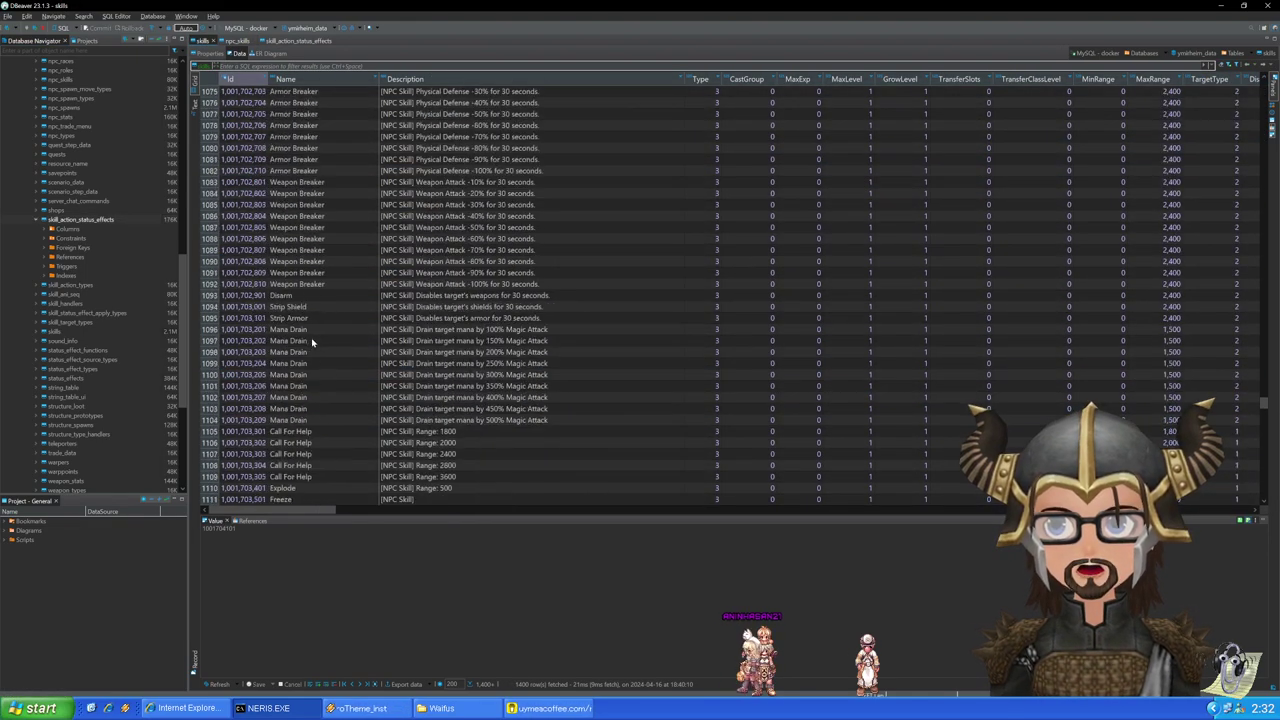
scroll(312, 341, up, 20)
click(312, 340)
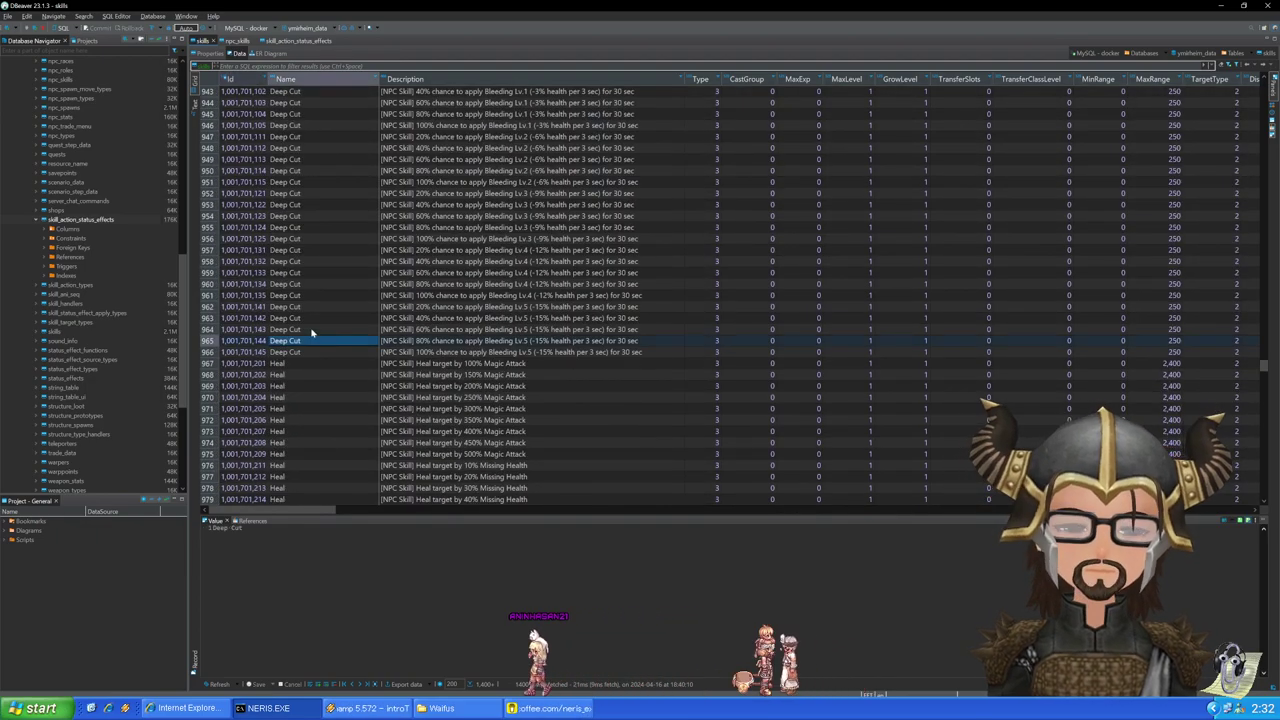
Step: Show Rifle Mastery's full description, highlight its 250m range, and return to the spreadsheet
scroll(310, 331, up, 20)
scroll(298, 328, down, 8)
click(421, 341)
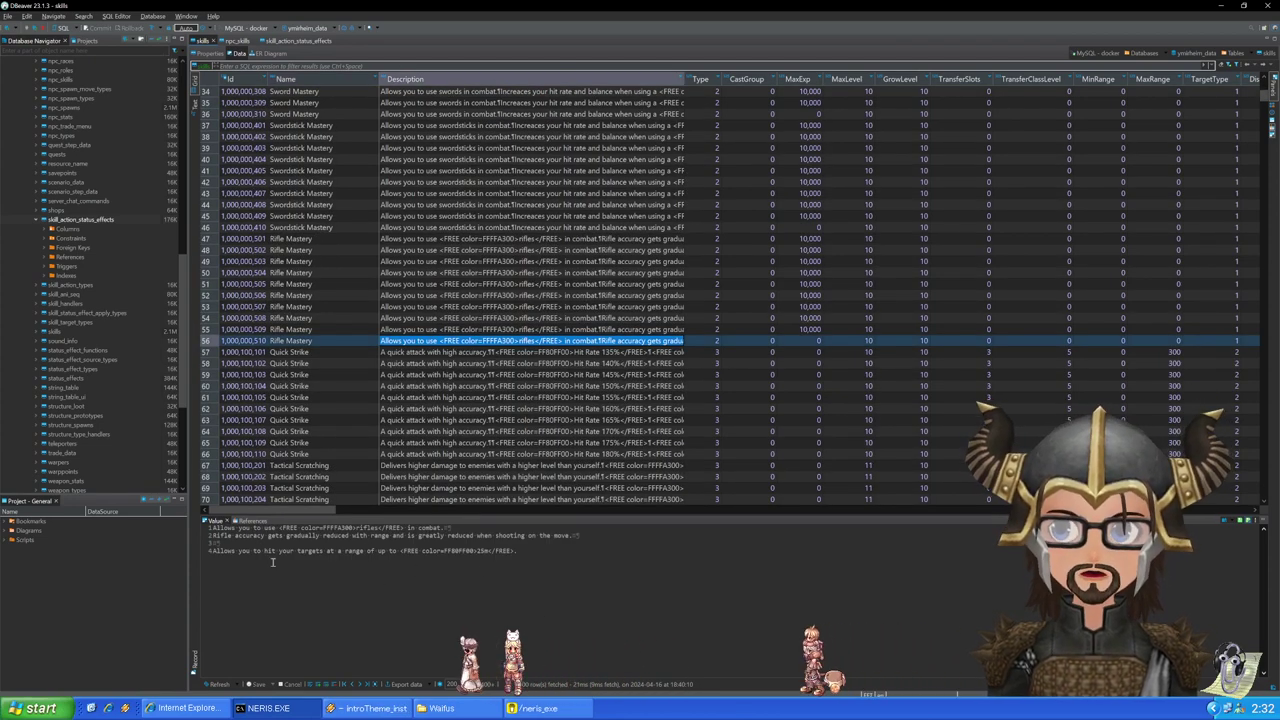
drag(477, 551, 491, 553)
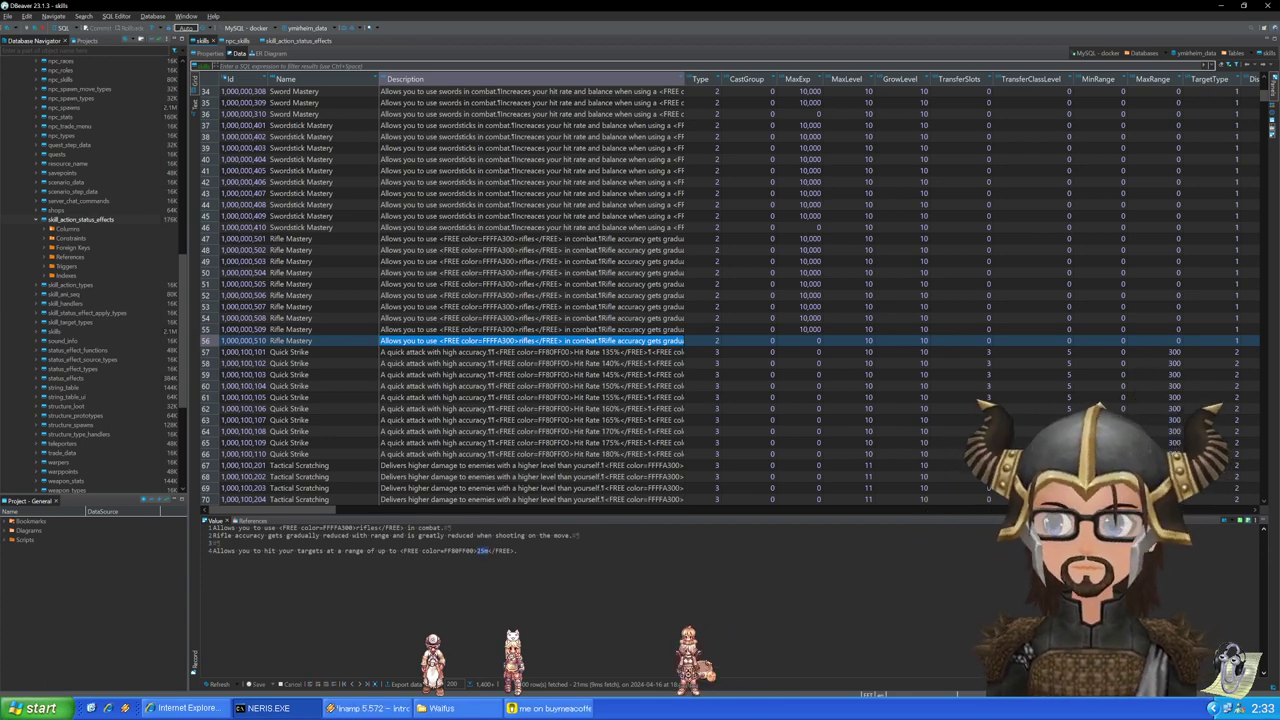
key(alt+Tab)
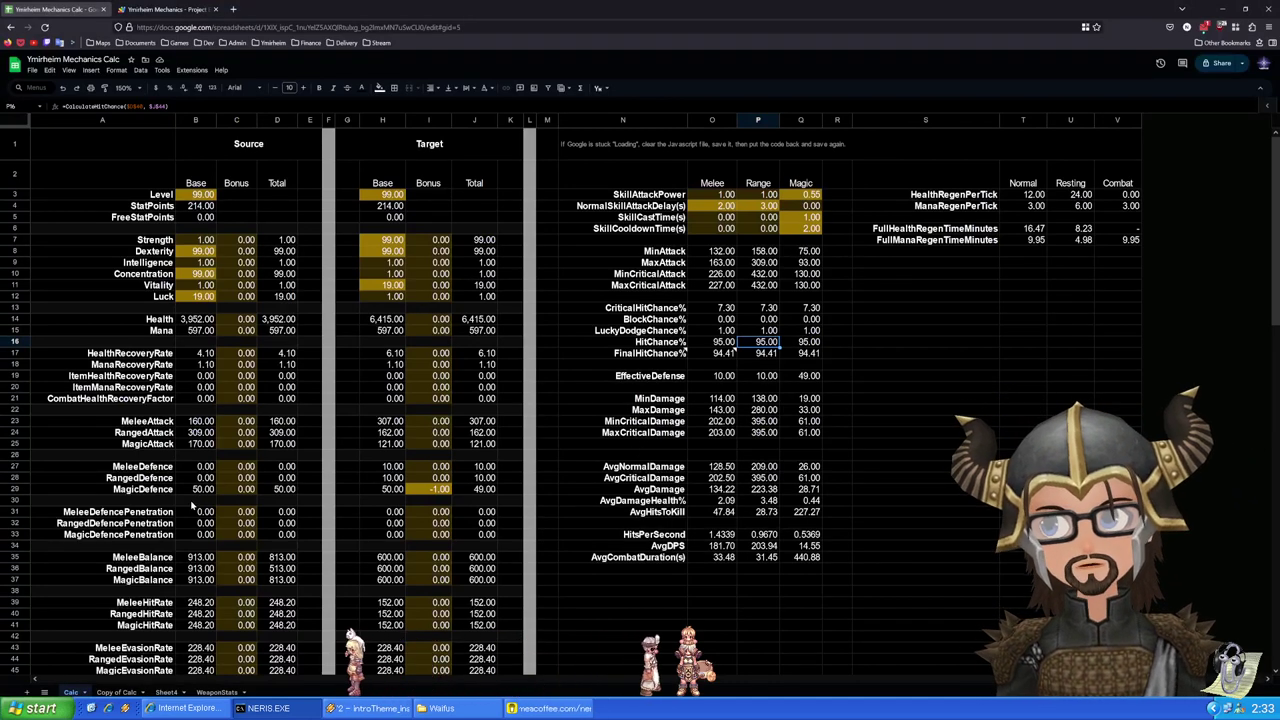
click(612, 230)
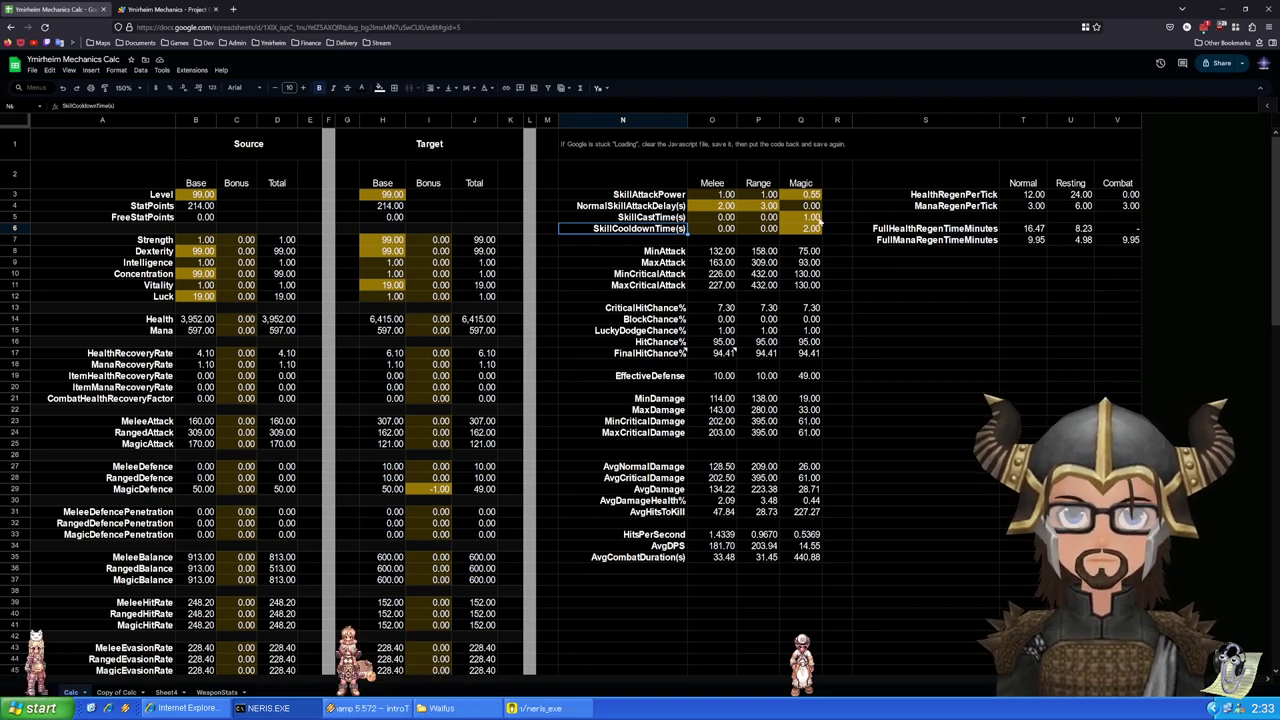
click(729, 230)
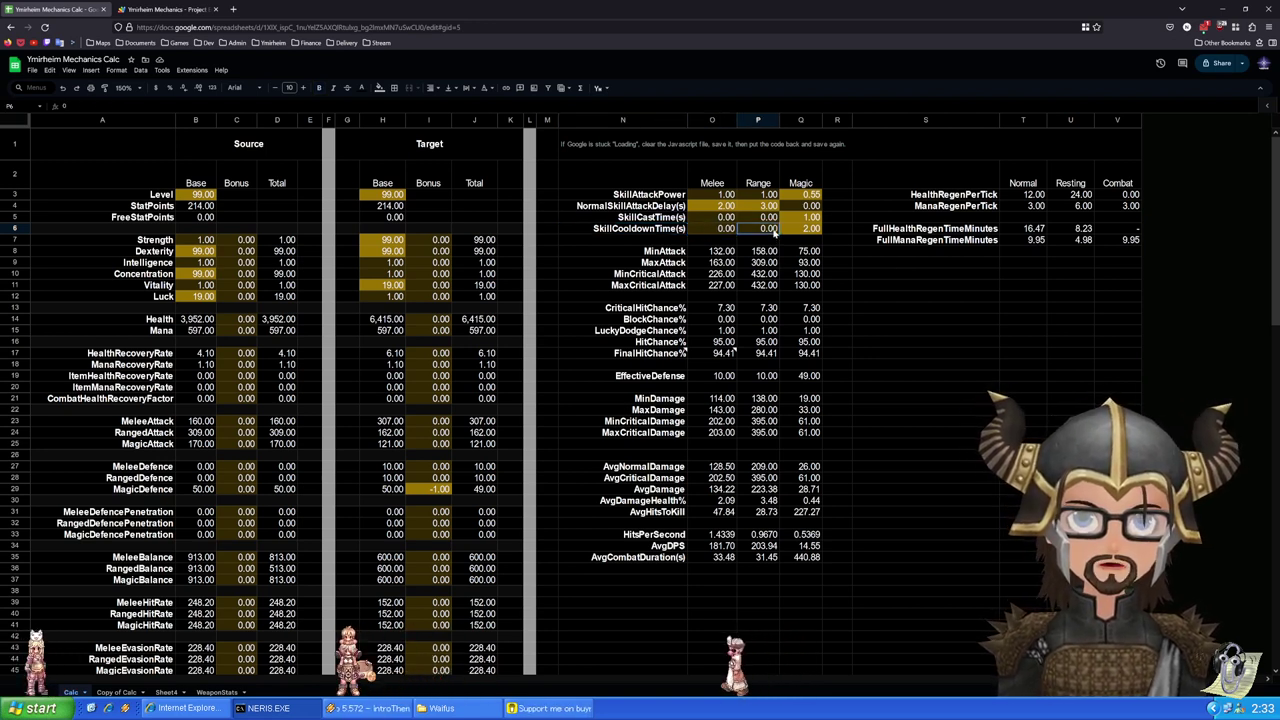
click(800, 230)
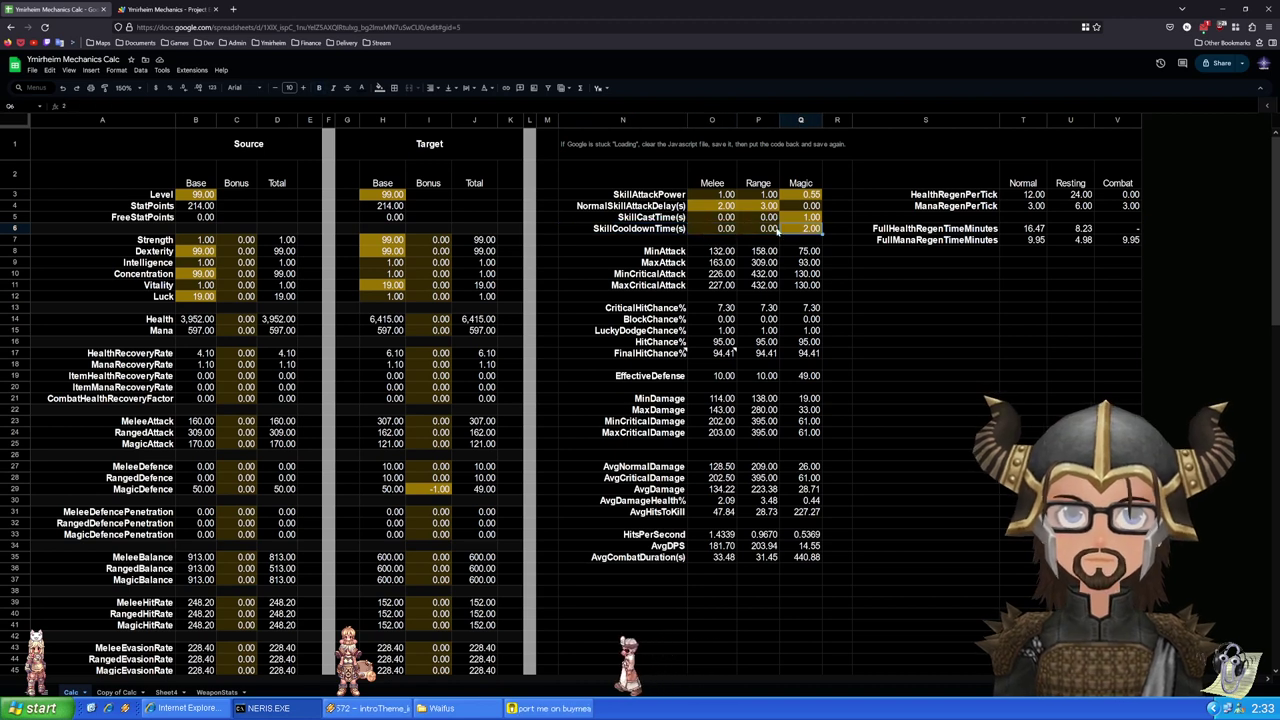
click(653, 232)
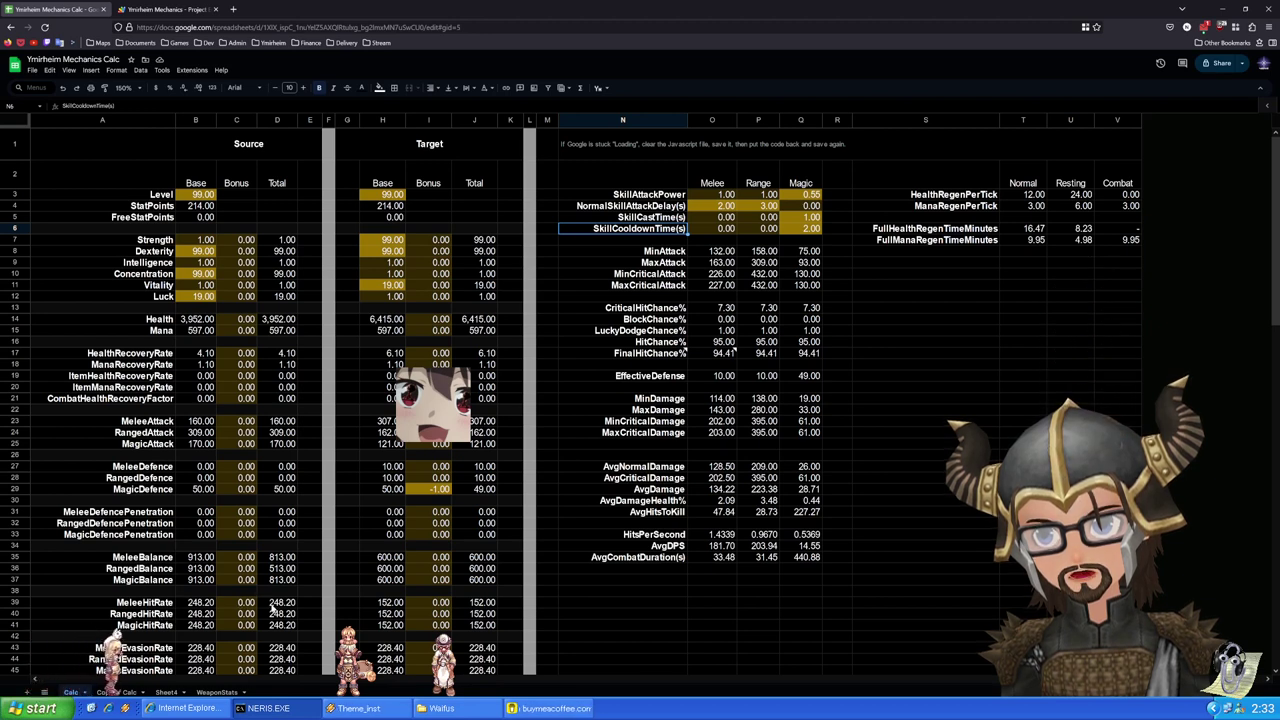
click(197, 613)
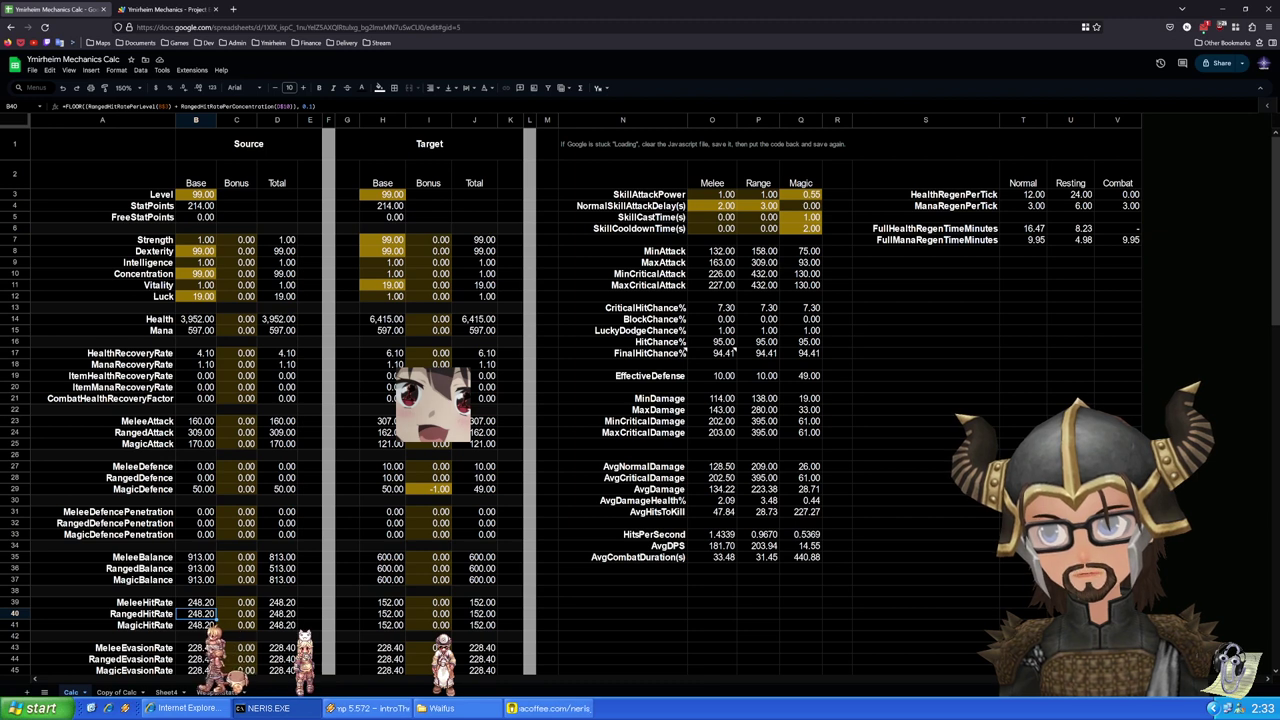
click(228, 617)
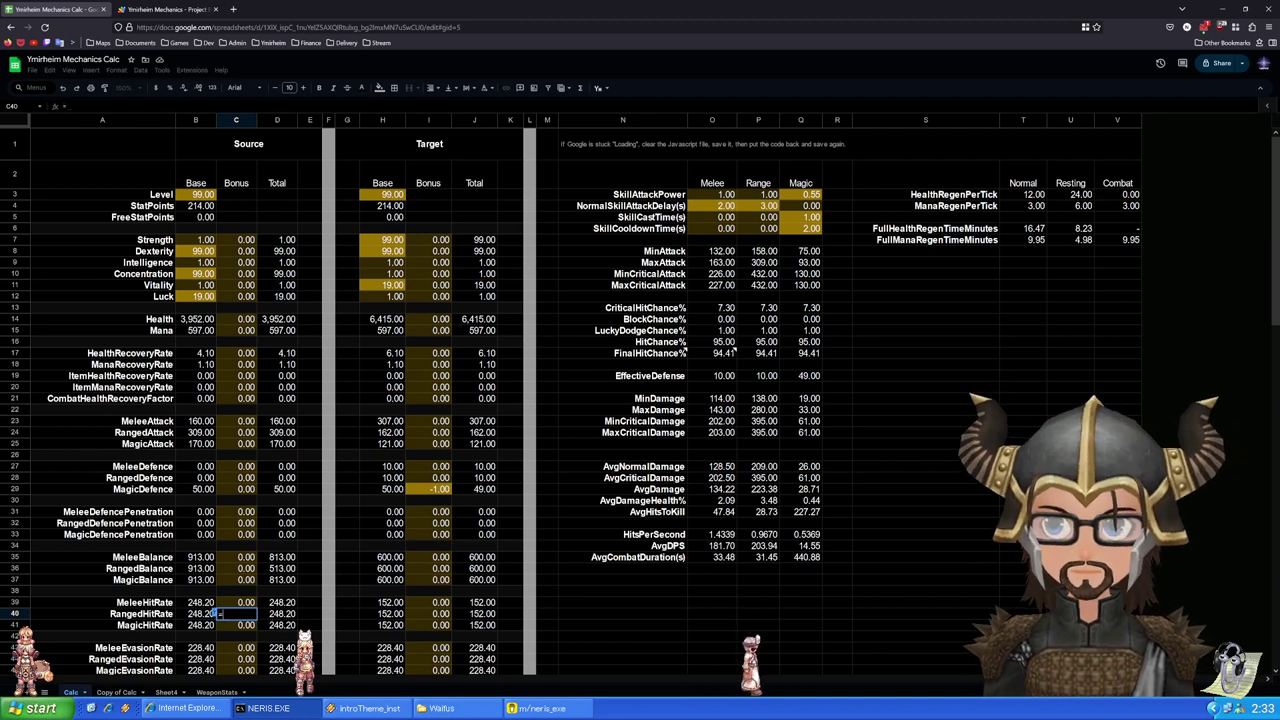
Step: Enter =-(B40/2) in C40, making the RangedHitRate bonus -124.10 and total 124.10
text(=)
text((B40)
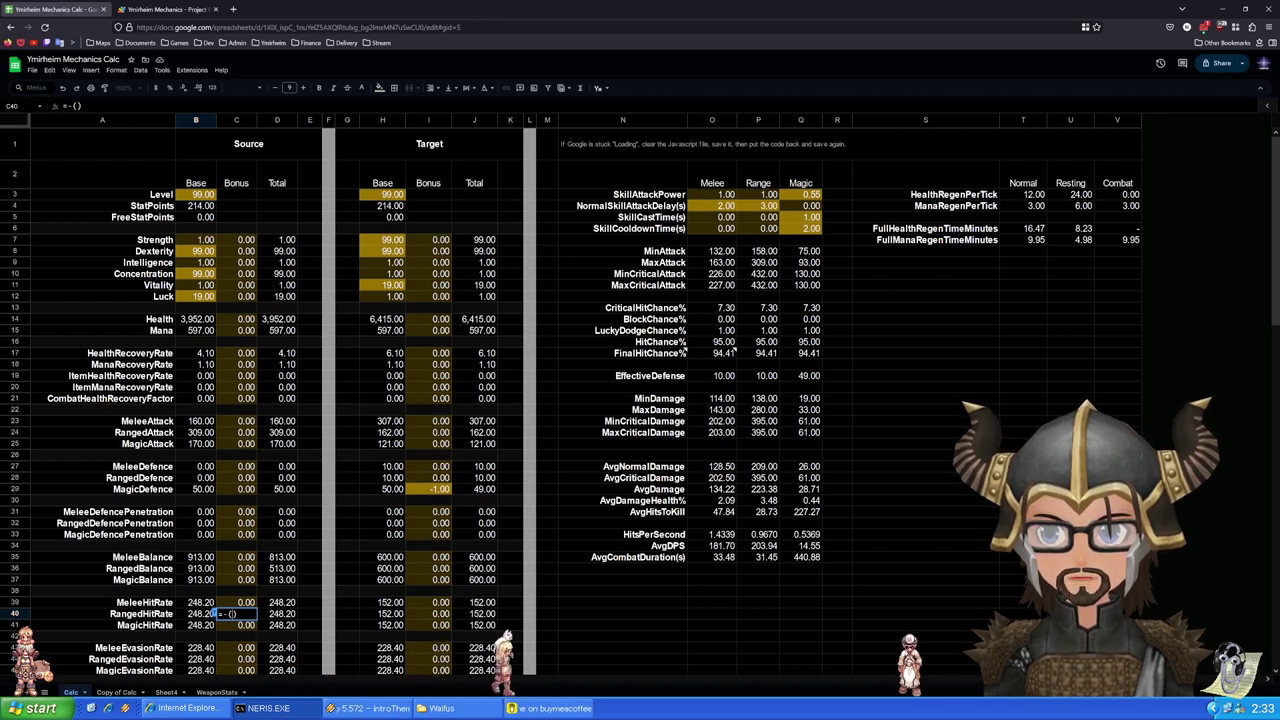
click(196, 614)
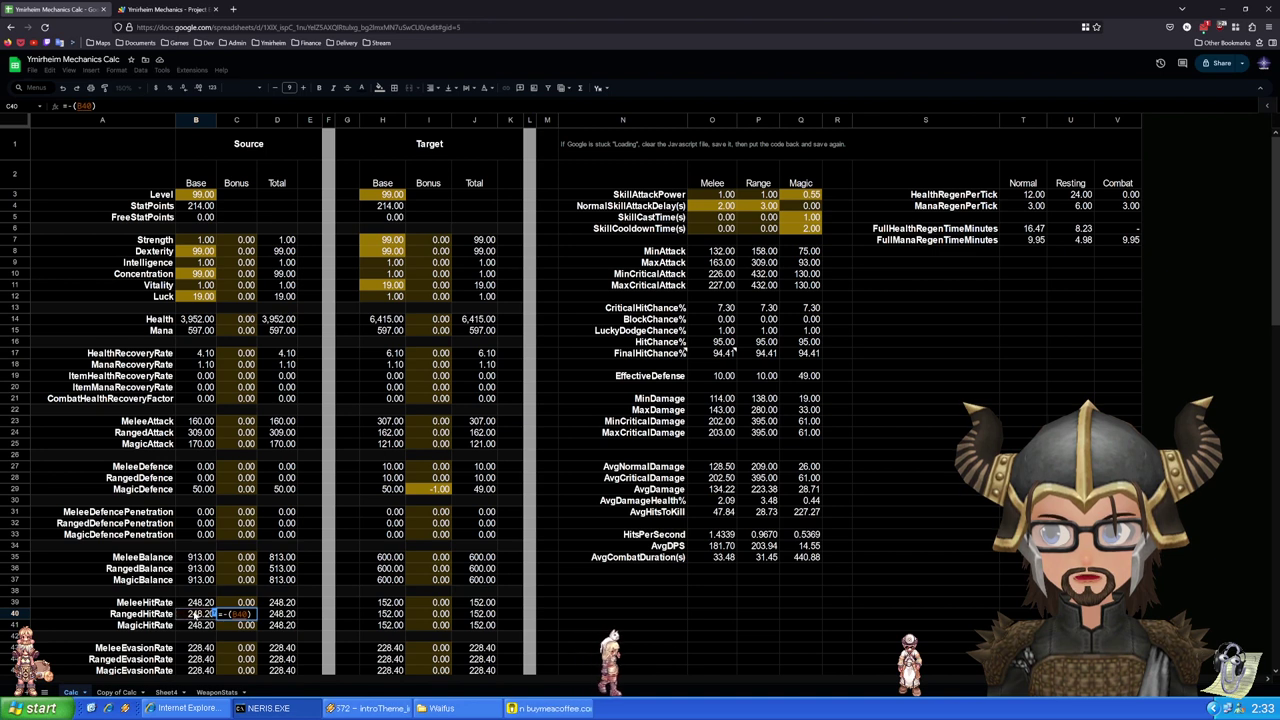
key(Return)
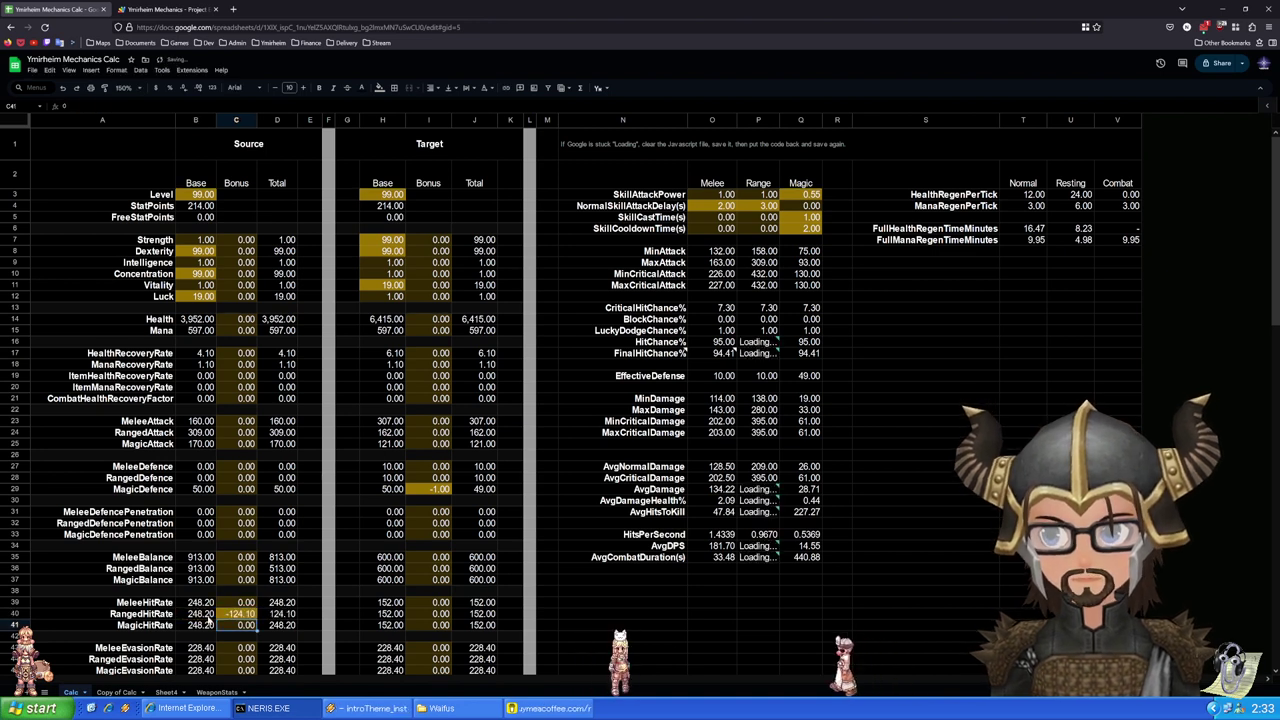
click(277, 614)
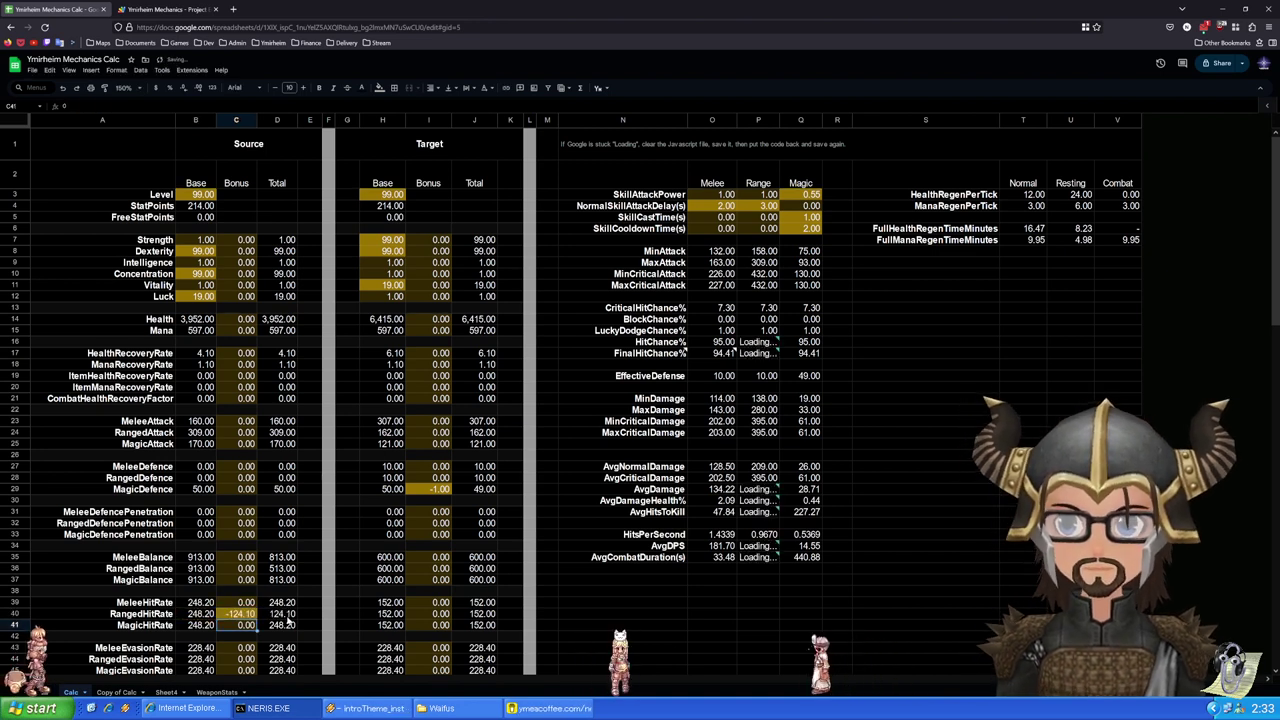
Step: Check the melee HitChance% formula, the D40 total, and Range HitChance% now at 2.00
click(722, 342)
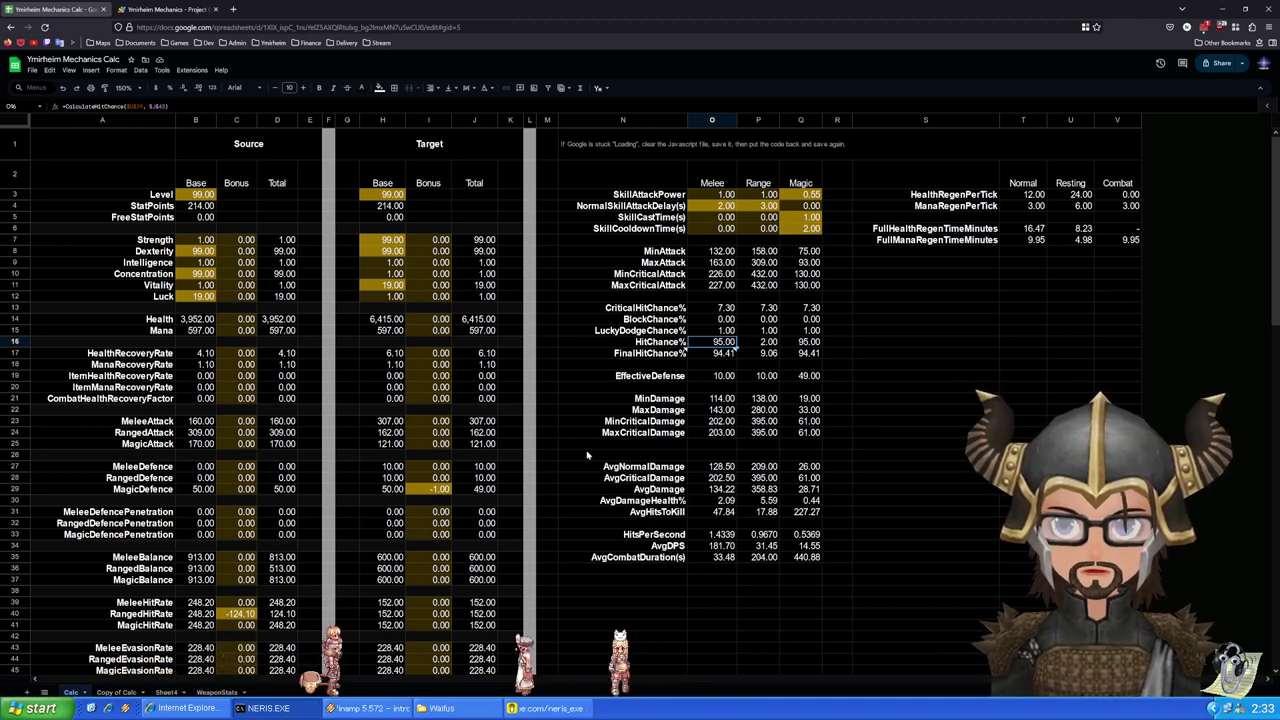
click(278, 614)
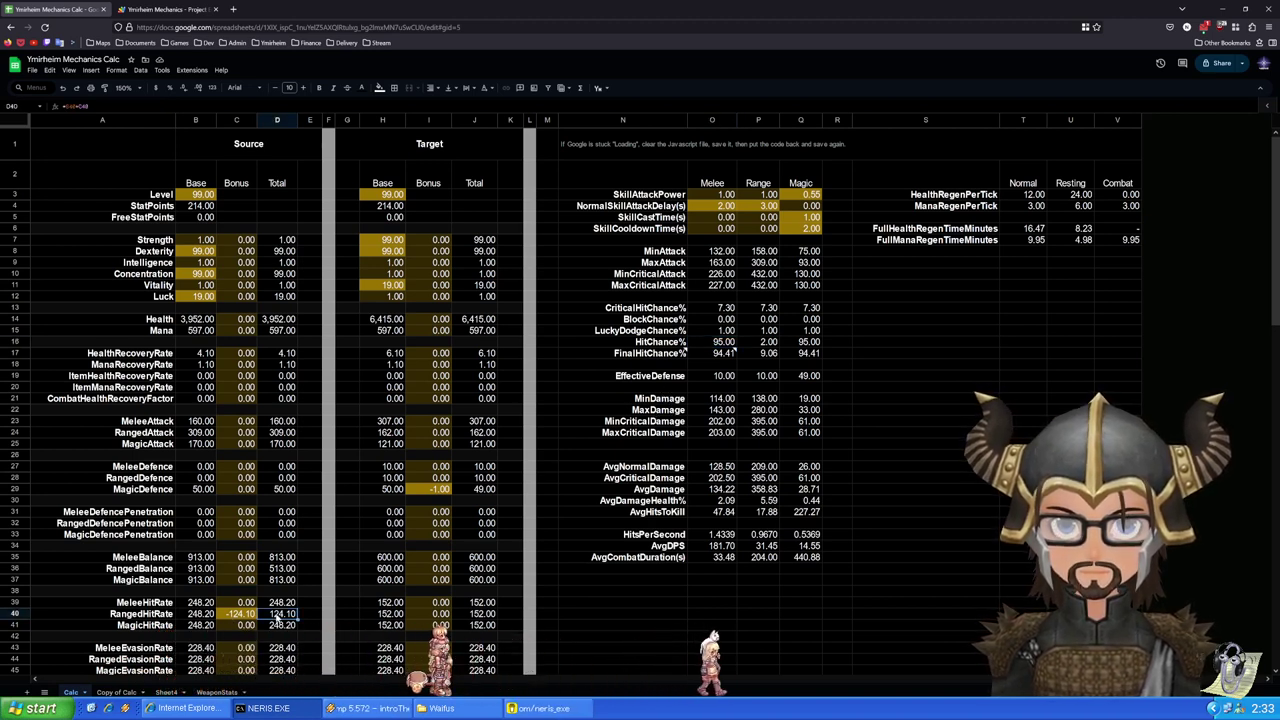
click(768, 343)
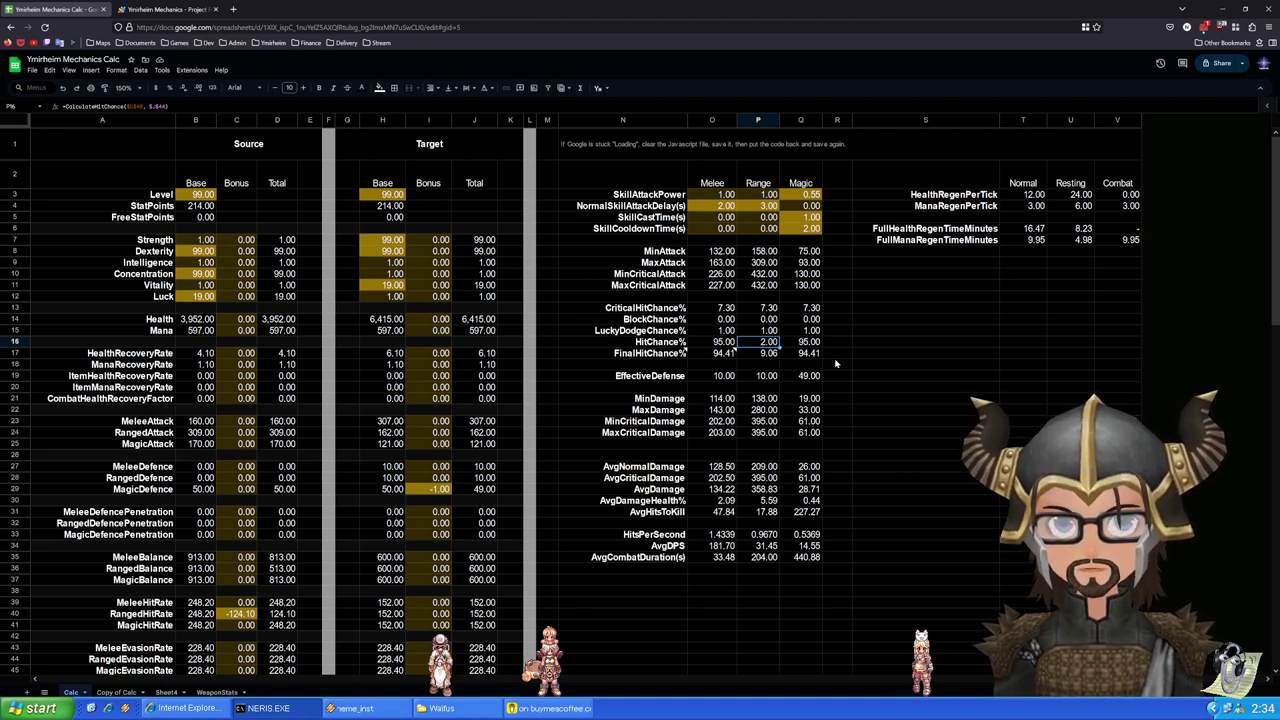
click(370, 252)
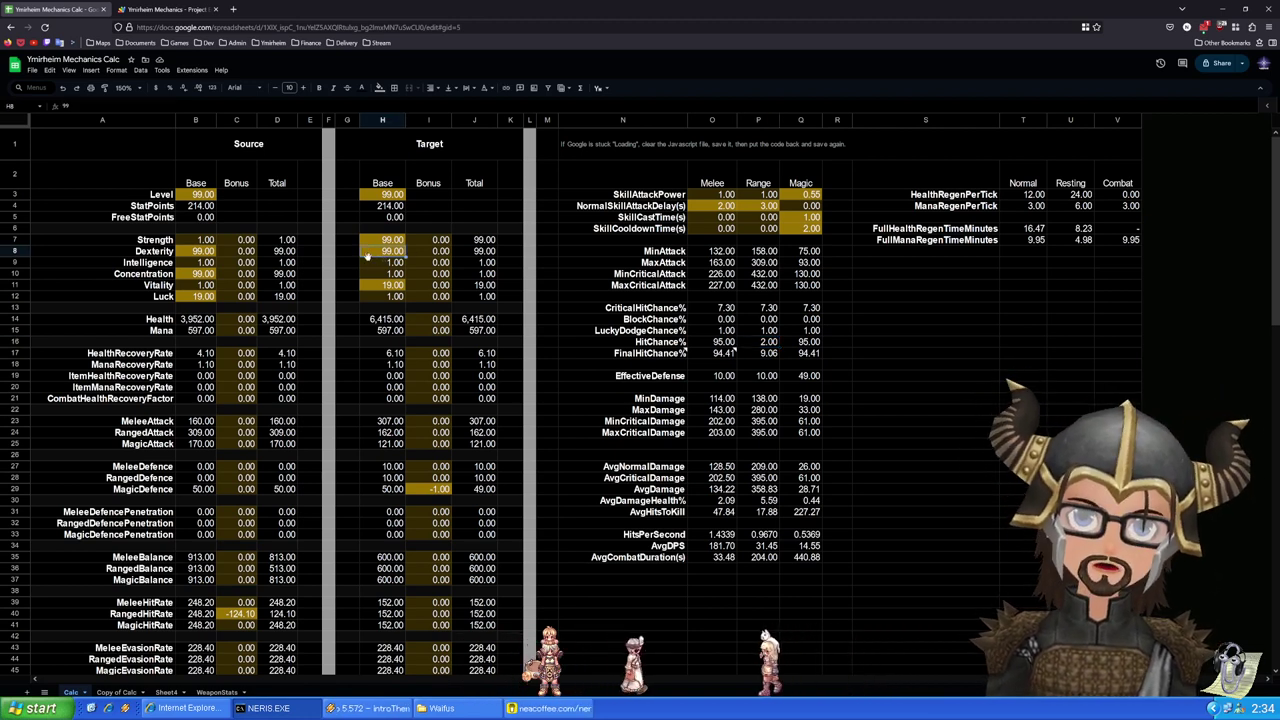
Step: Scale C40's bonus formula by *.7, giving -173.74 and total 74.46, with Range HitChance% still 2.00
click(224, 615)
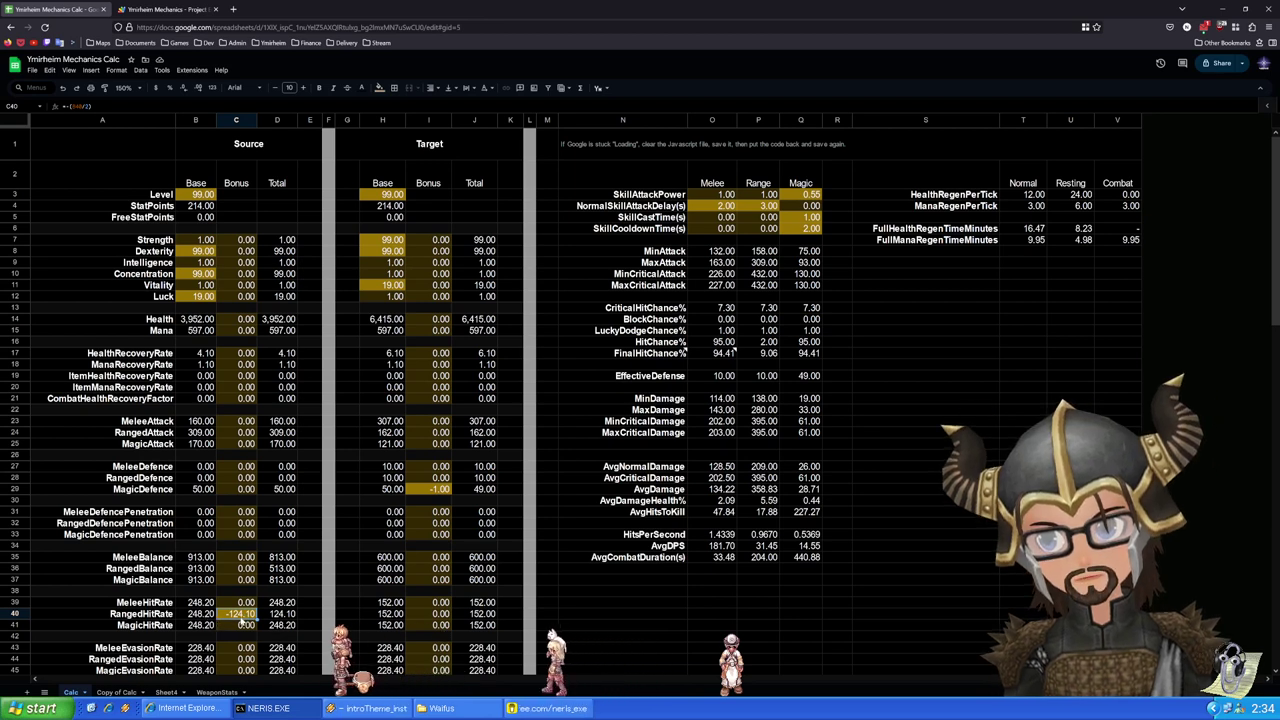
double_click(222, 615)
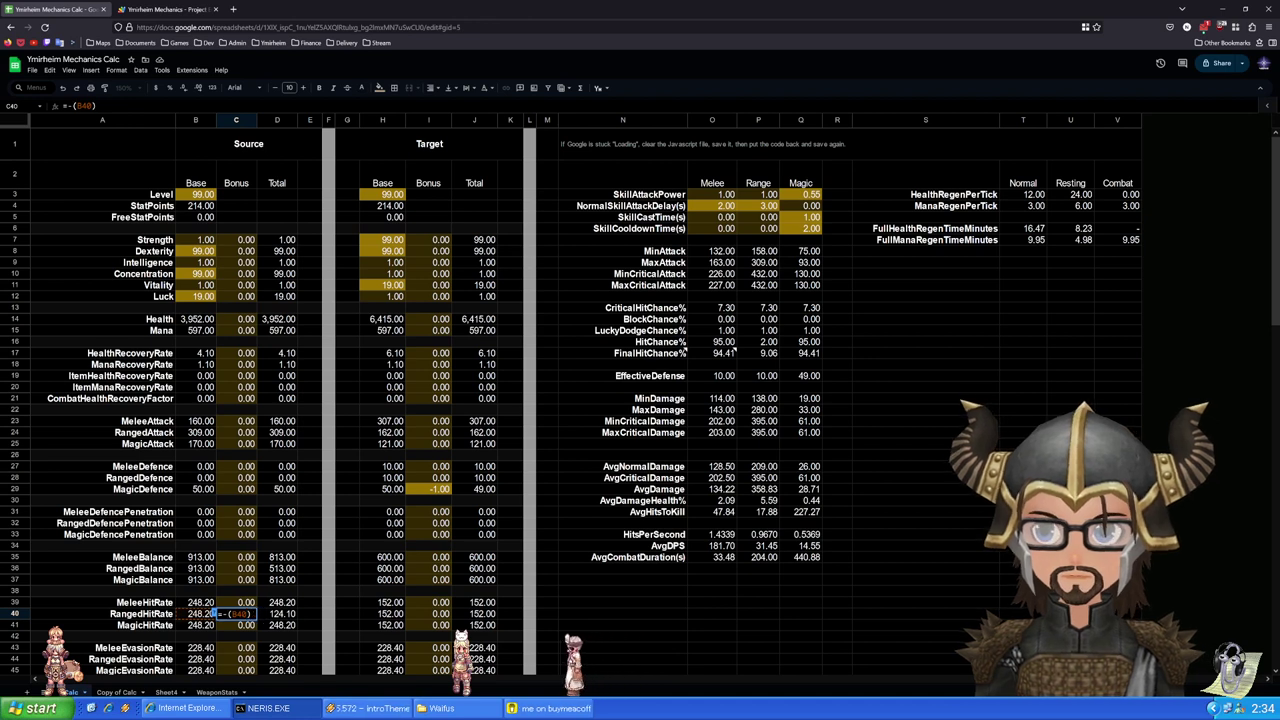
text(*)
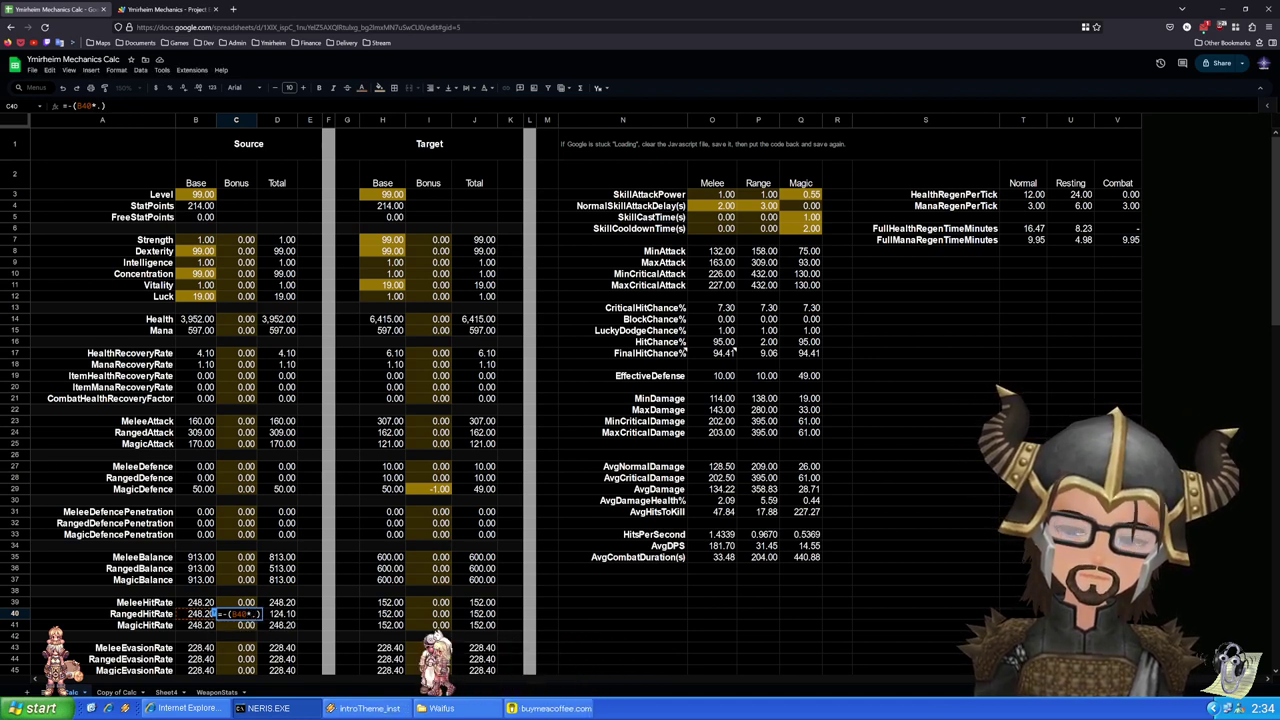
text(.7)
key(Return)
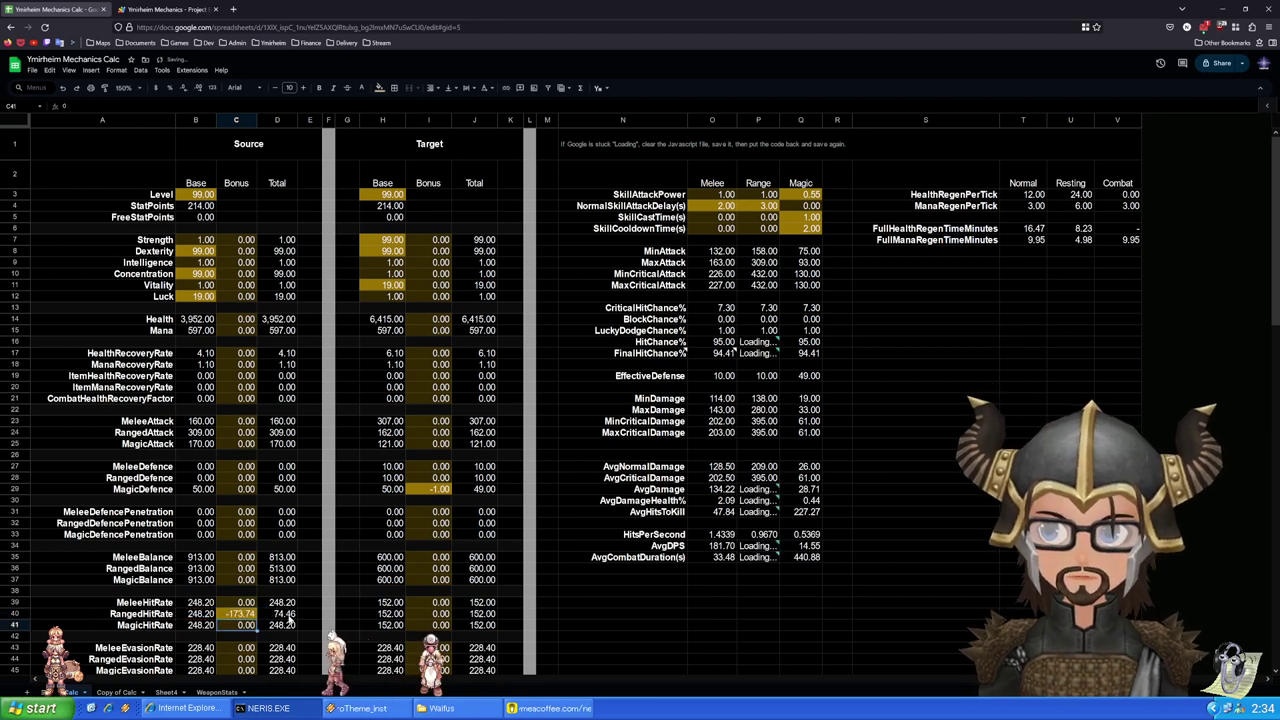
click(286, 615)
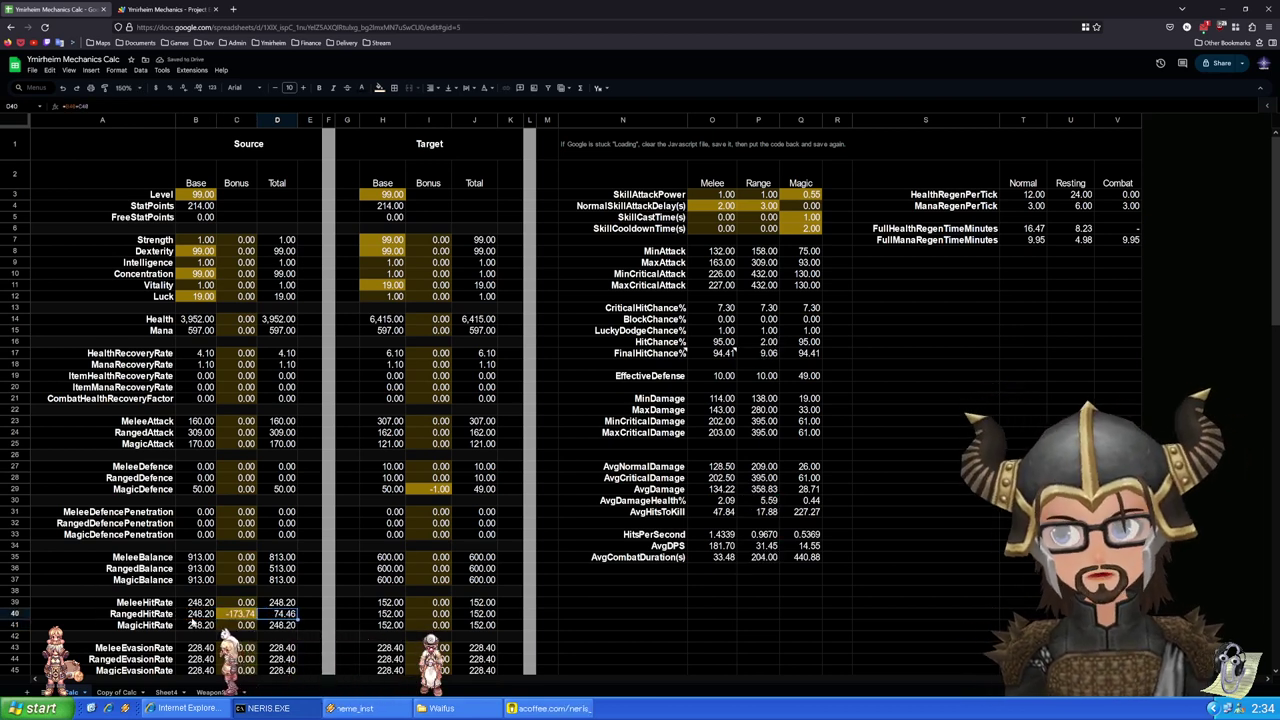
click(194, 615)
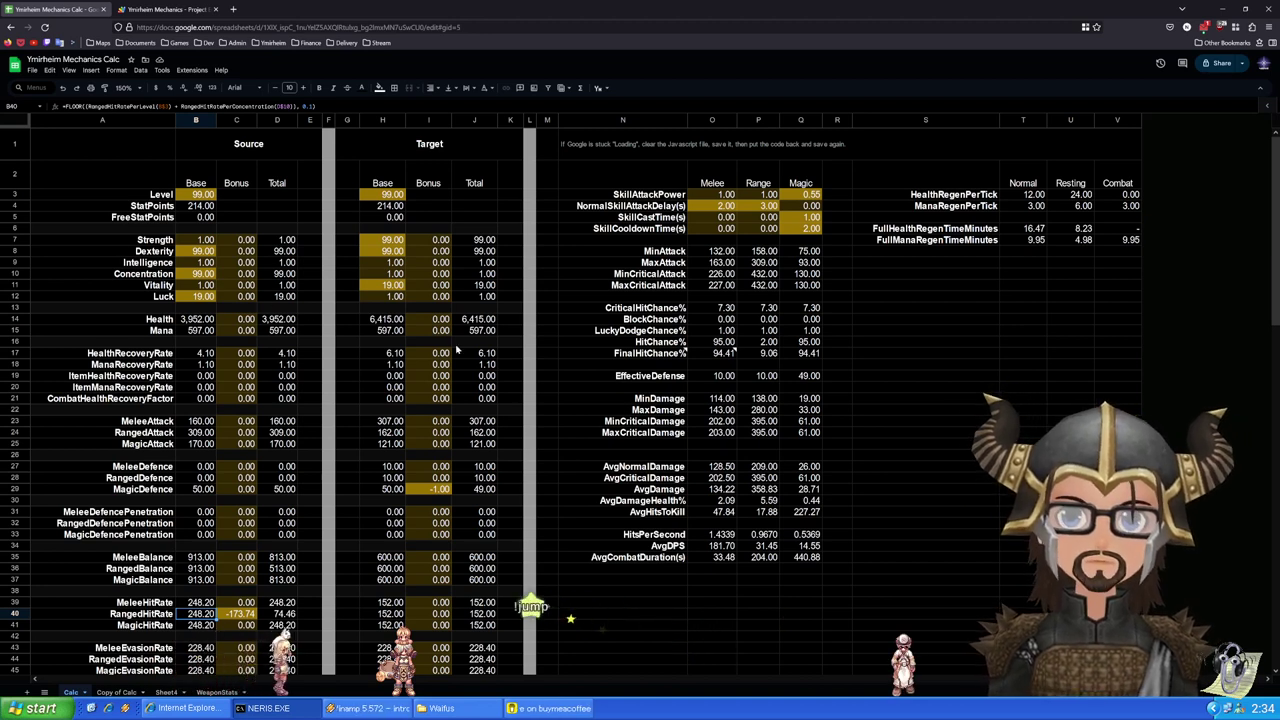
click(757, 344)
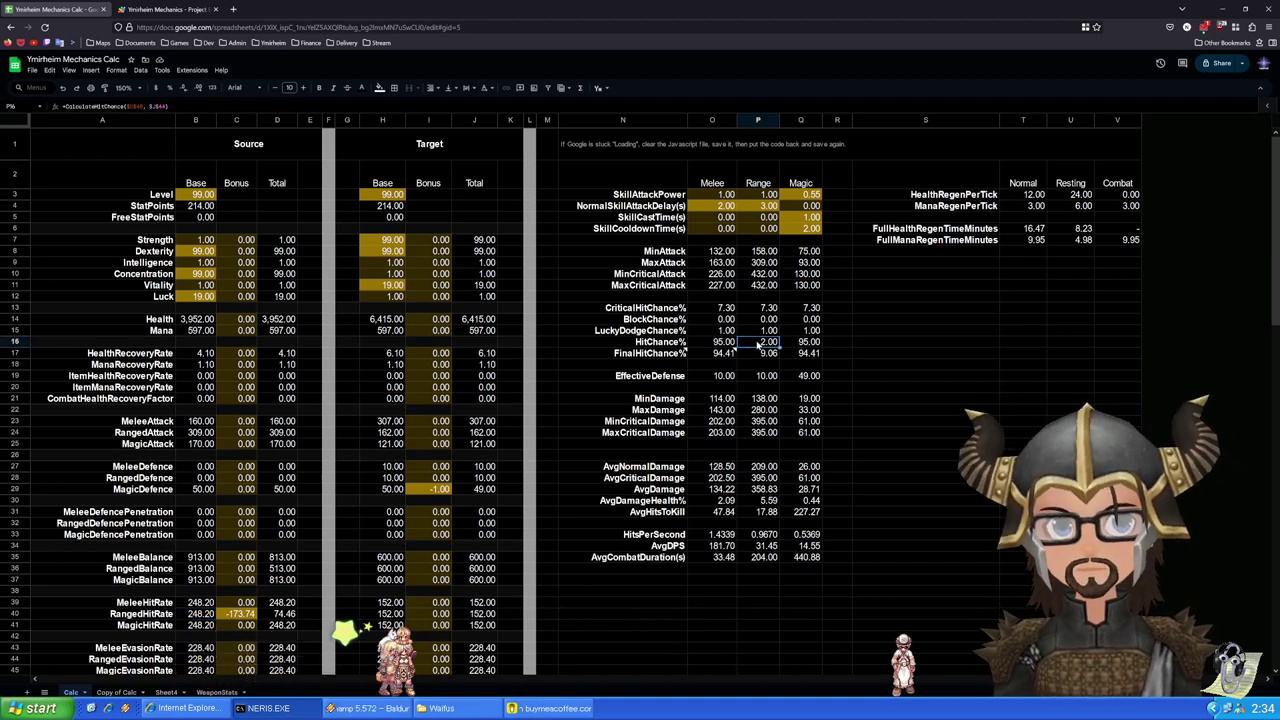
click(382, 251)
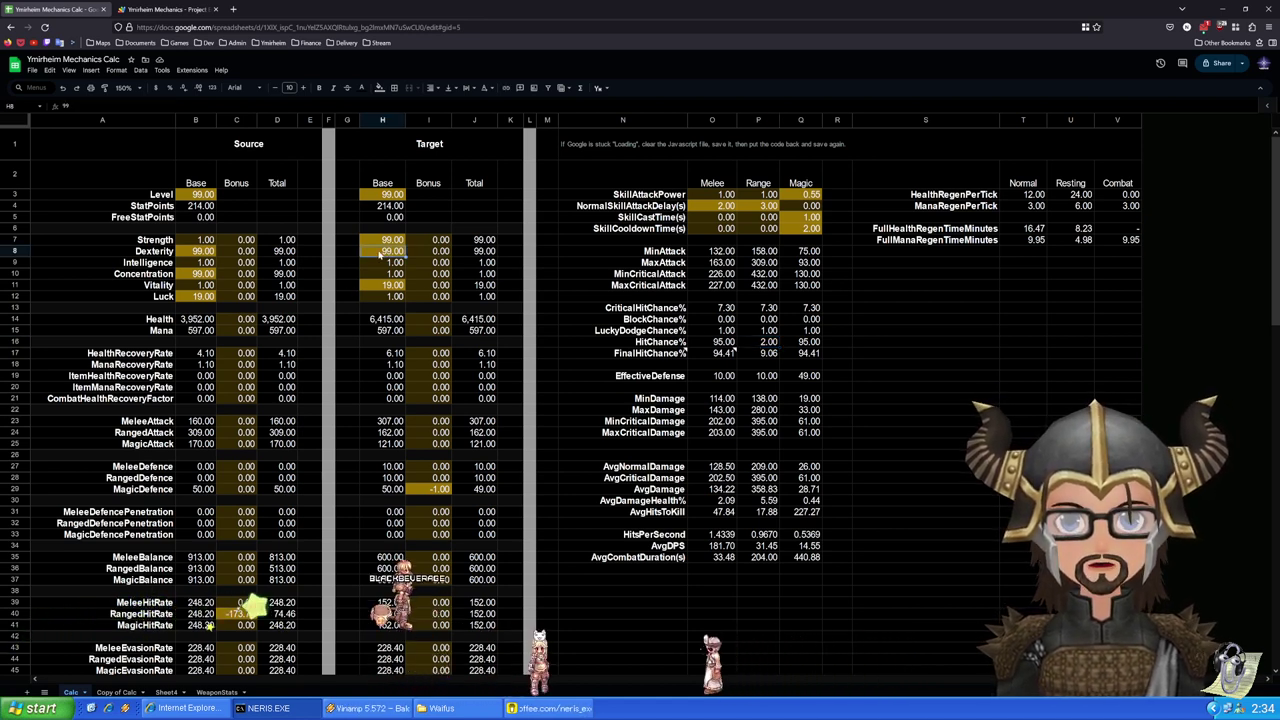
Step: Set the target's base Dexterity in H8 to 60 and check the recalculated Range hit chance
double_click(380, 252)
key(BackSpace)
key(BackSpace)
text(60)
key(Return)
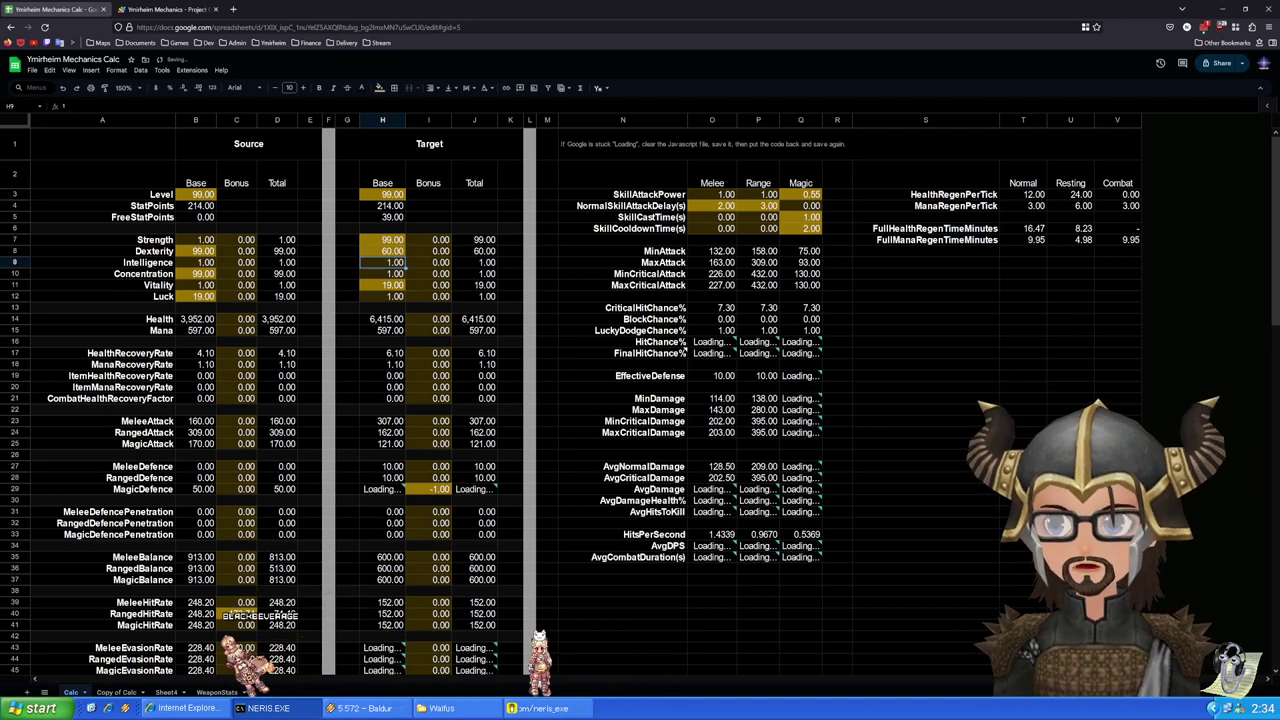
click(390, 252)
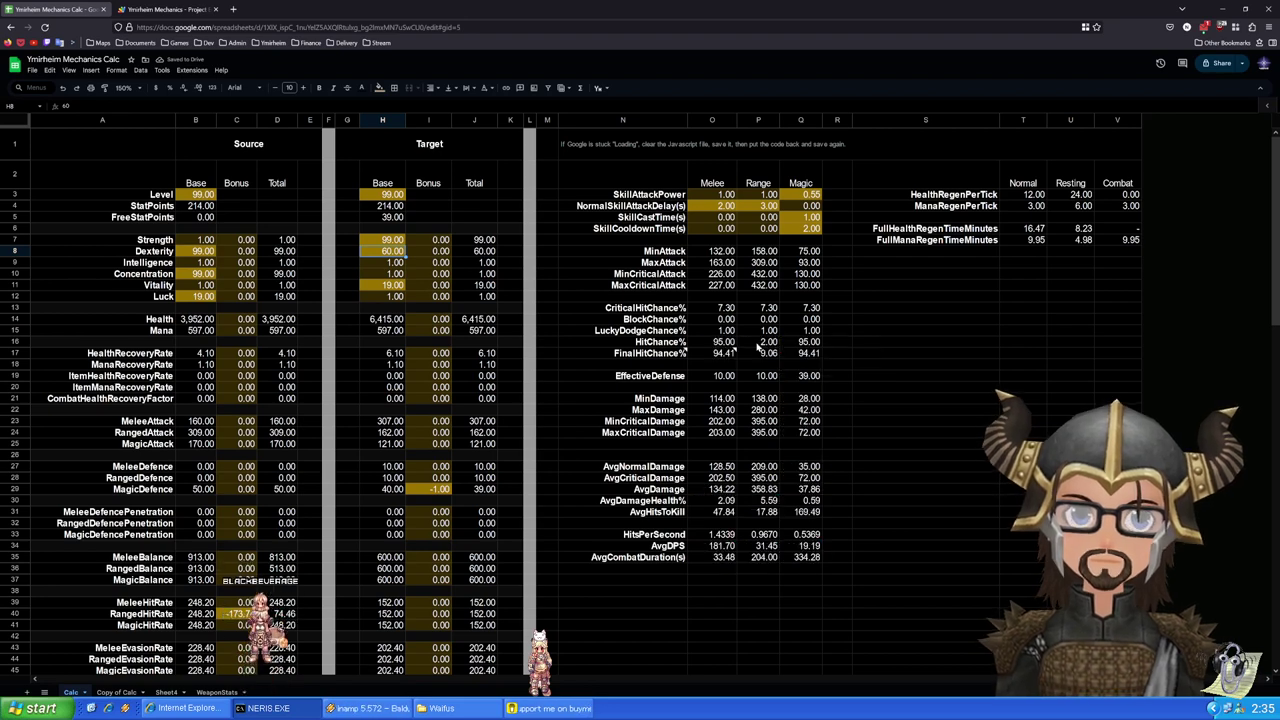
click(757, 344)
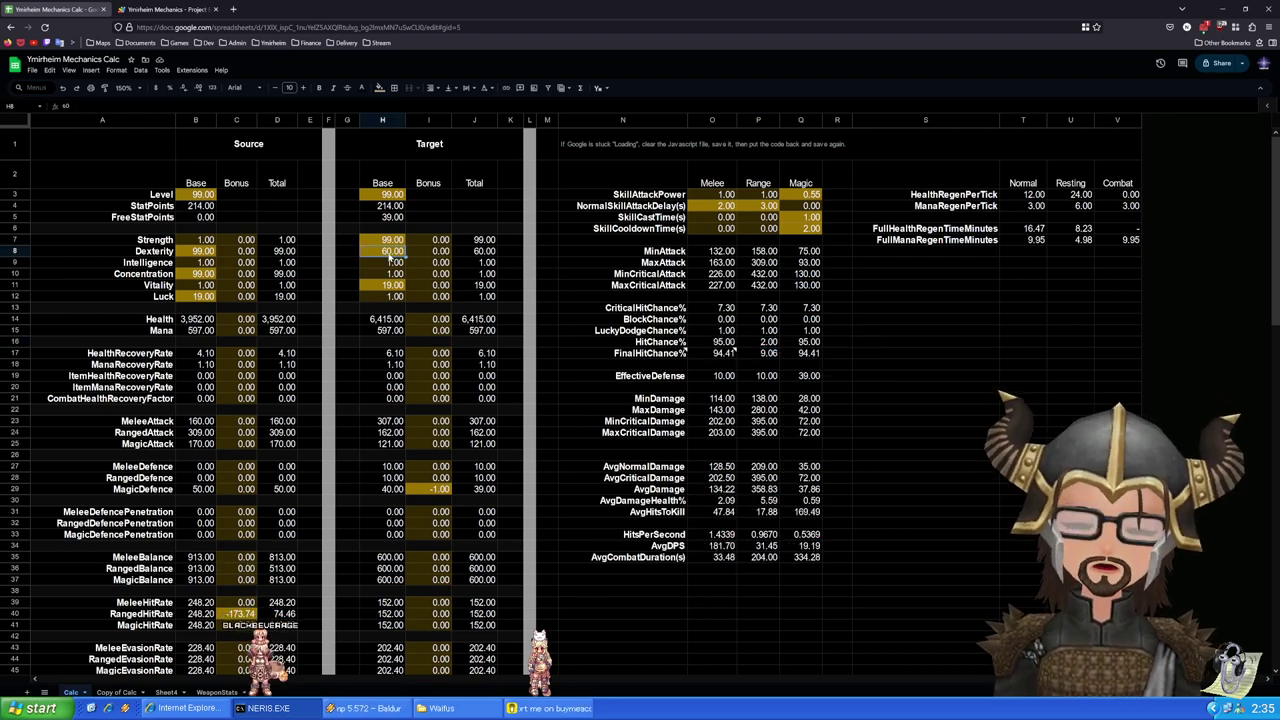
Step: Lower target Dexterity to 40, then check Range hit chance and the target's RangedHitRate total
text(40)
key(Return)
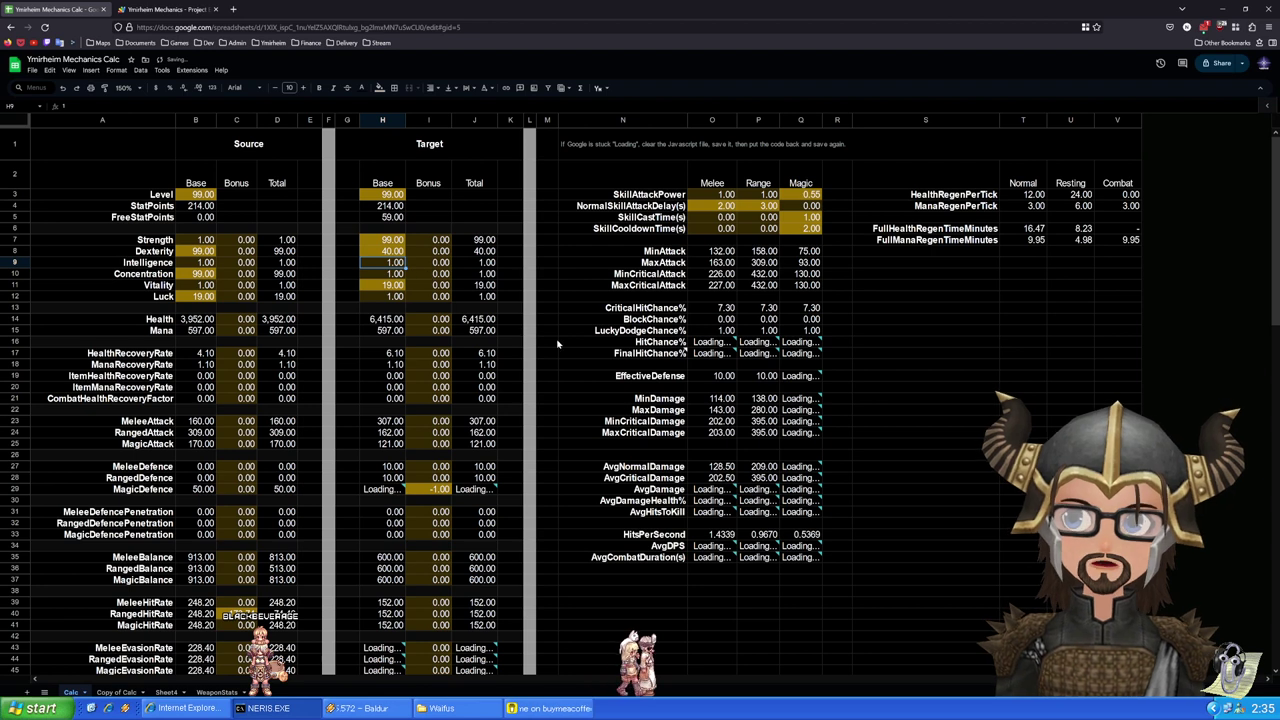
mouse_move(710, 353)
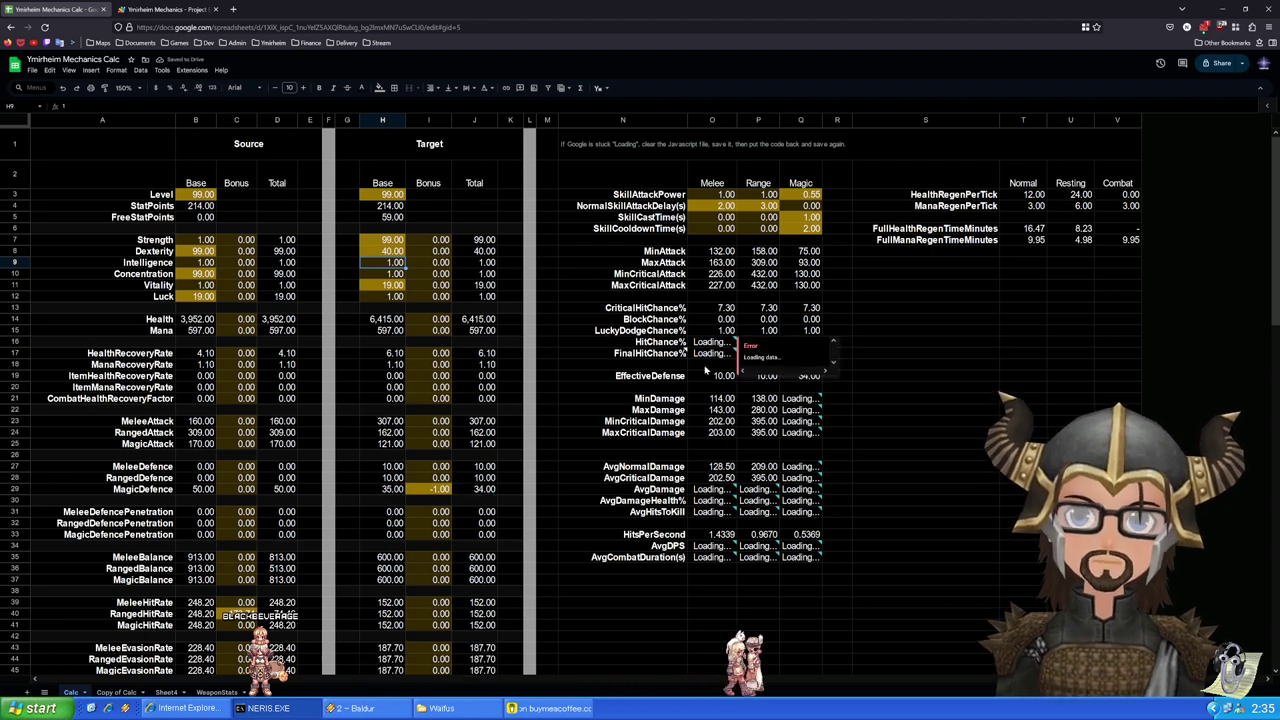
click(756, 342)
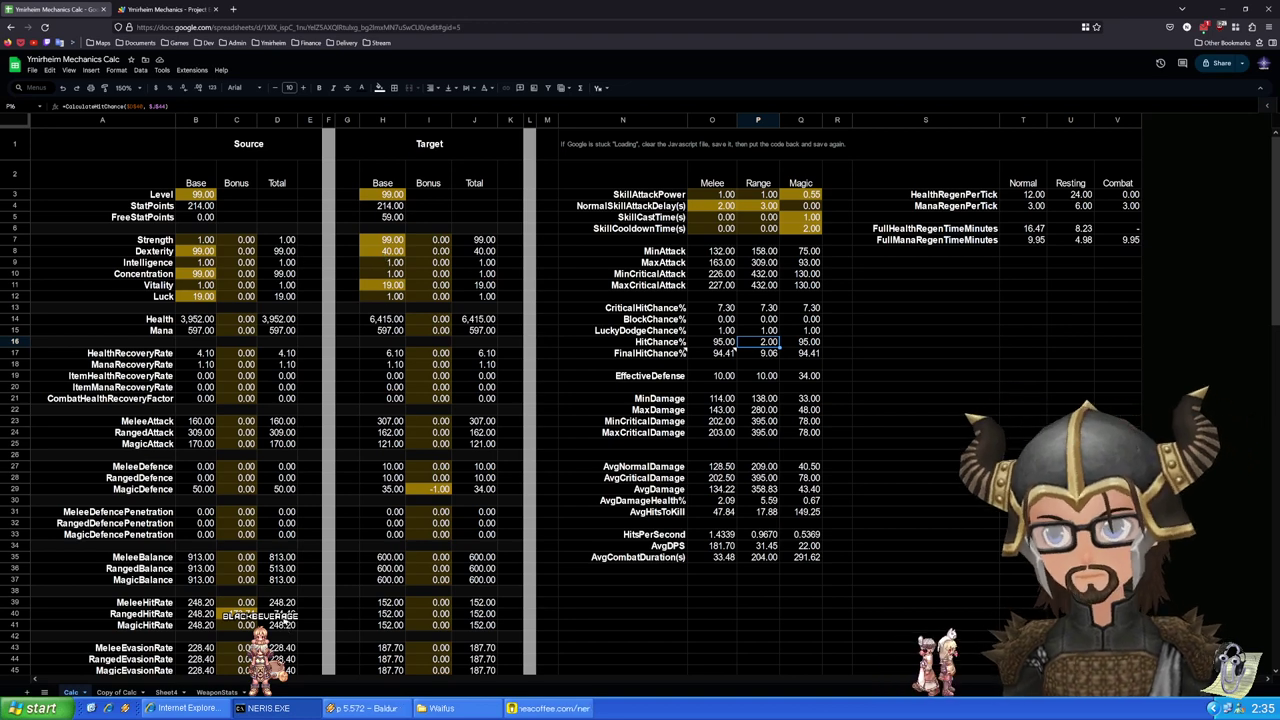
click(478, 614)
Step: Set target Dexterity to 1, raising Range hit chance to 7.96, and review the C40 bonus formula
click(390, 255)
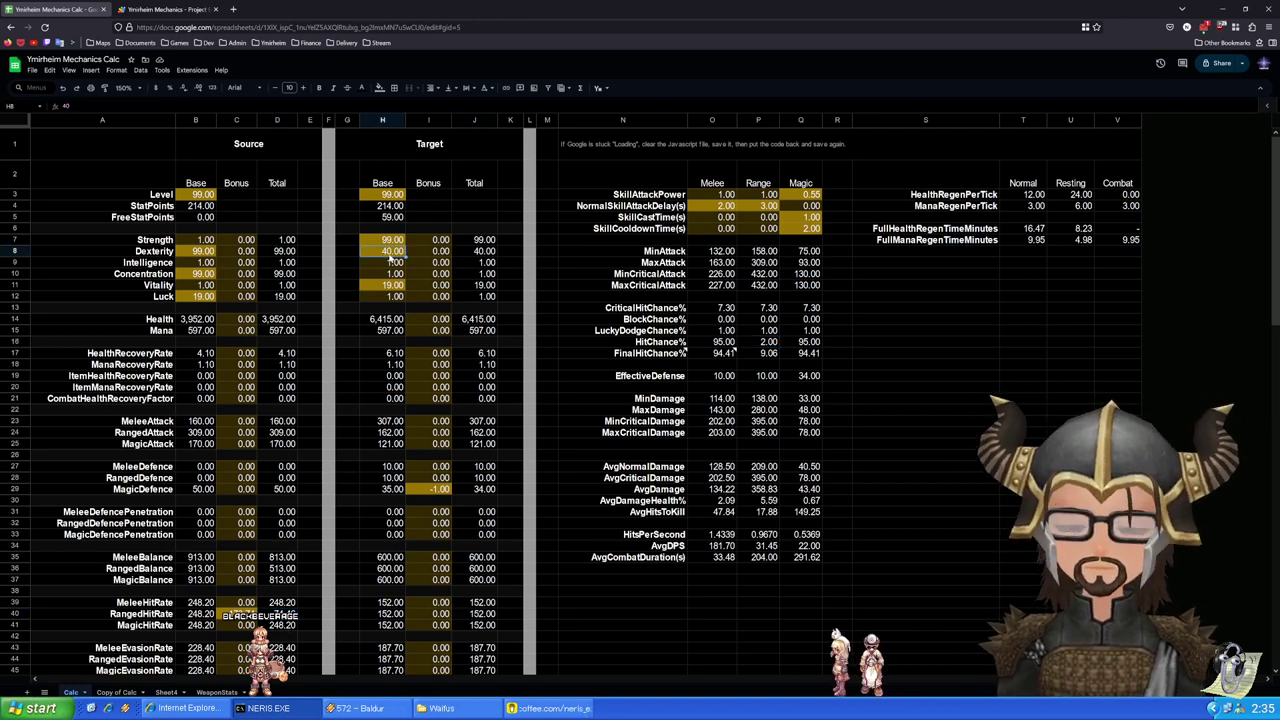
text(1)
key(Return)
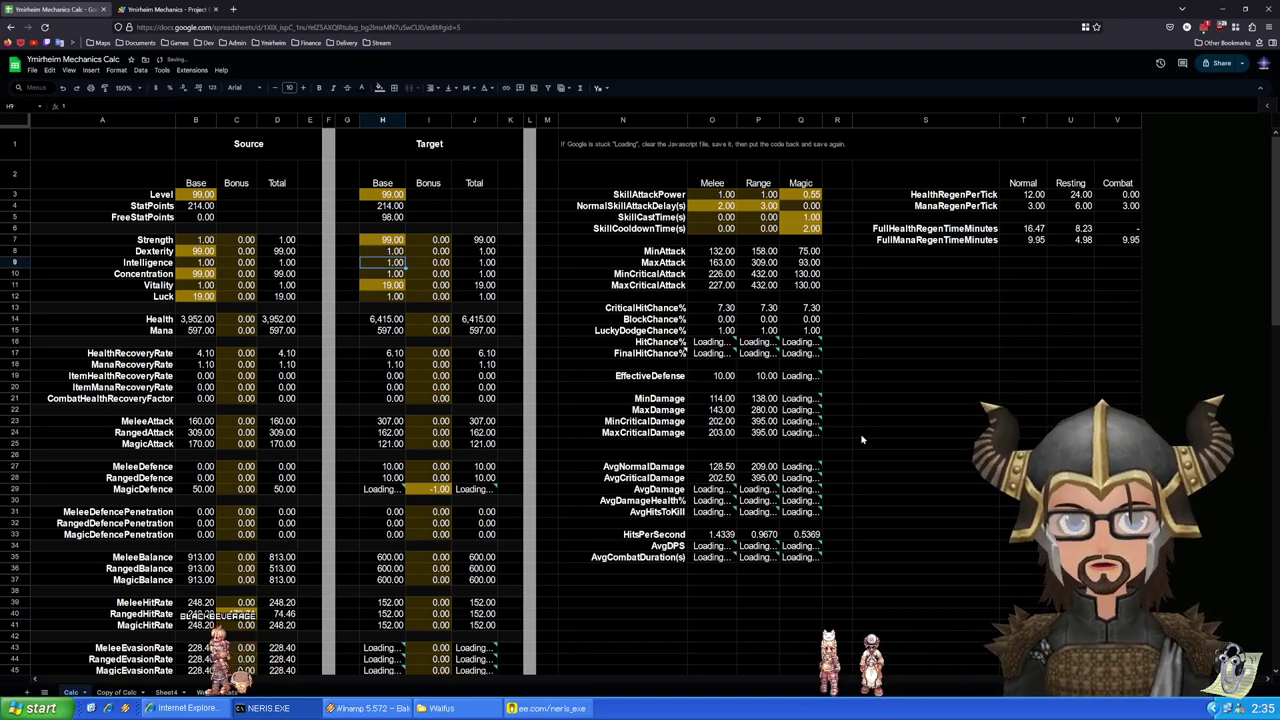
click(758, 341)
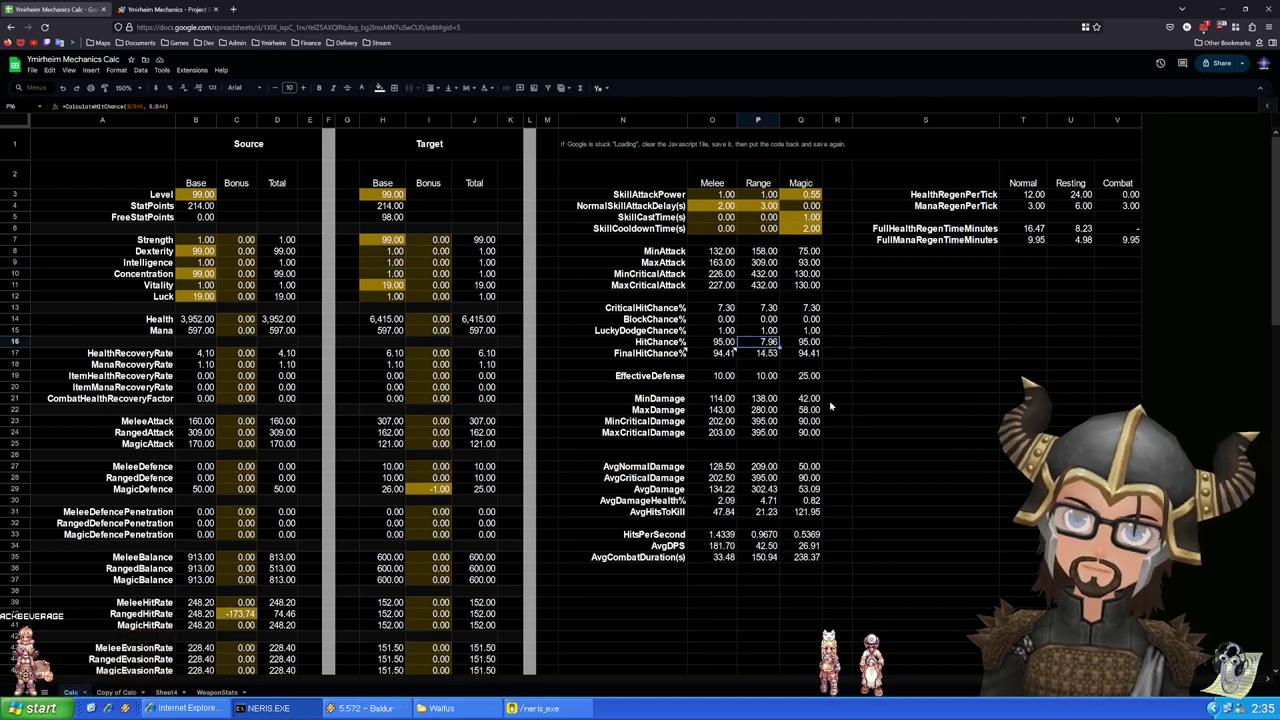
click(244, 616)
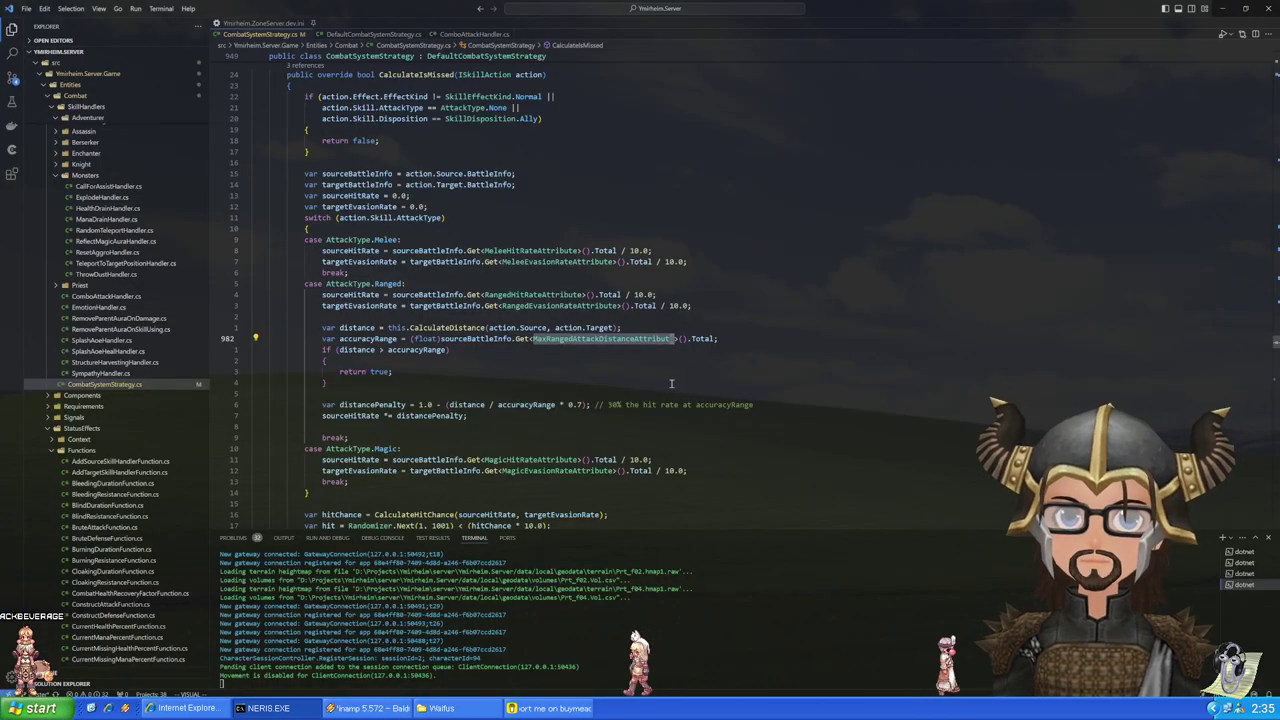
click(449, 404)
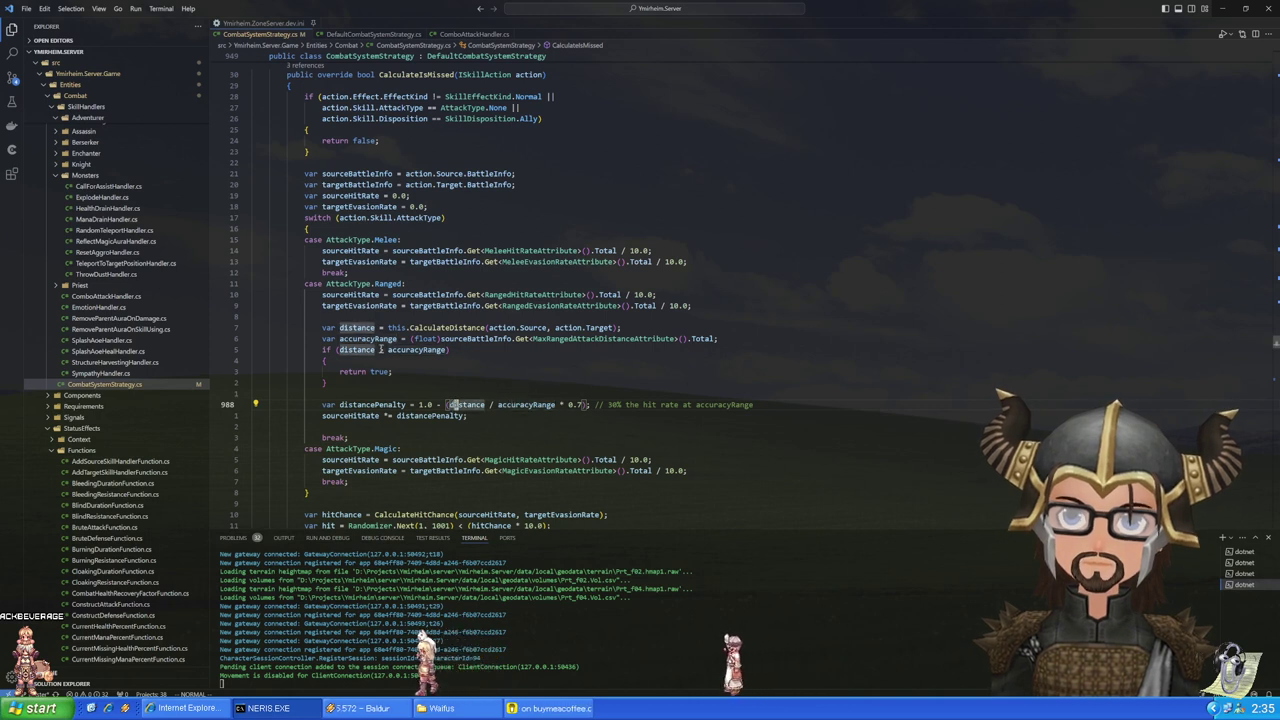
drag(608, 404, 752, 404)
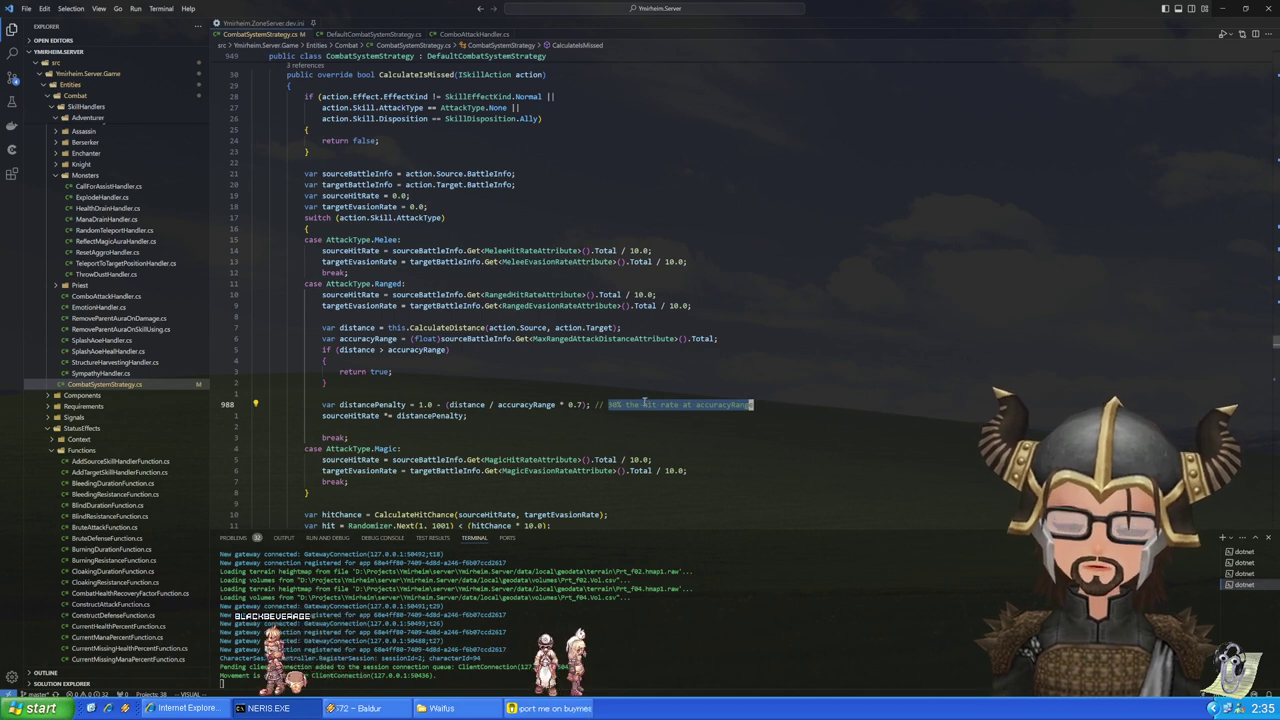
click(610, 404)
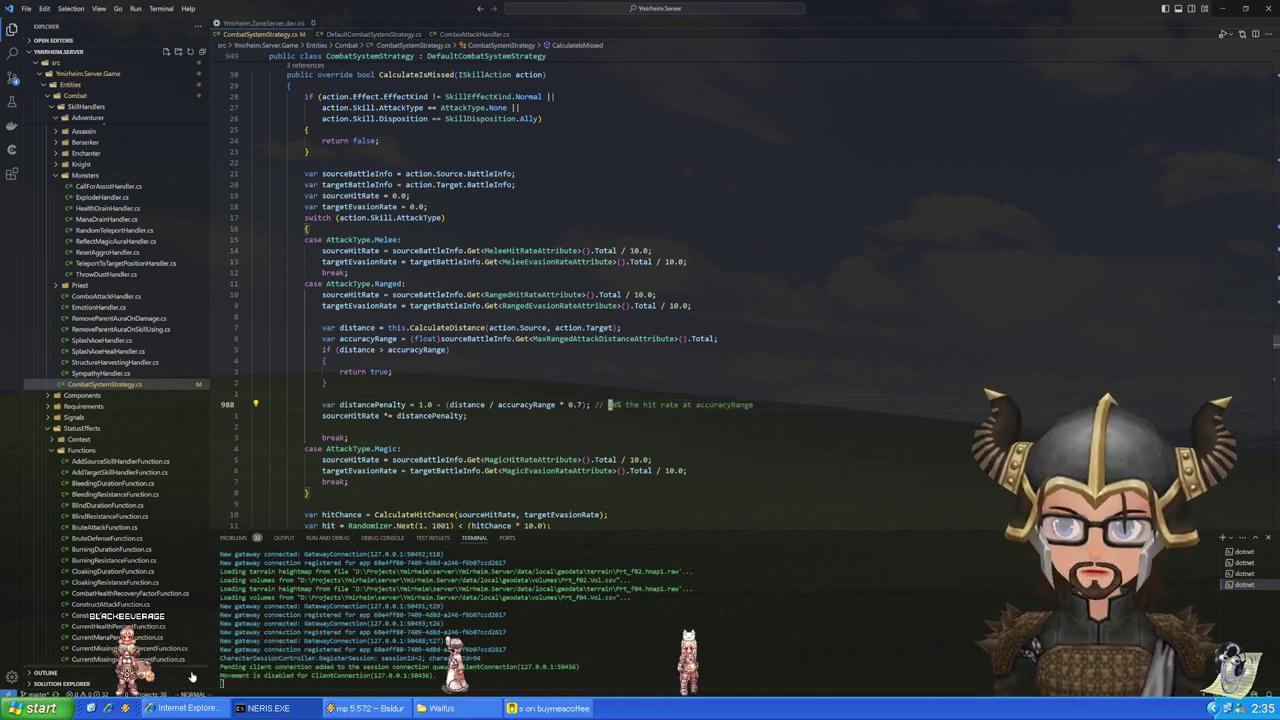
key(alt+Tab)
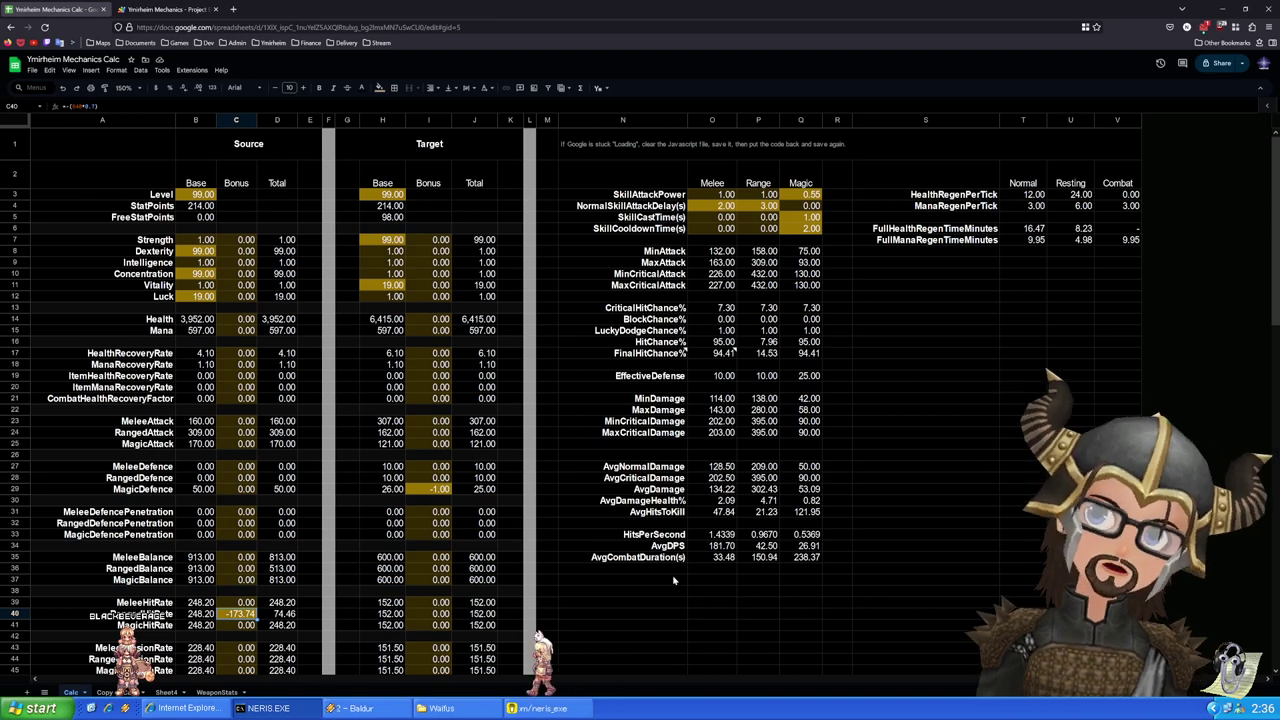
Step: Flip between DBeaver and the sheet, then mark the rifle accuracy sentence in Rifle Mastery's description
key(alt+Tab)
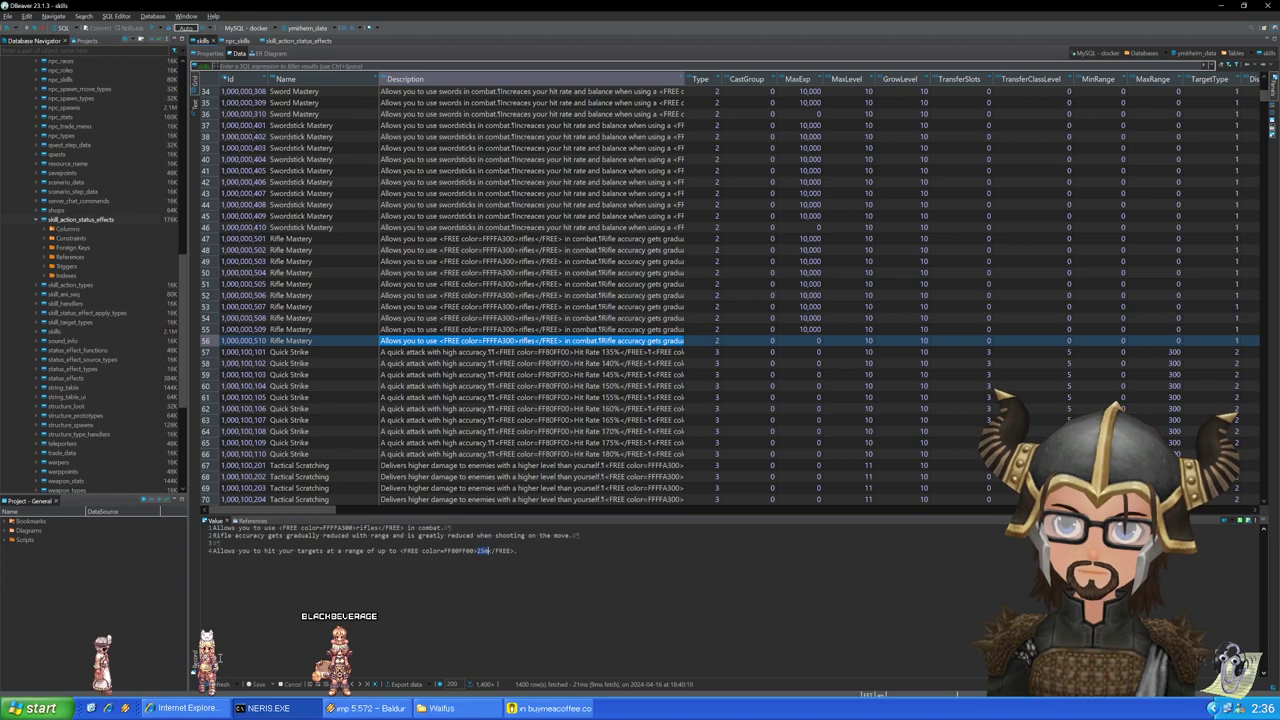
key(alt+Tab)
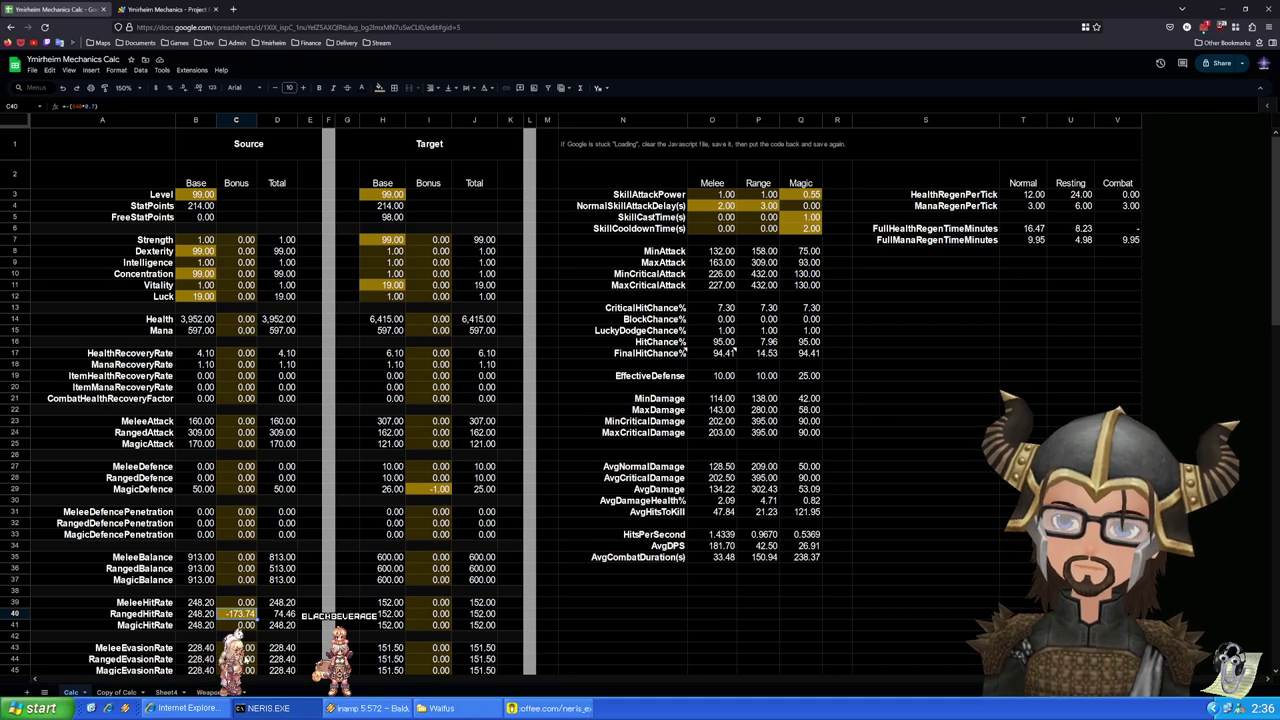
key(alt+Tab)
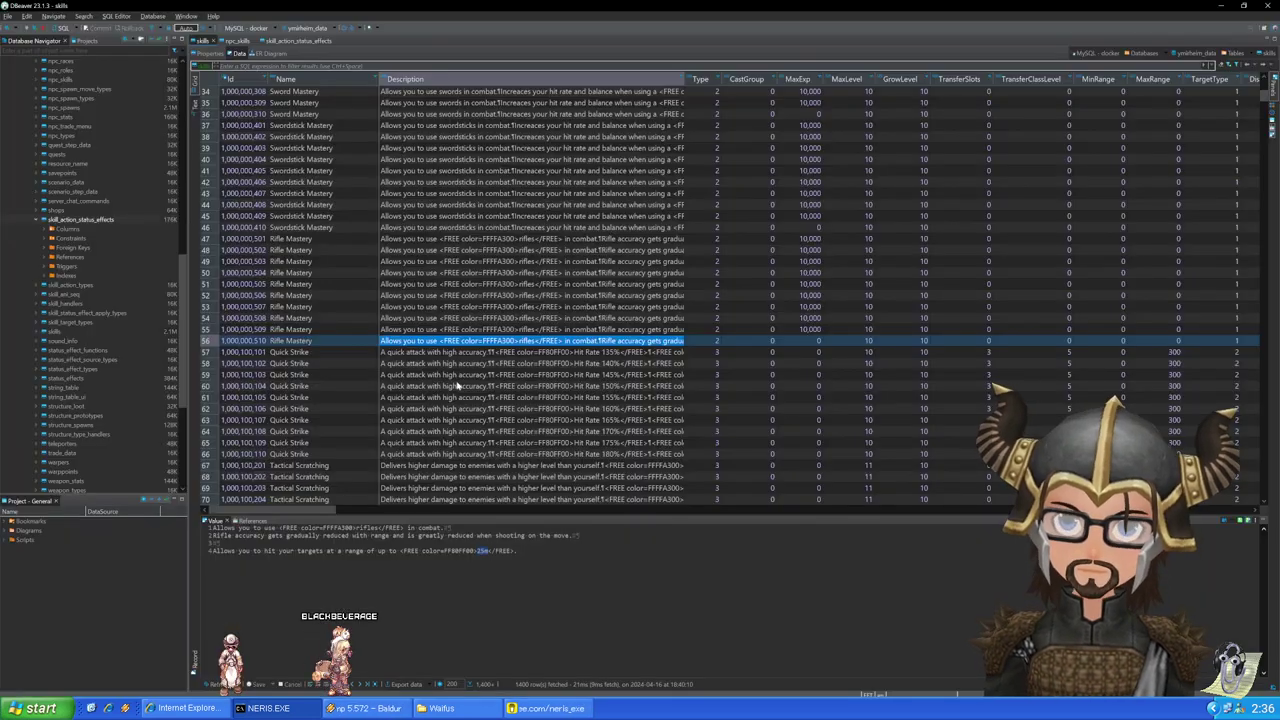
drag(540, 535, 350, 535)
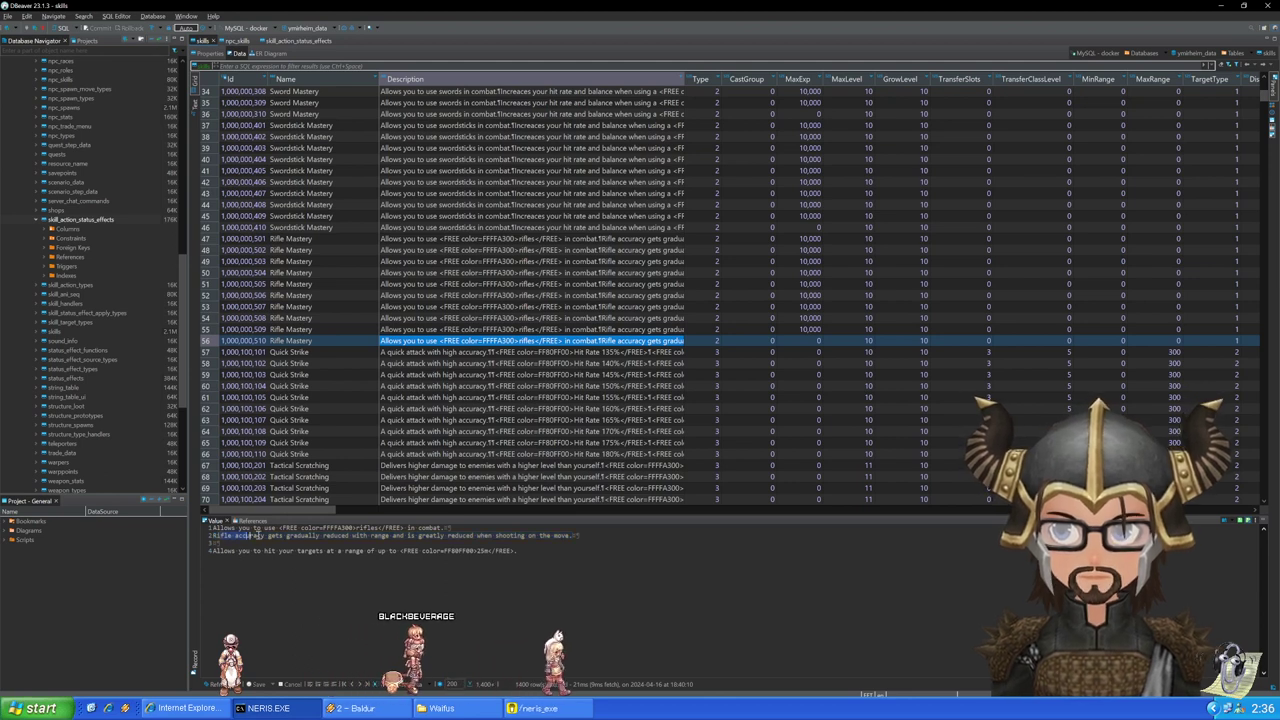
click(394, 535)
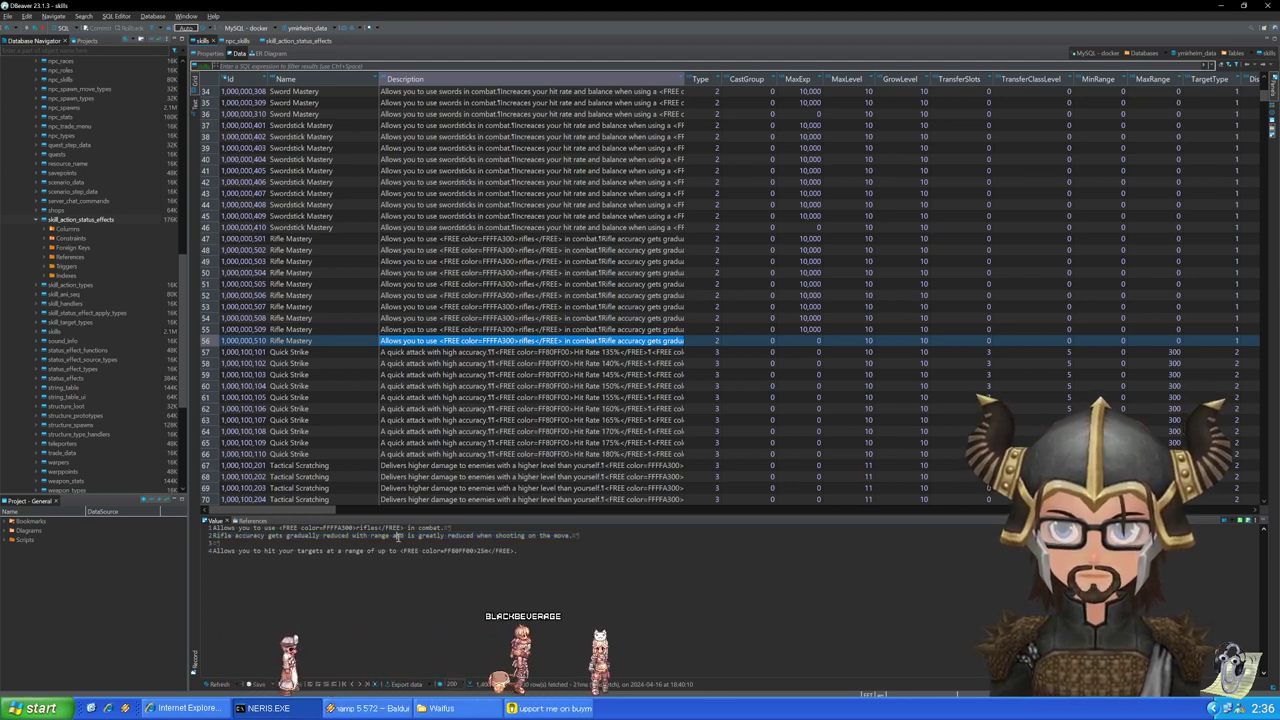
Step: Highlight the moving-shot penalty and the whole accuracy line, then return to the combat strategy code
drag(394, 535, 570, 535)
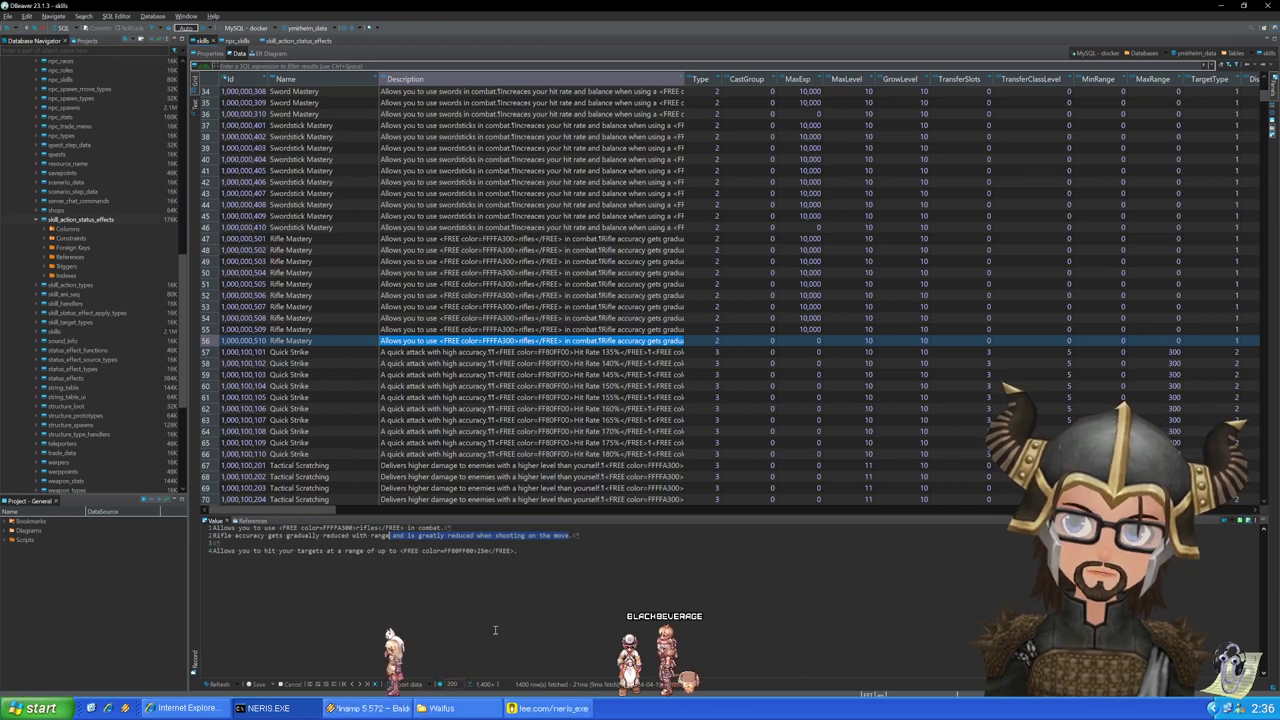
click(555, 536)
triple_click(555, 536)
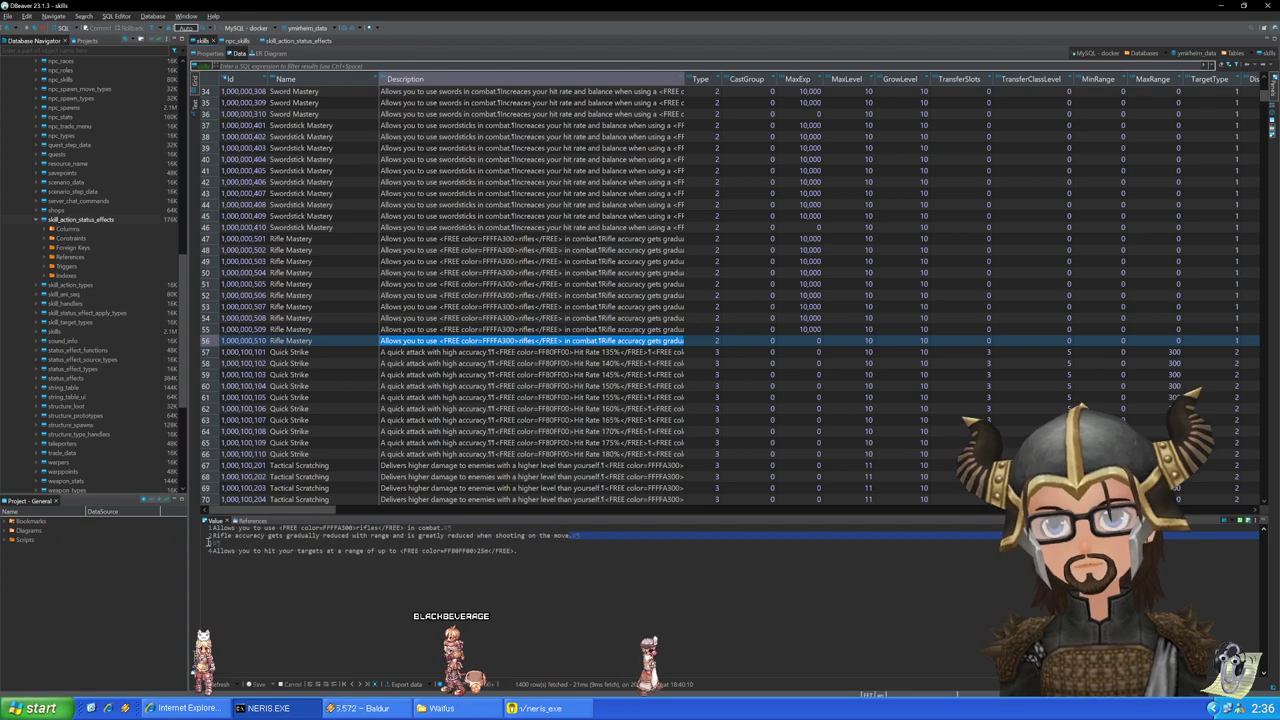
click(424, 556)
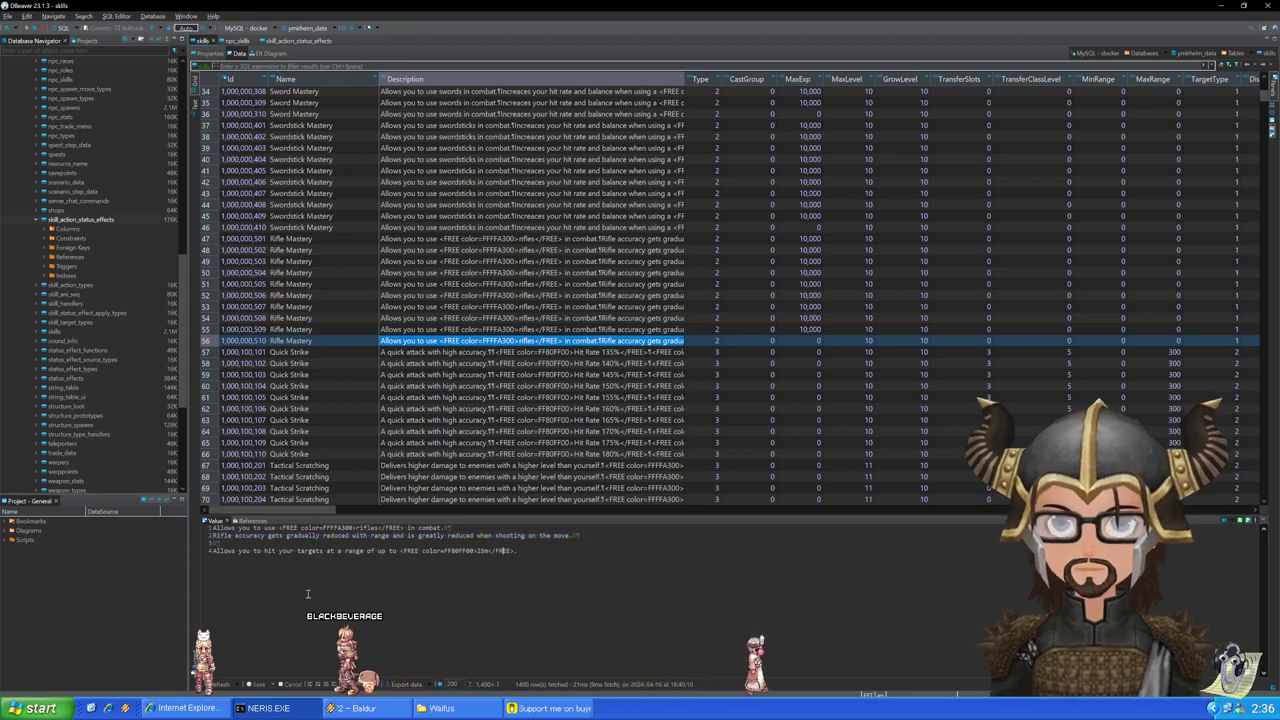
key(alt+Tab)
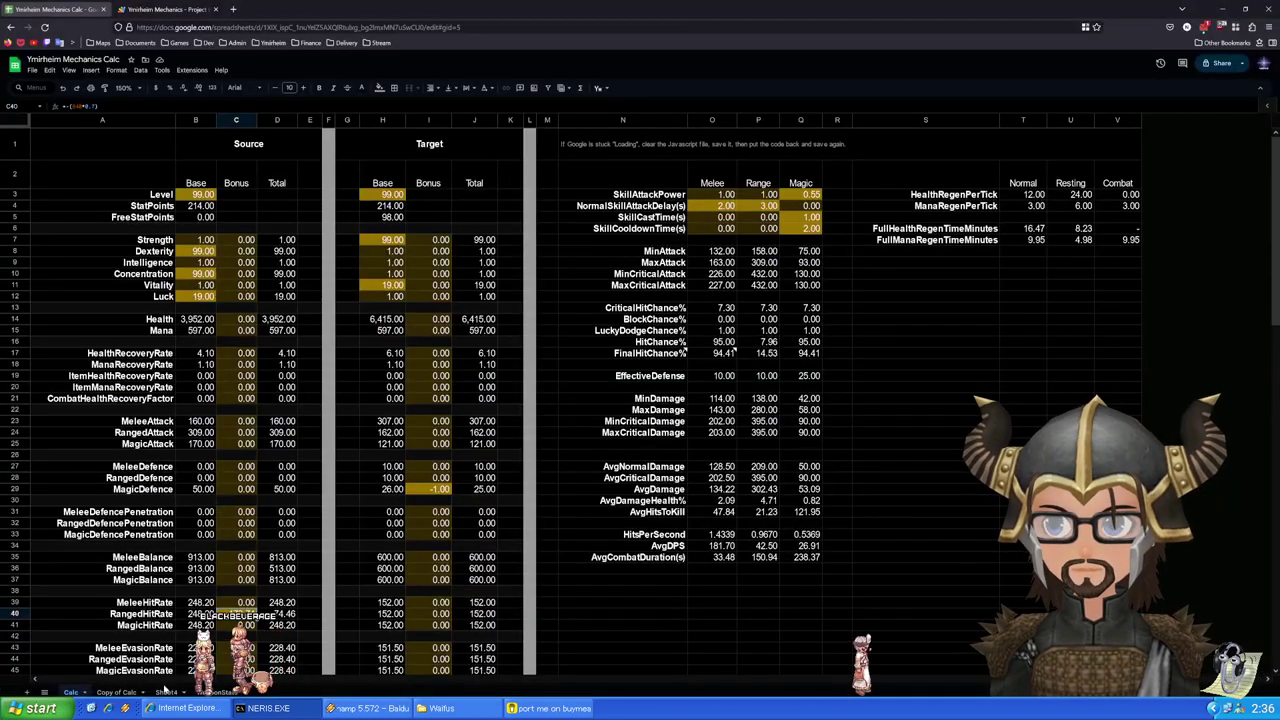
key(alt+Tab)
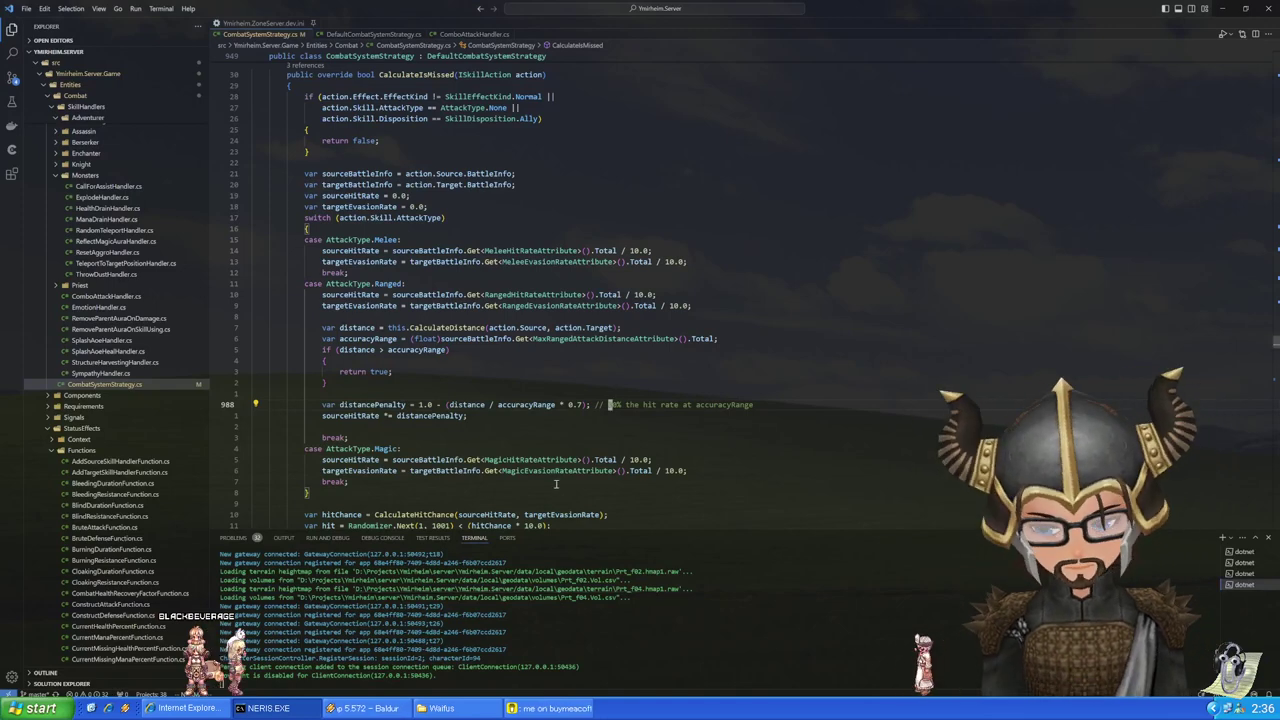
Step: Compare accuracyRange uses in the penalty code, then delete the 0.7 multiplier from C40's formula
key(alt+Tab)
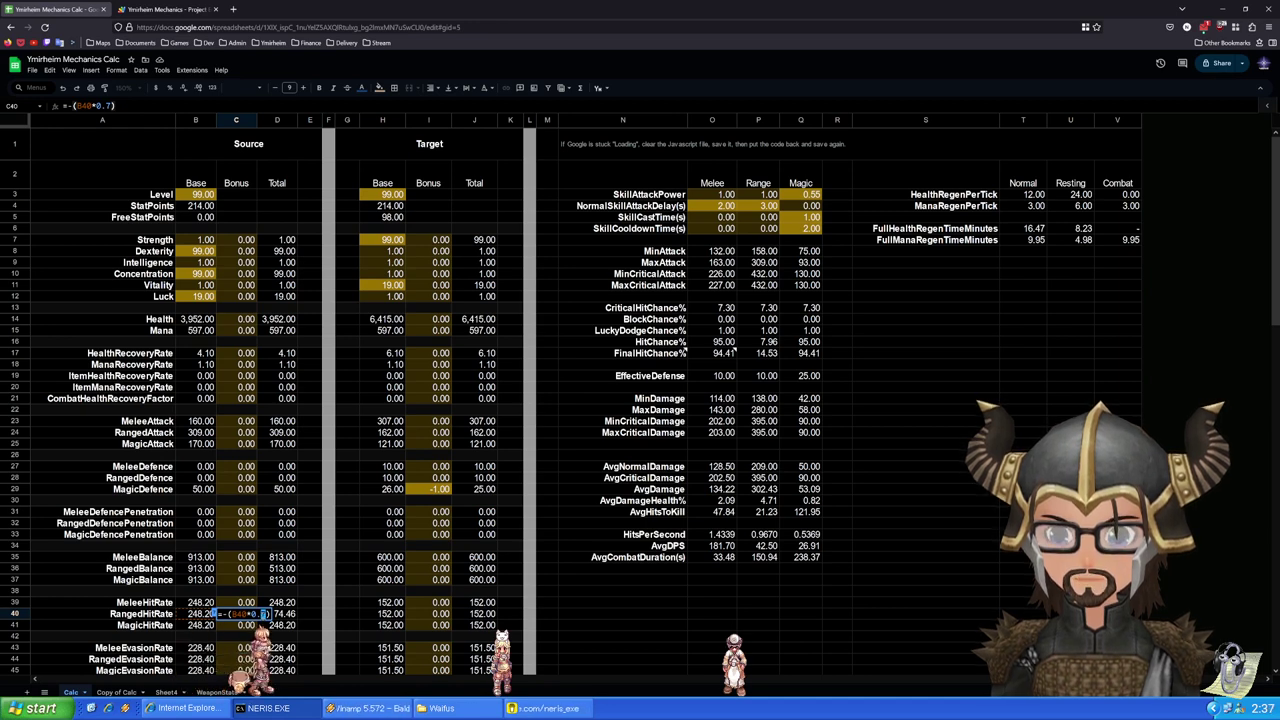
key(alt+Tab)
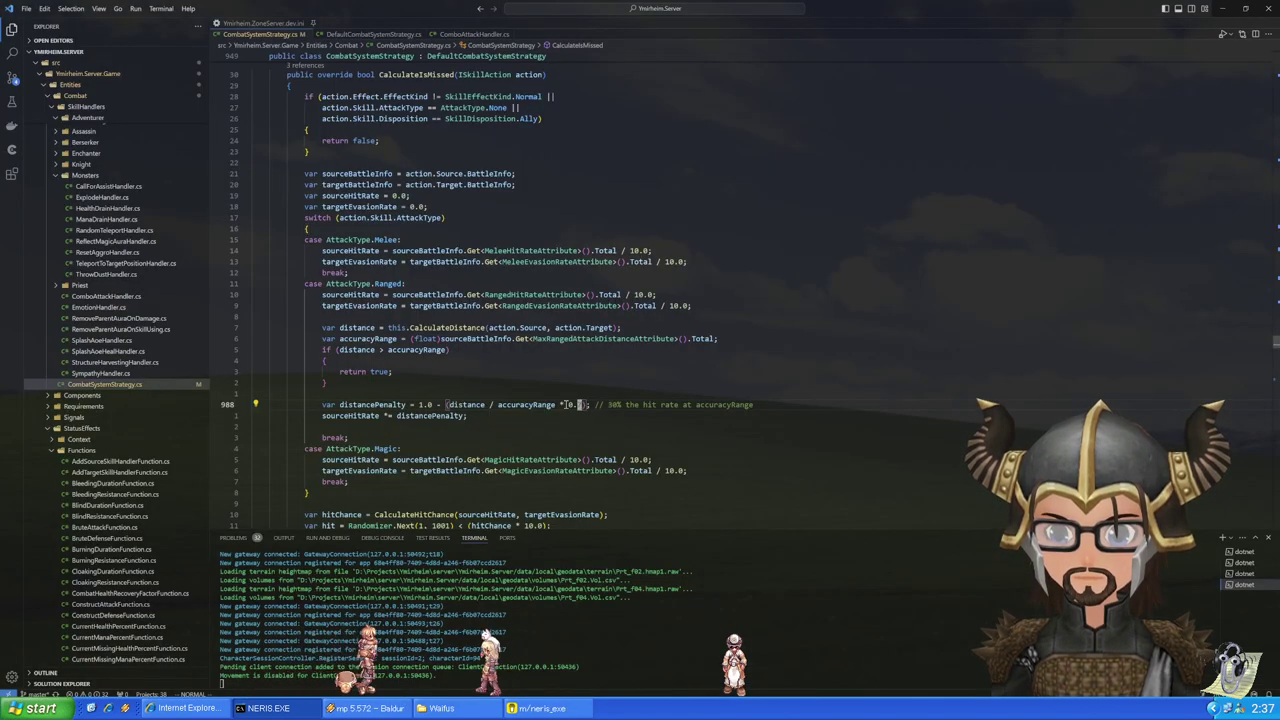
click(506, 404)
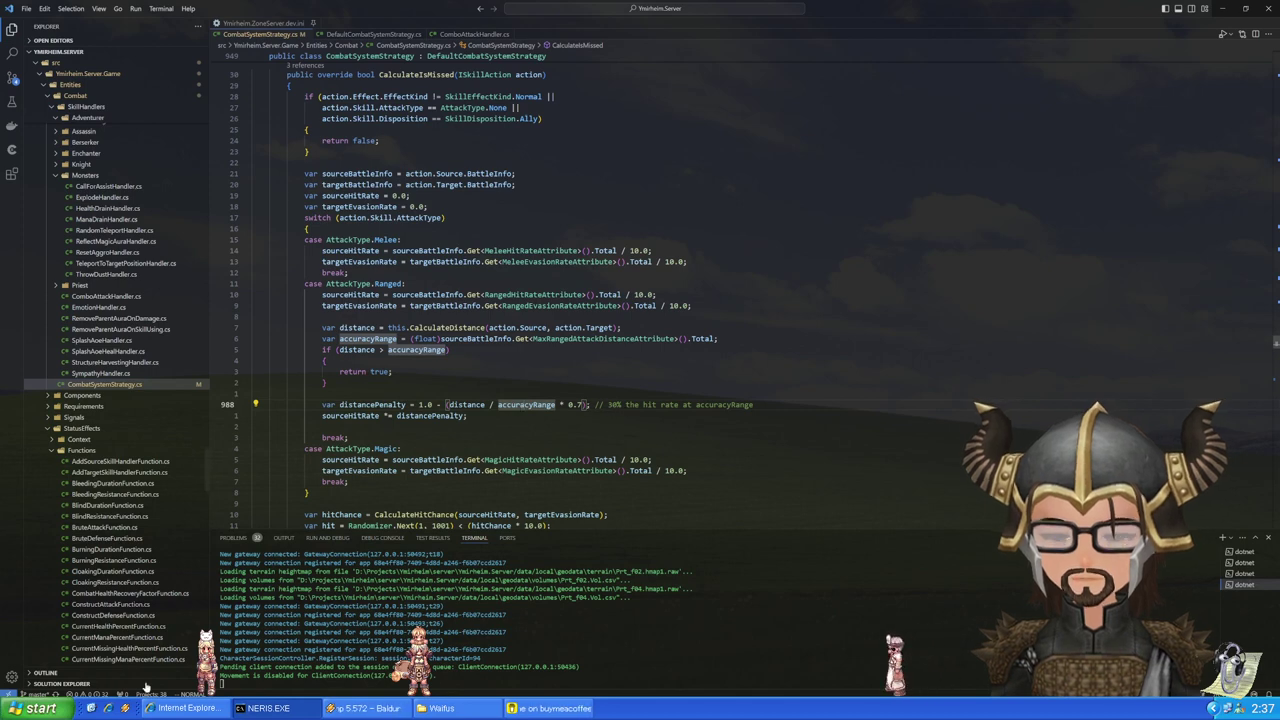
key(alt+Tab)
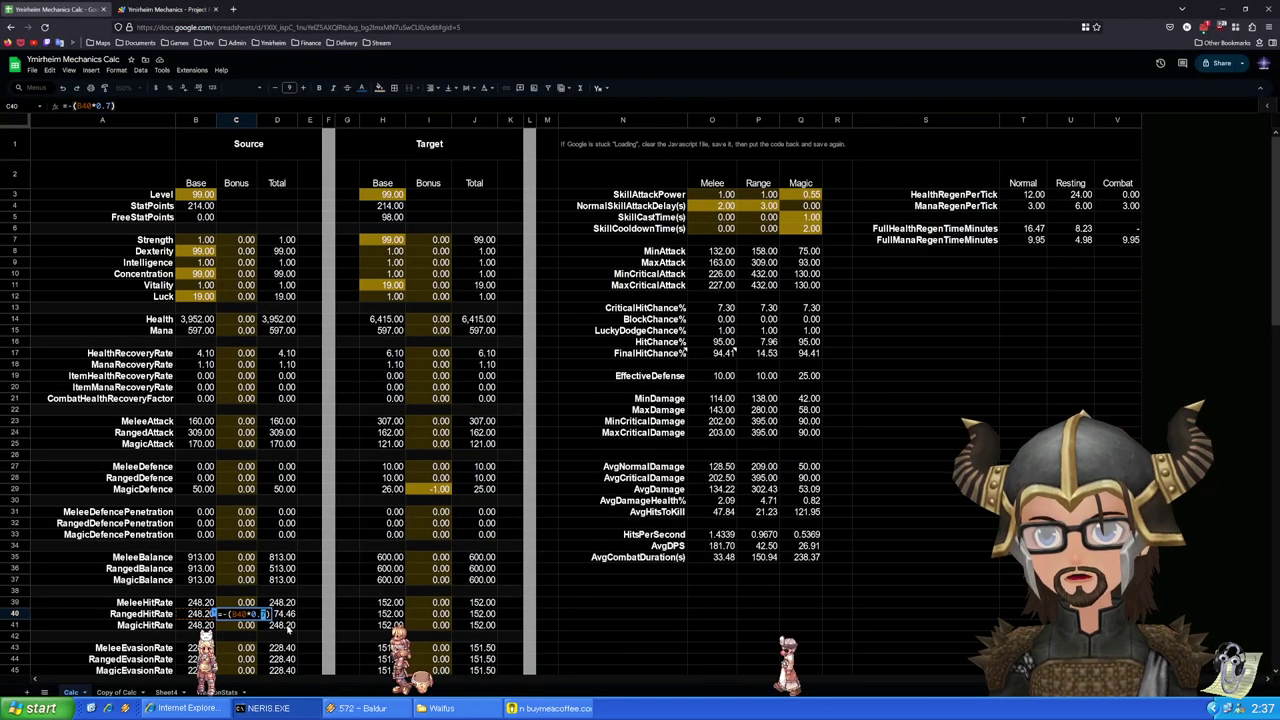
key(BackSpace)
key(BackSpace)
Step: Commit C40 as =-(B40*0.5) and check Range HitChance, now 57.60
text(5))
key(Return)
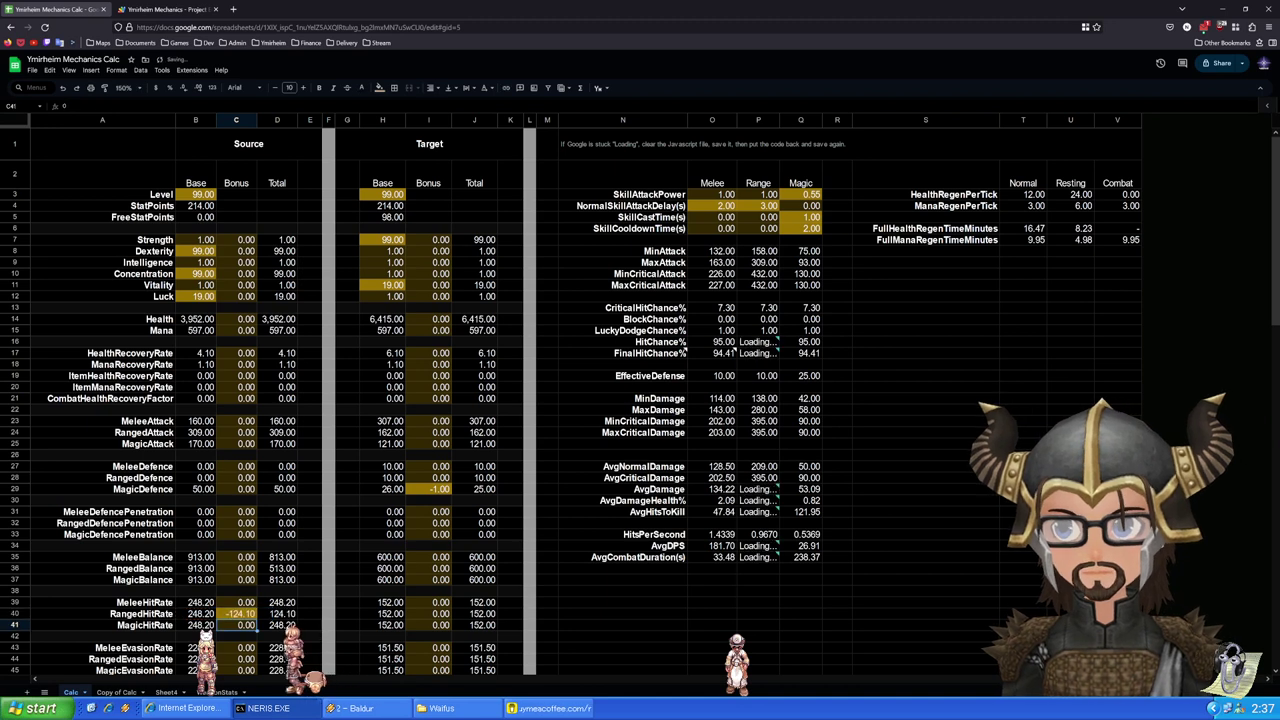
click(758, 344)
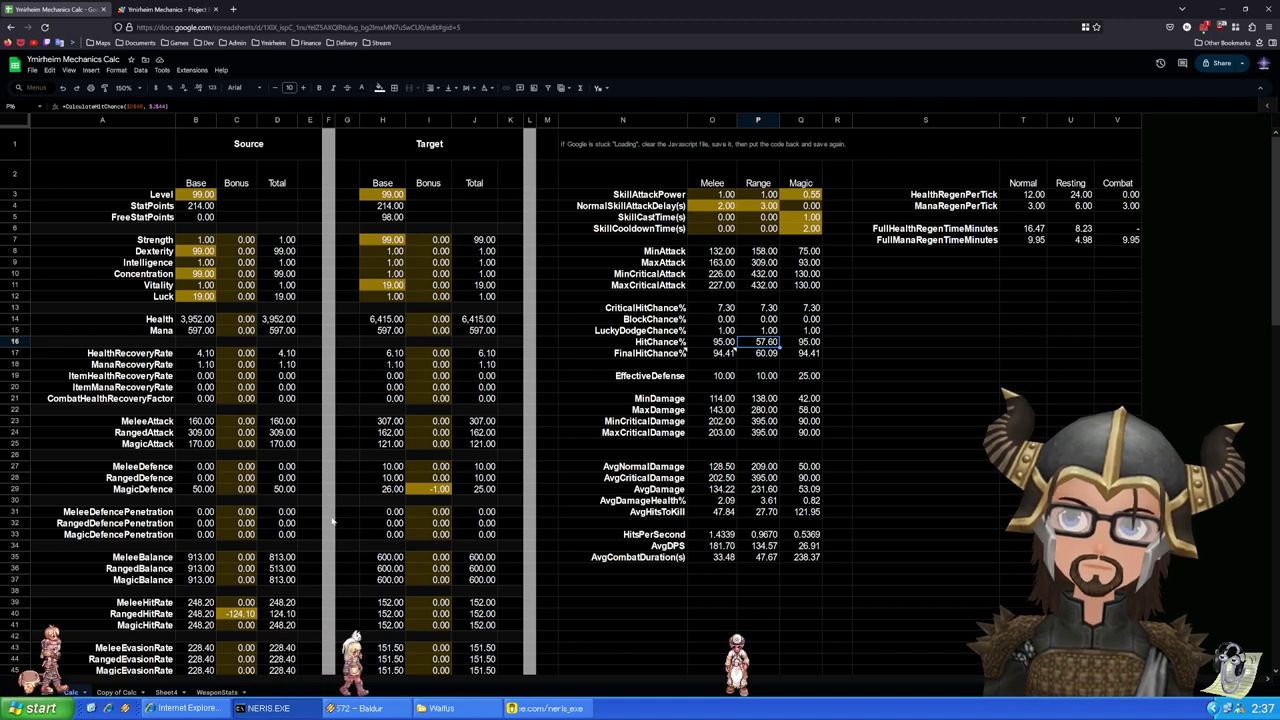
Step: Review source Concentration, target Strength, the Range HitChance formula and Range AvgDPS of 134.57
click(196, 274)
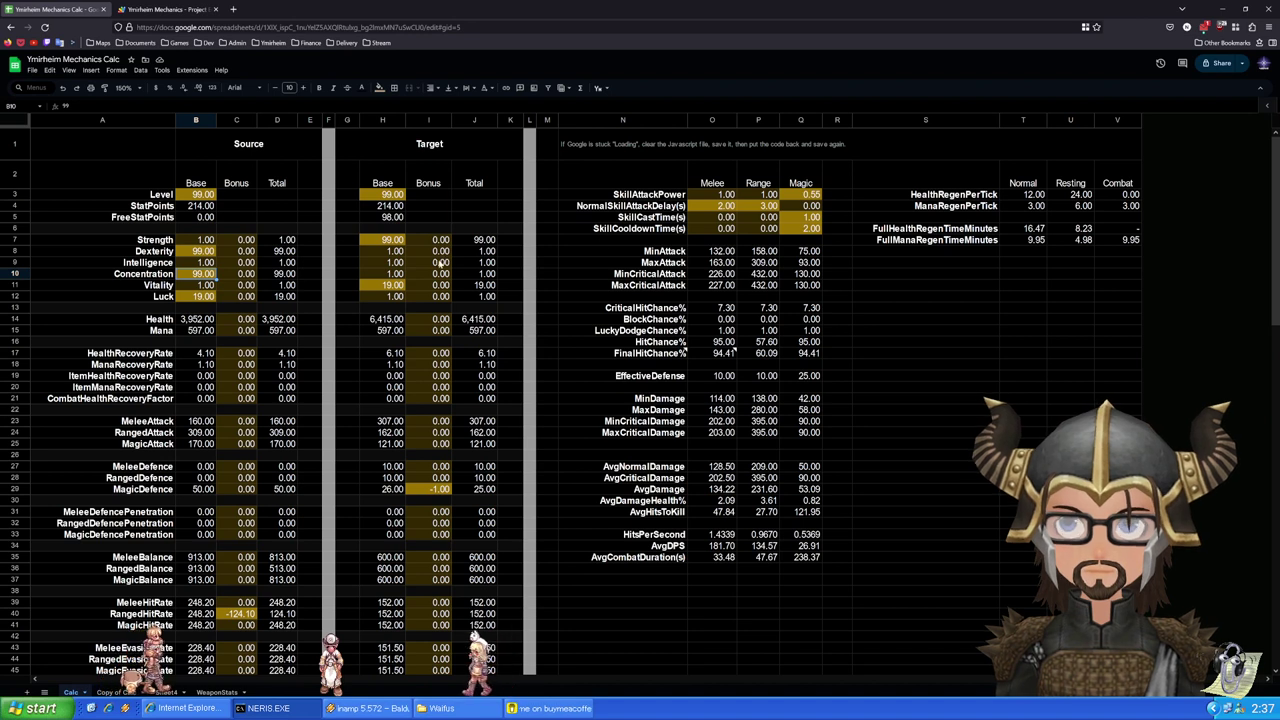
click(381, 243)
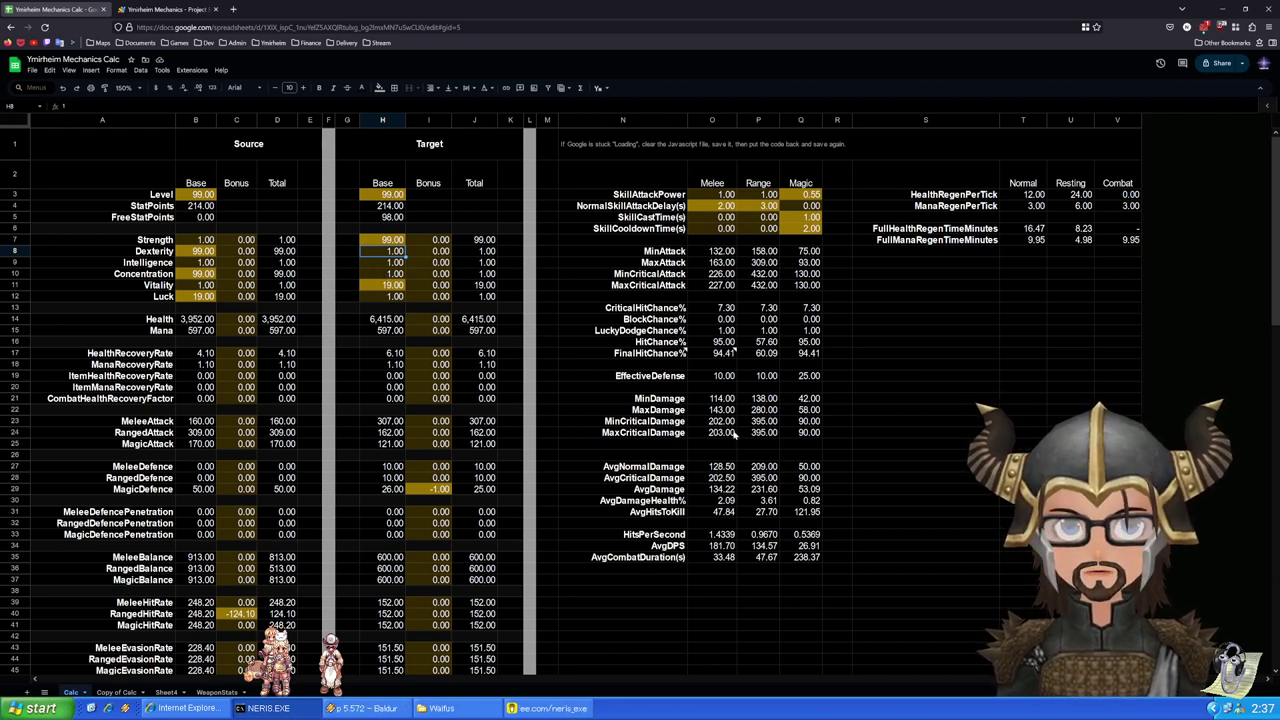
click(776, 342)
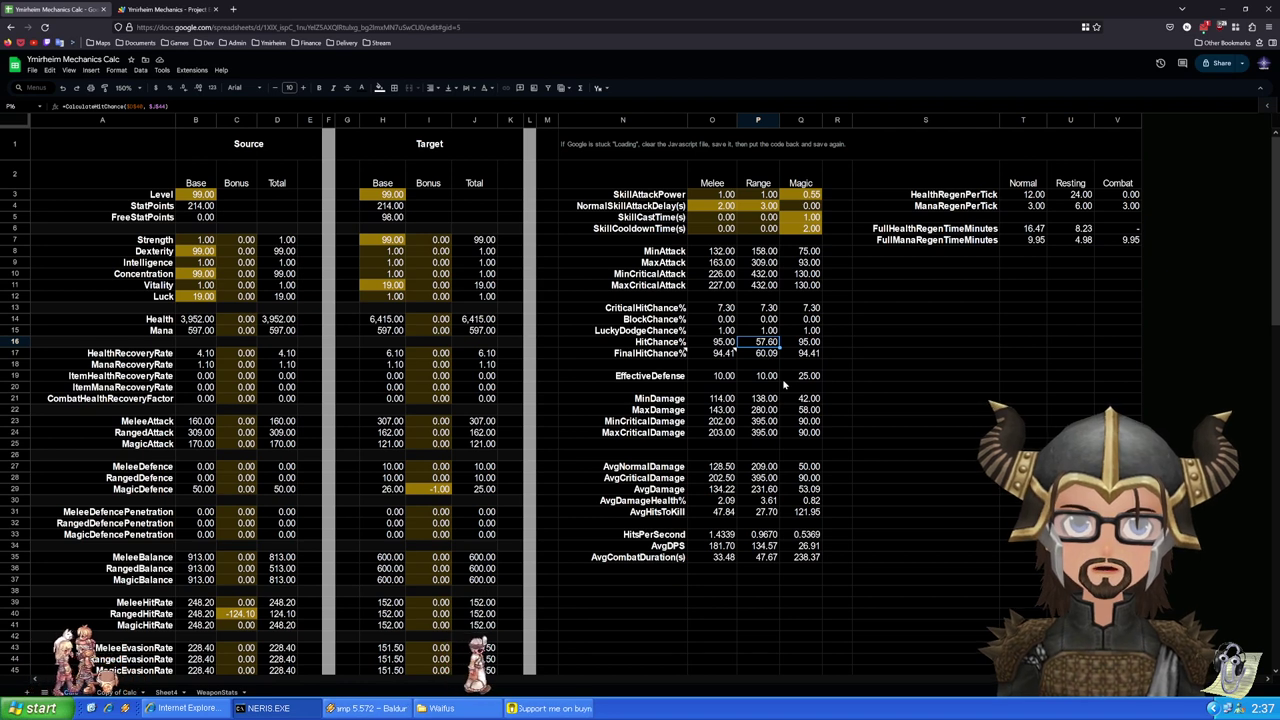
click(763, 546)
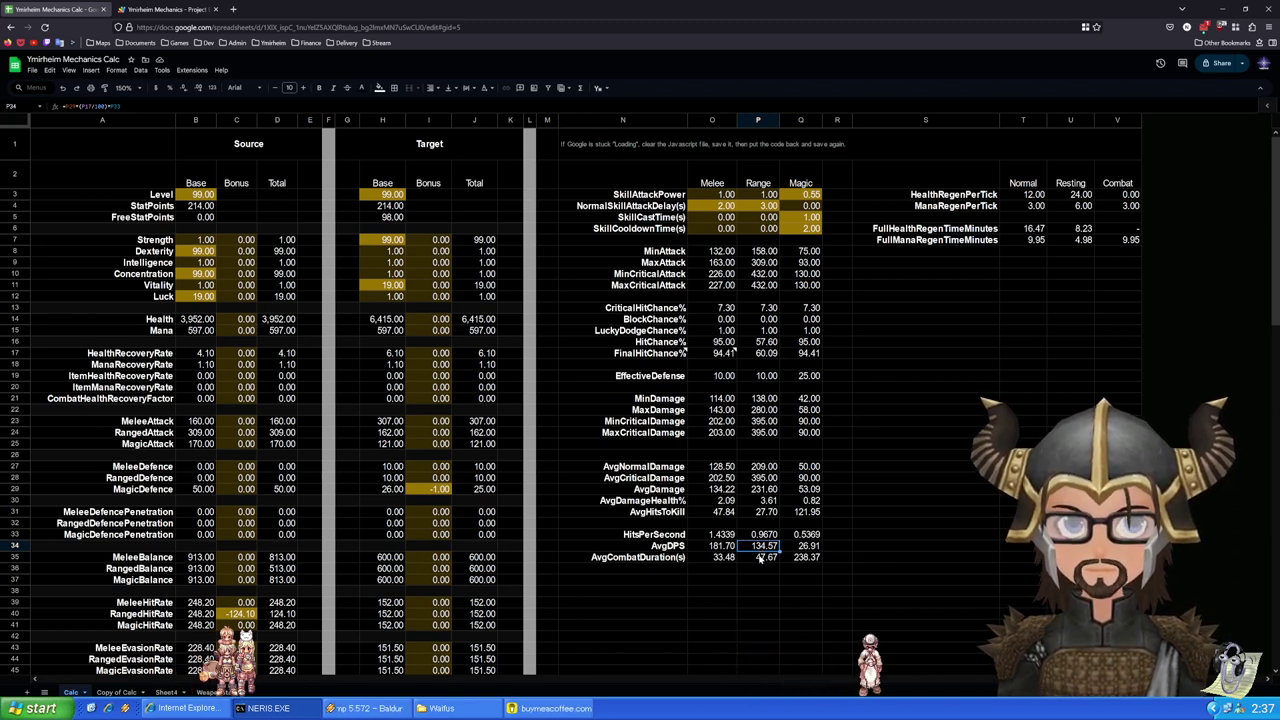
click(757, 346)
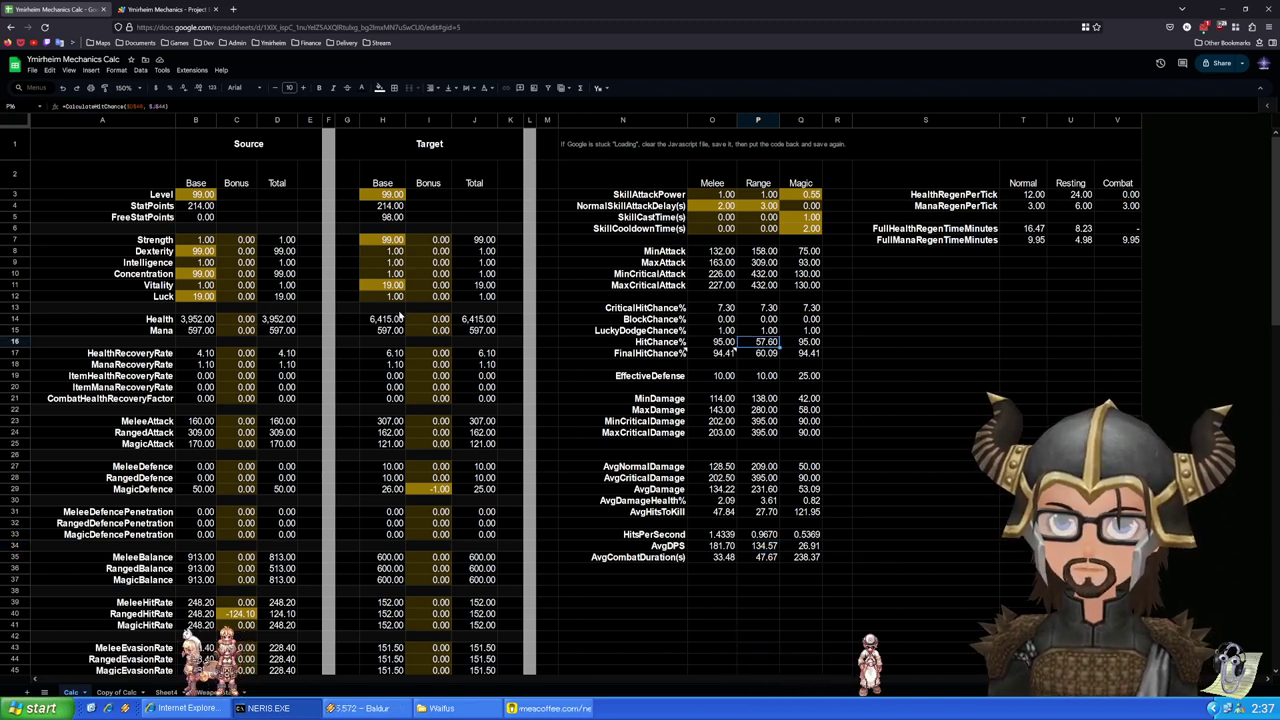
click(381, 256)
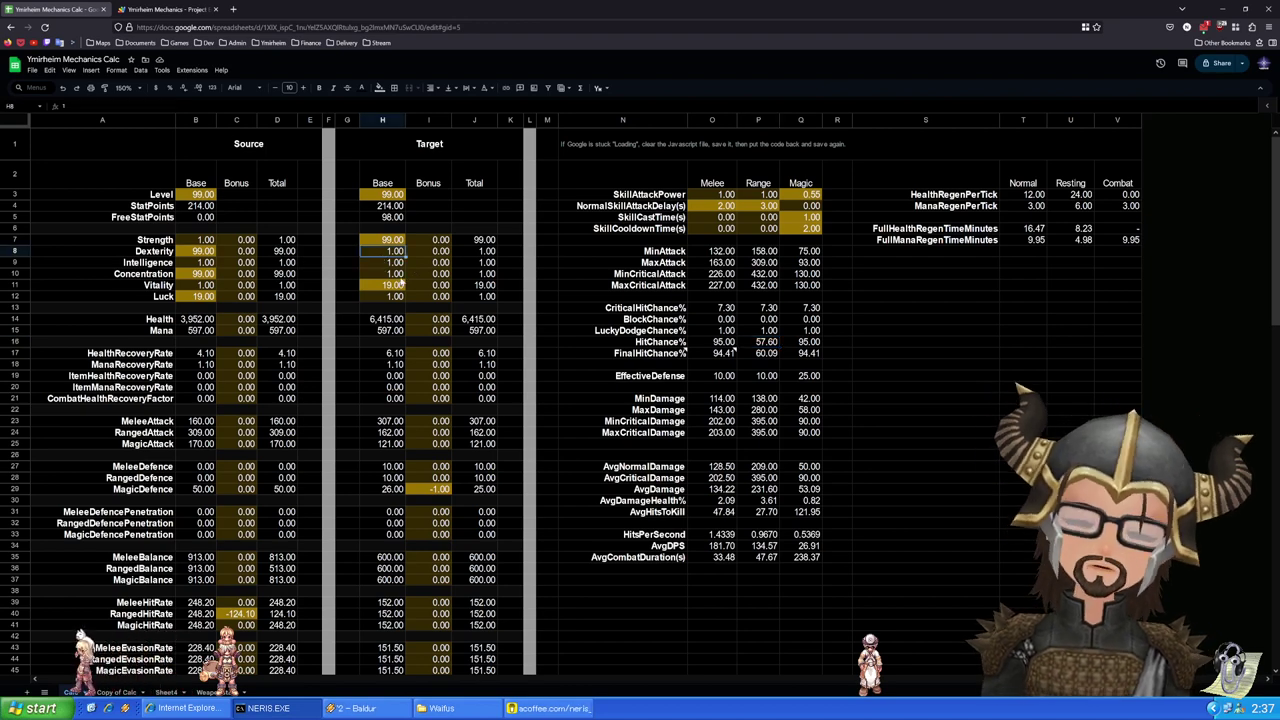
Step: Set target base Dexterity to 42, then 99, watching Range hit chance drop to 2.00
key(Return)
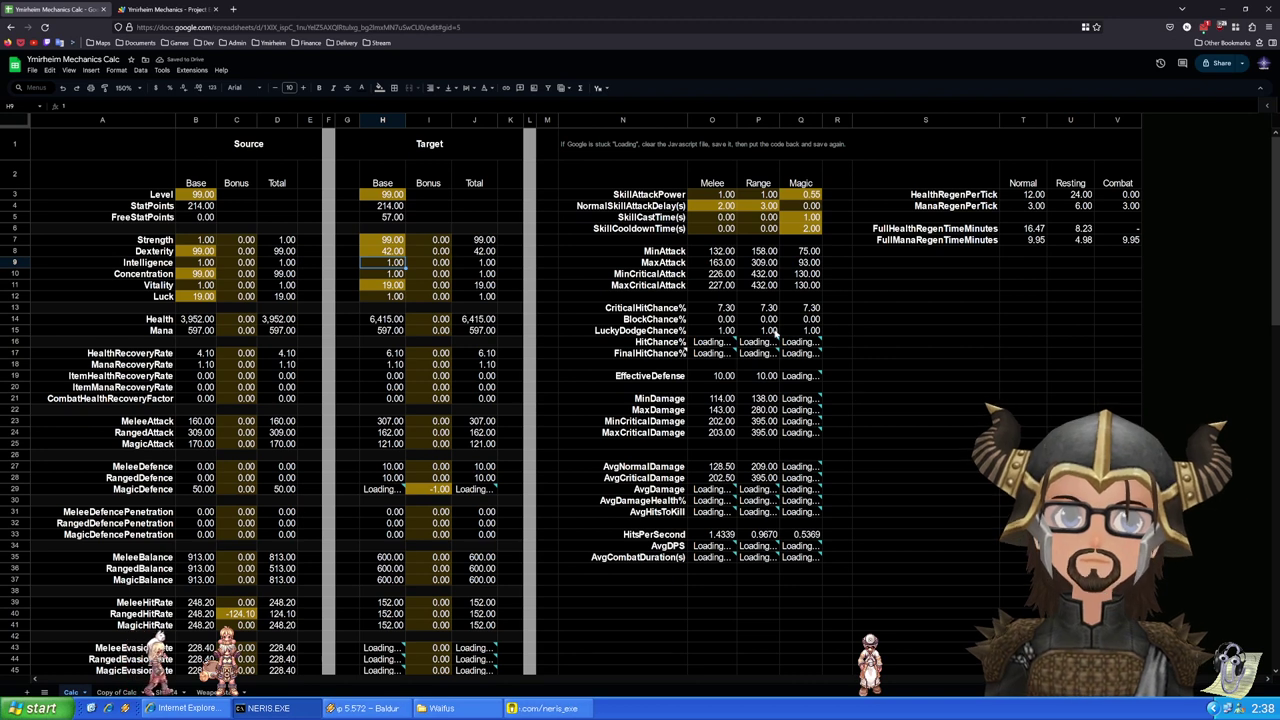
click(766, 344)
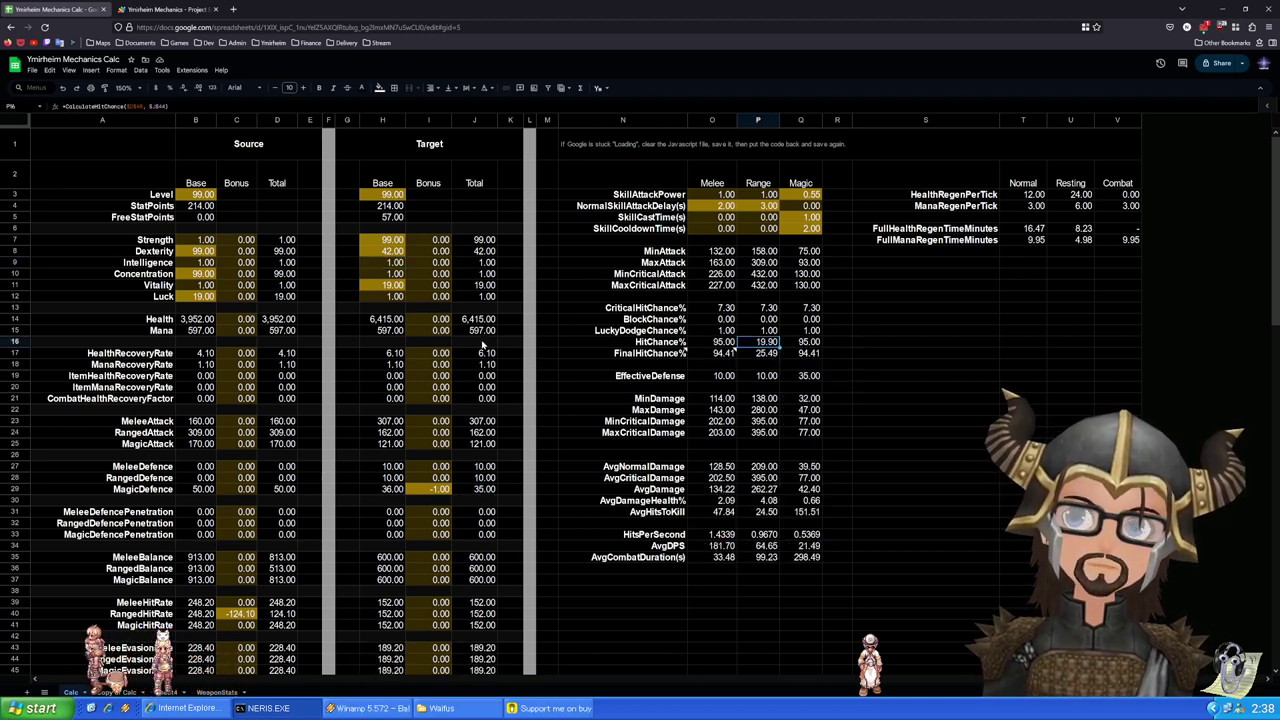
click(385, 252)
text(99)
key(Return)
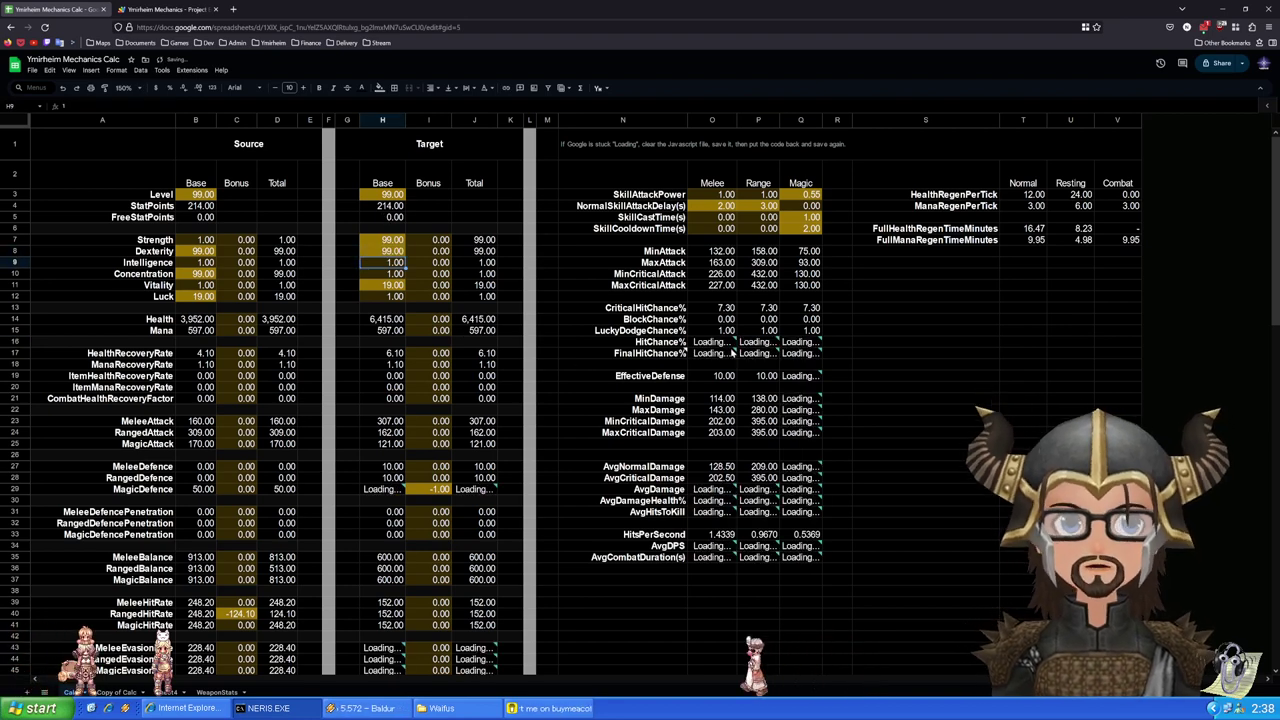
mouse_move(760, 358)
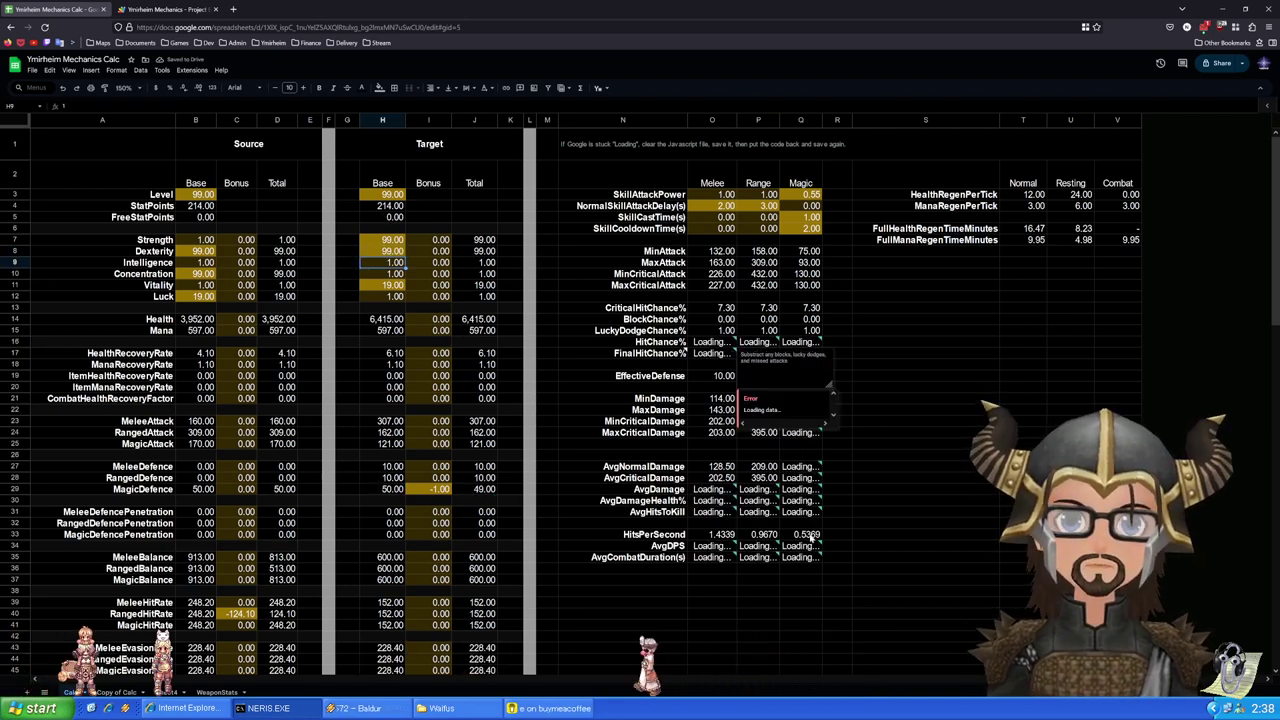
click(765, 342)
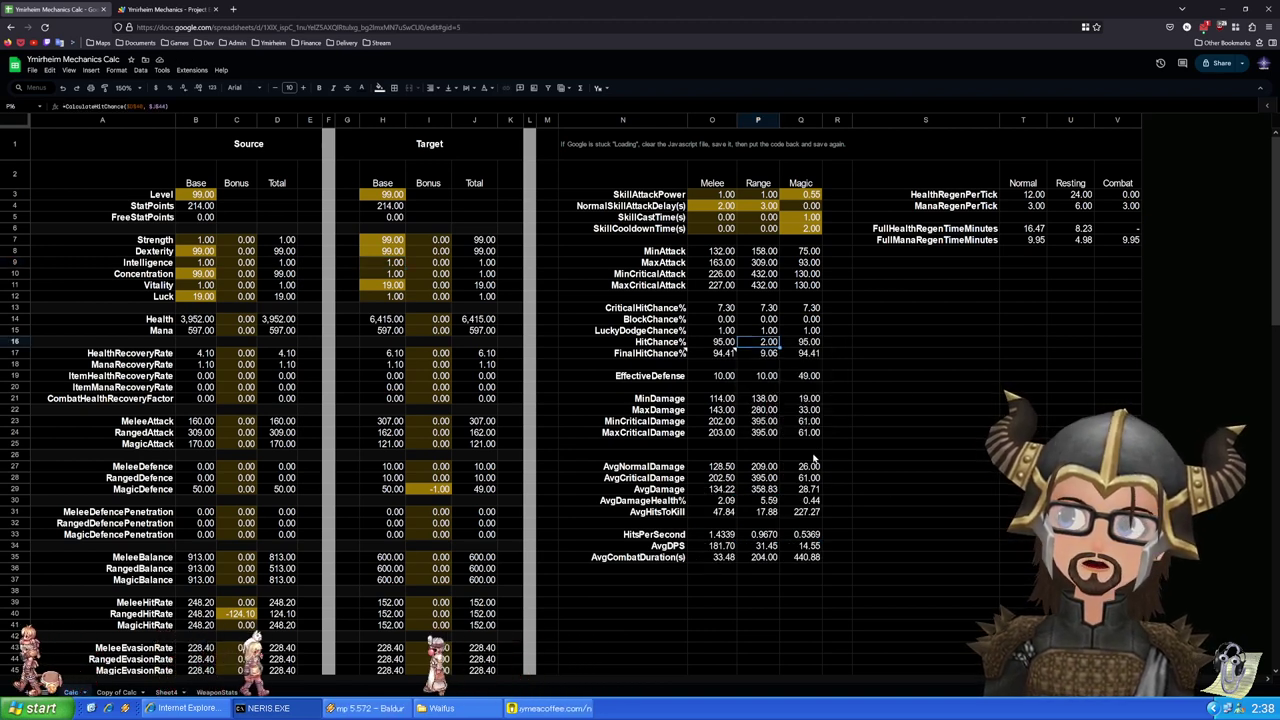
Step: Inspect the source RangedHitRate and target RangedEvasionRate totals, glance at Apps Script, and return
key(Left)
key(Left)
key(Left)
key(Left)
key(Left)
key(Left)
key(Left)
key(Left)
key(Left)
key(Left)
key(Left)
key(Left)
key(Down)
key(Down)
key(Down)
key(Down)
key(Down)
key(Down)
key(Down)
key(Down)
key(Down)
key(Down)
key(Down)
key(Down)
key(Down)
key(Down)
key(Down)
key(Down)
key(Down)
key(Down)
key(Down)
key(Down)
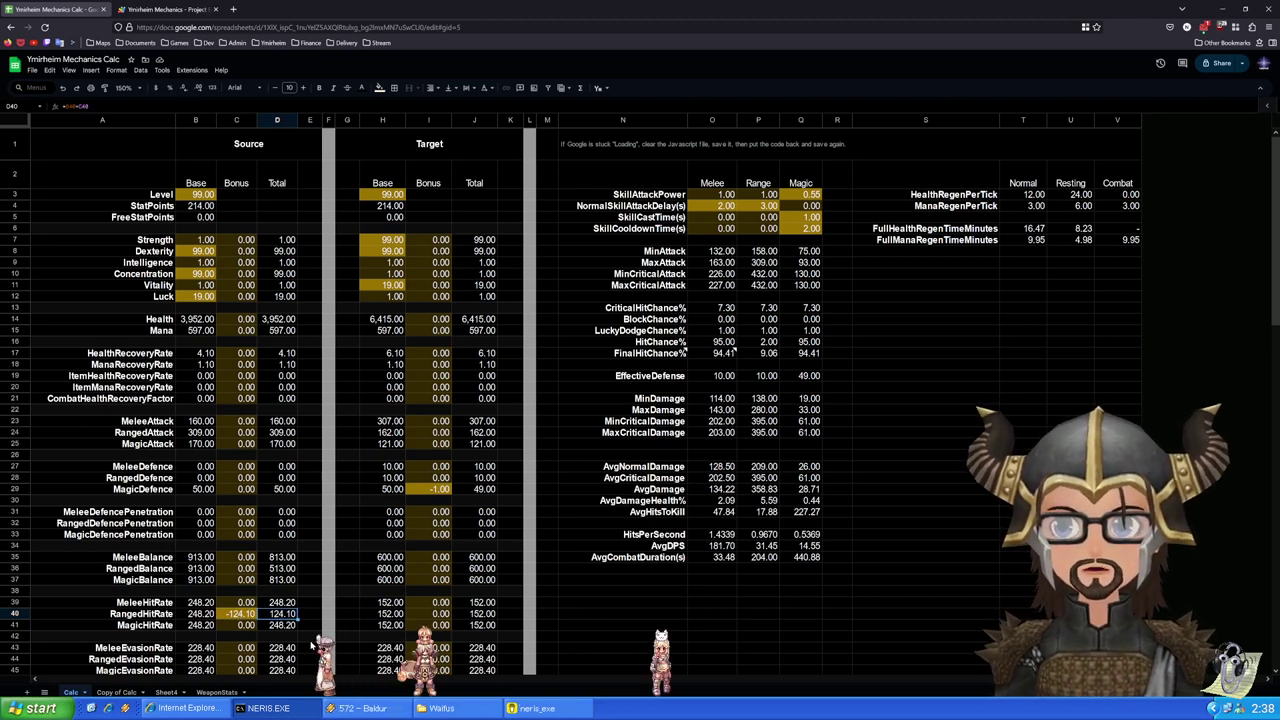
click(484, 660)
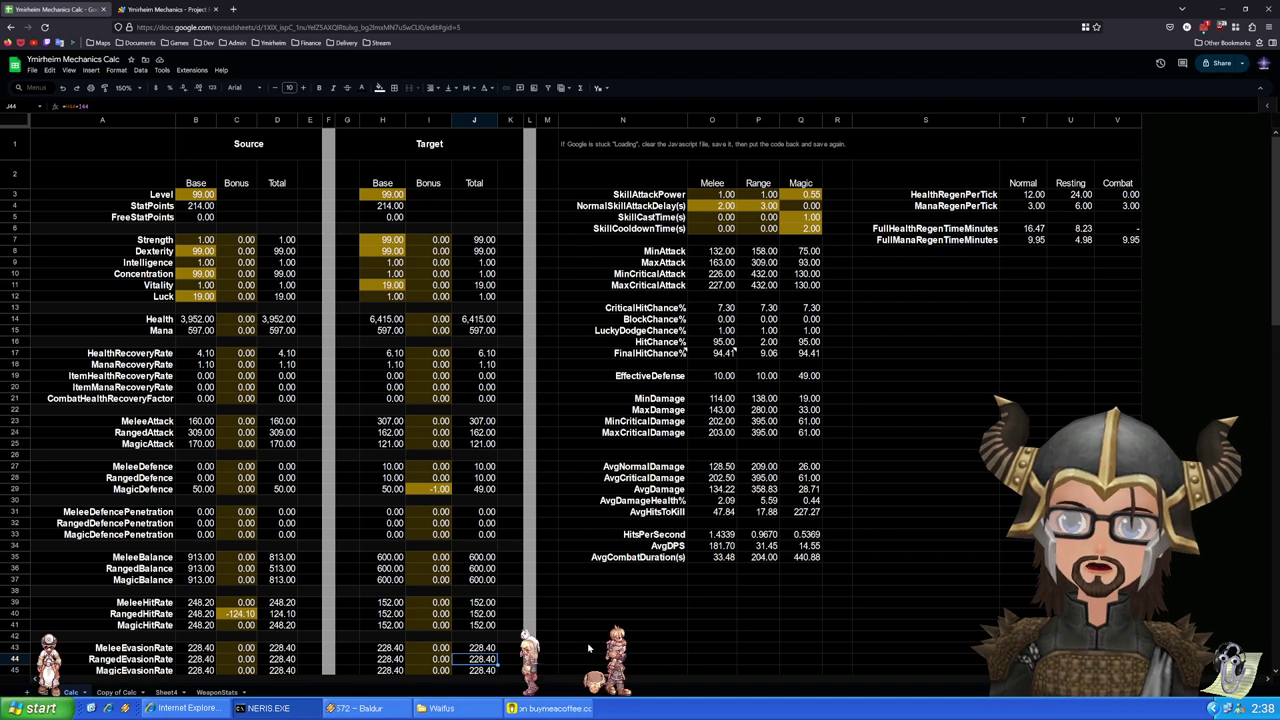
click(766, 343)
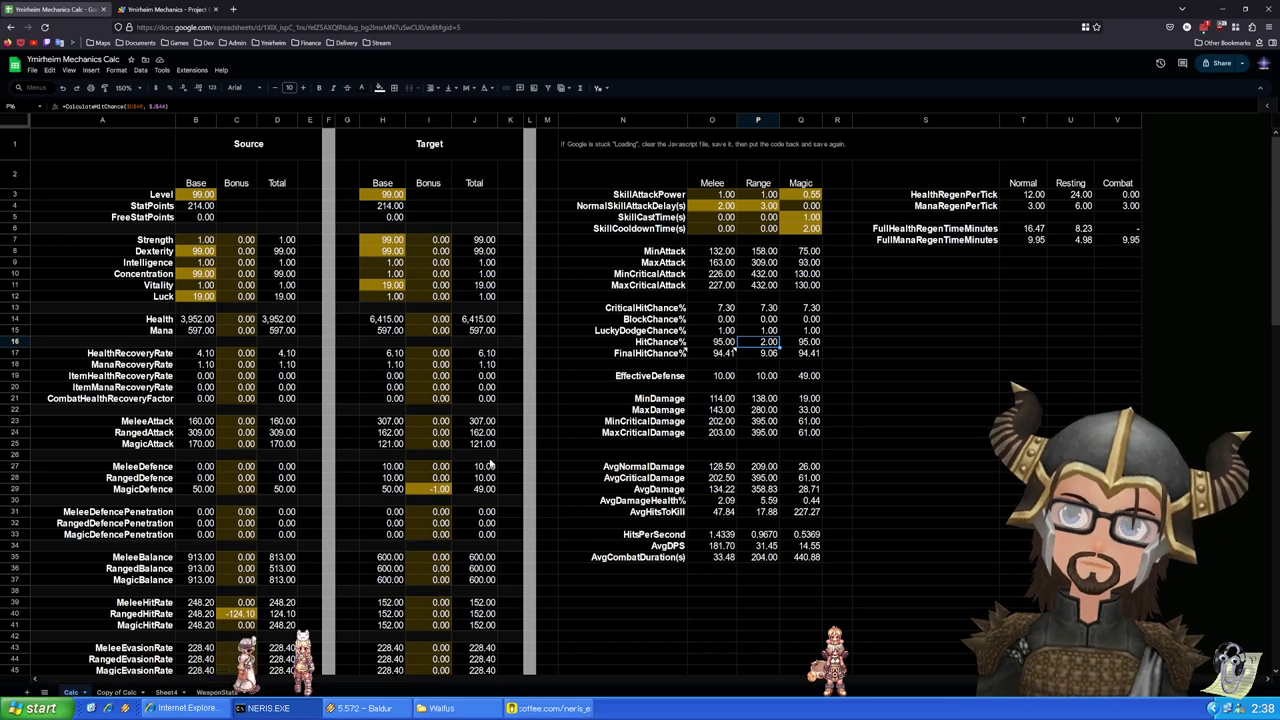
click(151, 11)
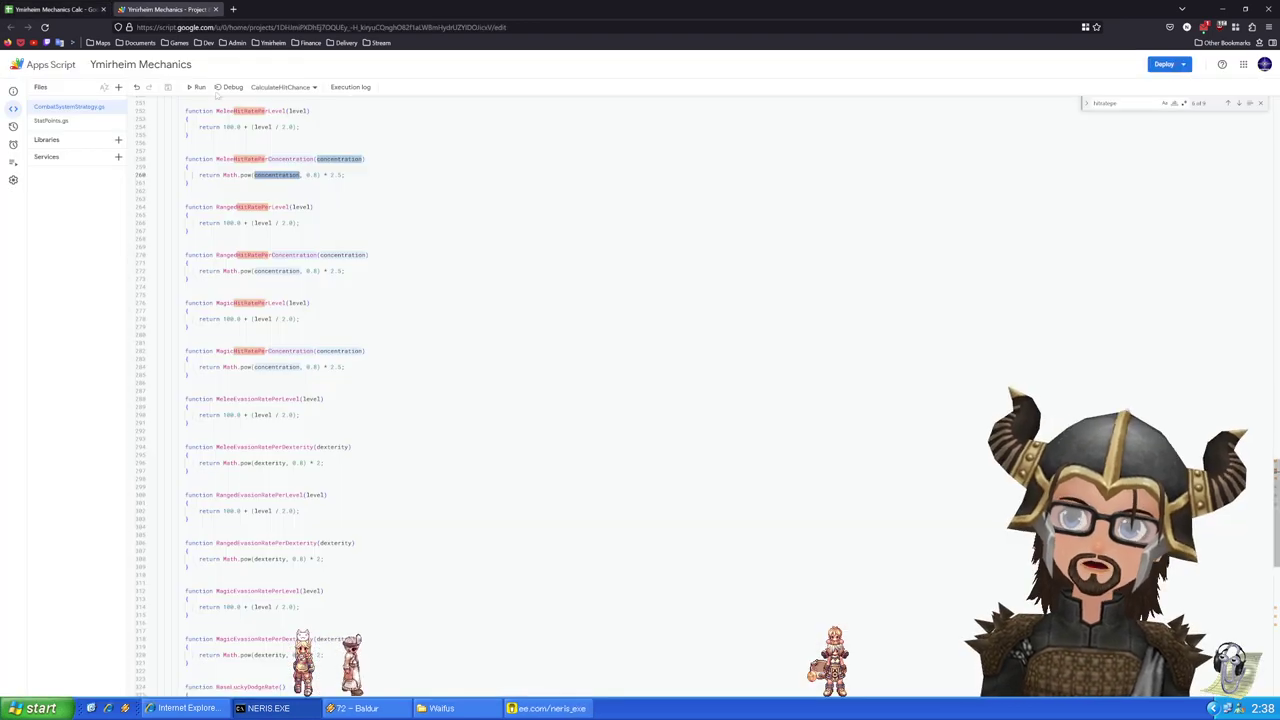
click(58, 10)
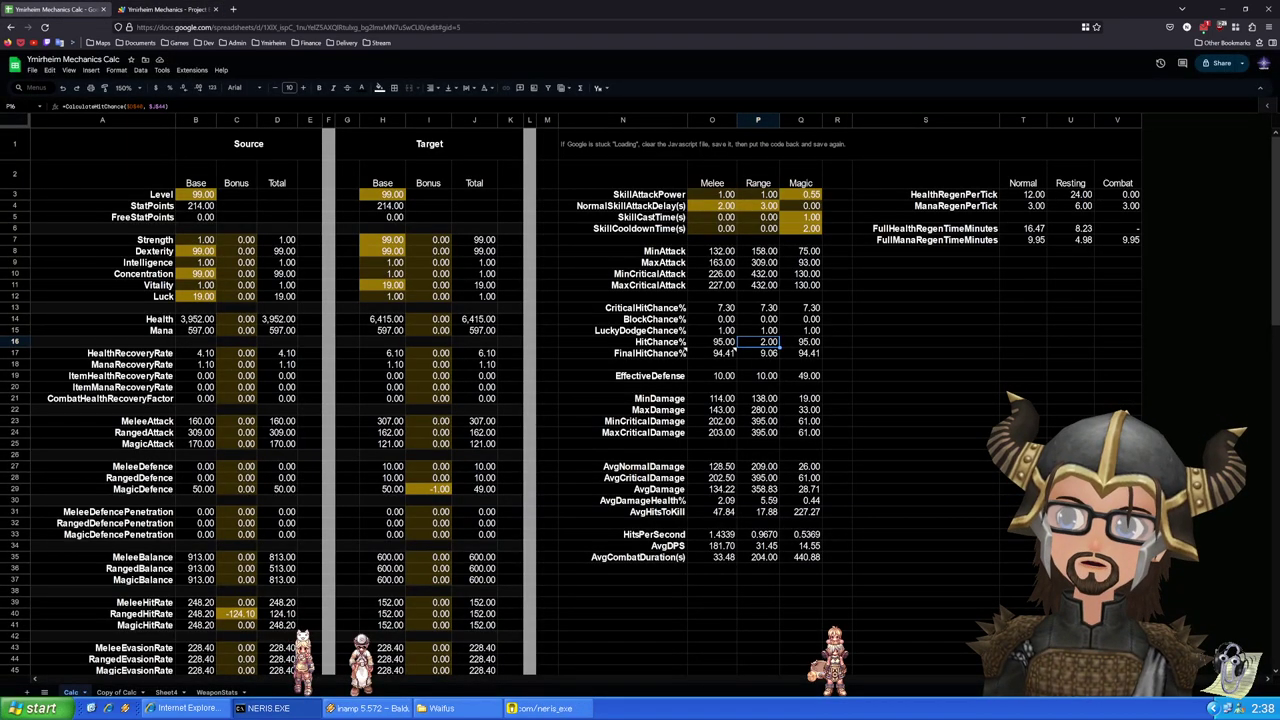
Step: Switch to DBeaver and scroll the skills grid to read the Final Shot skill's details
key(alt+Tab)
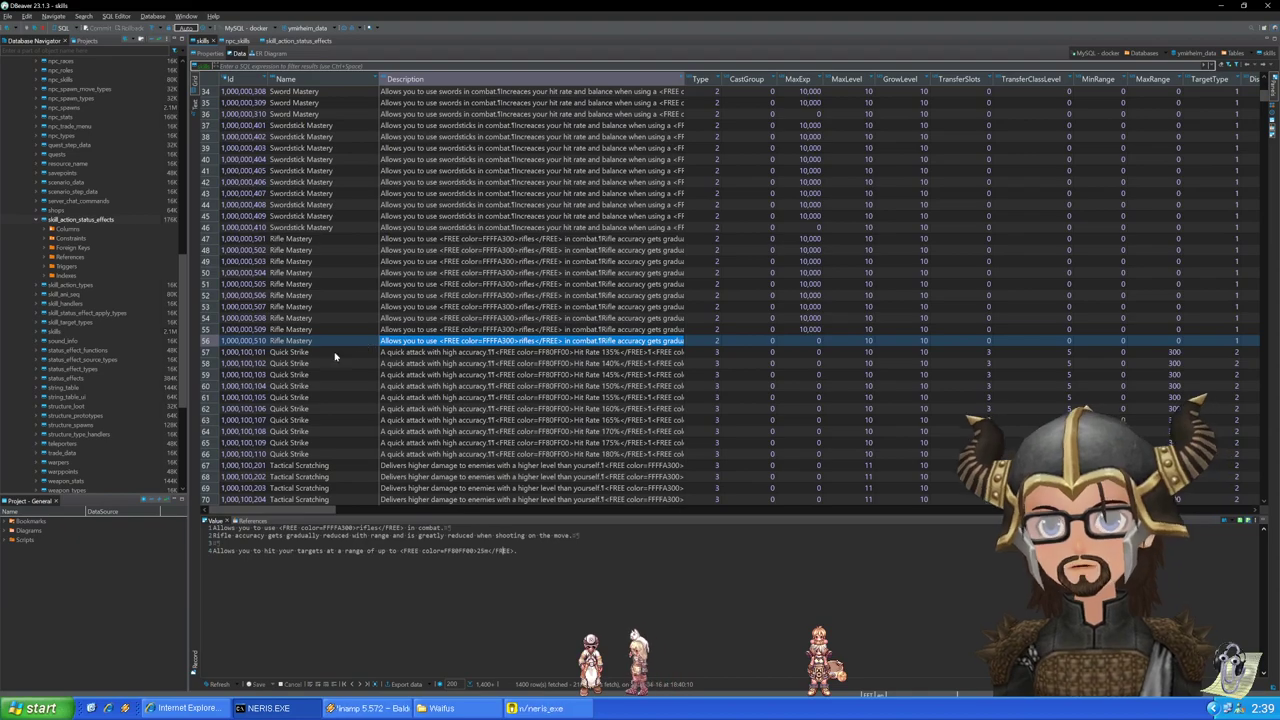
scroll(340, 352, down, 20)
scroll(355, 340, down, 20)
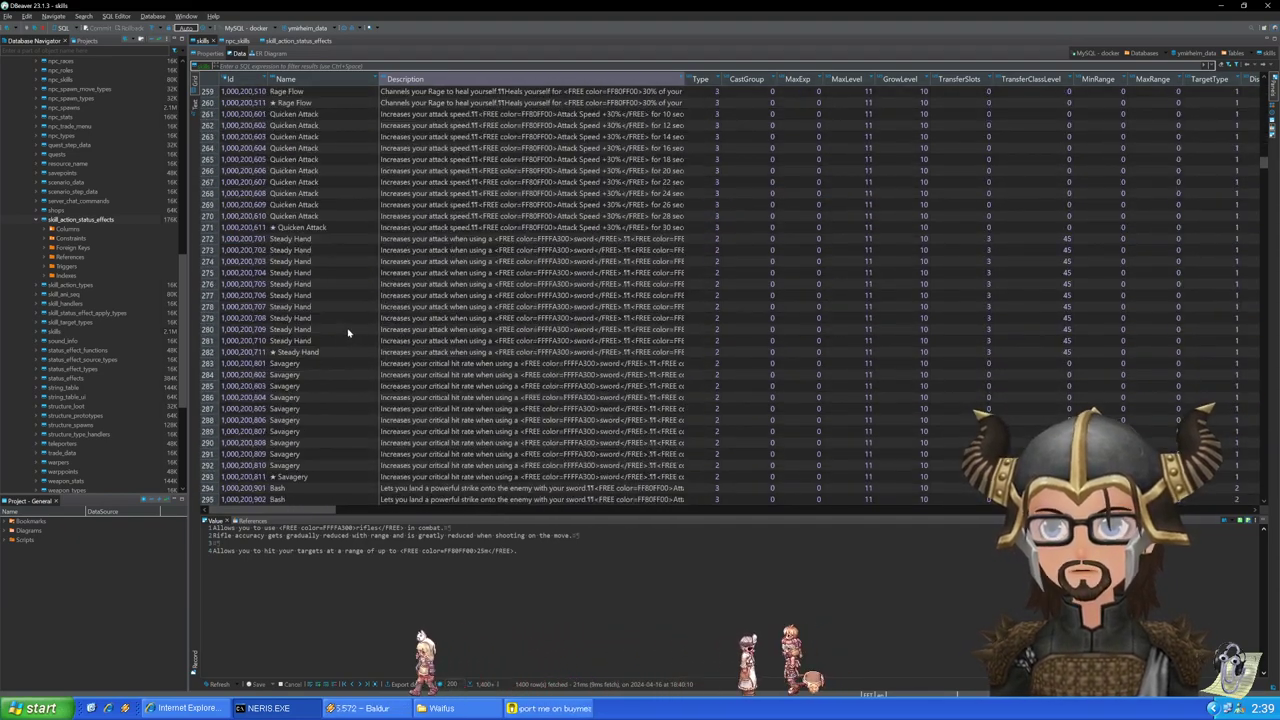
scroll(345, 310, down, 16)
scroll(338, 288, down, 12)
scroll(338, 288, up, 14)
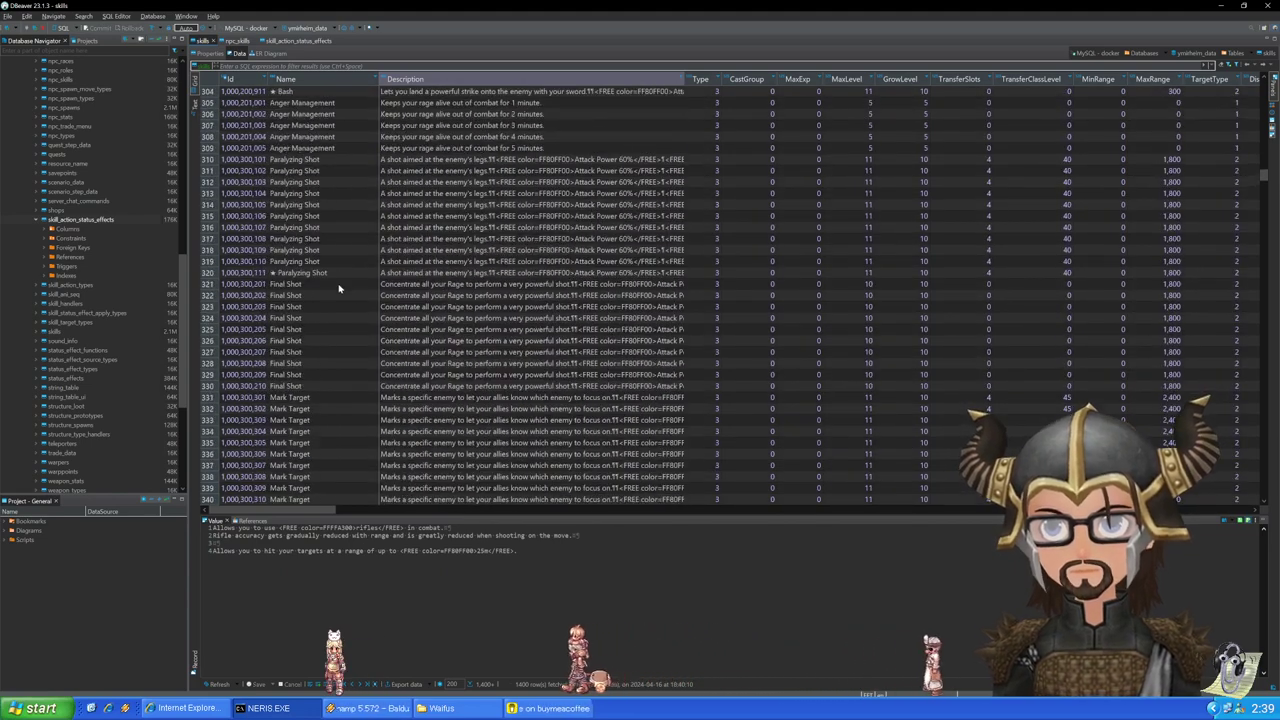
click(332, 284)
scroll(323, 381, up, 6)
scroll(323, 381, down, 4)
Step: Read the full Mark Target, Paralyzing Shot and Final Shot descriptions
click(326, 340)
scroll(326, 341, up, 5)
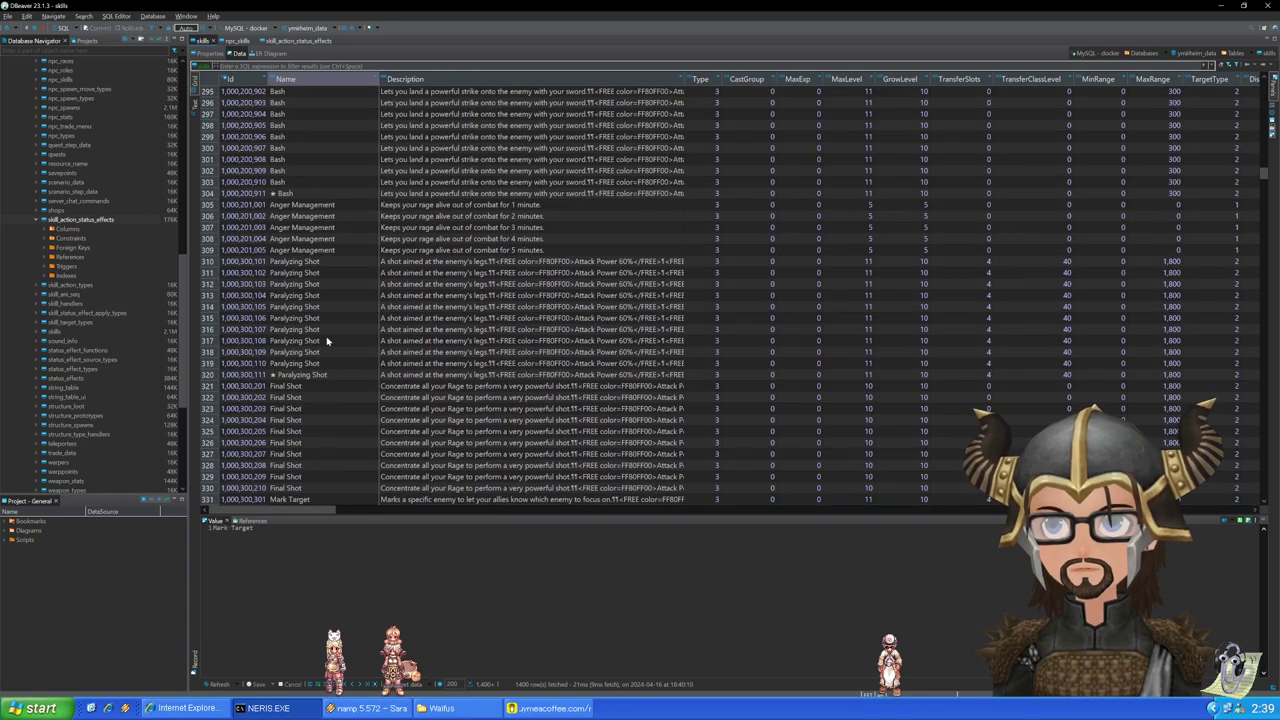
click(460, 261)
scroll(420, 385, down, 3)
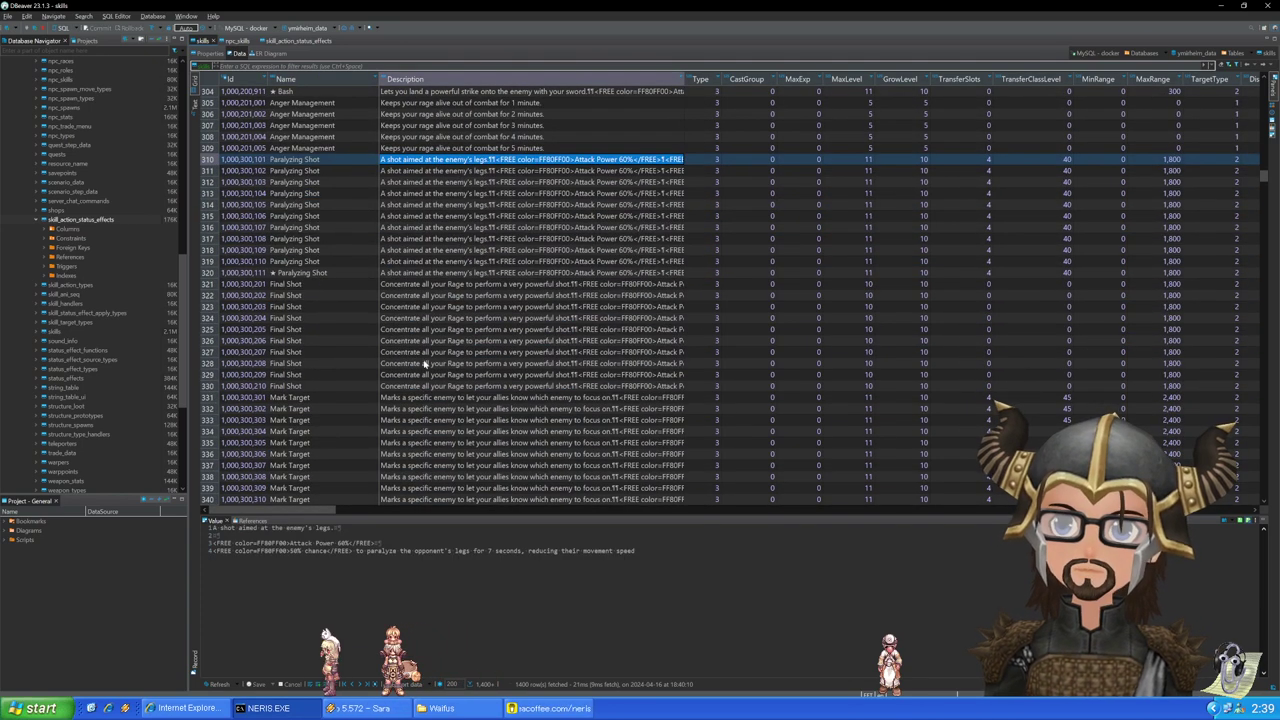
click(425, 284)
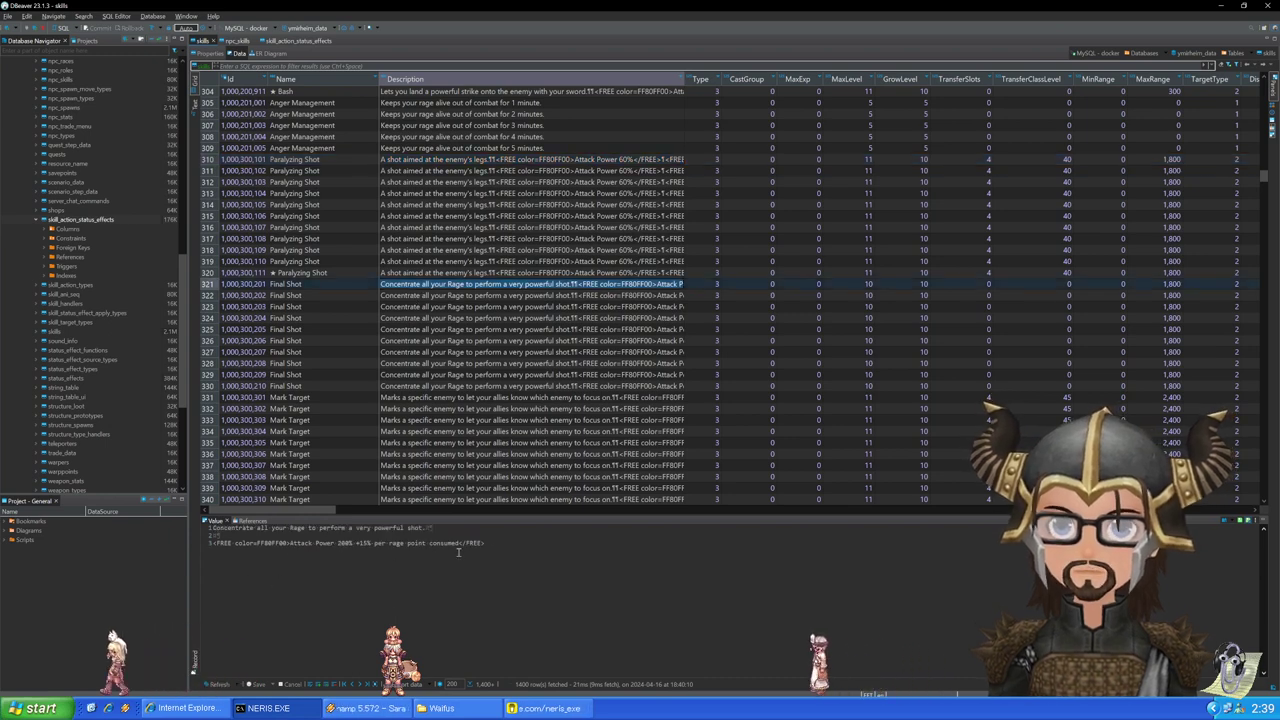
scroll(476, 350, down, 4)
click(448, 272)
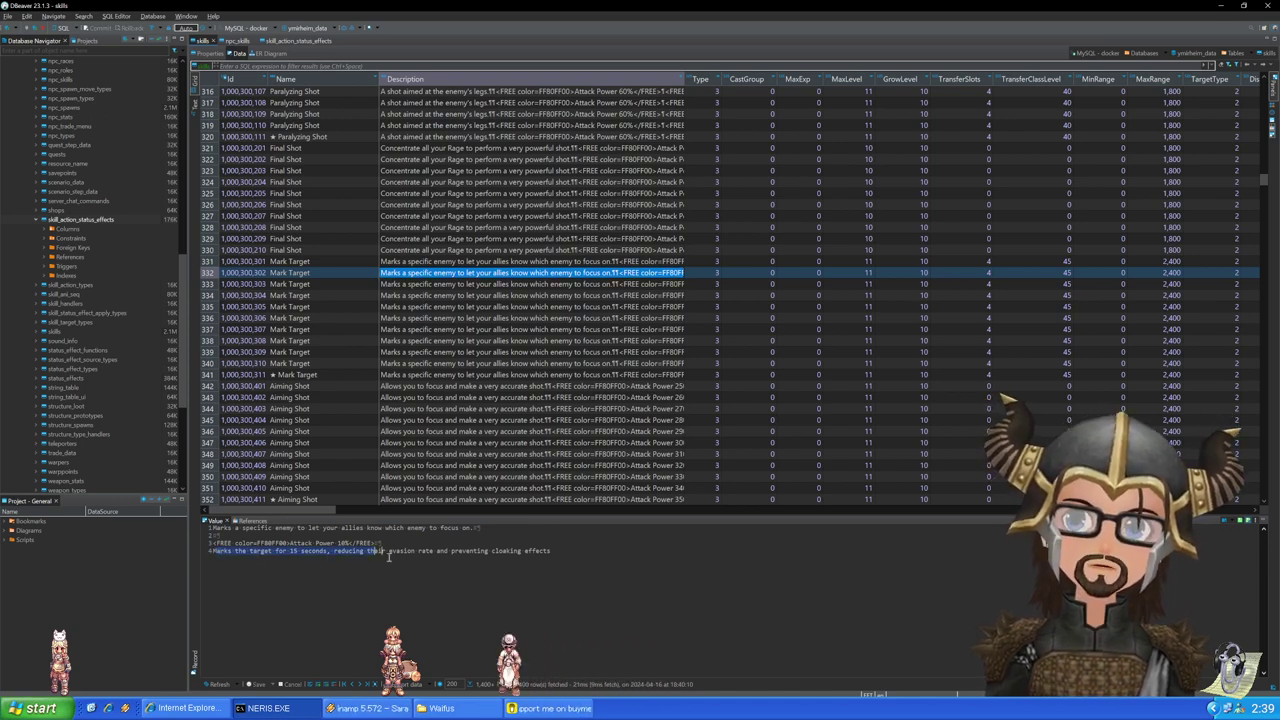
Step: Select the last Mark Target id, collapse skill_action_status_effects and choose status_effects in the navigator
click(582, 549)
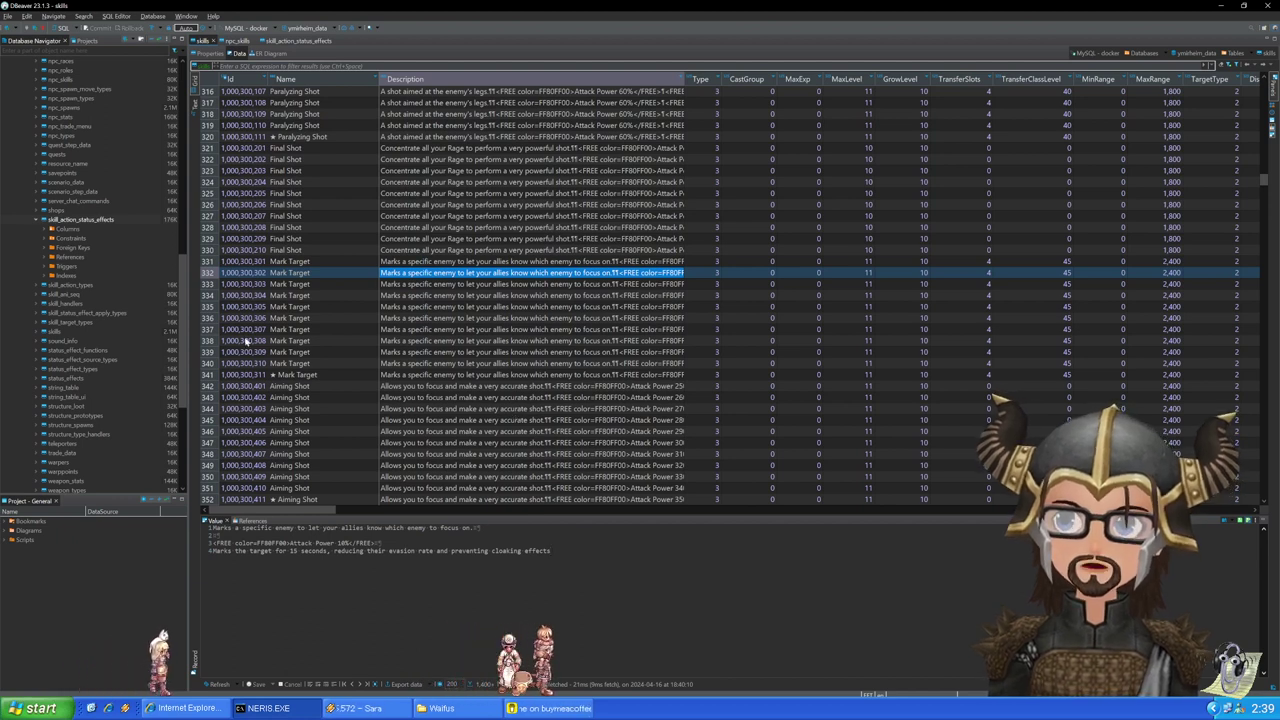
click(246, 374)
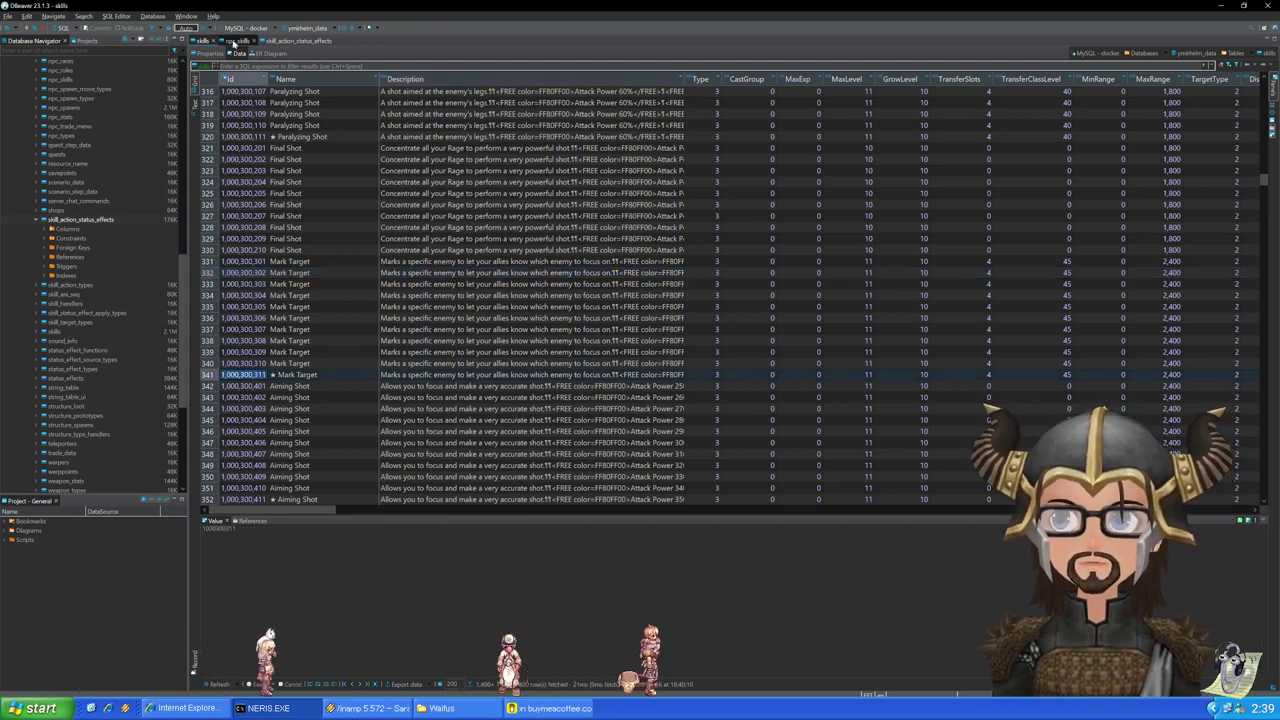
click(40, 219)
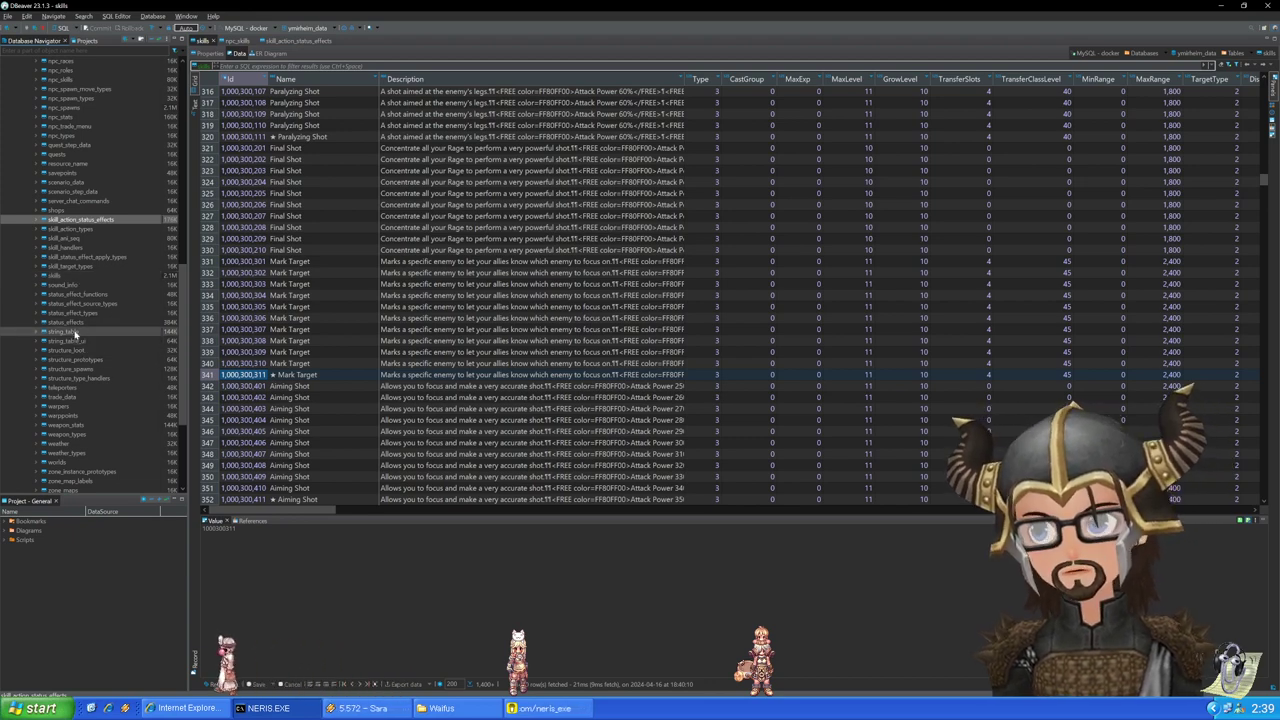
click(78, 322)
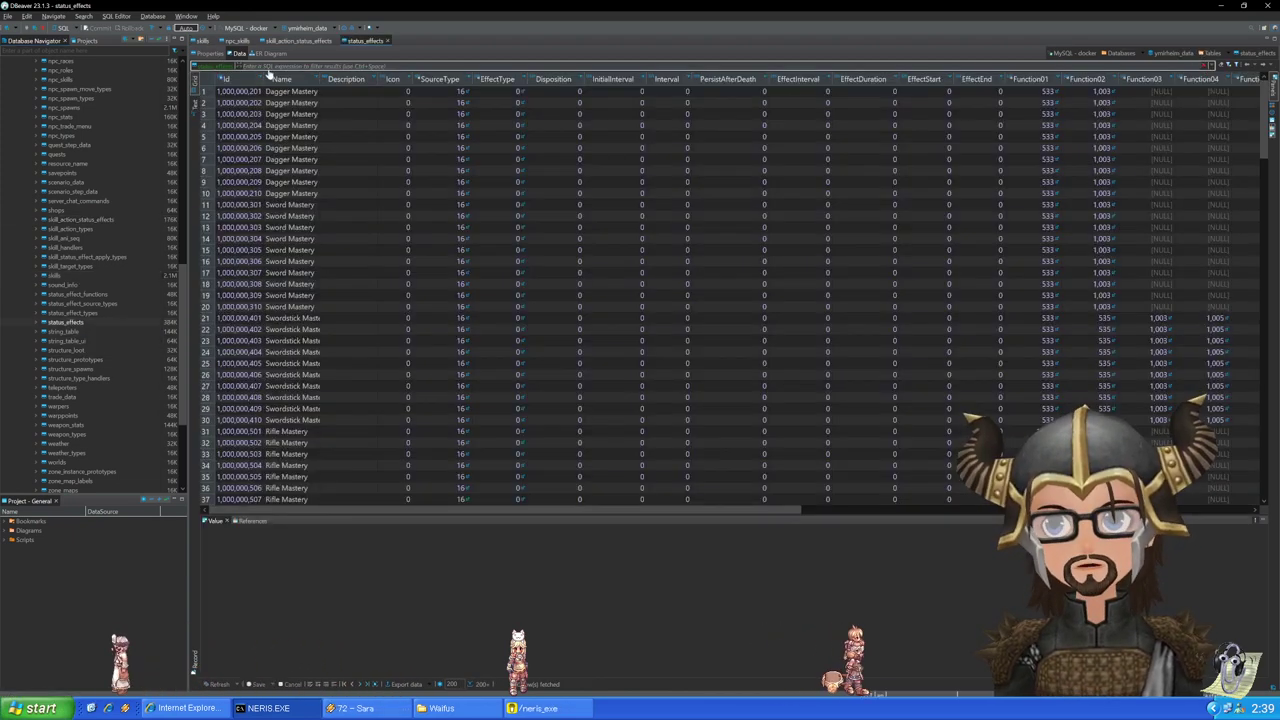
Step: Open status_effects, page down to the Mark Target rows, and widen the Description column
click(229, 262)
key(Page_Down)
key(Page_Down)
key(Page_Down)
key(Page_Down)
key(Page_Down)
key(Page_Down)
key(Page_Down)
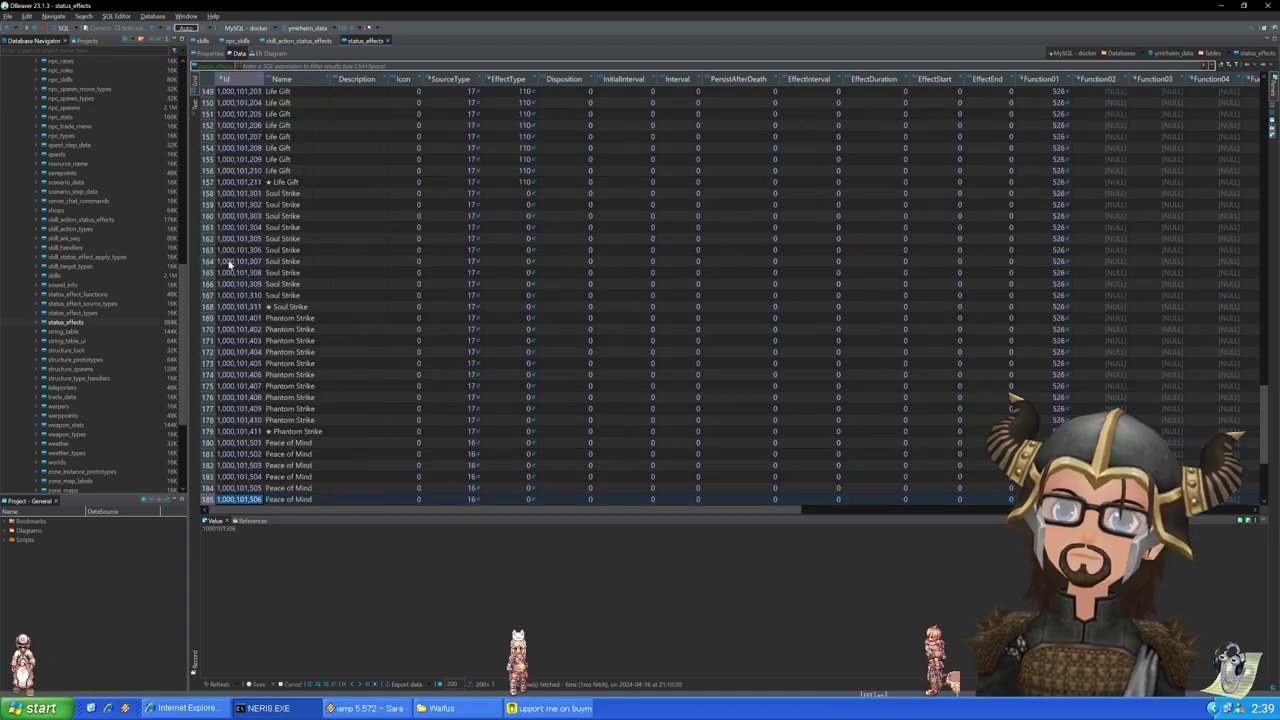
key(Page_Down)
key(Page_Down)
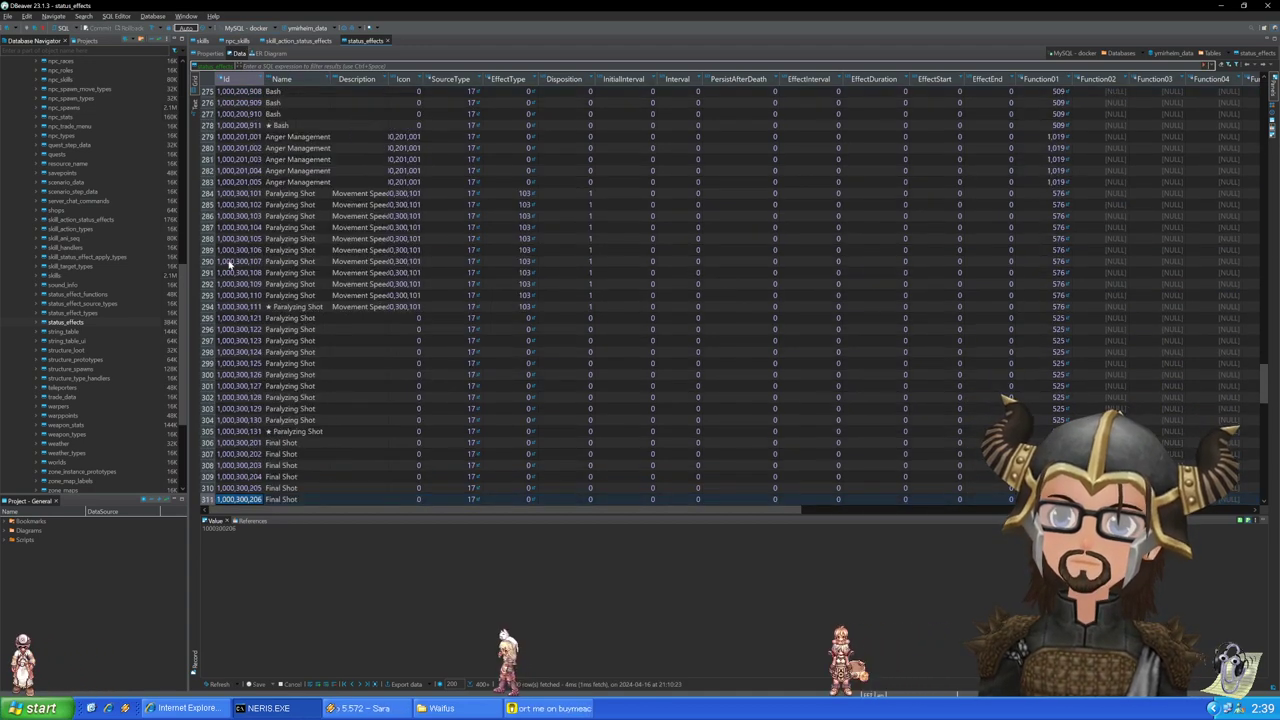
scroll(341, 238, up, 1)
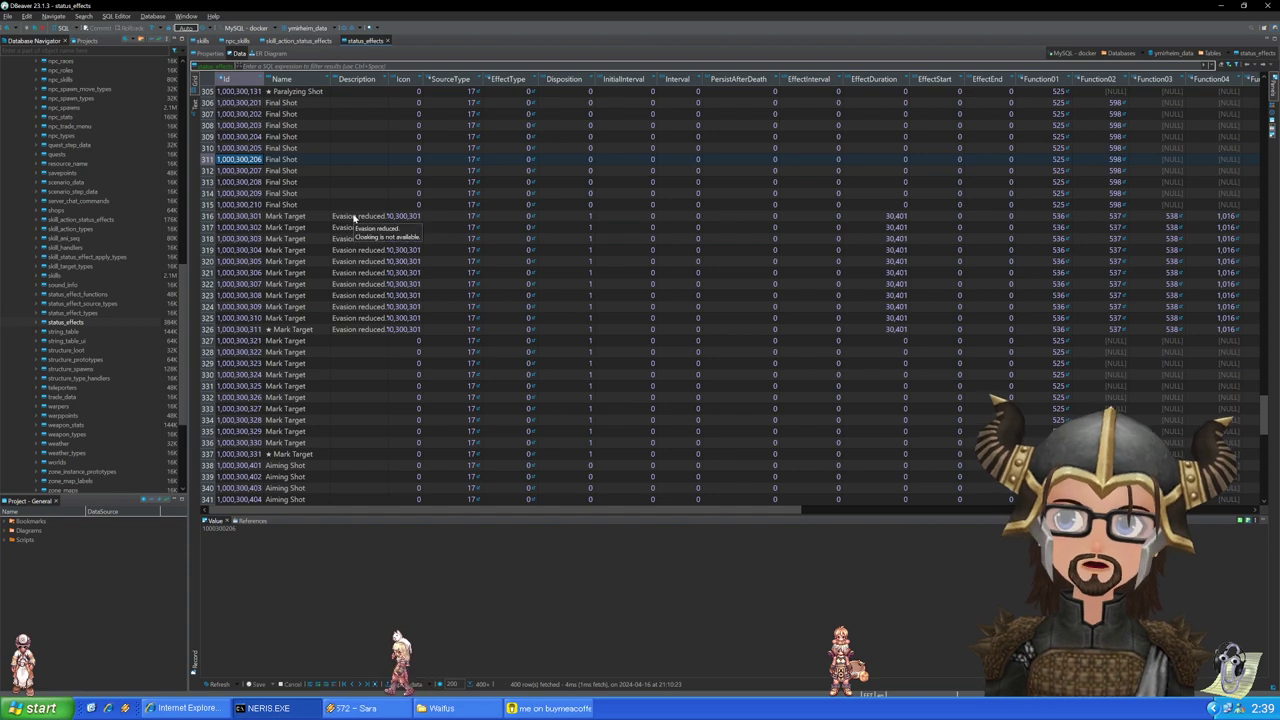
click(354, 218)
drag(388, 80, 515, 82)
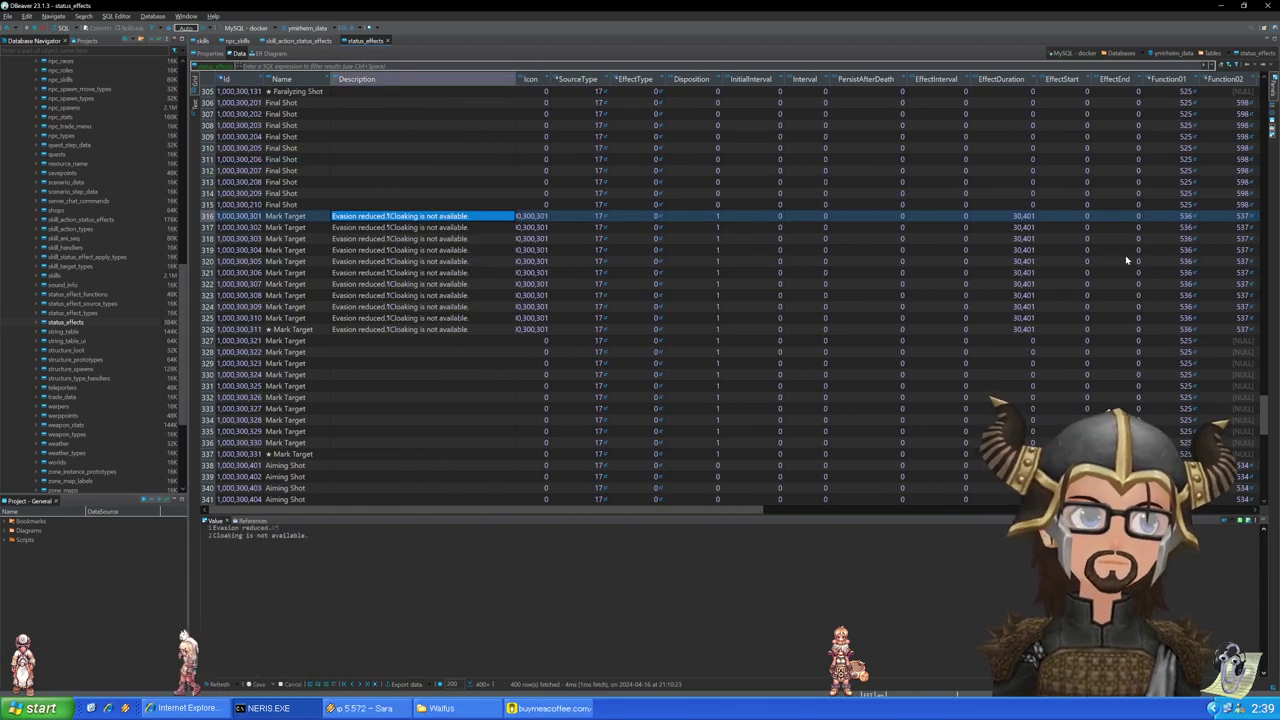
Step: Inspect Mark Target's functions 536/537 and its Value02 amounts from -50 to -350
click(1181, 217)
scroll(985, 357, right, 3)
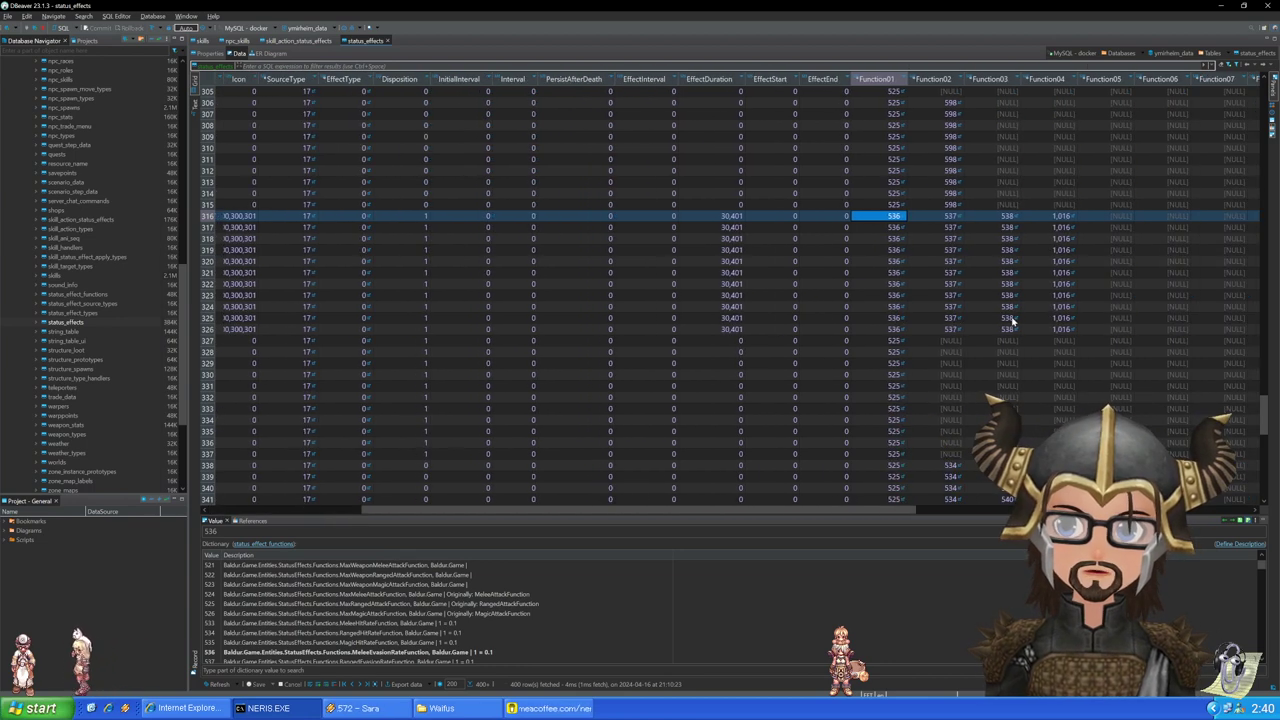
click(939, 217)
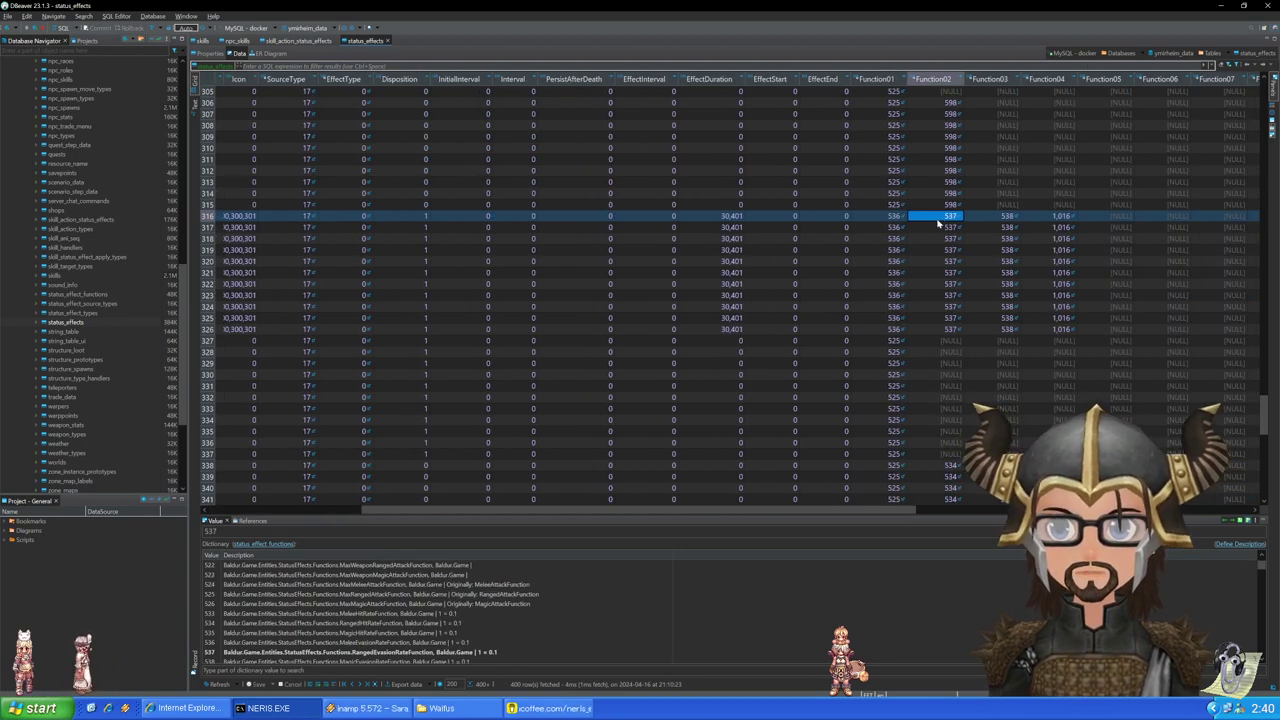
scroll(1135, 248, right, 3)
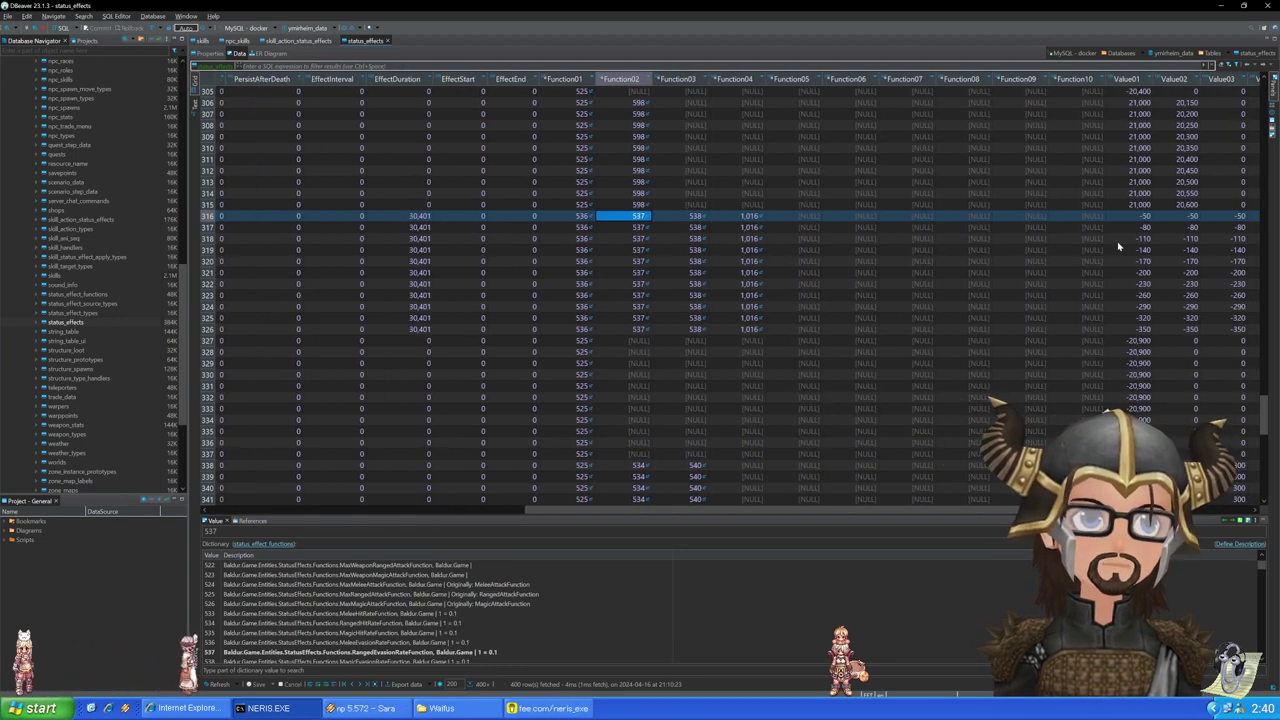
click(1186, 218)
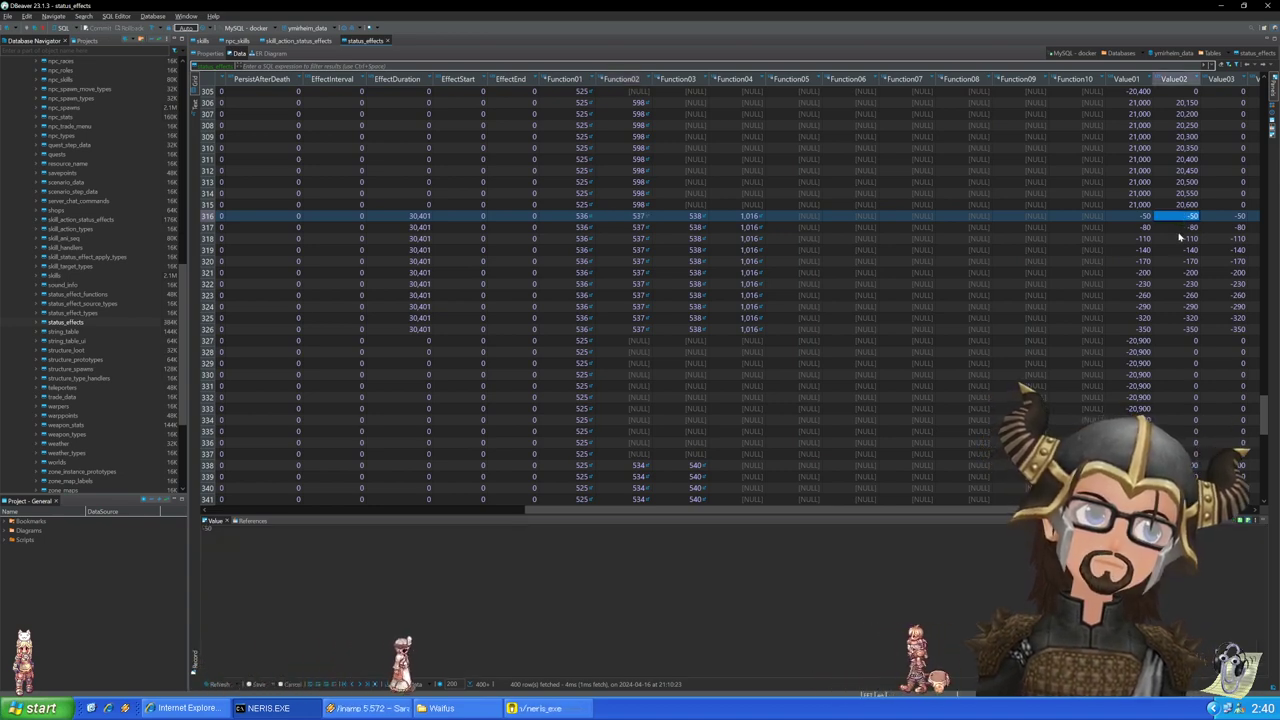
key(Down)
key(Down)
key(Down)
key(Down)
key(Down)
key(Down)
key(Down)
key(Down)
key(Down)
key(Down)
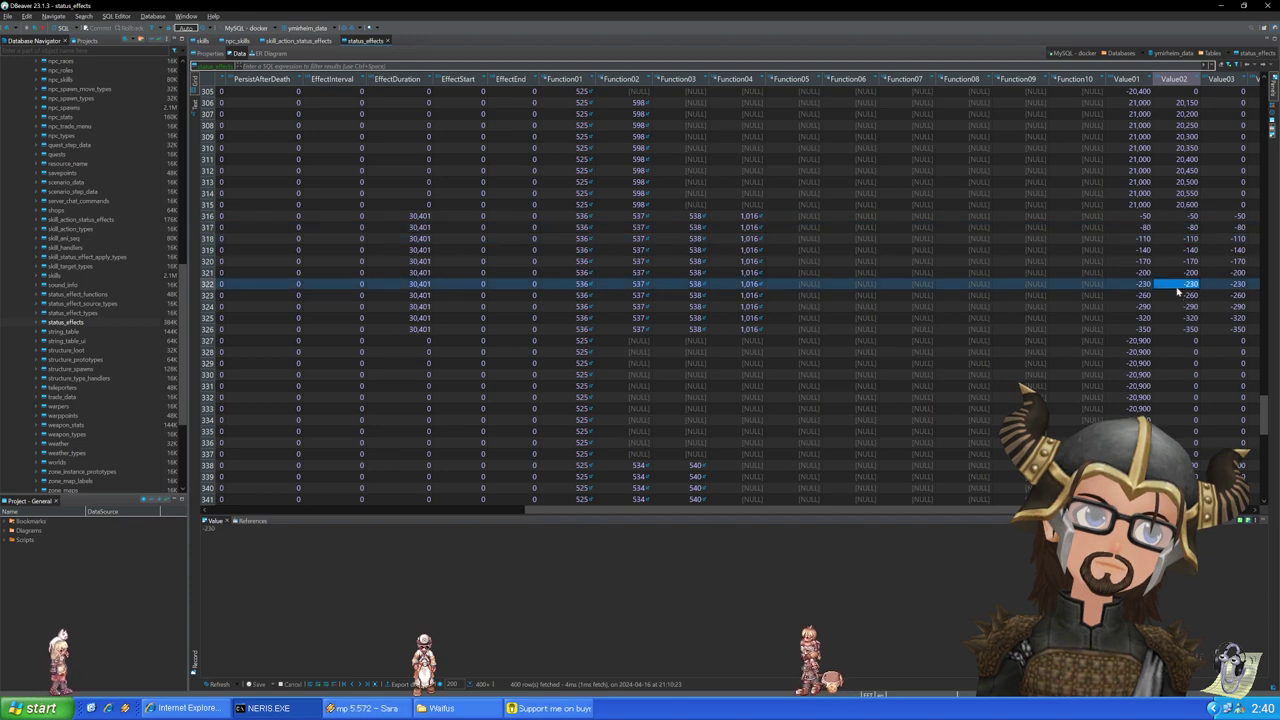
key(Up)
key(Up)
key(Up)
key(Up)
key(Up)
key(Up)
key(Up)
key(Up)
key(Up)
key(Up)
key(Down)
key(Down)
key(Down)
key(Down)
key(Down)
key(Down)
key(Down)
key(Down)
key(Down)
key(Down)
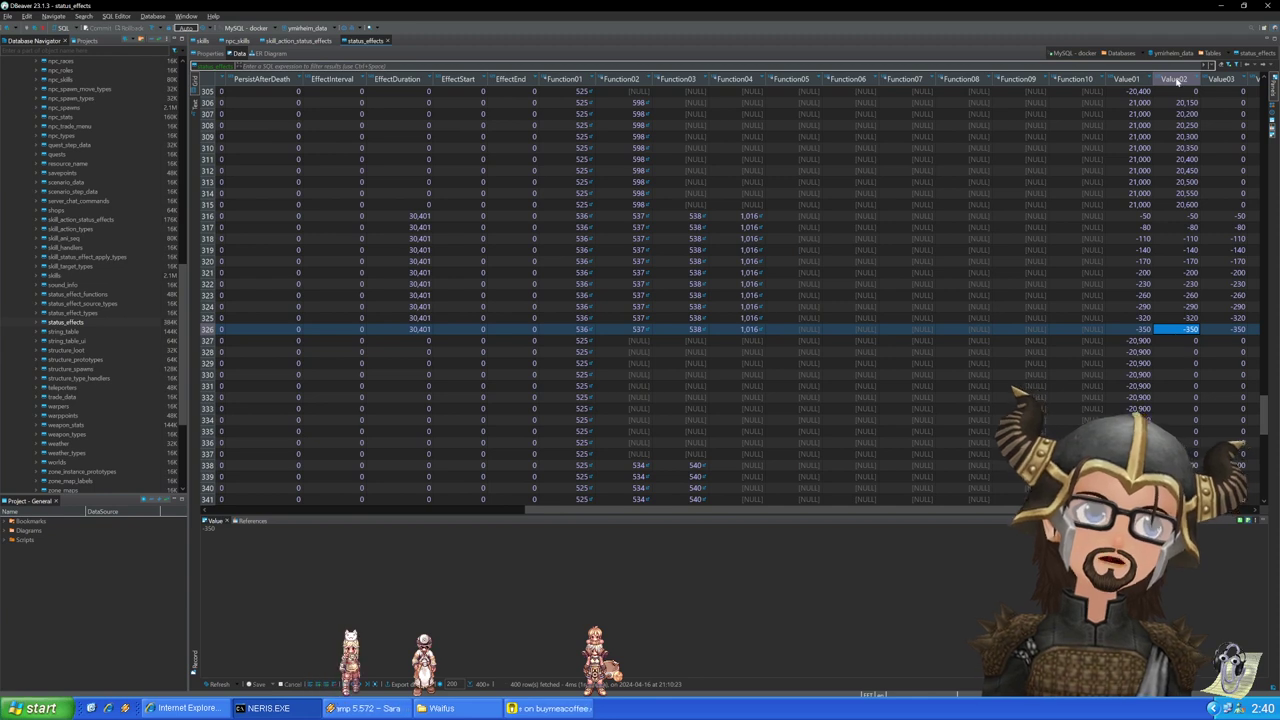
click(612, 332)
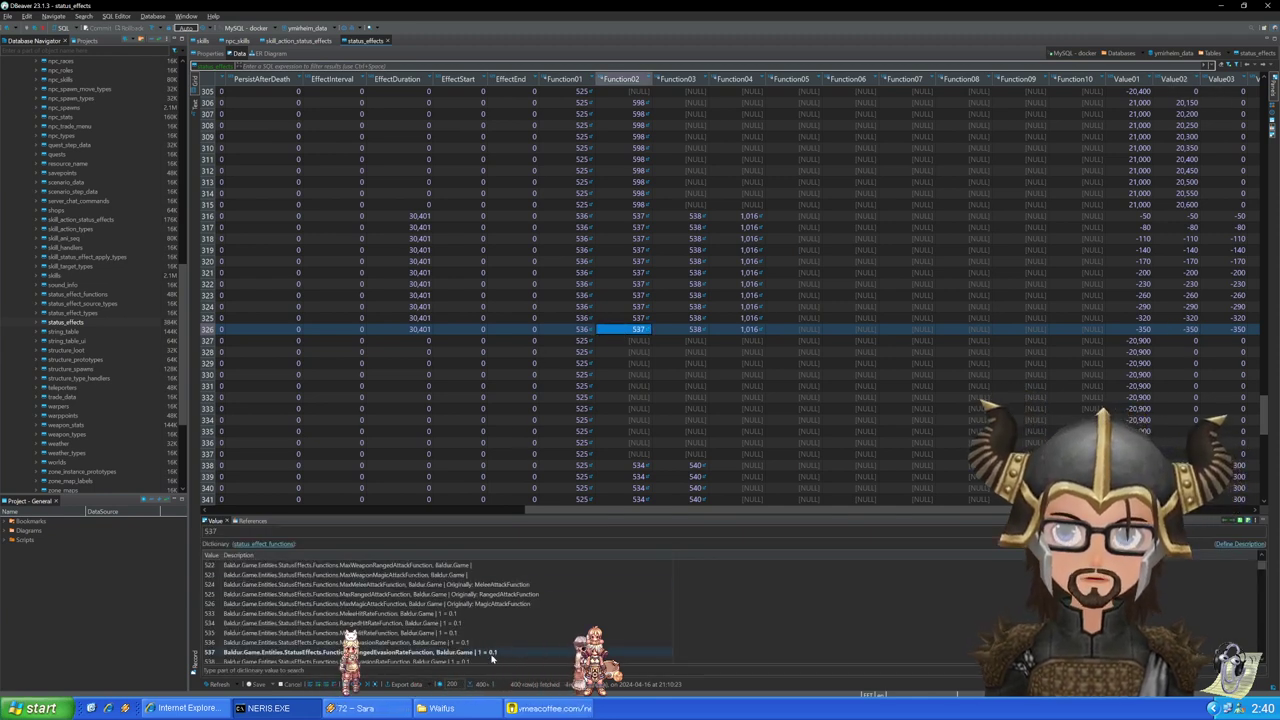
click(1186, 331)
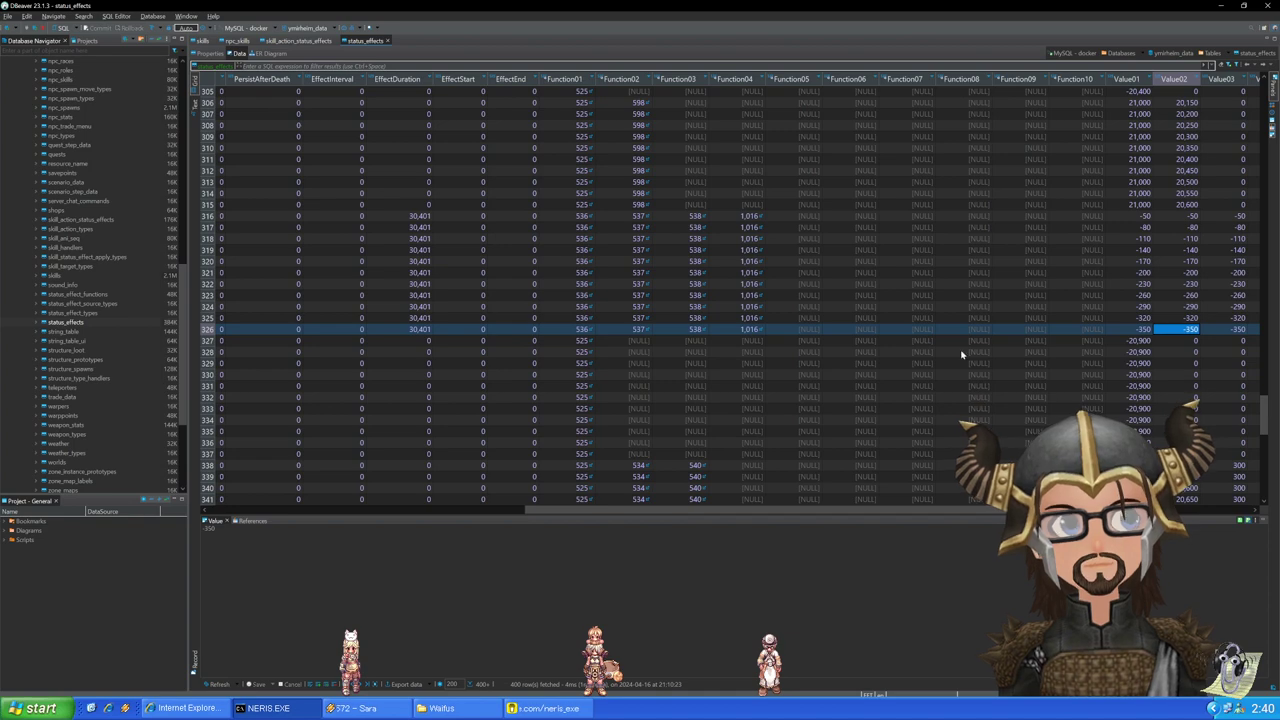
scroll(530, 290, left, 10)
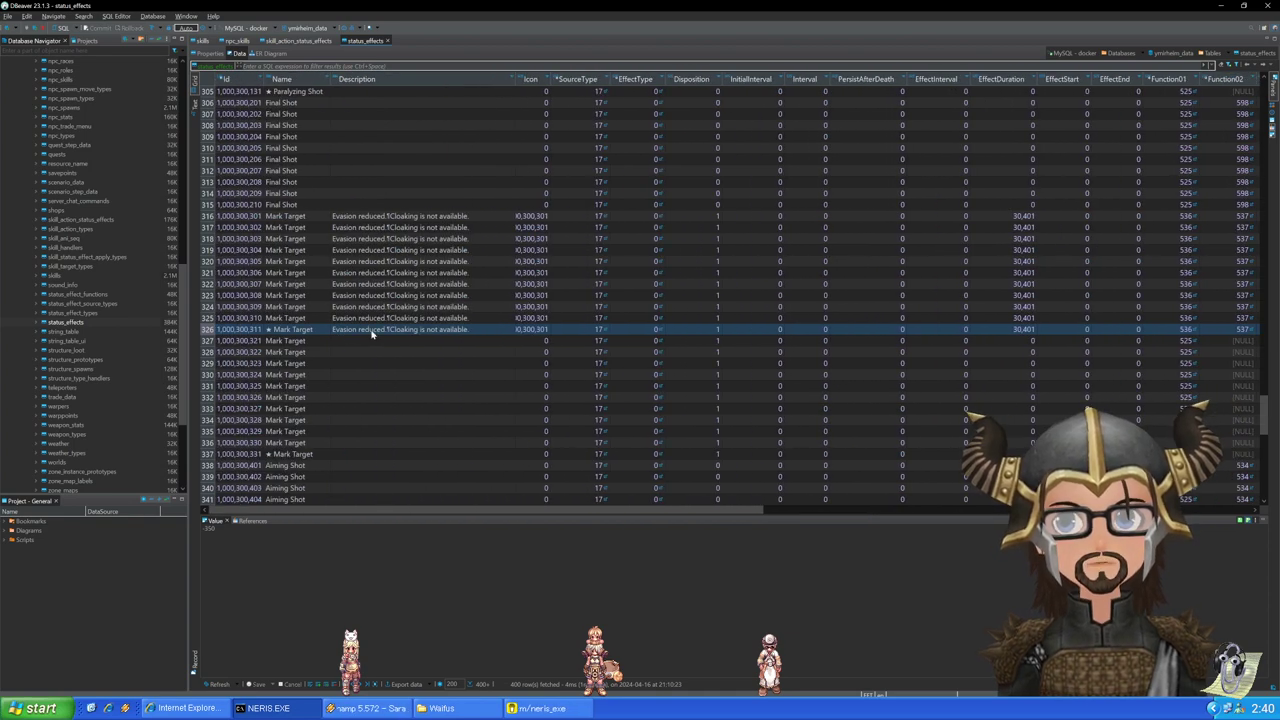
Step: Set the target's RangedEvasionRate bonus in I44 to -35, raising ranged HitChance% to 15.70
key(alt+Tab)
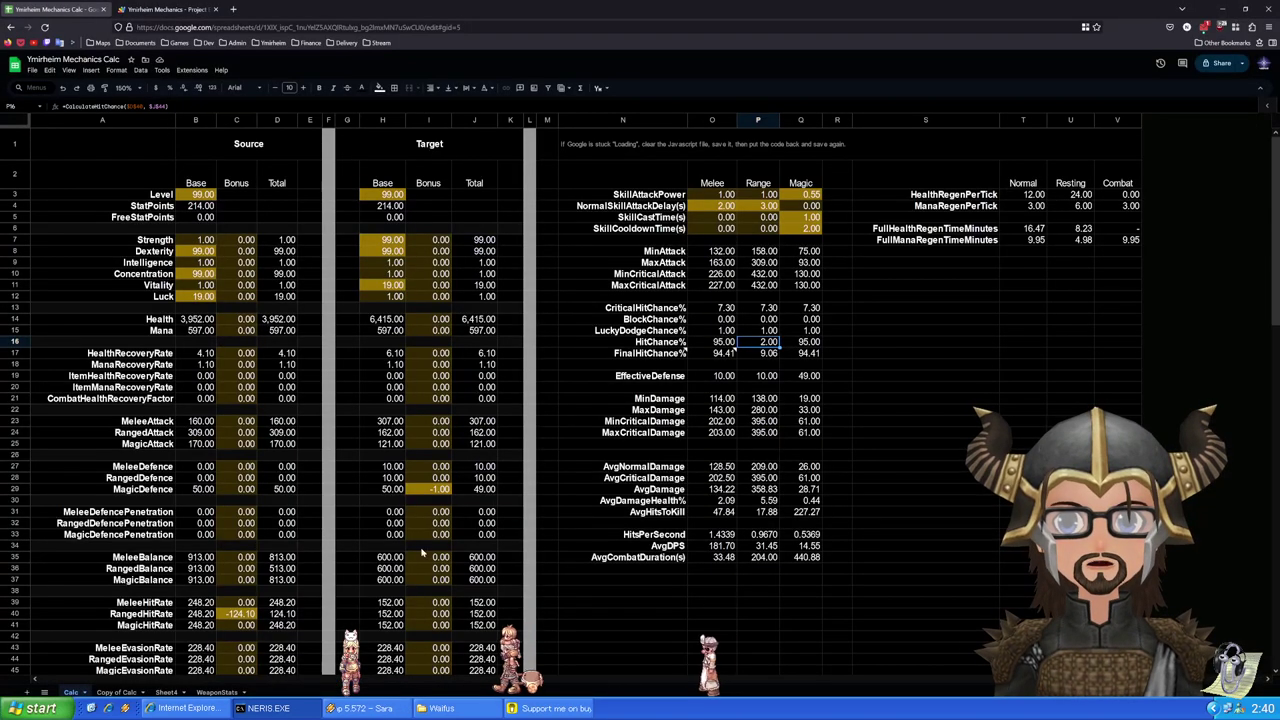
click(479, 661)
click(441, 661)
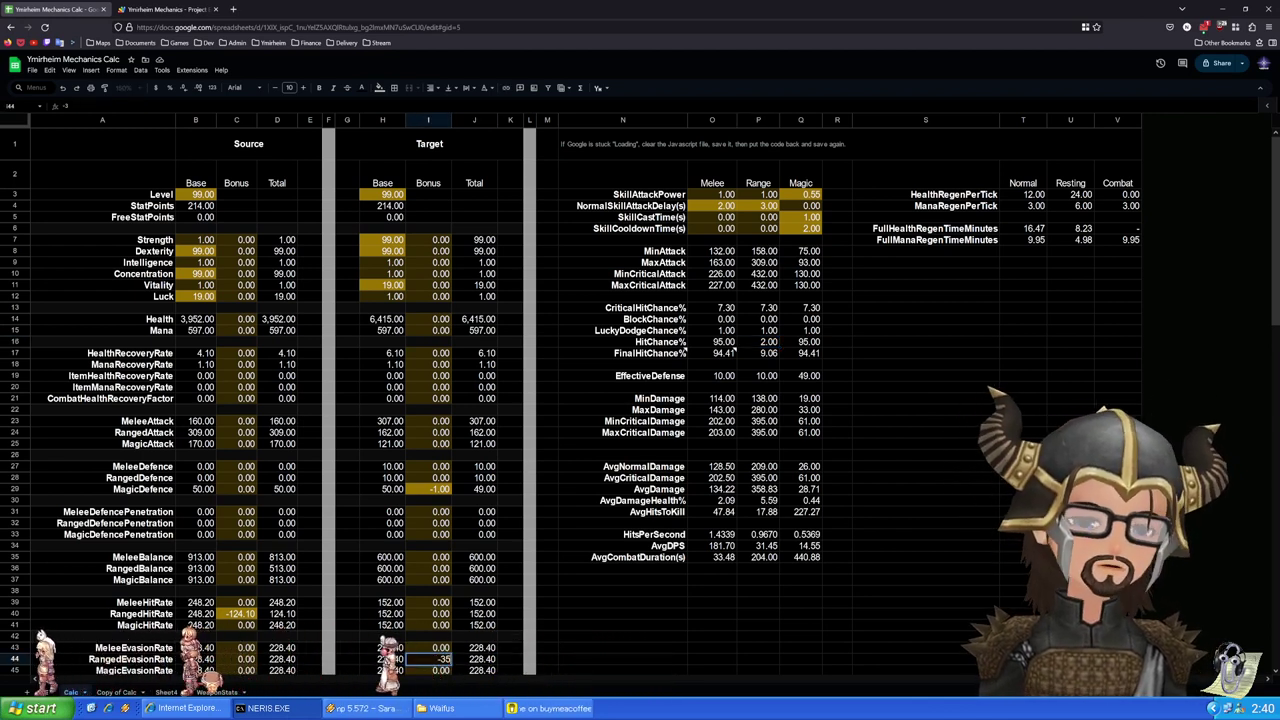
text(-35)
key(Return)
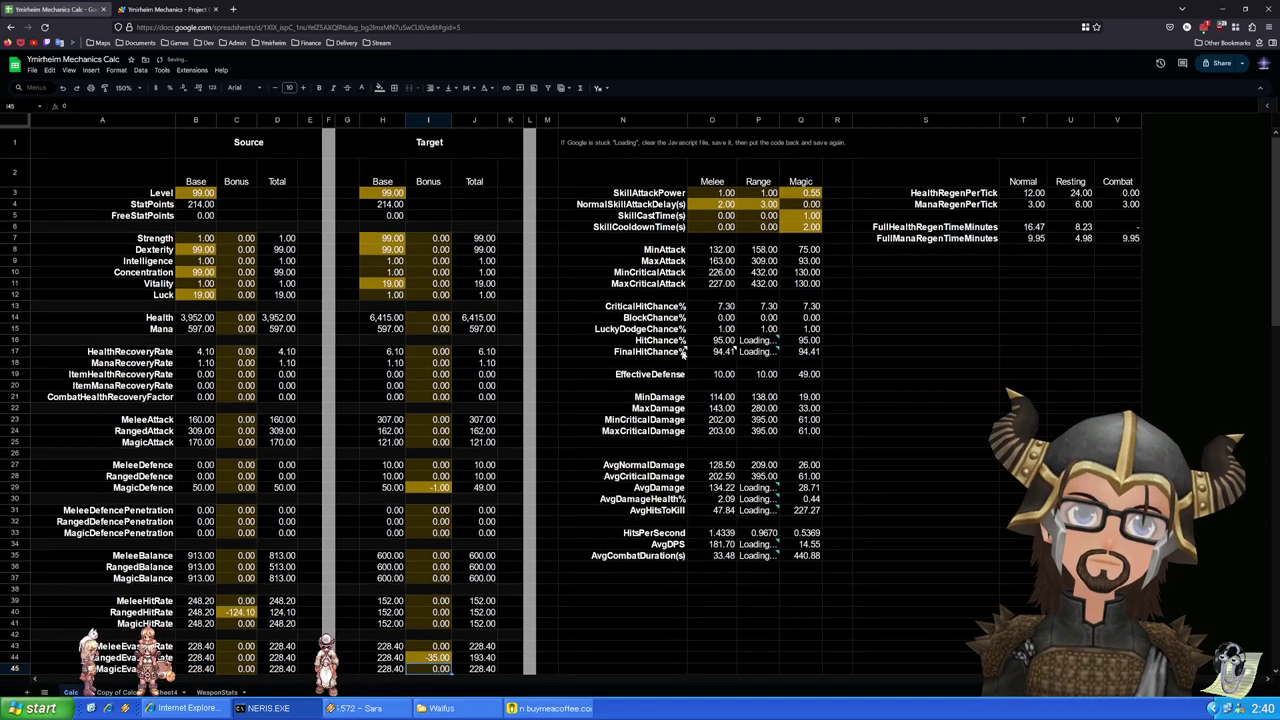
click(760, 343)
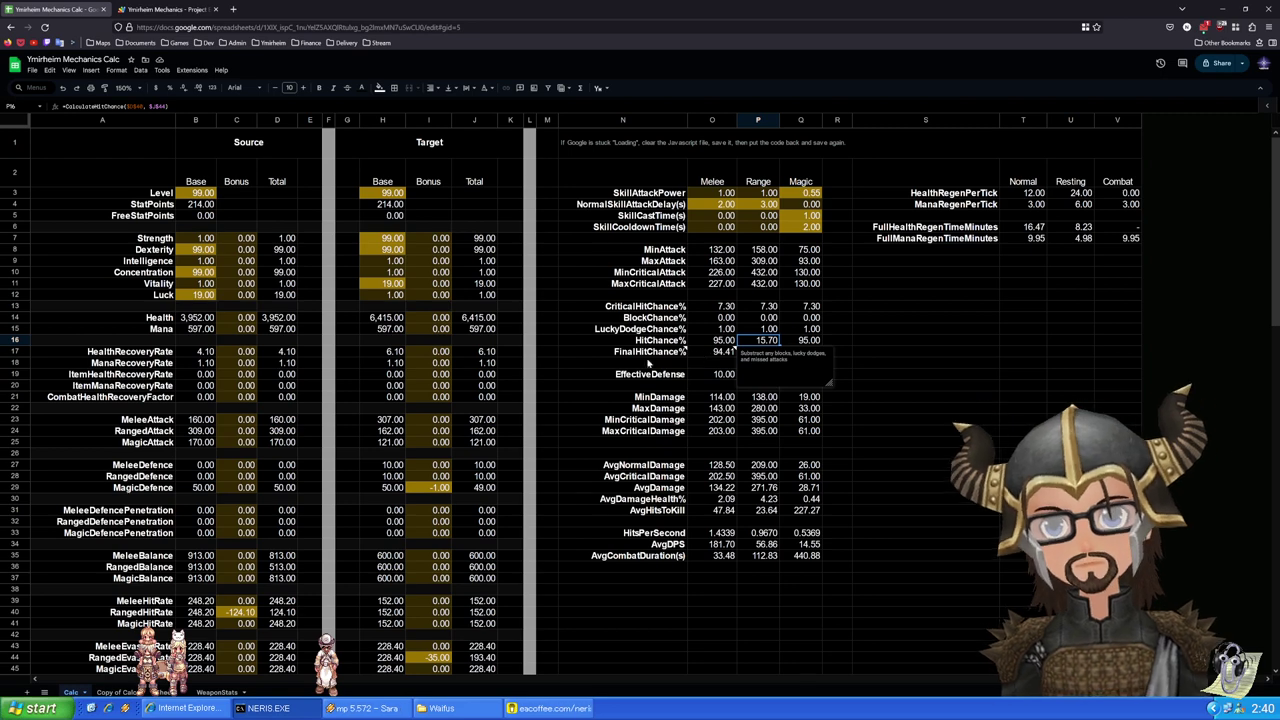
click(391, 252)
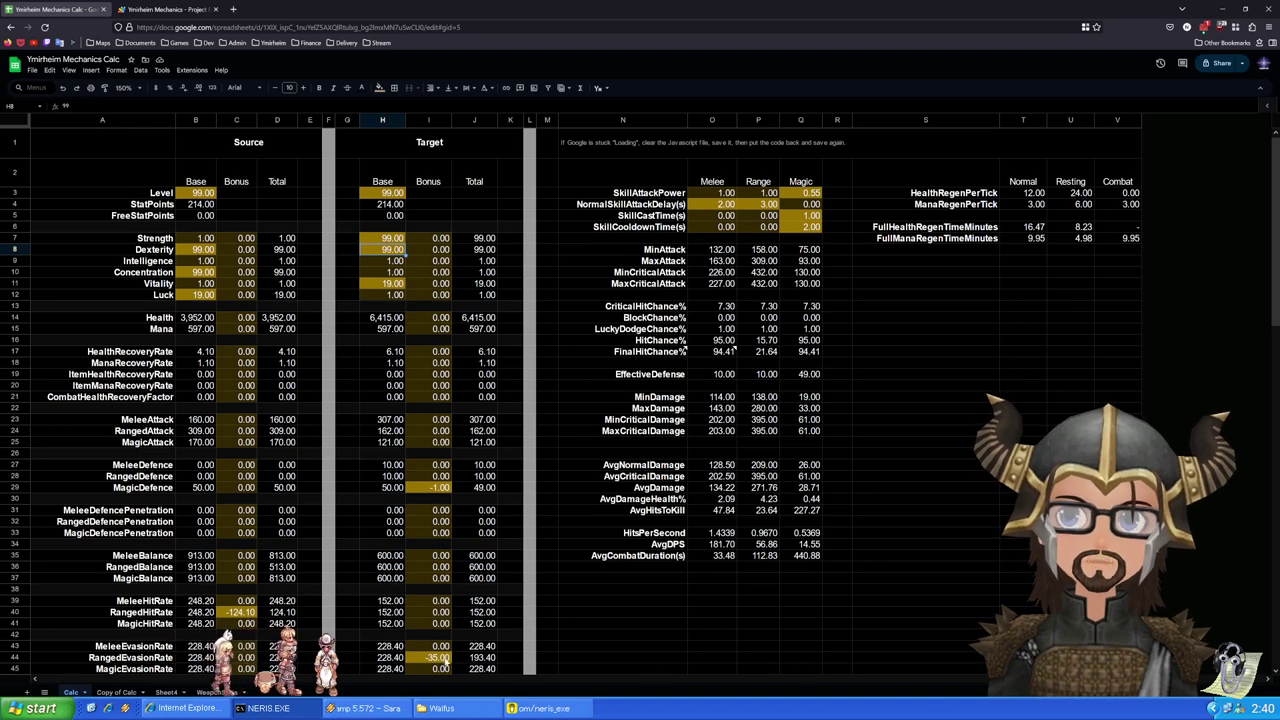
Step: Open the skills table and read the Mark Target and Aiming Shot descriptions
key(alt+Tab)
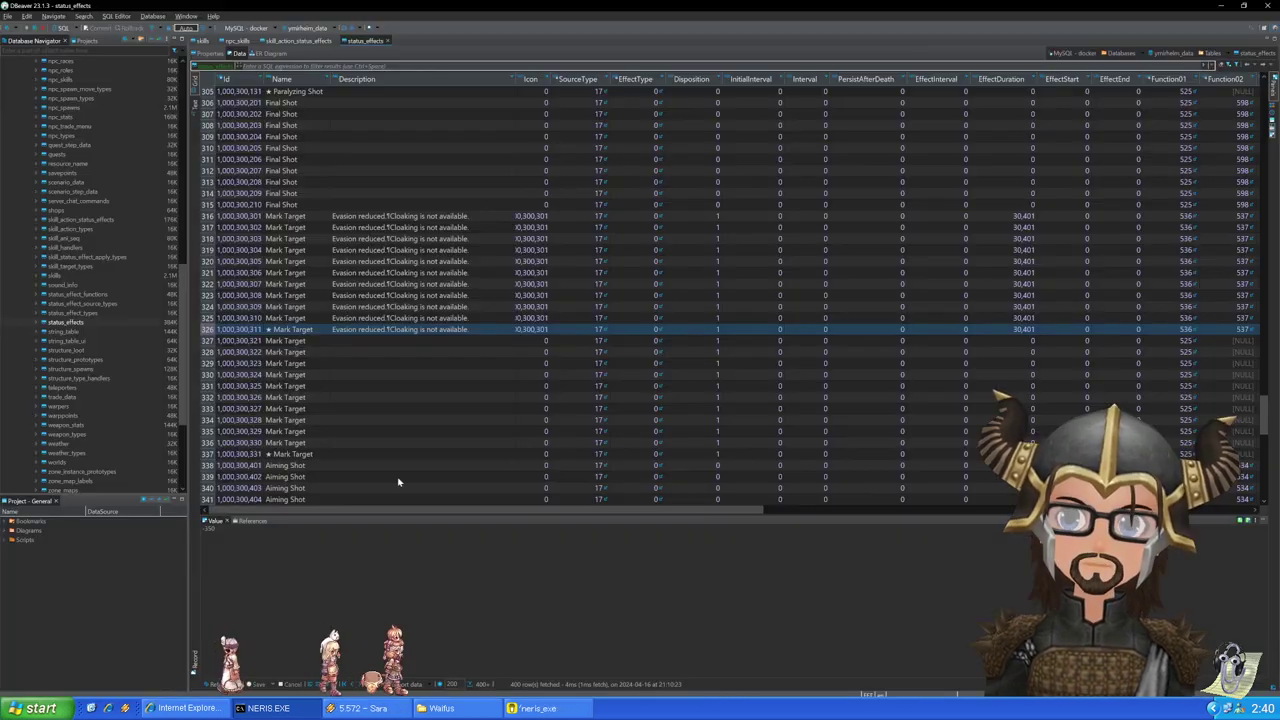
scroll(294, 337, down, 2)
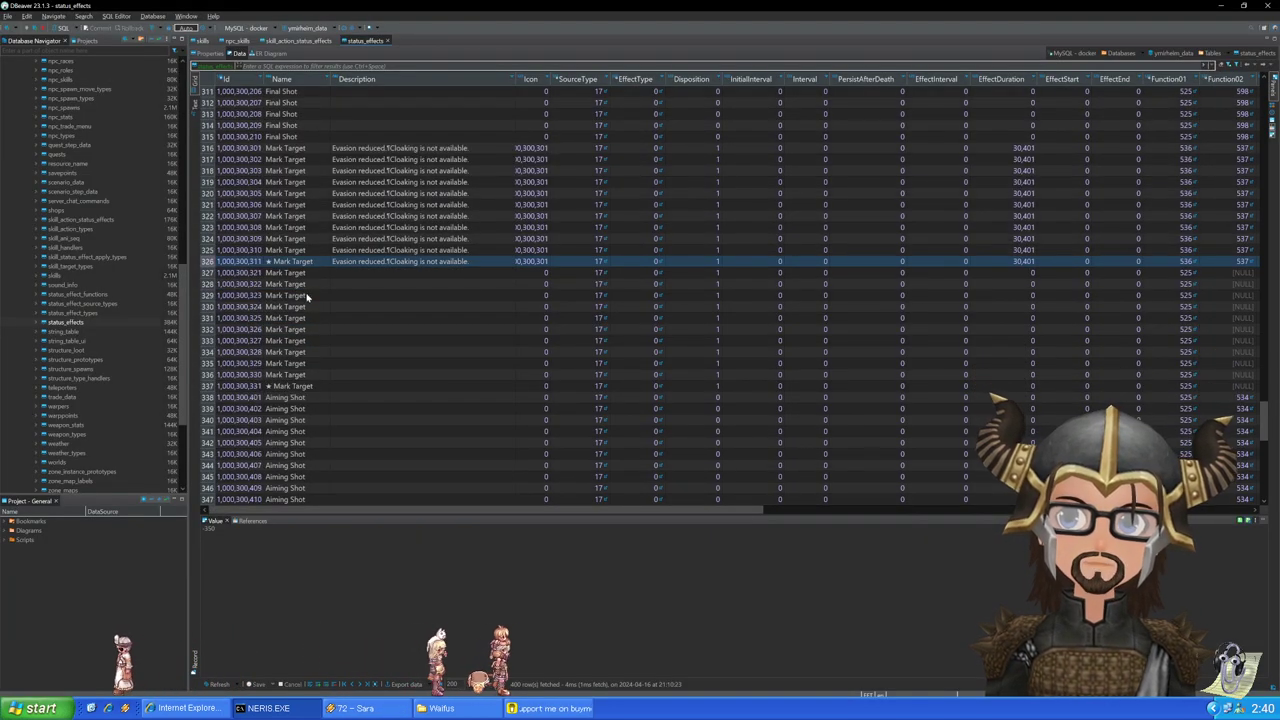
click(232, 40)
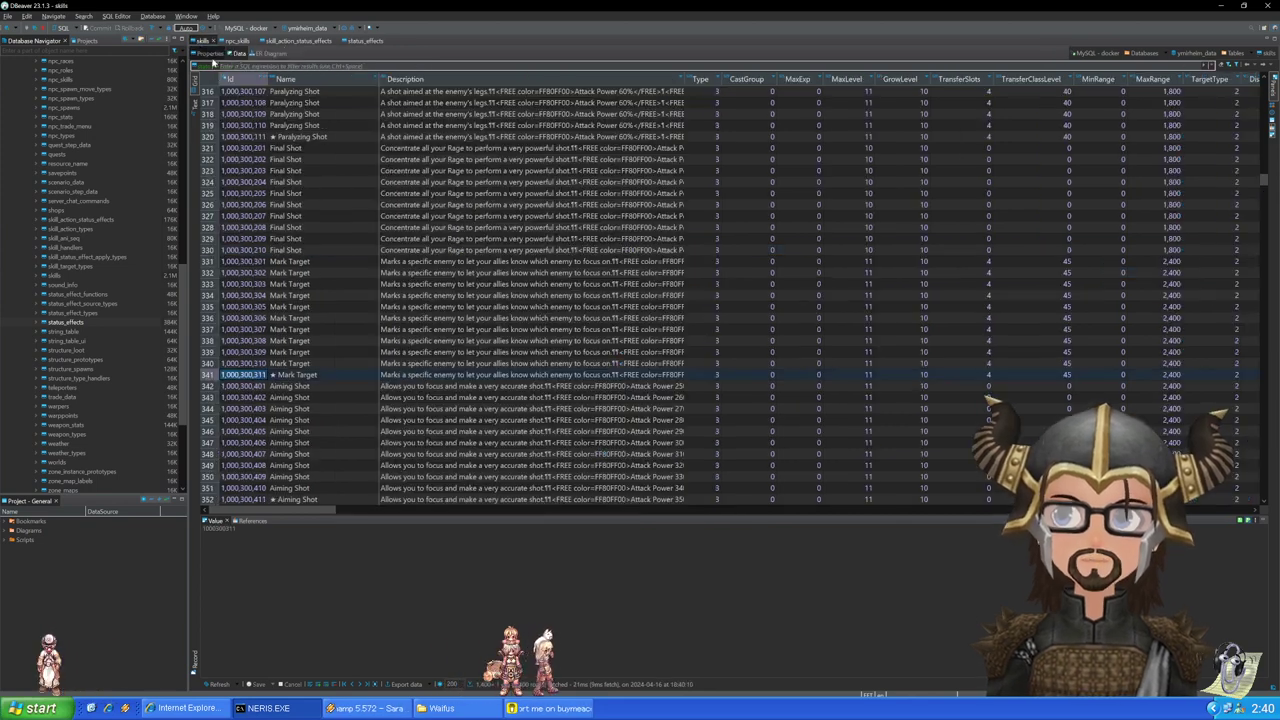
click(449, 376)
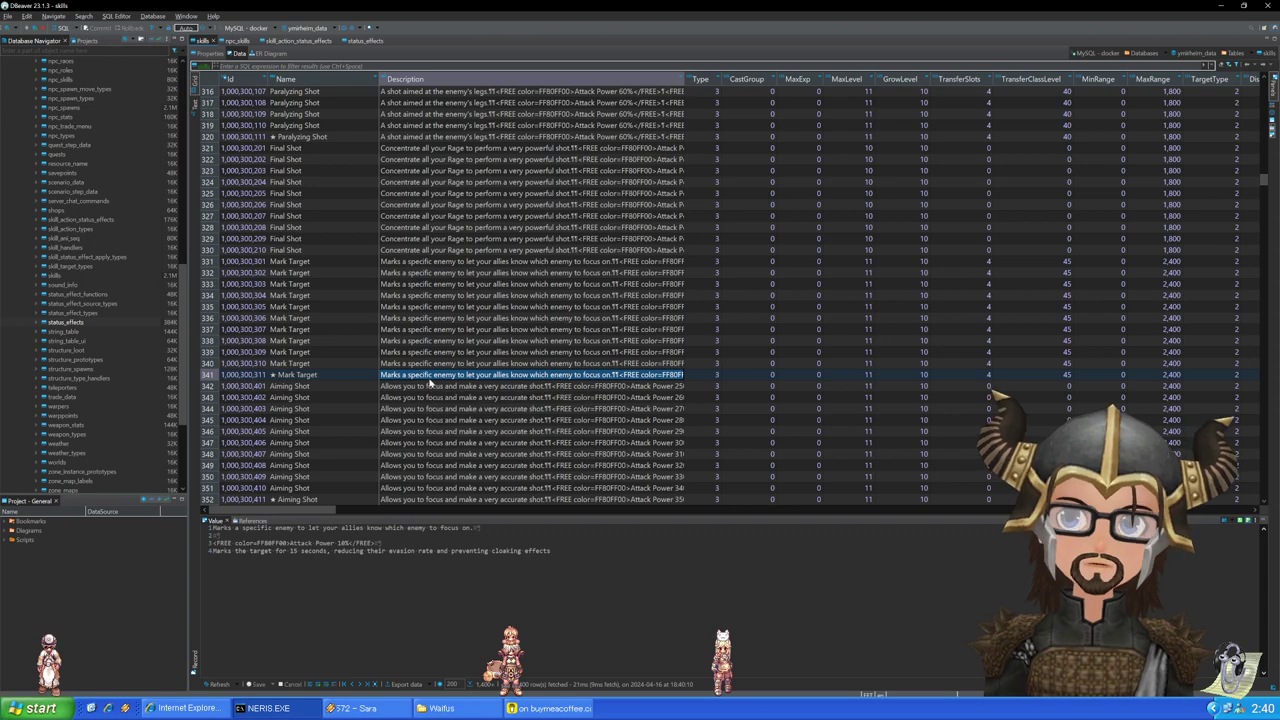
scroll(412, 397, down, 4)
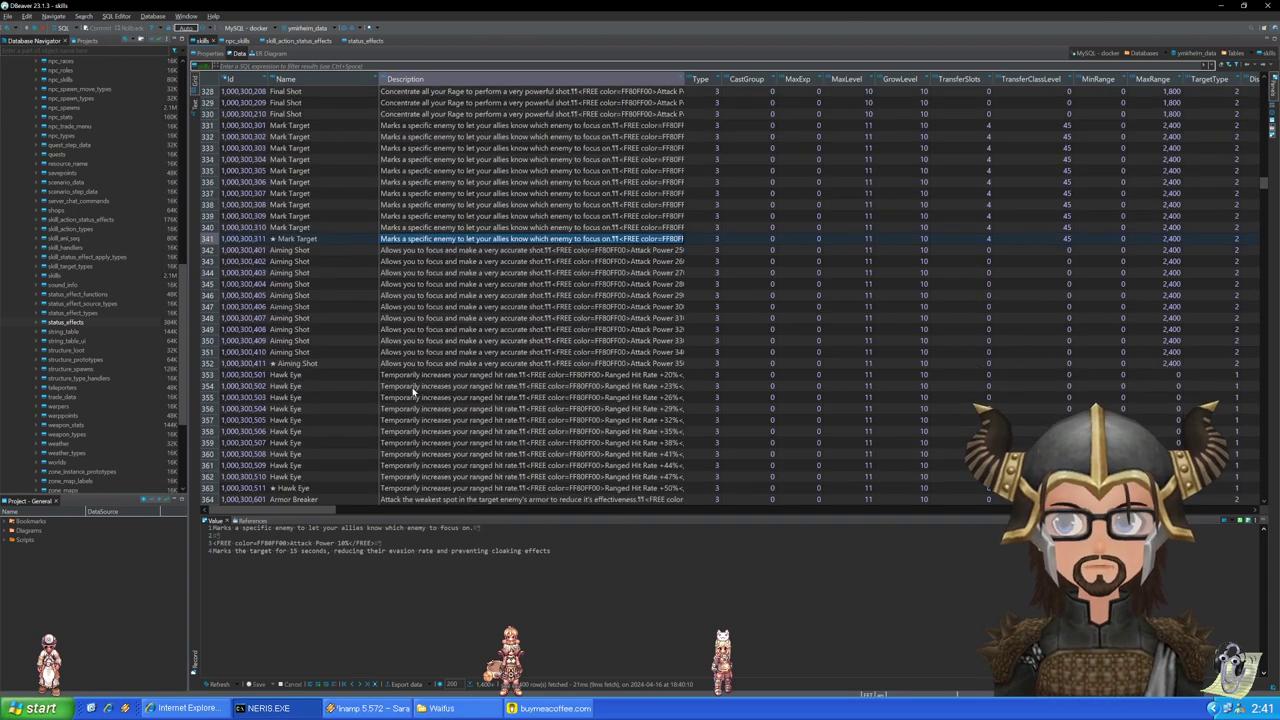
click(440, 286)
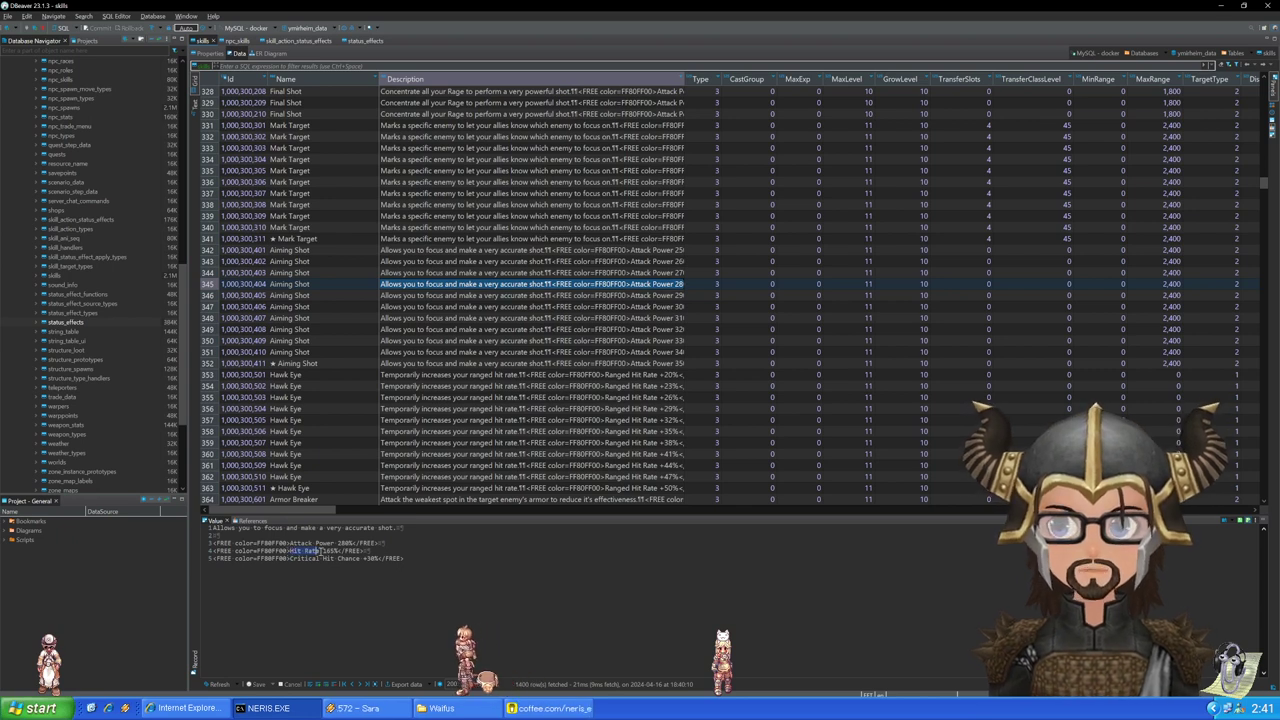
click(427, 366)
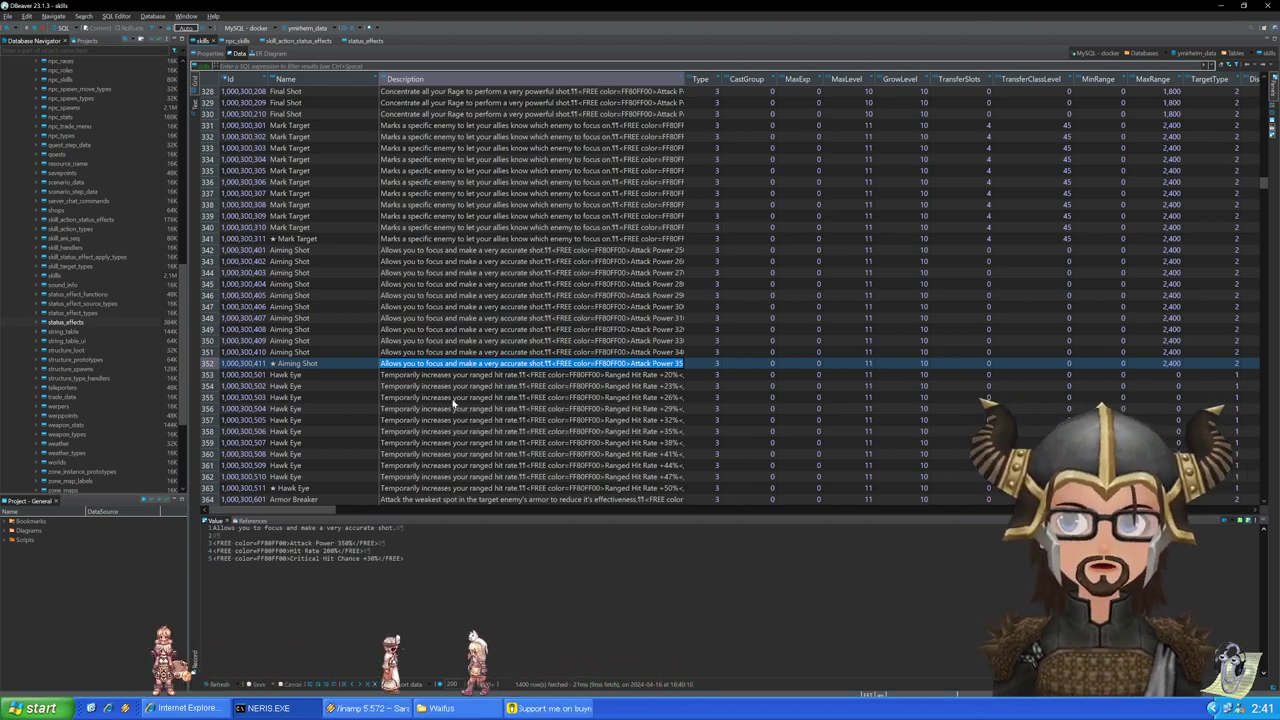
scroll(435, 388, down, 2)
Step: Compare Hawk Eye and Aiming Shot descriptions across skill levels
click(415, 386)
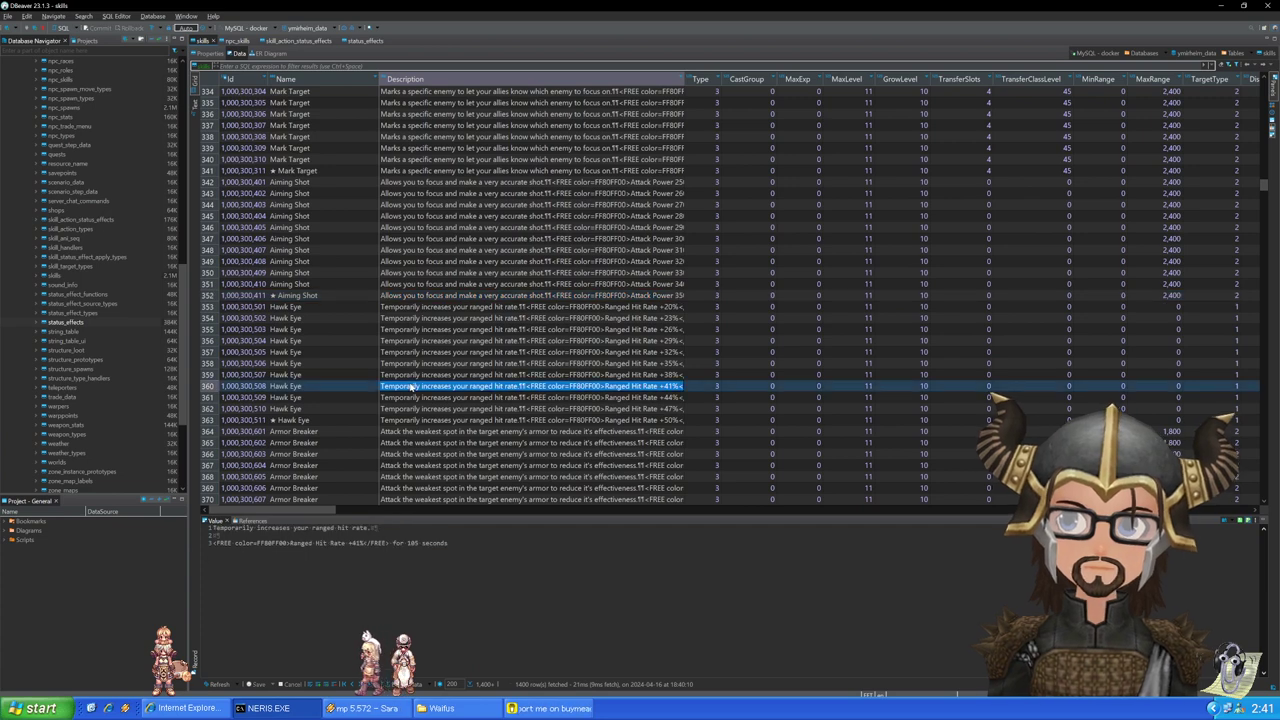
click(415, 408)
click(412, 420)
click(418, 355)
click(400, 409)
click(398, 421)
click(425, 273)
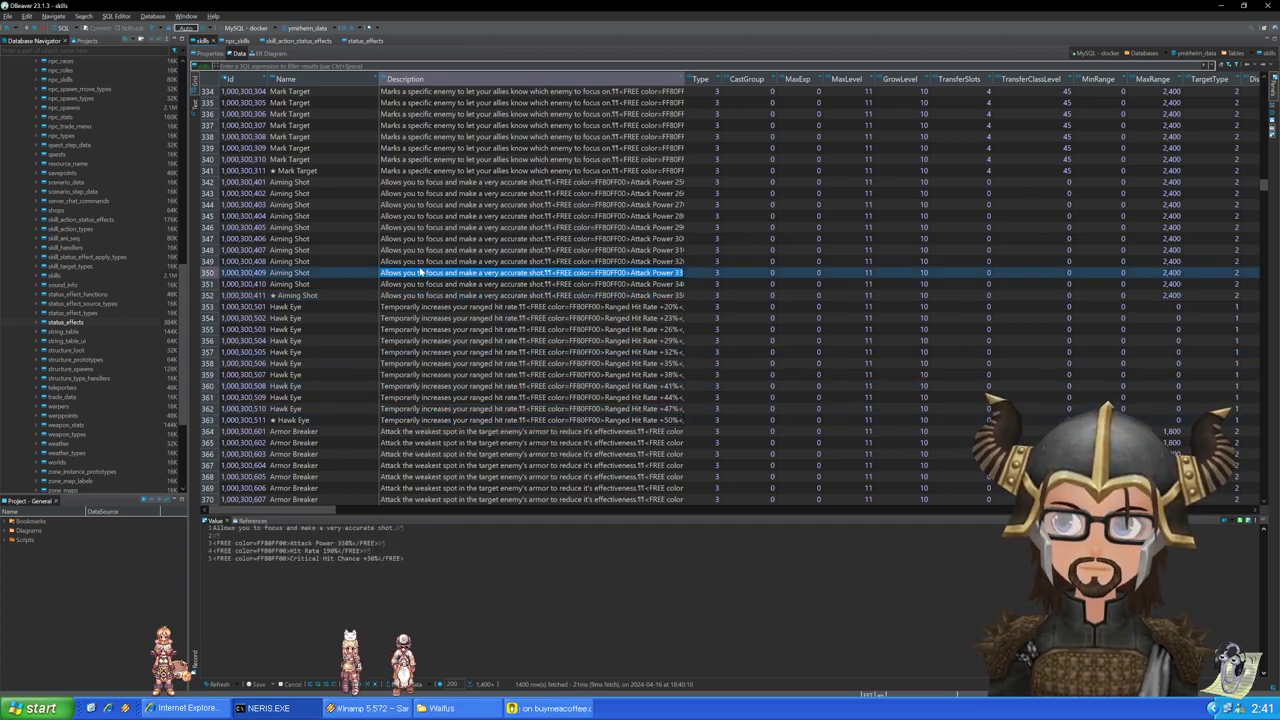
click(405, 295)
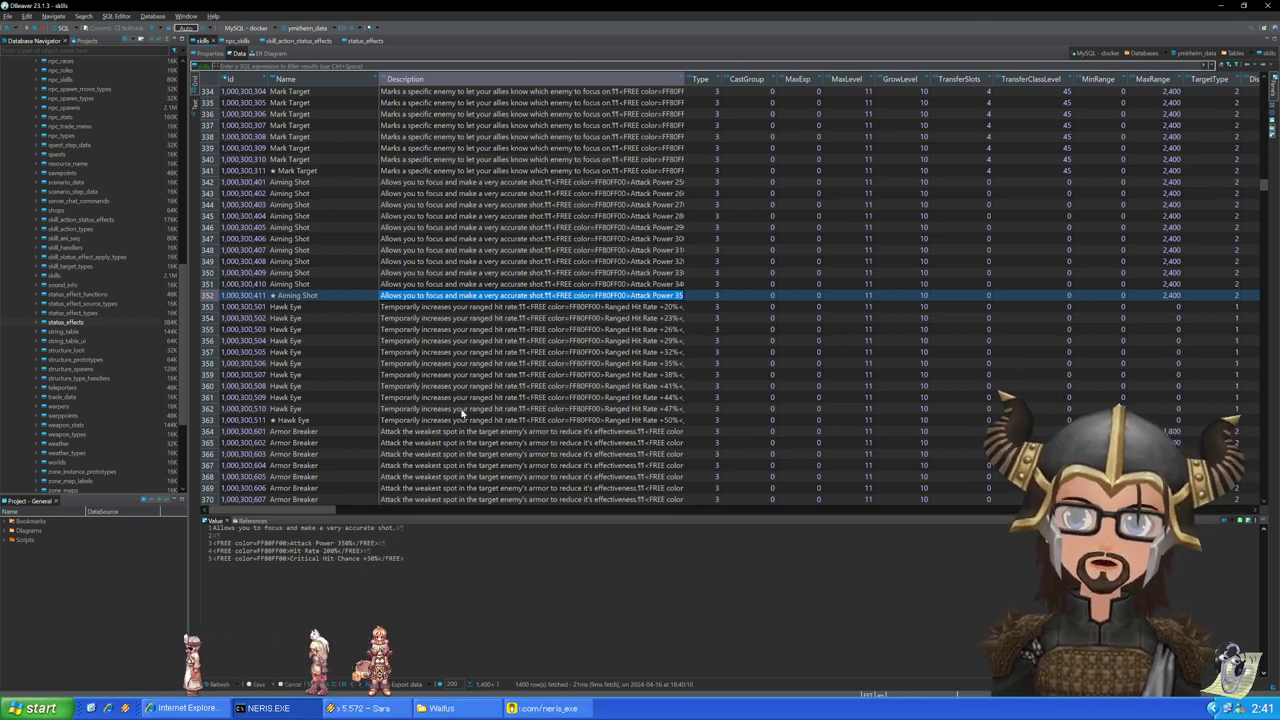
Step: Review Hawk Eye rows from the +20% up to the +50% ranged hit rate level
click(410, 431)
click(412, 420)
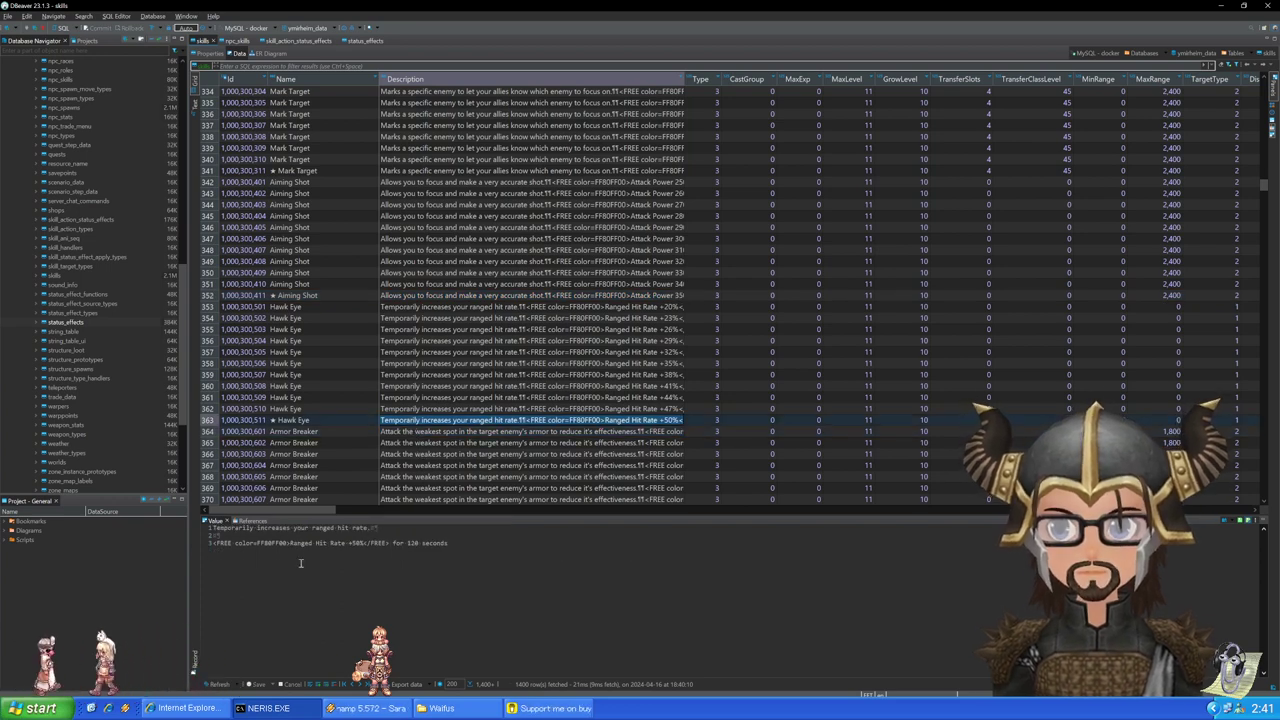
click(425, 345)
click(420, 318)
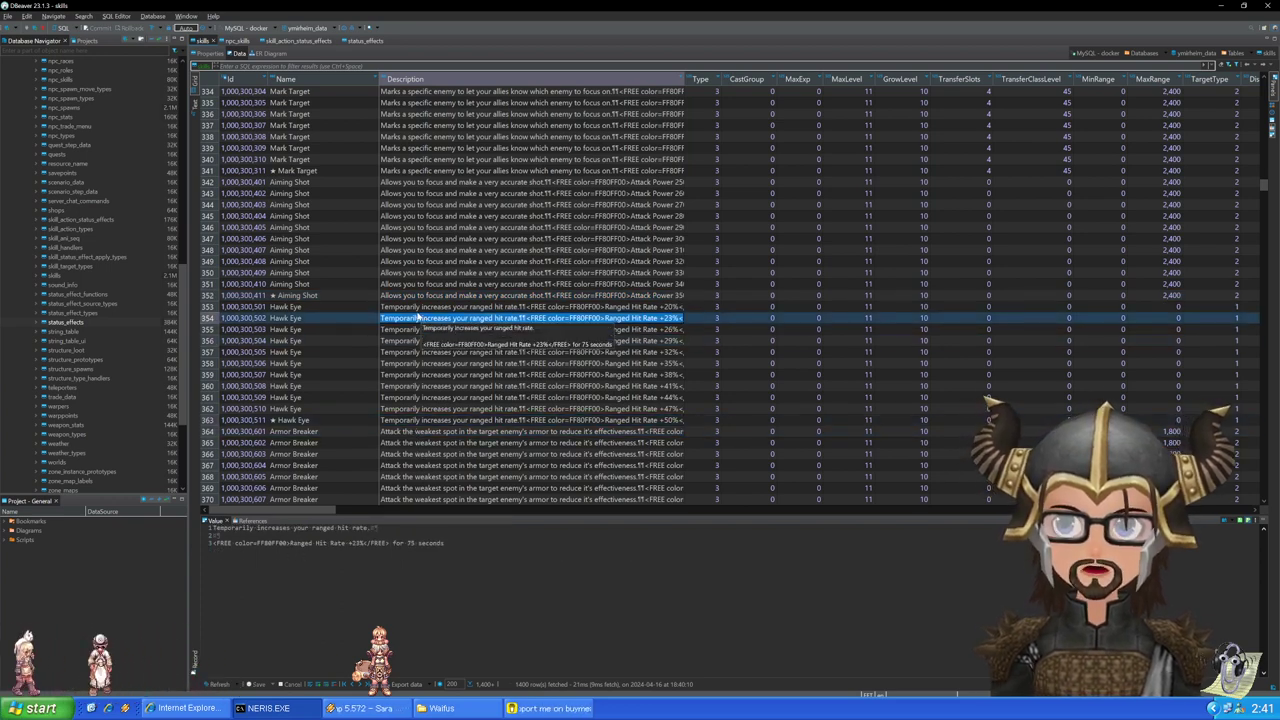
click(415, 309)
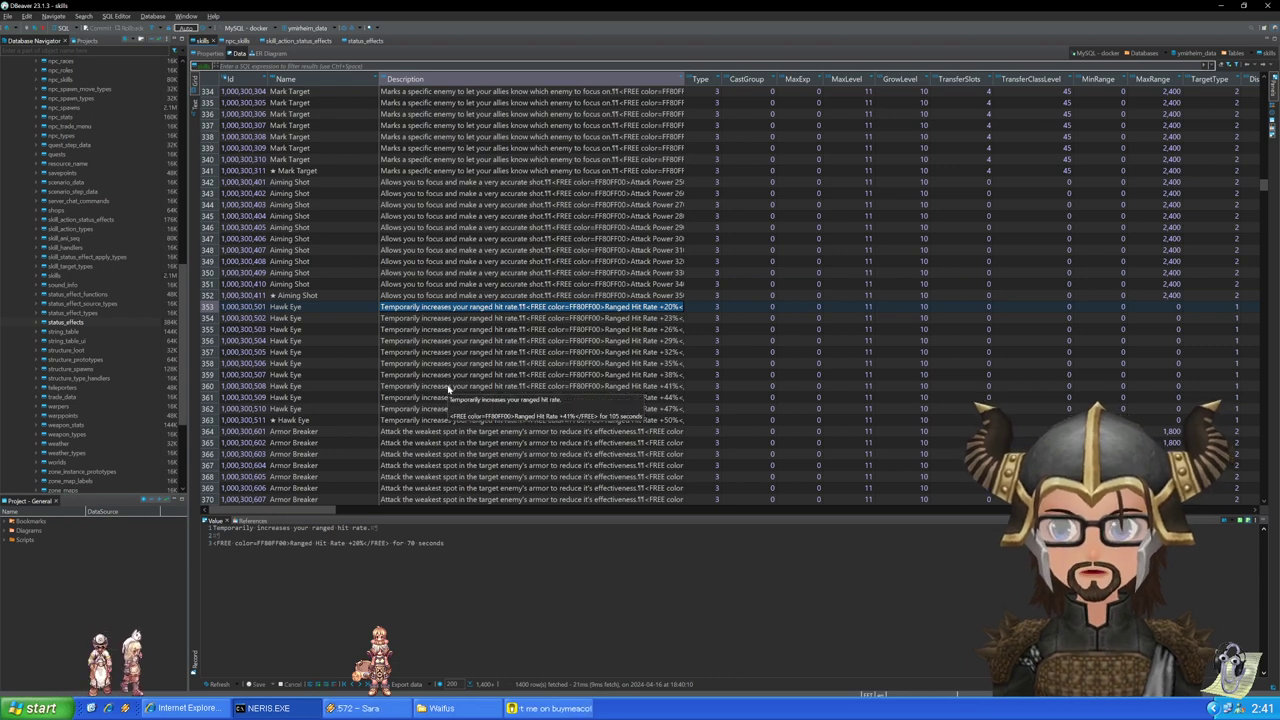
key(Down)
key(Down)
key(Down)
key(Down)
key(Down)
key(Down)
key(Down)
key(Down)
key(Down)
key(Down)
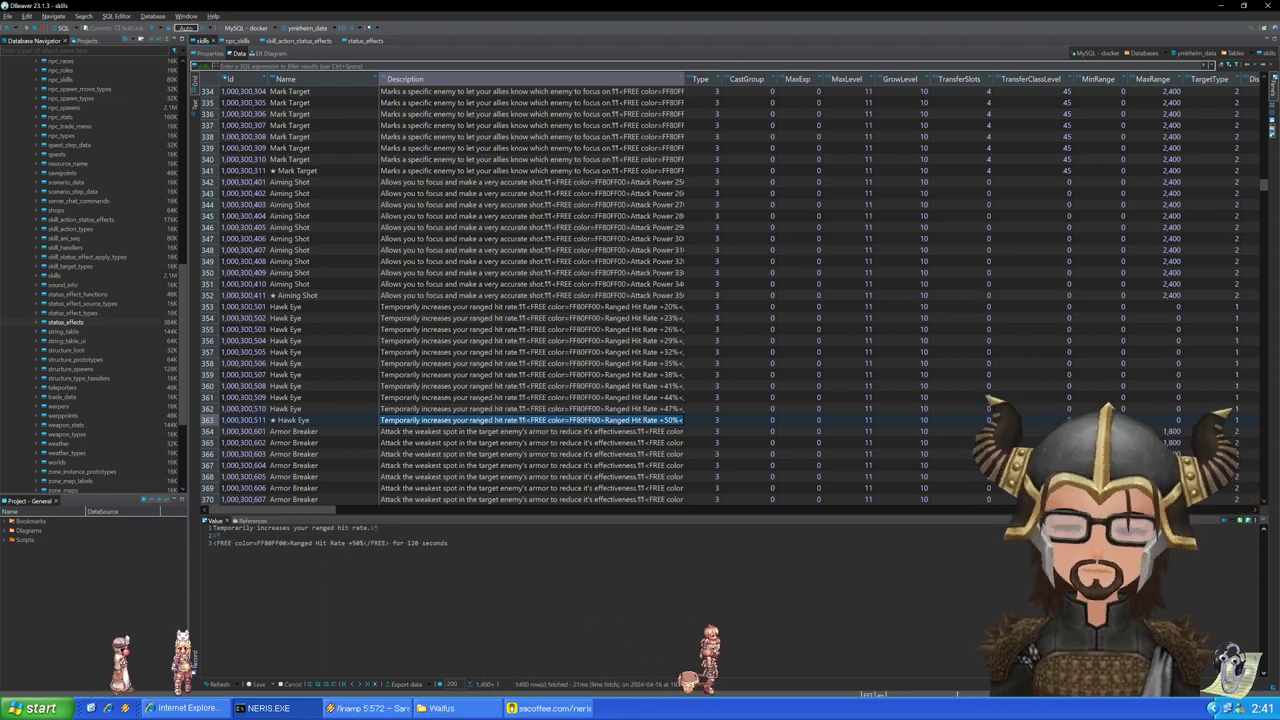
key(alt+Tab)
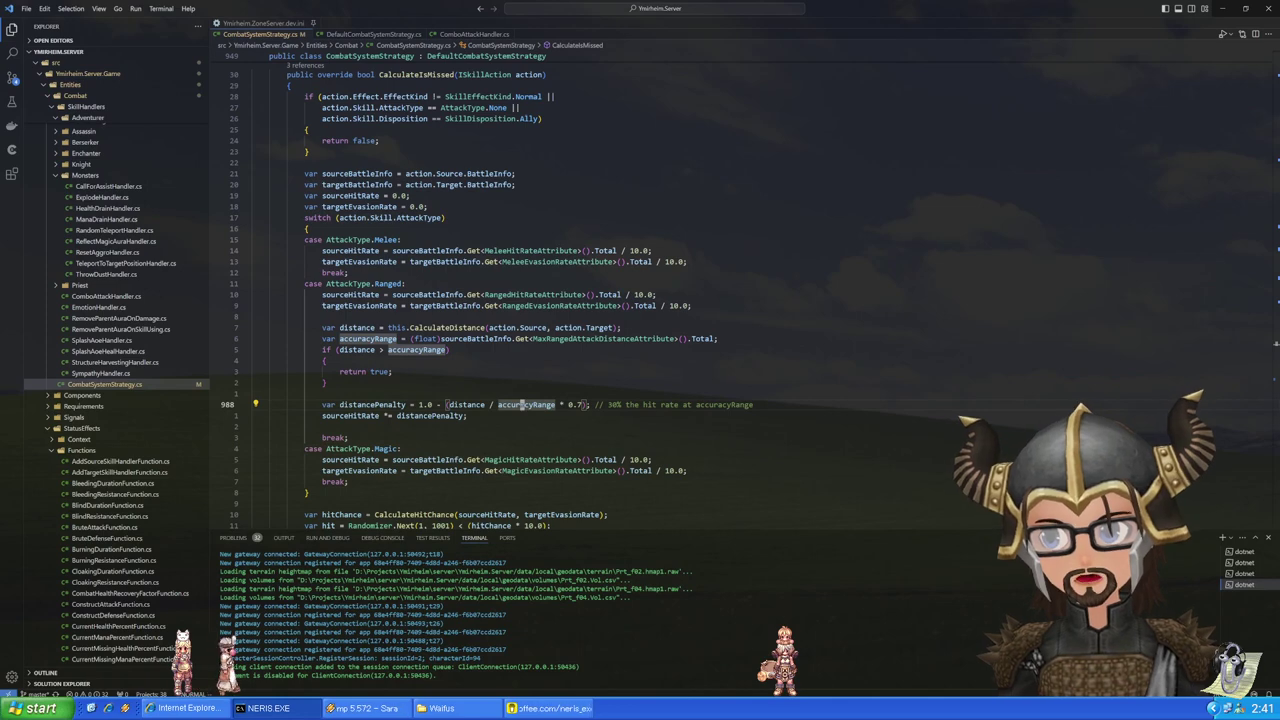
Step: Commit =-(B40*0.7) in C40, dropping ranged HitChance% to 2.00 and AvgDPS to 31.45
key(alt+Tab)
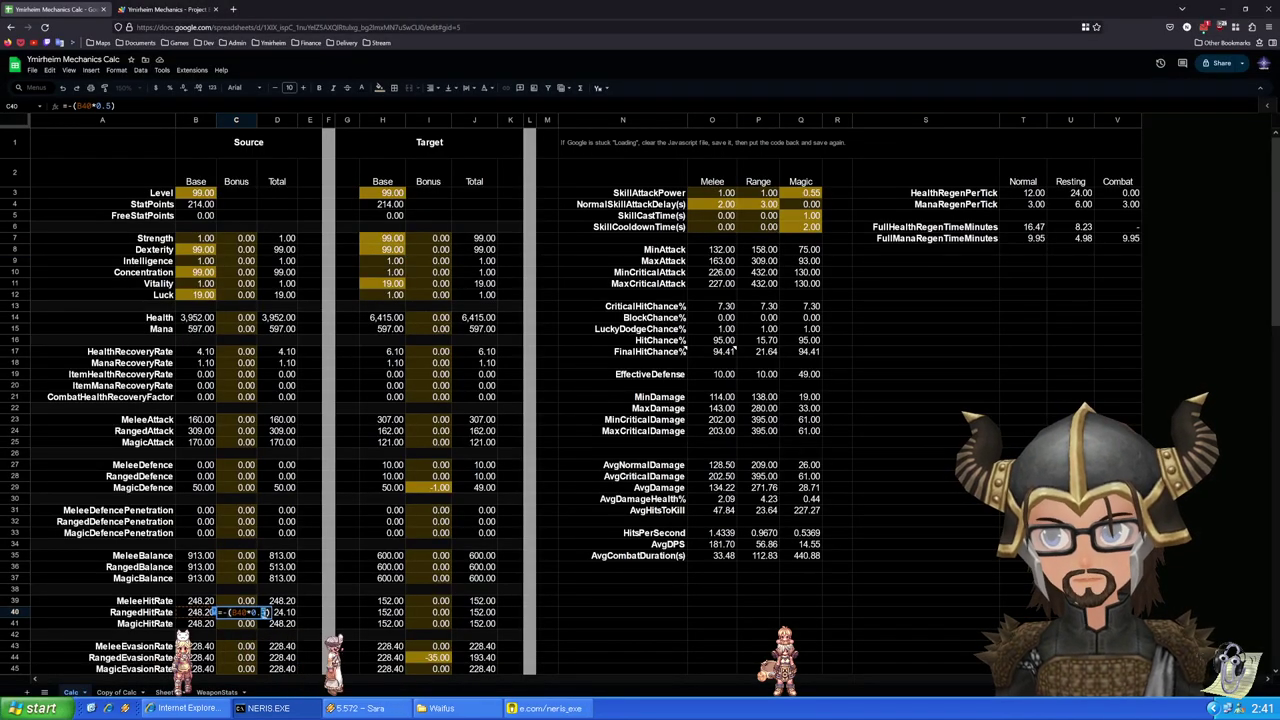
key(Return)
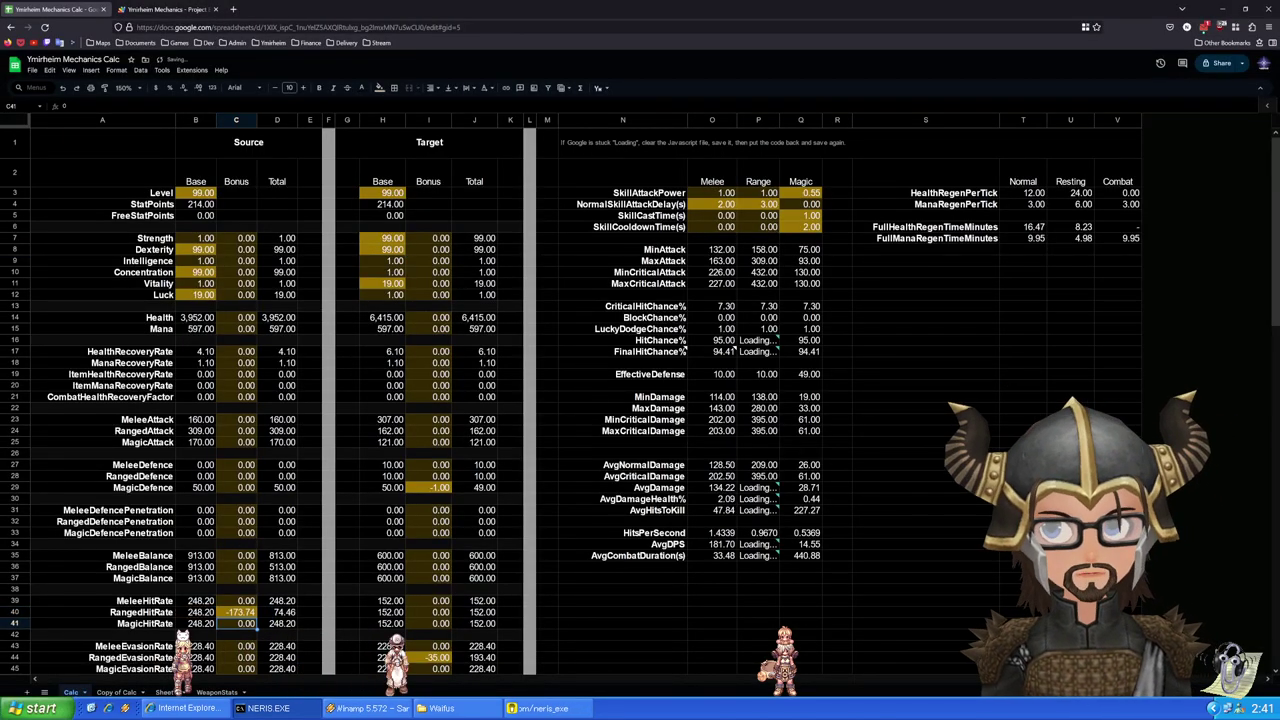
key(alt+Tab)
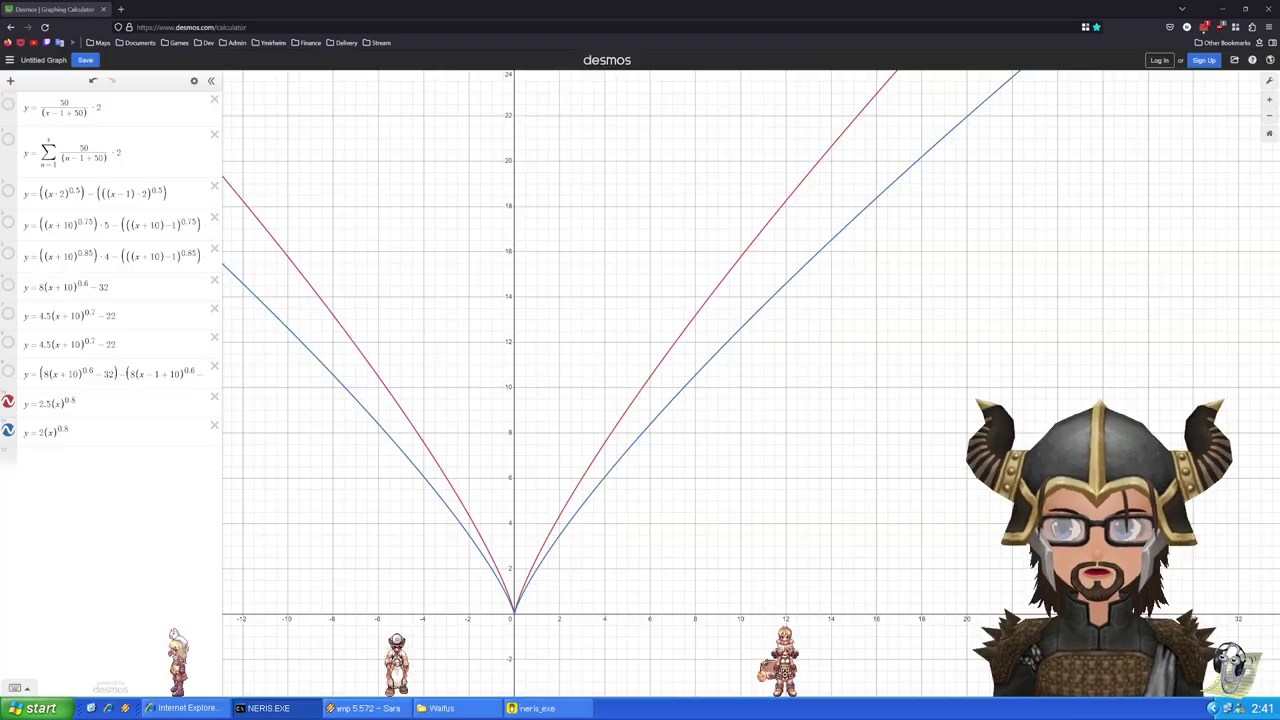
key(alt+Tab)
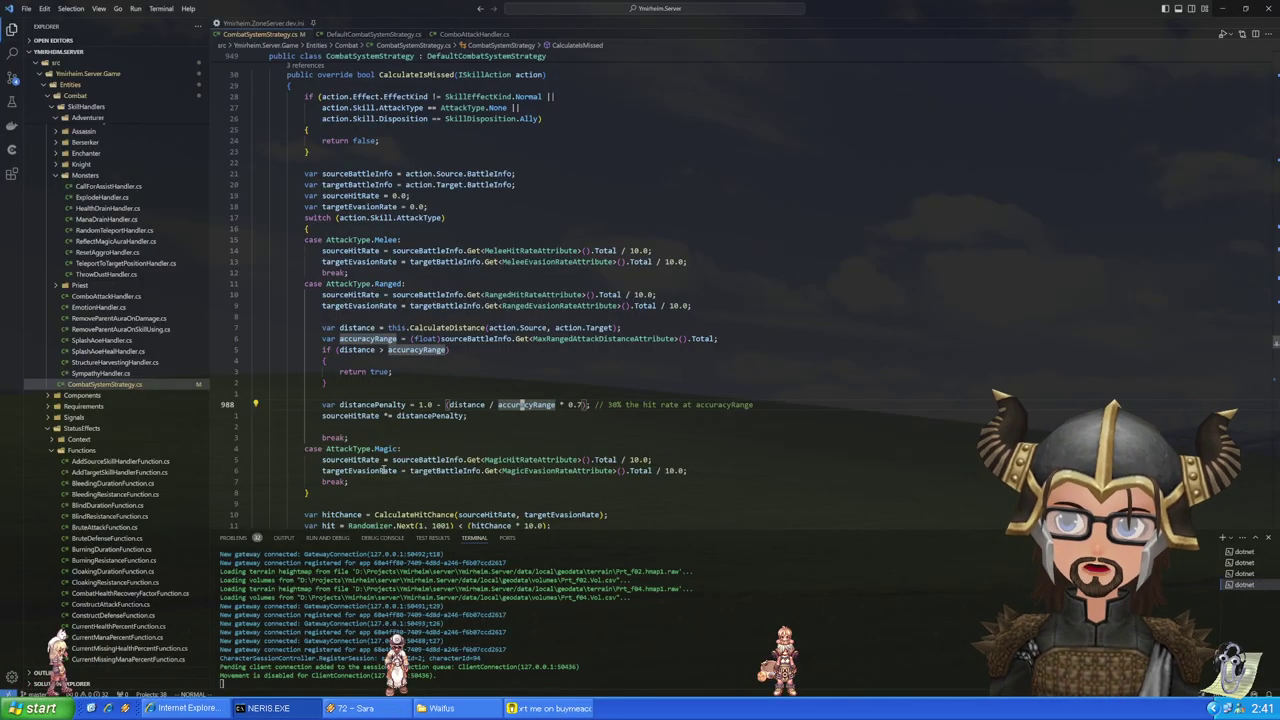
key(alt+Tab)
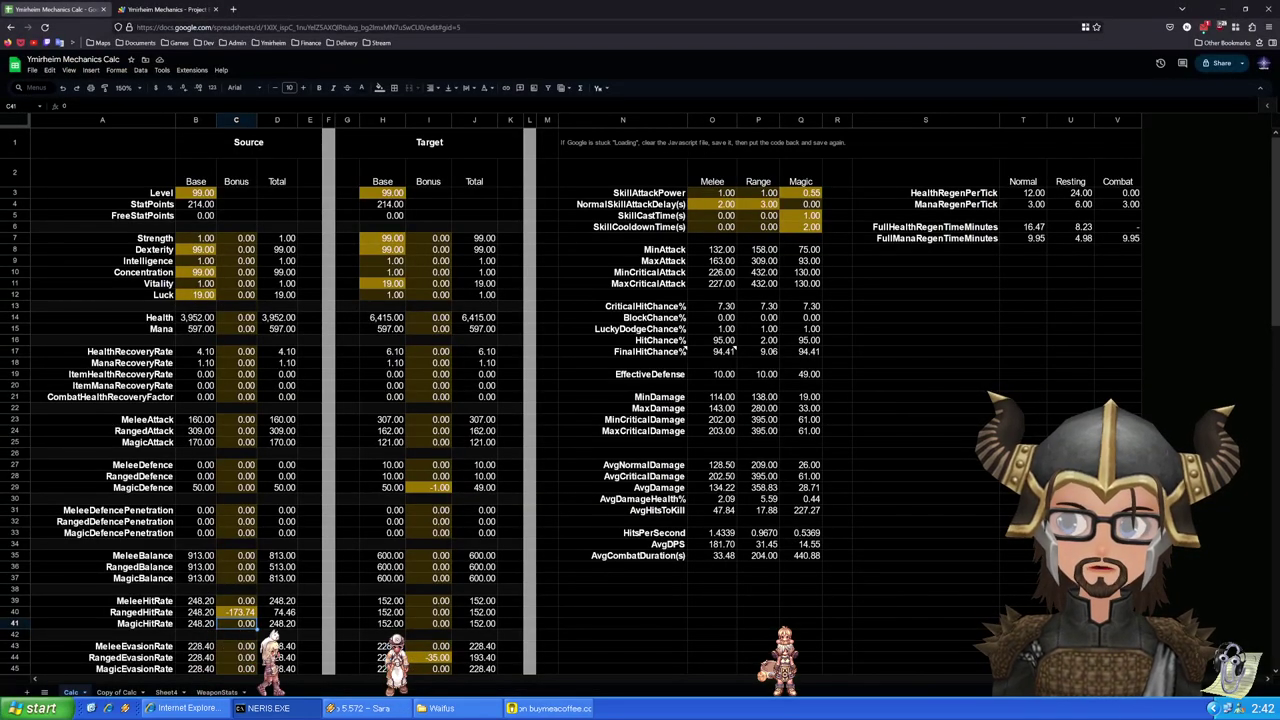
key(alt+Tab)
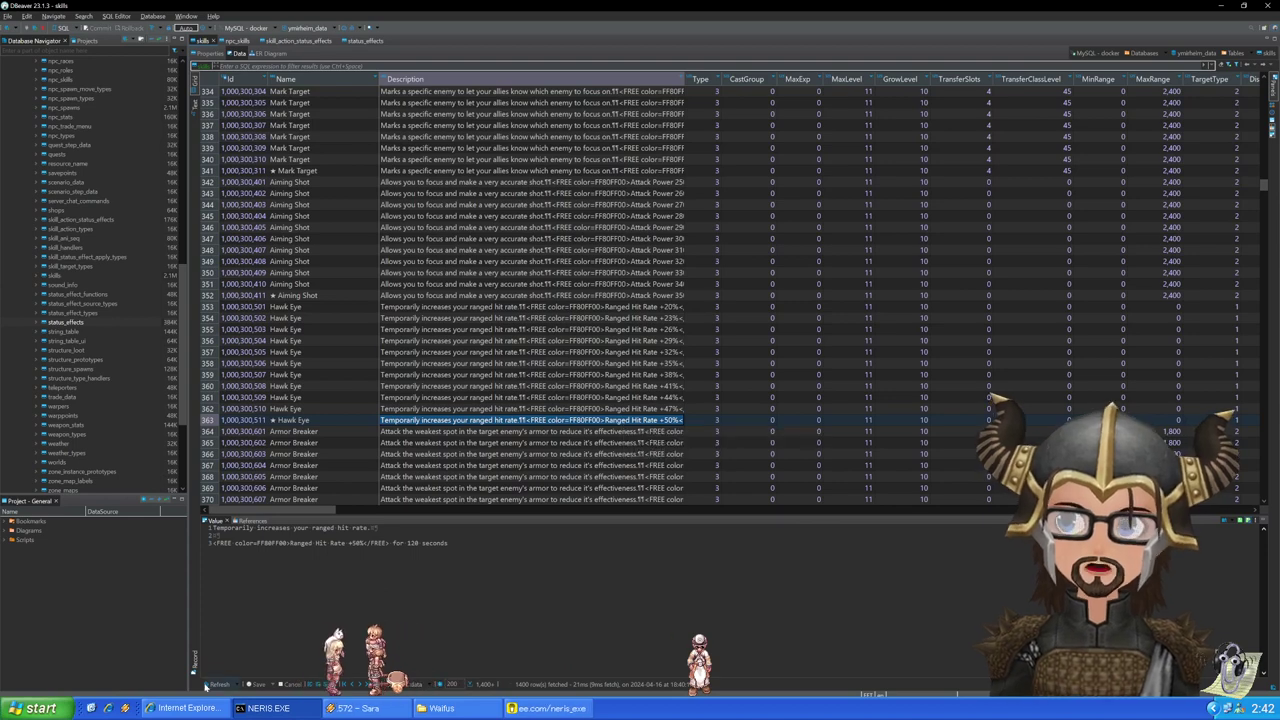
key(alt+Tab)
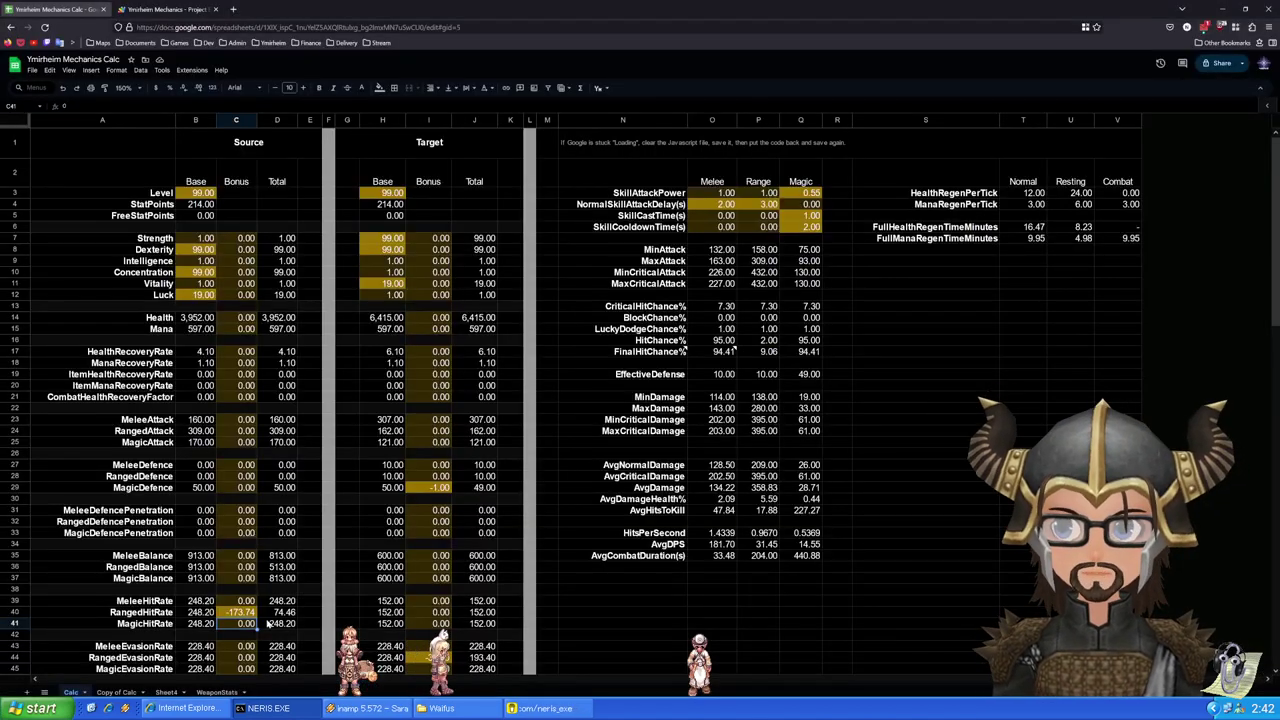
Step: Change C40 to =-(B40*0.2), giving a -49.64 ranged hit-rate bonus
double_click(238, 612)
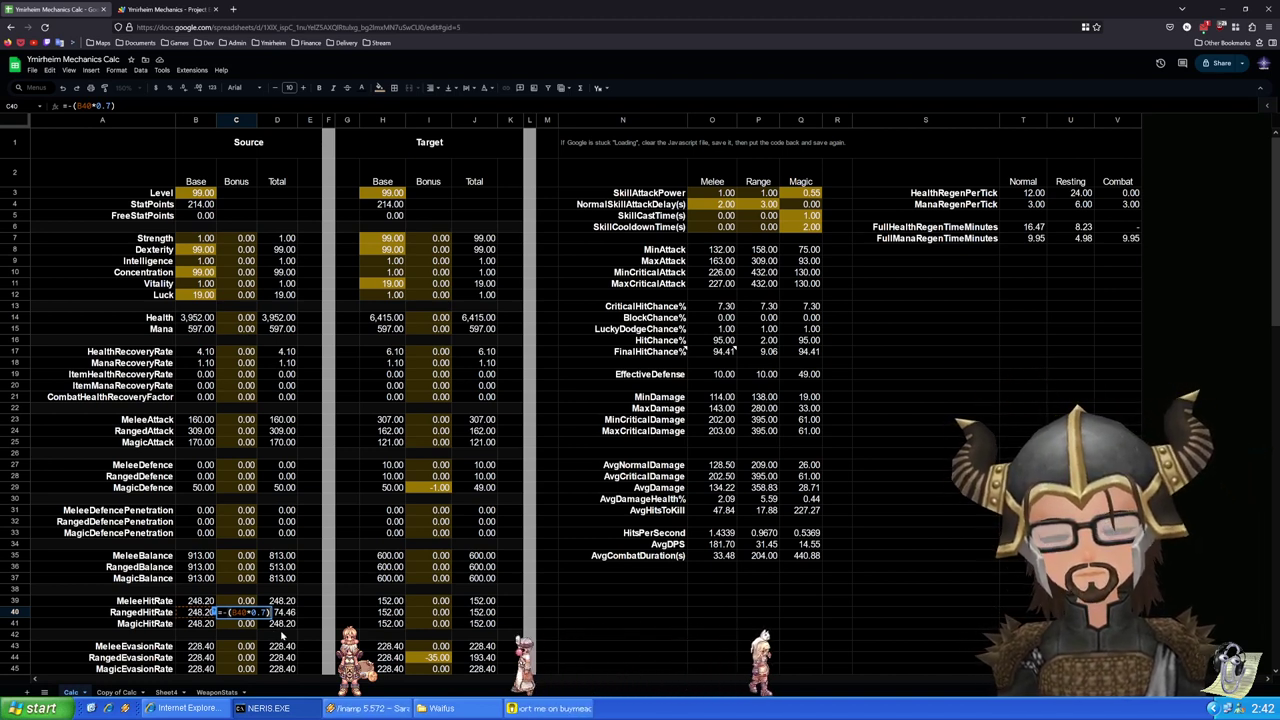
text(*)
key(BackSpace)
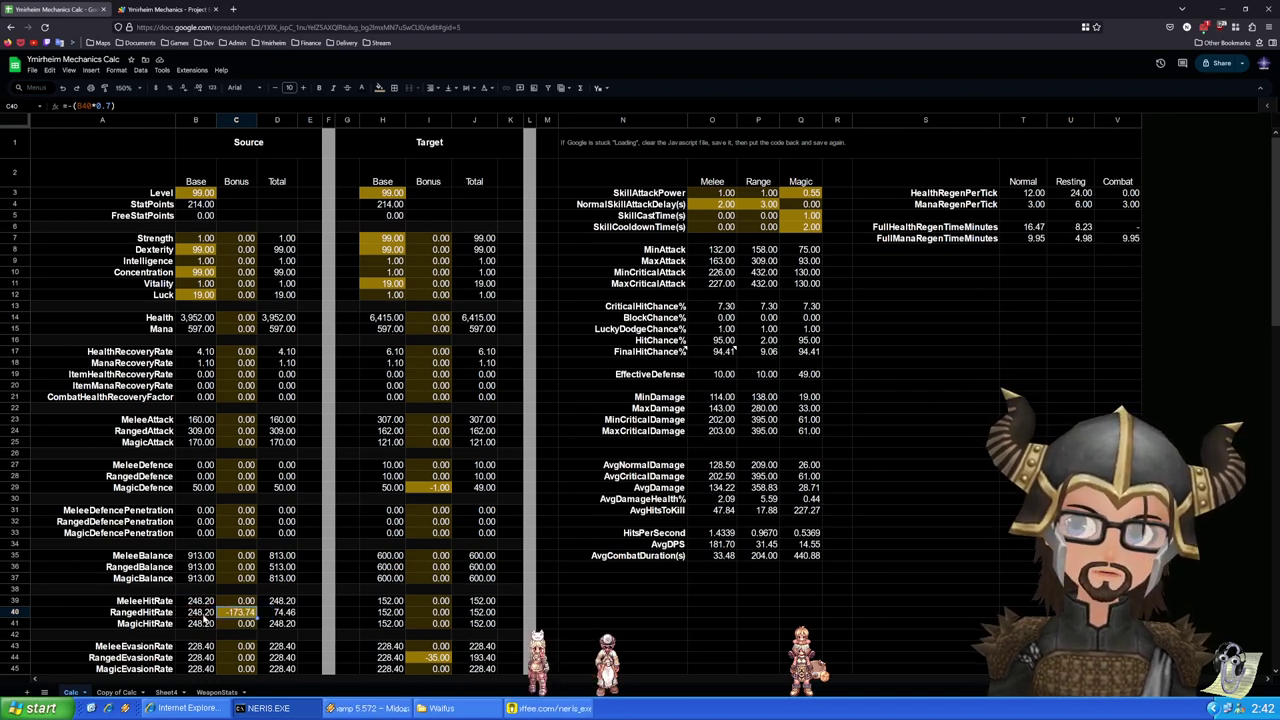
click(202, 613)
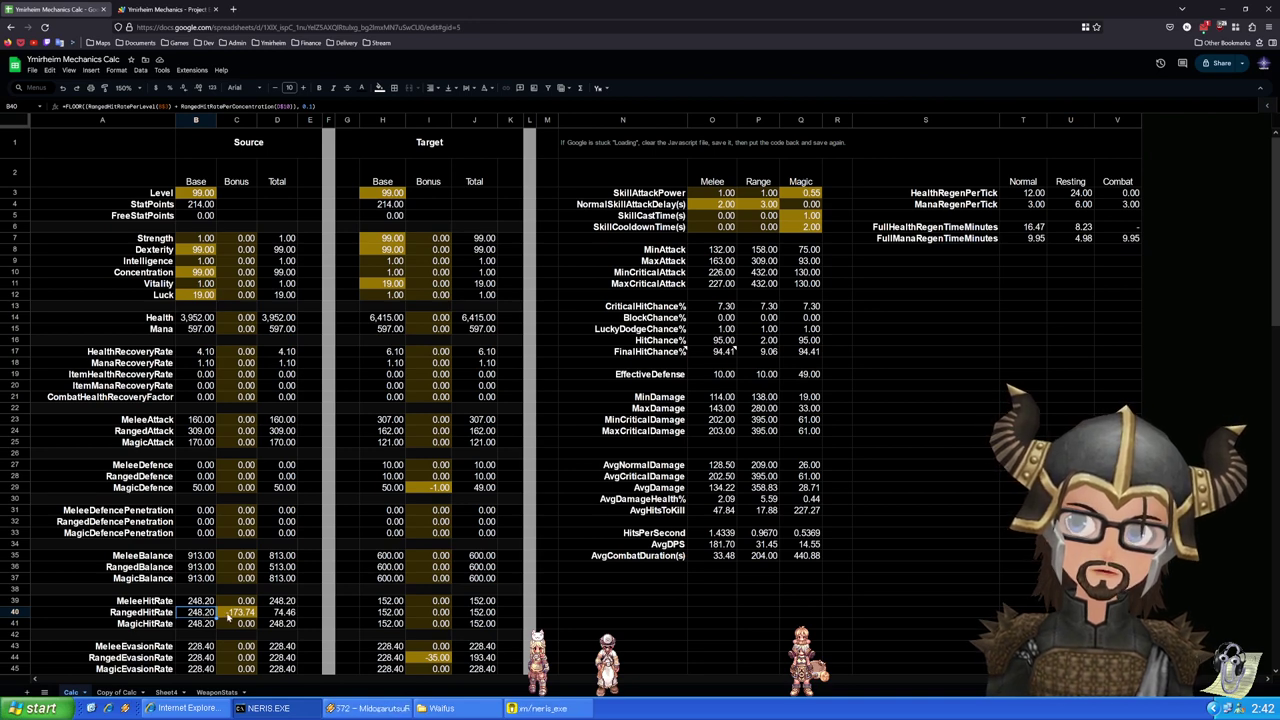
click(228, 614)
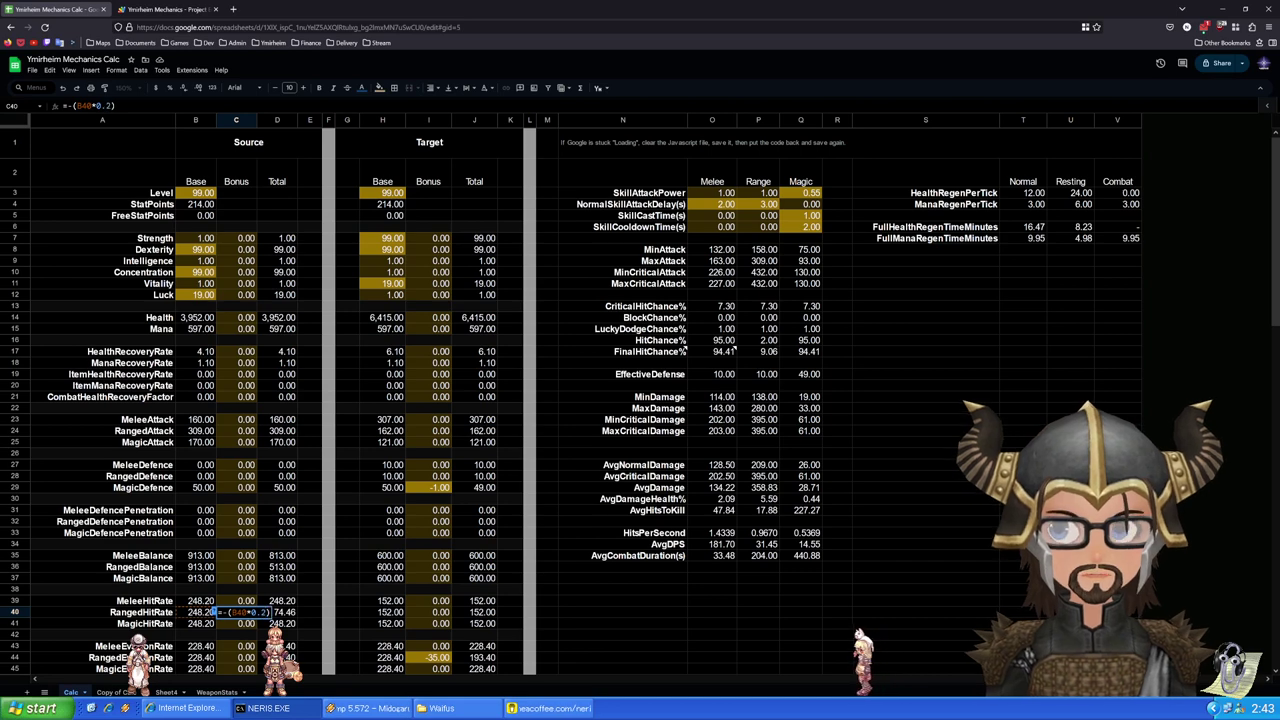
key(Return)
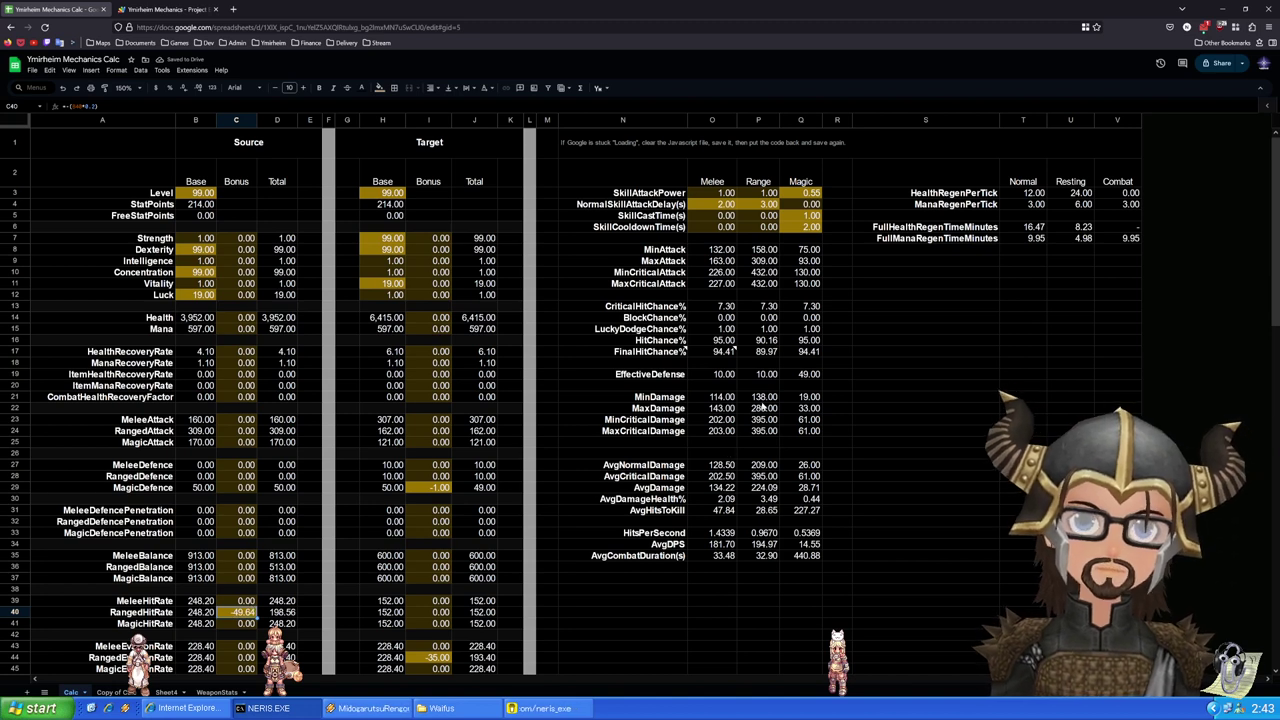
click(770, 342)
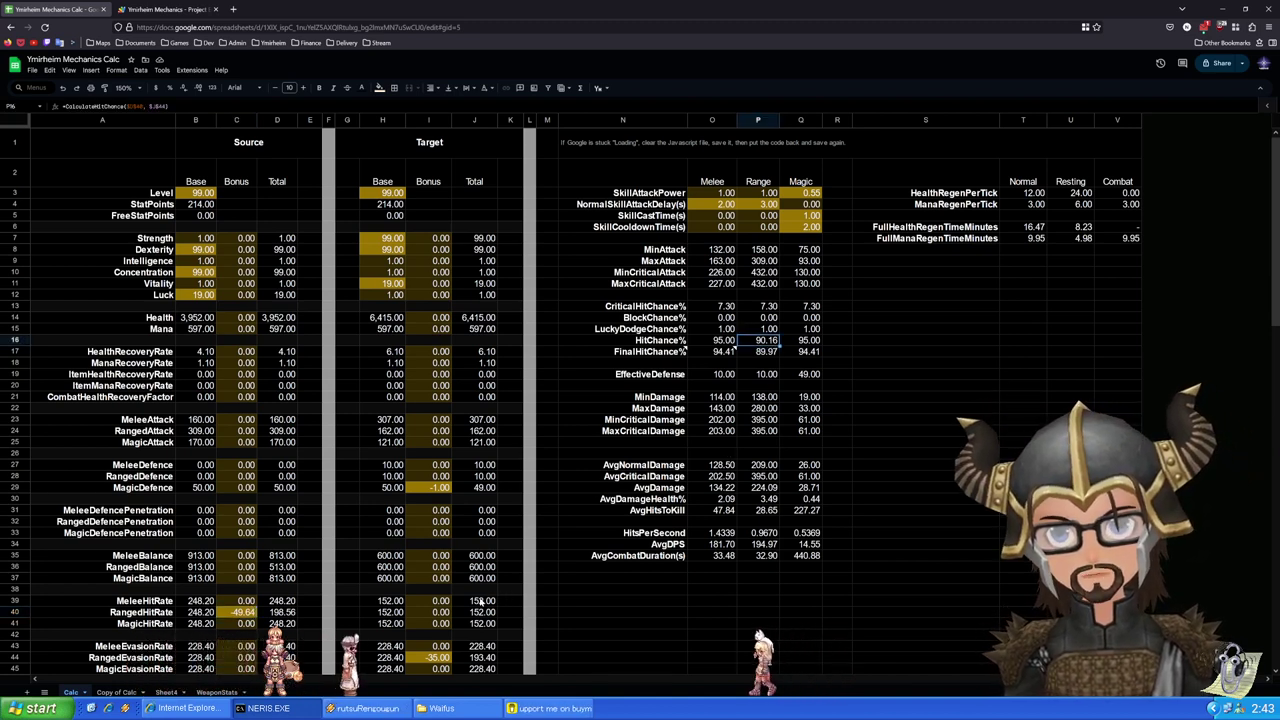
Step: Reset I44's ranged evasion bonus to 0, bringing ranged HitChance% to 55.16
click(432, 657)
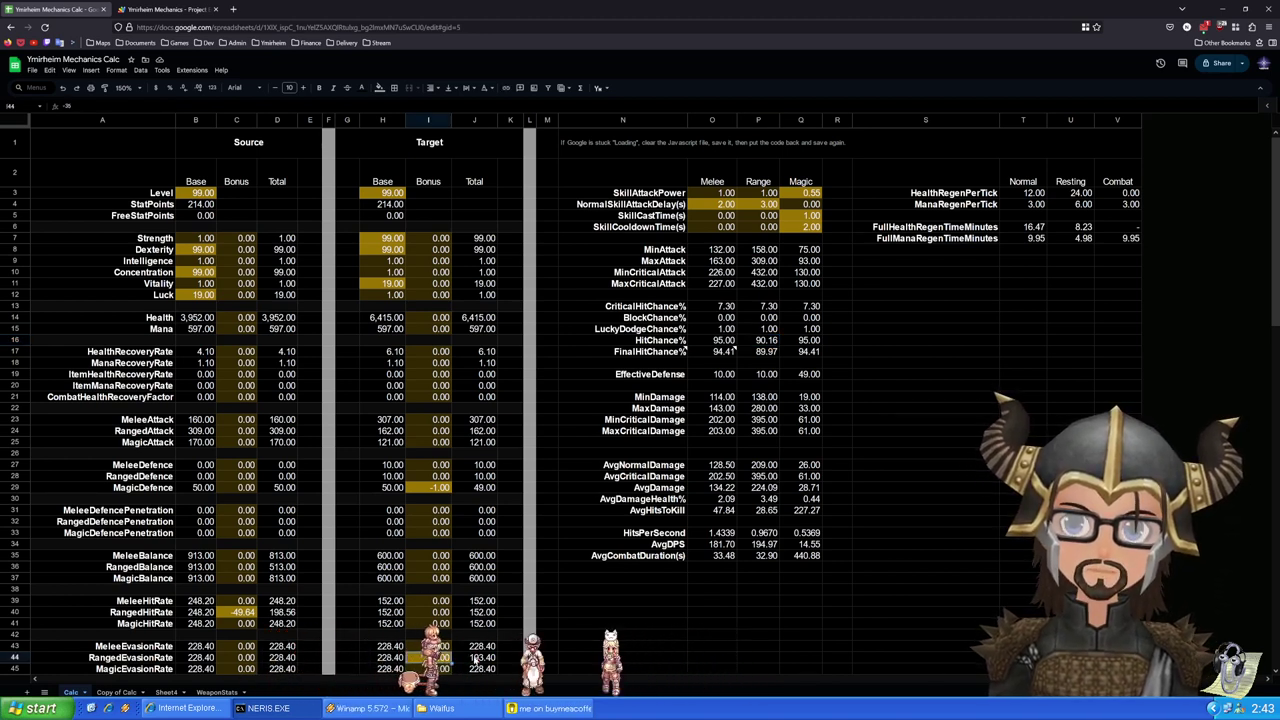
text(0)
key(Return)
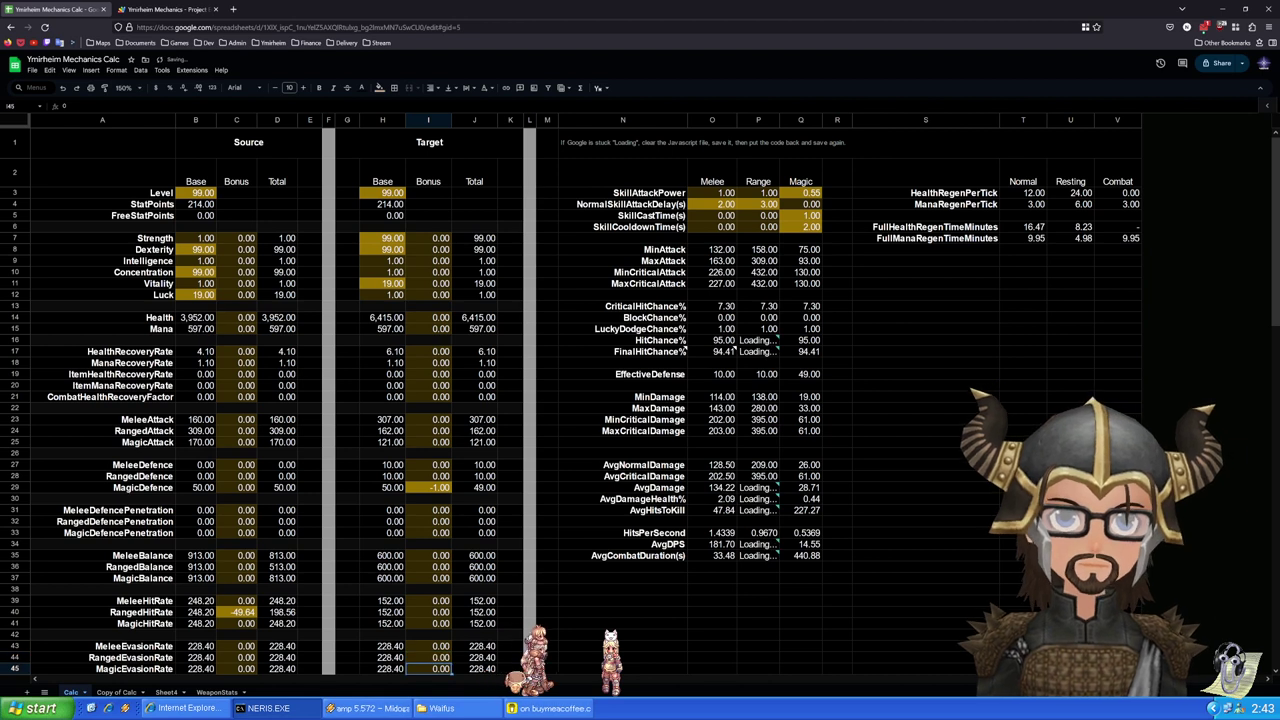
click(757, 341)
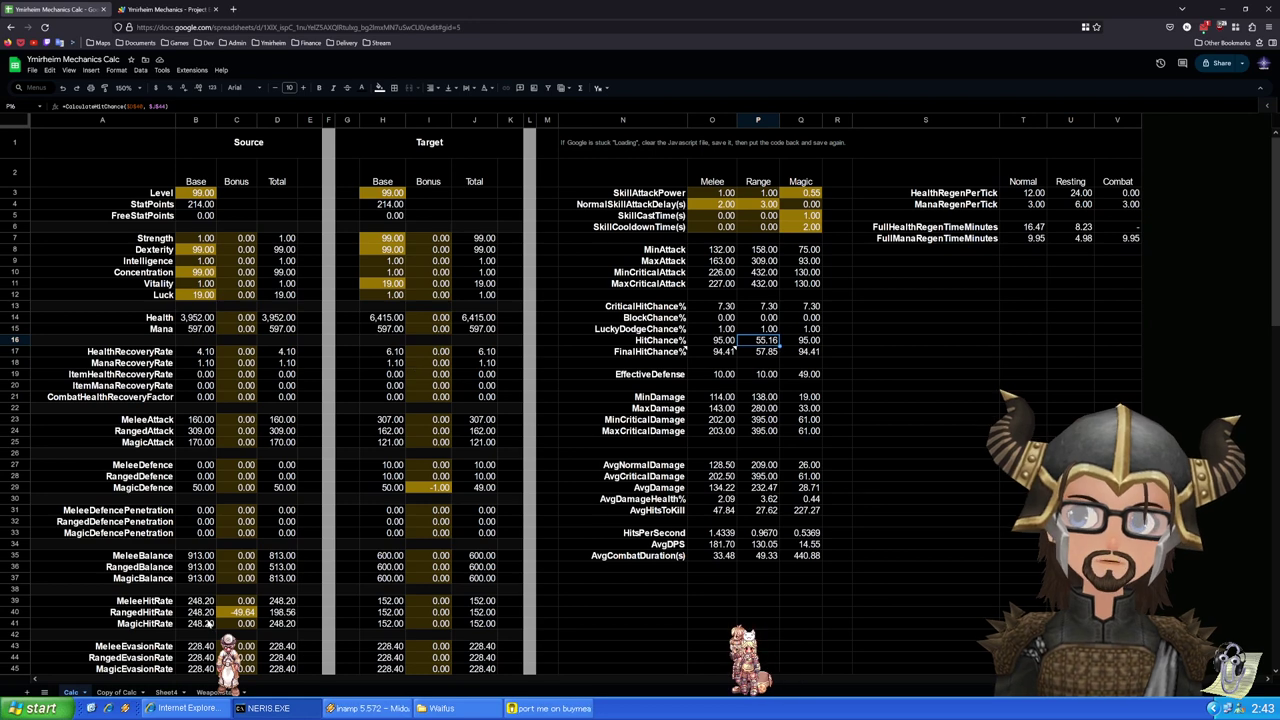
key(alt+Tab)
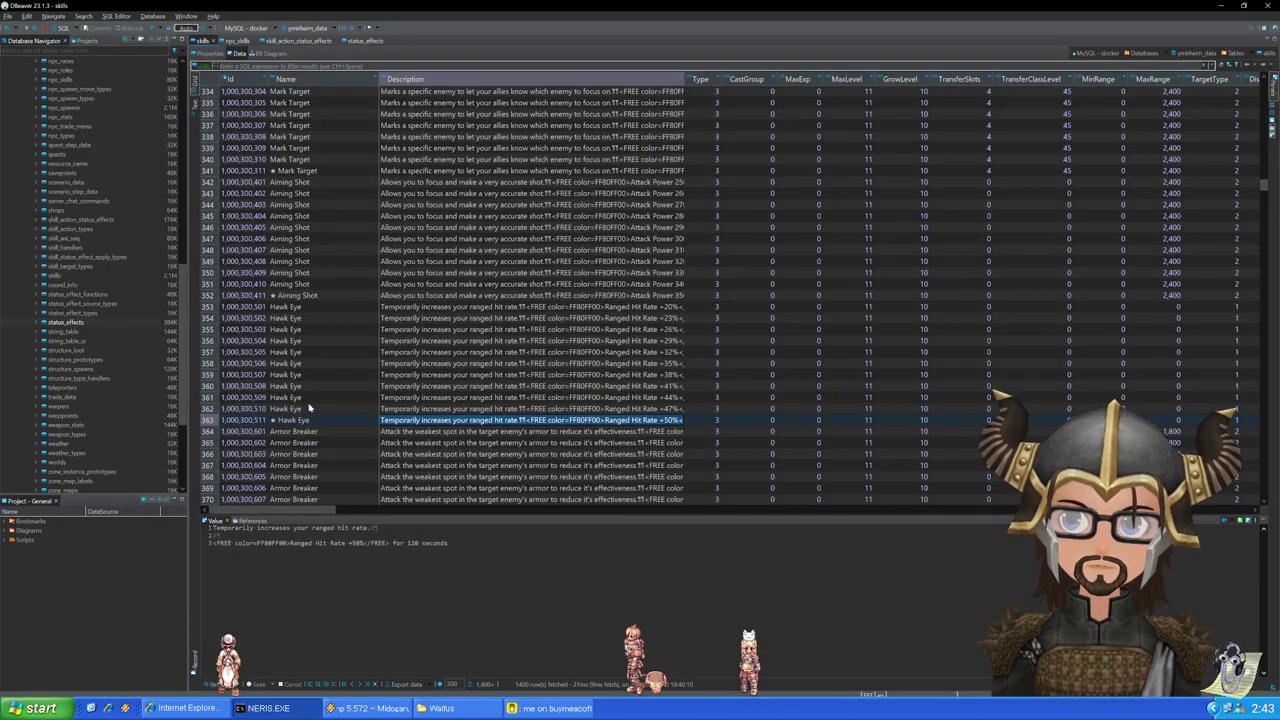
Step: Recheck Hawk Eye descriptions, comparing the +44% and +50% ranged hit rate levels
click(288, 340)
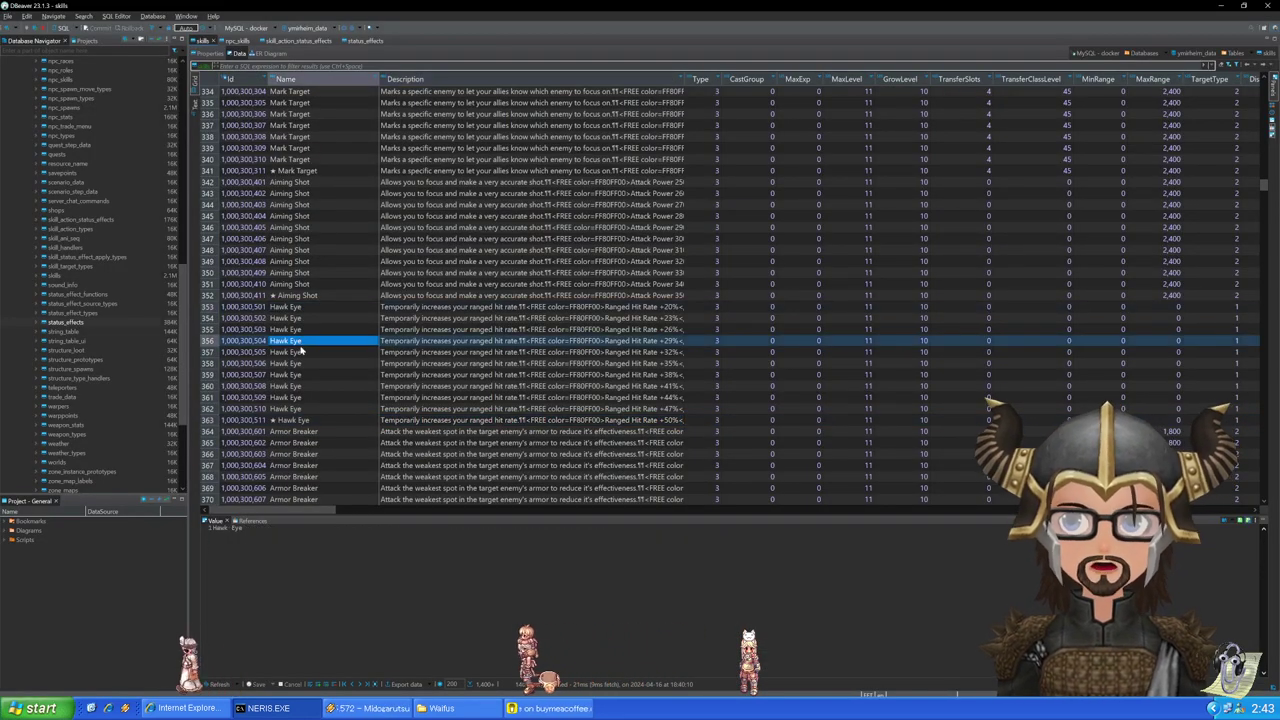
click(417, 421)
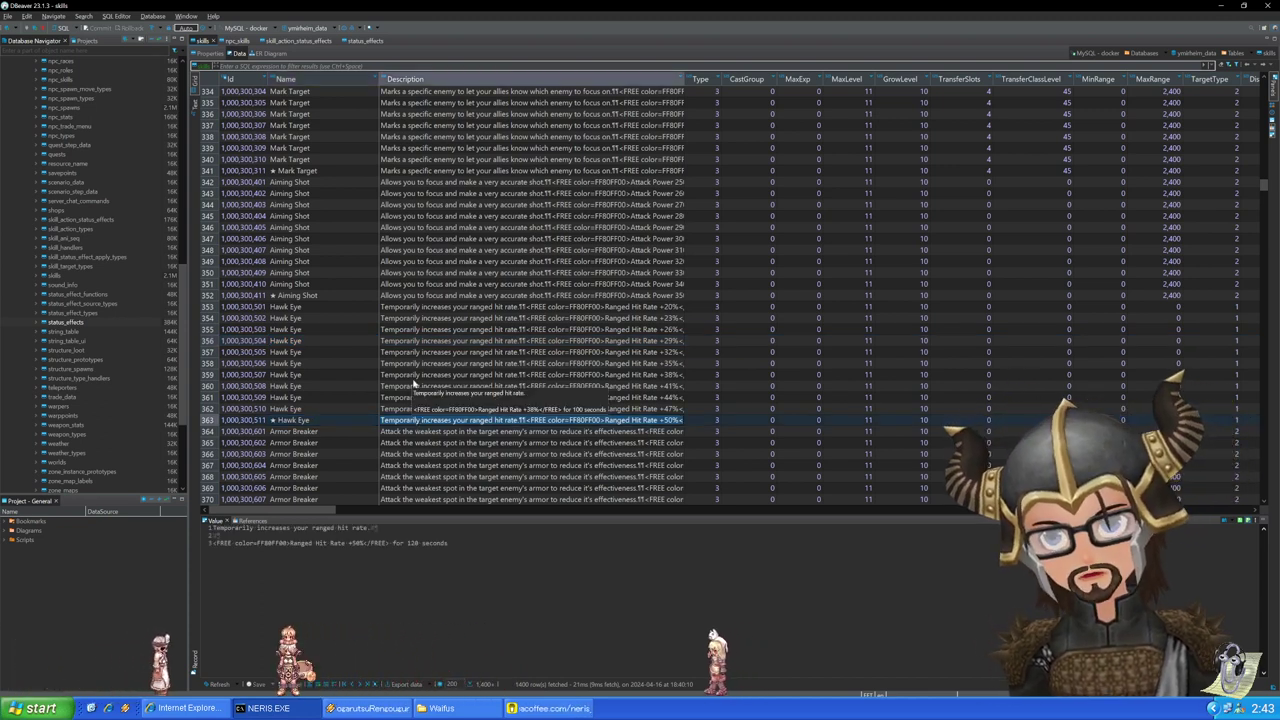
click(415, 398)
click(412, 329)
click(408, 421)
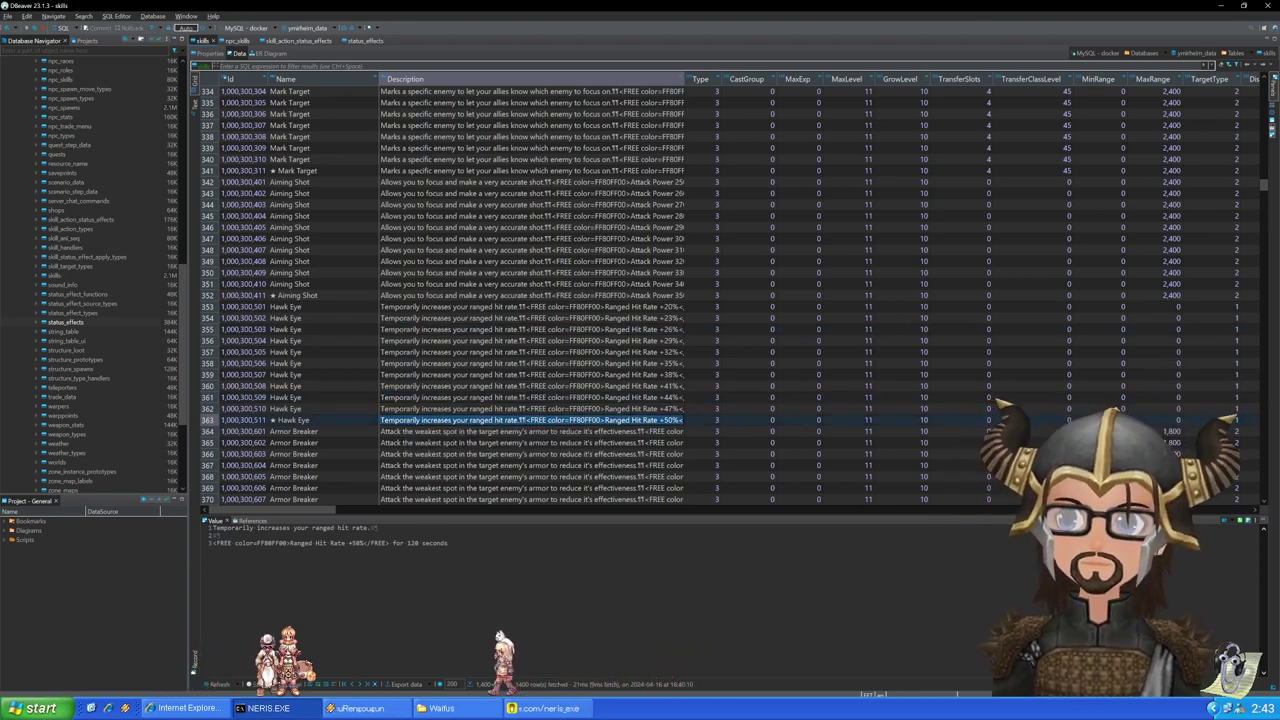
key(alt+Tab)
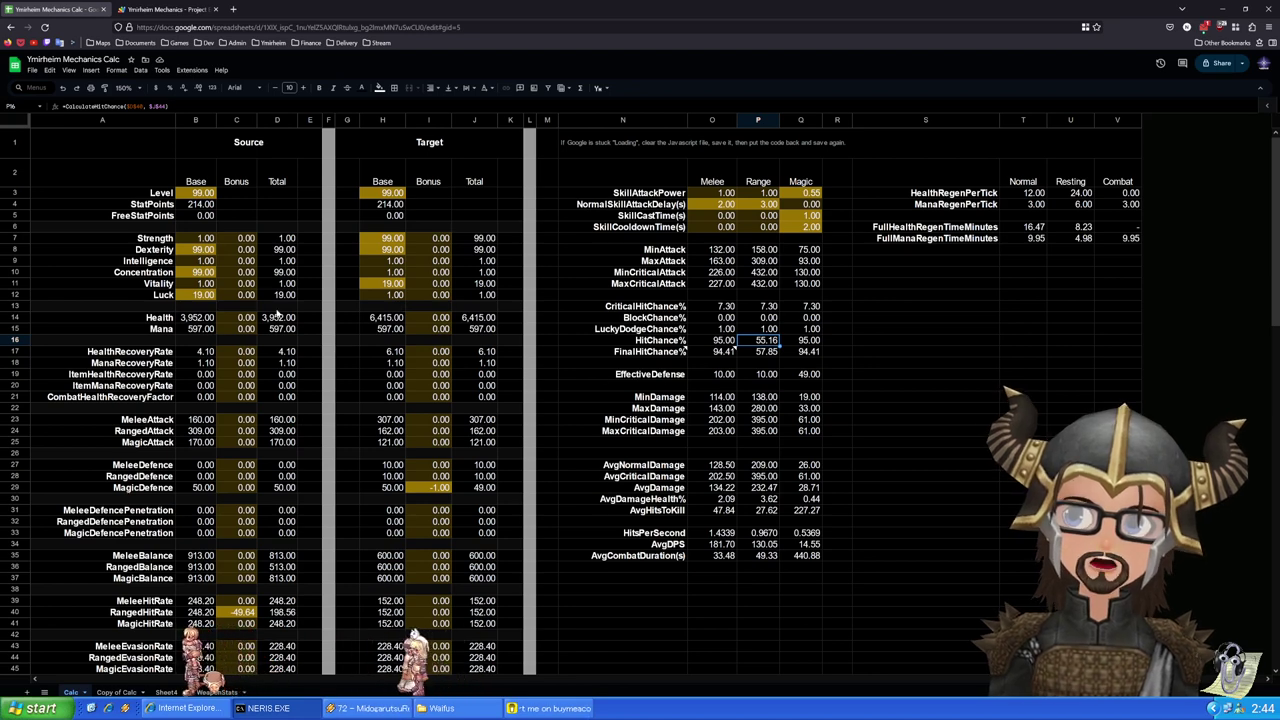
click(712, 294)
key(Down)
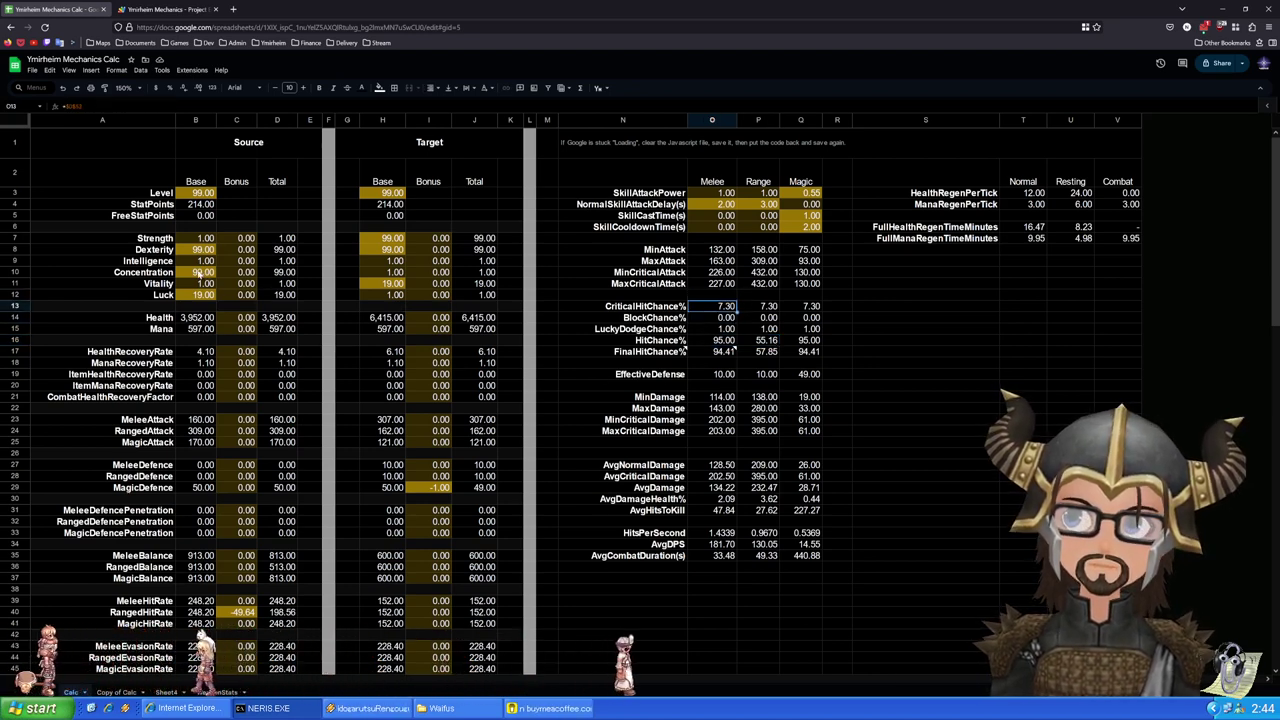
click(199, 272)
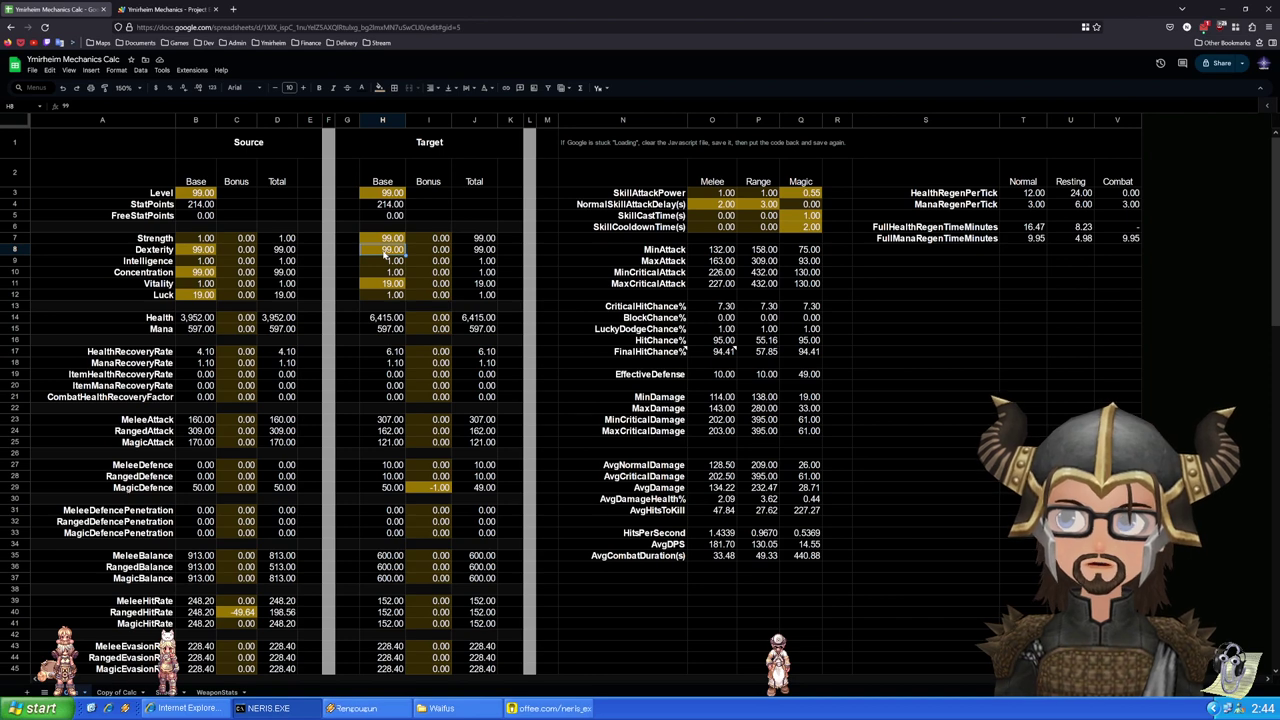
click(717, 340)
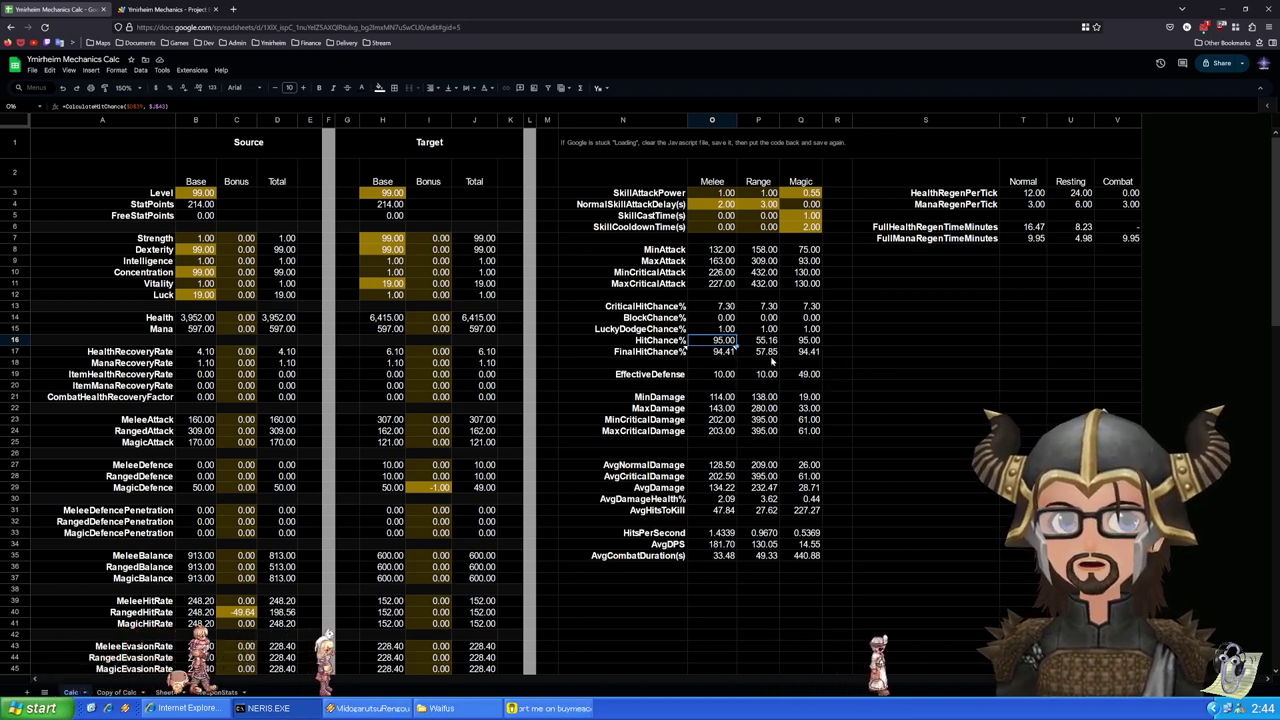
click(190, 273)
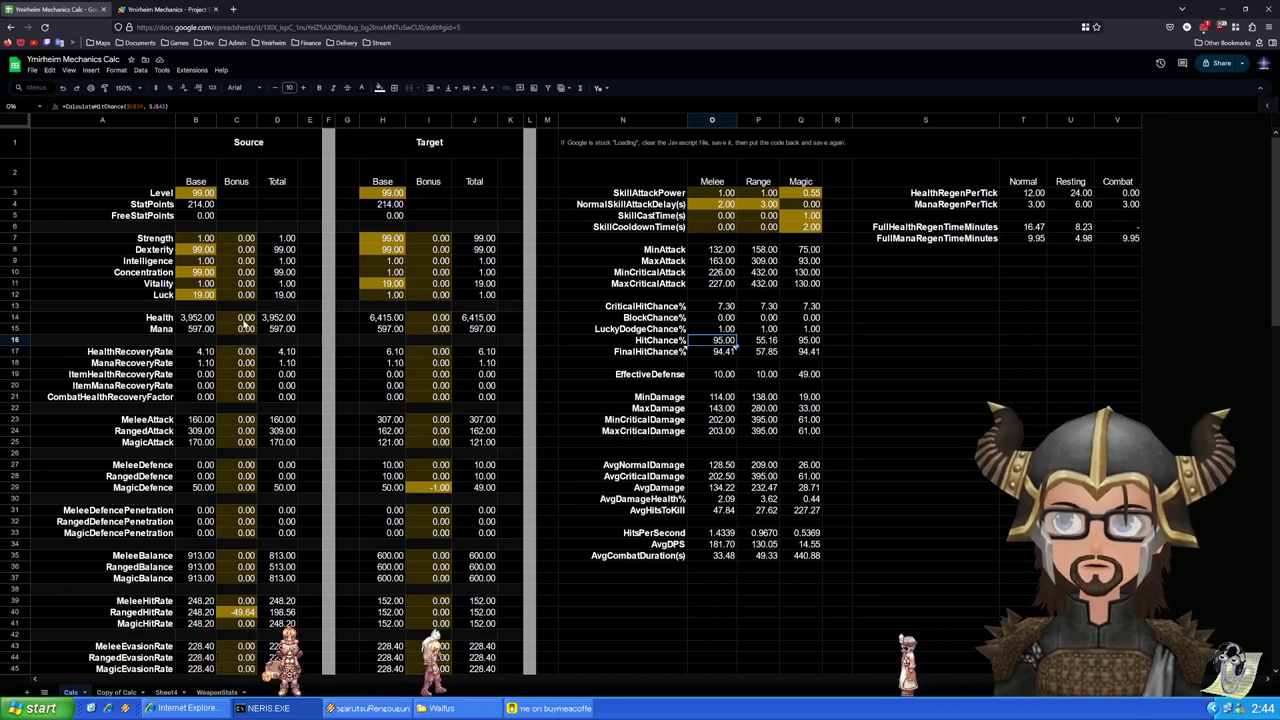
click(381, 250)
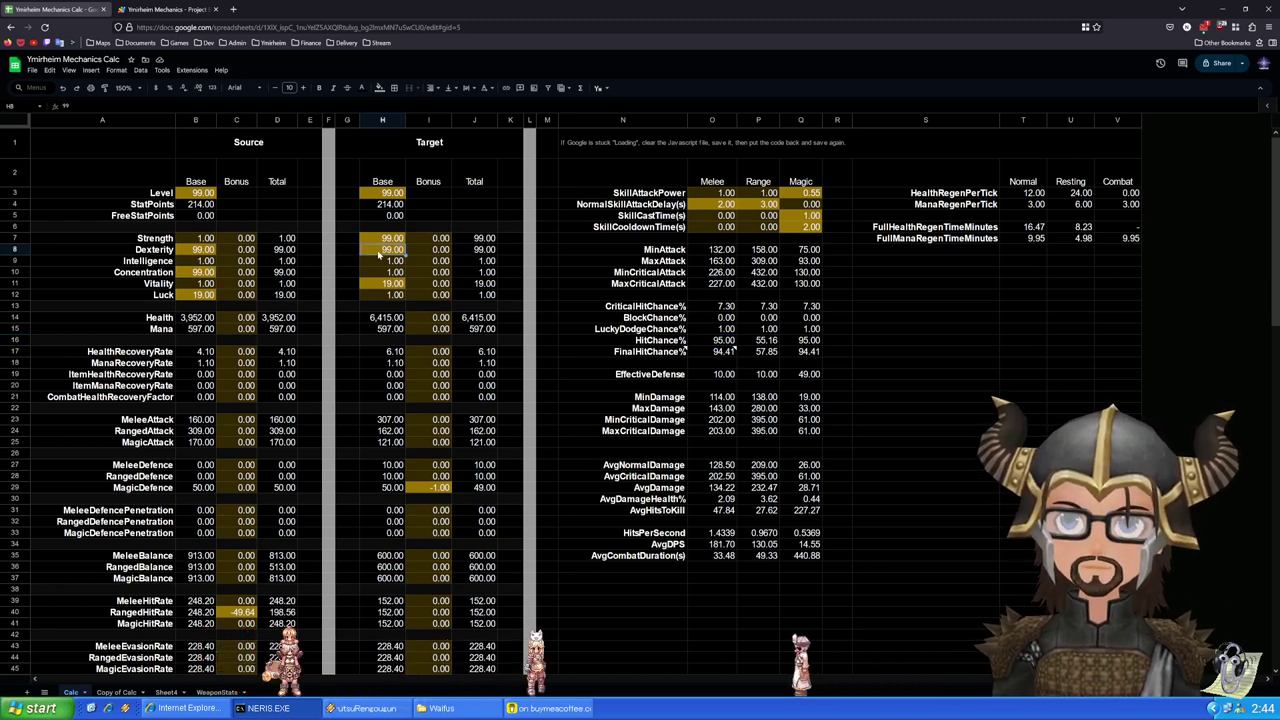
click(426, 252)
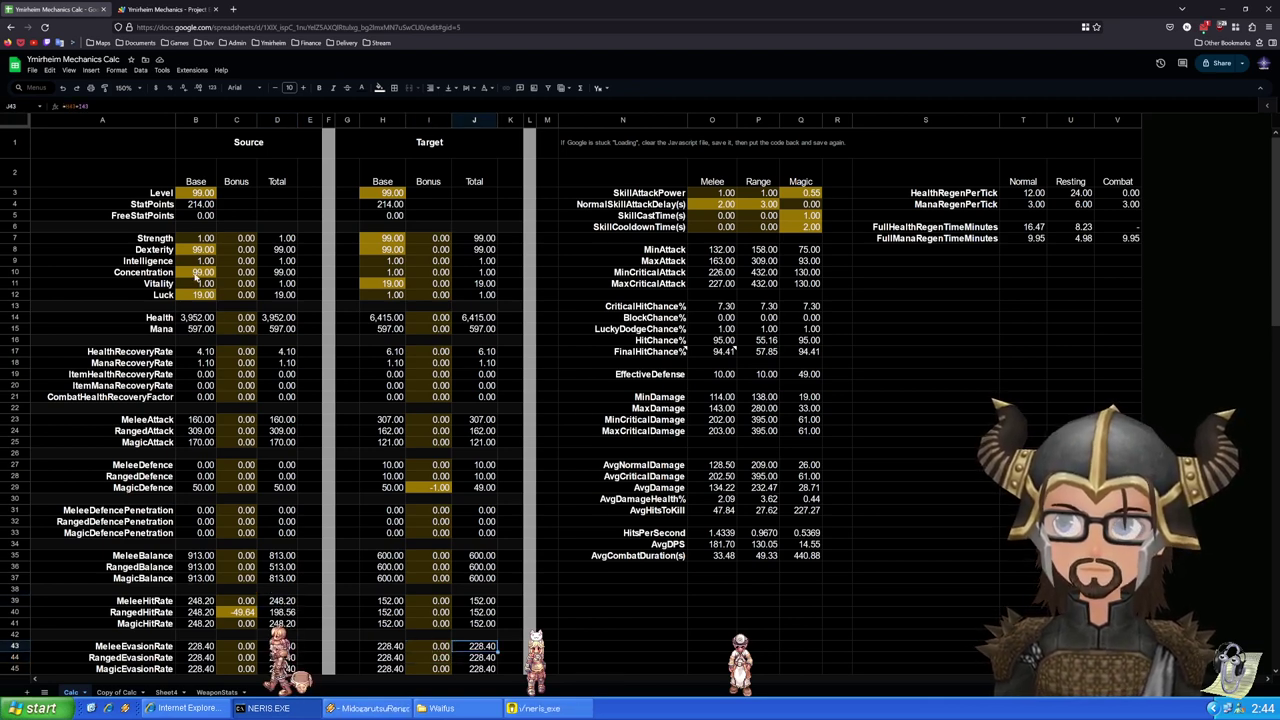
click(194, 273)
Step: Try Concentration 90 and then 86 in B10, checking Melee HitChance% each time
double_click(192, 272)
text(92)
key(BackSpace)
text(0)
key(Return)
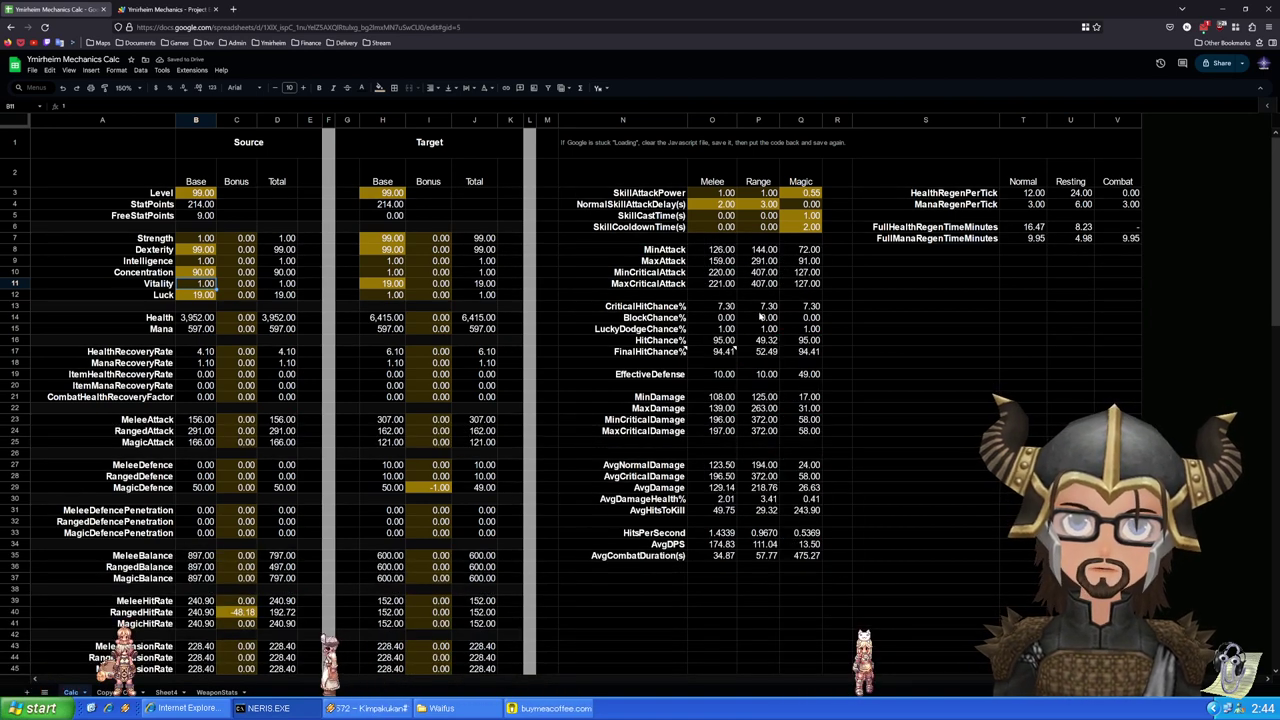
click(719, 341)
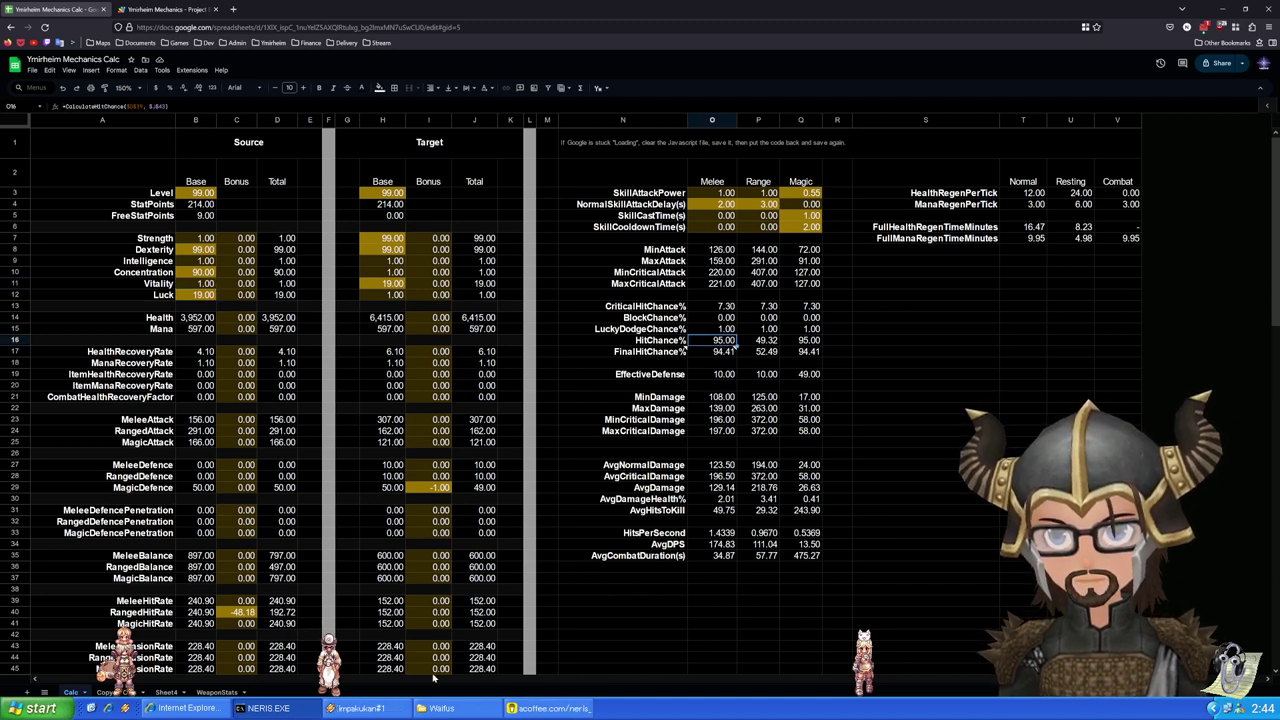
click(205, 274)
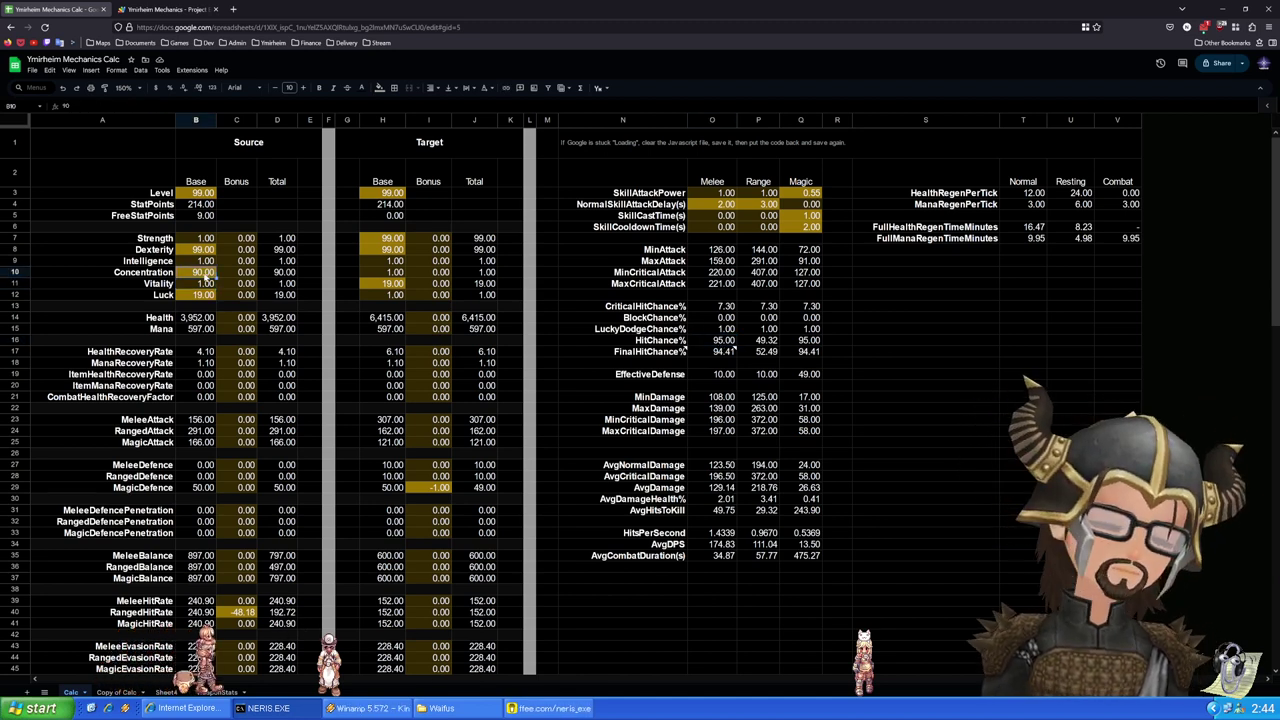
text(86)
key(Return)
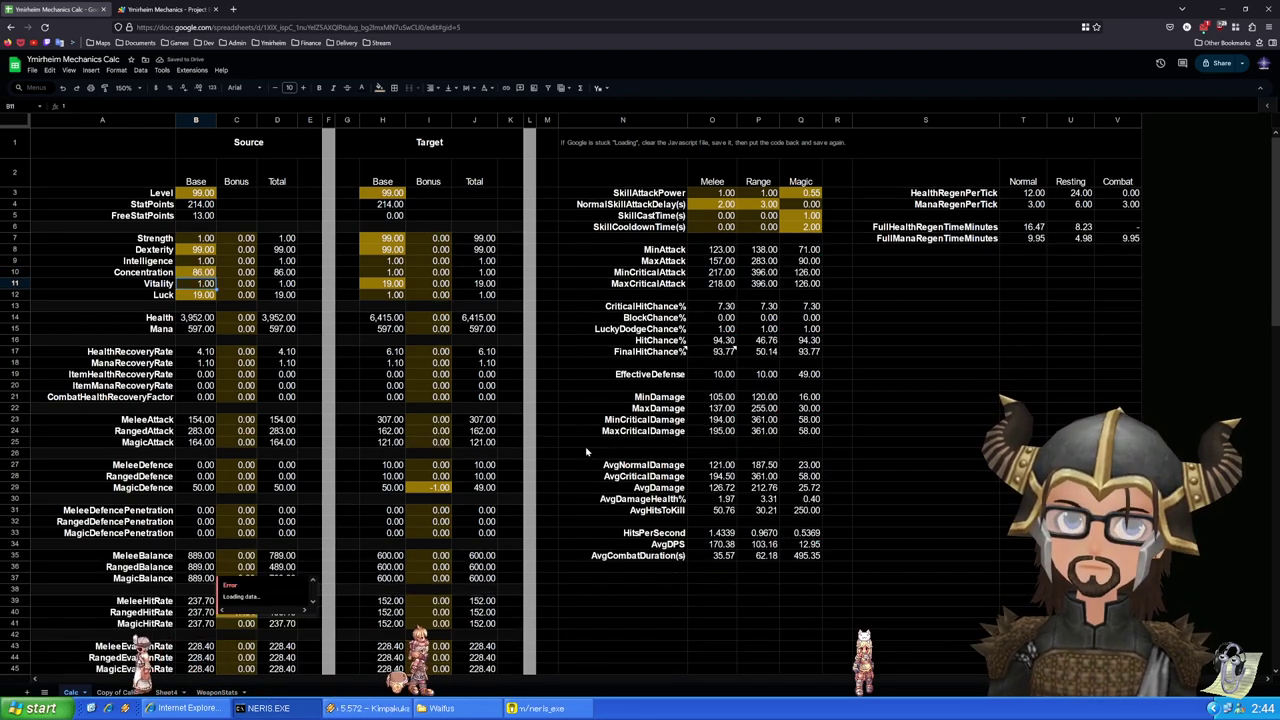
click(708, 341)
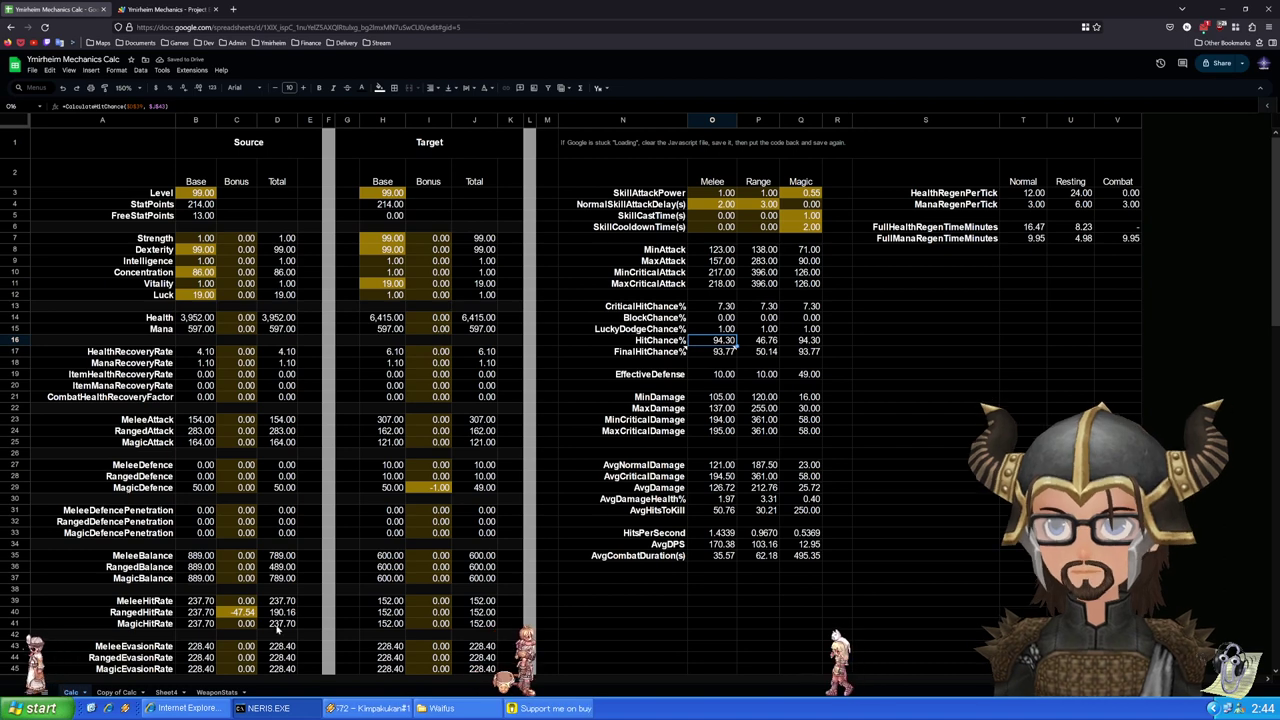
click(481, 646)
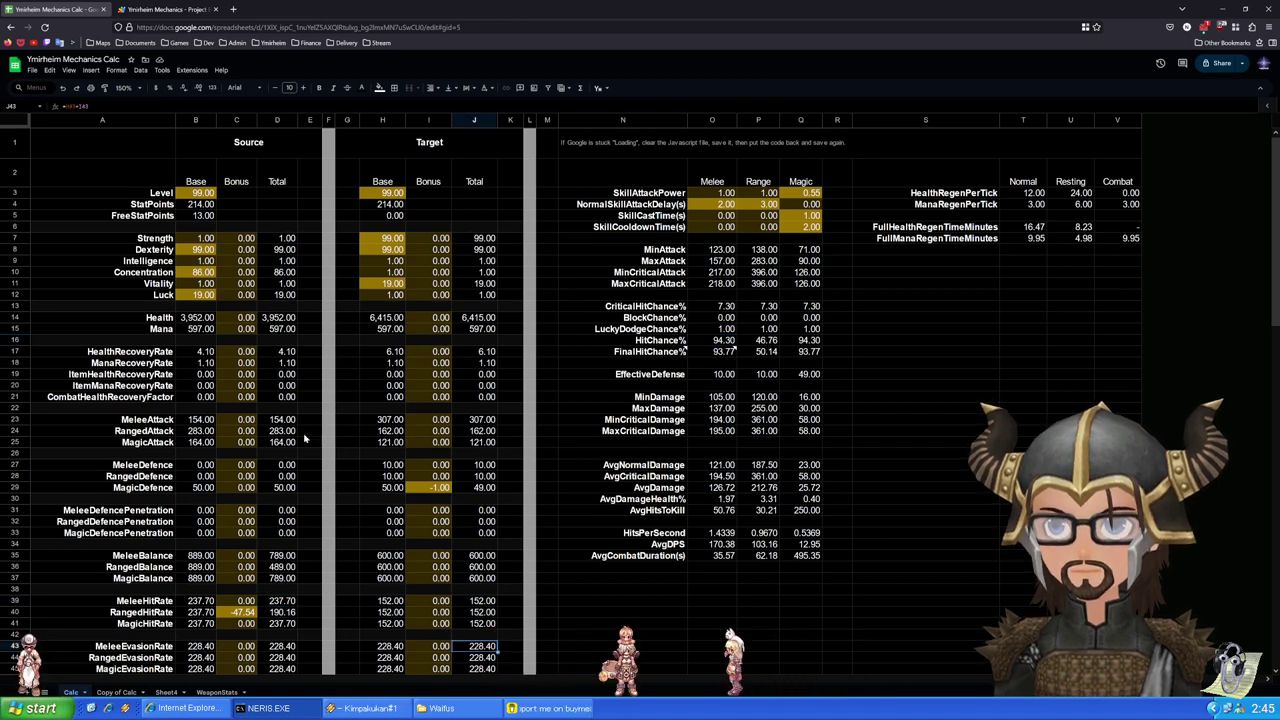
Step: Lower Concentration to 80, 76, 74, then settle on 75 (Melee HitChance% 85.10)
click(205, 274)
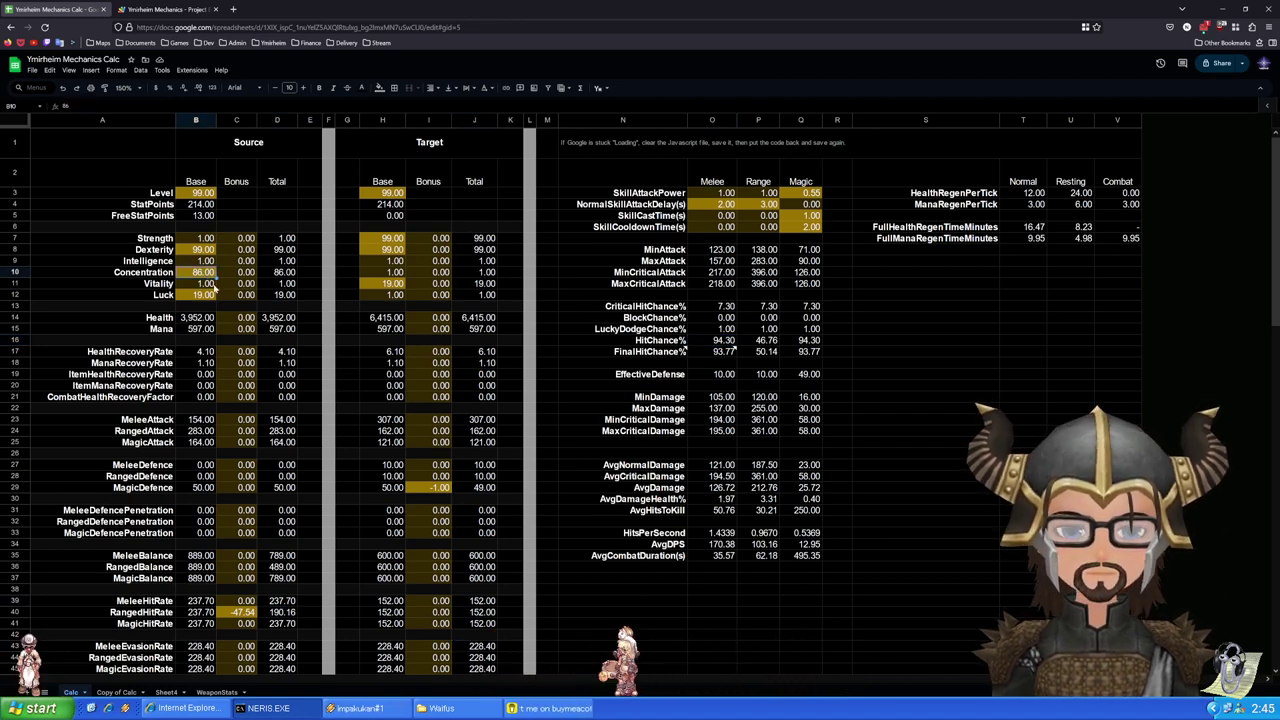
key(Return)
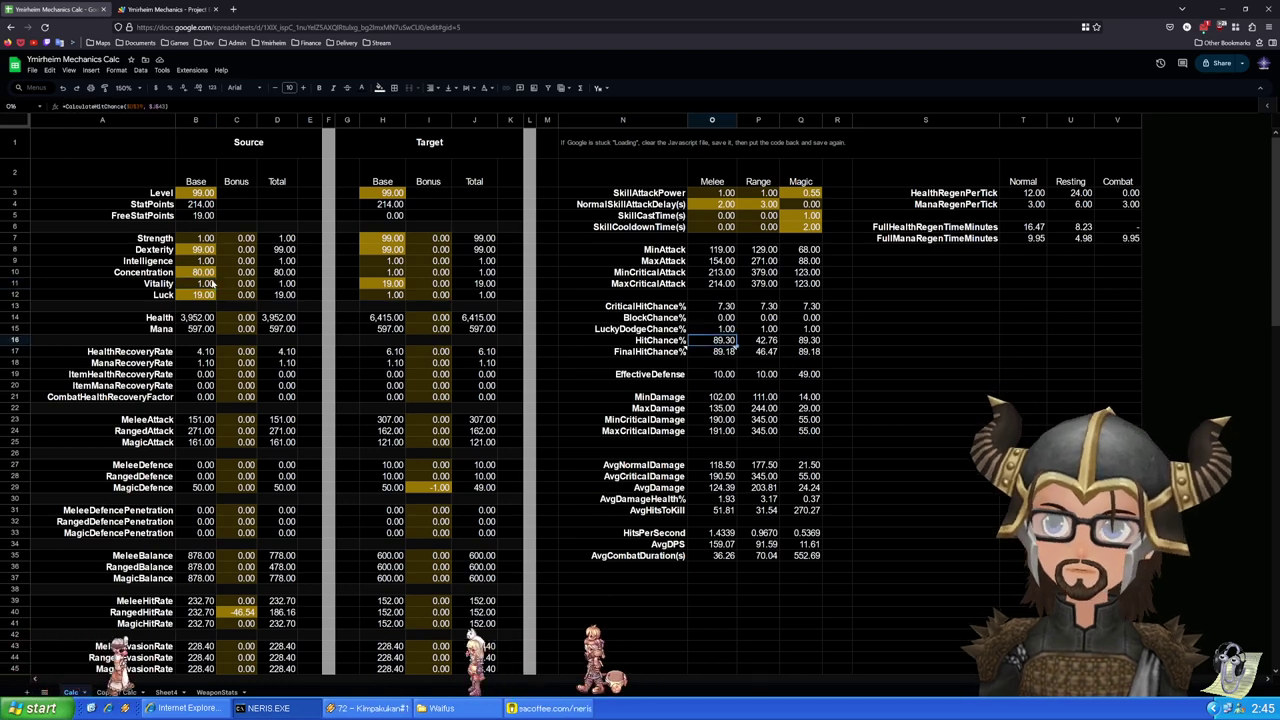
click(199, 275)
text(76)
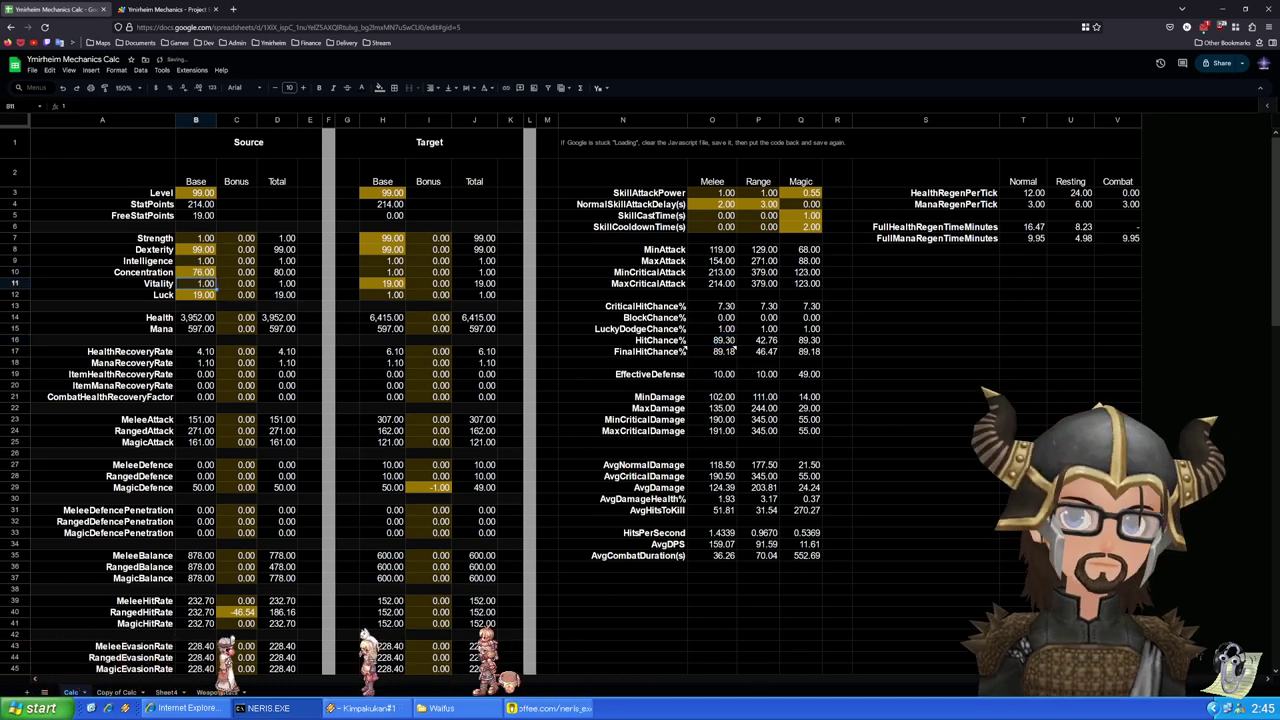
key(Return)
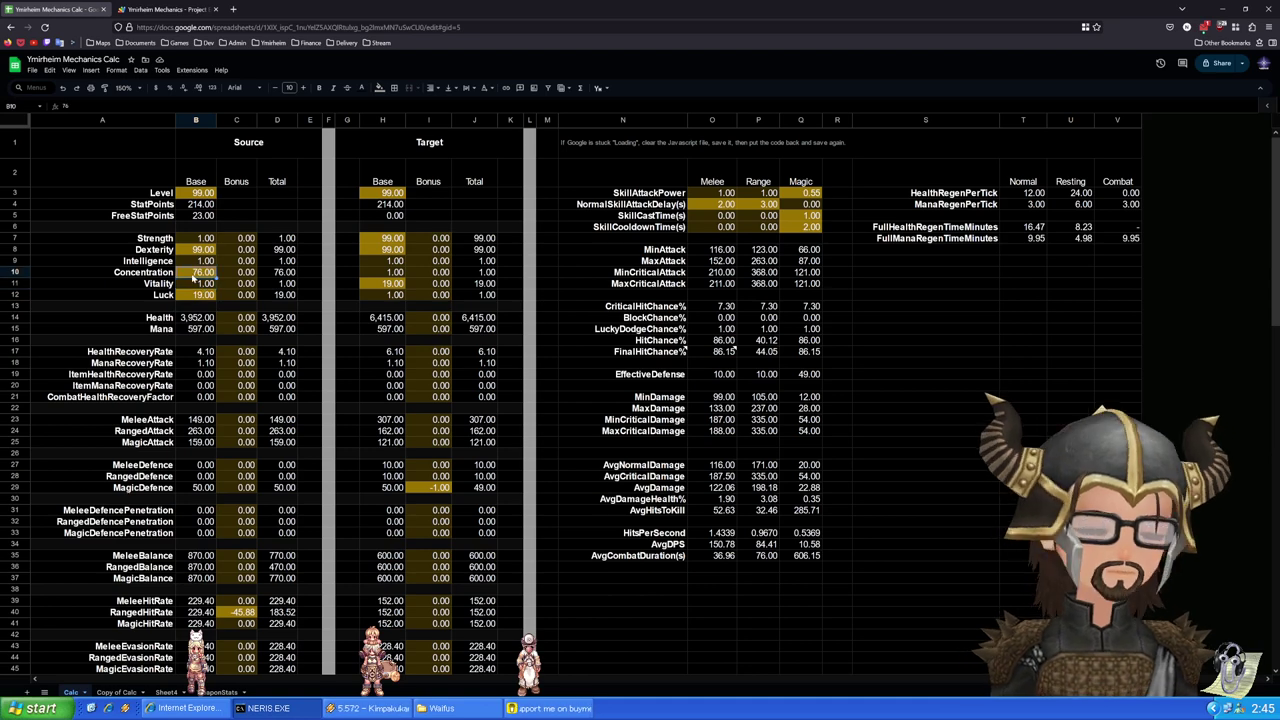
key(Return)
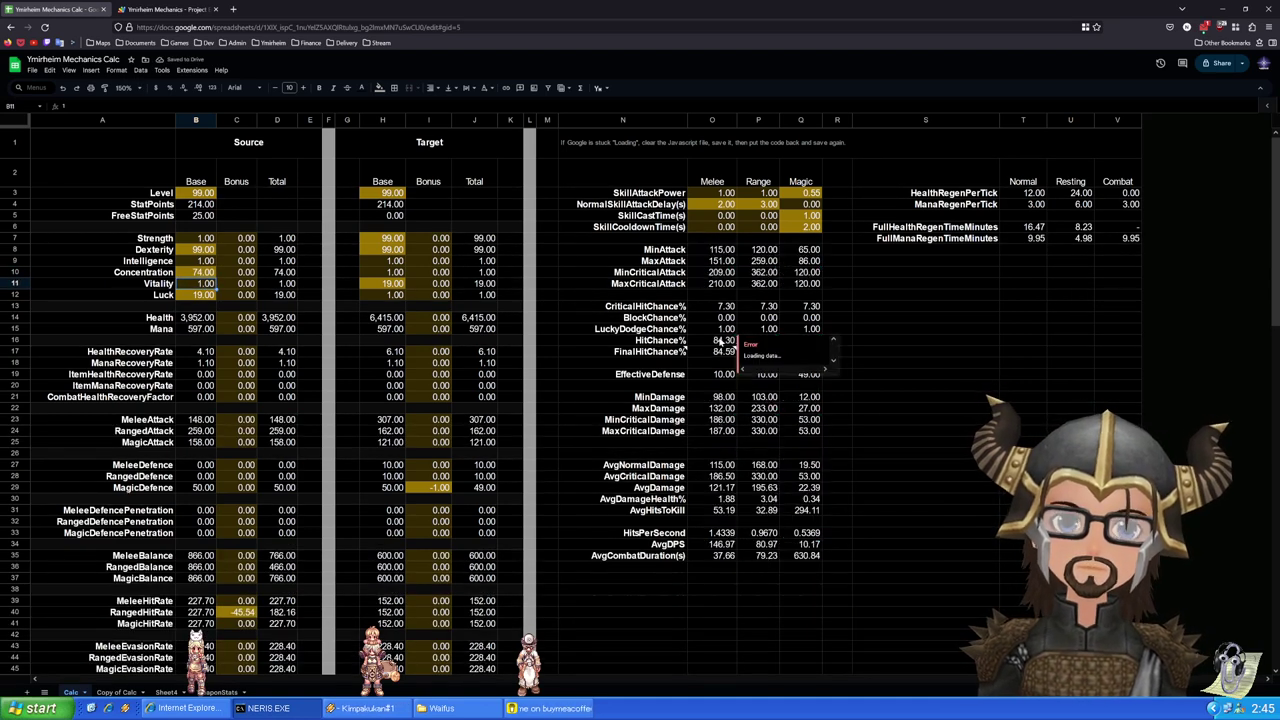
click(196, 272)
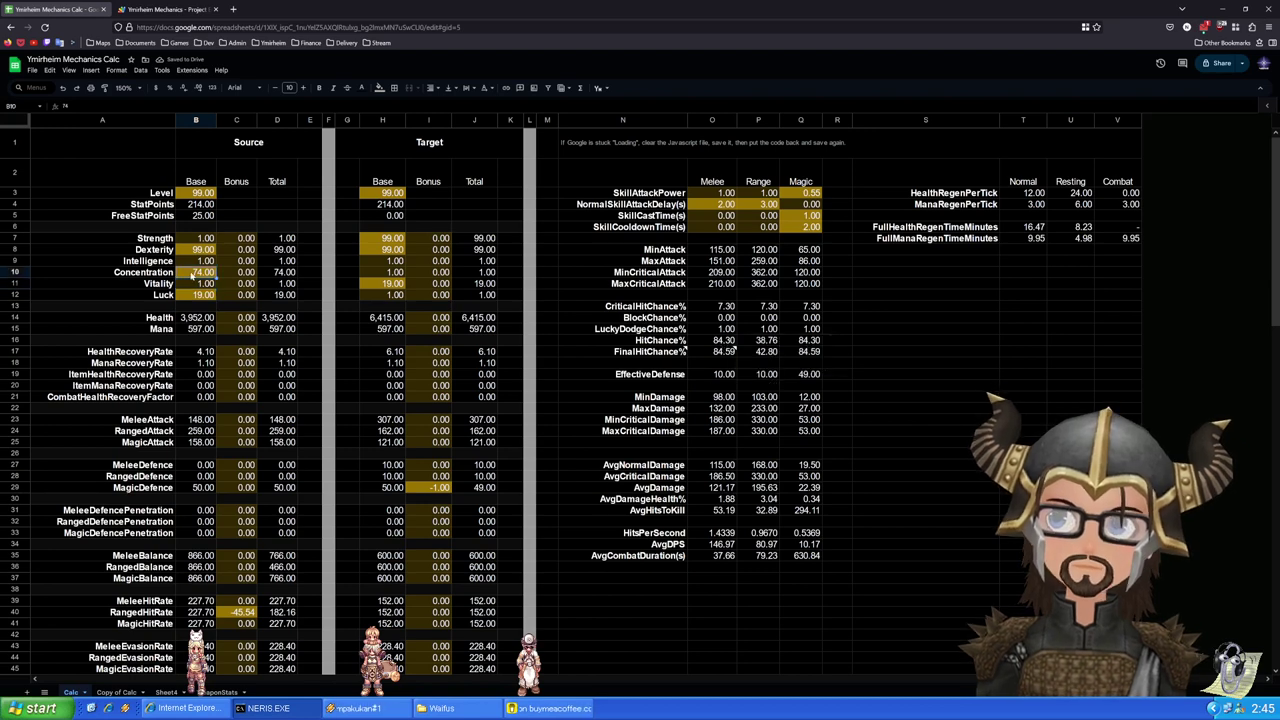
key(Return)
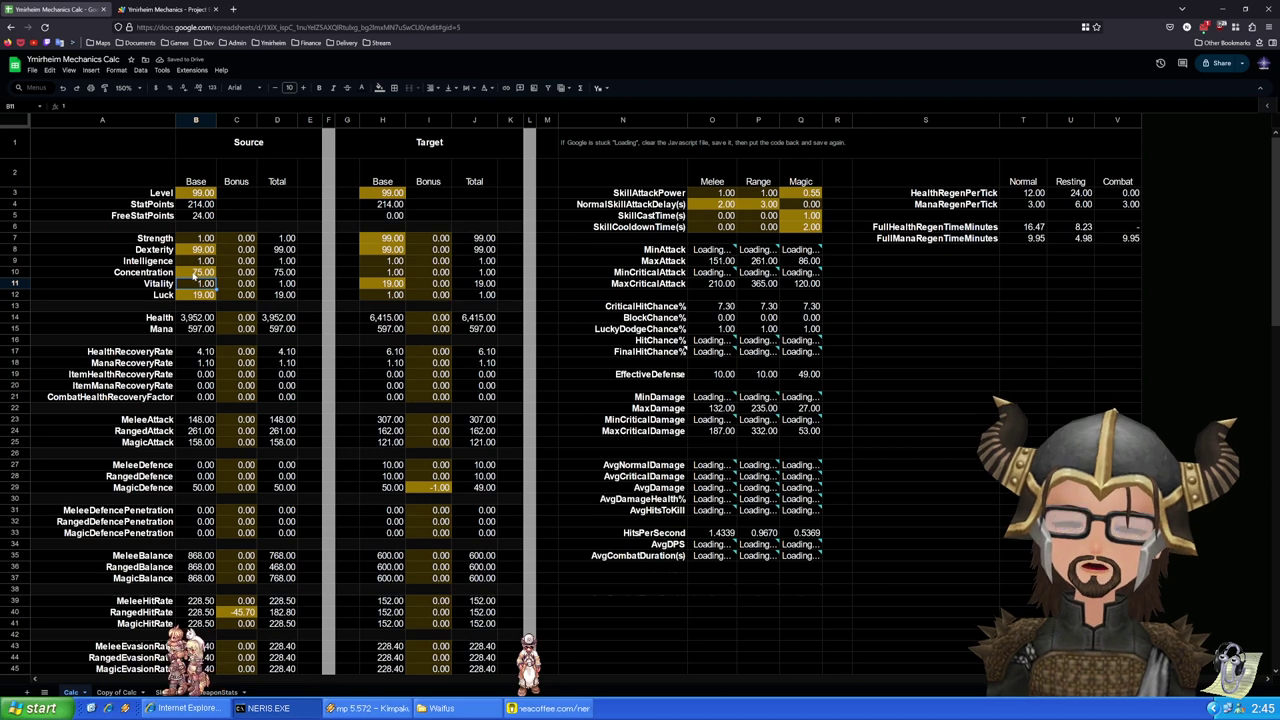
click(734, 341)
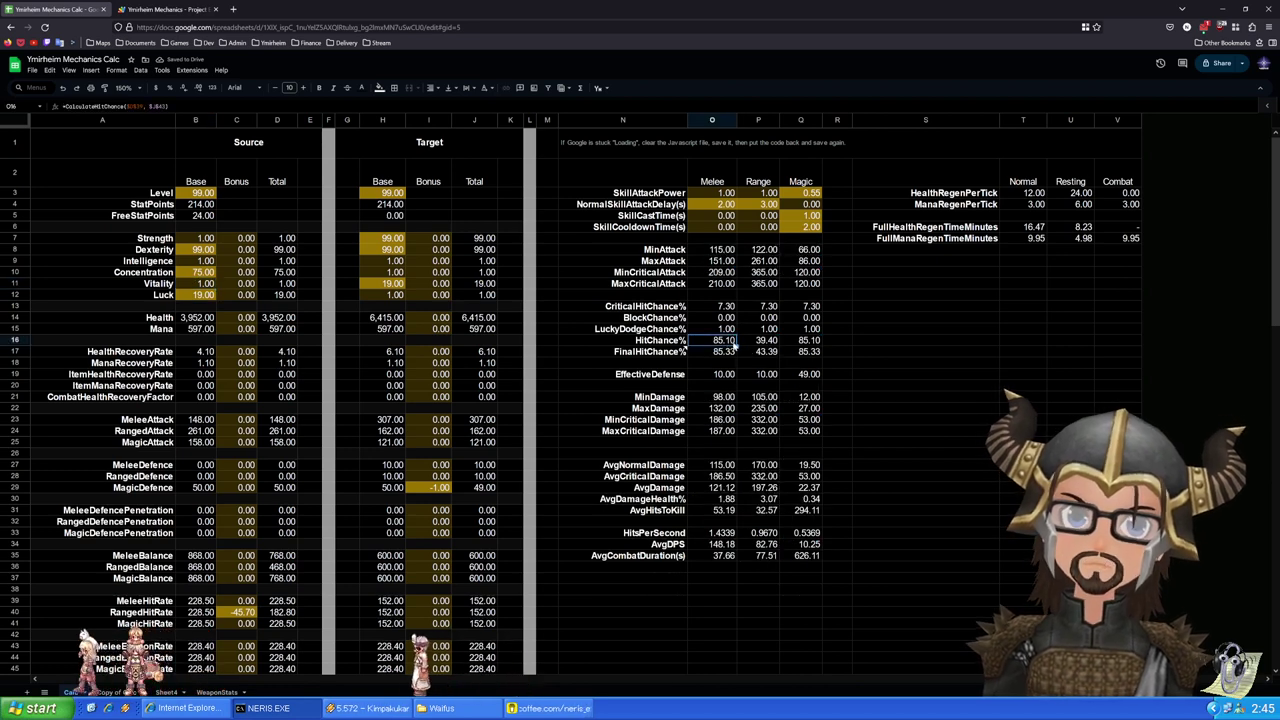
Step: Compare the Target Dexterity base value with Source Concentration
click(388, 250)
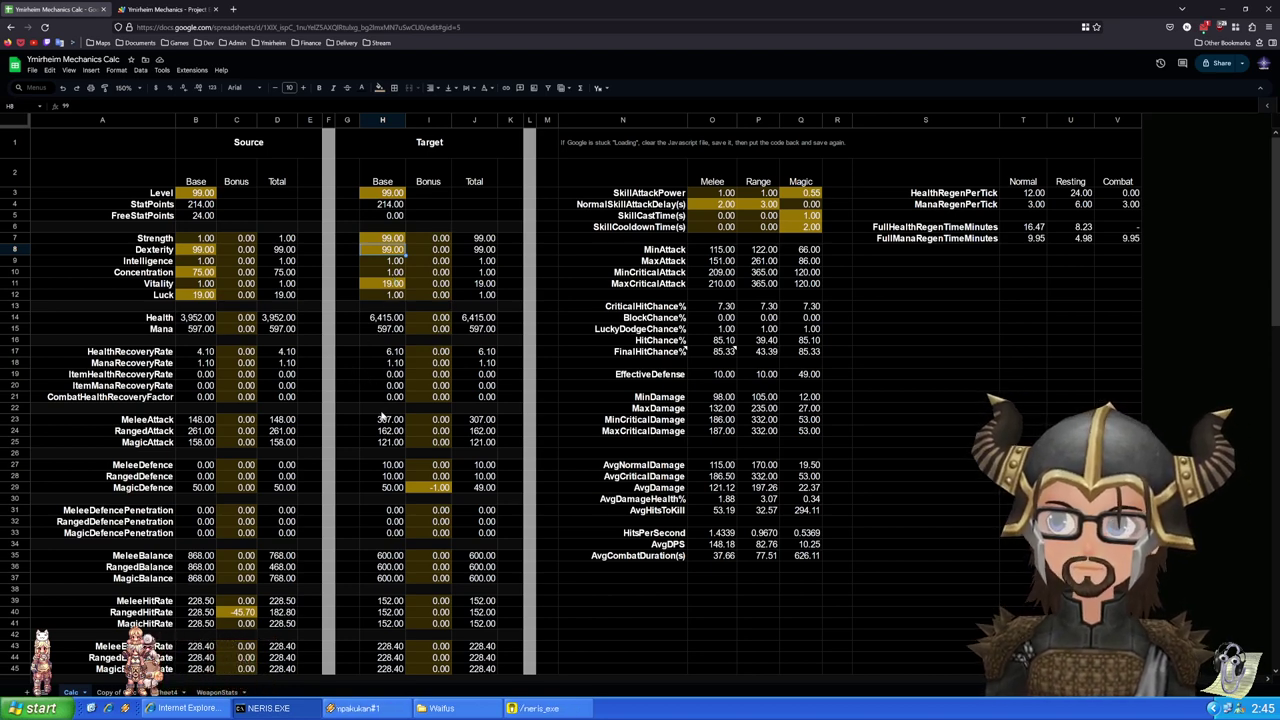
click(203, 272)
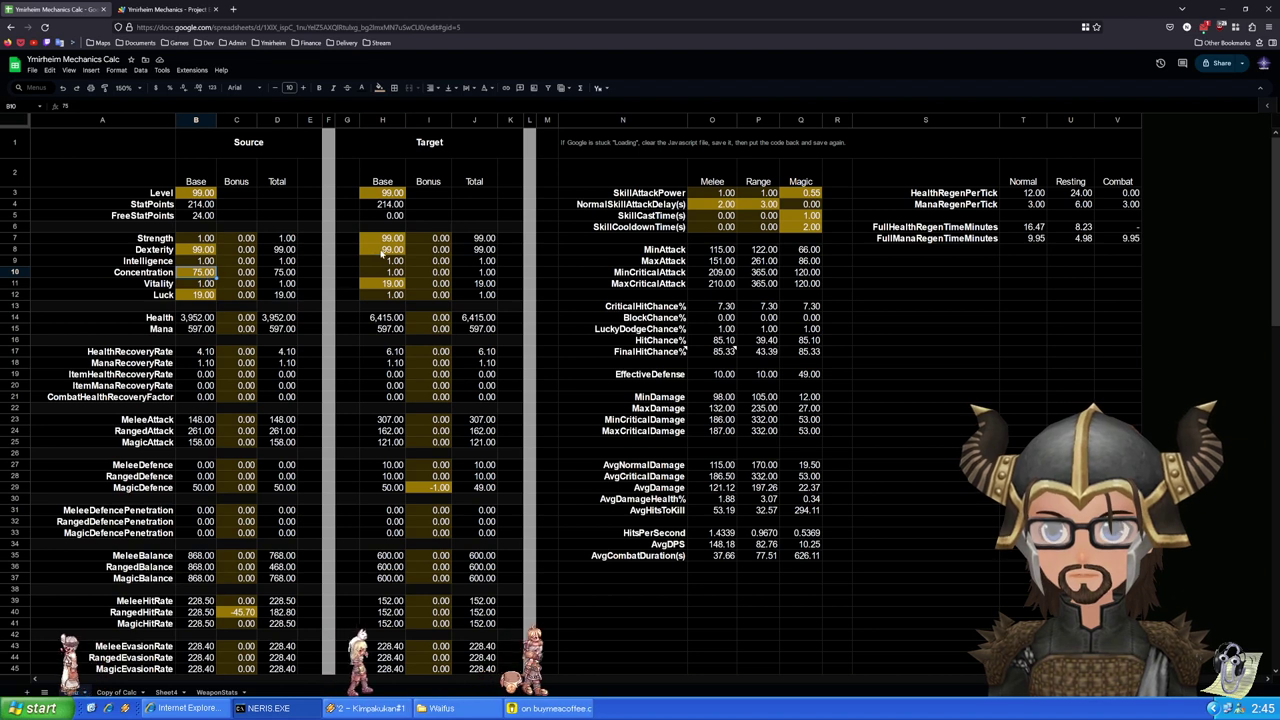
click(380, 250)
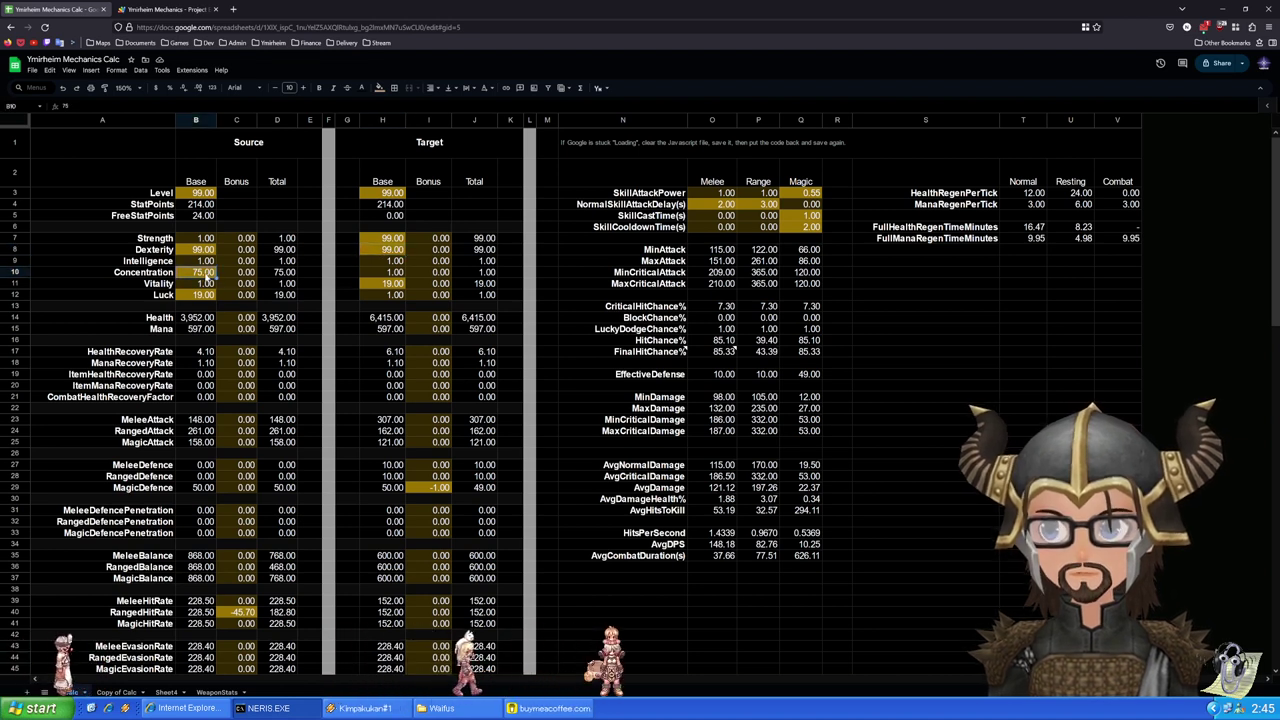
key(ctrl+z)
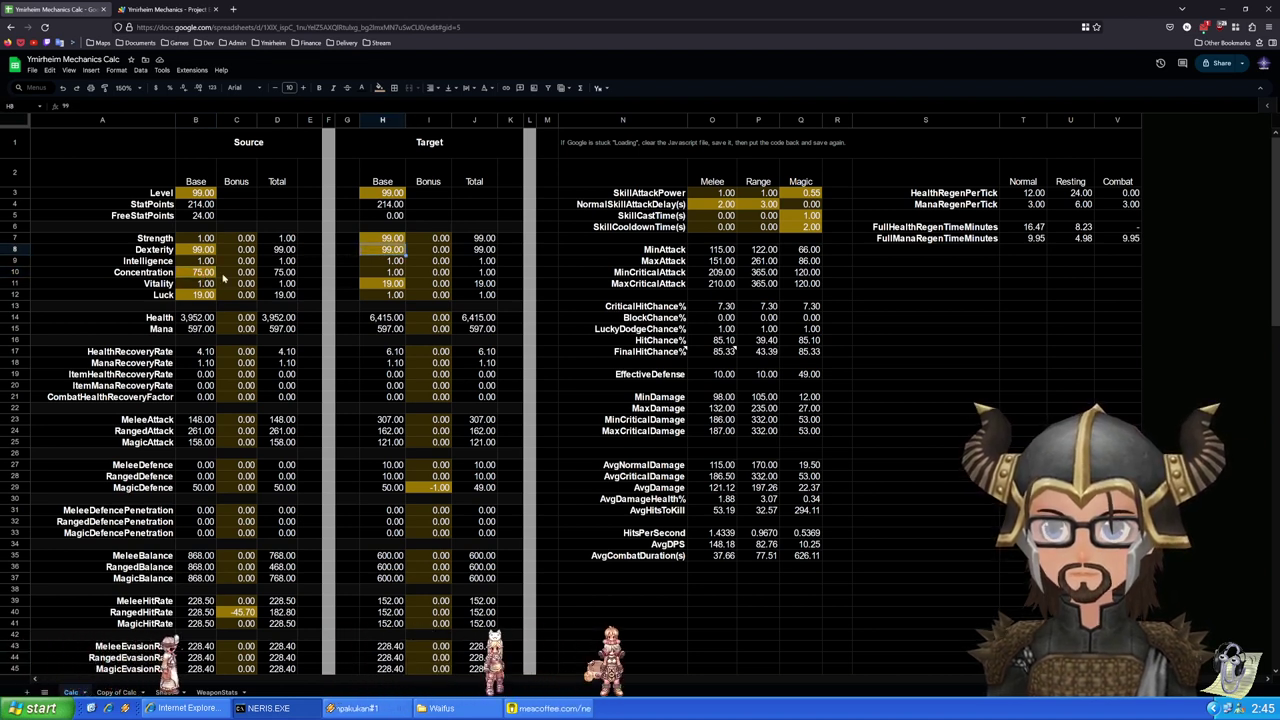
click(380, 250)
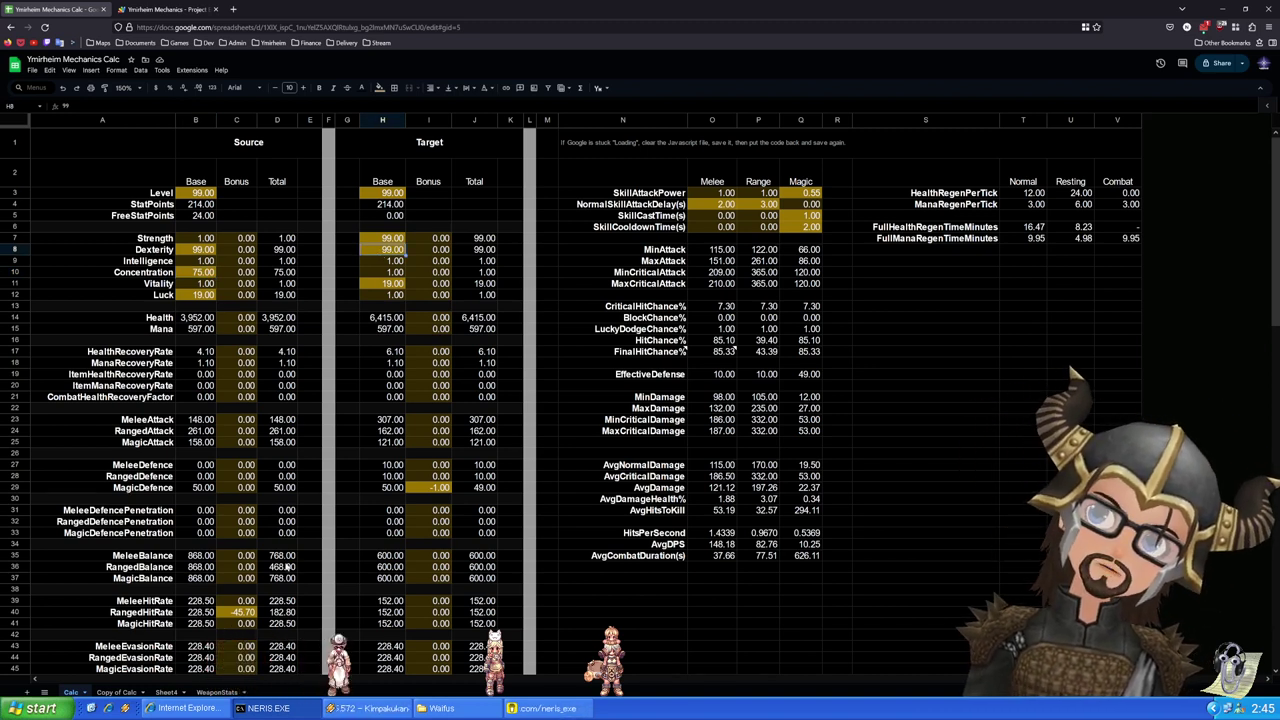
key(alt+Tab)
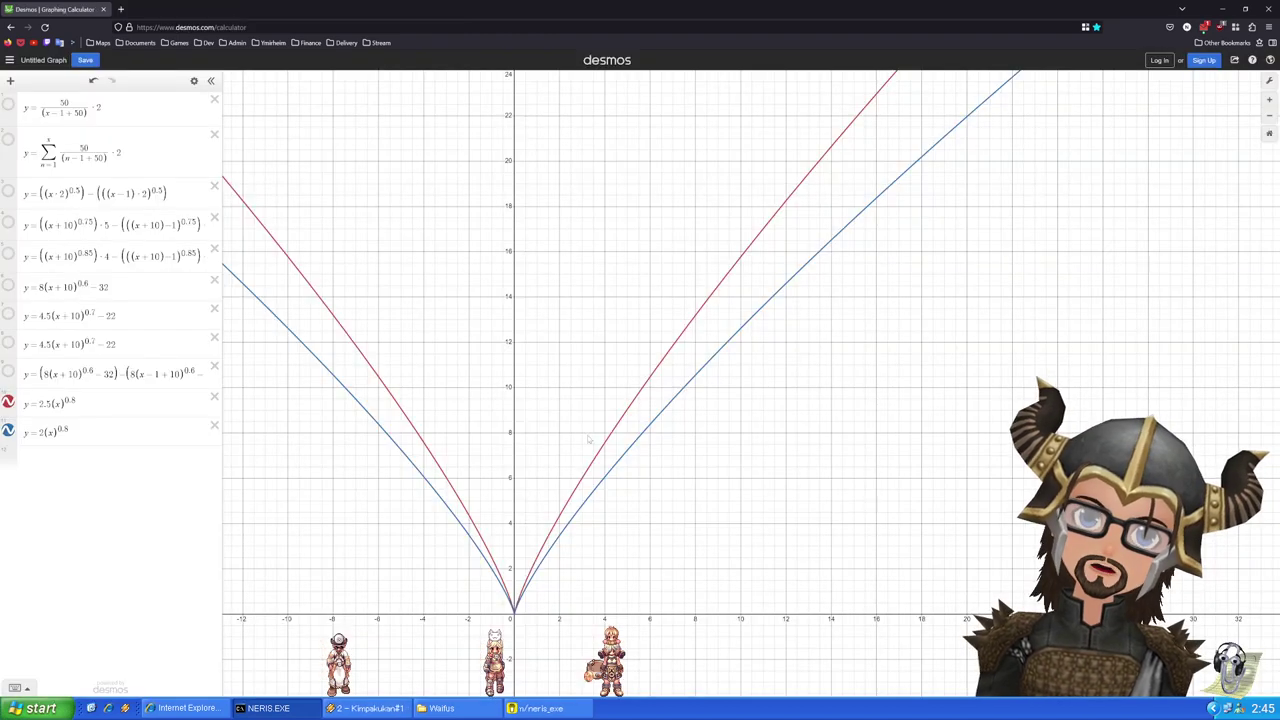
Step: Zoom out and pan Desmos to view y=2.5x^0.8 and y=2x^0.8 over a wider range
scroll(790, 237, down, 5)
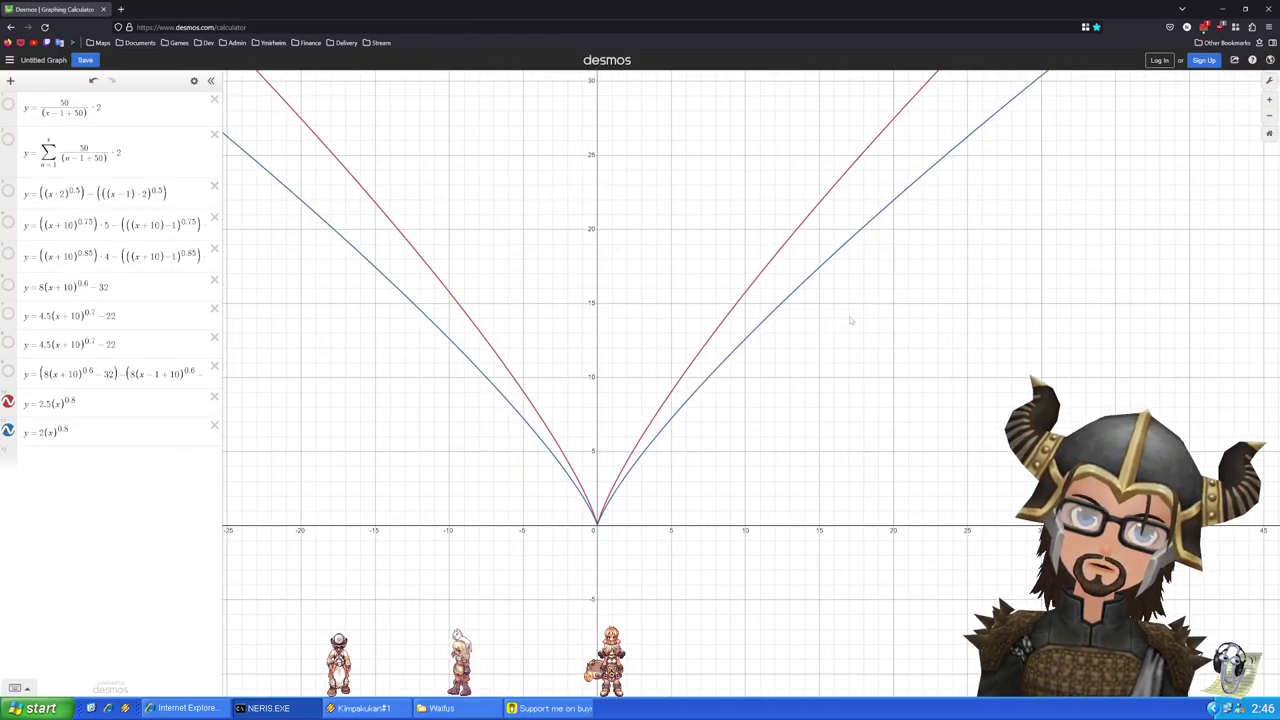
drag(852, 354, 641, 522)
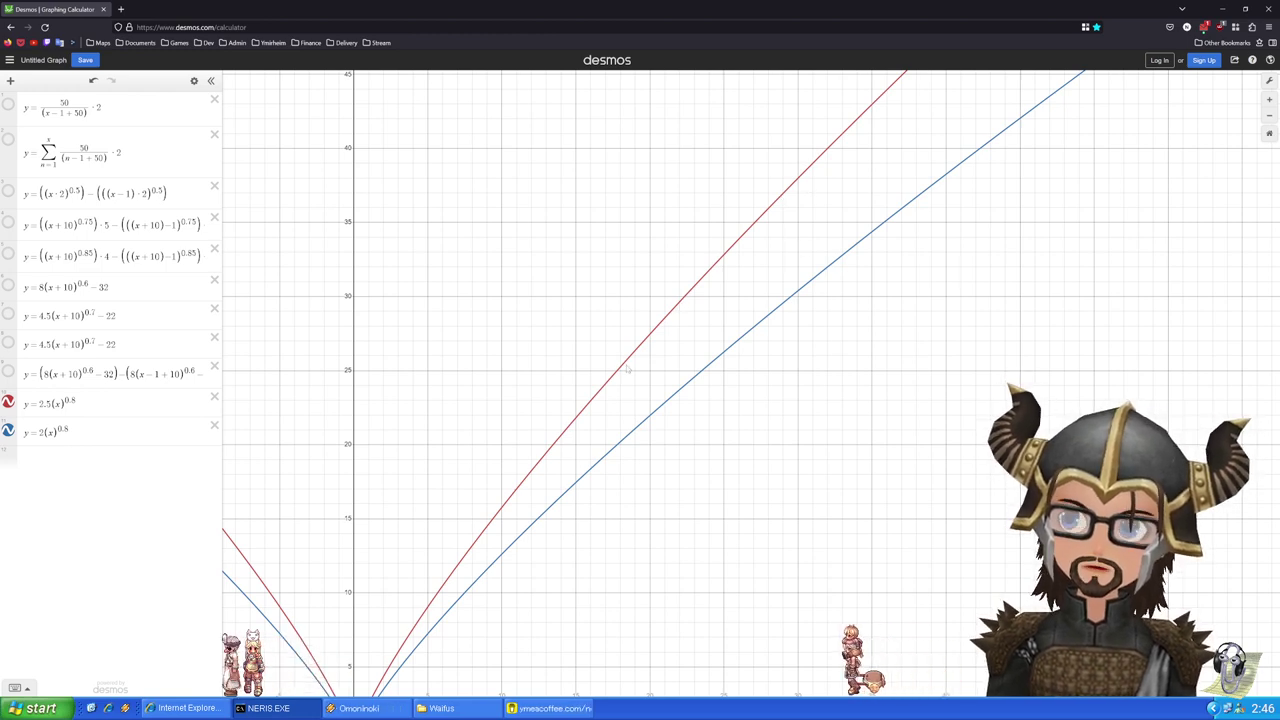
scroll(670, 376, down, 3)
scroll(670, 376, down, 2)
Step: Review the Source base stats Strength through Vitality on the Calc sheet
key(alt+Tab)
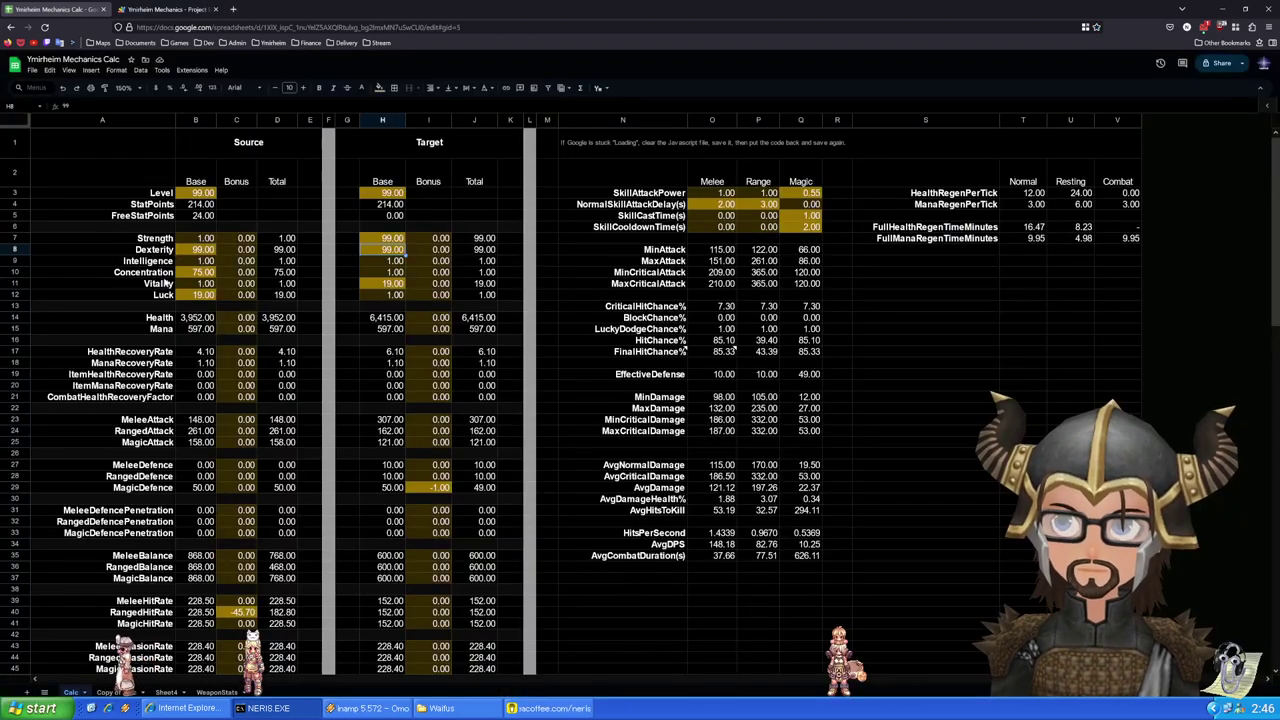
click(192, 275)
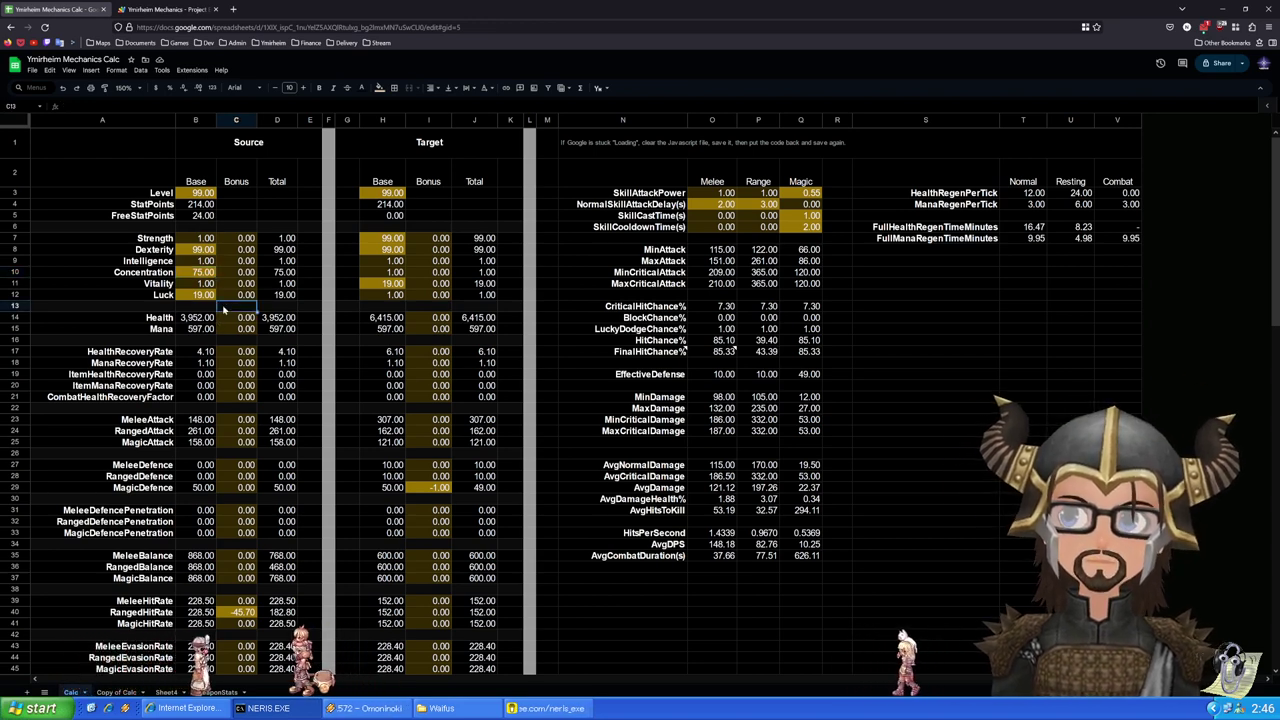
drag(196, 238, 196, 288)
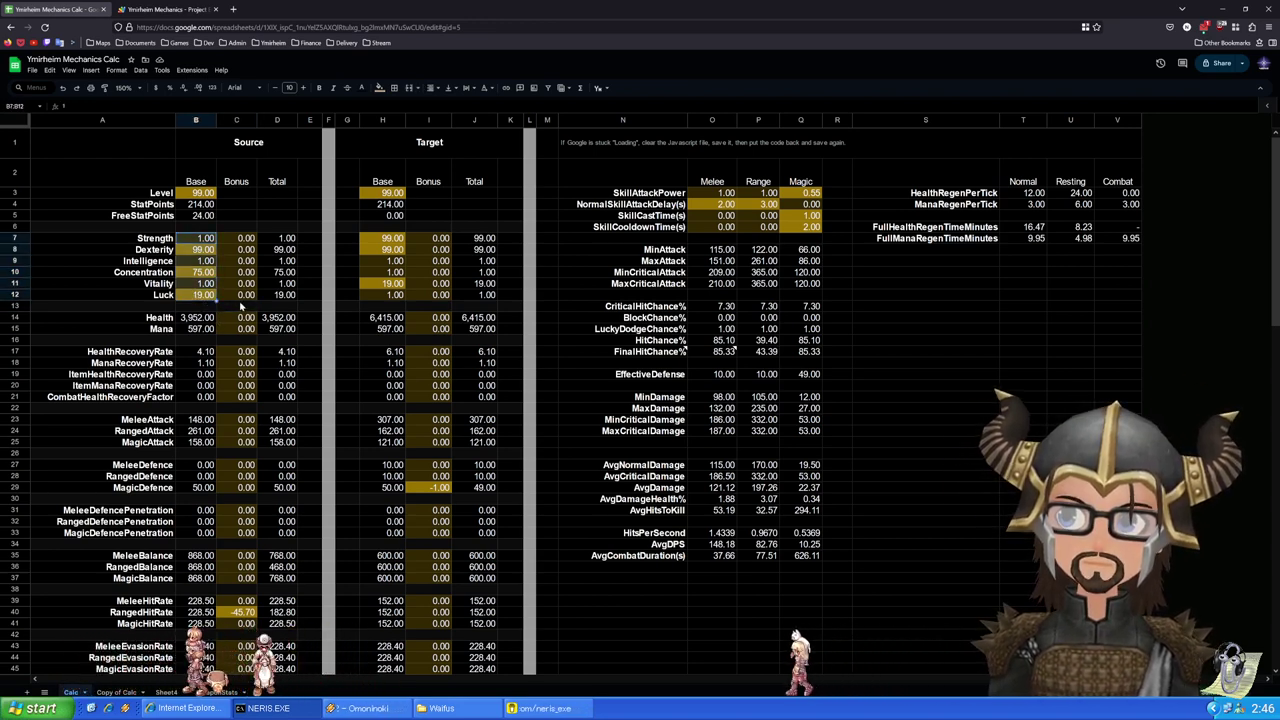
click(234, 306)
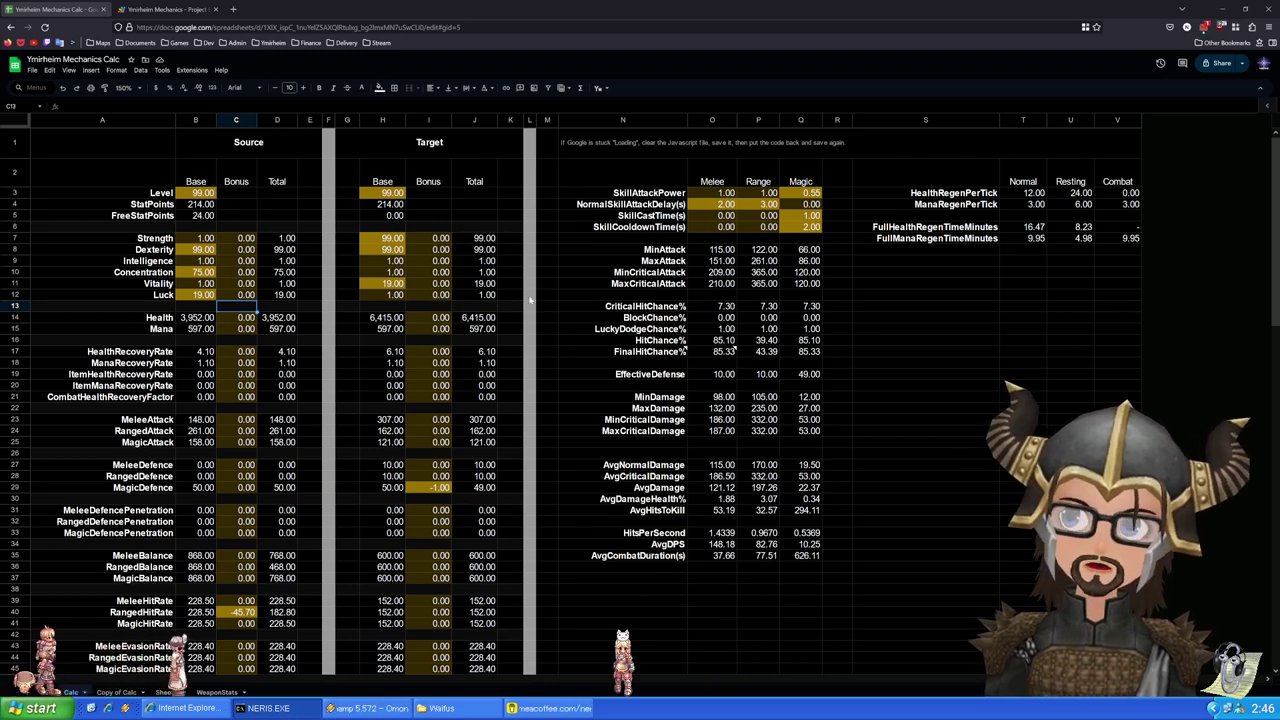
scroll(366, 415, down, 8)
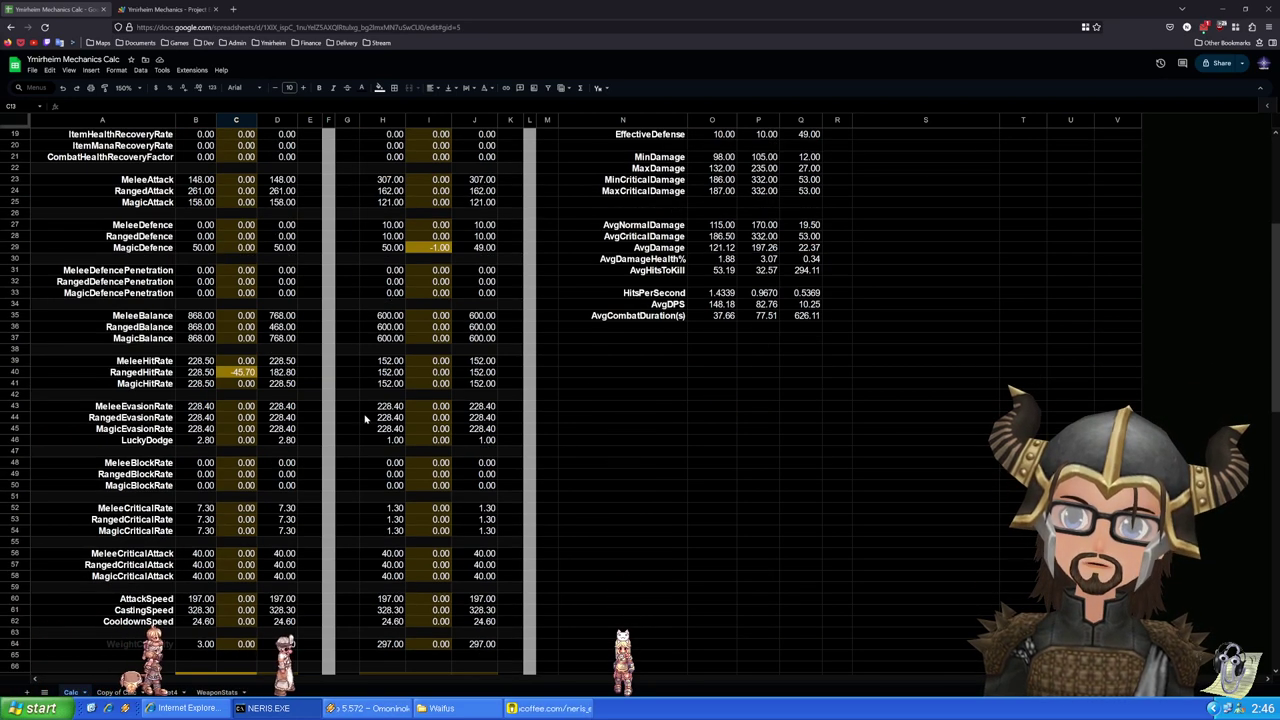
scroll(366, 421, up, 8)
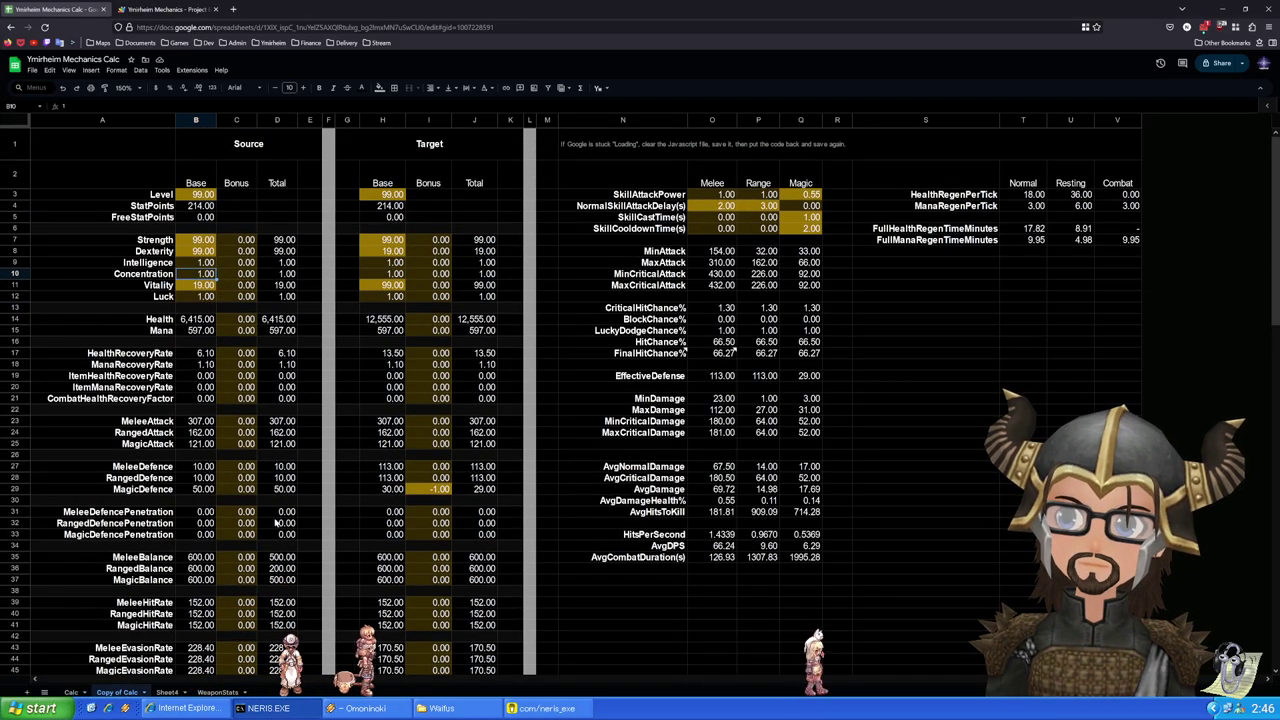
Step: Compare Copy of Calc against Calc, checking the Luck bonus and Source Dexterity
key(ctrl+shift+Page_Down)
scroll(308, 480, up, 9)
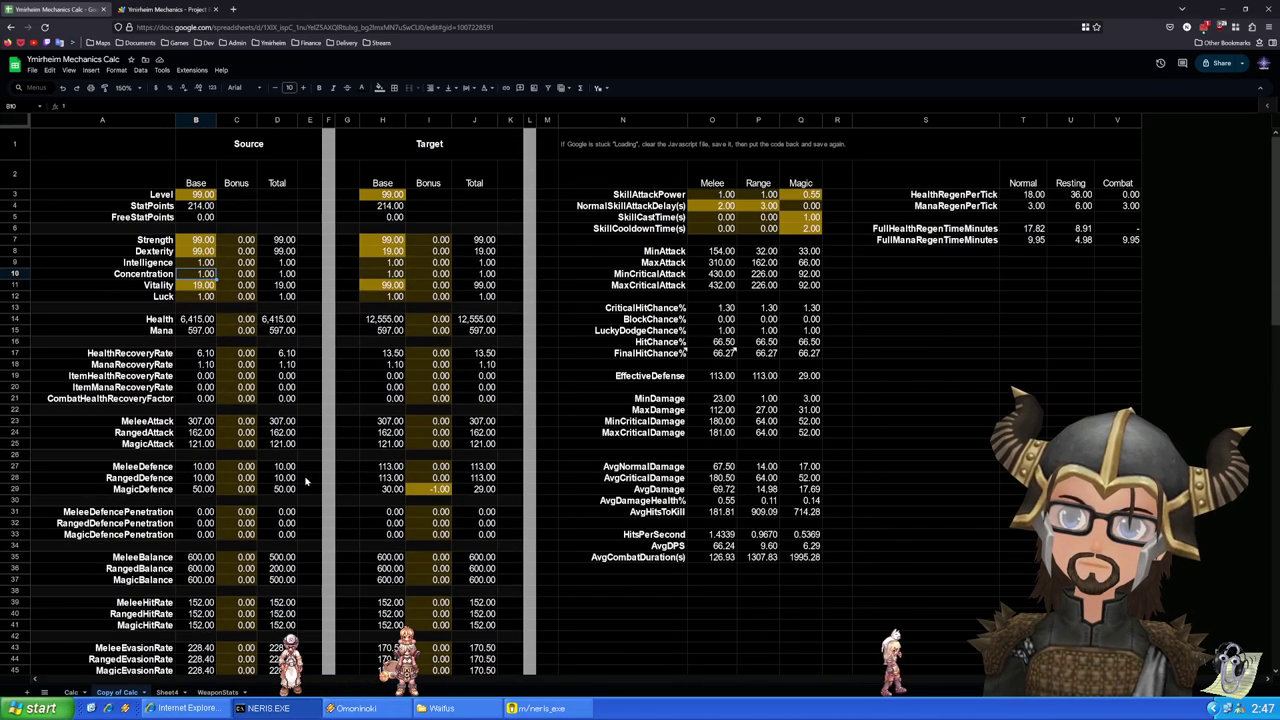
click(72, 692)
scroll(214, 583, down, 7)
scroll(391, 447, up, 8)
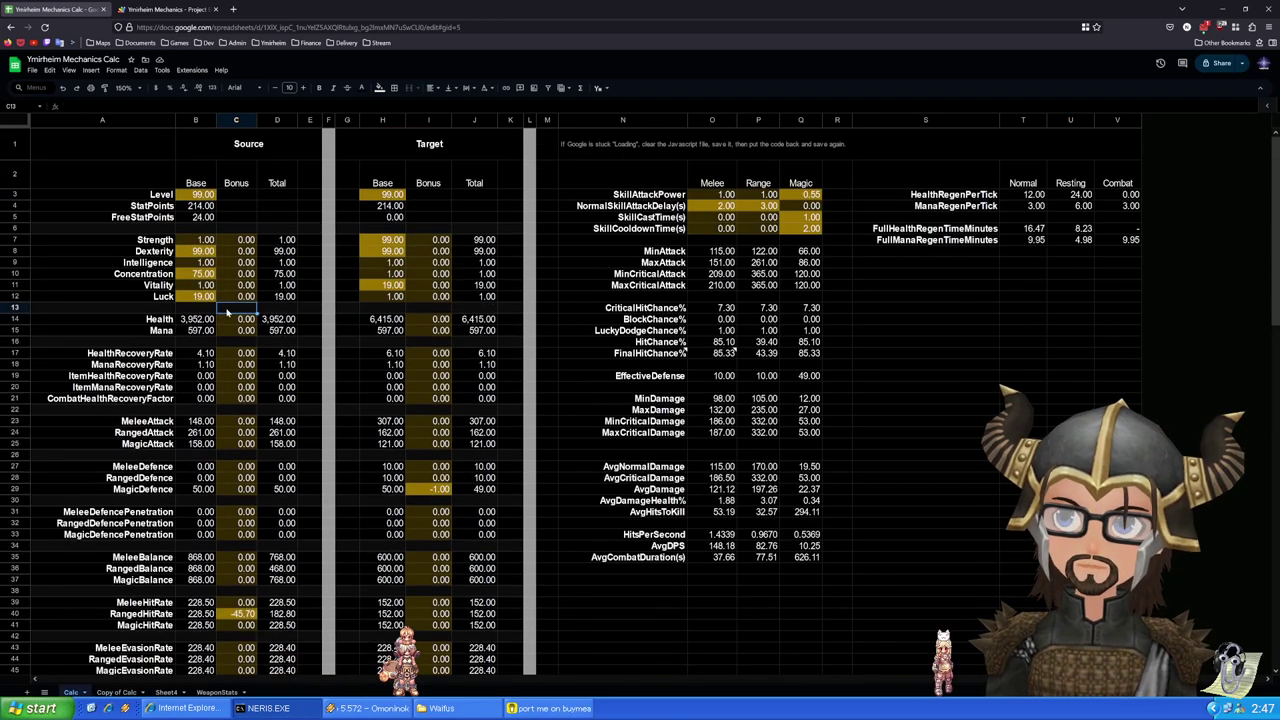
click(245, 297)
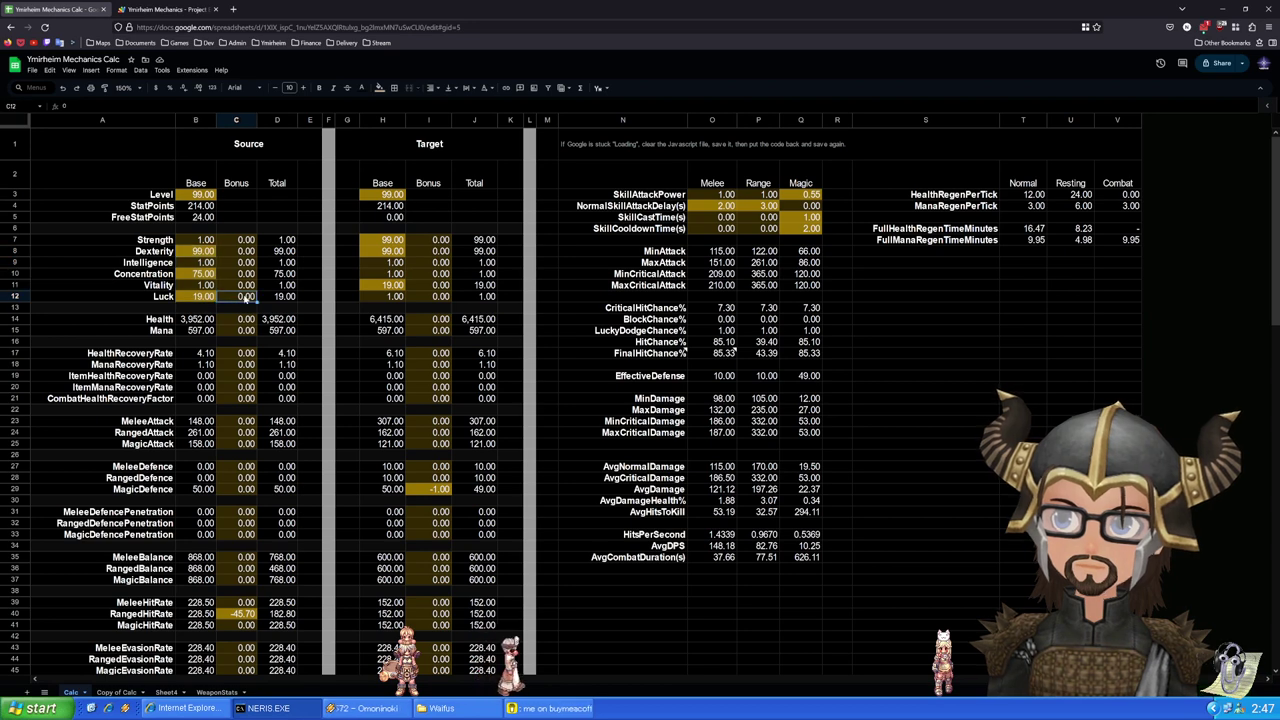
click(200, 252)
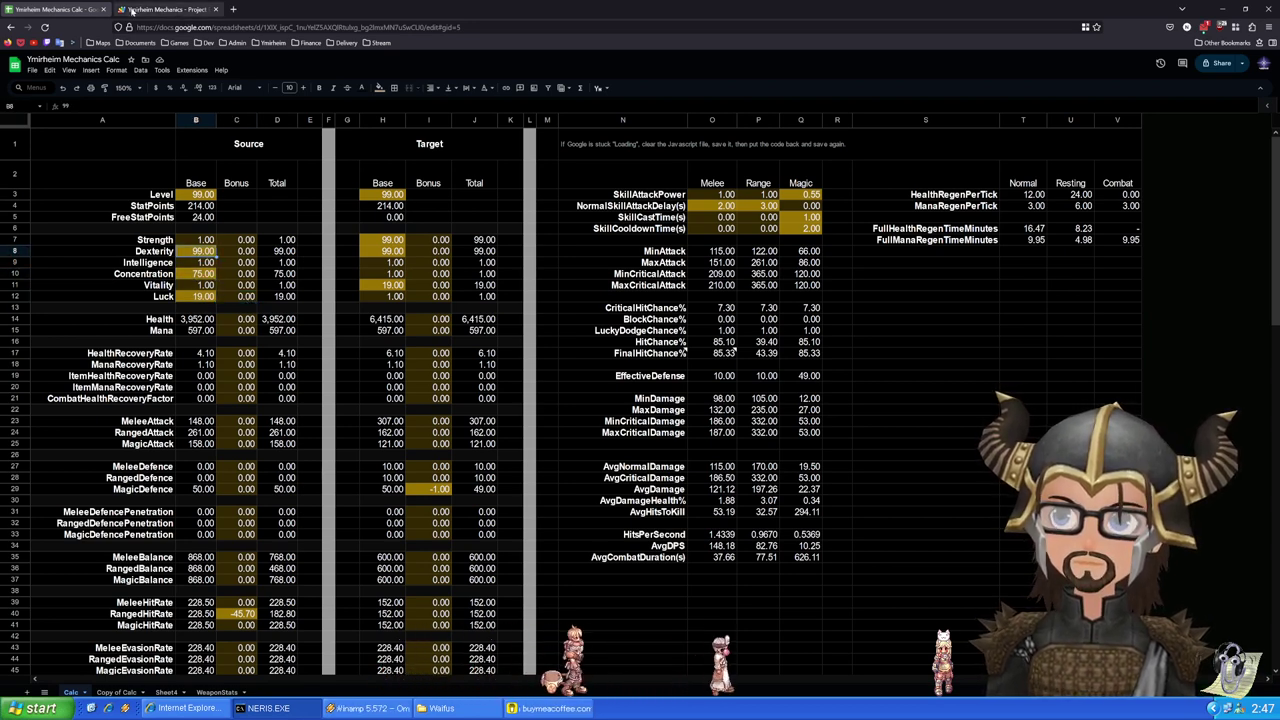
click(131, 9)
Step: Delete the ' / 2.0' division from CalculateHitChance's hit chance formula
scroll(411, 380, up, 3)
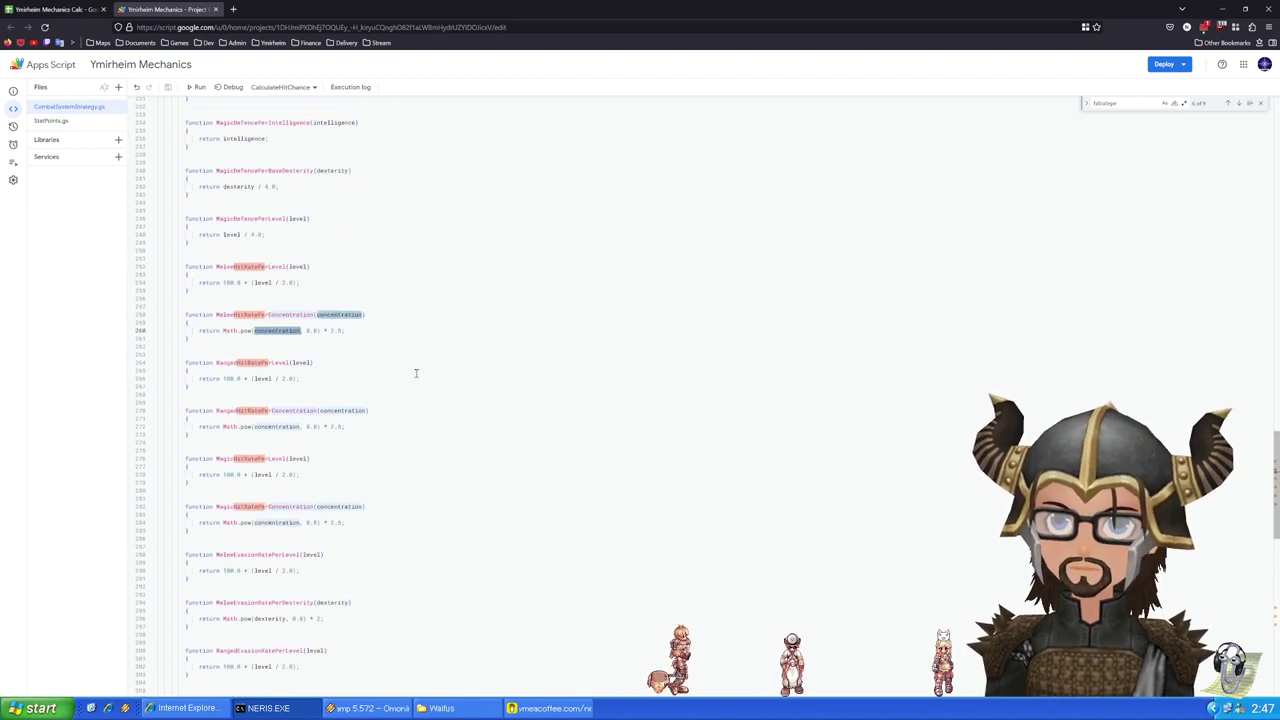
click(371, 433)
scroll(381, 526, up, 15)
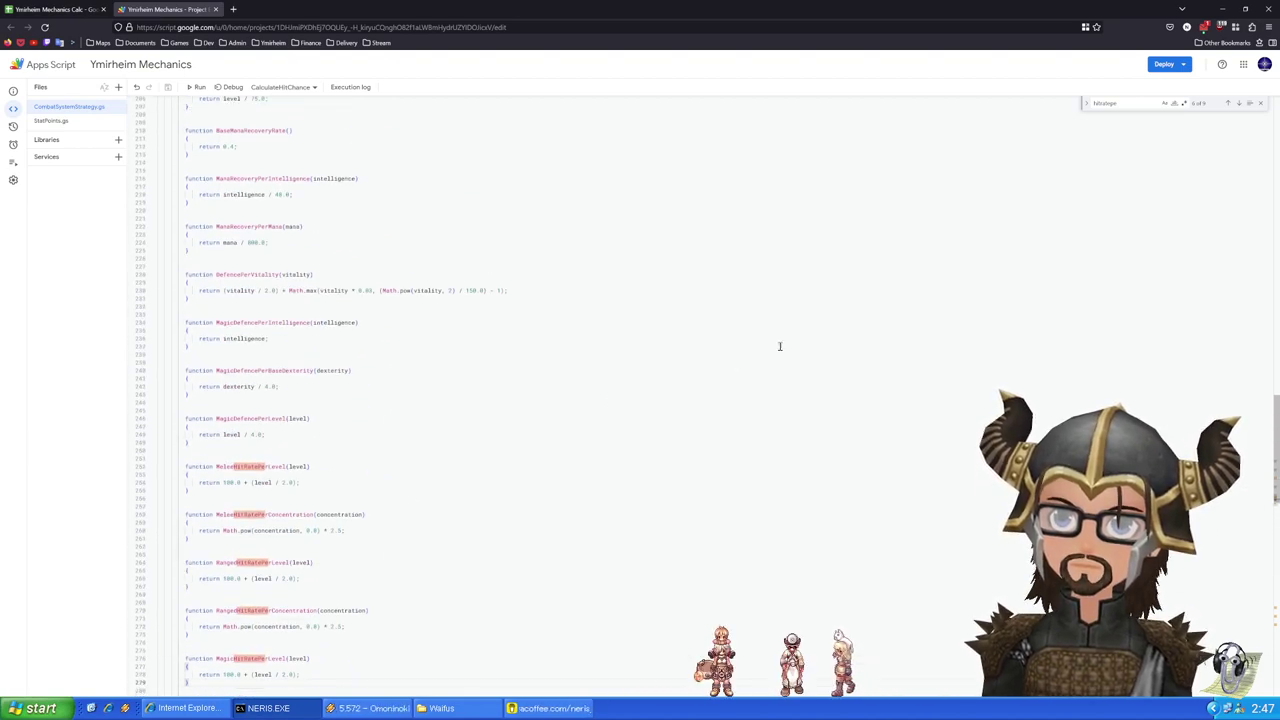
drag(1272, 347, 1256, 120)
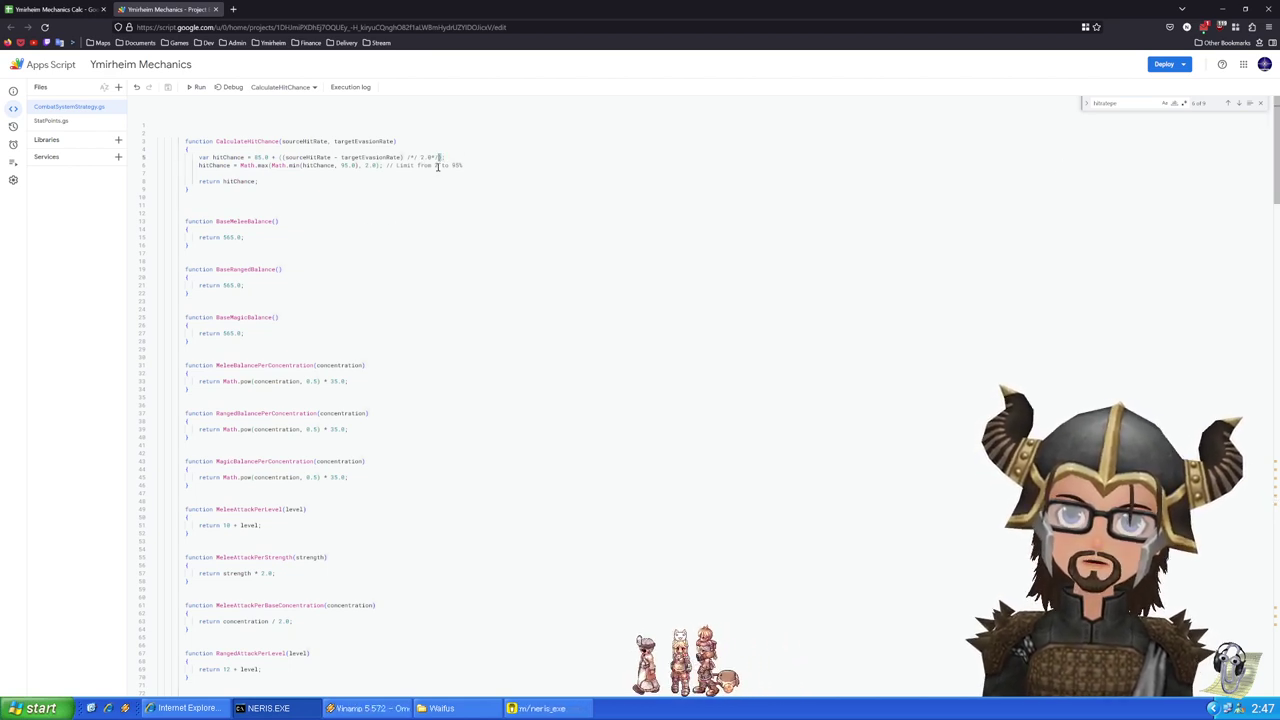
drag(440, 157, 400, 160)
key(BackSpace)
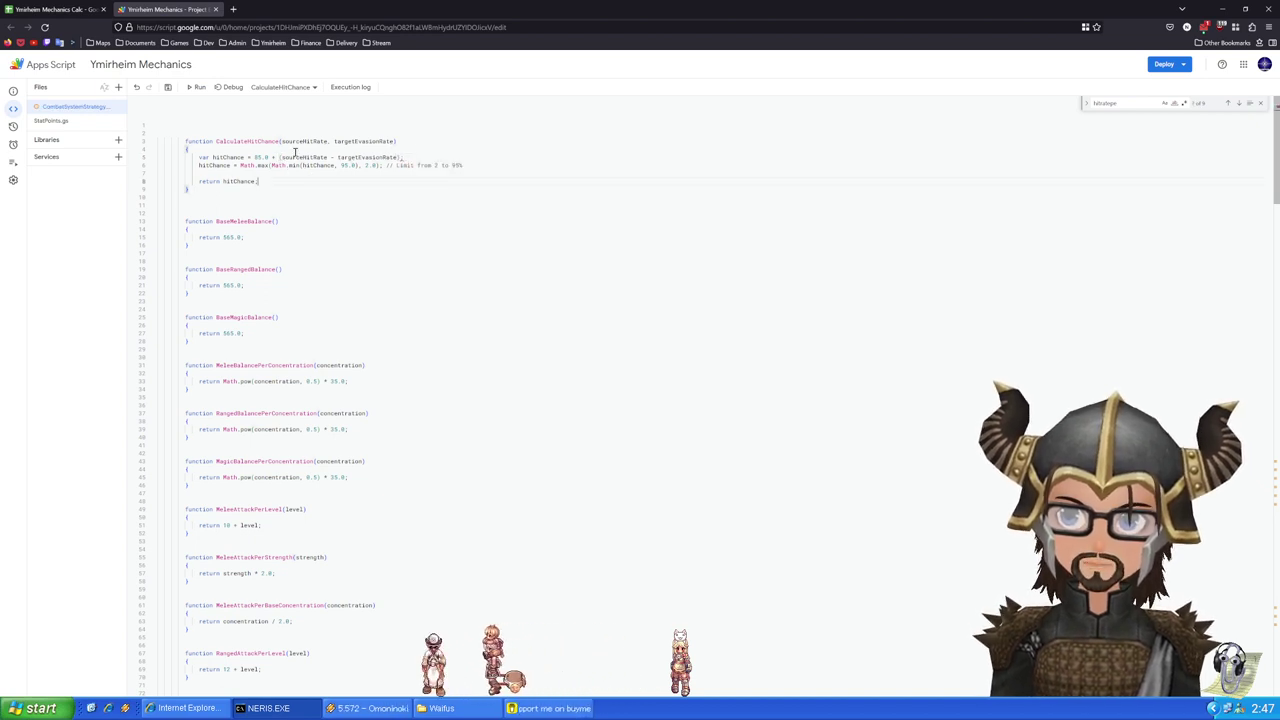
Step: Inspect the hit rate minus evasion expression and highlight every targetEvasionRate use
shift+click(283, 158)
shift+click(338, 158)
click(305, 158)
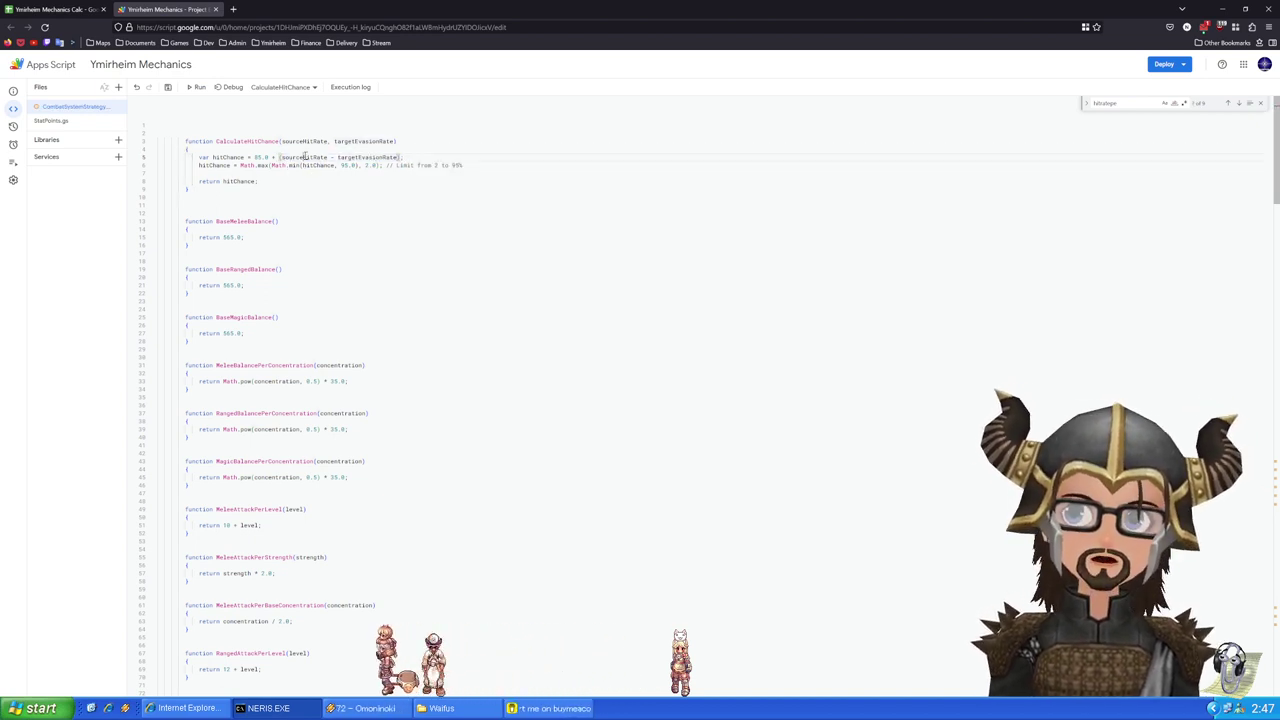
click(365, 158)
click(357, 152)
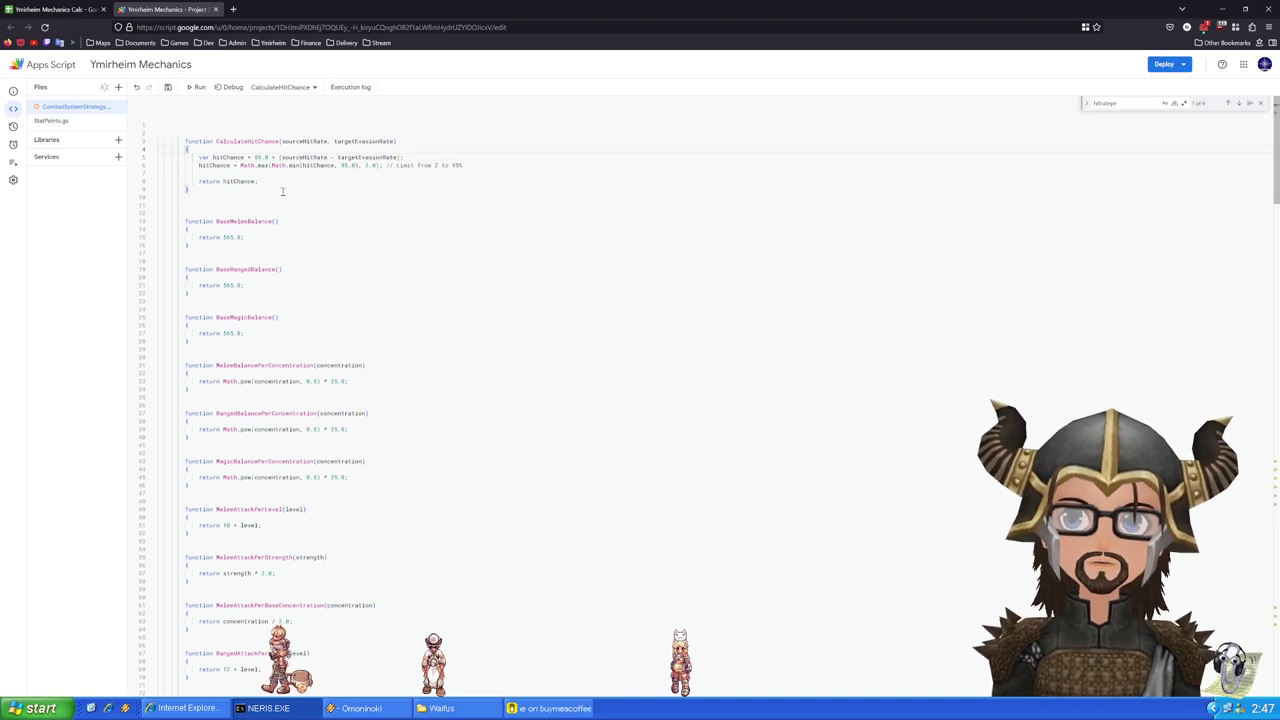
double_click(355, 157)
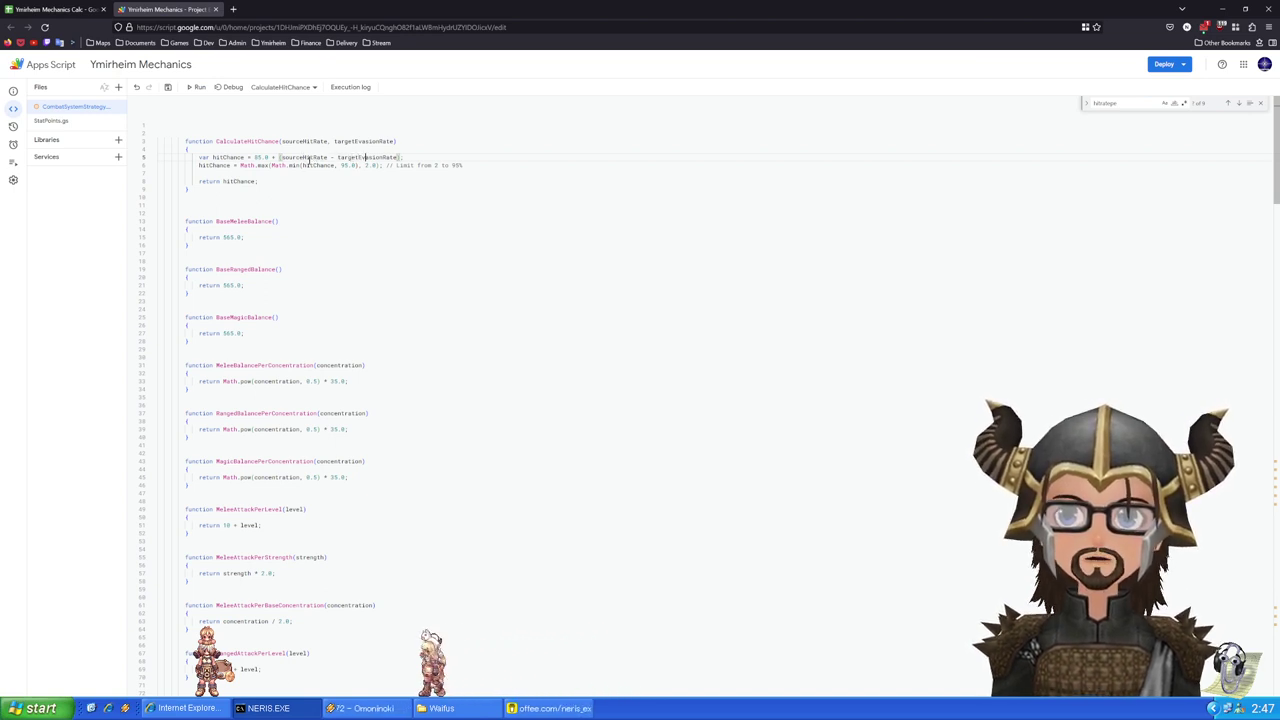
click(59, 13)
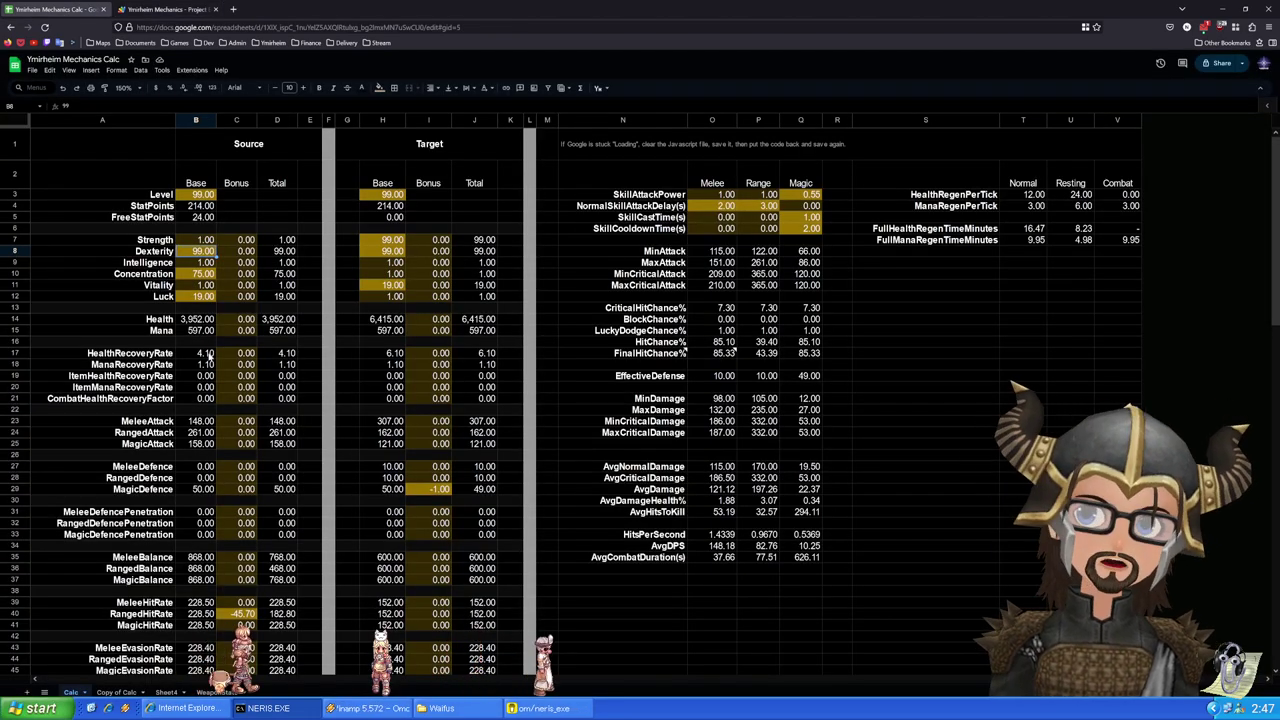
Step: Set both the Source and Target levels to 15
click(157, 254)
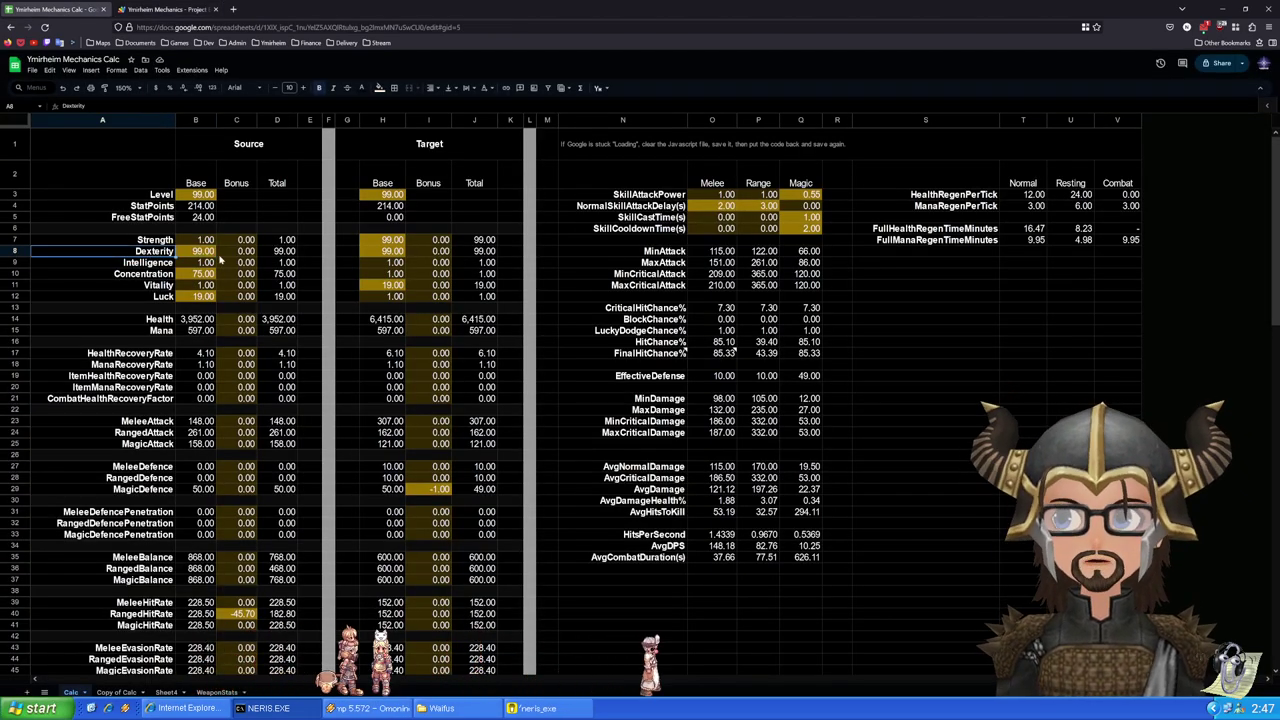
click(165, 274)
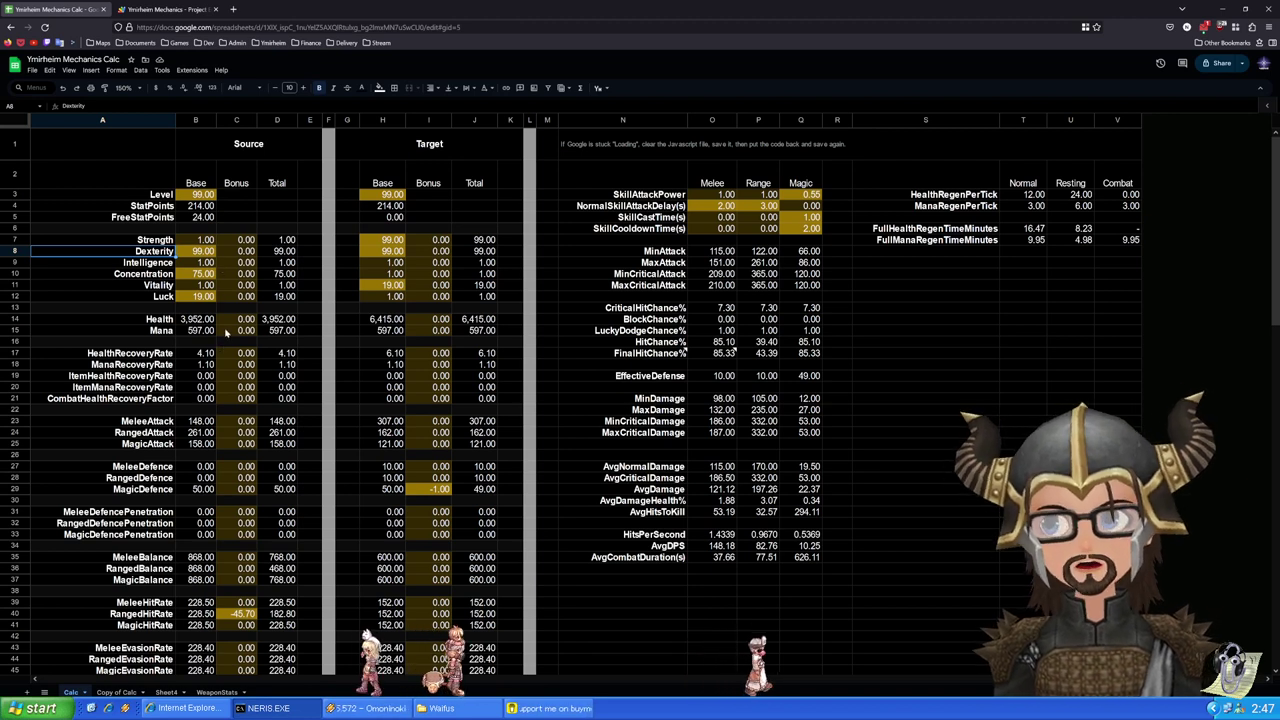
click(192, 252)
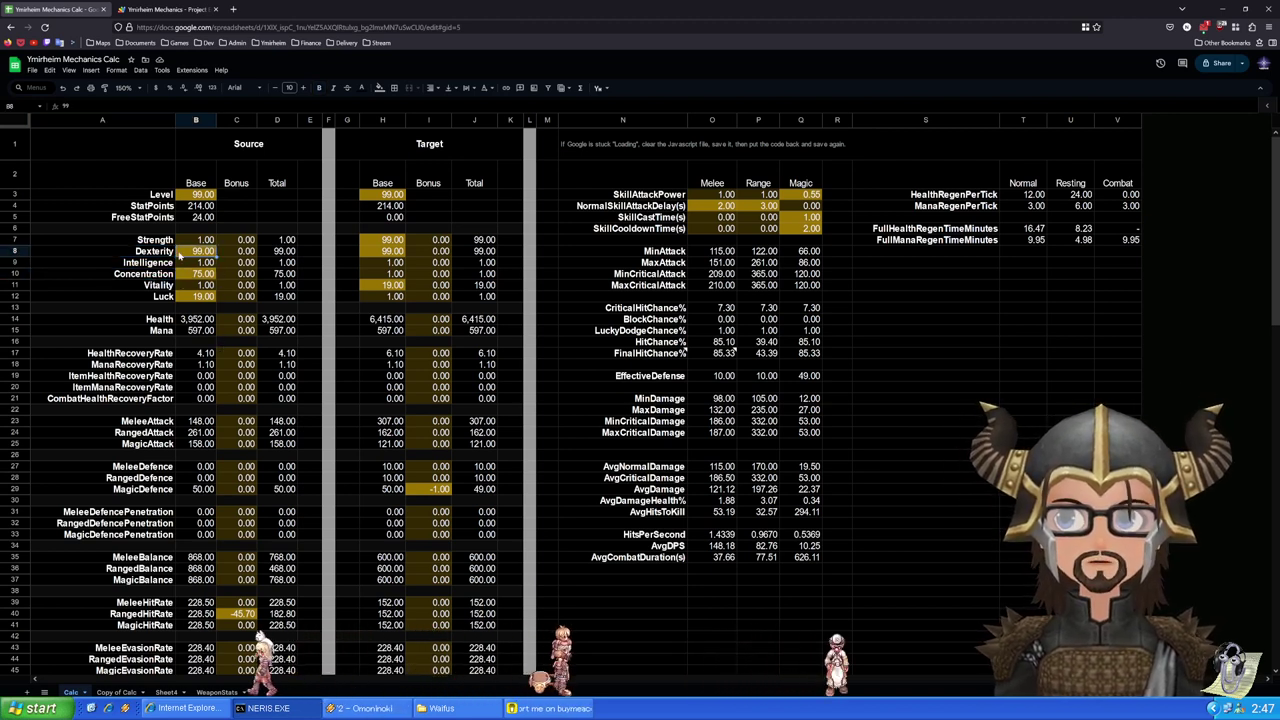
click(203, 195)
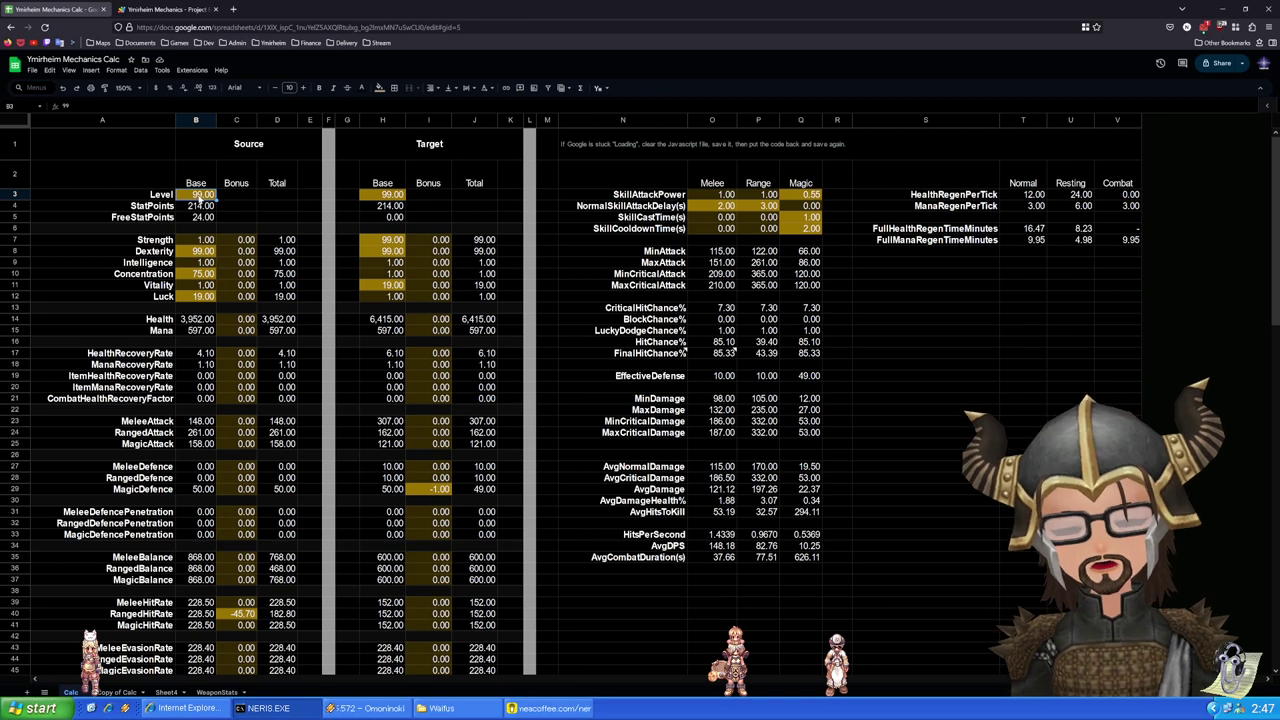
key(Return)
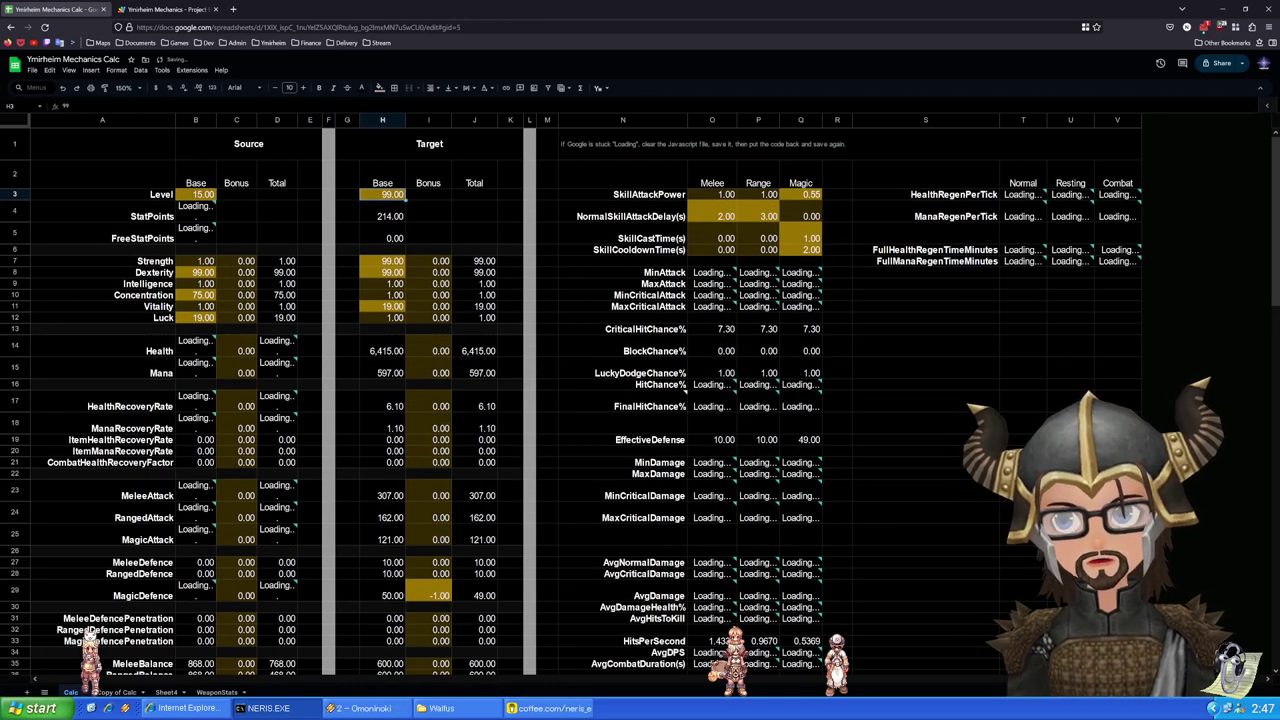
text(15)
key(Return)
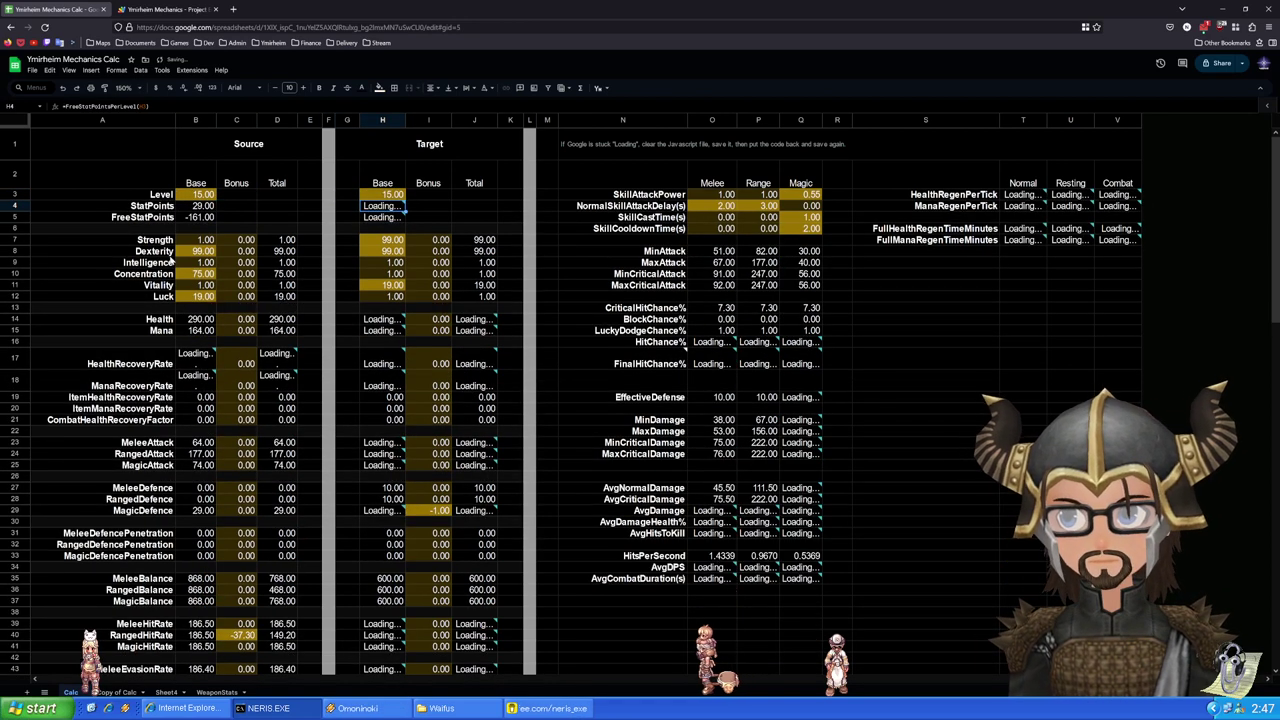
Step: Set the Source base stats, Dexterity through Luck, to 1
click(203, 251)
text(1)
key(Return)
key(Down)
text(1)
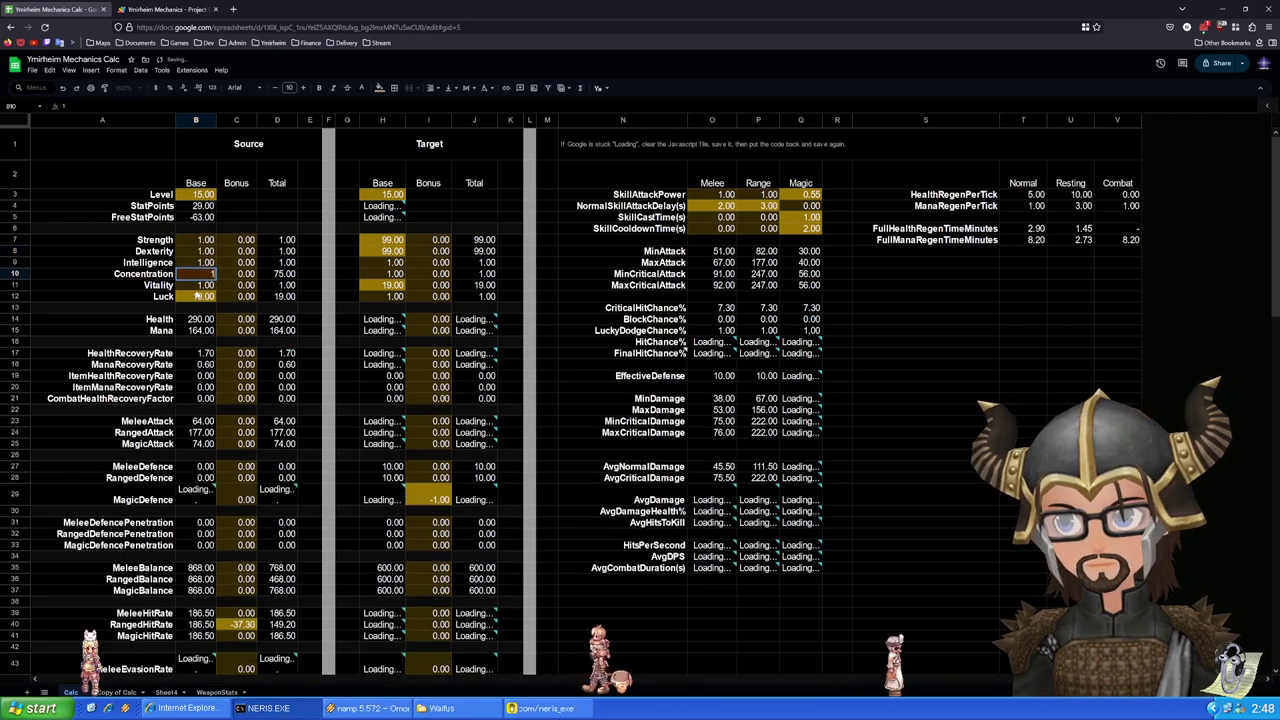
key(Return)
key(Down)
text(1)
key(Return)
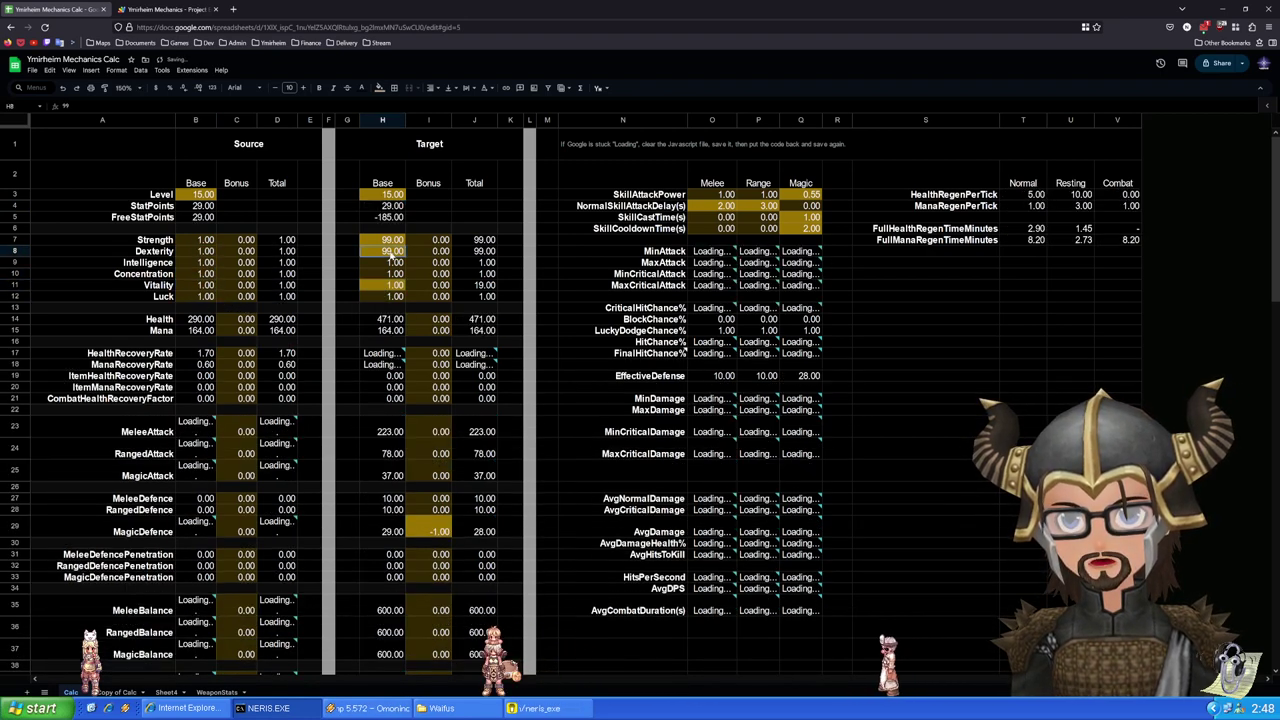
Step: Check the Target base column and set the C40 RangedHitRate bonus to 0
click(388, 264)
click(382, 228)
scroll(283, 548, down, 1)
scroll(283, 548, down, 5)
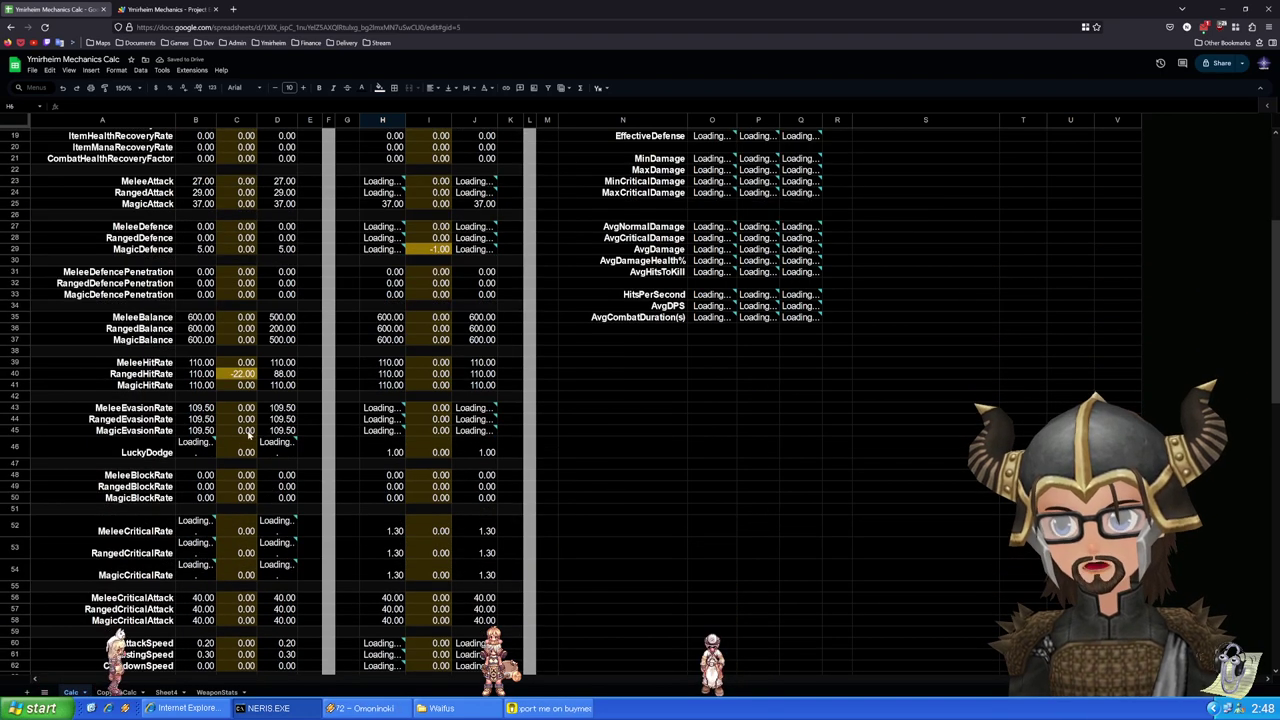
click(240, 376)
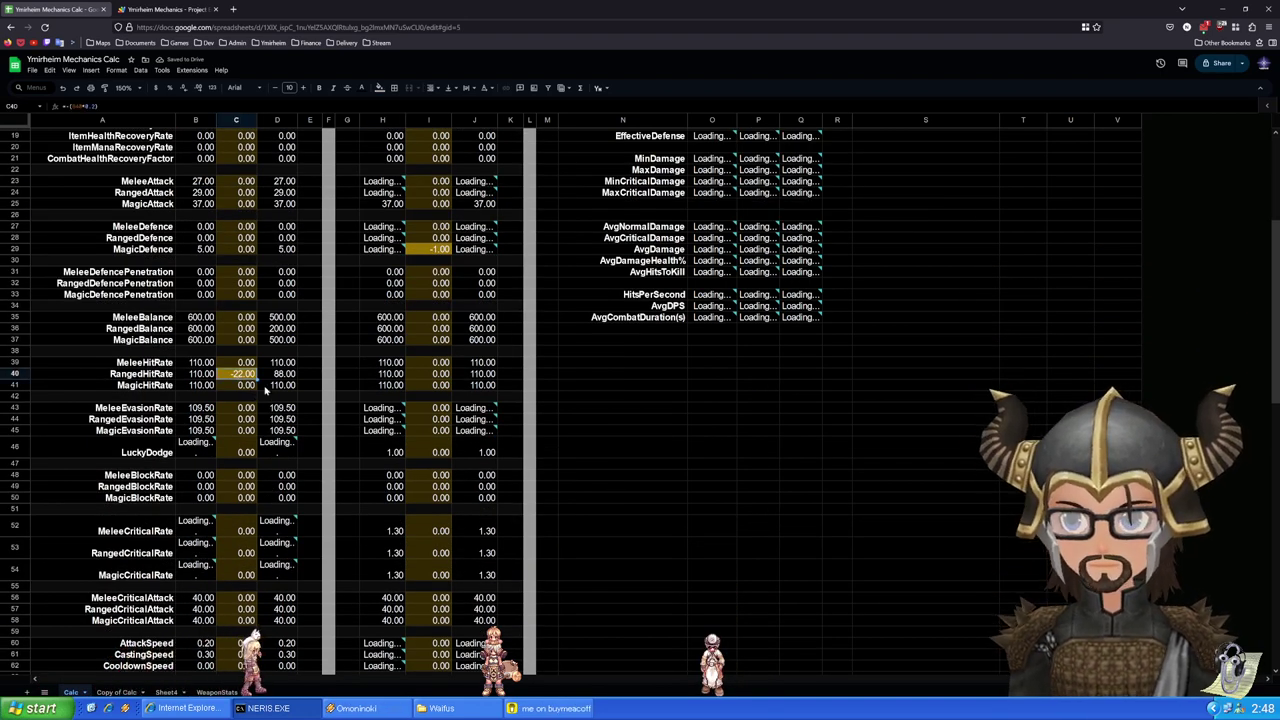
text(0)
key(Return)
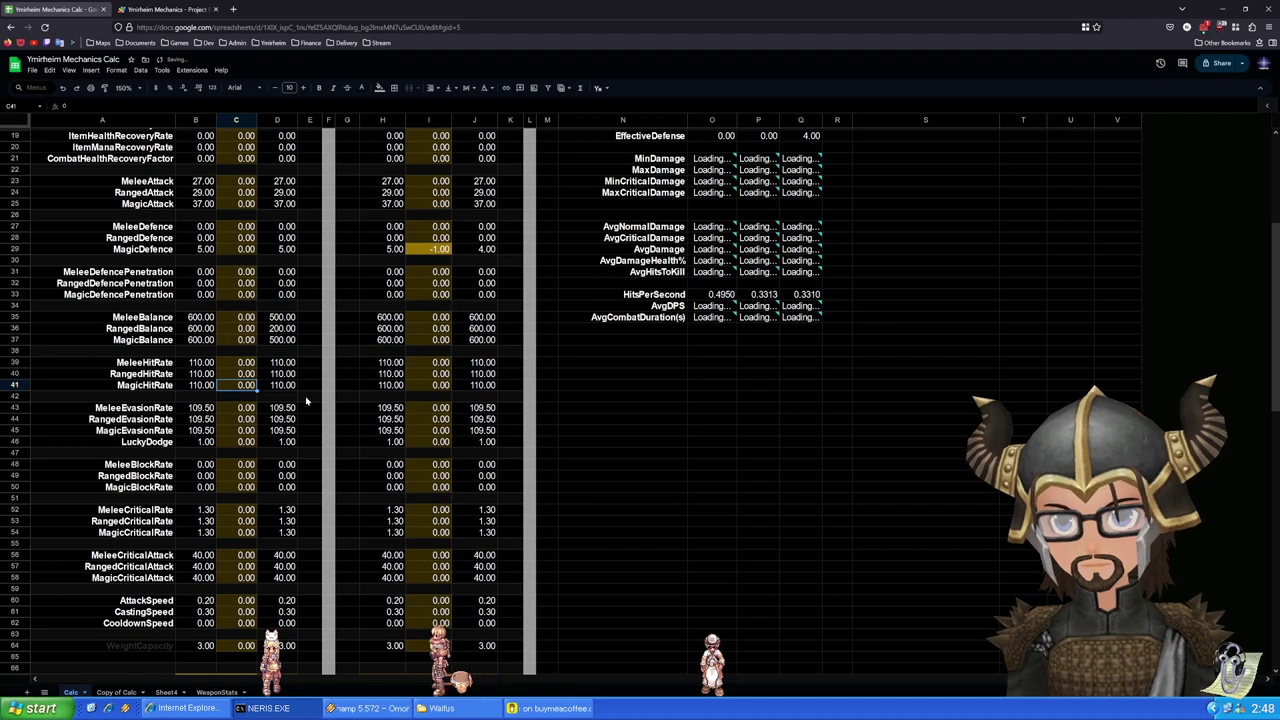
scroll(296, 645, down, 5)
scroll(300, 620, up, 10)
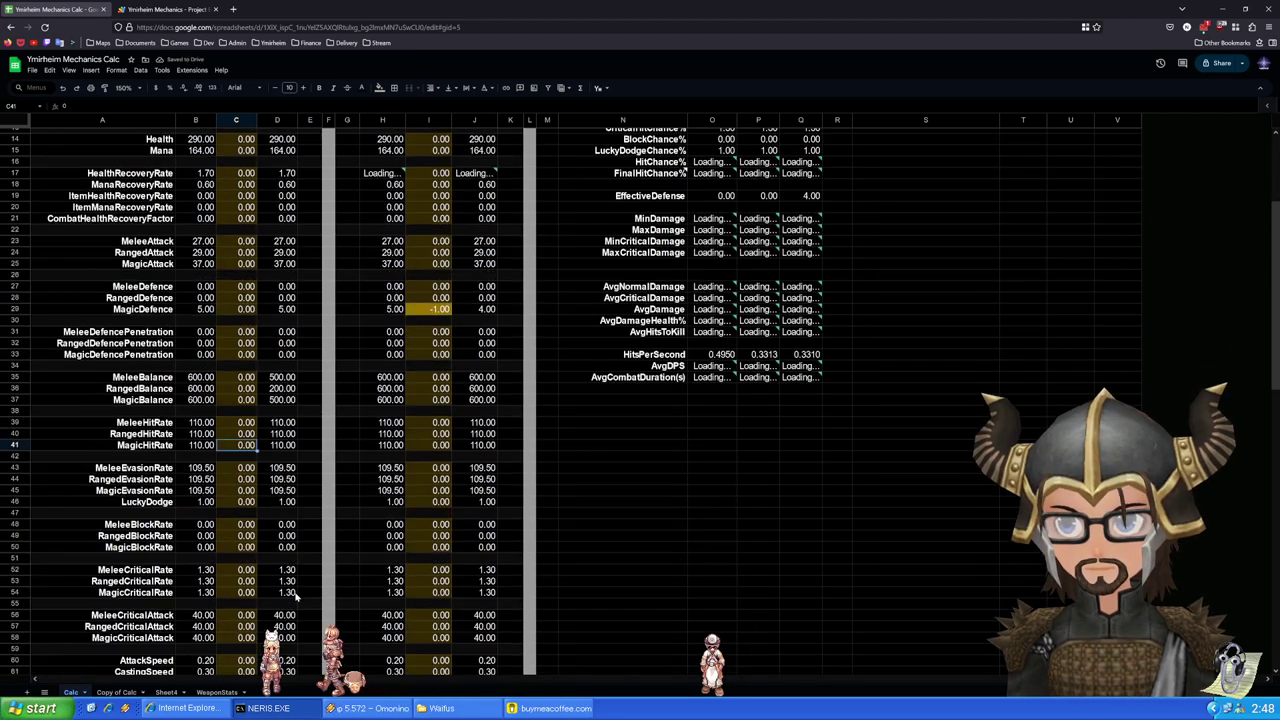
scroll(434, 474, down, 3)
Step: Restore C40, then enter a 70% ranged hit penalty formula adjusted to give -55.00
key(ctrl+z)
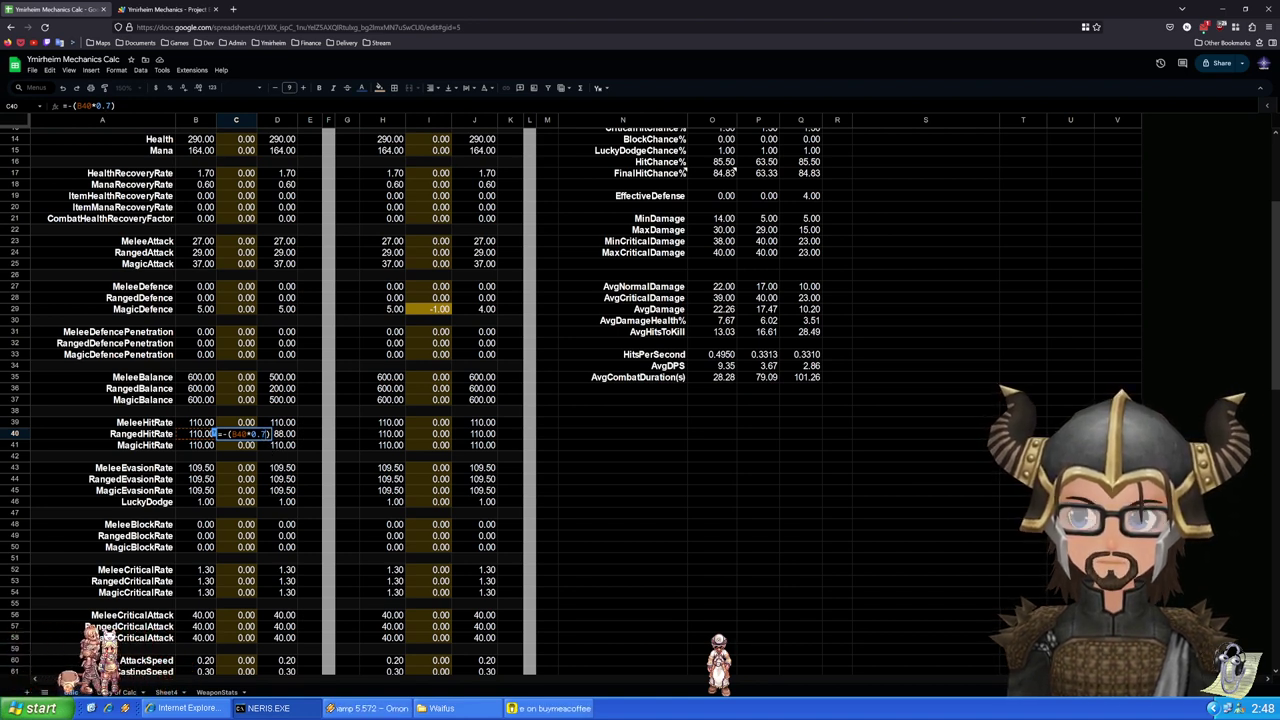
key(ctrl+Return)
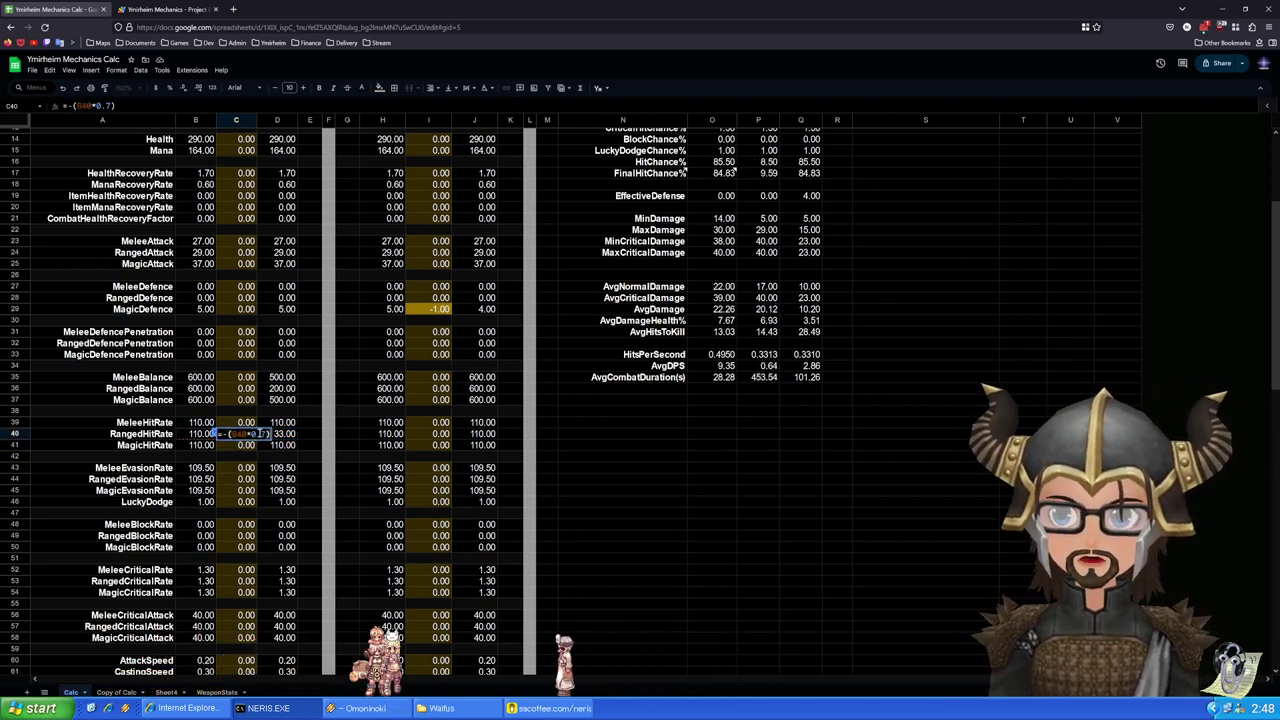
key(Return)
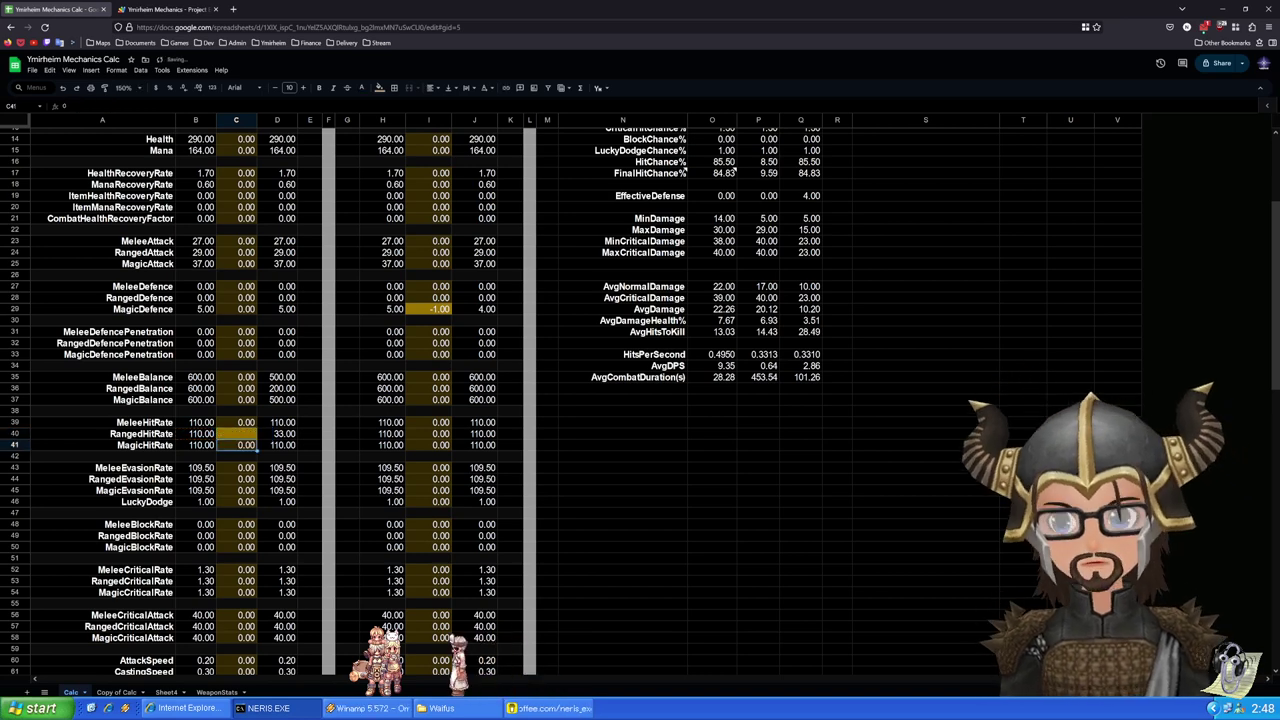
click(274, 436)
click(255, 413)
scroll(279, 398, up, 3)
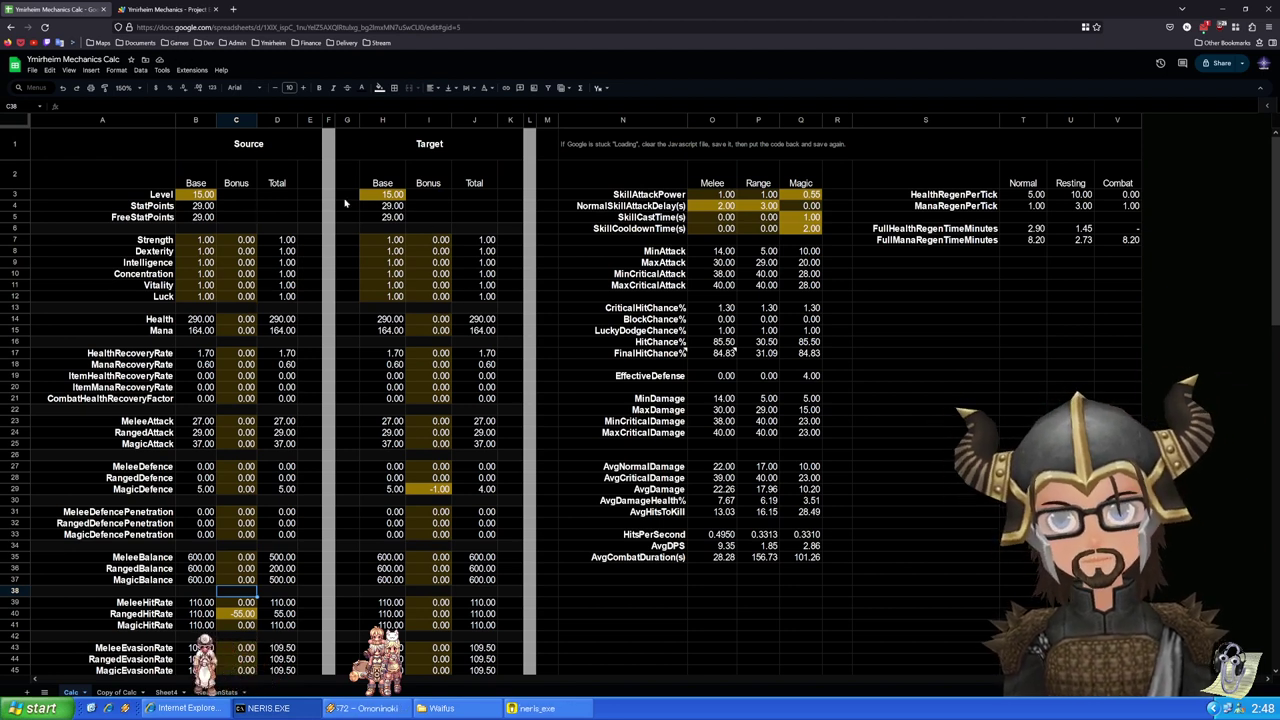
Step: Set the Source Strength base value in B7 to 15
click(200, 205)
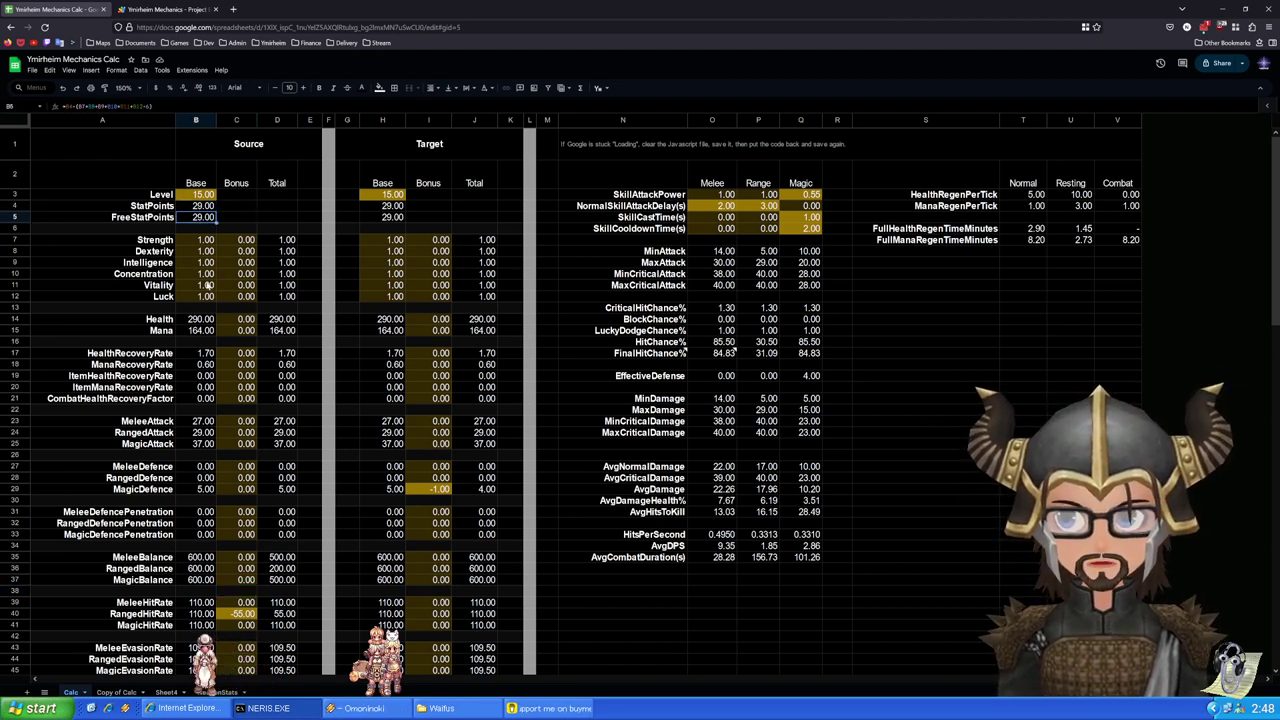
key(Down)
key(Down)
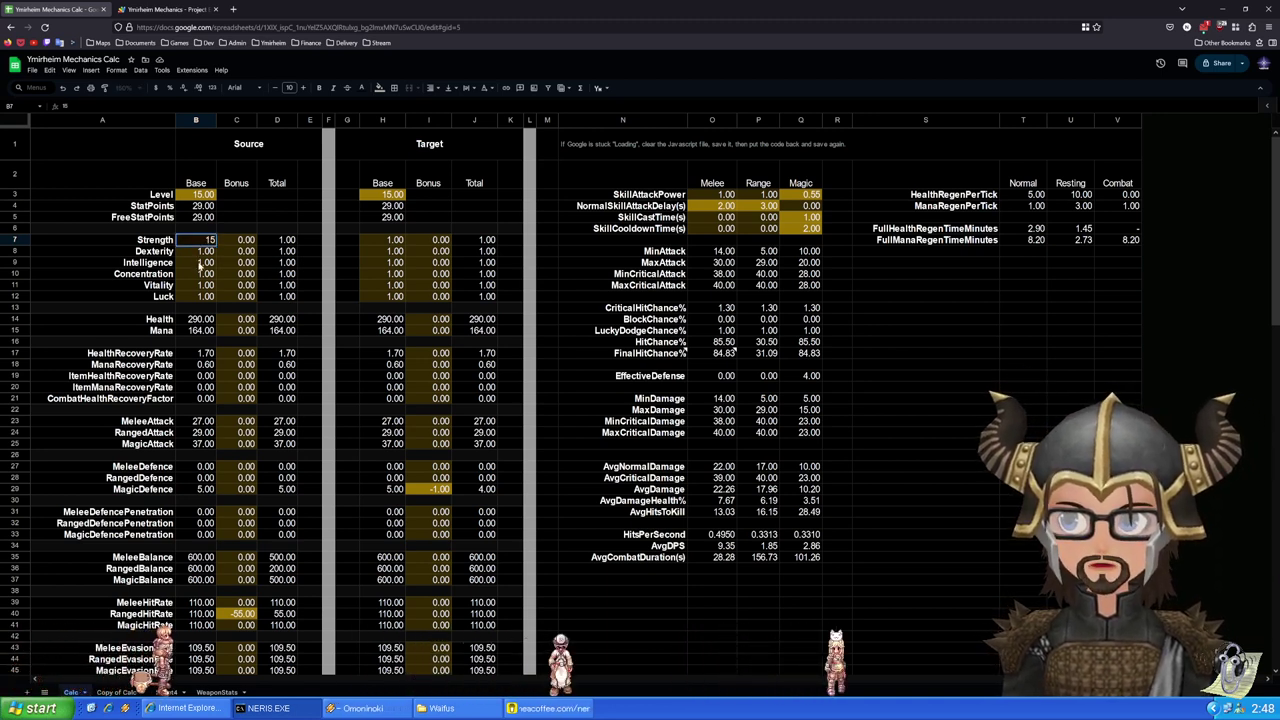
text(15)
key(Return)
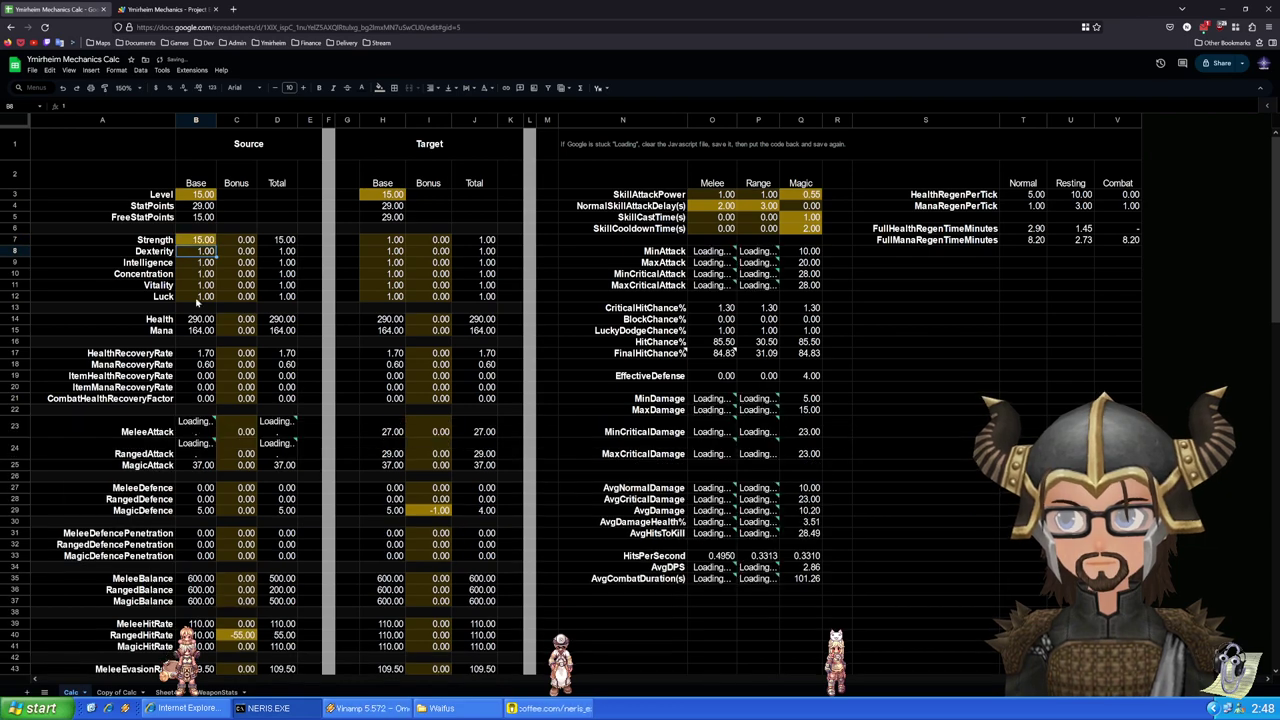
Step: Try Target Dexterity at 16, then reset it to 1
click(388, 262)
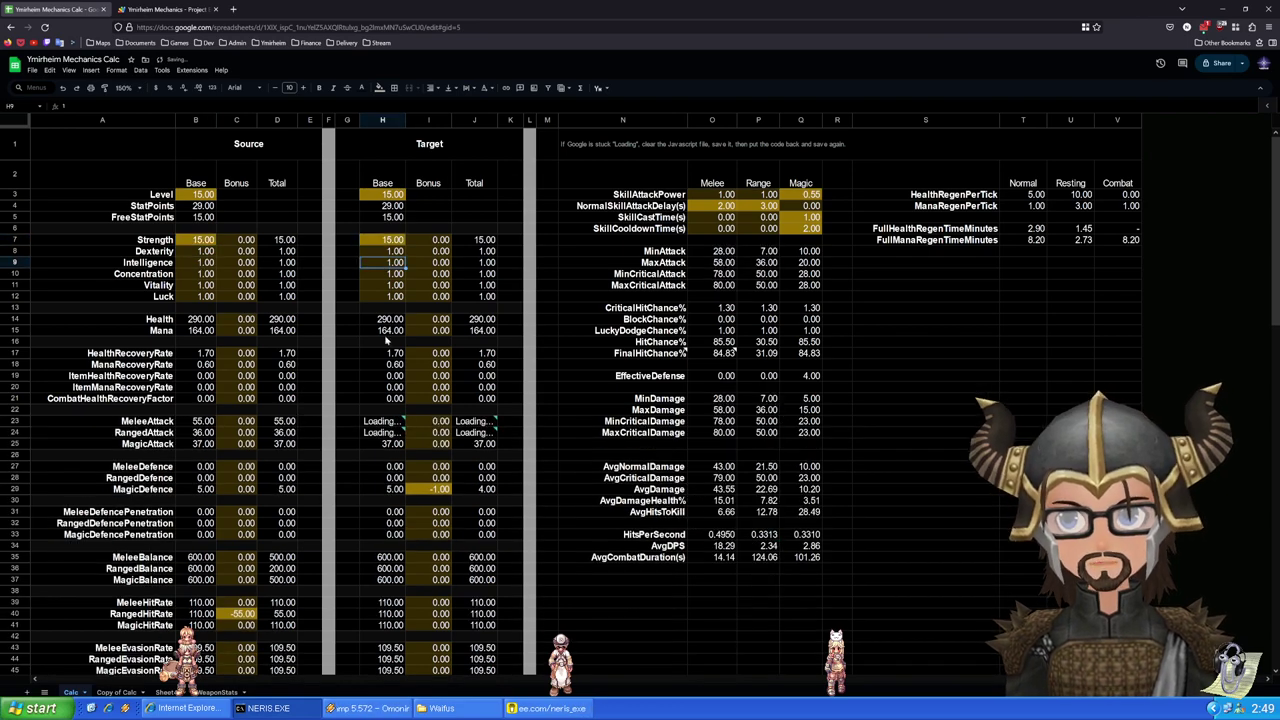
scroll(396, 408, down, 5)
scroll(396, 430, up, 5)
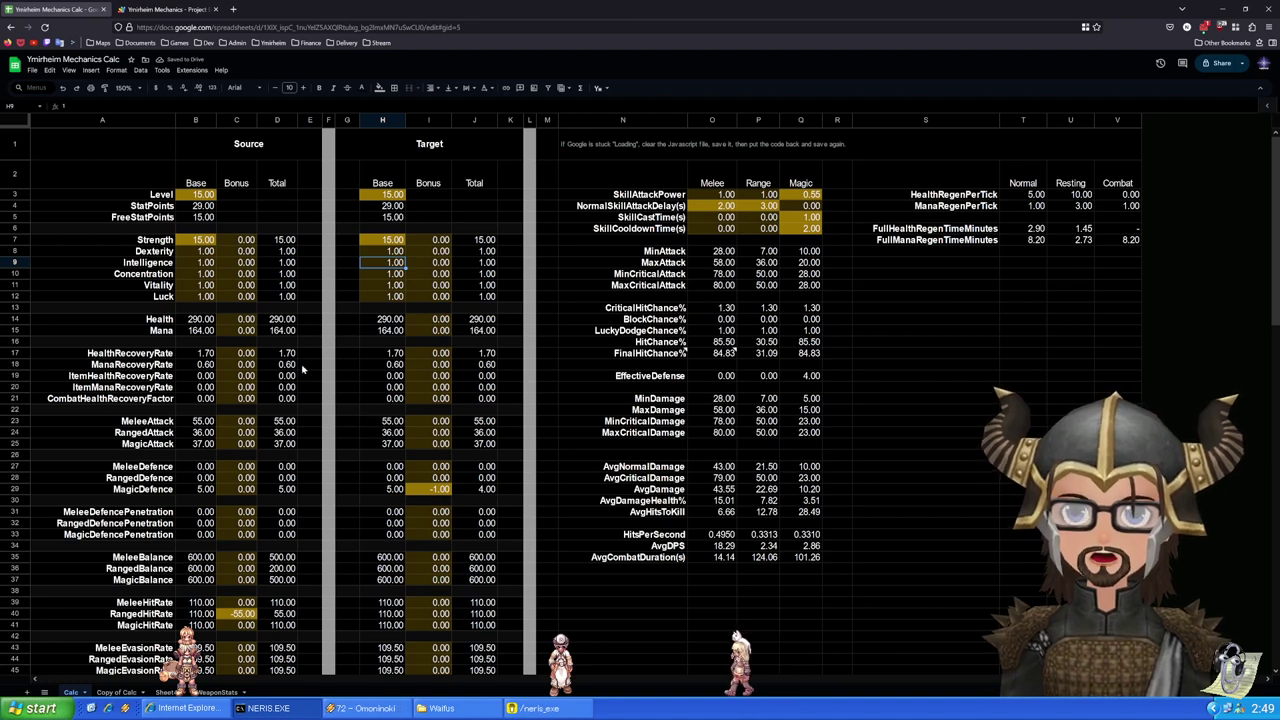
click(388, 253)
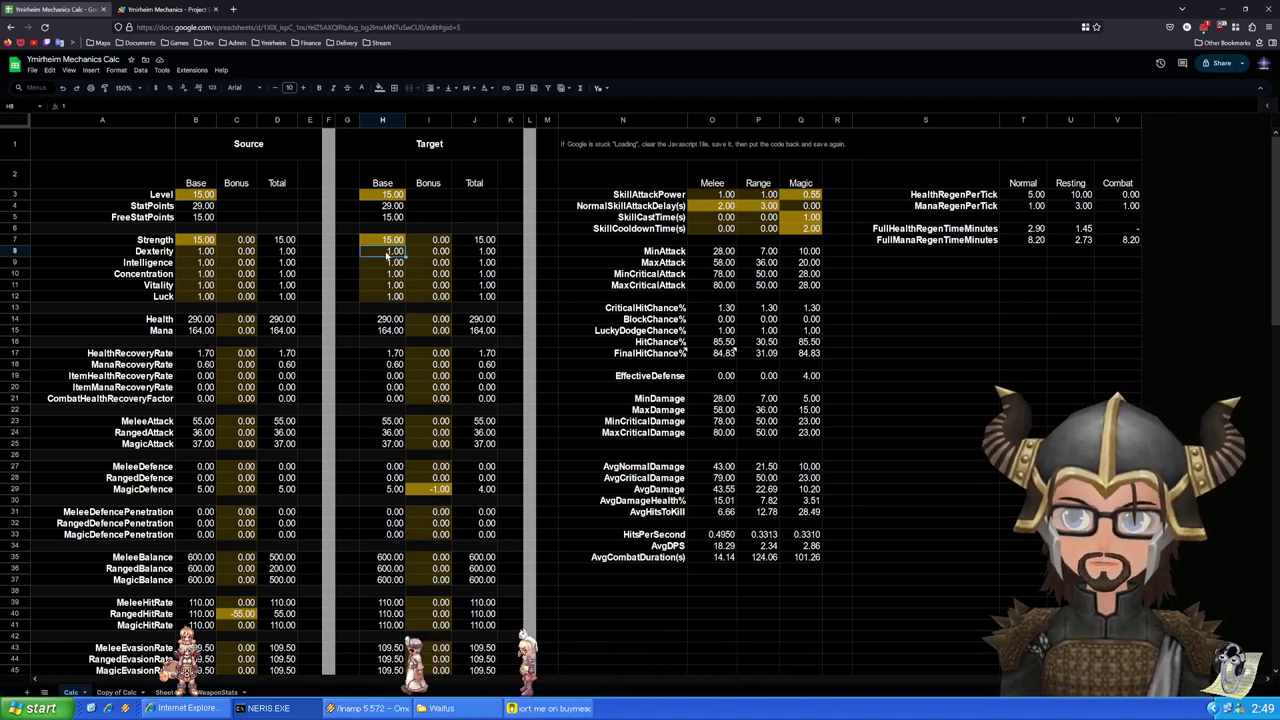
text(16)
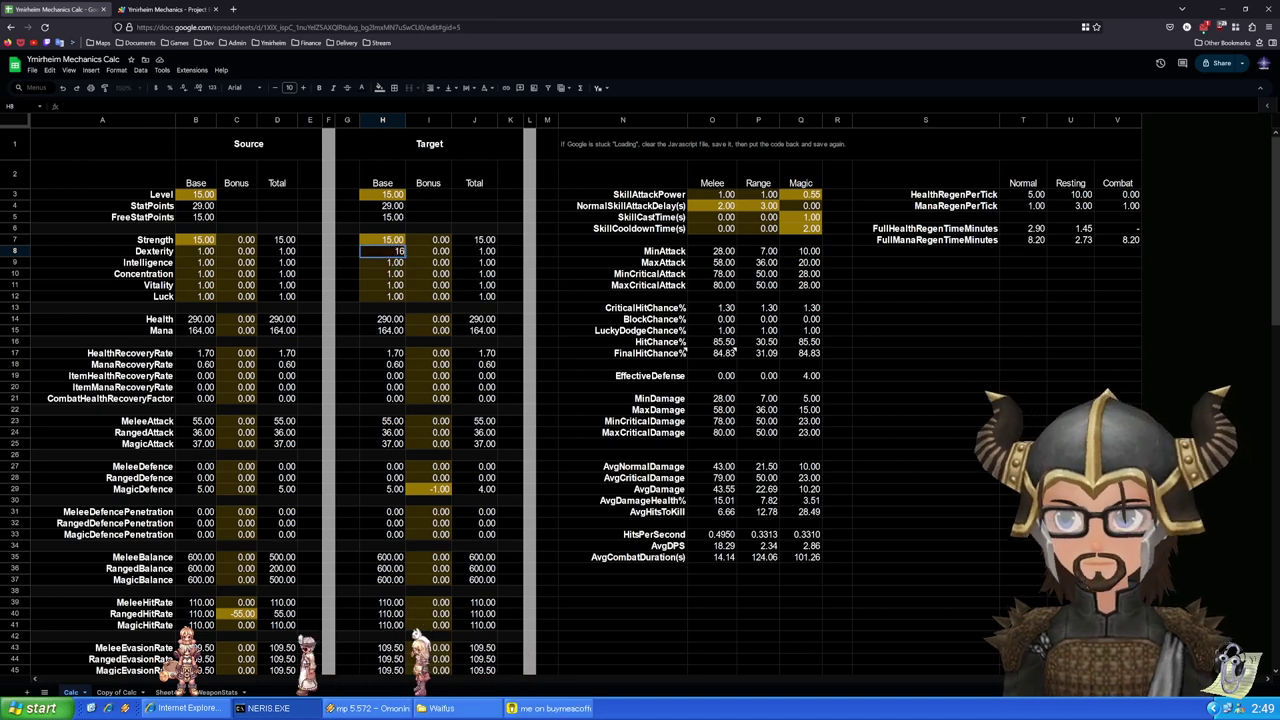
click(395, 275)
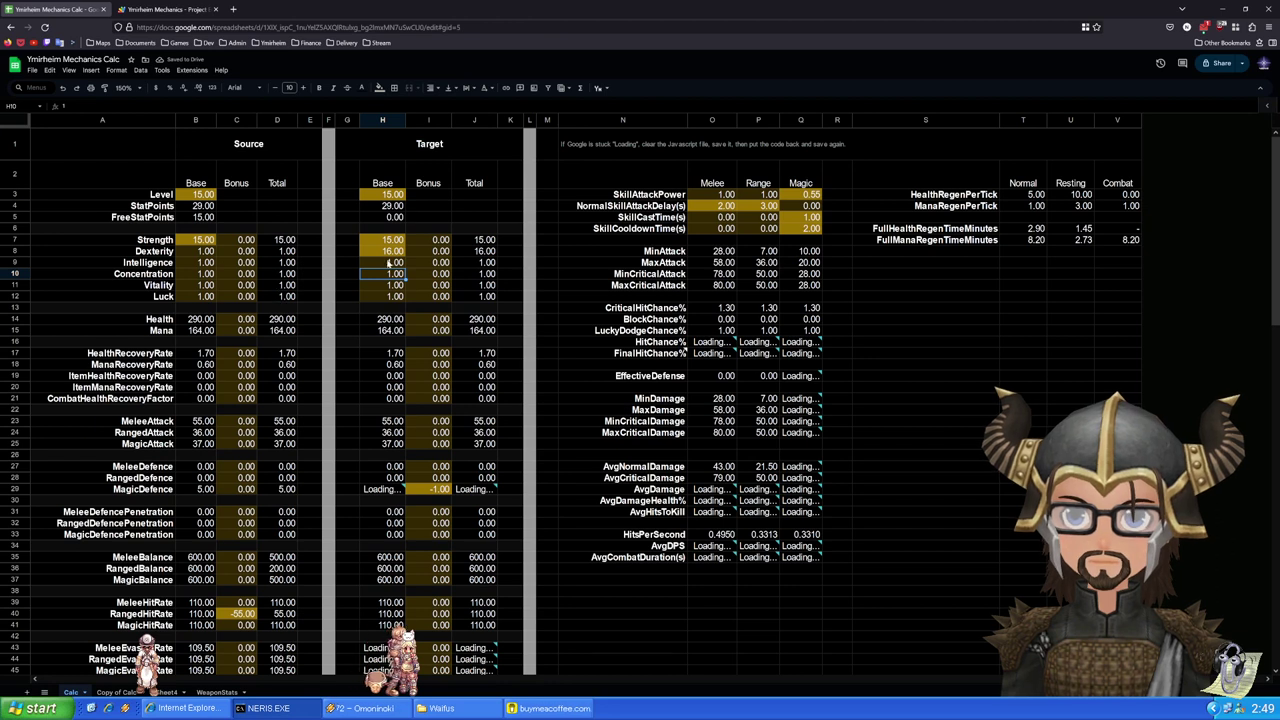
text(1)
click(372, 273)
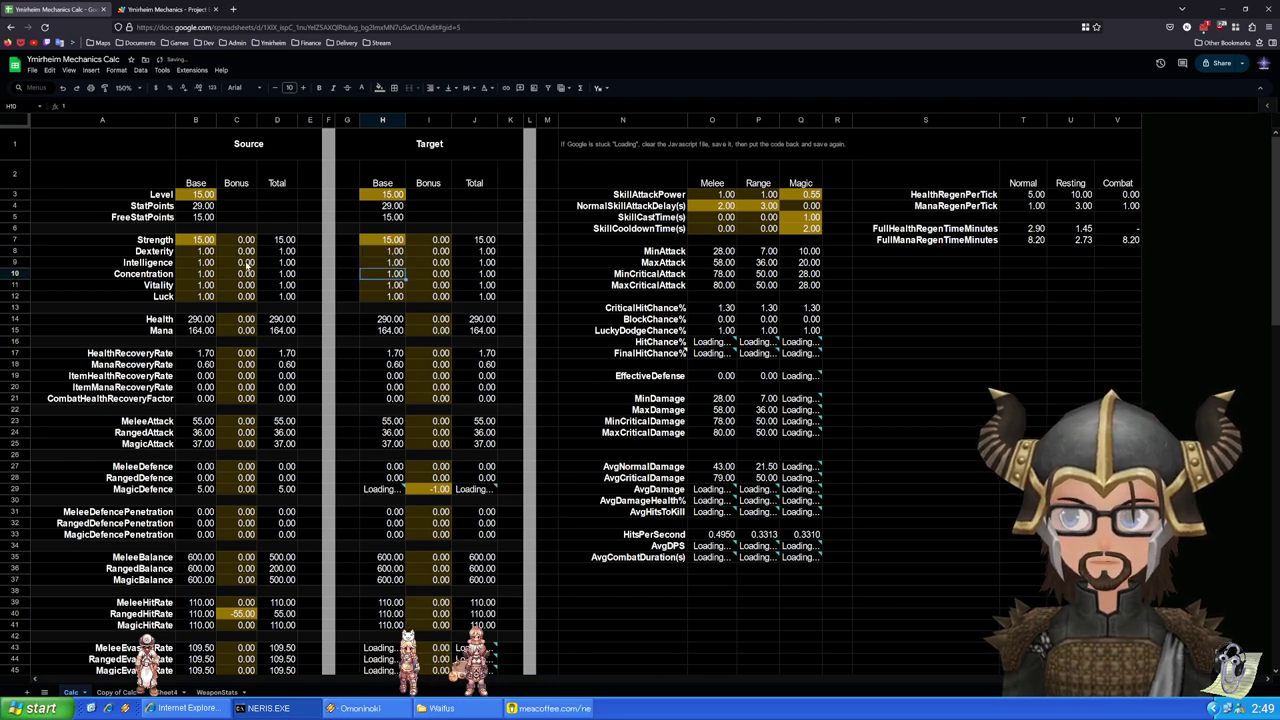
Step: Set Target Dexterity to 16 and compare the recalculated melee HitChance%
drag(396, 258, 392, 308)
drag(210, 256, 215, 296)
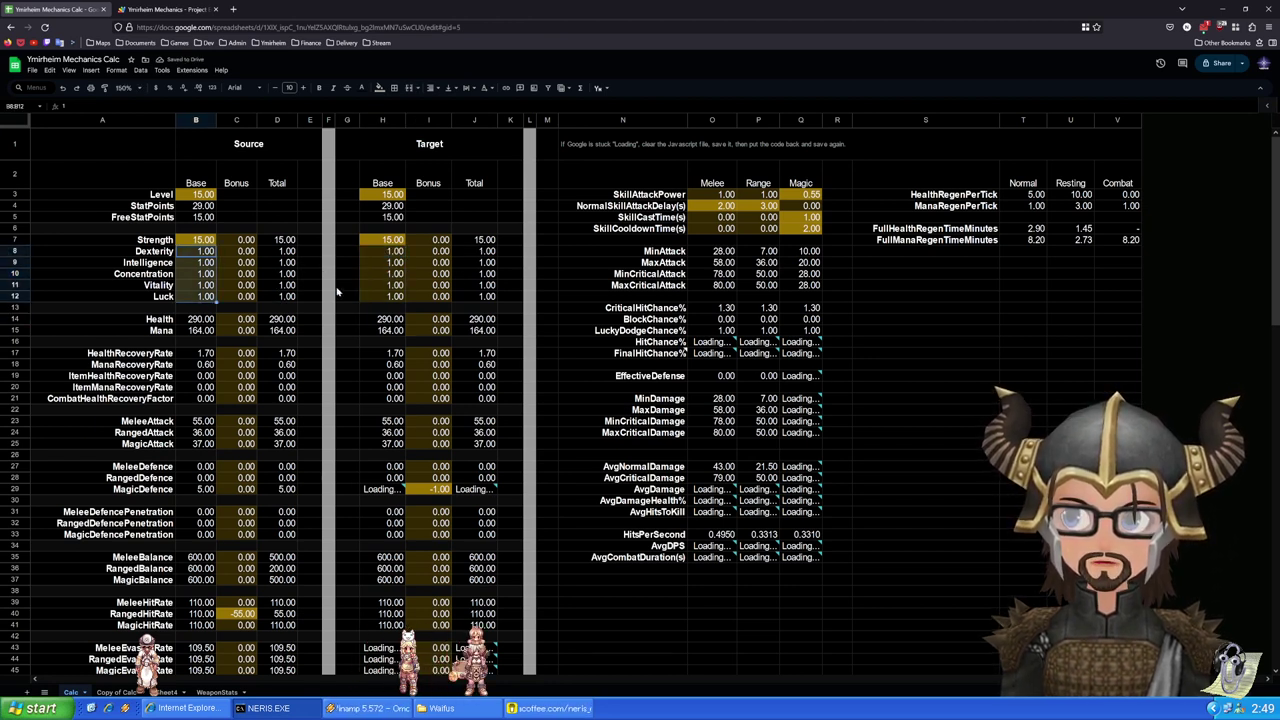
drag(396, 256, 395, 273)
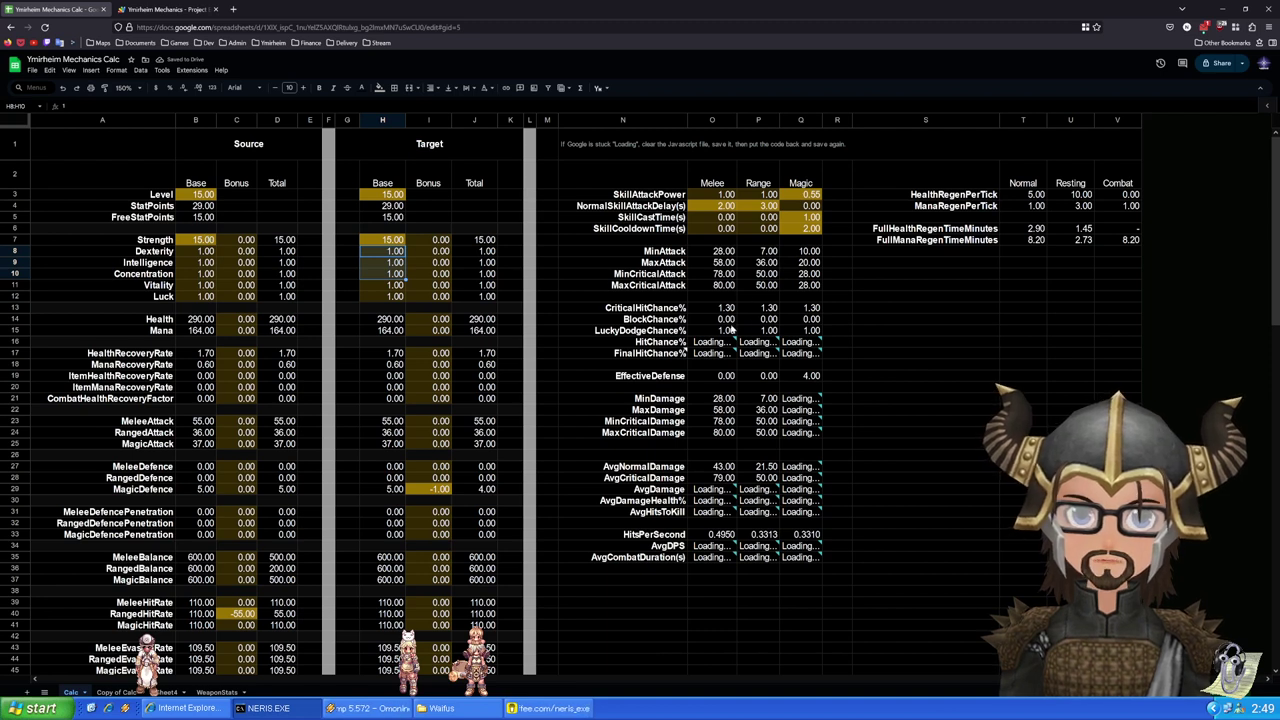
click(720, 343)
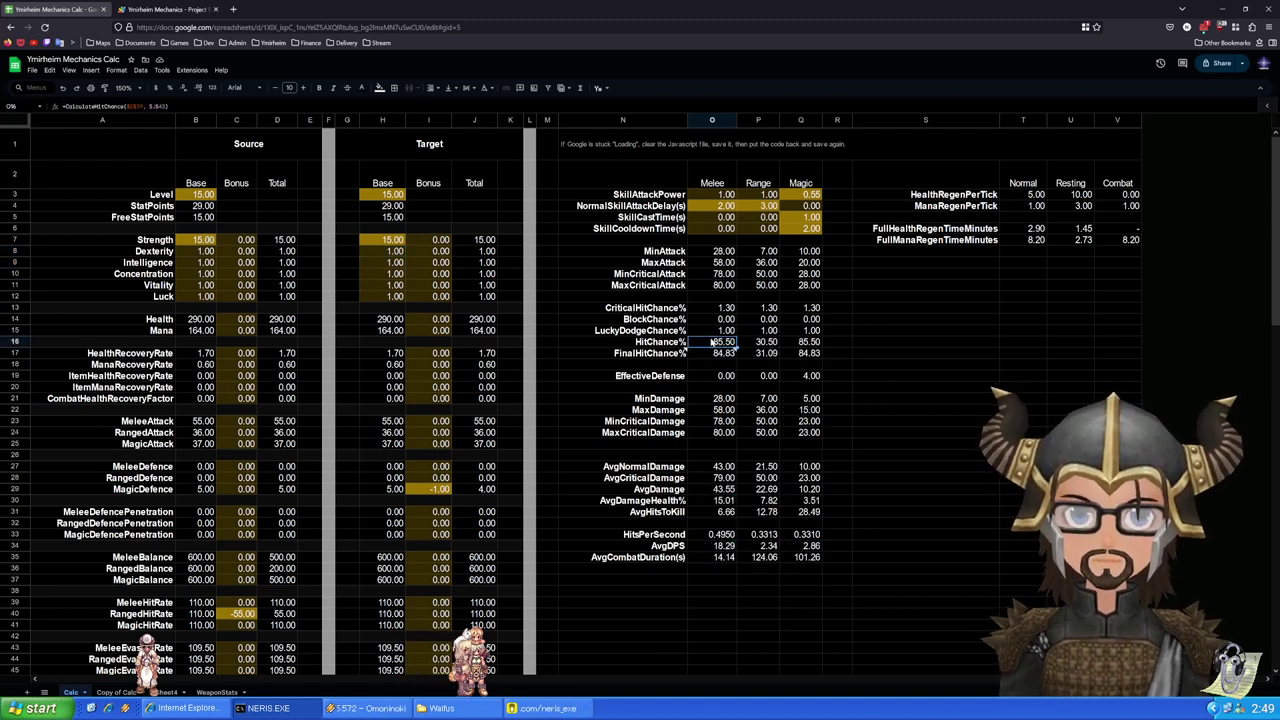
click(383, 254)
text(16)
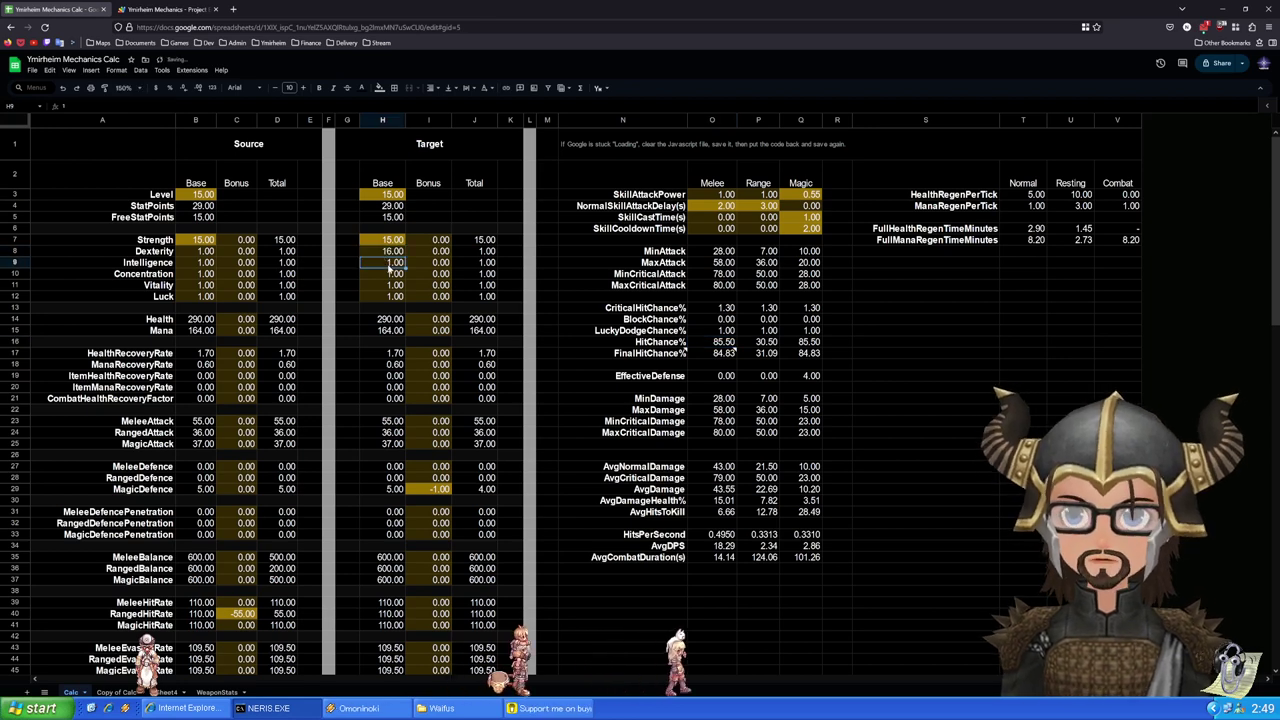
key(Return)
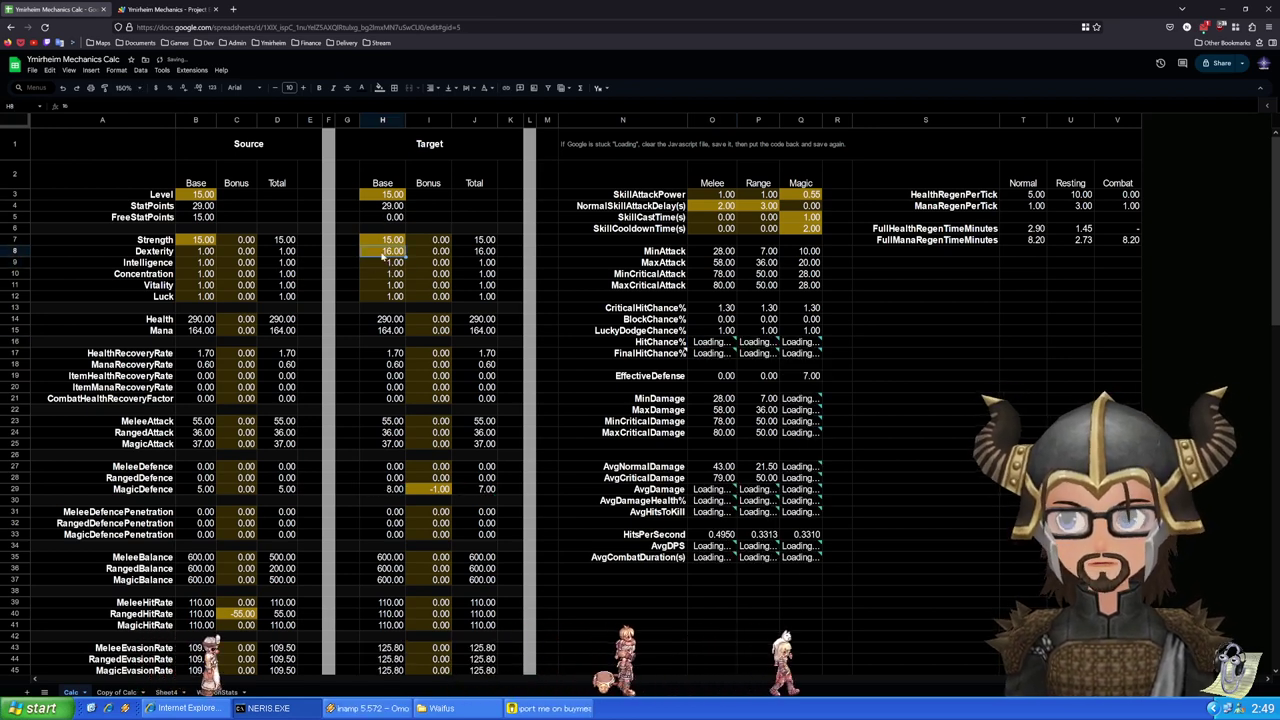
click(718, 346)
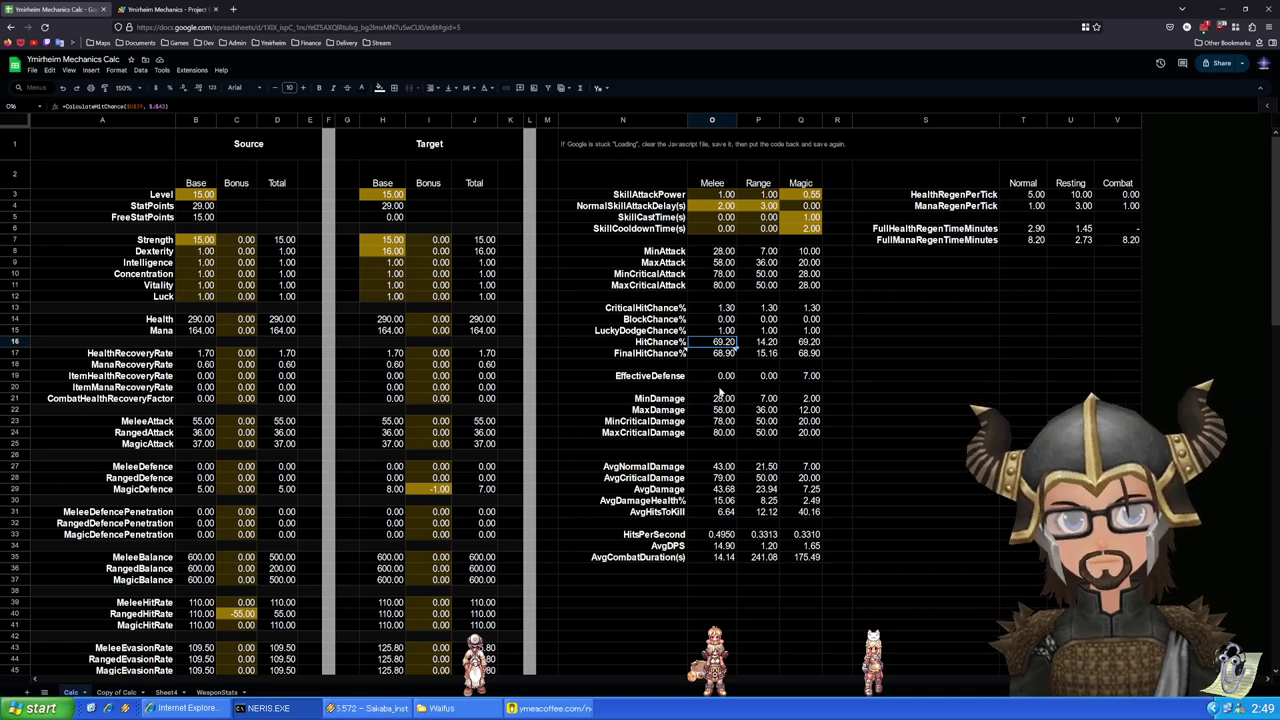
Step: Set the Source Vitality base value to 16
click(203, 286)
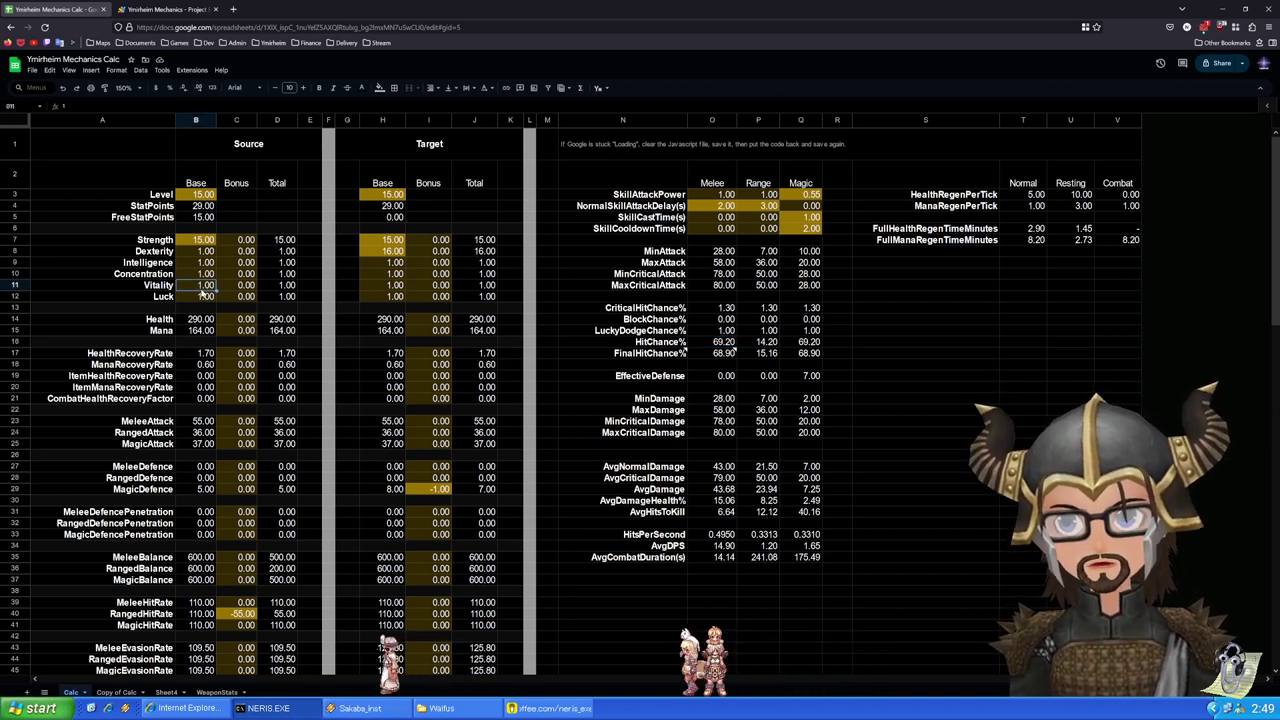
text(16)
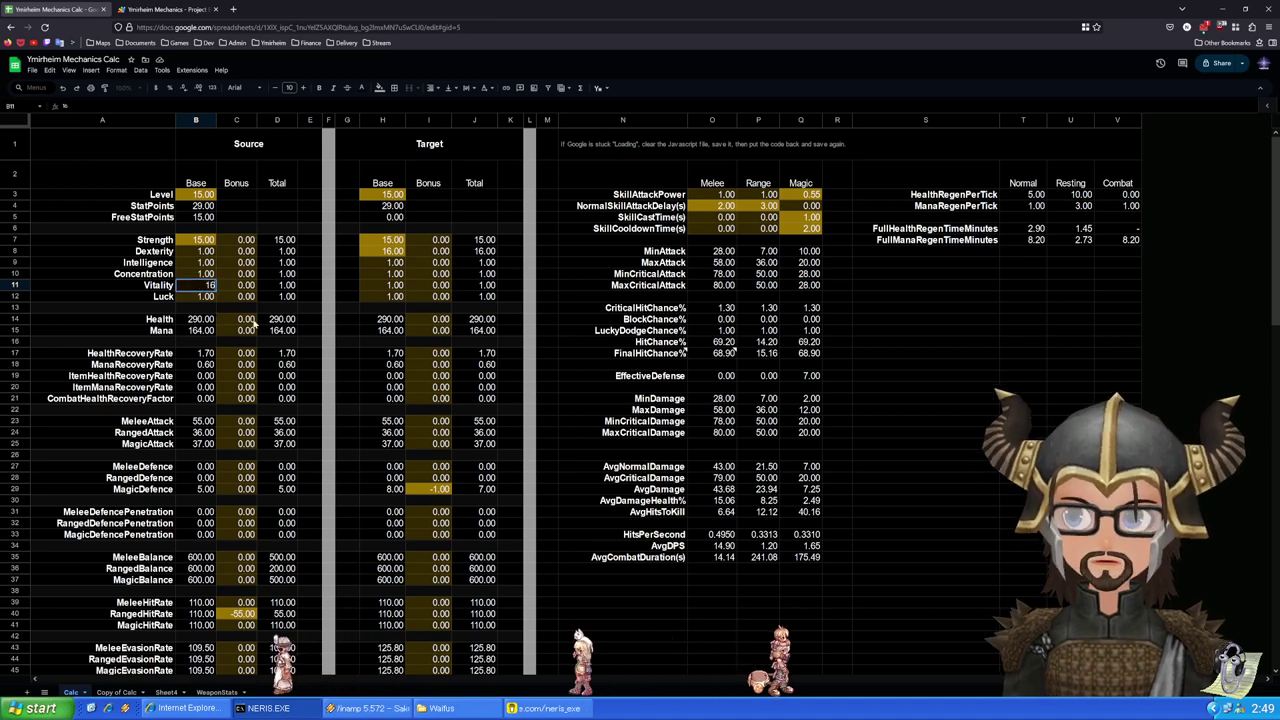
click(249, 322)
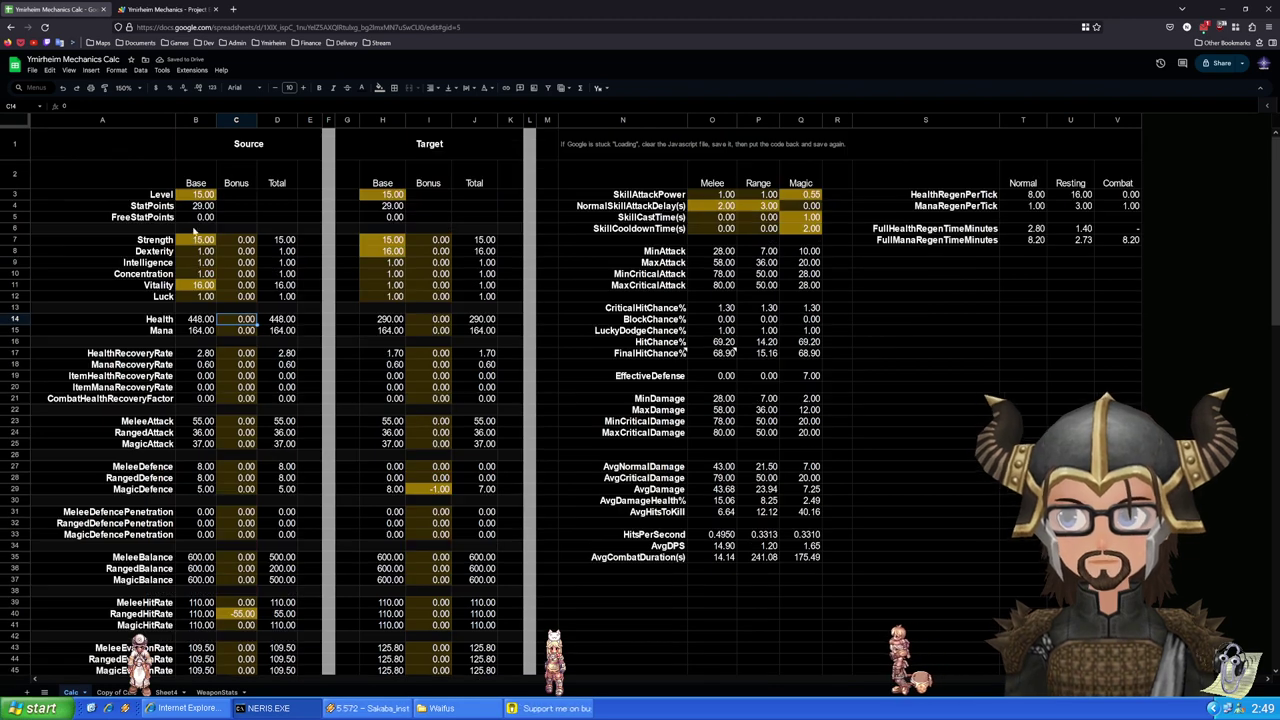
Step: On Copy of Calc, set both levels to 15 and Source and Target Strength to 15
click(115, 692)
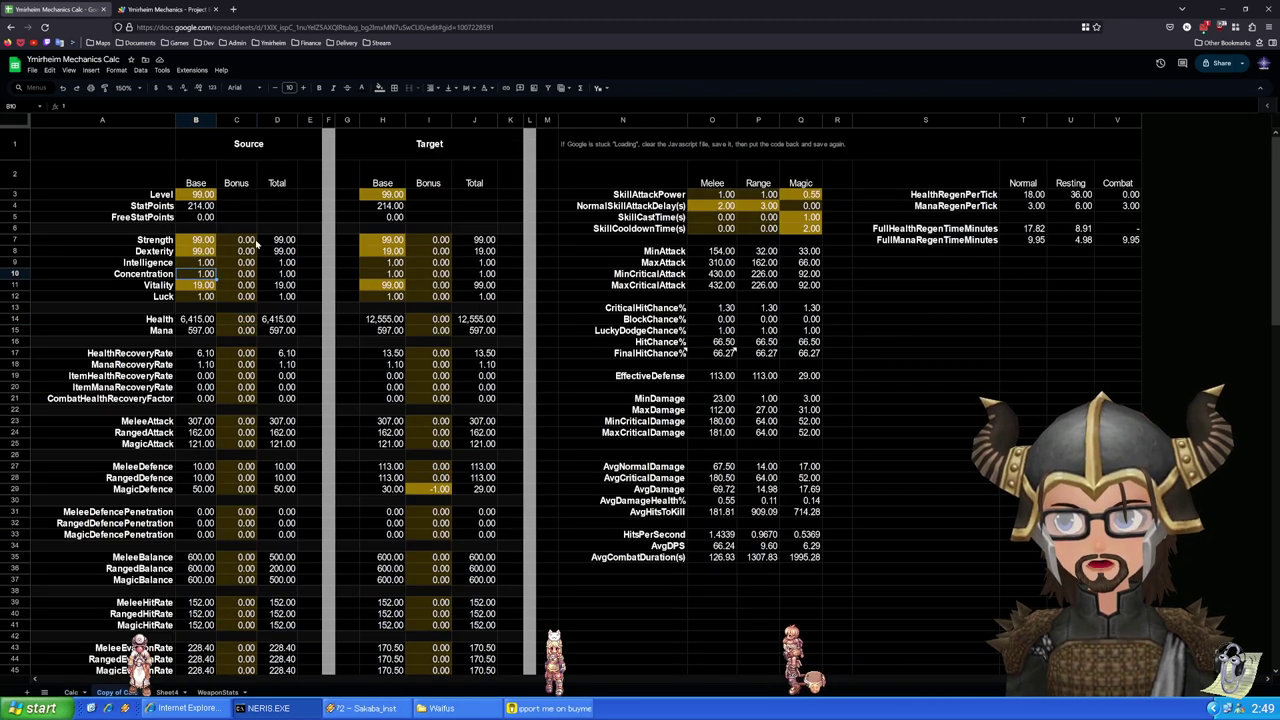
click(198, 194)
text(15)
click(382, 194)
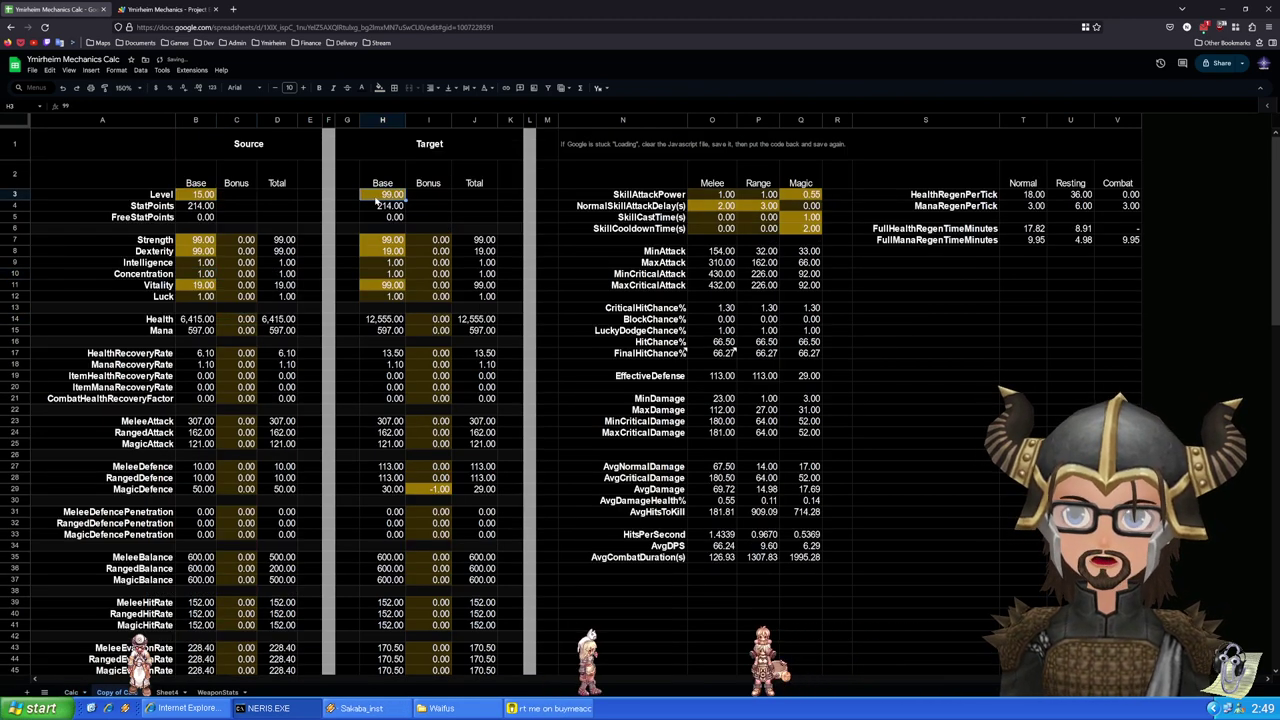
text(15)
click(201, 260)
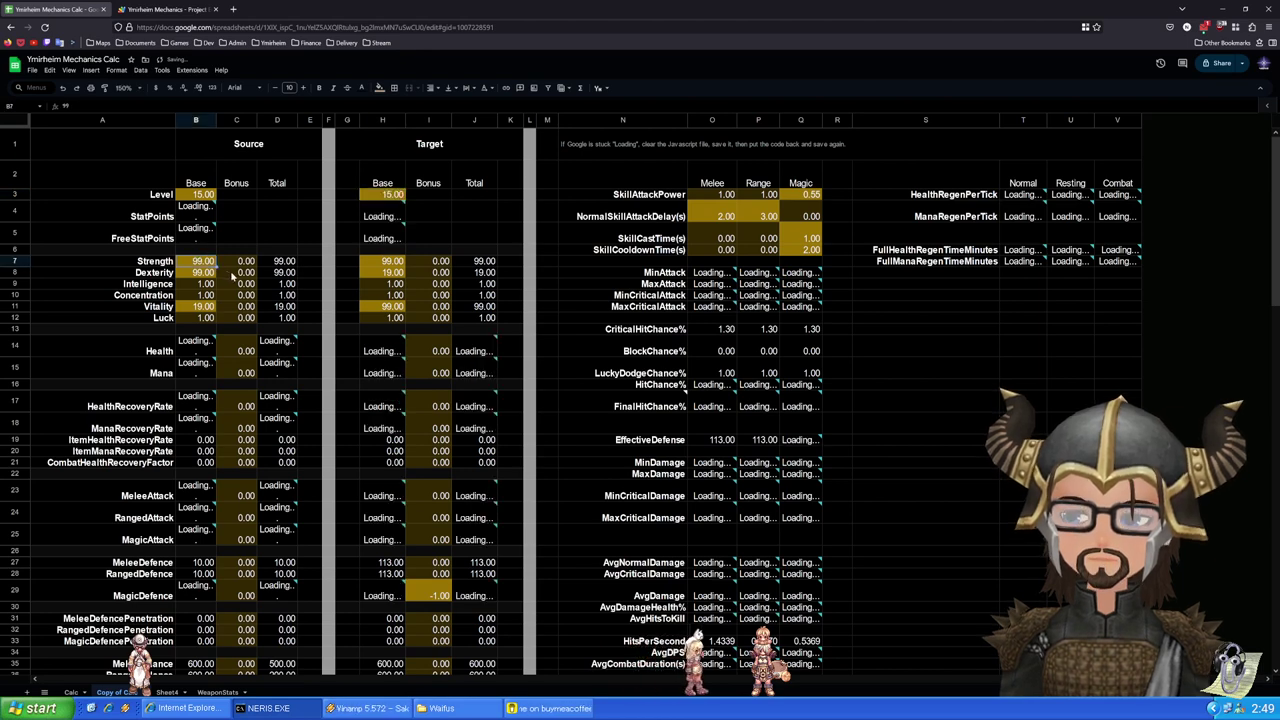
text(11)
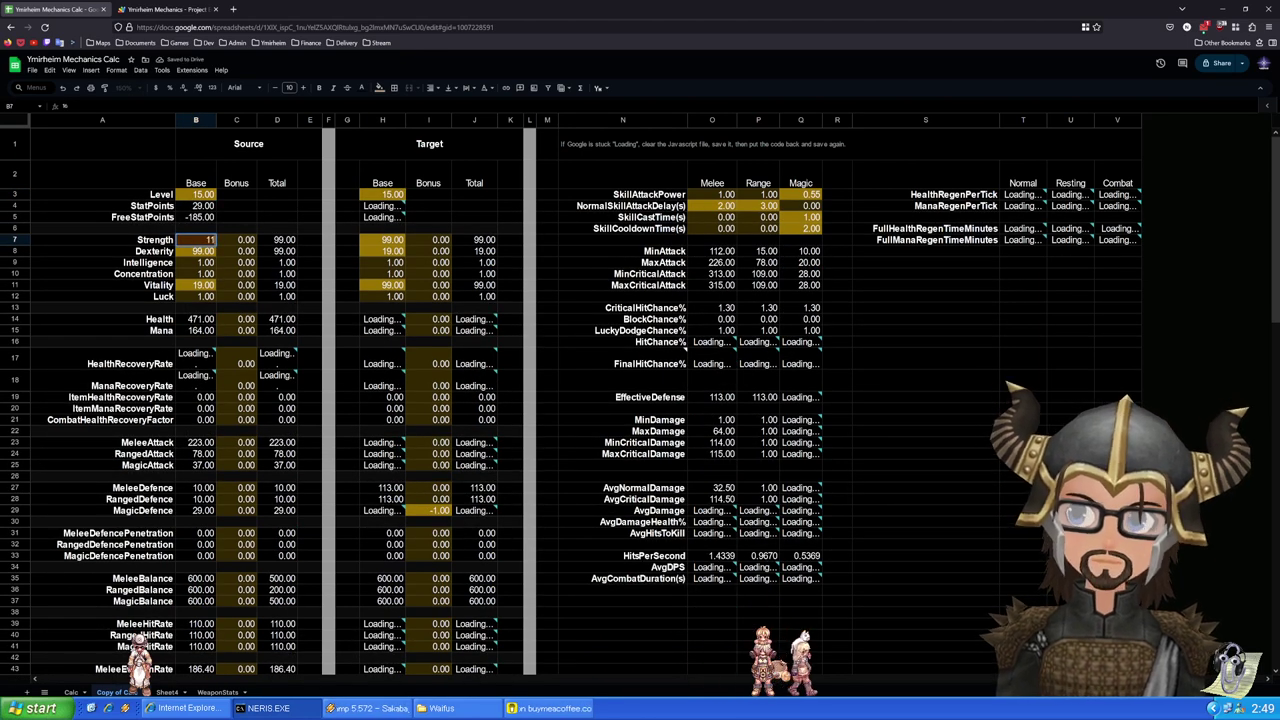
text(5)
key(Return)
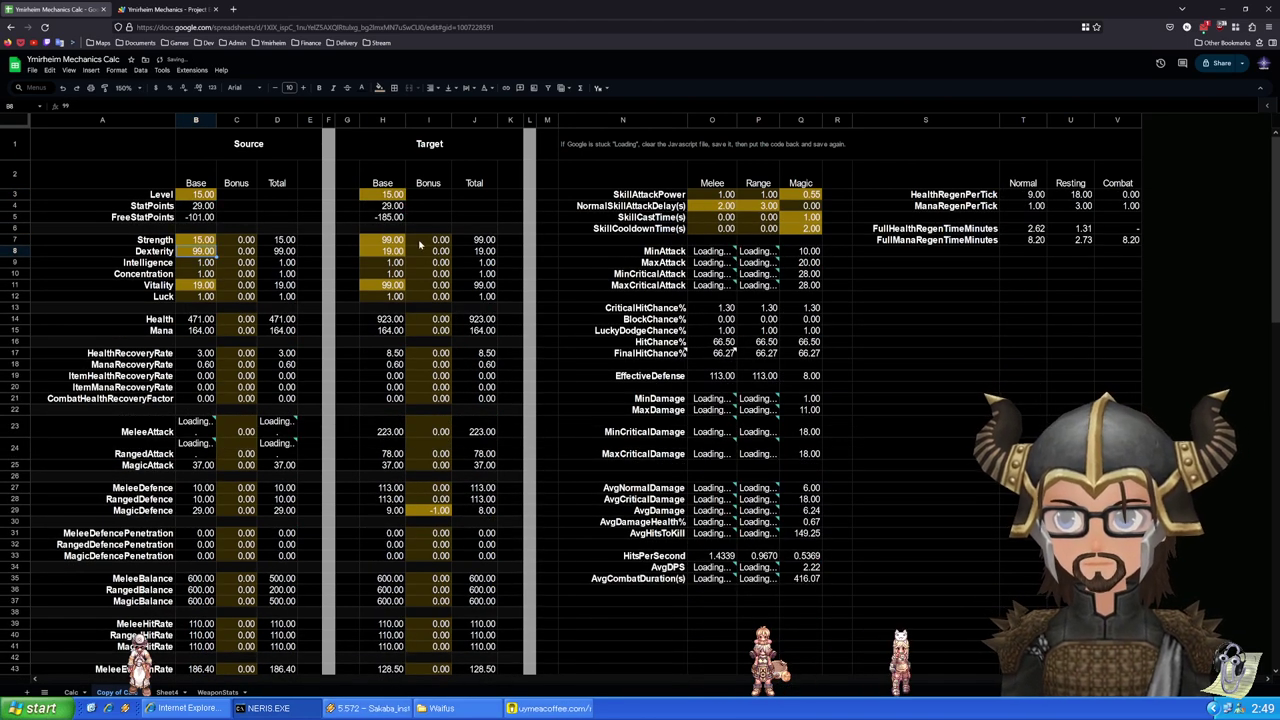
text(15)
key(Return)
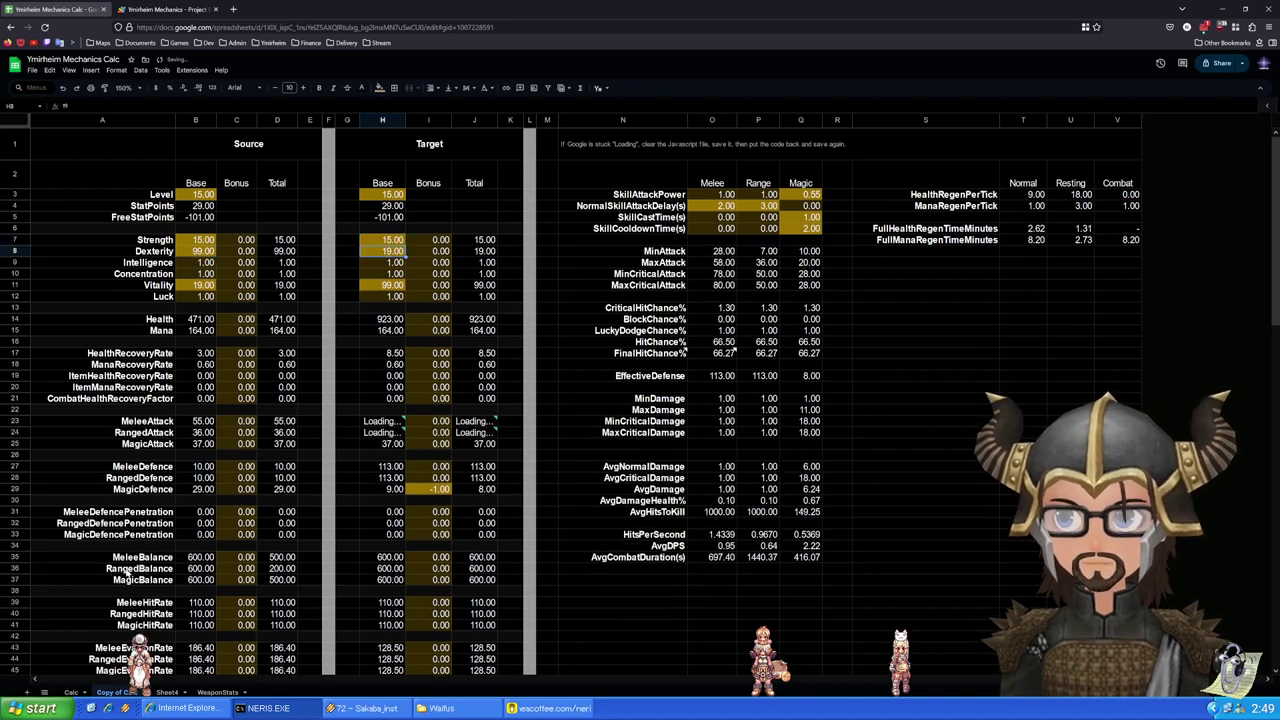
Step: Swap the builds on Copy of Calc: Source Dexterity 16, Target Vitality 16, Target Dexterity 1
key(ctrl+shift+Page_Up)
key(Left)
key(Up)
key(Up)
key(Up)
key(Up)
key(Up)
key(Up)
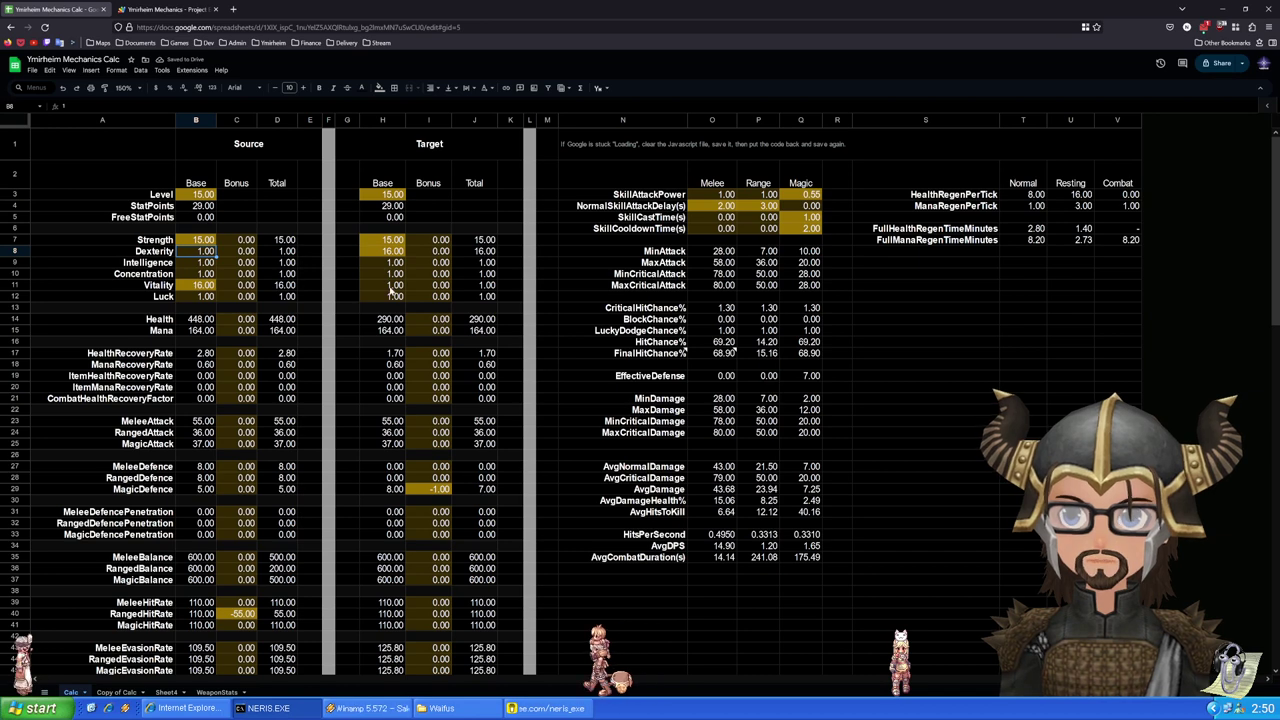
key(ctrl+shift+Page_Down)
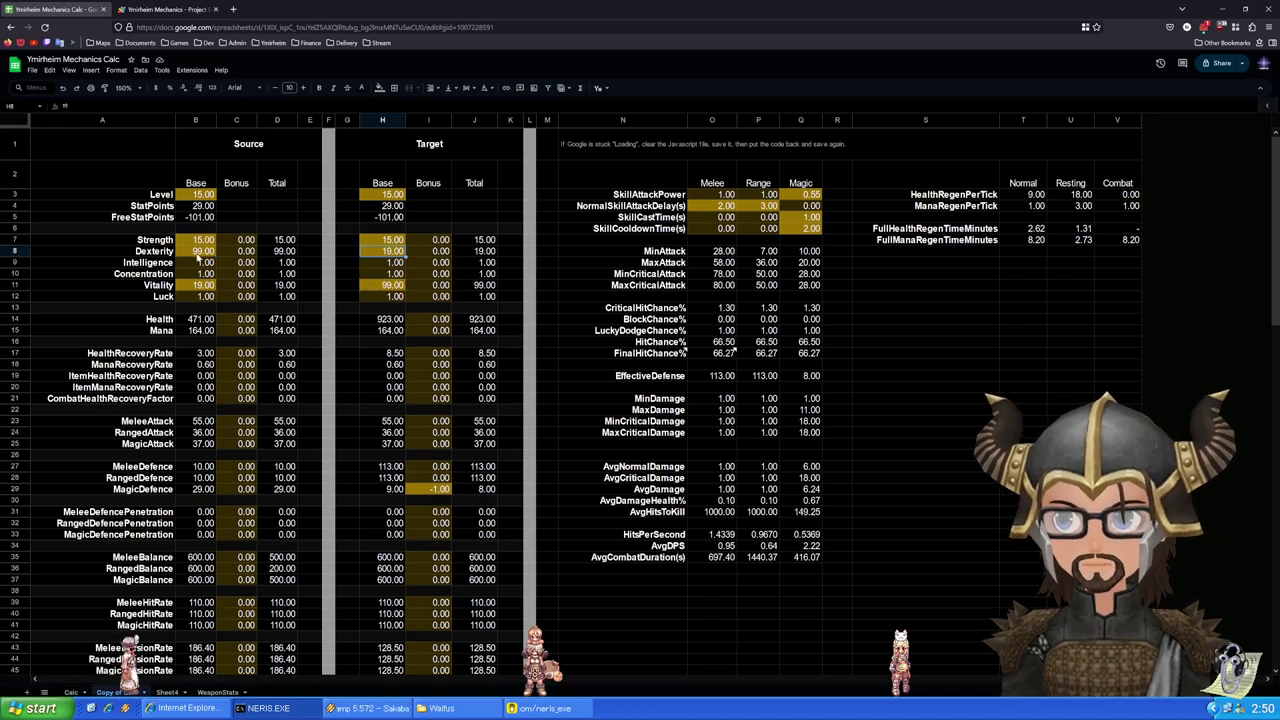
click(198, 255)
text(16)
click(391, 287)
text(16)
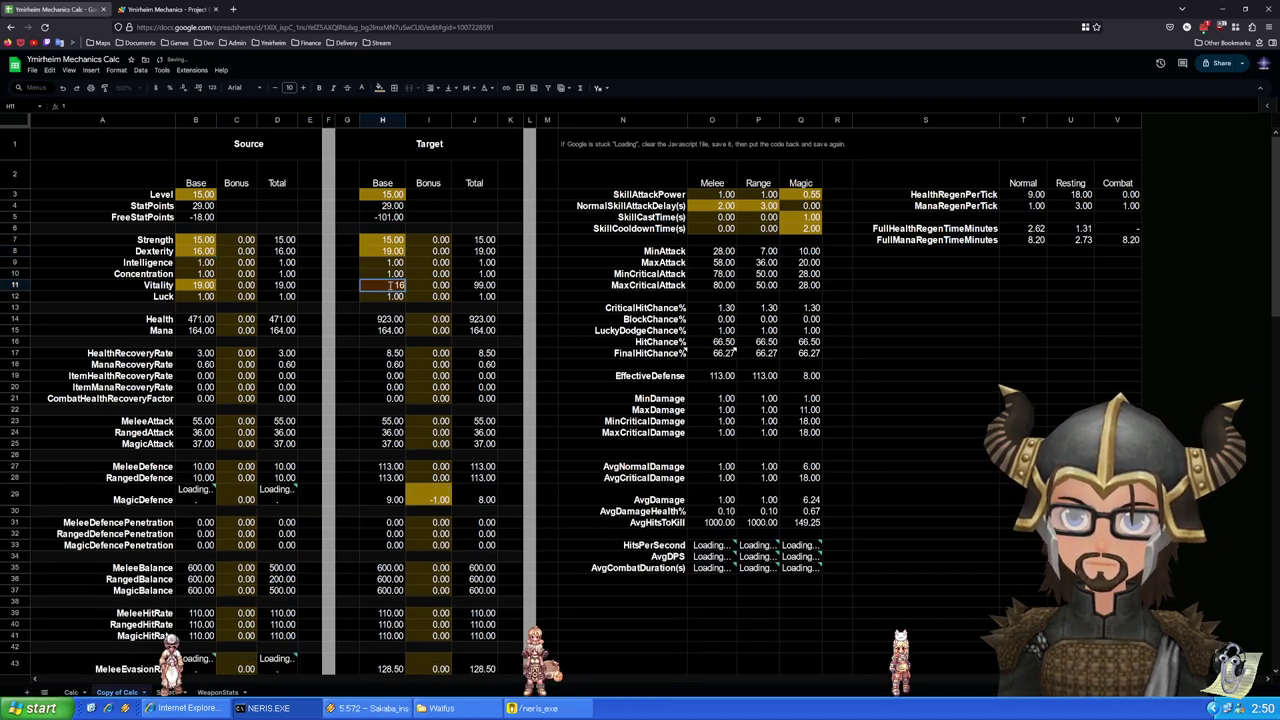
click(393, 253)
text(1)
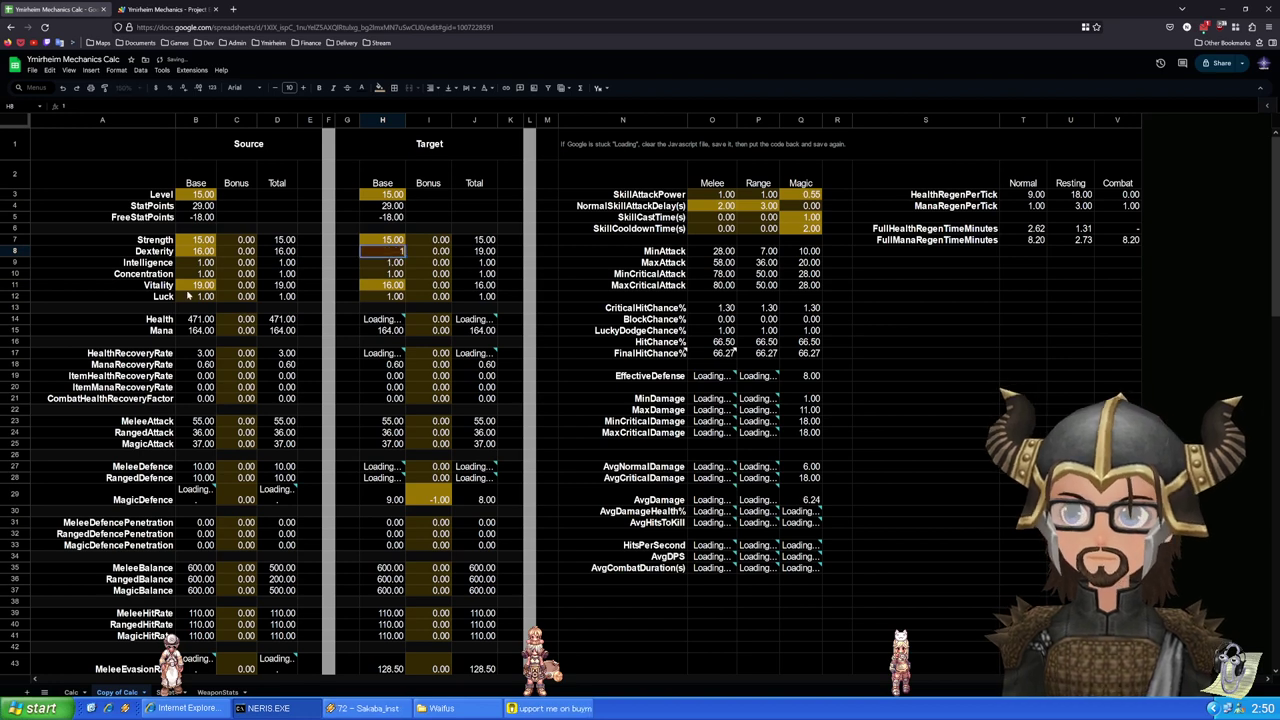
click(193, 286)
text(1)
click(254, 301)
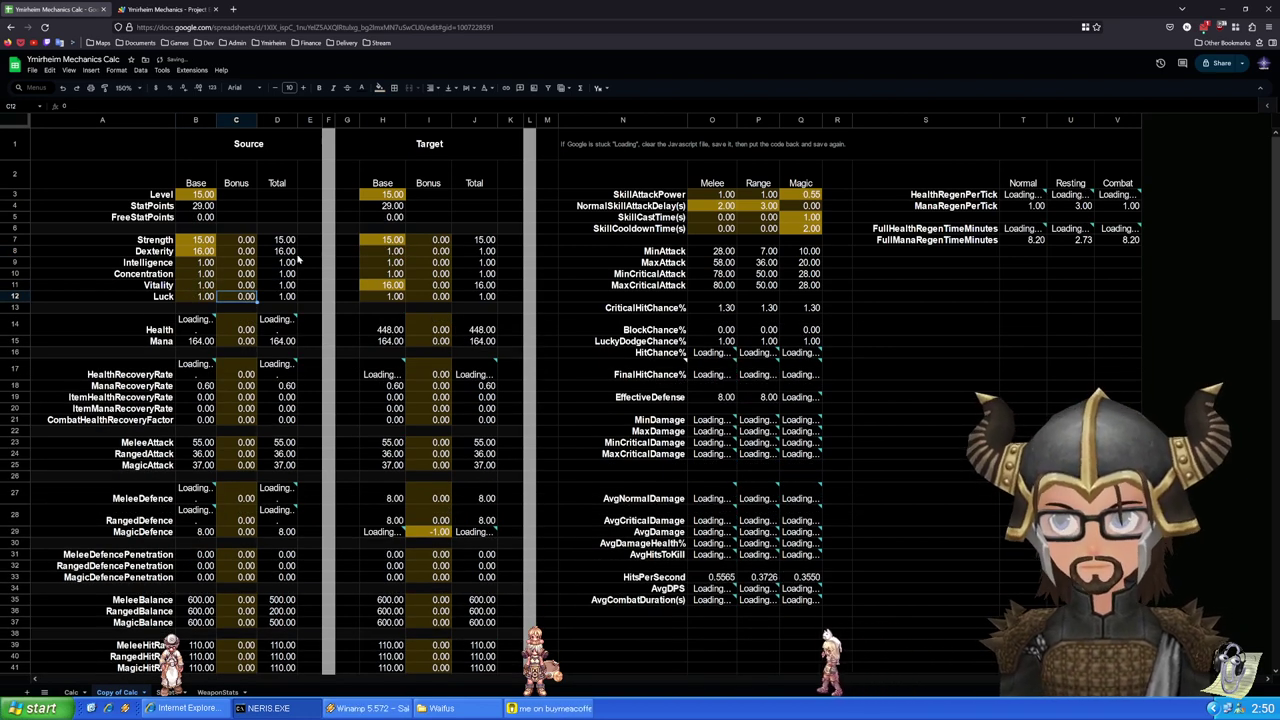
Step: Scroll through Copy of Calc and return to the Calc tab
scroll(280, 538, down, 10)
scroll(279, 536, up, 2)
scroll(290, 536, up, 2)
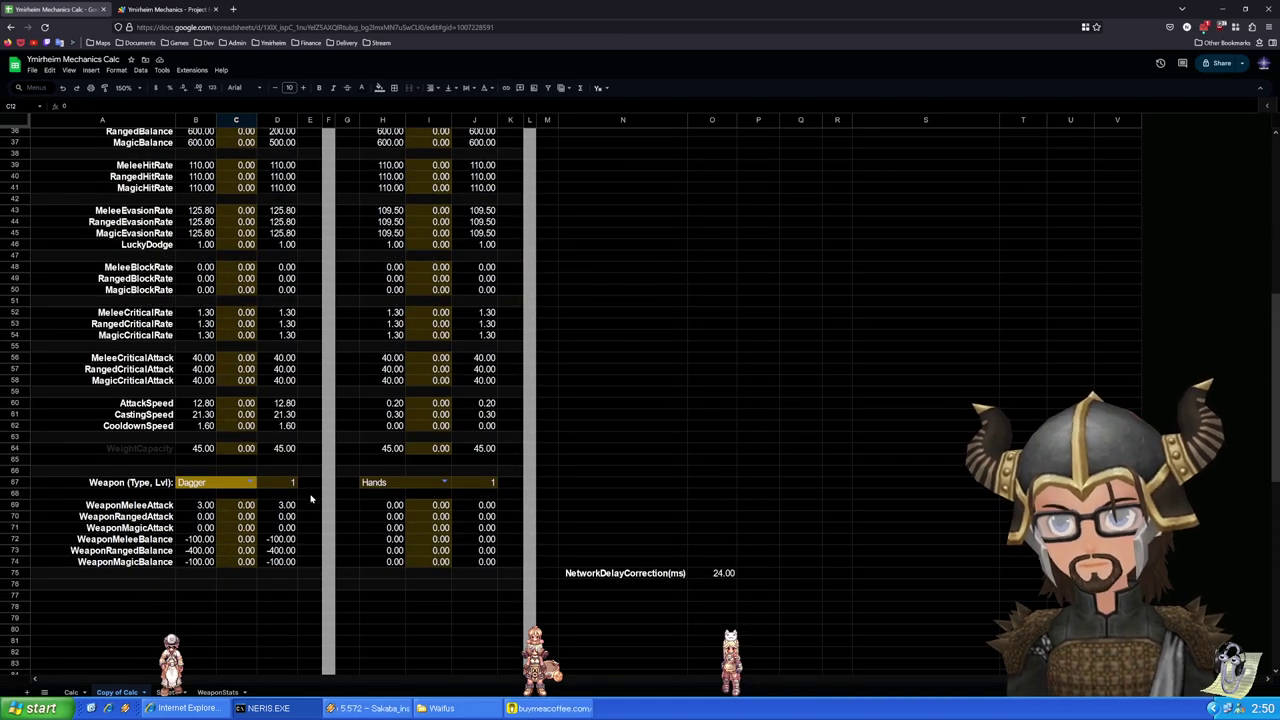
scroll(305, 510, up, 10)
click(71, 692)
scroll(275, 515, up, 10)
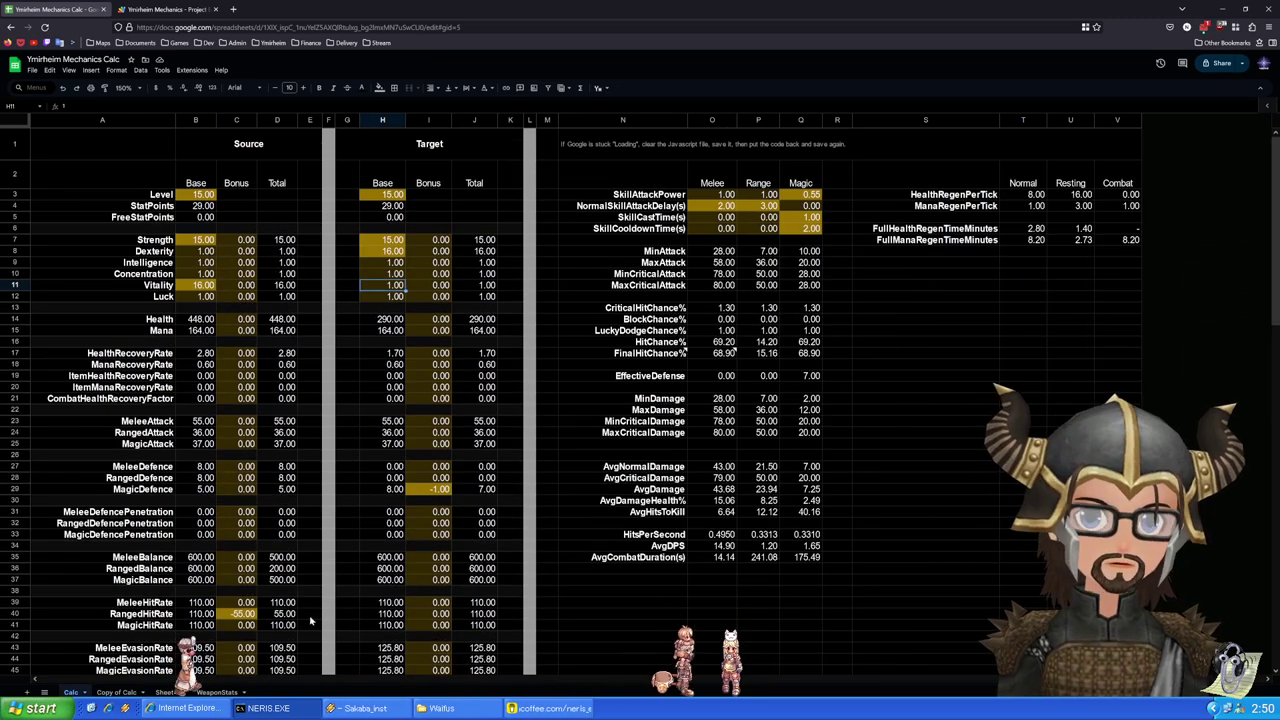
Step: On Calc, inspect the melee AvgDPS in O34 and HitChance% formula in O16
key(ctrl+shift+Page_Down)
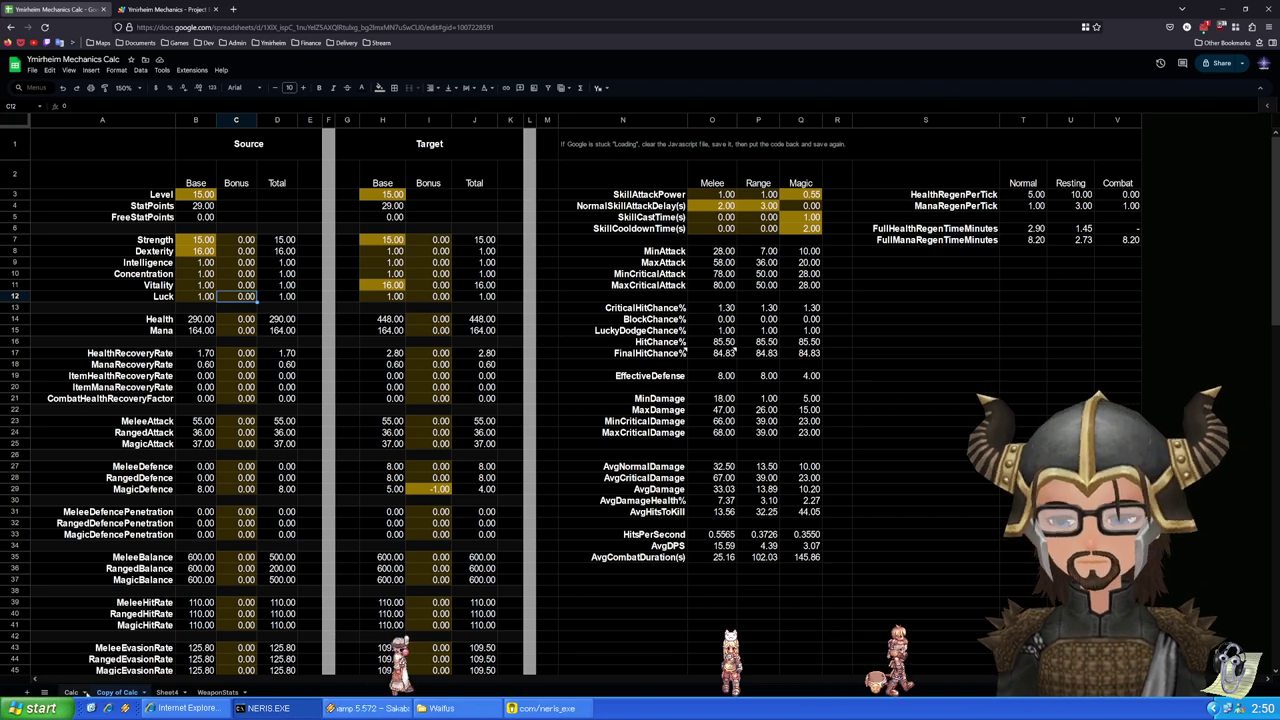
key(ctrl+shift+Page_Up)
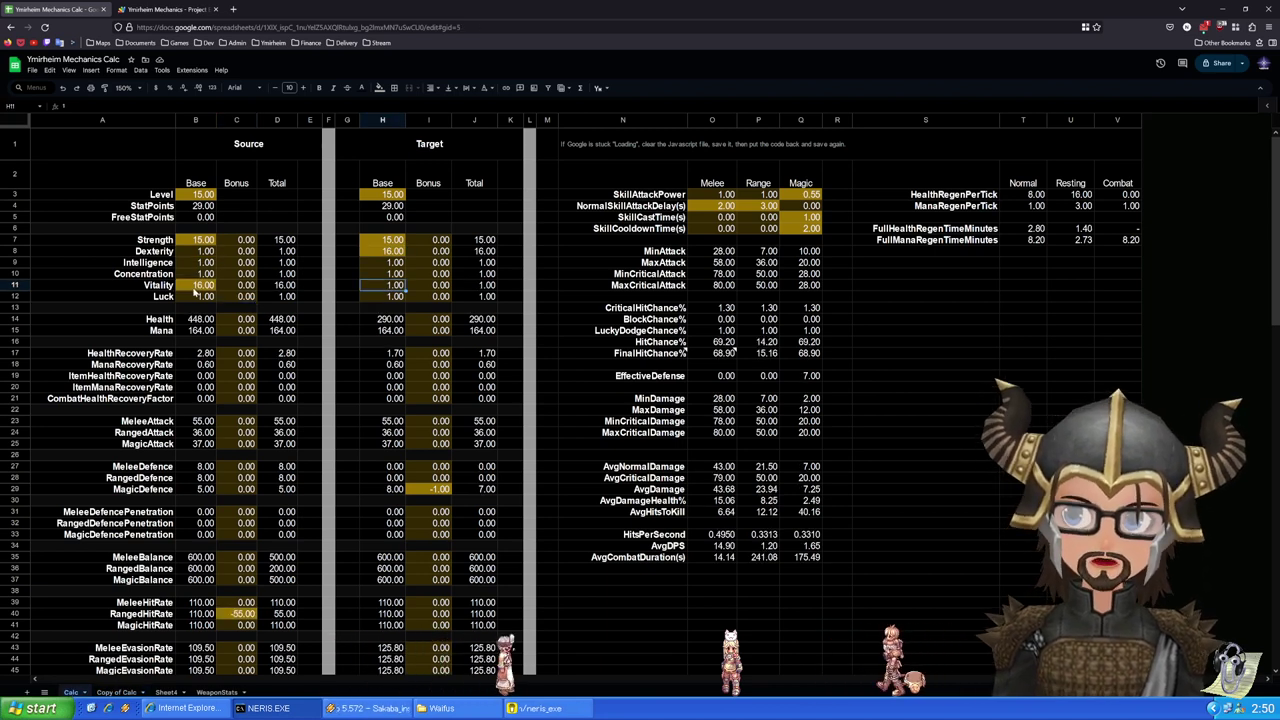
click(200, 286)
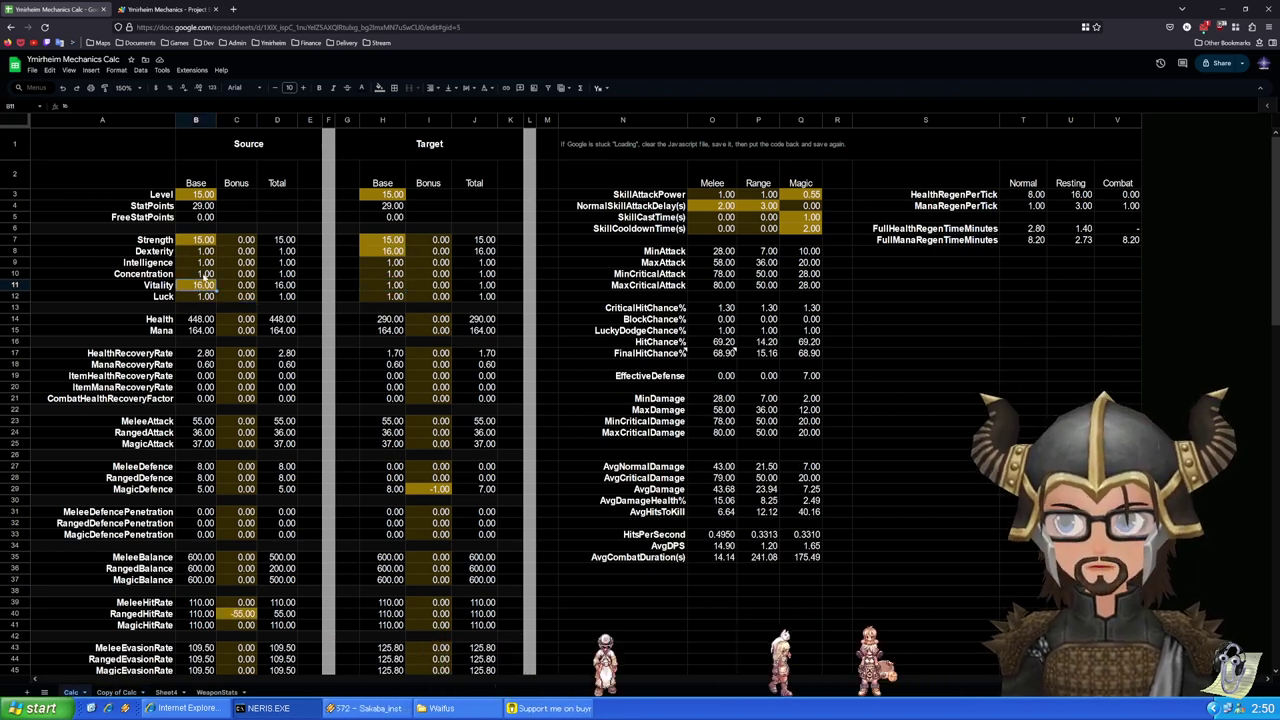
click(203, 242)
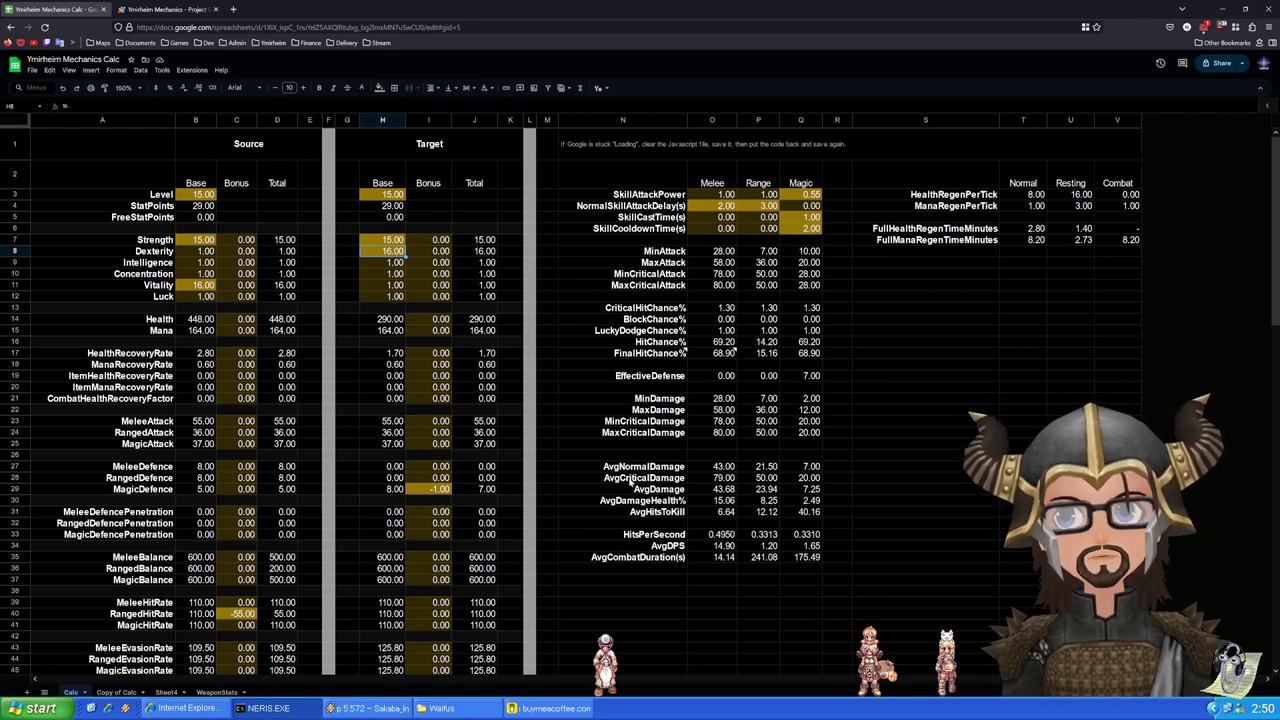
click(720, 546)
click(725, 342)
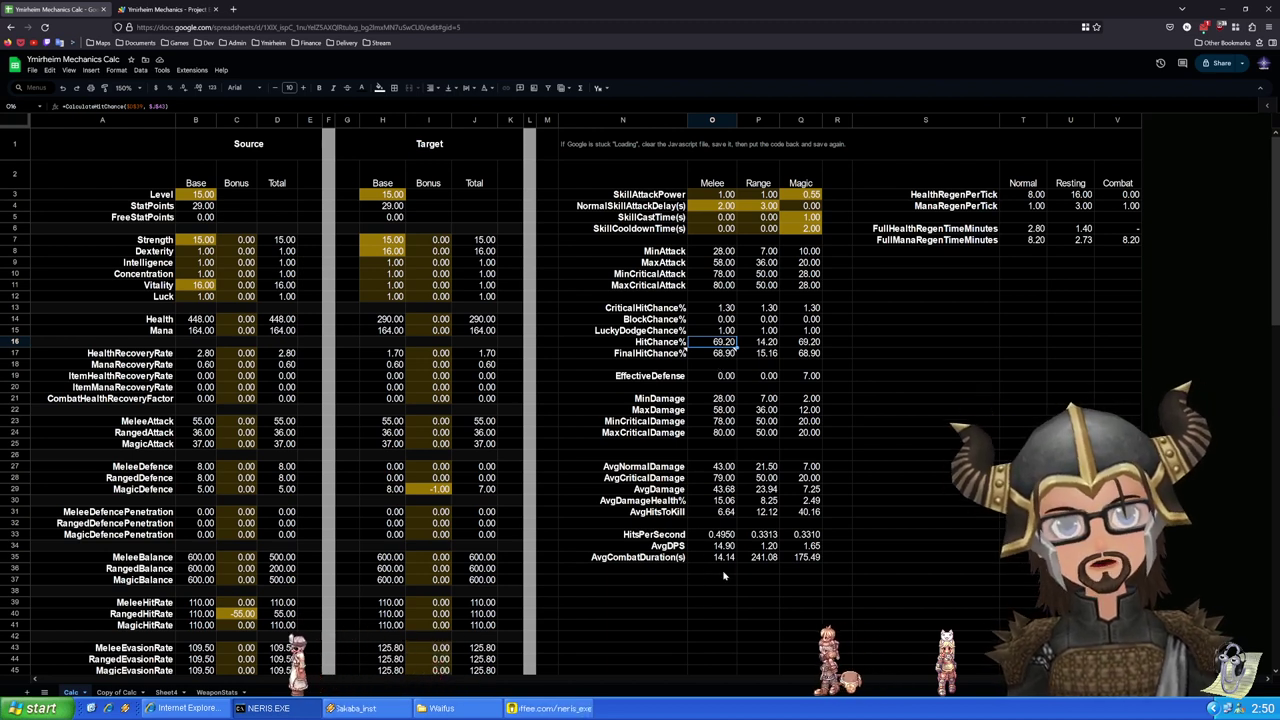
click(719, 548)
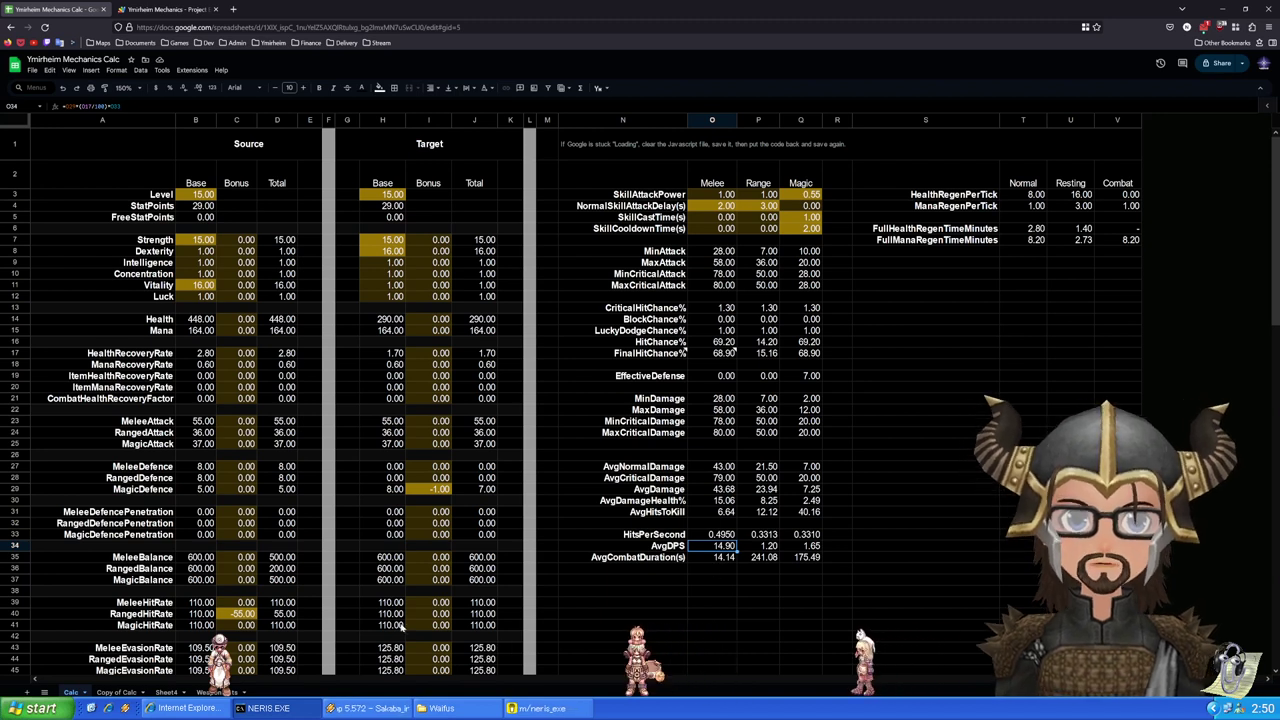
Step: Compare the melee AvgDPS between the Copy of Calc and Calc tabs
click(117, 692)
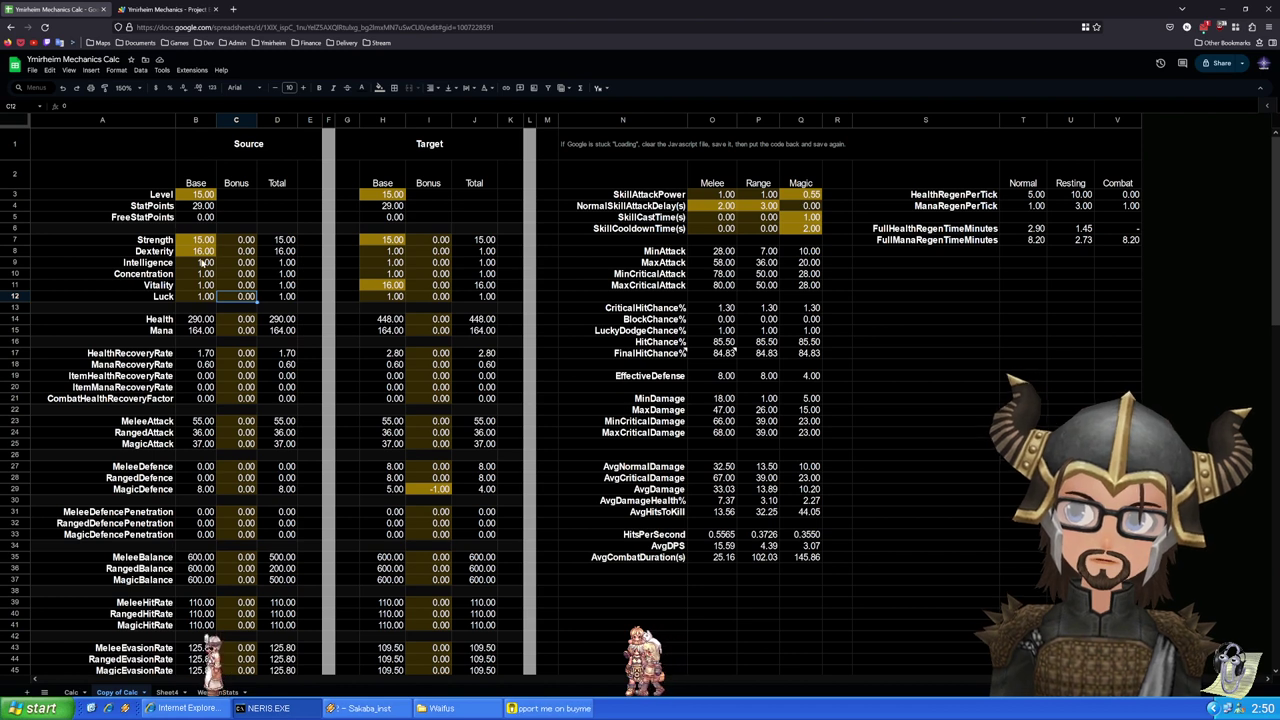
click(388, 286)
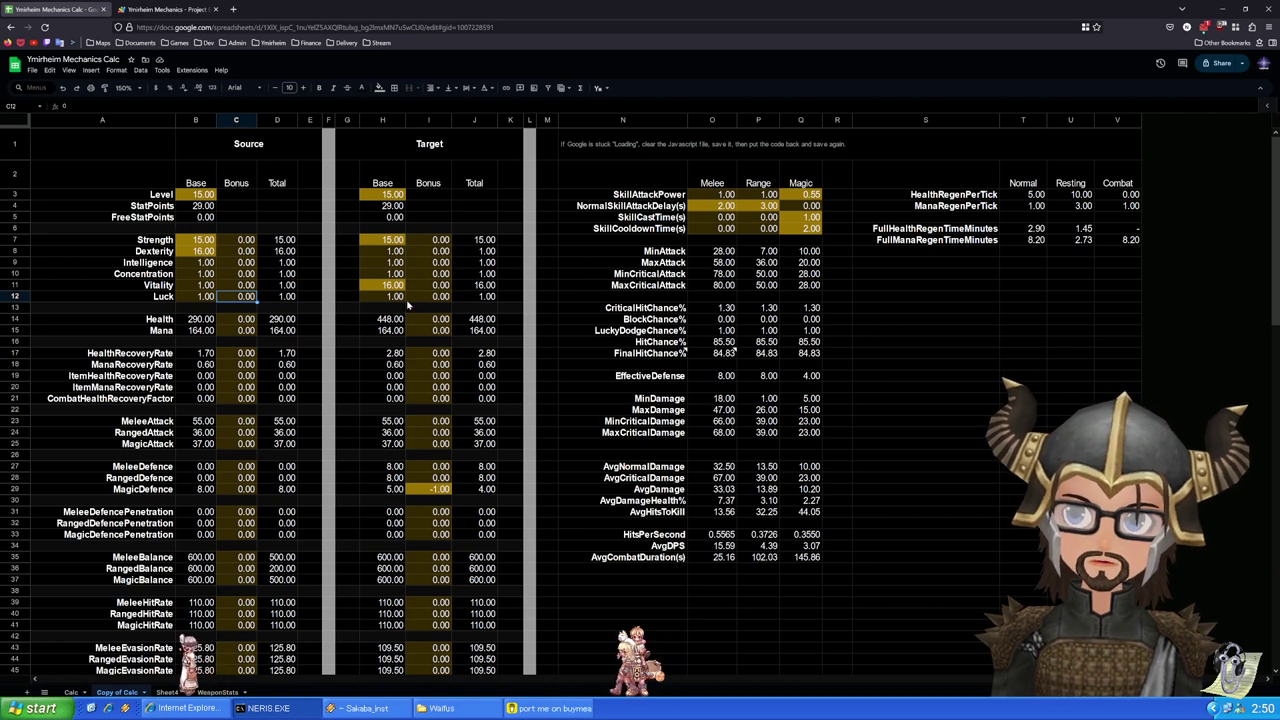
click(719, 548)
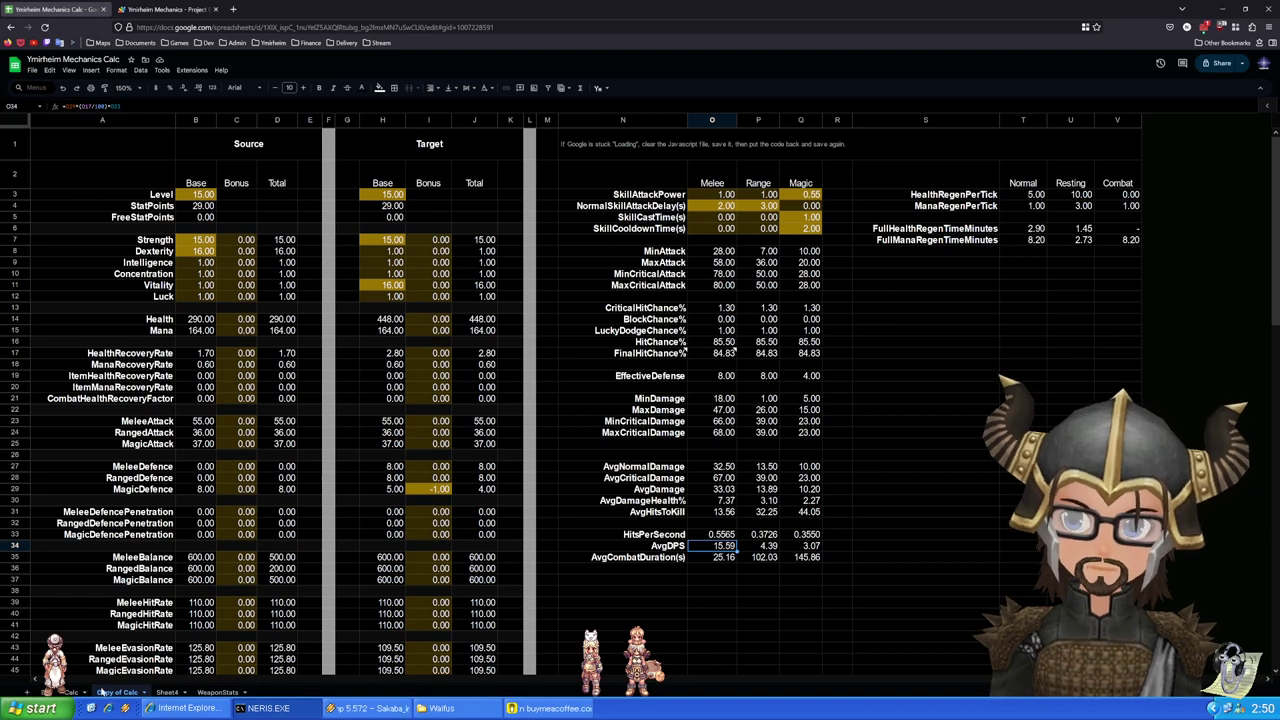
click(72, 692)
click(117, 692)
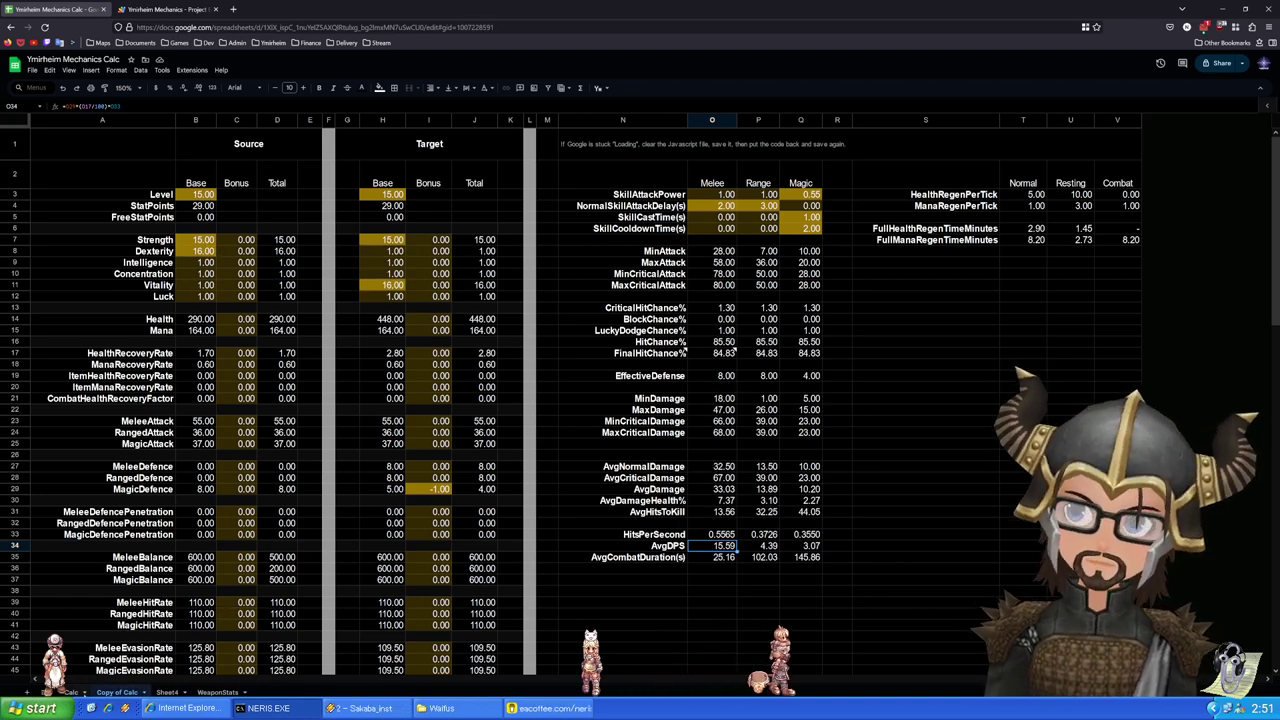
click(72, 692)
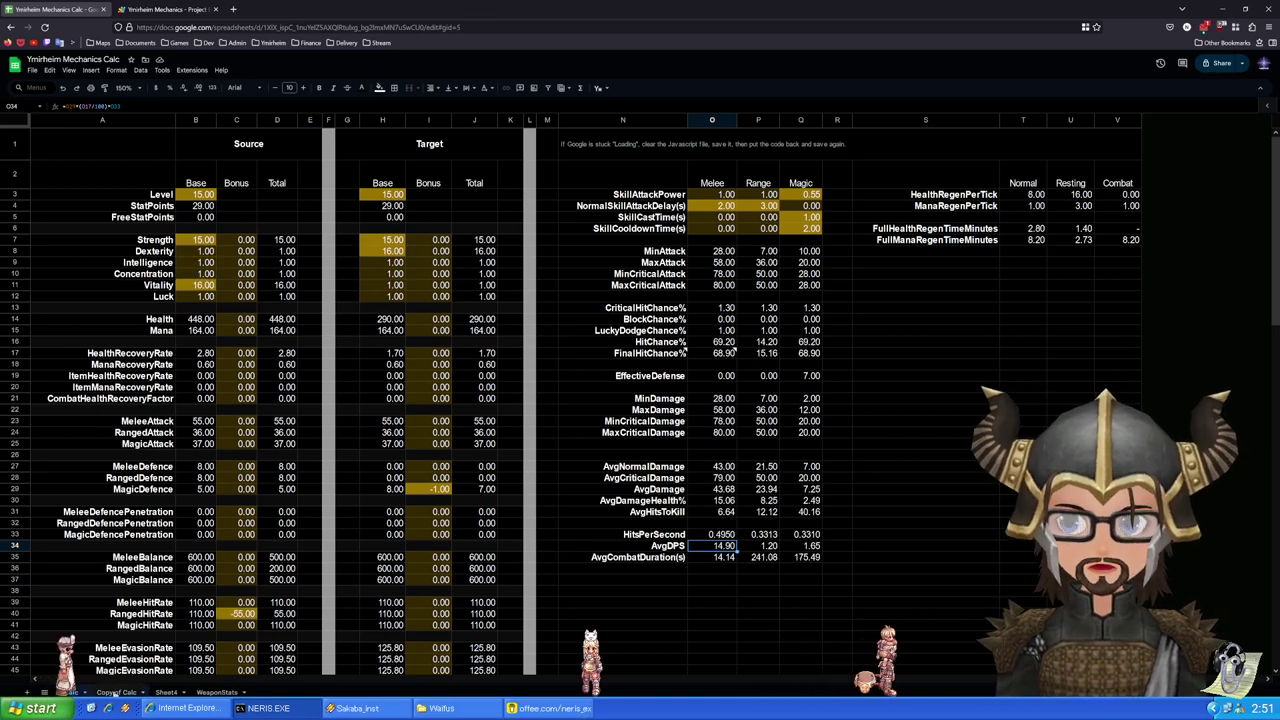
click(117, 692)
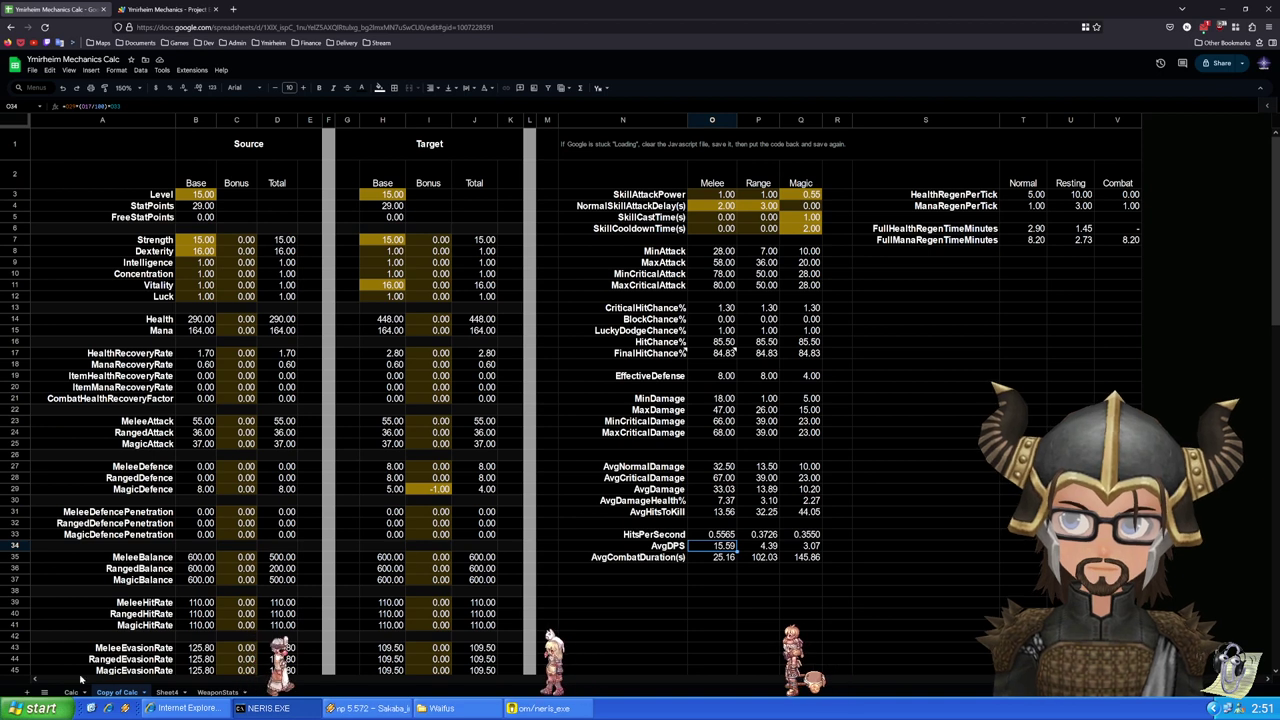
click(72, 692)
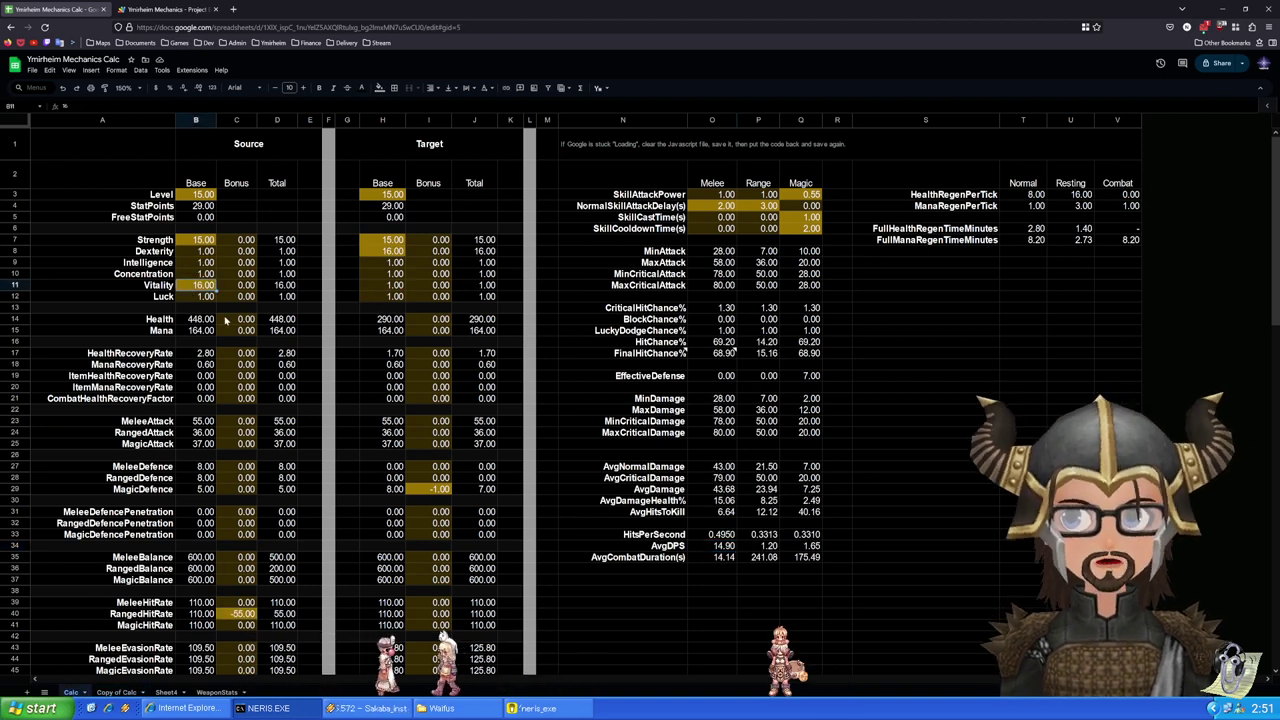
Step: Compare Source Health in D14 and melee AvgCombatDuration in O35 across both tabs
click(281, 316)
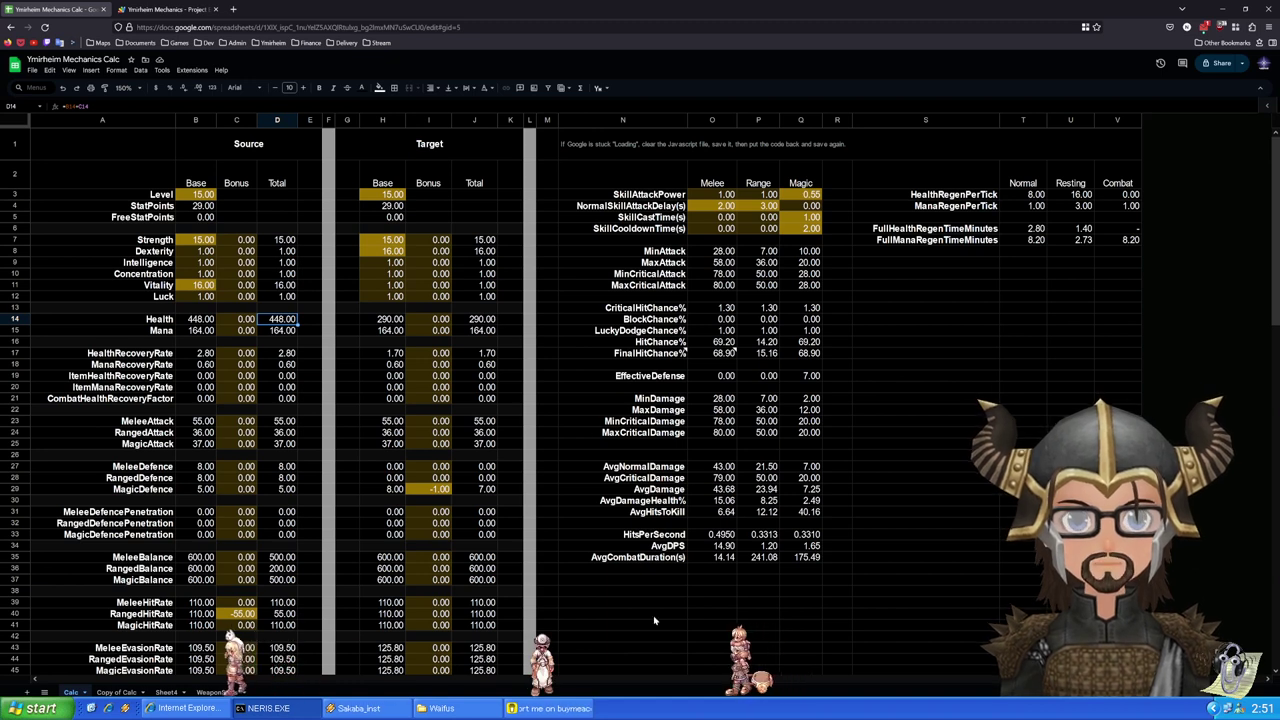
click(721, 561)
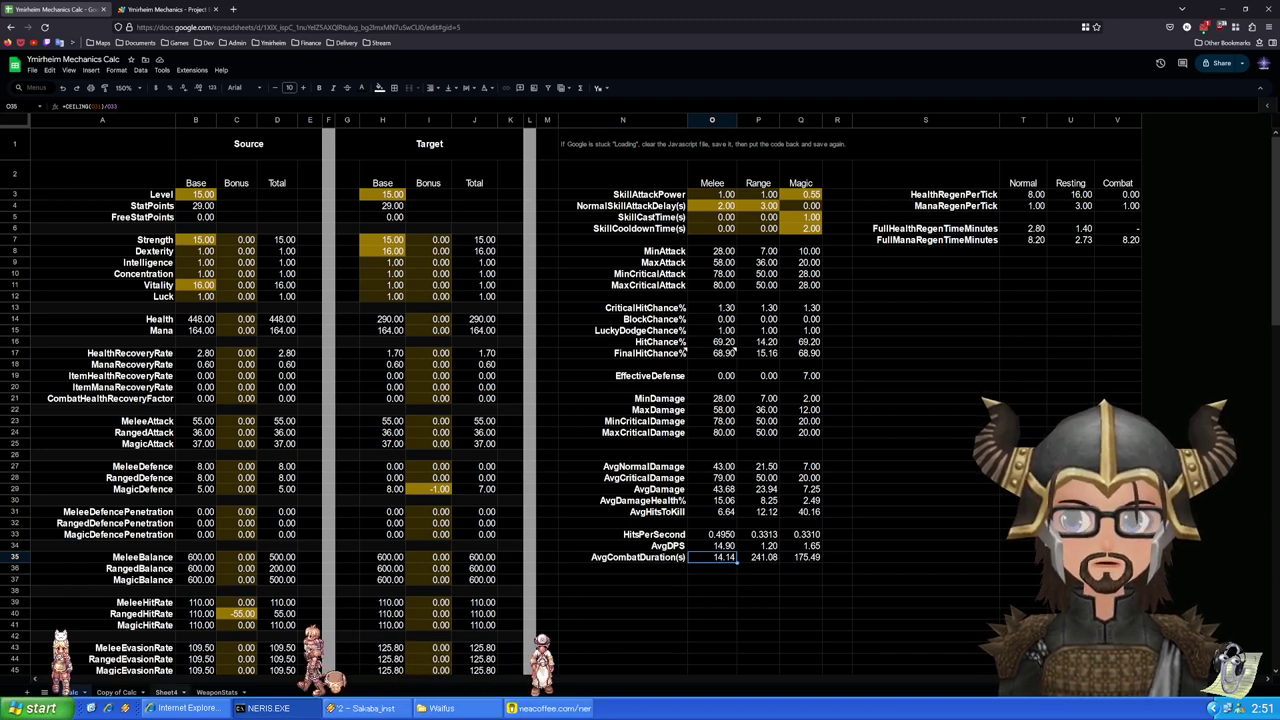
key(ctrl+shift+Page_Down)
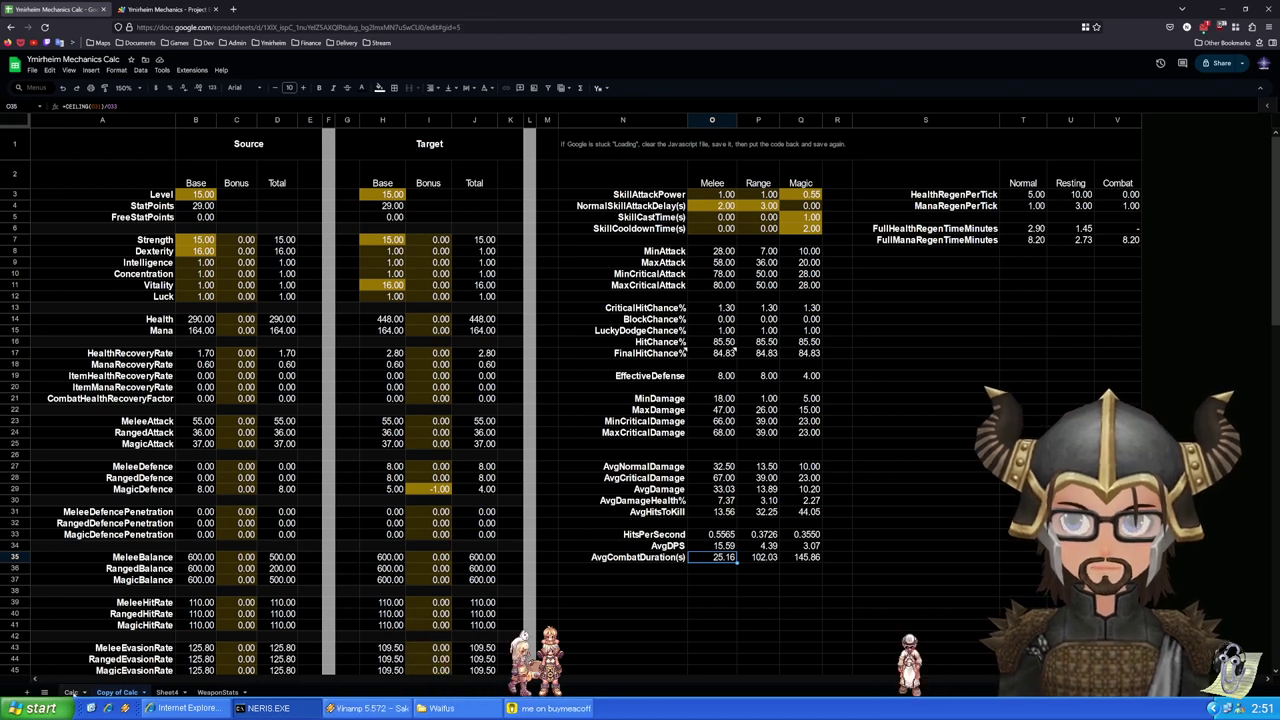
click(71, 692)
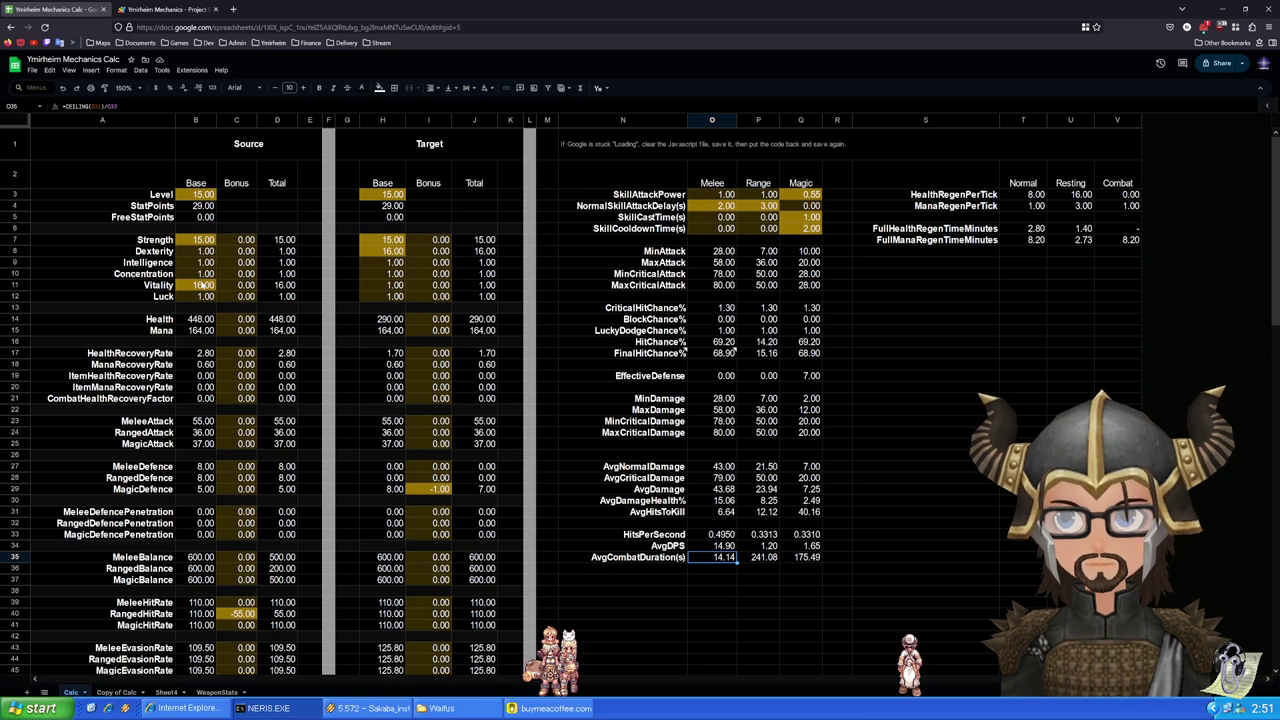
key(ctrl+shift+Page_Down)
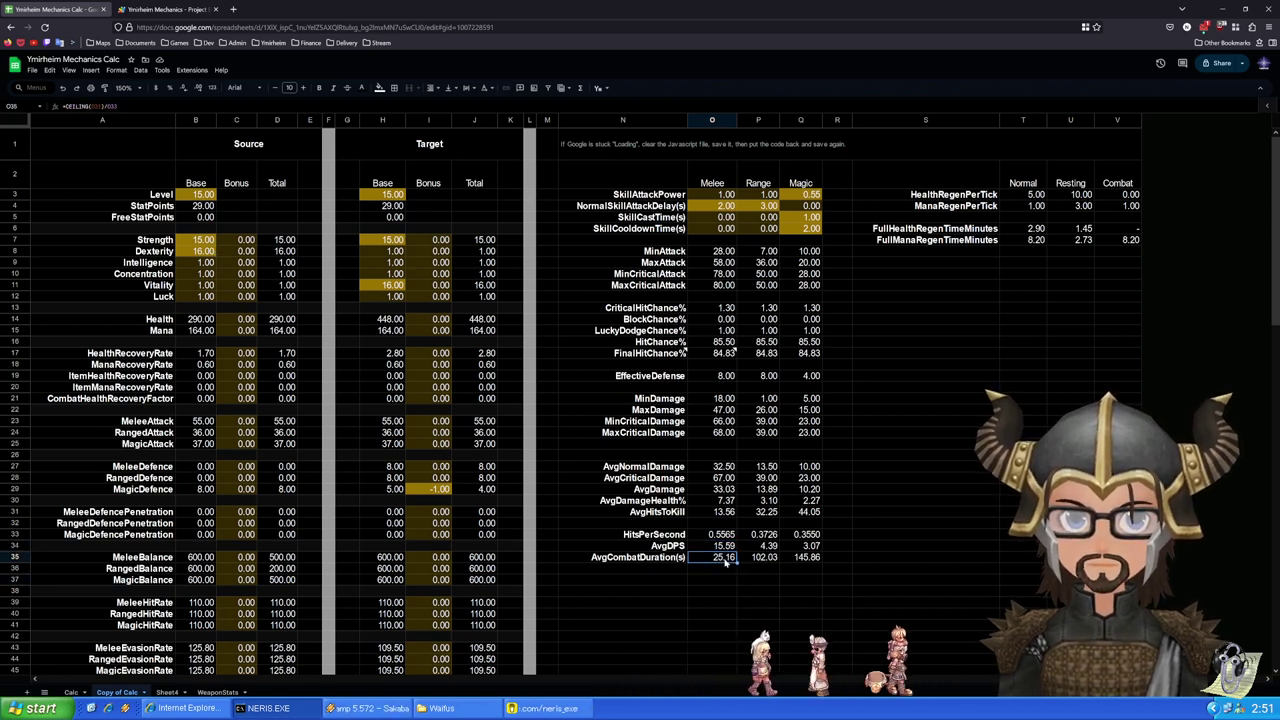
click(71, 692)
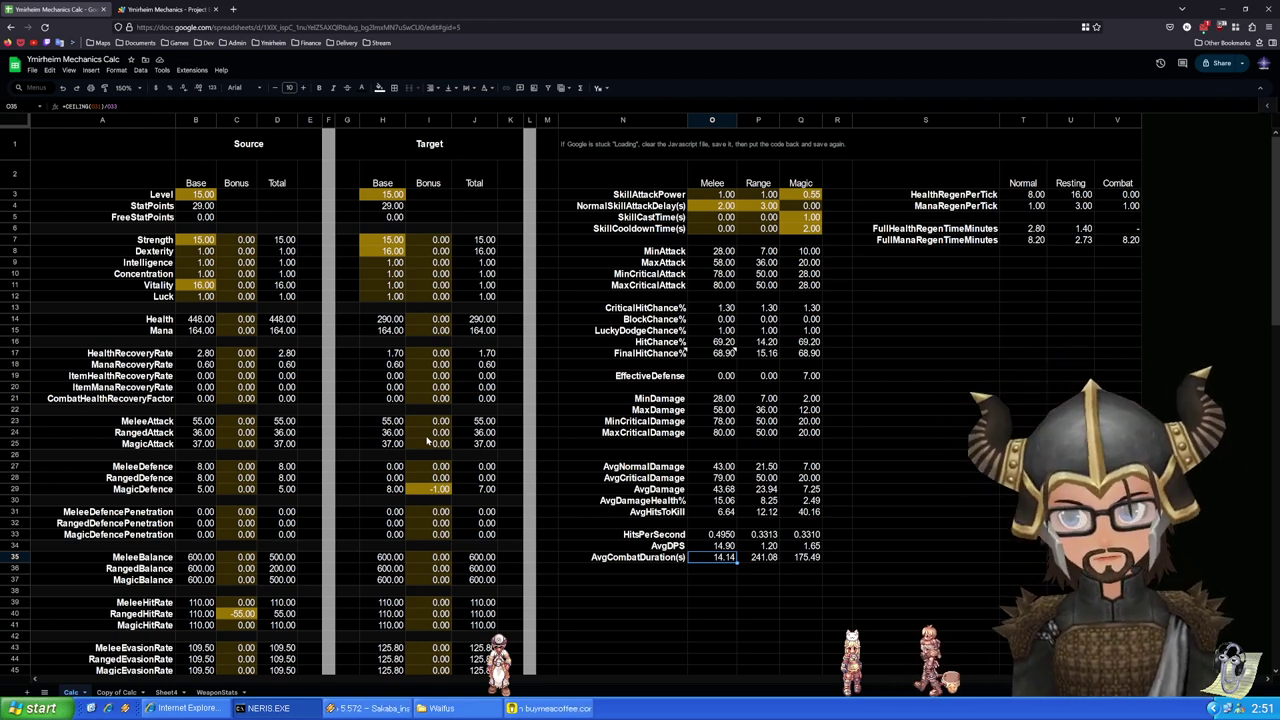
Step: Review the Target base stats on both sheets, finishing on Calc
click(436, 285)
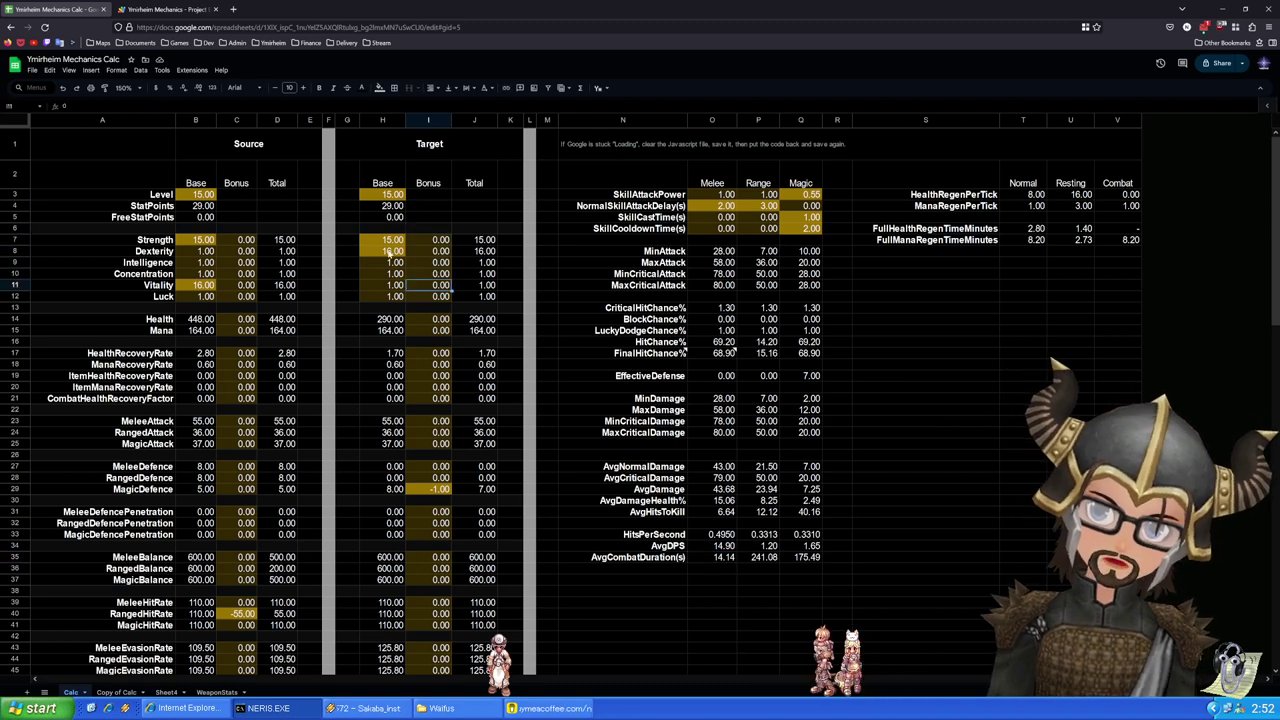
key(Up)
key(Up)
key(Up)
key(Up)
key(Left)
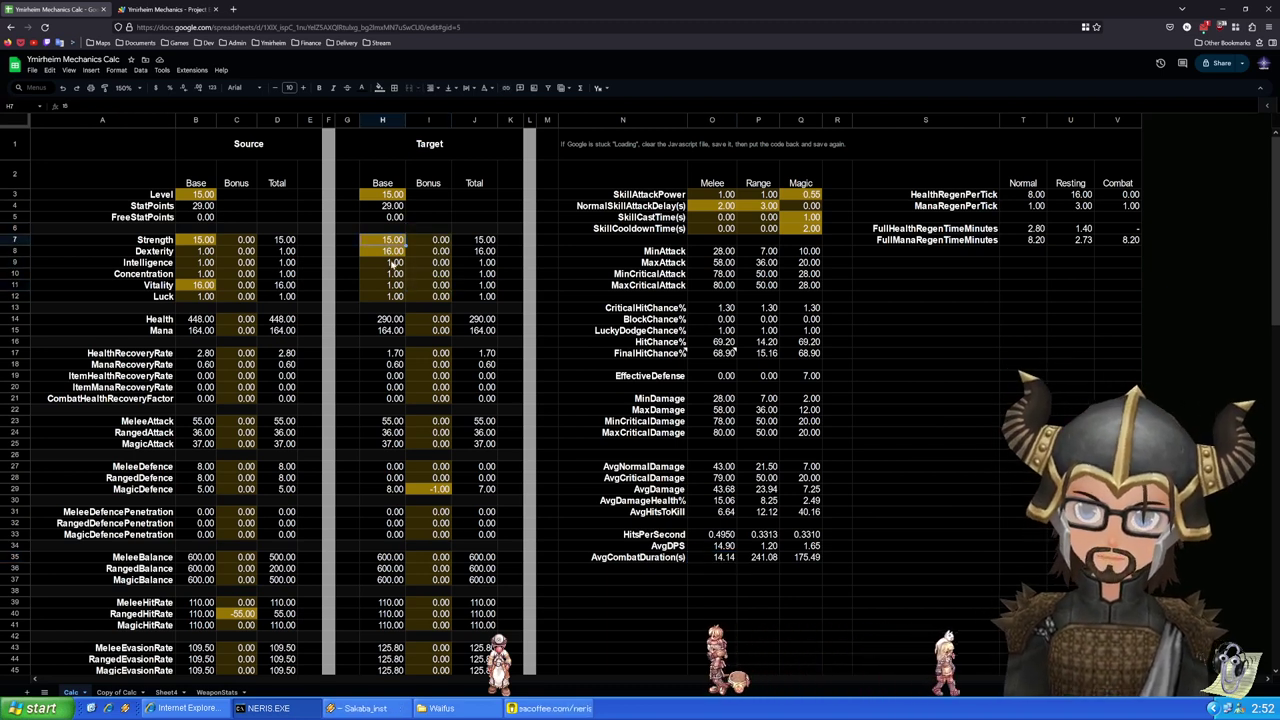
click(393, 253)
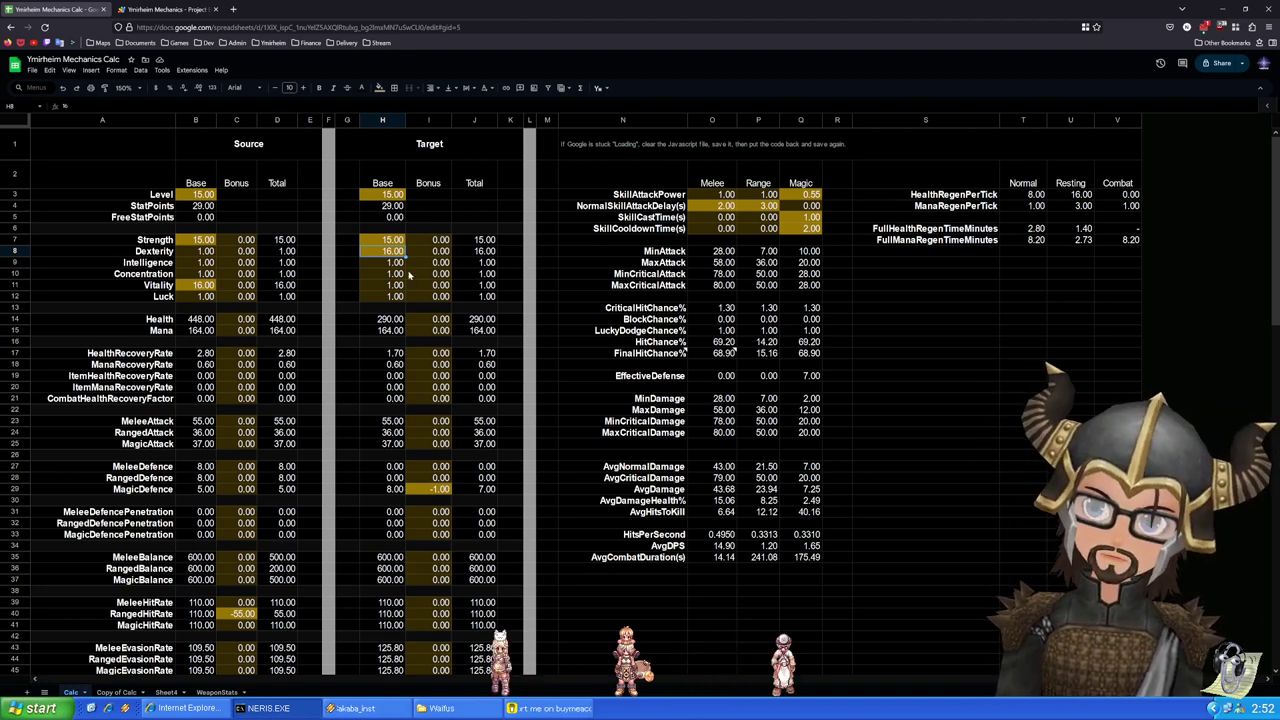
click(122, 692)
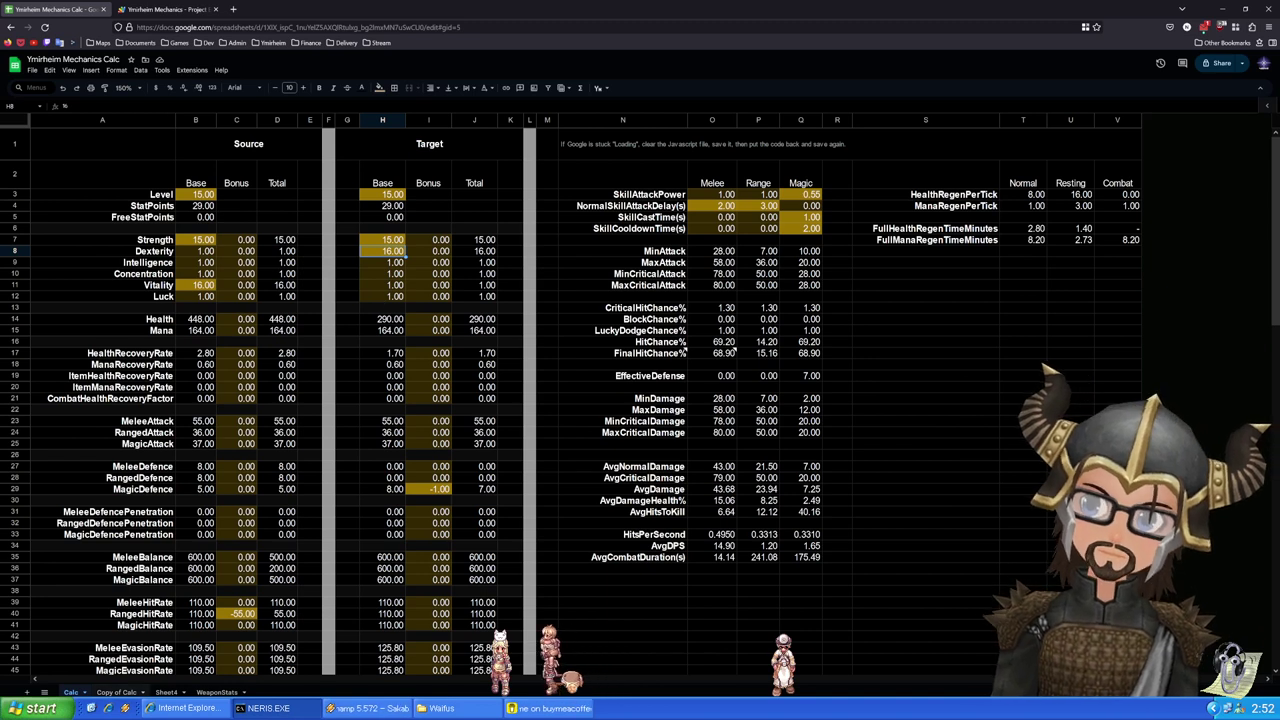
click(382, 307)
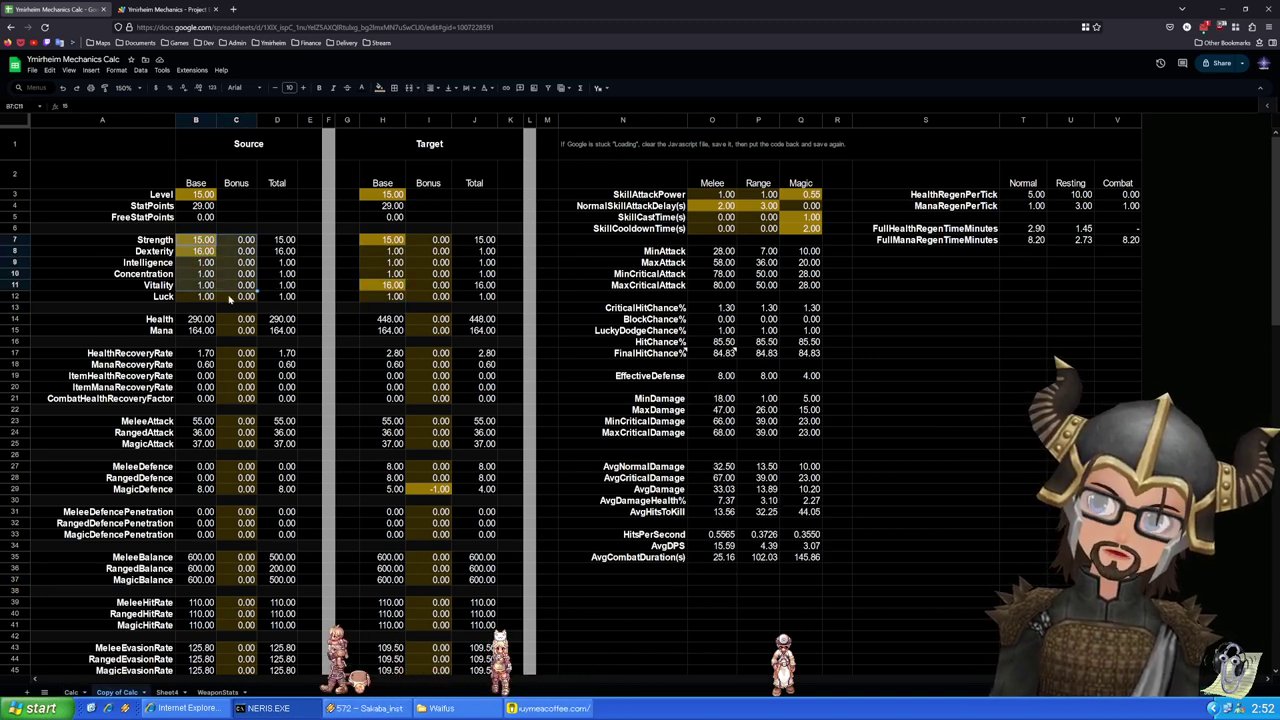
key(Right)
key(Right)
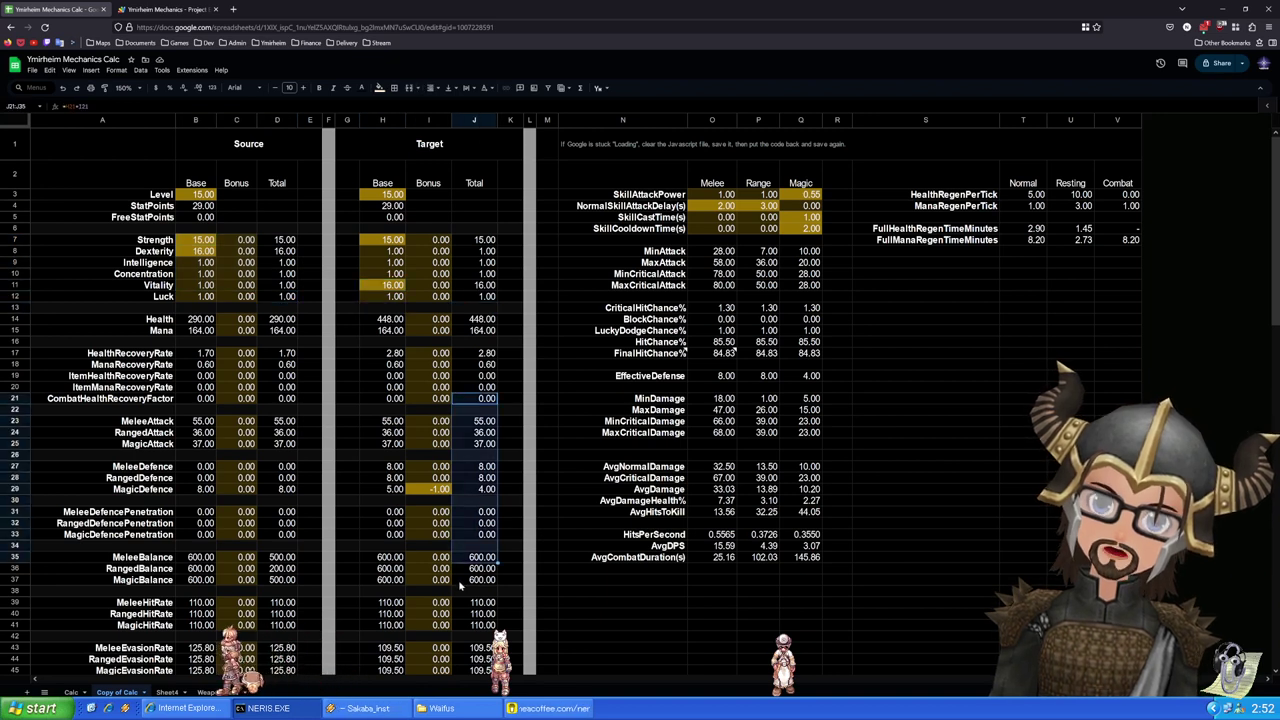
click(403, 245)
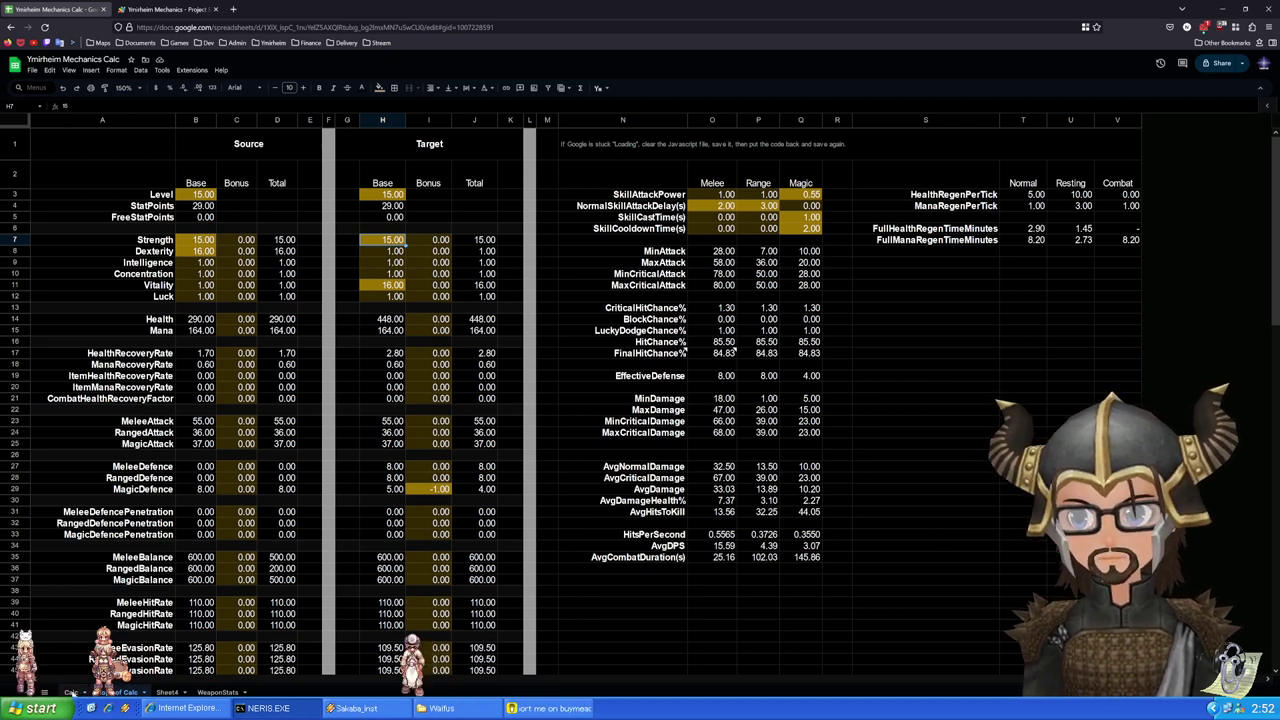
key(ctrl+shift+Page_Up)
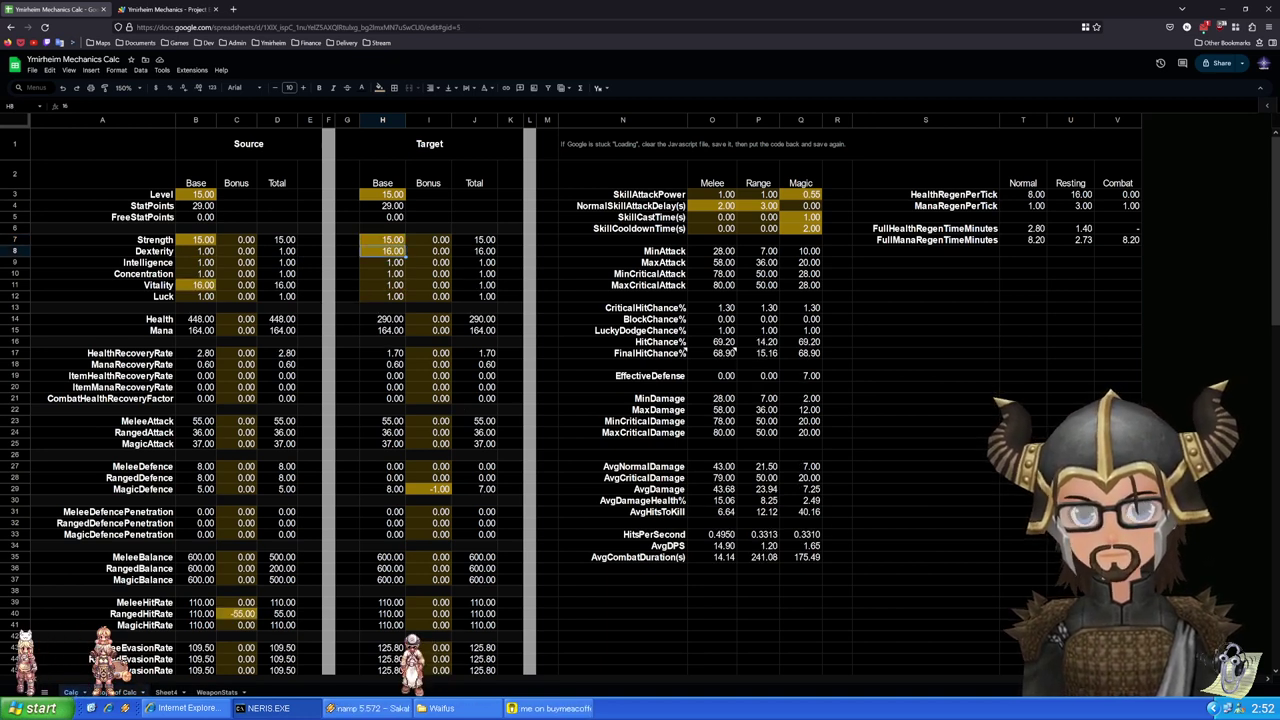
key(ctrl+shift+Page_Down)
click(72, 692)
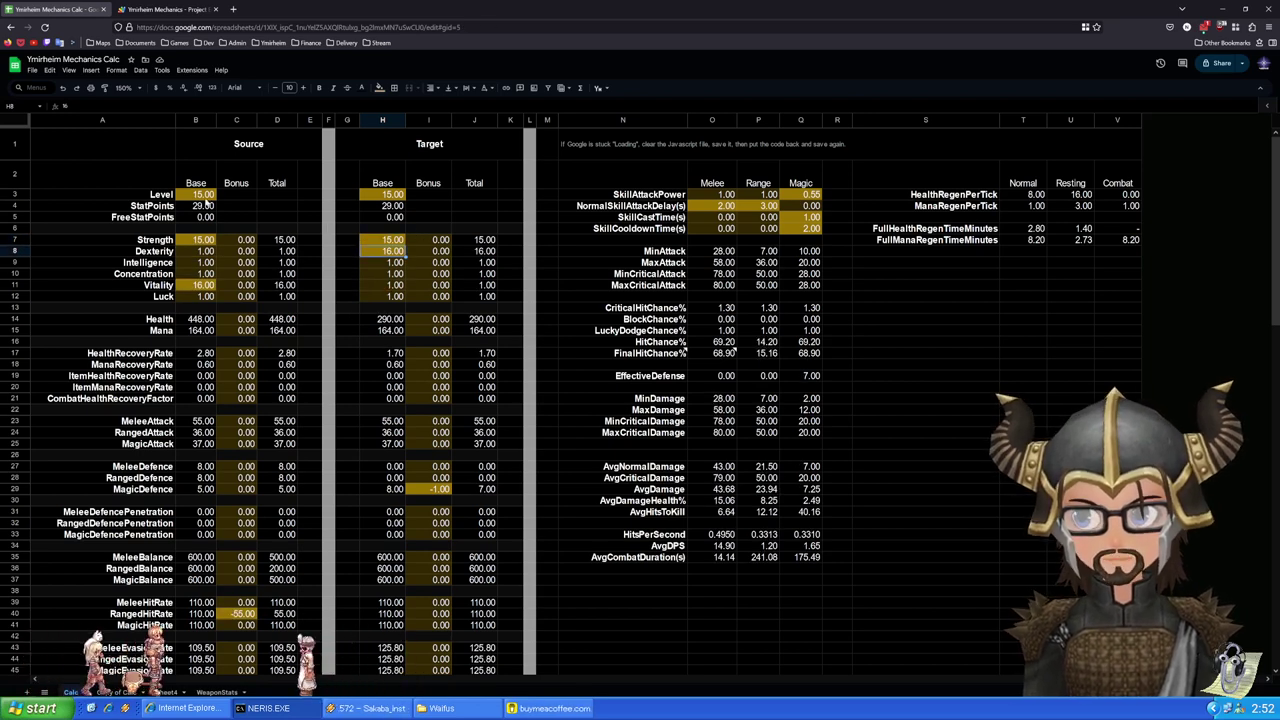
Step: On Calc, set Source Vitality to 1 and Concentration to 16, checking melee hit chance and AvgDPS
click(204, 286)
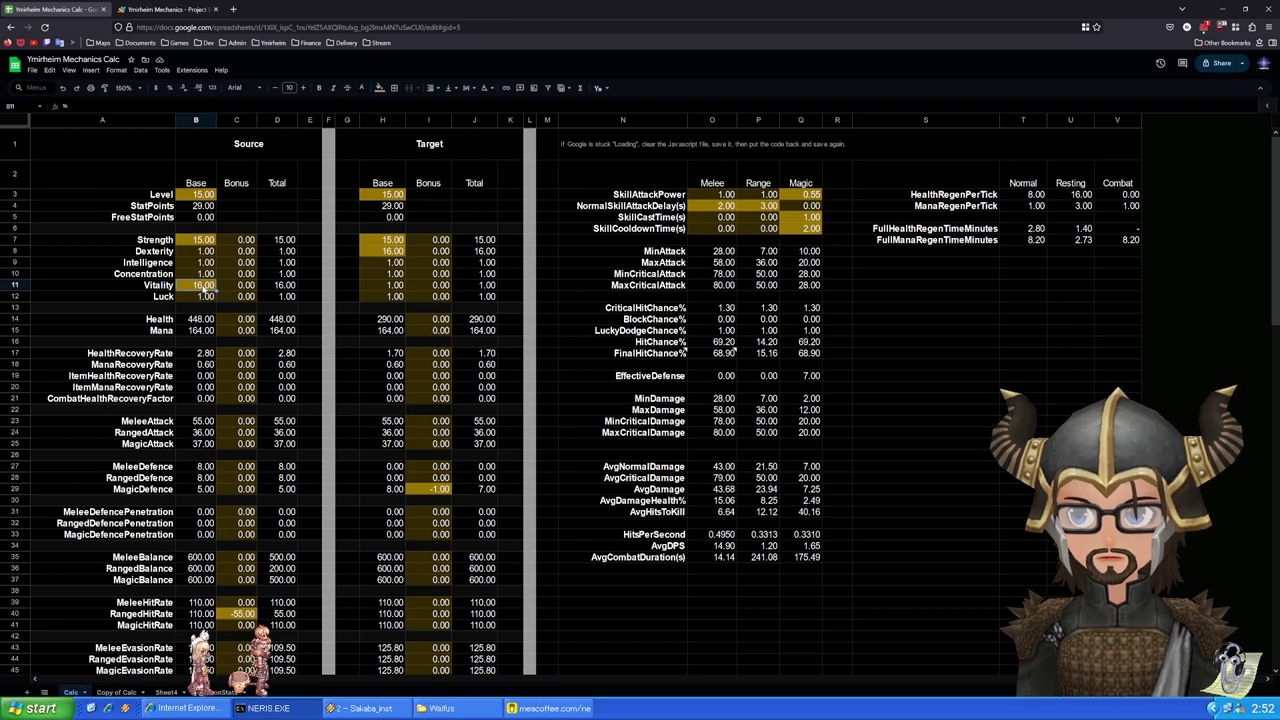
click(199, 263)
click(200, 275)
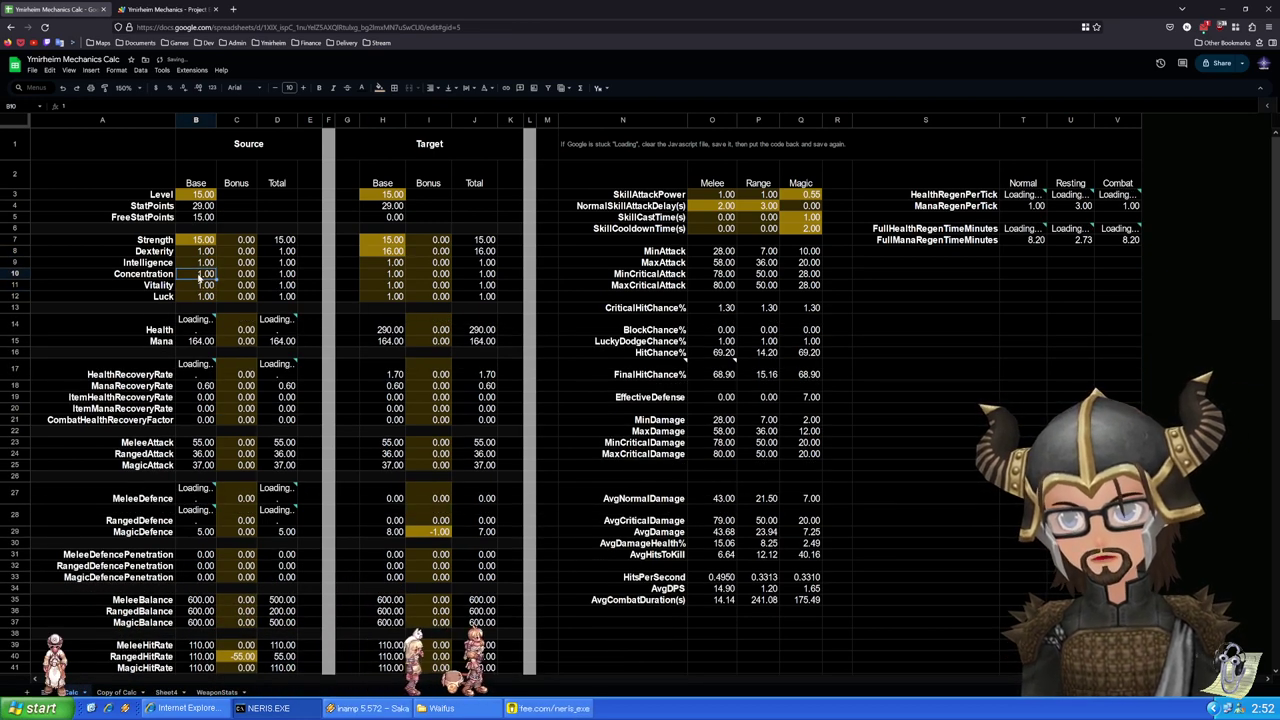
double_click(200, 275)
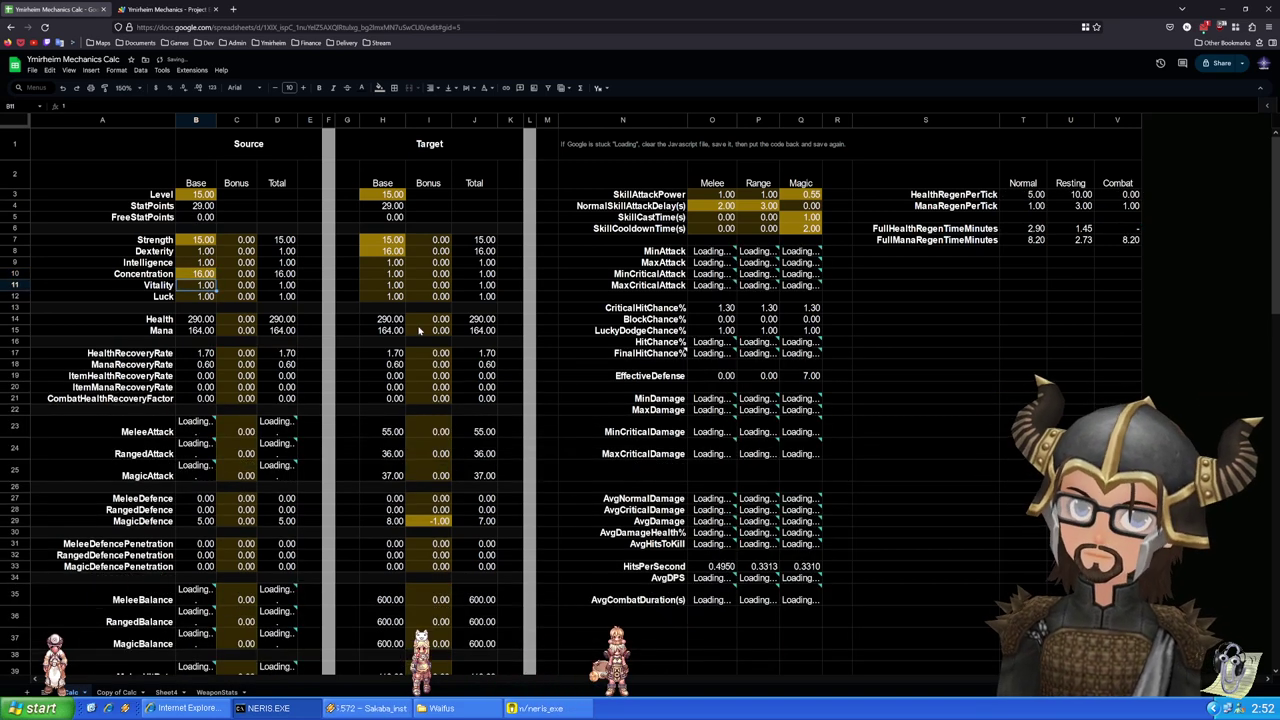
click(200, 273)
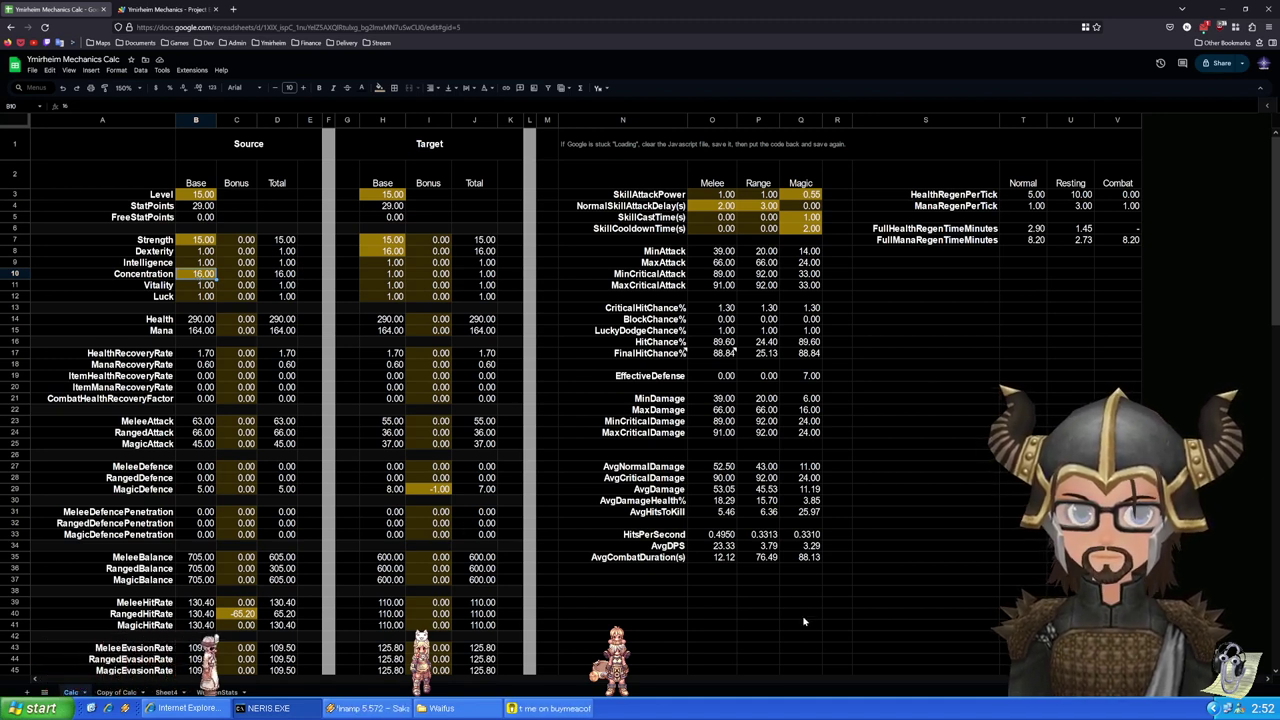
click(713, 545)
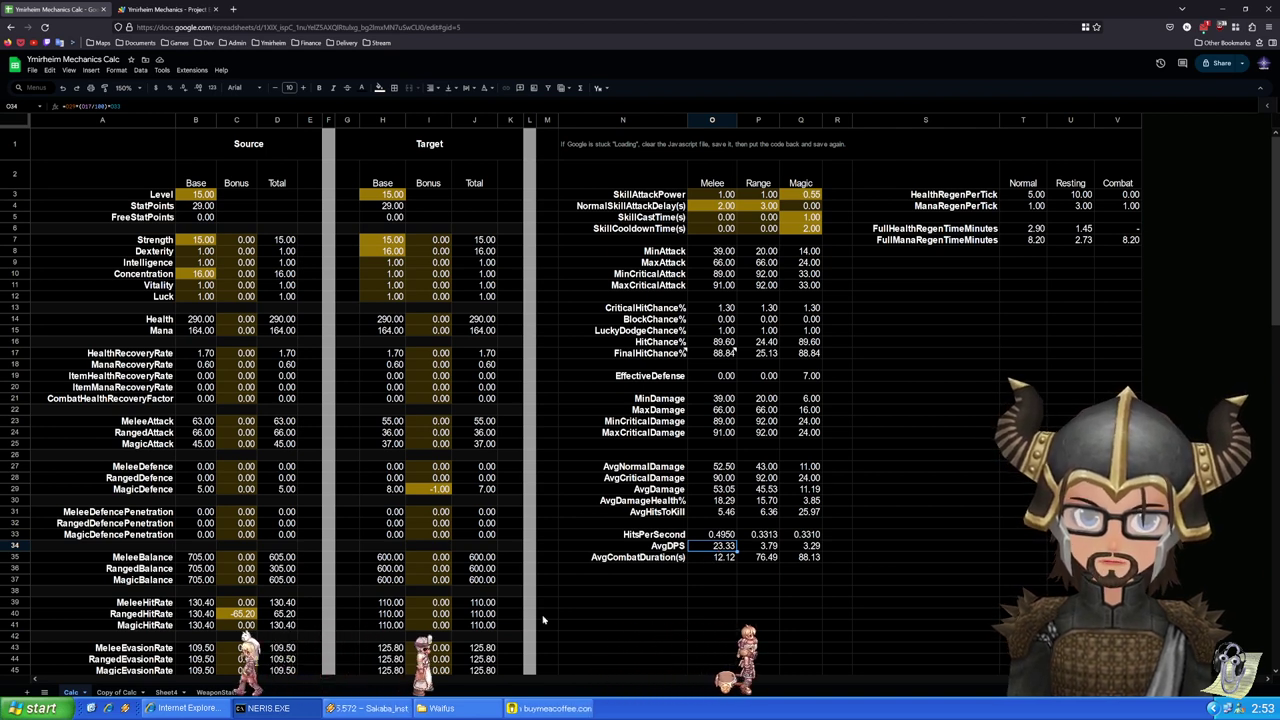
click(712, 341)
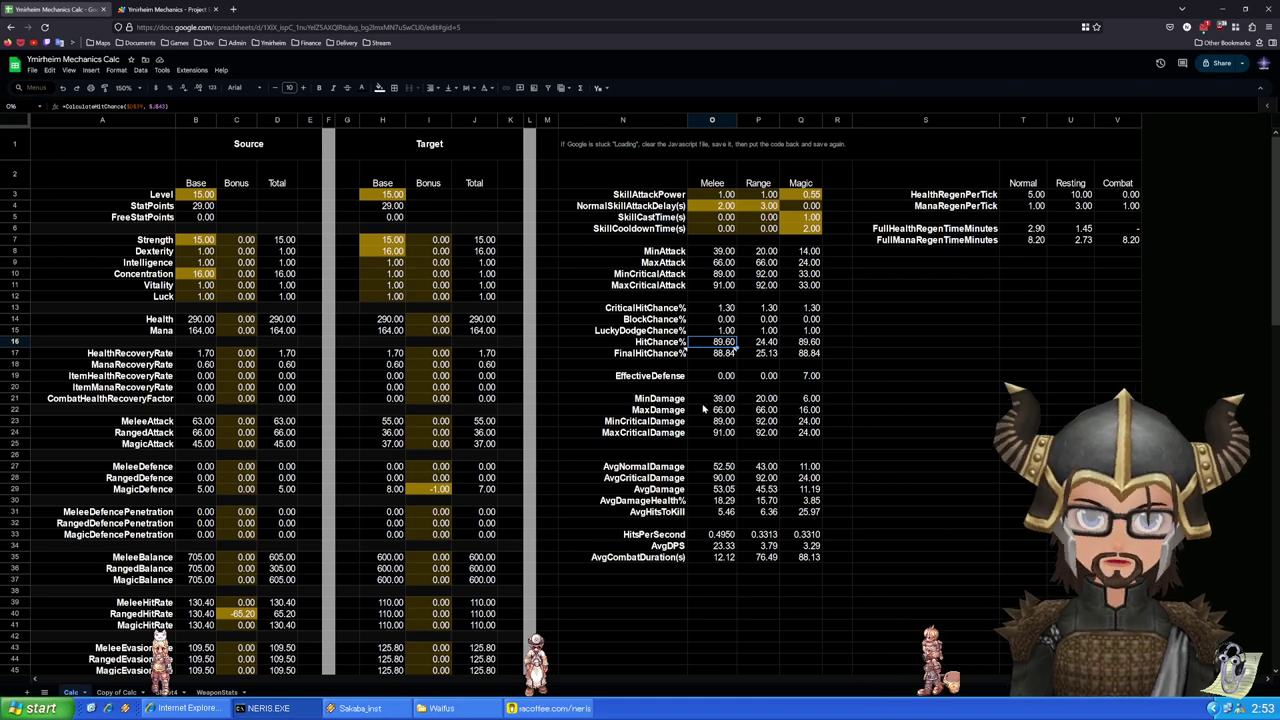
click(730, 546)
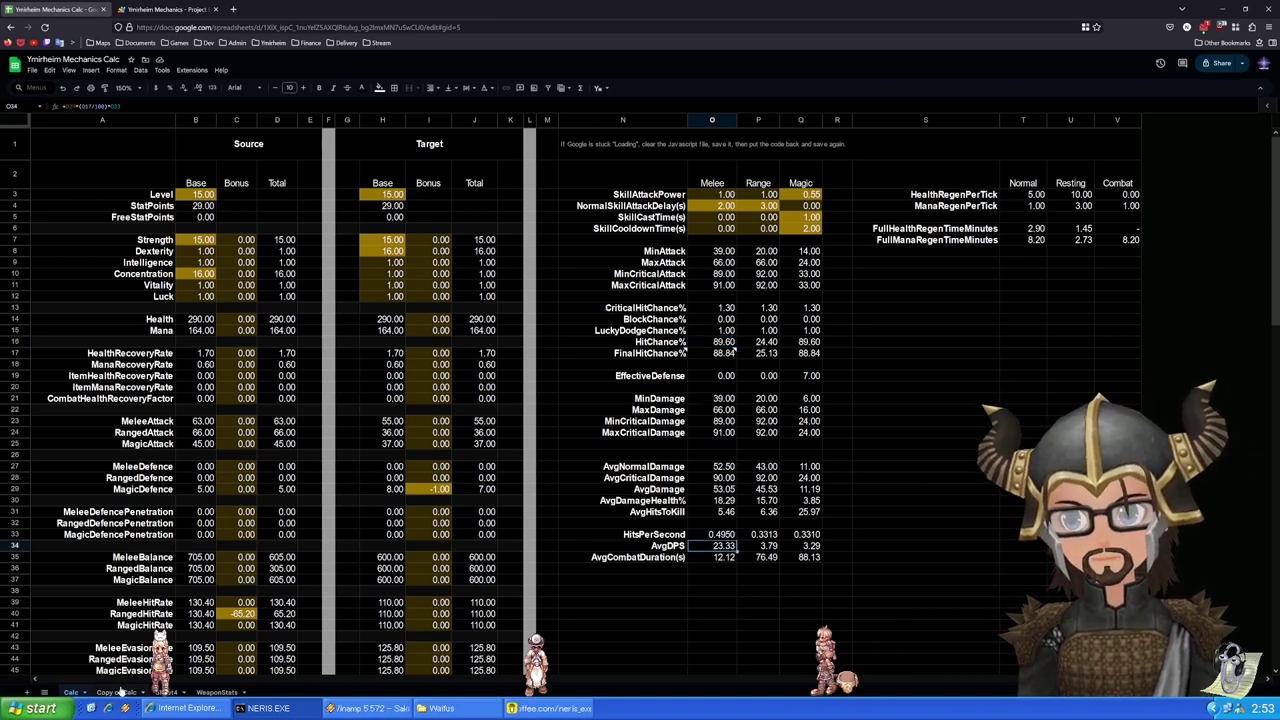
Step: On Copy of Calc, set Target Vitality to 1 and Target Concentration to 16
key(ctrl+shift+Page_Down)
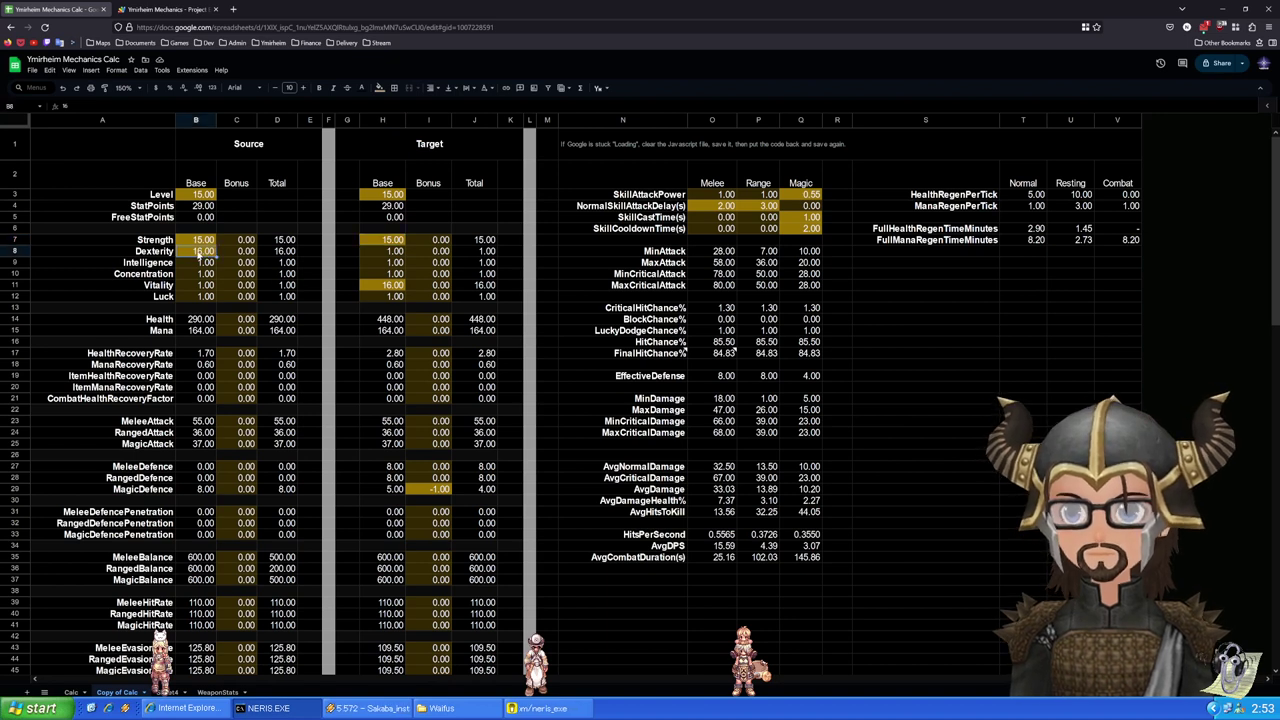
key(ctrl+shift+Page_Up)
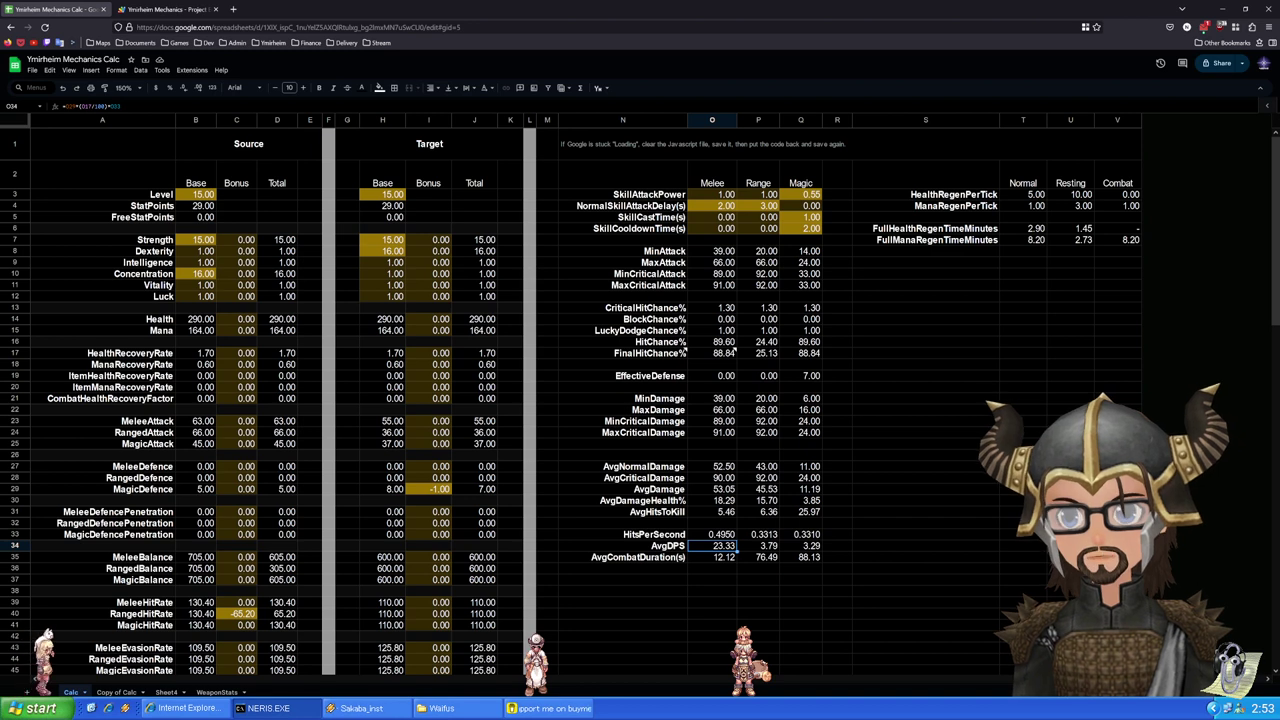
click(115, 692)
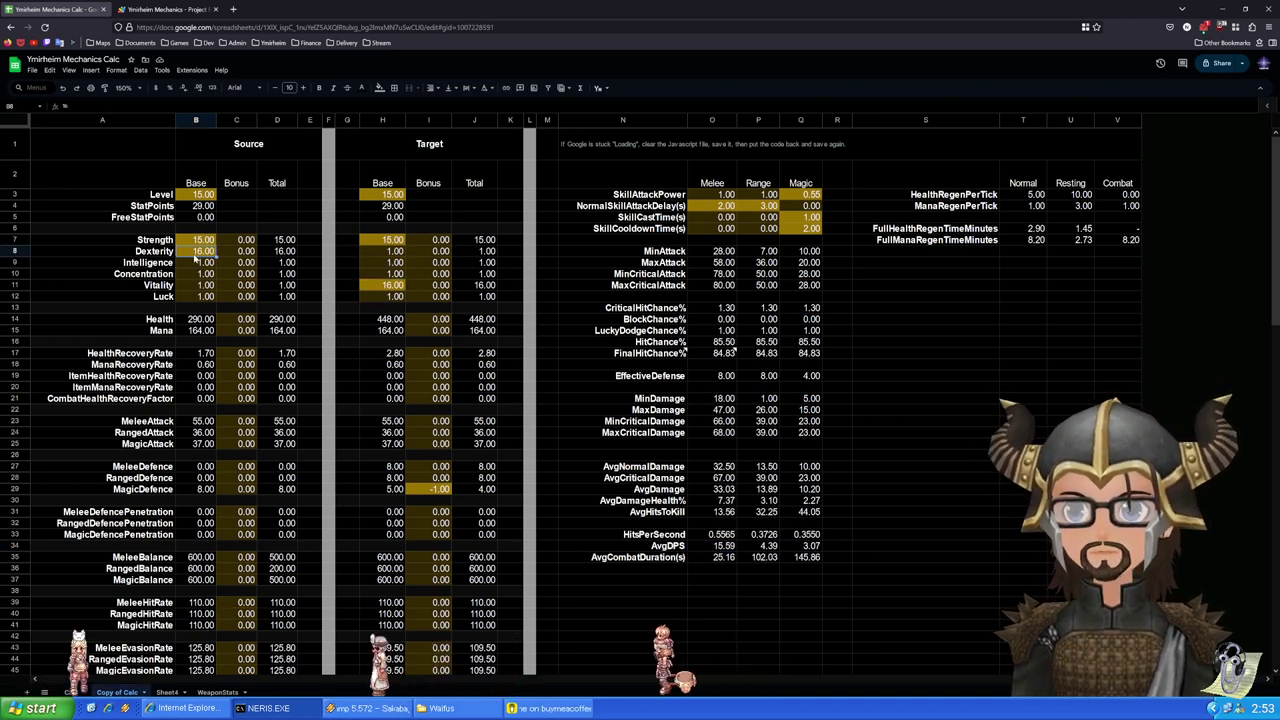
click(392, 286)
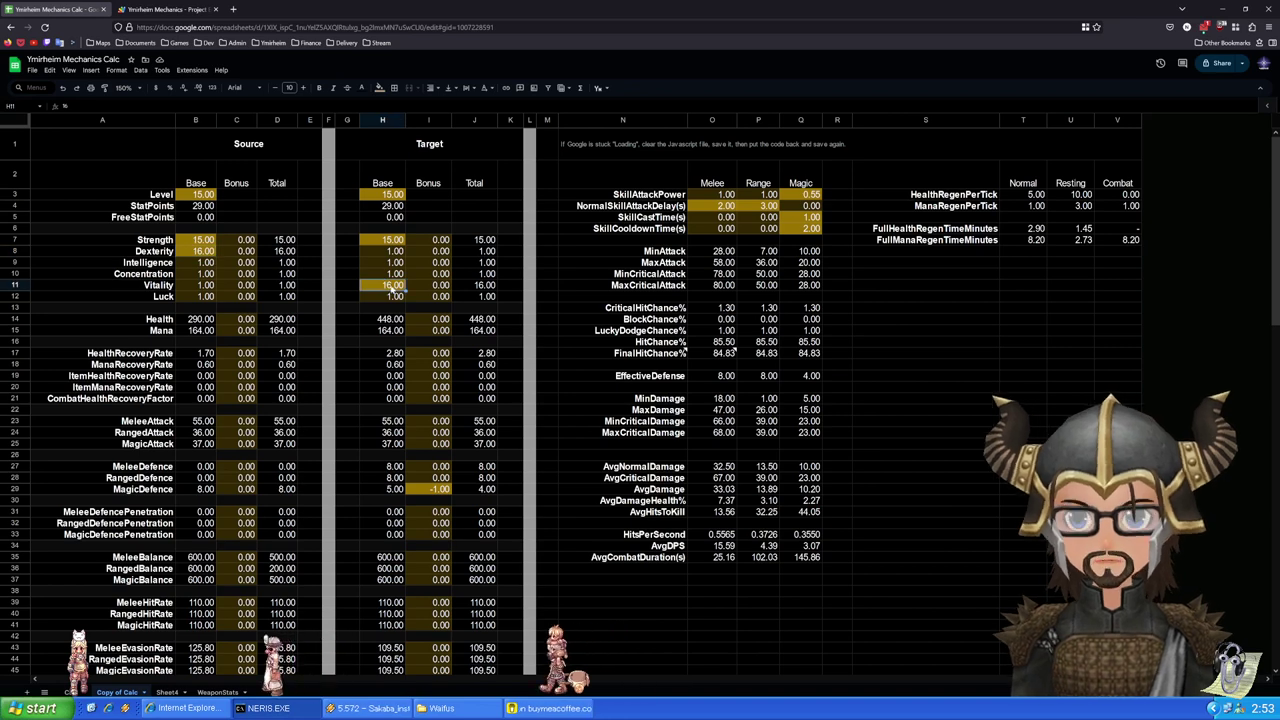
text(1)
key(Up)
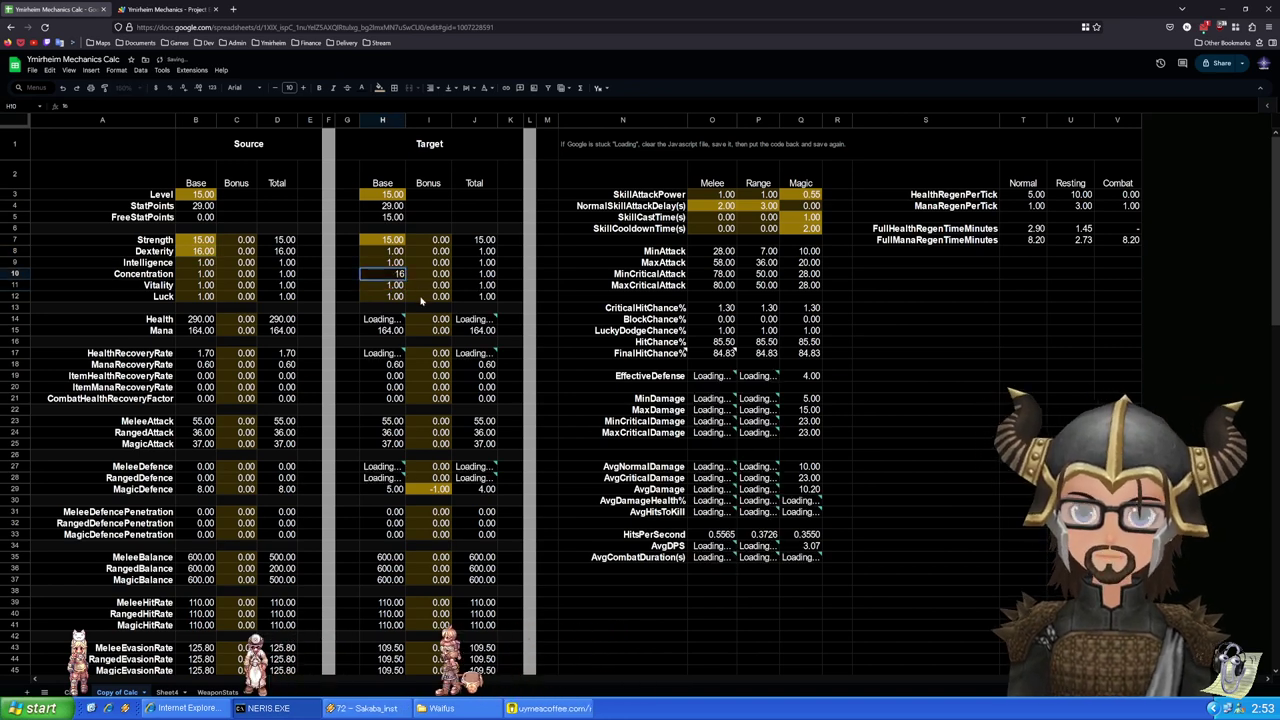
text(16)
key(Return)
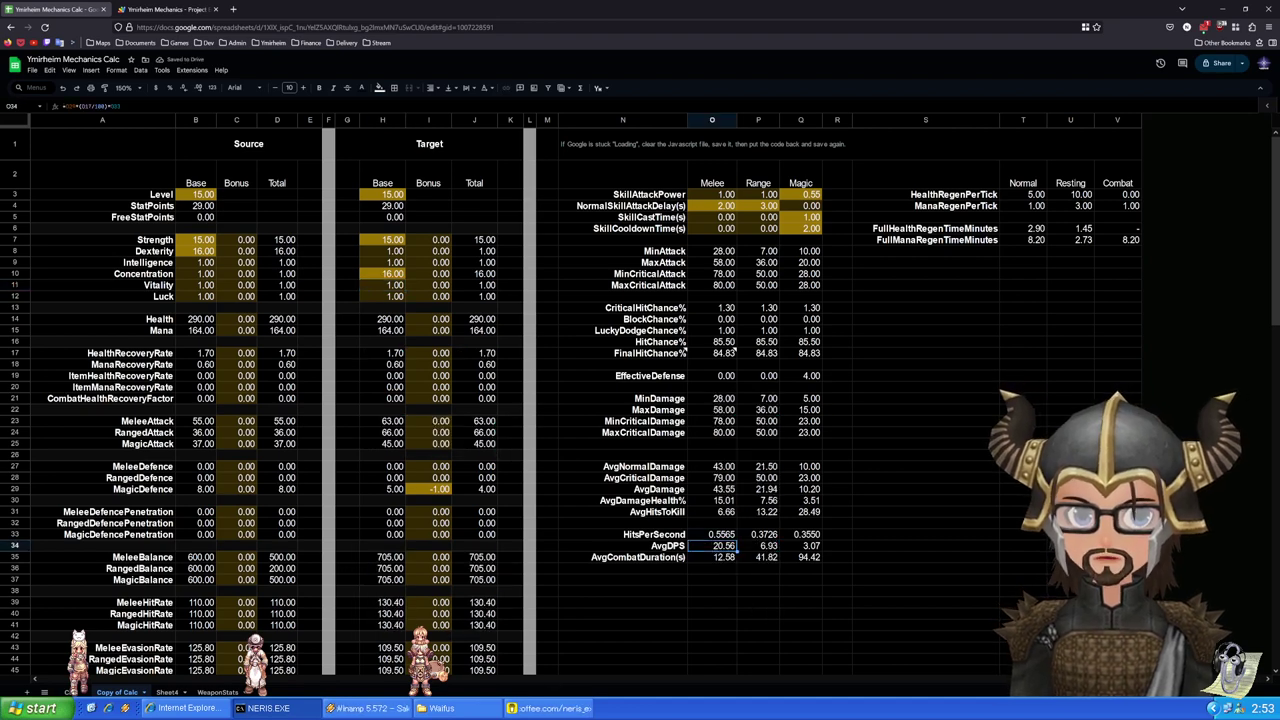
click(71, 692)
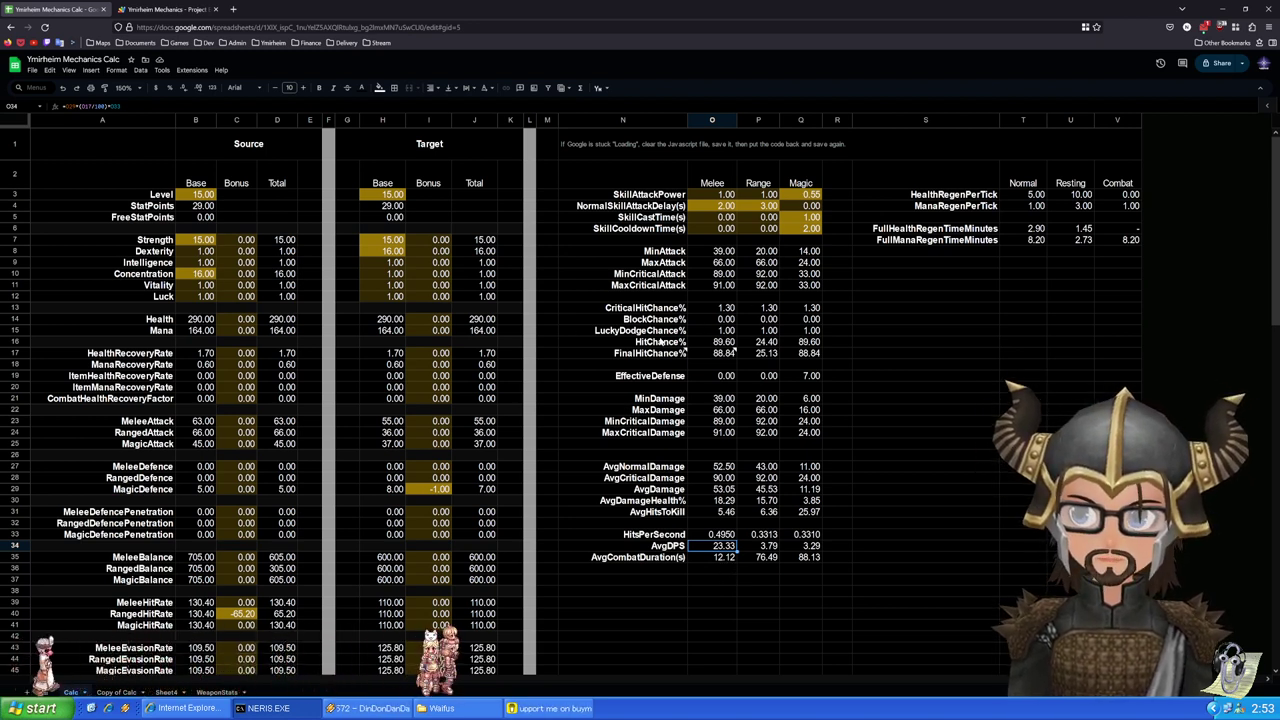
Step: Compare Calc's 89.60 melee HitChance% in O16 with Copy of Calc's 85.50
click(725, 345)
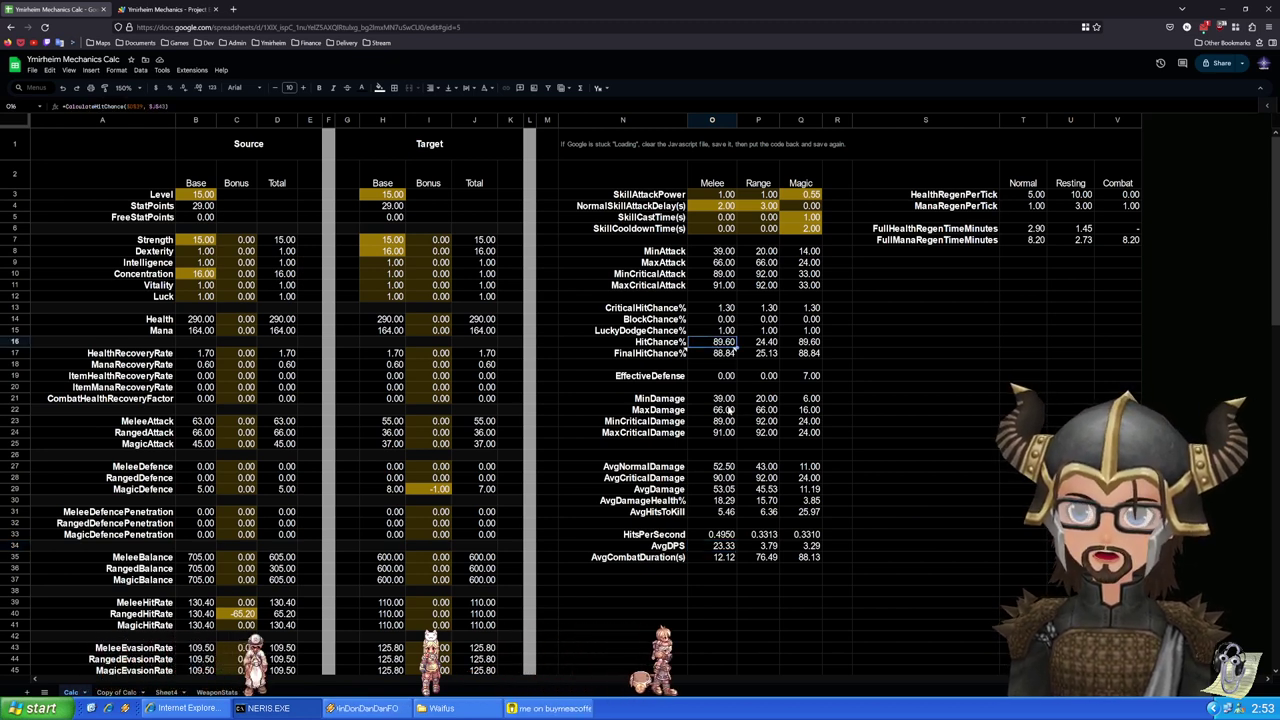
click(380, 253)
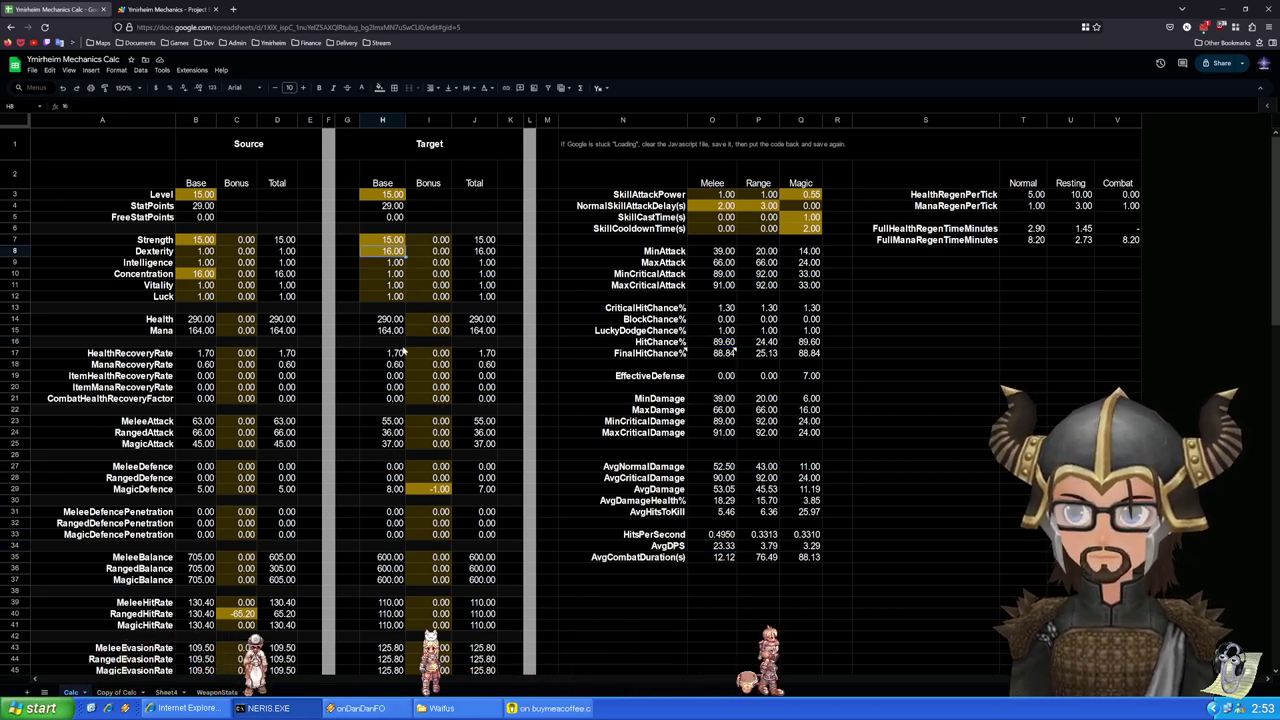
click(151, 254)
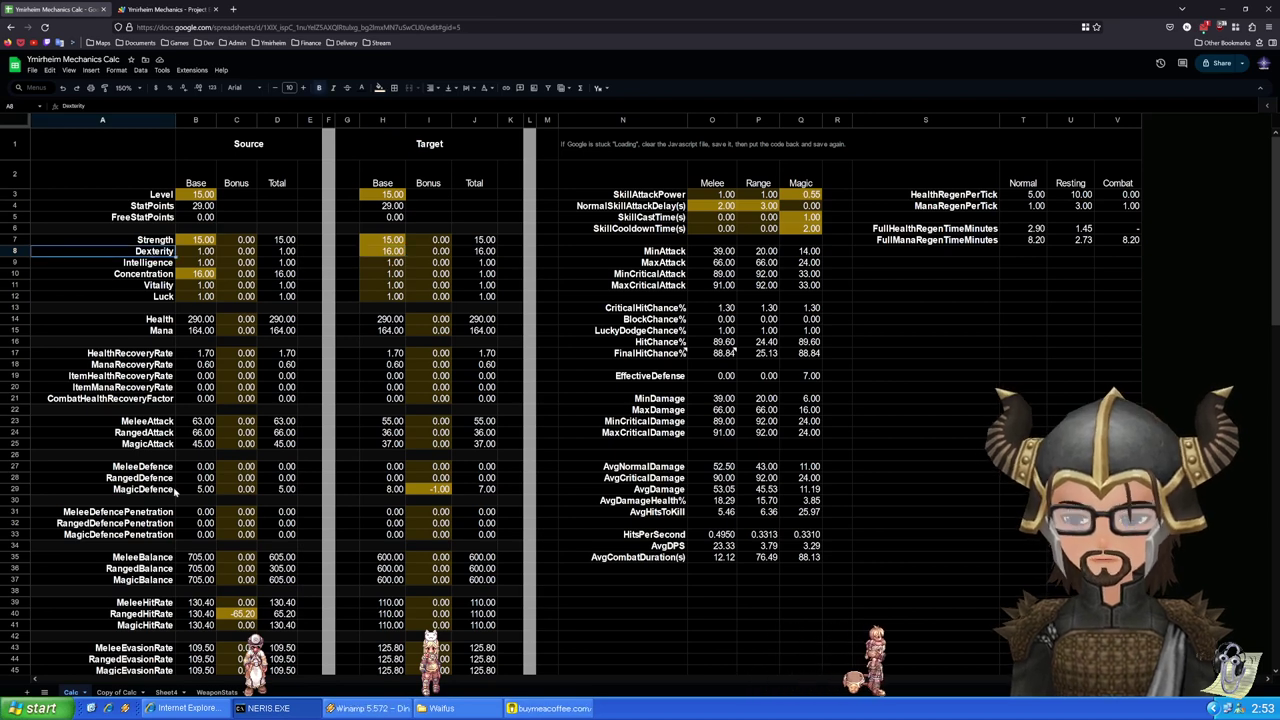
click(117, 692)
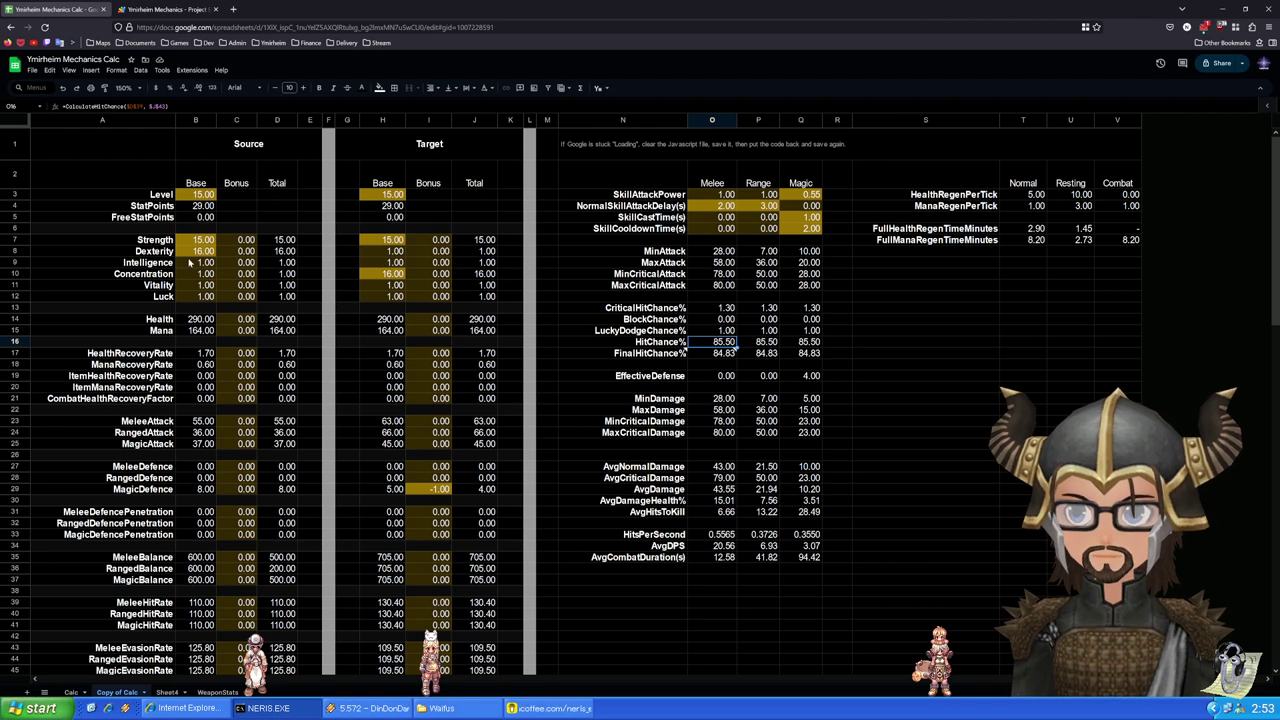
click(727, 343)
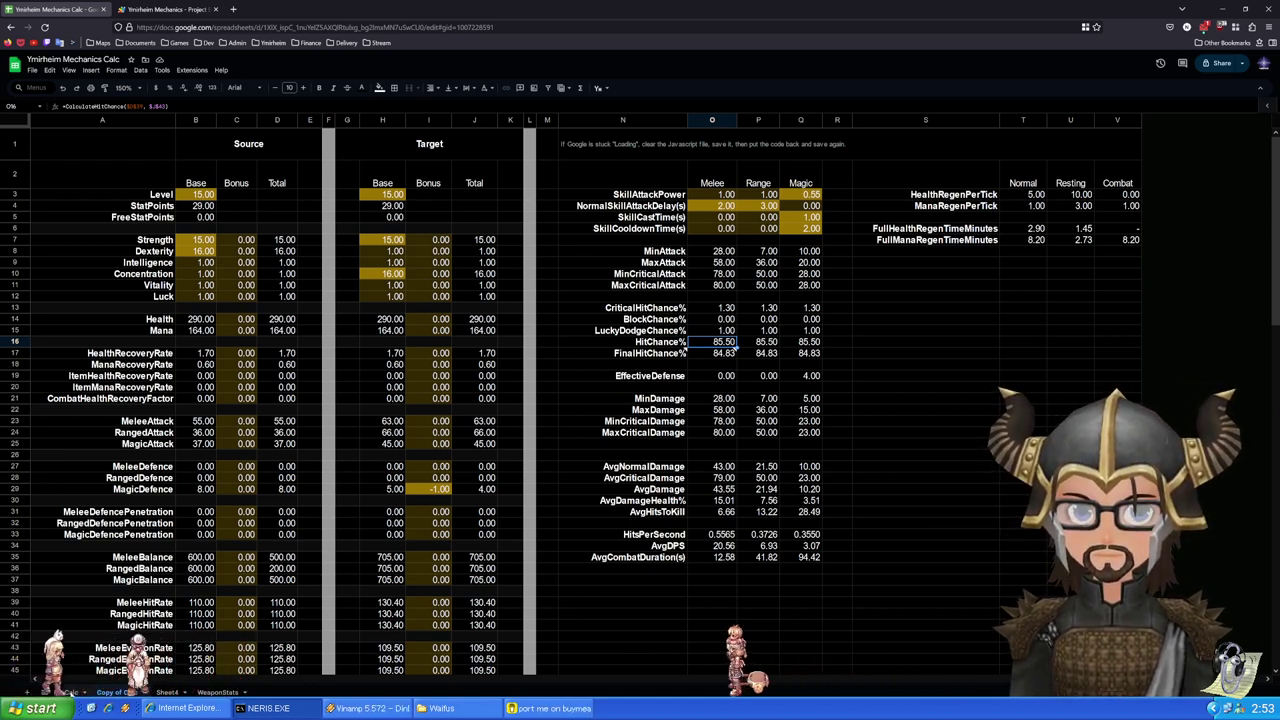
key(ctrl+shift+Page_Up)
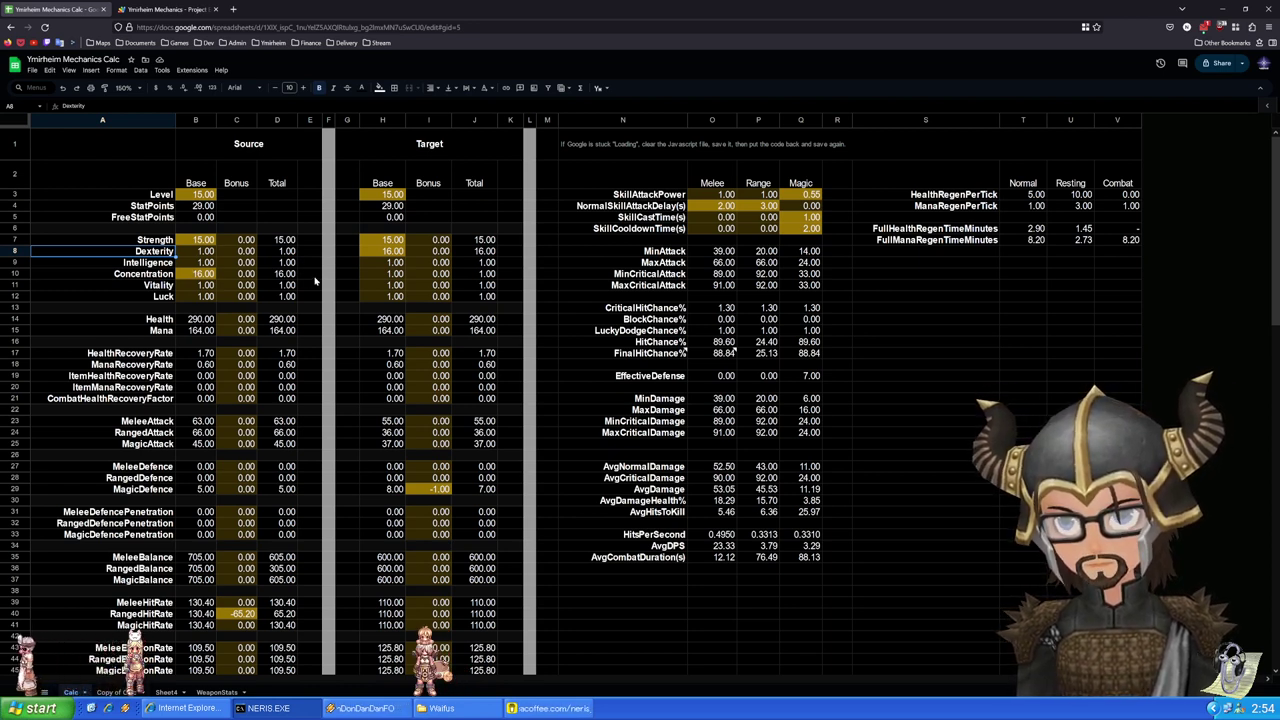
Step: Move Source's points to Dexterity 16, leaving Concentration at 1 on the Calc sheet
click(190, 275)
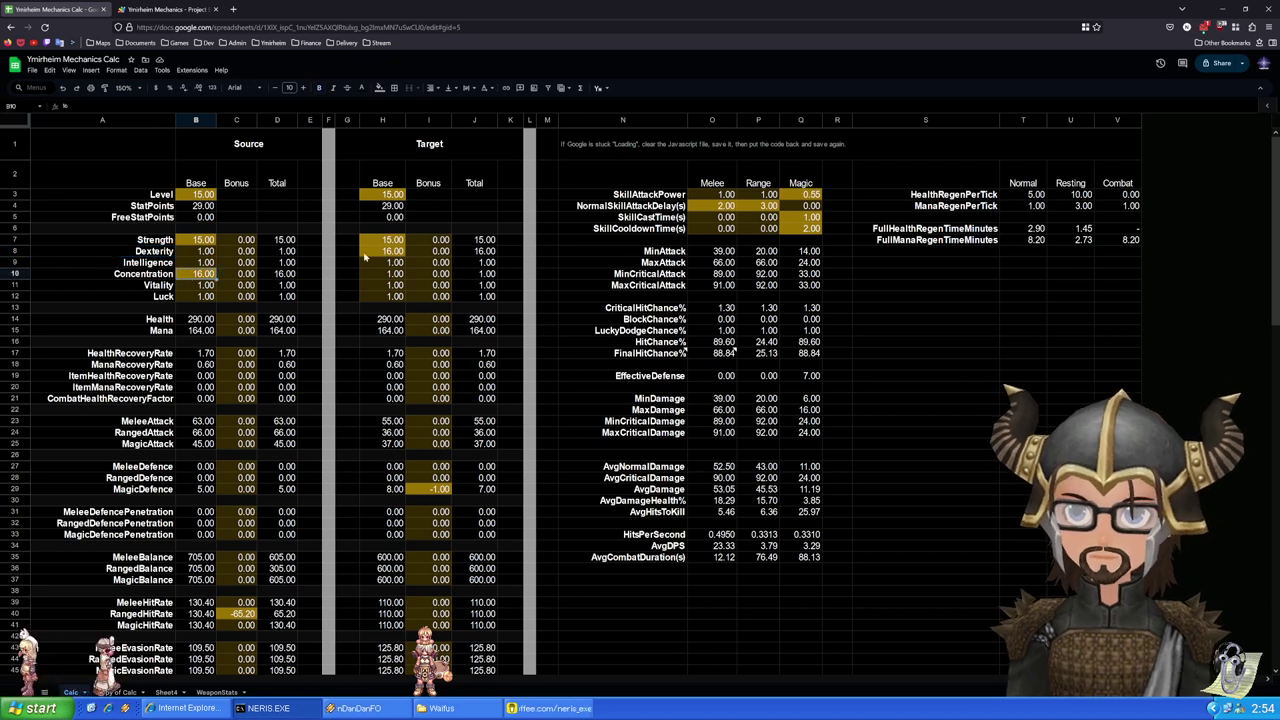
key(Up)
key(Up)
key(Right)
key(Right)
key(Right)
key(Right)
key(Right)
key(Right)
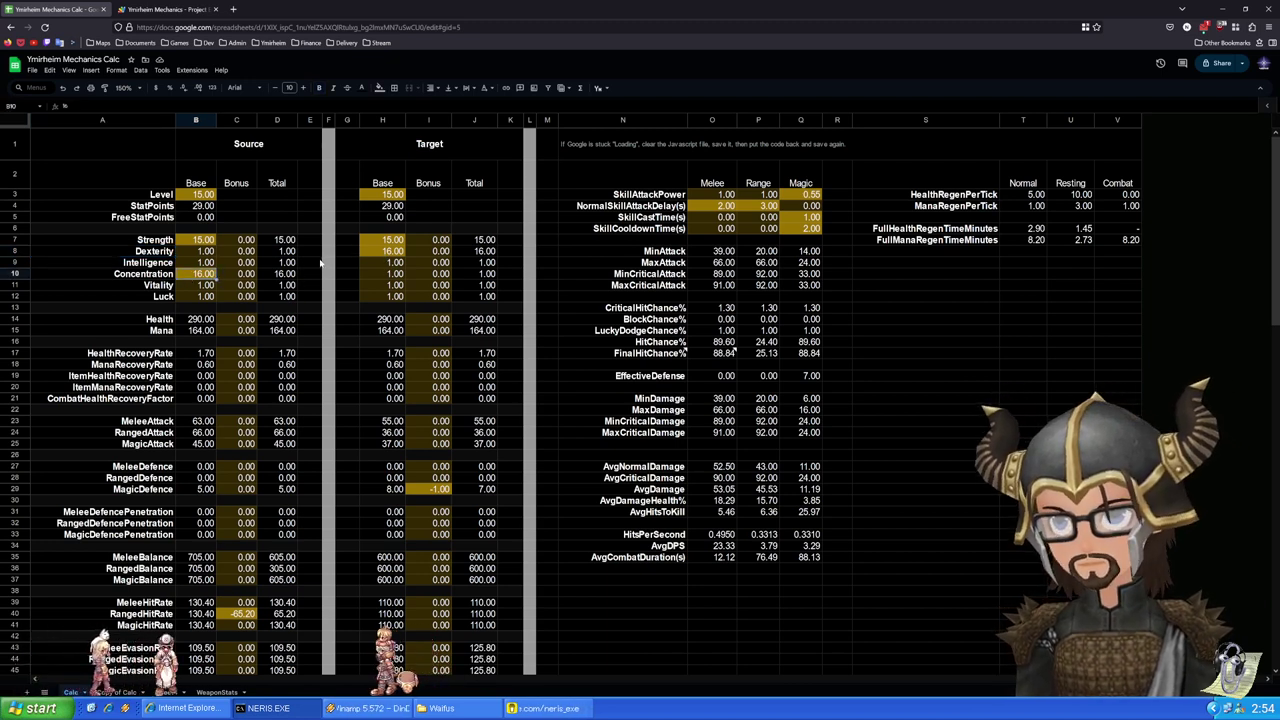
click(200, 253)
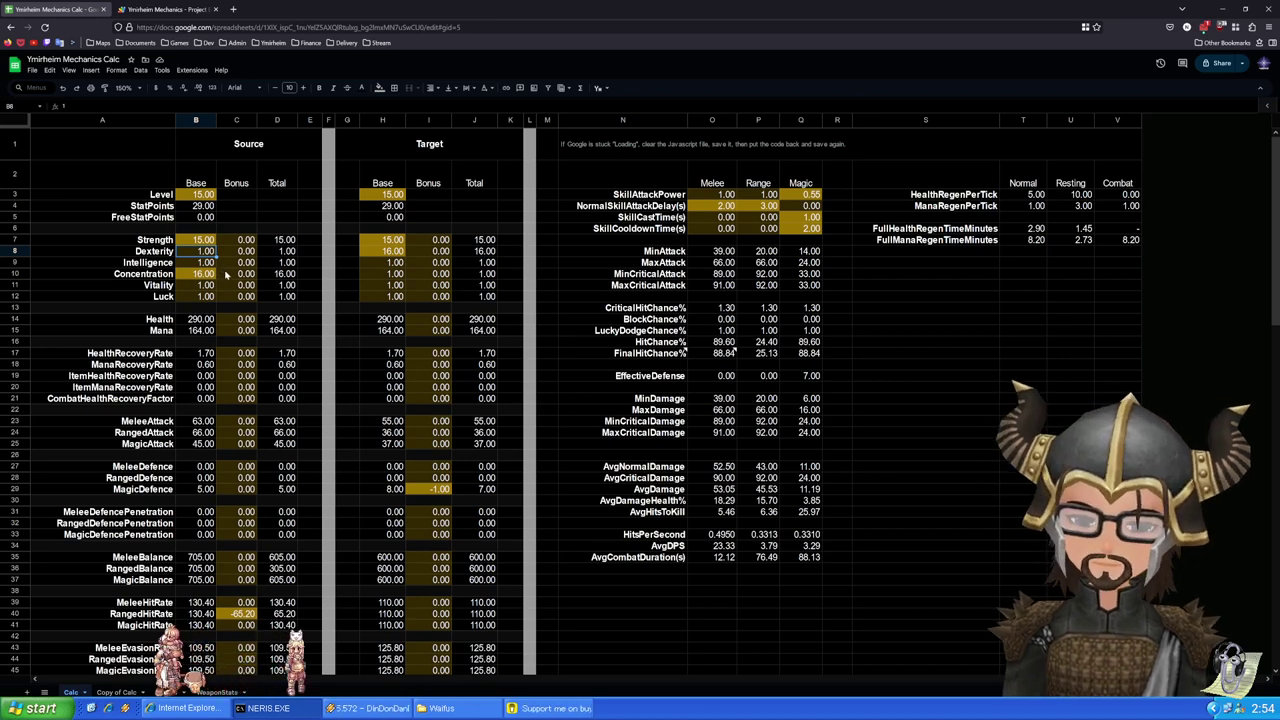
click(210, 276)
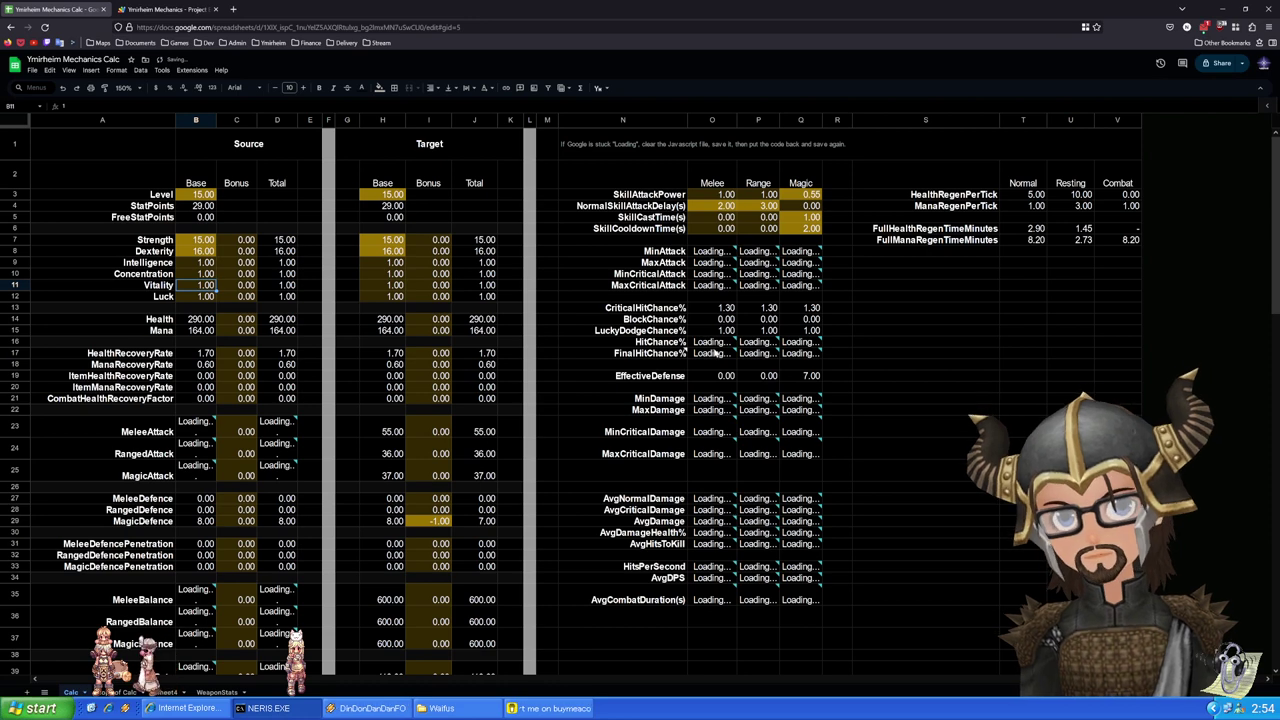
Step: Check the melee results: HitChance 69.20% in O16 and AvgDPS 16.75 in O34
mouse_move(722, 356)
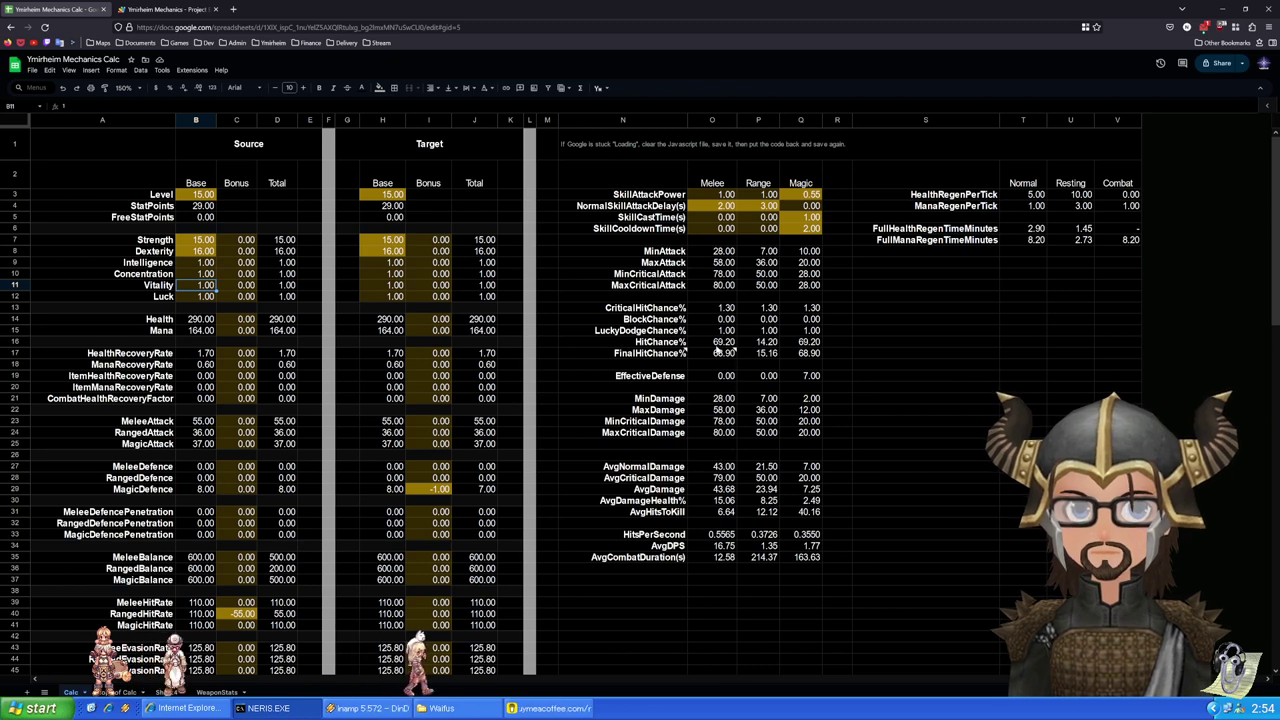
click(710, 344)
click(717, 547)
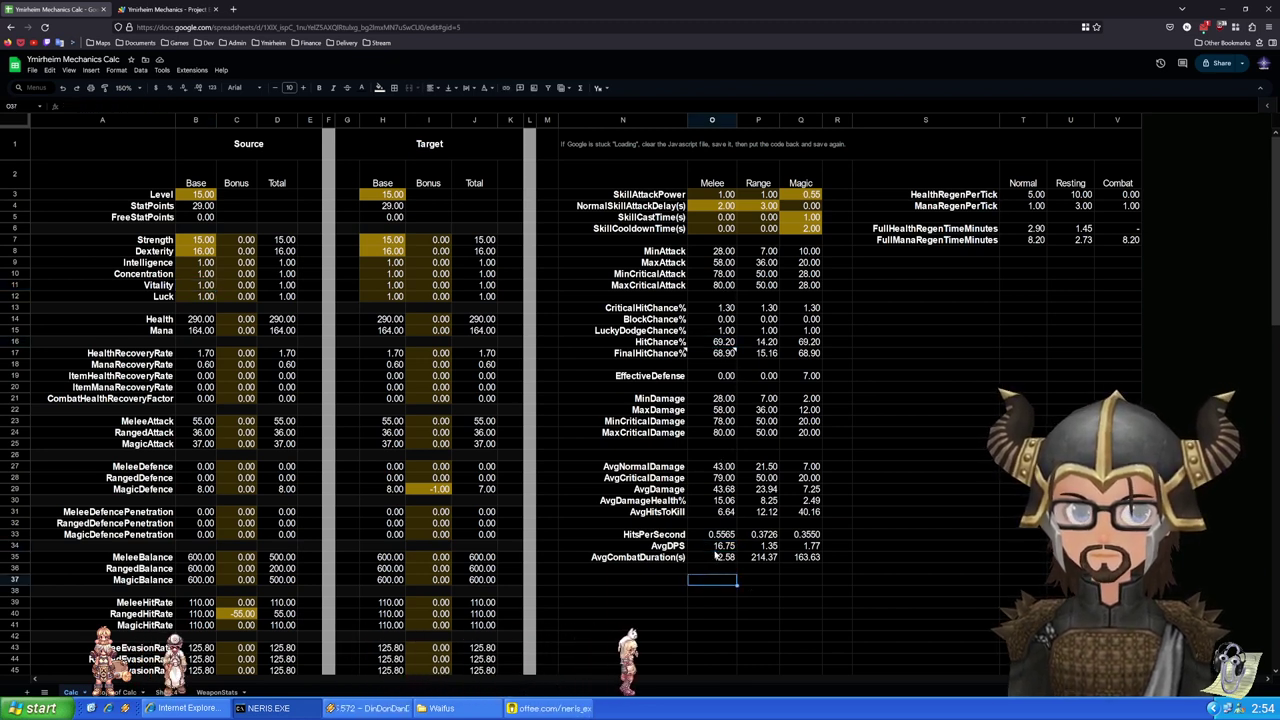
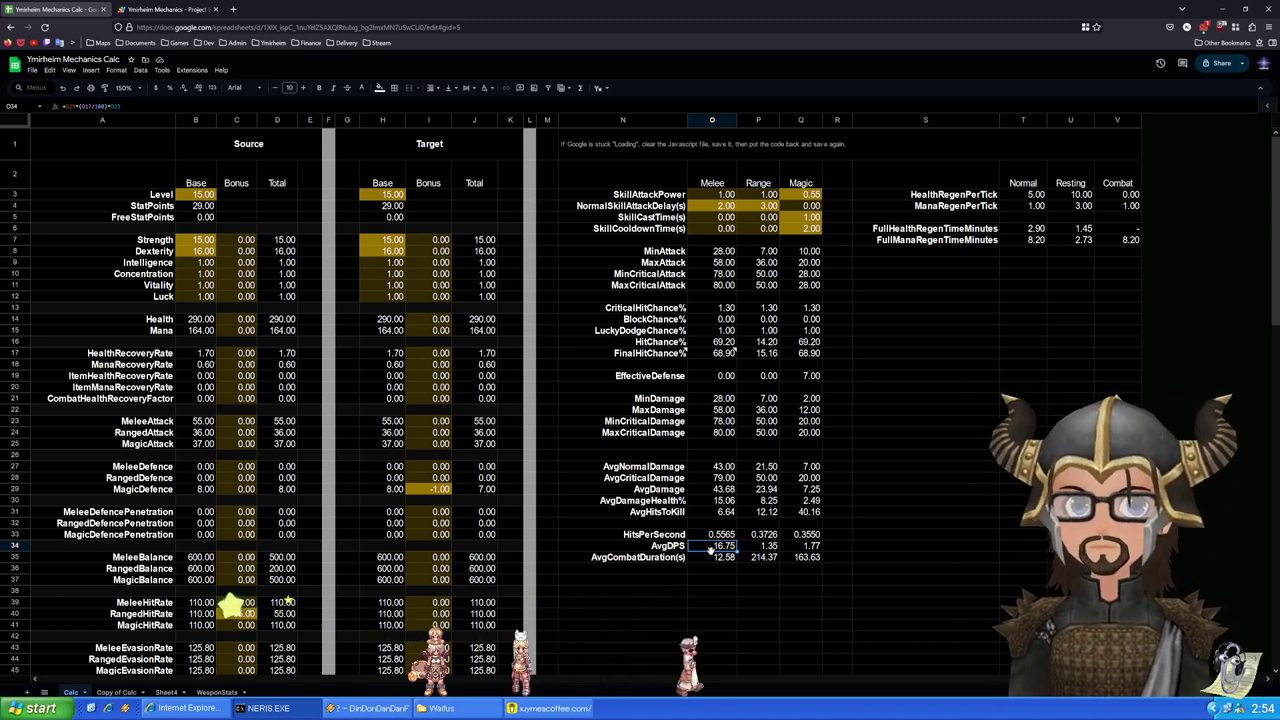
Step: Set both Calc build levels, B3 and H3, to 40
click(392, 262)
click(396, 196)
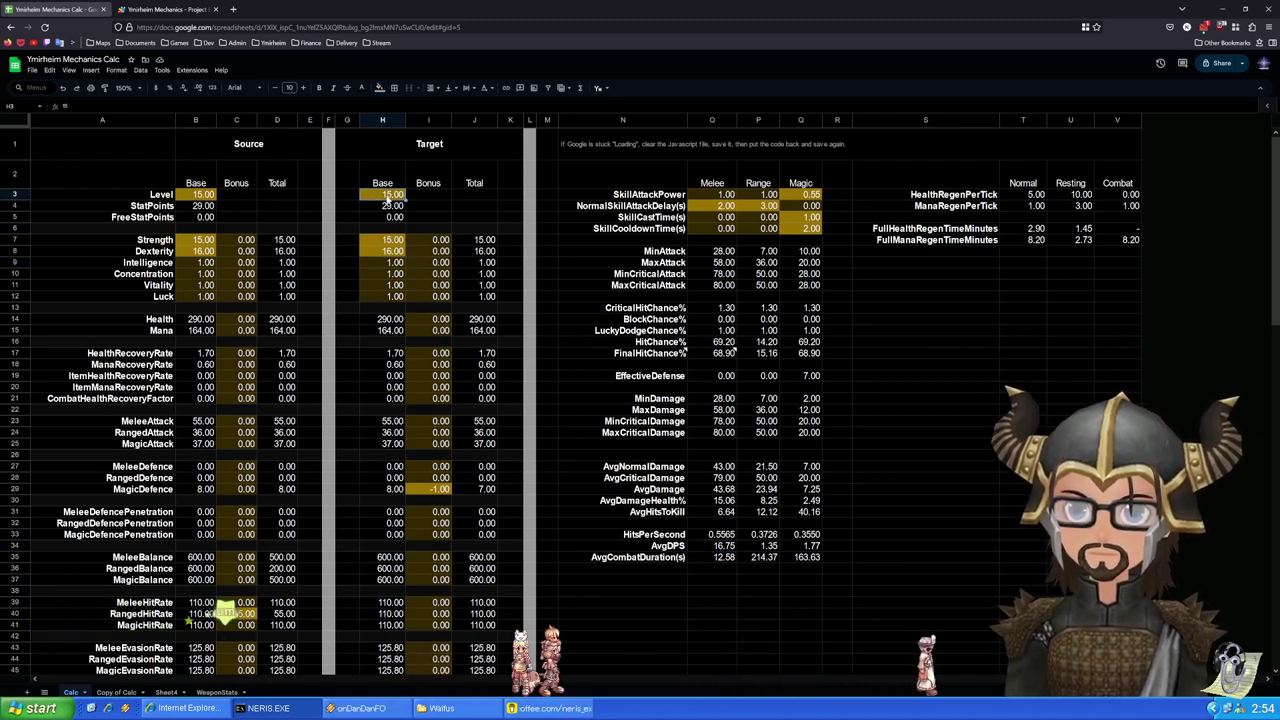
text(40)
click(277, 194)
click(195, 194)
text(40)
key(Return)
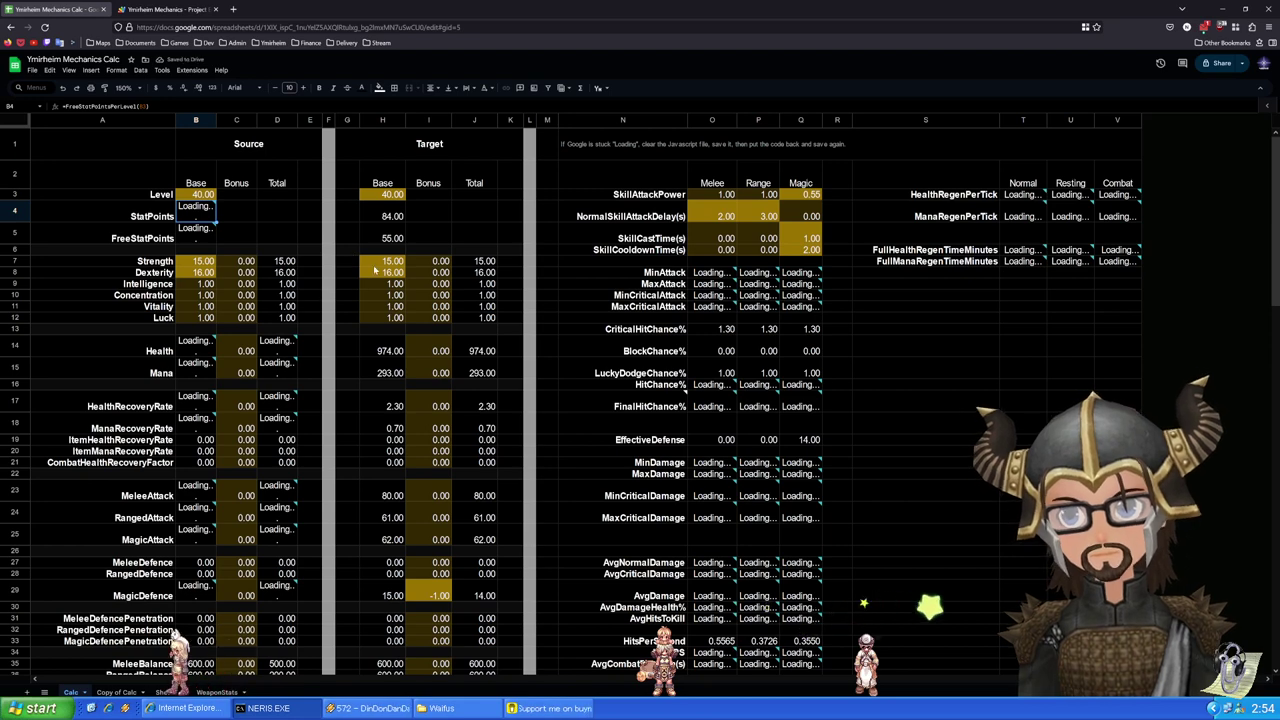
Step: Reset the base stat values to 1
click(201, 243)
text(1)
key(Return)
text(1)
key(Return)
click(382, 240)
text(1)
key(Return)
text(1)
key(Return)
key(Return)
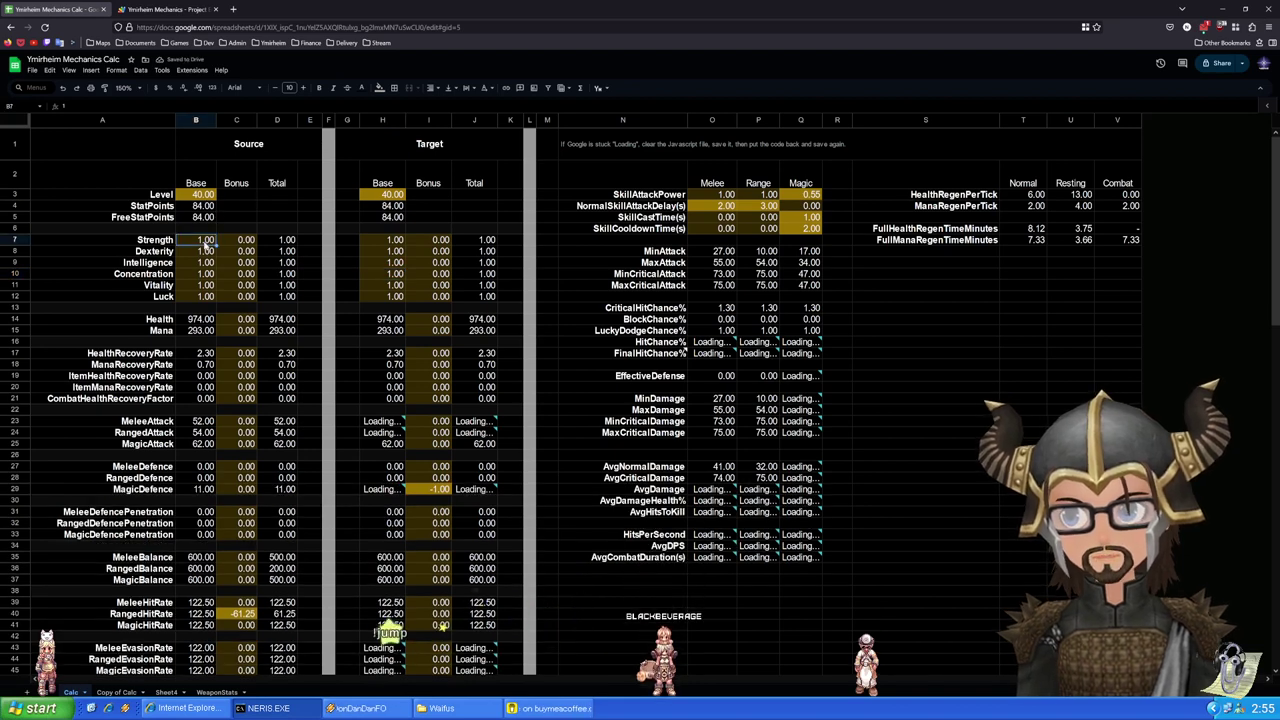
Step: Give the source 43 Strength (B7) and 43 Dexterity (B8), leaving 0 free points
click(203, 241)
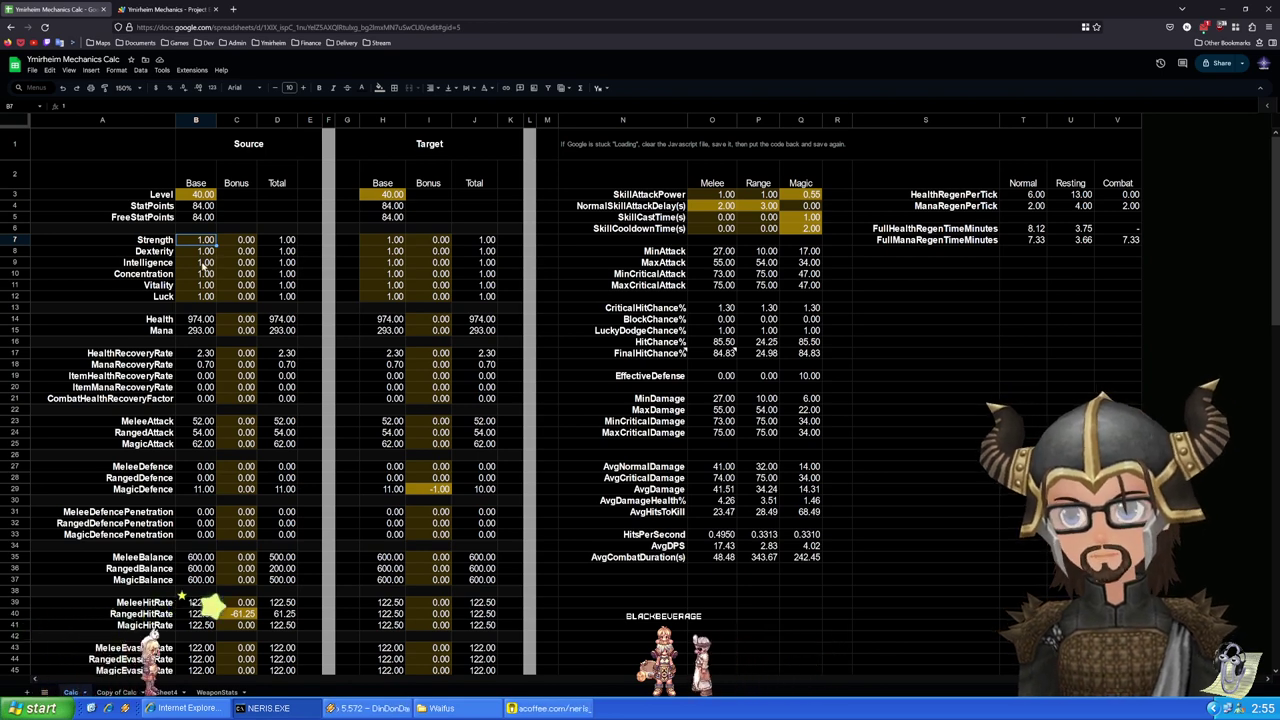
text(43)
key(Return)
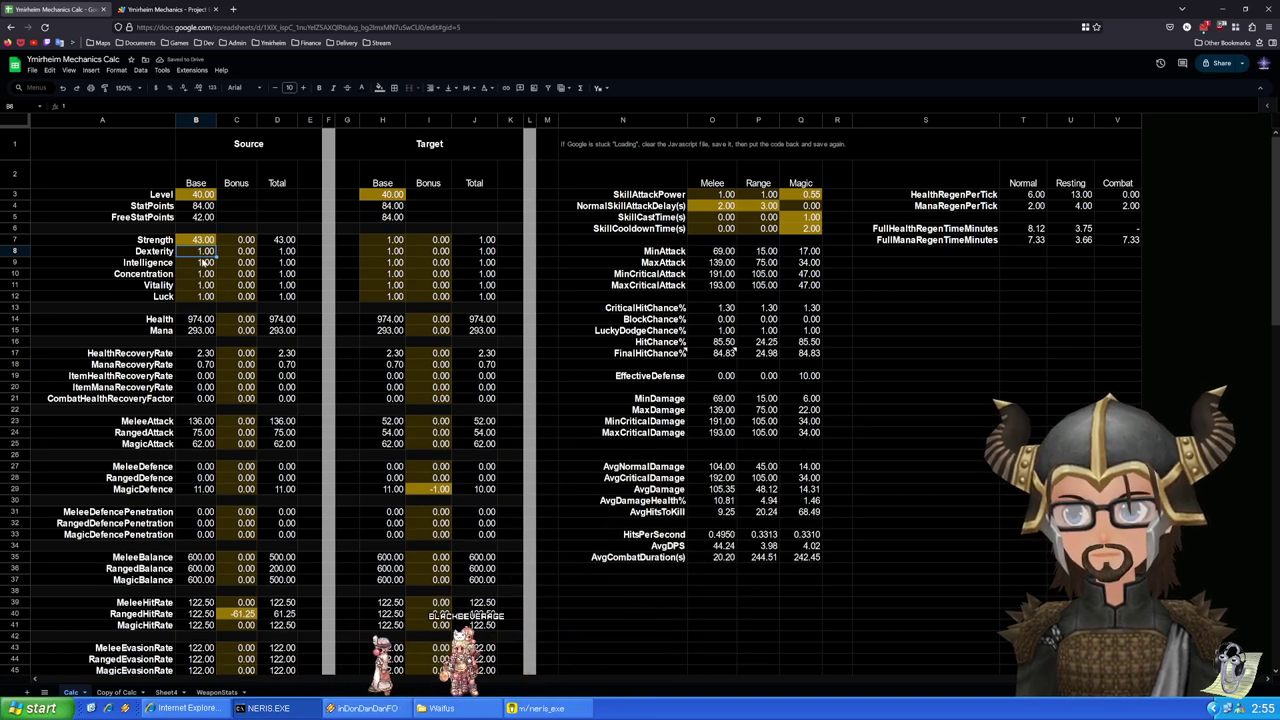
text(43)
key(Return)
click(397, 232)
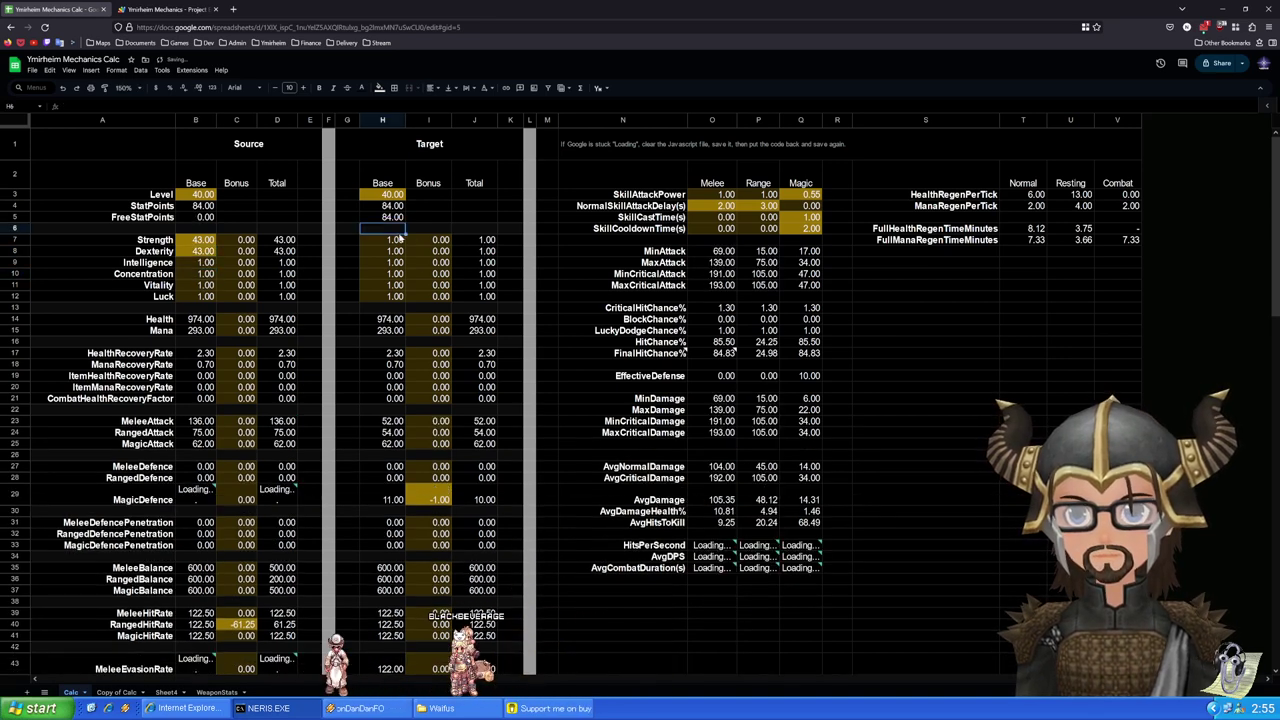
Step: Set target Dexterity to 43 and inspect the melee HitChance% formula in O16
key(Return)
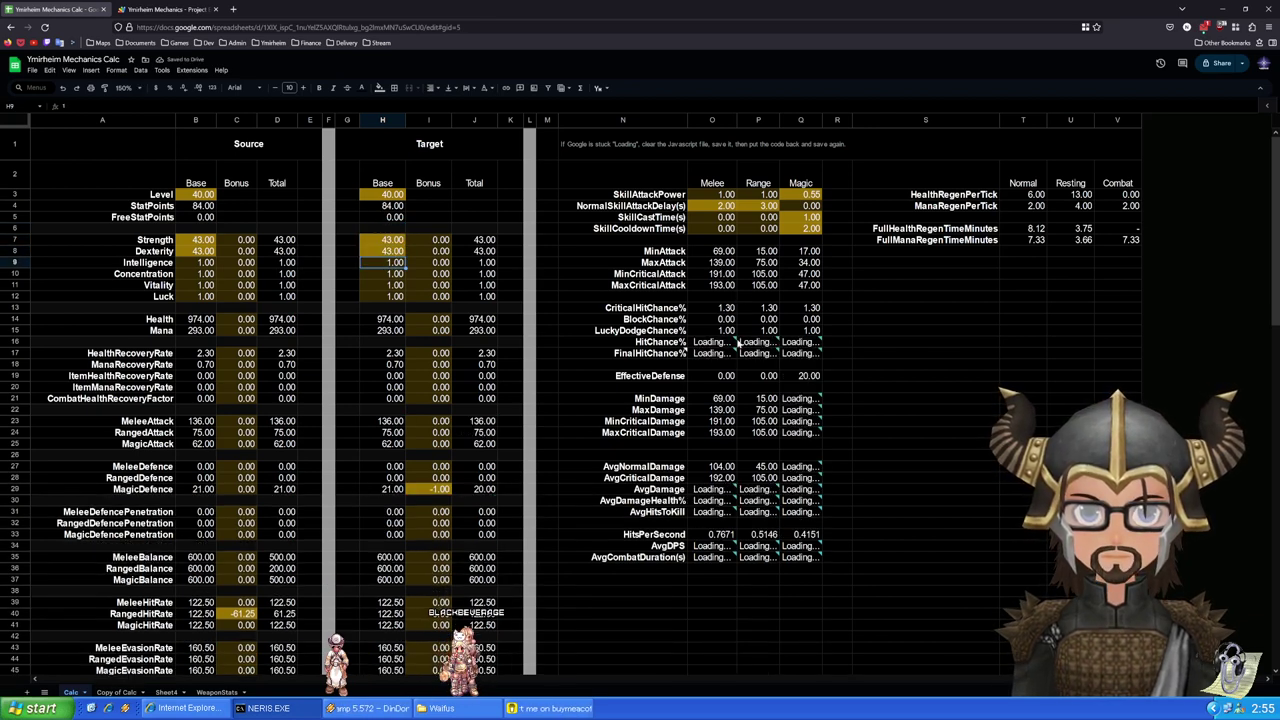
click(714, 345)
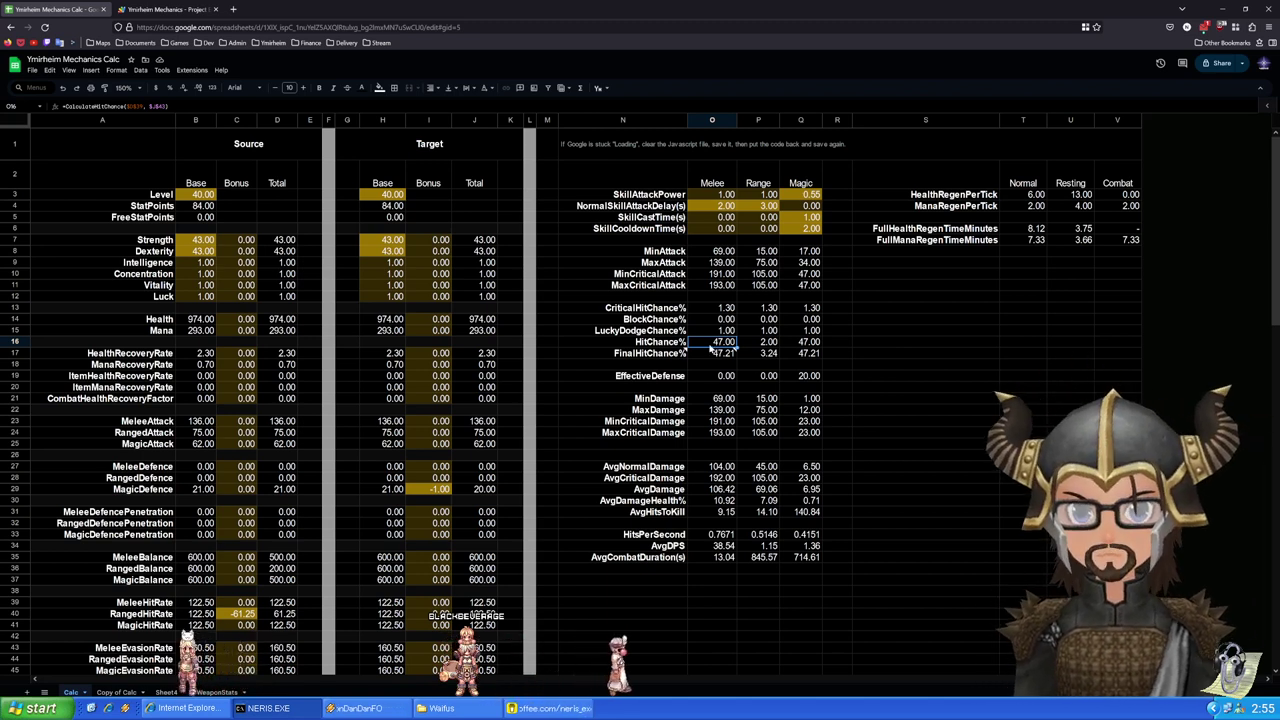
mouse_move(688, 354)
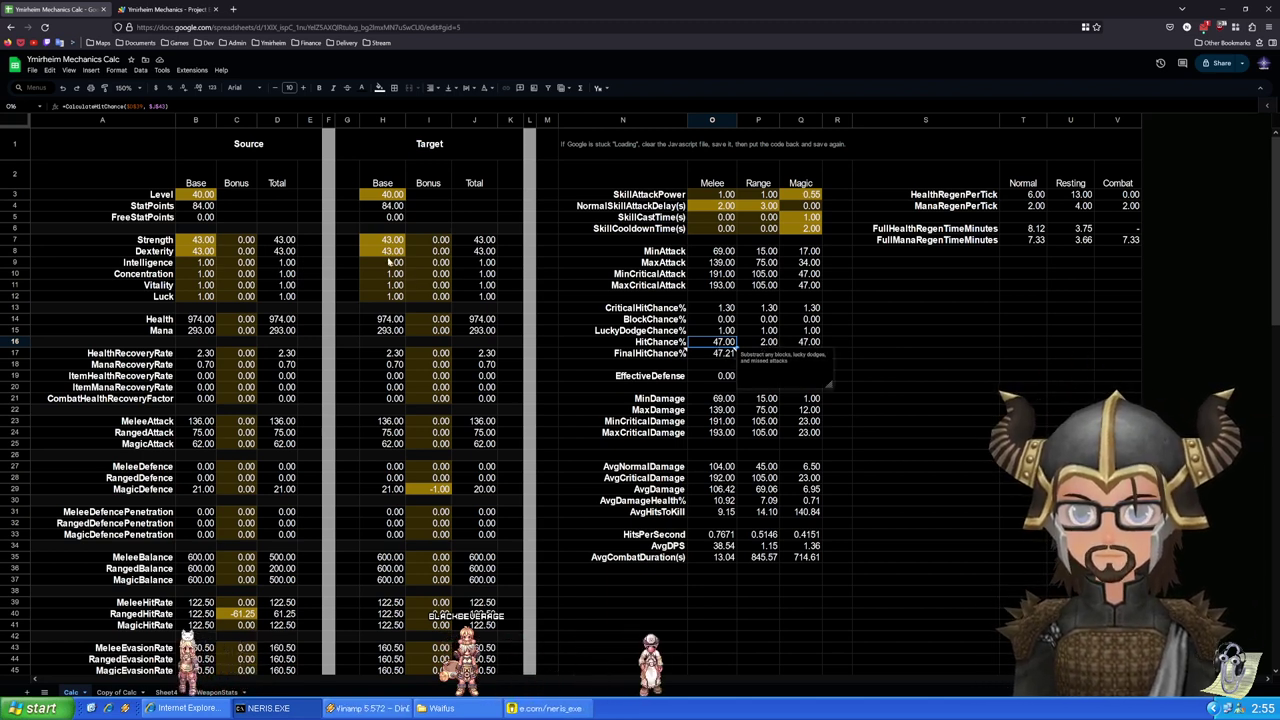
Step: Set target Strength to 1 and Concentration to 43, then go to Copy of Calc
click(396, 242)
text(1)
click(396, 284)
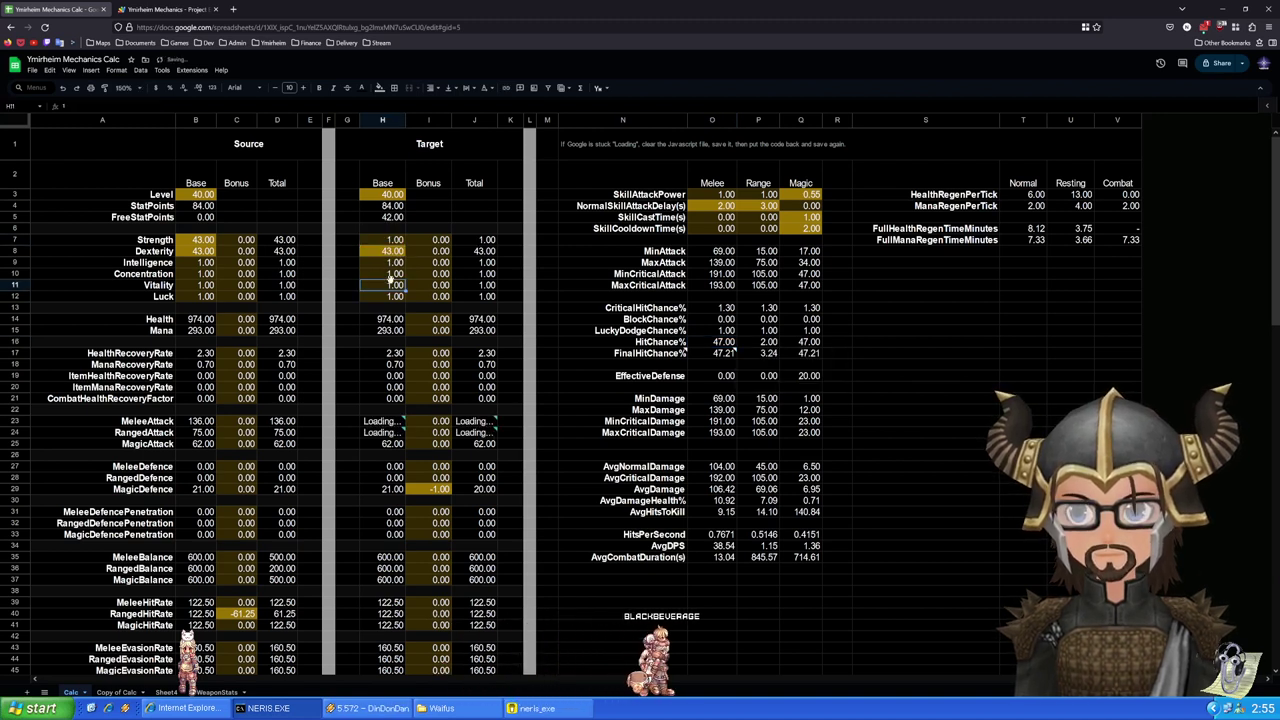
key(Up)
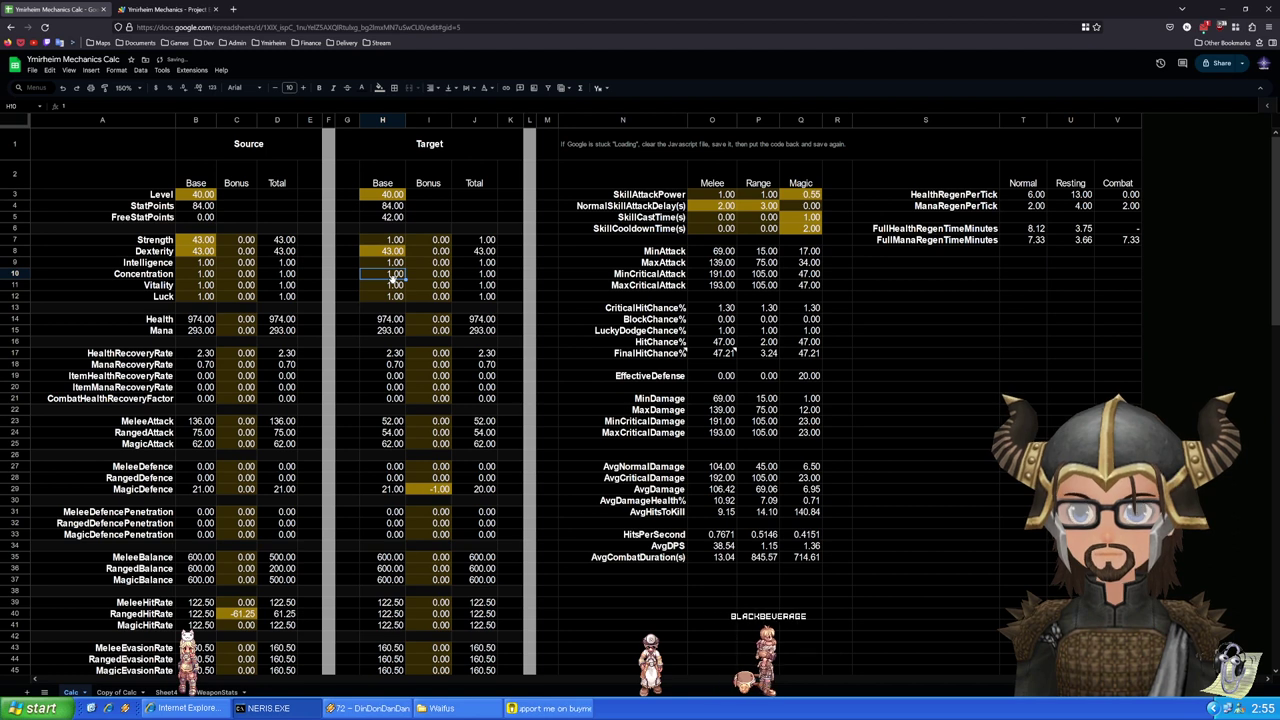
text(43)
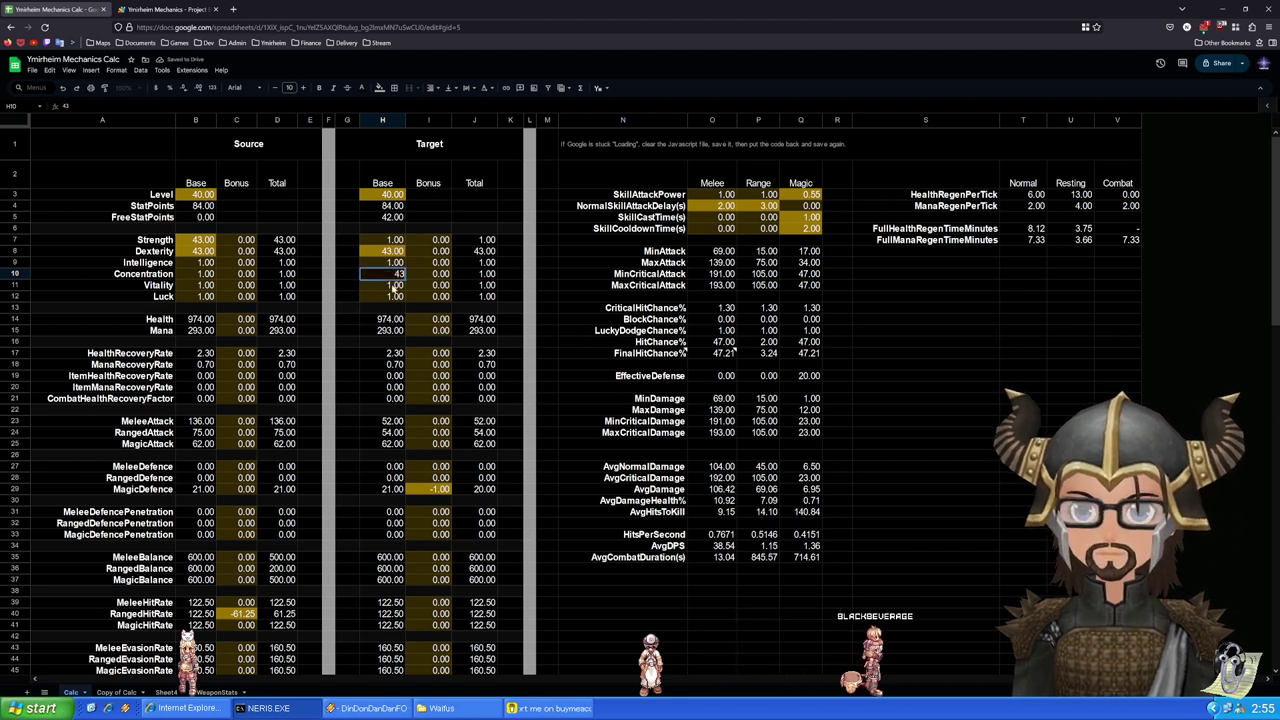
key(Return)
click(392, 273)
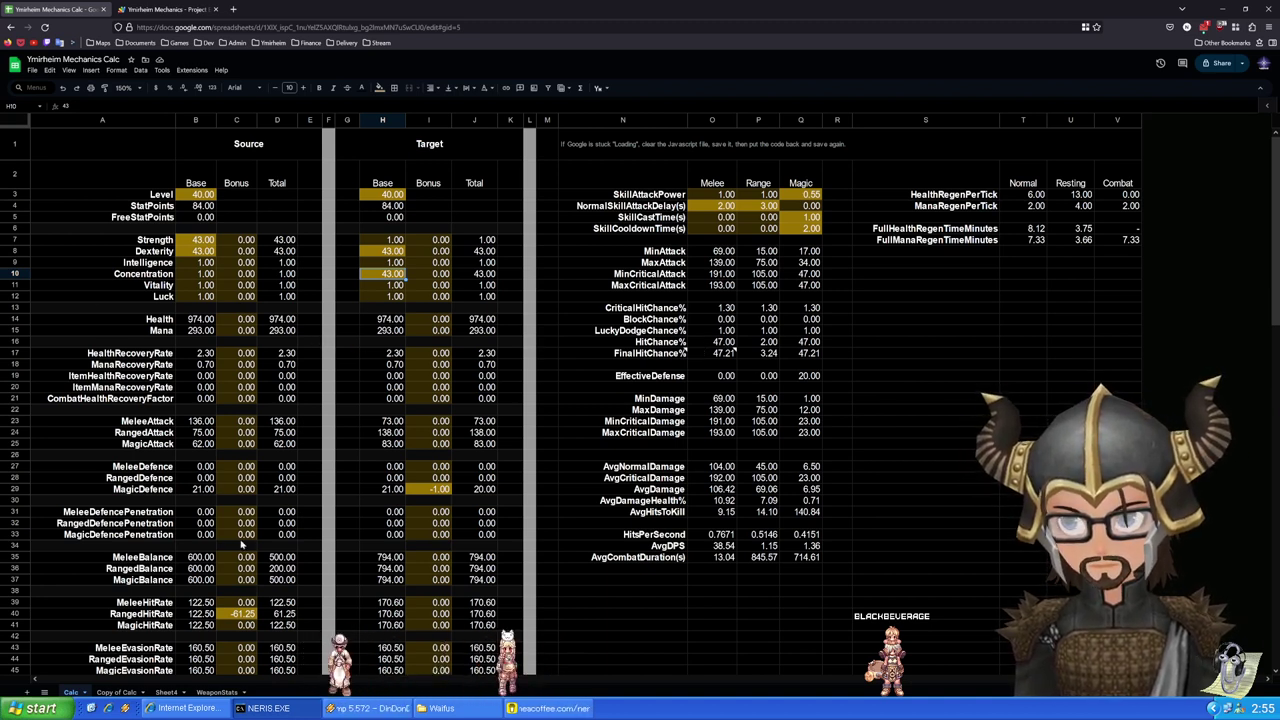
click(118, 692)
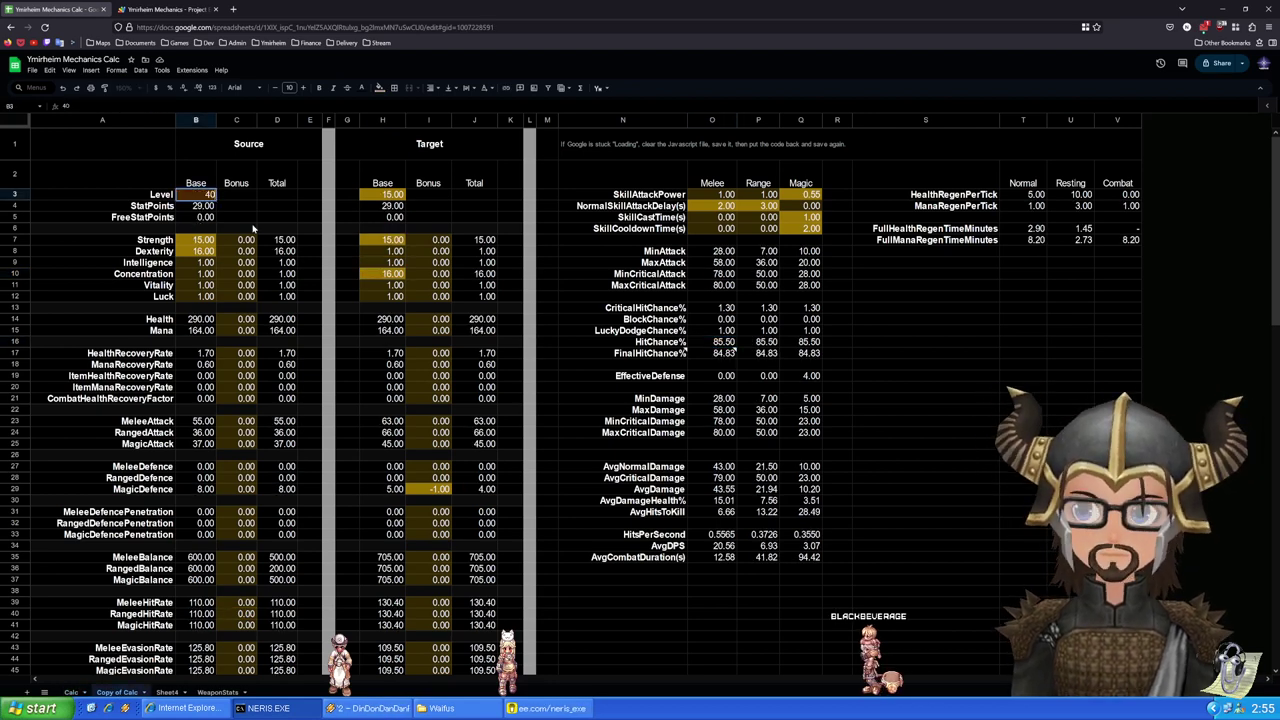
Step: Set Copy of Calc's source level to 40 and review Calc's HitChance% formula and stats
click(385, 251)
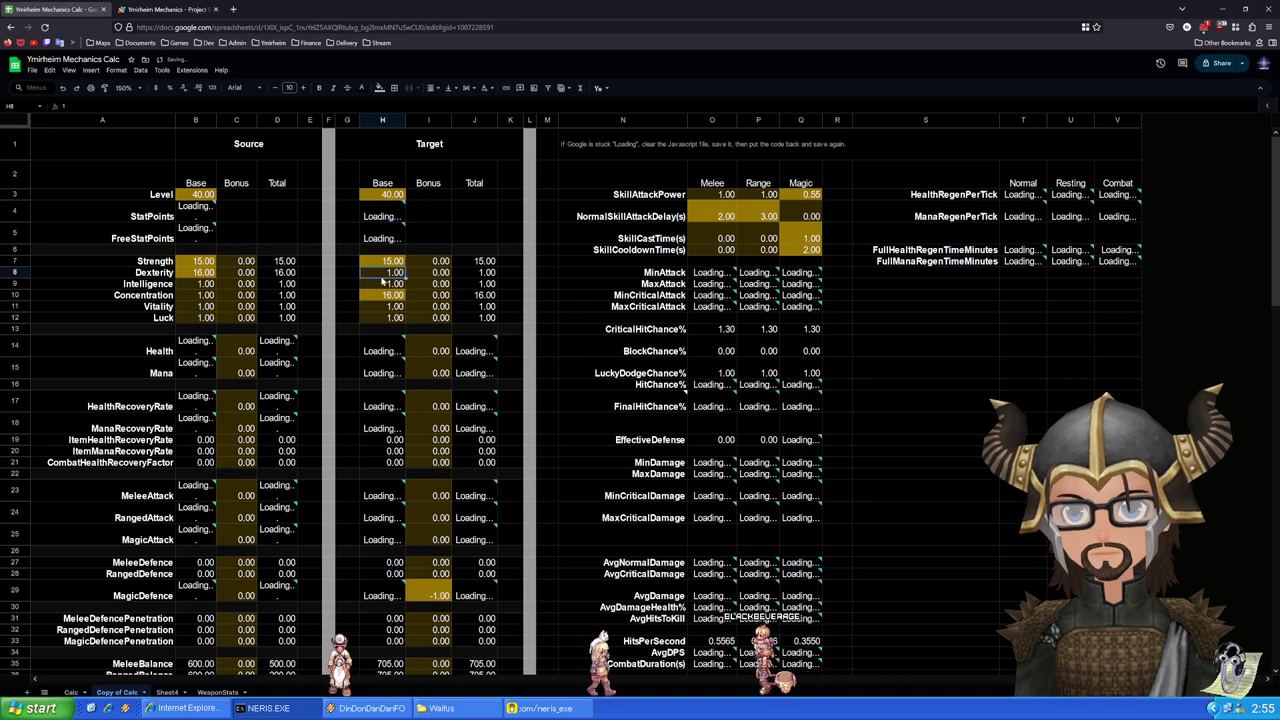
click(70, 692)
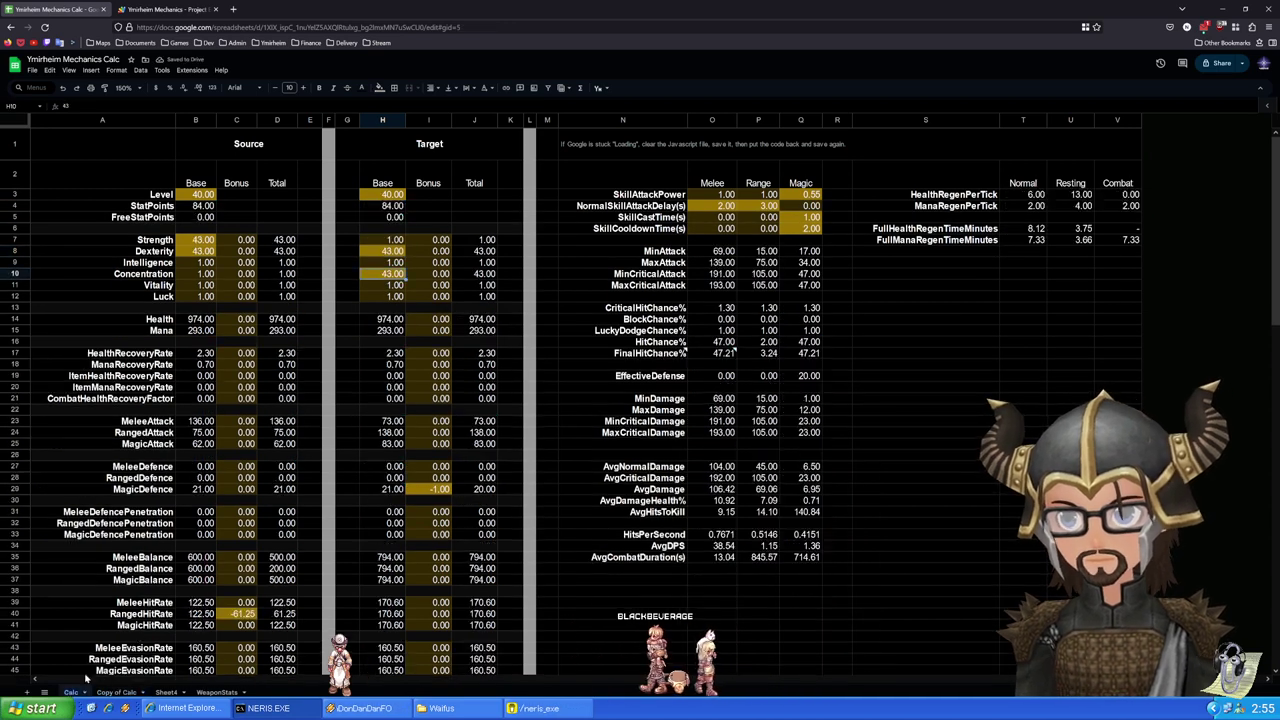
click(716, 343)
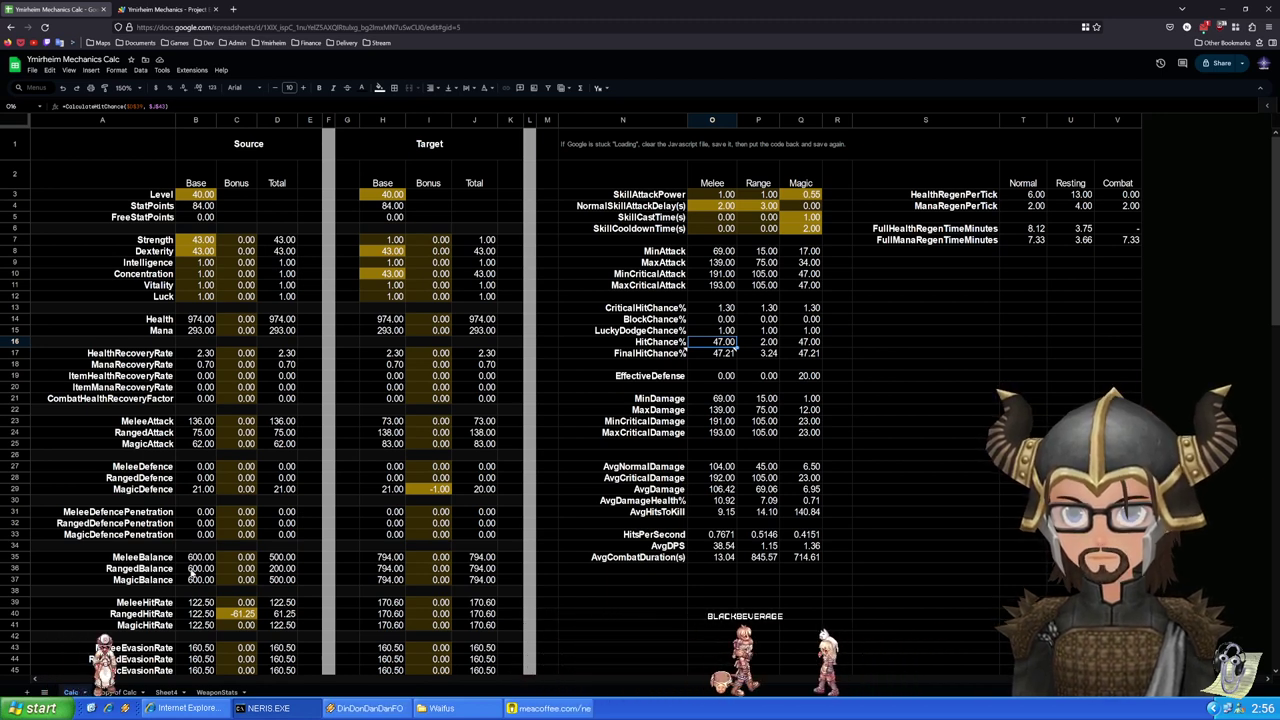
click(200, 251)
click(378, 272)
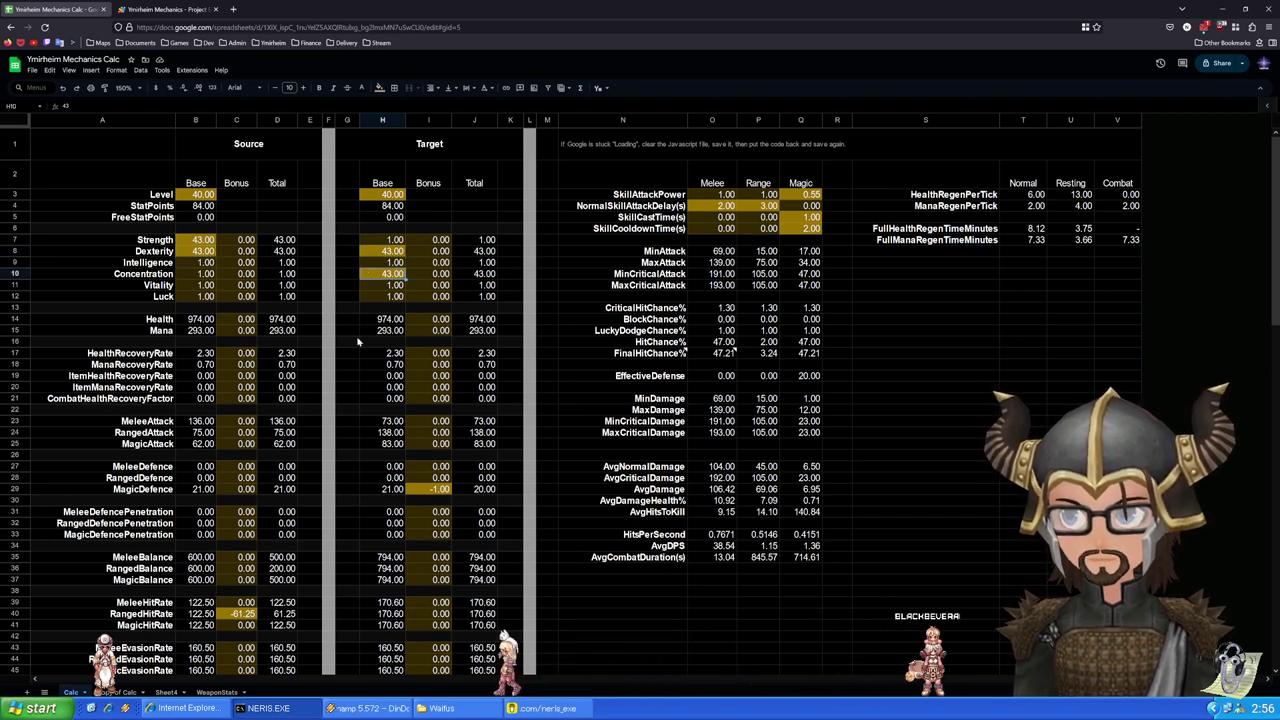
click(115, 692)
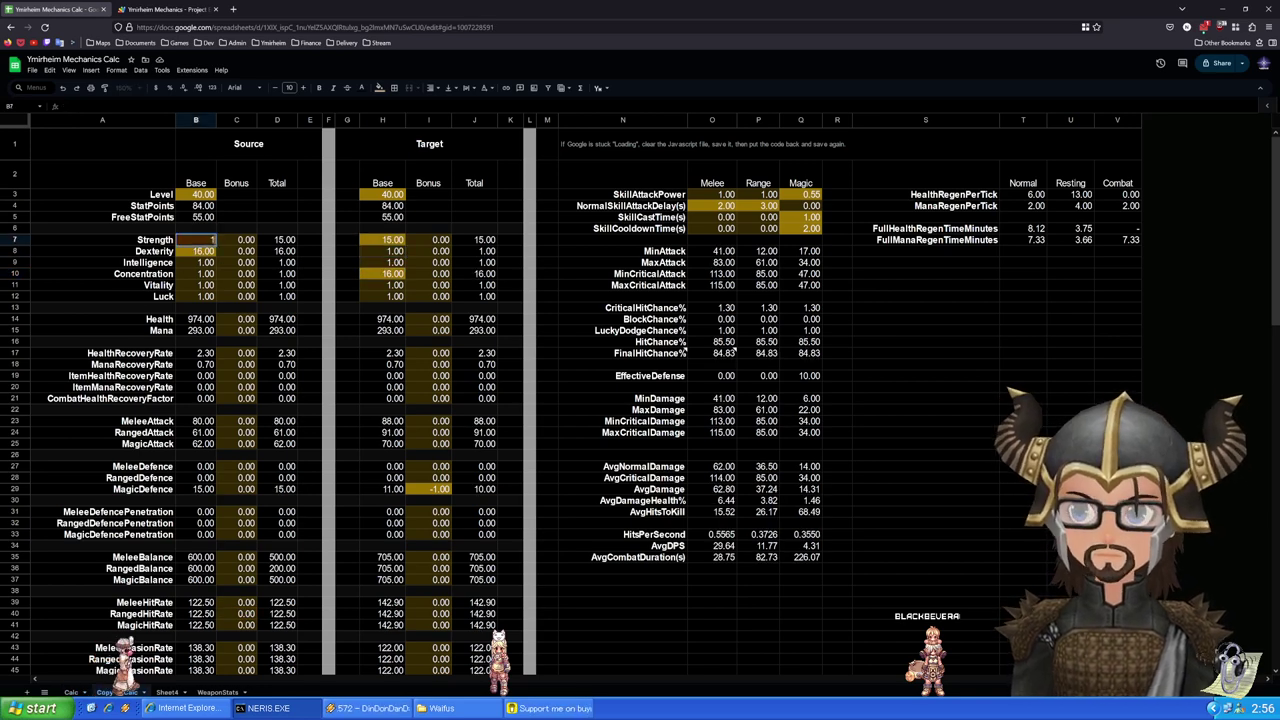
Step: Enter the swapped Copy of Calc stats: B7 1, B8 and B10 43, H7 and H8 43, H10 1
key(Return)
text(43)
click(197, 272)
text(43)
click(386, 242)
text(43)
key(Return)
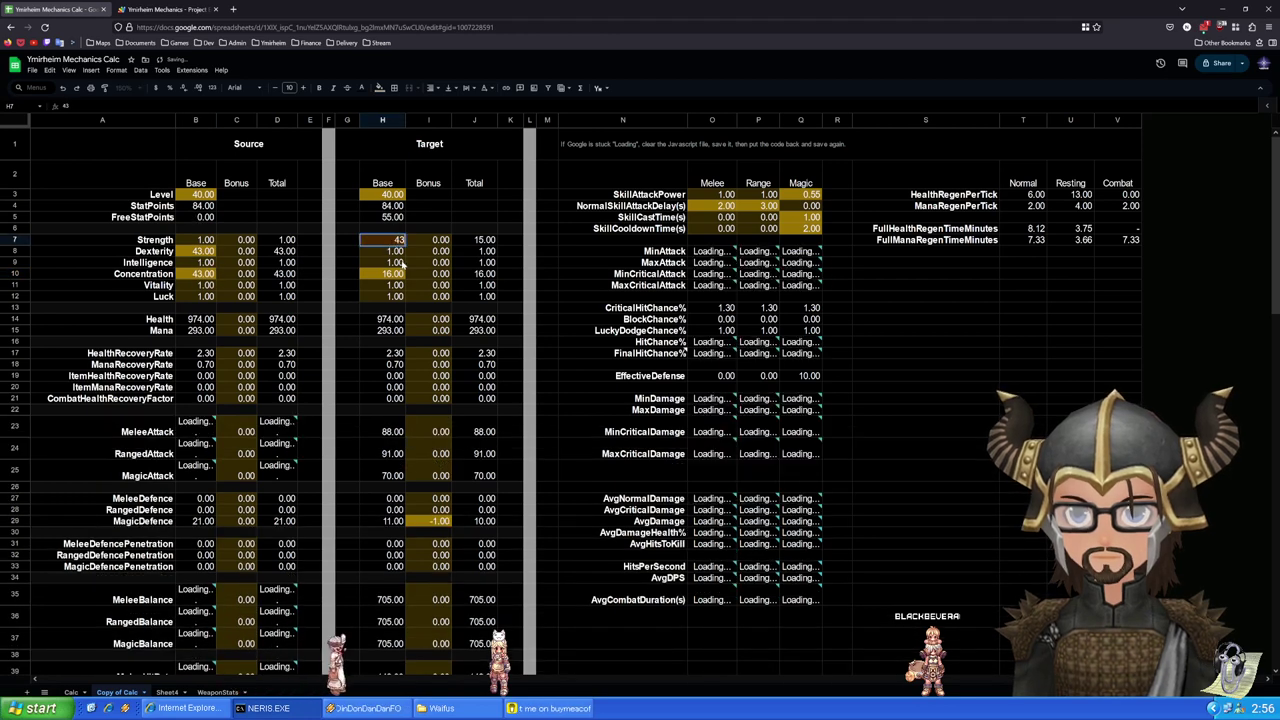
text(43)
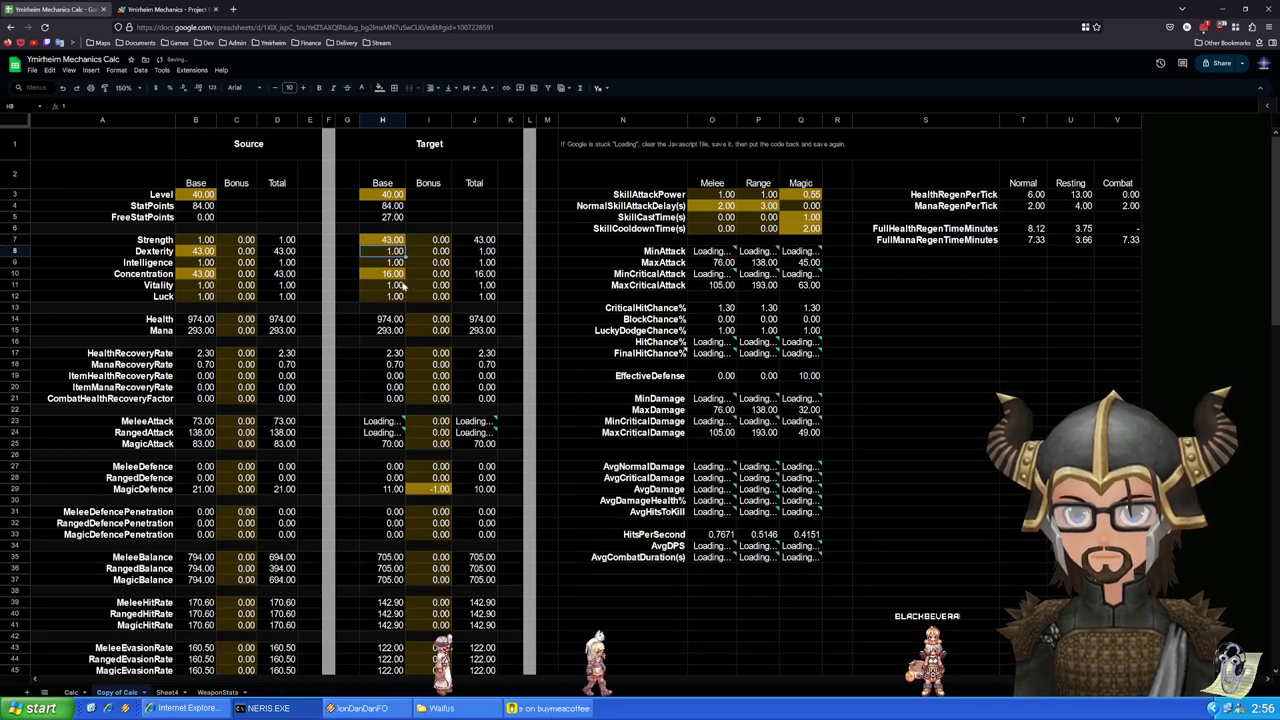
click(390, 275)
text(1)
key(Return)
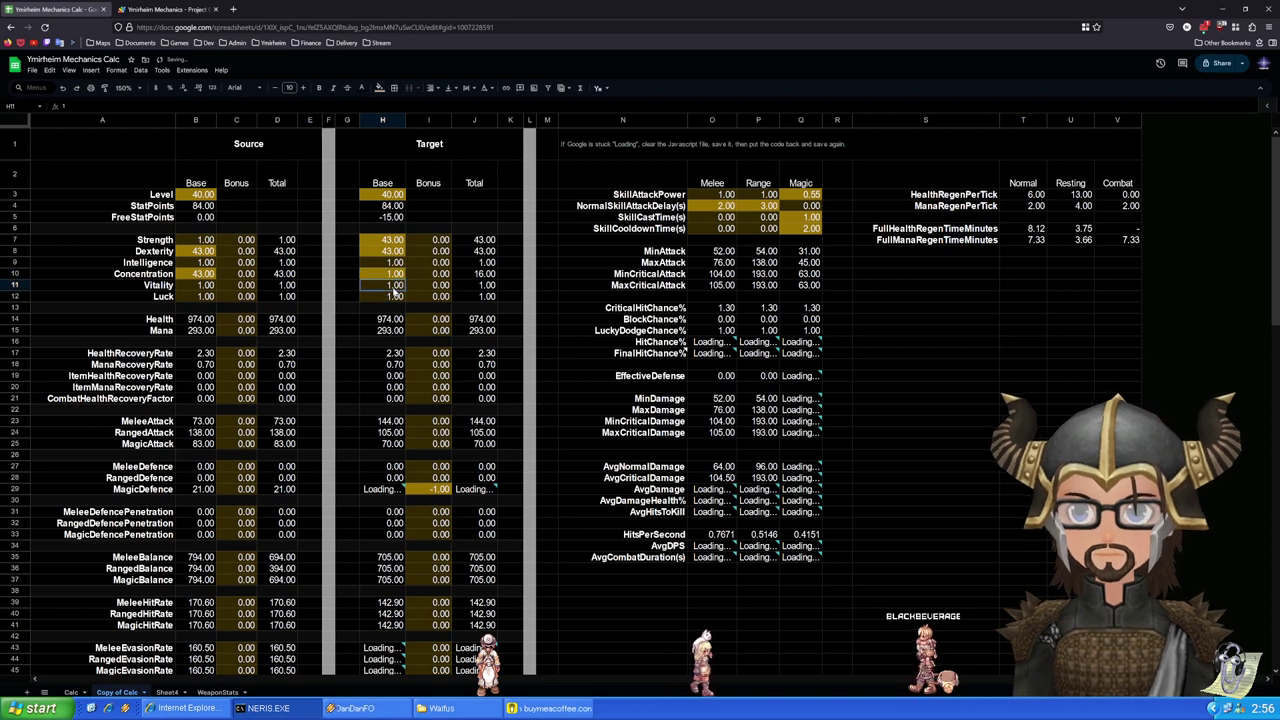
Step: Compare Calc against Copy of Calc, rechecking source Dexterity and target Concentration and Luck
click(74, 692)
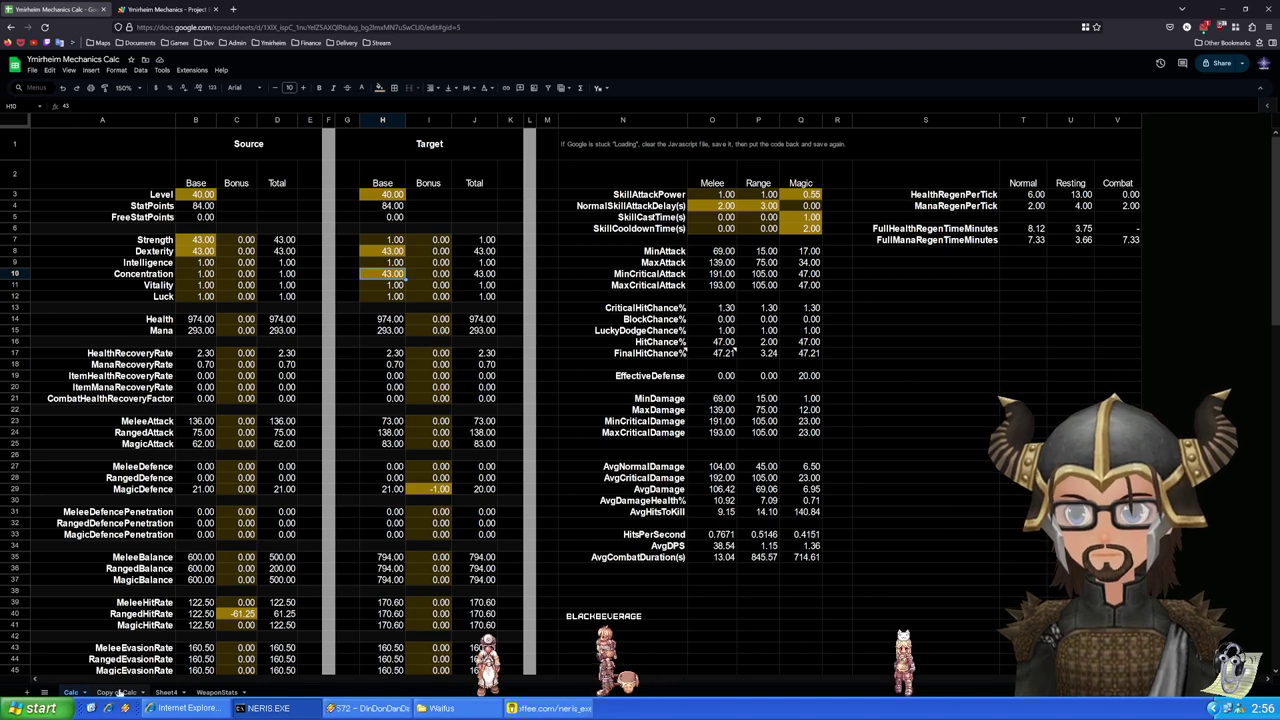
click(119, 692)
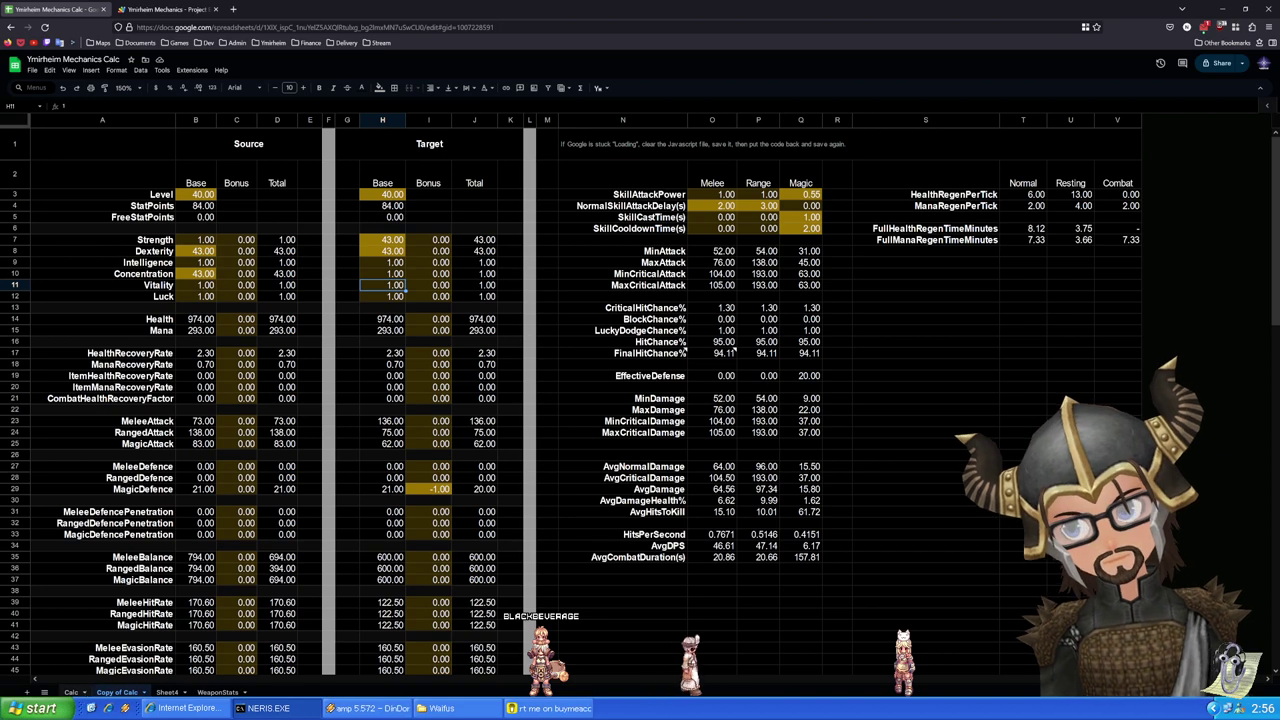
key(ctrl+z)
key(ctrl+shift+Page_Down)
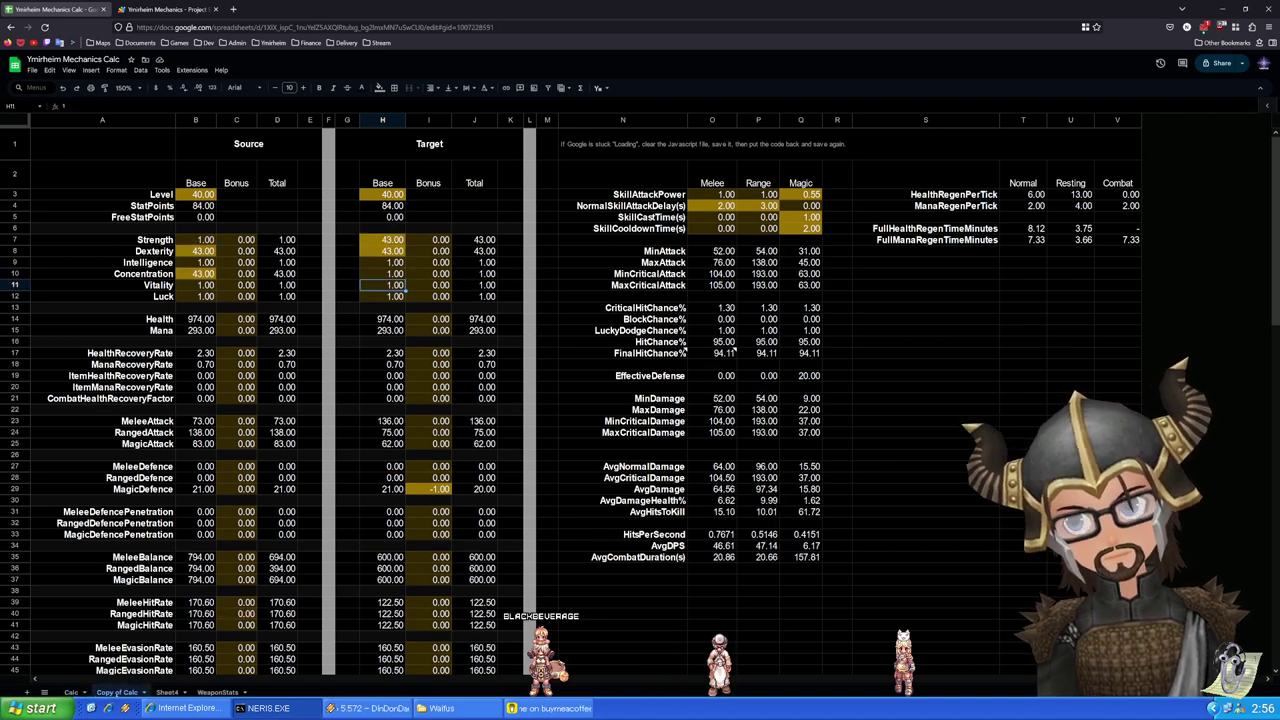
click(70, 692)
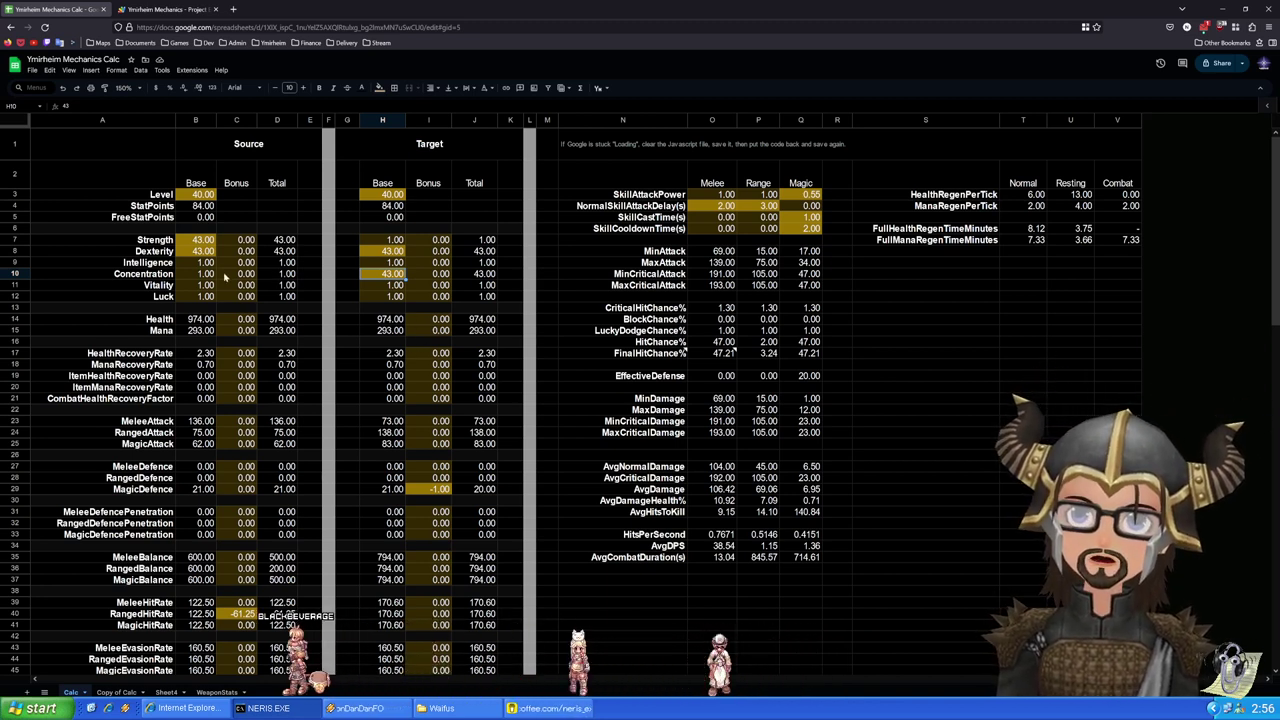
click(200, 250)
click(387, 273)
click(391, 296)
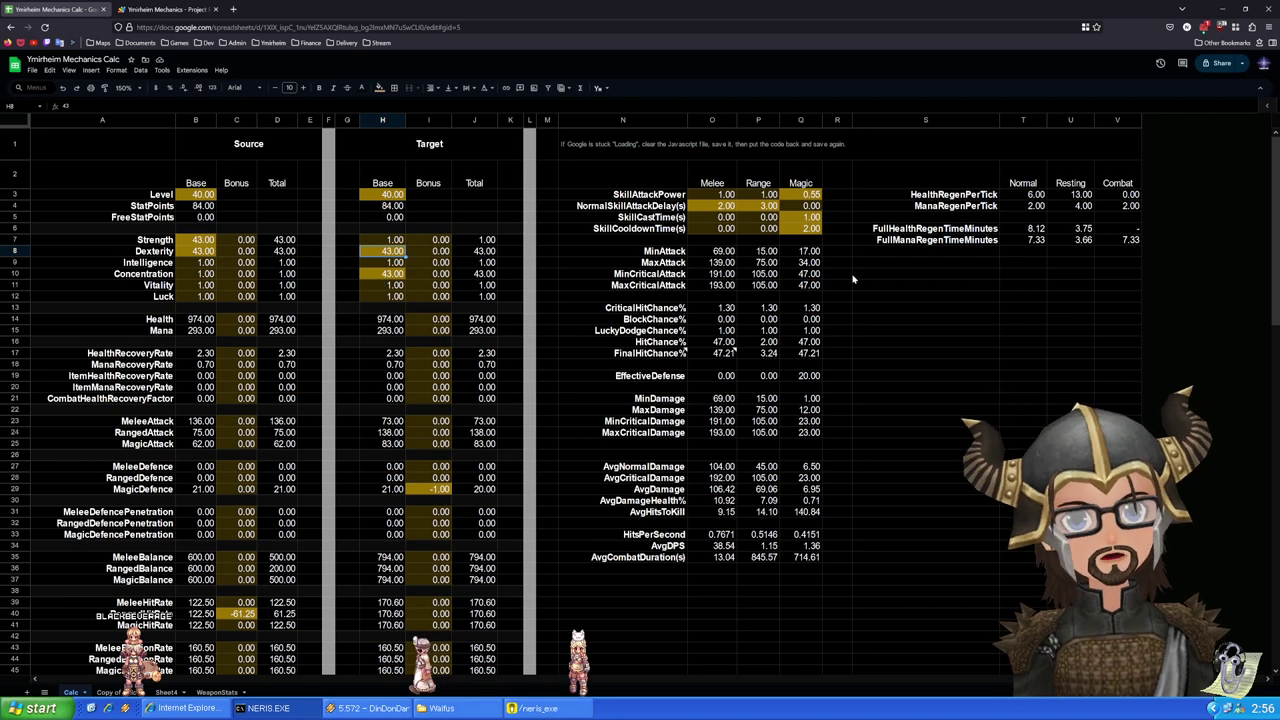
click(184, 195)
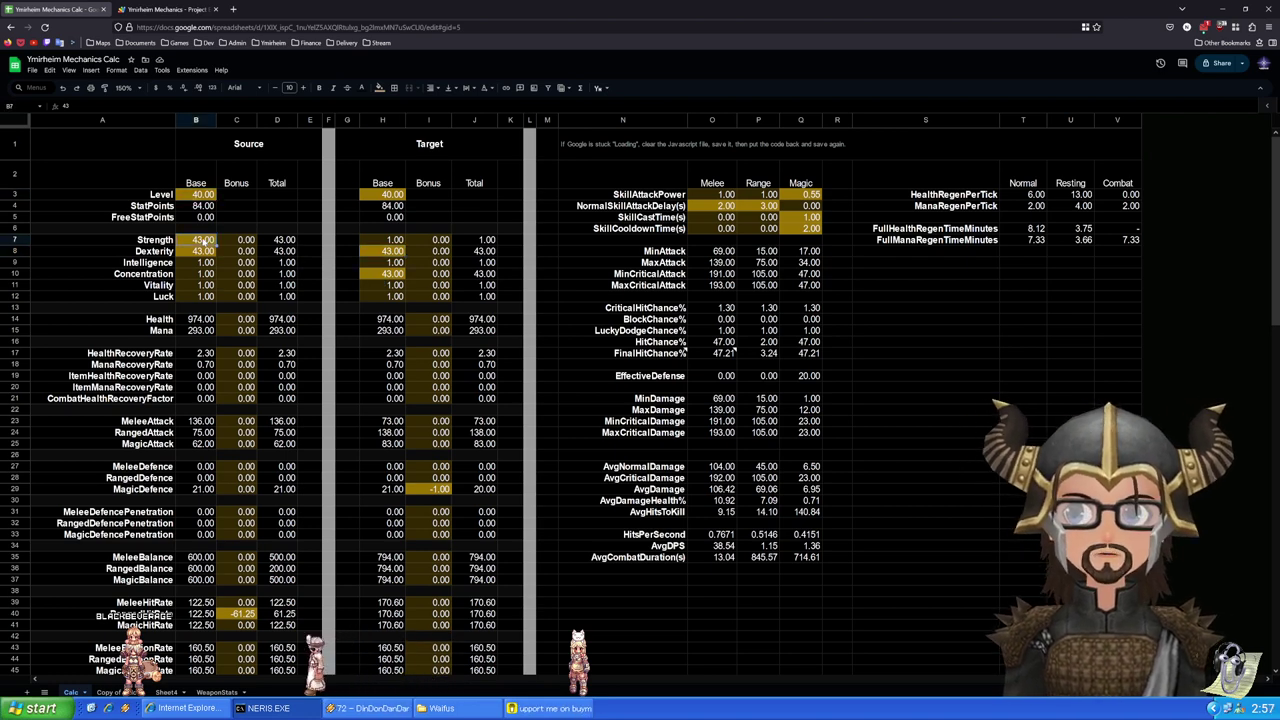
click(165, 9)
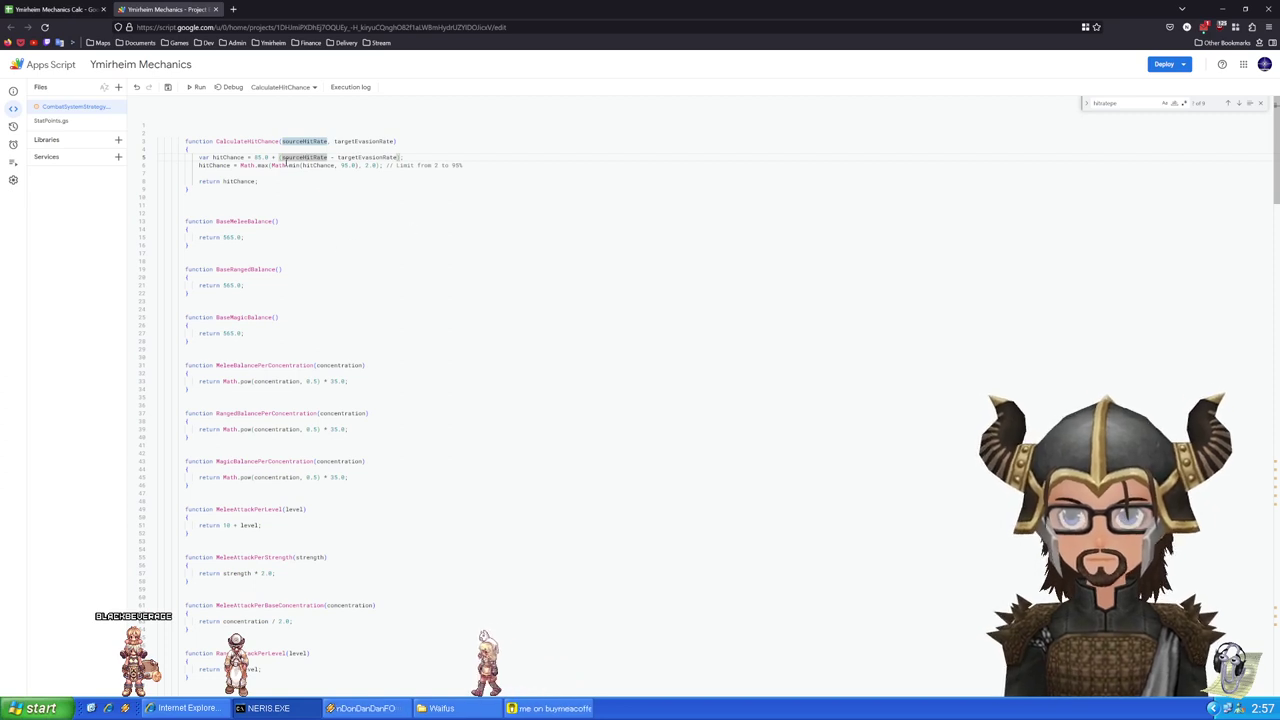
Step: Review the hit-minus-evasion expression and the concentration hit-rate formula's 0.8 exponent
drag(381, 159, 397, 158)
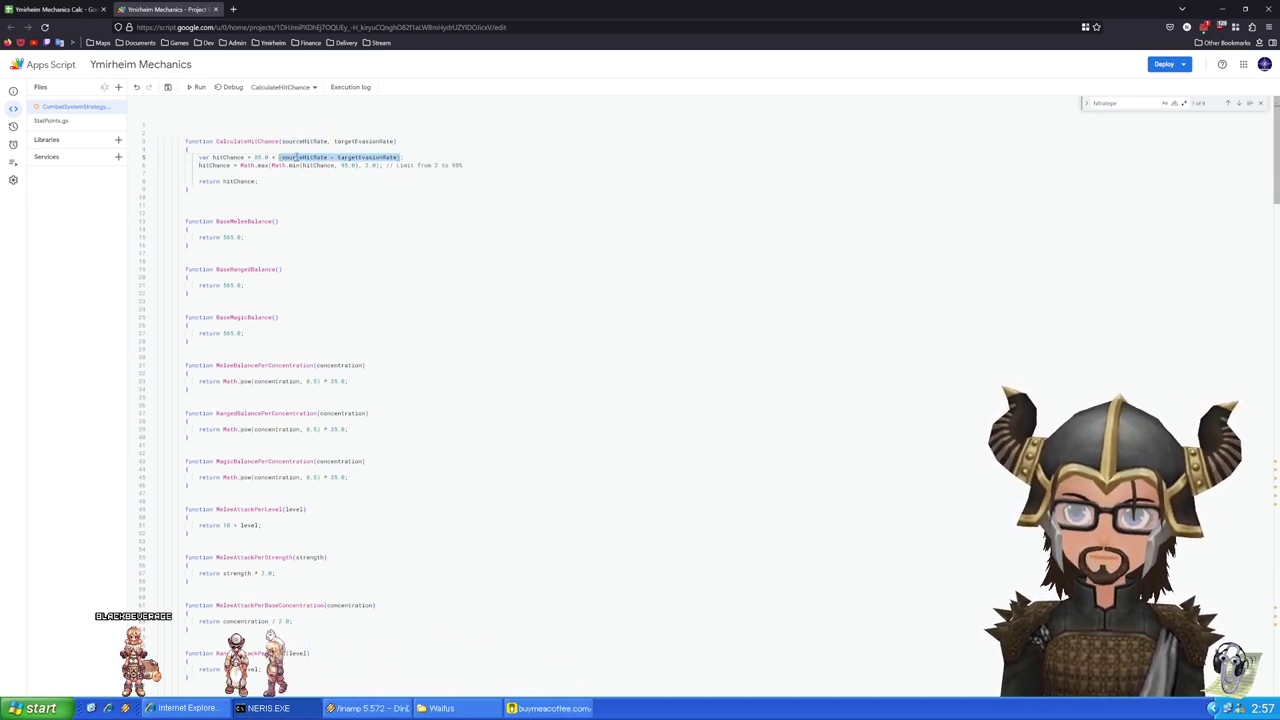
scroll(392, 288, down, 10)
scroll(403, 349, down, 5)
scroll(410, 330, down, 8)
scroll(399, 326, down, 1)
scroll(303, 354, down, 1)
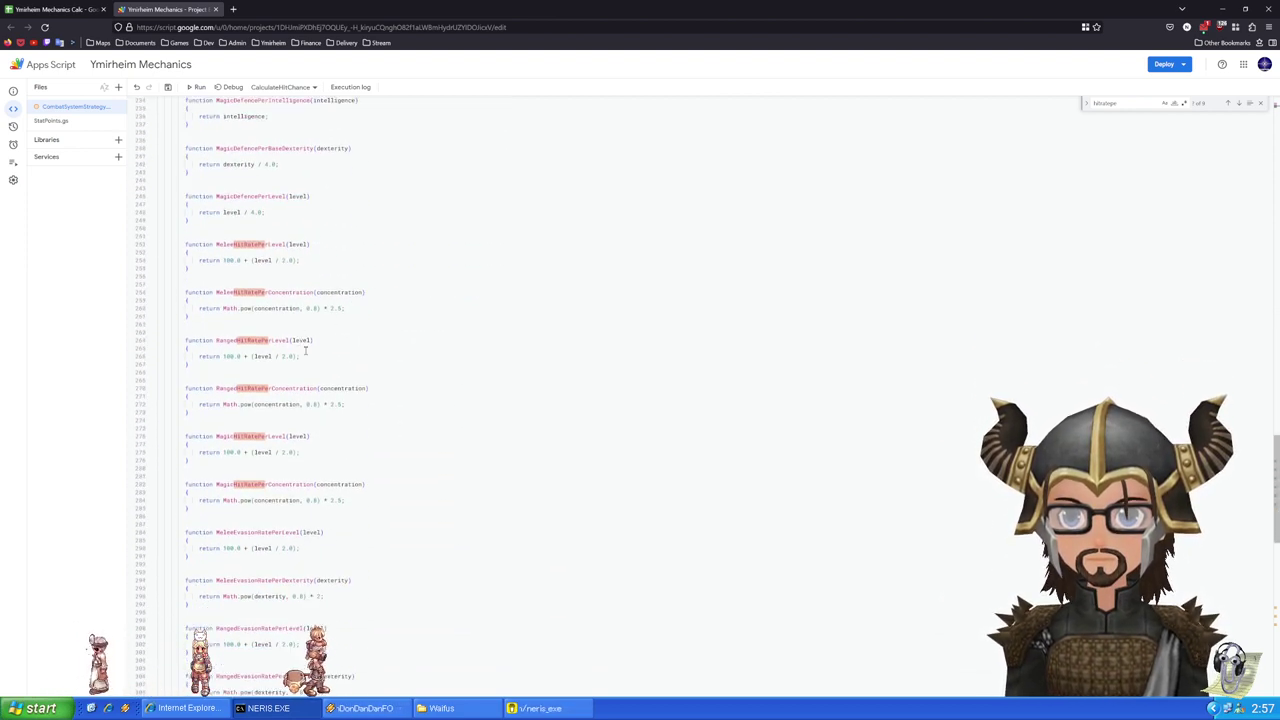
click(261, 308)
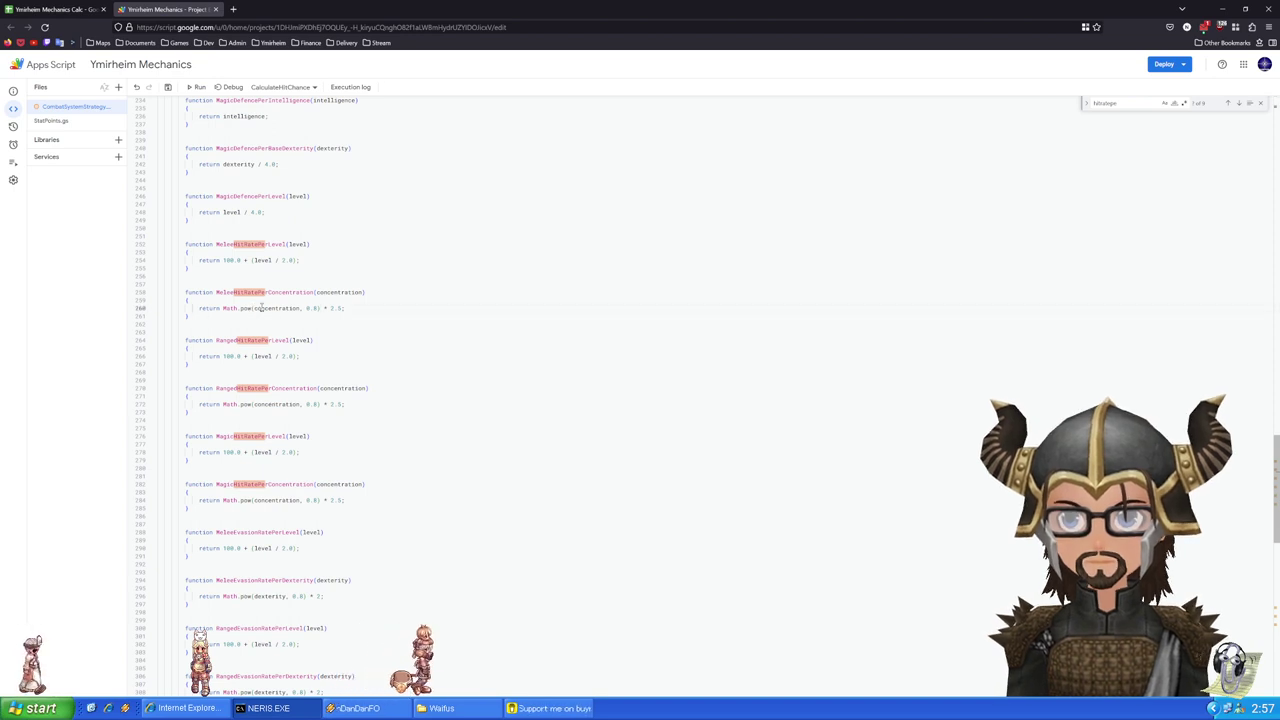
double_click(263, 308)
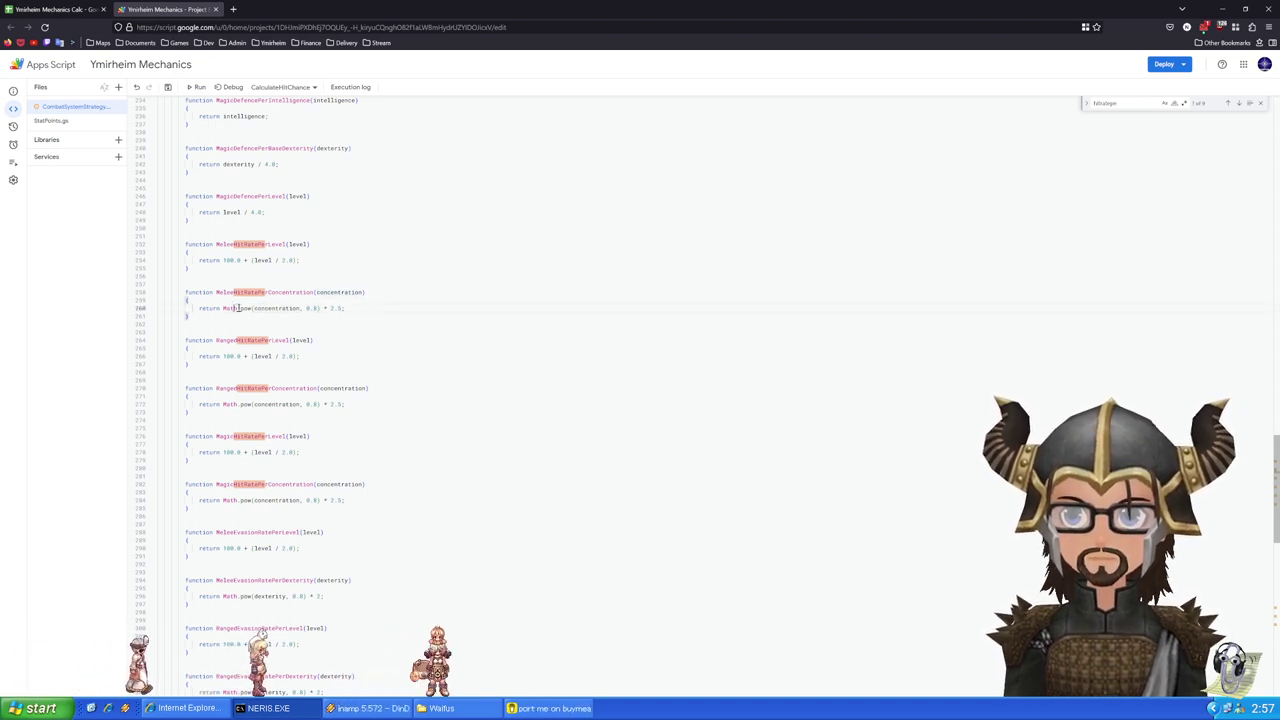
drag(306, 308, 318, 308)
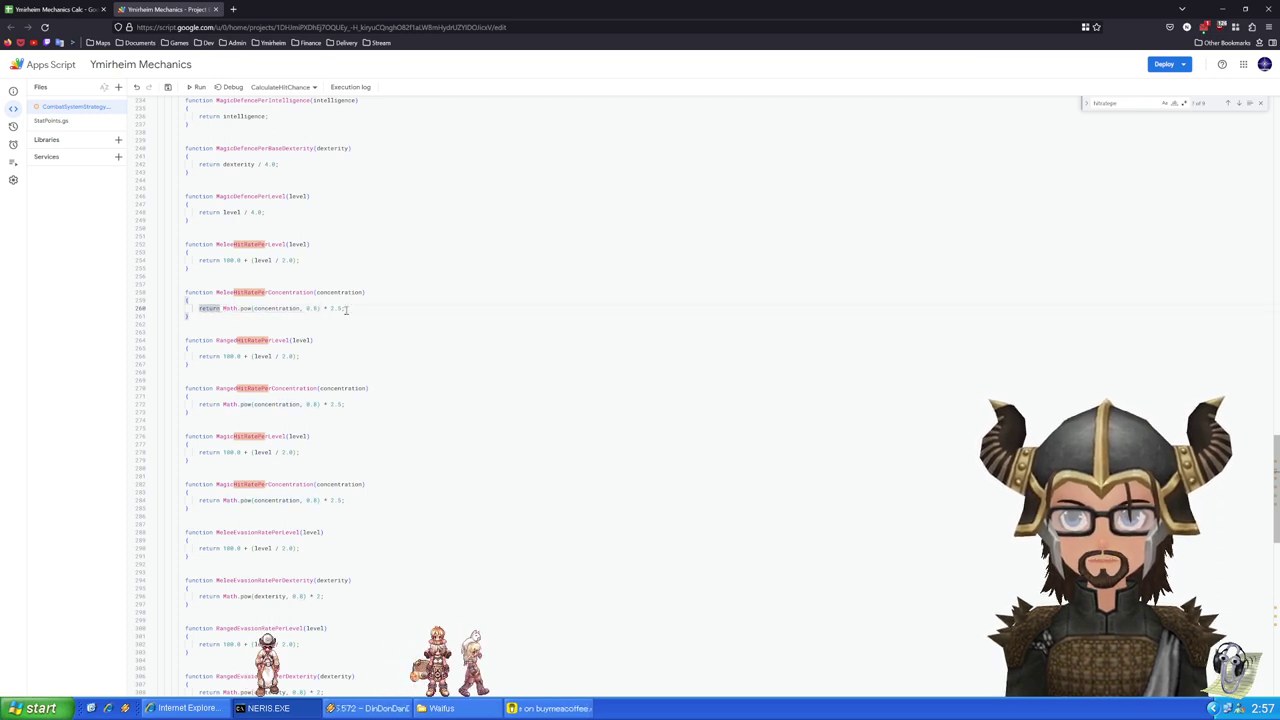
Step: Review the evasion-rate functions, including dexterity's use in ranged evasion
scroll(344, 312, down, 2)
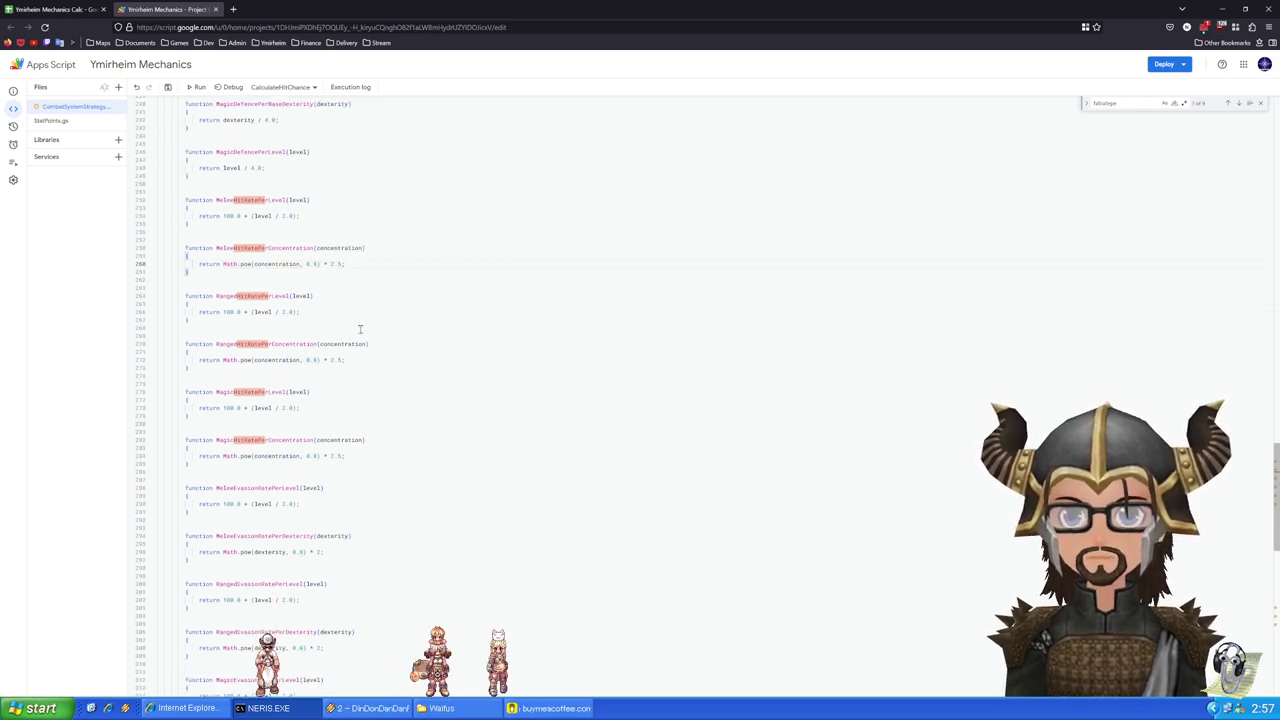
scroll(365, 451, down, 15)
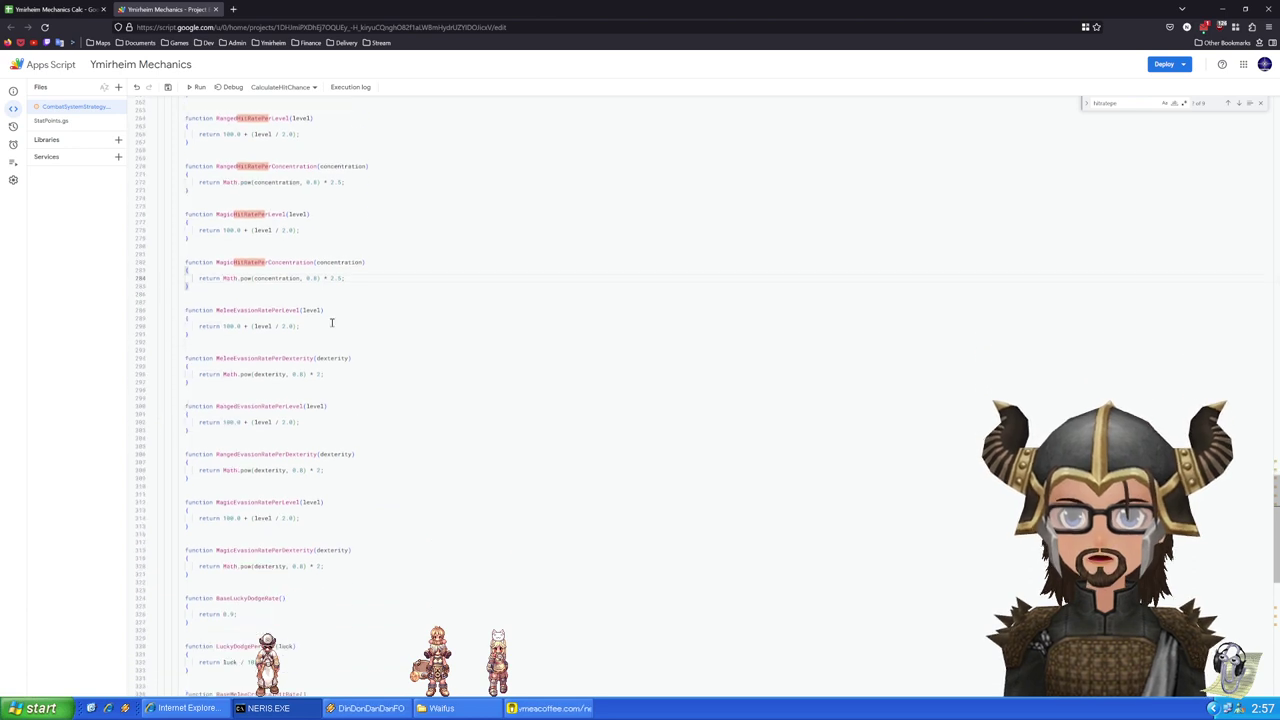
scroll(335, 326, down, 5)
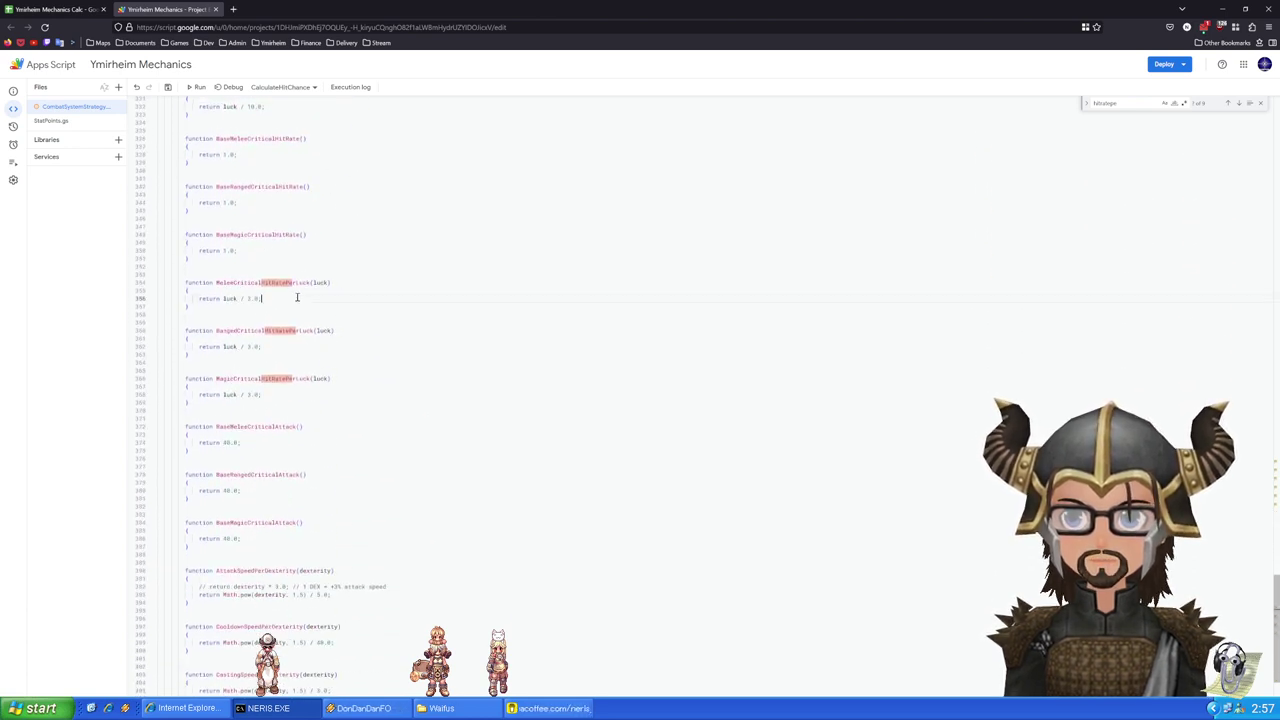
scroll(330, 340, up, 10)
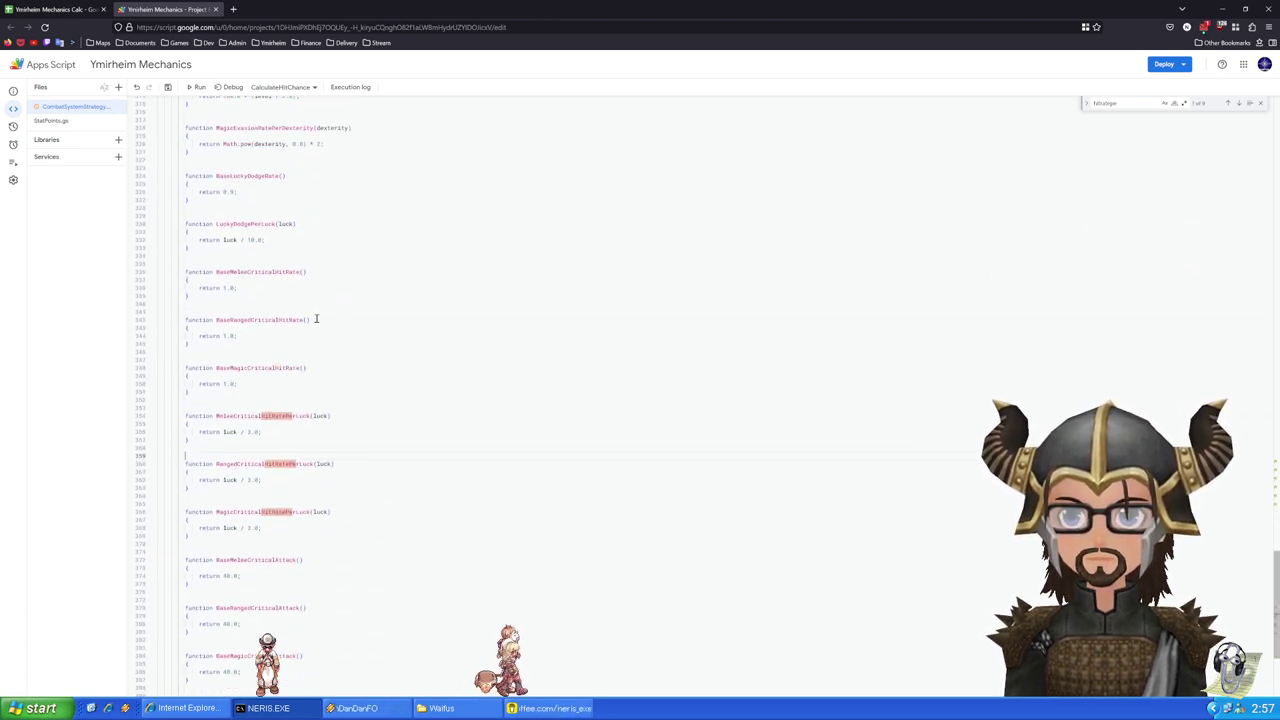
scroll(316, 314, up, 1)
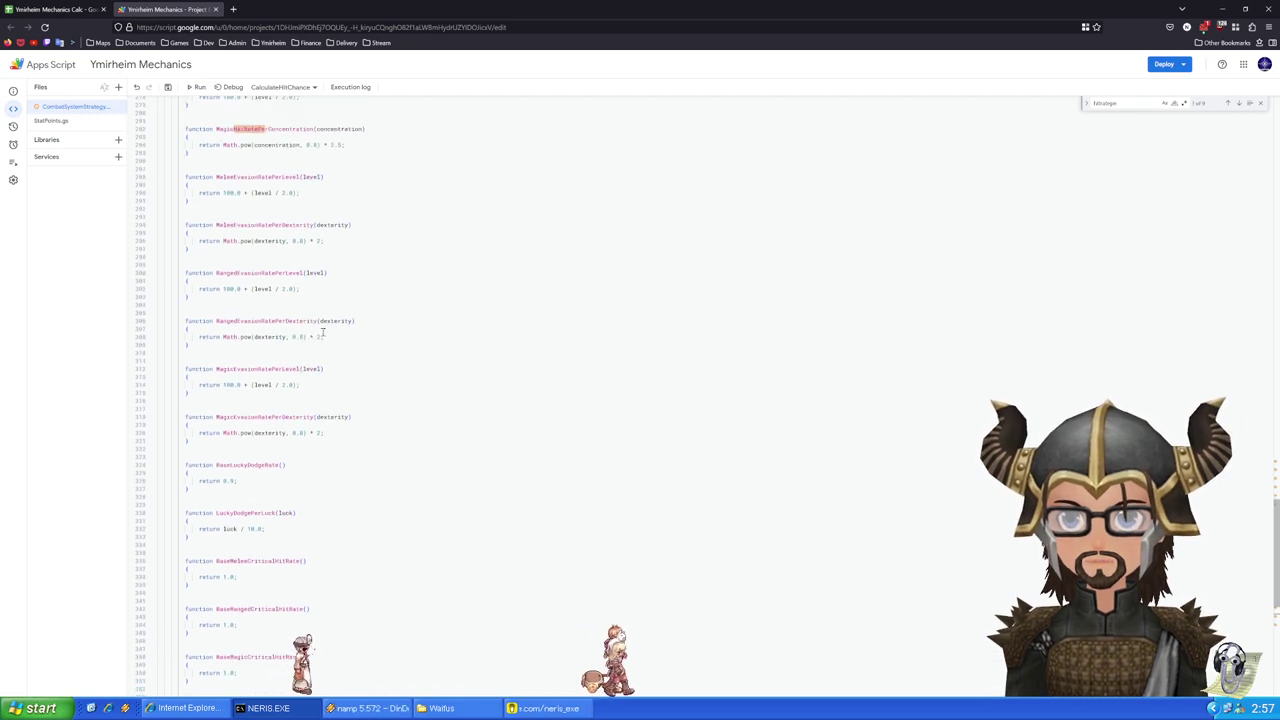
click(288, 337)
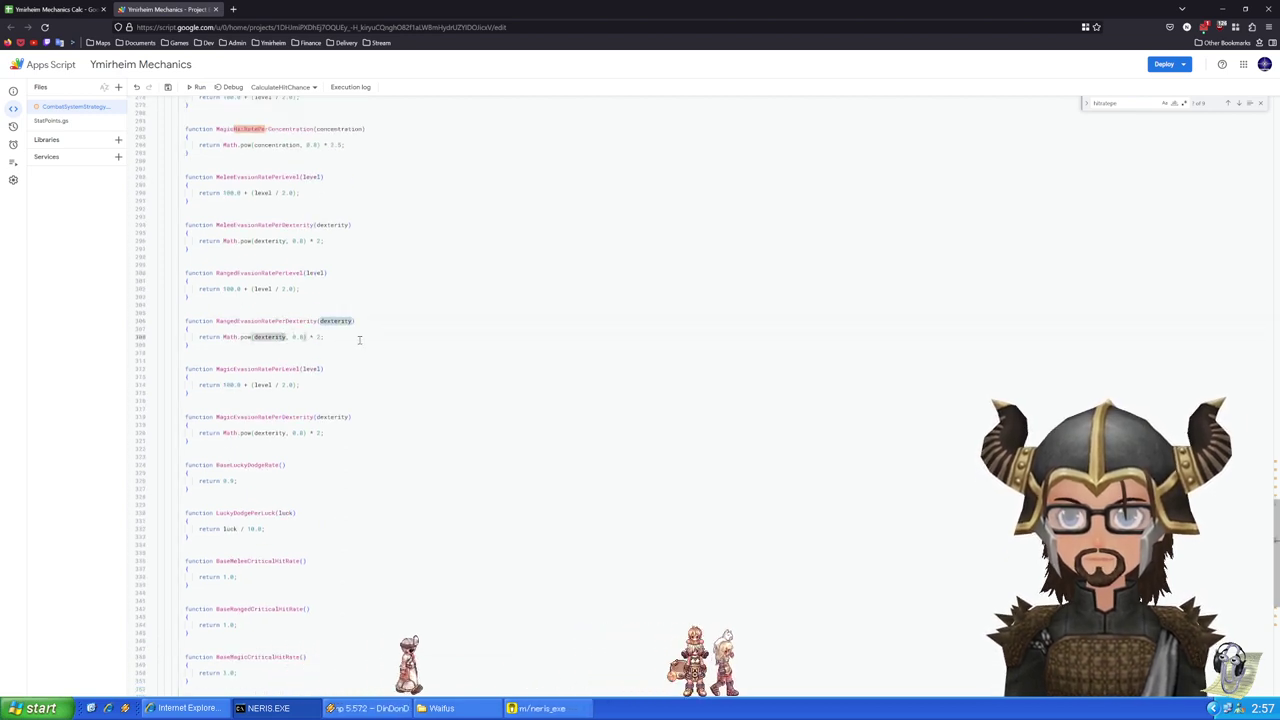
scroll(345, 336, up, 2)
Step: Change the MeleeEvasionRatePerDexterity multiplier on line 296 to 2
click(320, 287)
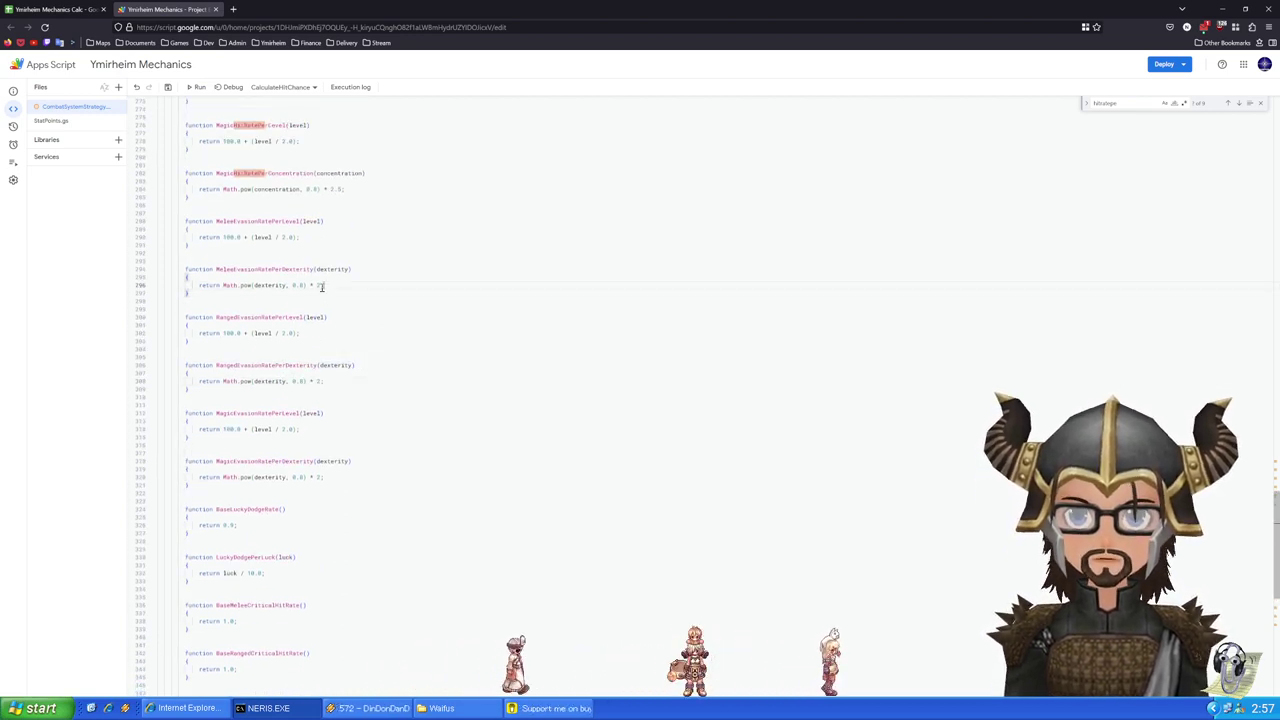
key(BackSpace)
text(2)
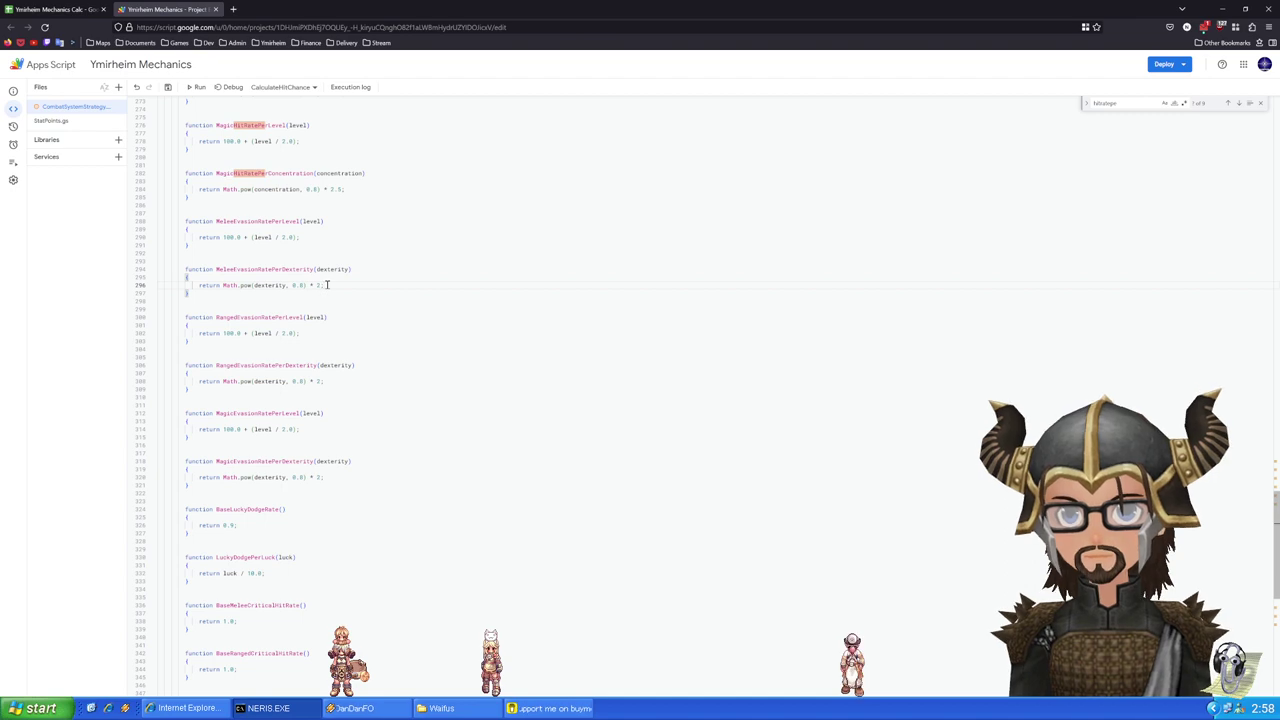
scroll(370, 269, up, 2)
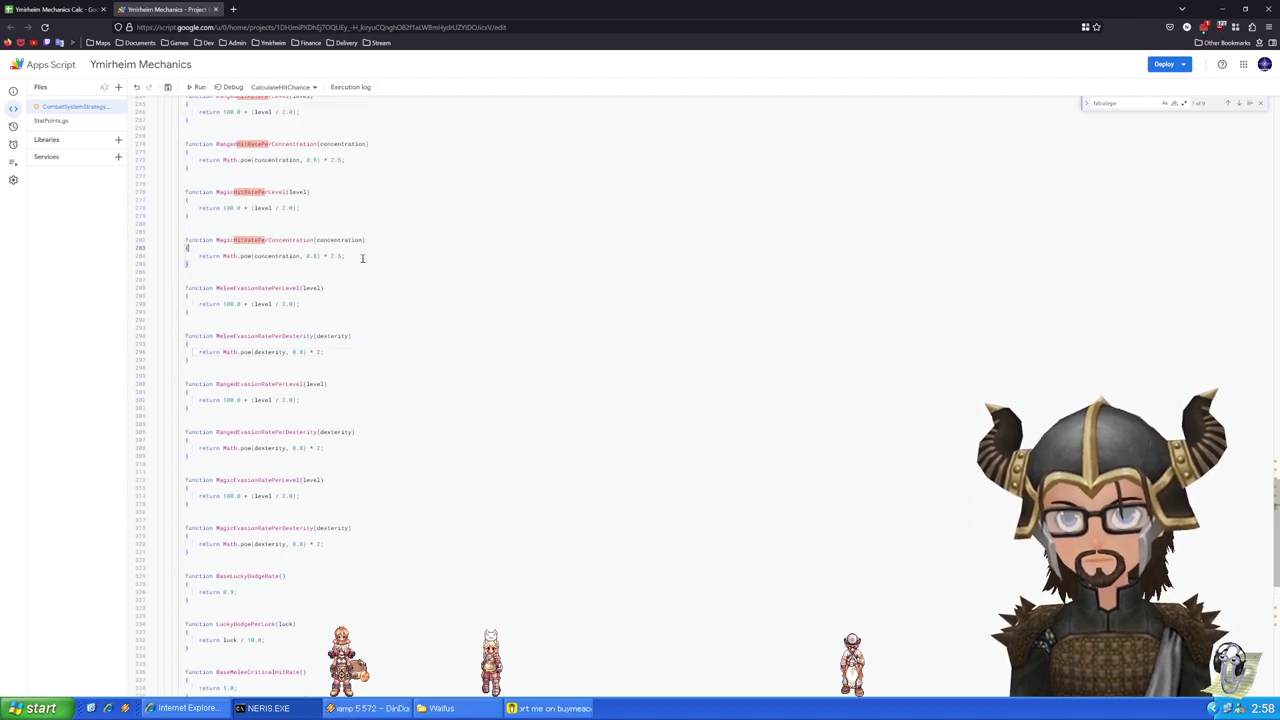
scroll(362, 254, down, 2)
Step: Inspect Calc's melee CriticalHitChance% value and FinalHitChance% formula in O17, then return to the server code
click(95, 14)
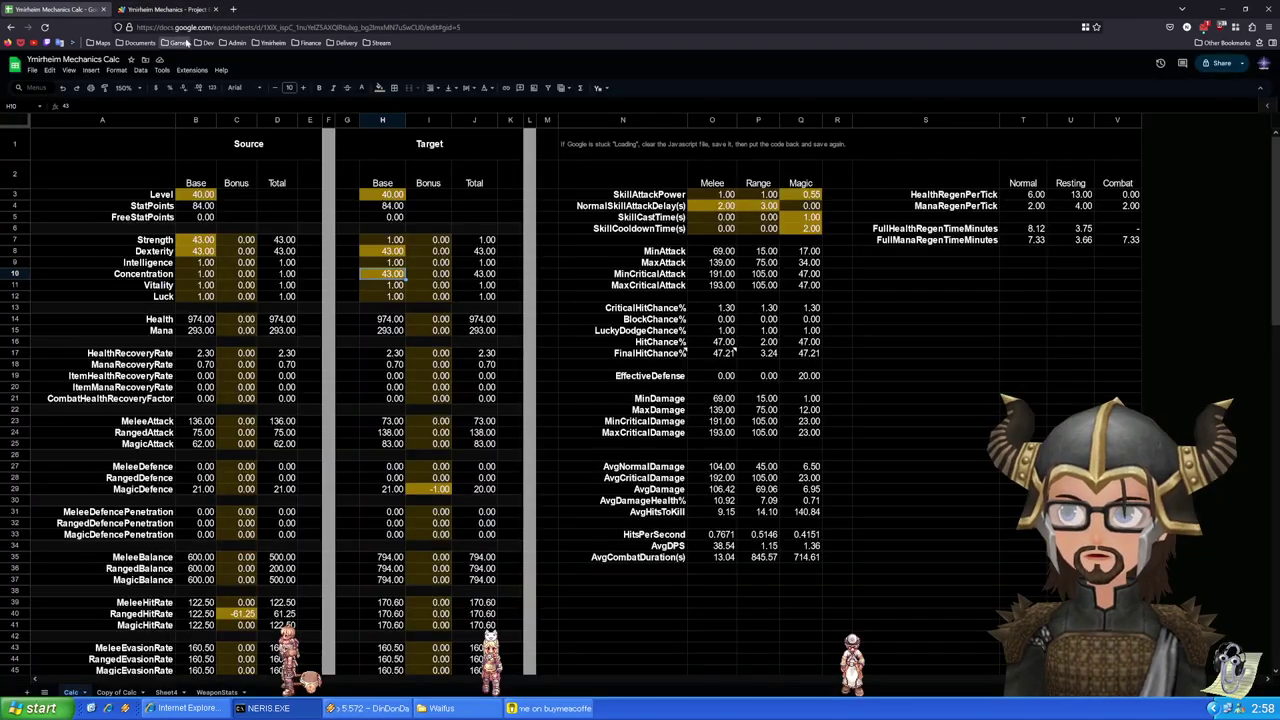
key(Right)
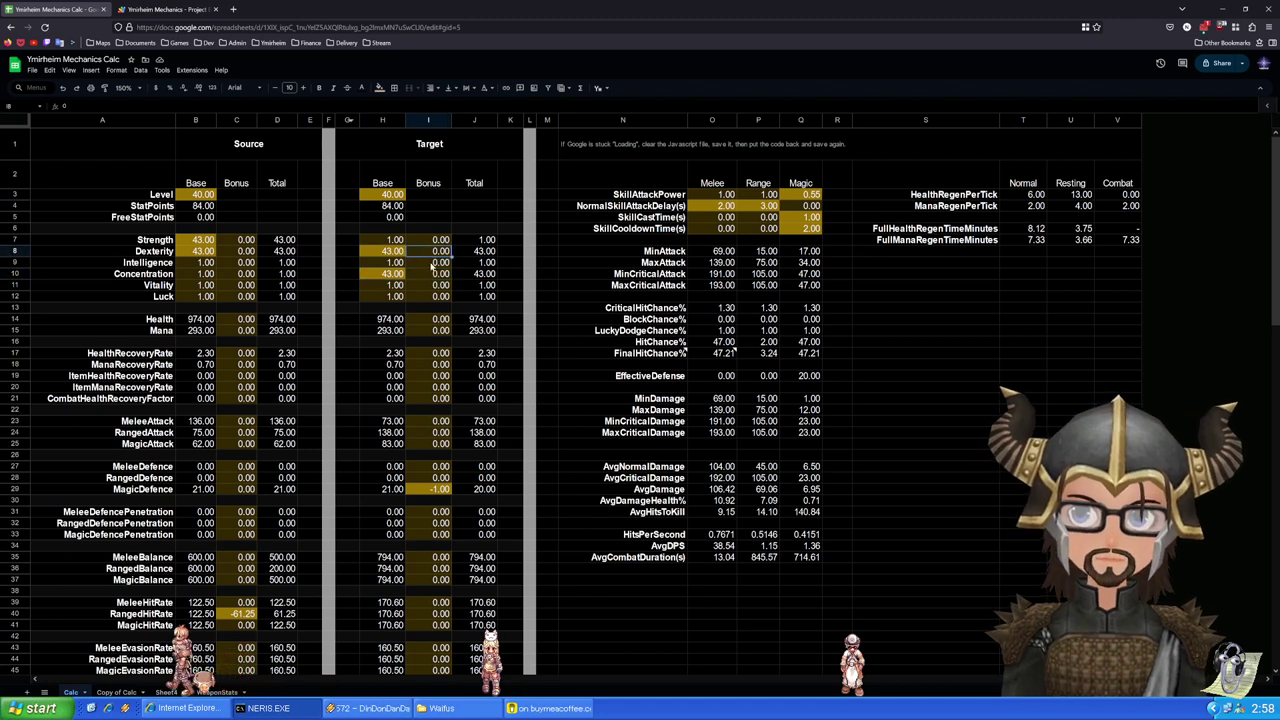
click(727, 310)
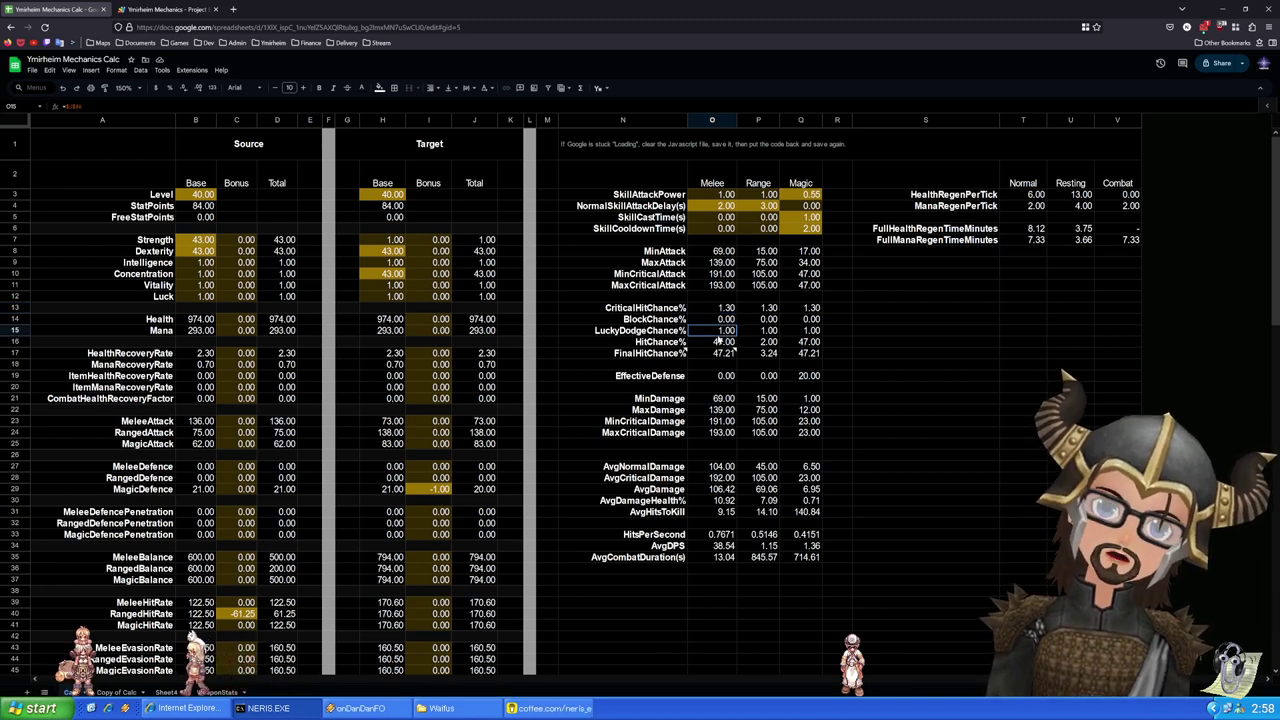
click(725, 353)
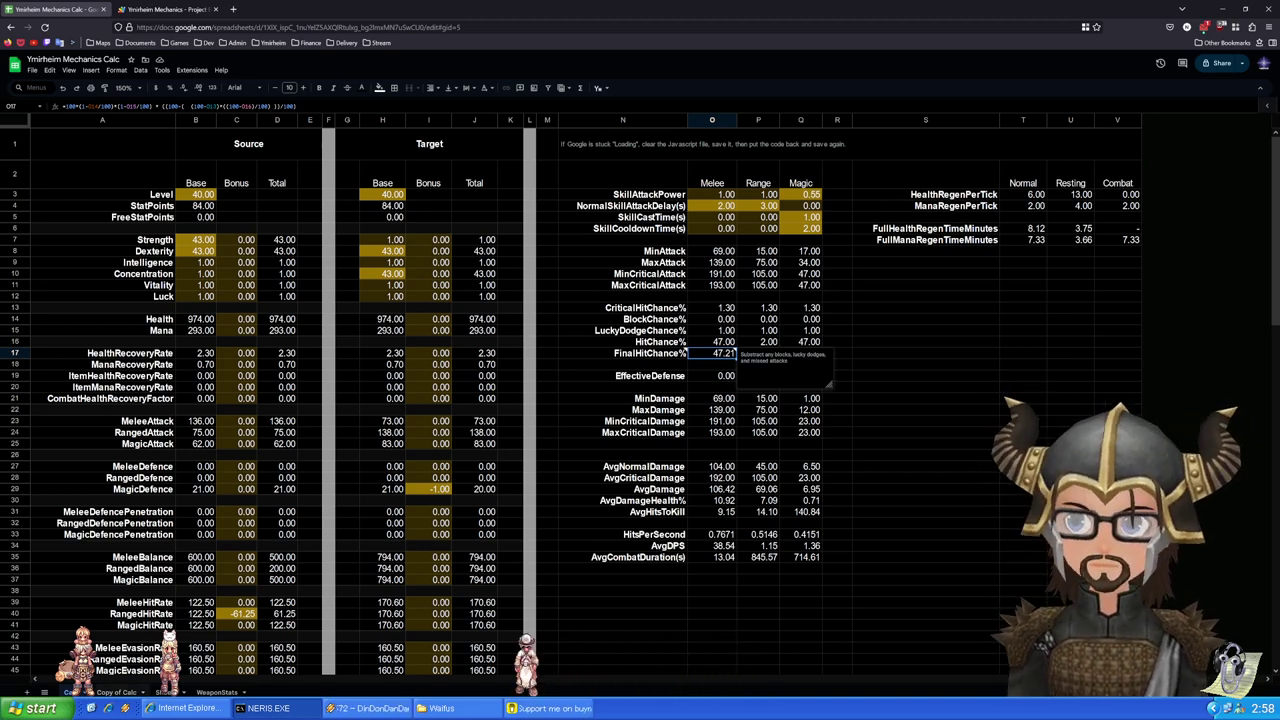
key(alt+Tab)
scroll(630, 373, up, 10)
scroll(630, 373, down, 15)
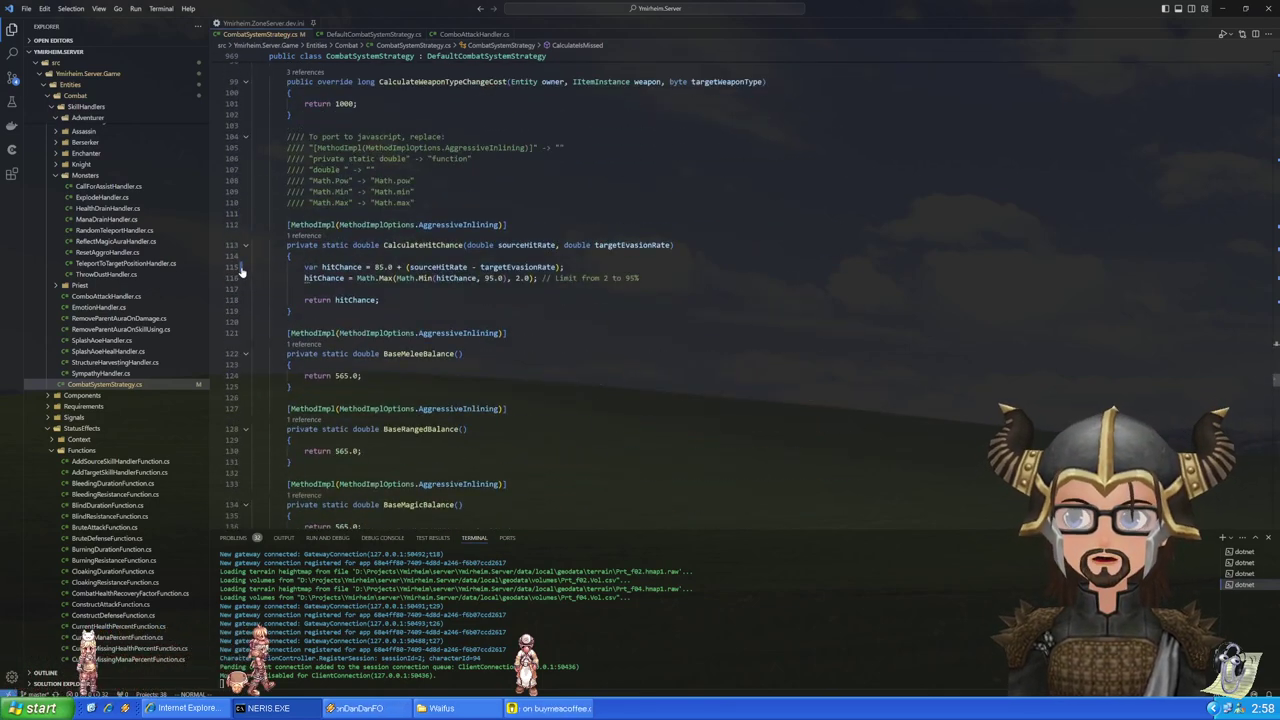
Step: Revert CalculateHitChance to halving the hit-rate difference and quit the game client
click(241, 268)
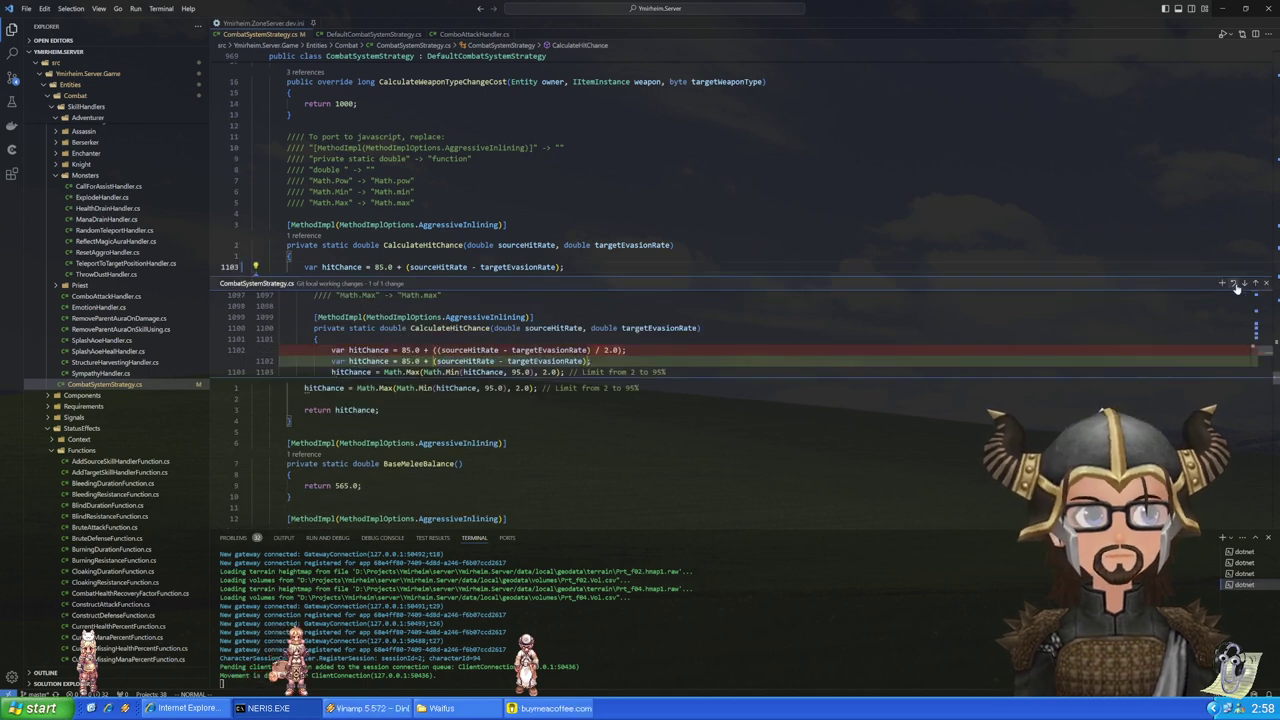
click(1236, 287)
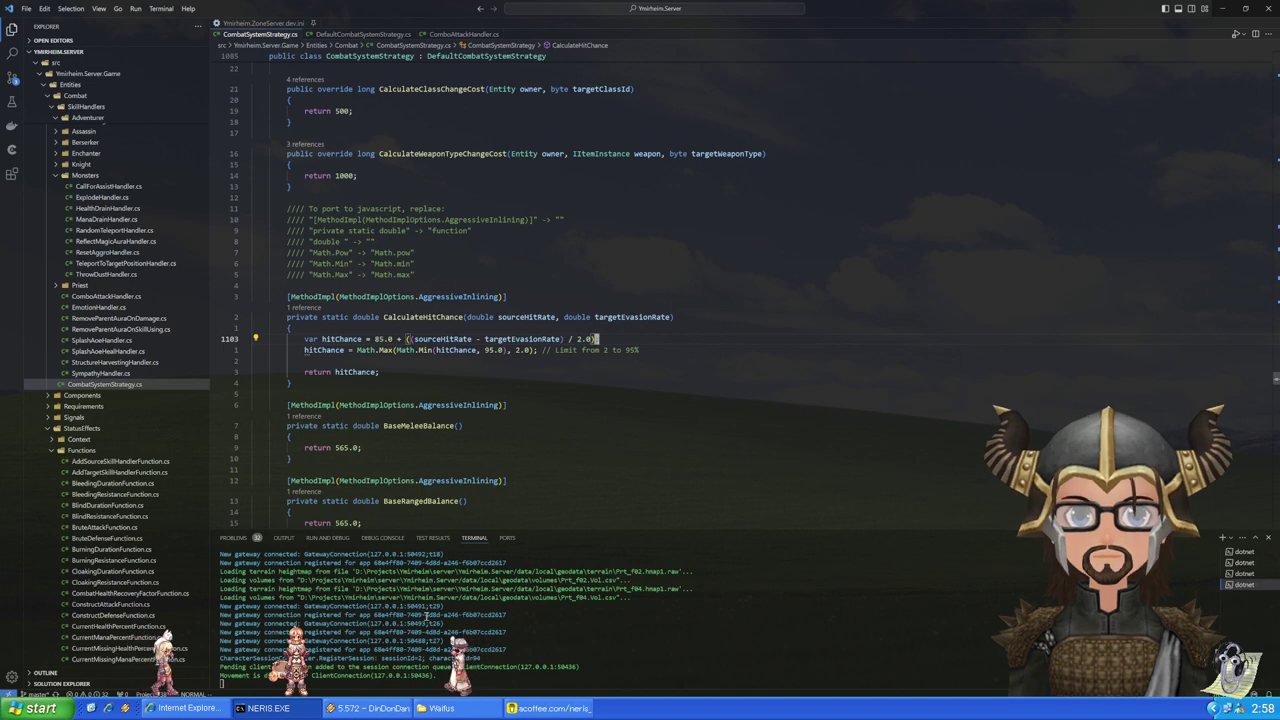
key(alt+Tab)
key(Escape)
click(434, 329)
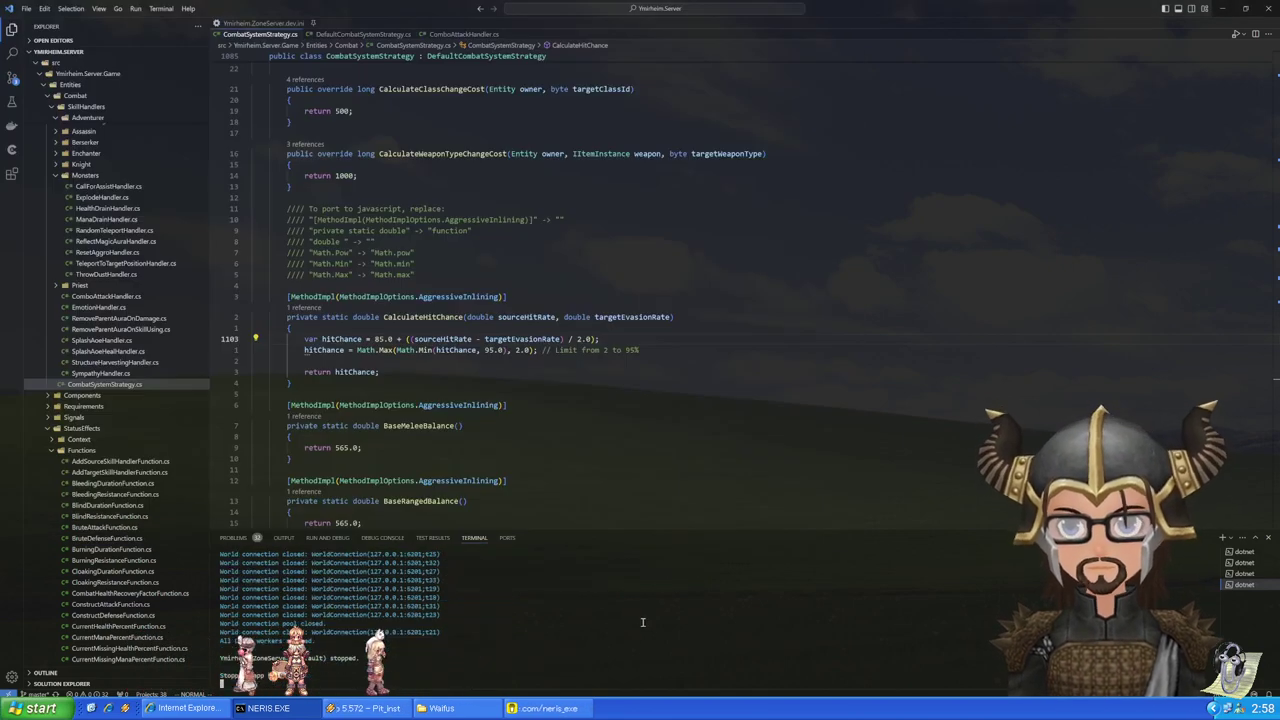
Step: Restart the zone server and add the missing semicolons to the hitChance and return lines
key(Up)
key(Return)
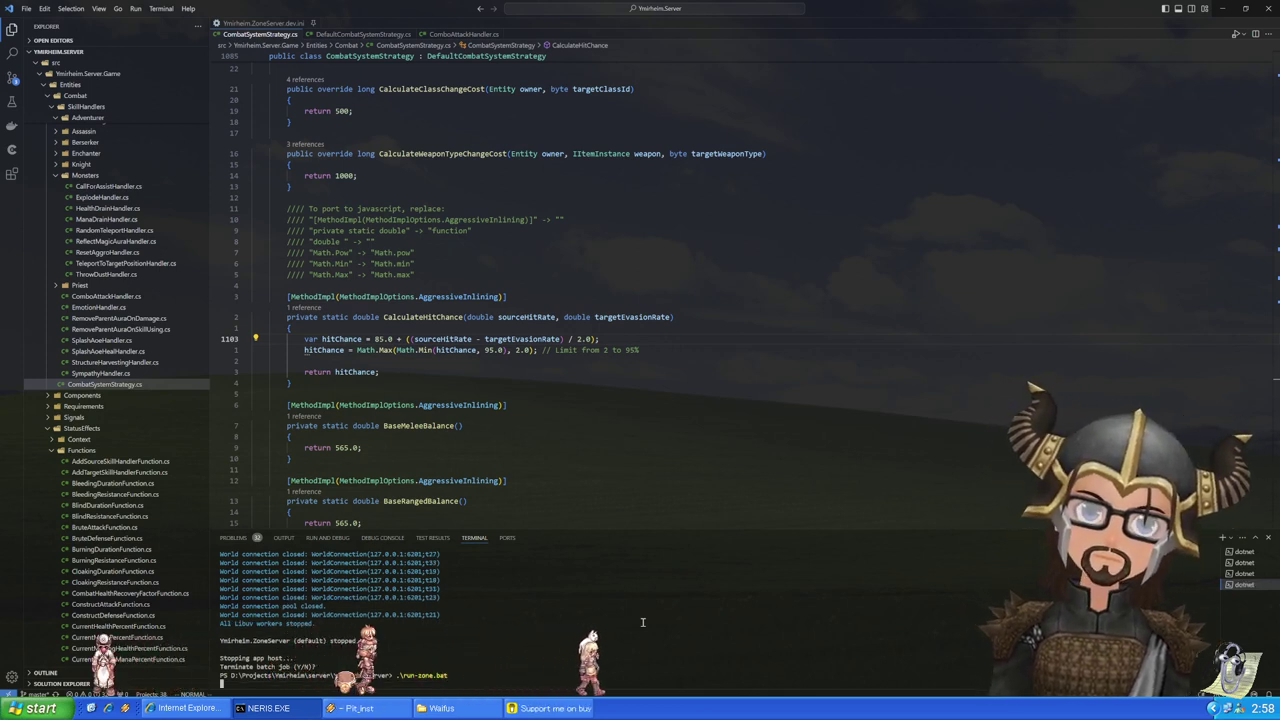
double_click(579, 339)
text(;)
key(Up)
text(;)
key(Down)
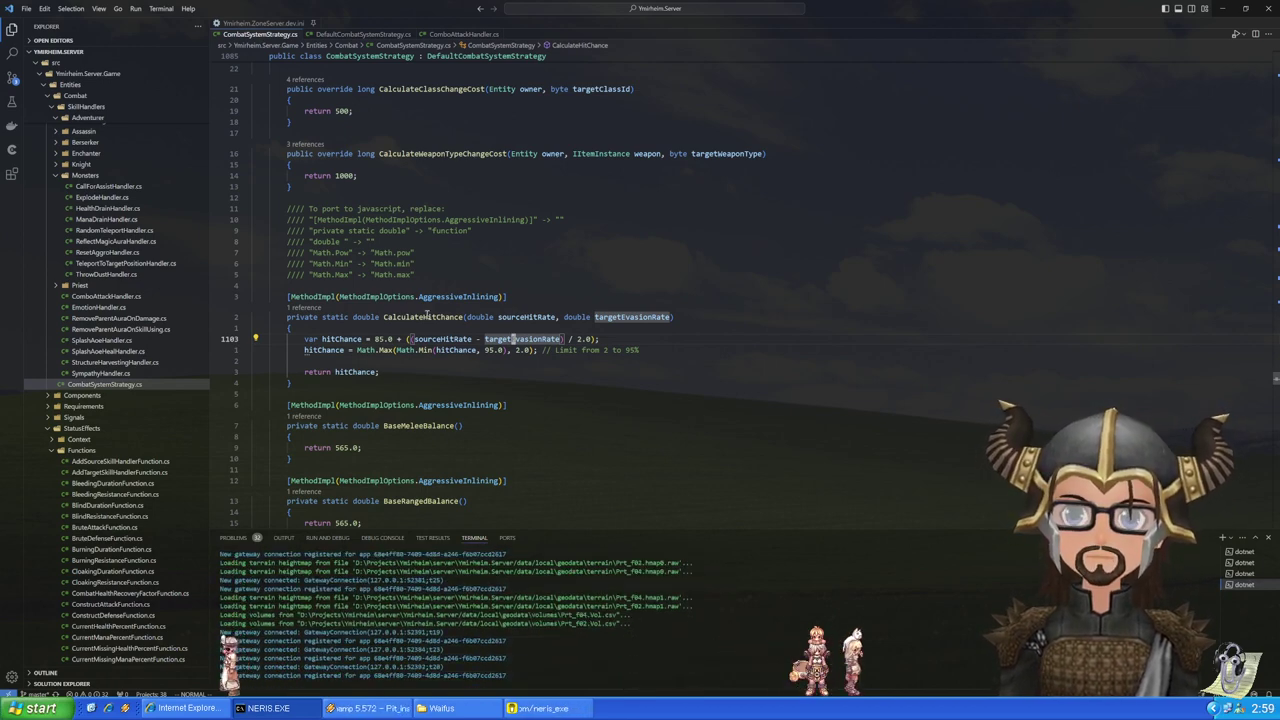
Step: Check targetEvasionRate uses and the bracket pairing in the hitChance formula
click(493, 340)
scroll(461, 375, down, 20)
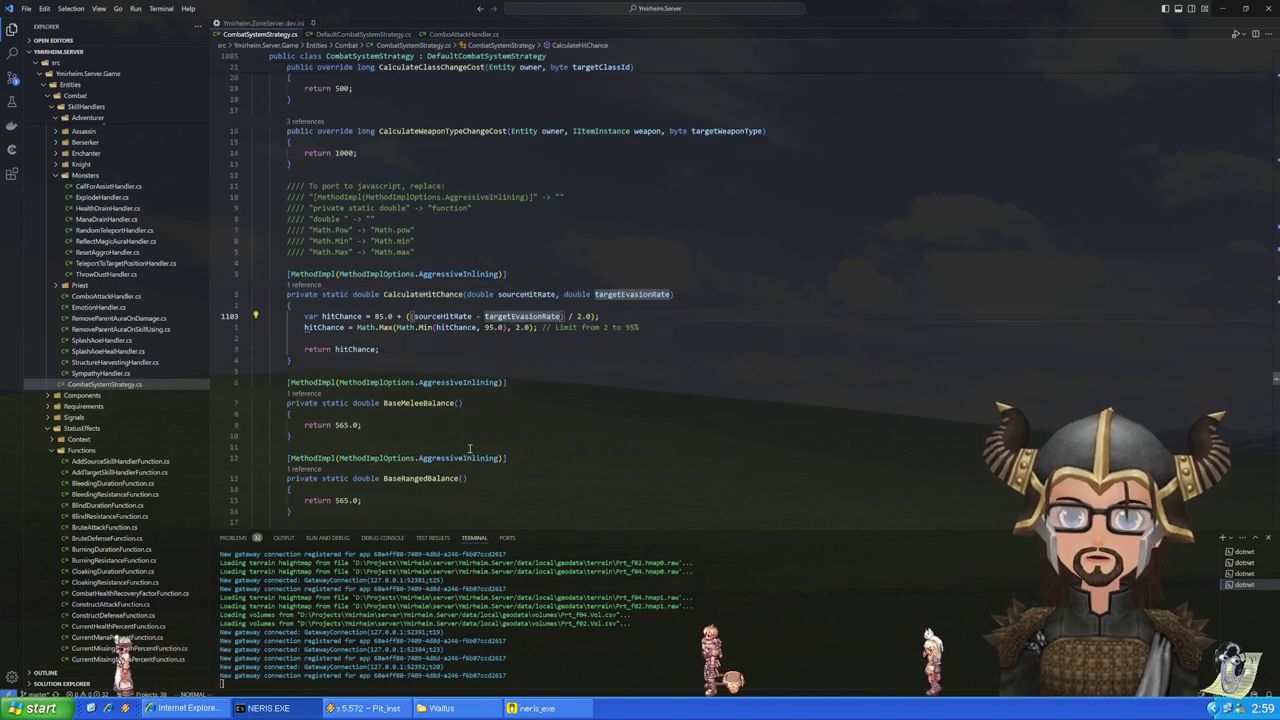
scroll(461, 375, up, 20)
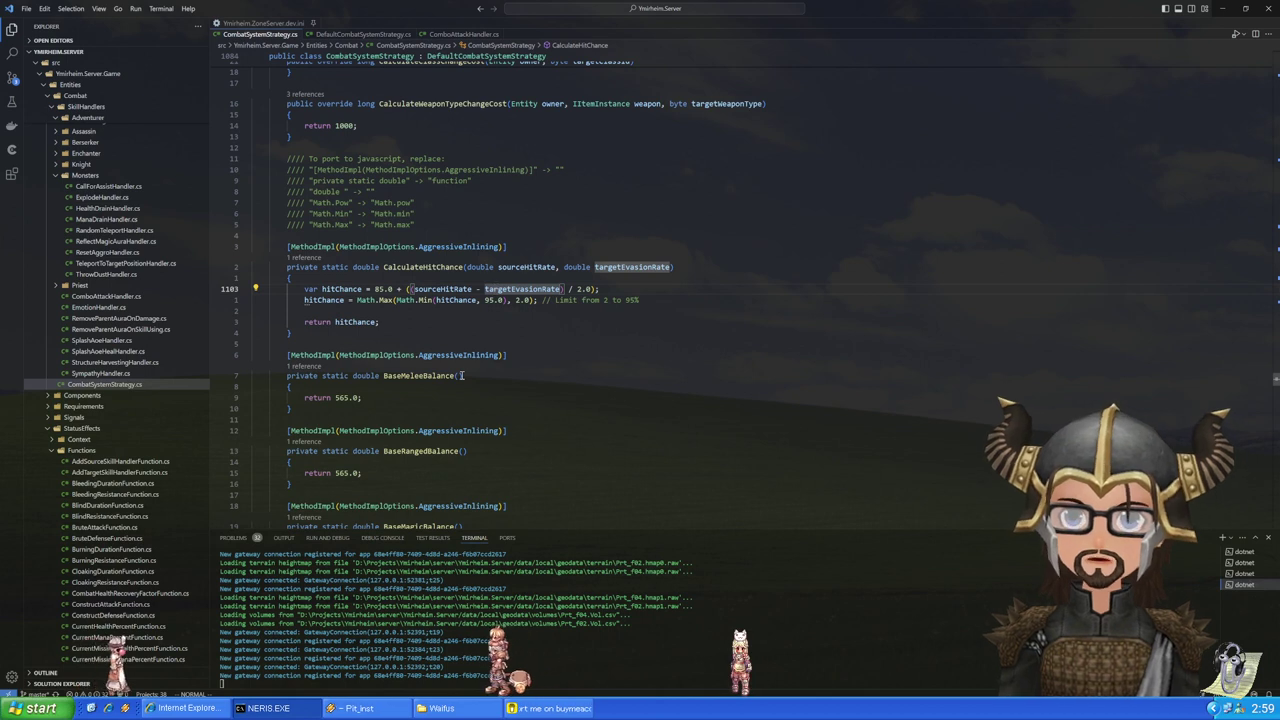
click(356, 329)
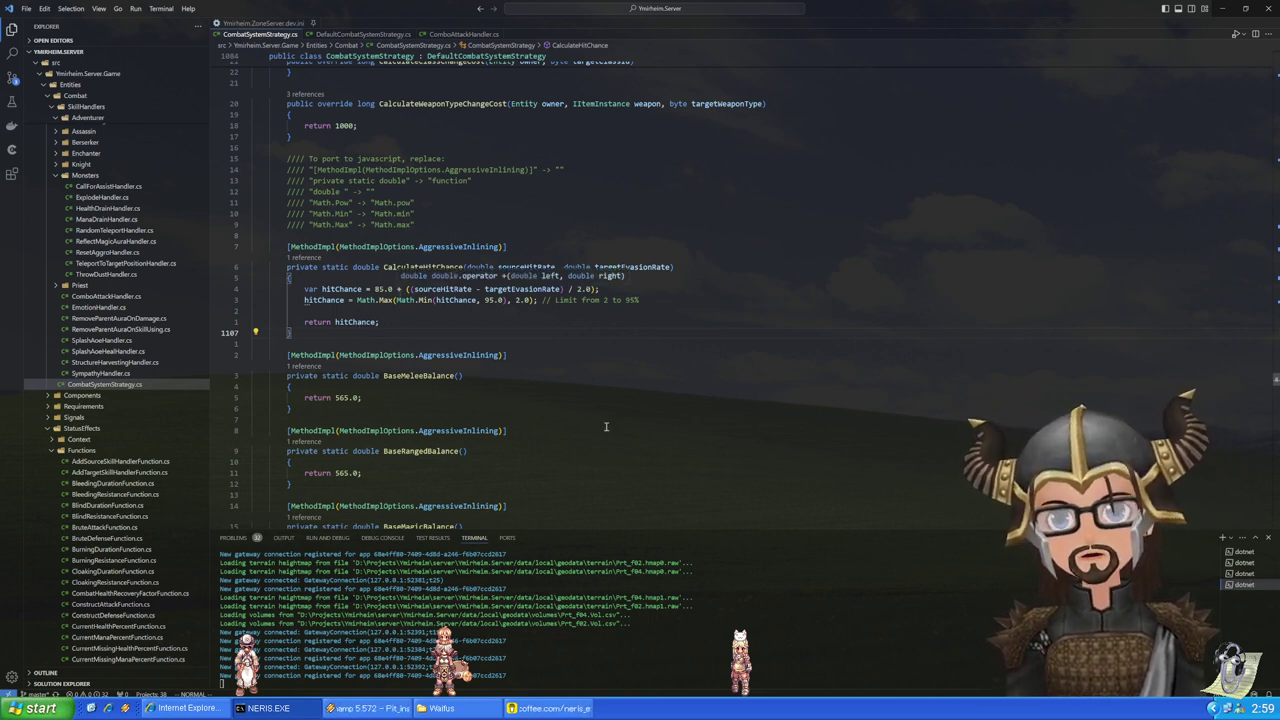
click(470, 300)
click(408, 289)
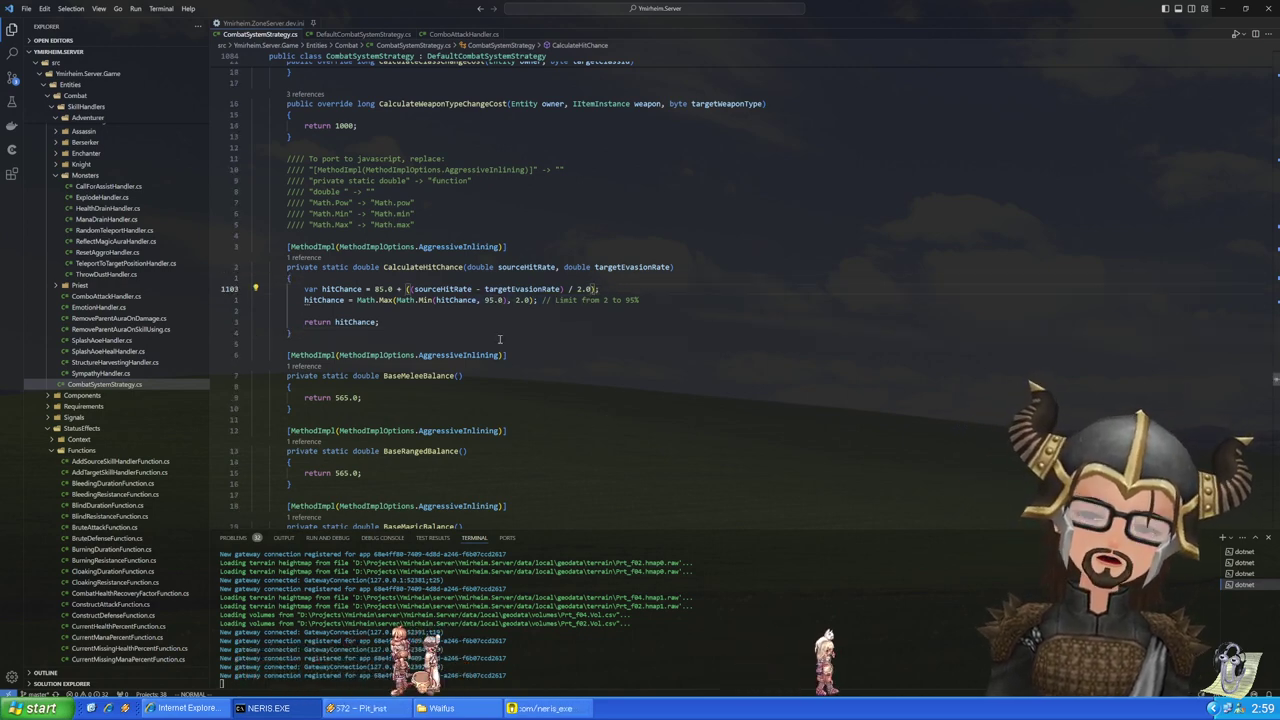
scroll(506, 331, down, 10)
click(492, 374)
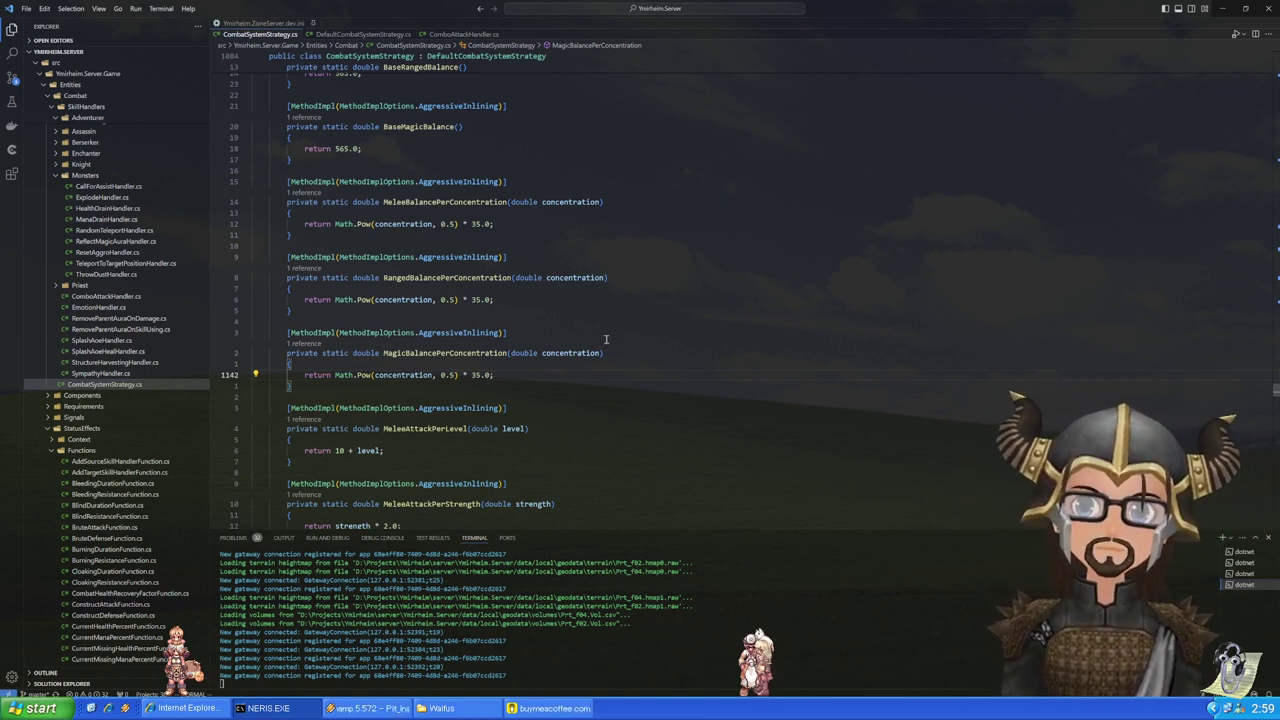
Step: Return to CalculateHitChance and compare the sourceHitRate and targetEvasionRate parameters
scroll(604, 340, up, 4)
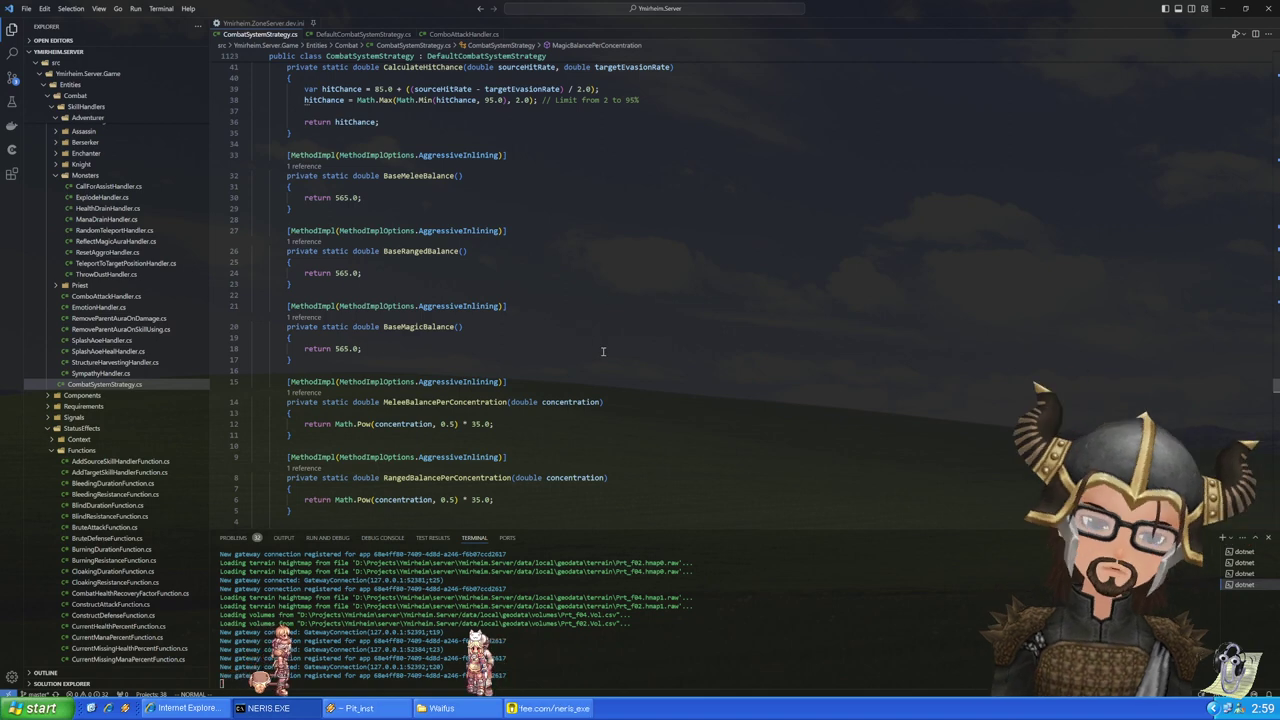
scroll(604, 345, up, 6)
click(528, 380)
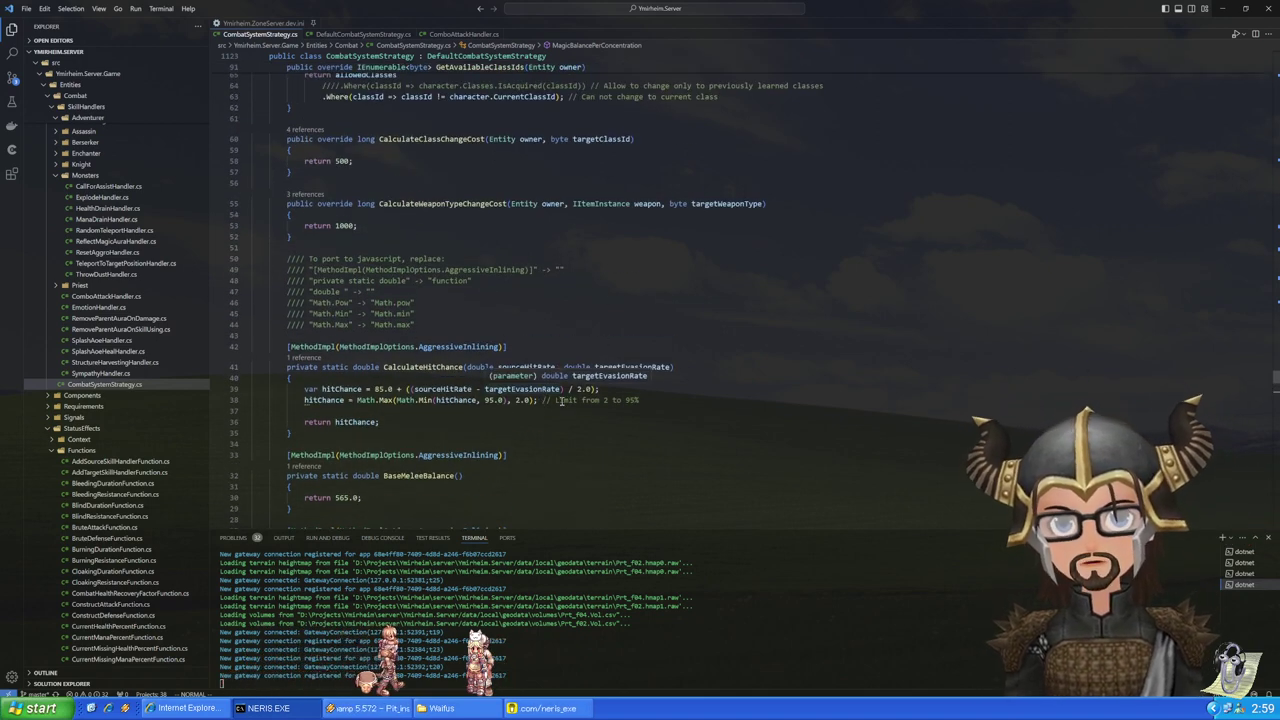
click(533, 389)
key(Left)
key(Left)
key(Left)
key(Left)
key(Left)
key(Left)
key(Left)
key(Left)
key(Left)
key(Left)
key(Left)
key(Left)
key(Left)
key(Left)
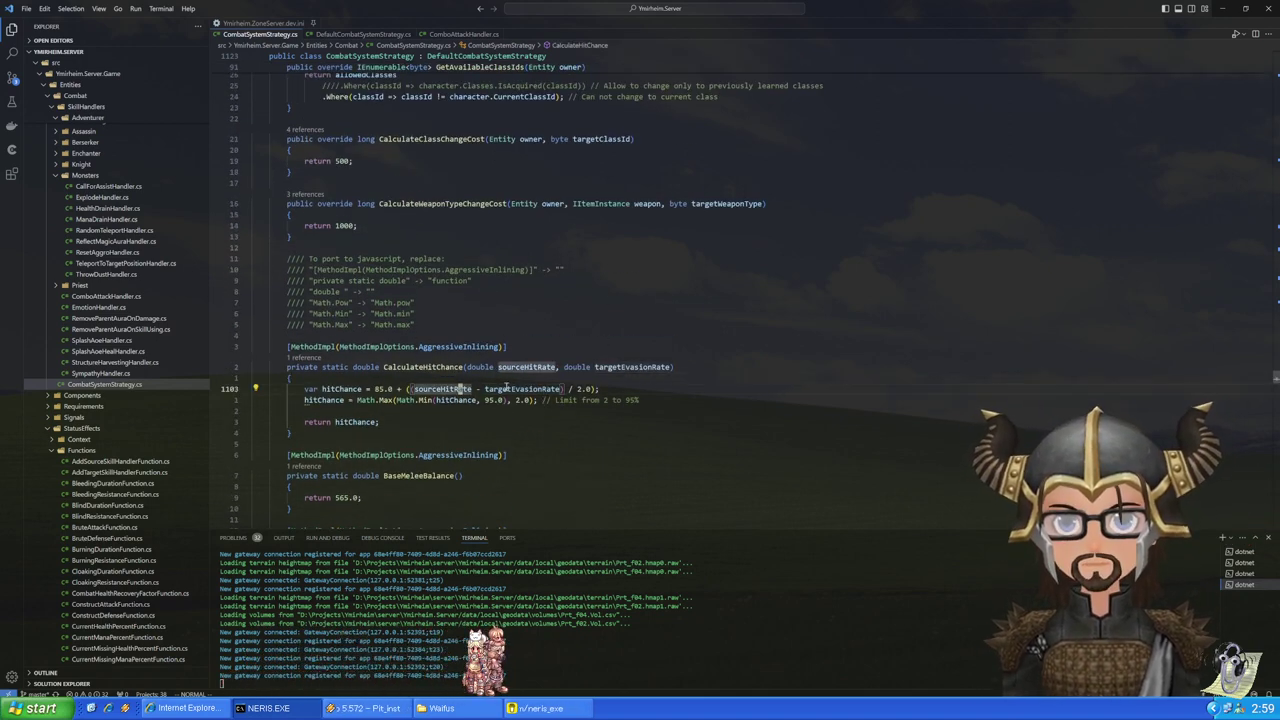
key(Right)
key(Right)
key(Right)
key(Right)
key(Right)
key(Right)
key(Right)
key(Right)
key(Right)
key(Right)
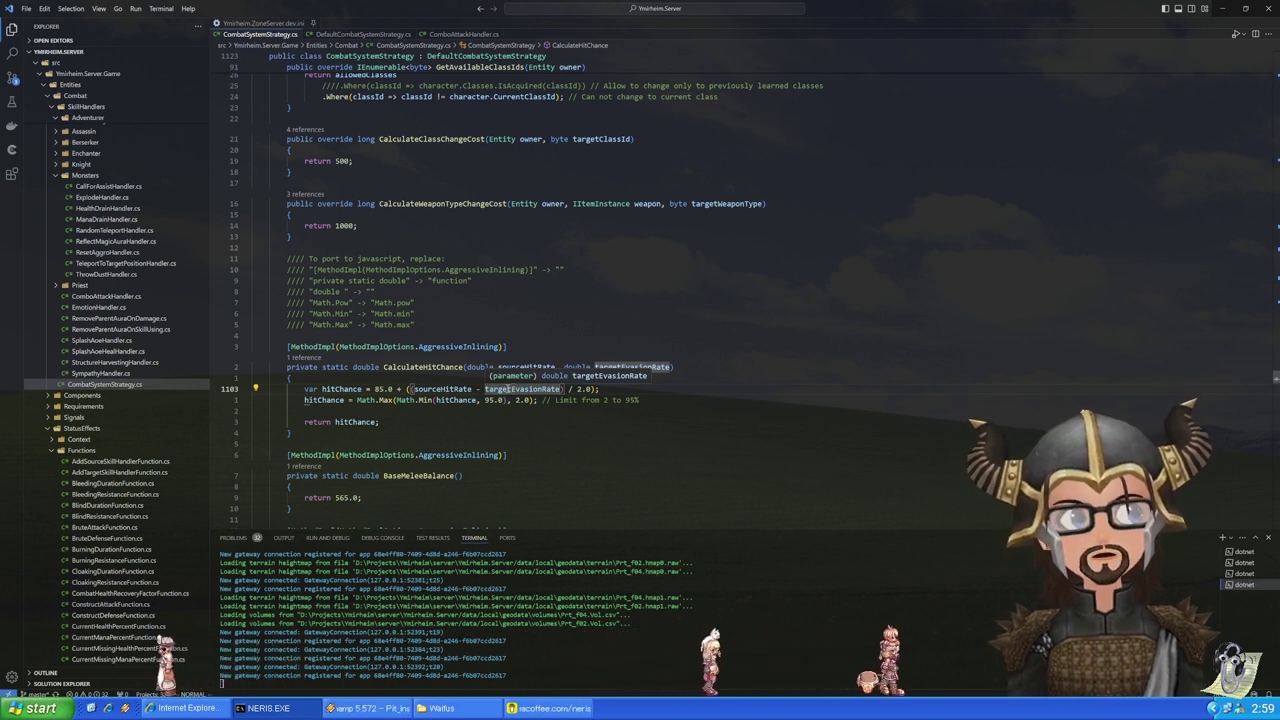
click(511, 406)
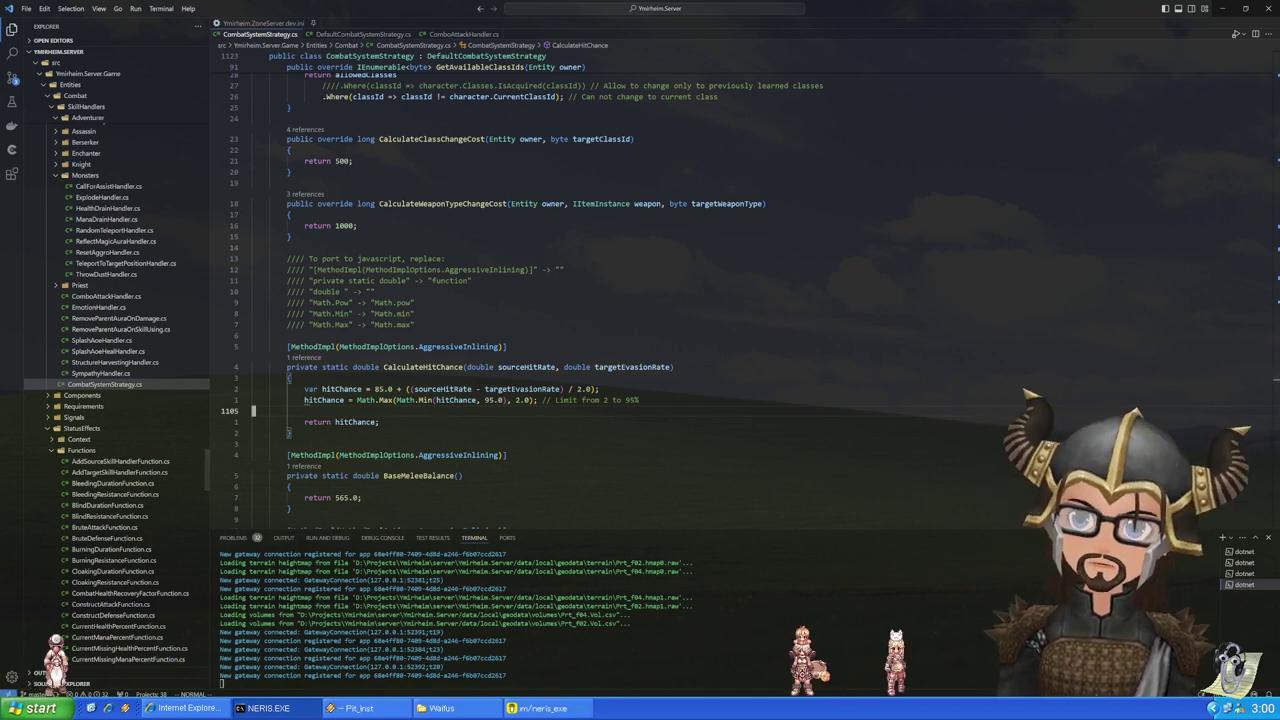
key(alt+Tab)
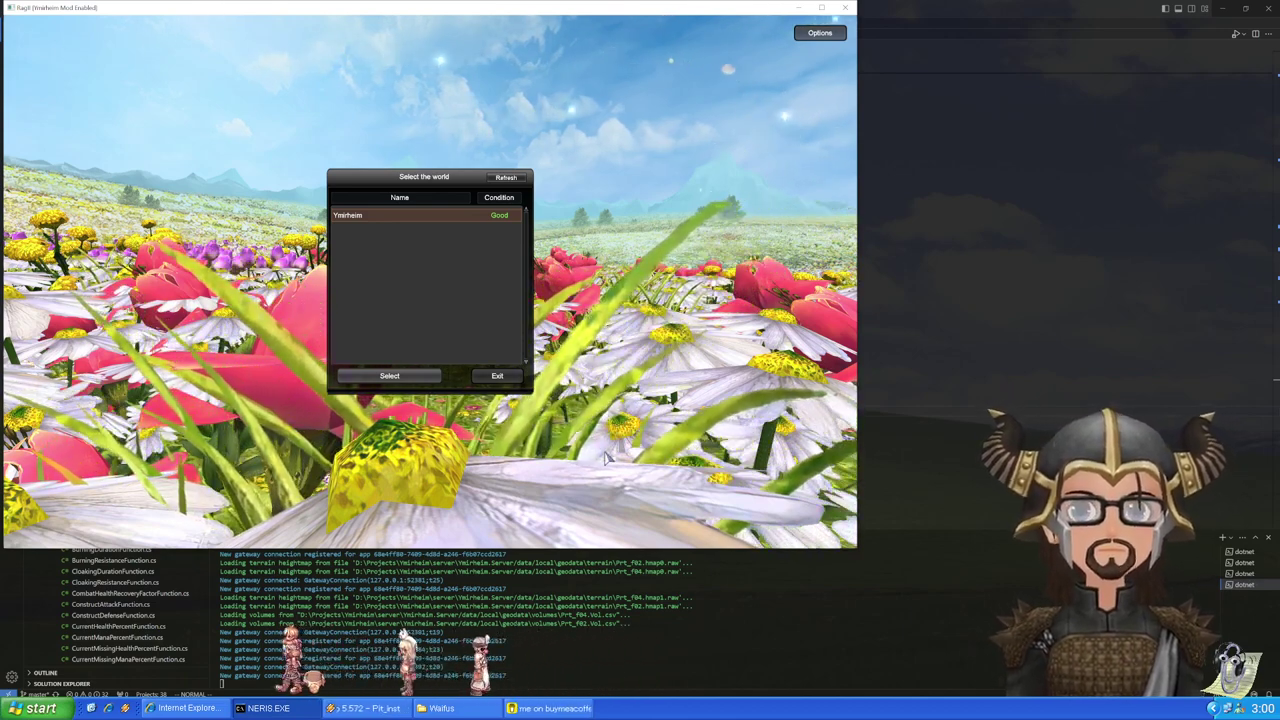
Step: Close the Ragnarok Online 2 client window and return to the previous window
key(alt+F4)
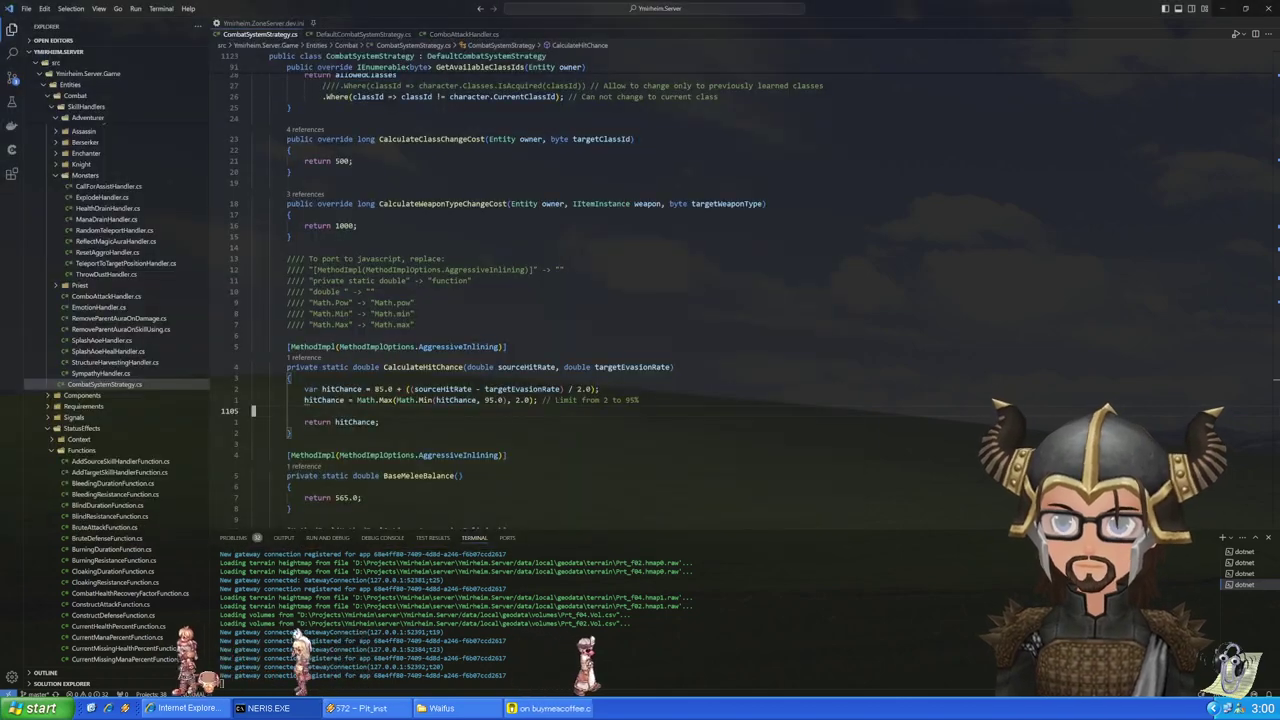
key(alt+Tab)
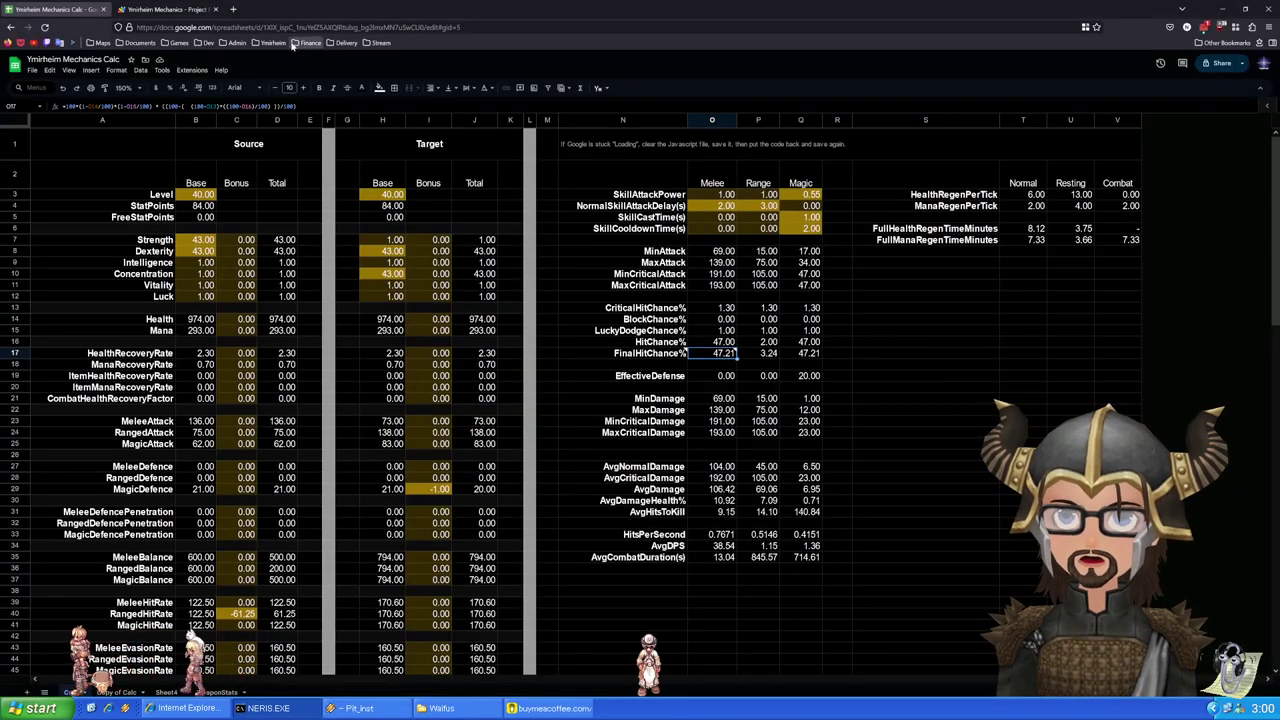
Step: Open Ymirheim Wiki from the Ymirheim bookmarks and go to its Stats page
click(270, 43)
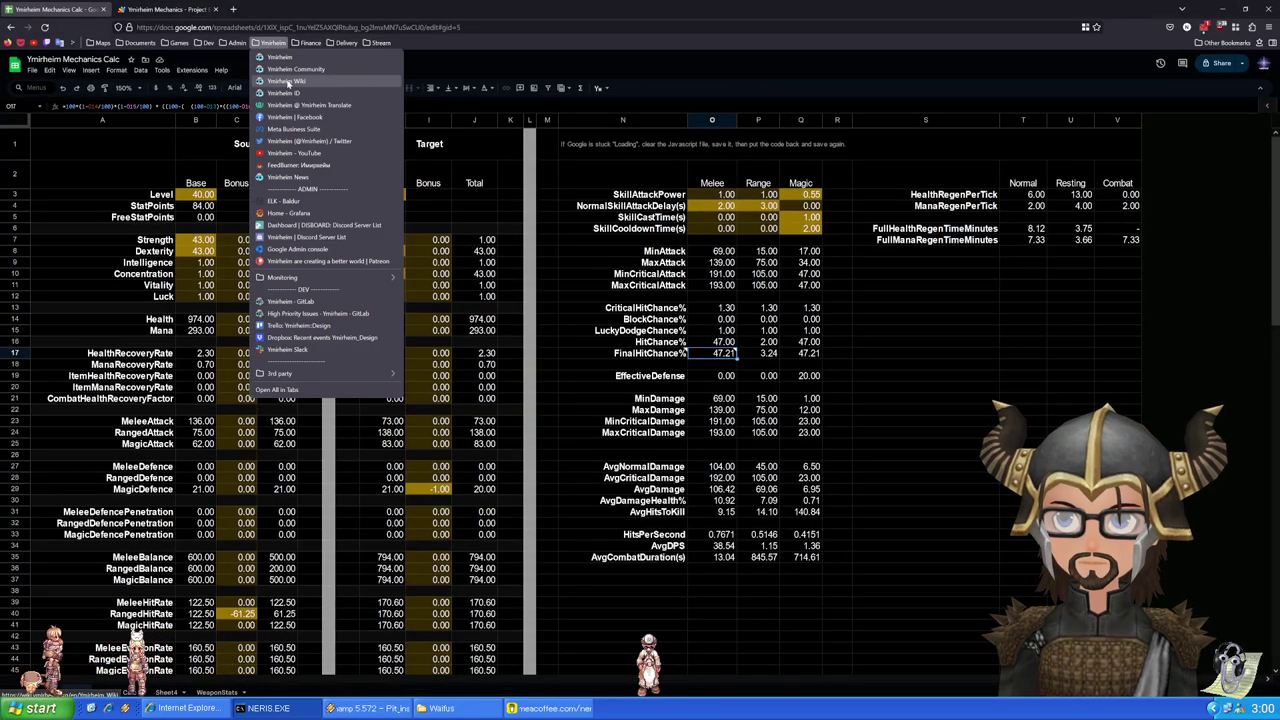
click(287, 81)
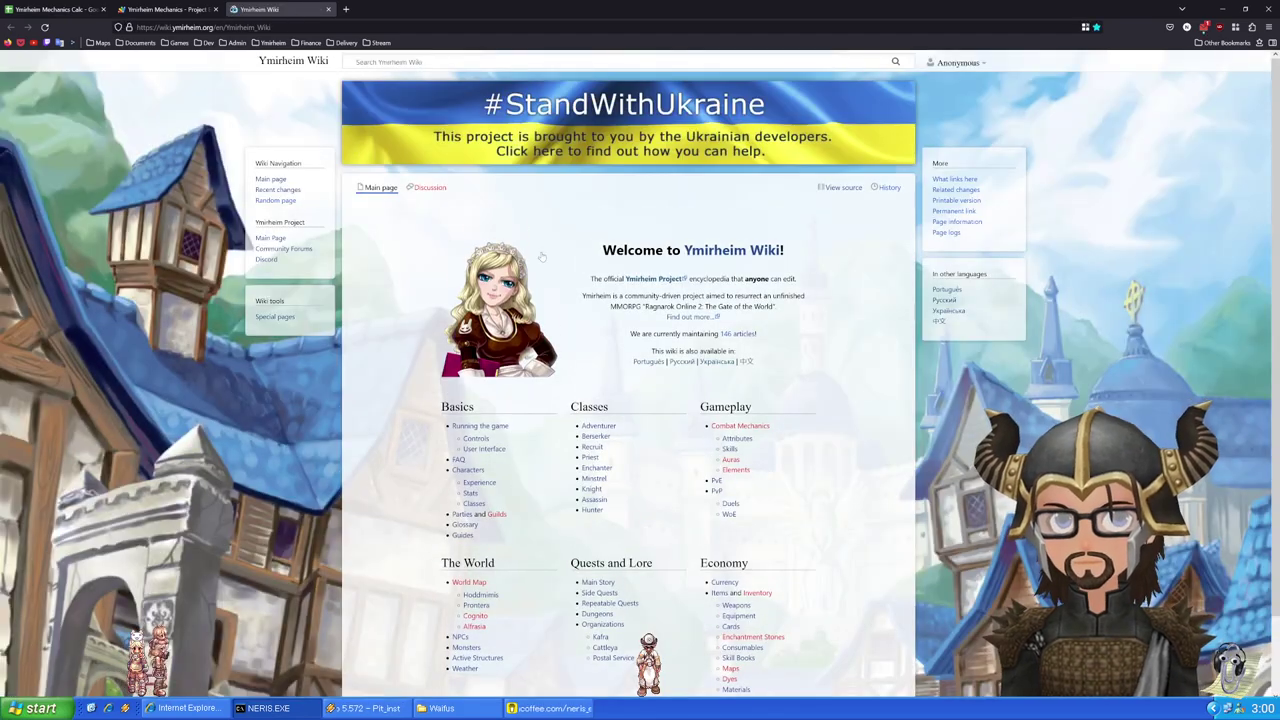
click(469, 493)
scroll(582, 395, down, 5)
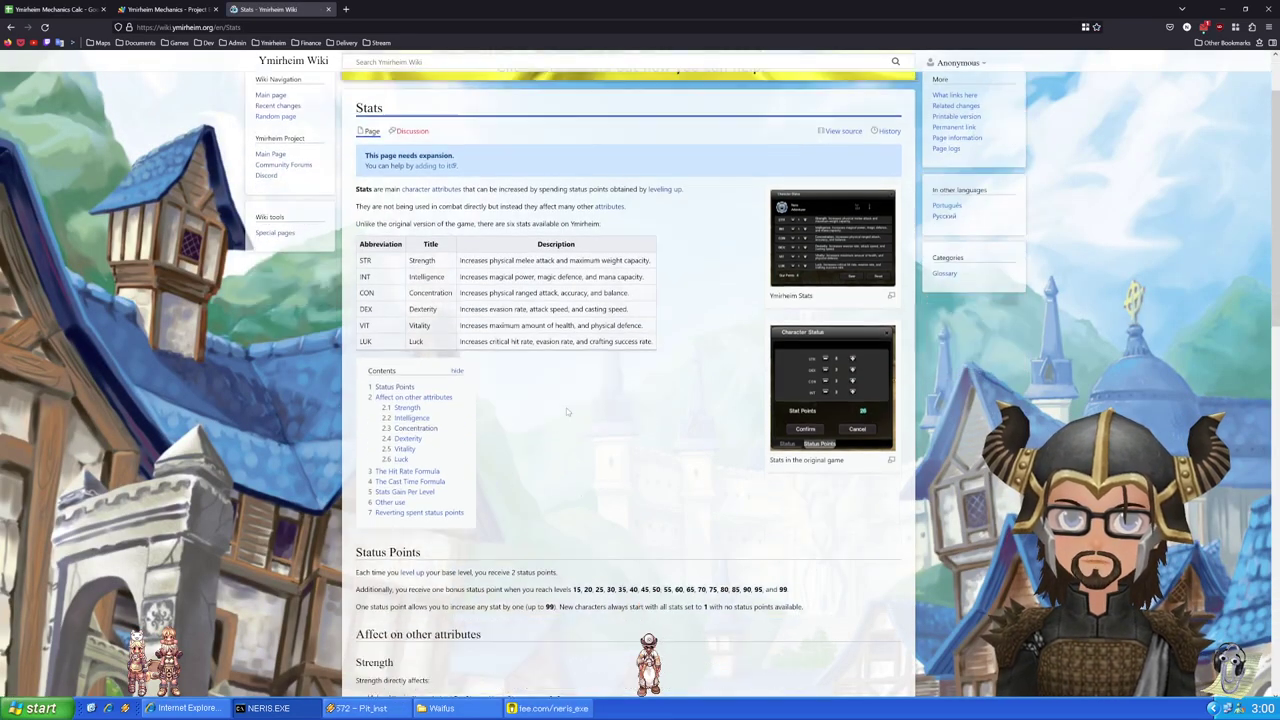
scroll(582, 395, up, 2)
scroll(582, 395, down, 5)
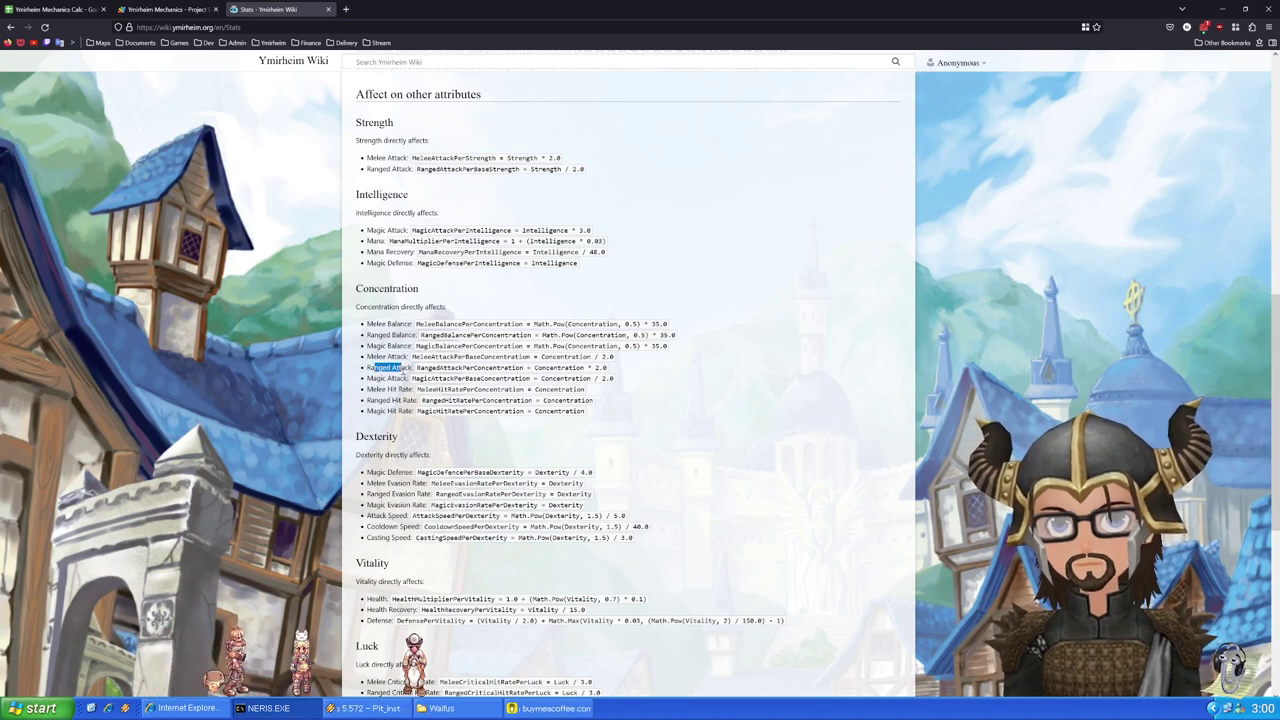
Step: Highlight Concentration in the Magic Attack and Melee Hit Rate formulas
double_click(567, 378)
drag(567, 378, 366, 379)
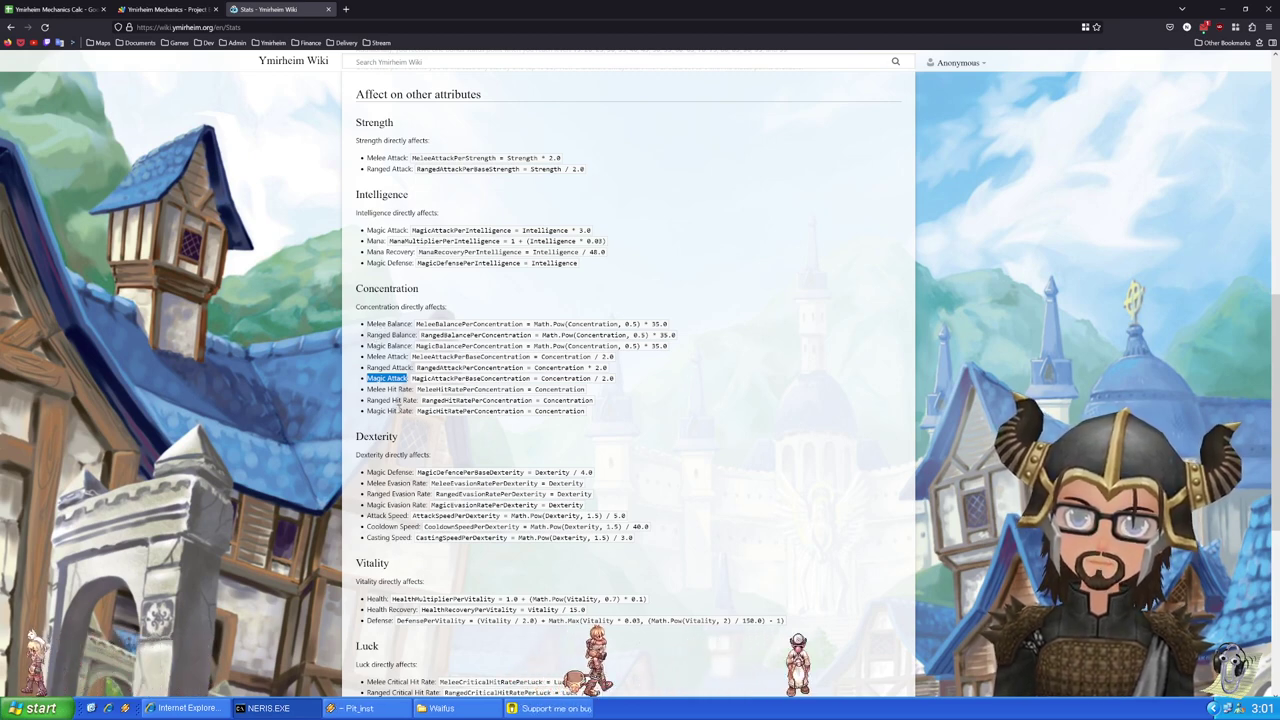
drag(367, 400, 528, 411)
click(546, 416)
double_click(553, 389)
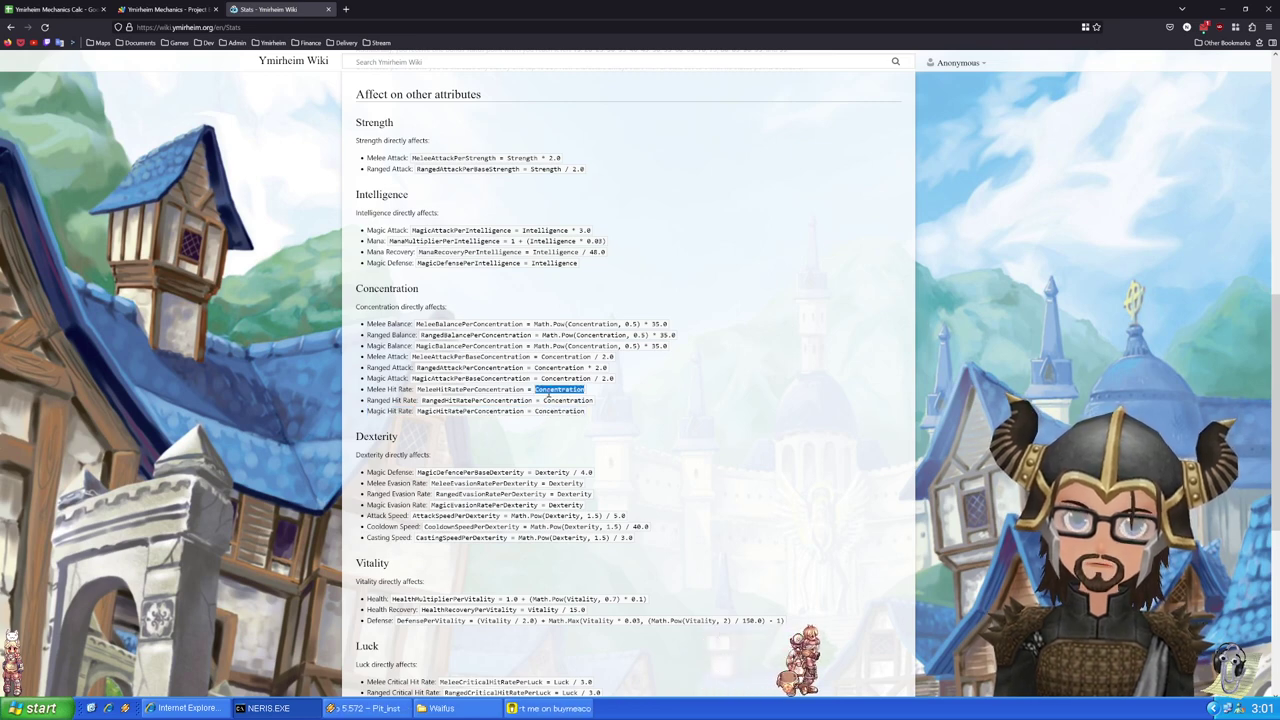
click(545, 393)
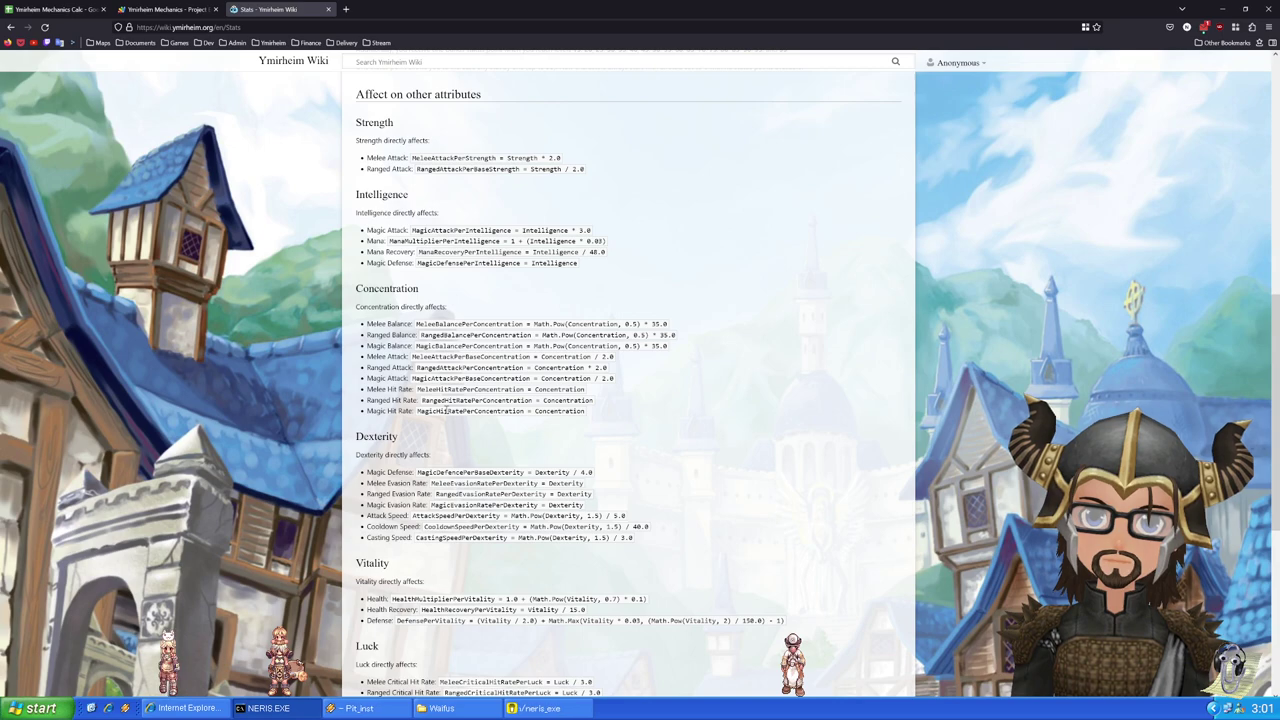
scroll(453, 567, down, 3)
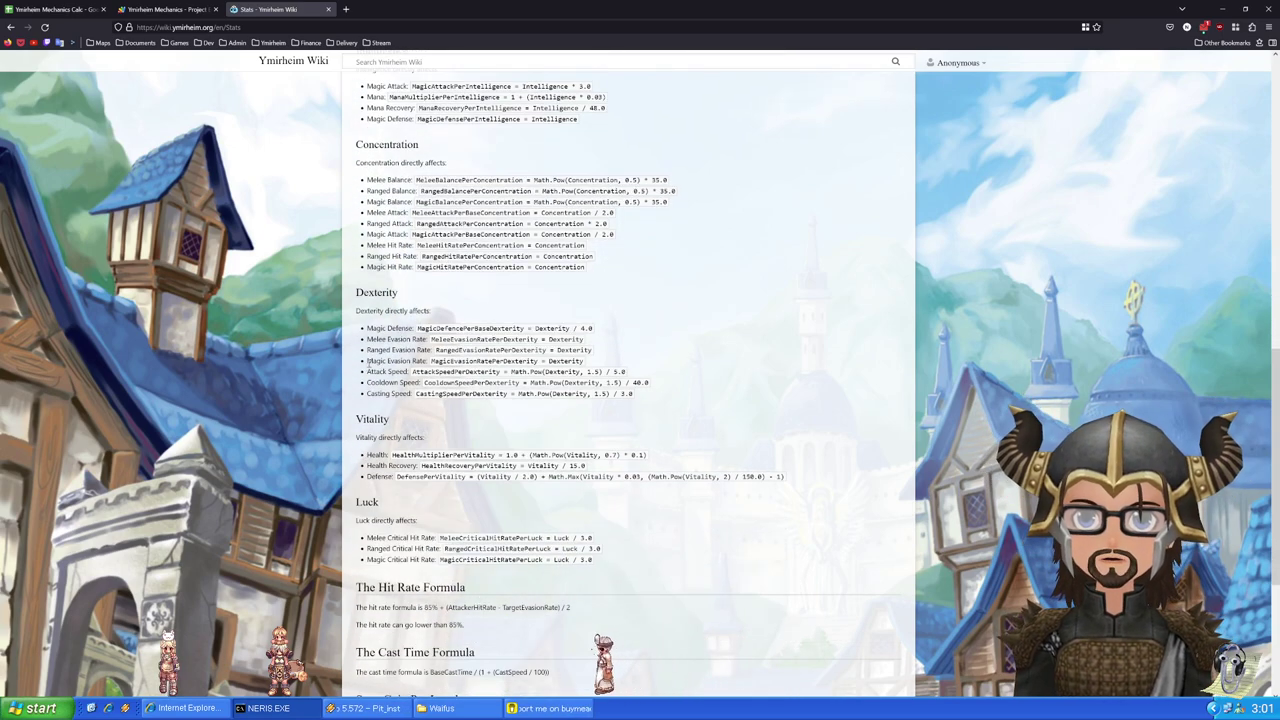
drag(411, 361, 427, 361)
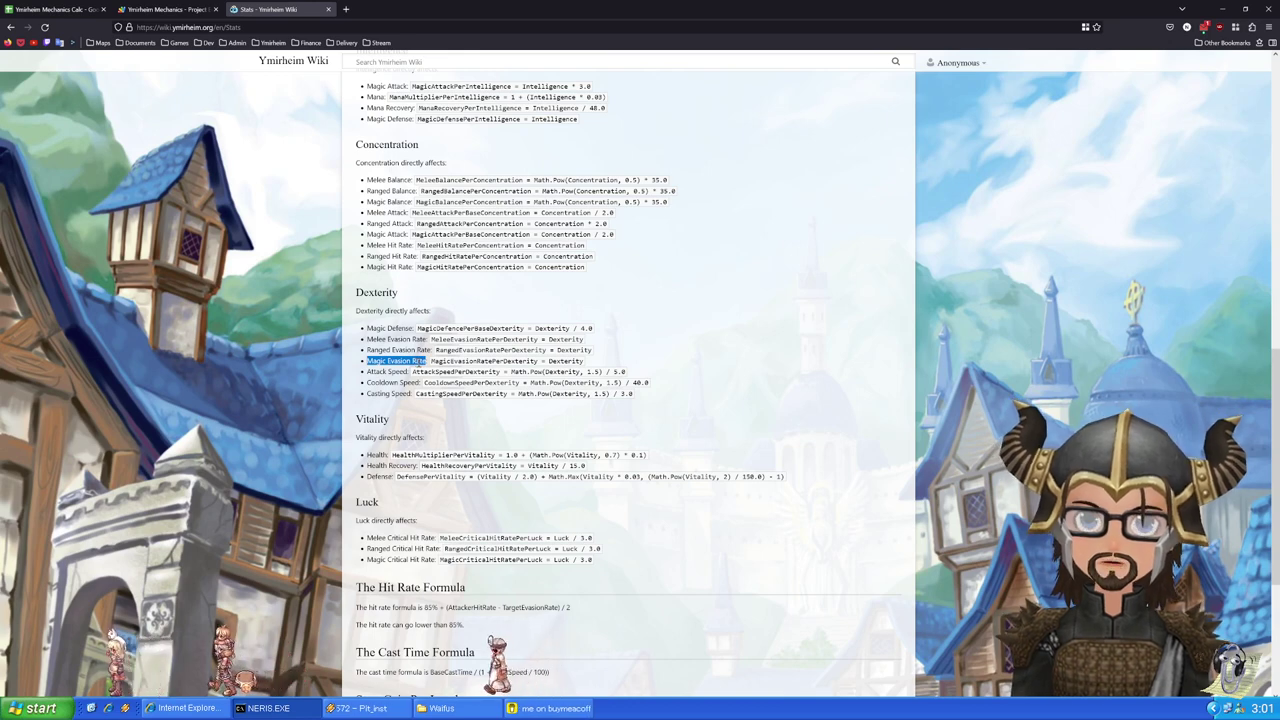
double_click(566, 361)
click(370, 362)
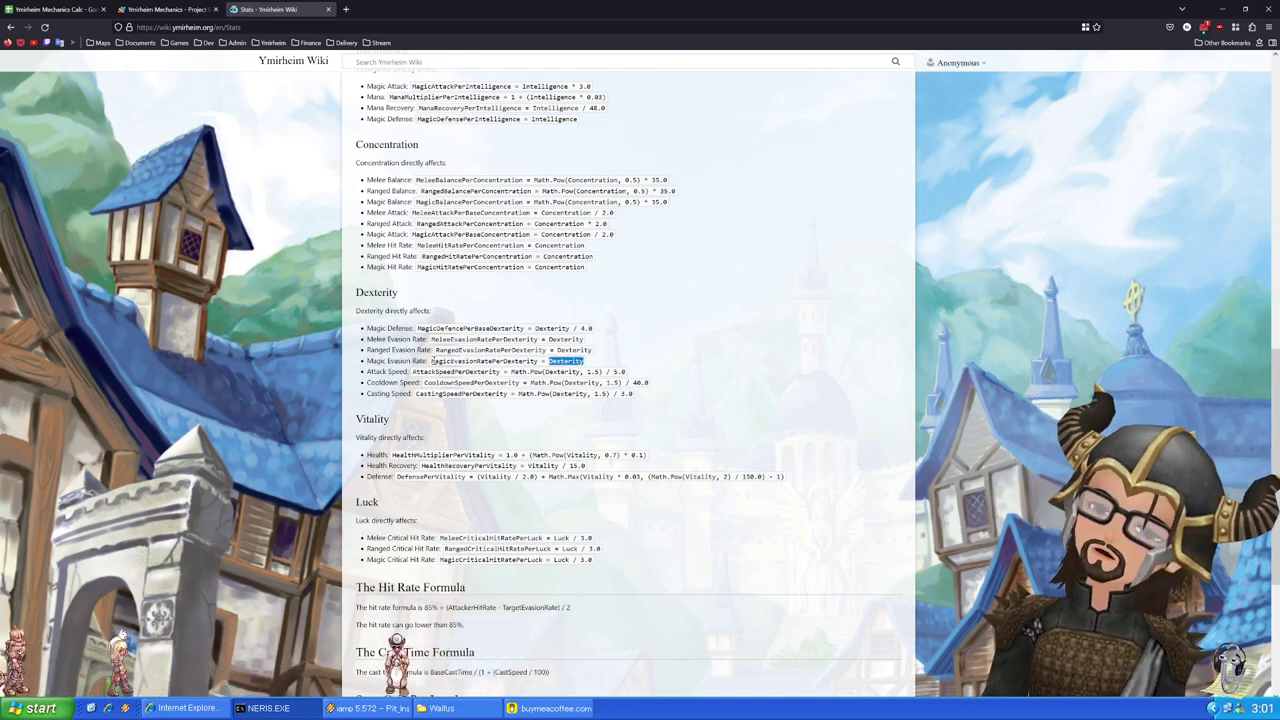
drag(369, 362, 576, 357)
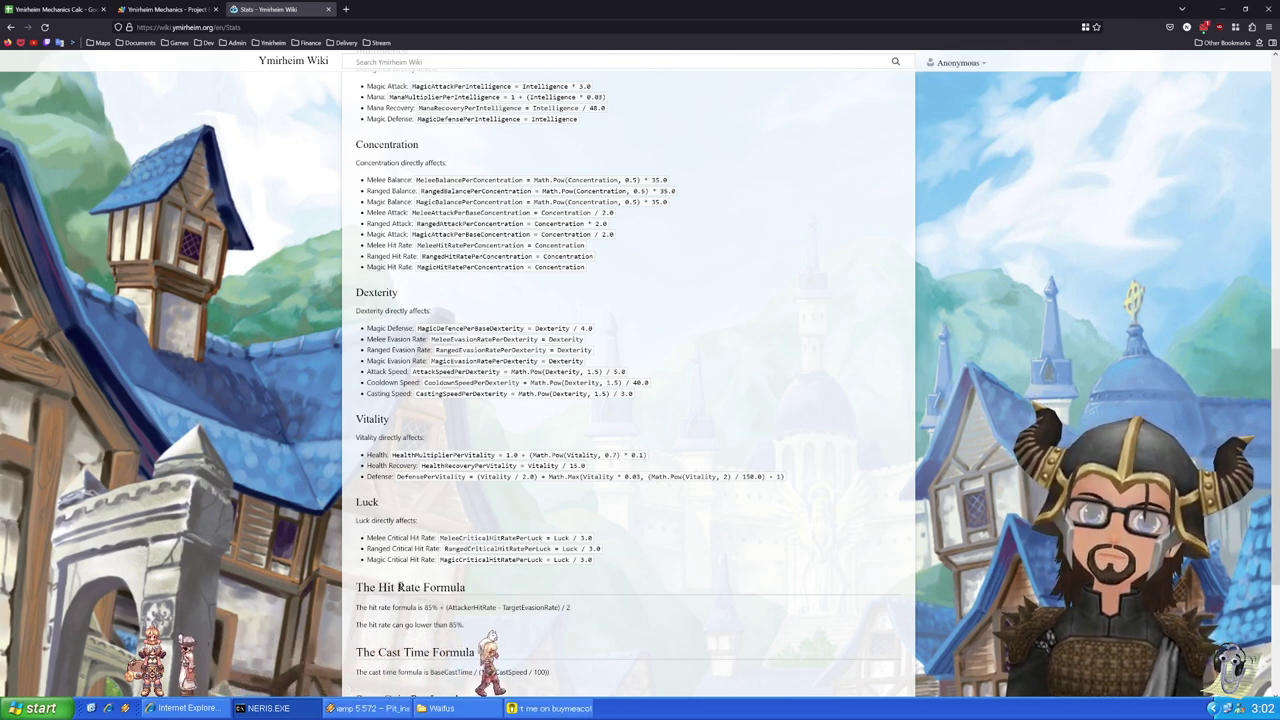
scroll(428, 389, up, 1)
scroll(428, 389, up, 2)
drag(366, 409, 541, 409)
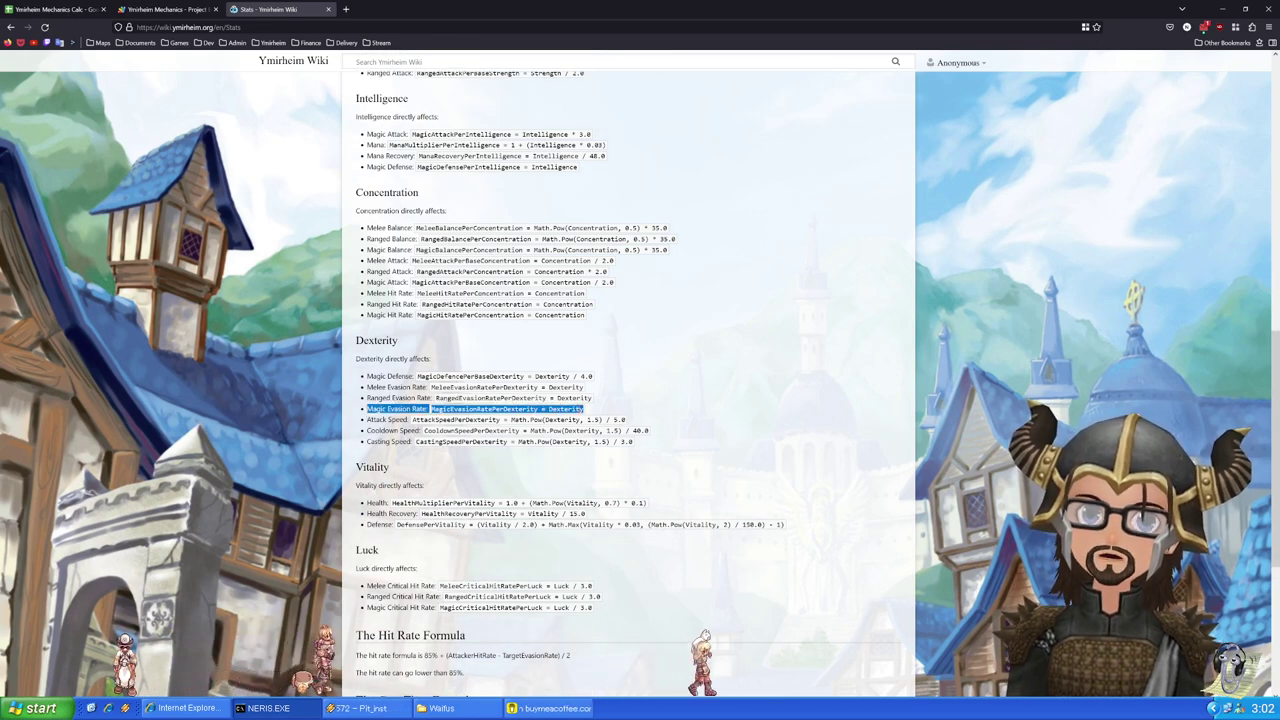
click(604, 407)
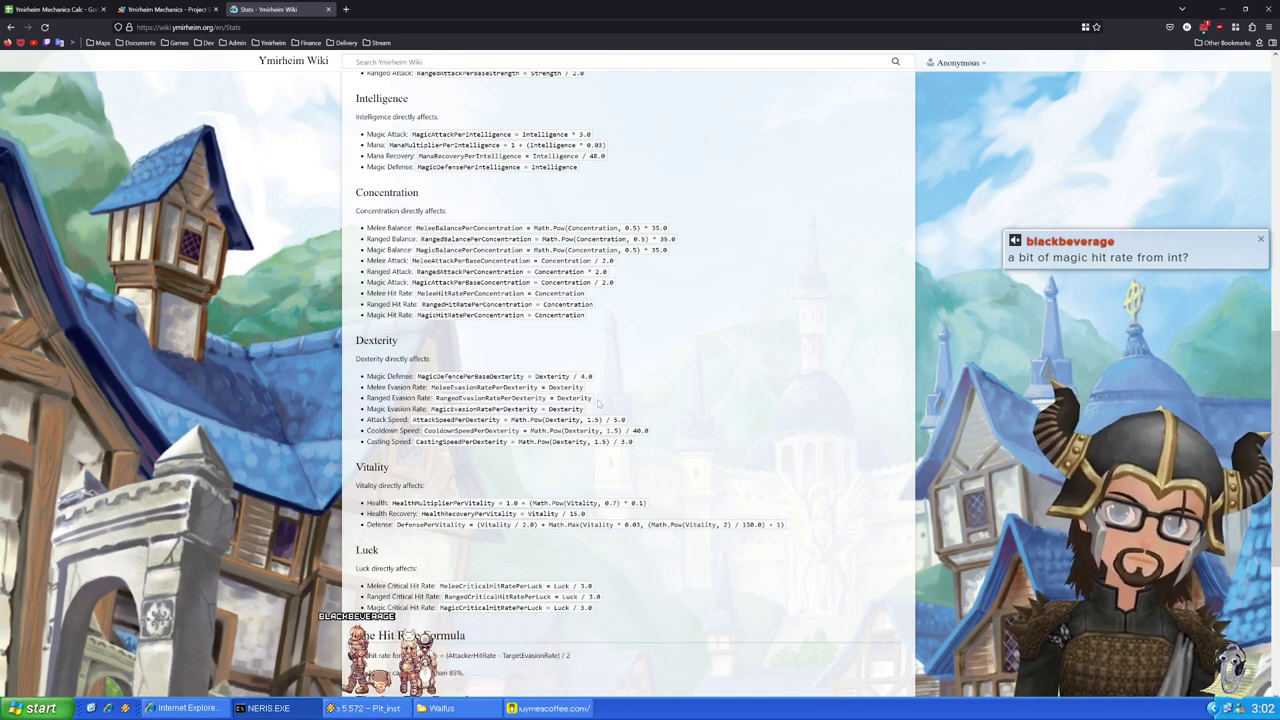
Step: Read through the Intelligence and Dexterity effect lists on the wiki Stats page
scroll(599, 404, up, 2)
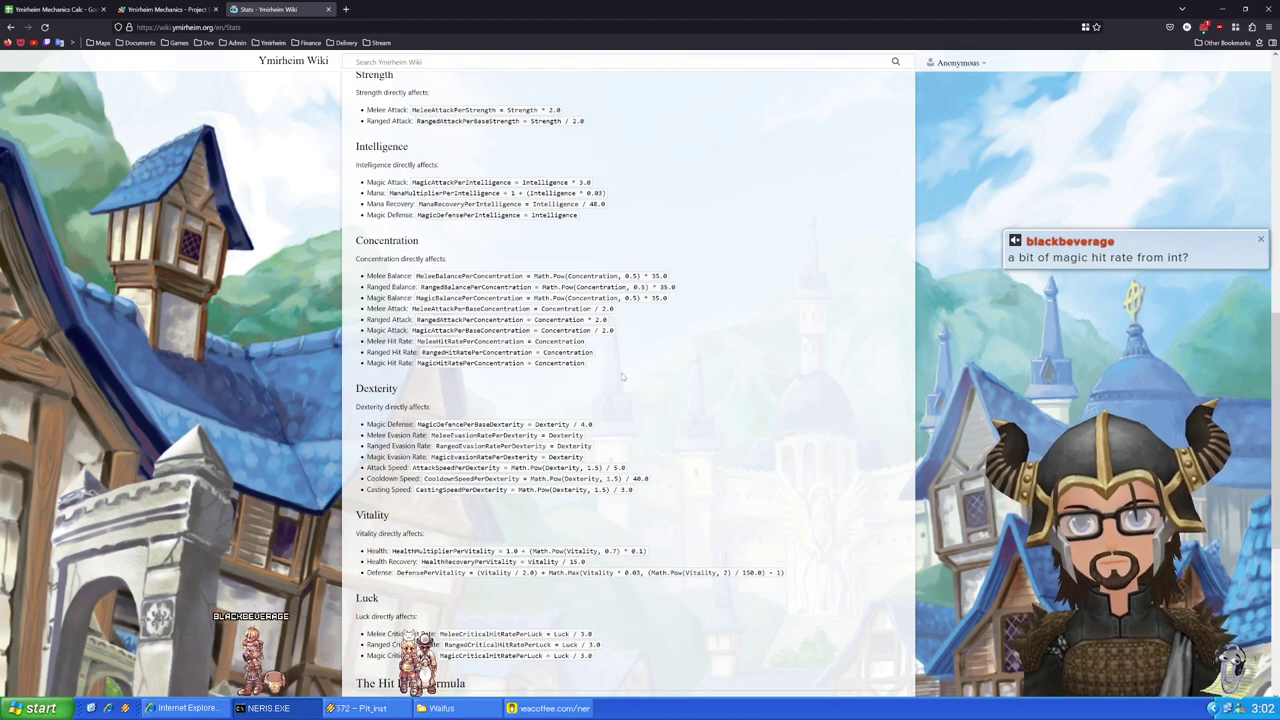
drag(366, 230, 388, 290)
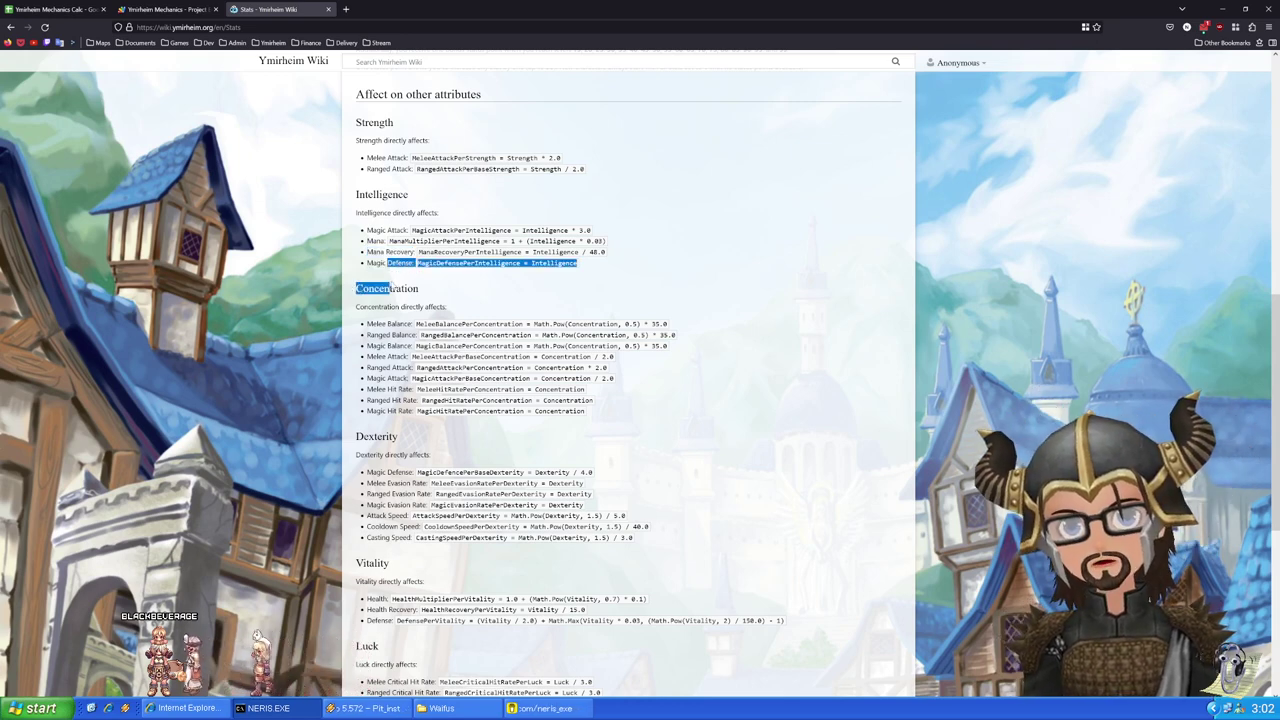
click(370, 262)
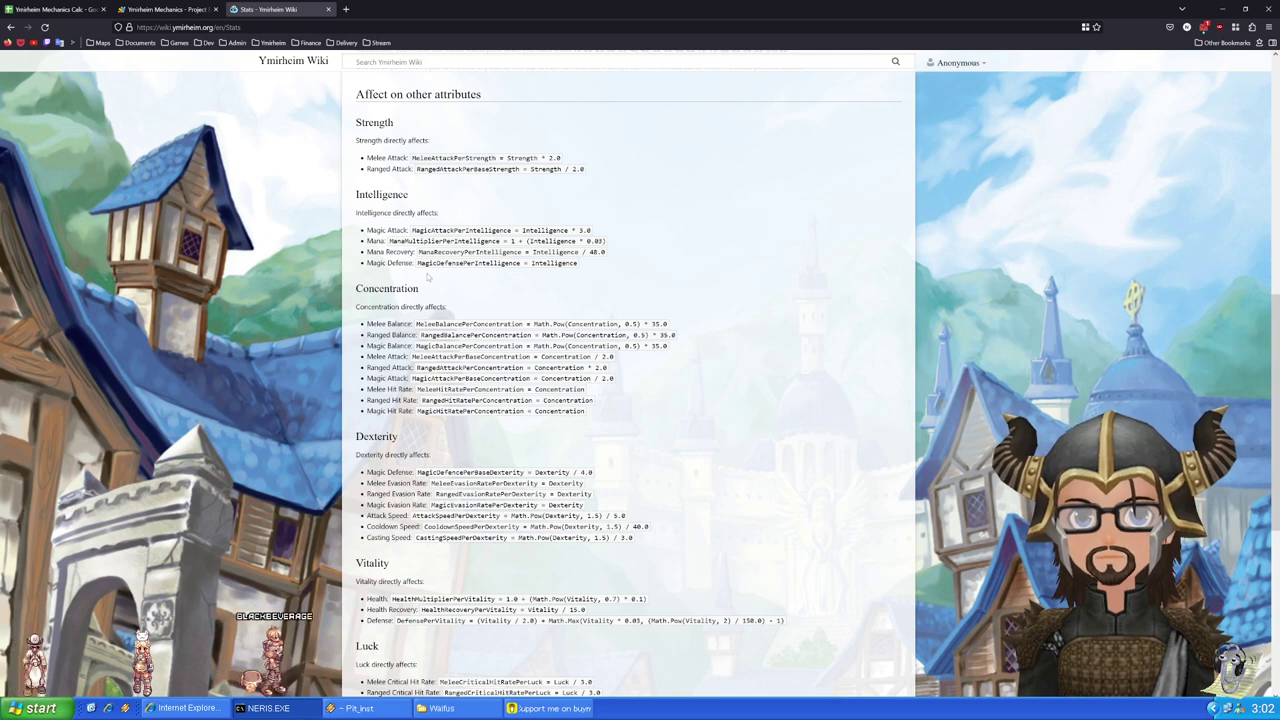
drag(595, 268, 354, 212)
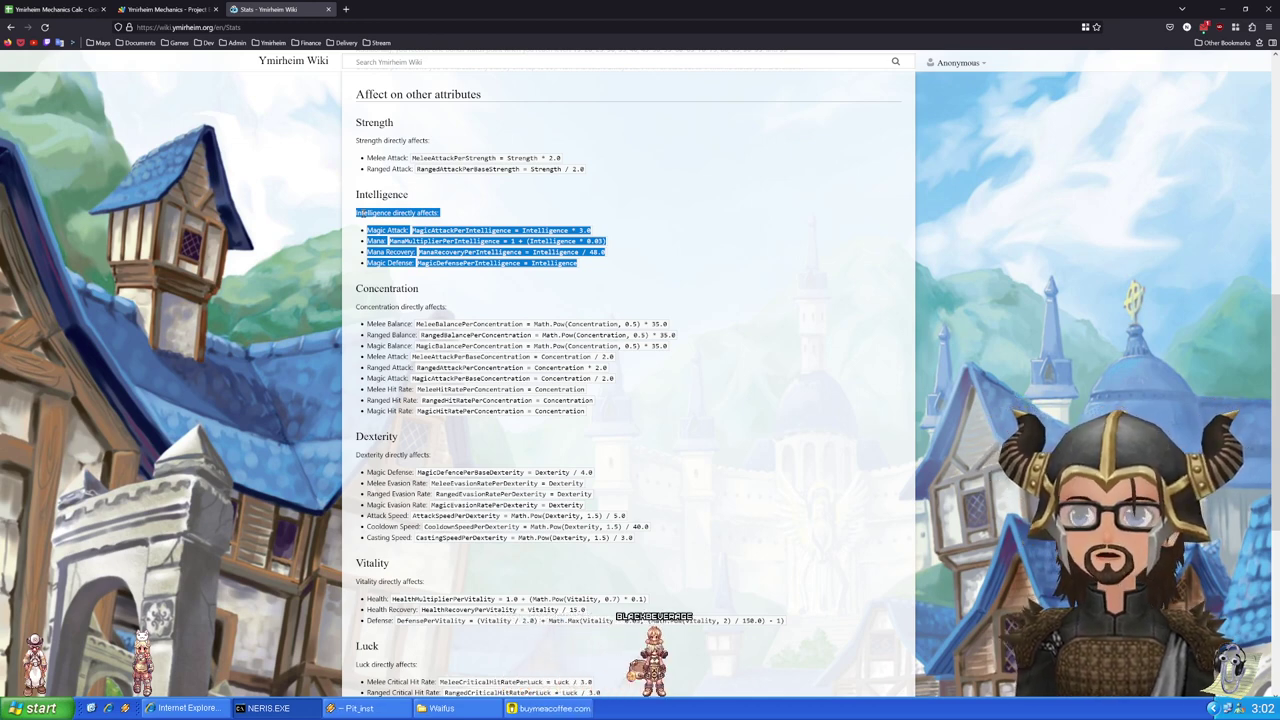
click(612, 279)
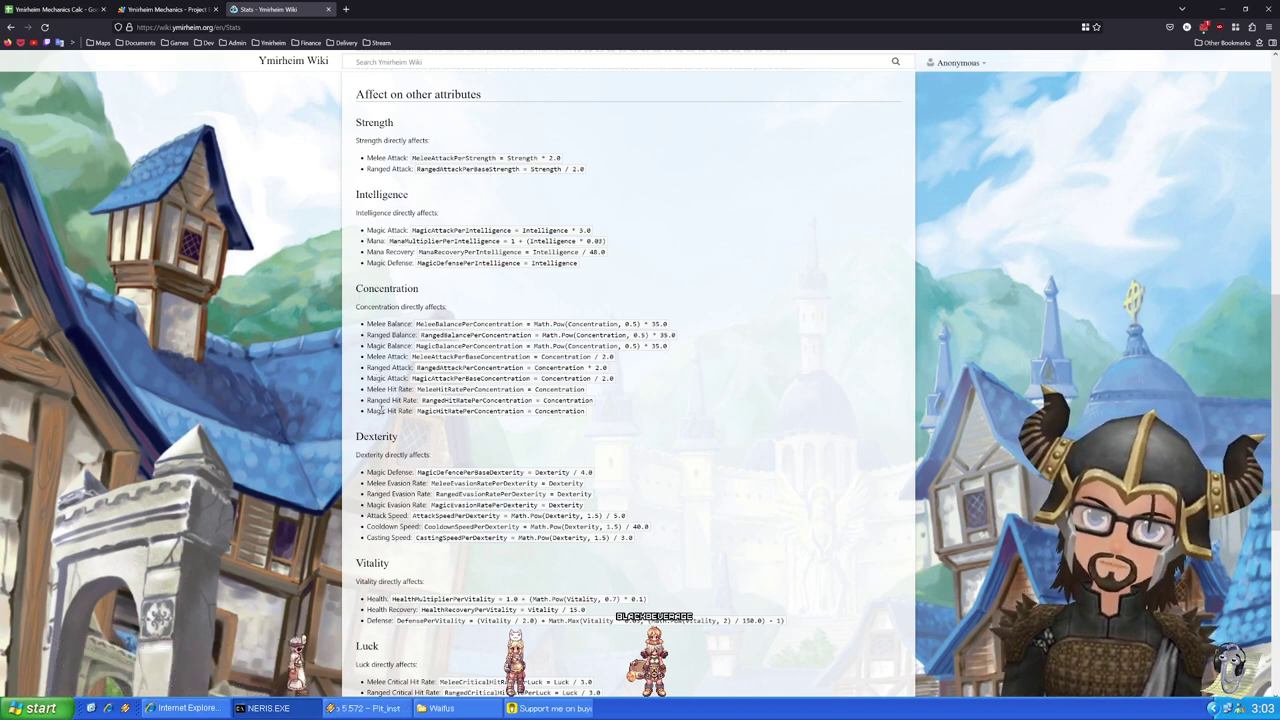
scroll(370, 360, down, 3)
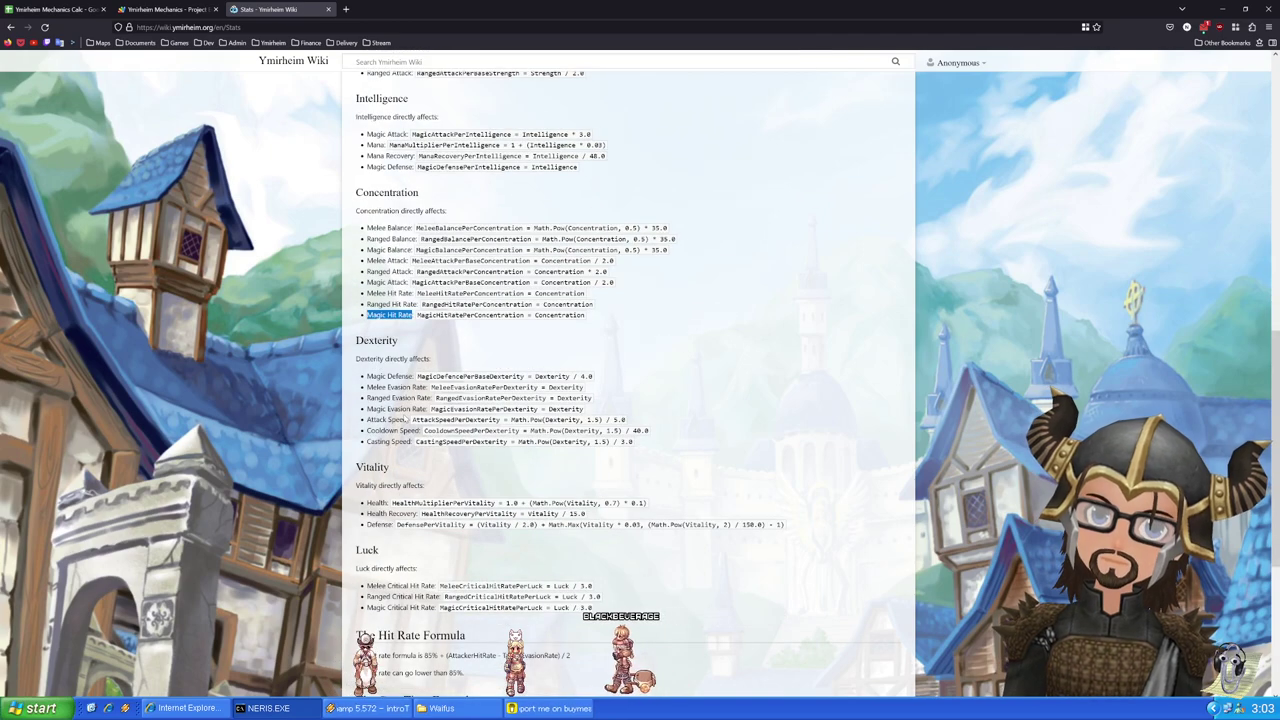
mouse_move(370, 360)
mouse_down()
mouse_move(390, 368)
mouse_move(360, 340)
mouse_up()
click(357, 292)
double_click(376, 292)
click(370, 300)
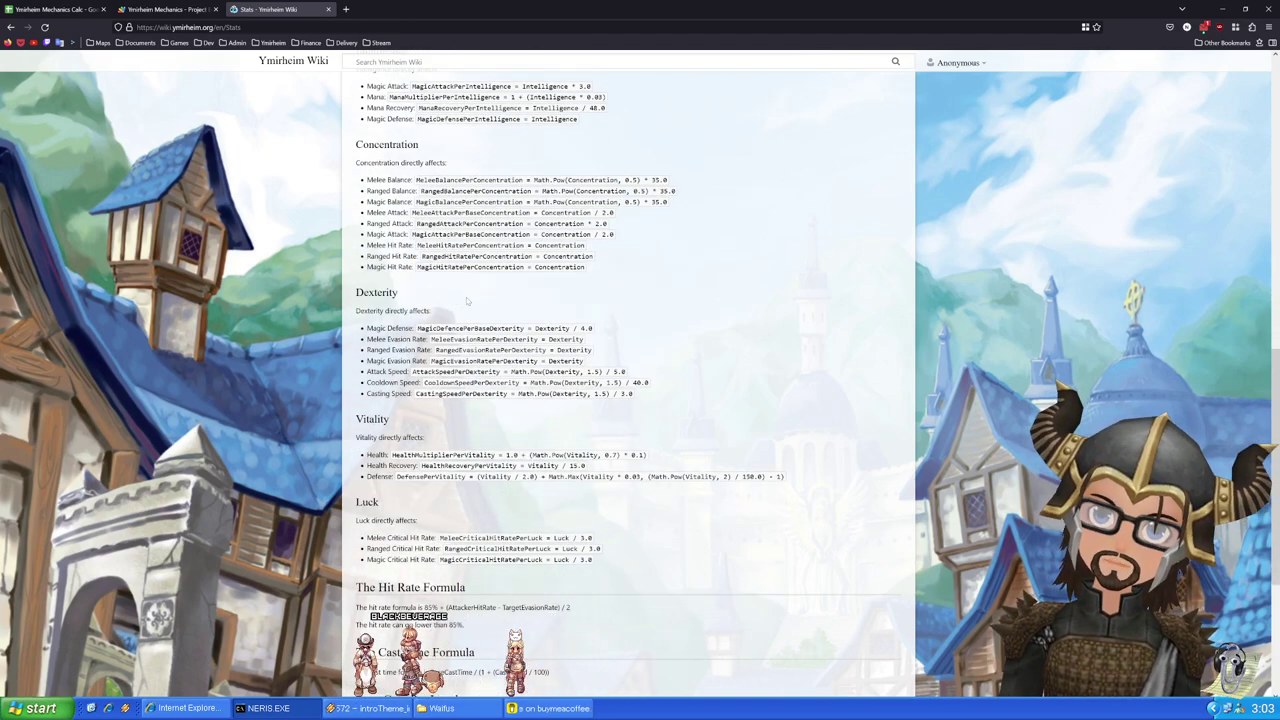
scroll(466, 297, up, 2)
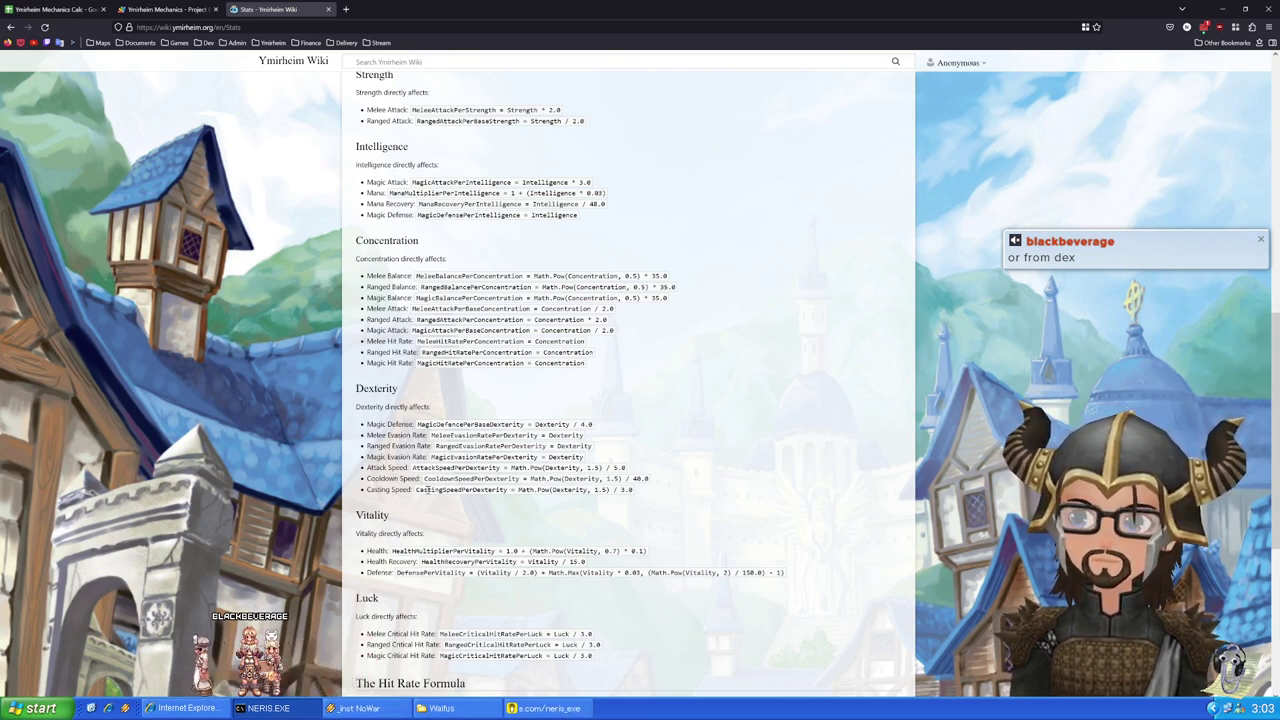
Step: Highlight the Cooldown Speed and Casting Speed lines and the 'Dexterity, 1.5' part
double_click(376, 388)
scroll(376, 388, down, 1)
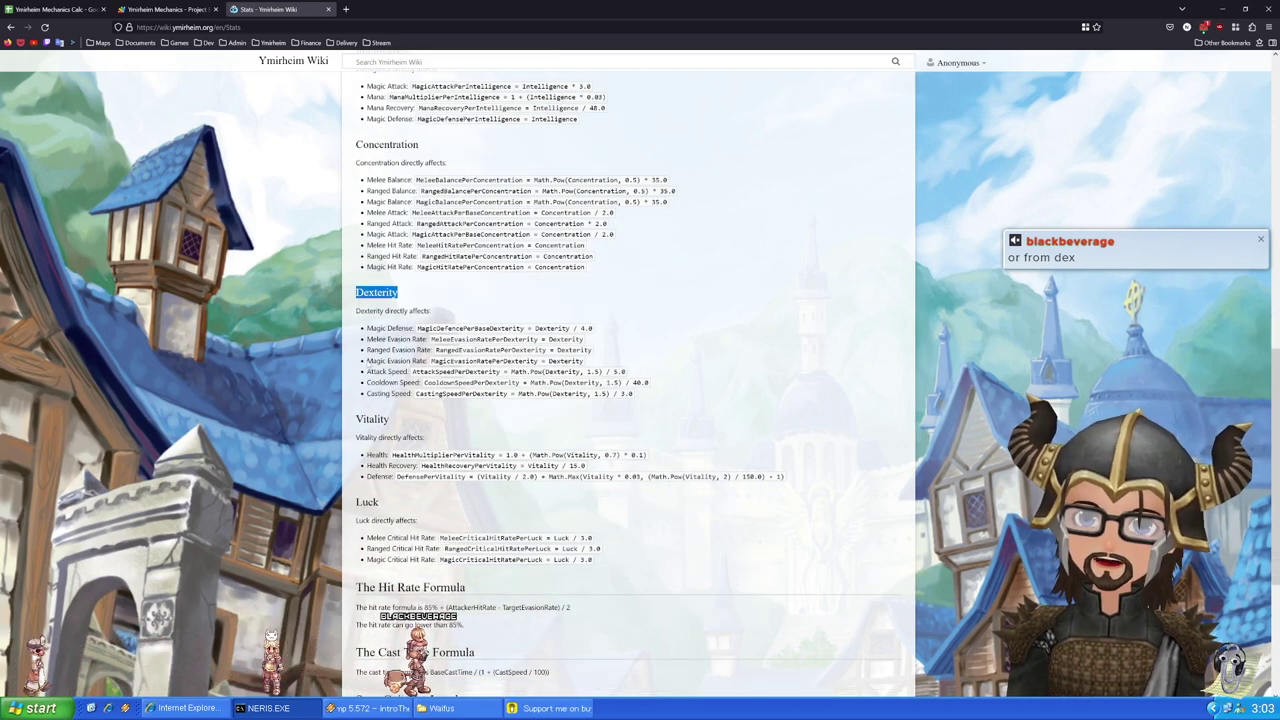
drag(367, 328, 412, 328)
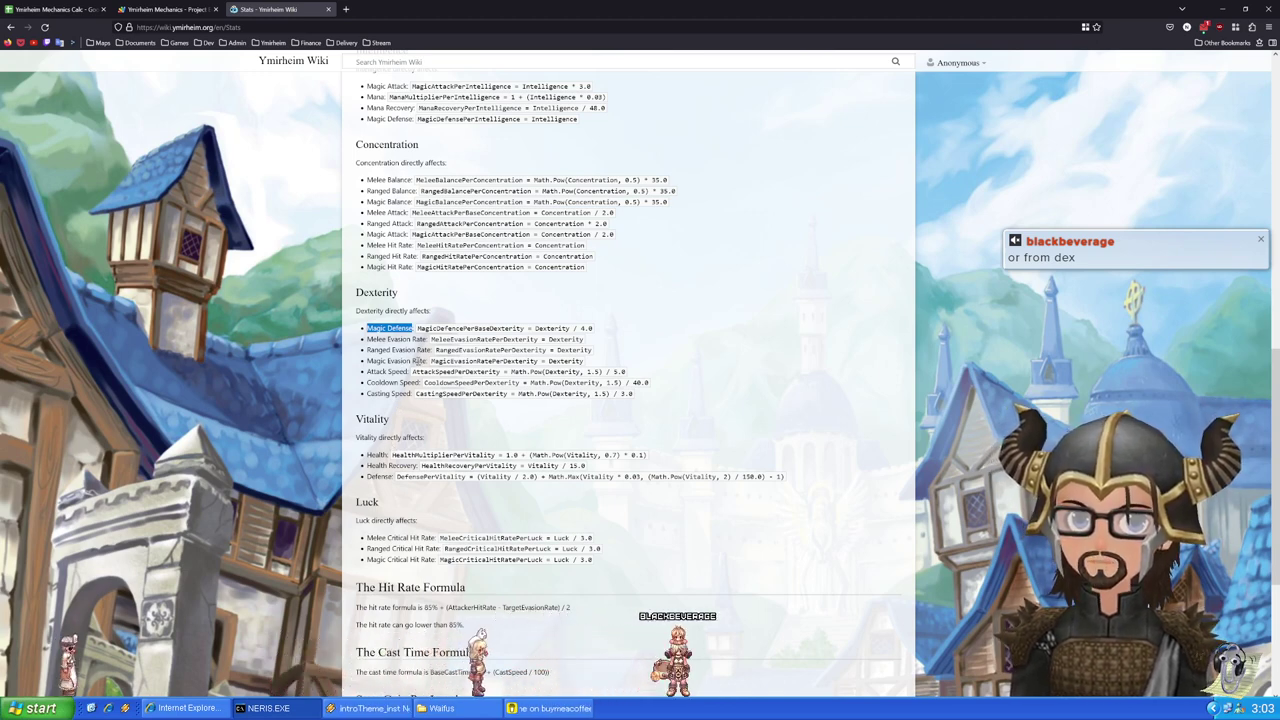
drag(367, 361, 428, 361)
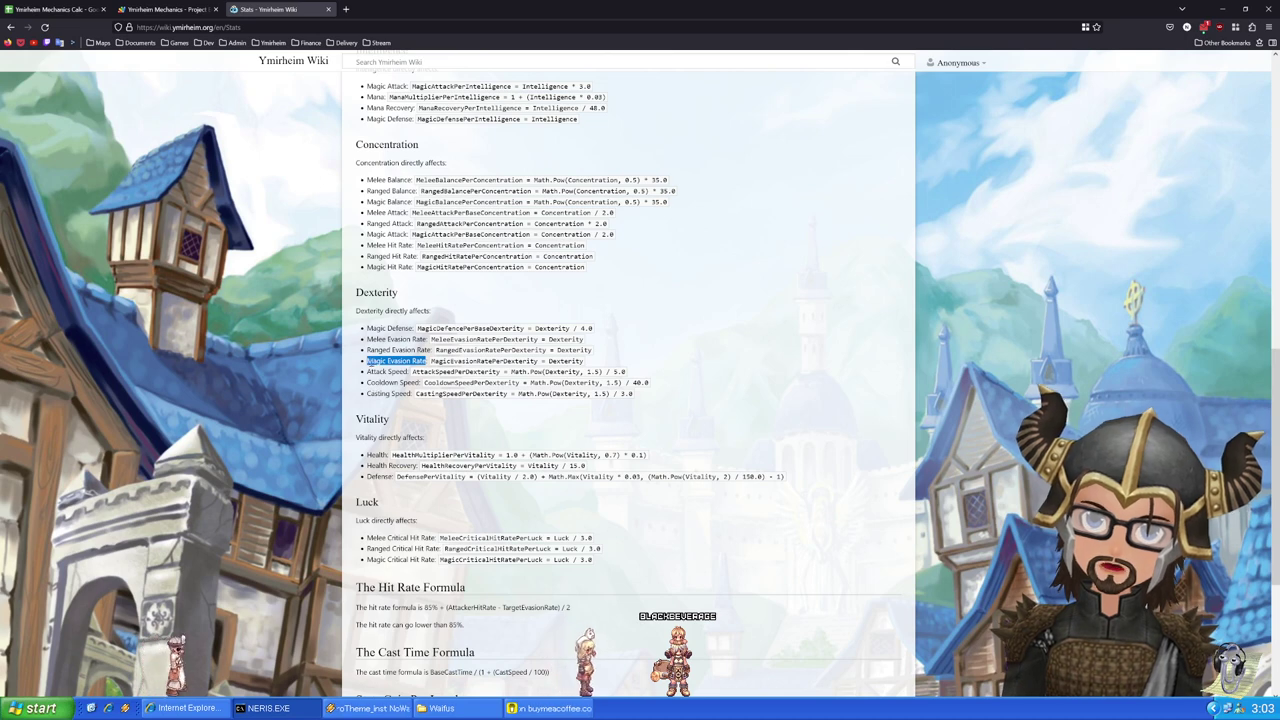
click(368, 383)
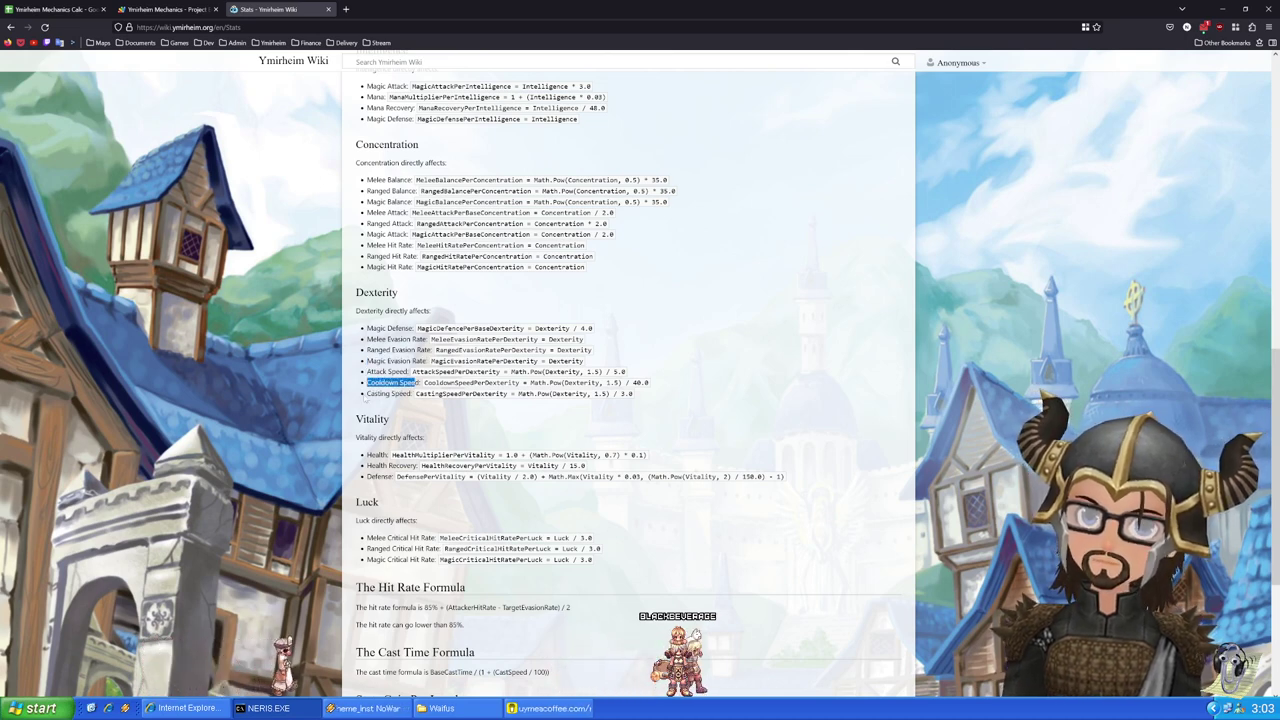
click(624, 392)
drag(624, 392, 353, 383)
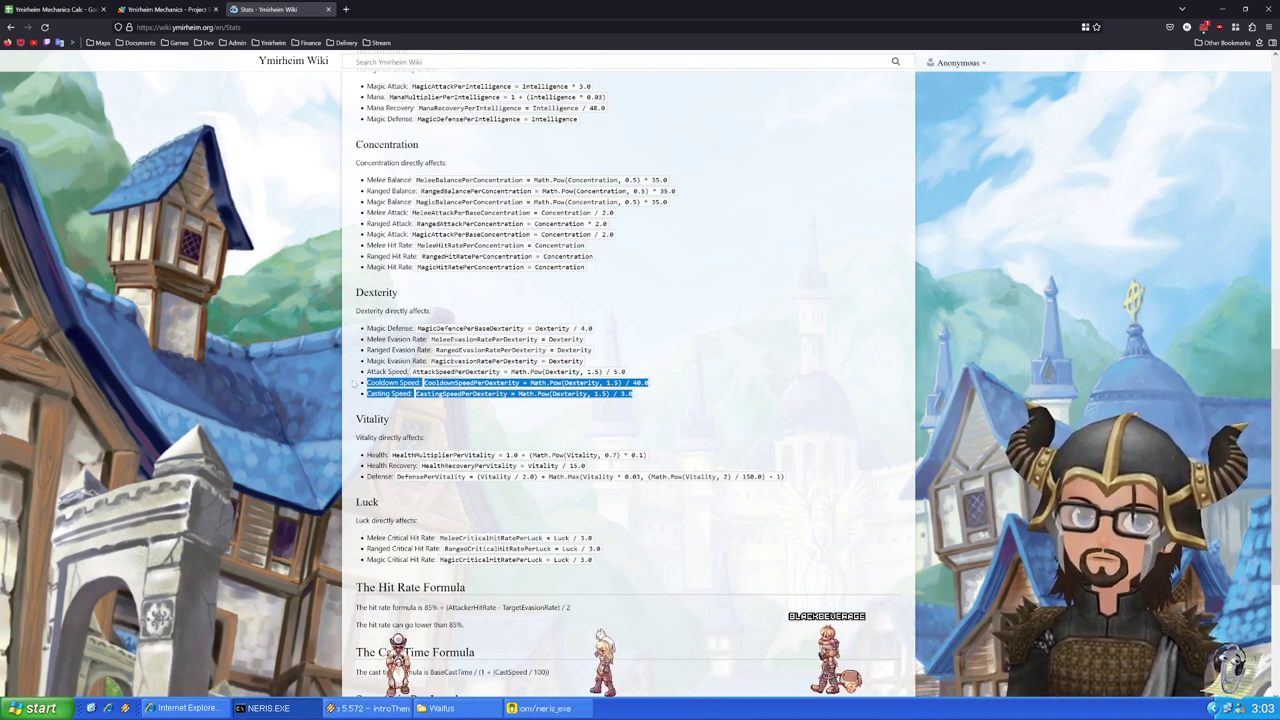
drag(551, 393, 604, 394)
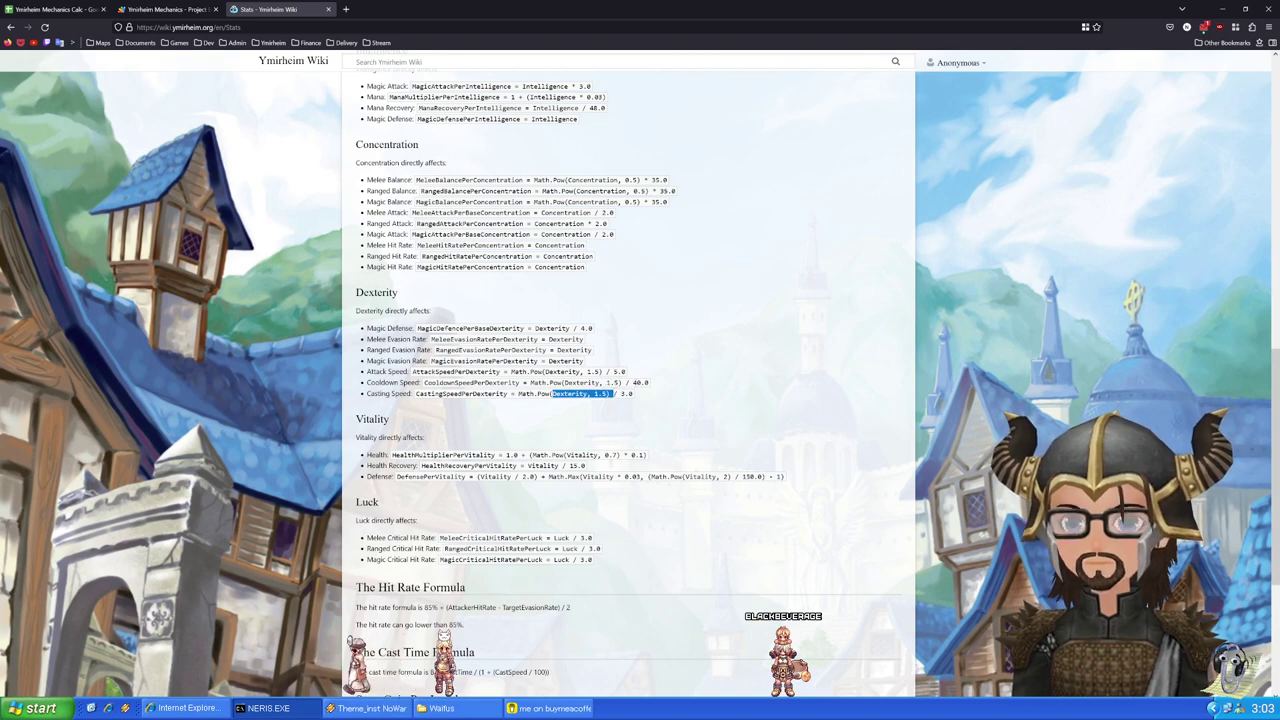
Step: Load a blank Desmos graphing calculator in a new browser tab
key(alt+Tab)
click(229, 28)
drag(229, 28, 125, 10)
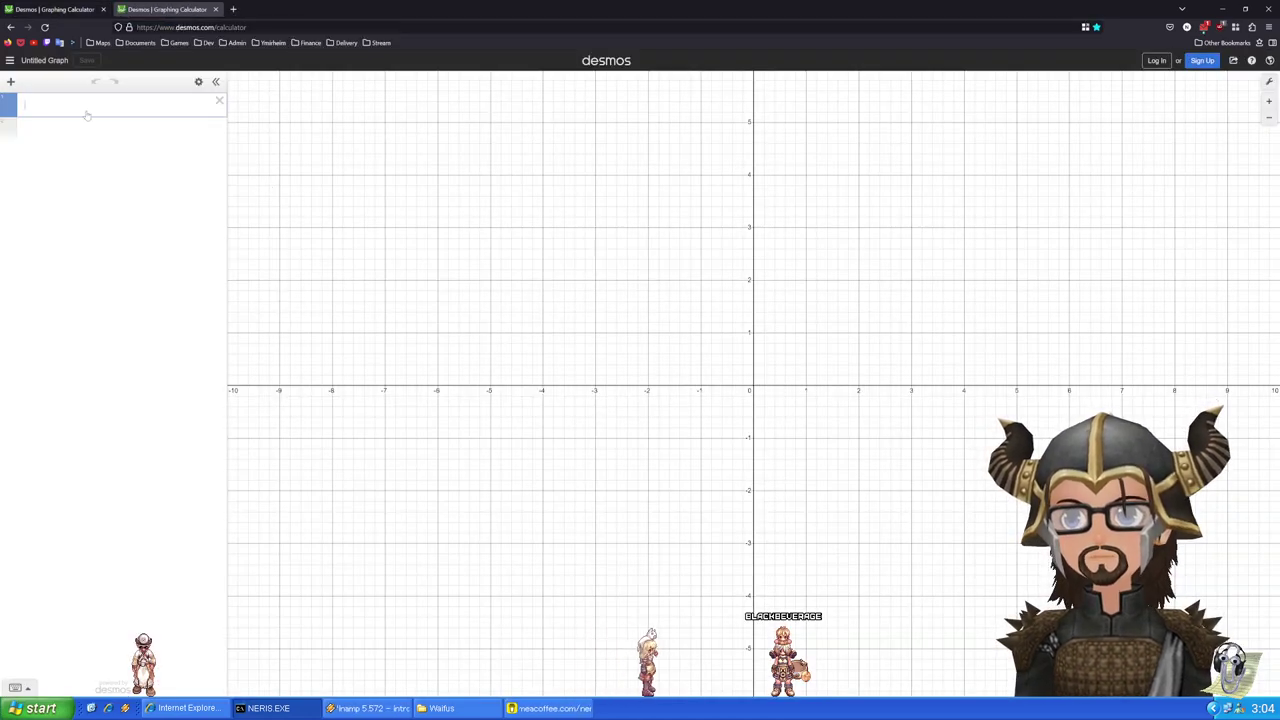
Step: Enter y = x^1.5·3 in Desmos, checking it against the wiki's Casting Speed formula
key(alt+Tab)
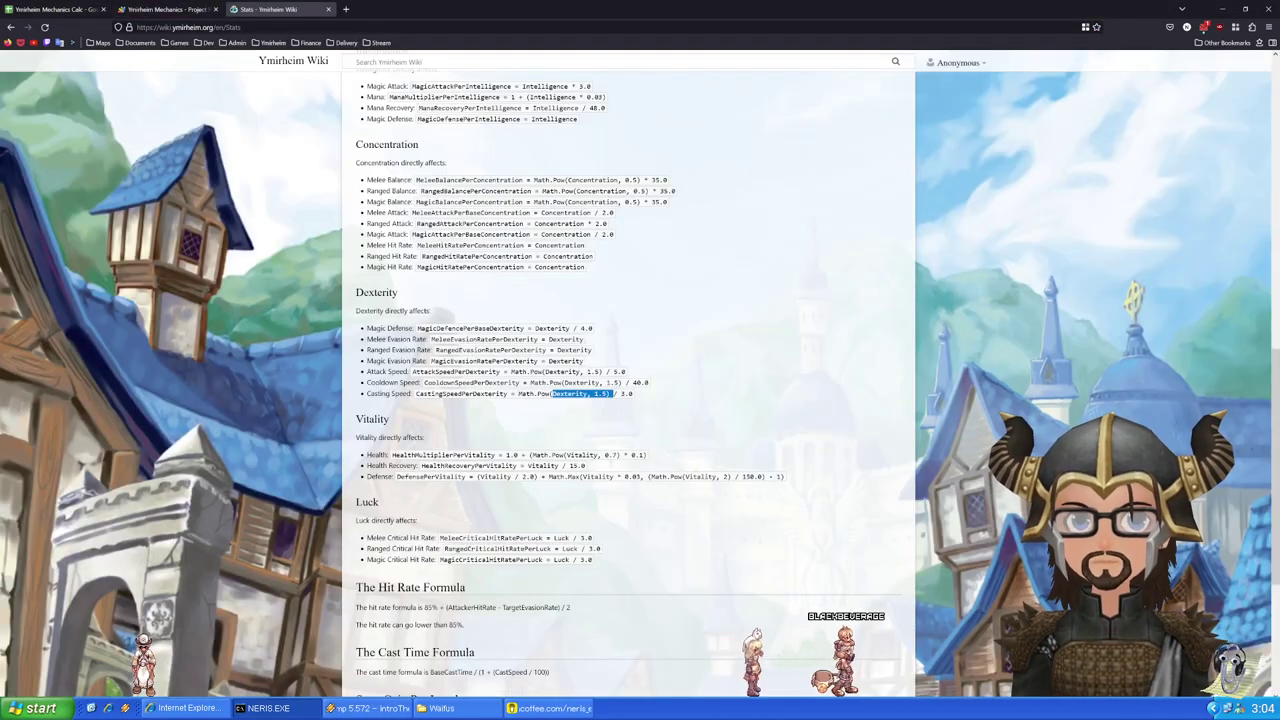
key(alt+Tab)
text(y=x)
key(BackSpace)
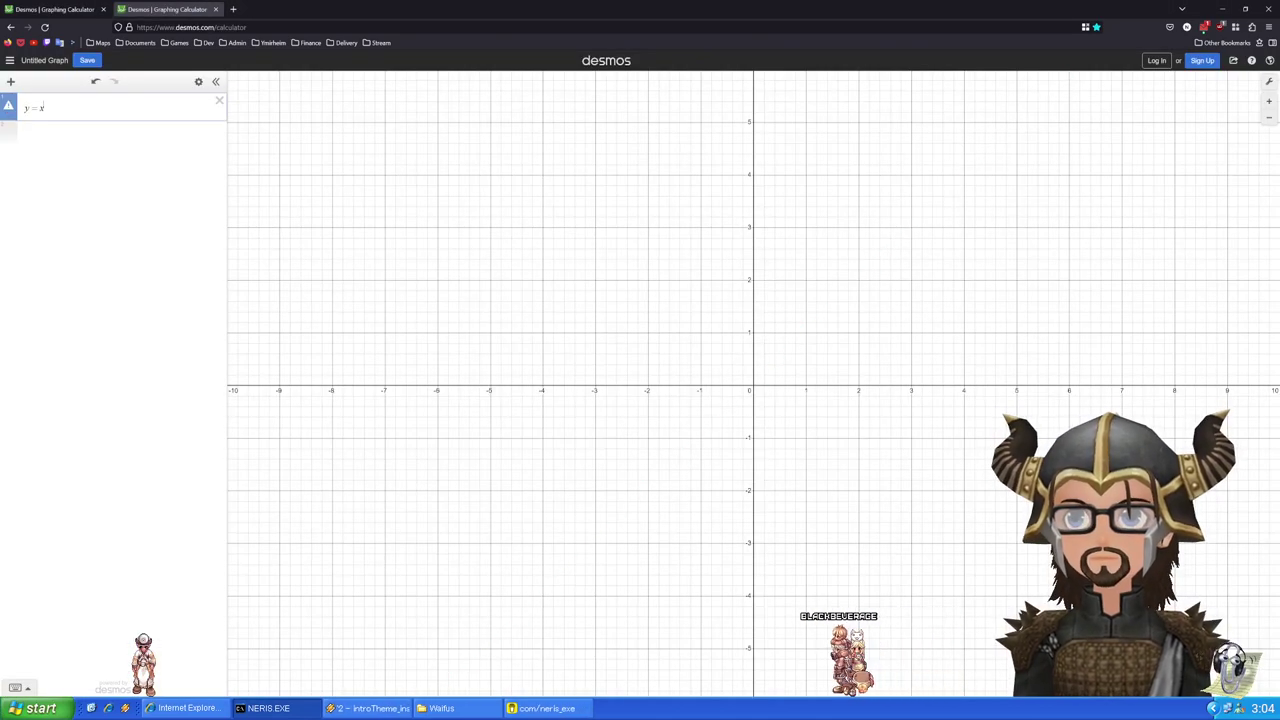
key(alt+Tab)
key(alt+Tab)
text(x^1.5)
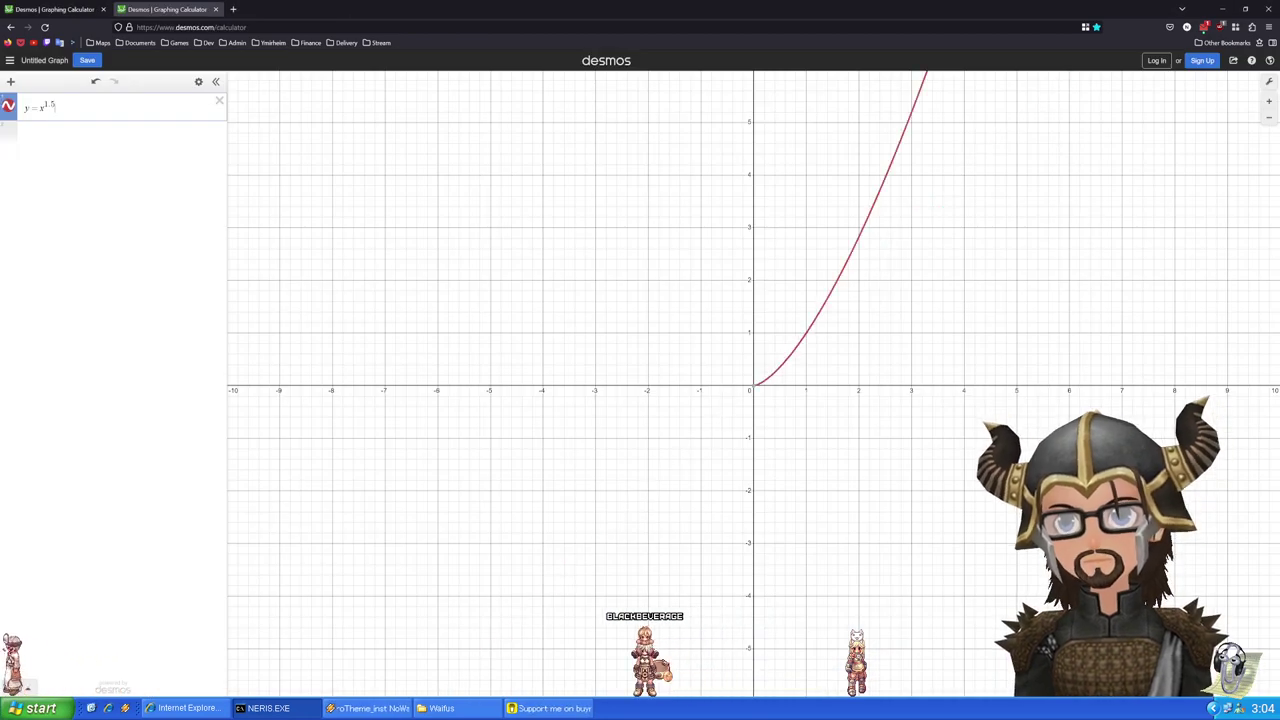
key(alt+Tab)
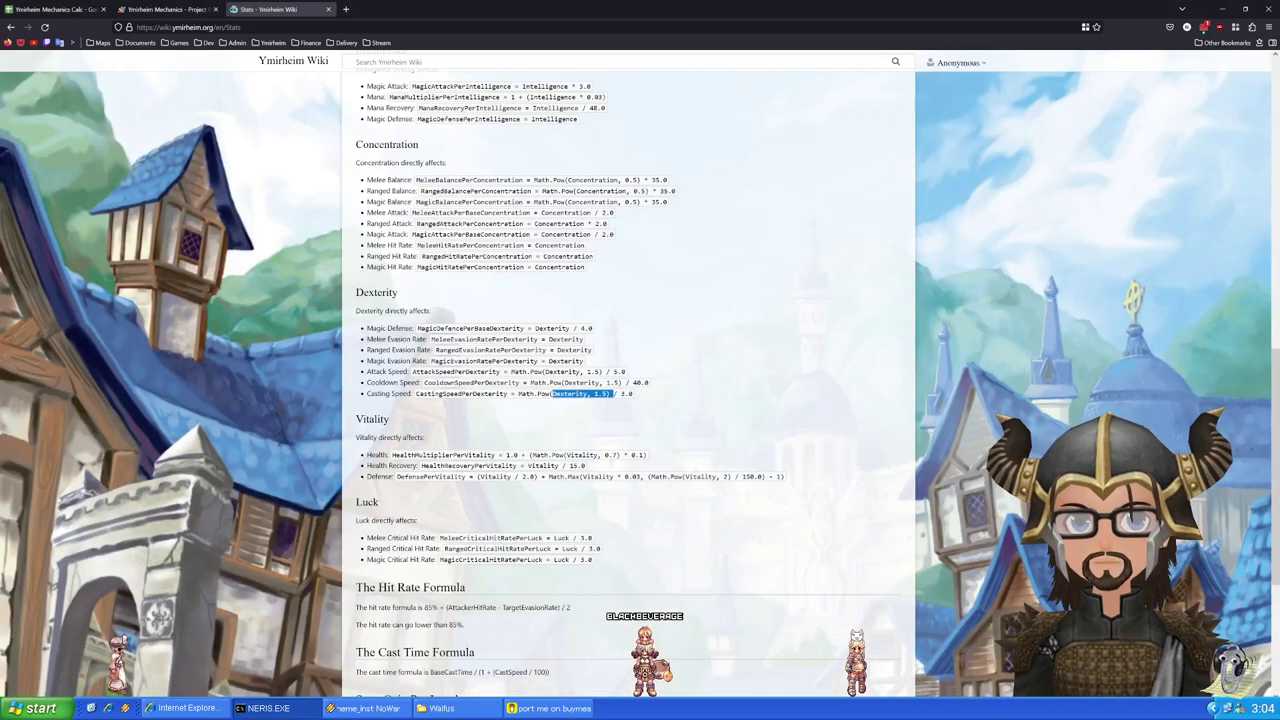
key(alt+Tab)
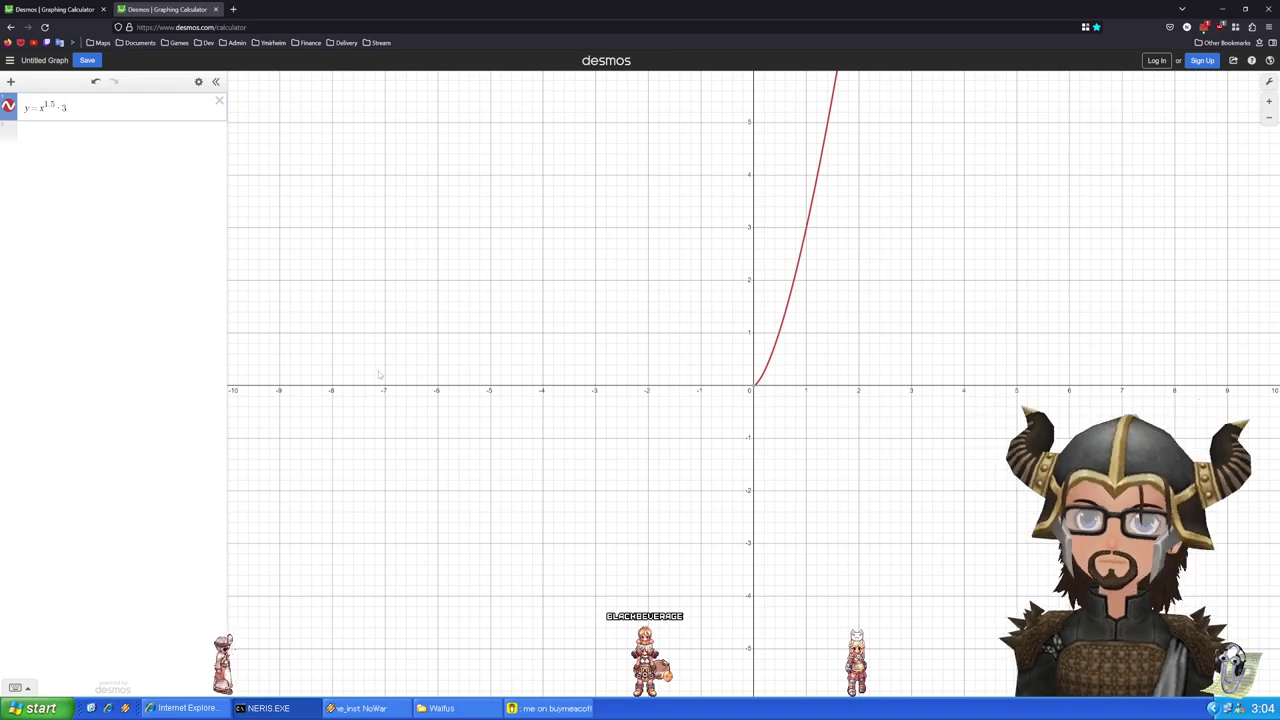
Step: Pan and zoom out the graph to see how steeply the curve climbs
drag(886, 331, 630, 460)
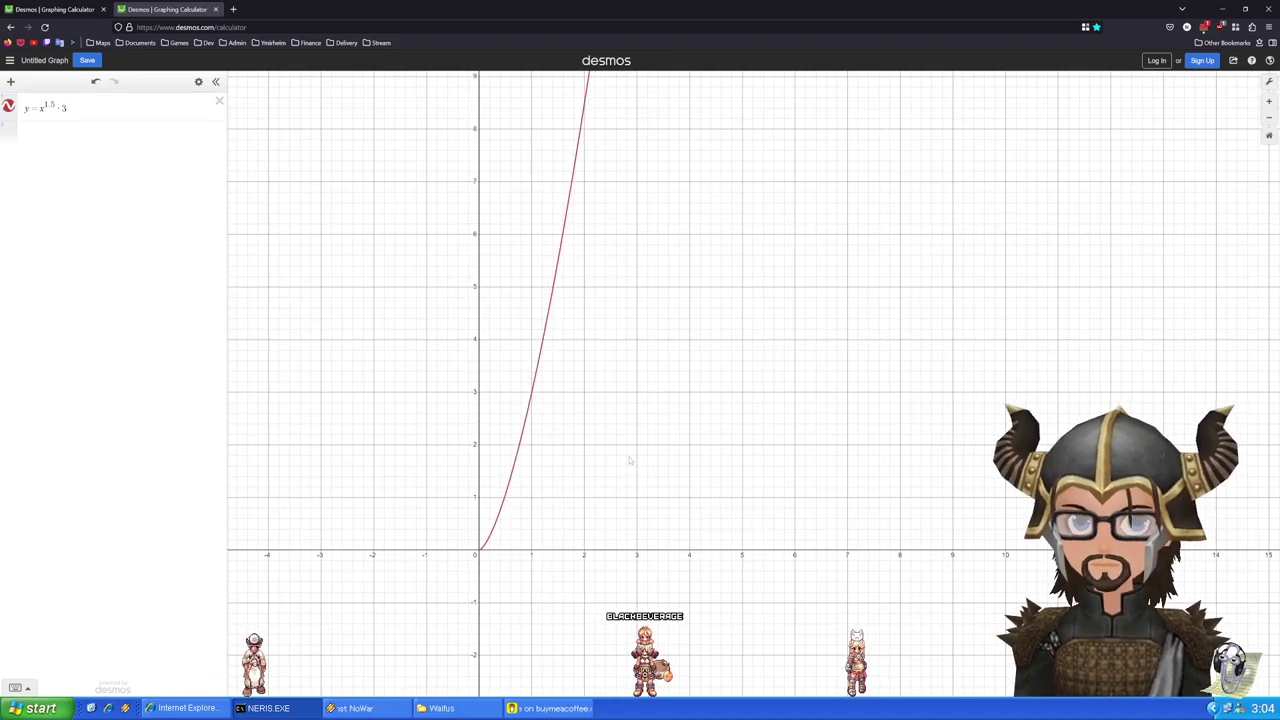
scroll(561, 490, down, 2)
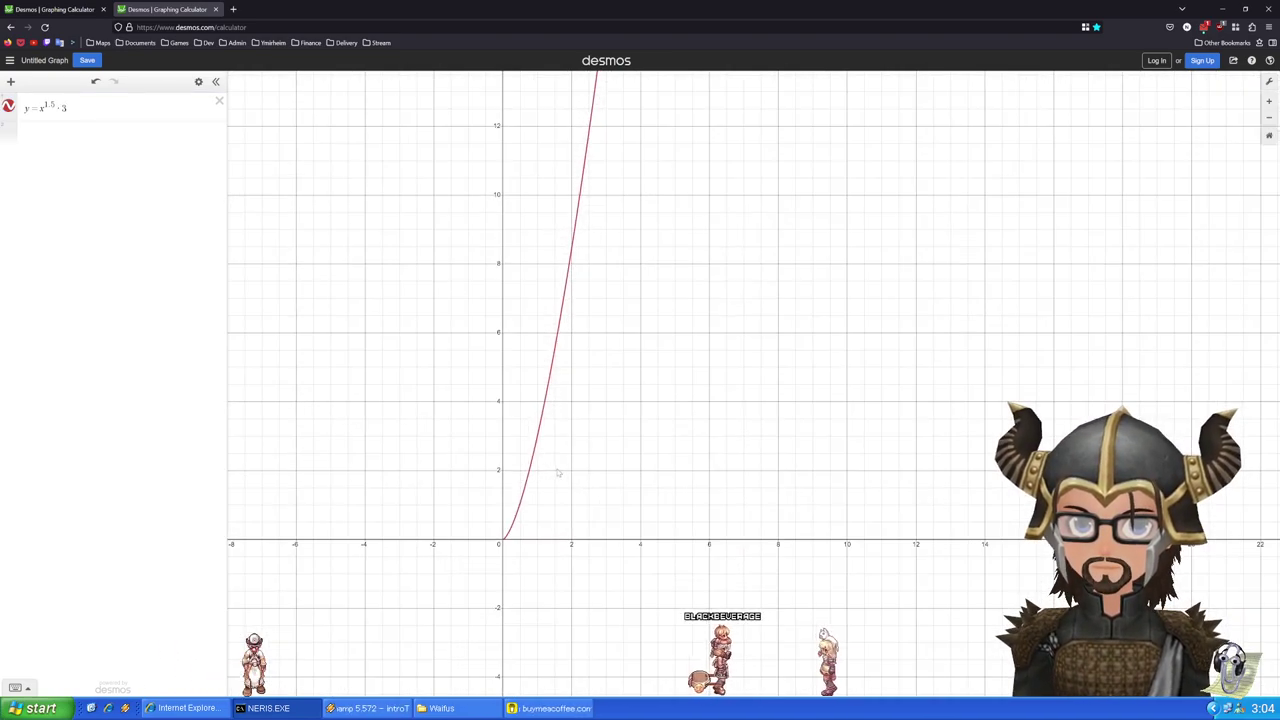
scroll(557, 477, down, 10)
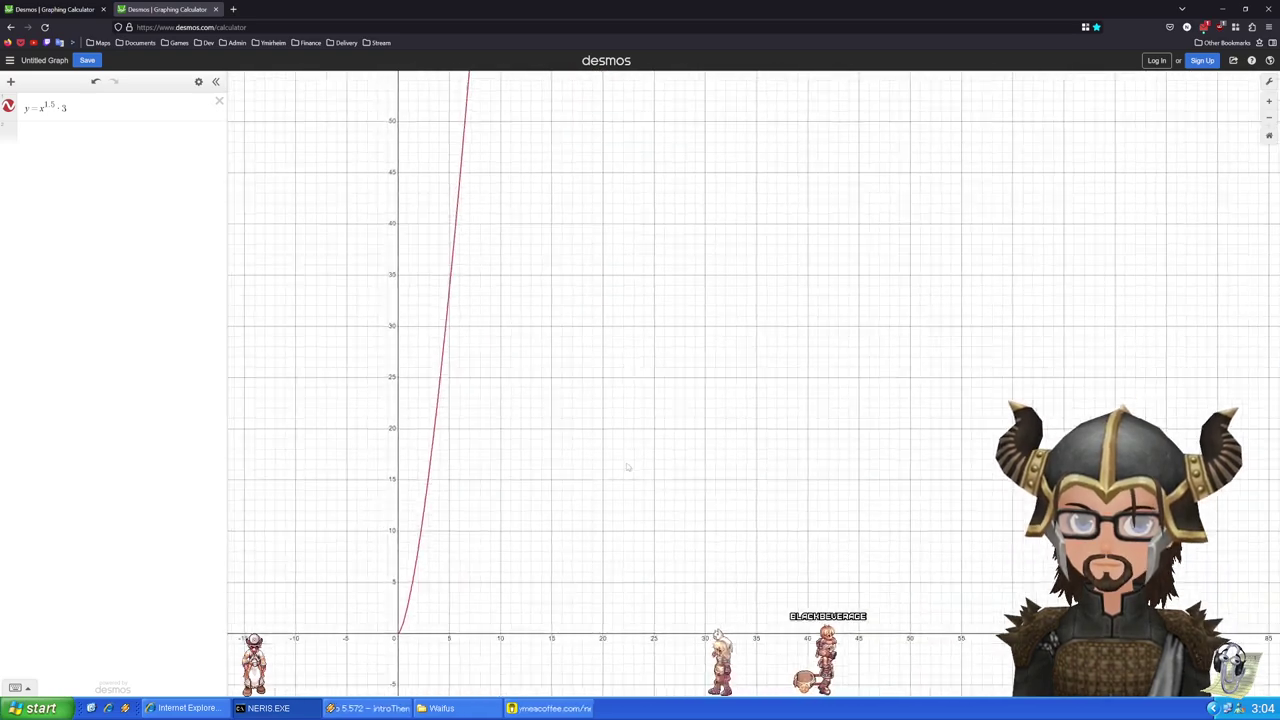
scroll(621, 462, down, 3)
drag(646, 414, 534, 531)
scroll(523, 500, down, 4)
scroll(523, 491, up, 4)
Step: Pick out the CastingSpeedPerDexterity name on the wiki, then bring up the Ymirheim Mechanics Charts spreadsheet
key(alt+Tab)
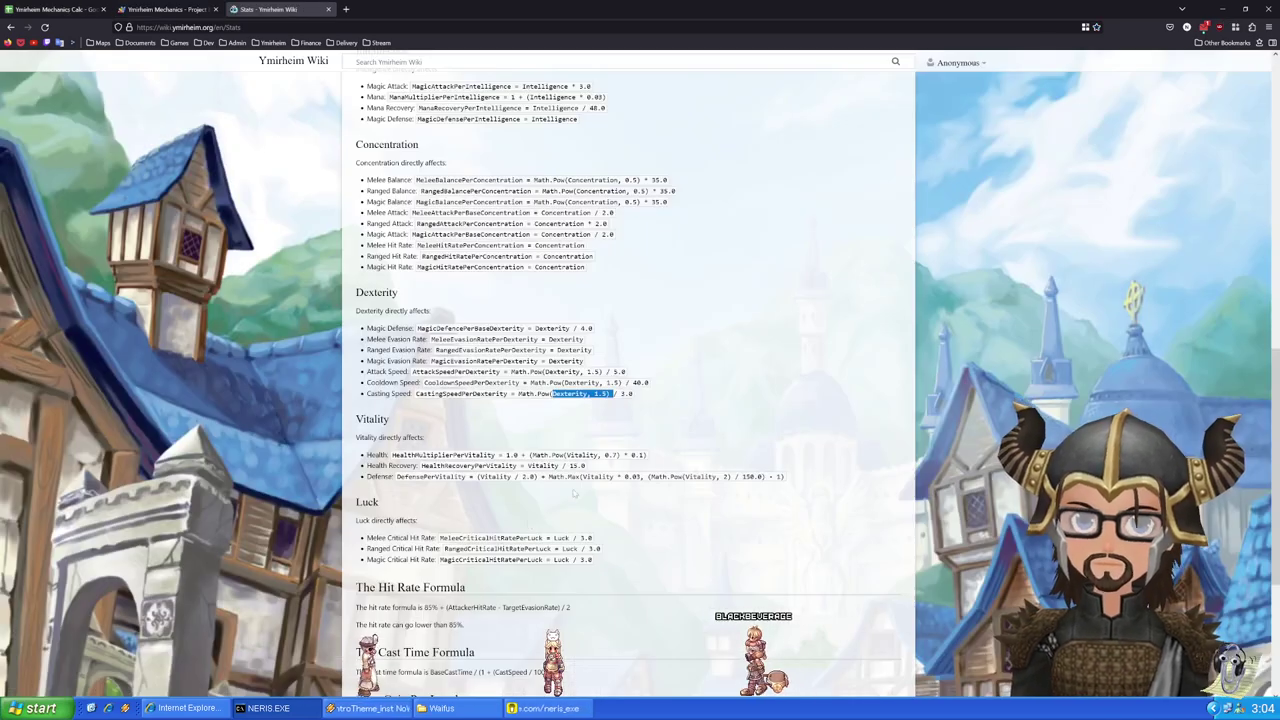
click(516, 395)
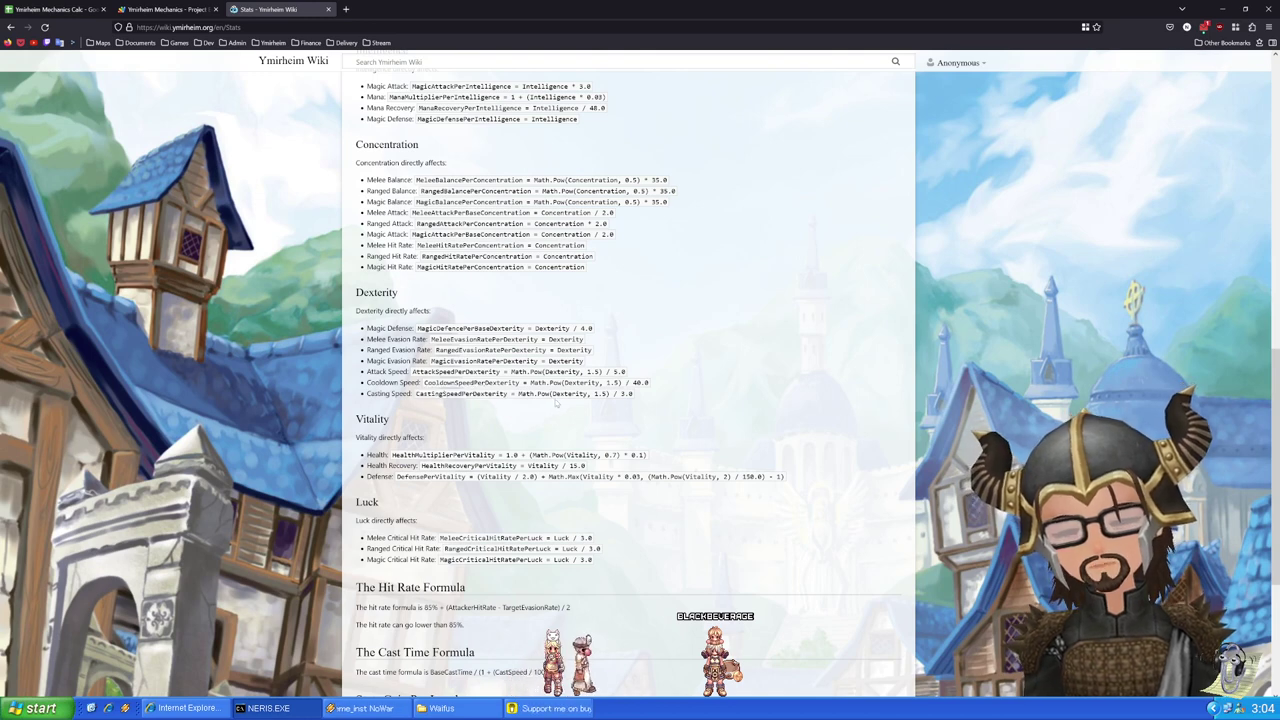
click(487, 394)
double_click(480, 395)
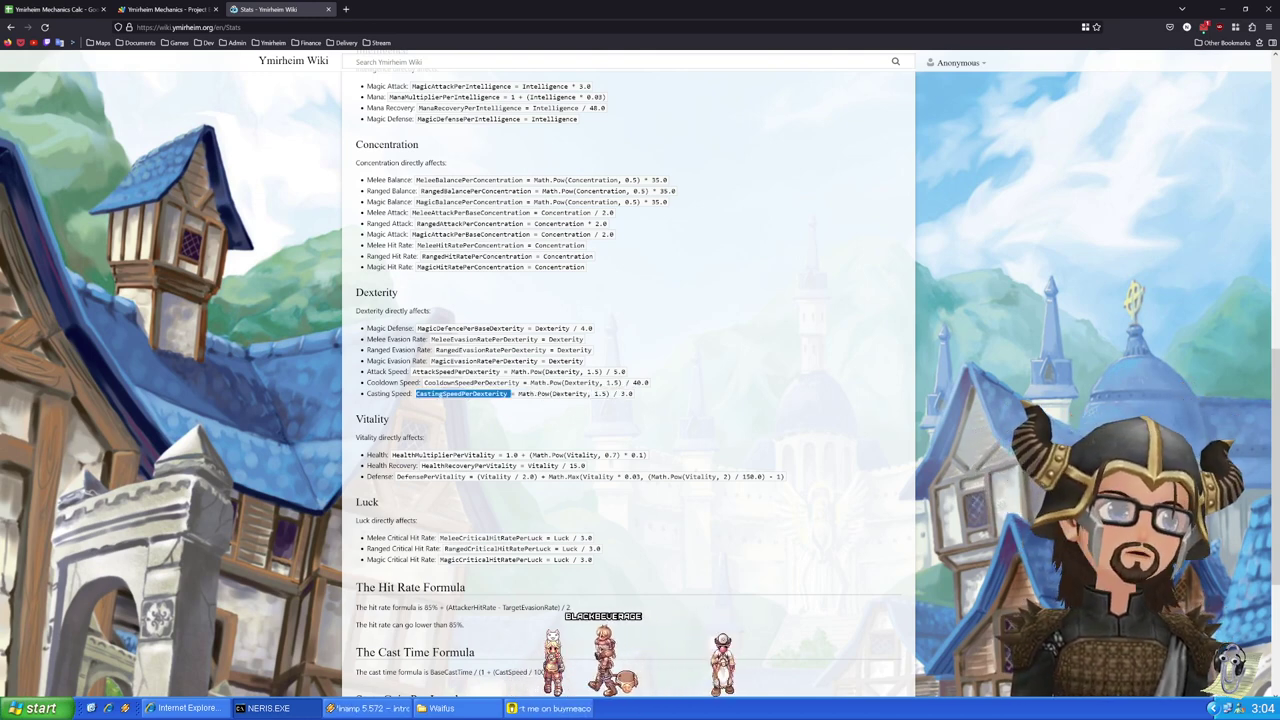
key(alt+Tab)
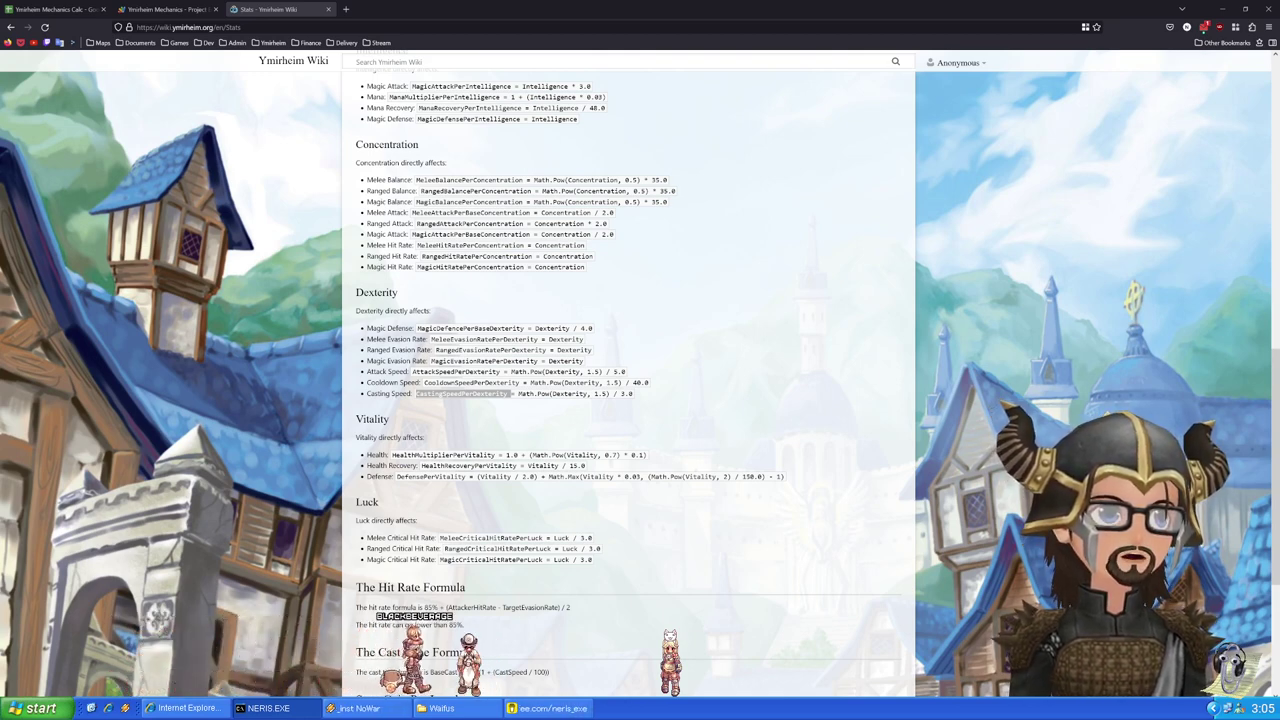
key(alt+Tab)
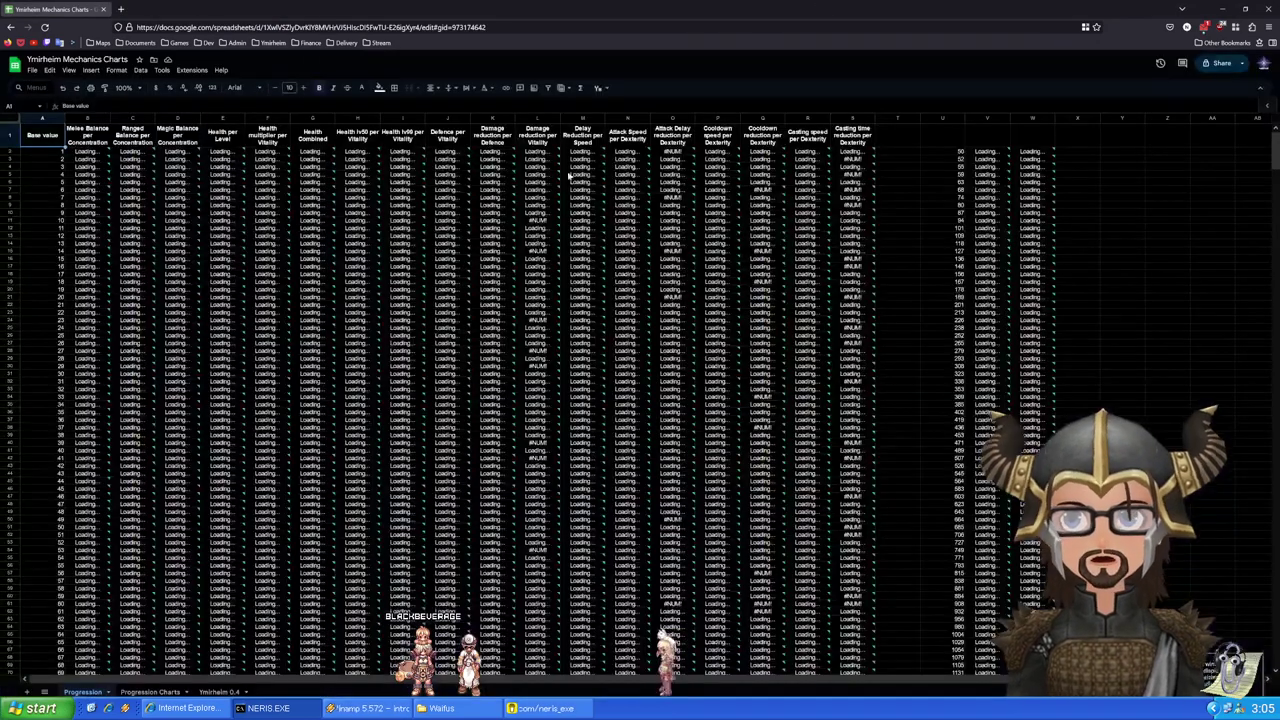
Step: Zoom the Progression sheet to 150% and glance at the Progression Charts sheet
click(137, 89)
click(137, 176)
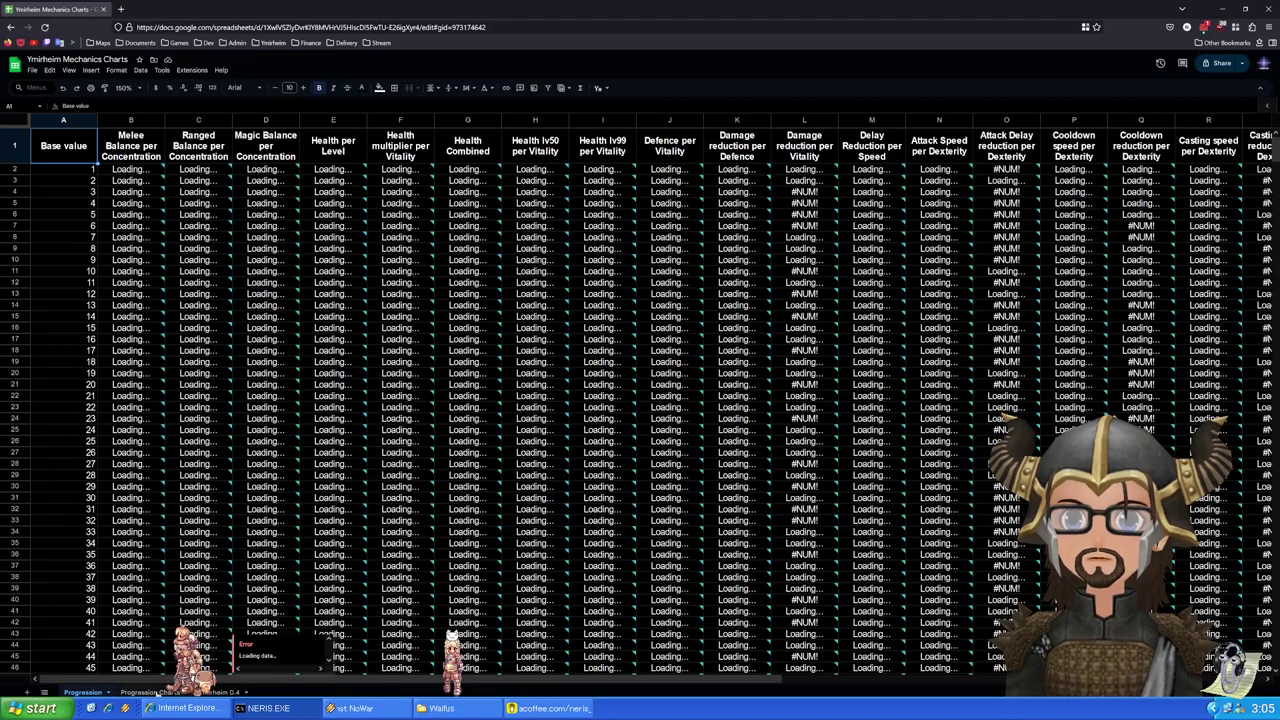
key(alt+Tab)
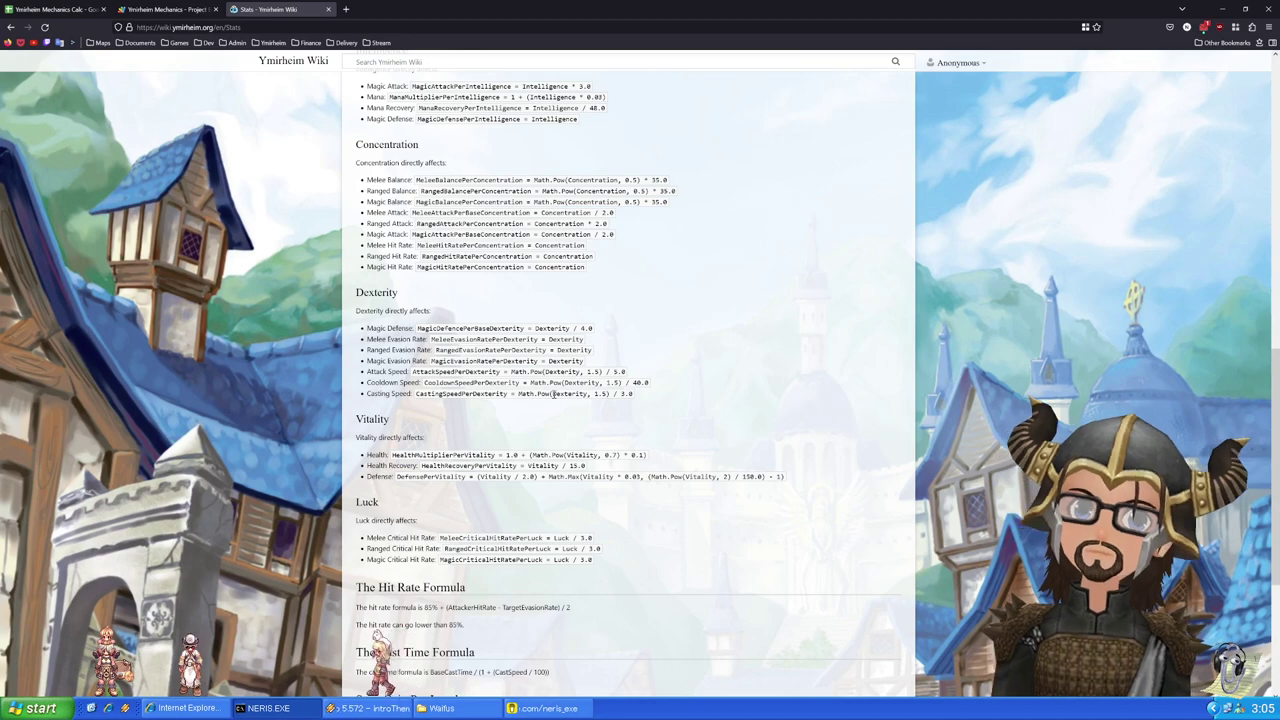
key(alt+Tab)
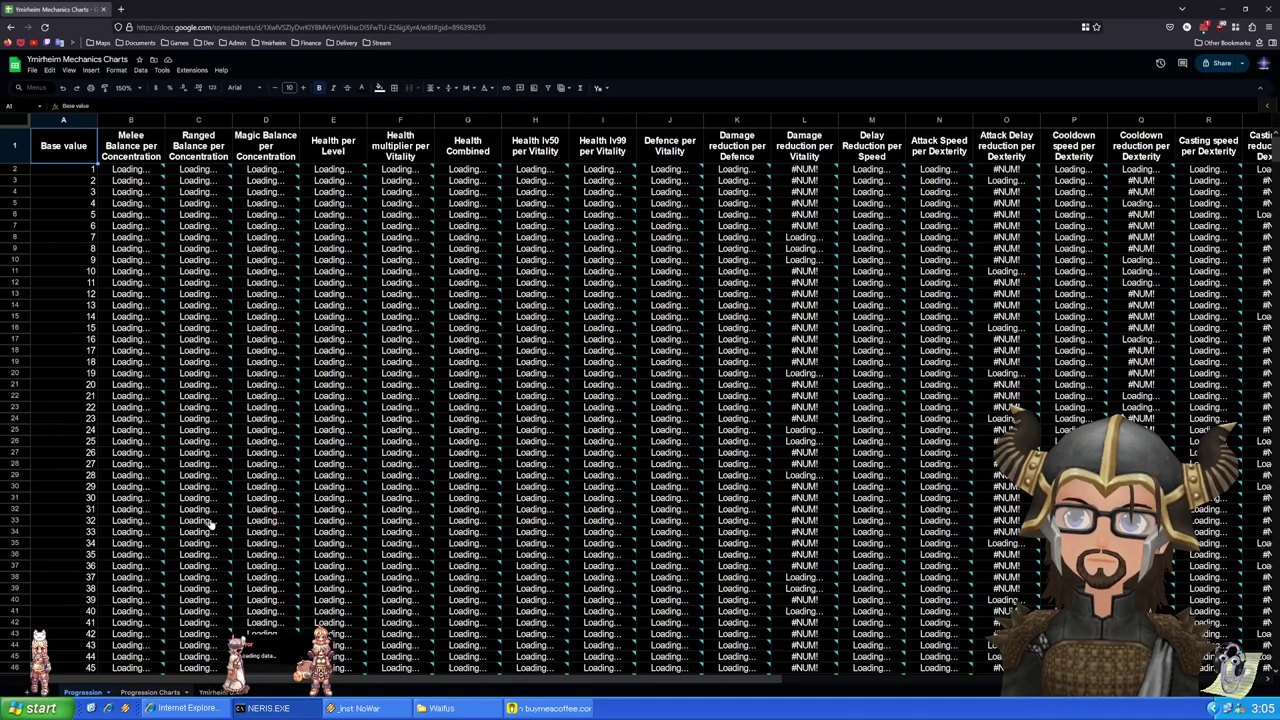
click(150, 692)
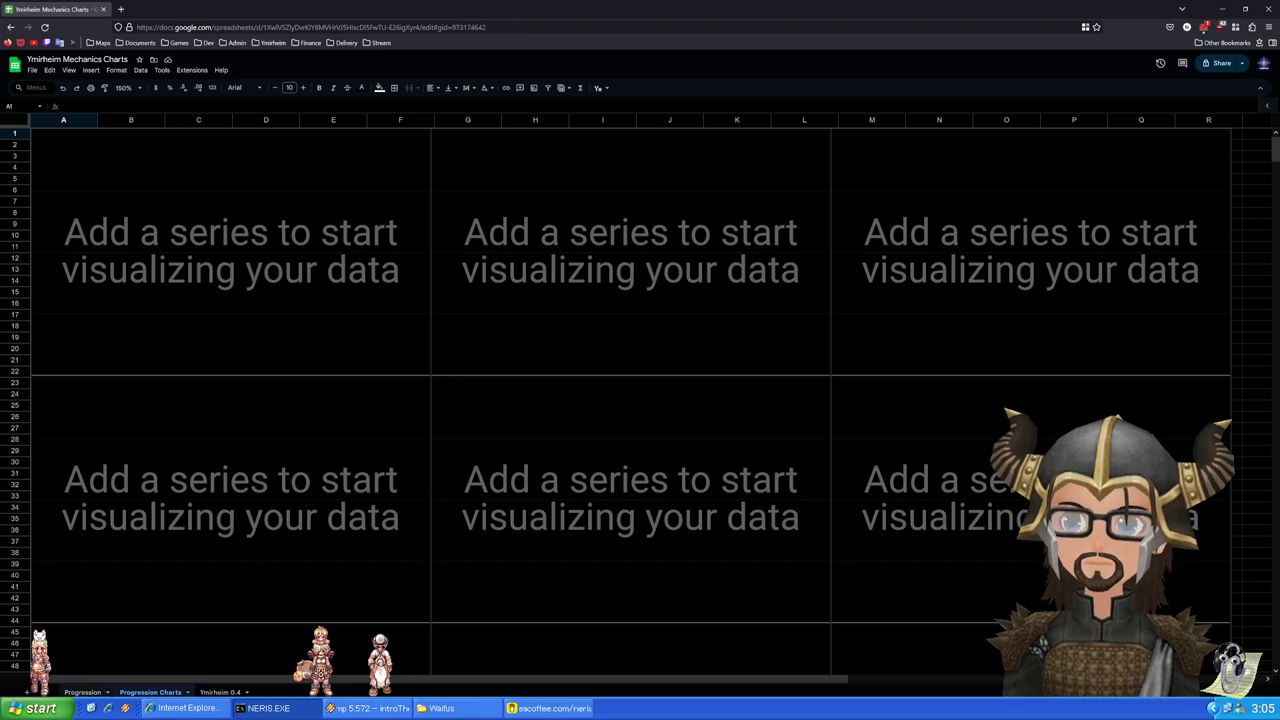
click(88, 691)
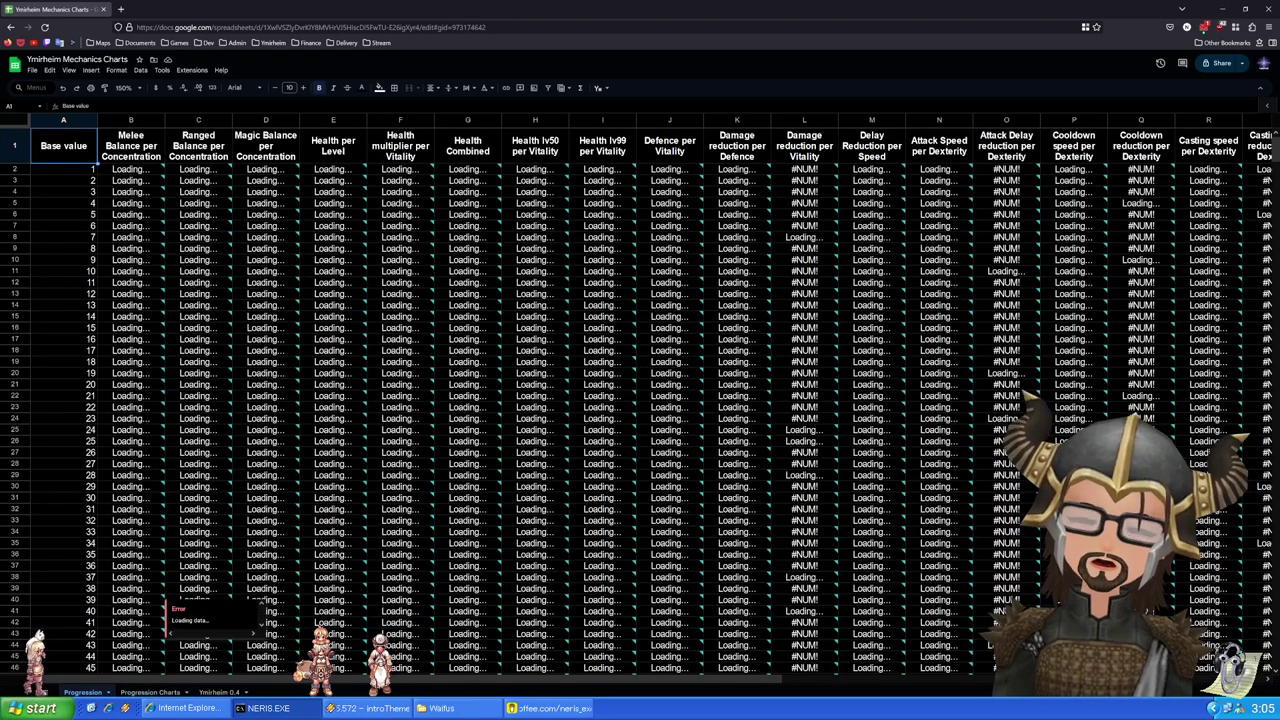
Step: Compare the sheet with the Desmos curve, wiki and CombatSystemStrategy code, then go to Progression Charts
key(alt+Tab)
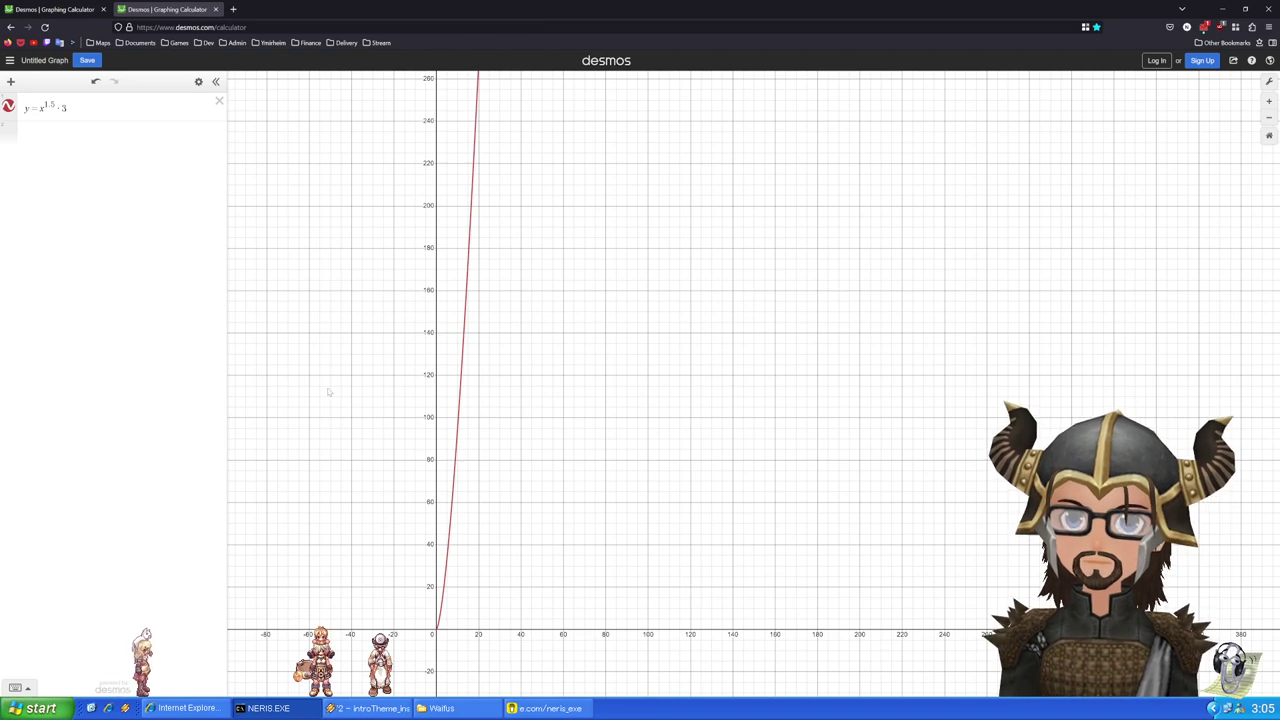
key(alt+Tab)
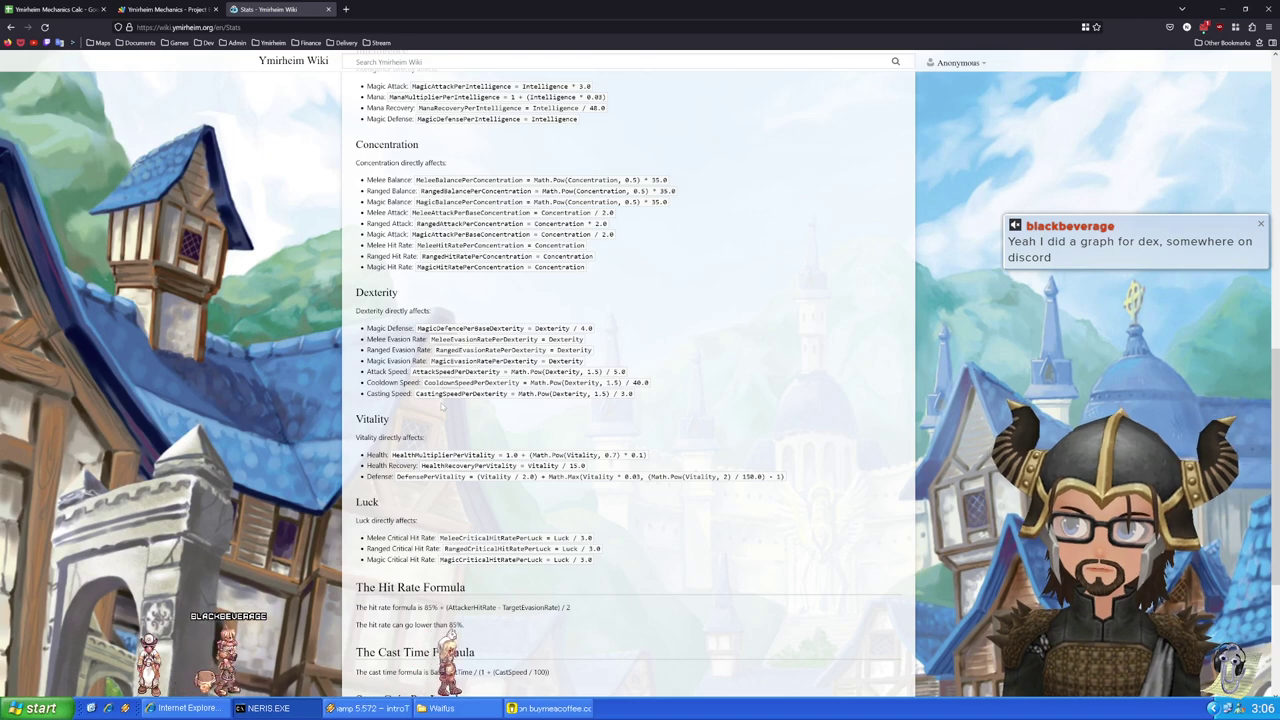
key(alt+Tab)
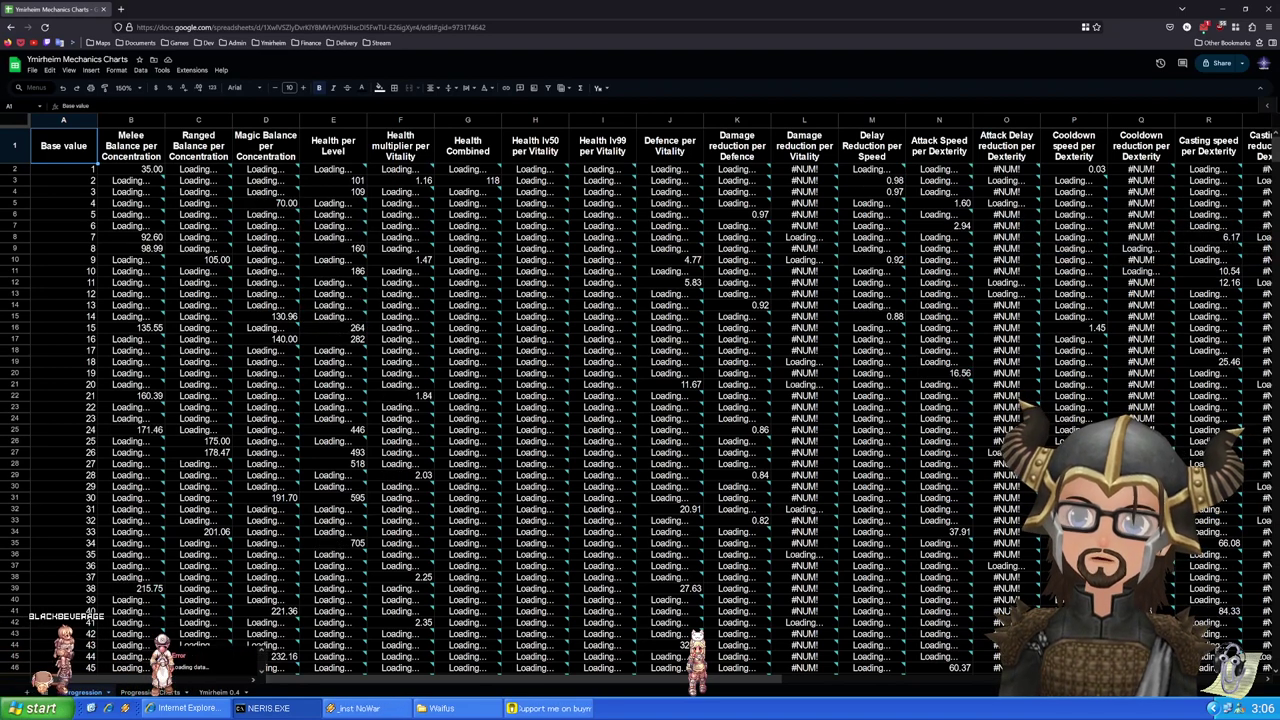
key(alt+Tab)
scroll(397, 288, down, 5)
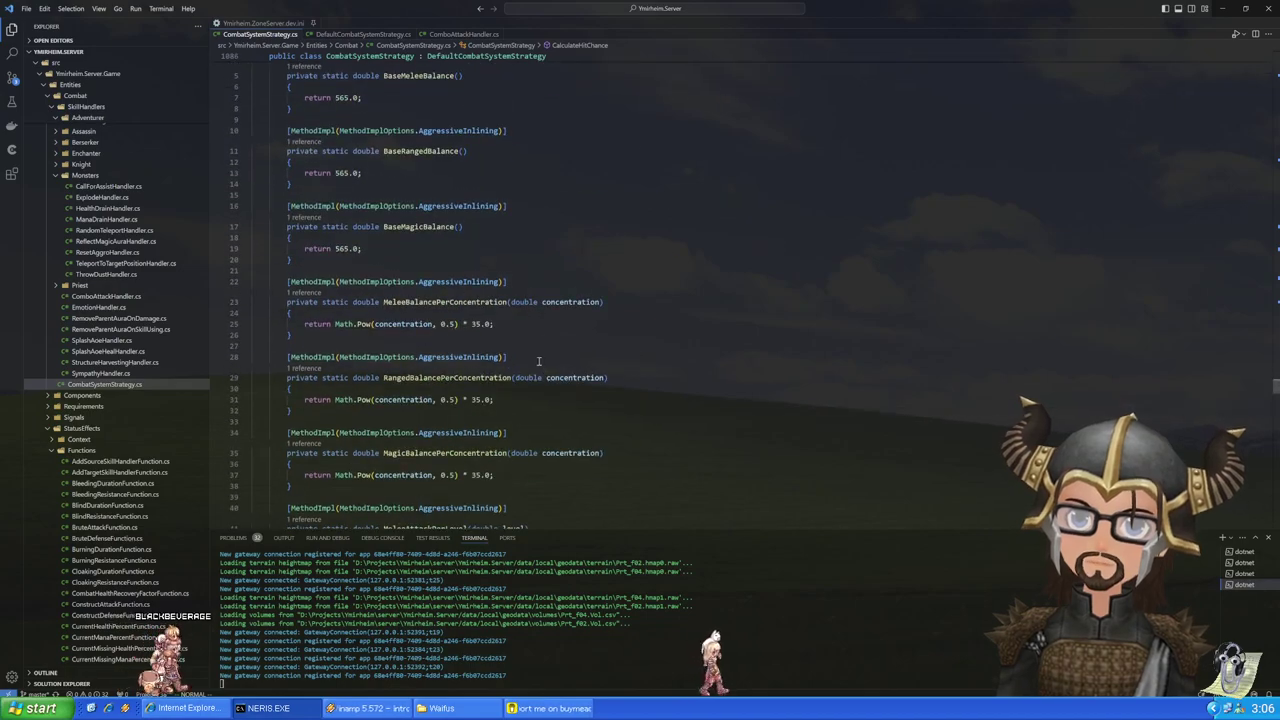
key(alt+Tab)
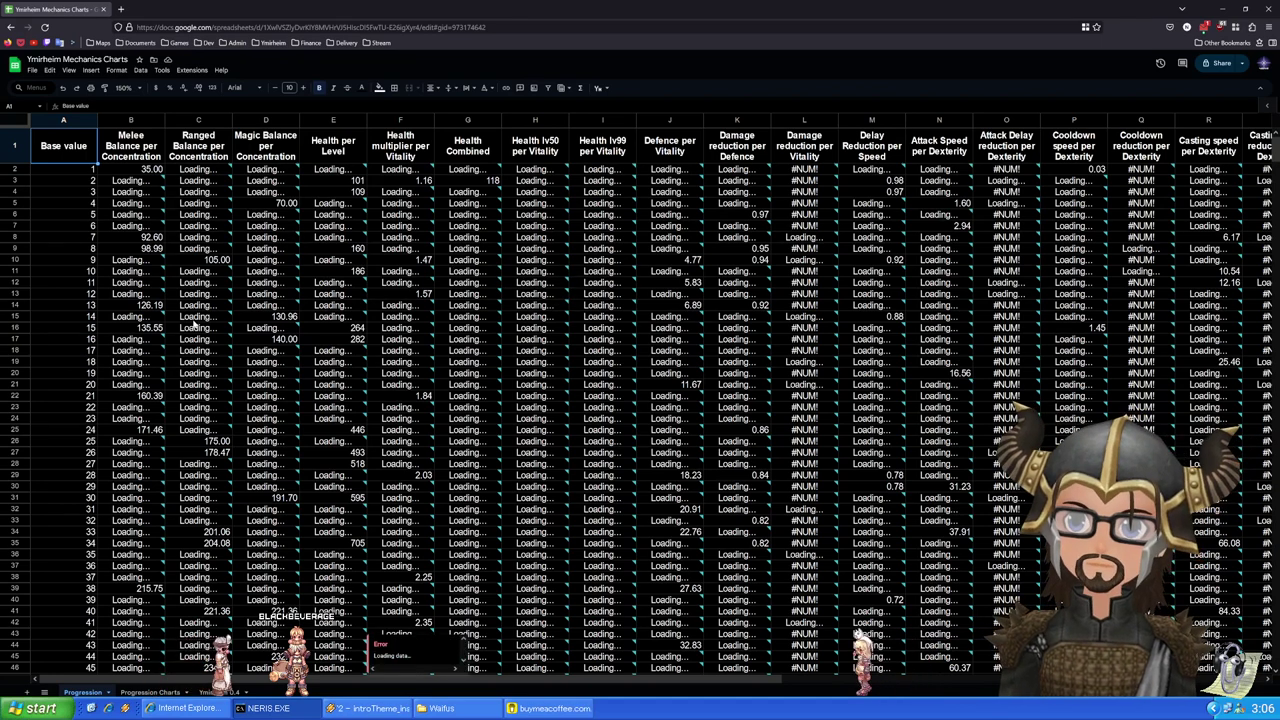
key(alt+Tab)
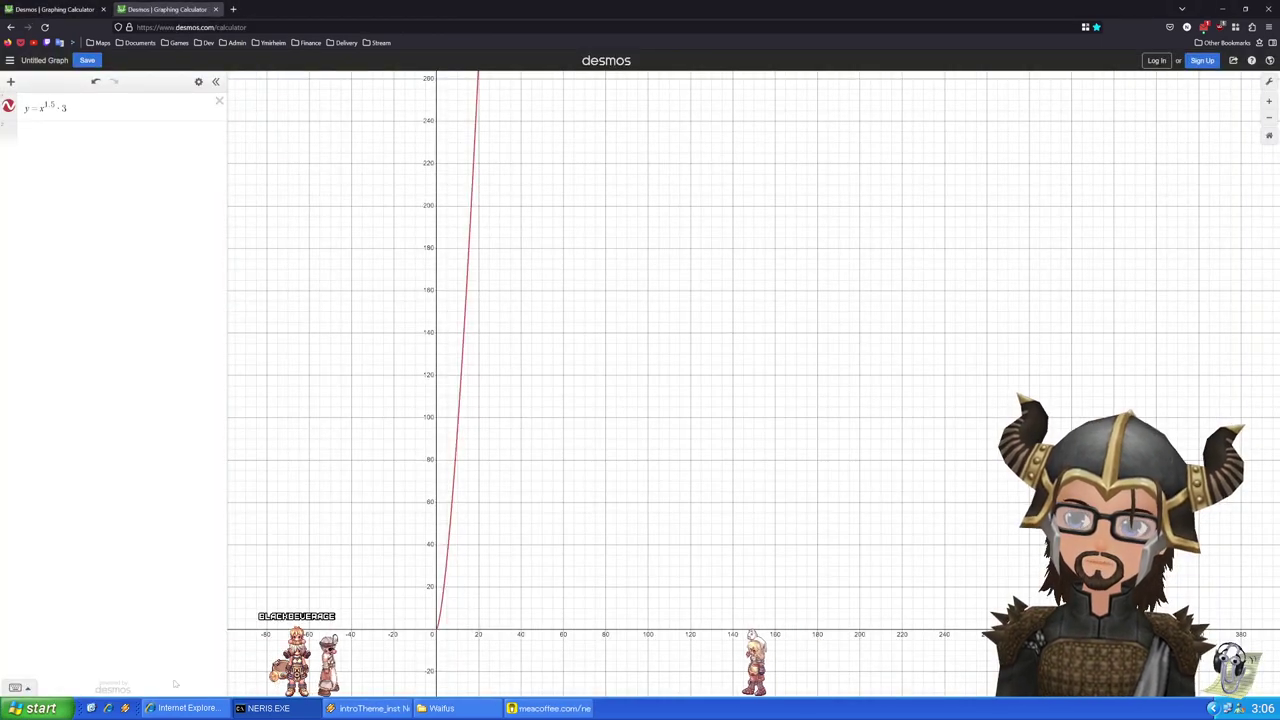
key(alt+Tab)
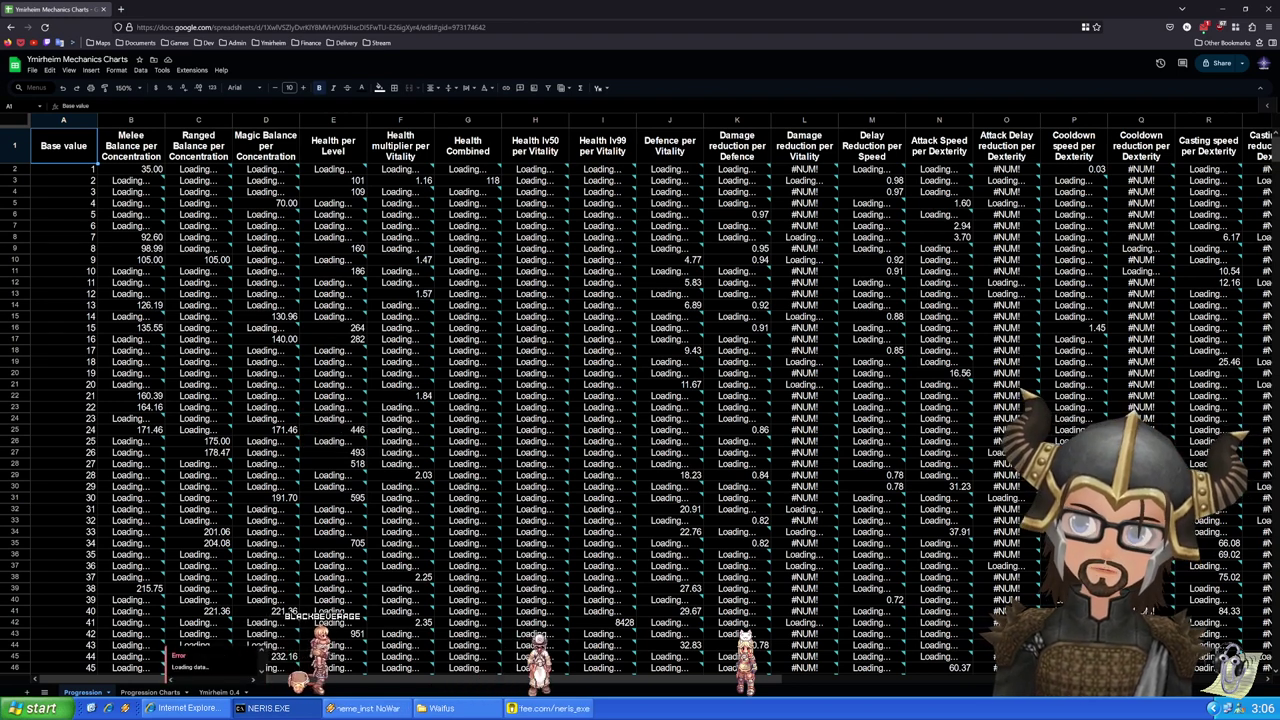
mouse_move(91, 708)
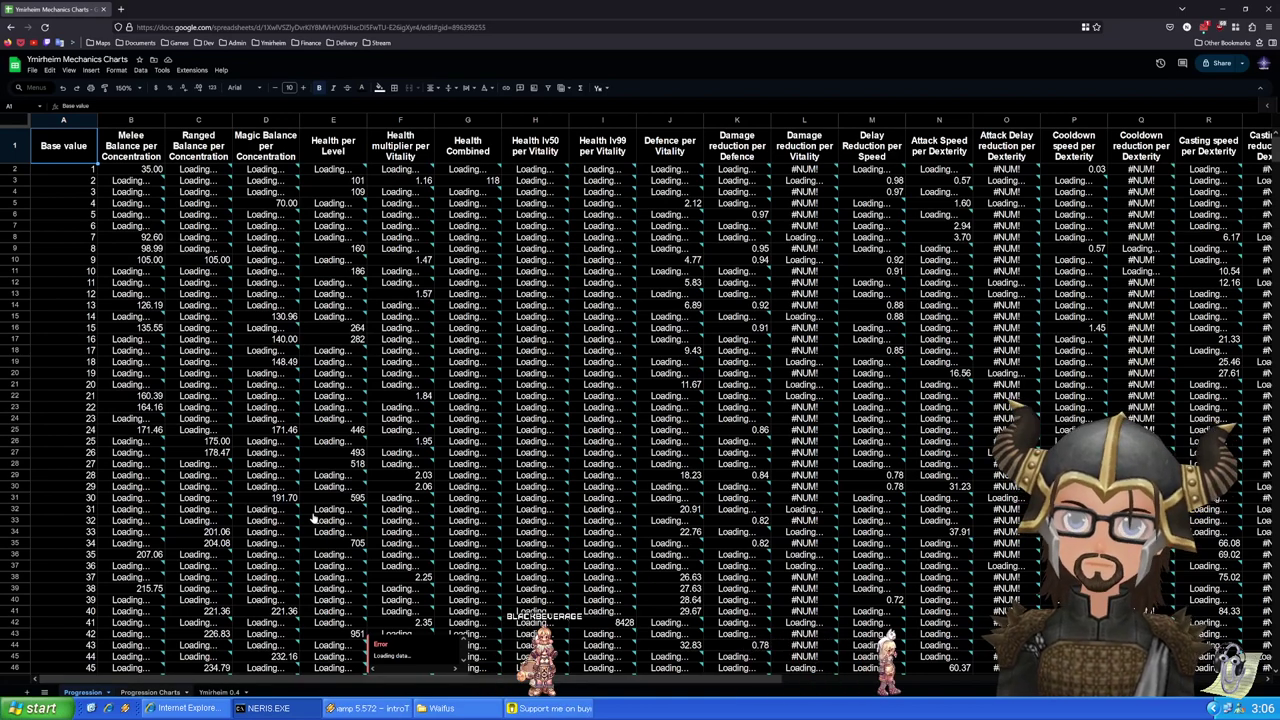
key(ctrl+Page_Down)
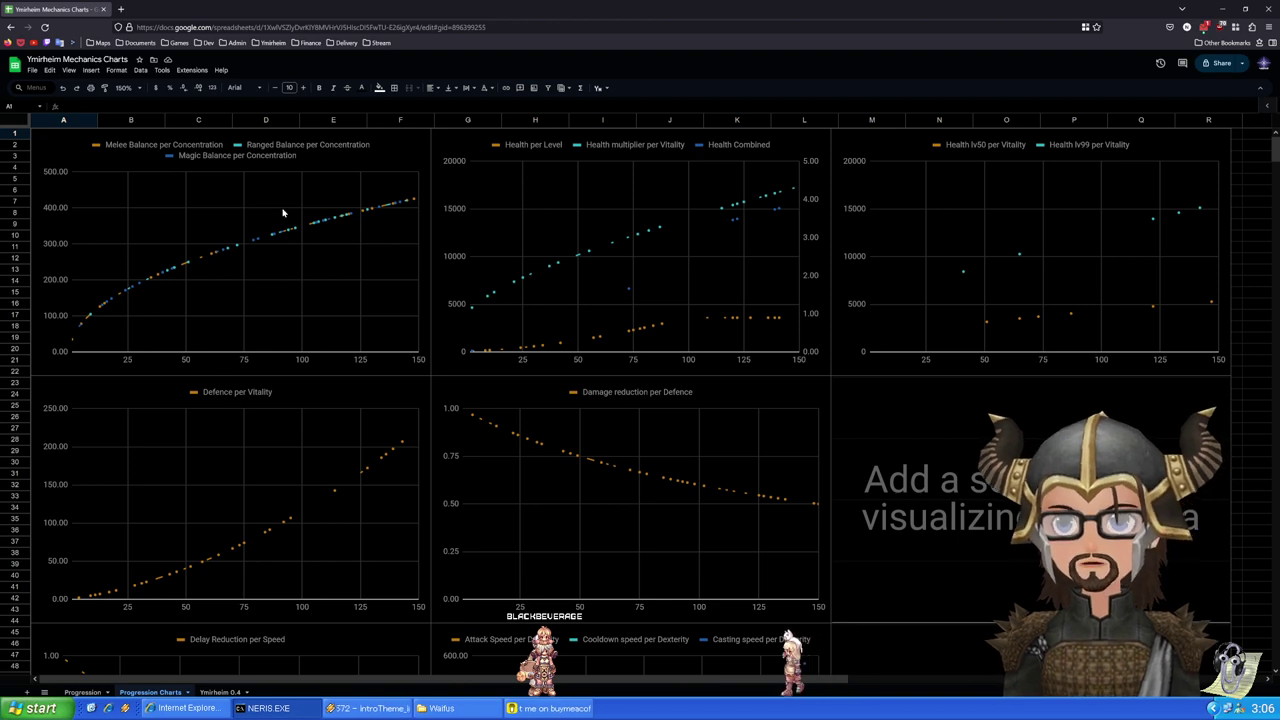
Step: Scroll down the Progression Charts sheet past the Concentration balance, Health and Defence charts
scroll(271, 289, down, 5)
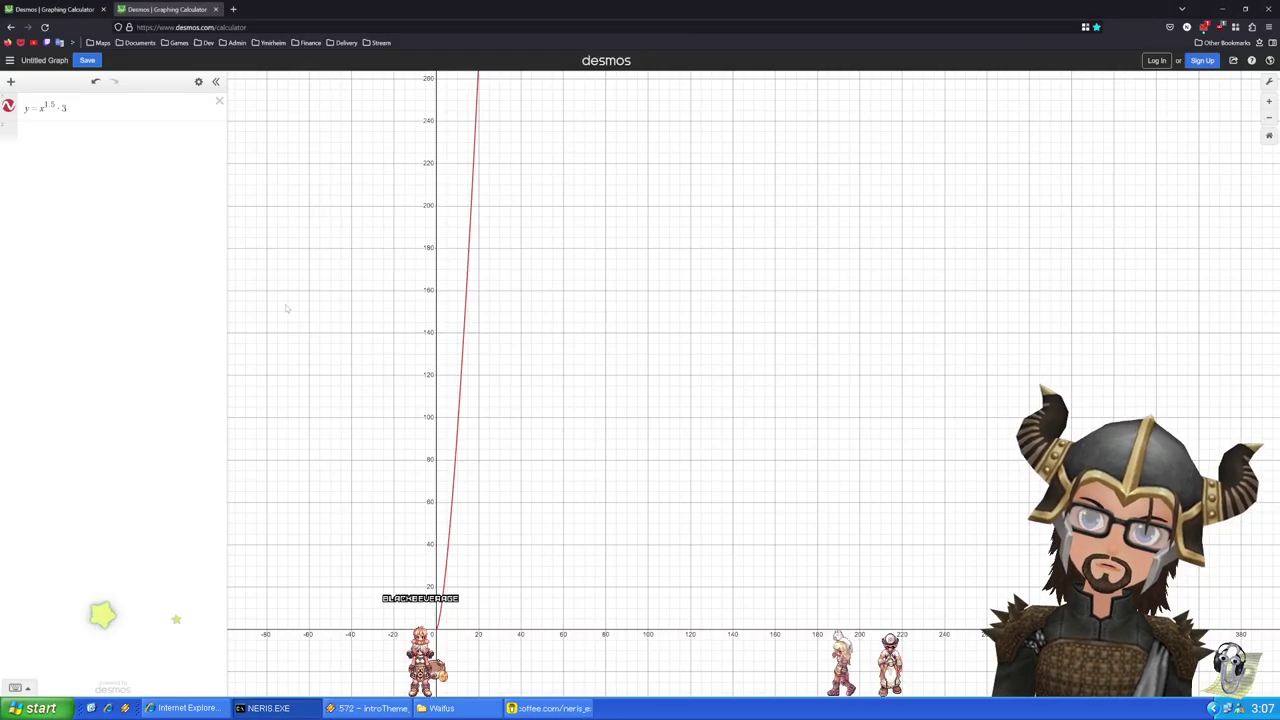
Step: Switch to the other Desmos tab and scroll down toward the Dexterity formulas
click(170, 9)
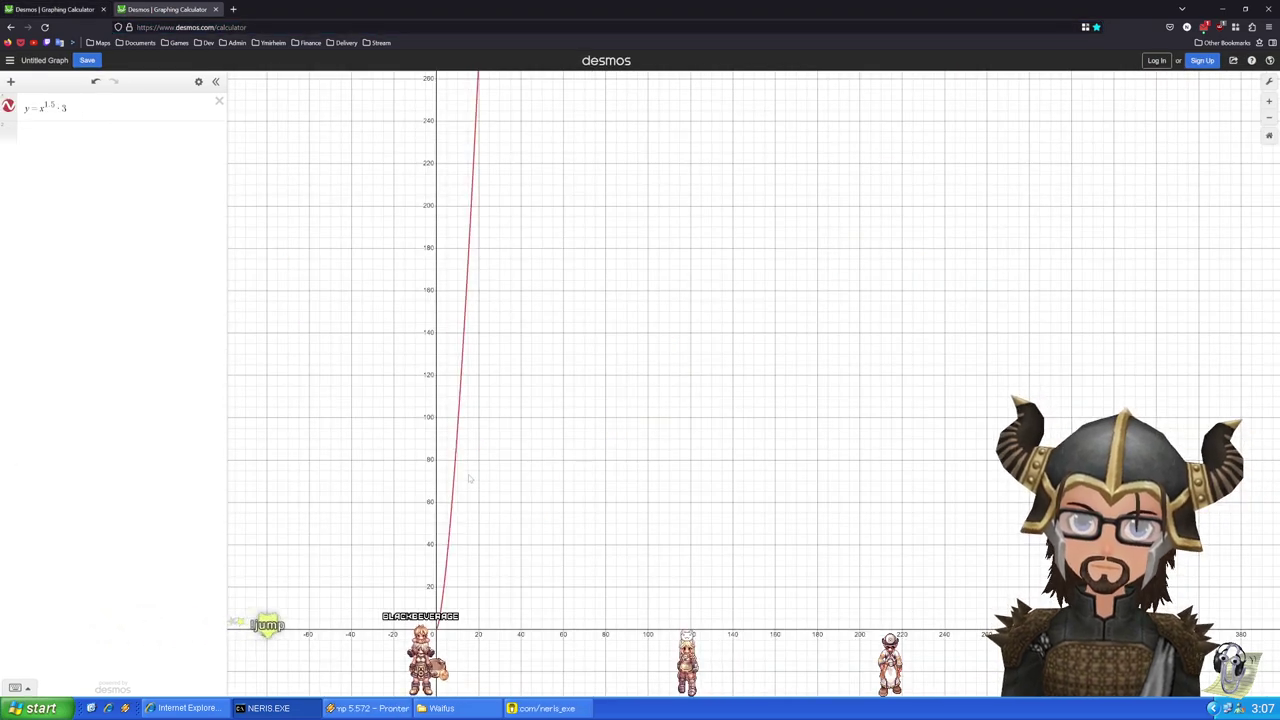
scroll(469, 479, down, 5)
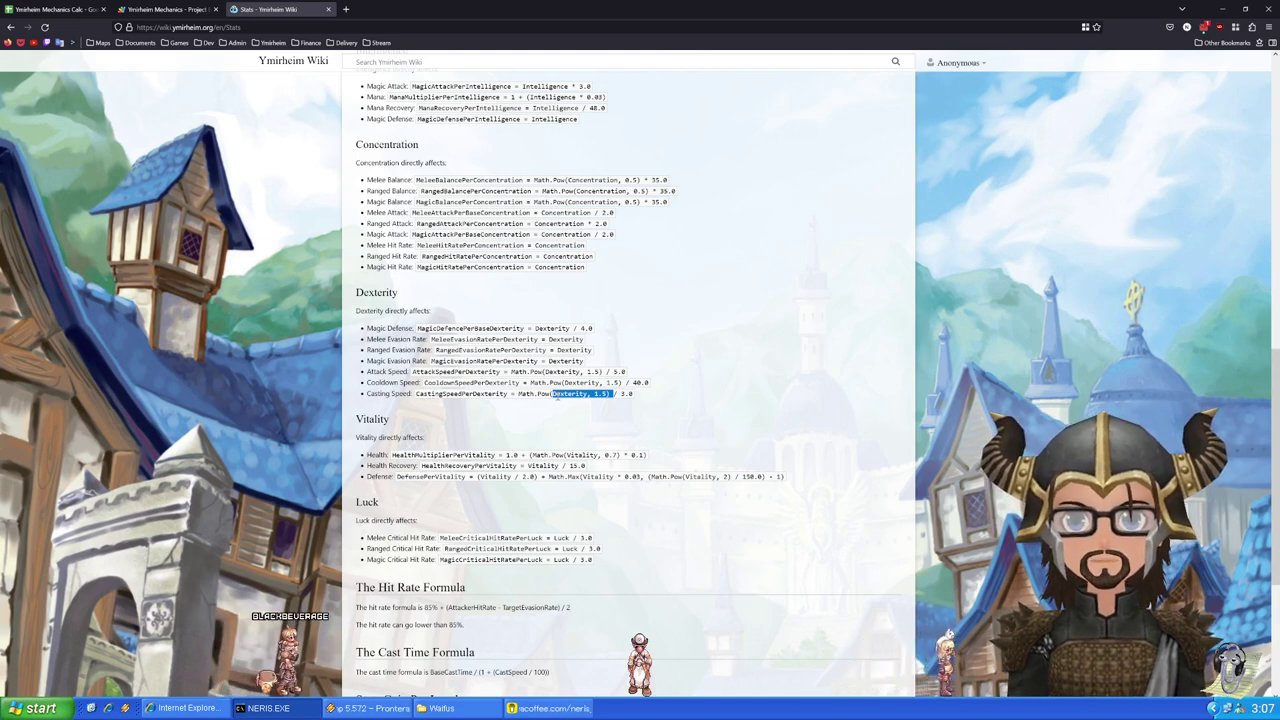
Step: Narrow the Casting Speed selection to 'Dexterity', then return to the Ymirheim Mechanics Charts spreadsheet
drag(552, 394, 605, 395)
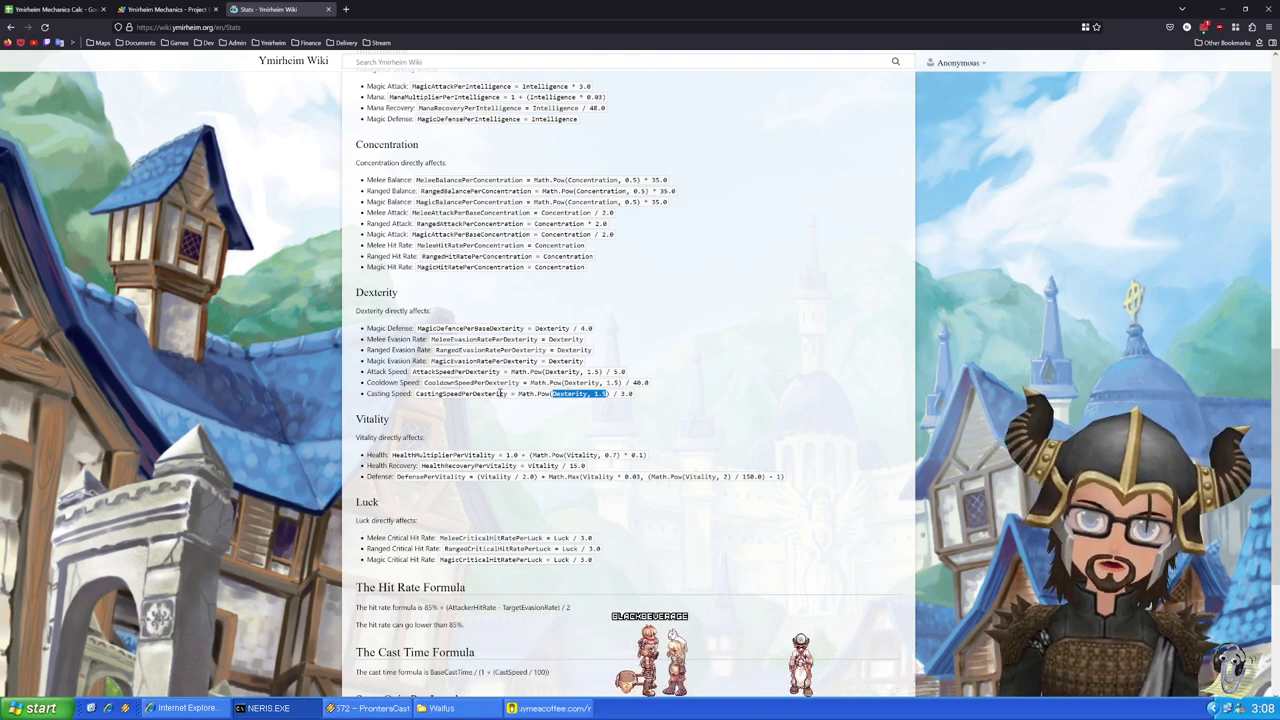
key(shift+Left)
key(shift+Left)
key(shift+Left)
key(shift+Left)
key(shift+Left)
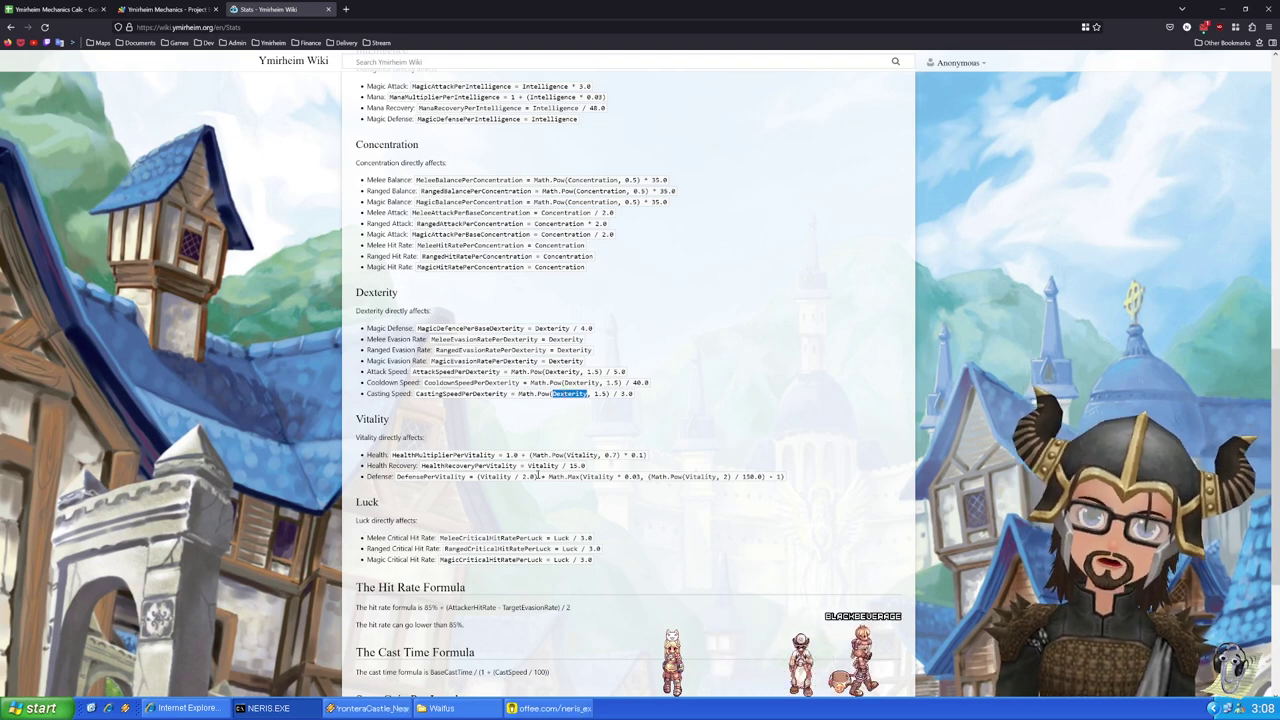
key(ctrl+1)
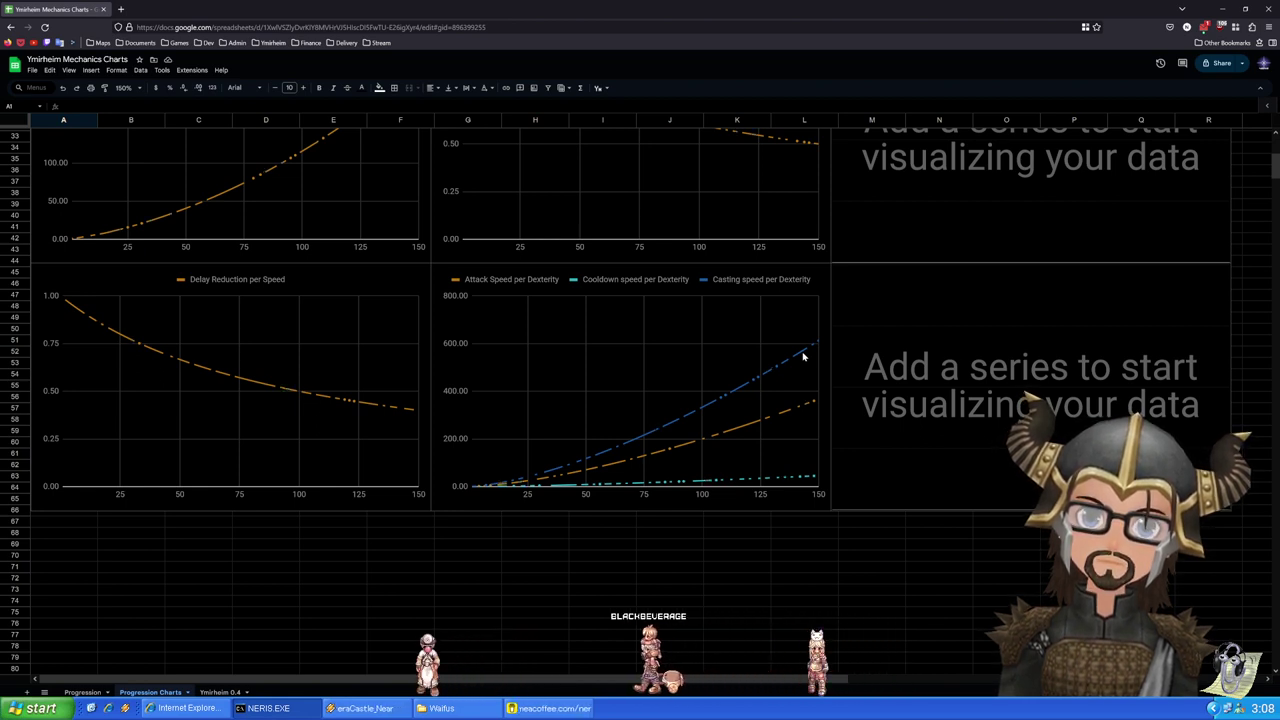
Step: Select the empty chart on Progression Charts, then switch to the Progression data sheet
click(1091, 346)
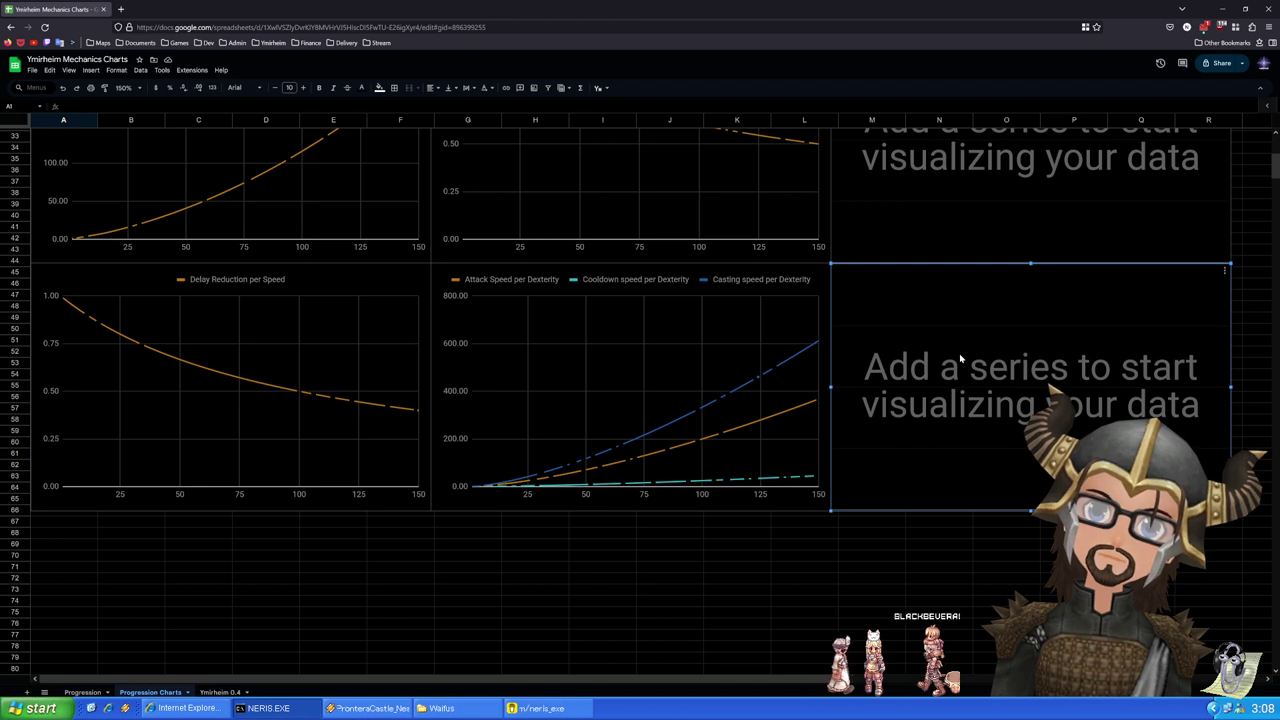
click(82, 692)
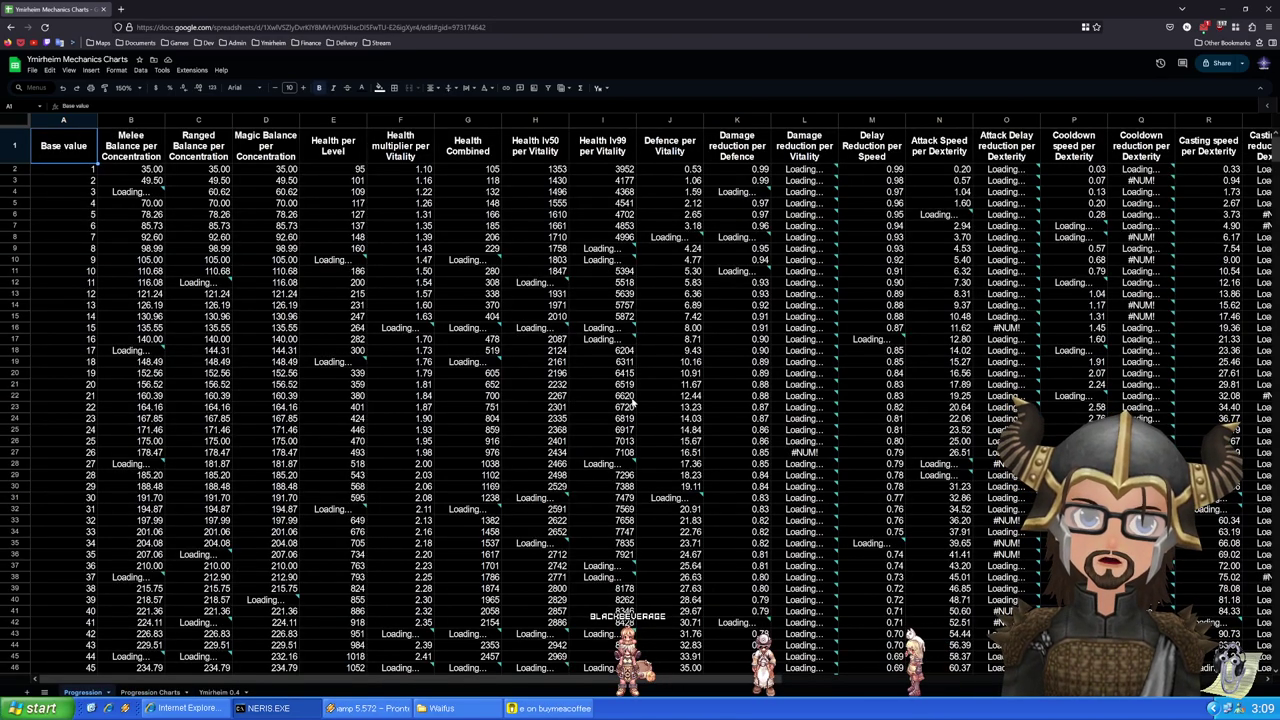
Step: Select the Cooldown reduction per Dexterity values Q2:Q25, glance at Ymirheim 0.4, and return to Progression Charts
scroll(632, 404, right, 3)
scroll(588, 397, left, 4)
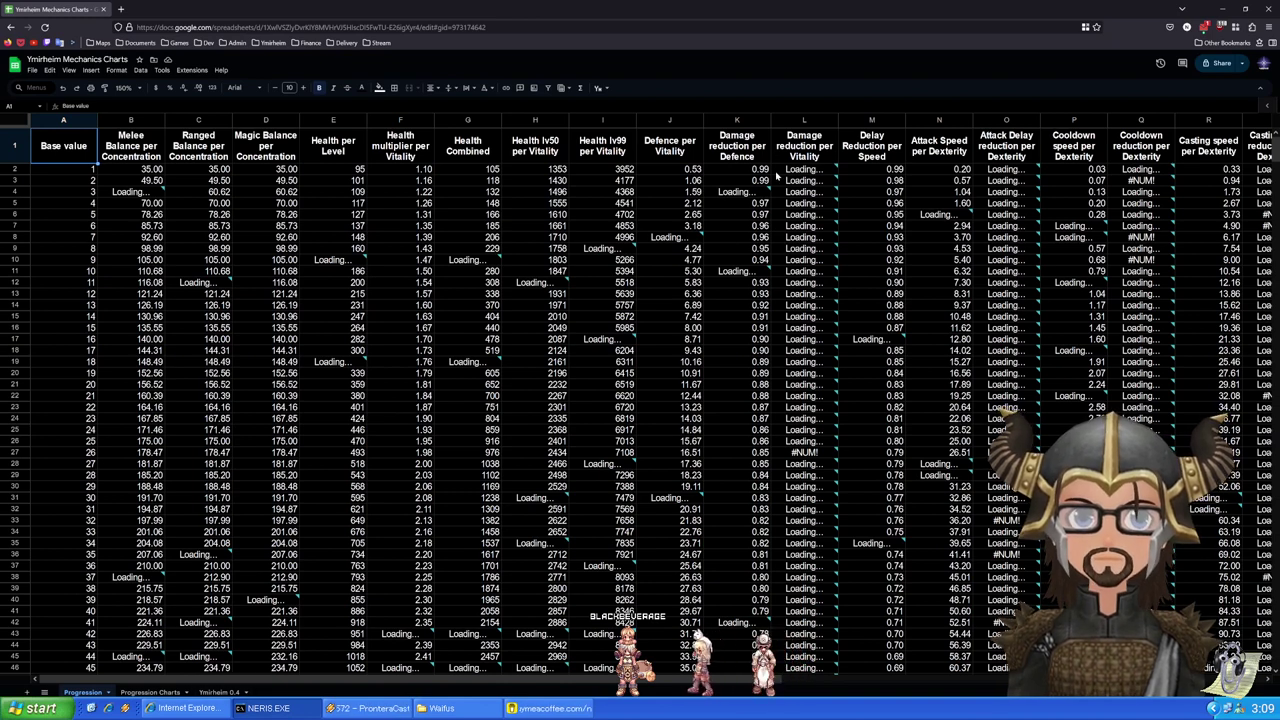
click(1141, 148)
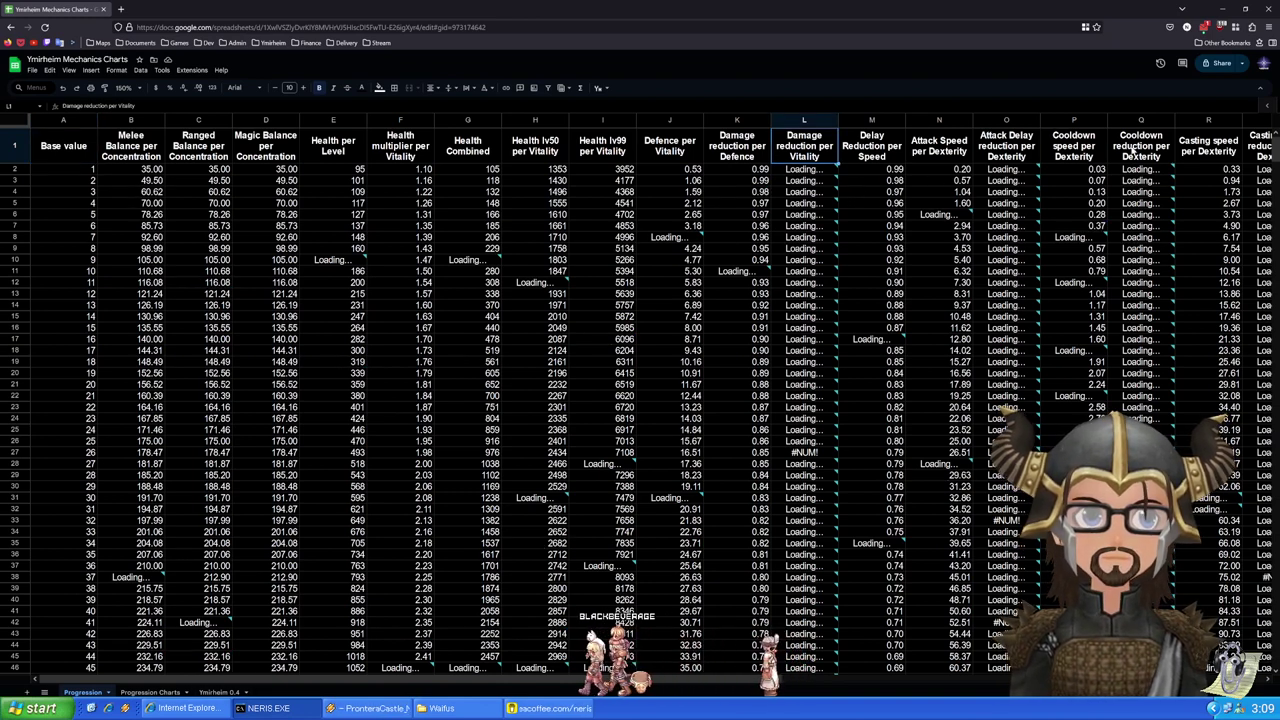
drag(1141, 170, 1141, 430)
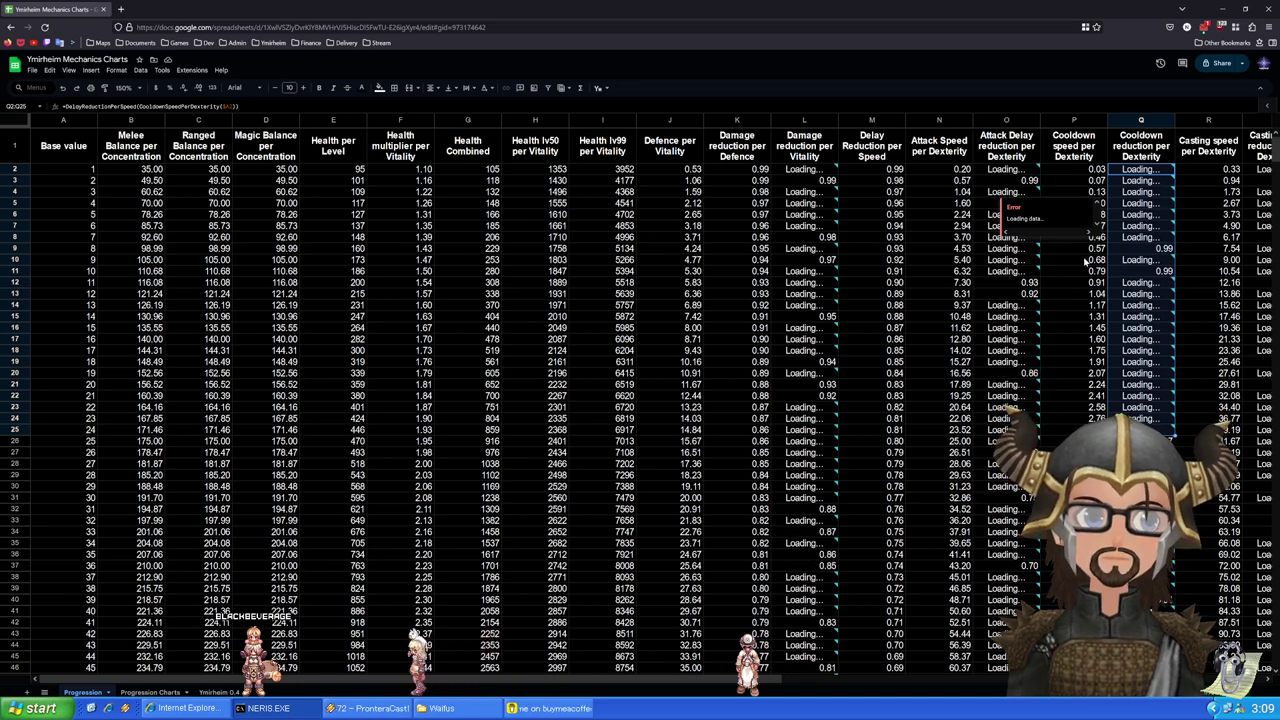
click(218, 692)
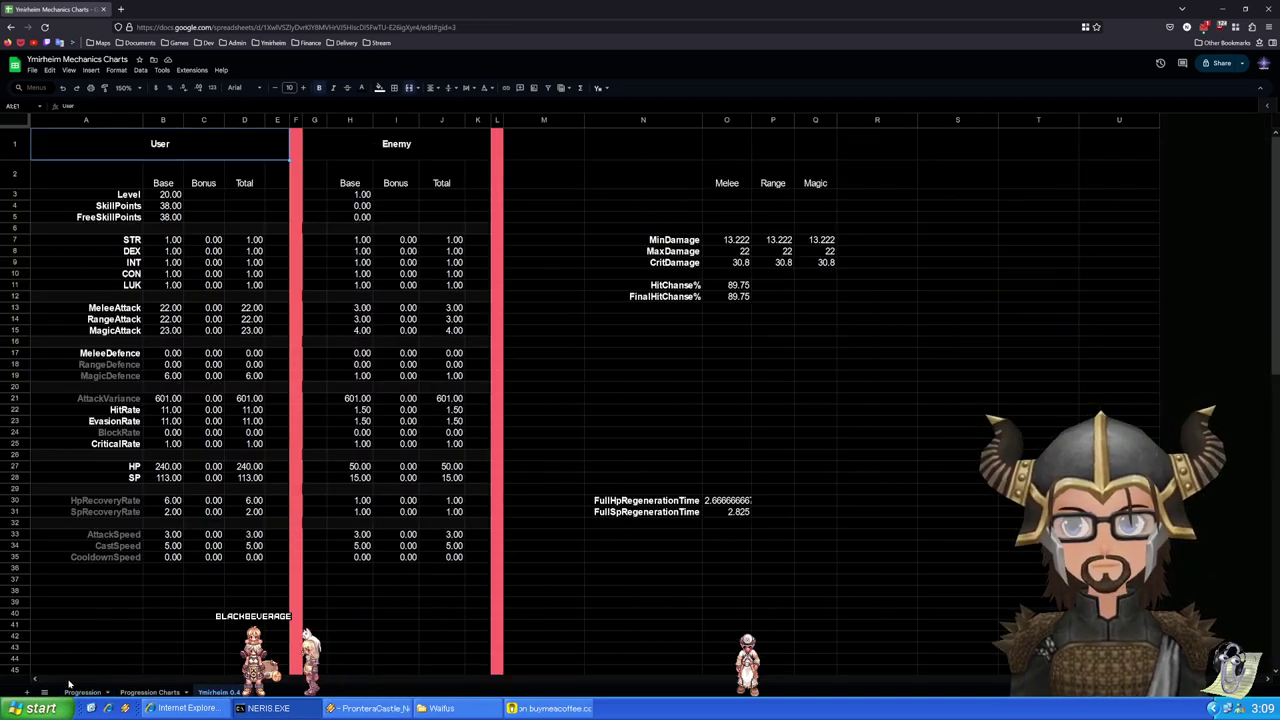
click(82, 692)
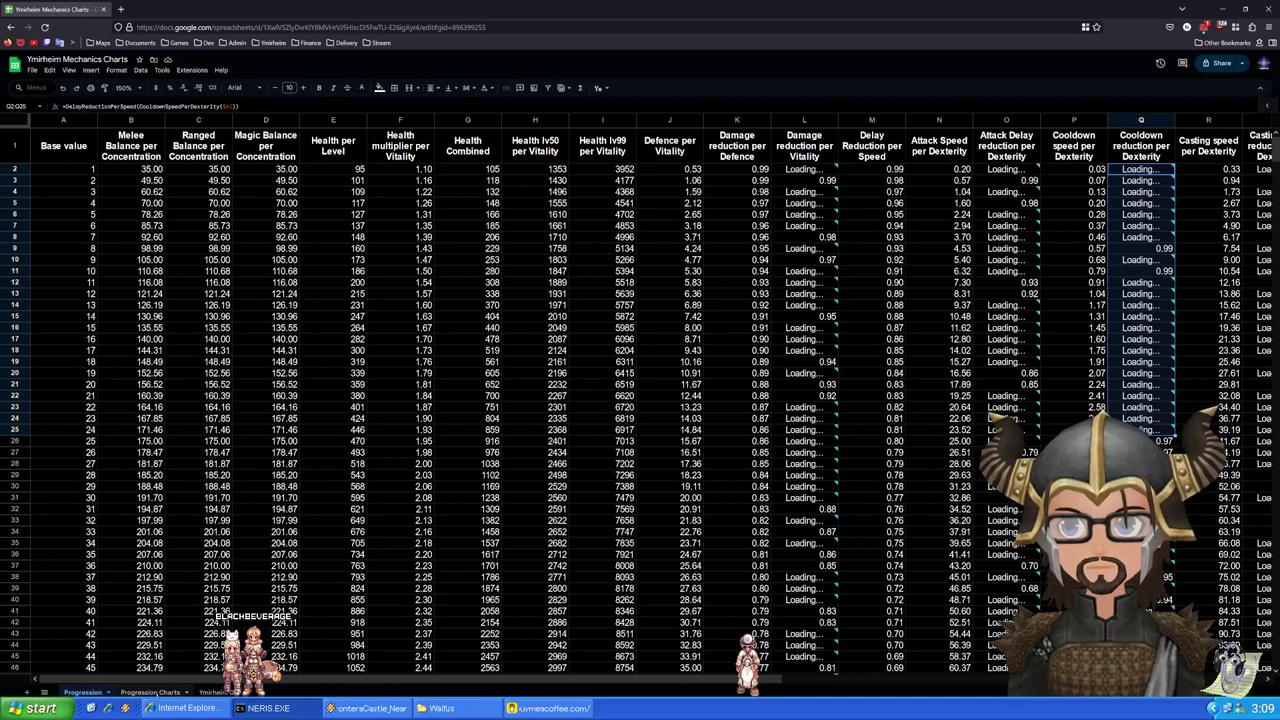
click(150, 692)
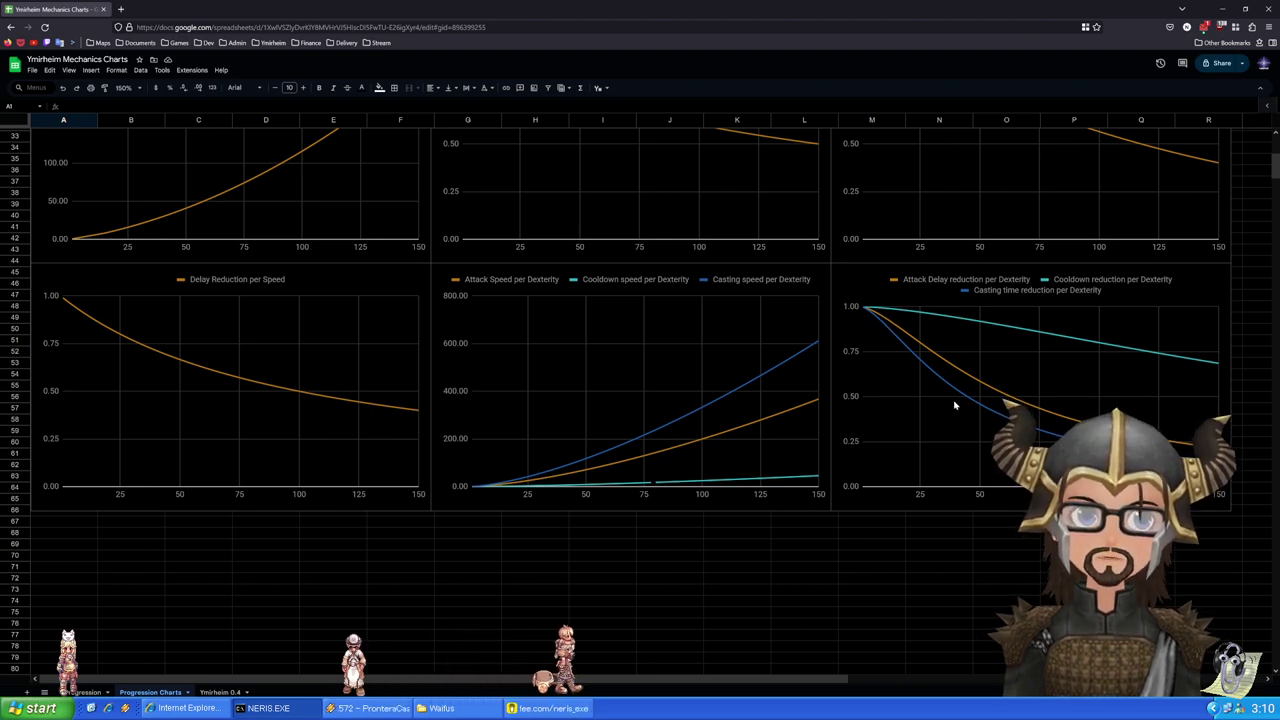
click(893, 299)
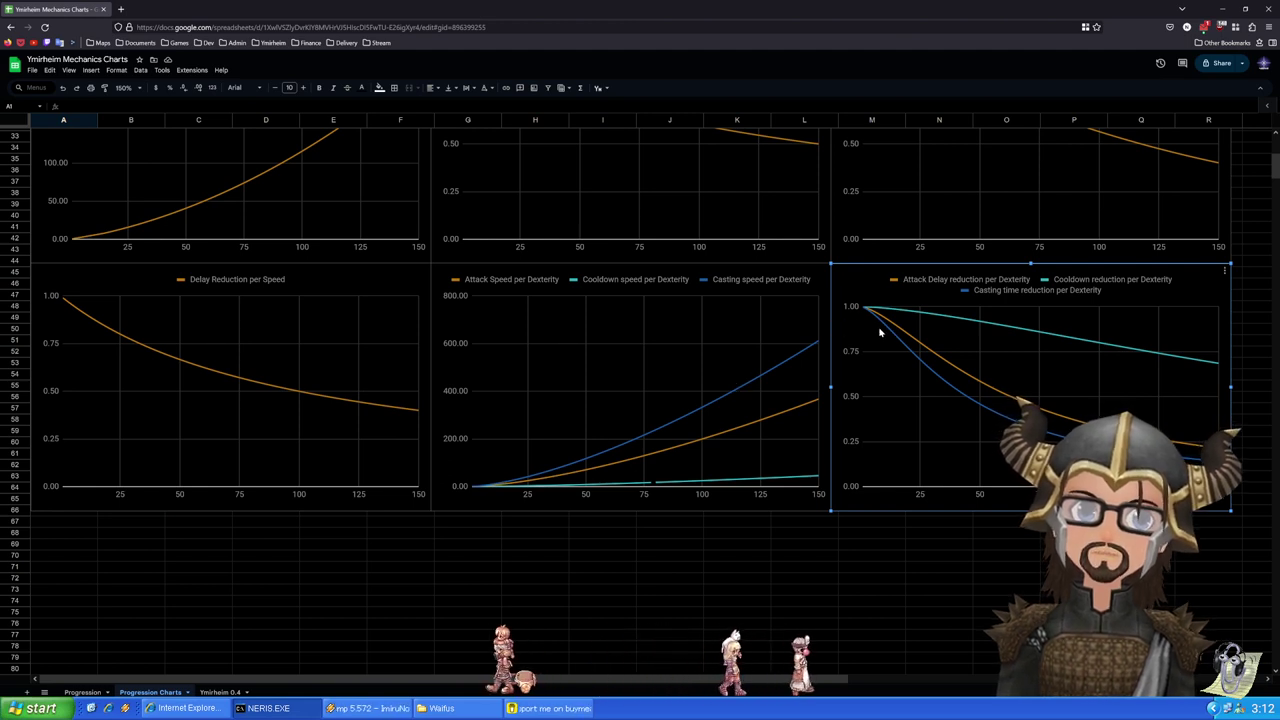
mouse_move(872, 311)
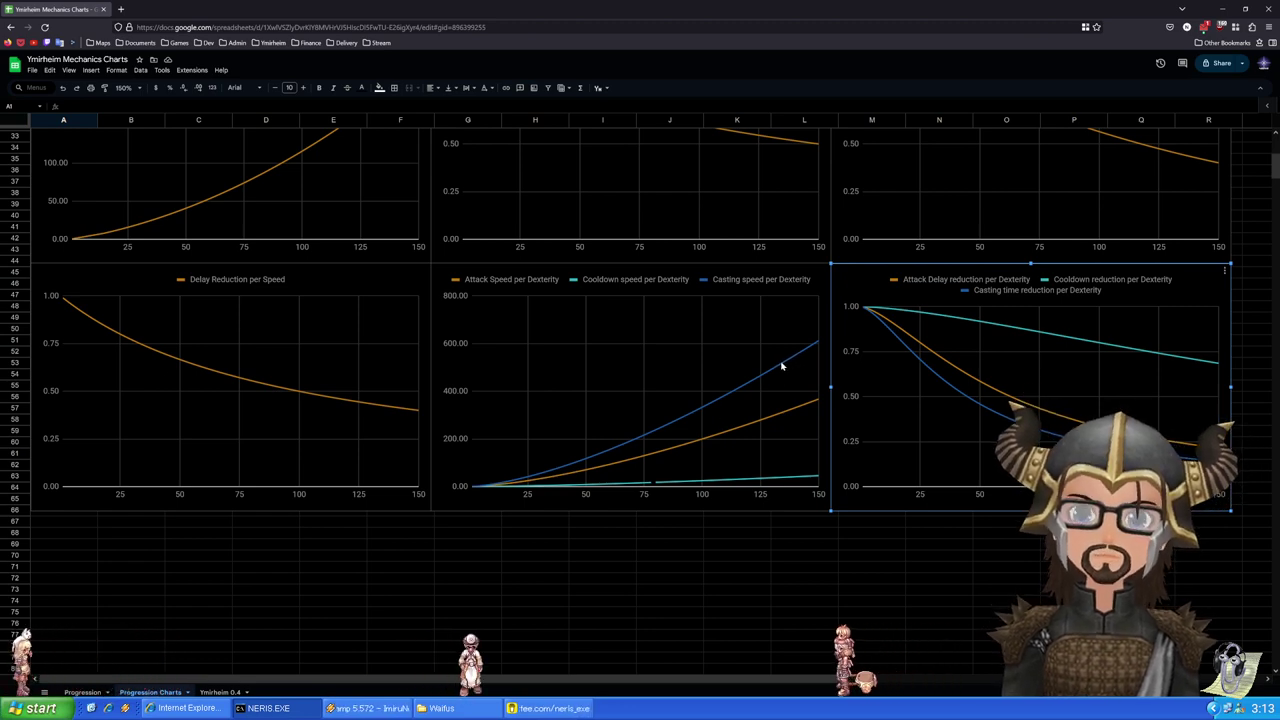
scroll(782, 367, up, 8)
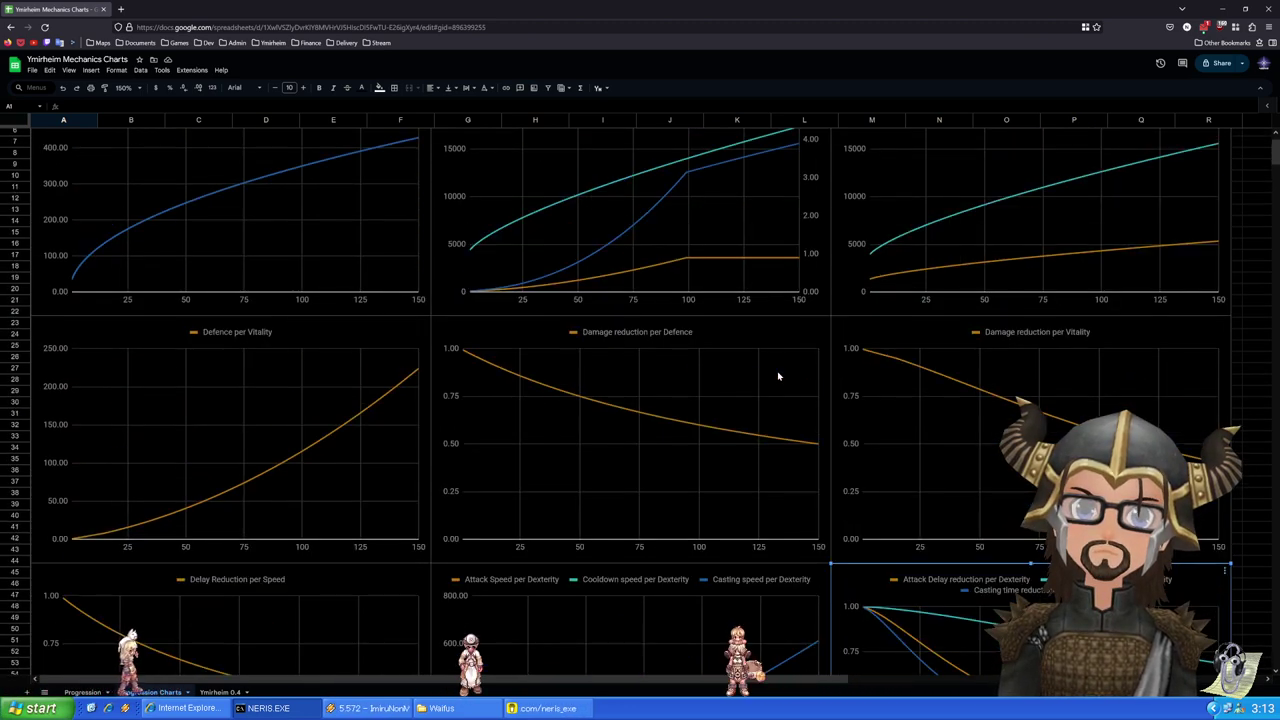
scroll(780, 378, down, 9)
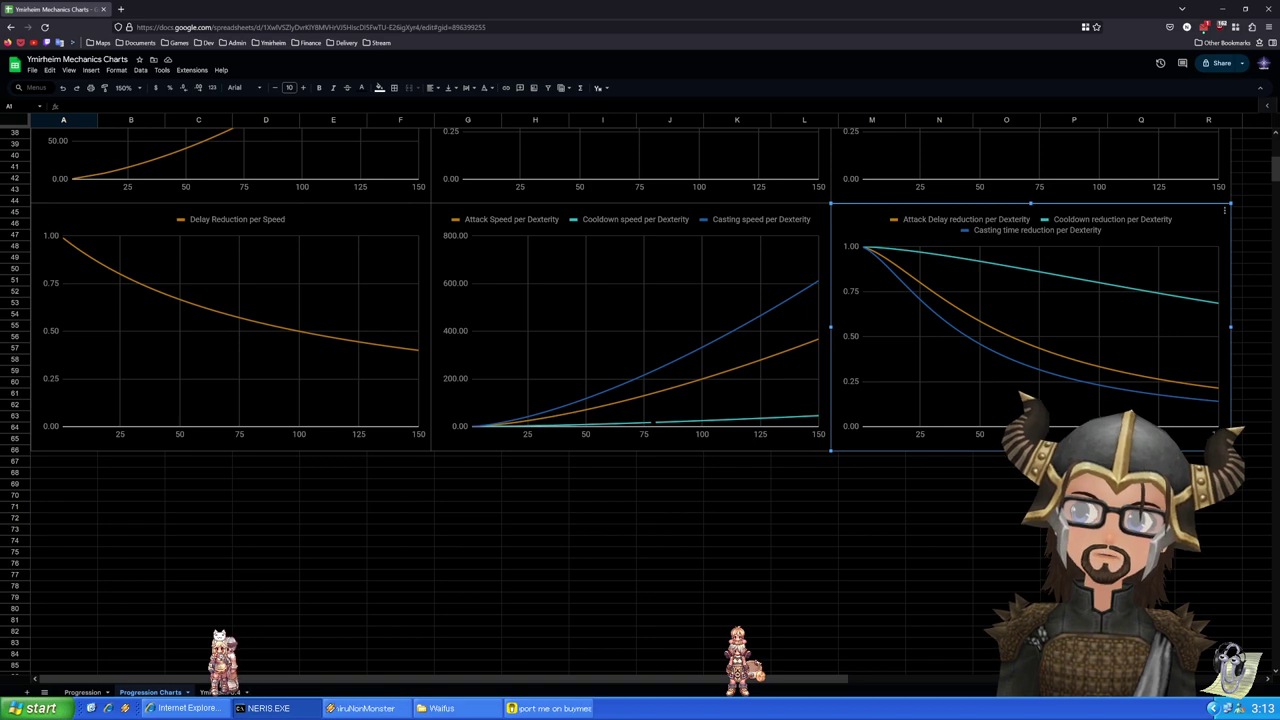
Step: Check the wiki's Dexterity formula constants: Cooldown divisor 40.0, Casting divisor 3.0, exponent 1.5
key(alt+Tab)
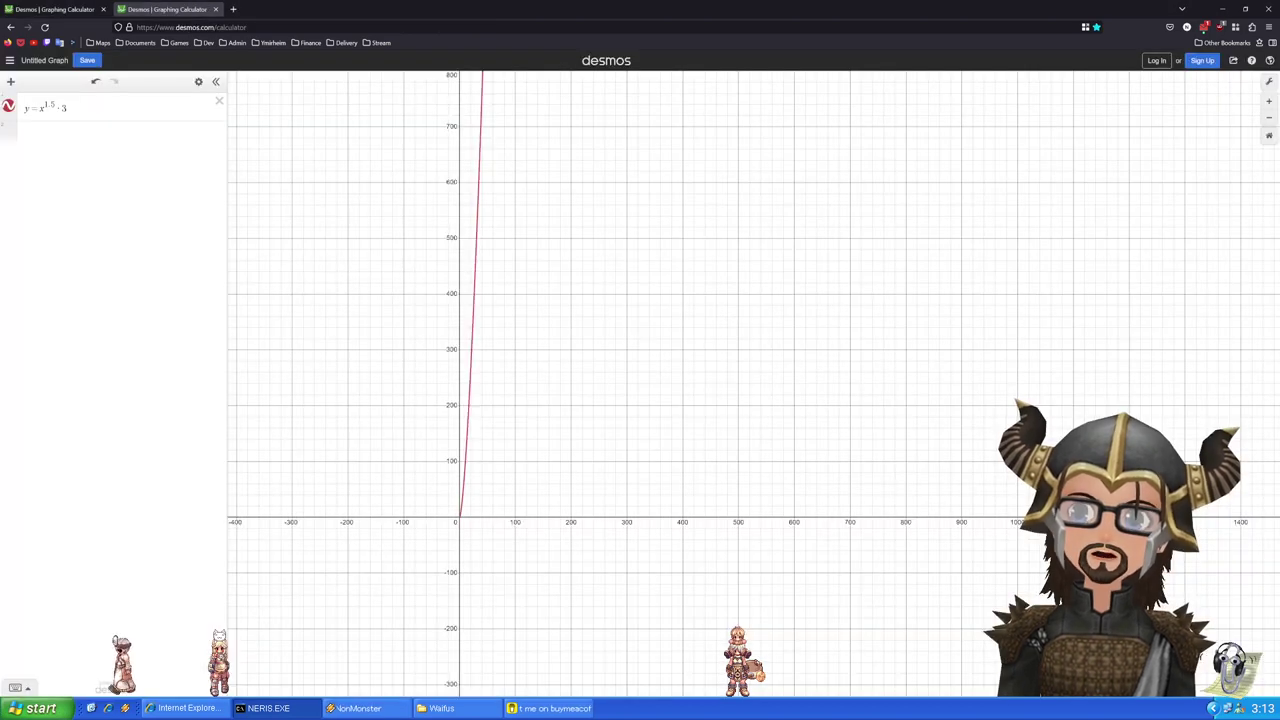
key(alt+Tab)
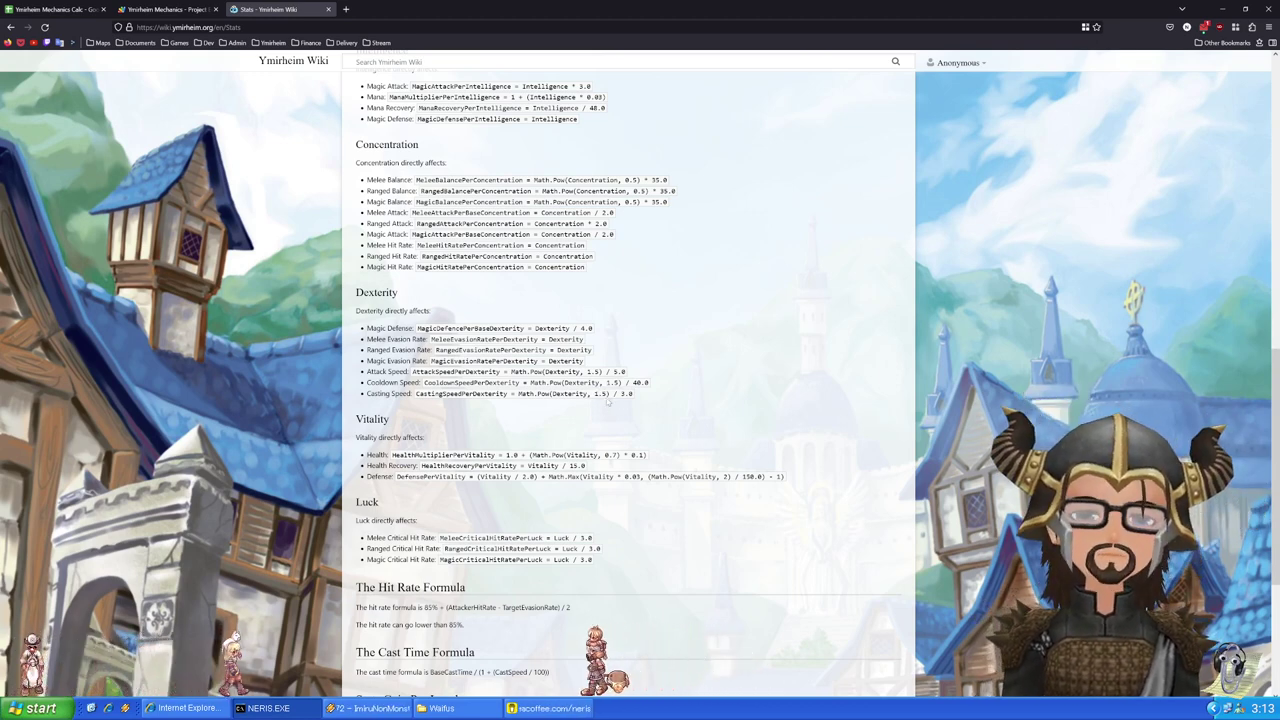
double_click(616, 371)
double_click(641, 382)
double_click(625, 393)
click(608, 371)
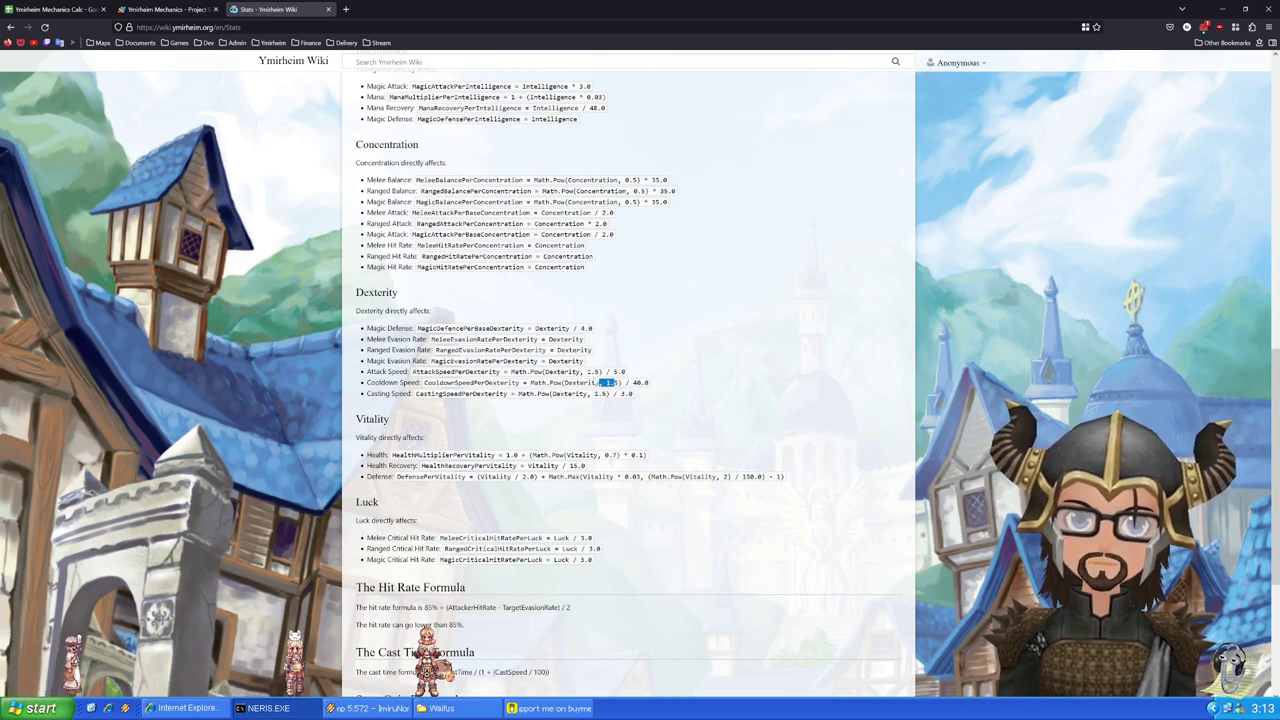
double_click(609, 382)
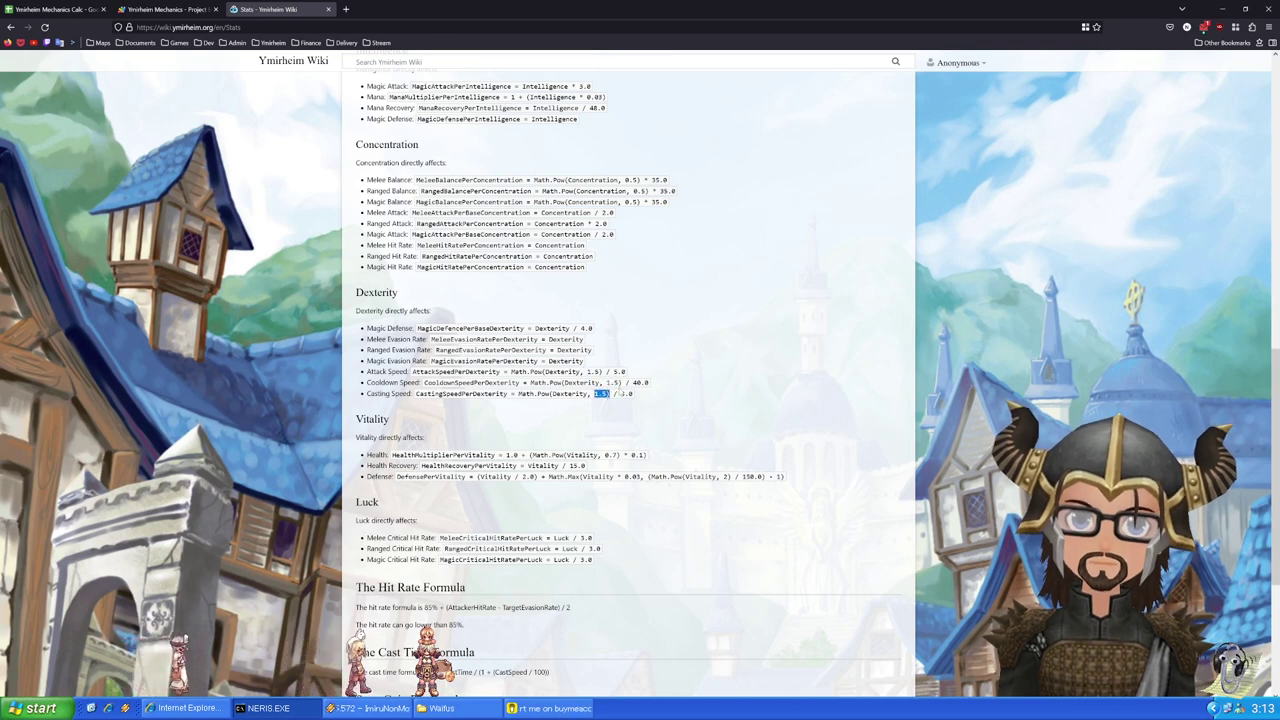
click(593, 372)
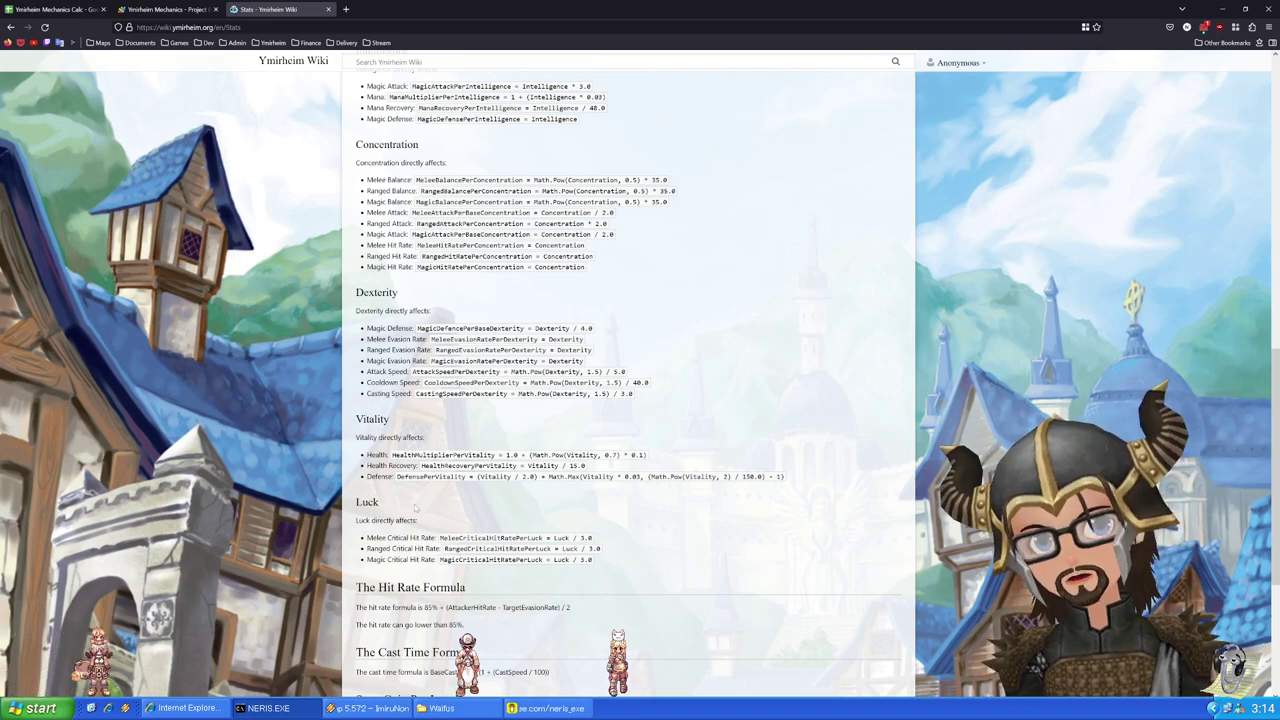
key(alt+Tab)
key(alt+Tab)
key(alt+Tab)
key(alt+Tab)
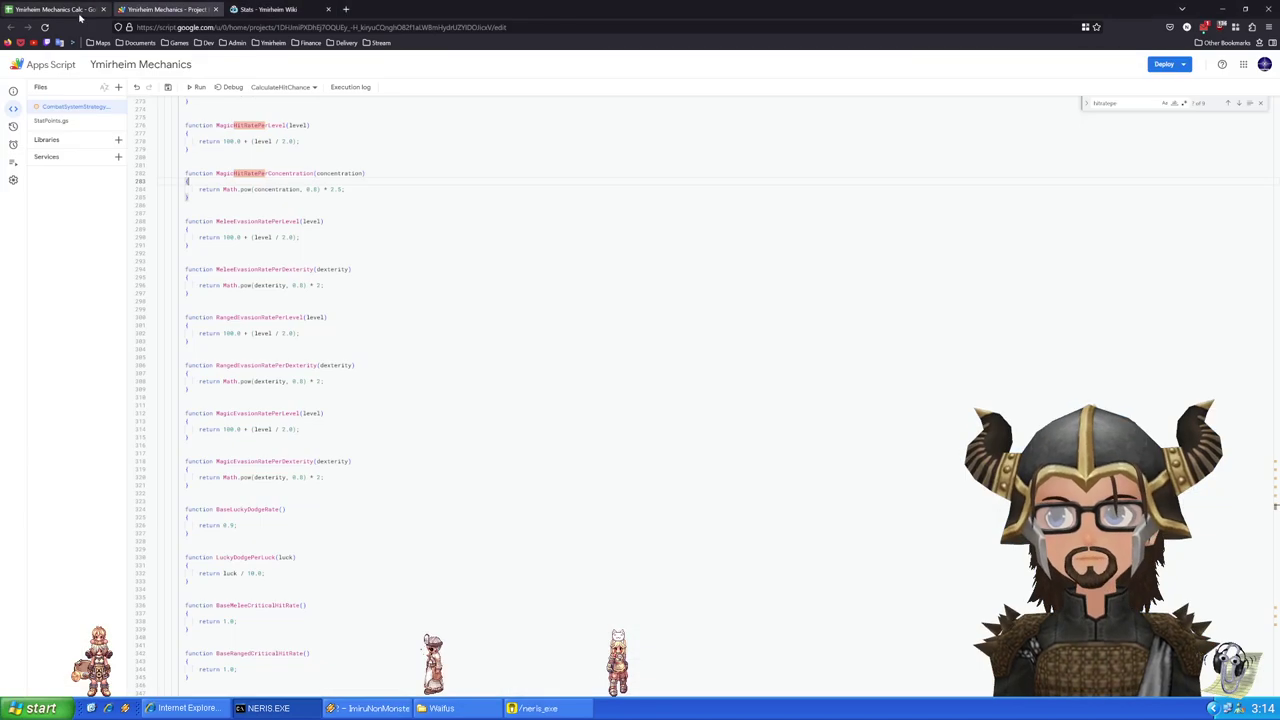
click(84, 10)
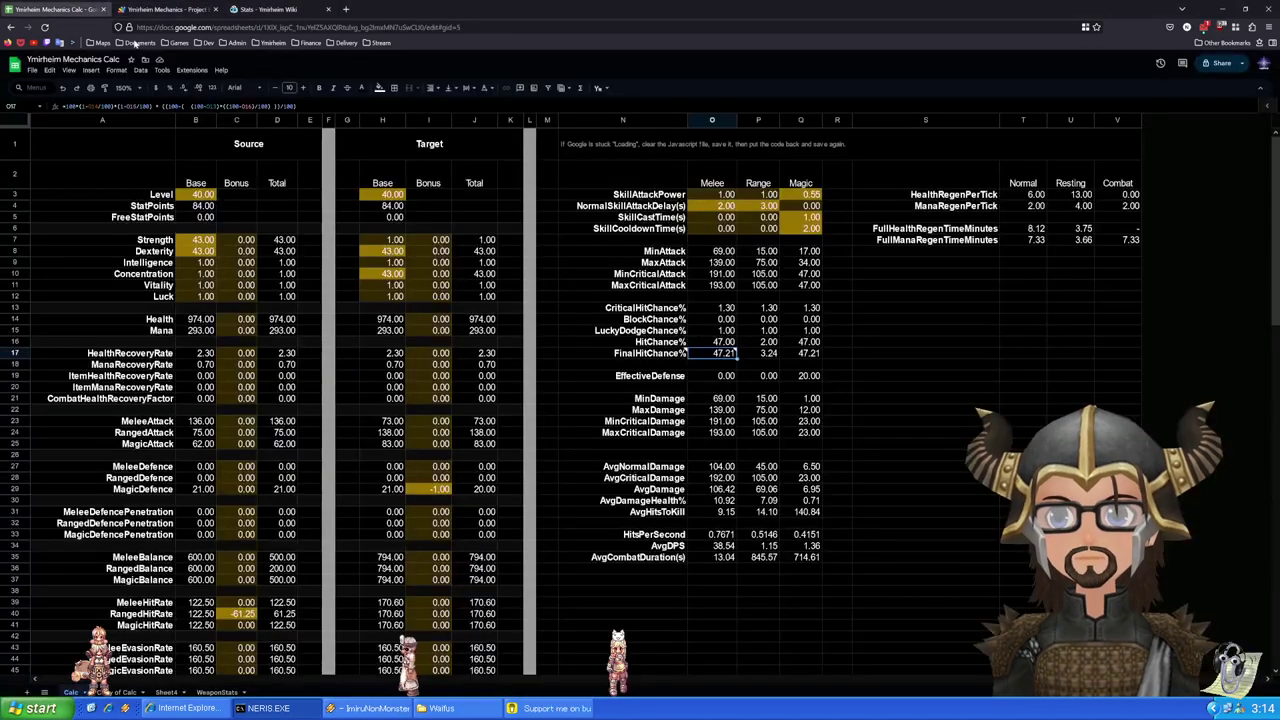
click(198, 196)
text(15)
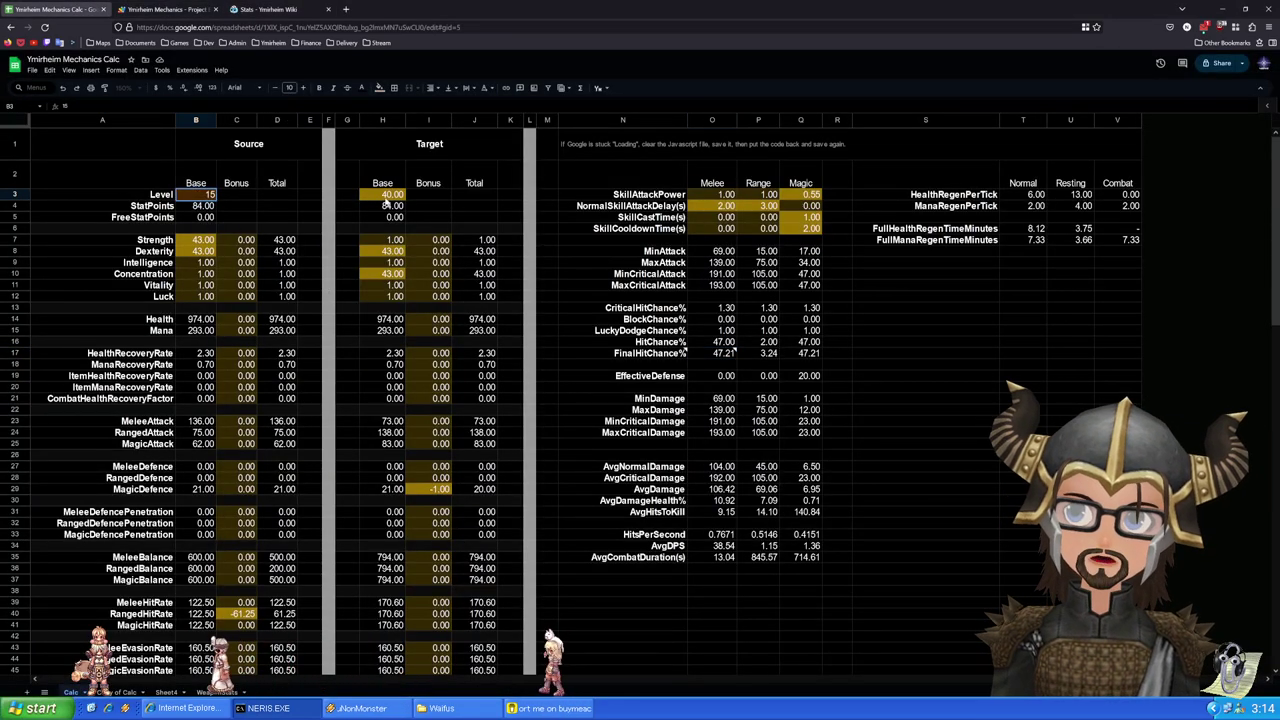
key(Down)
key(Down)
key(Down)
key(Down)
text(1)
key(Return)
text(1)
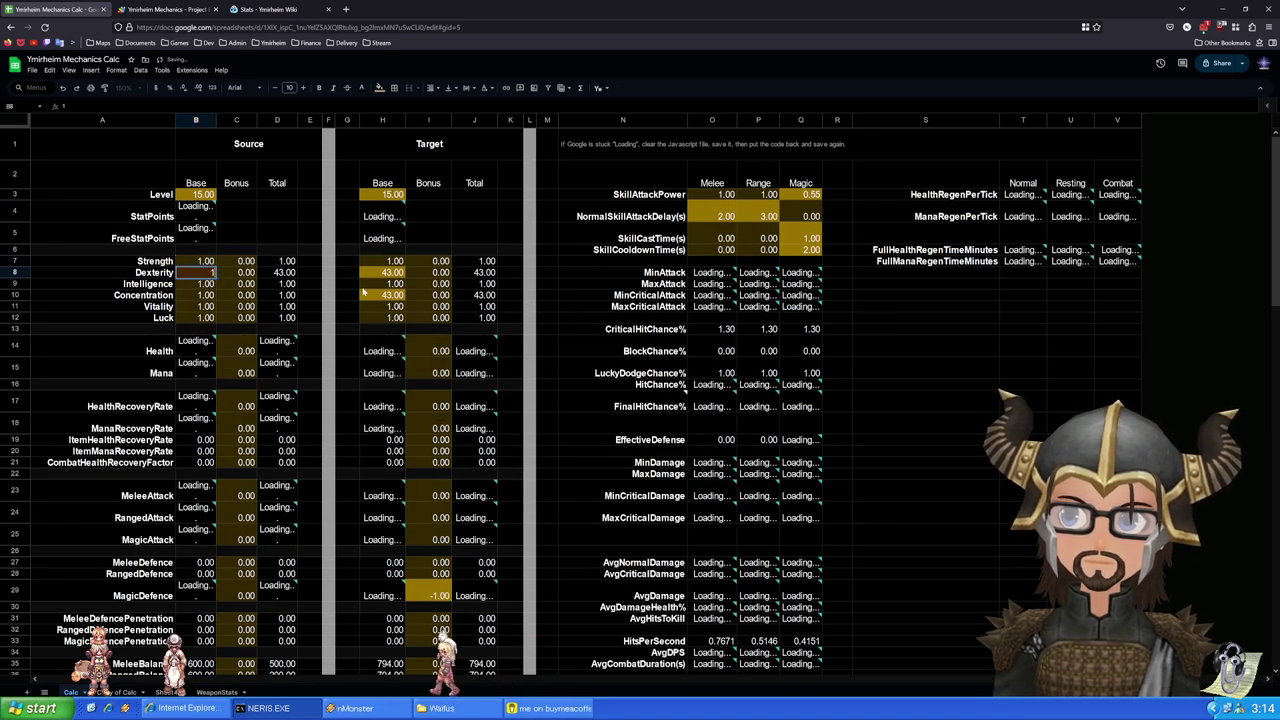
click(392, 272)
text(1)
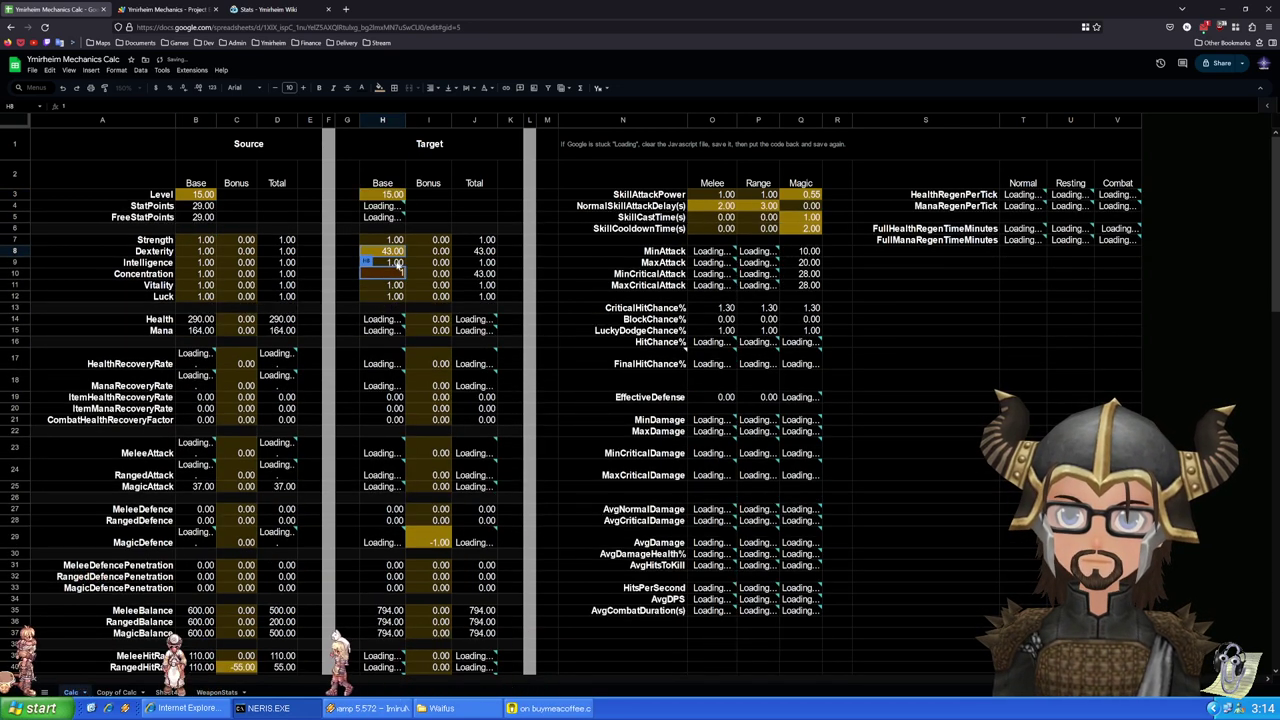
key(Return)
key(Down)
text(1)
key(Return)
key(Down)
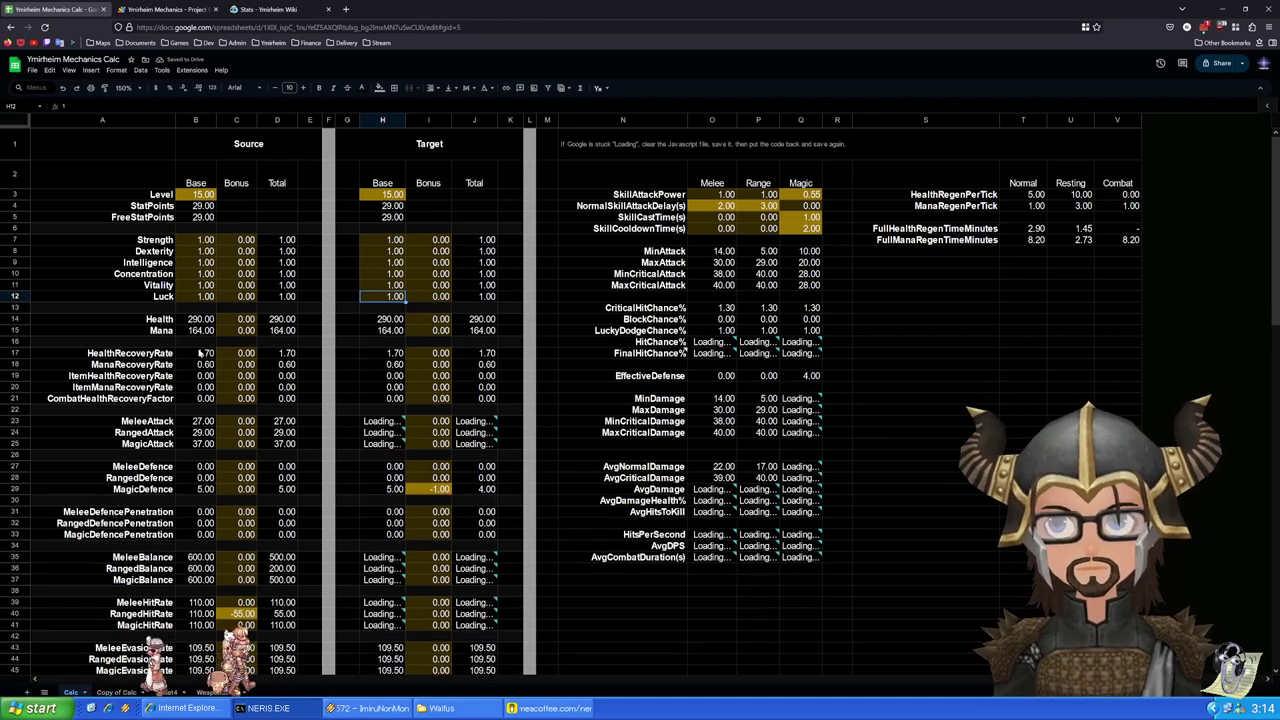
click(201, 243)
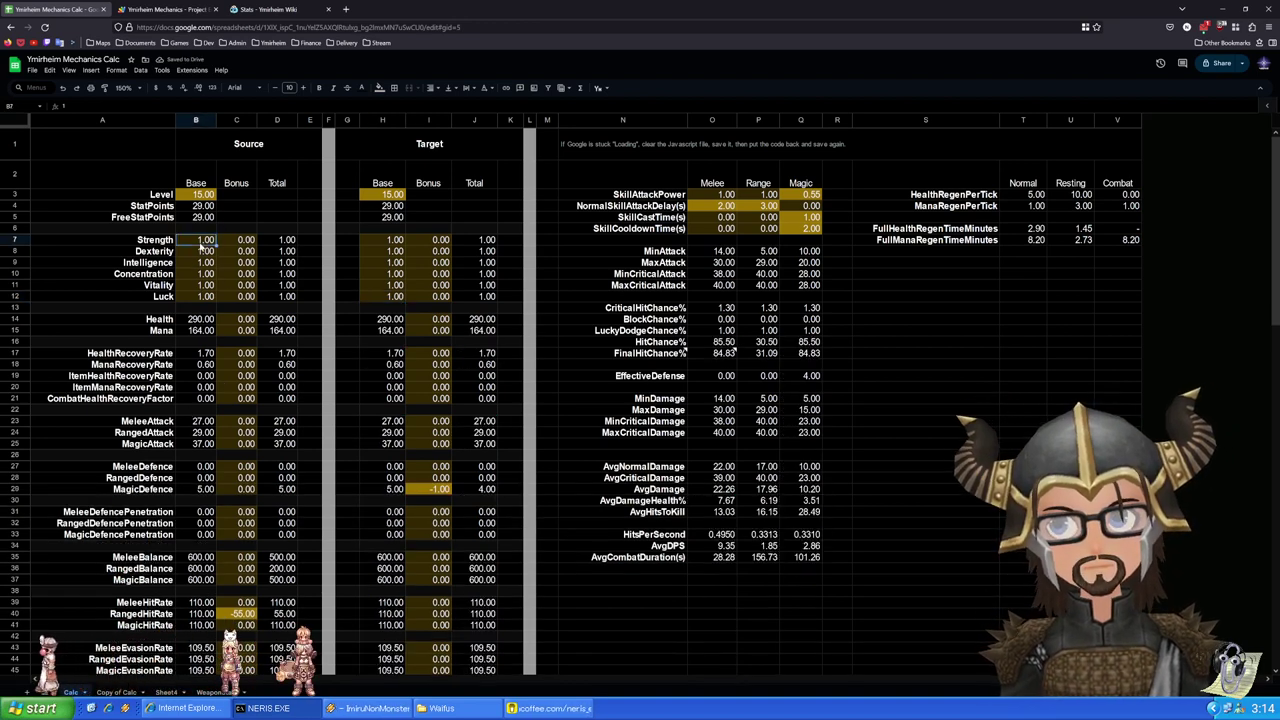
click(201, 274)
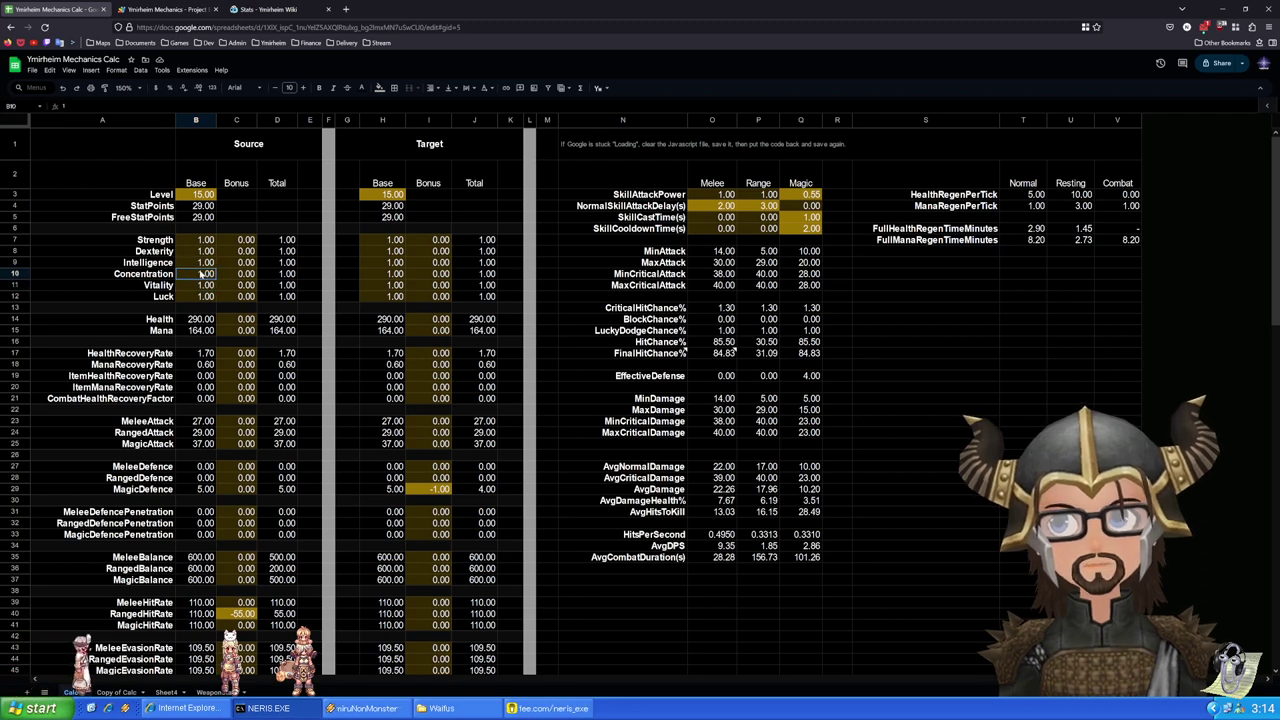
click(201, 251)
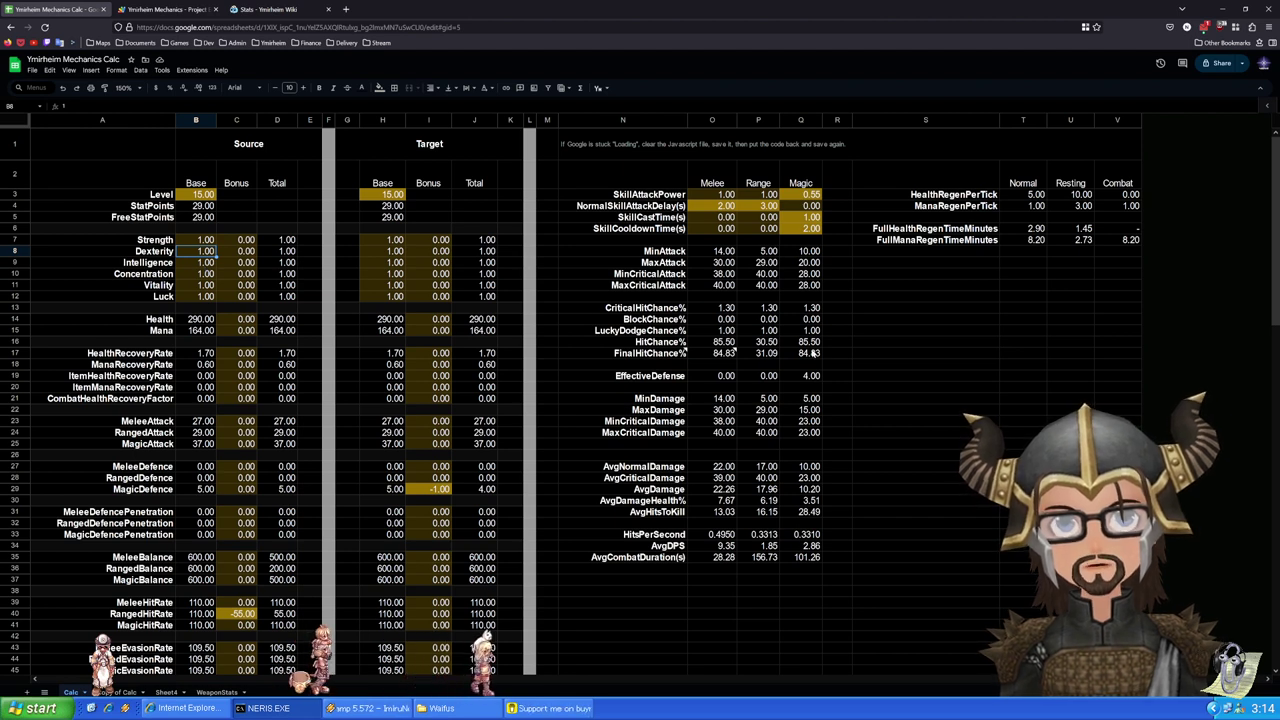
click(733, 345)
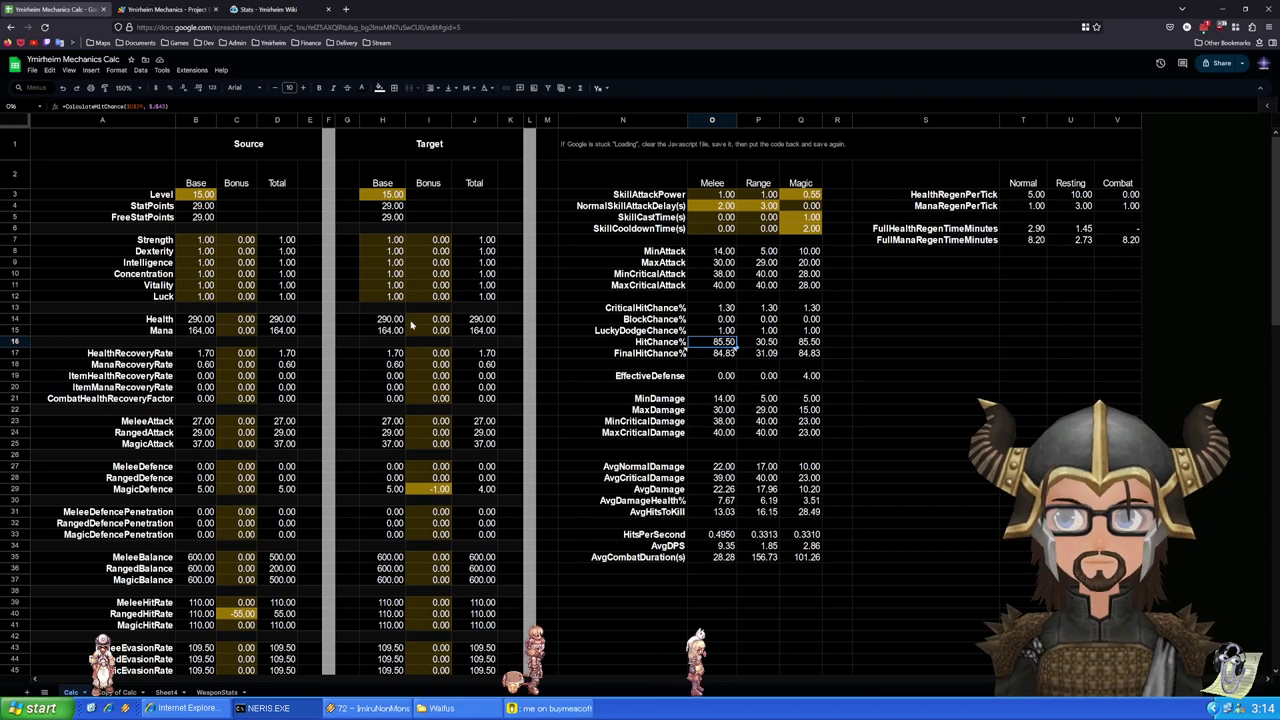
click(388, 255)
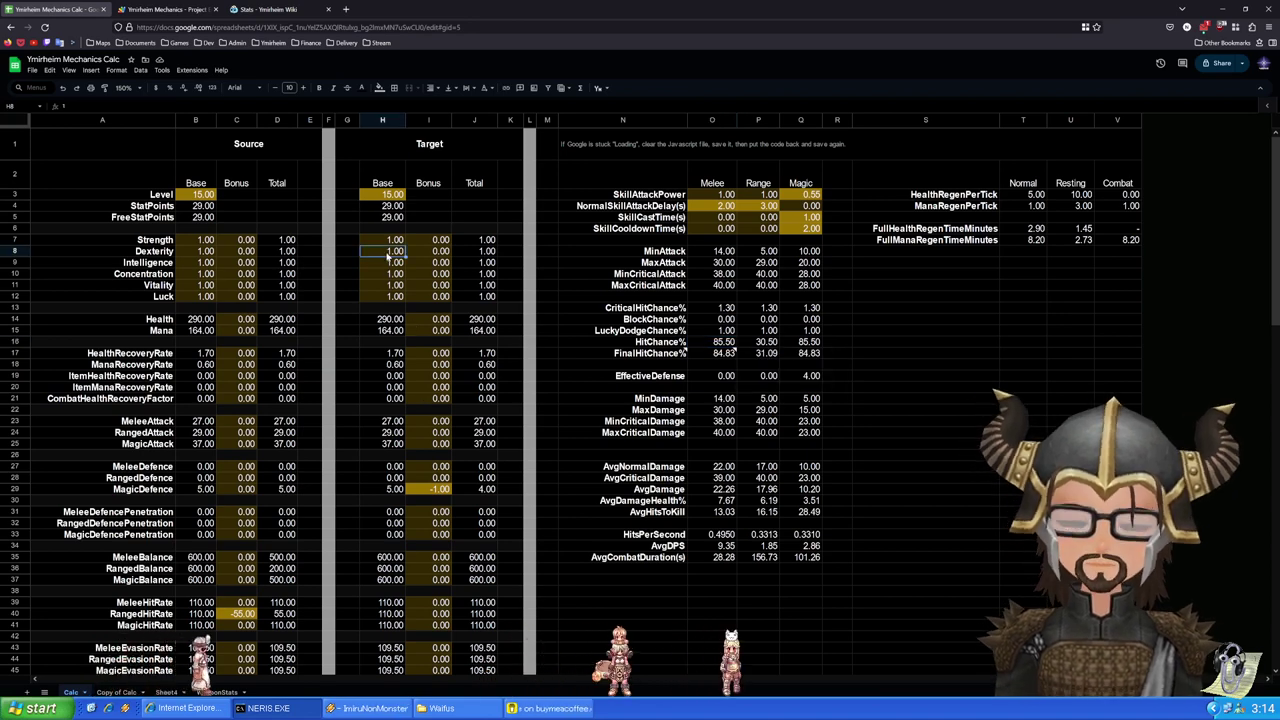
text(15)
key(Return)
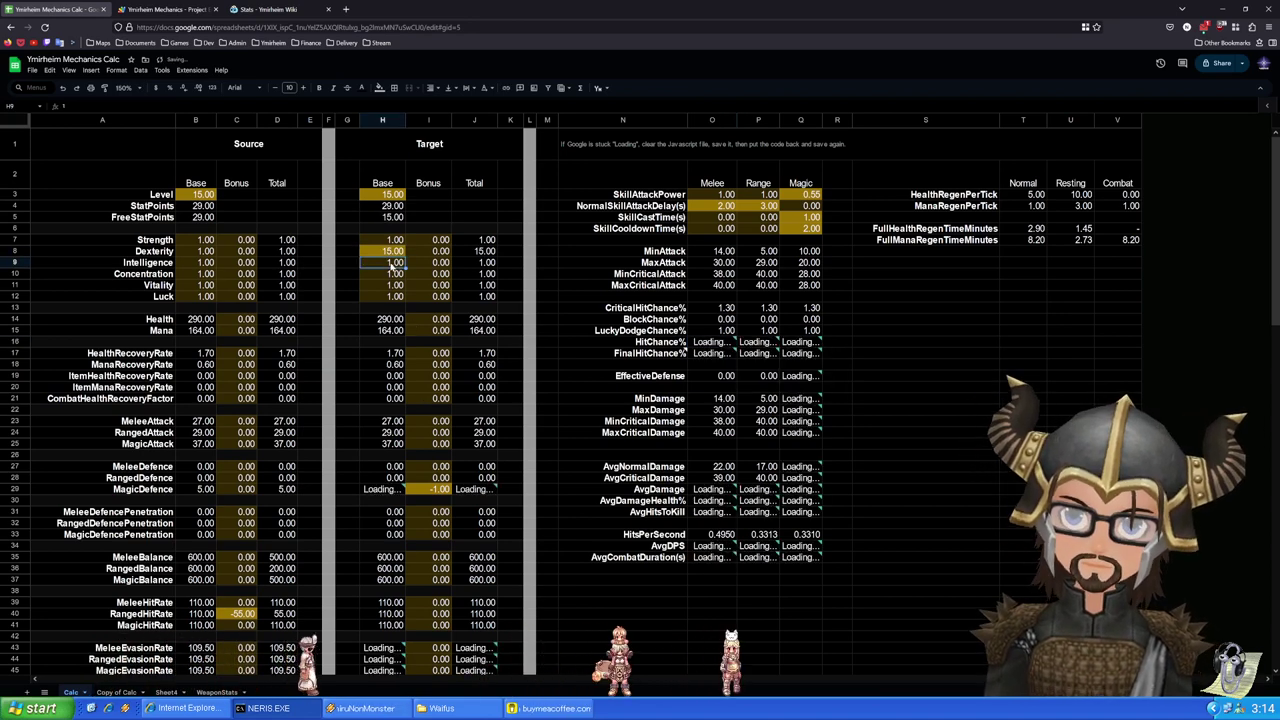
key(Up)
click(725, 344)
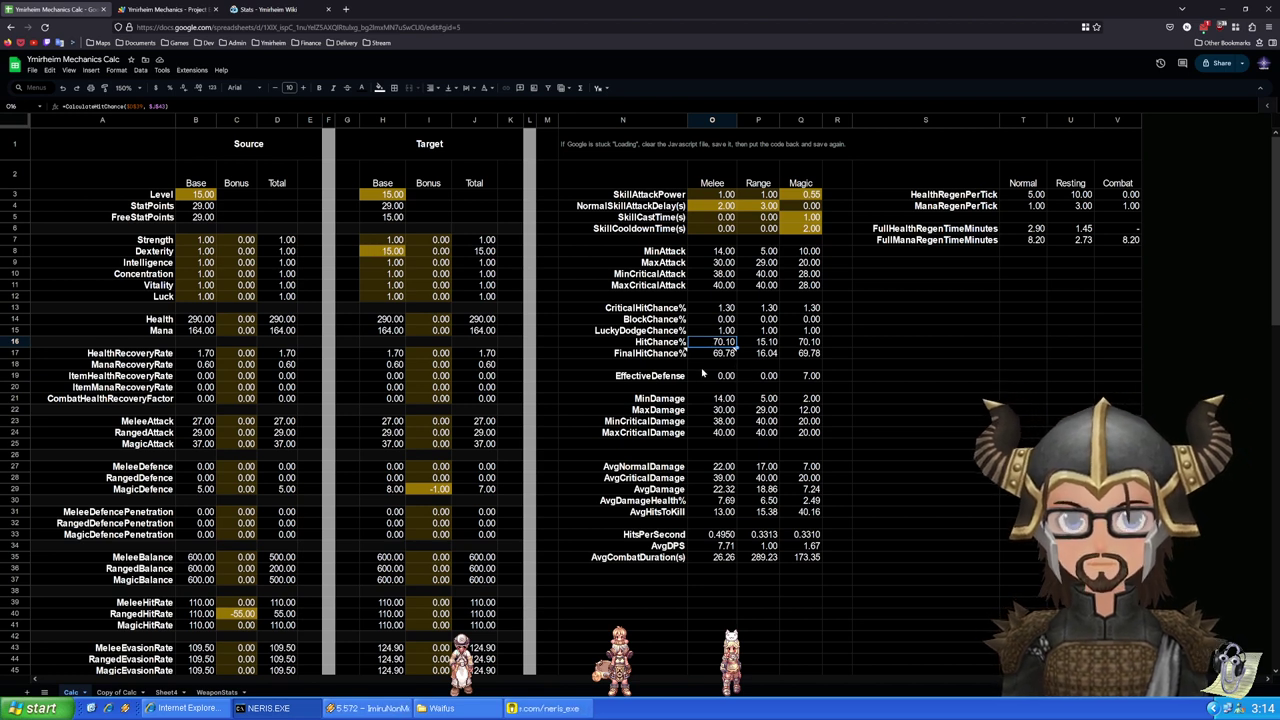
click(203, 255)
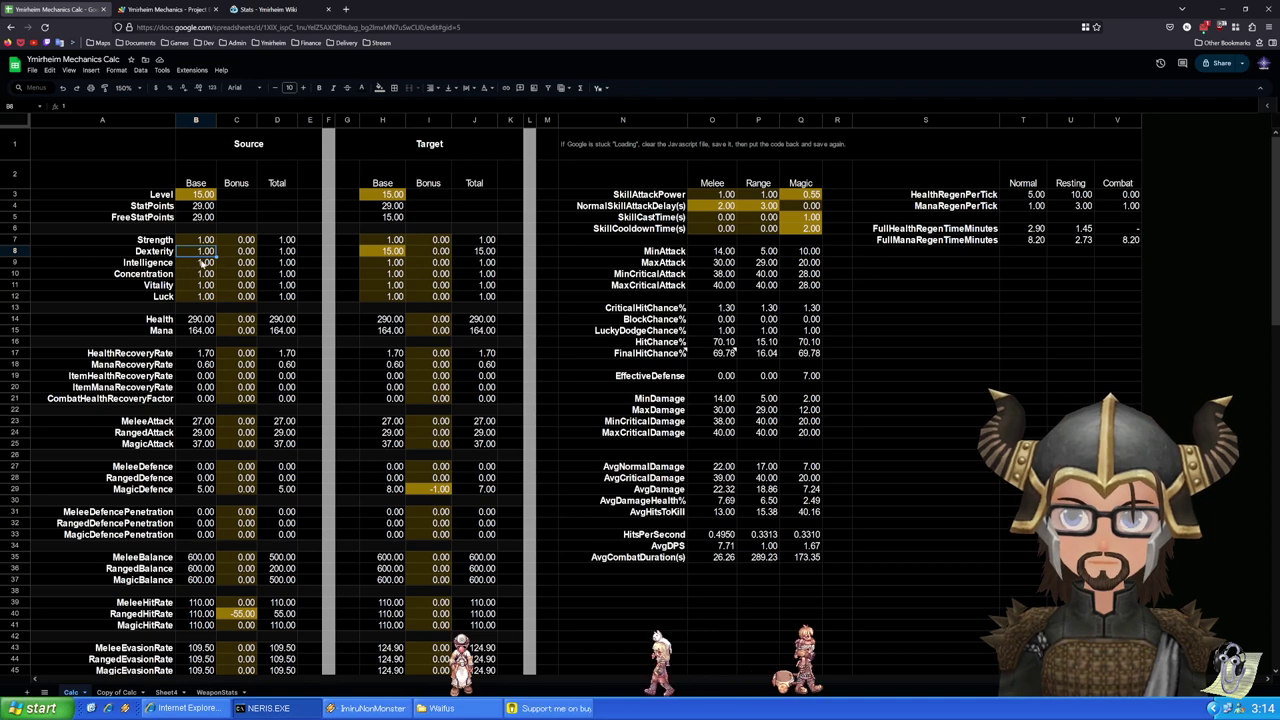
key(Return)
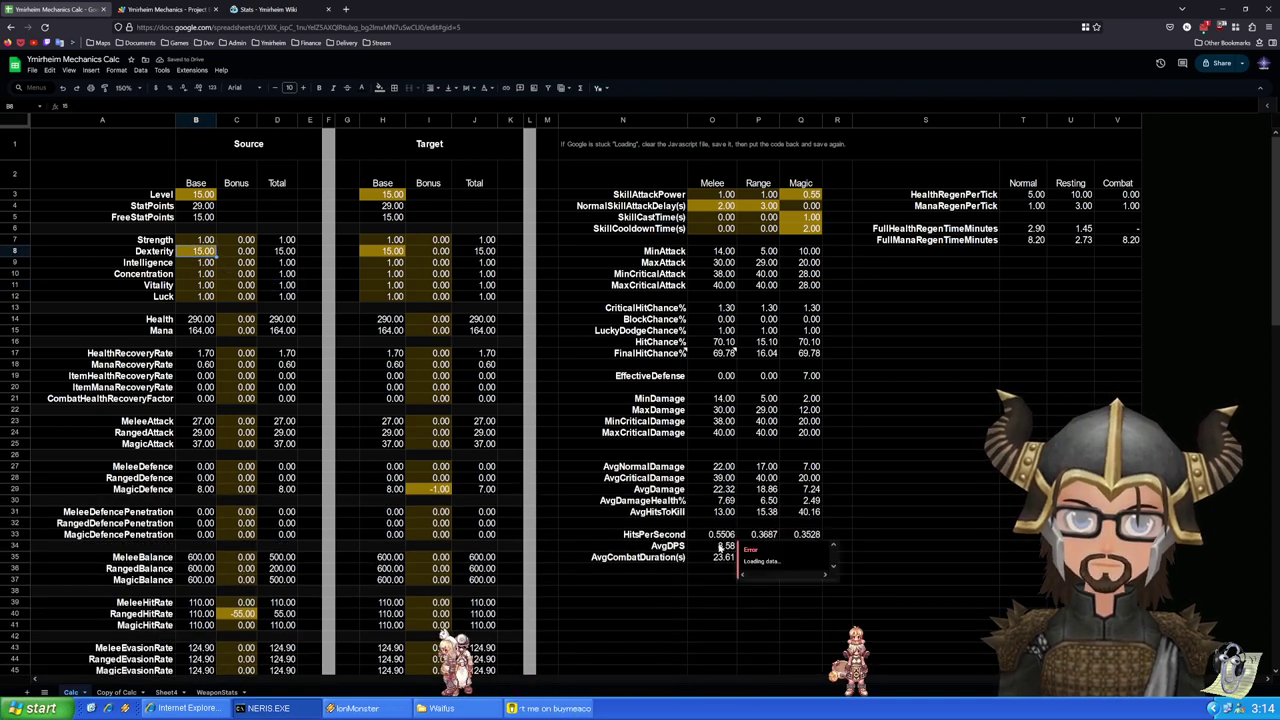
click(722, 536)
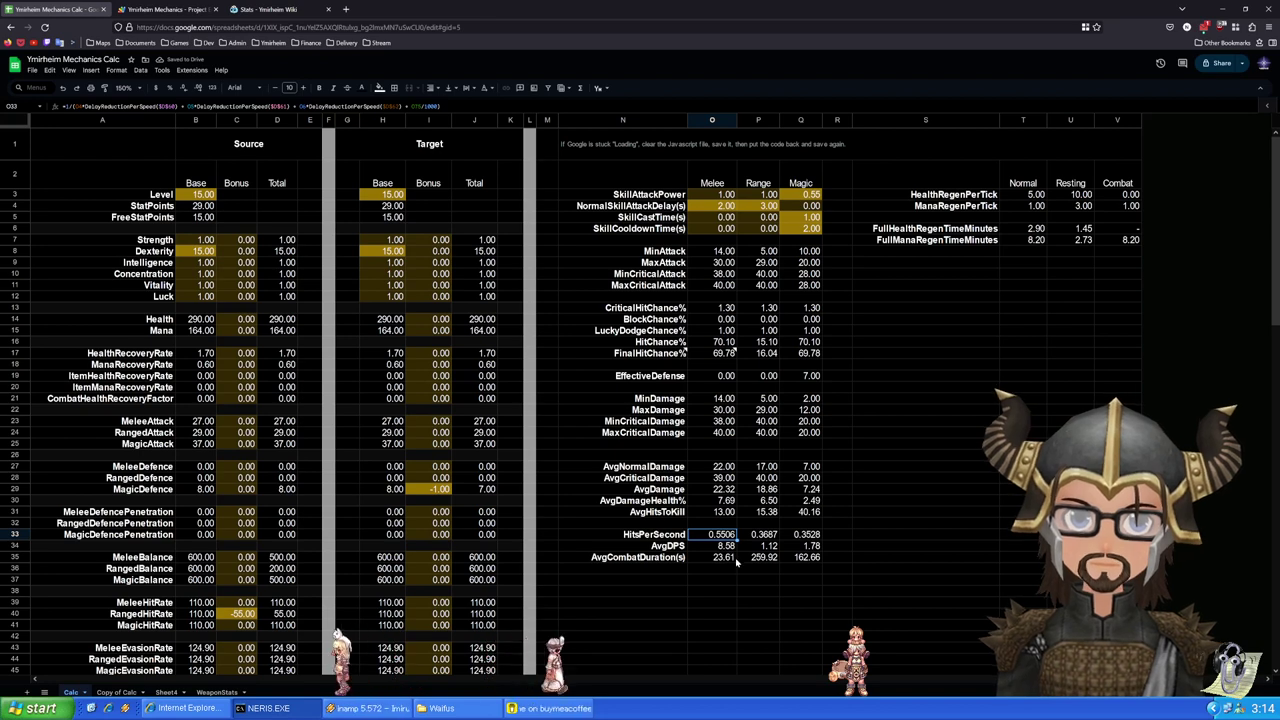
key(ctrl+z)
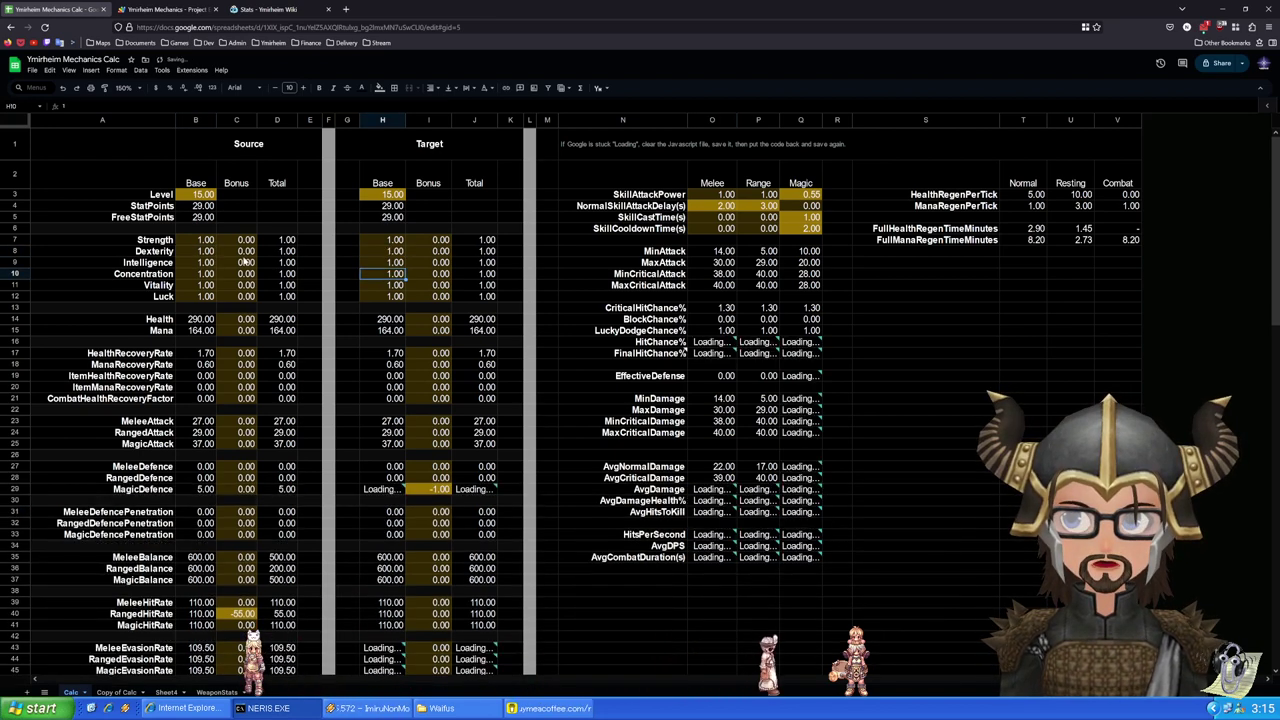
mouse_move(711, 547)
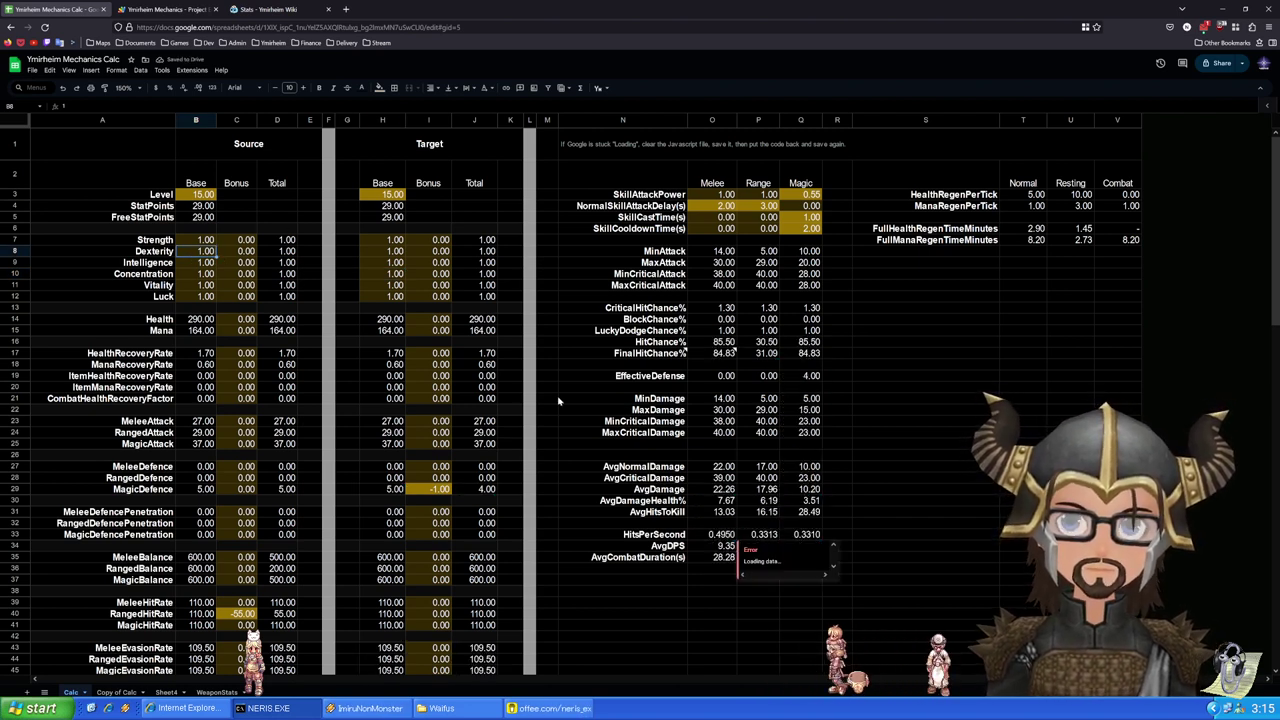
Step: Set Source Dexterity in B8 of the Calc sheet to 15
click(715, 545)
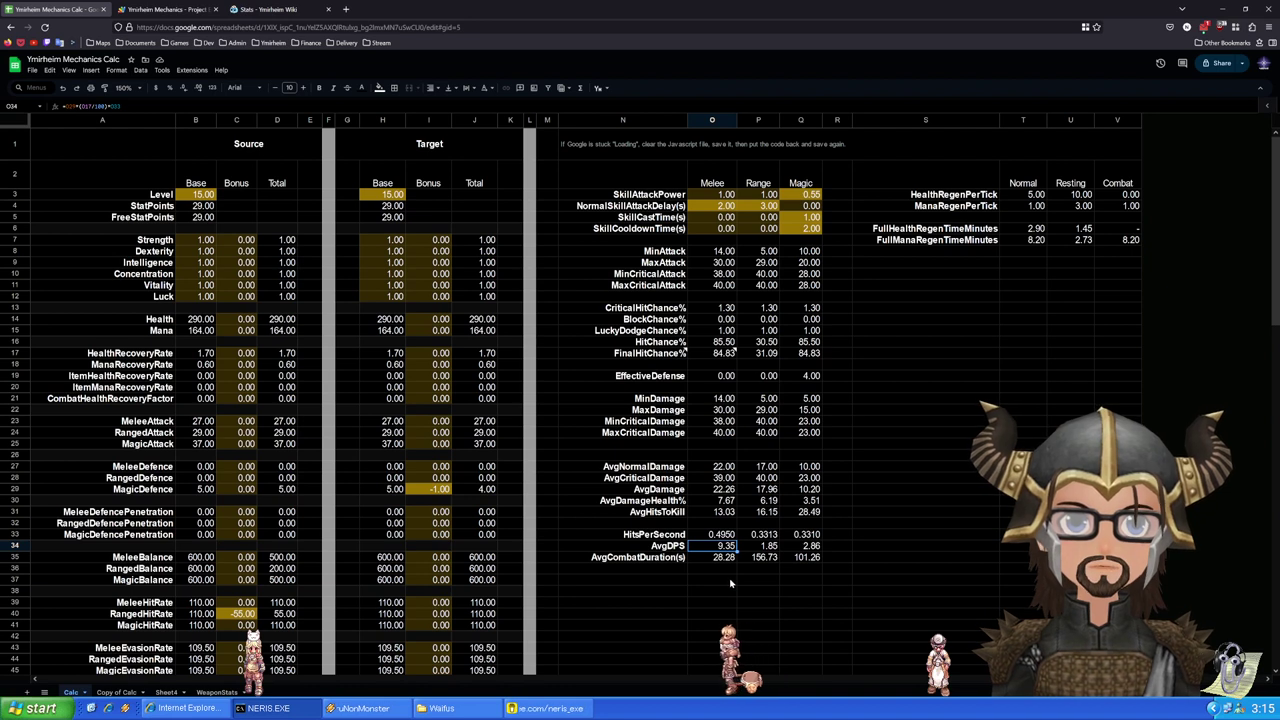
click(207, 252)
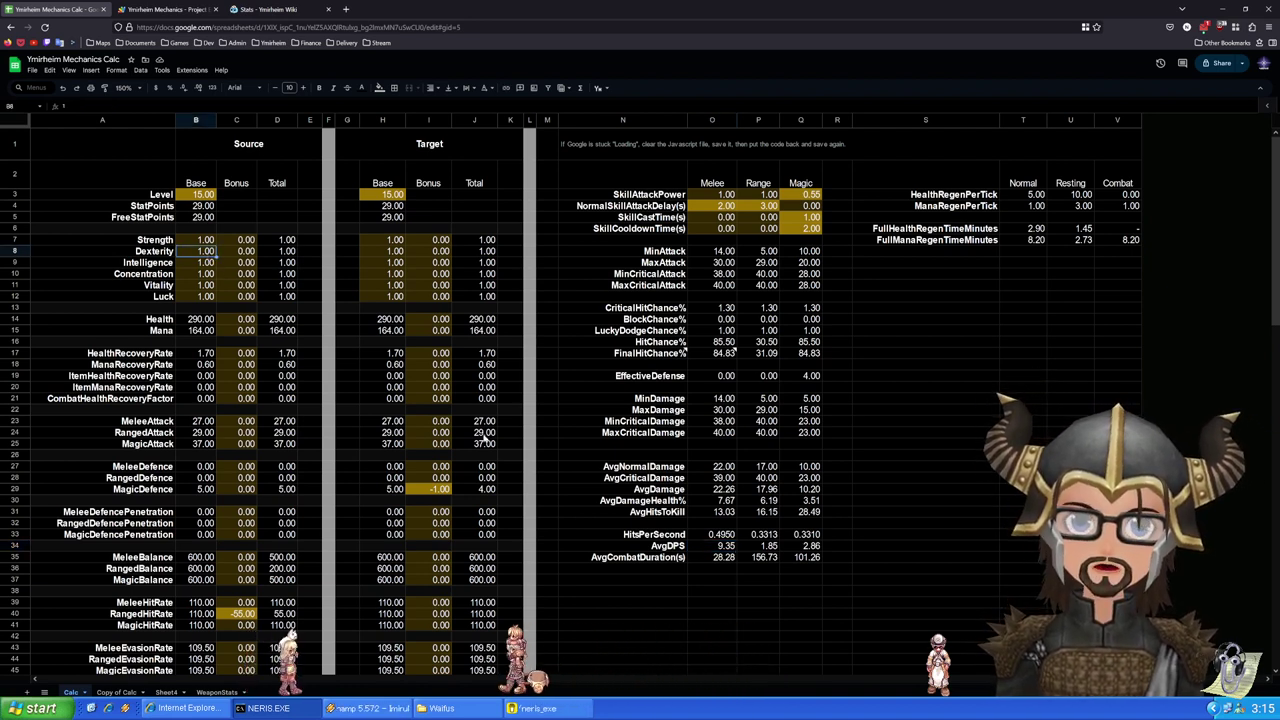
text(15)
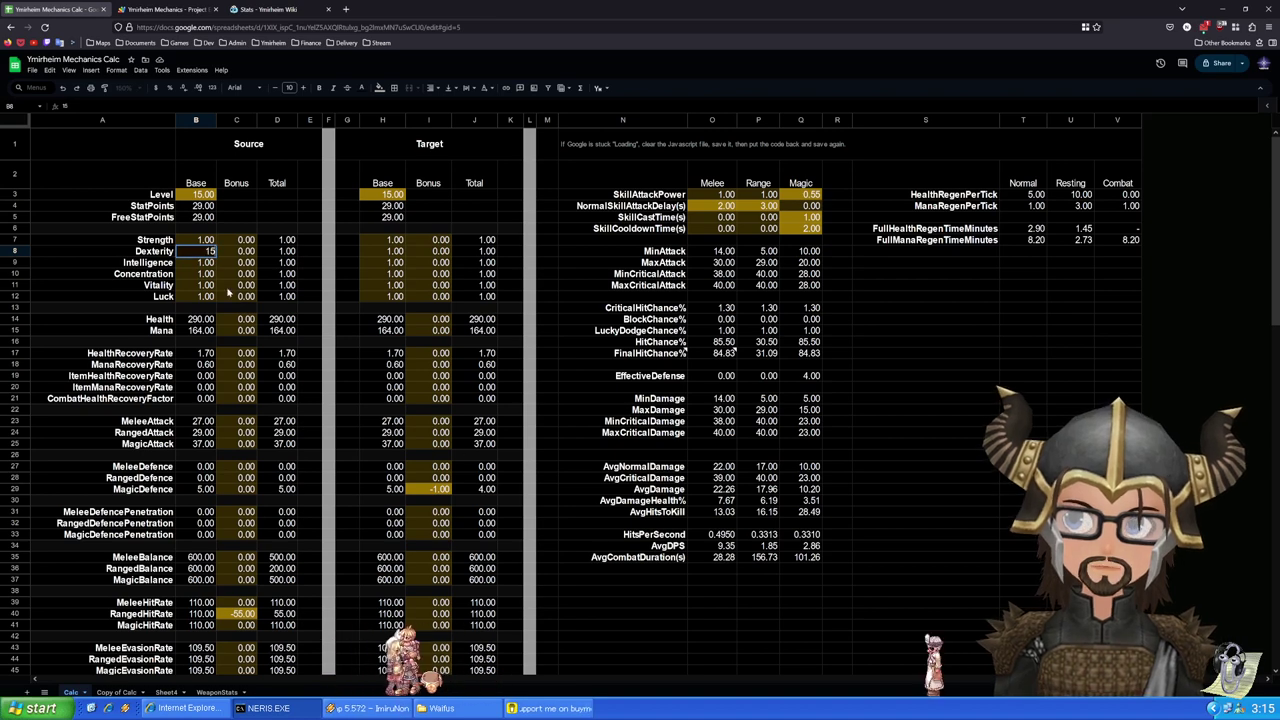
click(236, 286)
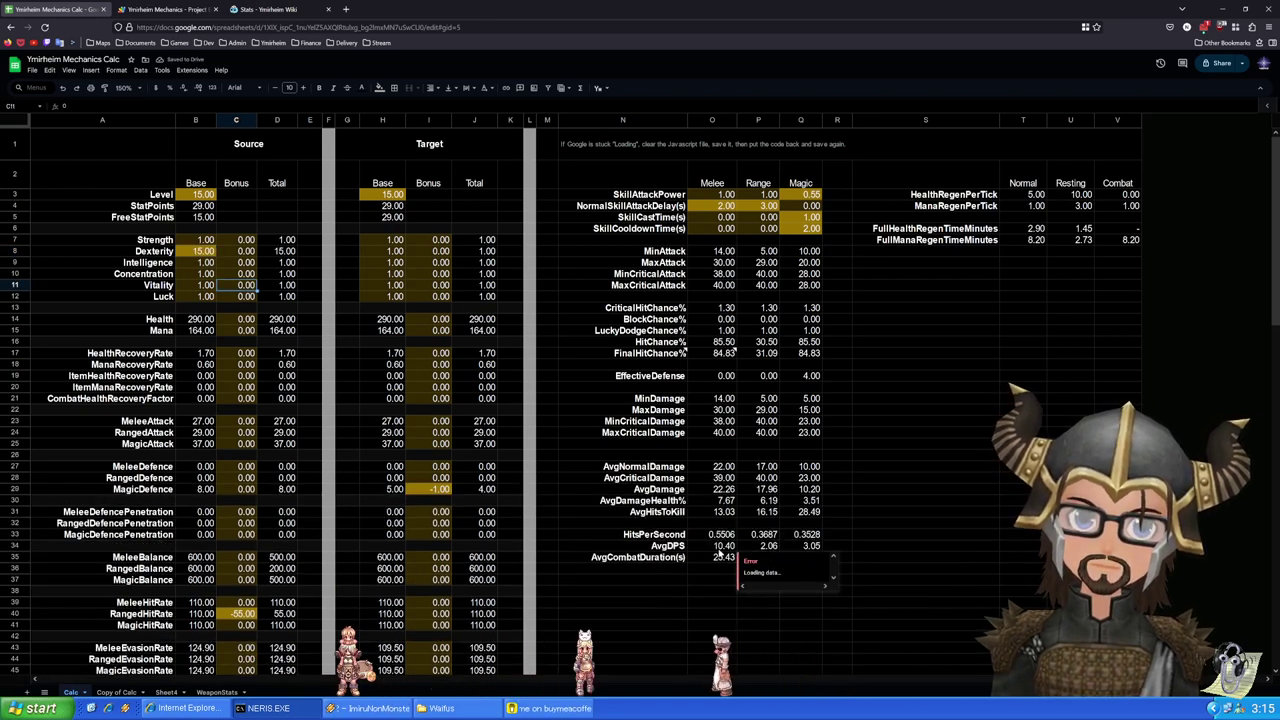
Step: Compare melee AvgDPS (10.40) and HitsPerSecond at Dexterity 15 versus 1, then show the Ymirheim Mechanics Charts spreadsheet
click(721, 547)
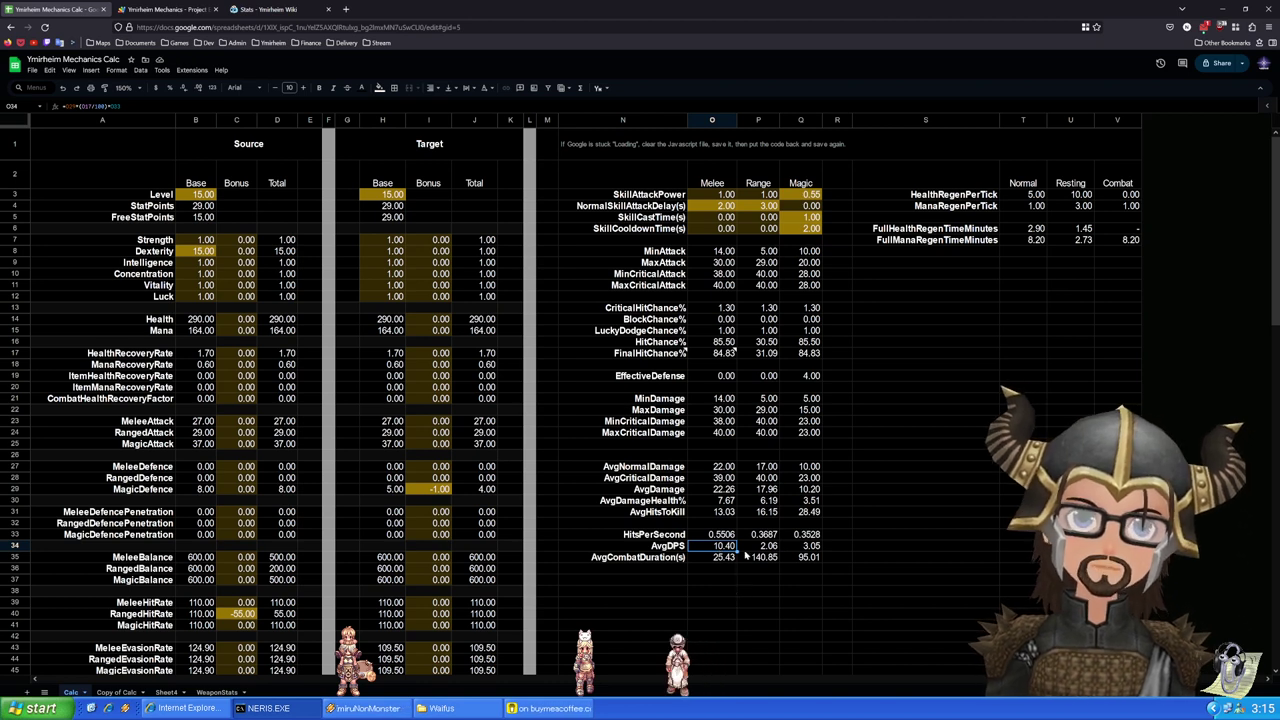
click(727, 537)
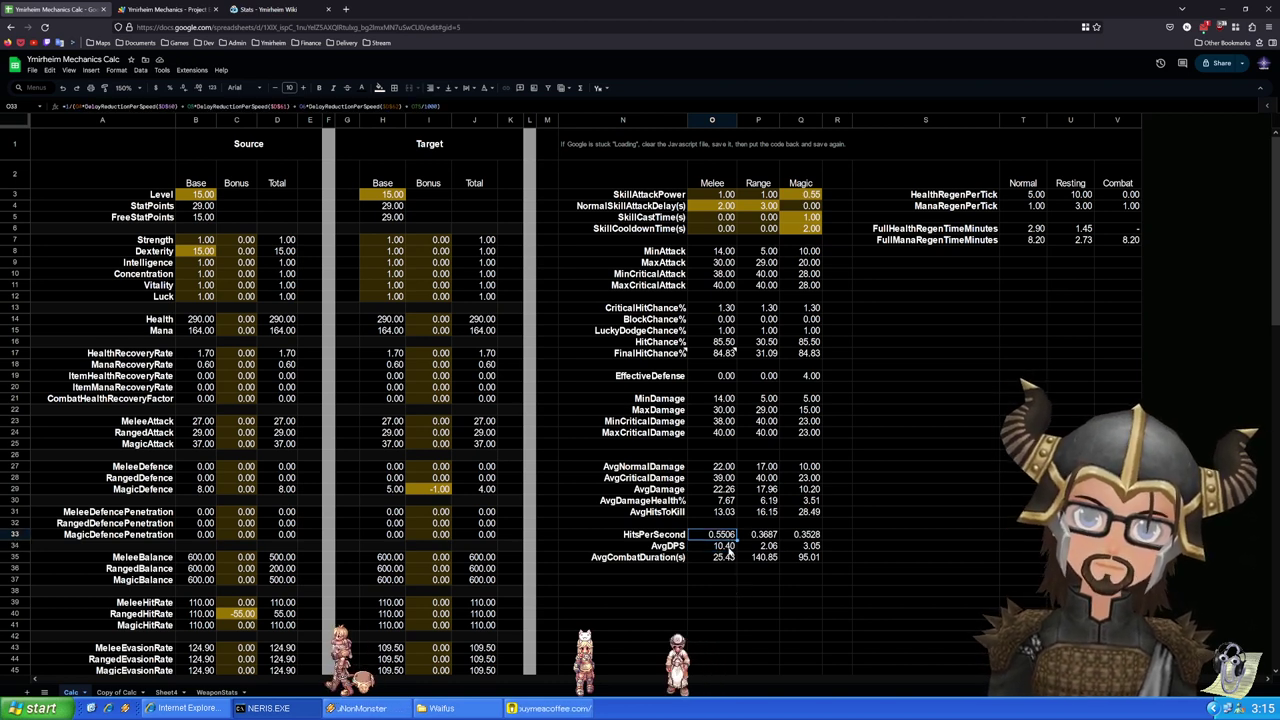
key(ctrl+z)
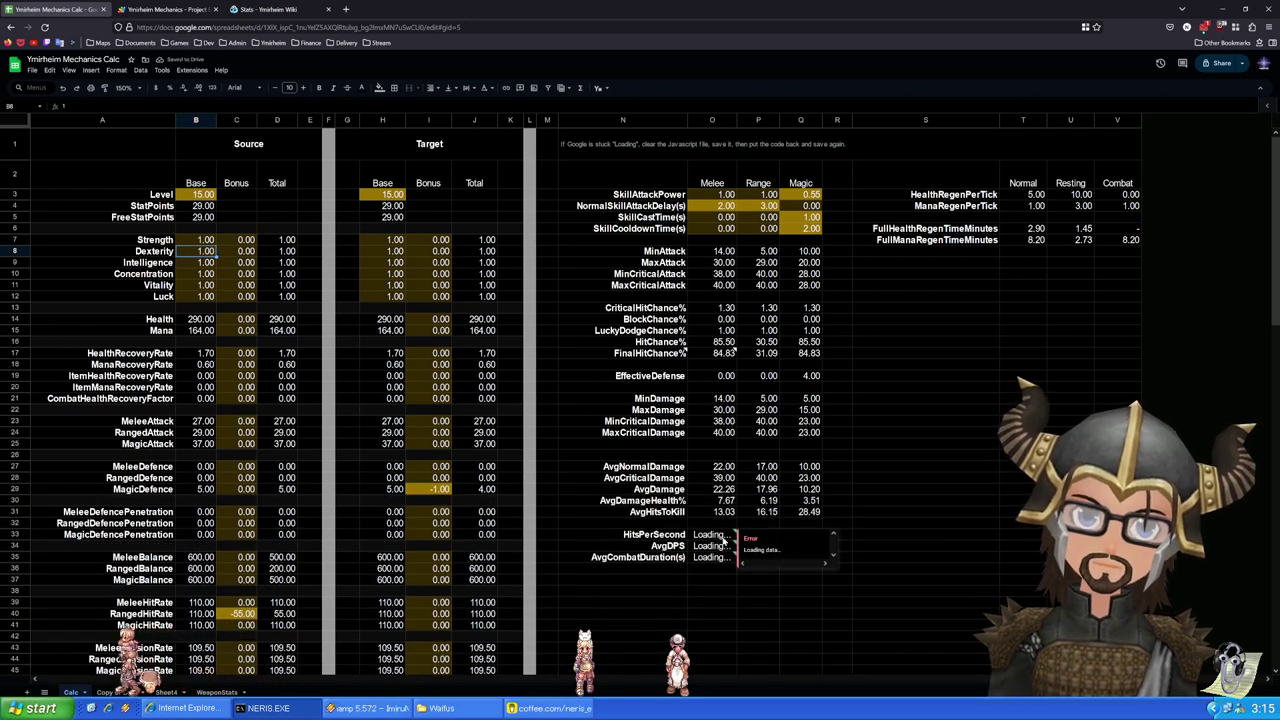
click(725, 537)
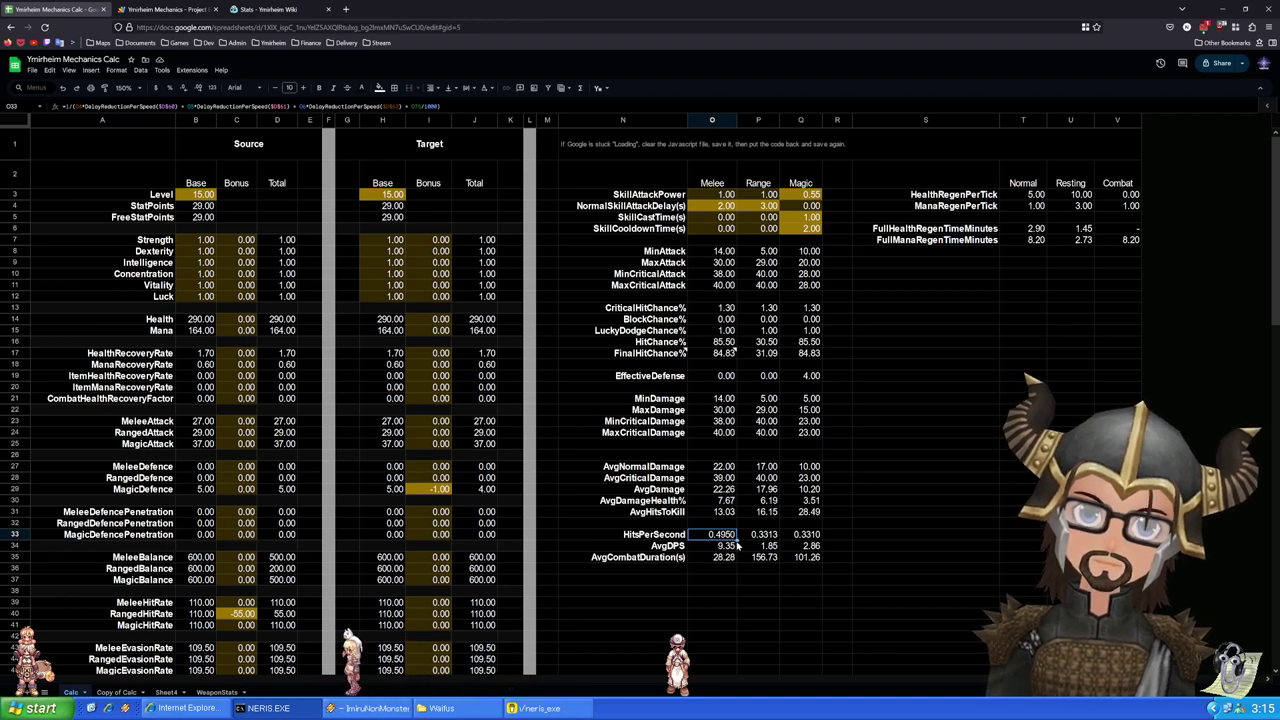
key(ctrl+z)
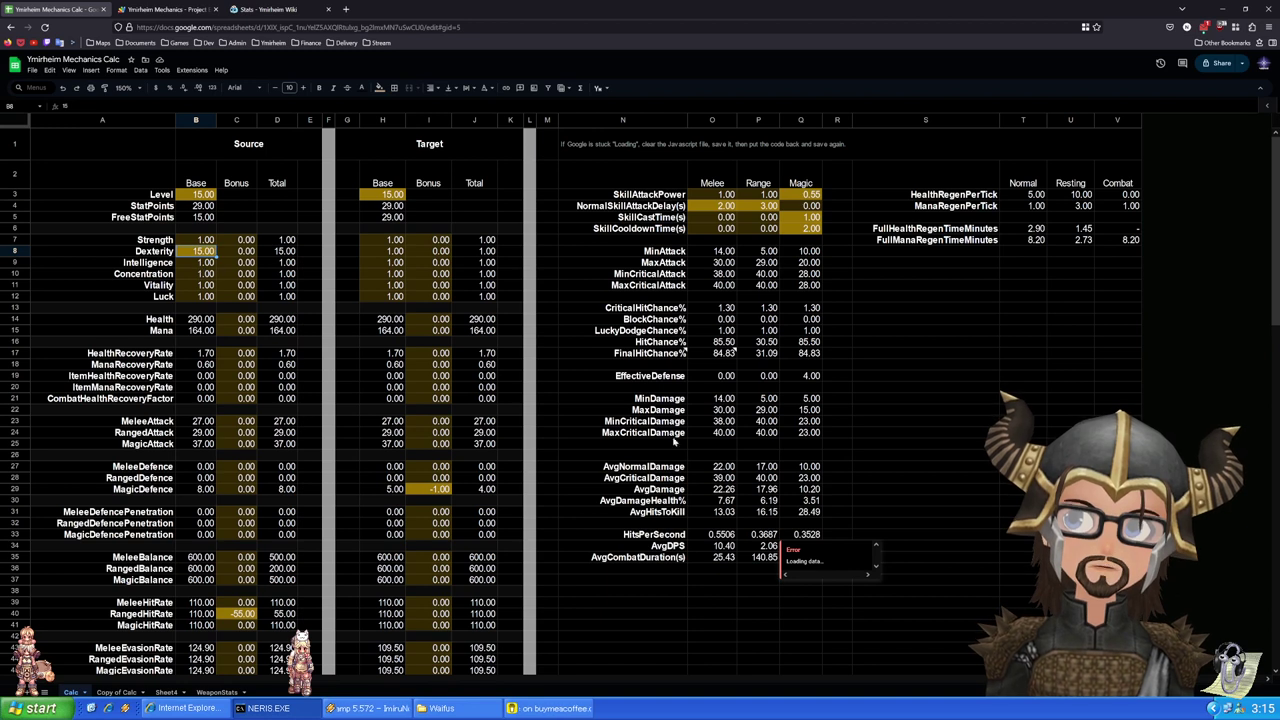
click(725, 546)
click(198, 252)
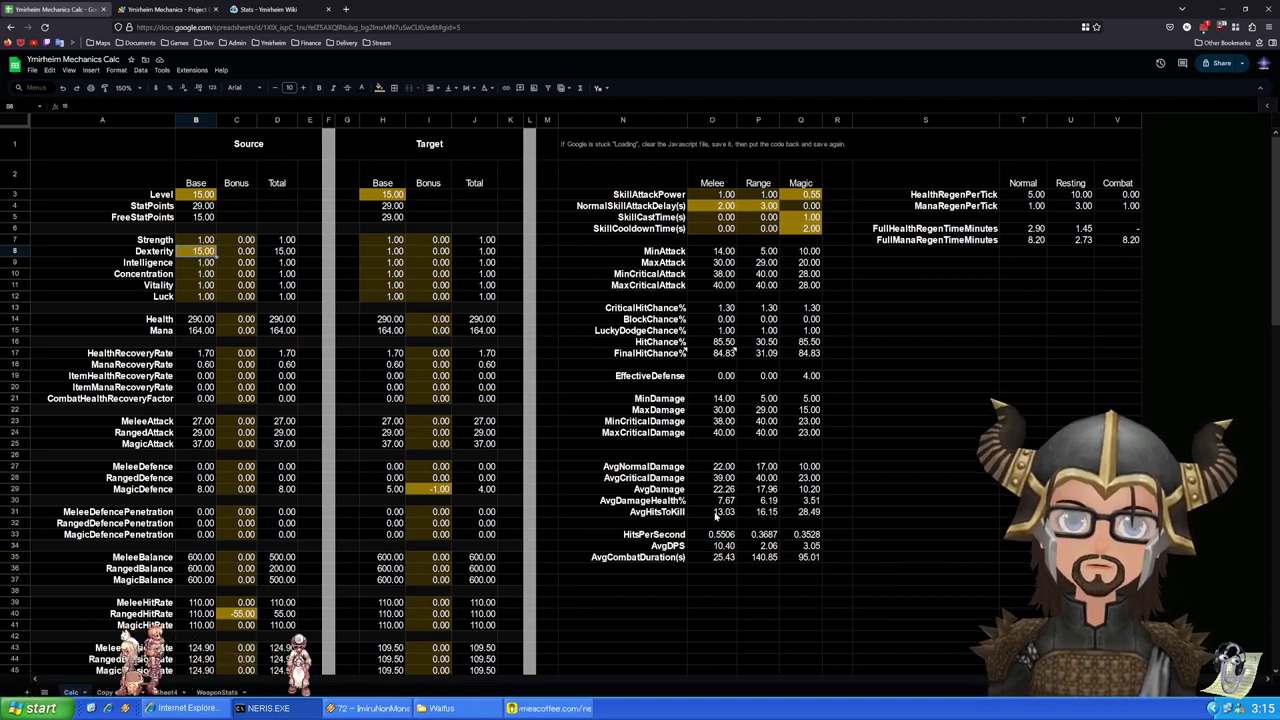
click(720, 546)
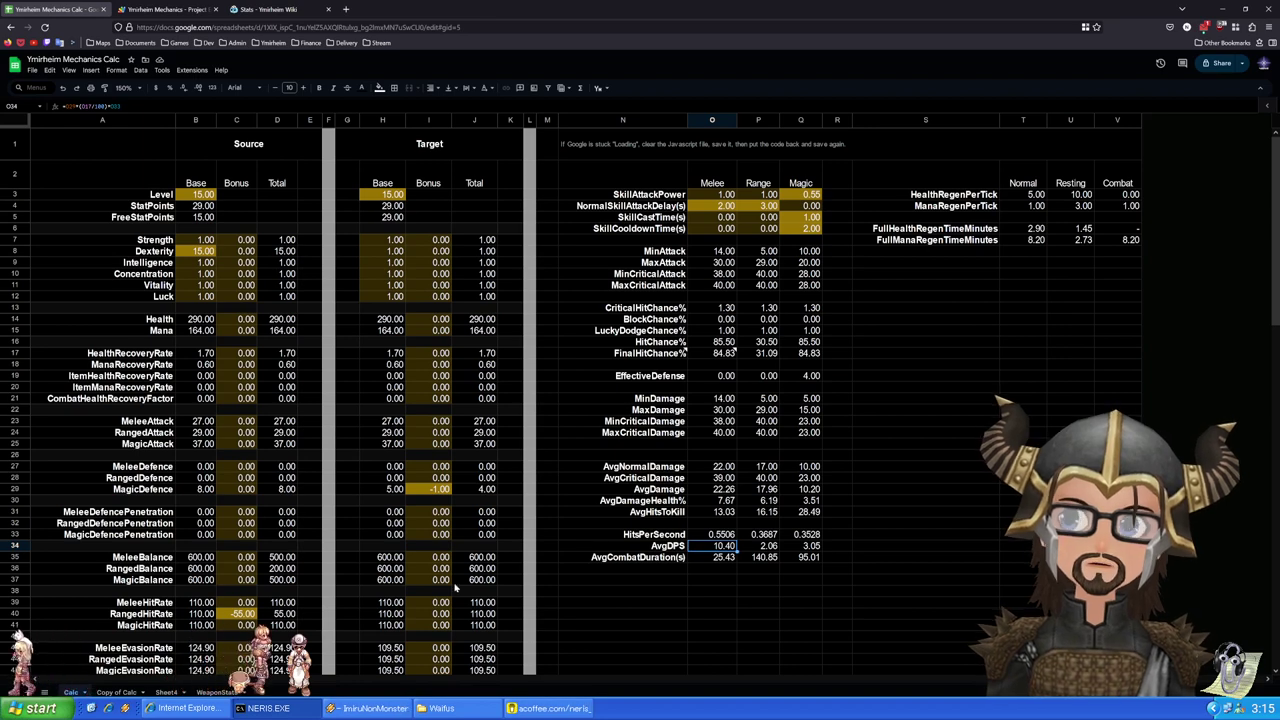
key(alt+Tab)
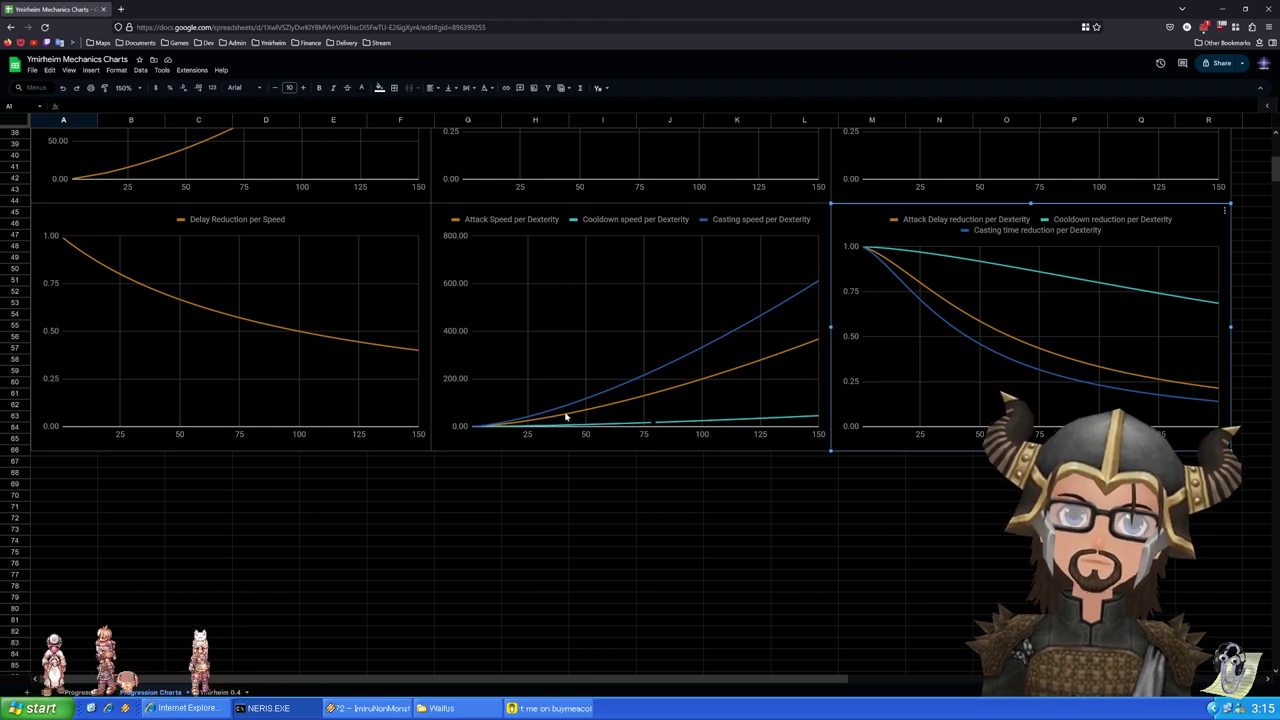
Step: Nudge the Attack, Cooldown and Casting speed per Dexterity chart a few pixels left
click(703, 351)
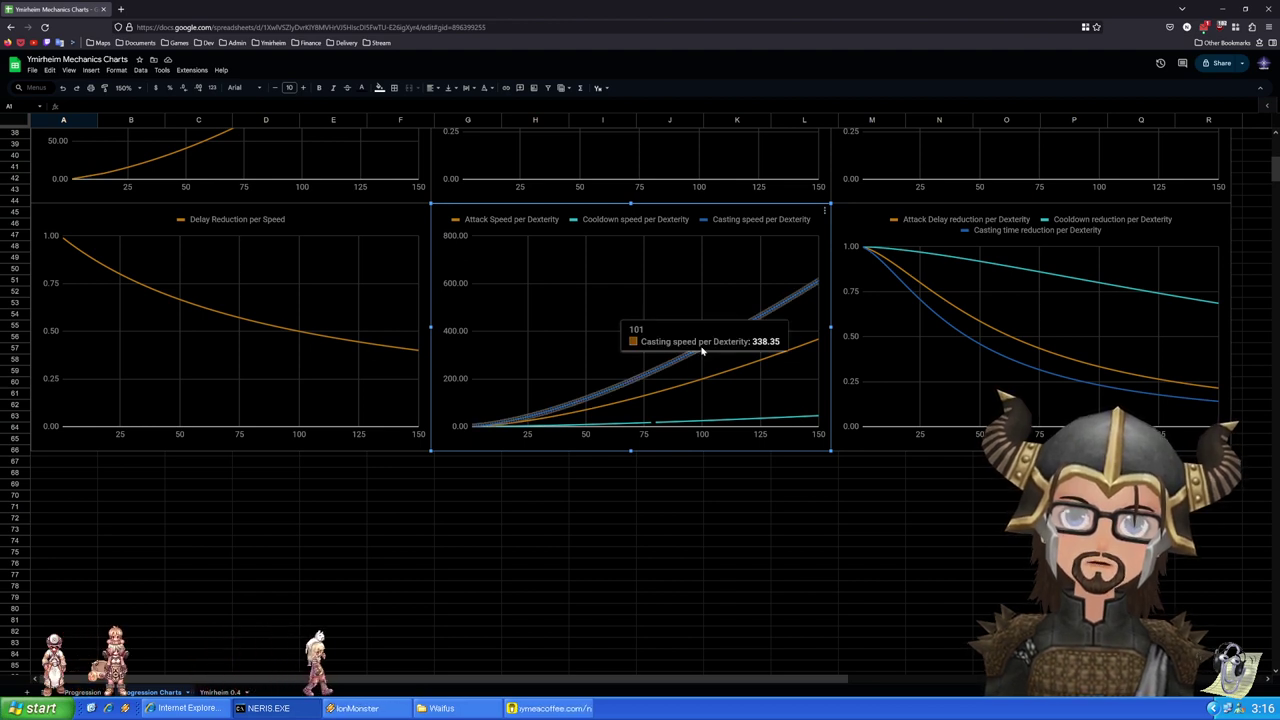
drag(703, 351, 699, 349)
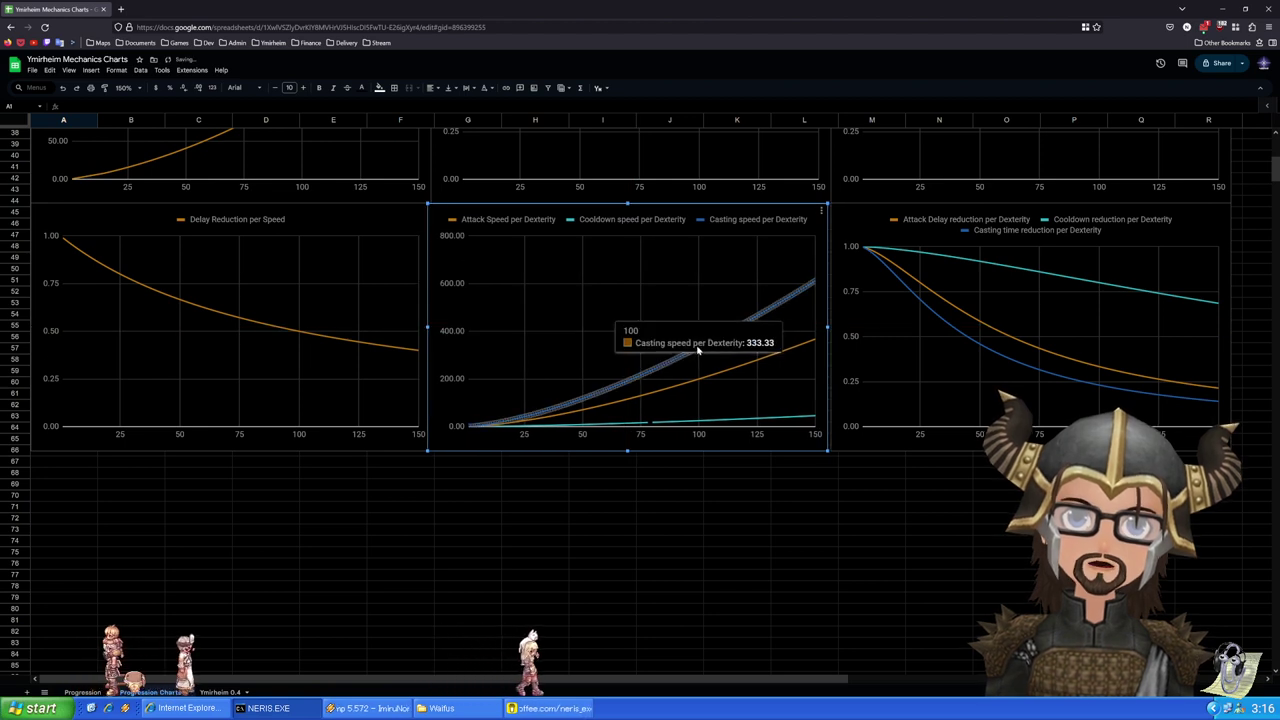
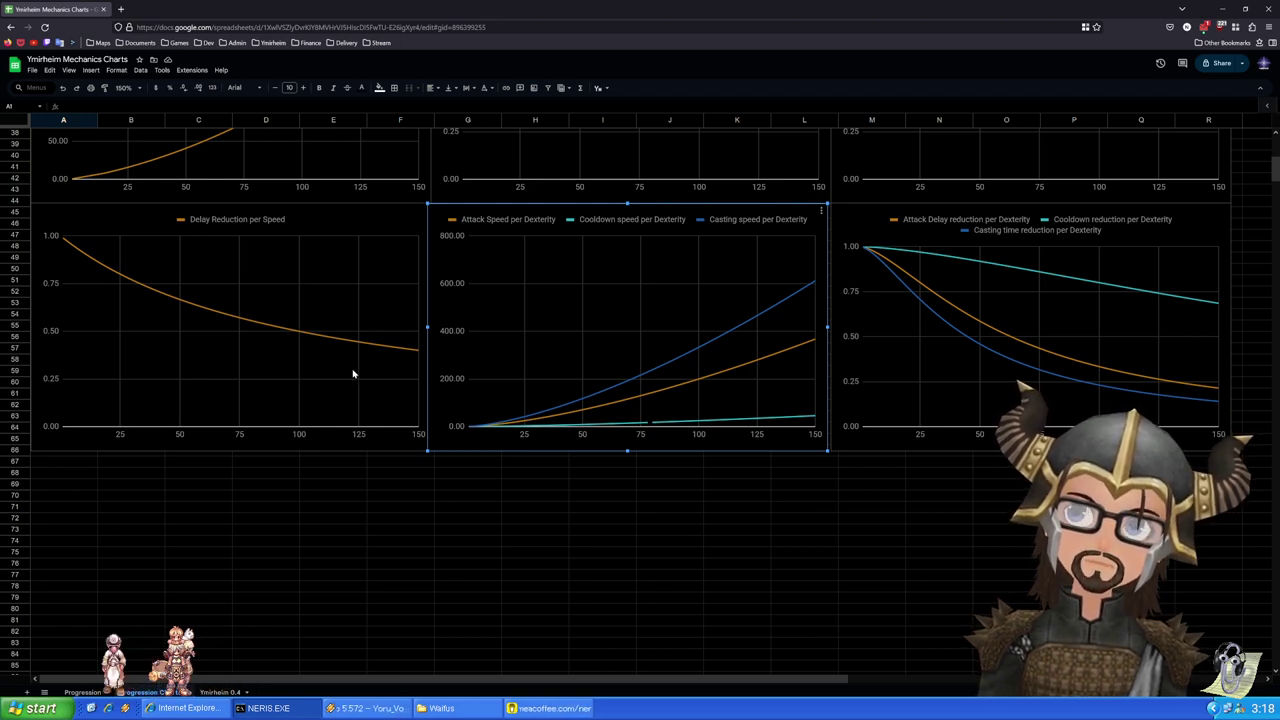
Step: Bring up the Ymirheim Wiki Stats page that lists the Dexterity formulas
key(alt+Tab)
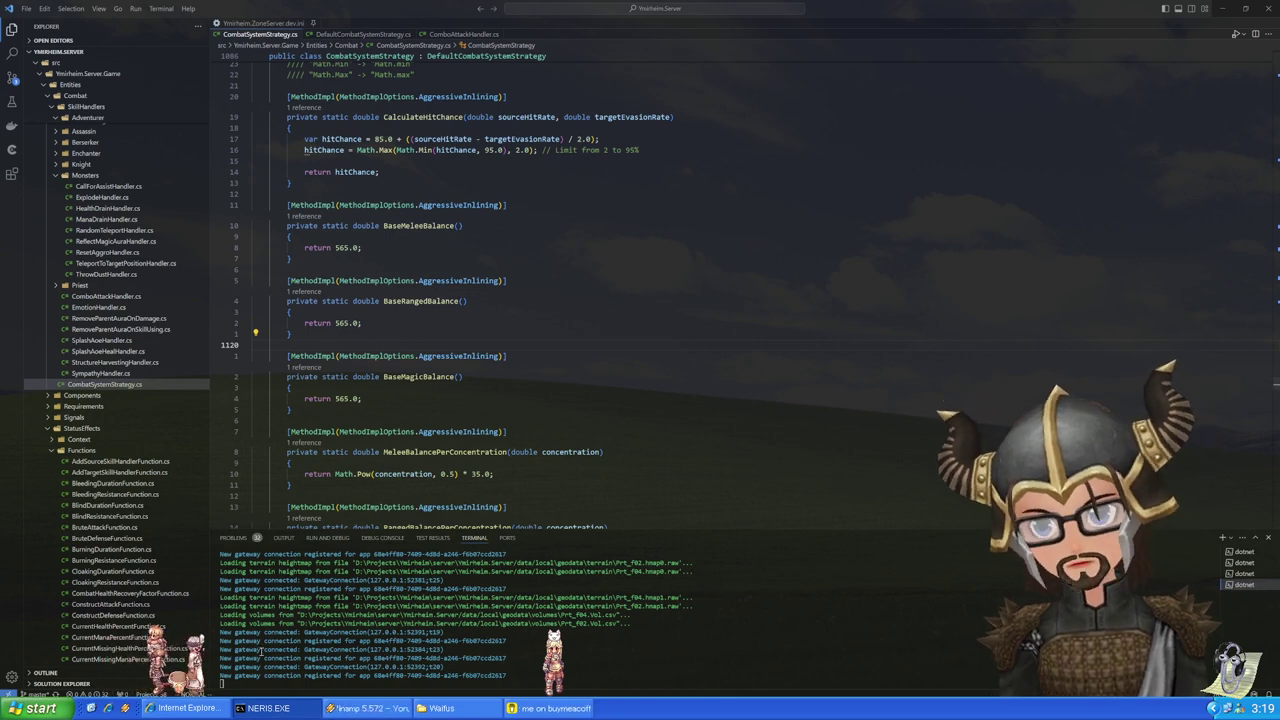
key(alt+Tab)
key(alt+Tab)
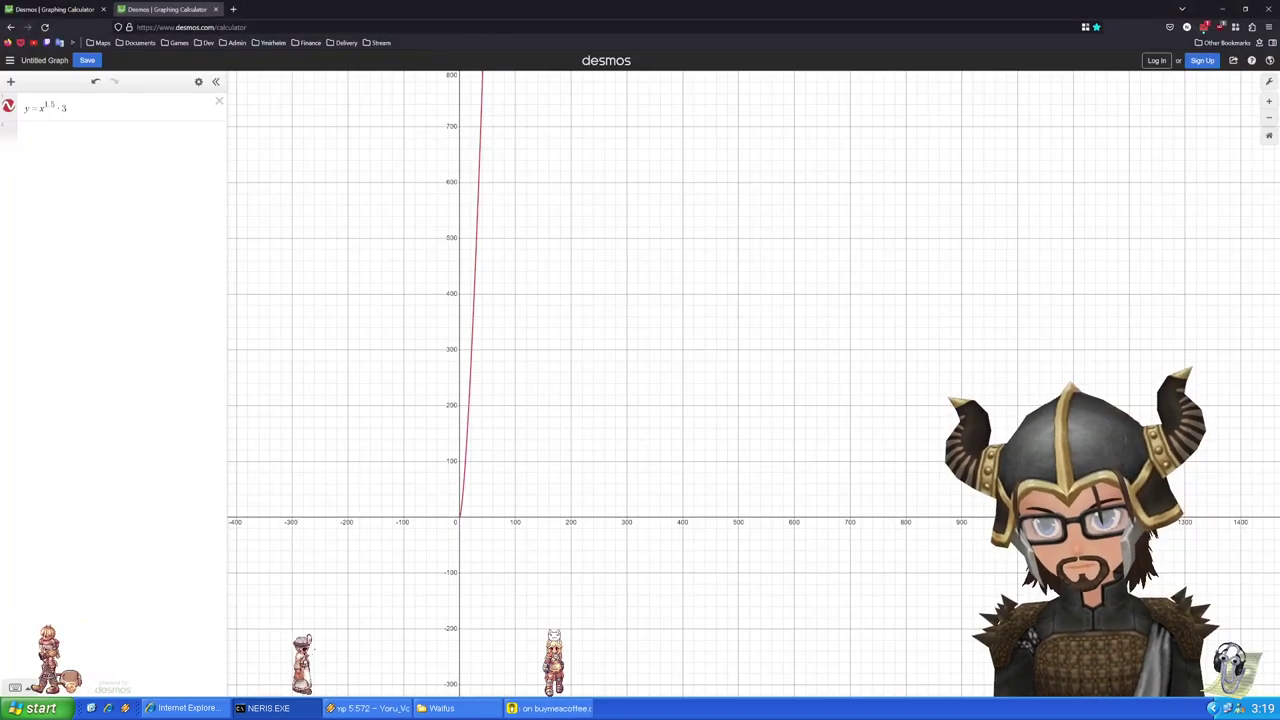
key(alt+Tab)
key(alt+Tab)
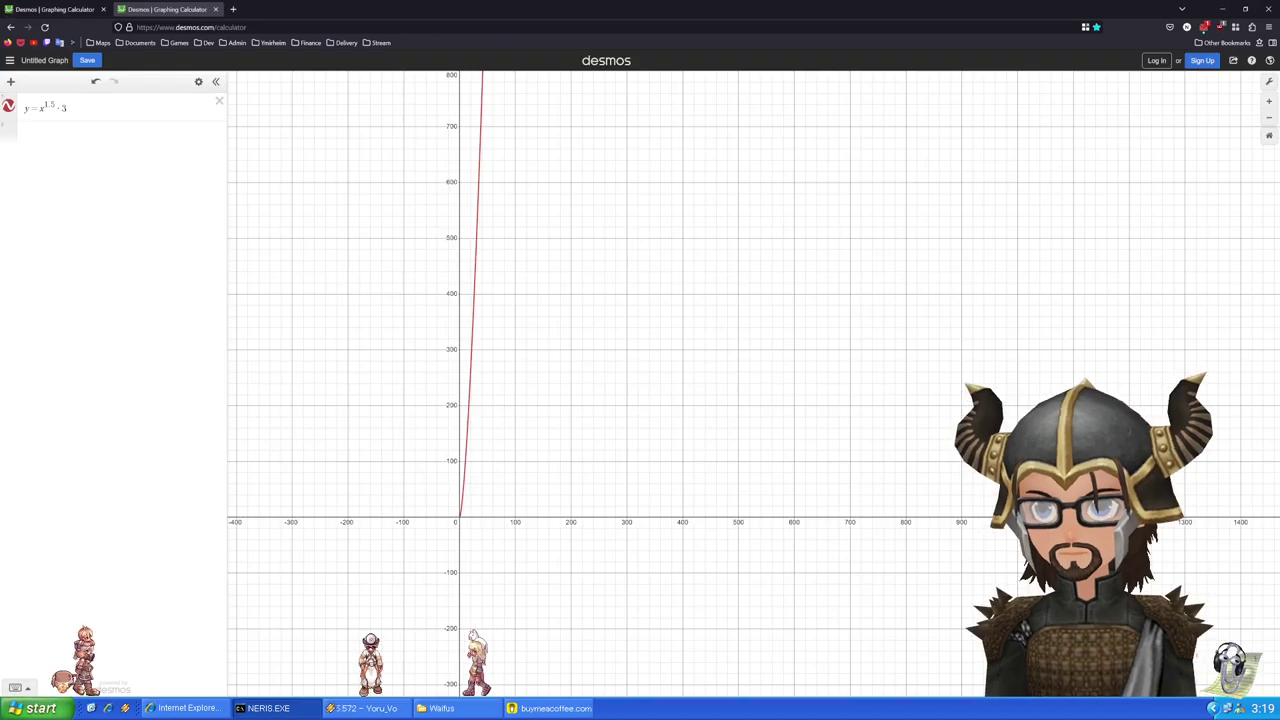
key(alt+Tab)
click(262, 9)
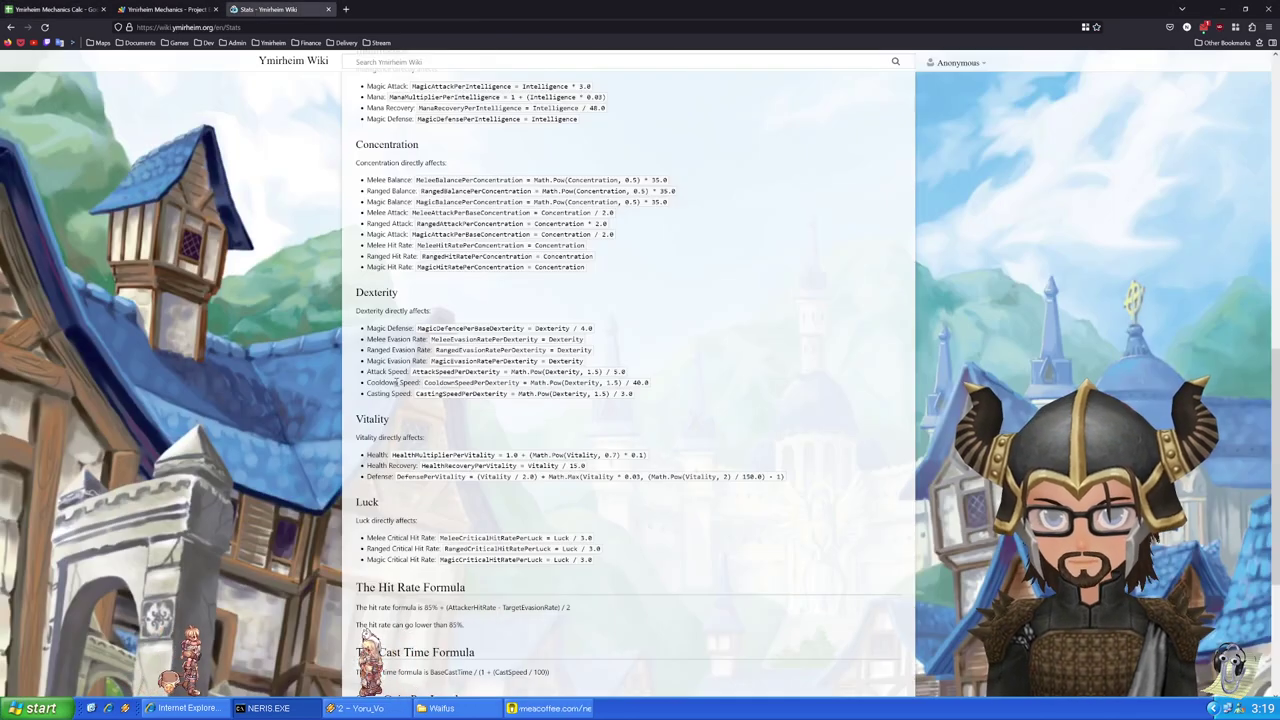
Step: Highlight the AttackSpeedPerDexterity Math.pow(Dexterity, 1.5) formula on the wiki page
double_click(456, 371)
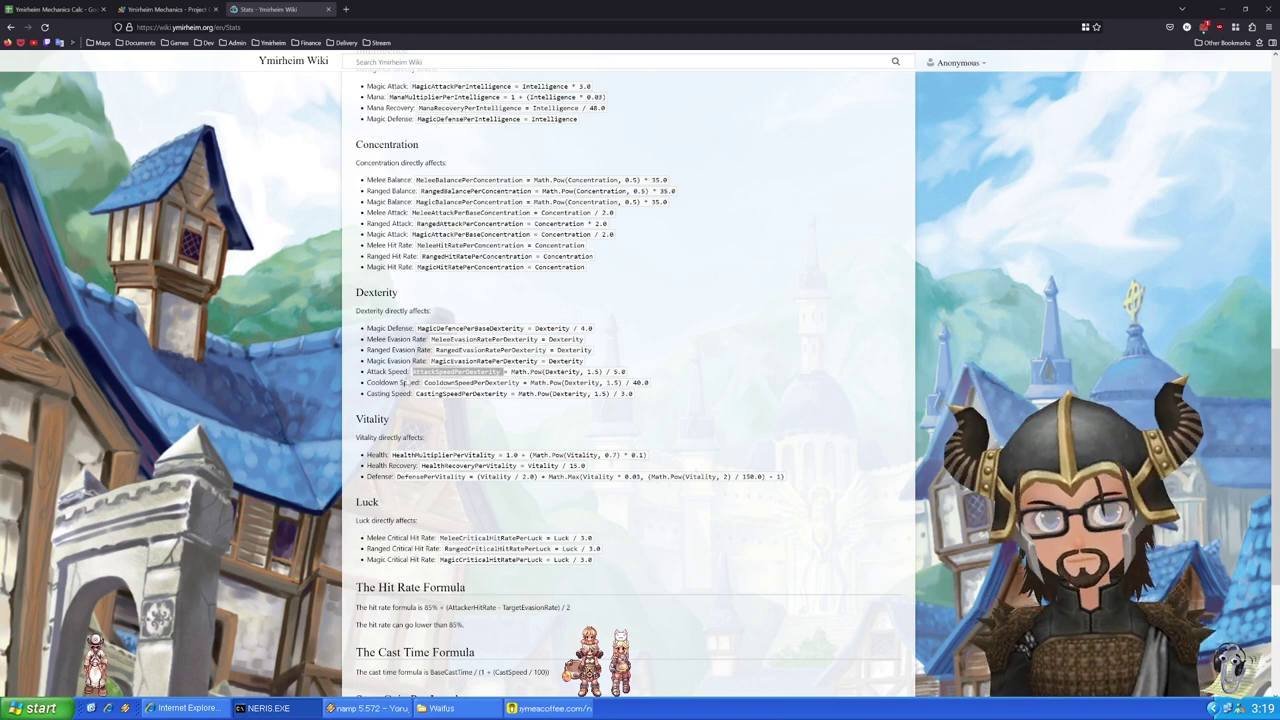
mouse_move(522, 371)
mouse_down()
mouse_move(604, 371)
mouse_move(511, 372)
mouse_up()
click(604, 371)
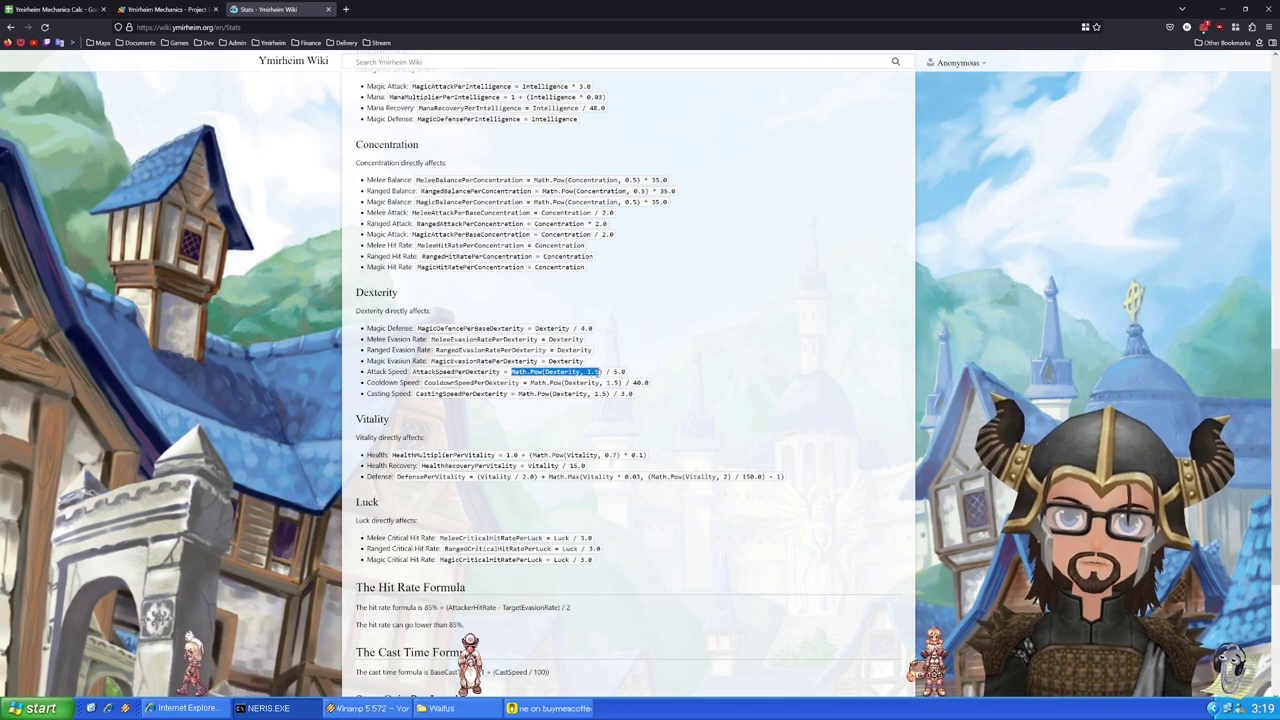
drag(600, 372, 605, 372)
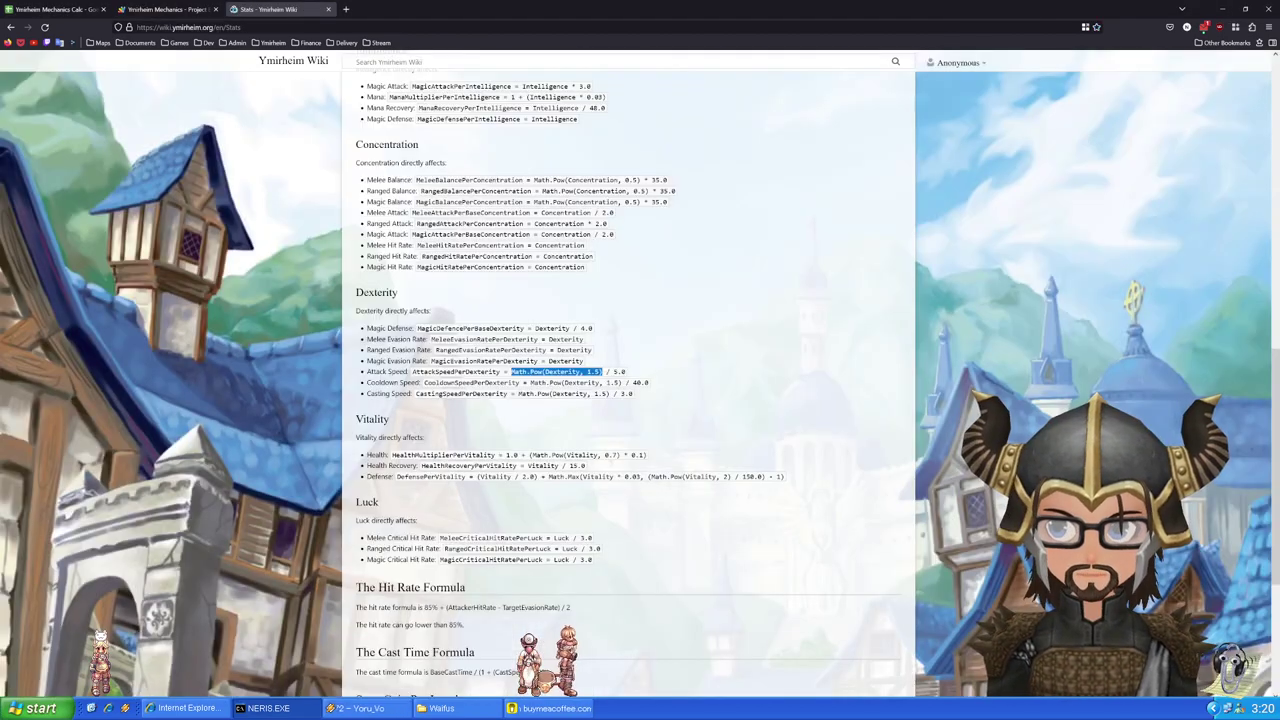
Step: Return to the Ymirheim Mechanics Calc spreadsheet
key(alt+Tab)
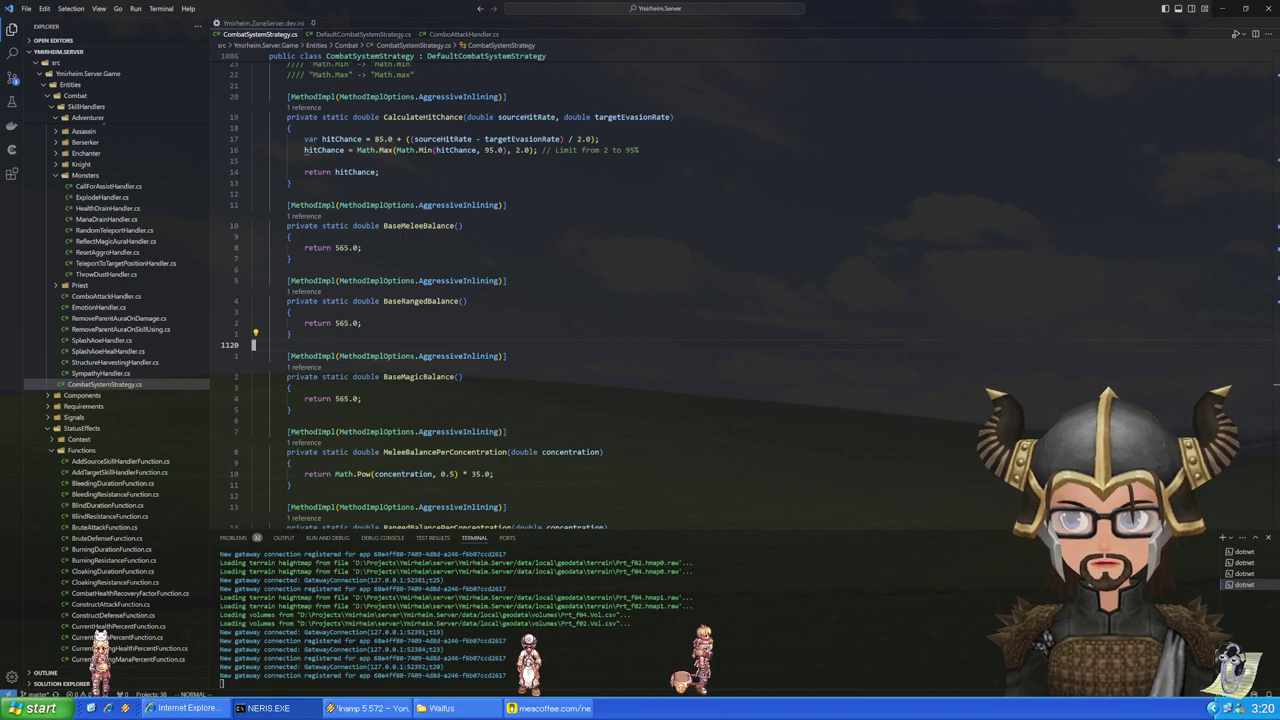
key(alt+Tab)
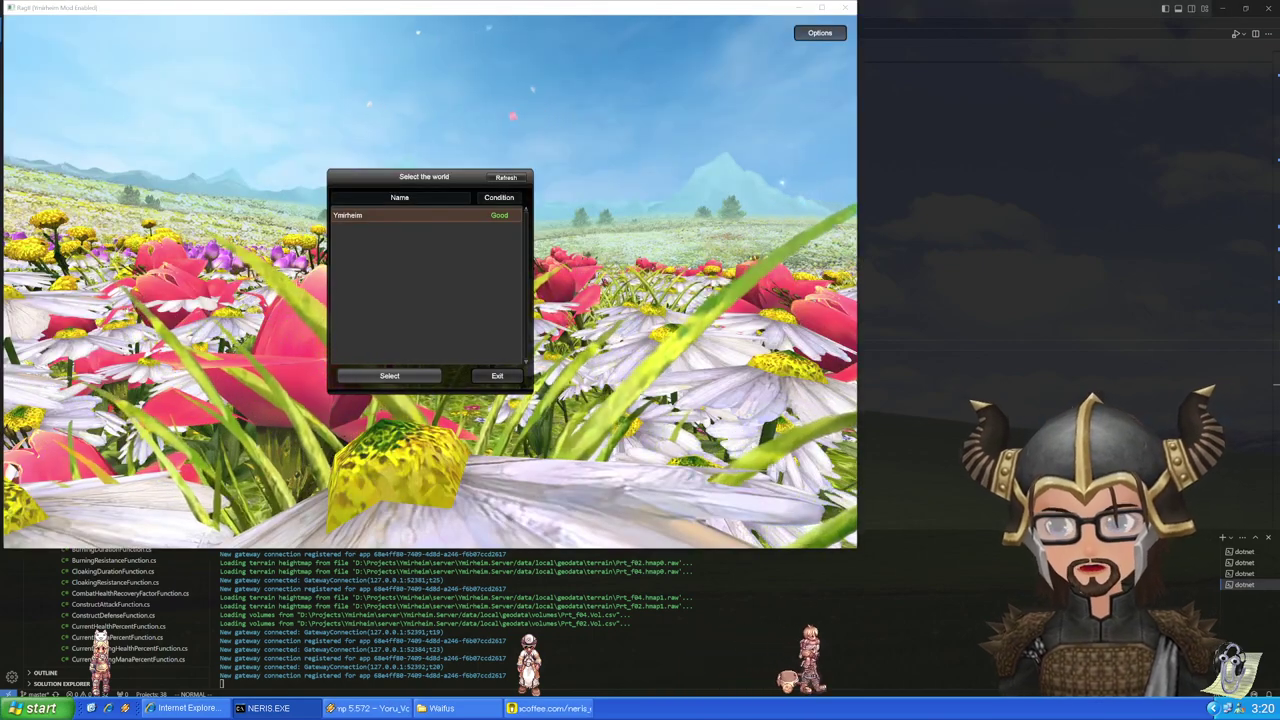
key(alt+Tab)
key(alt+Tab)
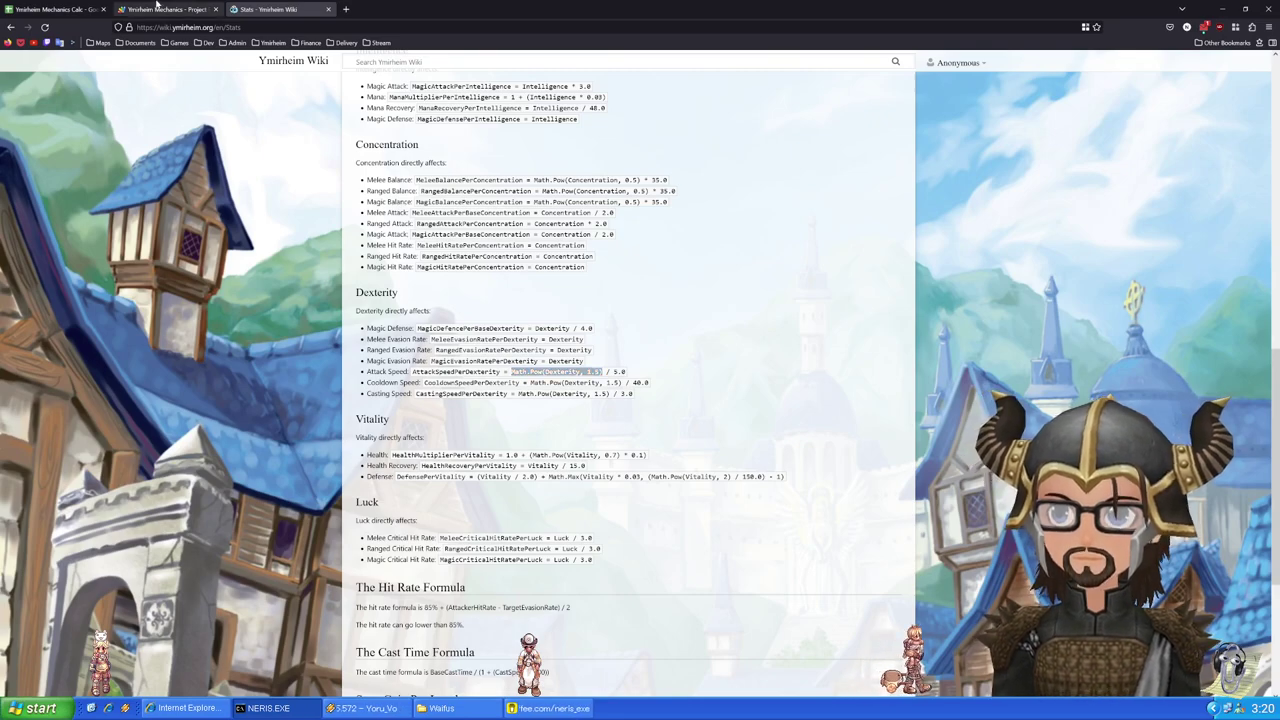
click(165, 8)
click(72, 8)
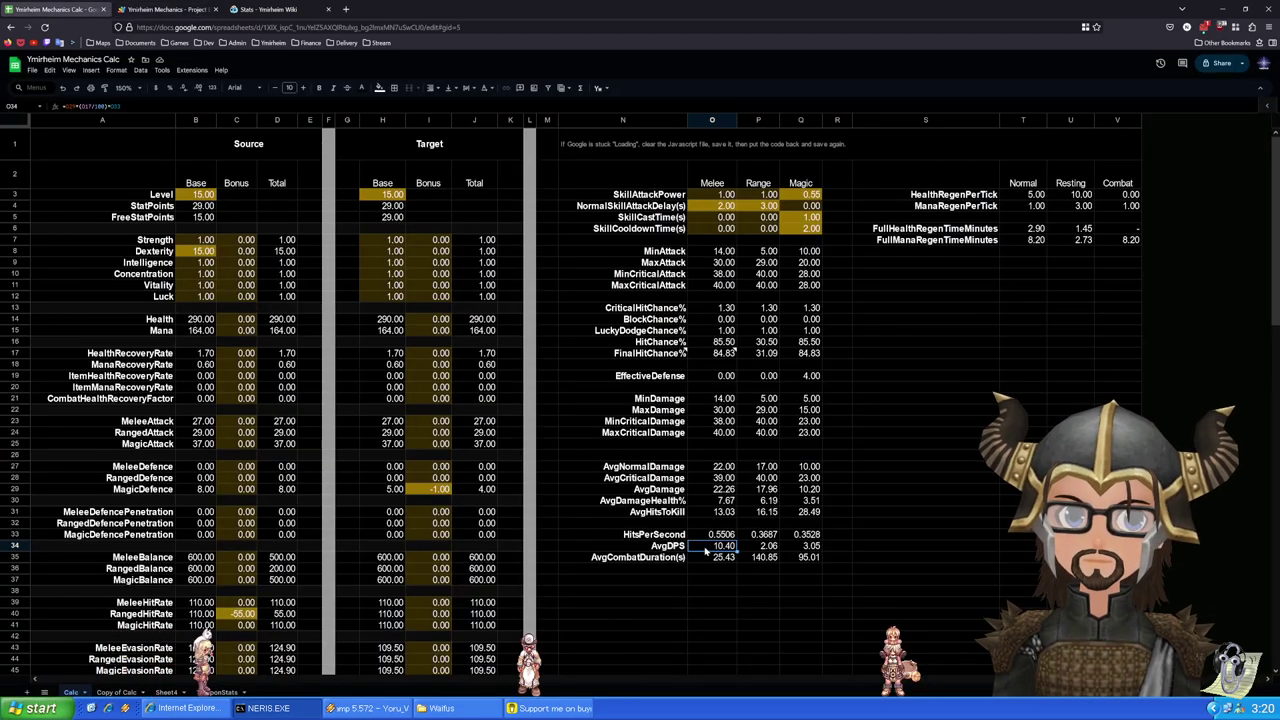
Step: Inspect the Source Dexterity base value and the Melee HitsPerSecond and AvgDPS formulas
click(714, 523)
key(Down)
key(Down)
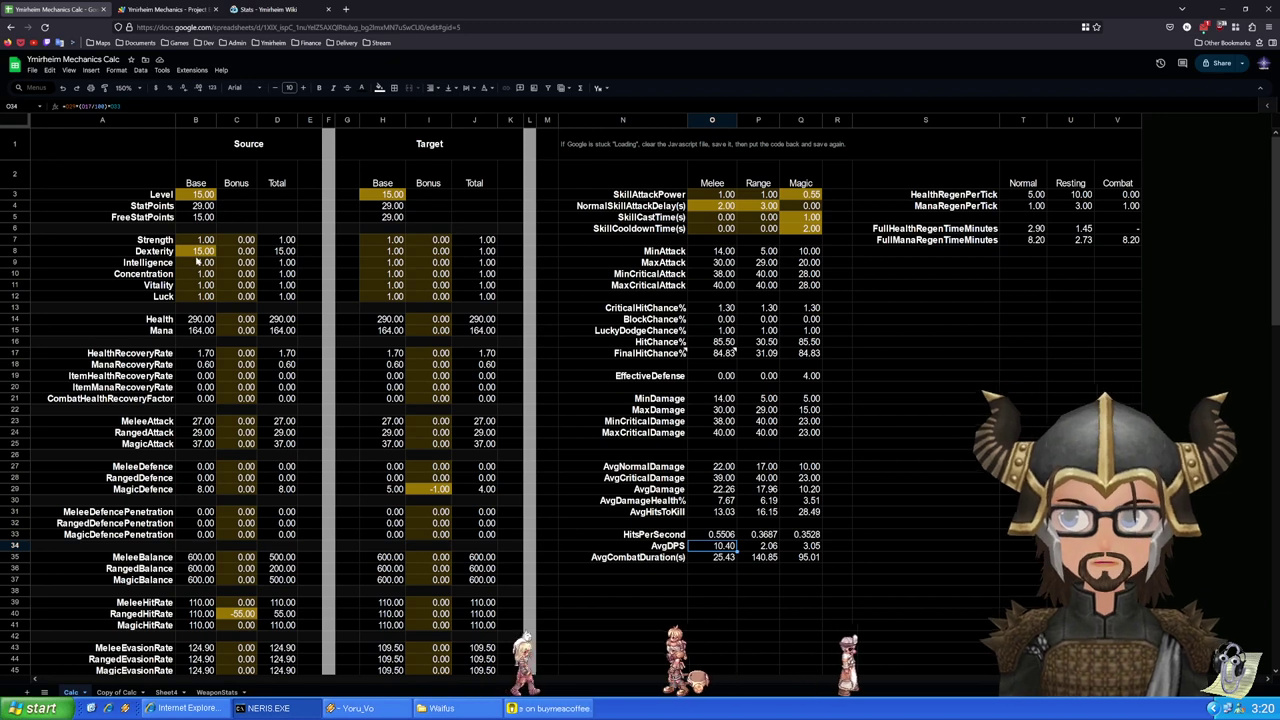
click(195, 252)
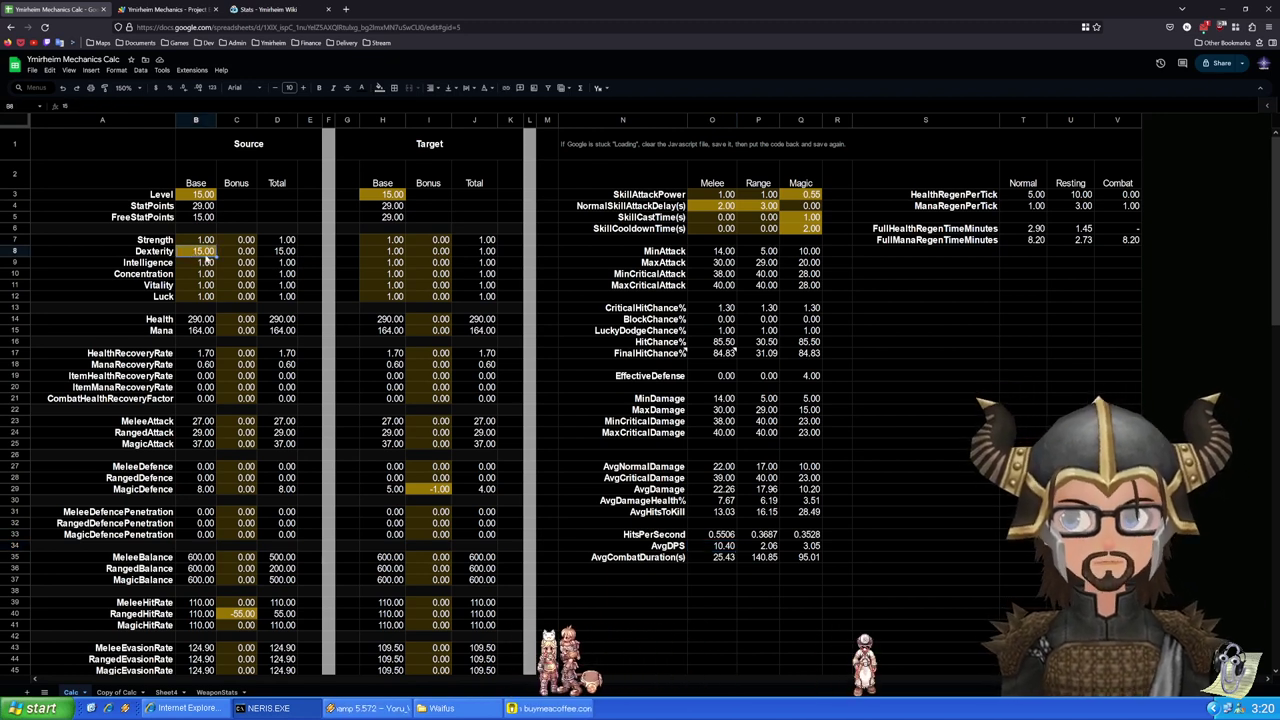
click(716, 535)
click(717, 546)
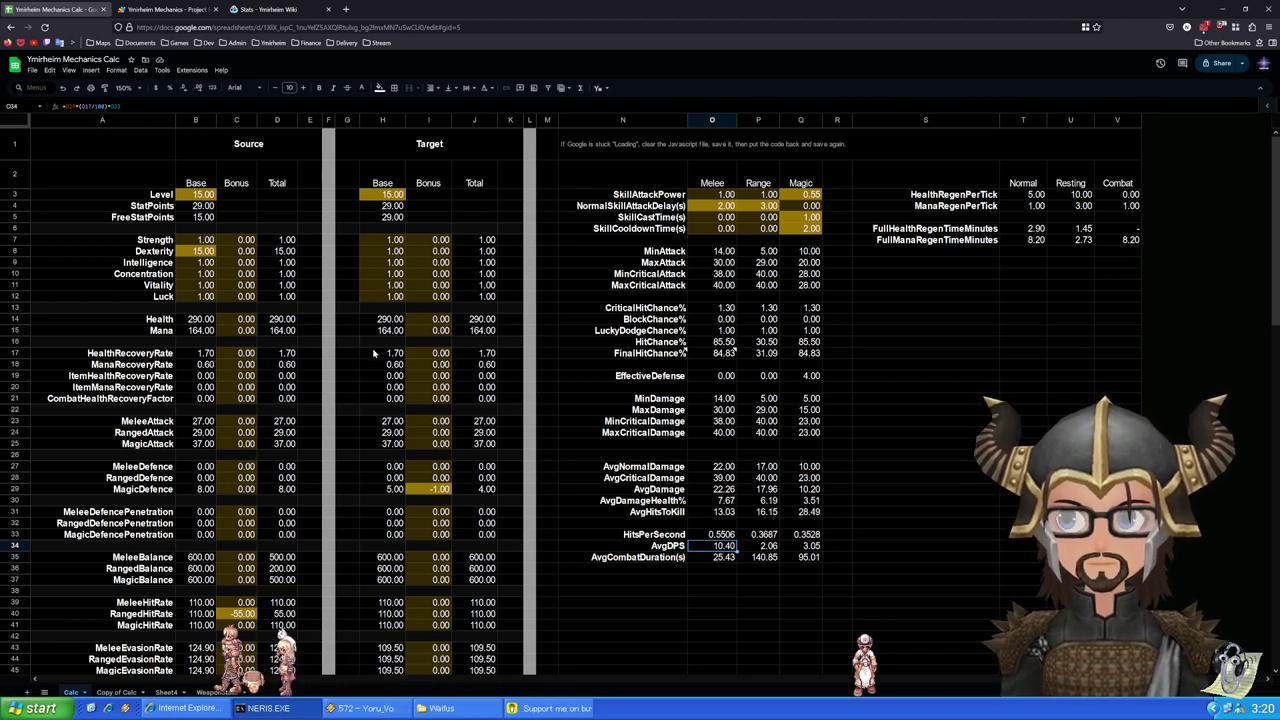
Step: On Copy of Calc, set both Source and Target Level to 15
key(ctrl+shift+Page_Down)
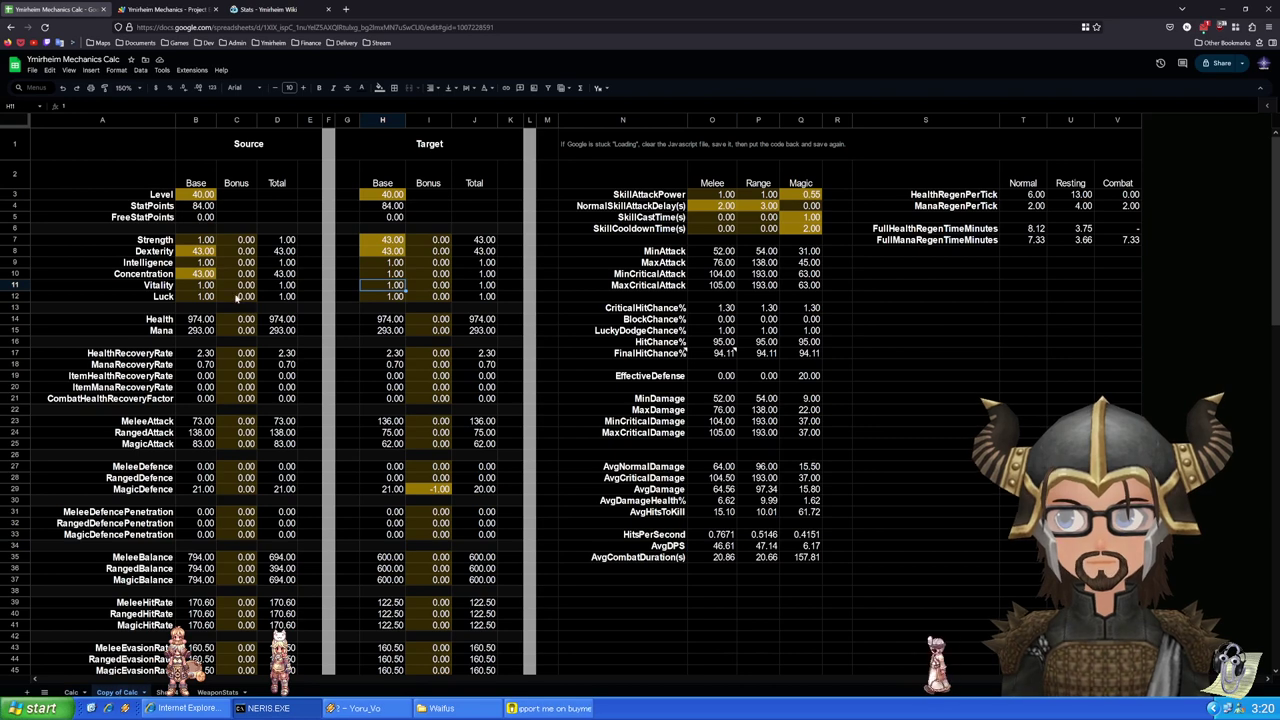
click(193, 197)
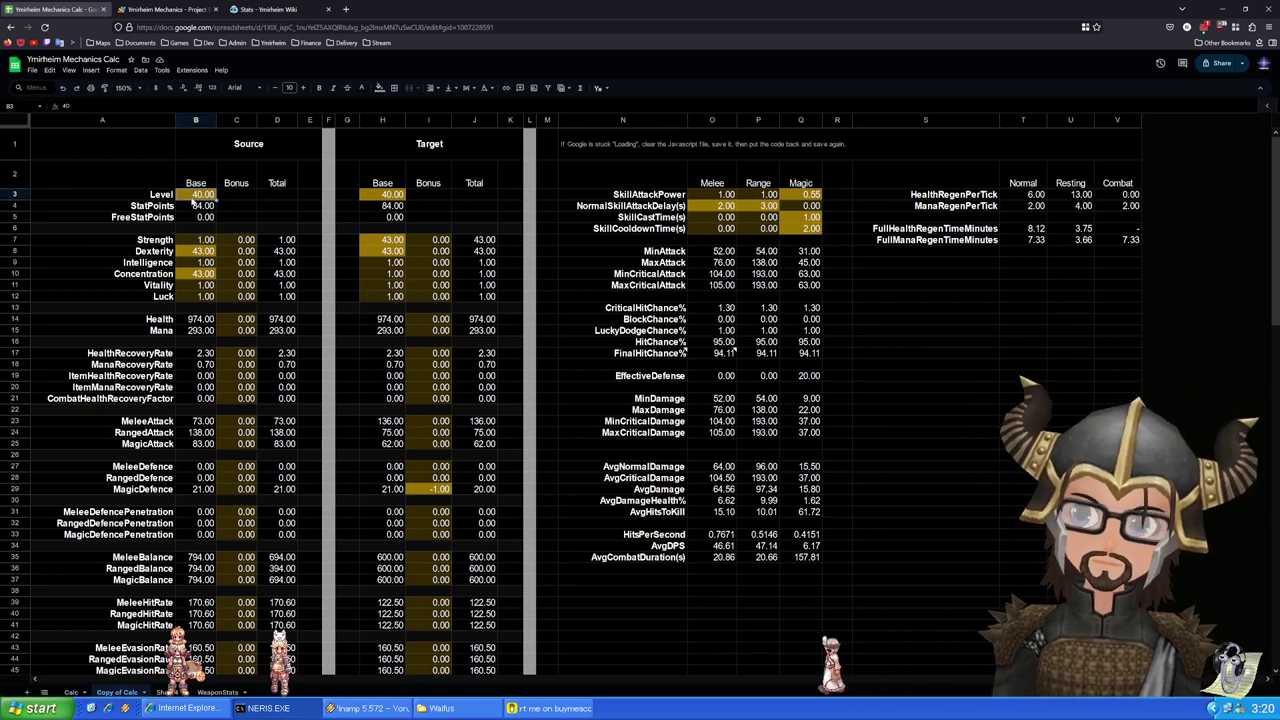
click(381, 197)
text(15)
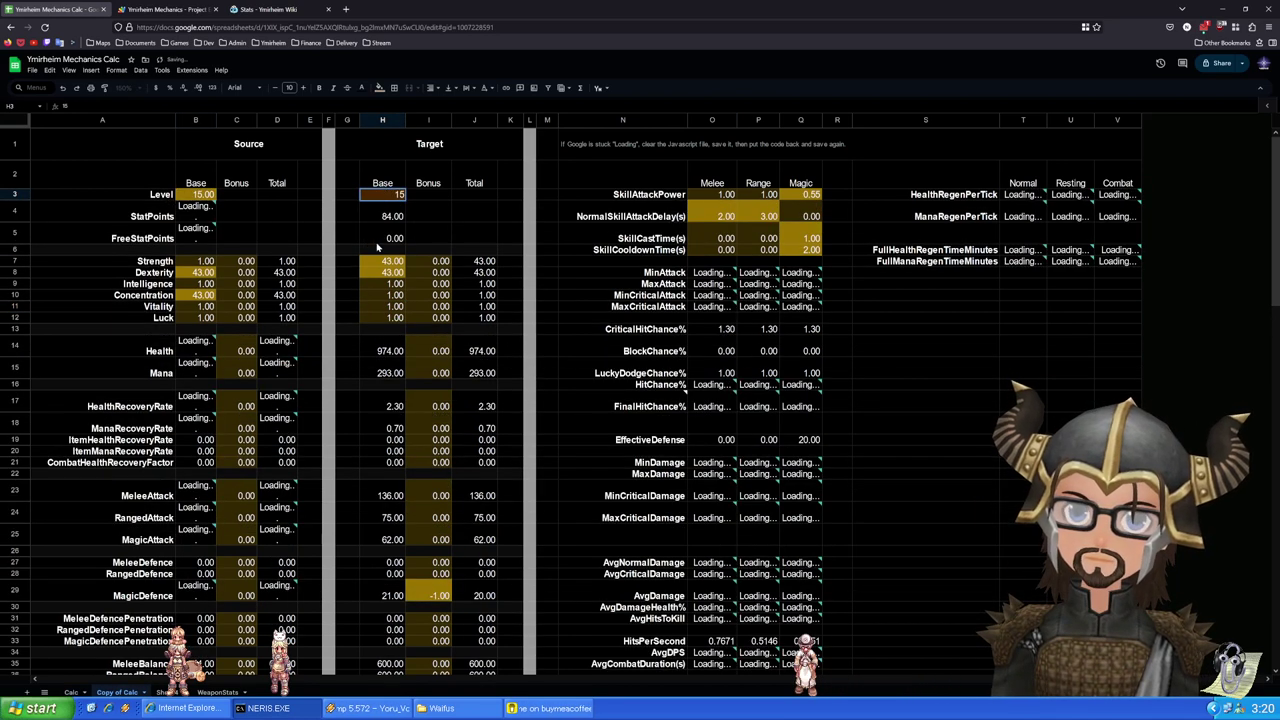
click(381, 261)
click(71, 692)
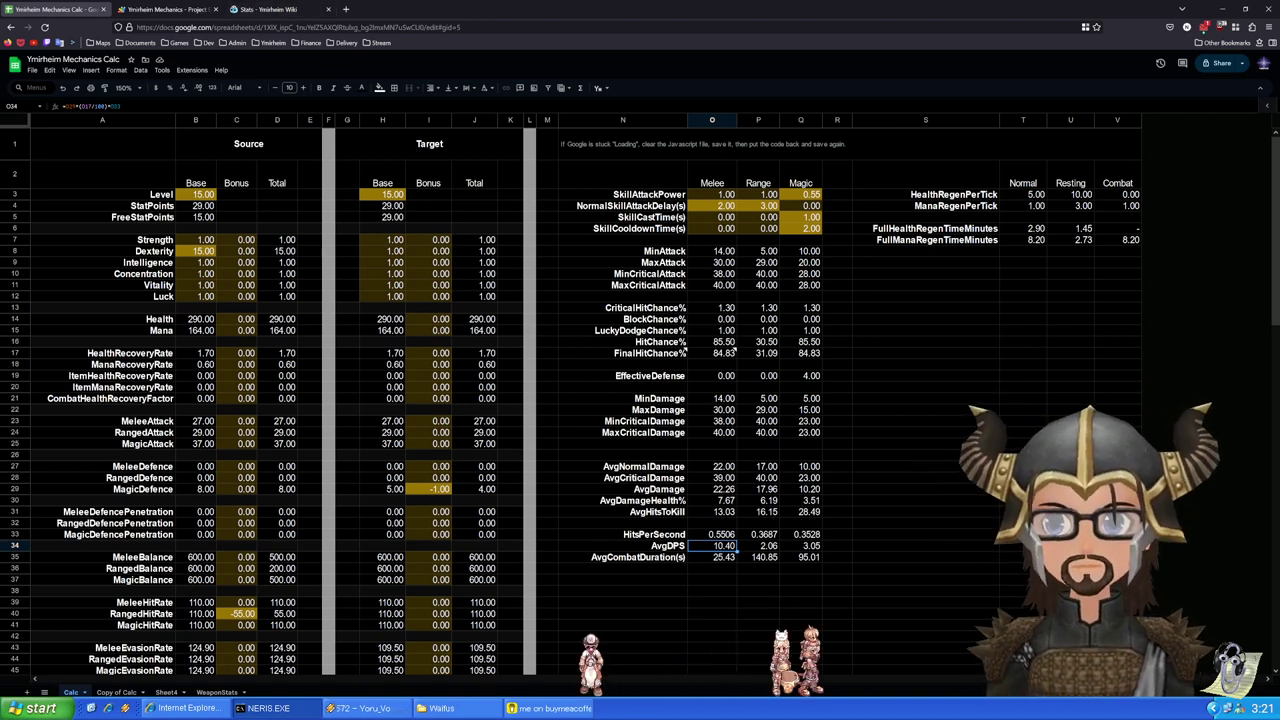
Step: Look at the Charts spreadsheet, then bring up the Apps Script project
key(alt+Left)
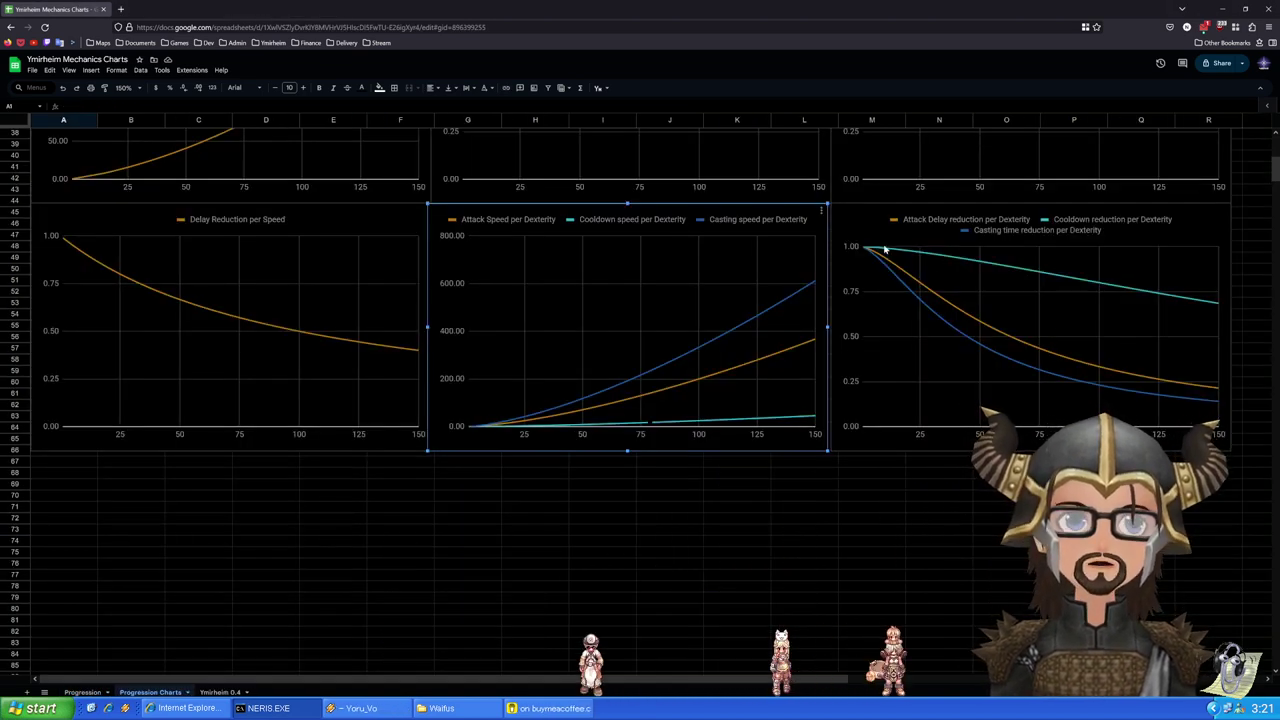
mouse_move(650, 376)
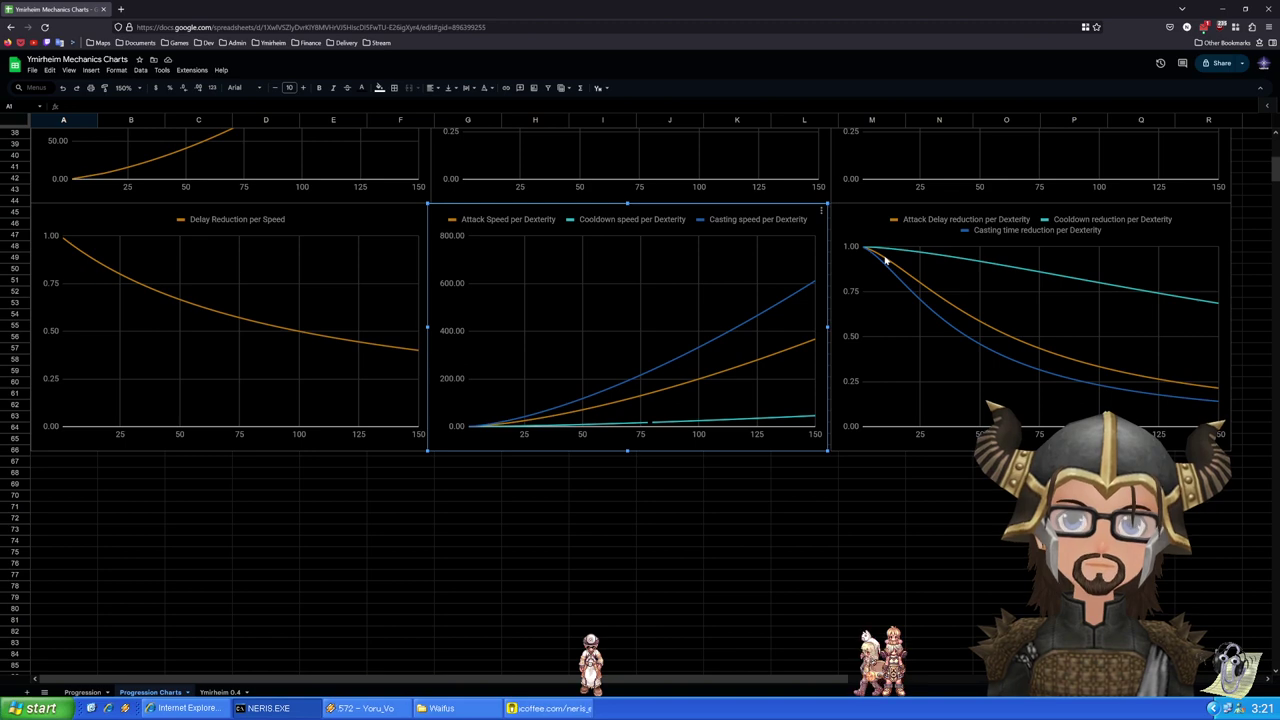
key(alt+Tab)
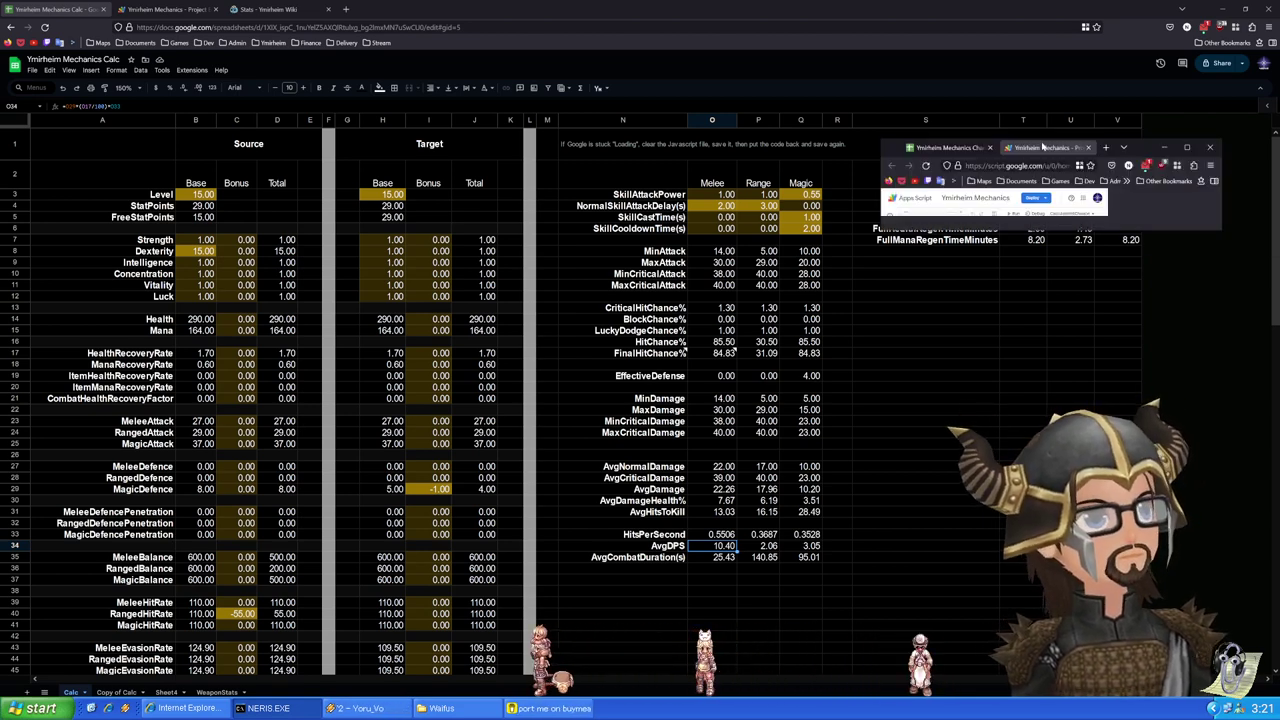
key(ctrl+Tab)
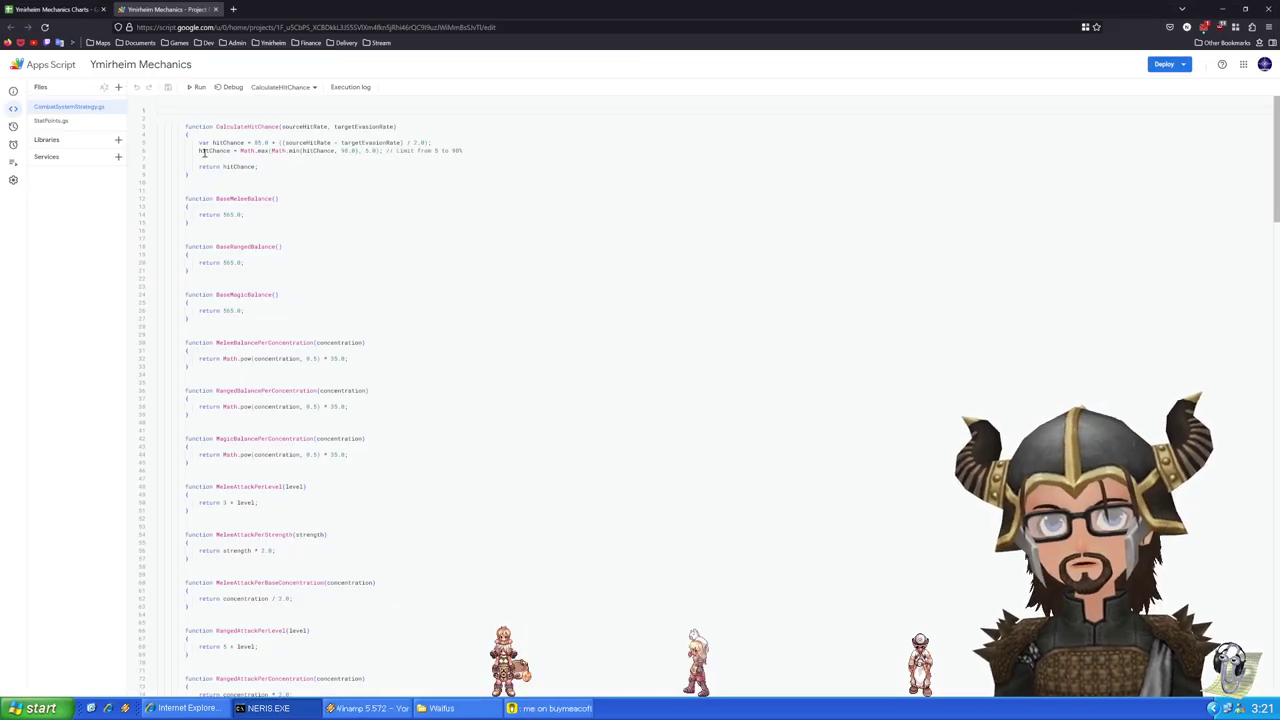
Step: Compare the charts spreadsheet against the Apps Script code
click(55, 10)
click(168, 9)
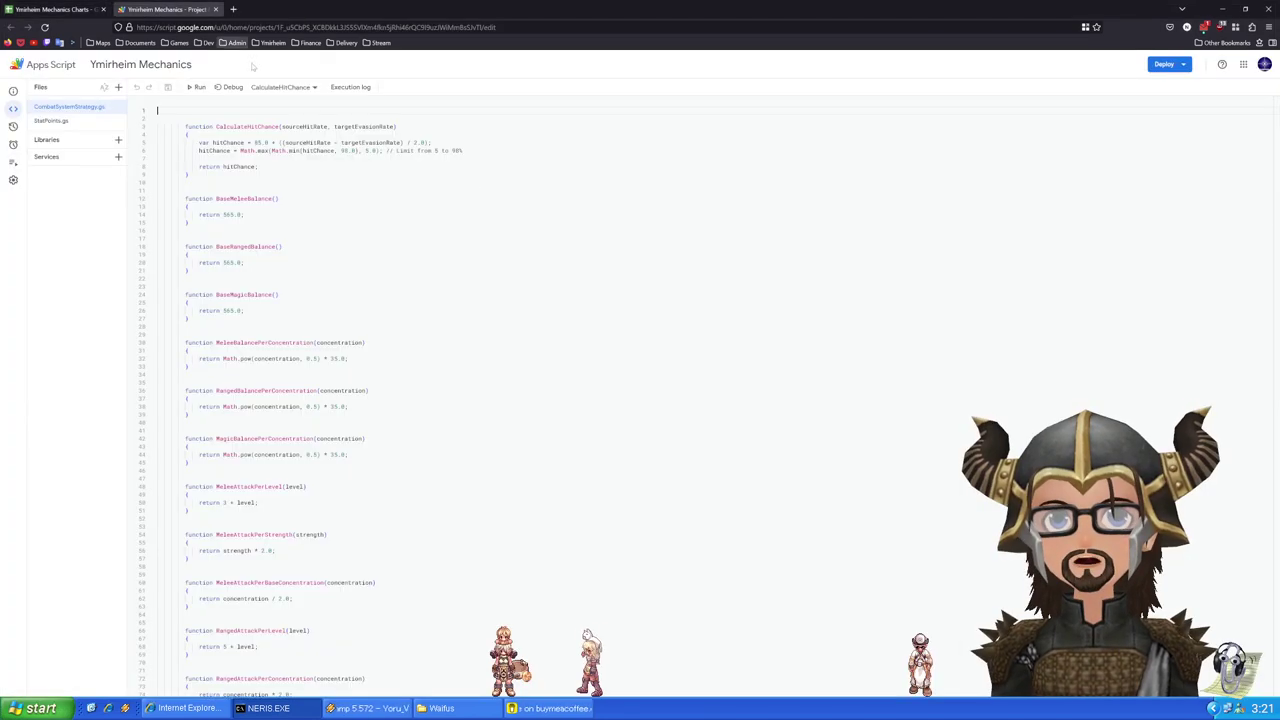
click(44, 7)
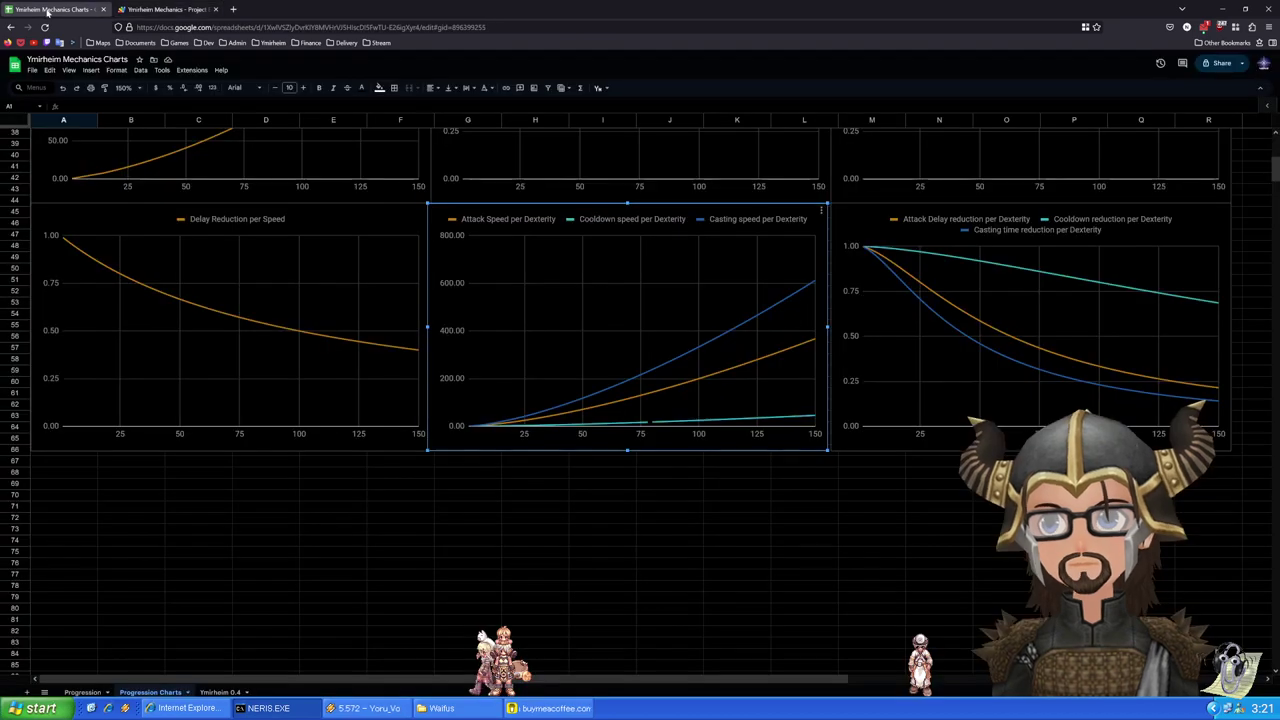
click(181, 12)
scroll(355, 380, down, 10)
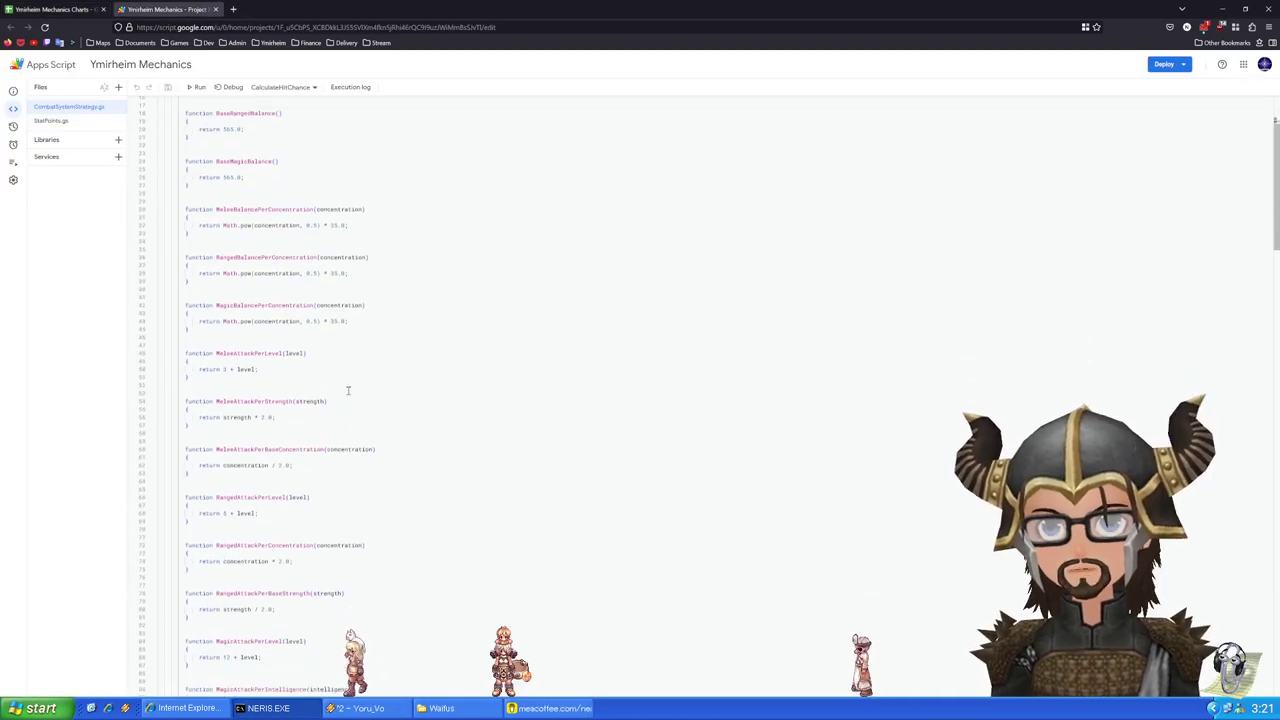
Step: Search 'spp' to find AttackSpeedPerDexterity and select its commented-out linear formula line
click(549, 334)
key(ctrl+f)
text(spp)
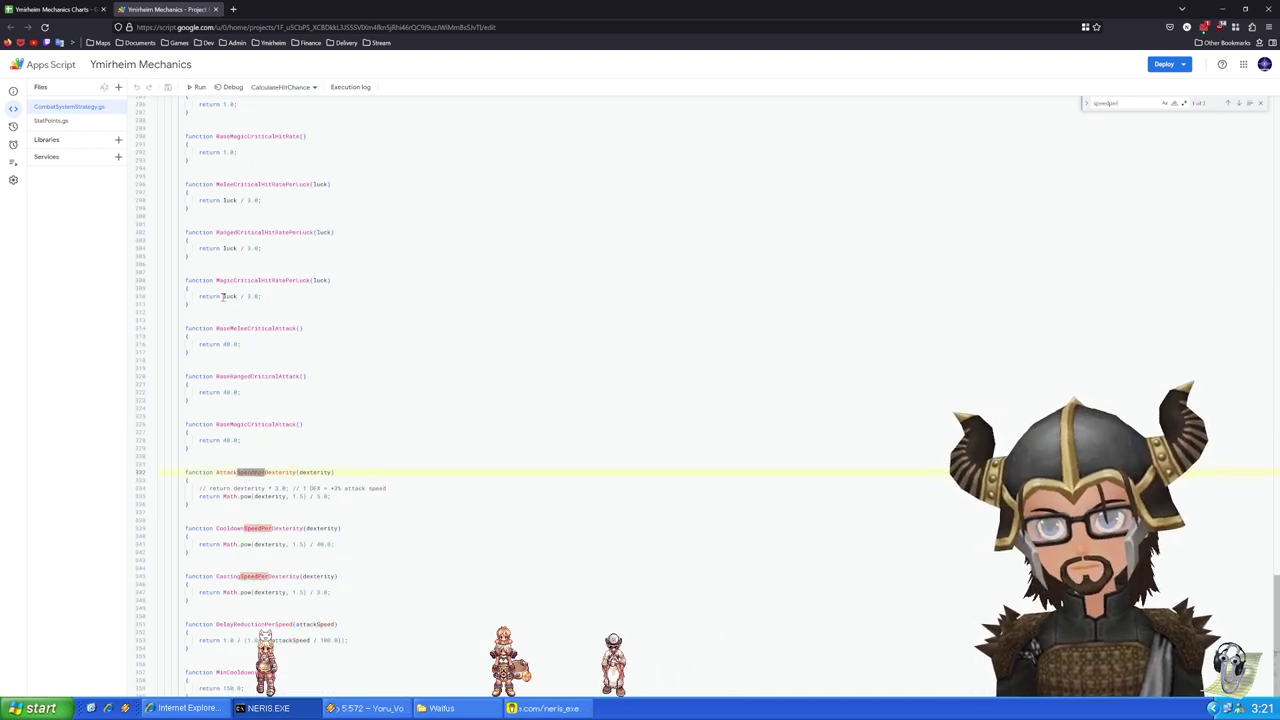
click(330, 488)
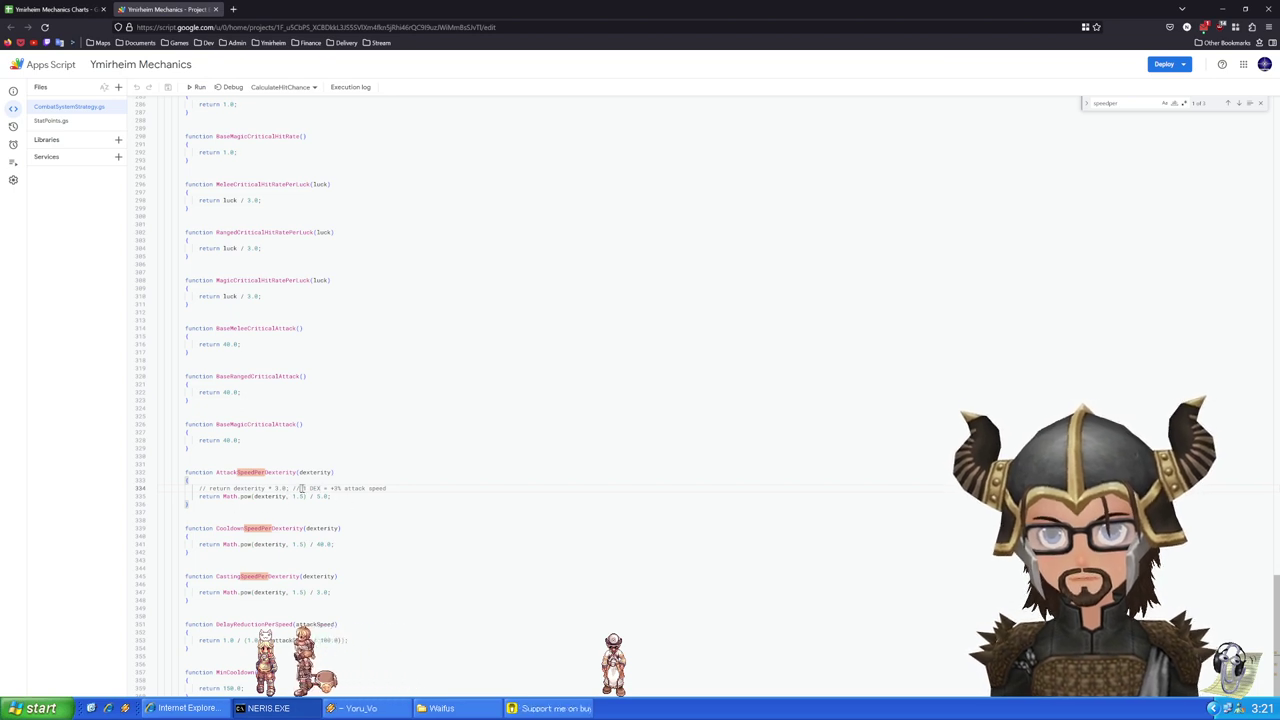
drag(300, 488, 388, 488)
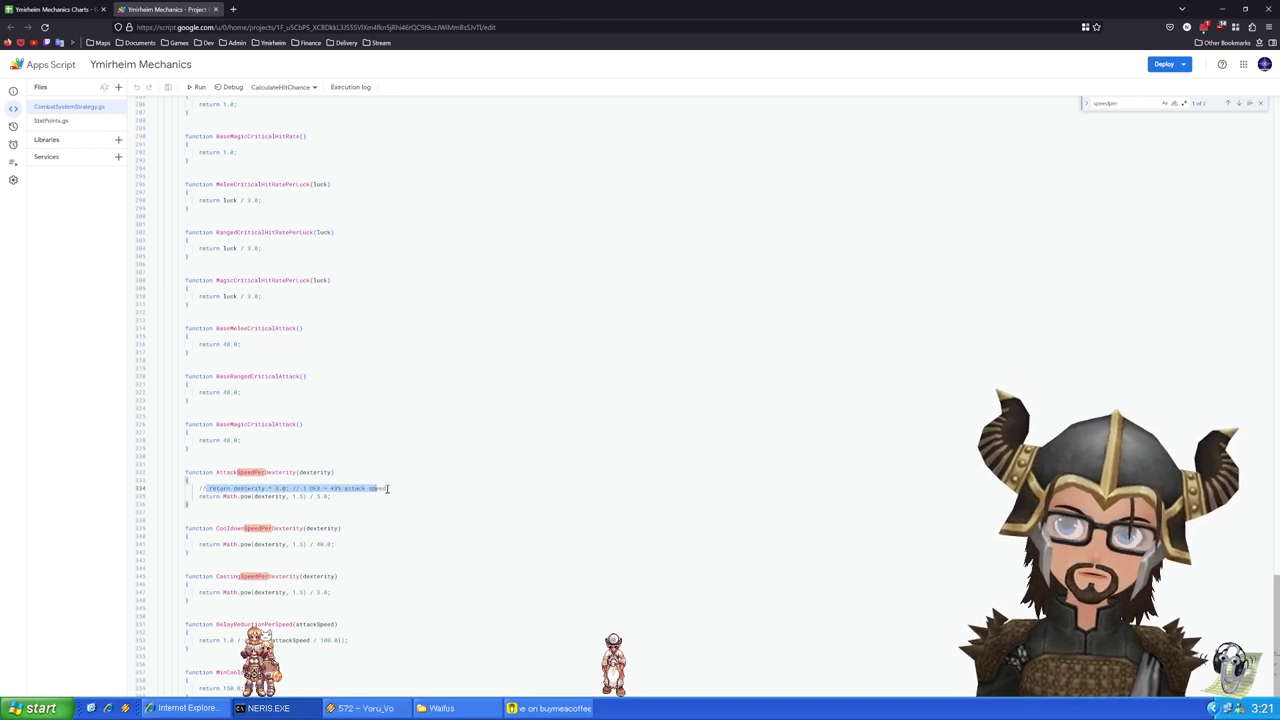
drag(416, 488, 199, 489)
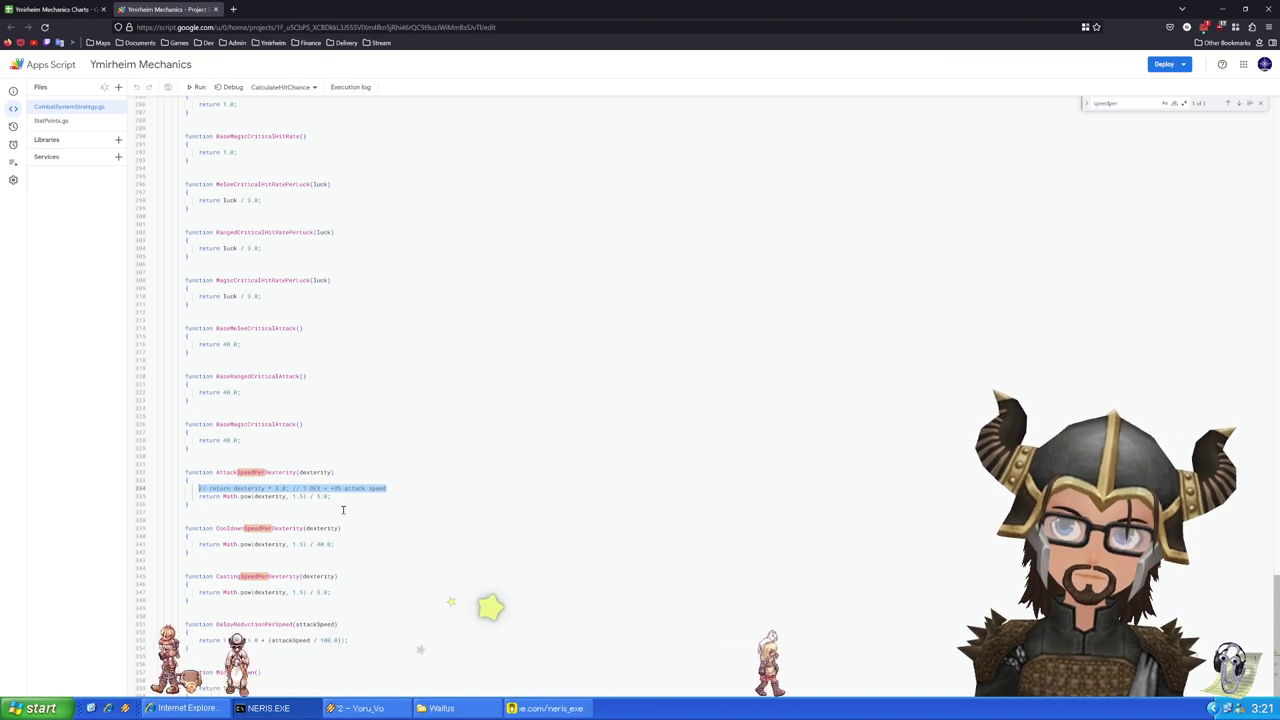
Step: Take a screenshot of the dexterity reduction chart on the Progression Charts sheet
click(47, 12)
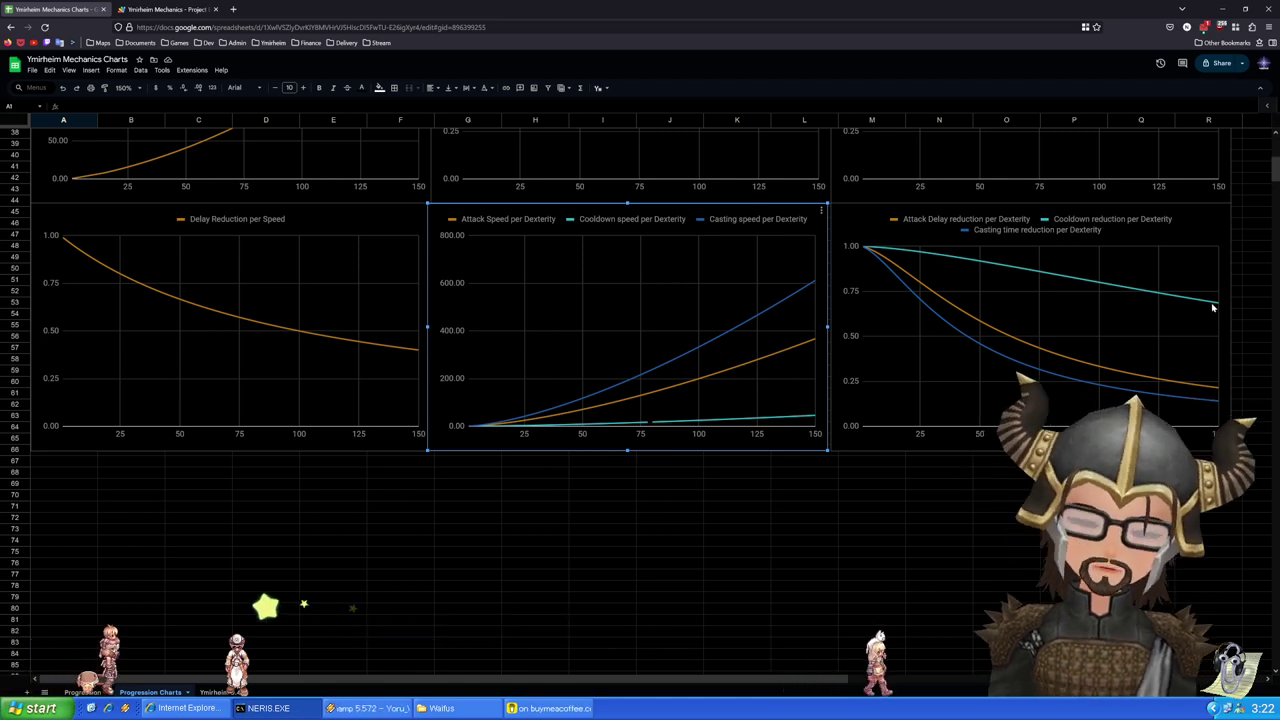
key(super+shift+s)
drag(828, 202, 1238, 460)
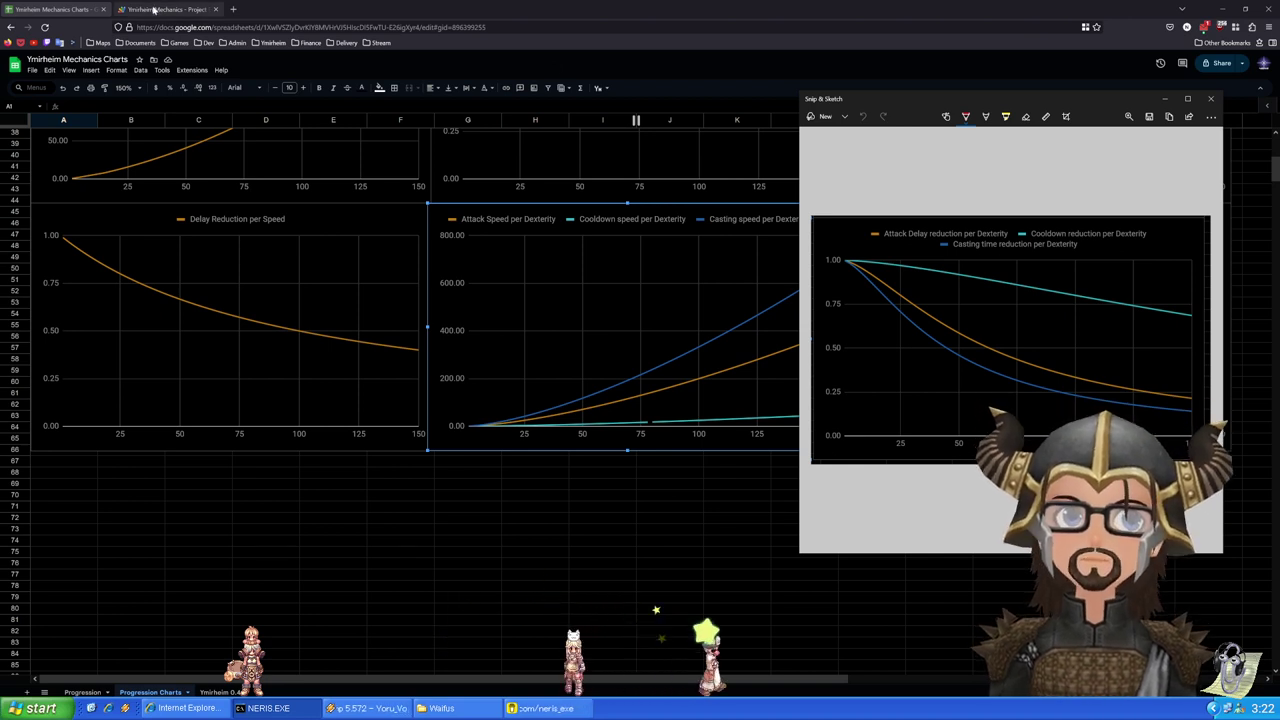
click(312, 12)
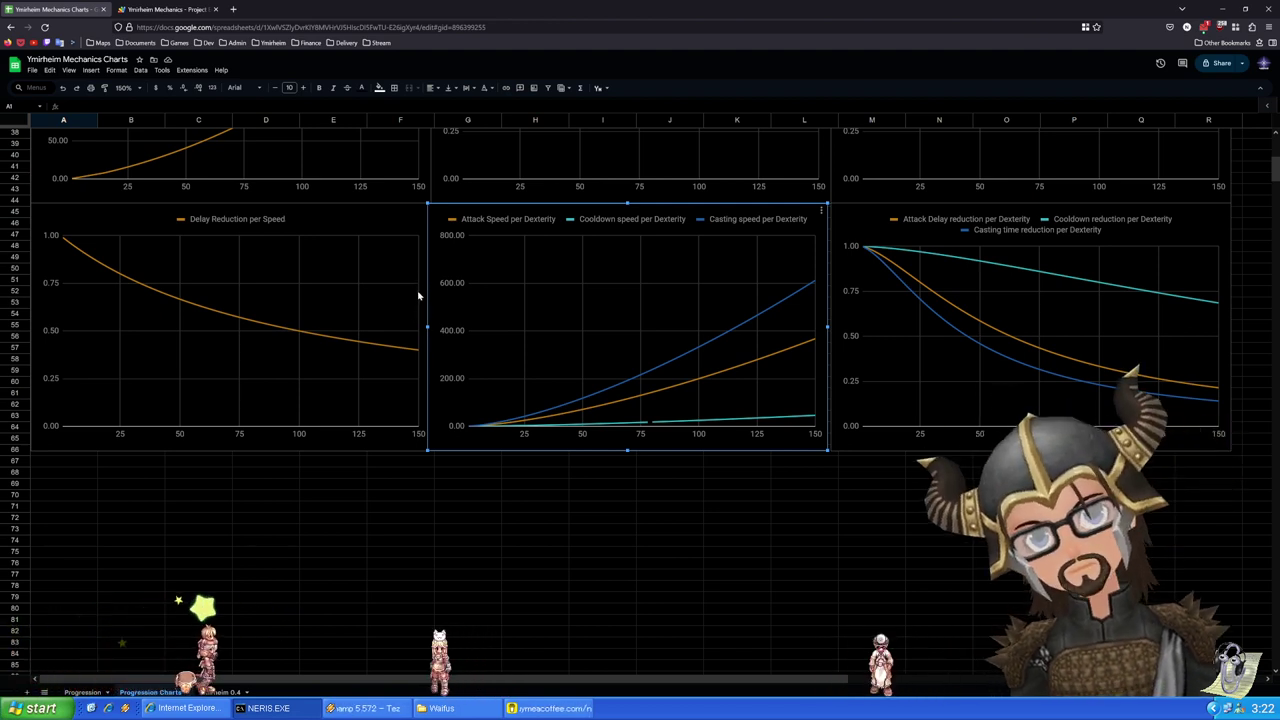
Step: Add a new 'return dexterity' line at the top of CooldownSpeedPerDexterity
click(165, 9)
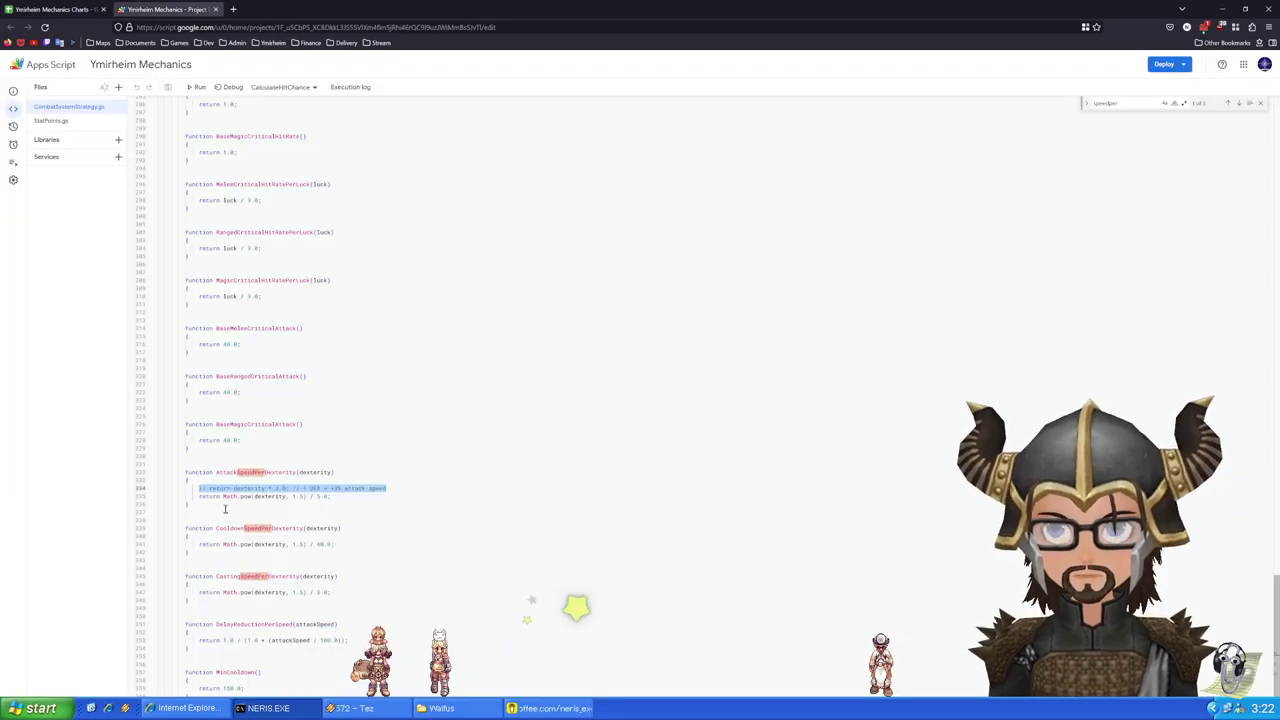
click(86, 12)
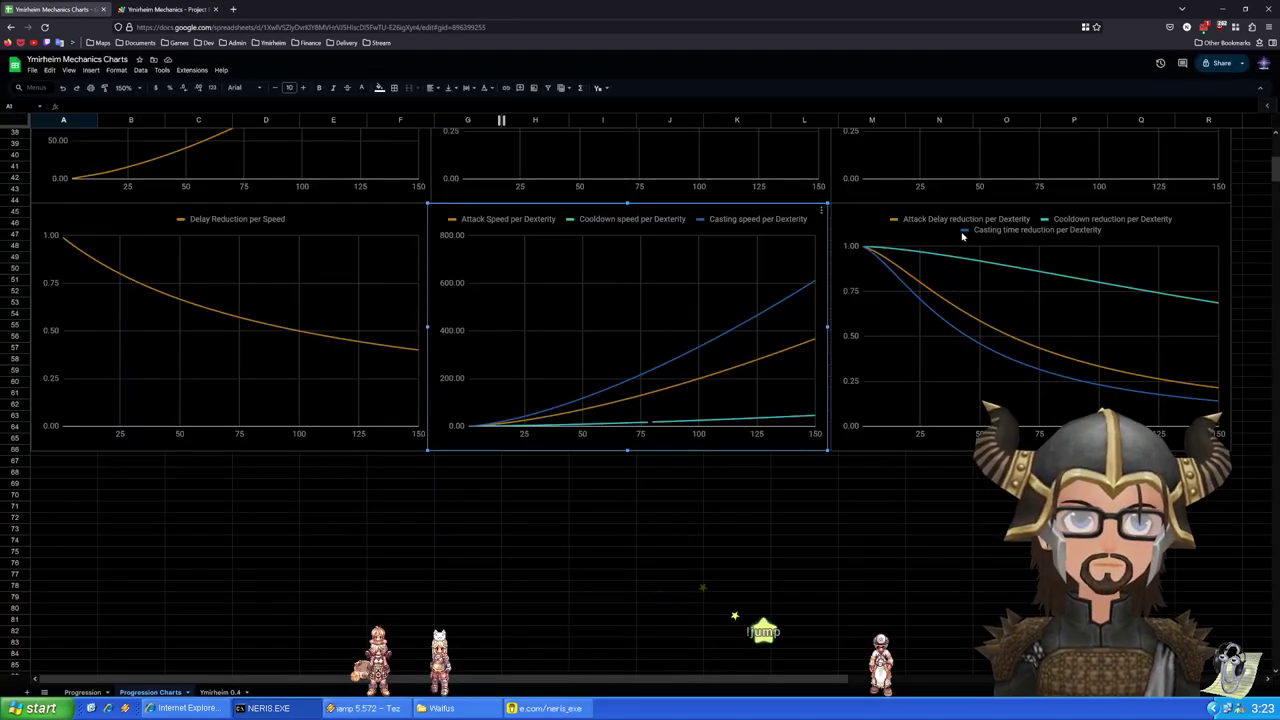
click(194, 13)
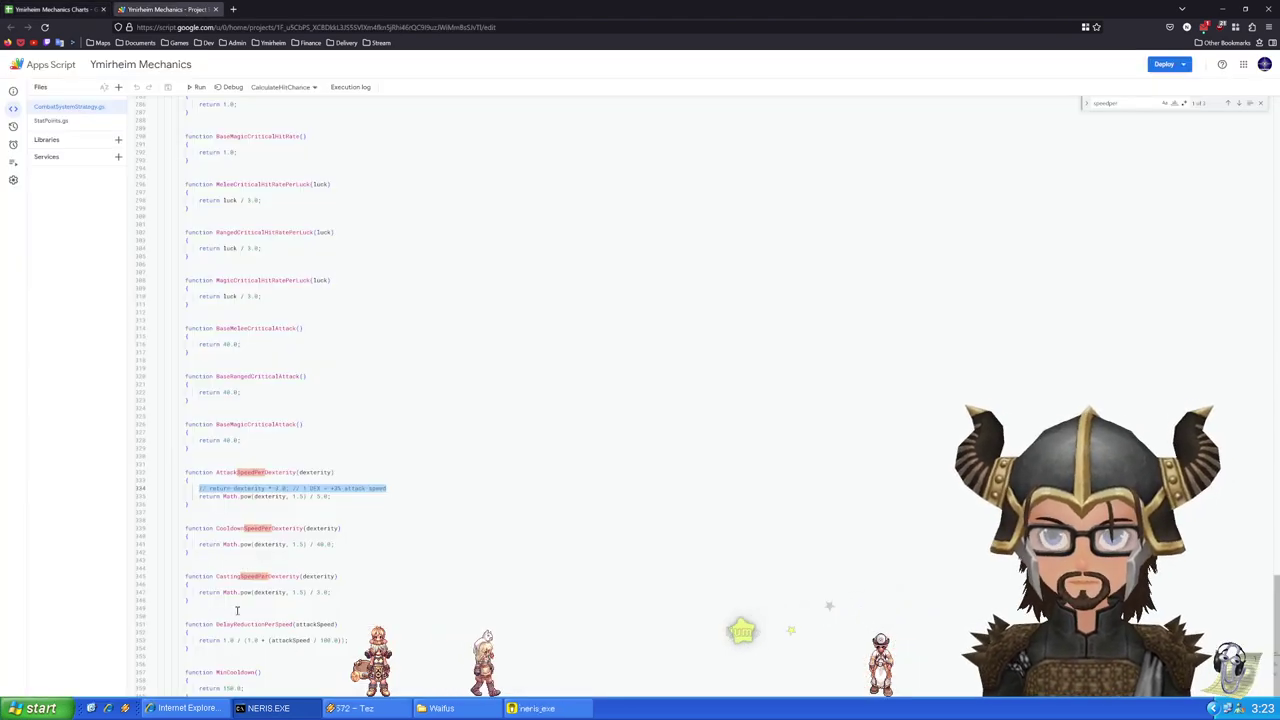
click(233, 557)
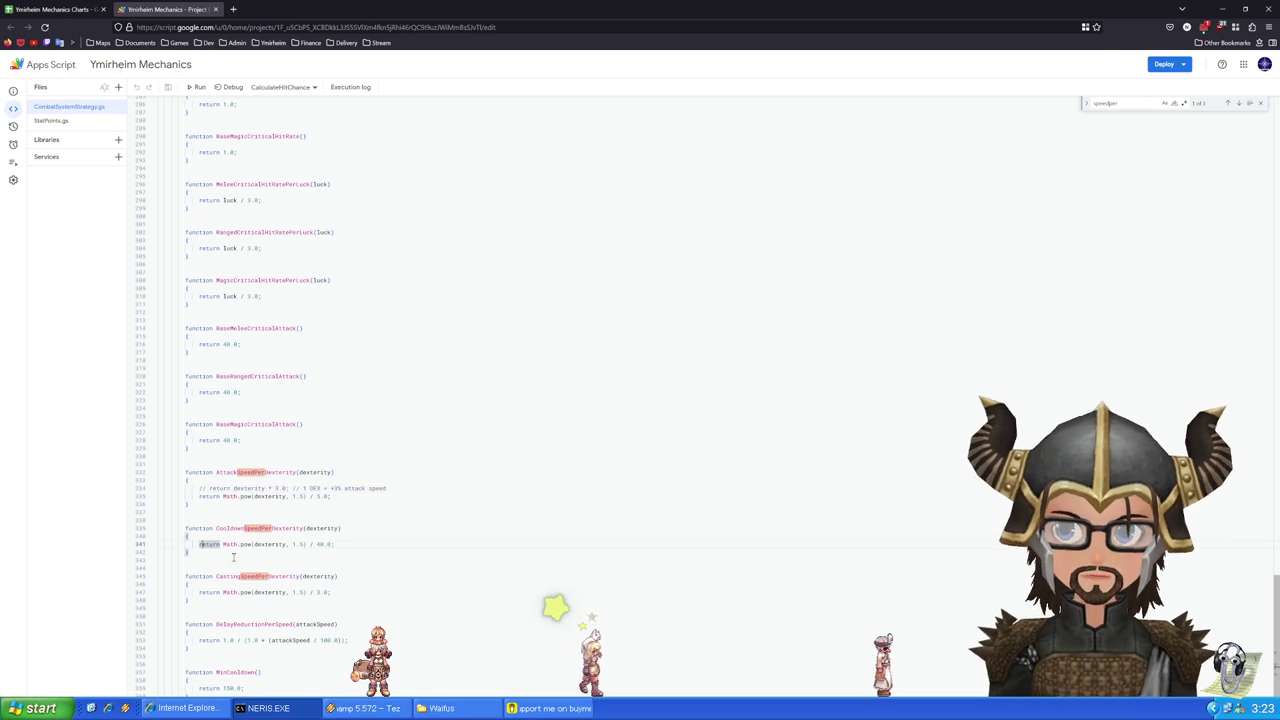
key(Return)
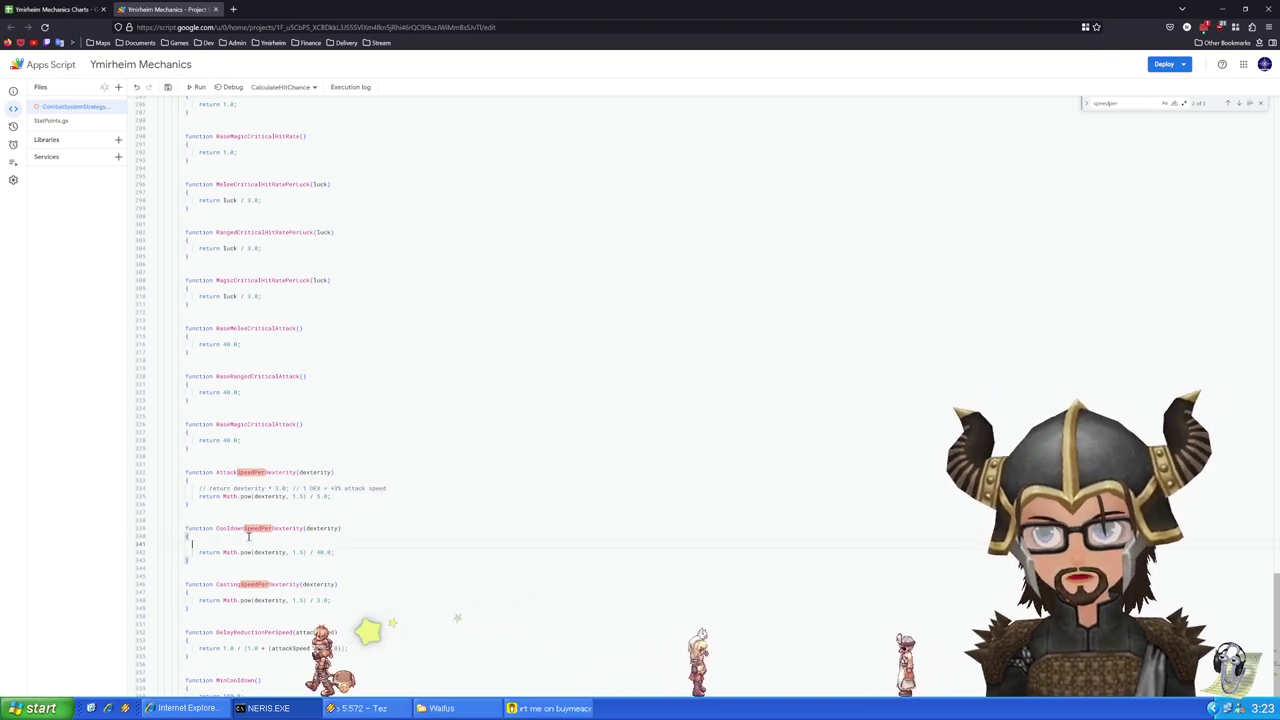
text(return)
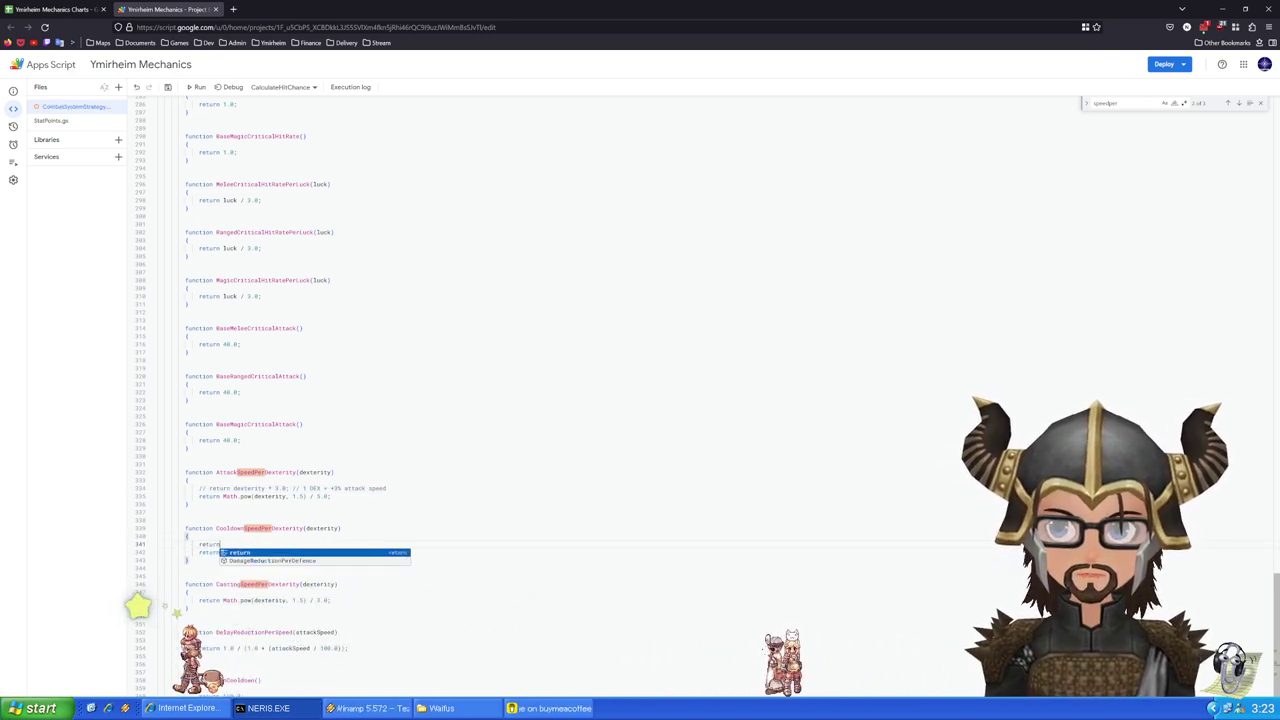
key(Escape)
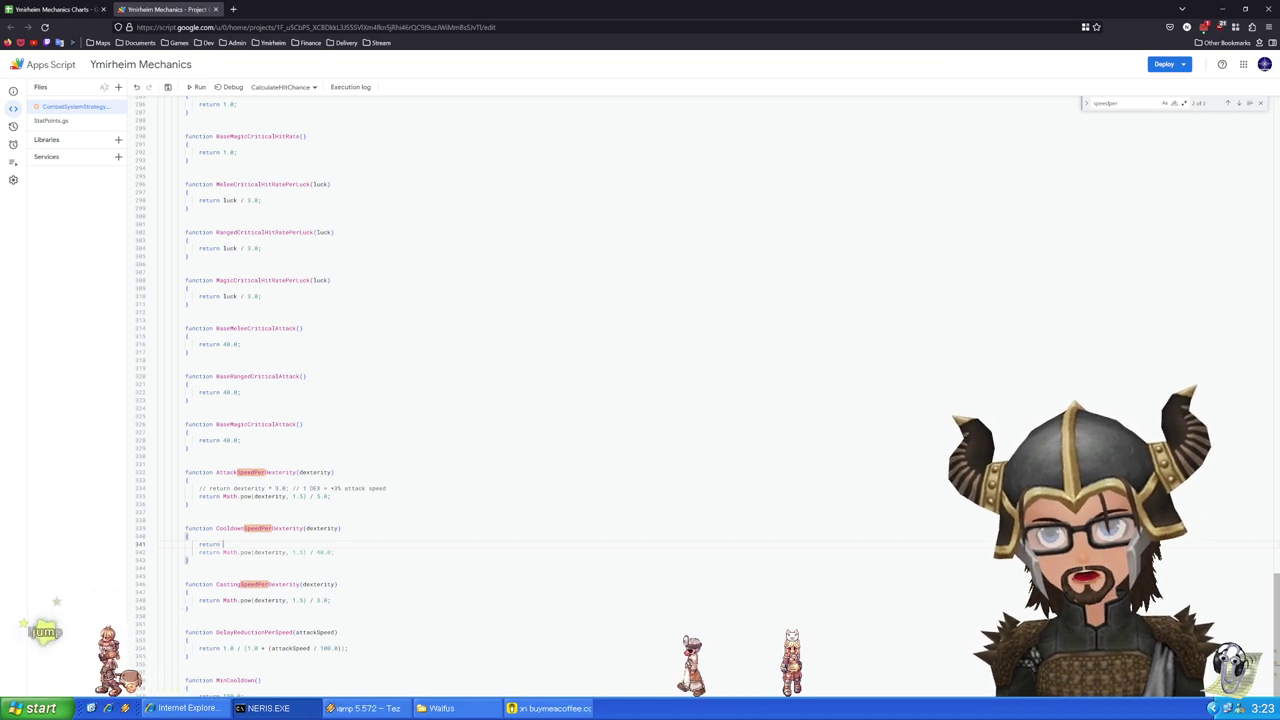
text(dexterity *)
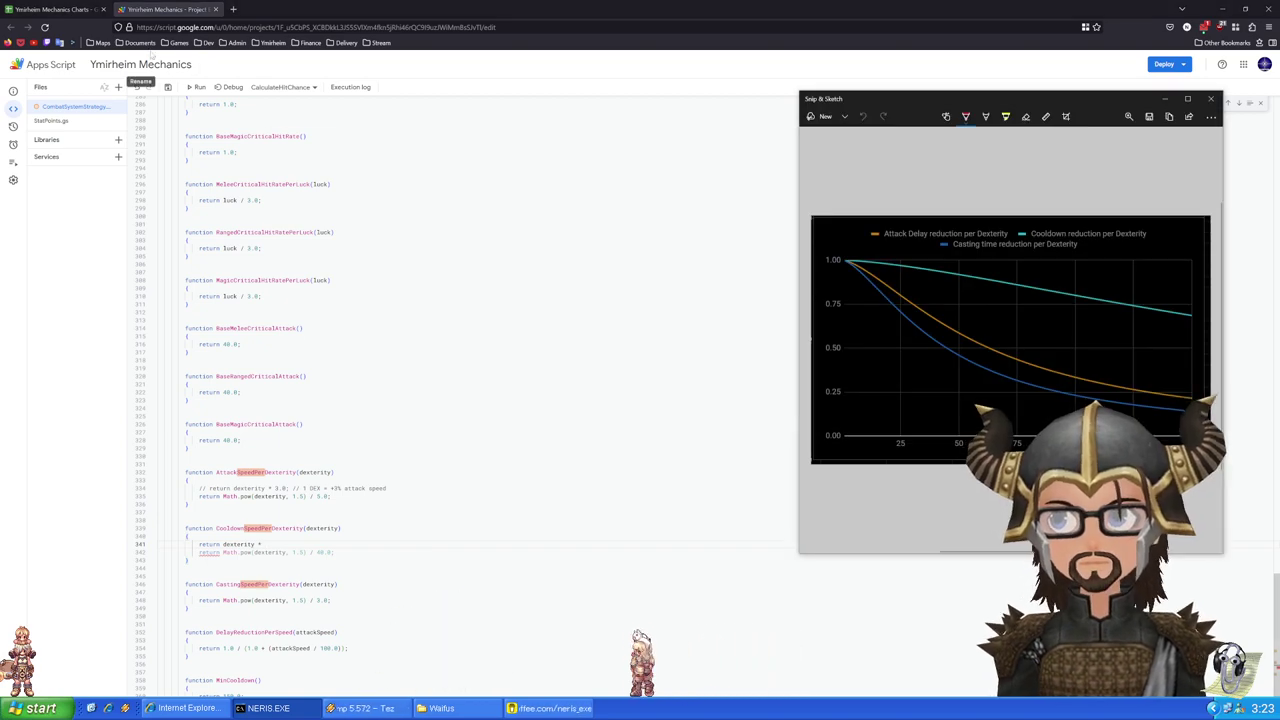
click(270, 546)
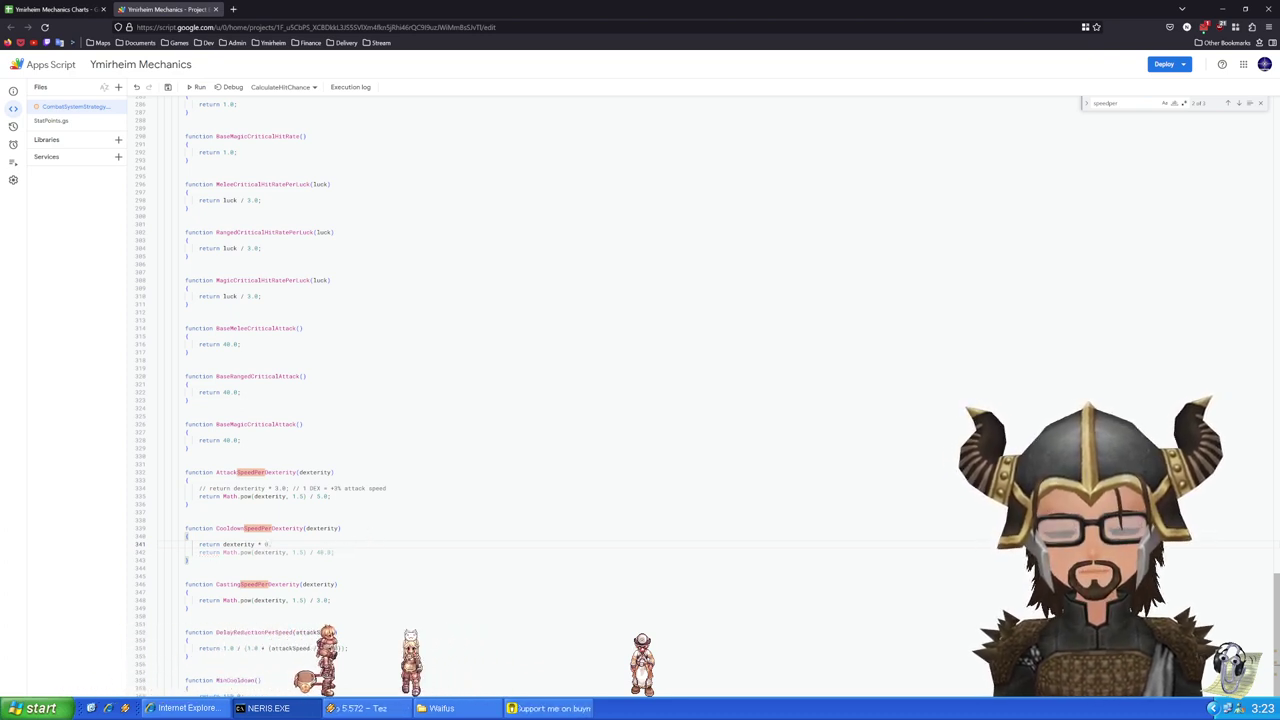
Step: Check the Delay Reduction per Speed chart in the spreadsheet
click(55, 9)
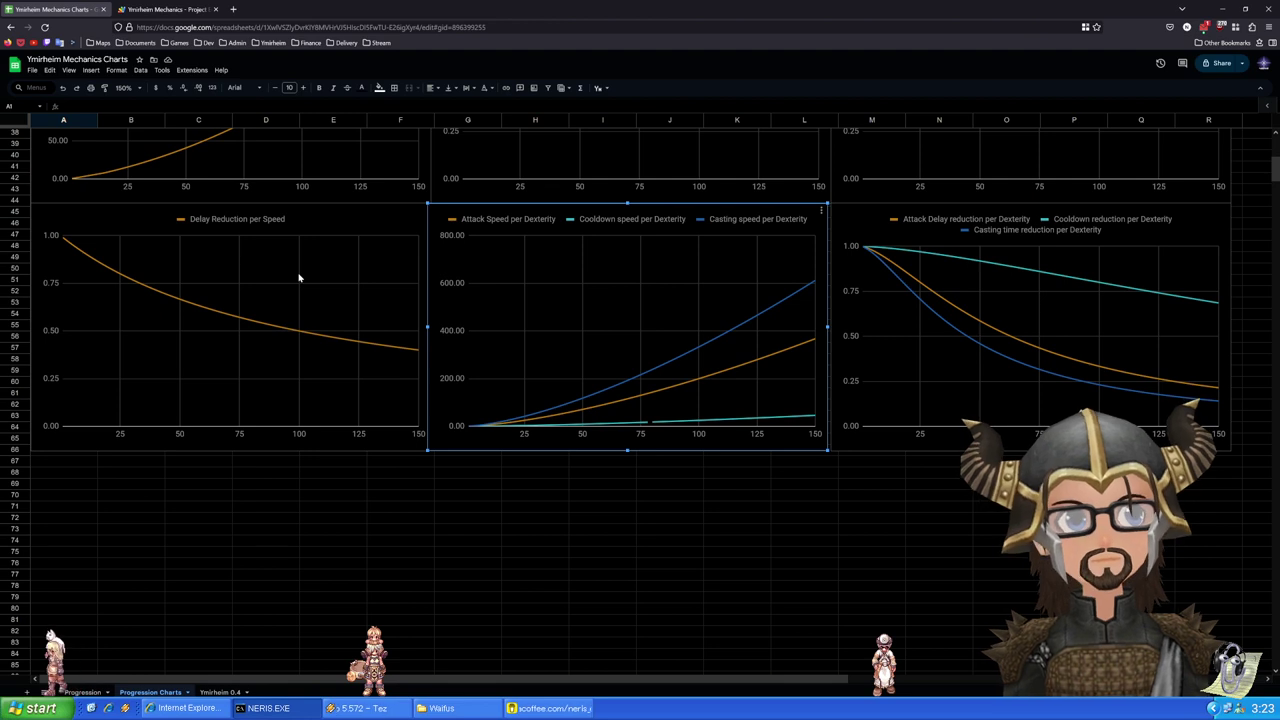
click(298, 278)
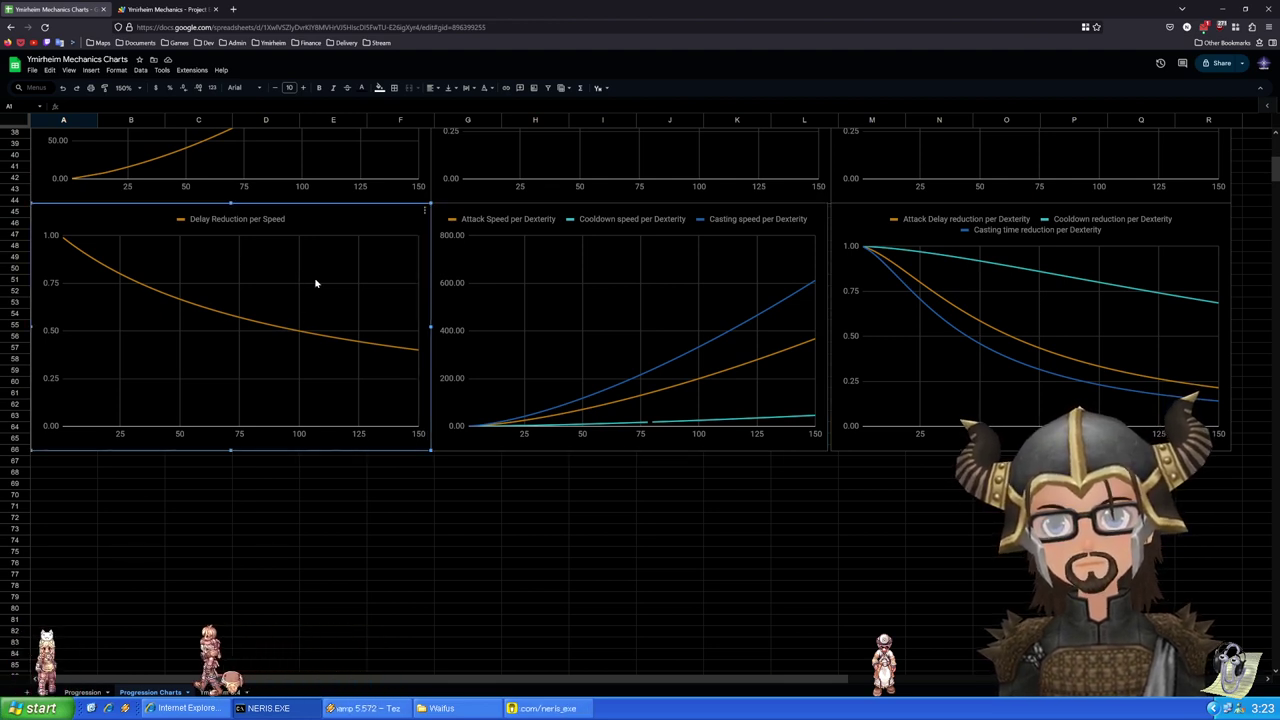
click(165, 9)
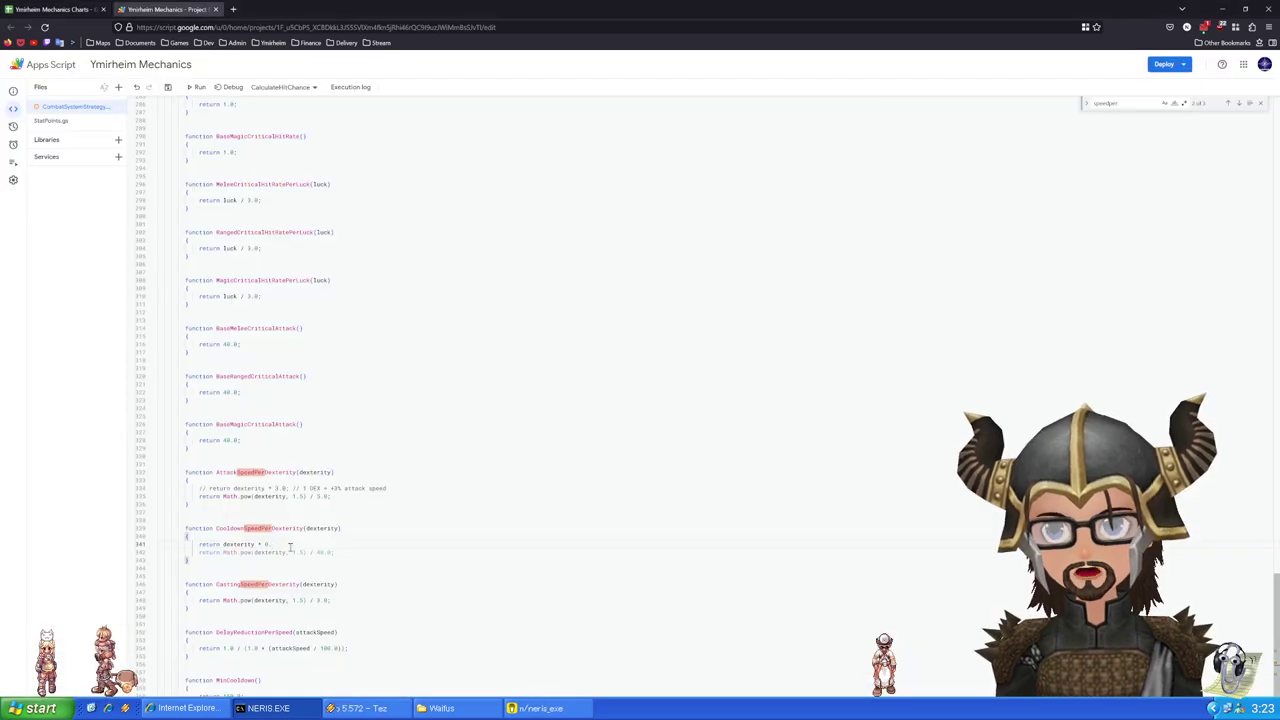
Step: Make the cooldown return dexterity * 0.4 below the commented-out Math.pow formulas
text(4;)
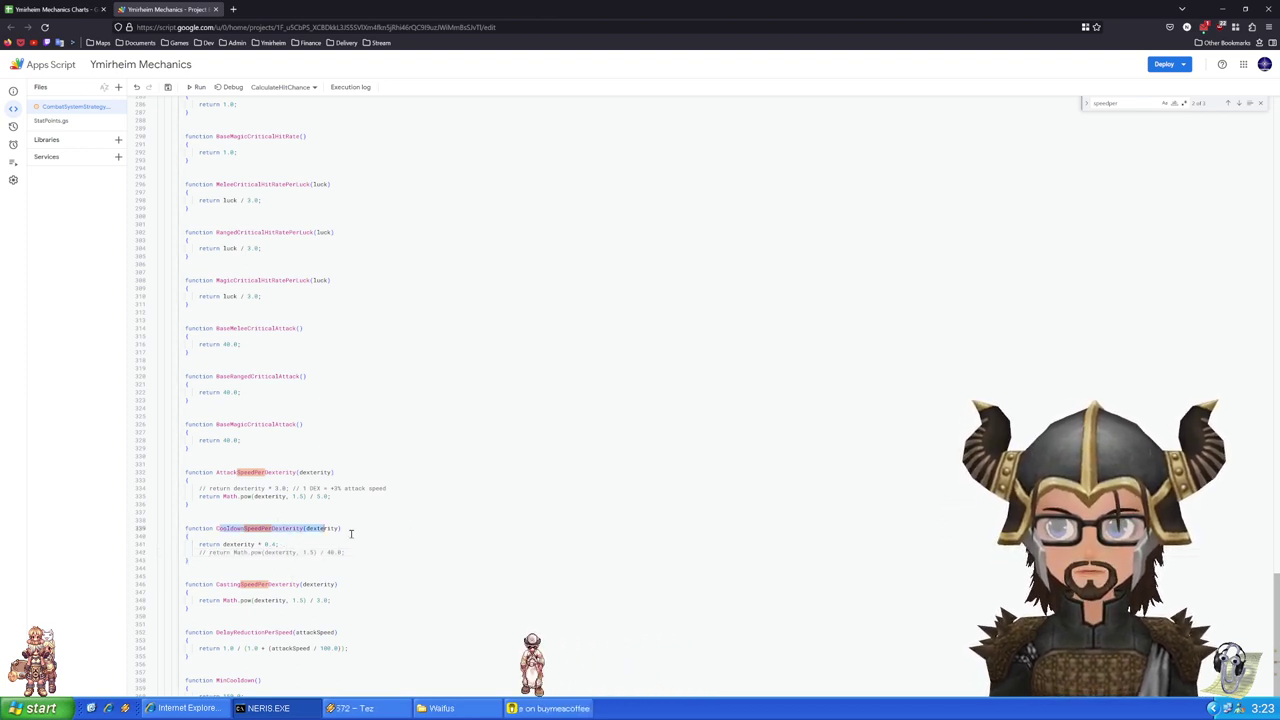
click(72, 10)
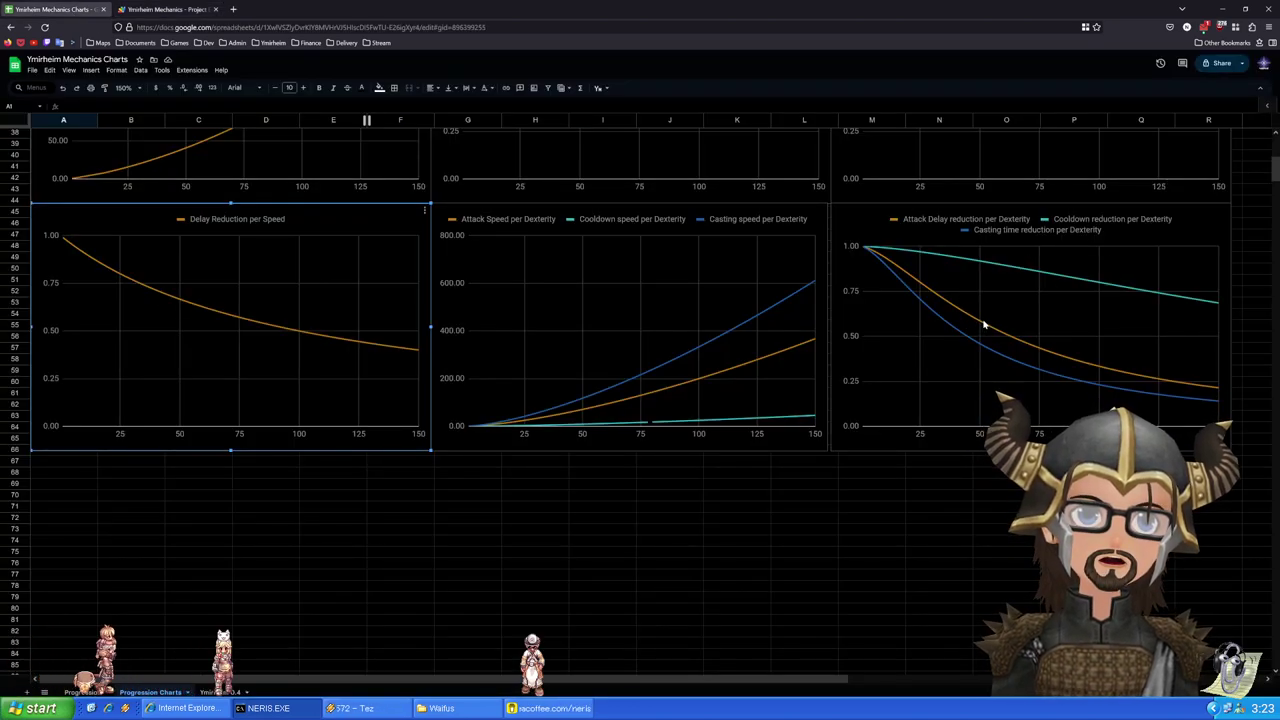
click(165, 9)
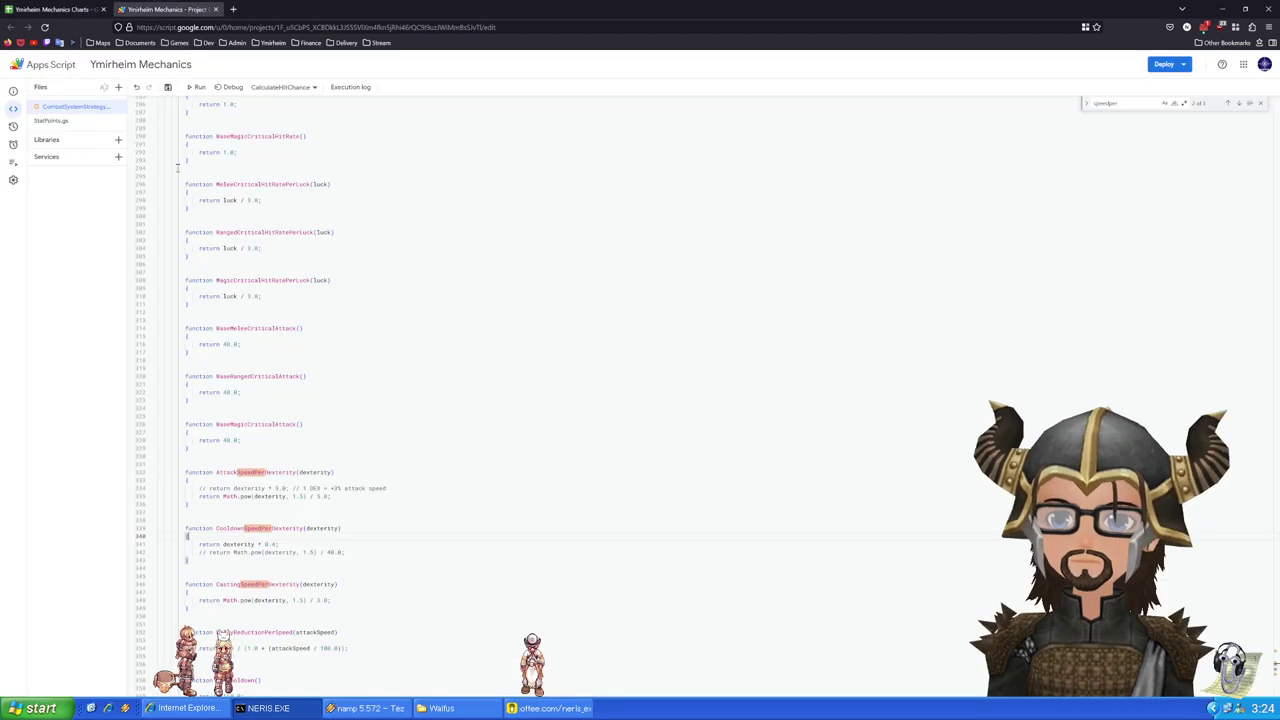
click(199, 496)
text(//)
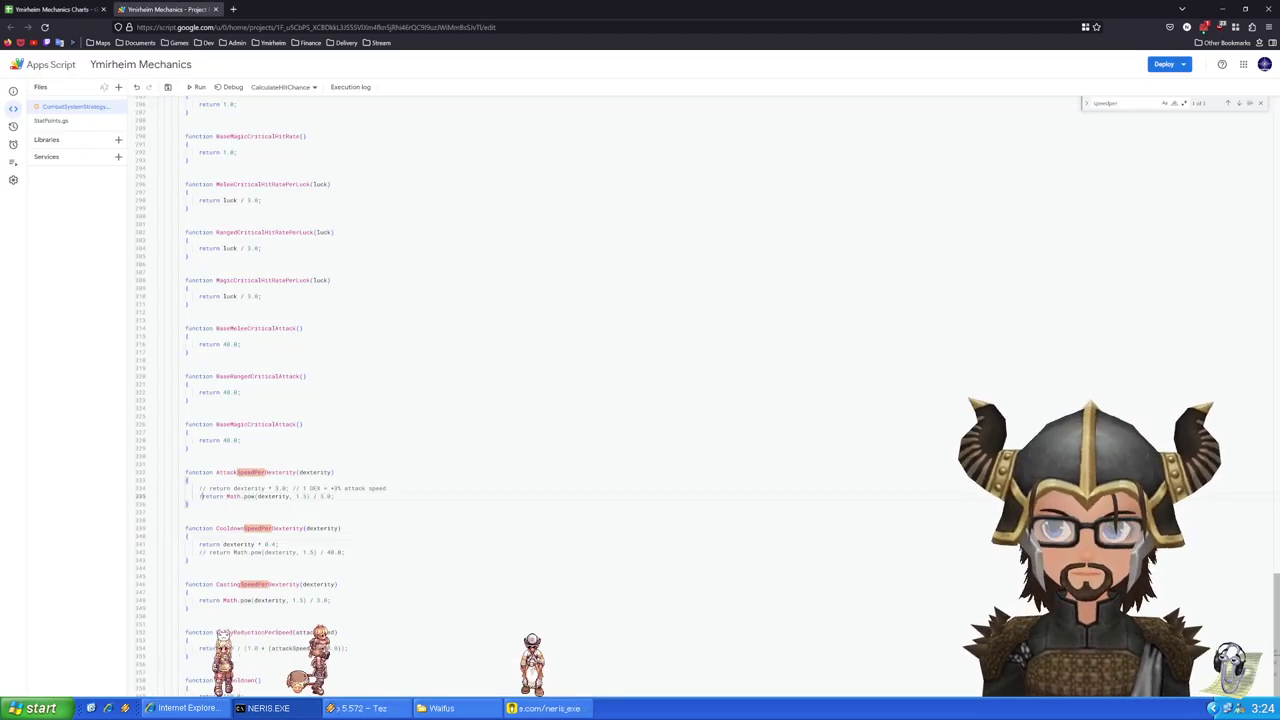
click(279, 544)
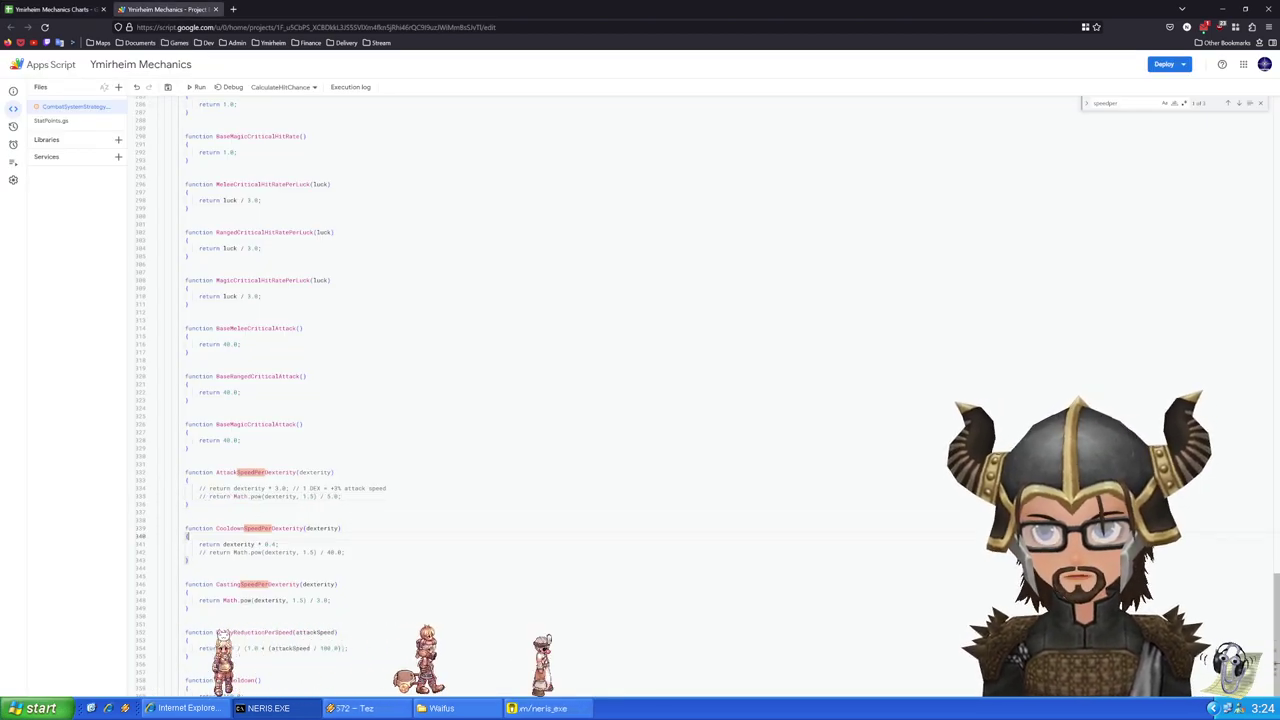
key(alt+Down)
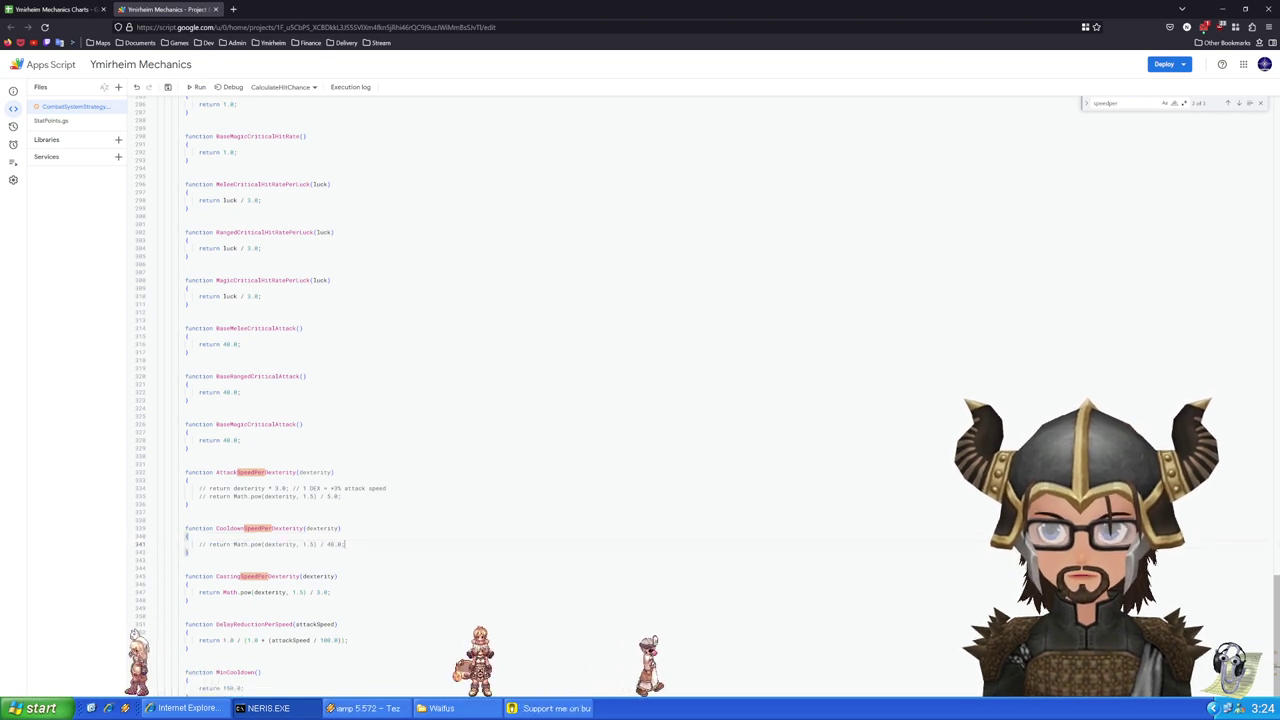
Step: Start a new 'return dexterity *' line in AttackSpeedPerDexterity
click(343, 496)
key(Return)
text(return d)
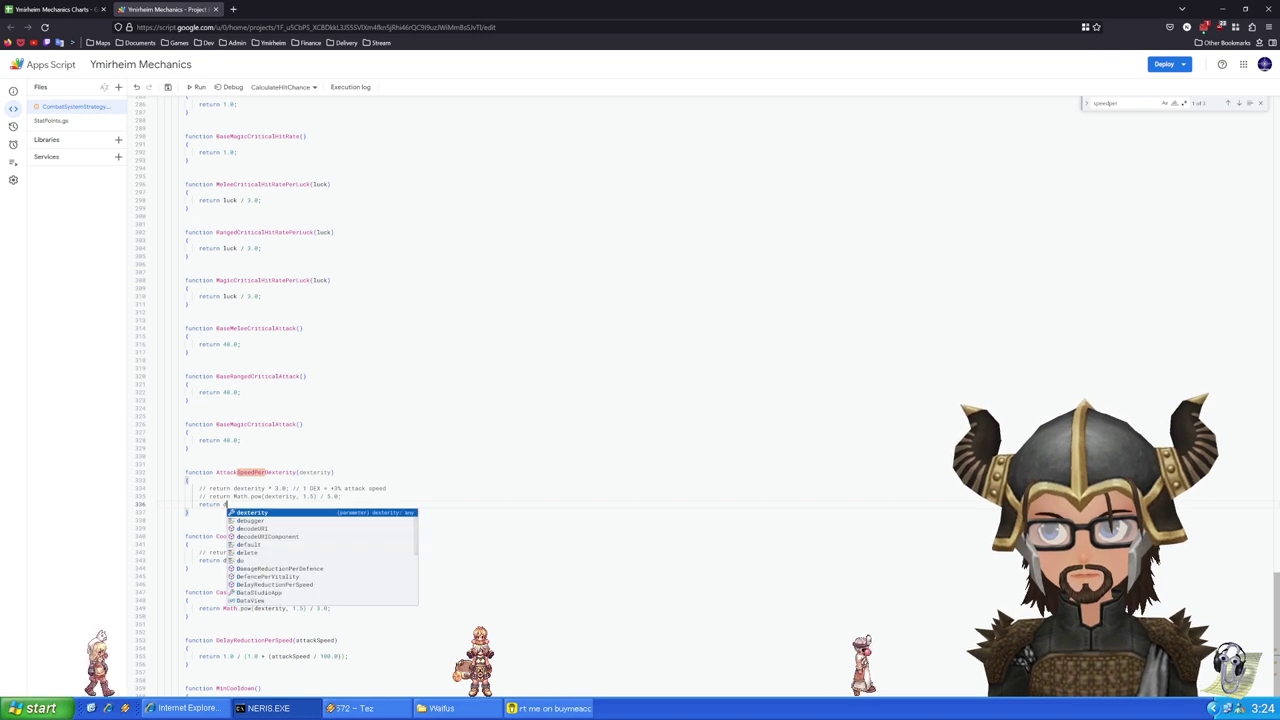
text(exteri)
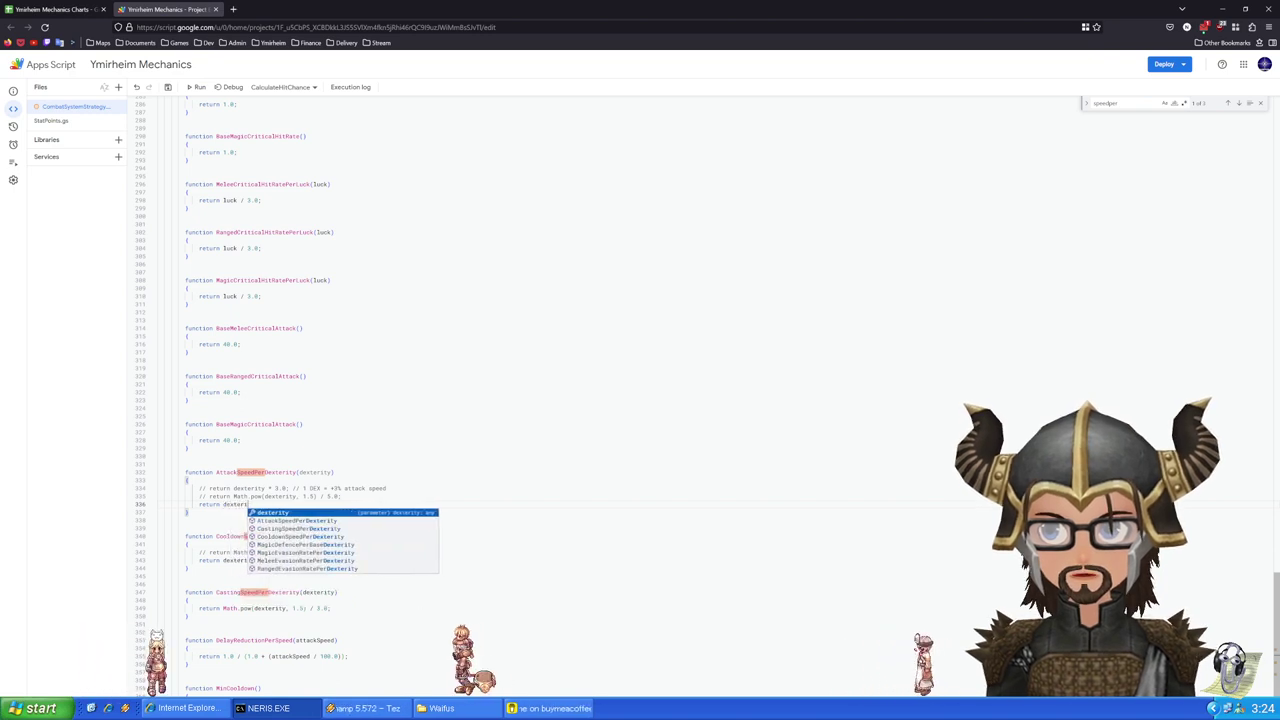
text(ty *)
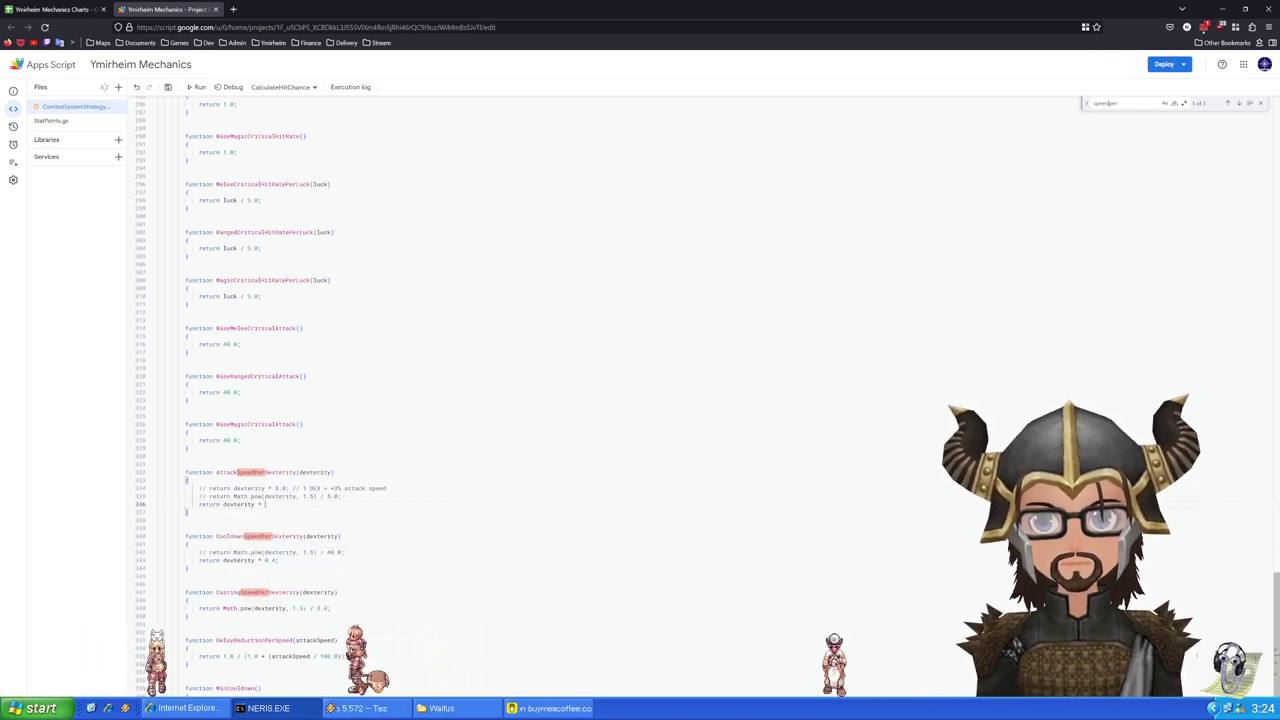
click(55, 9)
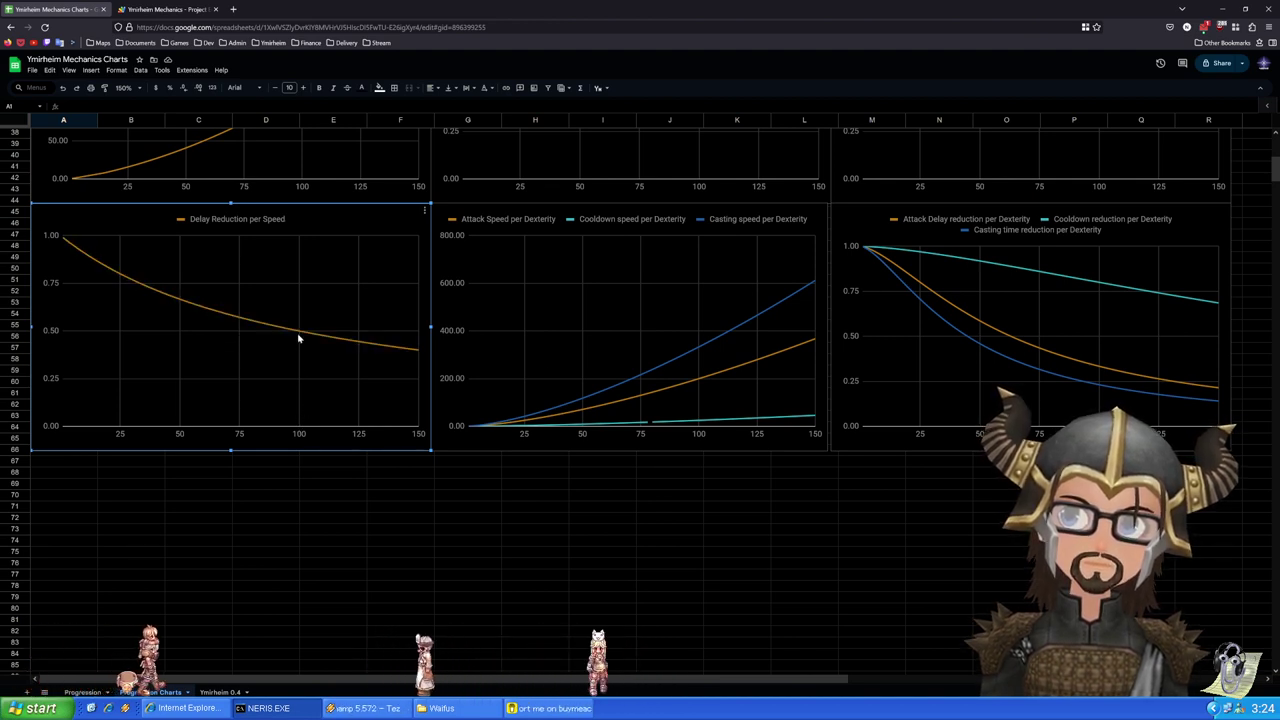
Step: Read values off the dexterity chart curves and select the dexterity reduction chart
mouse_move(299, 336)
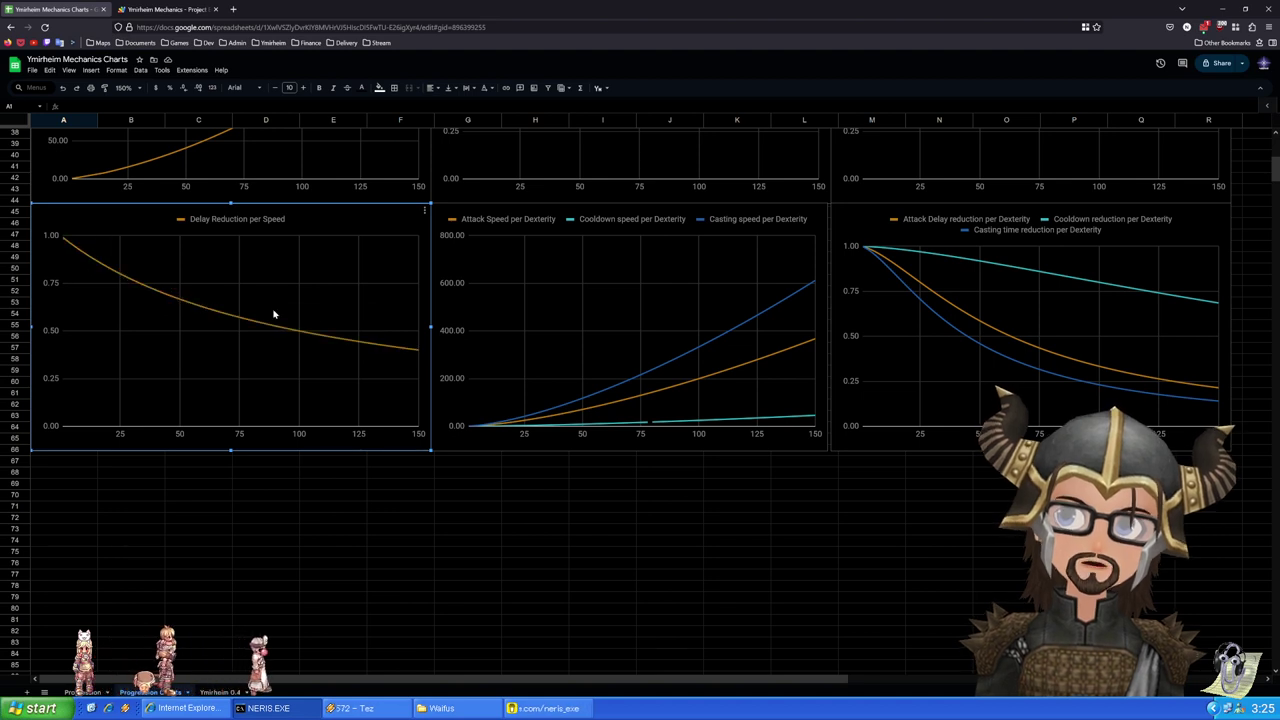
mouse_move(240, 322)
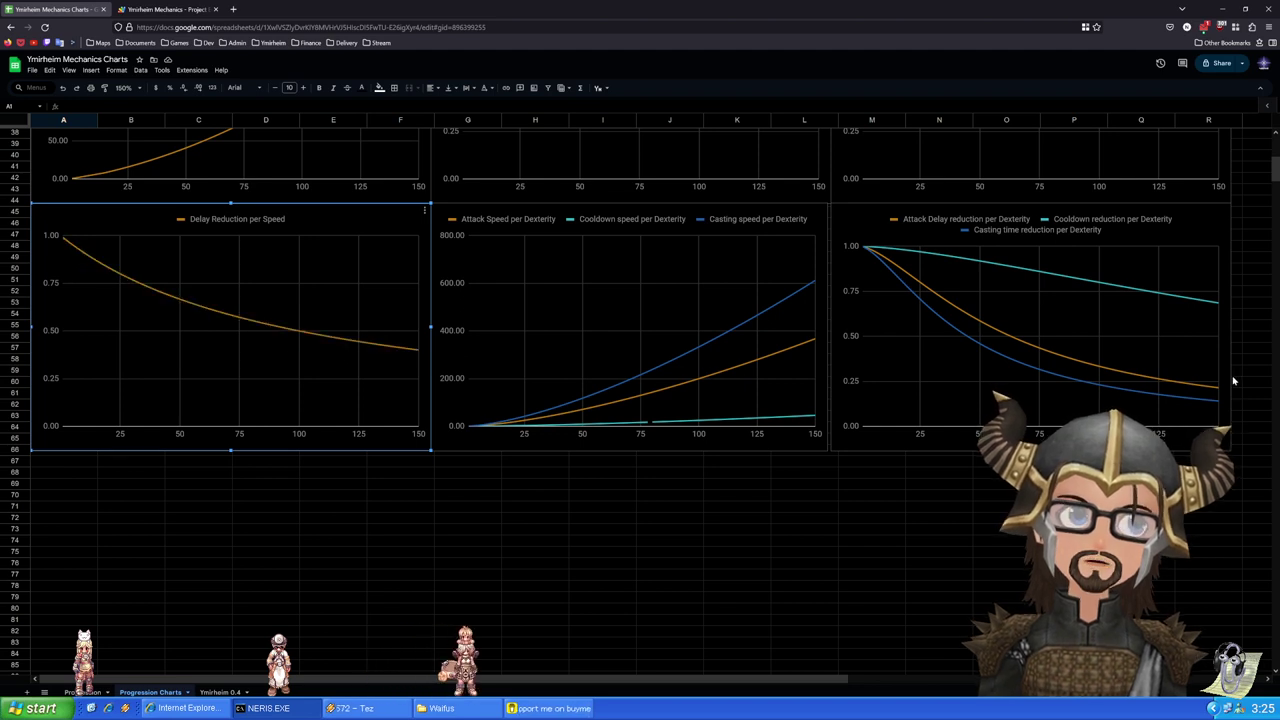
click(1100, 371)
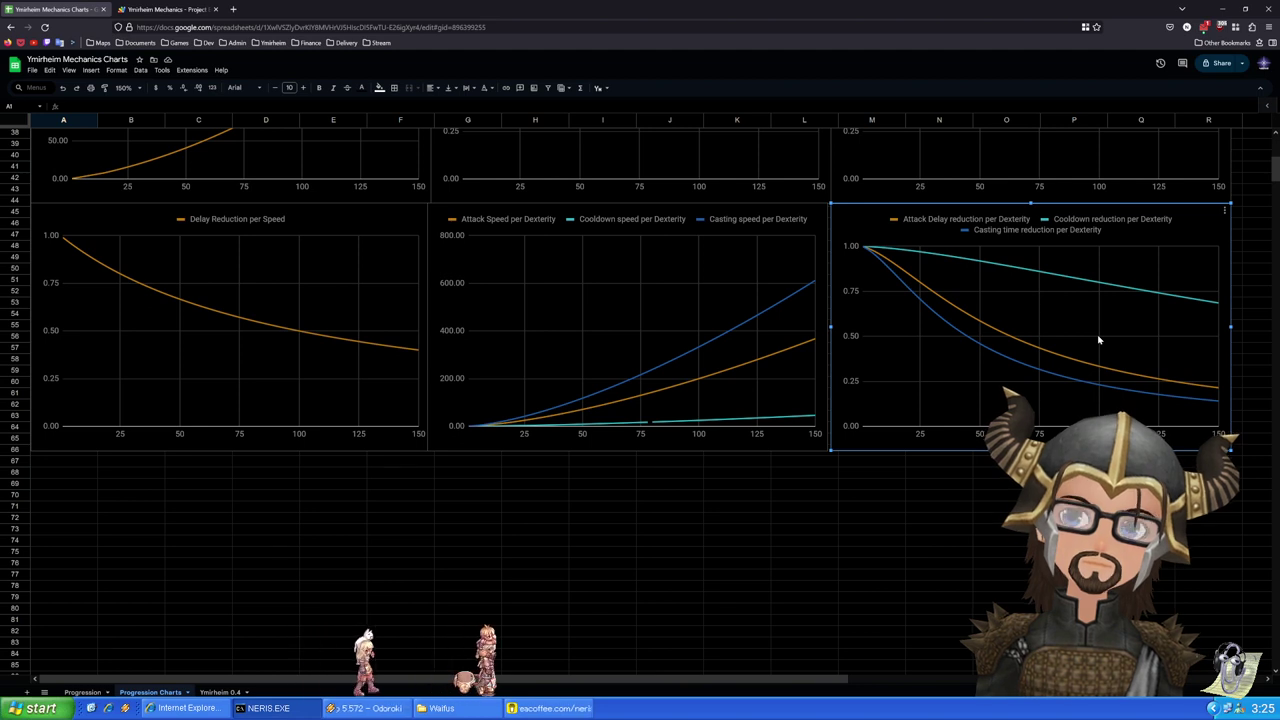
click(165, 9)
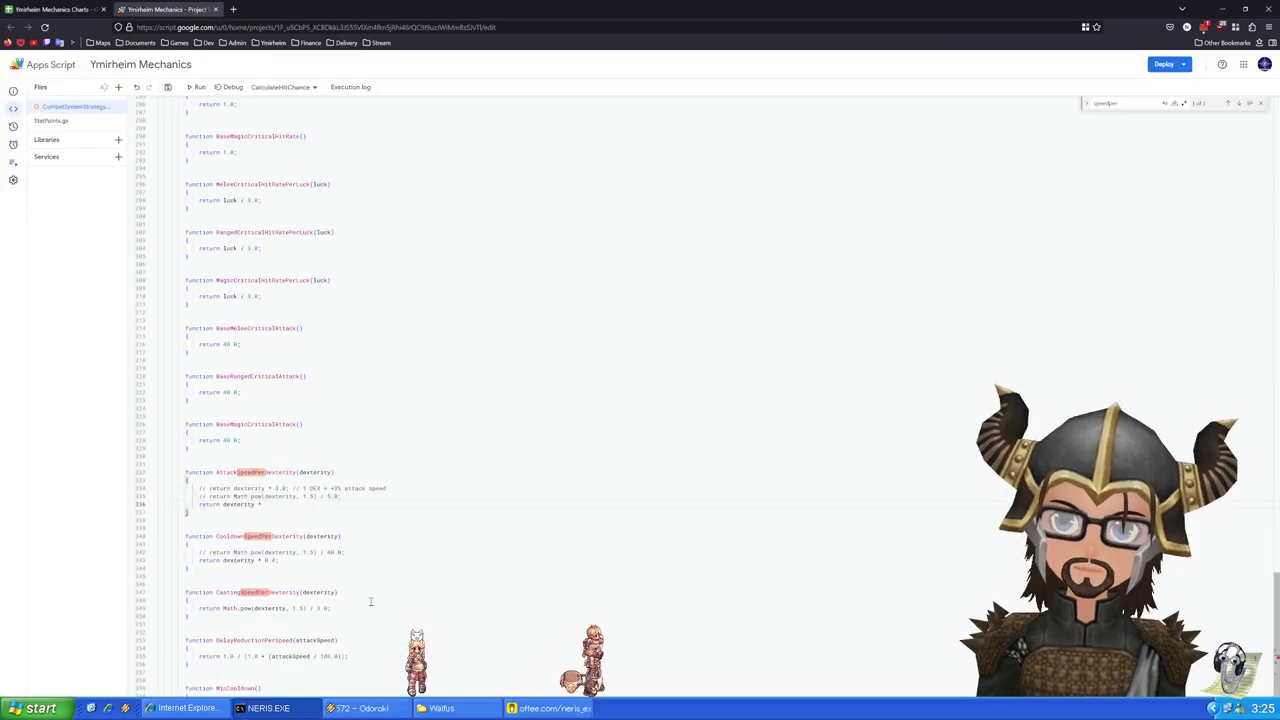
Step: Finish the attack speed multiplier at 0.75 and comment out the casting Math.pow line
text(0.75)
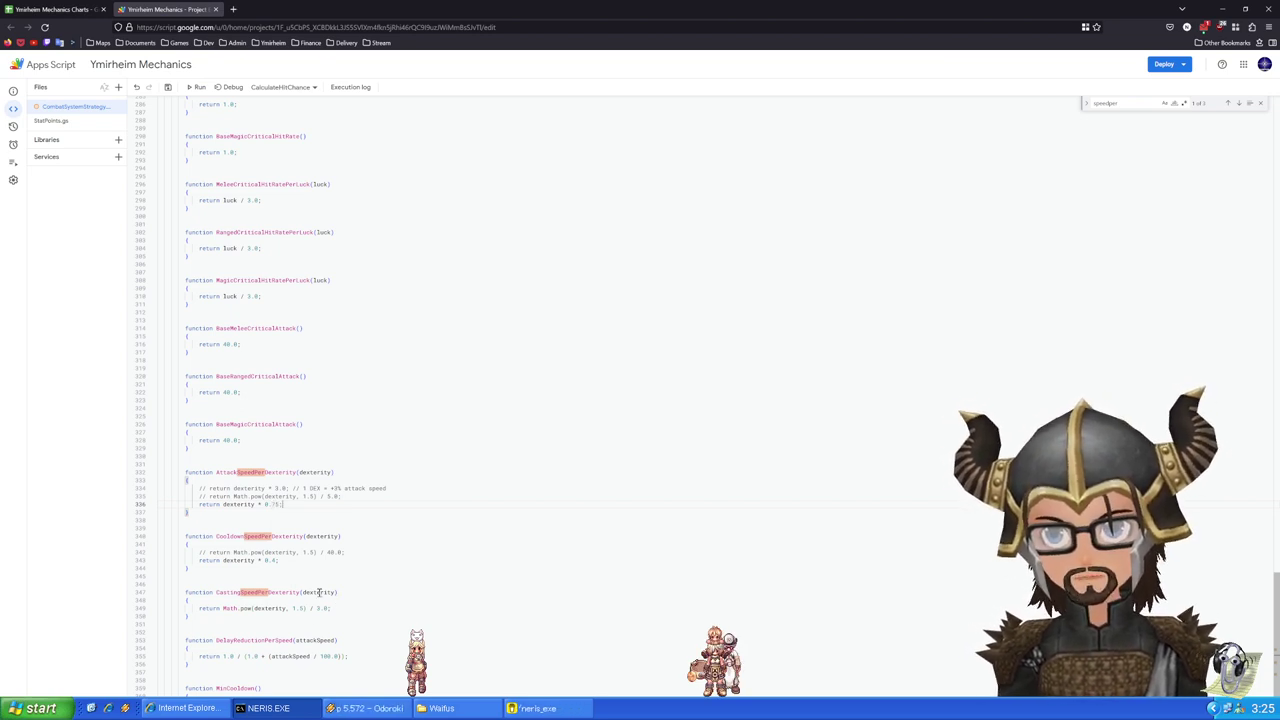
text(//)
key(End)
key(Return)
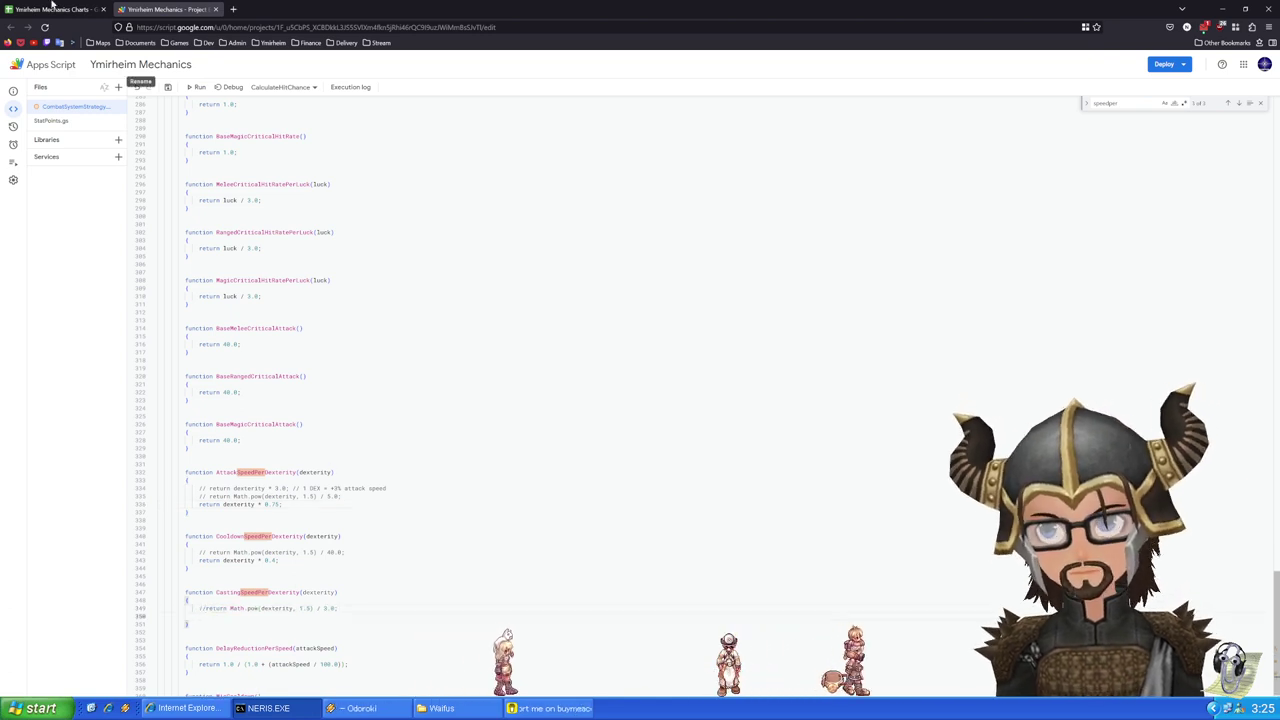
click(85, 14)
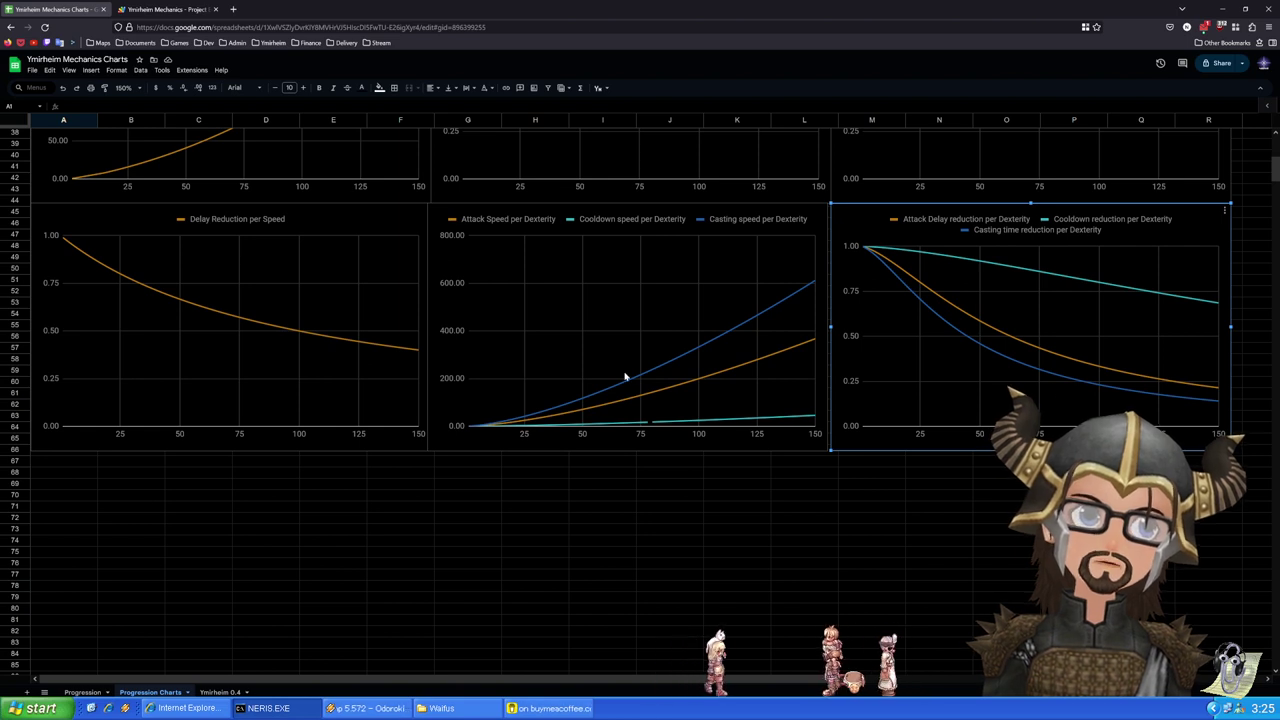
click(299, 335)
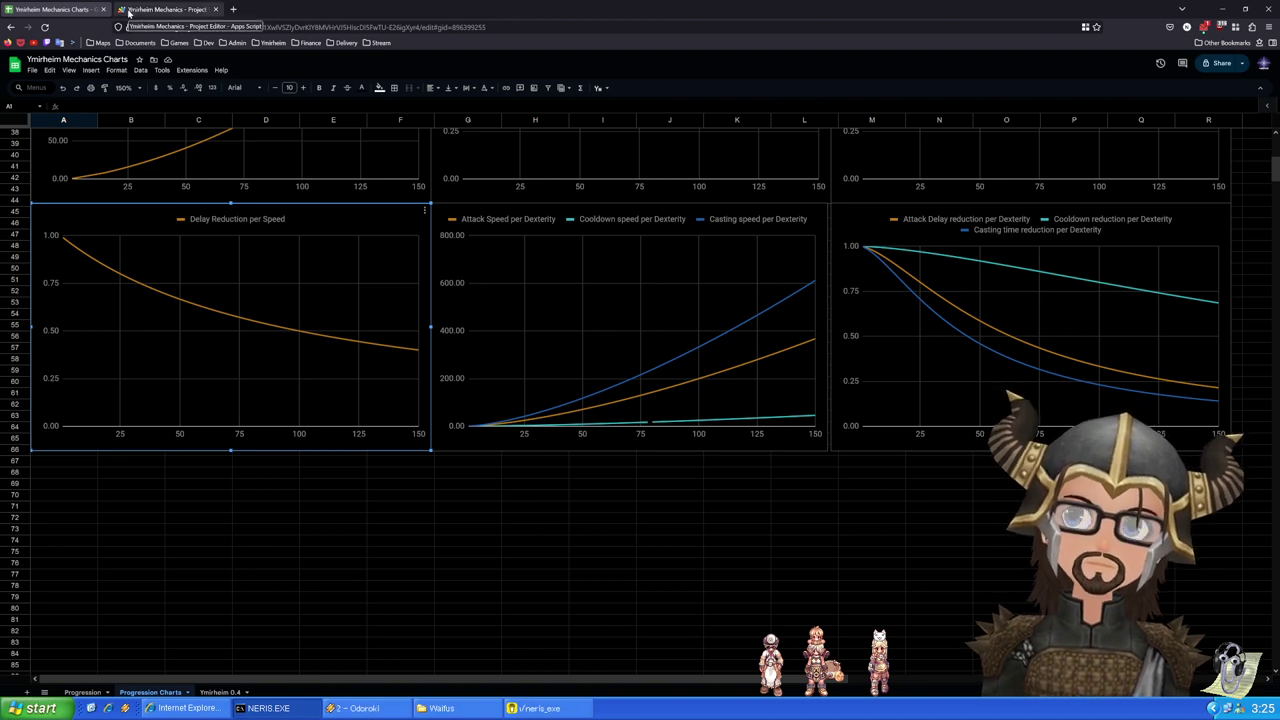
click(160, 9)
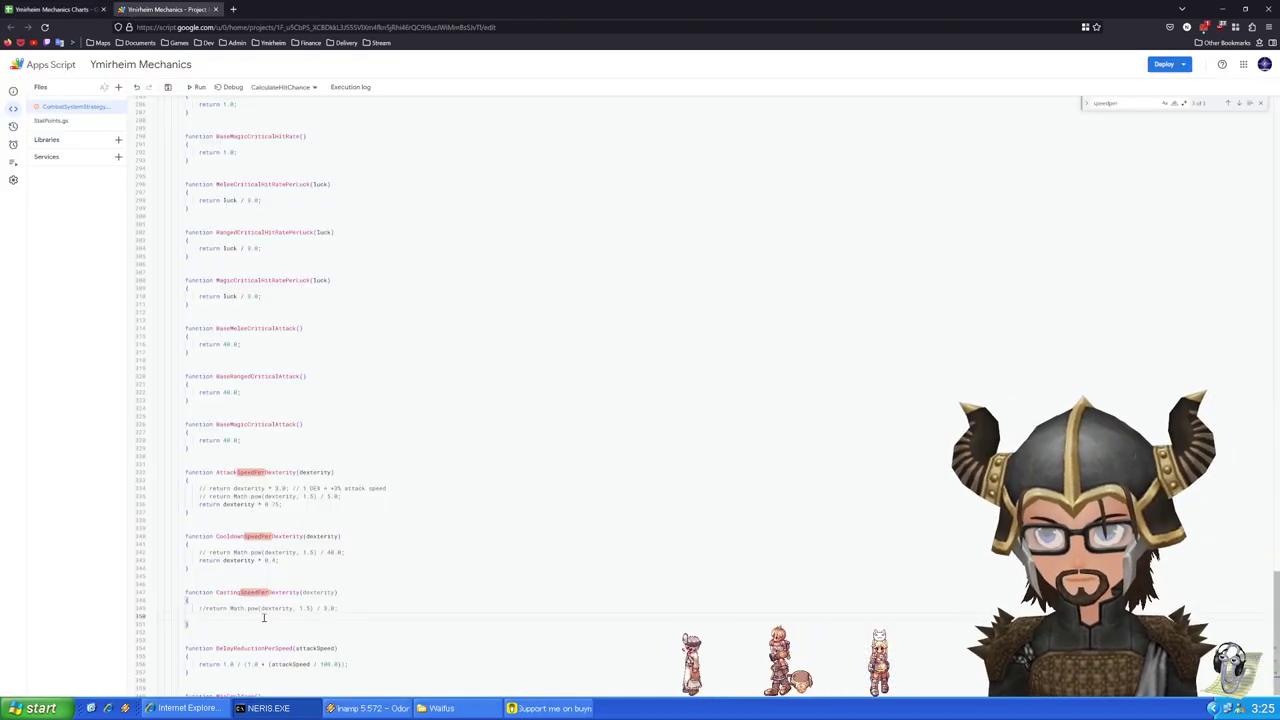
Step: Give CastingSpeedPerDexterity a 'return dexterity * 1.25' line and save
text(dexterit)
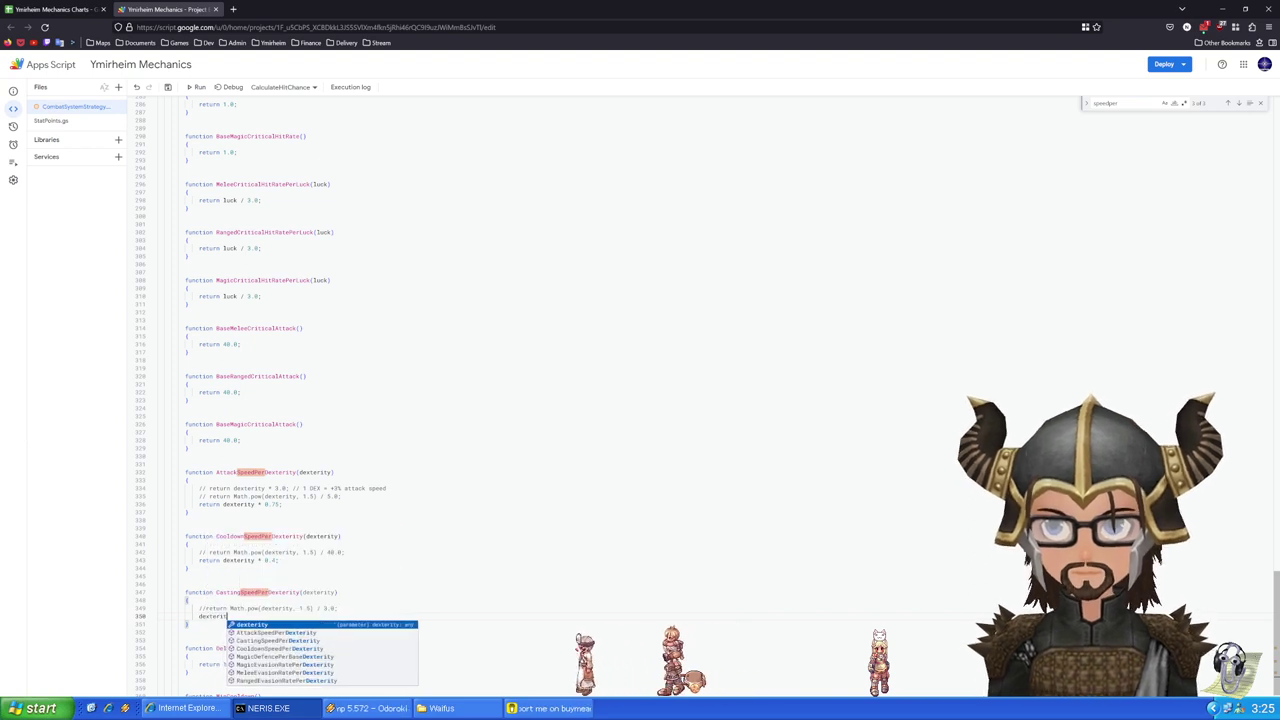
text(y * 1.25;)
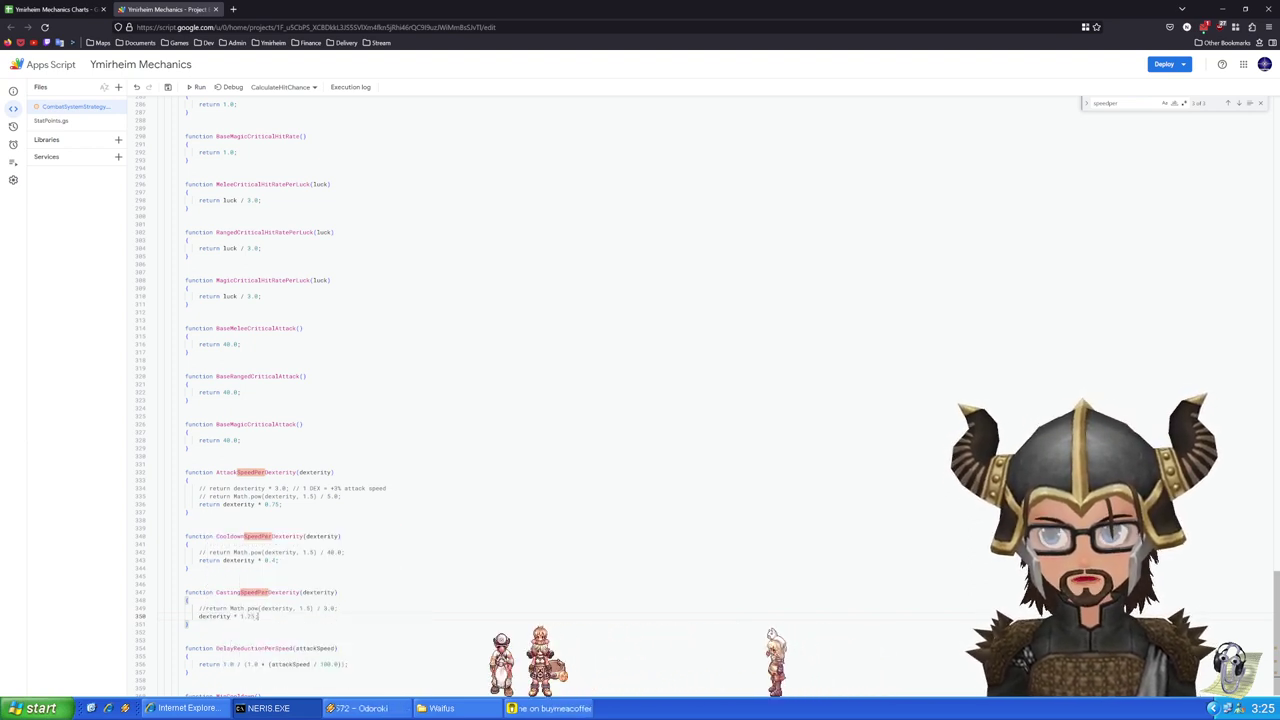
key(ctrl+s)
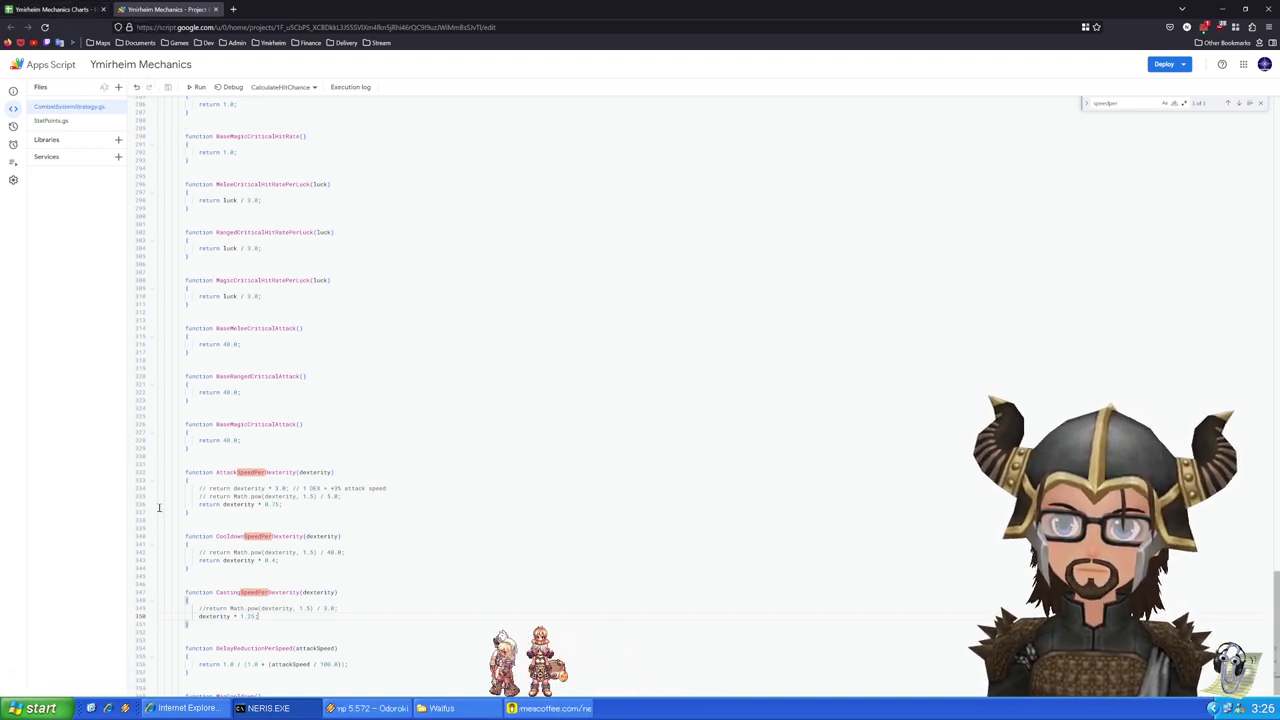
text(return)
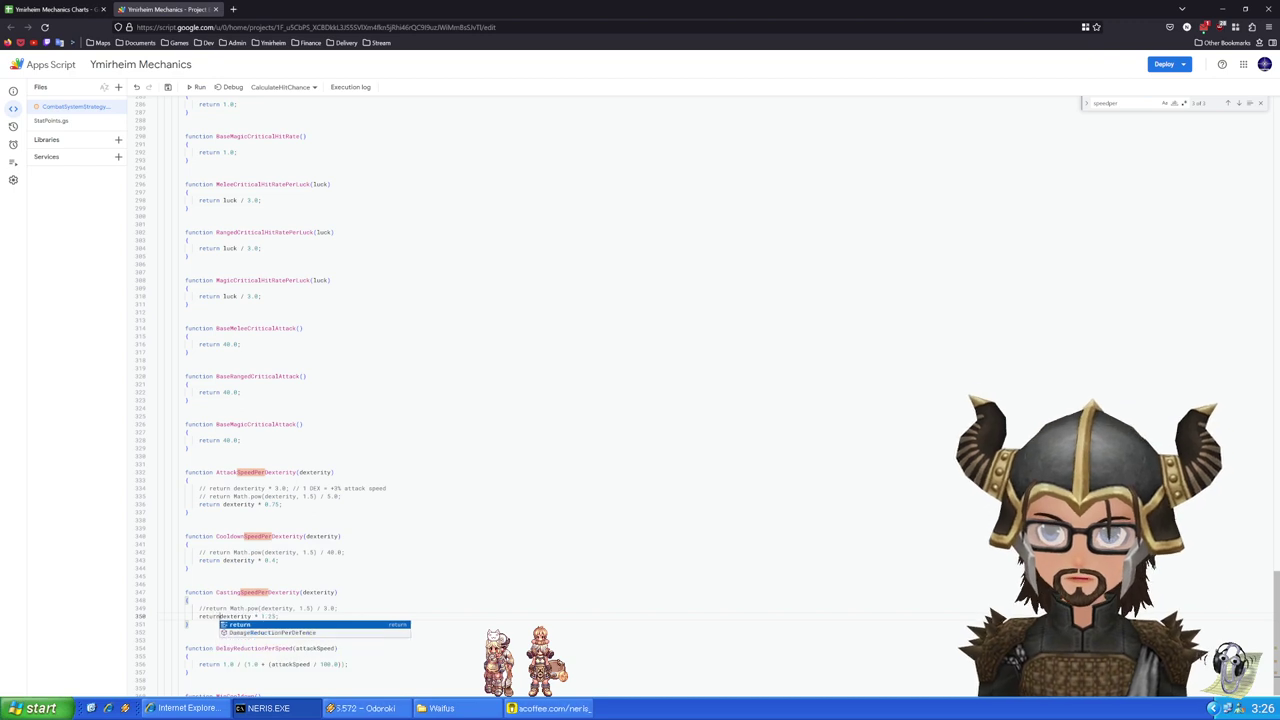
key(ctrl+s)
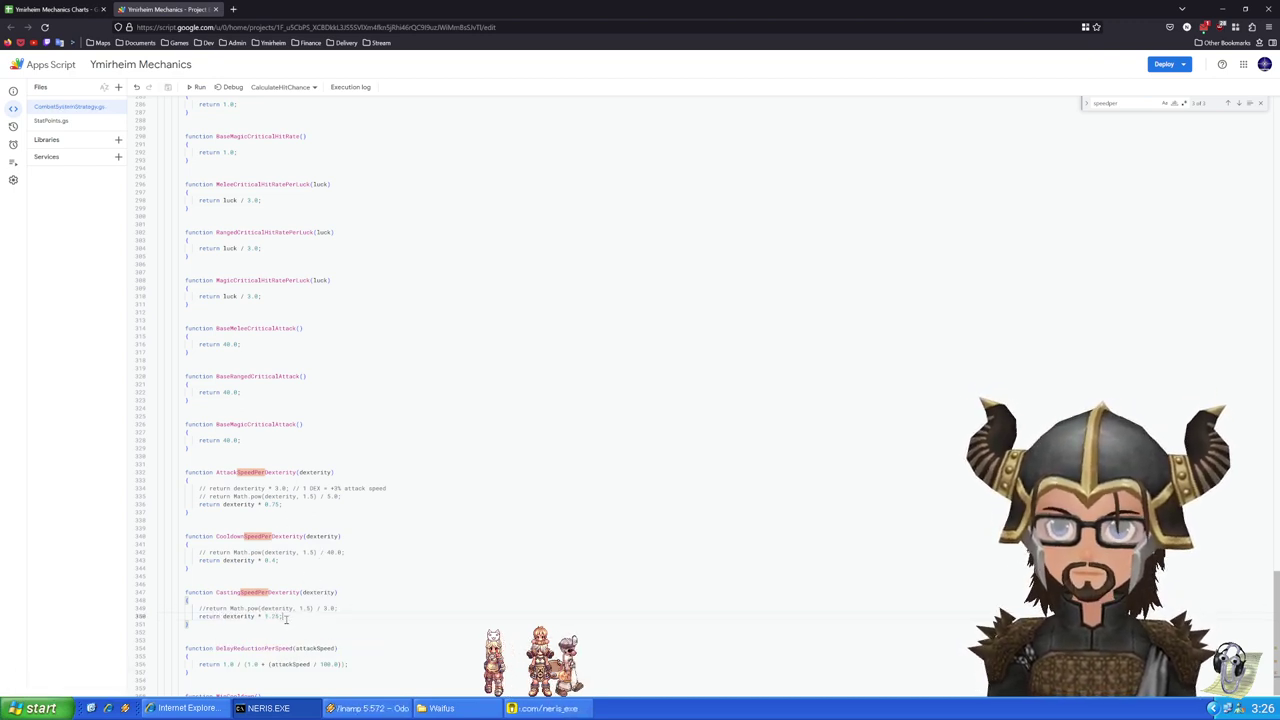
click(285, 561)
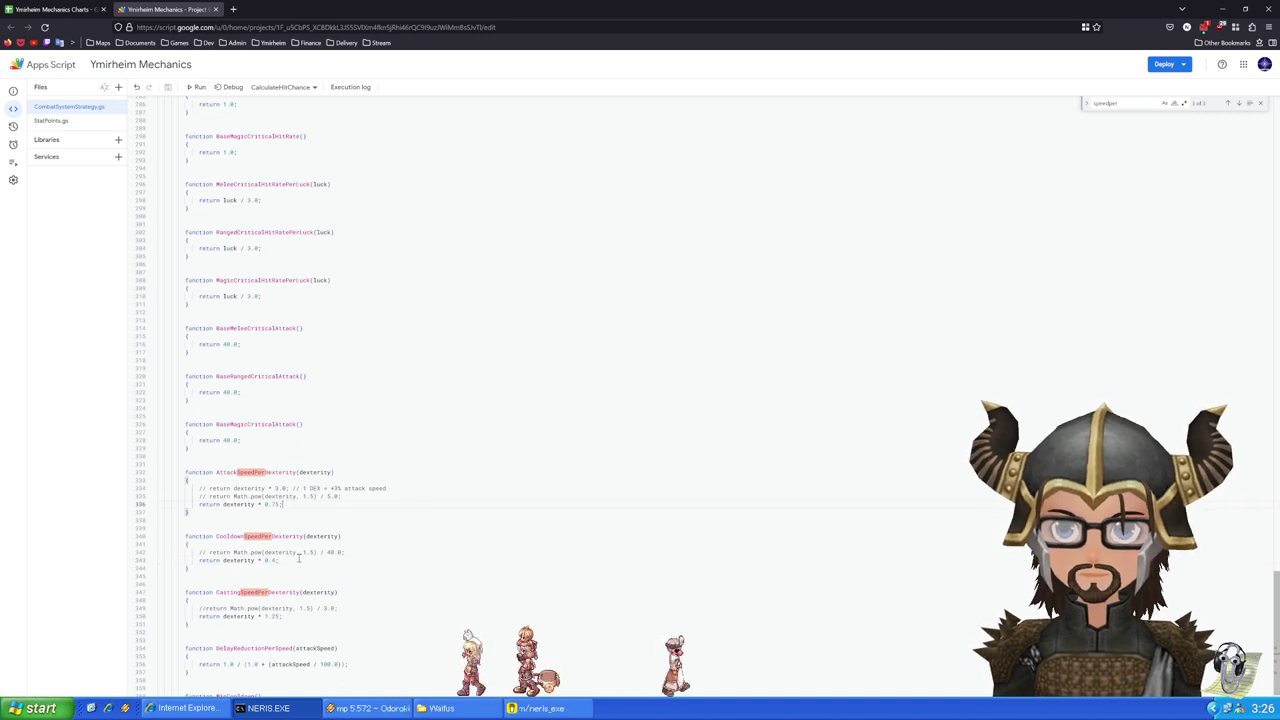
click(60, 12)
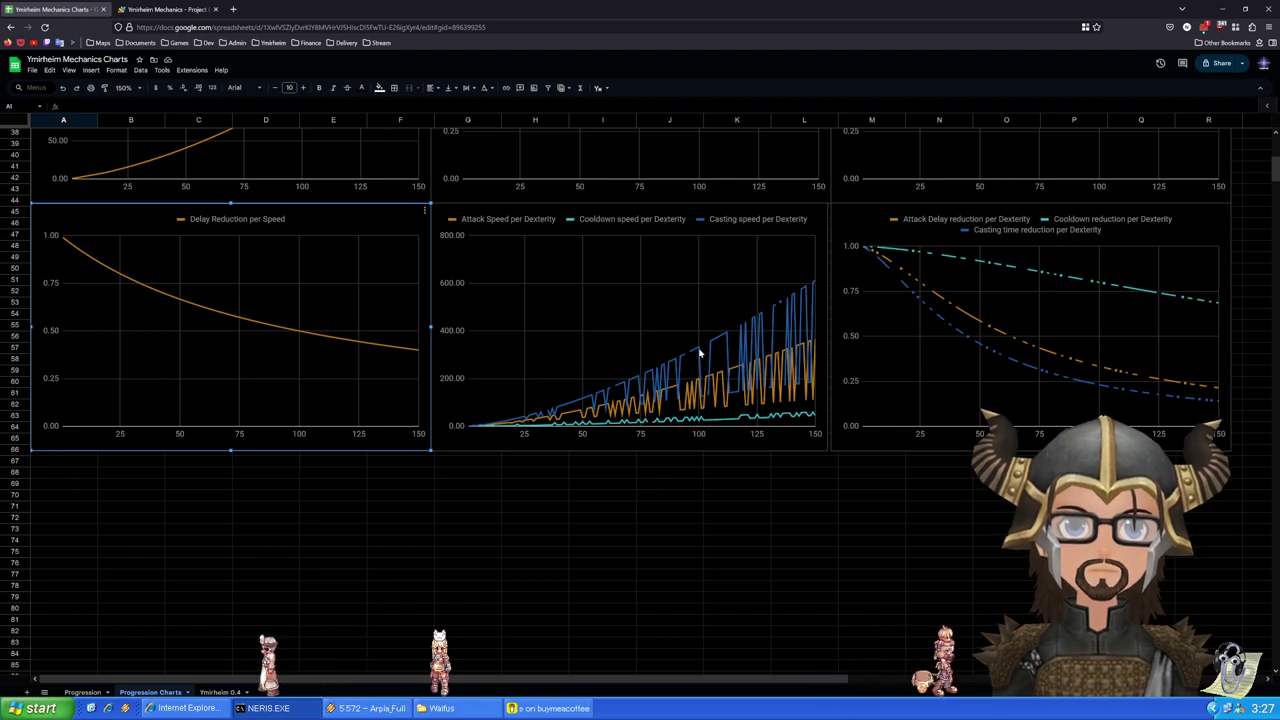
click(699, 352)
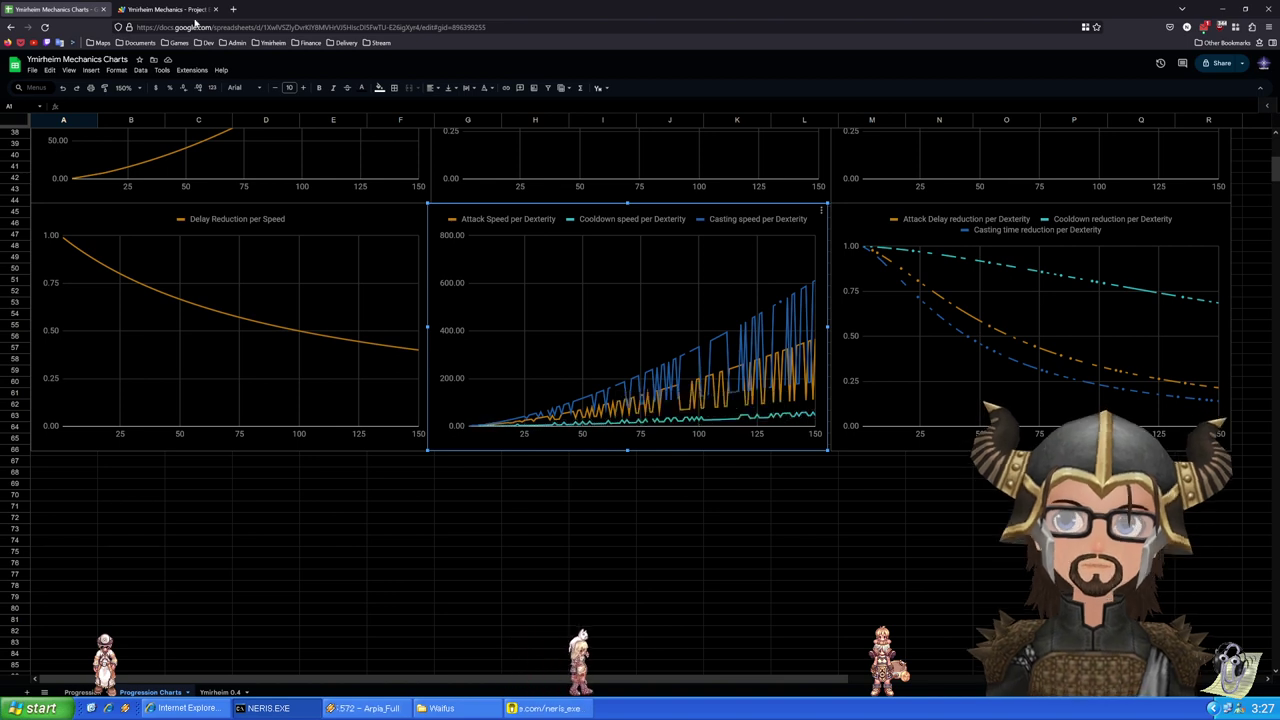
click(172, 12)
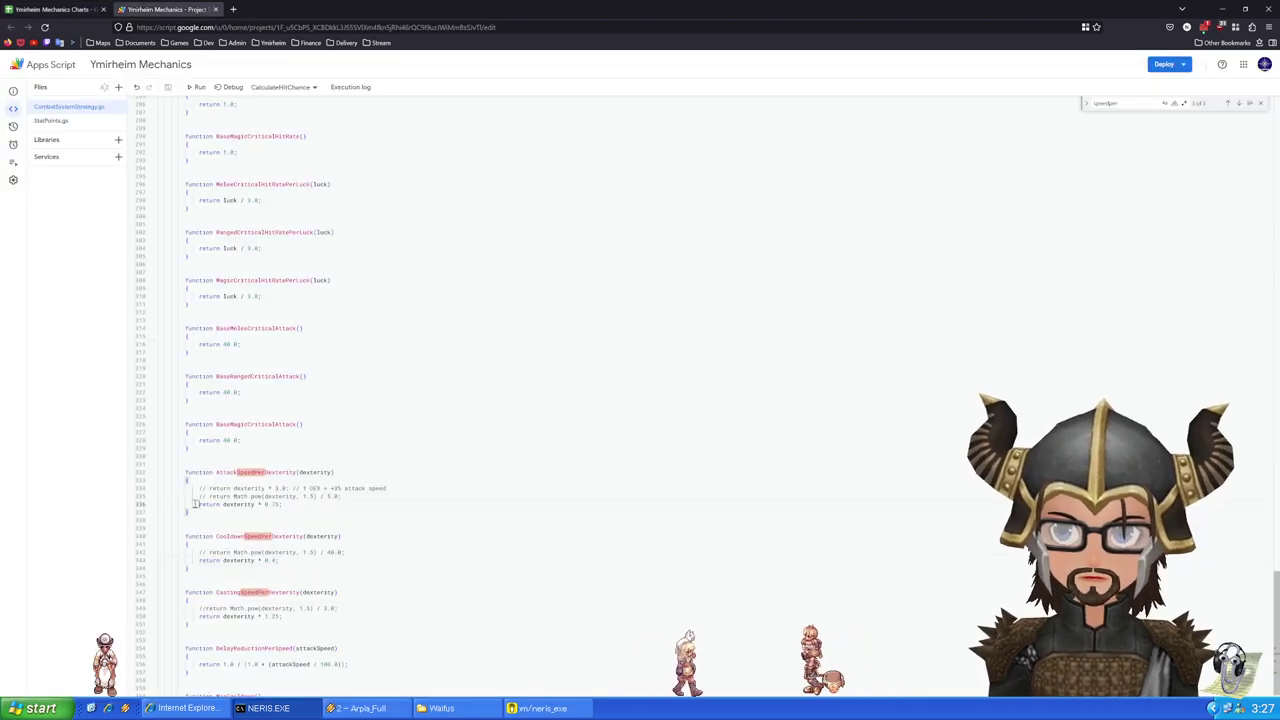
Step: Comment out the linear returns to restore the Math.pow(dexterity, 1.5) curves, and save
click(208, 560)
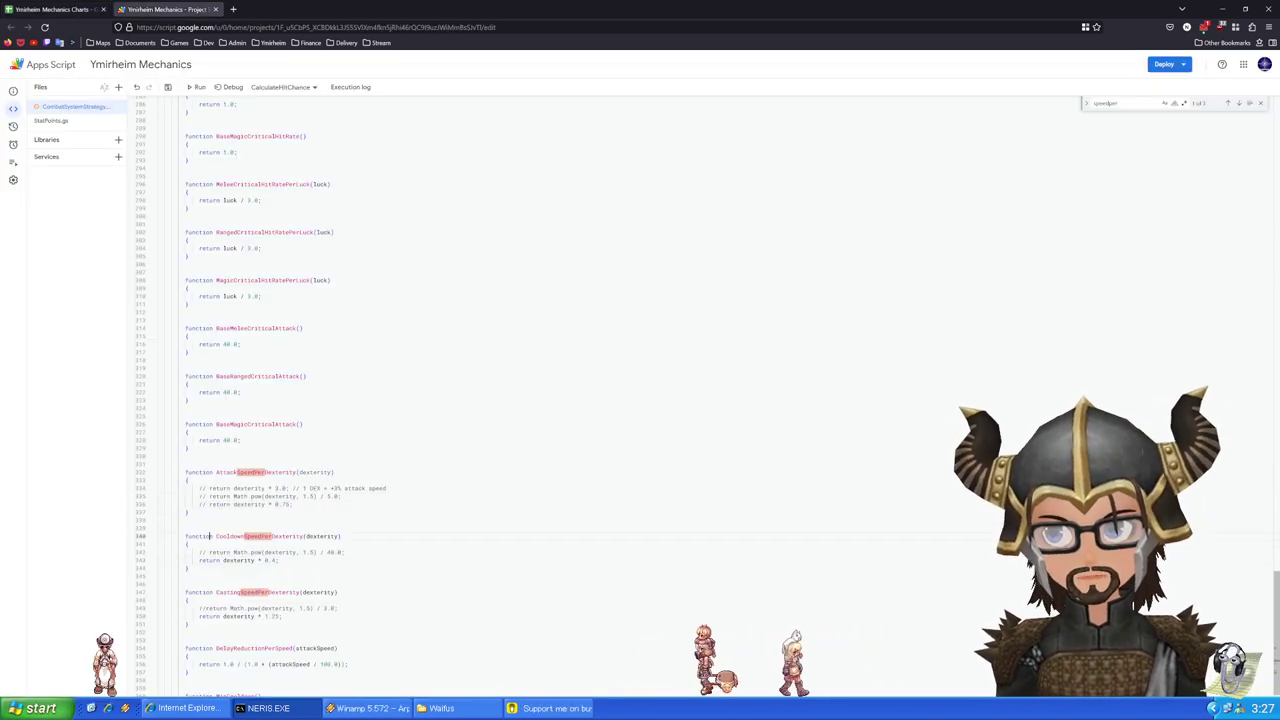
key(ctrl+slash)
key(Down)
click(185, 592)
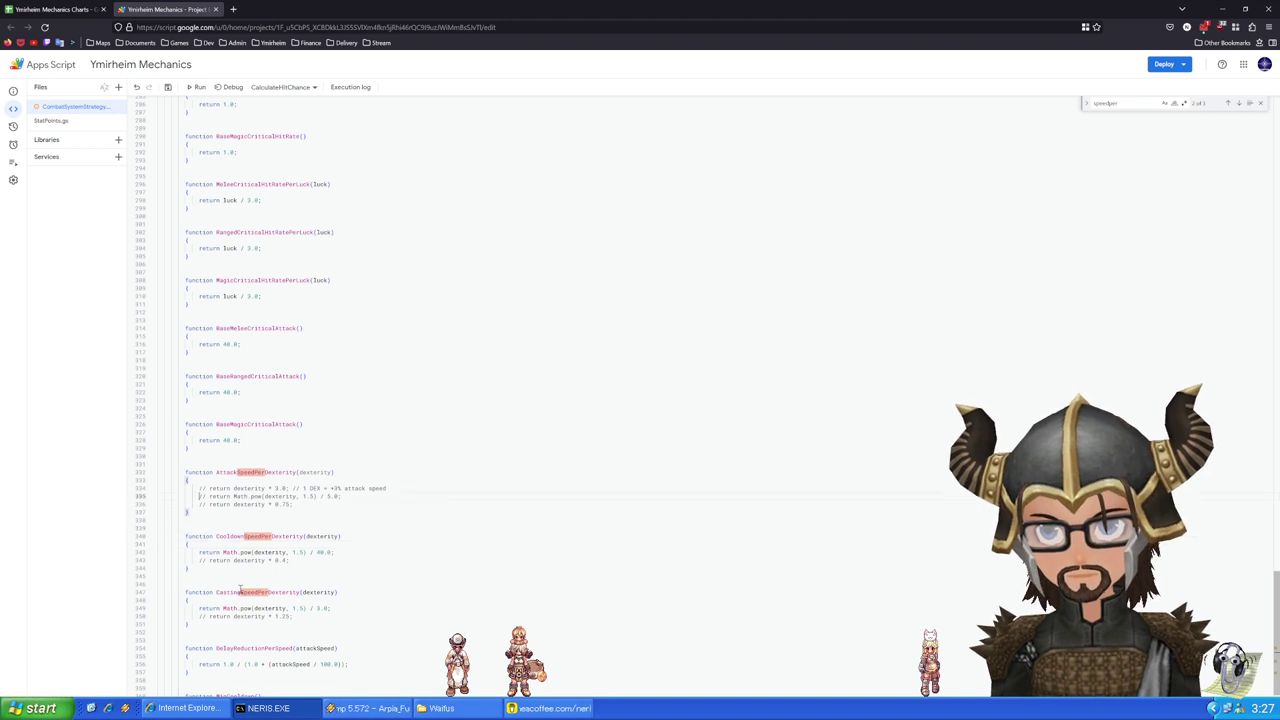
key(ctrl+s)
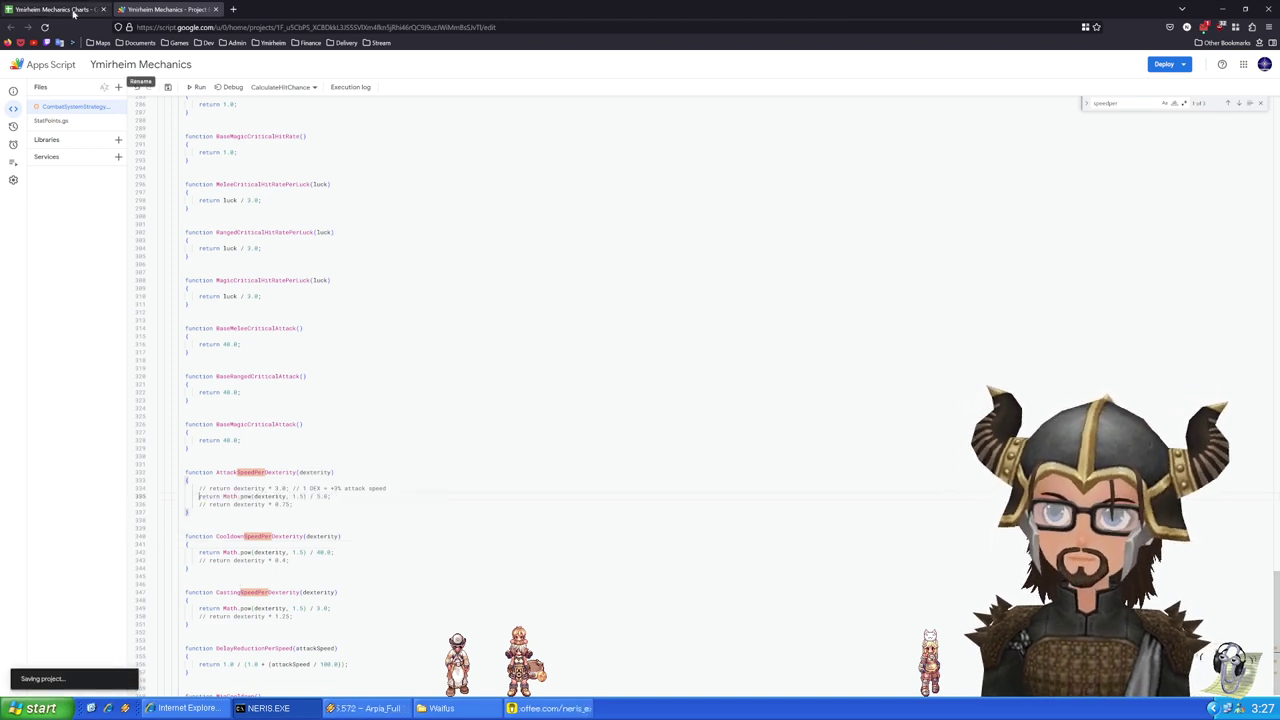
click(76, 11)
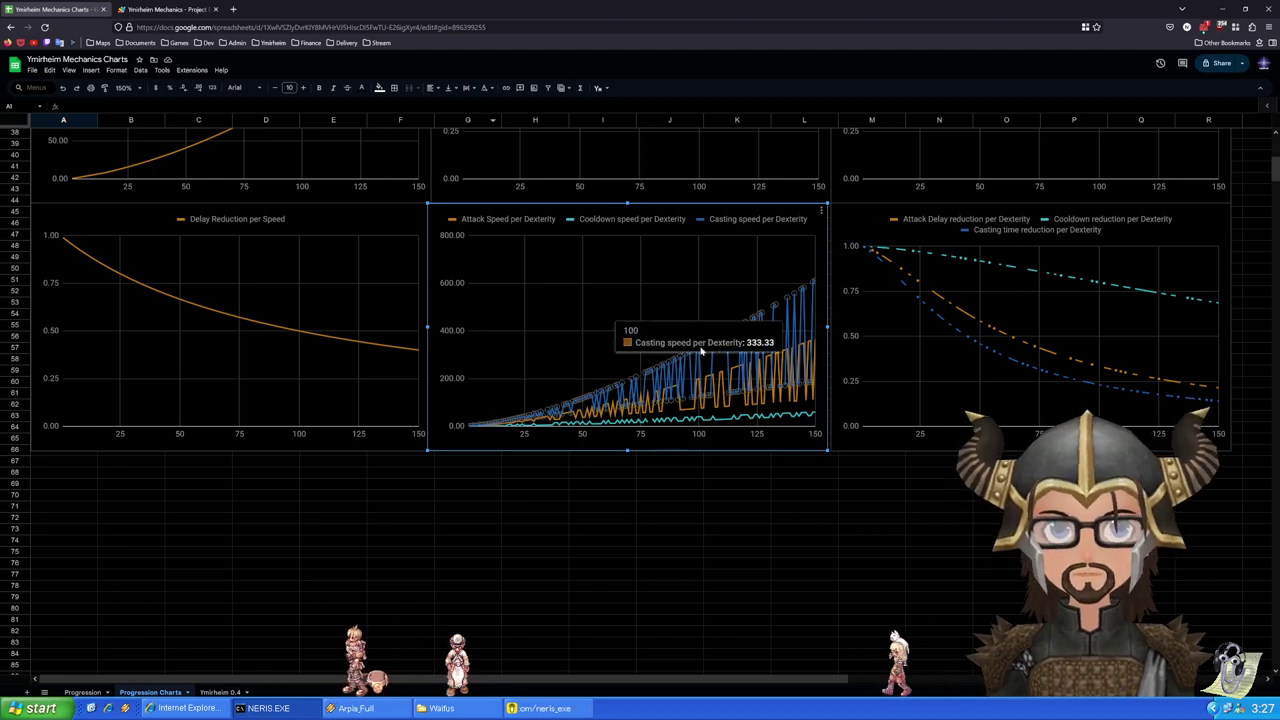
Step: Check the casting speed curve, then return to the script showing the line-335 SyntaxError
mouse_move(690, 352)
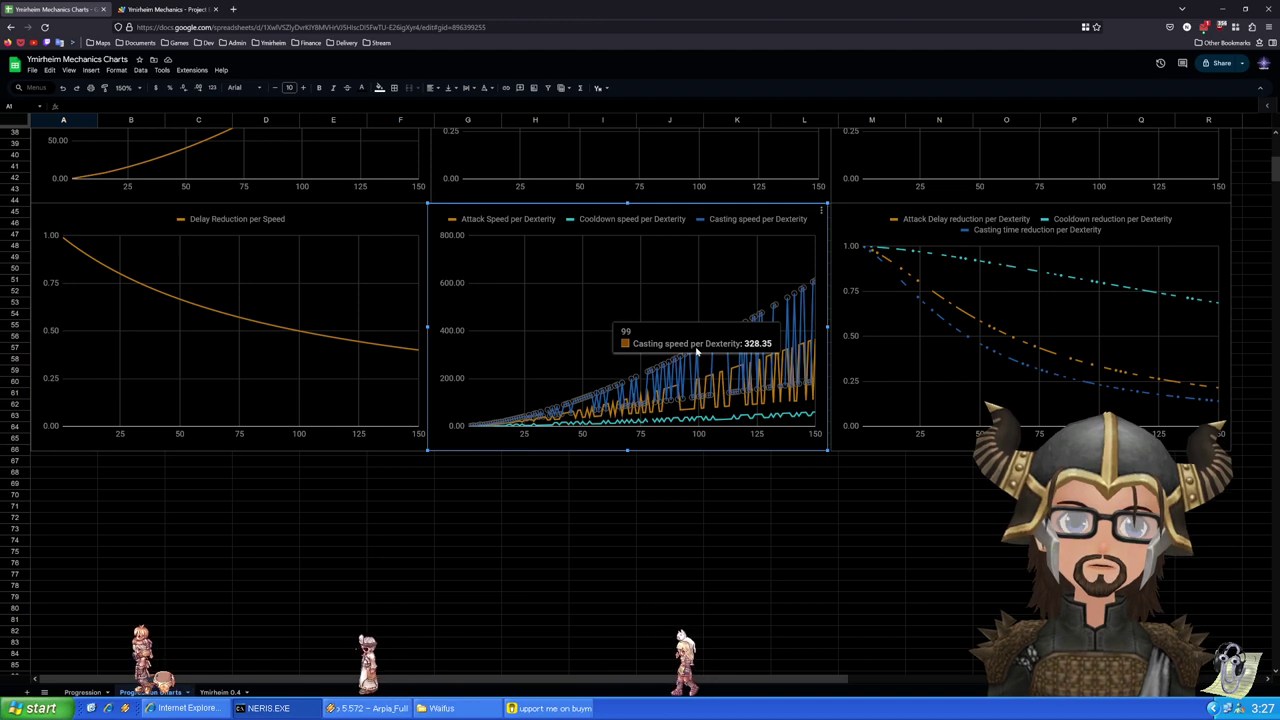
key(ctrl+Tab)
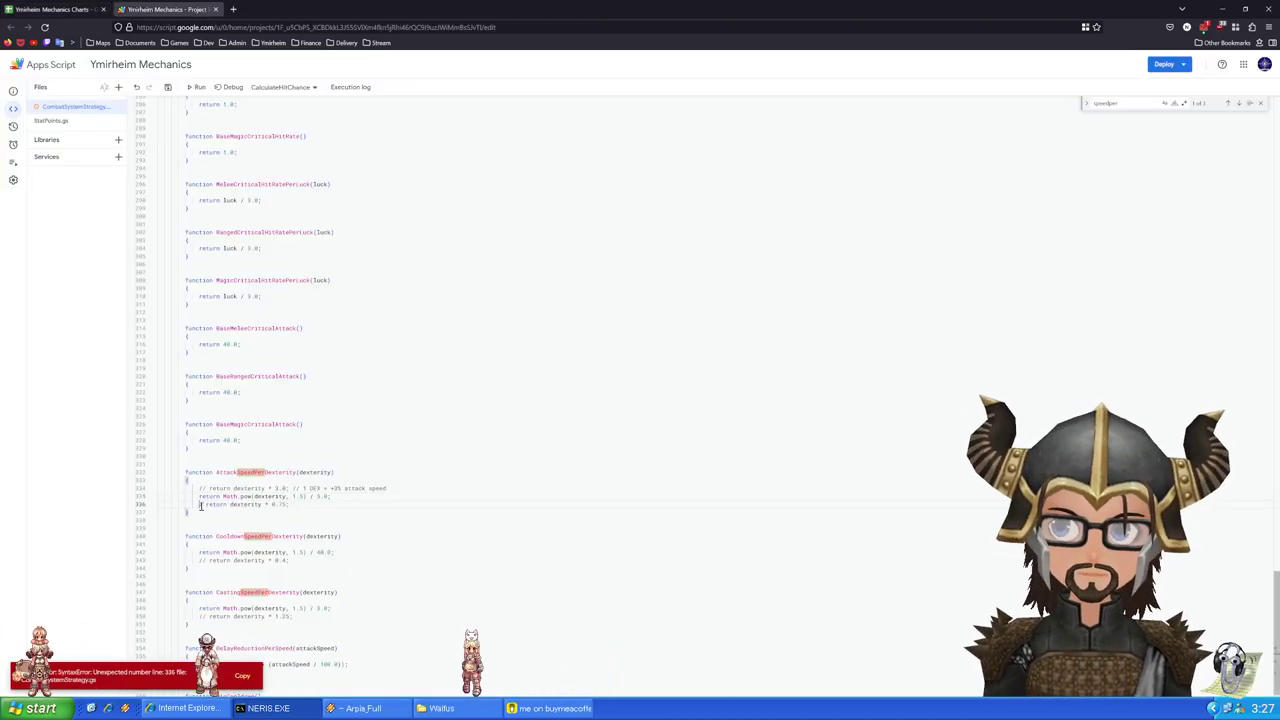
click(80, 9)
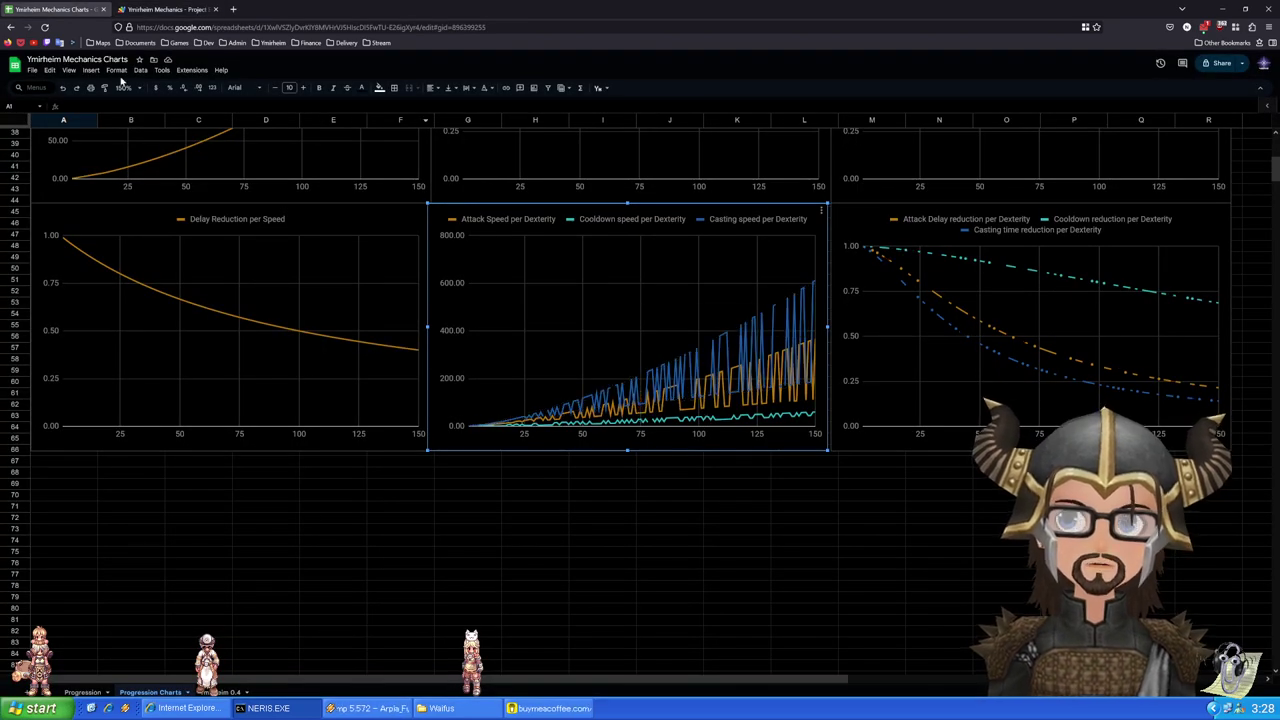
click(145, 14)
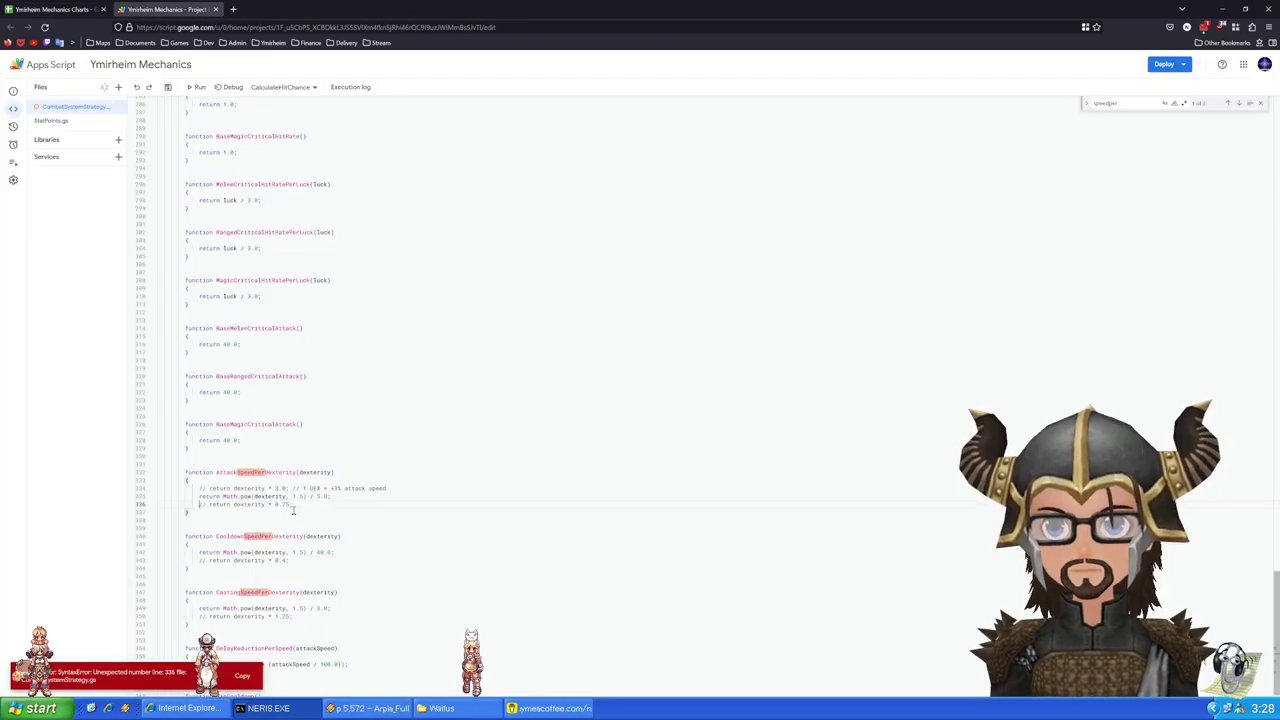
Step: Change the commented casting speed multiplier on line 350 from 1.25 to 3.0
click(232, 601)
scroll(220, 598, down, 1)
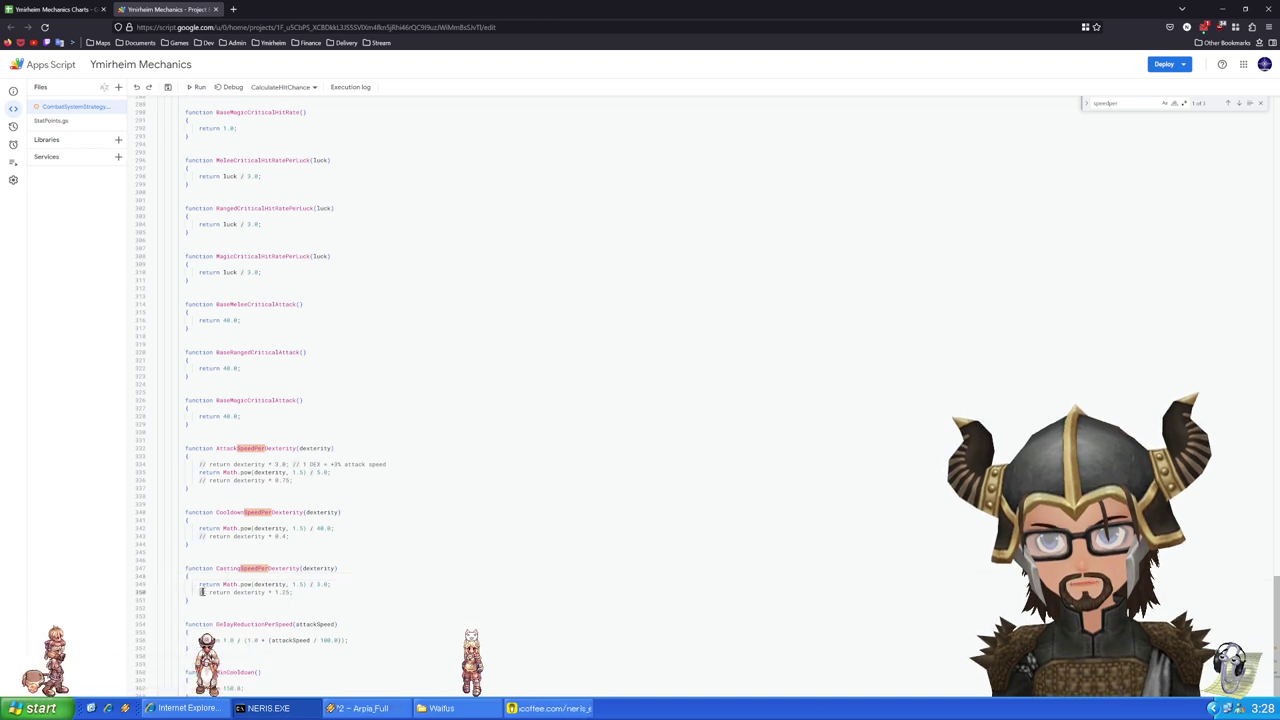
click(284, 593)
drag(275, 593, 289, 593)
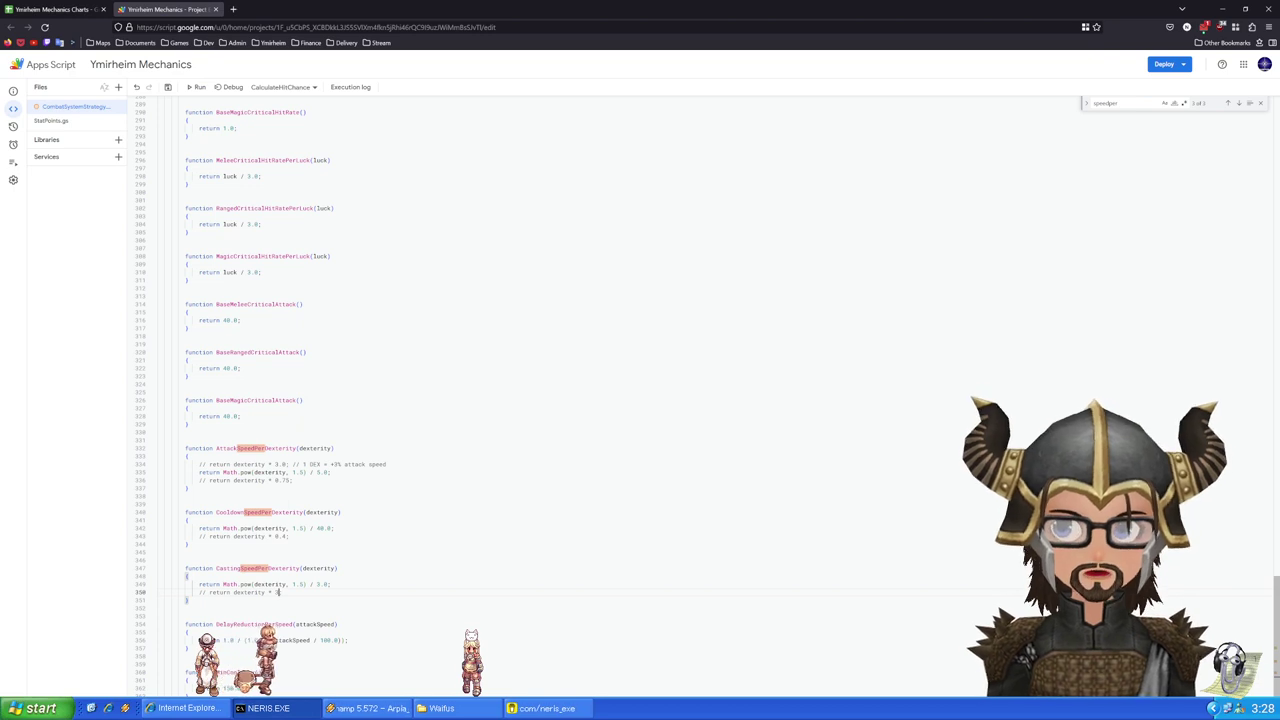
text(3.0)
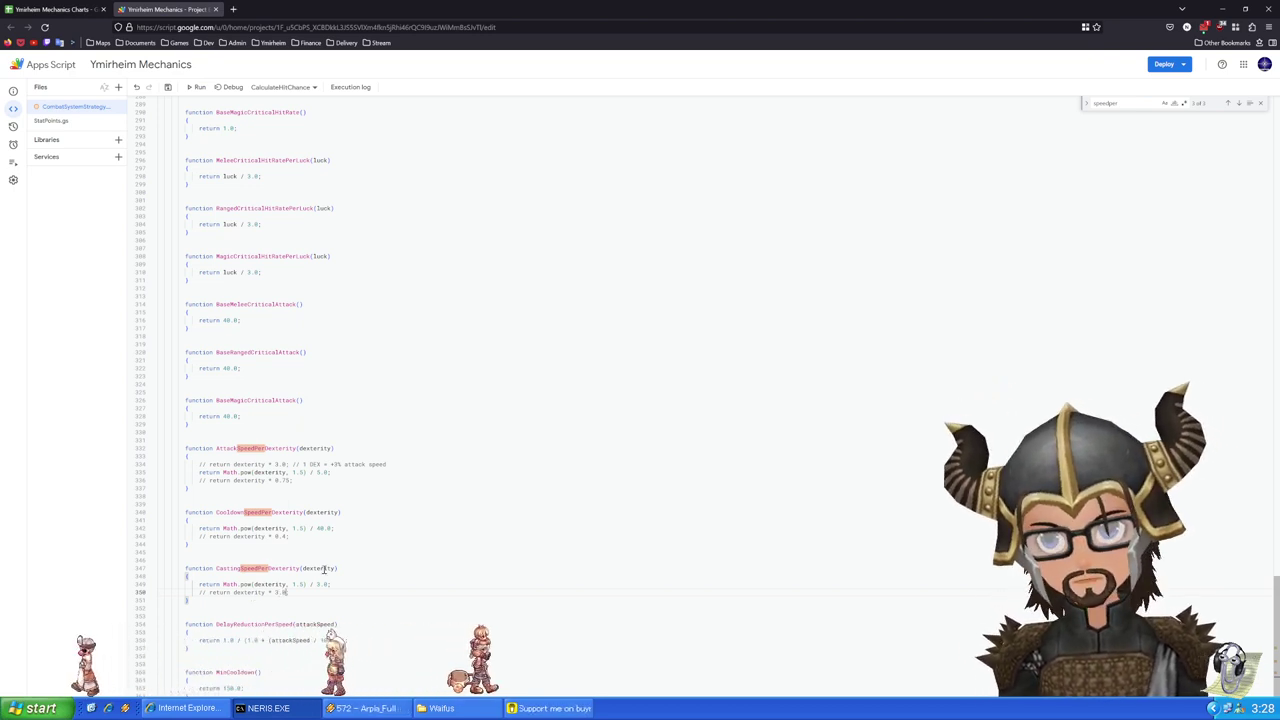
Step: Glance at the charts, then change the 0.75 multiplier on line 336 to 2.0
click(285, 528)
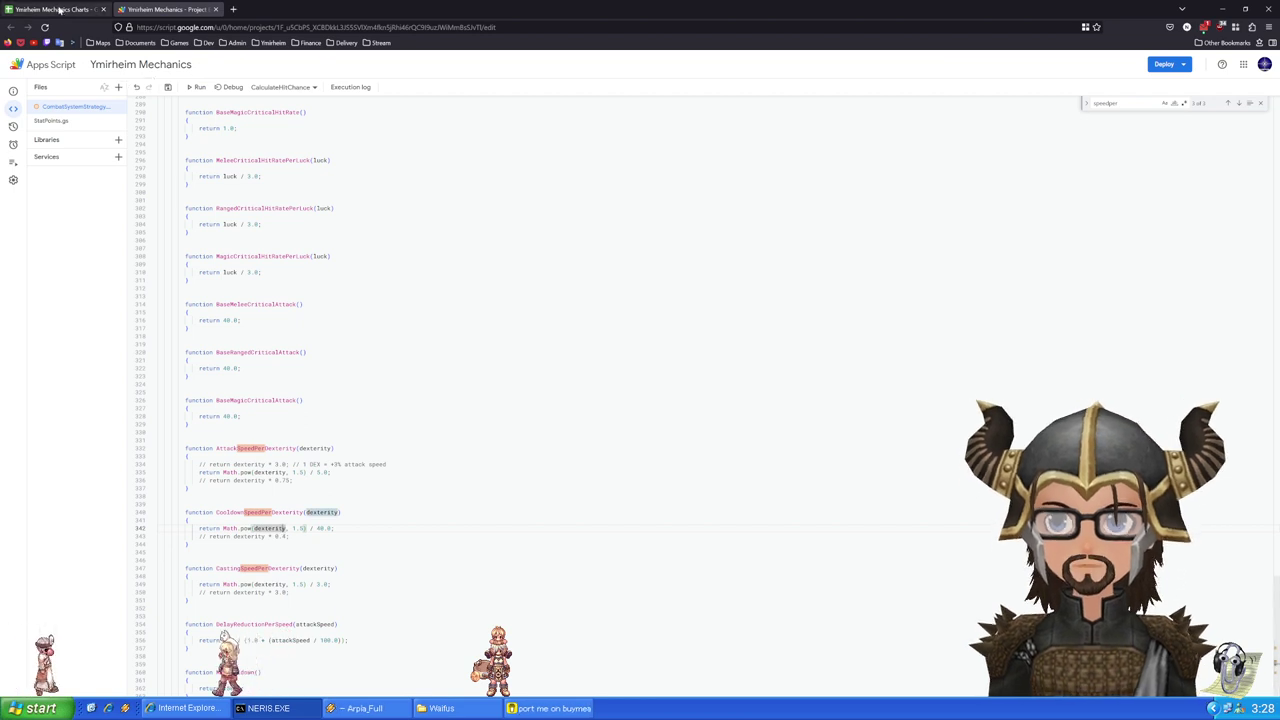
key(ctrl+Page_Up)
mouse_move(744, 407)
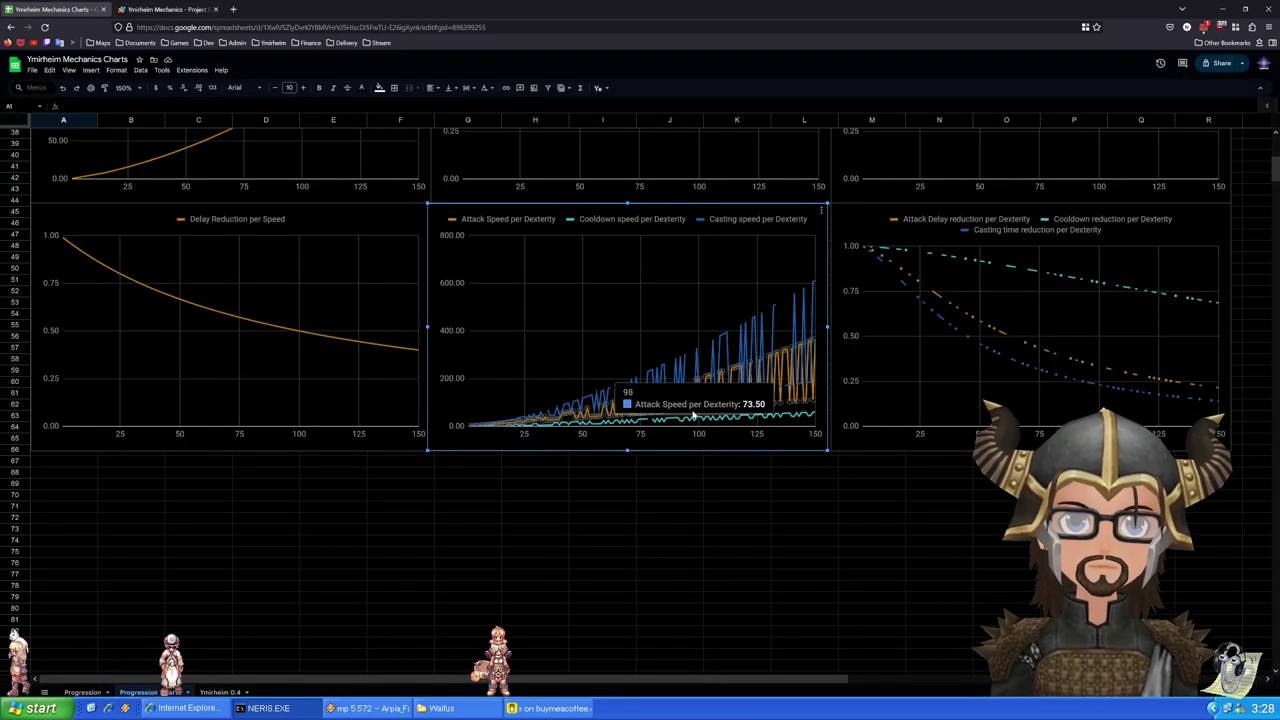
click(165, 9)
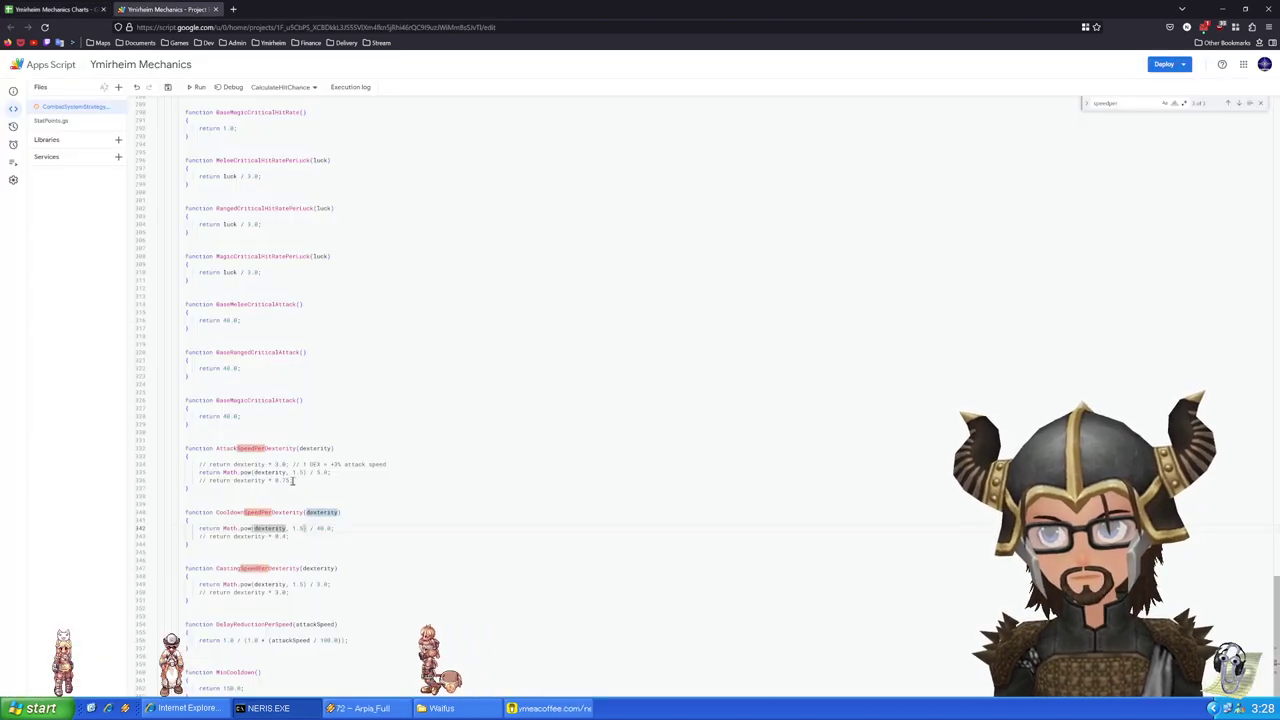
drag(292, 481, 274, 483)
text(2.0)
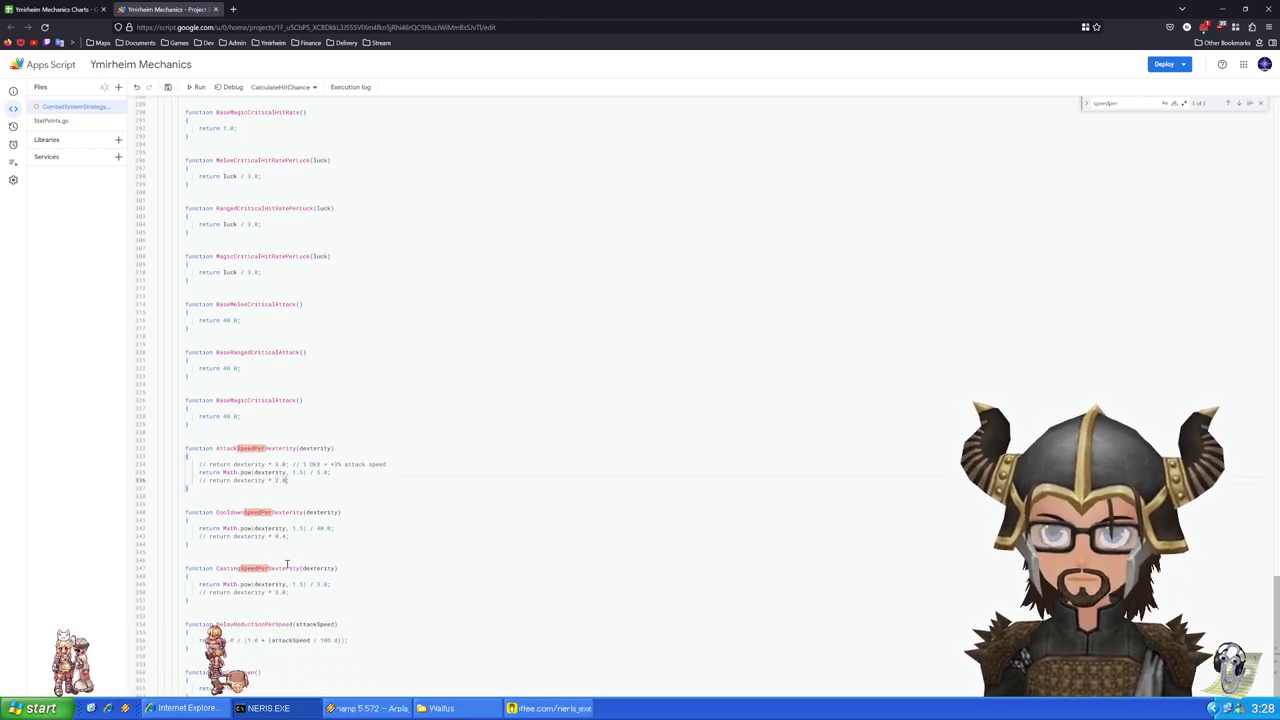
Step: Compare the script against the charts and save the edited cooldown multiplier
click(314, 536)
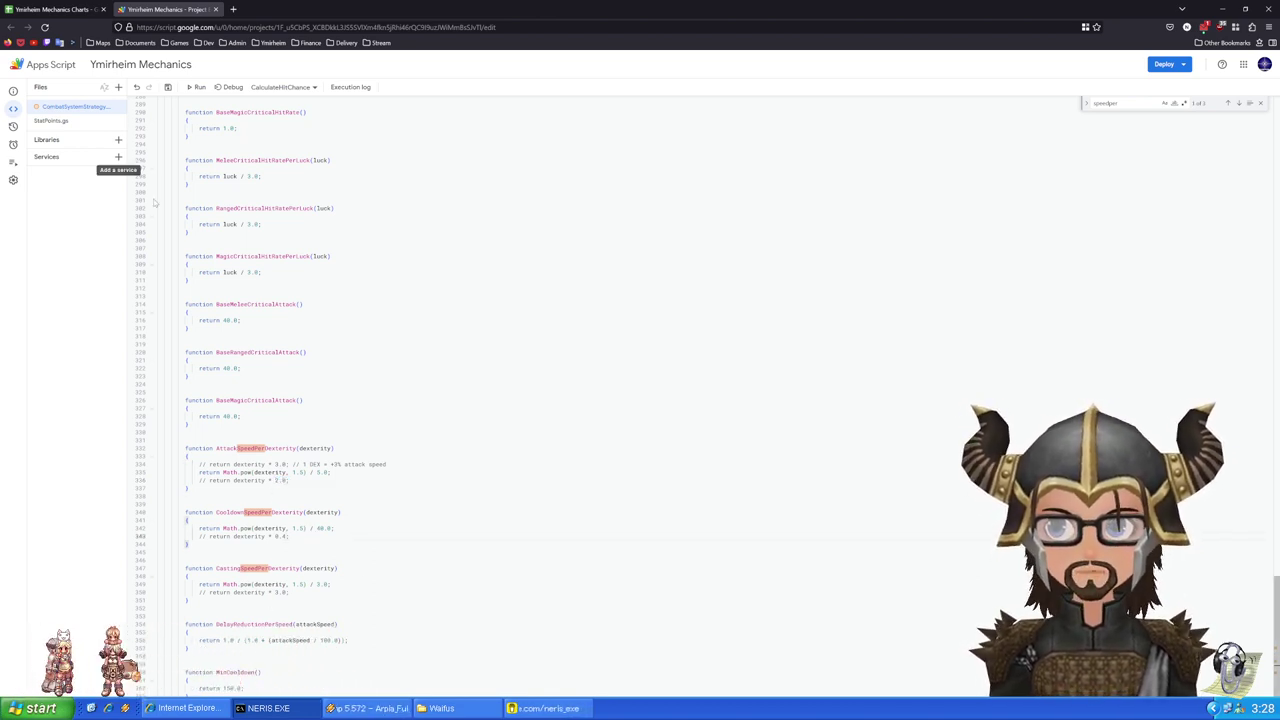
click(55, 9)
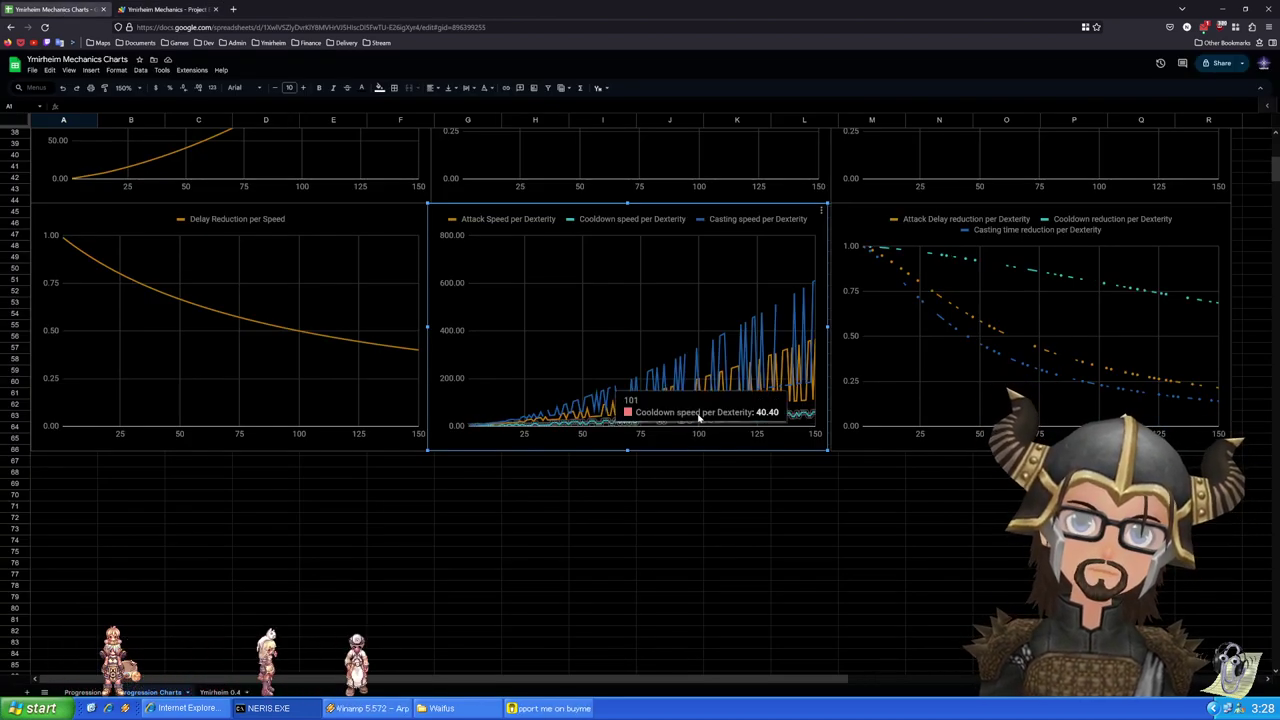
key(ctrl+Tab)
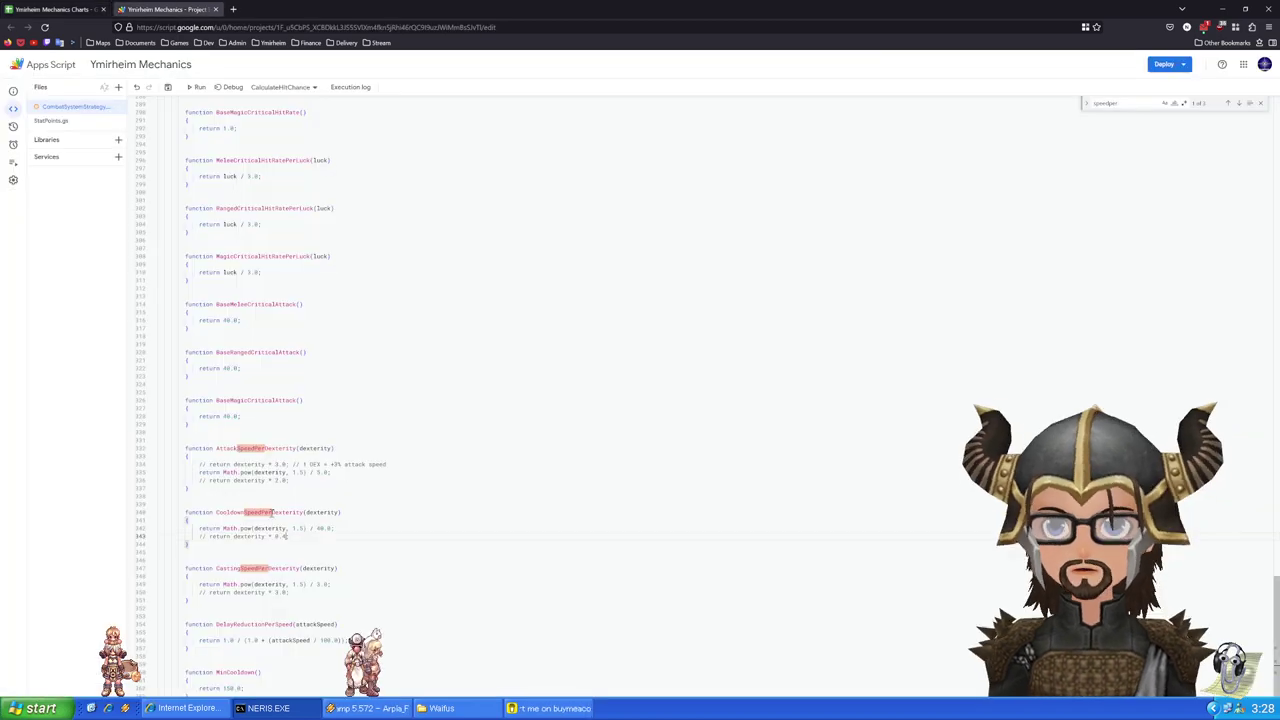
key(ctrl+shift+Tab)
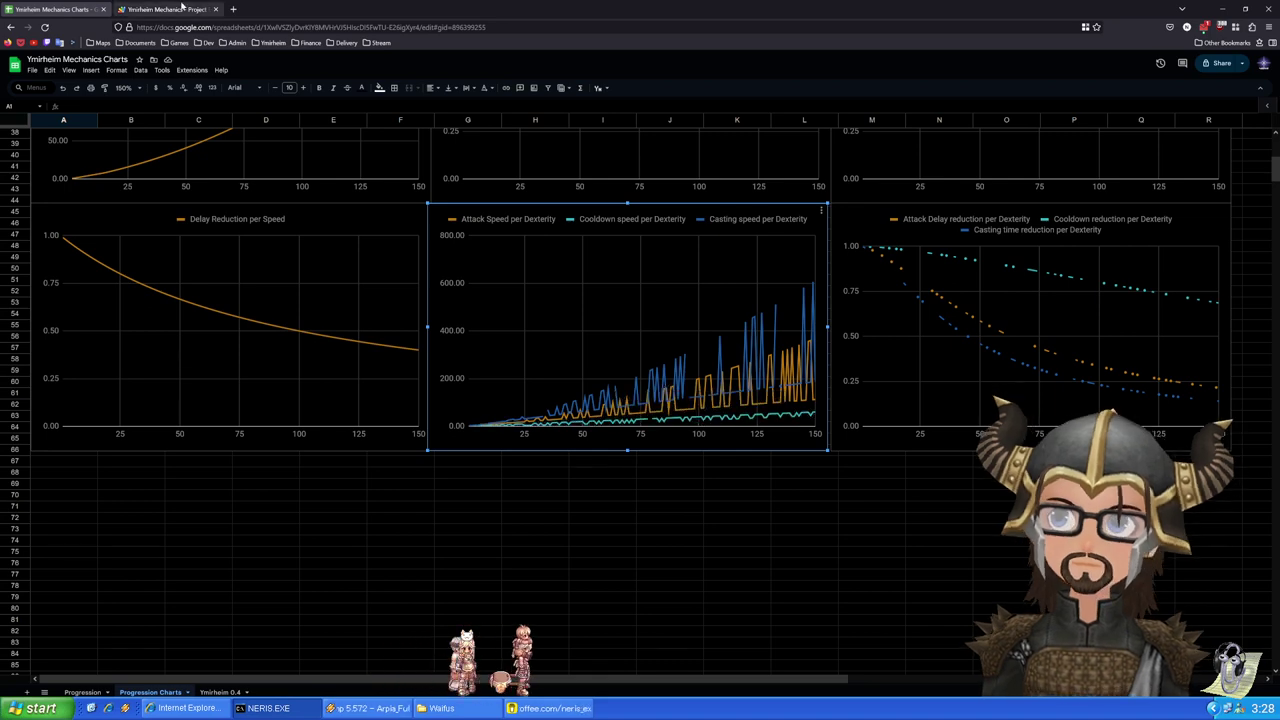
click(183, 7)
click(60, 9)
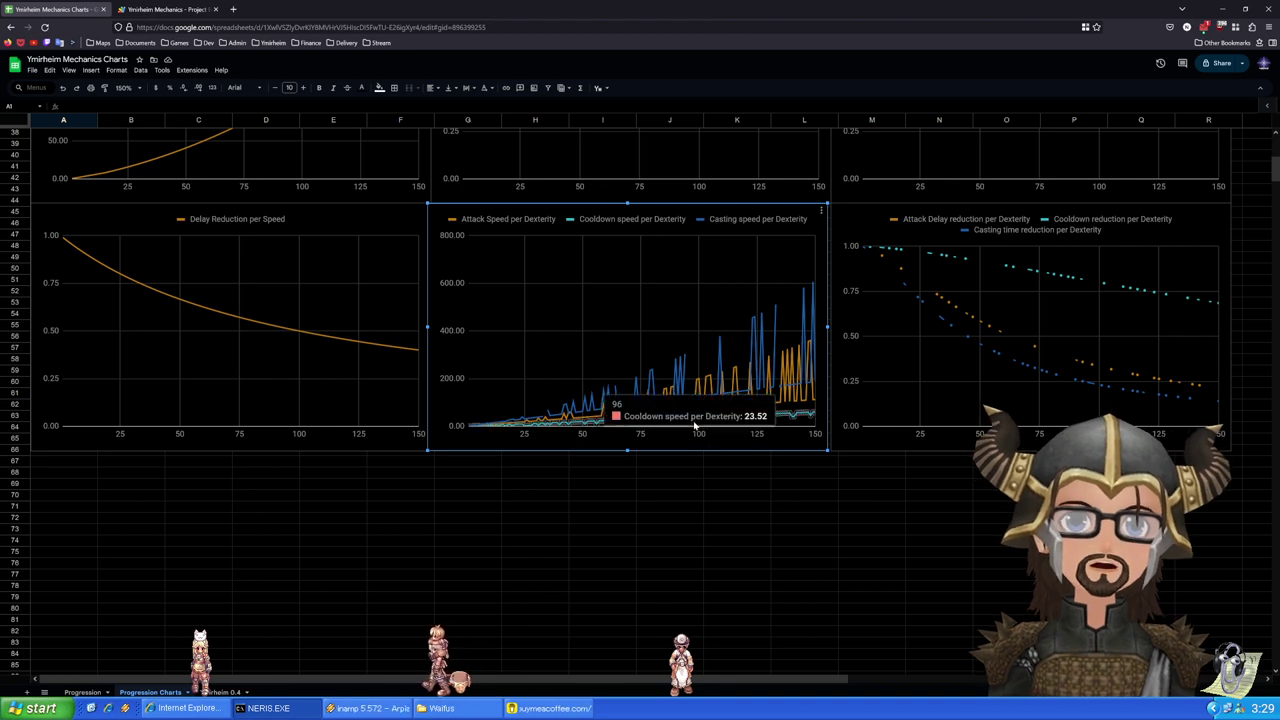
mouse_move(703, 425)
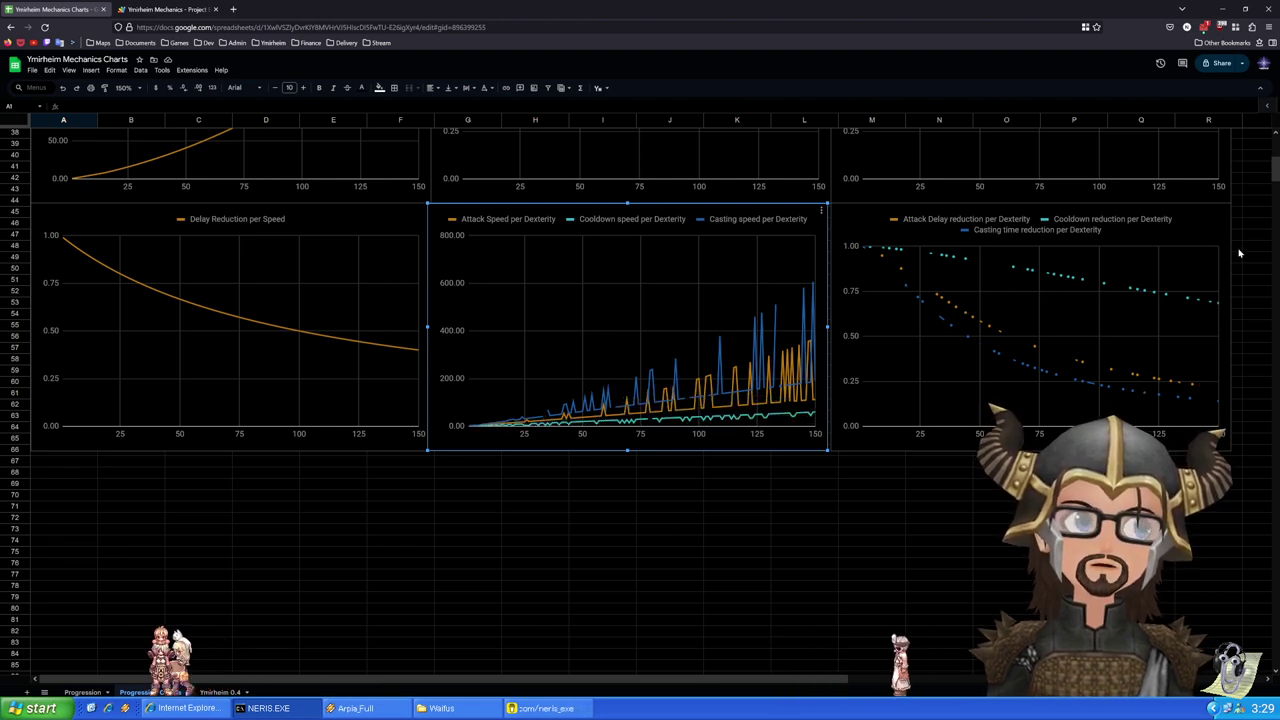
click(170, 9)
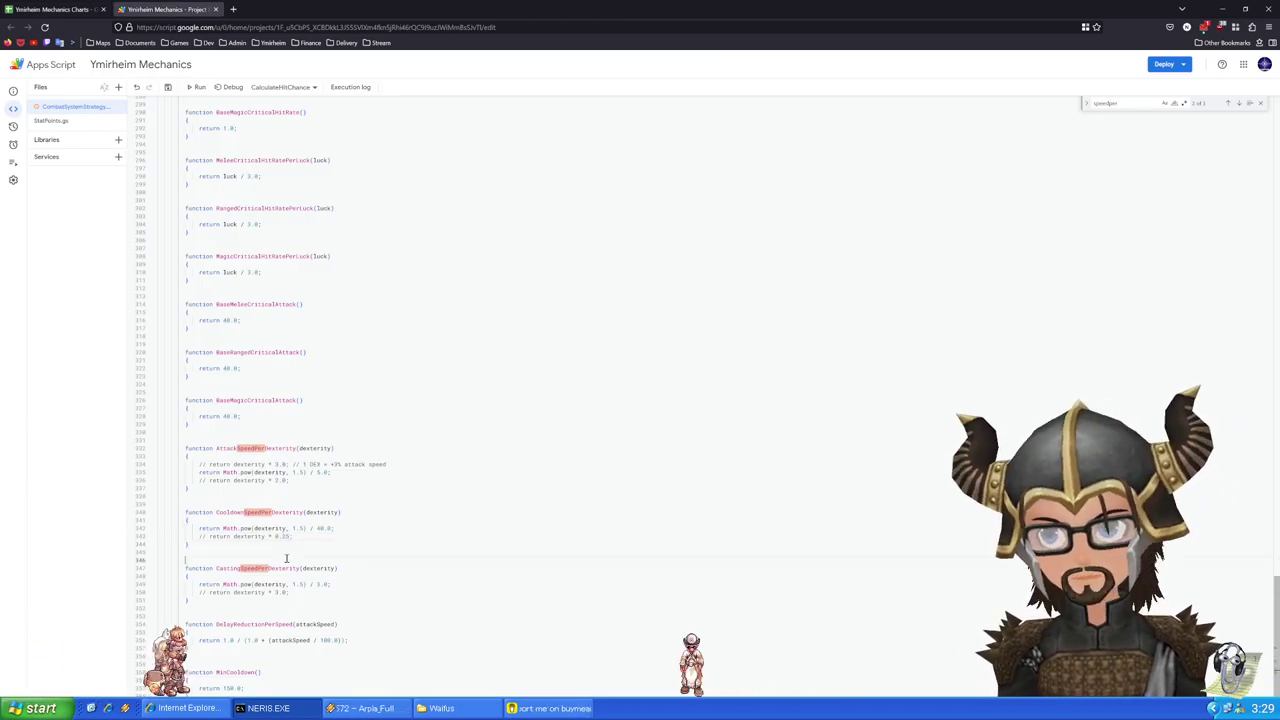
key(ctrl+s)
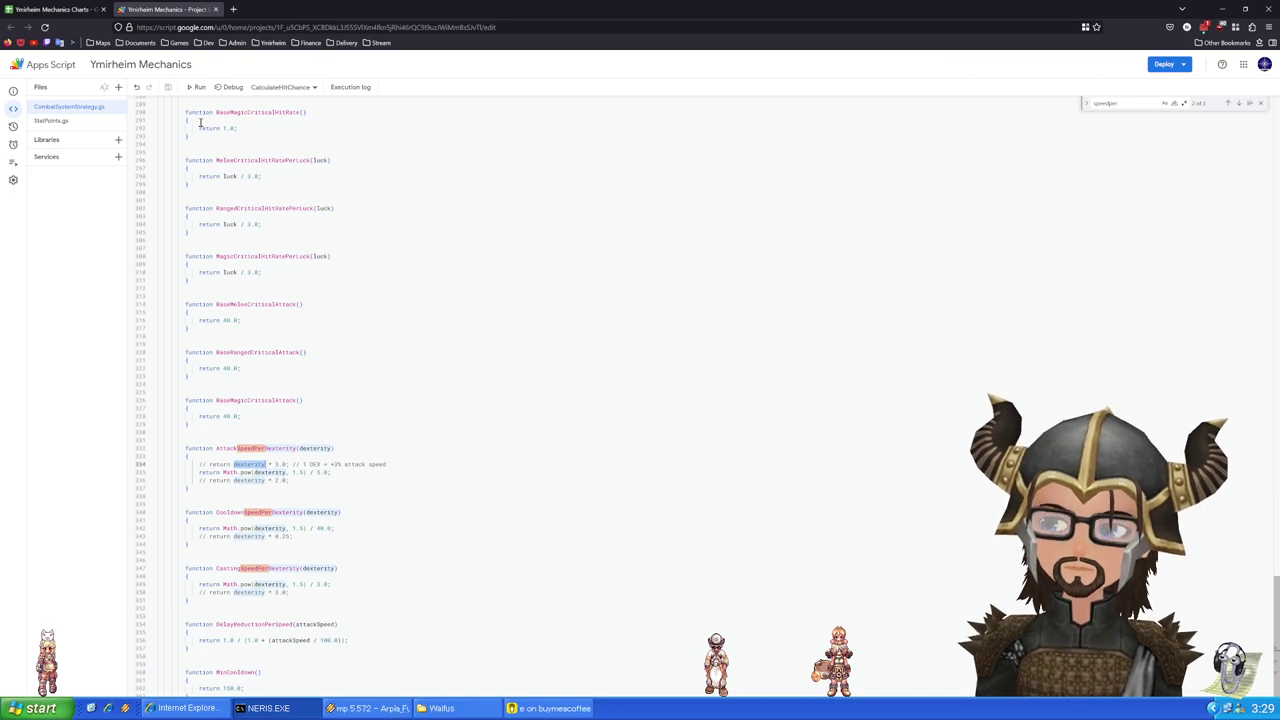
click(55, 13)
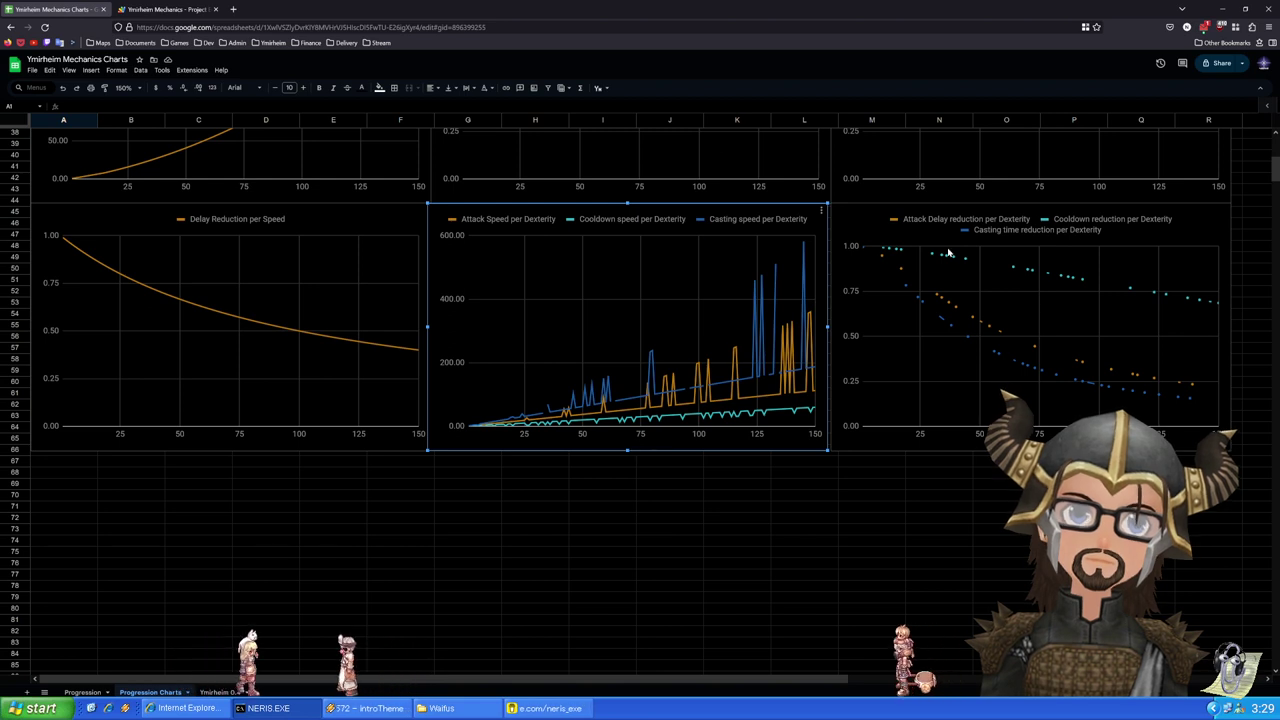
Step: Comment out the attack speed power formula and enable its linear dexterity multiplier line
click(165, 9)
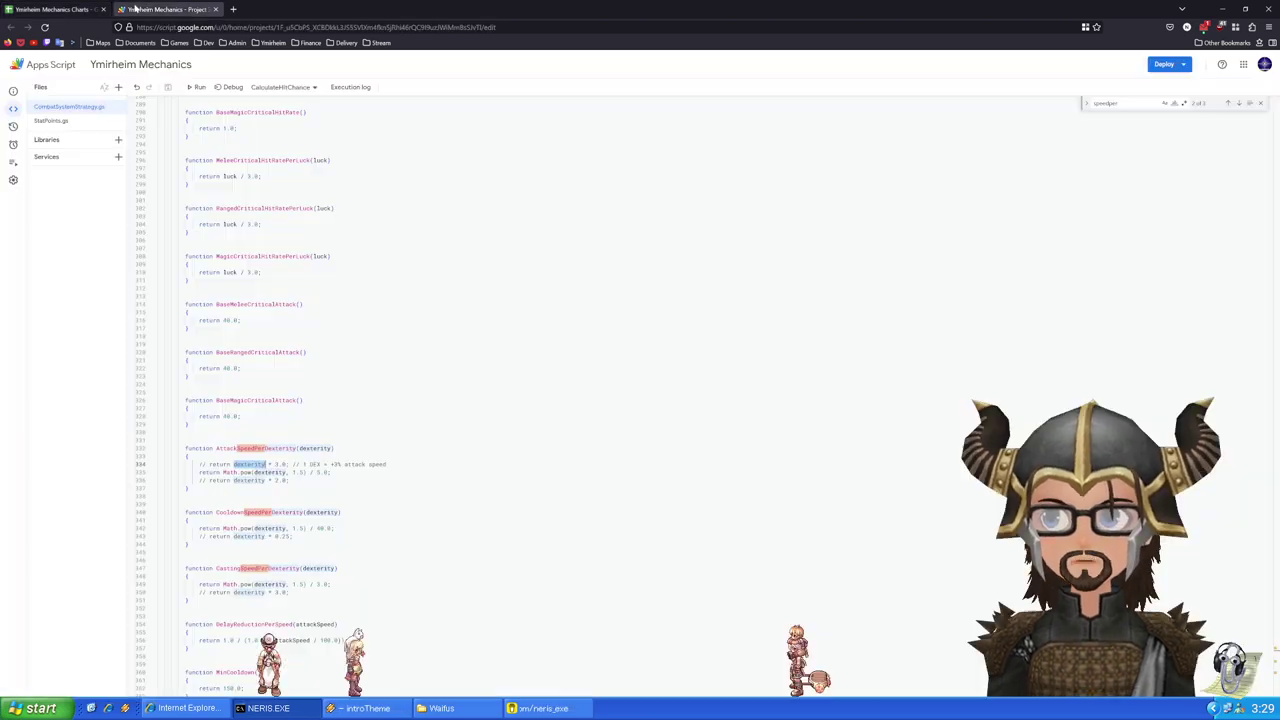
click(363, 255)
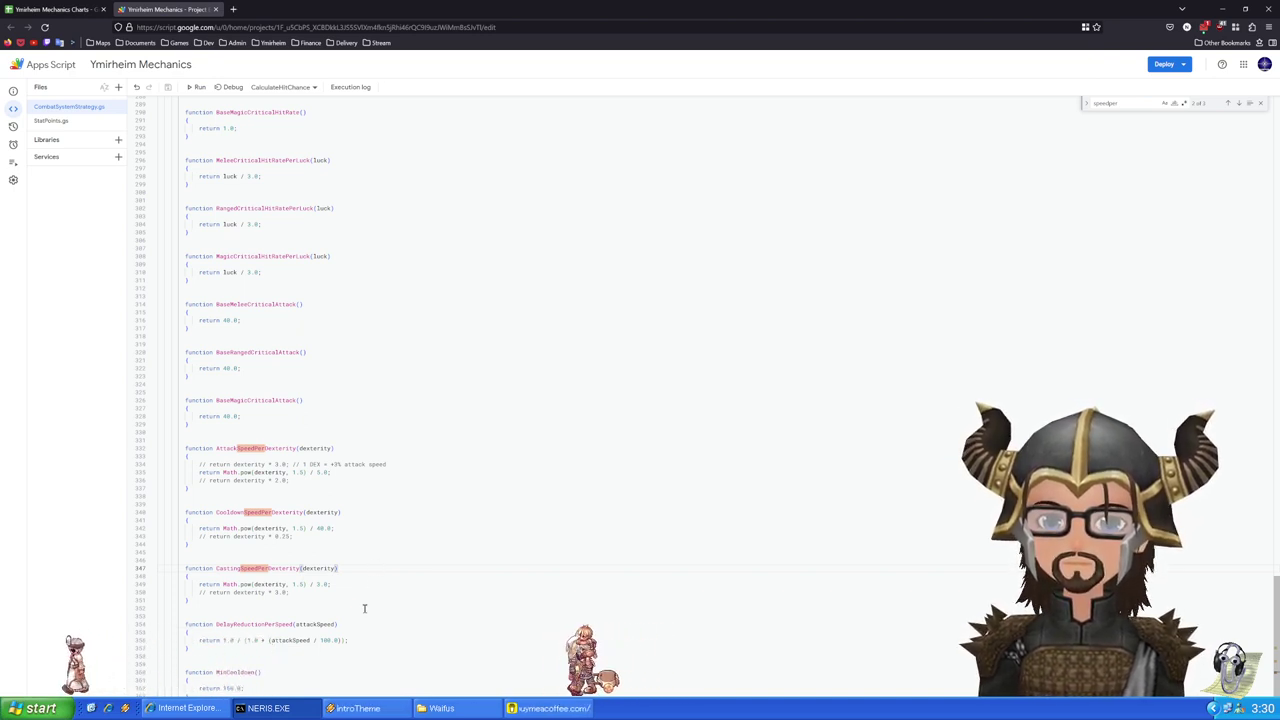
key(ctrl+Tab)
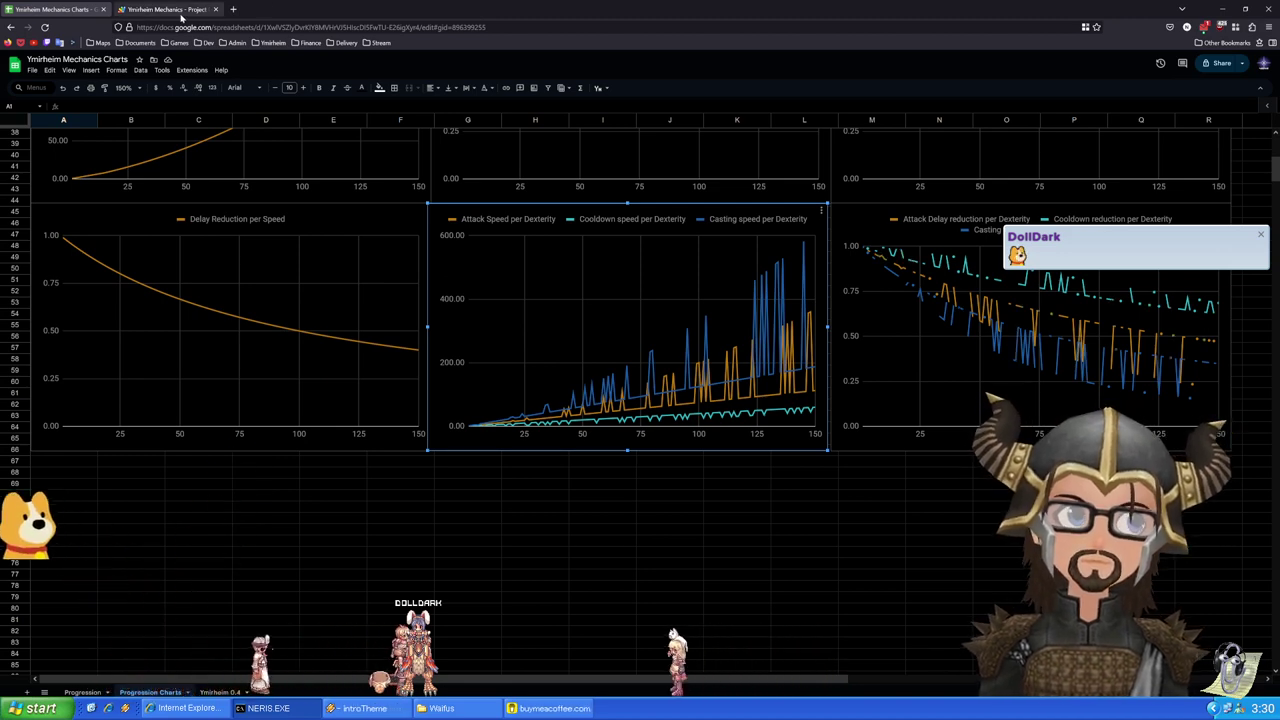
click(180, 12)
click(211, 472)
key(ctrl+slash)
click(209, 480)
key(ctrl+slash)
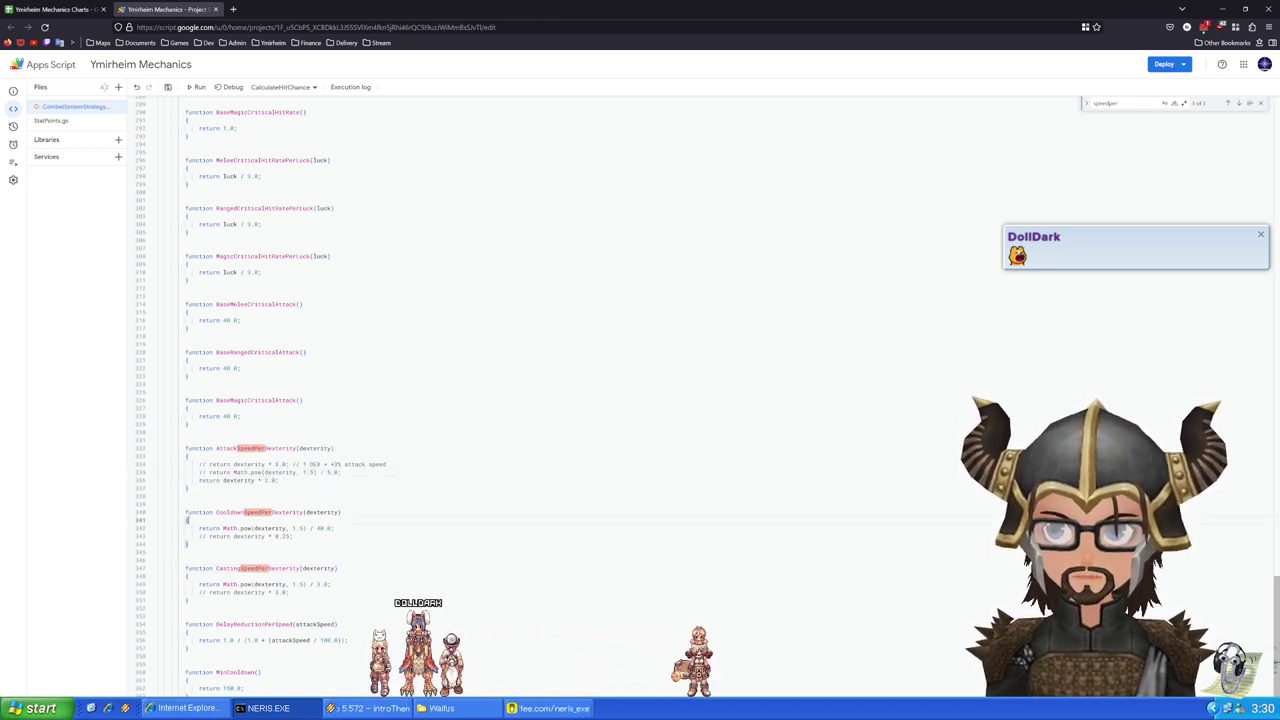
Step: Switch the cooldown and casting speed functions to their linear formulas and save
key(ctrl+slash)
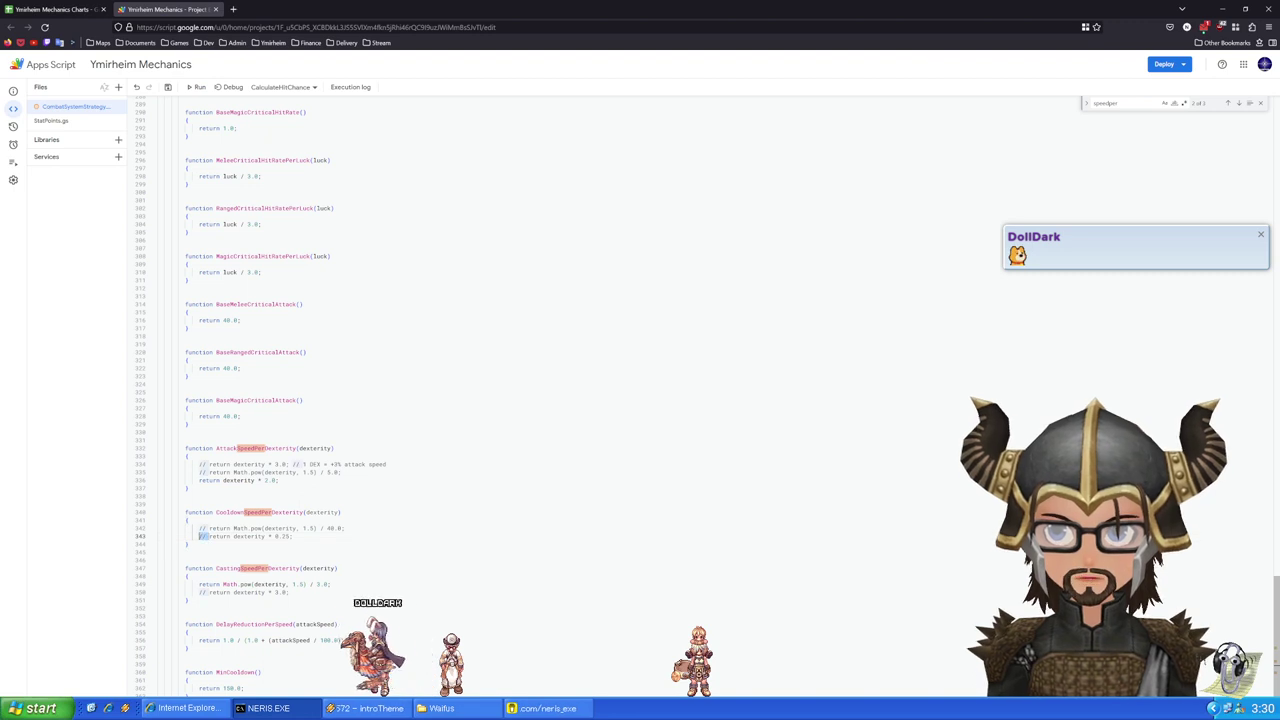
click(198, 584)
key(ctrl+slash)
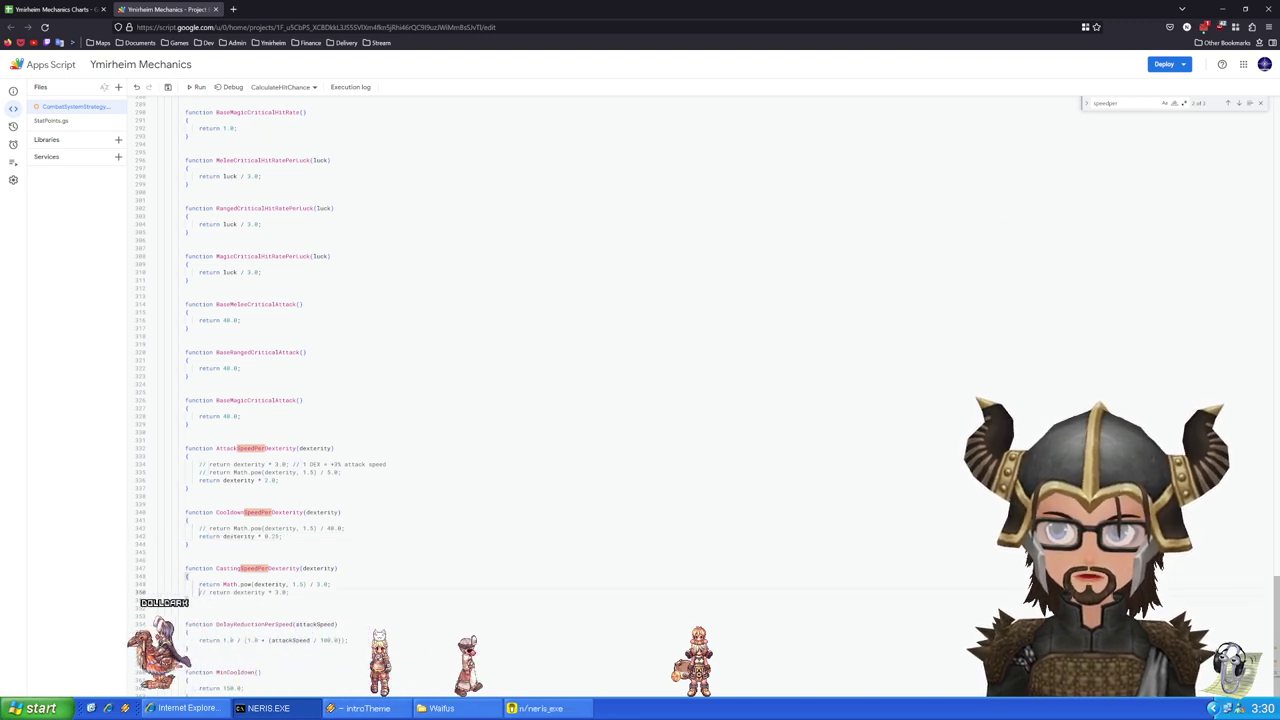
text(//)
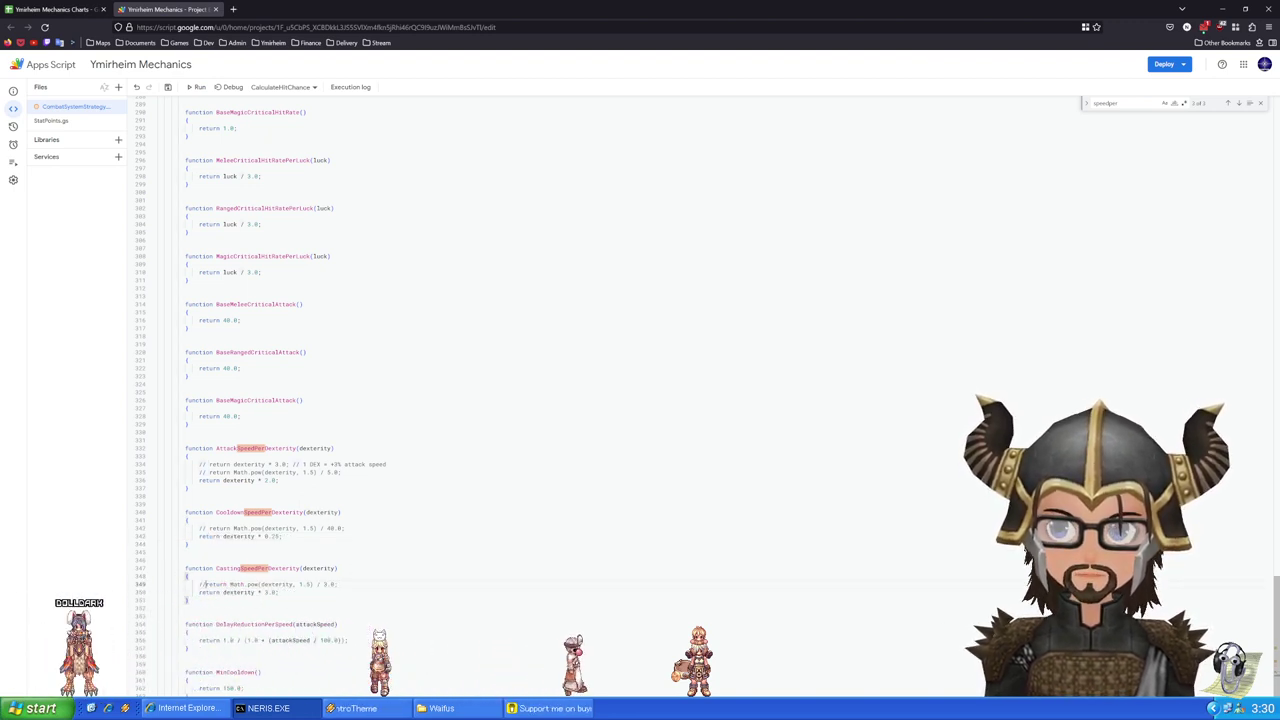
key(ctrl+s)
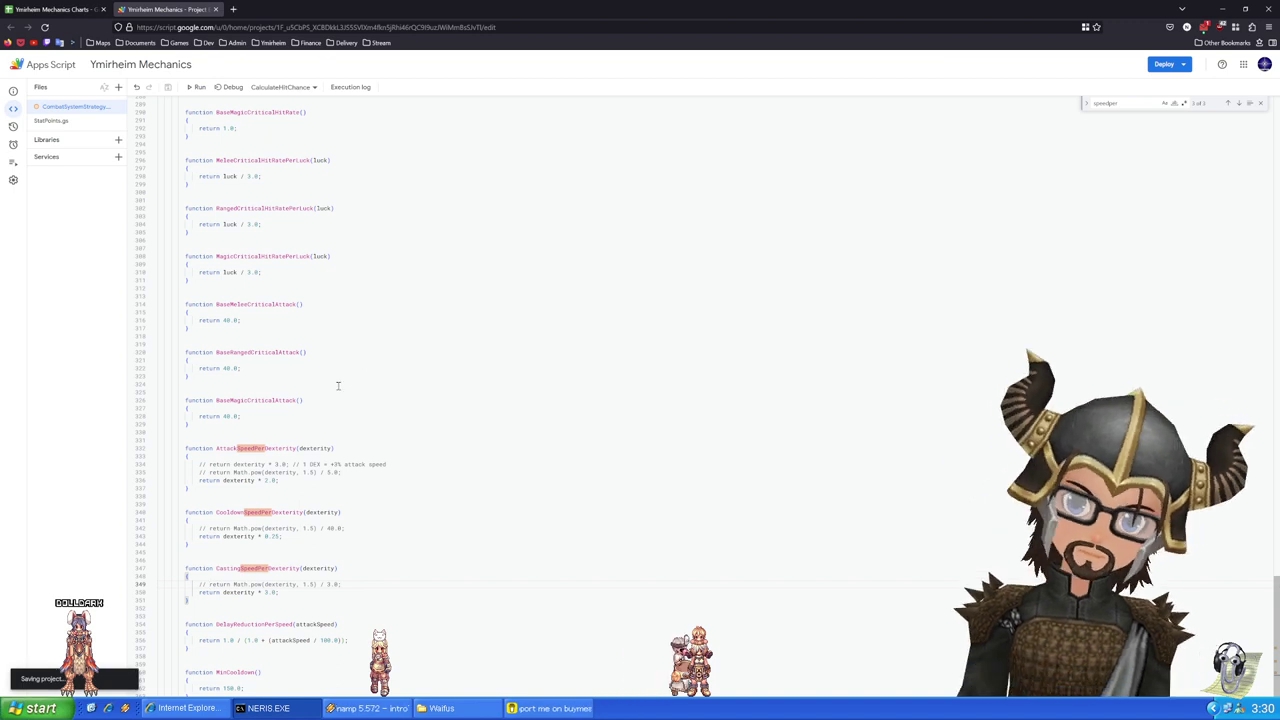
Step: Check the new curves on the charts, then select the linear cooldown and attack speed formulas
click(42, 8)
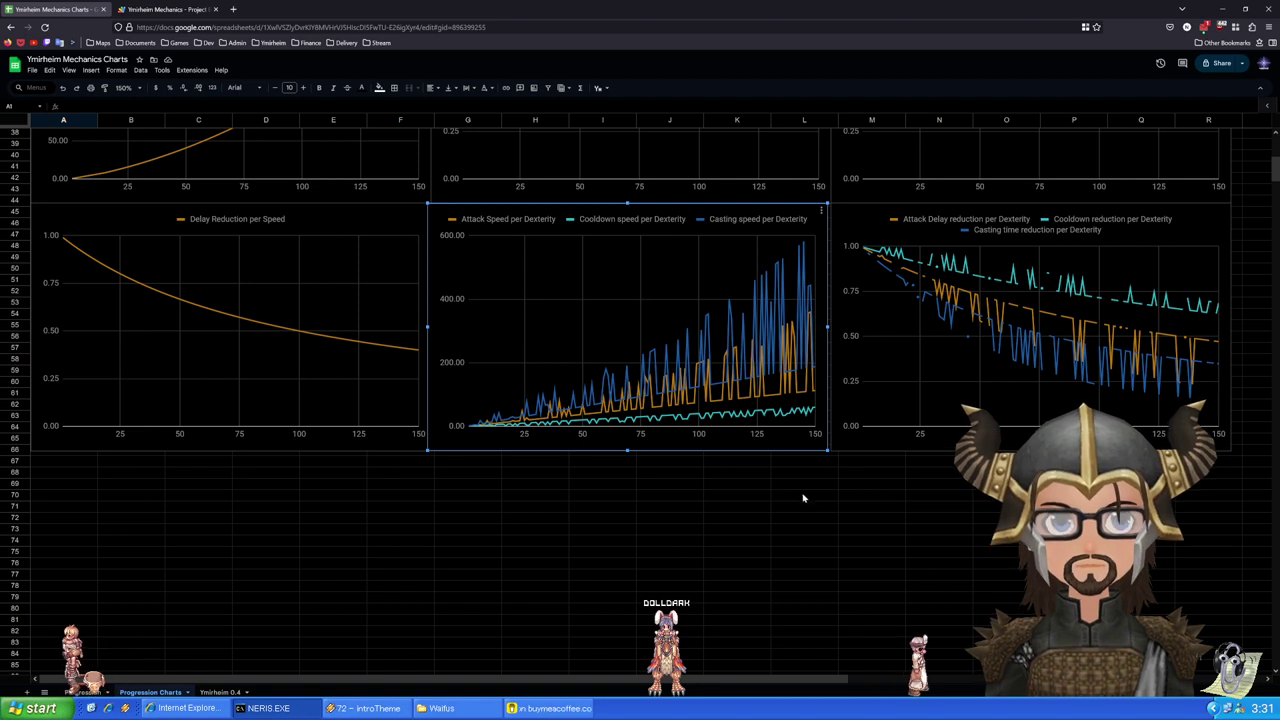
mouse_move(766, 304)
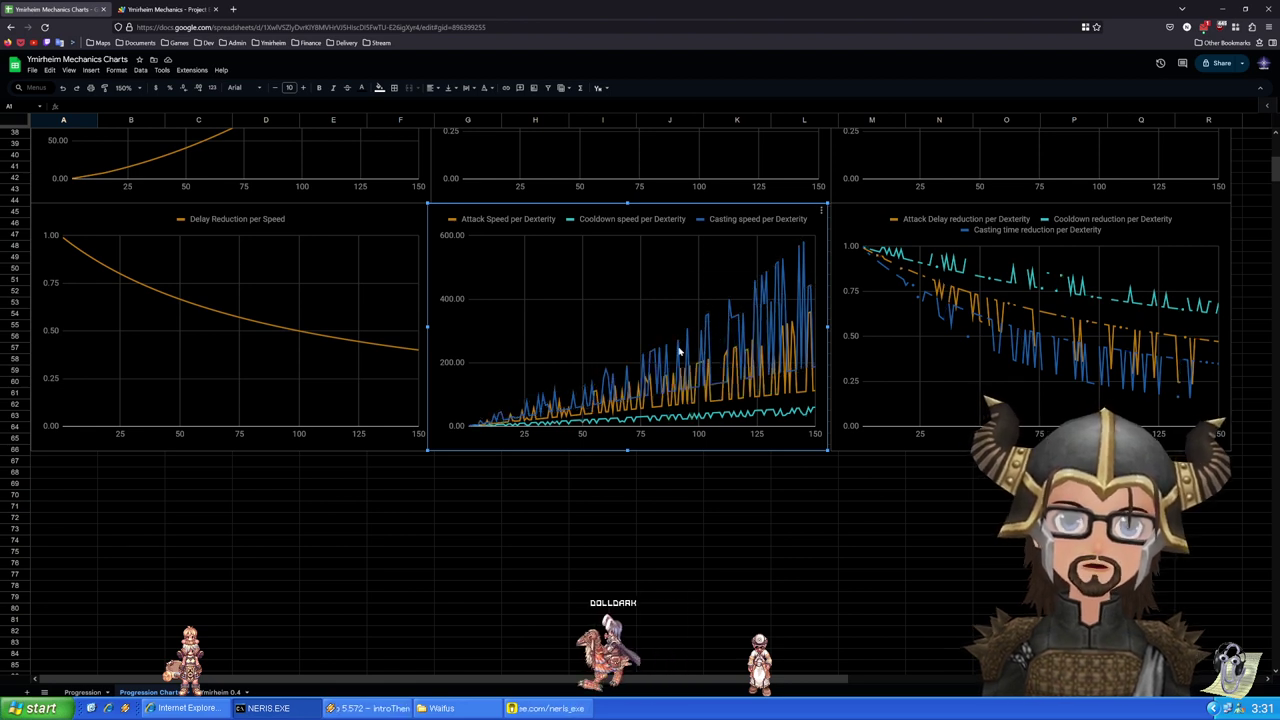
mouse_move(697, 322)
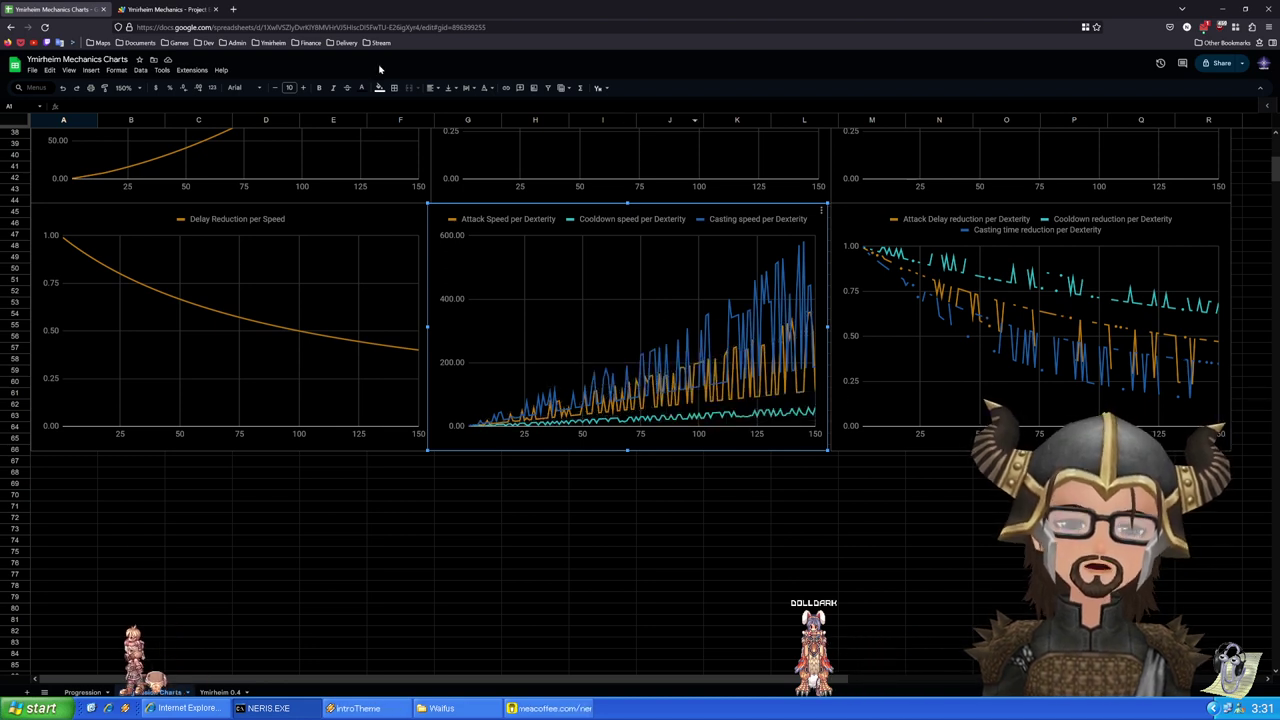
click(158, 8)
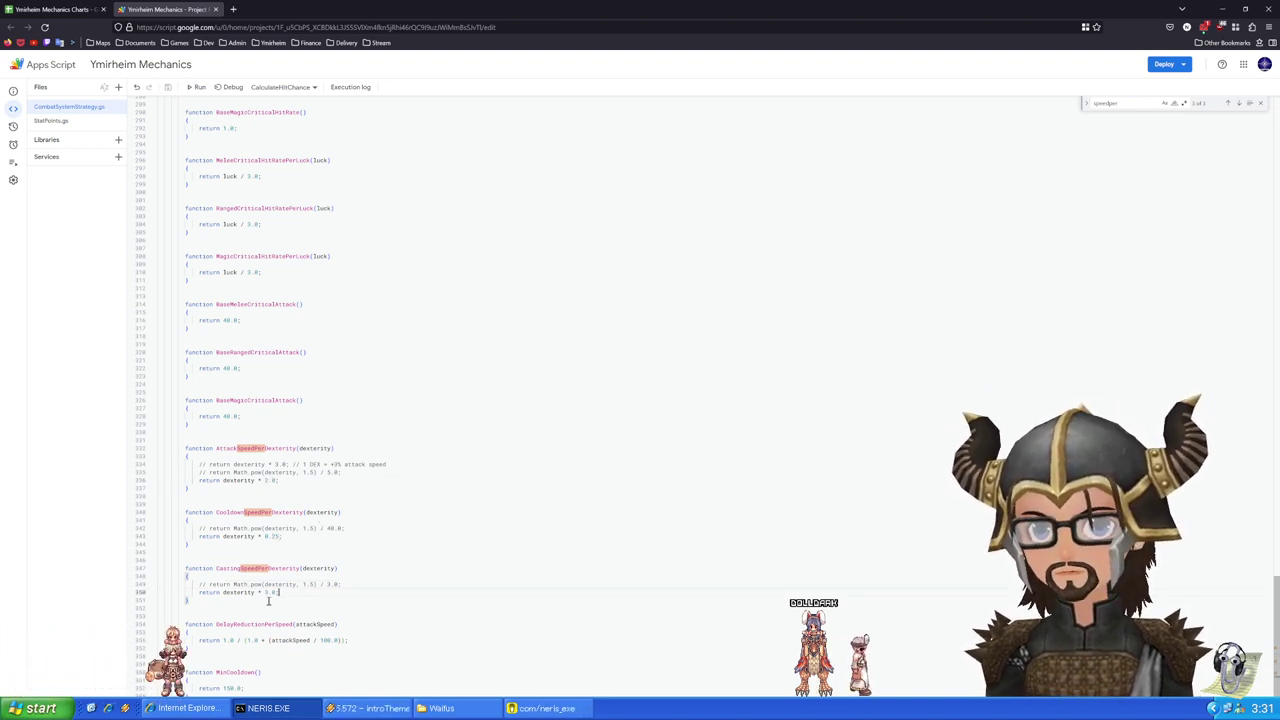
drag(222, 536, 281, 537)
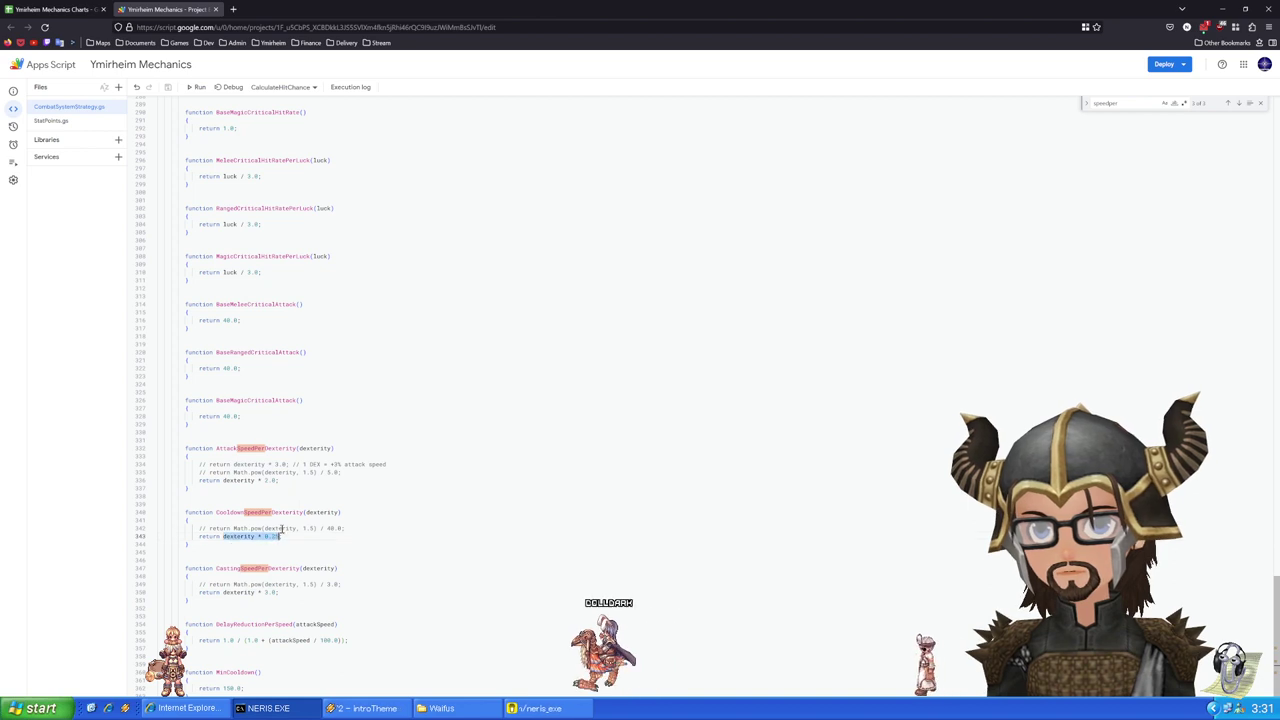
drag(222, 480, 280, 481)
click(290, 480)
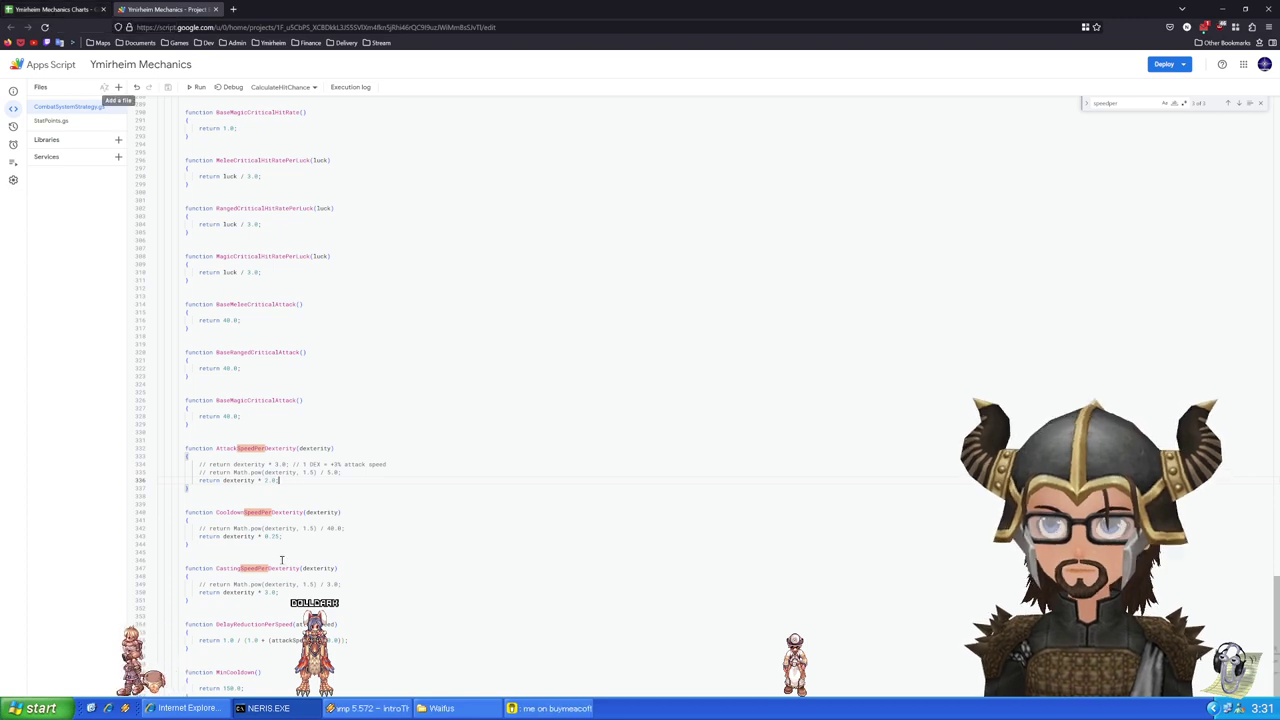
drag(299, 481, 213, 474)
click(340, 484)
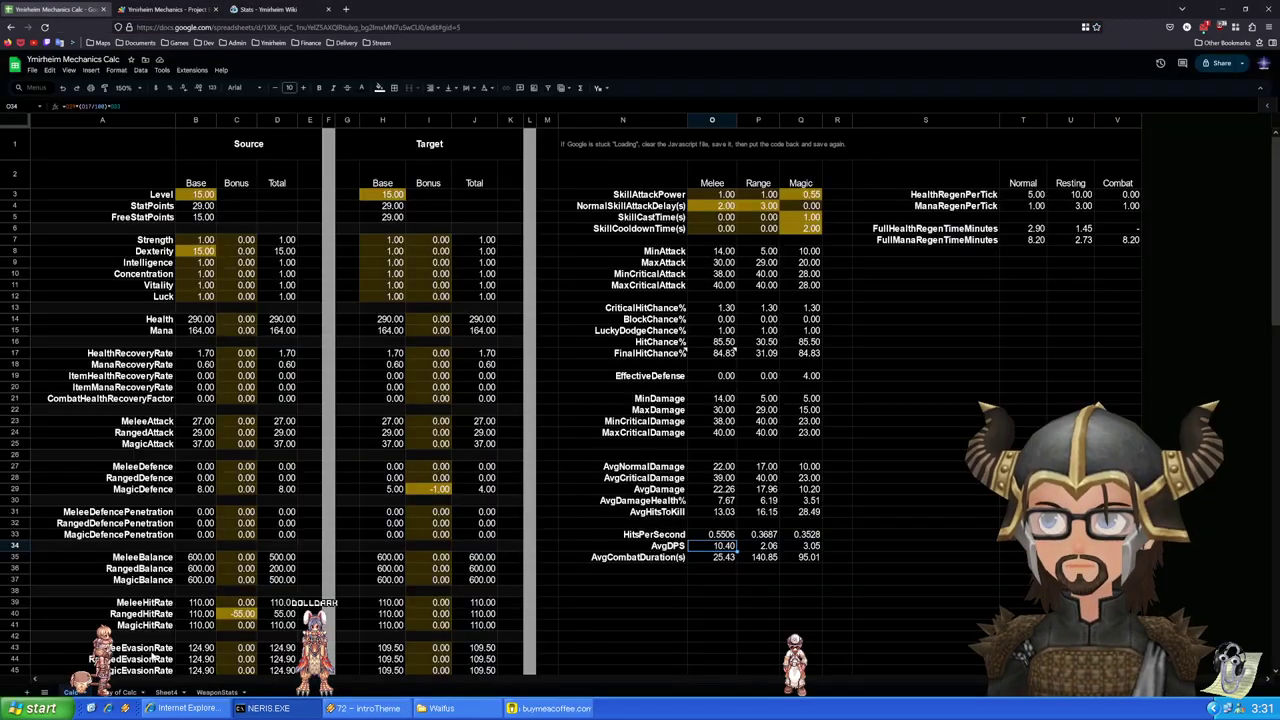
Step: Replace the Calc script's three speed-per-dexterity functions with the linear versions, save, and view the Calc sheet
key(ctrl+Tab)
scroll(400, 443, up, 5)
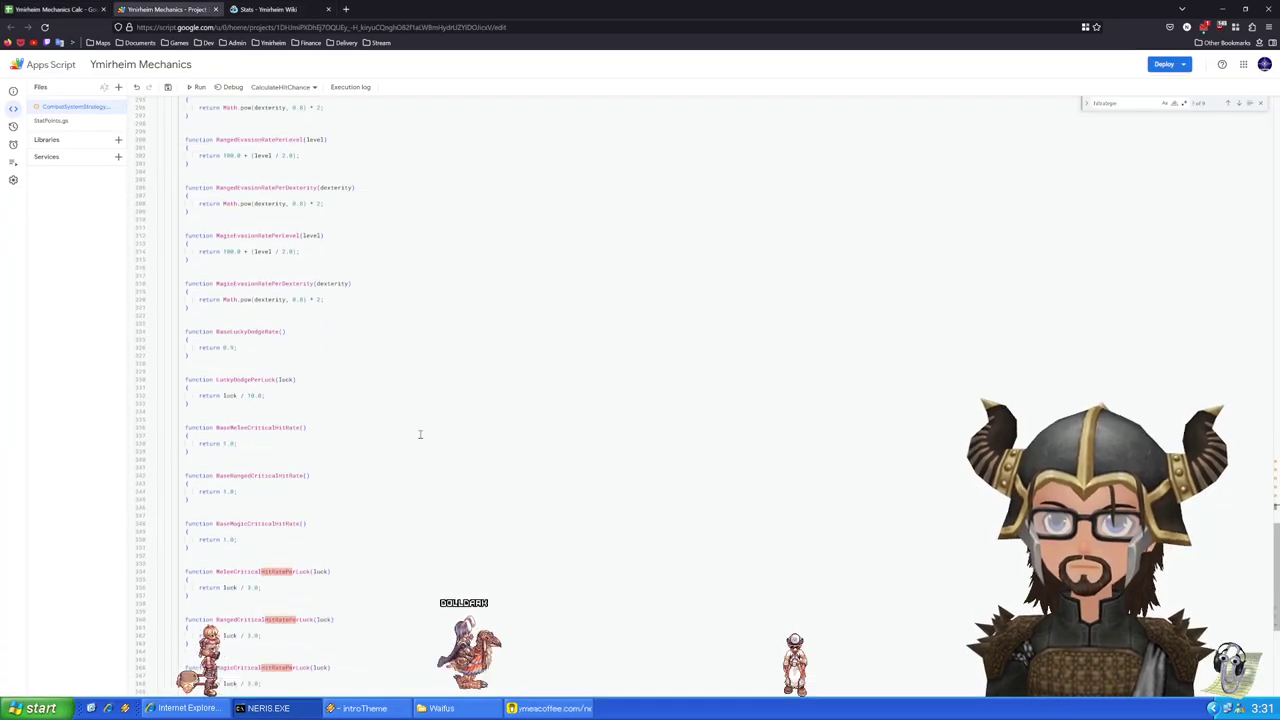
scroll(429, 452, down, 5)
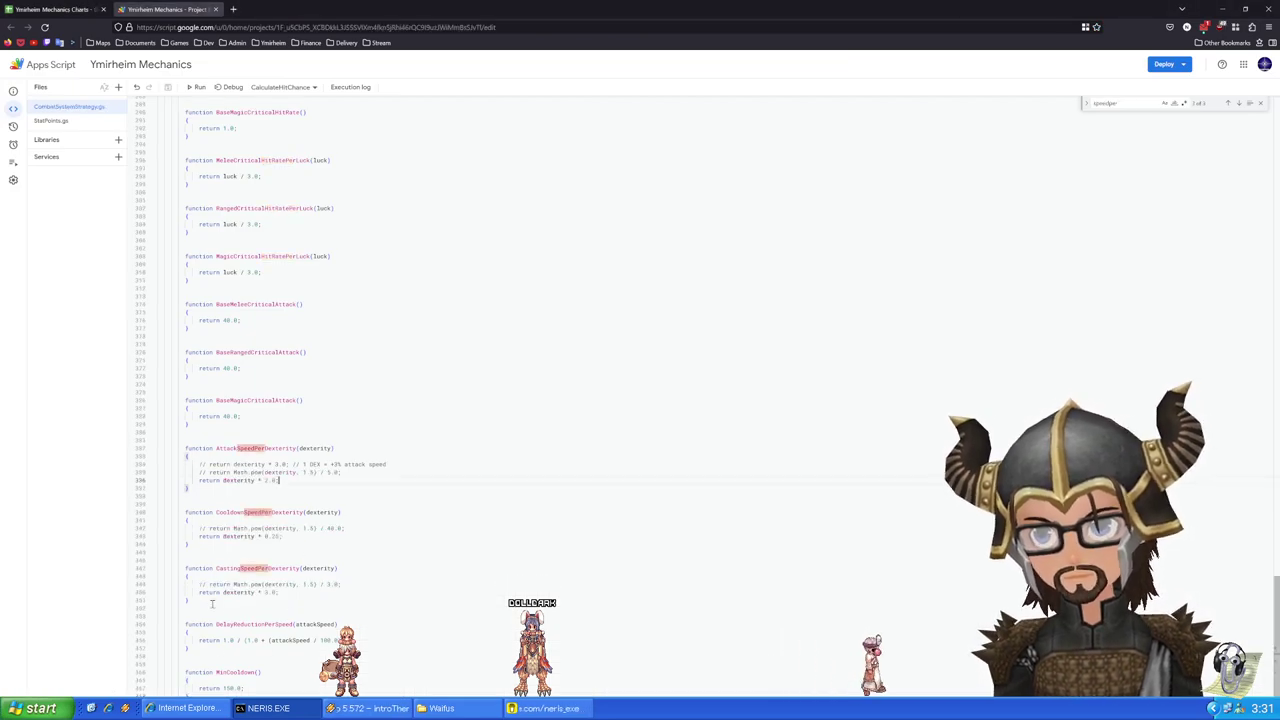
drag(212, 604, 160, 550)
click(212, 604)
drag(212, 604, 267, 431)
key(ctrl+c)
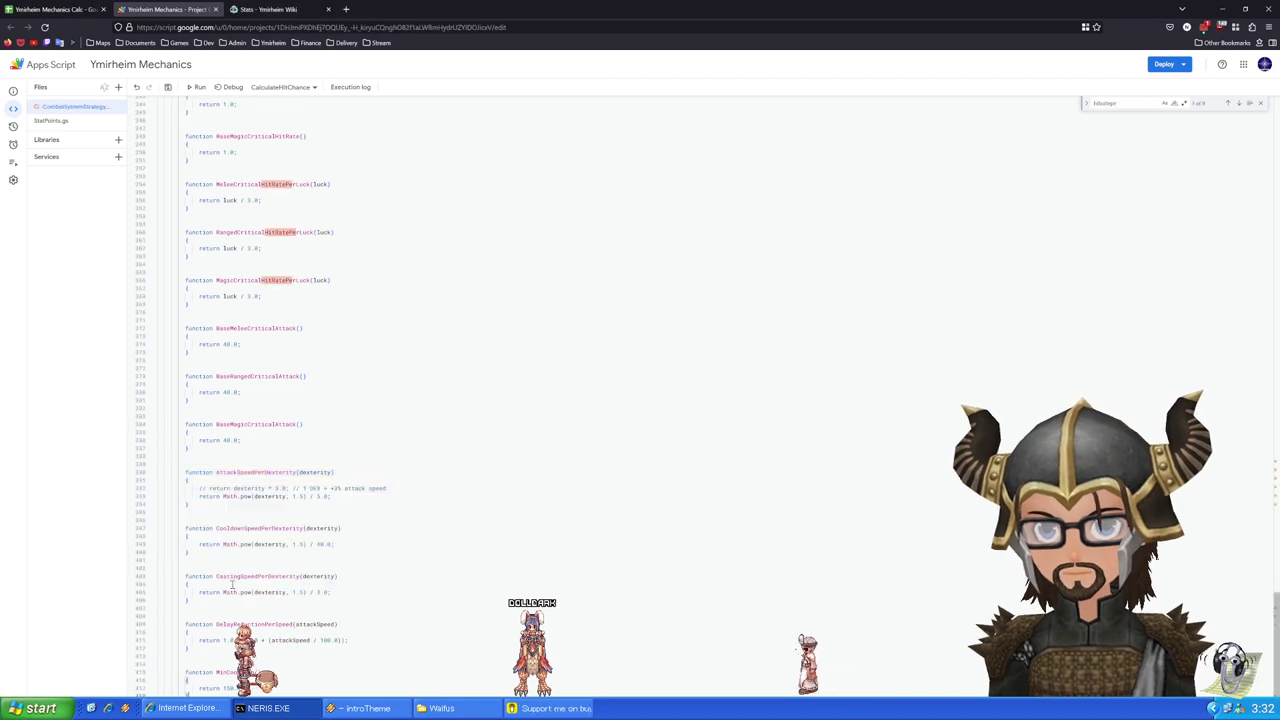
drag(204, 597, 216, 460)
key(ctrl+v)
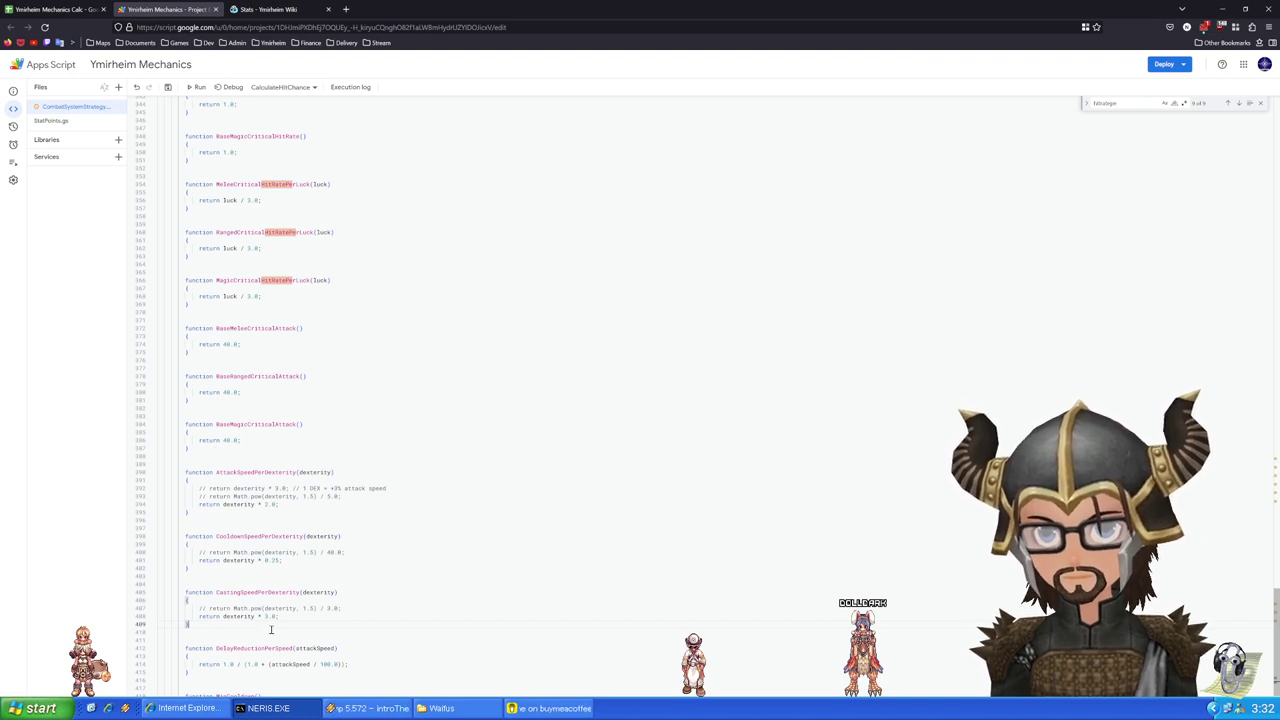
key(ctrl+s)
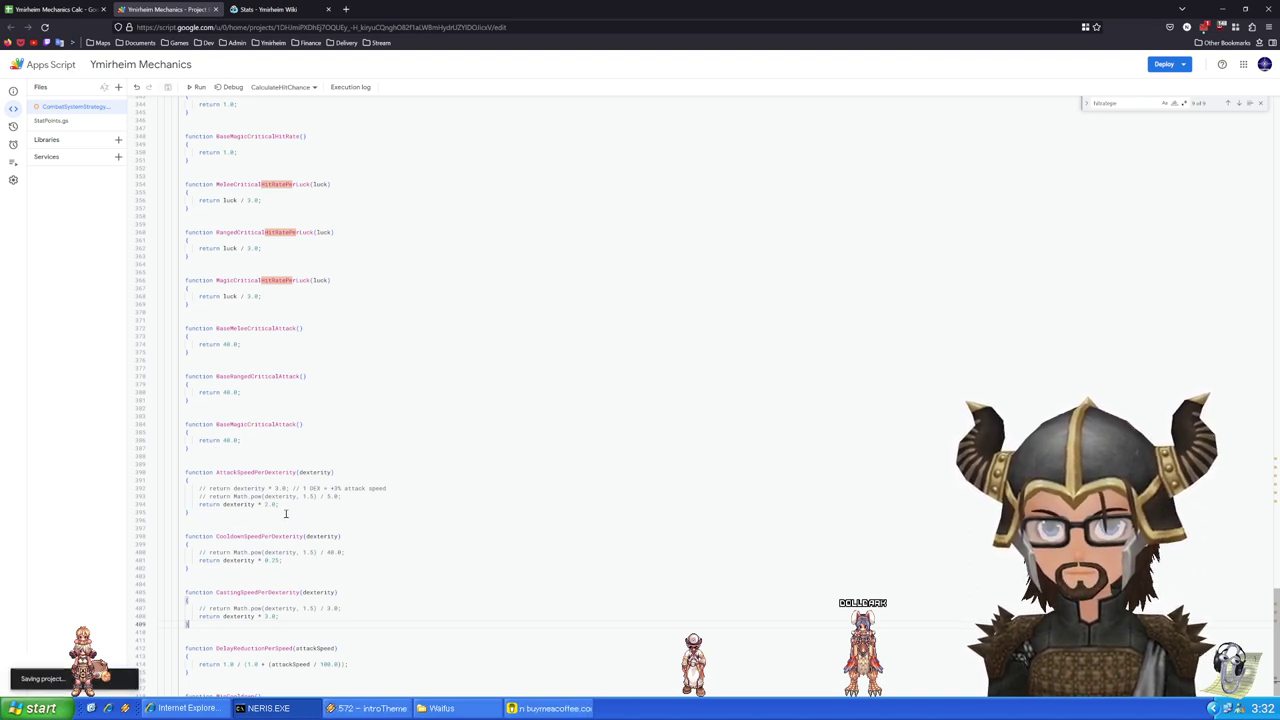
click(68, 10)
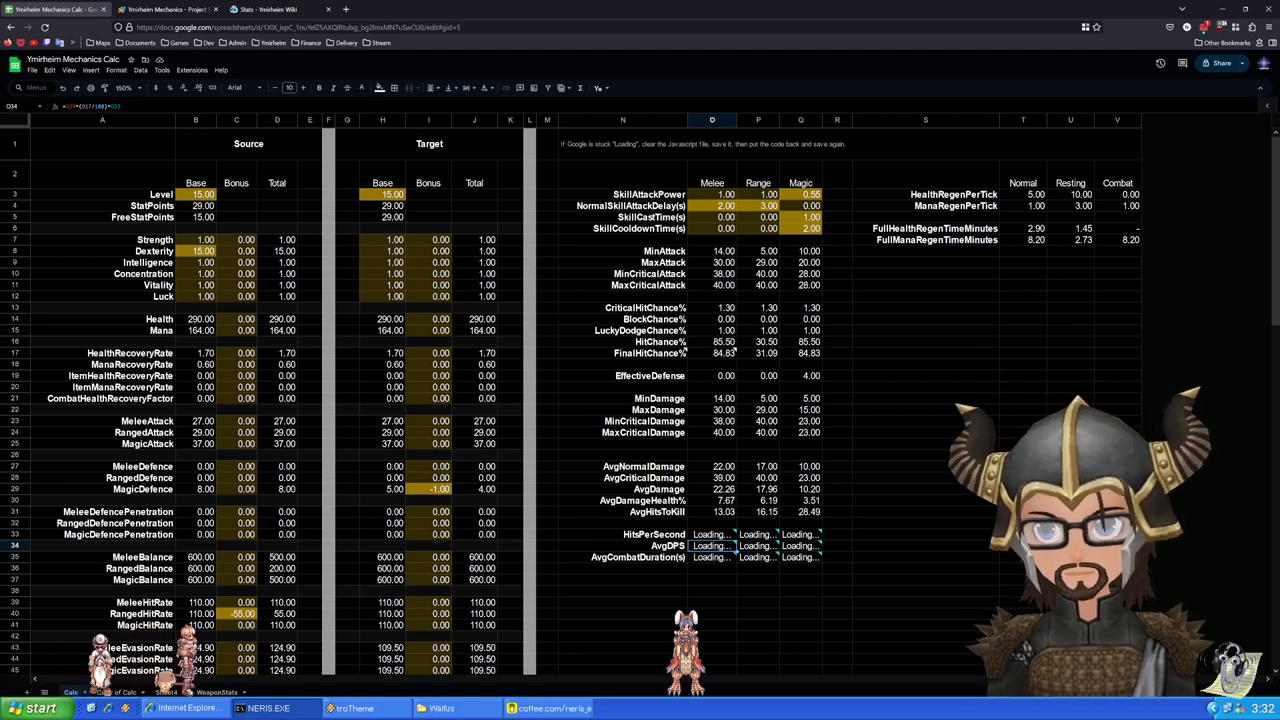
Step: Review the commented-out AttackSpeedPerDexterity formulas above the dexterity * 2.0 return
key(alt+Tab)
click(317, 395)
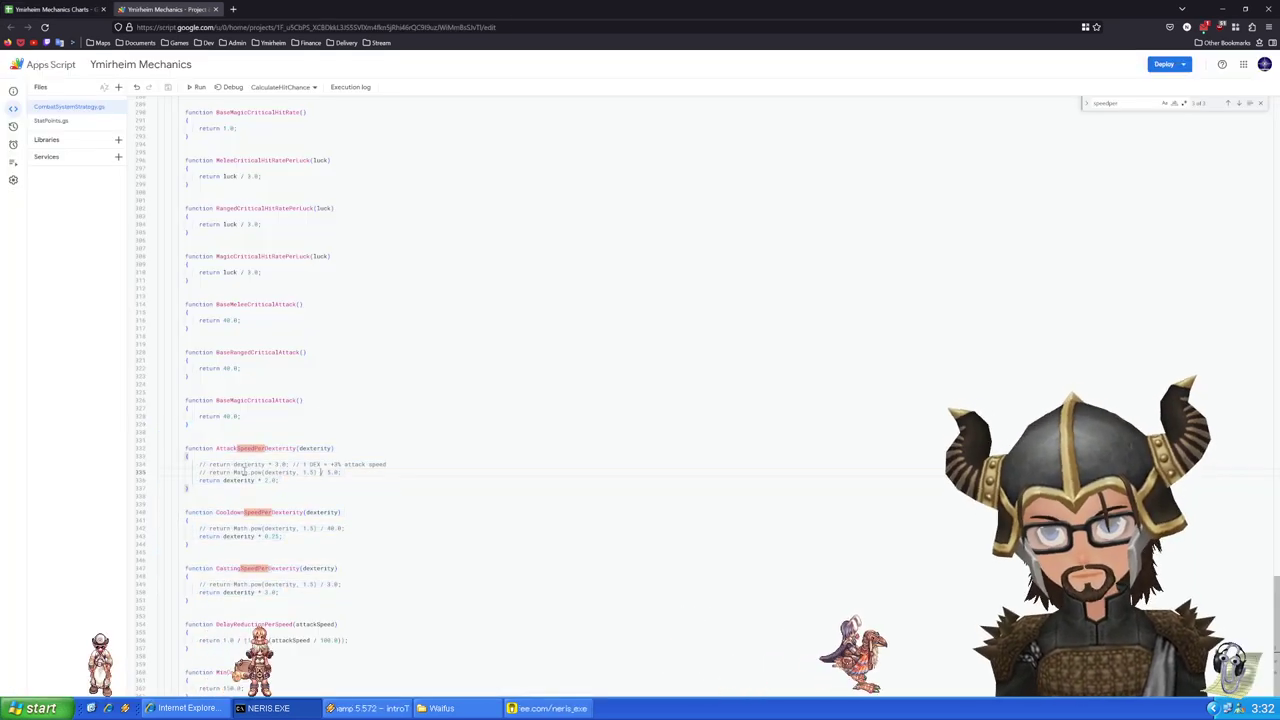
drag(200, 464, 353, 488)
click(353, 471)
drag(209, 464, 361, 466)
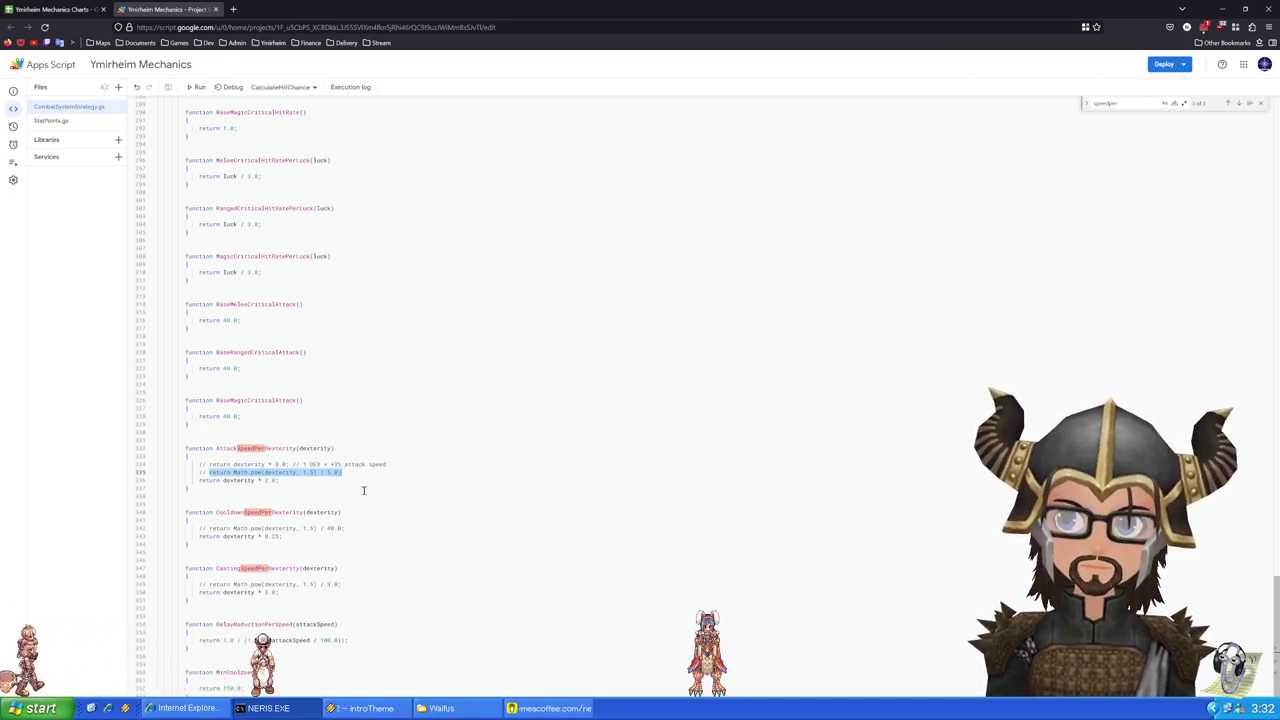
drag(209, 464, 437, 464)
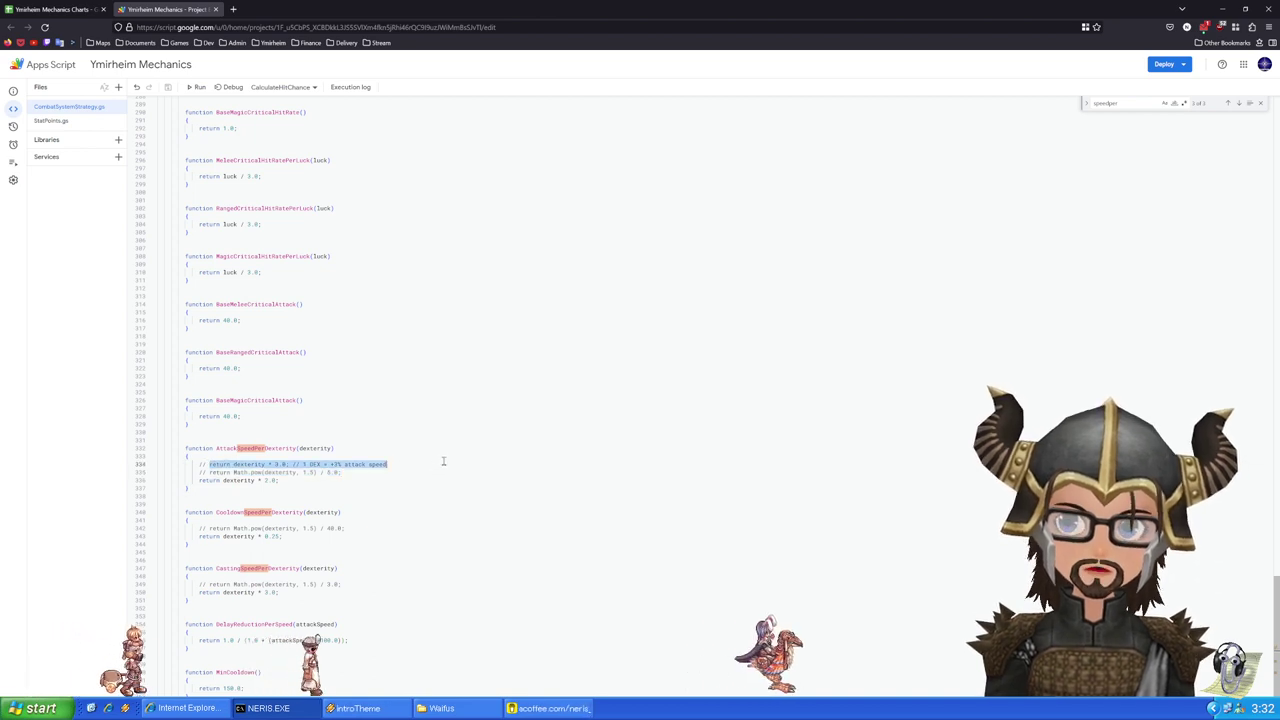
double_click(249, 464)
drag(302, 464, 434, 464)
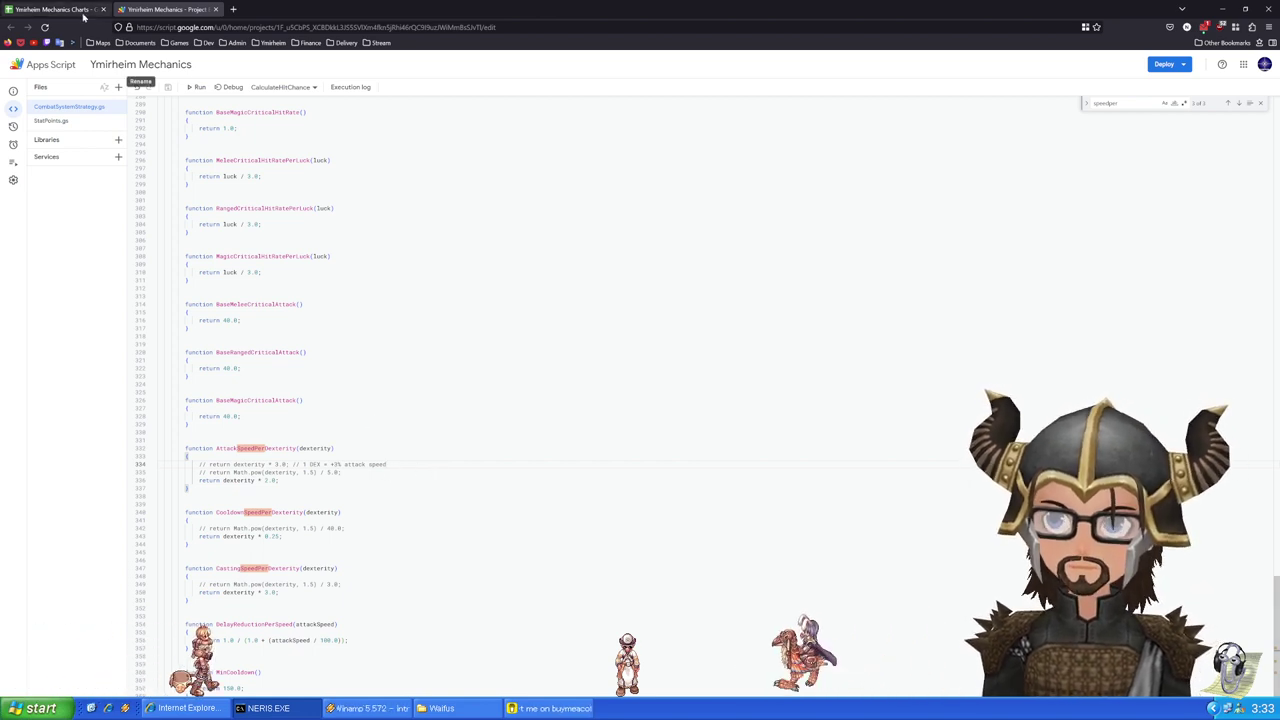
Step: Review the near-straight speed curves, then move to the Progression data sheet
click(55, 9)
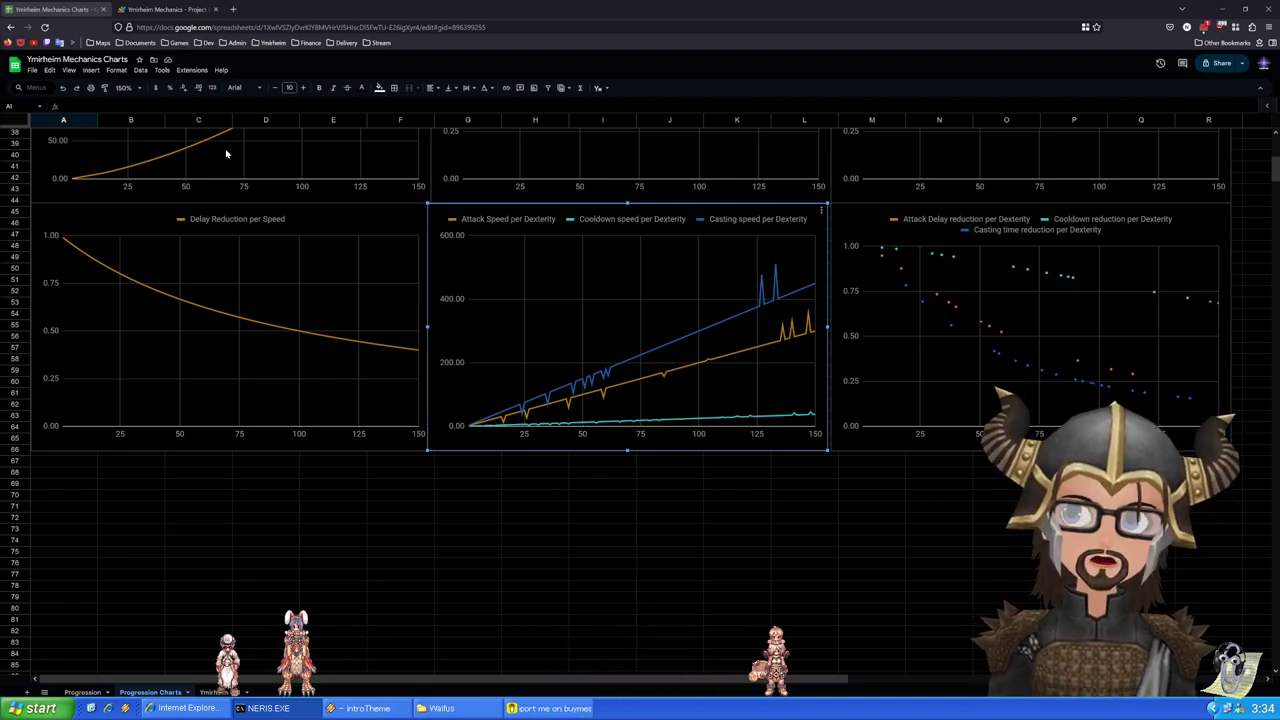
key(ctrl+shift+Page_Up)
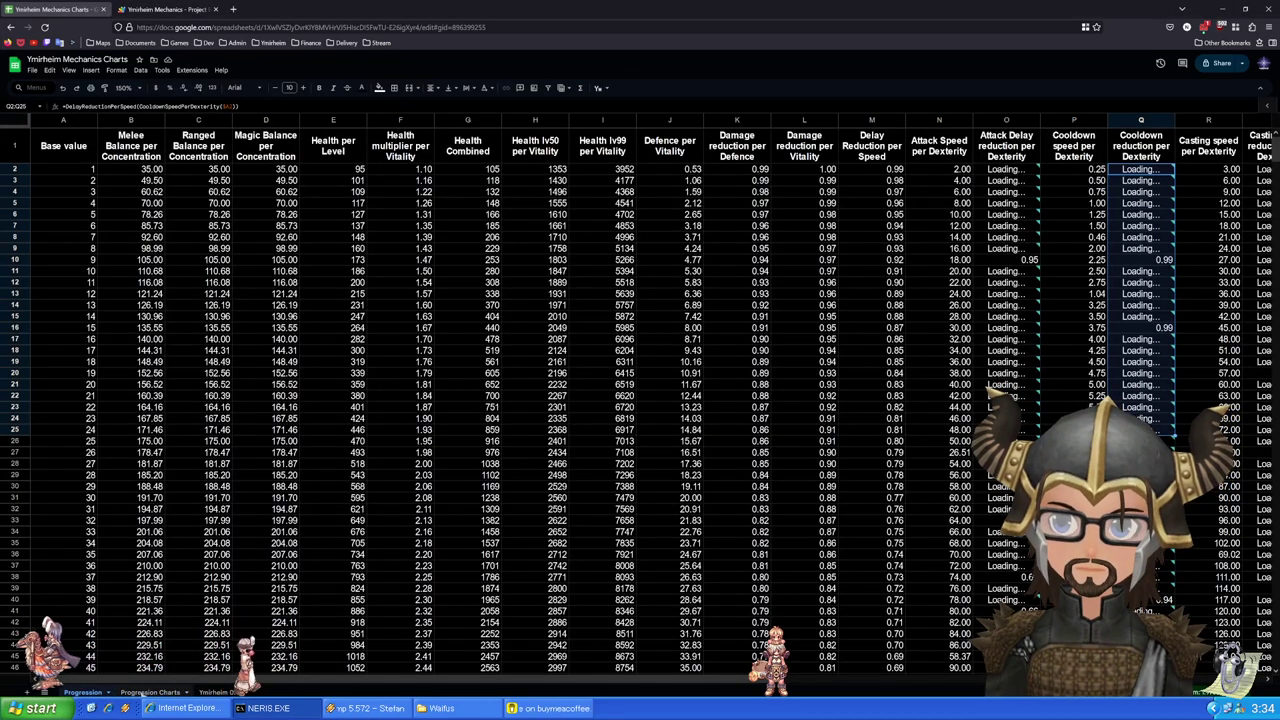
Step: Inspect the Calc sheet's Intelligence, Dexterity and Concentration base values, then return to the Charts window
key(ctrl+shift+Page_Down)
key(alt+Tab)
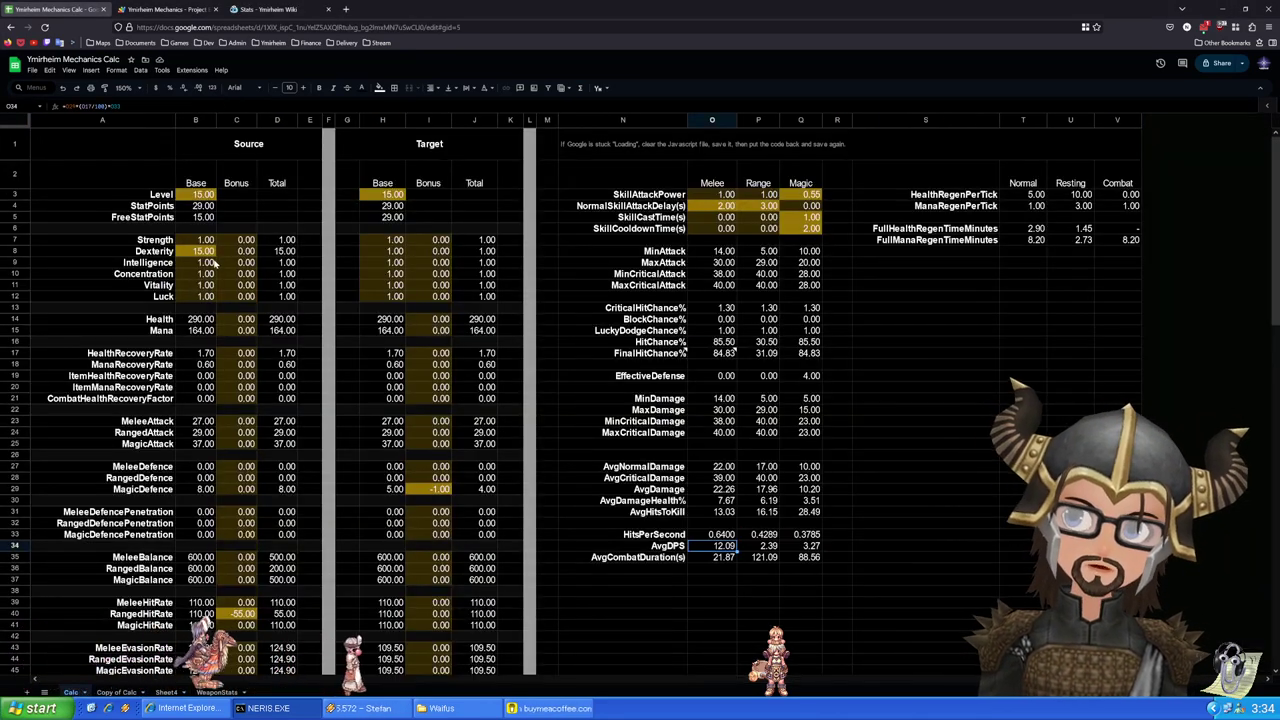
drag(197, 243, 193, 292)
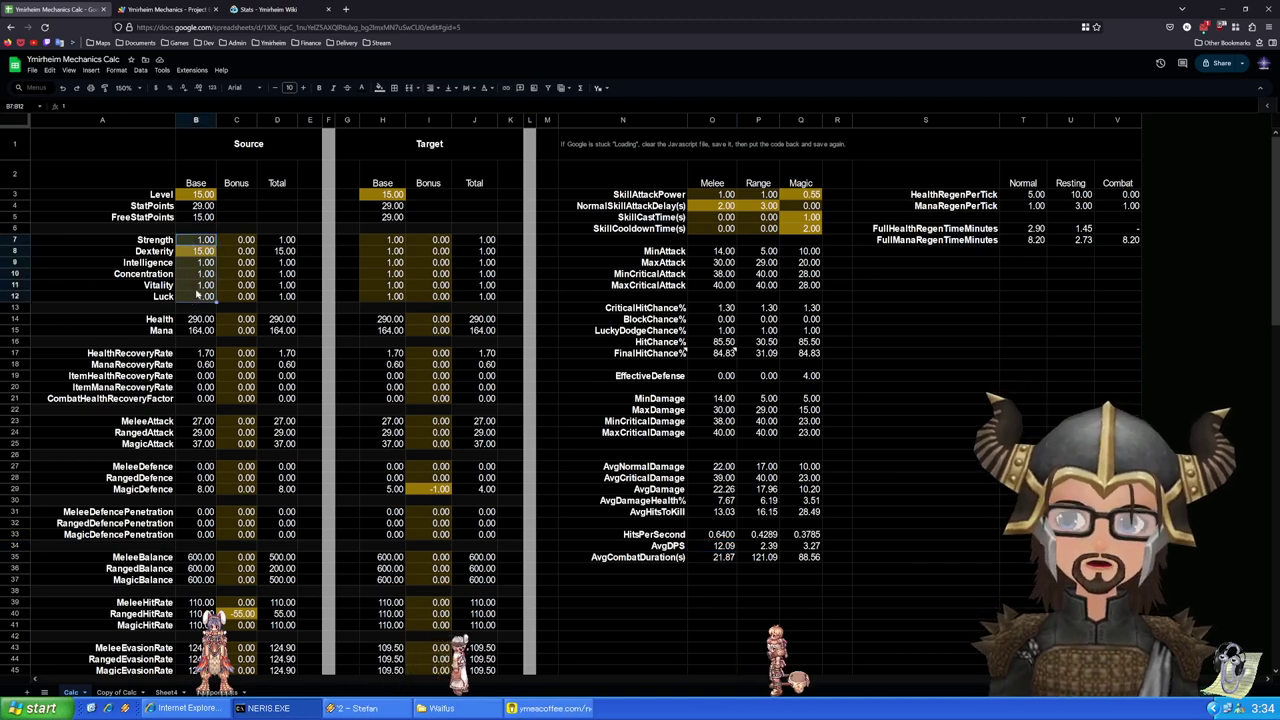
click(198, 258)
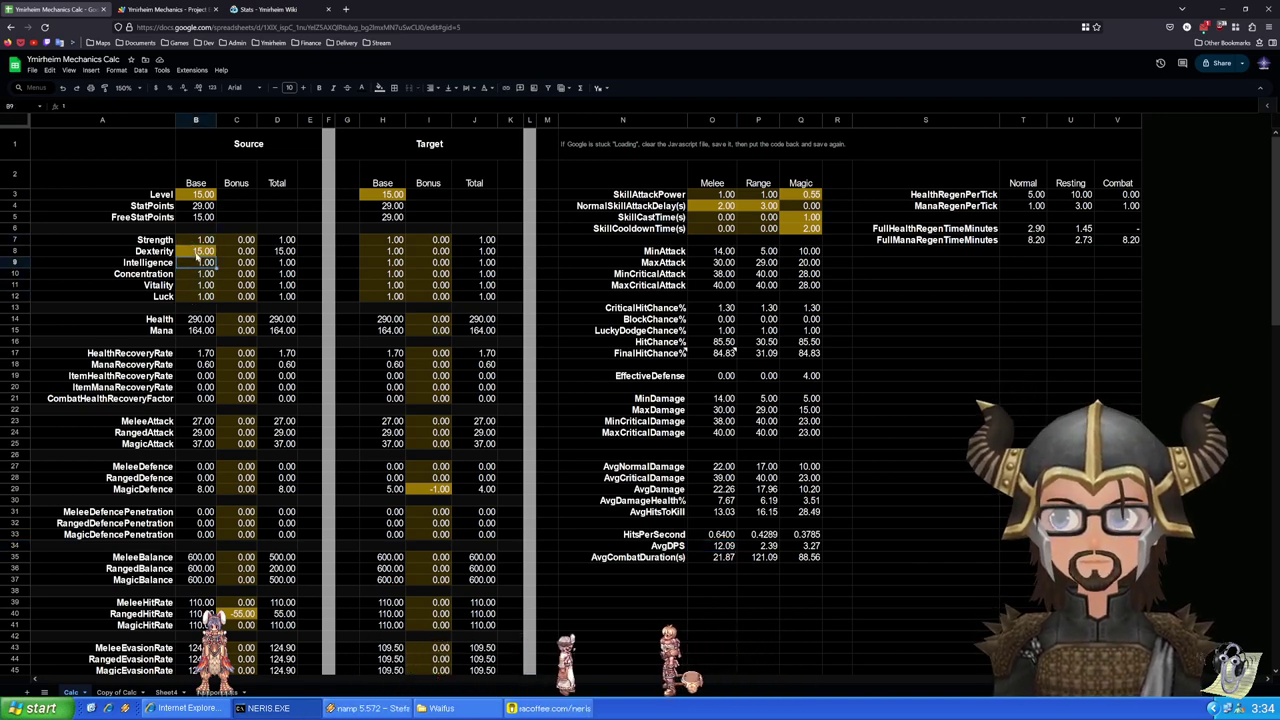
click(203, 249)
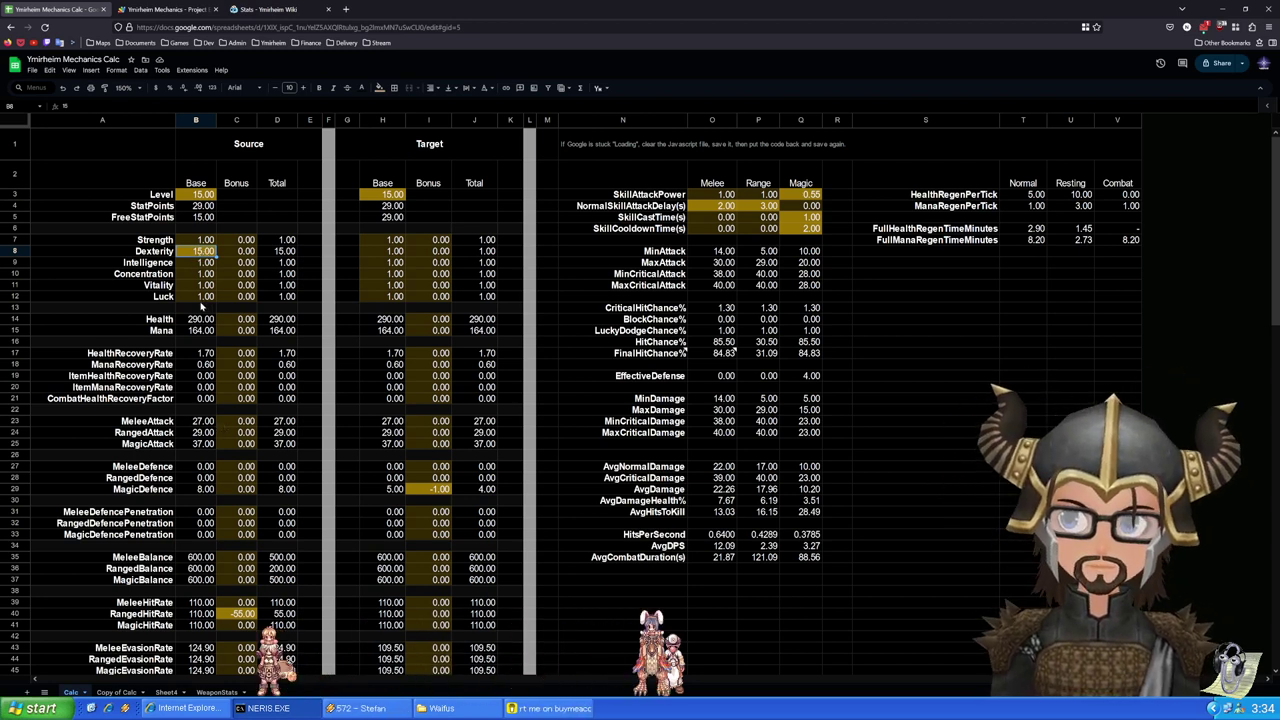
click(198, 276)
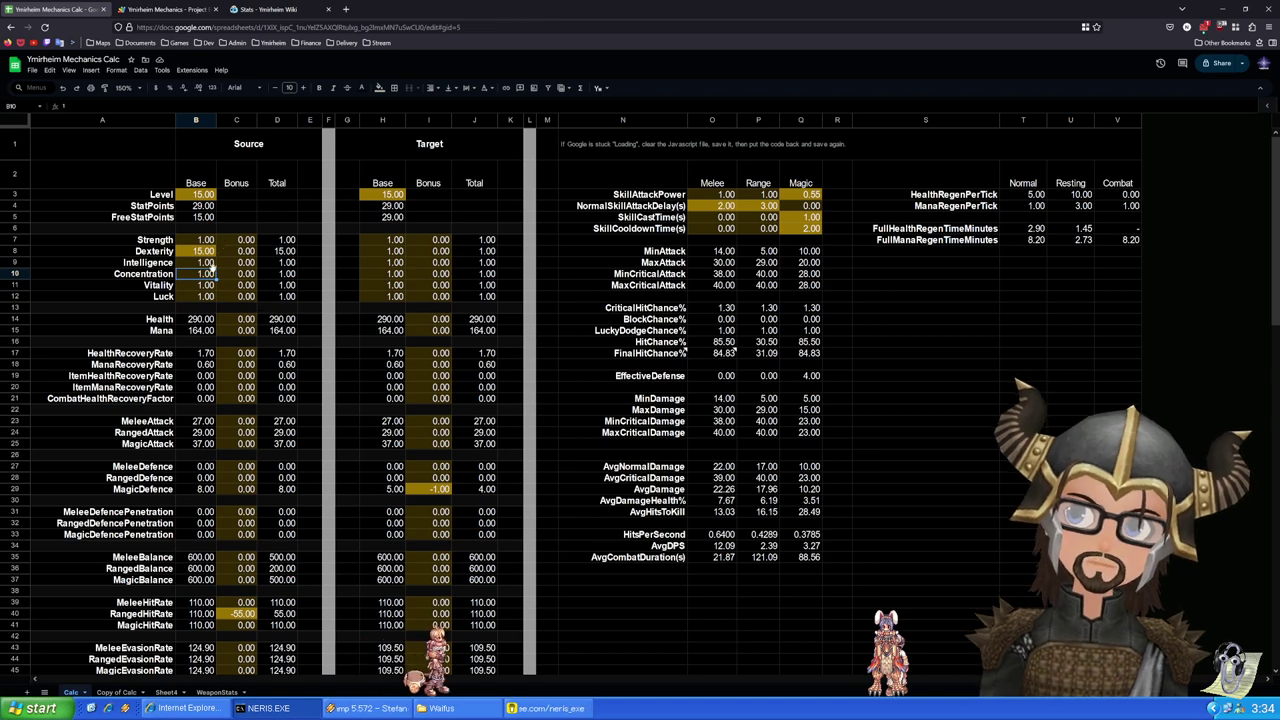
key(alt+Tab)
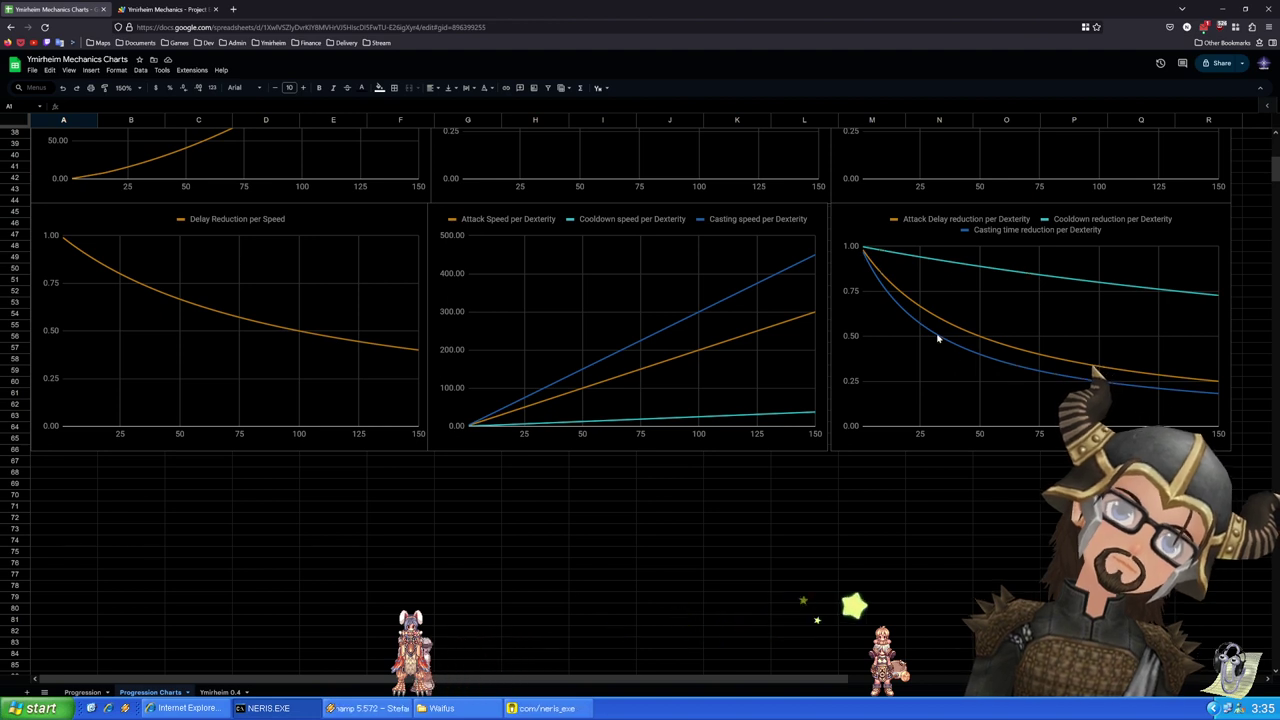
Step: Place the earlier reduction-chart snip beside the live chart and compare the curves
click(237, 655)
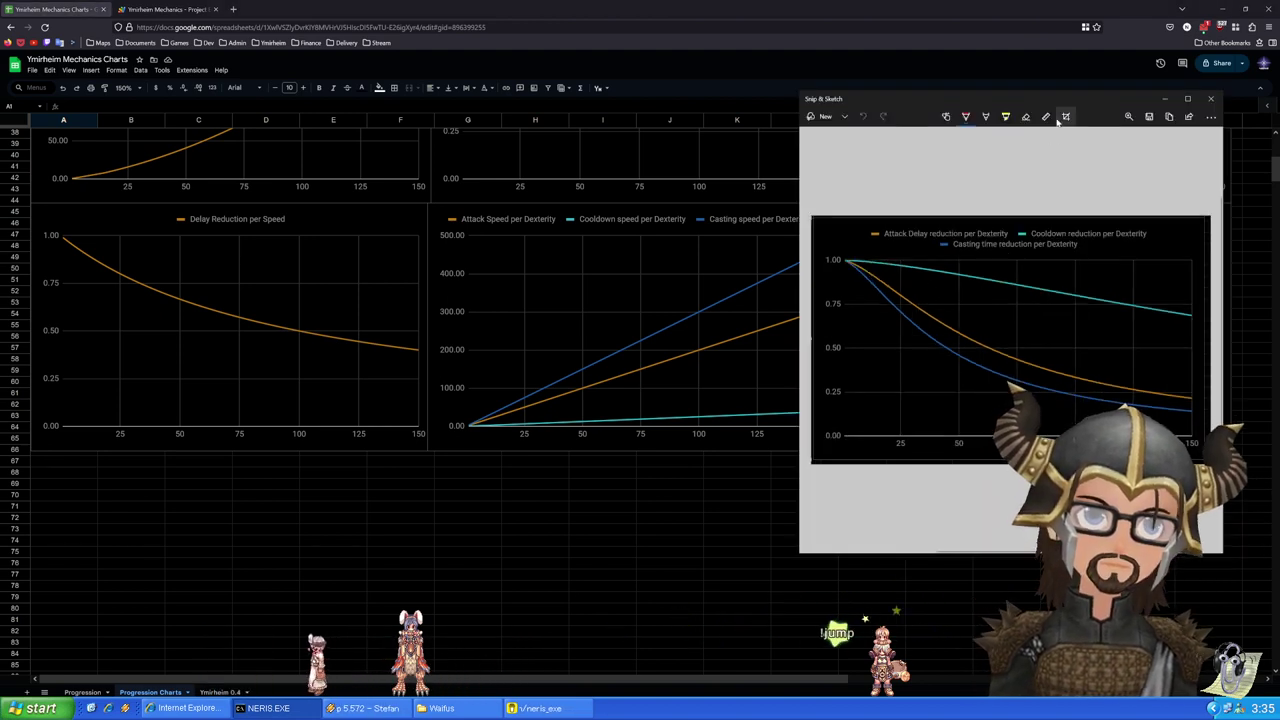
mouse_move(949, 98)
mouse_down()
mouse_move(561, 70)
mouse_move(551, 86)
mouse_up()
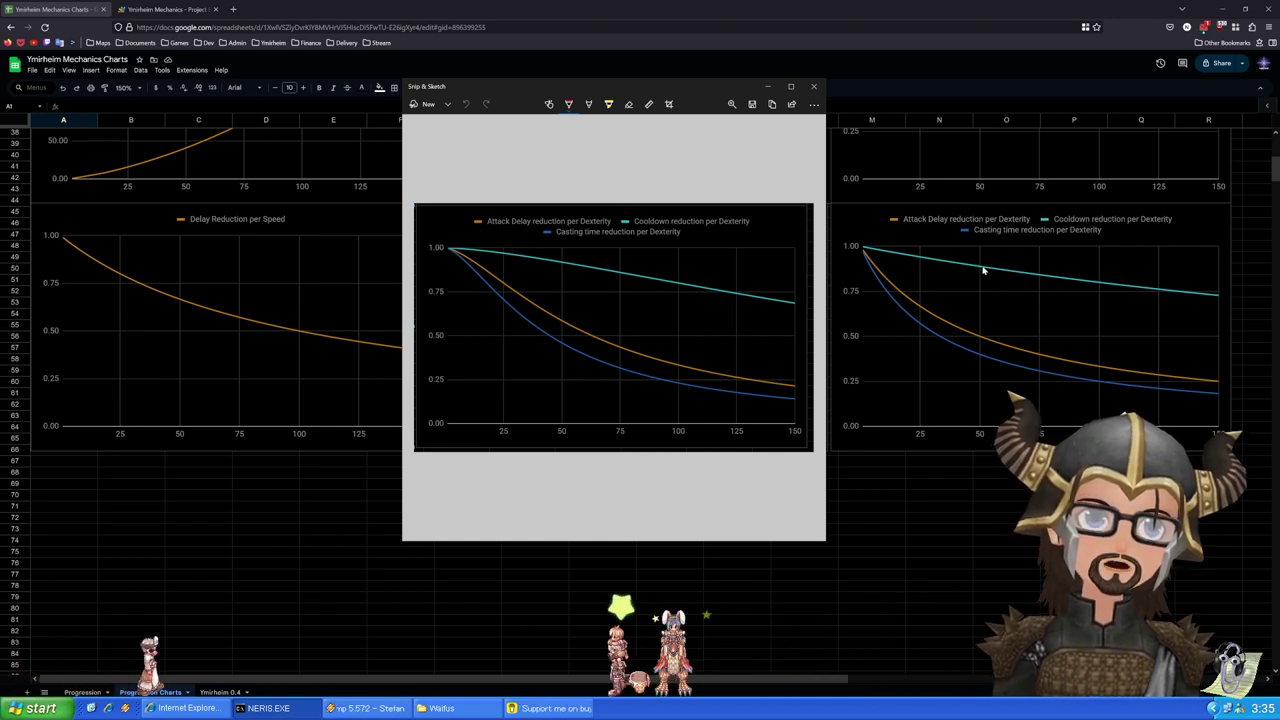
click(985, 271)
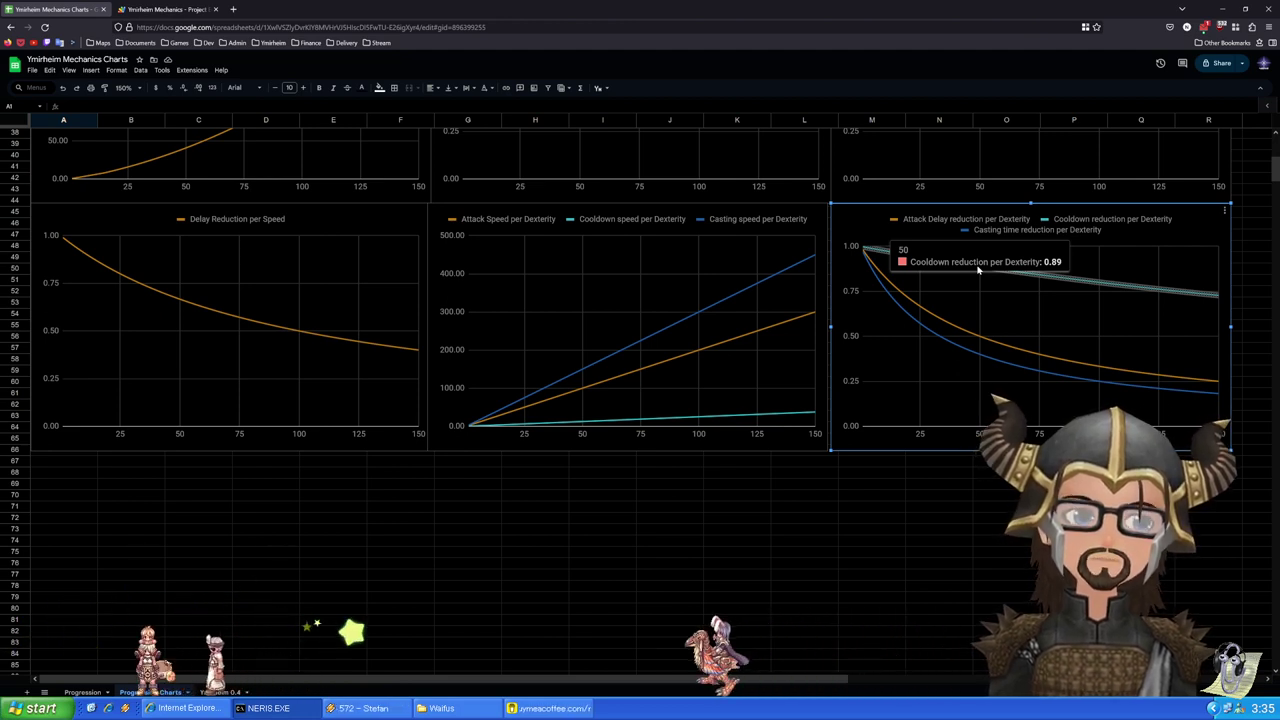
mouse_move(1105, 277)
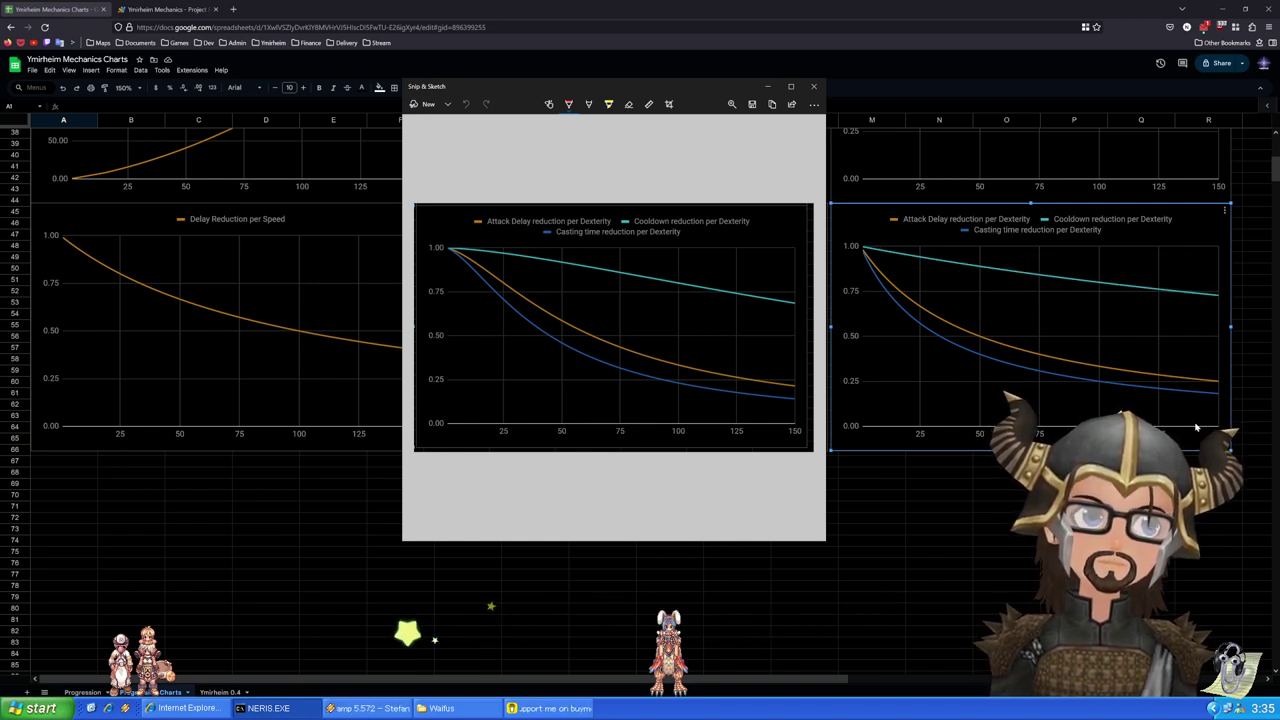
mouse_move(1104, 385)
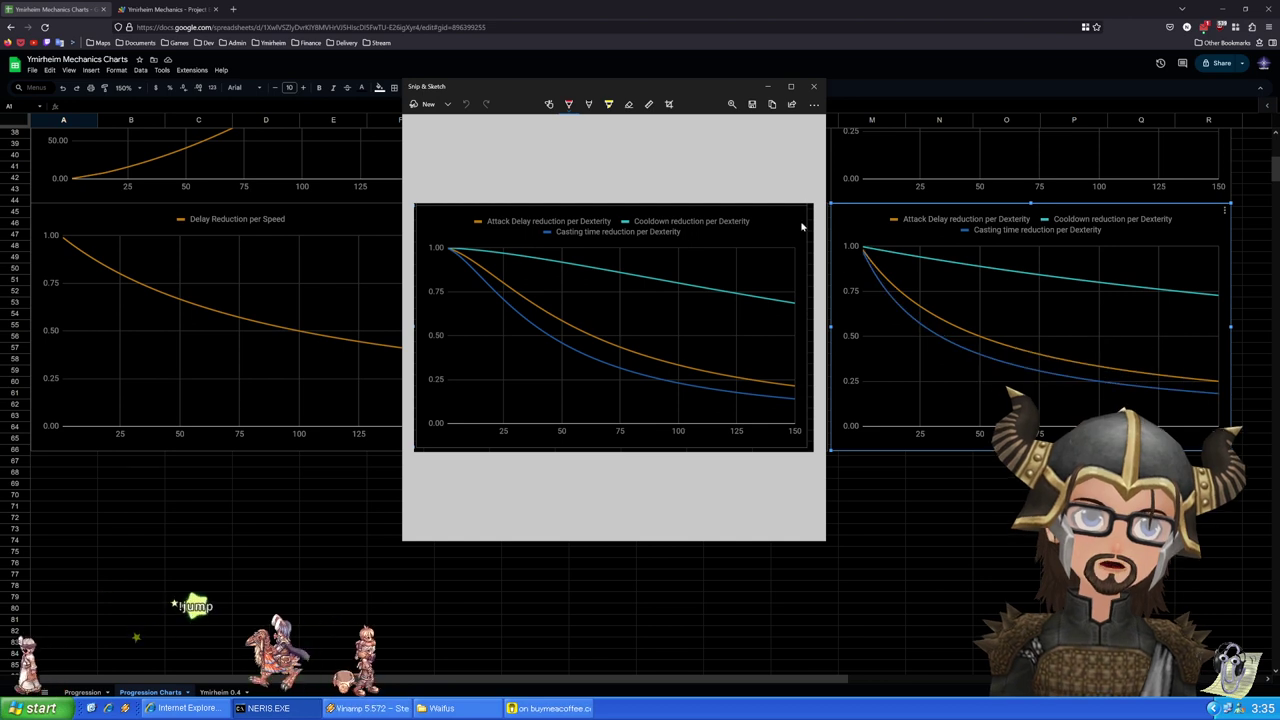
mouse_move(925, 309)
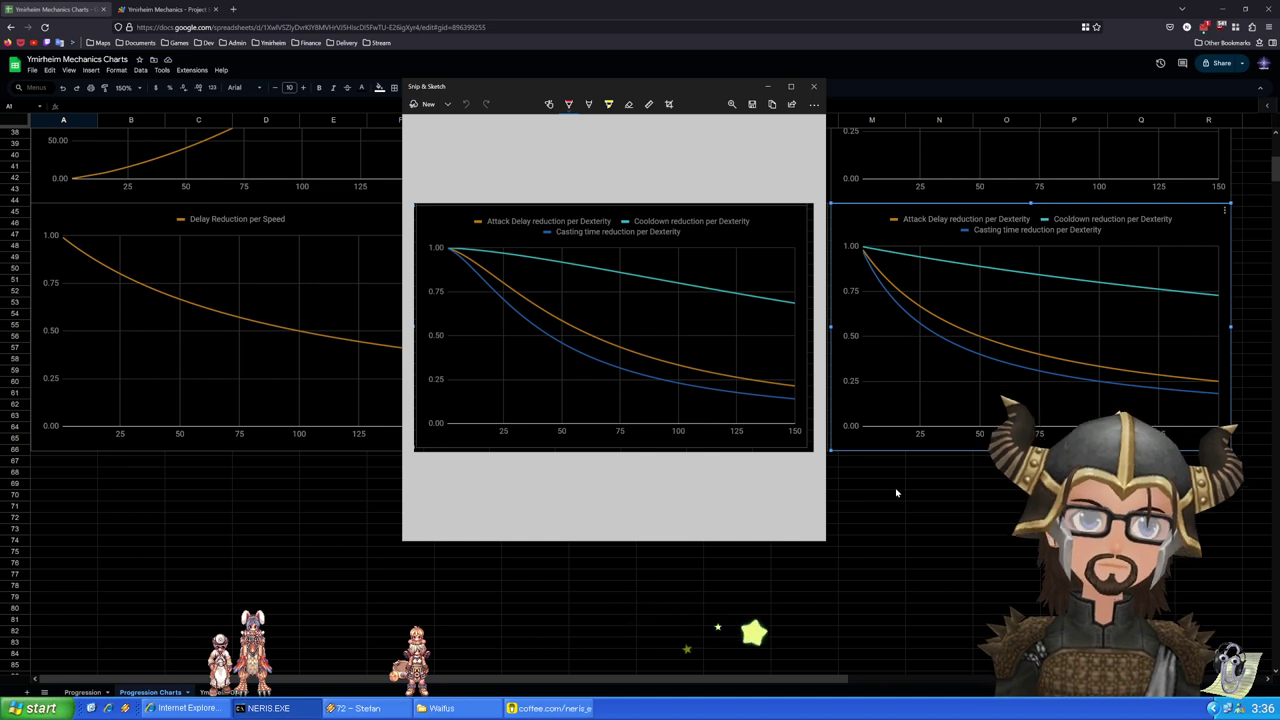
click(893, 519)
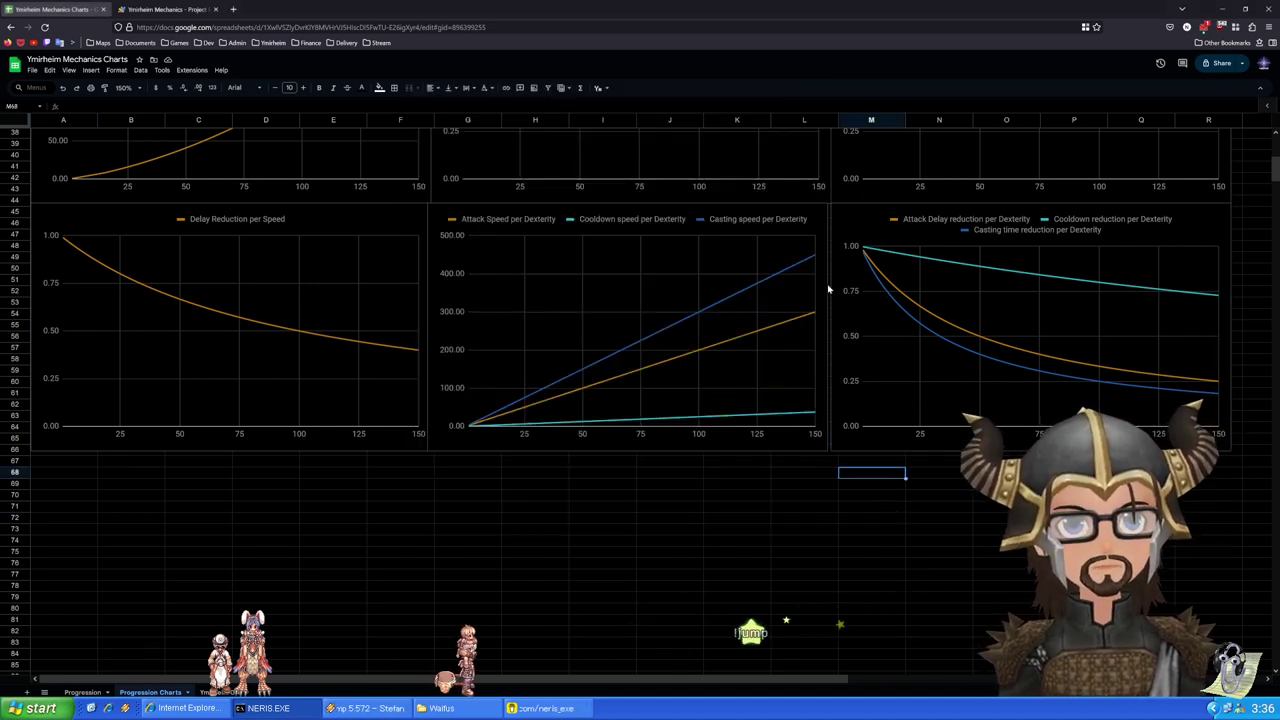
click(888, 297)
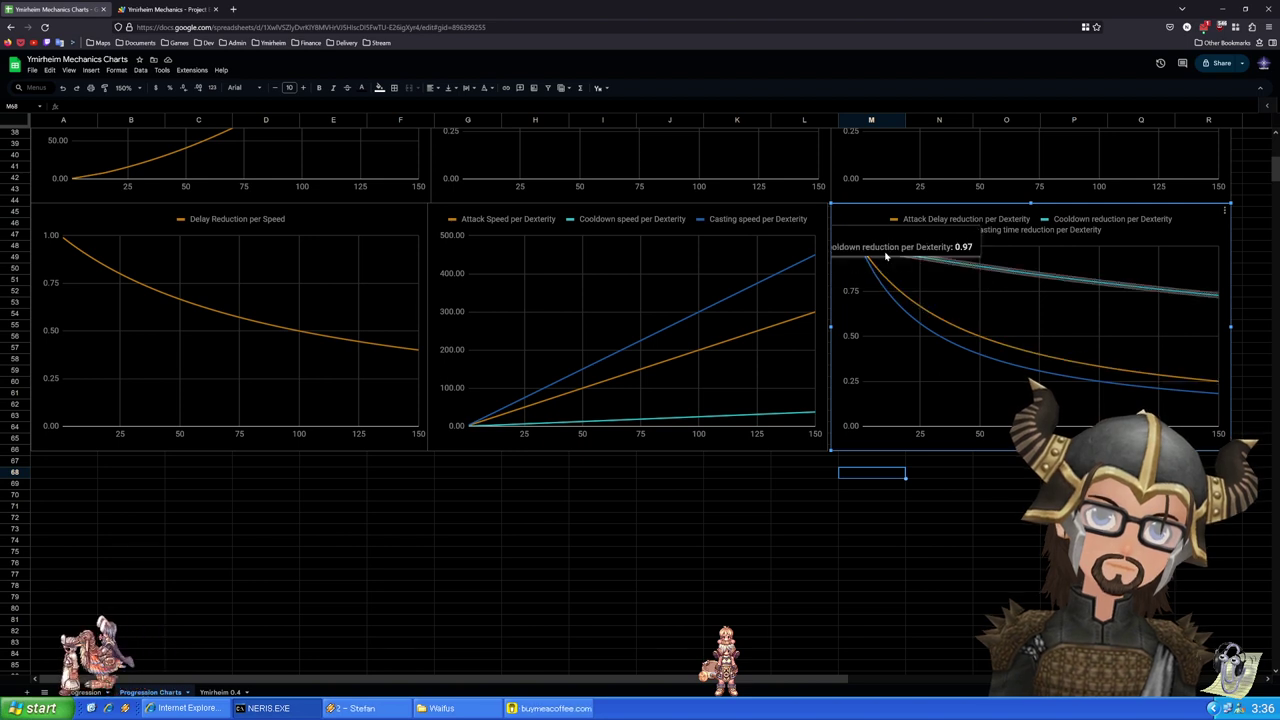
click(890, 288)
click(886, 295)
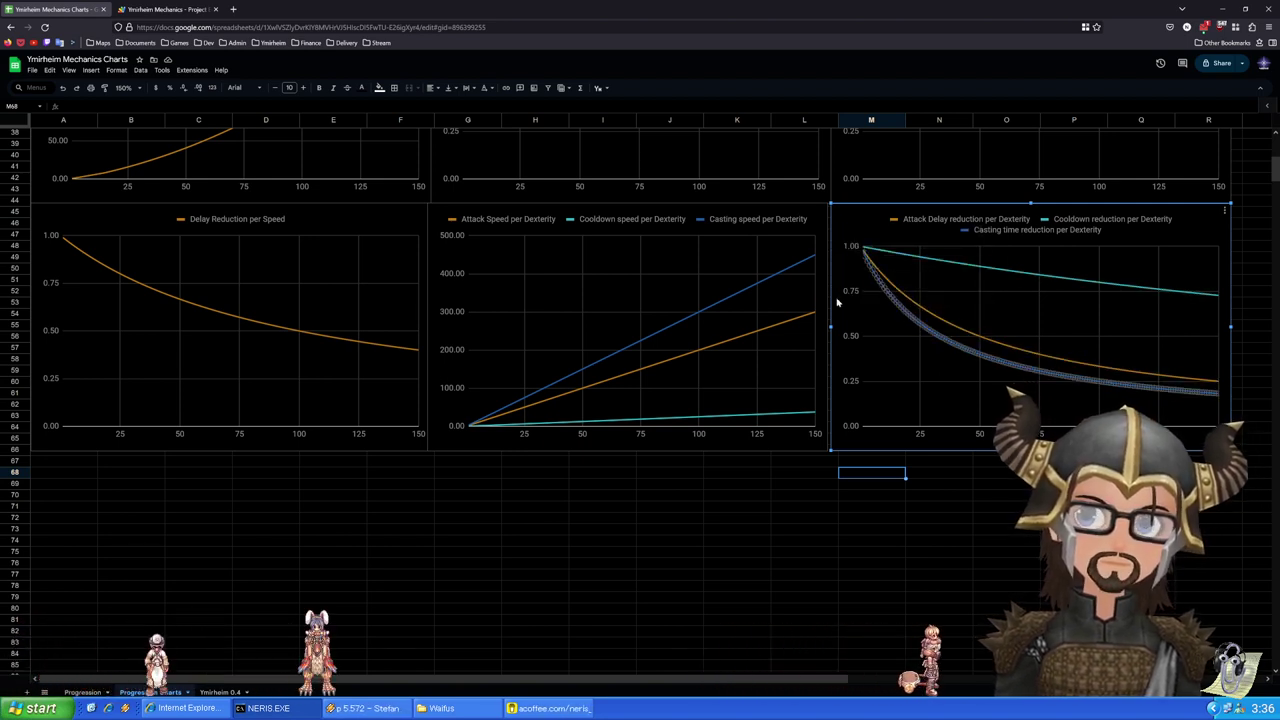
mouse_move(884, 293)
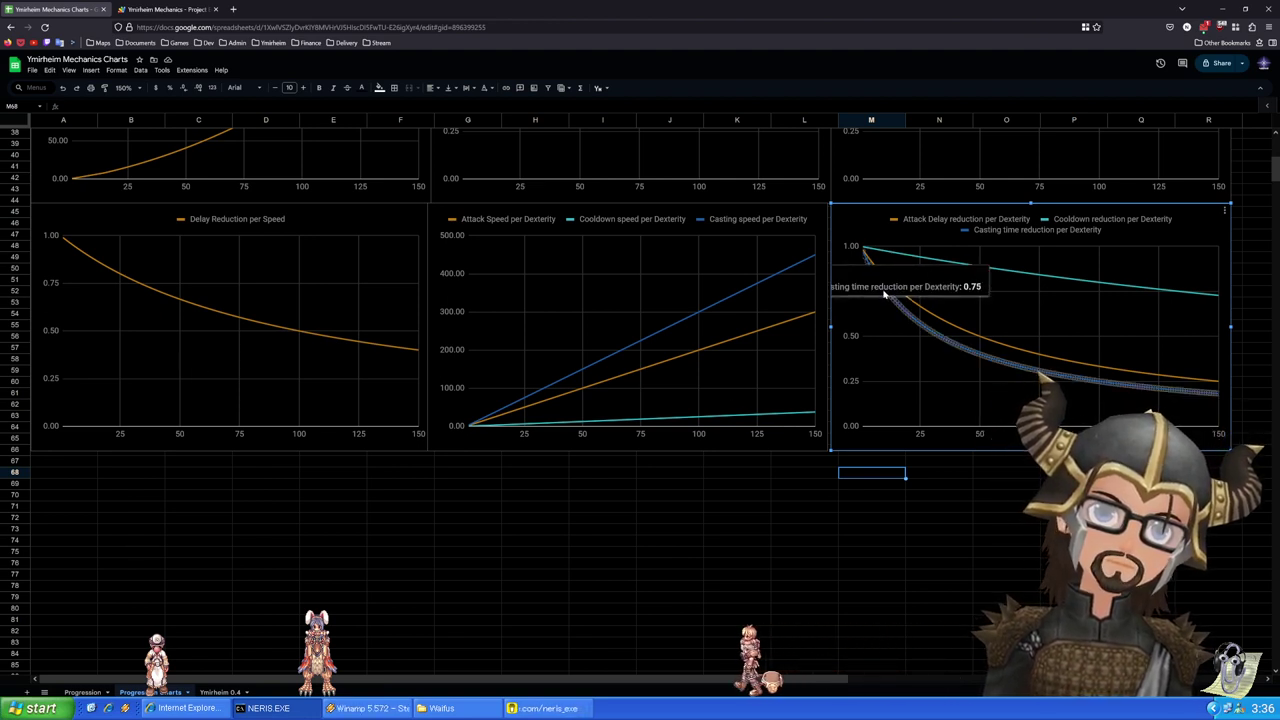
click(890, 435)
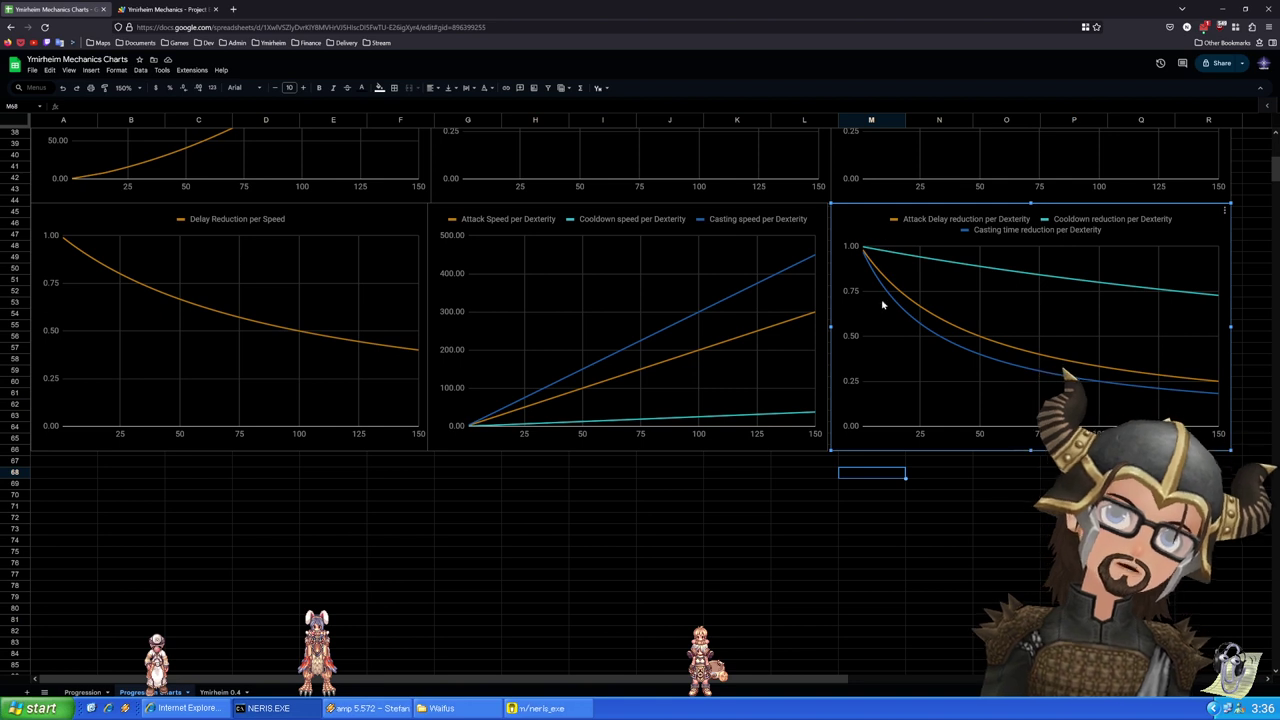
mouse_move(886, 297)
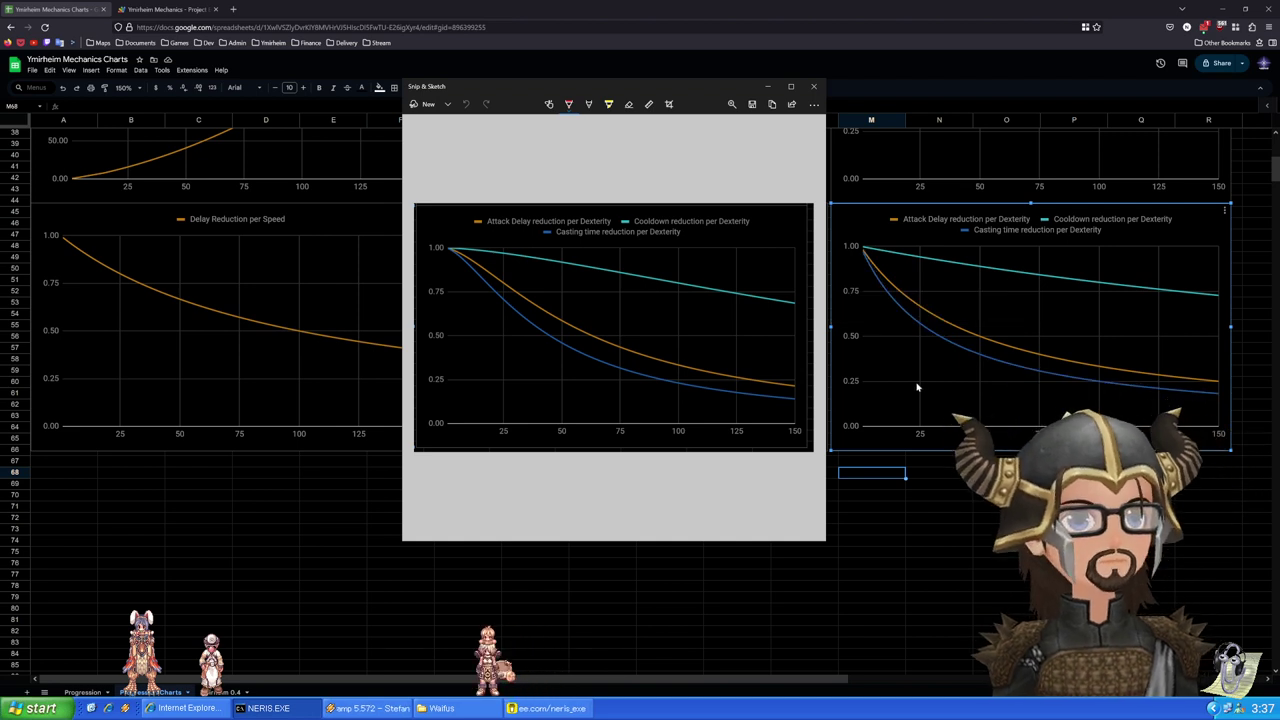
Step: Compare the chart series values, then return to the Ymirheim Mechanics Apps Script code
mouse_move(976, 356)
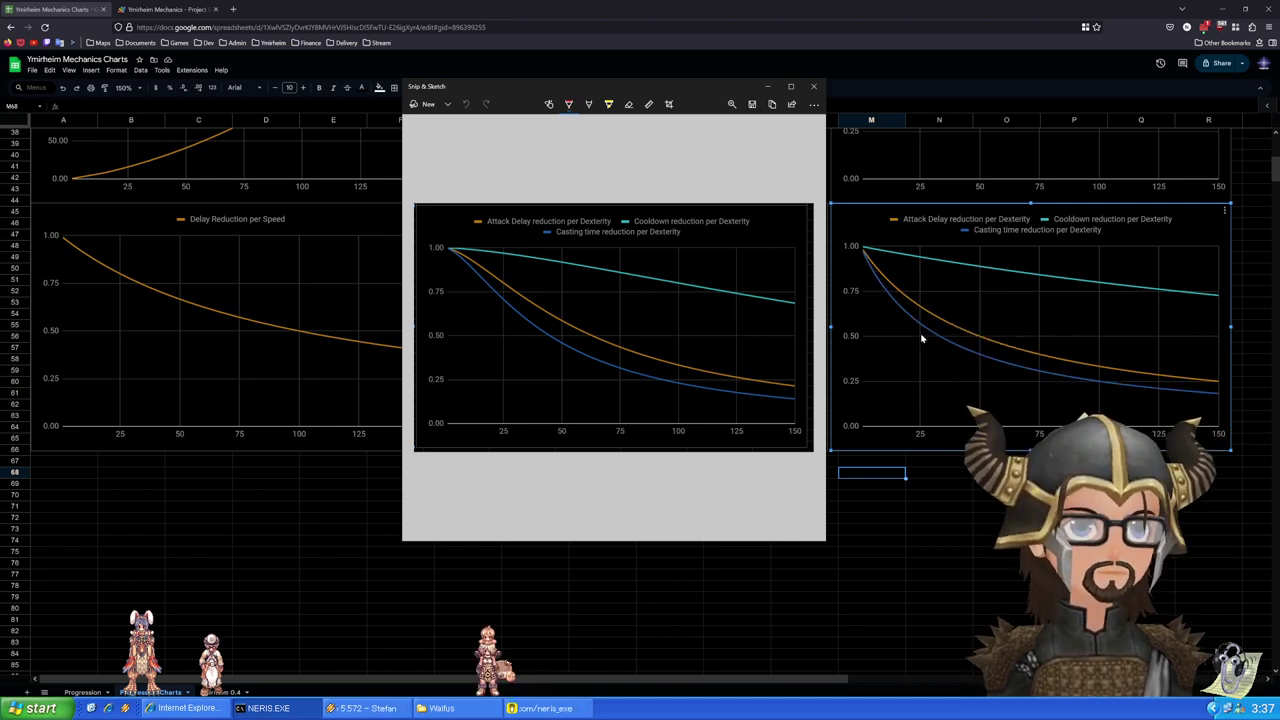
mouse_move(944, 342)
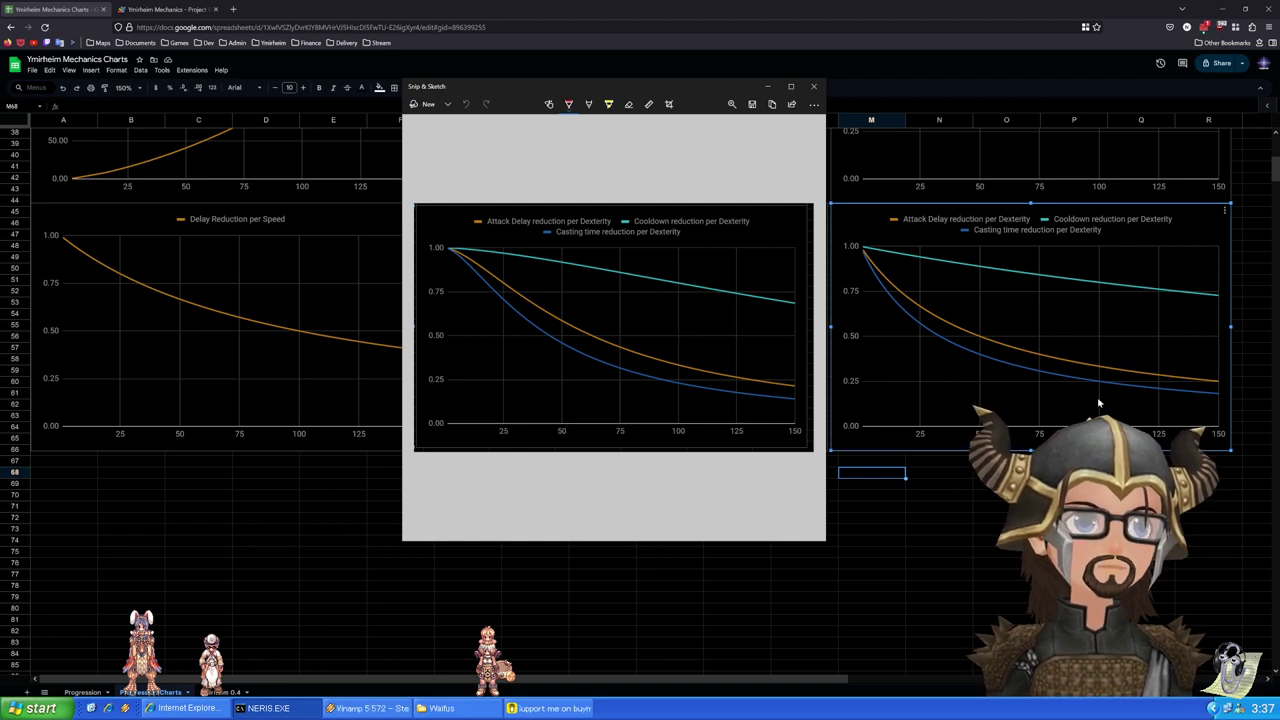
mouse_move(1104, 371)
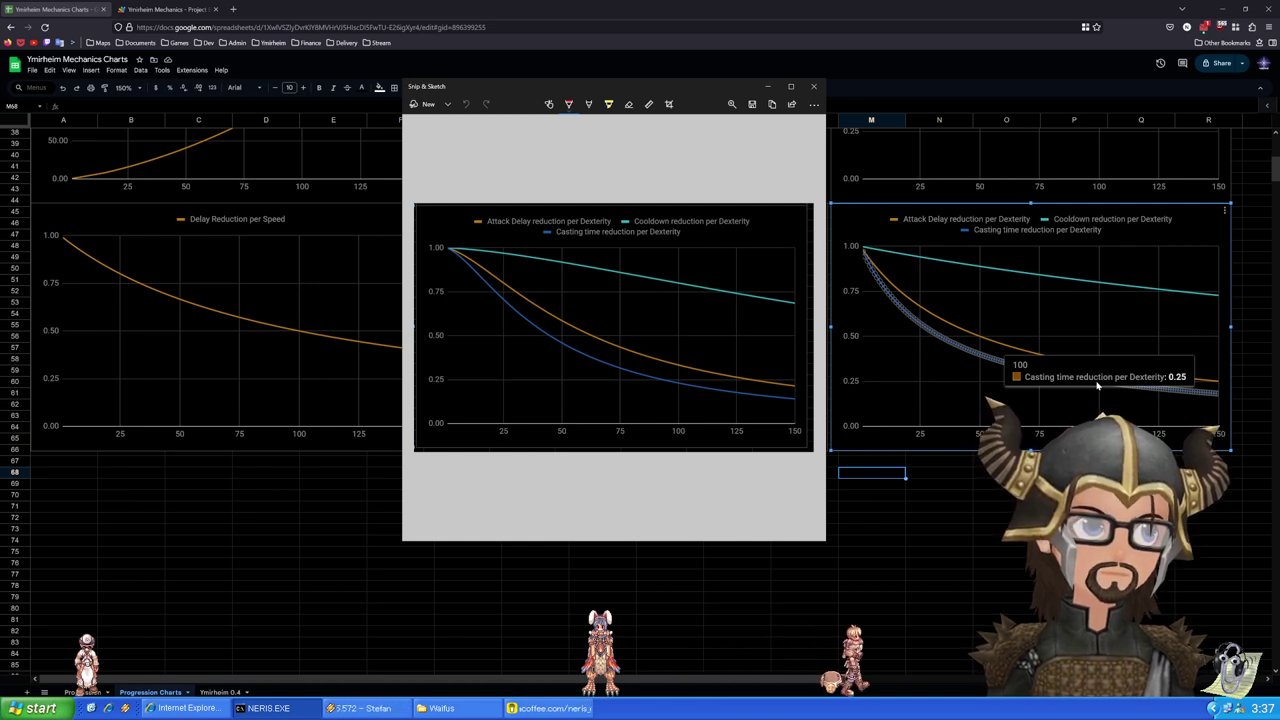
mouse_move(1218, 398)
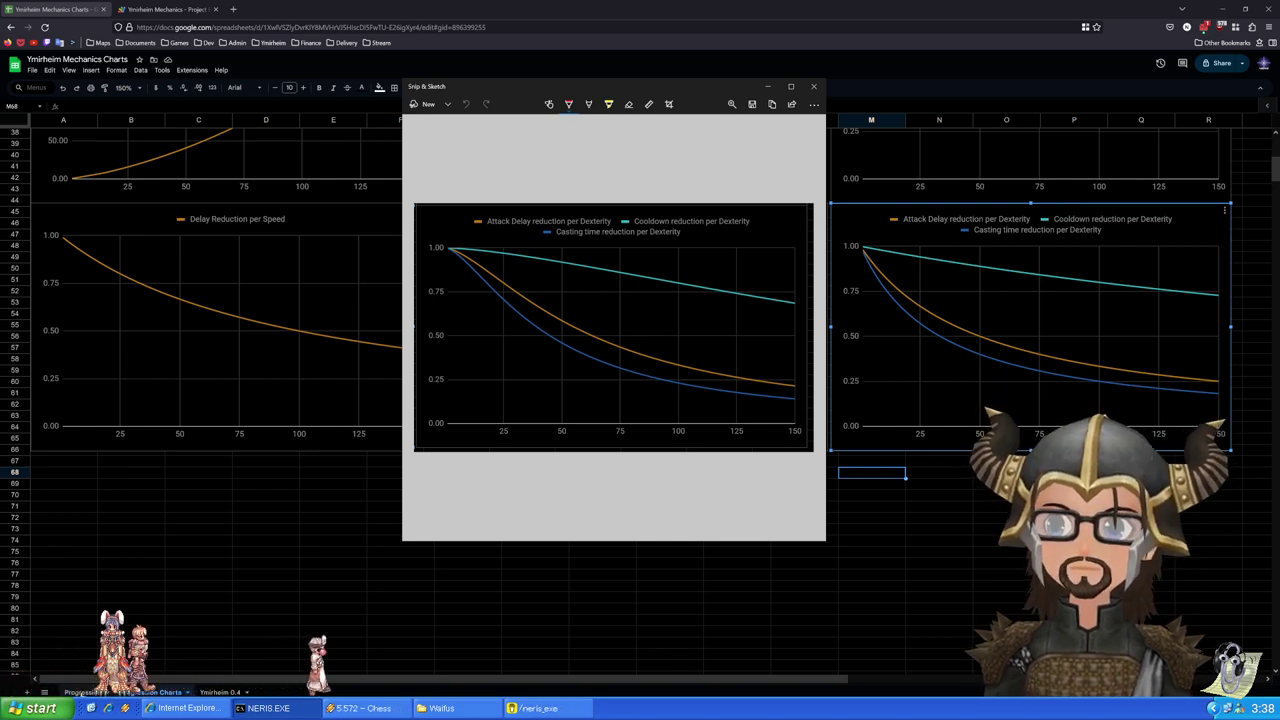
click(165, 9)
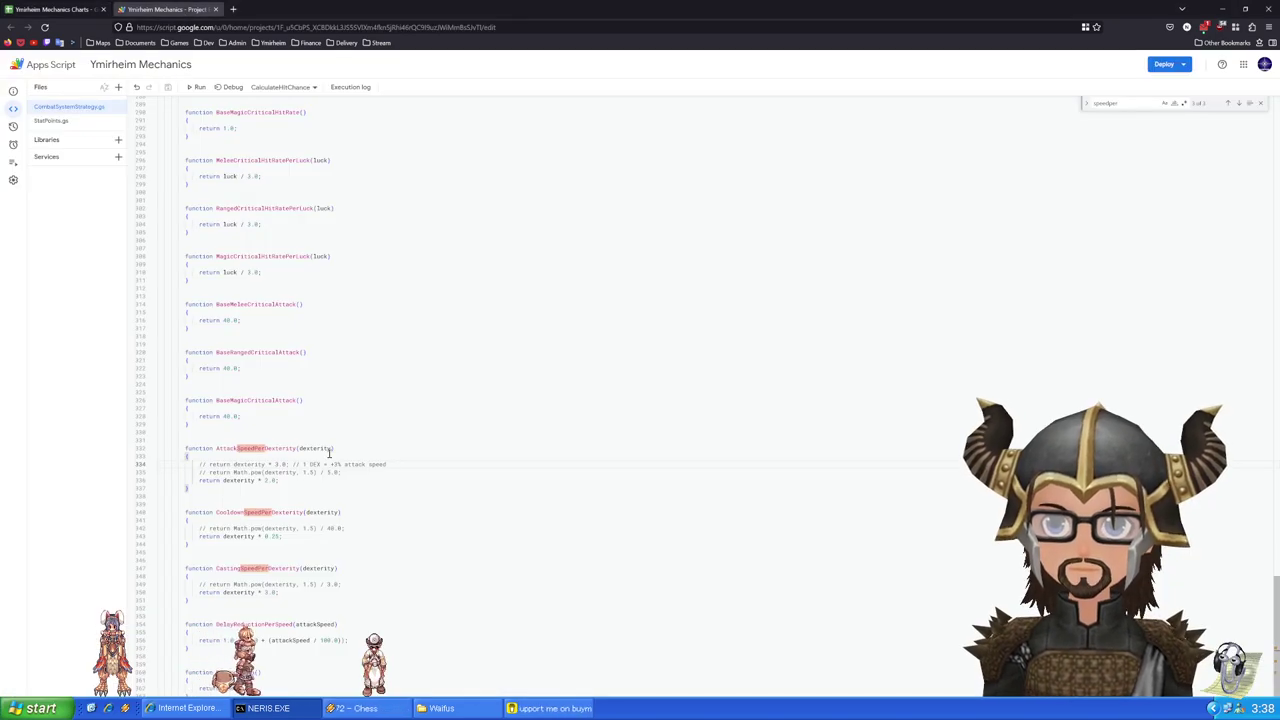
Step: Change AttackSpeedPerDexterity's multiplier from 2.0 to 1.75, save, and view the charts
double_click(268, 480)
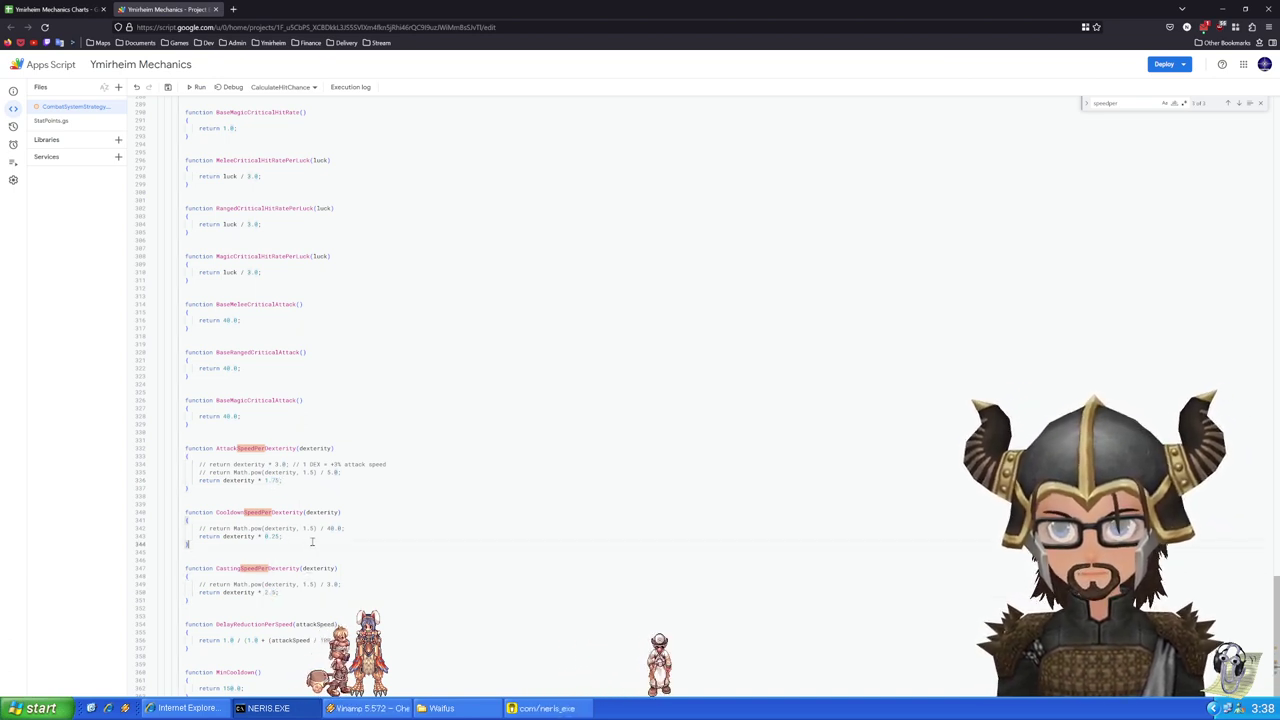
key(ctrl+s)
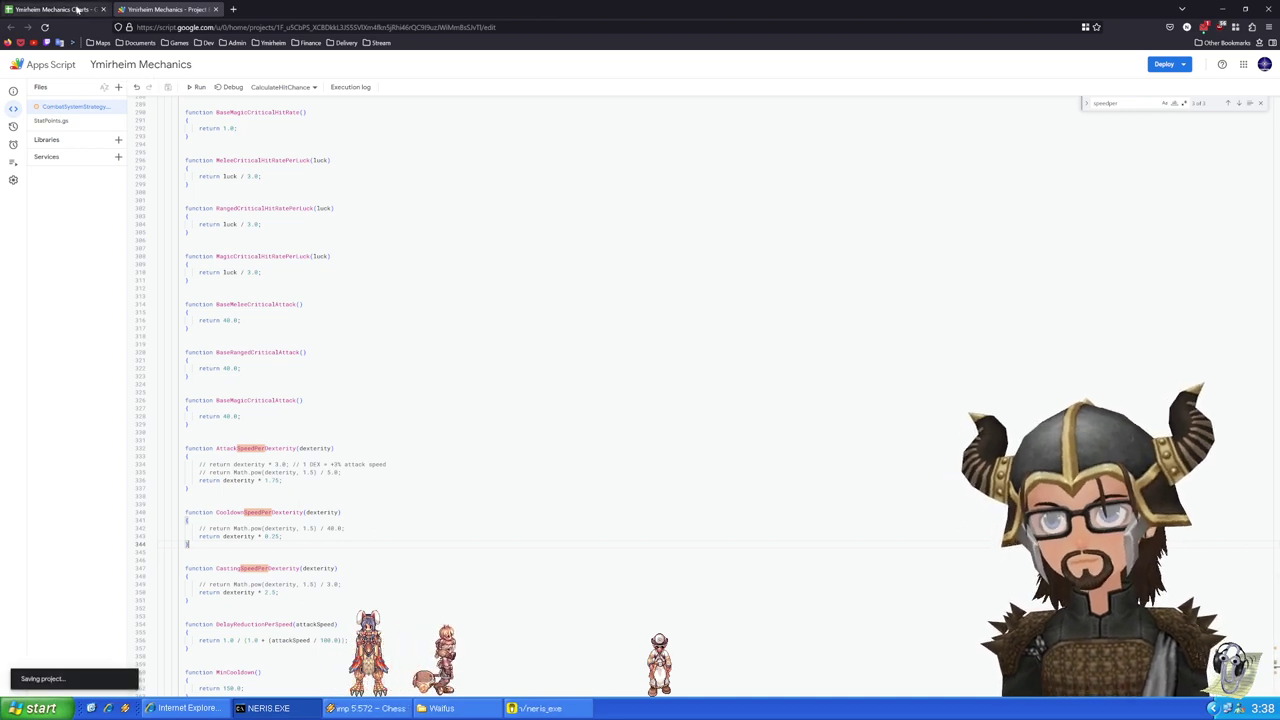
click(76, 11)
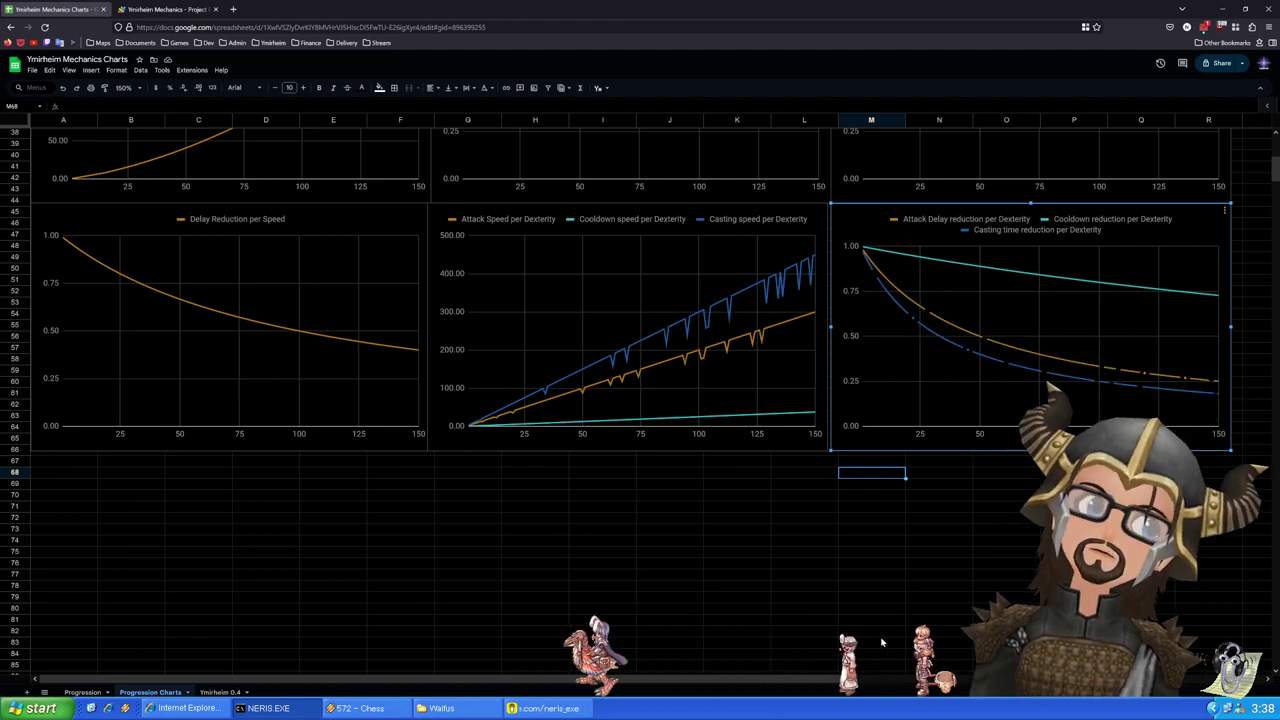
mouse_move(1035, 360)
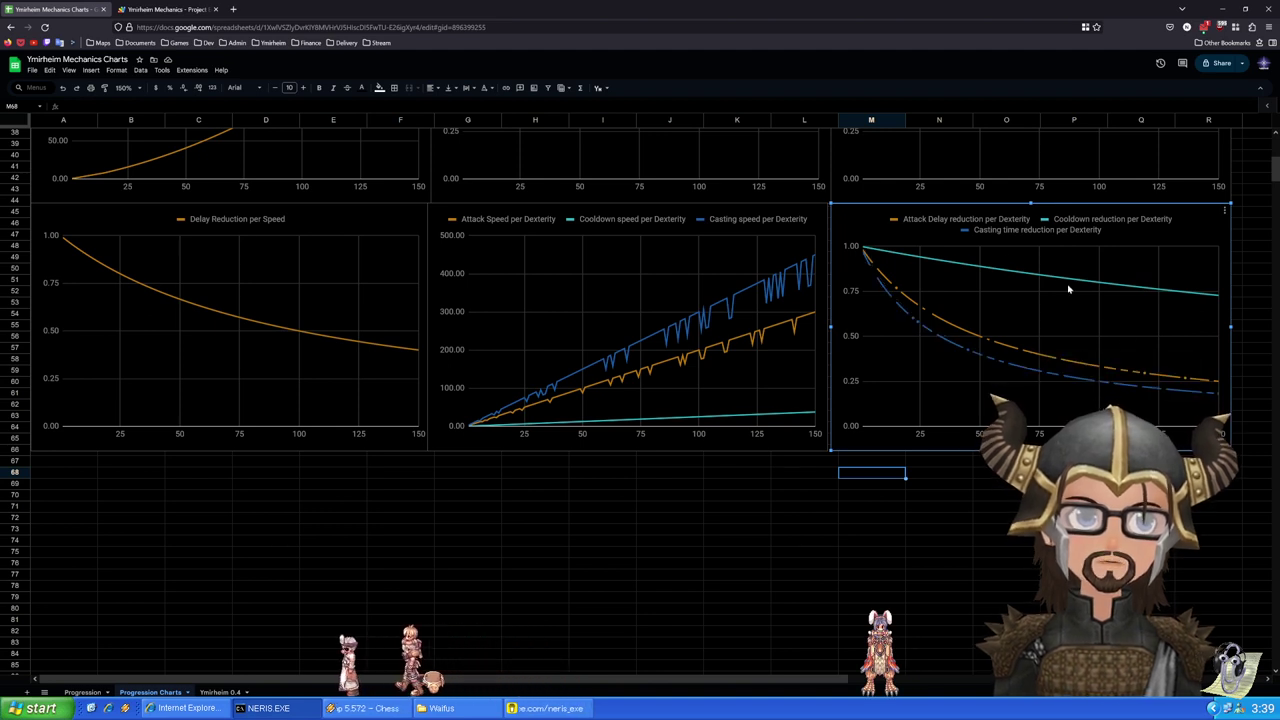
mouse_move(1101, 371)
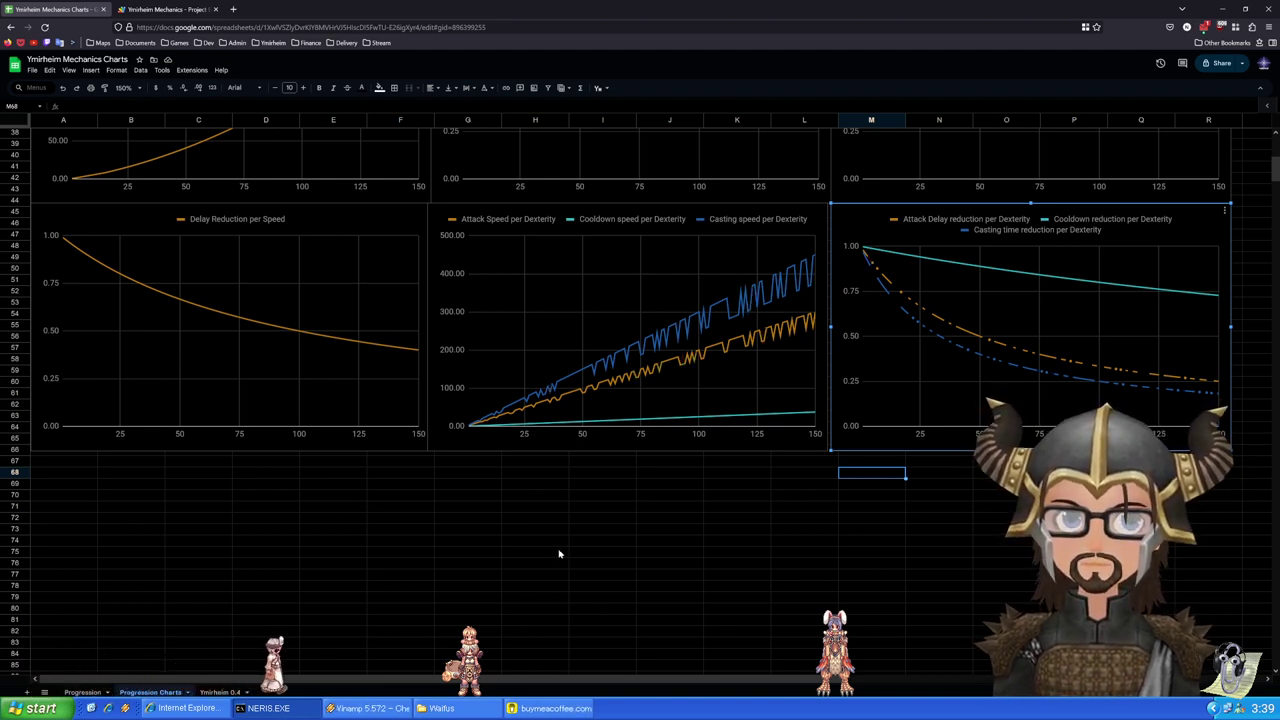
Step: Glance at the Apps Script code and Charts tab, then return to the Ymirheim Mechanics Calc window
click(168, 9)
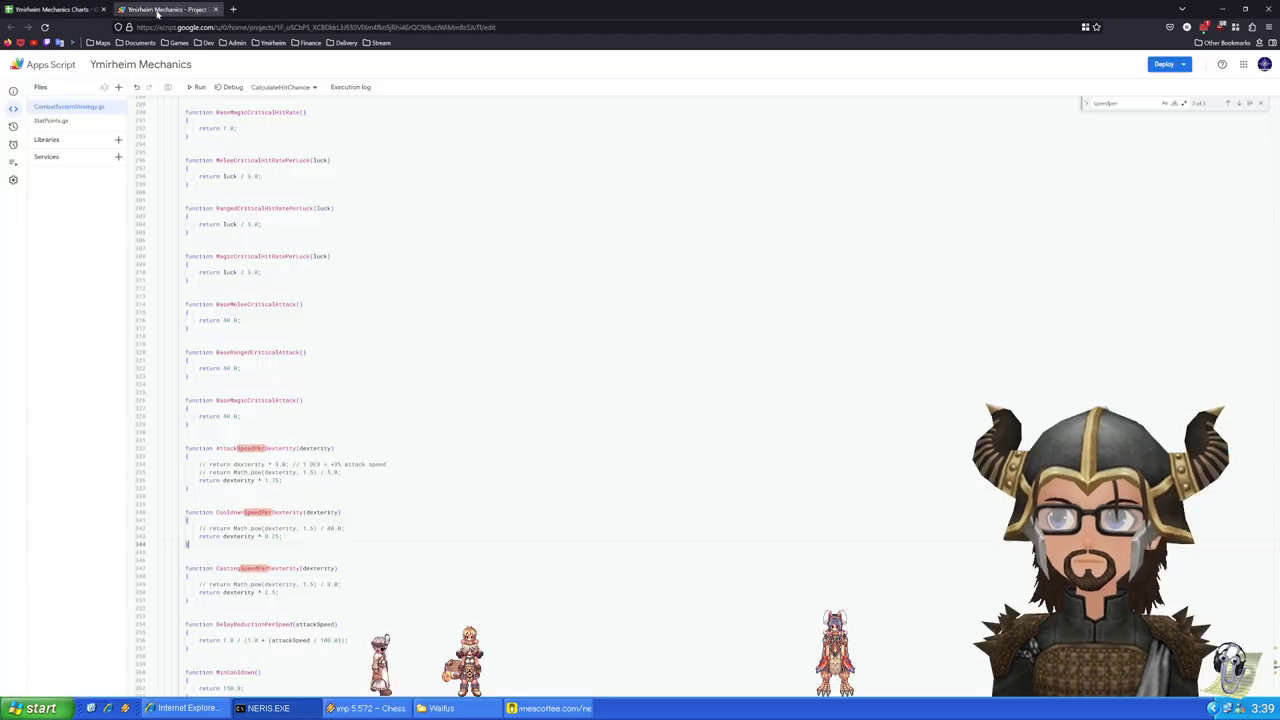
click(55, 9)
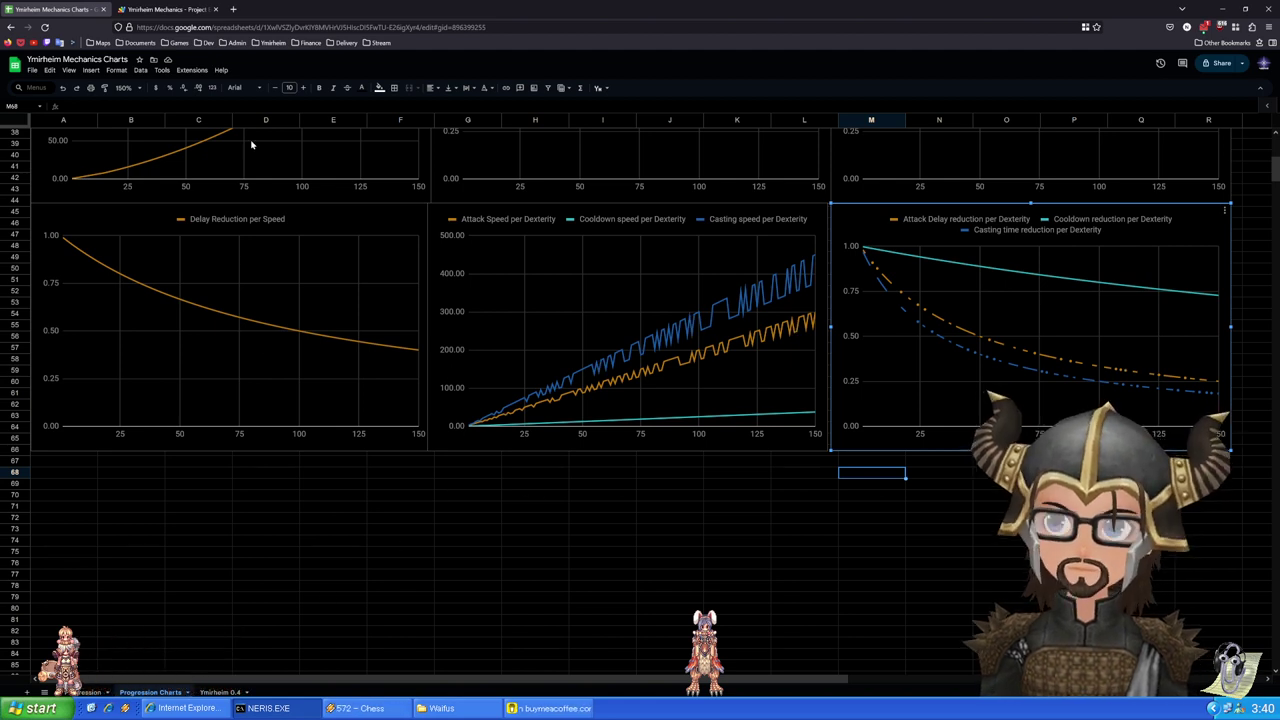
click(178, 18)
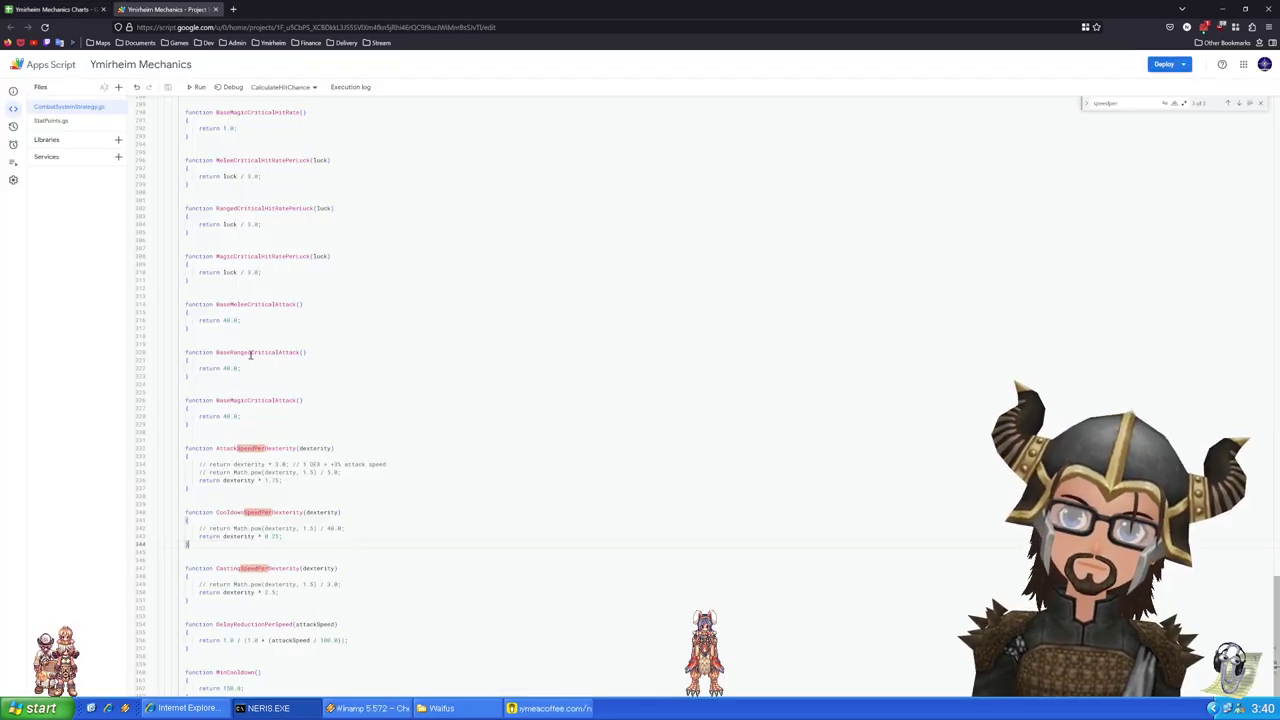
click(58, 9)
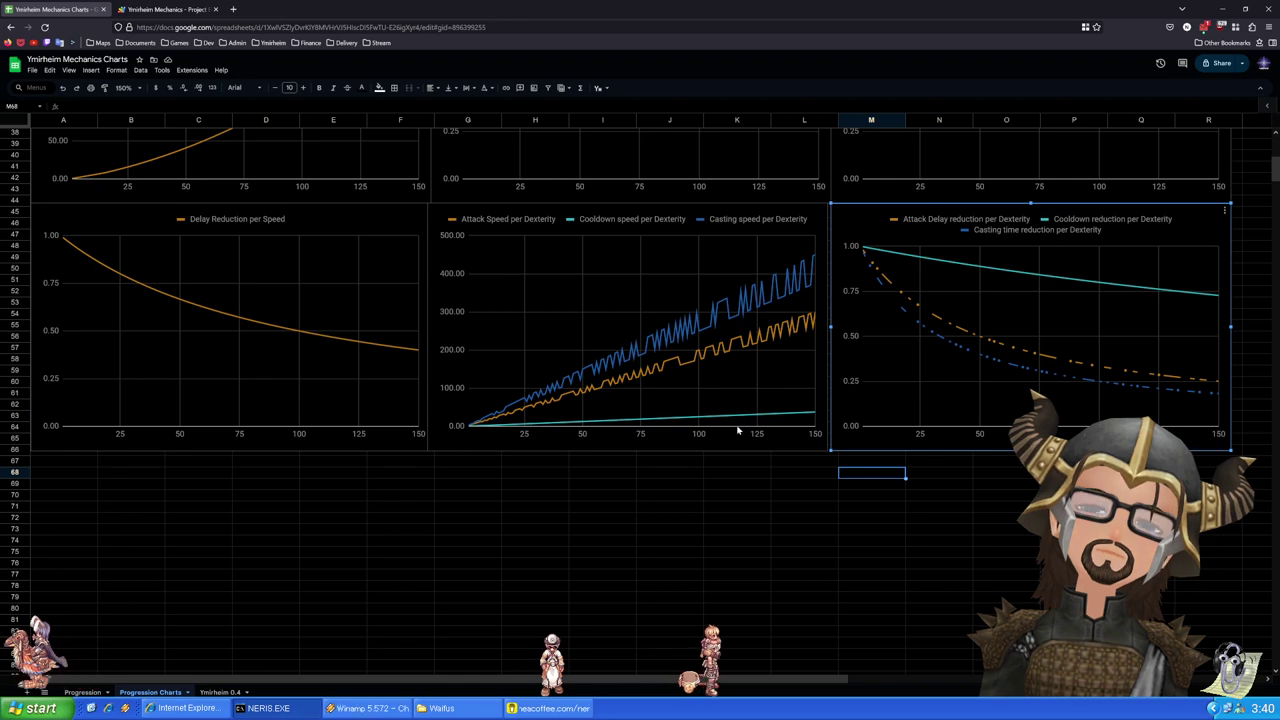
key(alt+Tab)
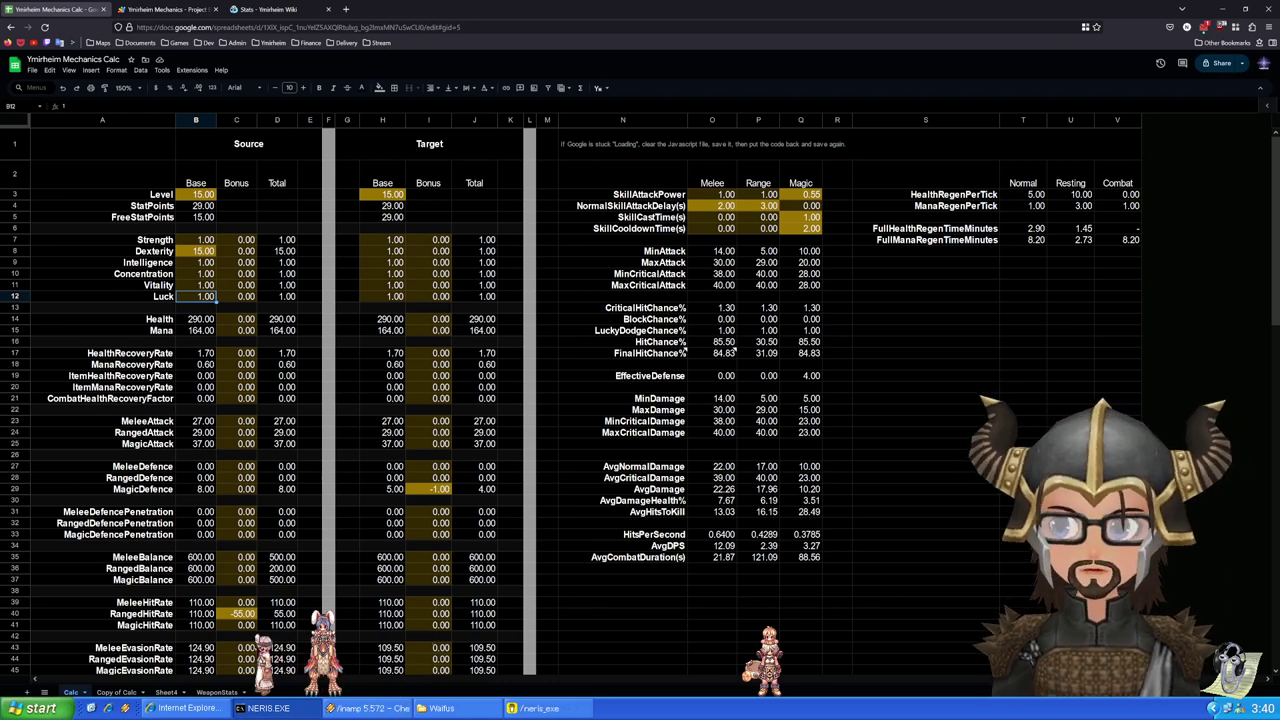
key(alt+Tab)
scroll(459, 315, up, 20)
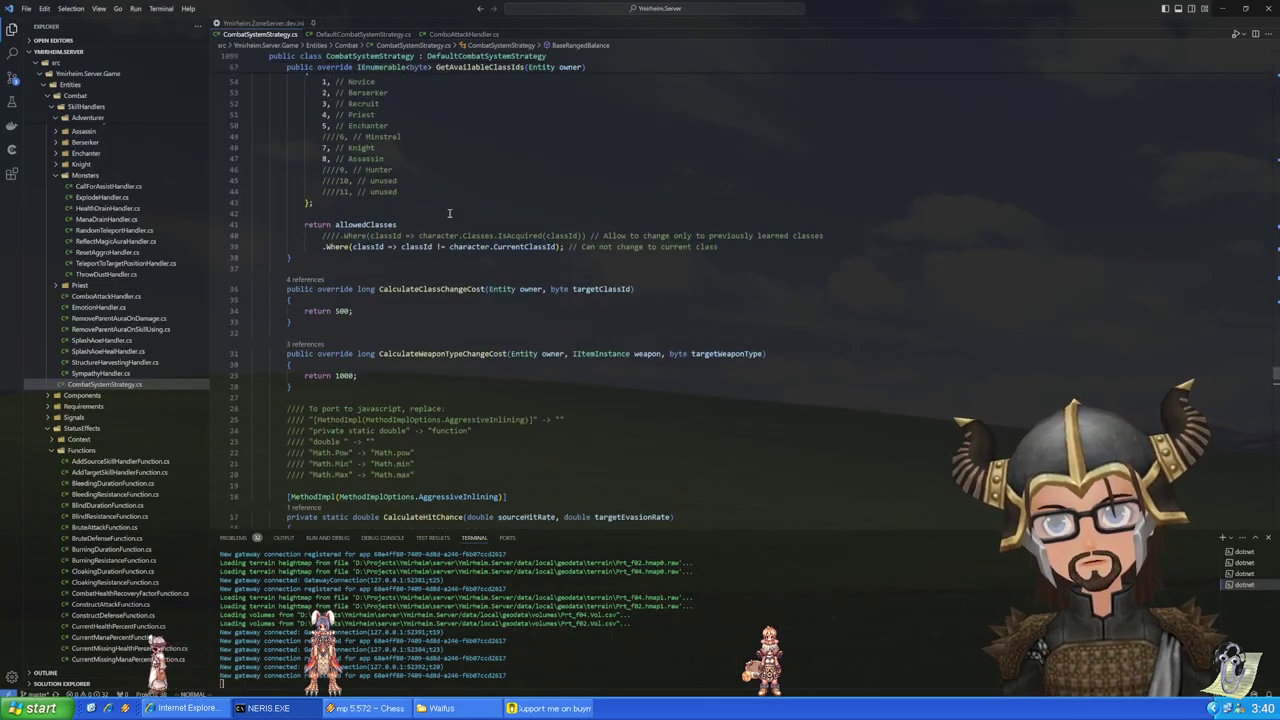
scroll(459, 258, up, 20)
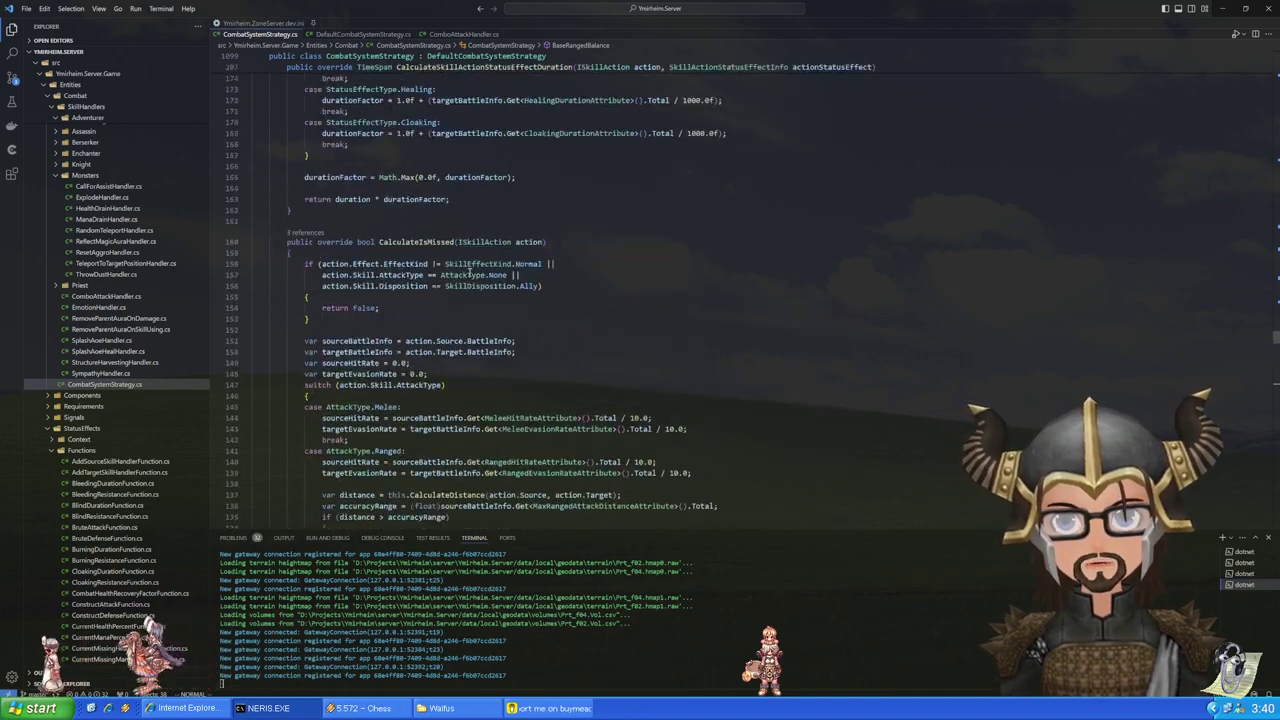
scroll(519, 323, up, 20)
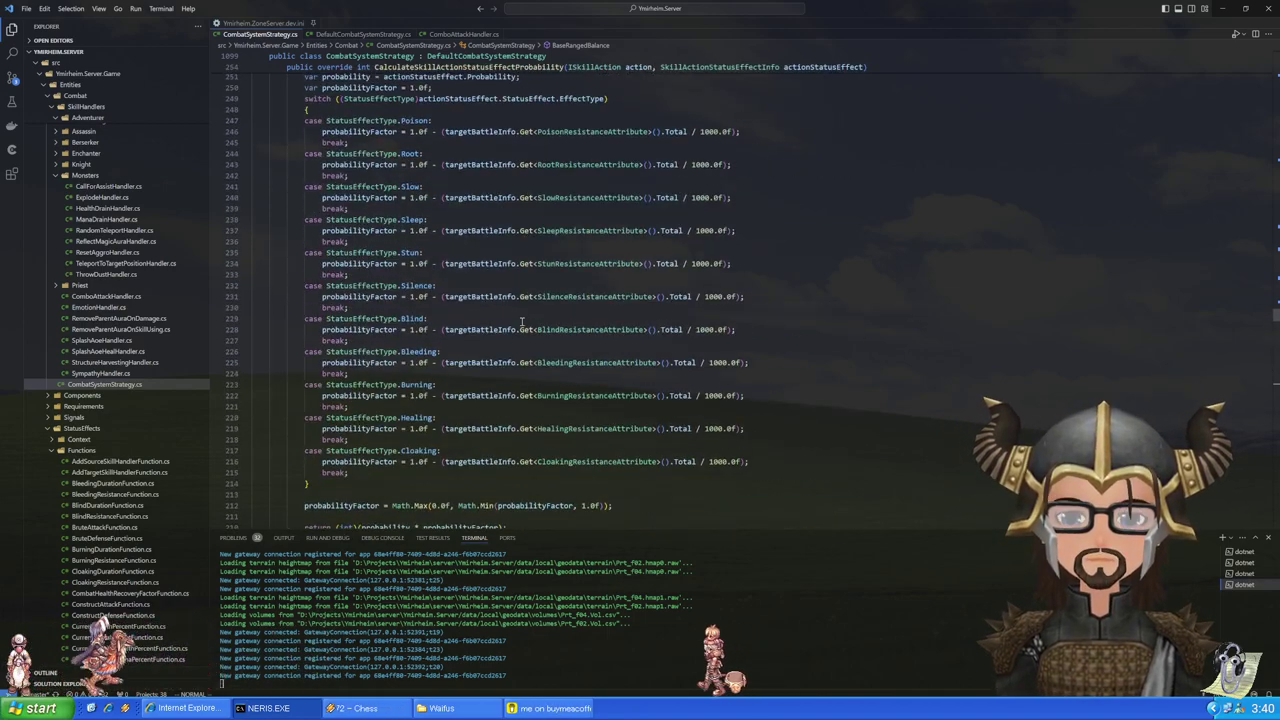
scroll(521, 317, up, 20)
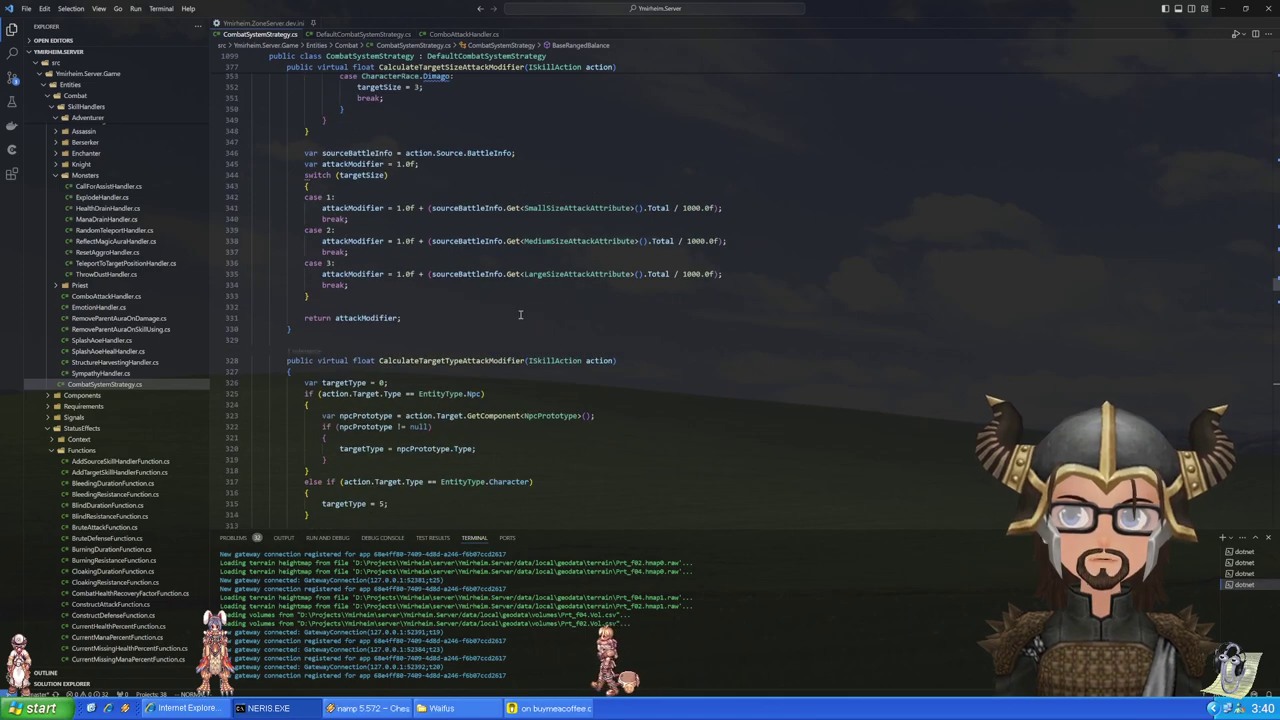
scroll(521, 316, down, 20)
scroll(521, 316, down, 20)
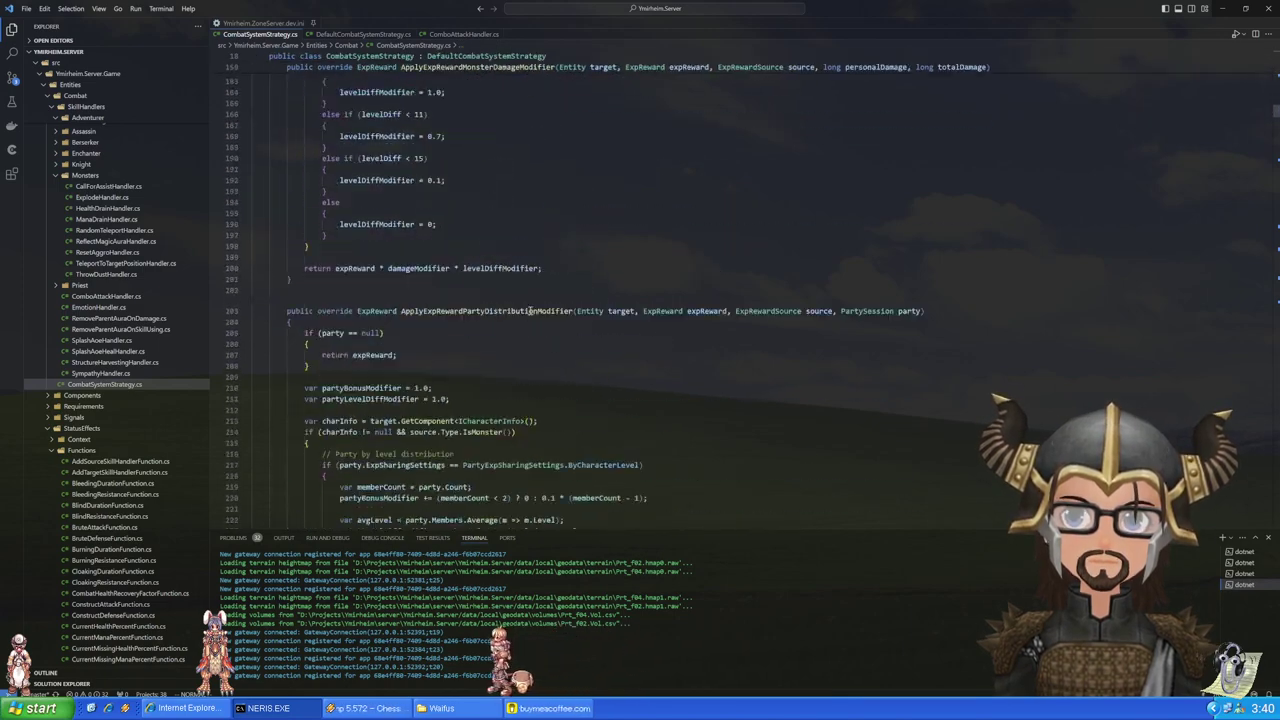
scroll(530, 313, up, 15)
scroll(536, 311, up, 20)
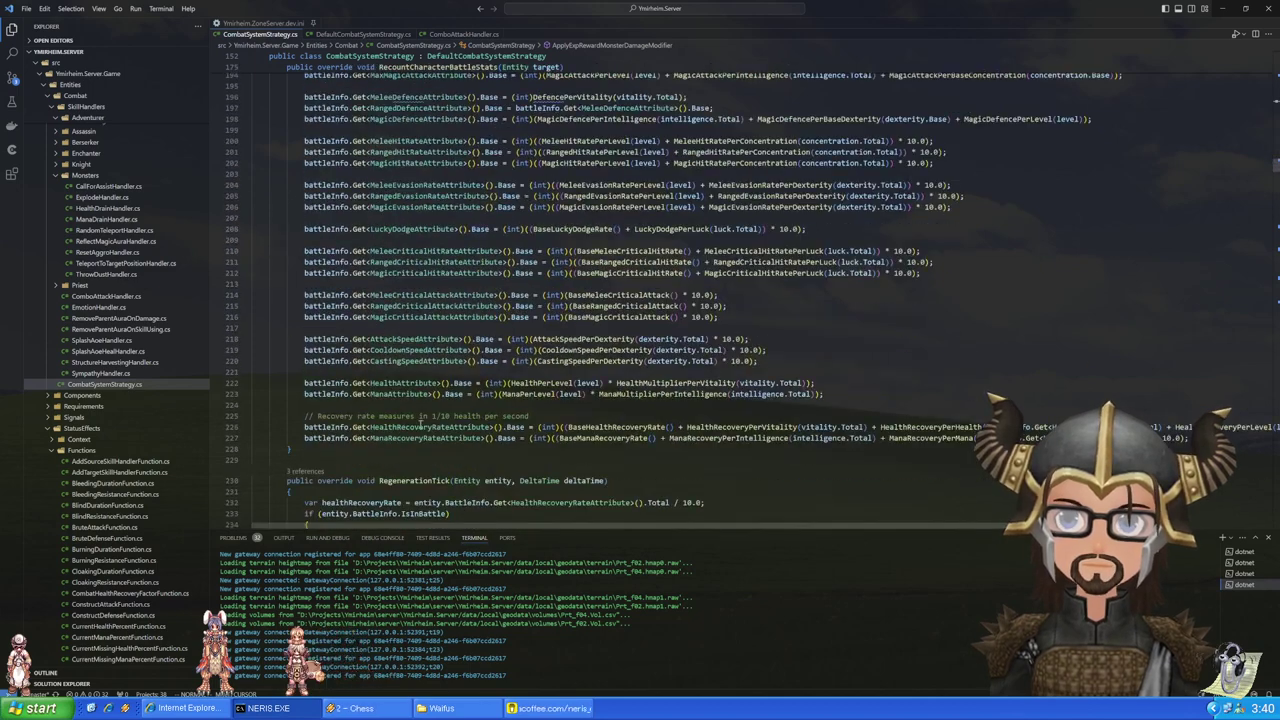
drag(420, 449, 440, 152)
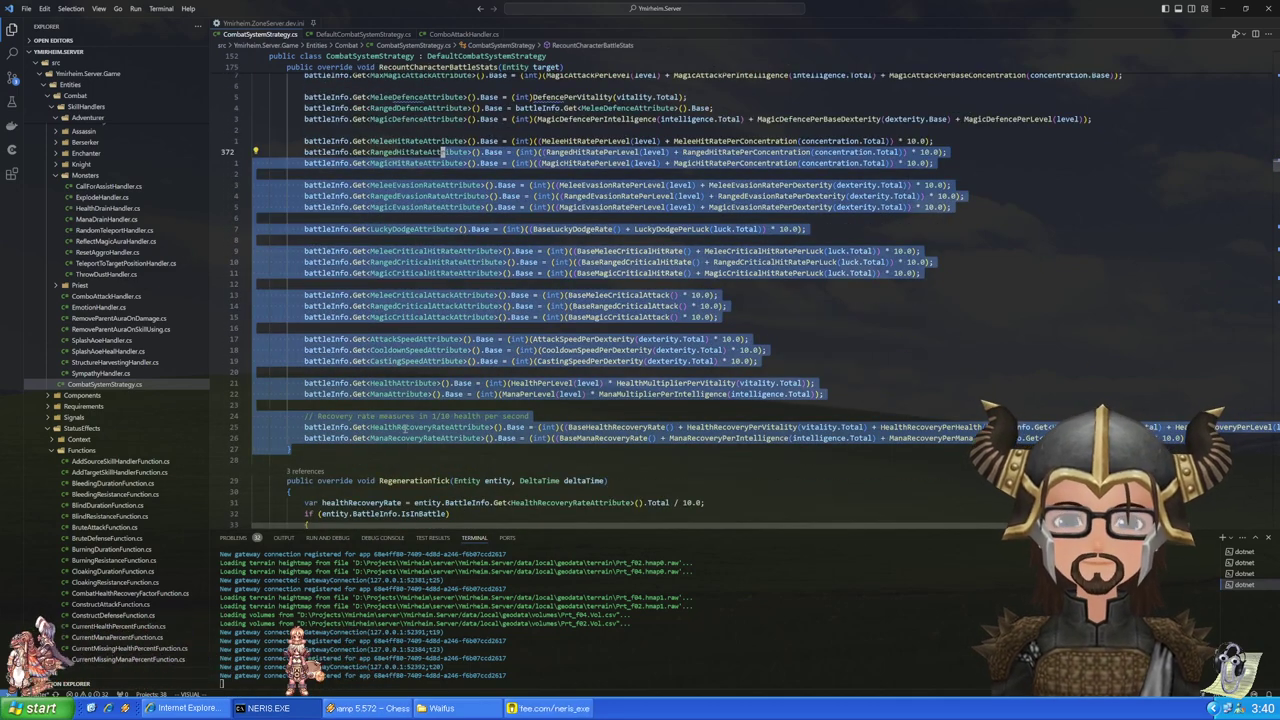
click(407, 438)
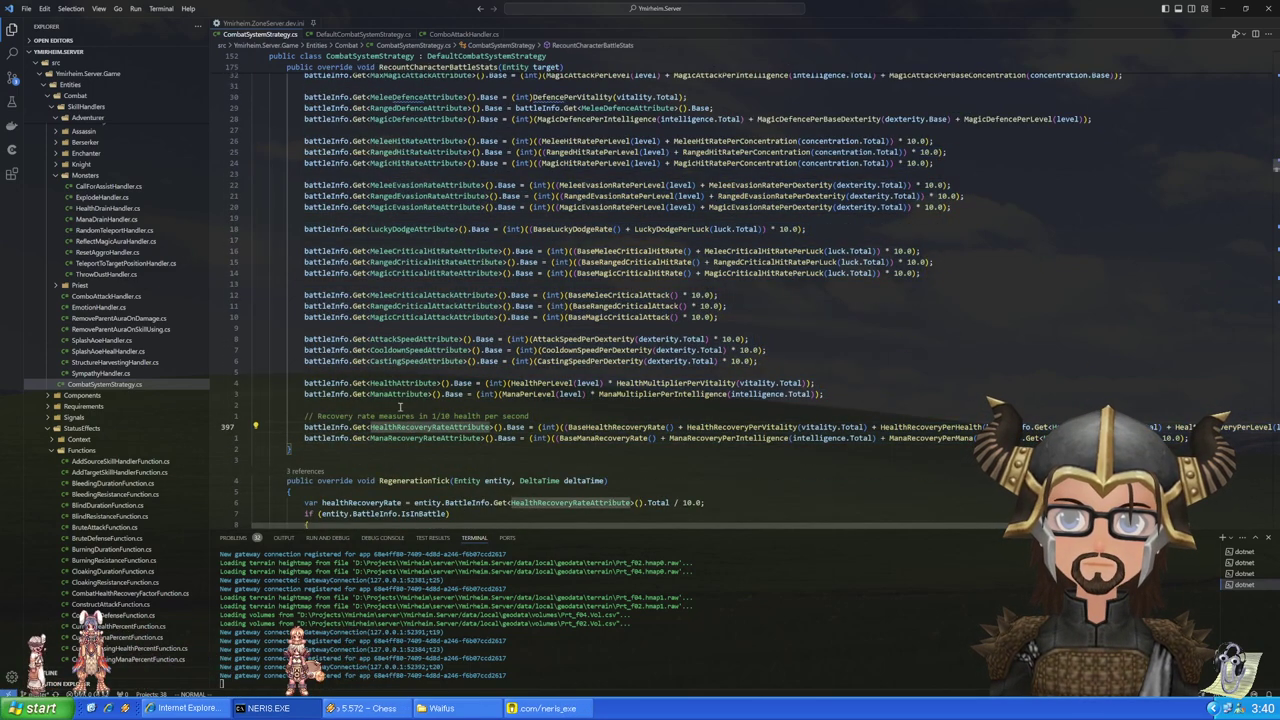
scroll(415, 436, down, 5)
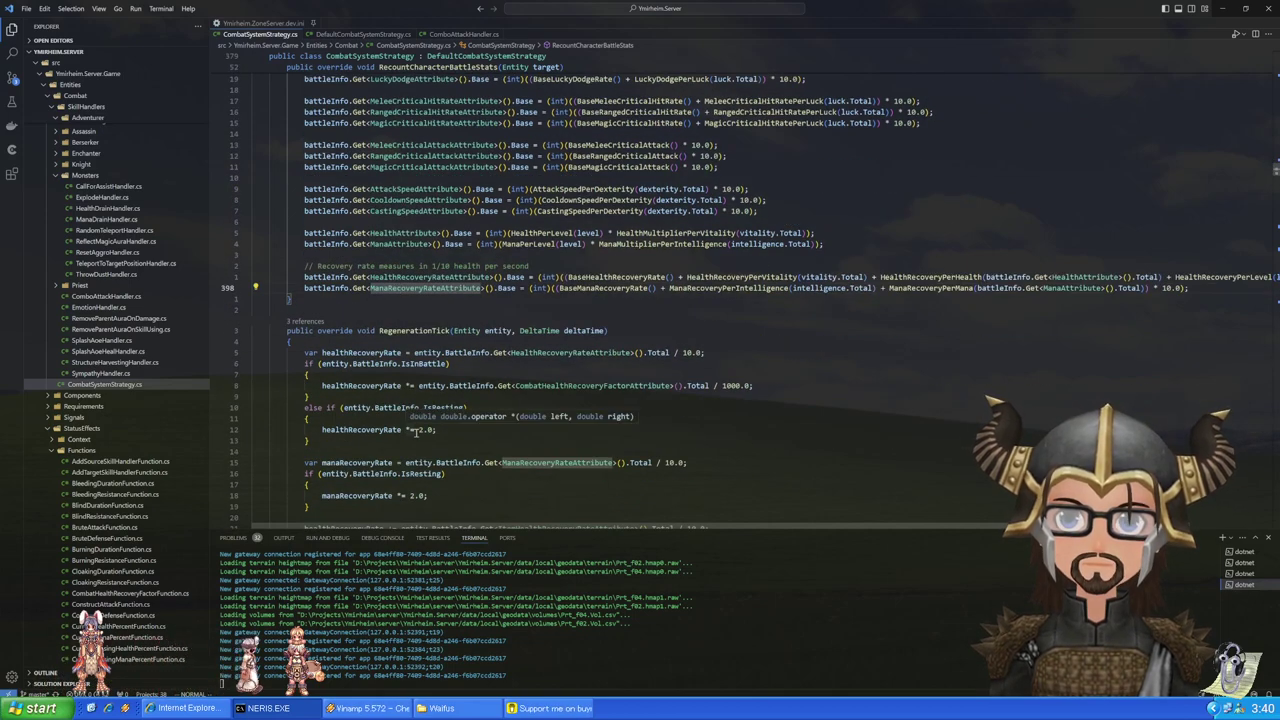
scroll(415, 430, down, 20)
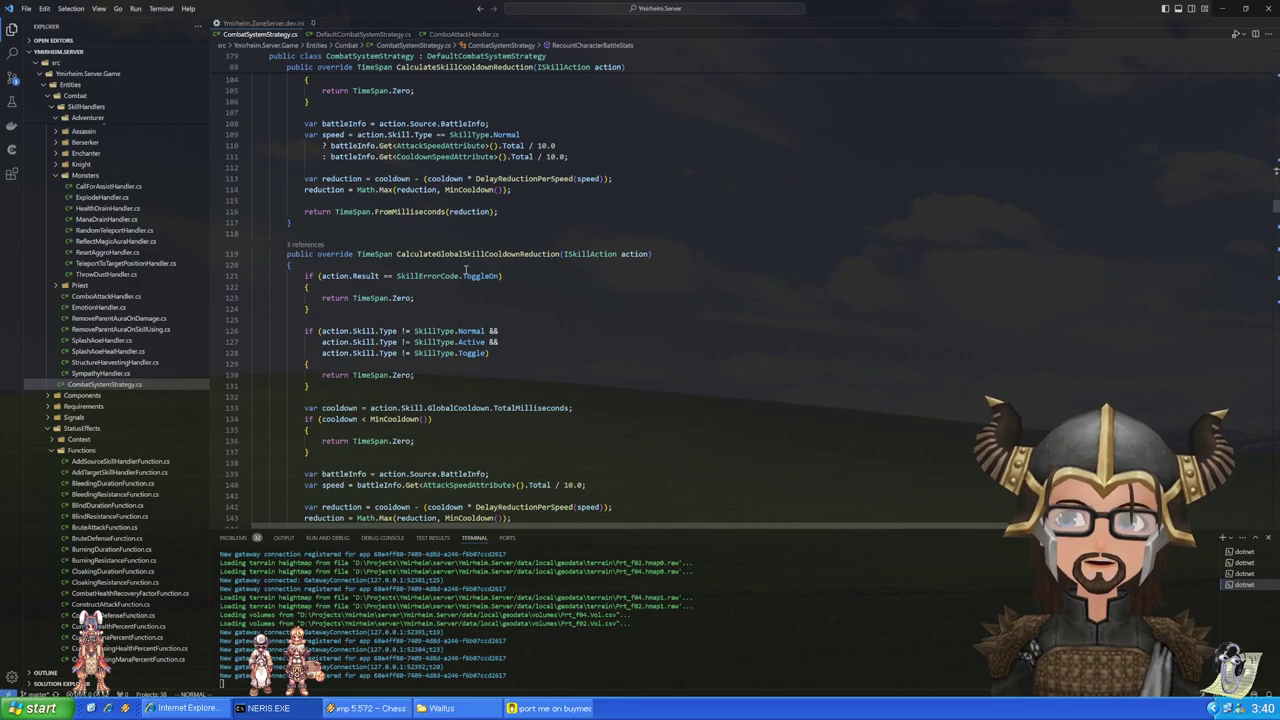
scroll(626, 337, down, 20)
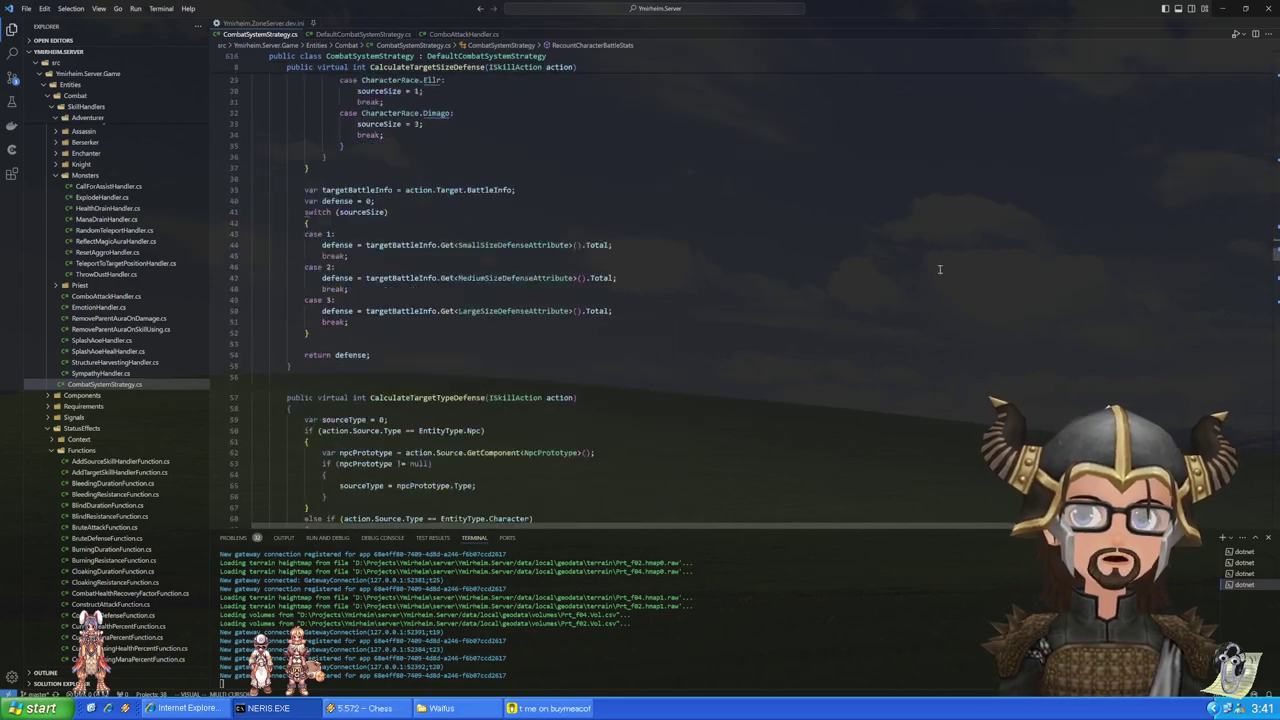
scroll(626, 337, down, 20)
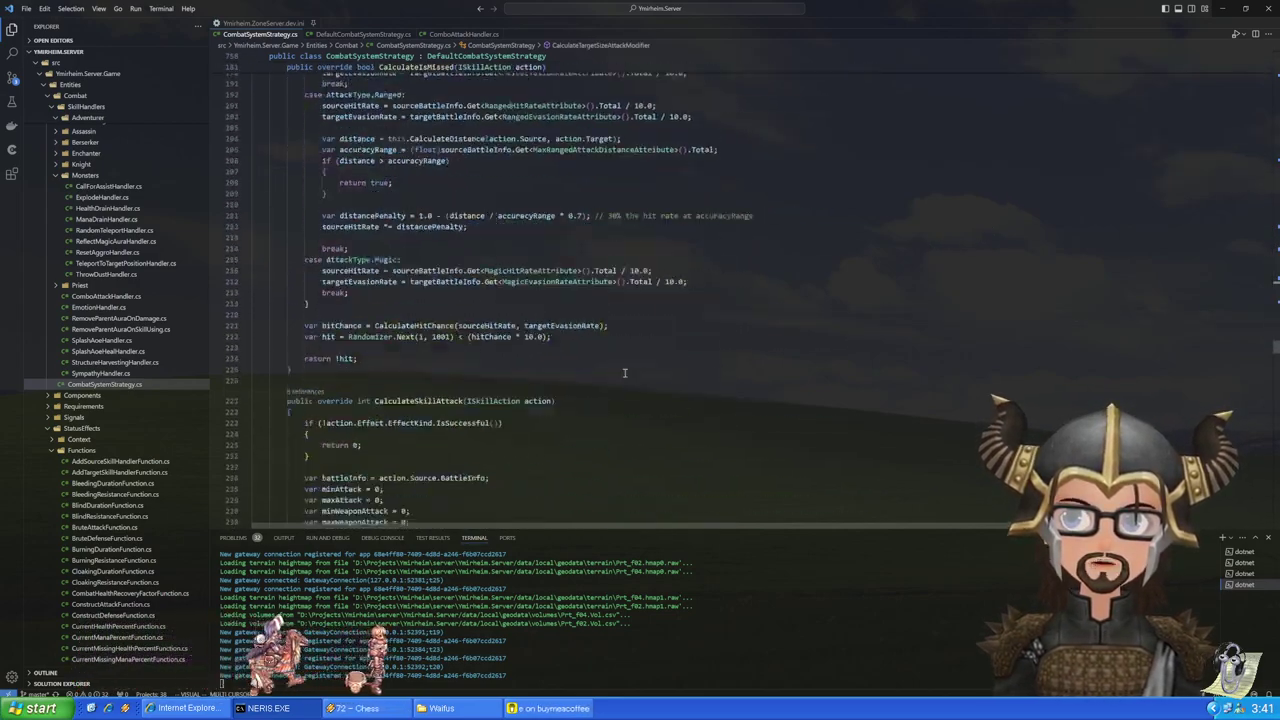
scroll(618, 377, down, 15)
click(379, 149)
scroll(418, 272, up, 10)
drag(310, 176, 336, 467)
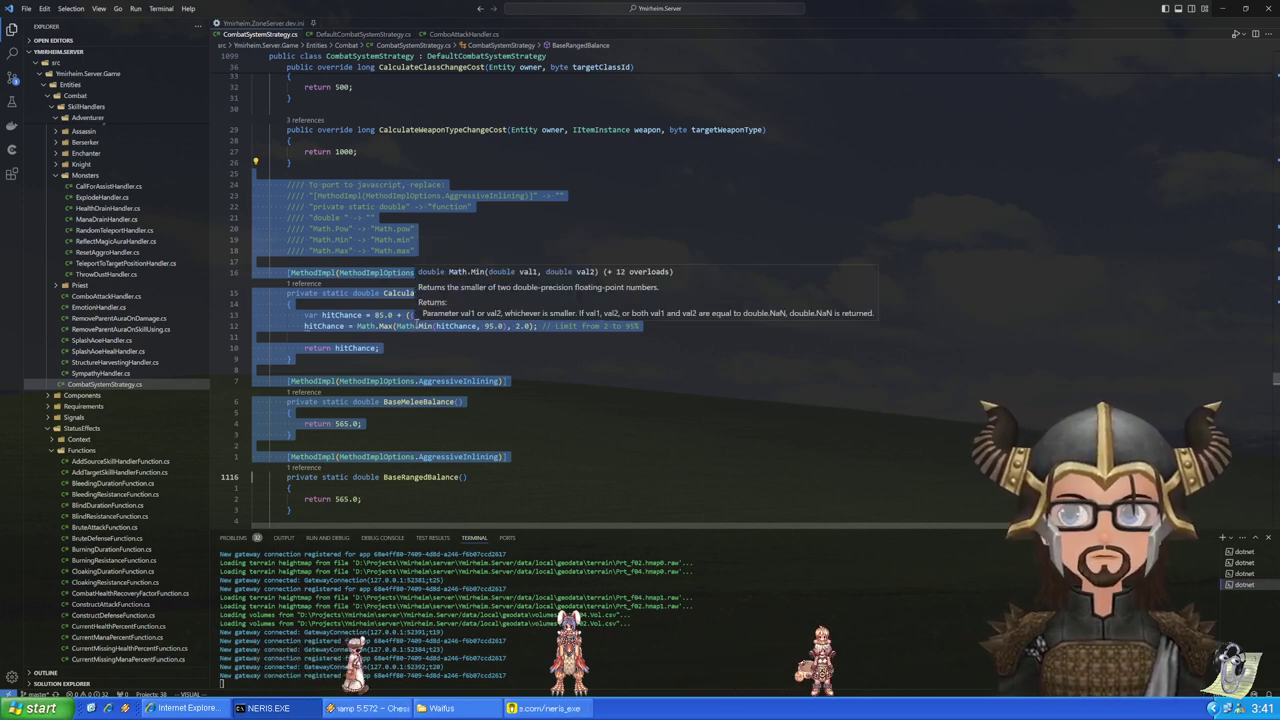
Step: Reselect, then deselect, the helper methods and the CalculateHitChance block in CombatSystemStrategy.cs
drag(447, 177, 416, 476)
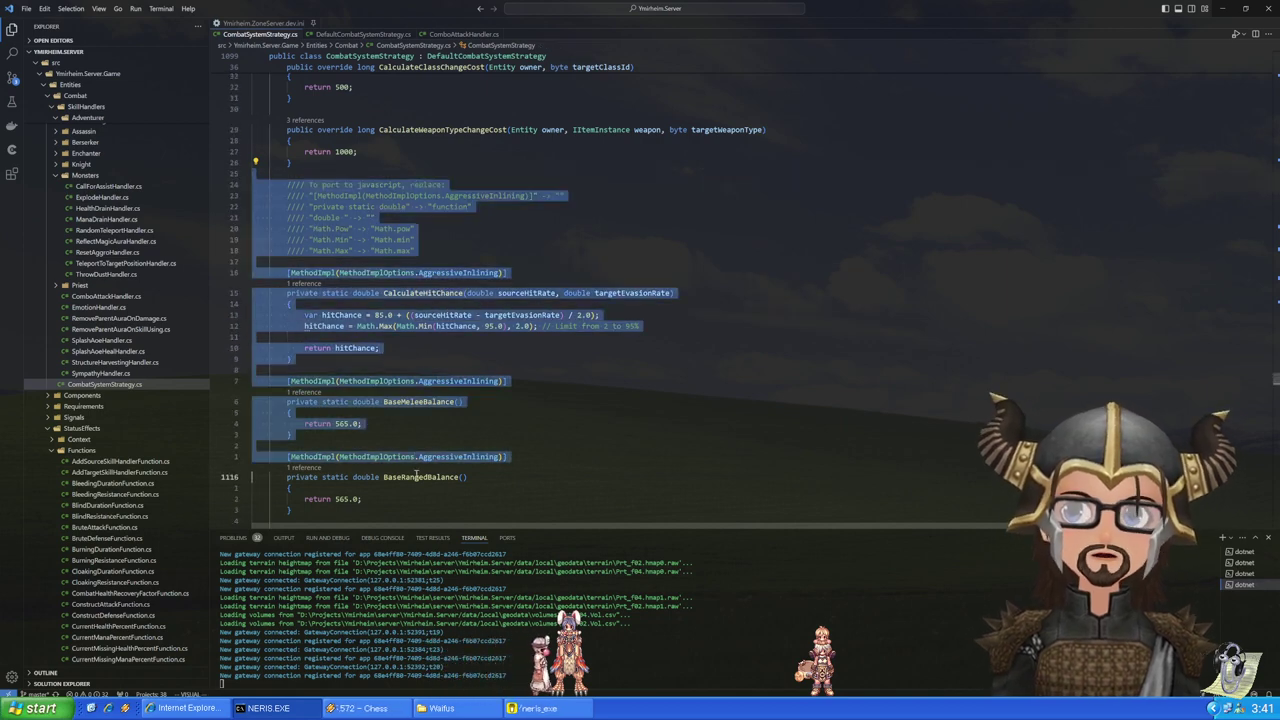
click(369, 370)
drag(369, 360, 292, 172)
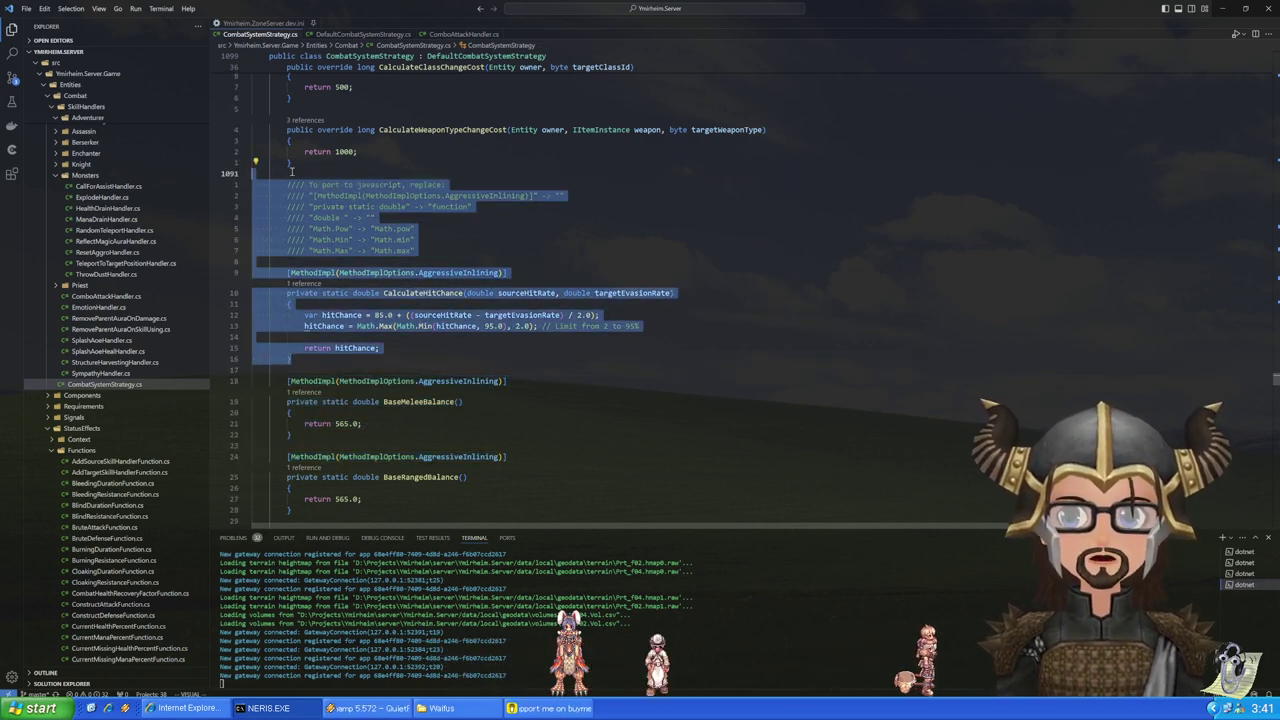
click(292, 172)
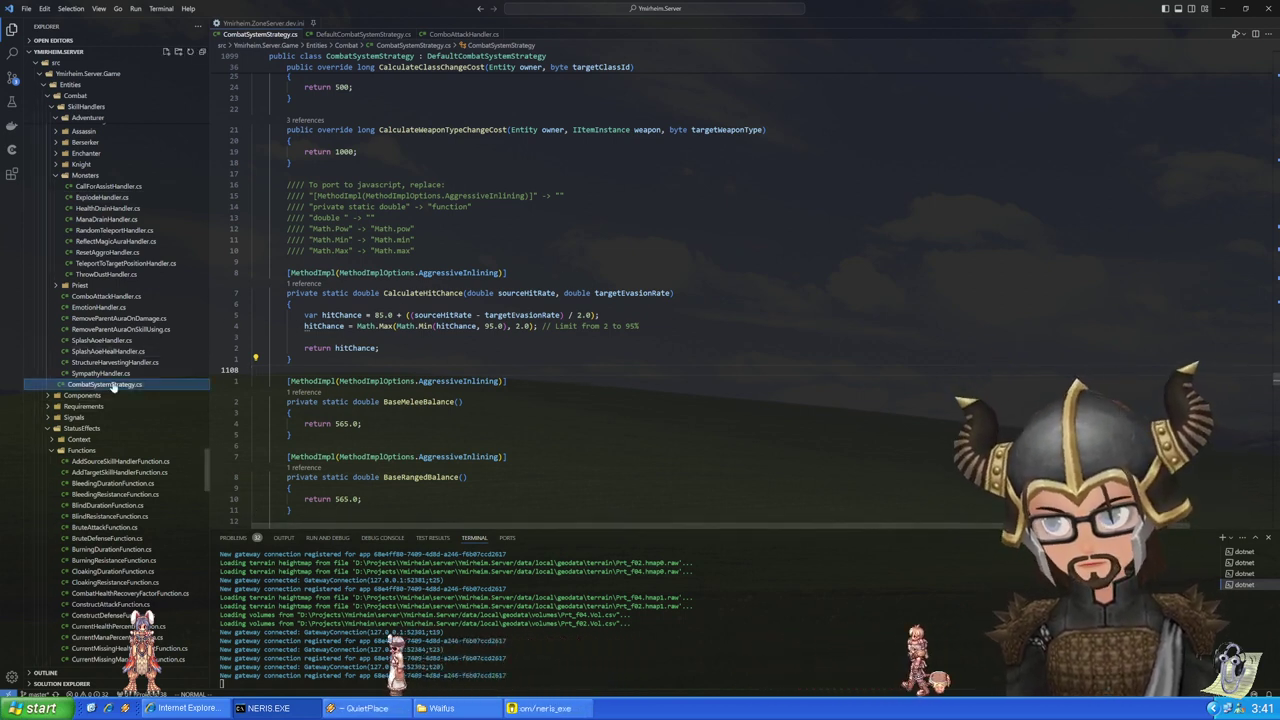
Step: Collapse the SkillHandlers folder and bring up the Combat folder's context menu
scroll(120, 392, up, 1)
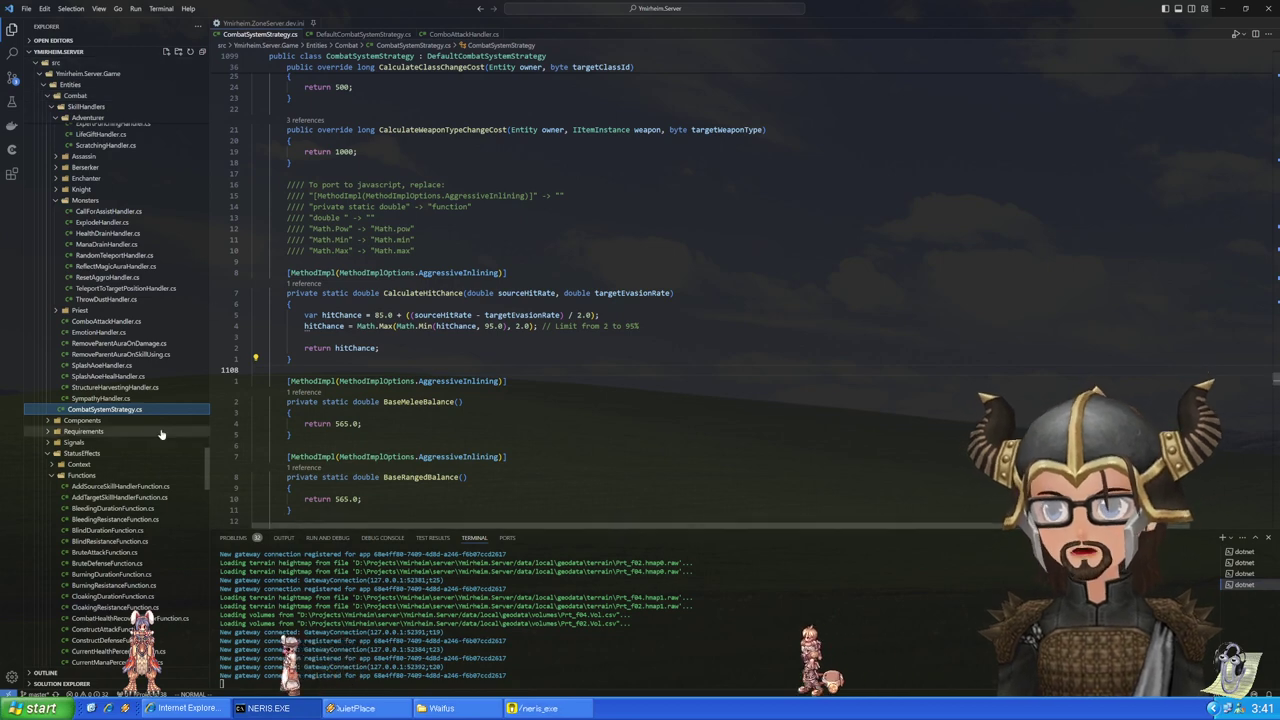
scroll(103, 409, up, 3)
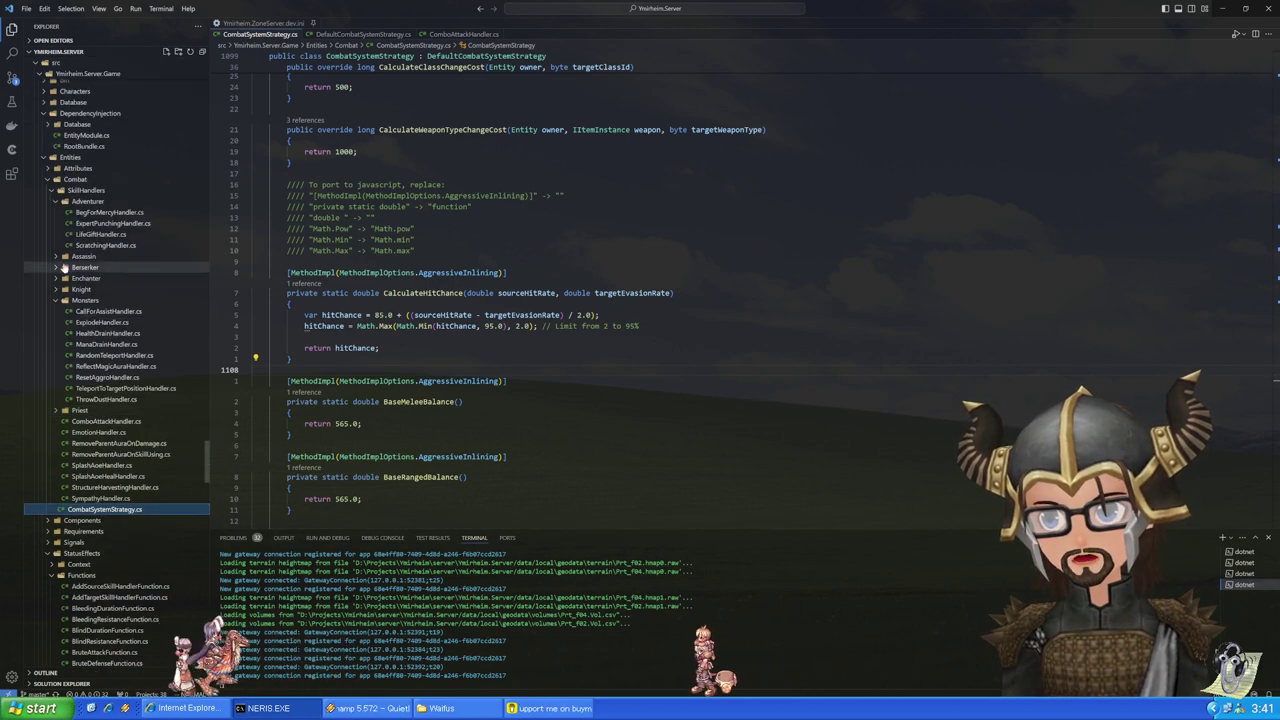
click(52, 193)
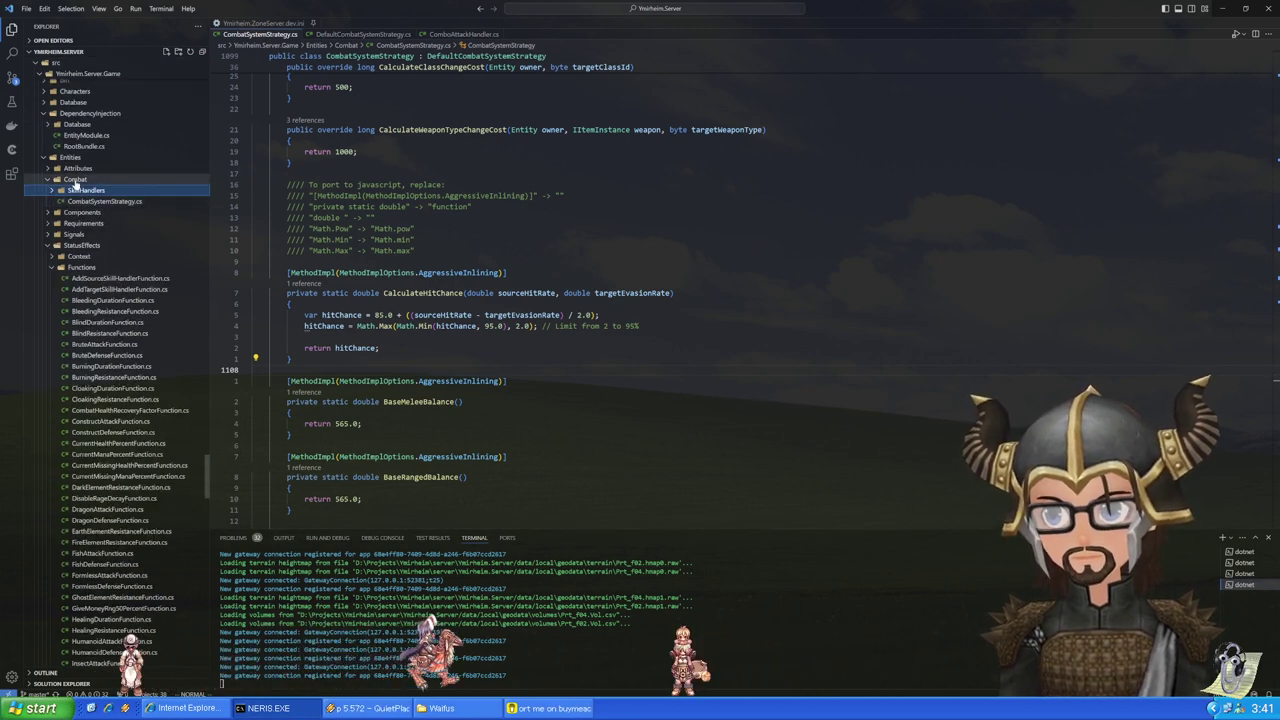
right_click(74, 185)
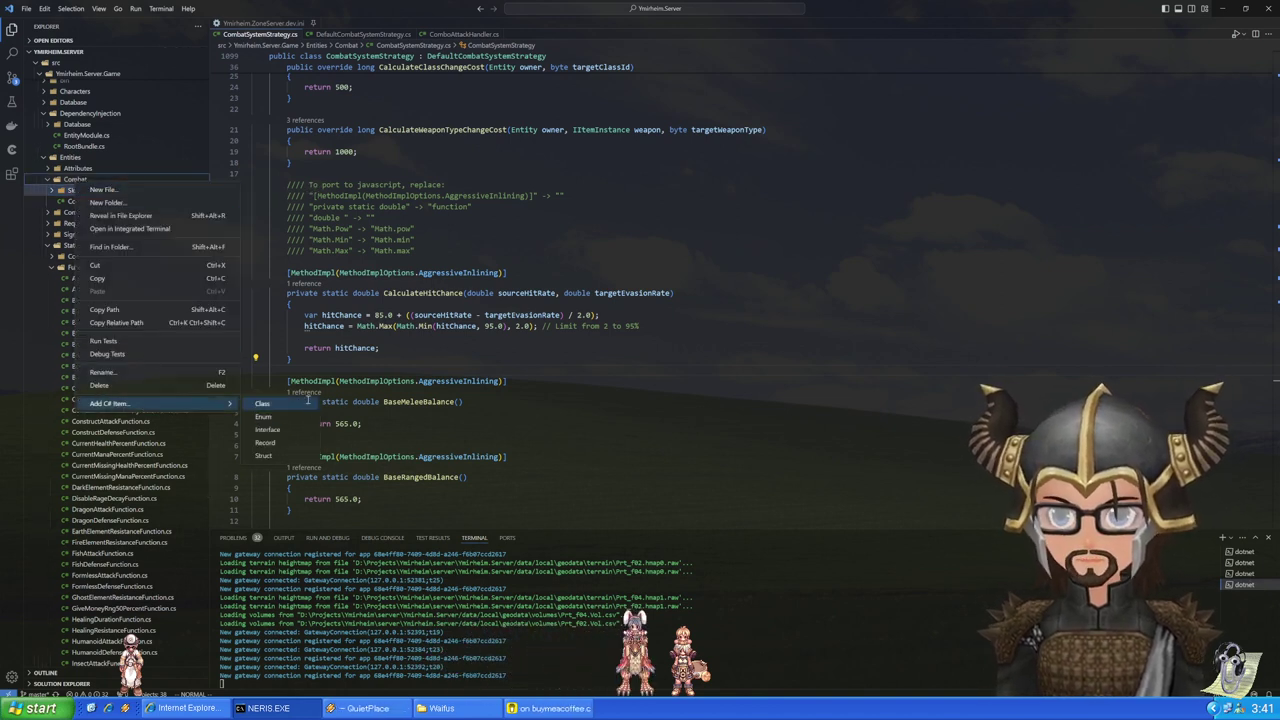
click(300, 403)
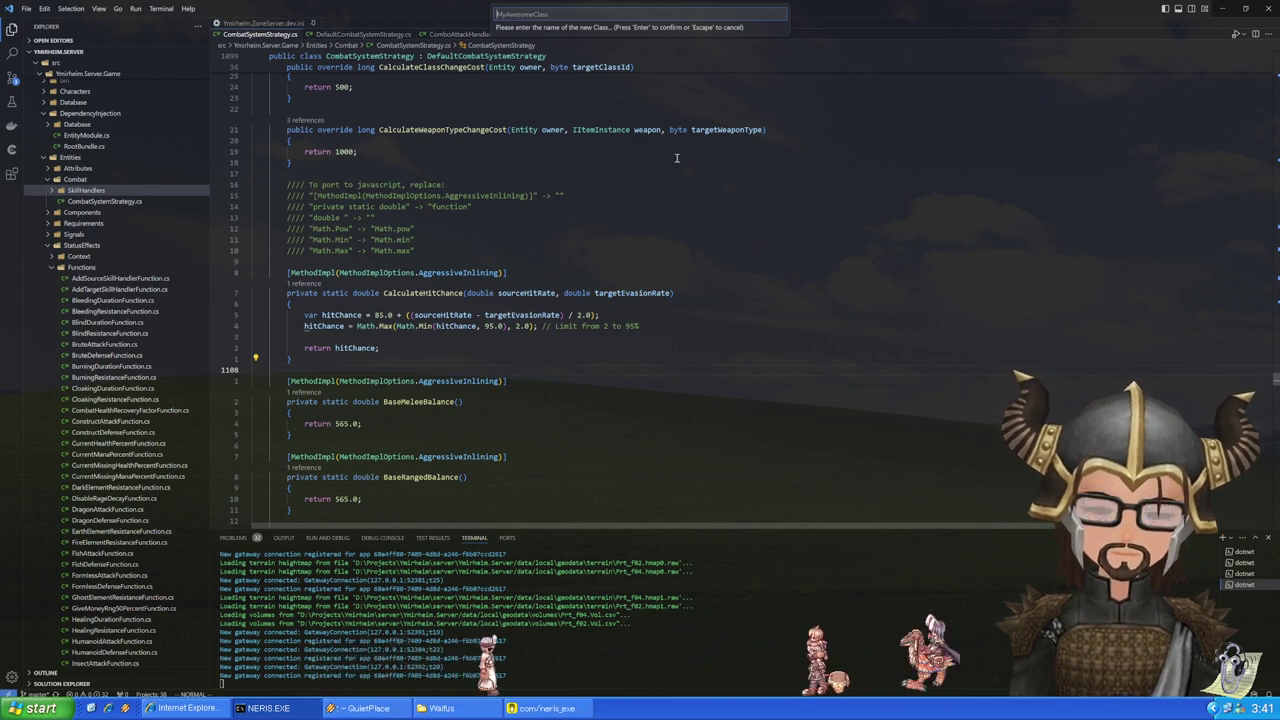
key(Escape)
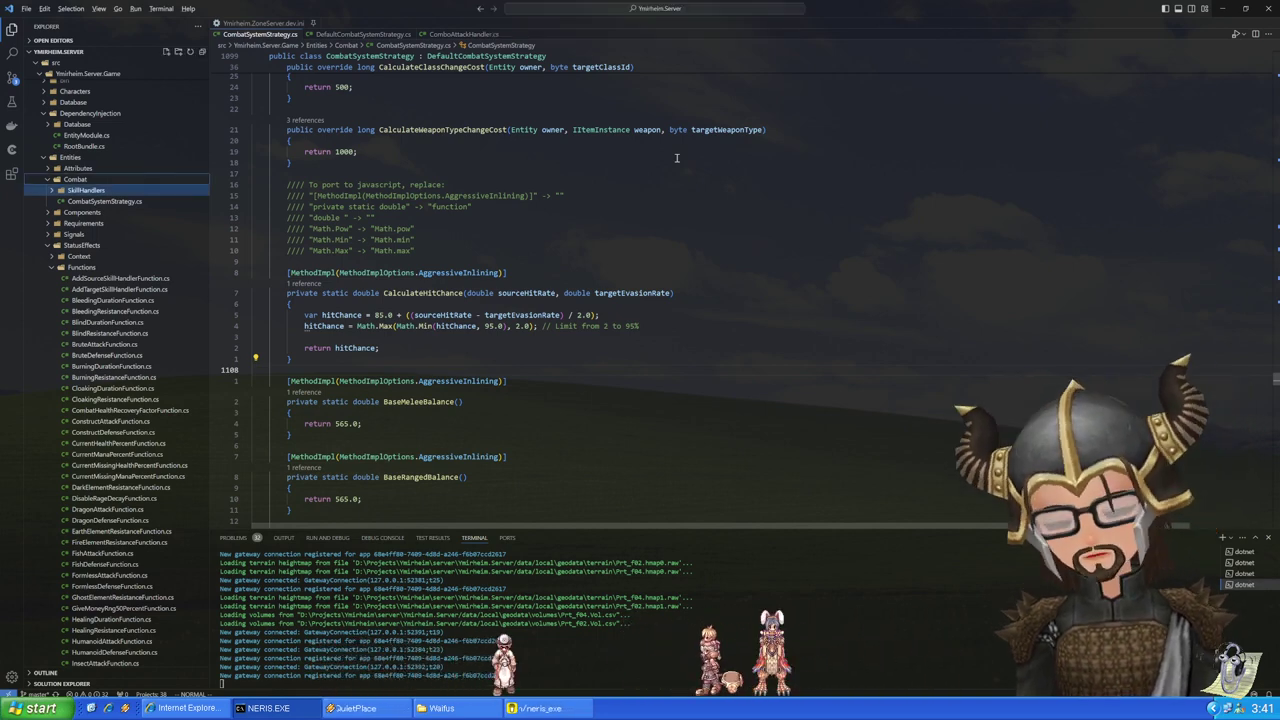
key(alt+Tab)
click(170, 12)
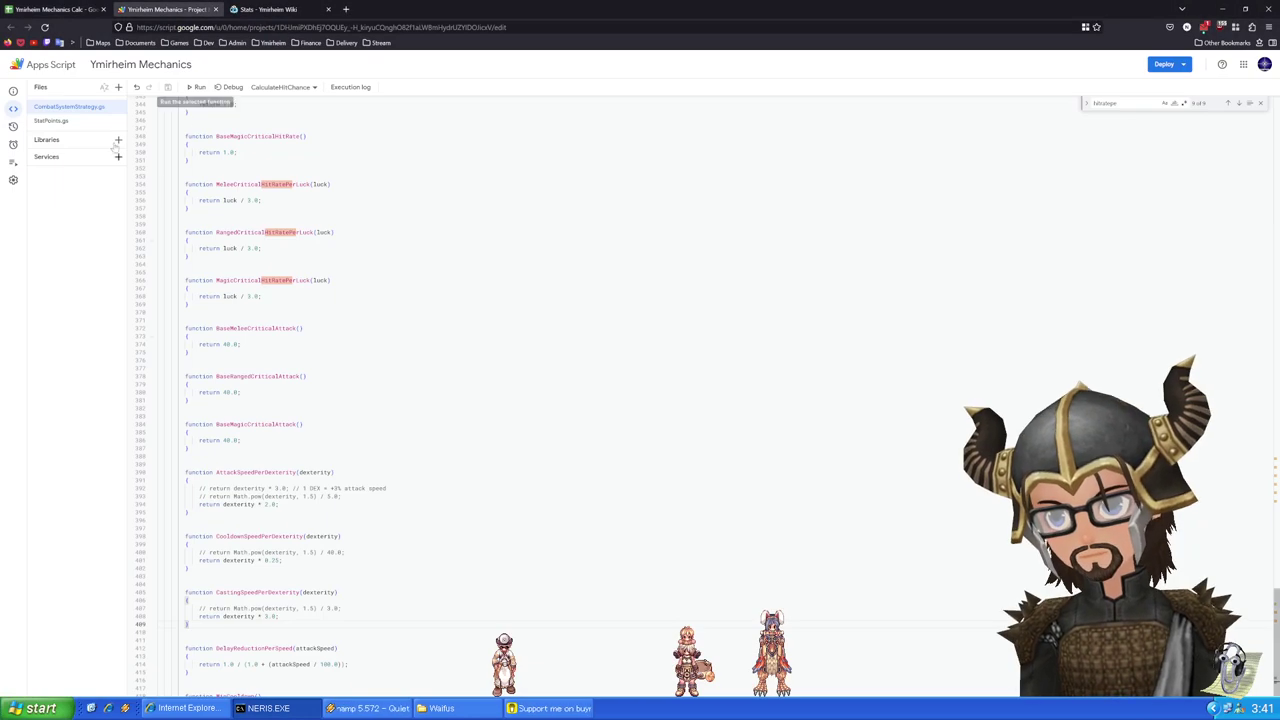
click(73, 14)
key(alt+Tab)
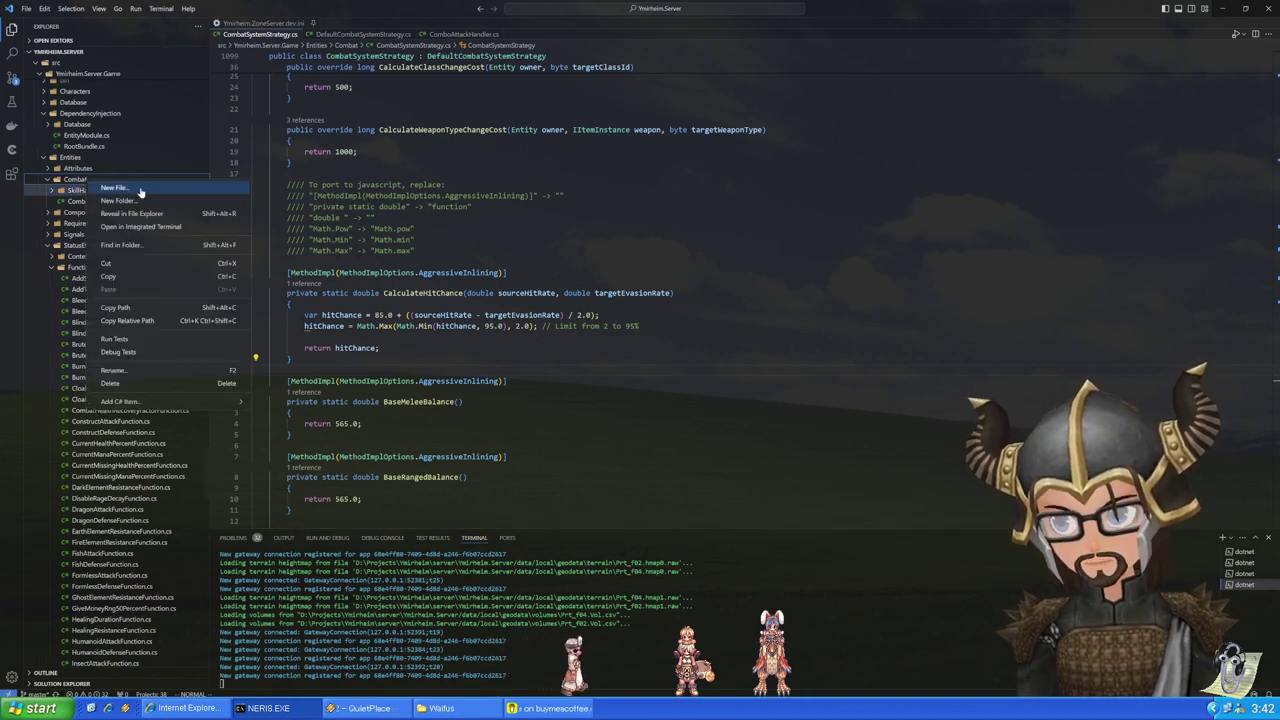
click(275, 402)
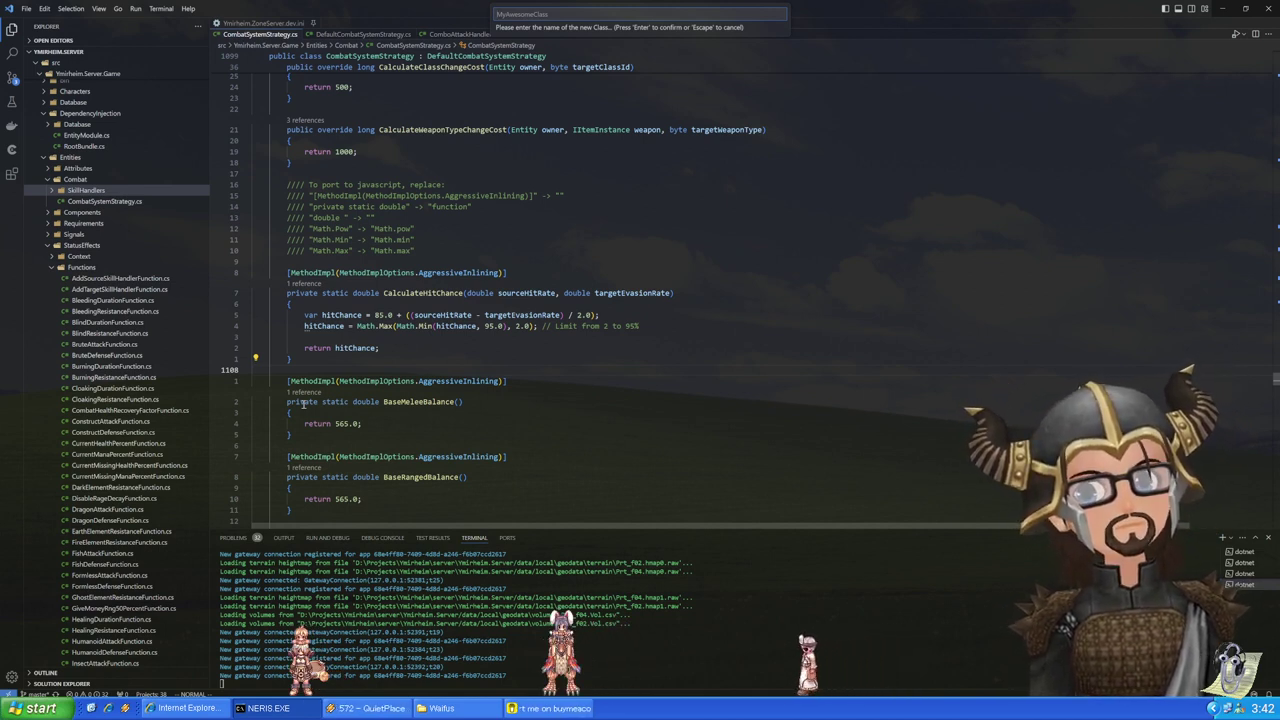
key(Escape)
scroll(303, 402, down, 15)
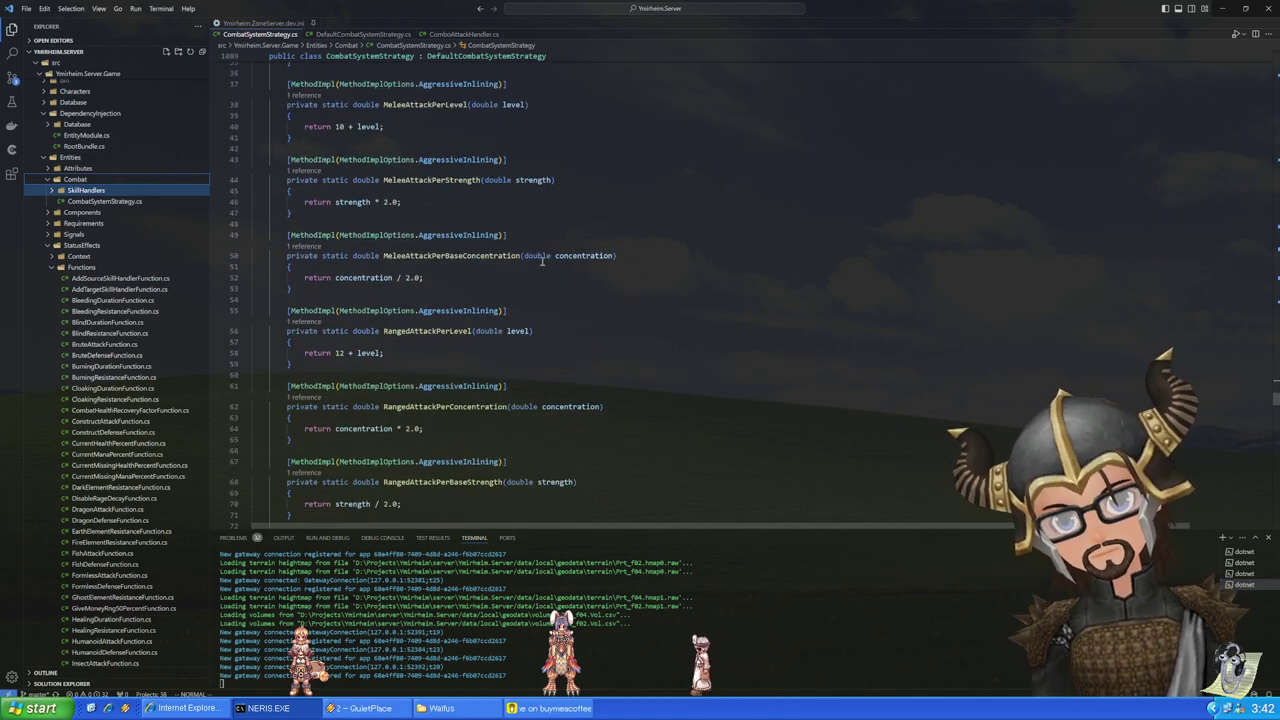
scroll(478, 252, down, 20)
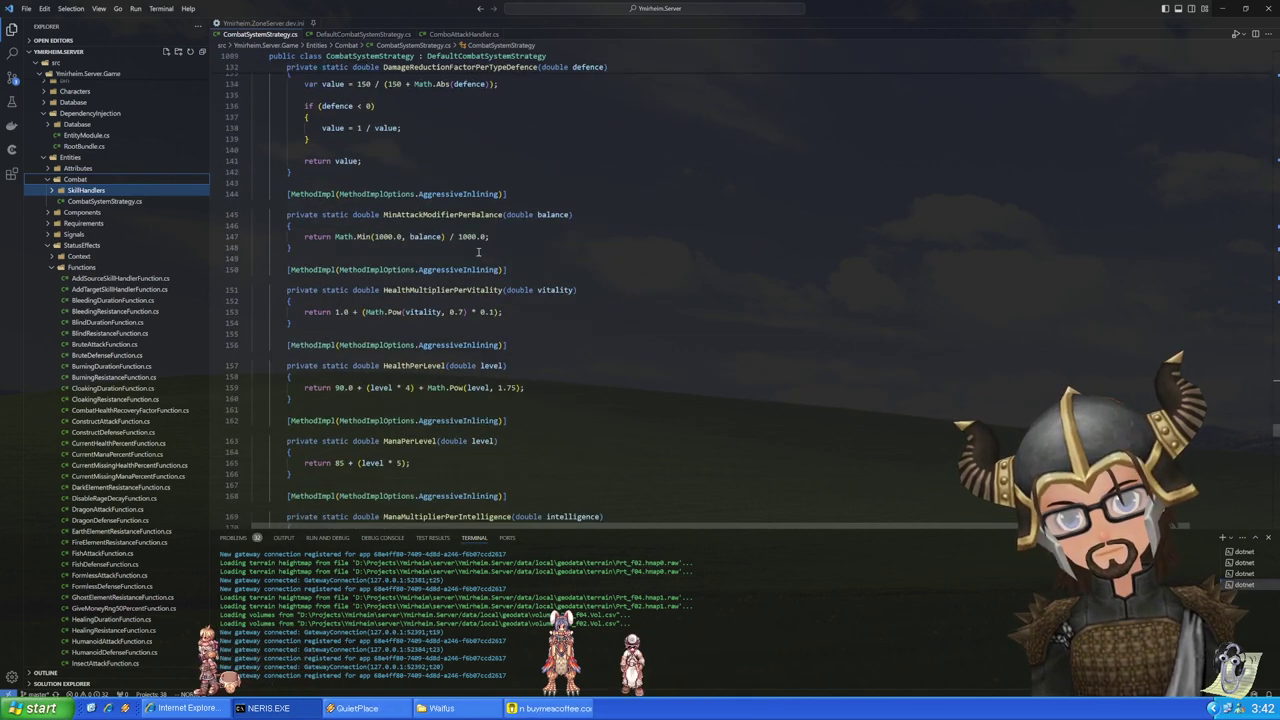
scroll(478, 252, down, 9)
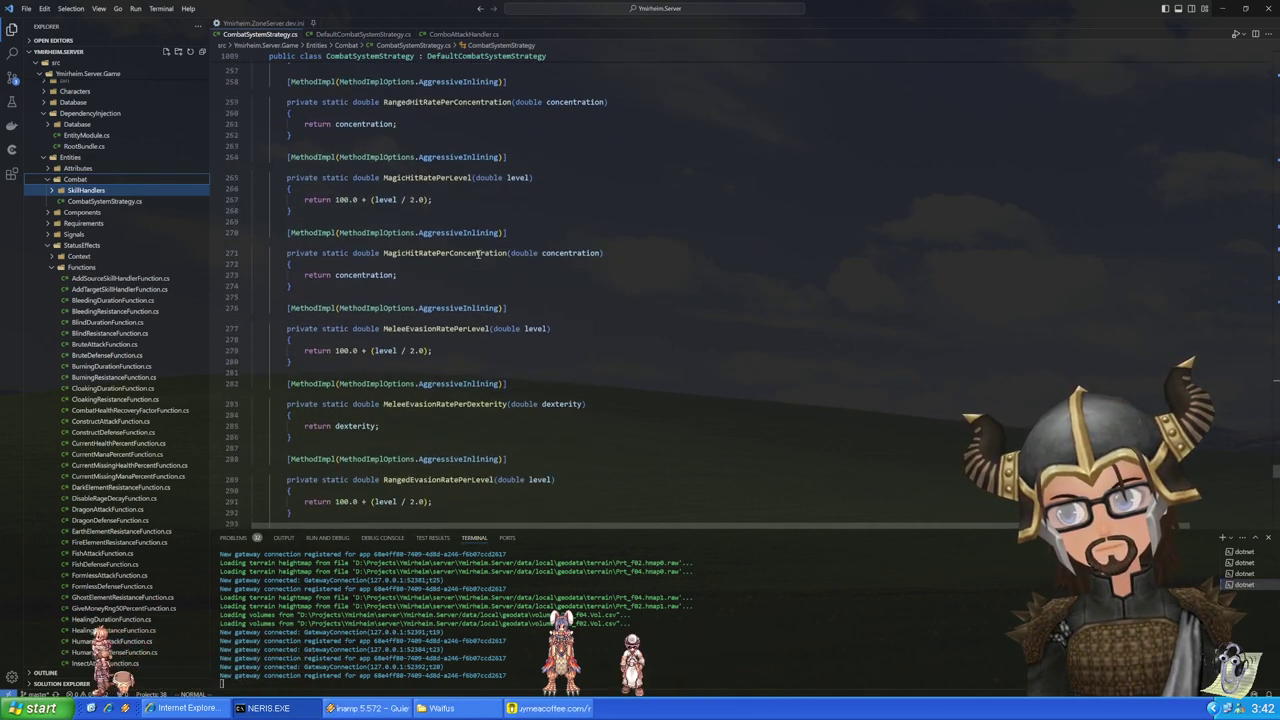
scroll(475, 258, up, 20)
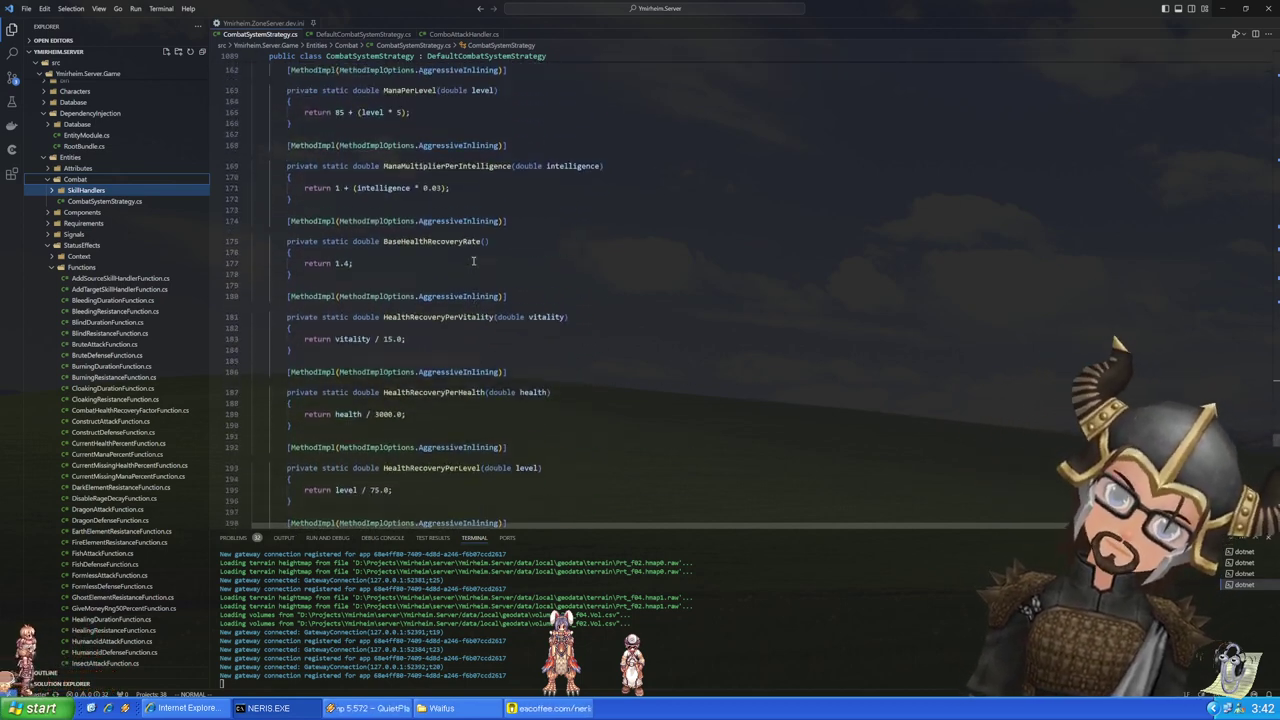
scroll(473, 261, up, 11)
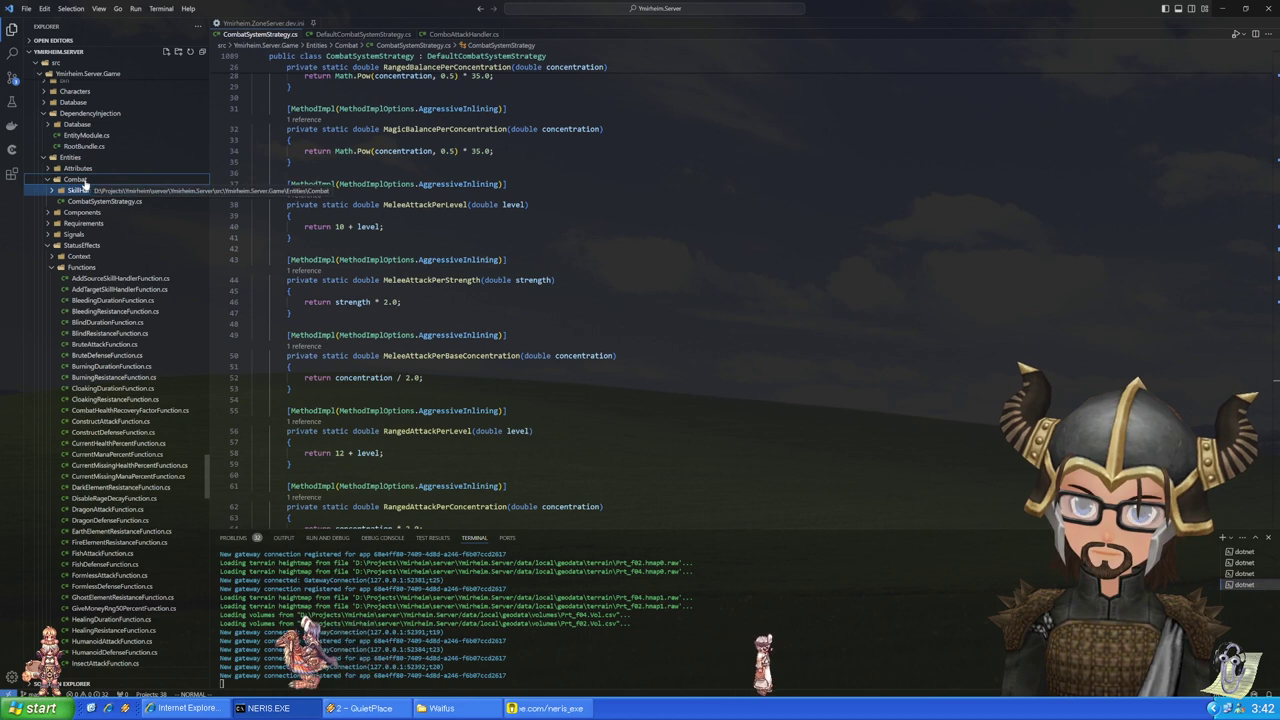
Step: Add a new C# class named CombatCalculations to the Combat folder
right_click(96, 188)
mouse_move(177, 403)
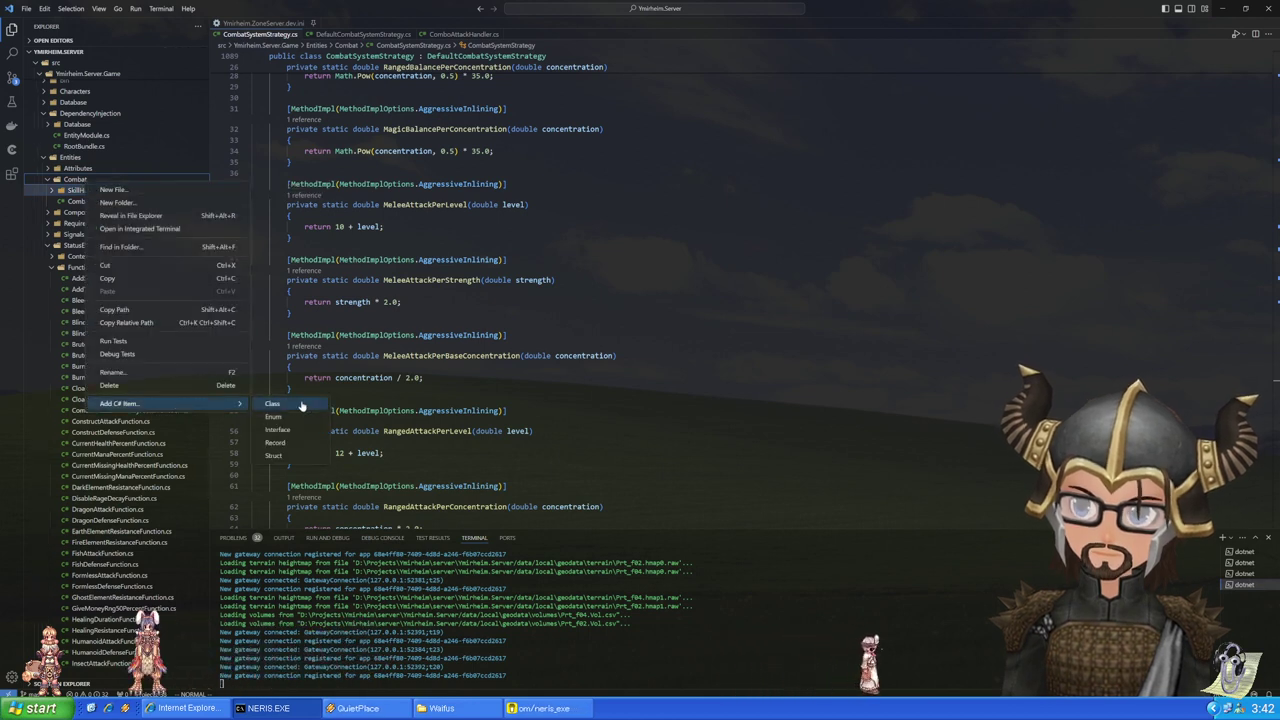
click(302, 403)
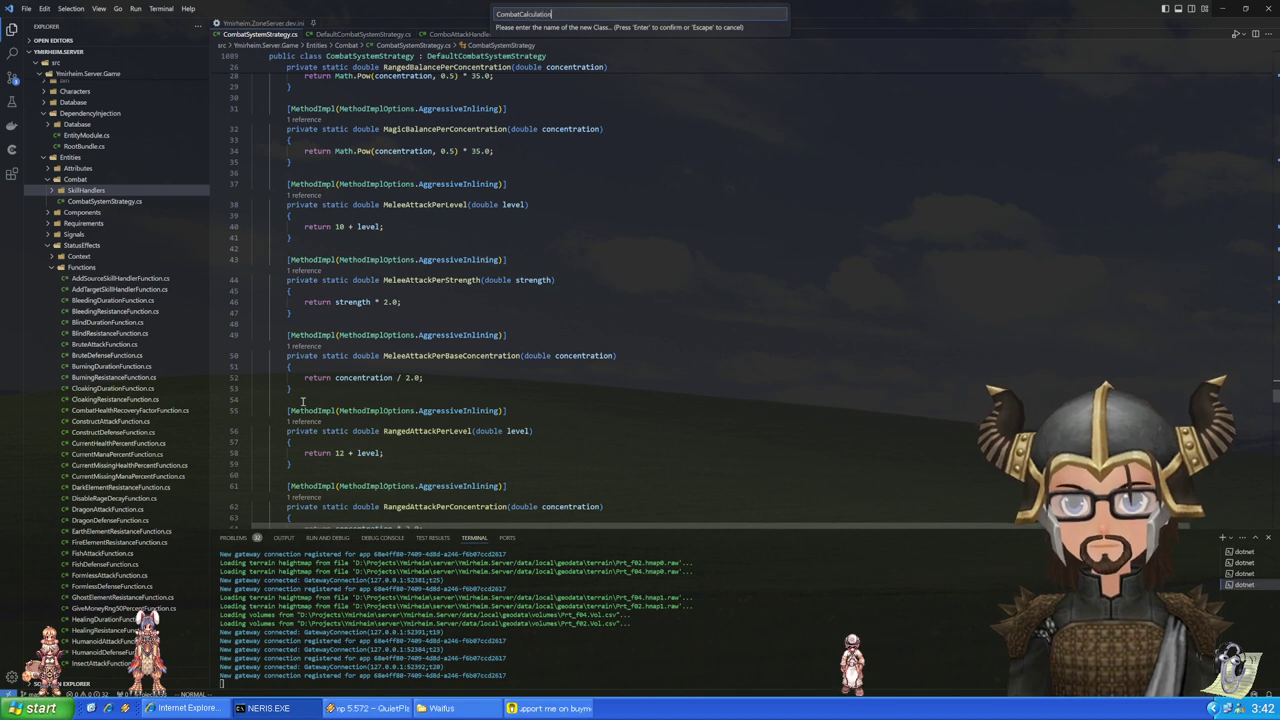
text(CombatCalculations)
key(Return)
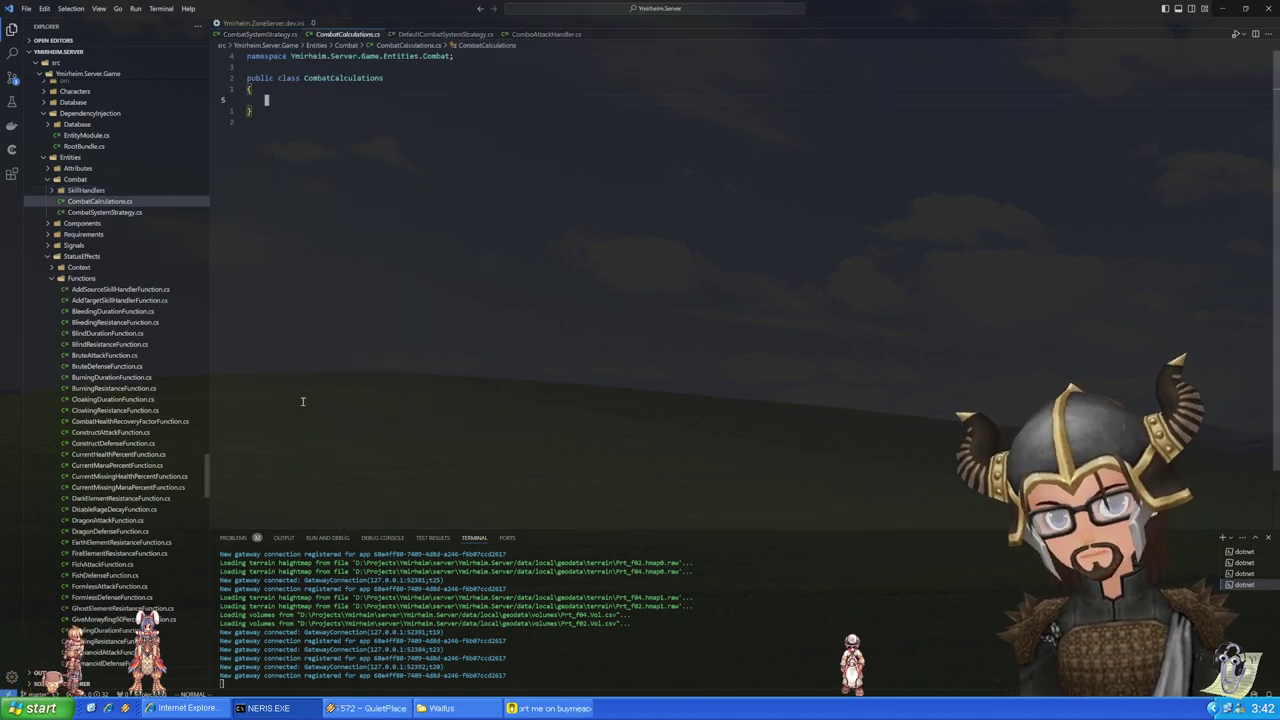
Step: Begin inserting static after public in the CombatCalculations class declaration
click(281, 89)
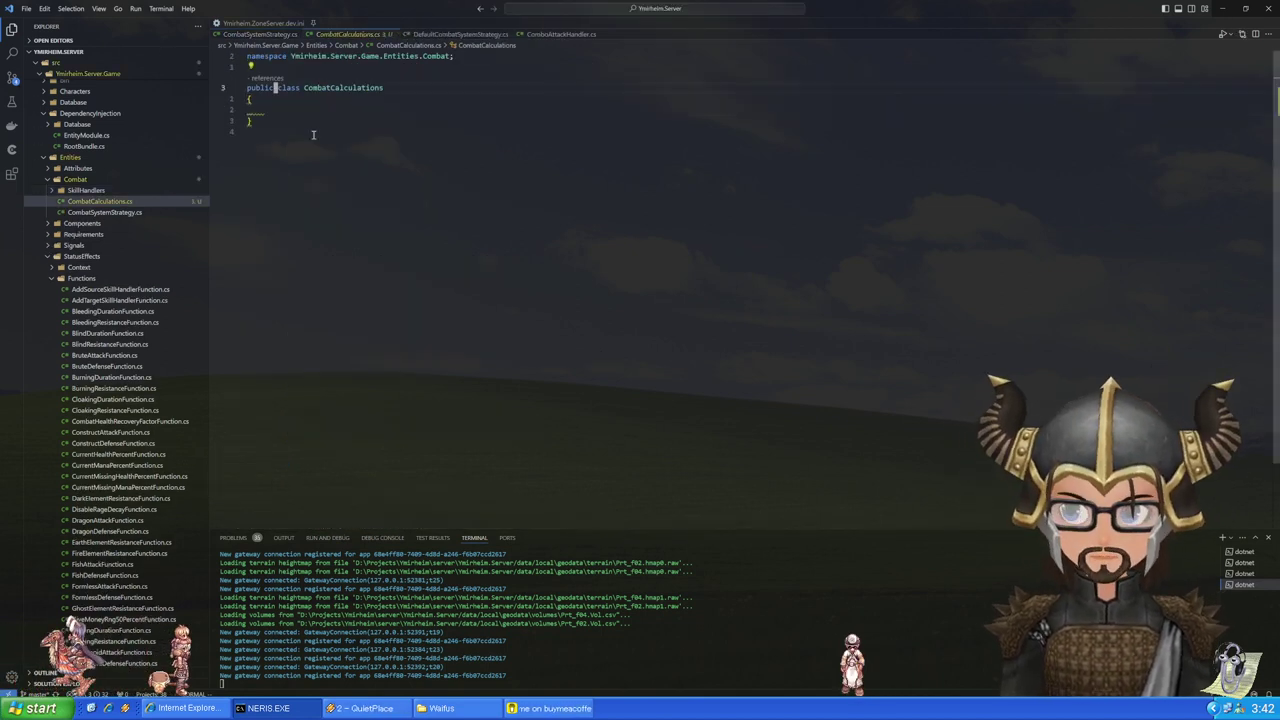
key(h)
key(i)
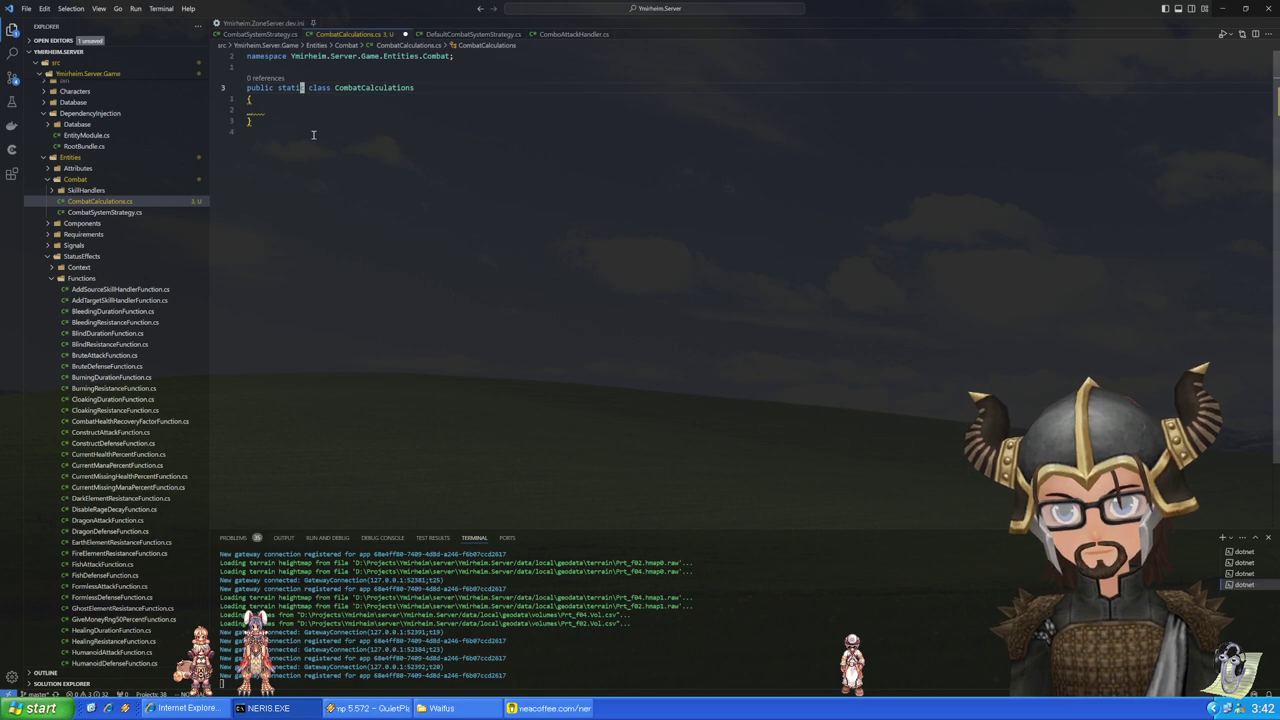
Step: Cut the helper methods through MinCooldown from CombatSystemStrategy.cs and paste them into CombatCalculations.cs
click(258, 36)
scroll(378, 252, up, 5)
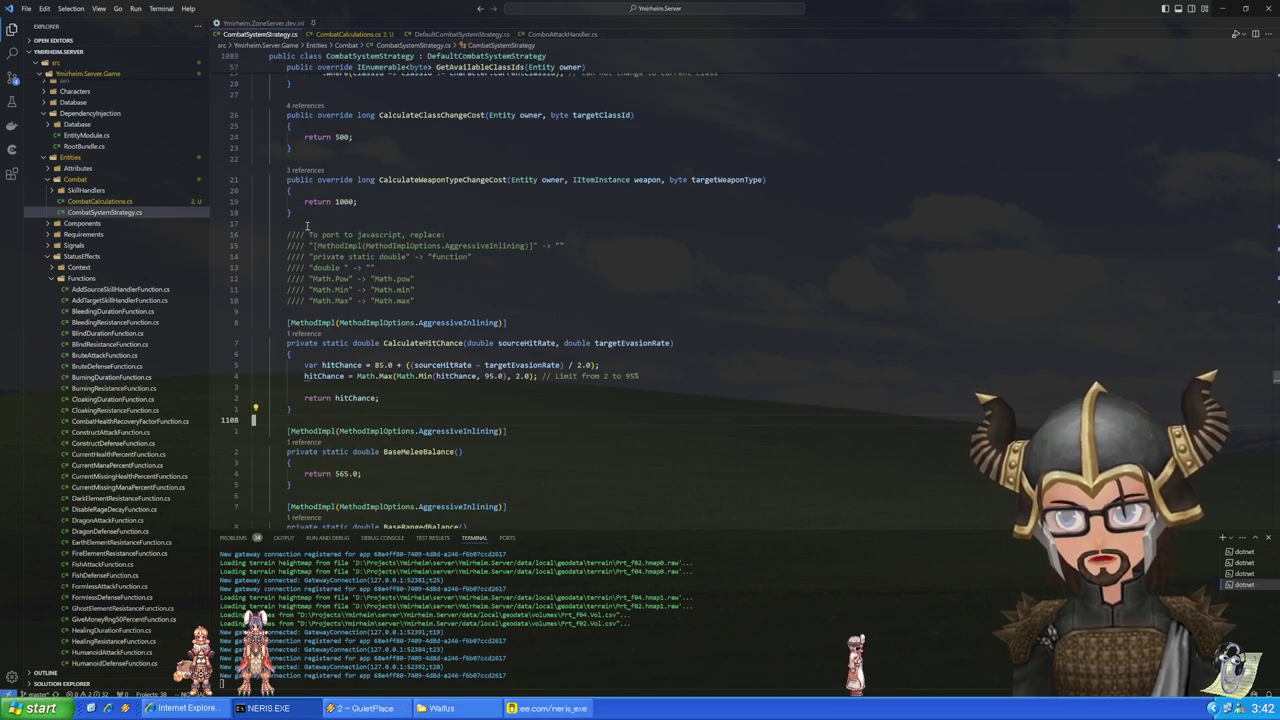
drag(1272, 380, 1270, 522)
scroll(302, 476, up, 10)
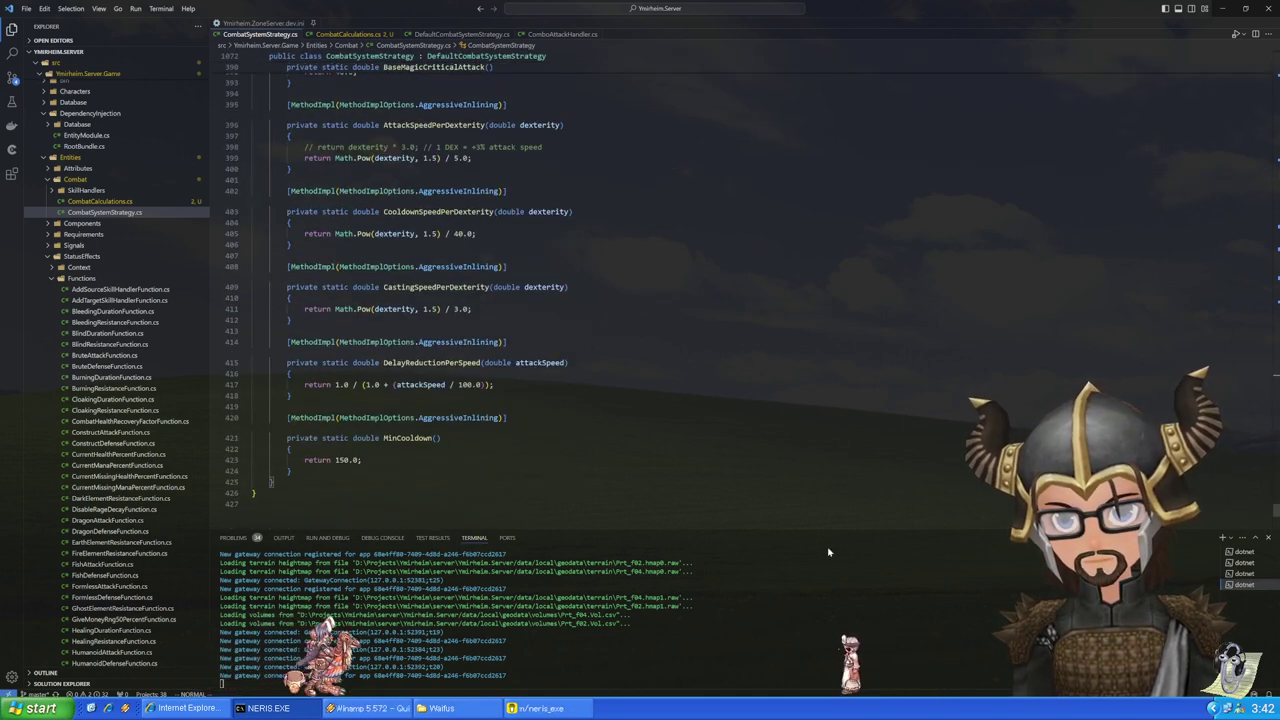
shift+click(302, 476)
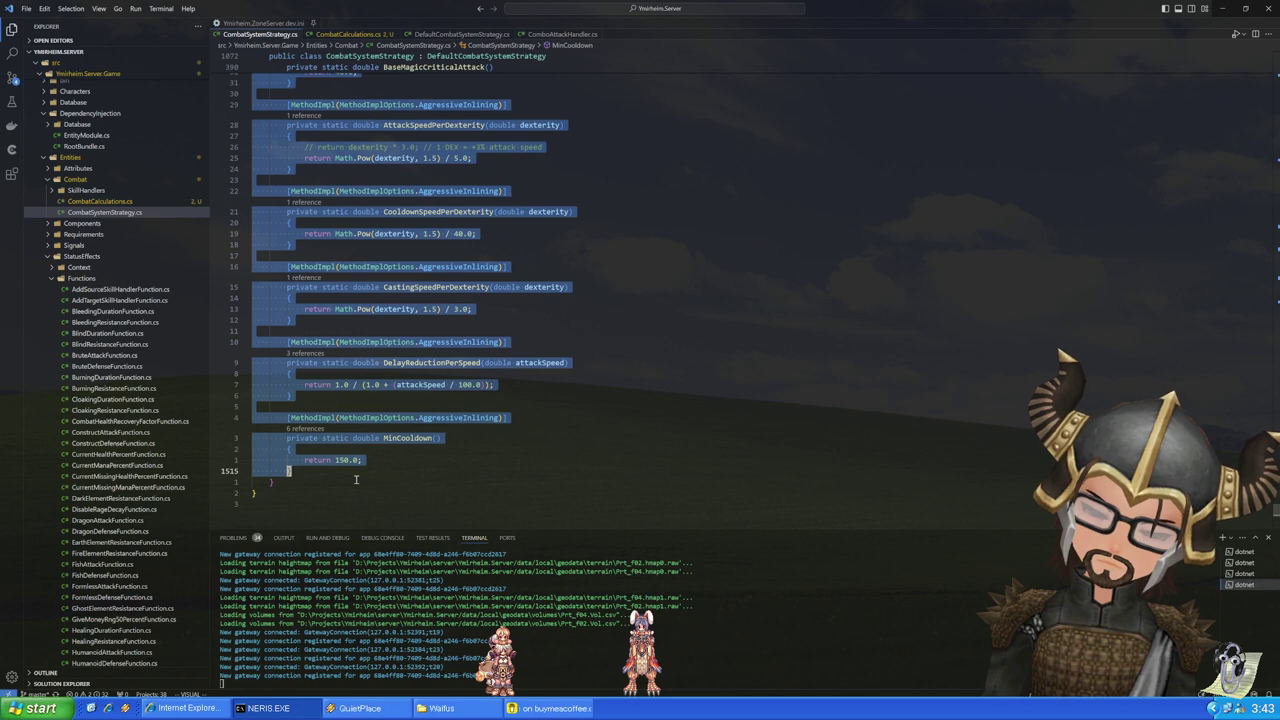
key(d)
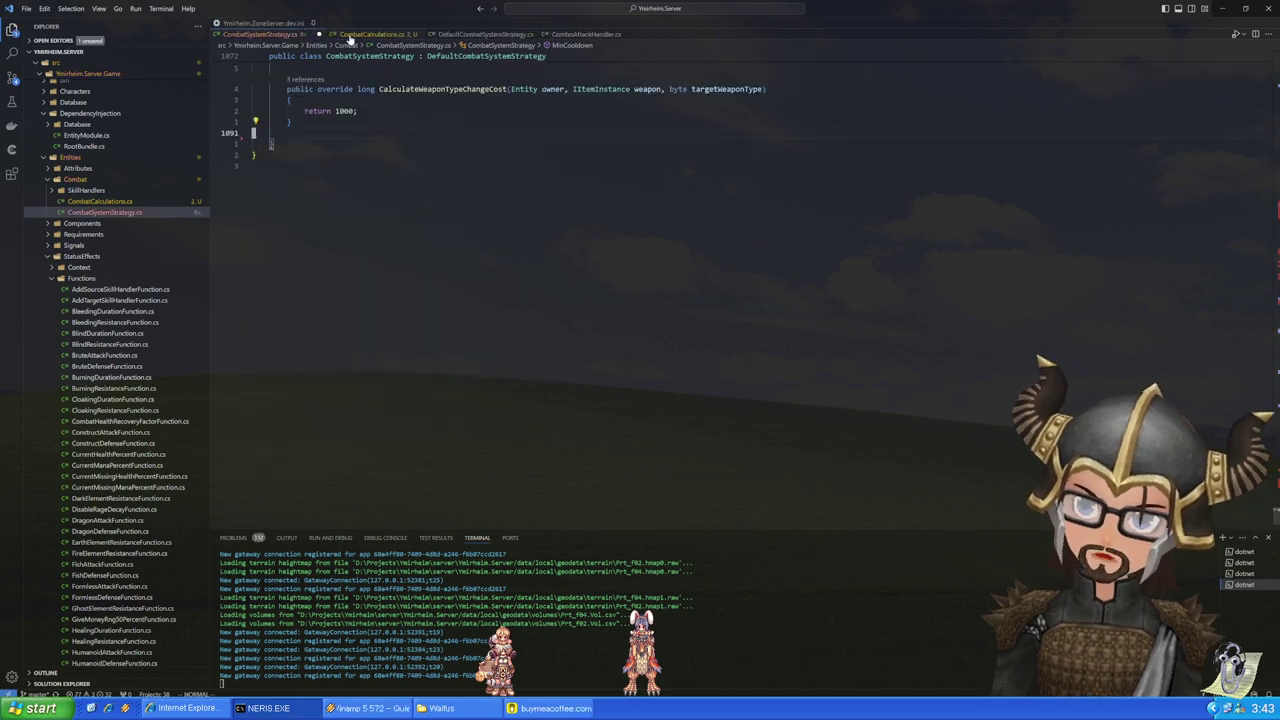
click(350, 36)
key(p)
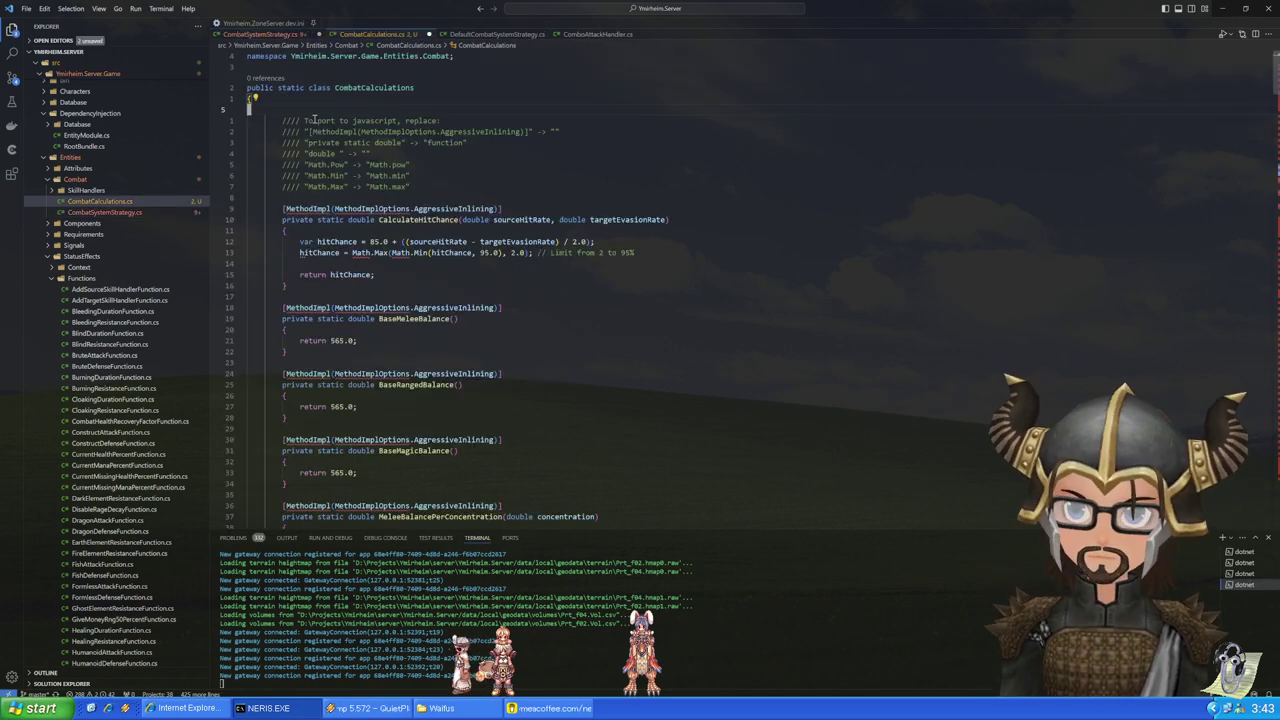
Step: Delete the leftover blank line in CombatSystemStrategy.cs and review its remaining methods
key(ctrl+Tab)
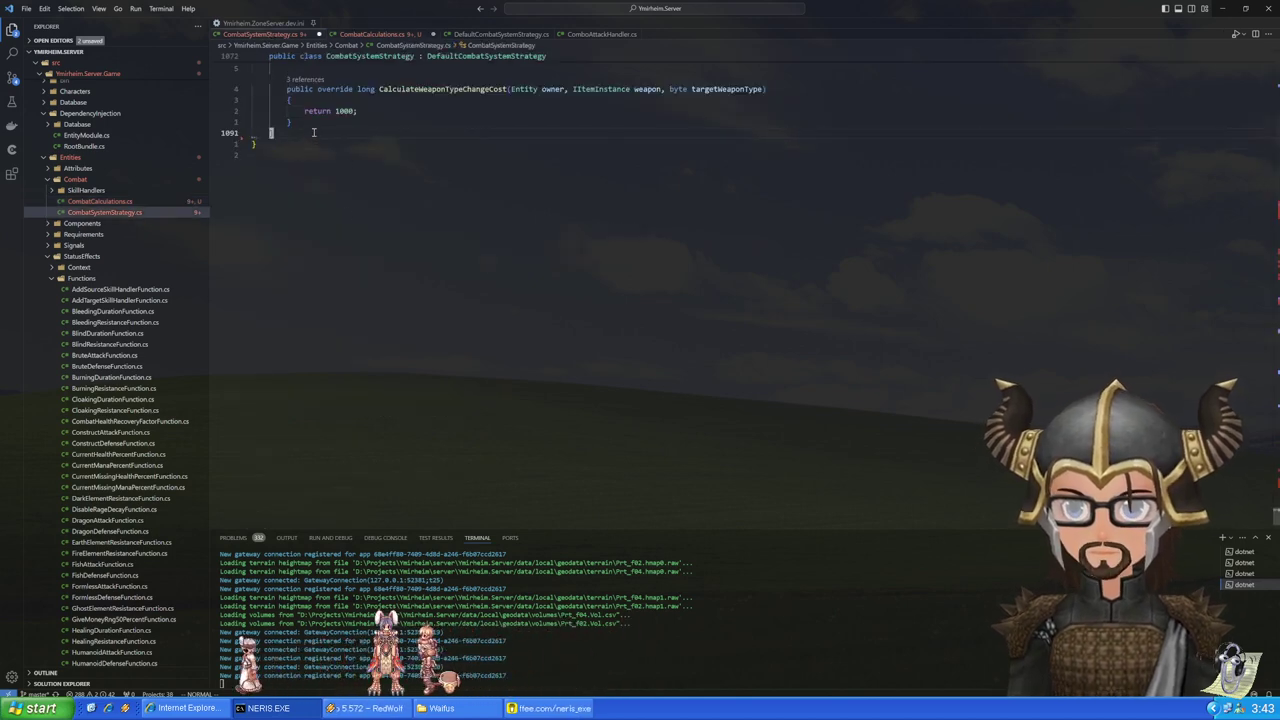
key(d)
key(d)
scroll(414, 279, up, 9)
key(k)
key(k)
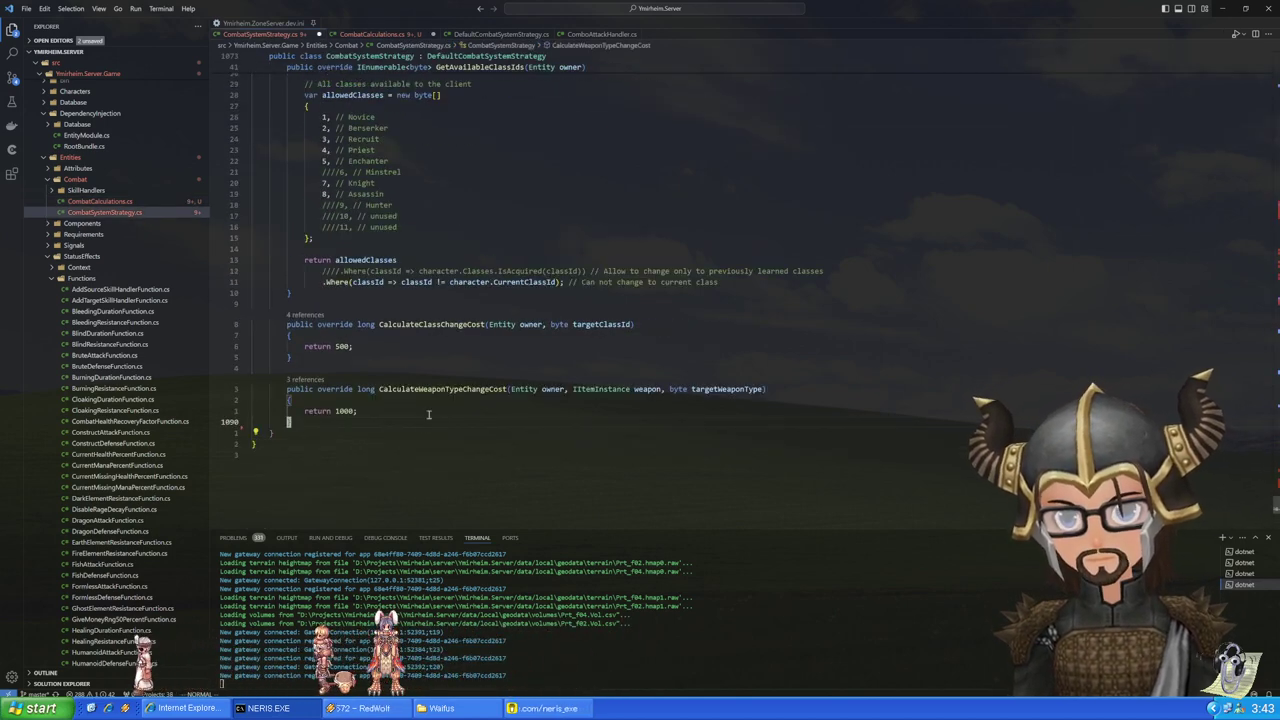
key(8)
key(k)
key(w)
key(w)
key(w)
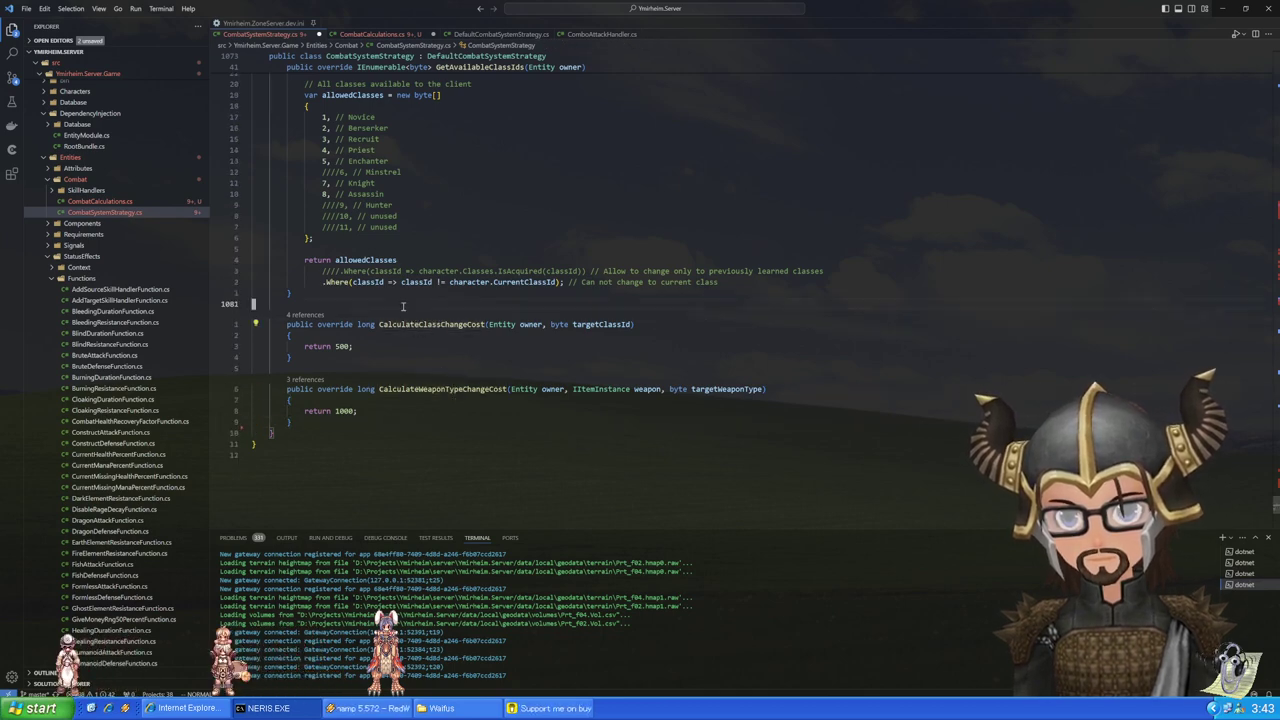
scroll(404, 382, up, 10)
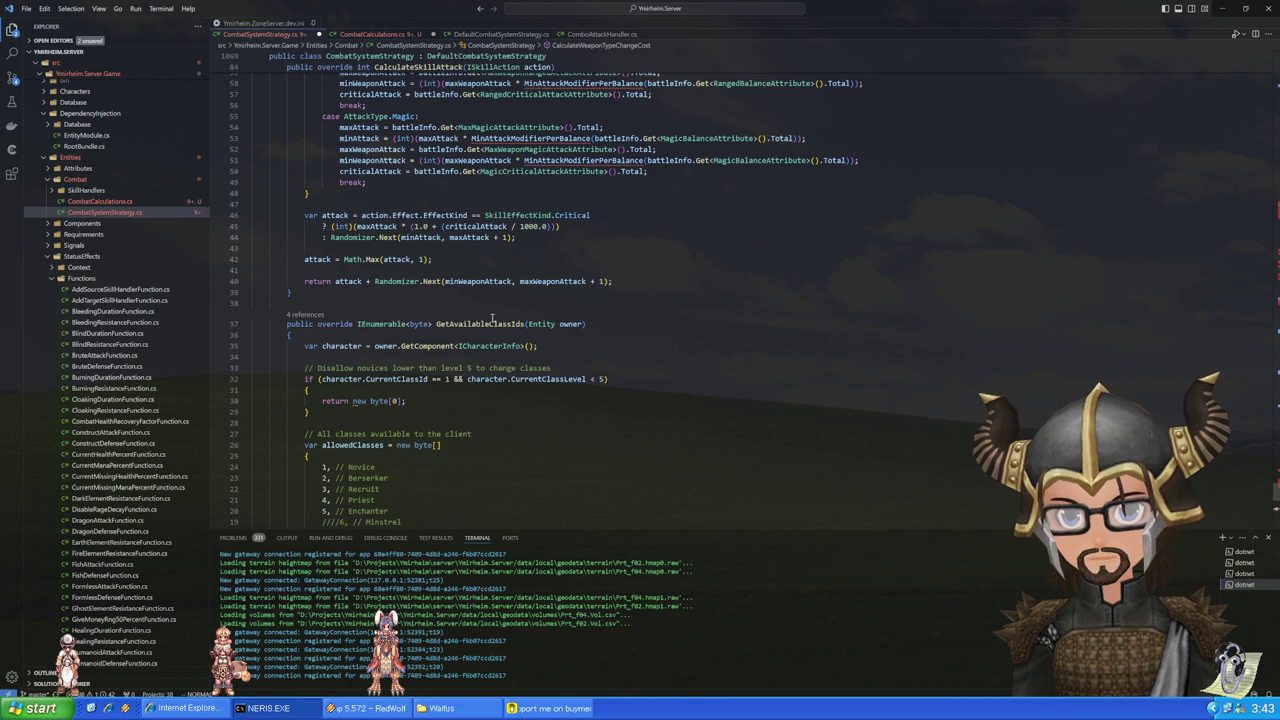
scroll(474, 346, down, 11)
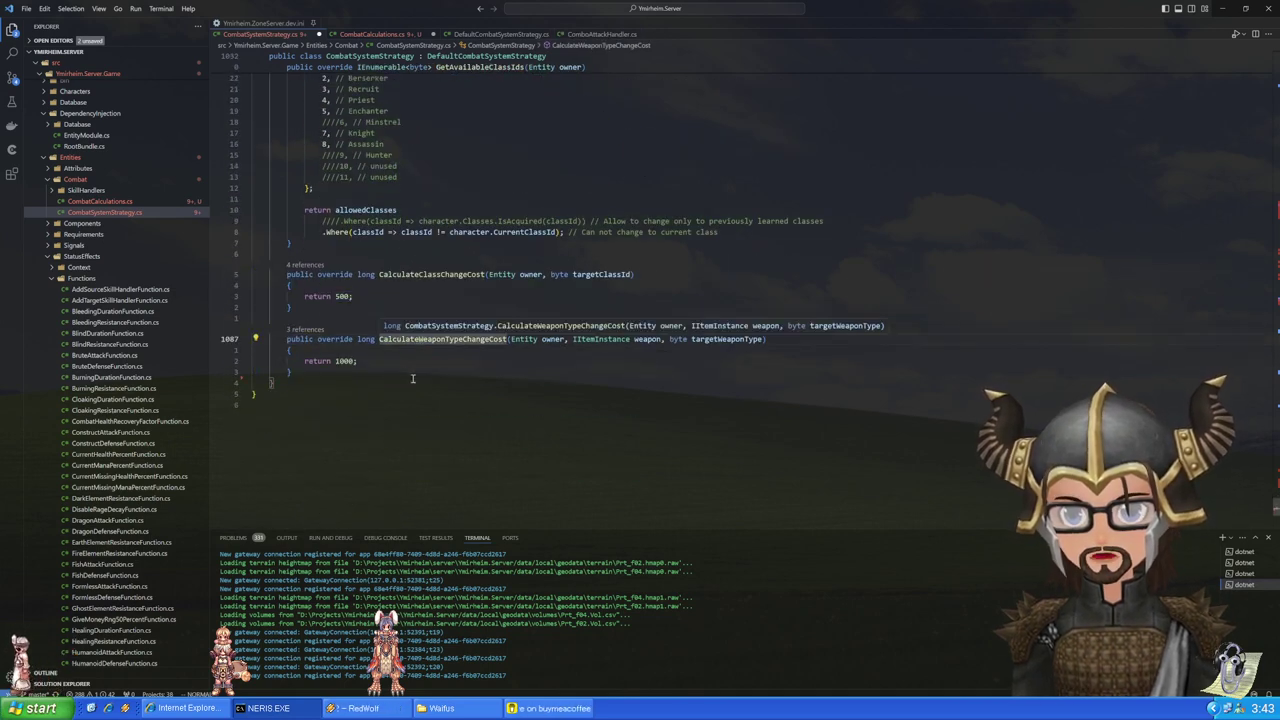
scroll(425, 336, up, 14)
scroll(427, 334, down, 11)
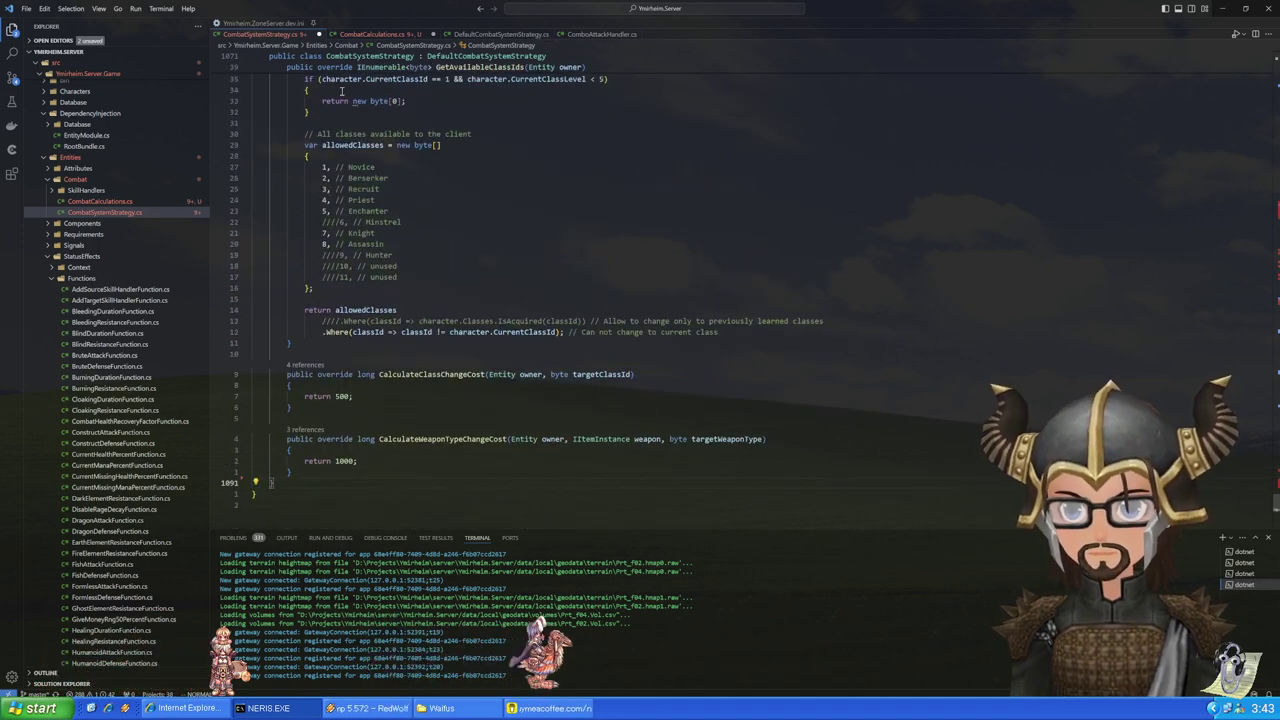
Step: Add using System.Runtime.CompilerServices and using System imports to CombatCalculations.cs
key(ctrl+Tab)
key(9)
key(j)
key(shift+a)
key(ctrl+period)
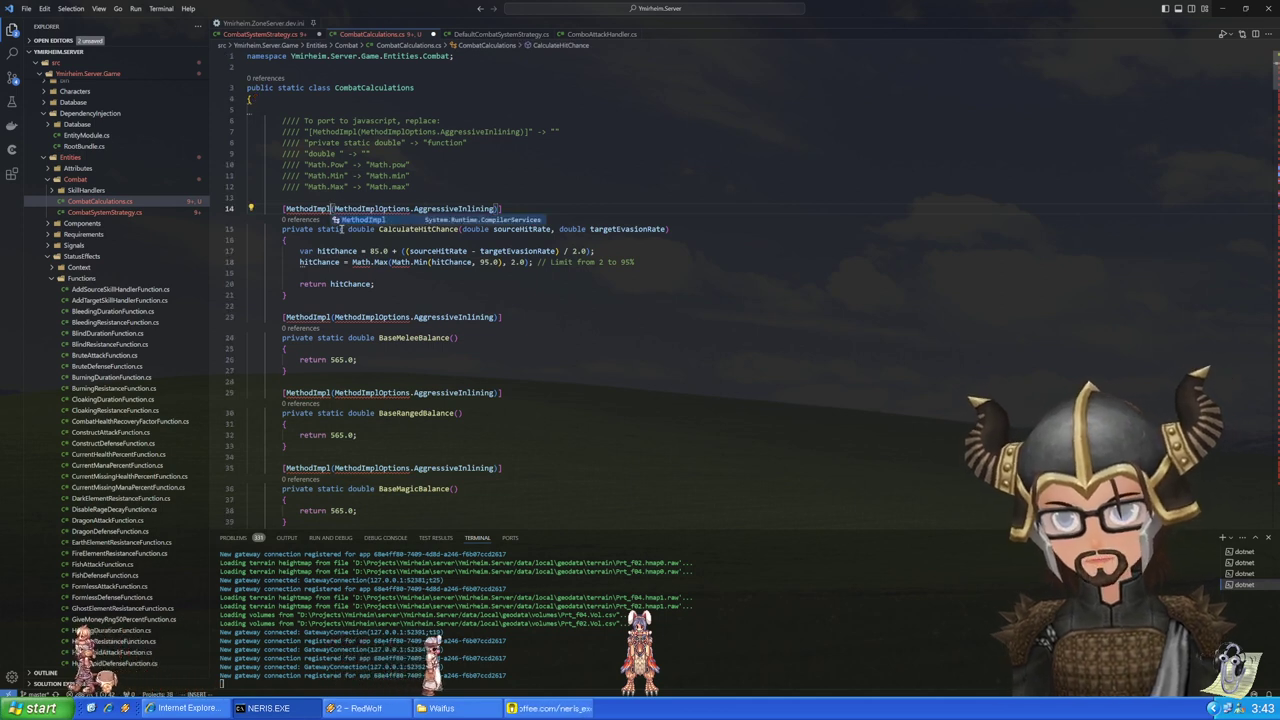
key(Return)
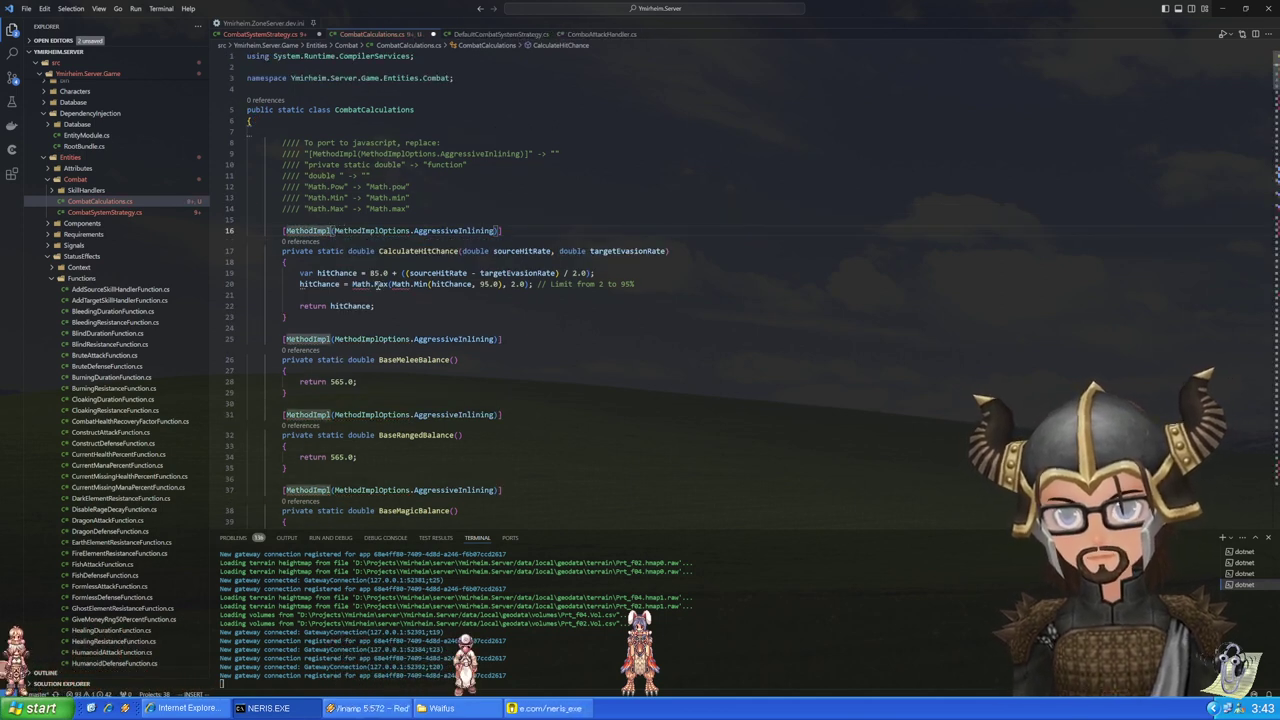
key(ctrl+space)
key(Return)
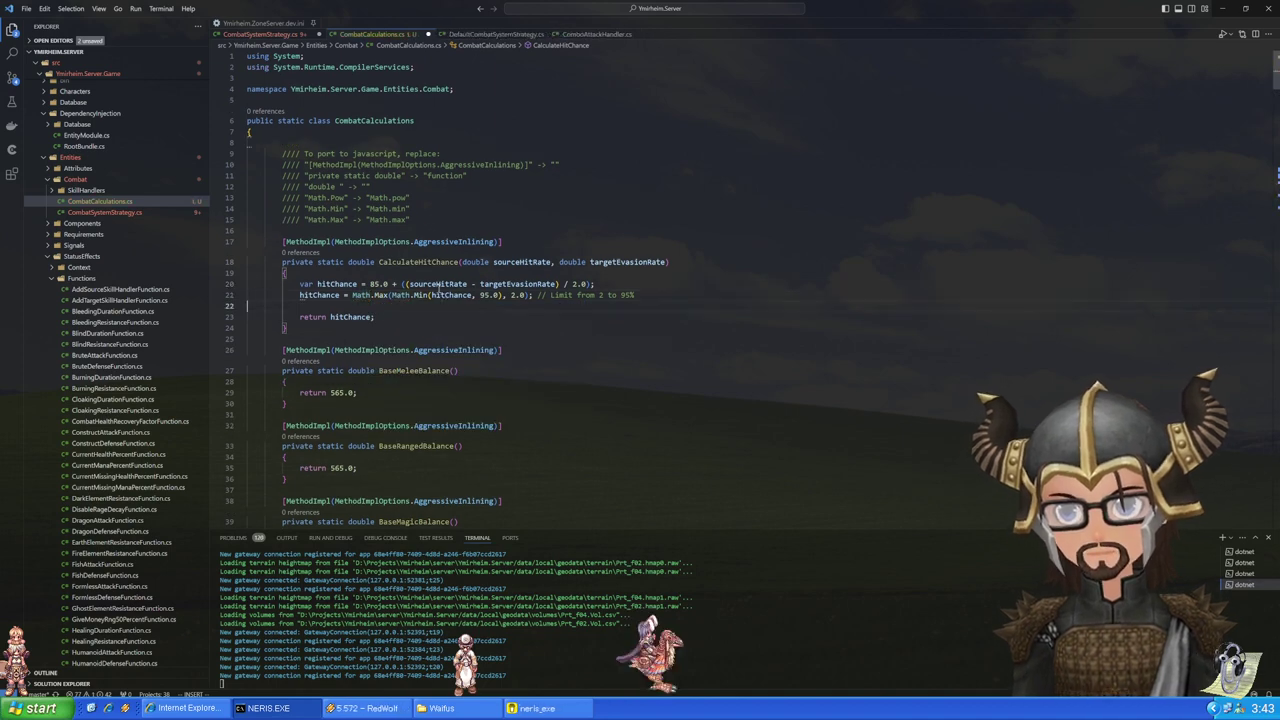
Step: Remove the commented LoL and RO lines from DamageReductionFactorPerDefence, keeping only the Ymirheim return
scroll(438, 290, down, 15)
scroll(507, 292, down, 20)
scroll(527, 302, down, 20)
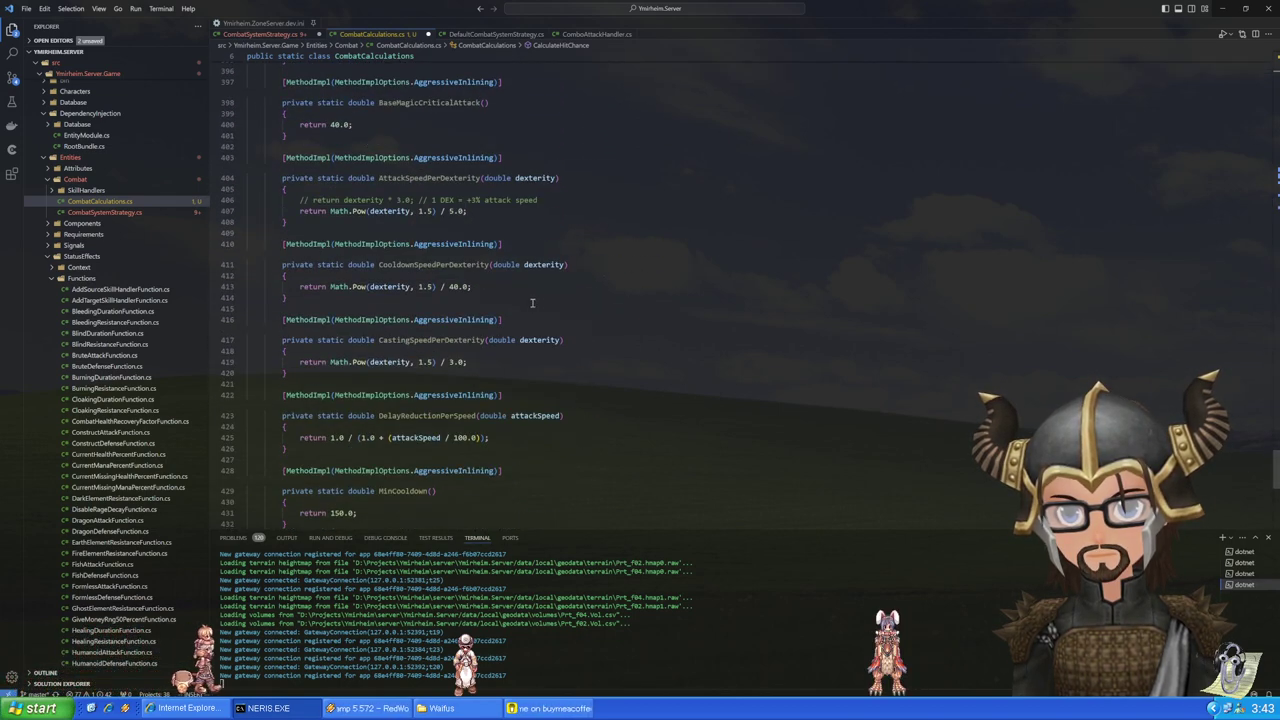
key(ctrl+Home)
scroll(540, 300, down, 12)
scroll(540, 295, down, 12)
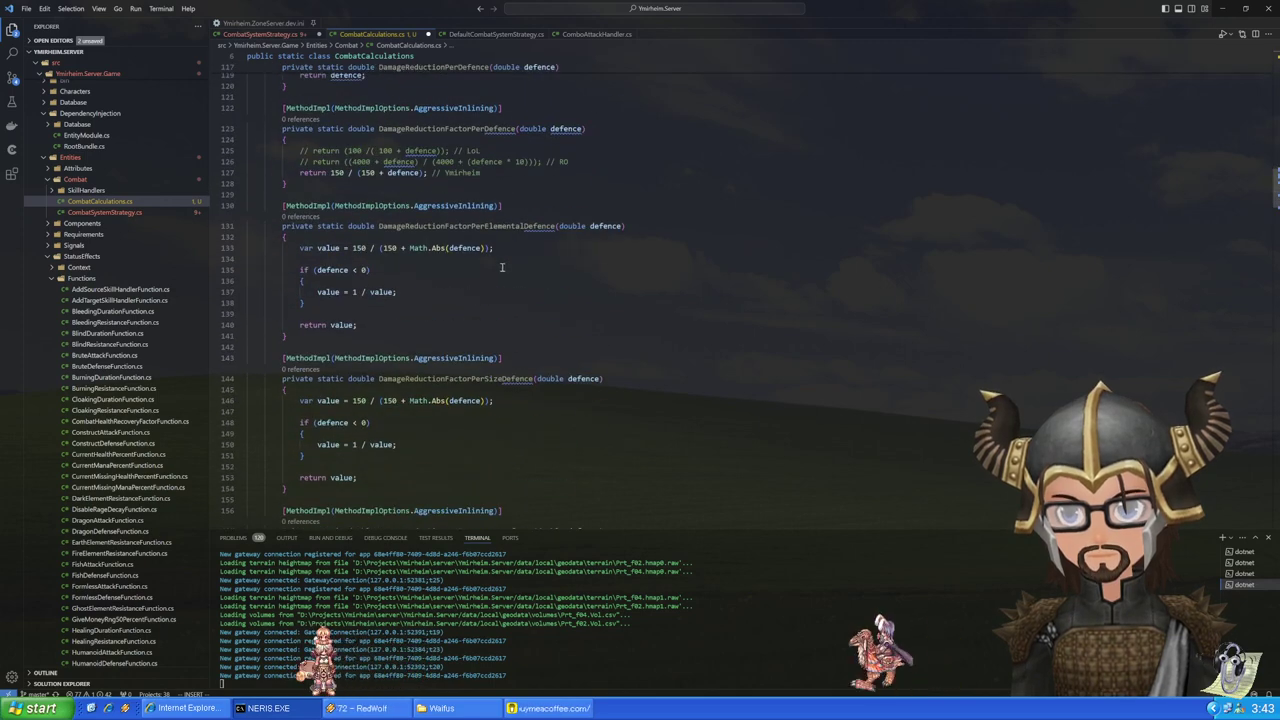
scroll(527, 273, up, 5)
click(577, 356)
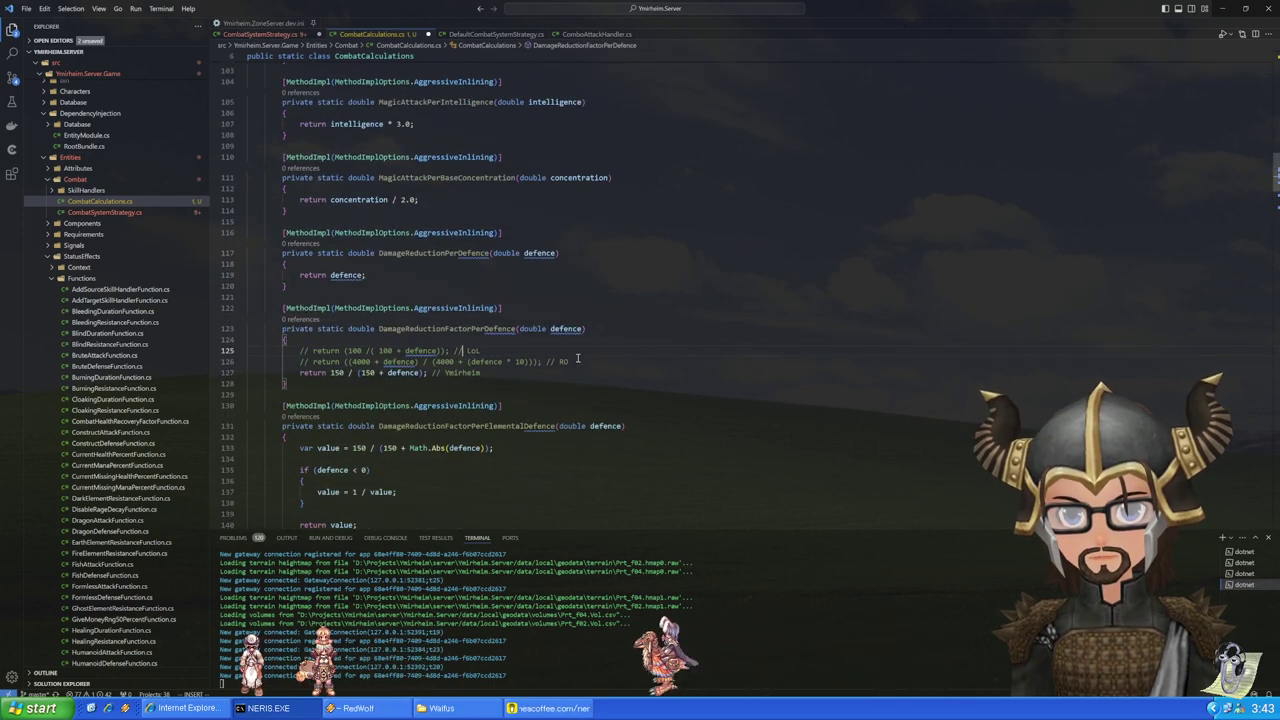
key(Escape)
key(d)
key(d)
key(d)
key(d)
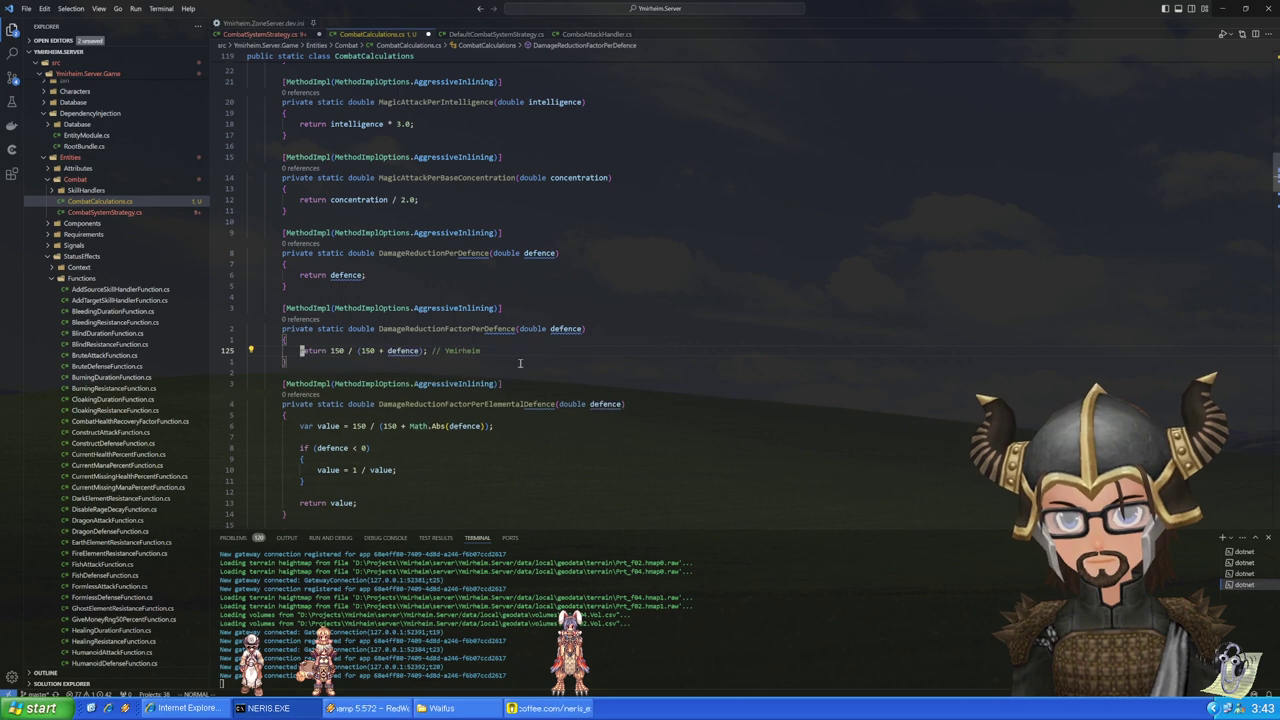
key(j)
scroll(515, 335, down, 10)
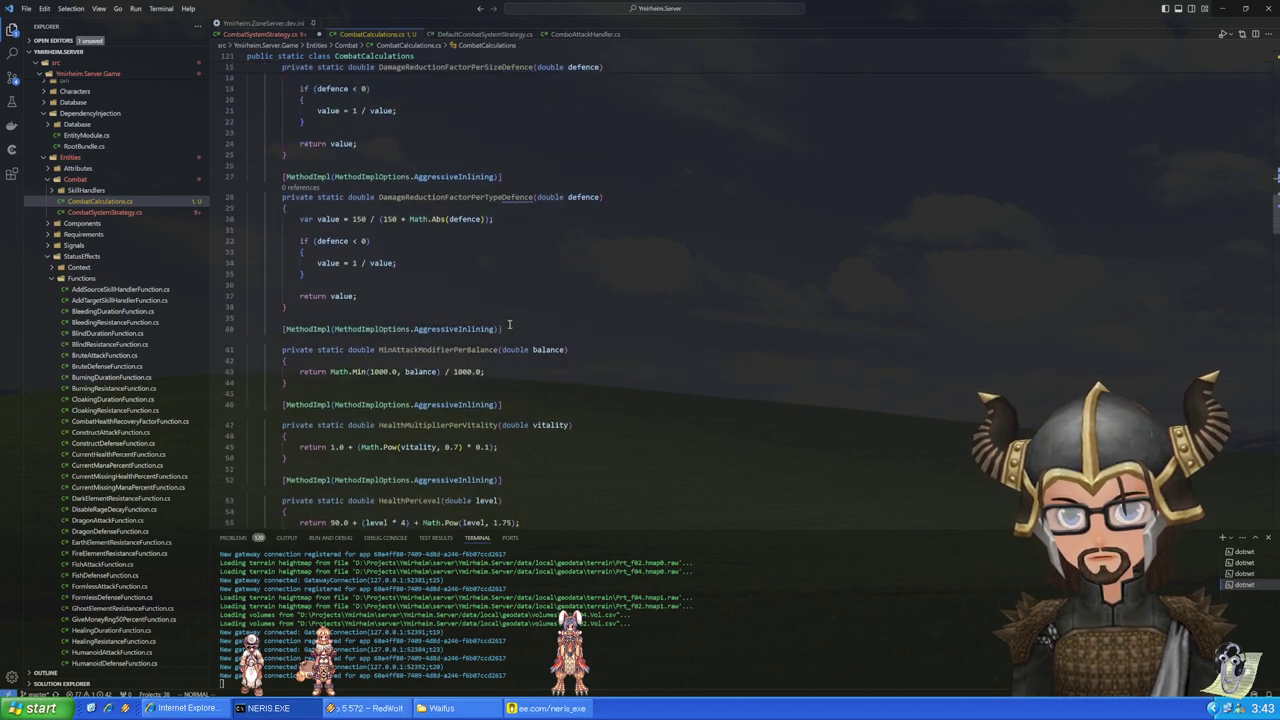
key(alt+Tab)
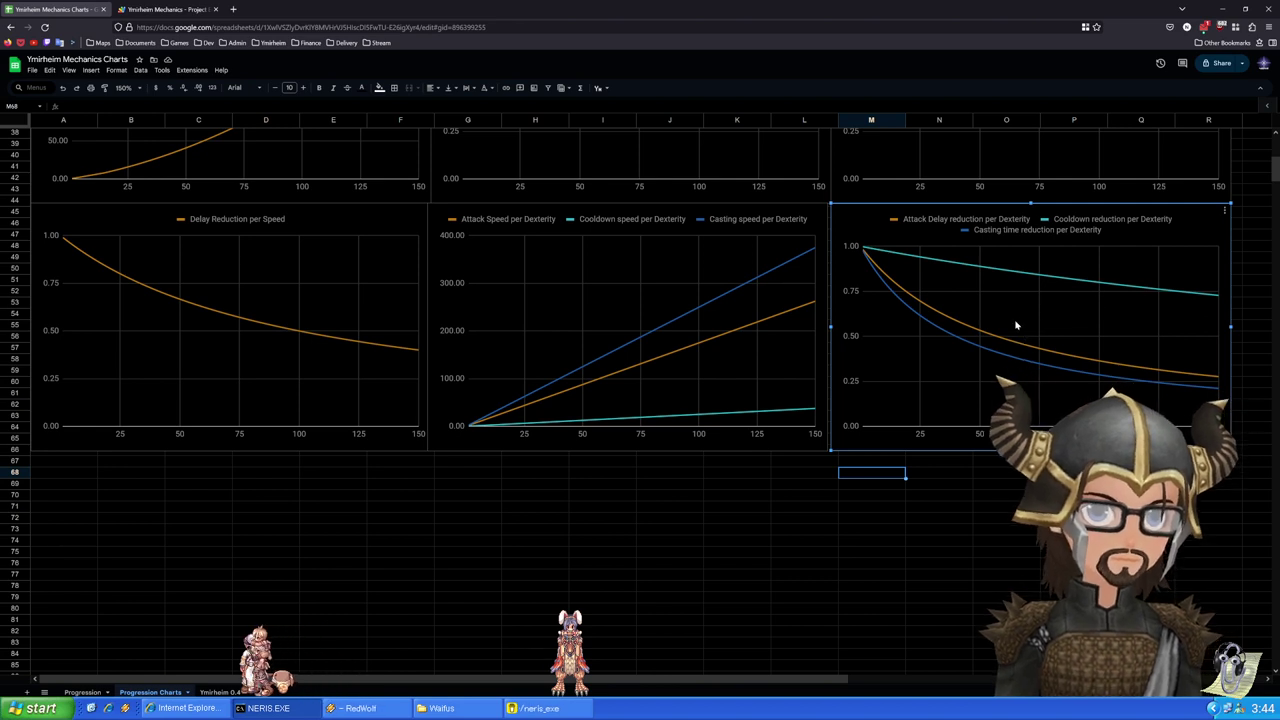
Step: Deselect the per-Dexterity reduction chart by clicking an empty cell
click(1000, 472)
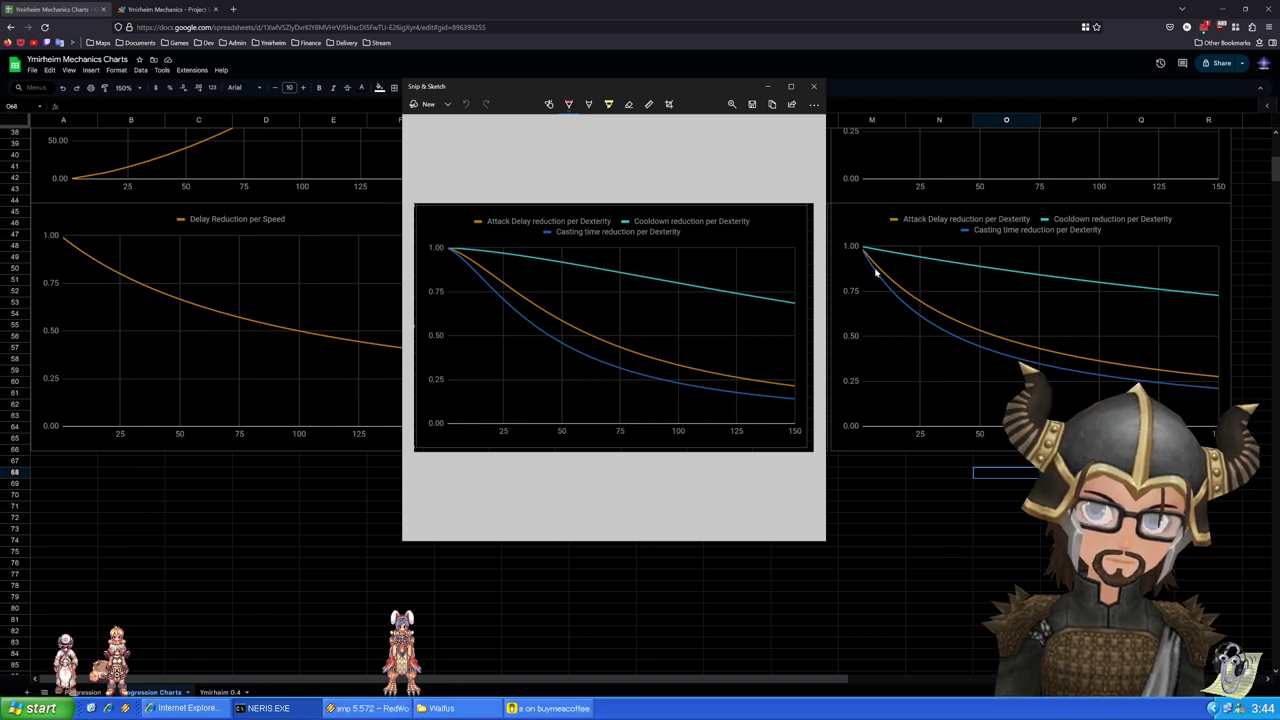
Step: Hide the Snip & Sketch capture and read the casting time reduction curve values on the live chart
click(984, 578)
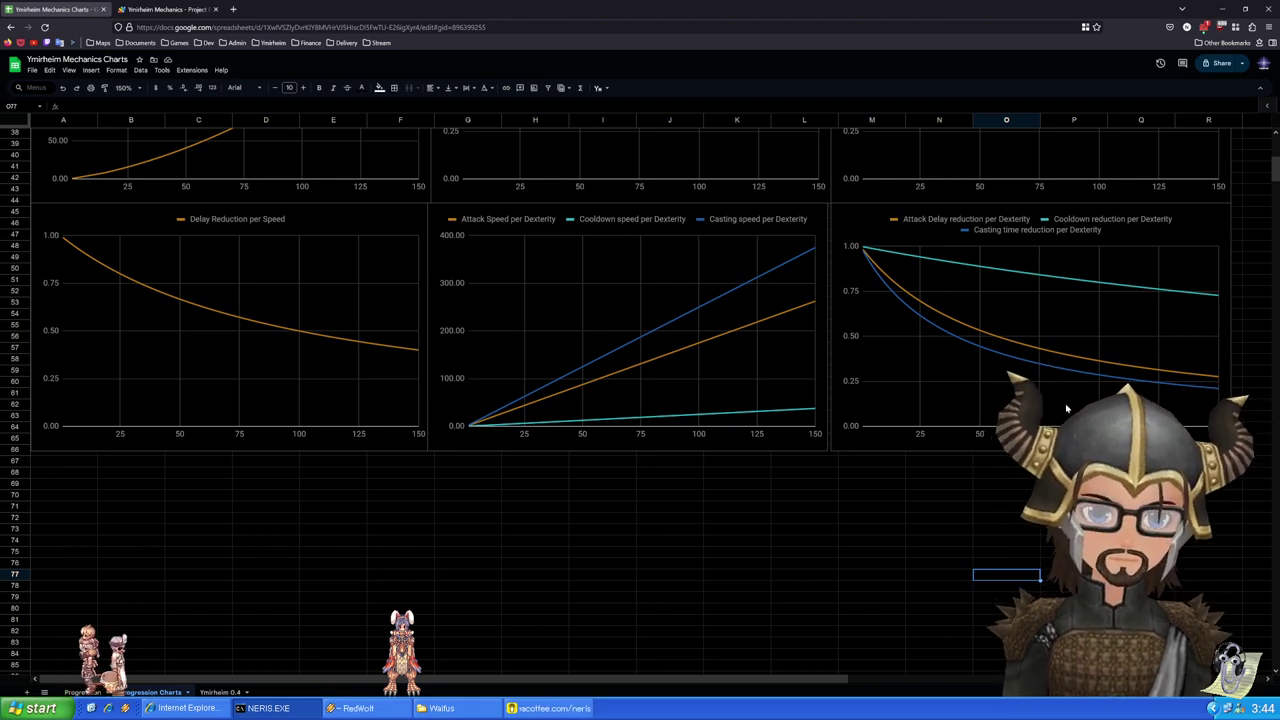
click(1100, 376)
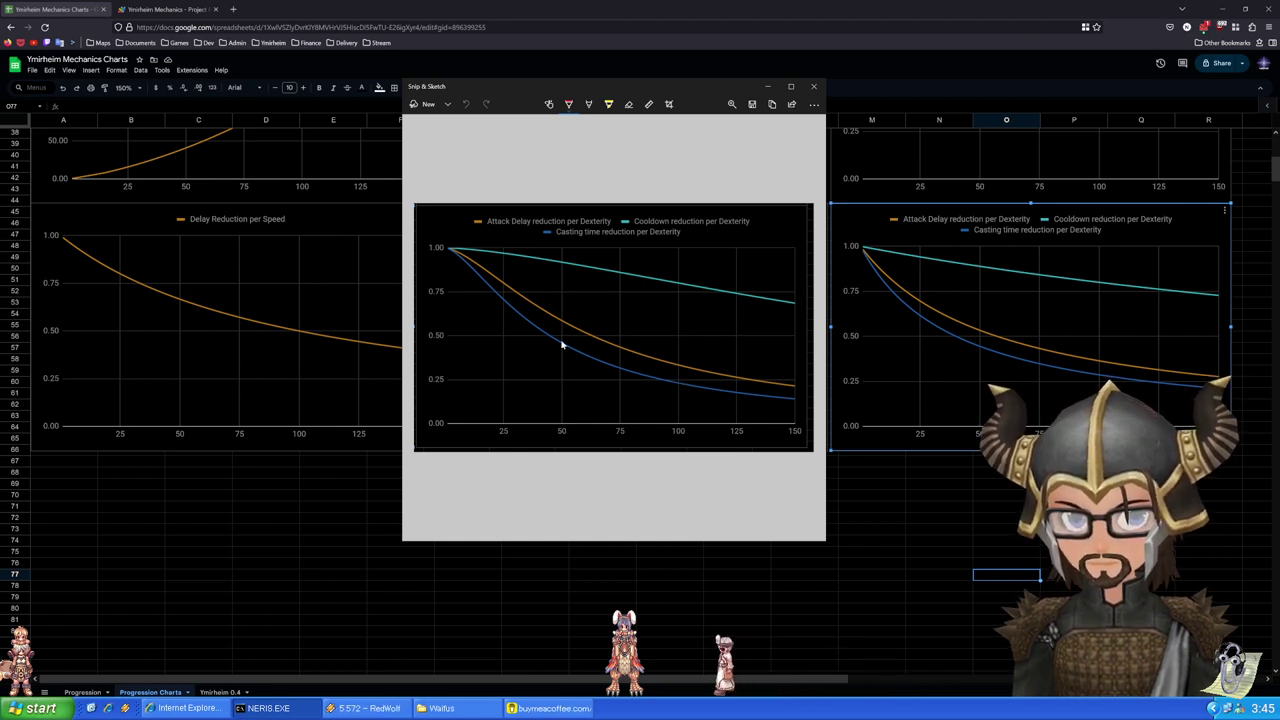
click(939, 529)
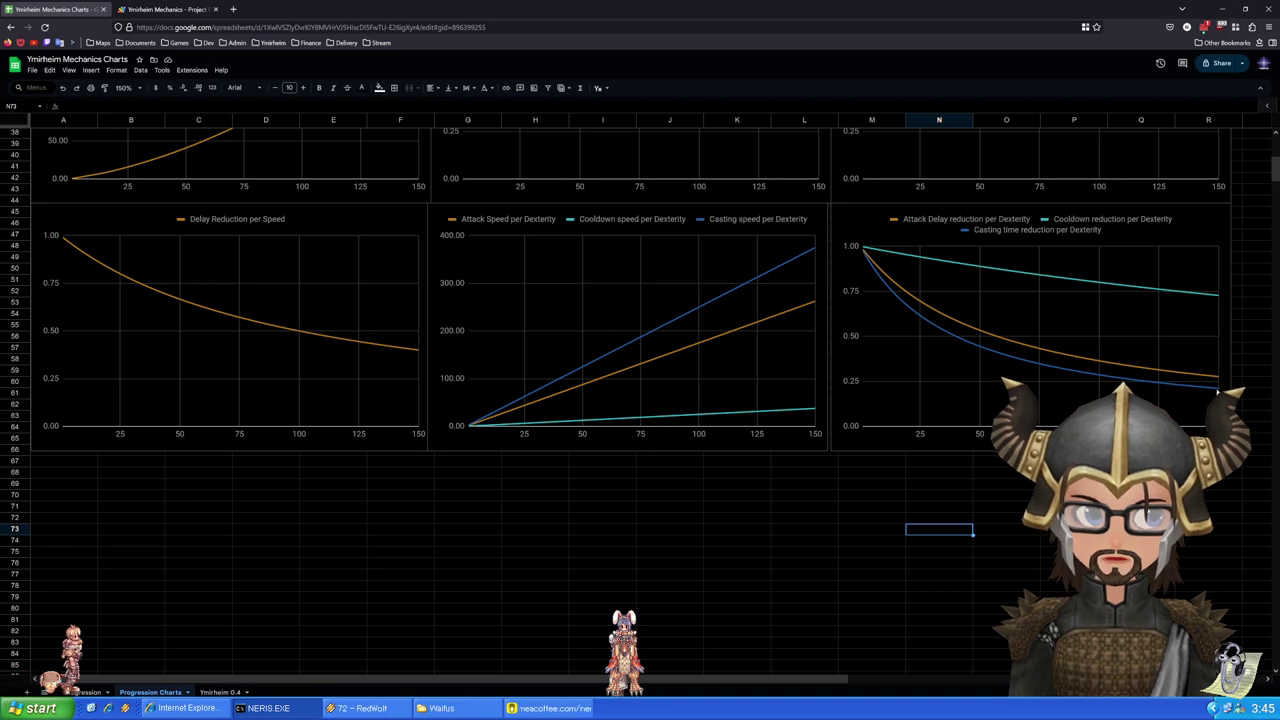
click(1256, 383)
click(1219, 392)
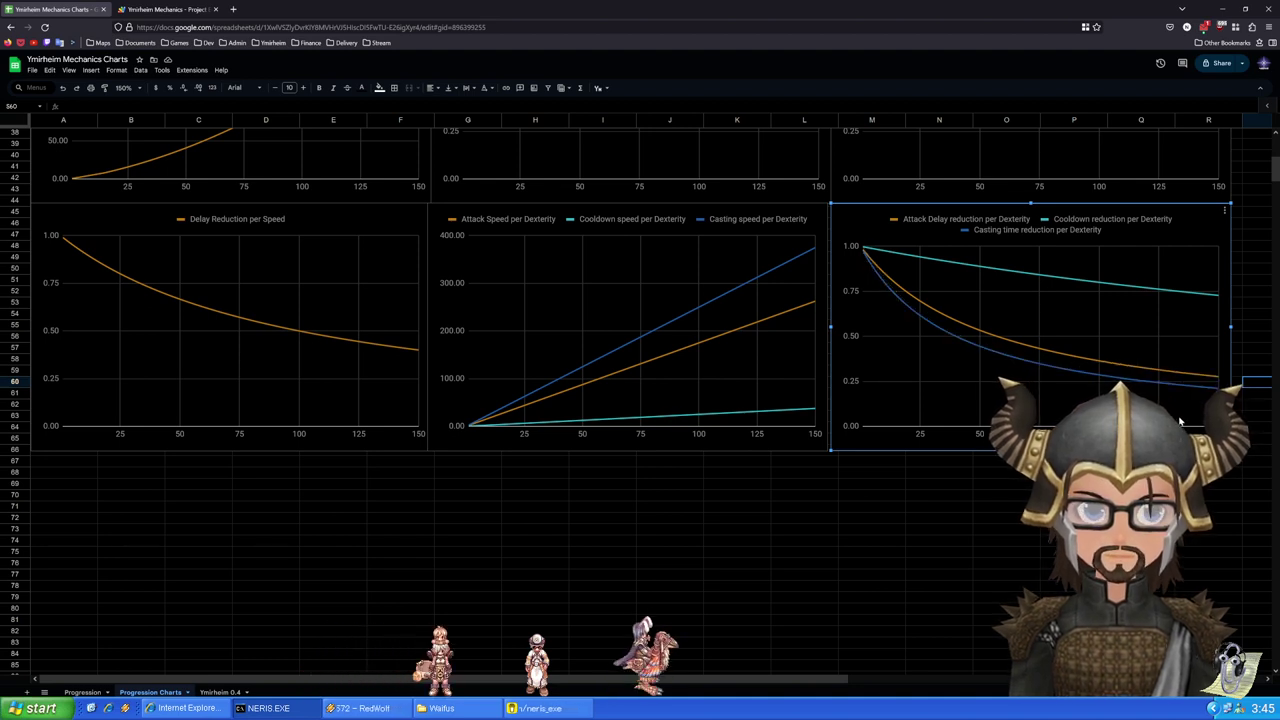
mouse_move(1185, 388)
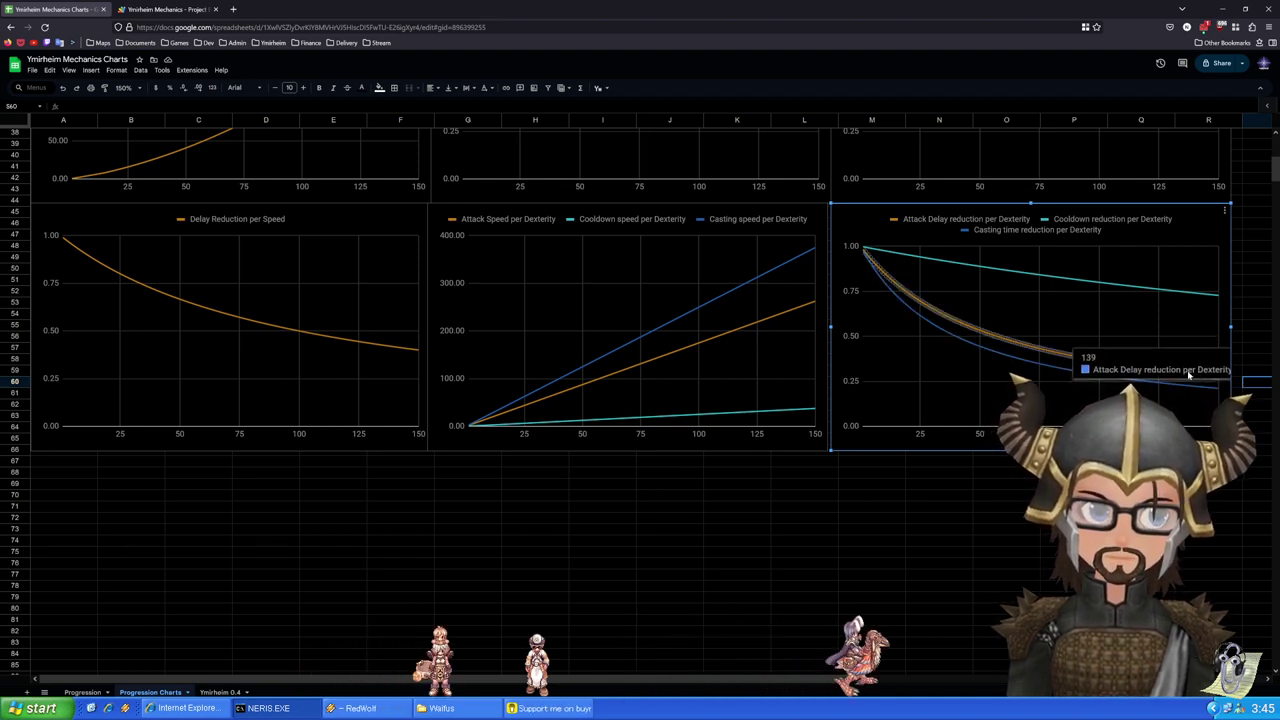
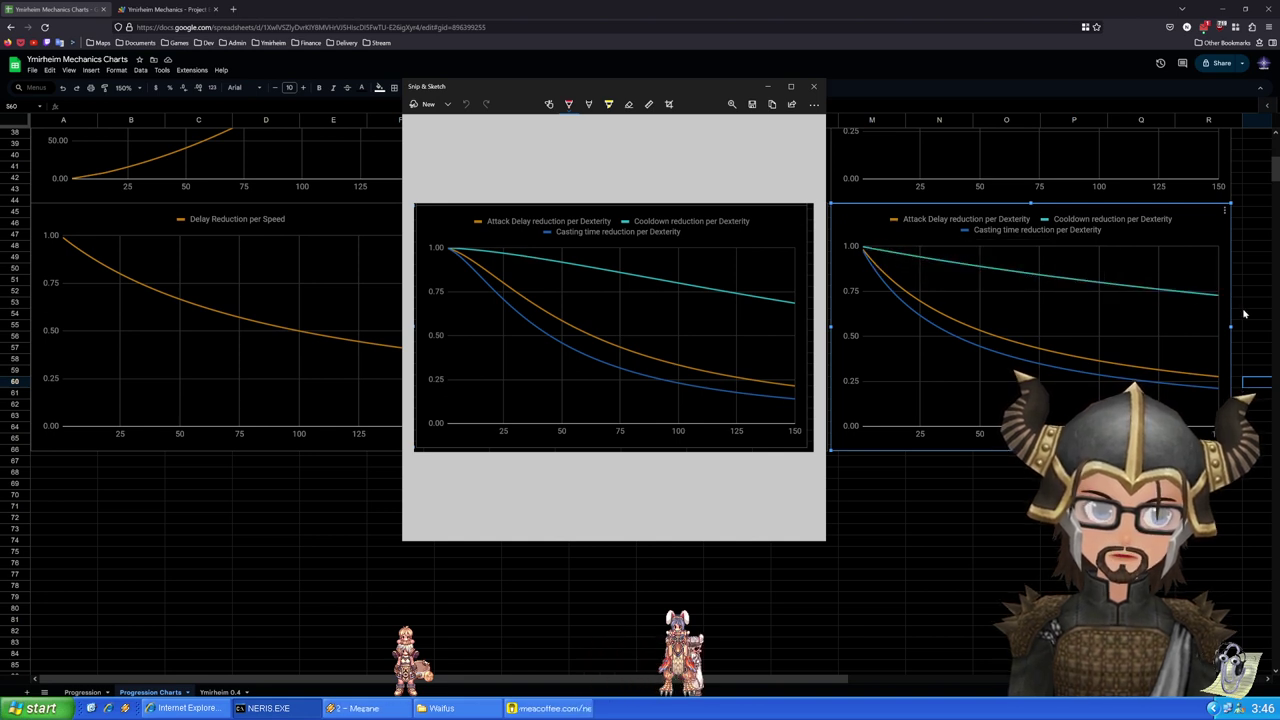
Step: Change the CastingSpeedPerDexterity multiplier on line 350 from 2.0 to 3.0, then return to the charts spreadsheet
mouse_move(1157, 291)
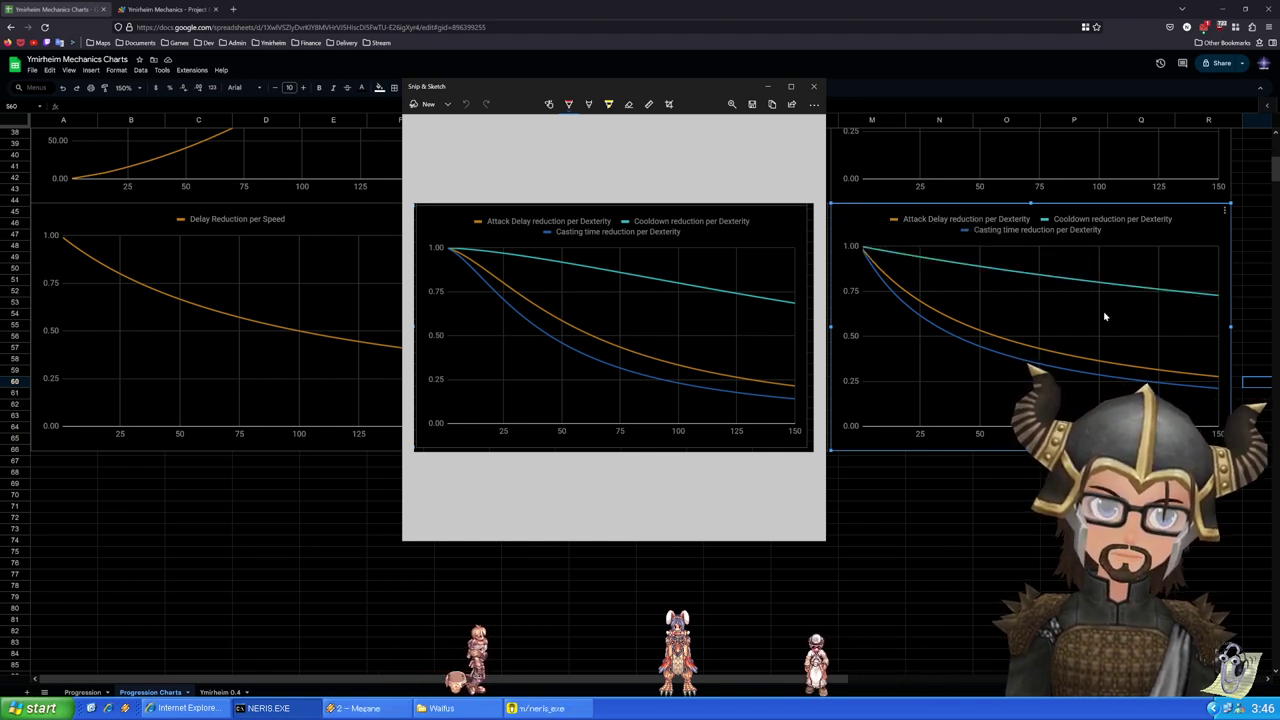
mouse_move(873, 254)
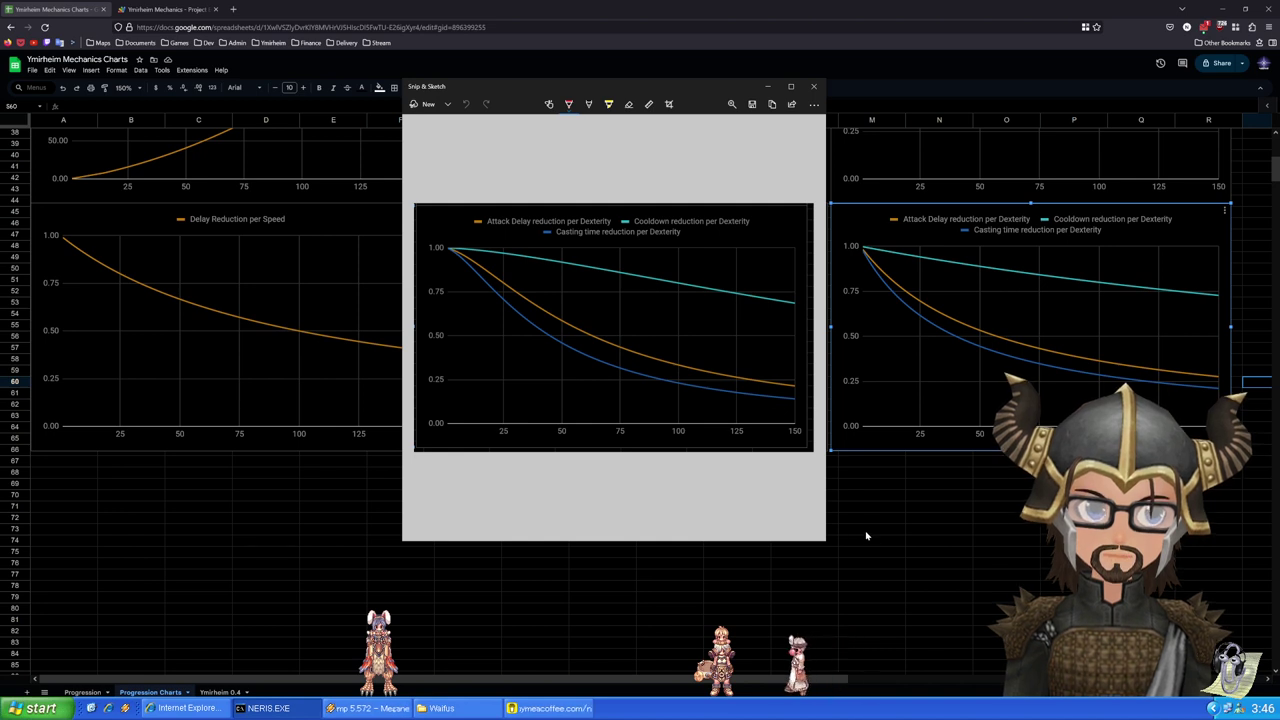
mouse_move(1002, 357)
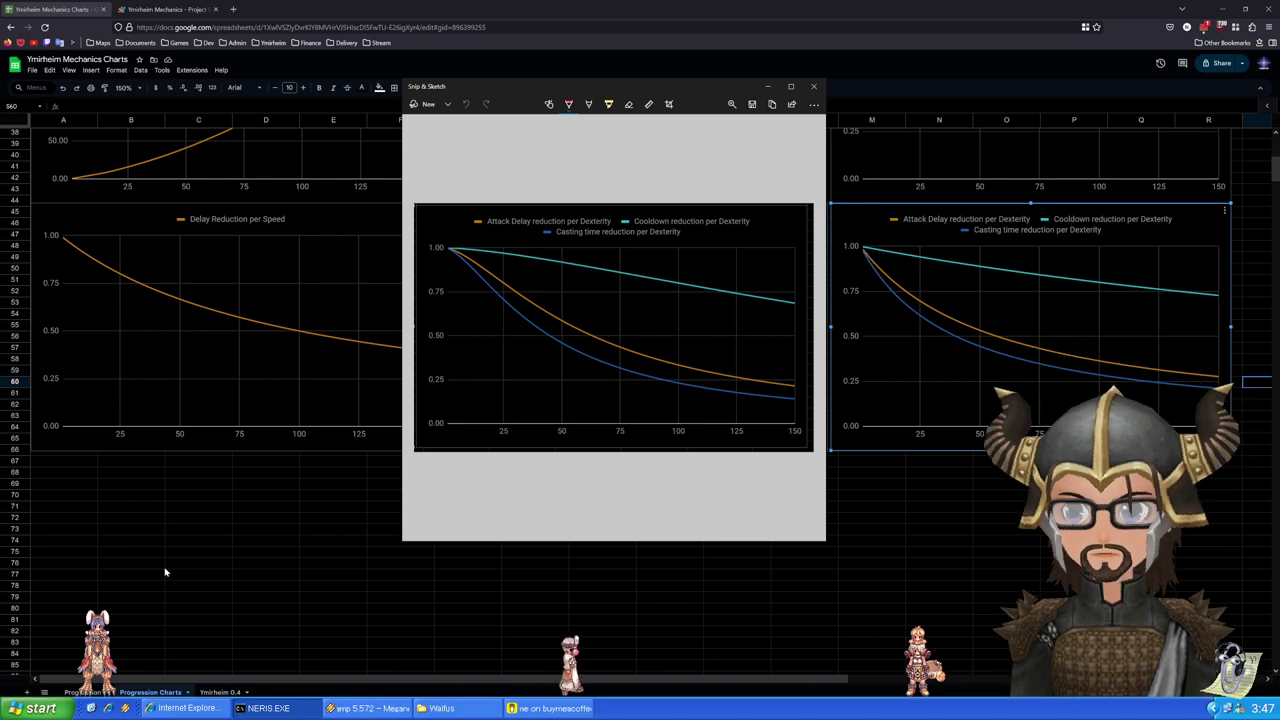
click(139, 10)
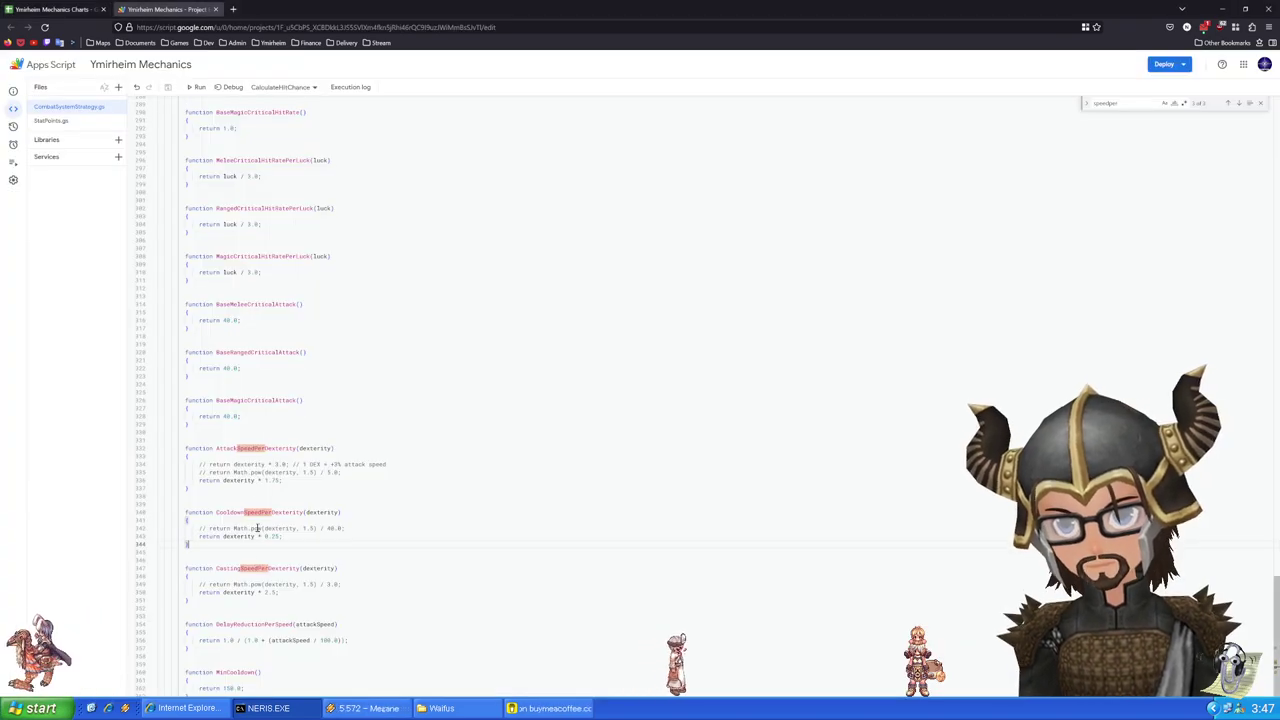
drag(277, 593, 264, 592)
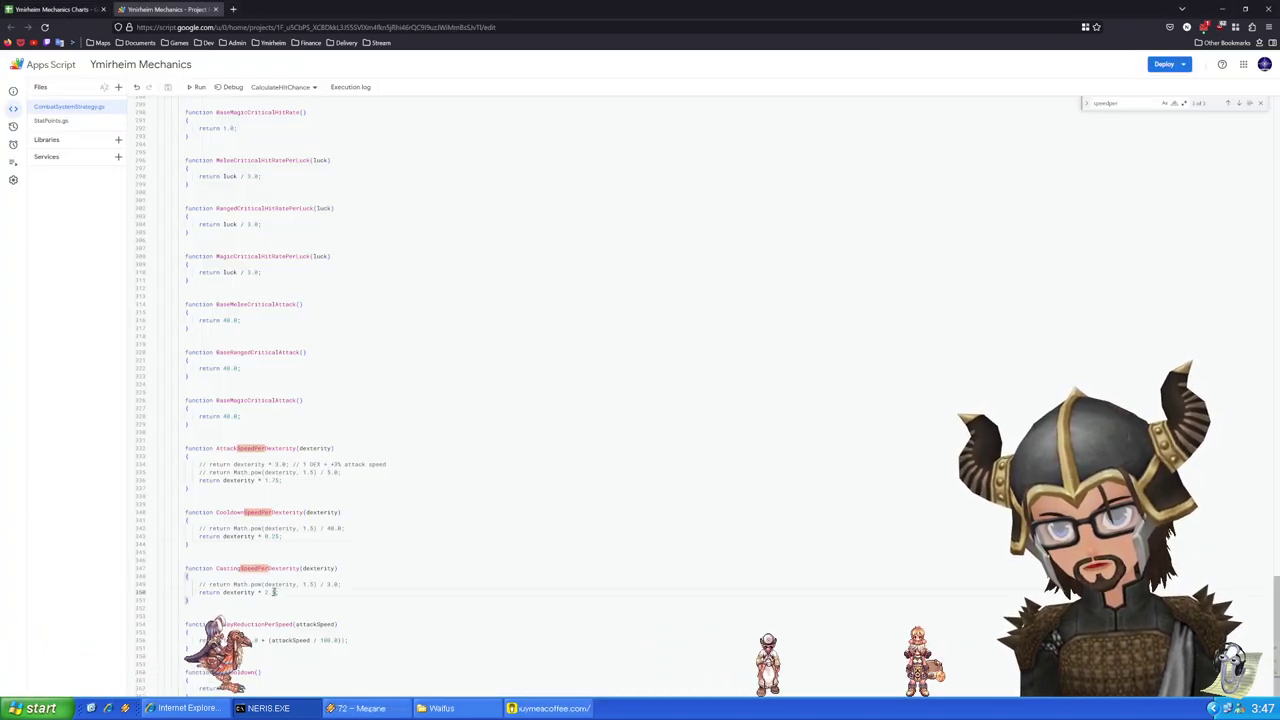
text(3.0)
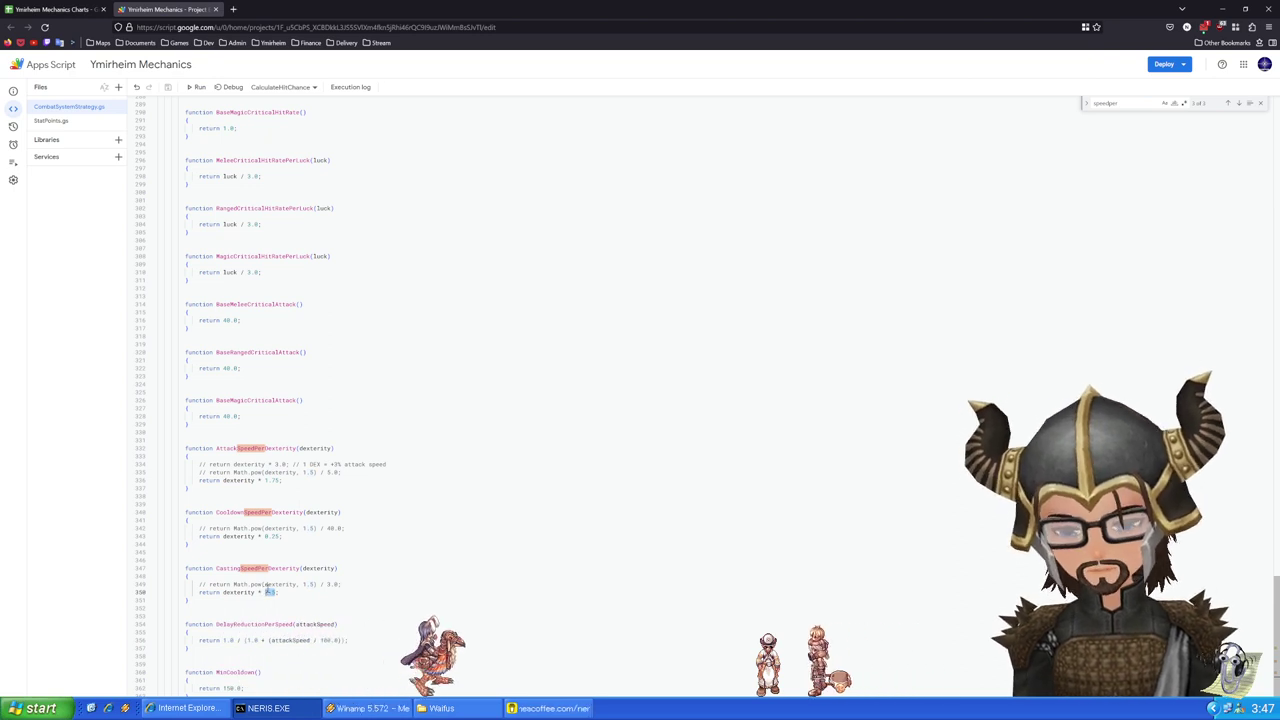
click(100, 9)
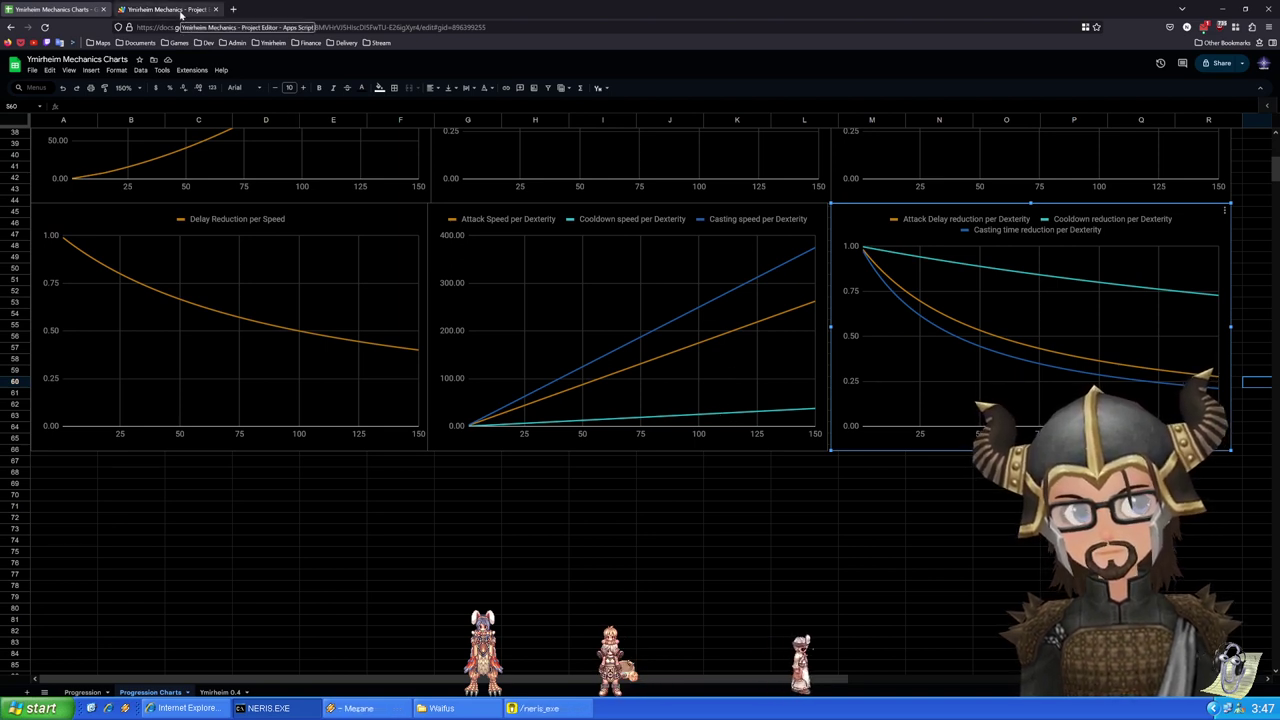
click(181, 10)
click(60, 9)
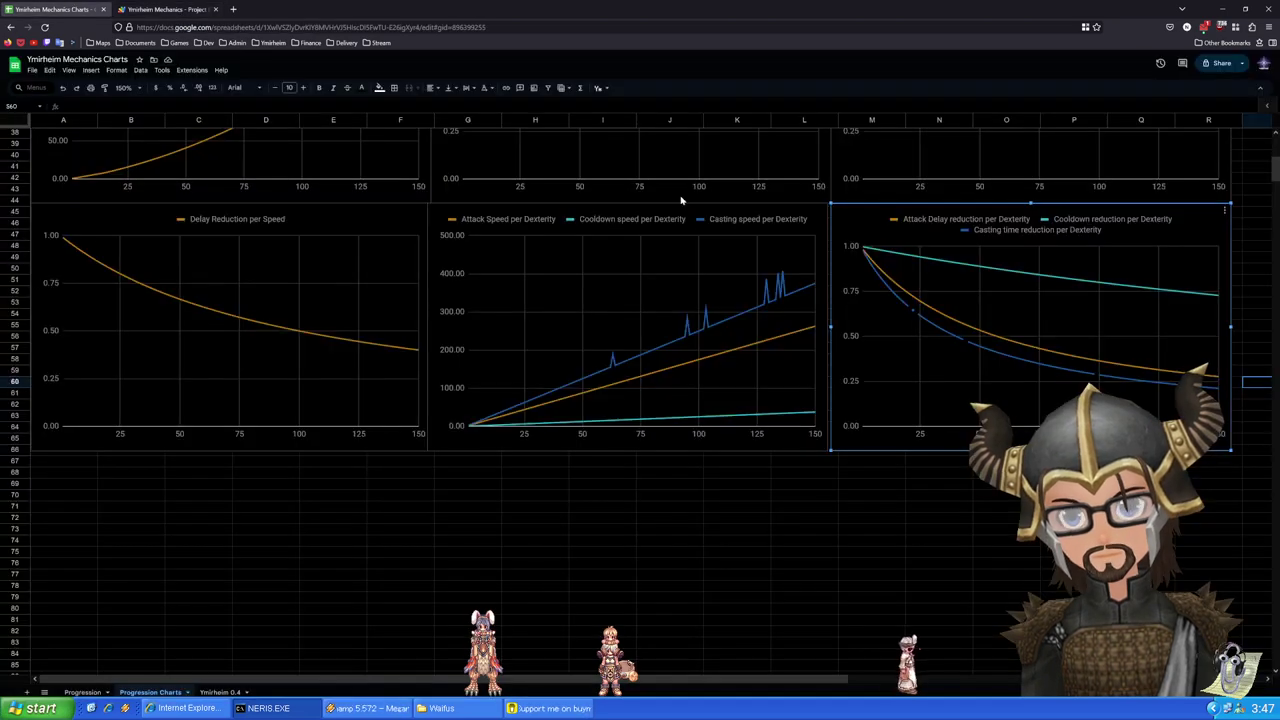
mouse_move(923, 316)
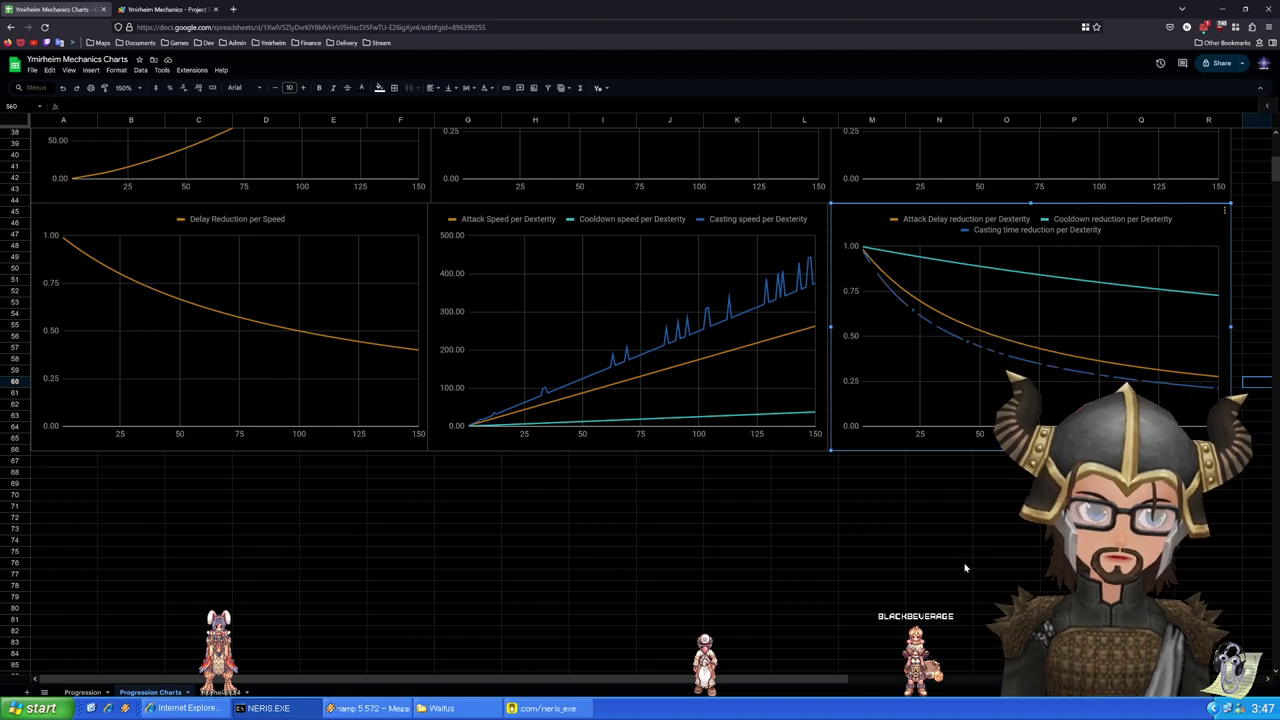
mouse_move(1100, 377)
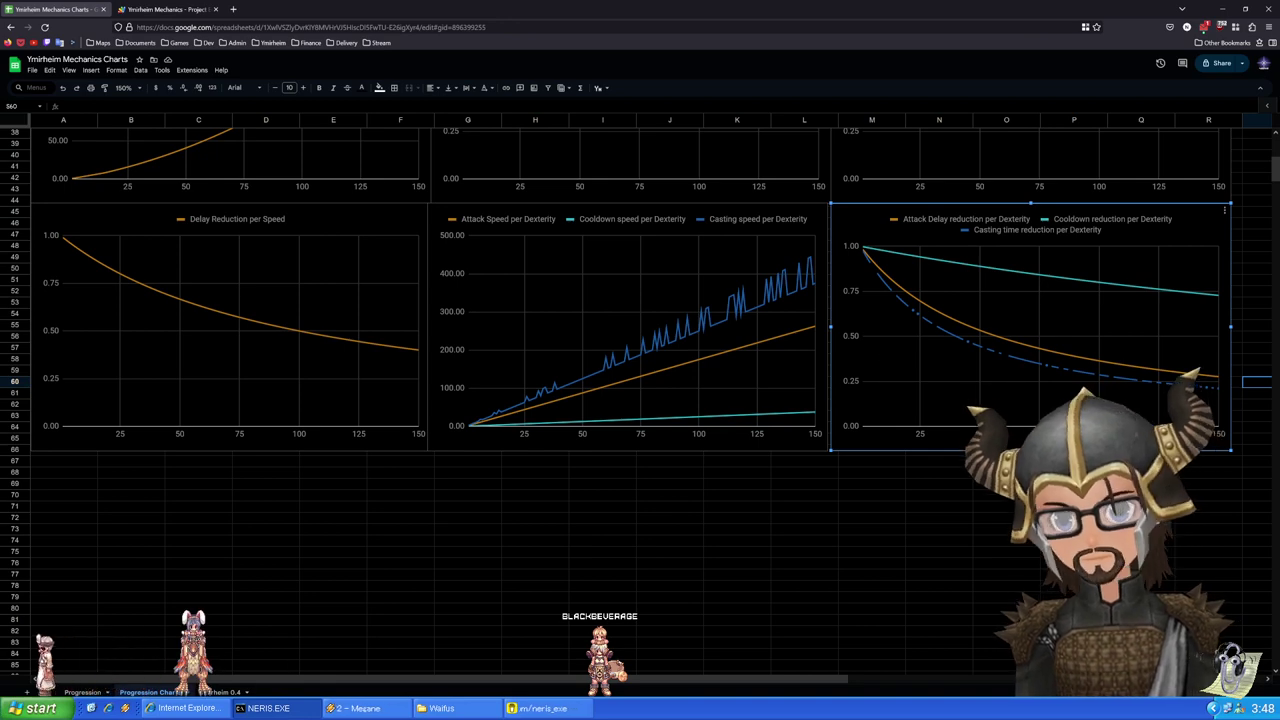
Step: Move the JavaScript-porting comment block above the class declaration and delete the blank lines after the brace
key(alt+Tab)
scroll(443, 275, up, 20)
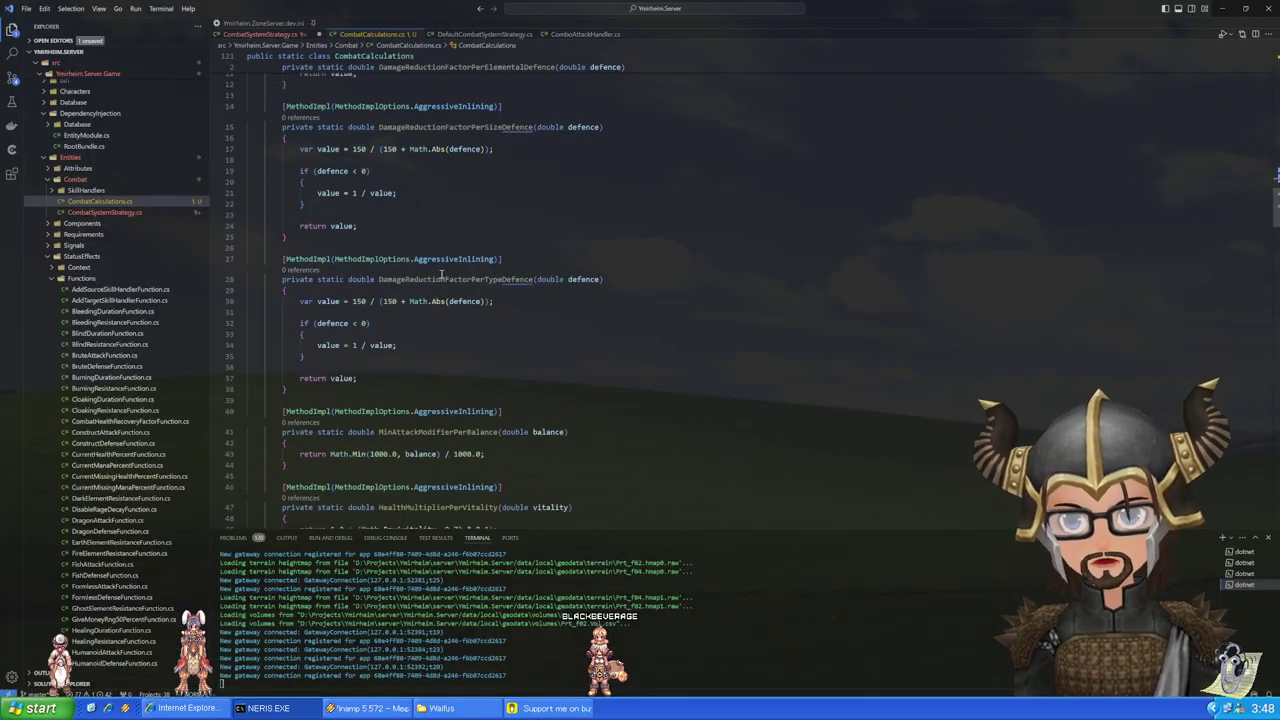
scroll(475, 276, up, 13)
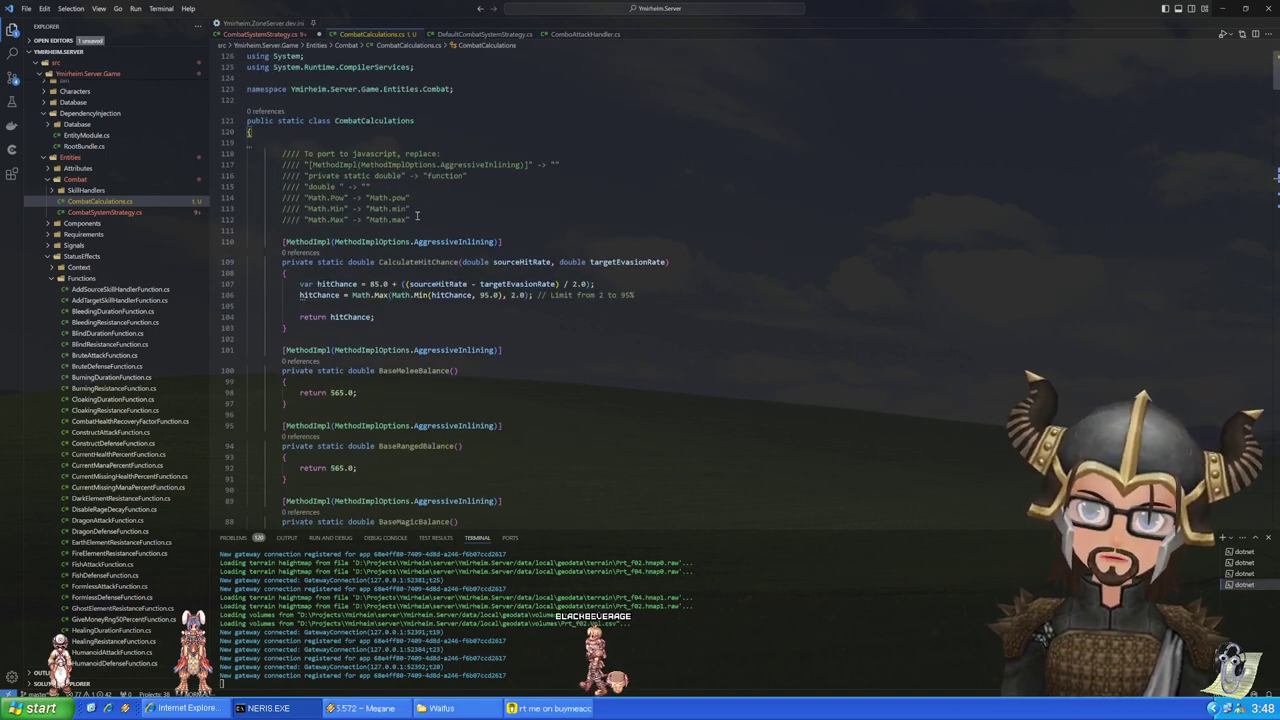
drag(412, 219, 279, 153)
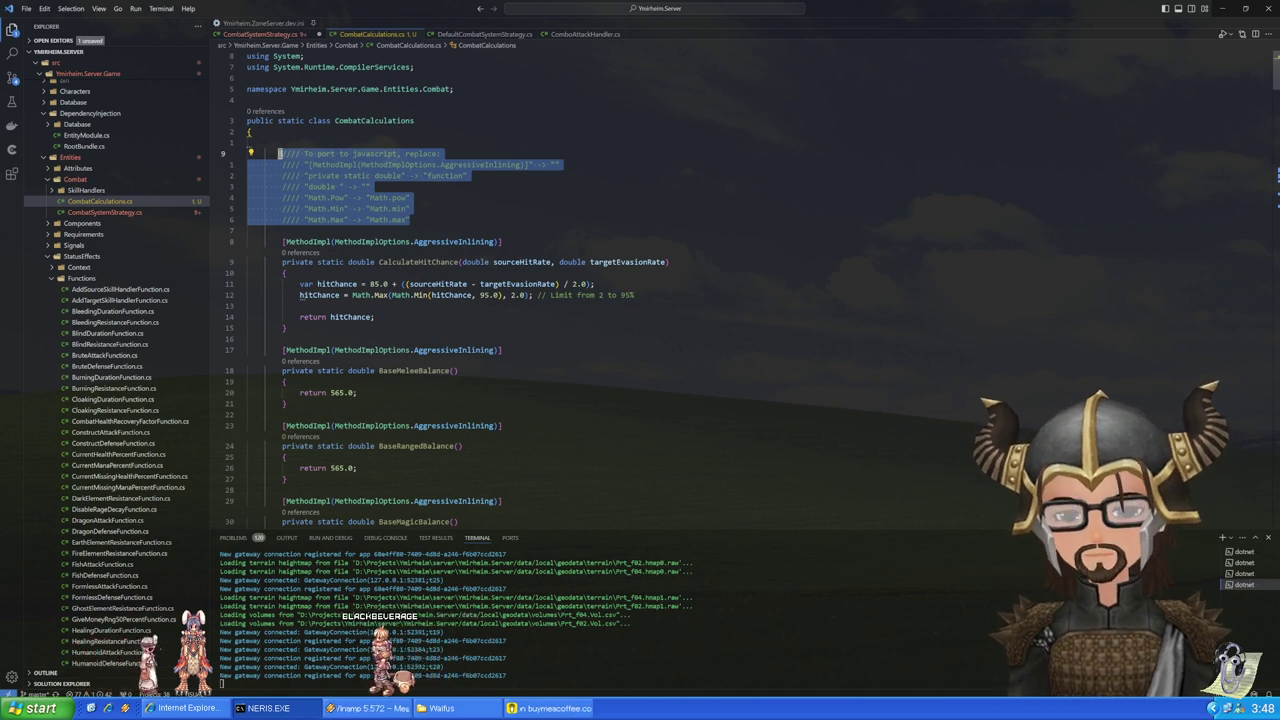
key(alt+Up)
key(alt+Up)
key(alt+Up)
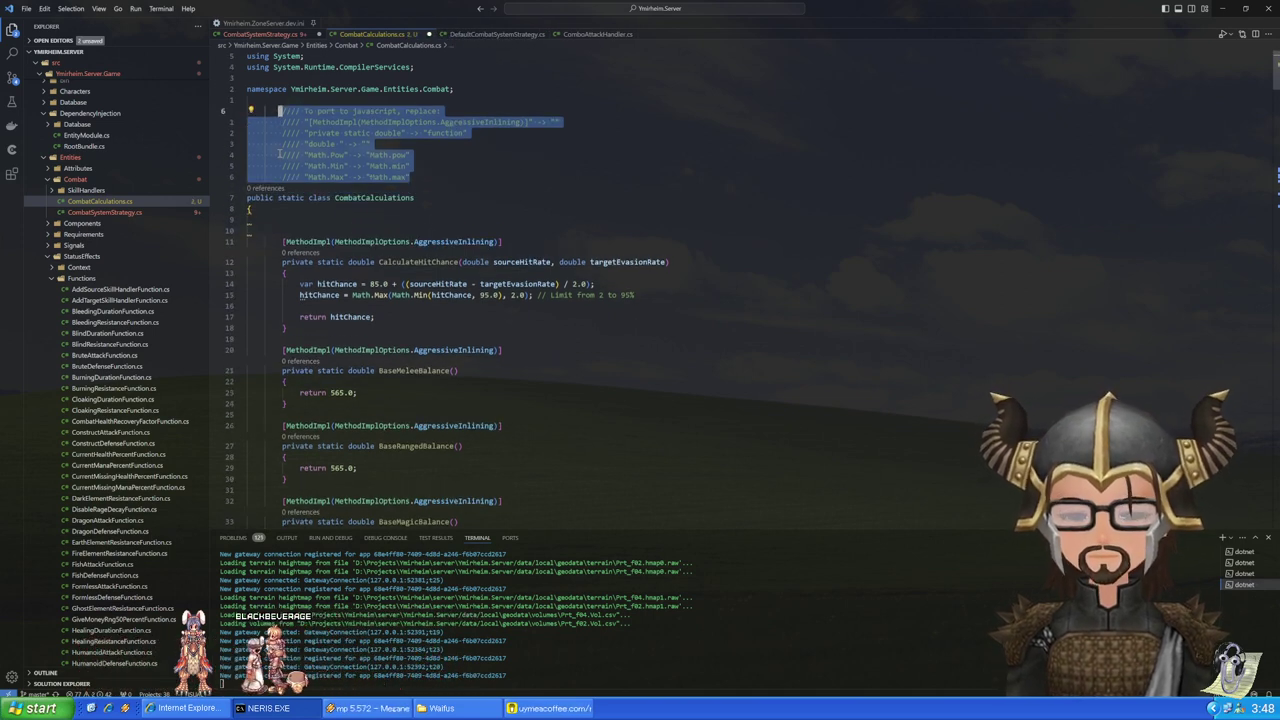
click(338, 241)
click(323, 209)
key(Delete)
key(Delete)
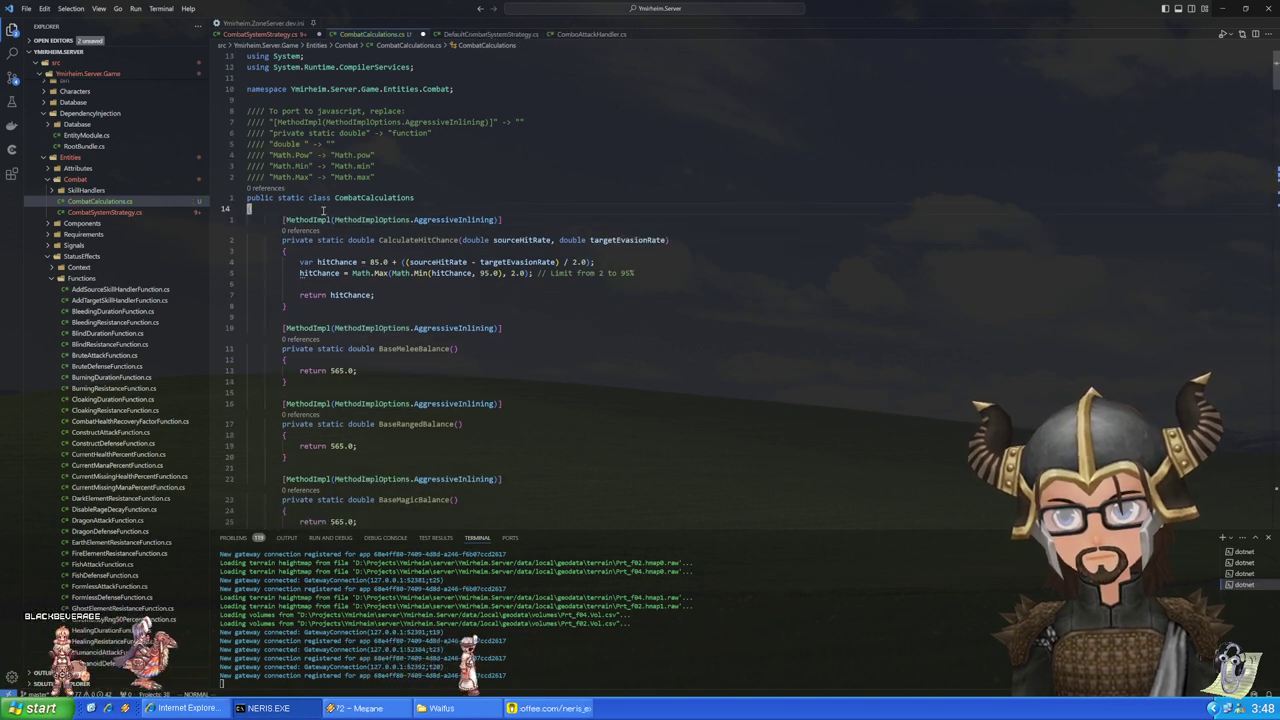
Step: Copy the six-line porting comment block with yip
drag(375, 177, 248, 112)
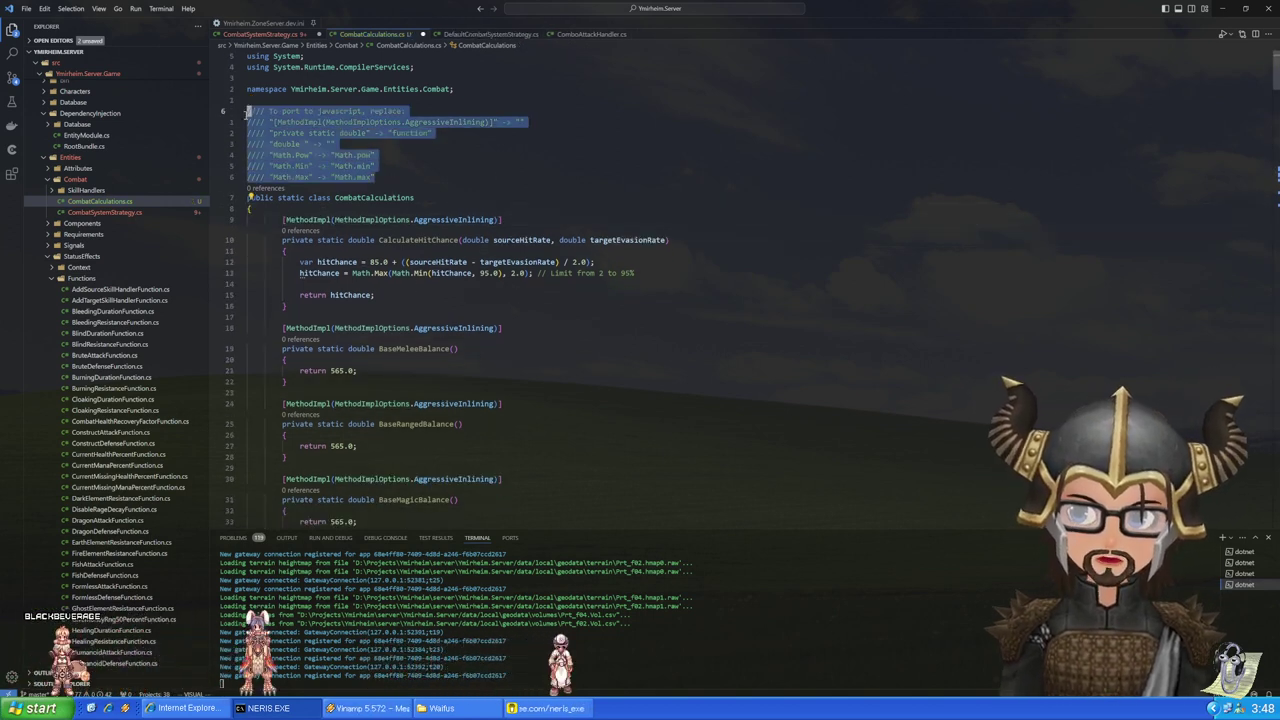
click(404, 178)
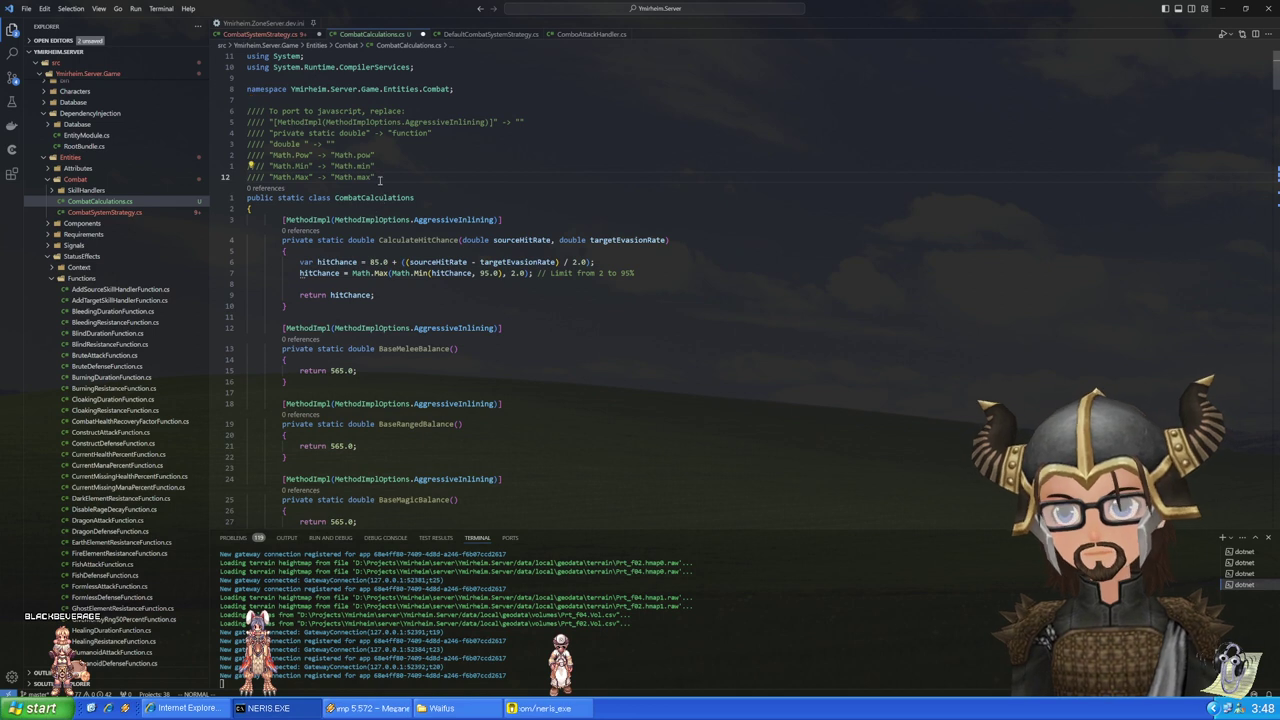
key(y)
key(i)
key(p)
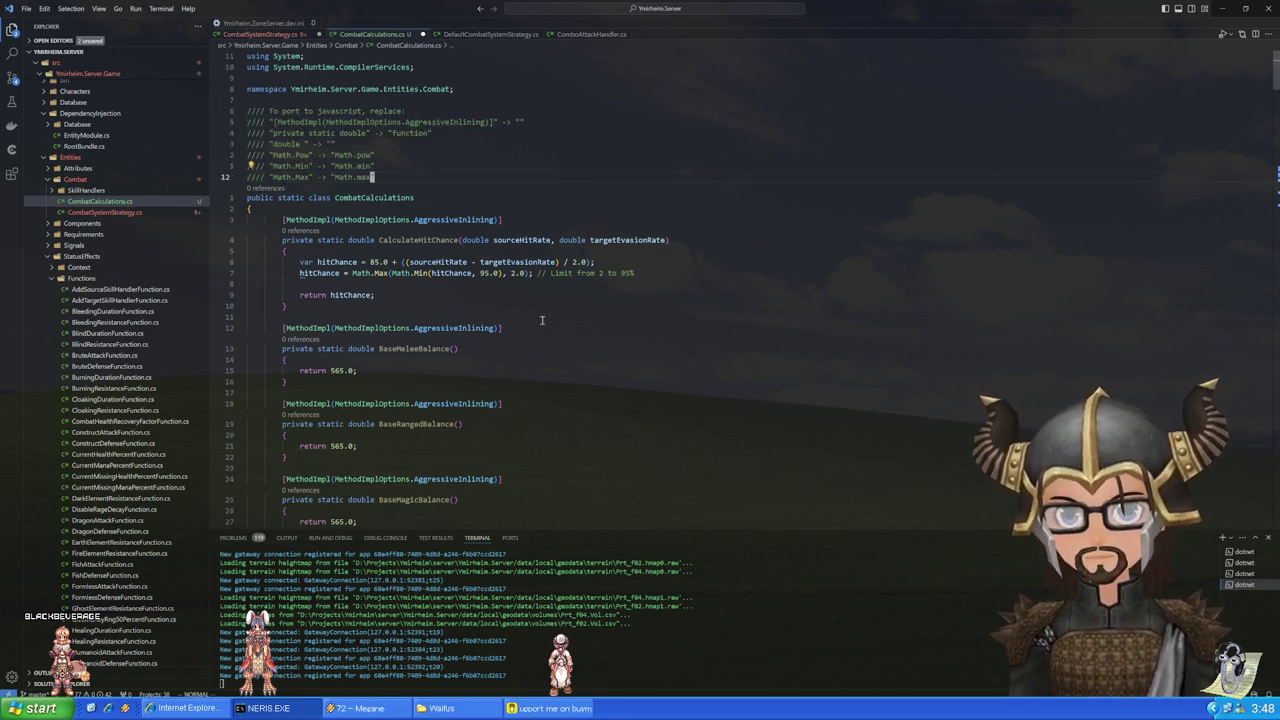
Step: Select the code from the CalculateHitChance signature down to the balance methods
scroll(544, 320, down, 3)
scroll(540, 326, up, 3)
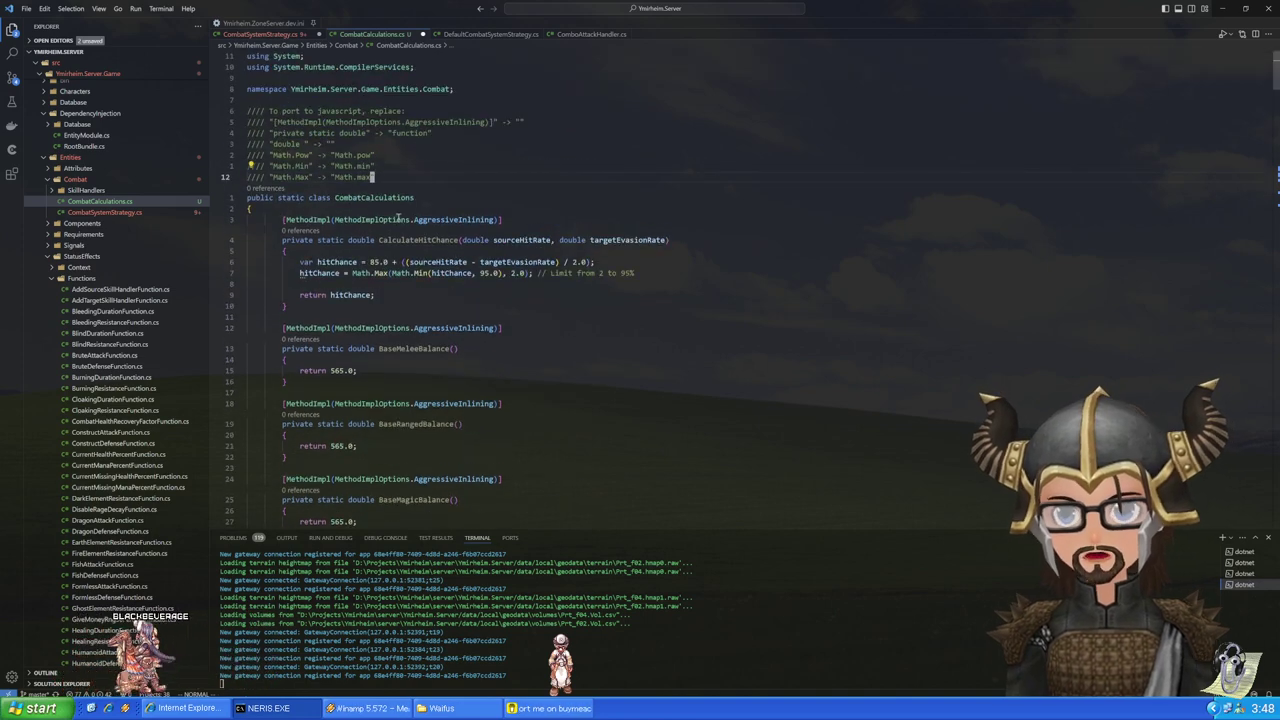
key(4)
key(j)
key(b)
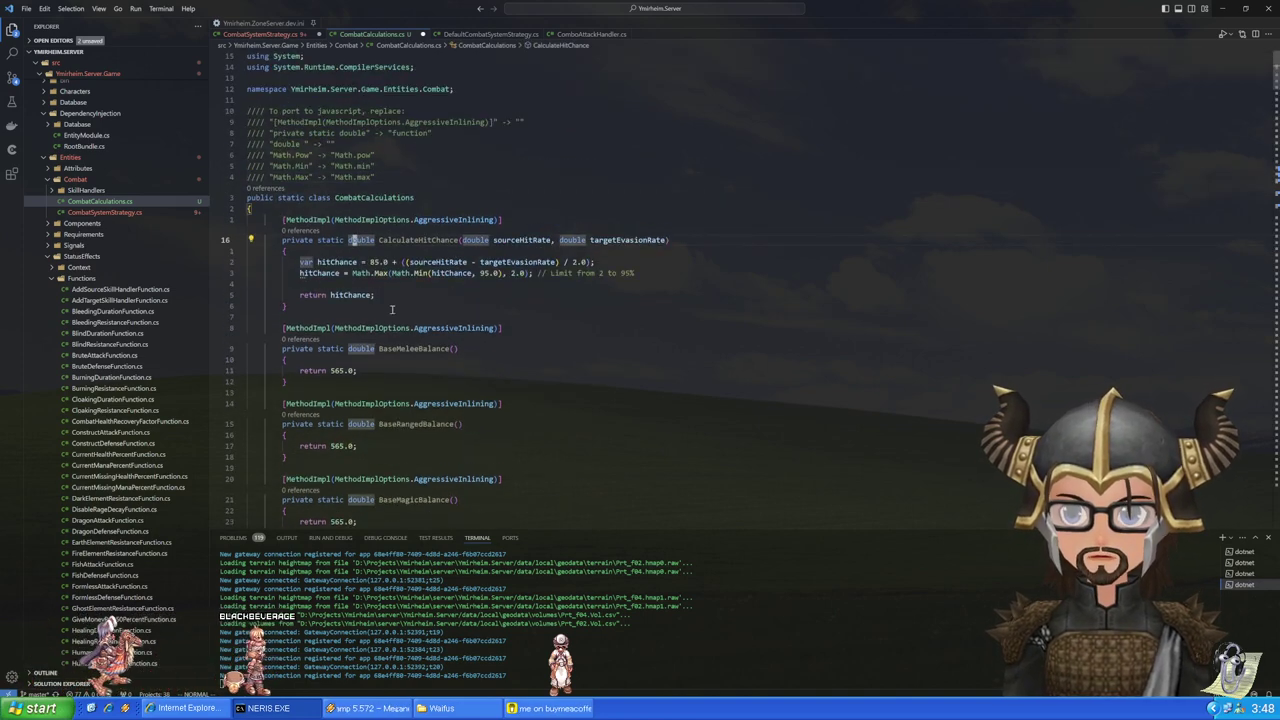
drag(360, 240, 508, 416)
key(Escape)
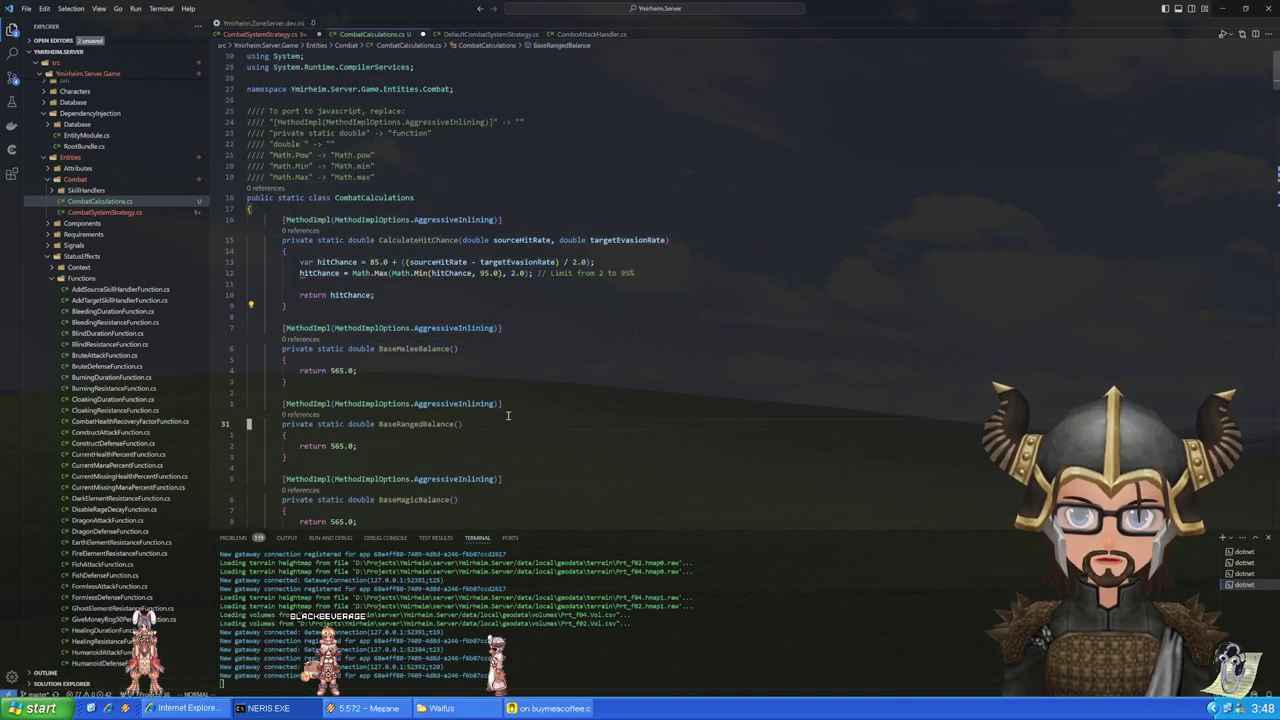
Step: Select the DamageReductionFactorPerTypeDefence method name, then view CombatSystemStrategy.cs
scroll(506, 409, down, 2)
scroll(504, 405, down, 20)
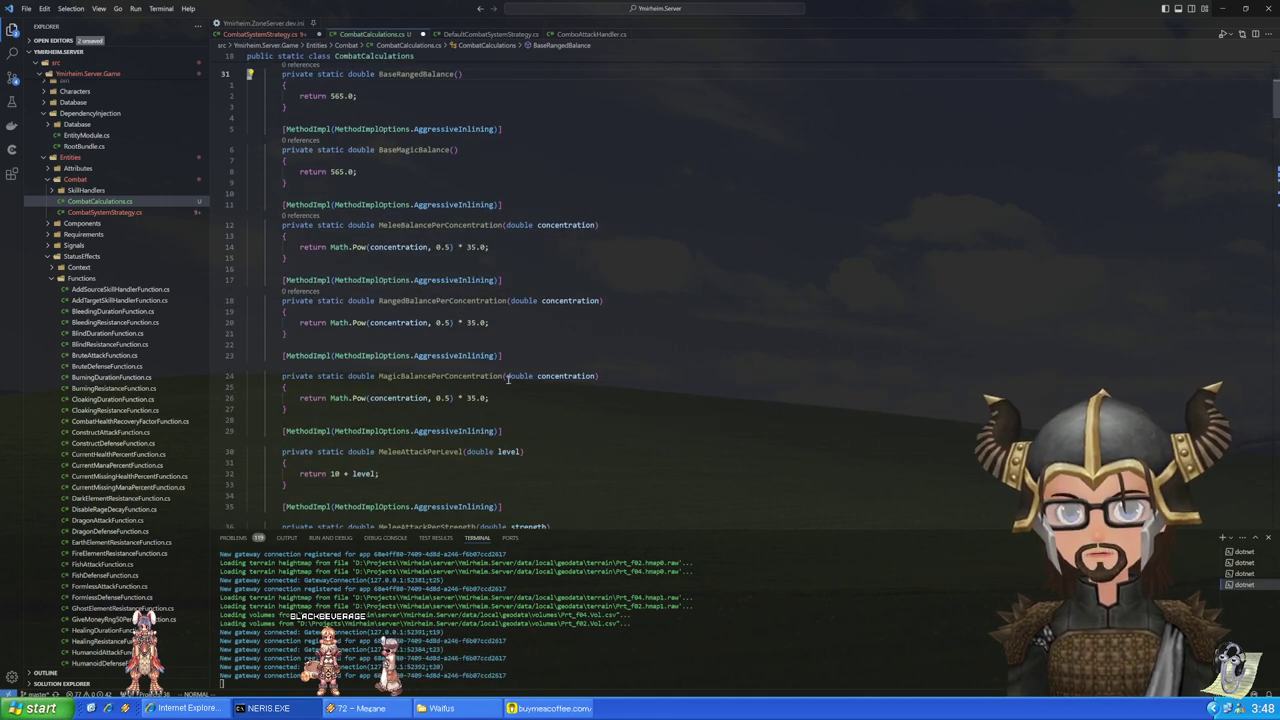
scroll(528, 390, down, 20)
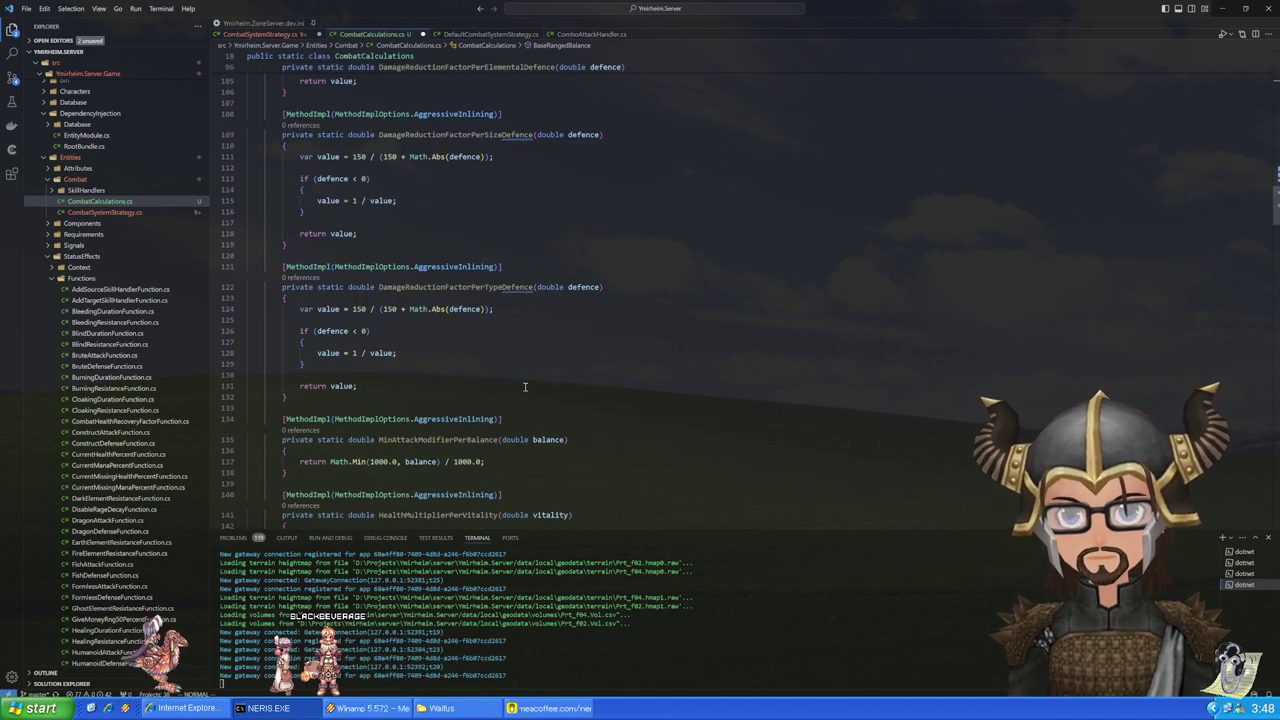
scroll(533, 393, up, 20)
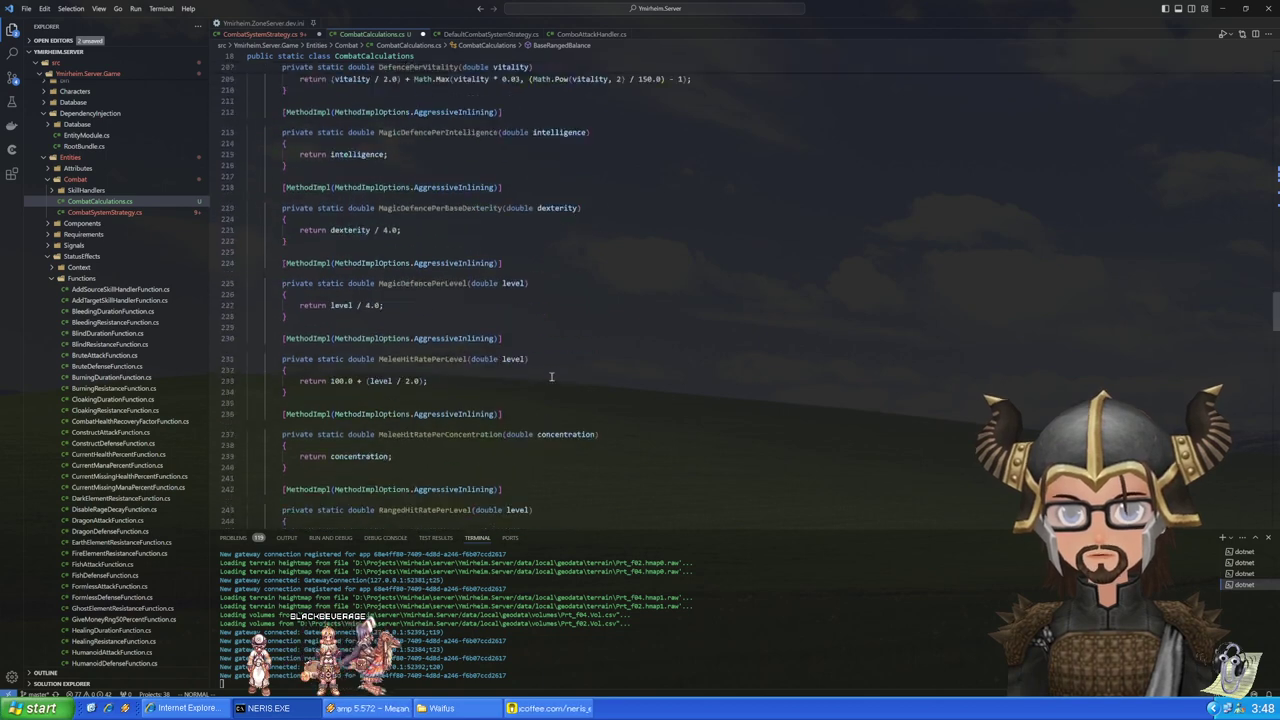
scroll(515, 330, up, 3)
click(531, 340)
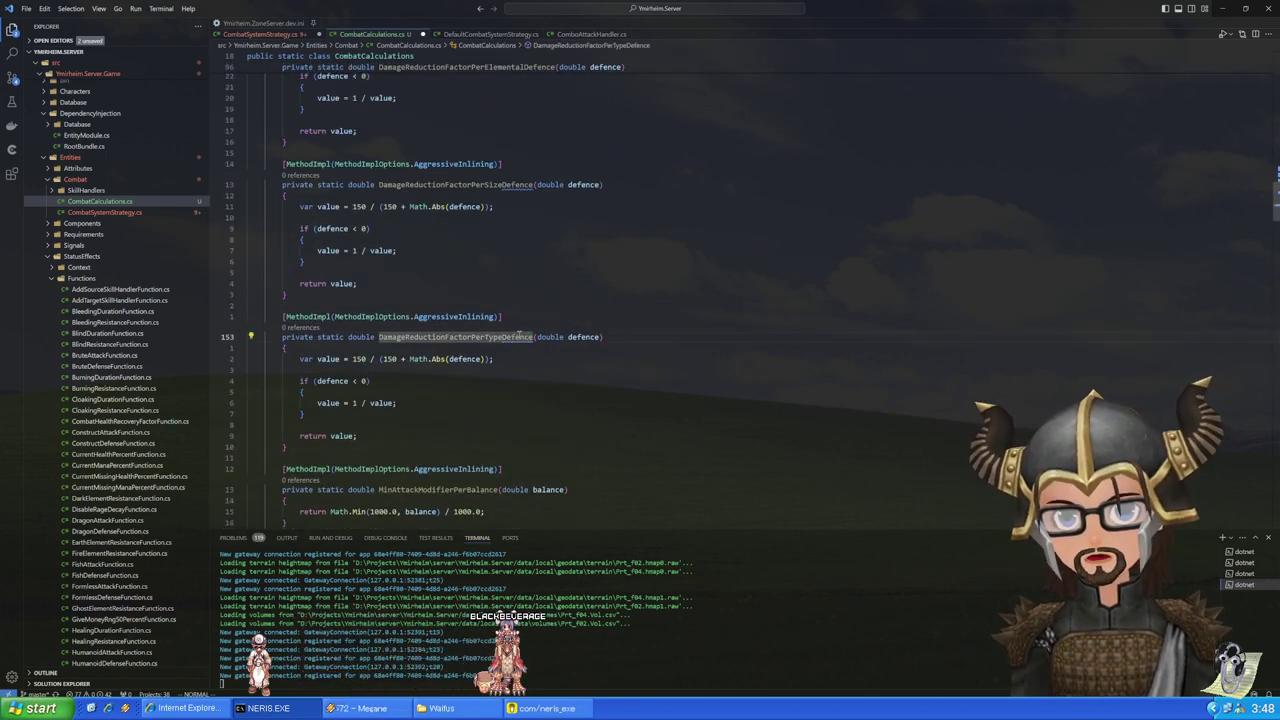
key(v)
key(i)
key(w)
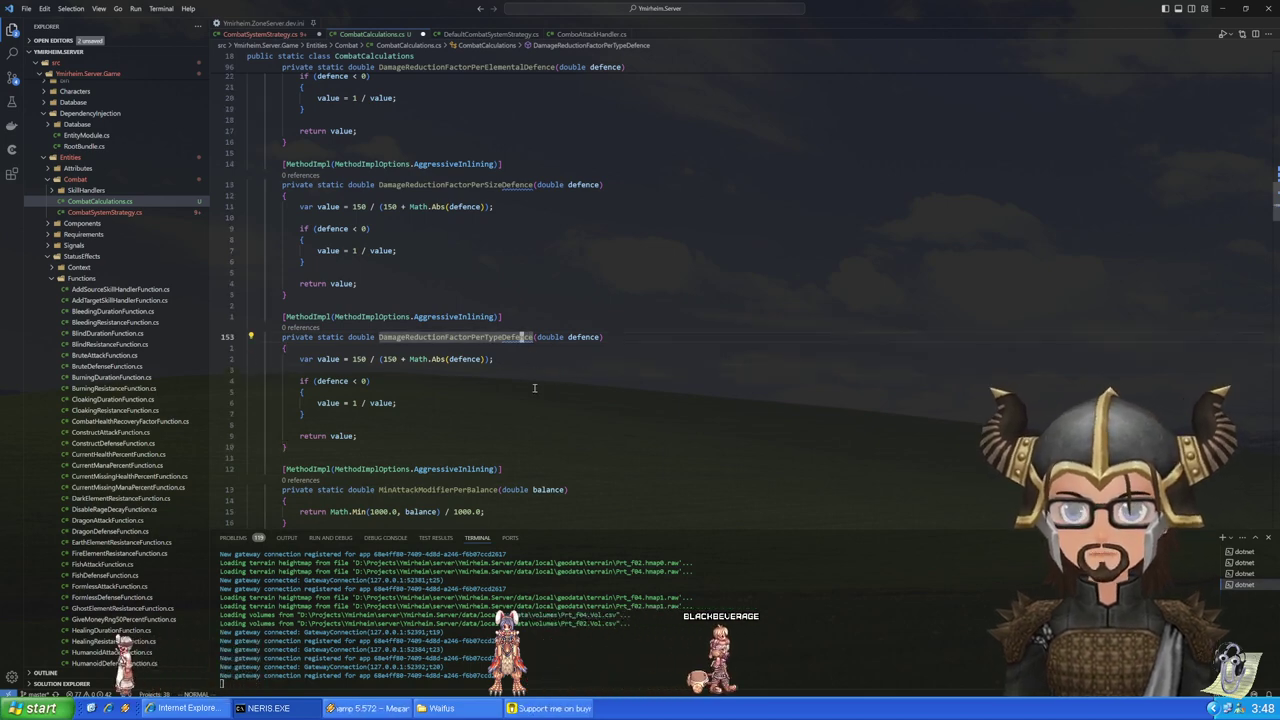
scroll(545, 380, up, 20)
scroll(553, 390, up, 15)
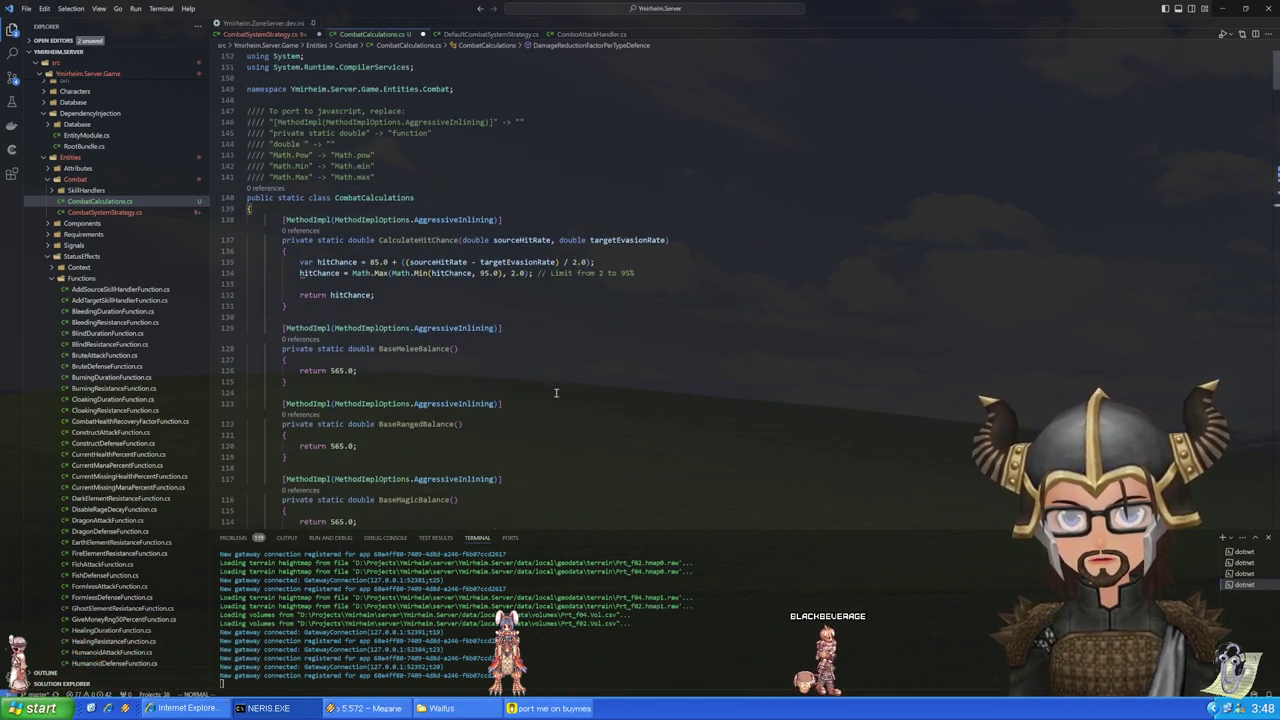
click(265, 34)
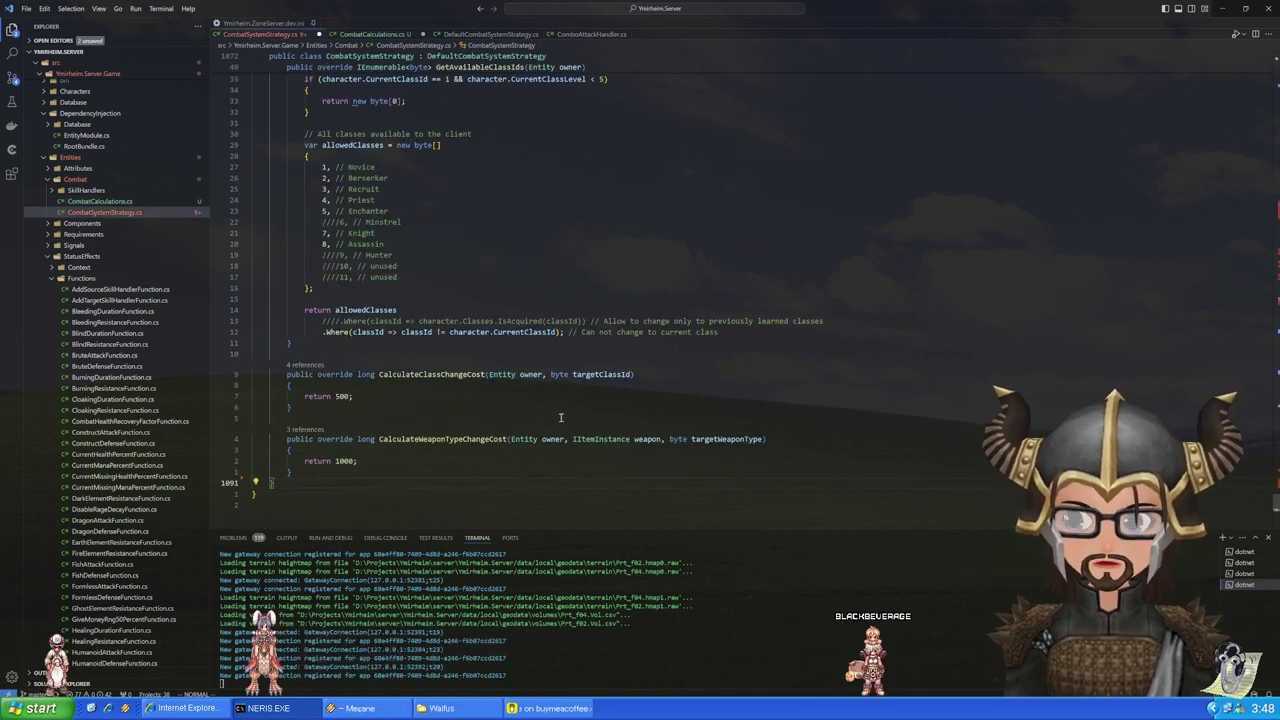
Step: Scroll up CombatSystemStrategy.cs to CalculateIsMissed, then go back to CombatCalculations.cs
scroll(540, 300, up, 13)
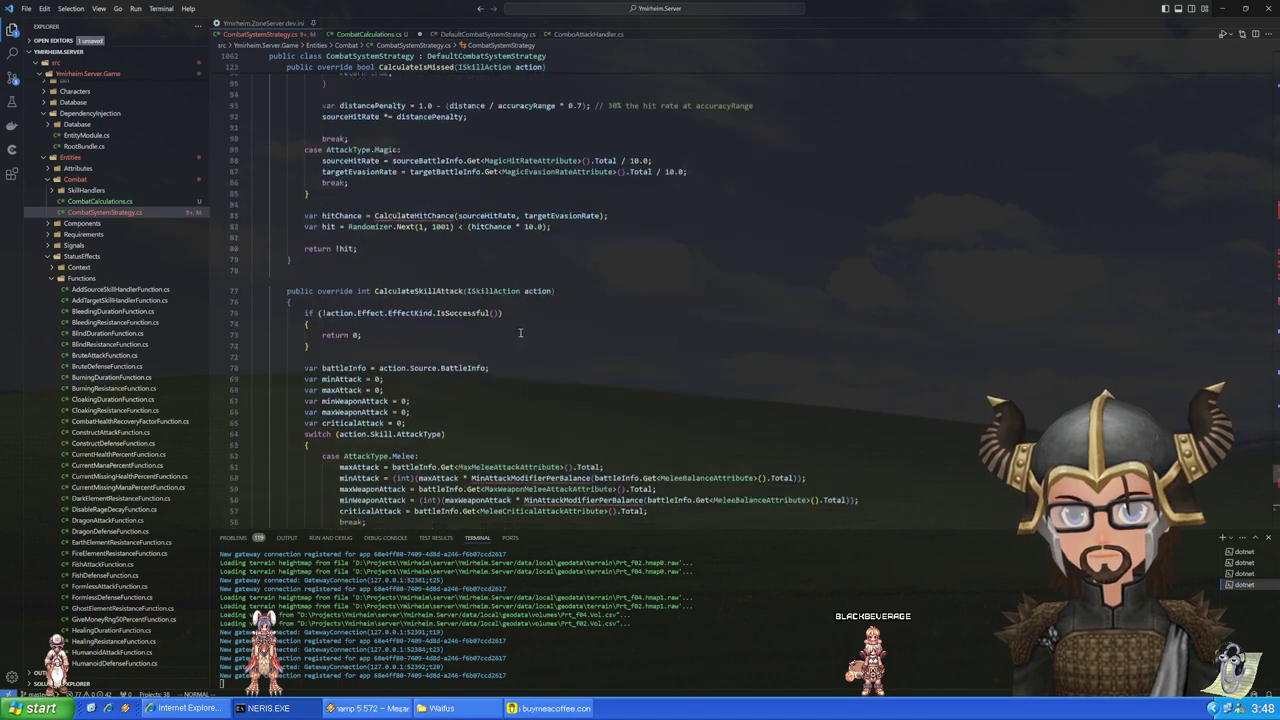
scroll(522, 190, up, 10)
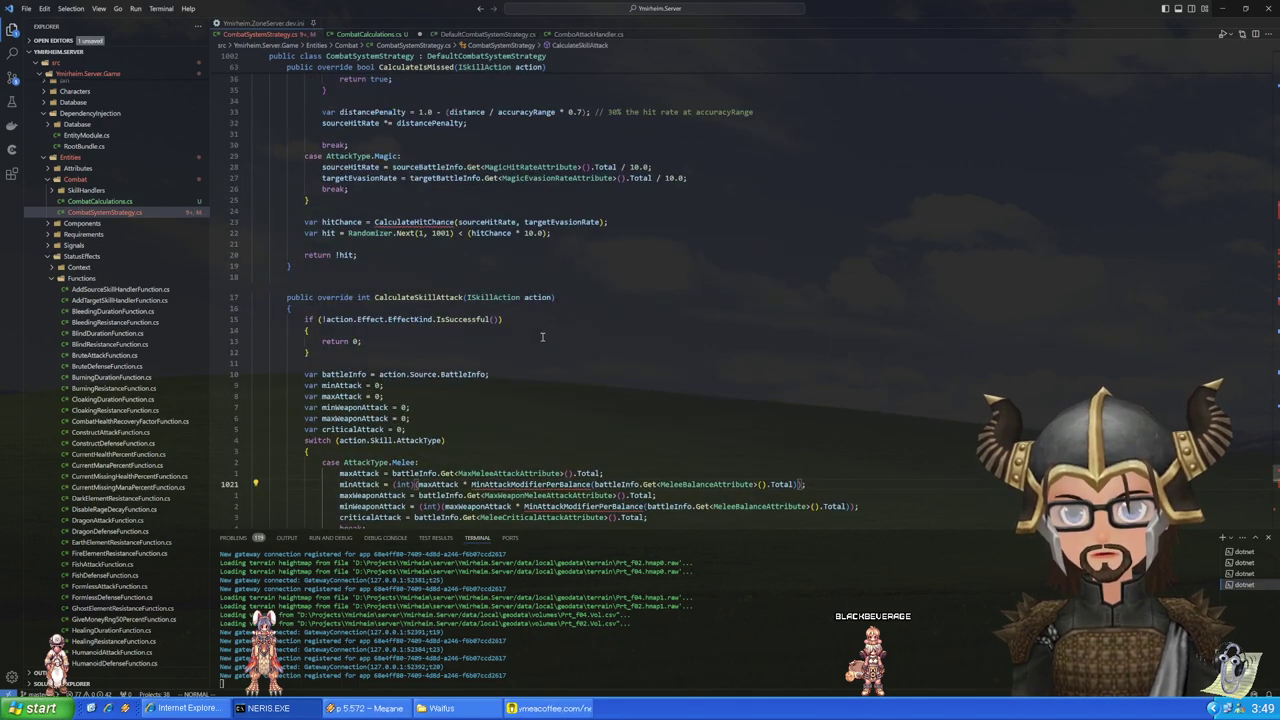
scroll(495, 353, up, 5)
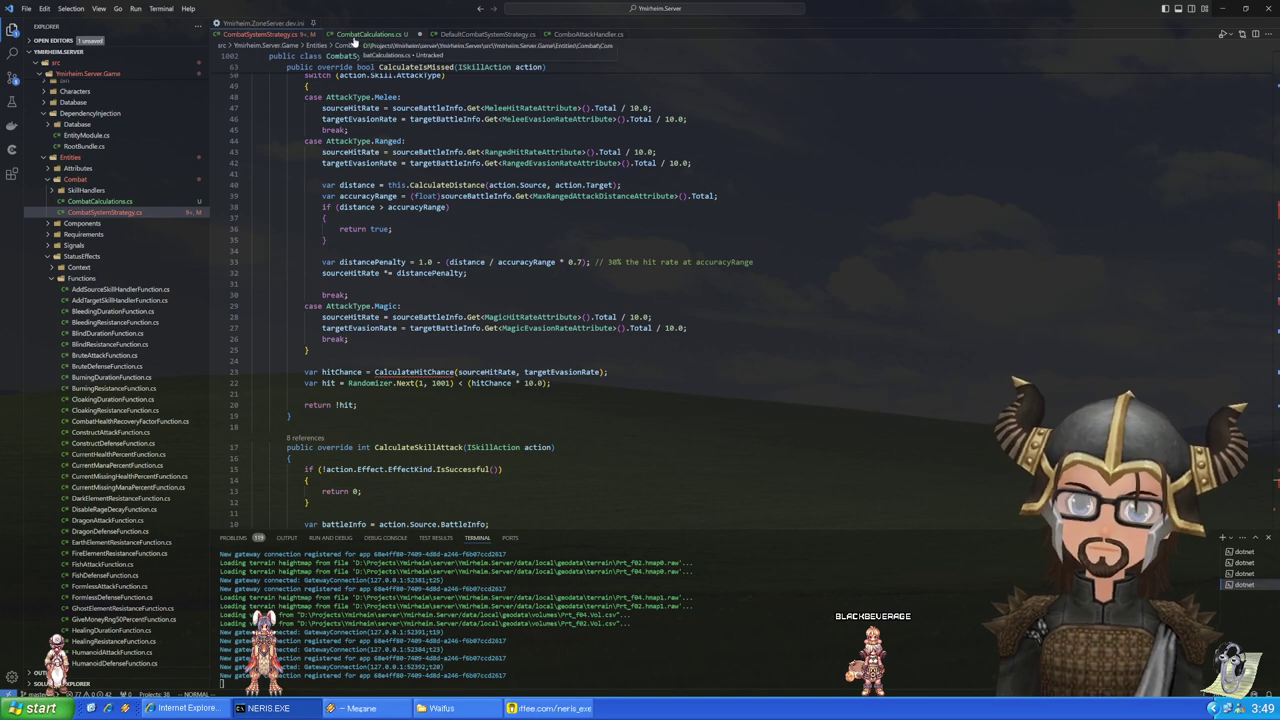
click(352, 38)
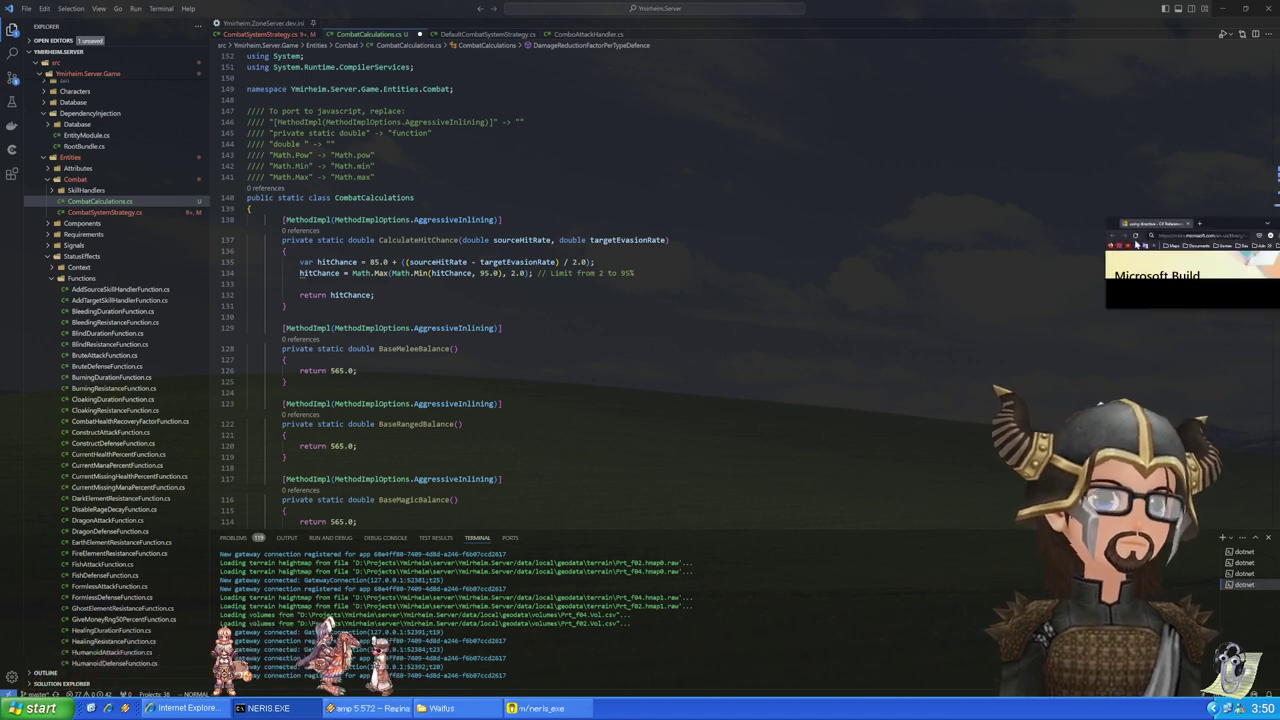
key(alt+Tab)
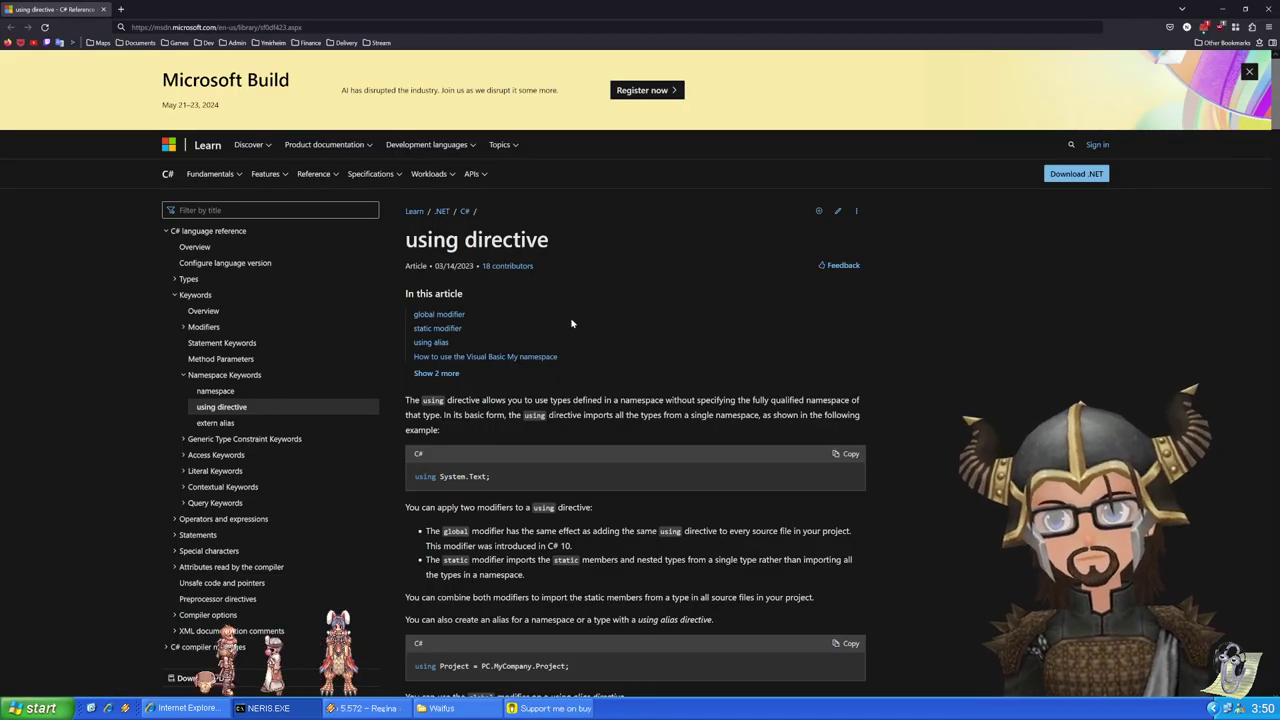
scroll(625, 387, down, 1)
scroll(625, 387, down, 2)
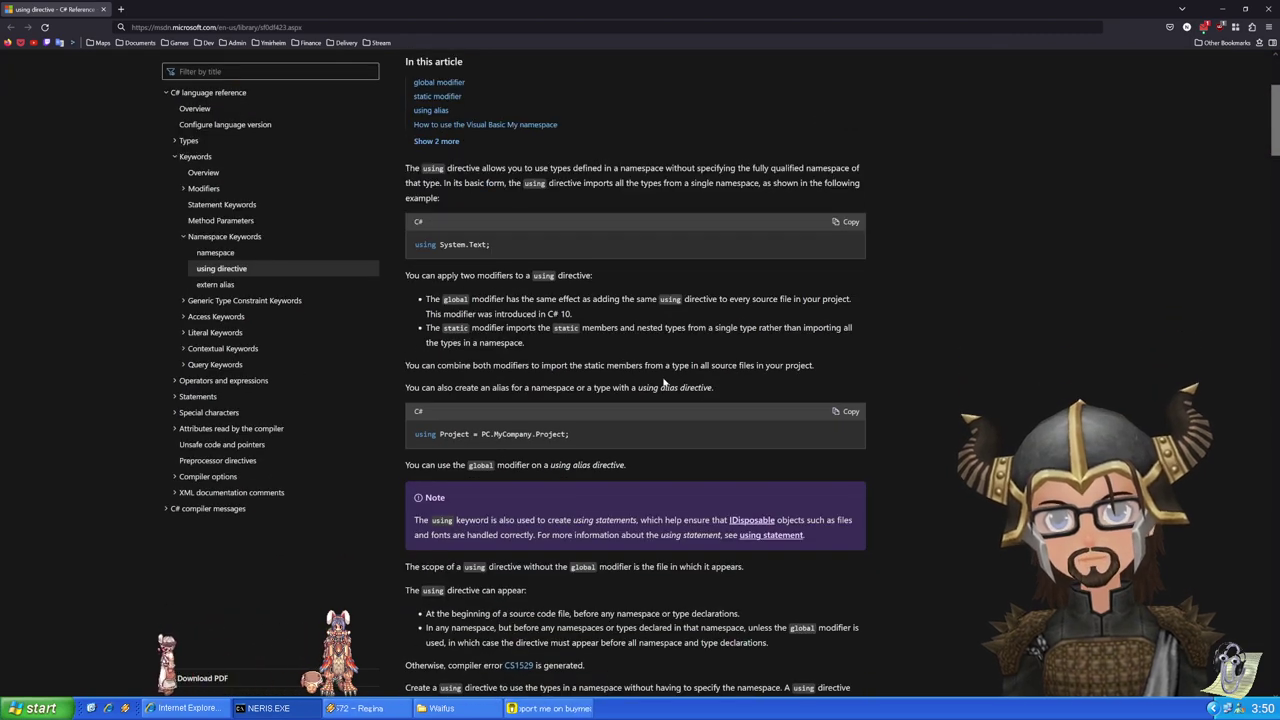
scroll(653, 382, up, 1)
scroll(653, 382, down, 1)
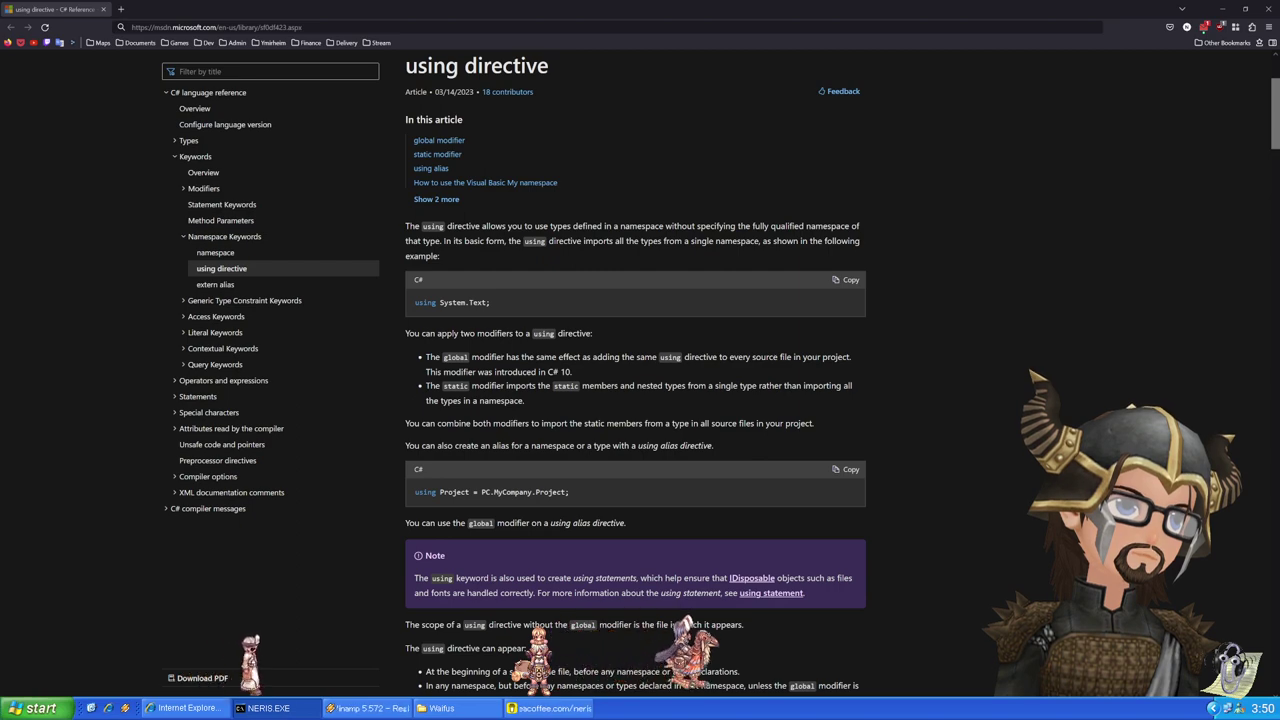
scroll(659, 251, down, 2)
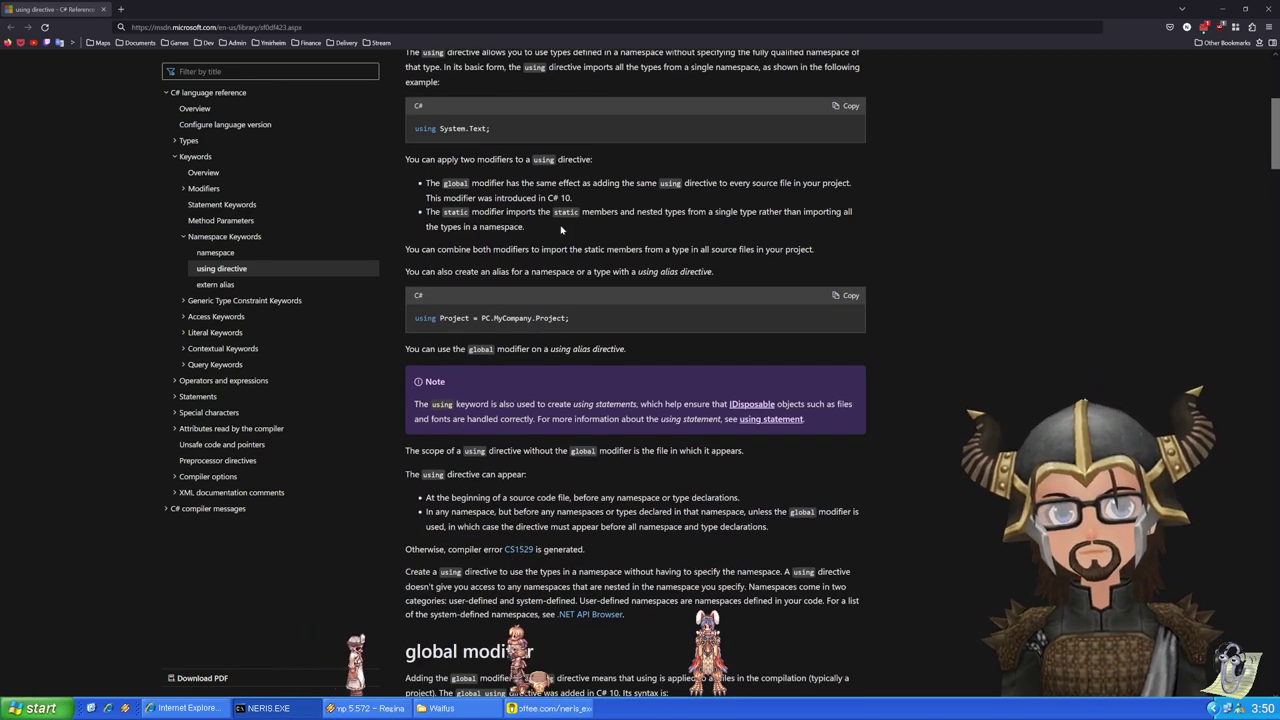
drag(442, 183, 603, 200)
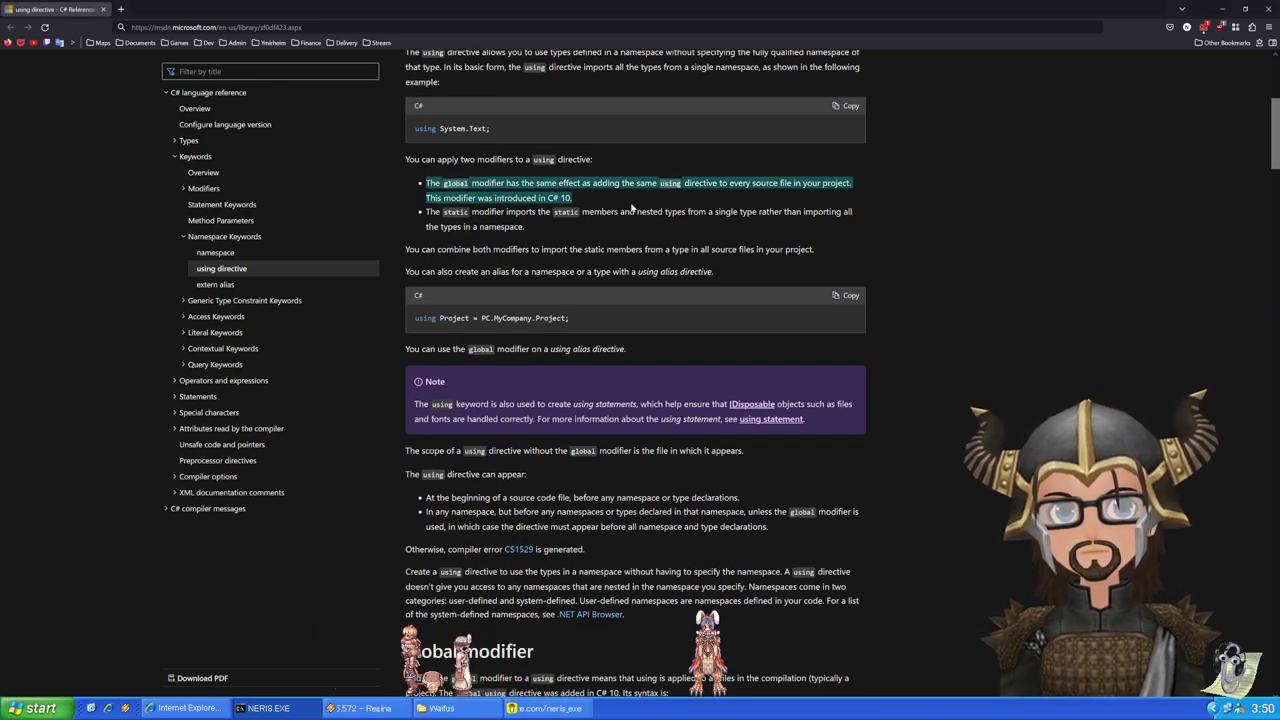
click(667, 198)
scroll(590, 220, down, 3)
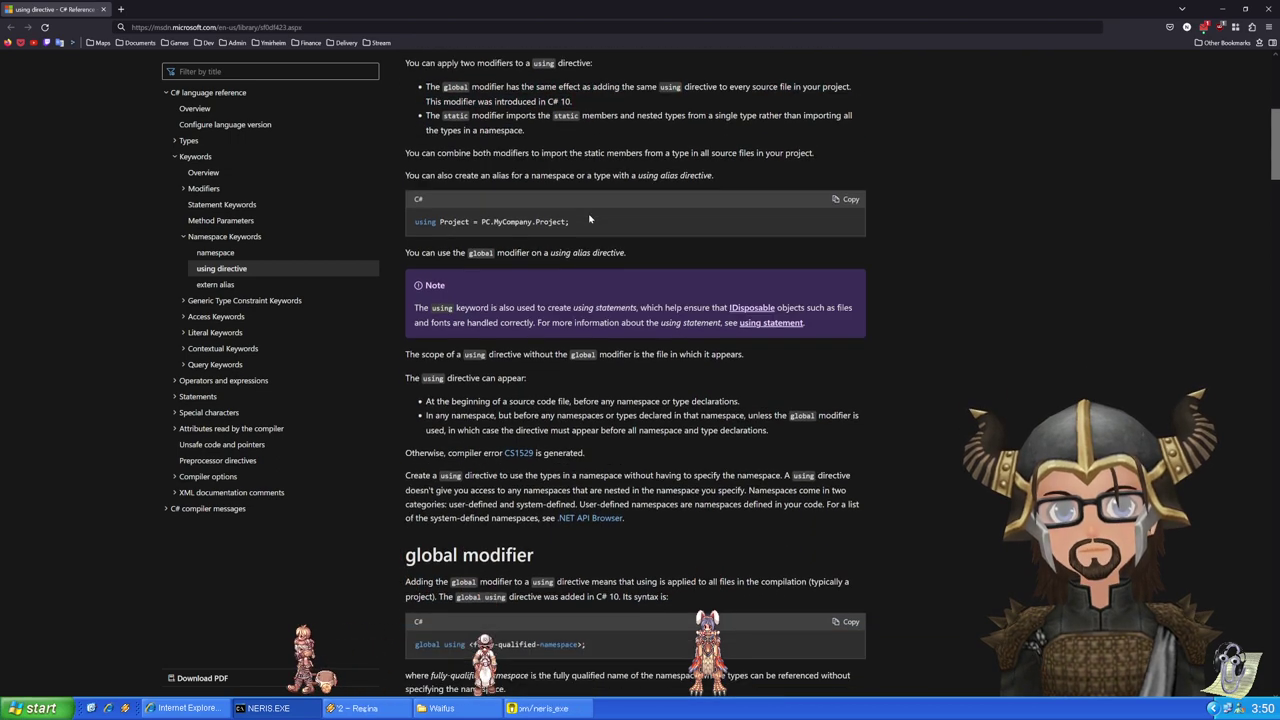
scroll(590, 220, down, 4)
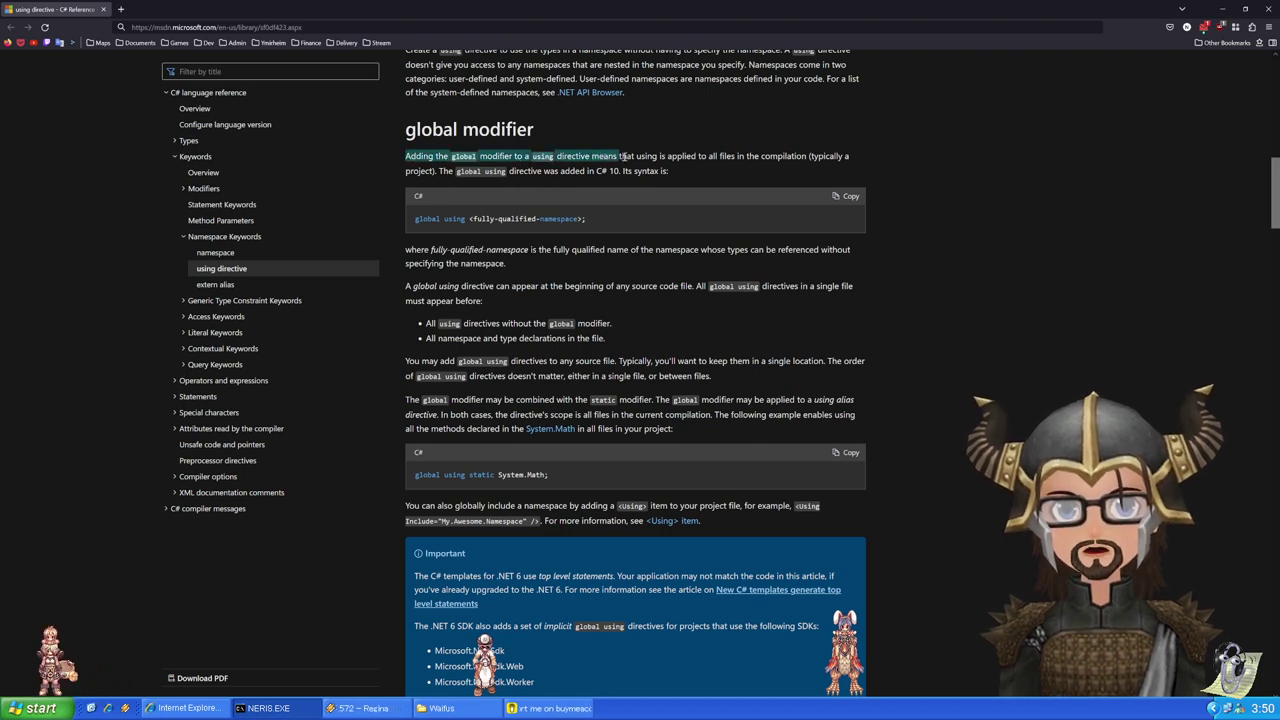
drag(636, 157, 810, 157)
click(720, 157)
drag(720, 157, 842, 157)
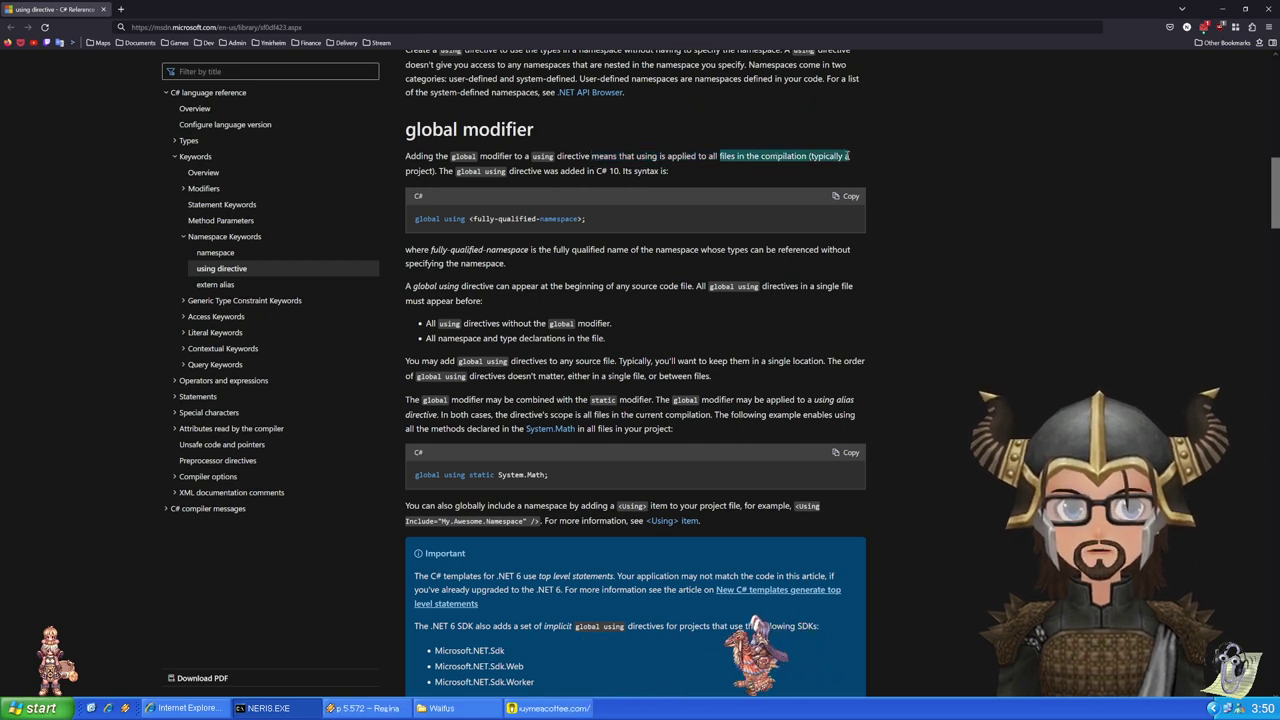
click(700, 166)
scroll(610, 298, down, 1)
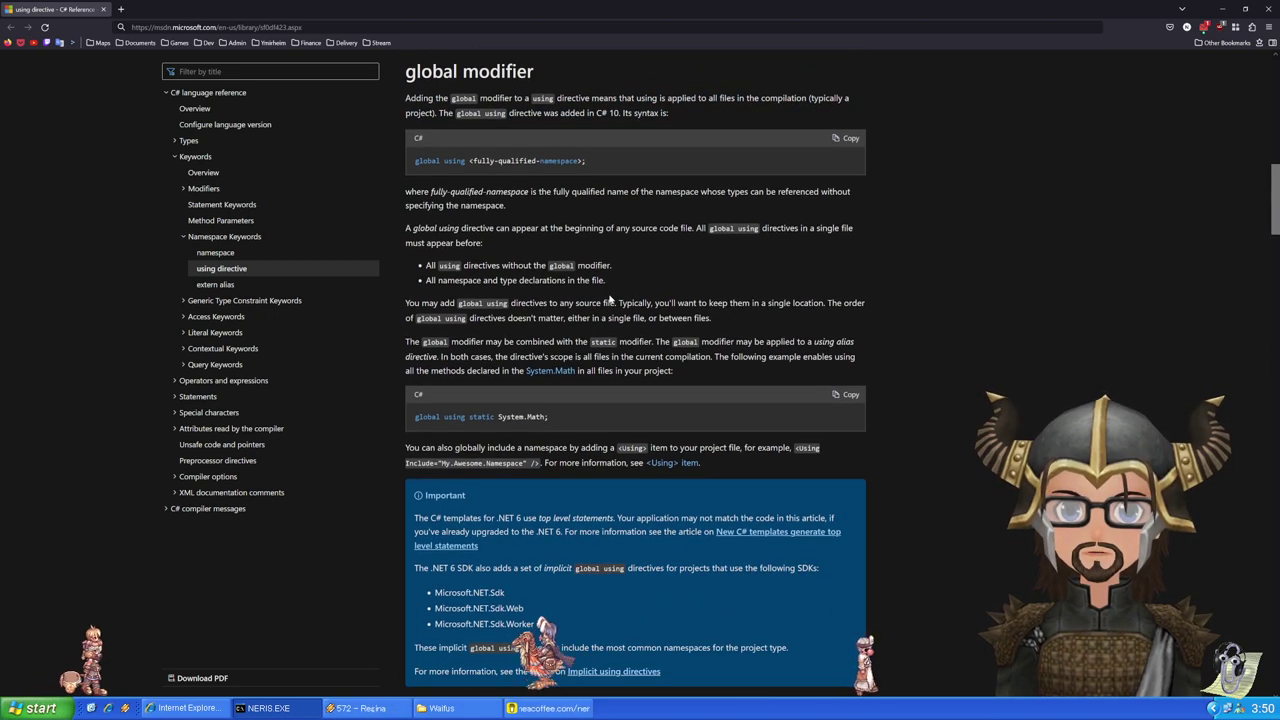
scroll(610, 298, up, 1)
drag(451, 156, 668, 171)
click(668, 171)
scroll(698, 186, down, 3)
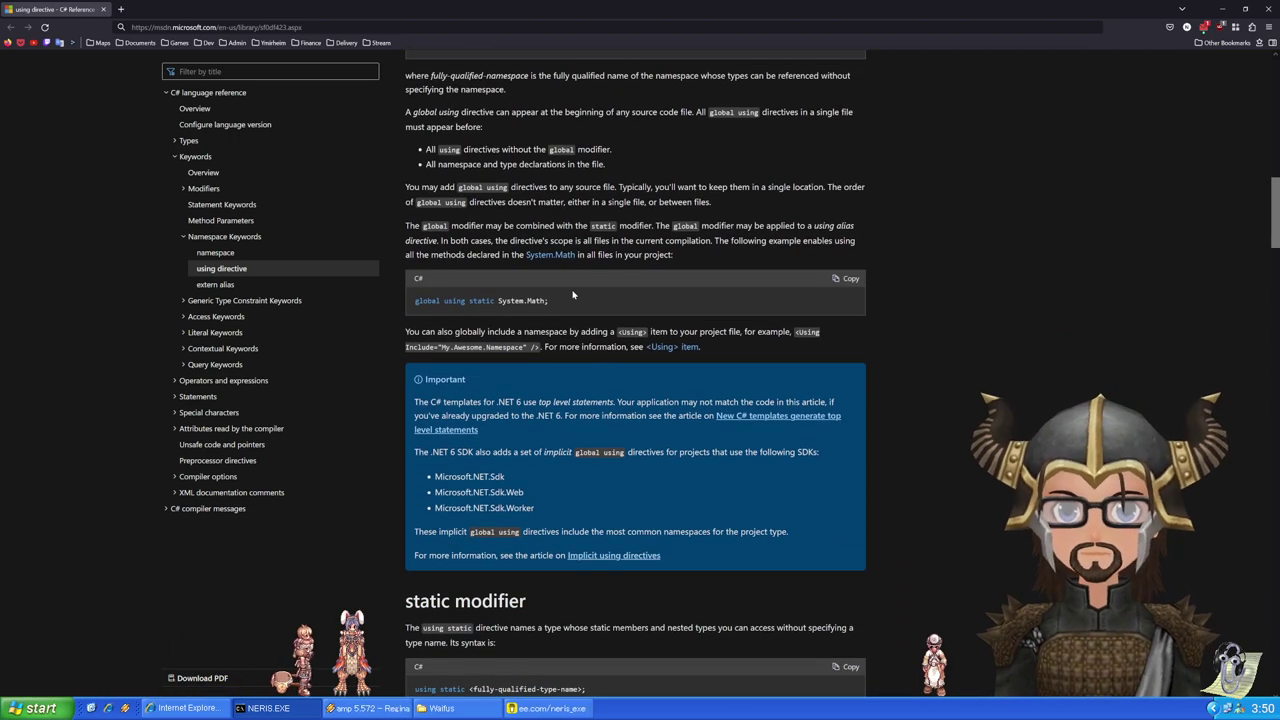
scroll(573, 295, up, 2)
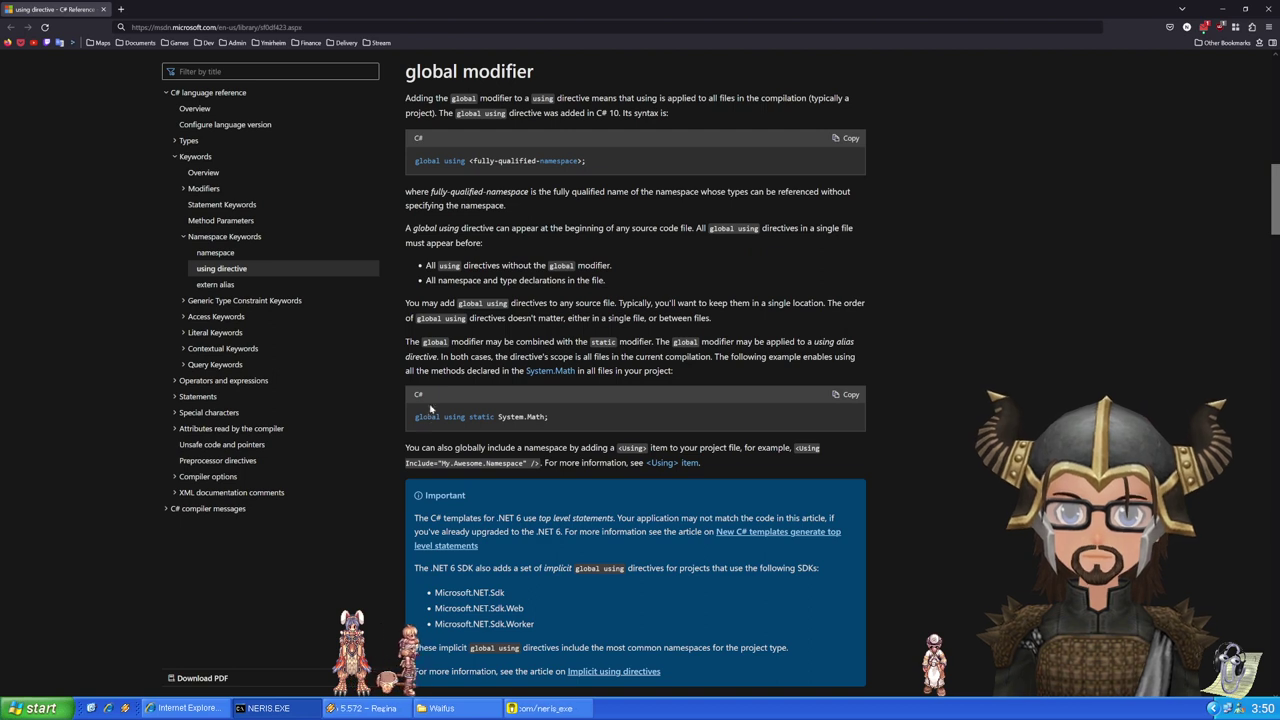
drag(406, 342, 519, 343)
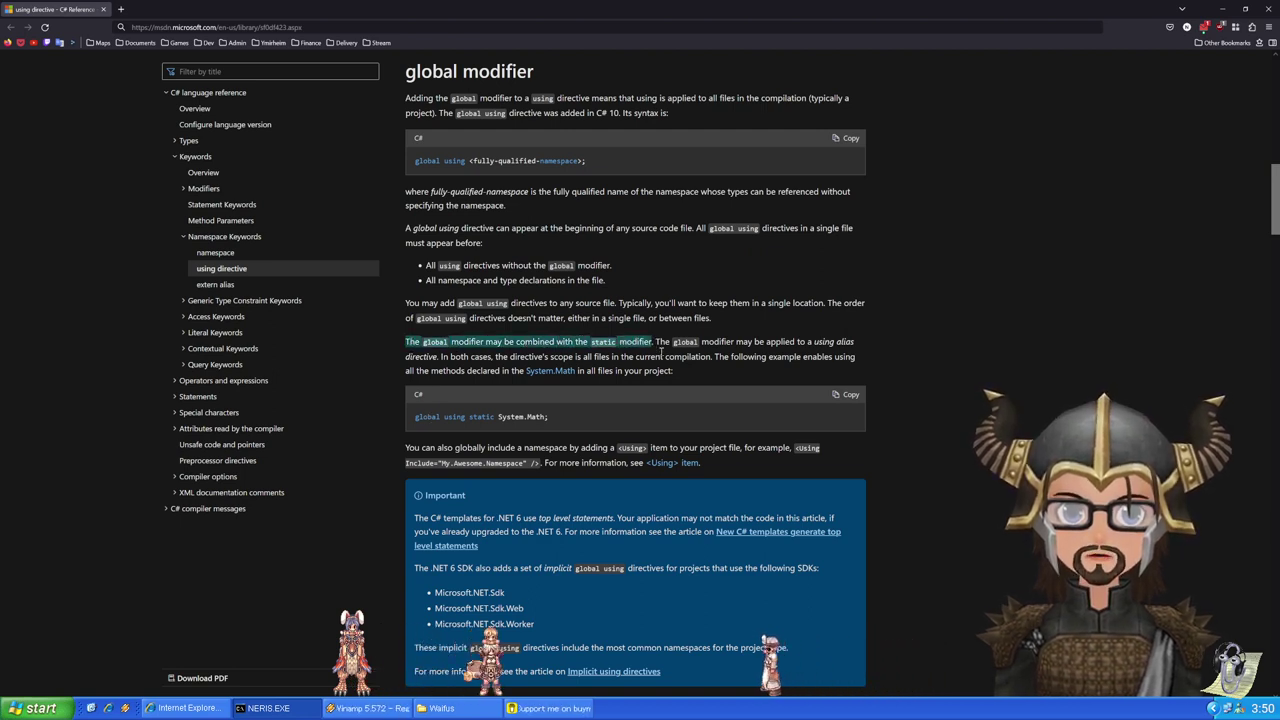
drag(656, 342, 816, 341)
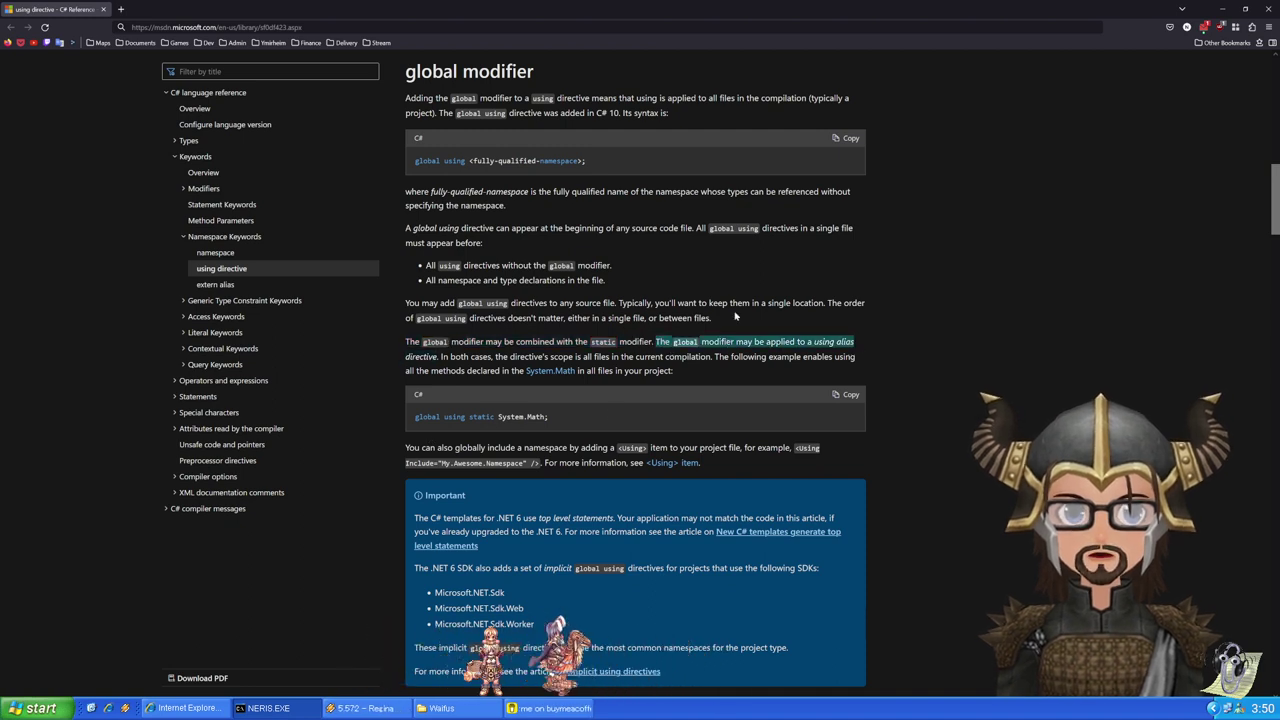
click(816, 341)
scroll(591, 181, up, 1)
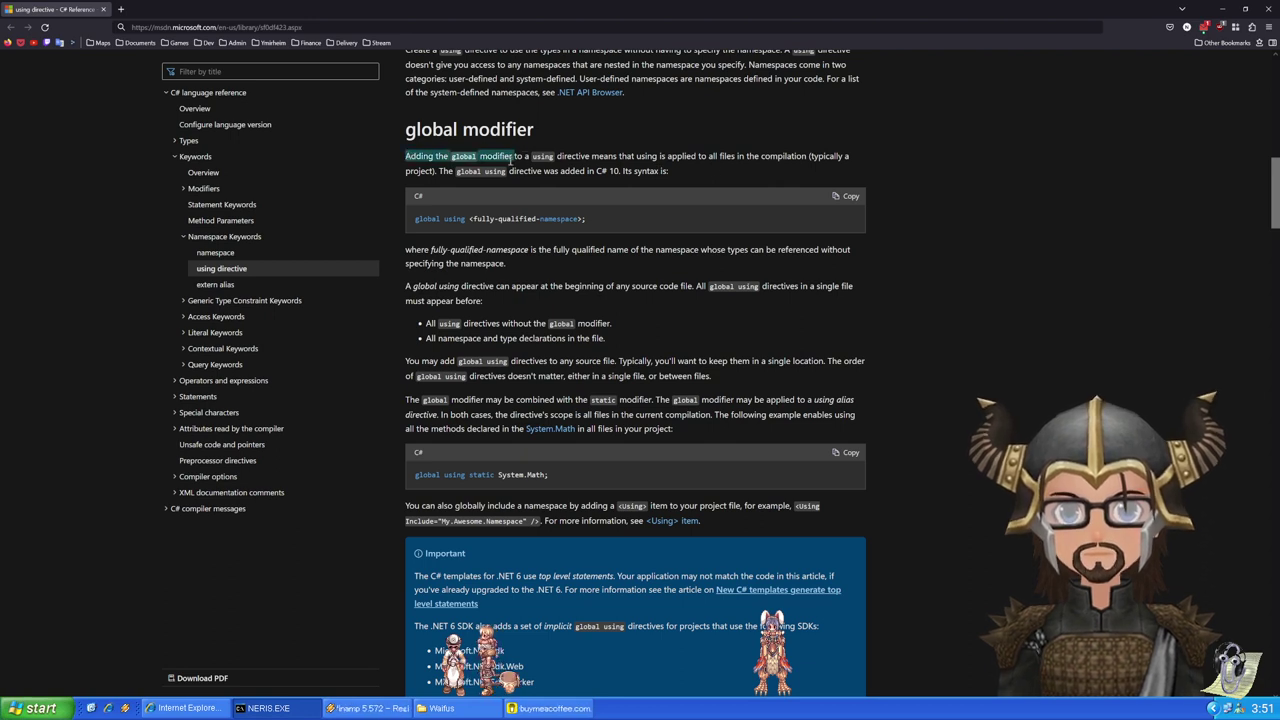
drag(478, 157, 620, 155)
click(626, 153)
drag(697, 157, 765, 172)
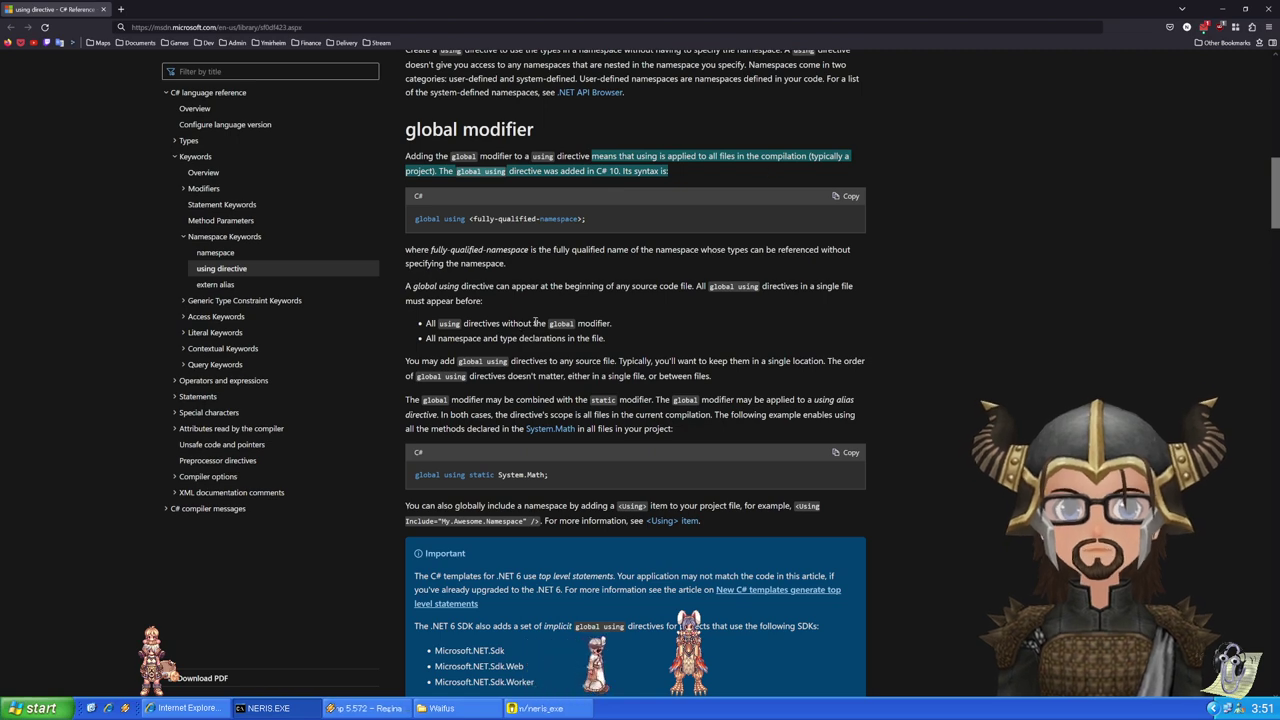
scroll(535, 322, down, 1)
scroll(535, 322, down, 3)
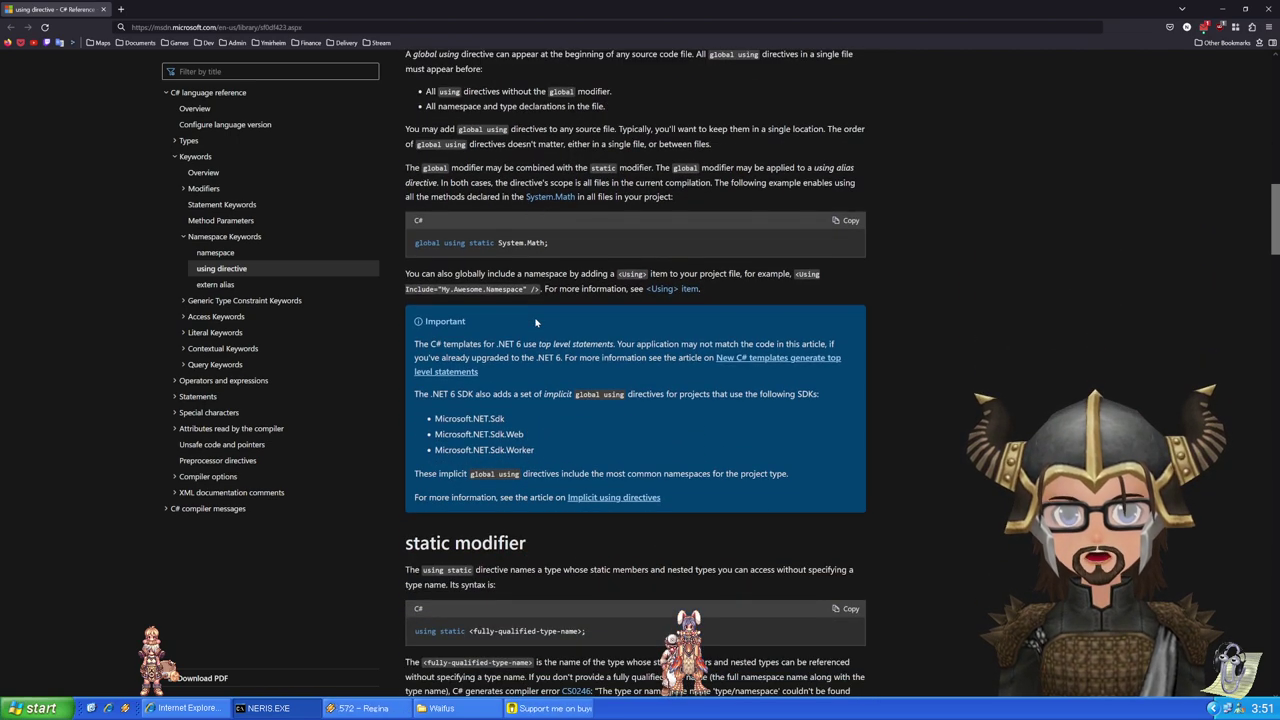
scroll(556, 379, down, 1)
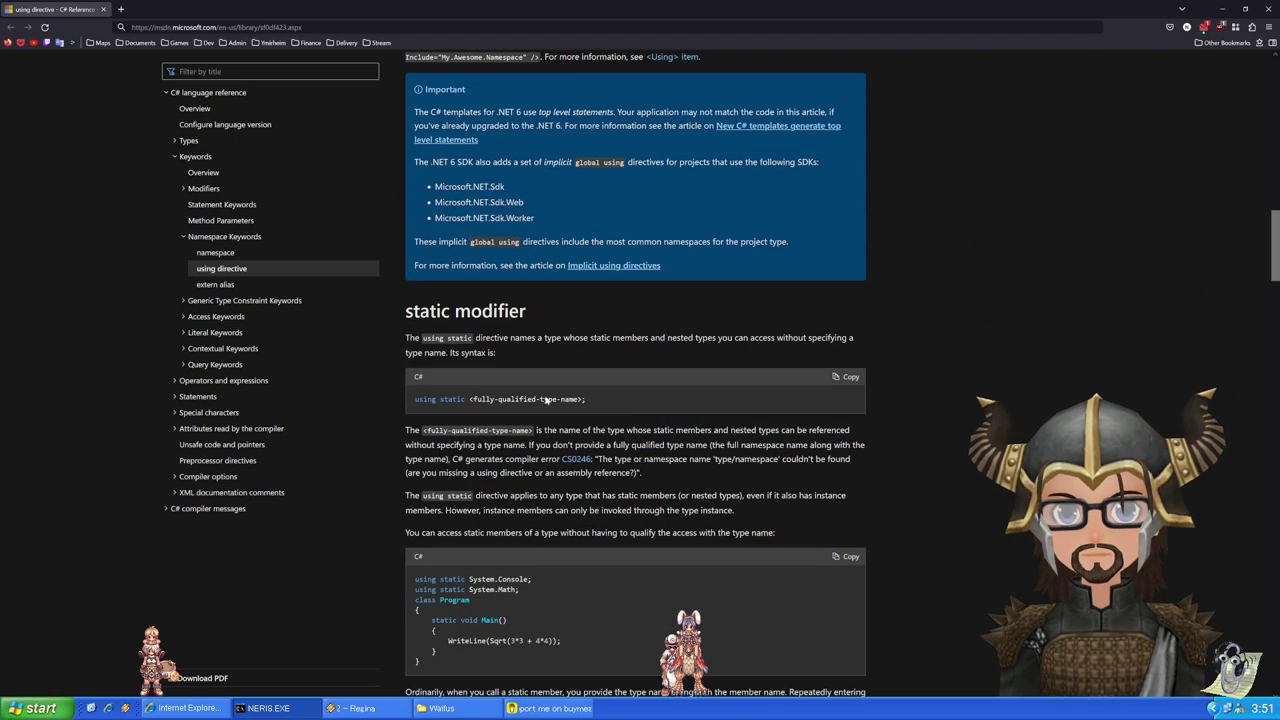
scroll(525, 368, down, 1)
drag(416, 221, 648, 235)
click(544, 222)
click(648, 235)
scroll(560, 260, down, 1)
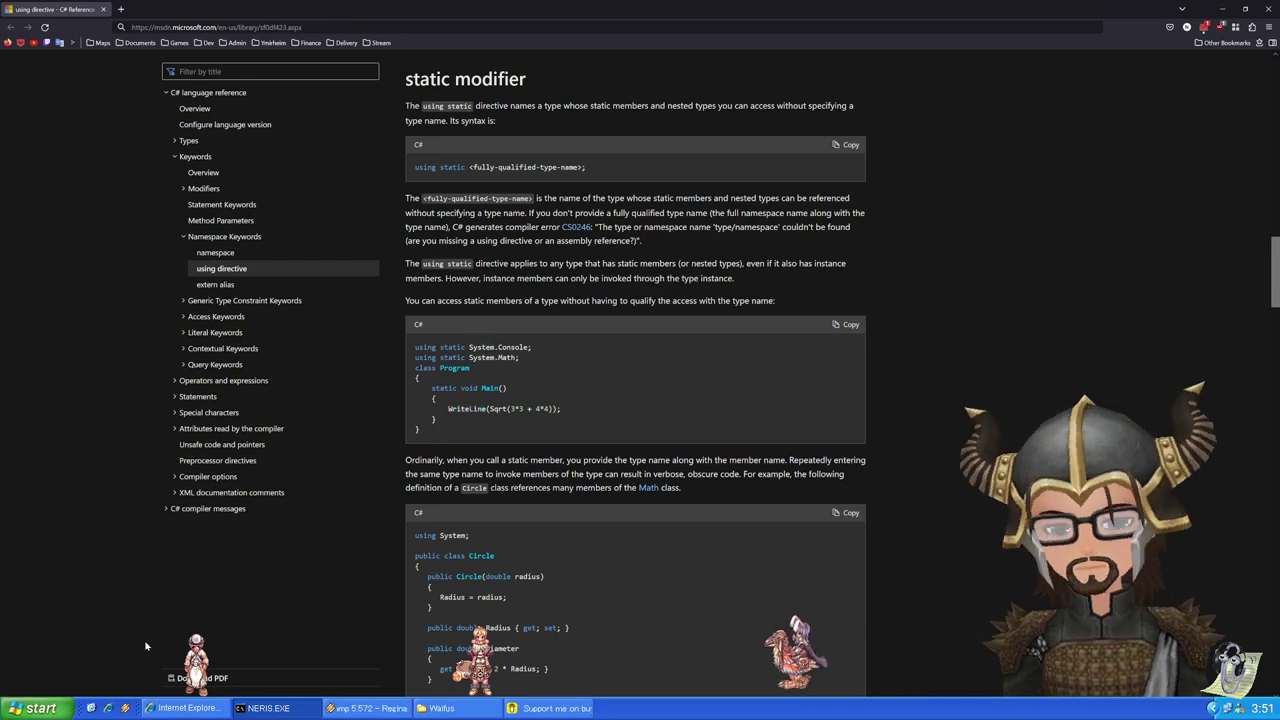
key(alt+Tab)
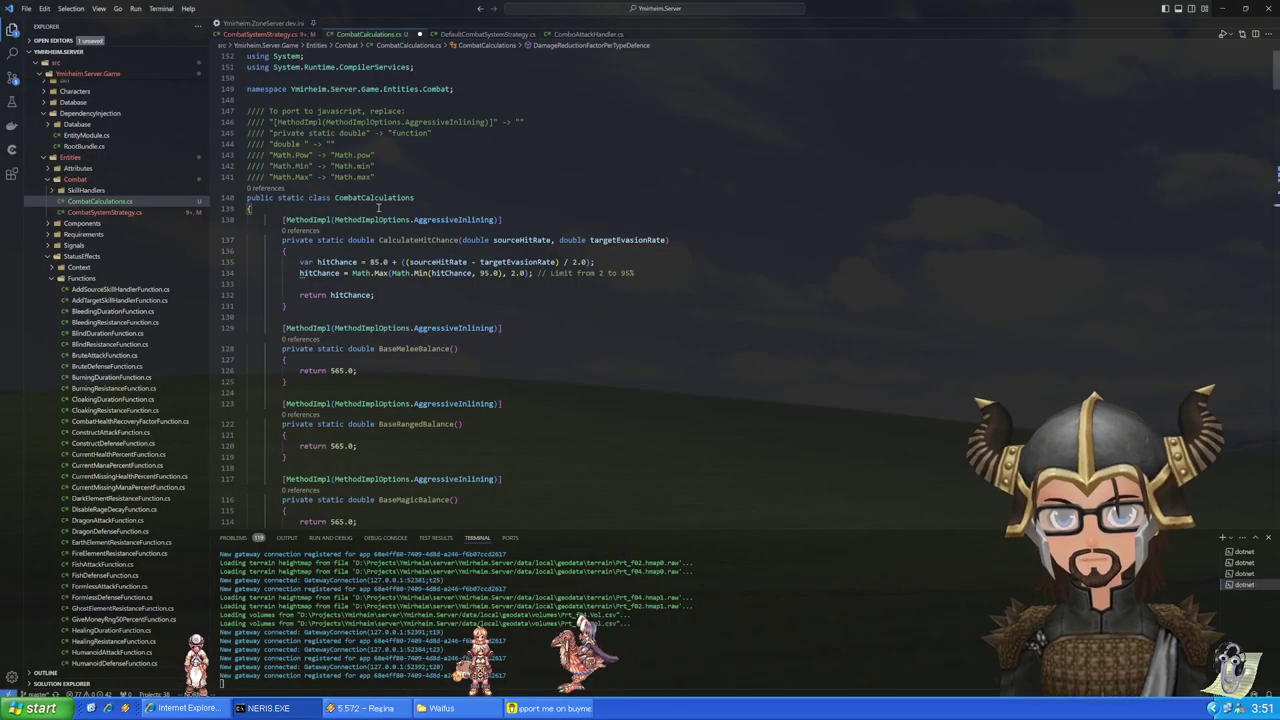
Step: Add 'using static Ymirheim.Server.Game.Entities.Combat.CombatCalculations;' at the top of CombatSystemStrategy.cs
key(ctrl+Tab)
key(ctrl+Home)
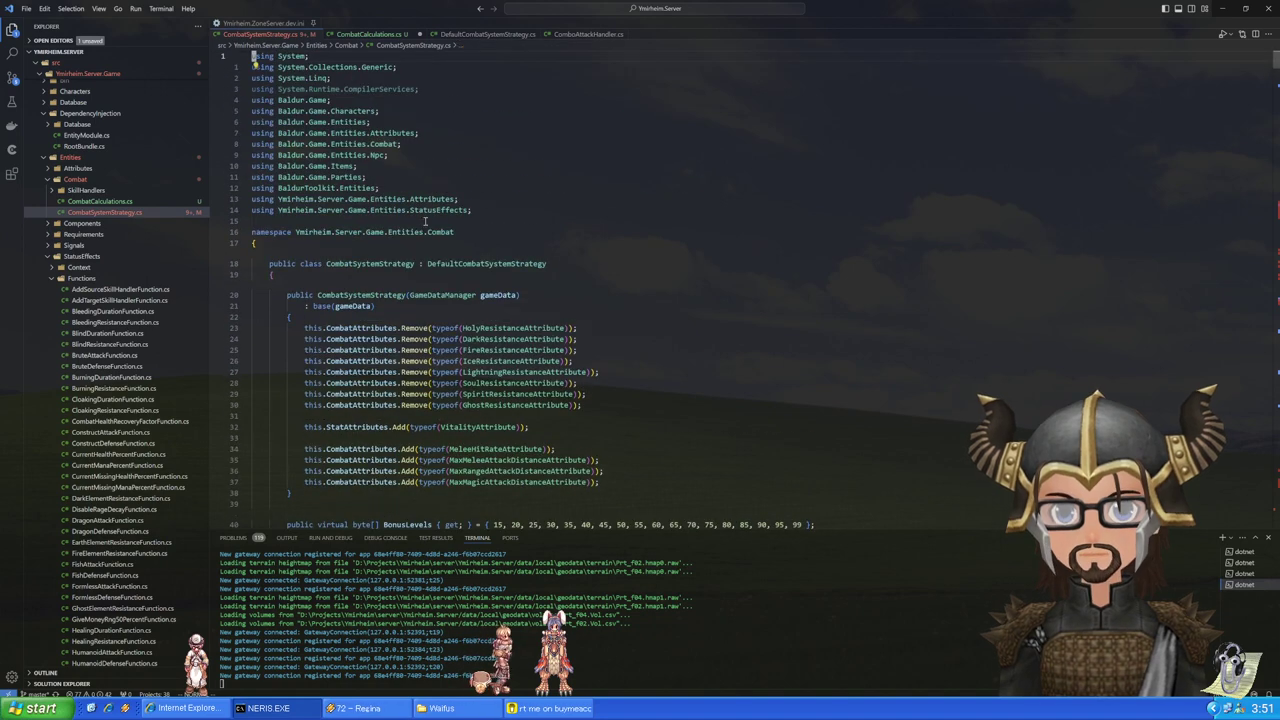
key(alt+Tab)
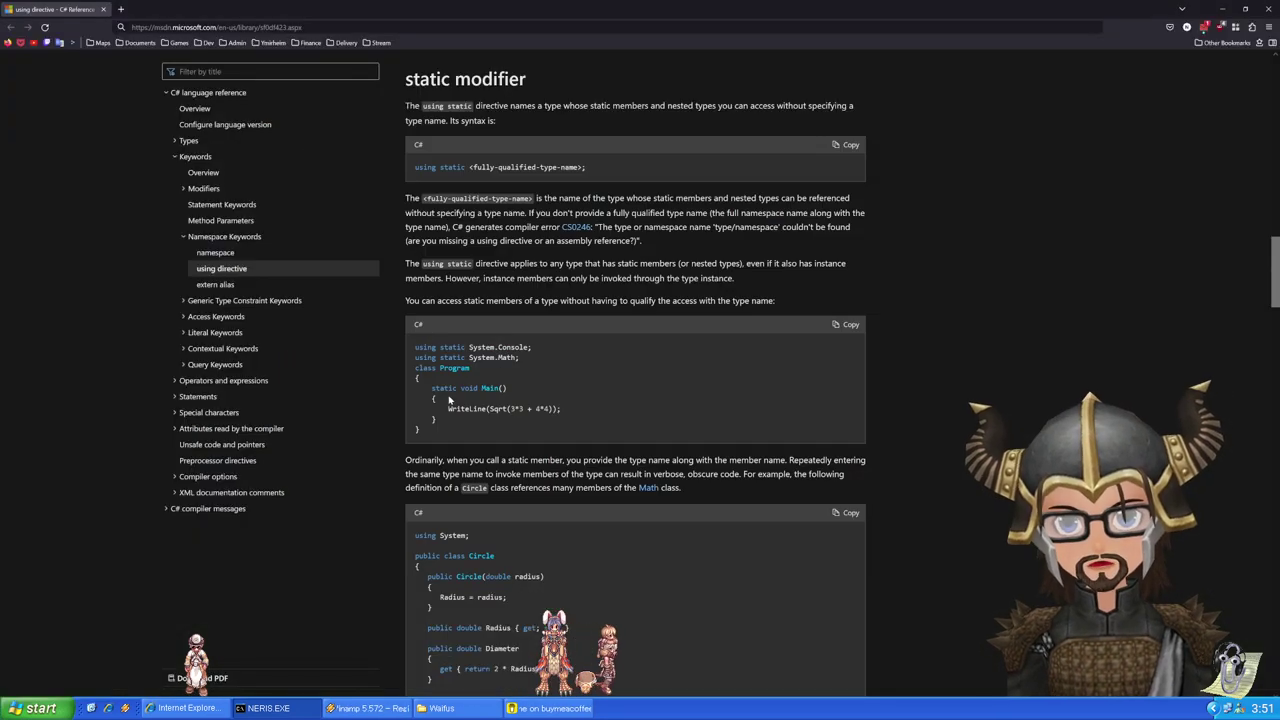
key(alt+Tab)
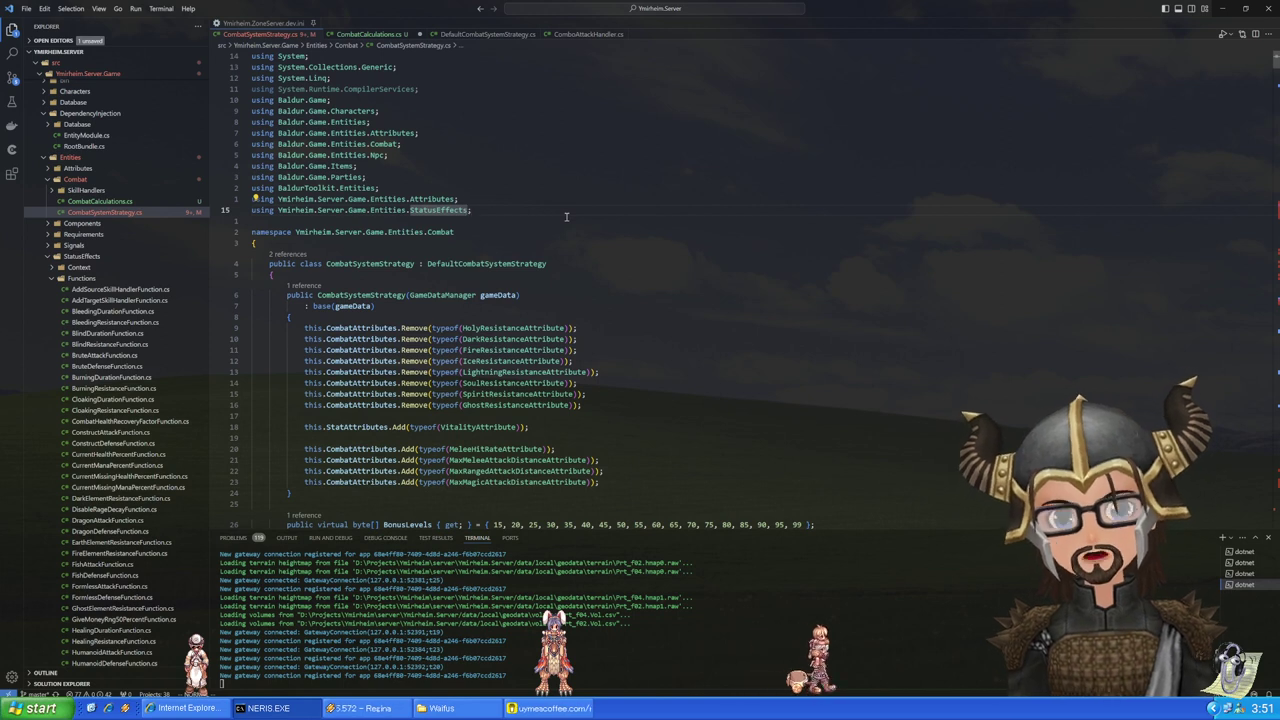
text(ousing stat)
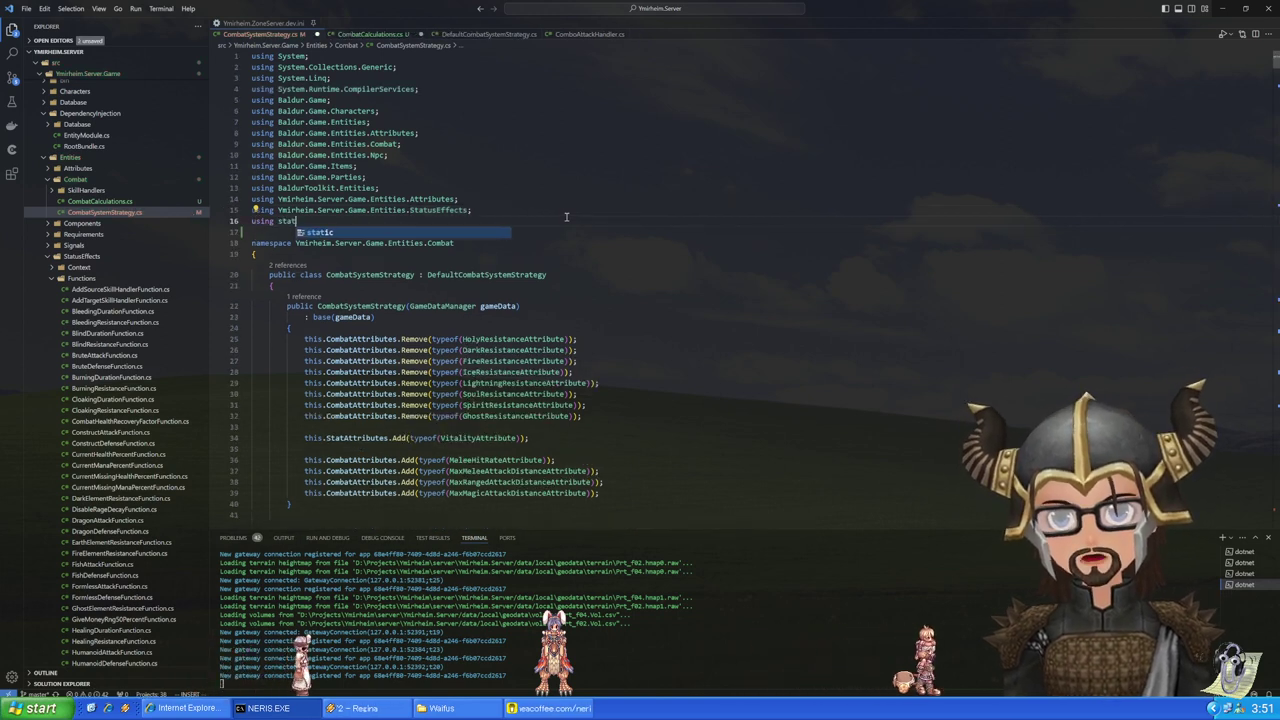
text(ic)
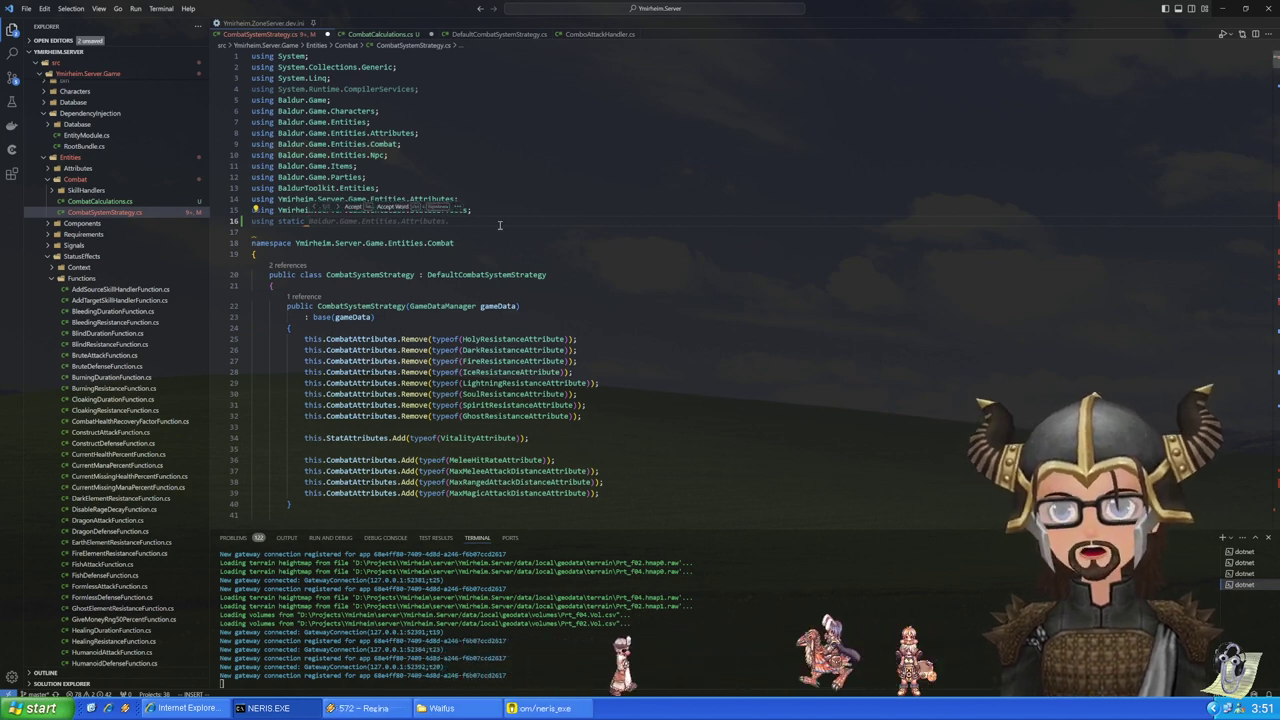
text(Ymirheim.)
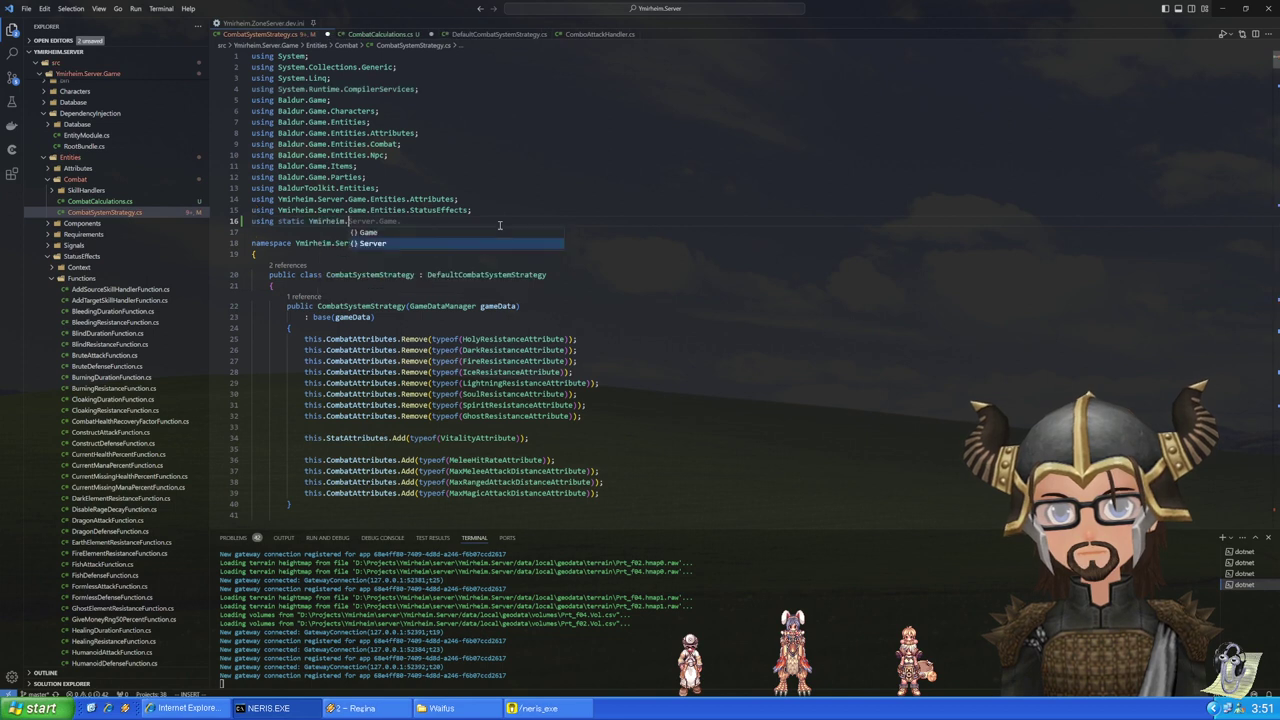
text(Server.)
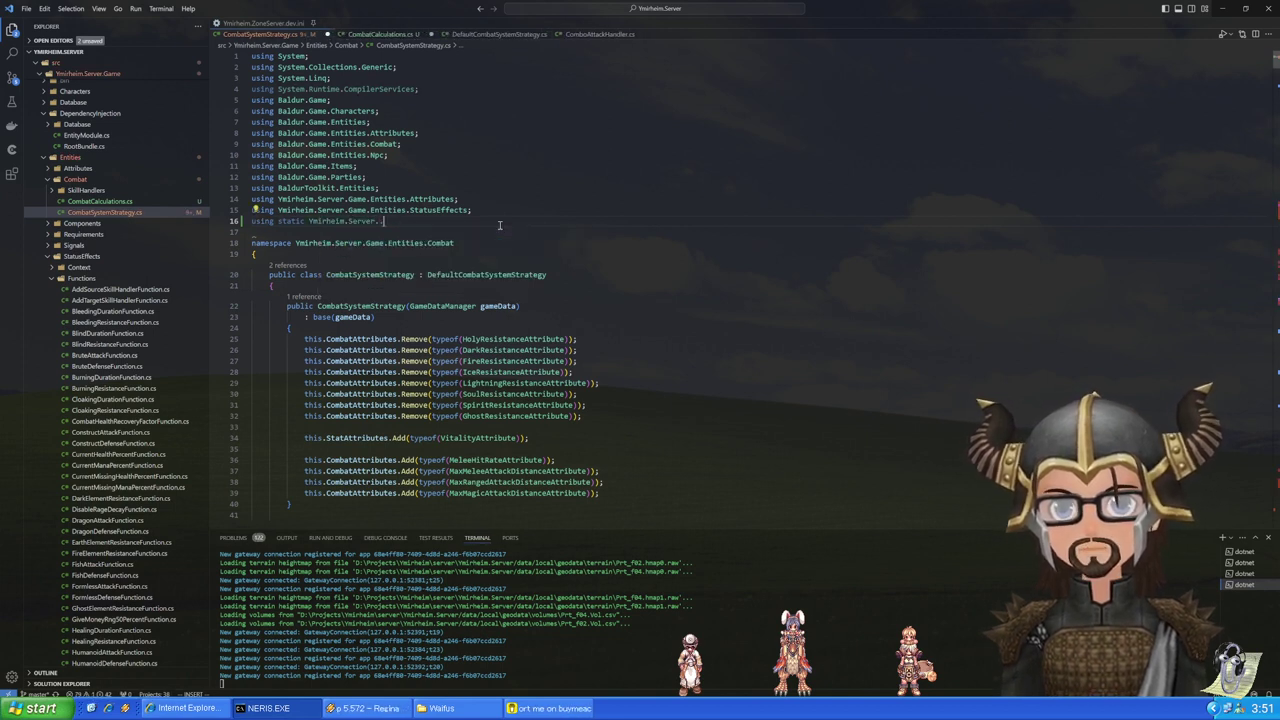
text(Game.)
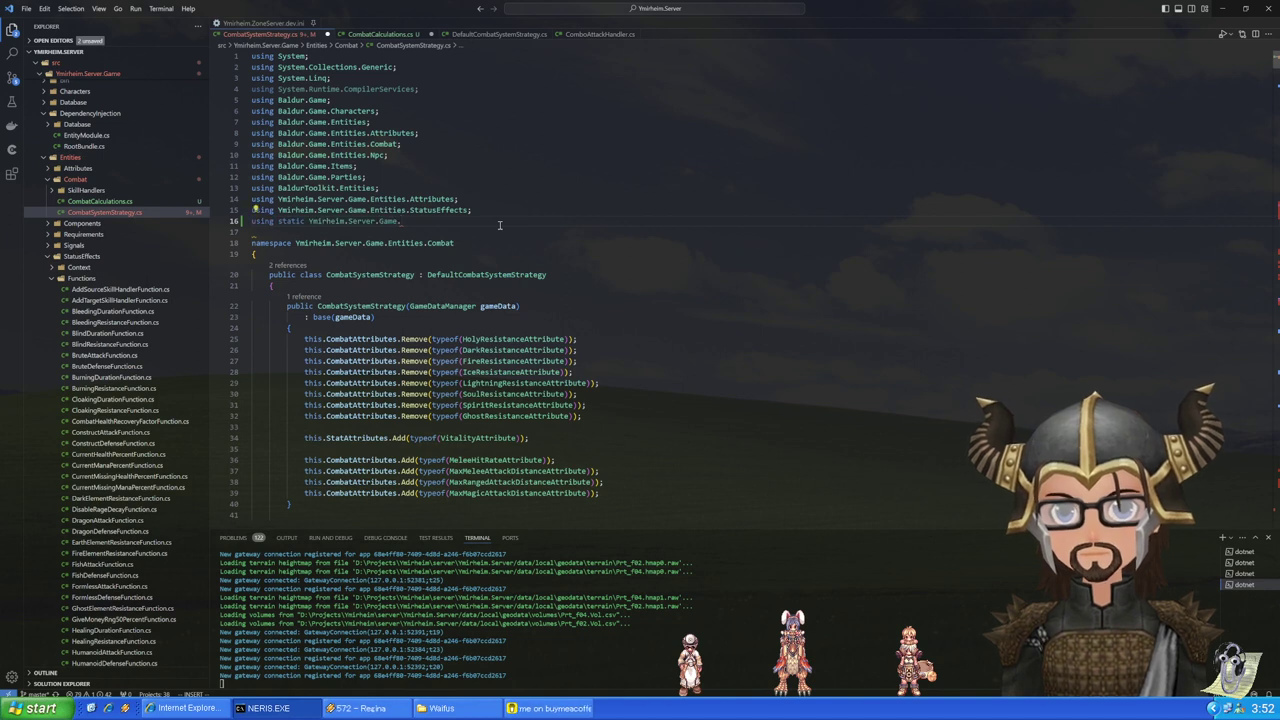
text(Entities.Combat.)
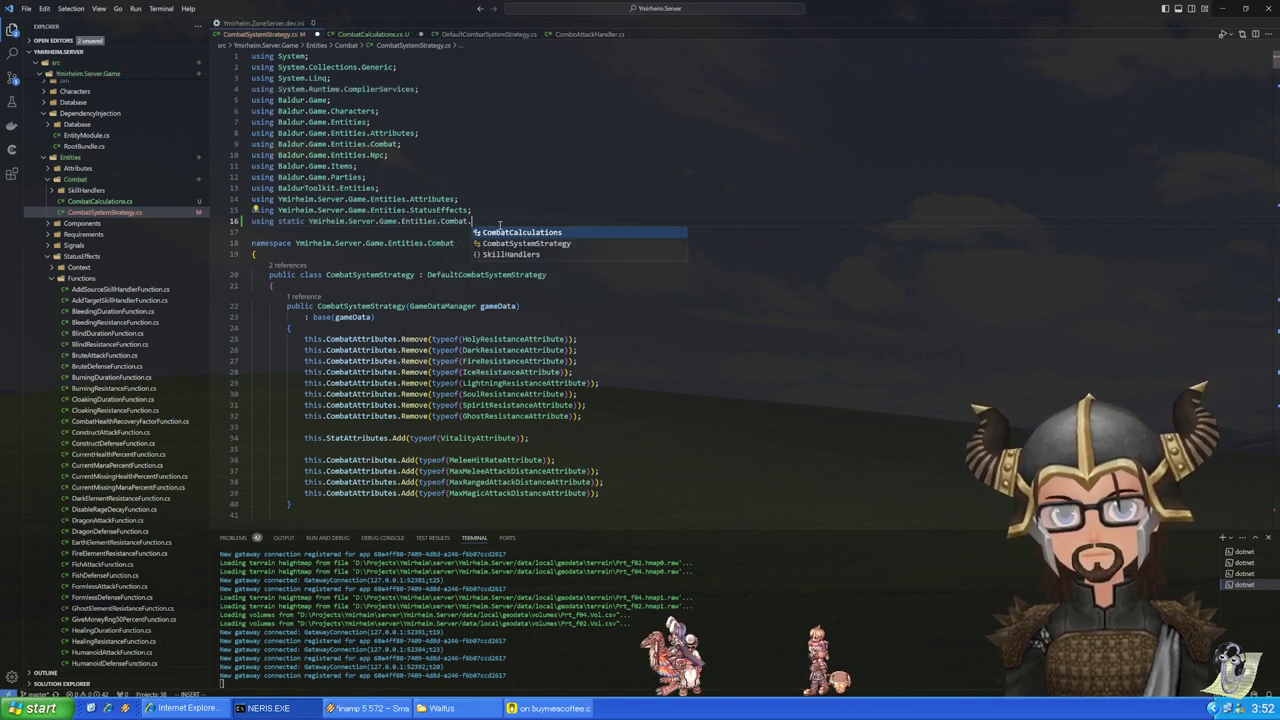
key(Tab)
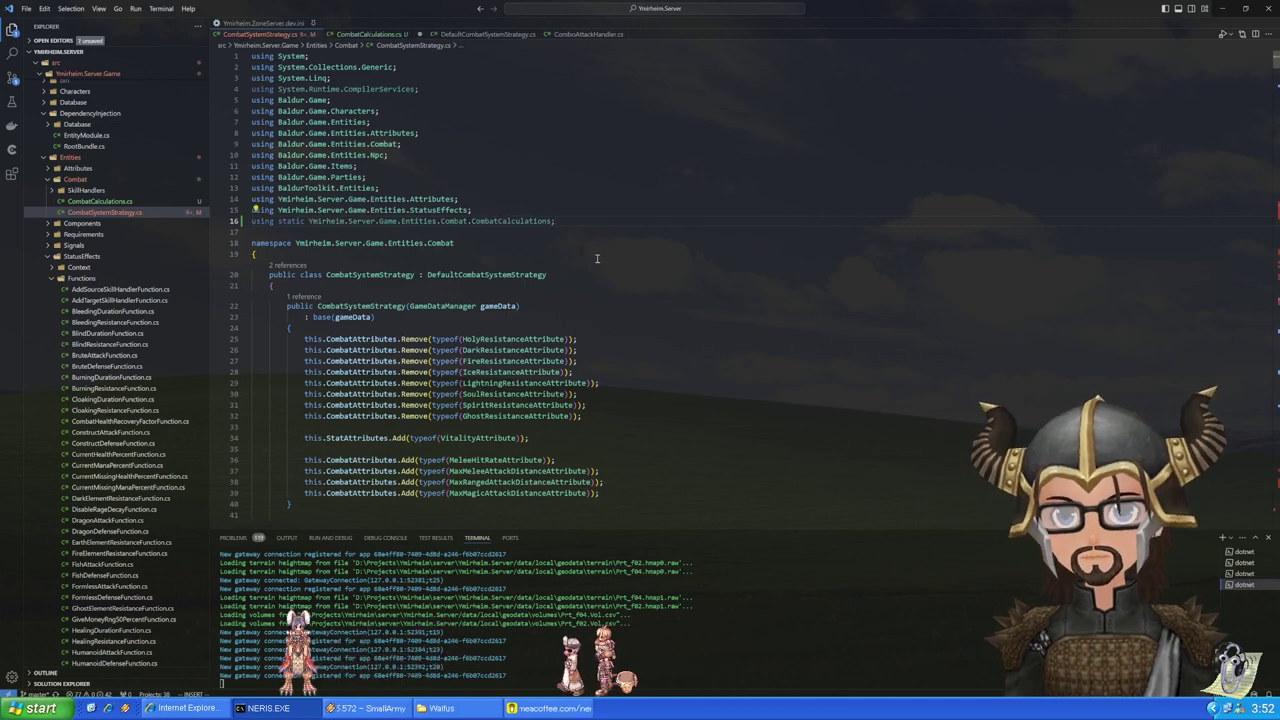
scroll(602, 283, down, 20)
scroll(638, 302, down, 20)
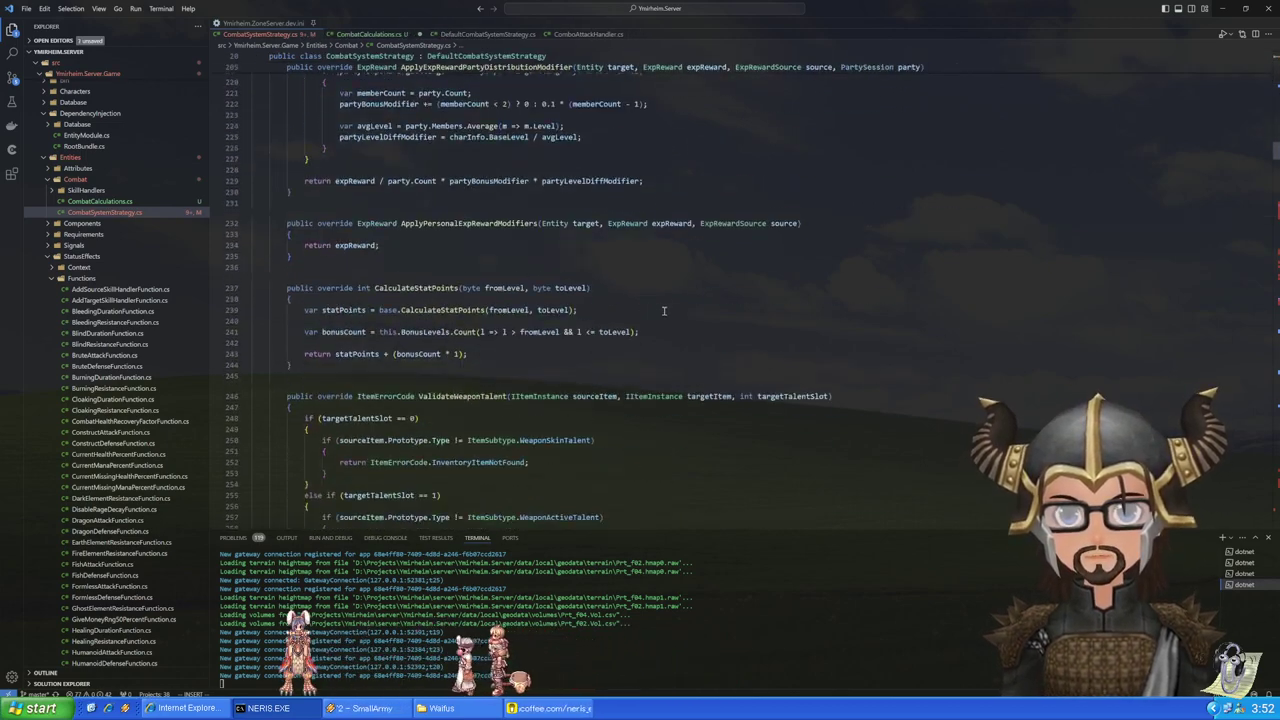
scroll(670, 321, down, 7)
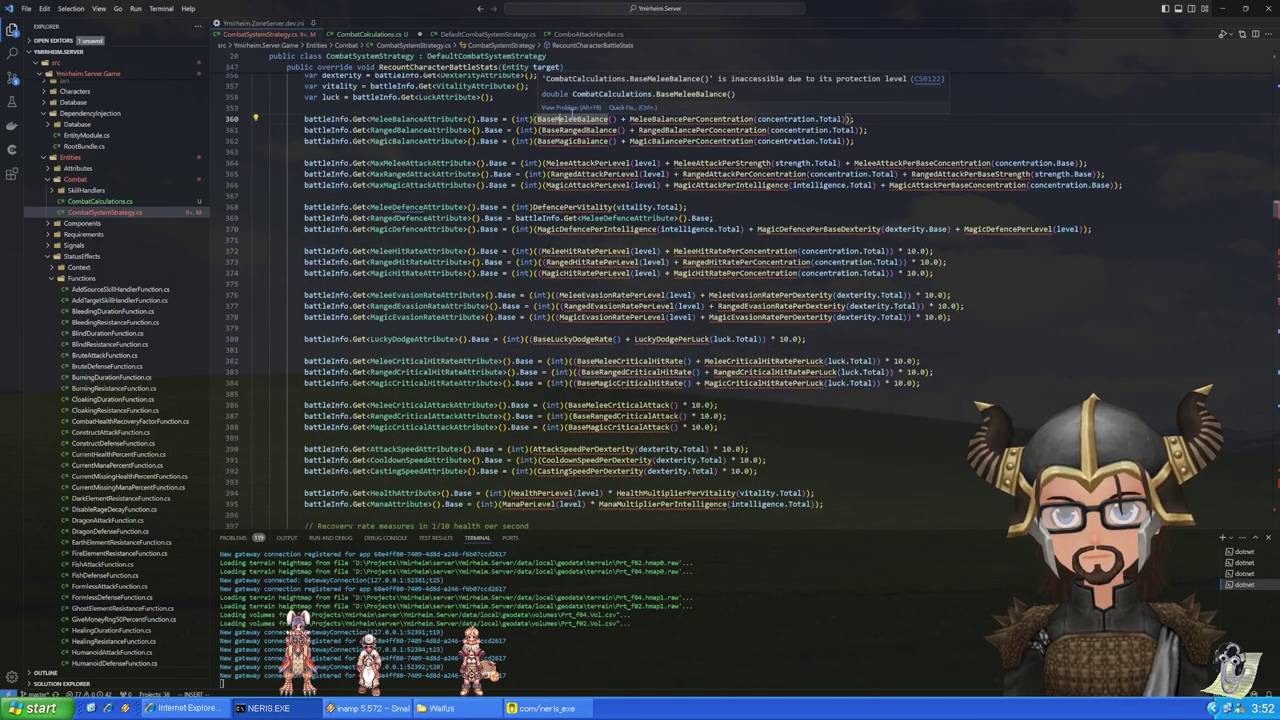
key(alt+Tab)
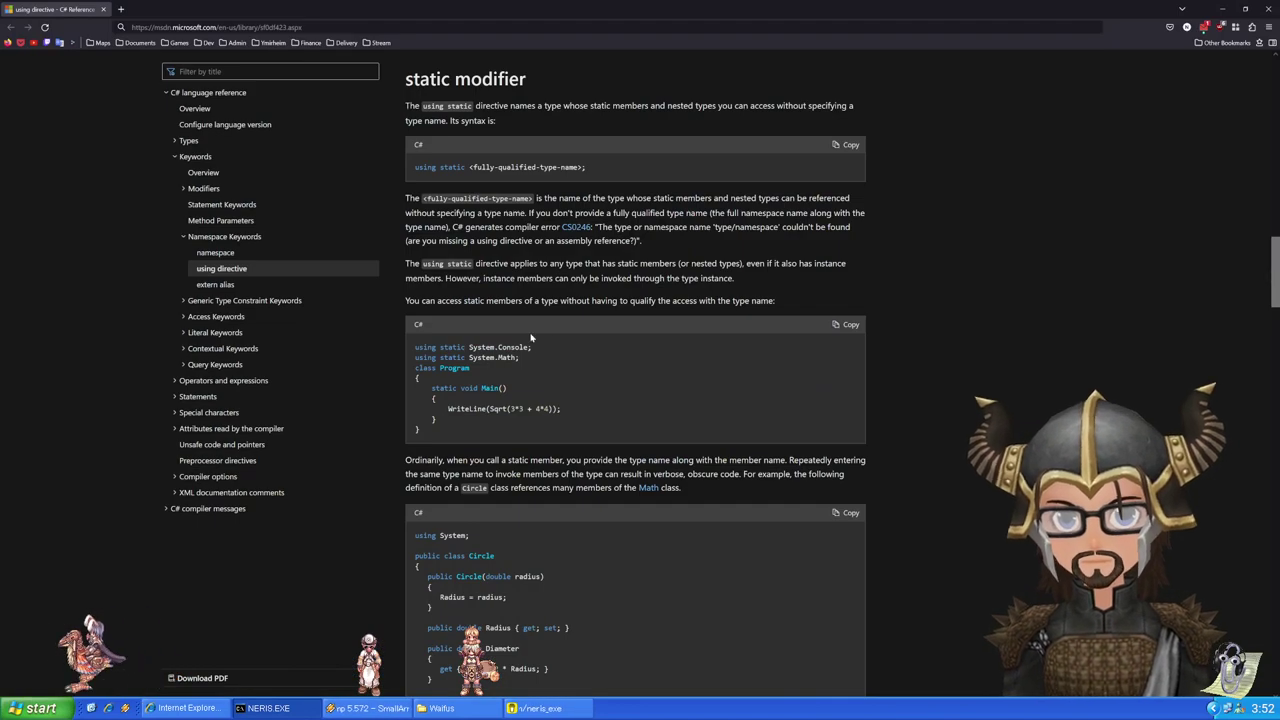
double_click(500, 358)
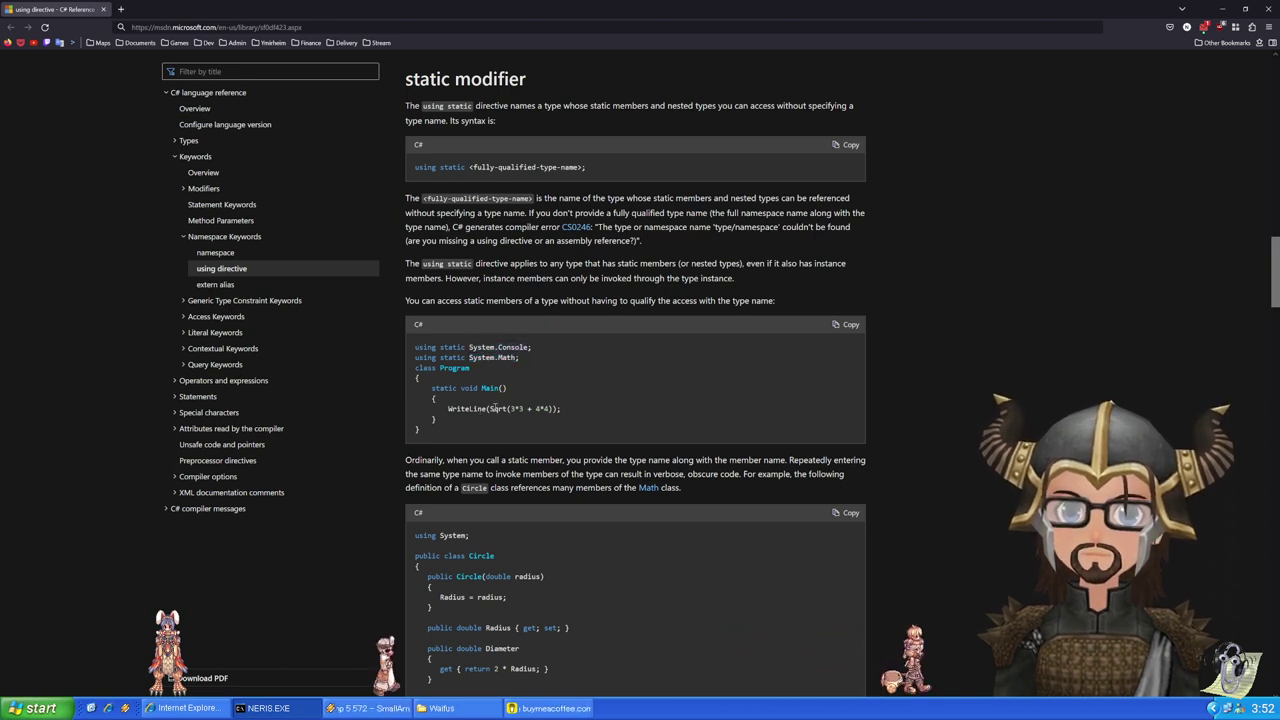
scroll(548, 383, down, 3)
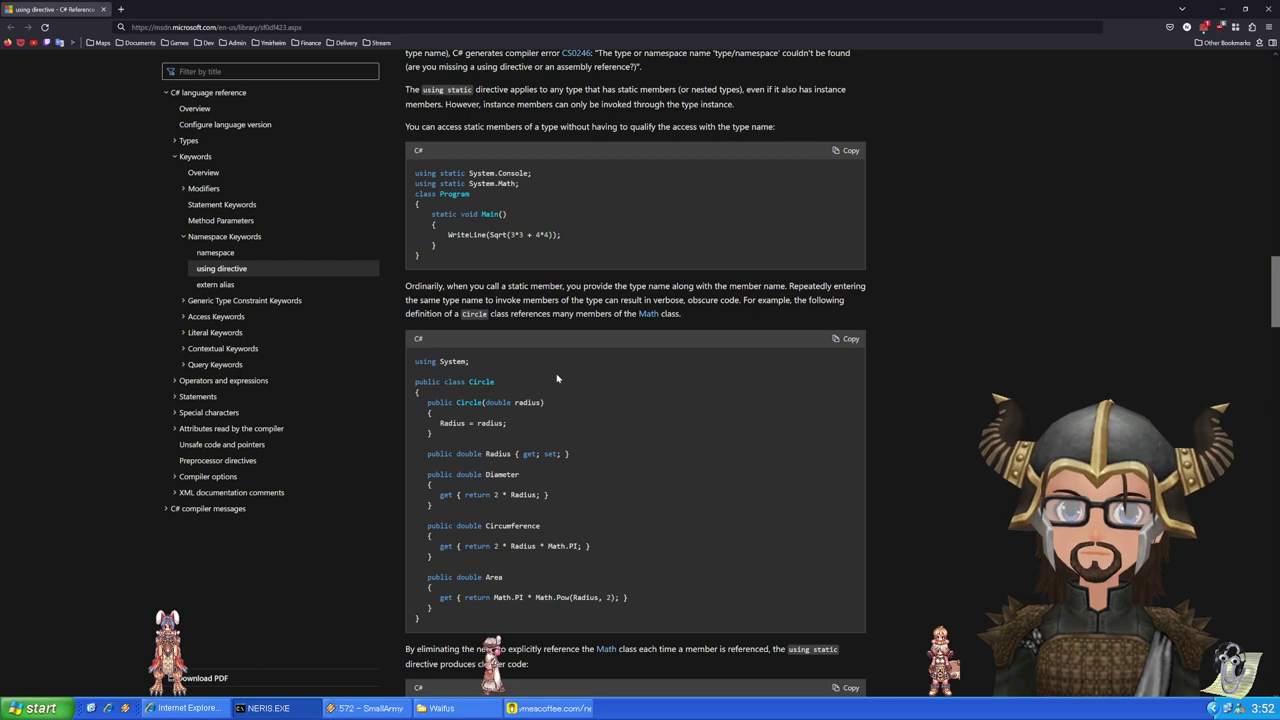
scroll(557, 378, down, 2)
double_click(482, 266)
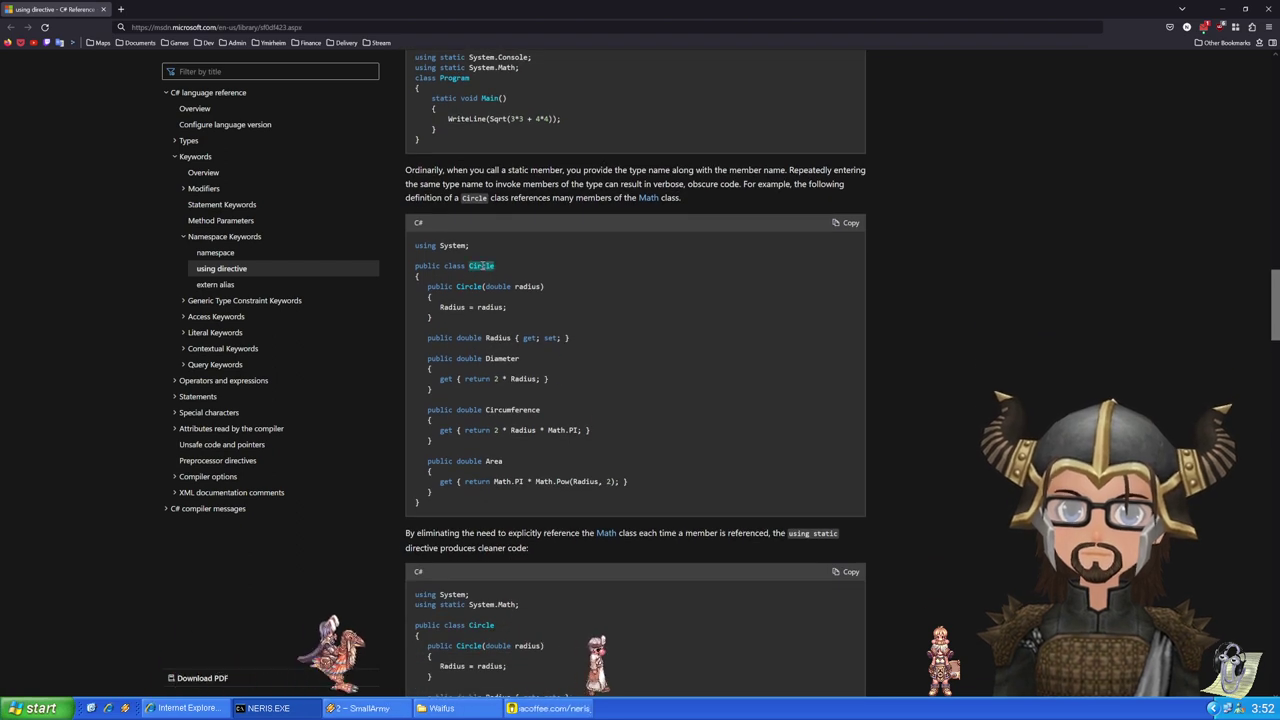
scroll(525, 390, down, 4)
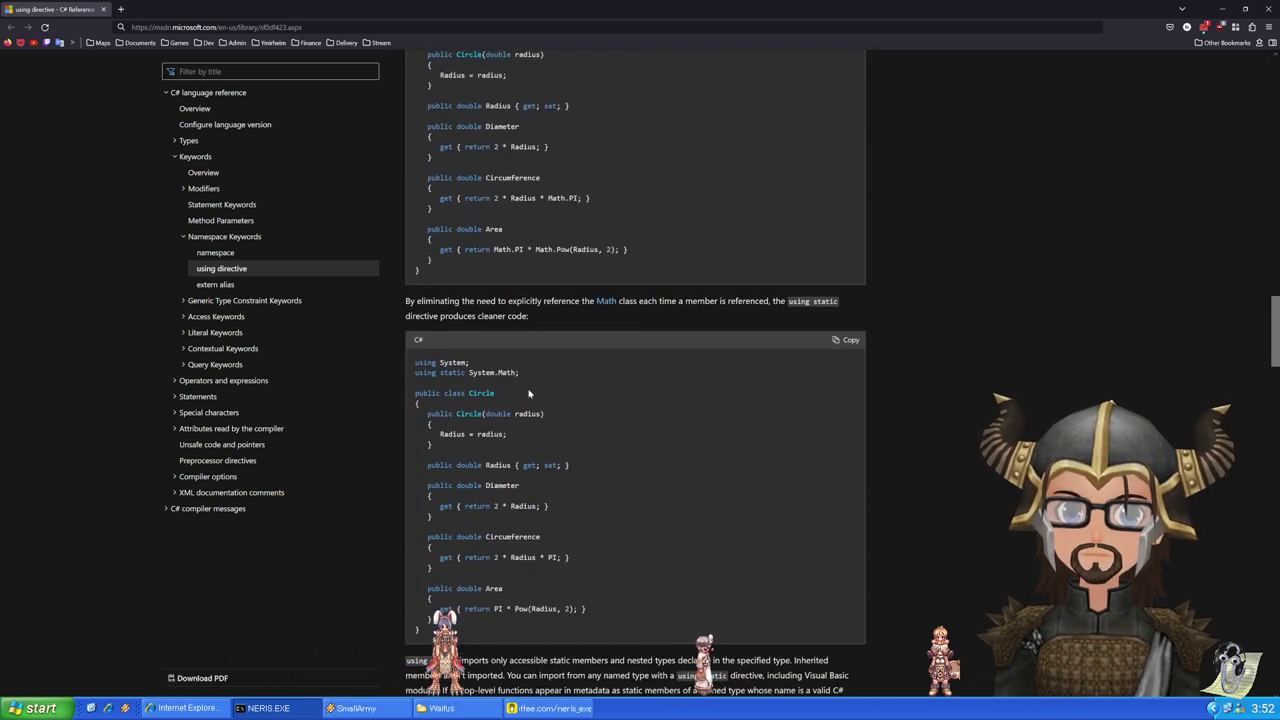
scroll(533, 349, up, 12)
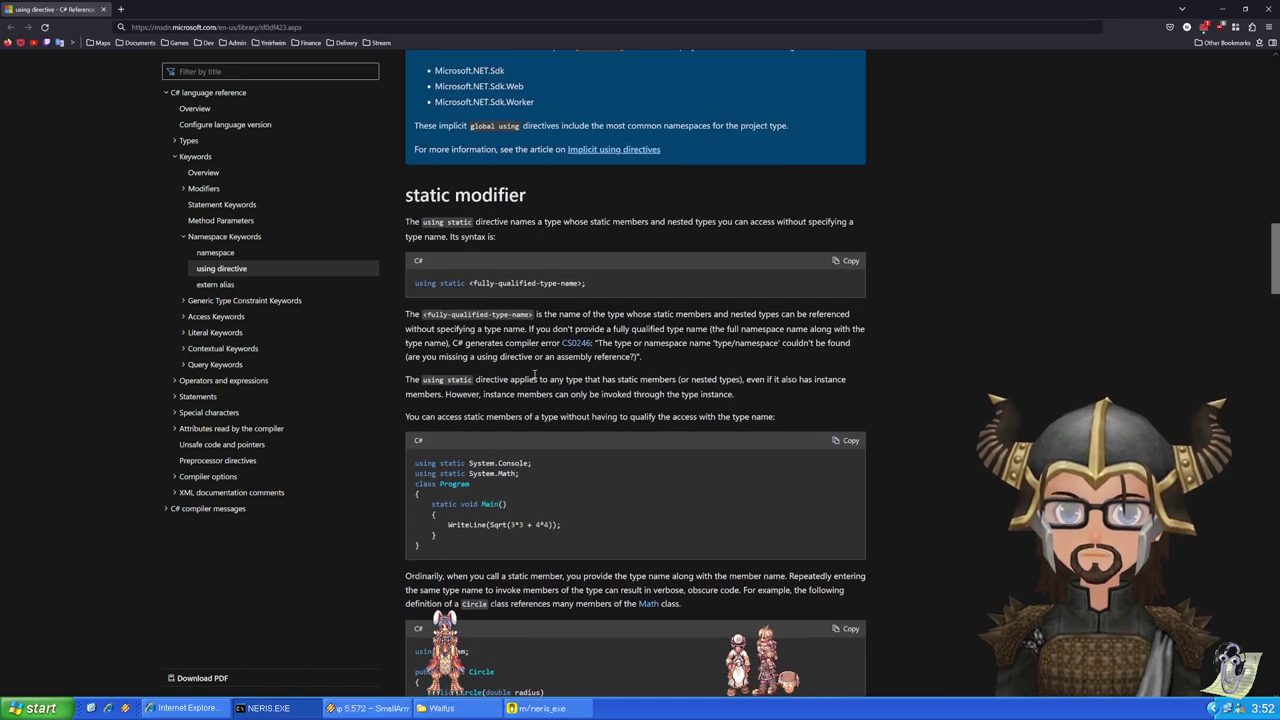
mouse_move(476, 222)
mouse_down()
mouse_move(850, 228)
mouse_move(465, 240)
mouse_move(476, 240)
mouse_up()
click(490, 243)
scroll(458, 298, down, 1)
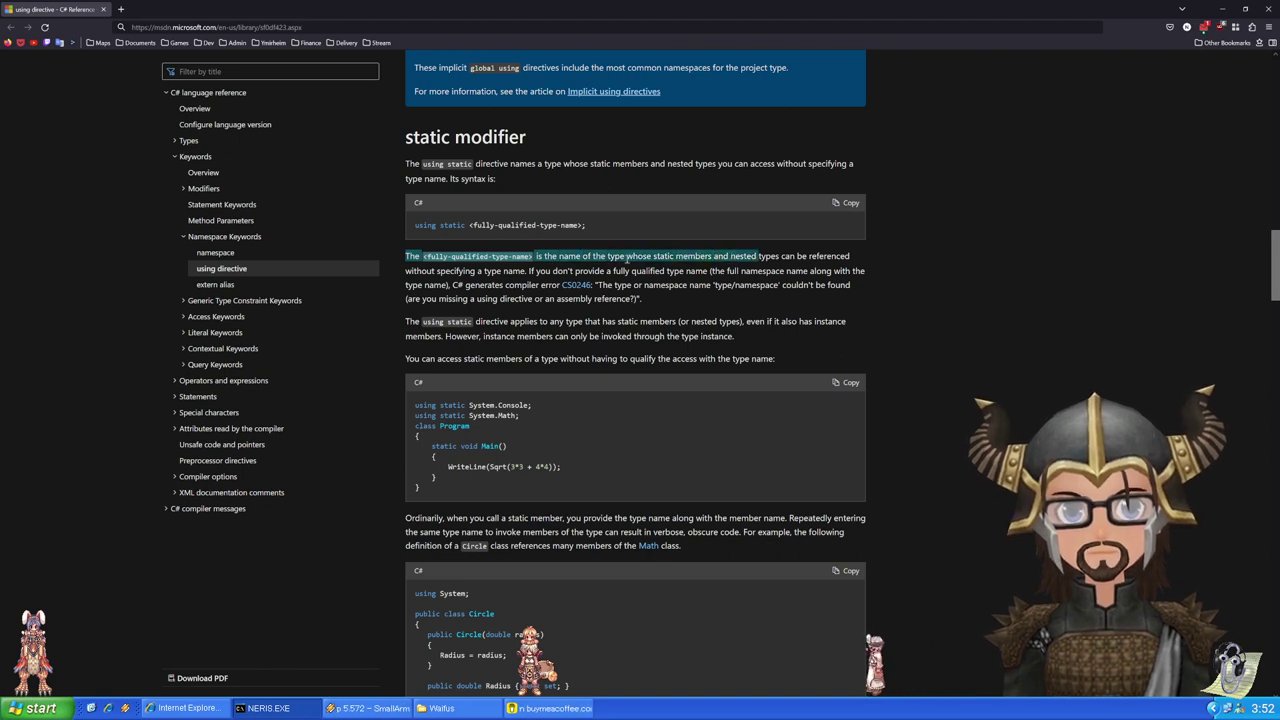
click(627, 259)
drag(712, 256, 796, 256)
click(437, 257)
drag(596, 257, 800, 257)
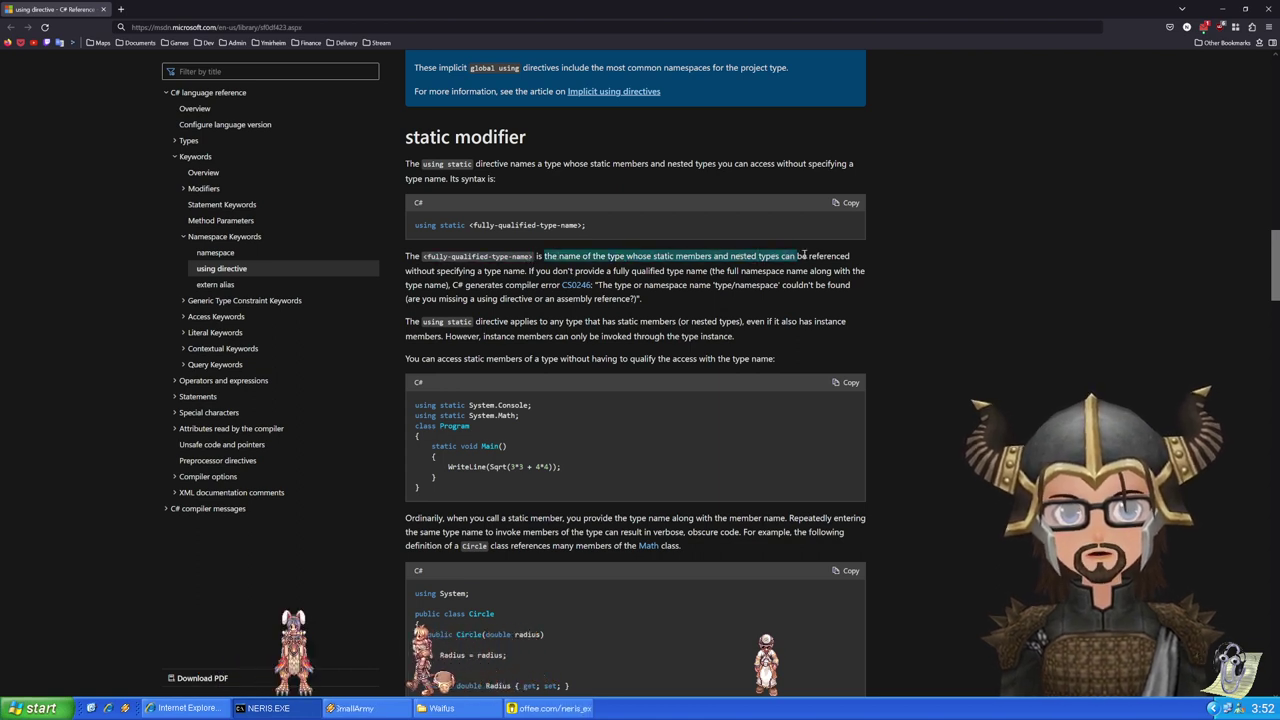
click(781, 257)
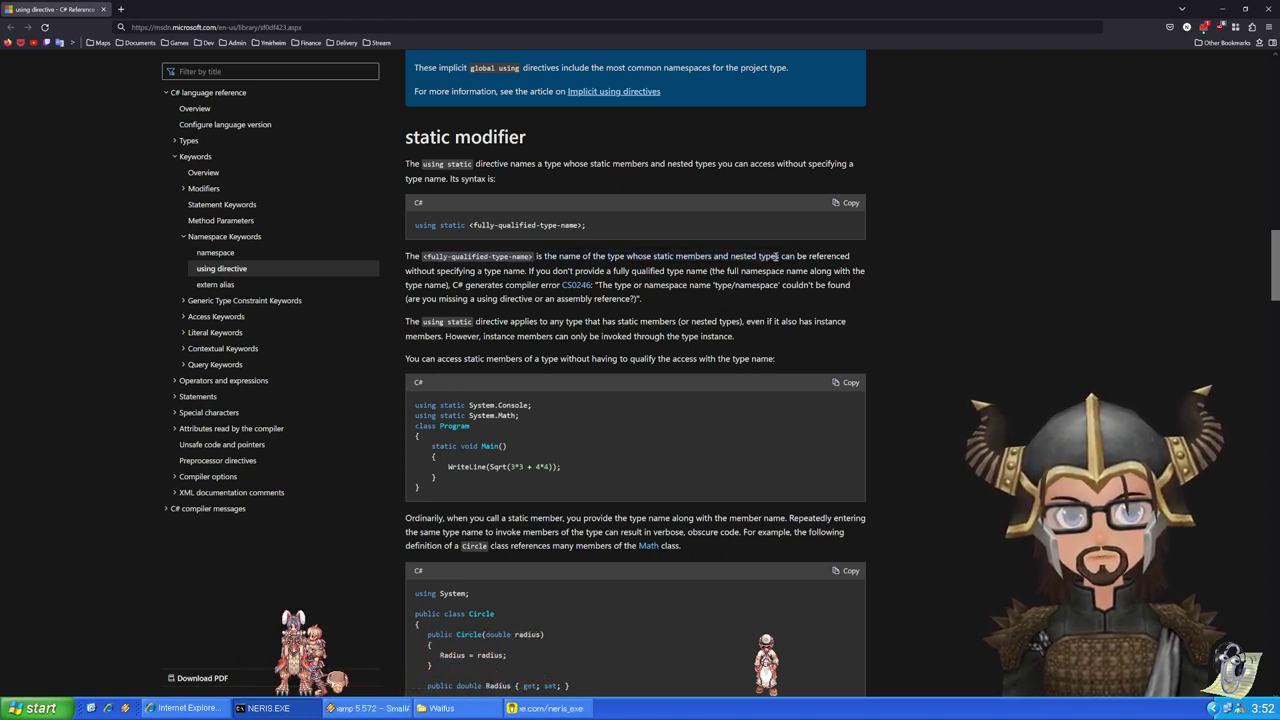
drag(839, 252, 606, 271)
drag(730, 283, 828, 271)
drag(714, 271, 427, 286)
click(454, 285)
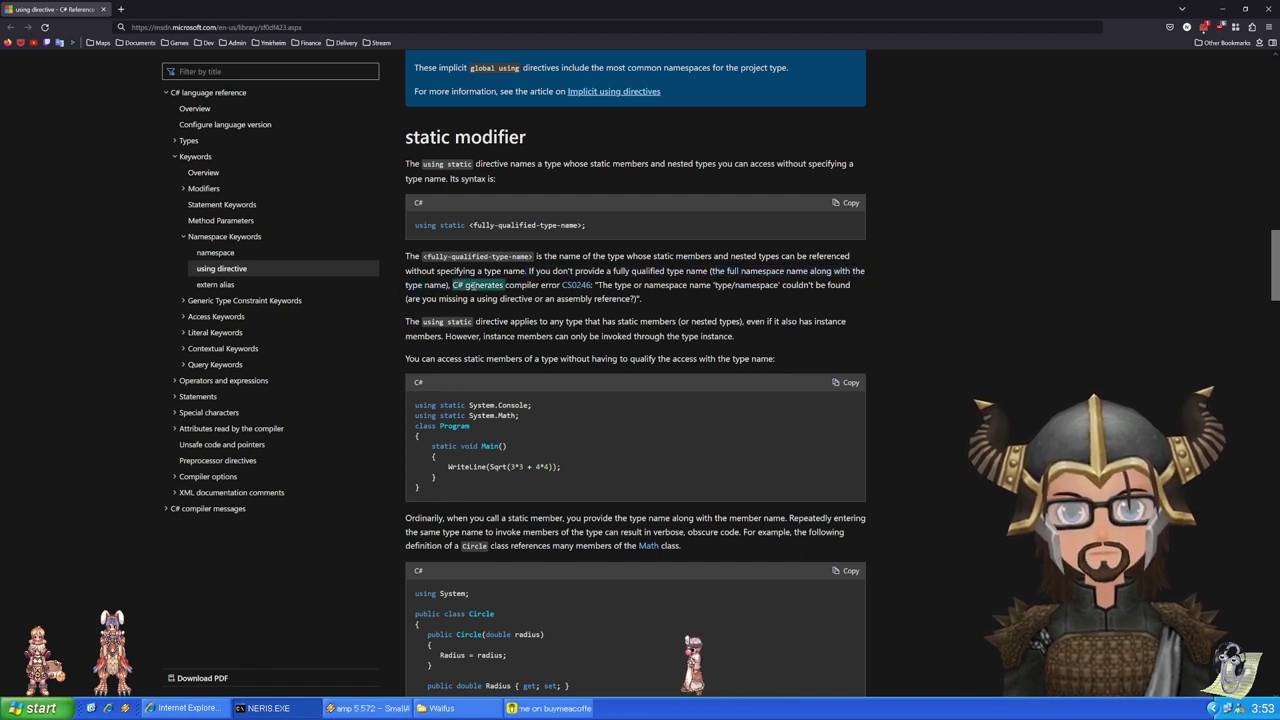
click(613, 285)
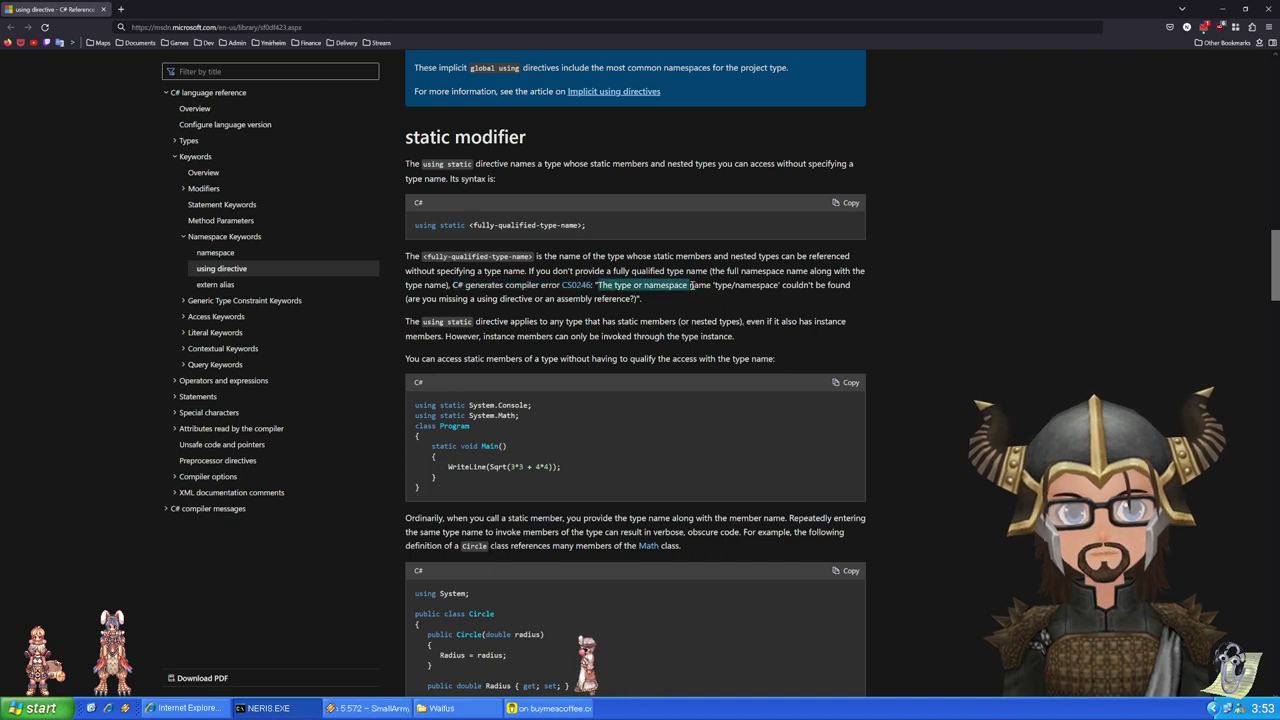
drag(776, 290, 598, 300)
click(412, 322)
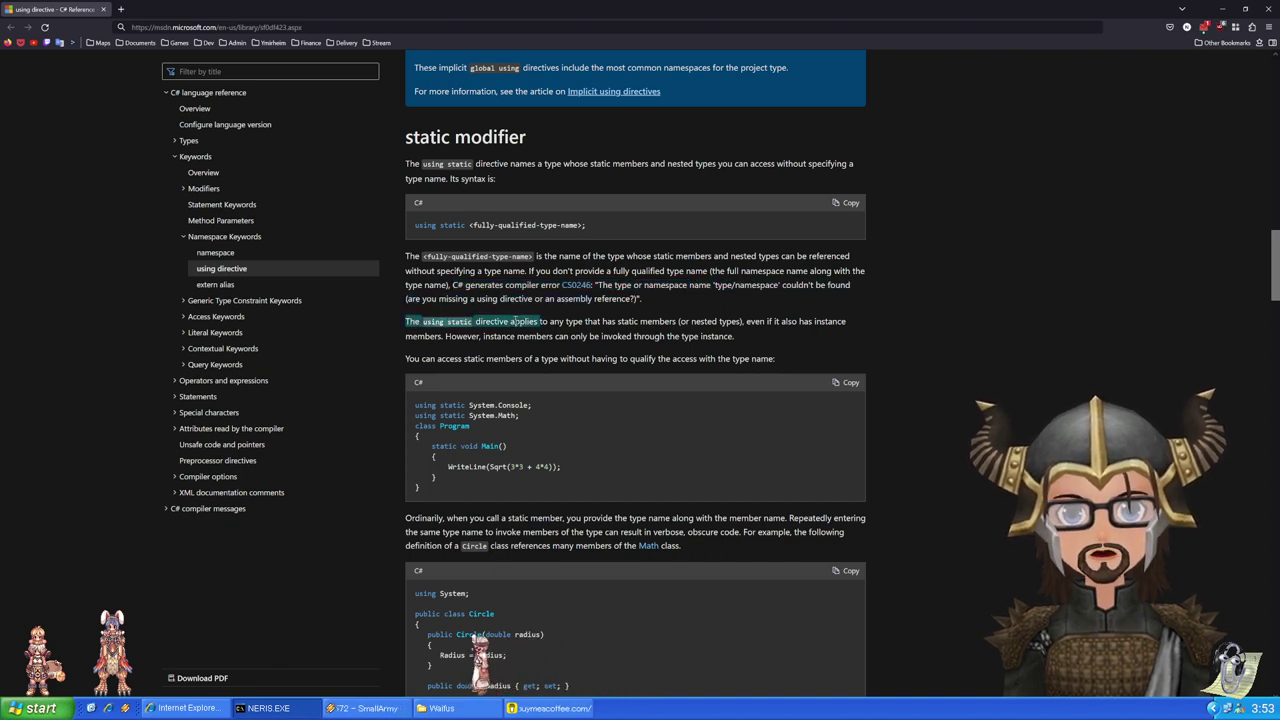
click(594, 313)
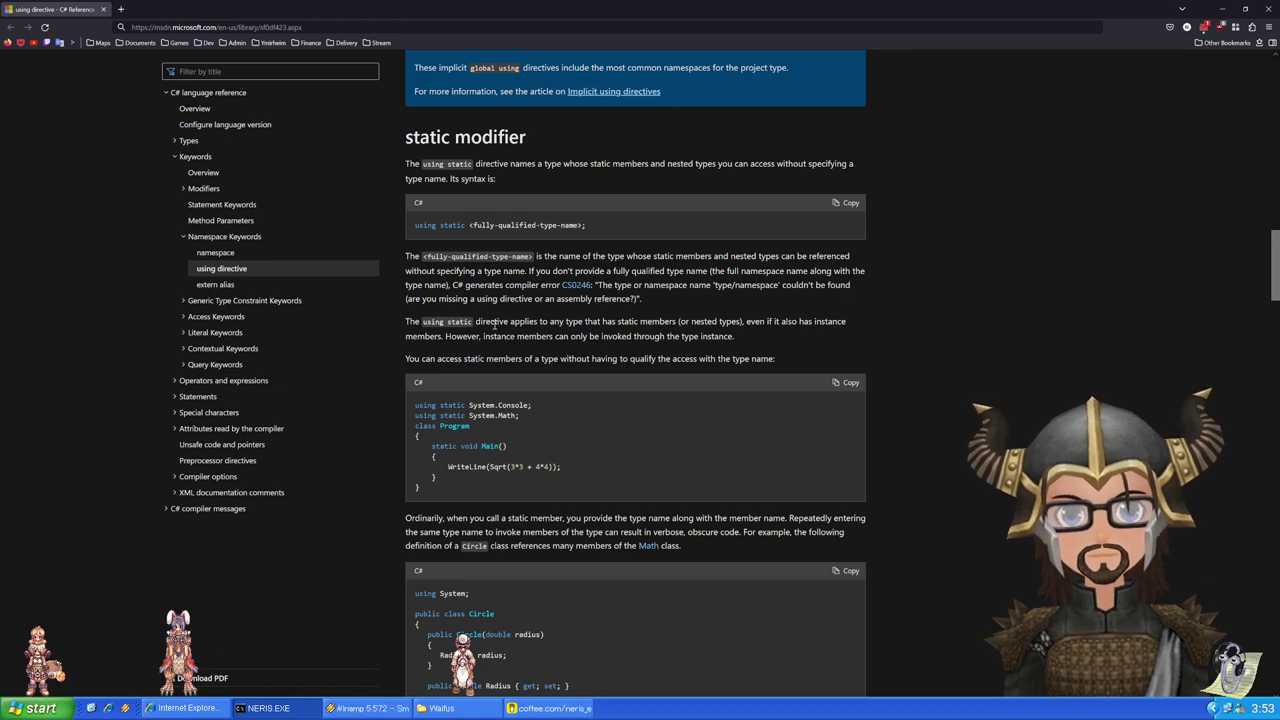
drag(633, 316, 583, 331)
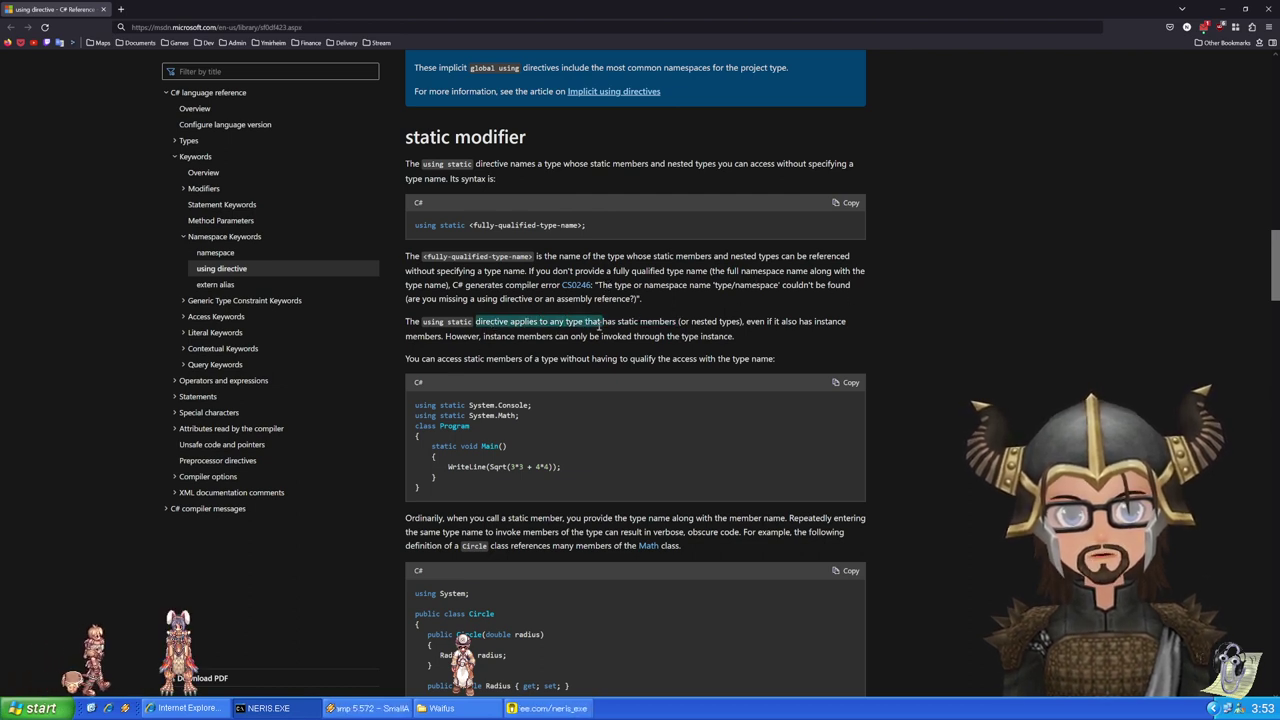
double_click(750, 328)
drag(800, 323, 740, 346)
drag(406, 359, 778, 360)
click(783, 361)
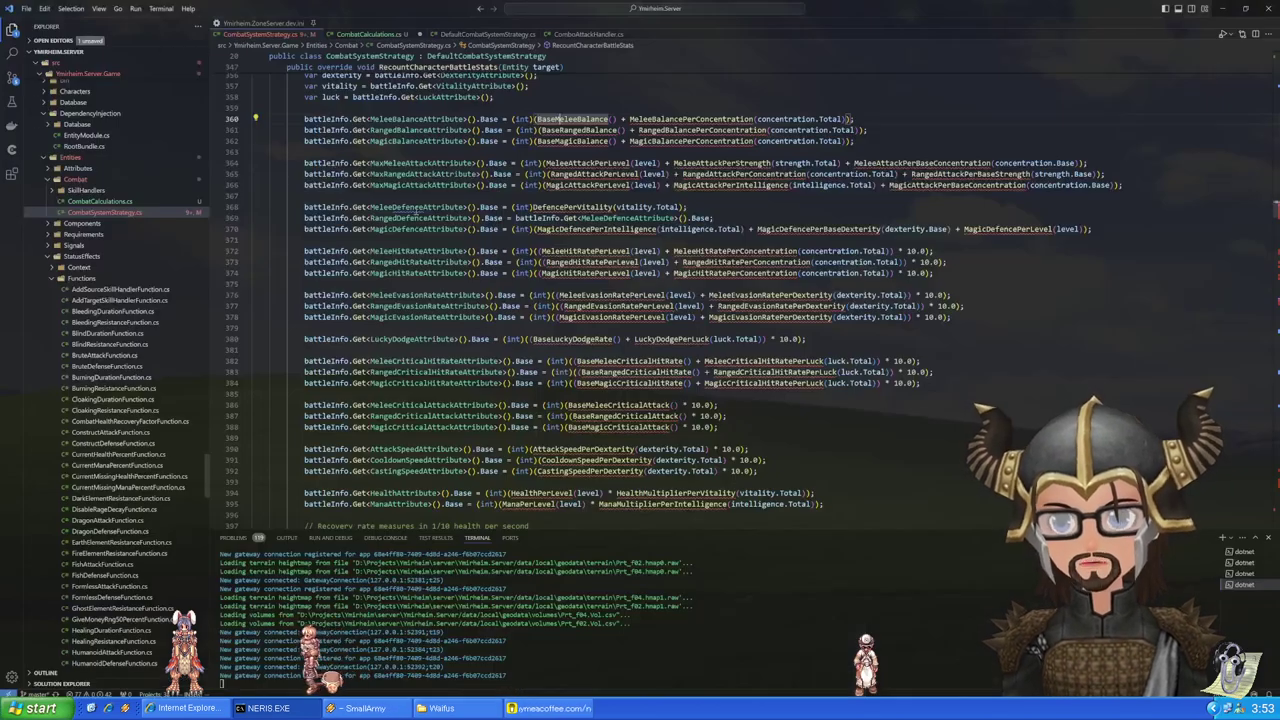
Step: Dismiss the protection-level error and open CombatCalculations.cs, trying and undoing single 'private' removals
scroll(541, 313, up, 6)
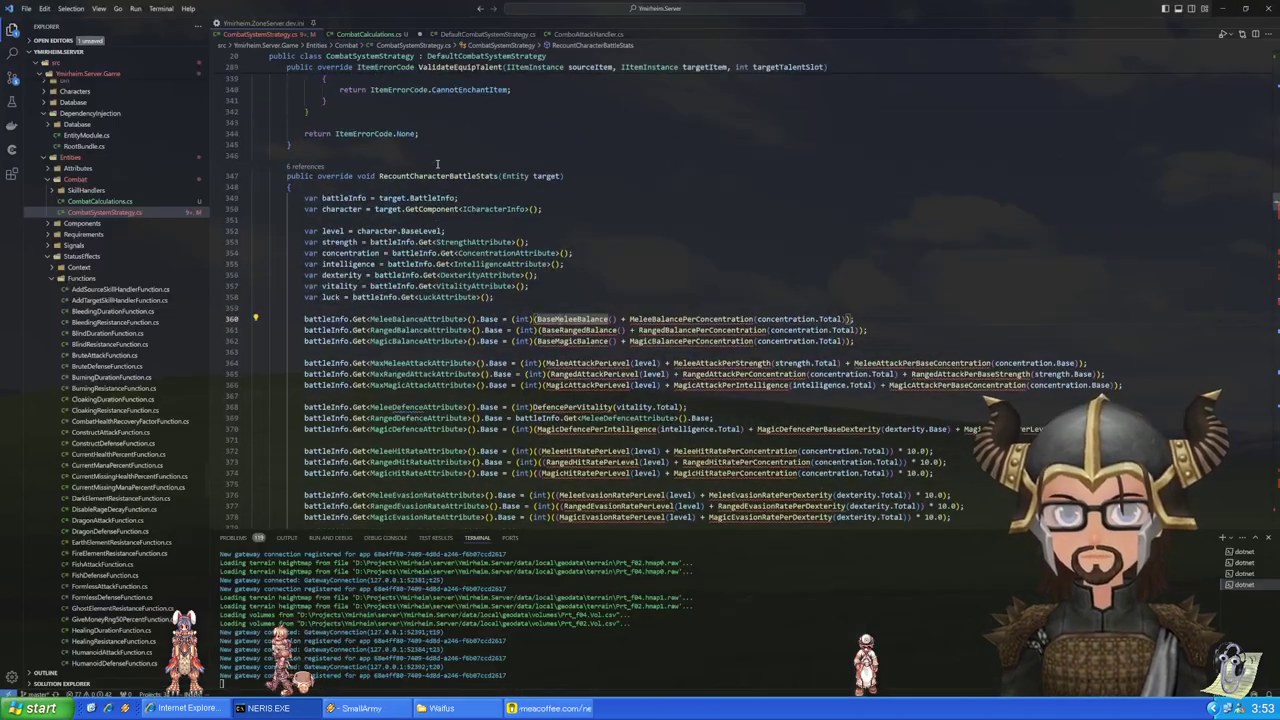
mouse_move(552, 319)
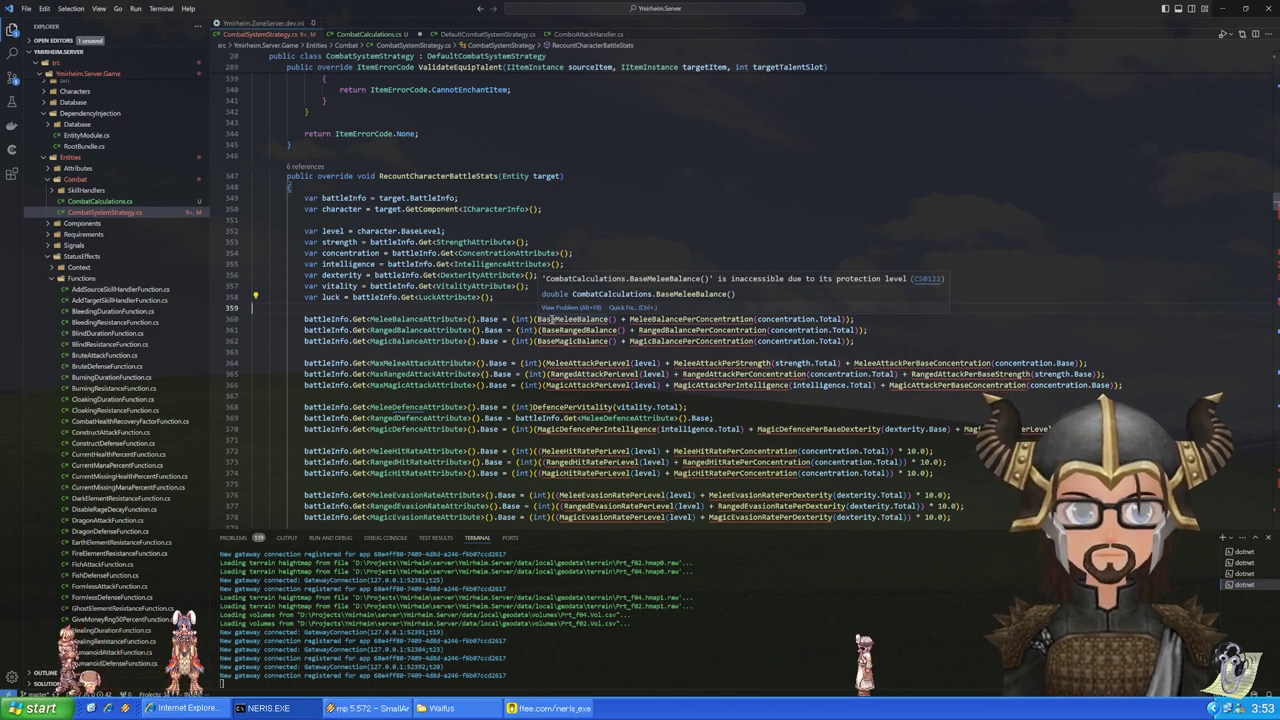
click(470, 286)
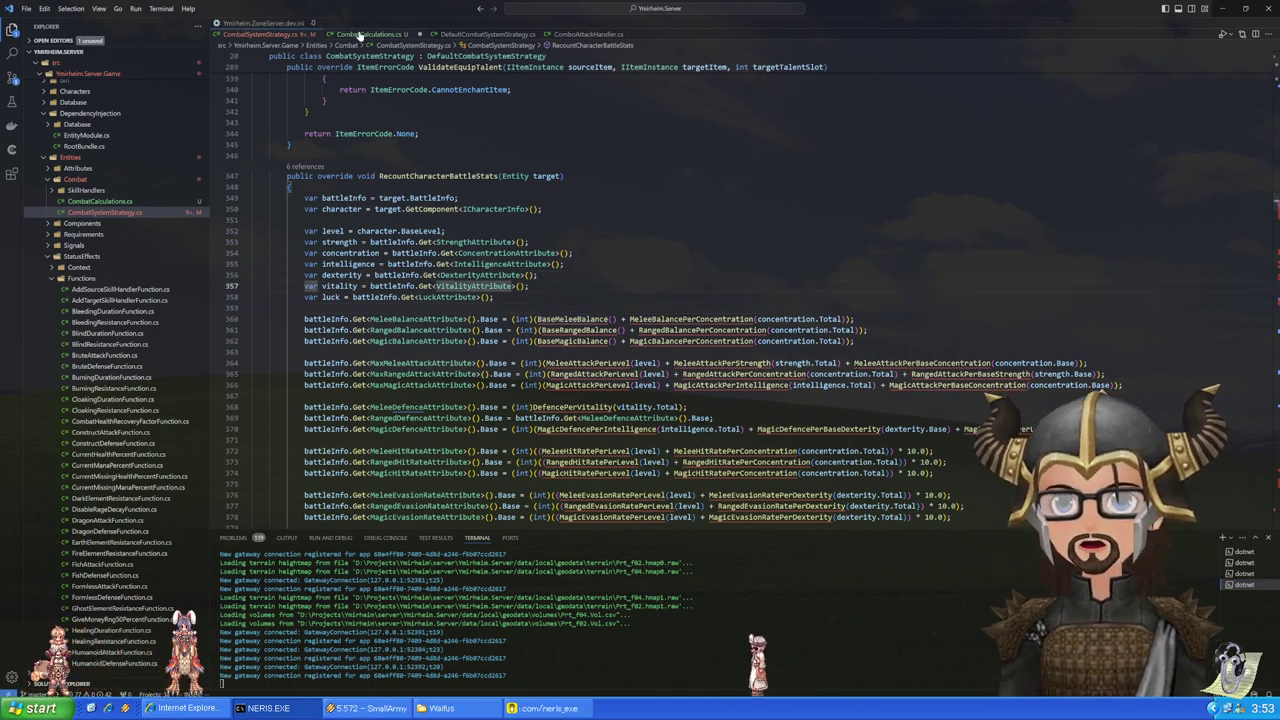
click(360, 35)
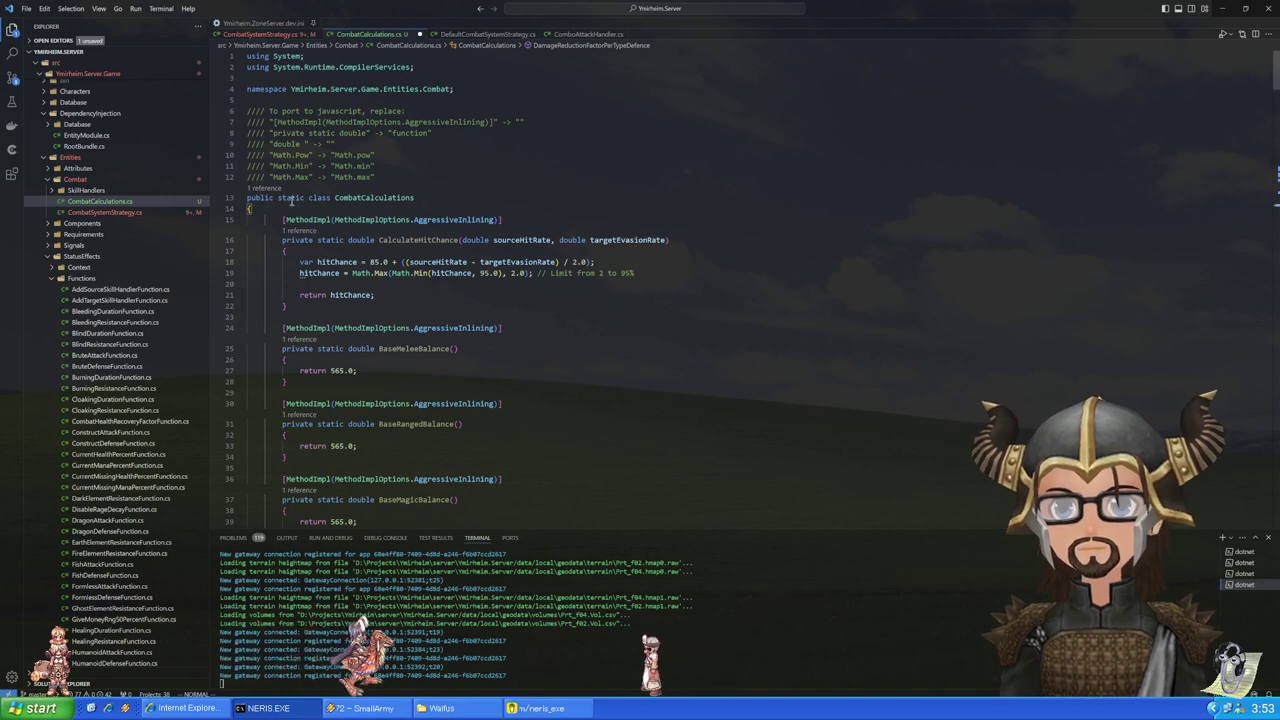
double_click(297, 240)
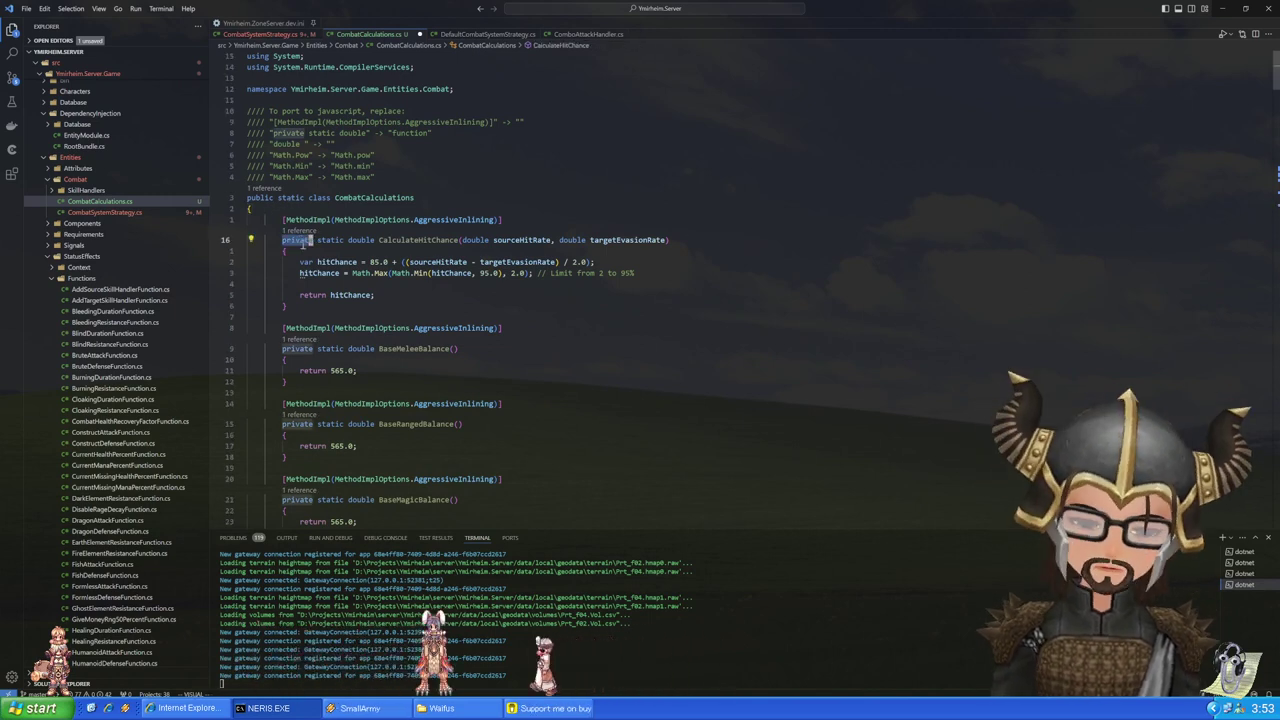
key(c)
key(Return)
key(Return)
key(ctrl+z)
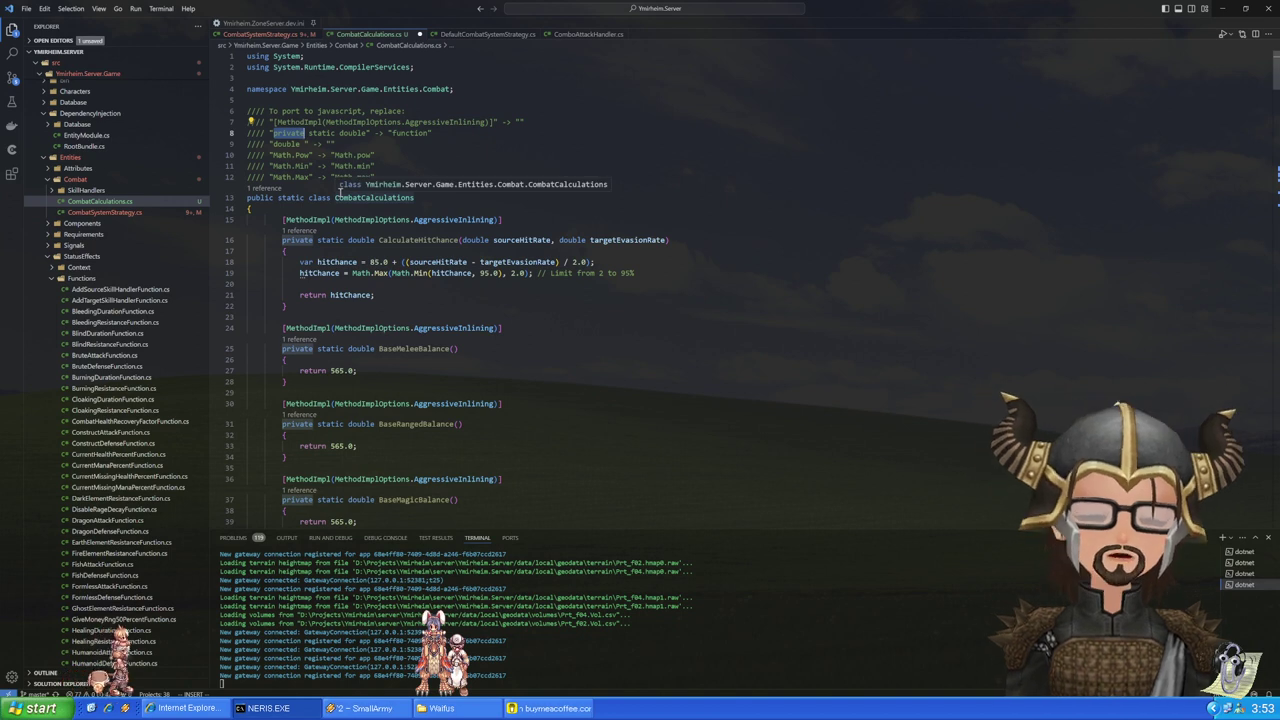
key(BackSpace)
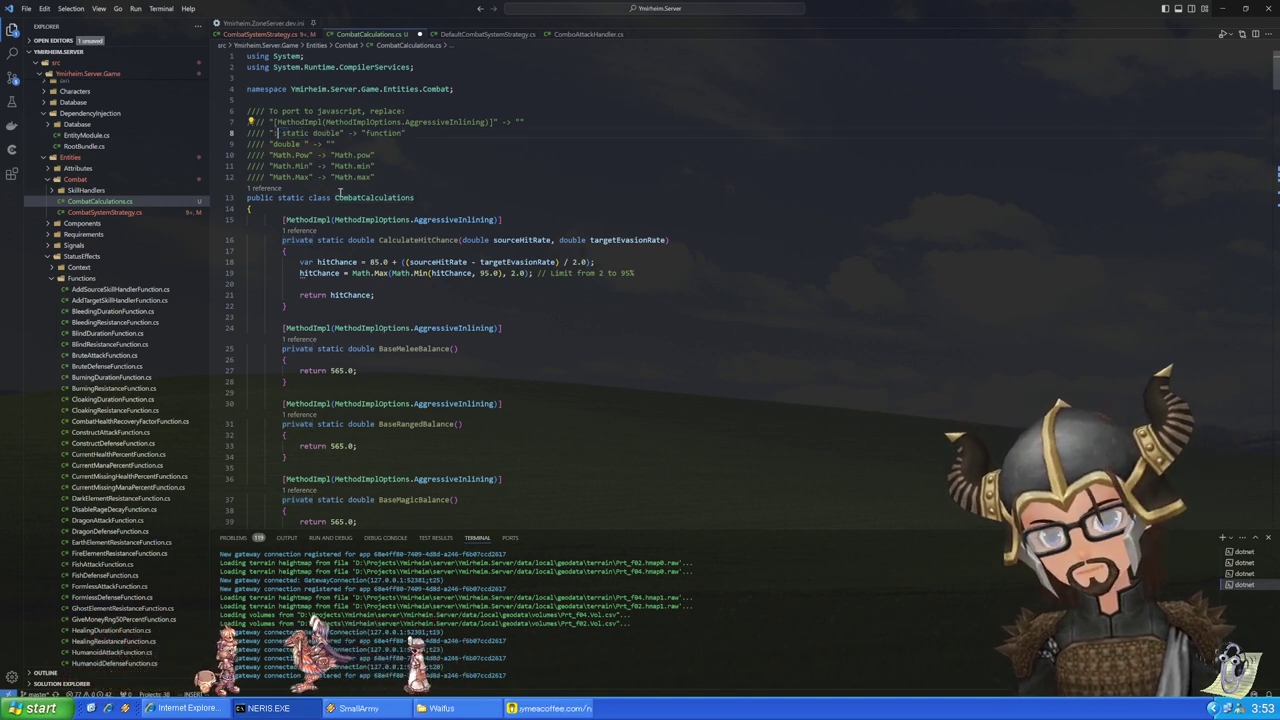
key(ctrl+z)
key(Escape)
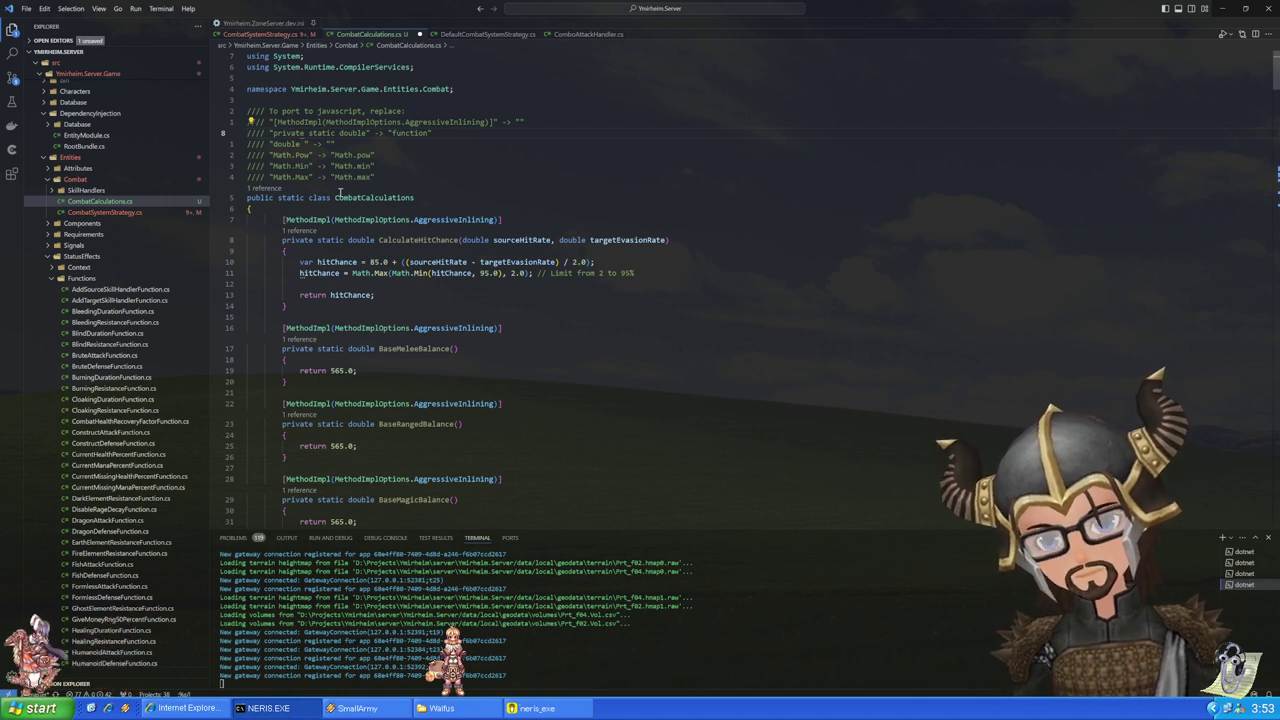
Step: Replace every 'private' in the file with 'public' using multiple cursors
key(d)
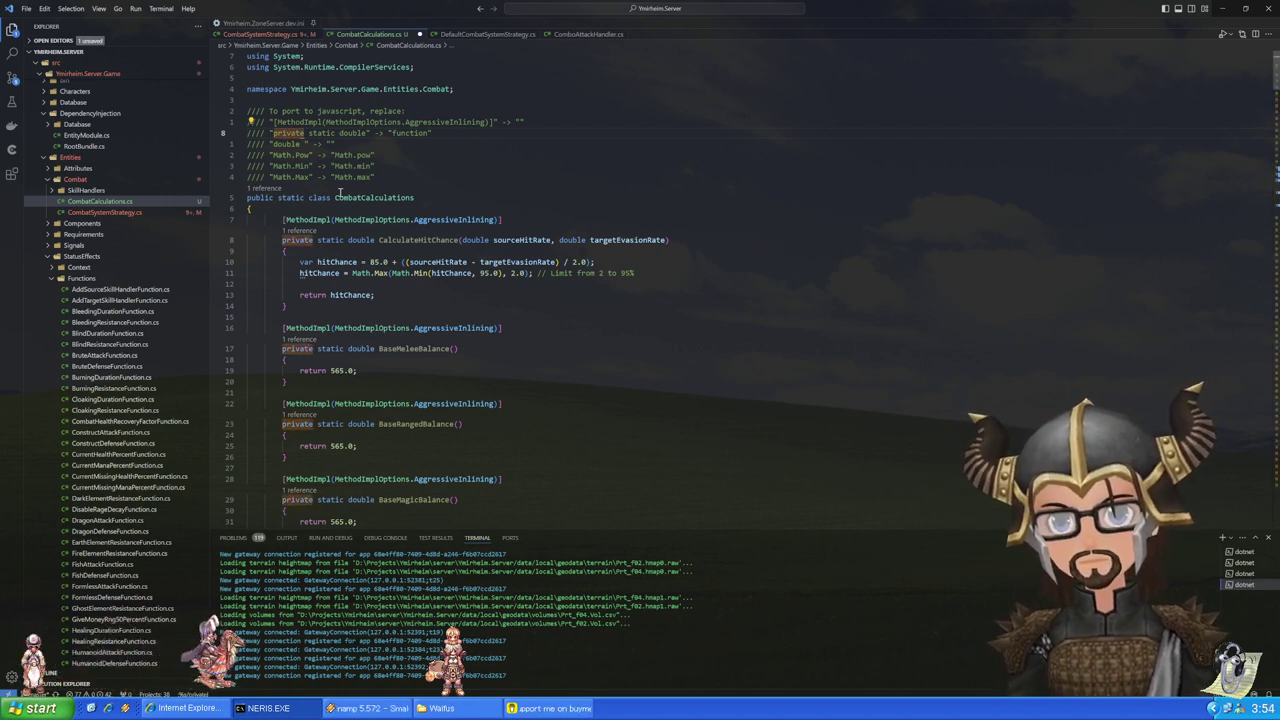
text(public)
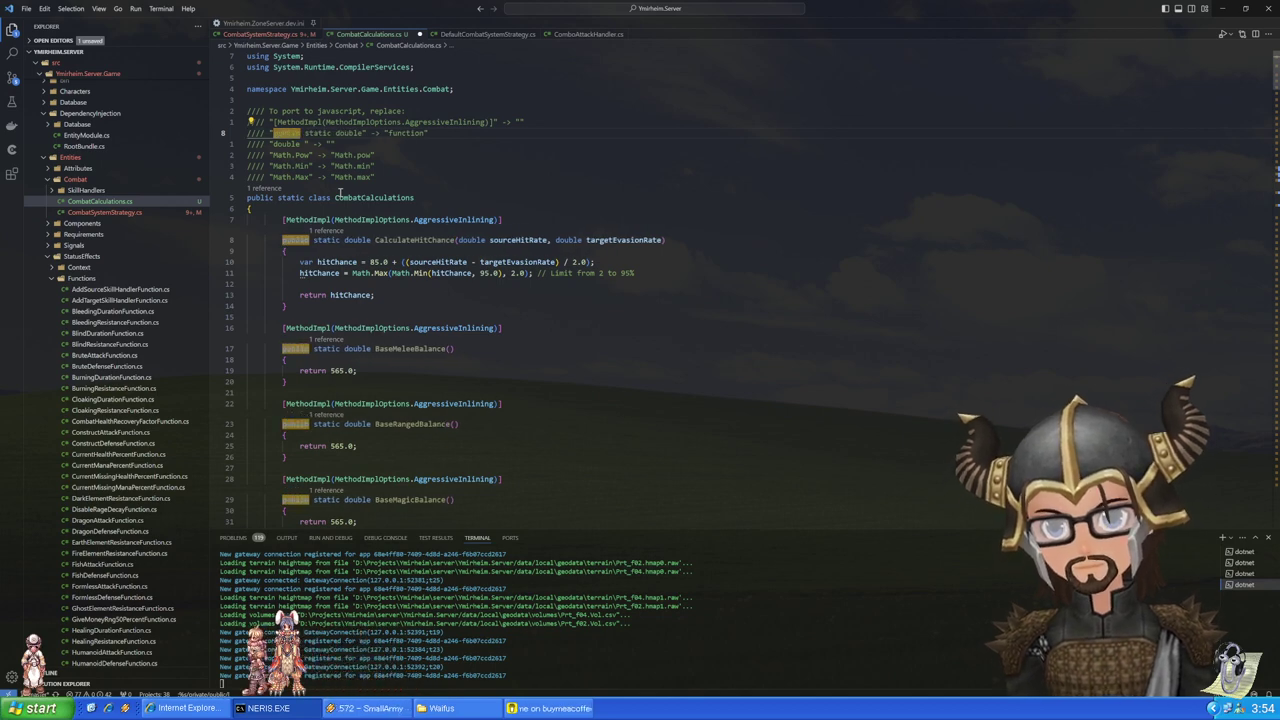
key(Escape)
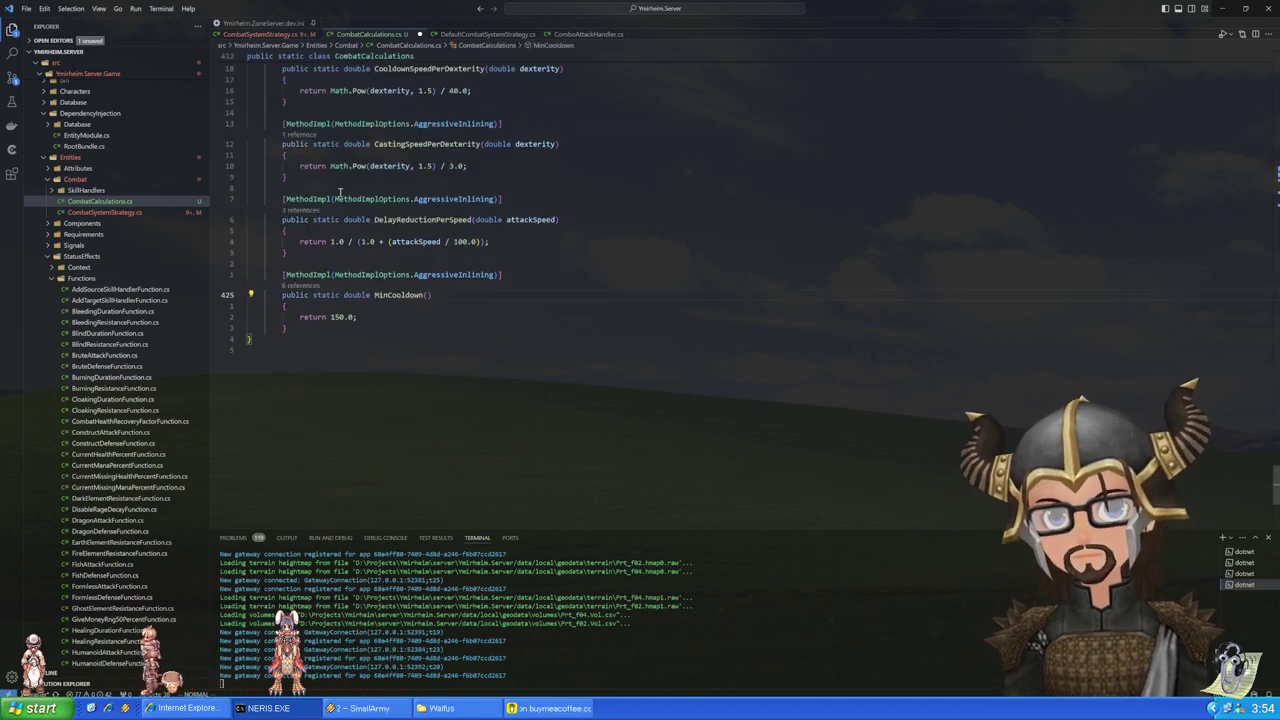
key(g)
key(g)
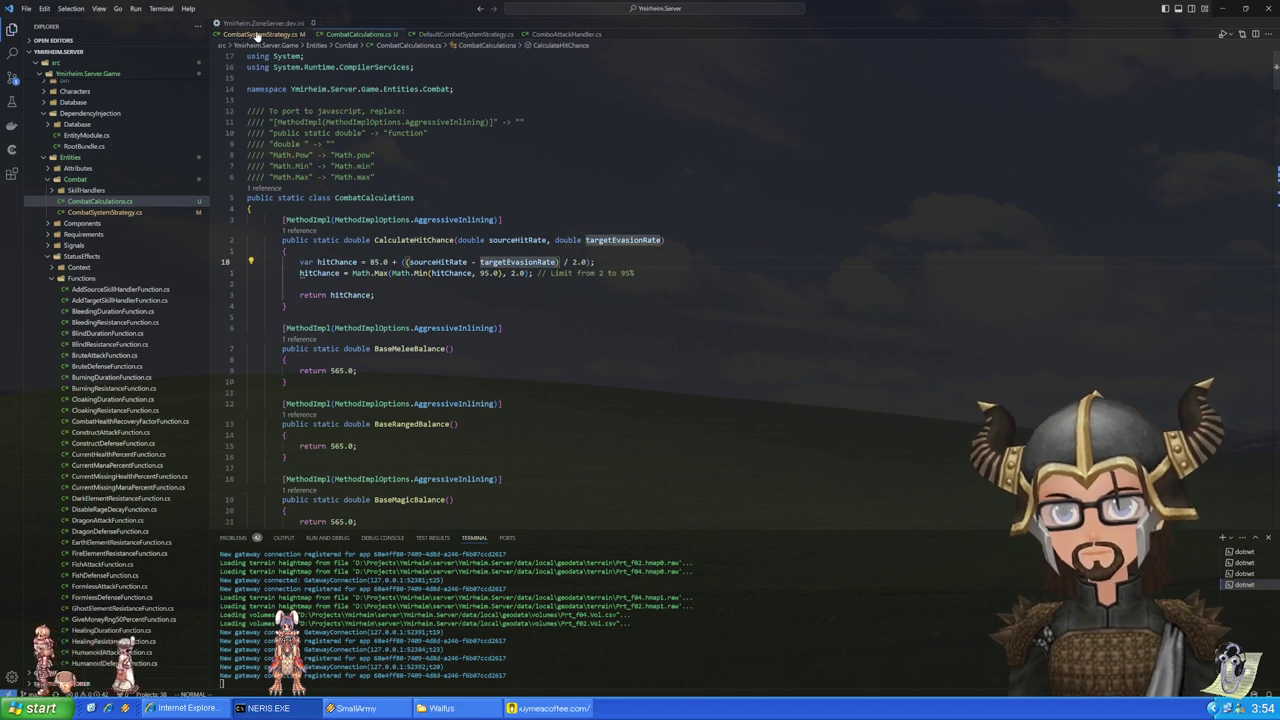
key(ctrl+o)
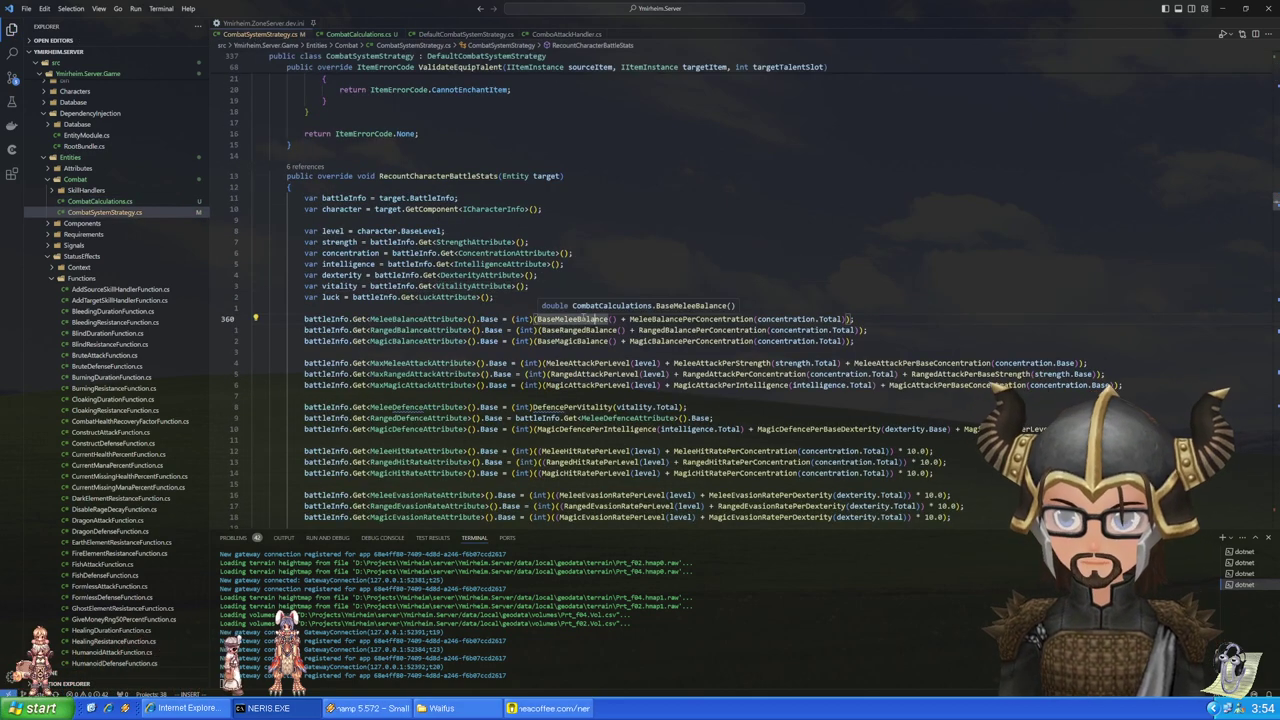
click(357, 38)
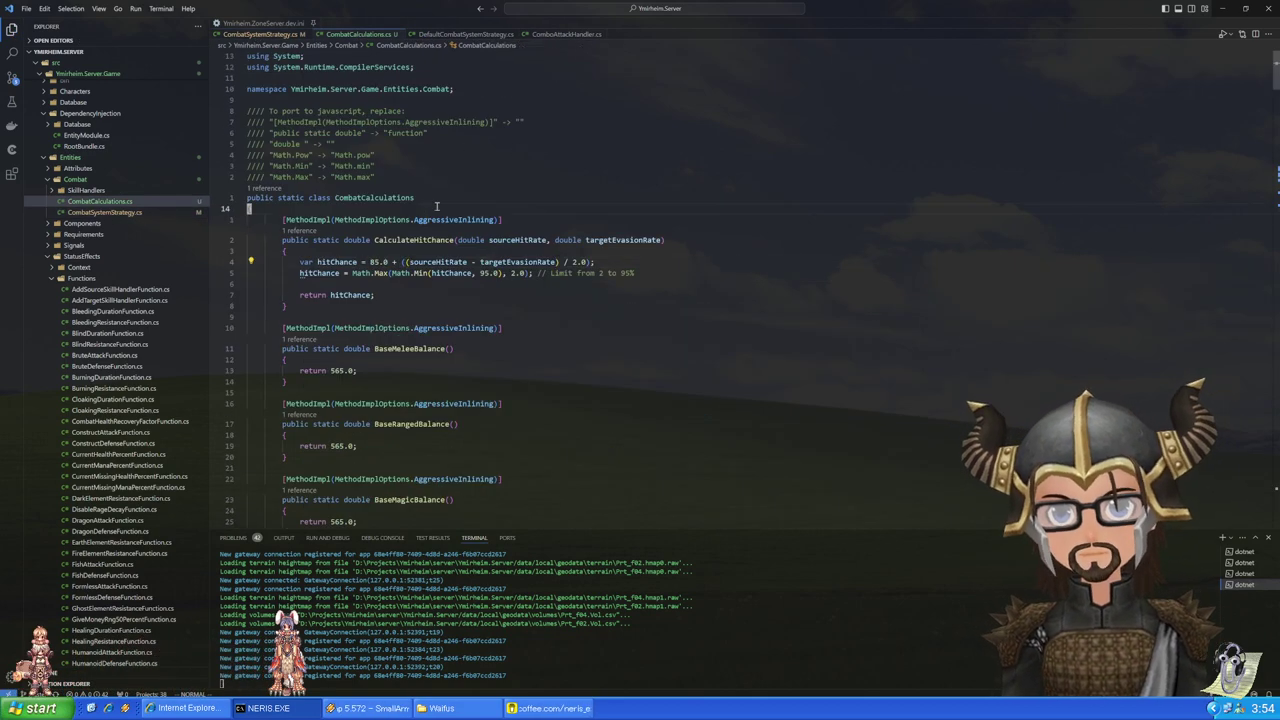
click(313, 240)
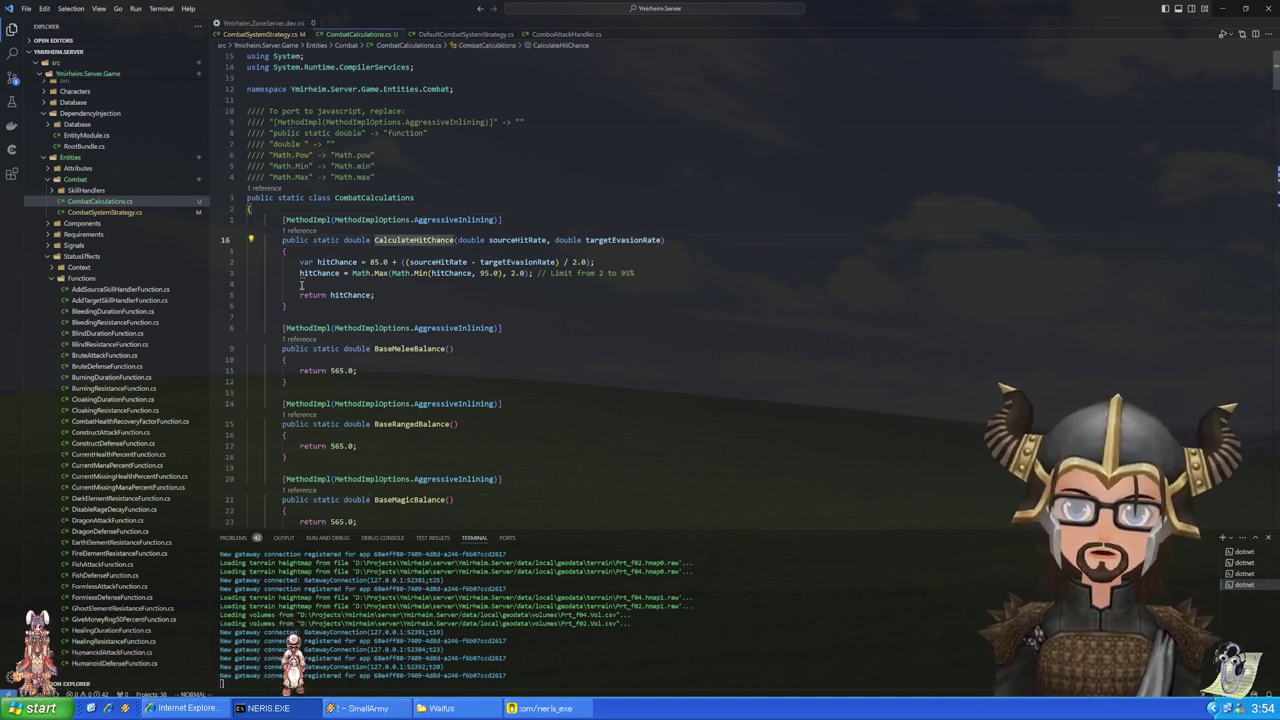
scroll(403, 240, down, 20)
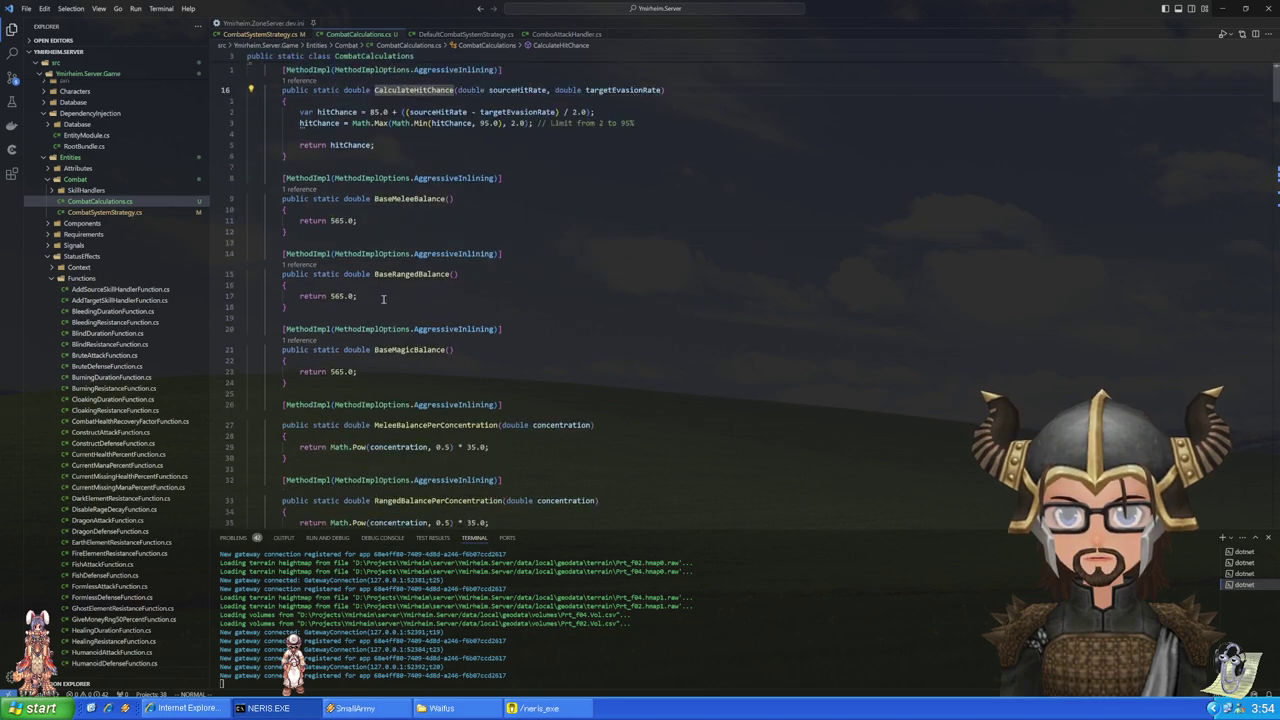
scroll(374, 325, down, 20)
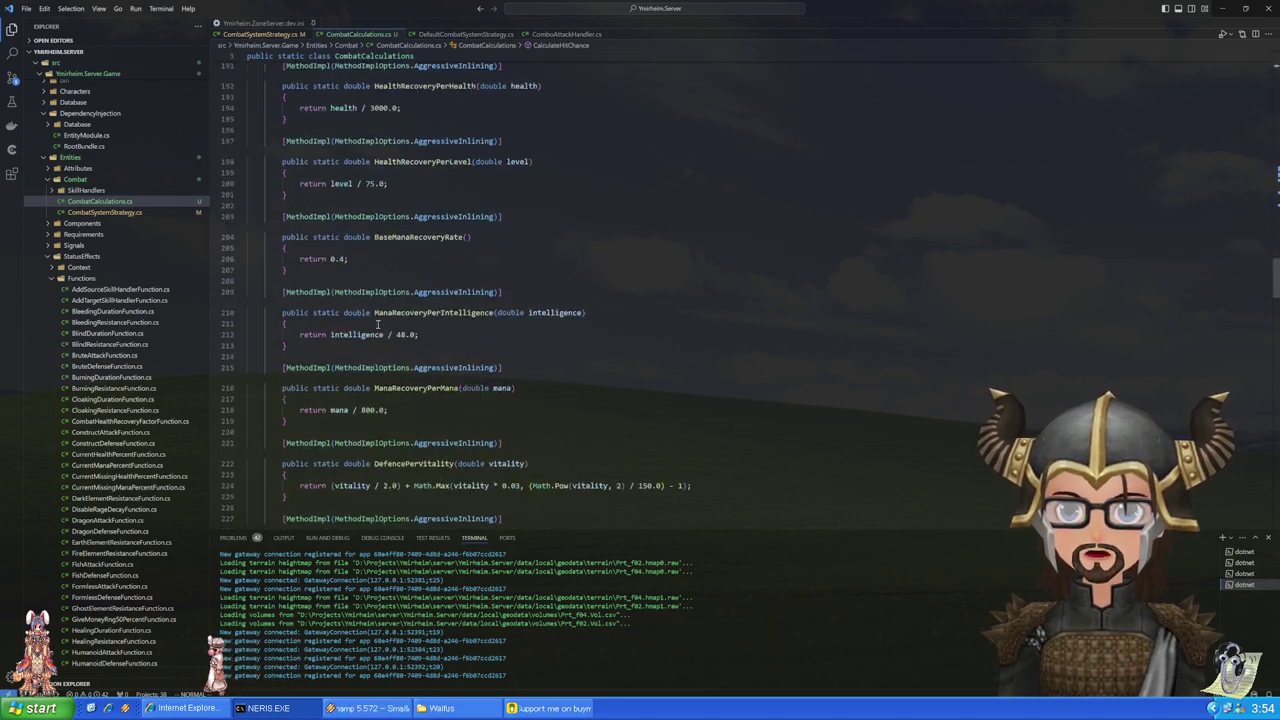
scroll(369, 344, down, 15)
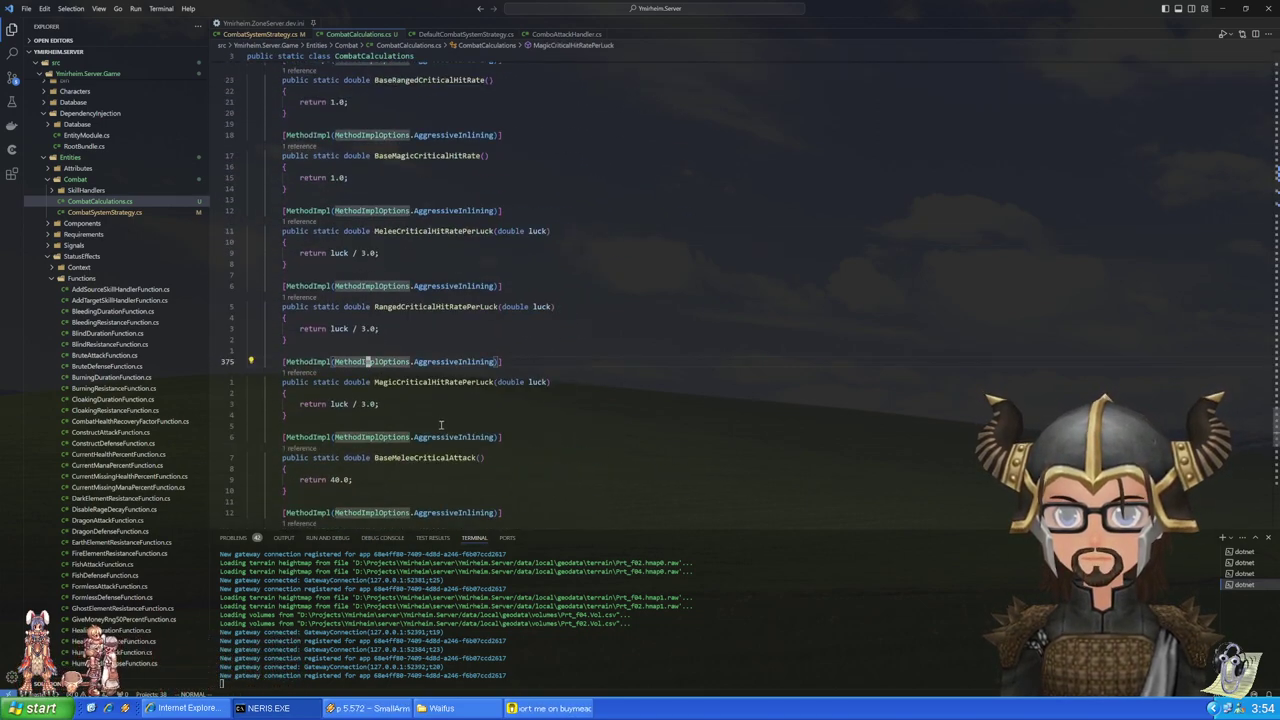
key(ctrl+Home)
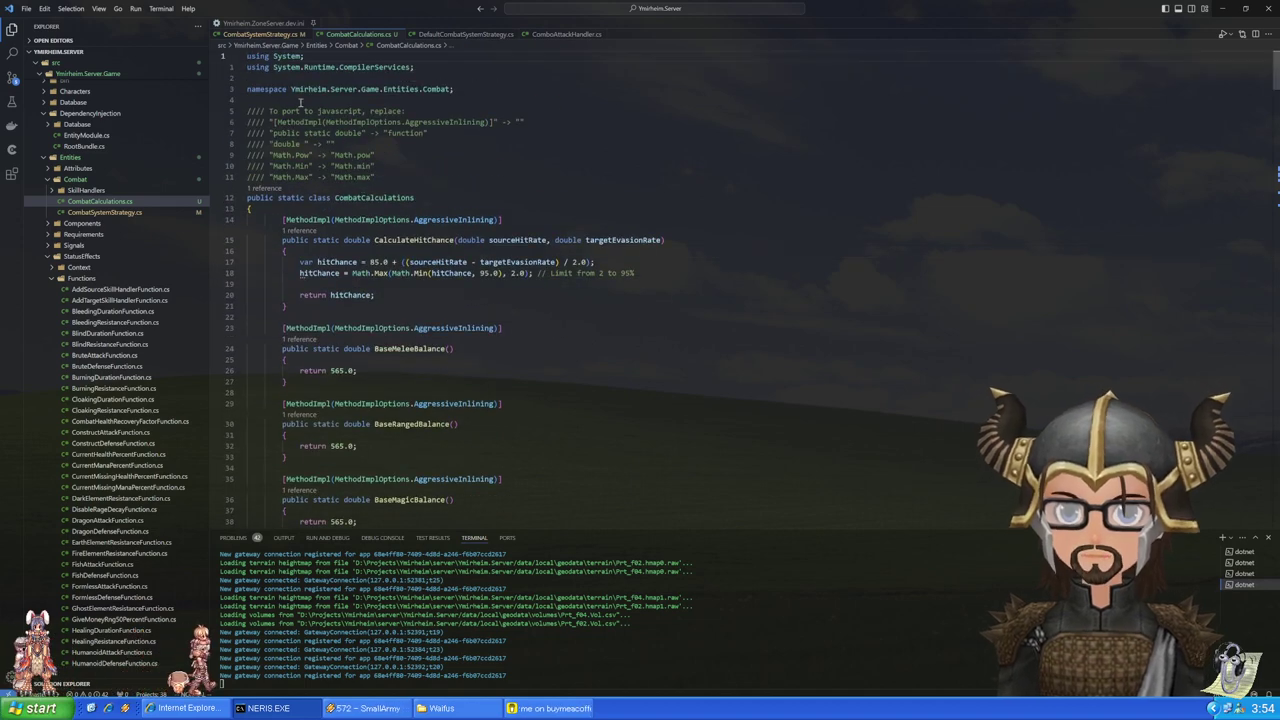
click(248, 37)
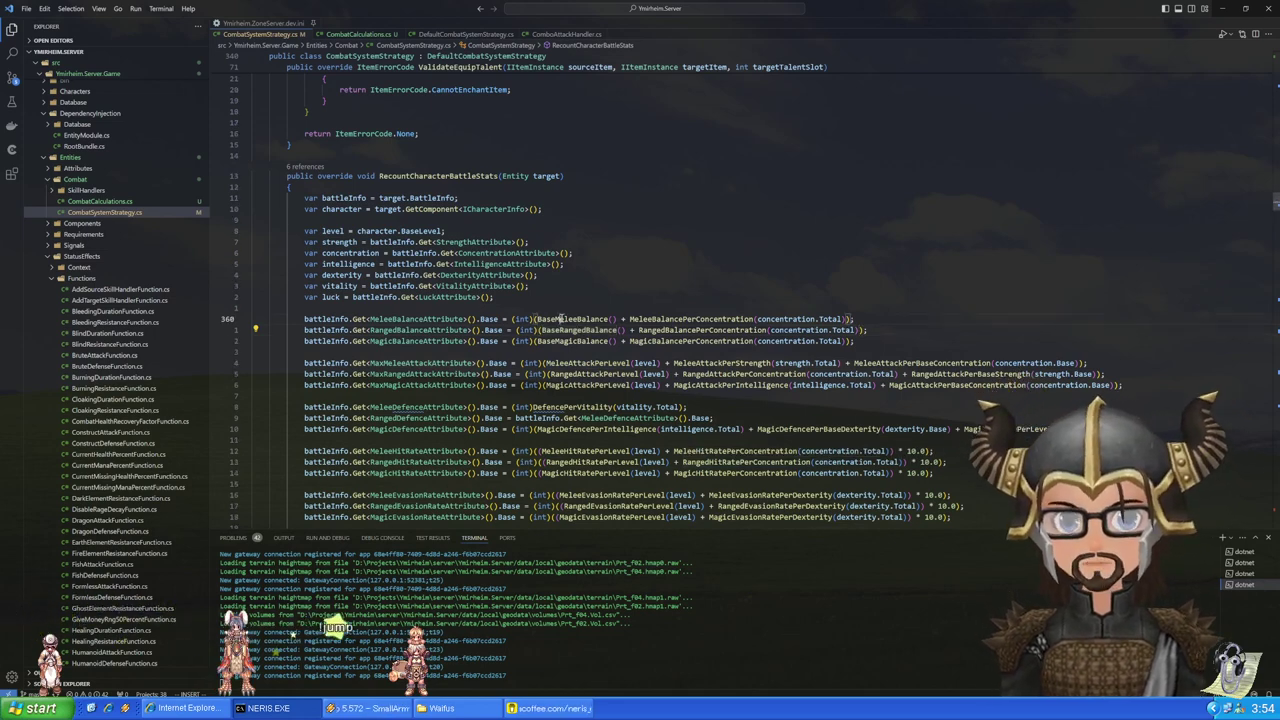
key(ctrl+Tab)
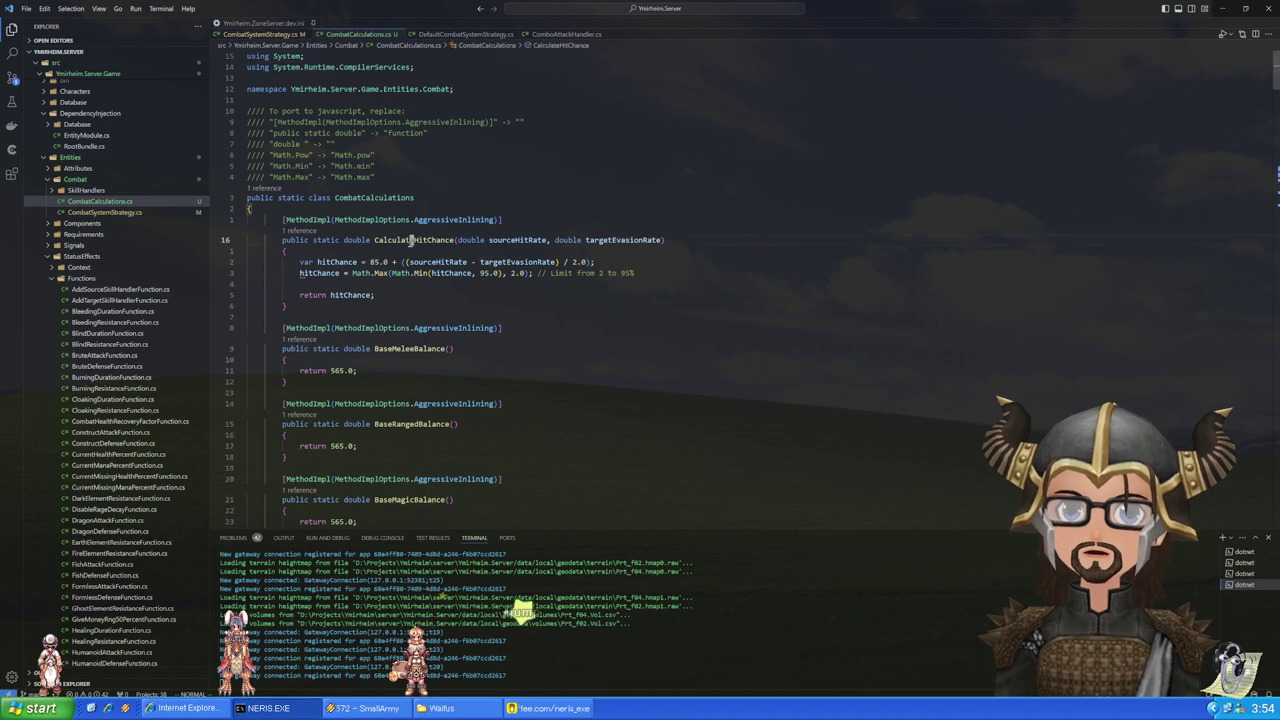
key(ctrl+Tab)
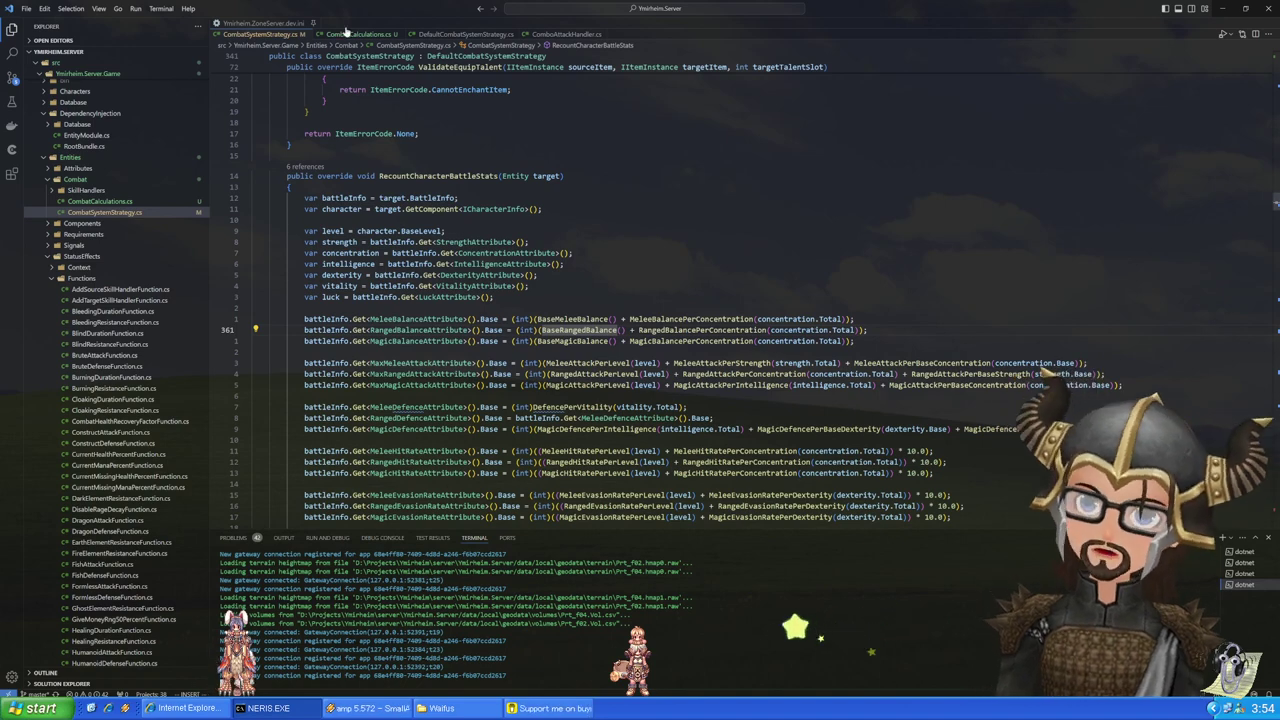
click(350, 34)
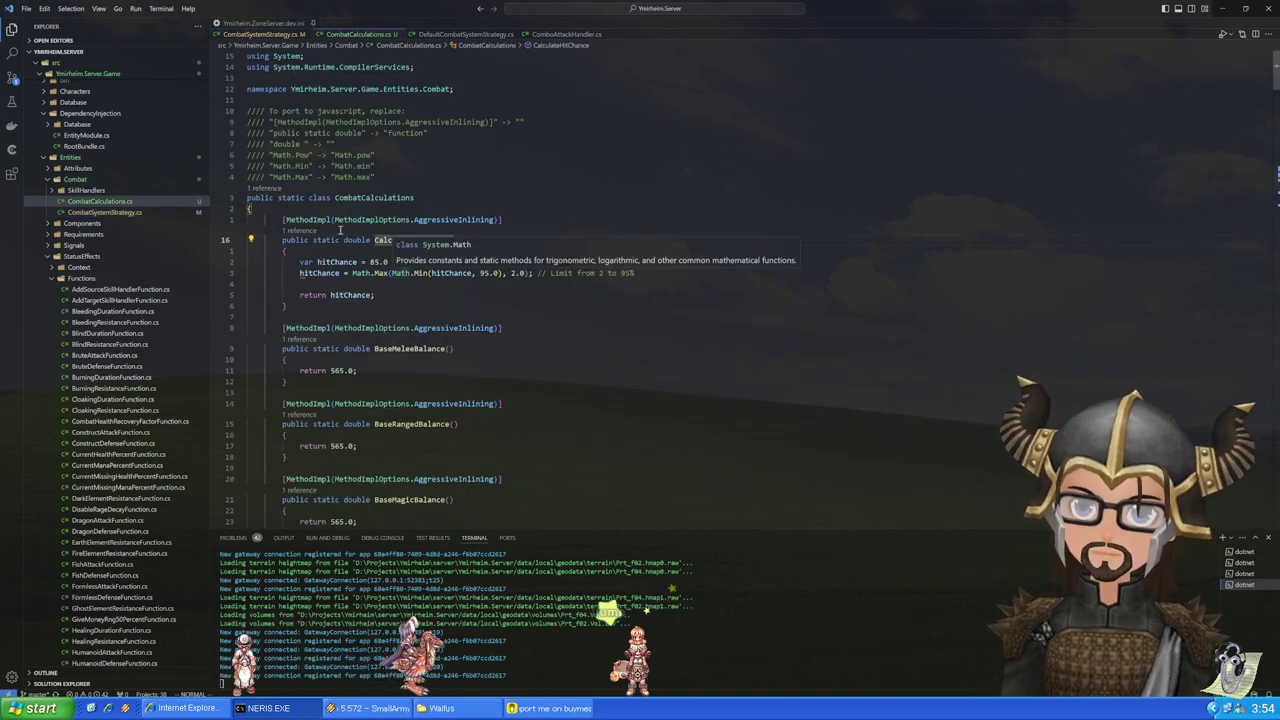
key(alt+Left)
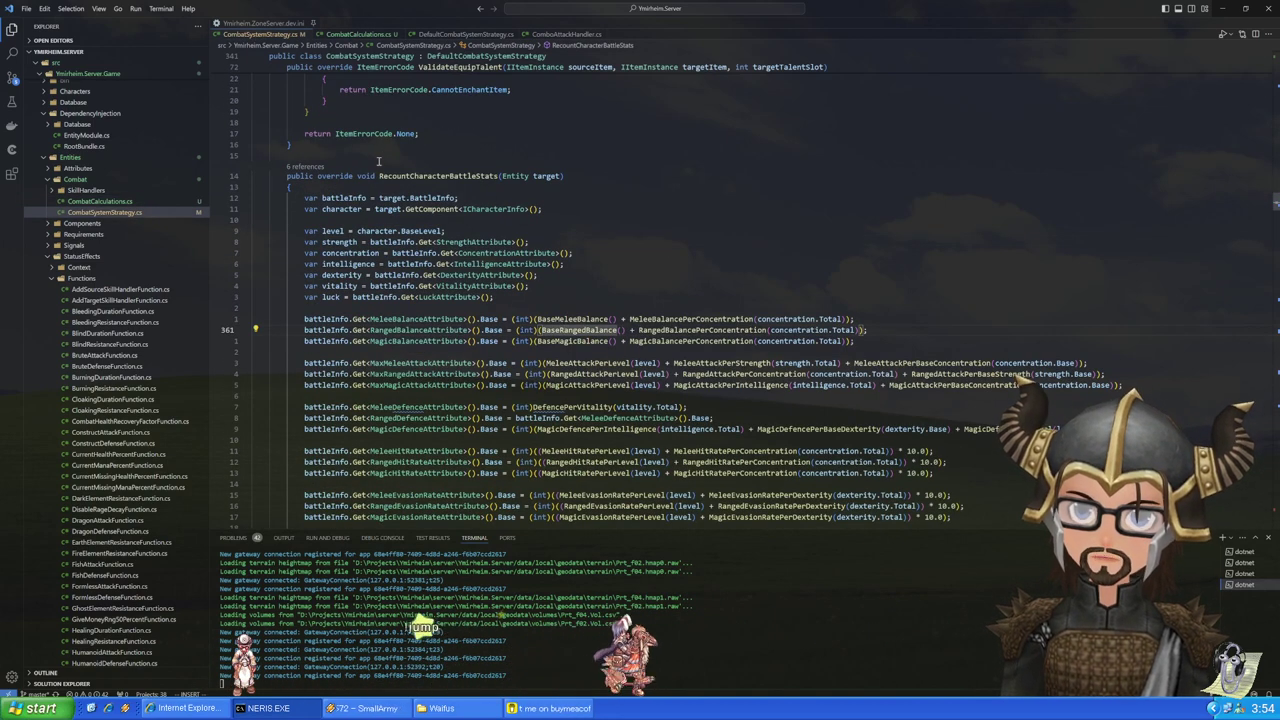
key(alt+Right)
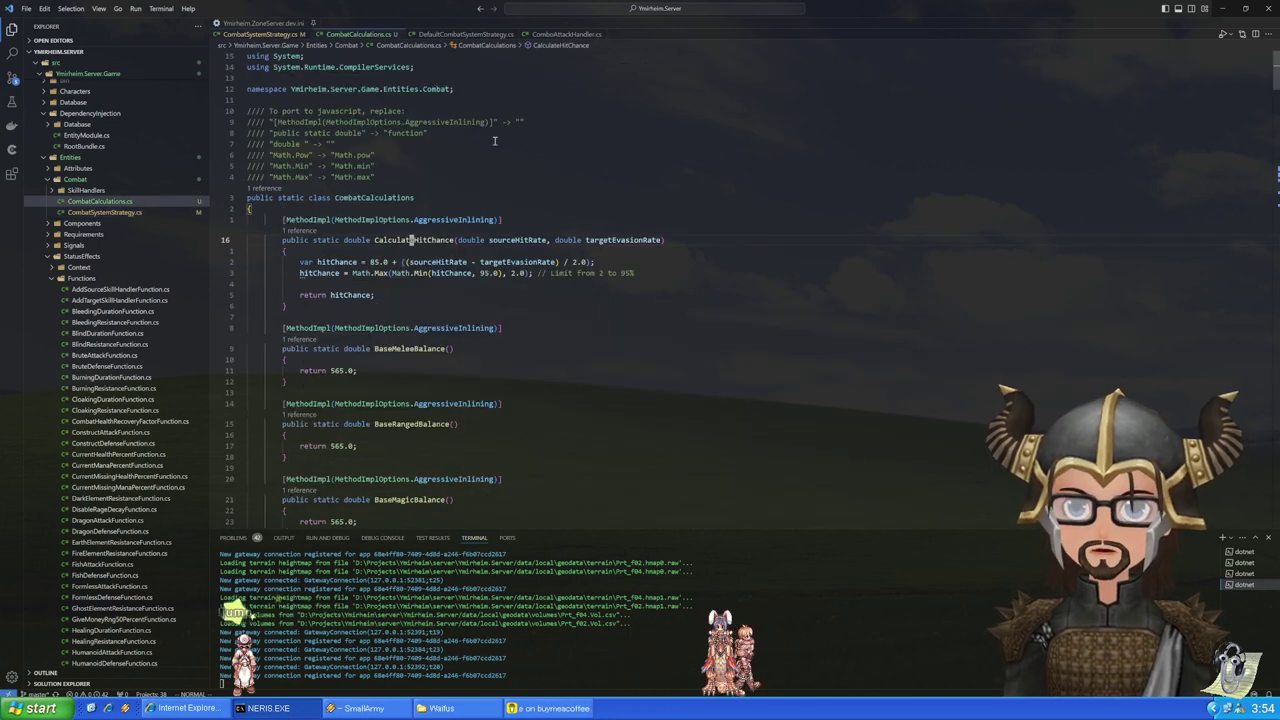
key(k)
key(k)
key(k)
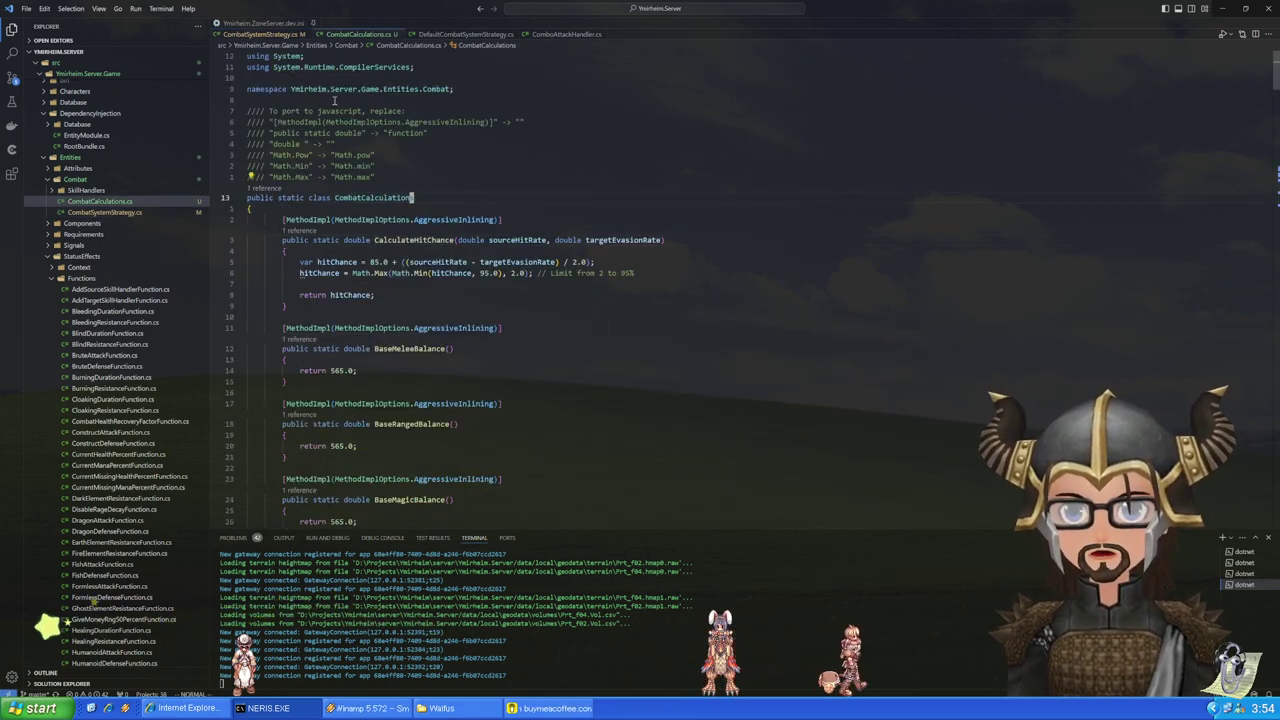
key(alt+Left)
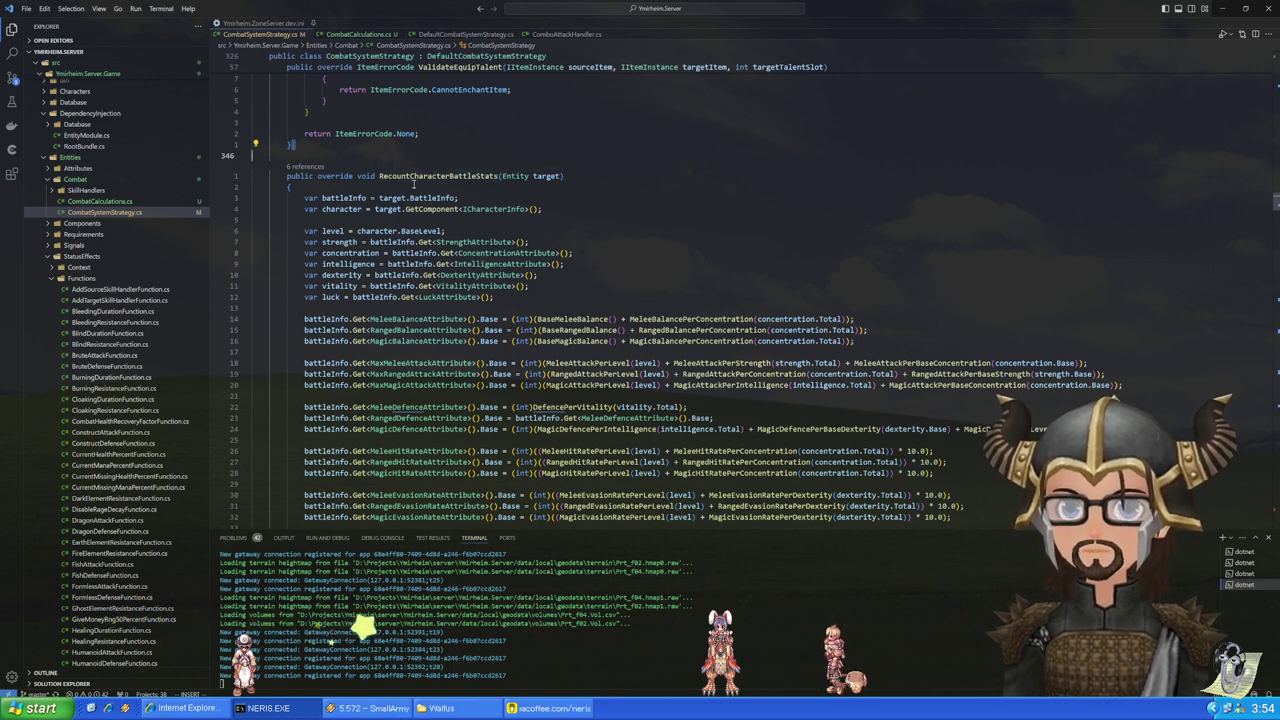
click(376, 147)
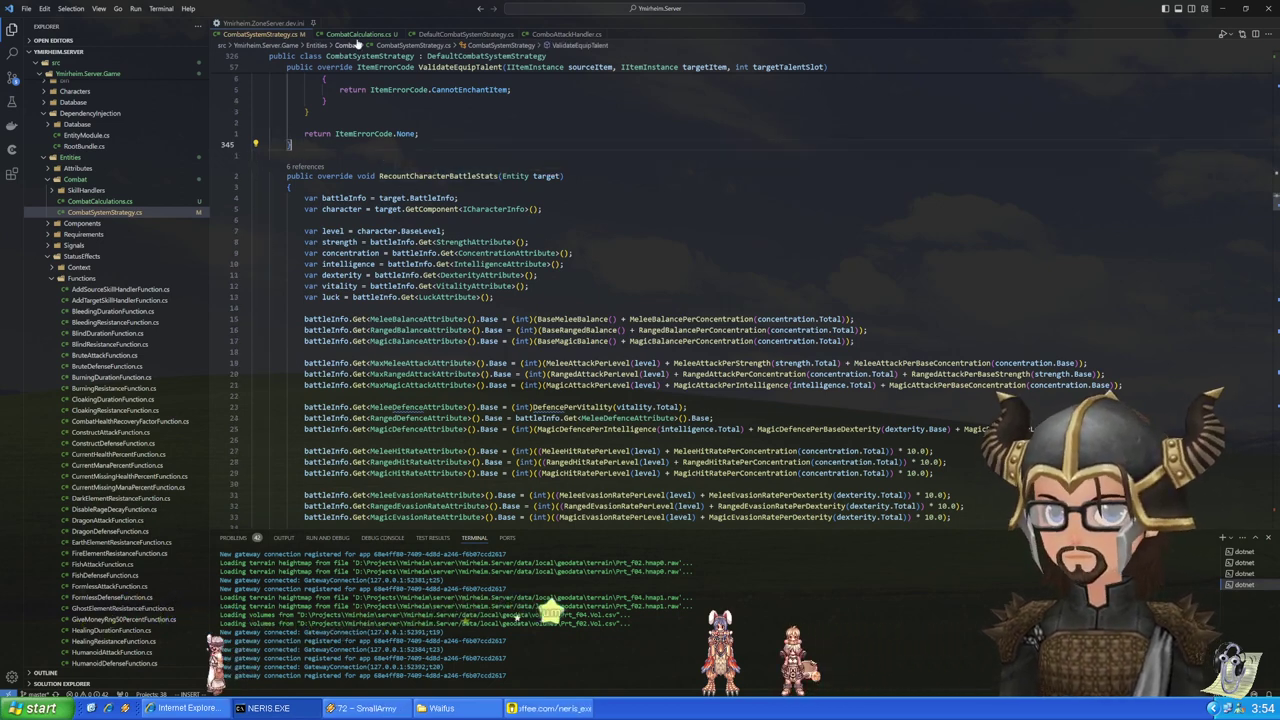
click(358, 35)
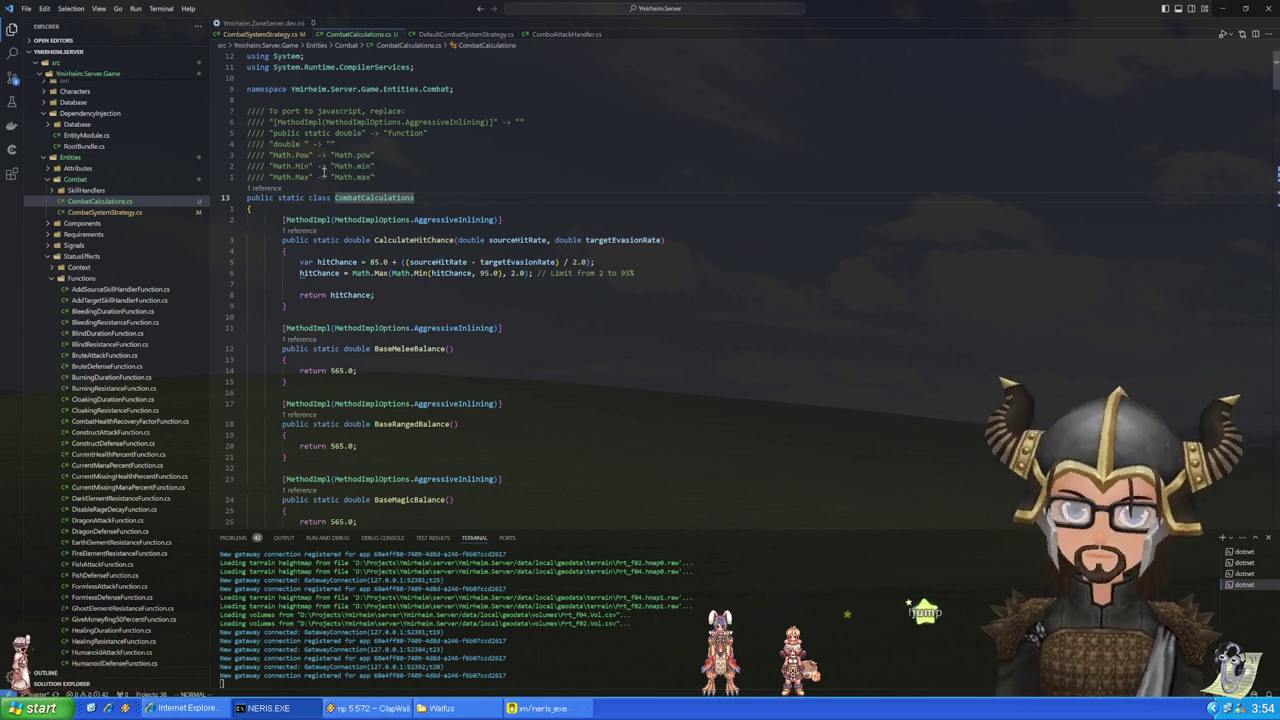
click(360, 370)
scroll(441, 391, down, 10)
scroll(441, 391, down, 20)
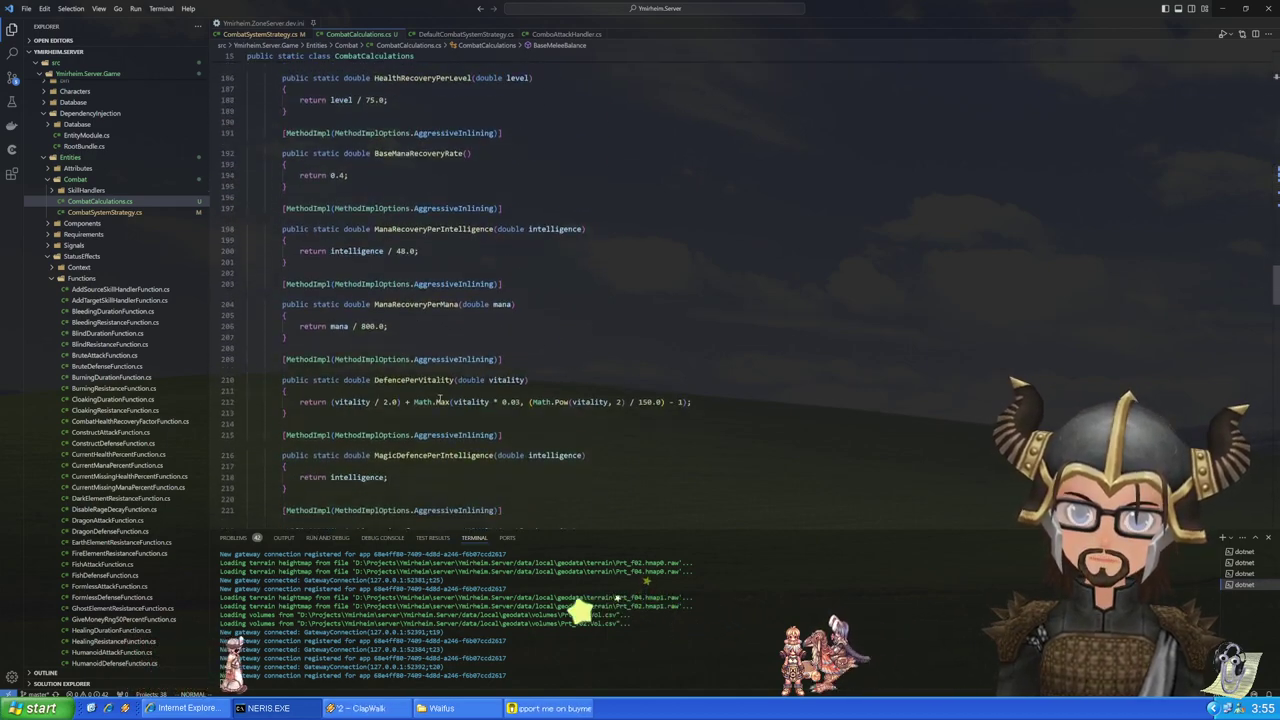
scroll(533, 372, up, 20)
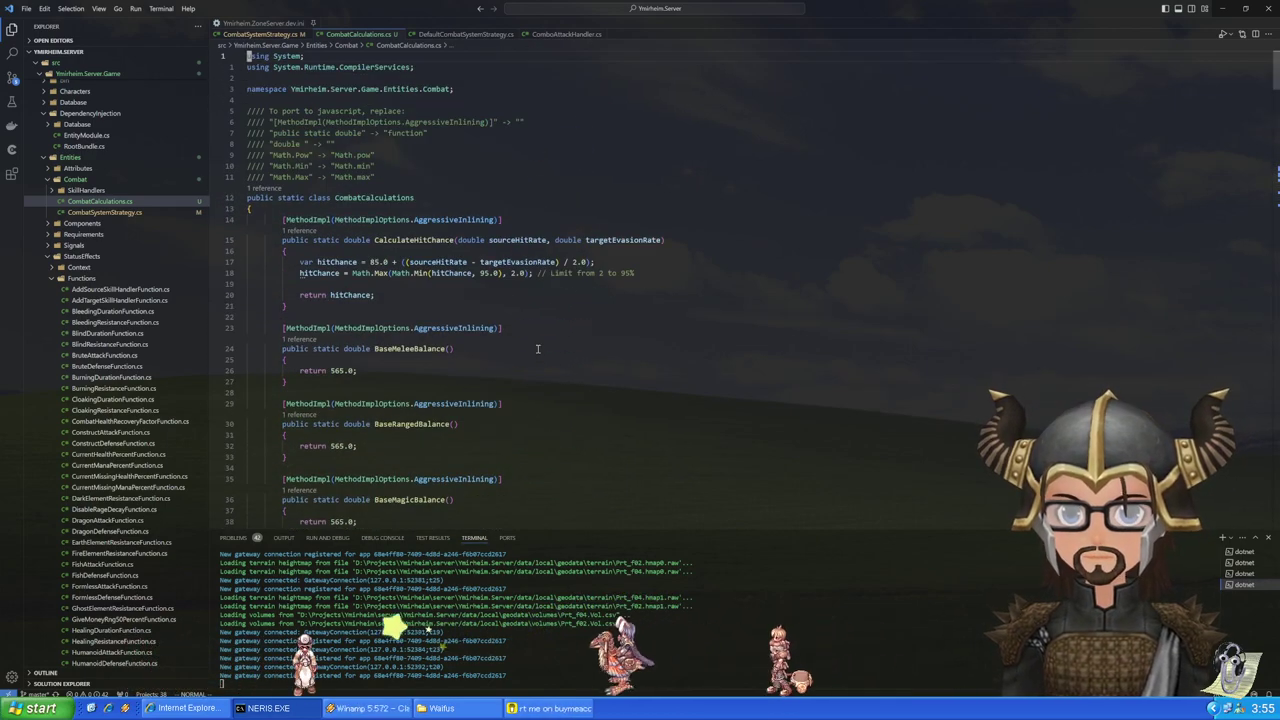
scroll(487, 297, down, 8)
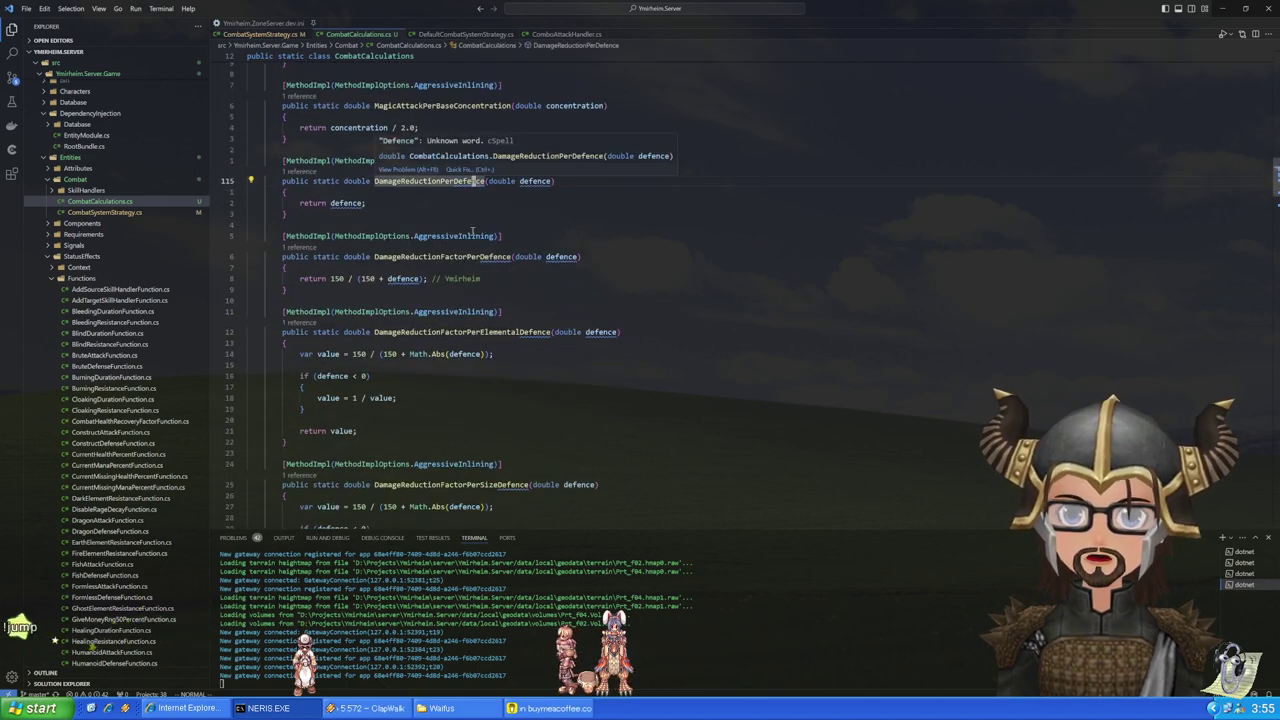
Step: Rename DamageReductionPerDefence to DamageReductionPerDefense and its parameter to defense
click(470, 183)
scroll(470, 183, up, 2)
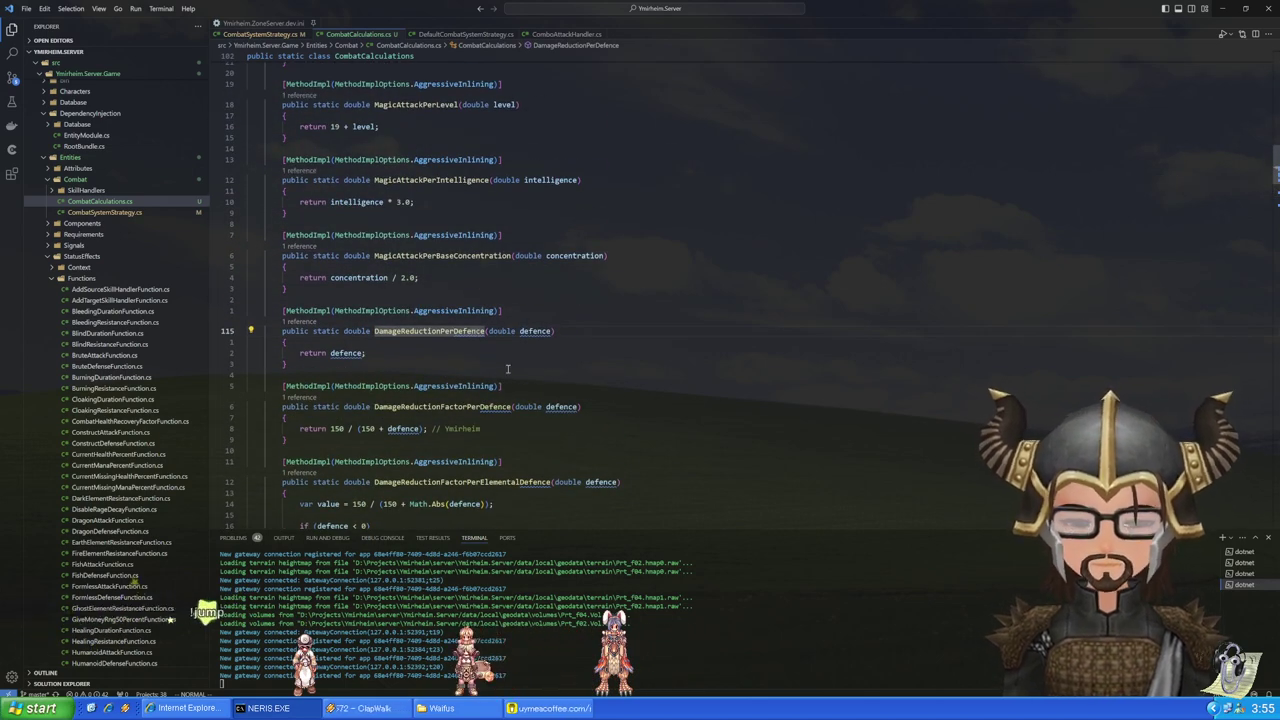
key(F2)
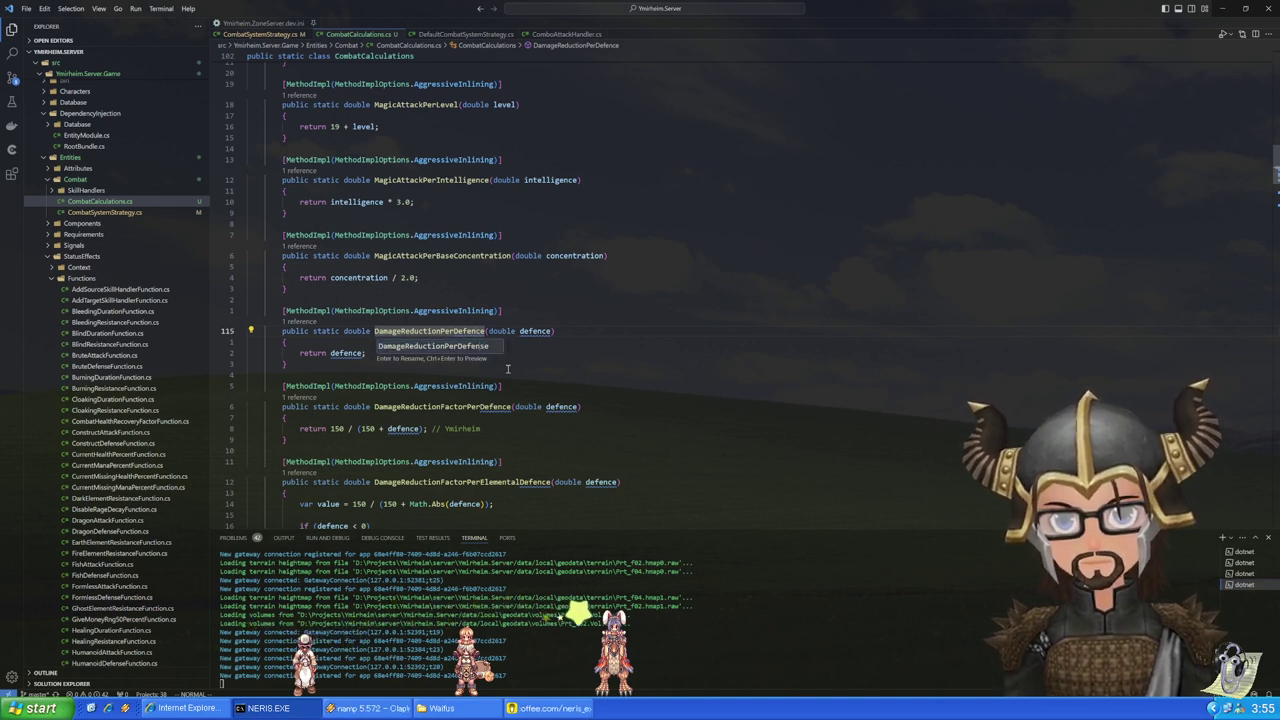
key(Return)
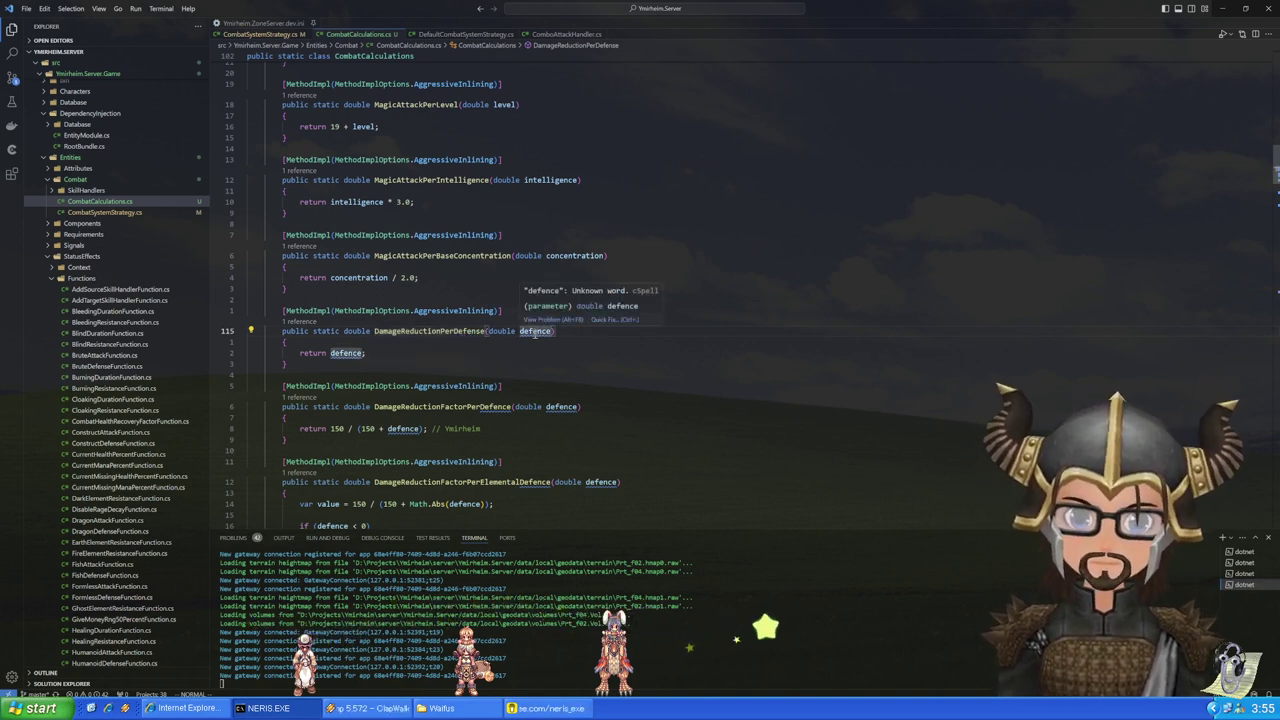
key(F2)
text(defense)
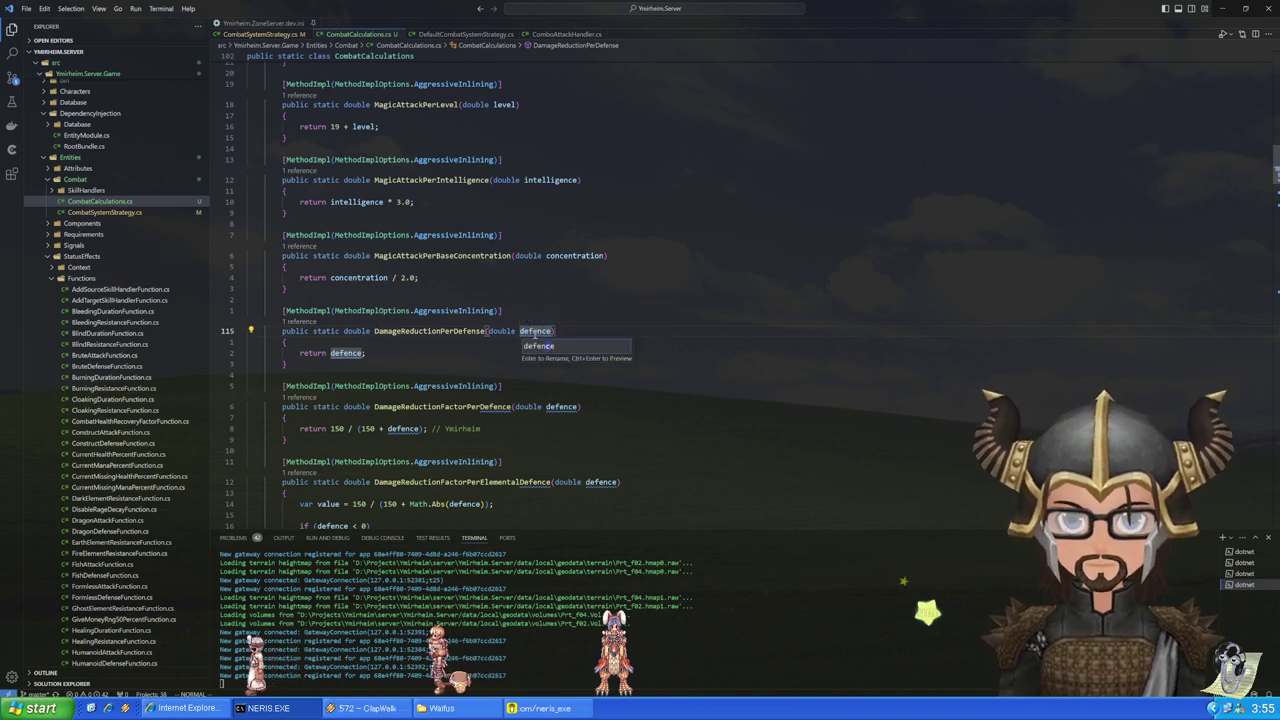
key(Return)
Step: Rename DamageReductionFactorPerDefence to DamageReductionFactorPerDefense and its parameter to defense
click(495, 407)
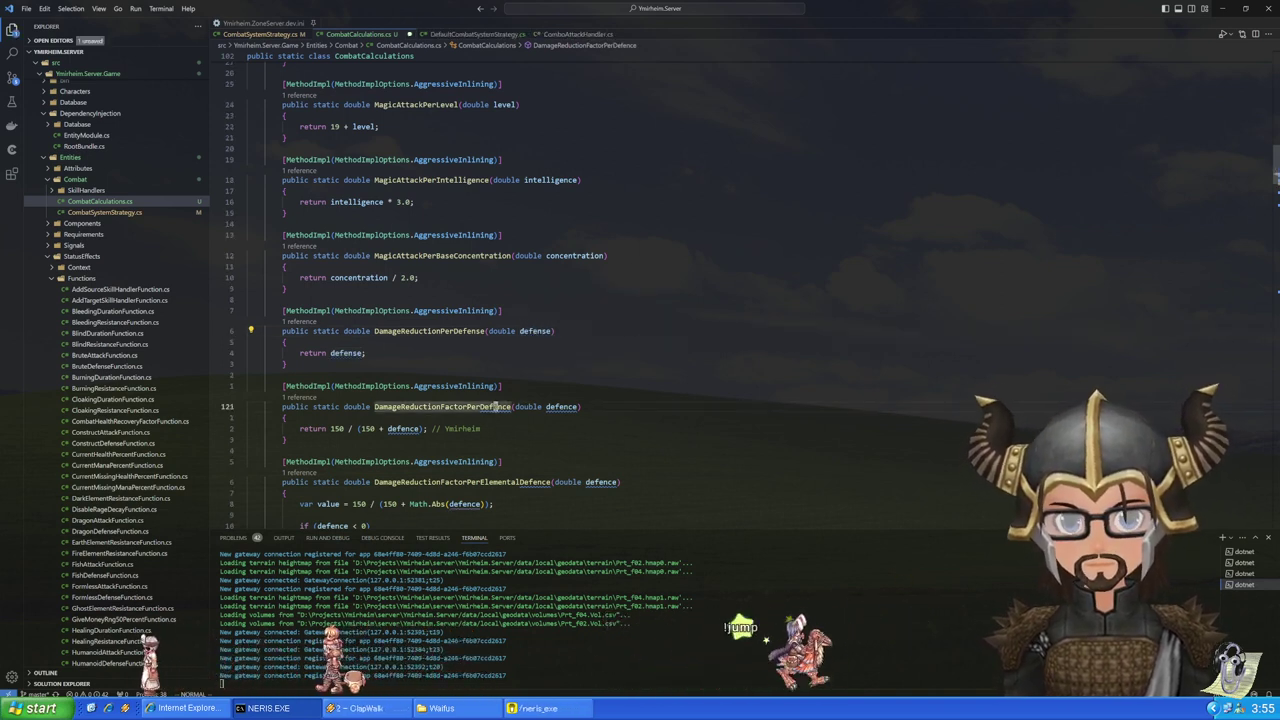
key(F2)
key(End)
key(BackSpace)
key(BackSpace)
text(se)
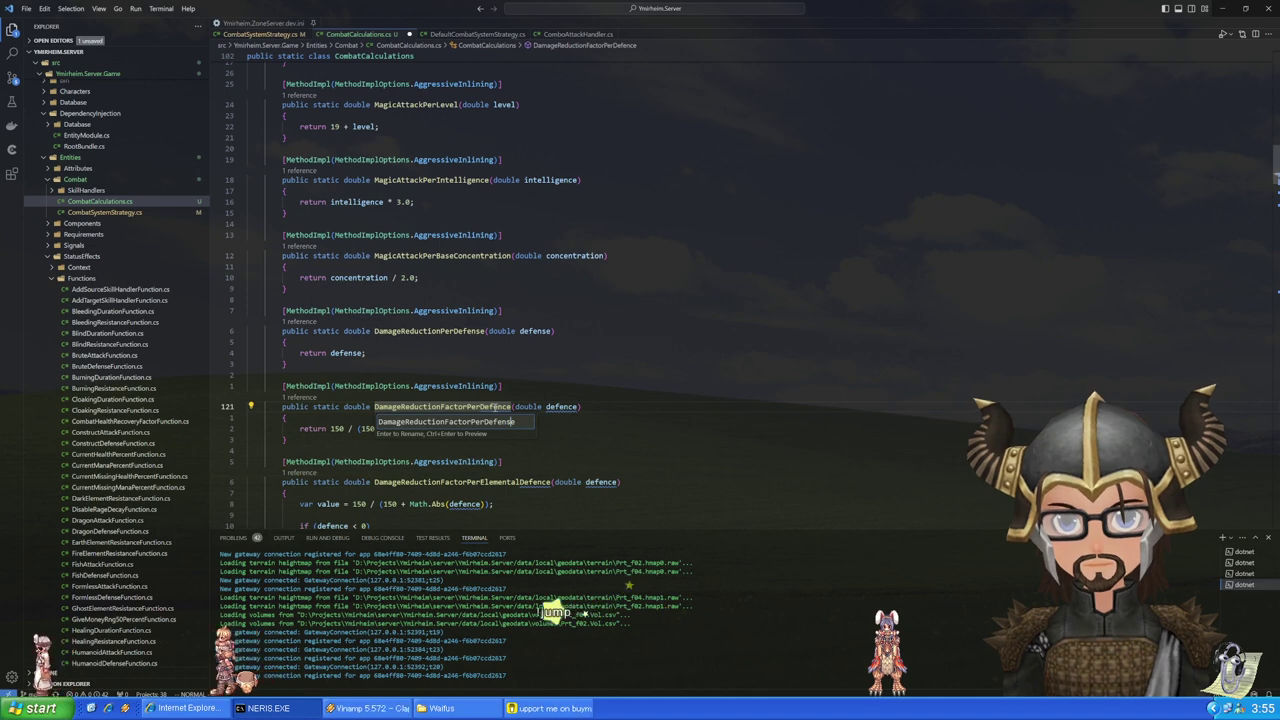
key(Return)
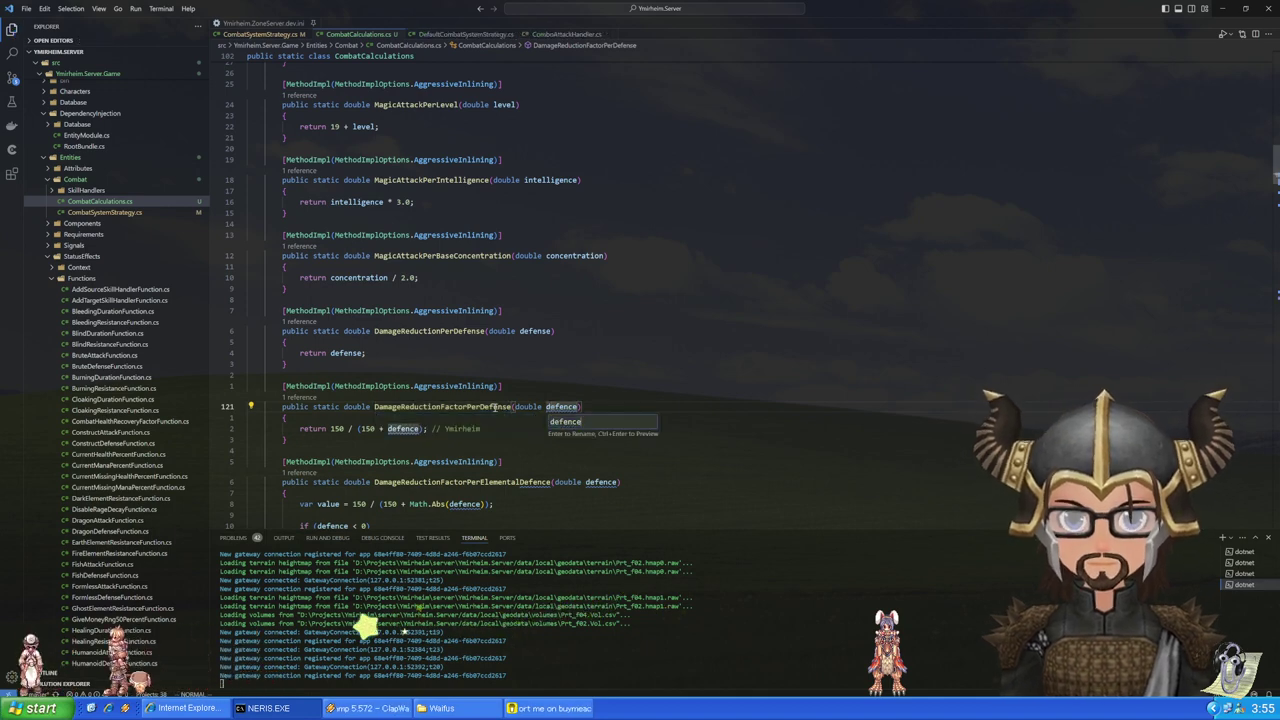
key(Return)
Step: Rename the elemental method to DamageReductionFactorPerElementalDefense with a defense parameter
scroll(490, 410, down, 5)
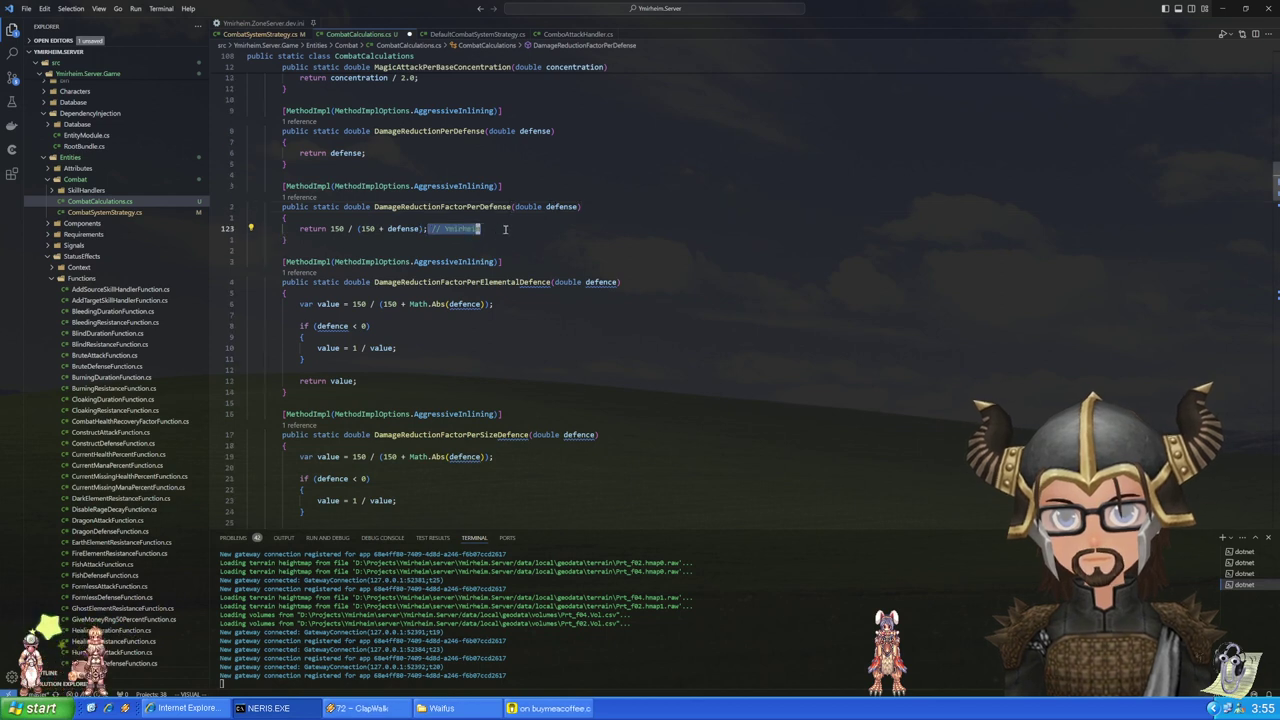
key(a)
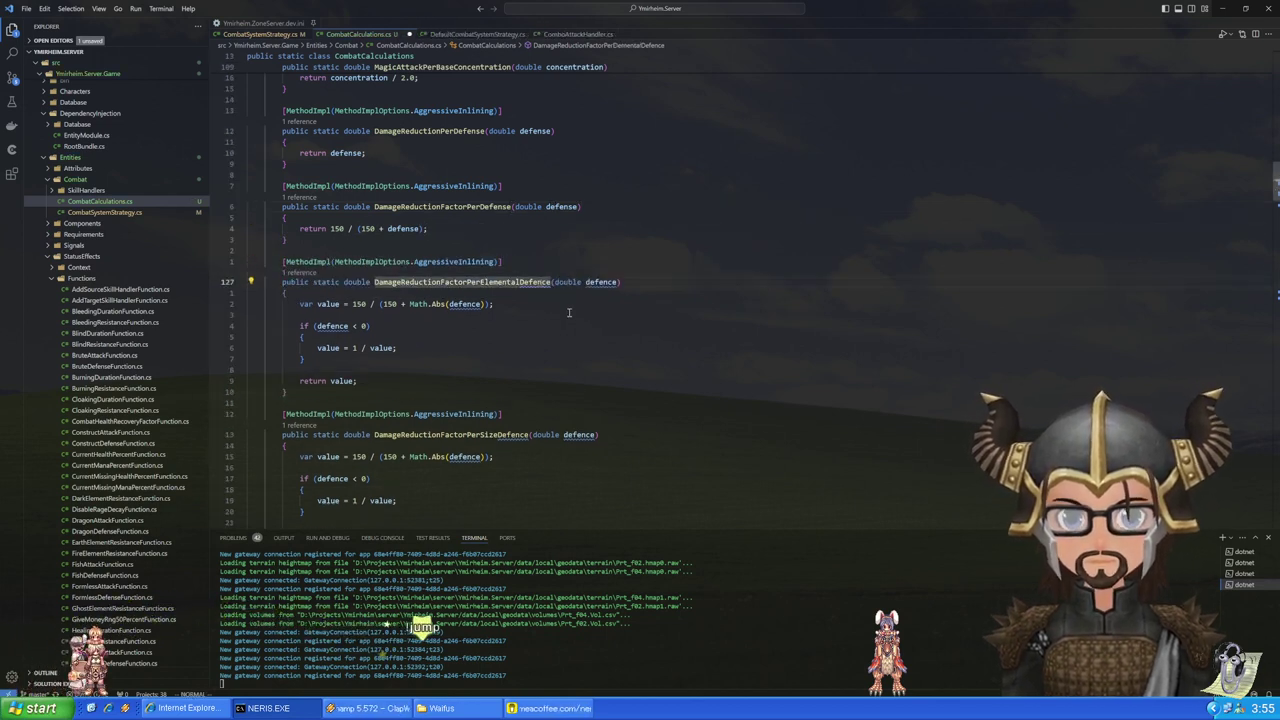
key(Return)
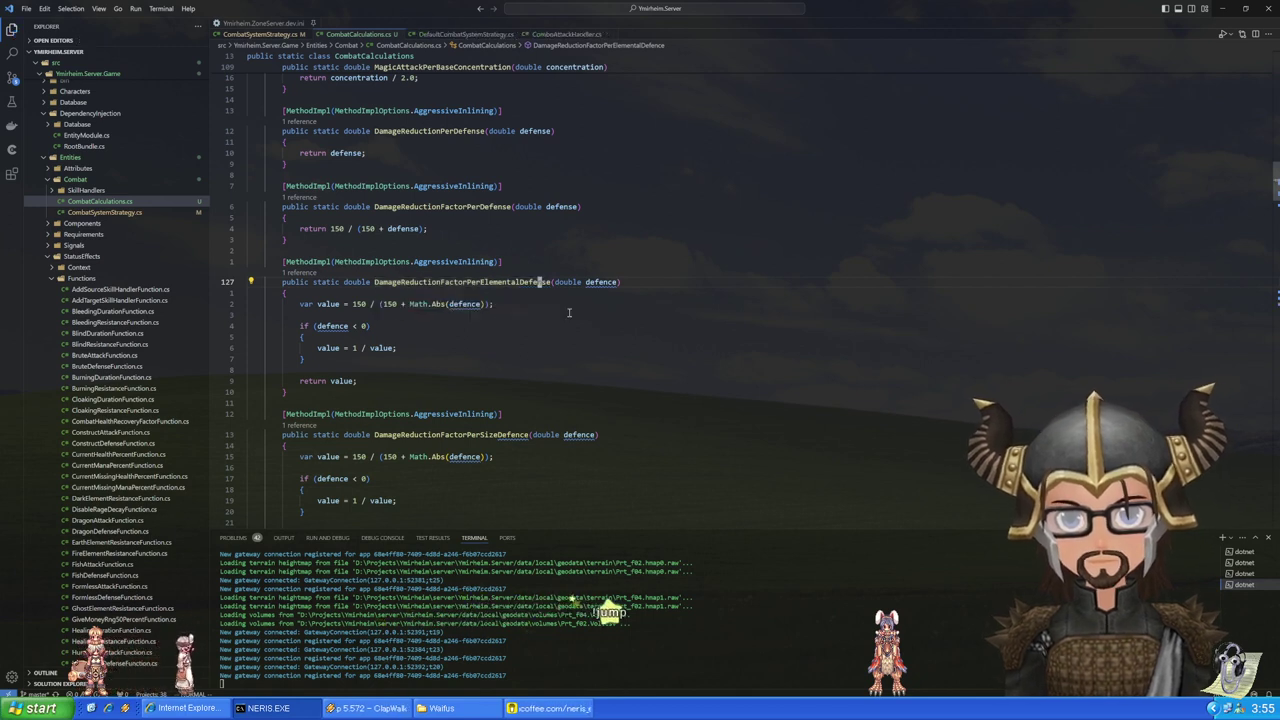
key(F2)
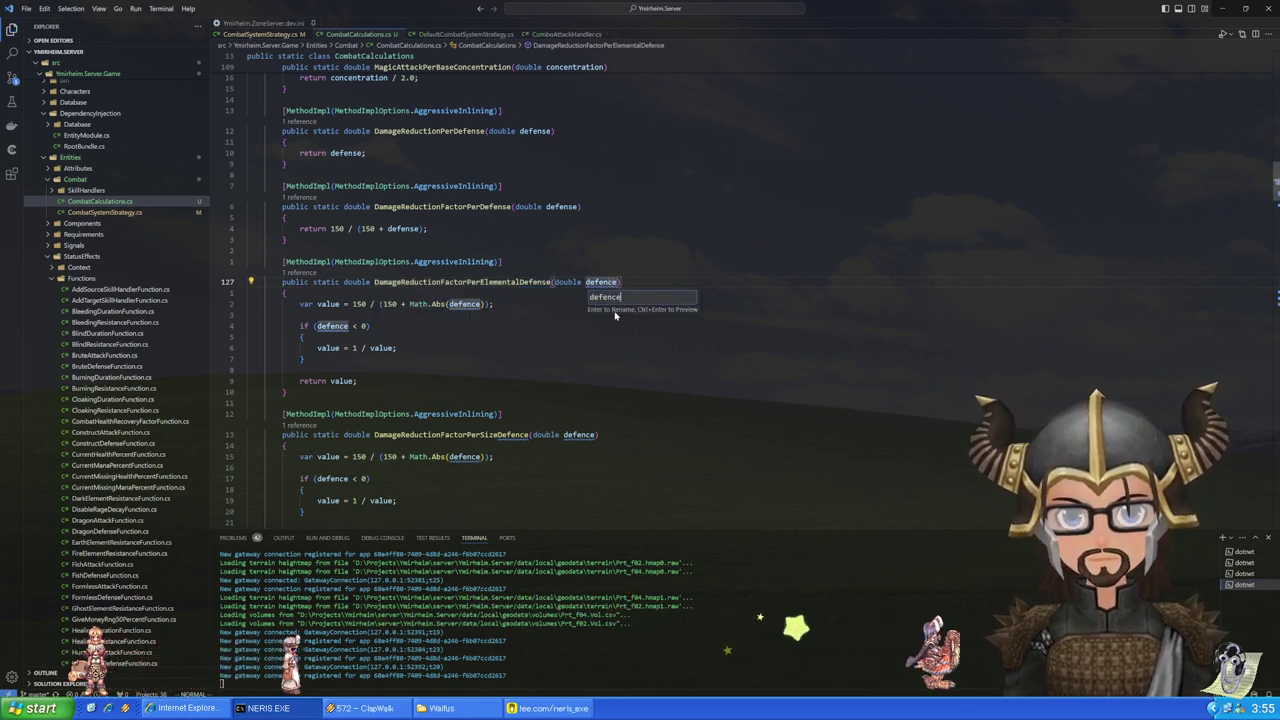
key(Return)
Step: Rename DamageReductionFactorPerSizeDefence to DamageReductionFactorPerSizeDefense and its parameter to defense
click(600, 326)
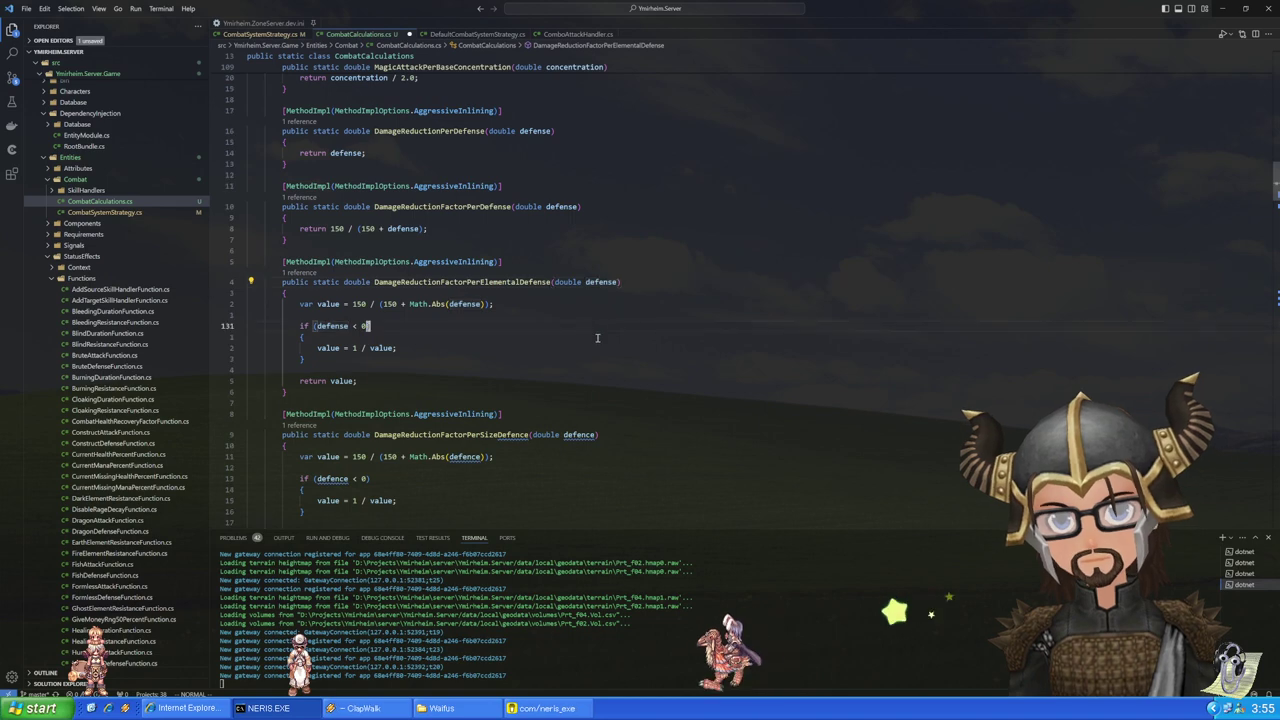
scroll(551, 335, down, 3)
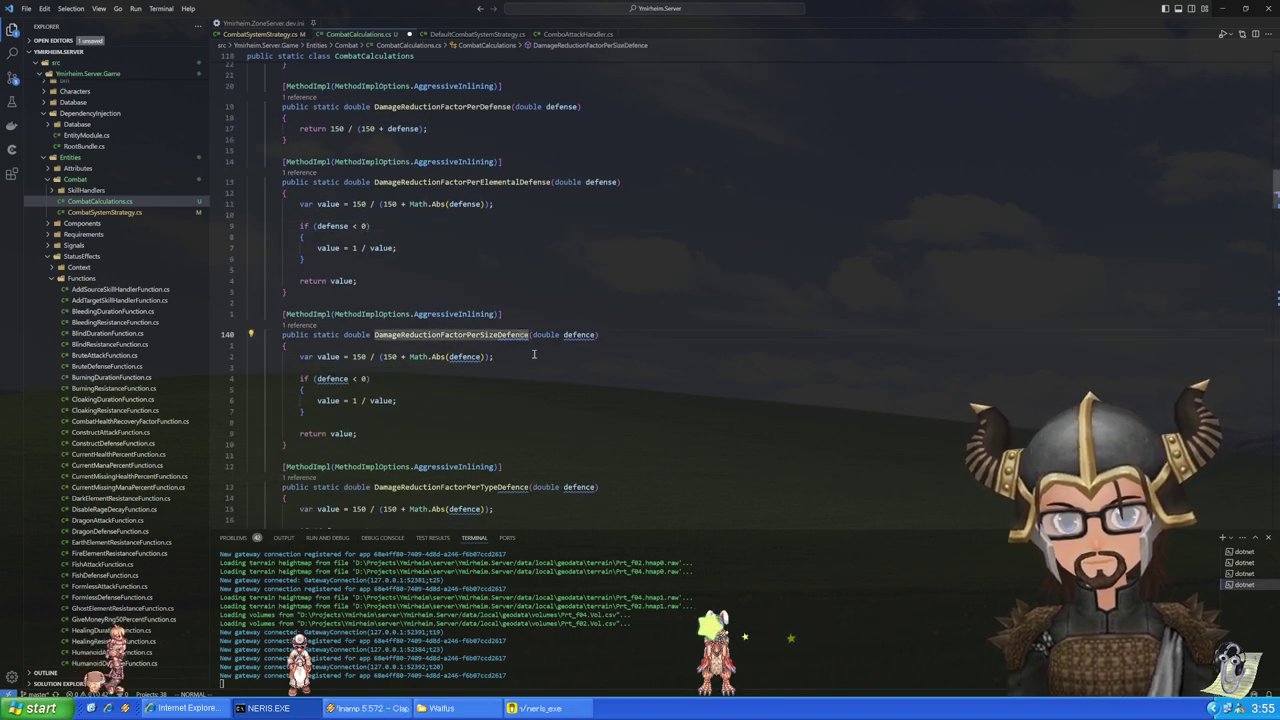
key(ctrl+shift+p)
key(Escape)
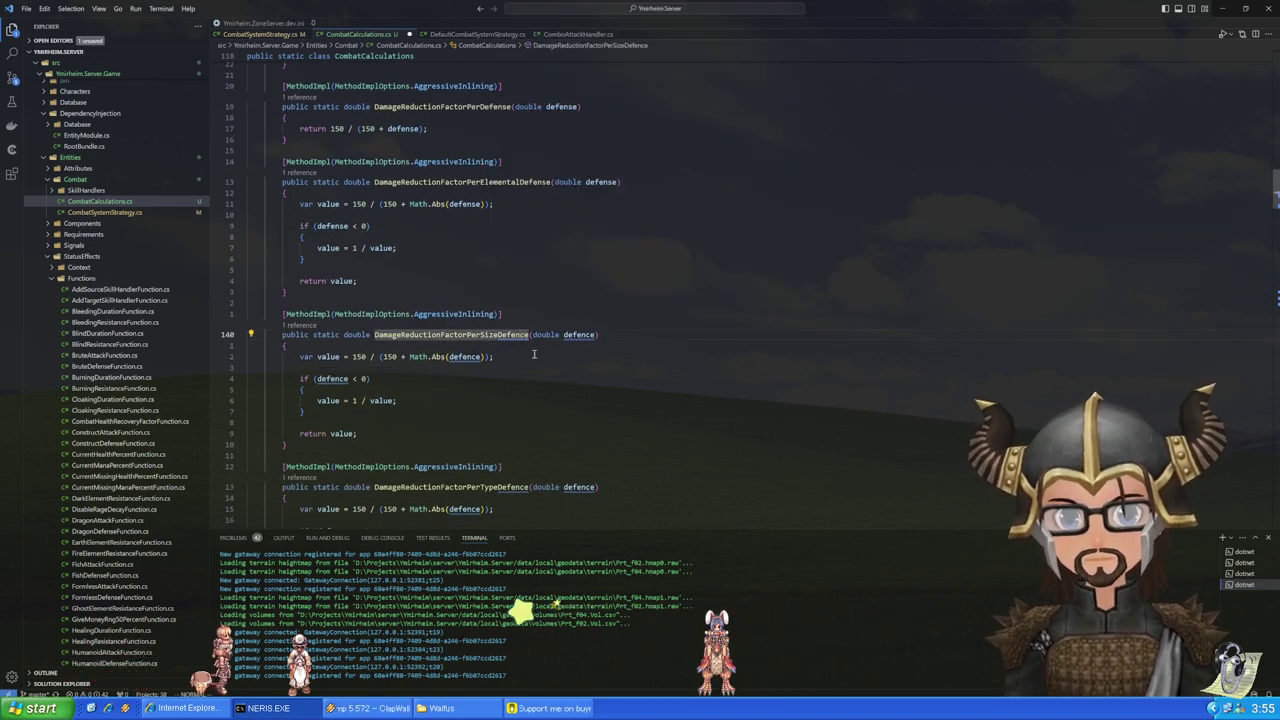
key(F2)
key(Return)
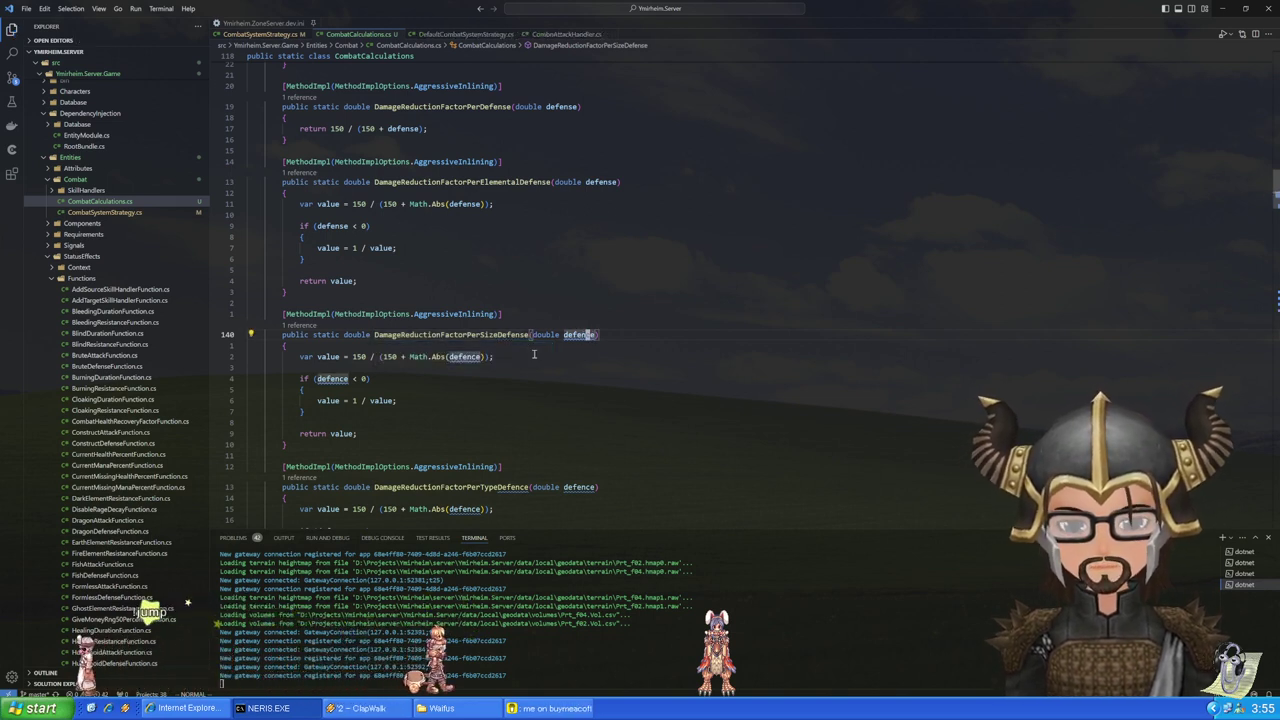
key(F2)
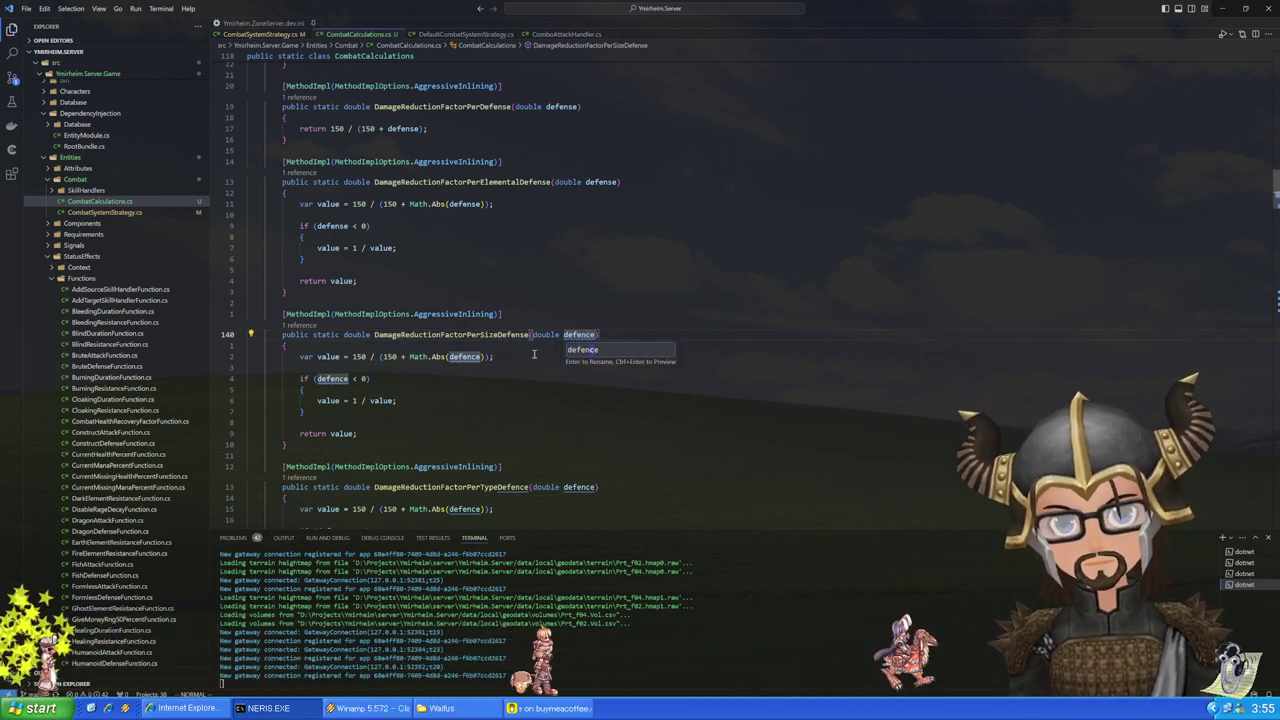
text(defense)
key(Return)
Step: Rename the type method's parameter to defense and start renaming DefencePerVitality to DefensePerVitality
scroll(520, 300, down, 8)
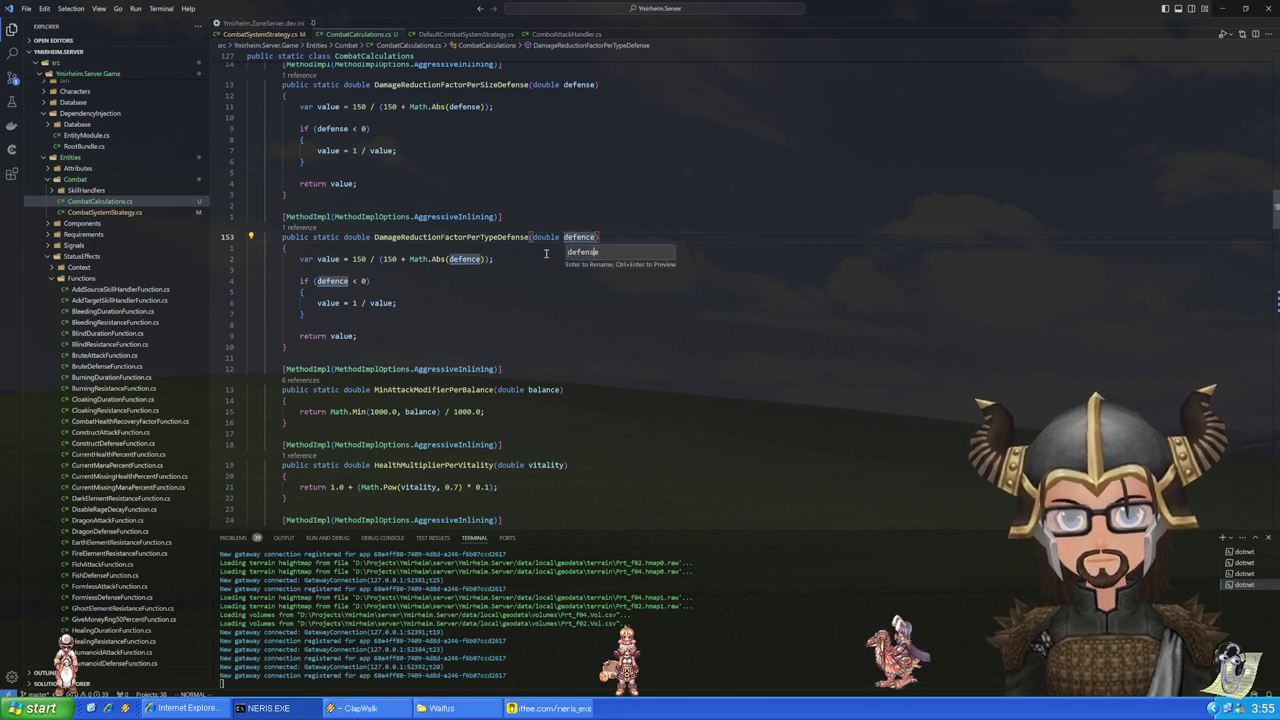
key(Return)
scroll(546, 278, down, 15)
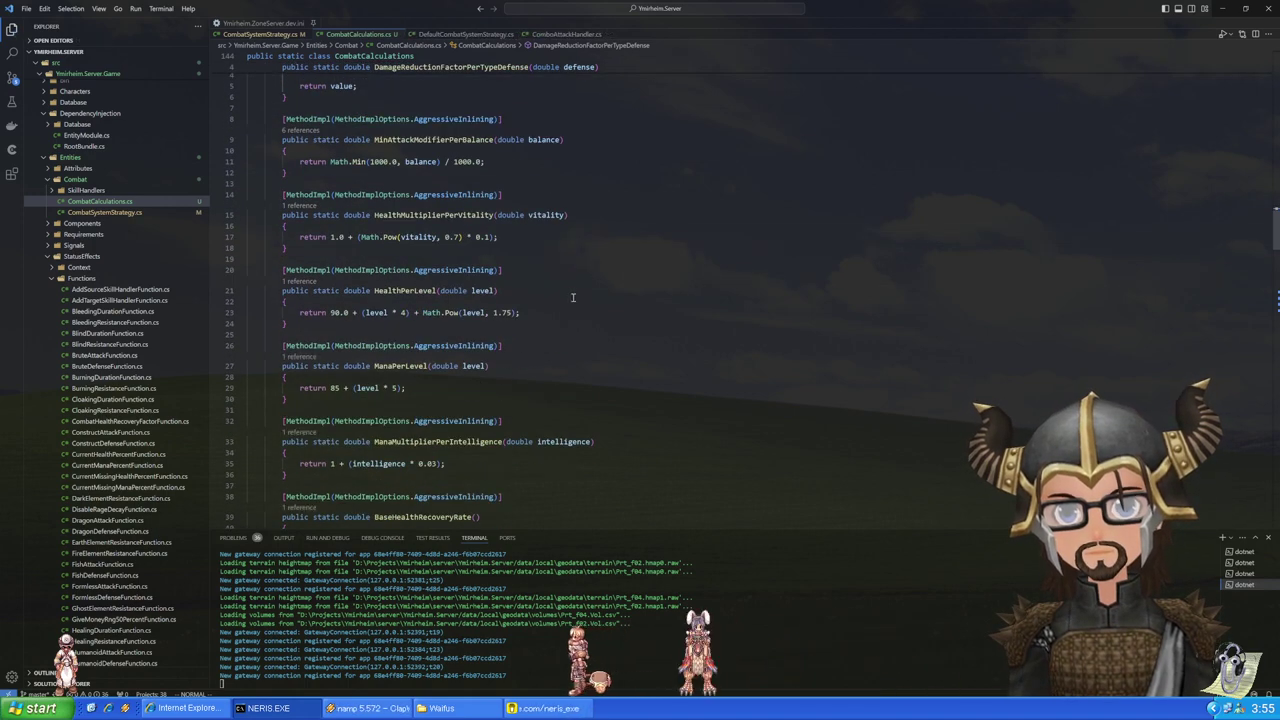
scroll(592, 283, down, 10)
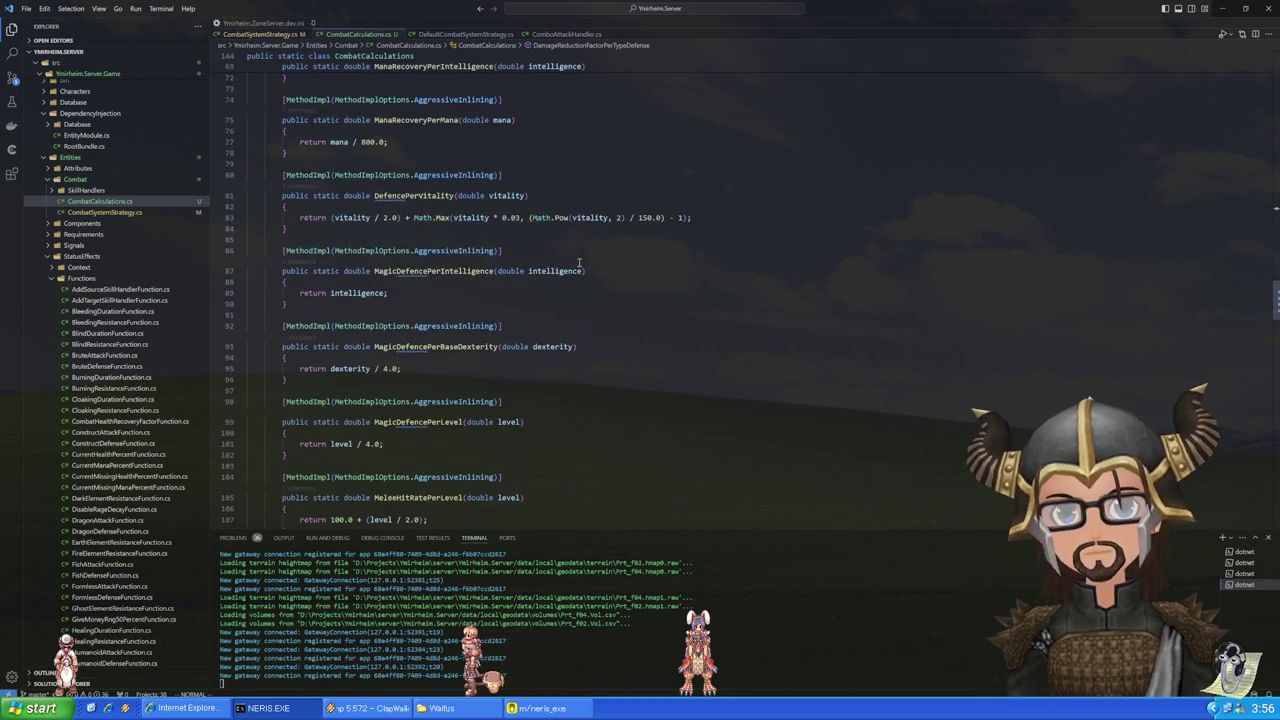
scroll(477, 234, down, 2)
scroll(477, 234, up, 3)
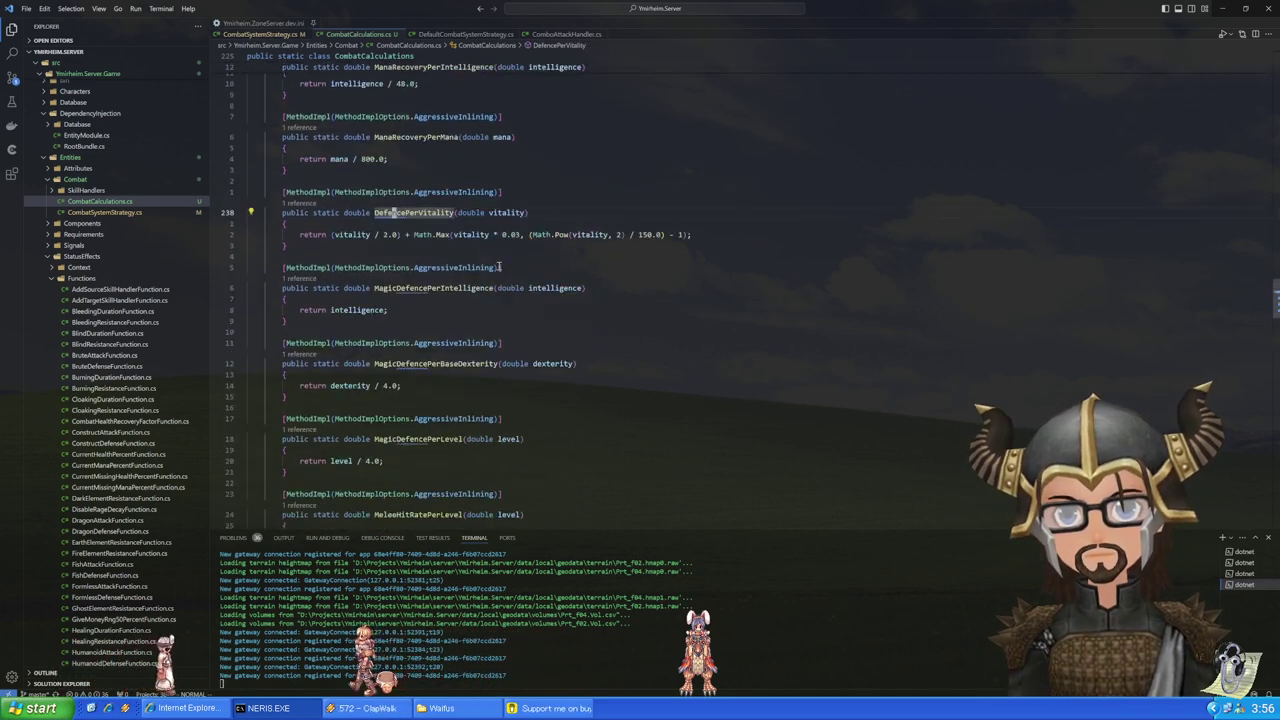
key(F2)
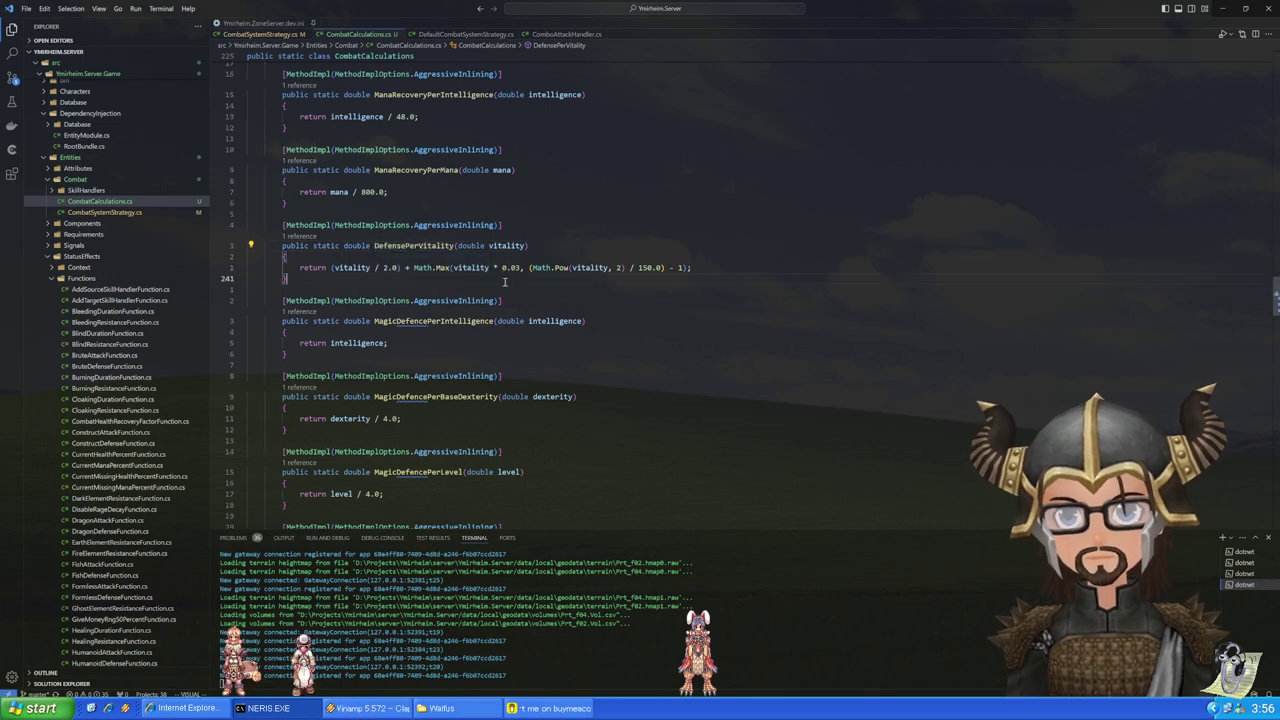
Step: Check CombatSystemStrategy.cs, then delete AttackSpeedPerDexterity's commented-out dexterity * 3.0 line
click(258, 35)
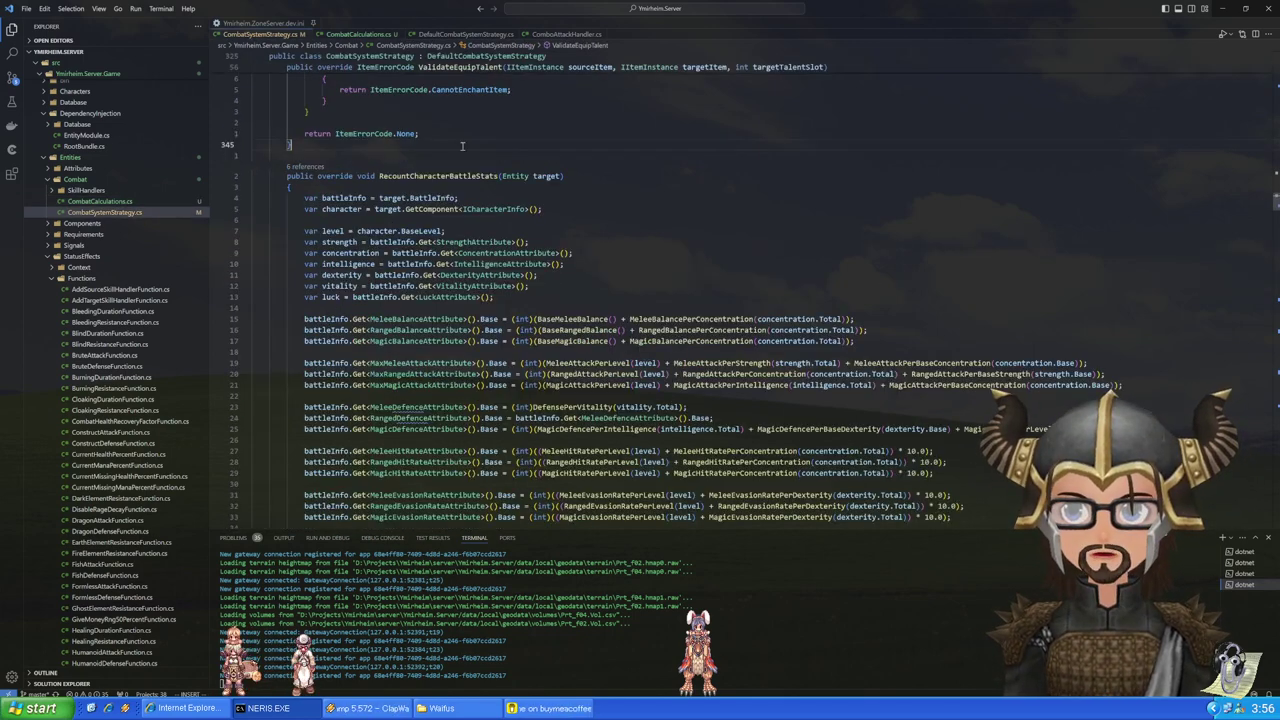
scroll(721, 346, down, 5)
scroll(721, 346, up, 4)
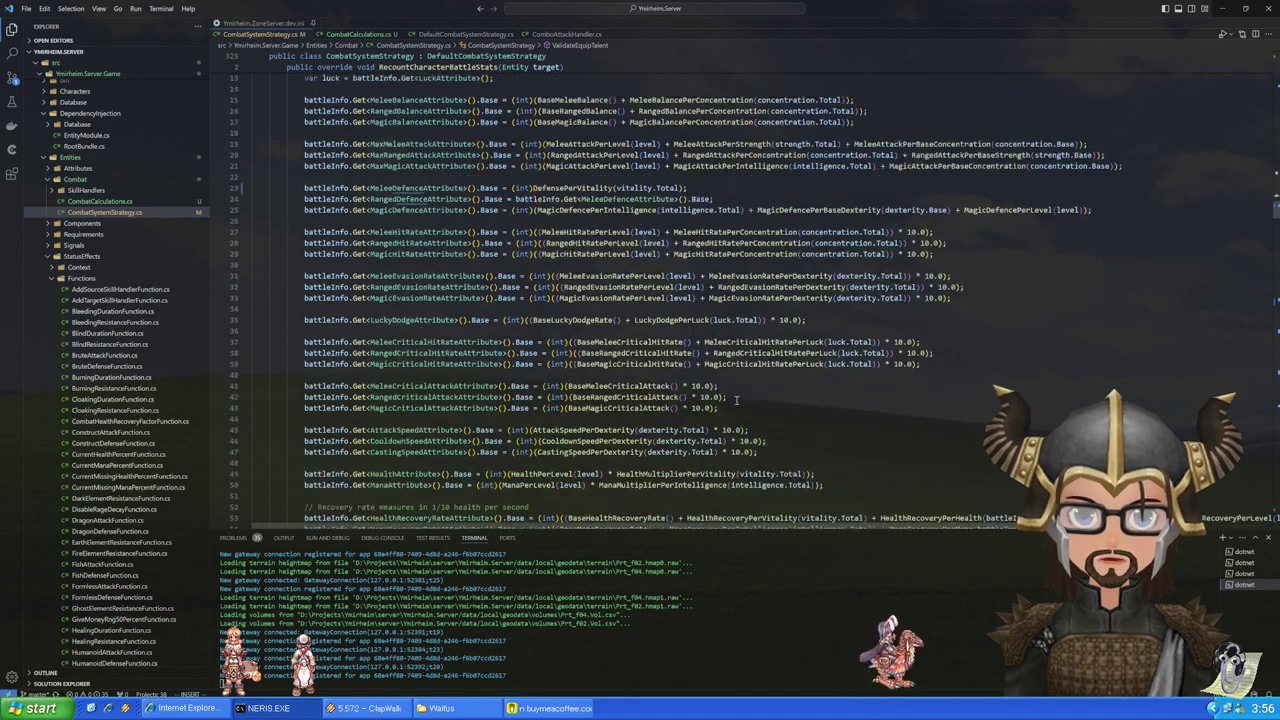
click(389, 36)
scroll(422, 147, down, 15)
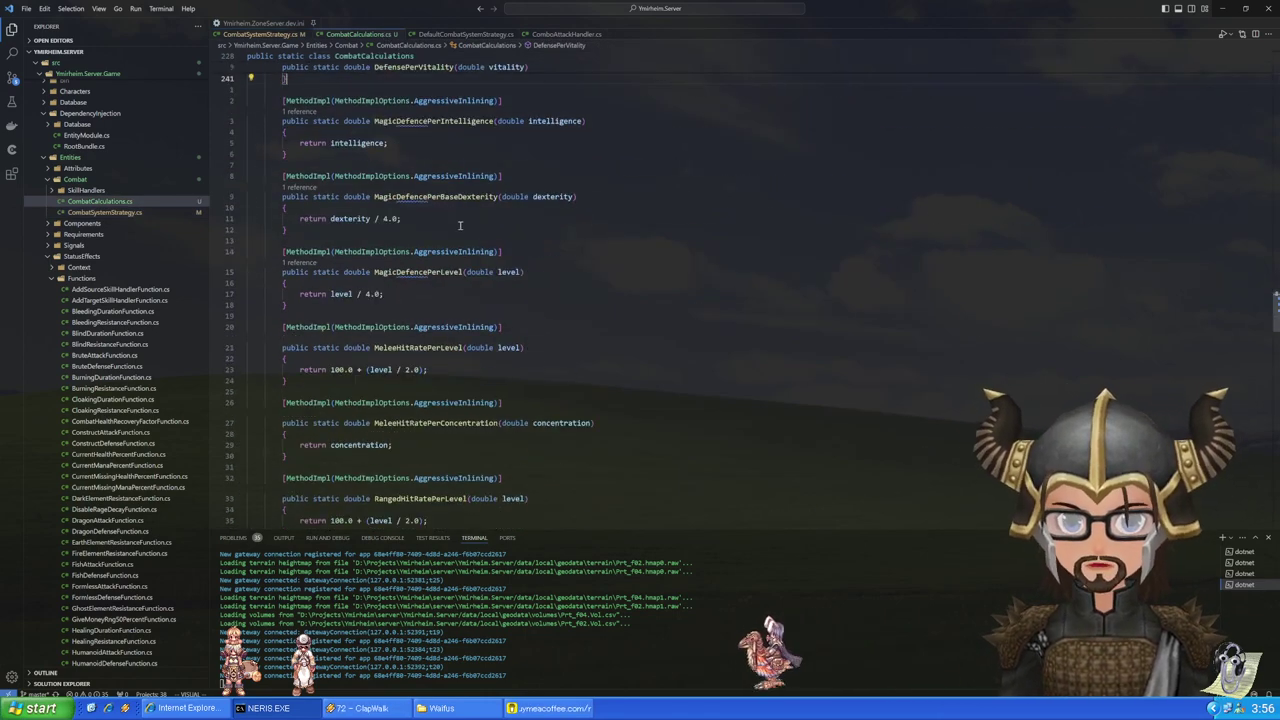
scroll(540, 226, down, 20)
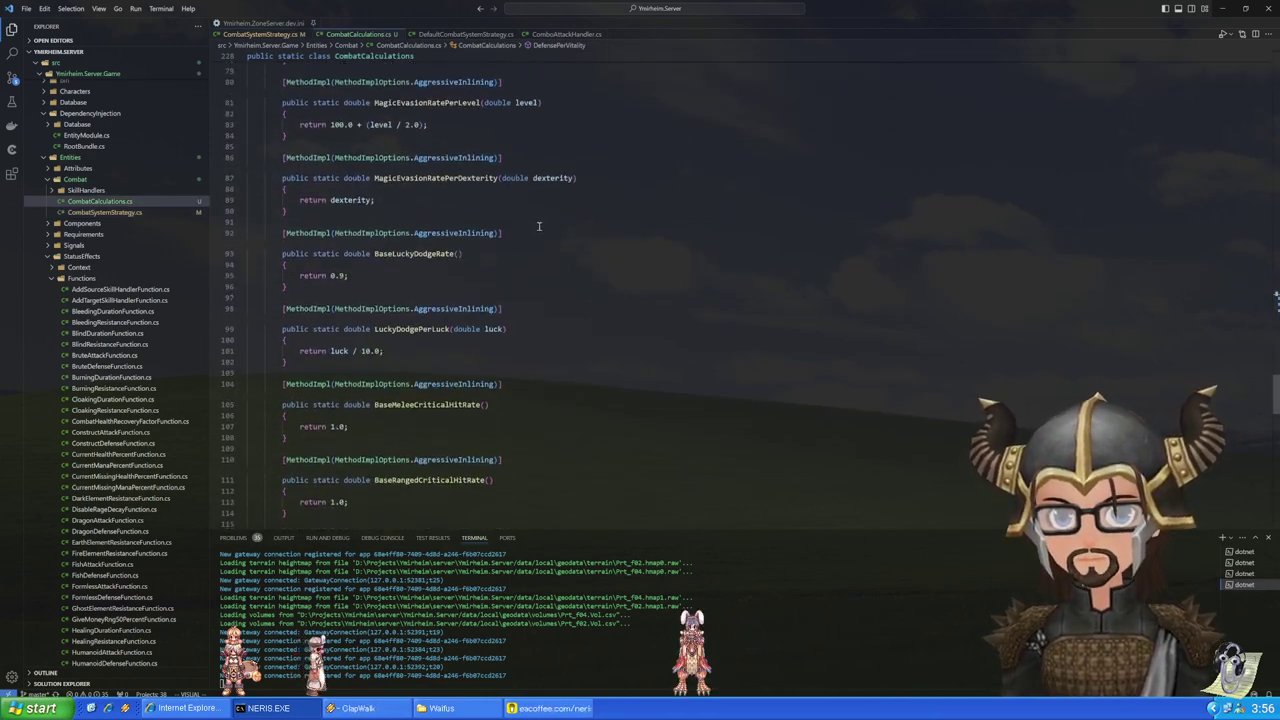
scroll(540, 226, down, 5)
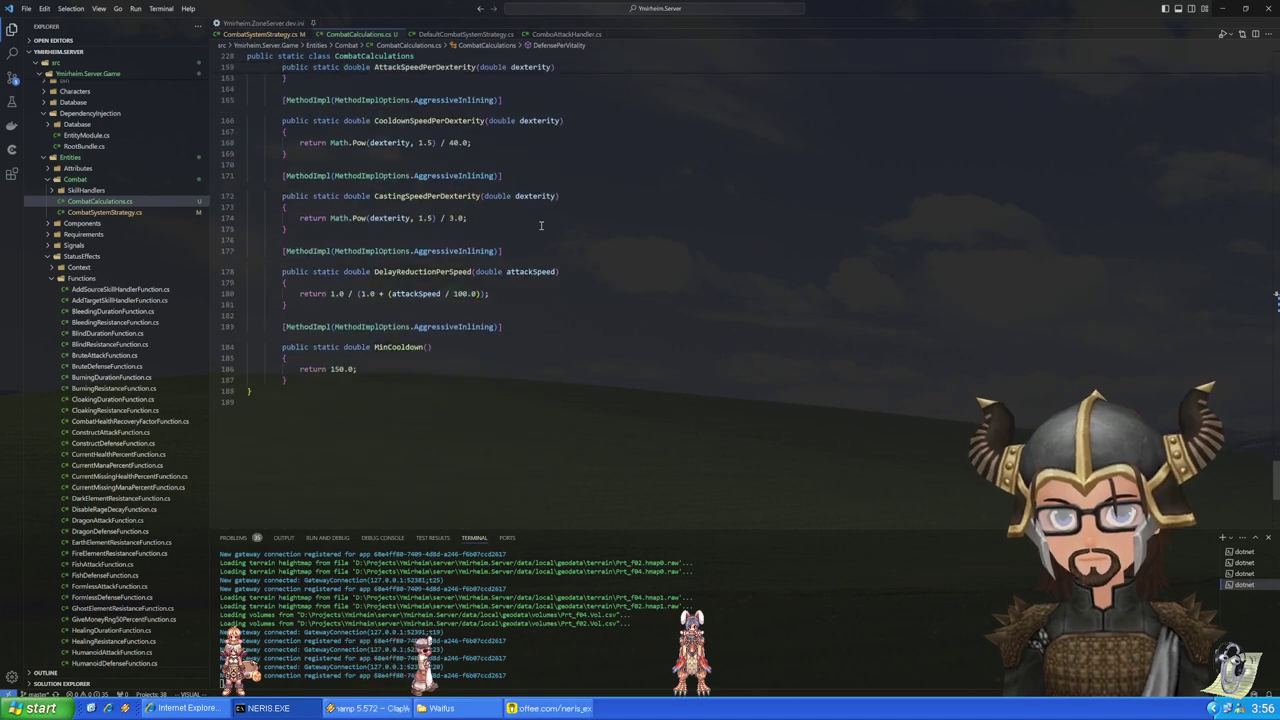
scroll(549, 254, up, 7)
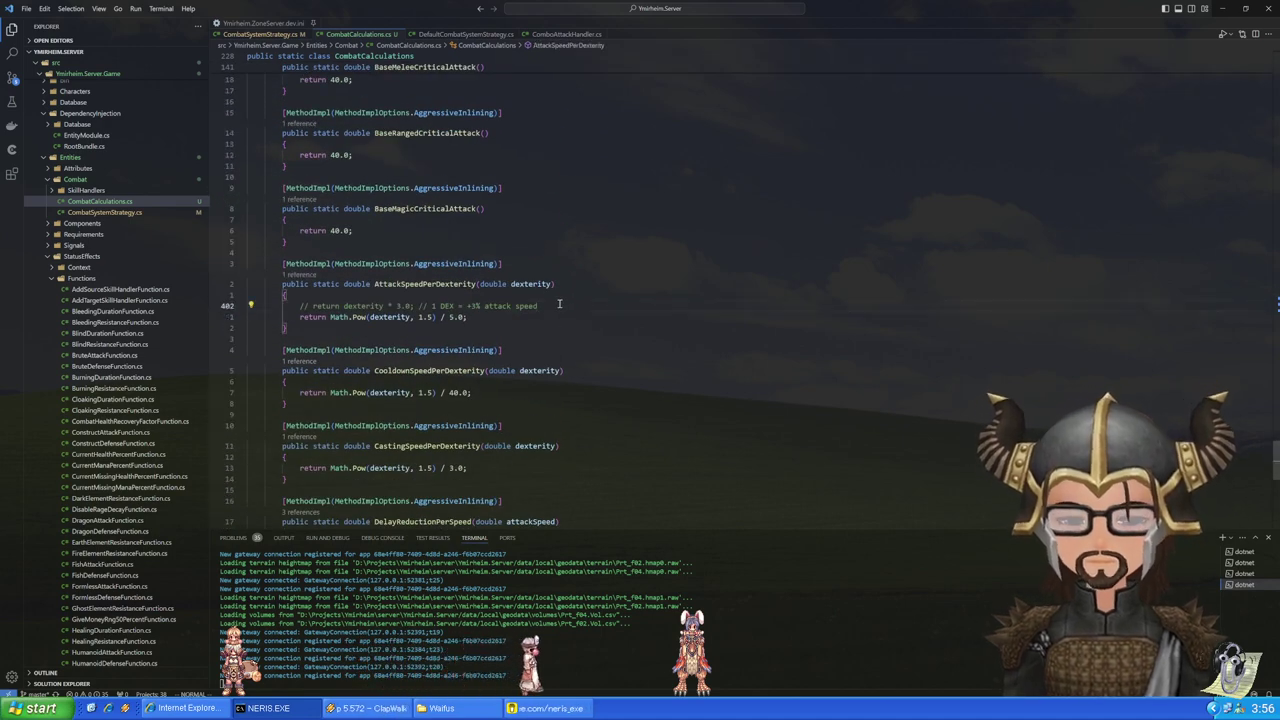
key(ctrl+shift+k)
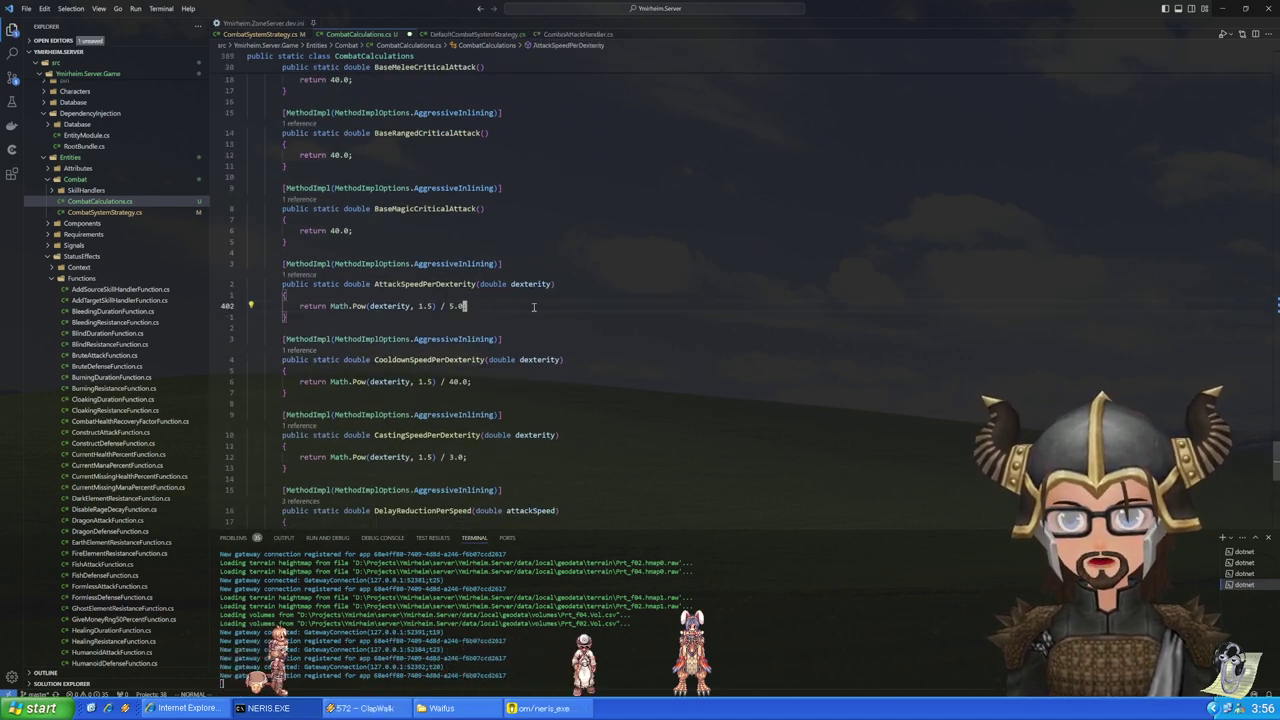
scroll(533, 307, down, 9)
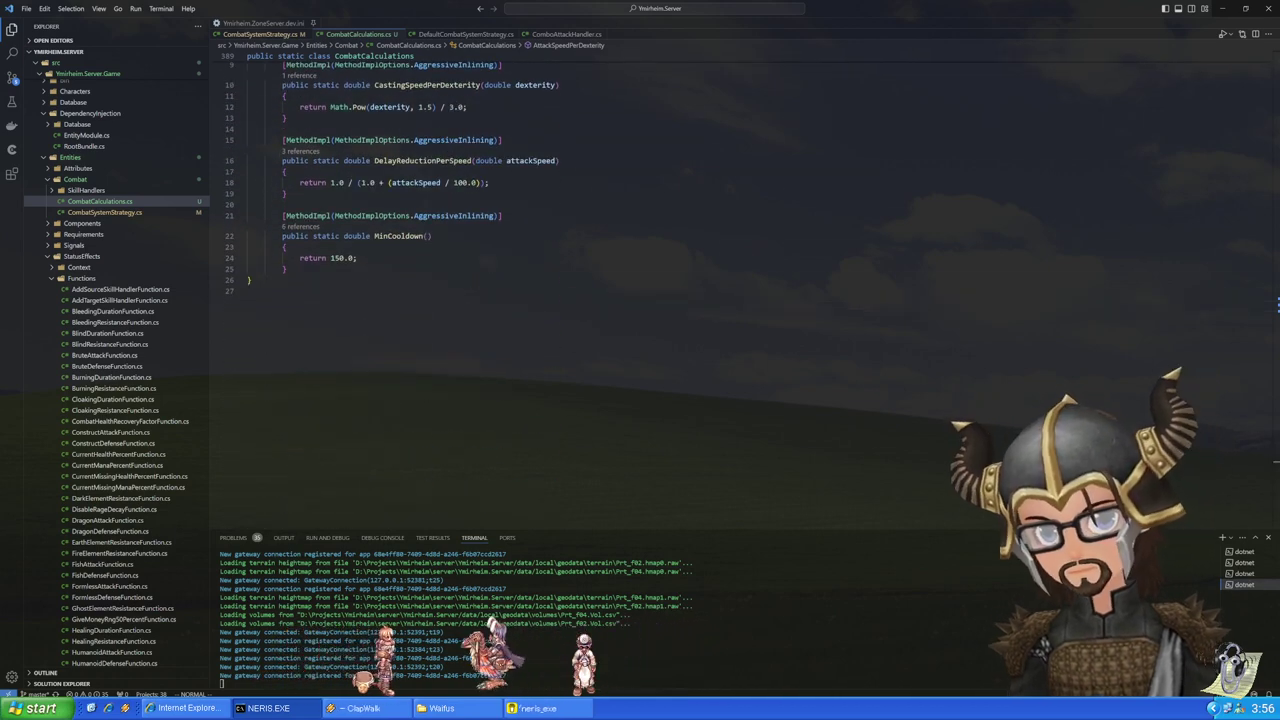
key(alt+Tab)
key(alt+Tab)
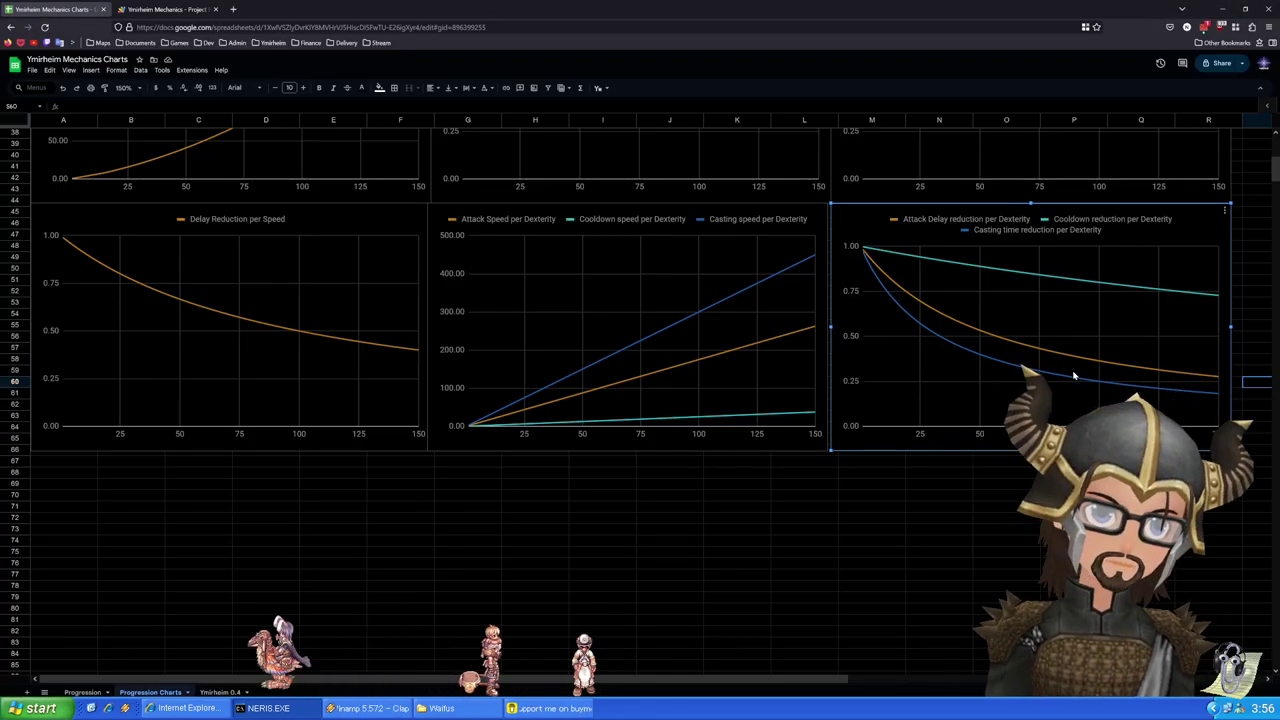
Step: Snip the Attack Delay, Cooldown and Casting time reduction per Dexterity chart
mouse_move(1180, 378)
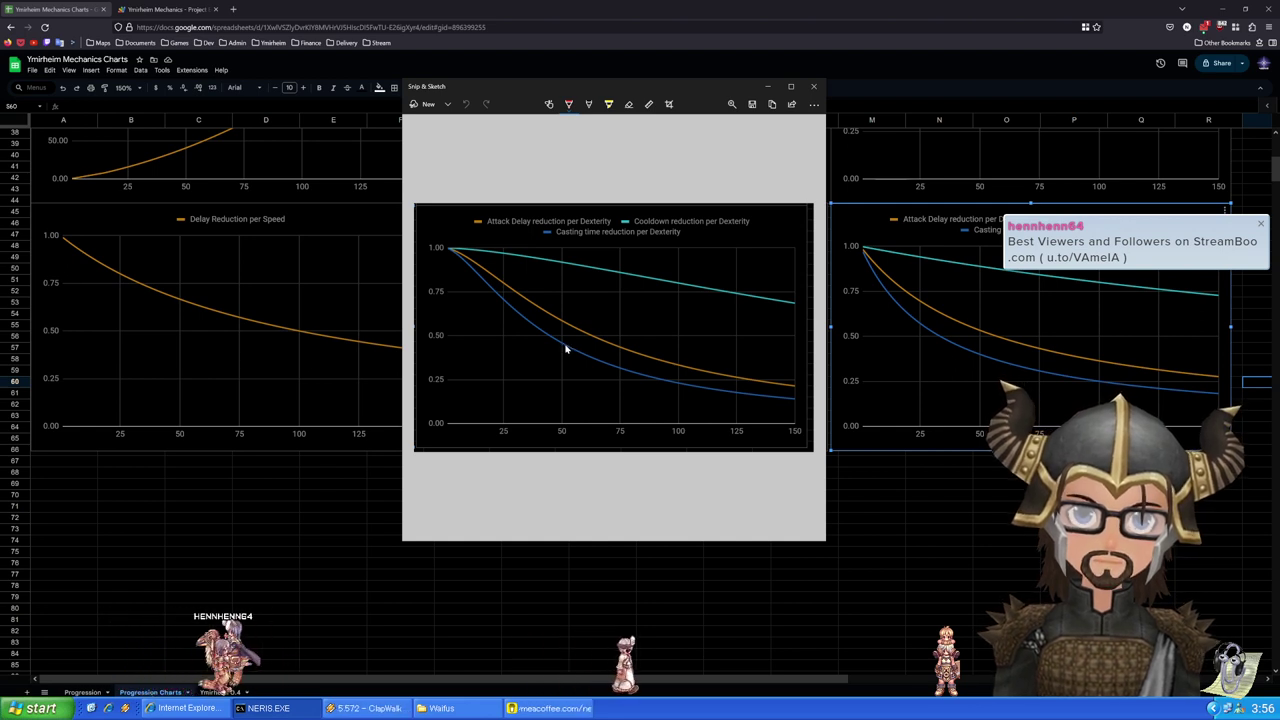
mouse_move(975, 358)
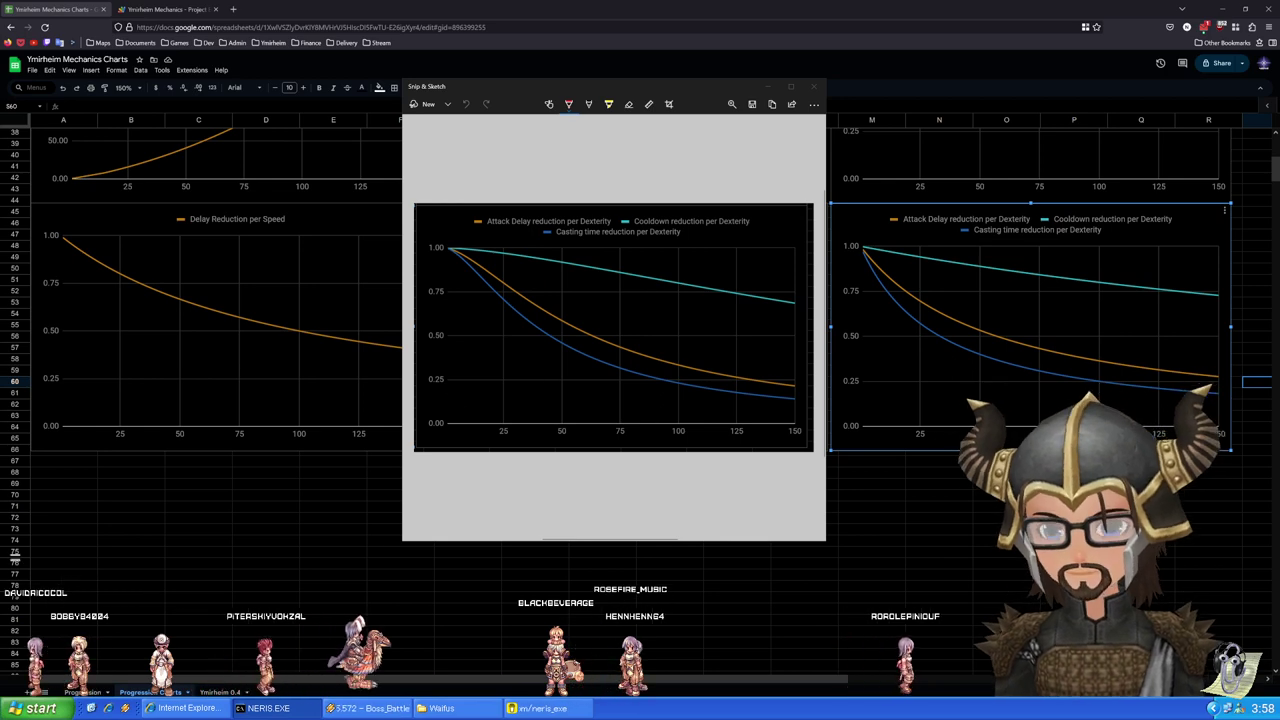
mouse_move(948, 320)
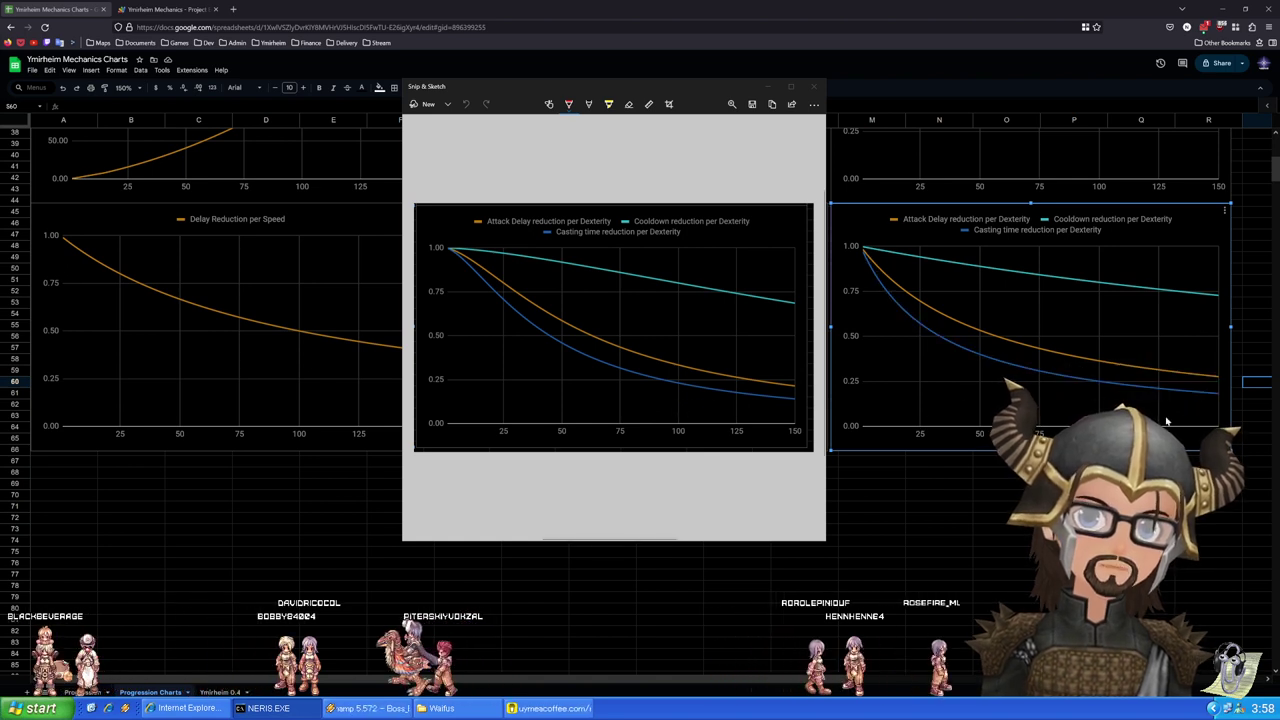
mouse_move(1098, 385)
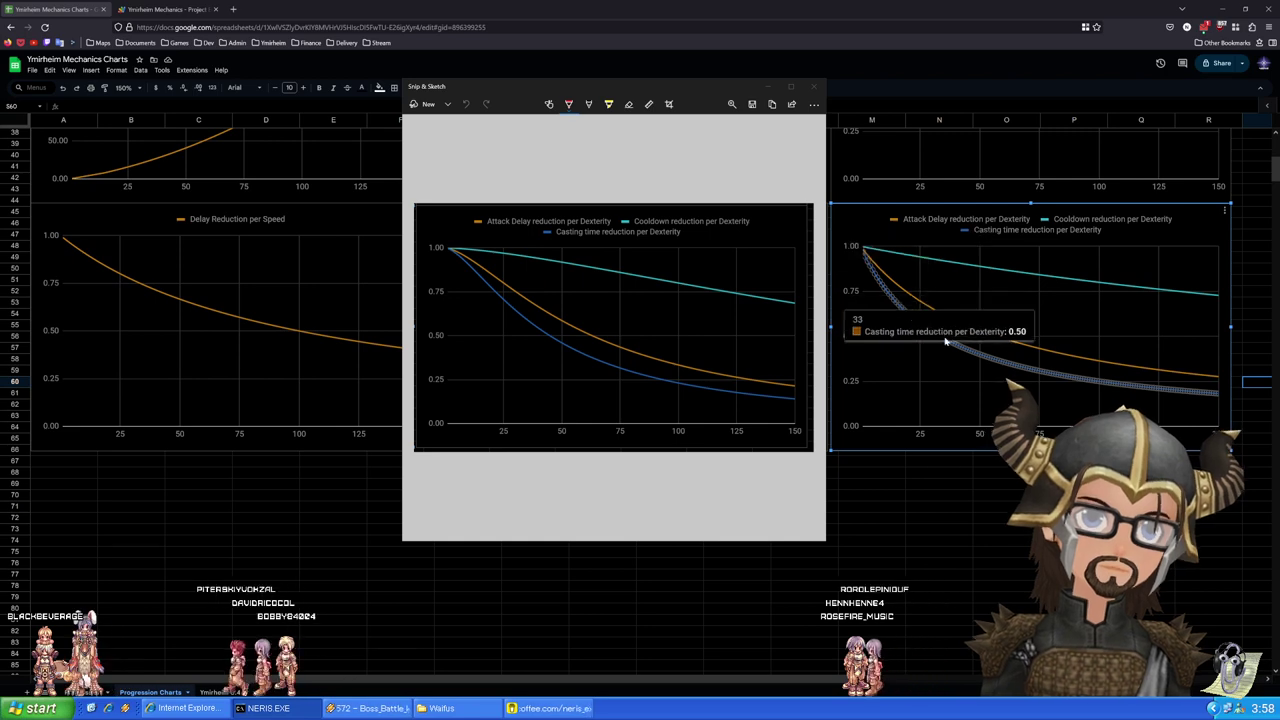
click(165, 9)
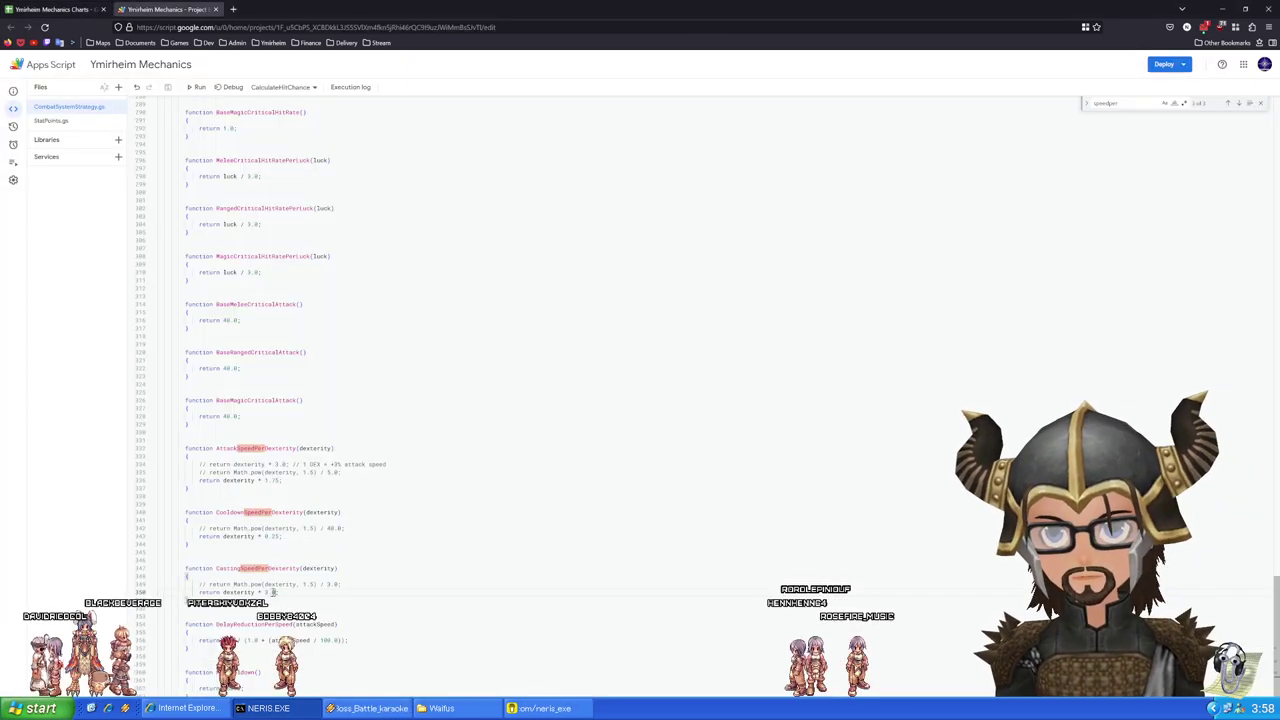
Step: Review the dexterity * 3.0 casting and 0.25 cooldown multipliers, then return to the charts spreadsheet
drag(267, 591, 283, 592)
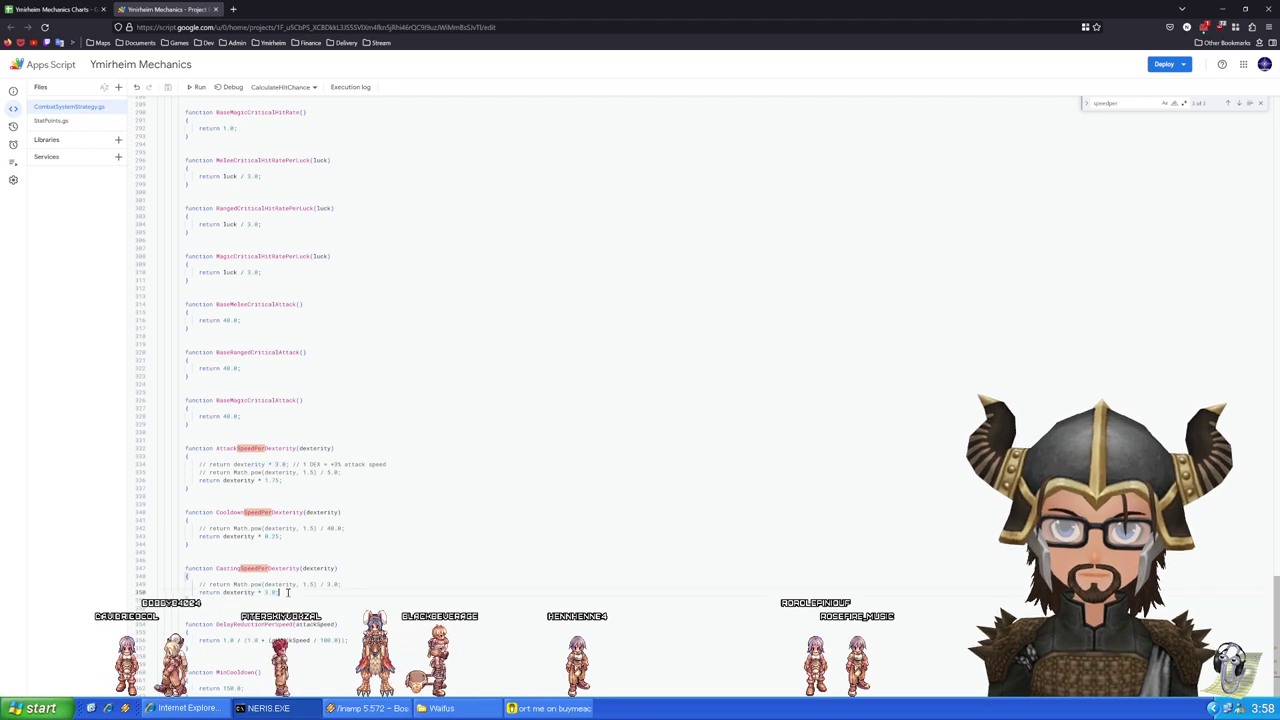
drag(283, 592, 223, 594)
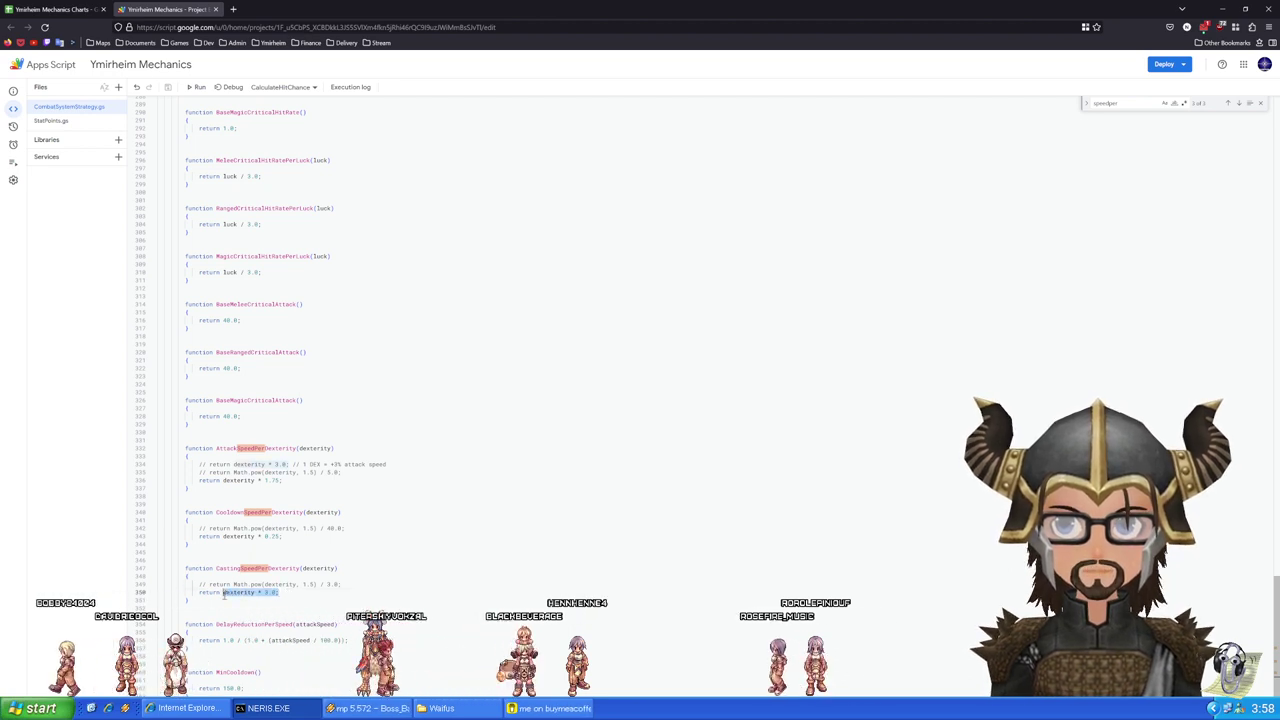
drag(283, 536, 223, 536)
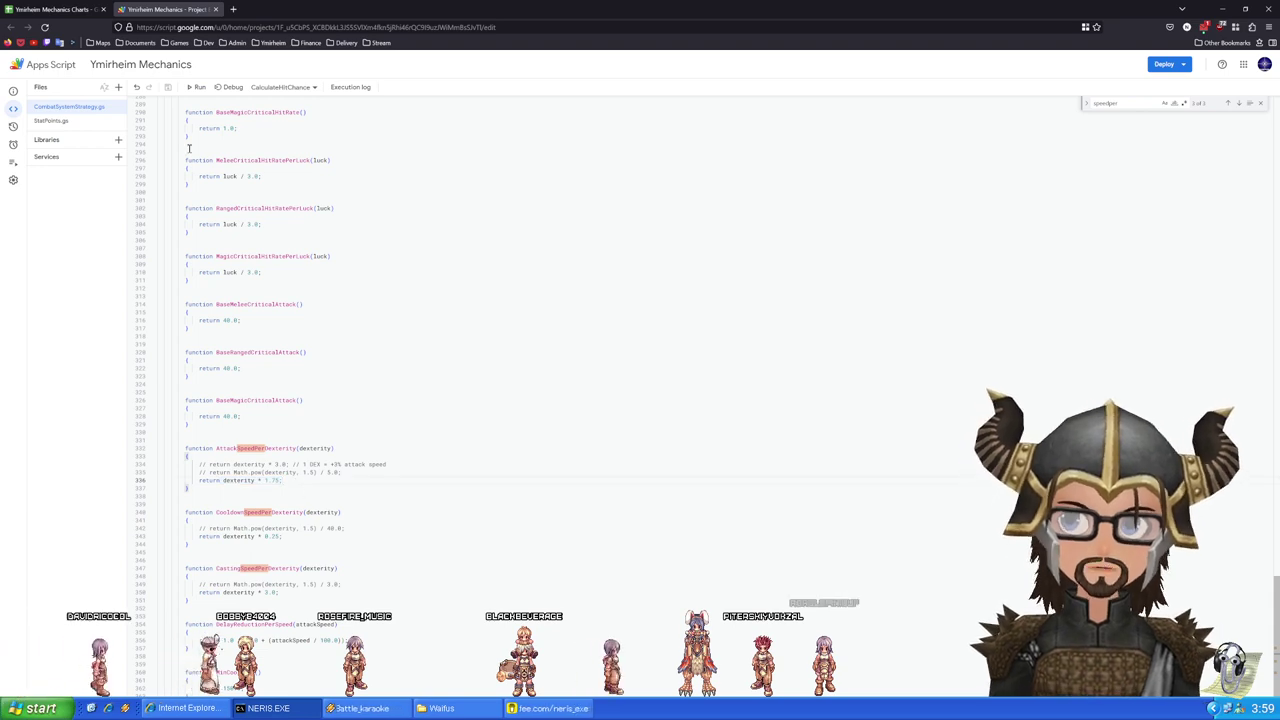
click(55, 9)
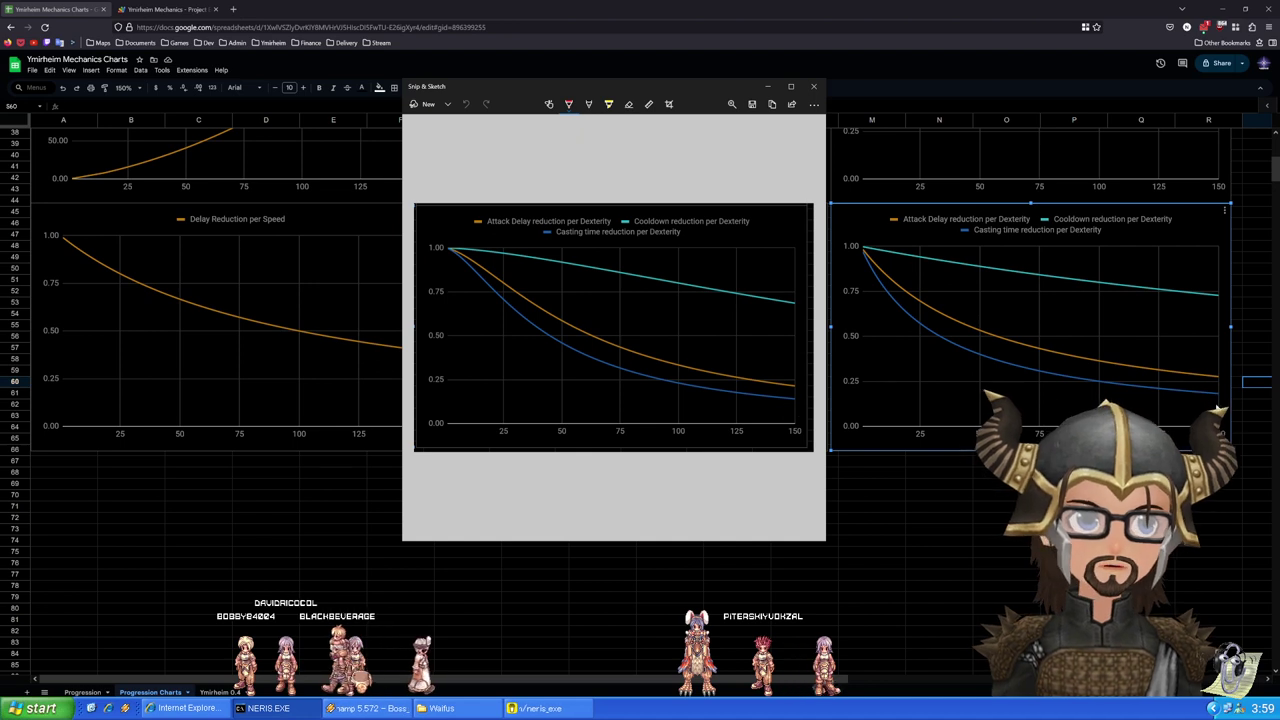
Step: Close the Snip & Sketch chart capture to reveal the spreadsheet charts
mouse_move(1150, 378)
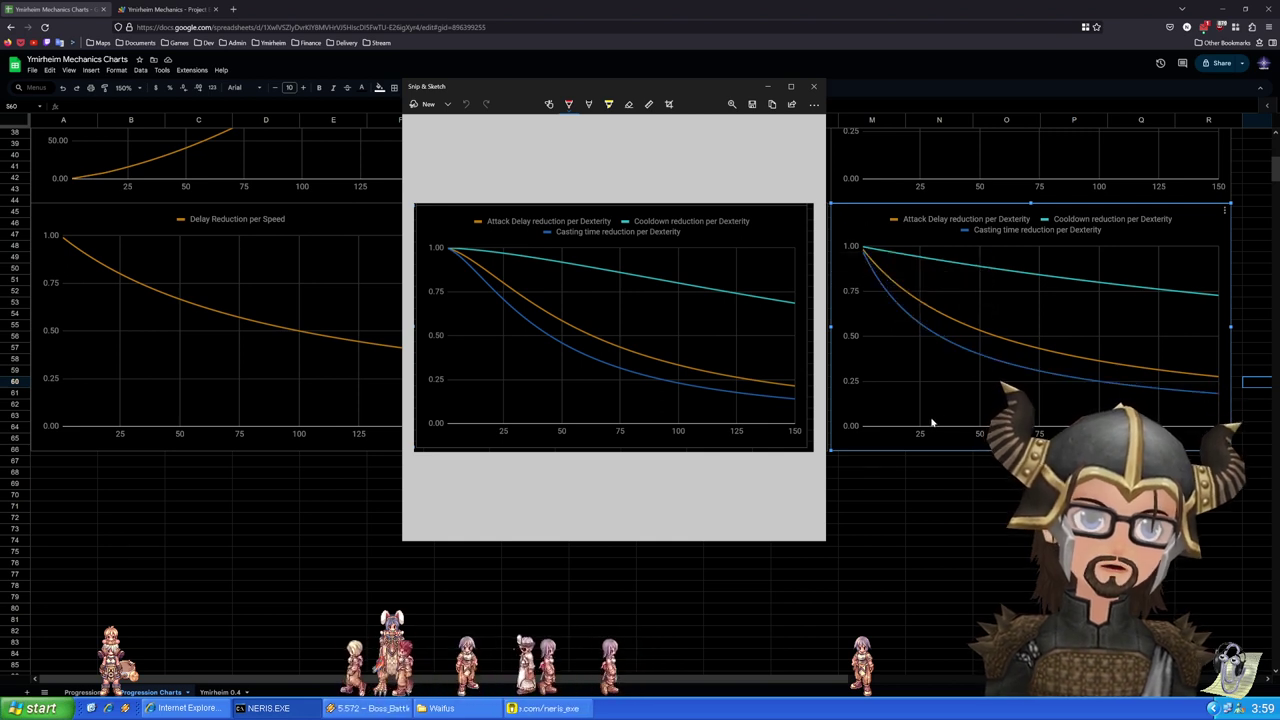
click(942, 40)
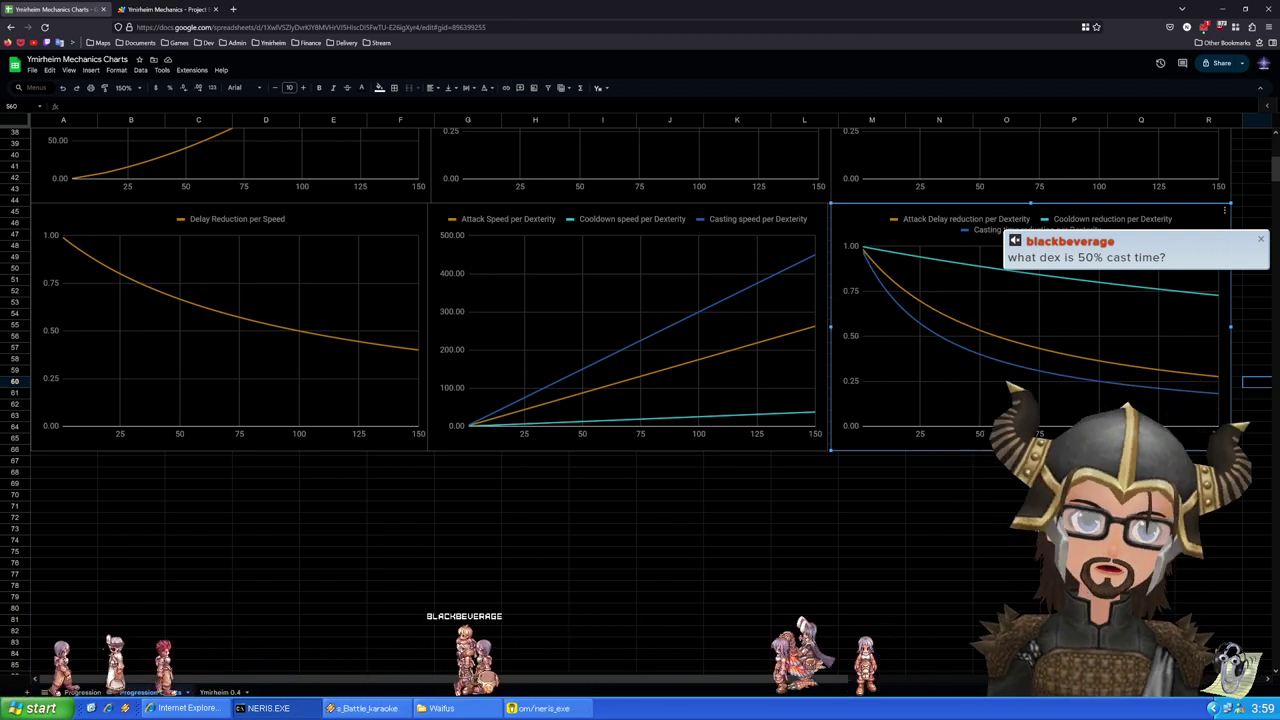
Step: Bring the Snip & Sketch snapshot of the reduction-per-Dexterity chart back over the sheet
mouse_move(1028, 368)
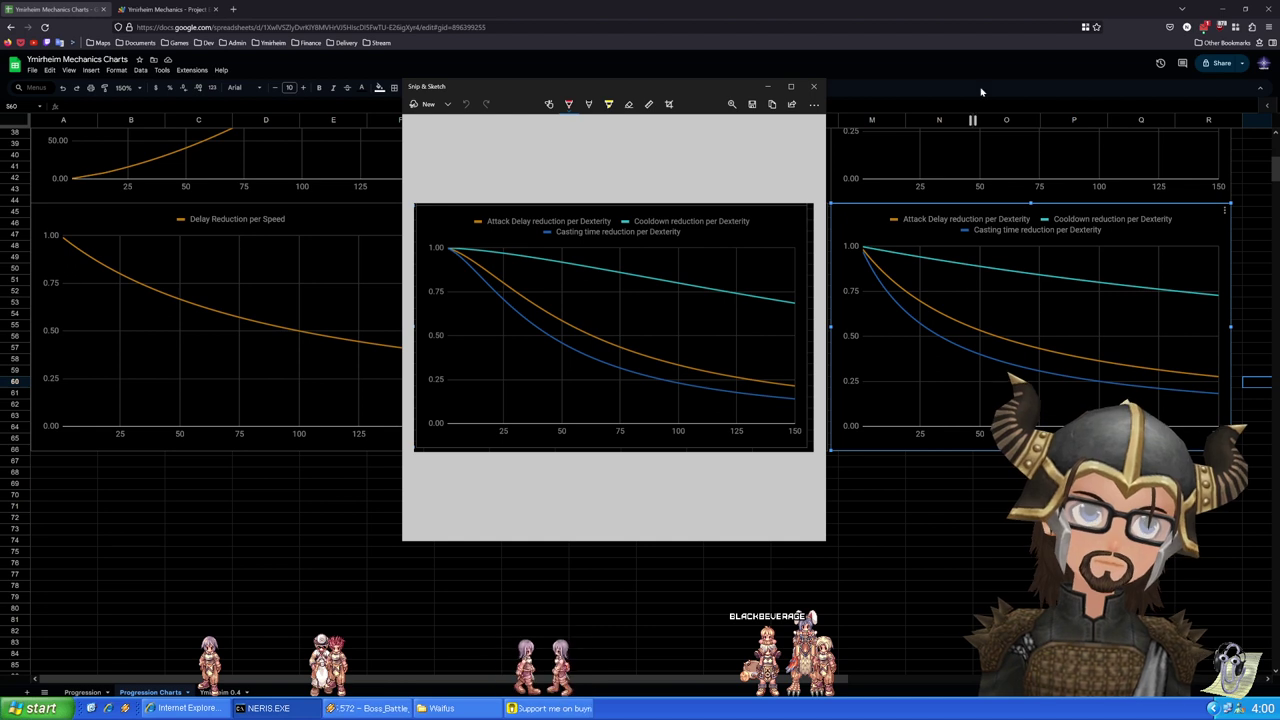
Step: Dismiss the snapshot and read values off the casting-speed curve in the speed-per-Dexterity chart
click(975, 58)
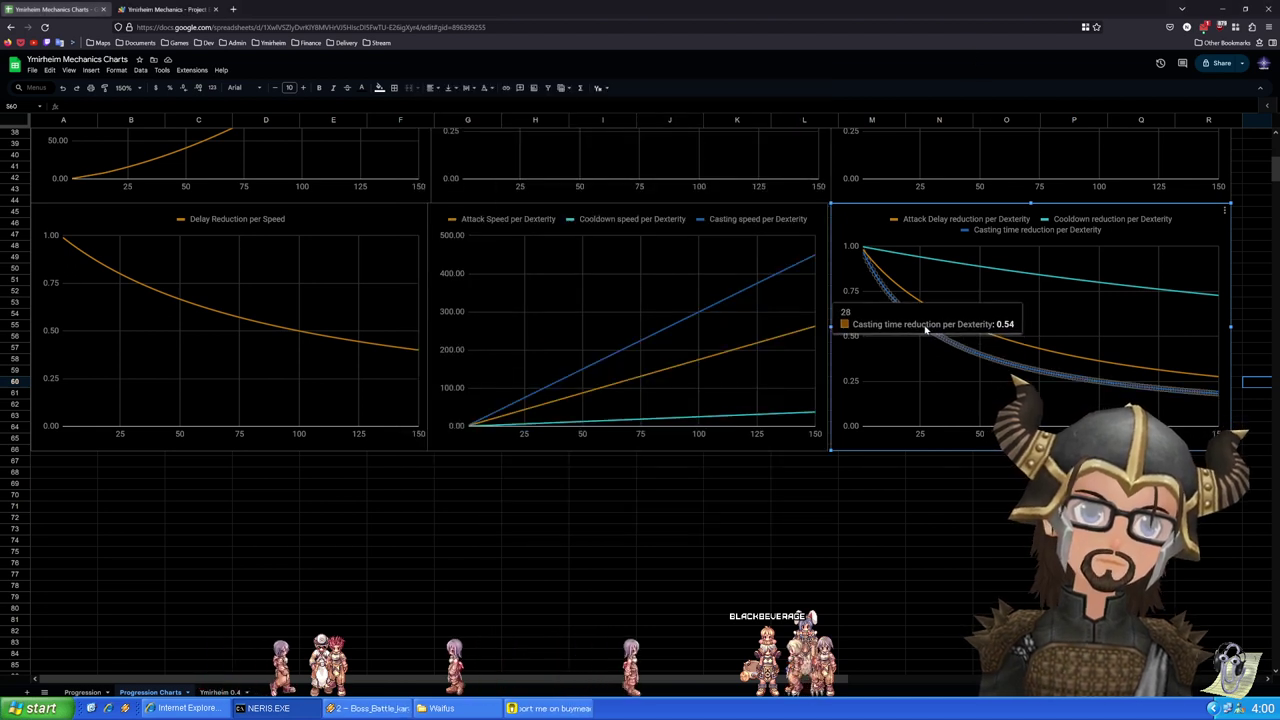
mouse_move(939, 339)
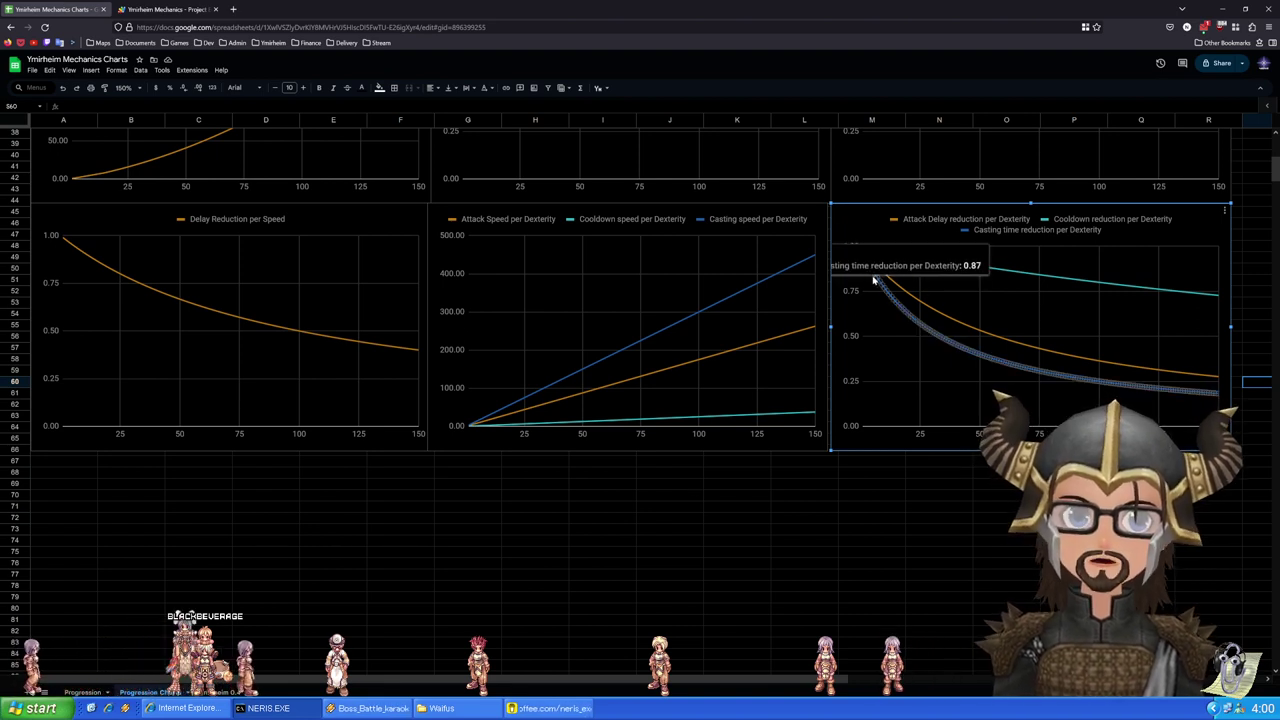
mouse_move(866, 260)
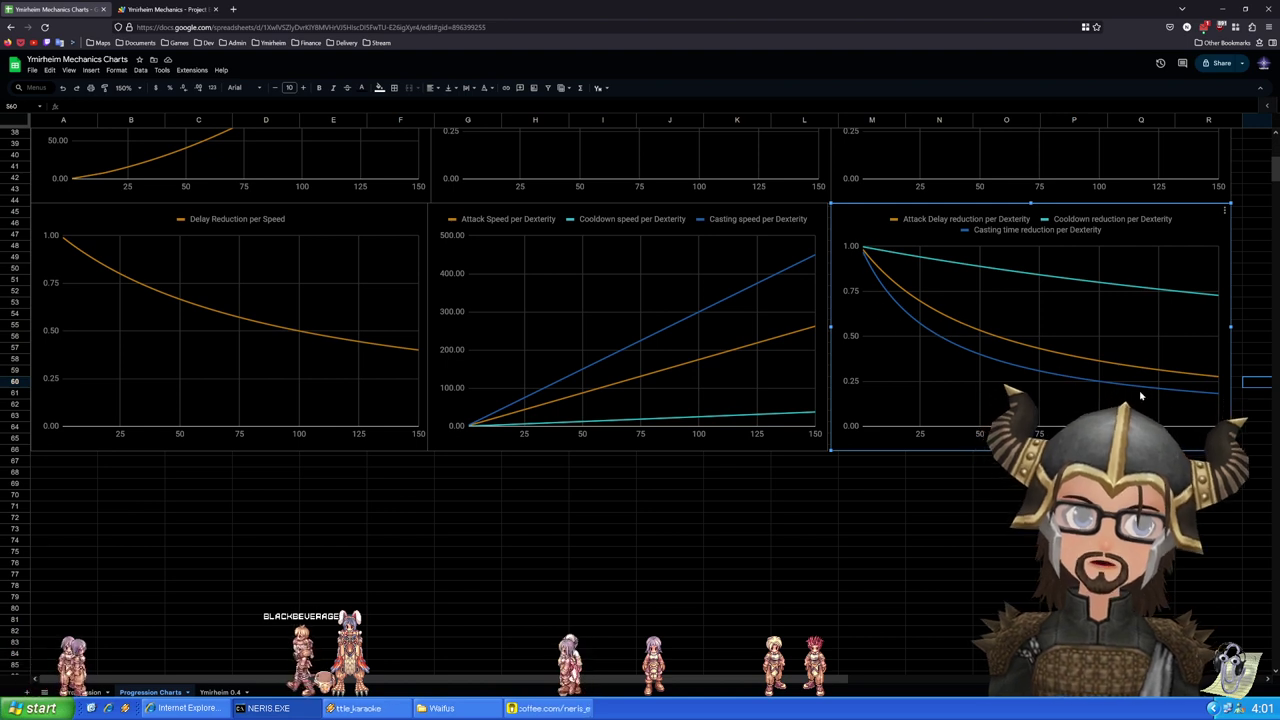
mouse_move(1081, 286)
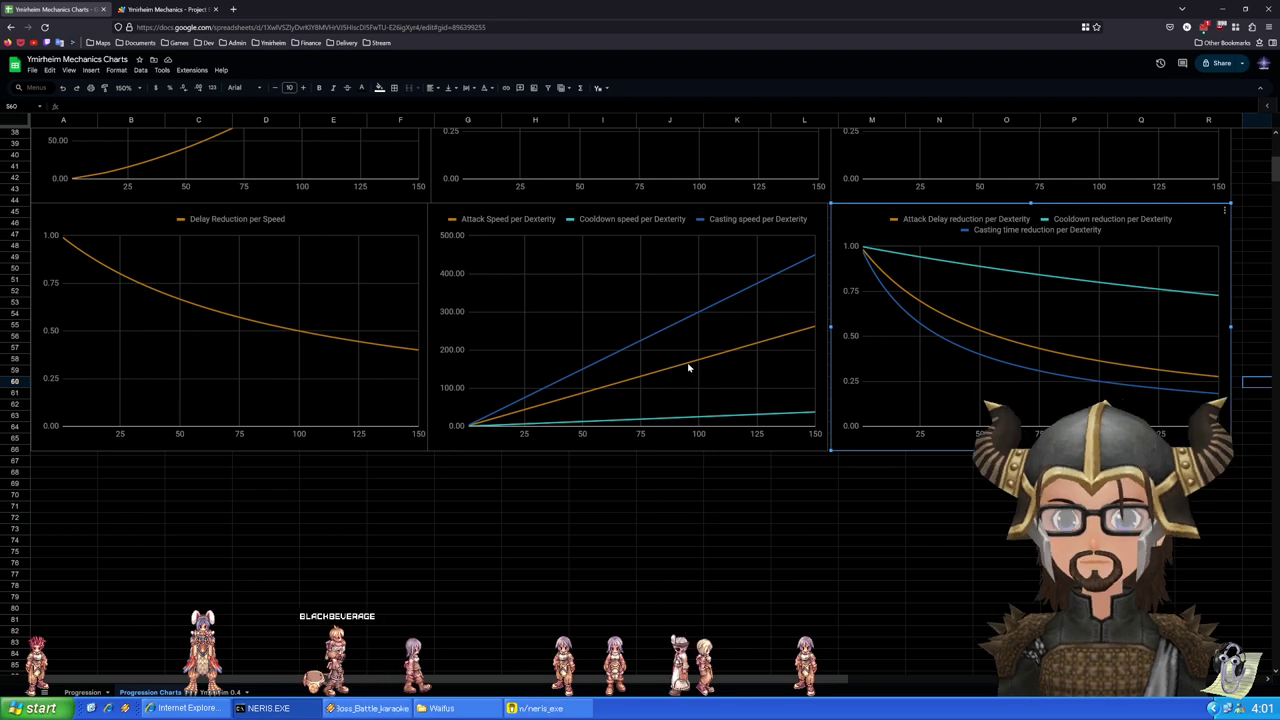
Step: Cycle back to CombatCalculations.cs and scroll up to the MeleeAttackPerLevel method
key(alt+Tab)
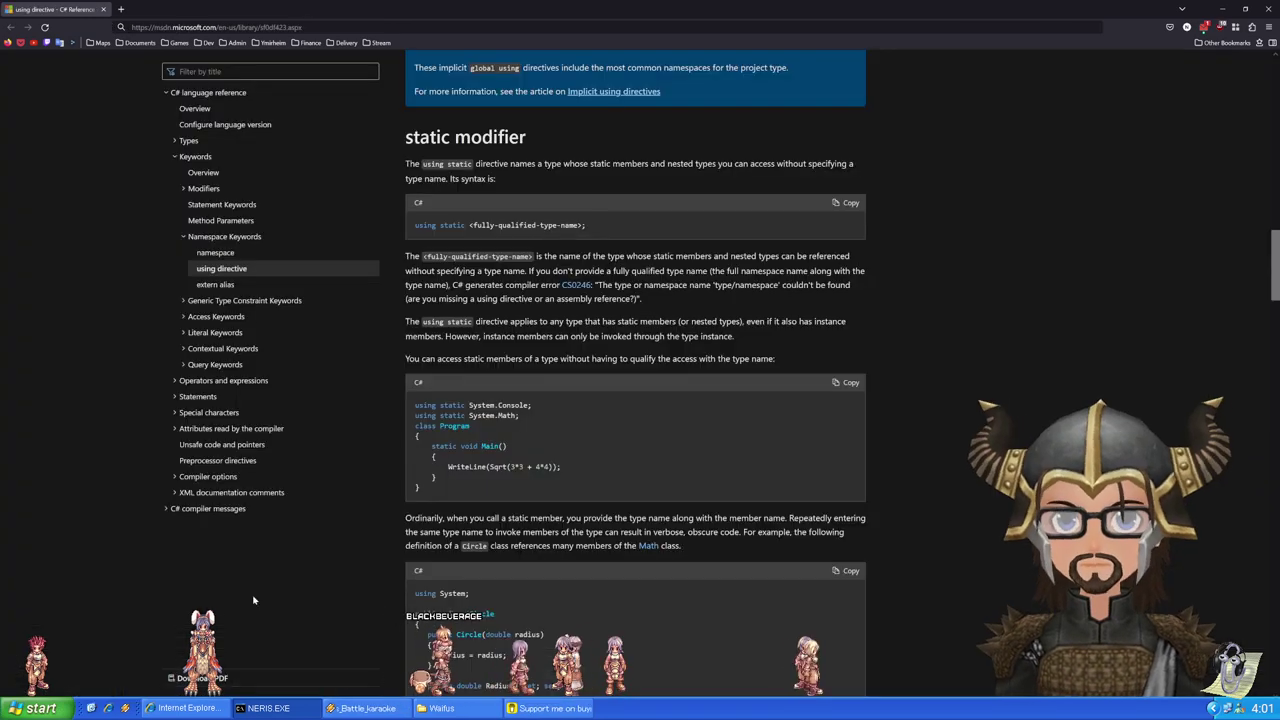
key(alt+Tab)
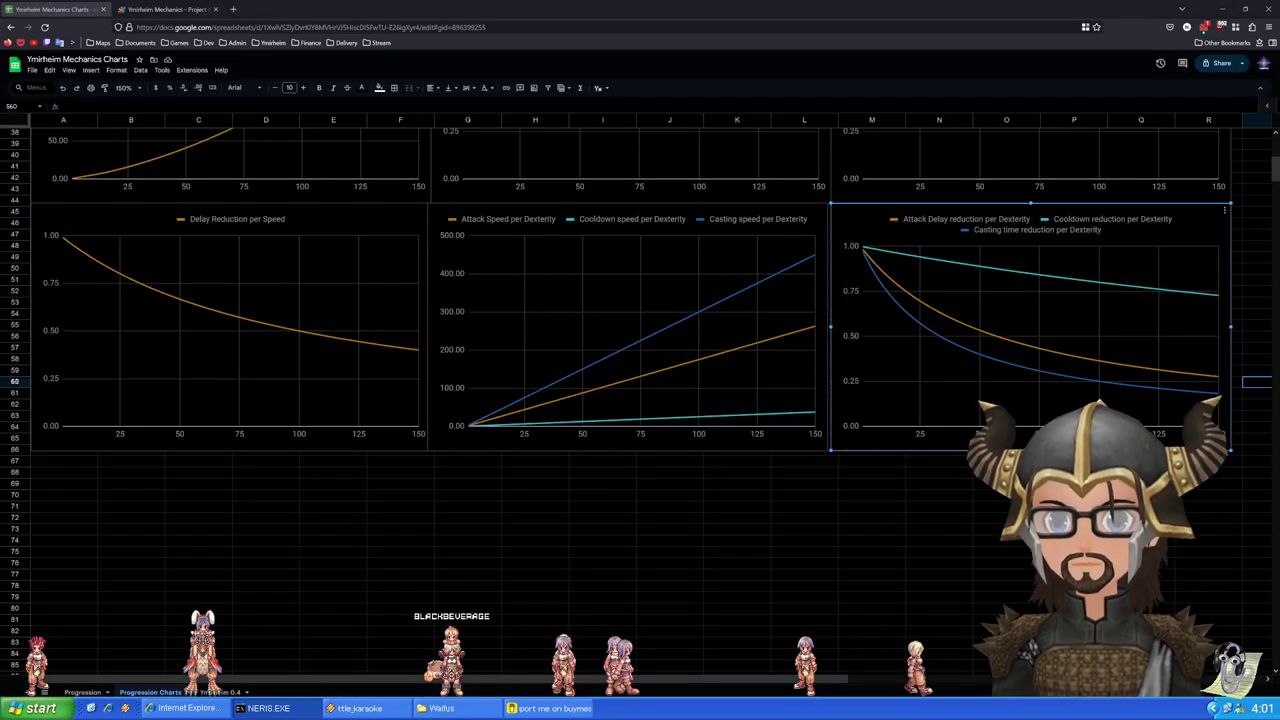
key(alt+Tab)
scroll(443, 287, up, 5)
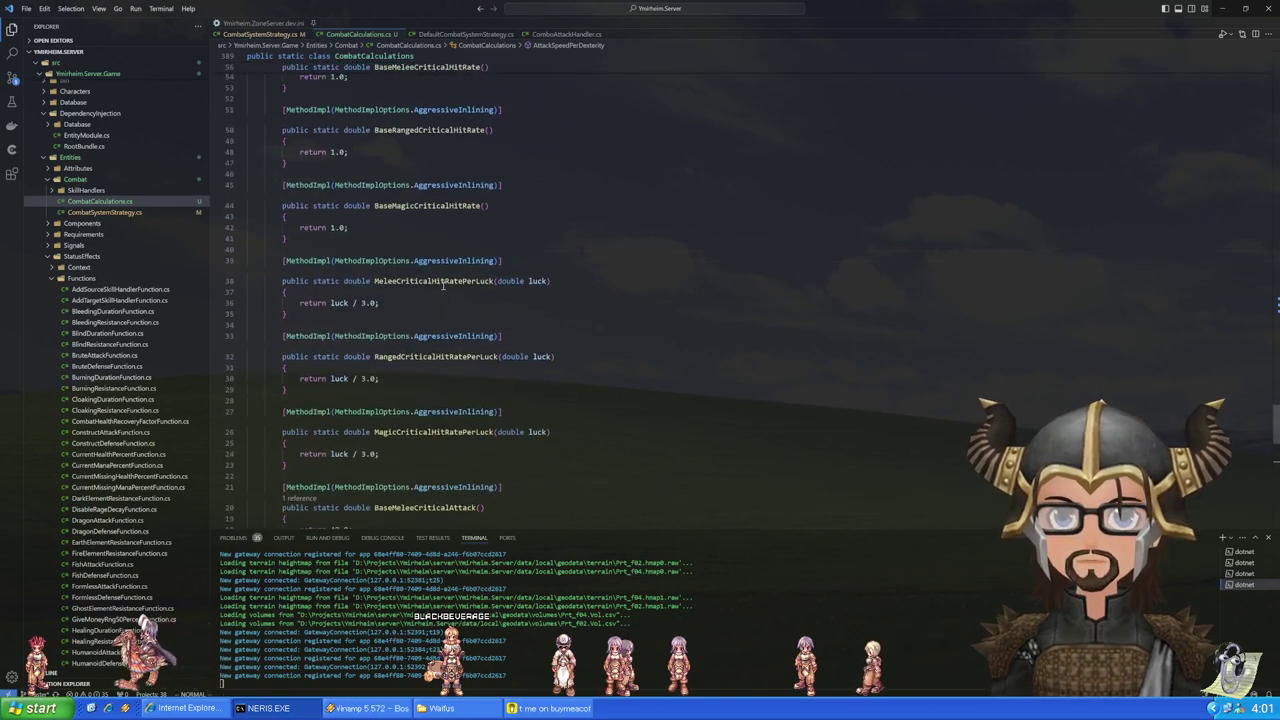
scroll(443, 287, up, 20)
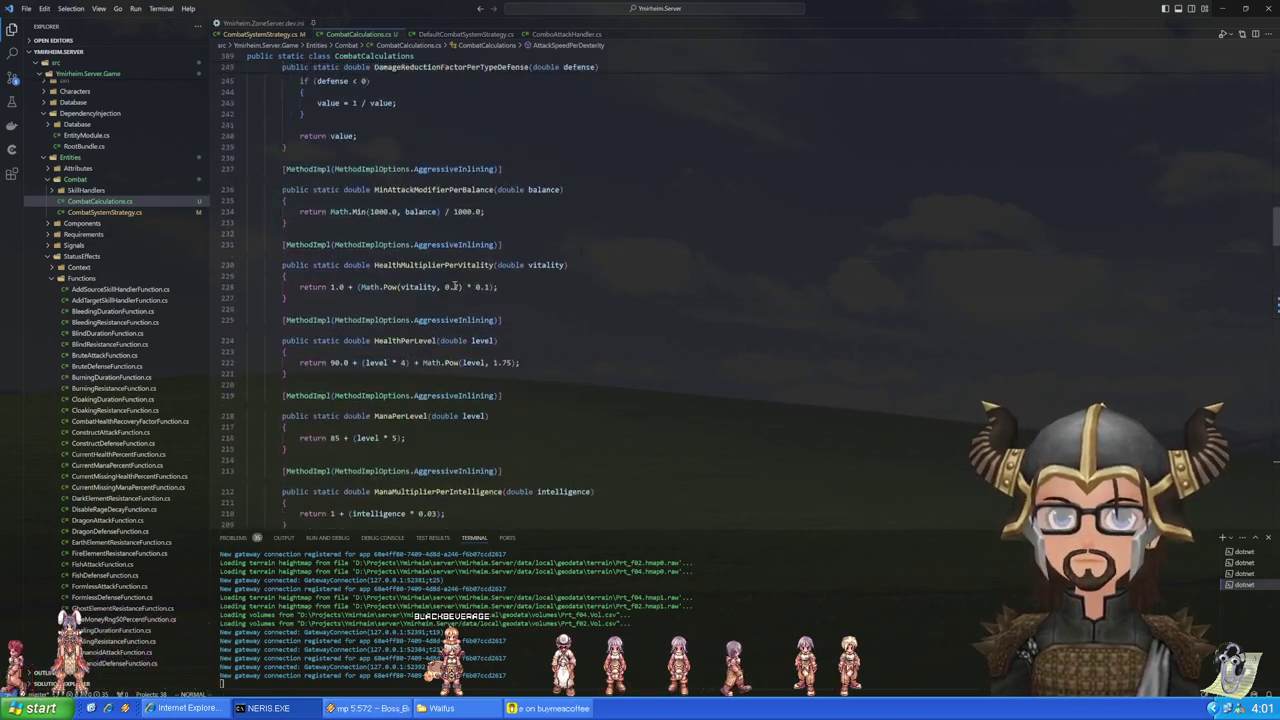
scroll(455, 286, up, 20)
click(523, 170)
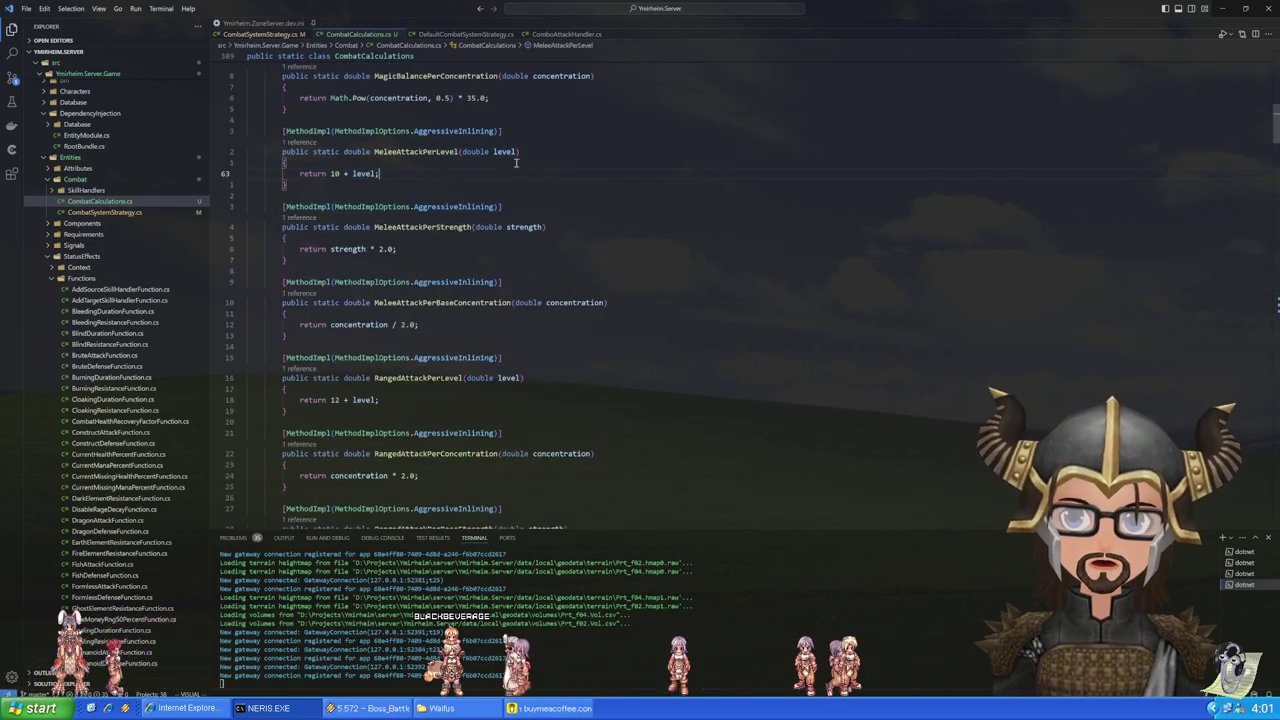
Step: Glance at CombatSystemStrategy.cs, return to CalculateHitChance, then bring up the calculator spreadsheet
click(262, 34)
click(352, 34)
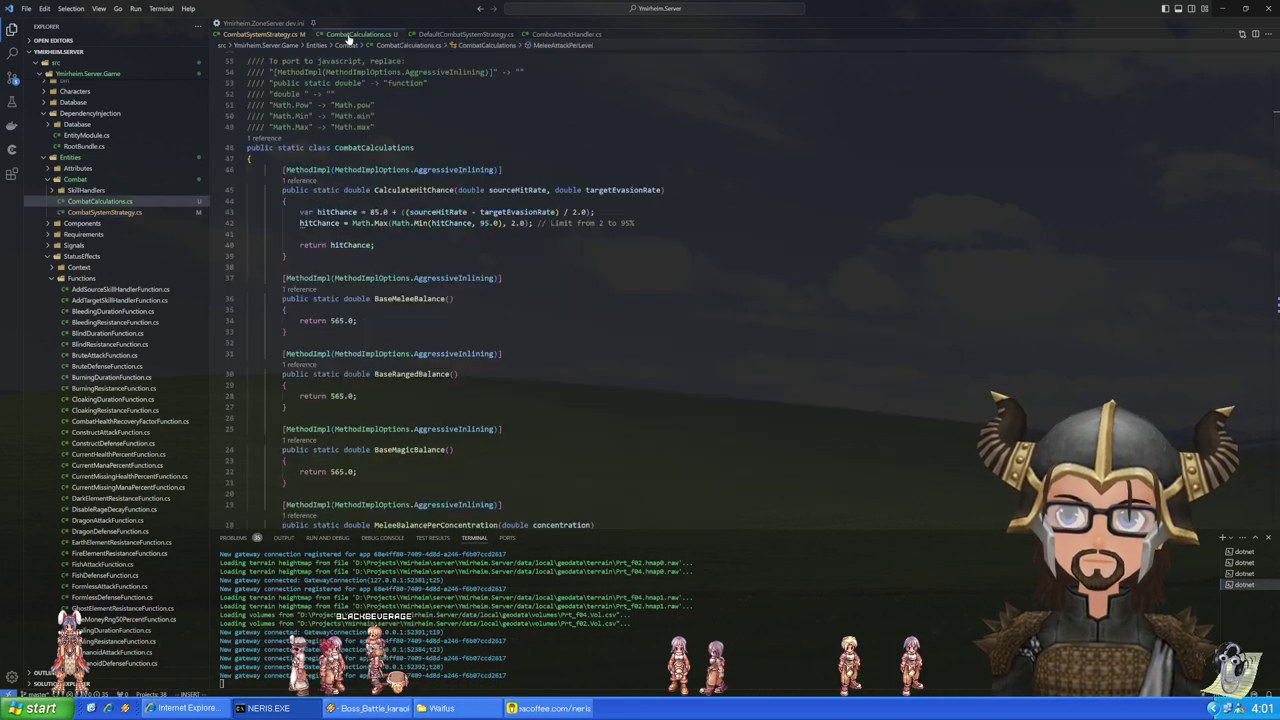
click(432, 255)
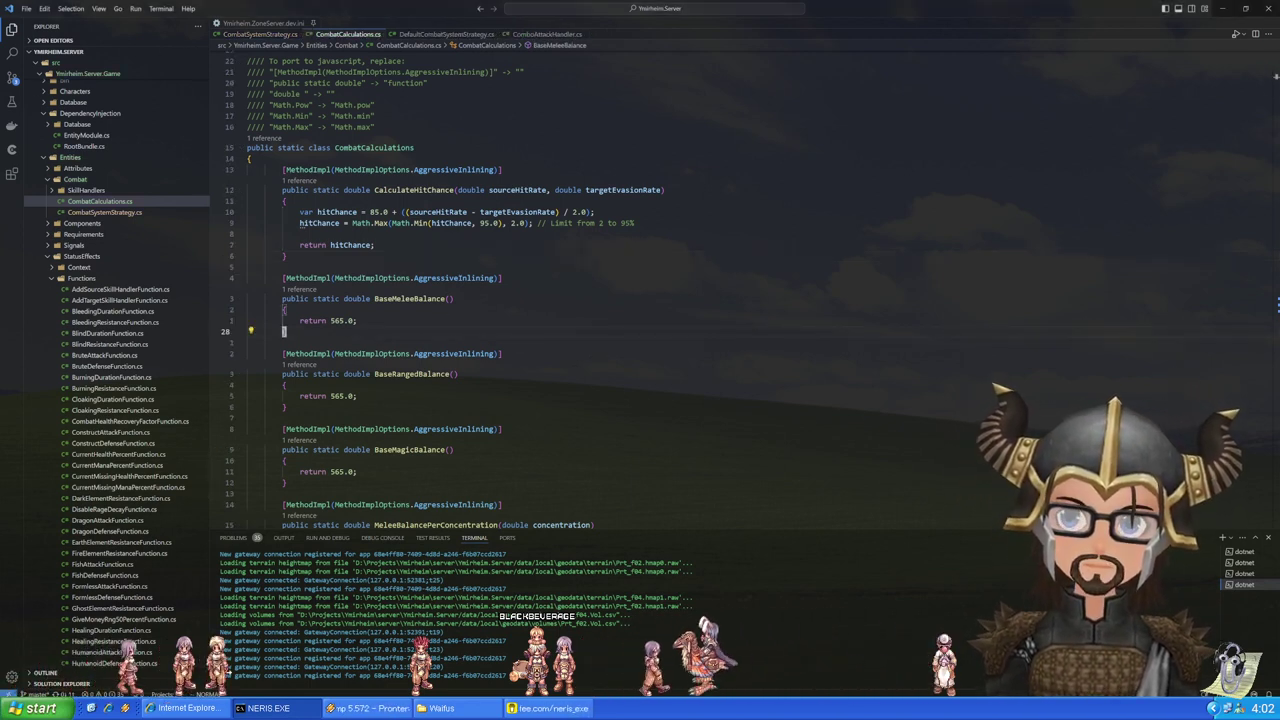
key(alt+Tab)
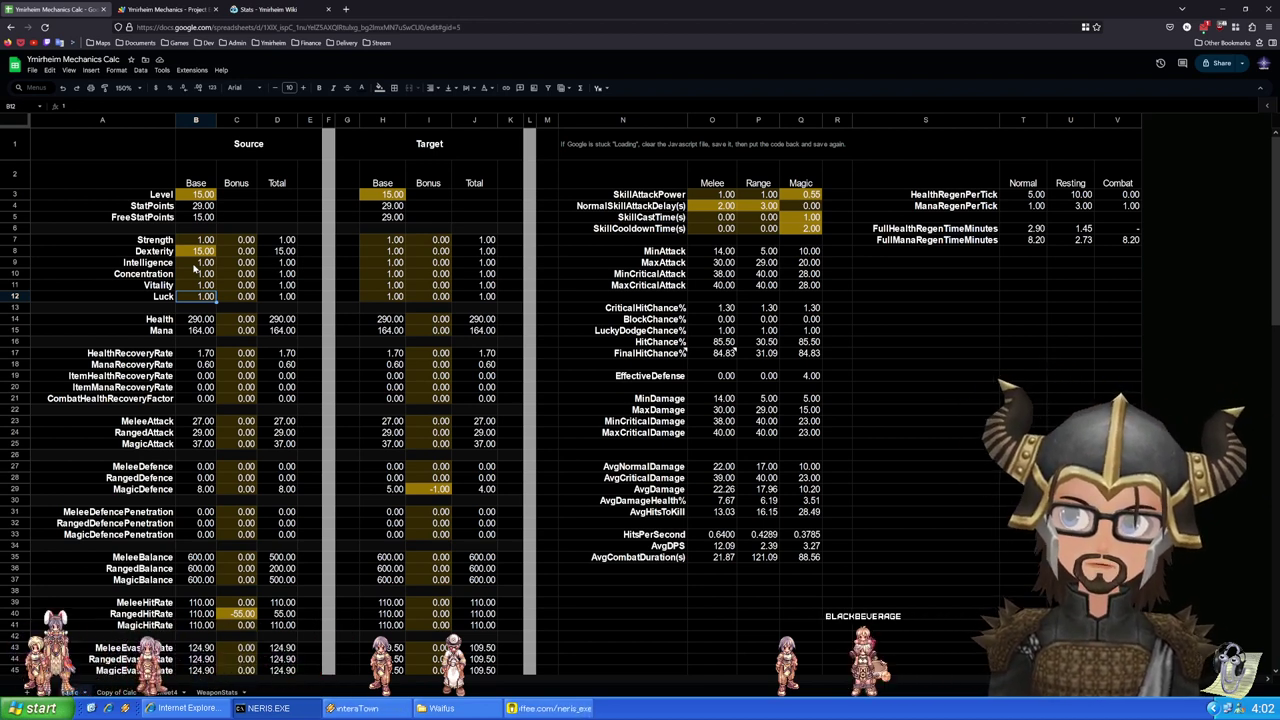
Step: Inspect the Intelligence (B9), Concentration (B10) and Dexterity (B8) source stat cells, then return to the code
click(197, 263)
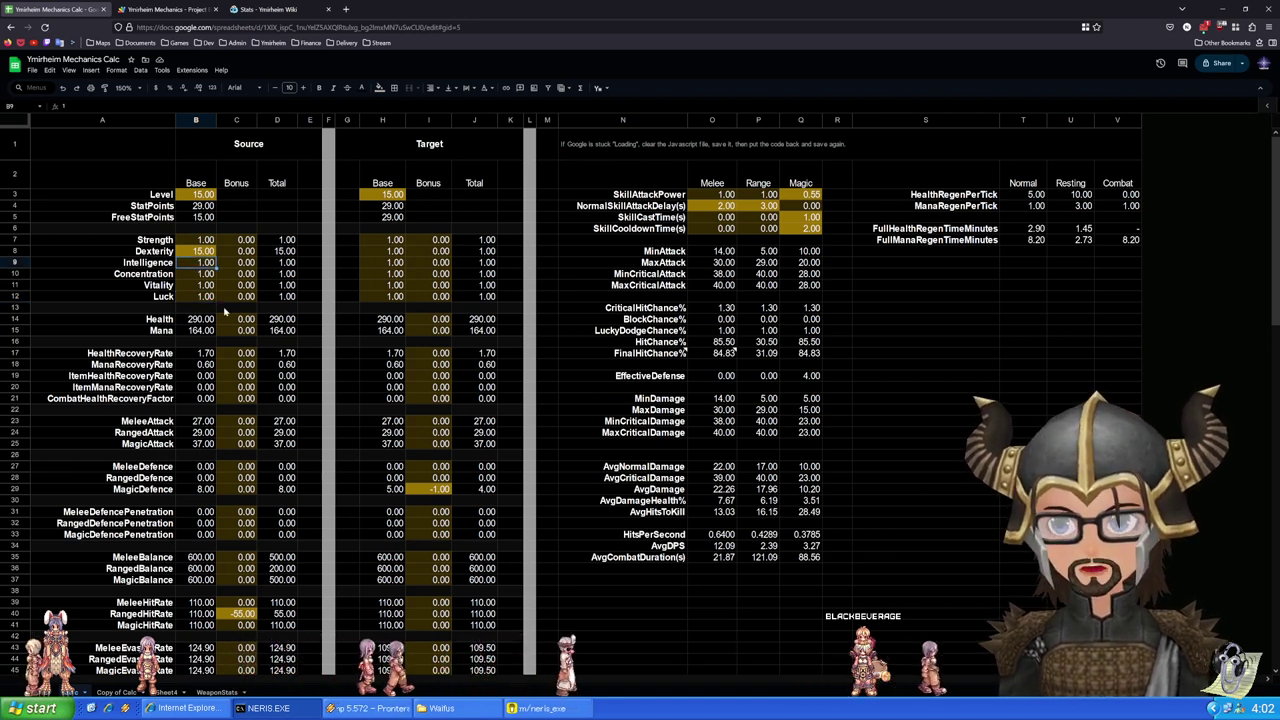
click(165, 263)
click(204, 264)
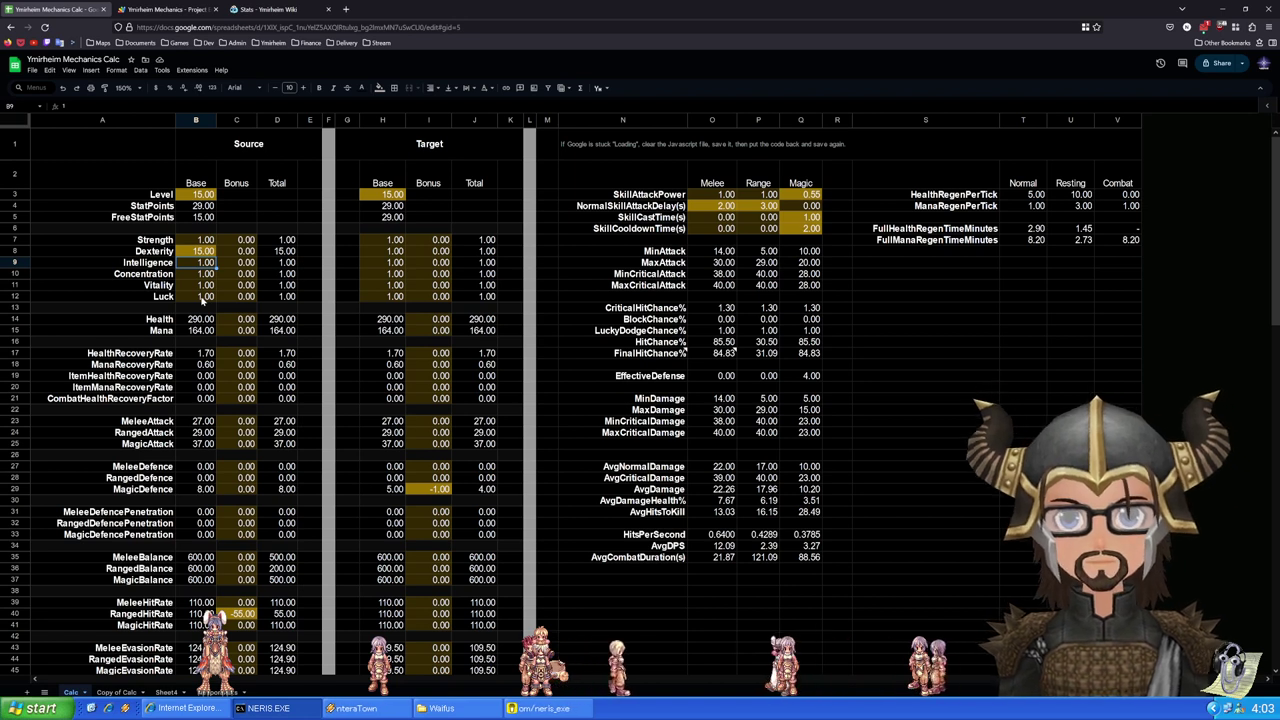
click(198, 274)
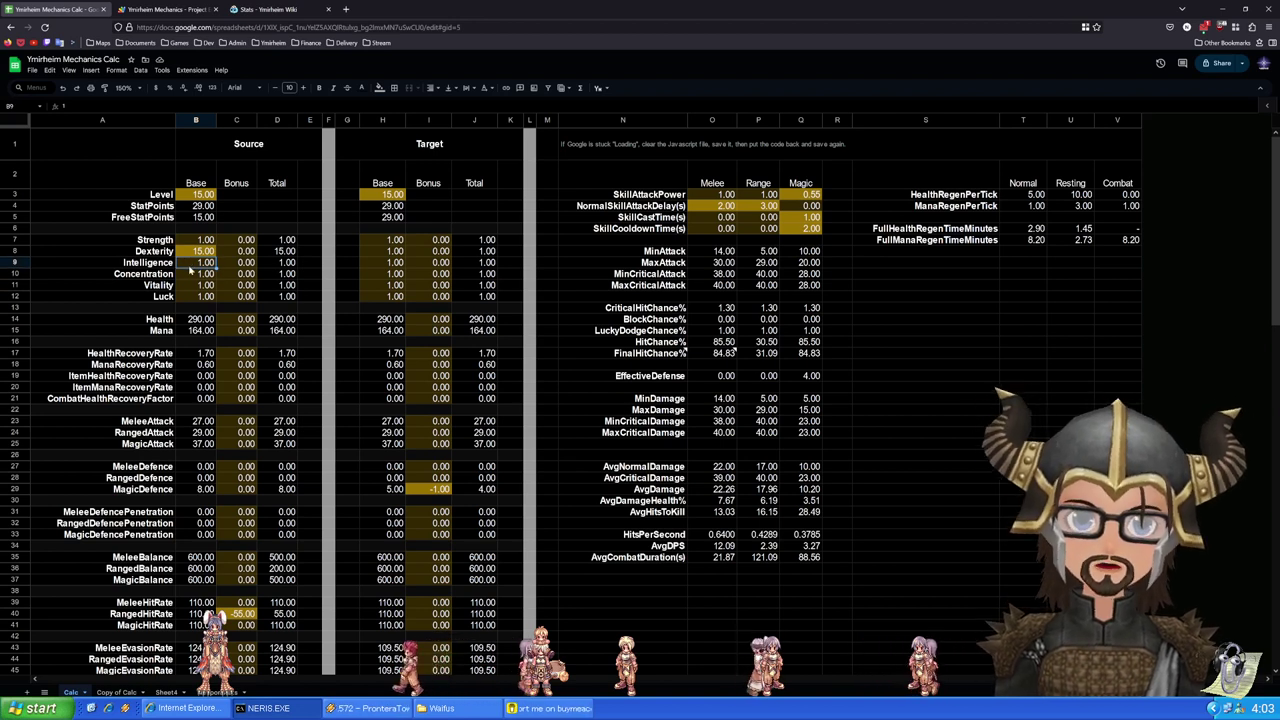
click(191, 252)
click(193, 256)
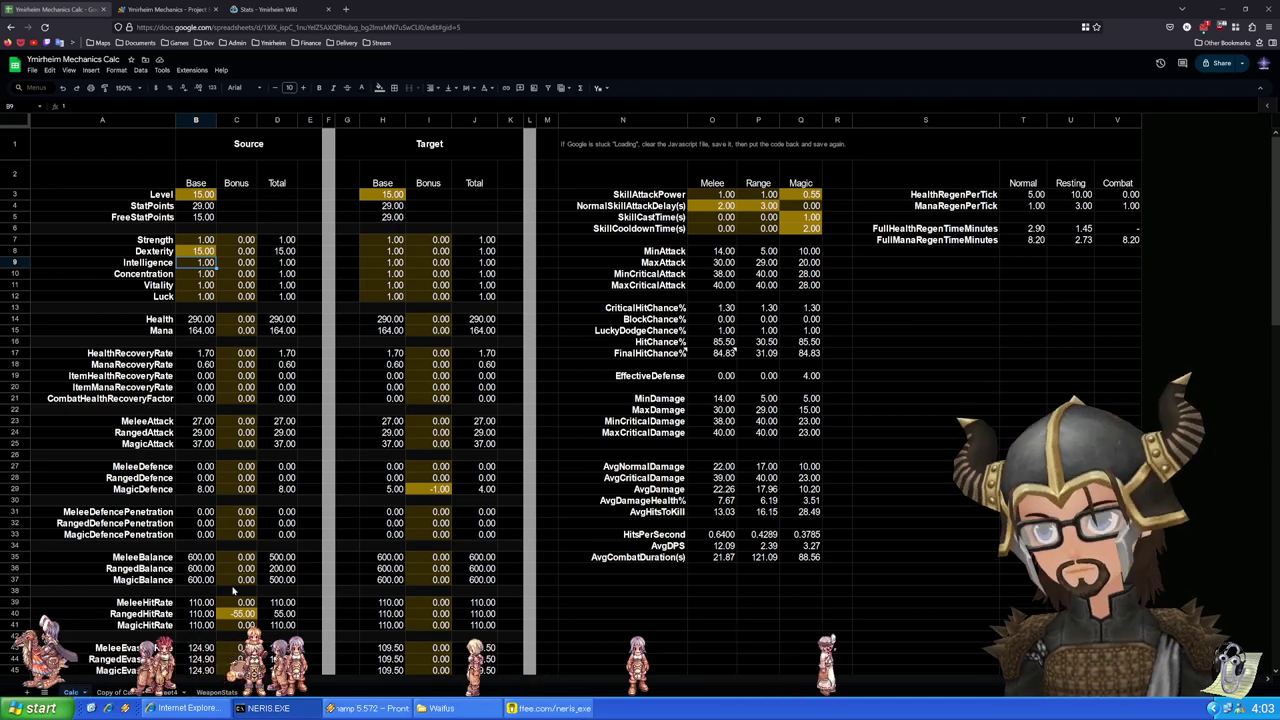
key(alt+Tab)
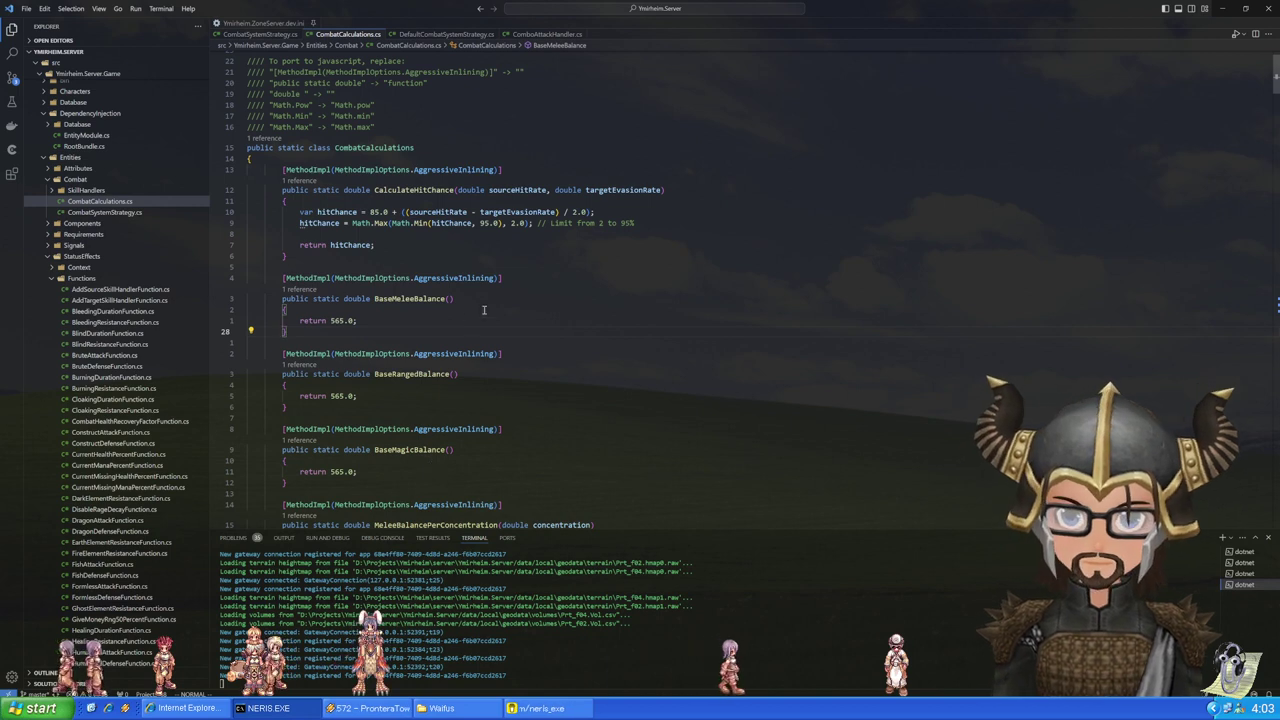
Step: Look over the BaseMeleeBalance area of CombatCalculations.cs, then return to the calculator spreadsheet
click(480, 266)
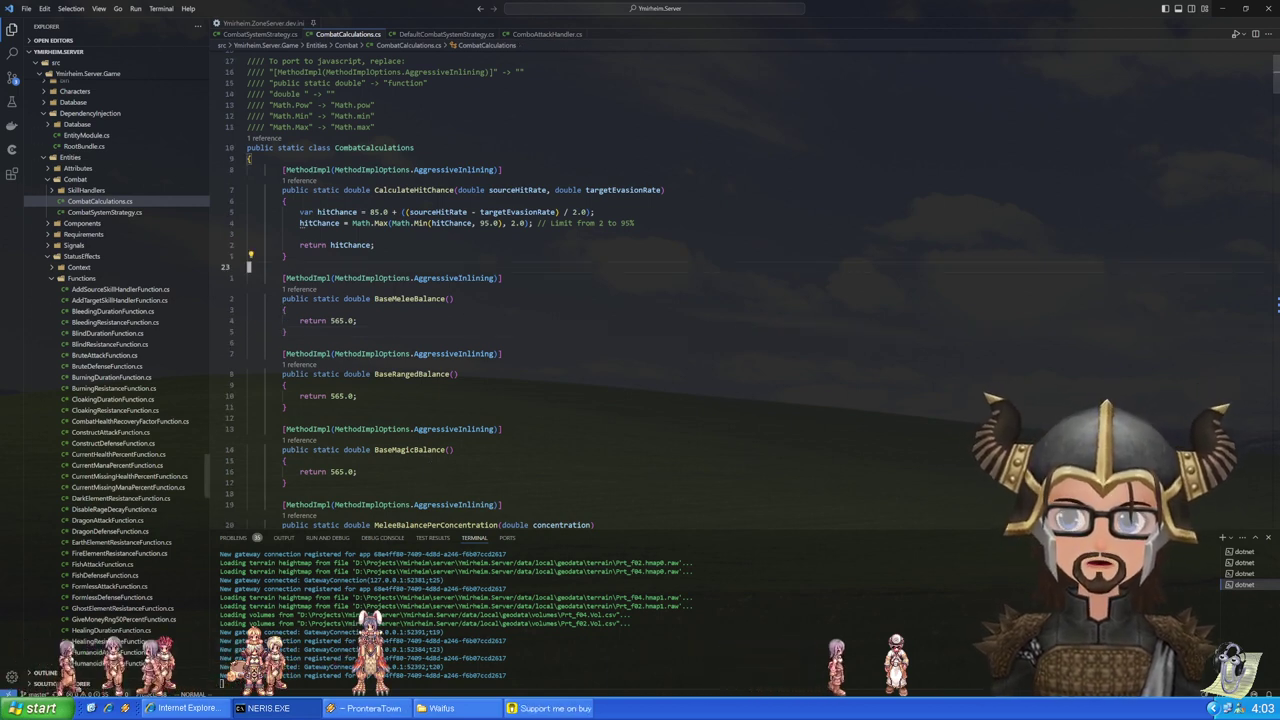
mouse_move(182, 708)
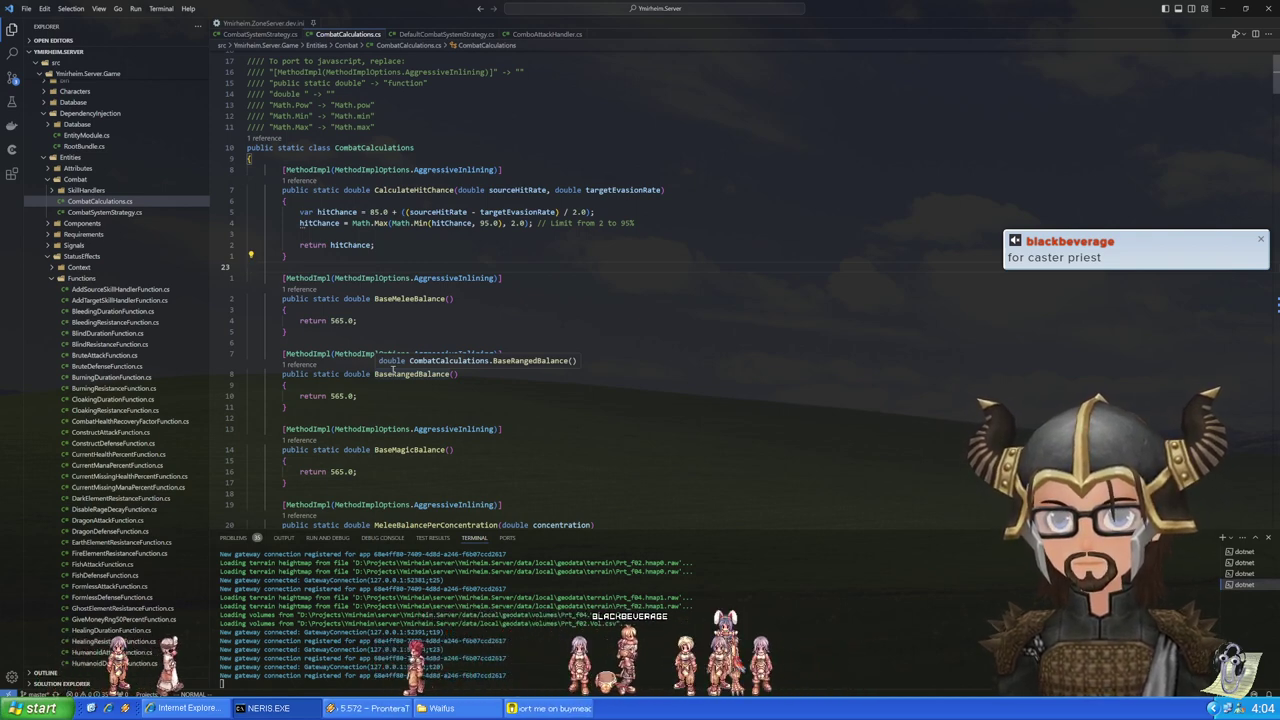
click(471, 341)
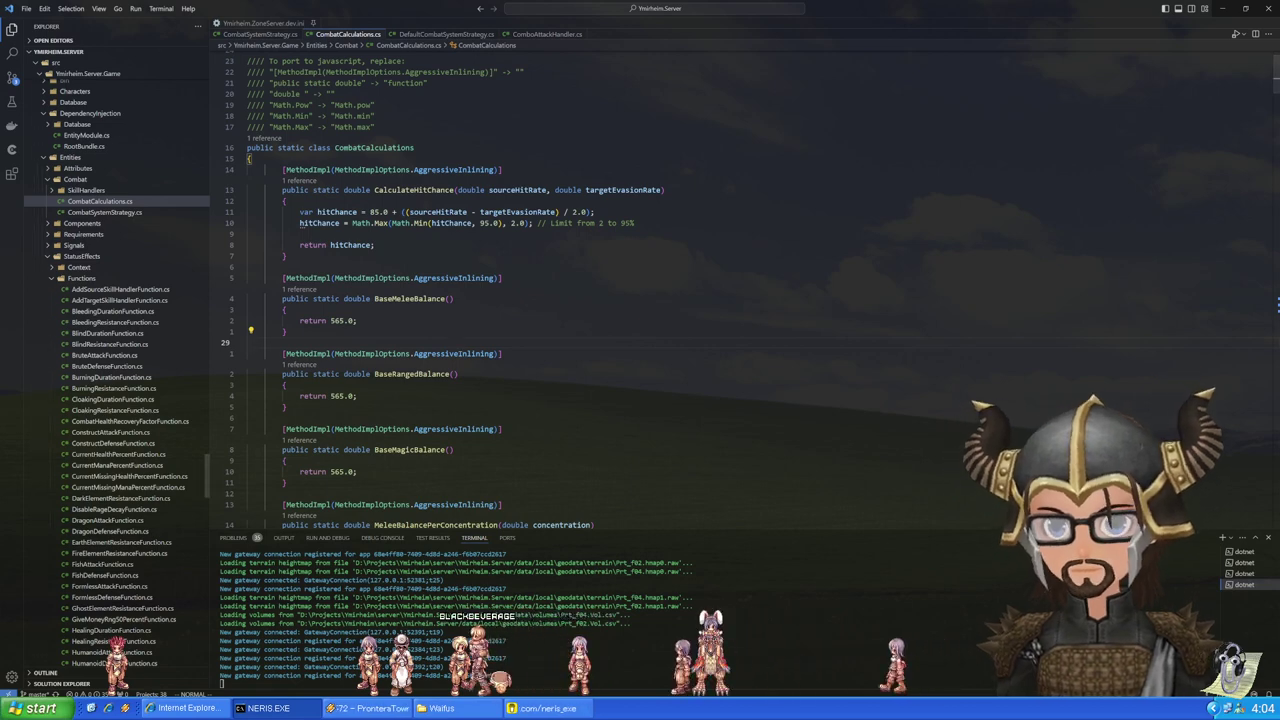
key(alt+Tab)
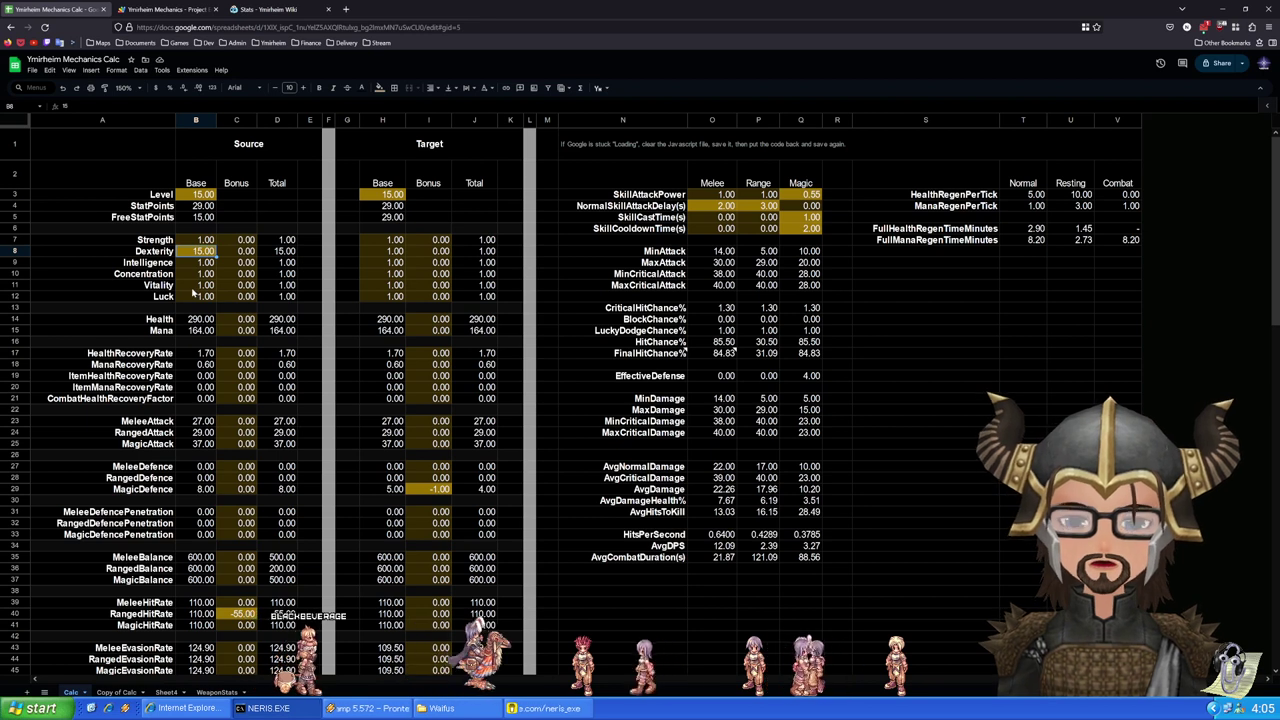
Step: Check the Vitality (B11), Luck (B12), Strength (B7) and Concentration base values in the calculator
click(186, 288)
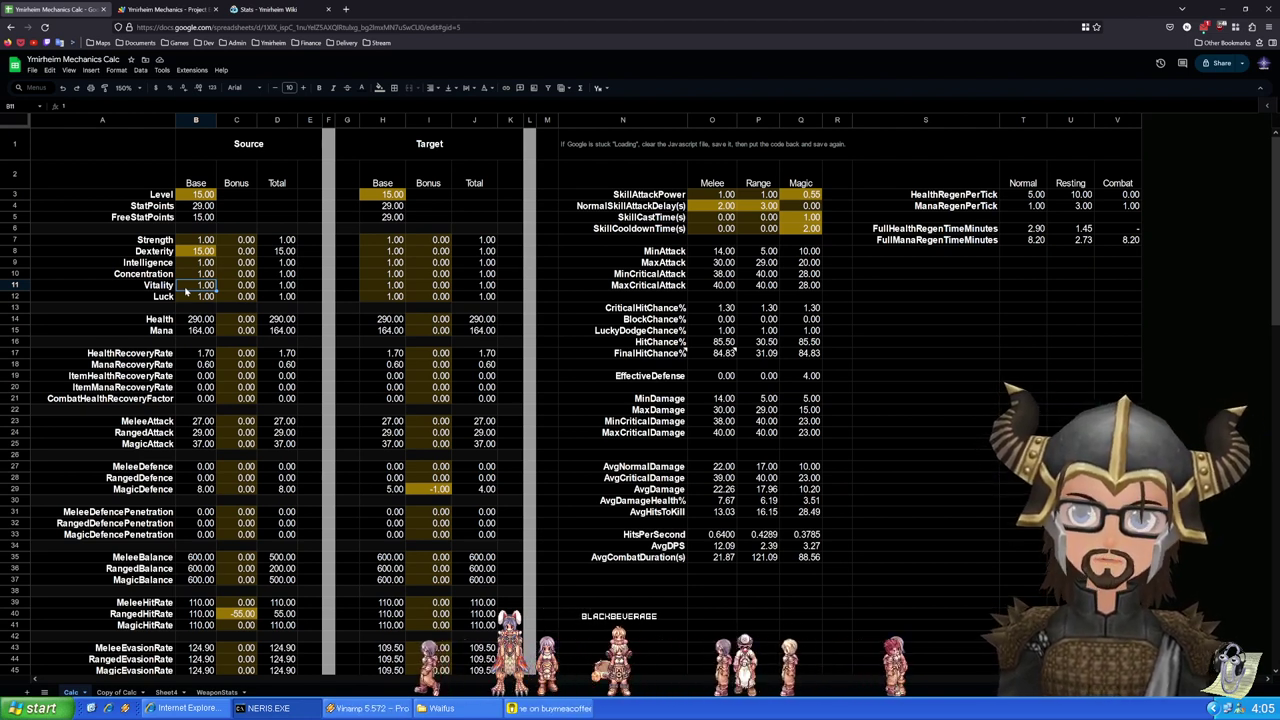
key(Down)
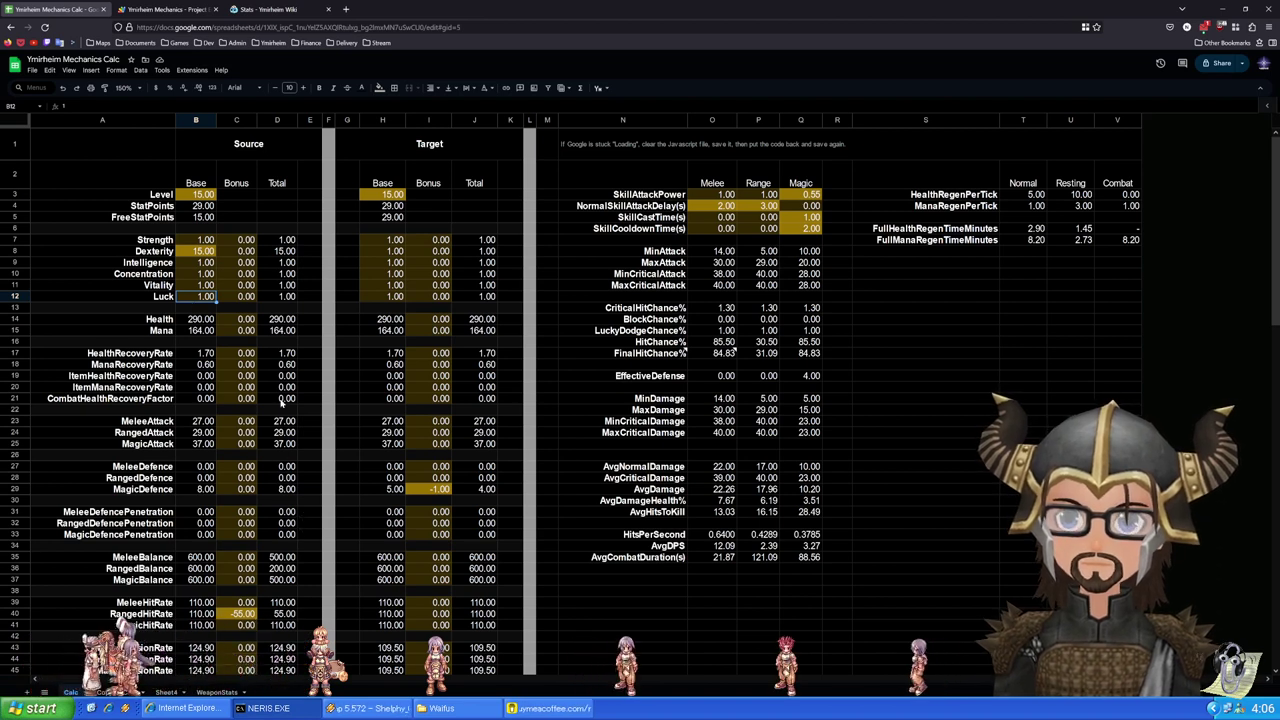
click(196, 241)
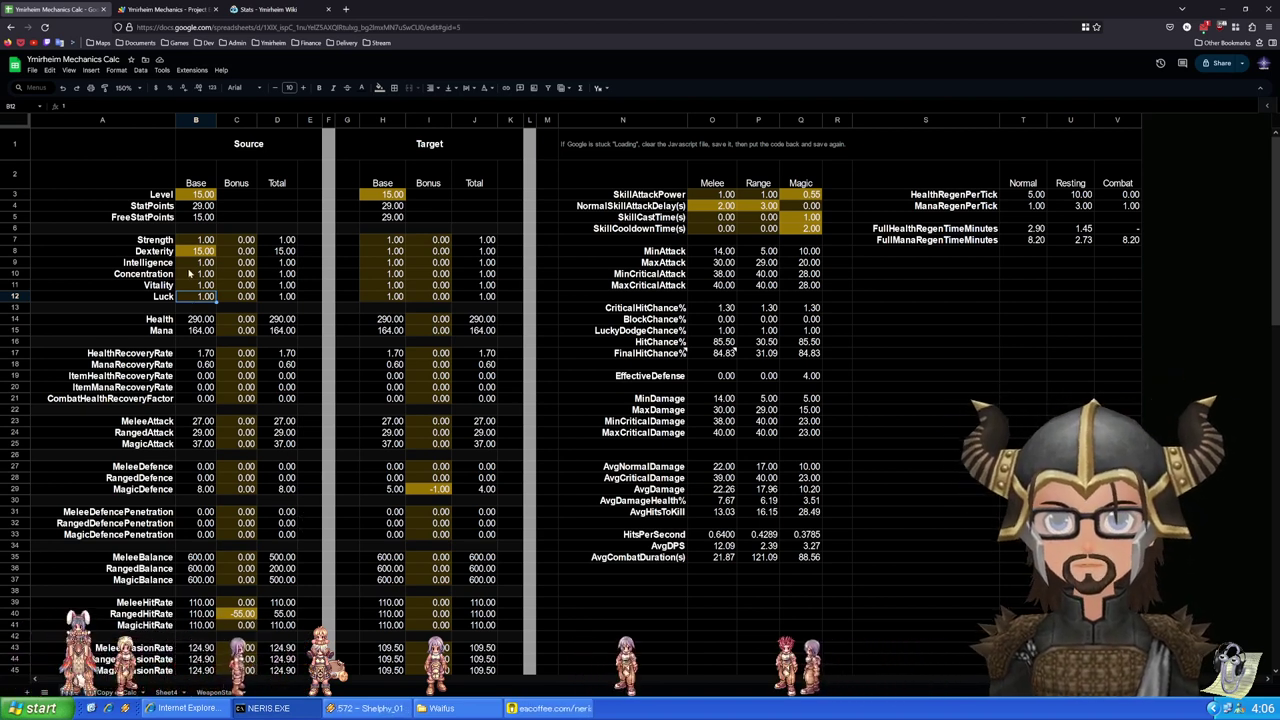
click(199, 297)
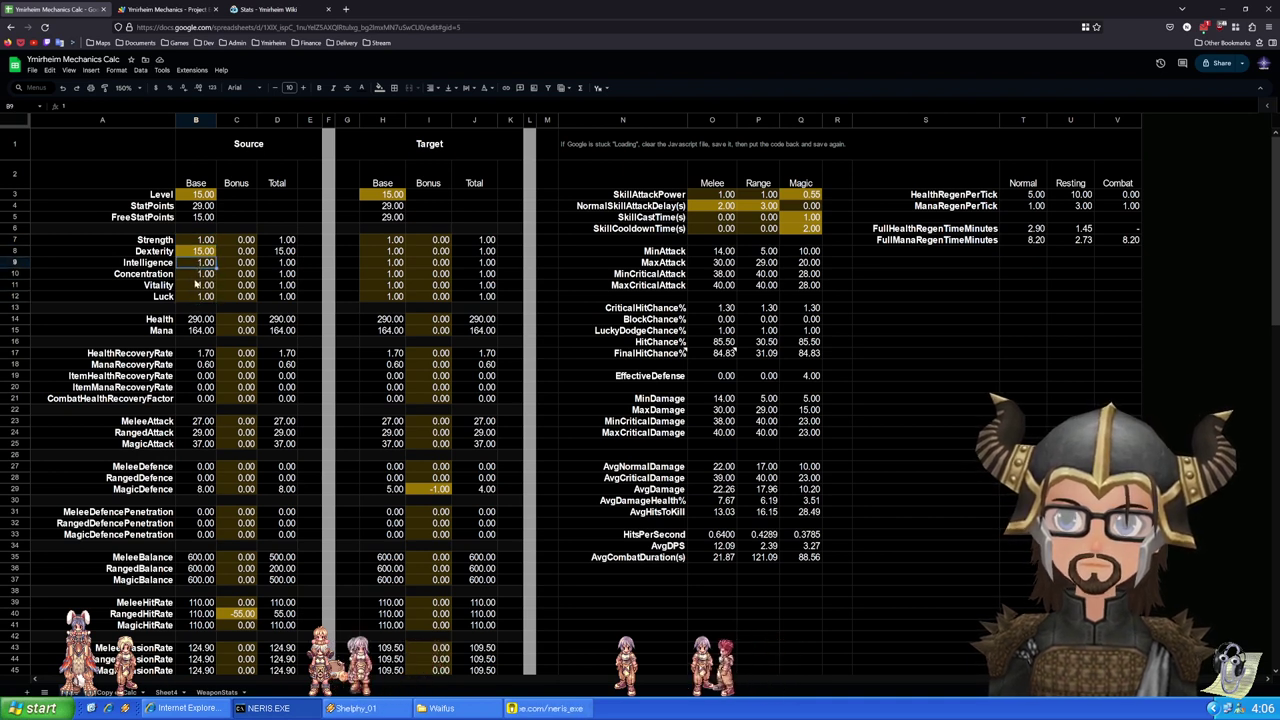
key(Down)
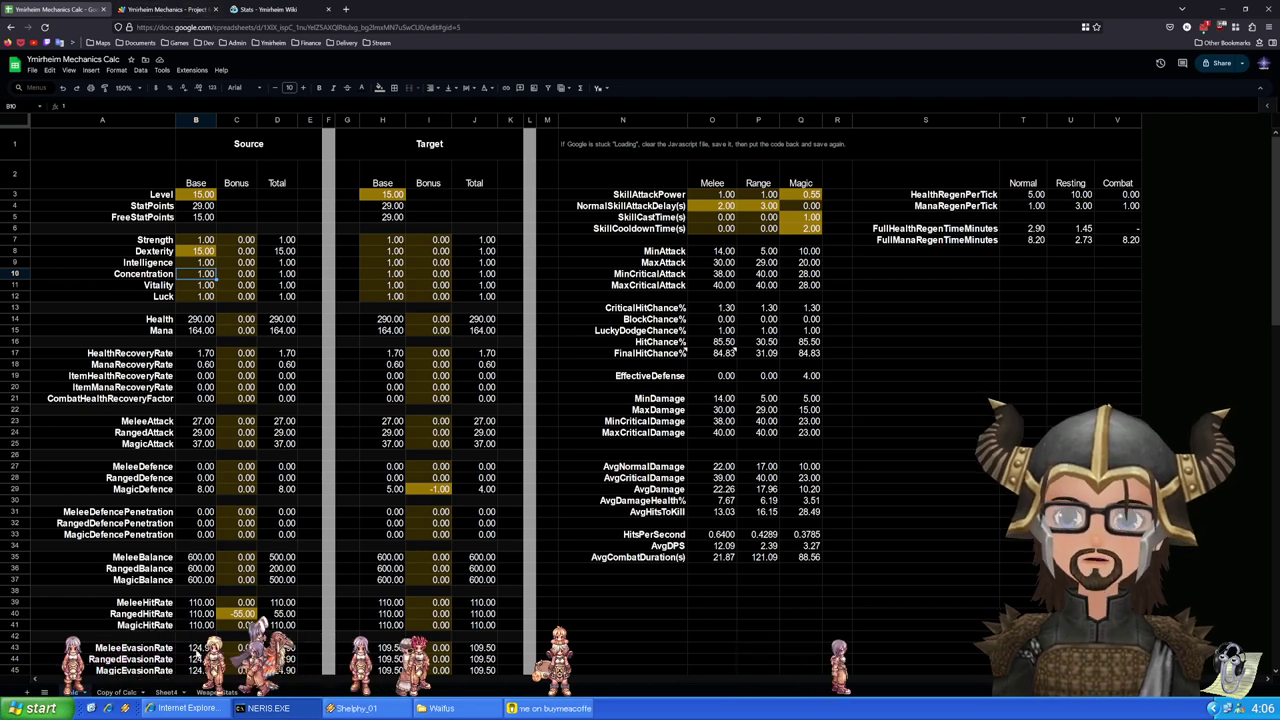
key(alt+Tab)
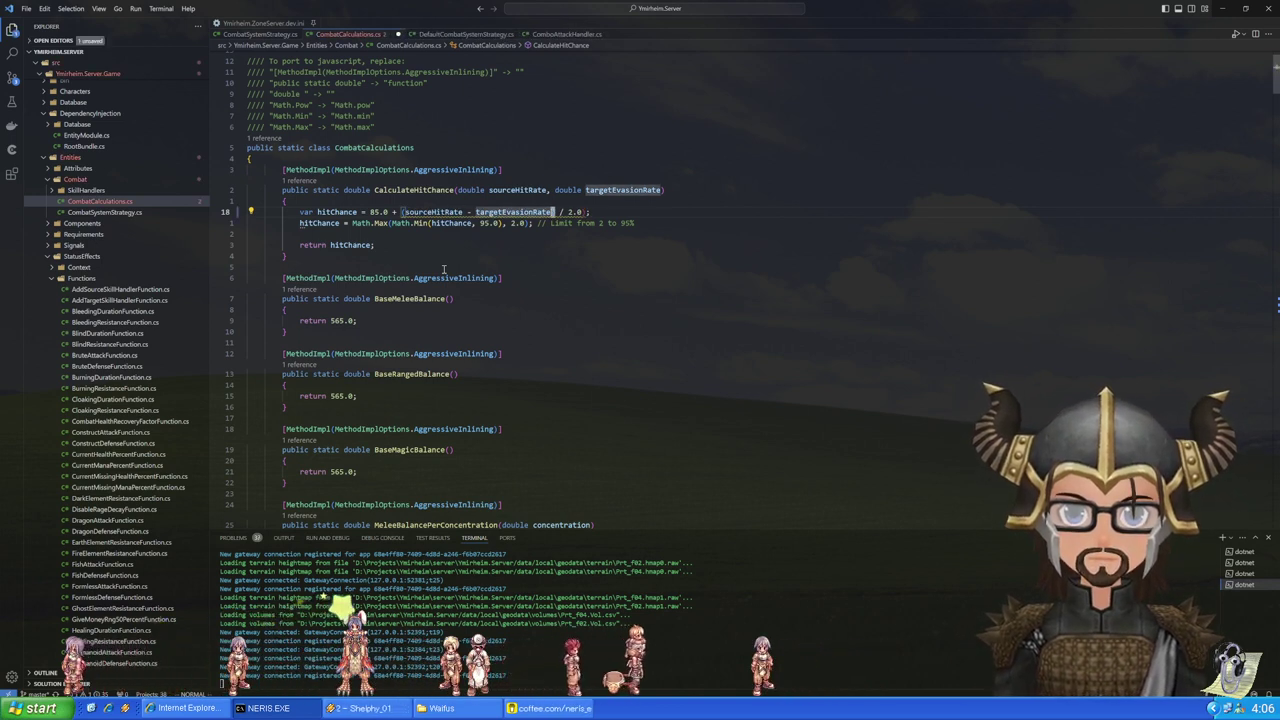
Step: Remove the division by 2.0 from the hit-chance formula and compare it against the Apps Script version
key(Delete)
key(Delete)
key(Delete)
key(Delete)
key(Delete)
key(Delete)
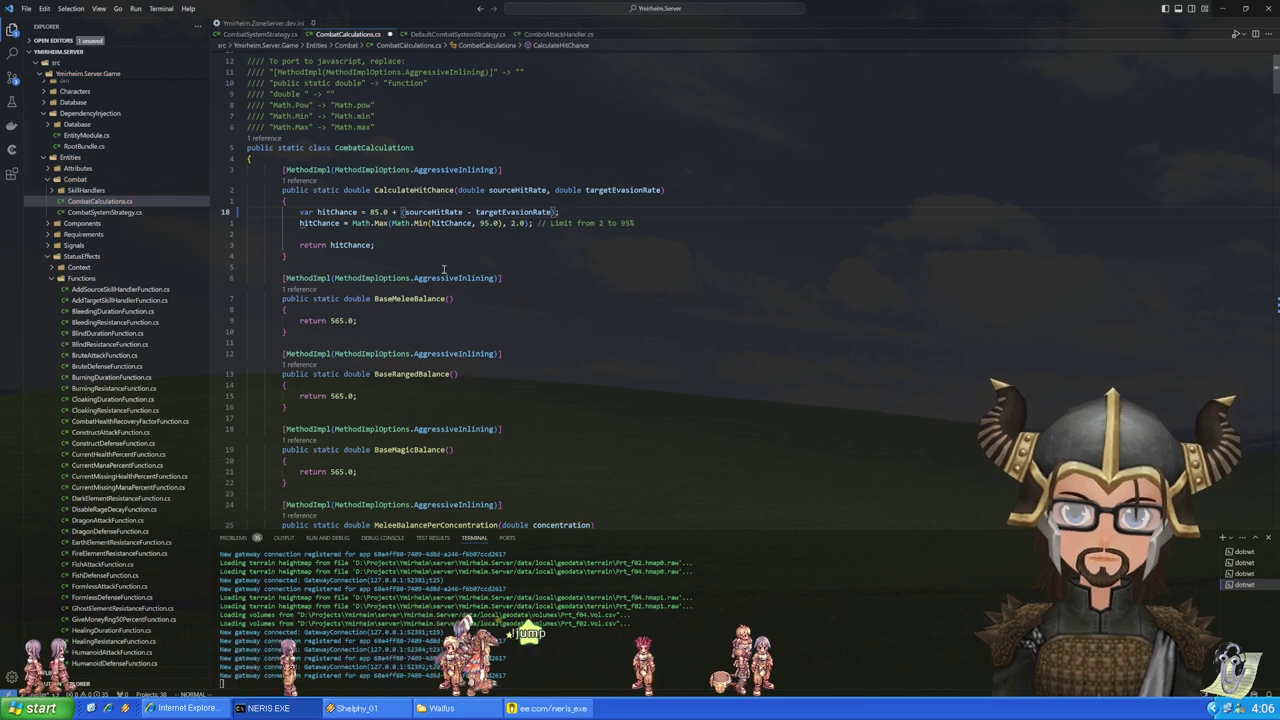
key(alt+Tab)
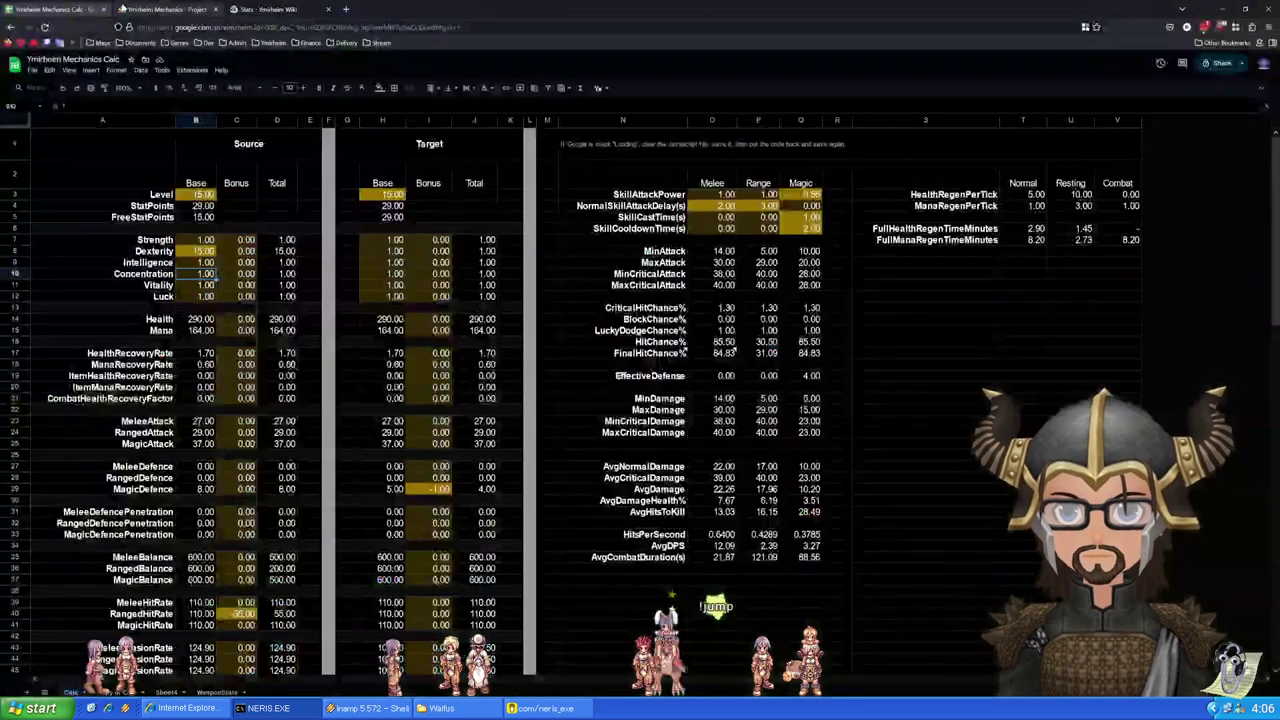
key(ctrl+Tab)
scroll(475, 256, up, 10)
click(479, 253)
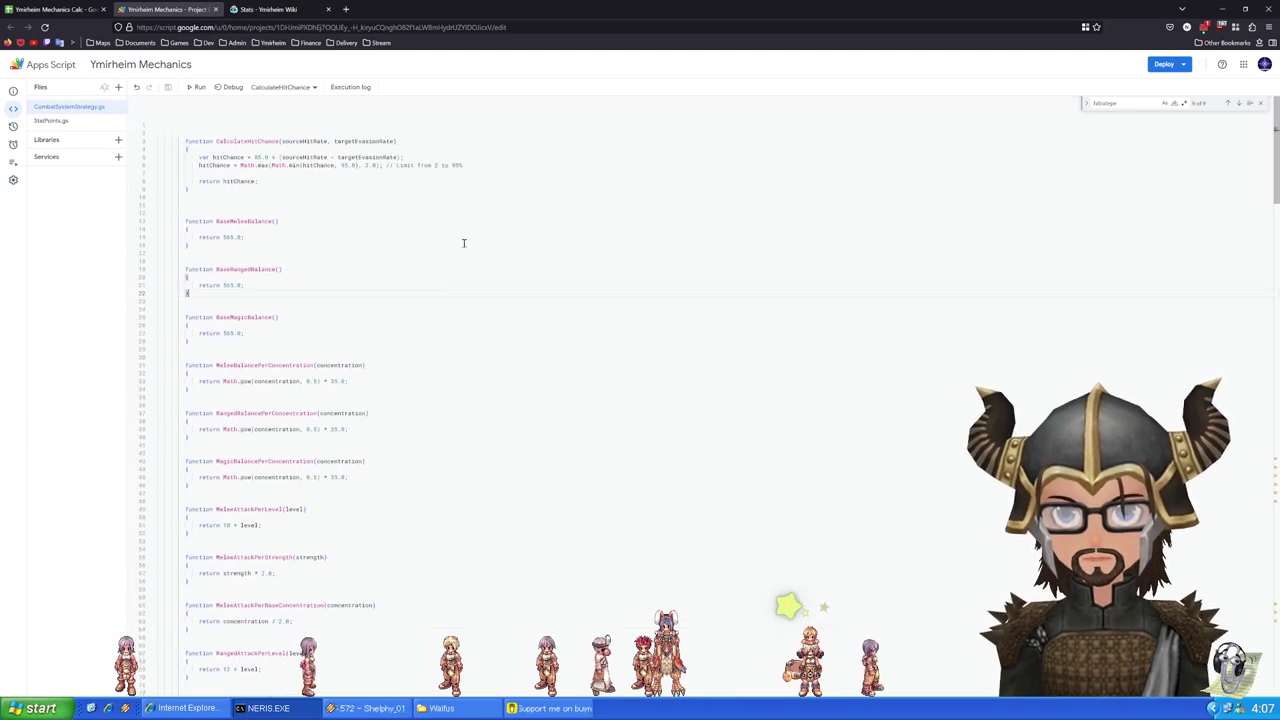
key(alt+Tab)
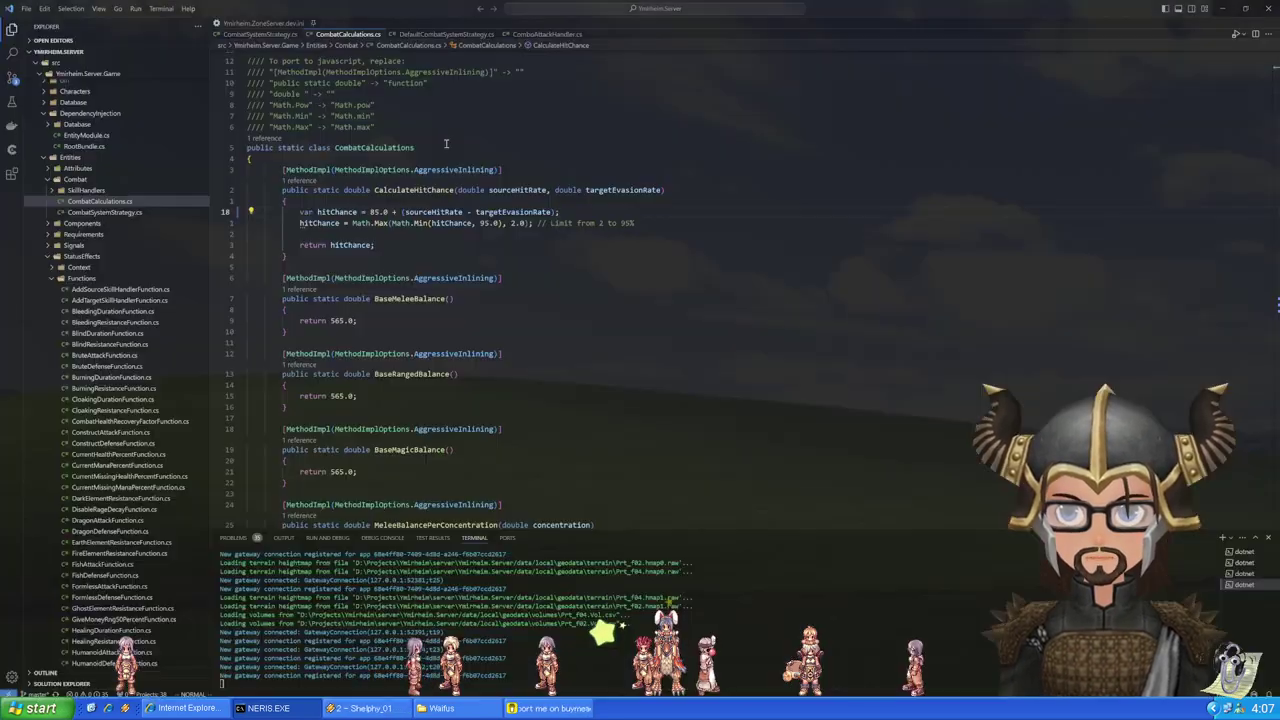
click(608, 212)
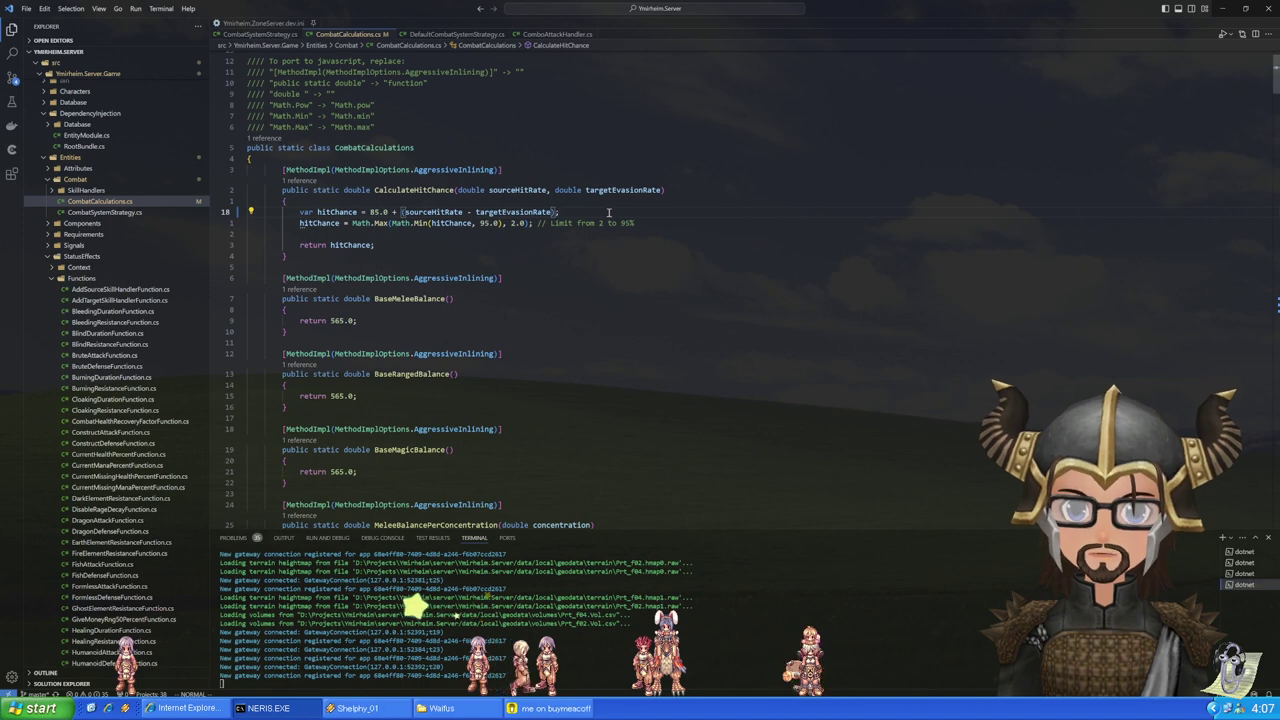
key(alt+Tab)
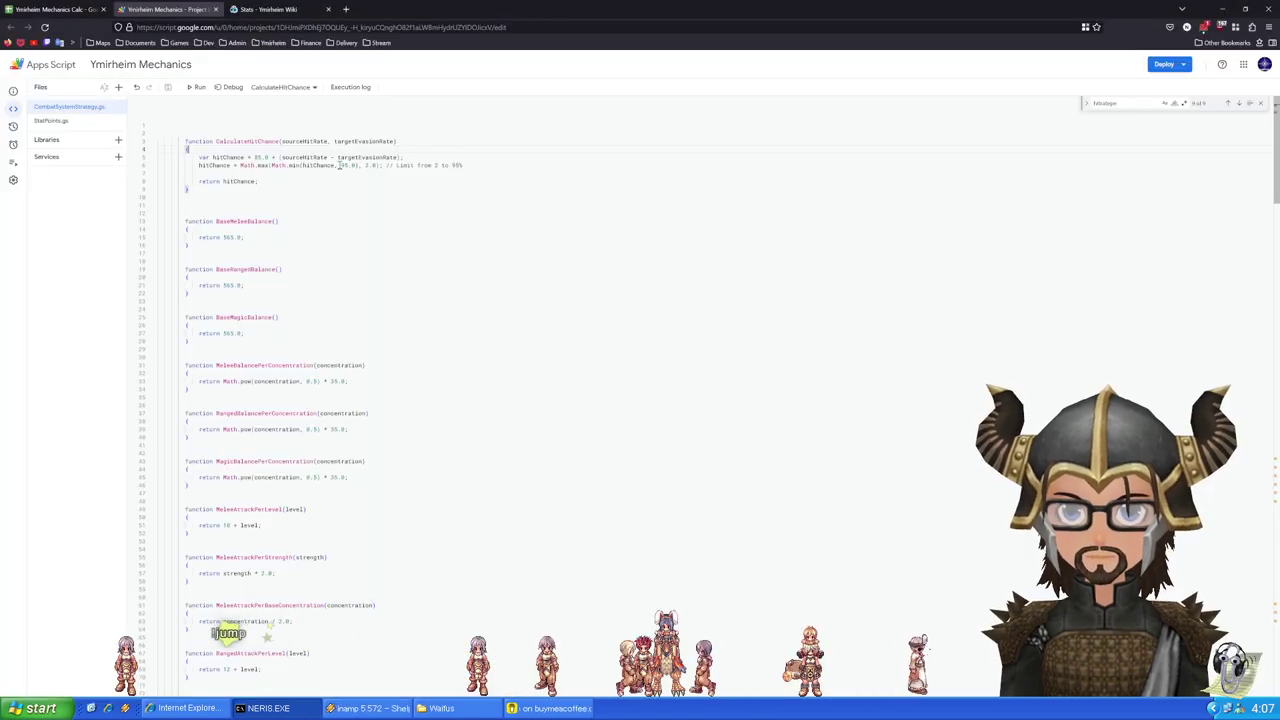
key(alt+Tab)
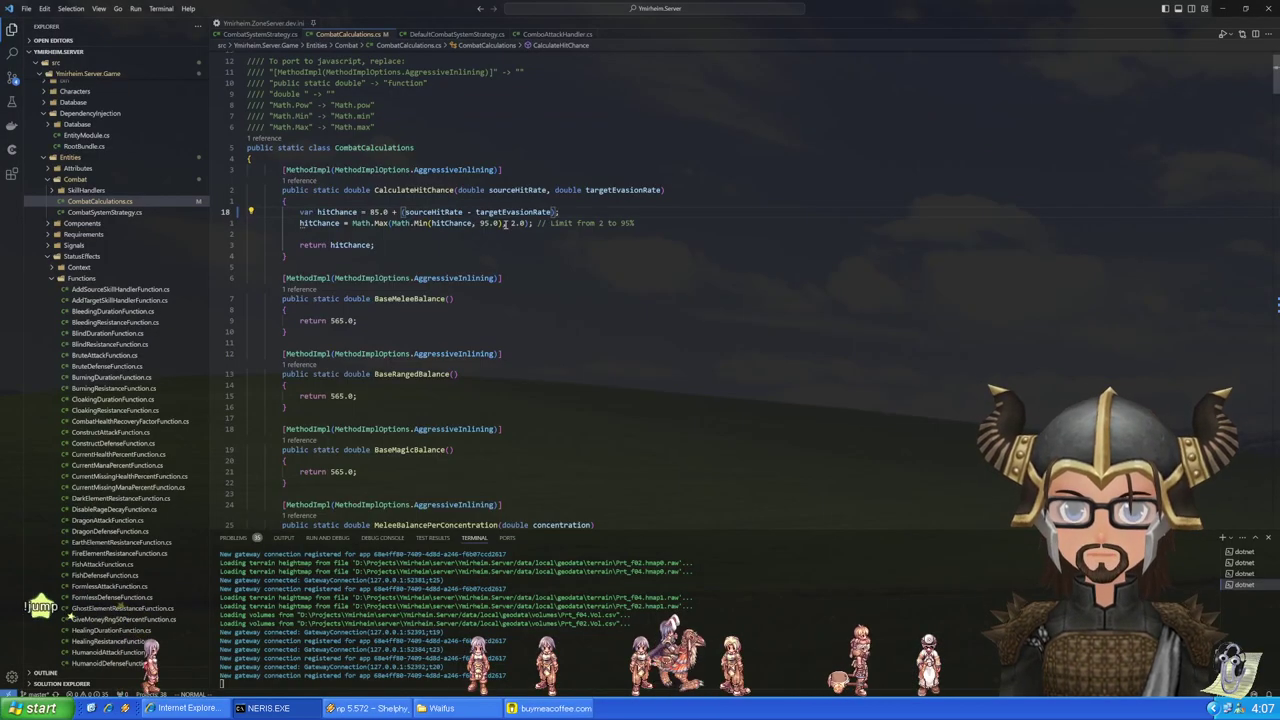
Step: Recheck the Apps Script code, then list CombatCalculations.cs symbols with Ctrl+Shift+O
key(alt+Tab)
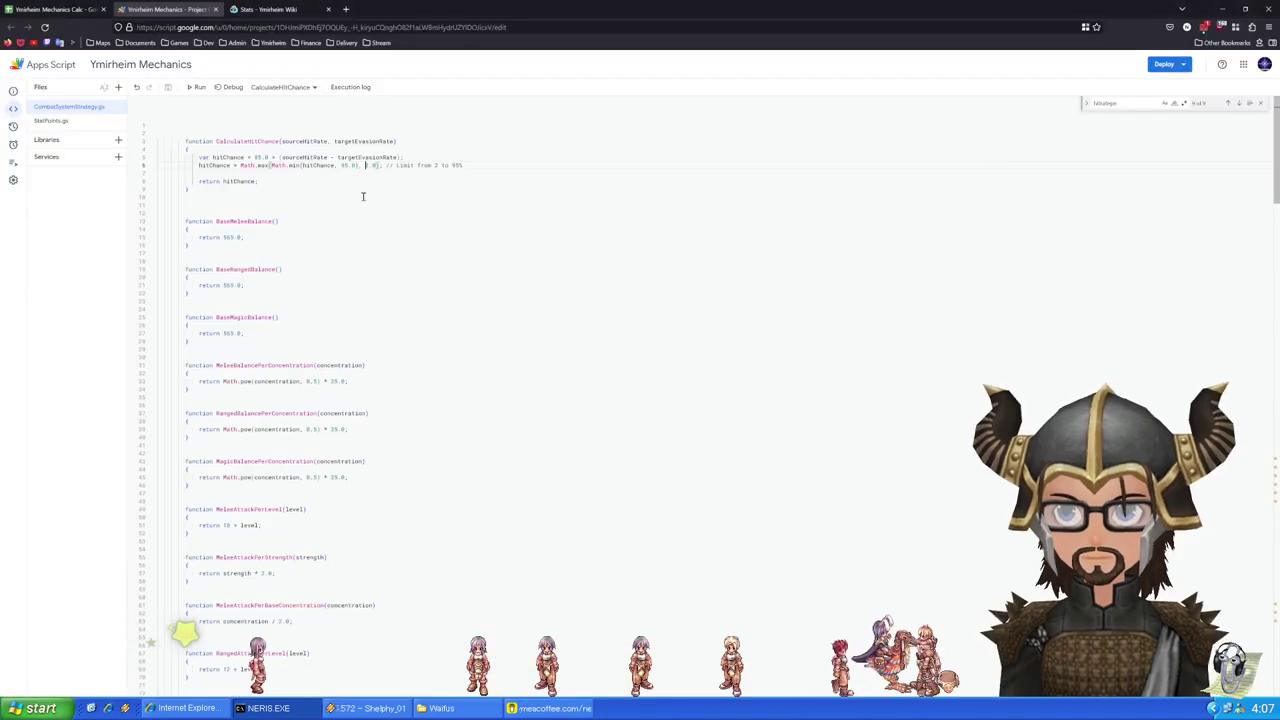
scroll(390, 240, down, 15)
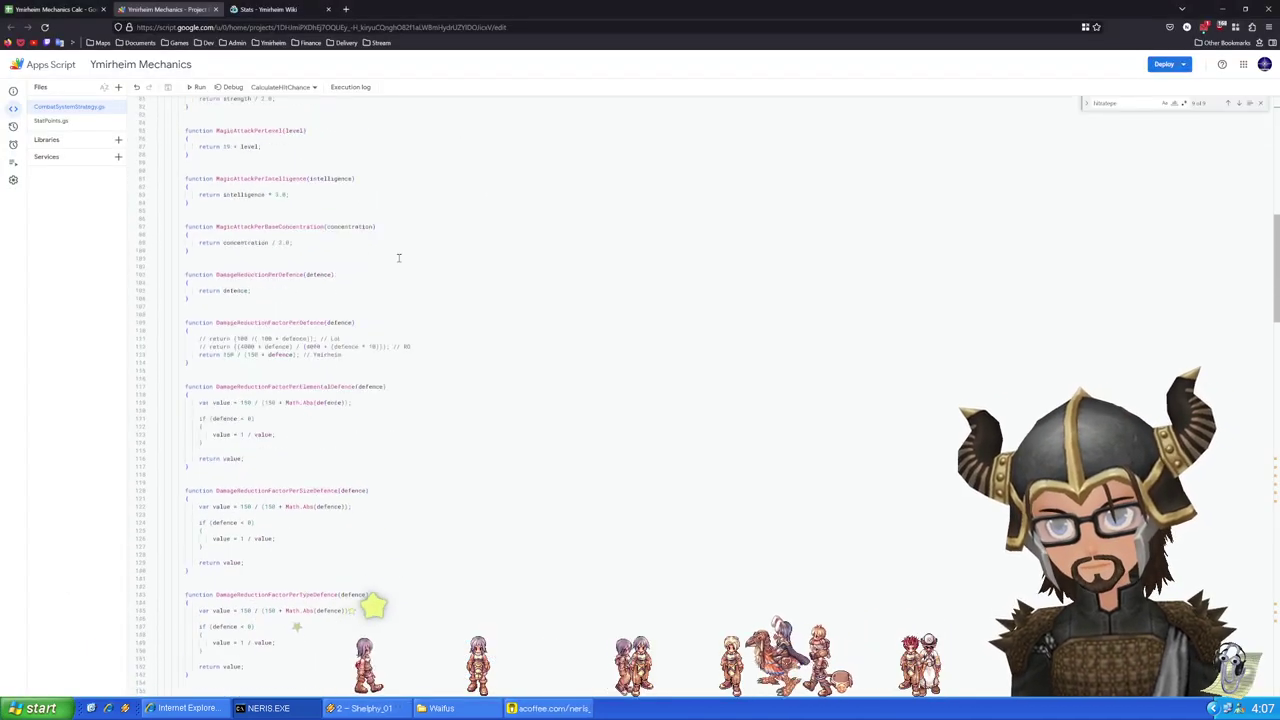
scroll(395, 250, down, 10)
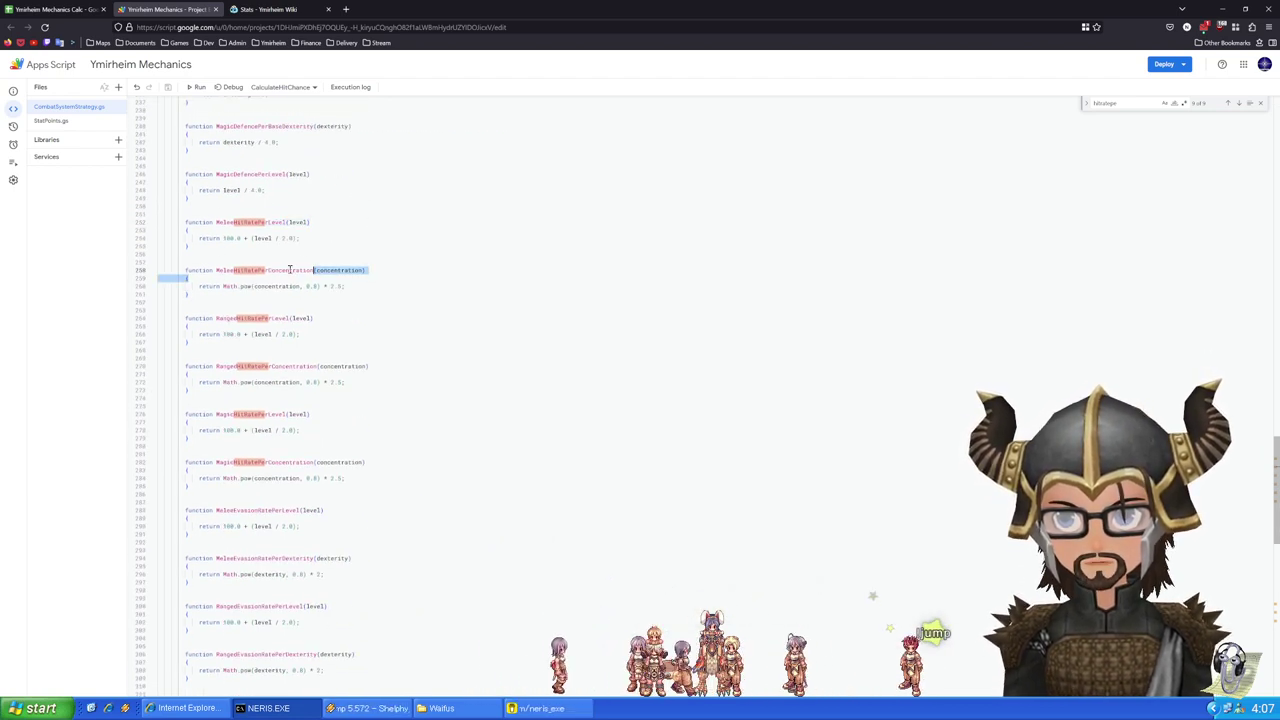
scroll(287, 367, down, 7)
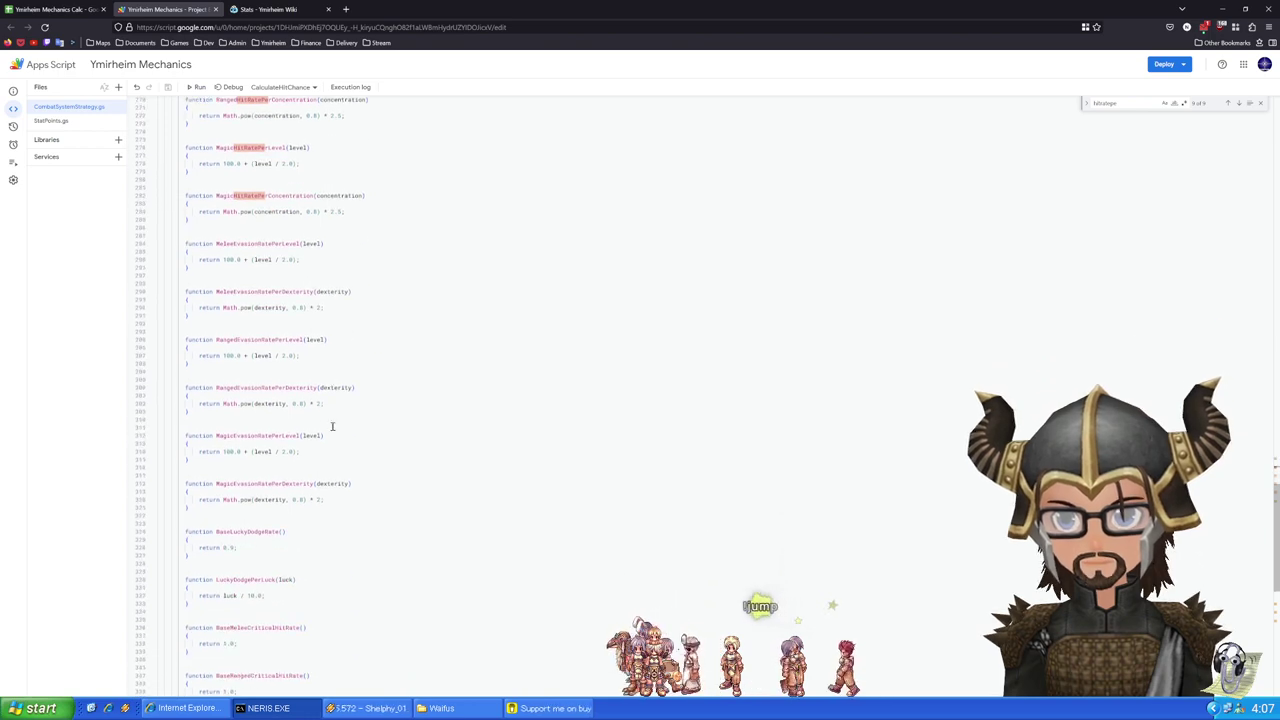
scroll(349, 420, up, 5)
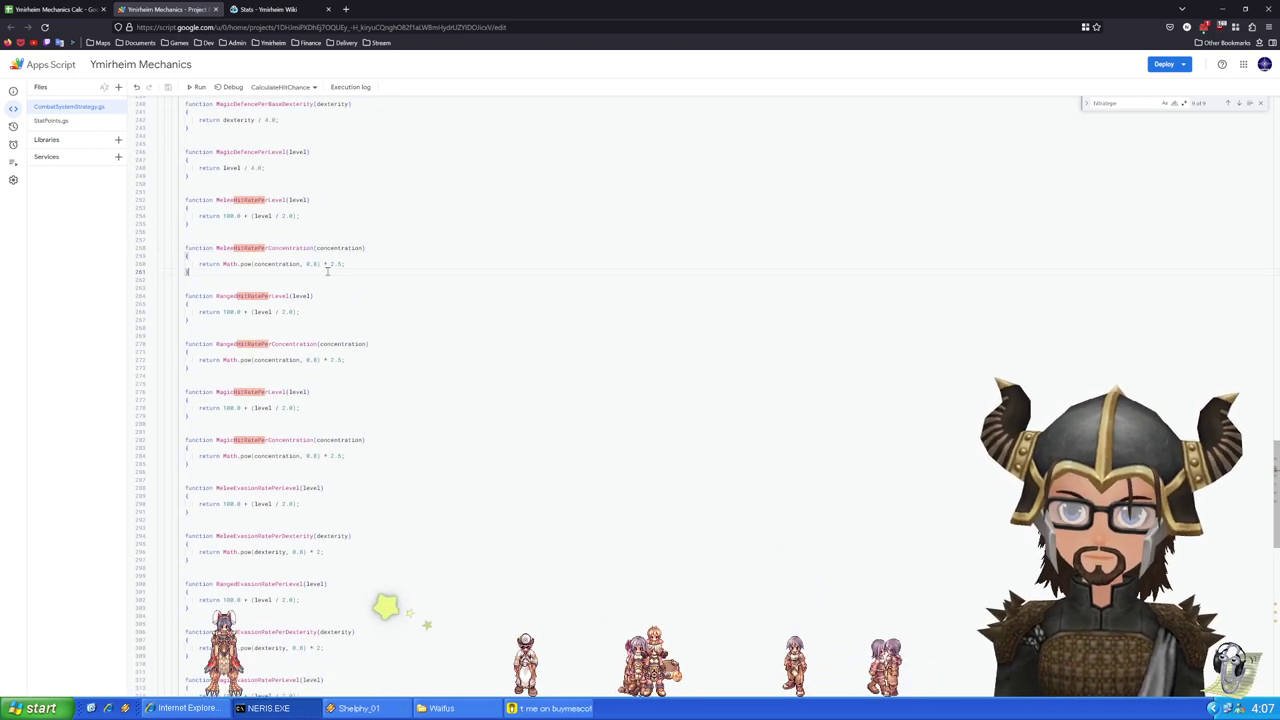
key(alt+Tab)
scroll(613, 322, down, 3)
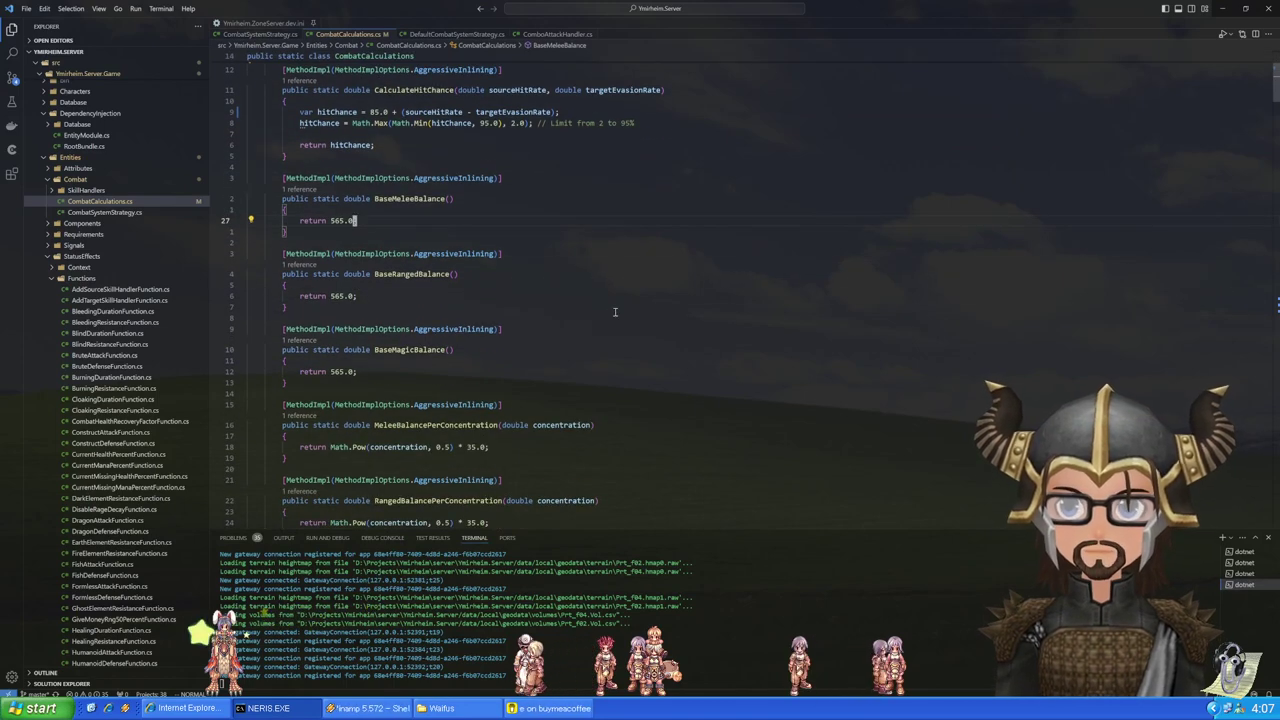
key(ctrl+shift+o)
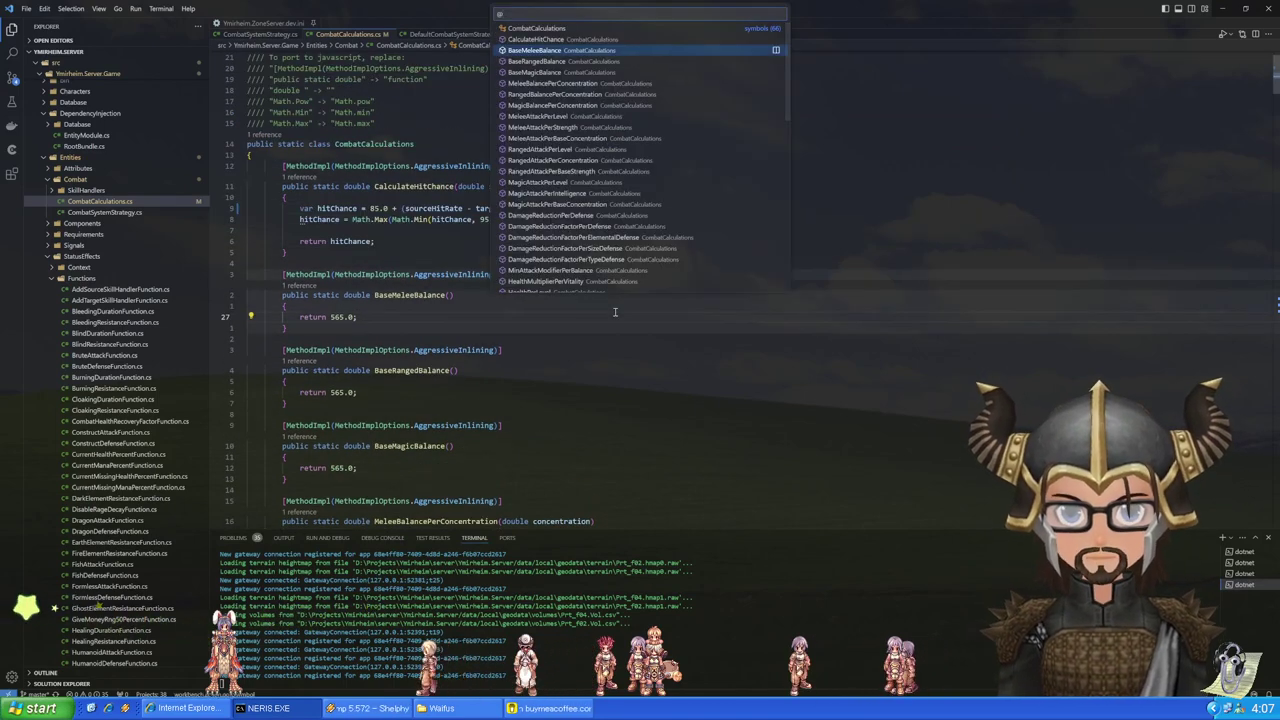
Step: Make MeleeHitRatePerConcentration return Math.Pow(concentration, 0.8) * 2.5, copied from the script
text(perconc)
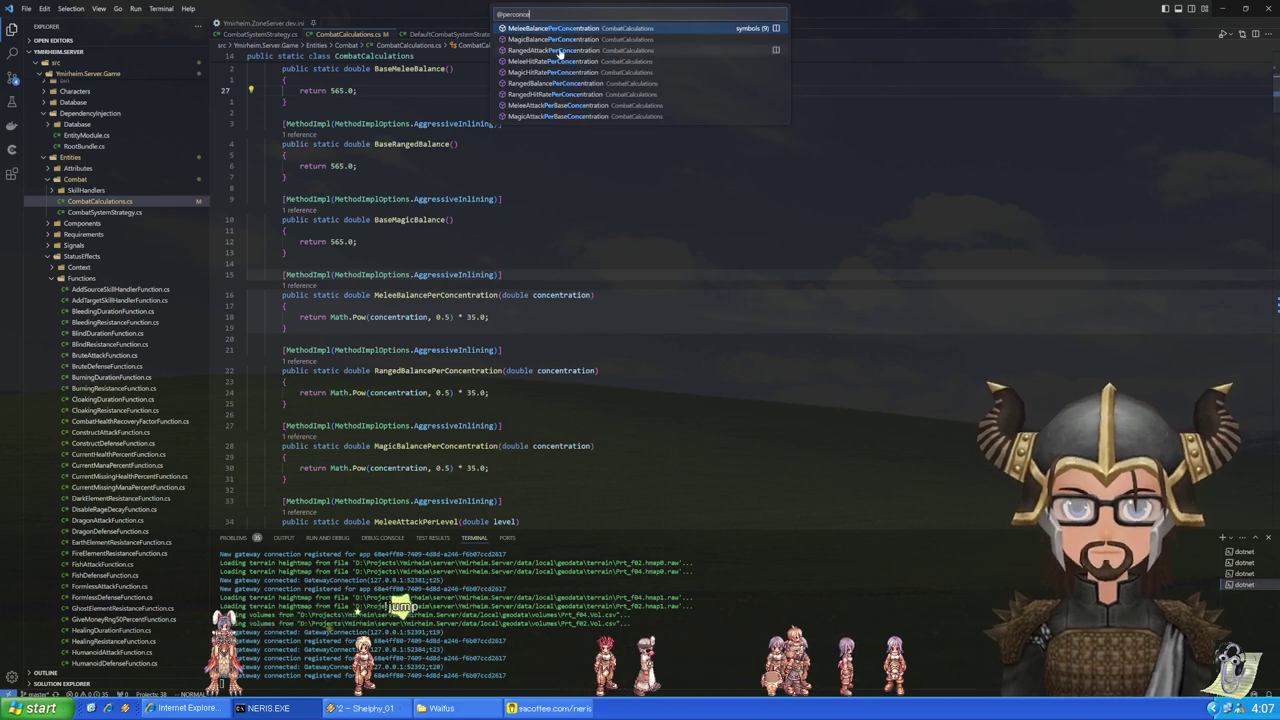
click(542, 61)
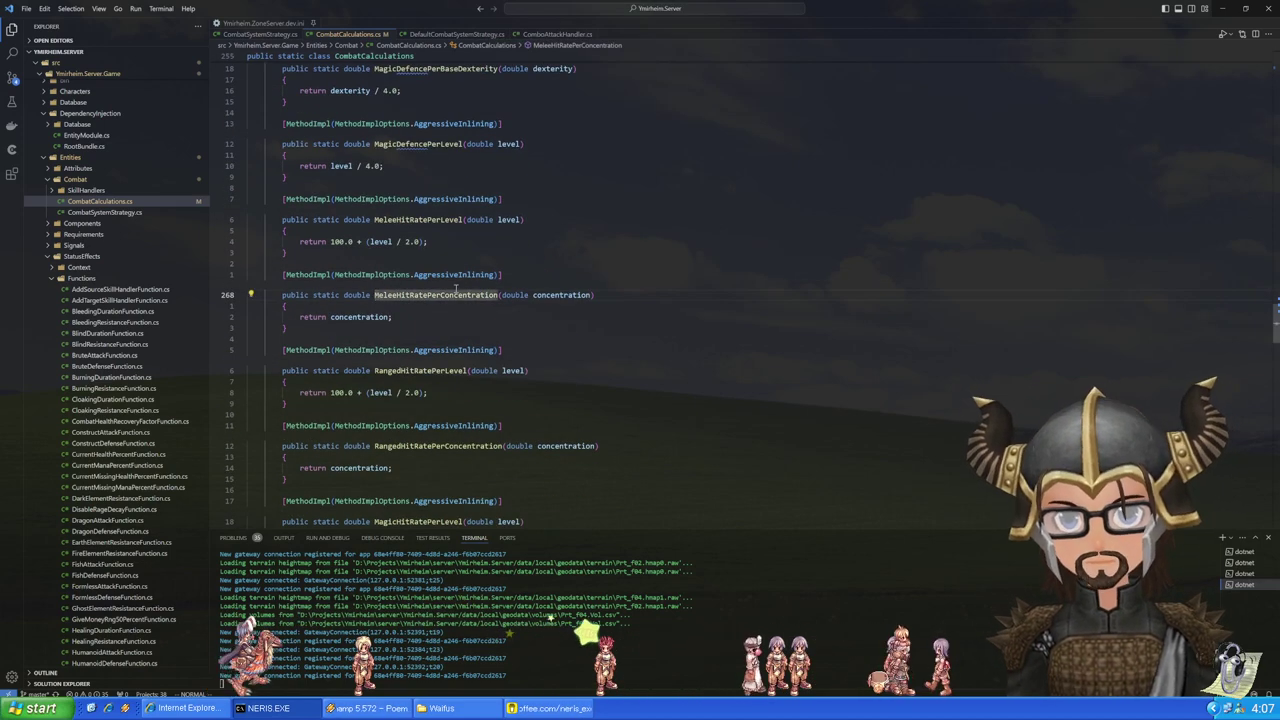
click(384, 317)
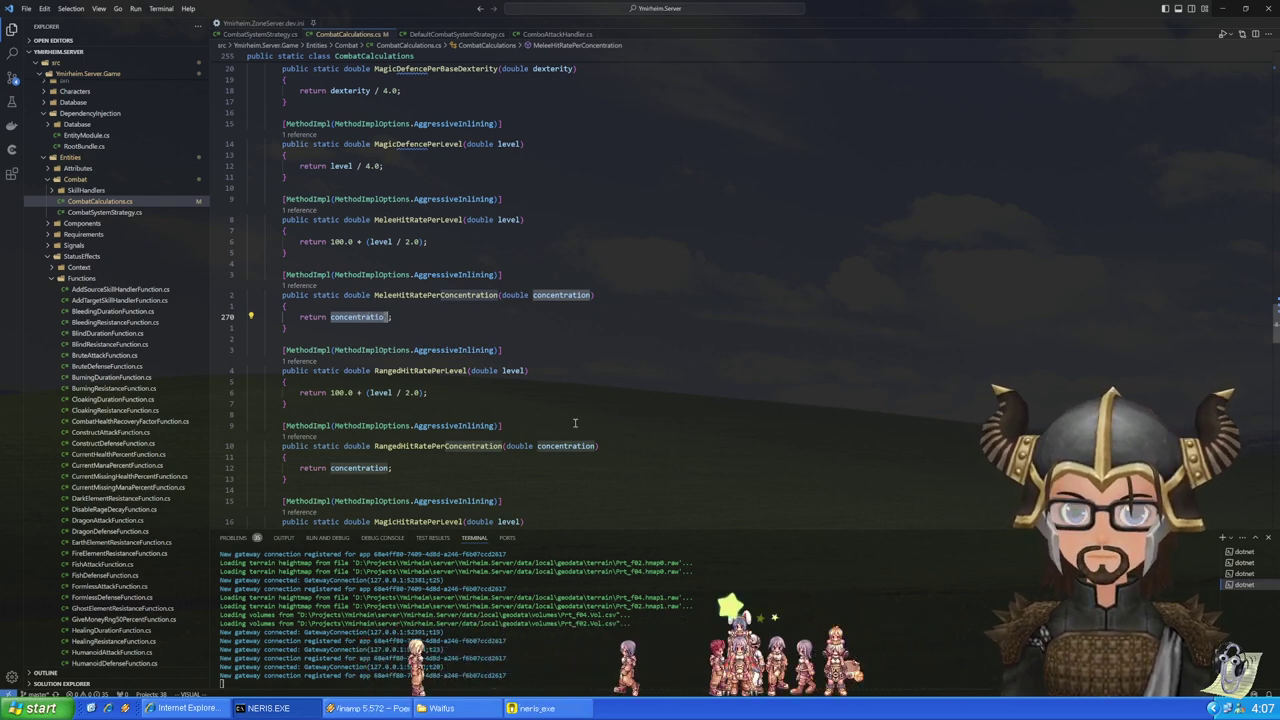
key(alt+Tab)
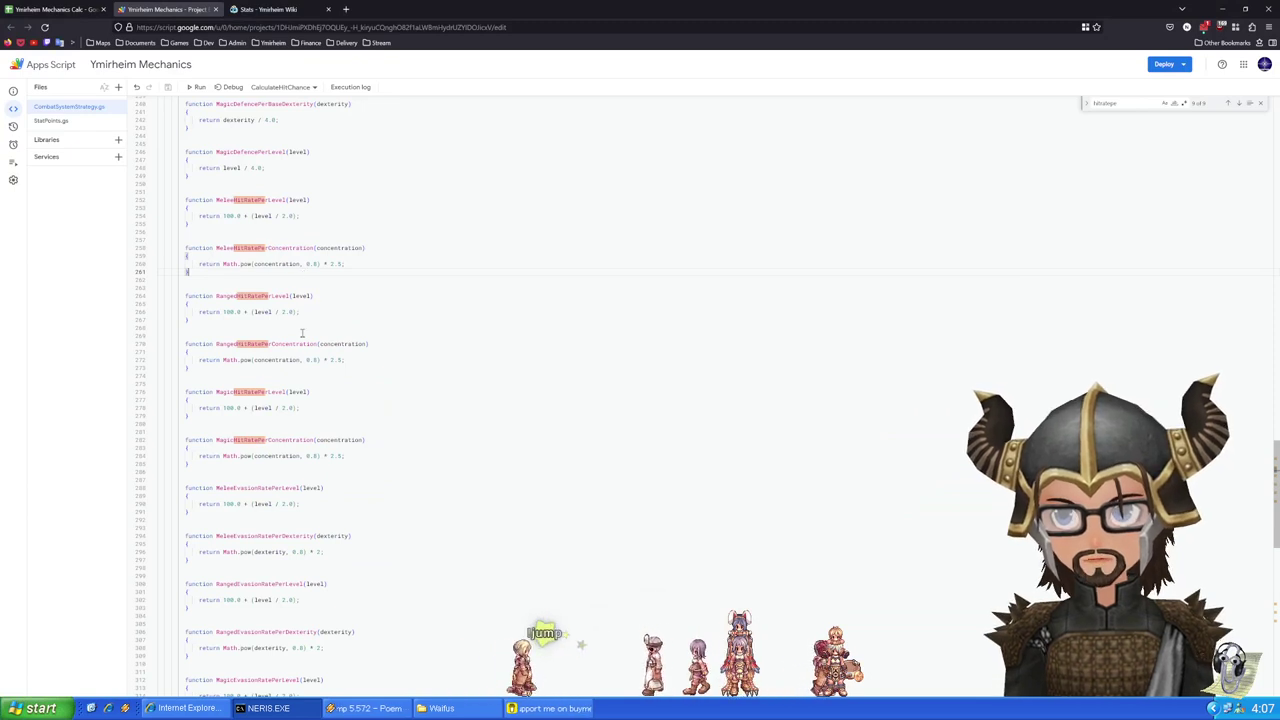
drag(223, 360, 344, 360)
drag(344, 264, 225, 265)
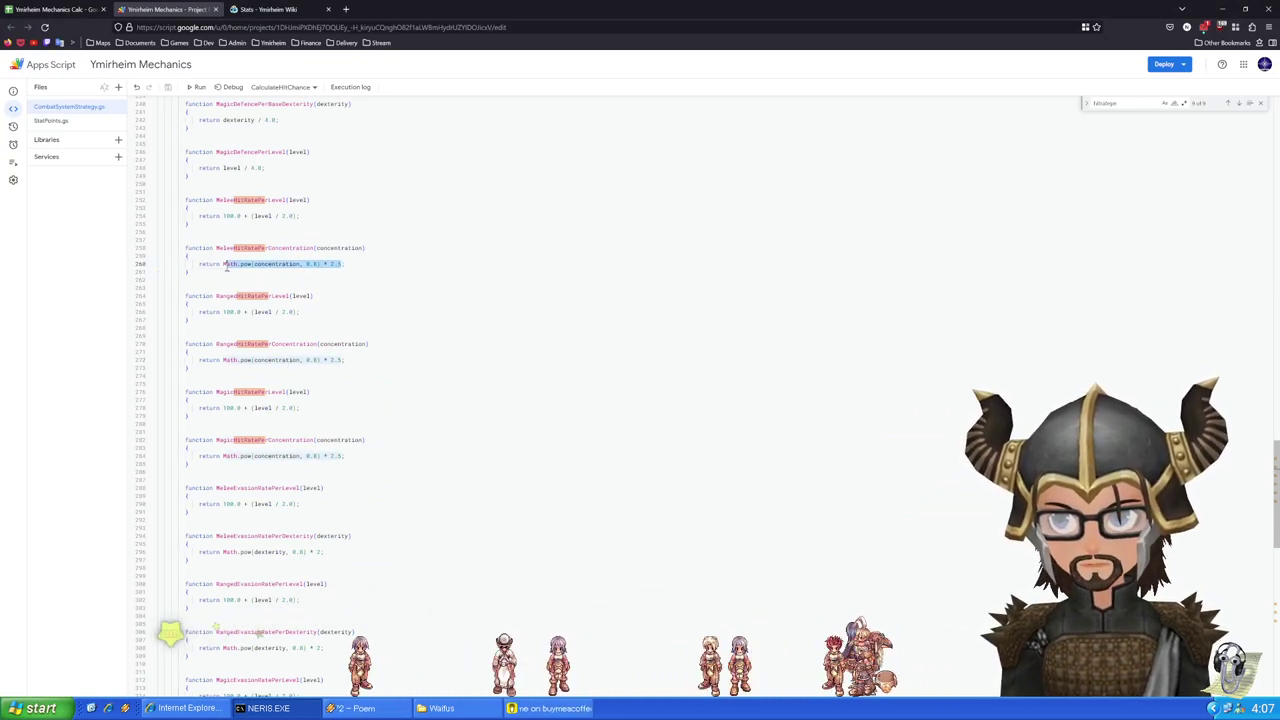
key(alt+Tab)
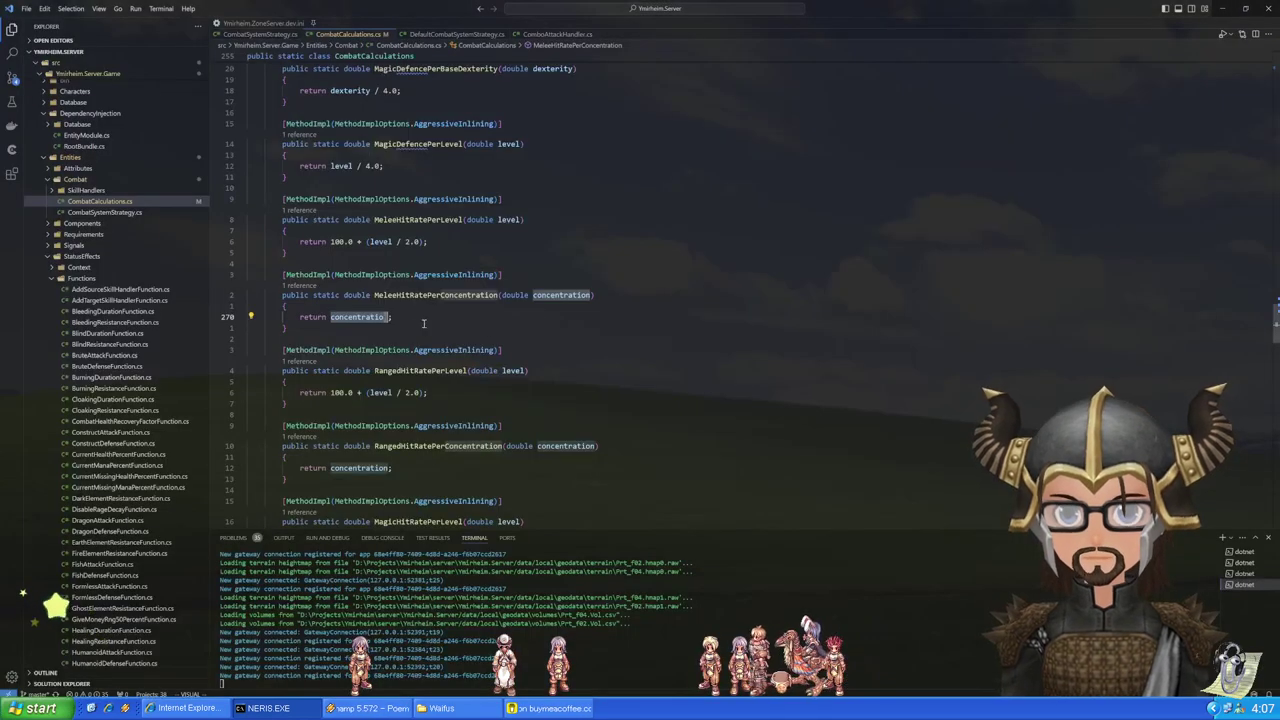
text(Math.pow(concentration, 0.8) * 2.0)
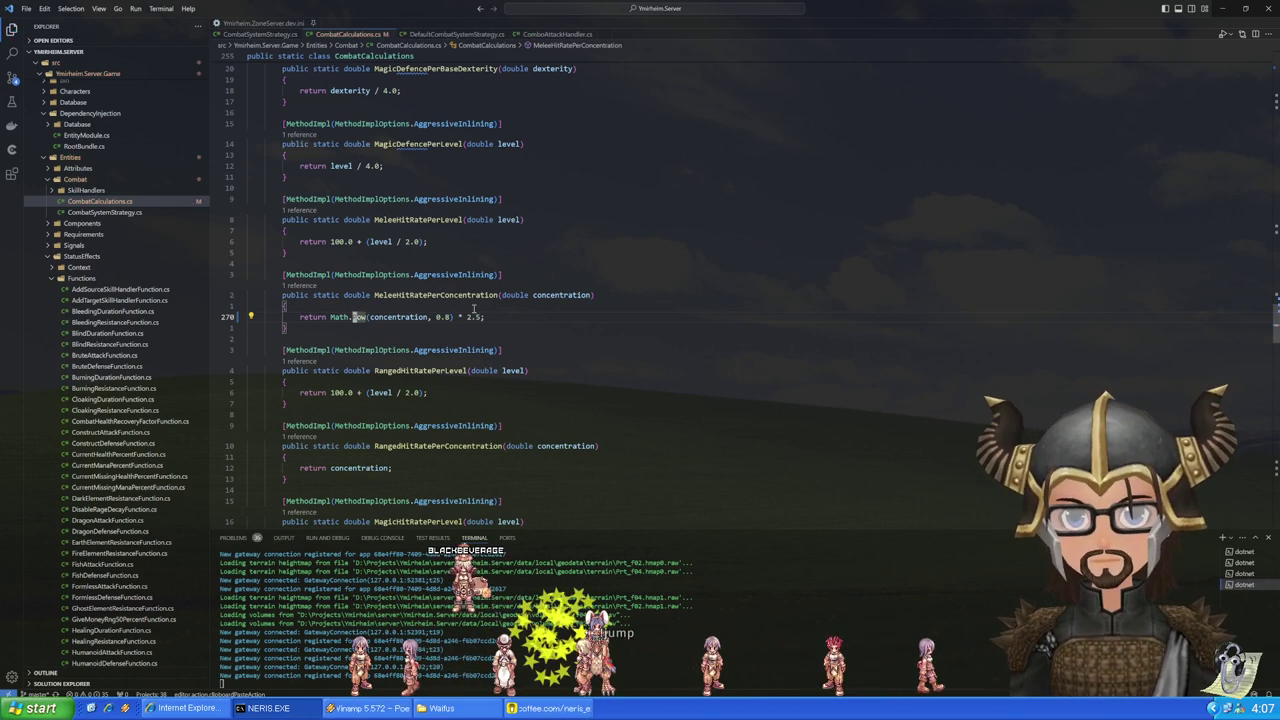
text(Pow)
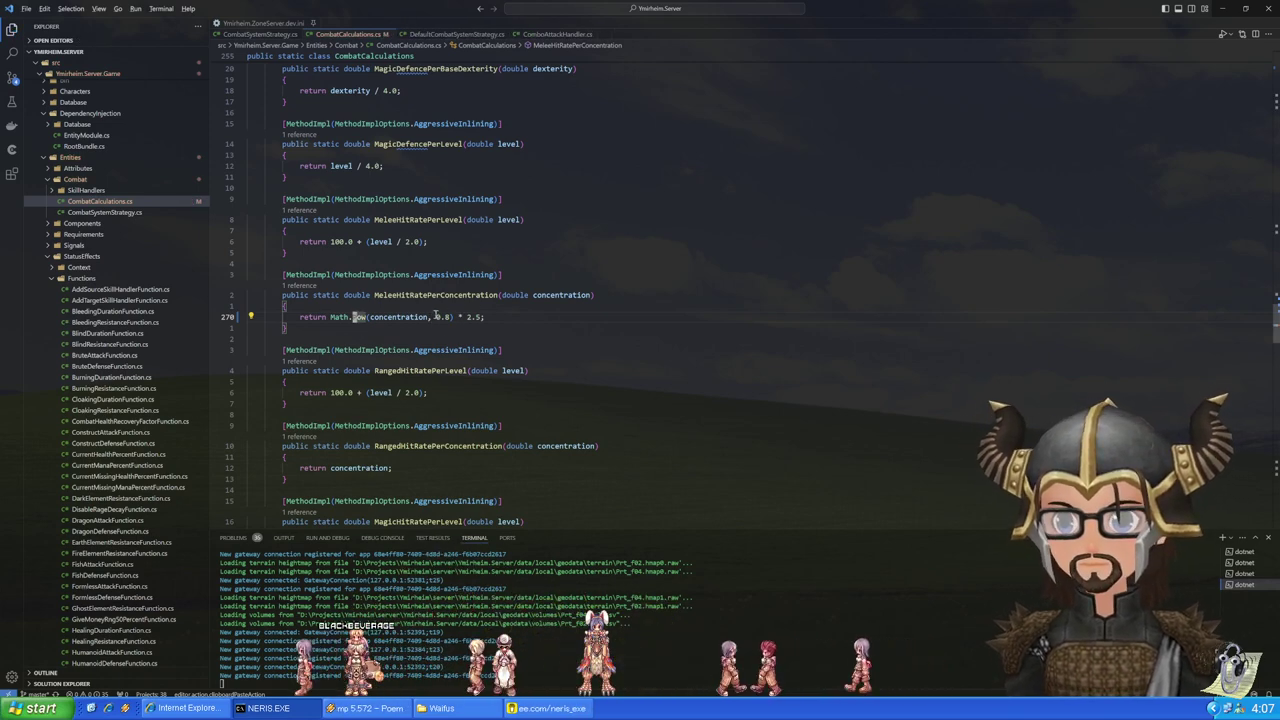
key(alt+Tab)
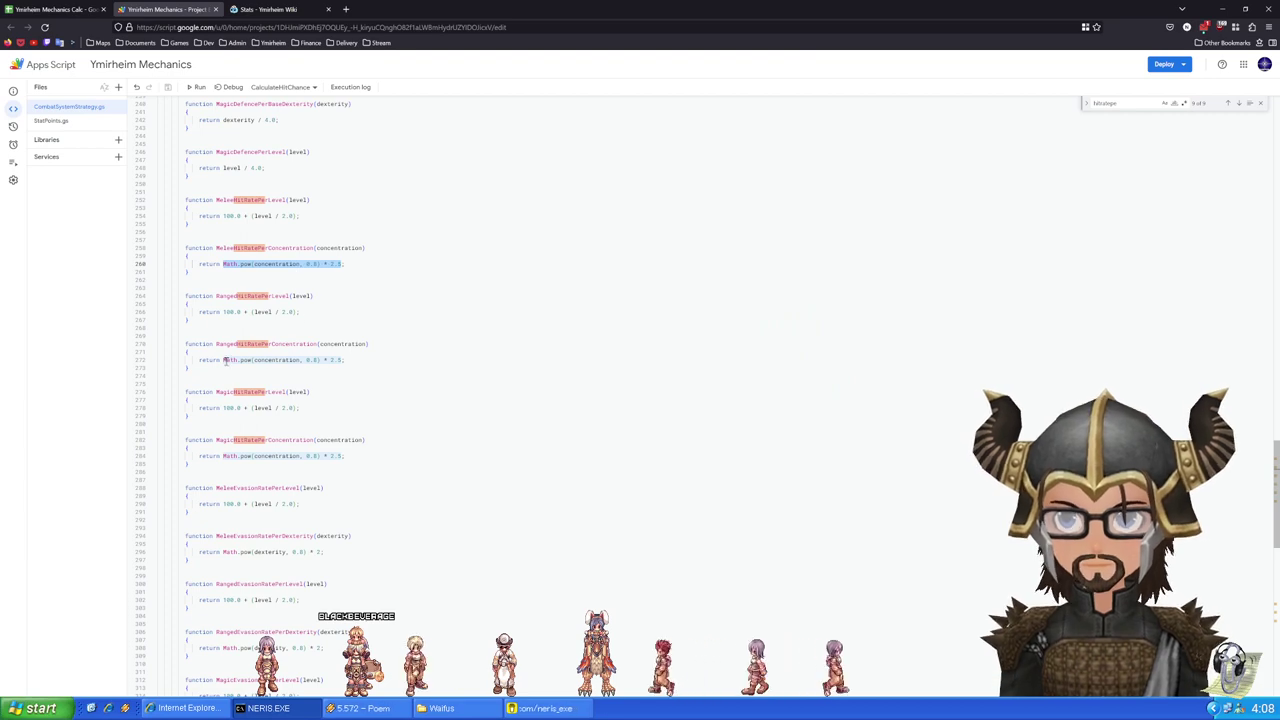
key(alt+Tab)
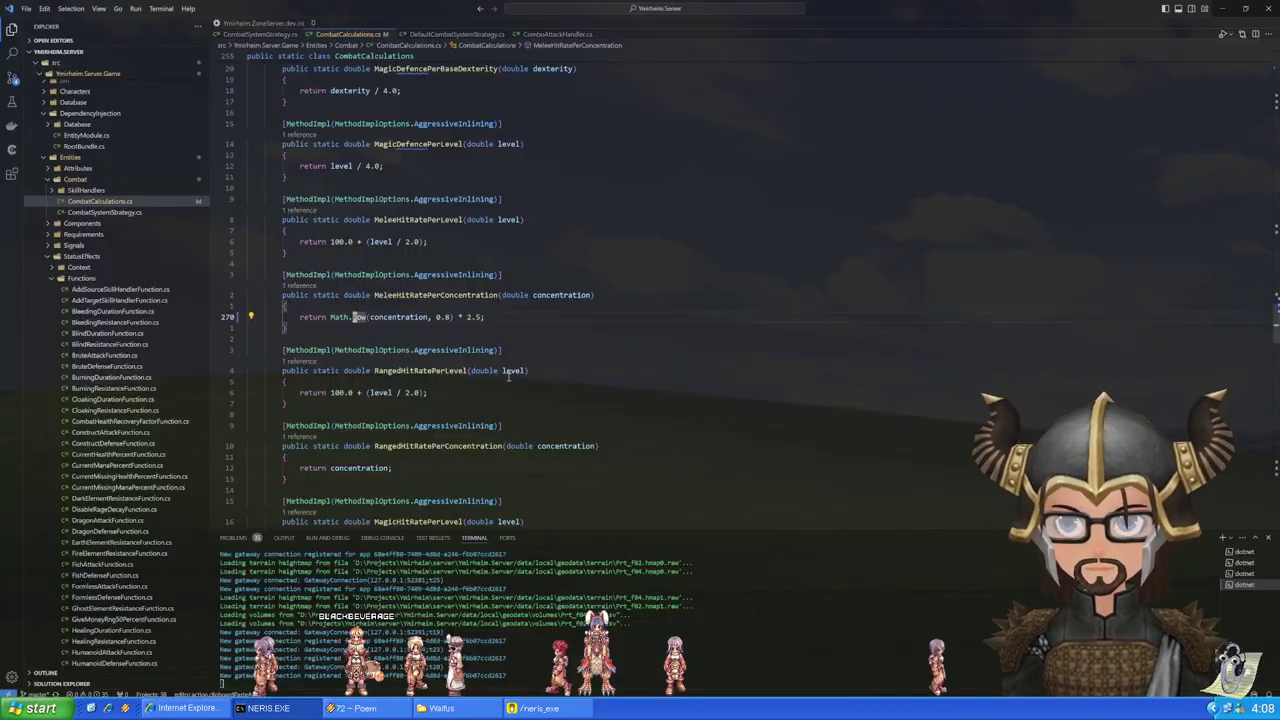
Step: Paste the same concentration formula into the ranged and magic hit-rate-per-concentration methods
click(357, 368)
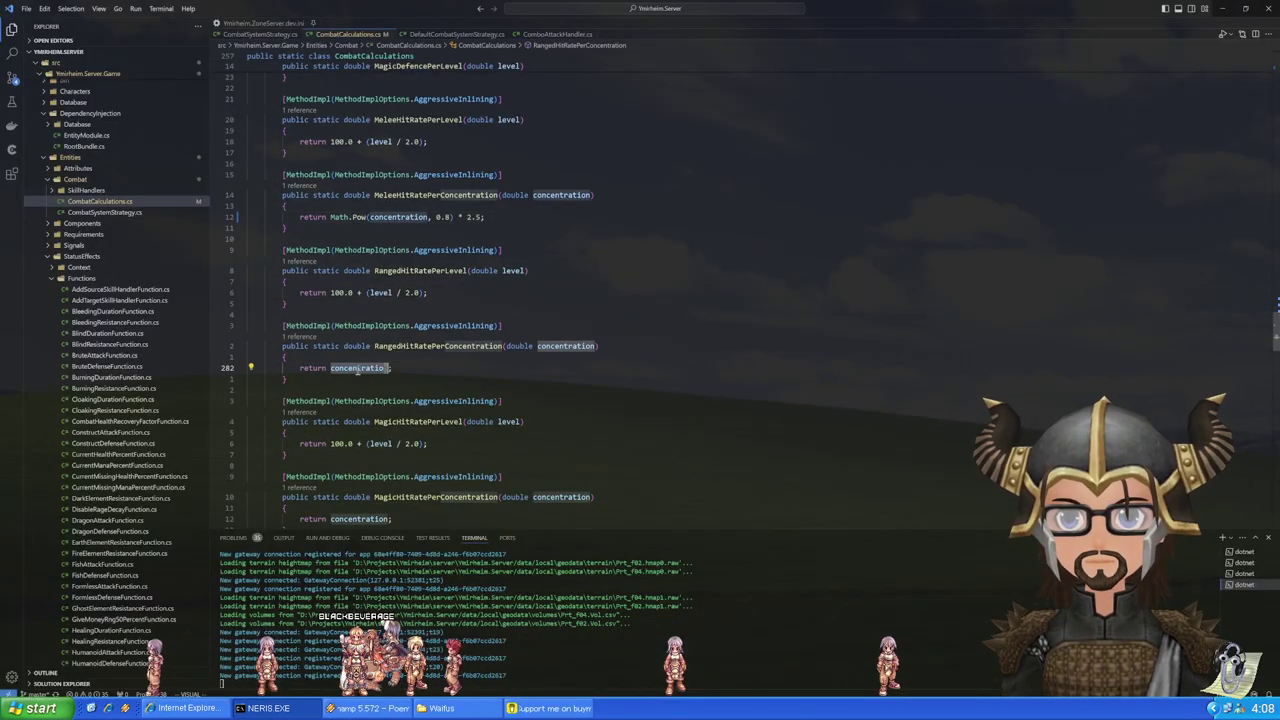
text(Math.Pow(concentration, 0.8) * 2.5)
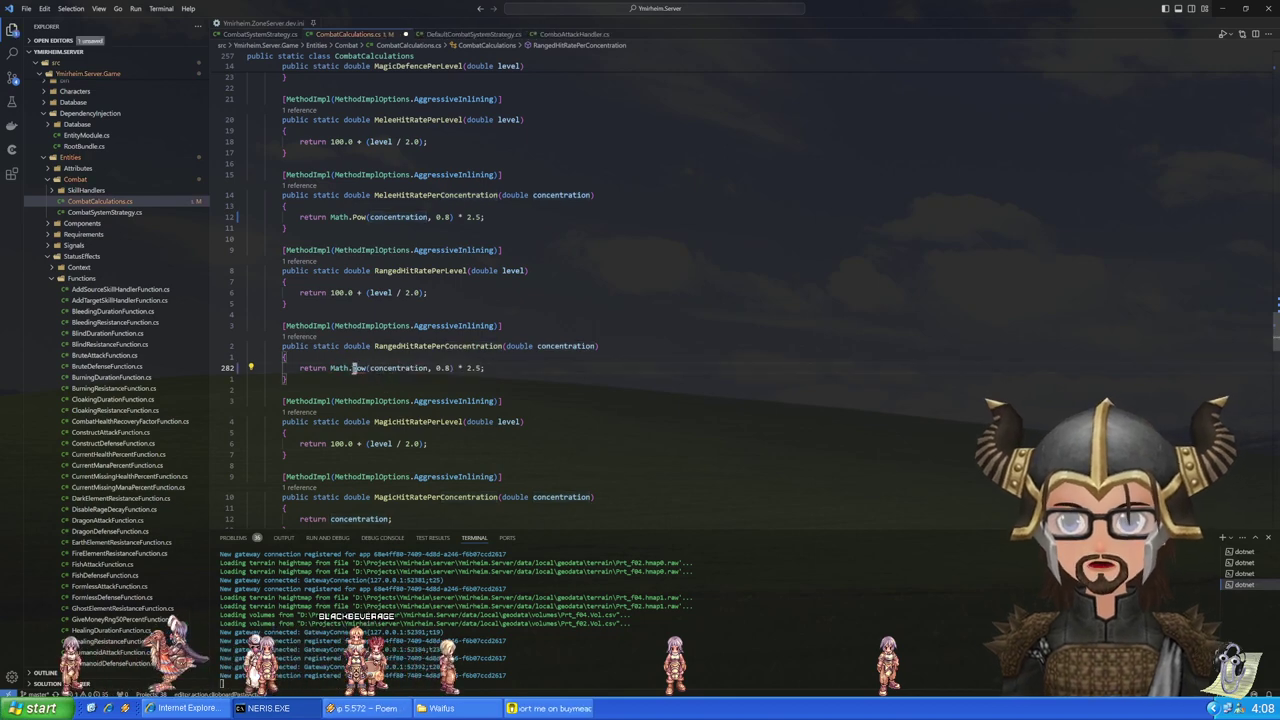
scroll(406, 413, down, 6)
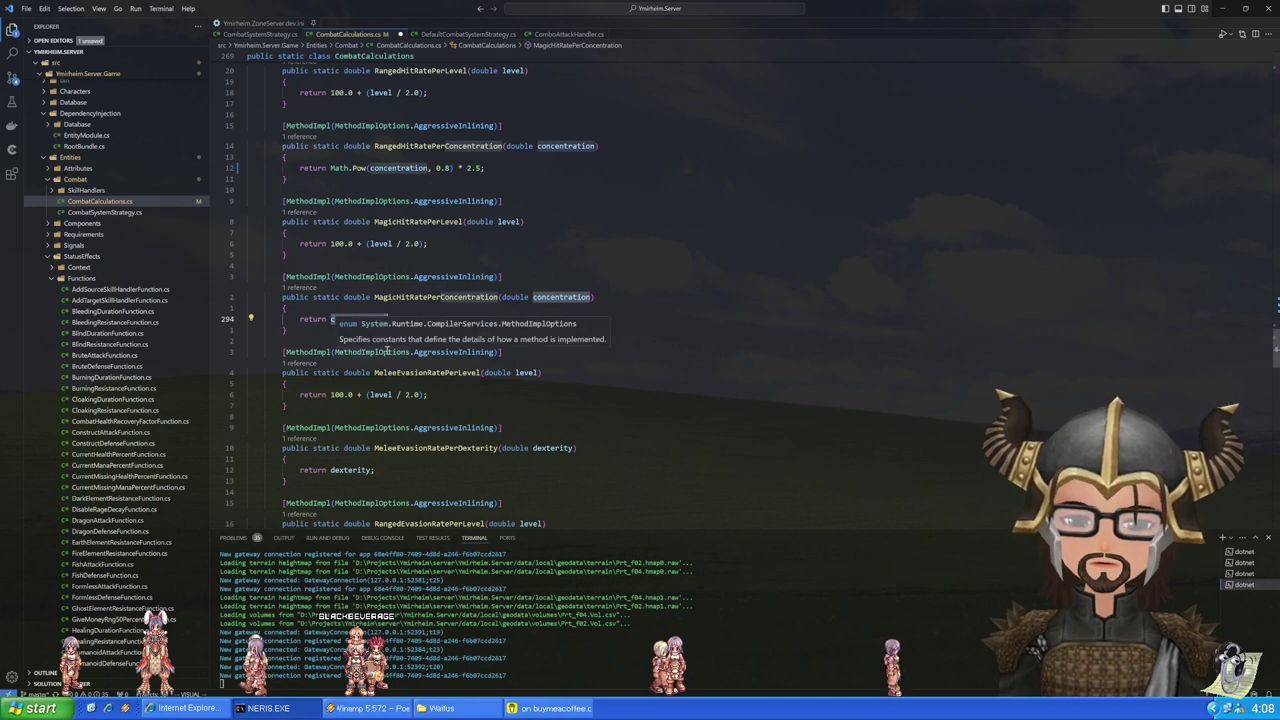
text(Math.Pow(concentration, 0.8) * 2.5)
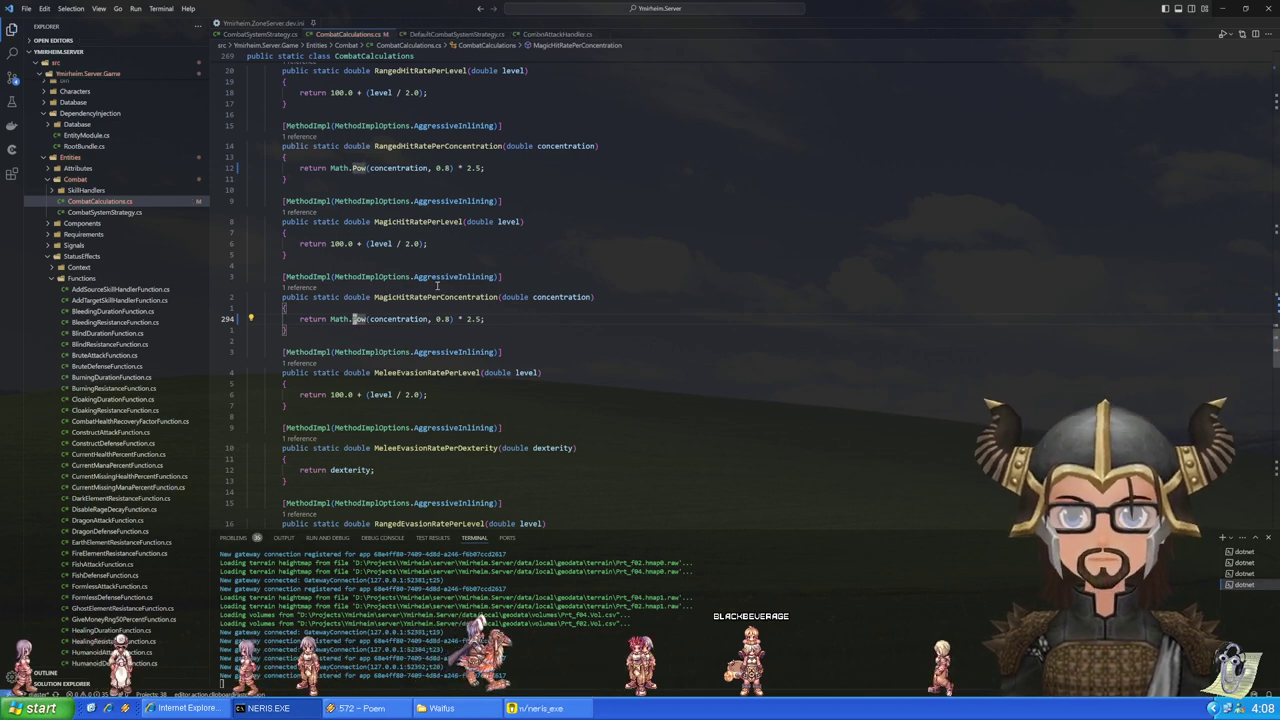
scroll(408, 305, up, 6)
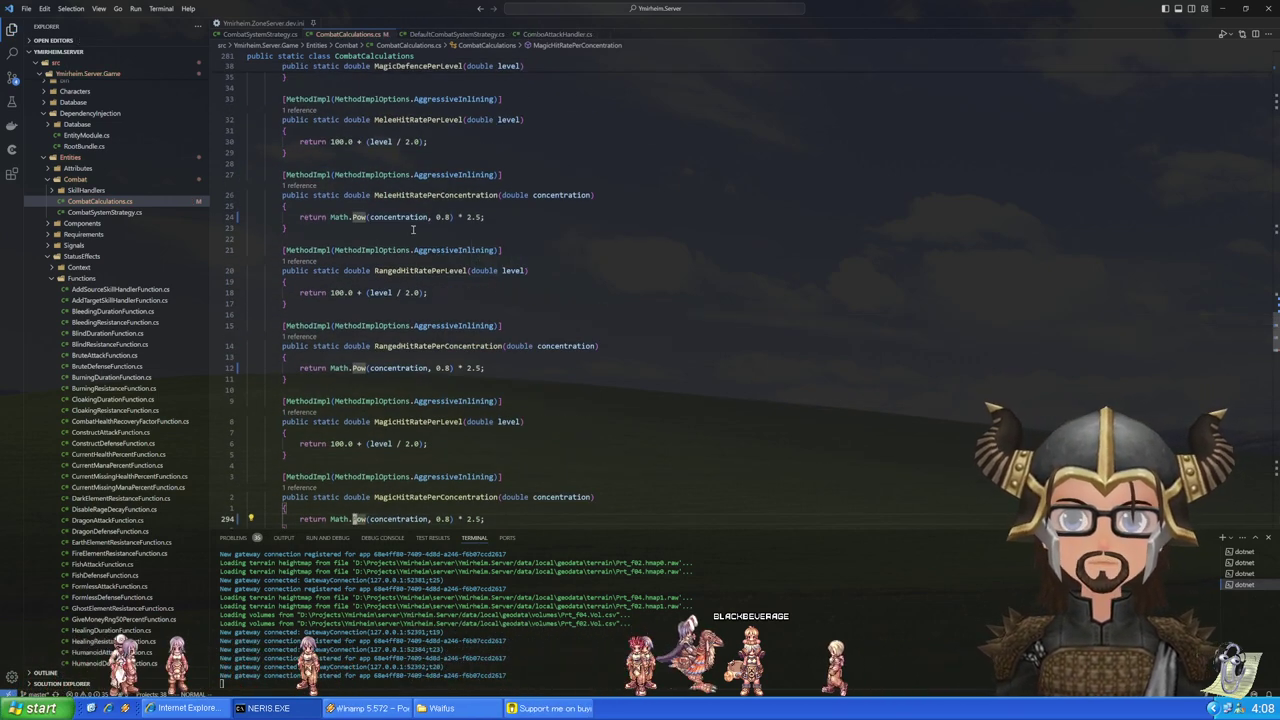
drag(352, 216, 503, 227)
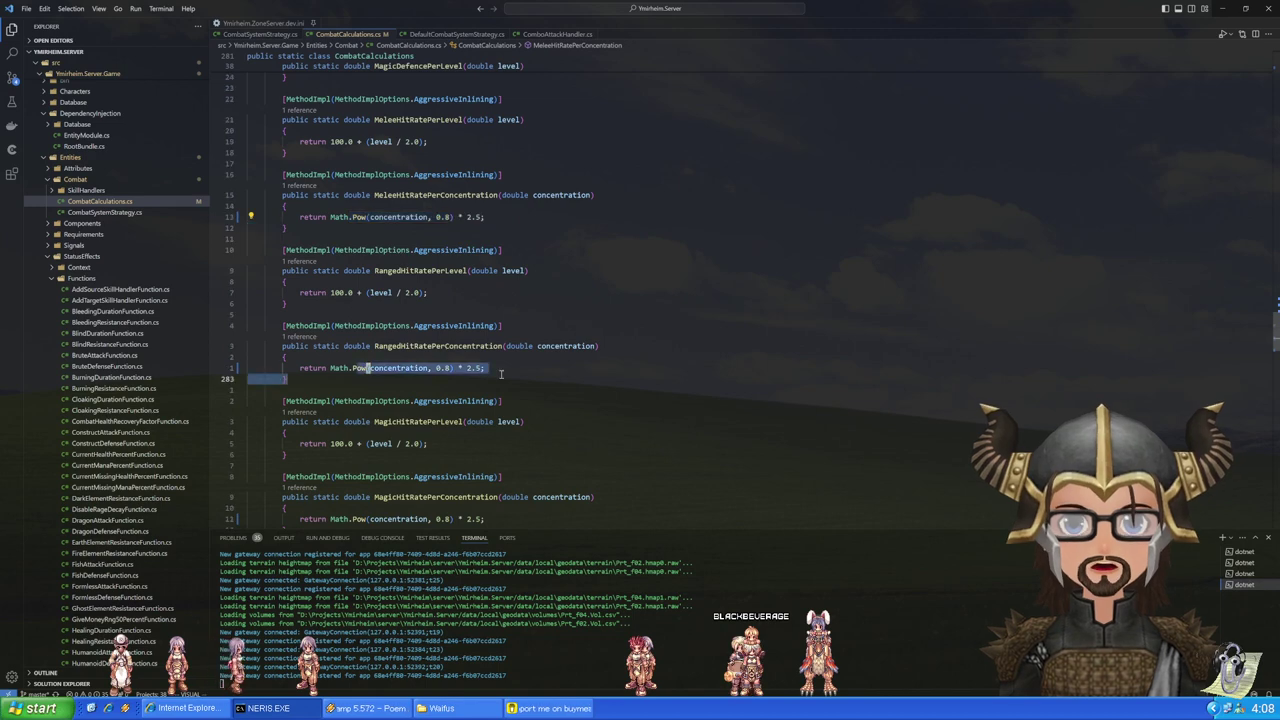
scroll(473, 374, down, 3)
drag(370, 419, 507, 419)
click(507, 419)
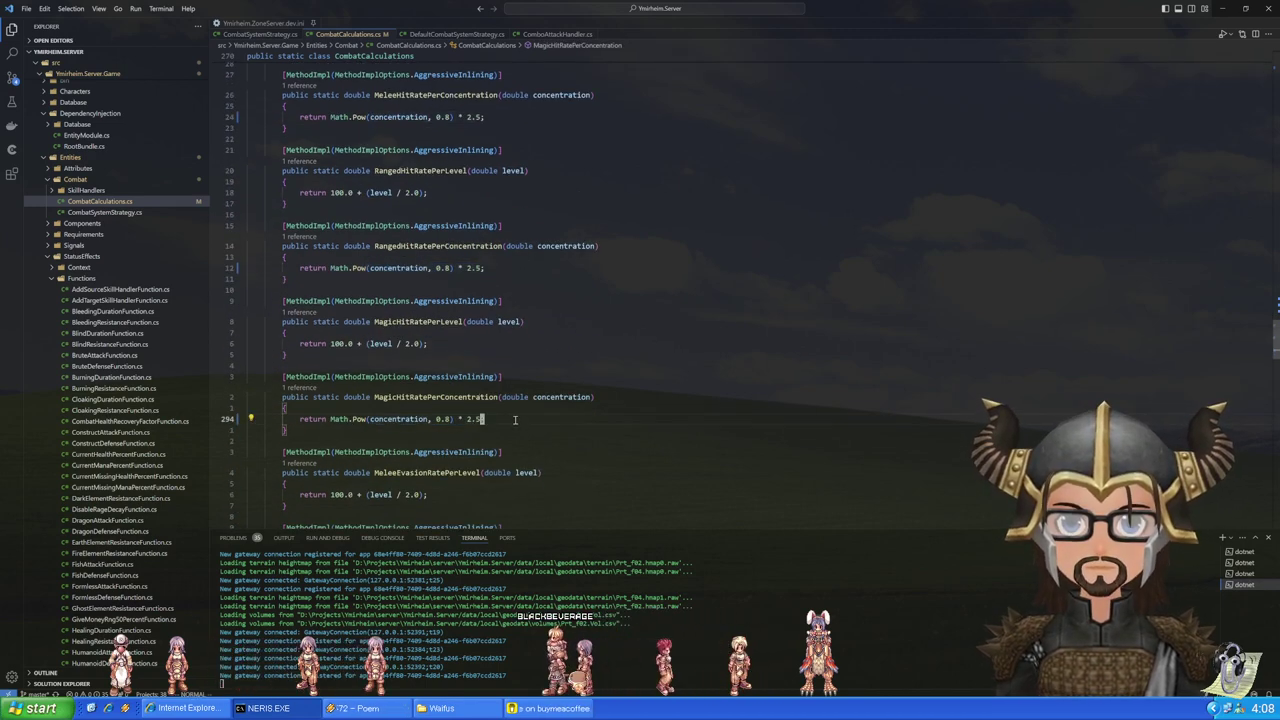
Step: Replace MeleeEvasionRatePerDexterity's return with Math.Pow(dexterity, 0.8) * 2 copied from the script
key(alt+Tab)
scroll(349, 388, down, 5)
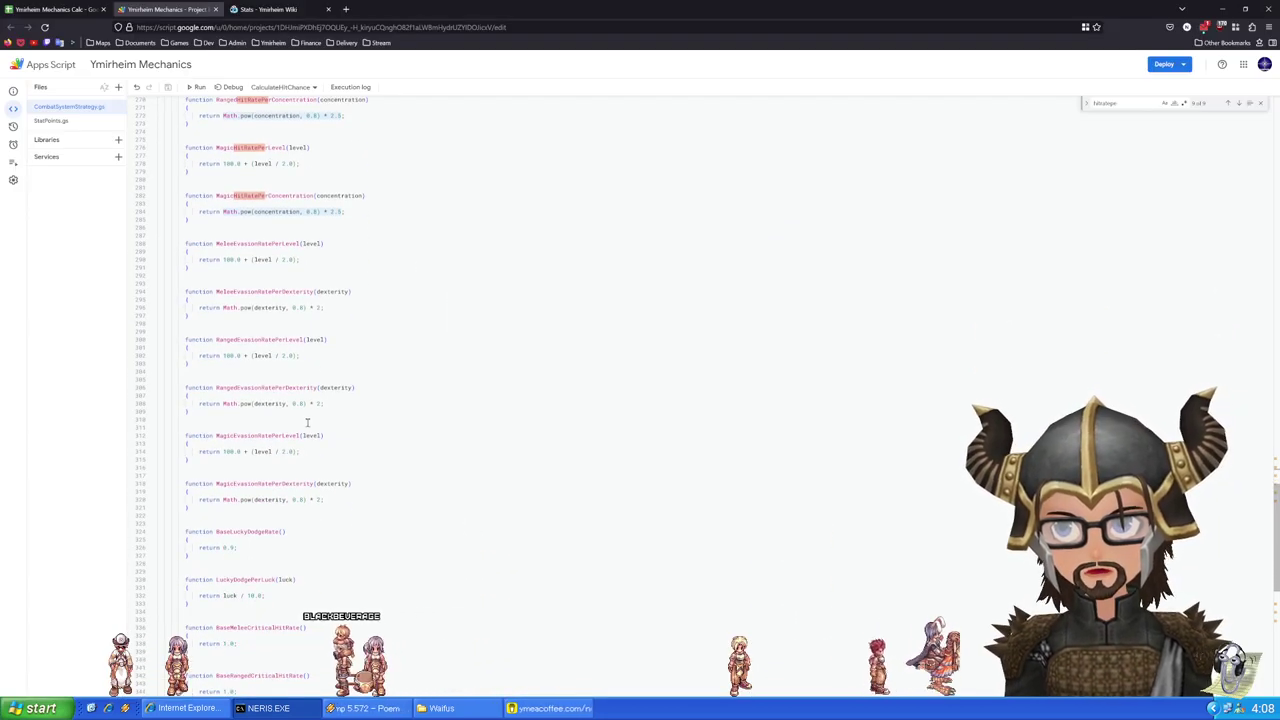
drag(223, 404, 330, 404)
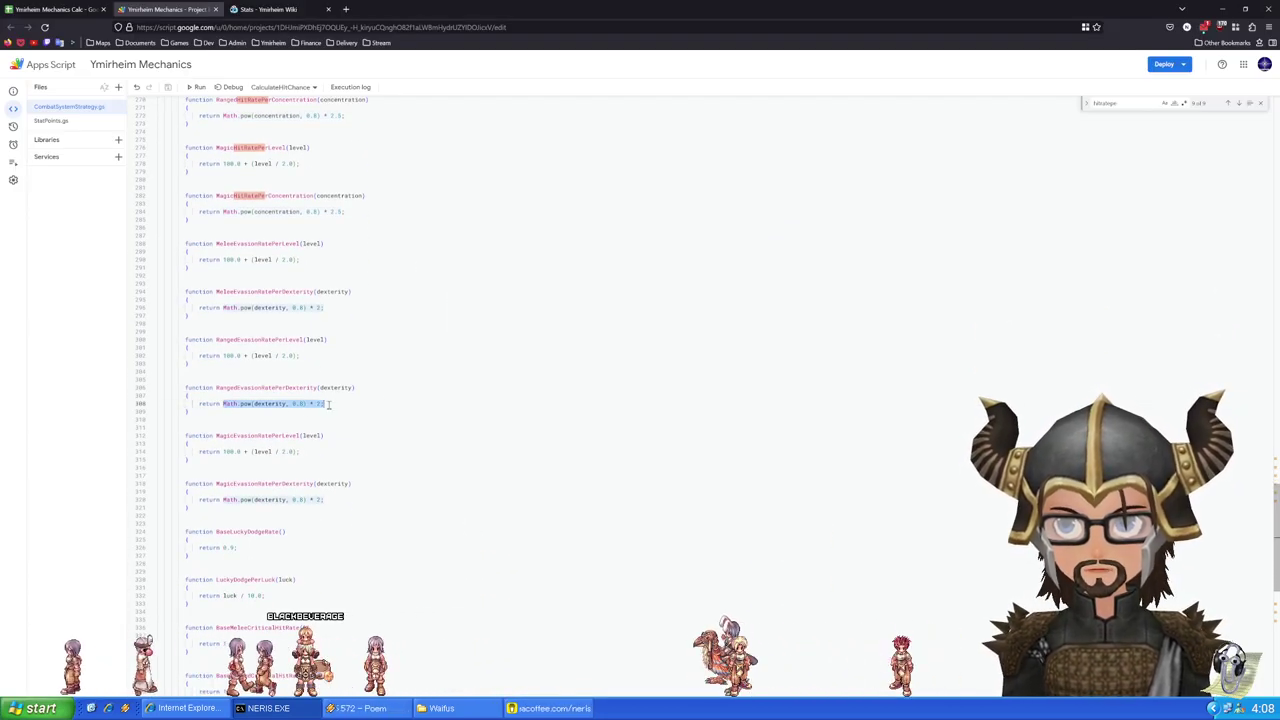
drag(321, 307, 223, 308)
key(alt+Tab)
scroll(426, 287, down, 3)
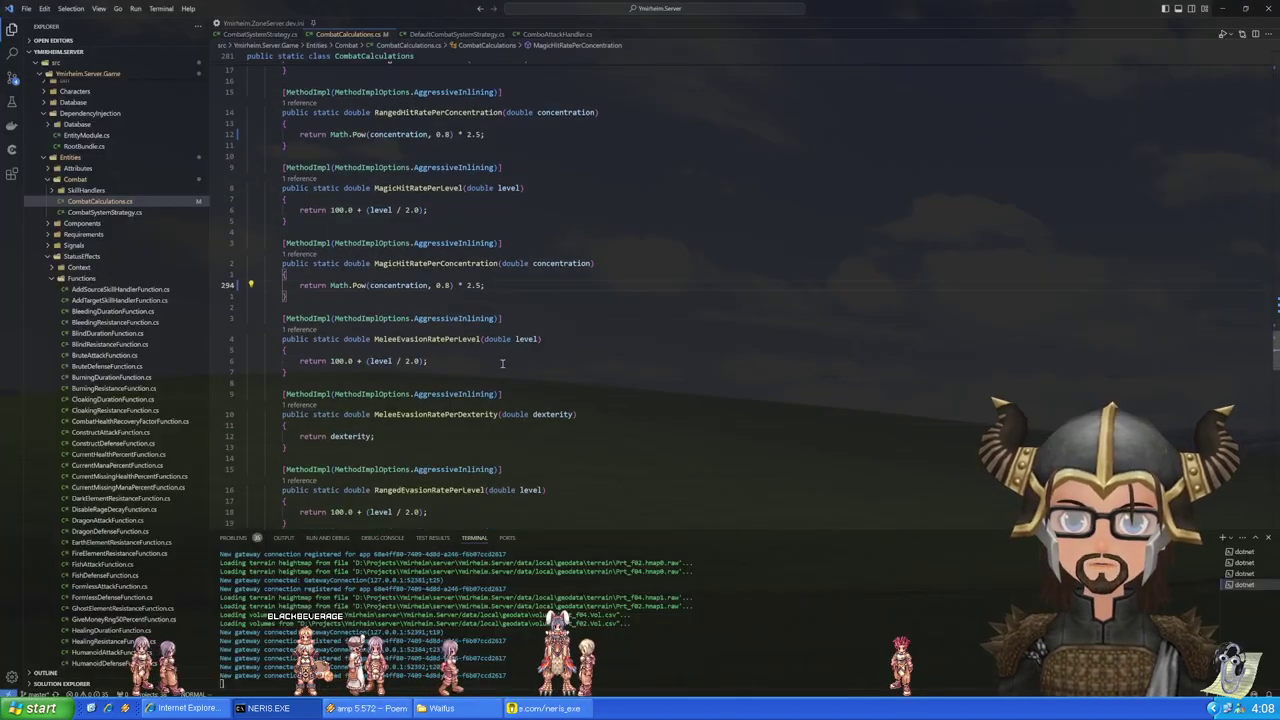
double_click(358, 219)
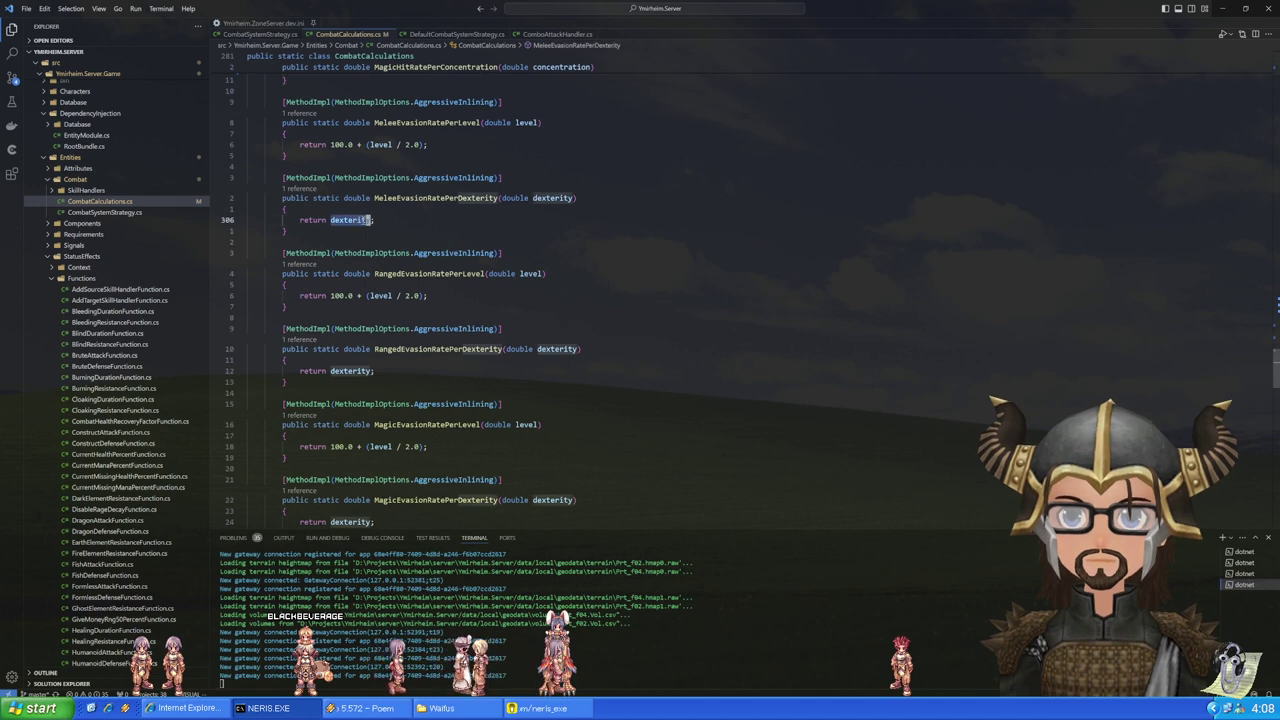
text(Math.Pow(dexterity, 0.8) * 2)
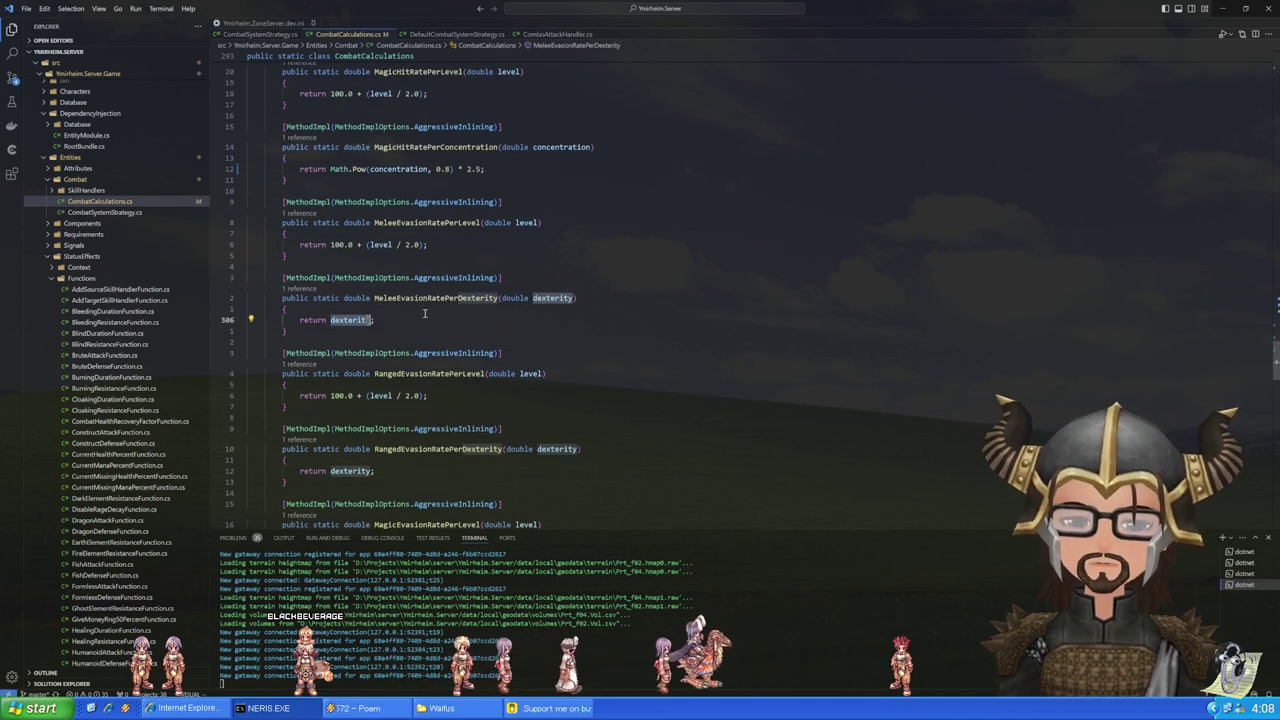
Step: Apply the same dexterity evasion formula to the ranged and magic evasion-per-dexterity methods
scroll(367, 345, down, 3)
click(357, 371)
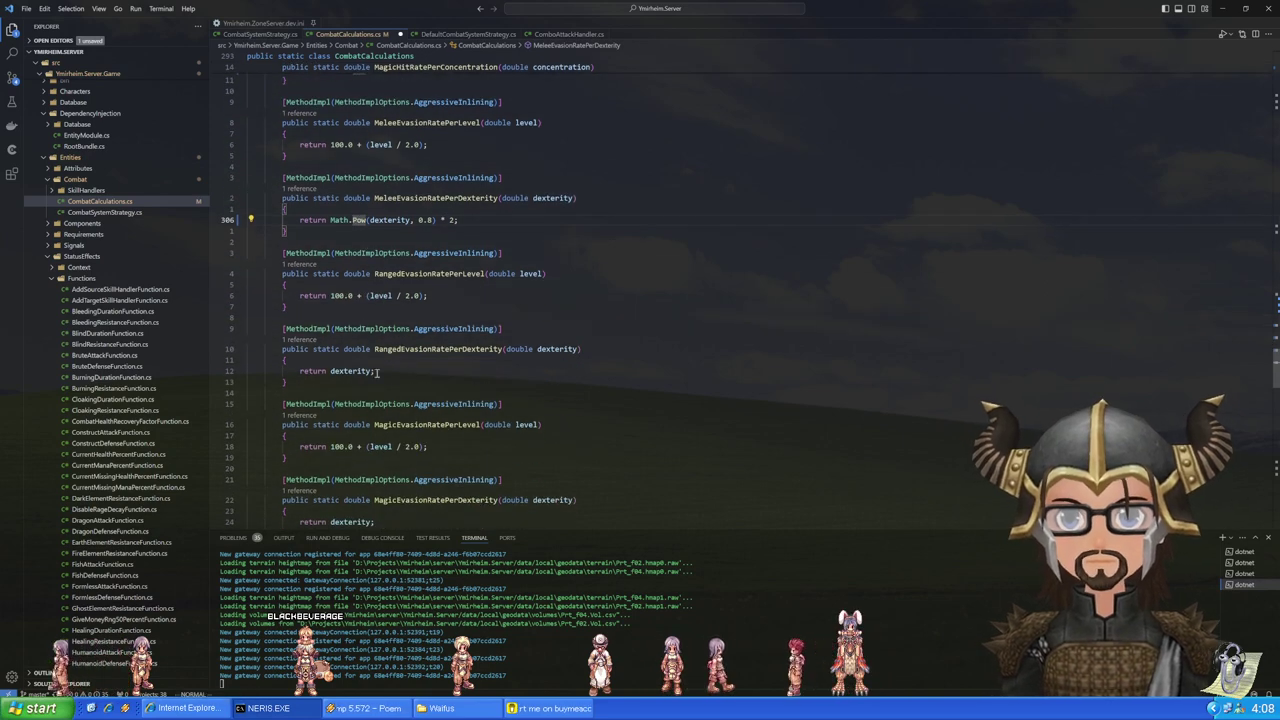
key(alt+Tab)
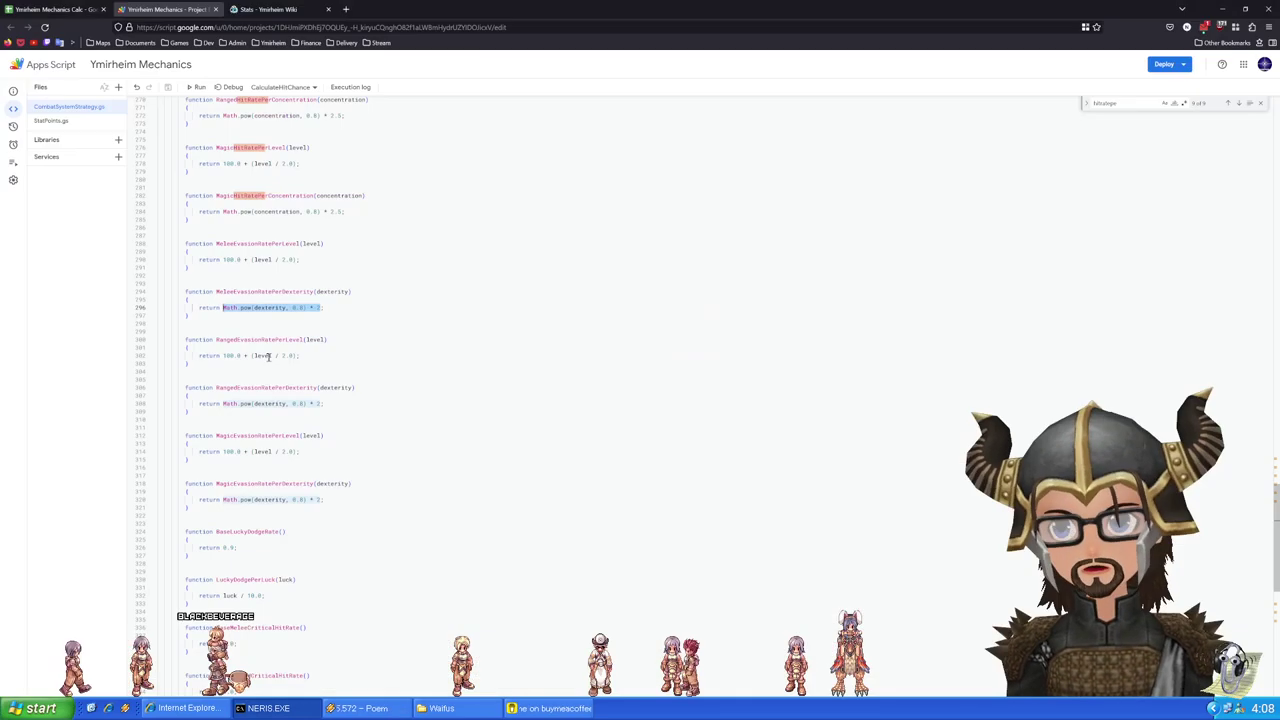
key(alt+Tab)
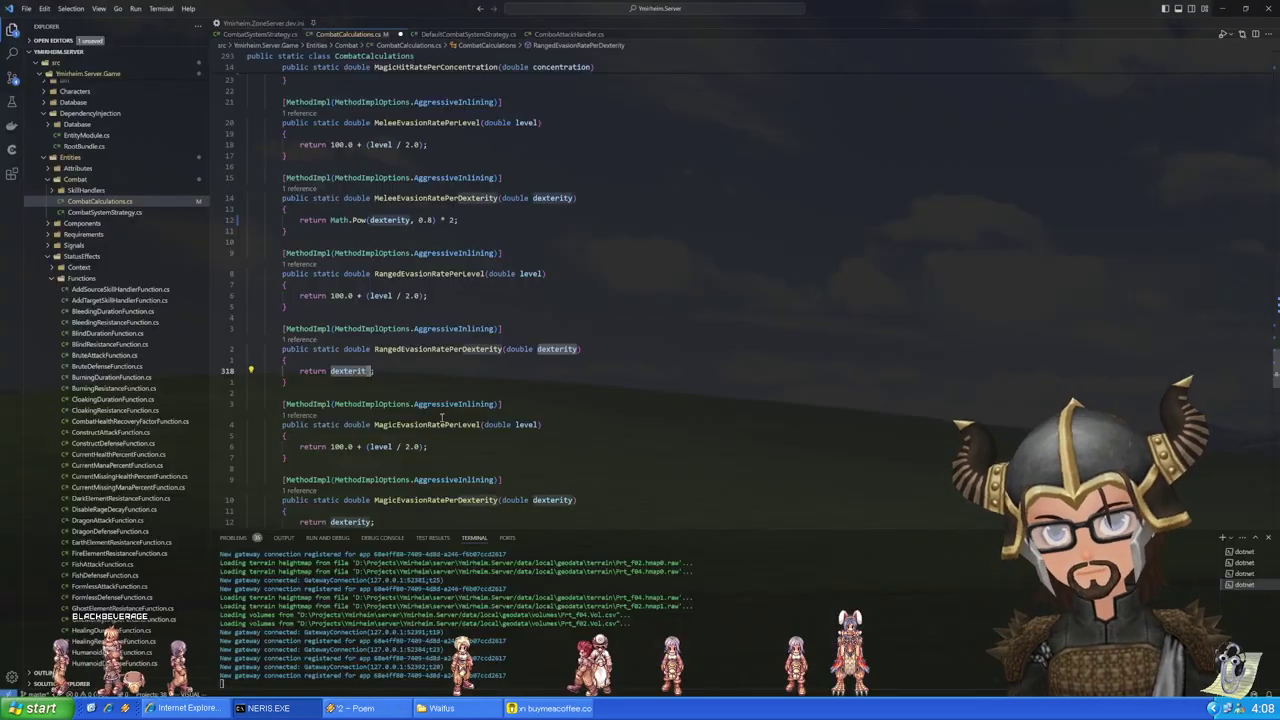
text(Math.Pow(dexterity, 0.8) * 2)
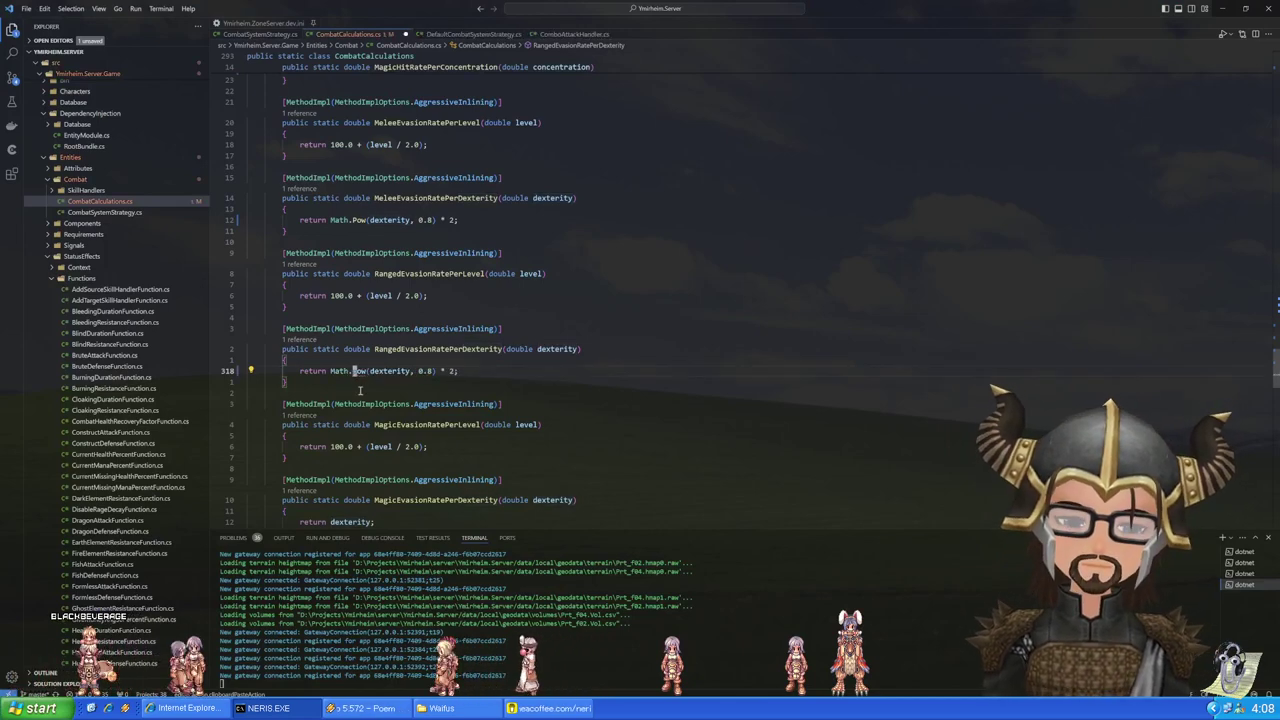
scroll(440, 360, down, 3)
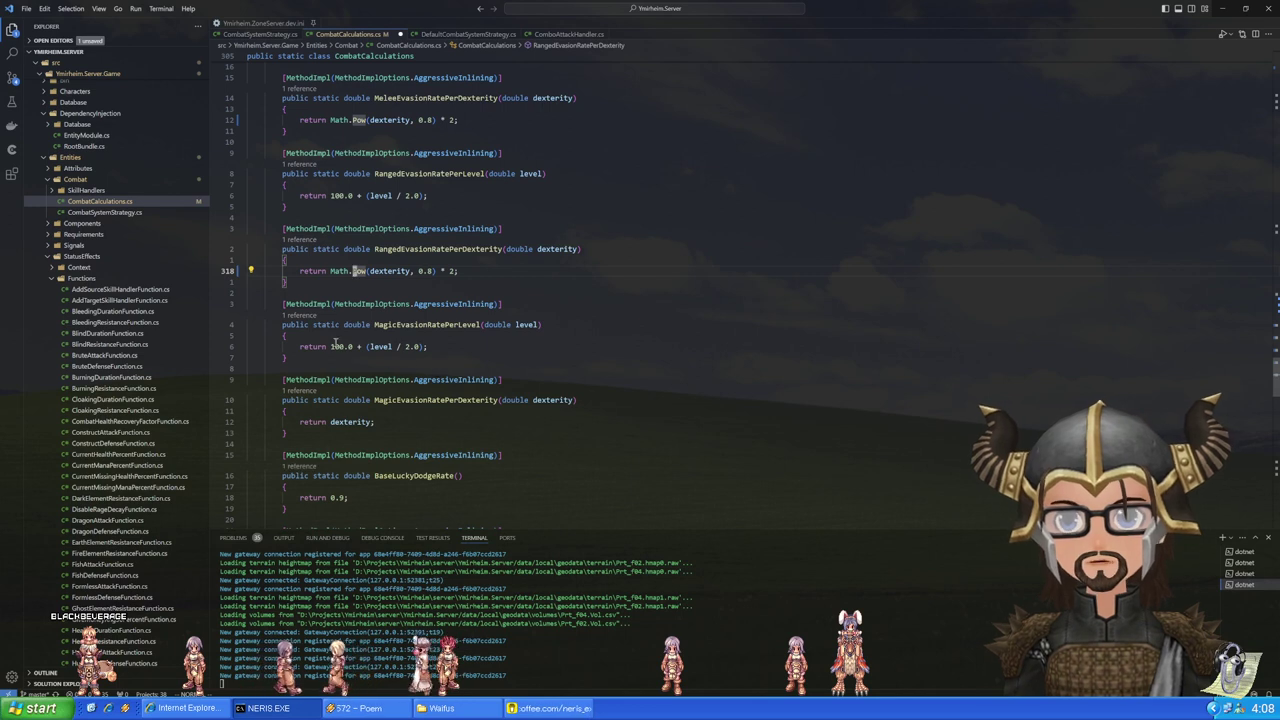
double_click(345, 421)
text(Math.Pow(dexterity, 0.8) * 2)
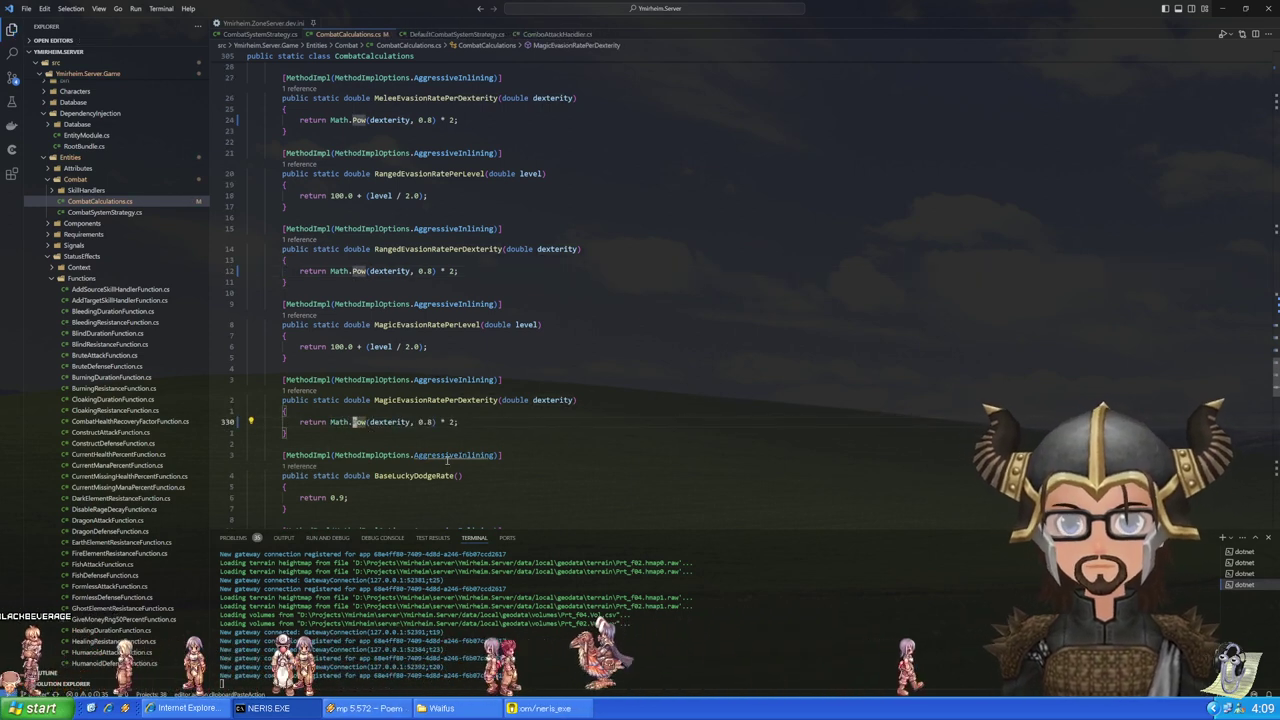
click(464, 434)
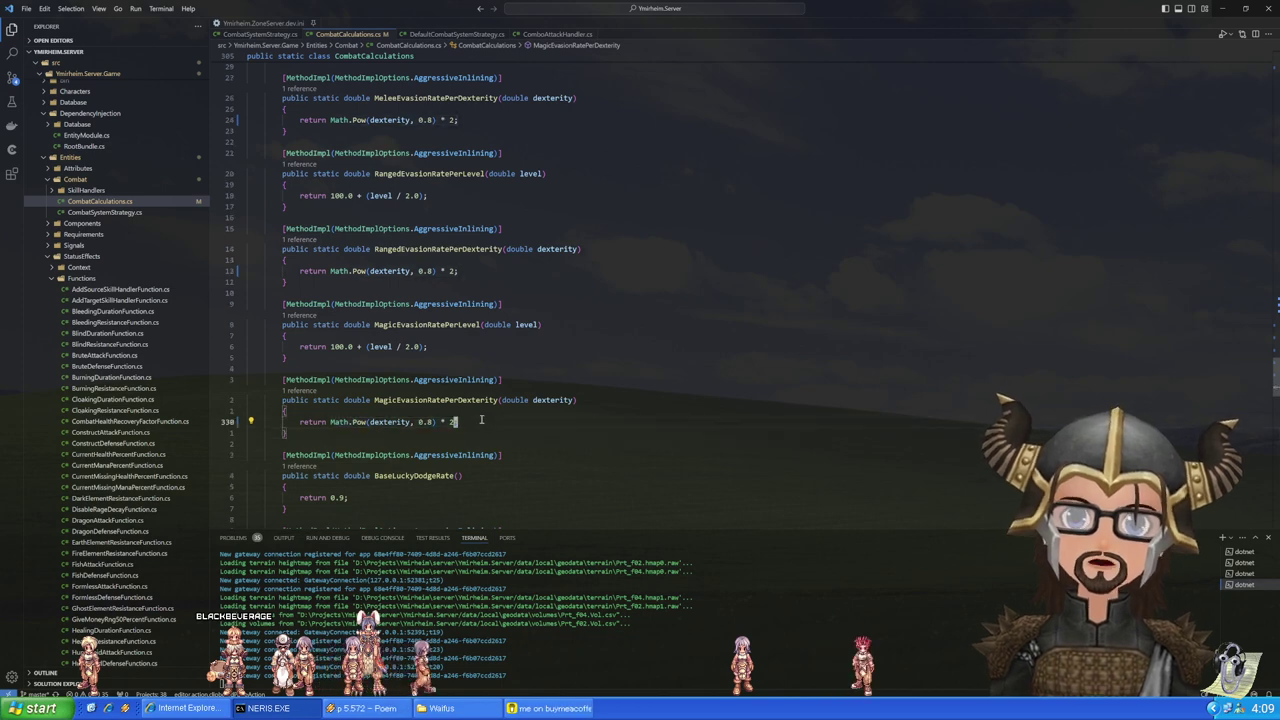
scroll(482, 419, up, 8)
scroll(511, 290, up, 4)
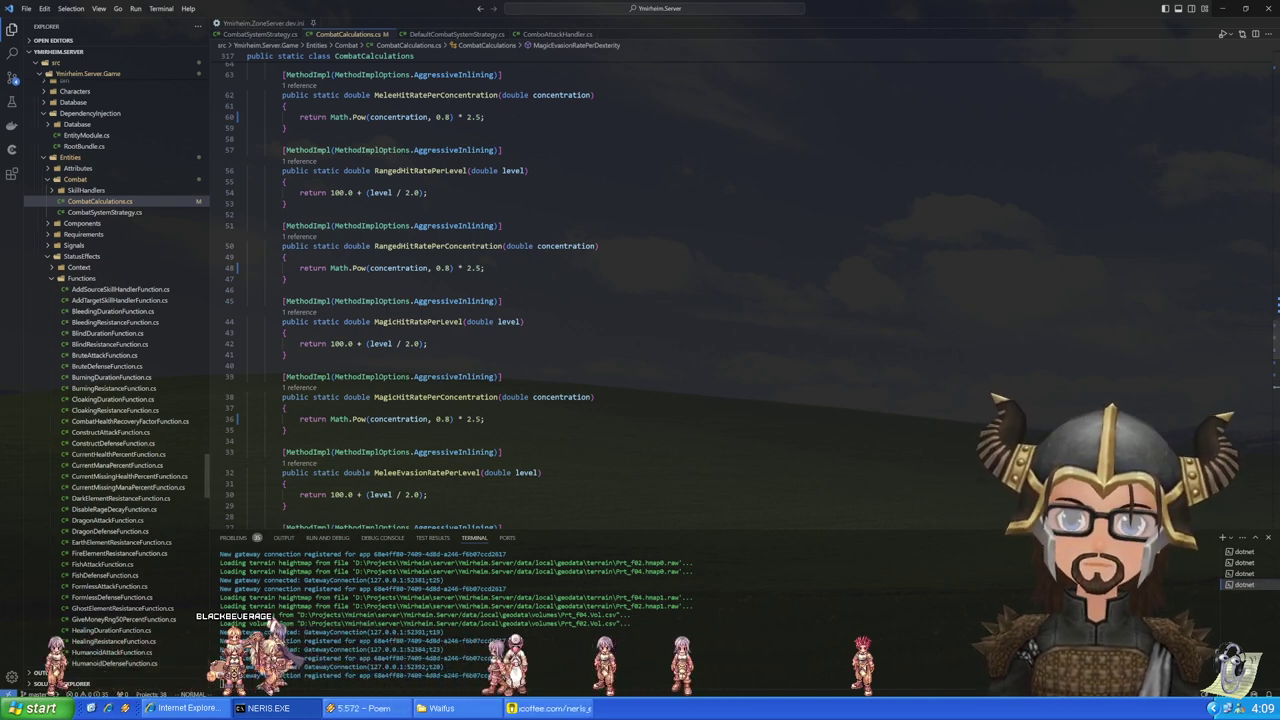
key(alt+Tab)
Step: Review the updated evasion methods in CombatCalculations.cs, then bring up the Ymirheim Mechanics Charts spreadsheet
click(55, 9)
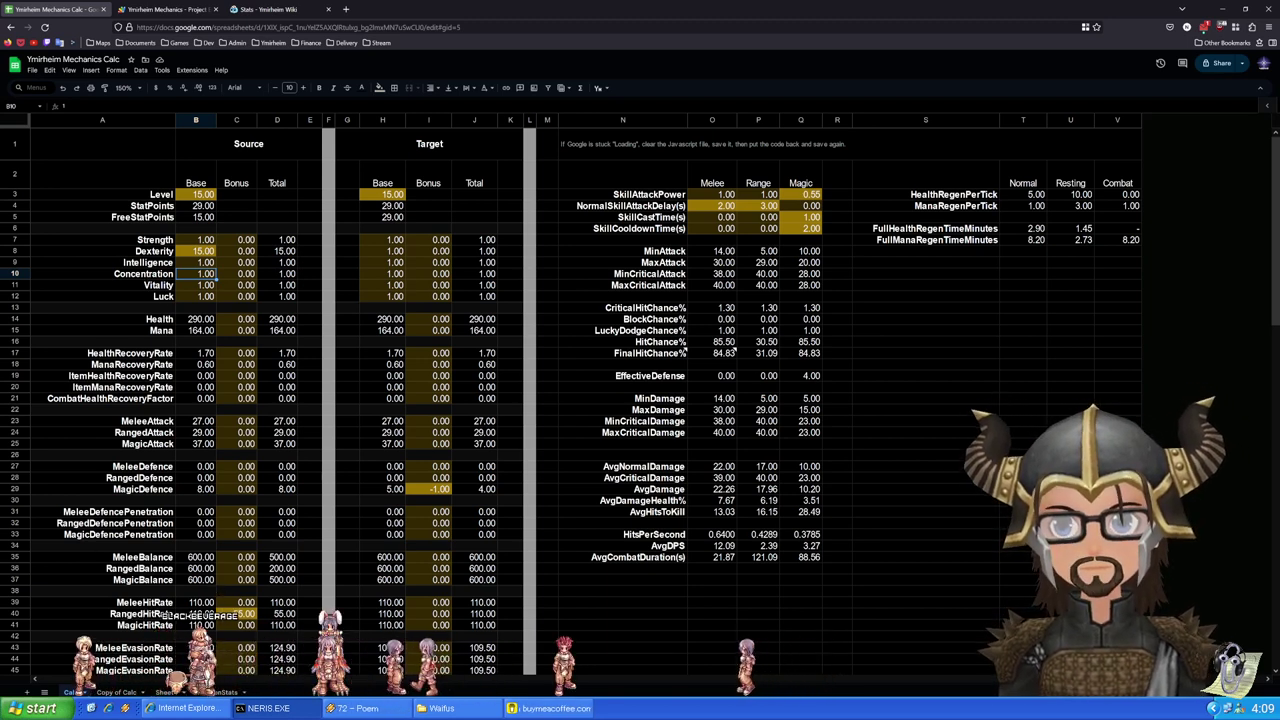
key(alt+Tab)
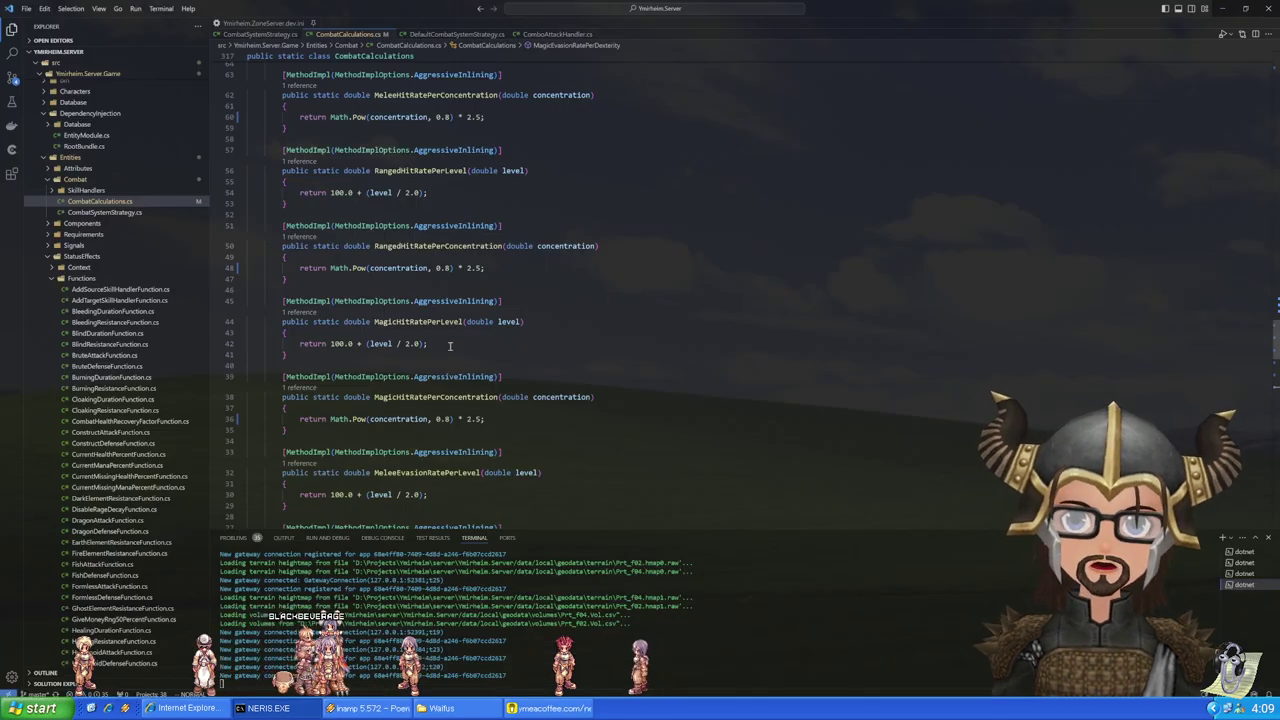
scroll(450, 351, down, 5)
triple_click(380, 294)
click(512, 391)
scroll(512, 379, down, 7)
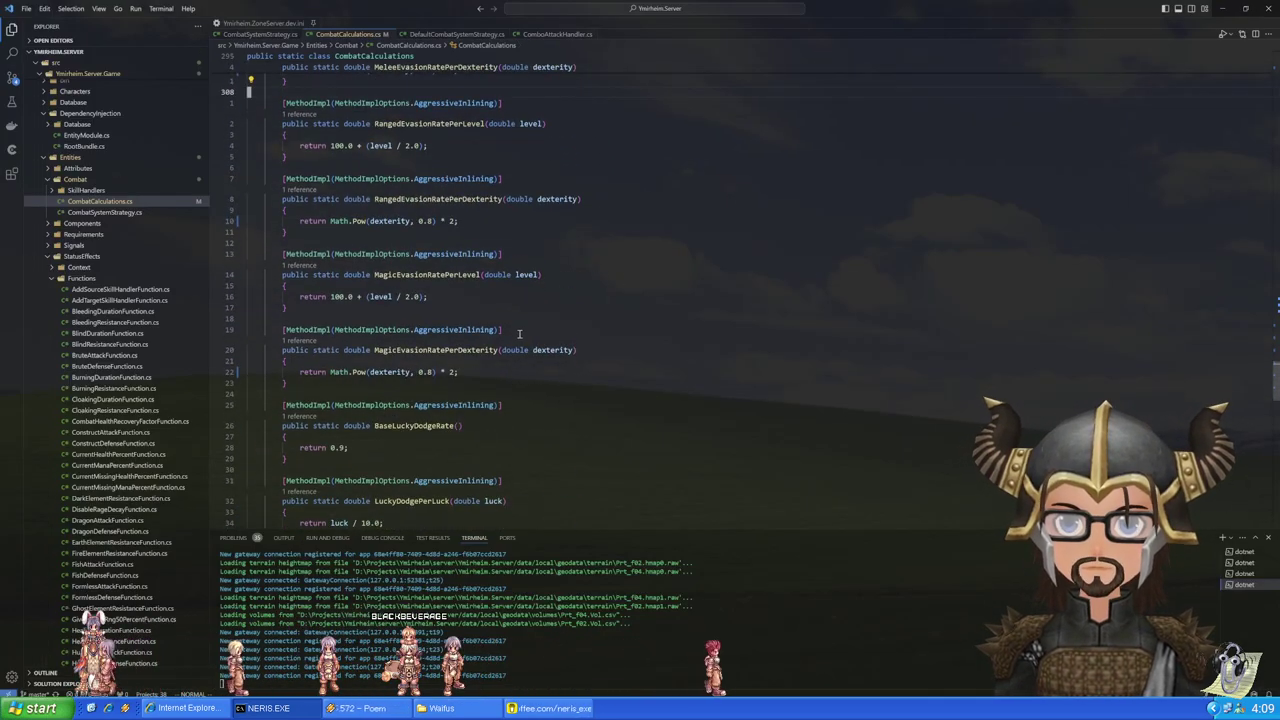
scroll(469, 220, down, 3)
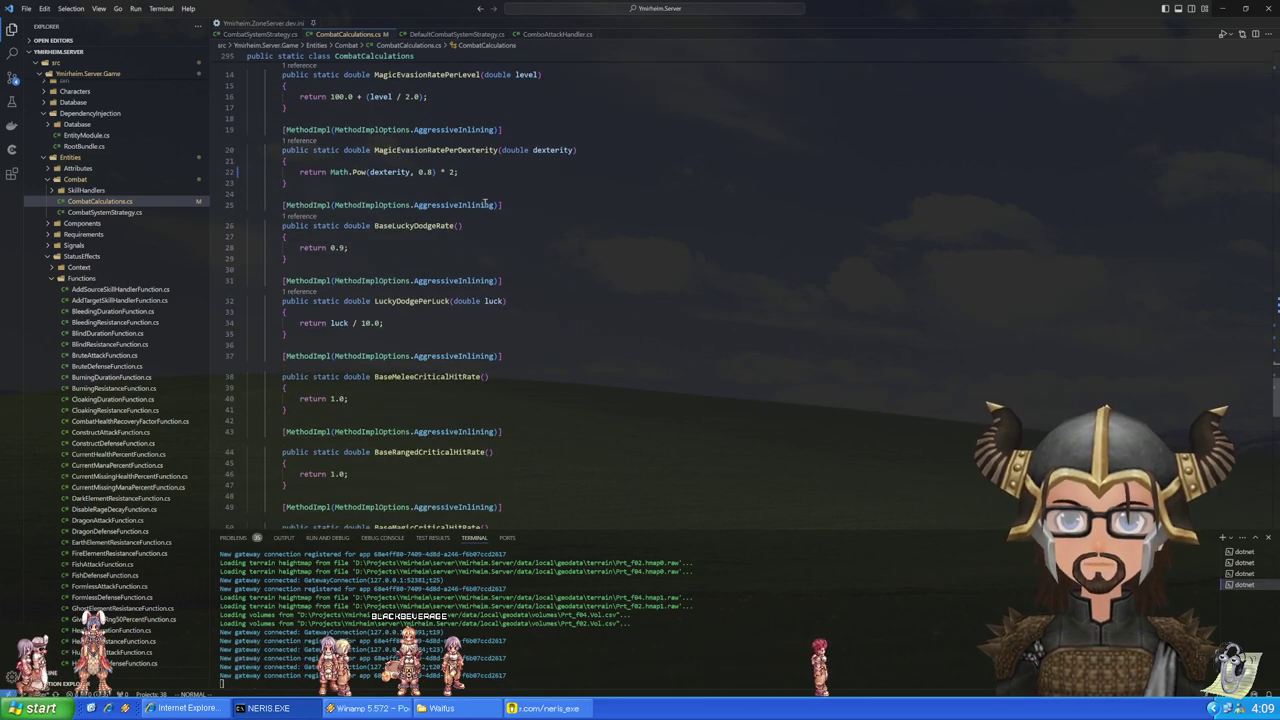
scroll(479, 176, up, 8)
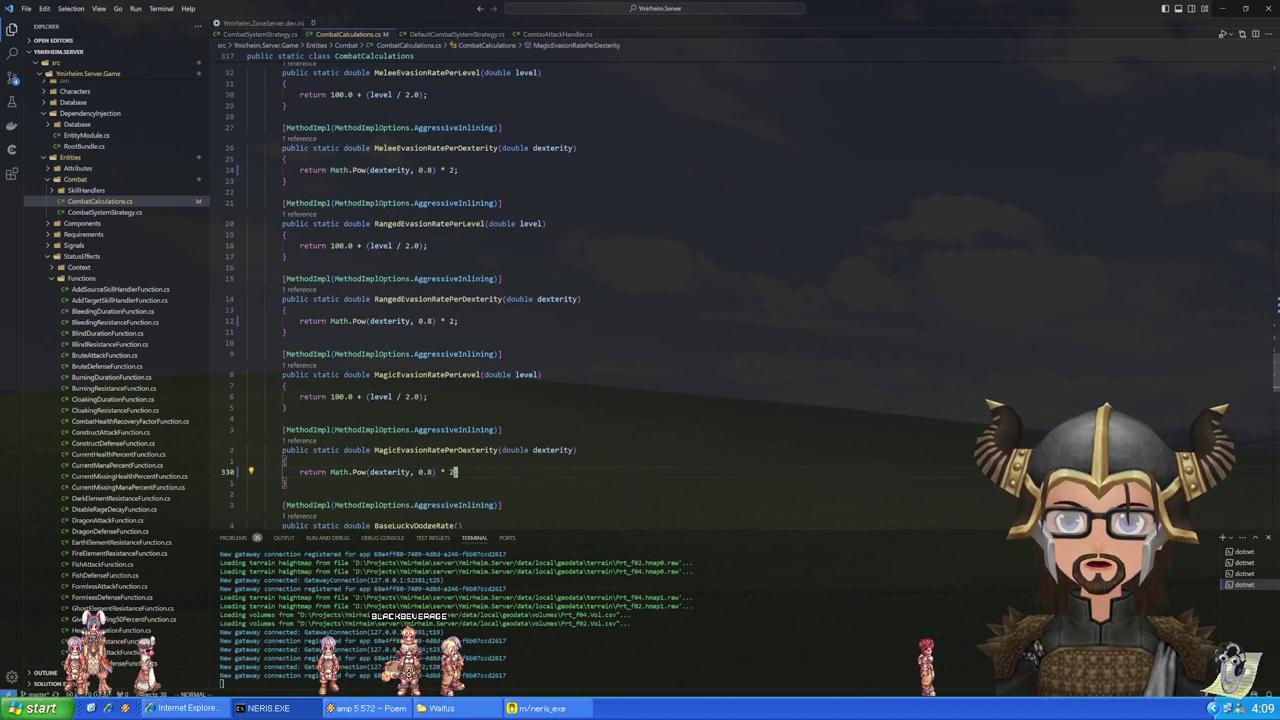
key(alt+Tab)
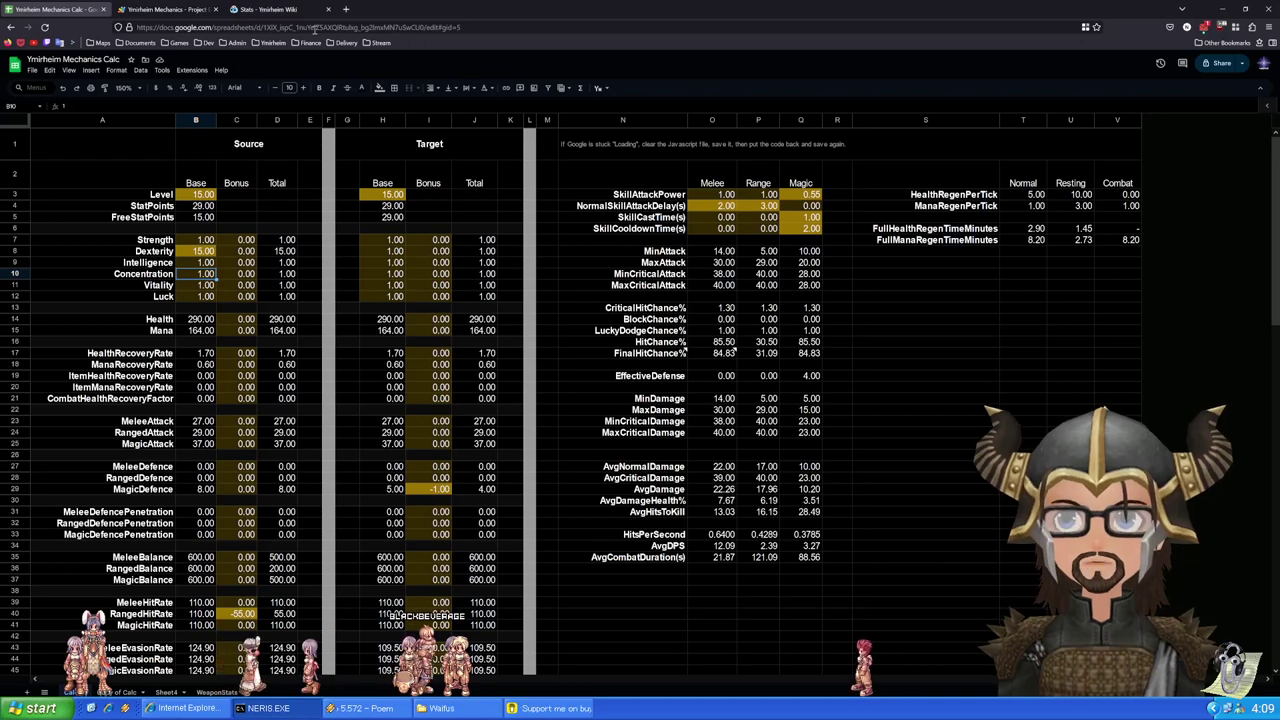
key(alt+Tab)
key(alt+Tab)
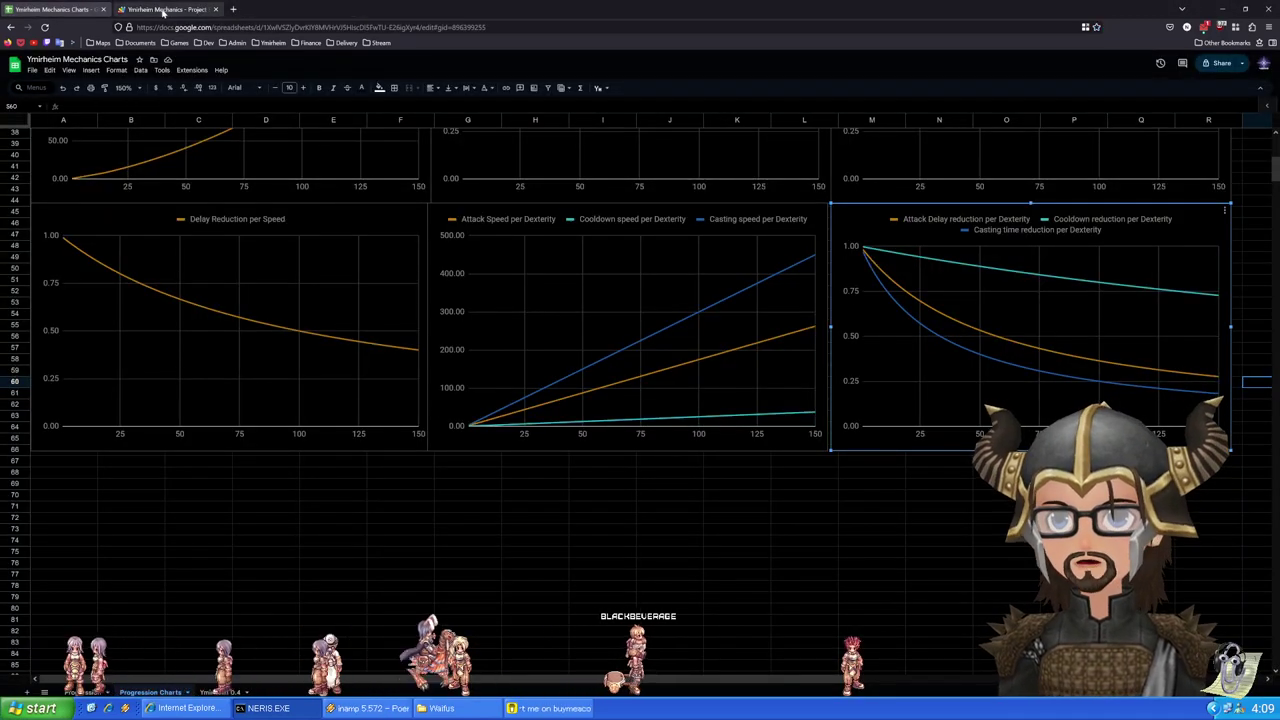
Step: Locate the attack speed formula in the Apps Script code and the matching C# method
key(ctrl+Tab)
key(Down)
key(Down)
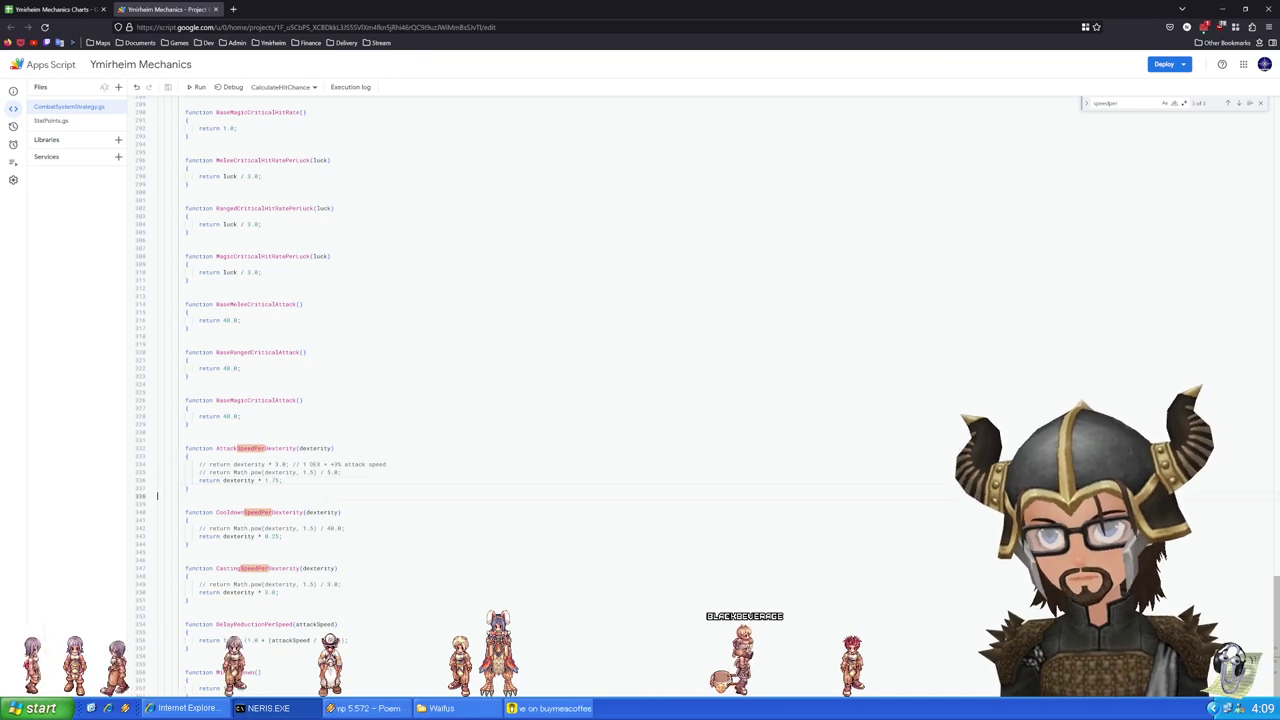
key(alt+Tab)
key(ctrl+a)
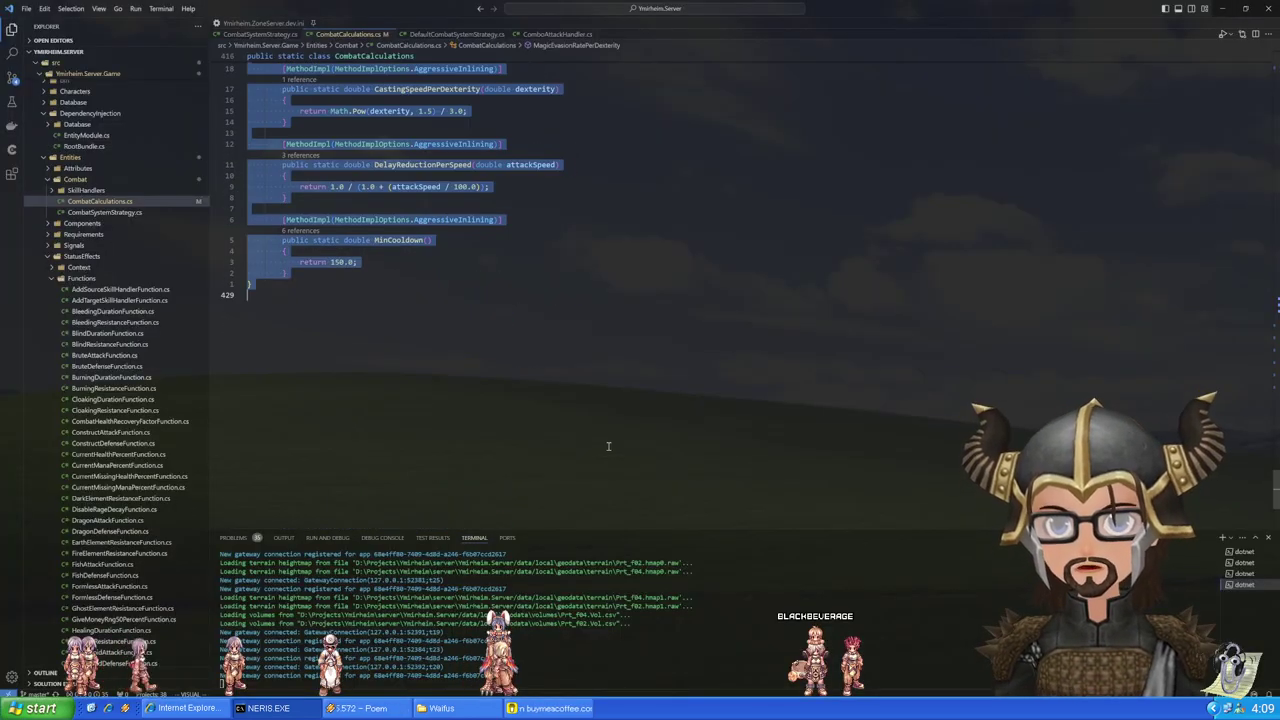
scroll(502, 345, up, 3)
click(497, 351)
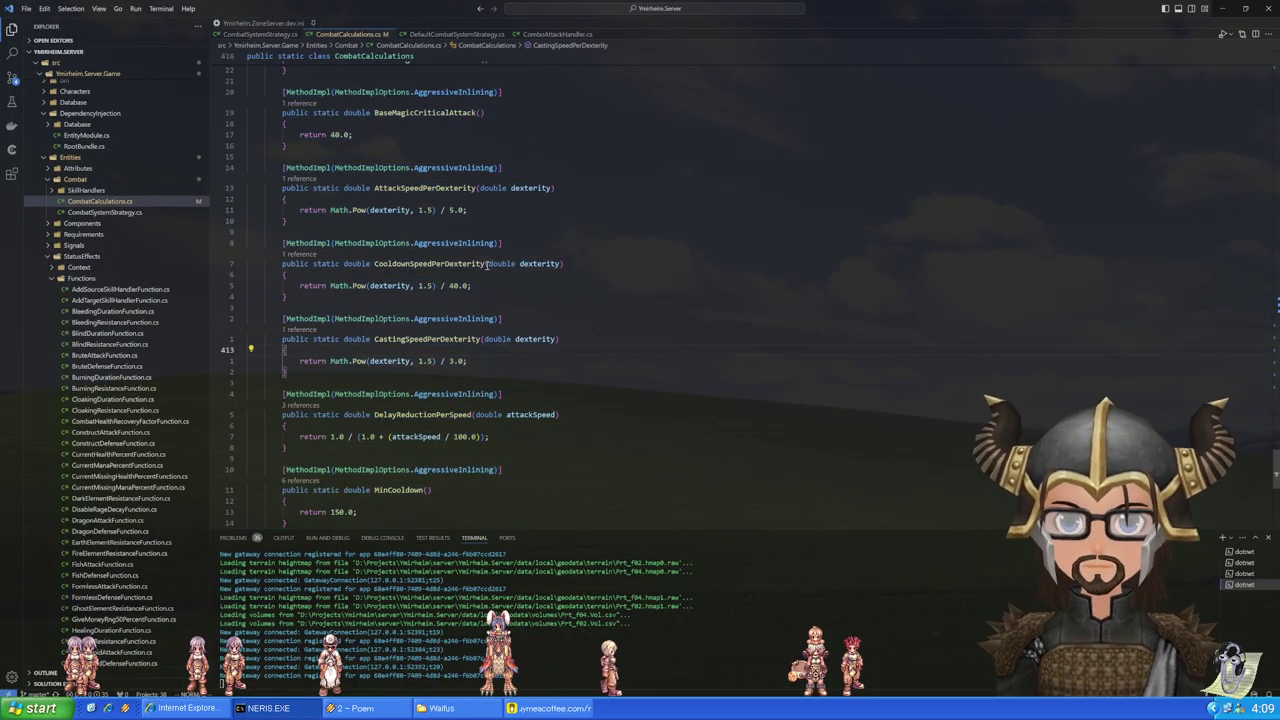
scroll(388, 210, up, 2)
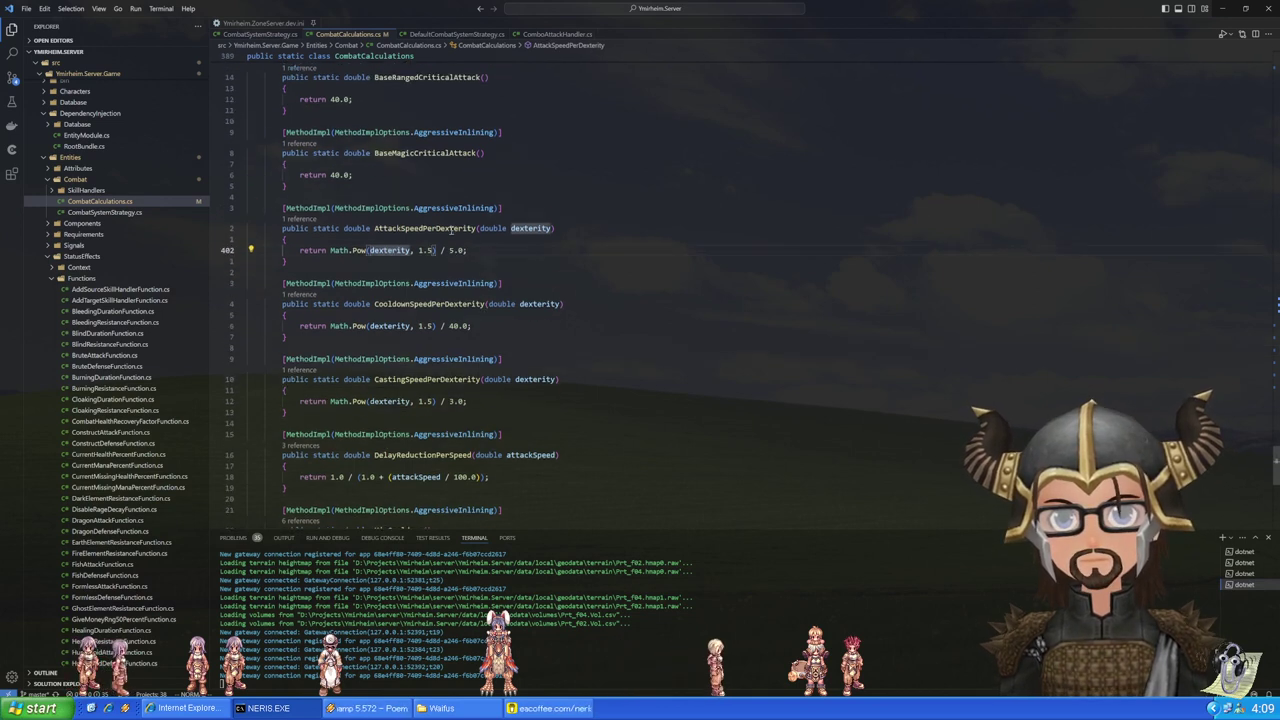
click(550, 238)
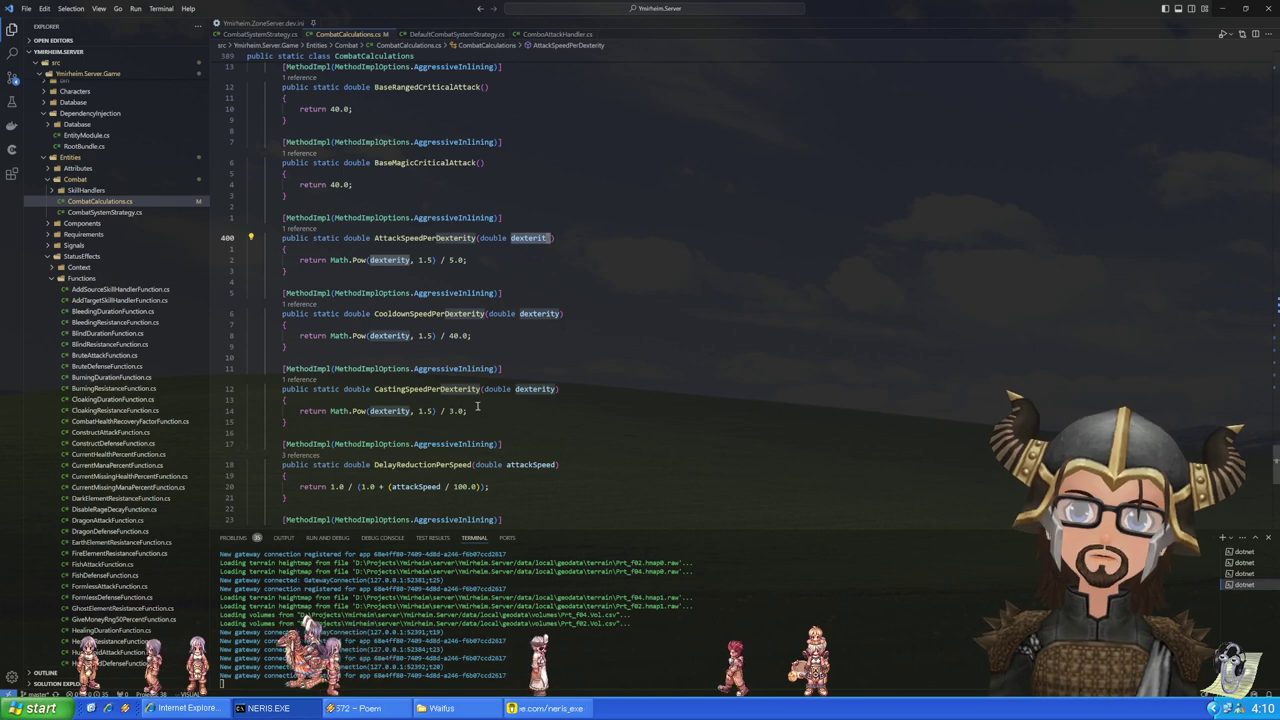
Step: Replace the attack speed Math.Pow expression with dexterity * 1.75 from the Apps Script code
key(alt+Tab)
drag(222, 482, 281, 481)
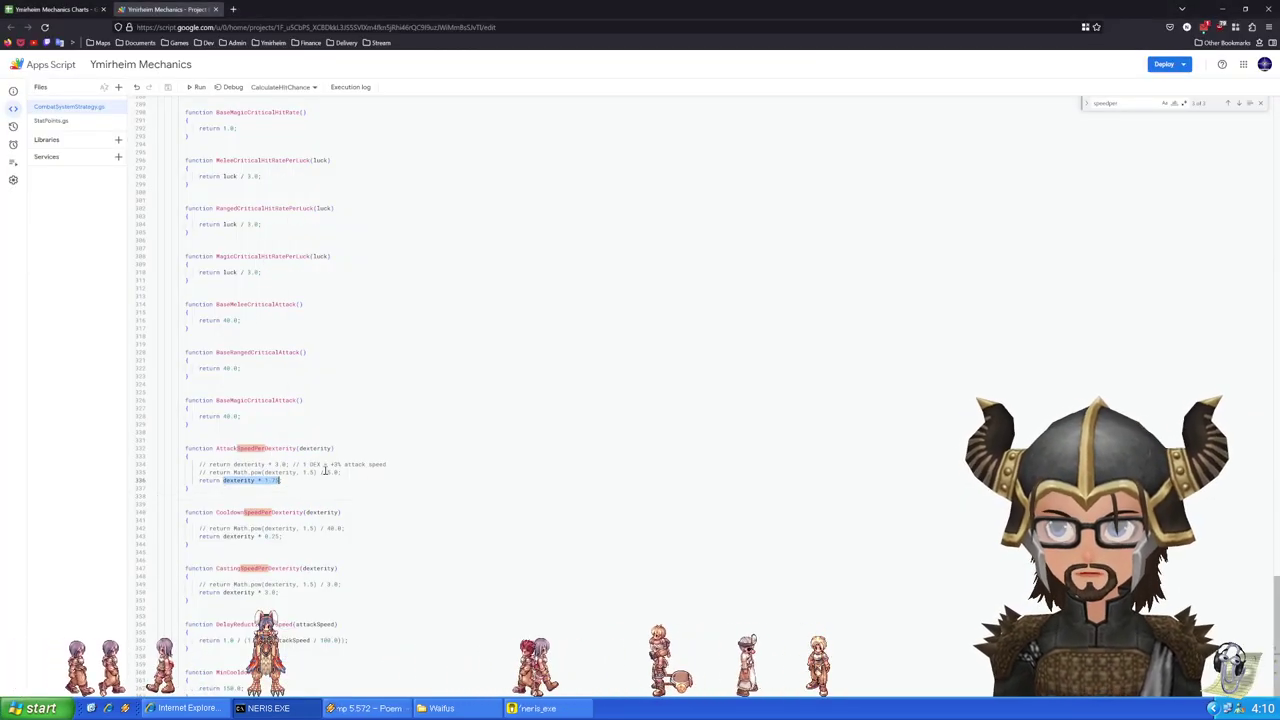
key(alt+Tab)
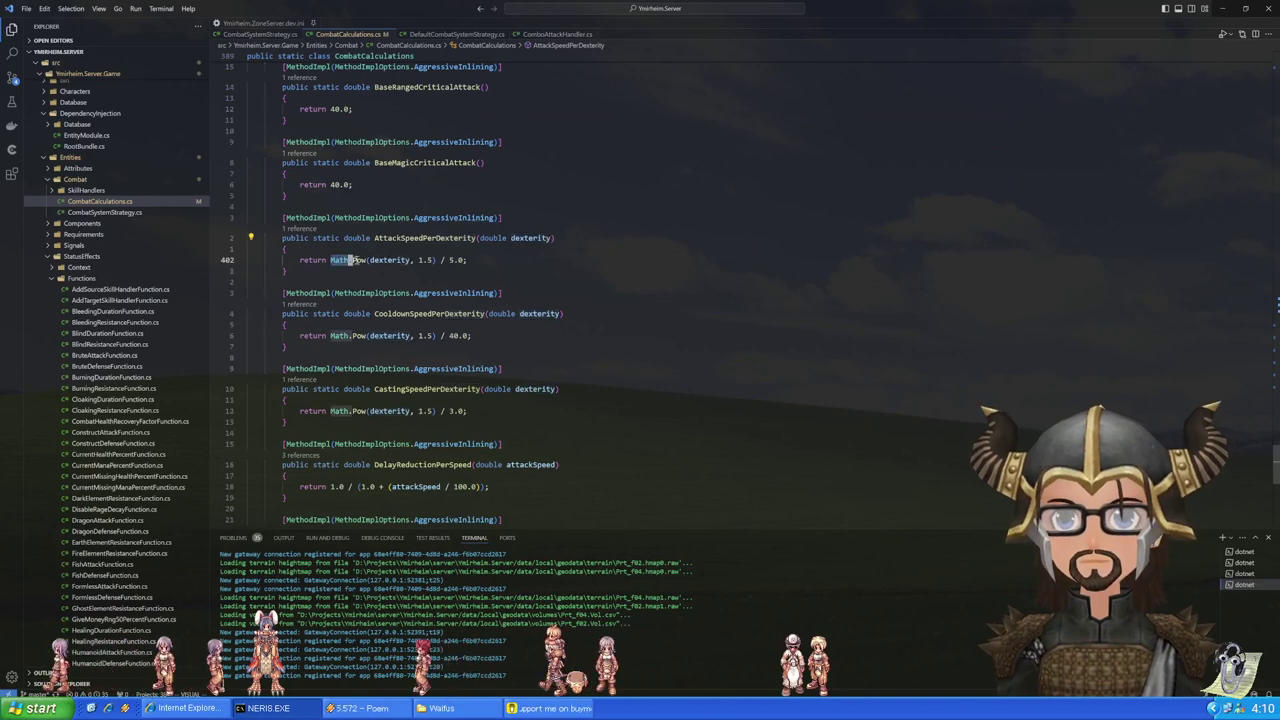
drag(347, 260, 463, 260)
key(alt+Tab)
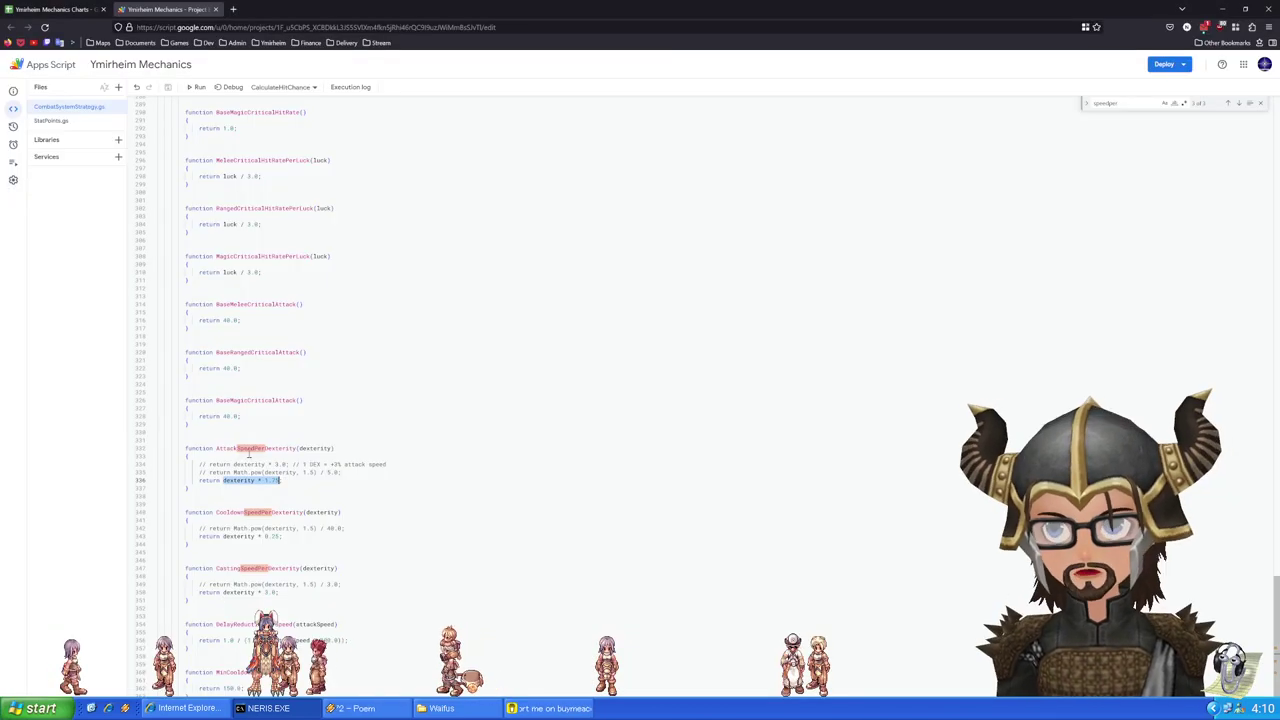
key(alt+Tab)
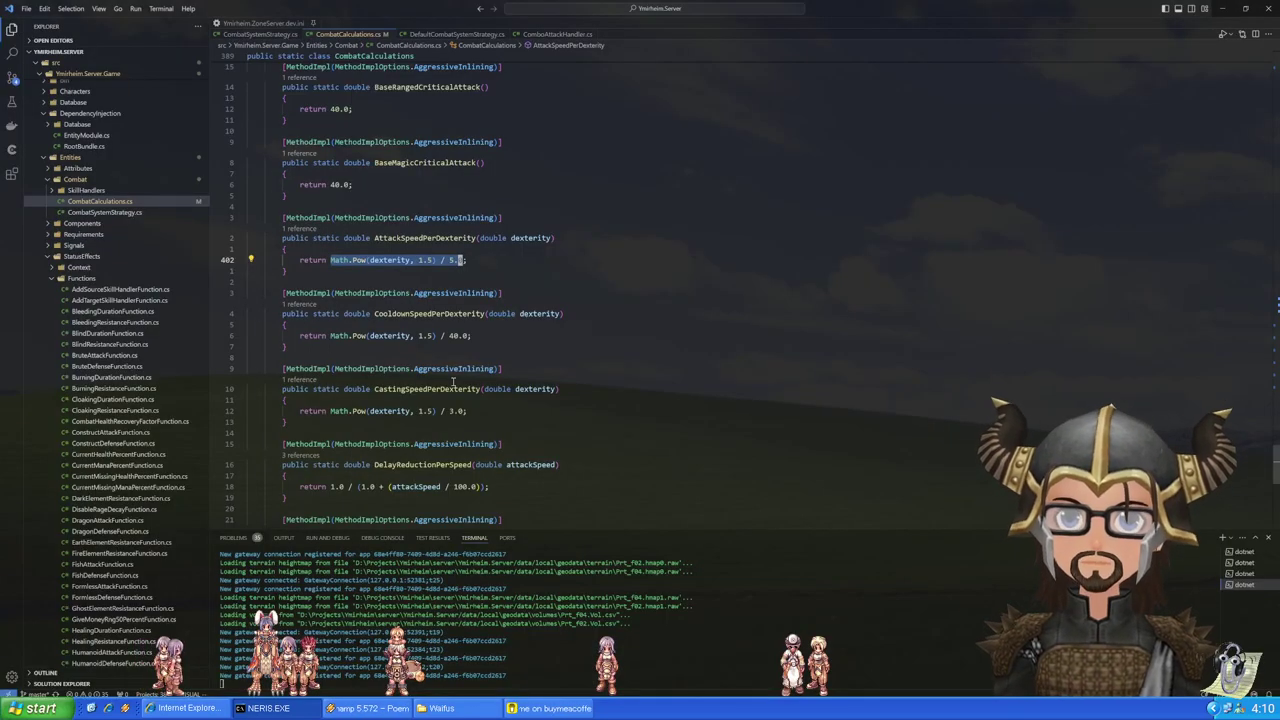
Step: Replace the cooldown speed Math.Pow expression with dexterity * 0.25
key(alt+Tab)
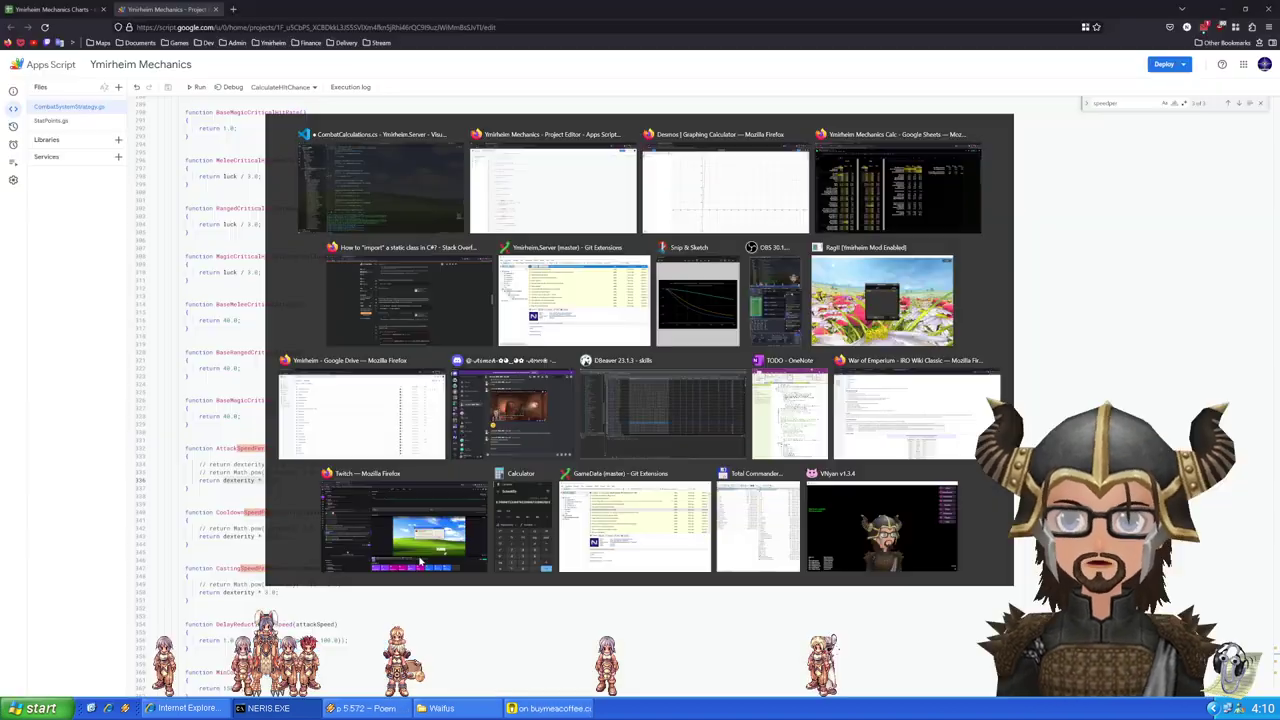
drag(222, 536, 281, 536)
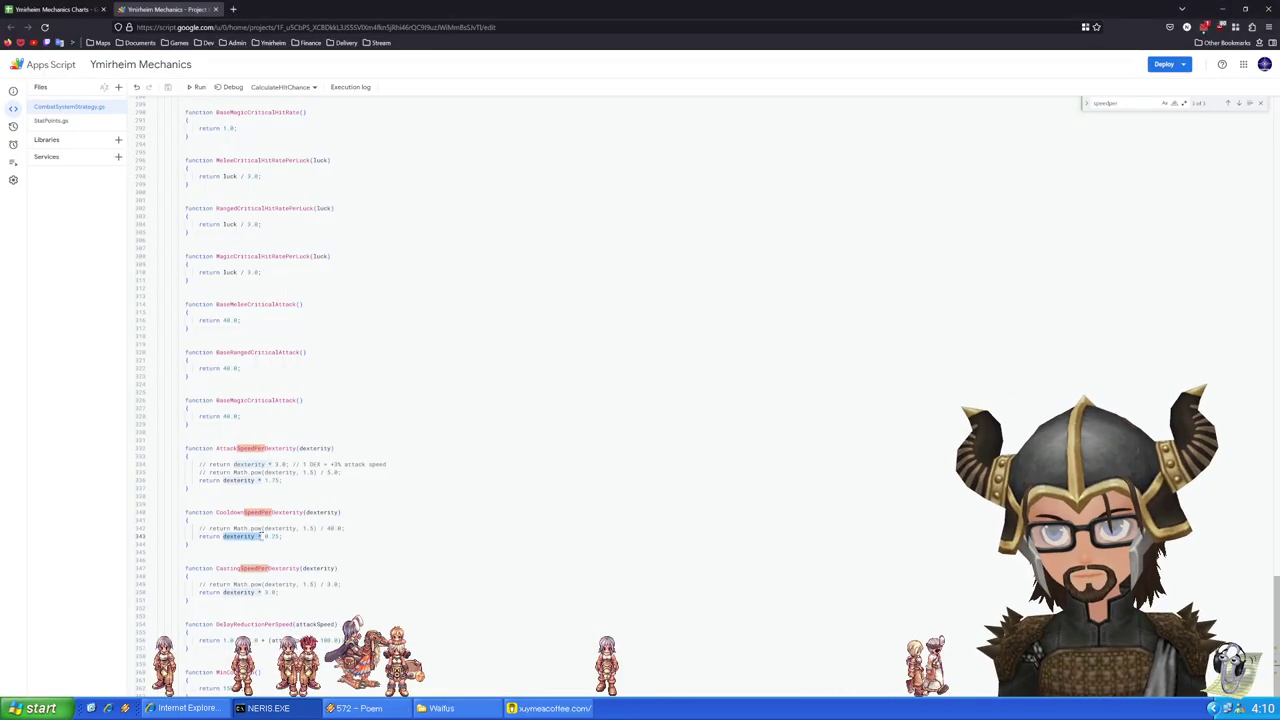
key(alt+Tab)
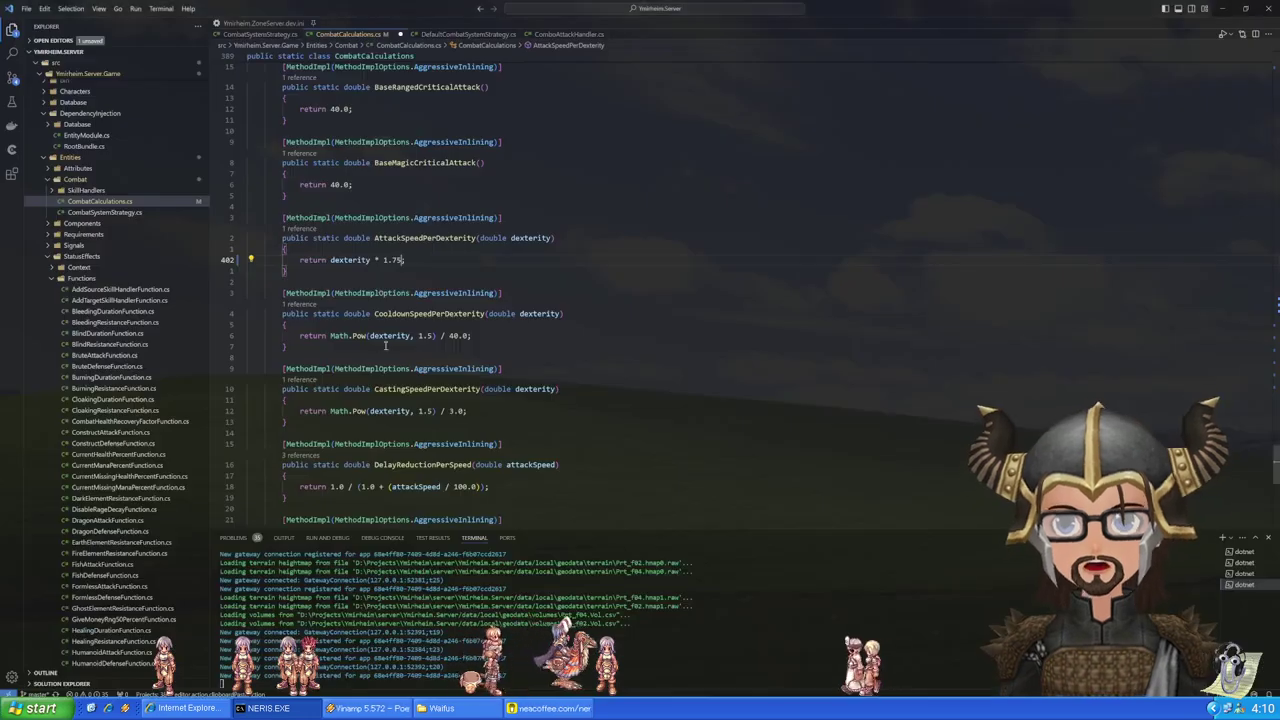
drag(331, 335, 465, 335)
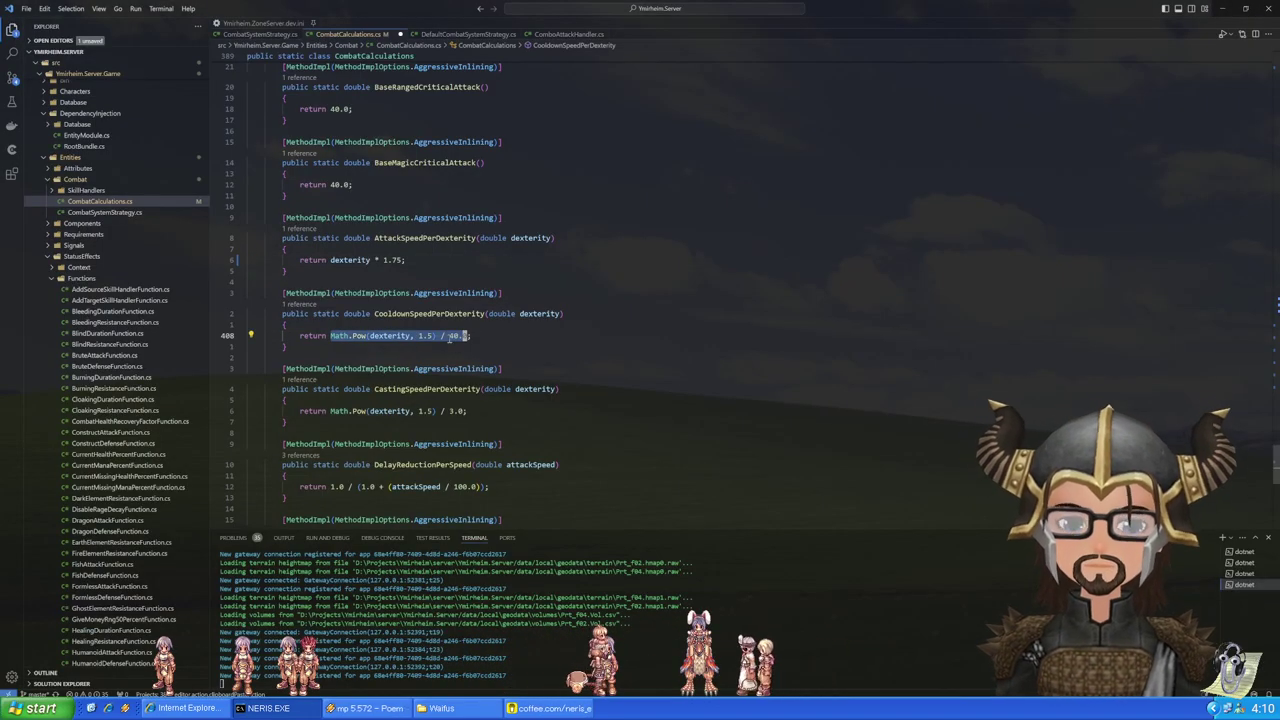
Step: Replace the casting speed Math.Pow expression with dexterity * 3.0 and recheck the methods
key(alt+Tab)
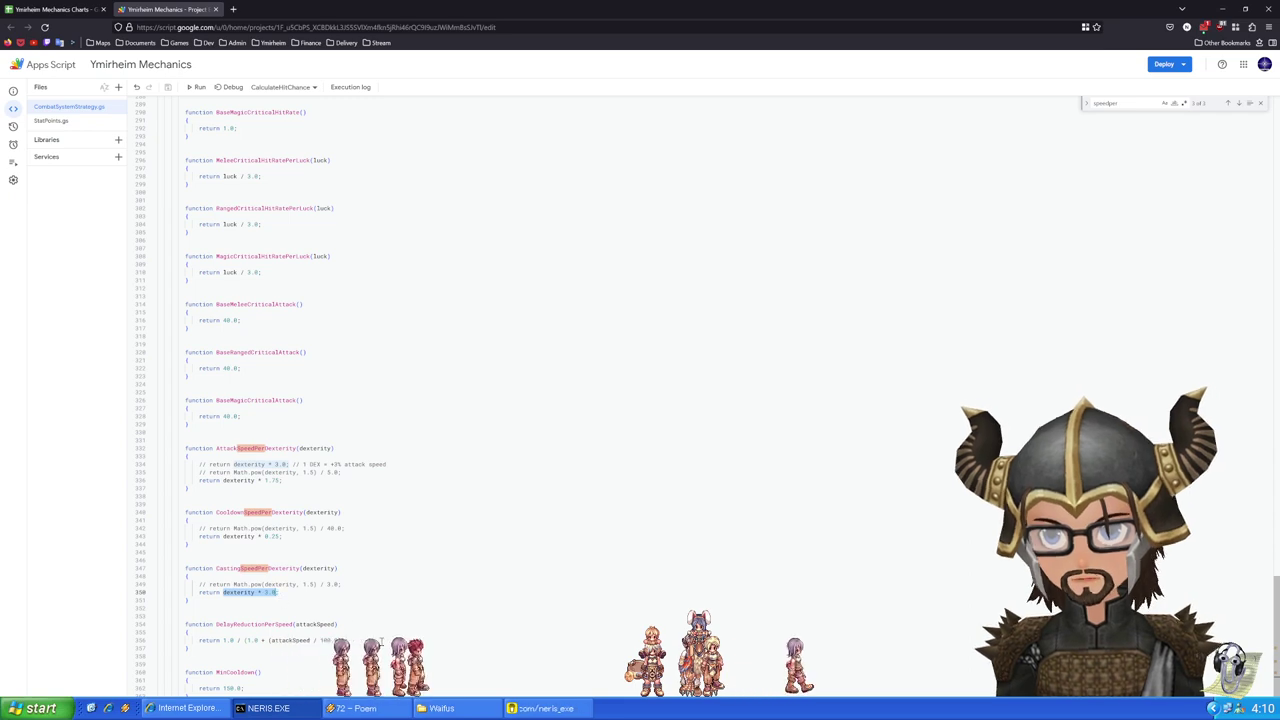
key(alt+Tab)
drag(331, 411, 407, 411)
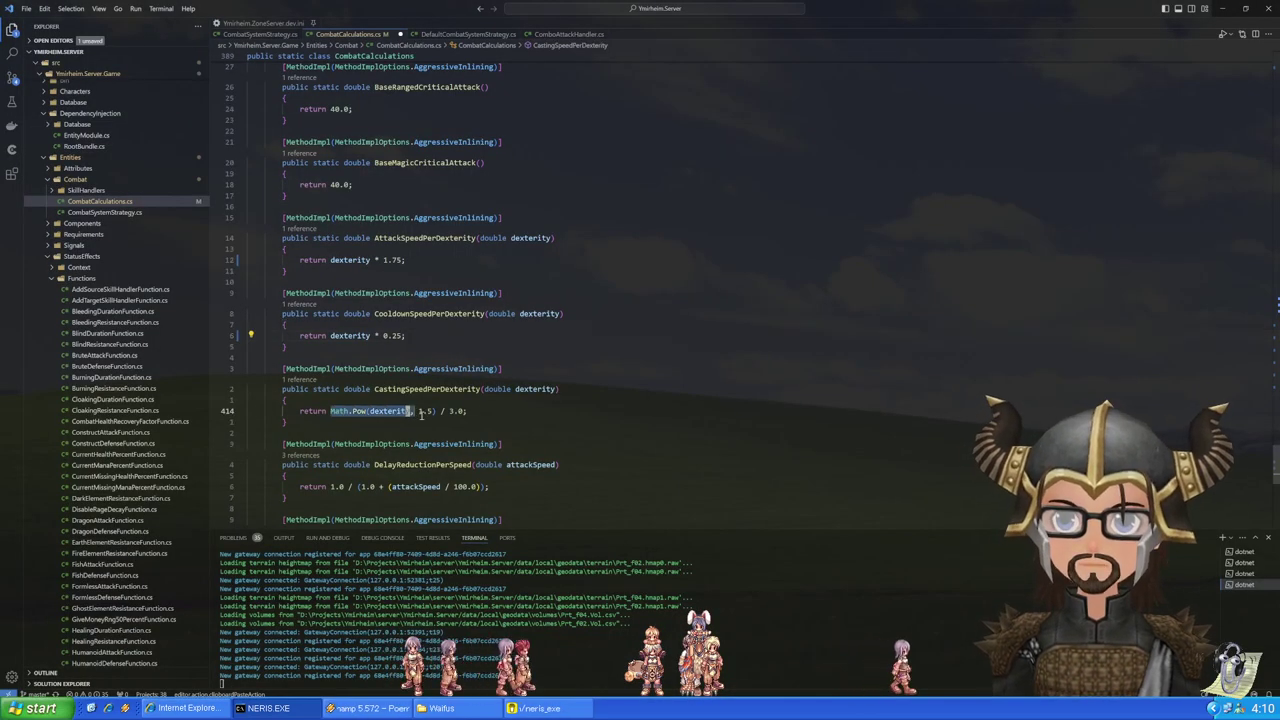
key(ctrl+z)
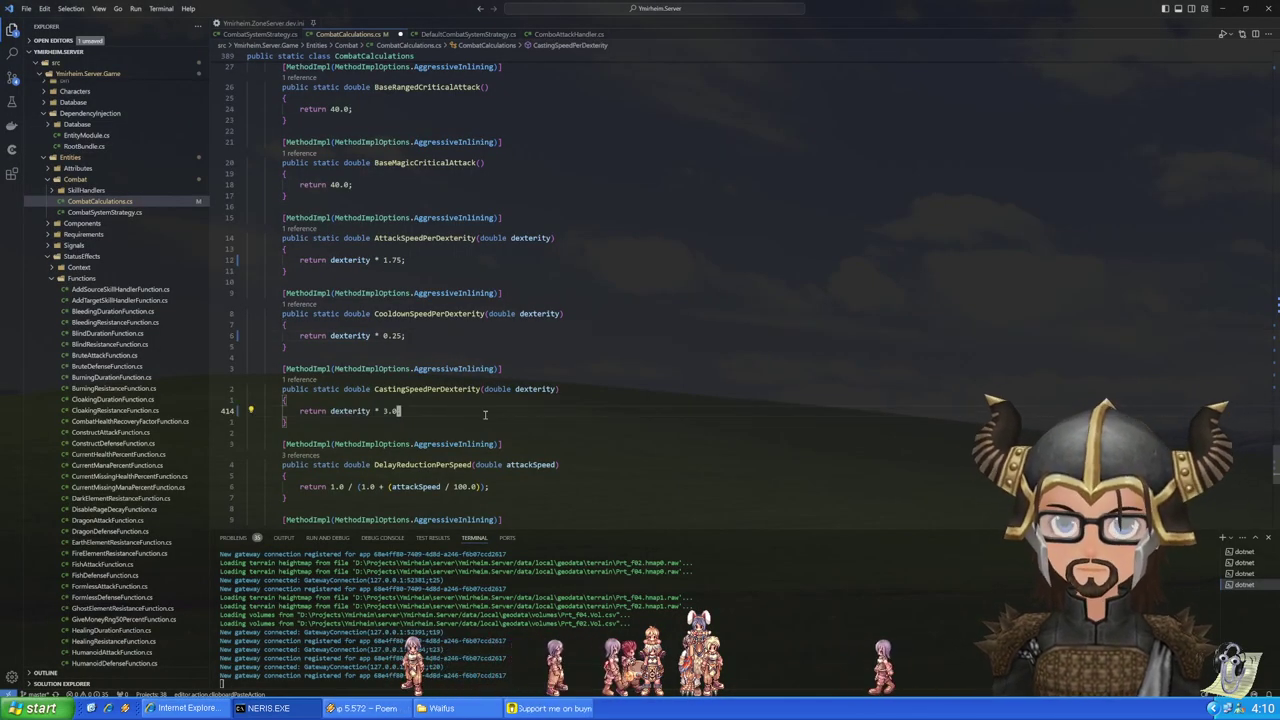
key(Up)
key(Up)
key(Up)
key(Up)
key(Up)
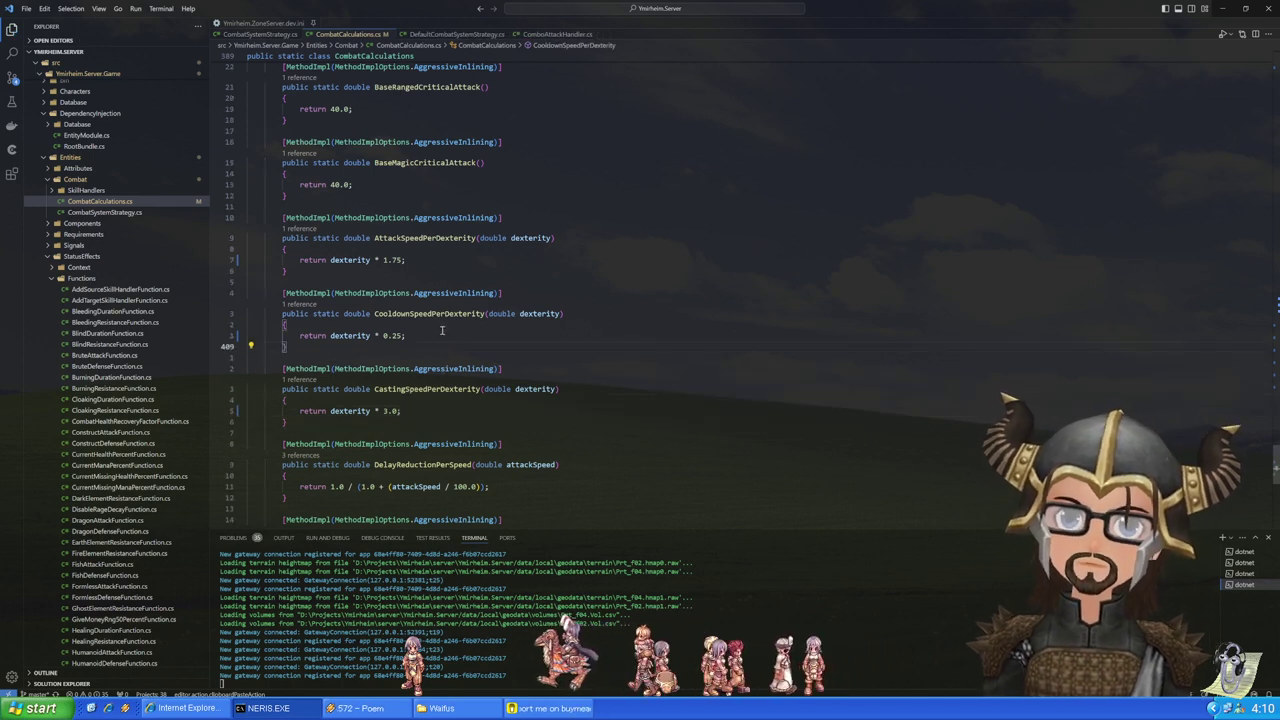
click(410, 412)
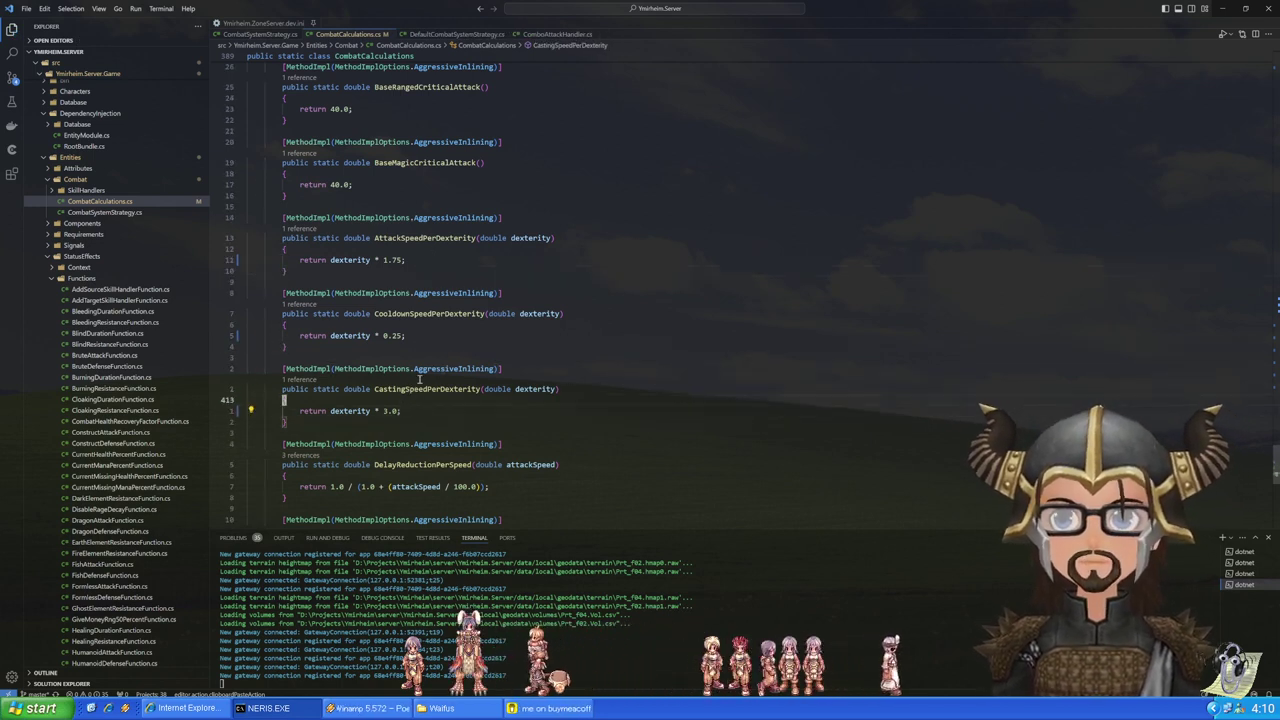
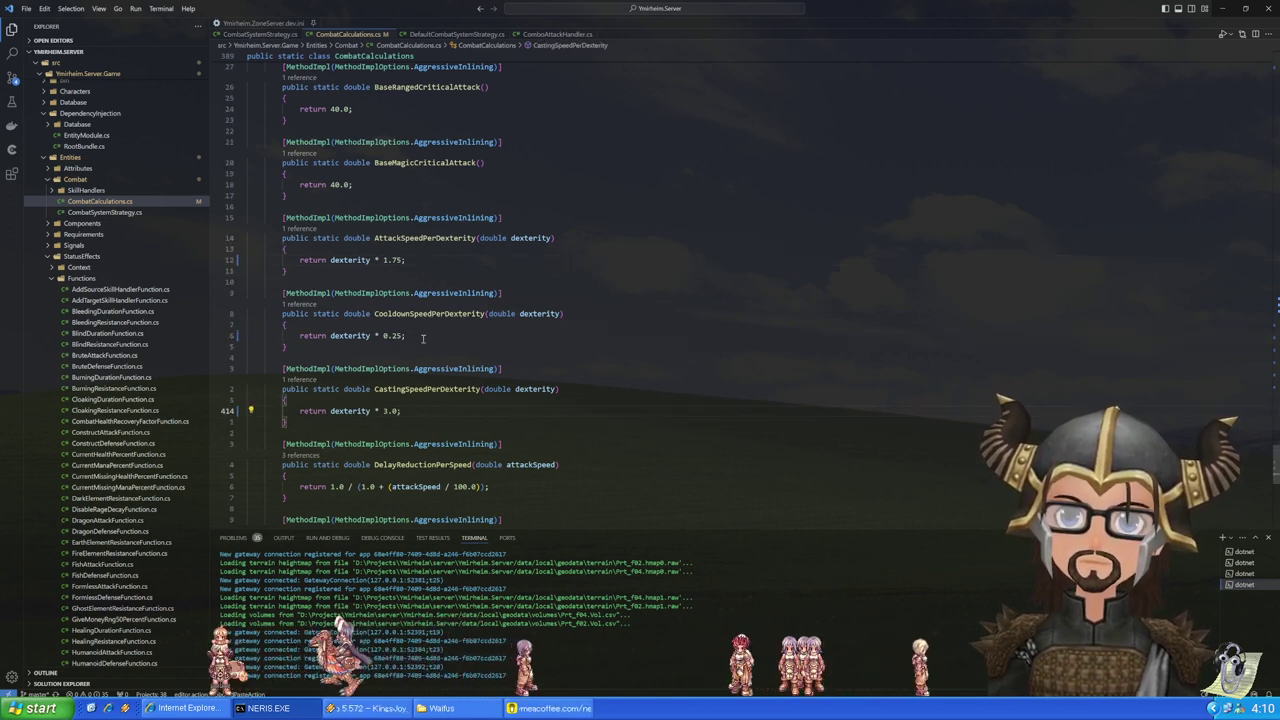
Step: Copy the entire combat code file to the clipboard
scroll(400, 450, down, 5)
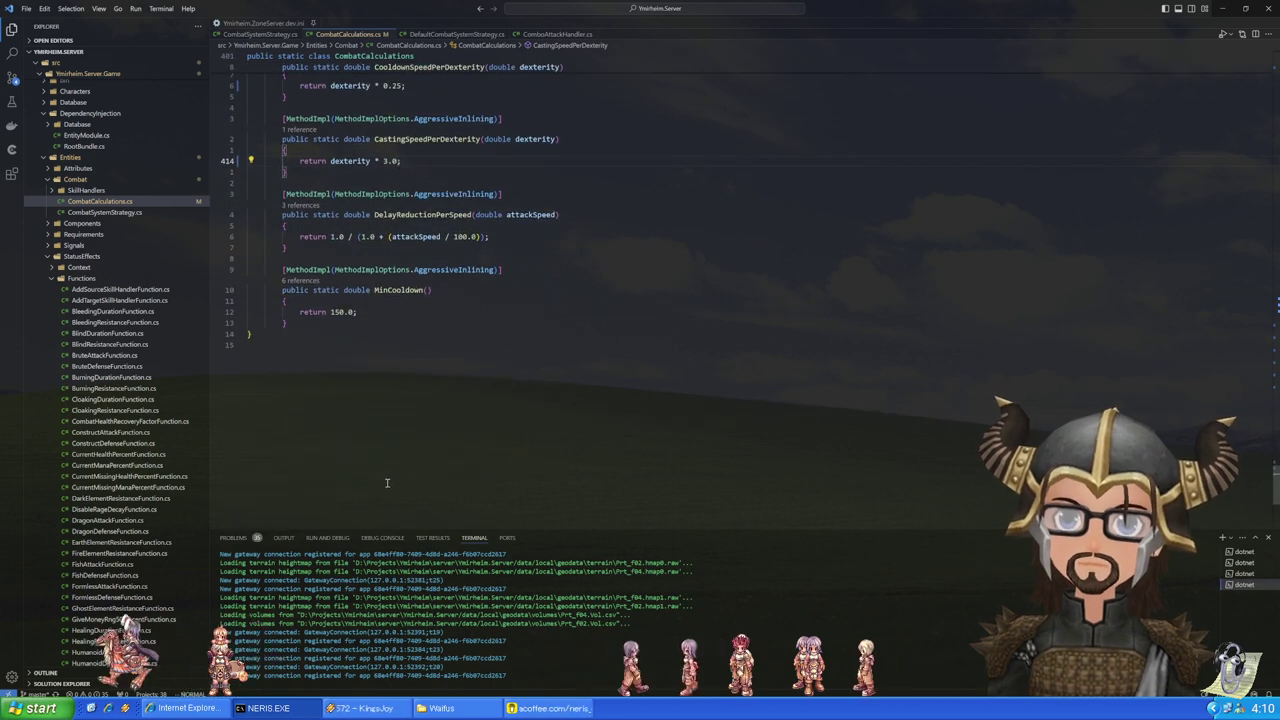
scroll(387, 483, up, 4)
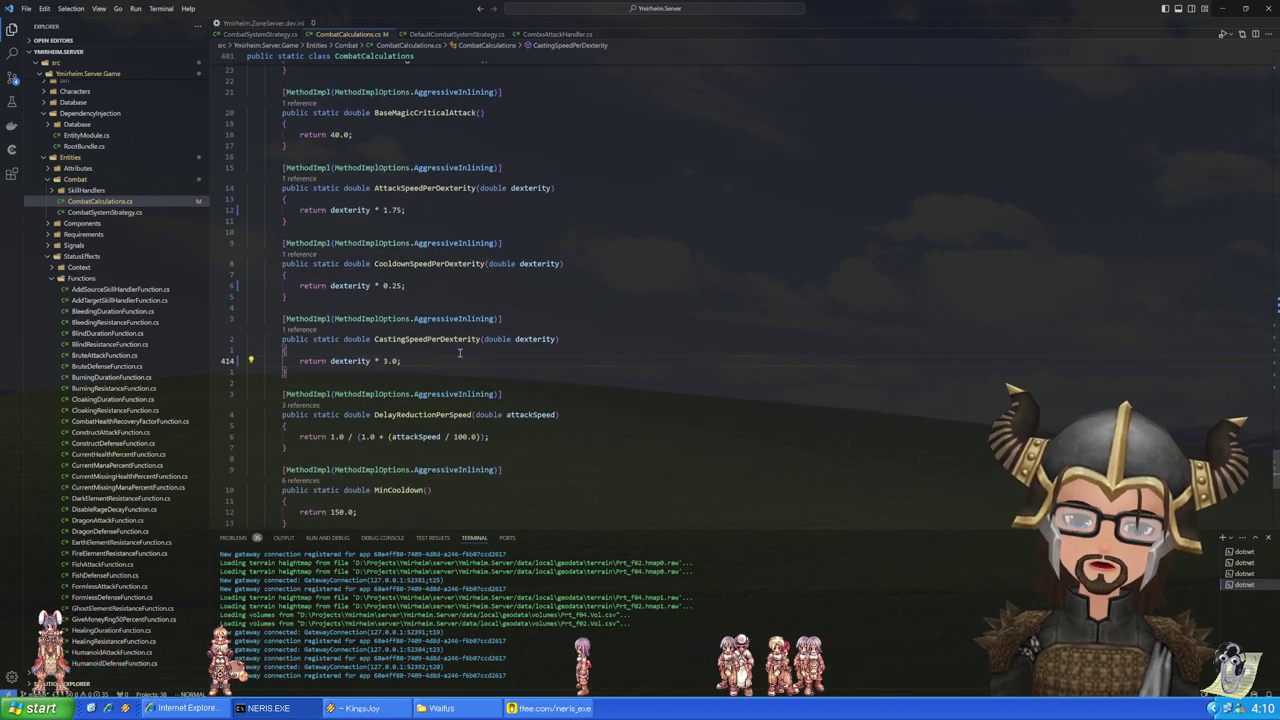
key(Escape)
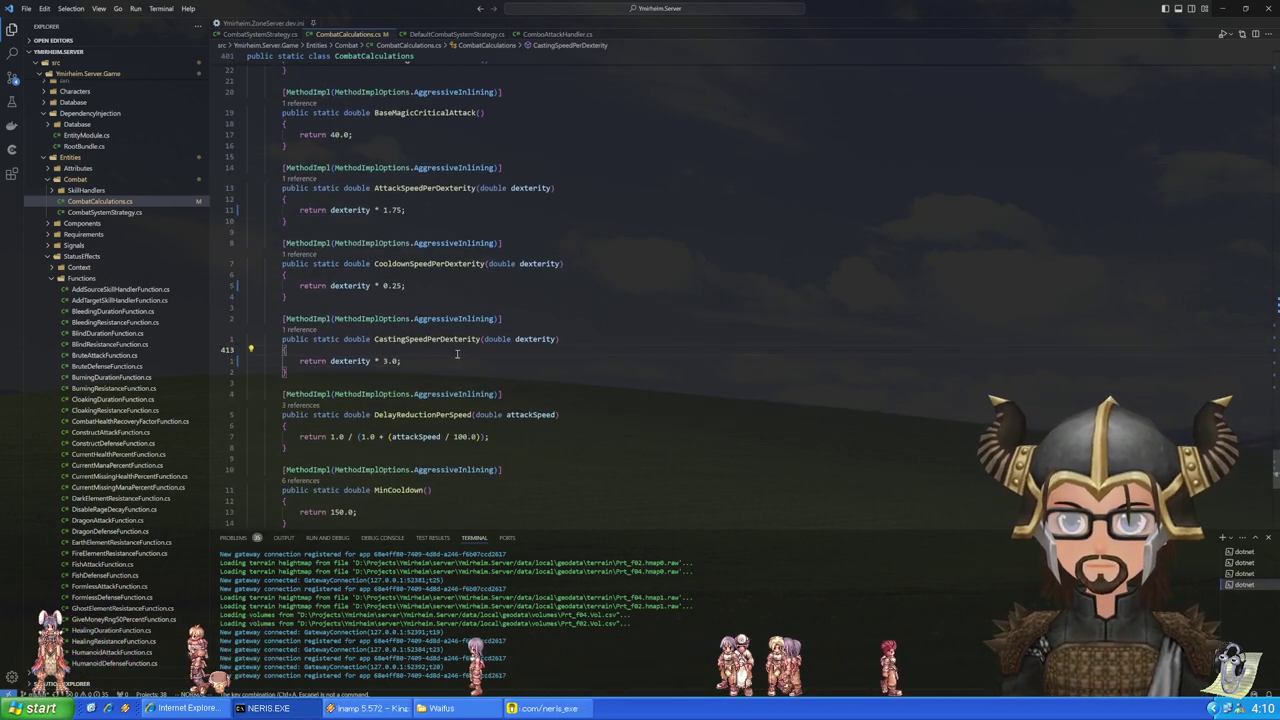
key(g)
key(g)
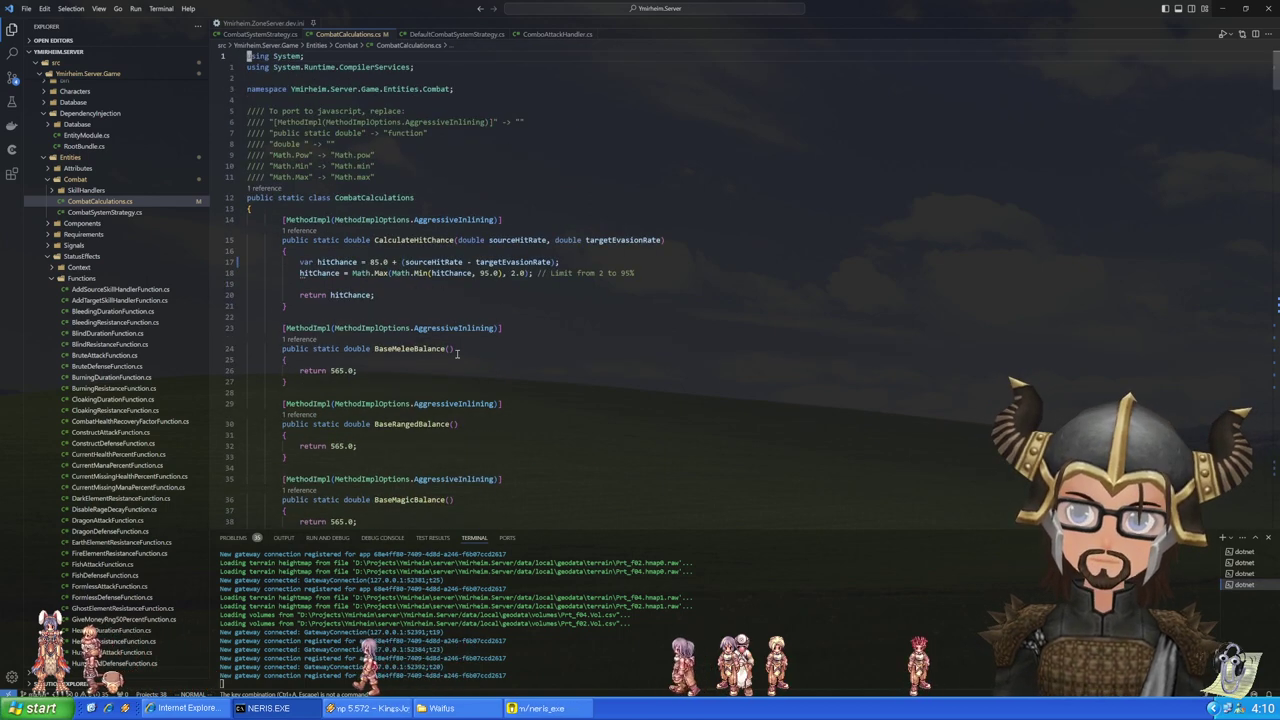
key(shift+g)
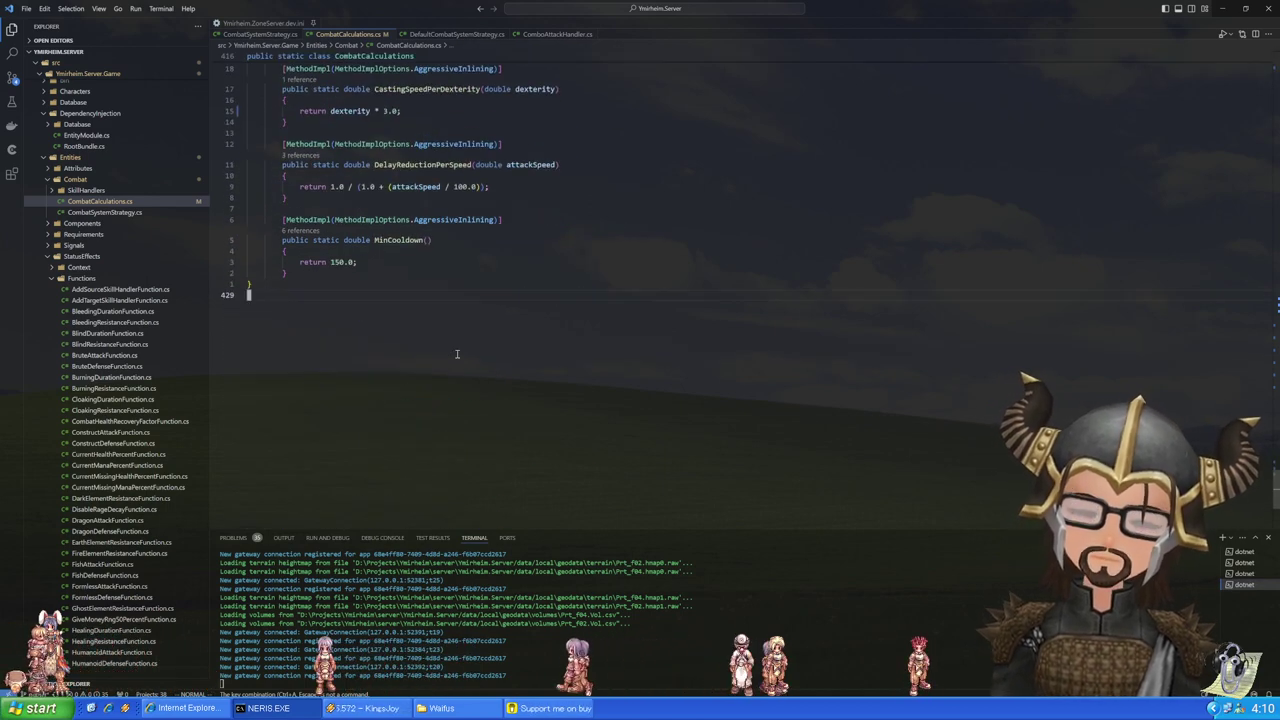
key(g)
key(g)
key(shift+v)
key(shift+g)
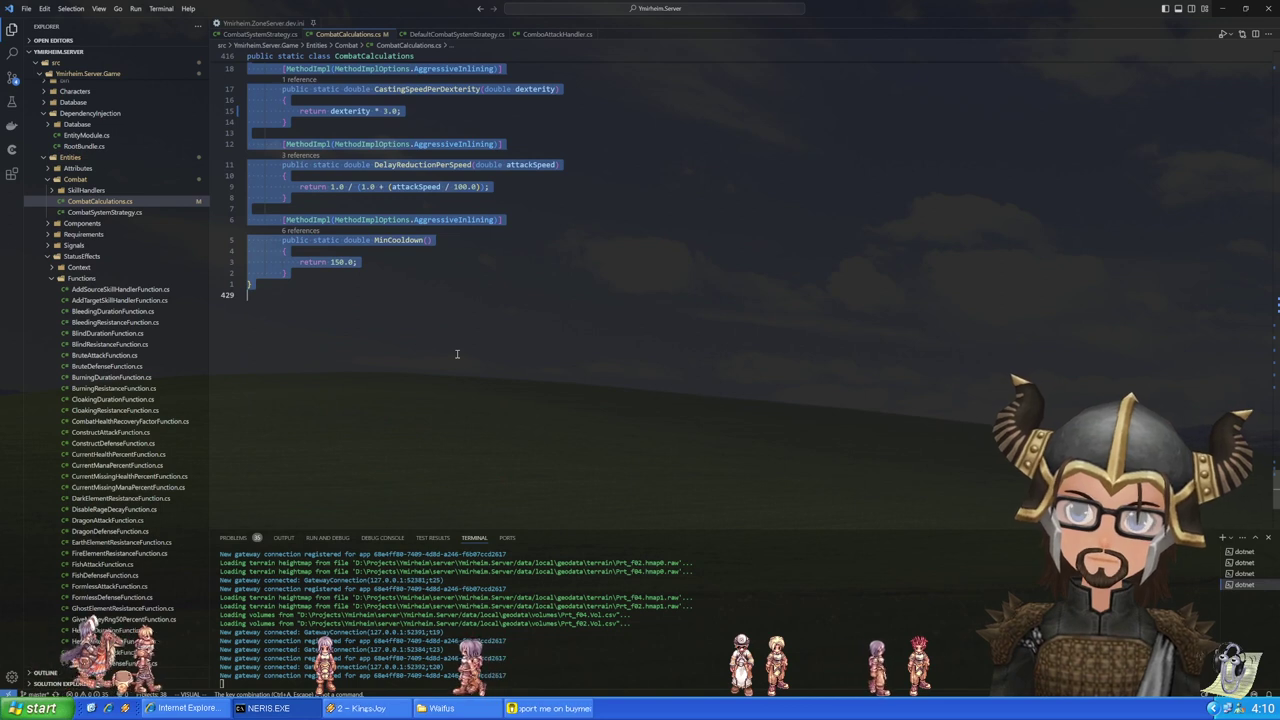
key(ctrl+c)
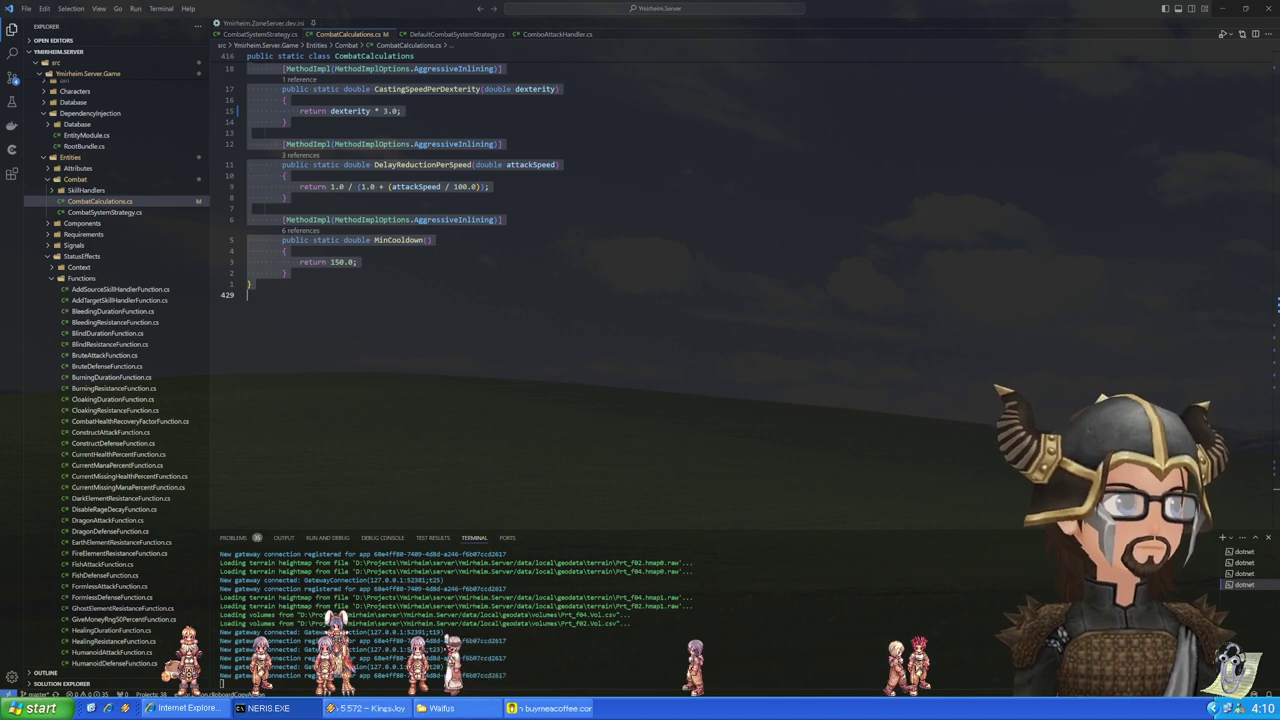
key(Escape)
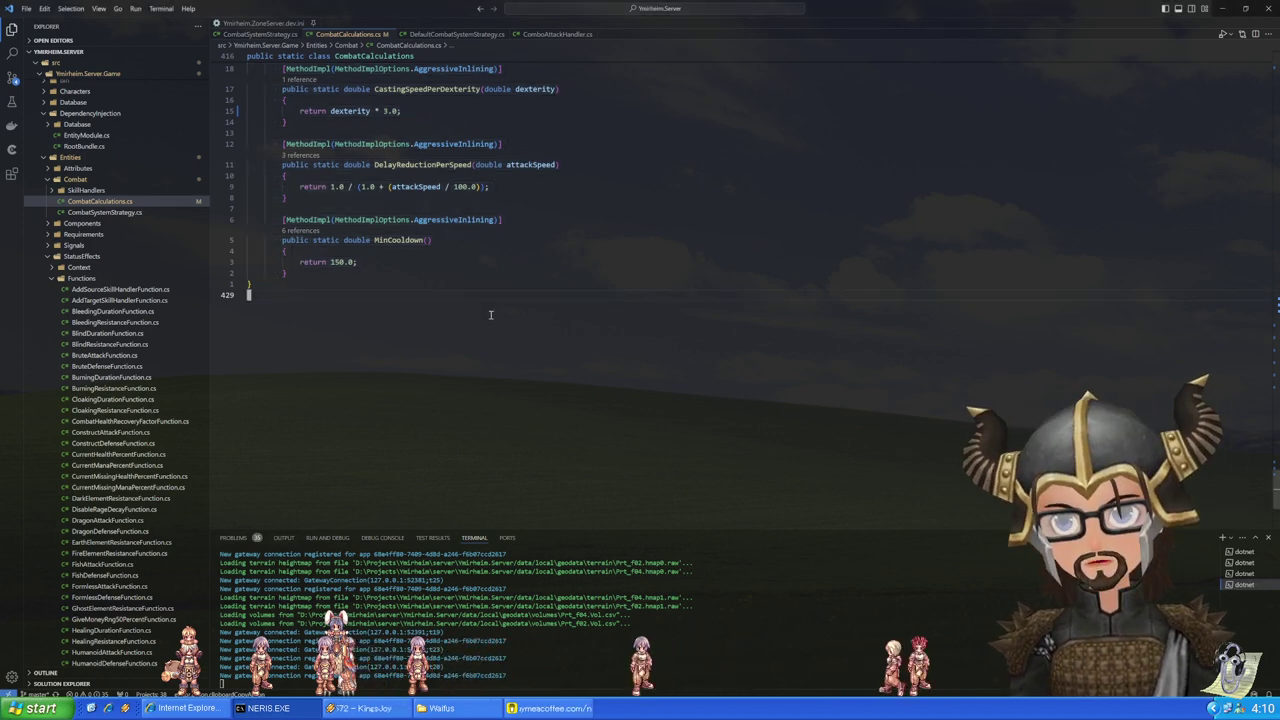
key(g)
key(g)
Step: Select the AggressiveInlining attribute text in the porting notes, undoing an accidental paste
drag(275, 121, 492, 121)
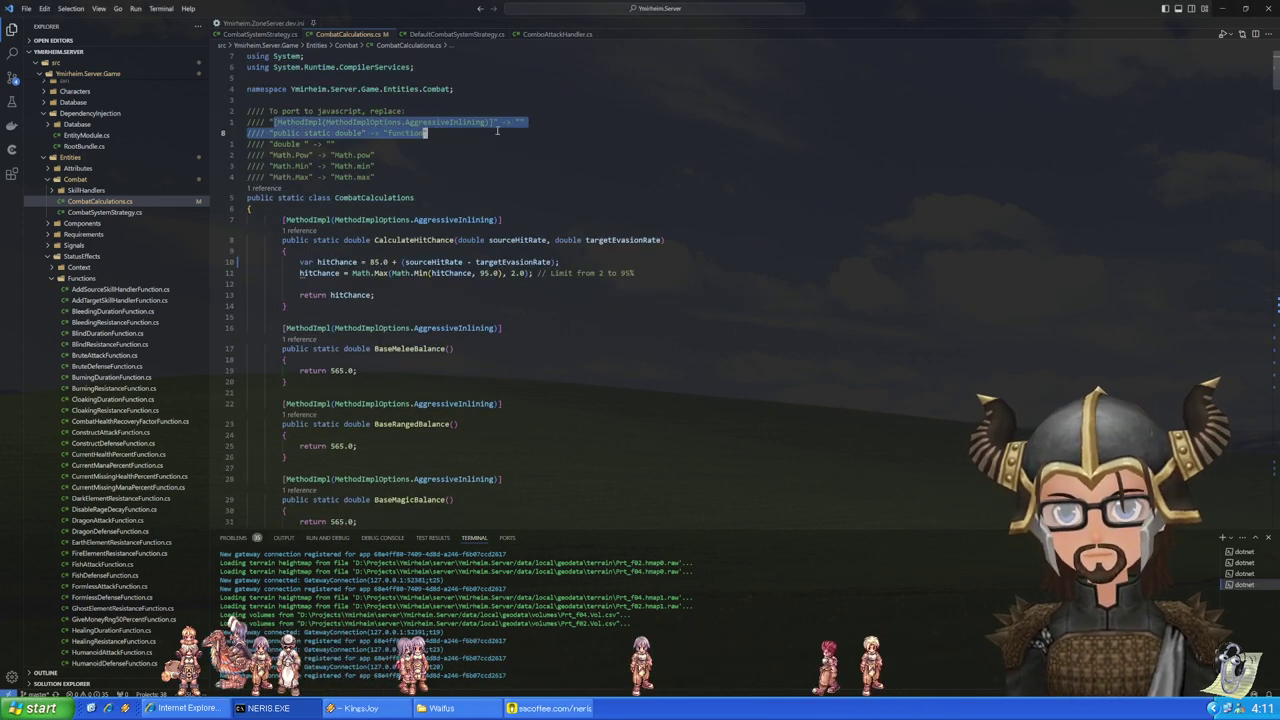
key(ctrl+v)
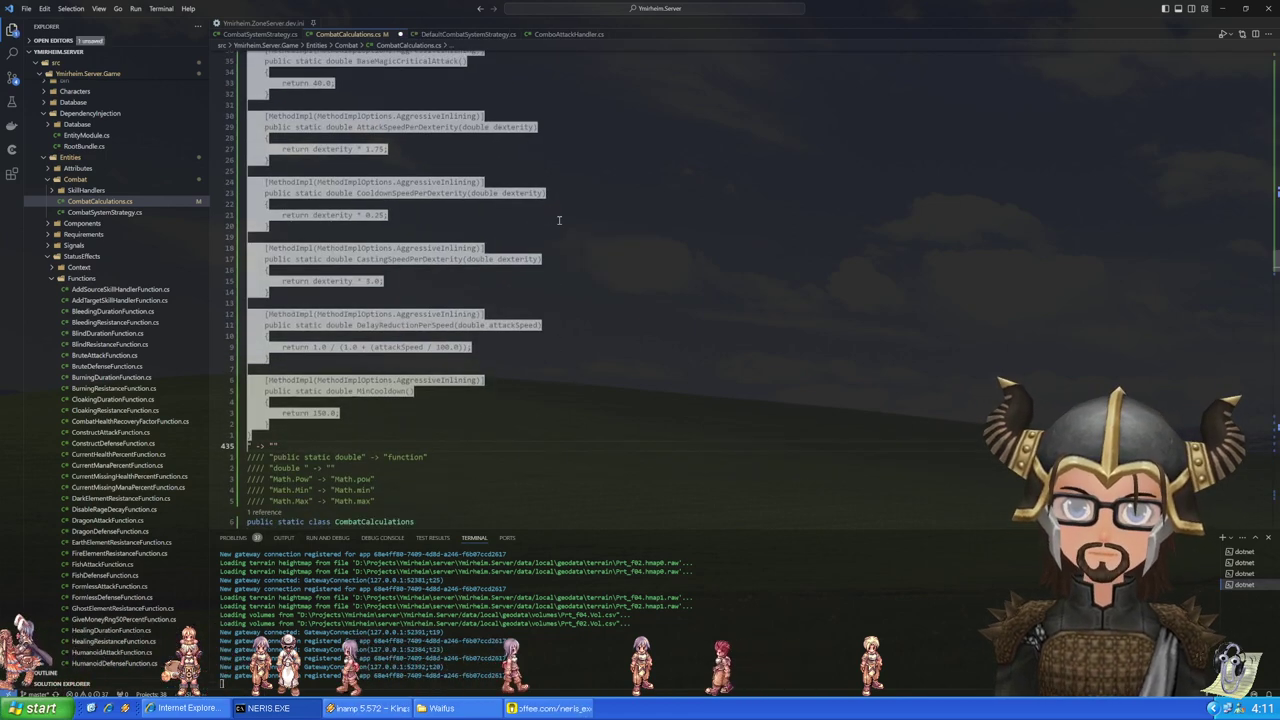
key(ctrl+z)
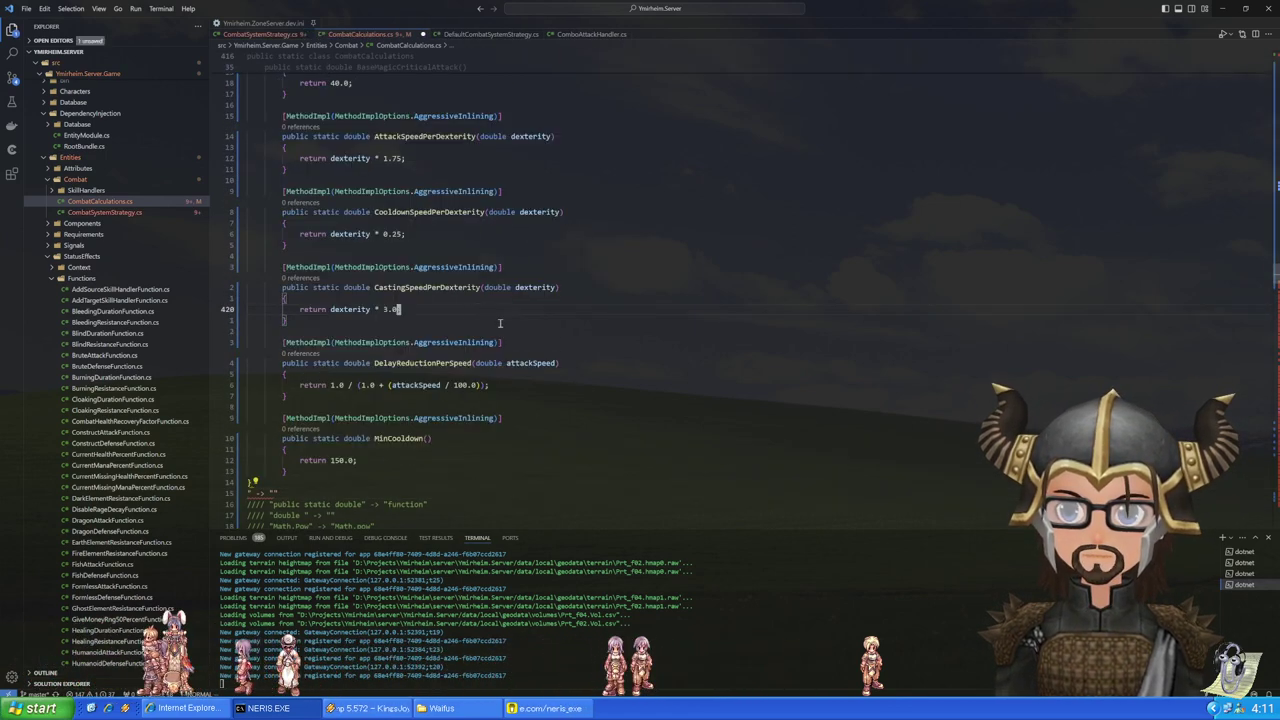
click(405, 122)
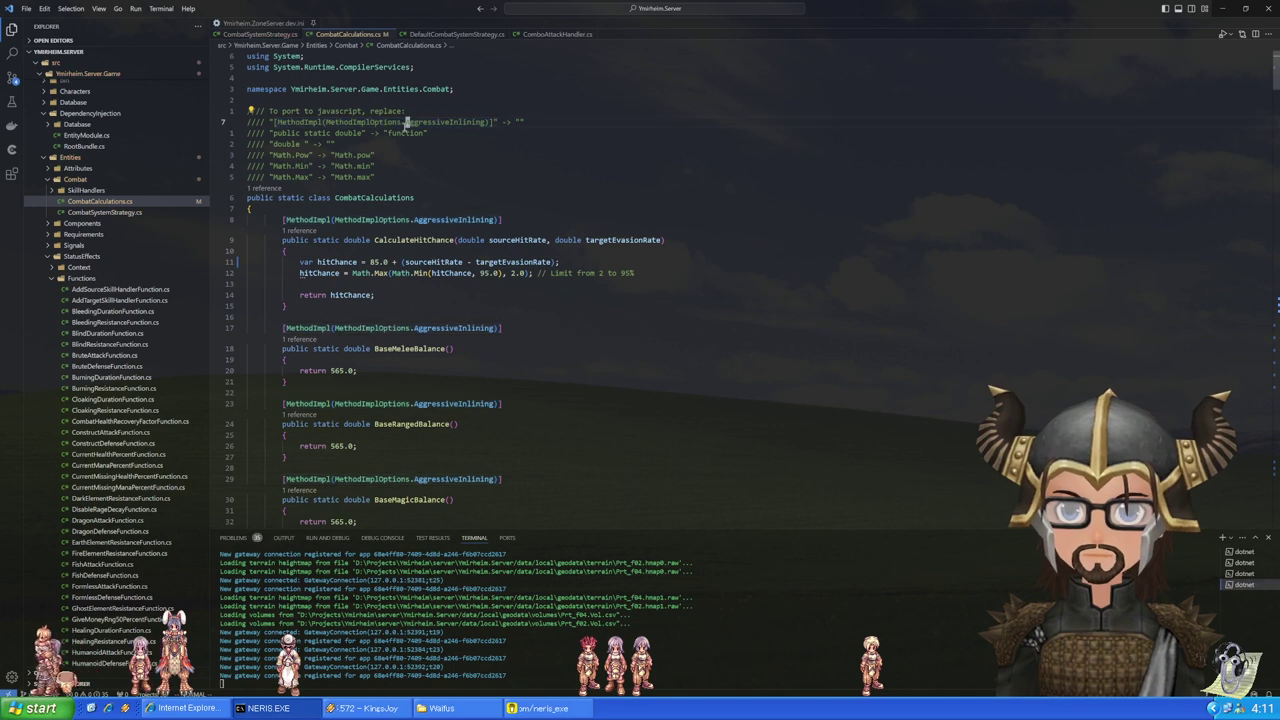
drag(288, 122, 491, 122)
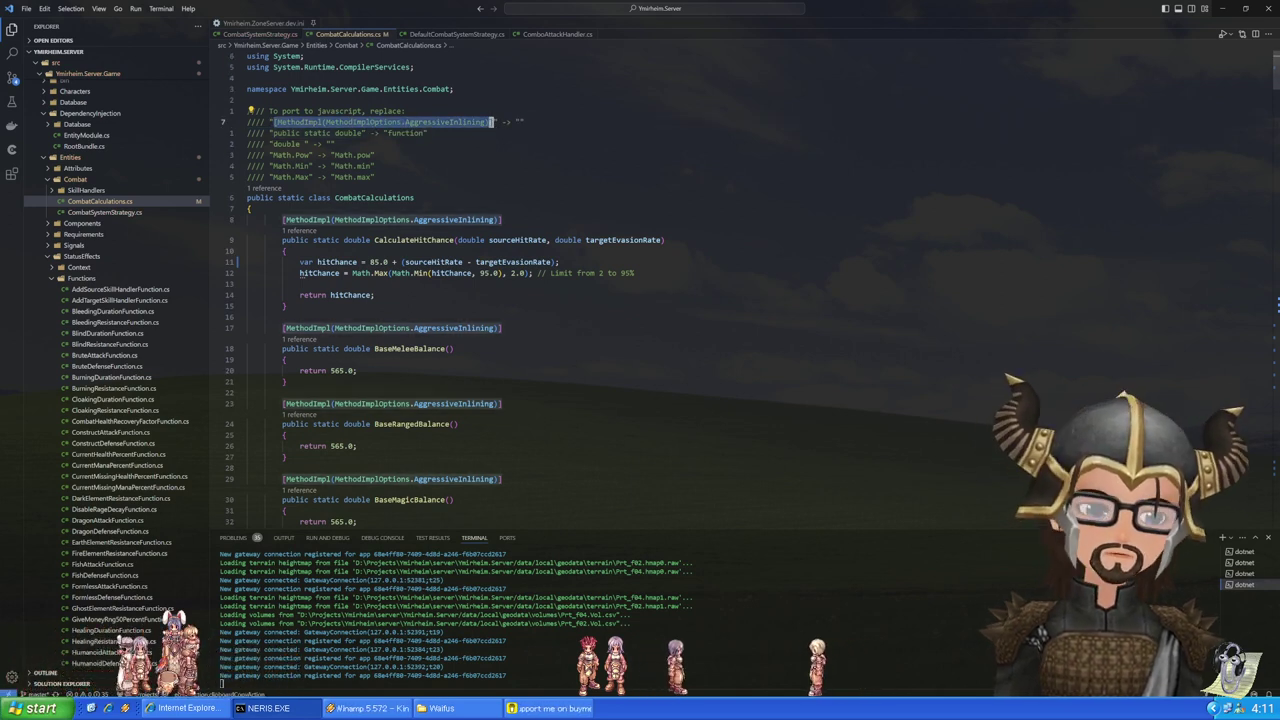
Step: Remove all 60 AggressiveInlining attributes using Replace All with an empty replacement
key(ctrl+h)
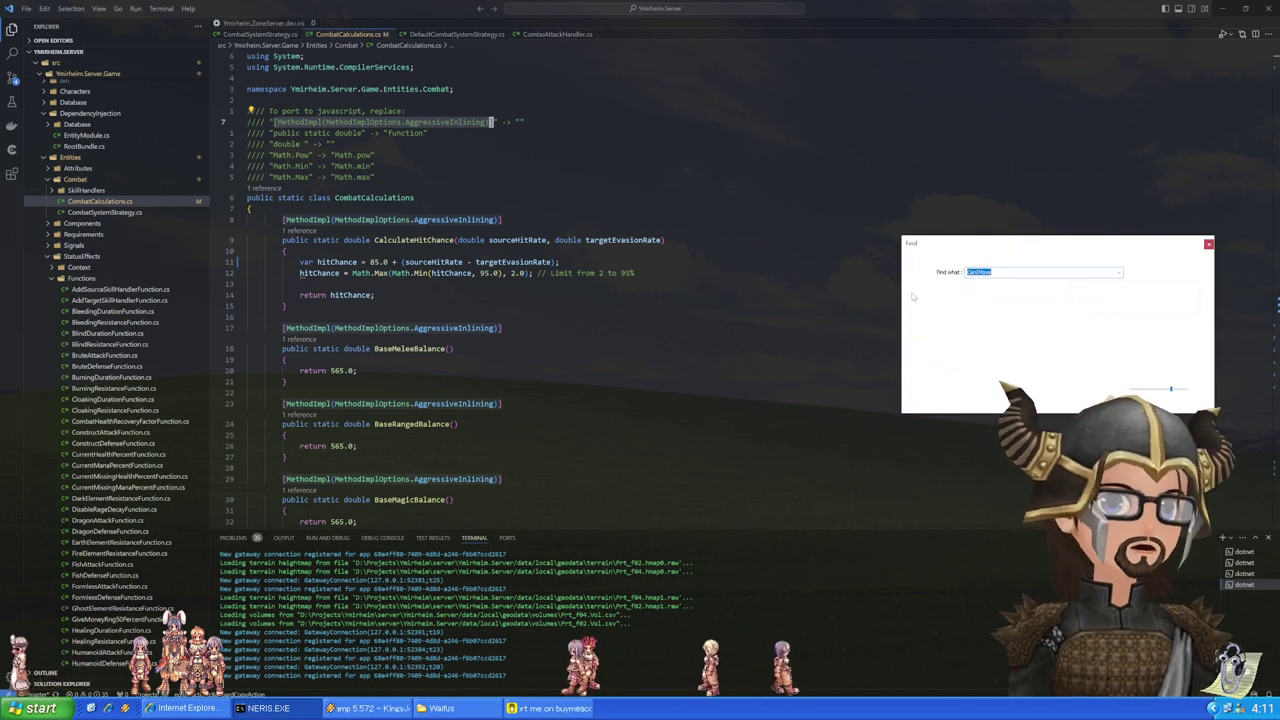
key(ctrl+v)
key(Tab)
key(BackSpace)
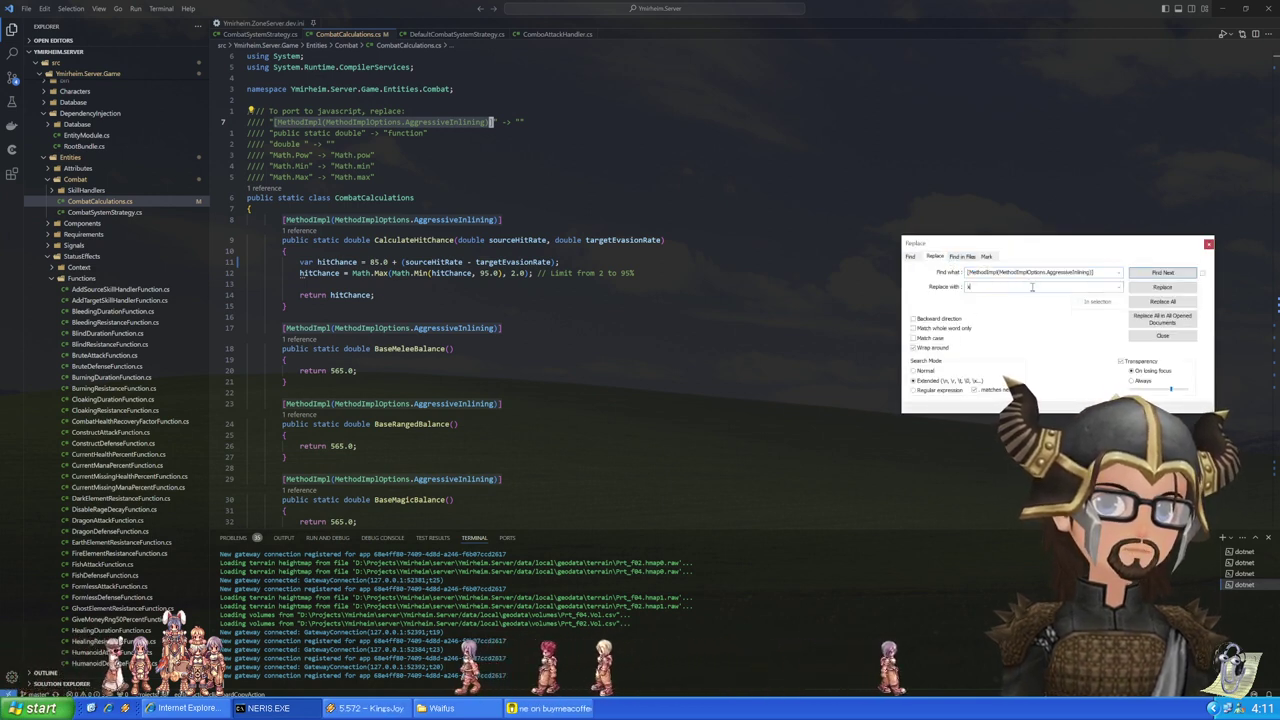
click(1151, 302)
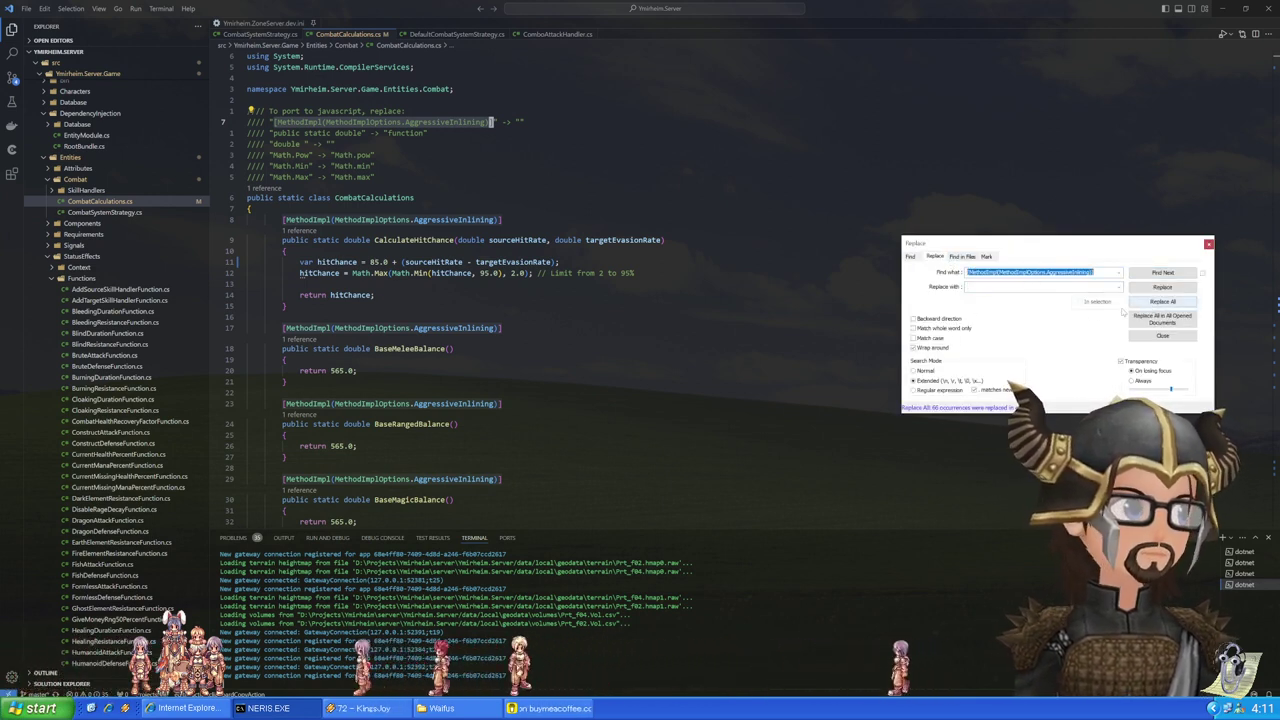
Step: Load the 'public static double' and 'double' mappings from the notes into the Replace dialog
drag(274, 133, 355, 134)
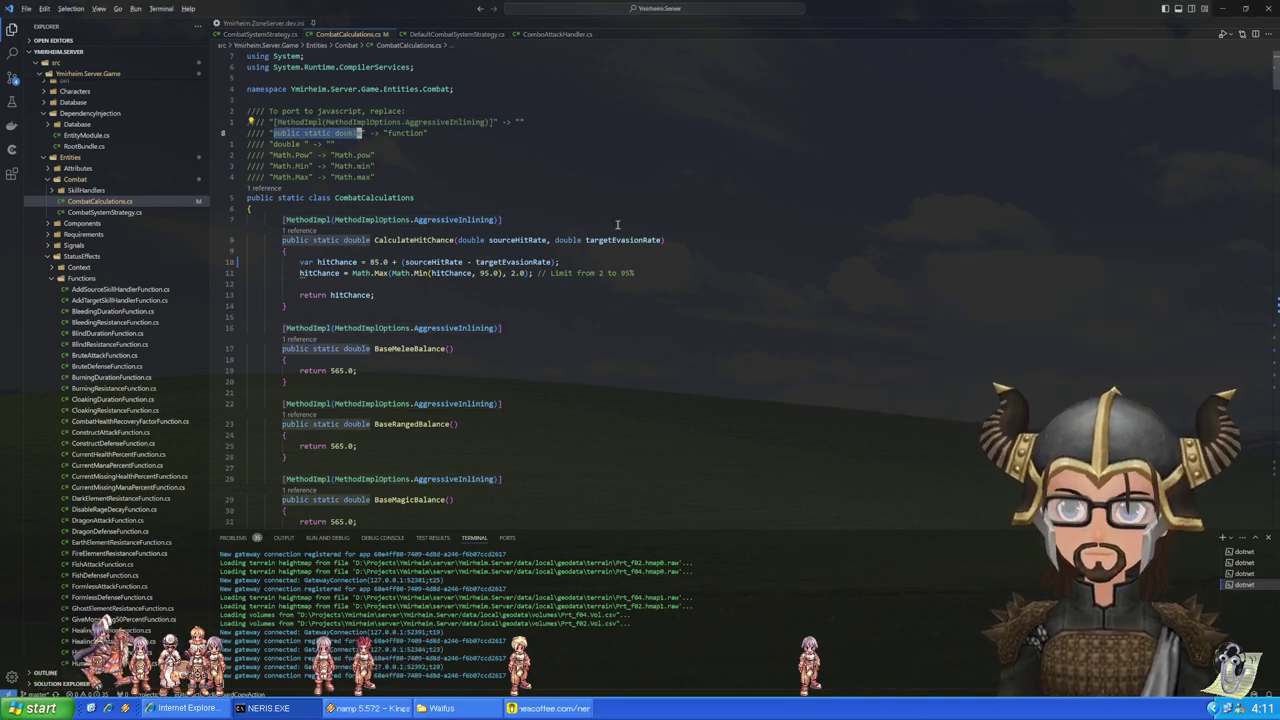
key(alt+Tab)
click(402, 133)
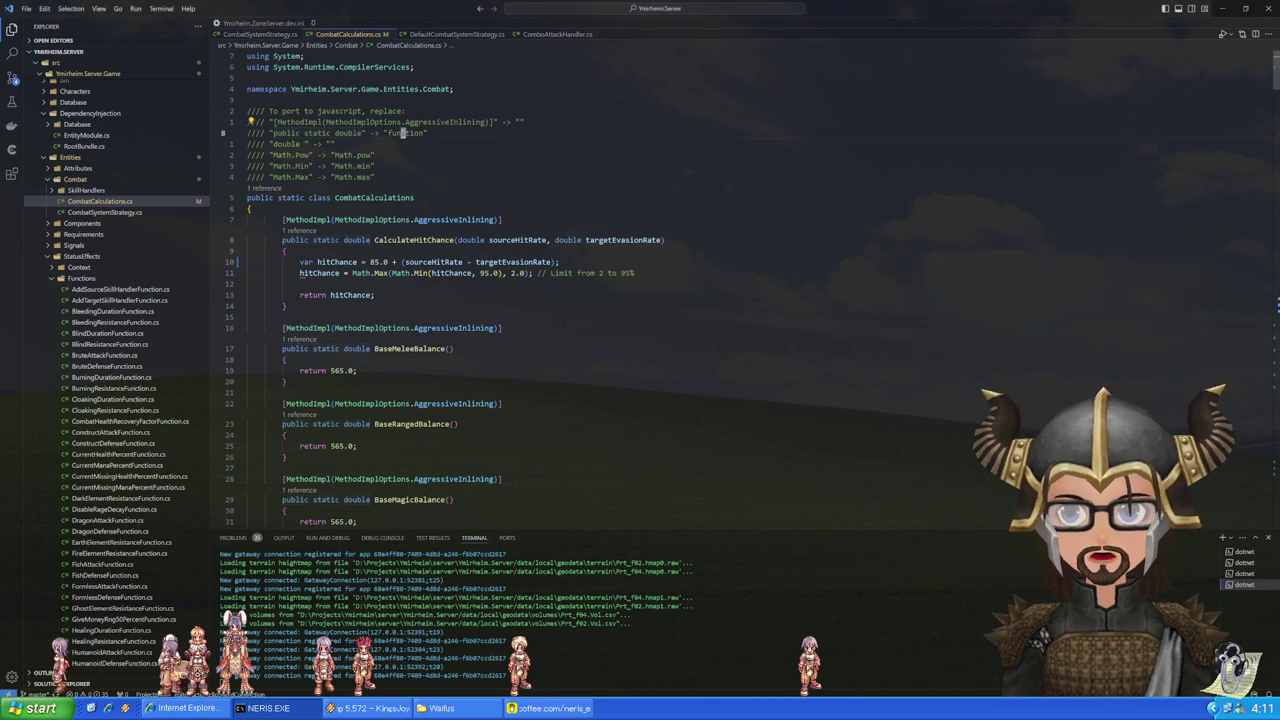
key(alt+Tab)
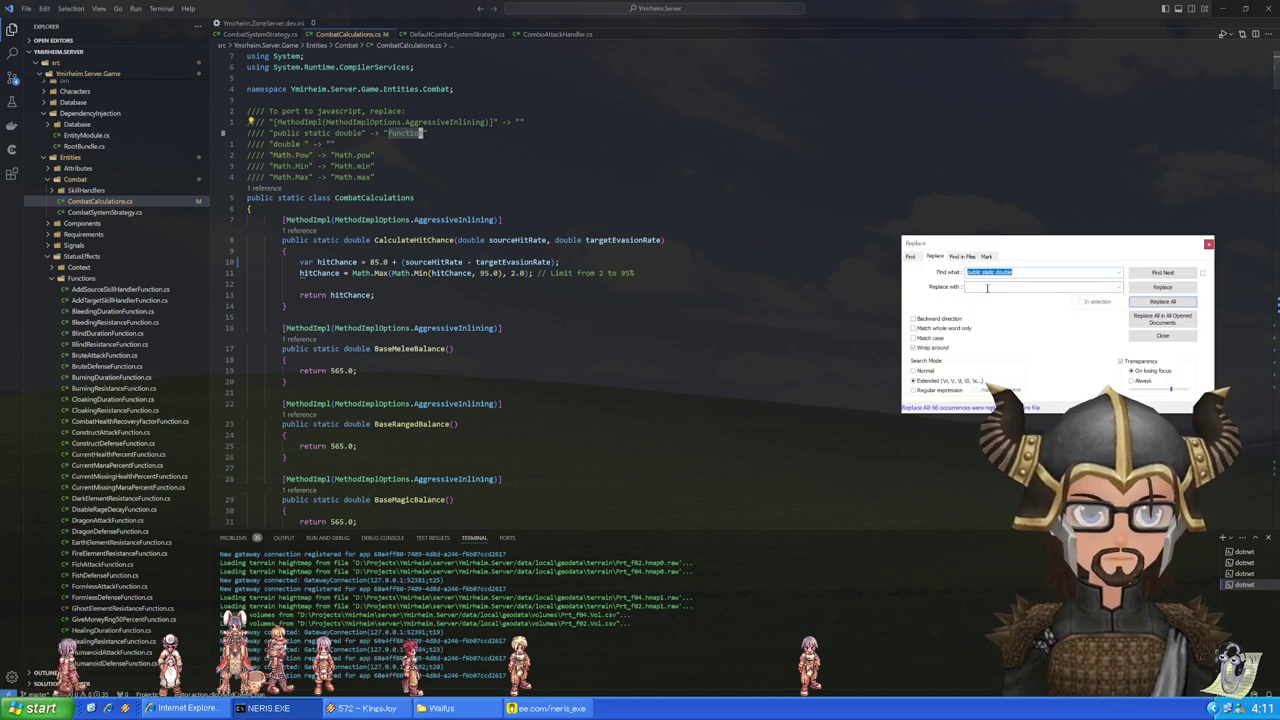
key(shift+Tab)
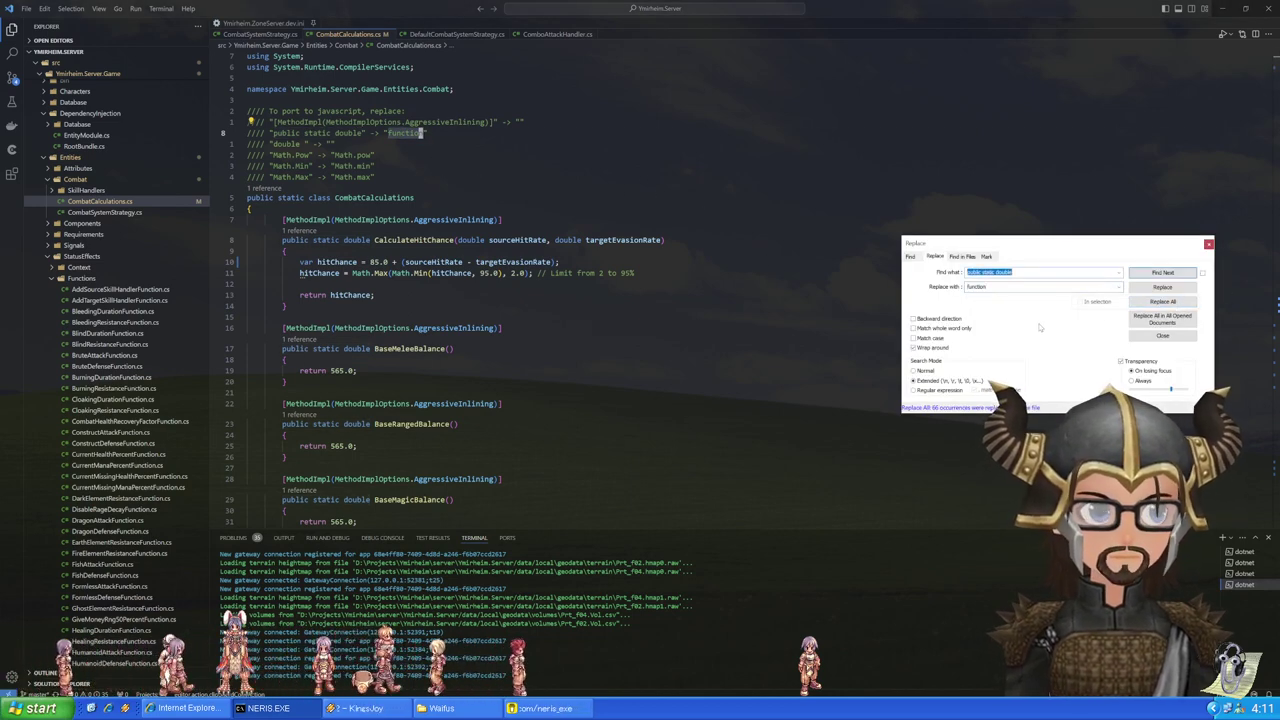
double_click(284, 144)
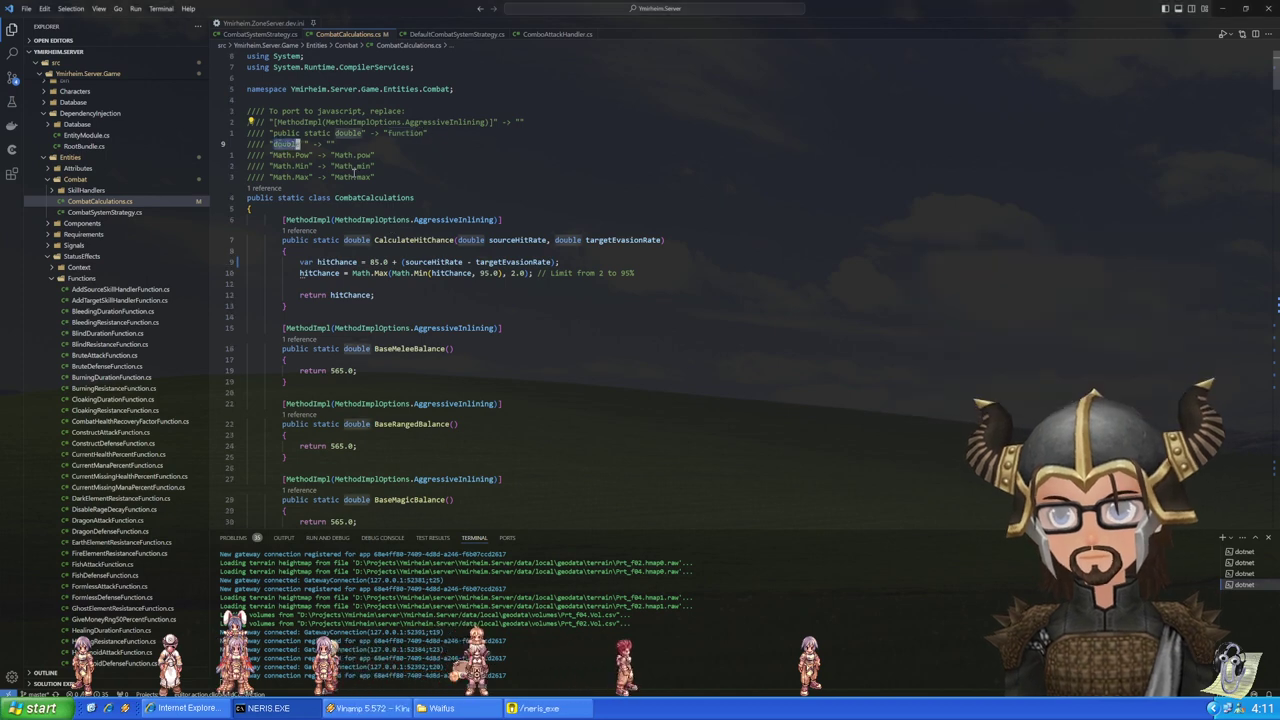
key(alt+Tab)
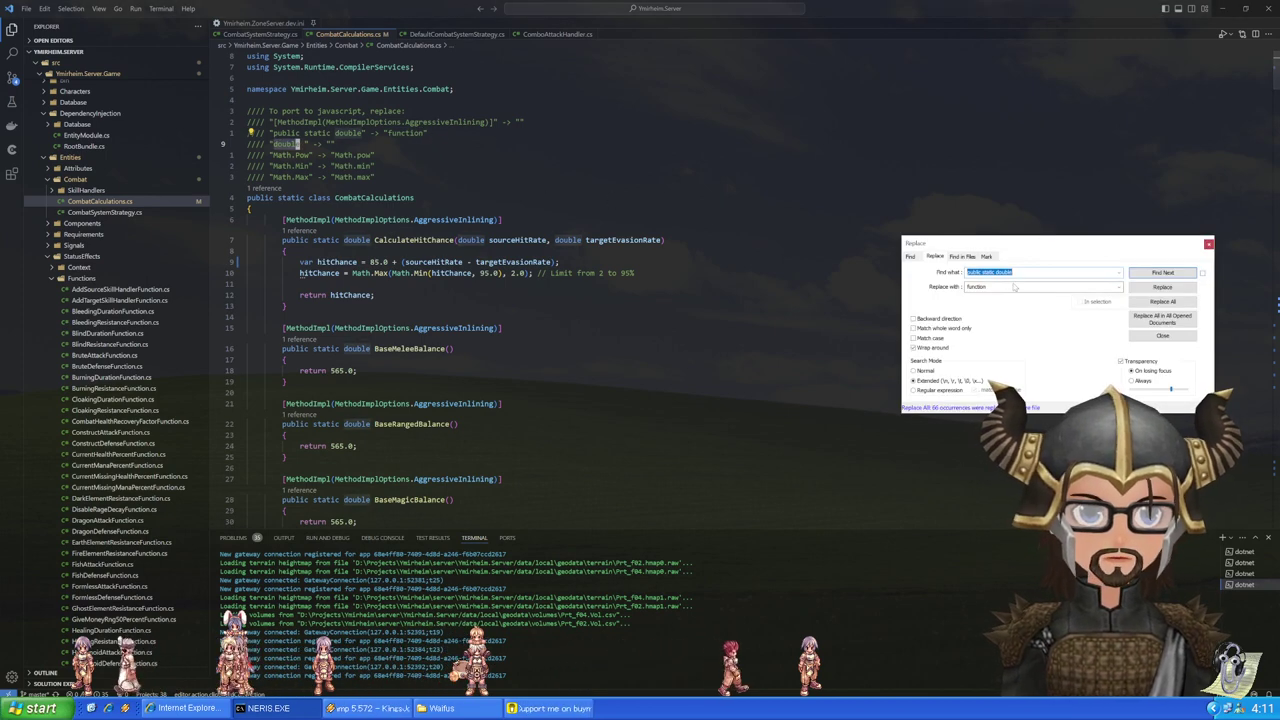
key(BackSpace)
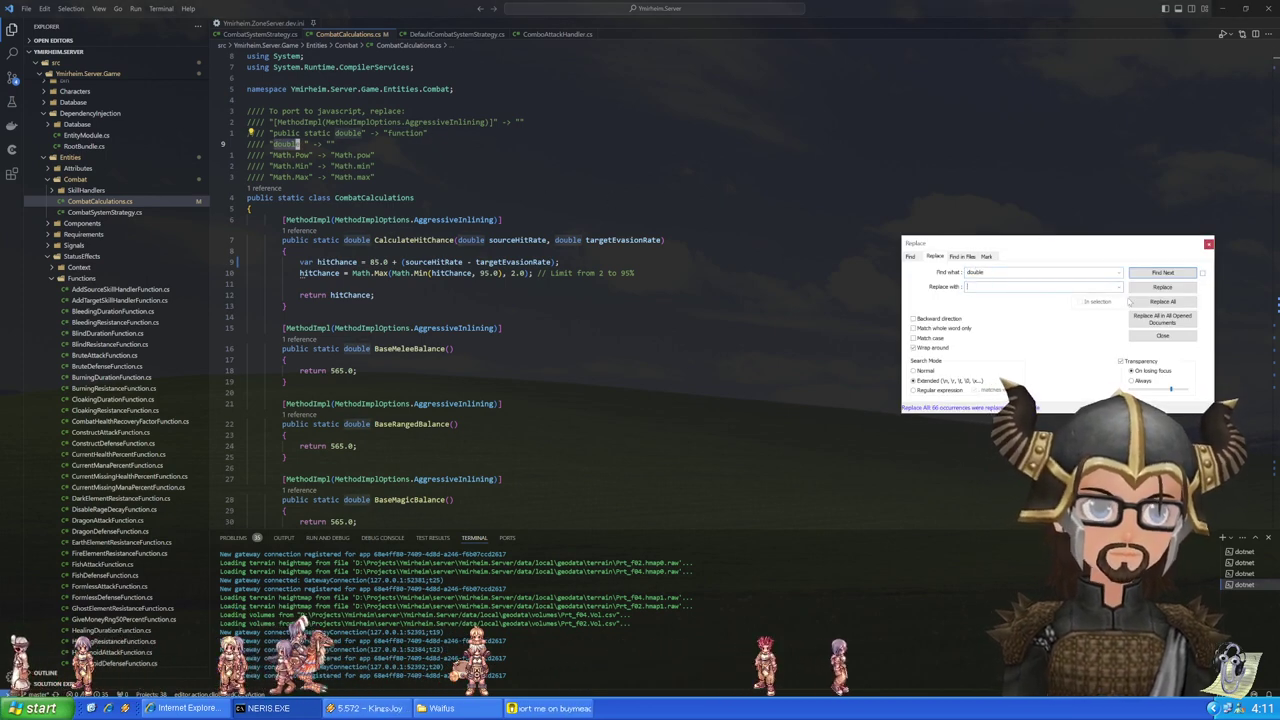
double_click(1011, 272)
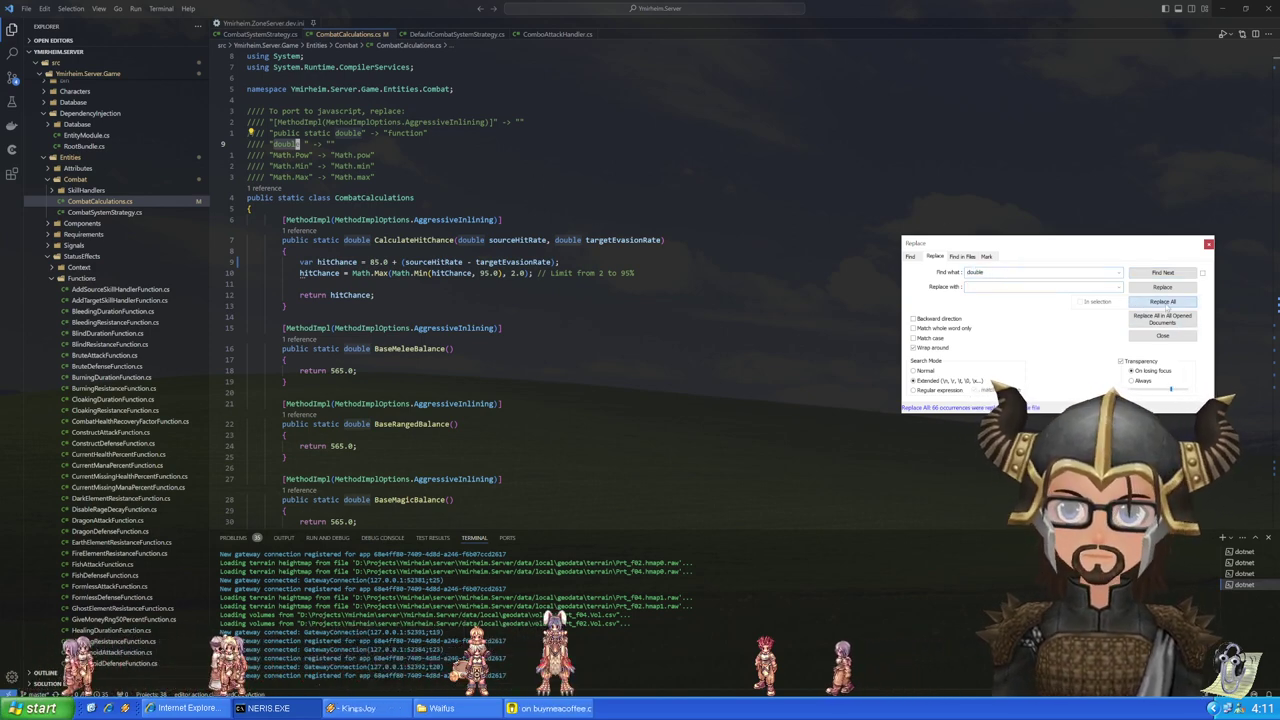
Step: Replace every Math.Pow with Math.pow
click(279, 155)
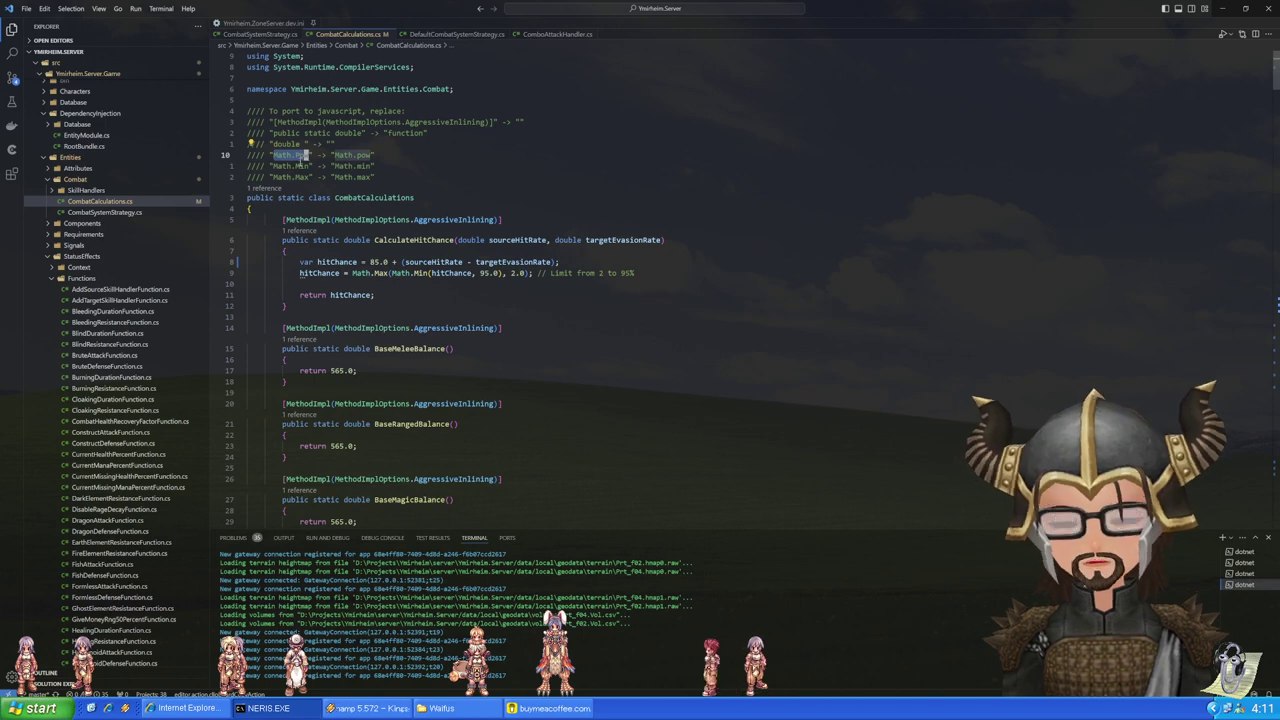
key(alt+Tab)
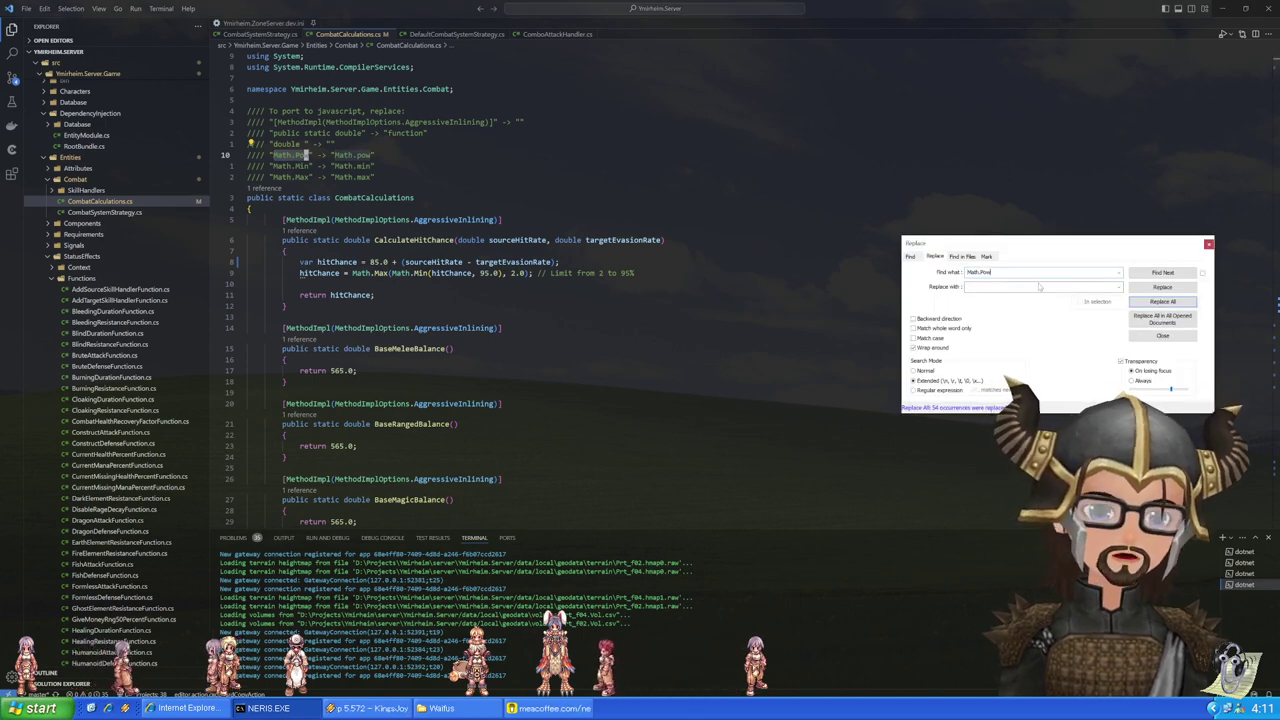
drag(334, 155, 368, 155)
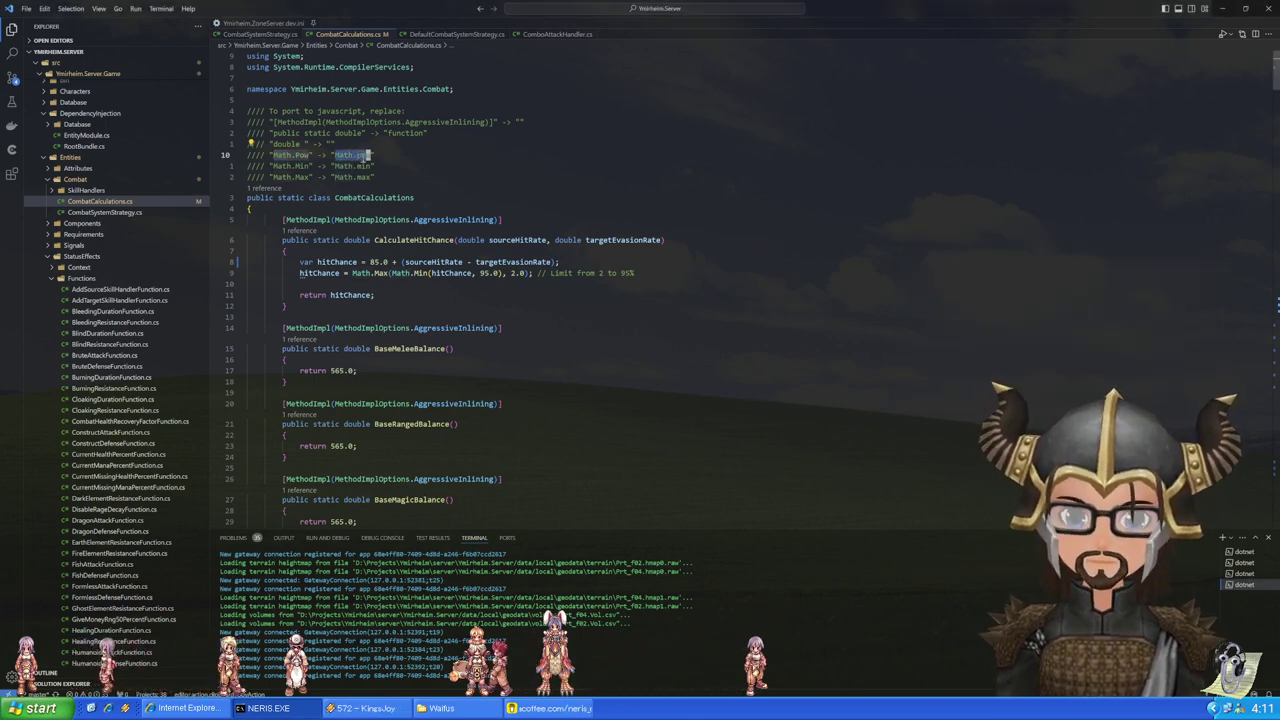
key(alt+Tab)
click(1162, 301)
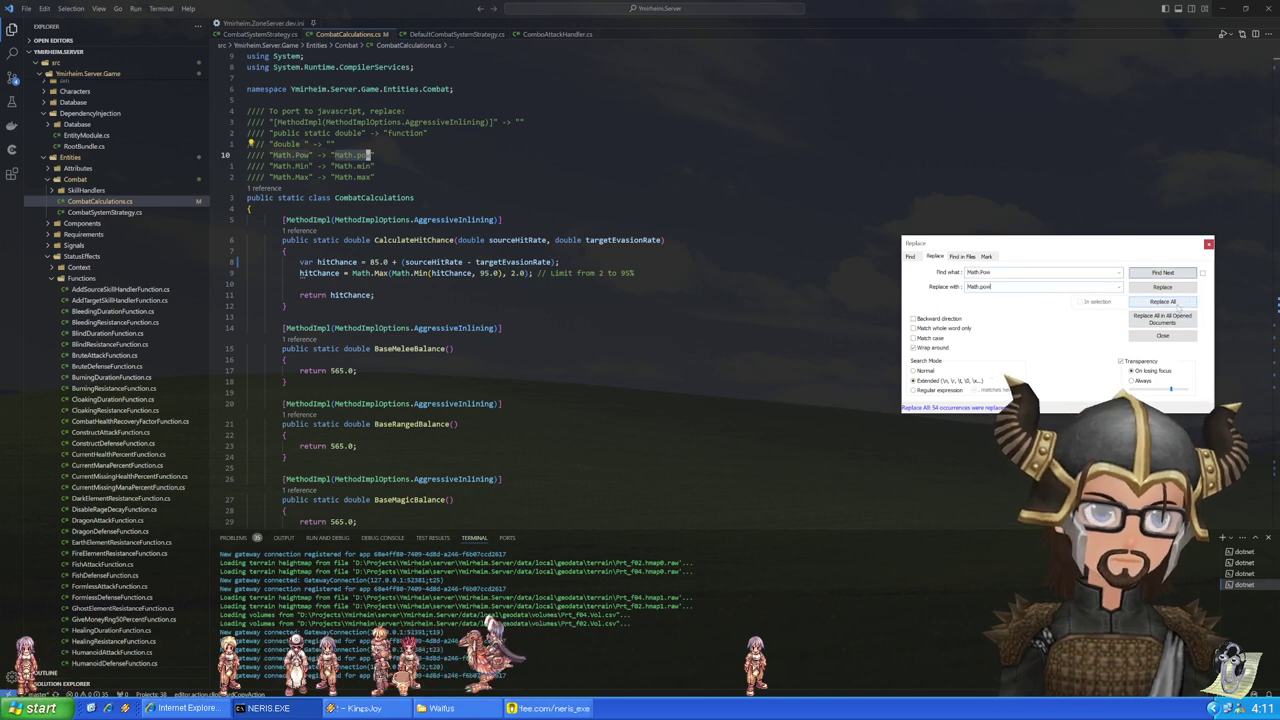
Step: Set up the Math.Min → Math.min and Math.Max → Math.max replacements
drag(272, 166, 305, 166)
key(alt+Tab)
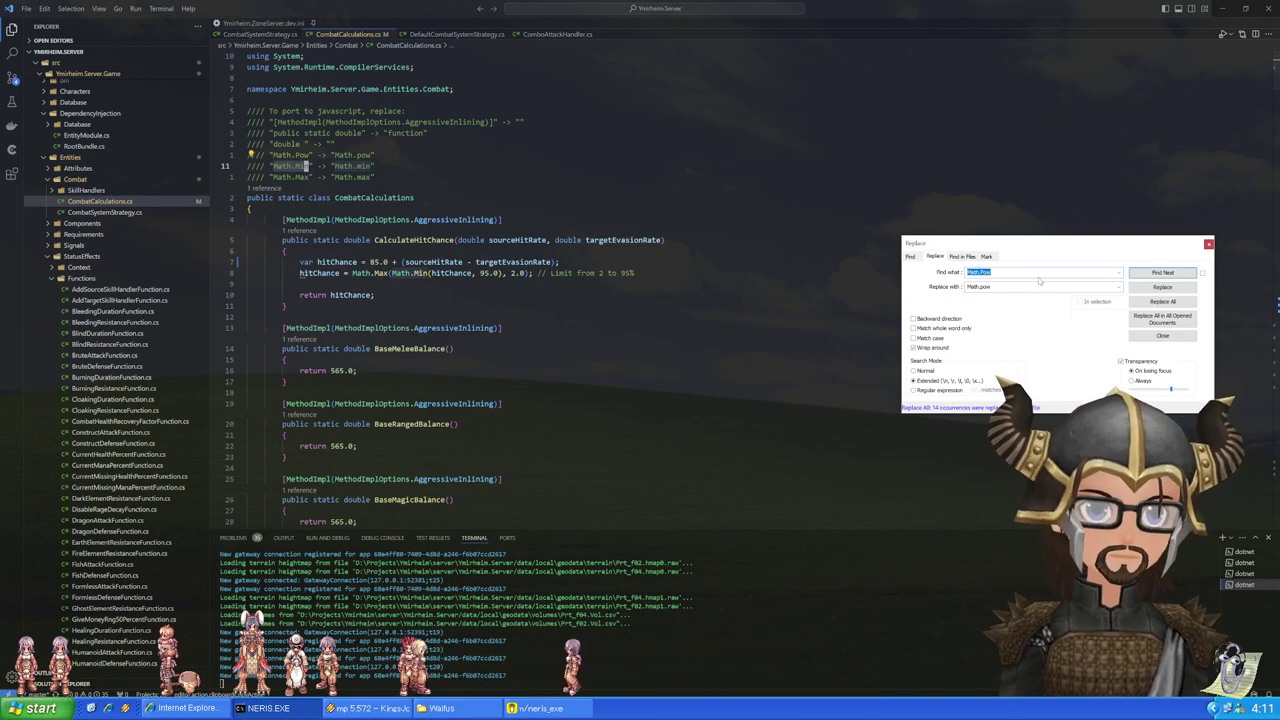
drag(336, 166, 369, 166)
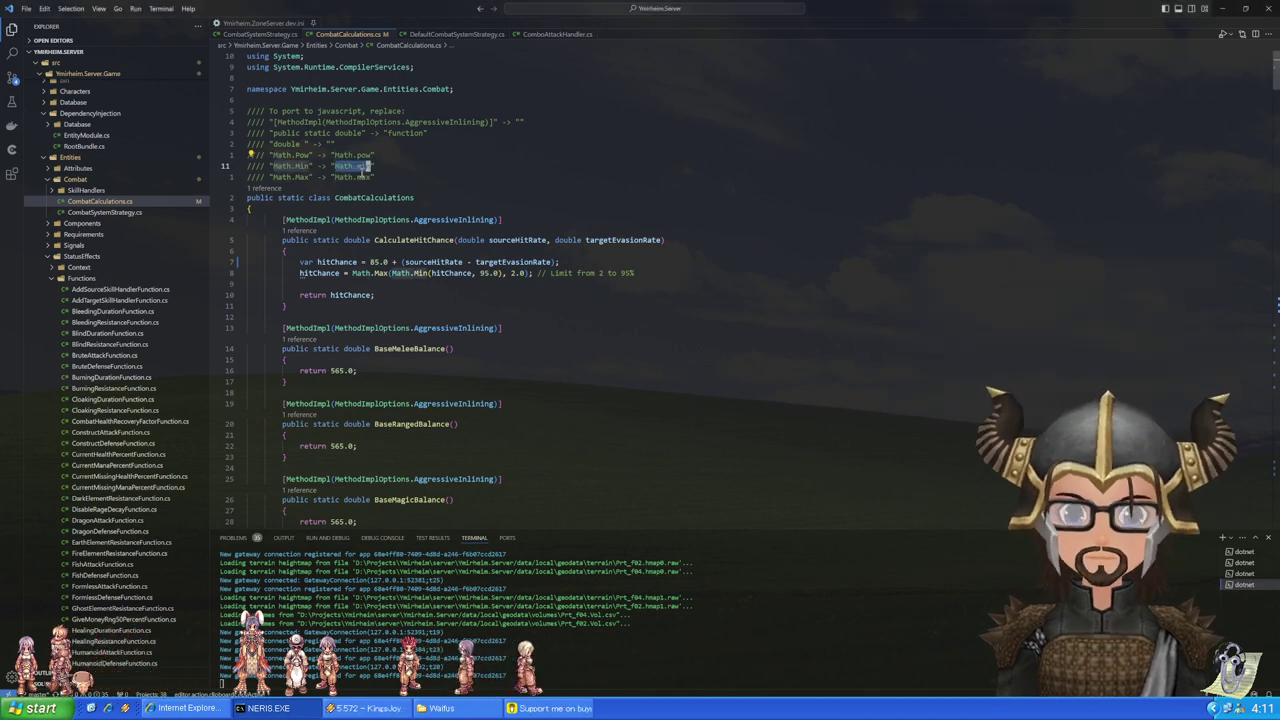
key(alt+Tab)
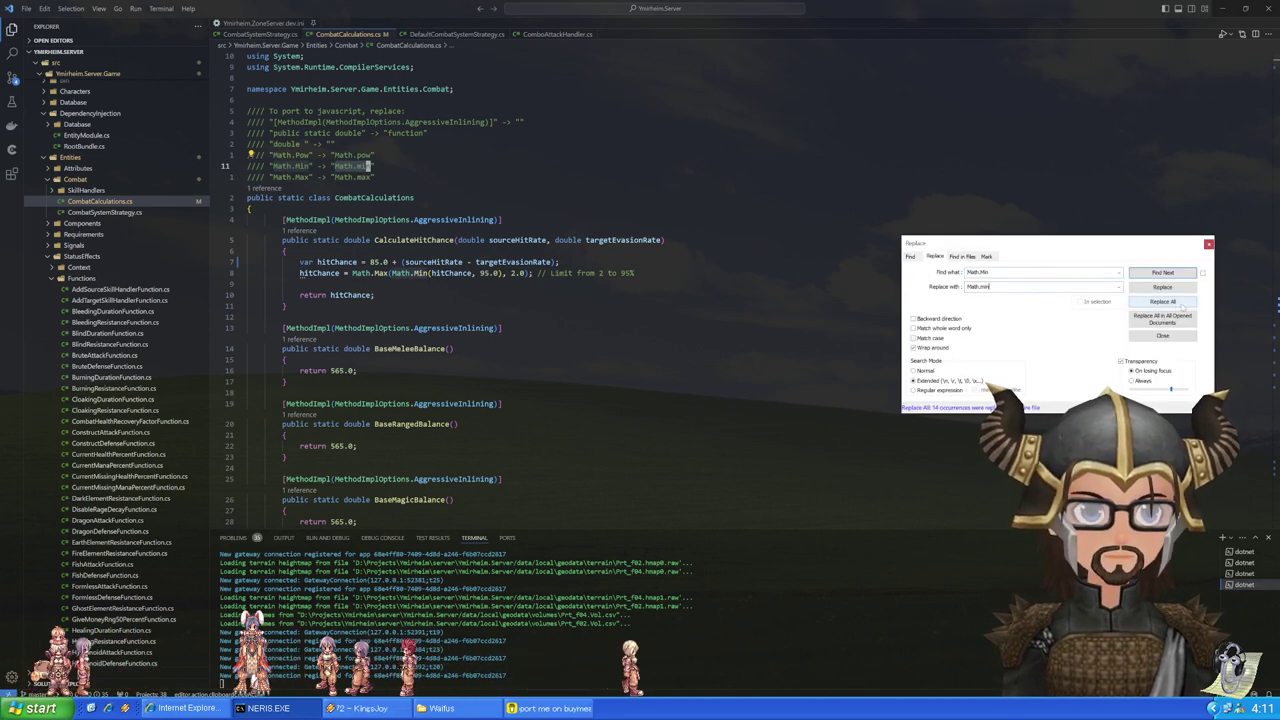
key(alt+Tab)
drag(272, 177, 310, 177)
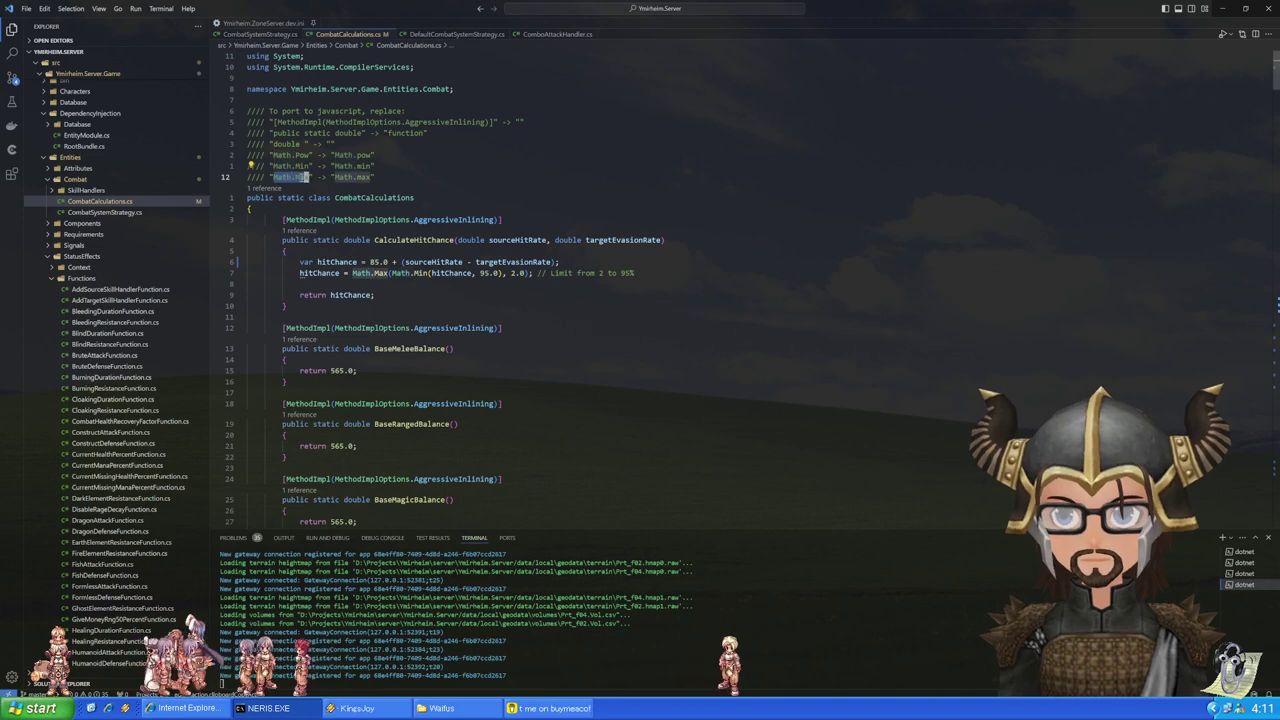
key(alt+Tab)
text(Math.Max)
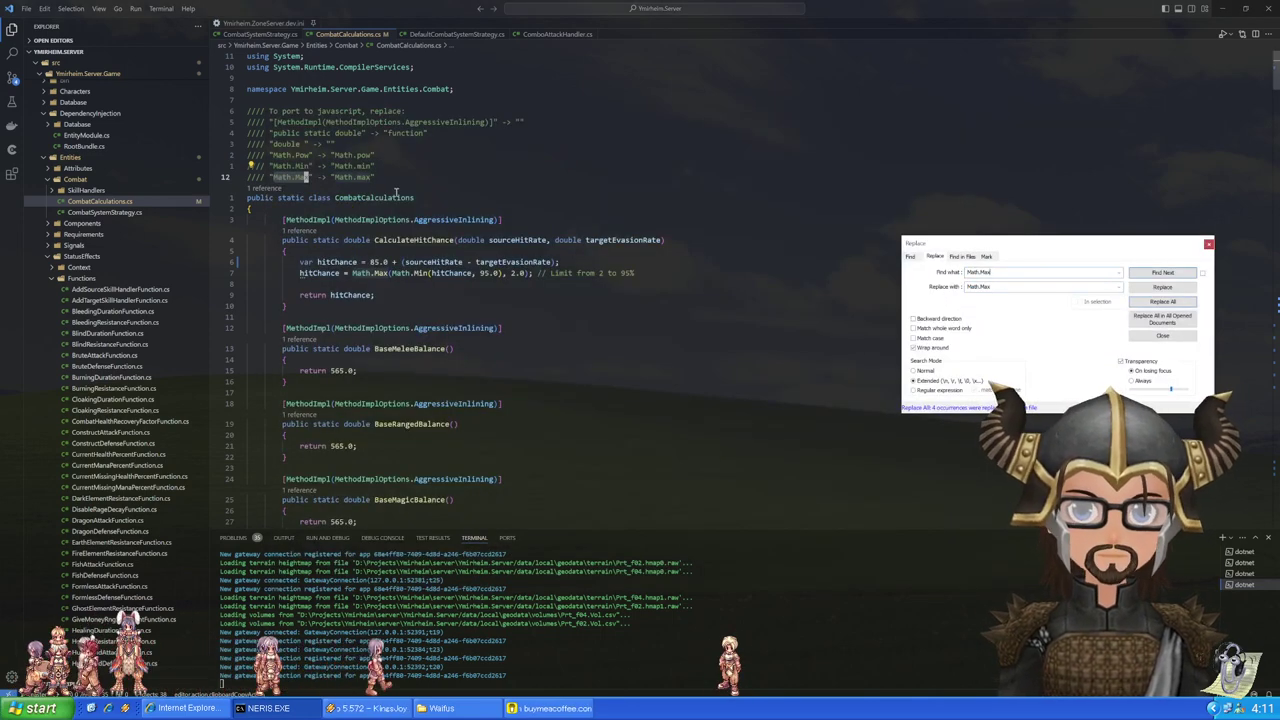
key(alt+Tab)
drag(335, 177, 370, 177)
key(alt+Tab)
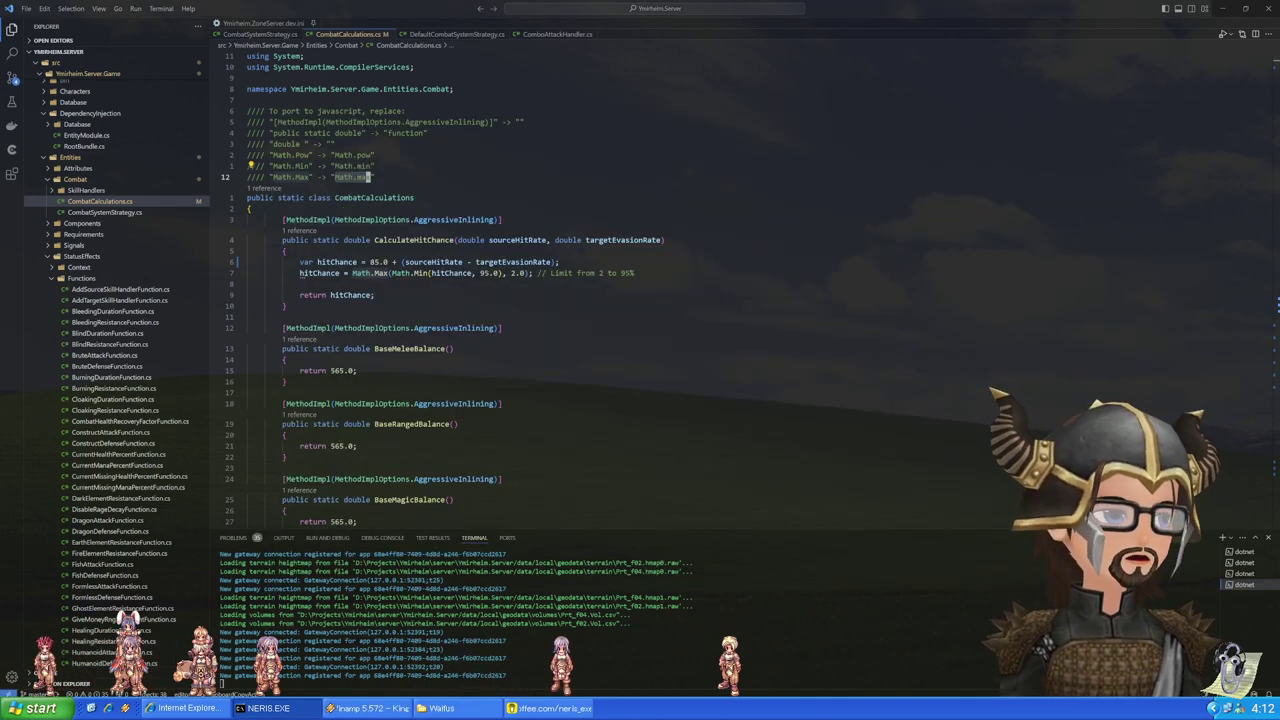
Step: Launch Araxis Merge from the development apps folder in the Start menu
key(super)
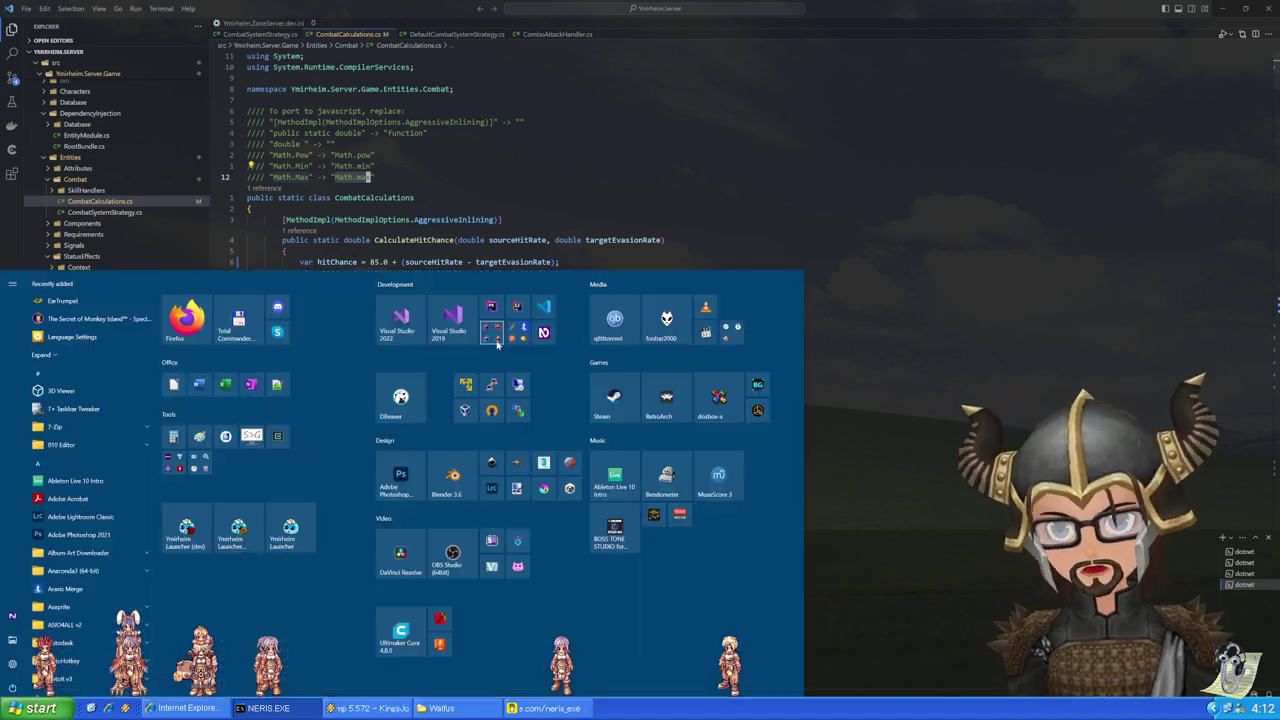
click(512, 328)
click(414, 376)
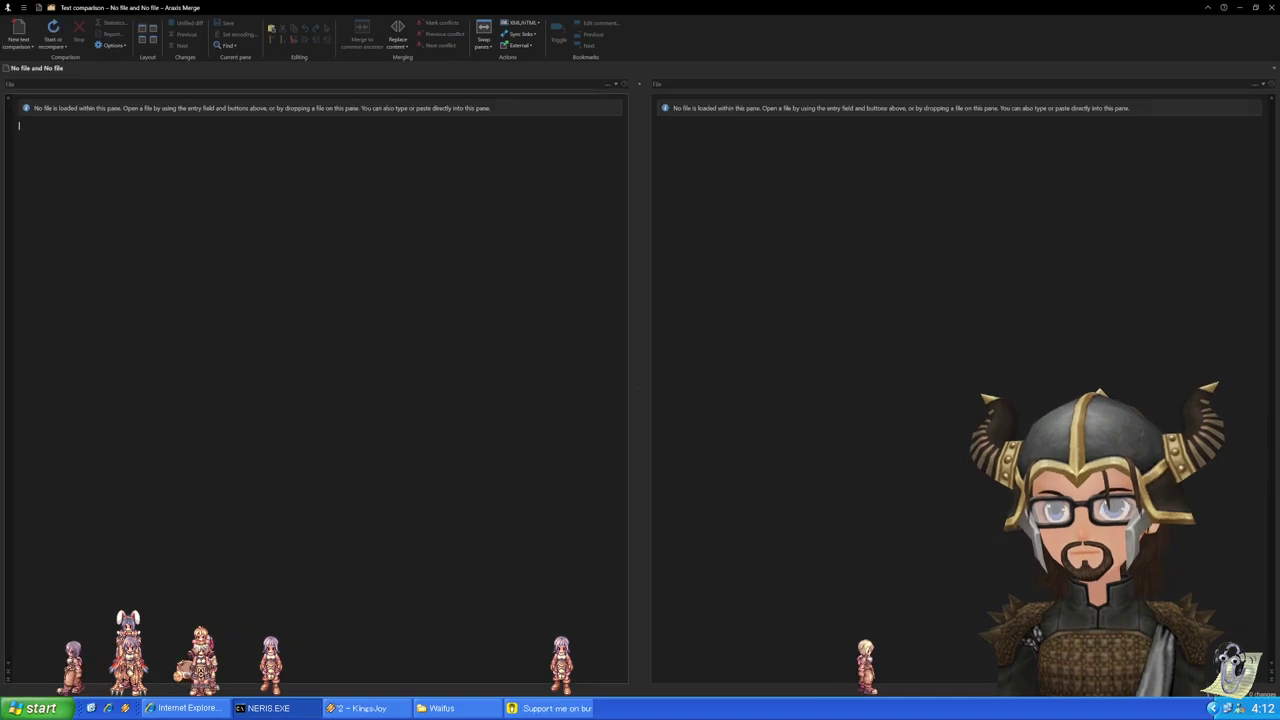
Step: Paste the Apps Script code left and the other version right, then jump to the first difference
key(alt+F4)
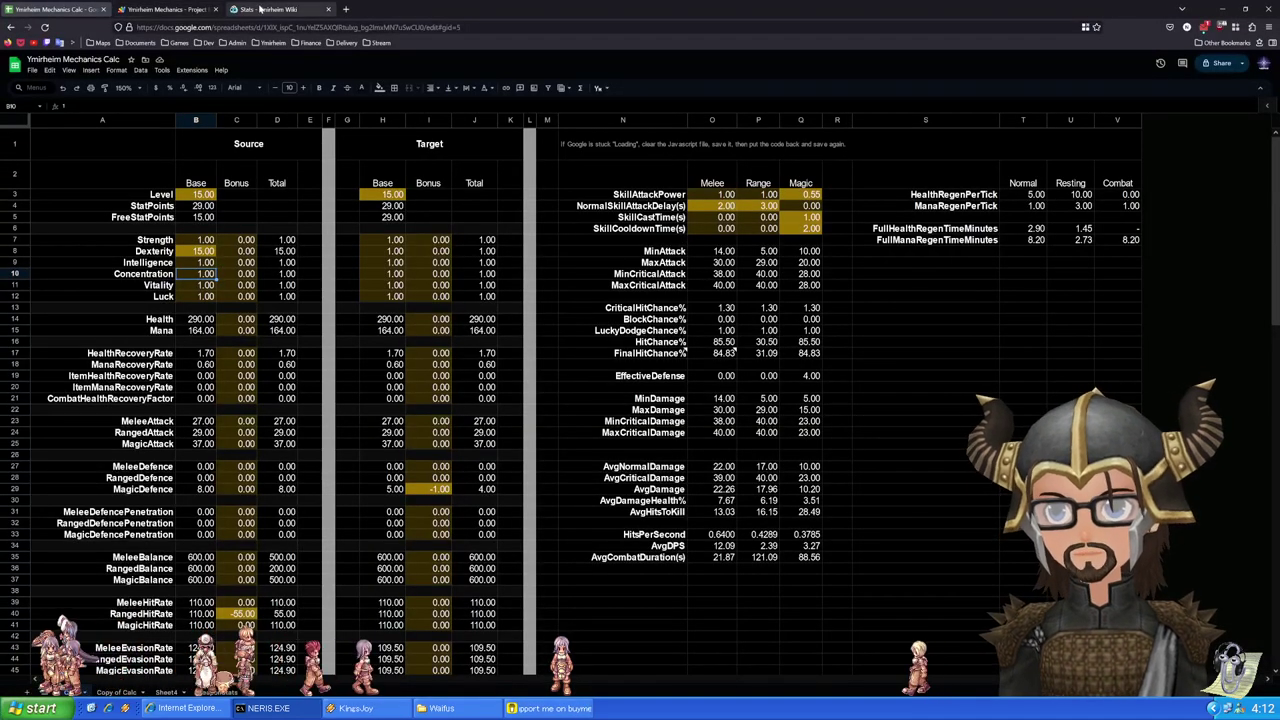
click(172, 8)
key(ctrl+a)
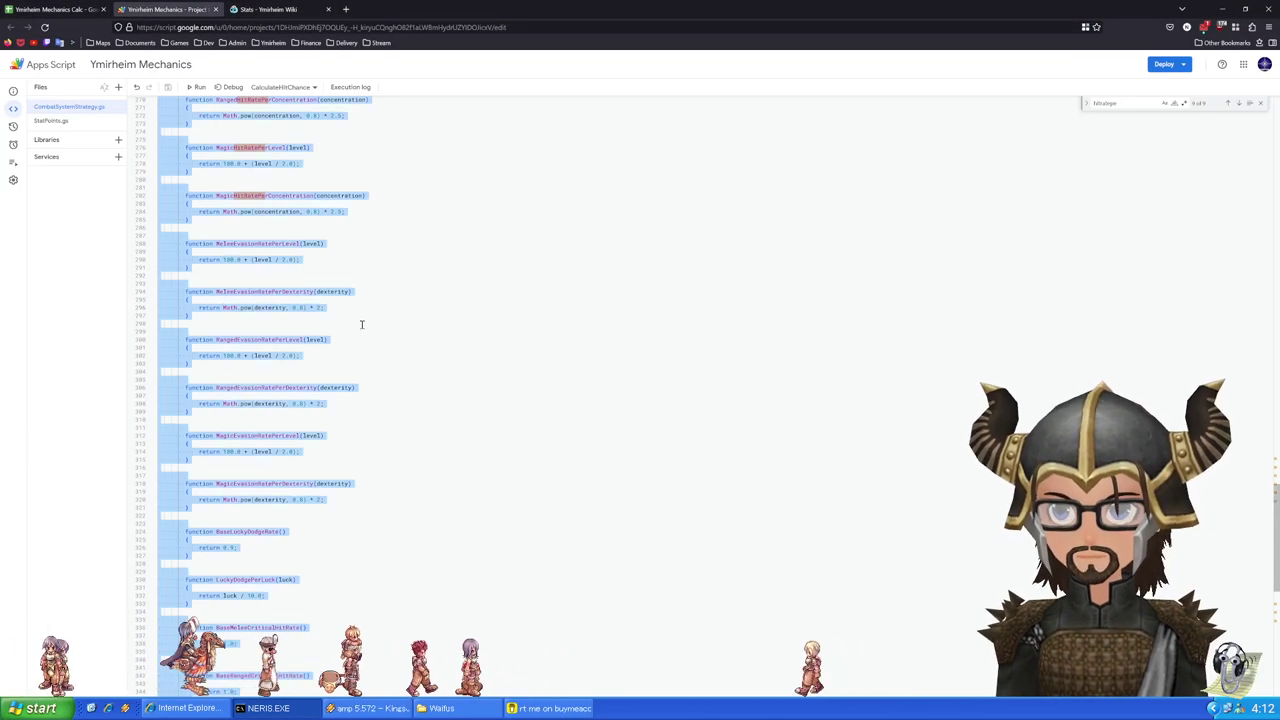
key(ctrl+c)
key(alt+Tab)
key(ctrl+v)
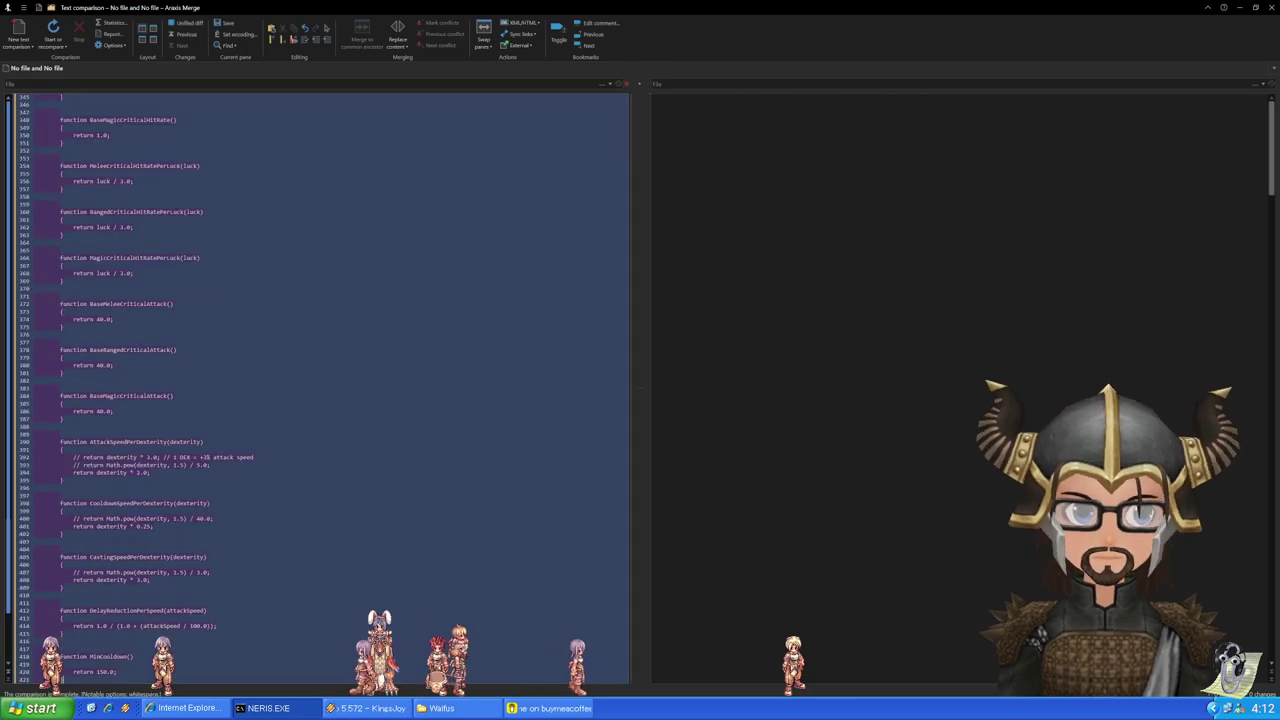
click(927, 306)
key(ctrl+v)
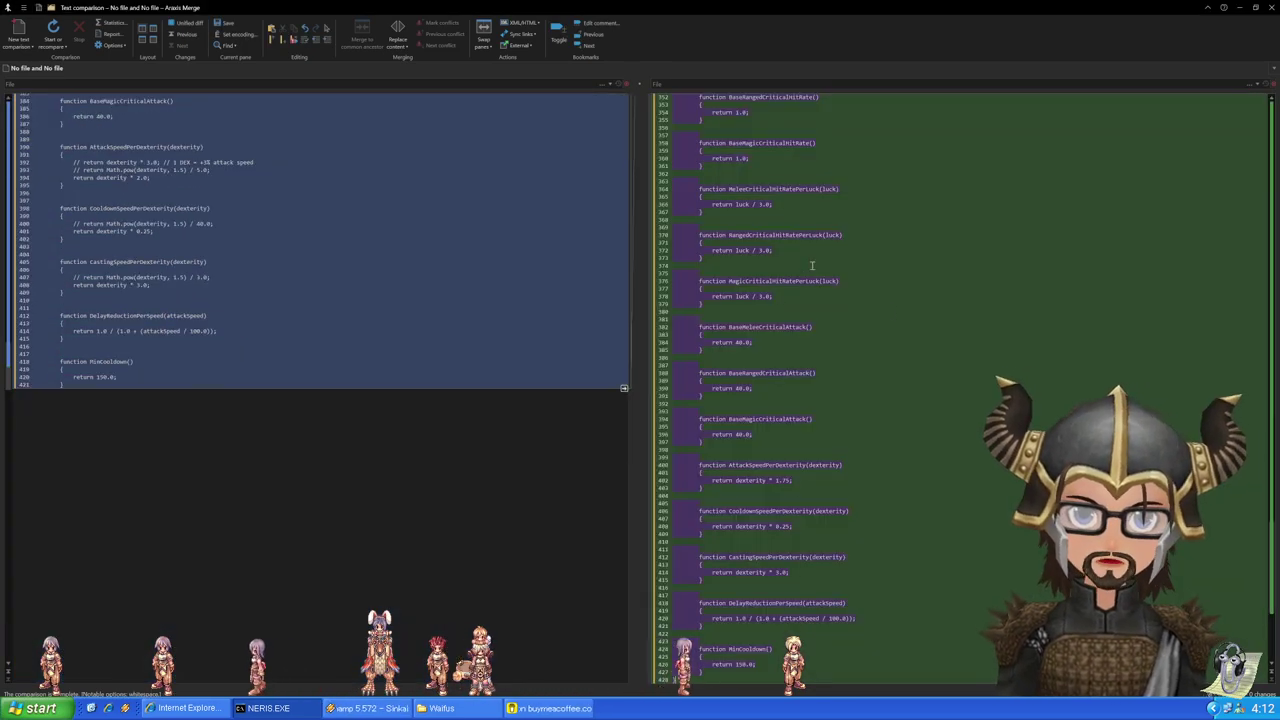
key(ctrl+Home)
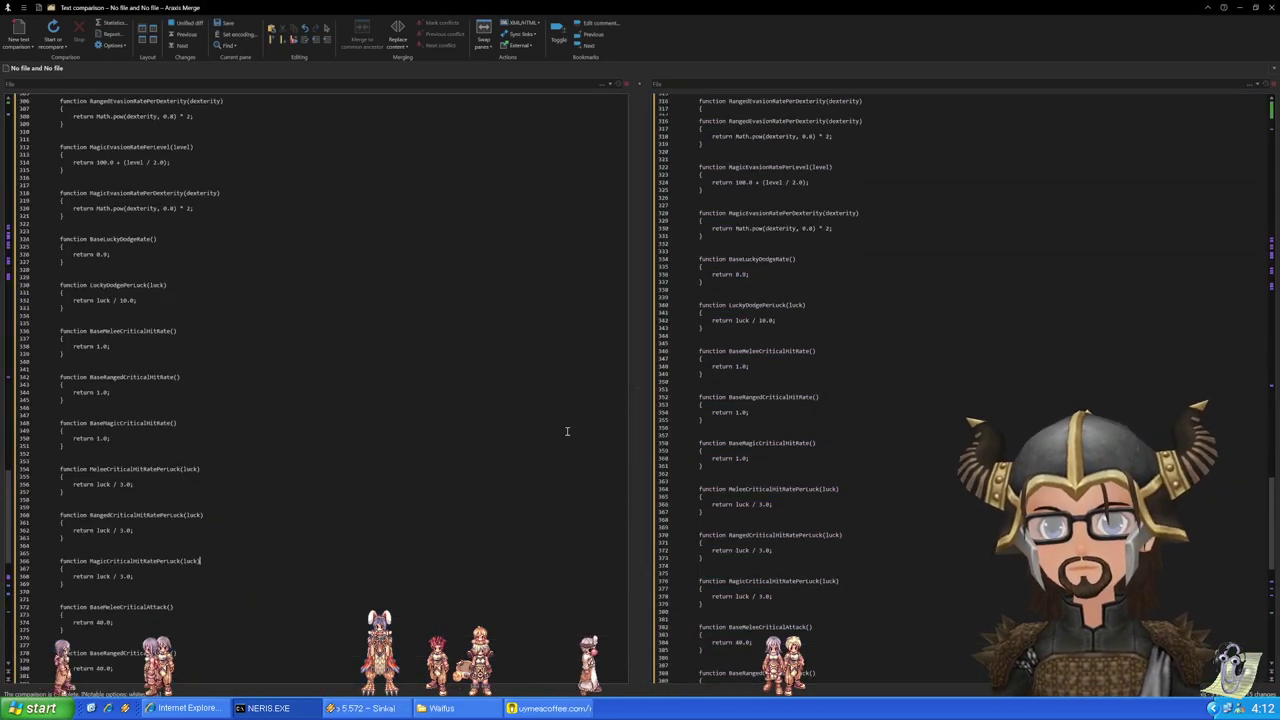
key(ctrl+Down)
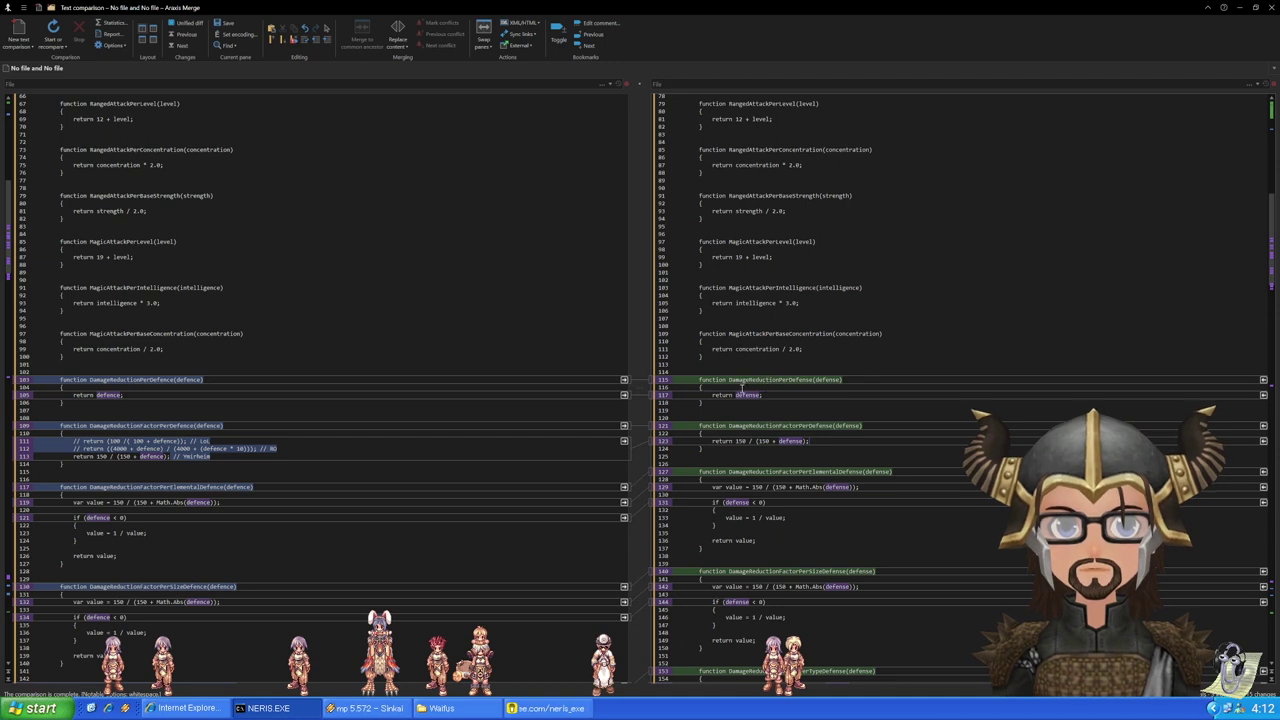
Step: Inspect the first differences, highlighting the function occurrences in the right script
click(868, 384)
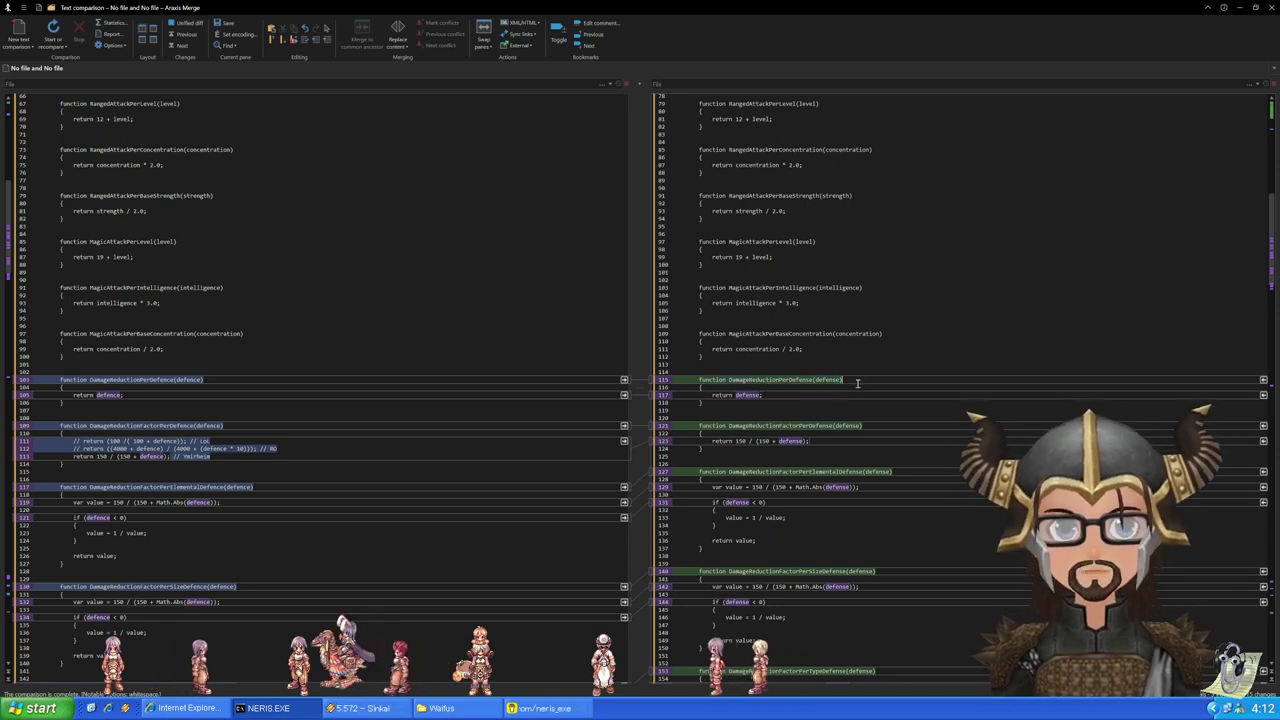
click(131, 409)
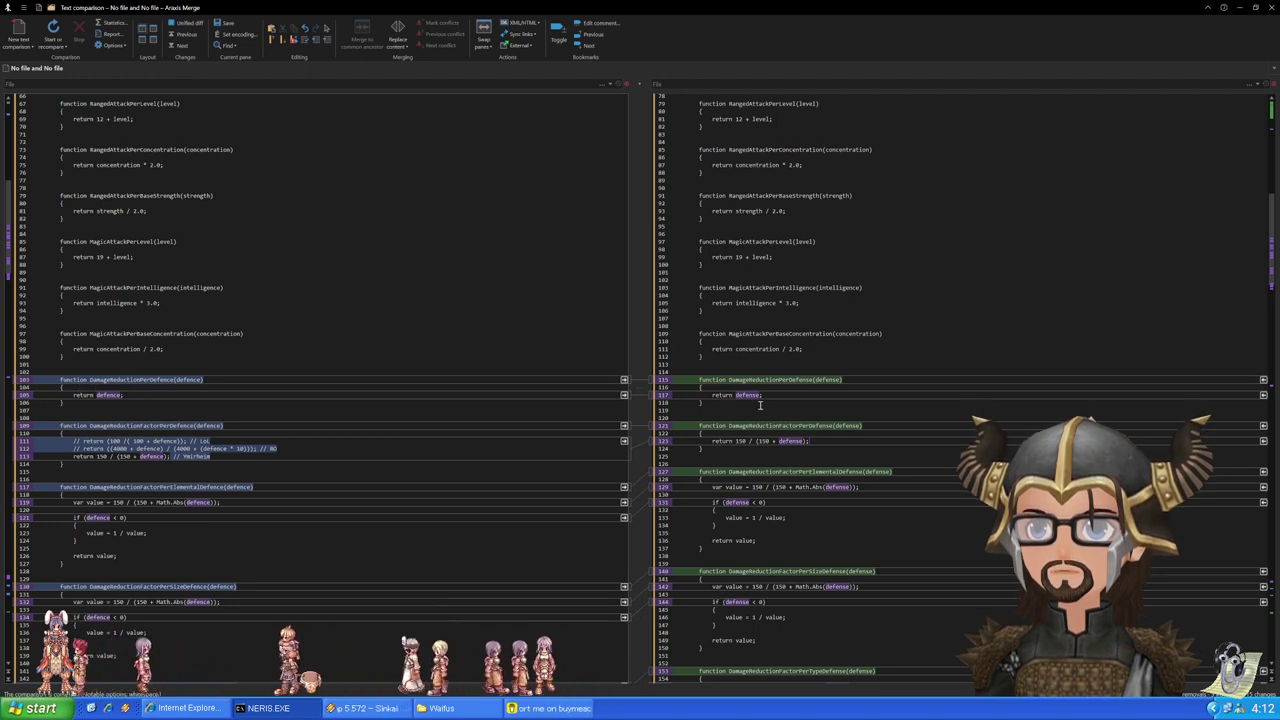
double_click(712, 380)
click(790, 380)
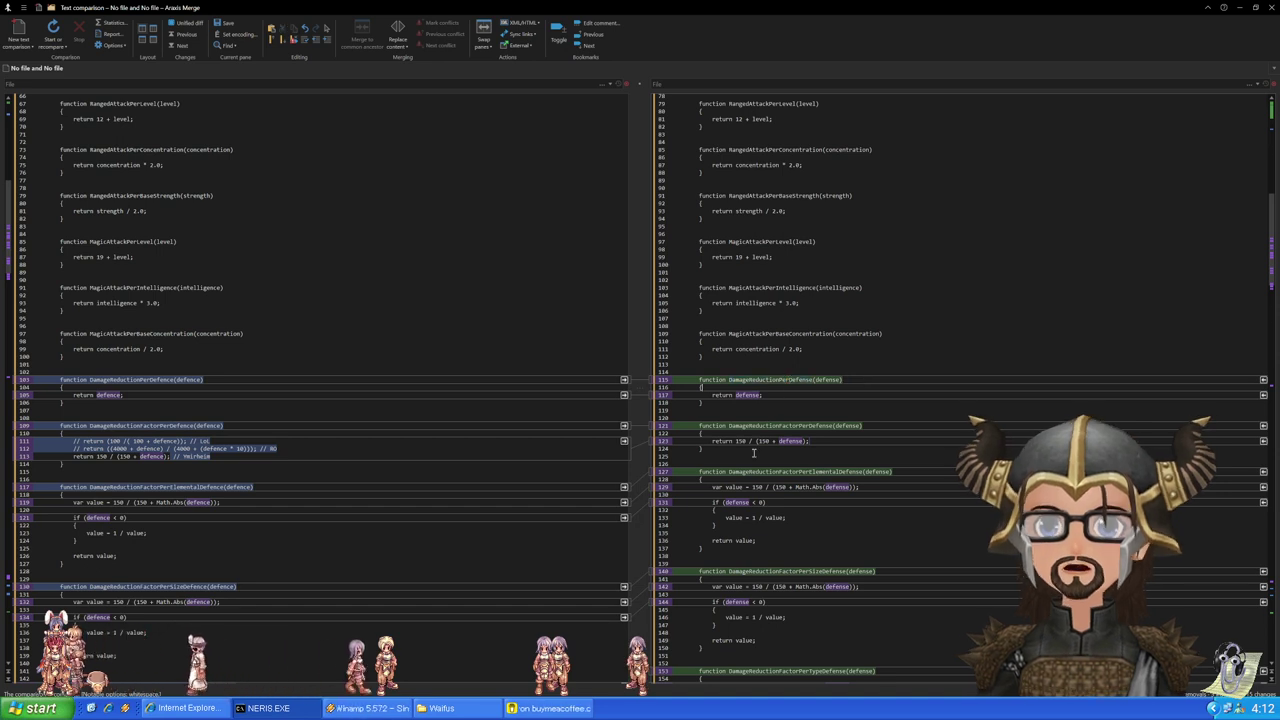
scroll(727, 436, down, 4)
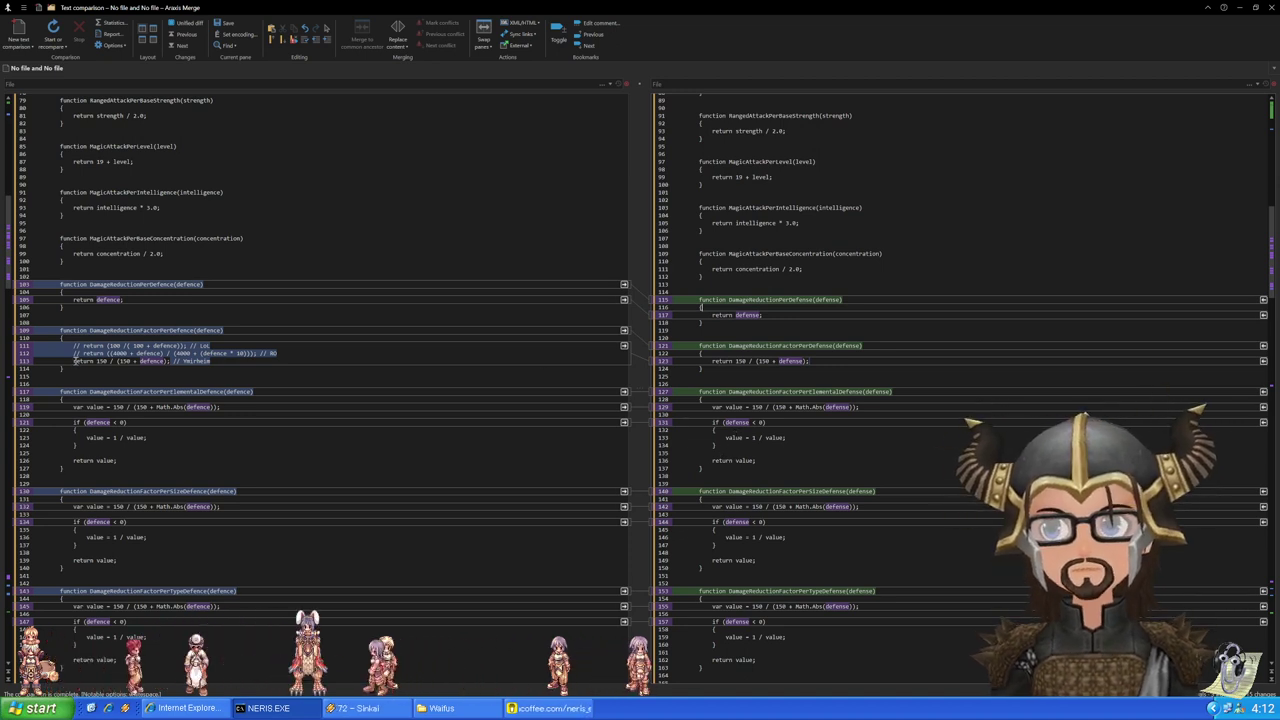
click(339, 375)
Step: Scroll to the end of the comparison, checking the last functions and dexterity occurrences
scroll(443, 370, down, 3)
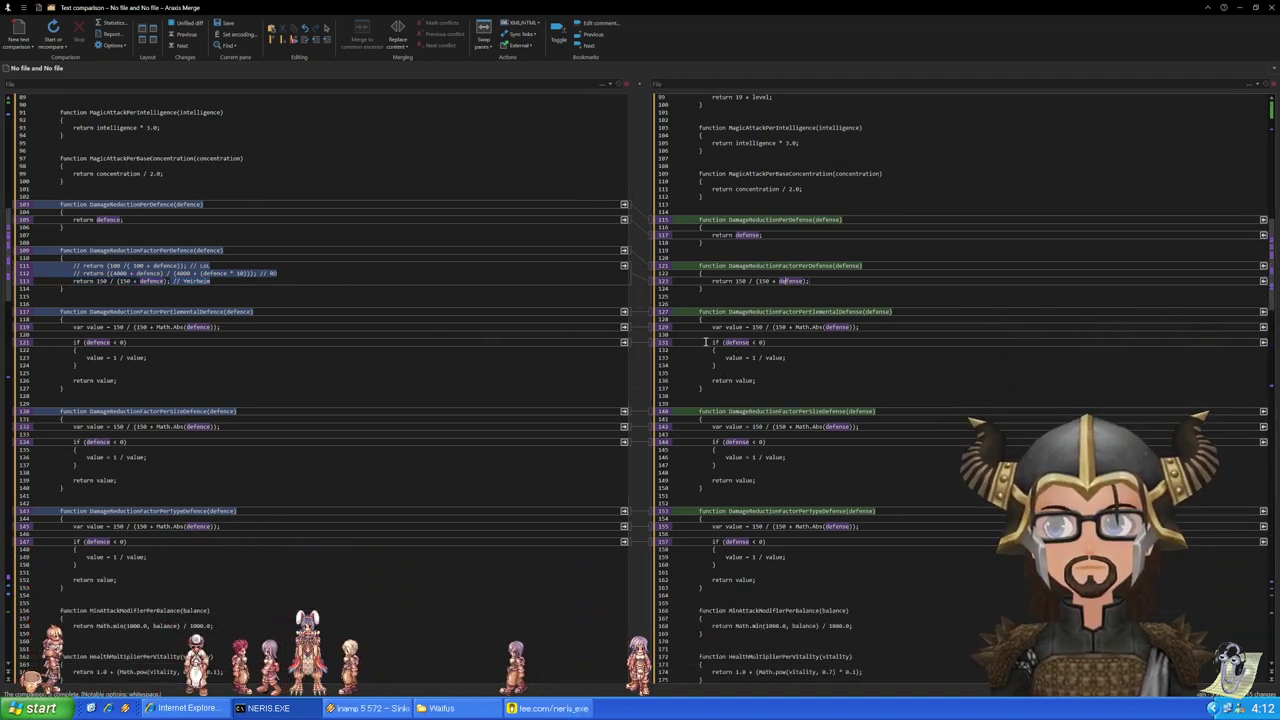
scroll(795, 312, down, 3)
scroll(789, 180, down, 3)
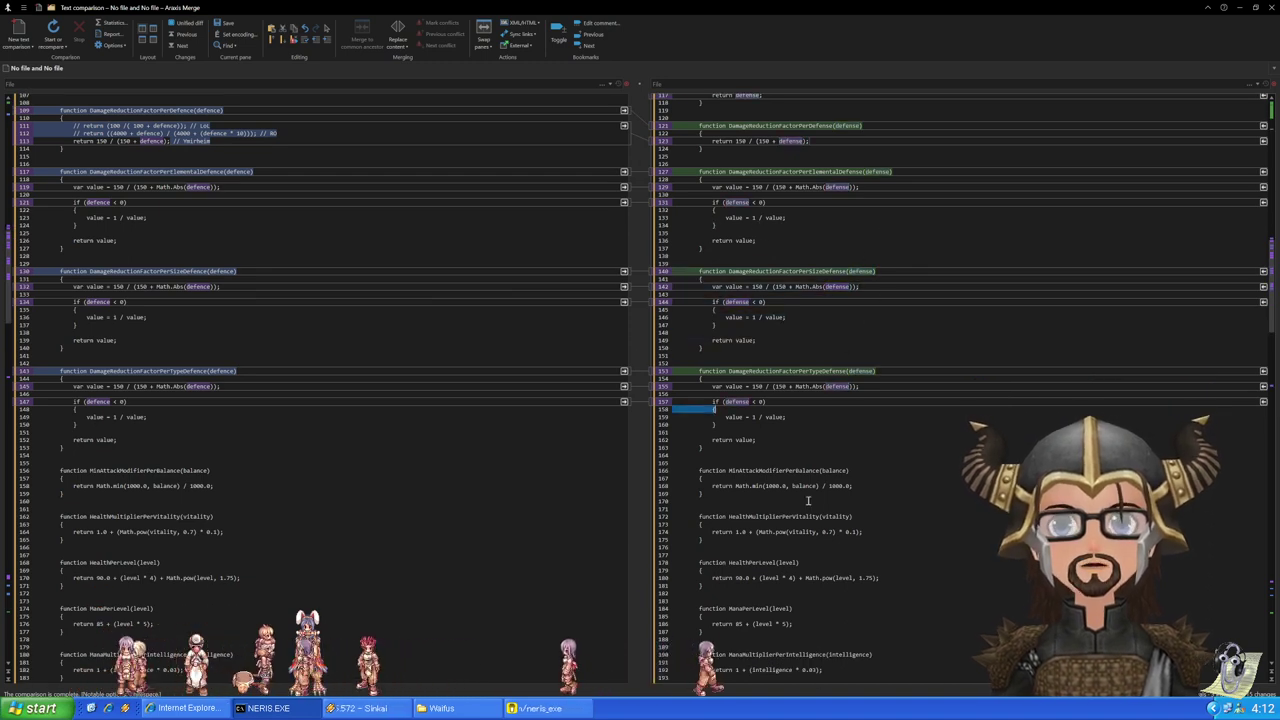
scroll(860, 400, down, 18)
scroll(853, 460, down, 20)
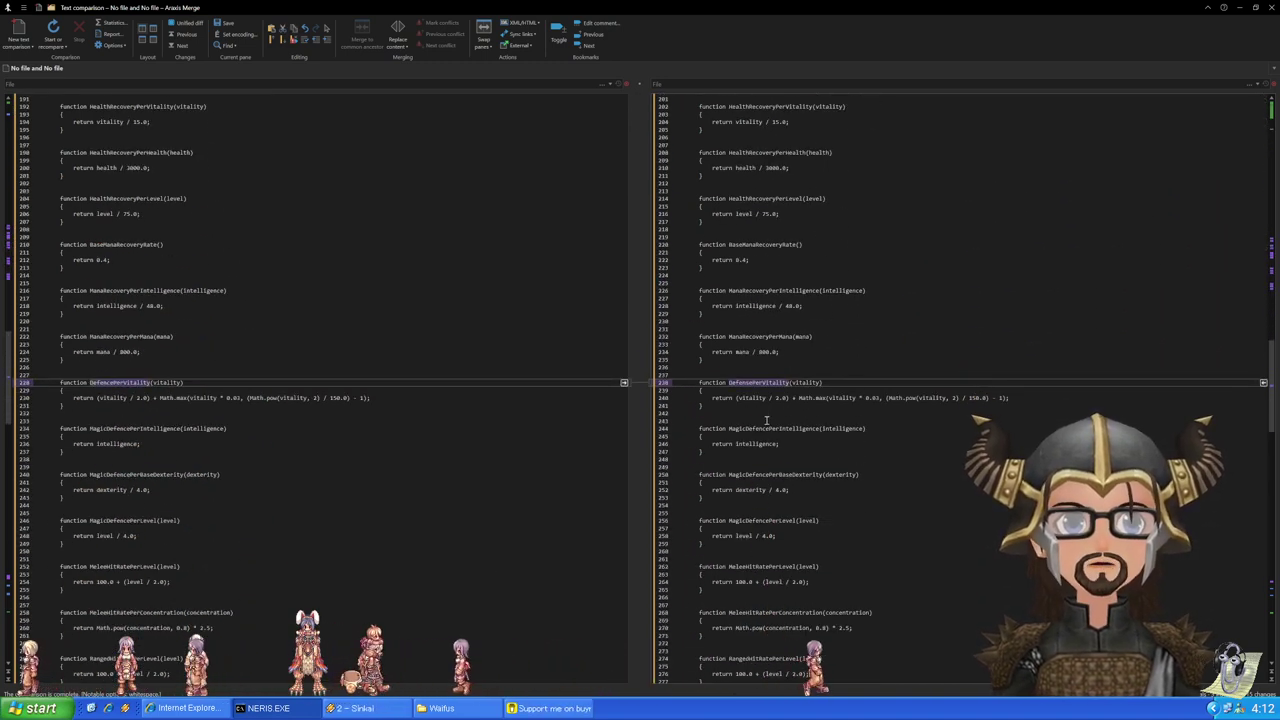
scroll(820, 415, down, 20)
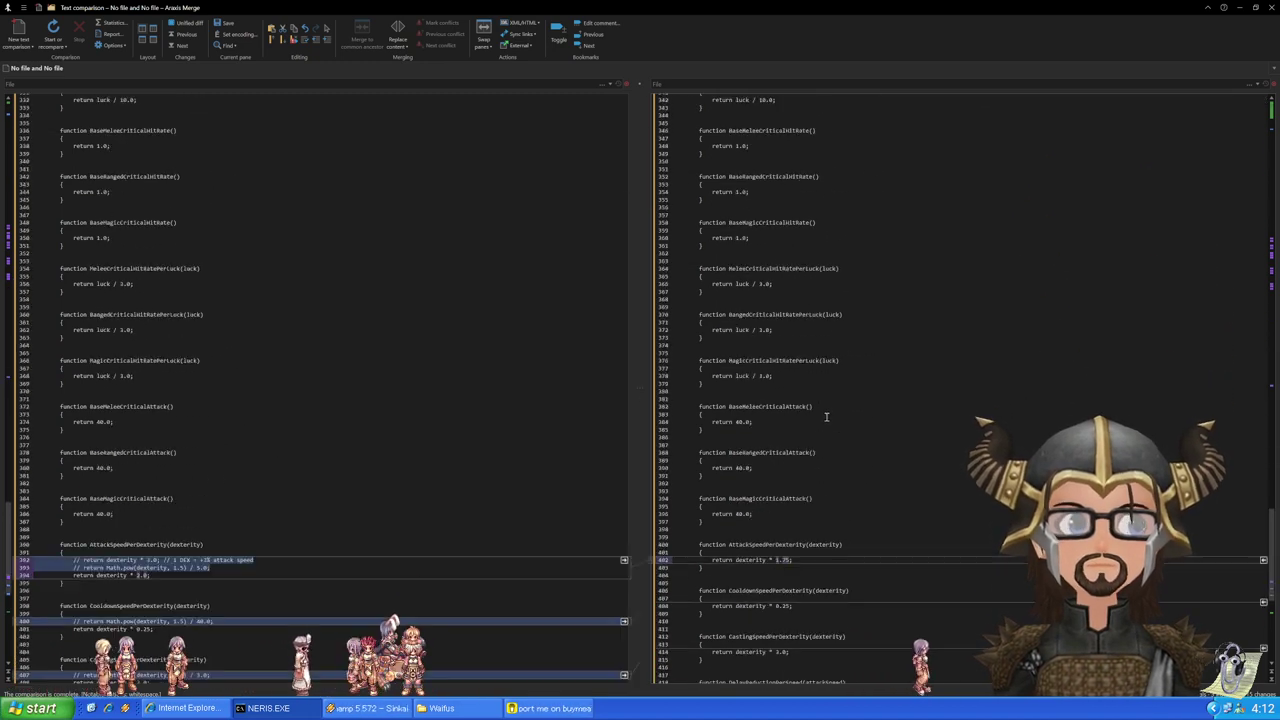
drag(35, 305, 214, 486)
click(203, 534)
double_click(828, 377)
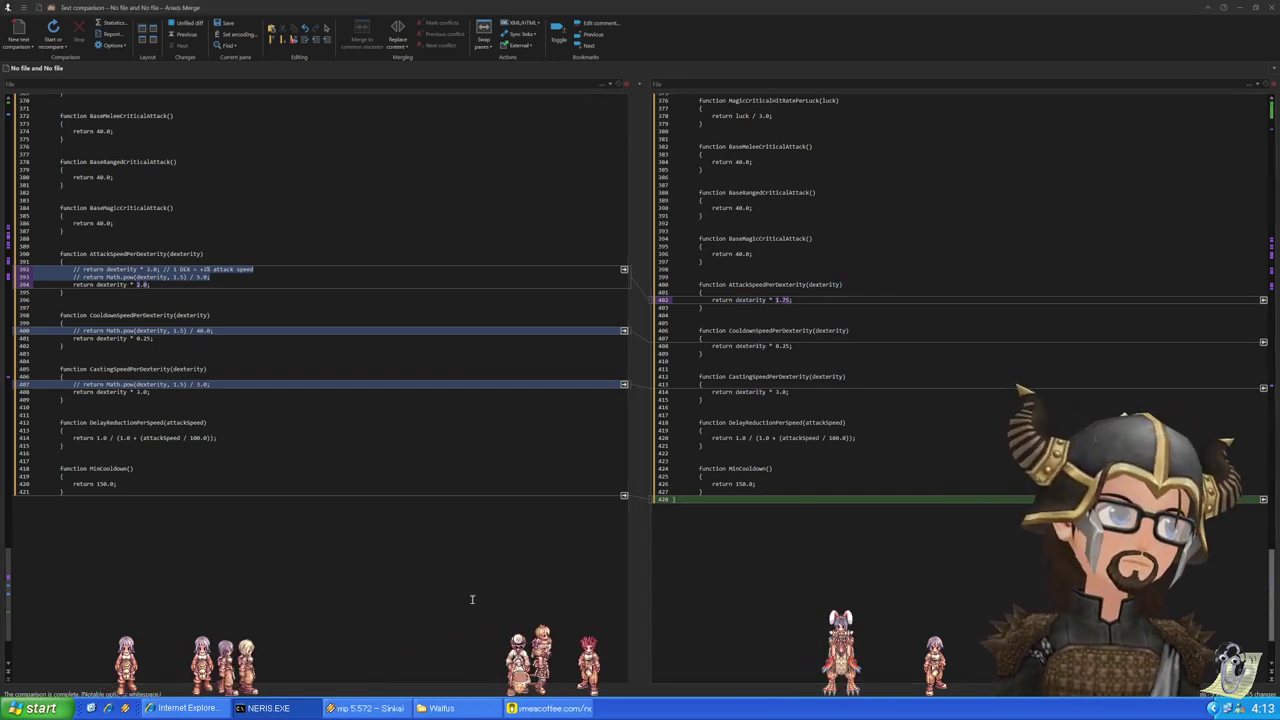
Step: Select all of the existing code in the Apps Script editor
key(alt+Tab)
click(469, 314)
key(ctrl+a)
Step: Paste the ported code into CombatSystemStrategy.gs without the C# header lines and save the project
key(ctrl+v)
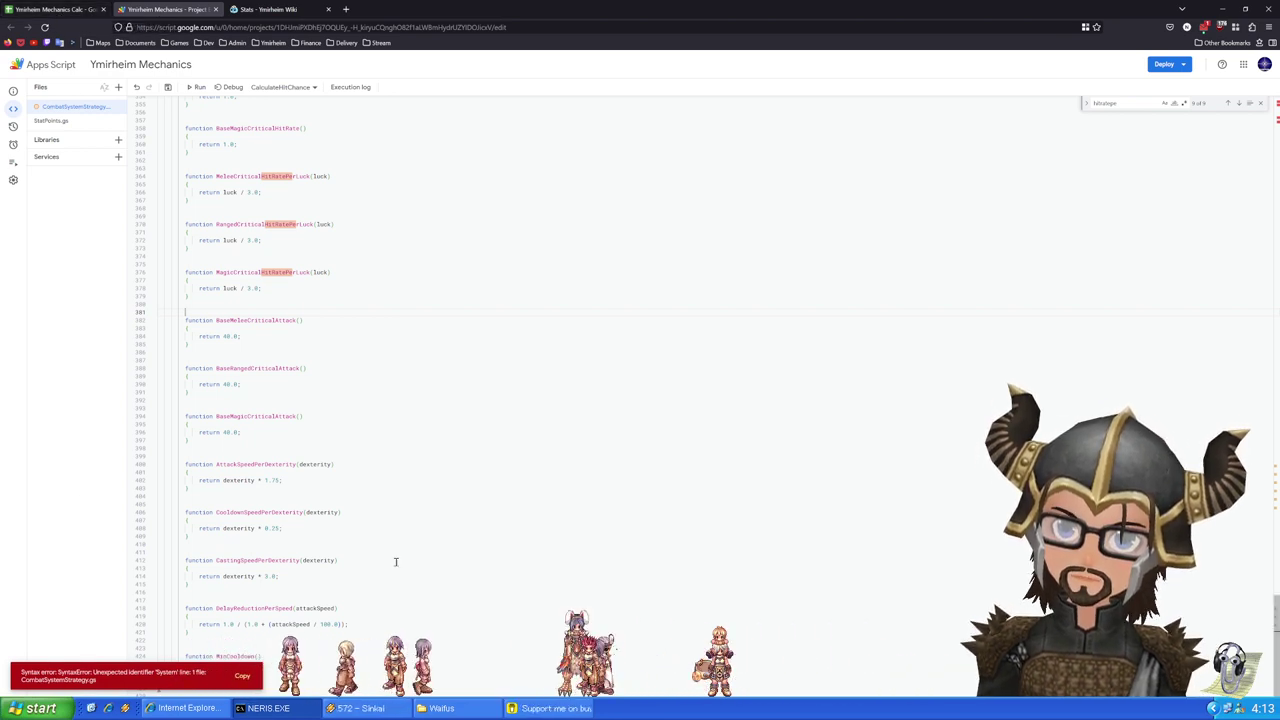
key(ctrl+Home)
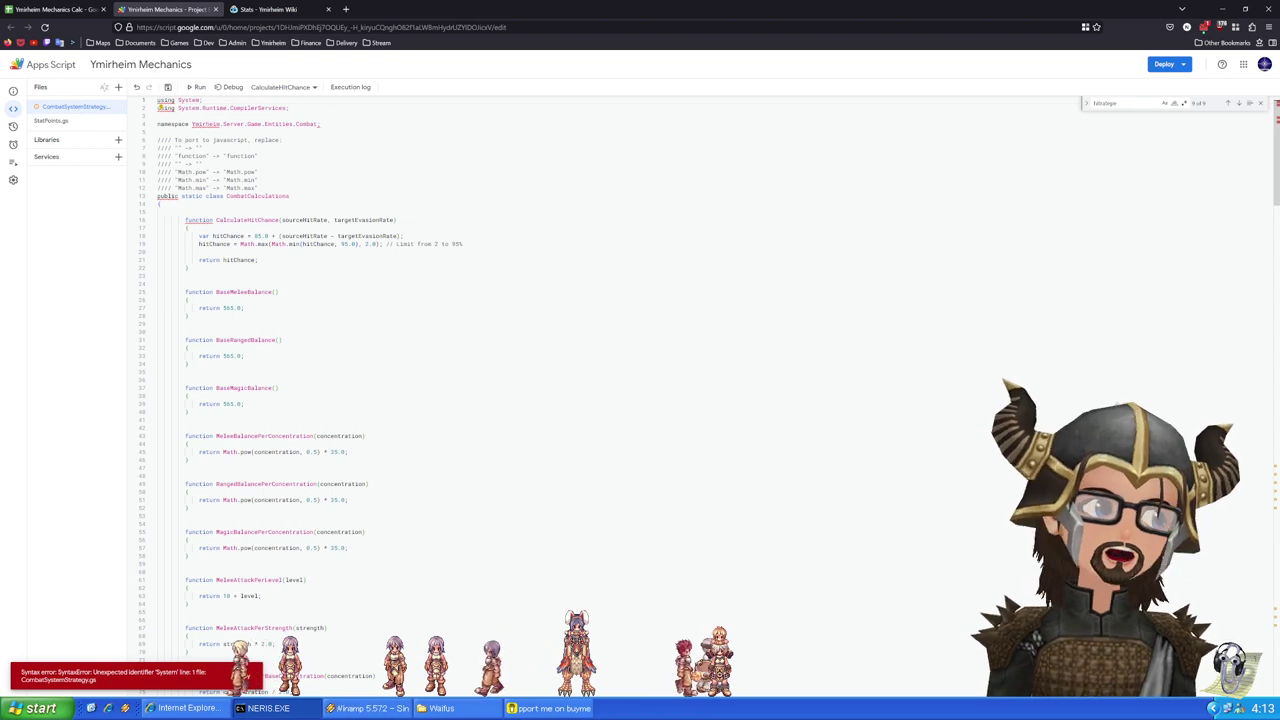
mouse_move(200, 672)
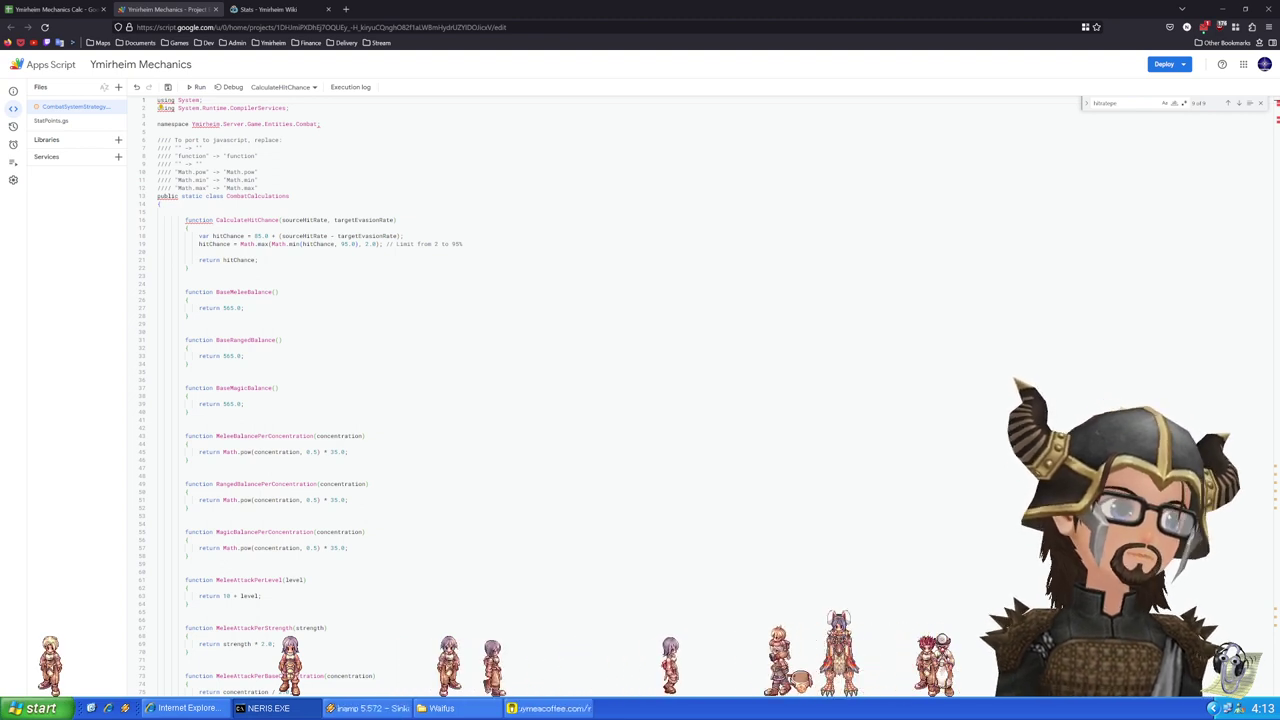
key(ctrl+a)
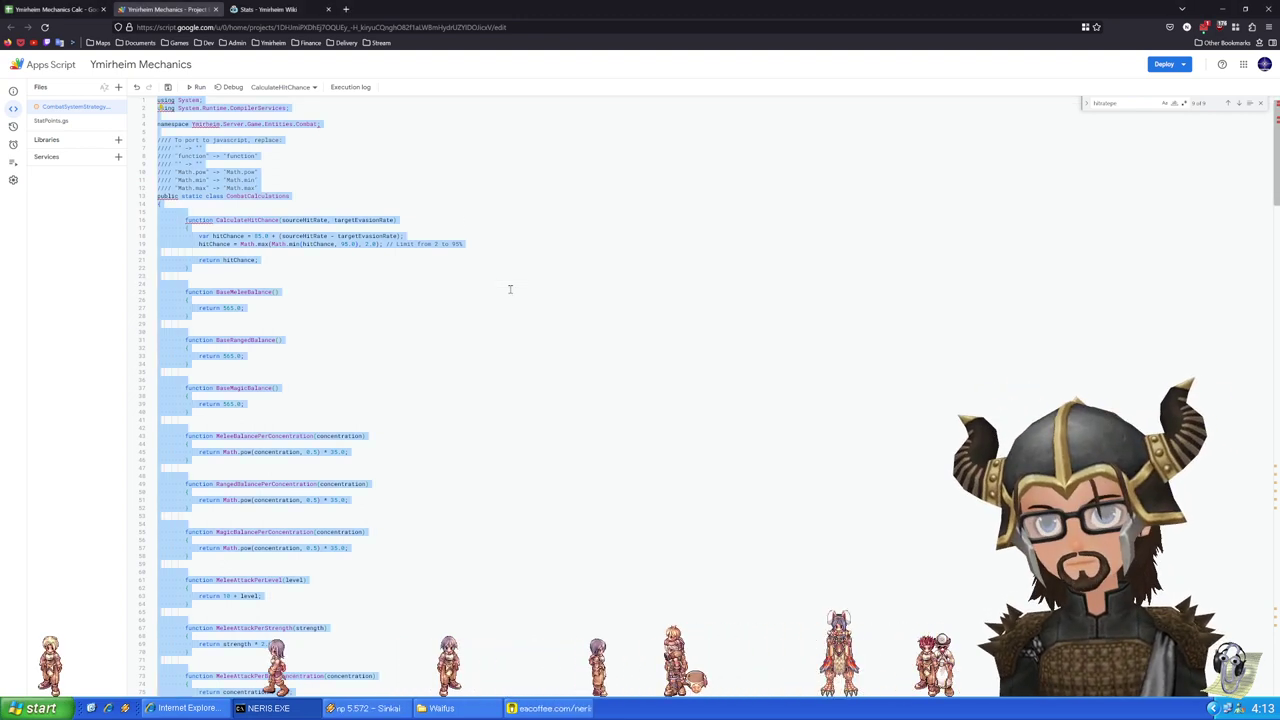
key(ctrl+z)
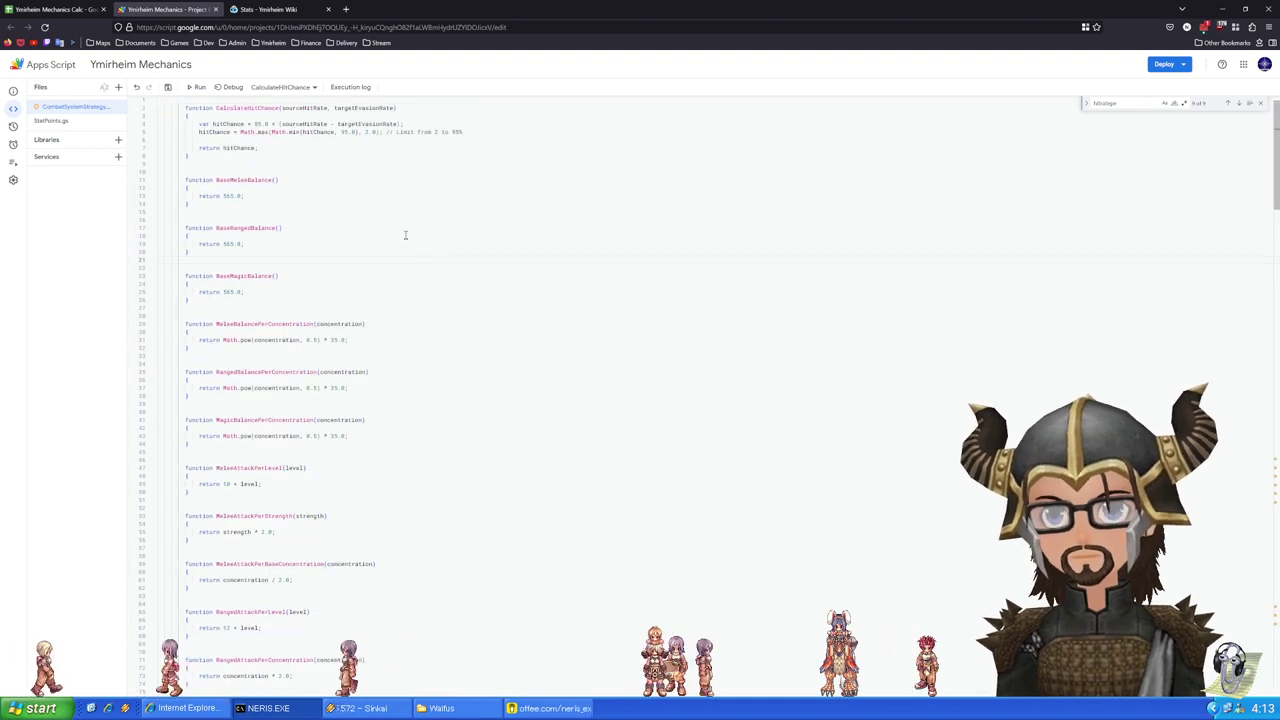
key(ctrl+s)
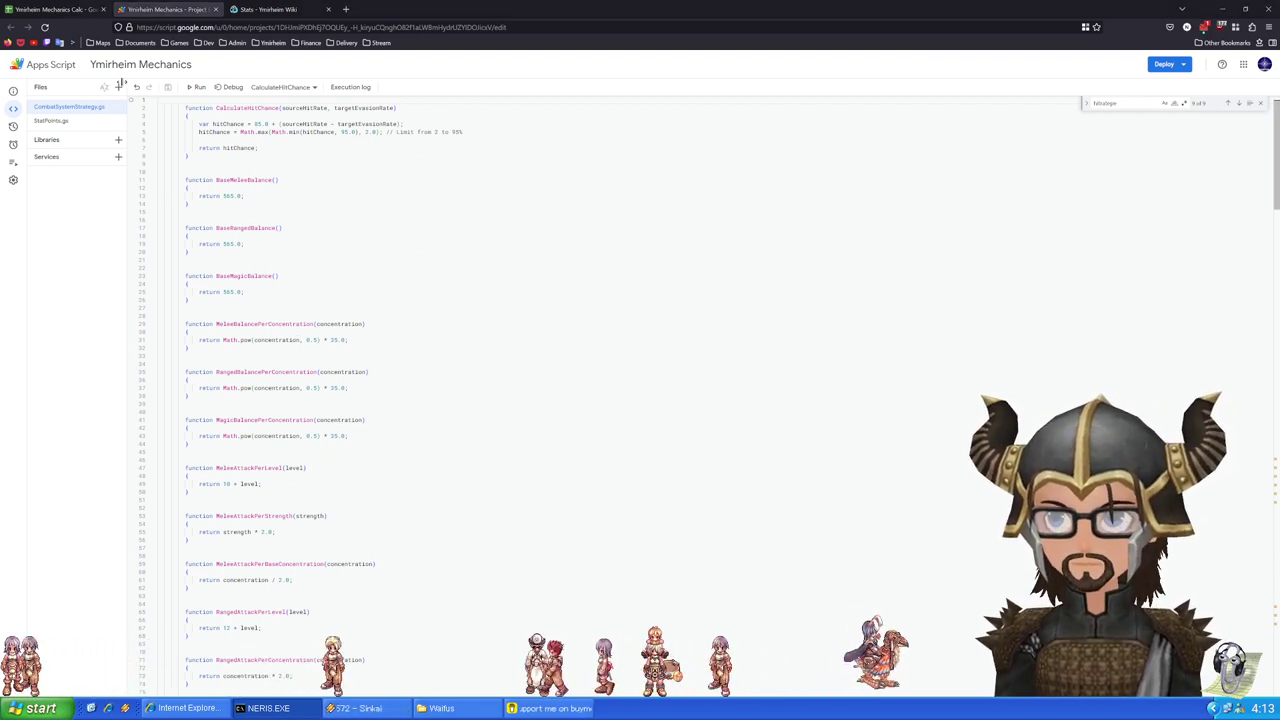
key(ctrl+shift+Tab)
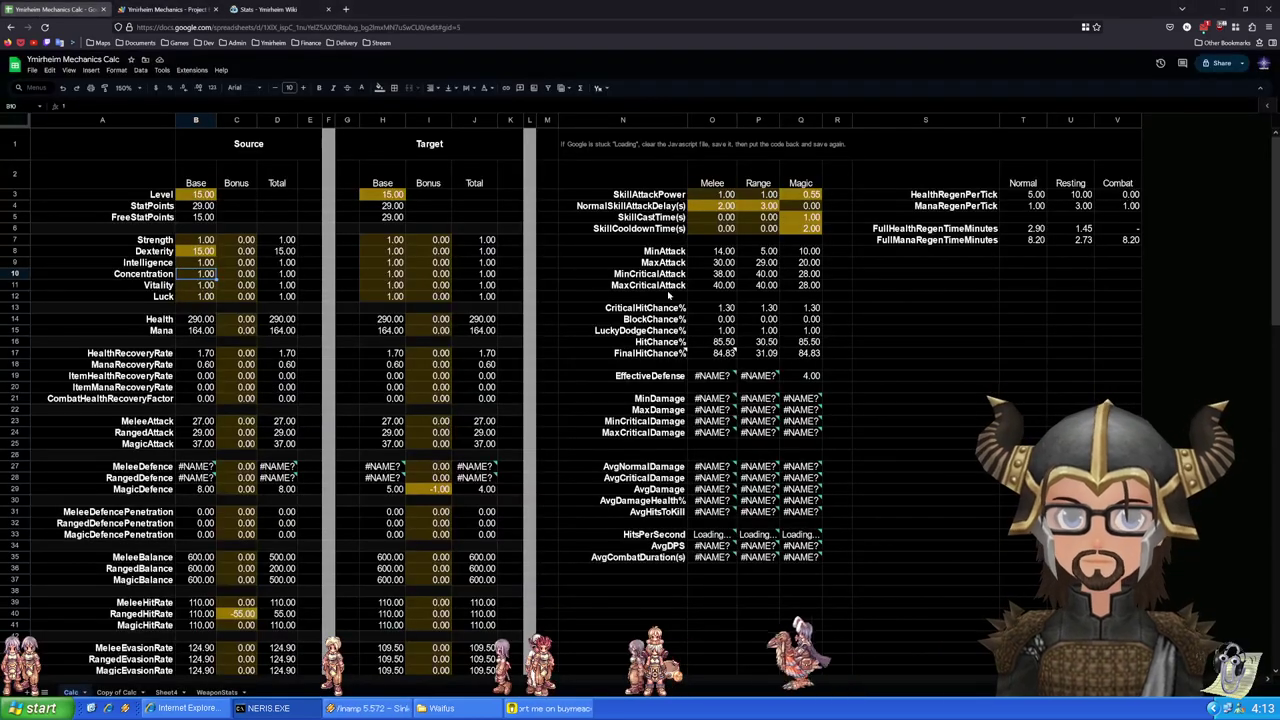
Step: Correct the B27 and B28 formulas to call DefensePerVitality instead of DefencePerVitality
scroll(186, 458, down, 6)
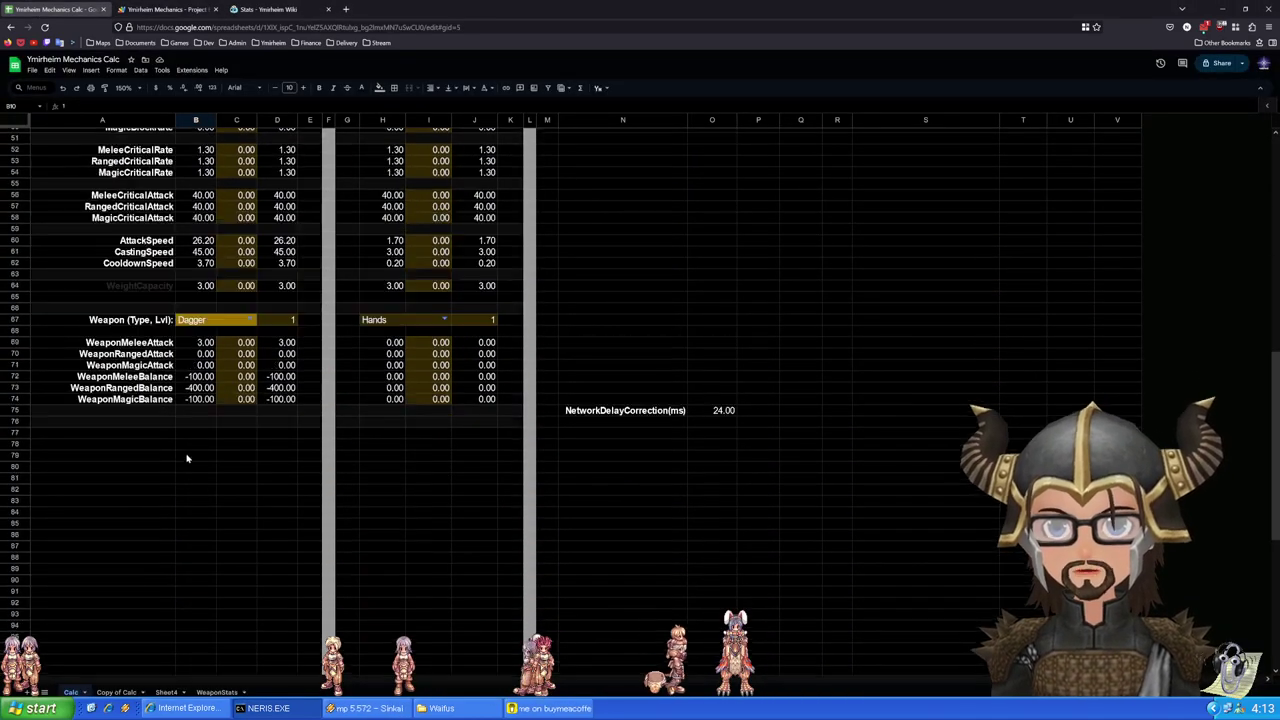
scroll(186, 458, up, 6)
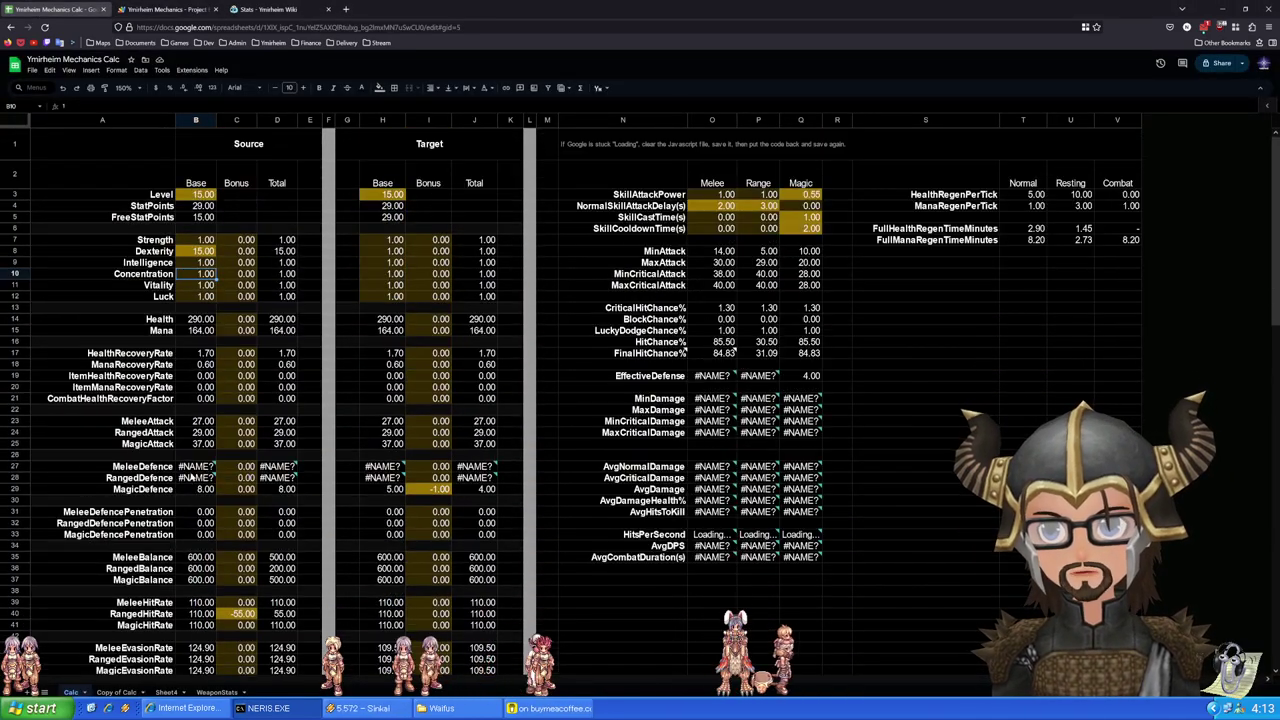
click(172, 467)
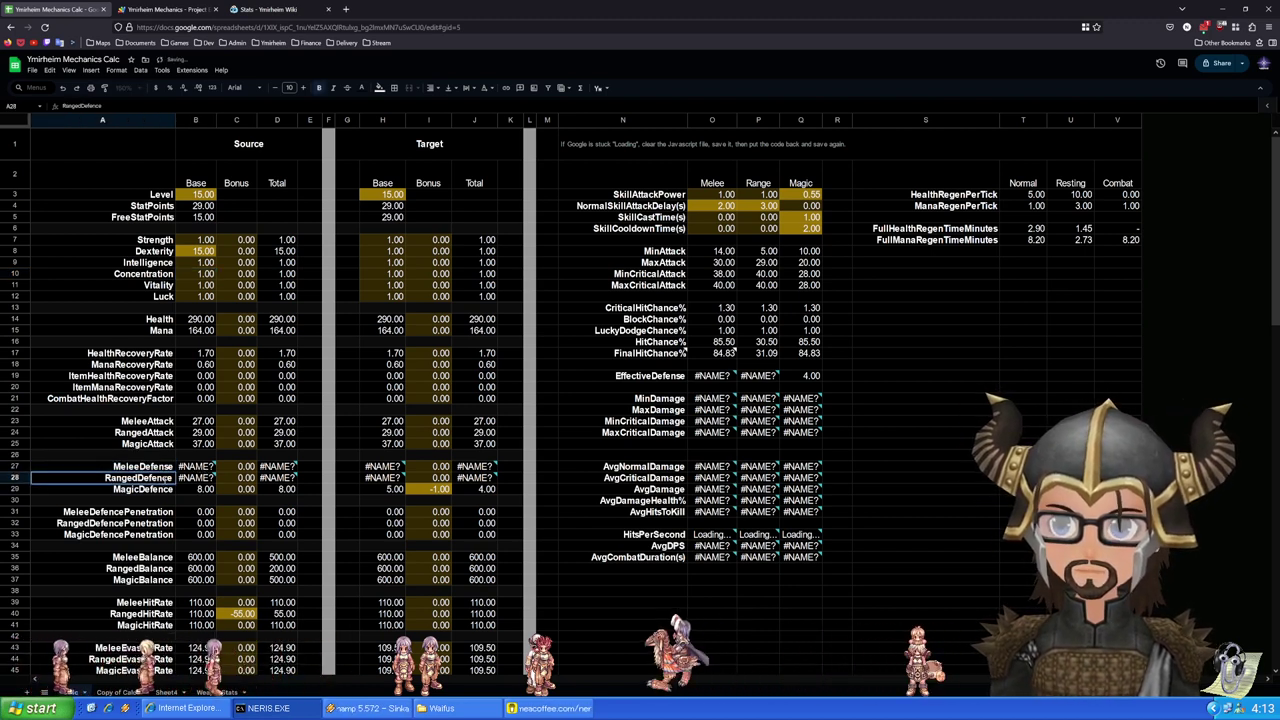
click(165, 489)
double_click(195, 467)
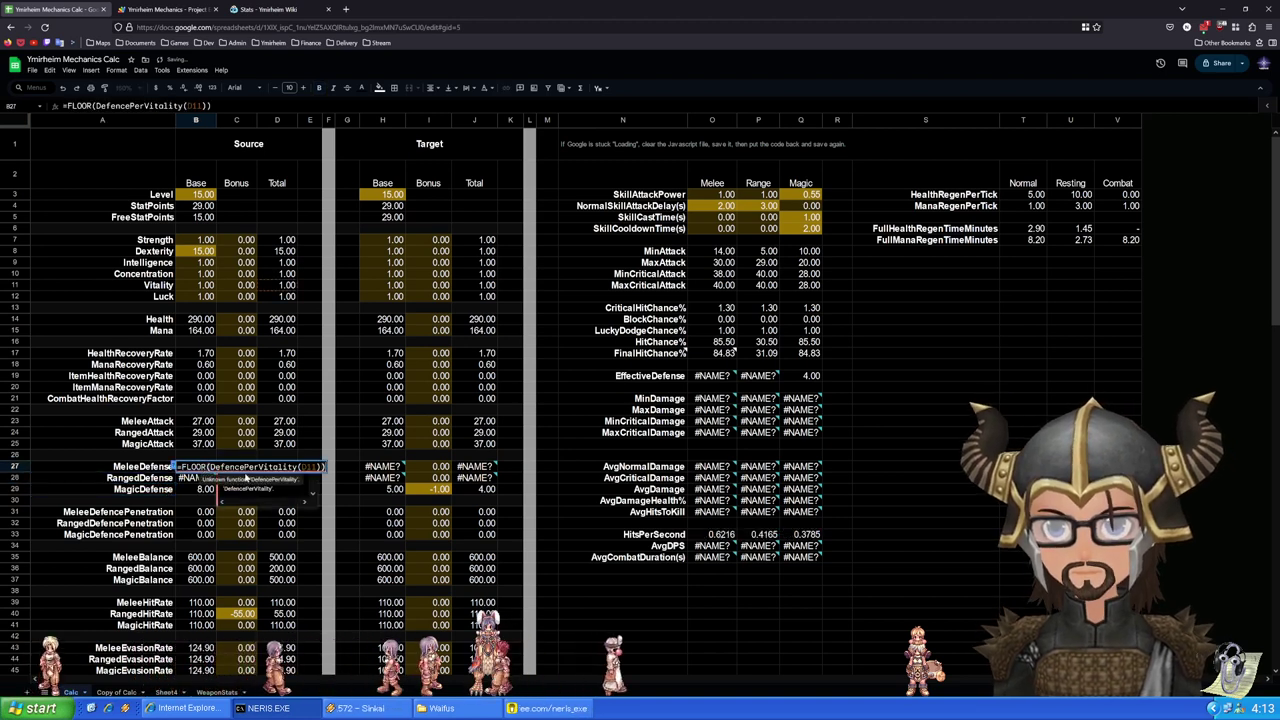
text(s)
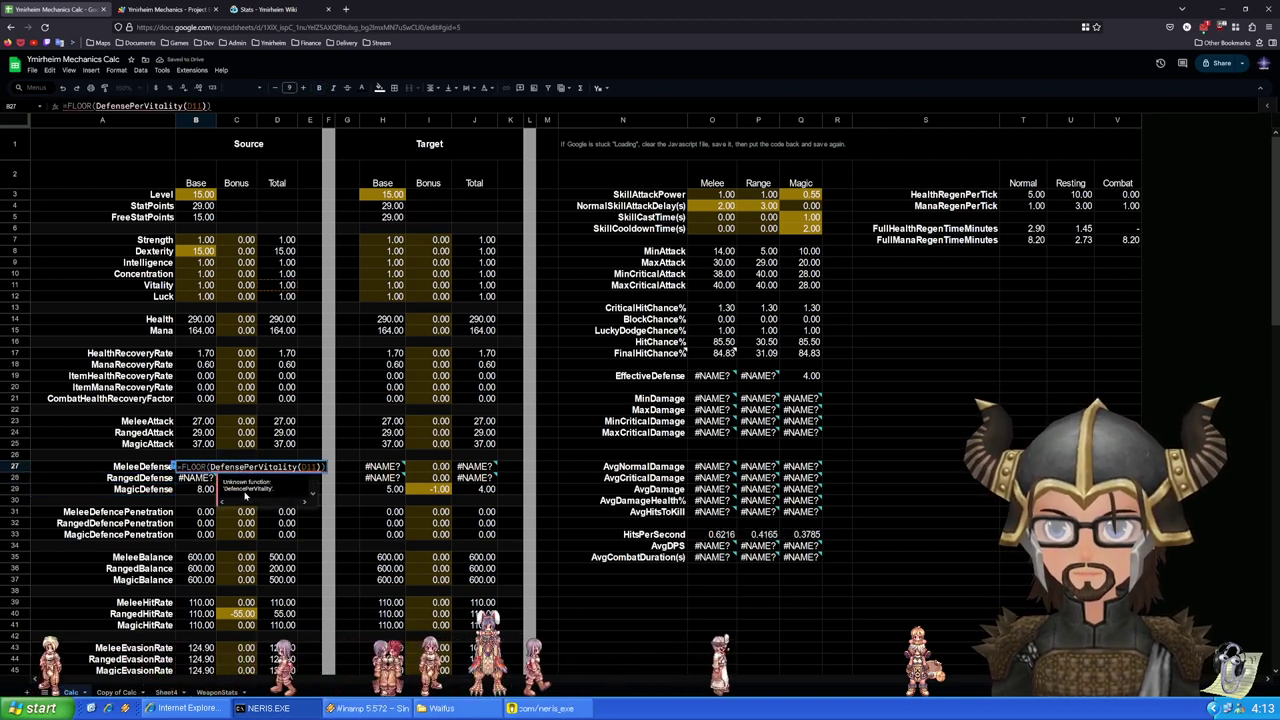
key(Return)
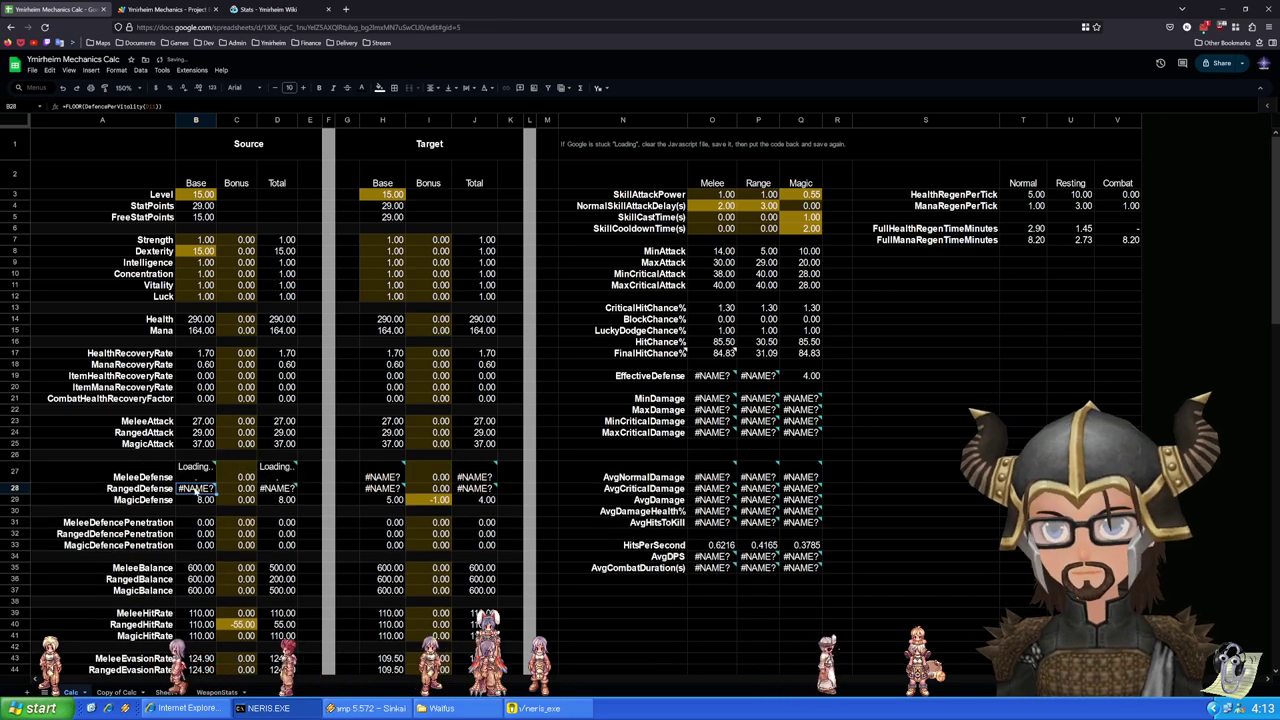
double_click(196, 488)
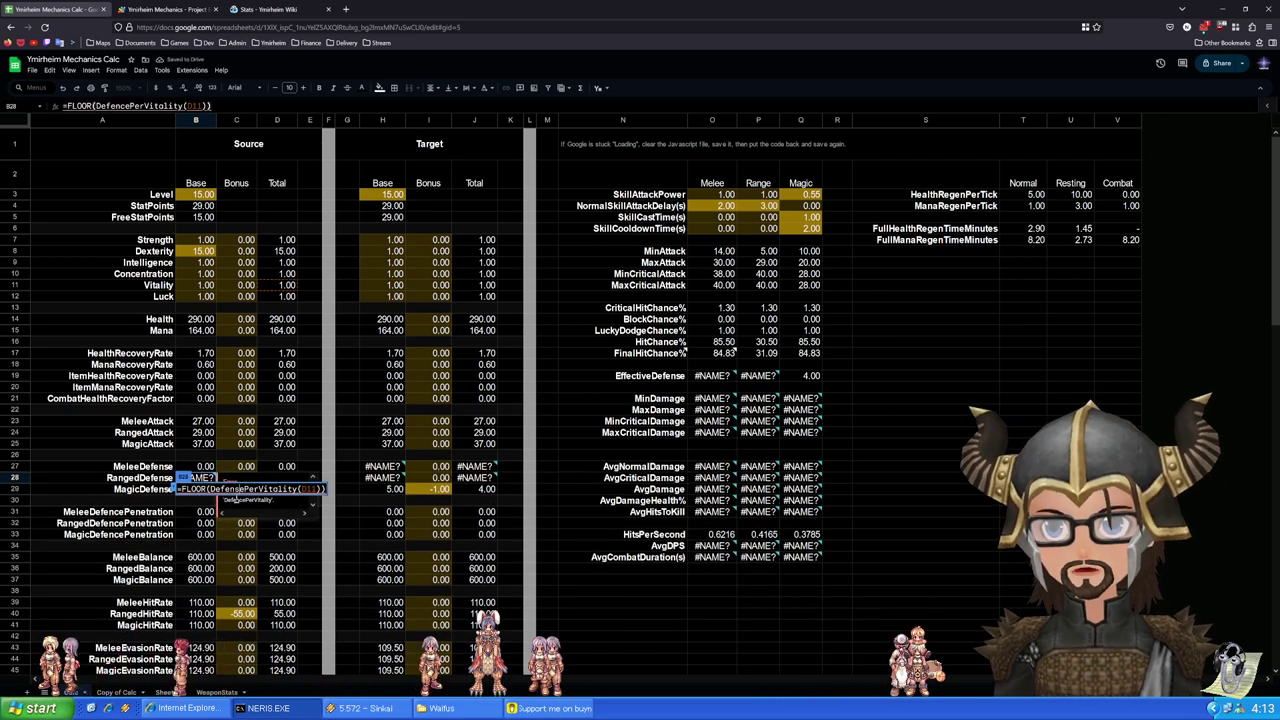
key(Return)
Step: Inspect B29's MagicDefencePerIntelligence formula and leave it unchanged
double_click(201, 502)
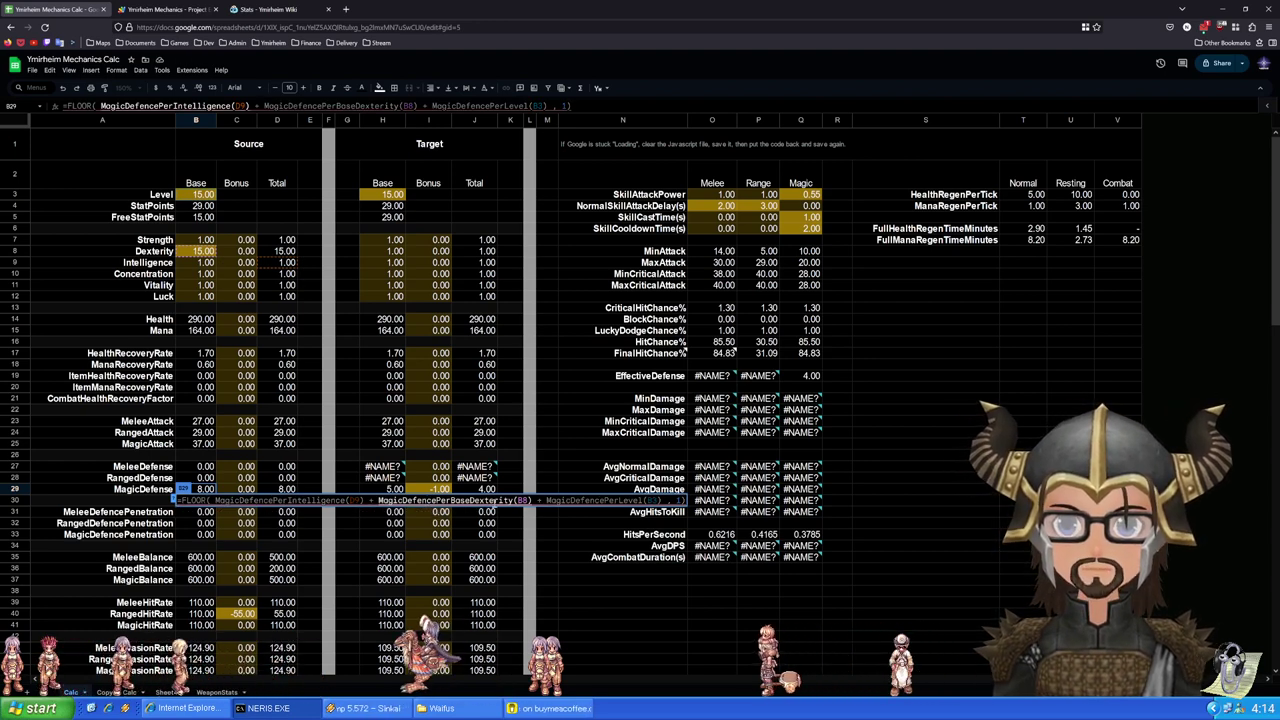
key(Return)
double_click(201, 489)
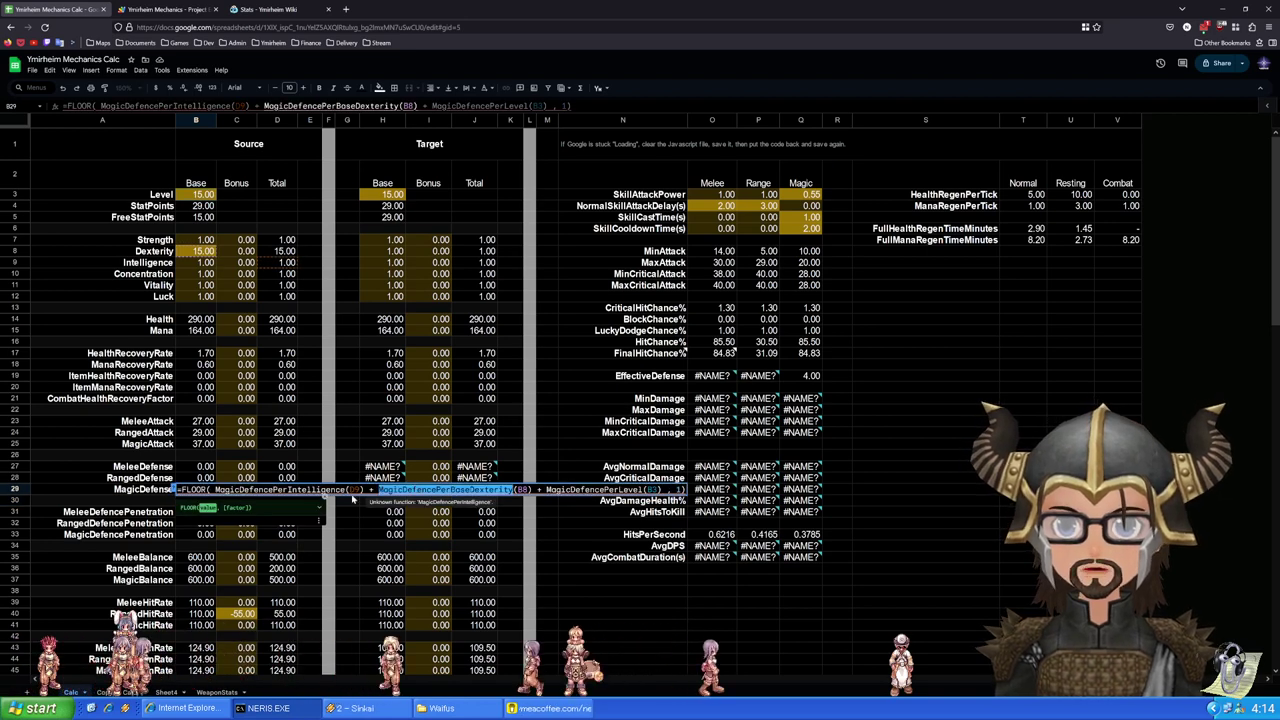
key(ctrl+Left)
key(ctrl+Left)
key(Escape)
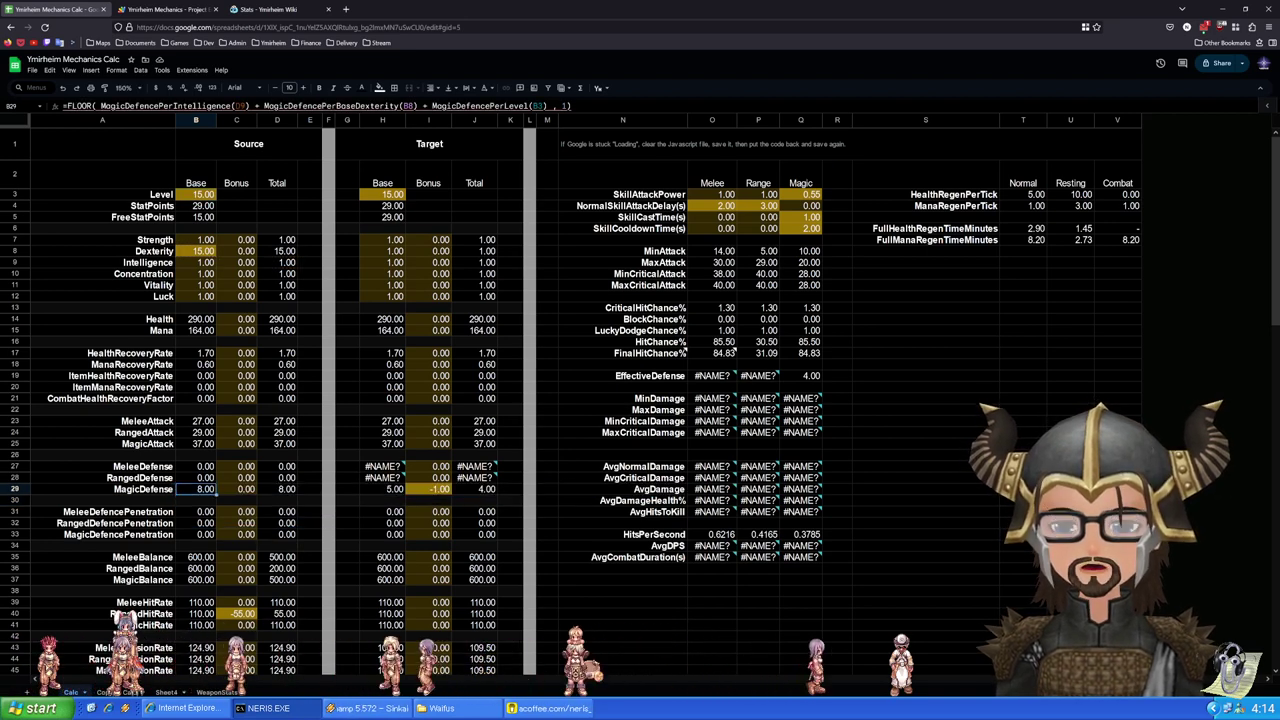
key(alt+Tab)
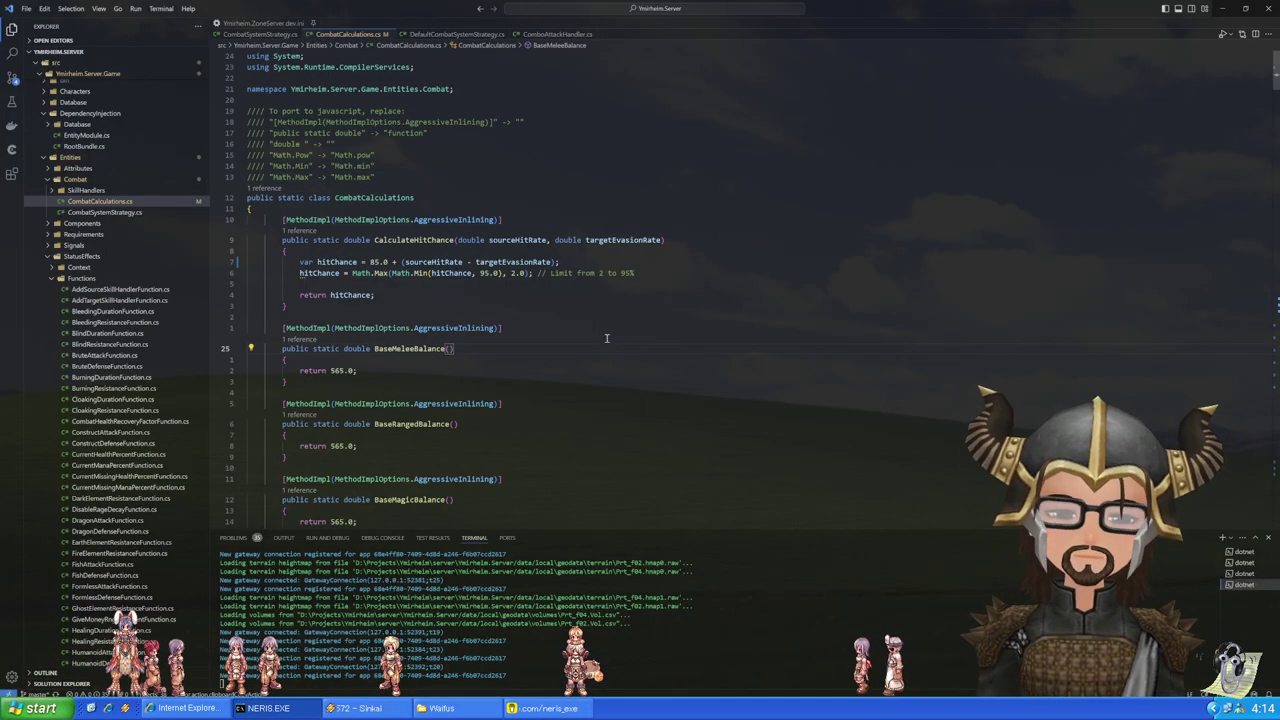
Step: Search for 'defence' and try retyping the MagicDefence method names as Defense, undoing the last edit
key(ctrl+f)
text(defence)
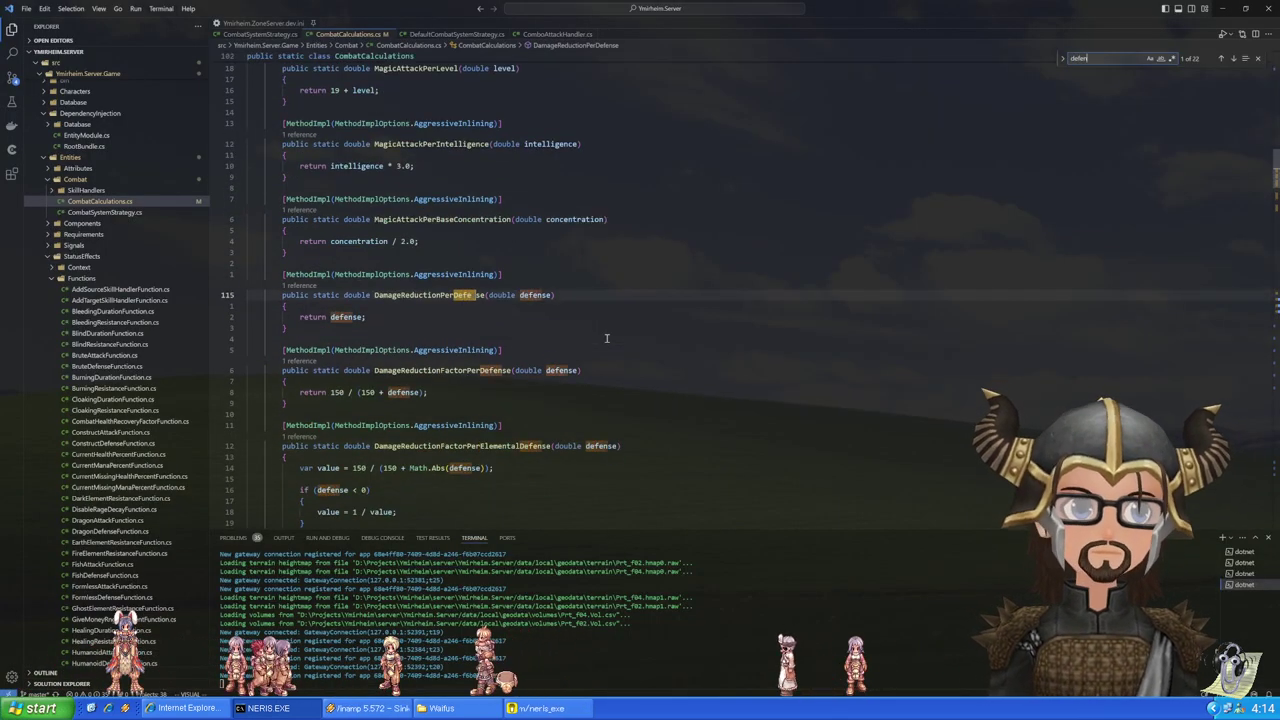
click(418, 316)
double_click(418, 296)
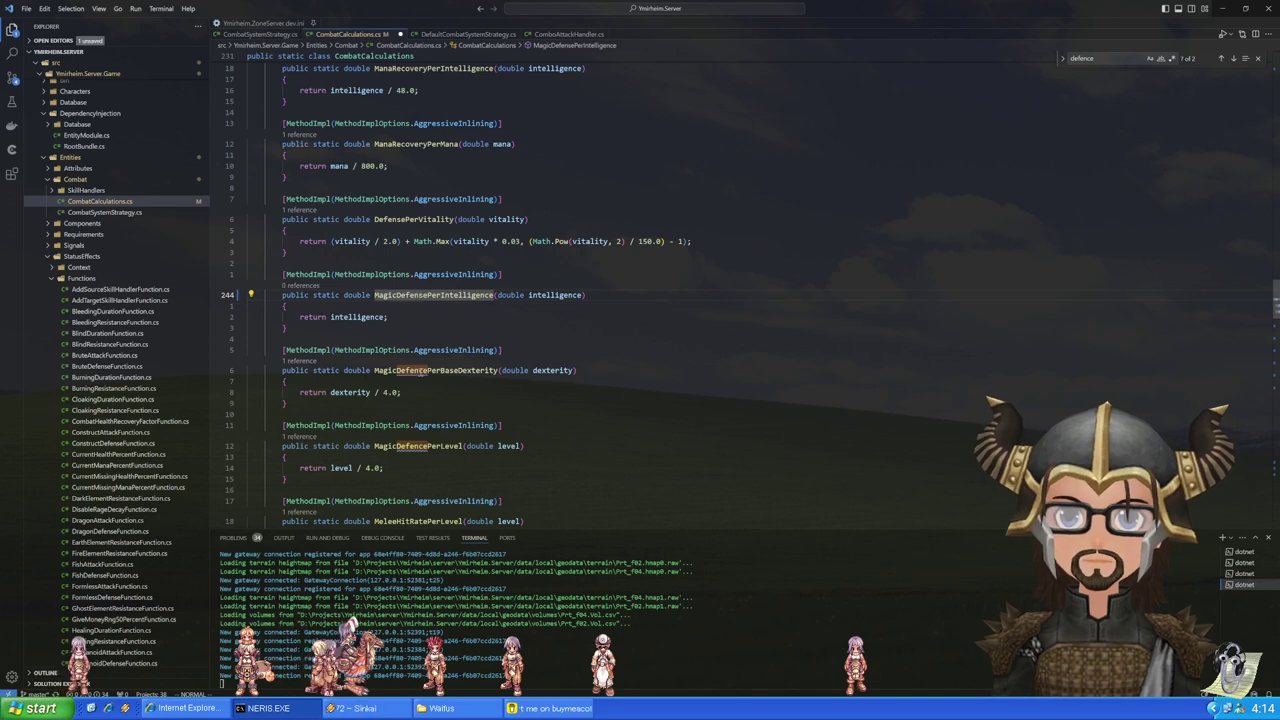
text(Defense)
key(F3)
text(Defense)
key(F3)
text(Defense)
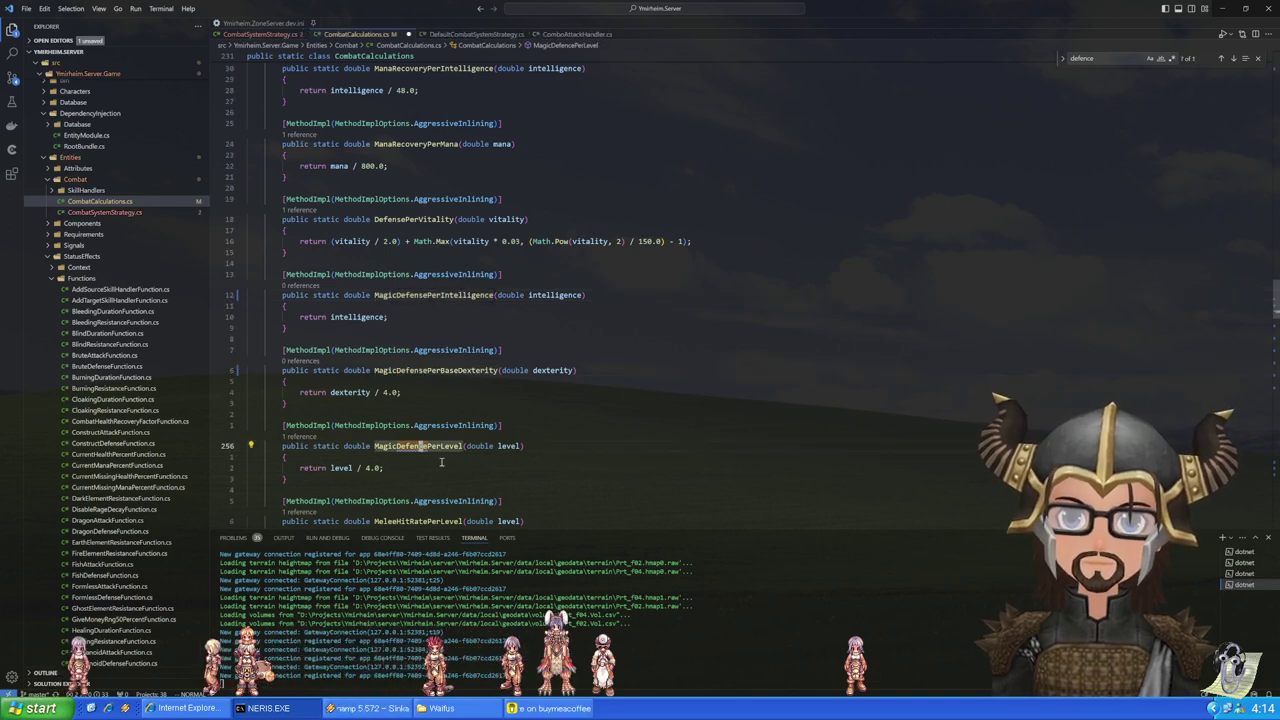
key(ctrl+z)
Step: Search for 'defense' and check DamageReductionPerDefense, cancelling its rename
scroll(494, 432, down, 10)
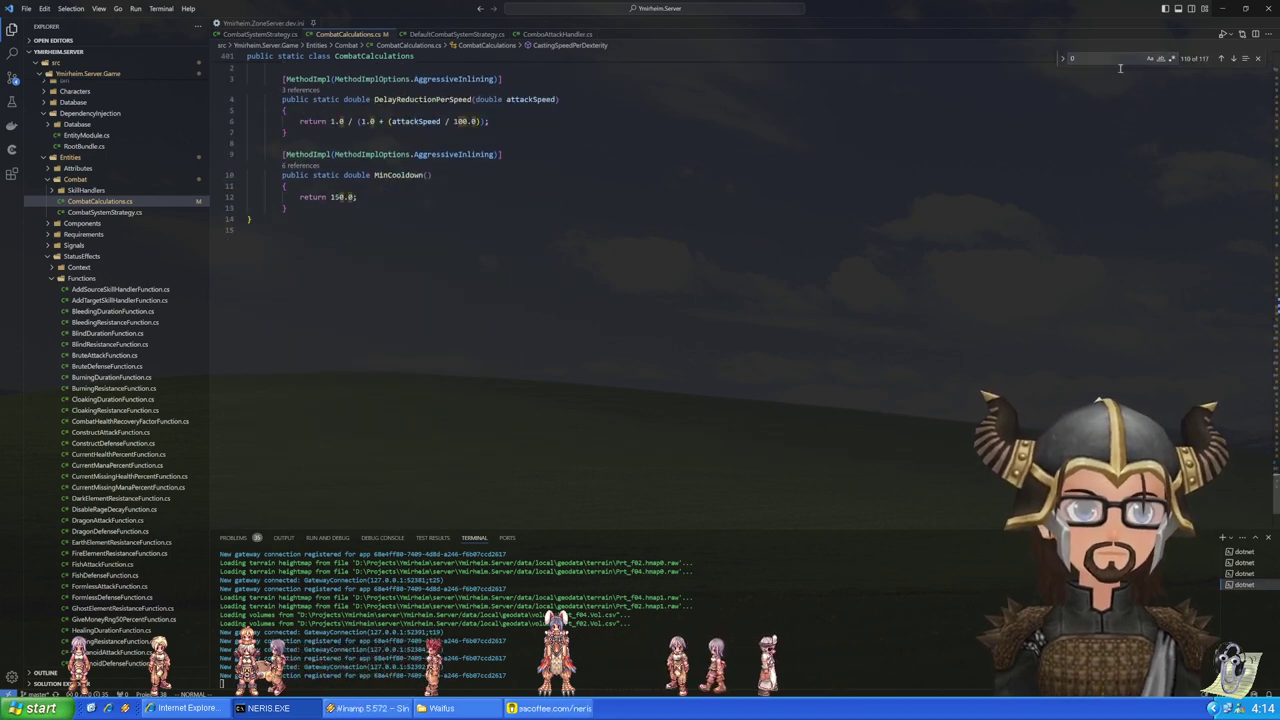
key(ctrl+f)
text(defenm)
key(BackSpace)
text(se)
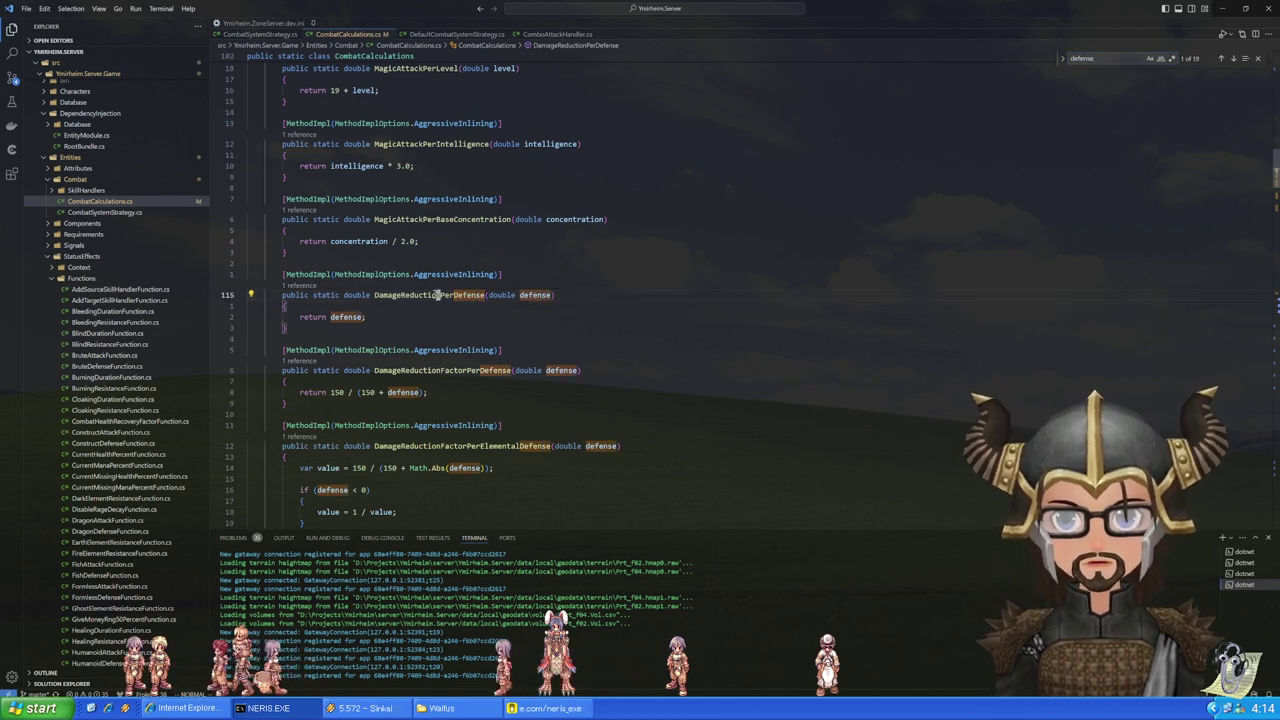
click(434, 294)
key(F2)
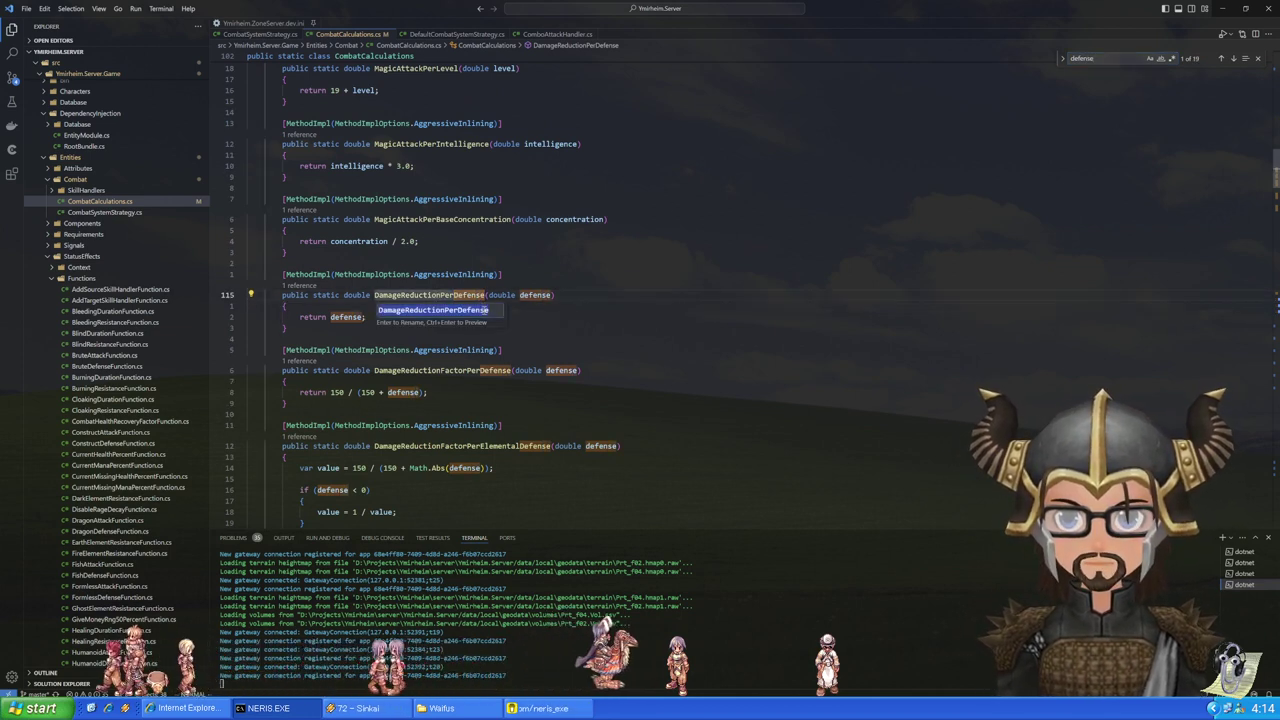
key(Escape)
key(Down)
key(Down)
key(Down)
Step: Rename MagicDefencePerIntelligence to MagicDefensePerIntelligence
key(ctrl+f)
text(defence)
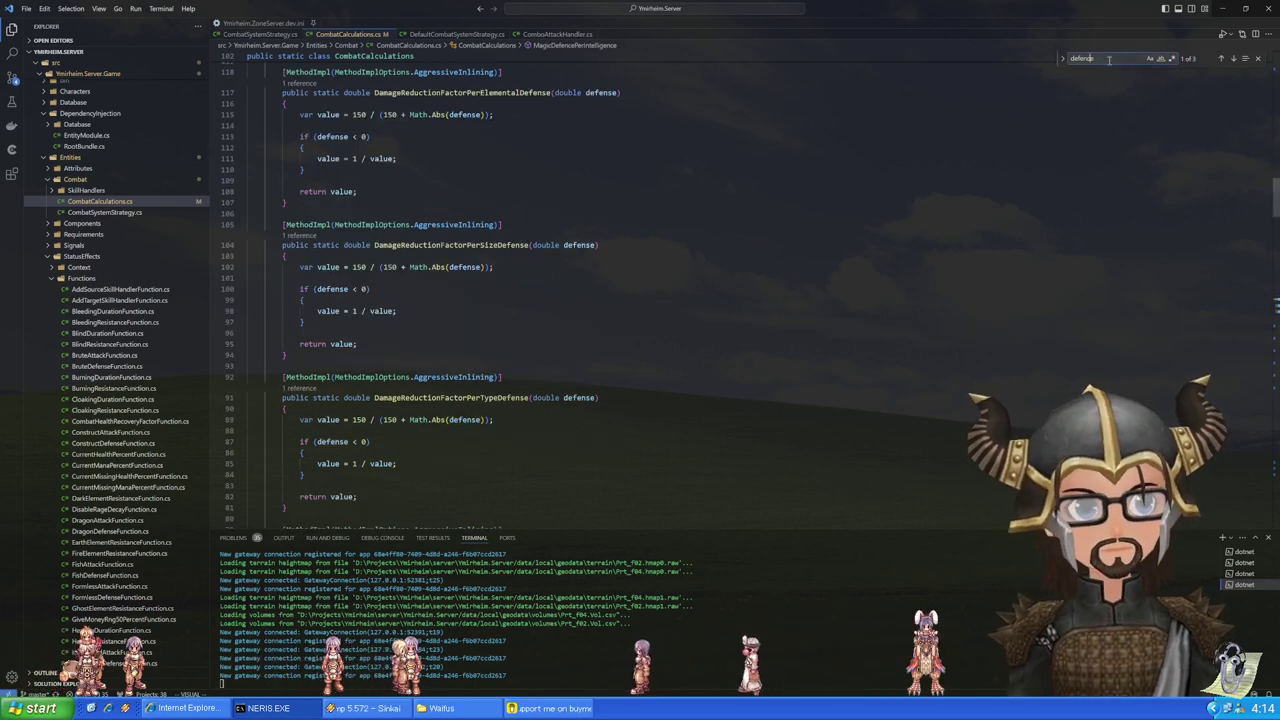
key(Return)
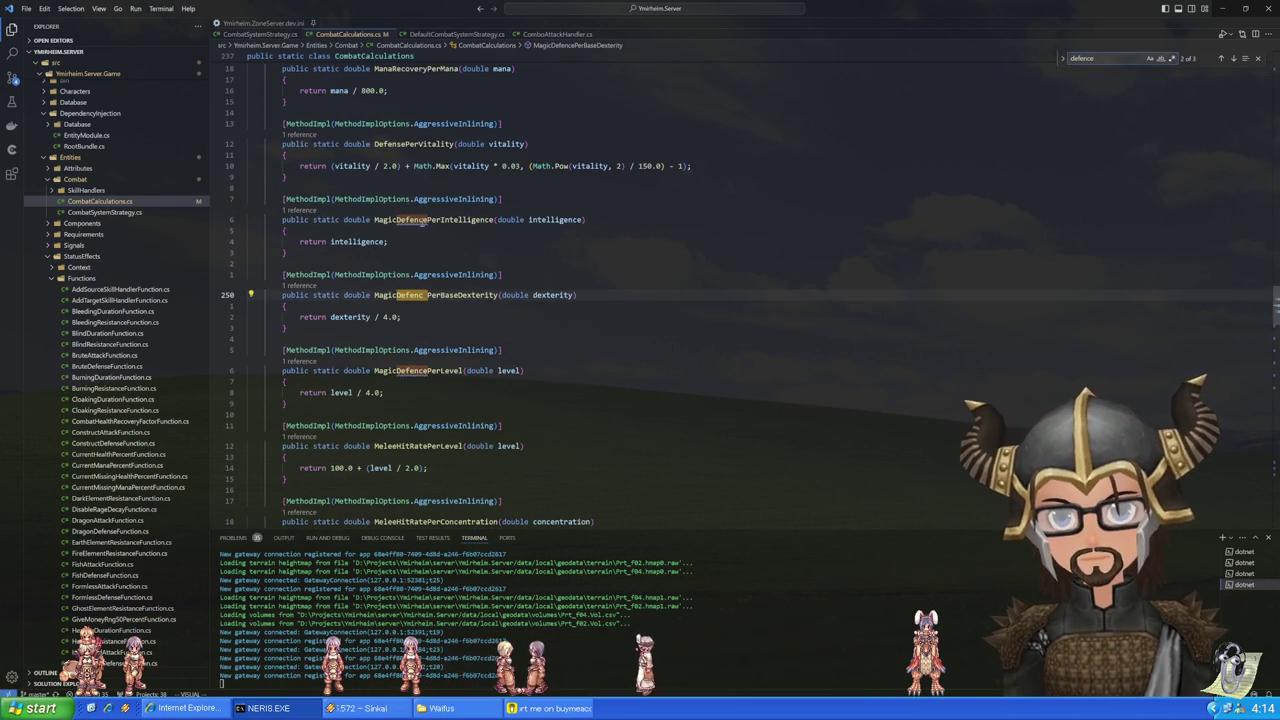
click(422, 222)
key(F2)
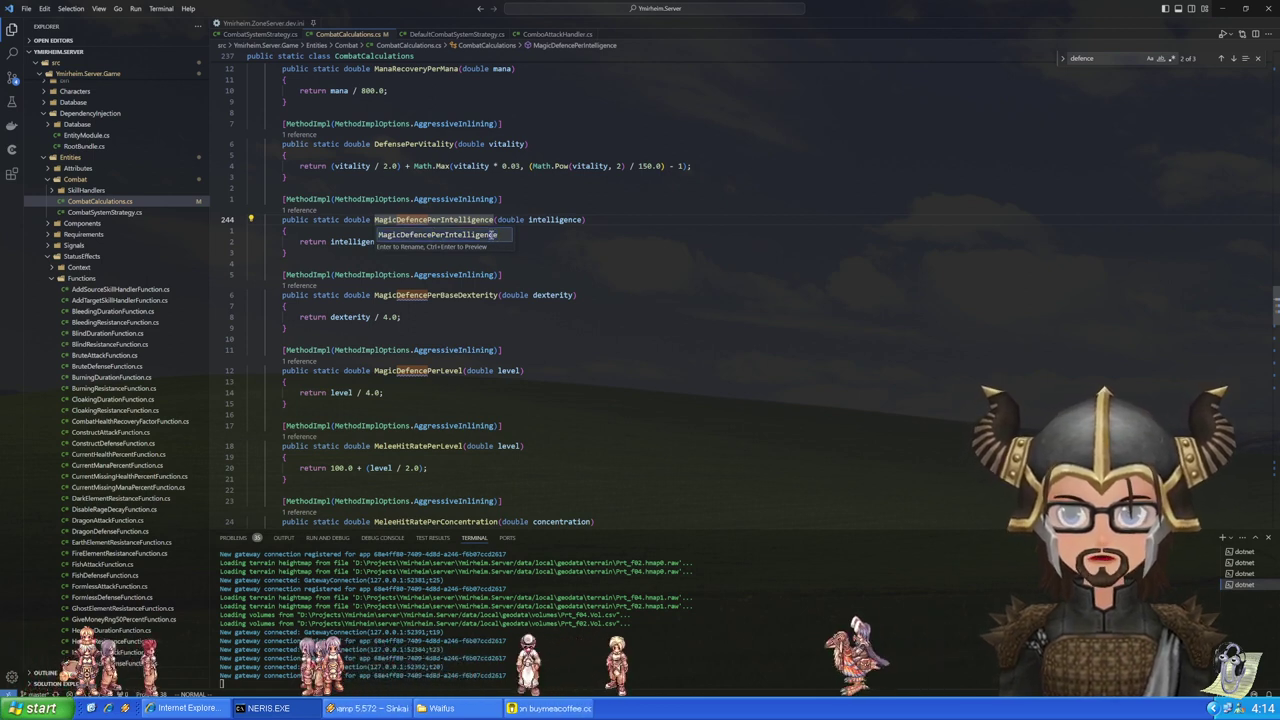
key(Return)
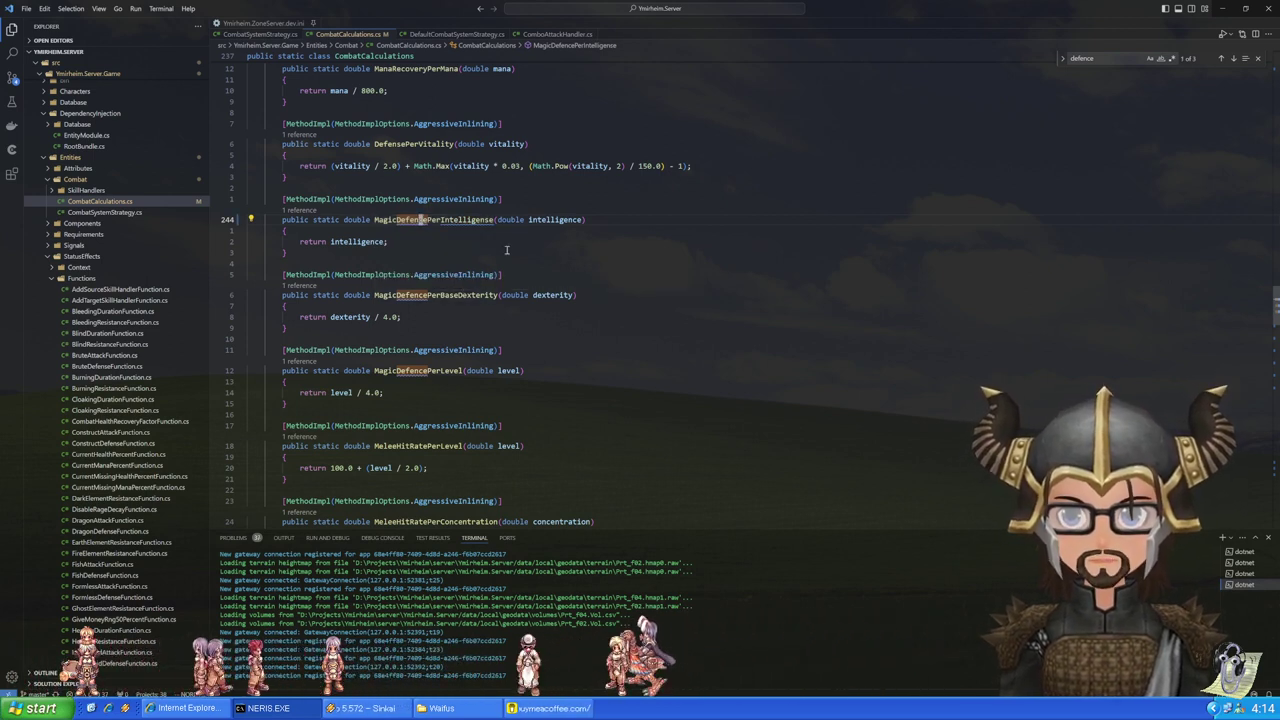
key(F2)
click(431, 234)
key(BackSpace)
text(sePerIntelligence)
key(Return)
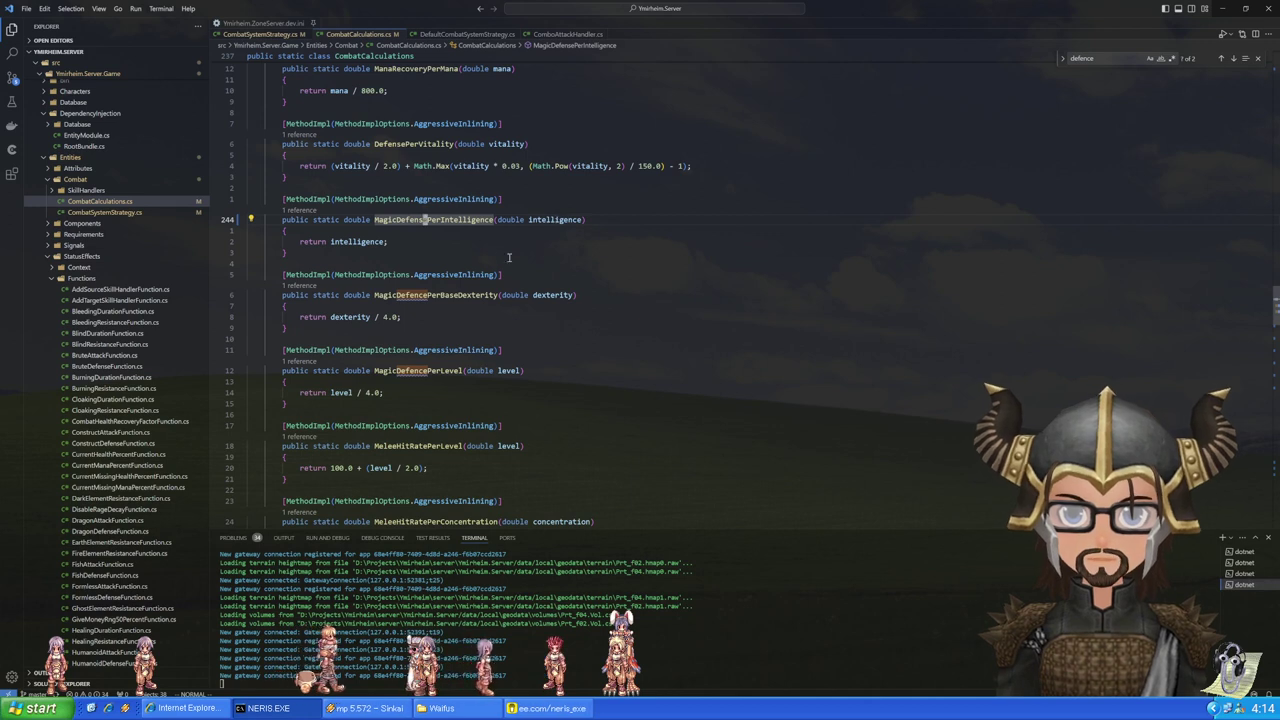
Step: Rename MagicDefencePerBaseDexterity and MagicDefencePerLevel to the Defense spelling
click(418, 296)
key(F2)
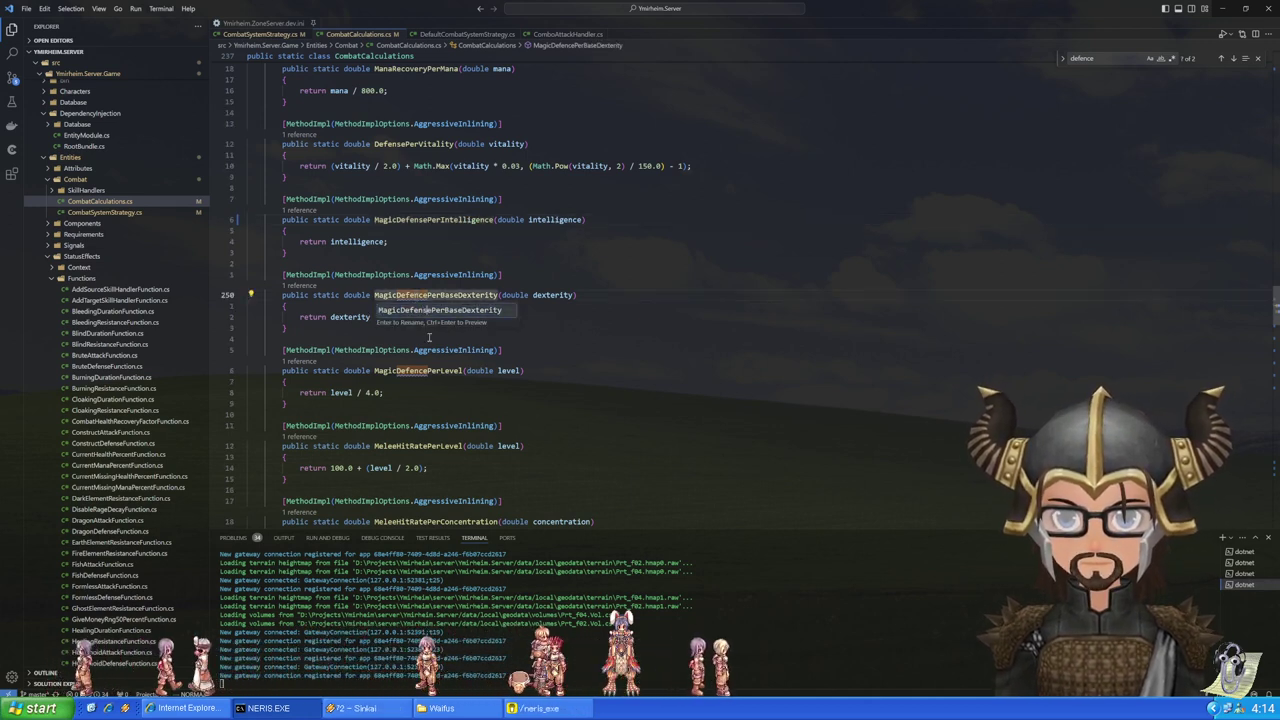
key(BackSpace)
text(s)
key(Return)
click(420, 371)
key(F2)
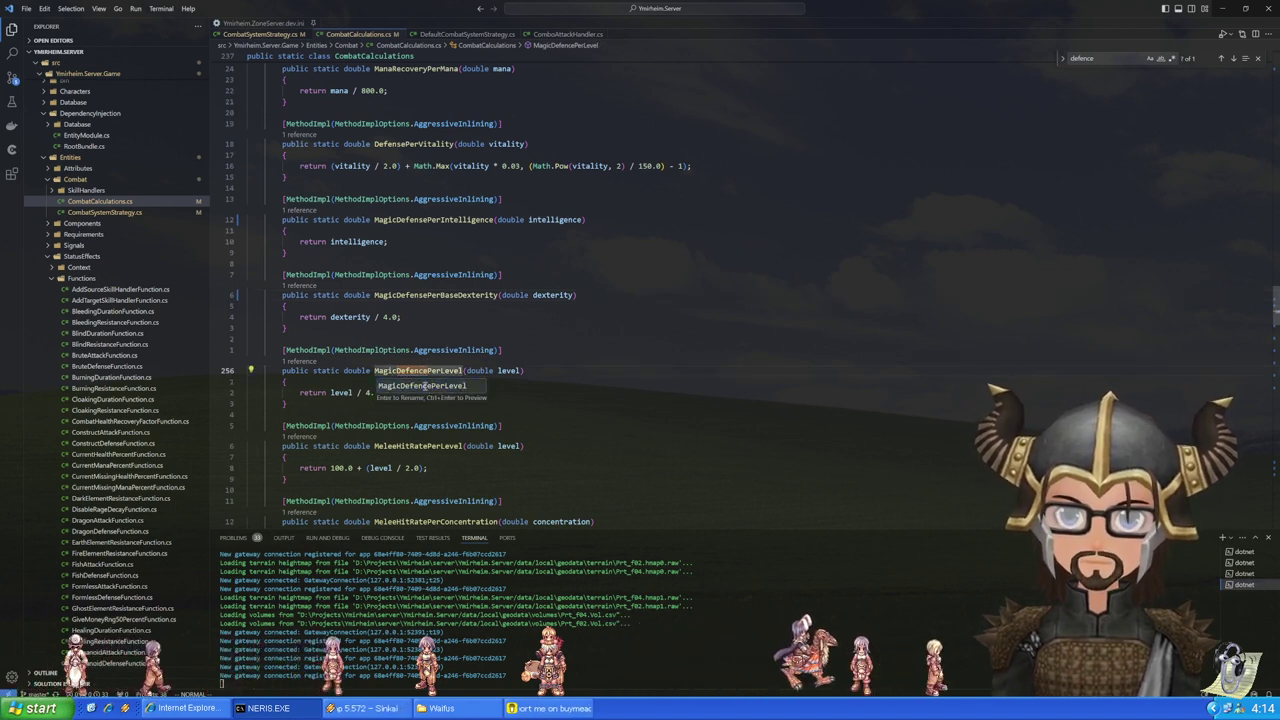
key(BackSpace)
text(s)
key(Return)
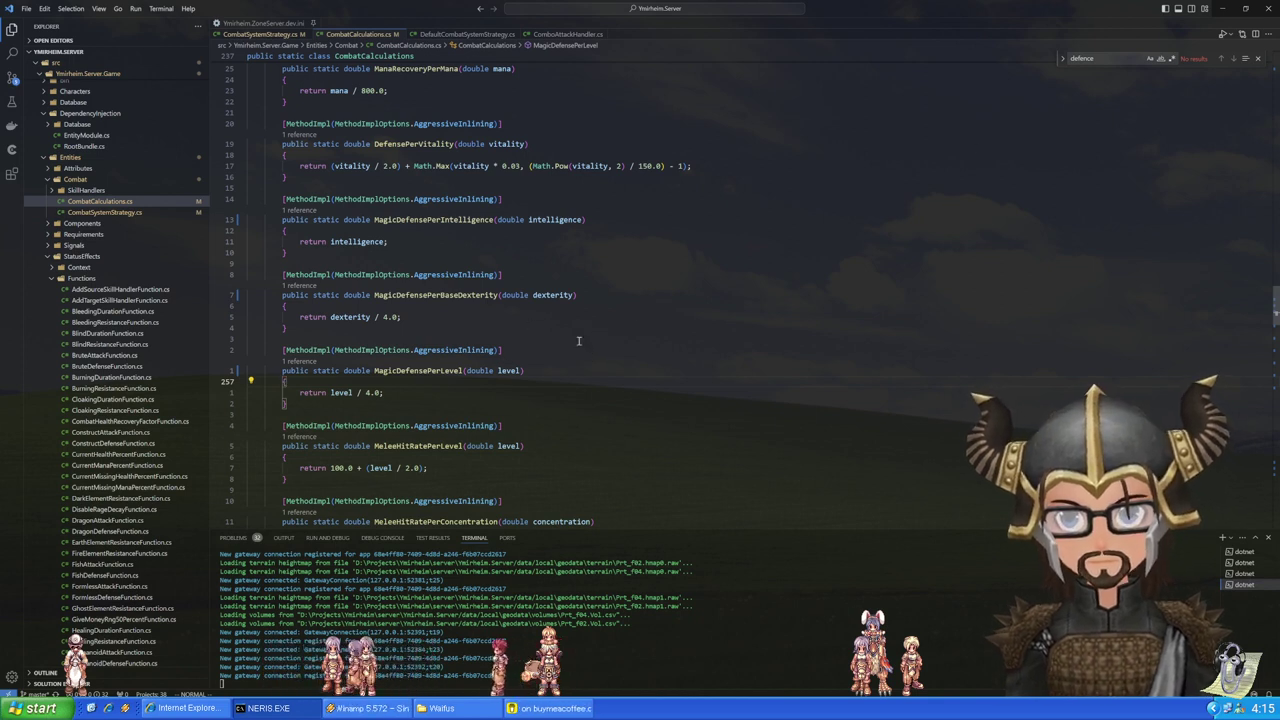
key(ctrl+f)
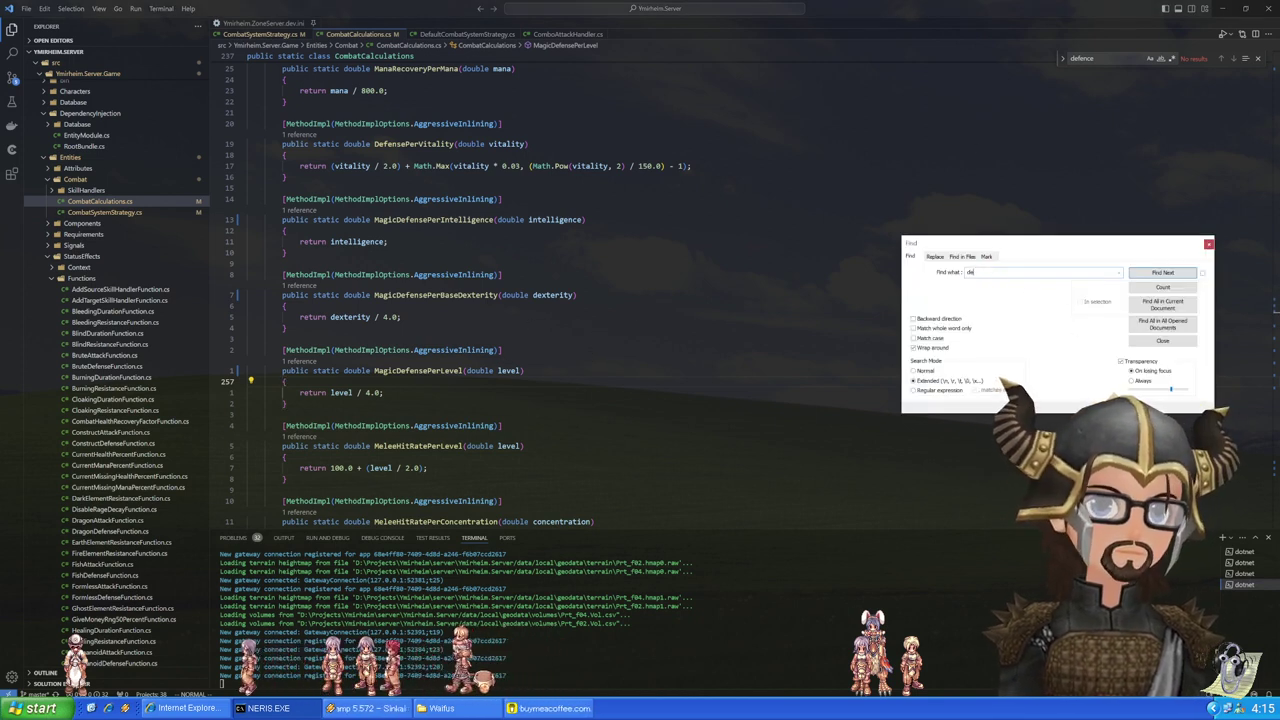
Step: Search CombatCalculations.cs in Notepad++ for 'fen', find no matches, and close the Find dialog
key(BackSpace)
key(BackSpace)
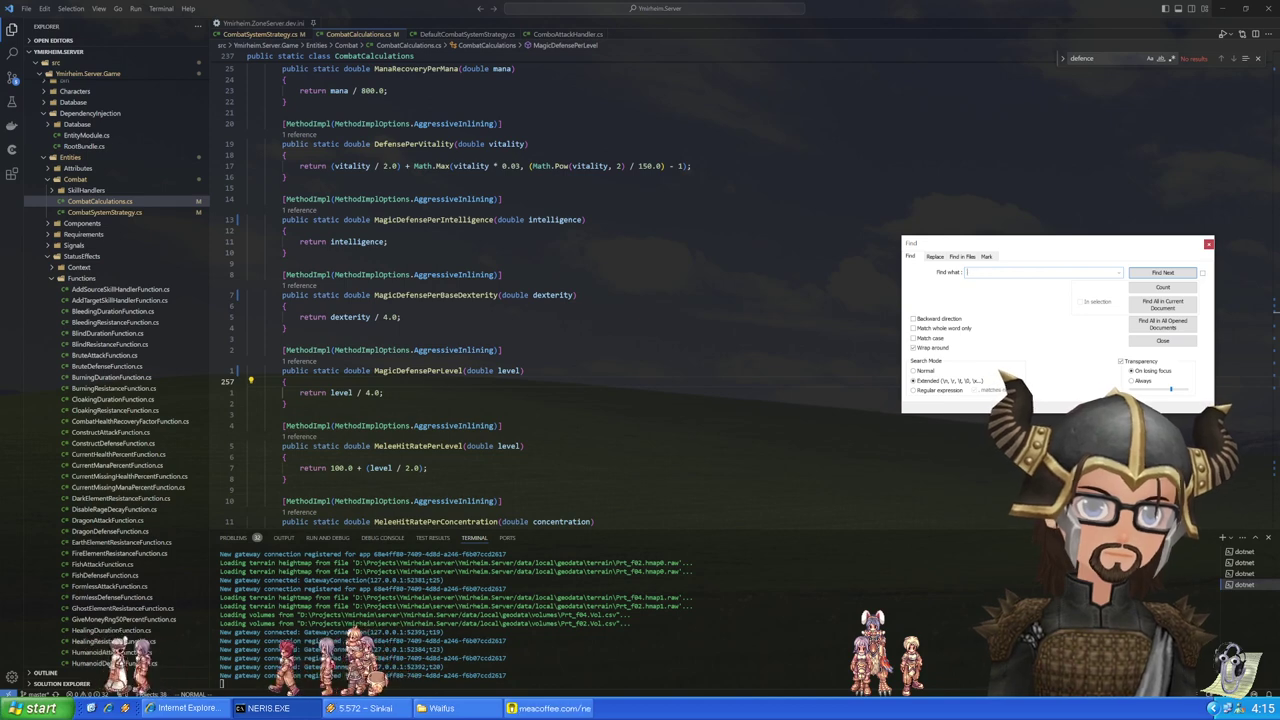
text(fence)
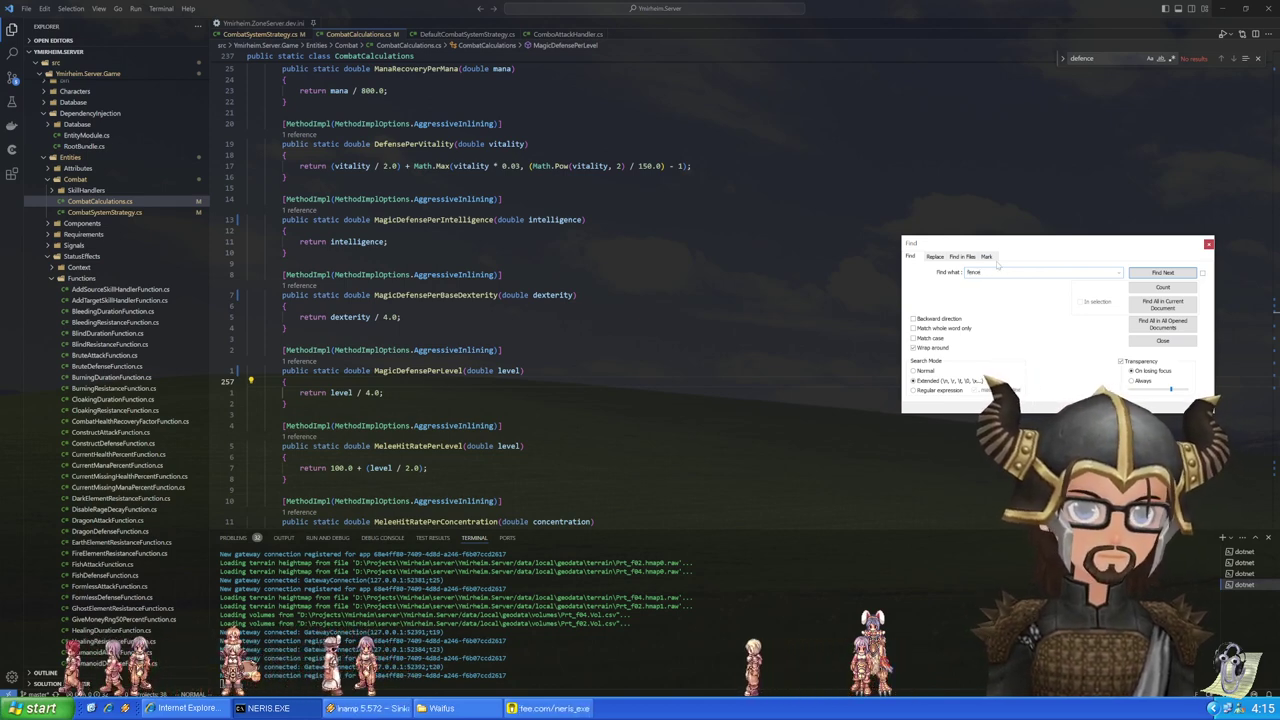
key(ctrl+h)
key(ctrl+f)
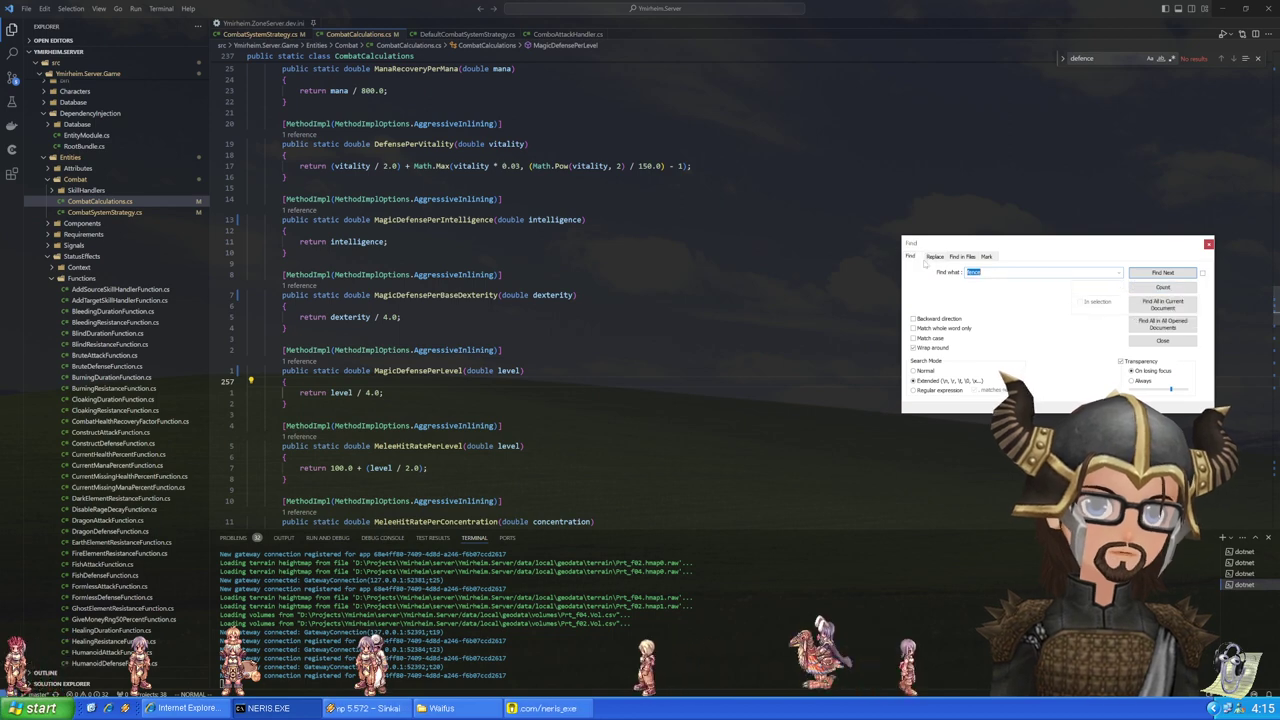
key(alt+Tab)
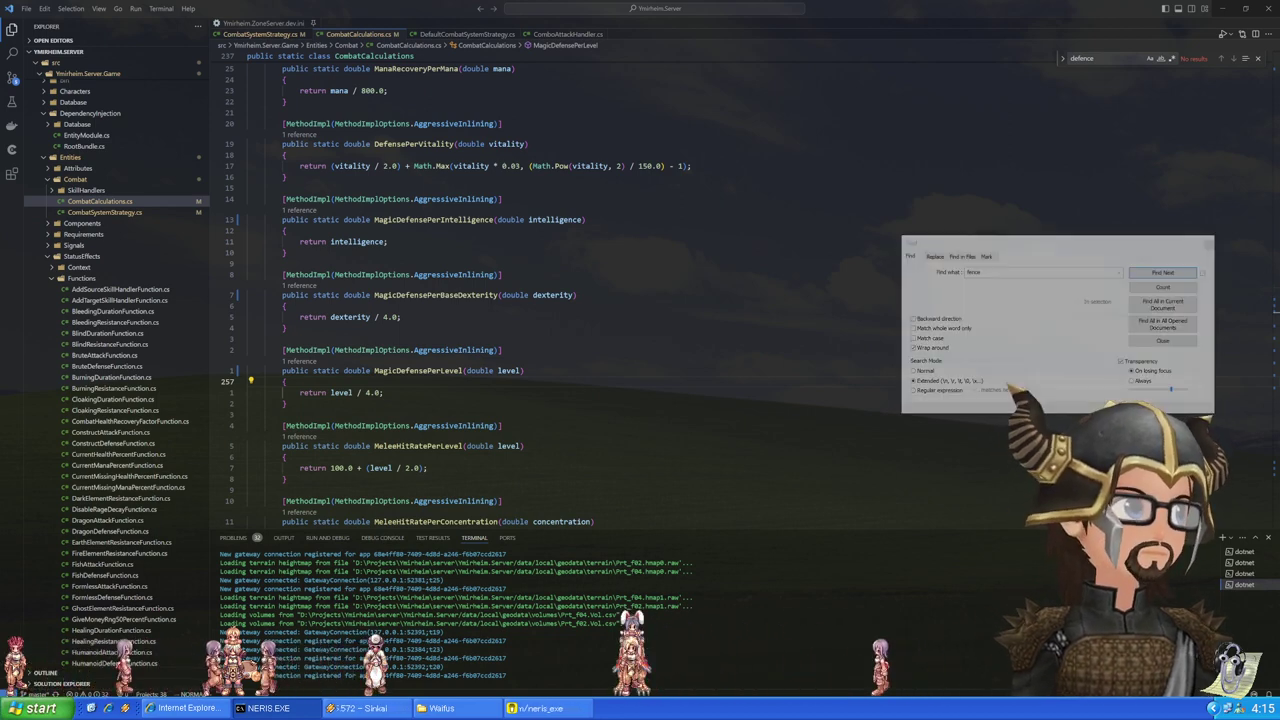
key(alt+Tab)
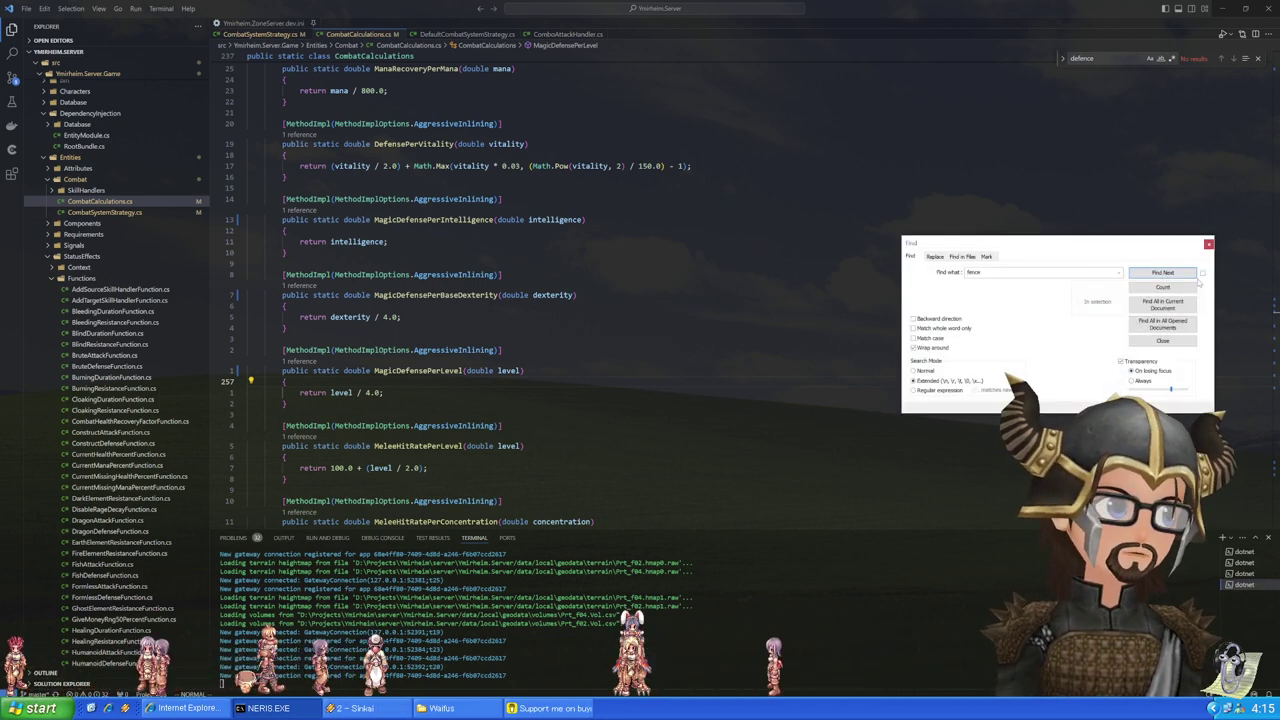
key(alt+Tab)
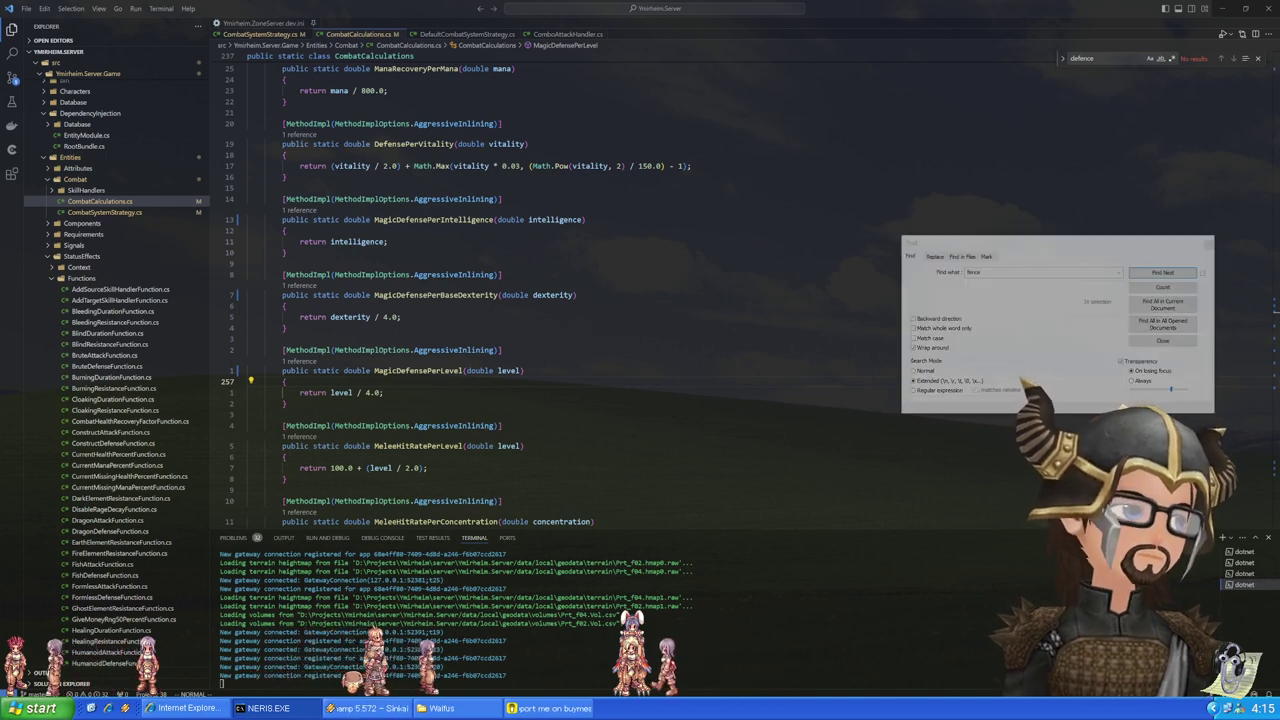
key(alt+Tab)
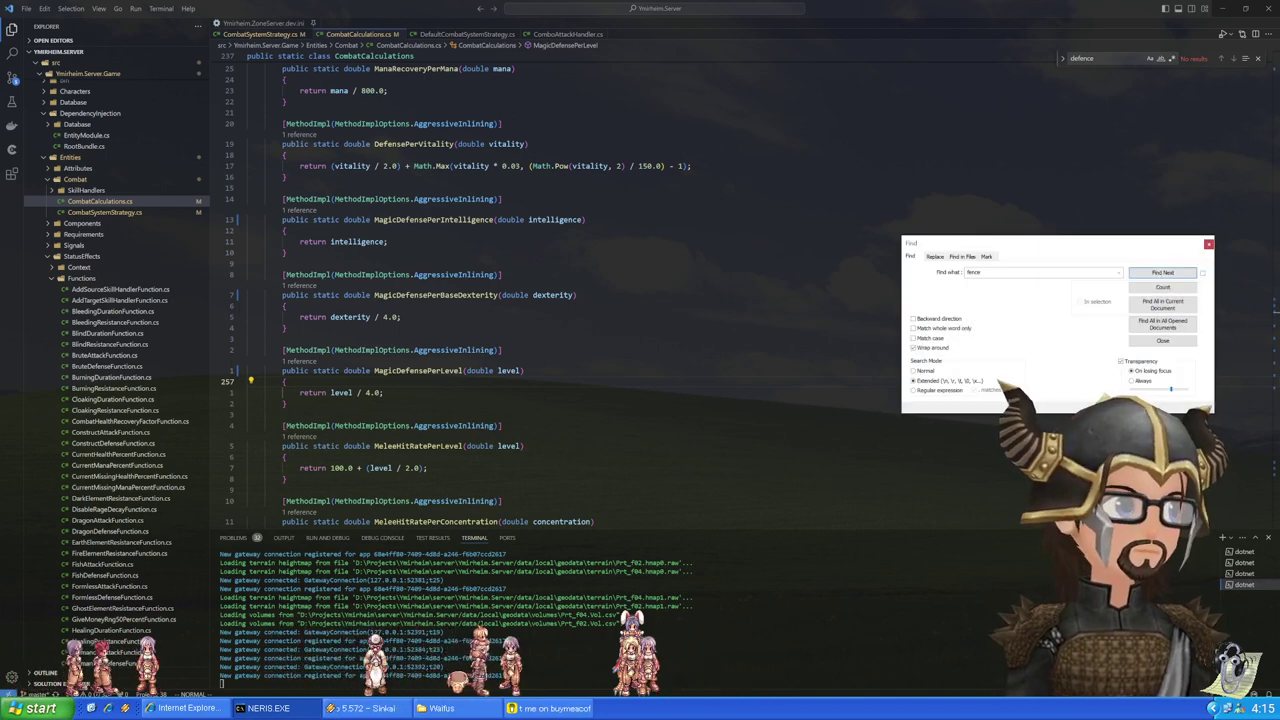
key(alt+Tab)
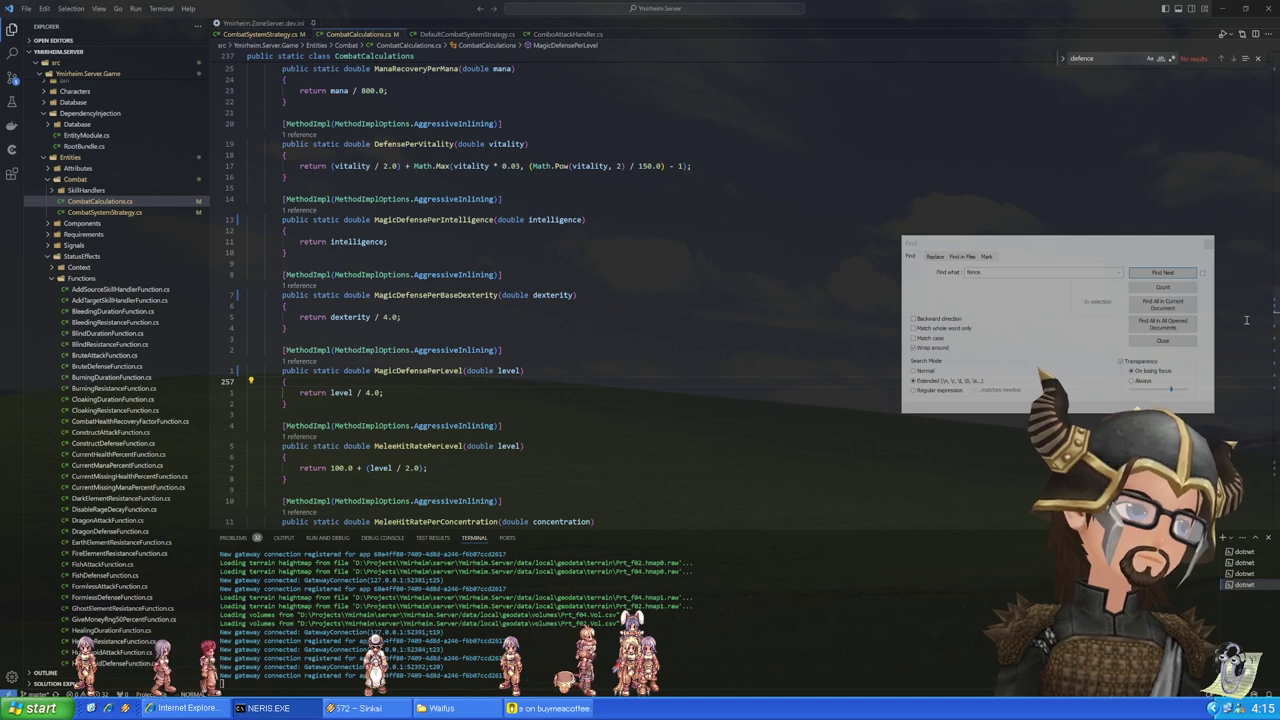
click(1168, 281)
key(Escape)
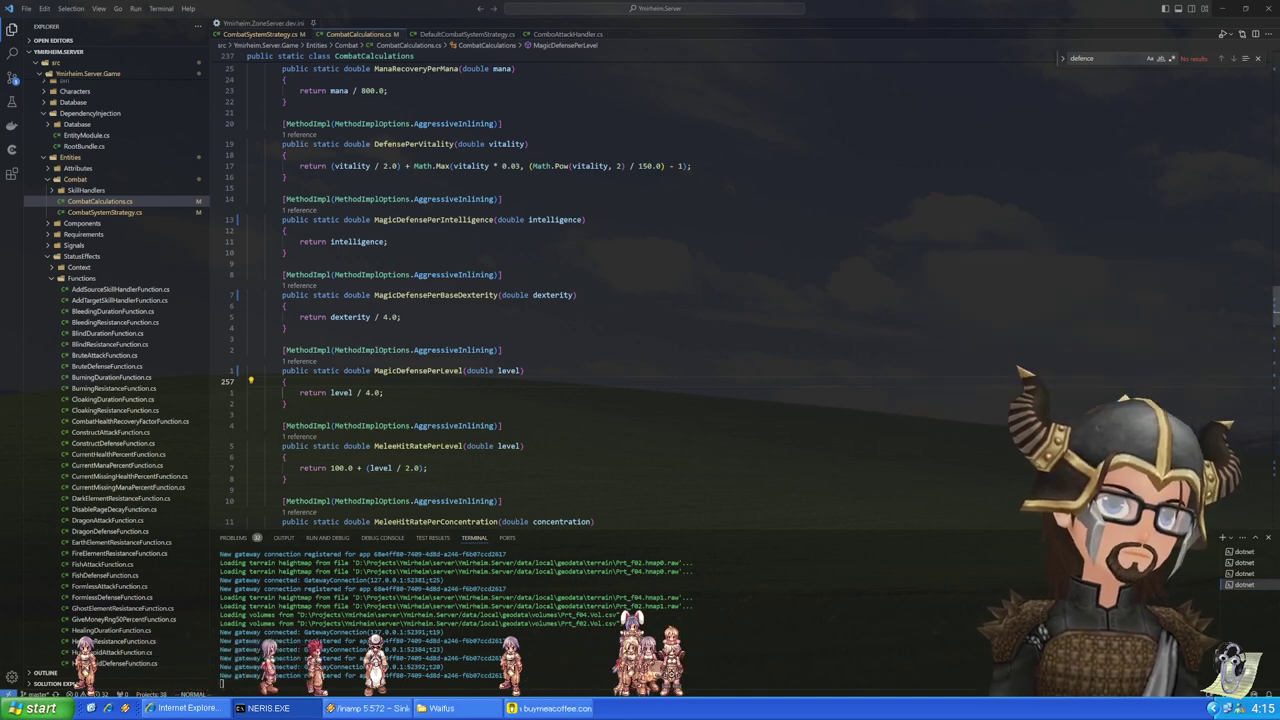
Step: Save the Apps Script project and return to the Ymirheim Mechanics Calc spreadsheet
key(alt+Tab)
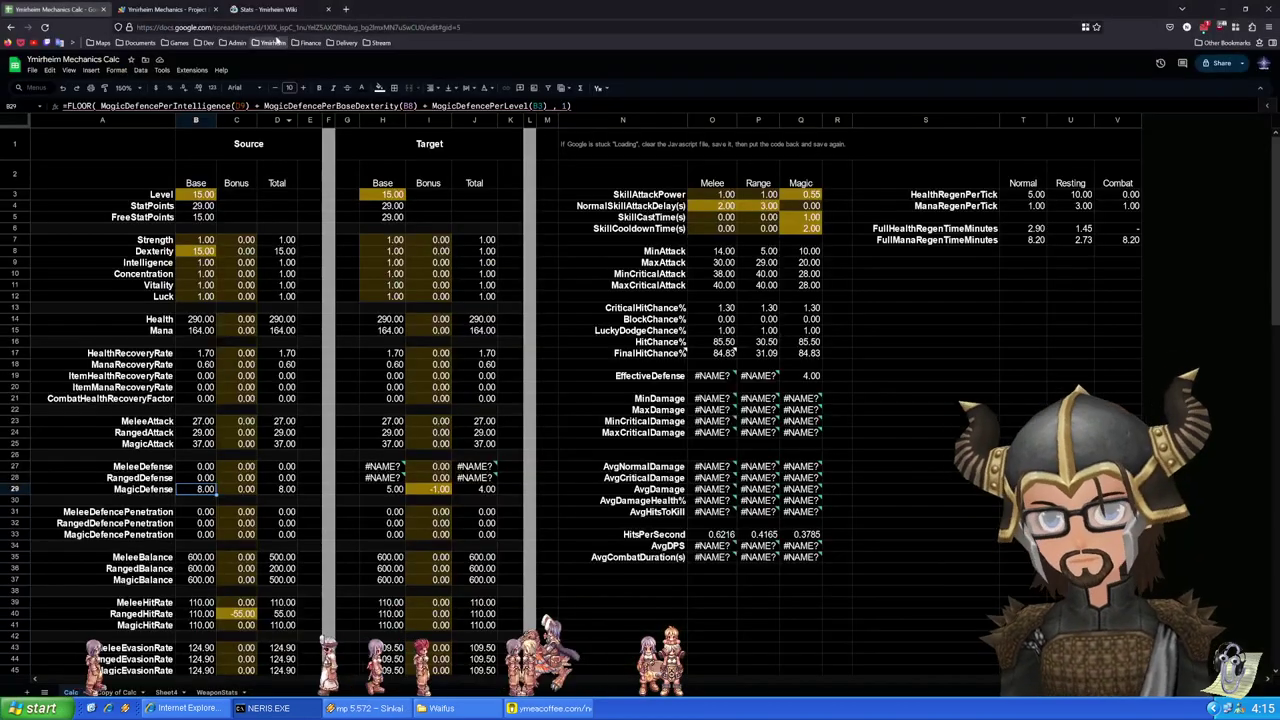
key(ctrl+Tab)
key(Return)
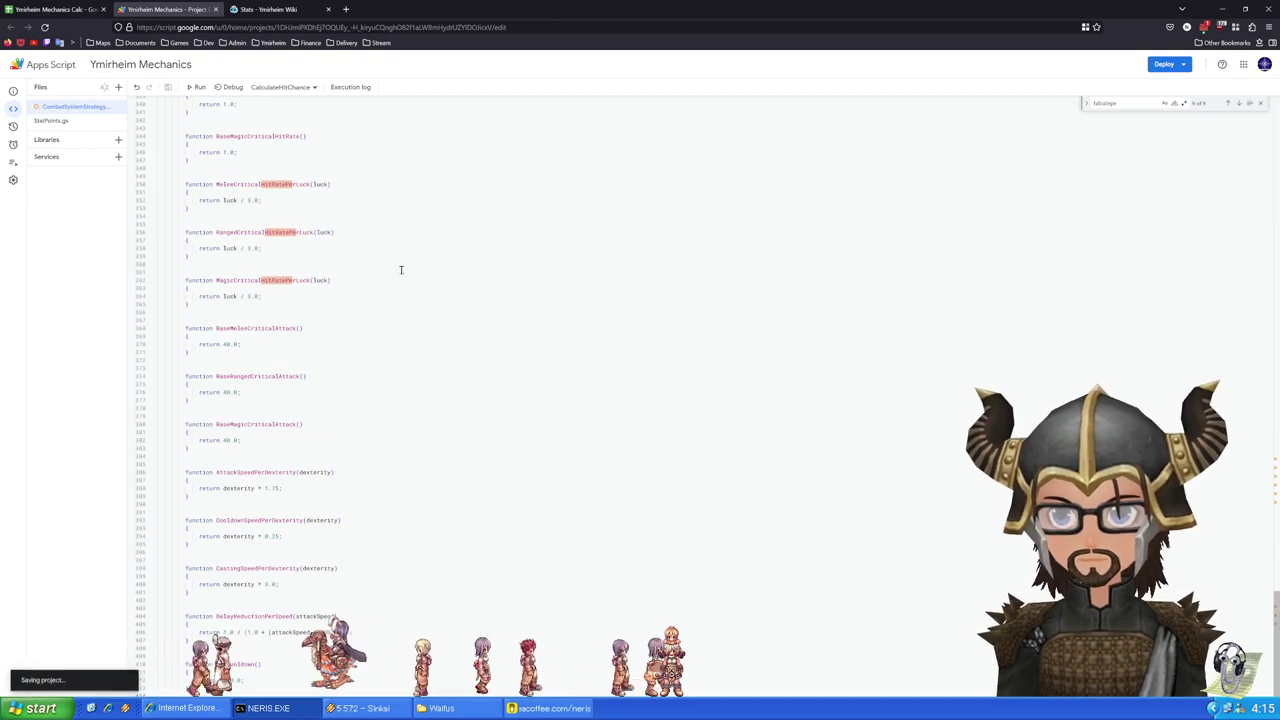
key(ctrl+Home)
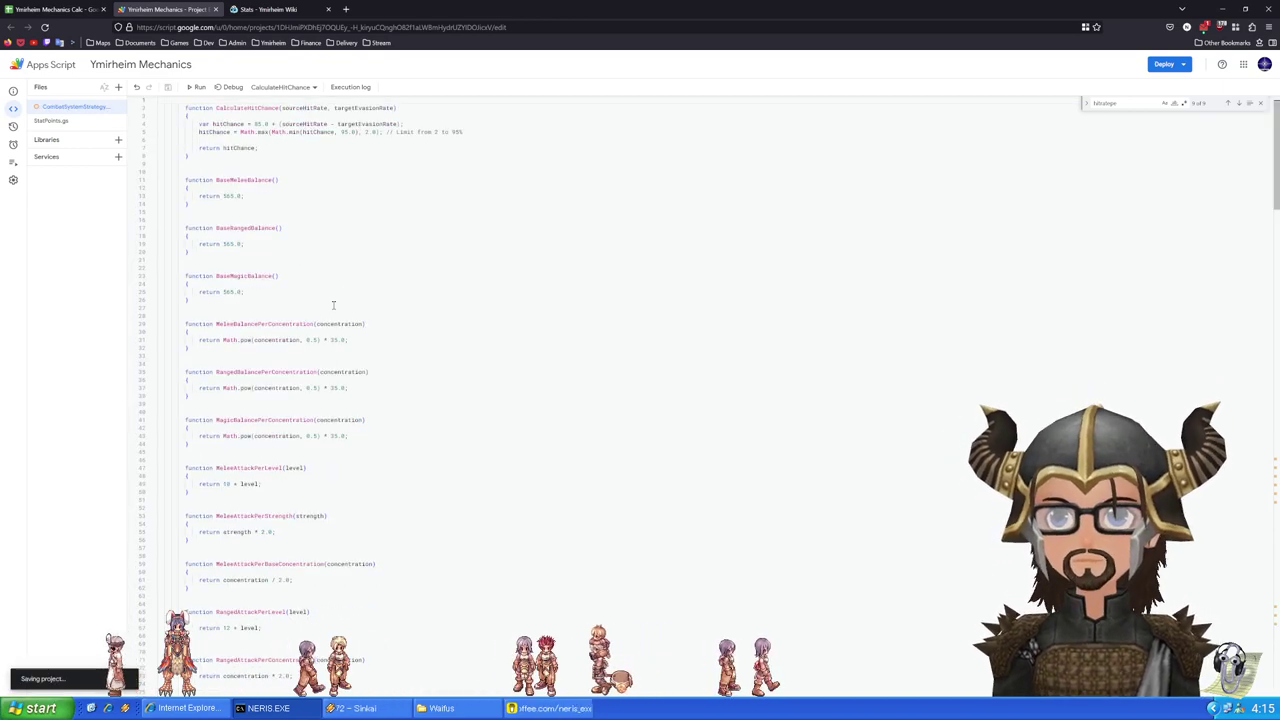
click(40, 14)
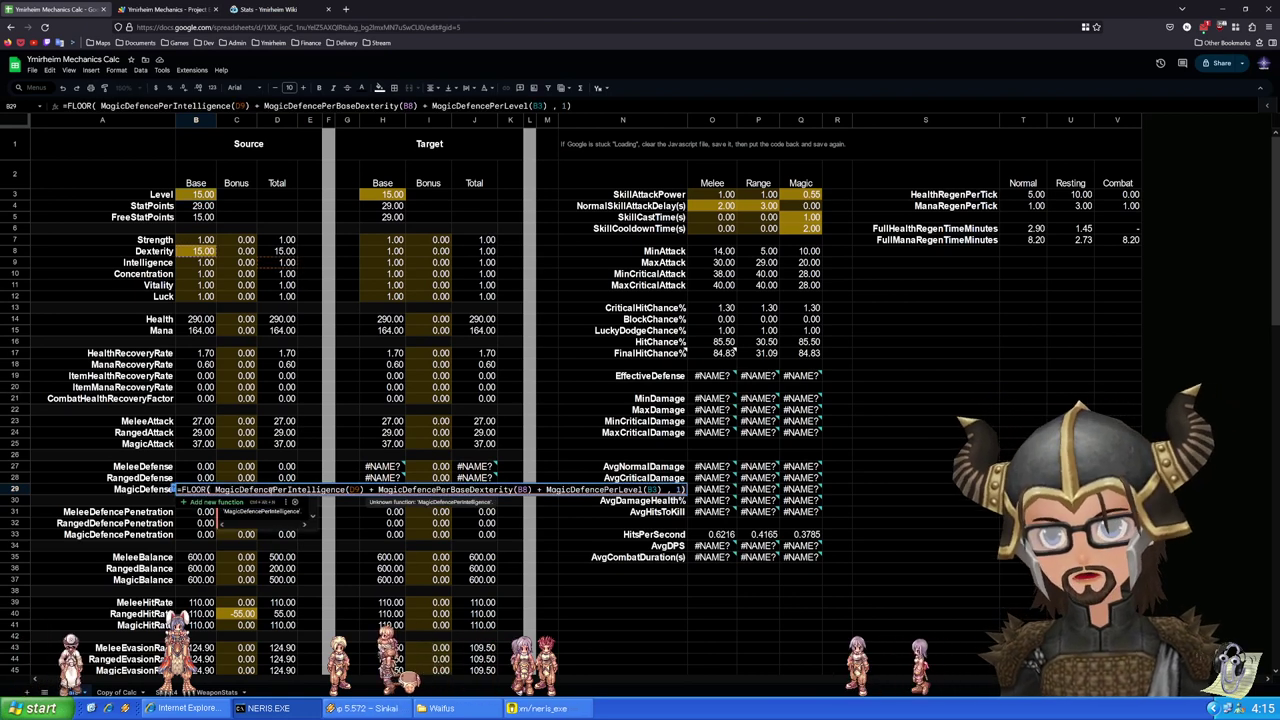
Step: Respell 'Defence' as 'Defense' in the function names in B29, H27 and H28
text(s)
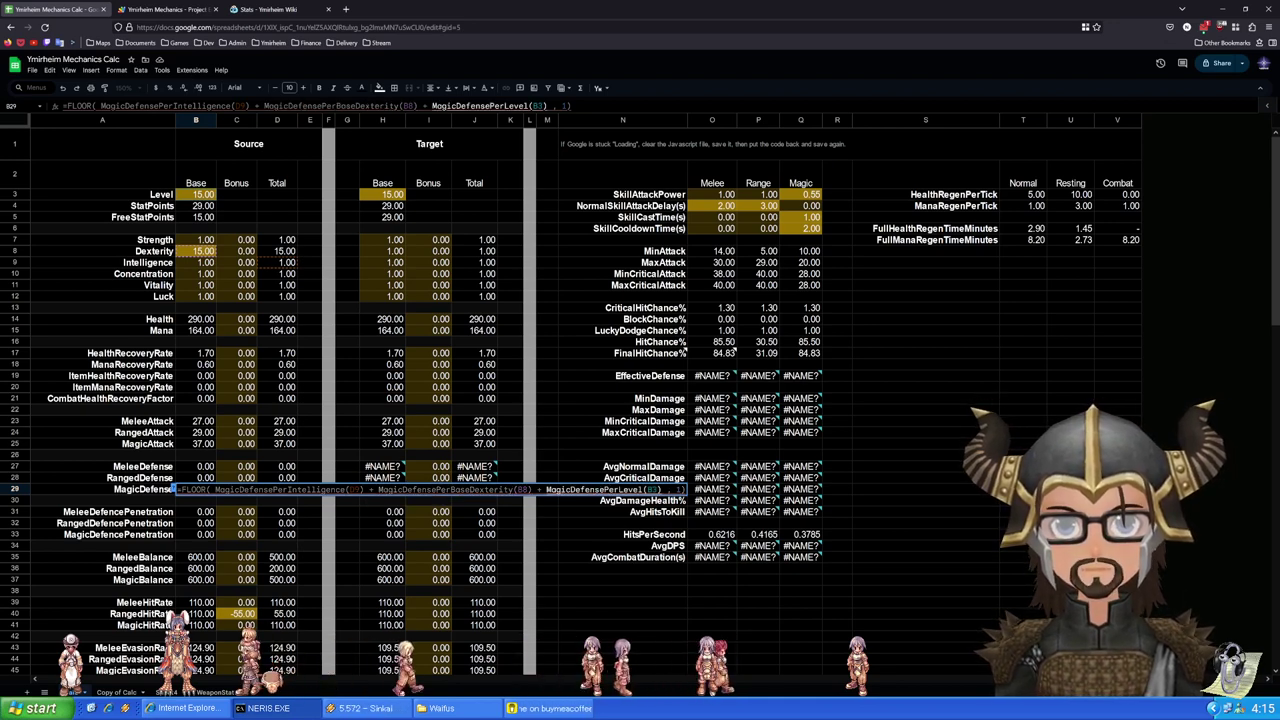
key(Return)
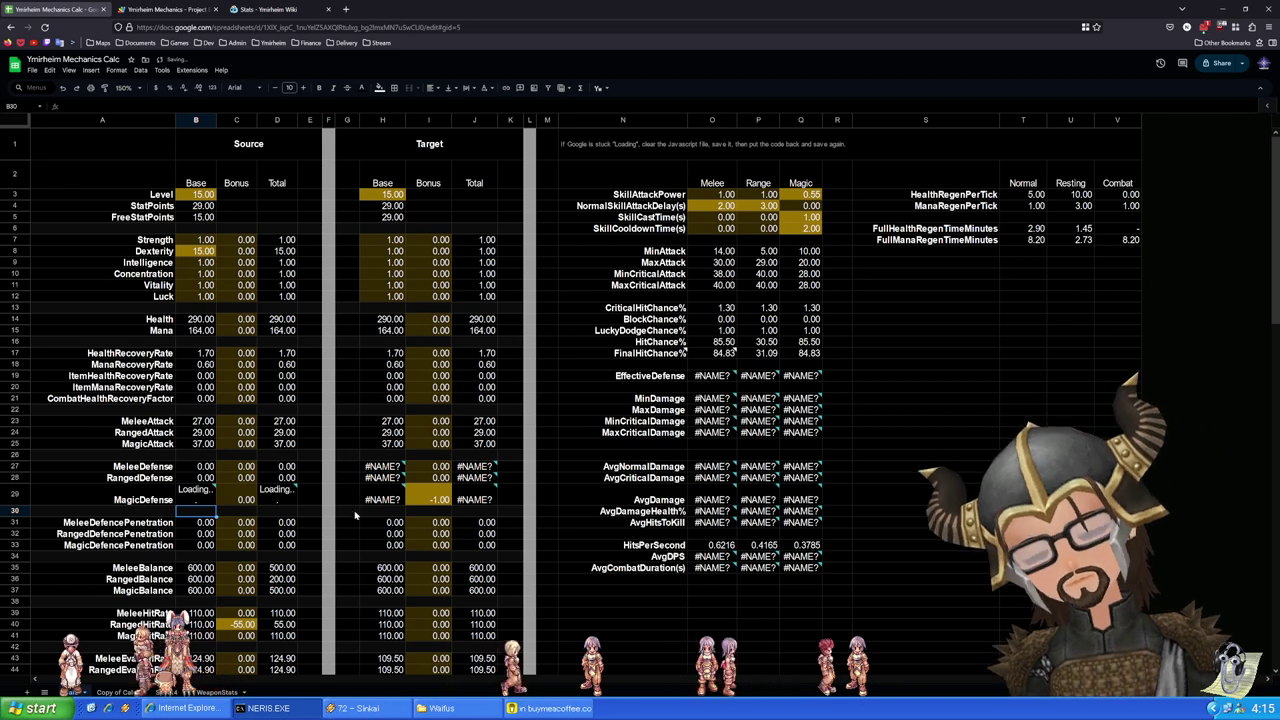
double_click(380, 466)
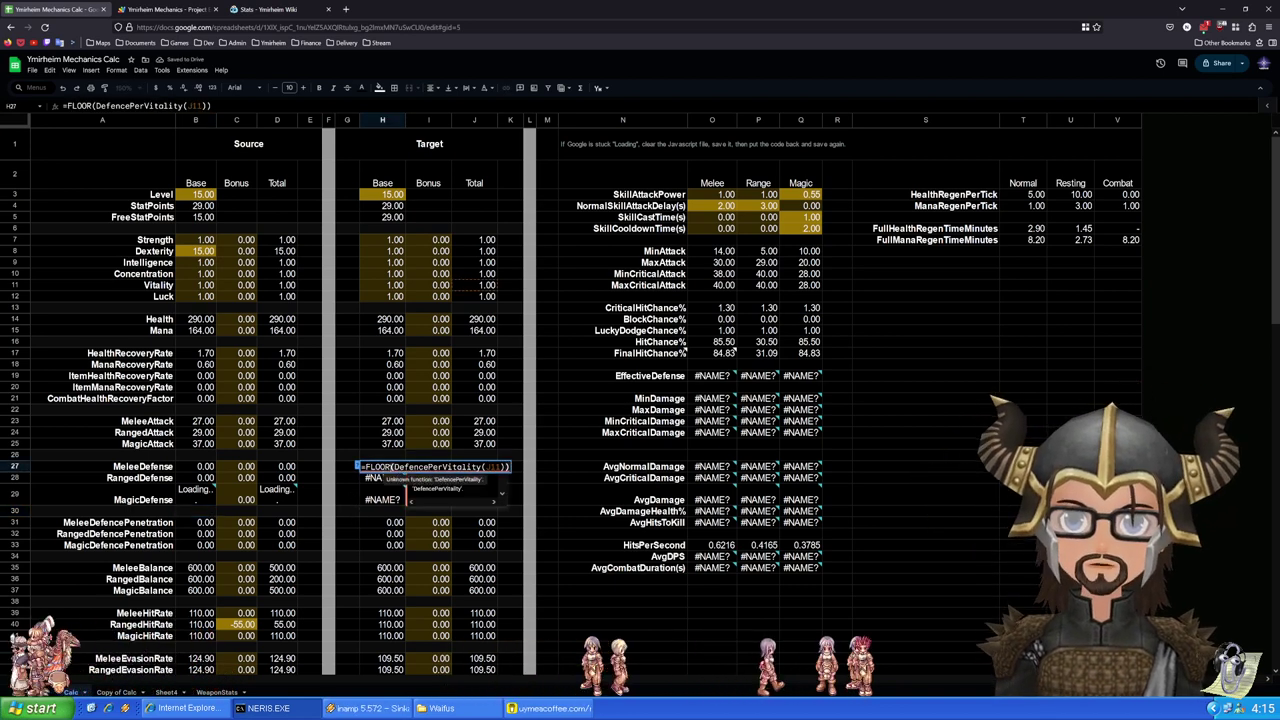
key(BackSpace)
text(s)
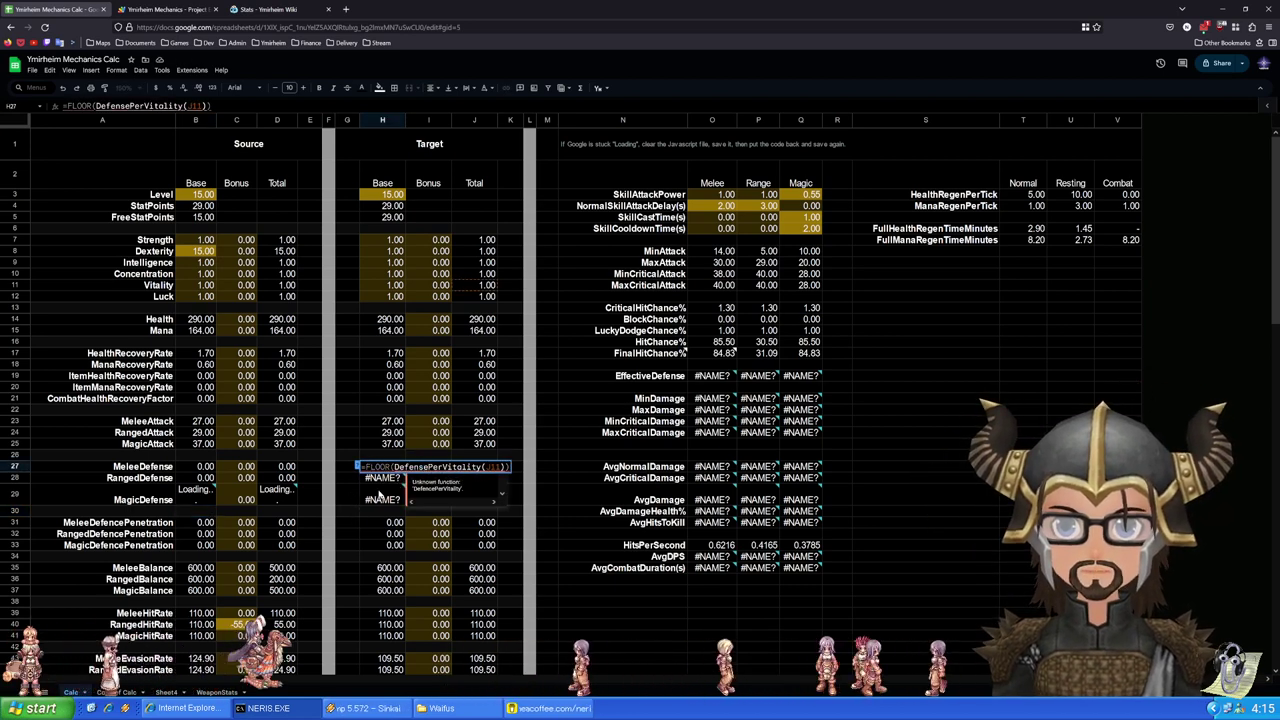
key(Return)
double_click(428, 478)
key(BackSpace)
text(s)
key(Return)
key(Return)
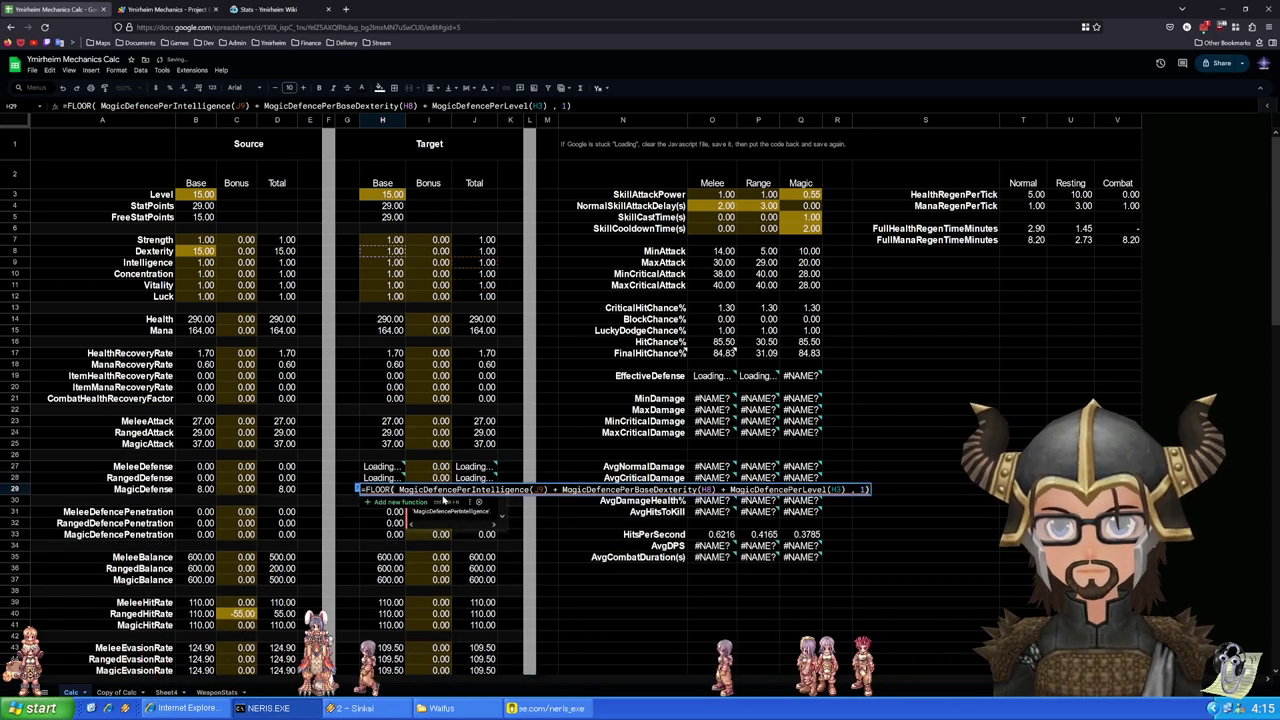
Step: Fix H29's MagicDefensePerIntelligence and MagicDefensePerBaseDexterity names, giving H29 5.00 and J29 4.00
click(447, 489)
key(BackSpace)
text(s)
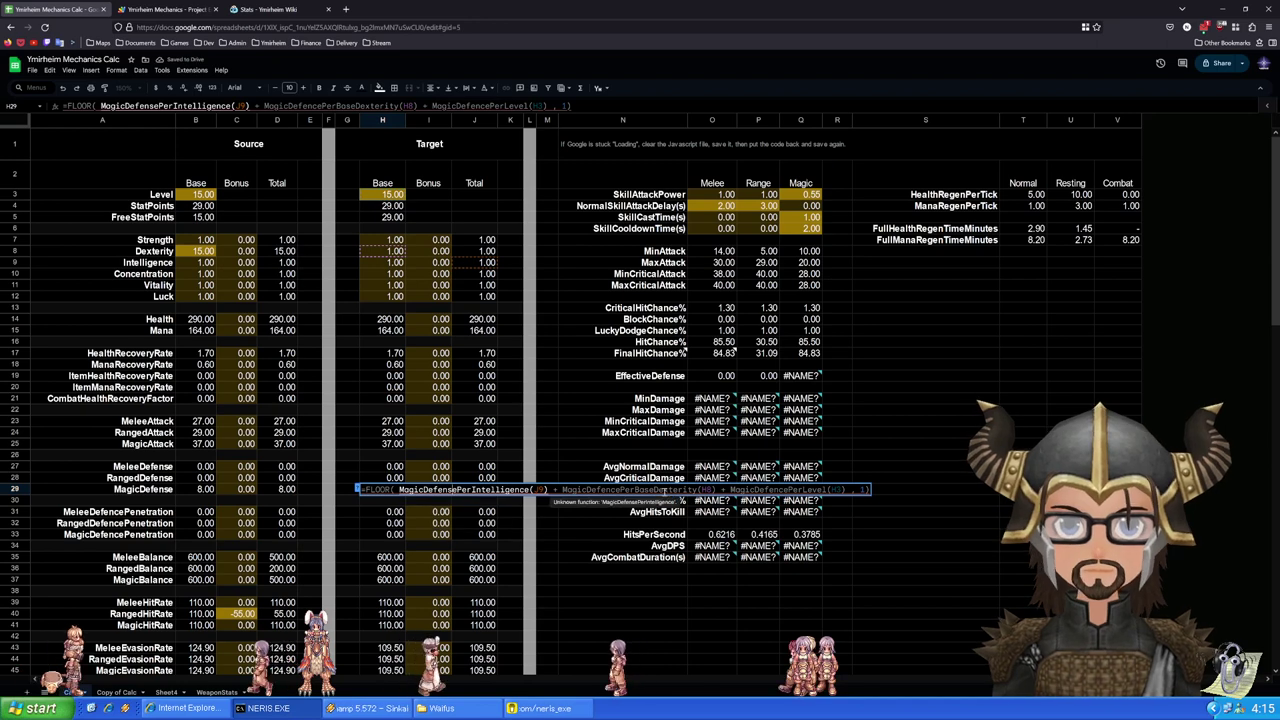
click(609, 489)
key(BackSpace)
text(s)
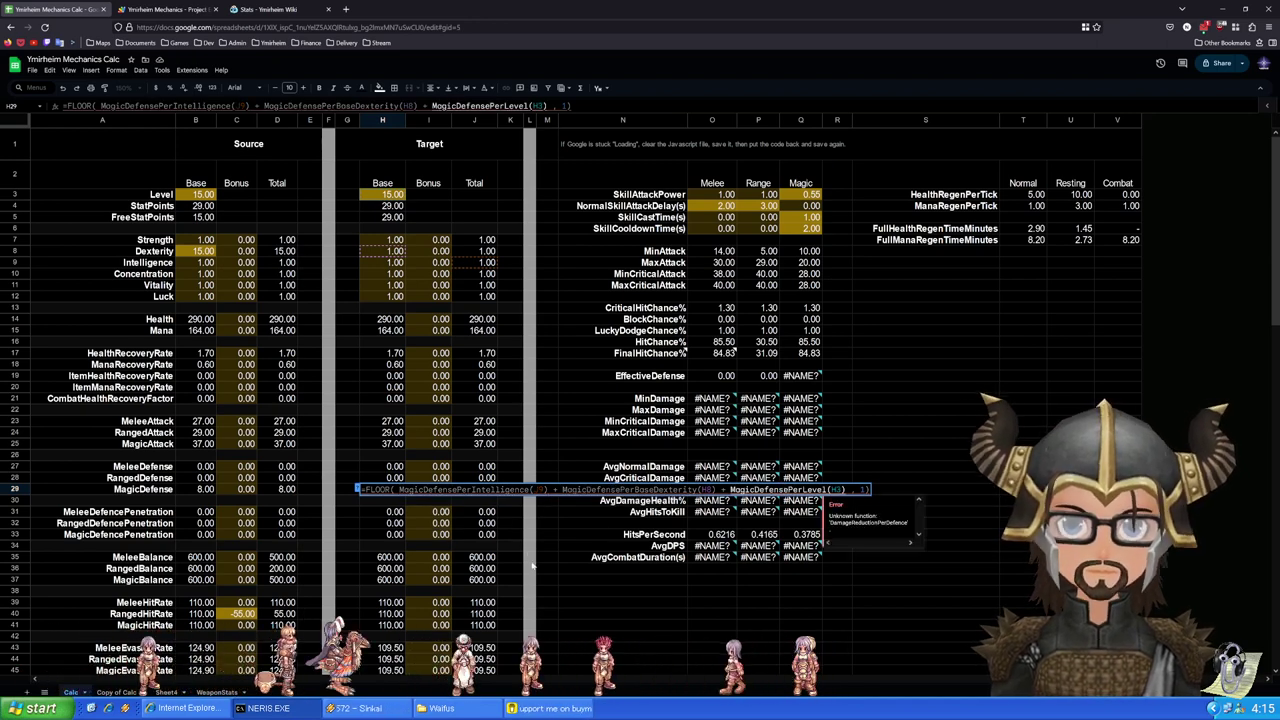
click(622, 613)
scroll(450, 525, down, 10)
scroll(450, 525, down, 3)
scroll(455, 514, up, 13)
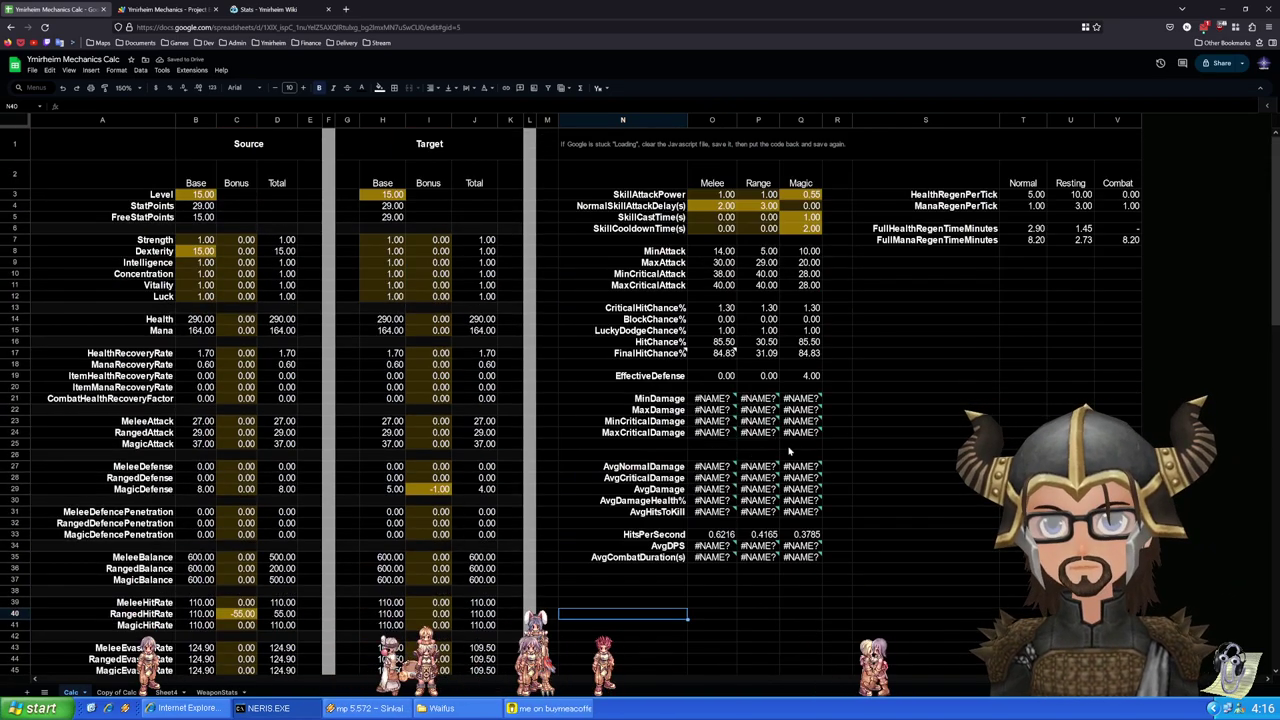
Step: Change DamageReductionPerDefence to DamageReductionPerDefense in the MinDamage and MaxDamage formulas O21 and O22
scroll(553, 463, down, 12)
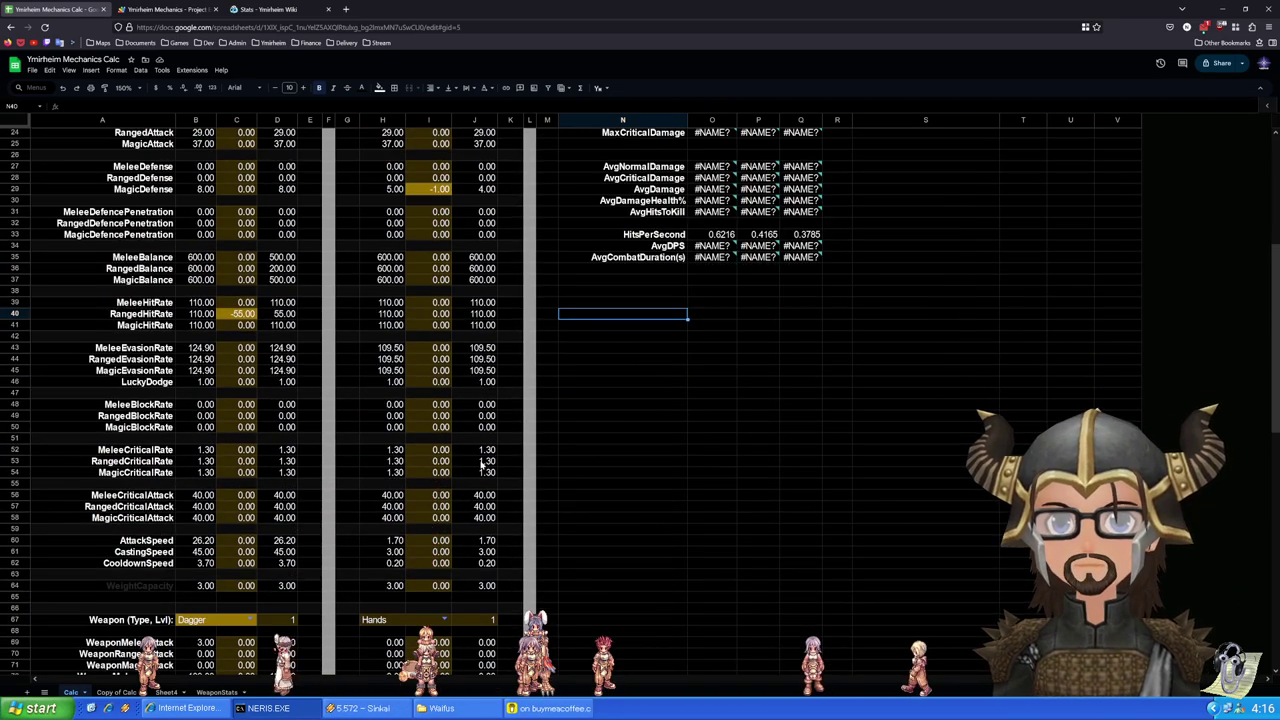
scroll(553, 463, up, 12)
scroll(738, 487, down, 1)
scroll(738, 487, down, 12)
scroll(740, 487, up, 13)
click(712, 399)
double_click(712, 399)
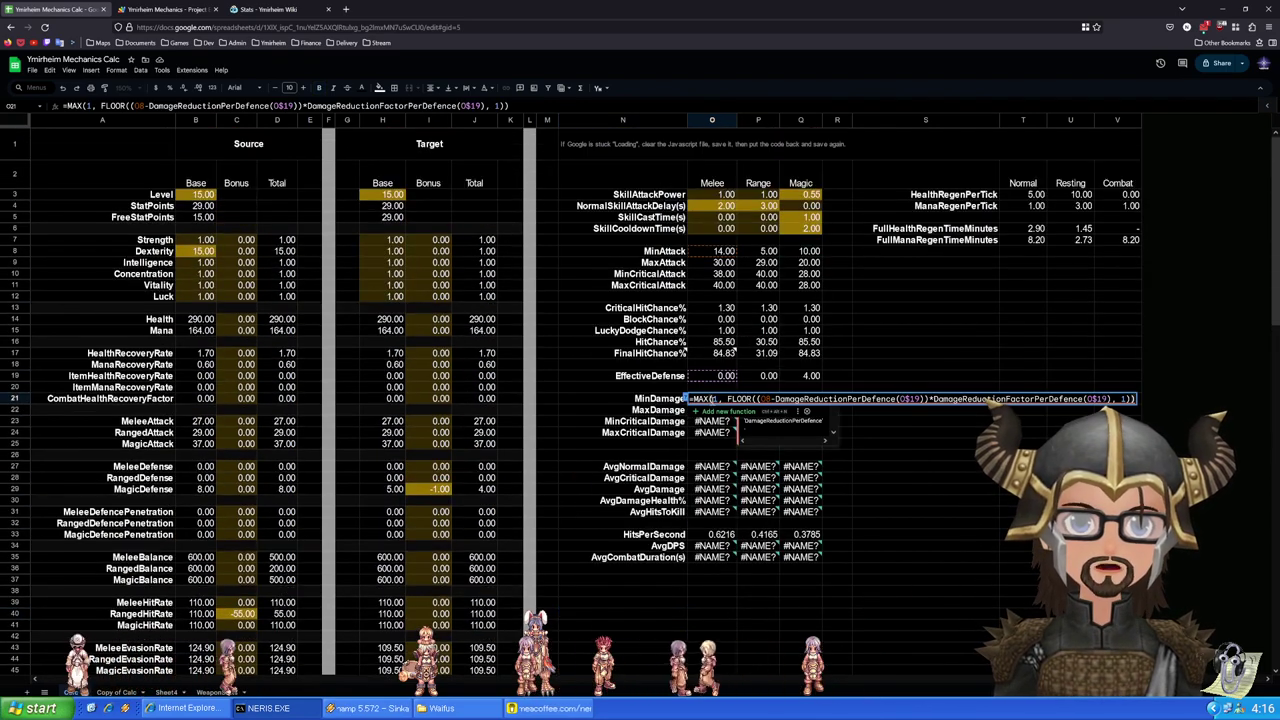
click(887, 399)
key(BackSpace)
text(s)
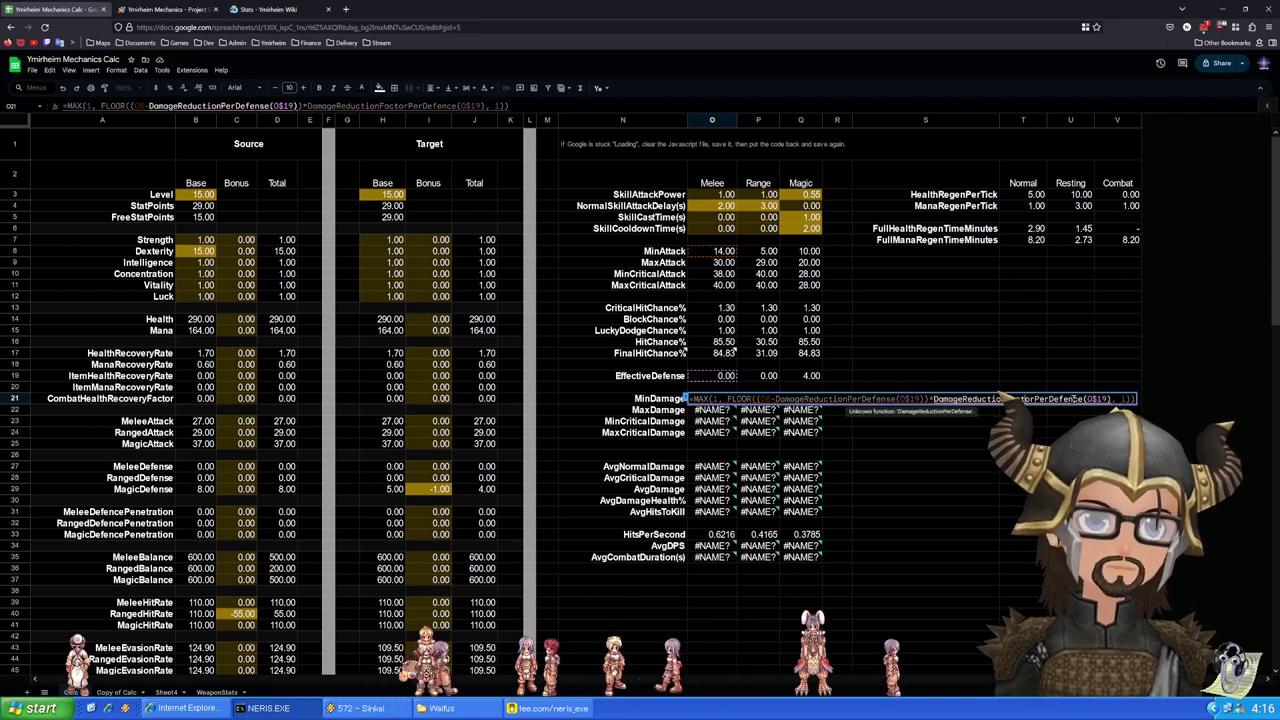
click(925, 466)
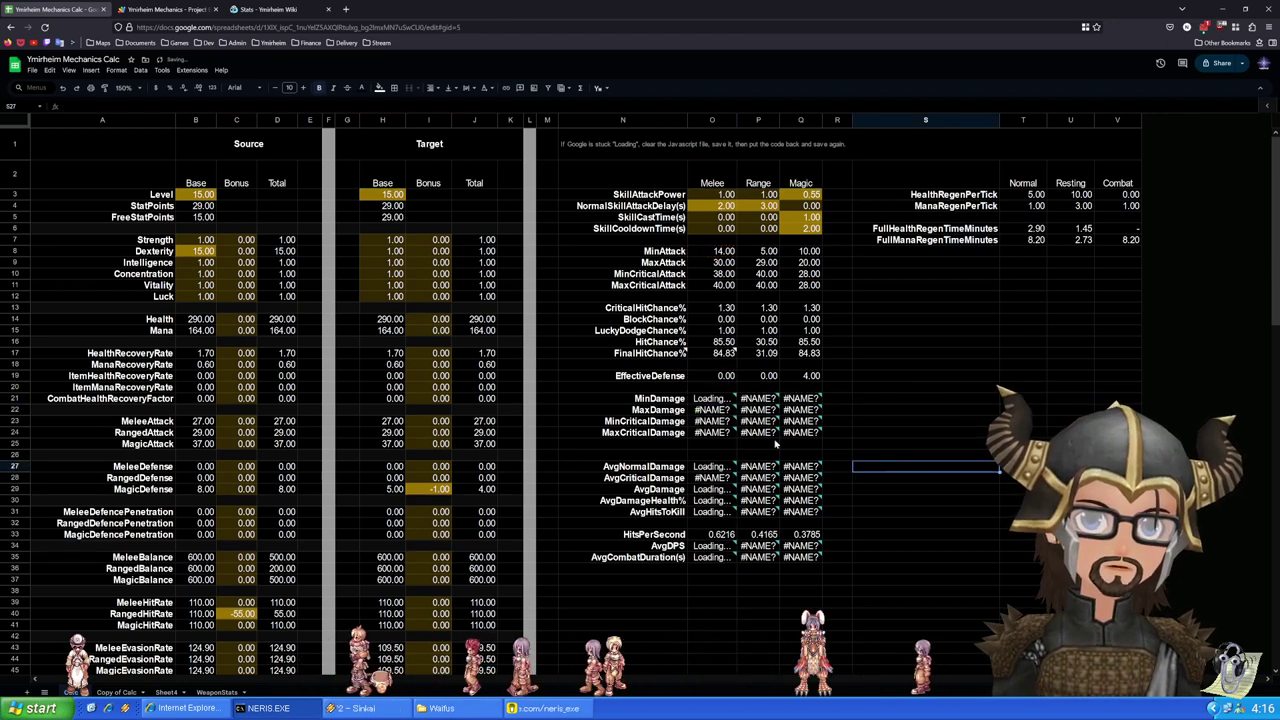
double_click(708, 412)
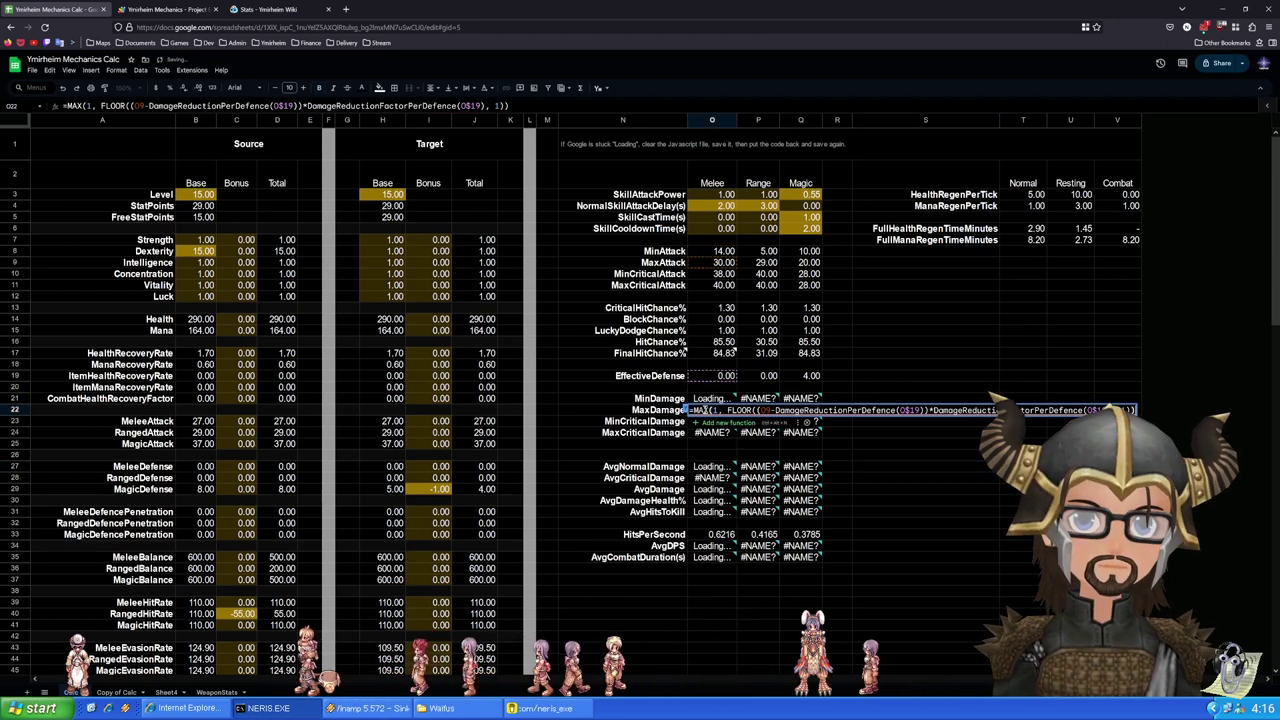
click(886, 410)
key(Delete)
text(s)
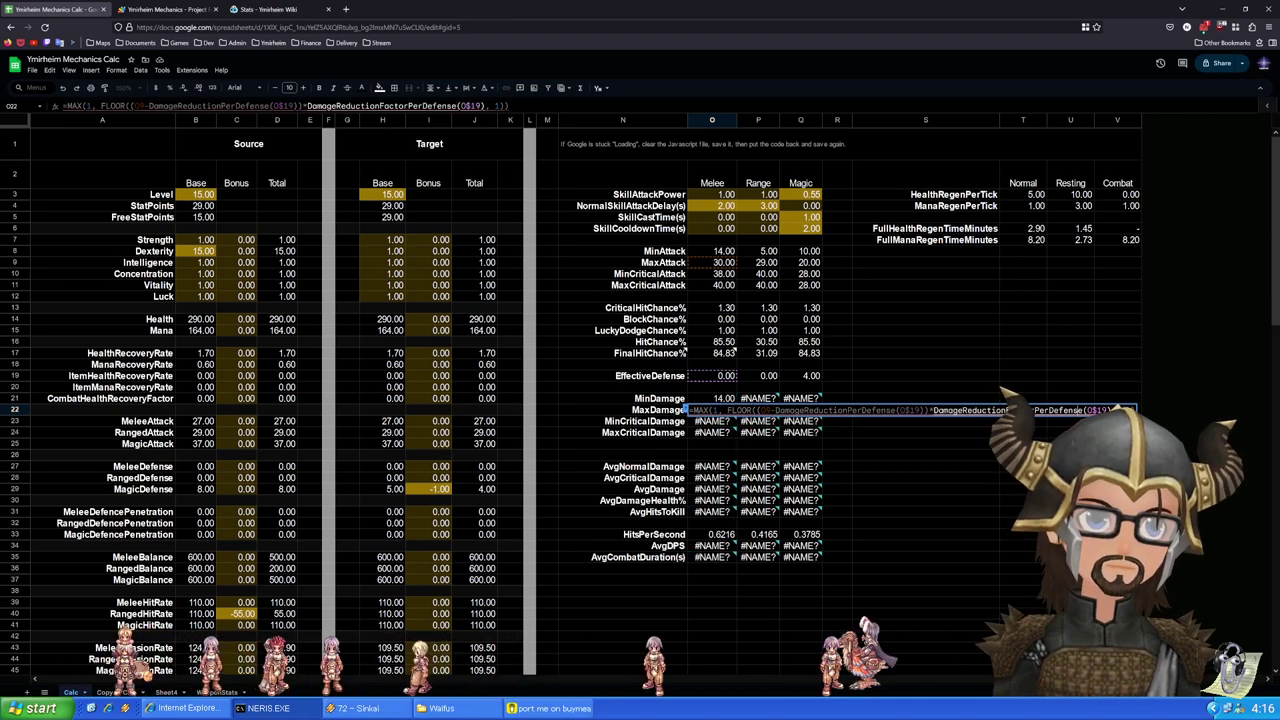
click(900, 455)
Step: Apply the same Defense spelling fix to the O23 and O24 formulas
double_click(697, 421)
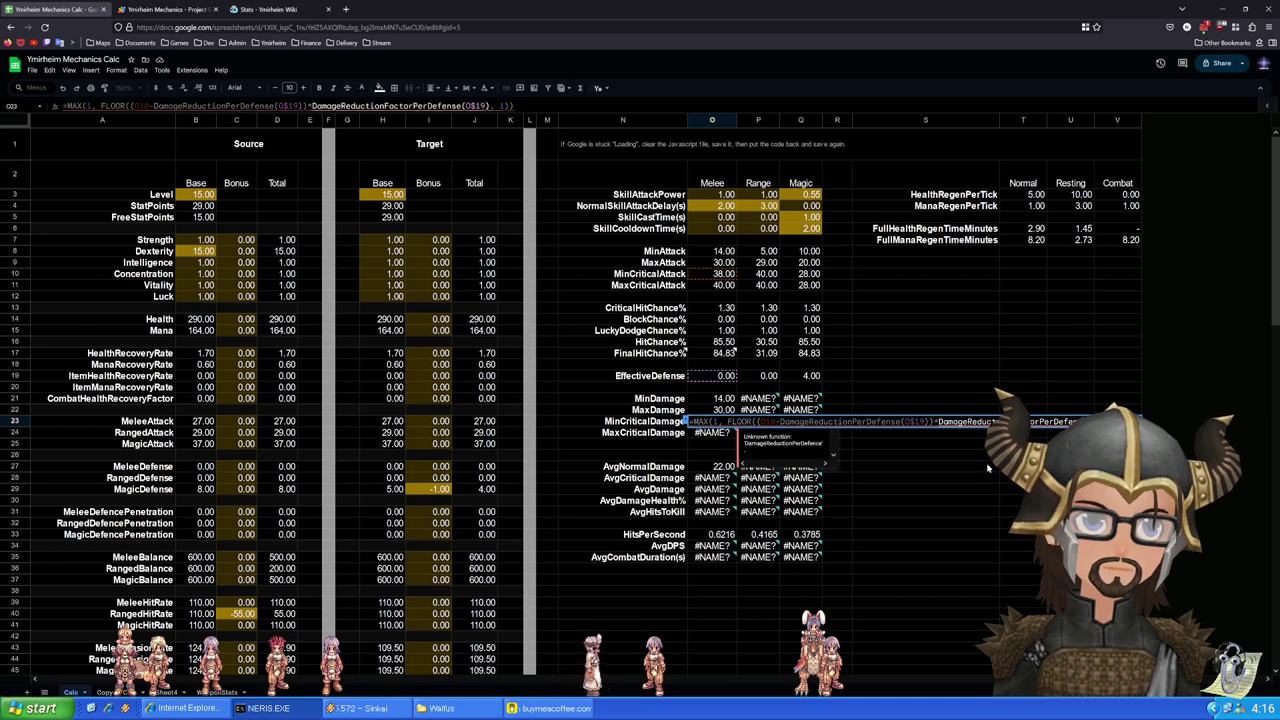
key(Return)
key(Return)
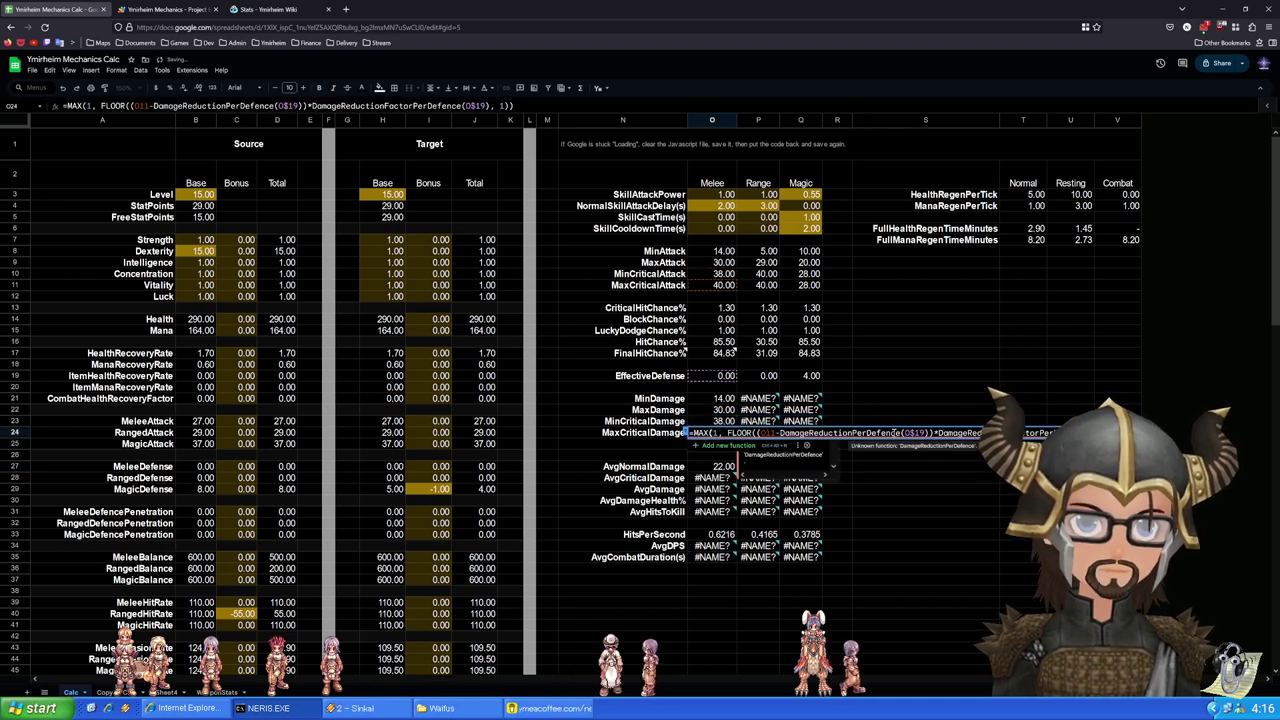
key(BackSpace)
text(s)
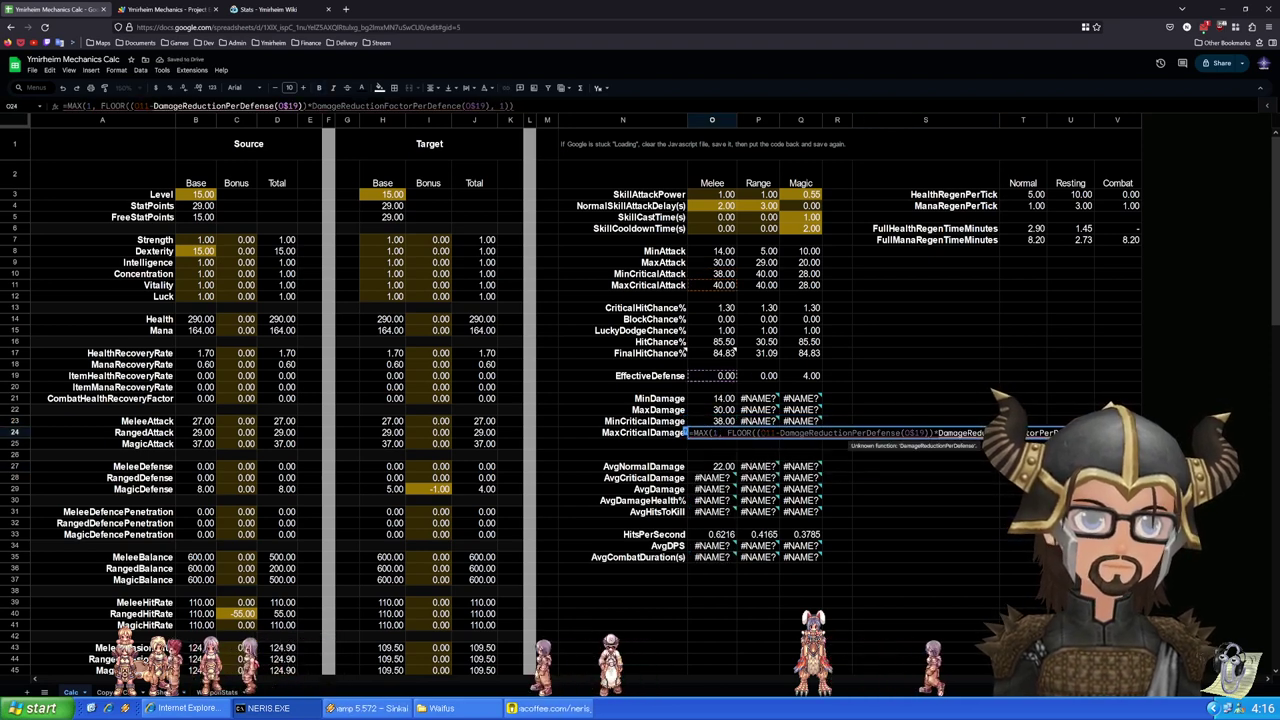
click(925, 466)
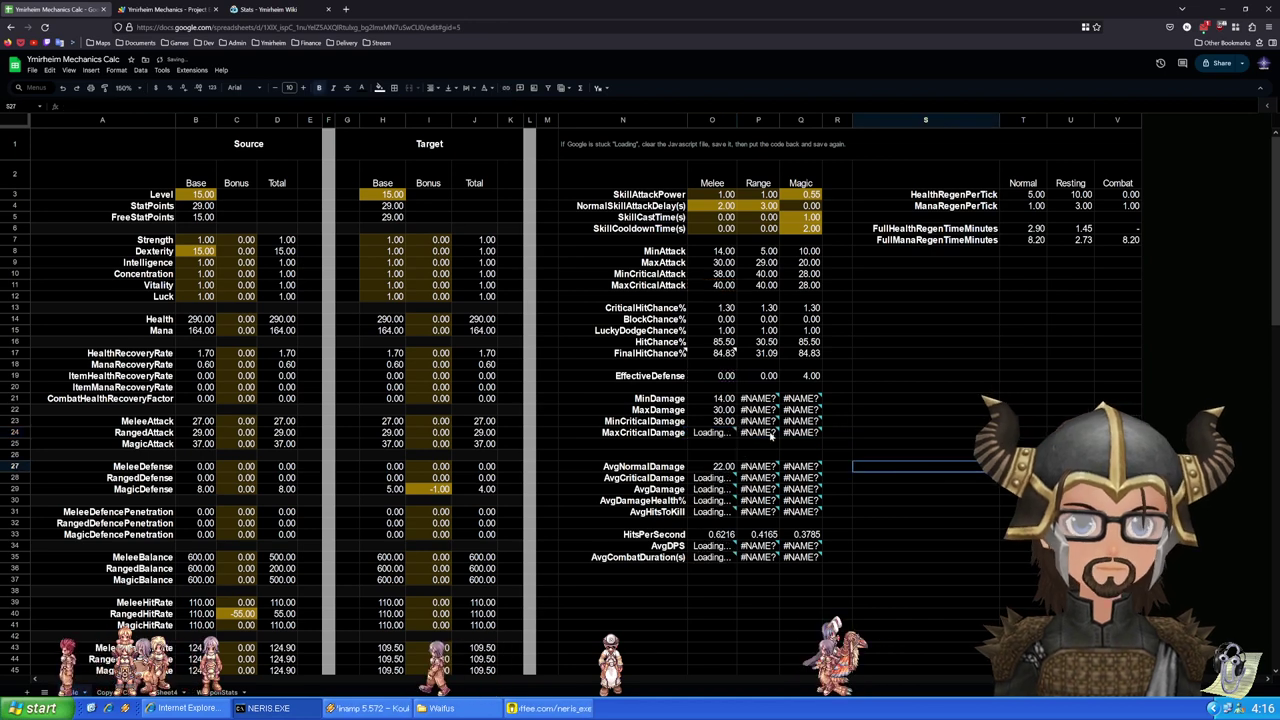
Step: Correct both misspelled 'Defence' names in P21's damage formula
double_click(758, 398)
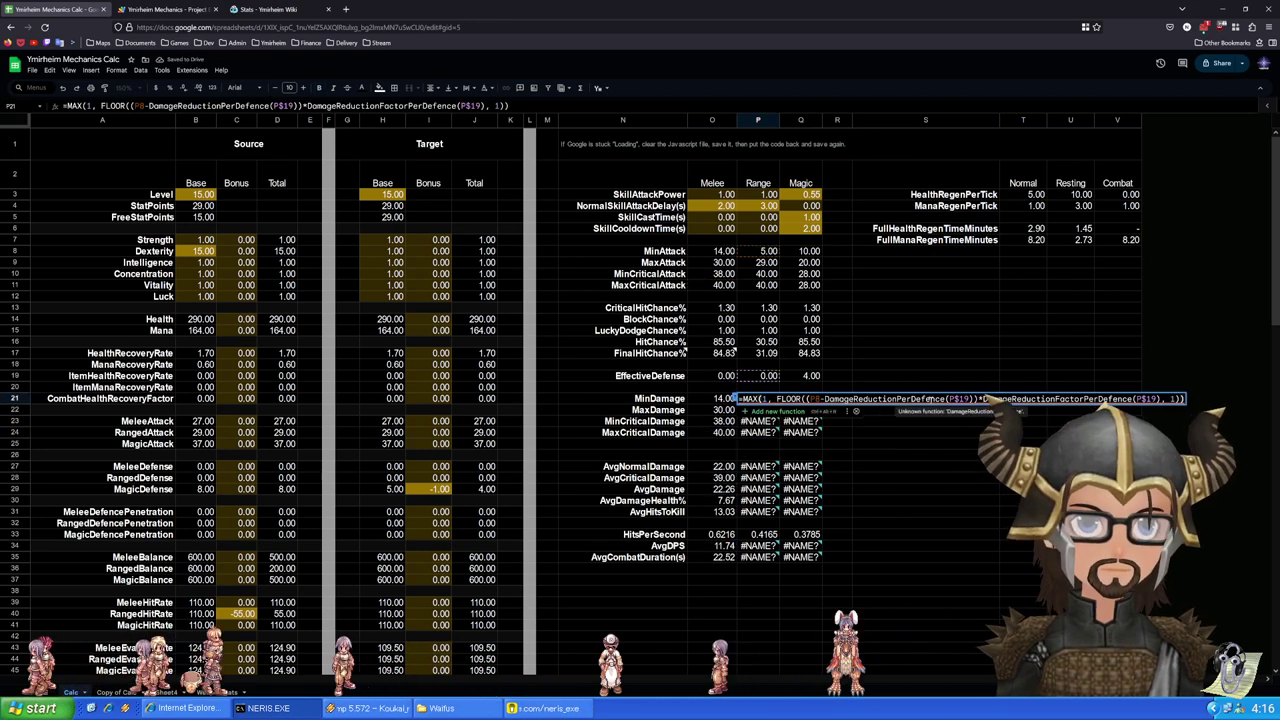
click(933, 398)
key(BackSpace)
text(s)
click(1125, 398)
key(BackSpace)
text(s)
key(Return)
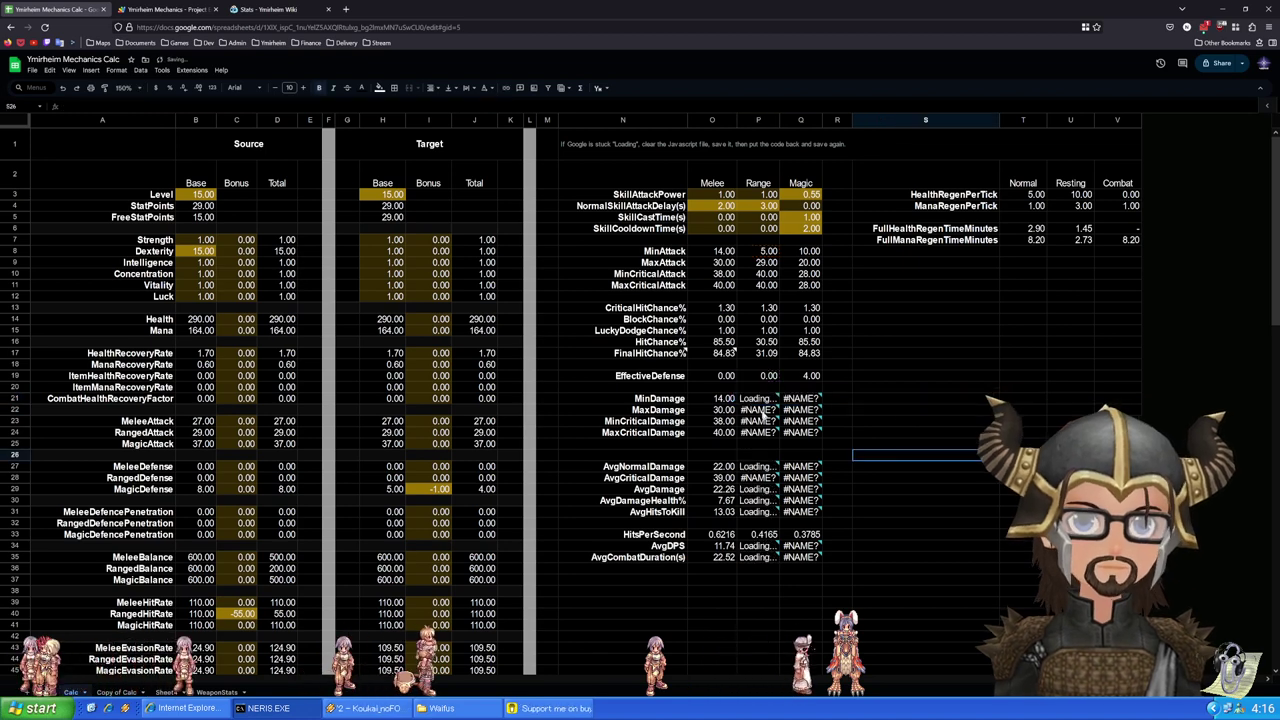
Step: Fix the 'PerDefence' spelling in the P22, P23 and P24 formulas
key(Return)
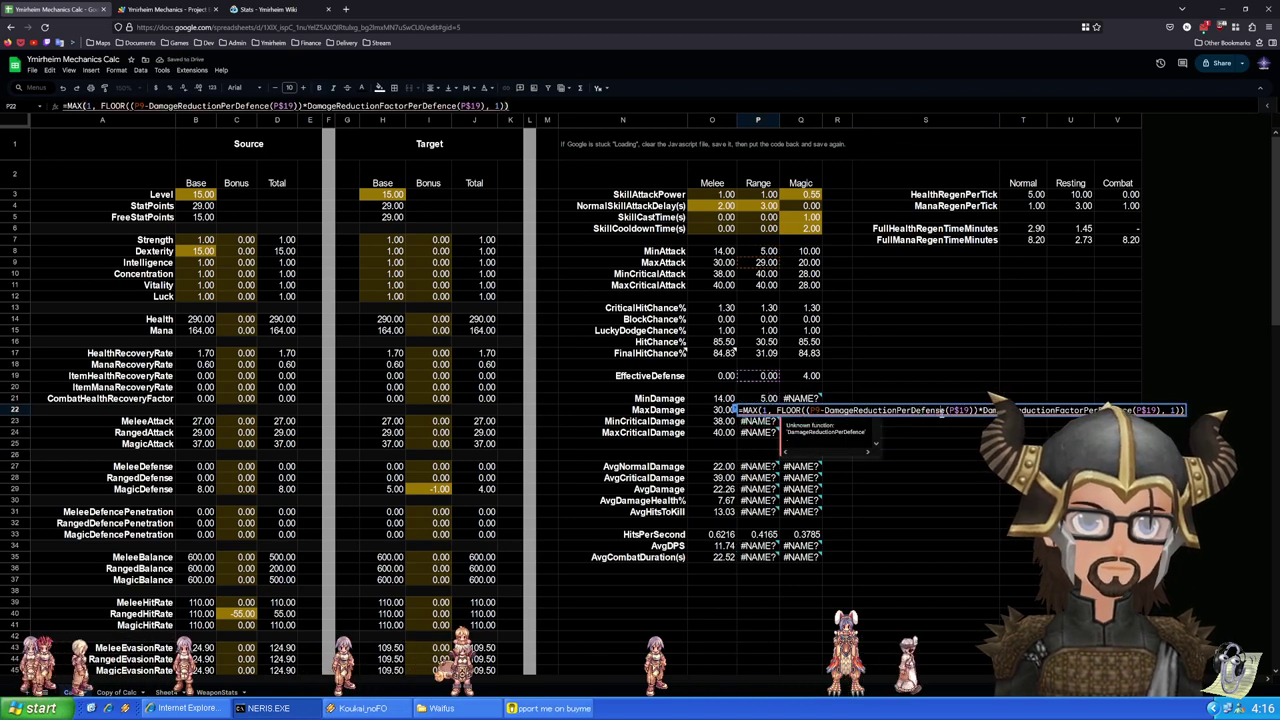
click(957, 467)
key(Return)
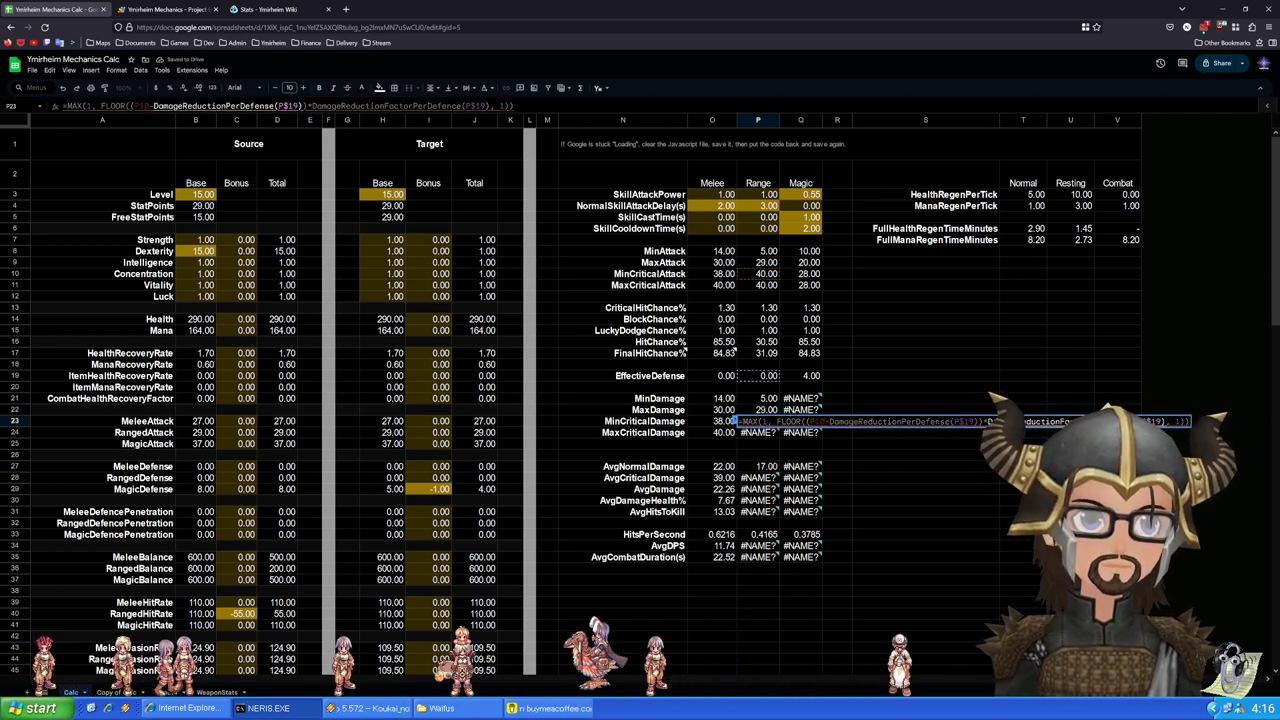
key(Return)
key(Return)
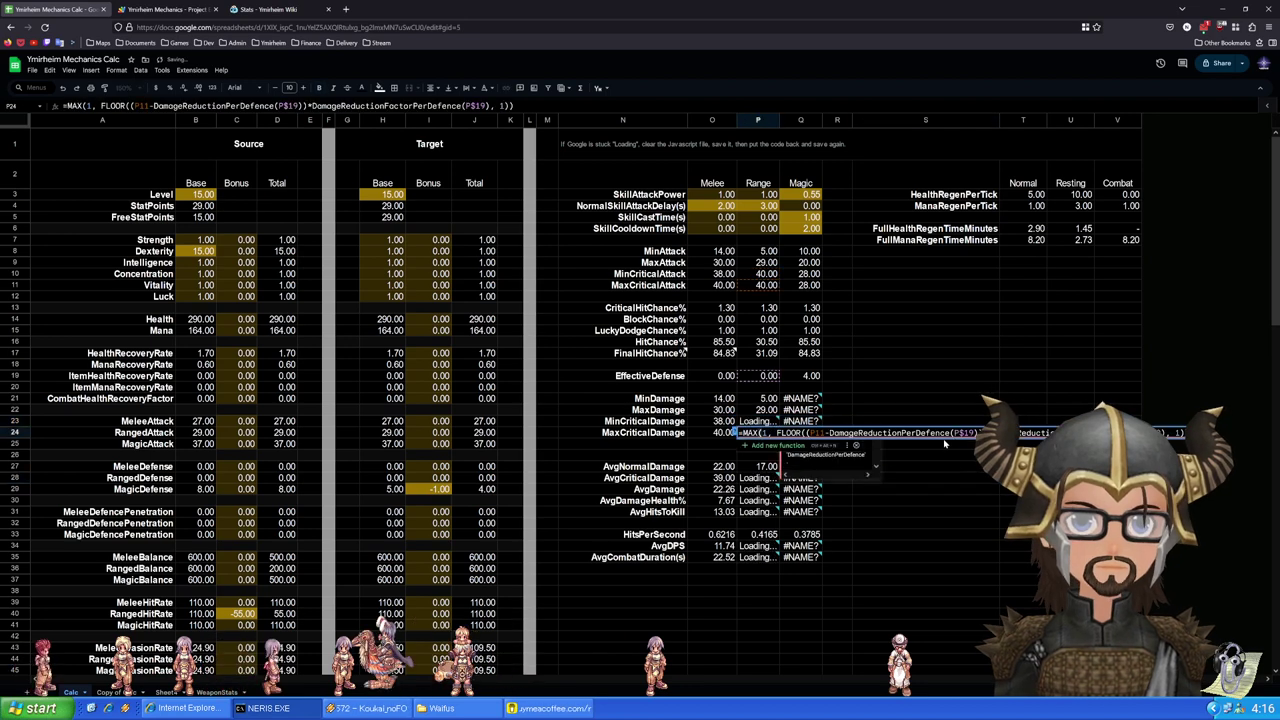
text(s)
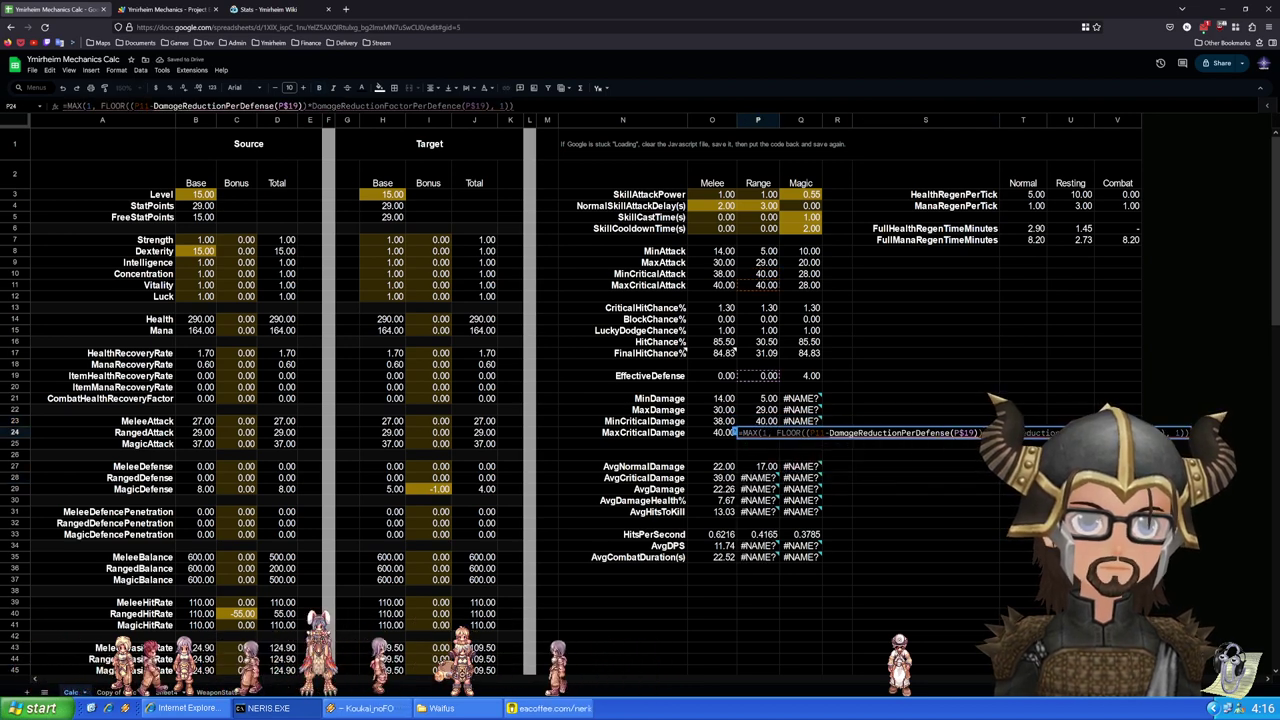
click(880, 478)
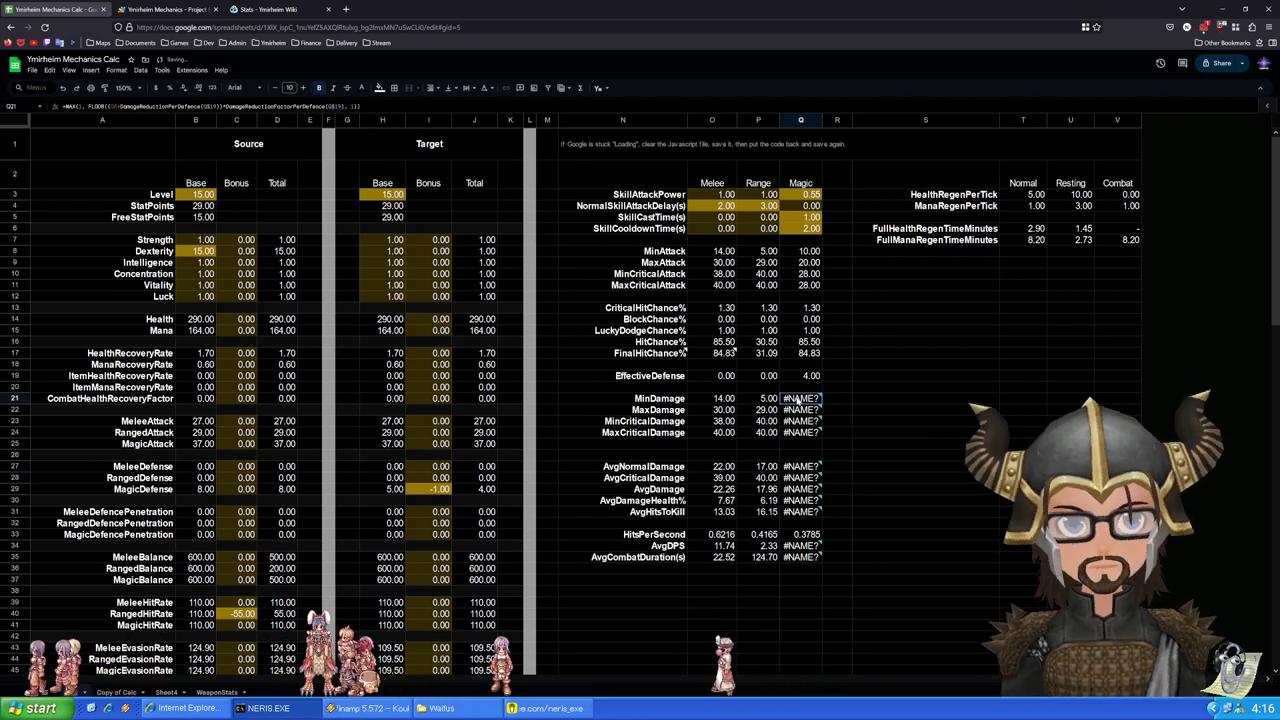
Step: Replace 'PerDefence' with 'PerDefense' in the Q21 through Q24 formulas
double_click(800, 398)
drag(977, 399, 984, 399)
text(s)
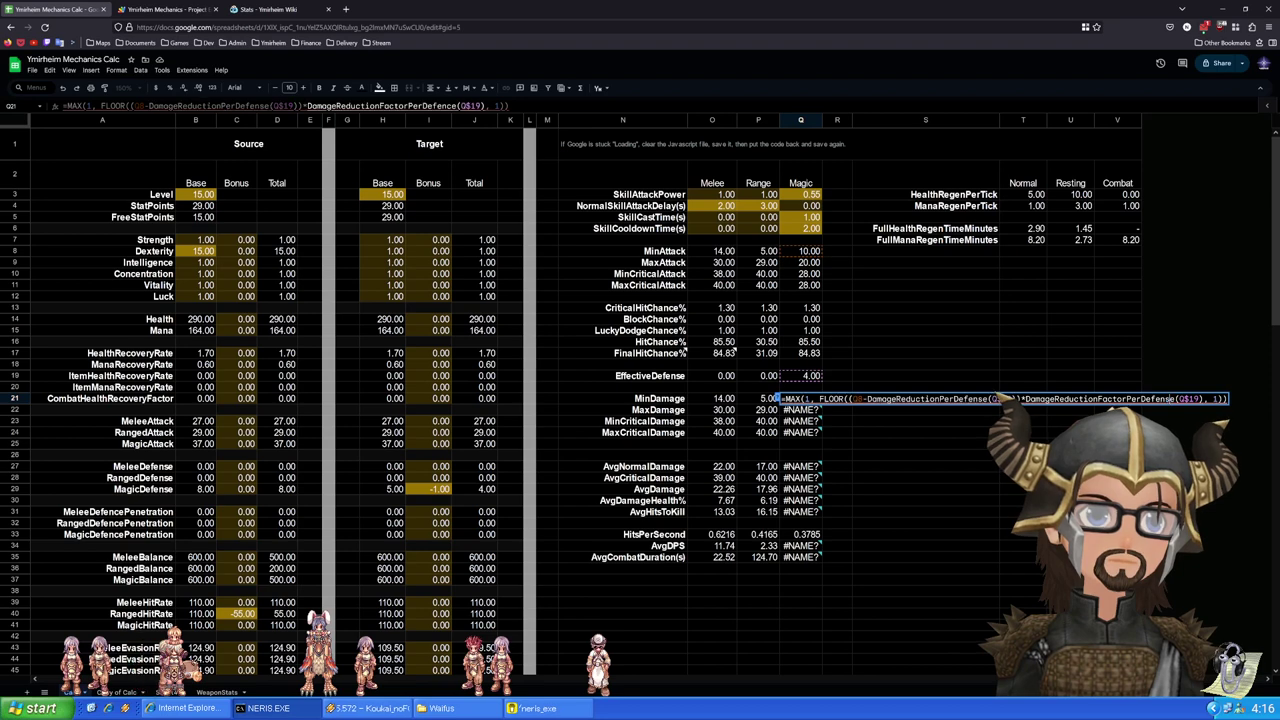
key(Return)
key(Return)
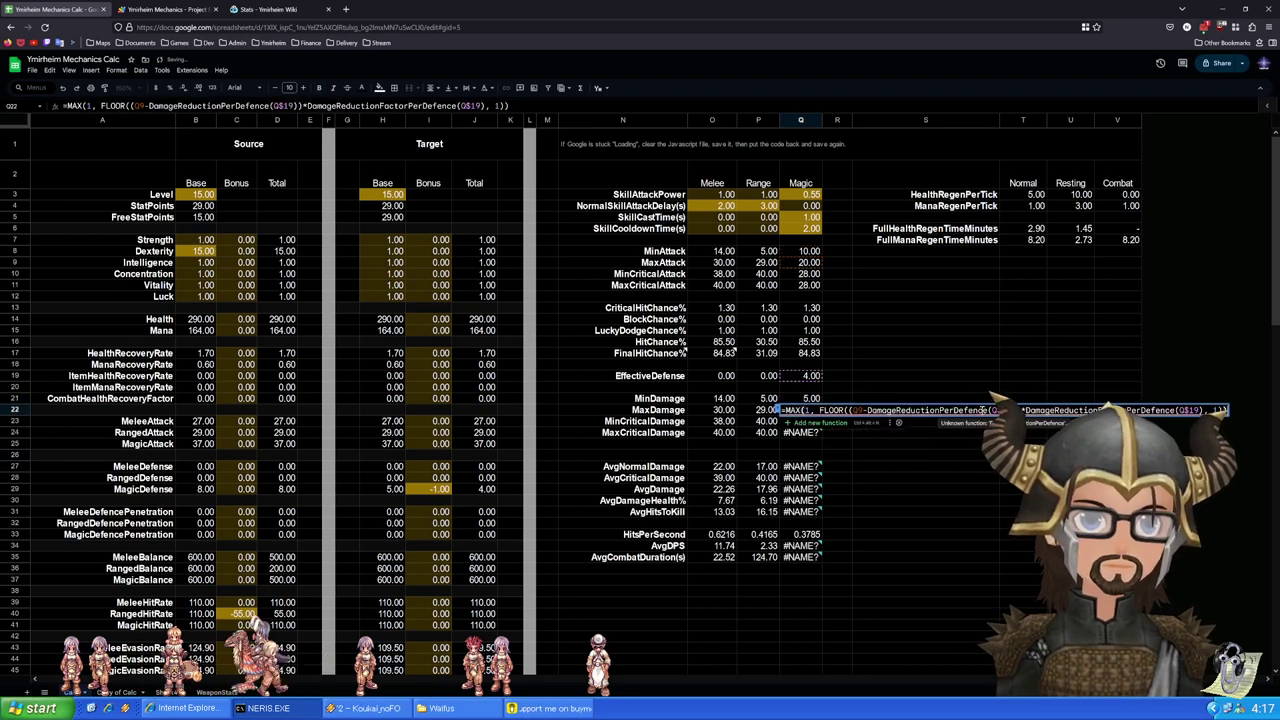
text(s)
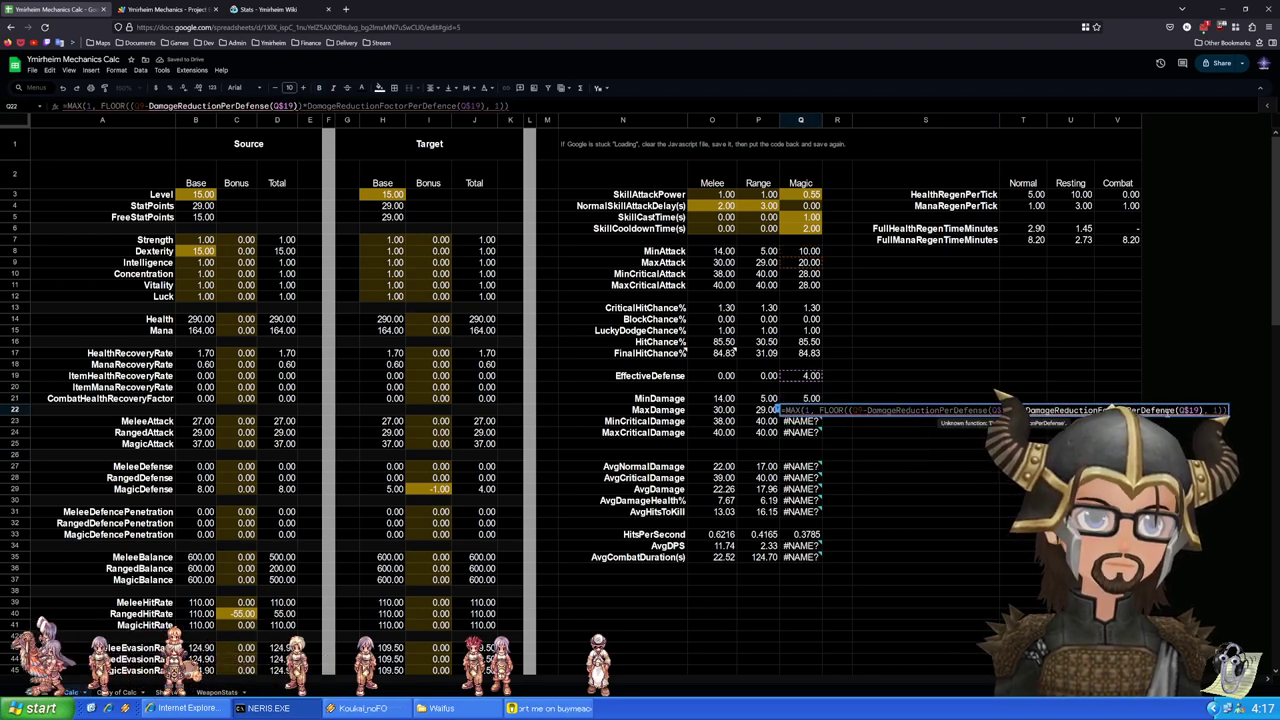
click(1023, 466)
double_click(789, 424)
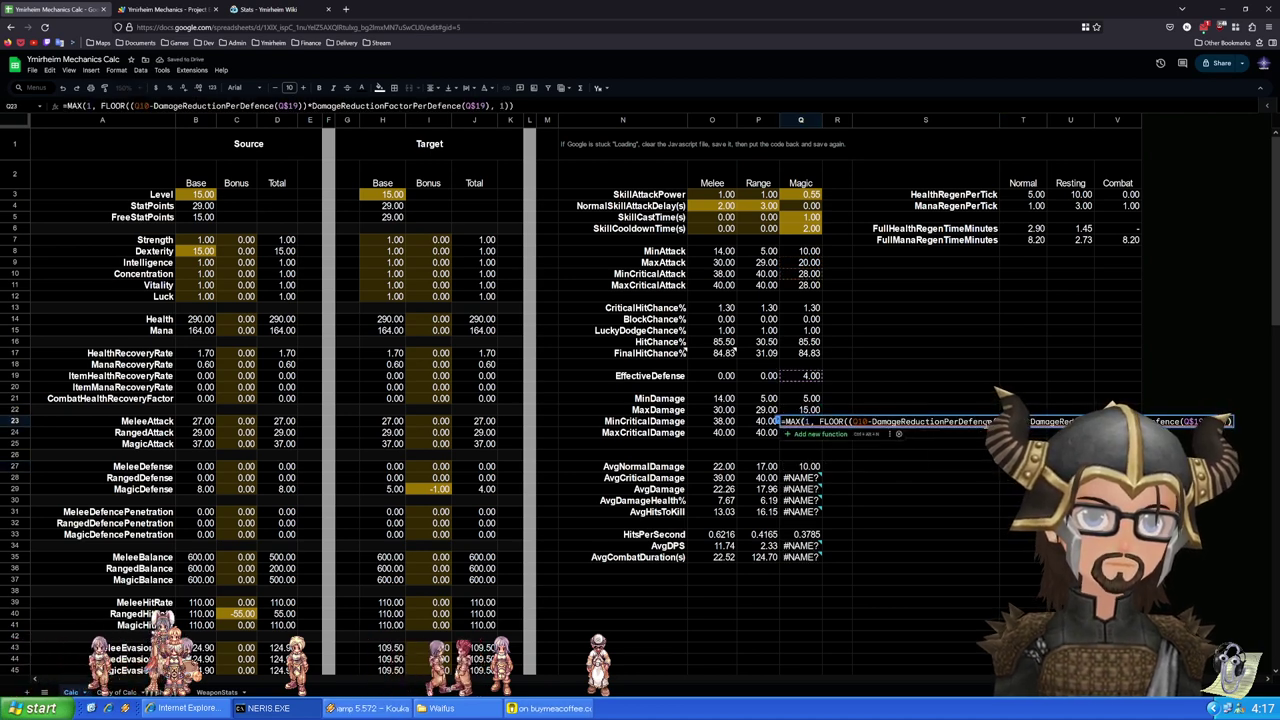
text(s)
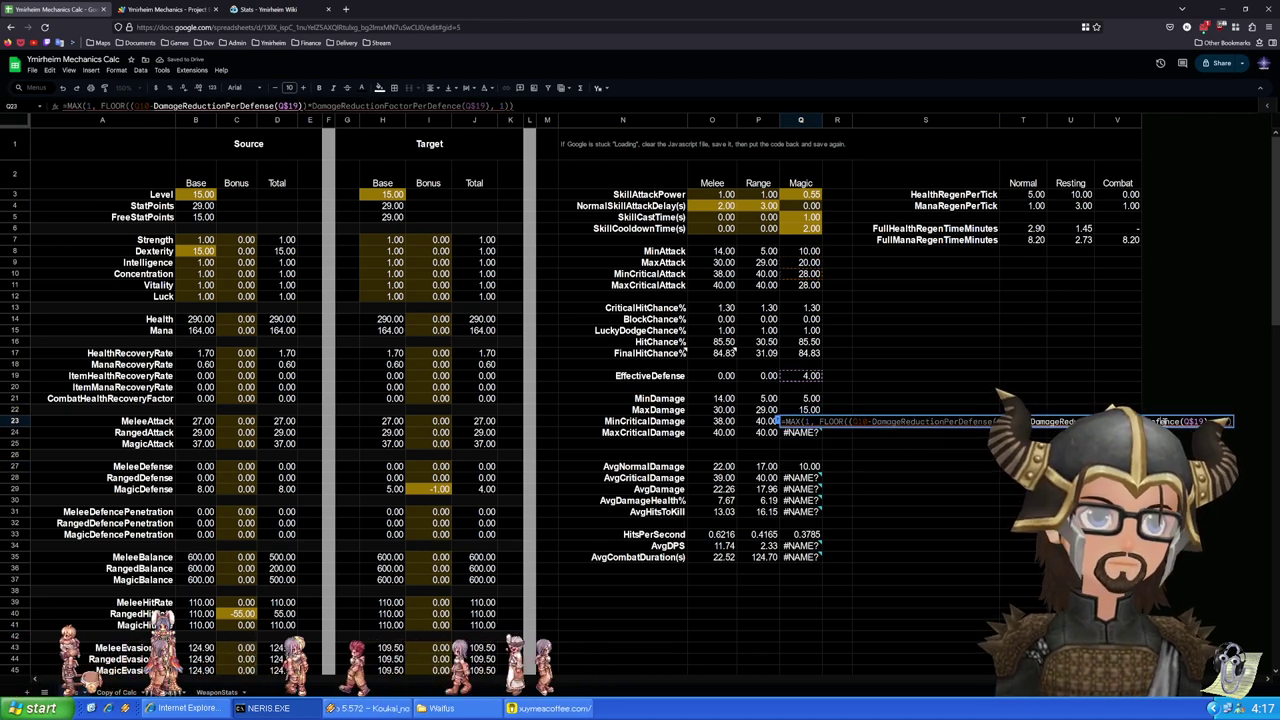
click(925, 477)
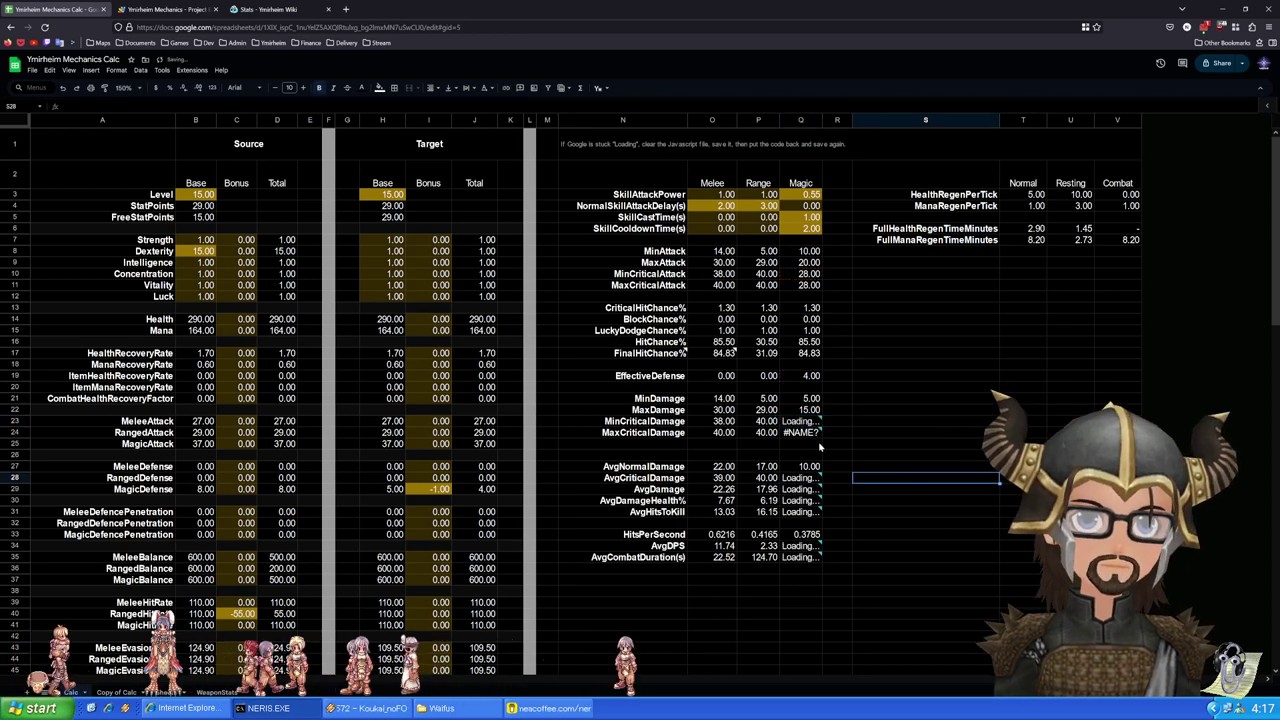
double_click(800, 432)
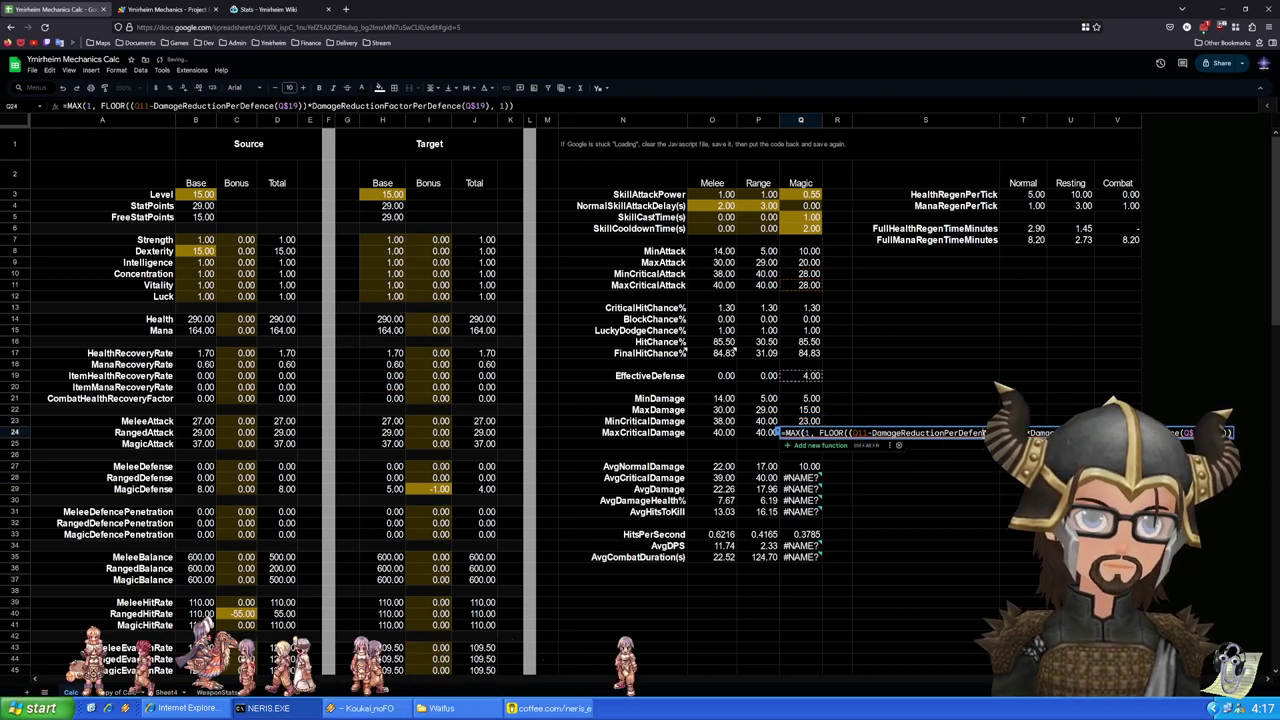
text(s)
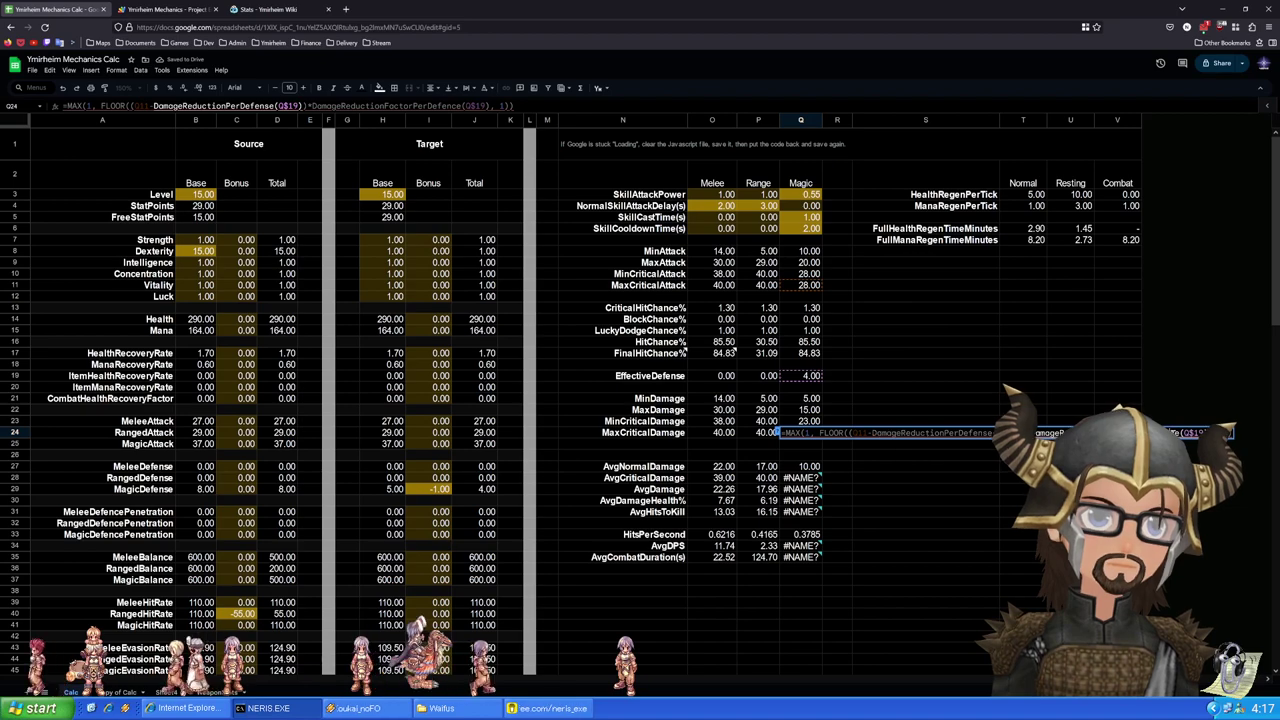
click(880, 489)
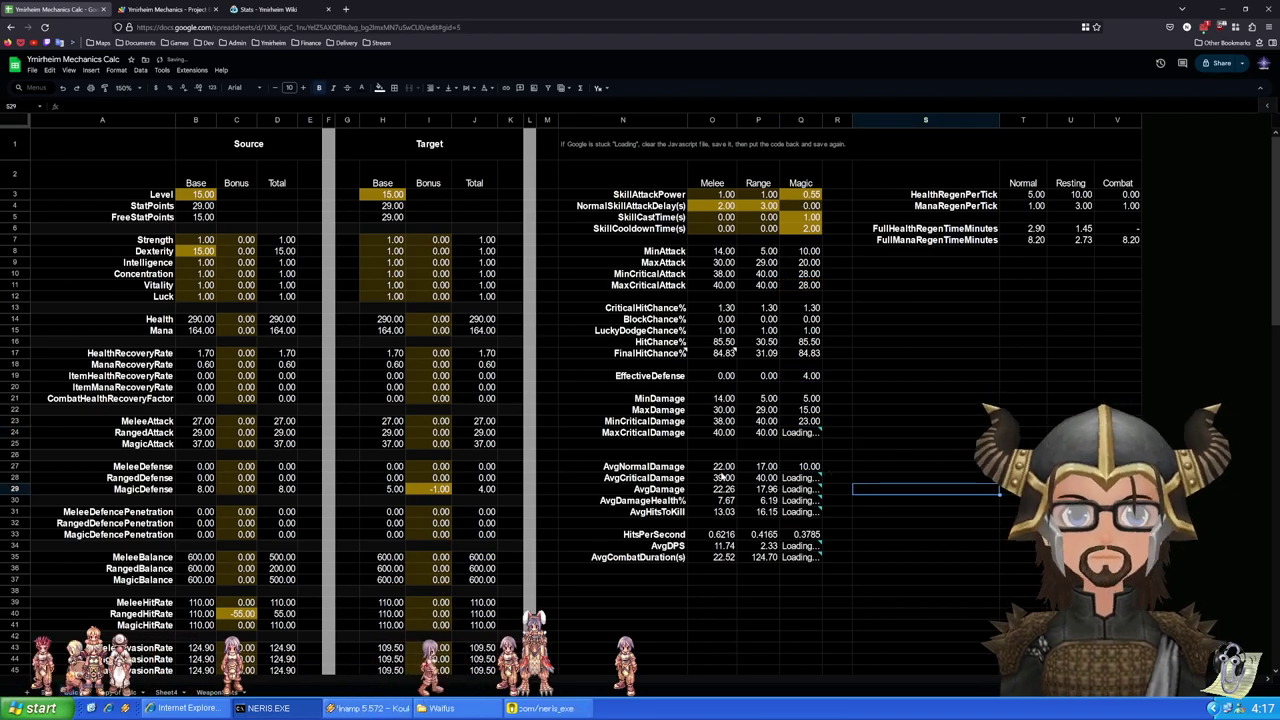
scroll(648, 462, down, 10)
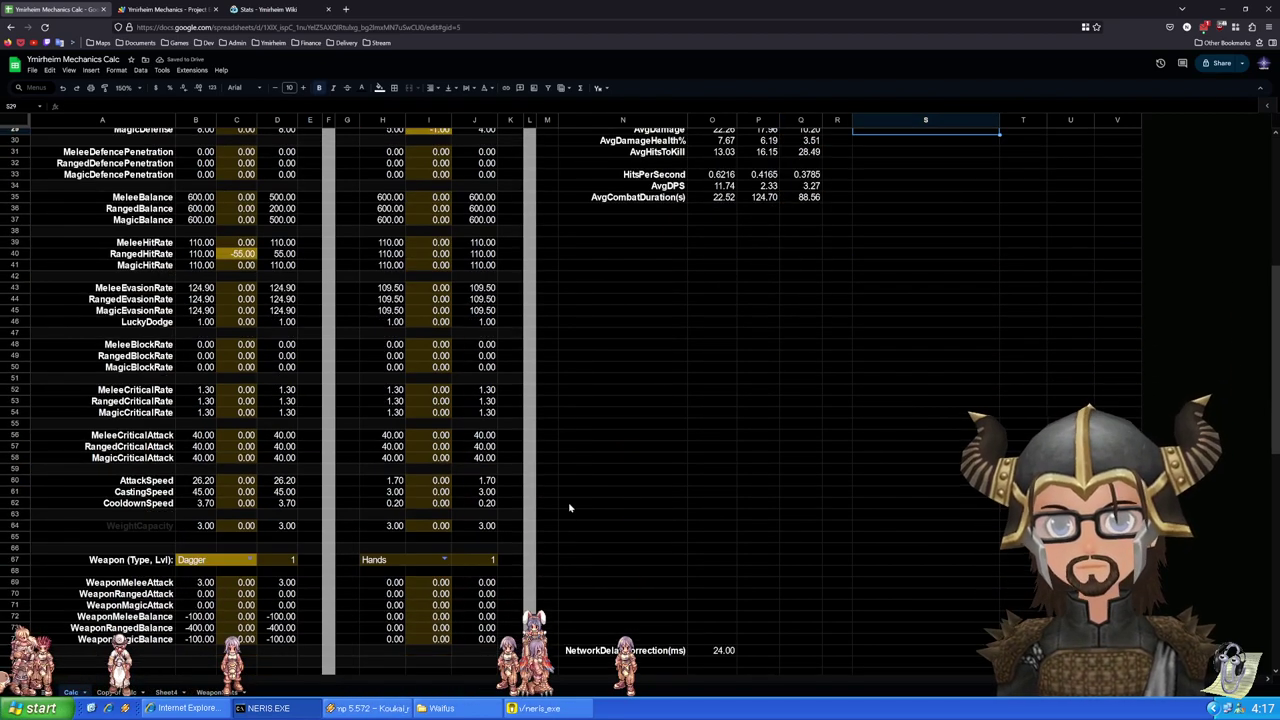
Step: Try source Dexterity 1 and Strength 15, 31 and 30, then check Melee AvgDPS in O34
scroll(563, 505, up, 10)
scroll(563, 505, up, 2)
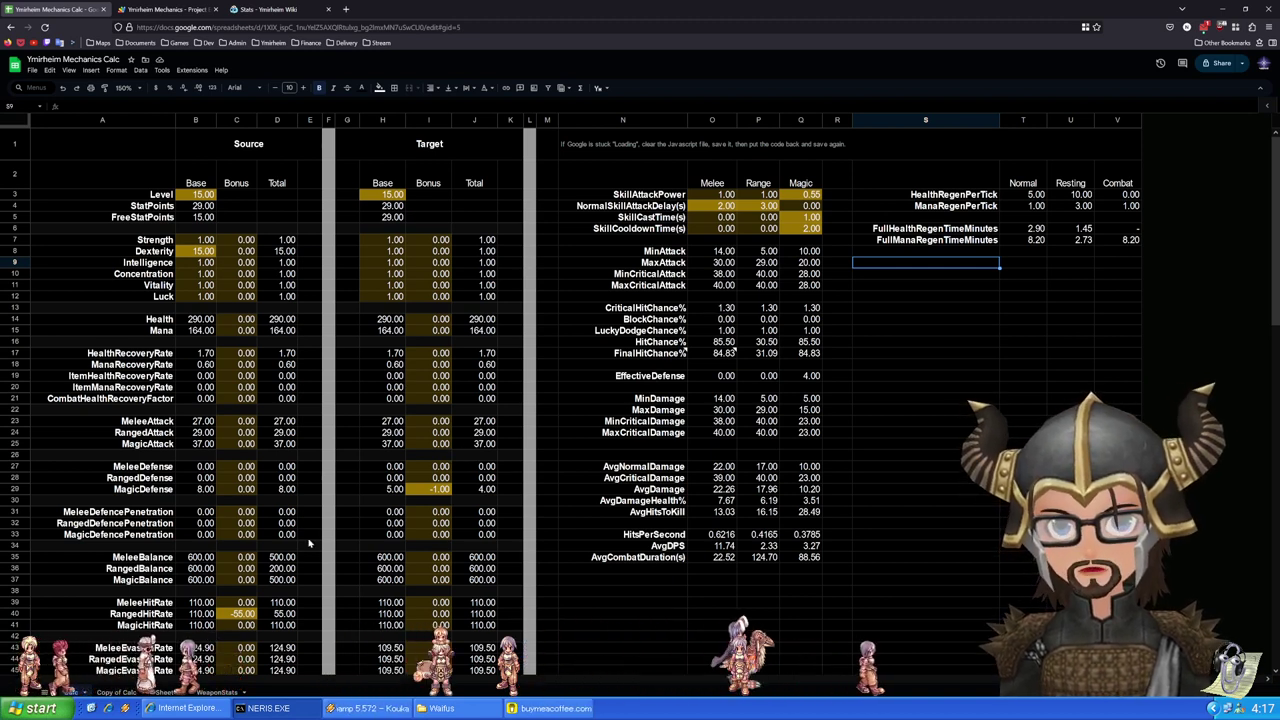
click(197, 251)
text(1)
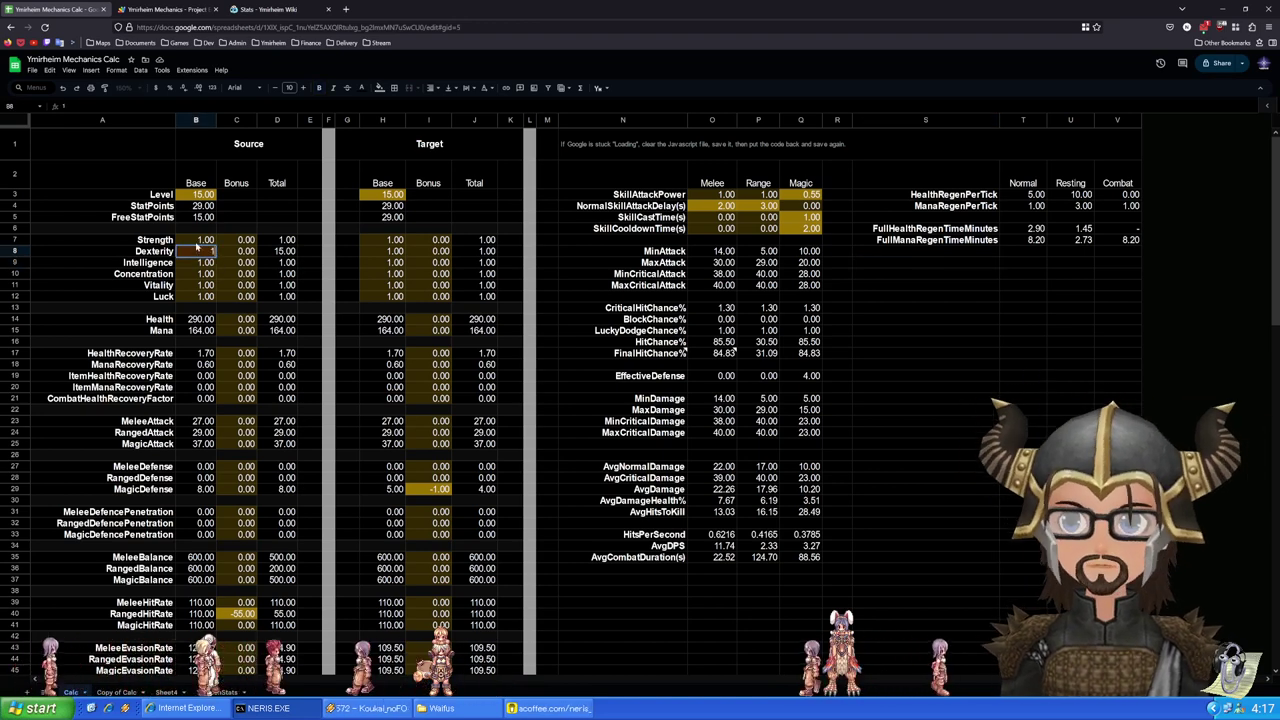
key(Up)
text(15)
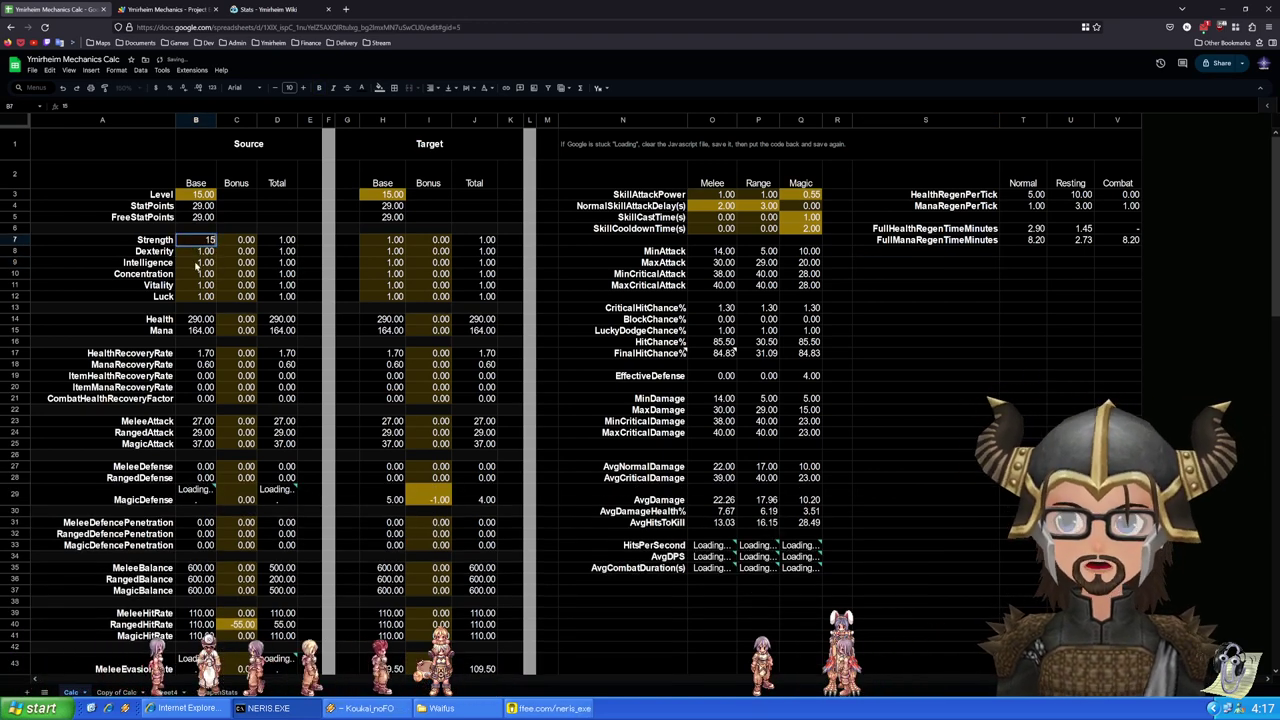
key(Return)
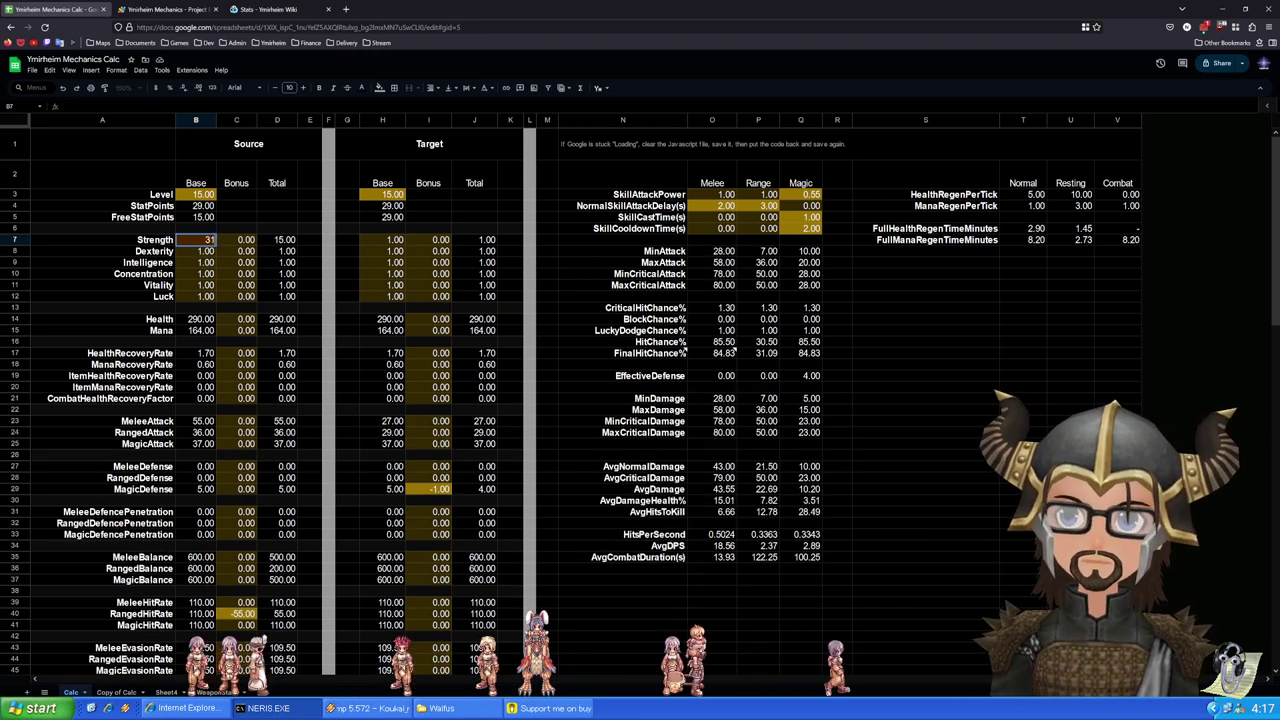
key(Return)
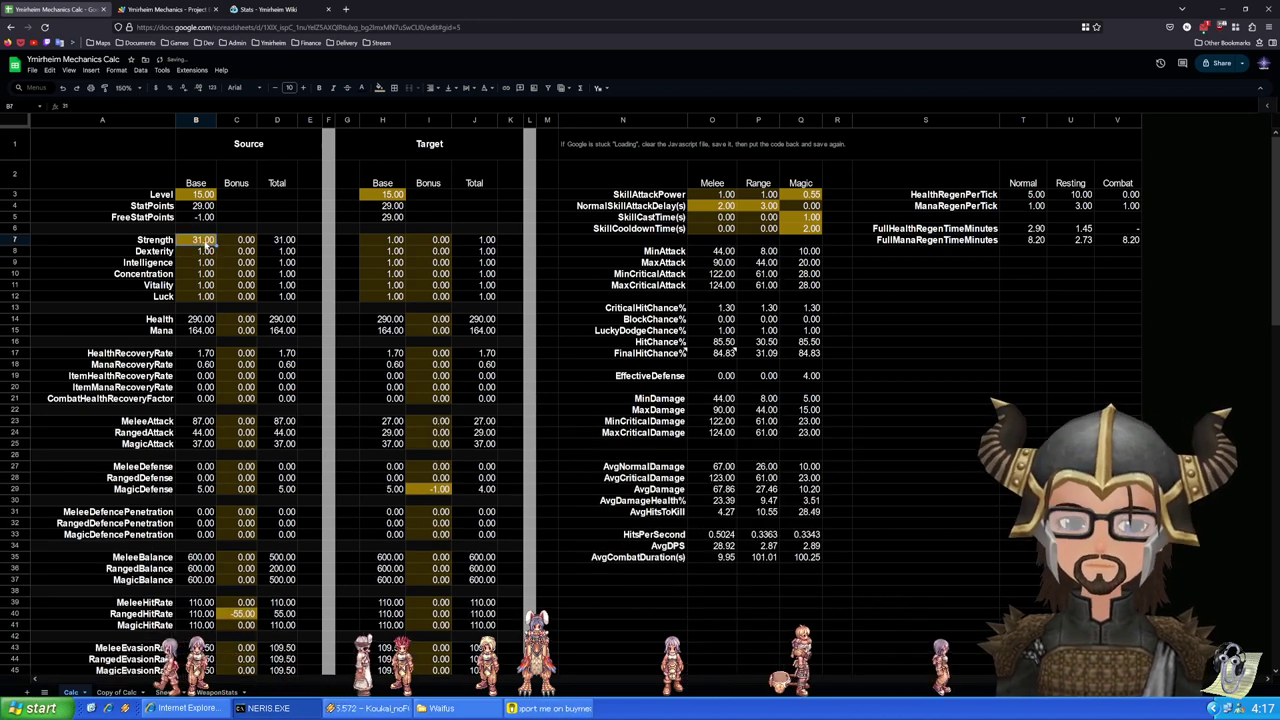
key(Delete)
text(30)
key(Return)
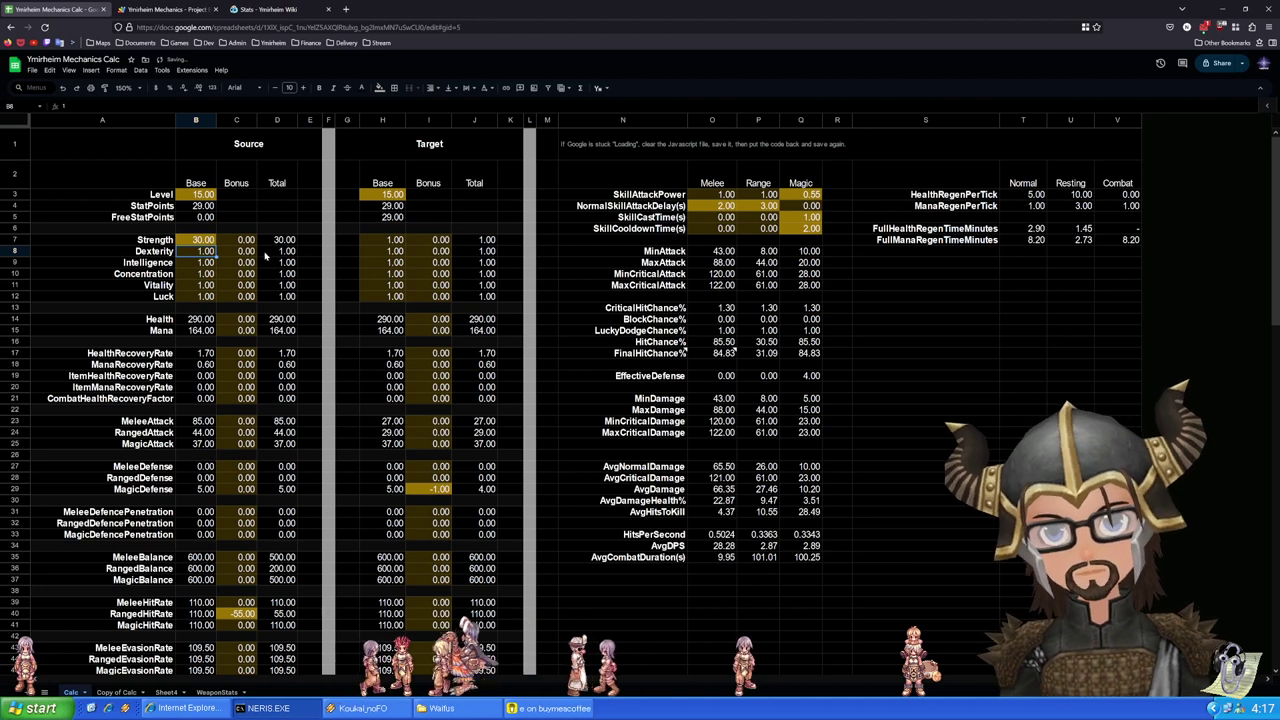
click(729, 547)
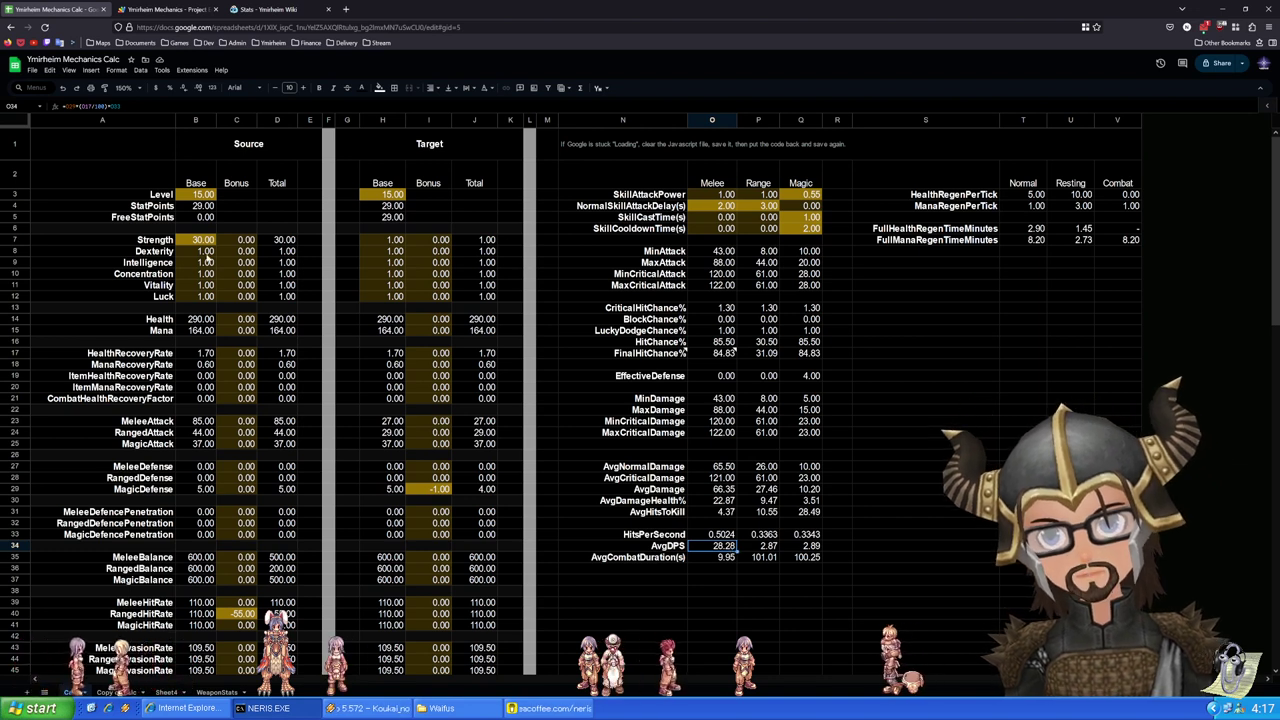
Step: Settle on source Strength 16 and Dexterity 15, then recheck Melee AvgDPS
click(199, 241)
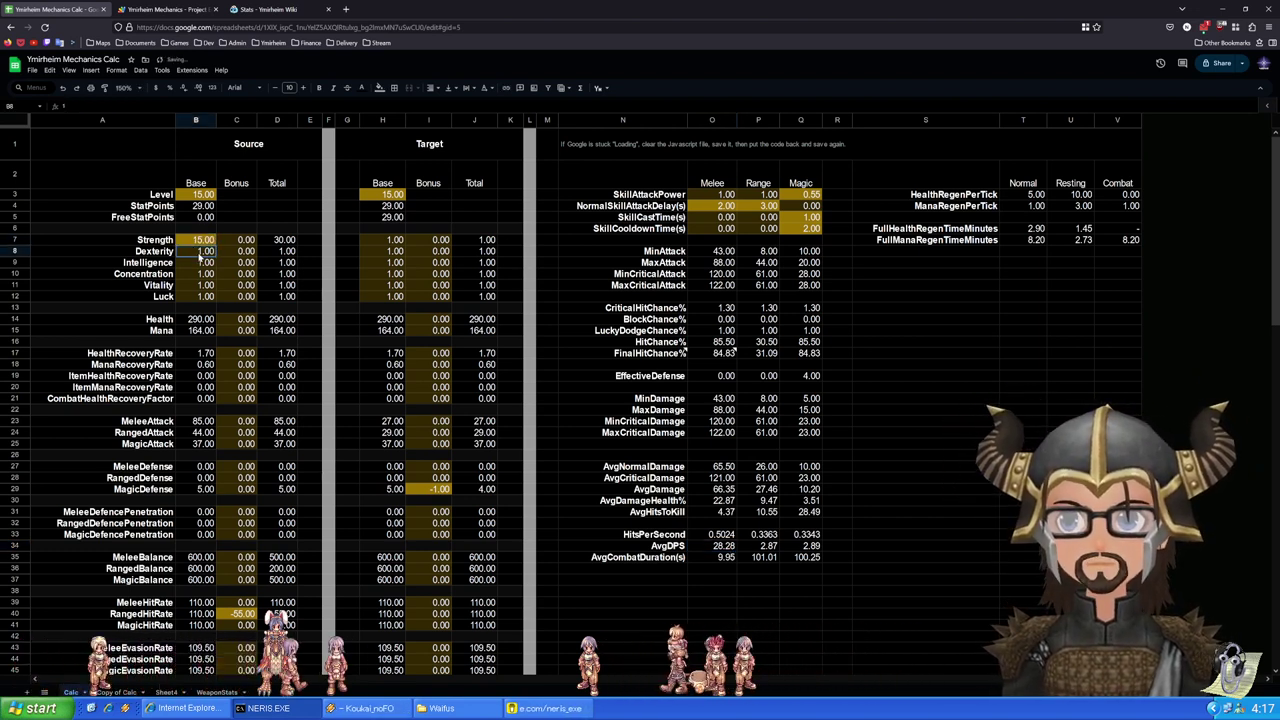
key(Return)
text(15)
key(Return)
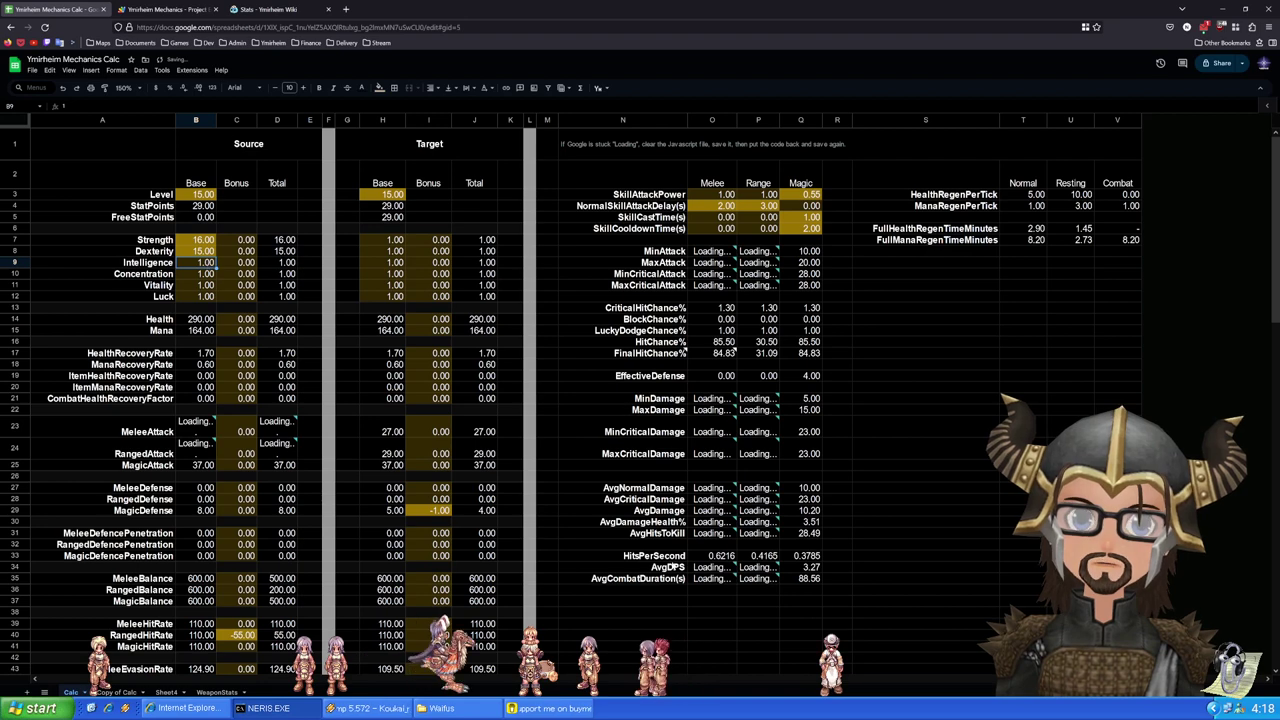
click(716, 547)
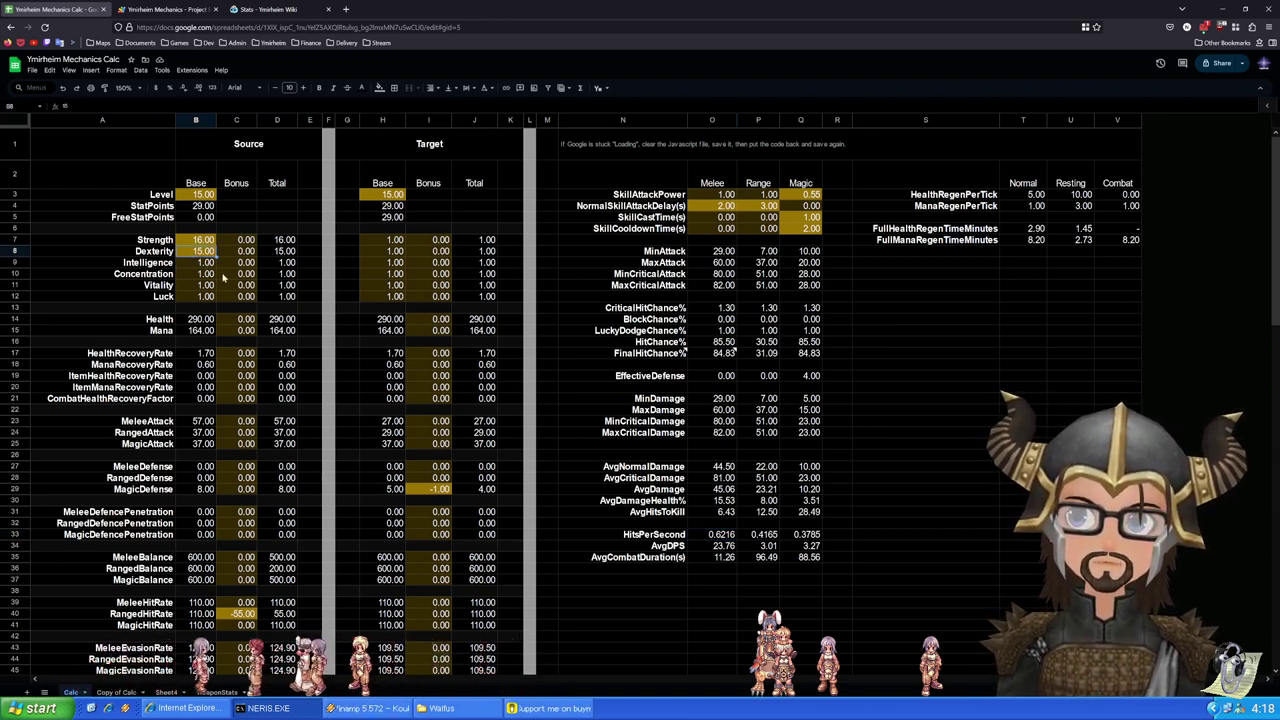
click(202, 273)
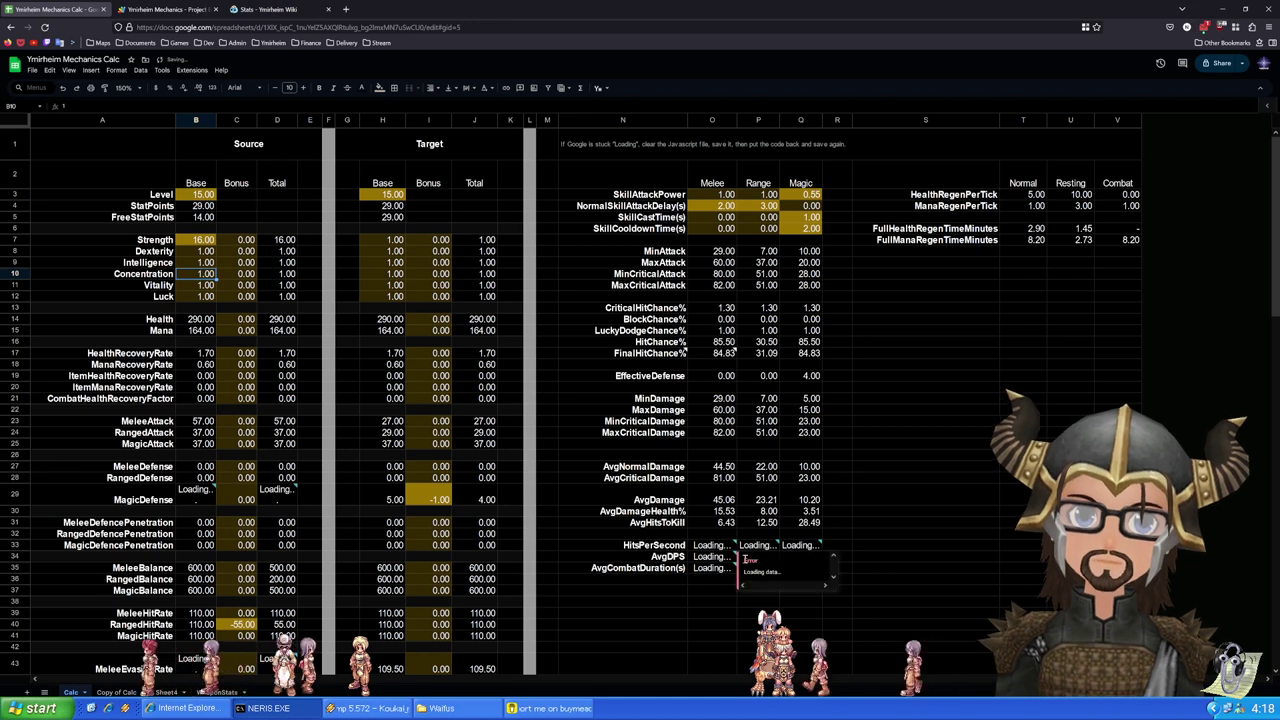
click(707, 537)
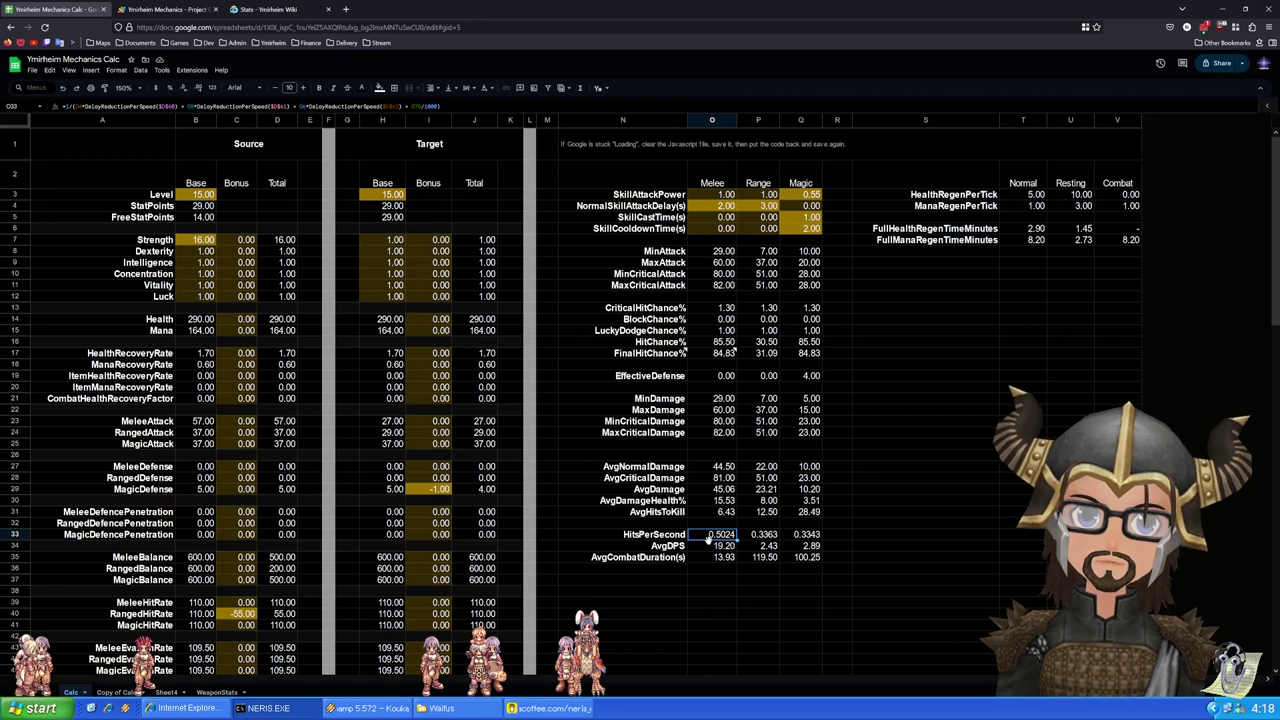
click(655, 536)
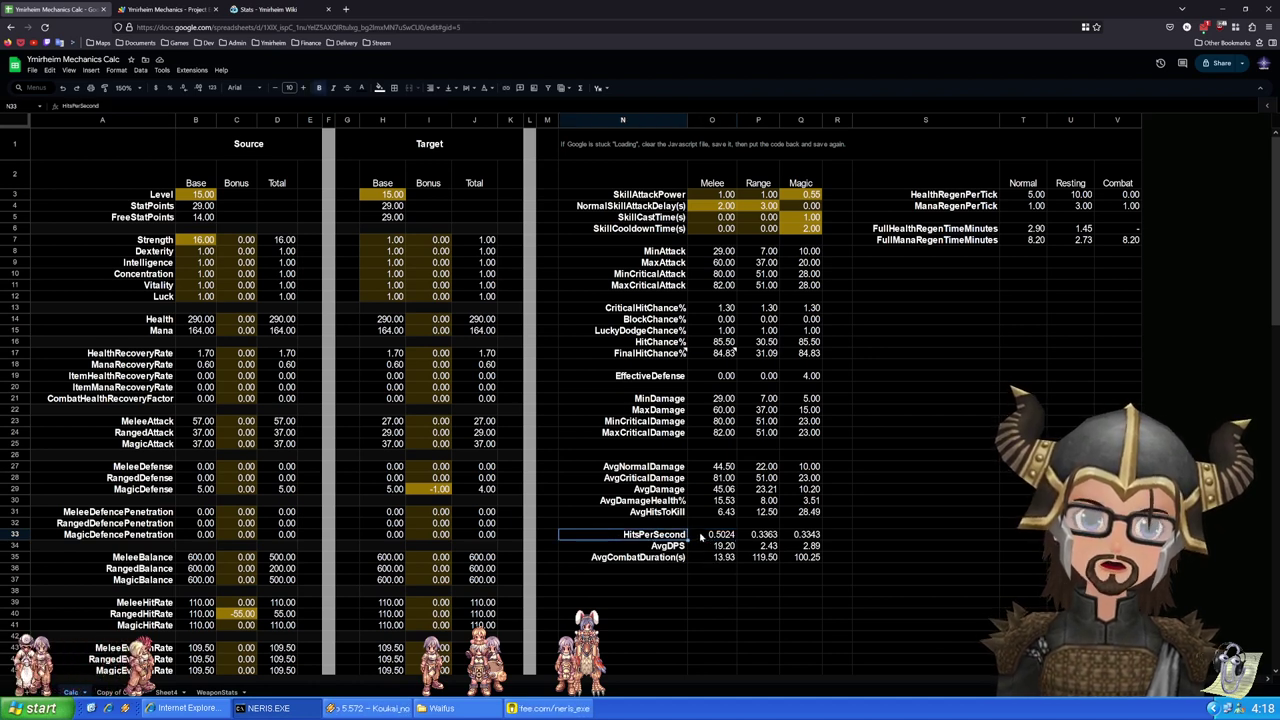
click(688, 537)
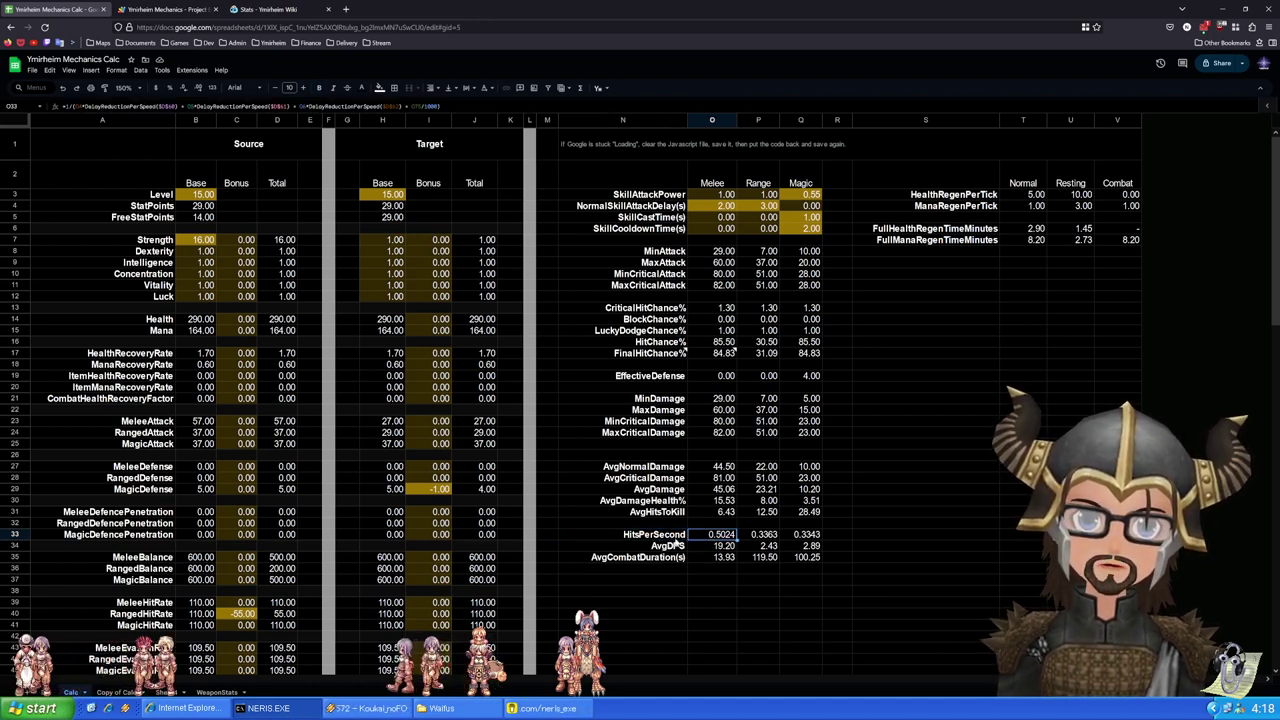
click(707, 537)
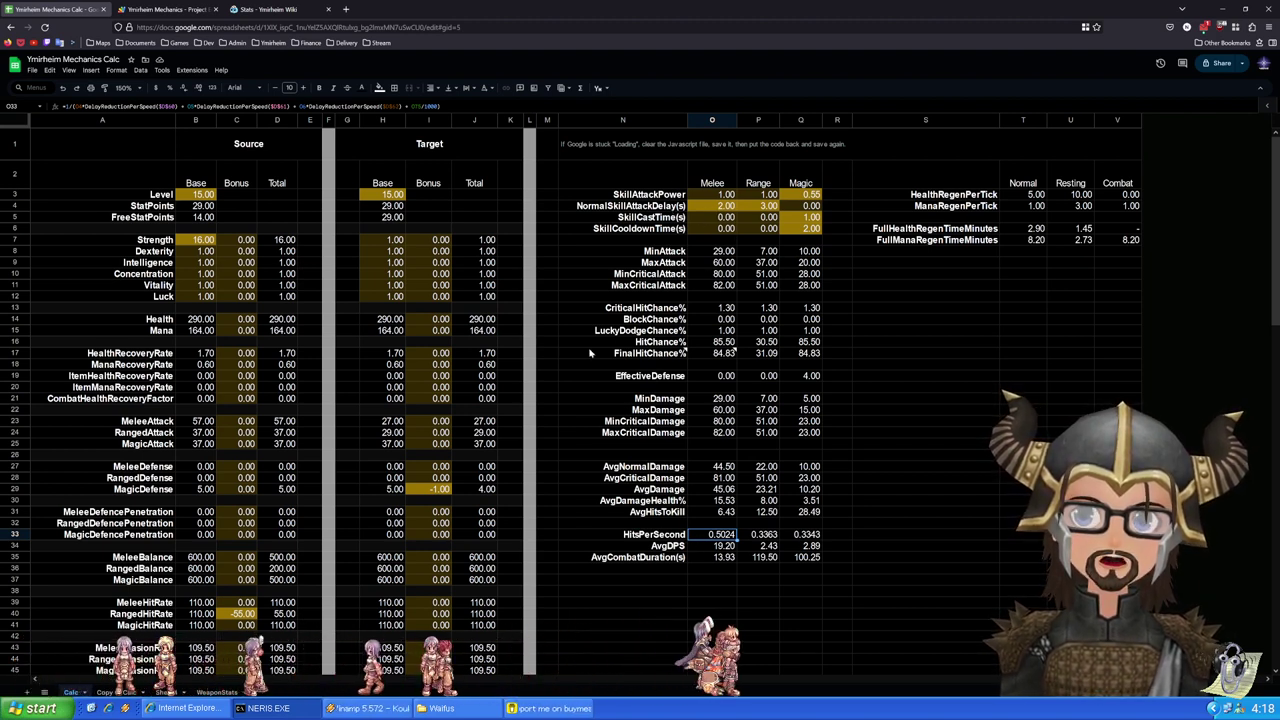
double_click(721, 537)
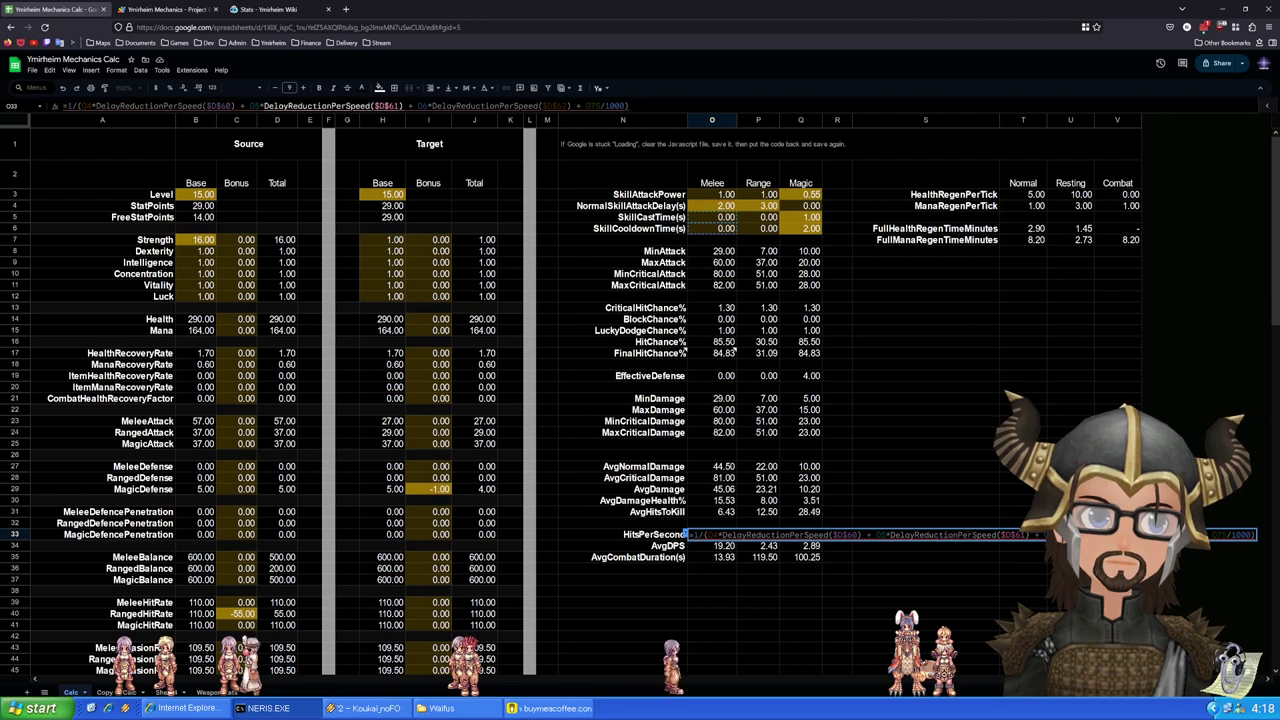
click(800, 535)
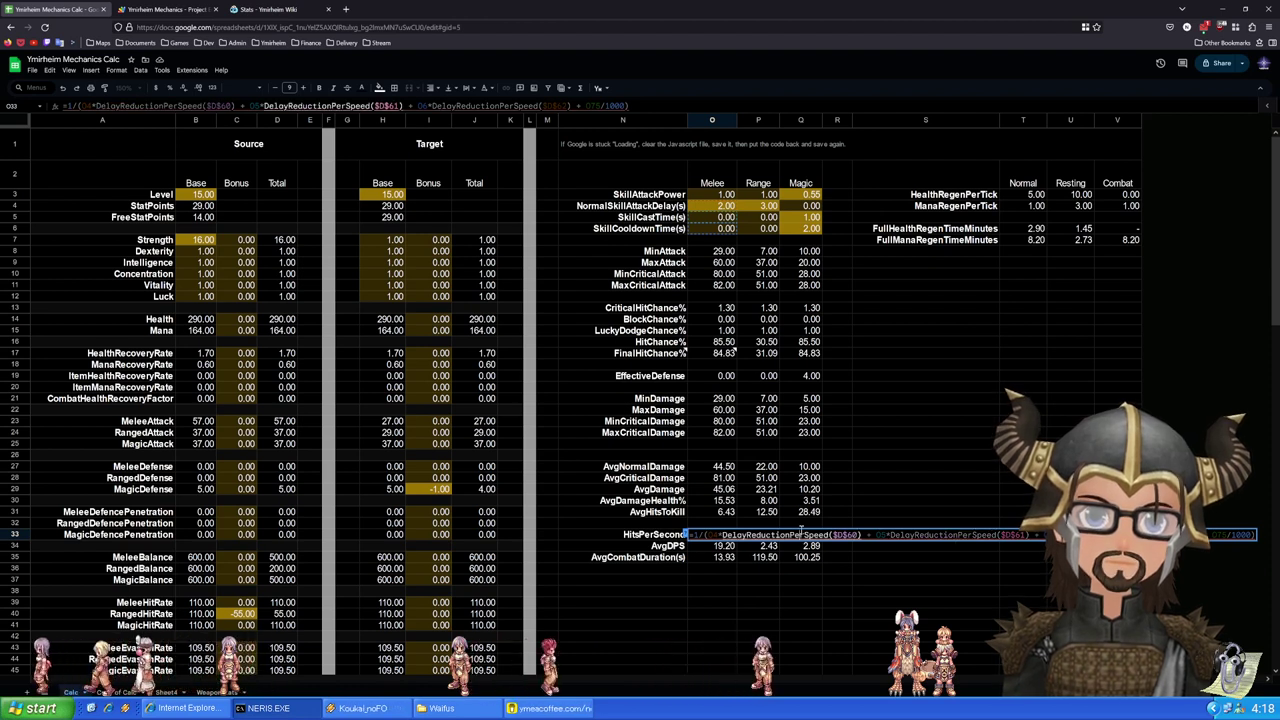
click(706, 535)
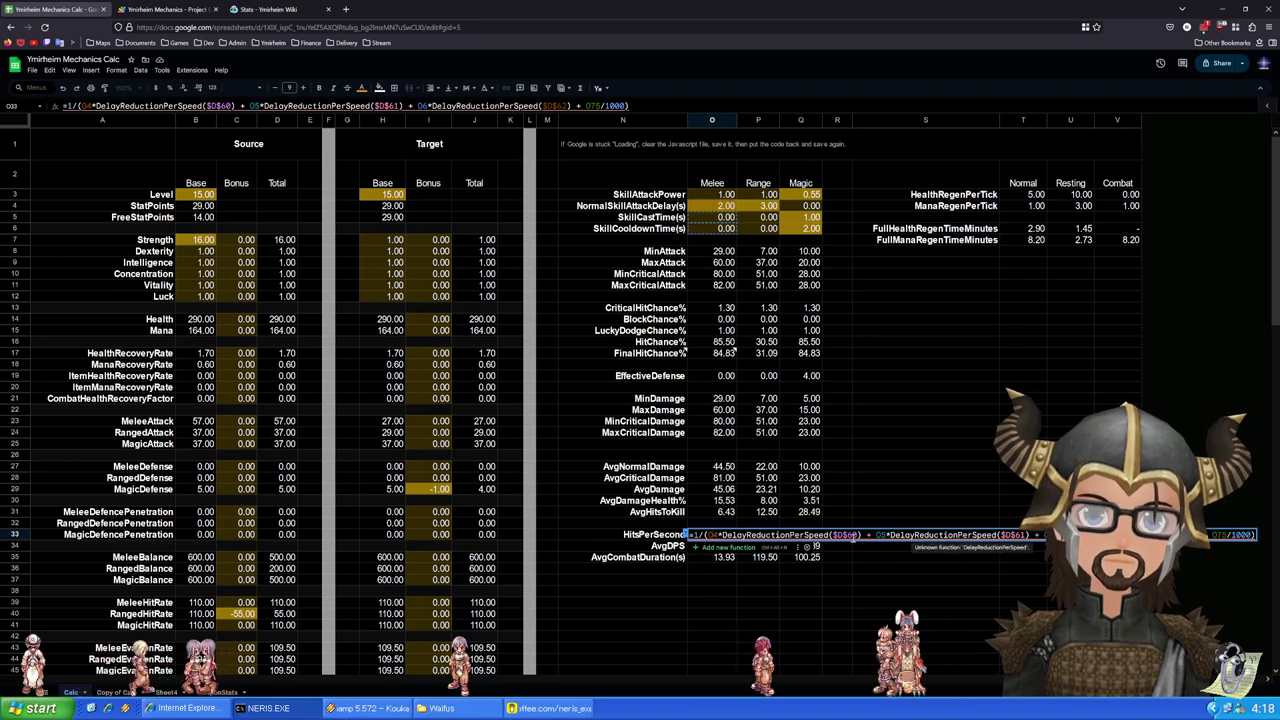
click(940, 538)
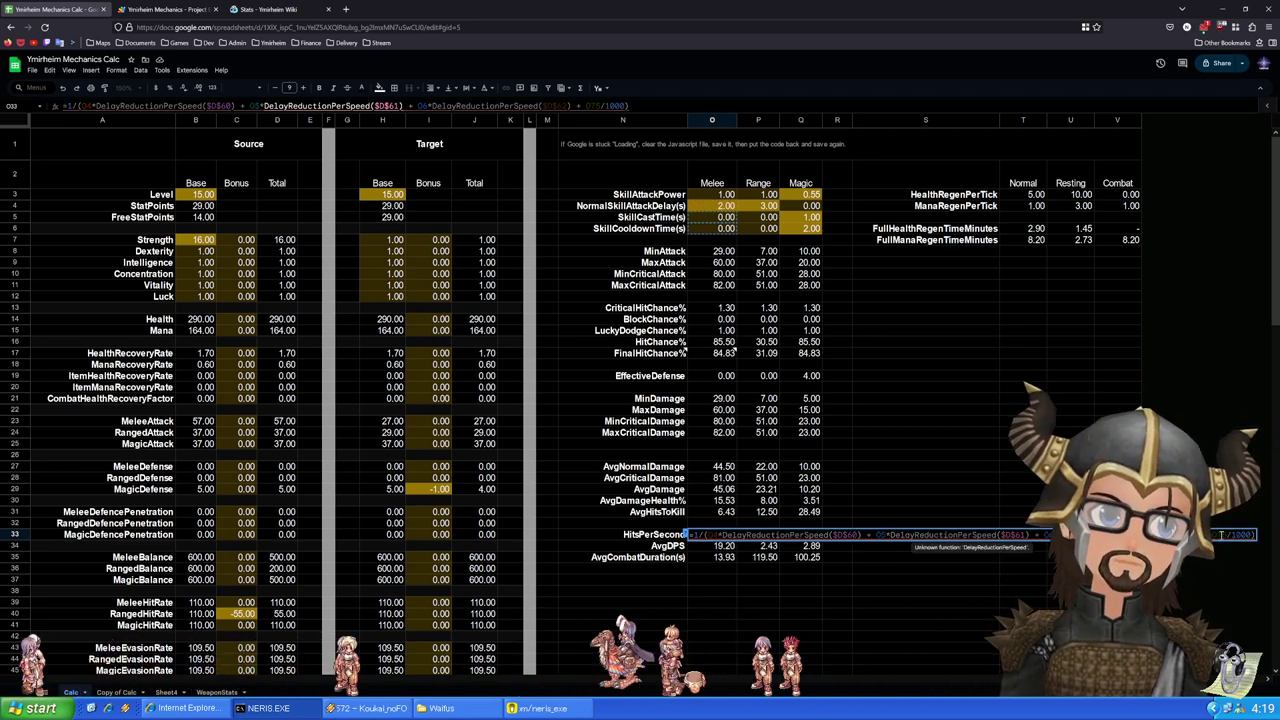
key(Escape)
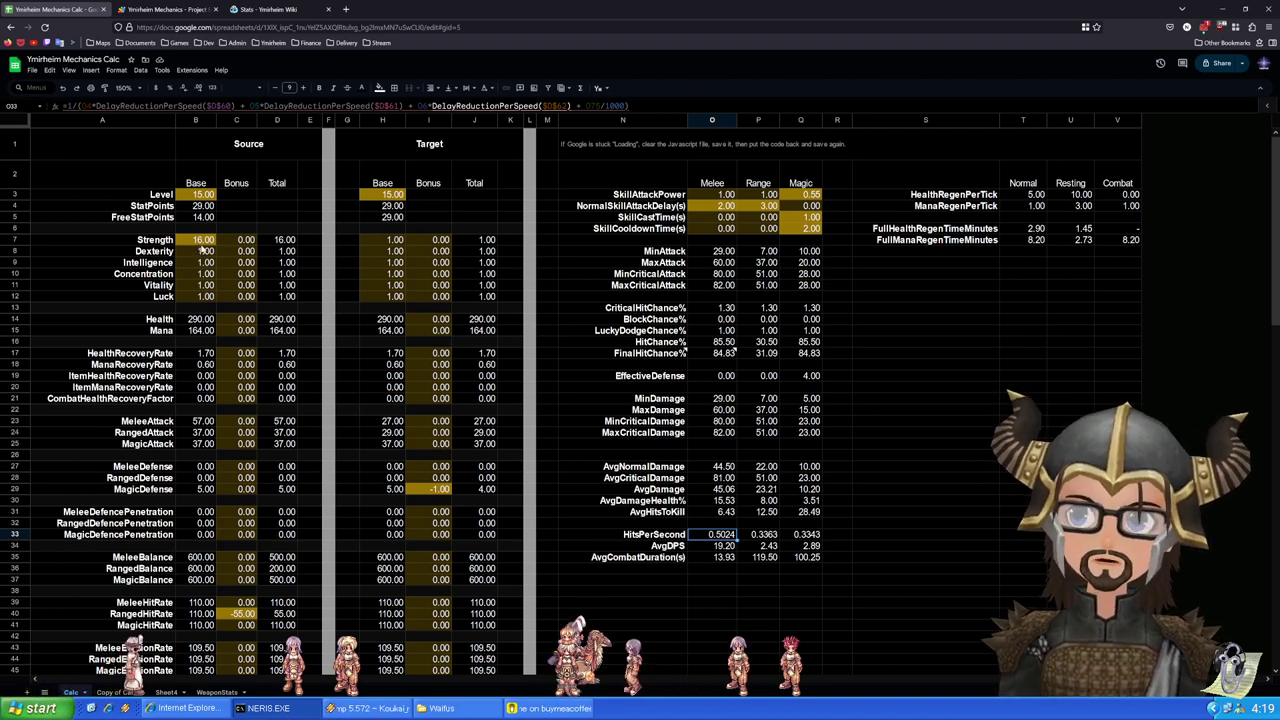
Step: Set source Dexterity to 15, then back to 1 with Strength 30, and compare Melee AvgDPS with 23.76
click(200, 250)
text(15)
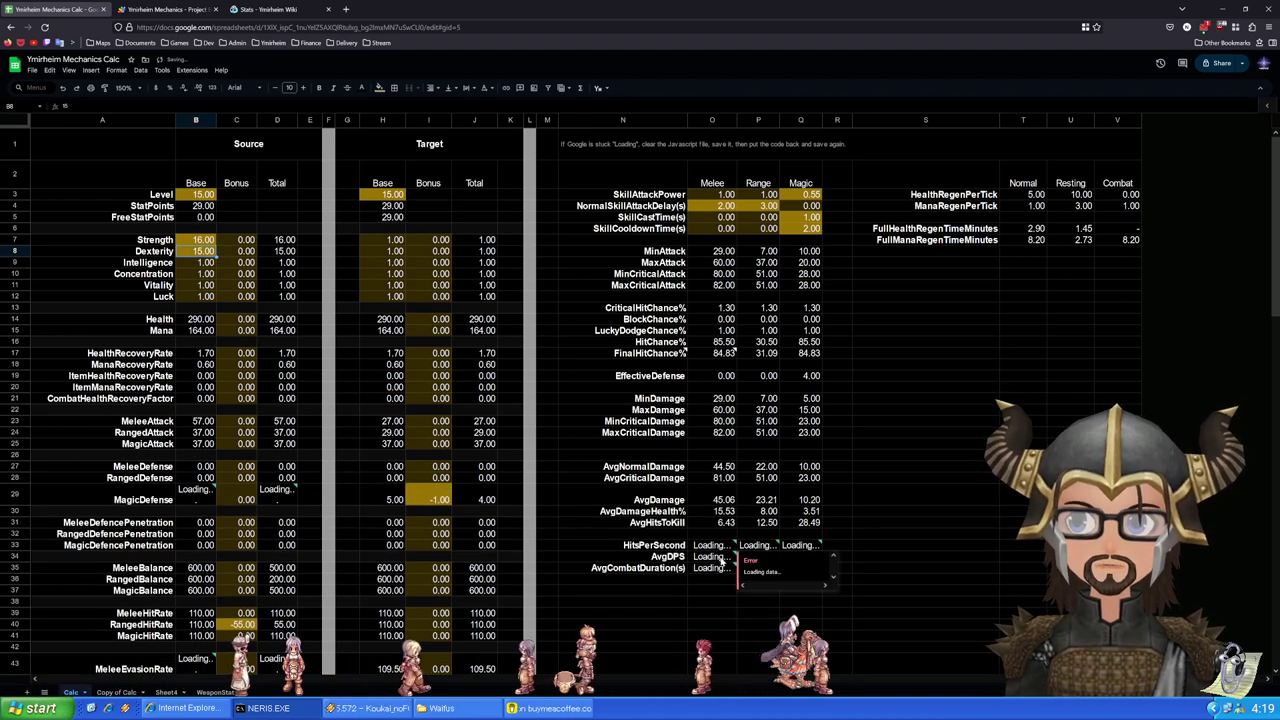
click(726, 553)
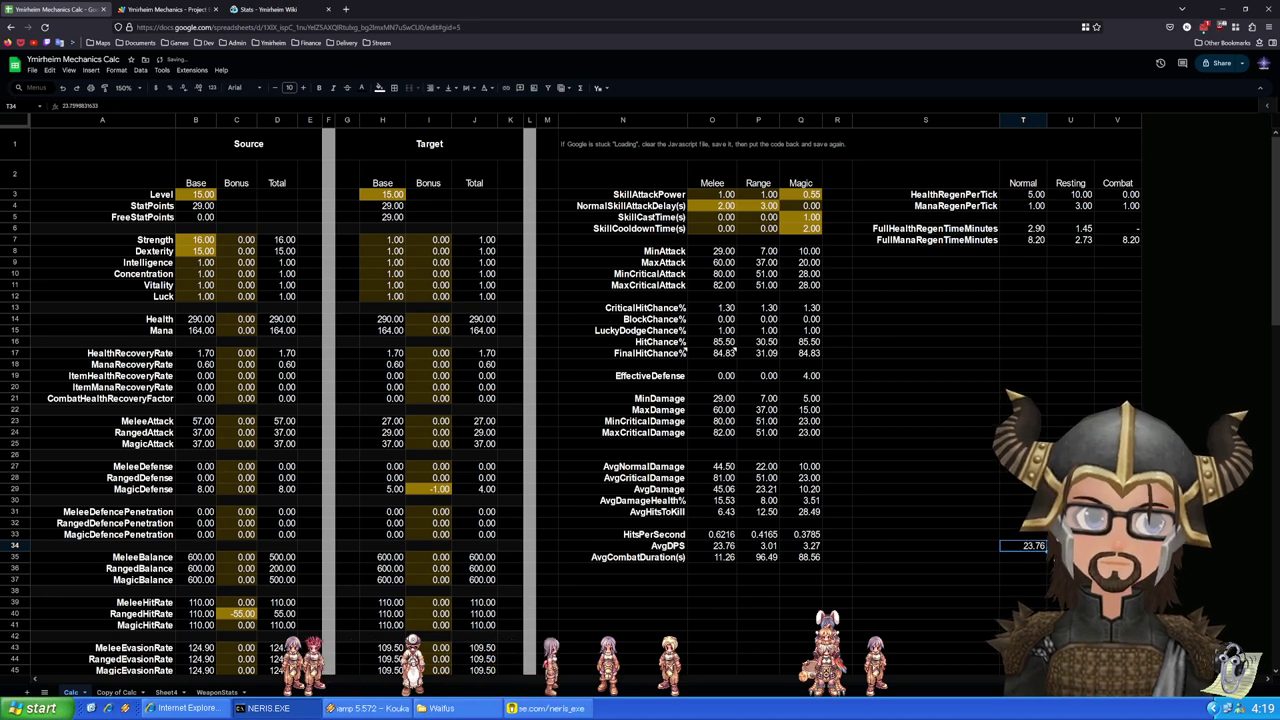
click(200, 240)
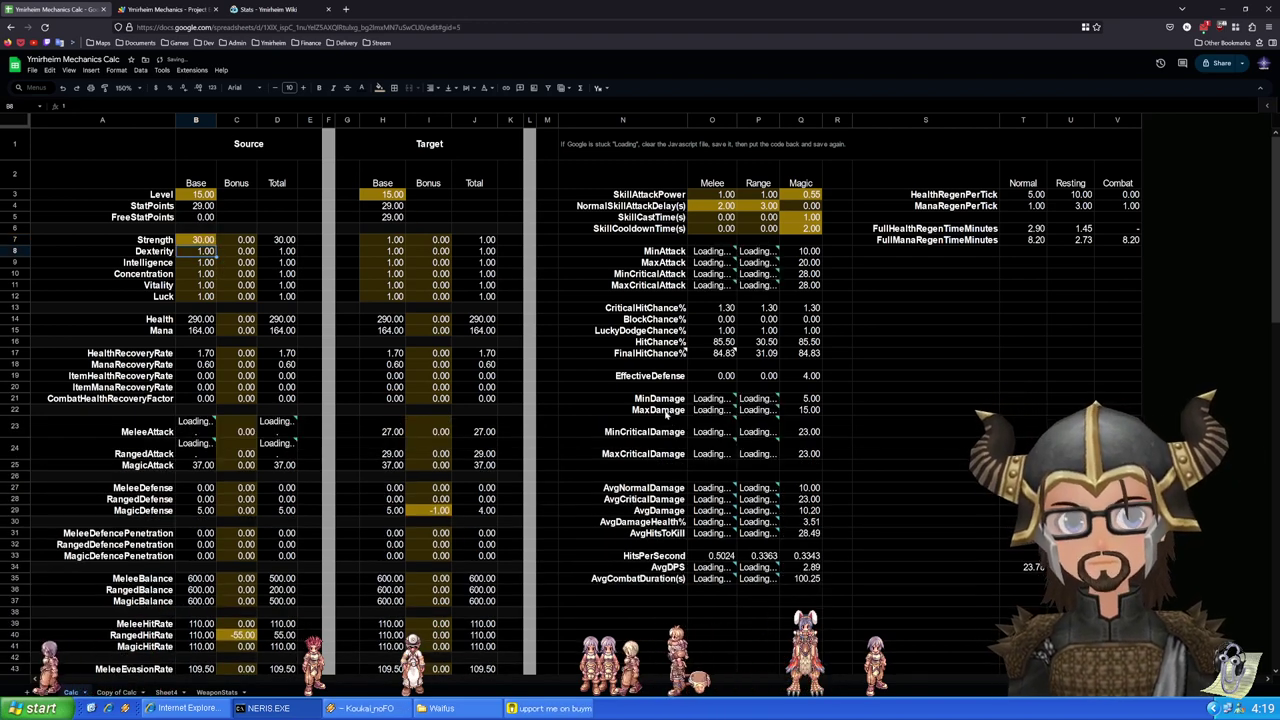
click(730, 566)
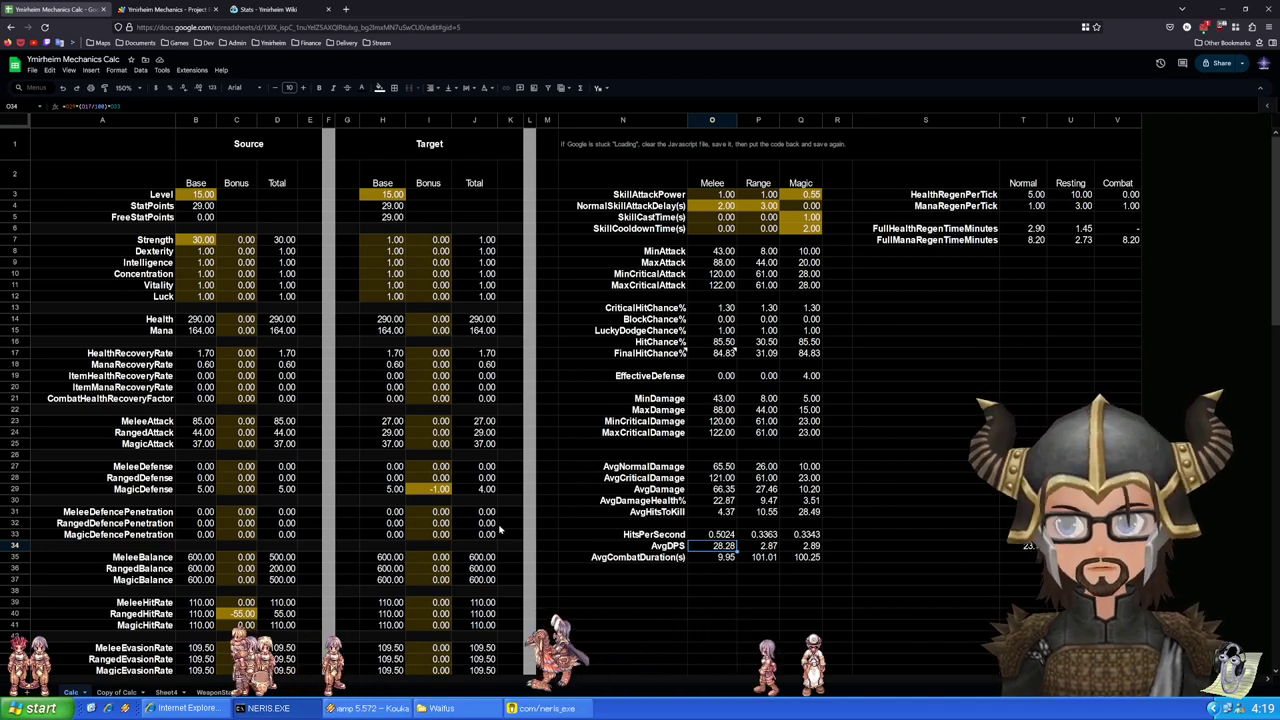
scroll(510, 531, down, 5)
scroll(520, 532, down, 5)
scroll(520, 532, up, 5)
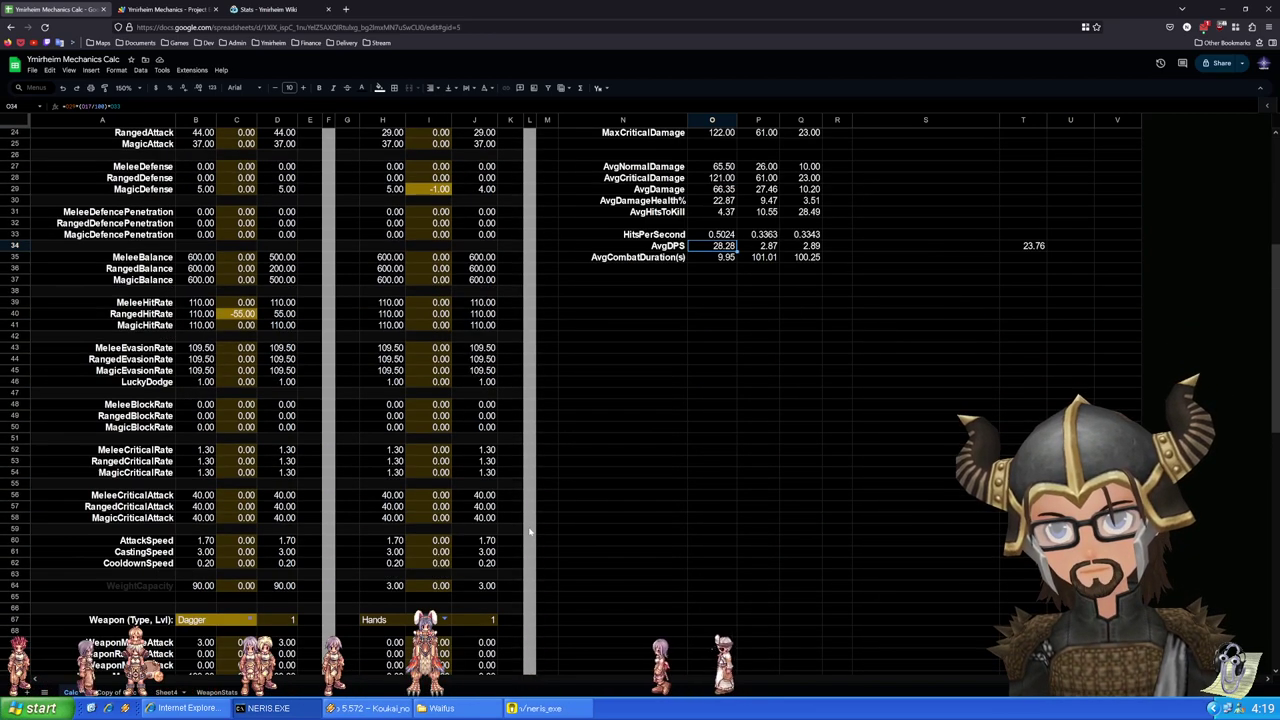
scroll(528, 532, up, 5)
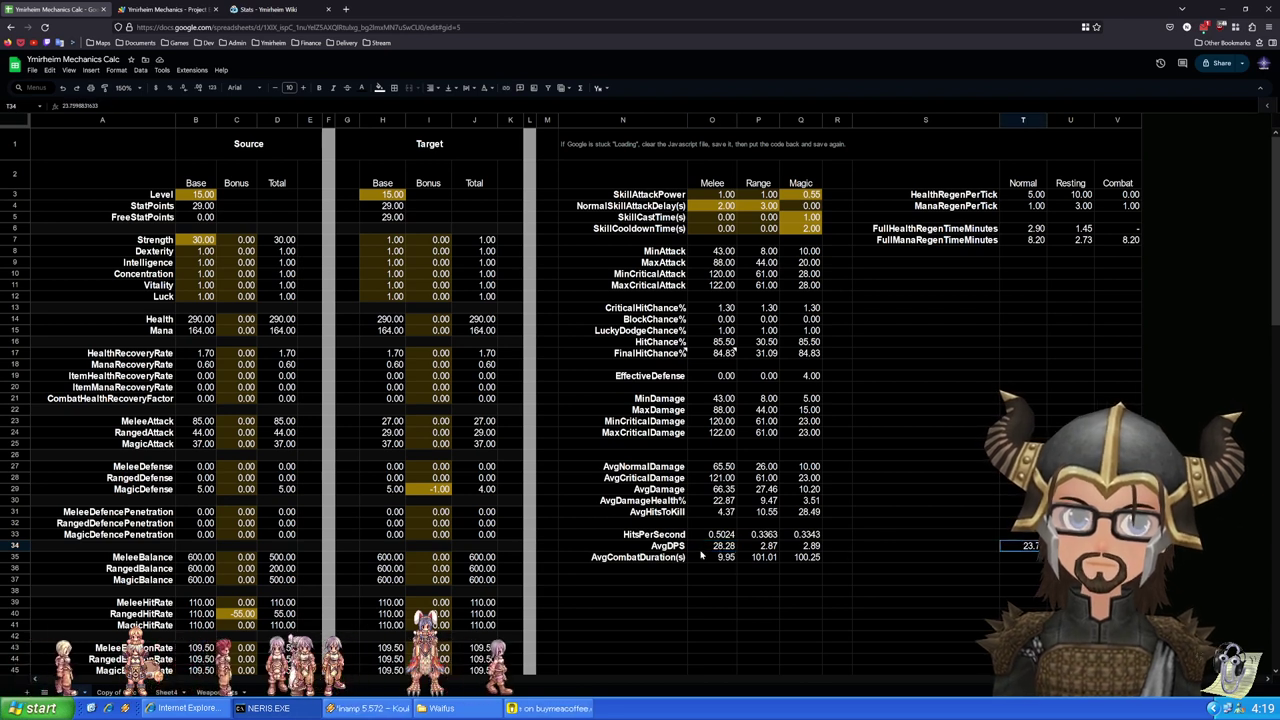
click(1022, 548)
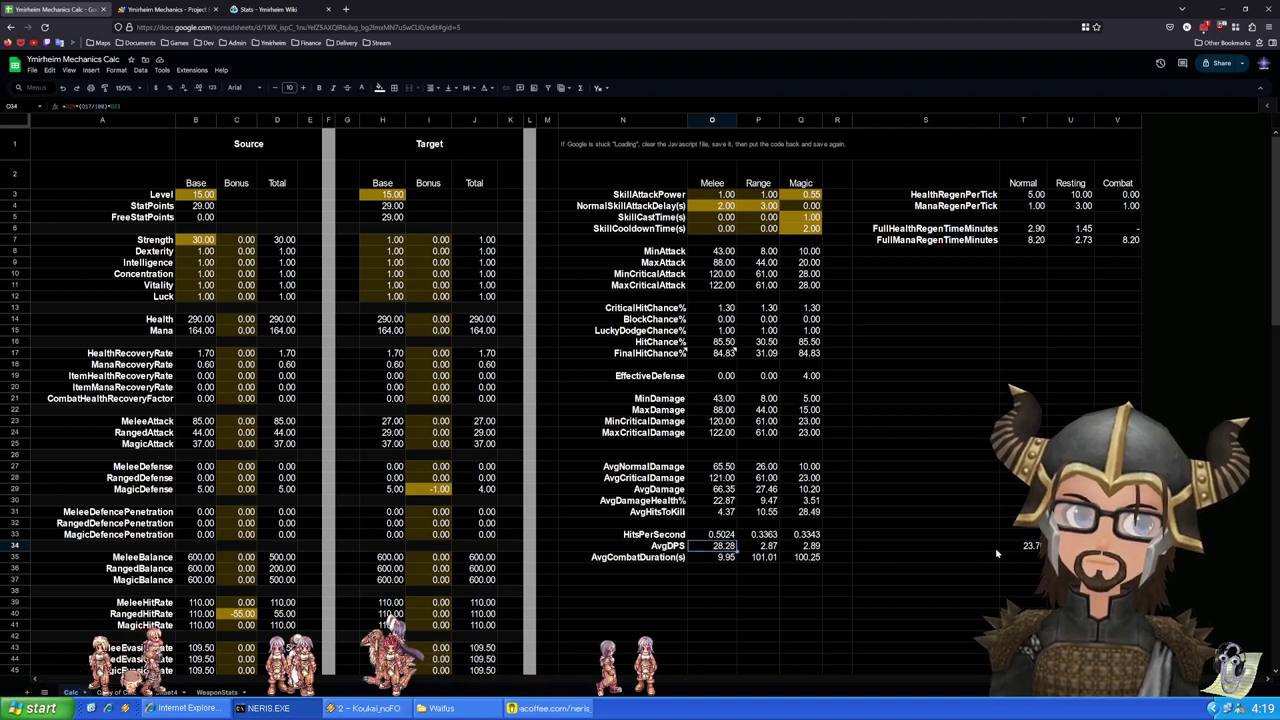
Step: Set the target's Dexterity to 15 and check melee HitChance and AvgDPS against 23.76
click(385, 251)
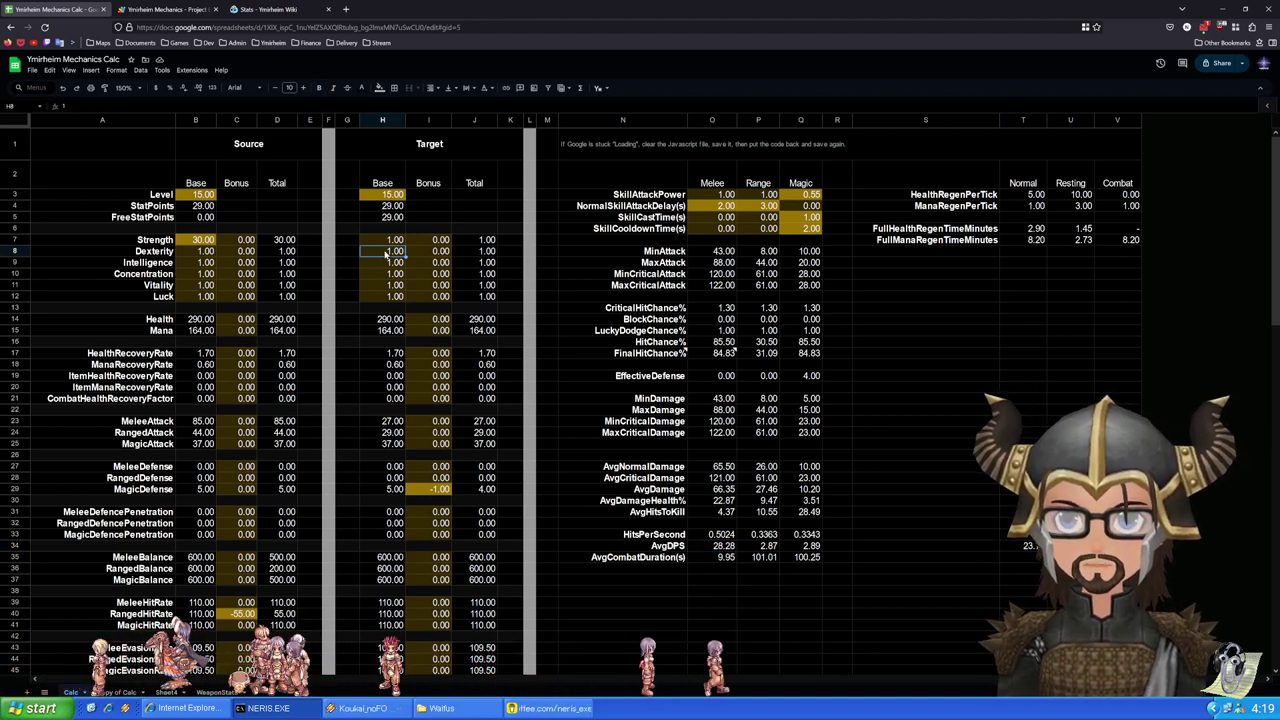
text(15)
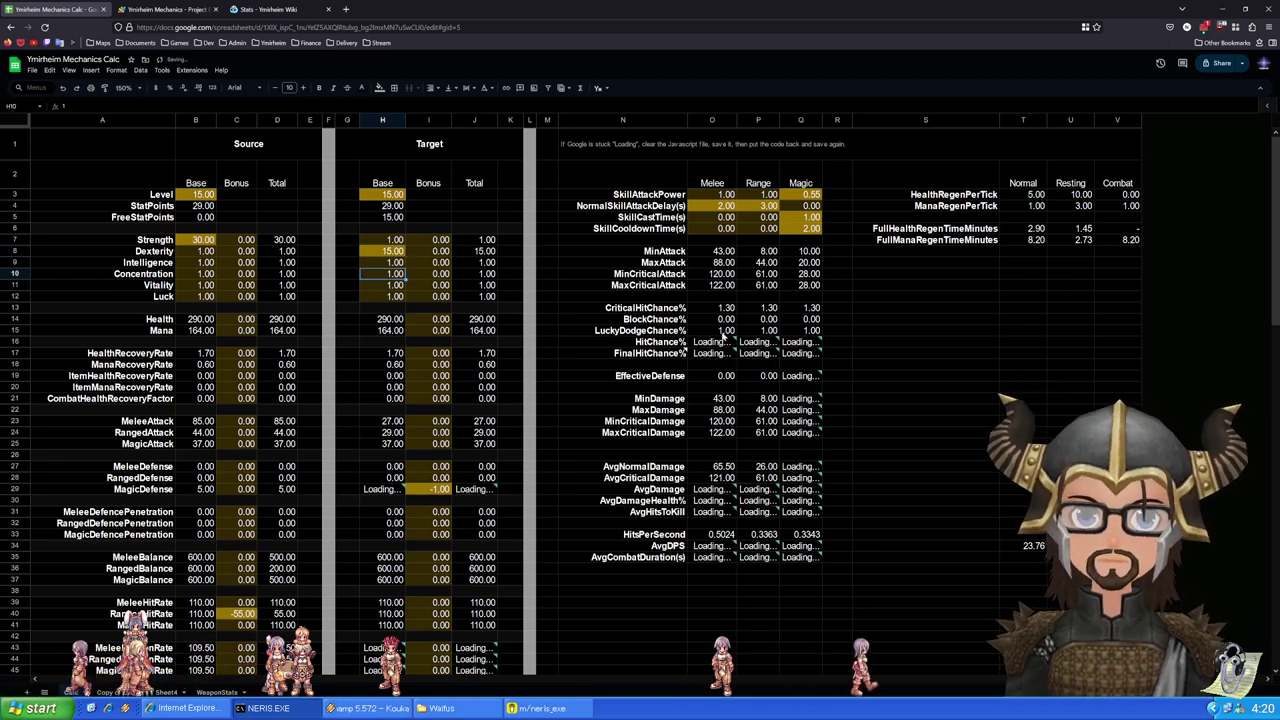
click(730, 343)
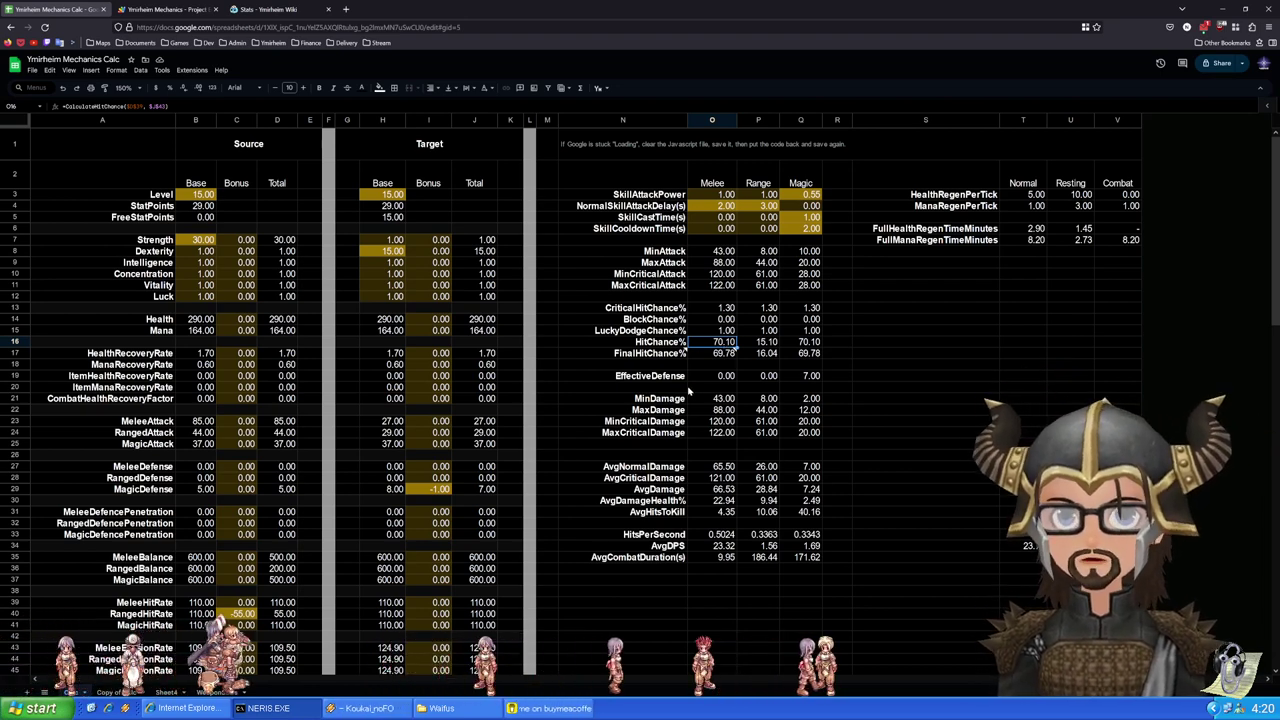
click(199, 253)
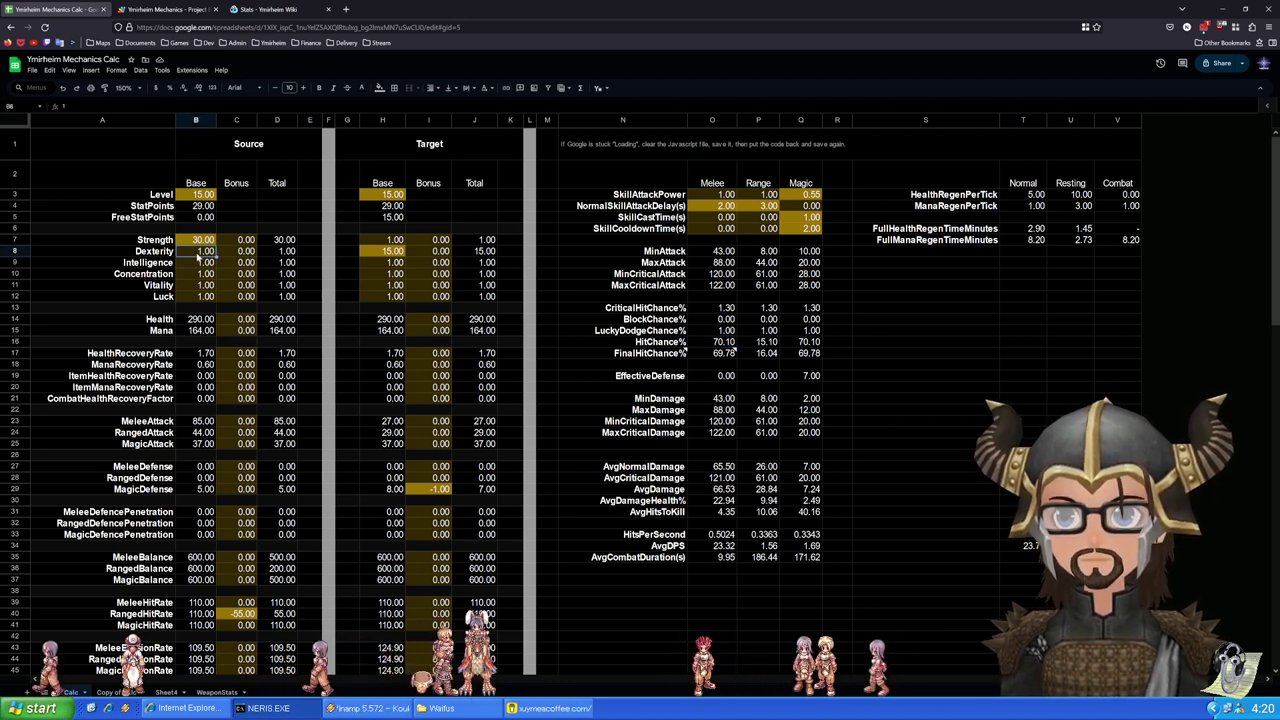
click(1025, 546)
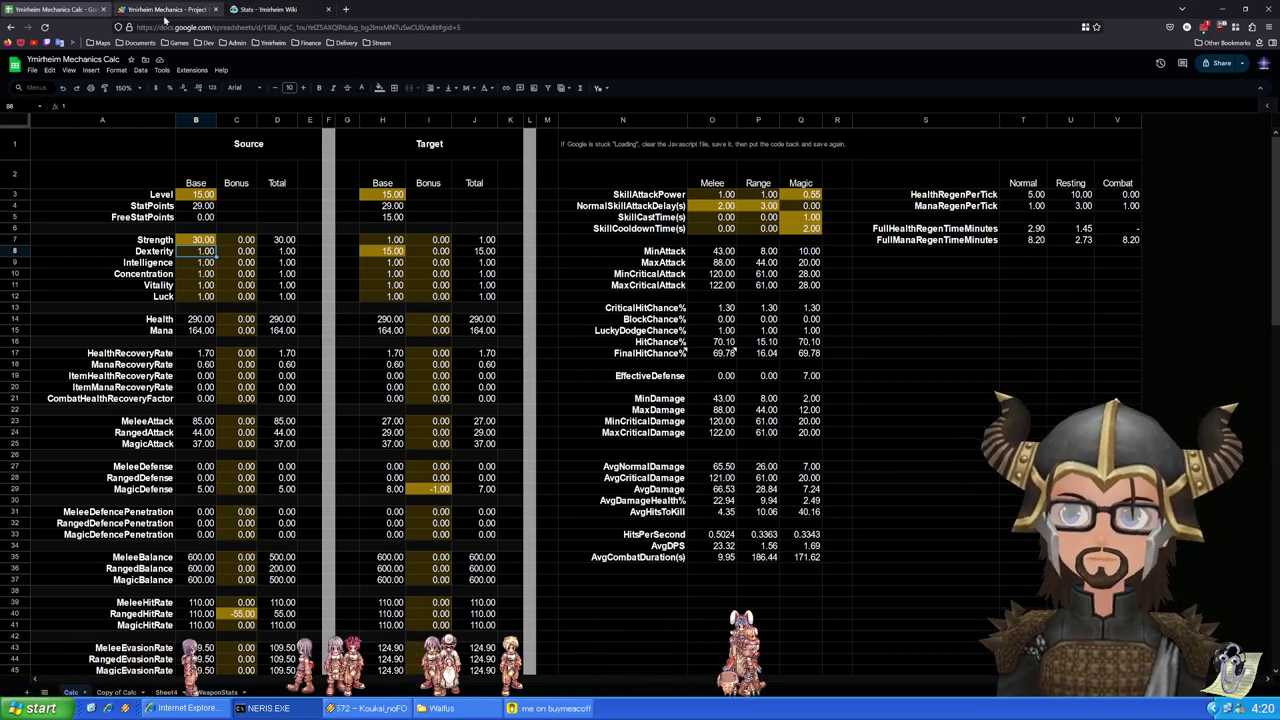
key(alt+Tab)
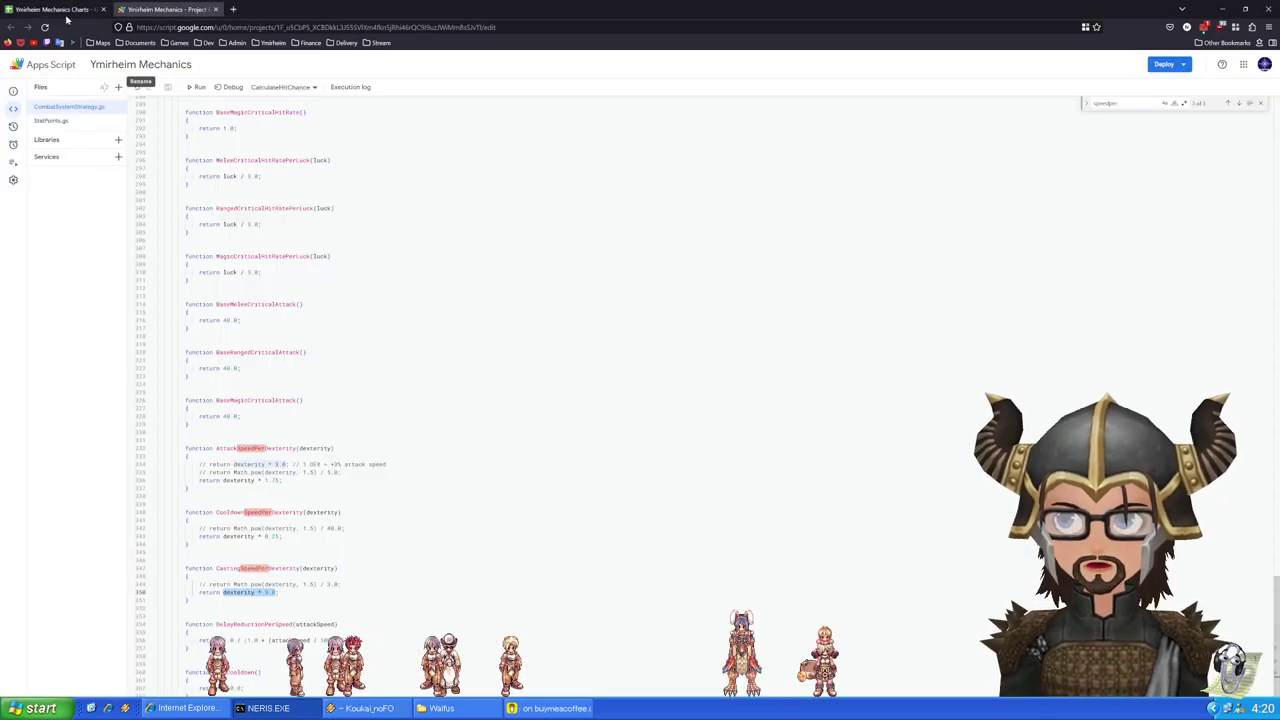
Step: Review the dexterity charts in Mechanics Charts, then go to CombatCalculations.cs in VS Code
click(80, 9)
mouse_move(874, 282)
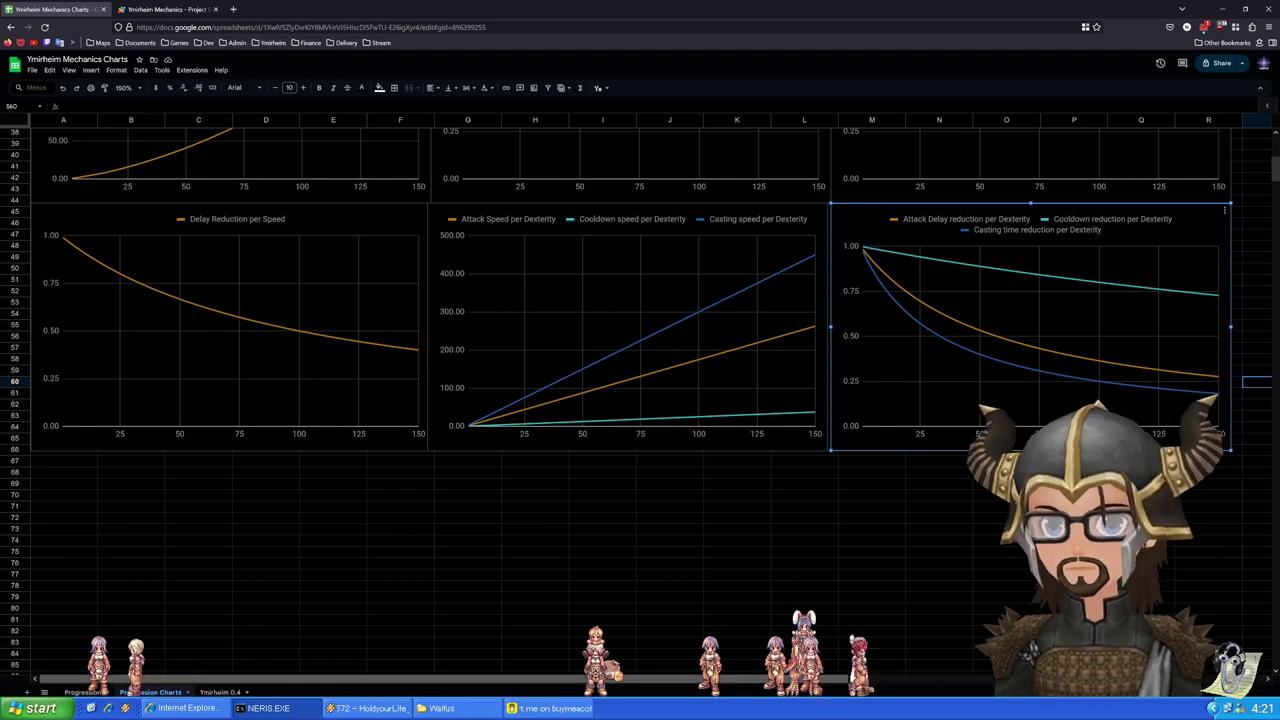
key(alt+Tab)
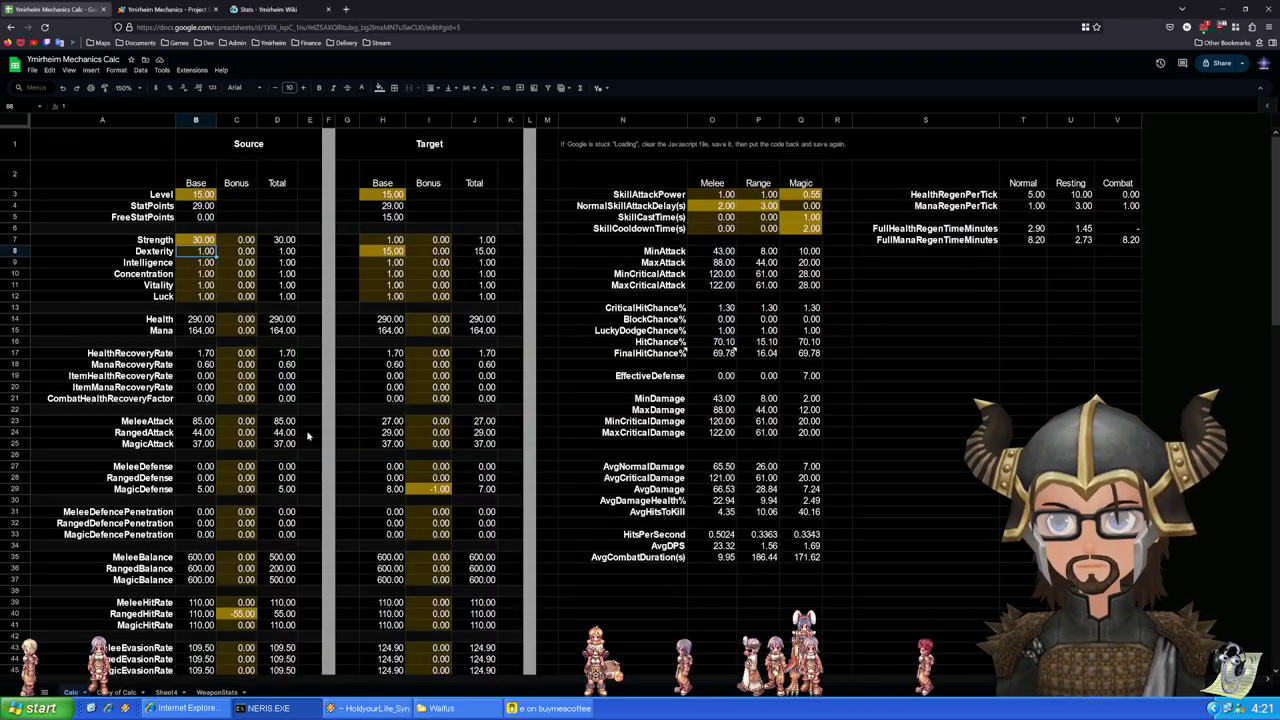
click(940, 411)
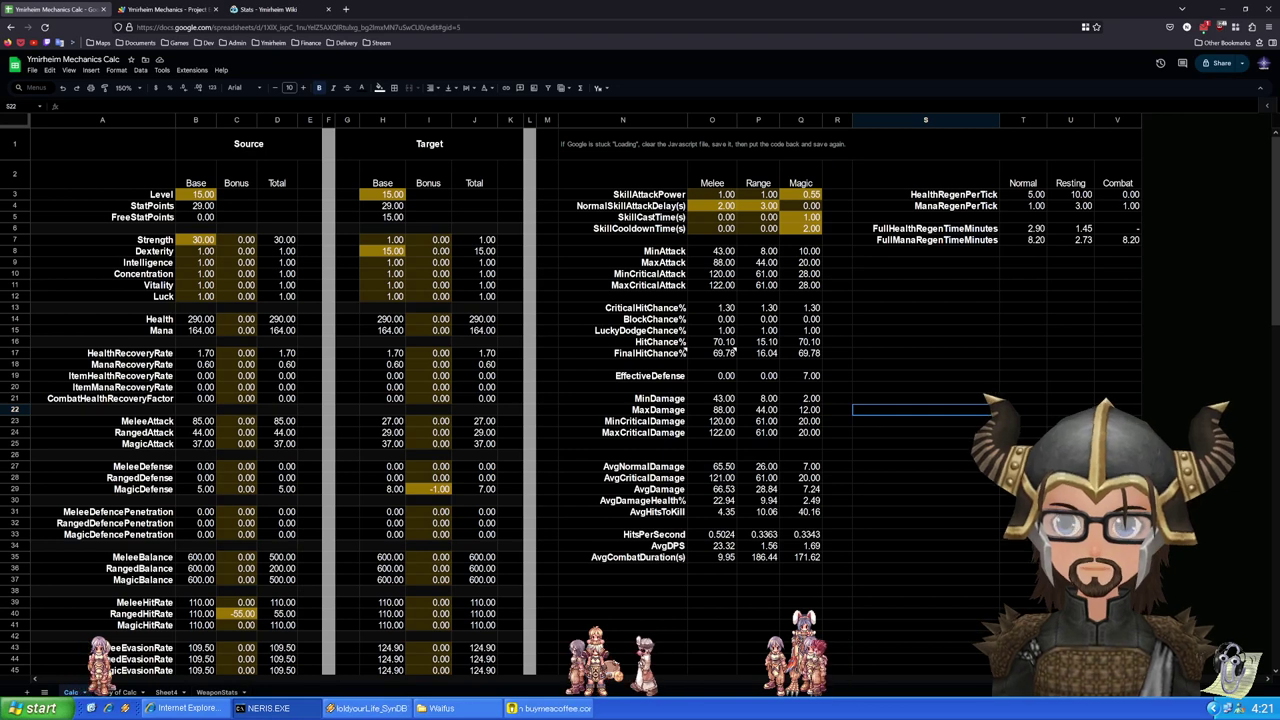
key(alt+Tab)
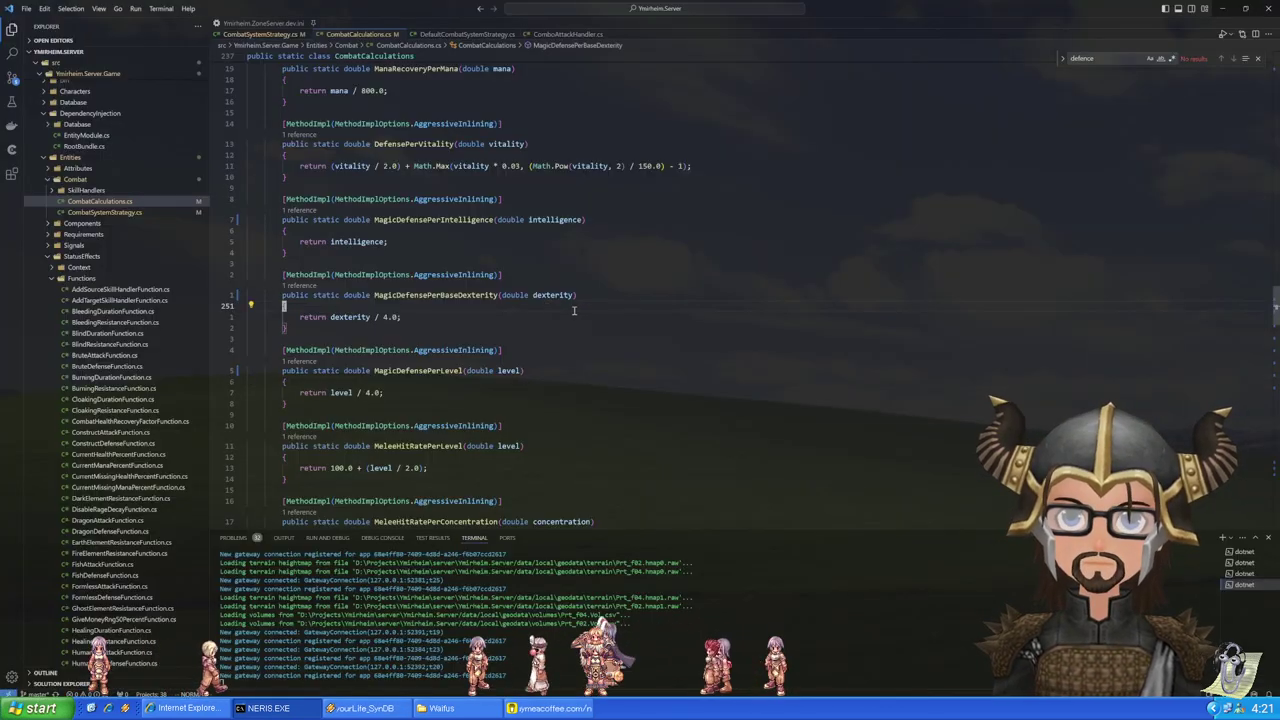
scroll(574, 310, down, 12)
scroll(576, 314, down, 20)
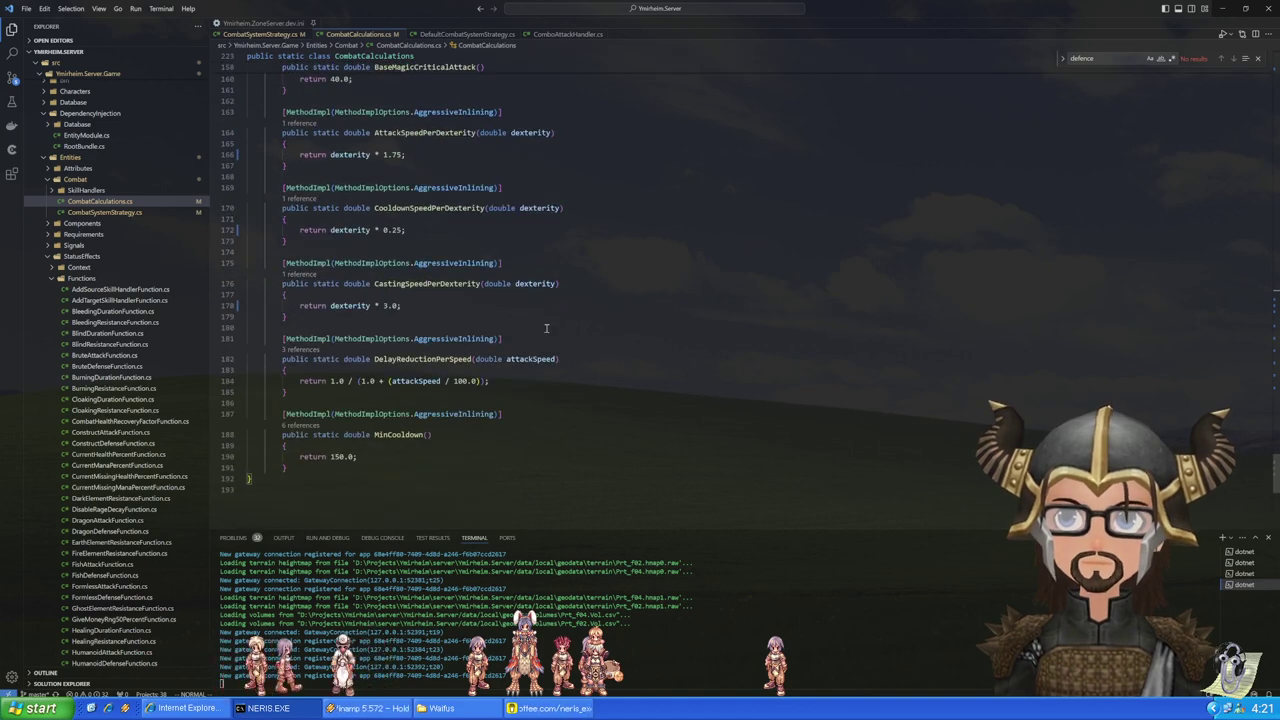
scroll(452, 310, up, 5)
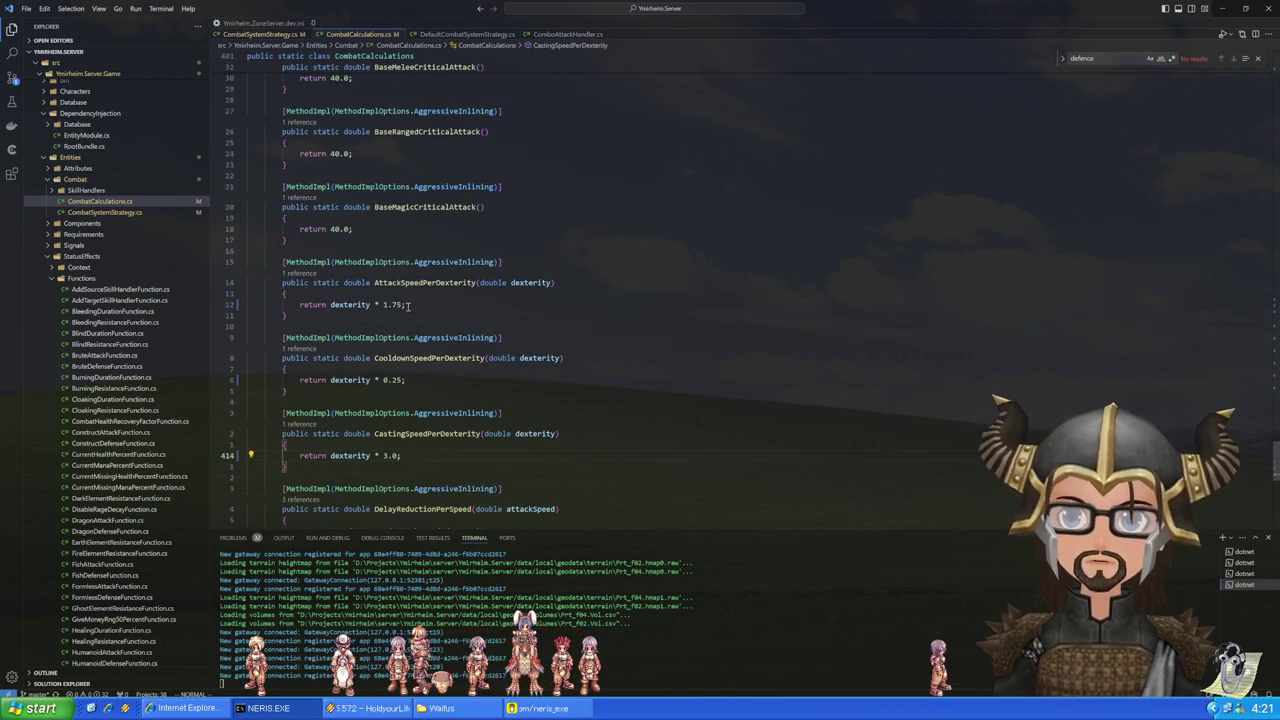
scroll(426, 337, up, 15)
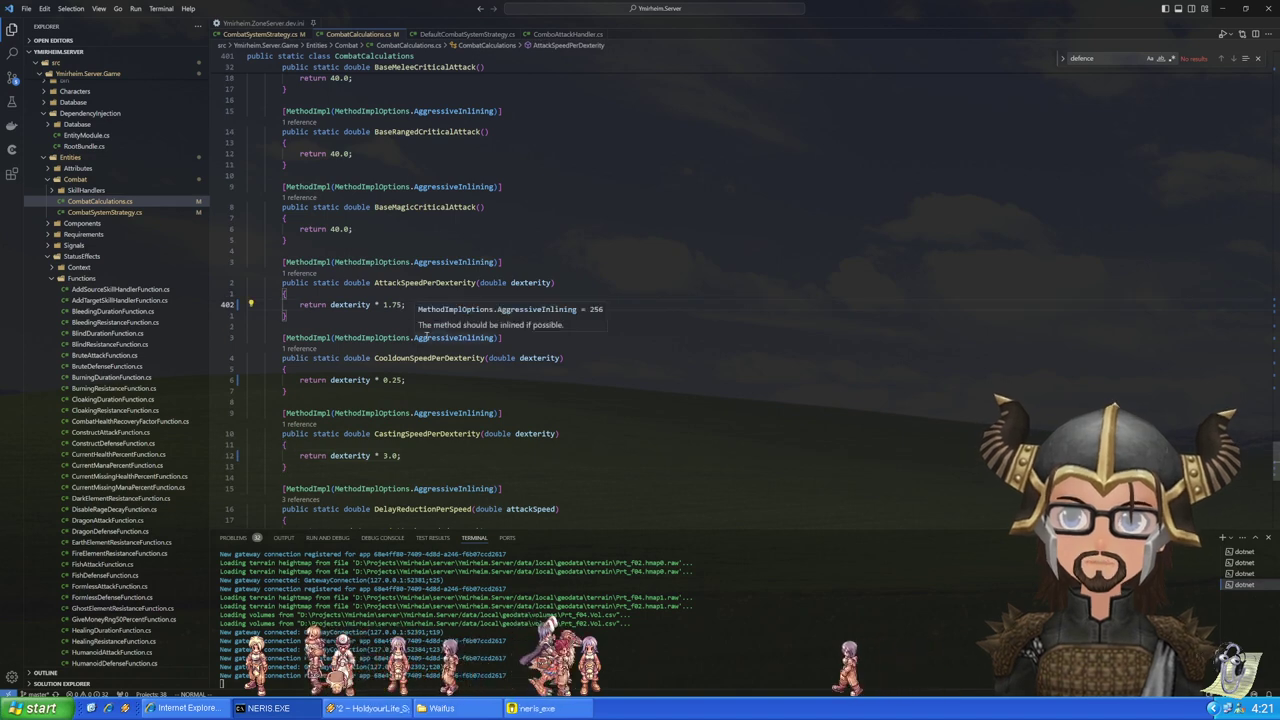
scroll(428, 332, up, 15)
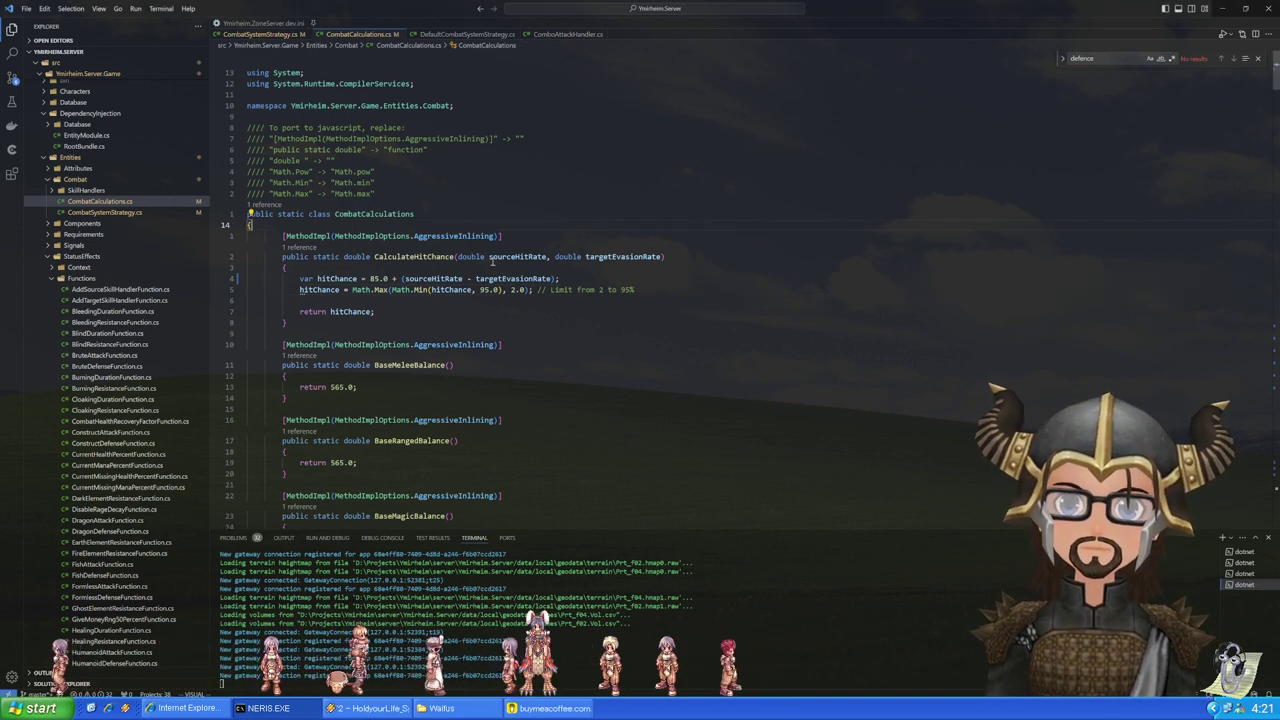
key(Up)
key(Up)
key(Up)
key(Up)
key(Up)
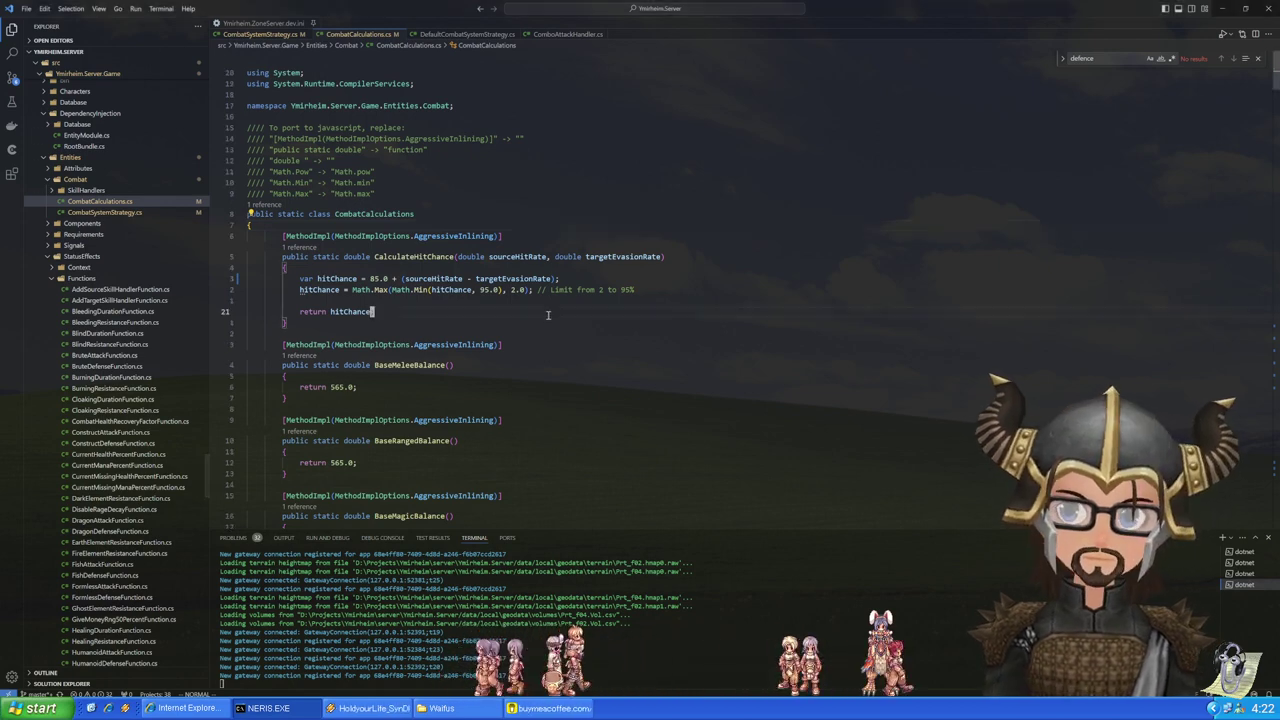
scroll(469, 265, down, 10)
scroll(469, 265, down, 20)
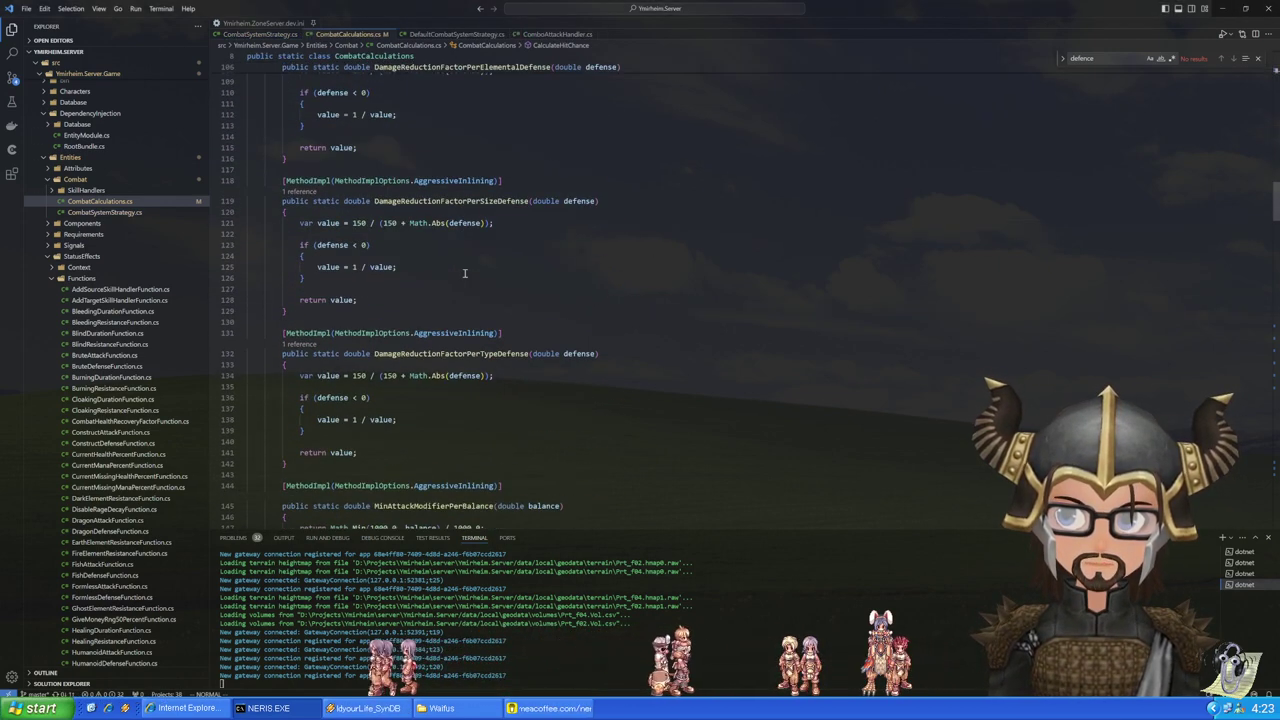
scroll(462, 273, down, 20)
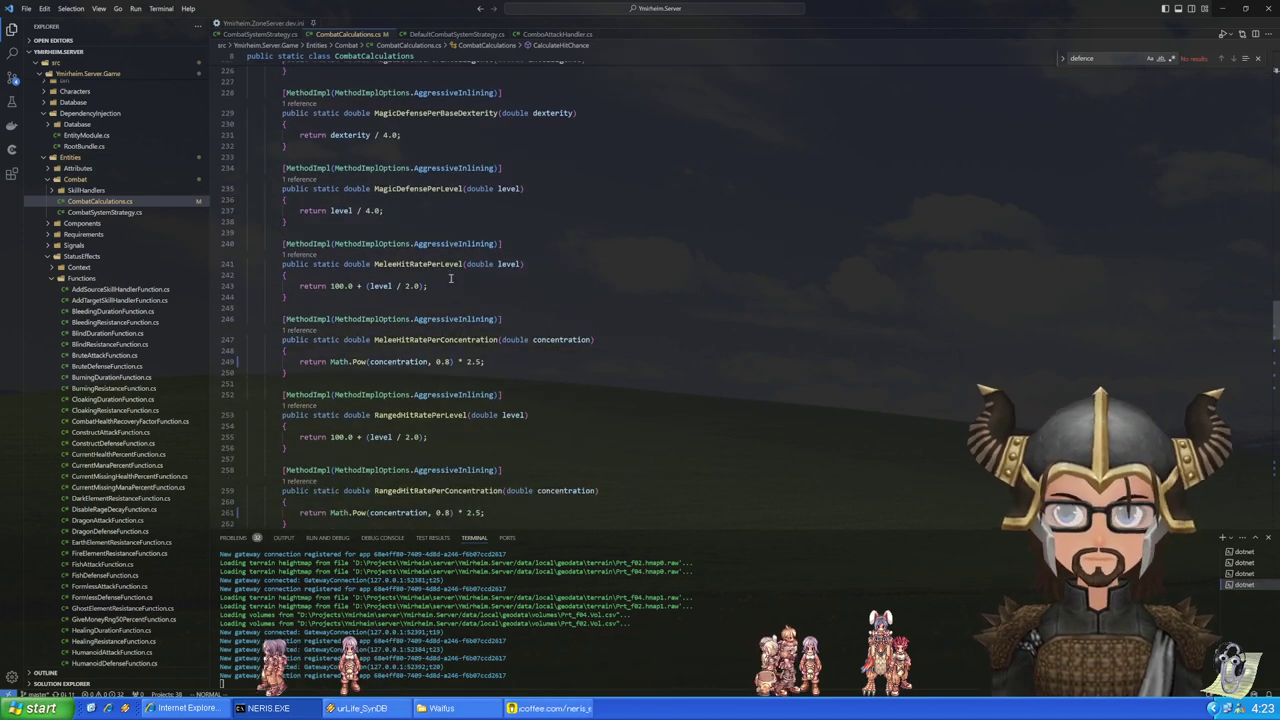
click(369, 361)
scroll(417, 276, down, 5)
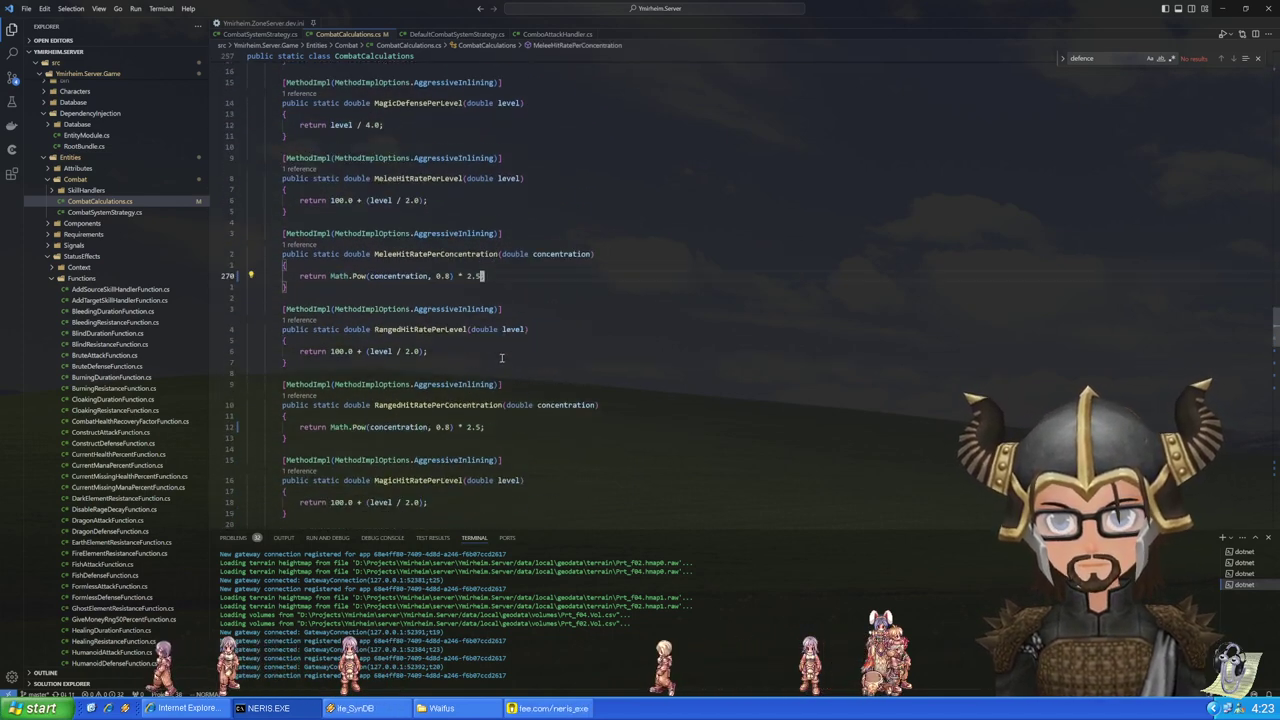
click(391, 312)
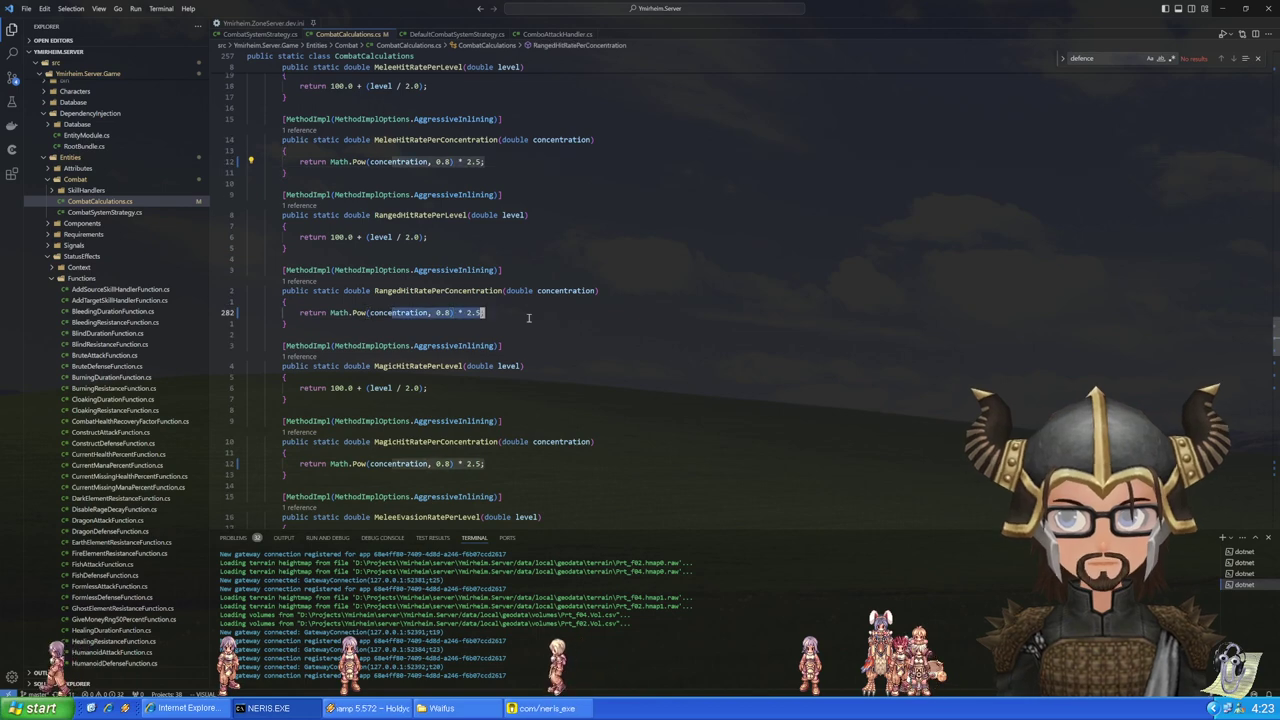
scroll(395, 300, down, 6)
click(371, 264)
click(532, 264)
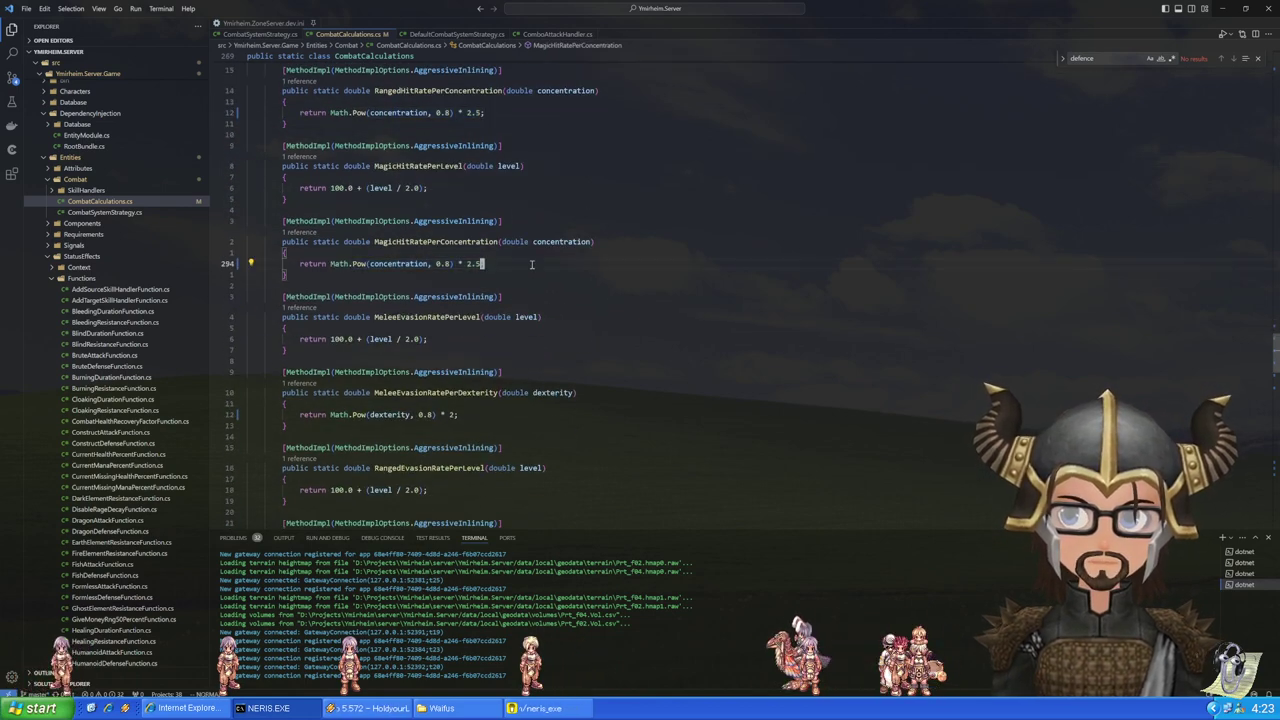
scroll(510, 267, down, 9)
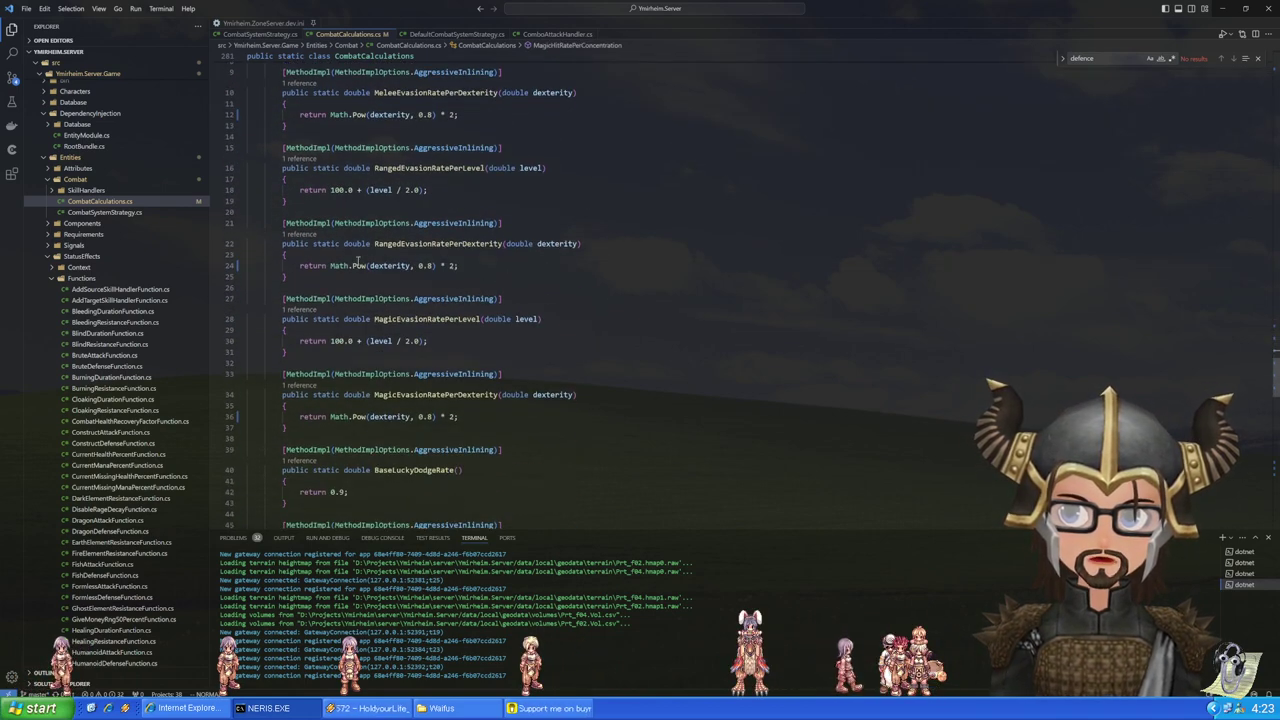
scroll(498, 263, up, 14)
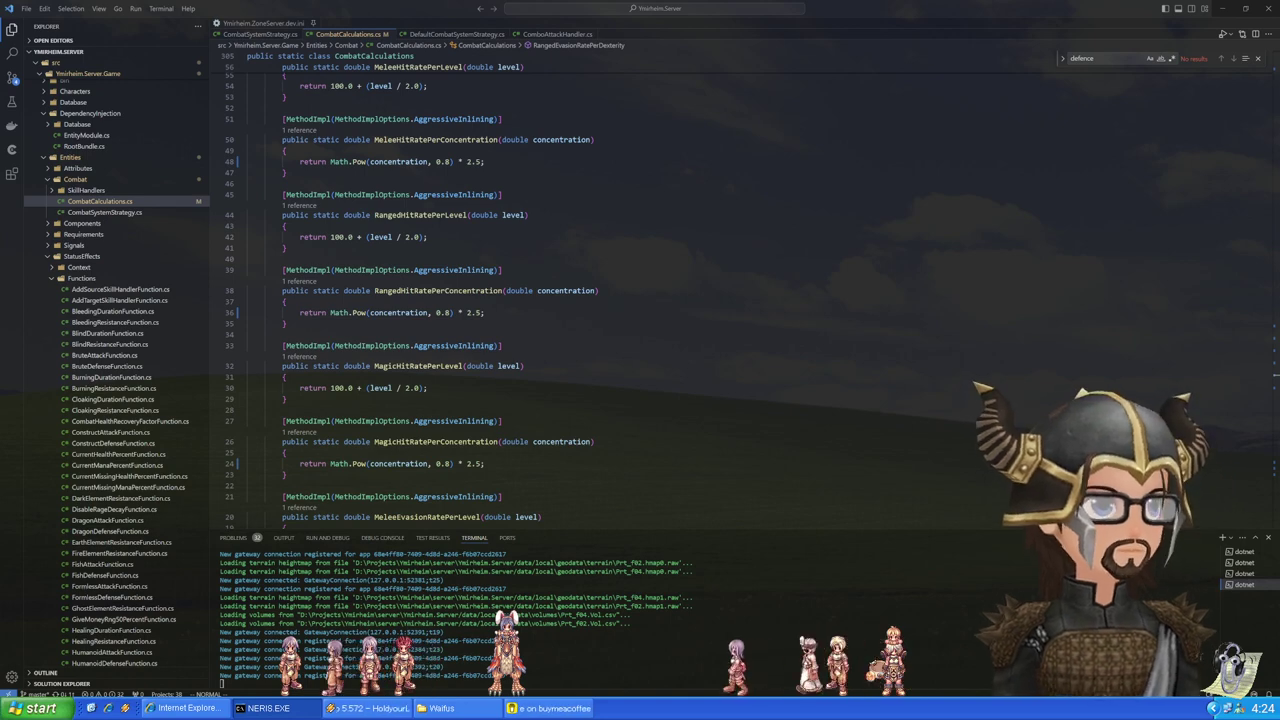
Step: Inspect CooldownSpeedPerDexterity and CalculateHitChance at the end of CombatCalculations.cs, then go to the spreadsheet
key(ctrl+d)
key(ctrl+d)
key(ctrl+d)
key(ctrl+d)
key(ctrl+d)
key(ctrl+d)
key(ctrl+d)
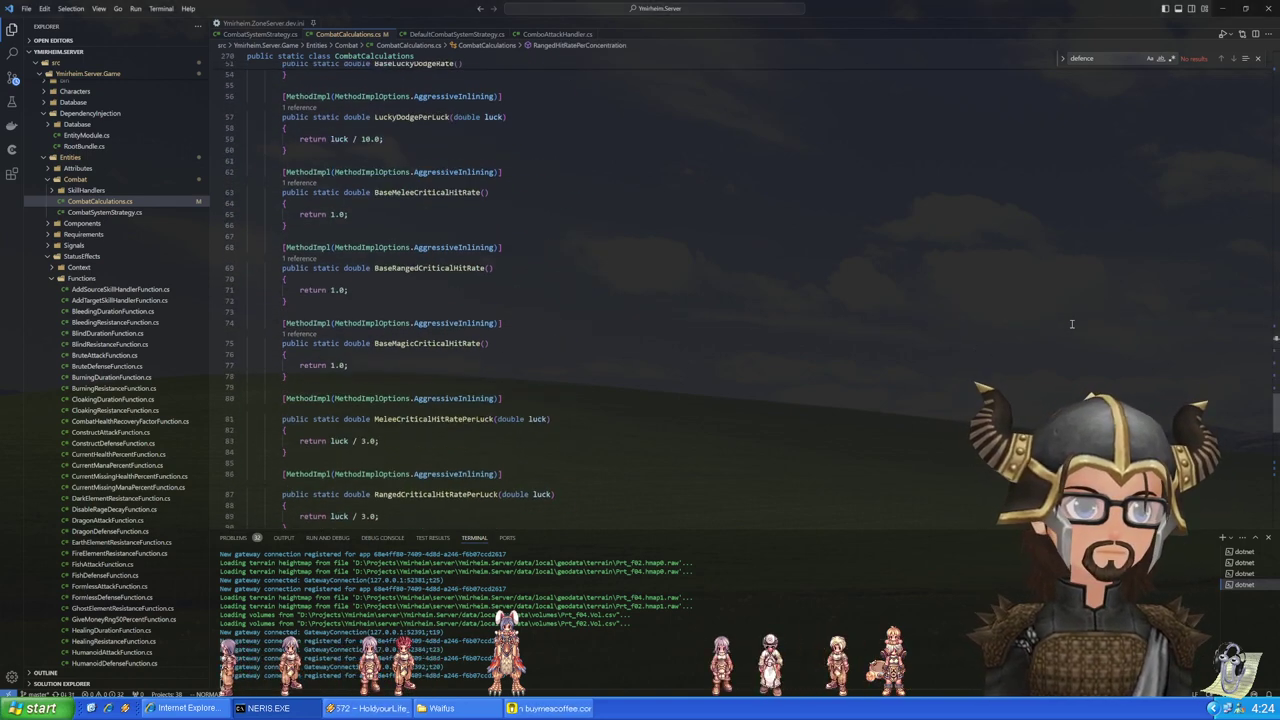
scroll(647, 354, up, 3)
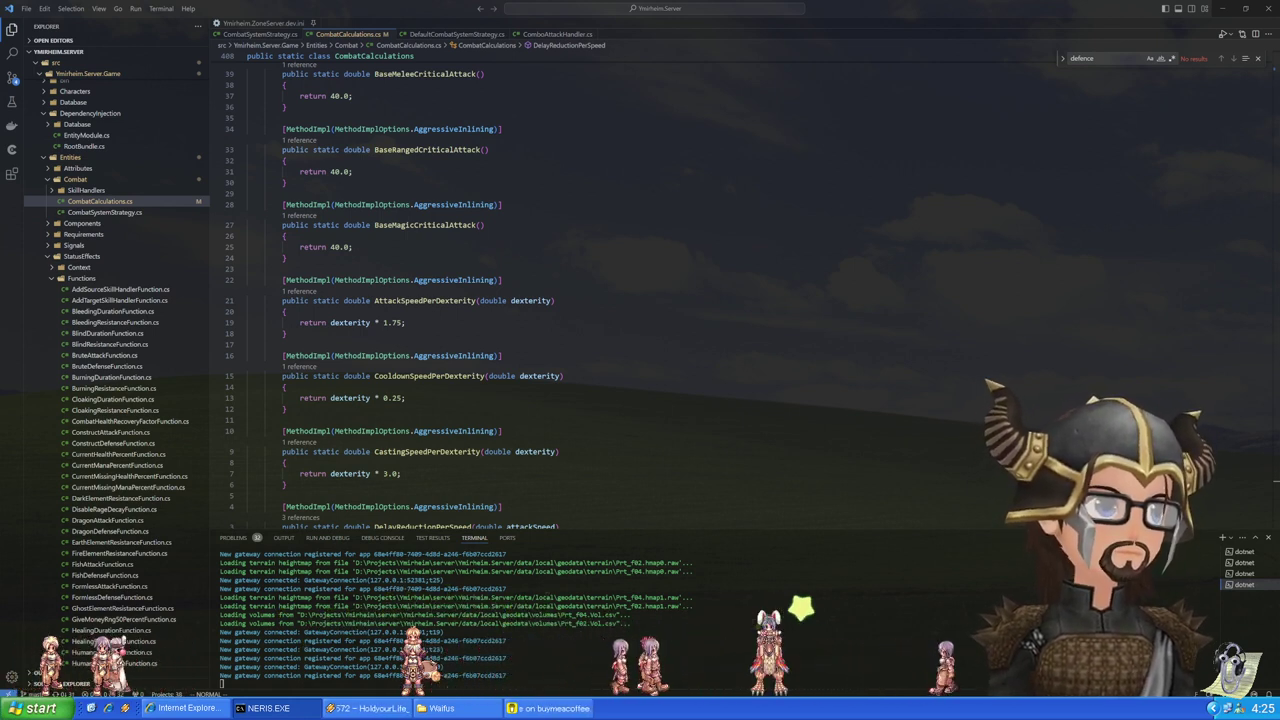
click(500, 376)
scroll(480, 307, up, 9)
scroll(480, 307, up, 20)
scroll(489, 219, up, 20)
click(505, 279)
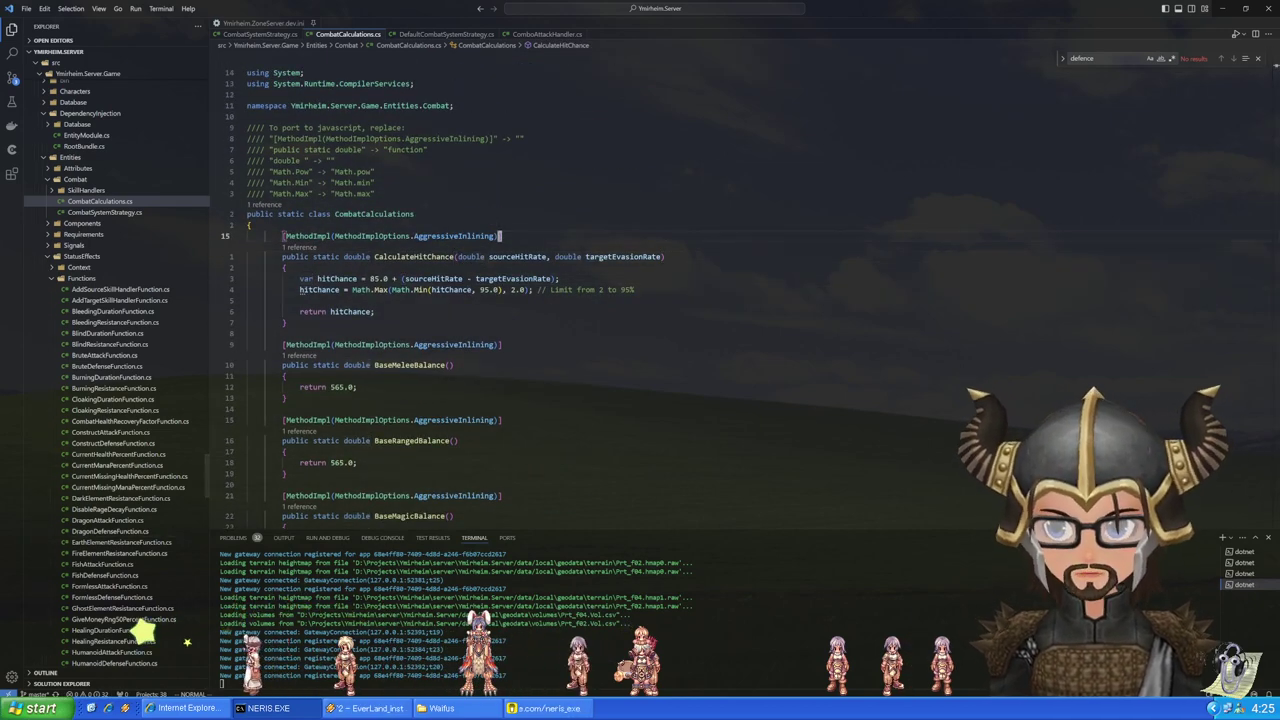
key(alt+Tab)
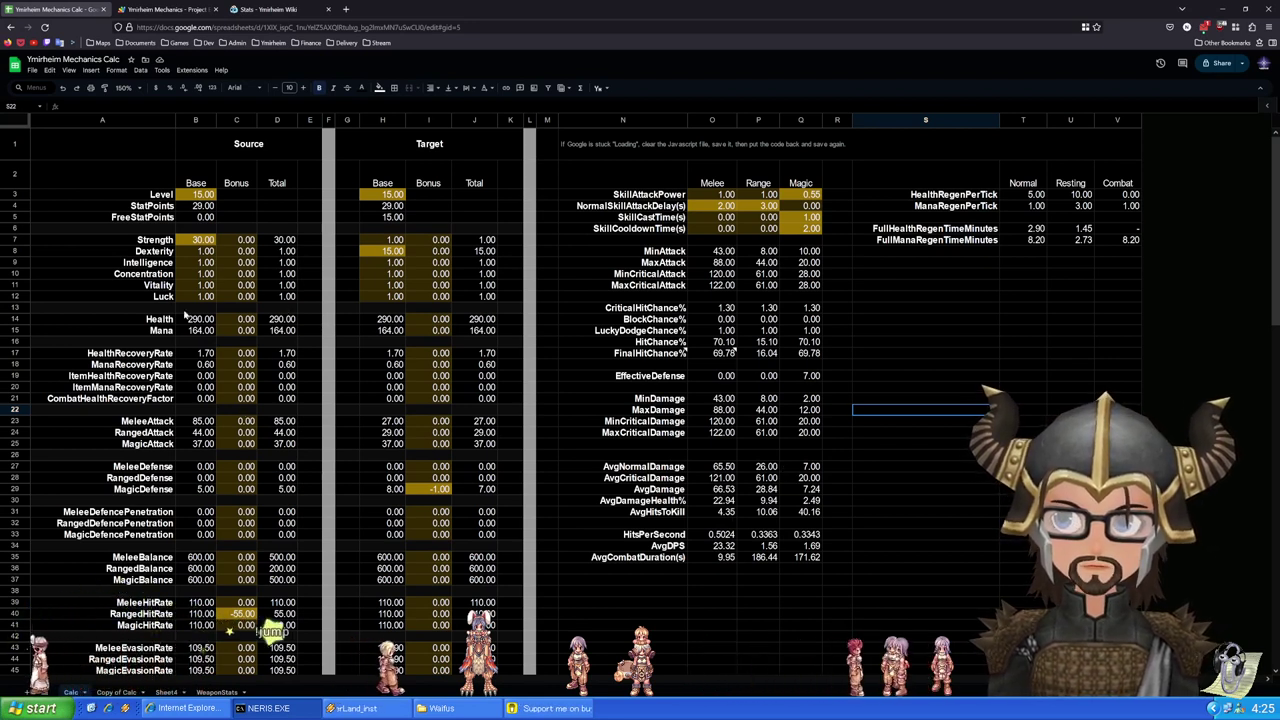
click(188, 298)
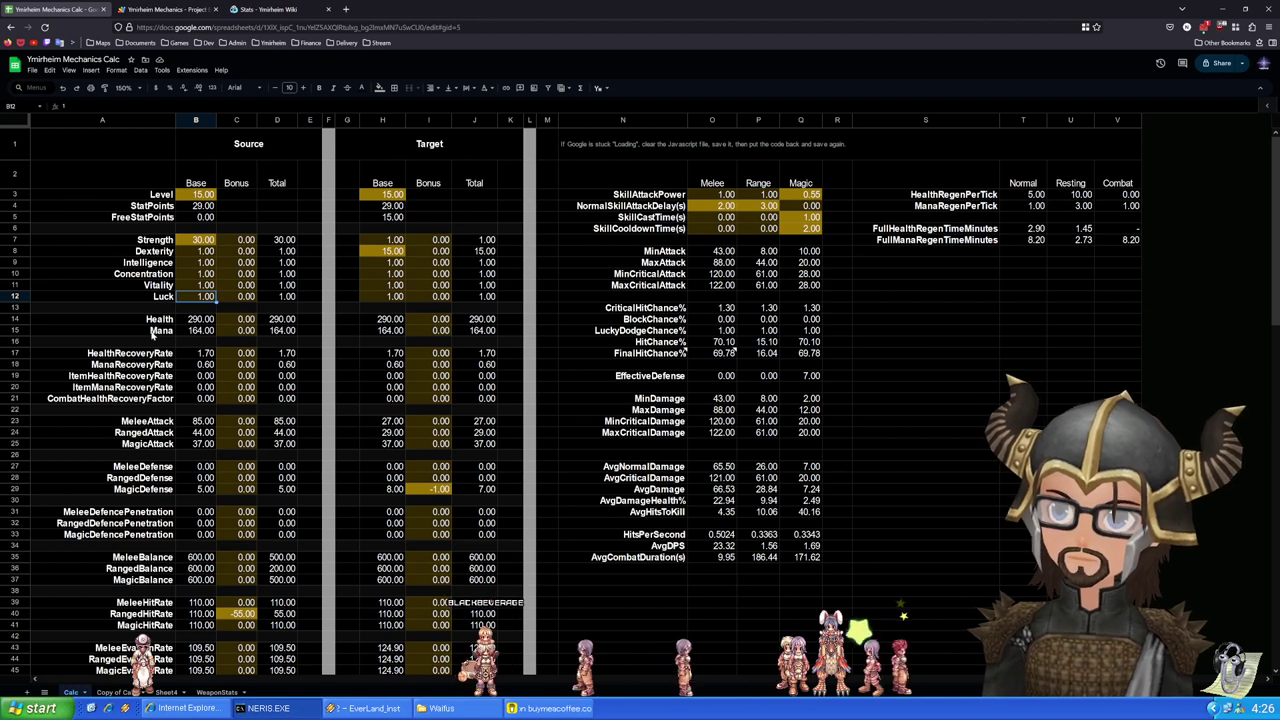
click(163, 297)
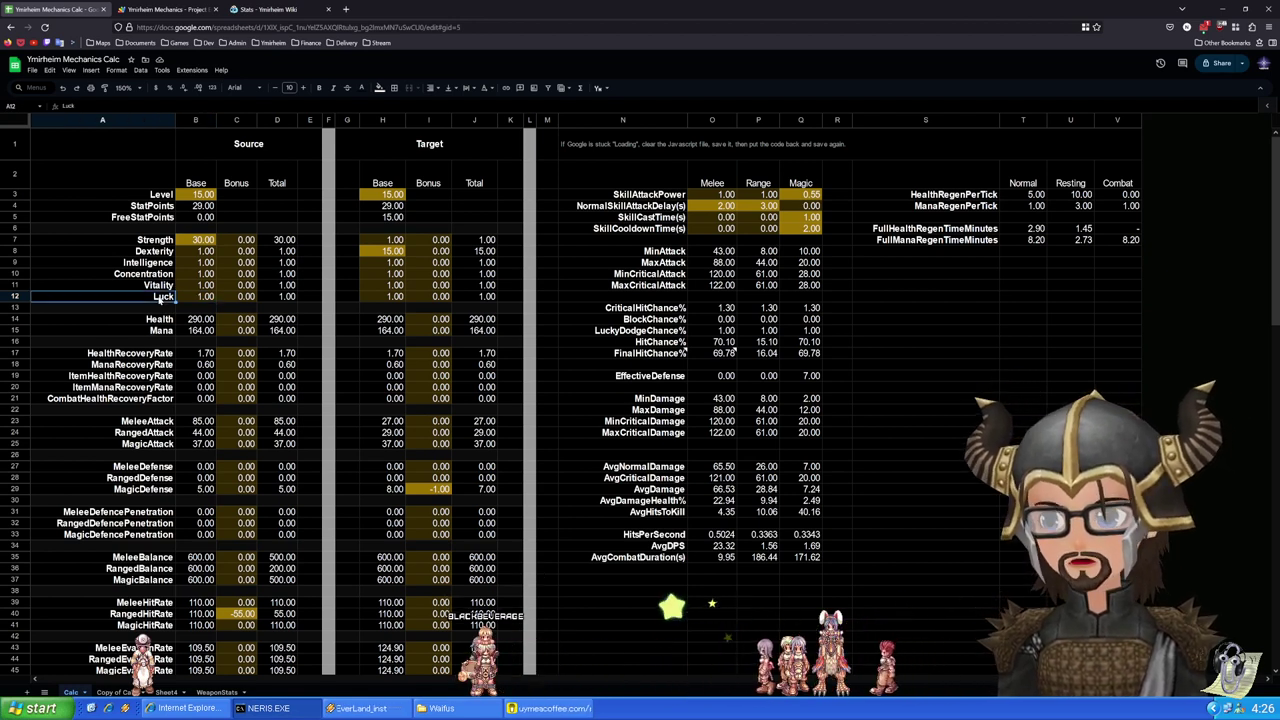
click(193, 286)
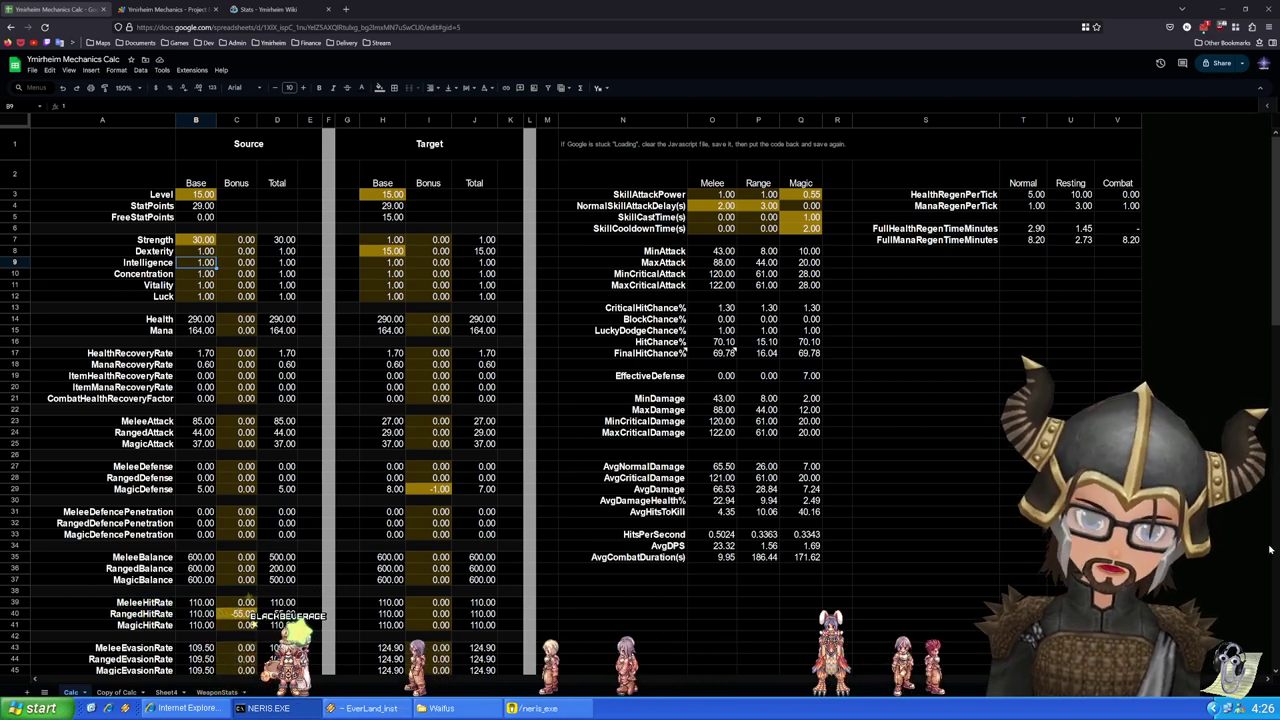
key(Down)
key(Down)
key(Down)
key(Left)
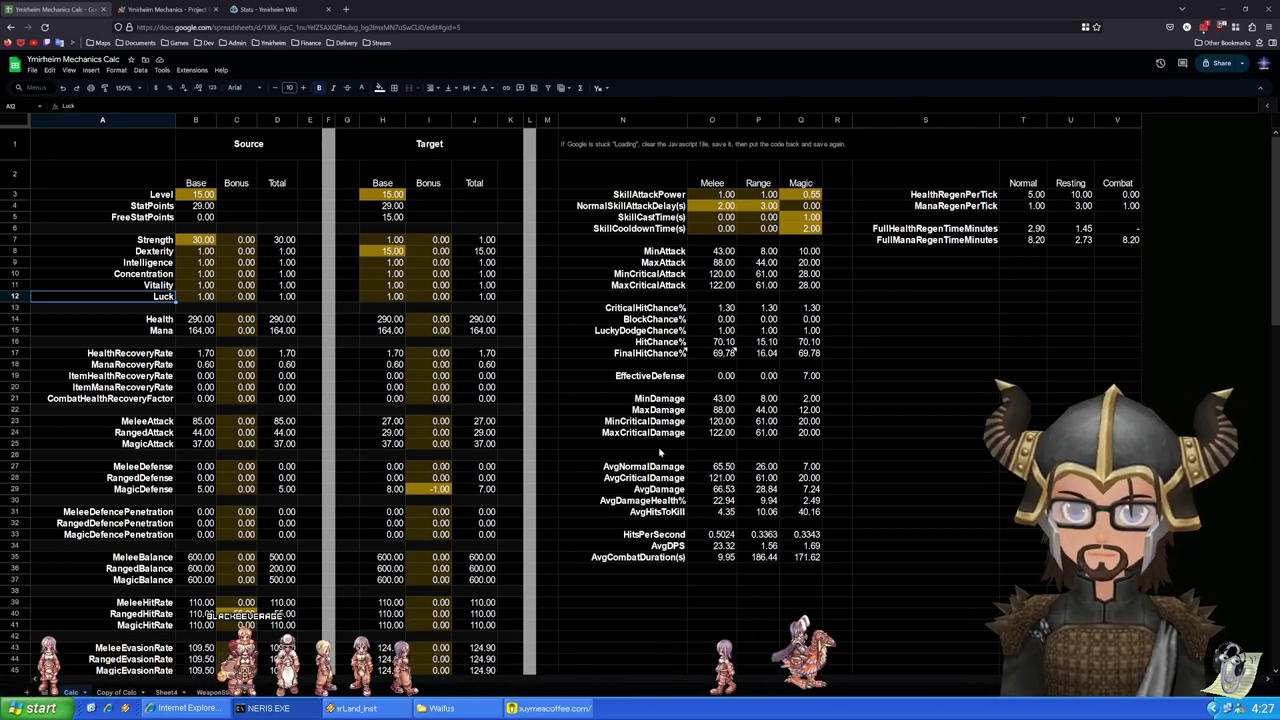
click(645, 421)
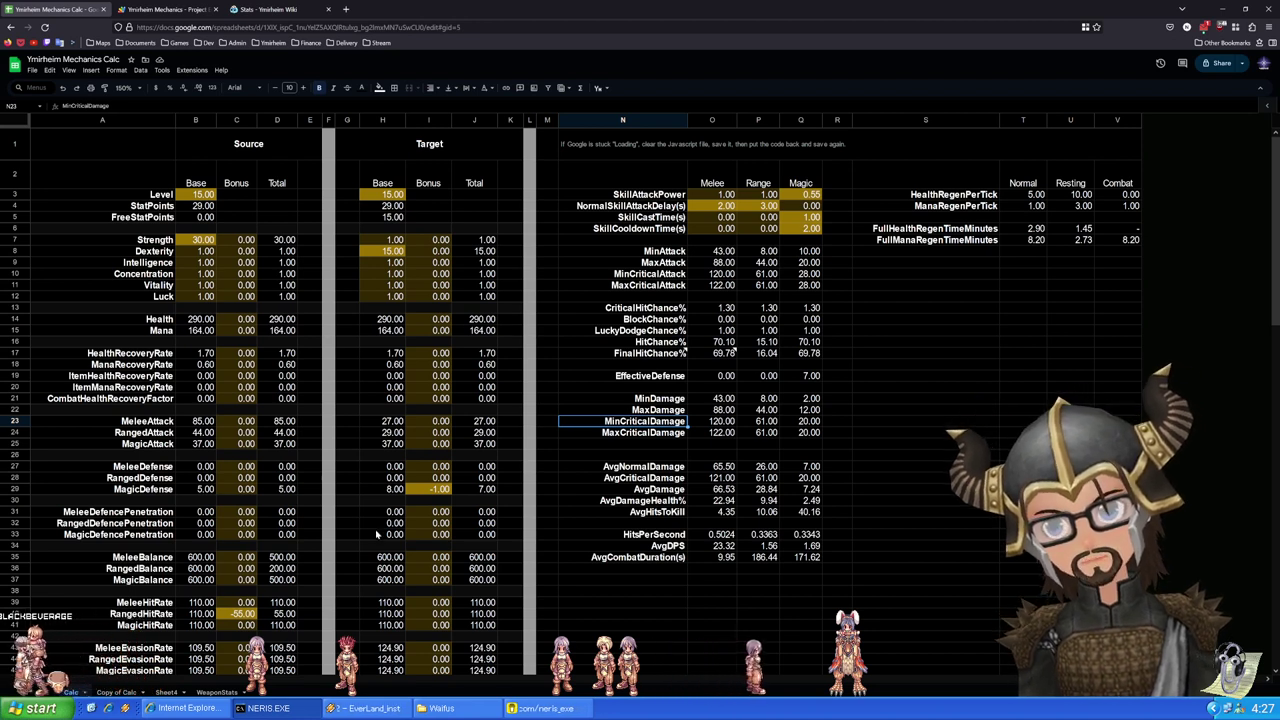
click(930, 285)
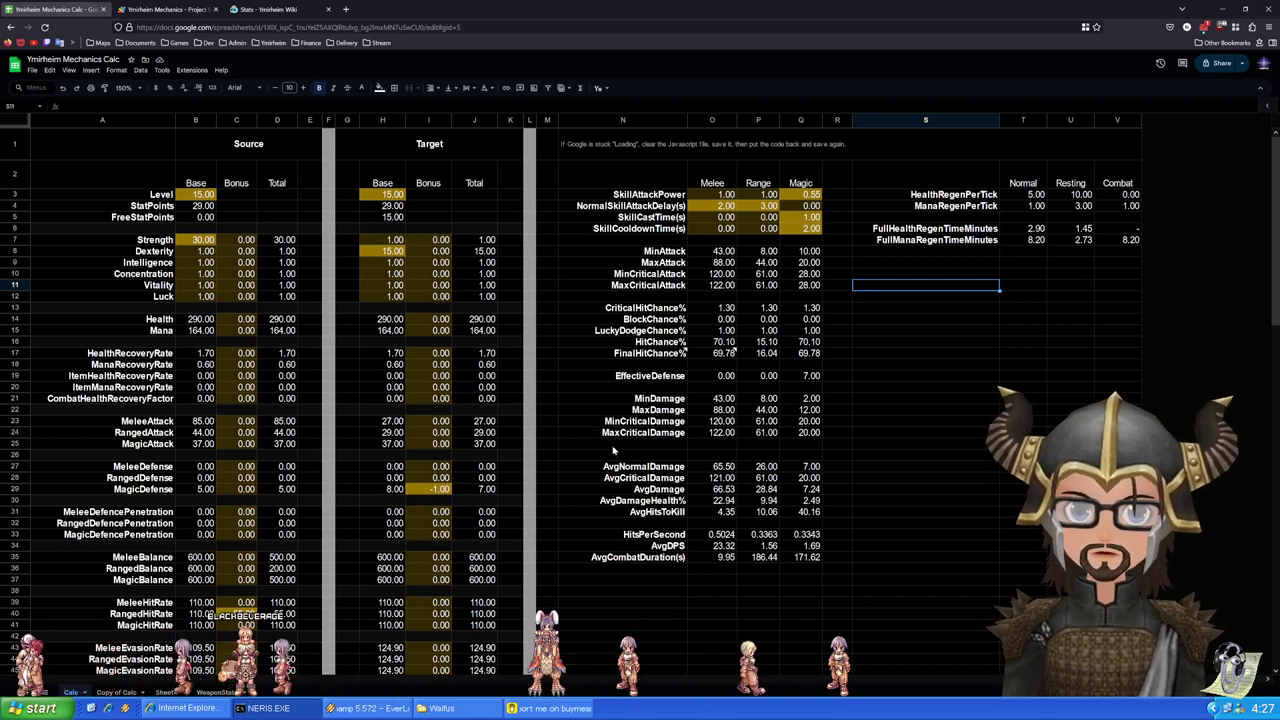
scroll(524, 506, down, 5)
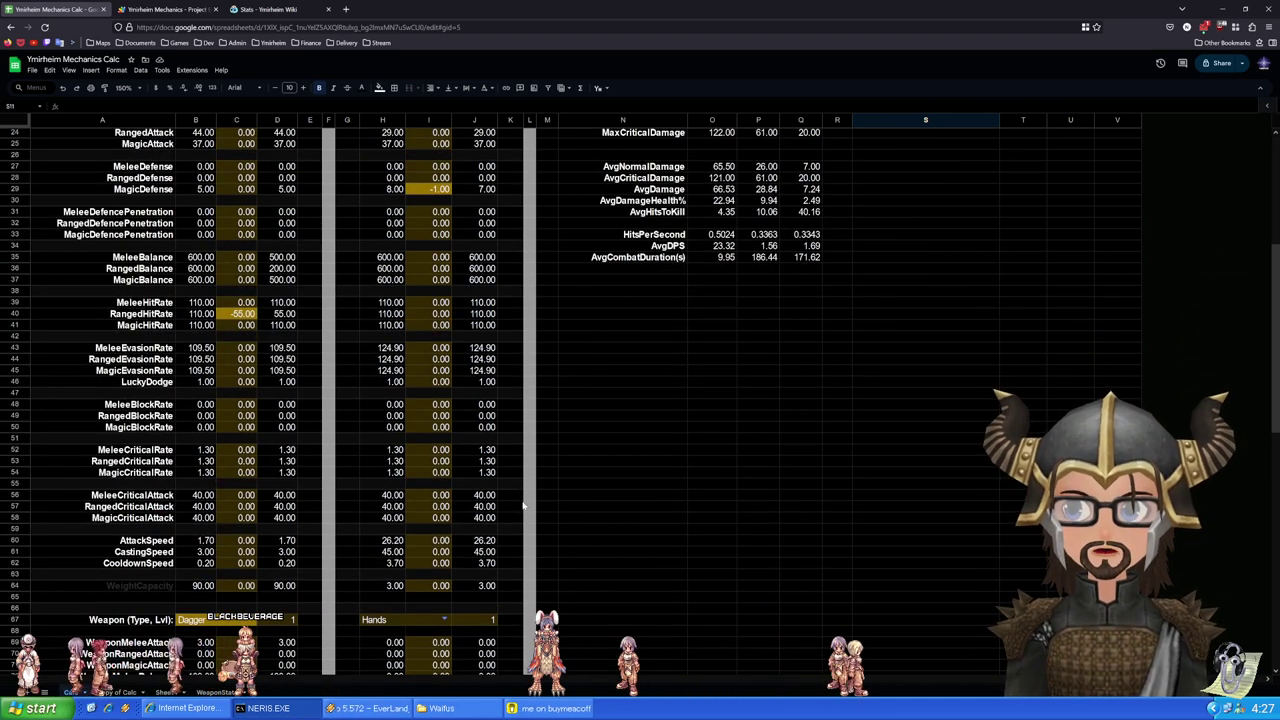
drag(200, 540, 197, 565)
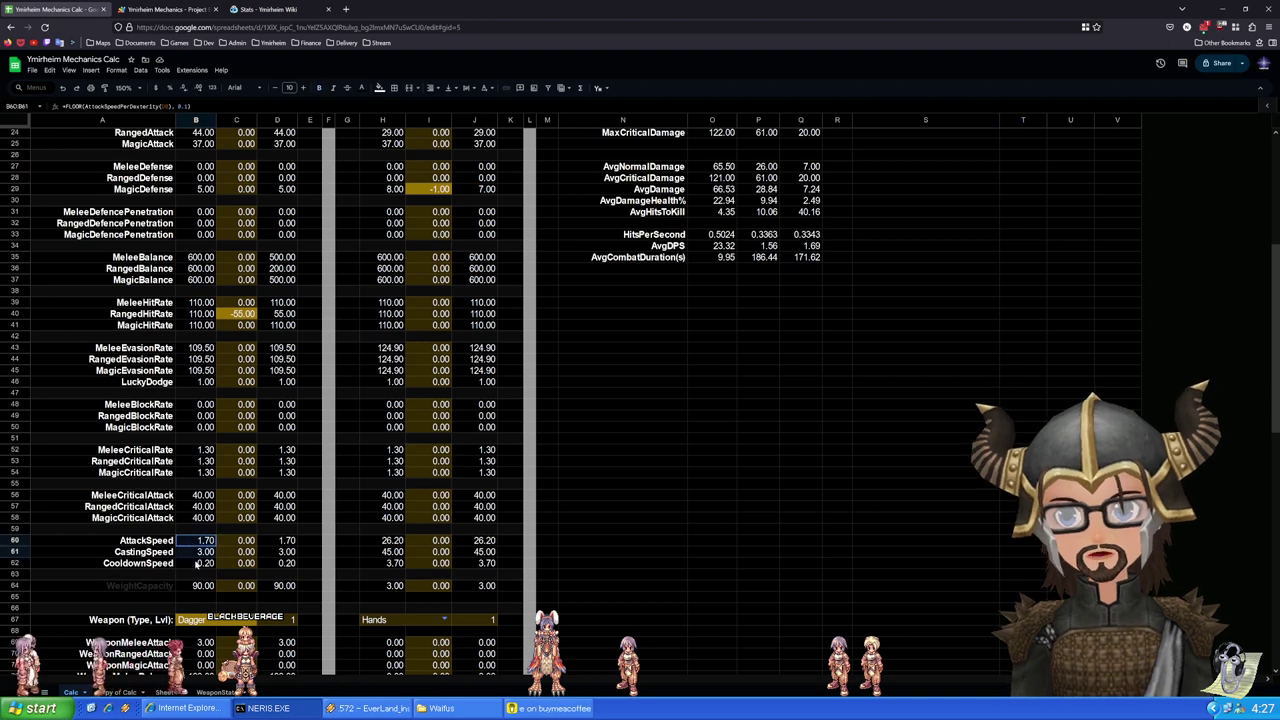
click(858, 495)
scroll(714, 491, up, 5)
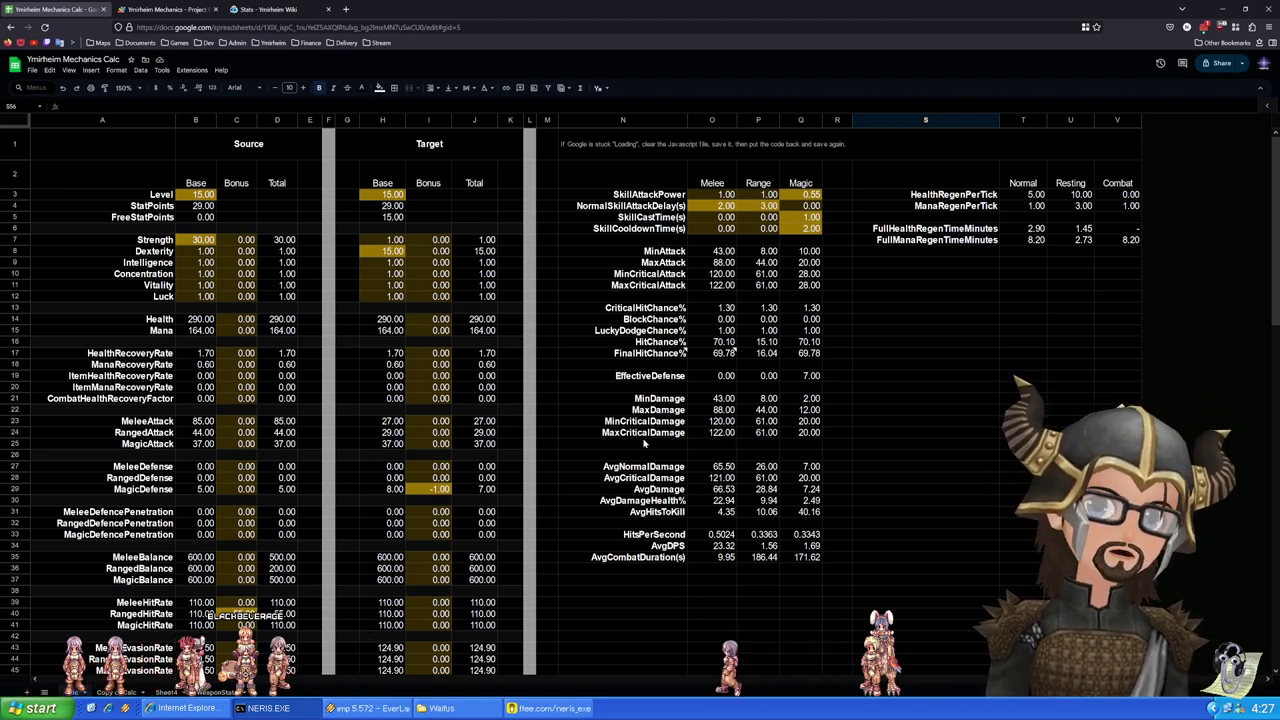
click(199, 298)
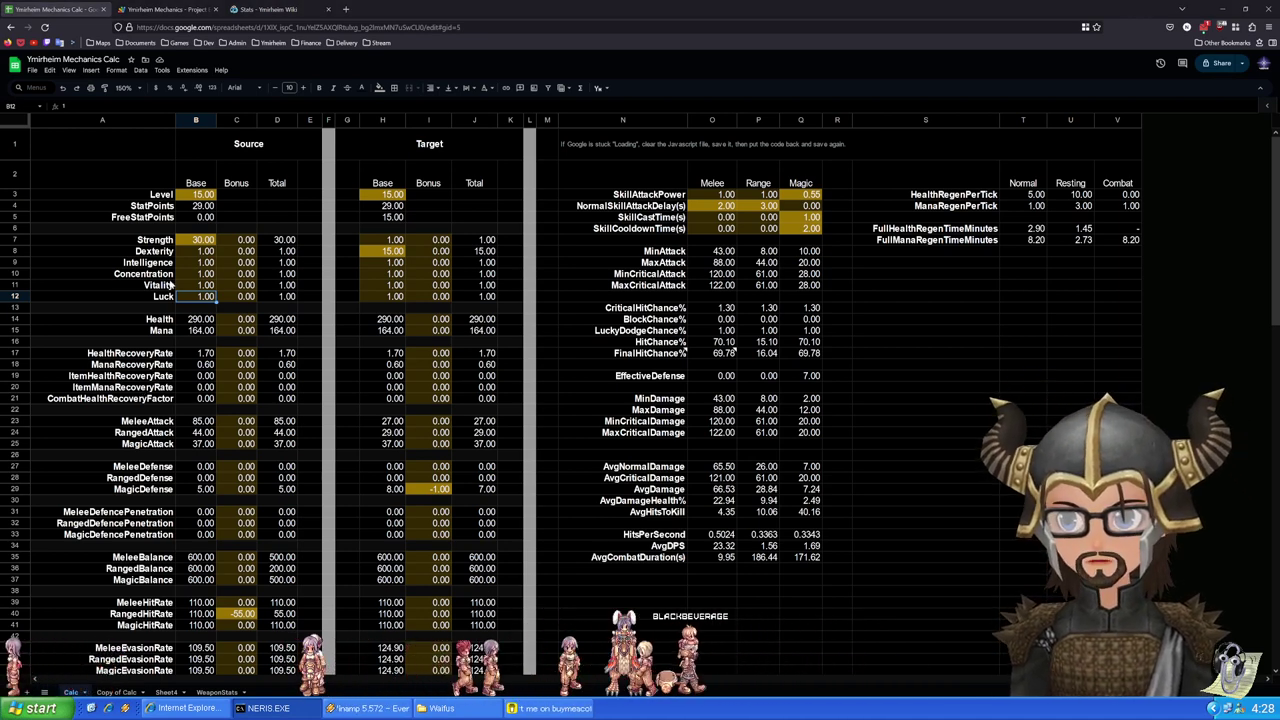
drag(155, 240, 157, 298)
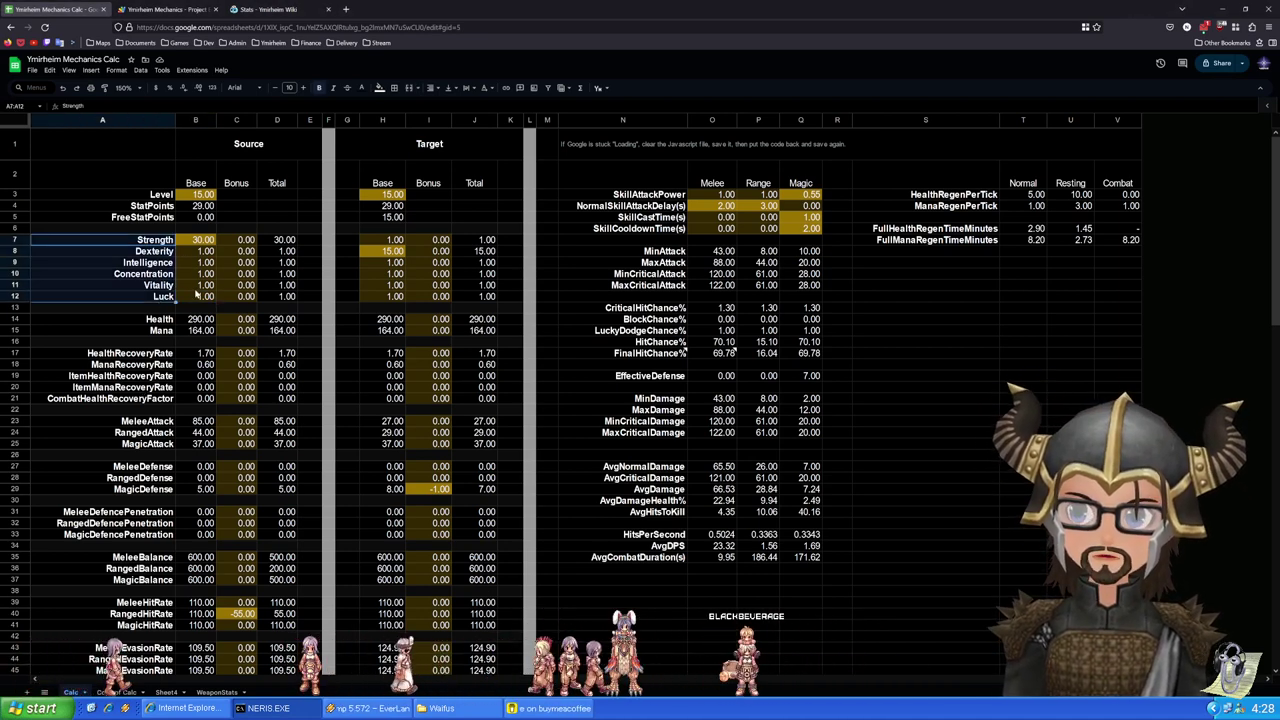
click(196, 286)
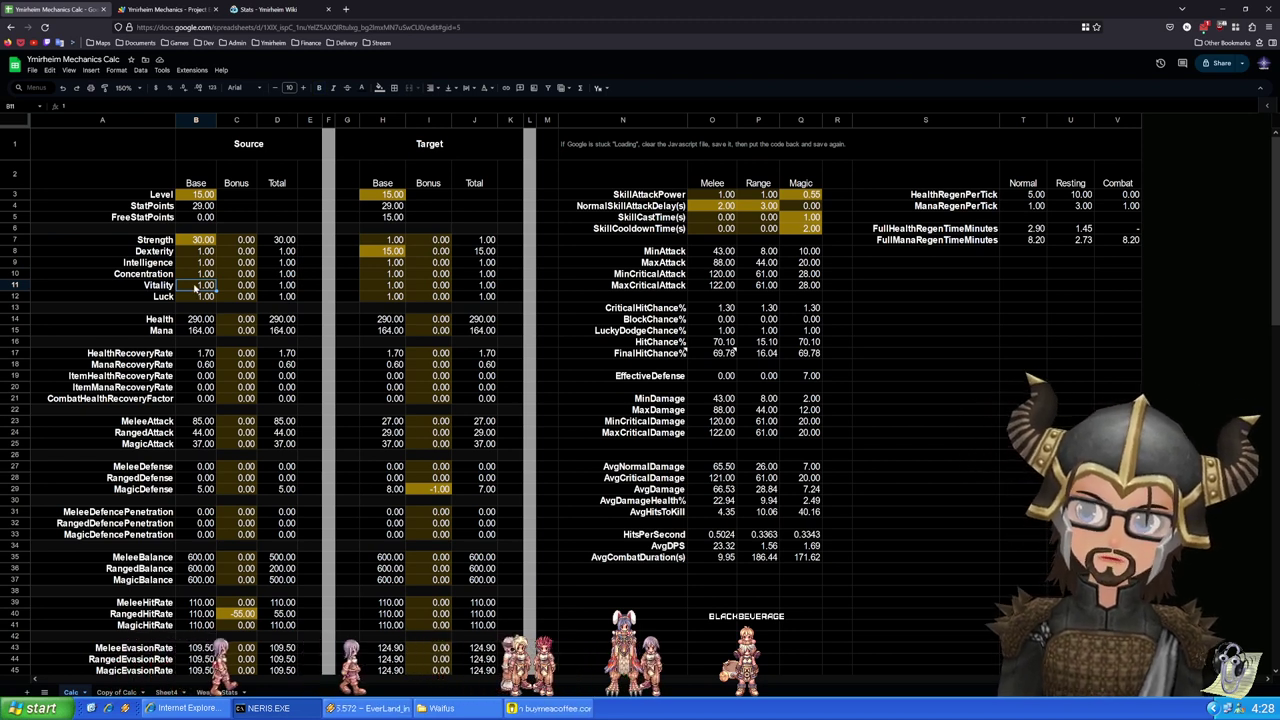